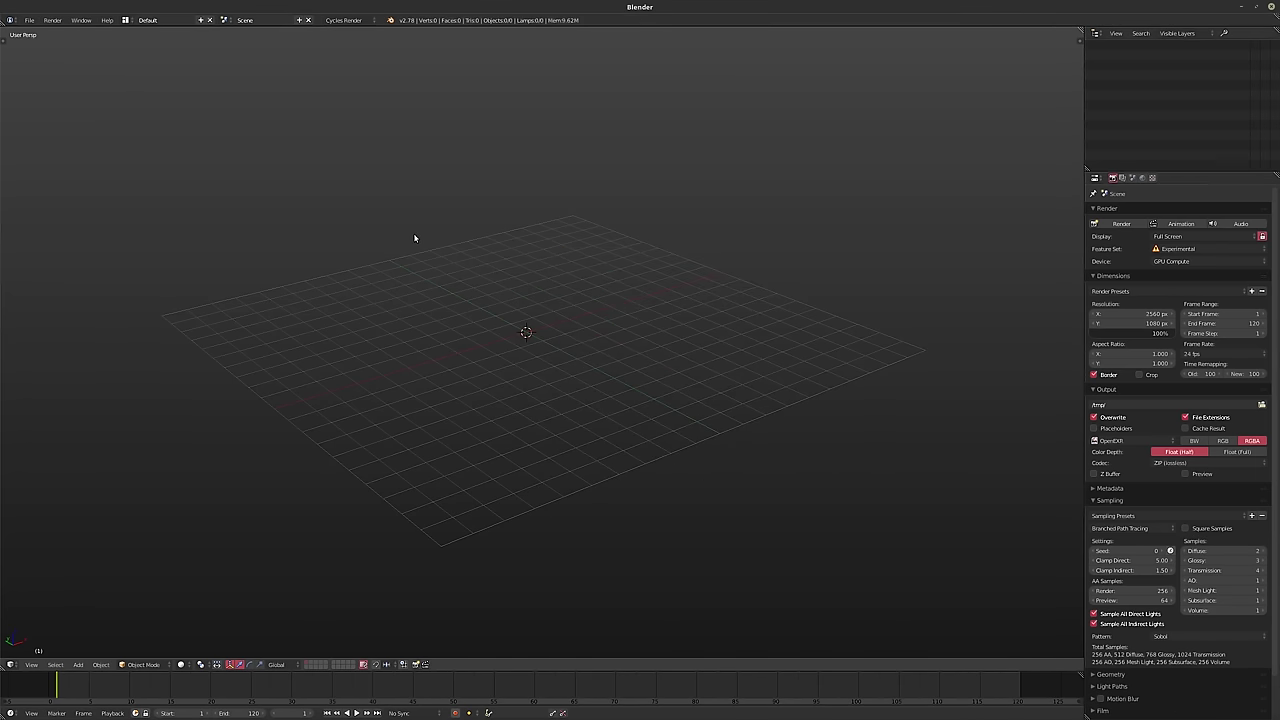
# - Initialise a Caucasian male character with ManuelbastioniLAB, with the Cycles materials option turned off
pyautogui.hotkey('shift', 'a')
pyautogui.moveTo(415, 237)
pyautogui.press('t')
pyautogui.click(5, 236)
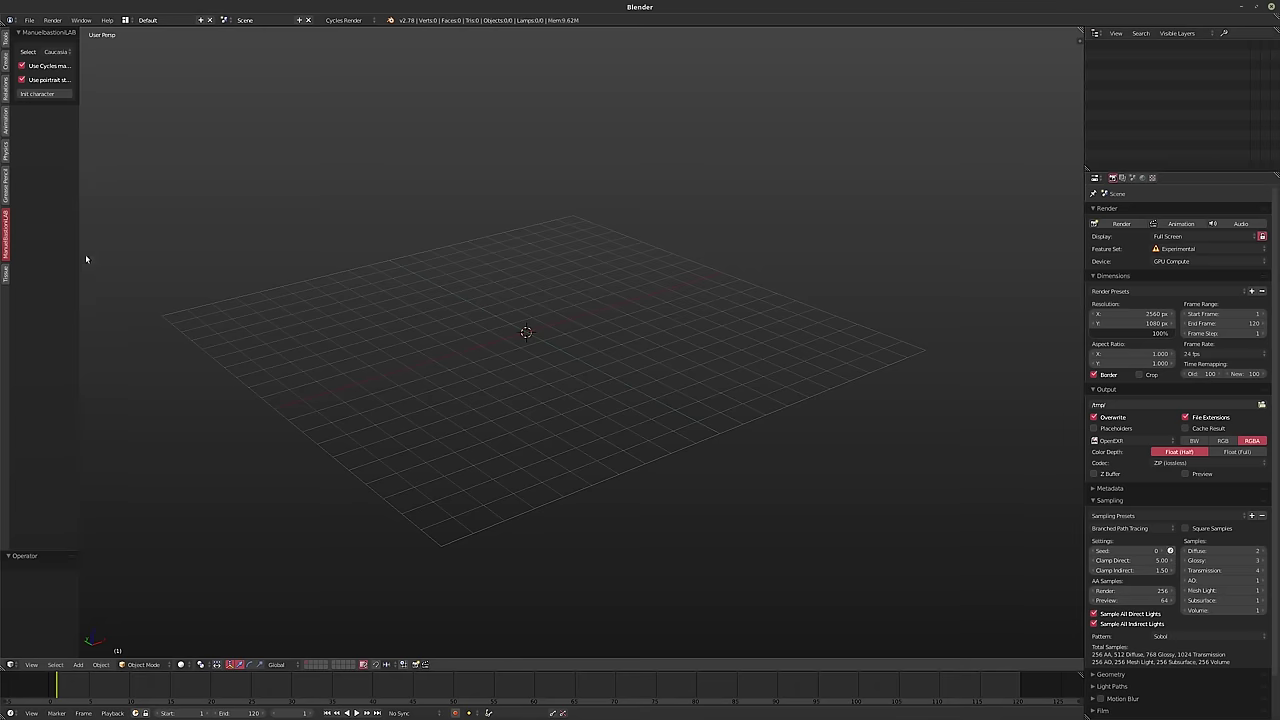
pyautogui.click(57, 52)
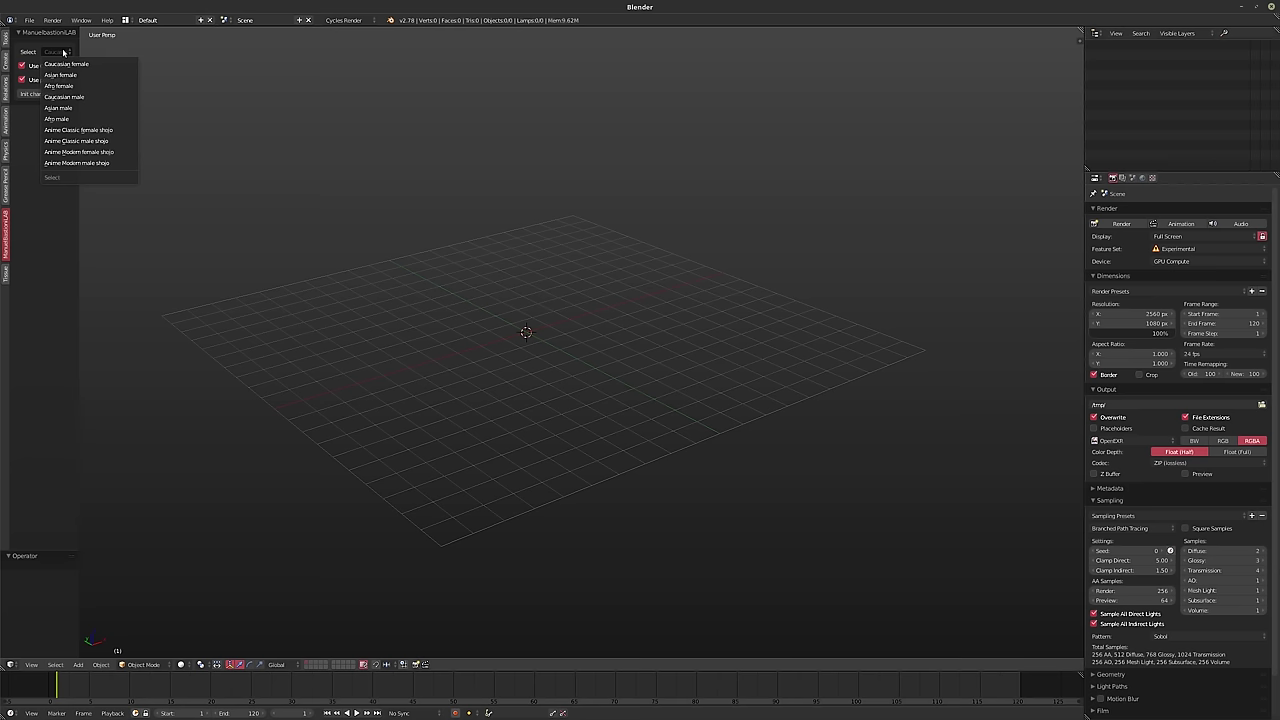
pyautogui.click(62, 96)
pyautogui.click(34, 66)
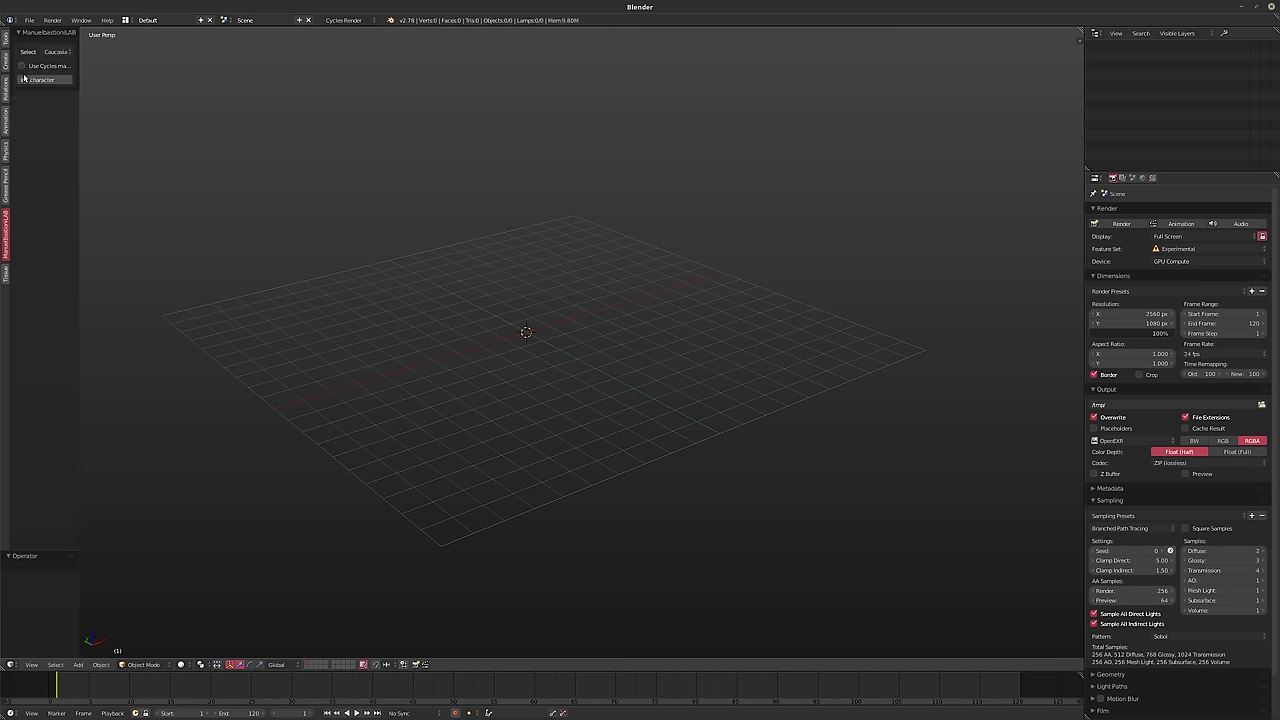
pyautogui.click(46, 80)
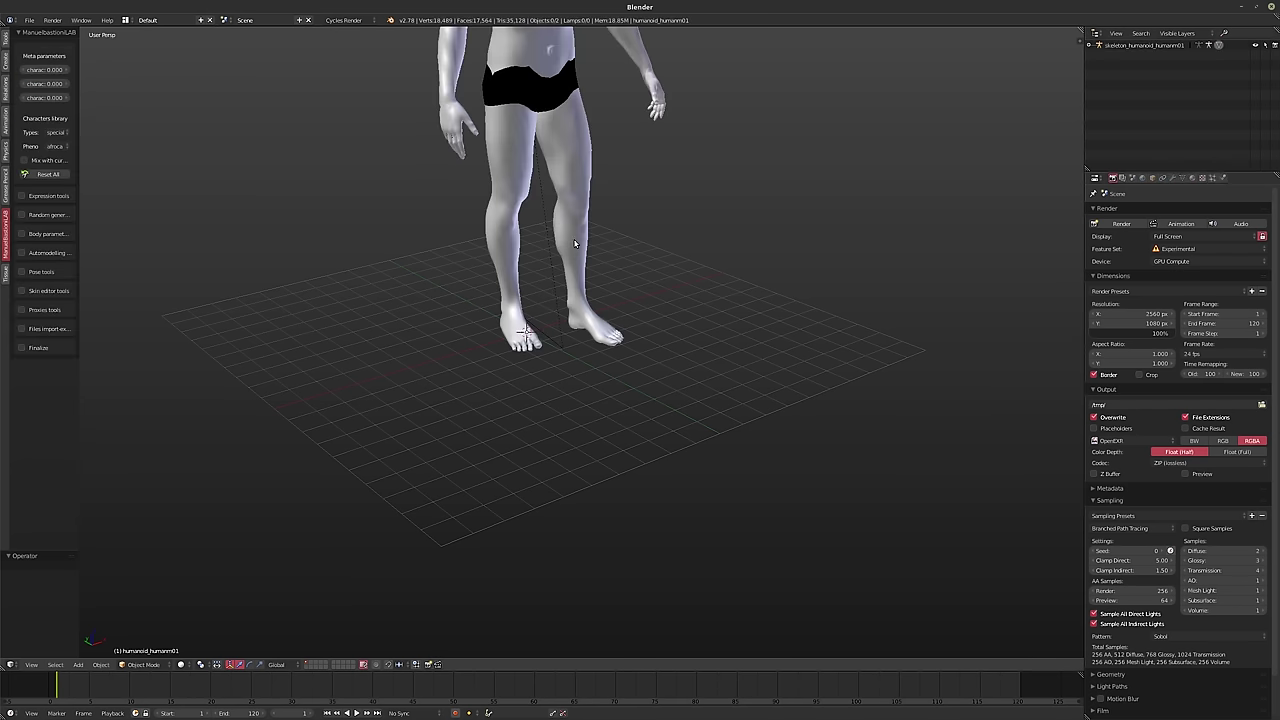
# - Examine the new character's head and upper body up close from the front and at an angle
pyautogui.scroll(3, 580, 350)
pyautogui.scroll(8, 612, 376)
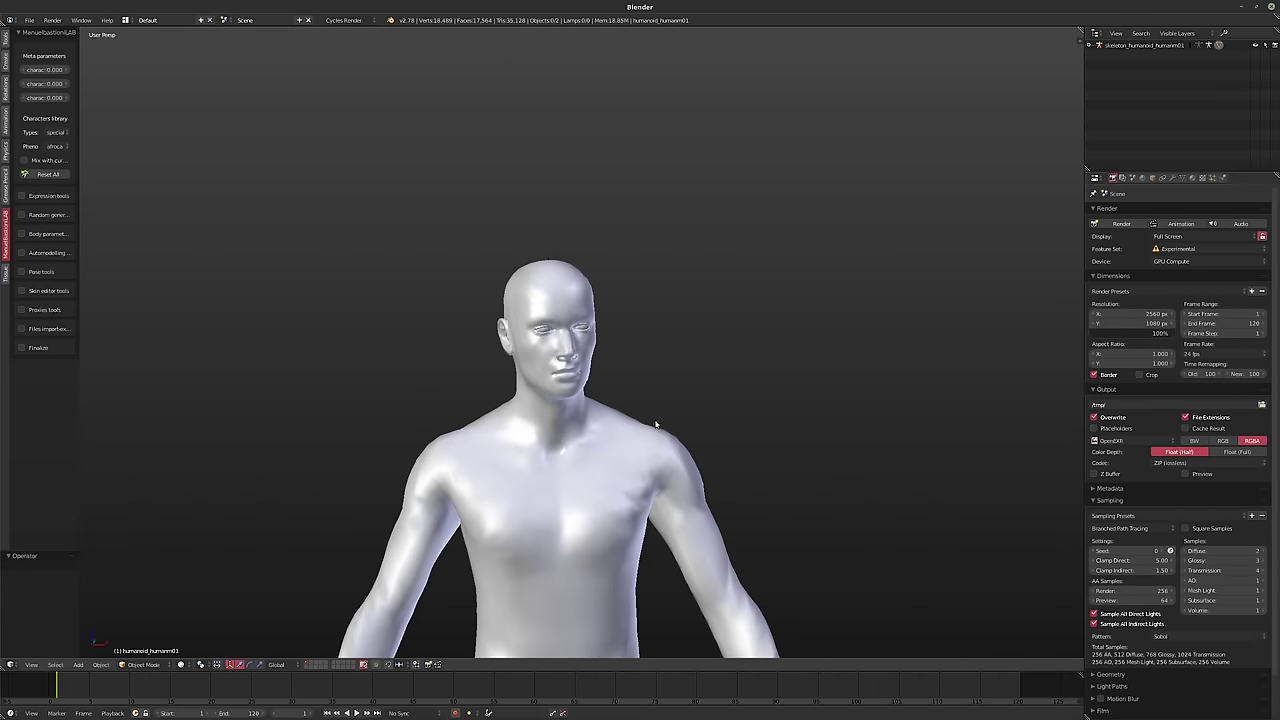
pyautogui.moveTo(546, 348); pyautogui.dragTo(681, 356, button='middle')
pyautogui.press('KP_6')
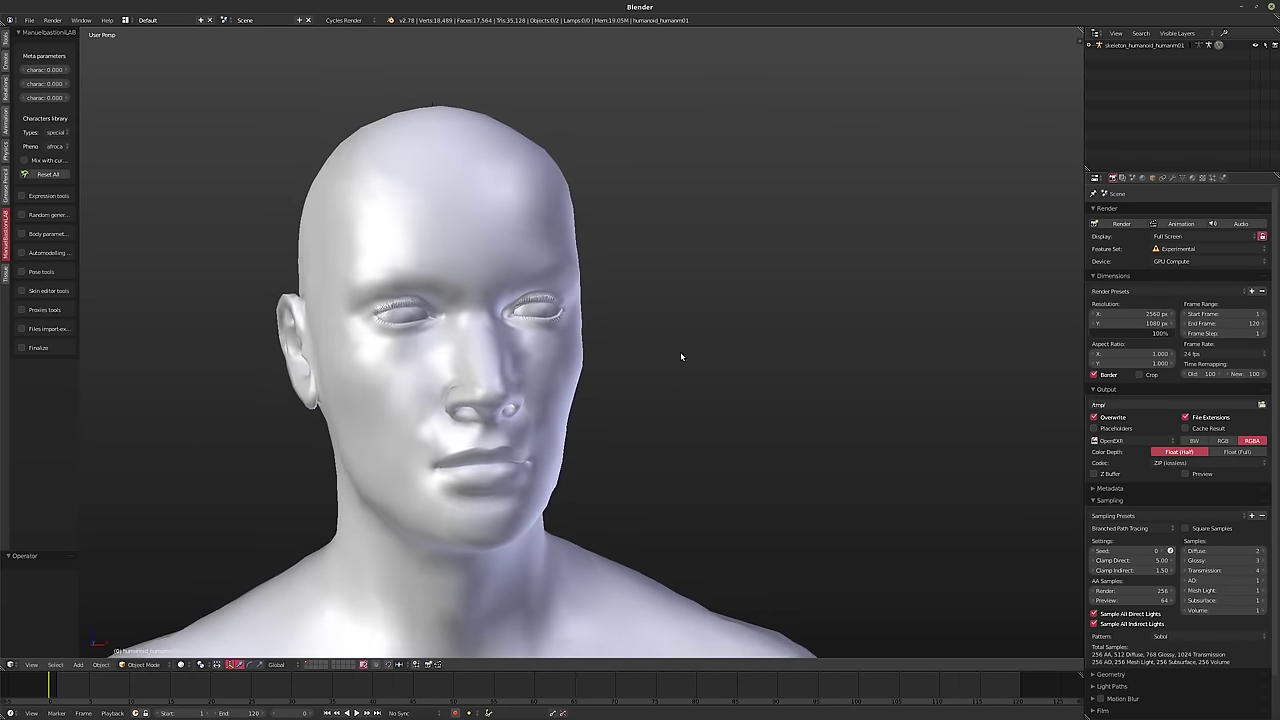
pyautogui.press('KP_1')
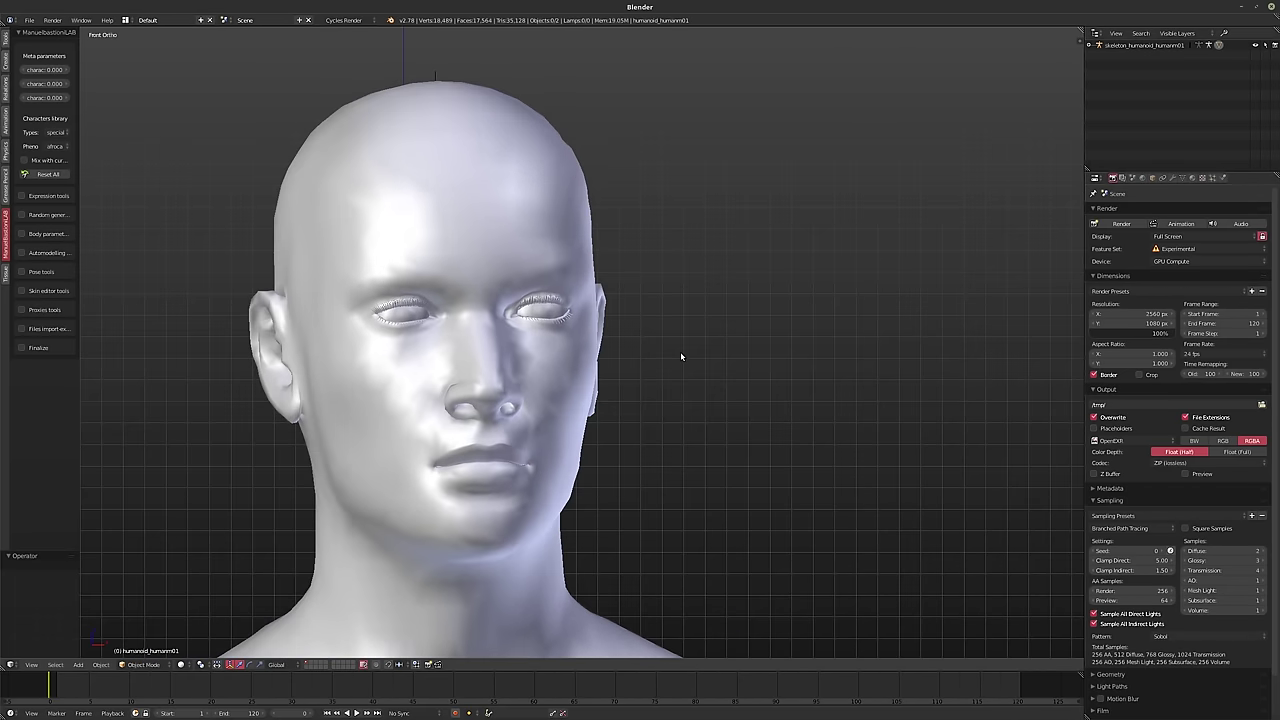
pyautogui.press('KP_4')
pyautogui.press('KP_4')
pyautogui.scroll(-3, 513, 325)
pyautogui.moveTo(513, 325); pyautogui.dragTo(425, 346, button='middle')
# - Enable the character's expression tools and run through the first facial expression presets
pyautogui.click(22, 196)
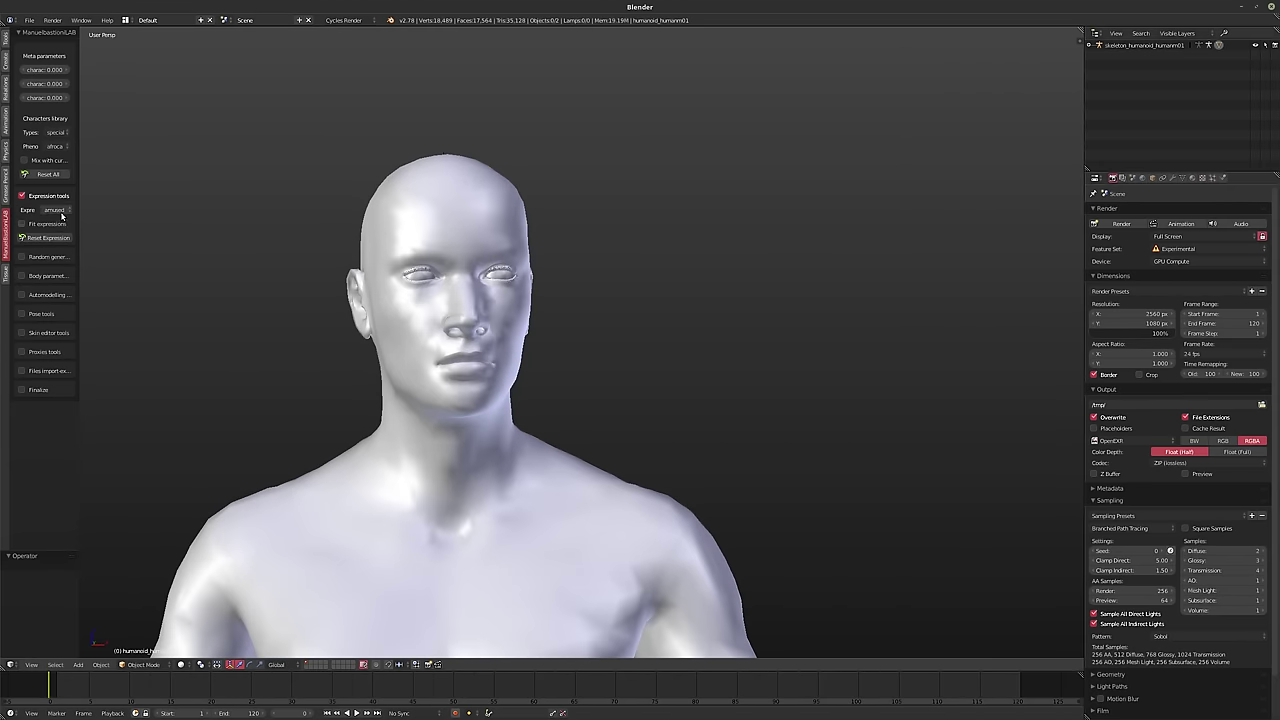
pyautogui.keyDown('ctrl'); pyautogui.scroll(-5, 62, 215); pyautogui.keyUp('ctrl')
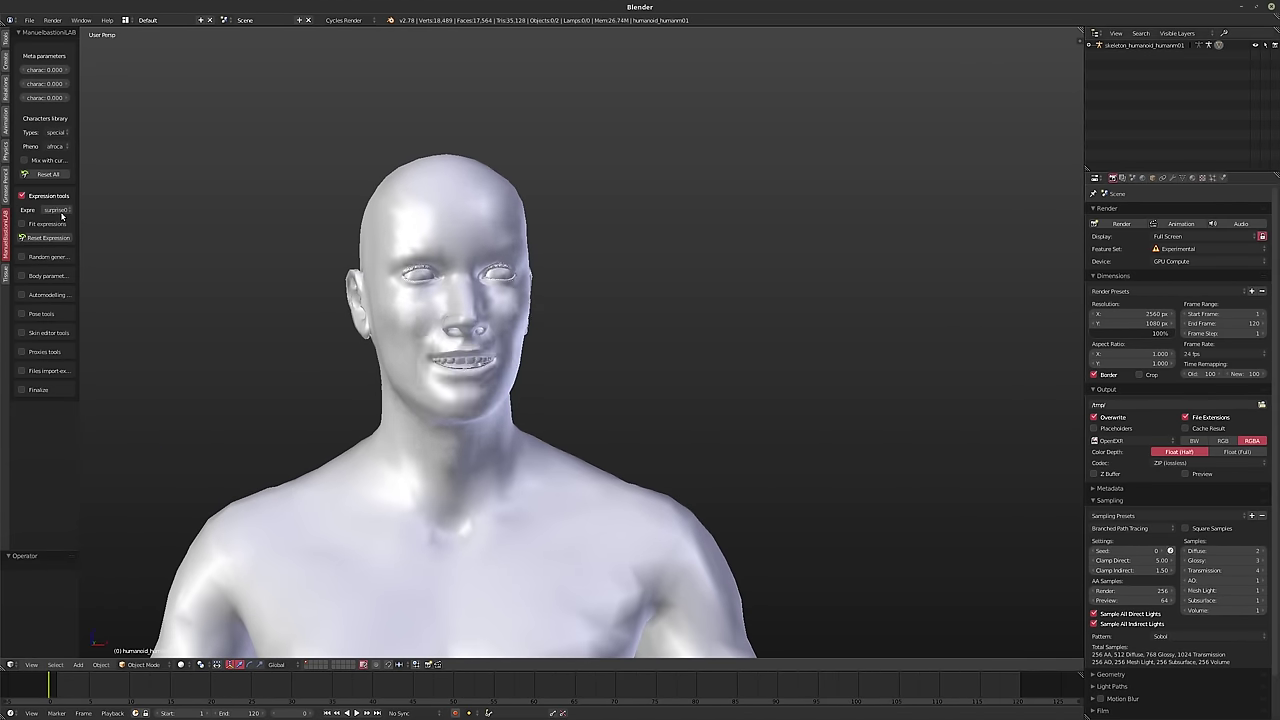
pyautogui.keyDown('ctrl'); pyautogui.scroll(-2, 62, 215); pyautogui.keyUp('ctrl')
pyautogui.hotkey('ctrl', 'Tab')
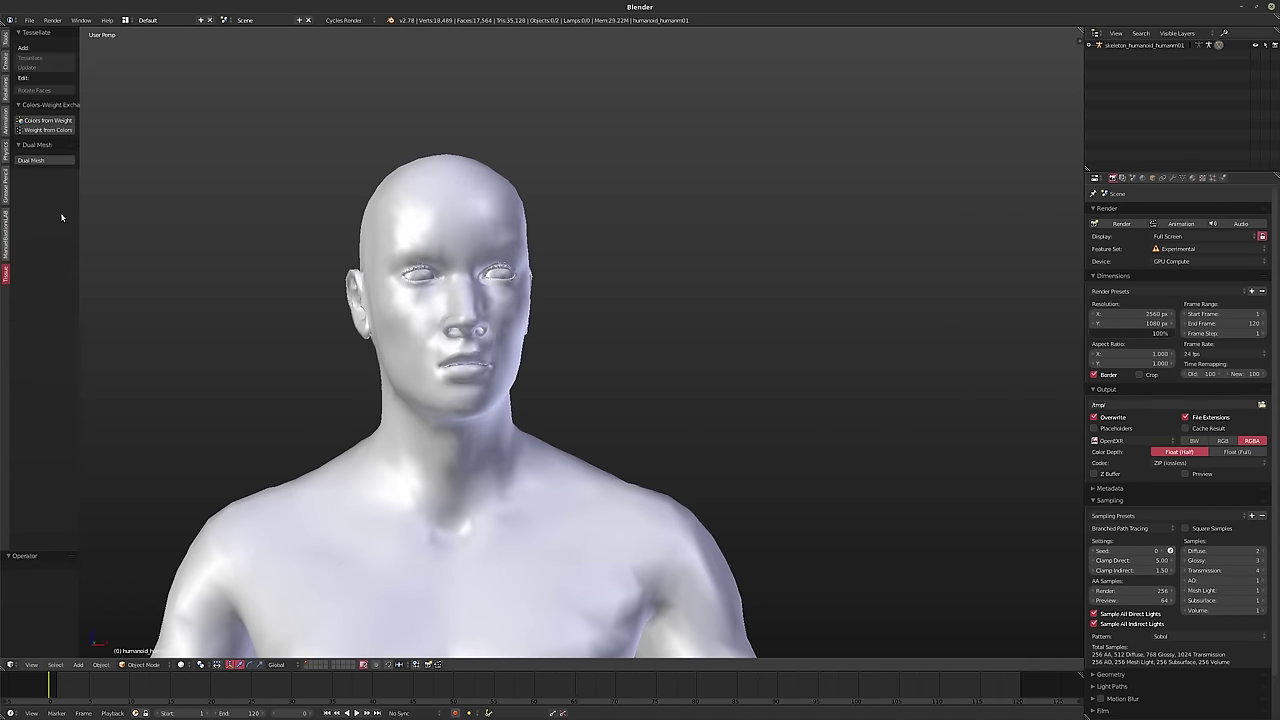
pyautogui.click(6, 230)
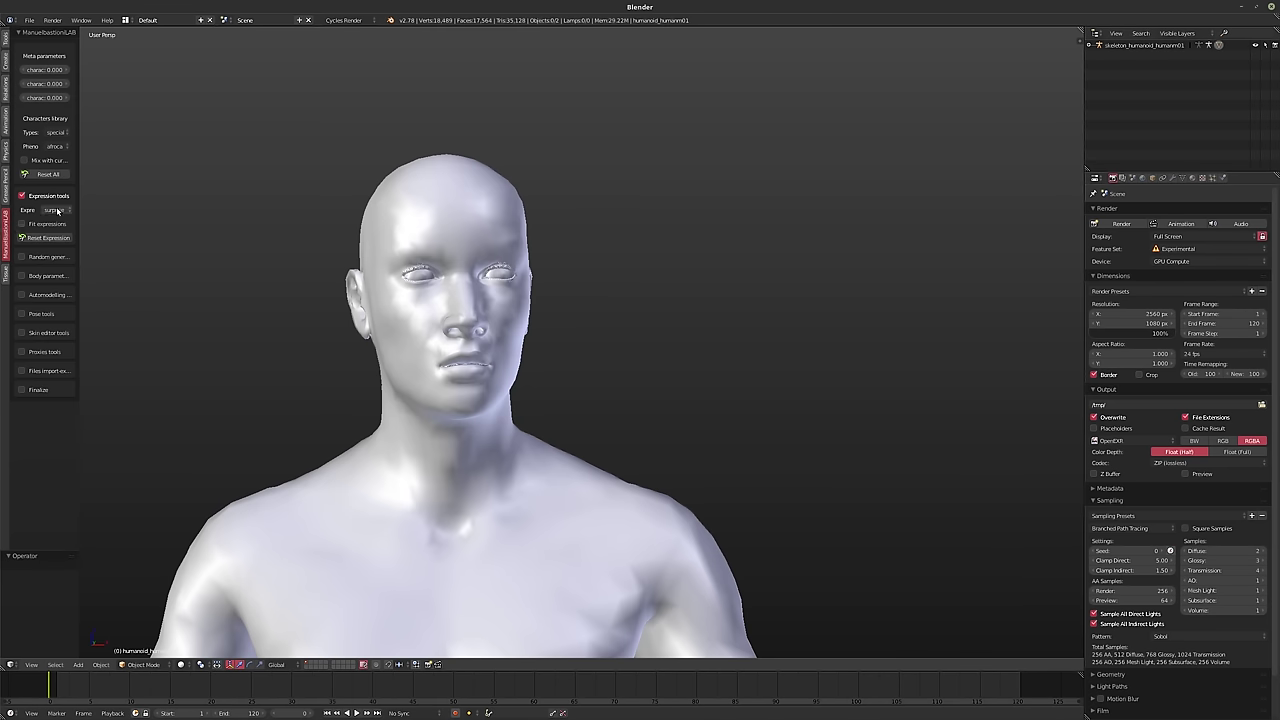
# - Preview the facial expression presets one after another on the character, including shock, sad, pain, furious, bored and crying
pyautogui.keyDown('ctrl'); pyautogui.scroll(1, 58, 211); pyautogui.keyUp('ctrl')
pyautogui.keyDown('ctrl'); pyautogui.scroll(-3, 58, 211); pyautogui.keyUp('ctrl')
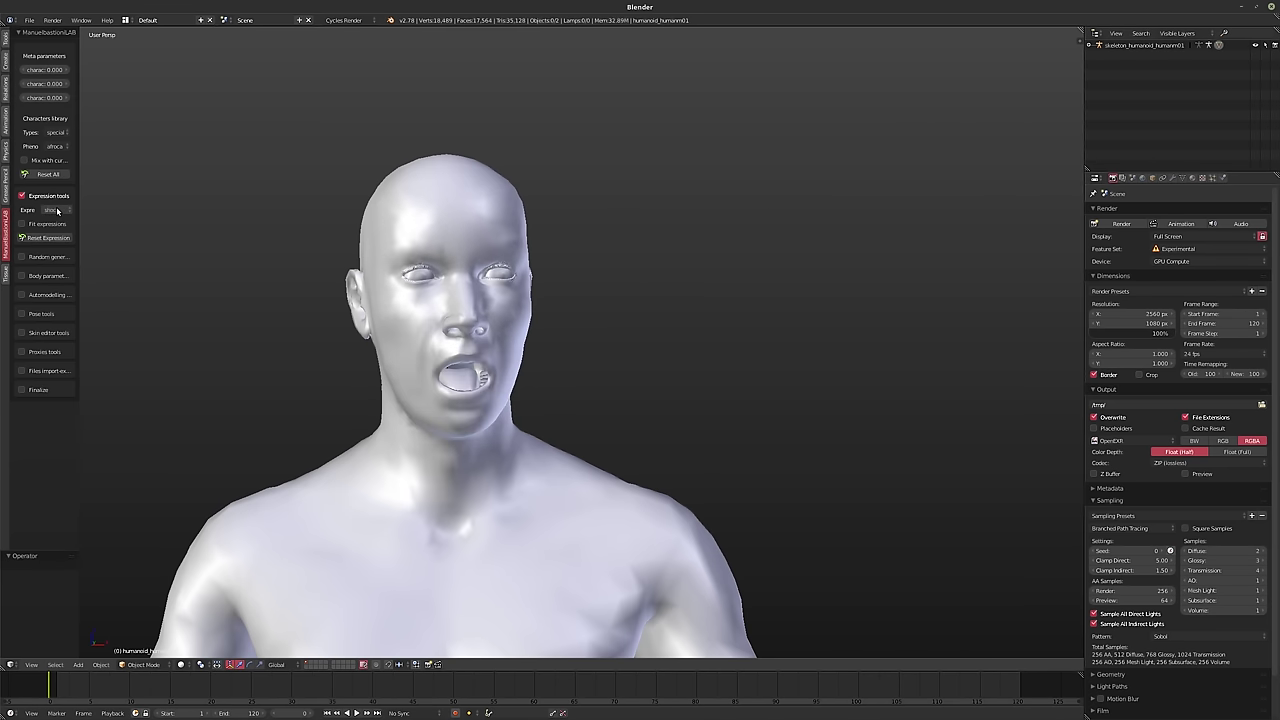
pyautogui.keyDown('ctrl'); pyautogui.scroll(-4, 58, 211); pyautogui.keyUp('ctrl')
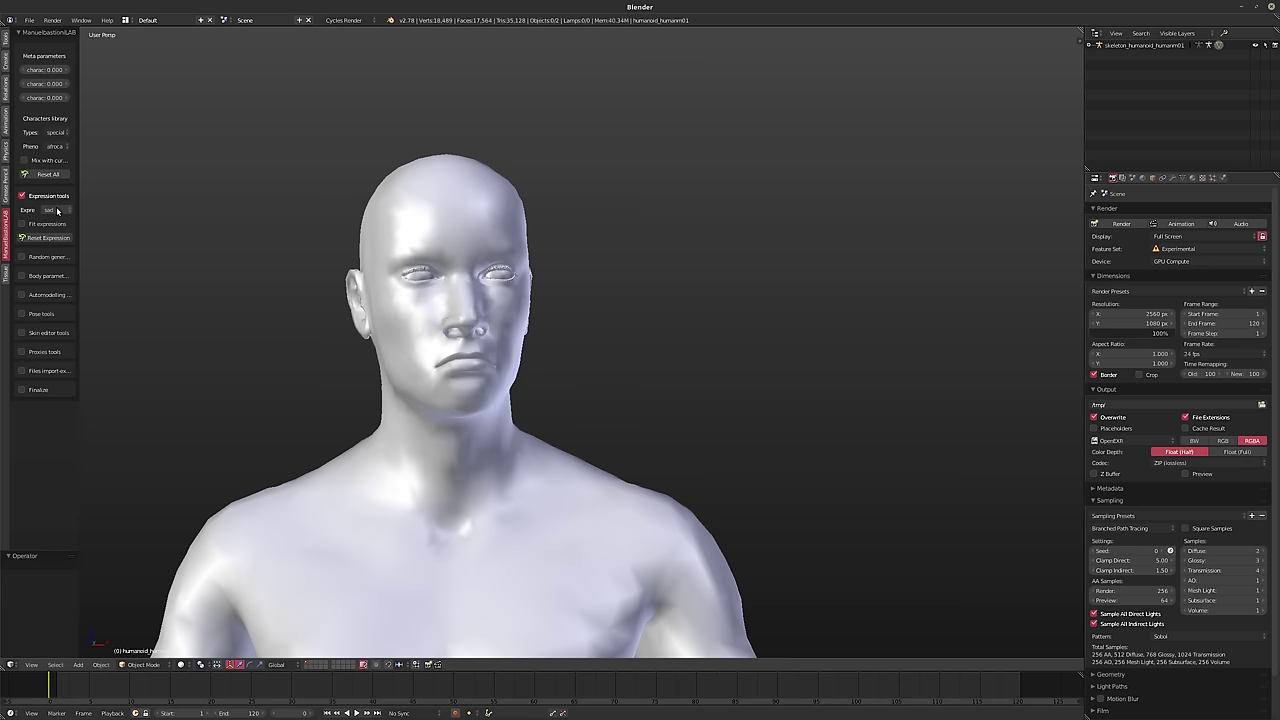
pyautogui.keyDown('ctrl'); pyautogui.scroll(-2, 58, 211); pyautogui.keyUp('ctrl')
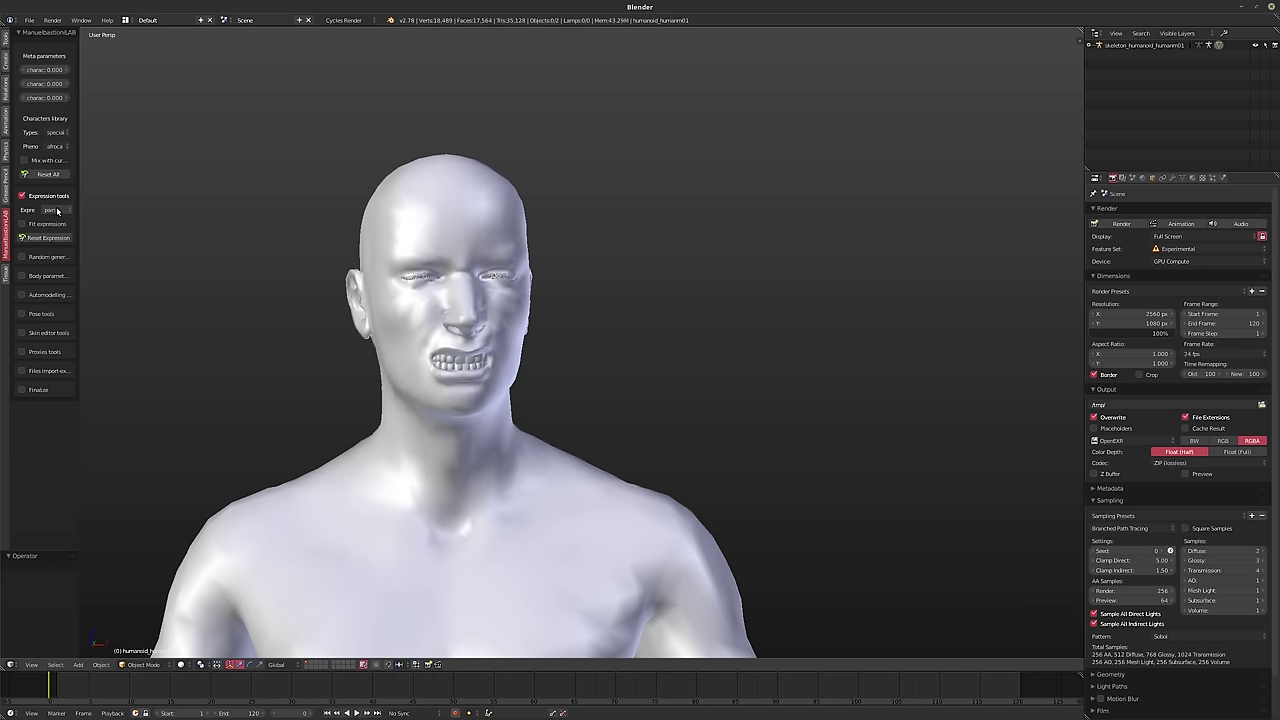
pyautogui.keyDown('ctrl'); pyautogui.scroll(-1, 58, 211); pyautogui.keyUp('ctrl')
pyautogui.keyDown('ctrl'); pyautogui.scroll(1, 58, 211); pyautogui.keyUp('ctrl')
pyautogui.keyDown('ctrl'); pyautogui.scroll(-1, 58, 211); pyautogui.keyUp('ctrl')
pyautogui.keyDown('ctrl'); pyautogui.scroll(1, 58, 211); pyautogui.keyUp('ctrl')
pyautogui.keyDown('ctrl'); pyautogui.scroll(-5, 58, 211); pyautogui.keyUp('ctrl')
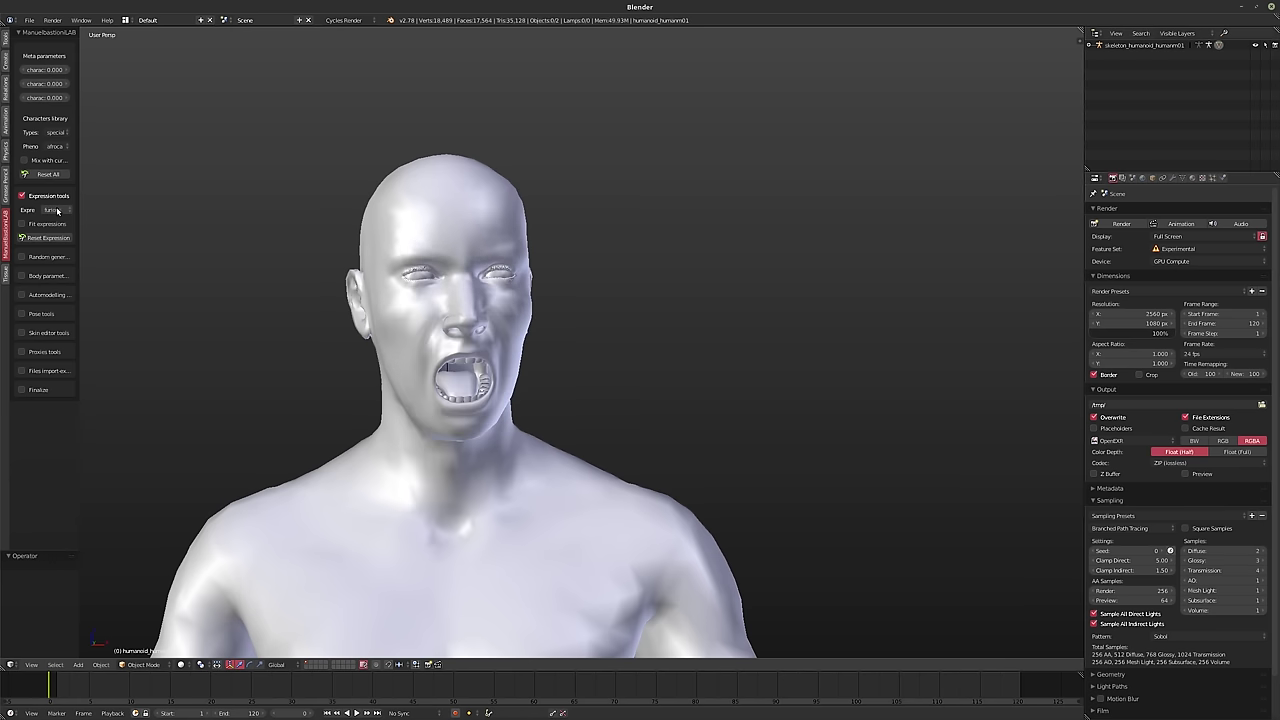
pyautogui.keyDown('ctrl'); pyautogui.scroll(-3, 58, 211); pyautogui.keyUp('ctrl')
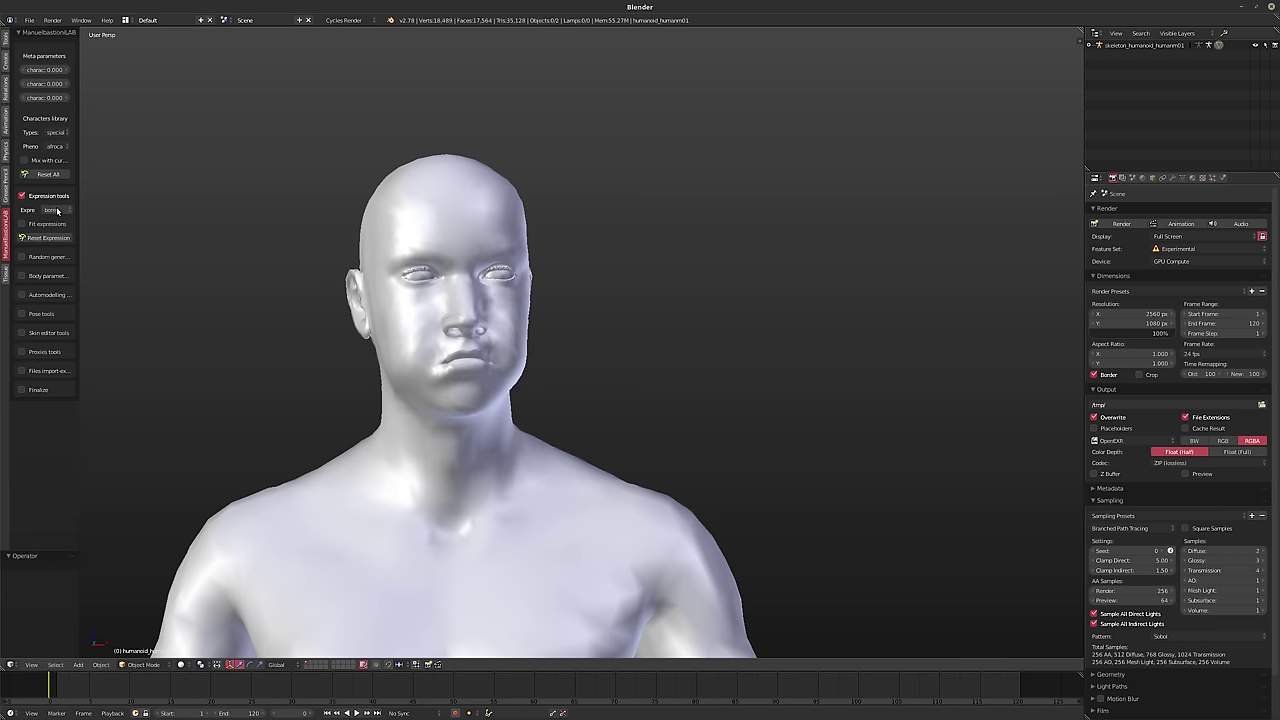
pyautogui.keyDown('ctrl'); pyautogui.scroll(-1, 58, 211); pyautogui.keyUp('ctrl')
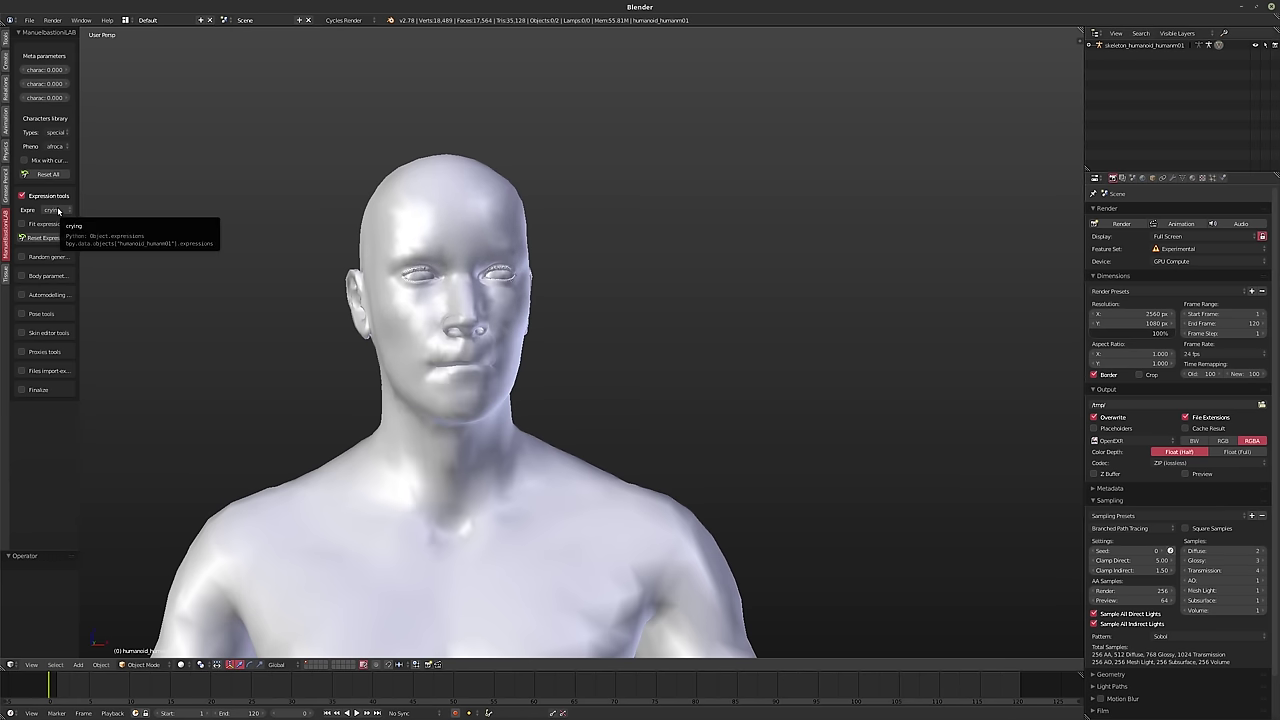
pyautogui.keyDown('ctrl'); pyautogui.scroll(-1, 58, 211); pyautogui.keyUp('ctrl')
pyautogui.keyDown('ctrl'); pyautogui.scroll(-1, 58, 211); pyautogui.keyUp('ctrl')
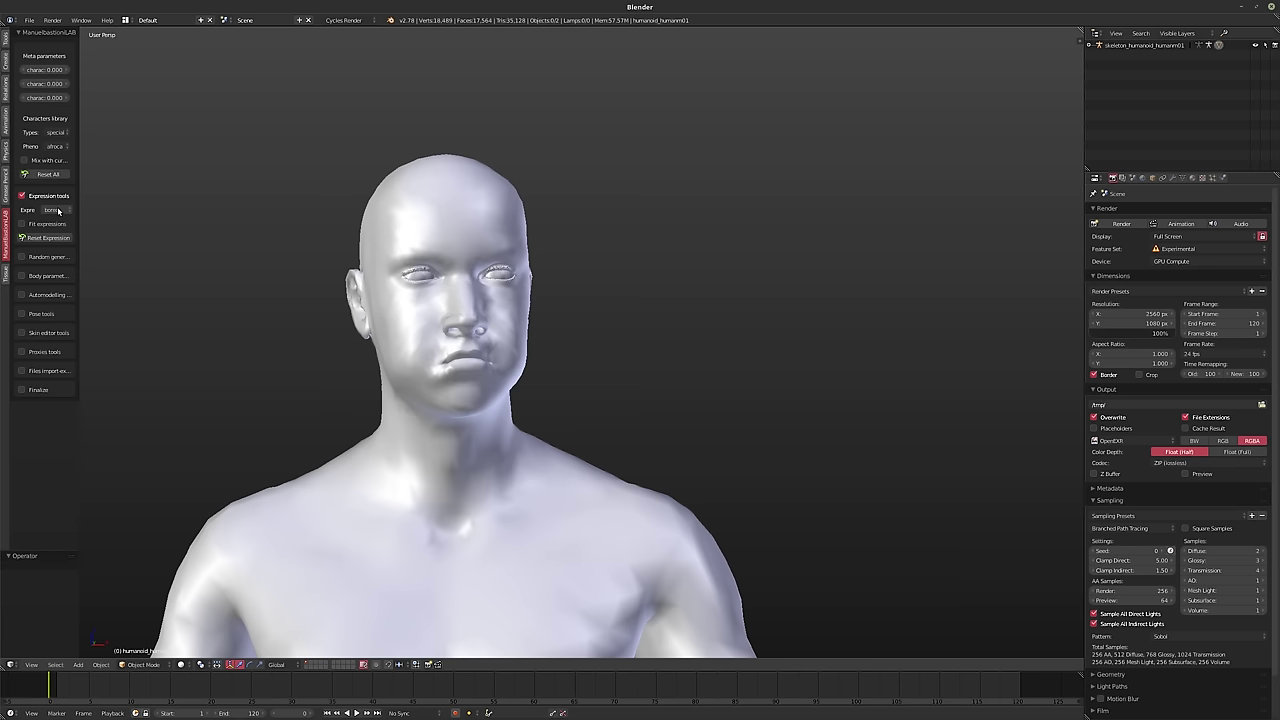
pyautogui.keyDown('ctrl'); pyautogui.scroll(-2, 58, 211); pyautogui.keyUp('ctrl')
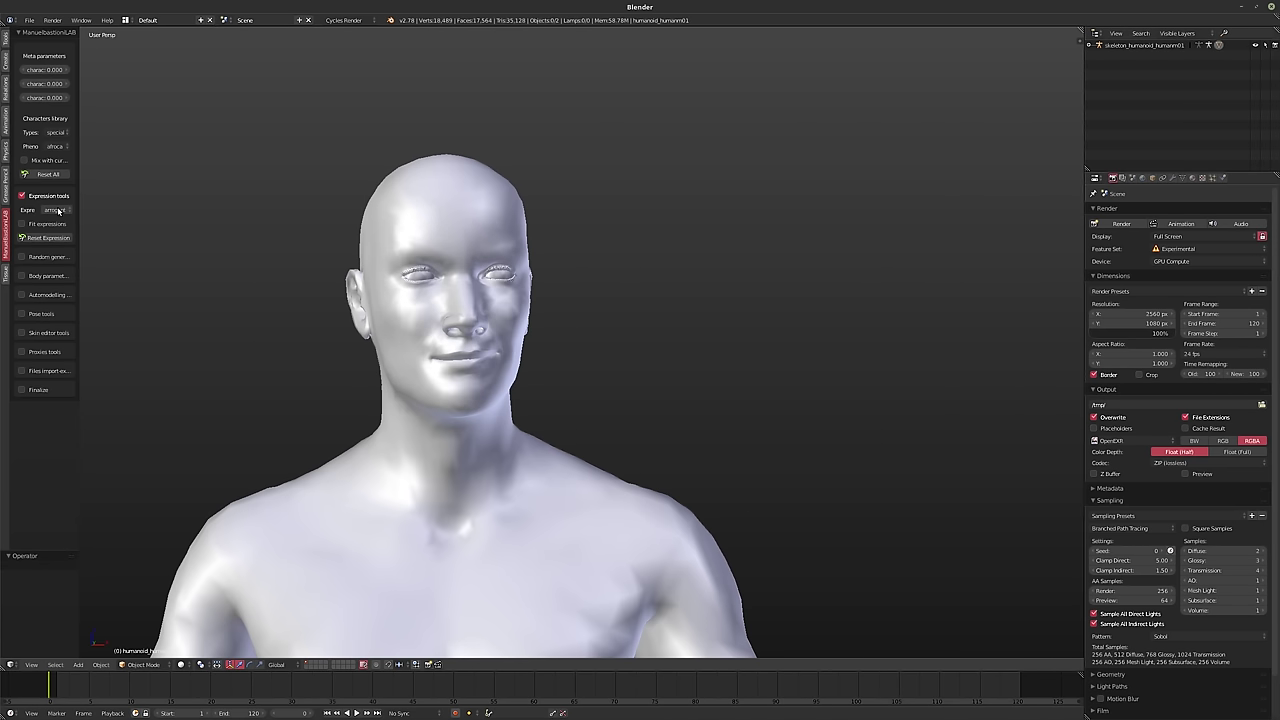
pyautogui.keyDown('ctrl'); pyautogui.scroll(-1, 58, 211); pyautogui.keyUp('ctrl')
pyautogui.keyDown('ctrl'); pyautogui.scroll(-2, 58, 211); pyautogui.keyUp('ctrl')
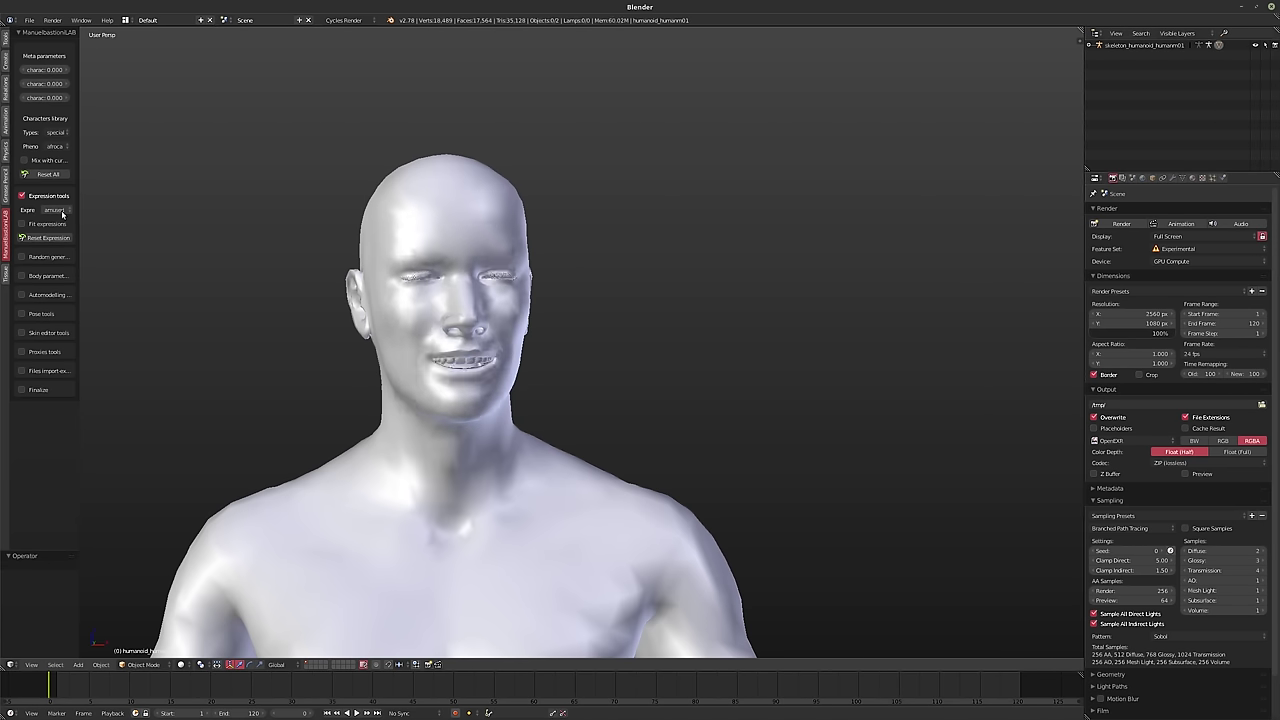
# - Set the character's facial expression to serene and view the face from an angle
pyautogui.click(58, 210)
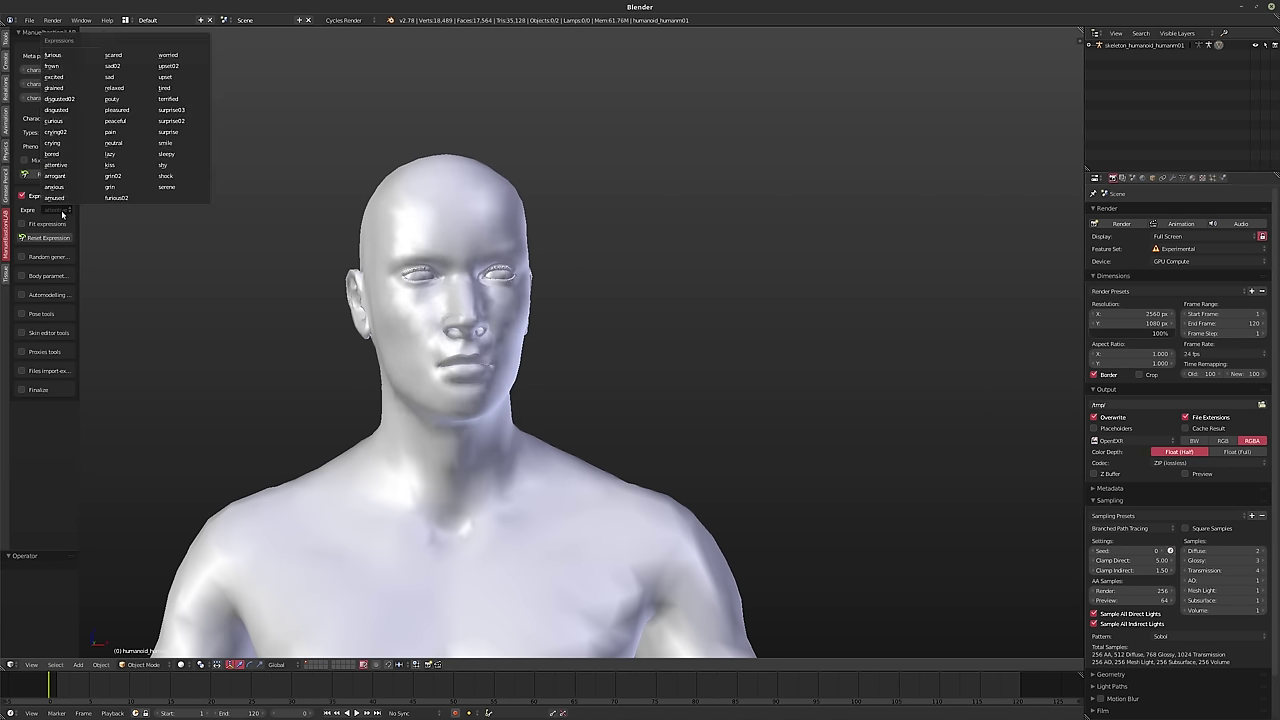
pyautogui.click(170, 187)
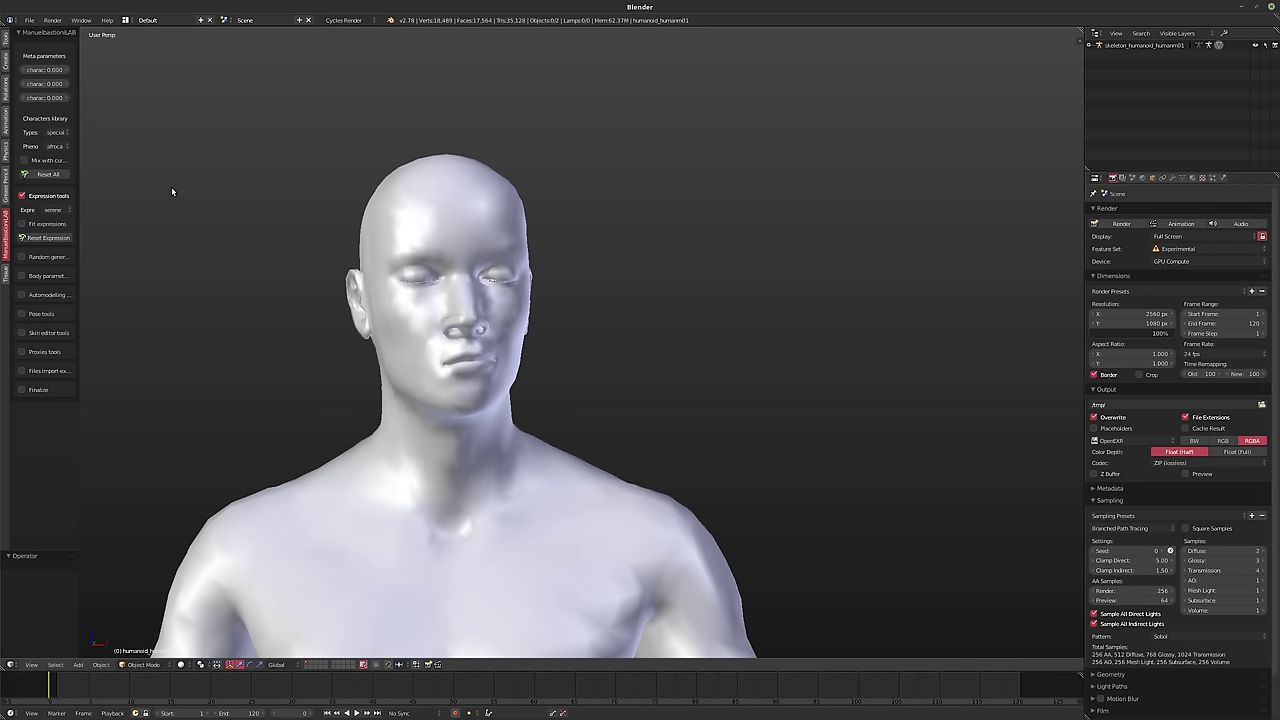
pyautogui.moveTo(500, 333); pyautogui.dragTo(497, 384, button='middle')
# - Go through further expression presets from shy to upset02 and leave the character on the attentive expression
pyautogui.keyDown('ctrl'); pyautogui.scroll(-3, 57, 211); pyautogui.keyUp('ctrl')
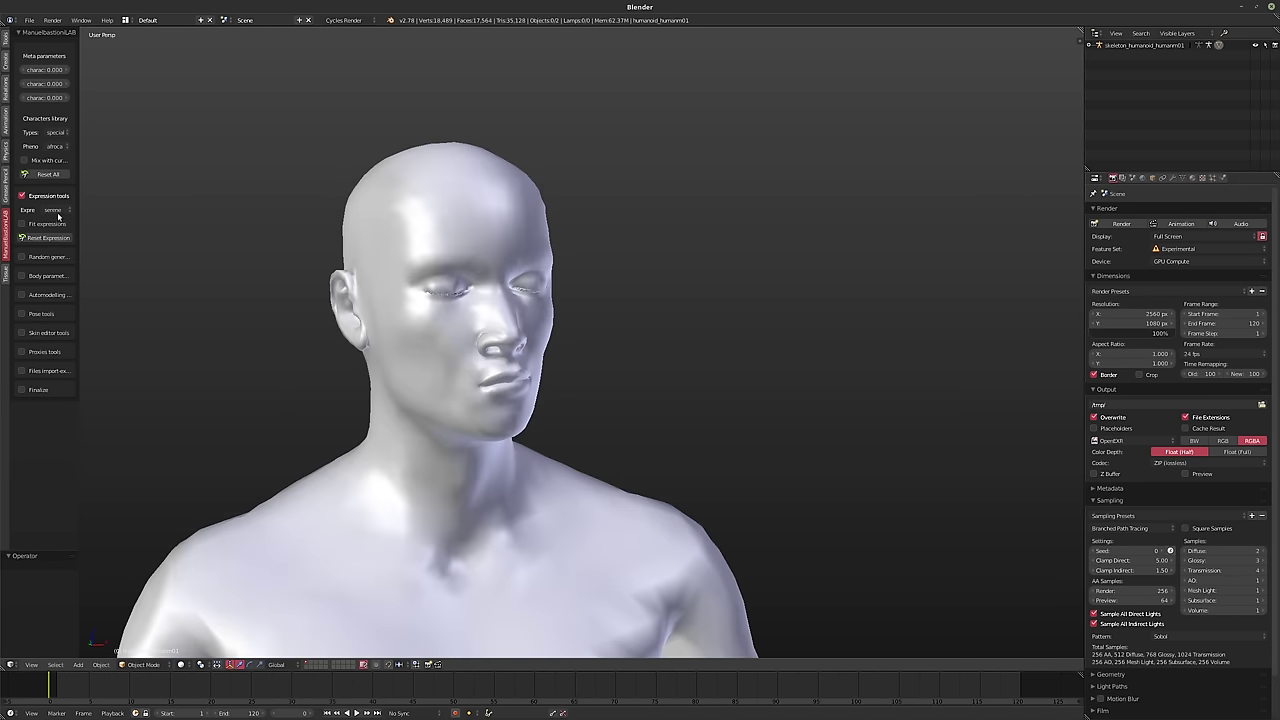
pyautogui.keyDown('ctrl'); pyautogui.scroll(-1, 57, 211); pyautogui.keyUp('ctrl')
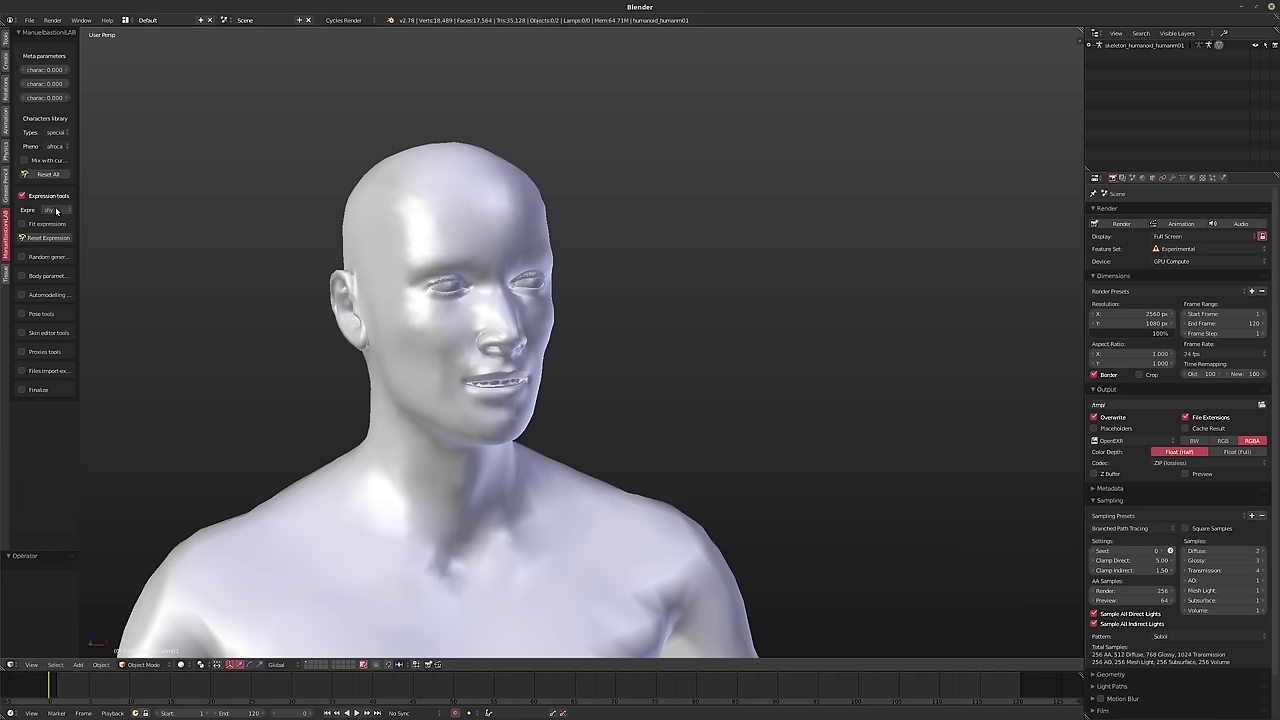
pyautogui.keyDown('ctrl'); pyautogui.scroll(-1, 65, 213); pyautogui.keyUp('ctrl')
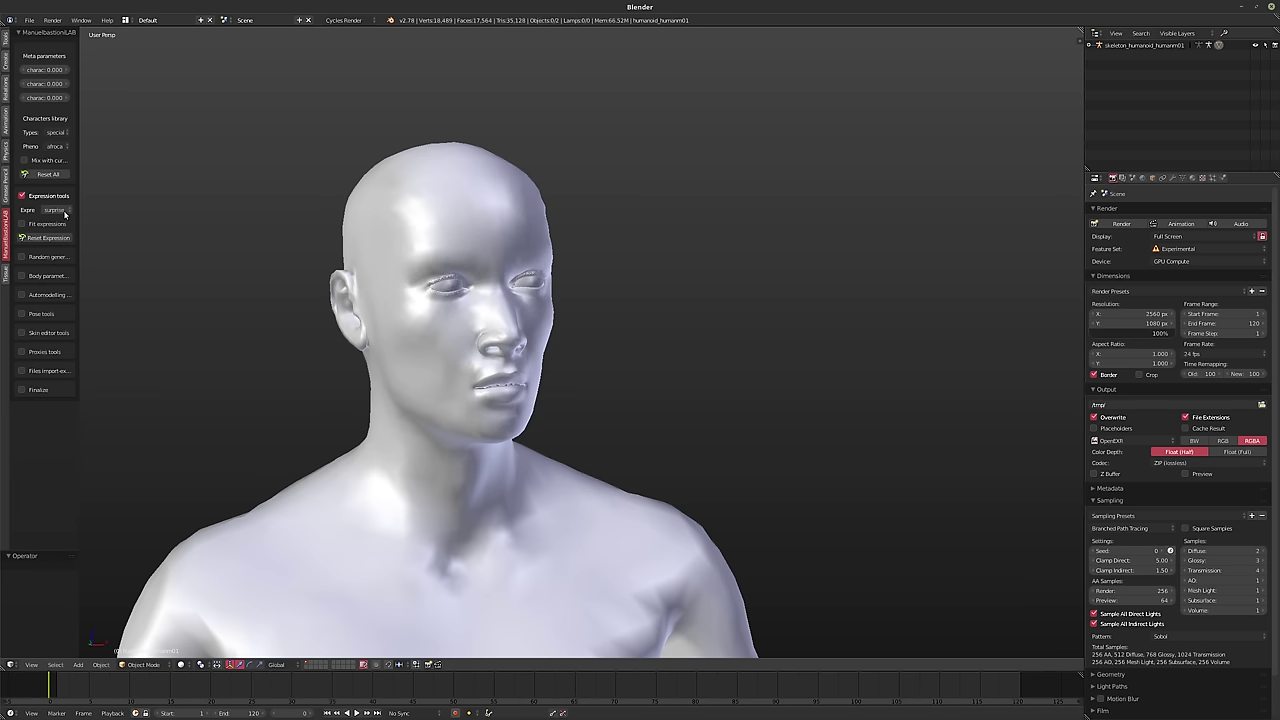
pyautogui.click(22, 196)
pyautogui.click(23, 196)
pyautogui.keyDown('ctrl'); pyautogui.scroll(-3, 64, 212); pyautogui.keyUp('ctrl')
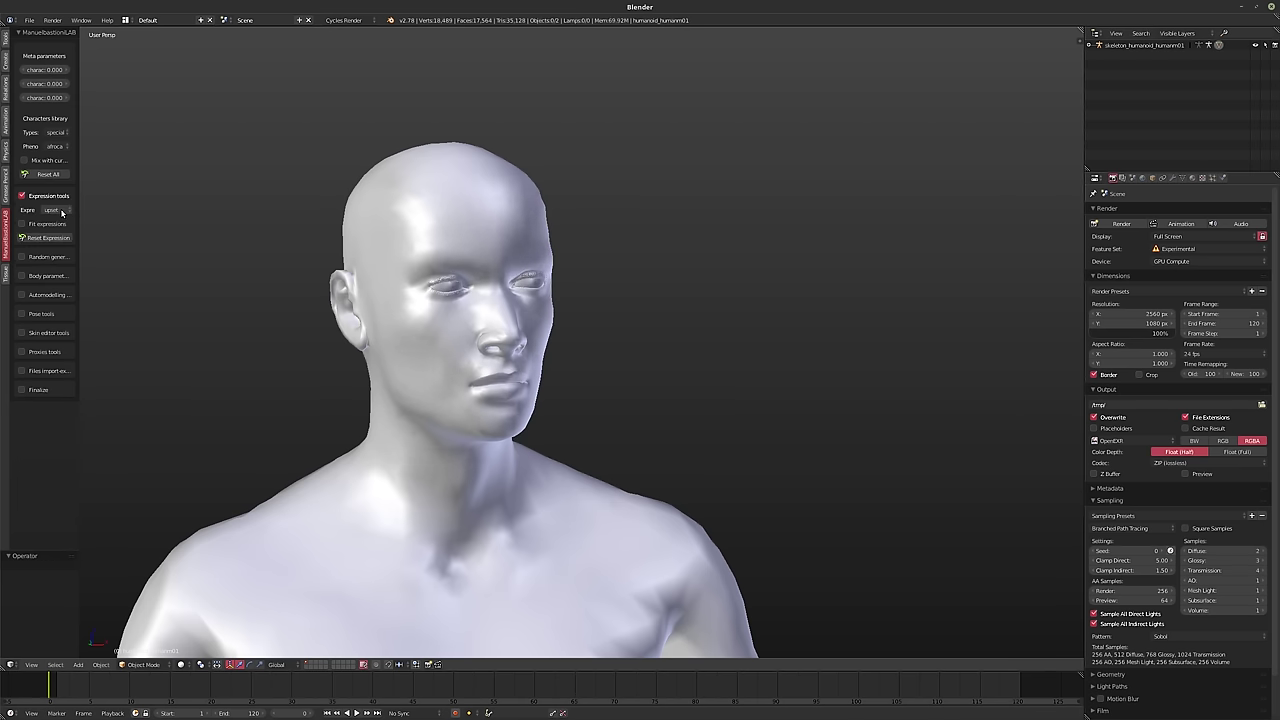
pyautogui.keyDown('ctrl'); pyautogui.scroll(-1, 63, 211); pyautogui.keyUp('ctrl')
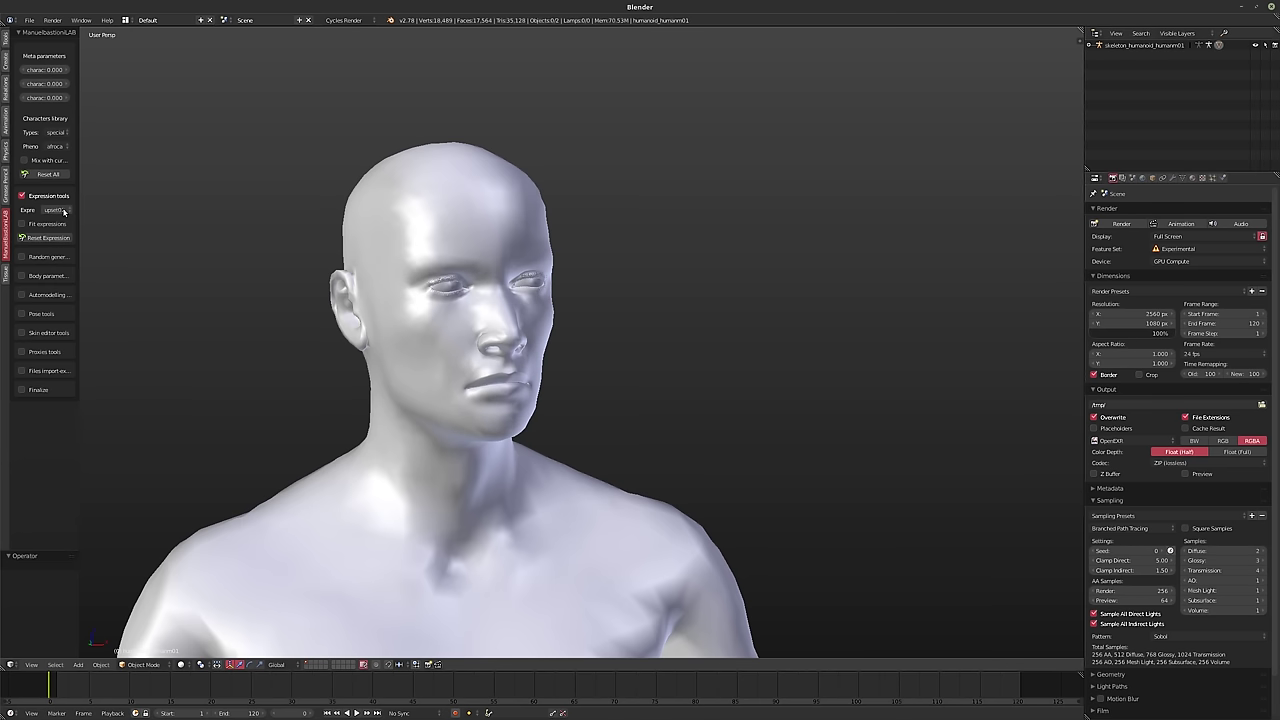
pyautogui.keyDown('ctrl'); pyautogui.scroll(-1, 64, 211); pyautogui.keyUp('ctrl')
pyautogui.keyDown('ctrl'); pyautogui.scroll(-2, 64, 211); pyautogui.keyUp('ctrl')
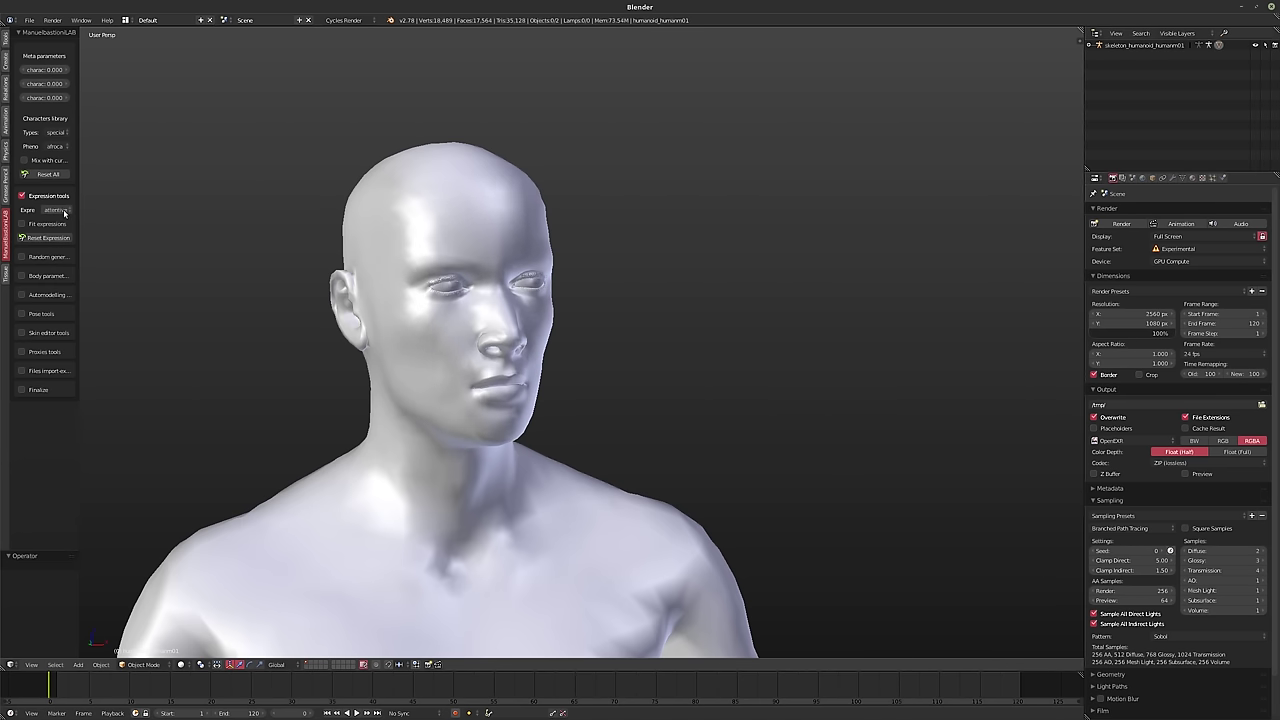
pyautogui.keyDown('ctrl'); pyautogui.scroll(-1, 64, 211); pyautogui.keyUp('ctrl')
# - Try to duplicate the character in place
pyautogui.moveTo(457, 401); pyautogui.dragTo(415, 352, button='middle')
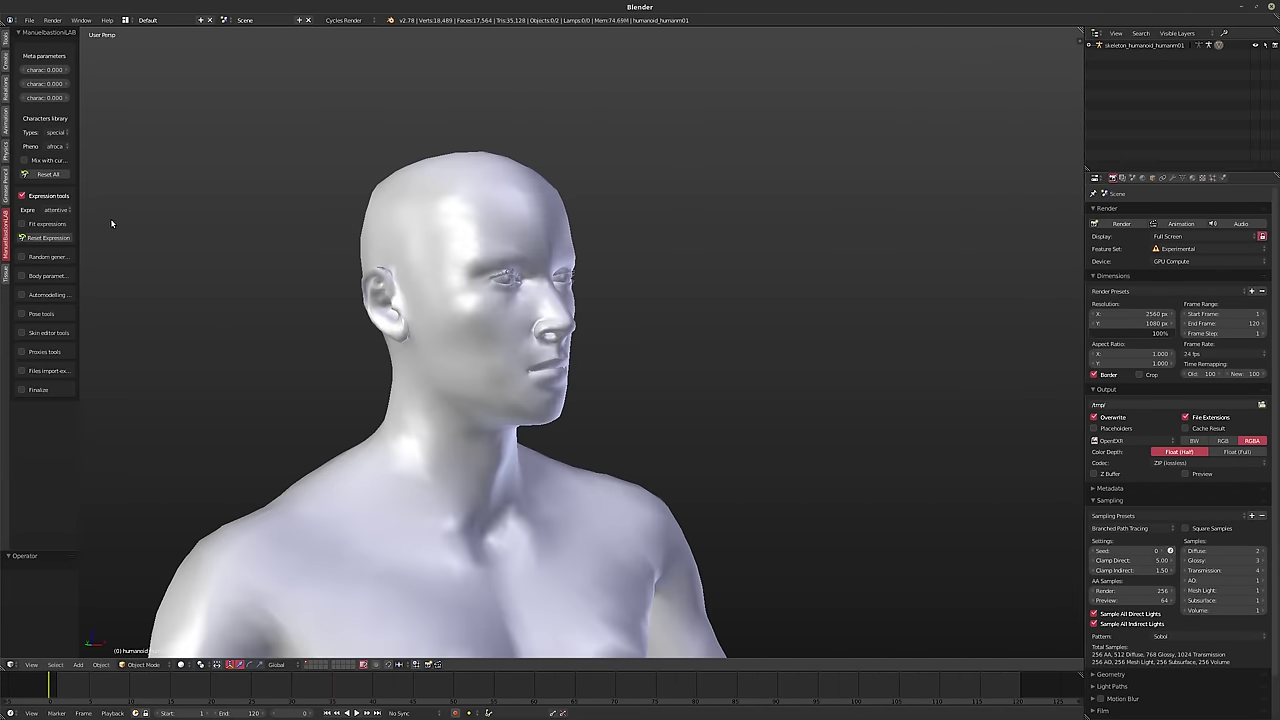
pyautogui.scroll(-2, 562, 330)
pyautogui.moveTo(562, 376); pyautogui.dragTo(533, 271, button='middle')
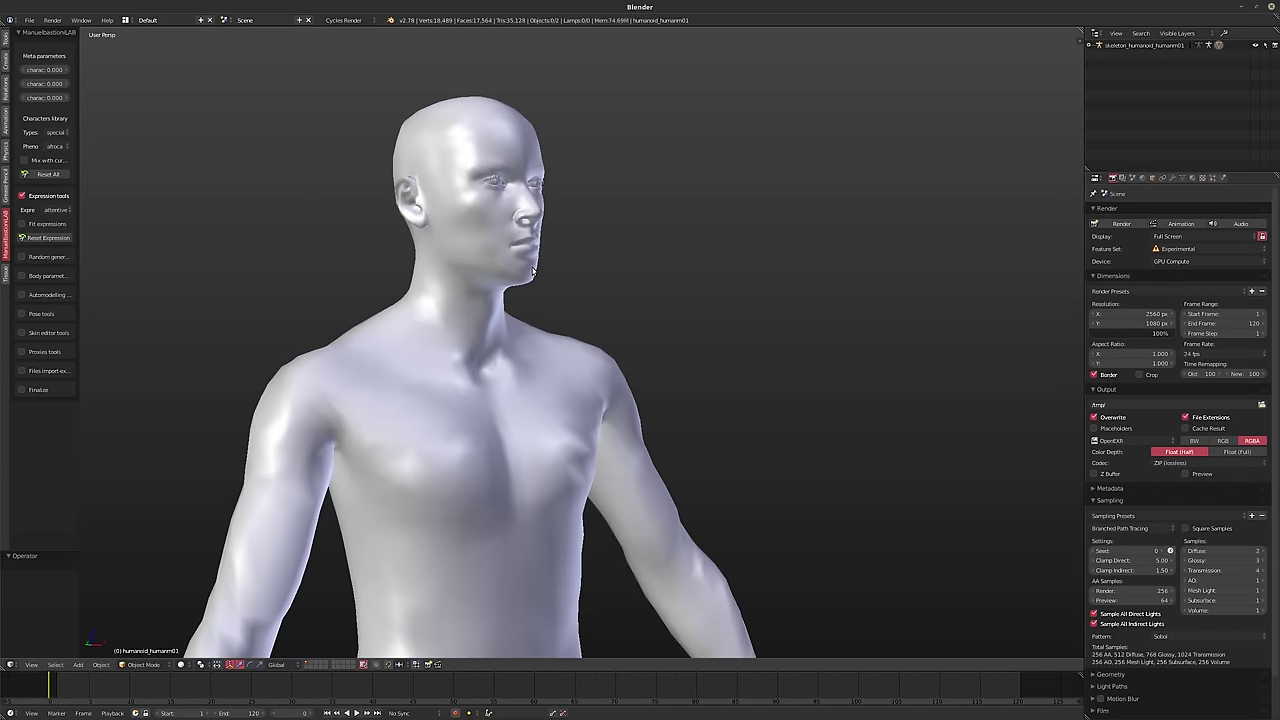
pyautogui.hotkey('shift', 'd')
pyautogui.press('Escape')
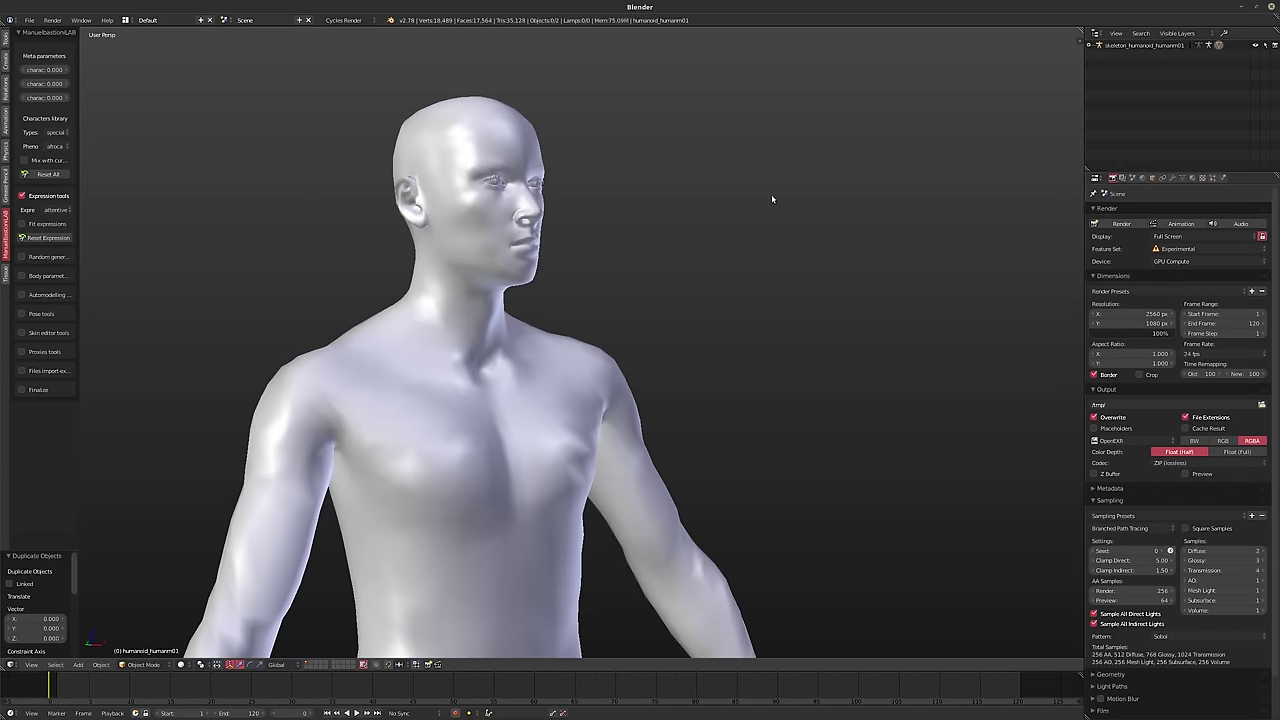
# - Expand the skeleton and humanoid_humanm01 hierarchy, and apply the Armature modifier of the humanoid_humanm01 mesh
pyautogui.click(1089, 46)
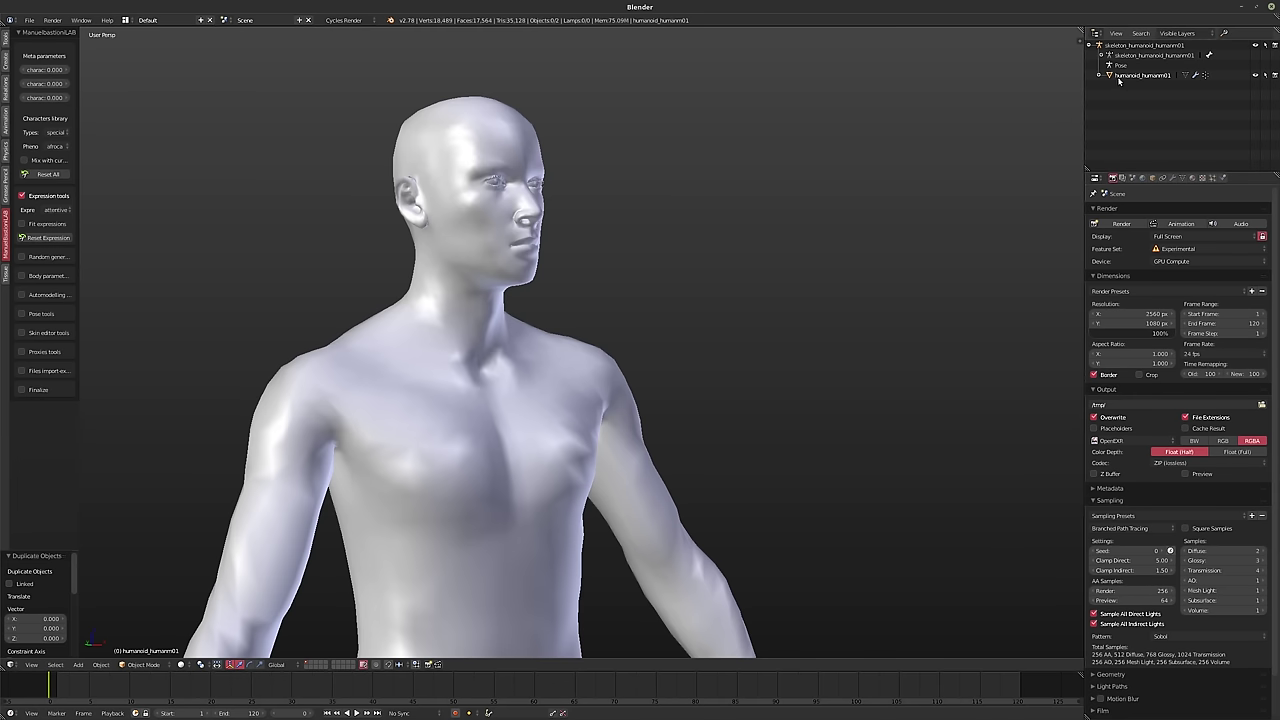
pyautogui.click(1099, 75)
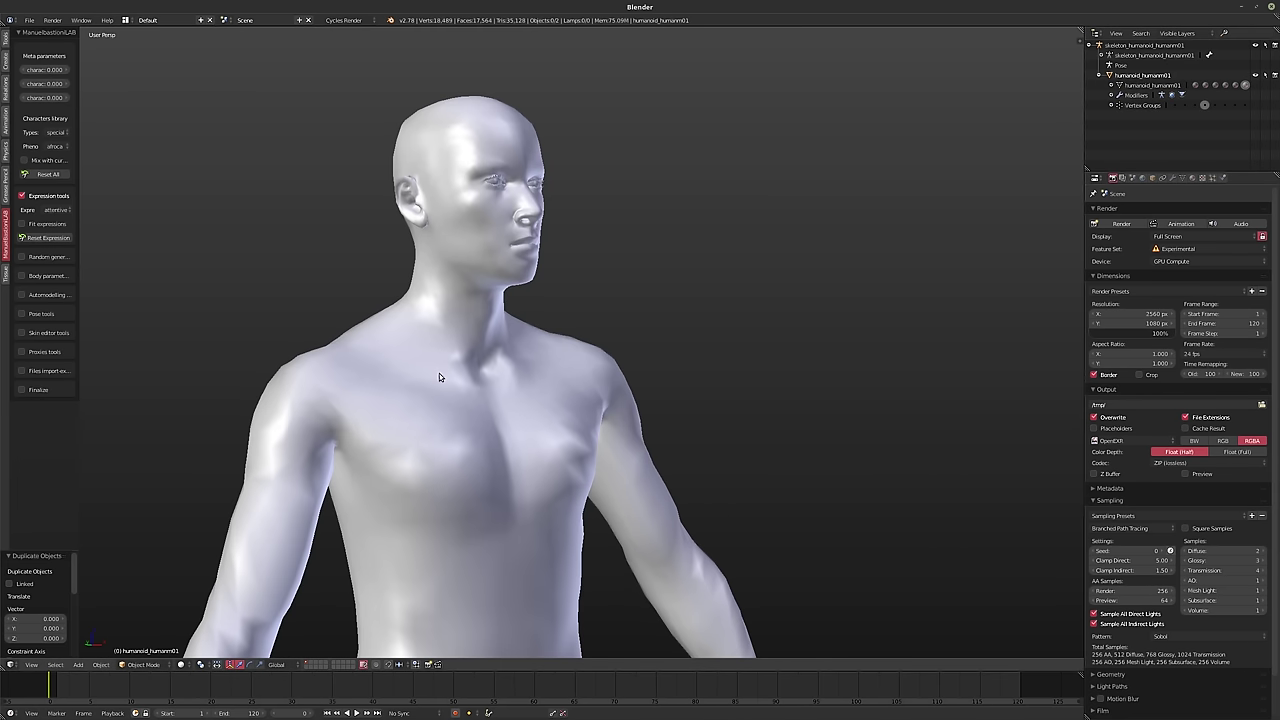
pyautogui.scroll(-3, 439, 373)
pyautogui.moveTo(439, 373); pyautogui.dragTo(466, 380, button='middle')
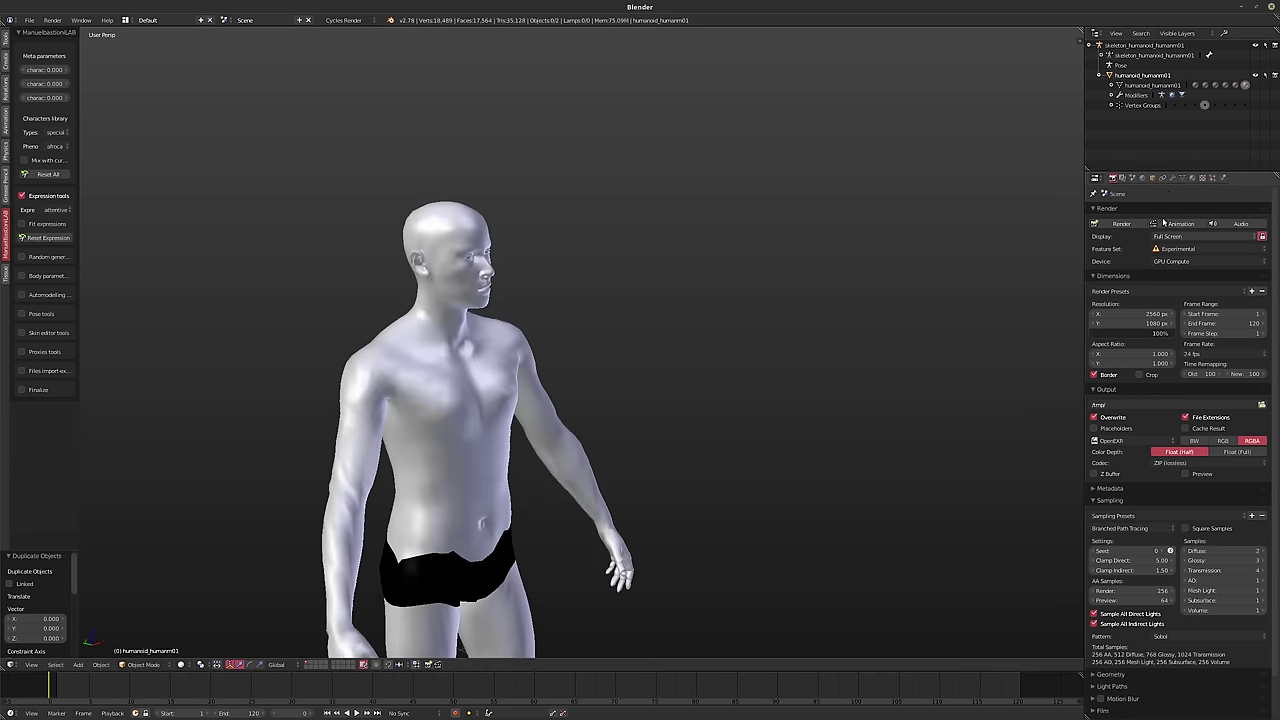
pyautogui.click(1172, 177)
pyautogui.click(1116, 246)
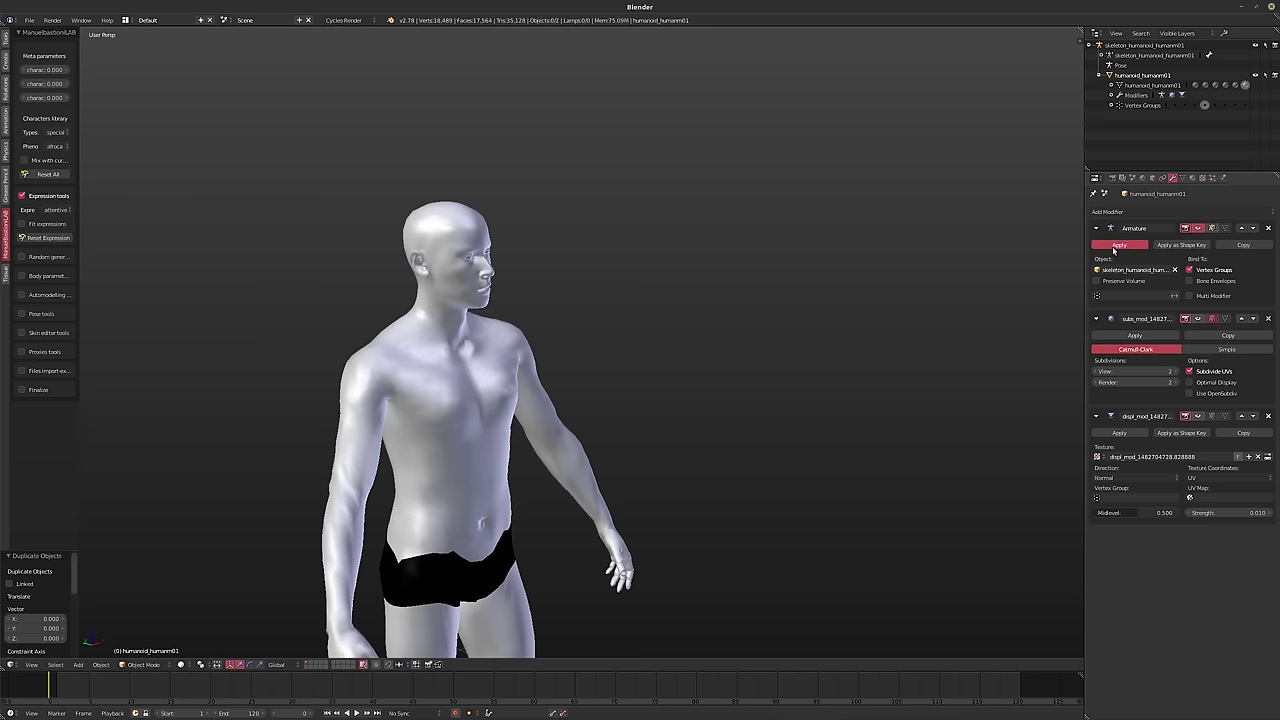
# - Apply the subdivision modifier of the humanoid_humanm01 mesh and remove its displacement modifier
pyautogui.click(1119, 245)
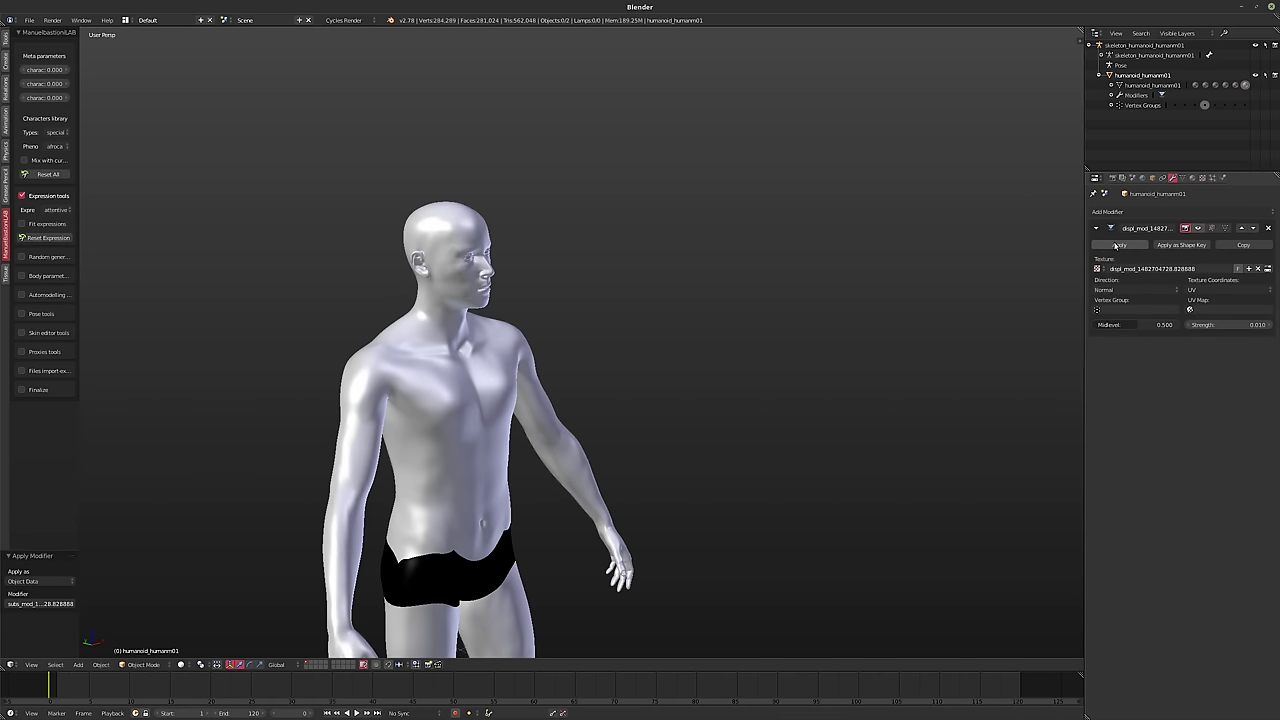
pyautogui.click(1268, 228)
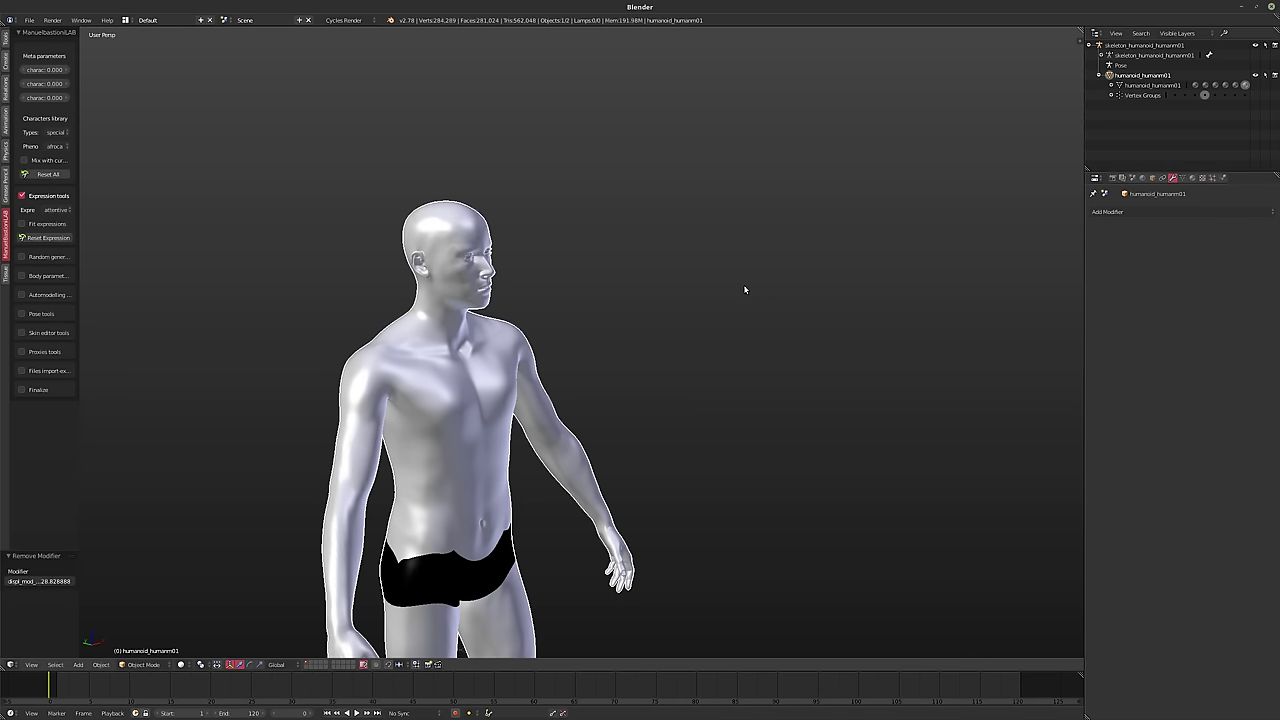
# - Clear the parent of the humanoid_humanm01 mesh and delete the skeleton_humanoid_humanm01 armature
pyautogui.hotkey('alt', 'p')
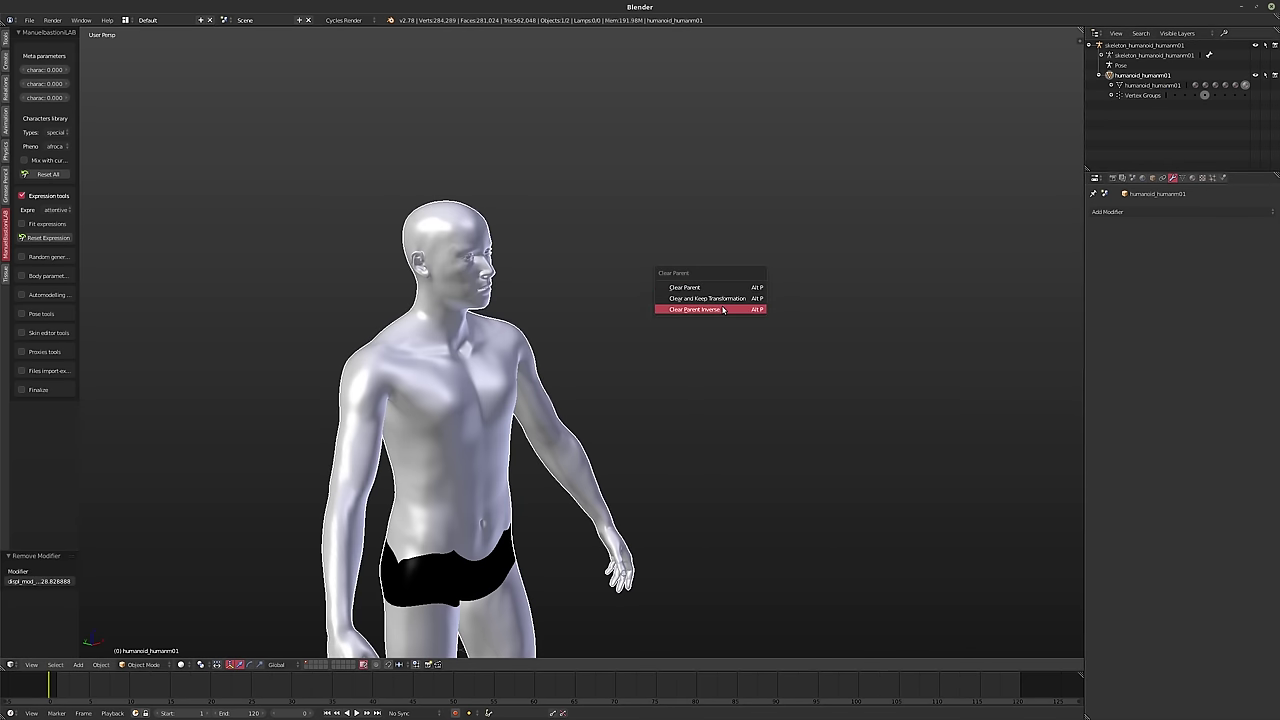
pyautogui.click(715, 309)
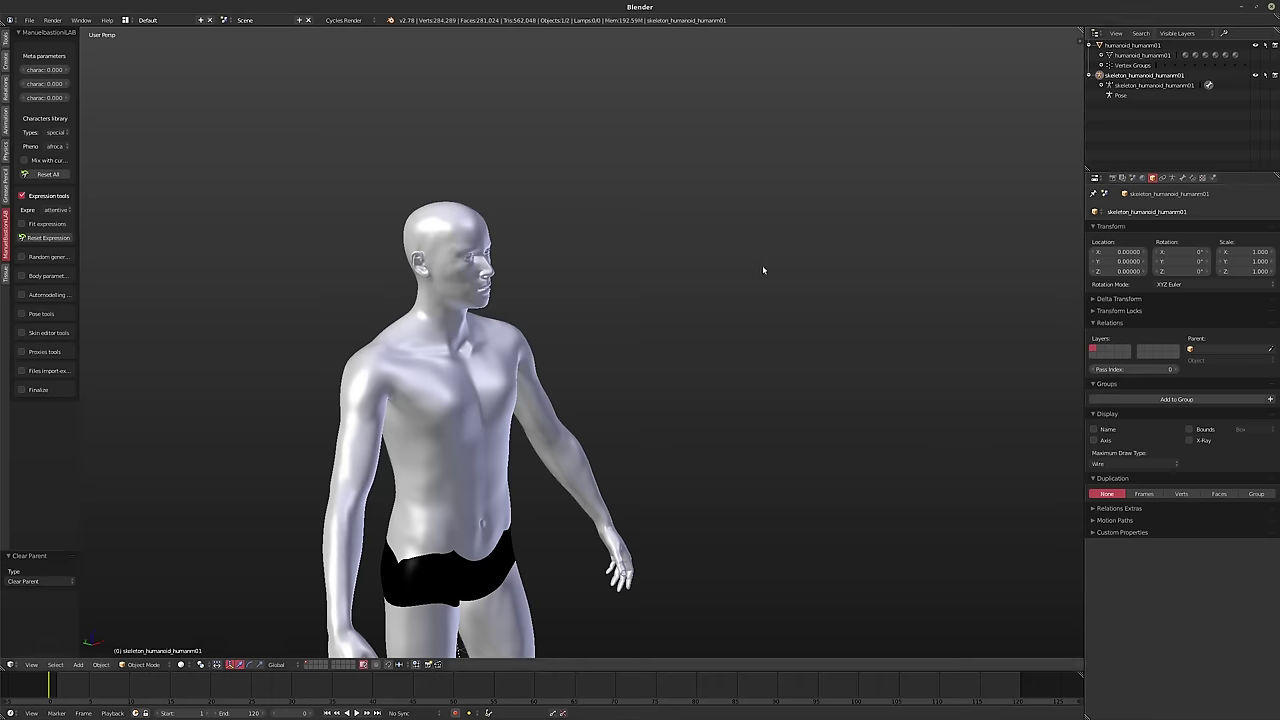
pyautogui.press('Delete')
pyautogui.moveTo(666, 222); pyautogui.dragTo(719, 248, button='middle')
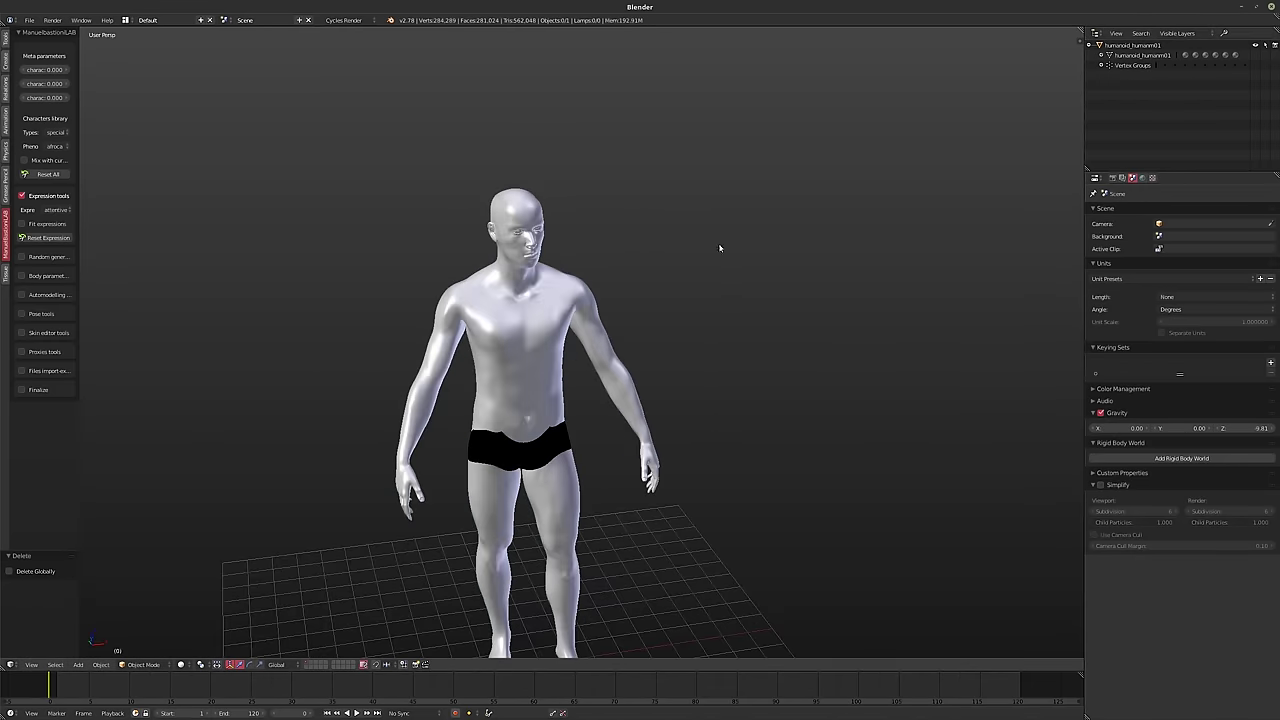
# - Inspect the mesh density of the character's head in Edit Mode
pyautogui.click(1098, 46)
pyautogui.moveTo(663, 314); pyautogui.dragTo(471, 206, button='middle')
pyautogui.scroll(5, 500, 250)
pyautogui.moveTo(531, 300); pyautogui.dragTo(542, 290, button='middle')
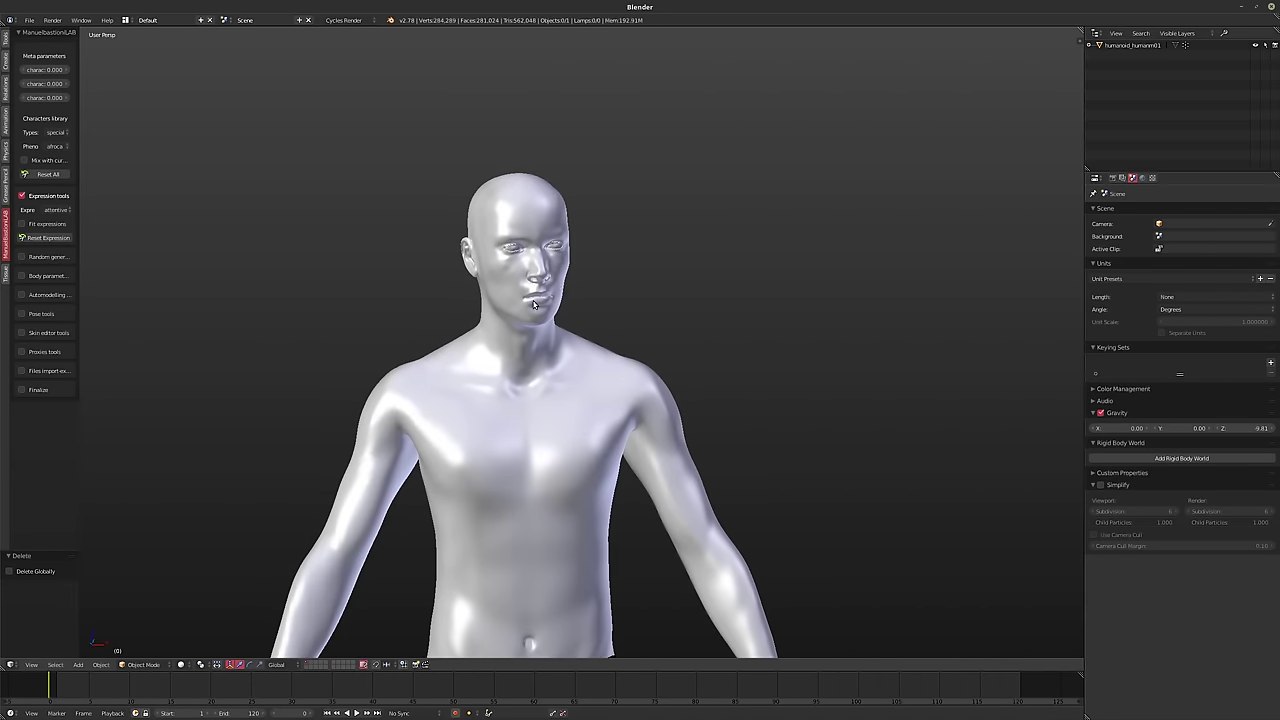
pyautogui.scroll(5, 543, 265)
pyautogui.rightClick(543, 265)
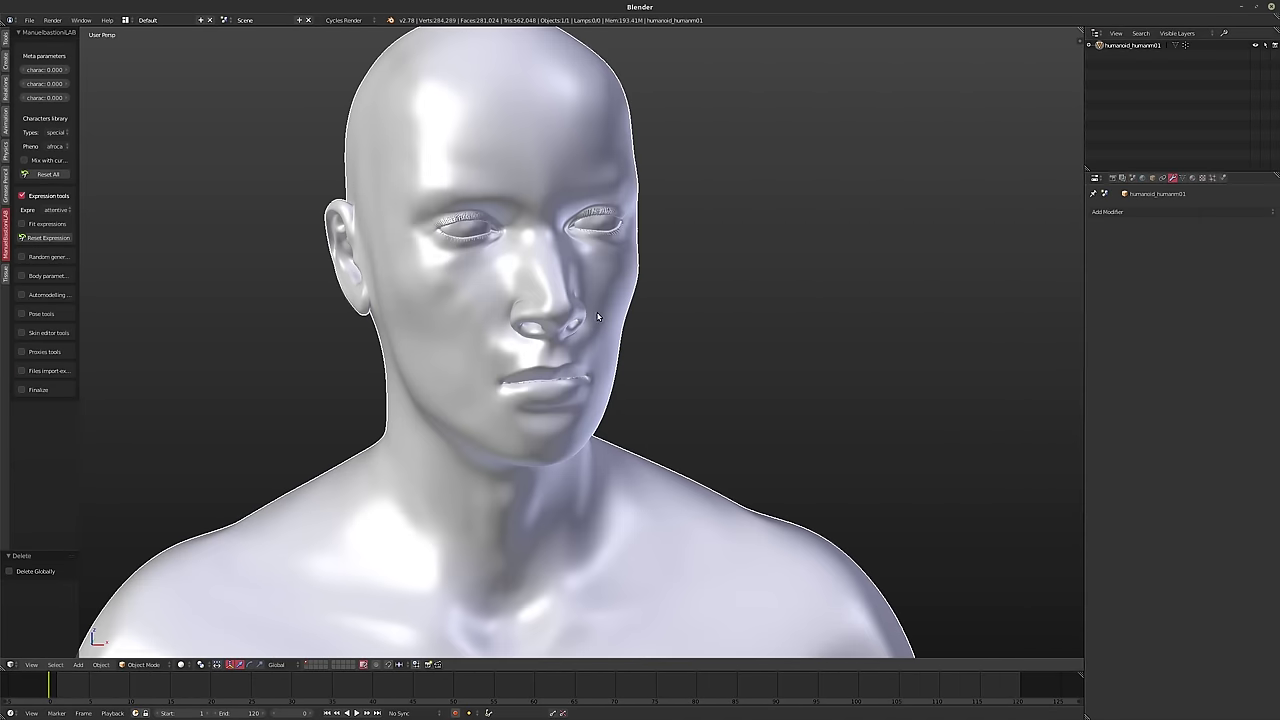
pyautogui.press('Tab')
pyautogui.scroll(-4, 555, 320)
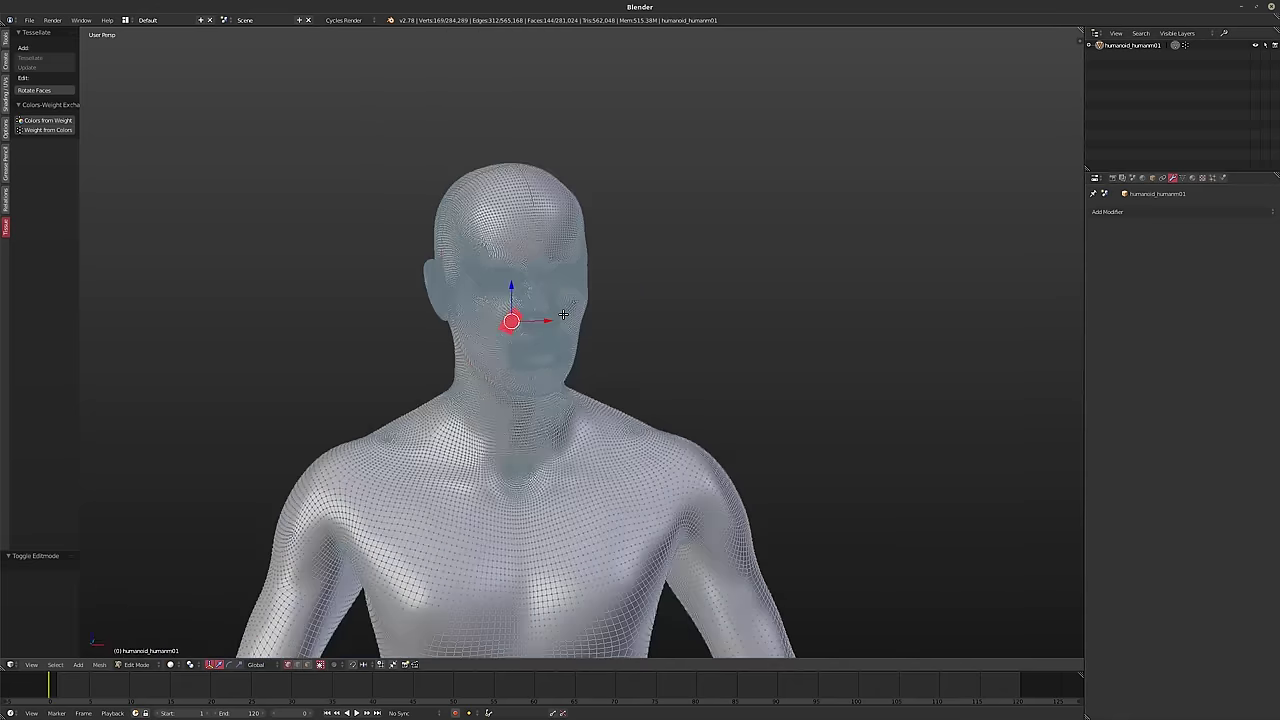
pyautogui.scroll(4, 545, 320)
pyautogui.press('Tab')
# - Delete the dense character mesh and initialize a new ManuelbastioniLAB character
pyautogui.press('x')
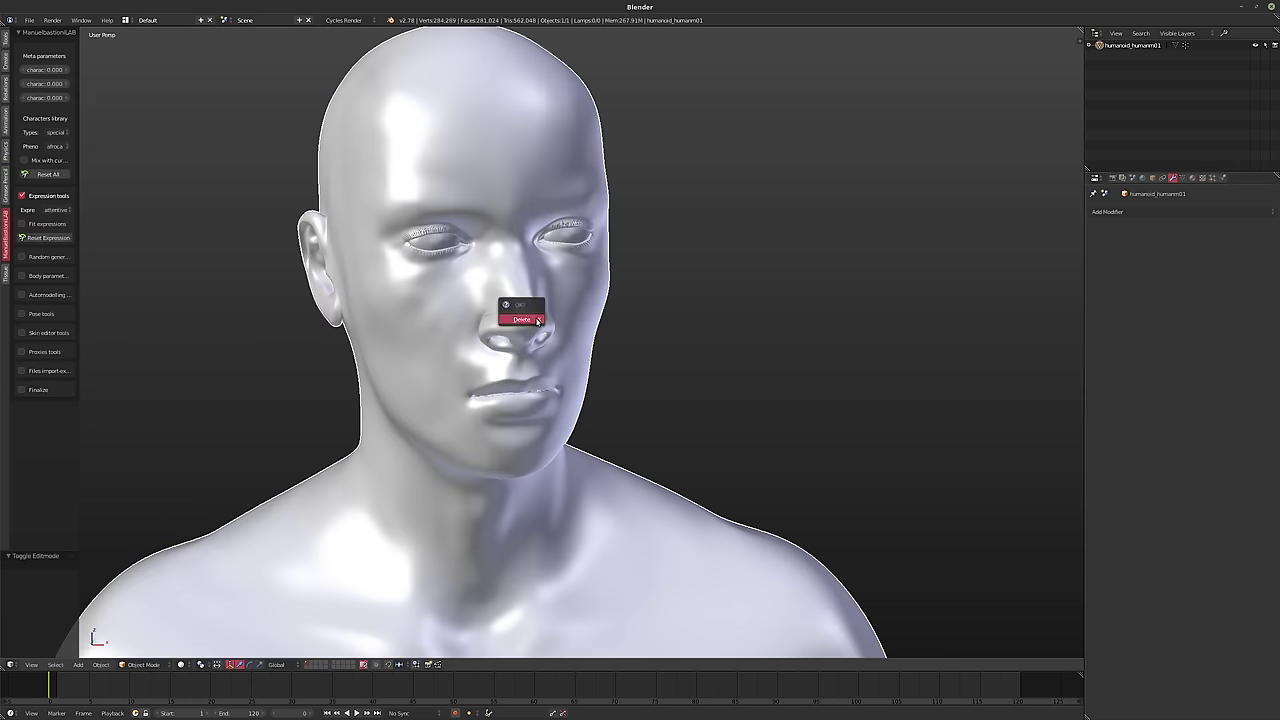
pyautogui.click(537, 319)
pyautogui.click(38, 80)
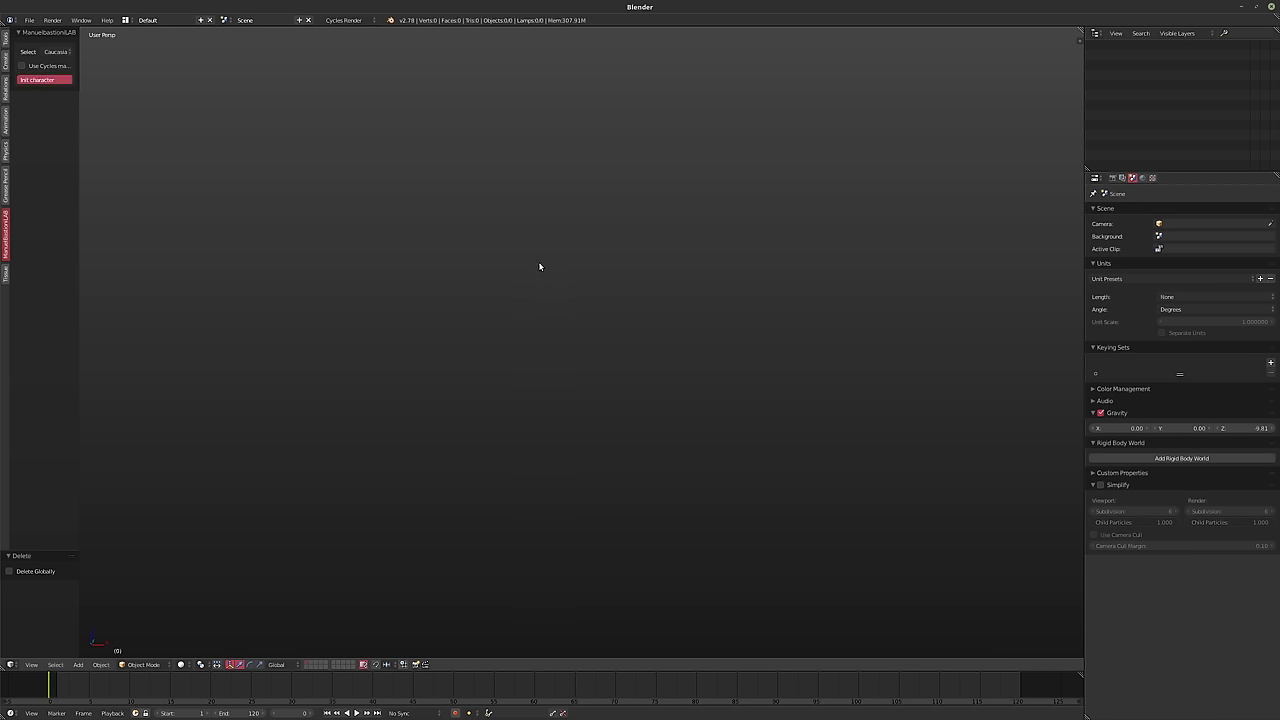
pyautogui.scroll(-6, 466, 285)
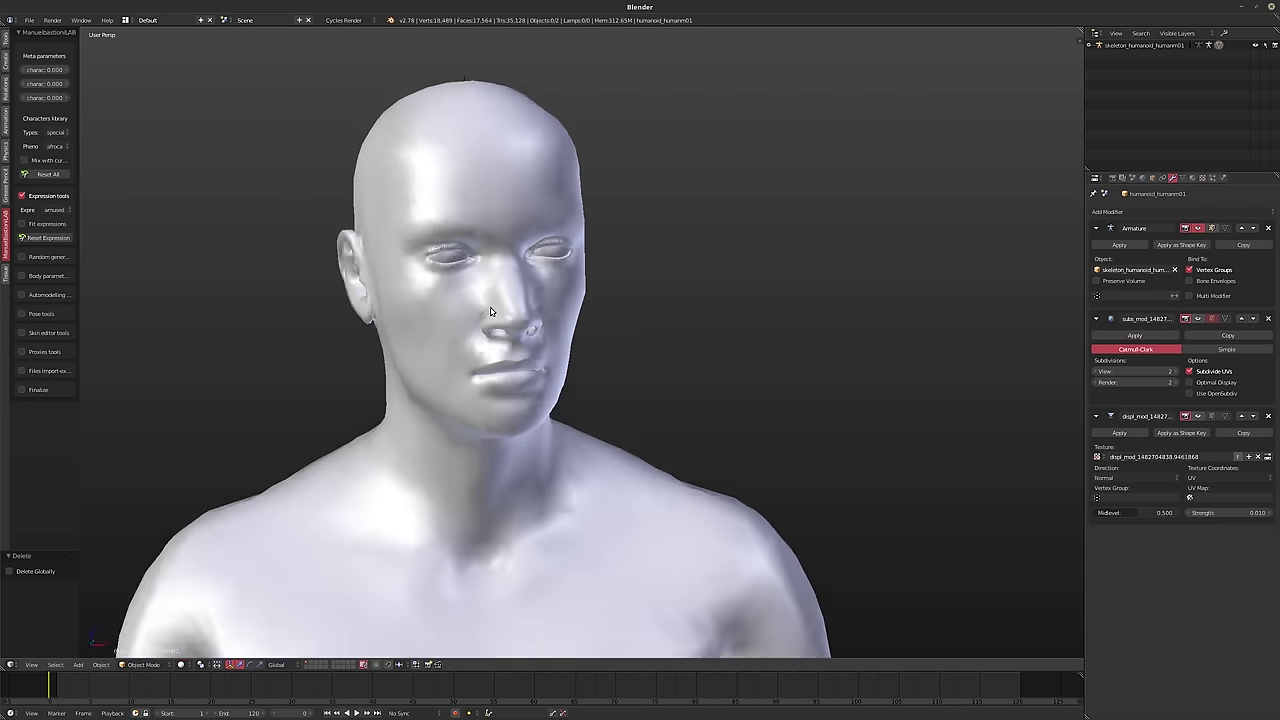
pyautogui.scroll(-3, 525, 304)
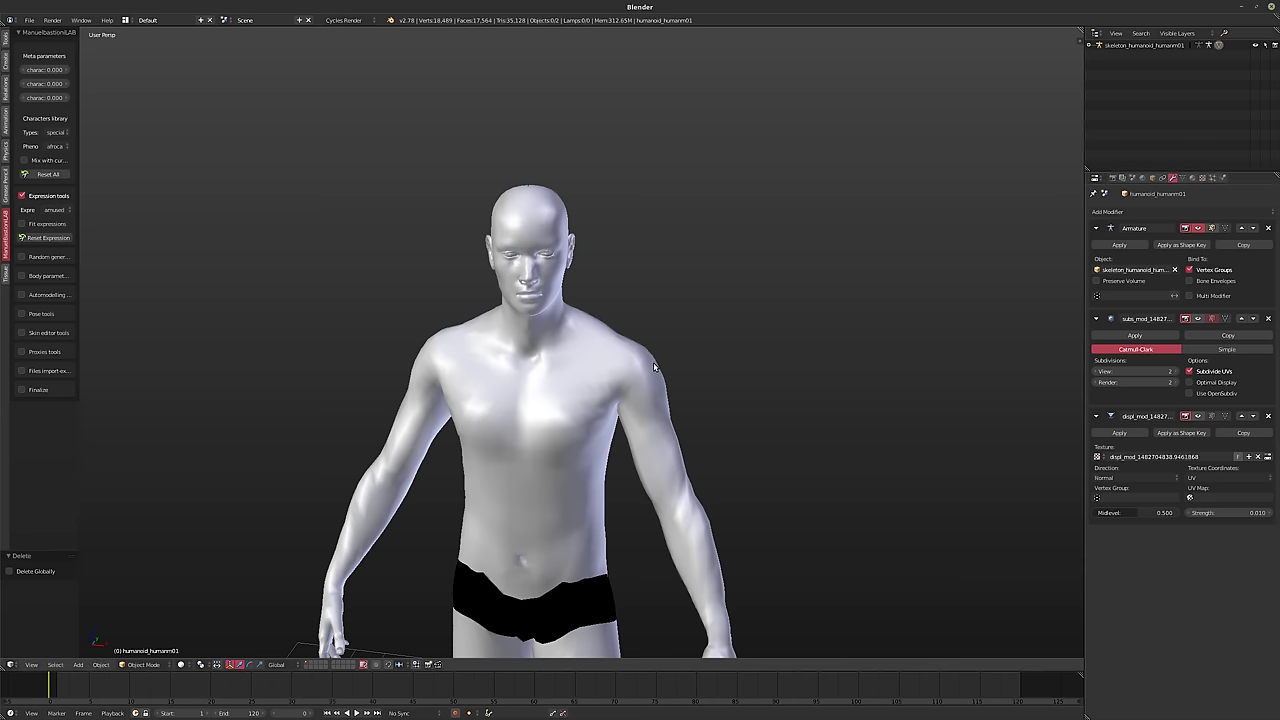
# - Apply the new character's Armature modifier and remove its subdivision and displacement modifiers
pyautogui.click(1119, 245)
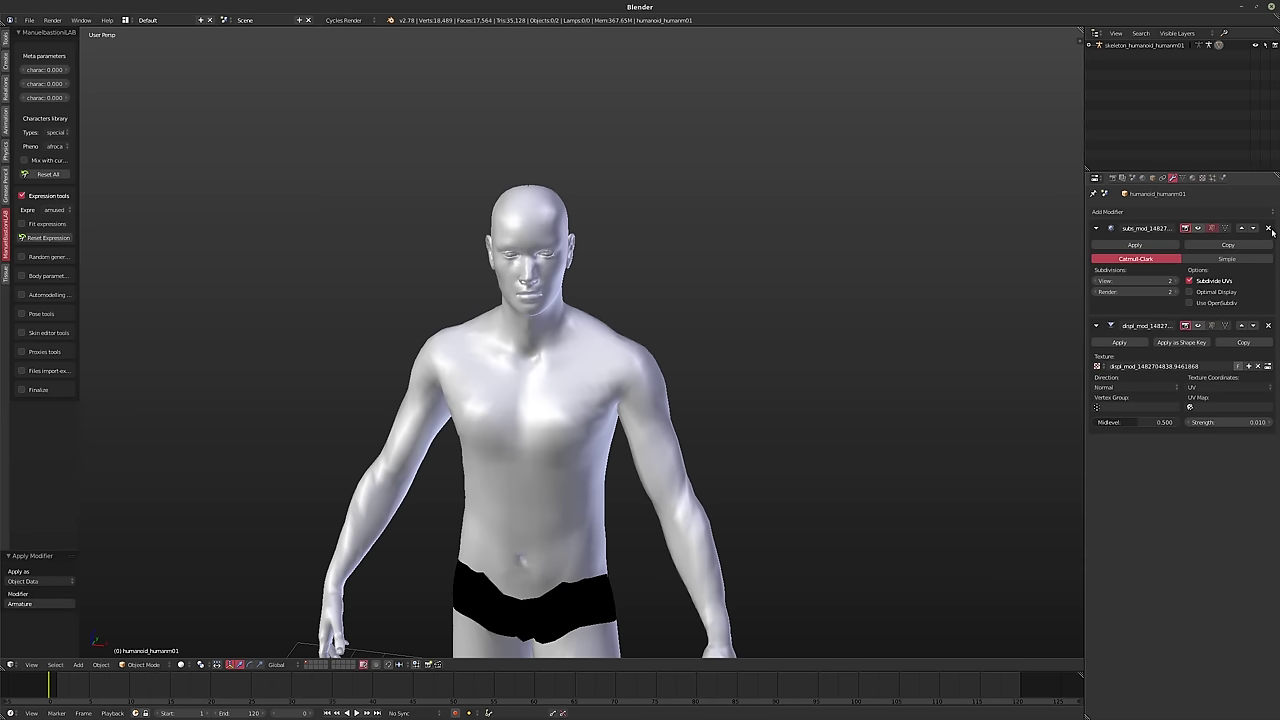
pyautogui.click(1269, 228)
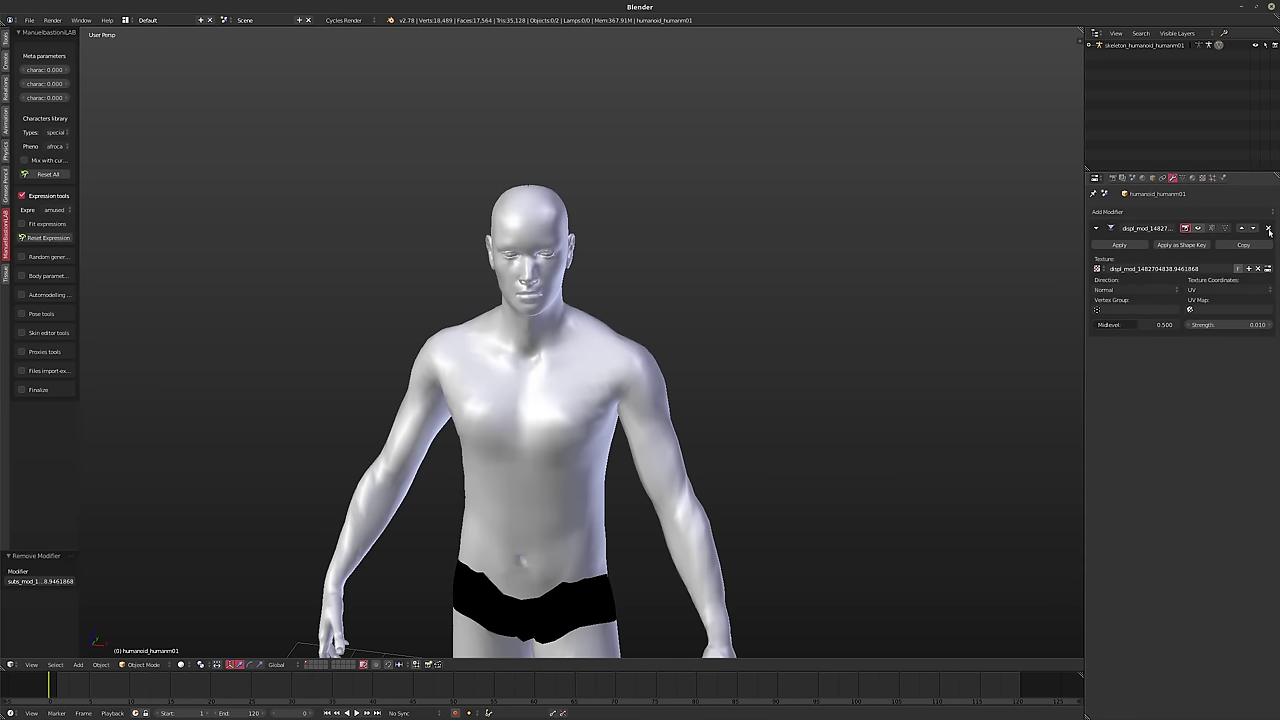
pyautogui.click(1268, 228)
# - Clear the new mesh's parent while it is selected, and delete the leftover skeleton_humanoid_humanm01 armature
pyautogui.click(1092, 46)
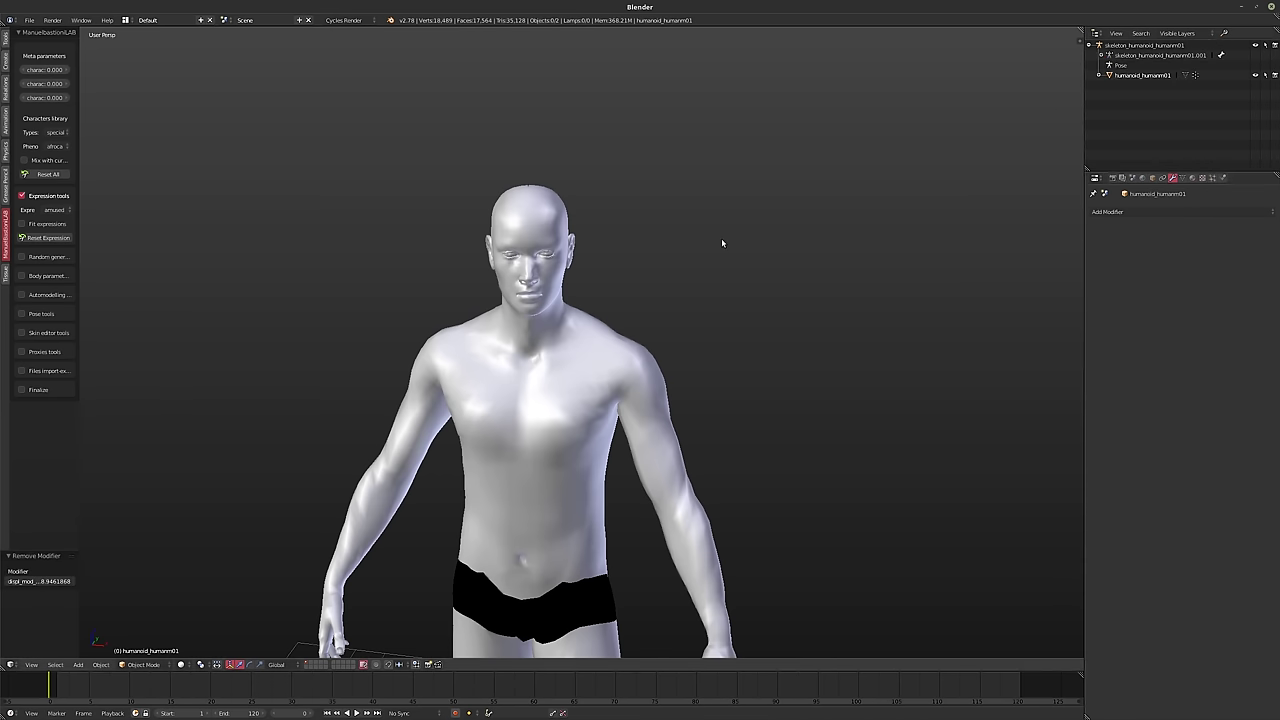
pyautogui.rightClick(585, 360)
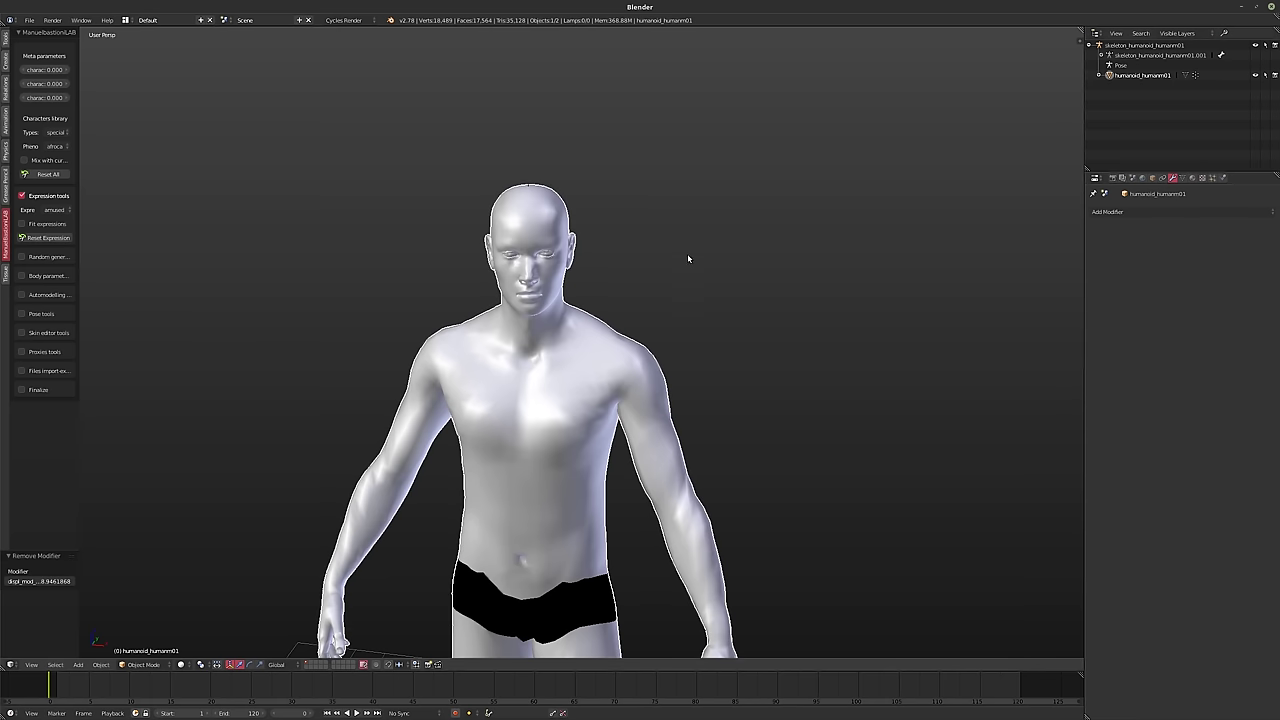
pyautogui.hotkey('alt', 'p')
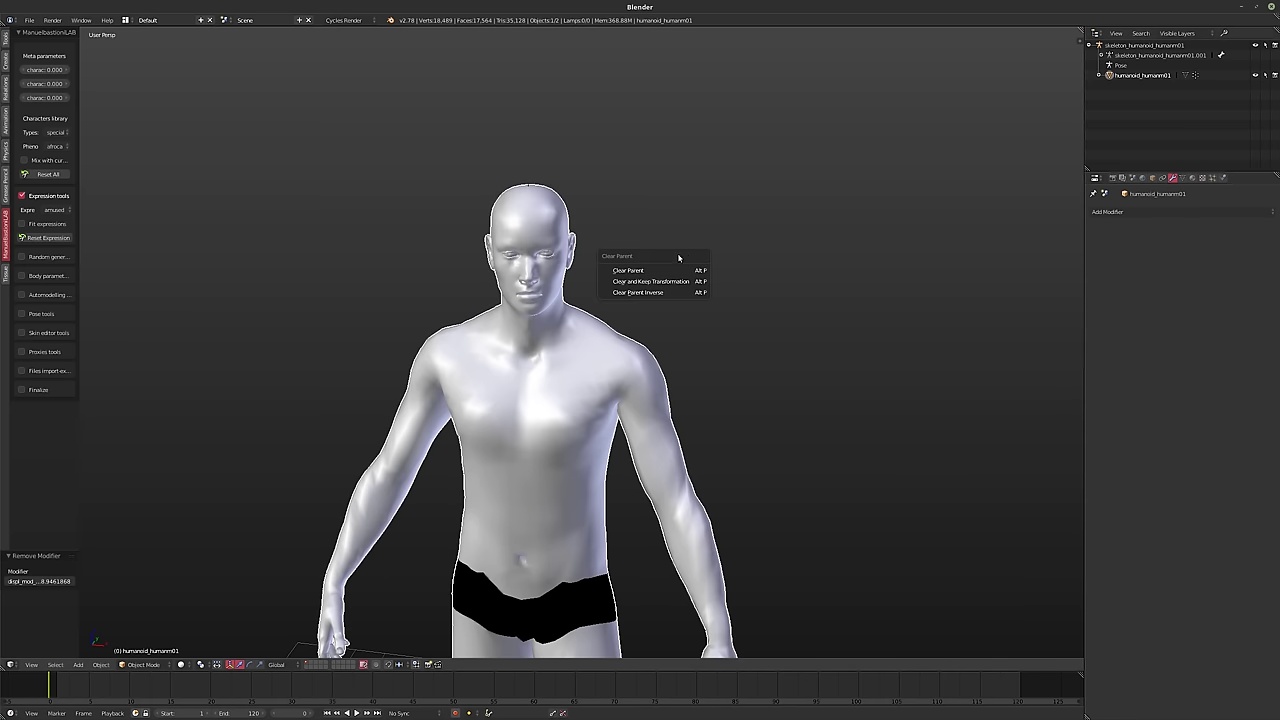
pyautogui.click(628, 270)
pyautogui.click(1150, 55)
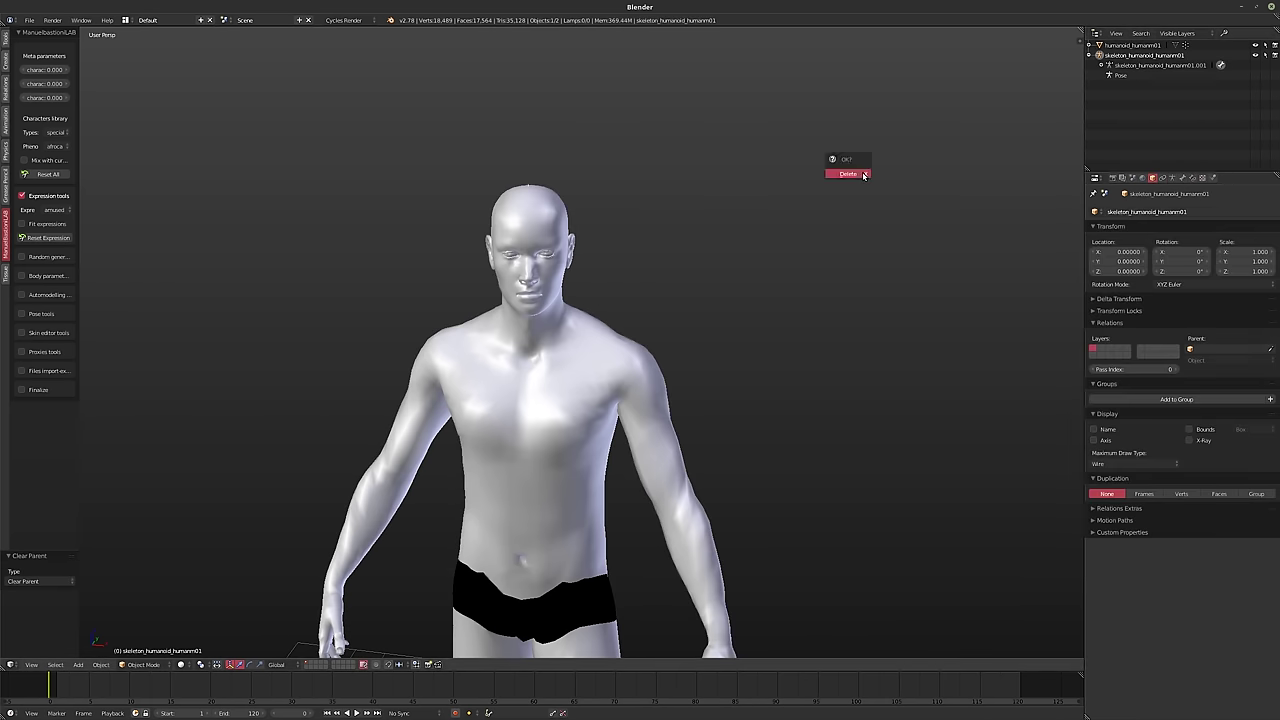
pyautogui.click(864, 175)
pyautogui.scroll(-5, 515, 390)
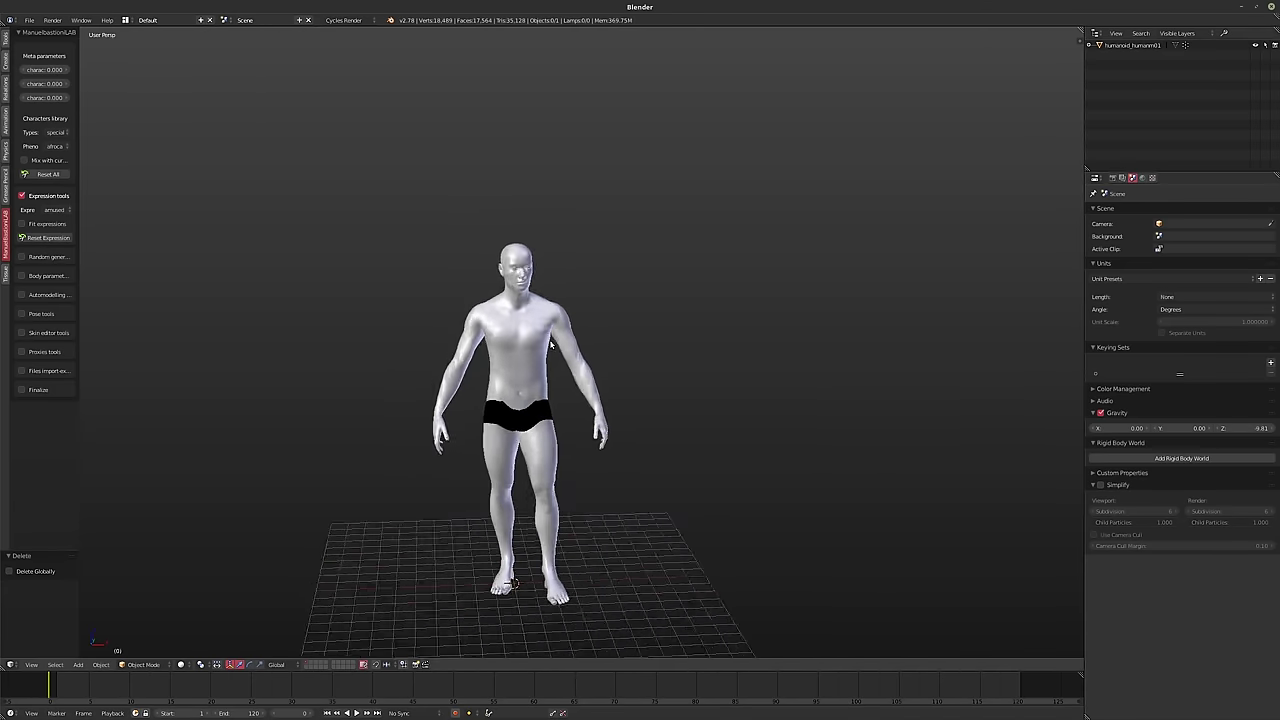
# - Enter Edit Mode on the new body mesh, deselect everything and turn off limiting the selection to visible geometry
pyautogui.scroll(8, 550, 343)
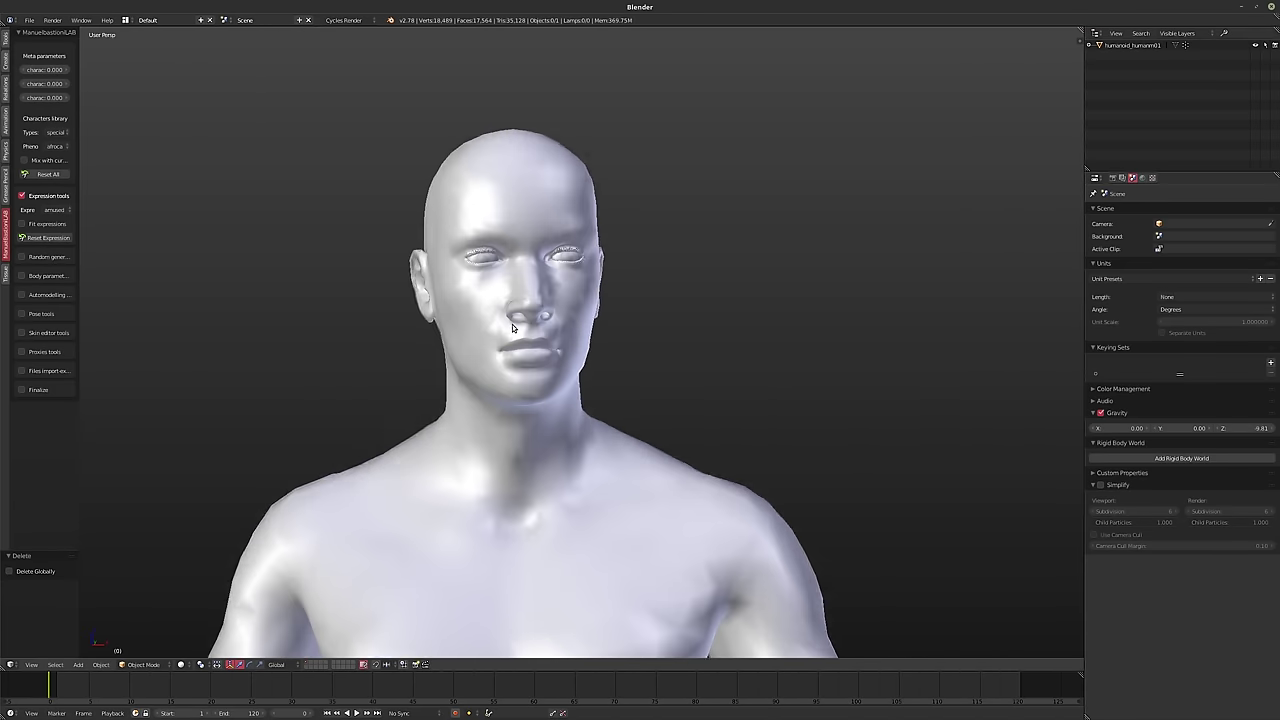
pyautogui.rightClick(512, 324)
pyautogui.press('Tab')
pyautogui.moveTo(512, 324); pyautogui.dragTo(446, 341, button='middle')
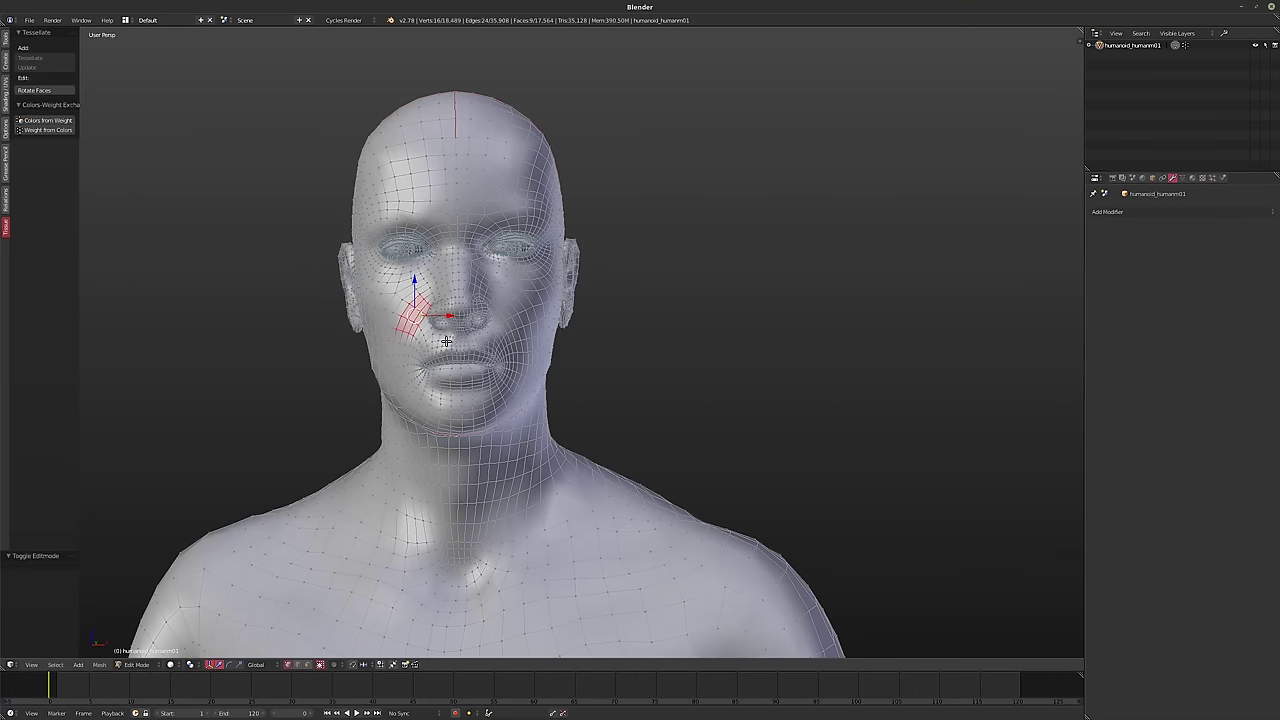
pyautogui.press('a')
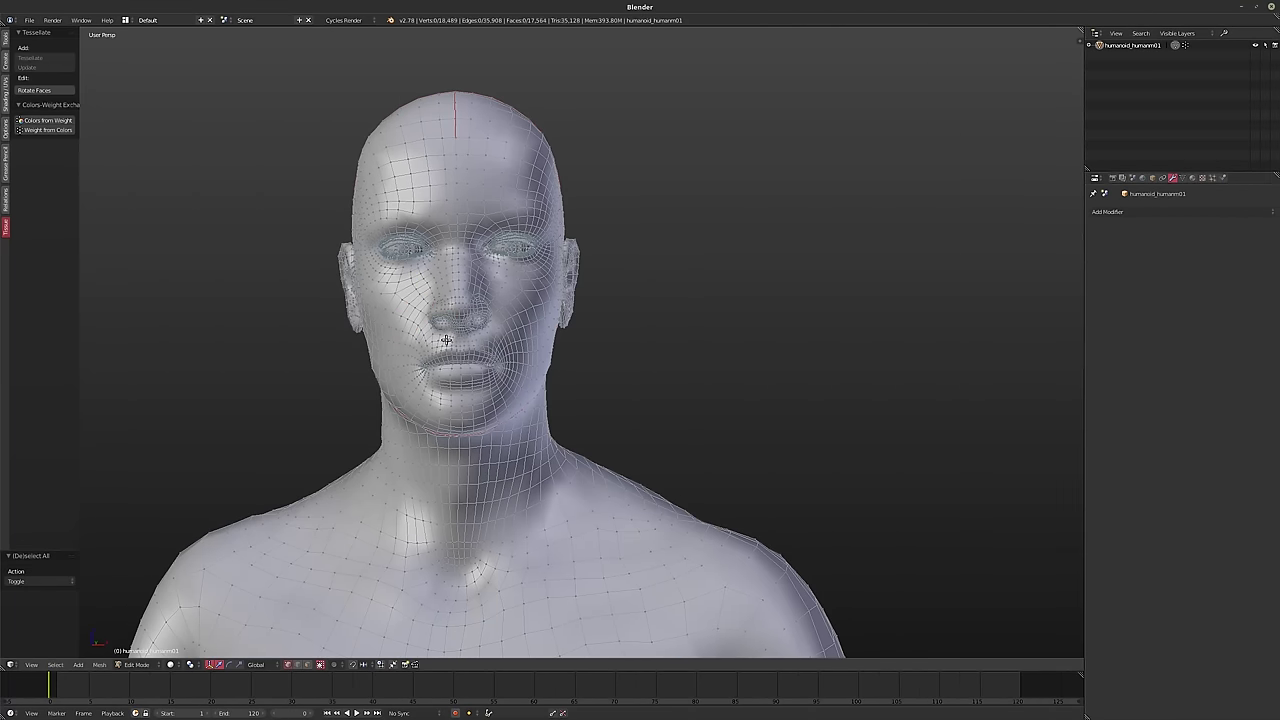
pyautogui.click(330, 665)
pyautogui.scroll(-3, 462, 413)
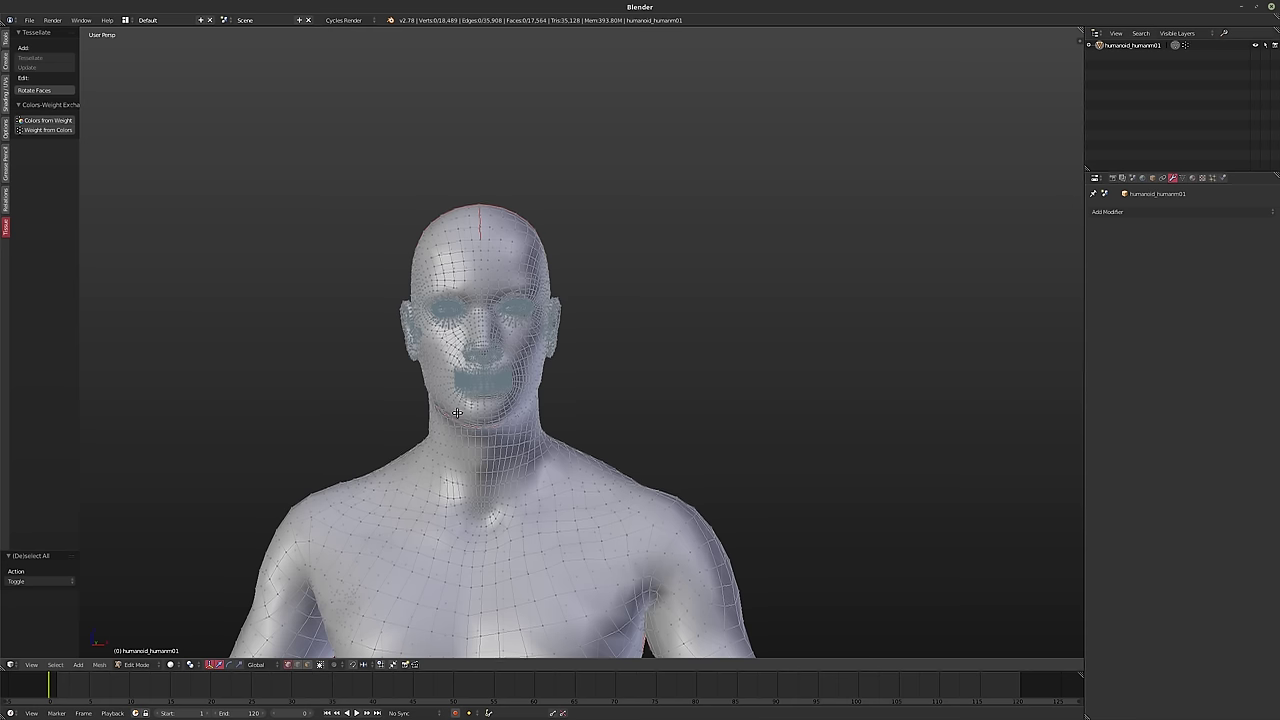
pyautogui.press('b')
pyautogui.moveTo(351, 164); pyautogui.dragTo(638, 487)
pyautogui.keyDown('shift'); pyautogui.moveTo(506, 486); pyautogui.dragTo(559, 472, button='middle'); pyautogui.keyUp('shift')
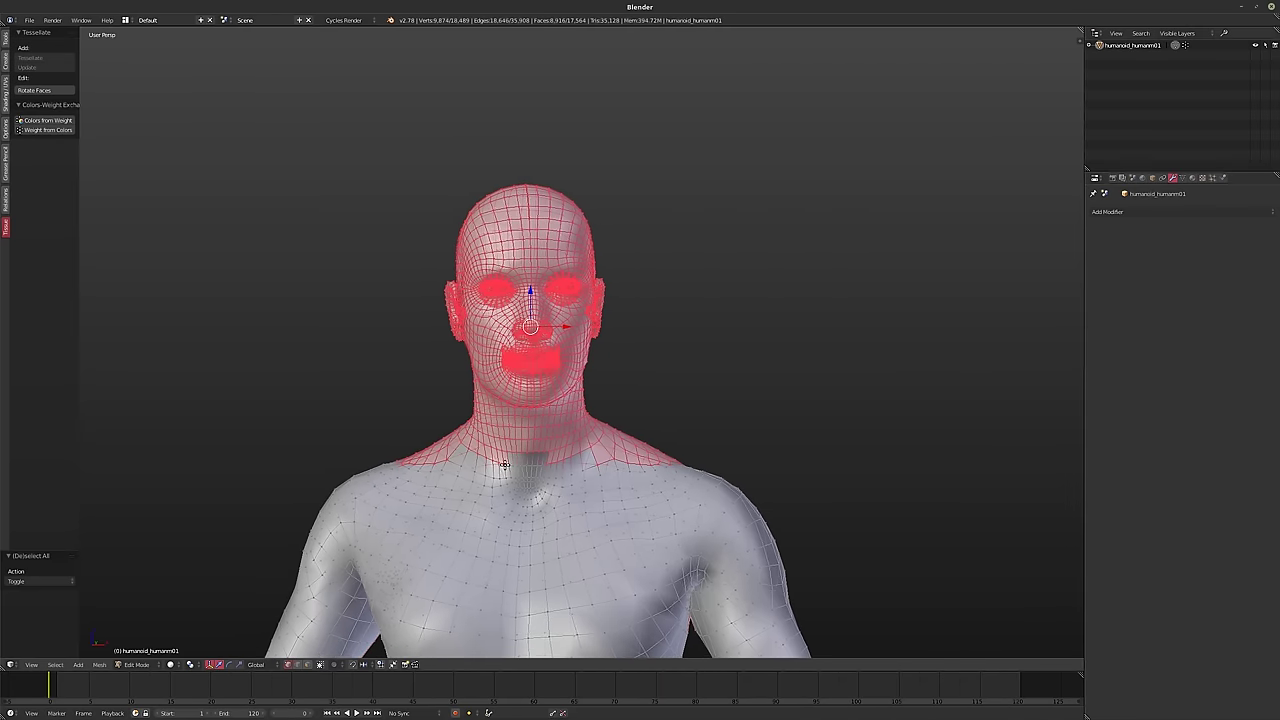
pyautogui.press('a')
pyautogui.press('b')
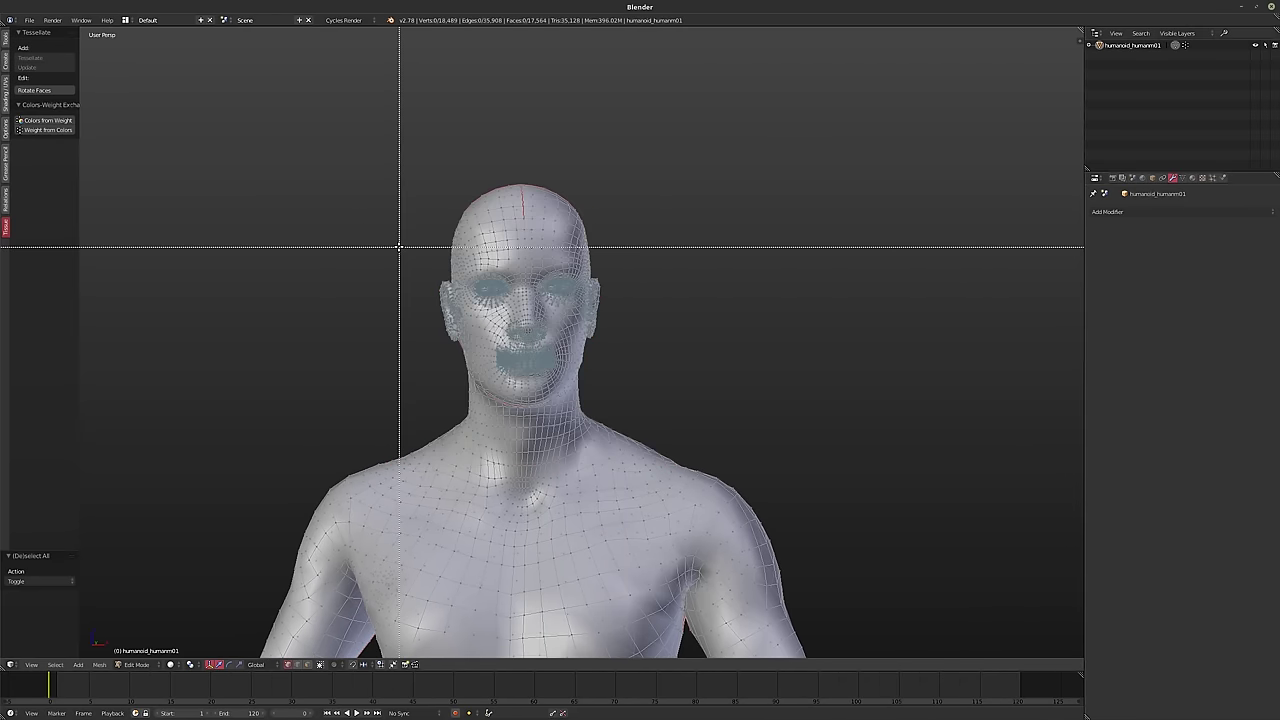
pyautogui.press('Escape')
# - From the front view, box-select the head, neck and upper shoulders, invert the selection and delete the remaining body's vertices
pyautogui.press('KP_1')
pyautogui.scroll(2, 440, 270)
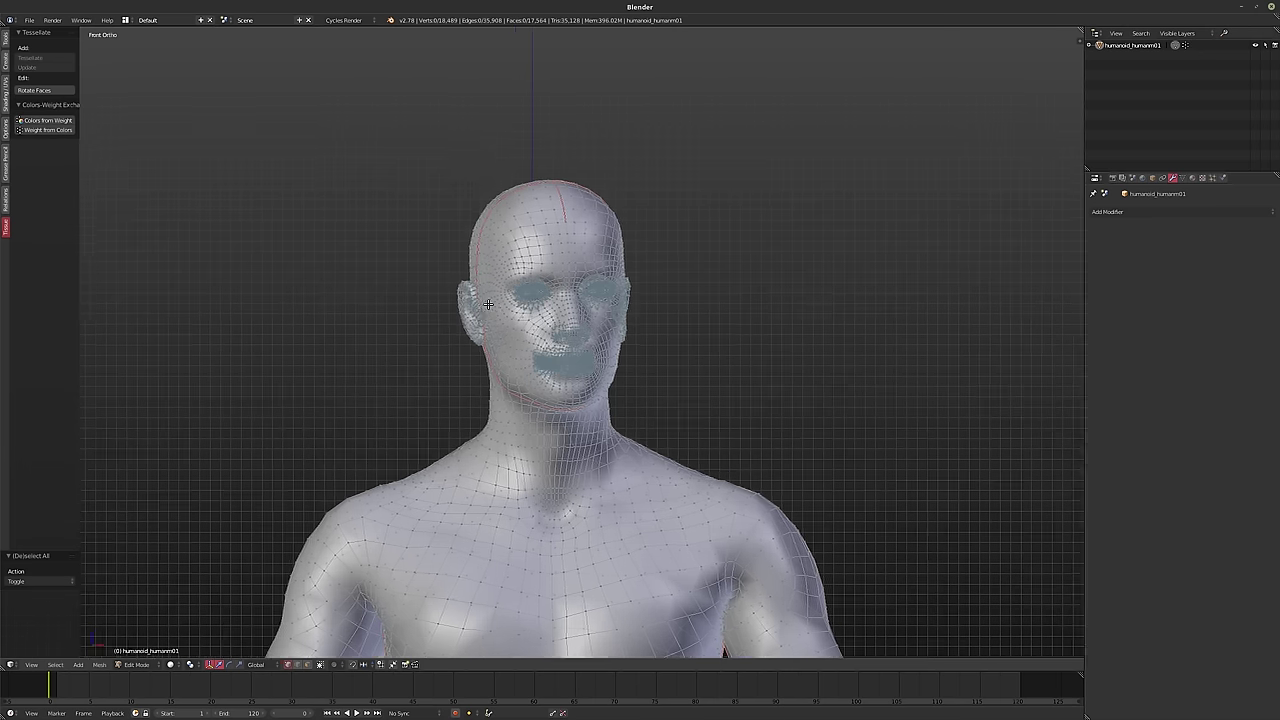
pyautogui.press('b')
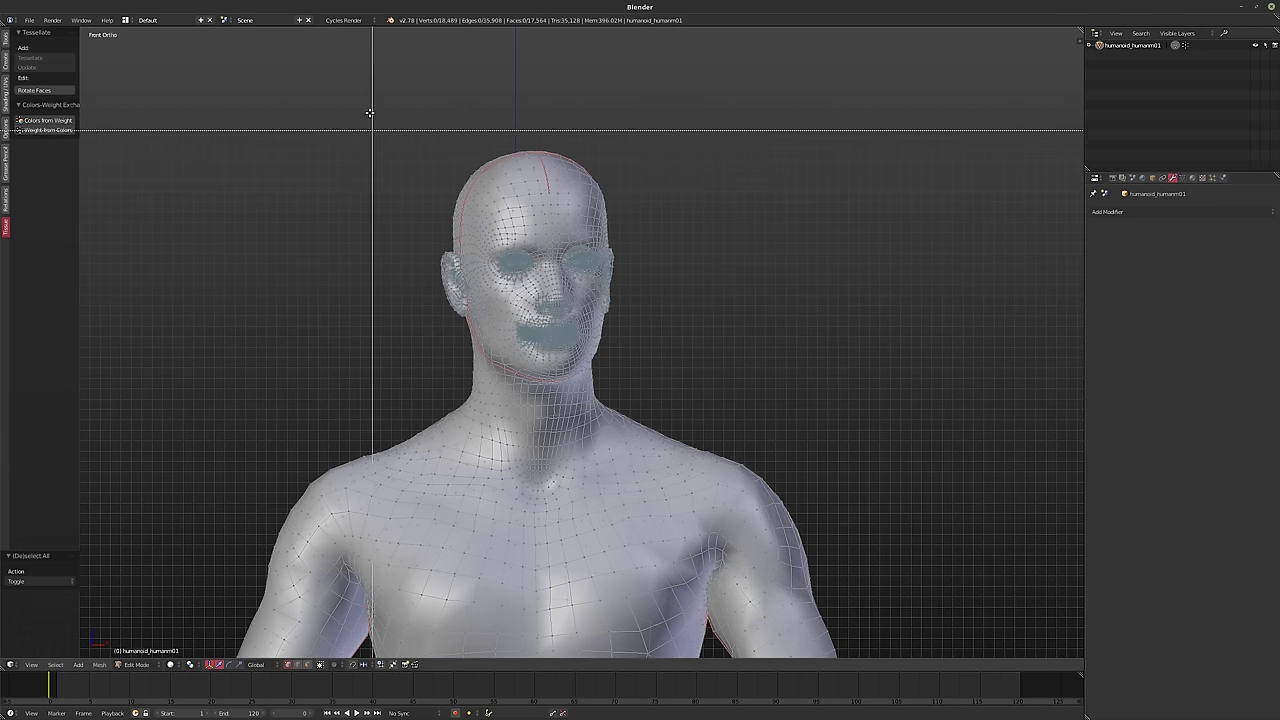
pyautogui.moveTo(374, 95); pyautogui.dragTo(679, 489)
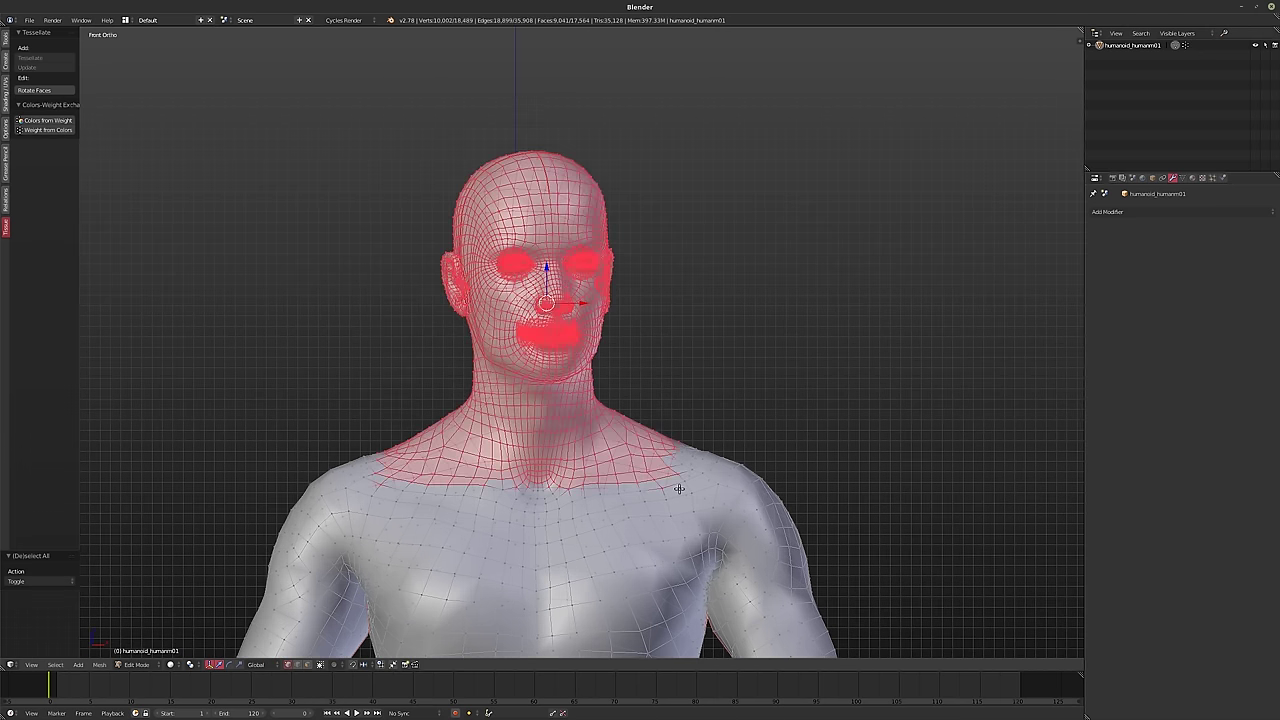
pyautogui.hotkey('ctrl', 'i')
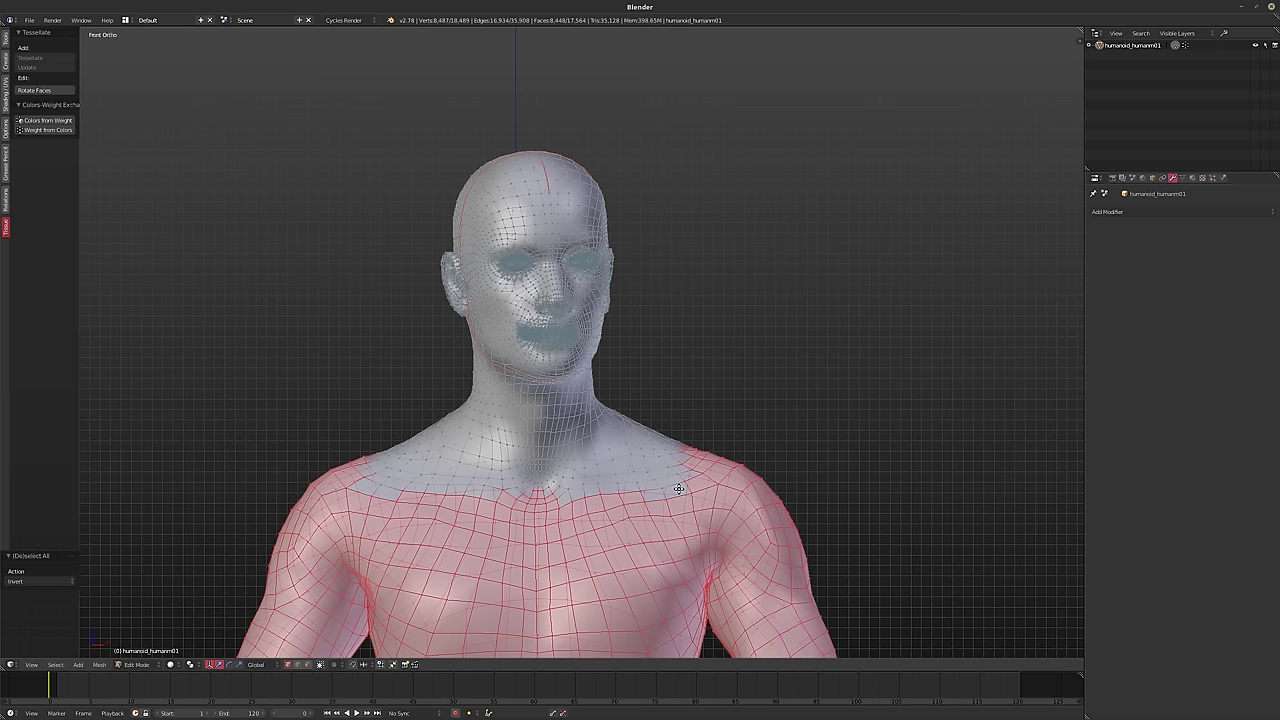
pyautogui.press('x')
pyautogui.click(678, 488)
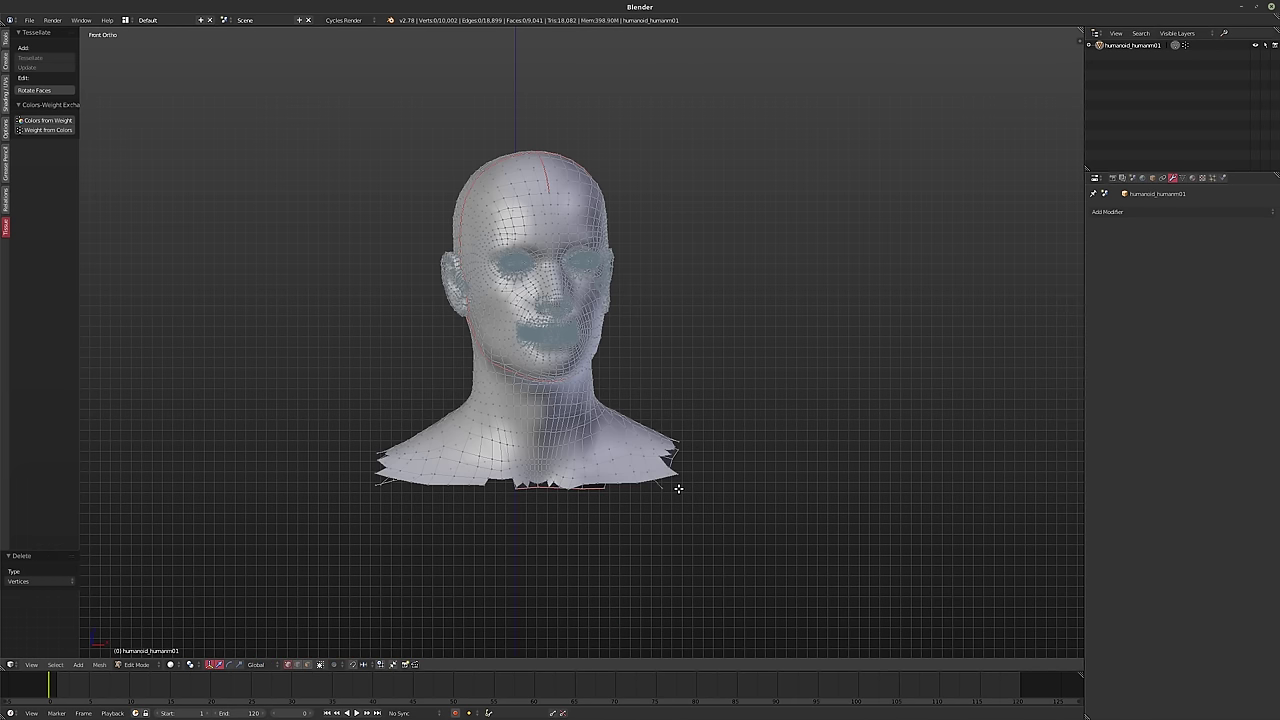
# - Delete the three stray corner vertices along the lower cut edge of the bust
pyautogui.scroll(4, 679, 489)
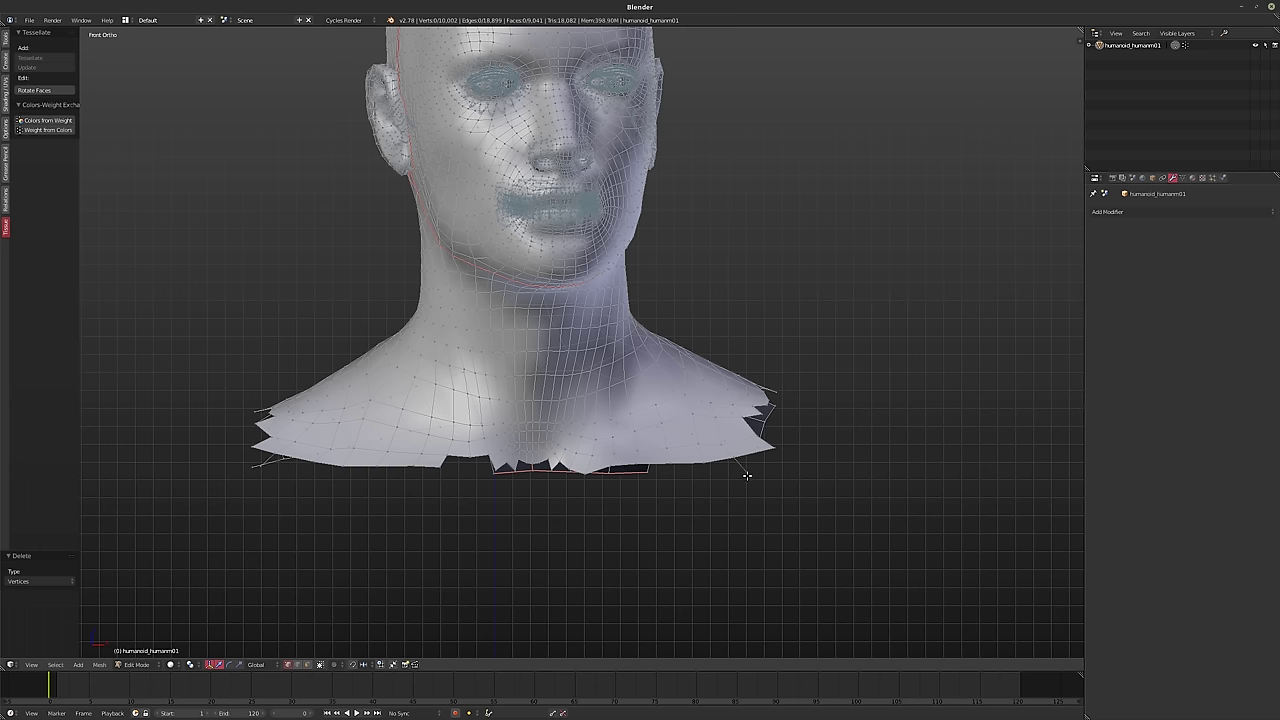
pyautogui.rightClick(748, 471)
pyautogui.keyDown('shift'); pyautogui.rightClick(254, 469); pyautogui.keyUp('shift')
pyautogui.scroll(5, 290, 483)
pyautogui.keyDown('shift'); pyautogui.rightClick(302, 478); pyautogui.keyUp('shift')
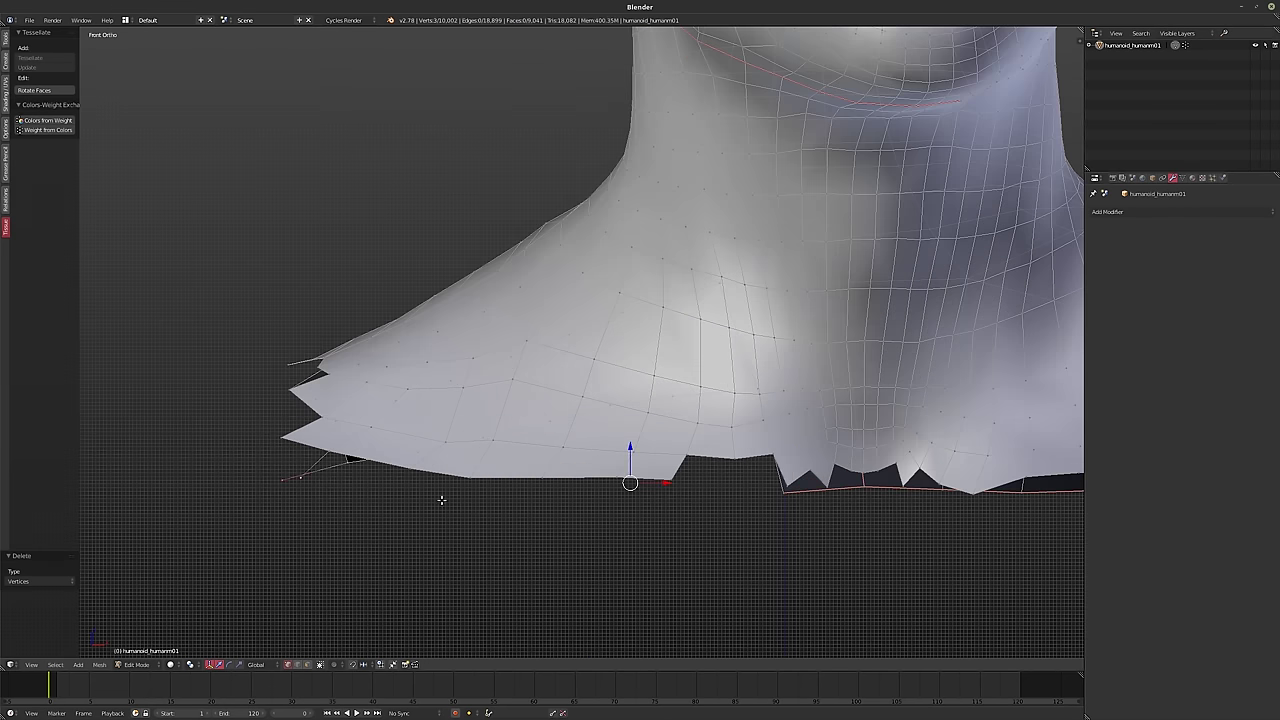
pyautogui.scroll(-5, 441, 500)
pyautogui.press('x')
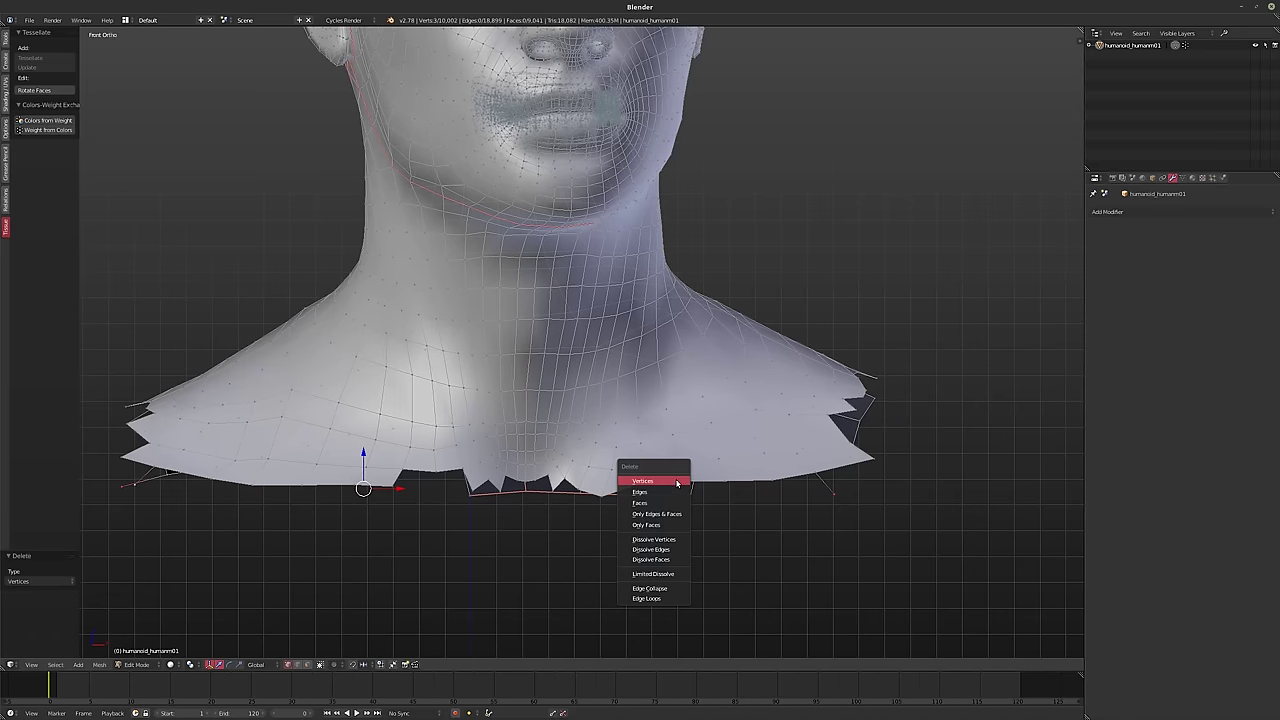
pyautogui.click(660, 481)
# - Select the whole linked head skin, duplicate it in place, separate the duplicate into its own object and return to Object Mode
pyautogui.keyDown('shift'); pyautogui.moveTo(348, 472); pyautogui.dragTo(655, 359, button='middle'); pyautogui.keyUp('shift')
pyautogui.press('Tab')
pyautogui.scroll(-5, 443, 469)
pyautogui.press('KP_5')
pyautogui.scroll(-2, 708, 482)
pyautogui.scroll(6, 681, 394)
pyautogui.scroll(-3, 655, 359)
pyautogui.press('Tab')
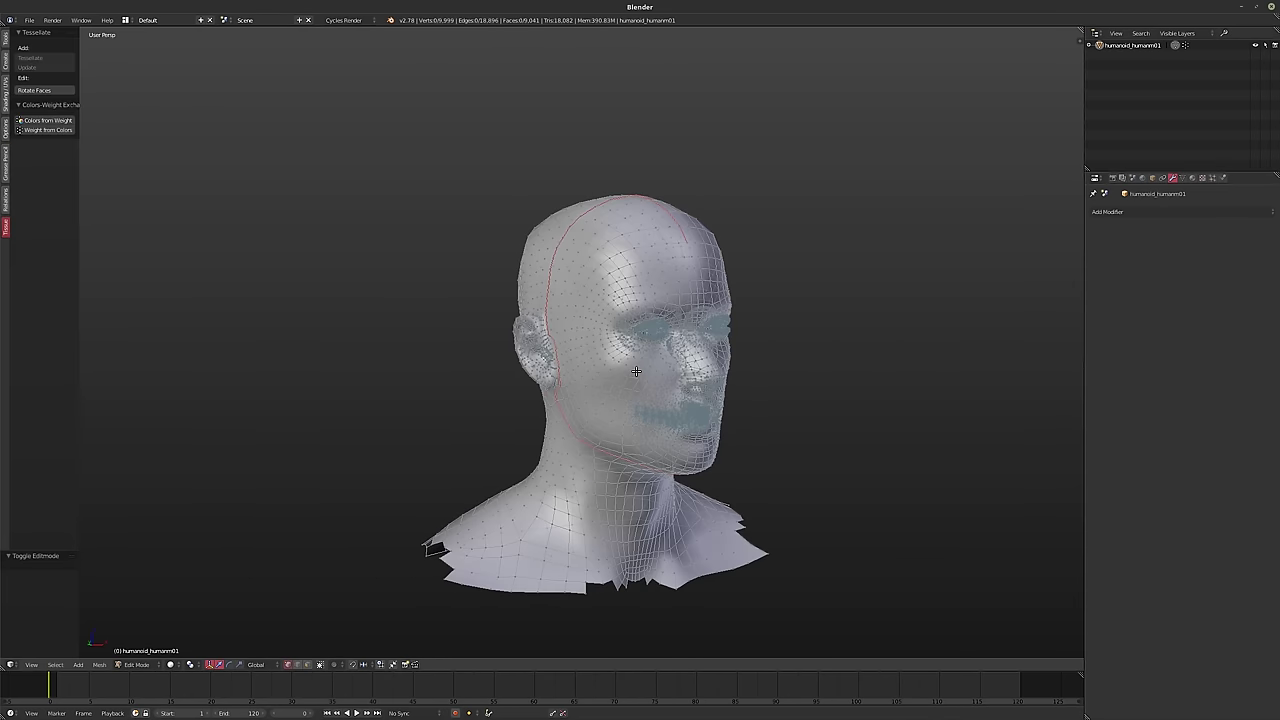
pyautogui.press('l')
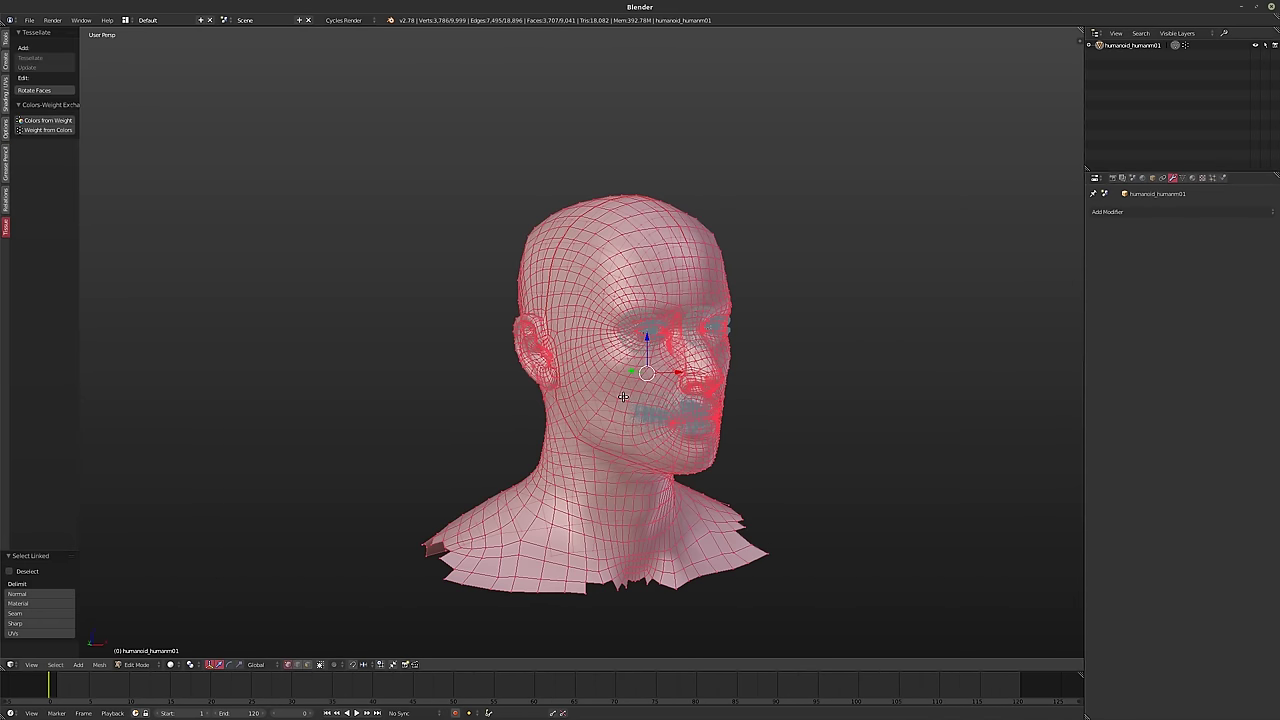
pyautogui.hotkey('shift', 'd')
pyautogui.press('Escape')
pyautogui.press('p')
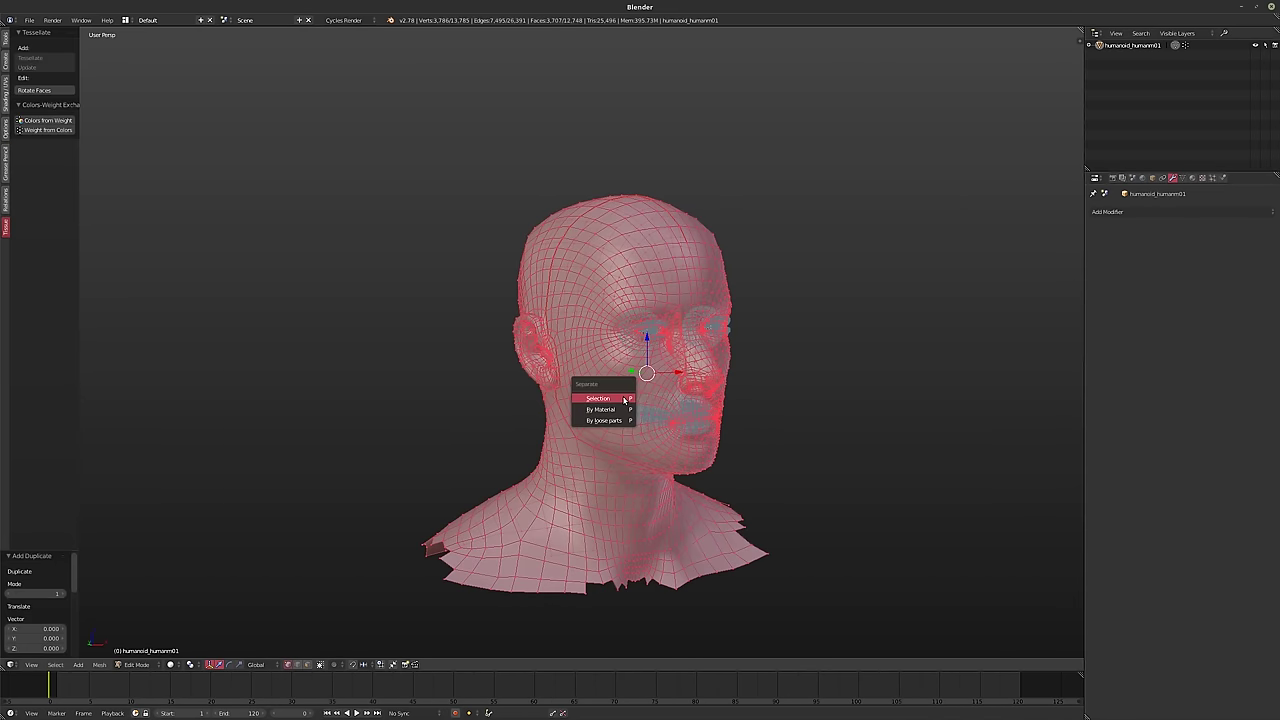
pyautogui.click(623, 398)
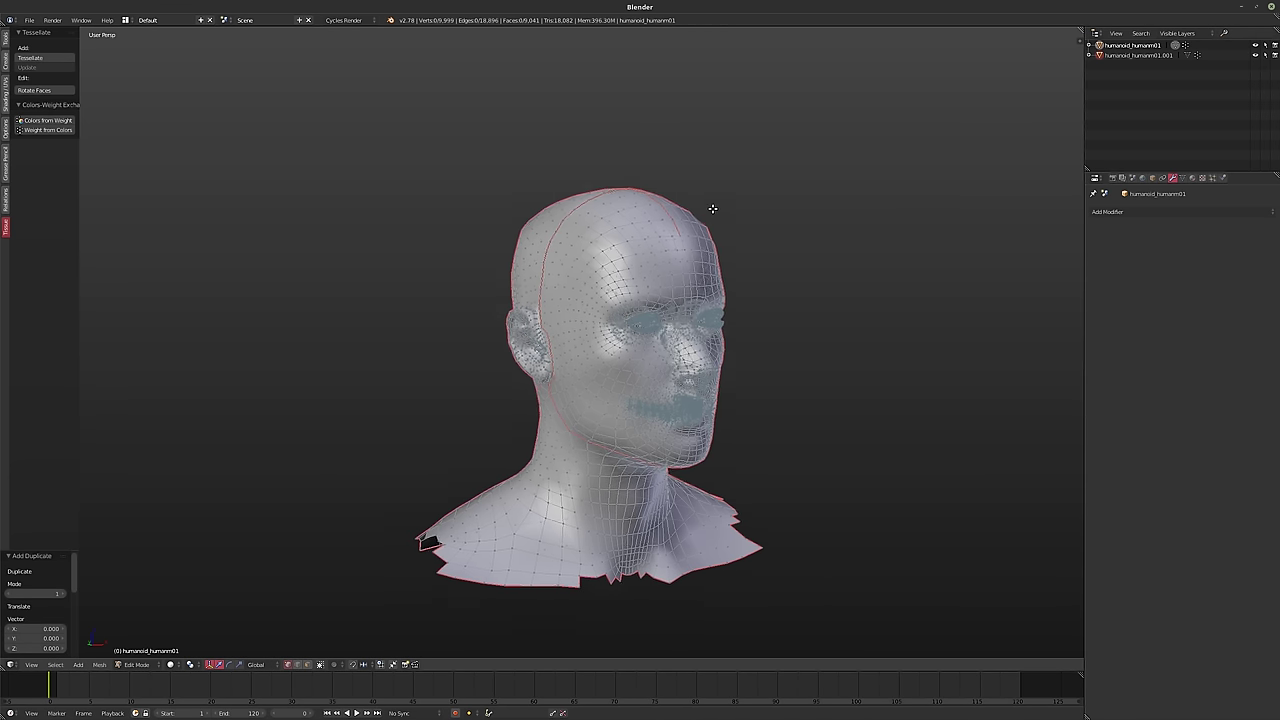
pyautogui.press('Tab')
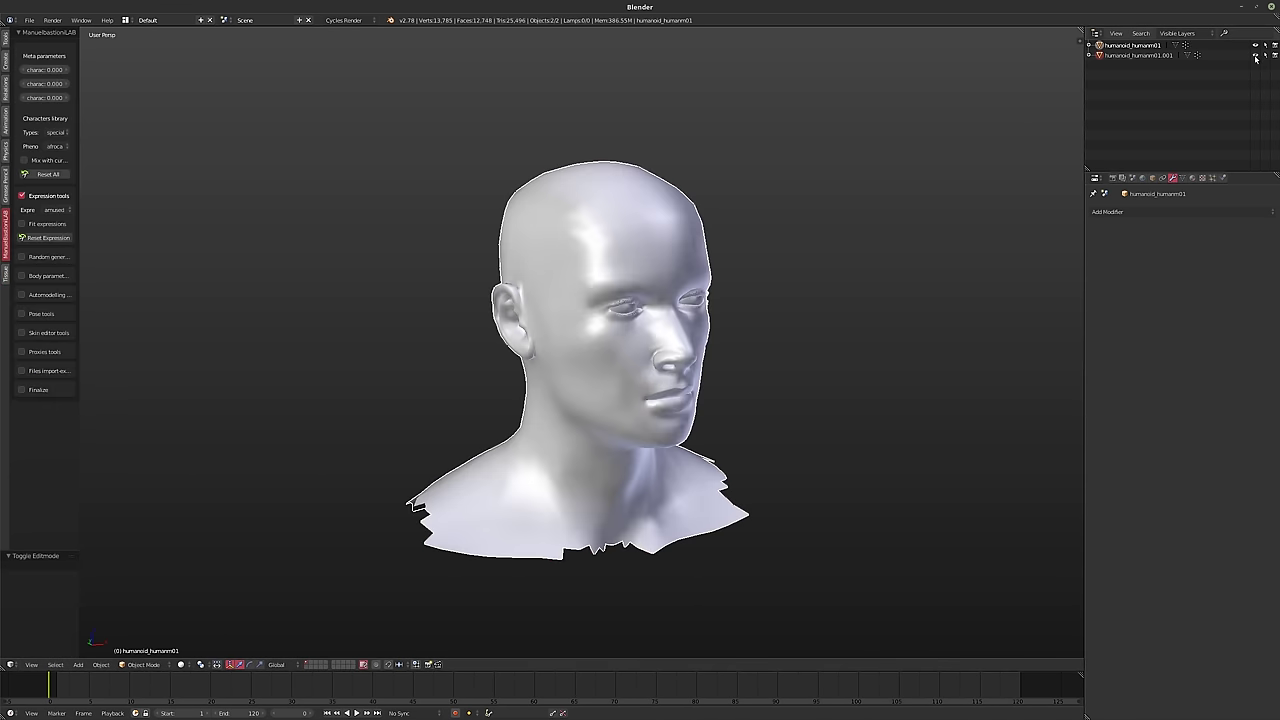
# - Compare the two head objects by toggling their visibility, leaving humanoid_humanm01 hidden and humanoid_humanm01.001 visible
pyautogui.click(1256, 55)
pyautogui.moveTo(918, 228); pyautogui.dragTo(626, 270, button='middle')
pyautogui.scroll(3, 626, 270)
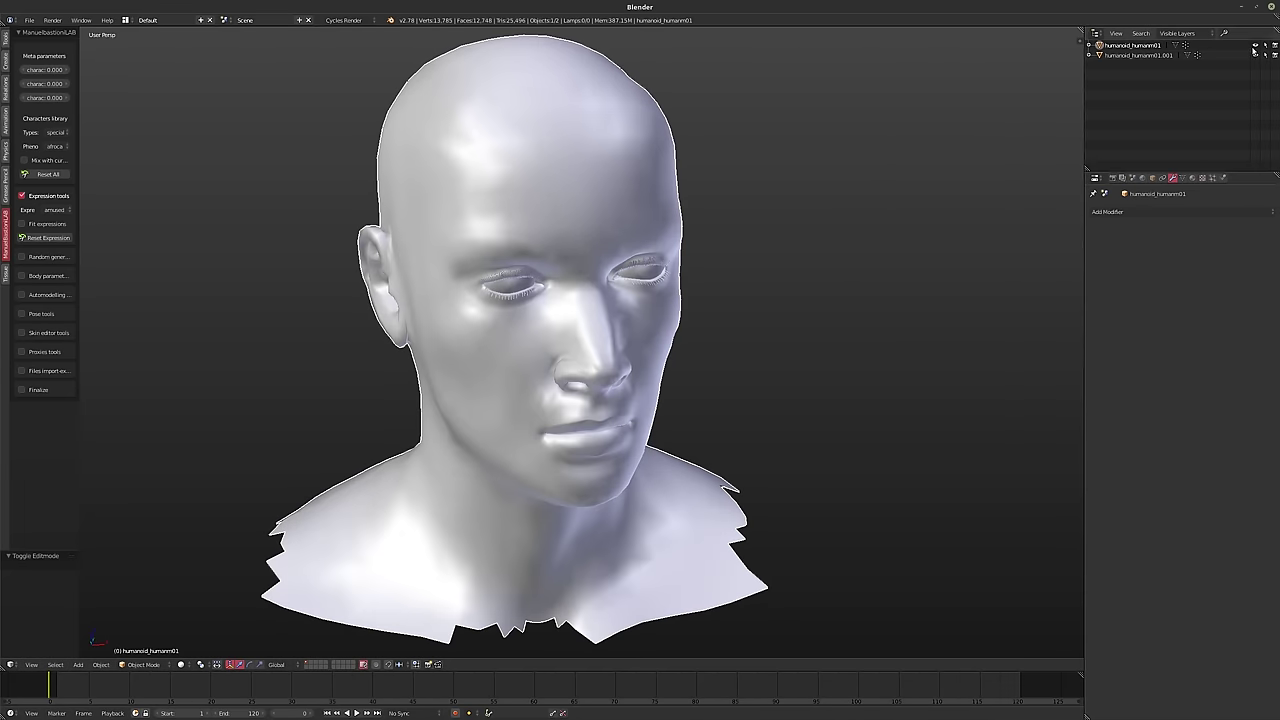
pyautogui.click(1255, 55)
pyautogui.click(1255, 45)
pyautogui.moveTo(563, 223); pyautogui.dragTo(566, 255, button='middle')
pyautogui.scroll(3, 538, 255)
pyautogui.scroll(-2, 566, 256)
# - Select the humanoid_humanm01.001 head copy and add a Solidify modifier with a thickness of 0.0150
pyautogui.click(1105, 212)
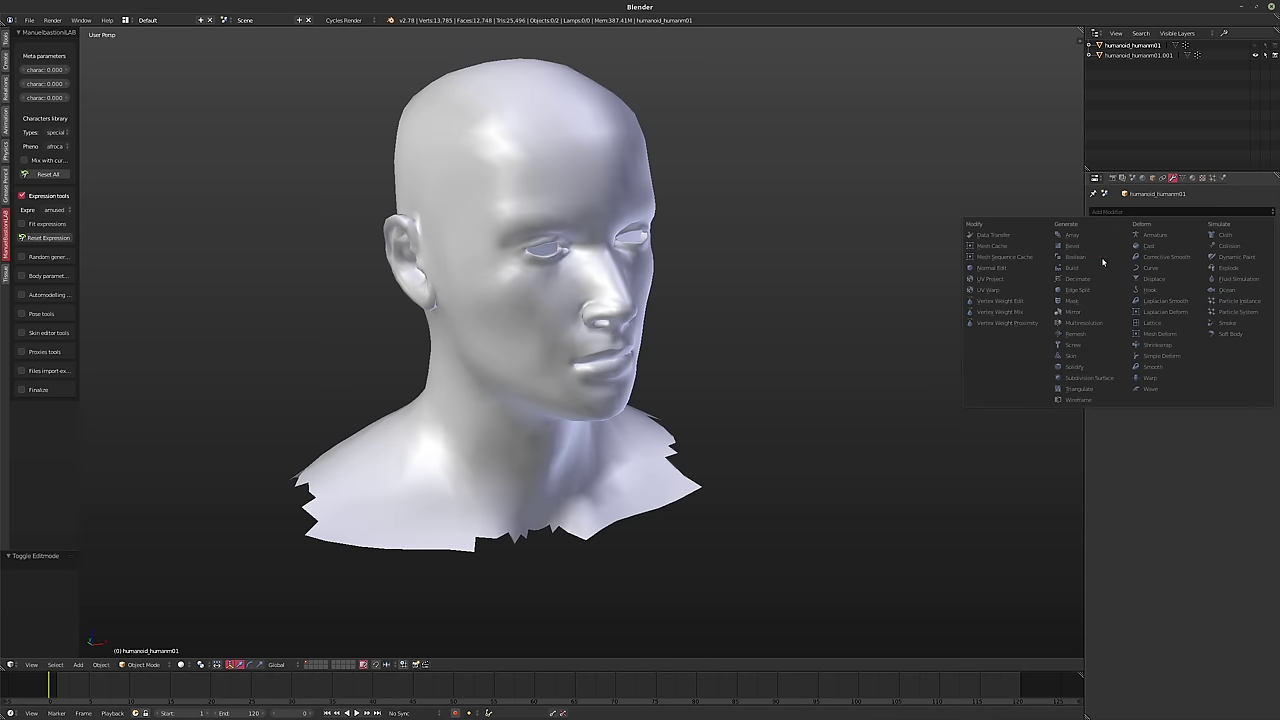
pyautogui.press('Escape')
pyautogui.press('a')
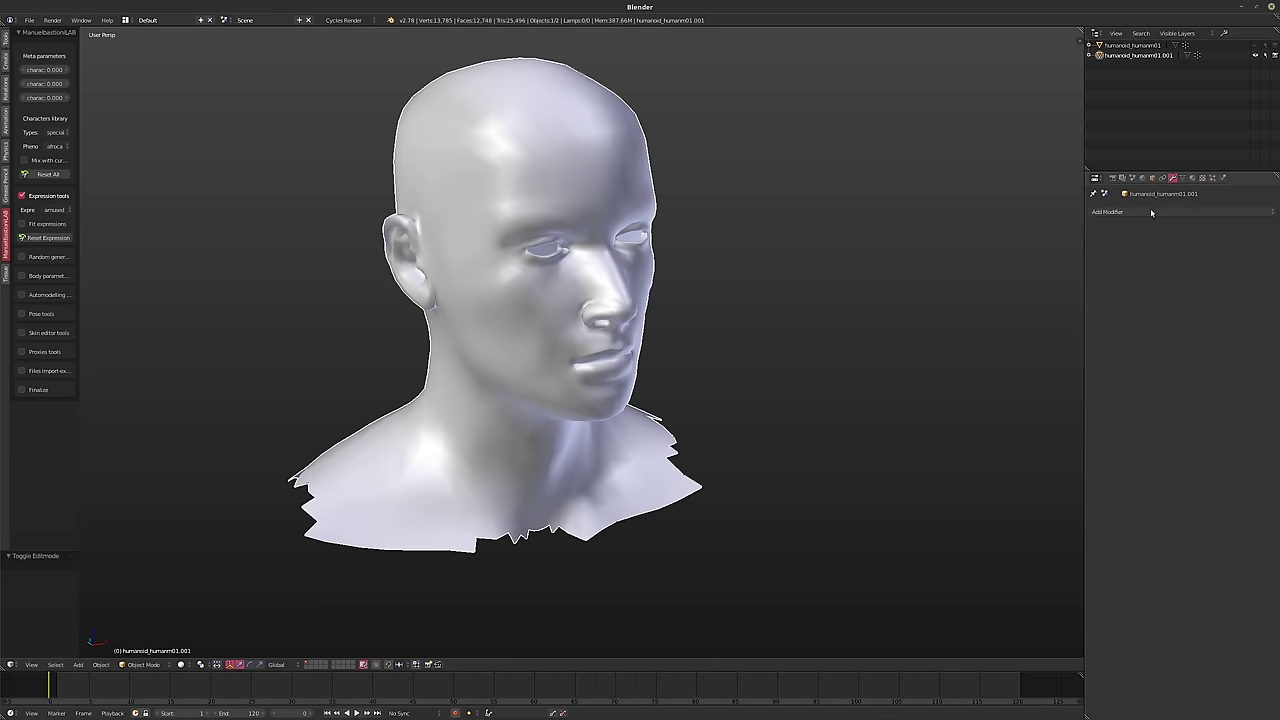
pyautogui.click(1105, 212)
pyautogui.click(1091, 368)
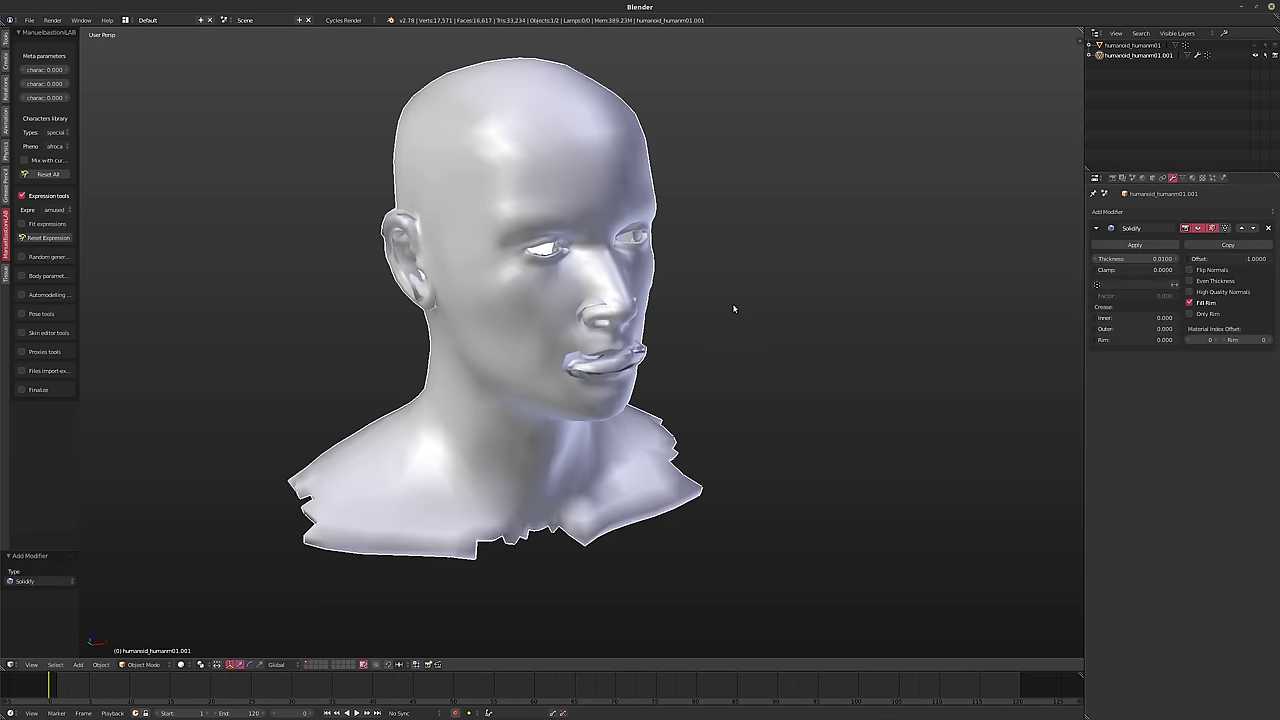
pyautogui.moveTo(1155, 257)
pyautogui.mouseDown()
pyautogui.moveTo(1185, 257)
pyautogui.moveTo(1148, 257)
pyautogui.moveTo(1170, 257)
pyautogui.mouseUp()
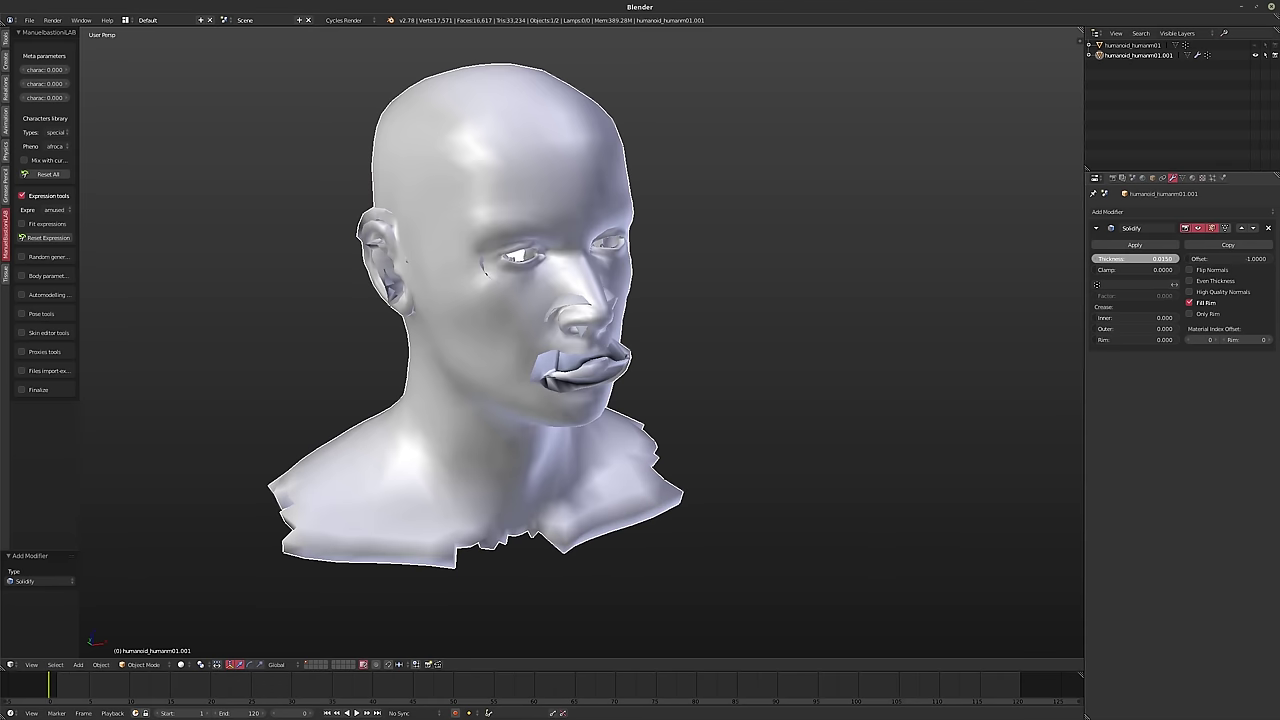
pyautogui.moveTo(545, 290); pyautogui.dragTo(620, 272, button='middle')
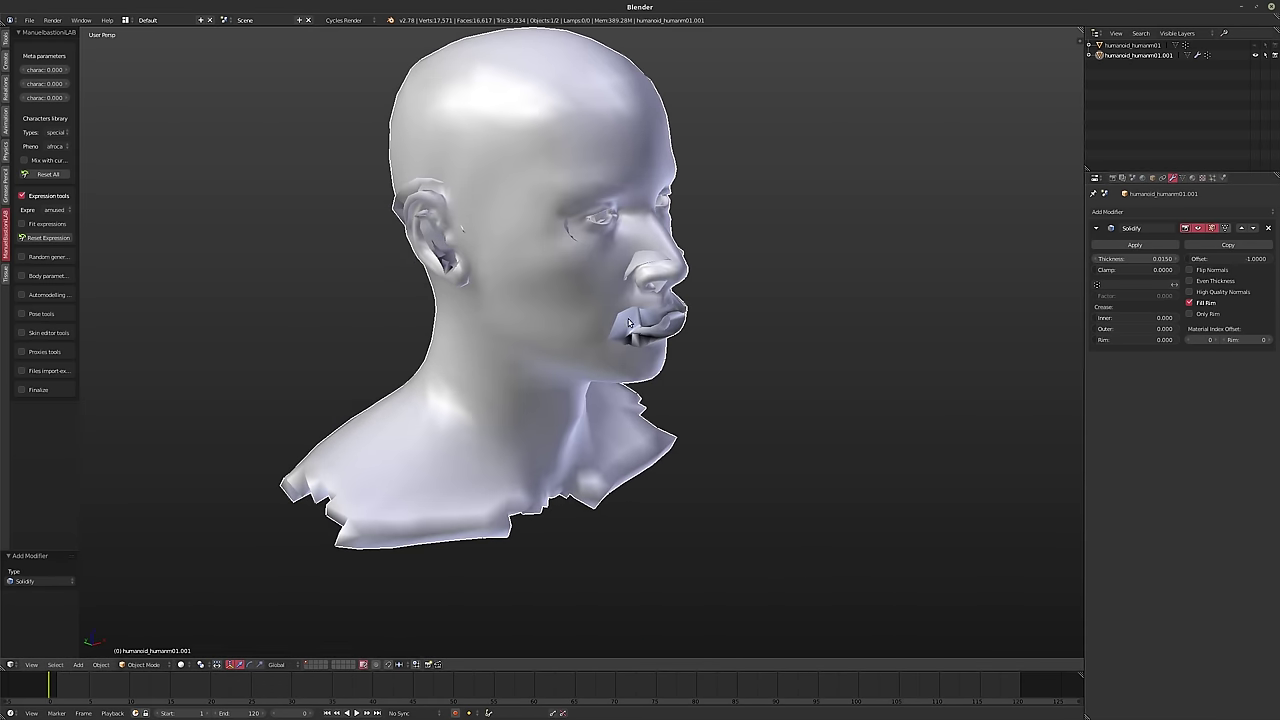
# - Enter Edit Mode on the head copy, turn off the Solidify modifier's viewport display and limit selection to visible geometry
pyautogui.press('Tab')
pyautogui.scroll(5, 494, 266)
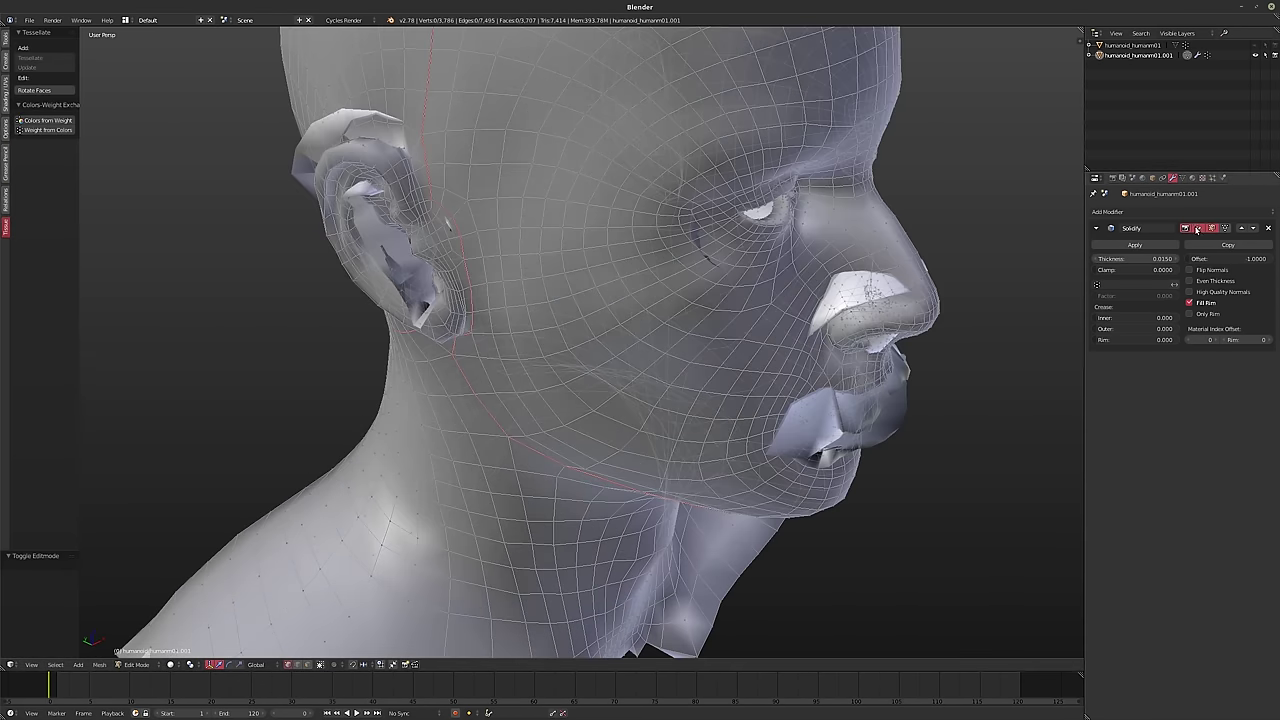
pyautogui.scroll(-6, 588, 256)
pyautogui.scroll(5, 588, 256)
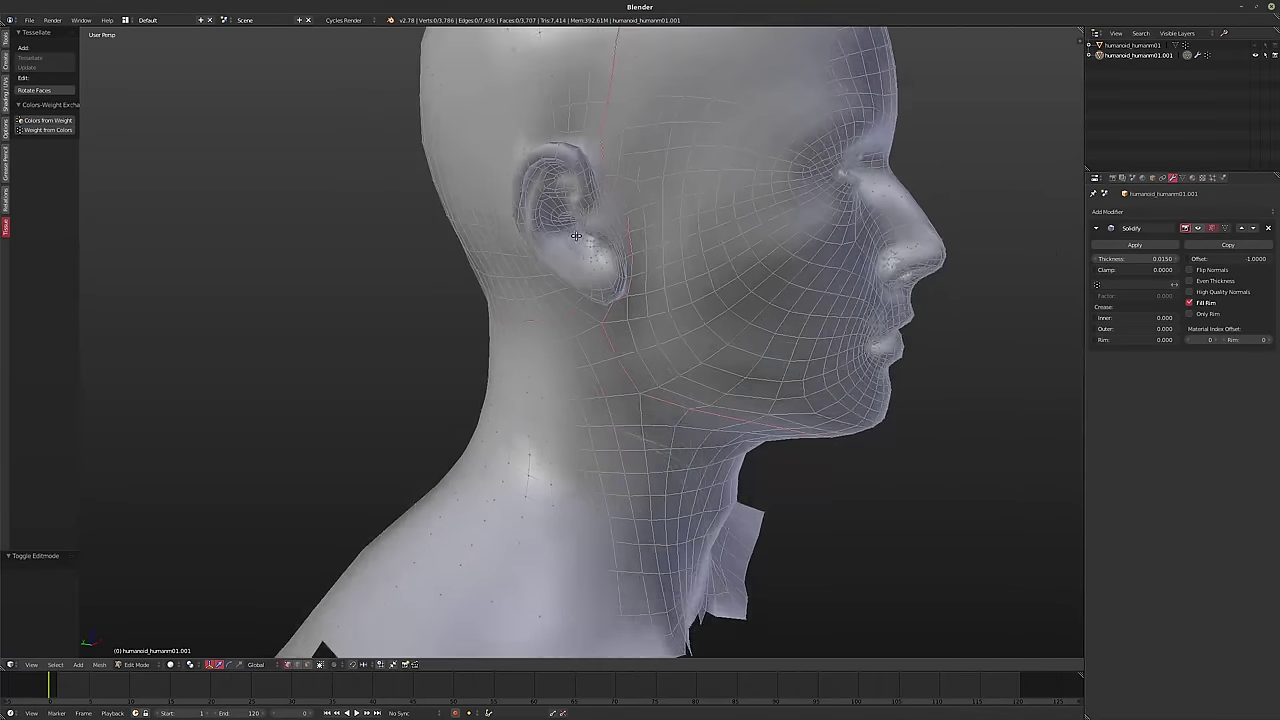
pyautogui.moveTo(600, 254); pyautogui.dragTo(555, 439, button='middle')
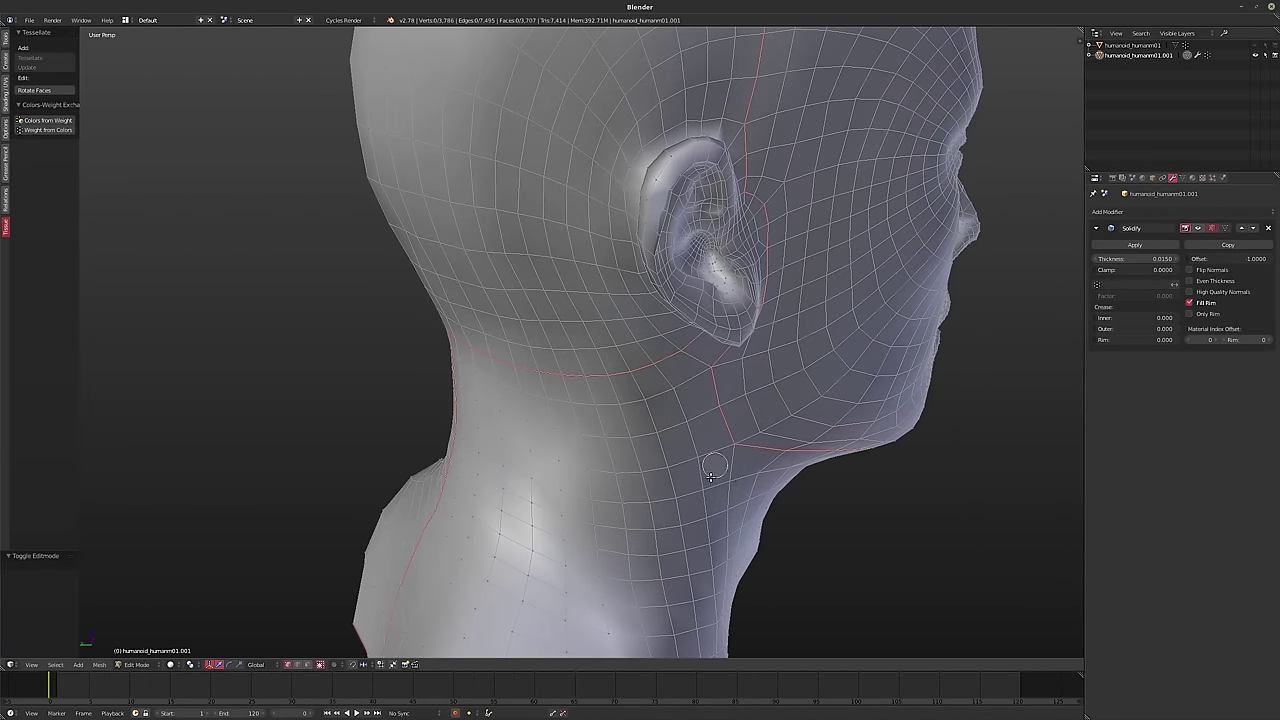
pyautogui.moveTo(806, 437); pyautogui.dragTo(653, 401, button='middle')
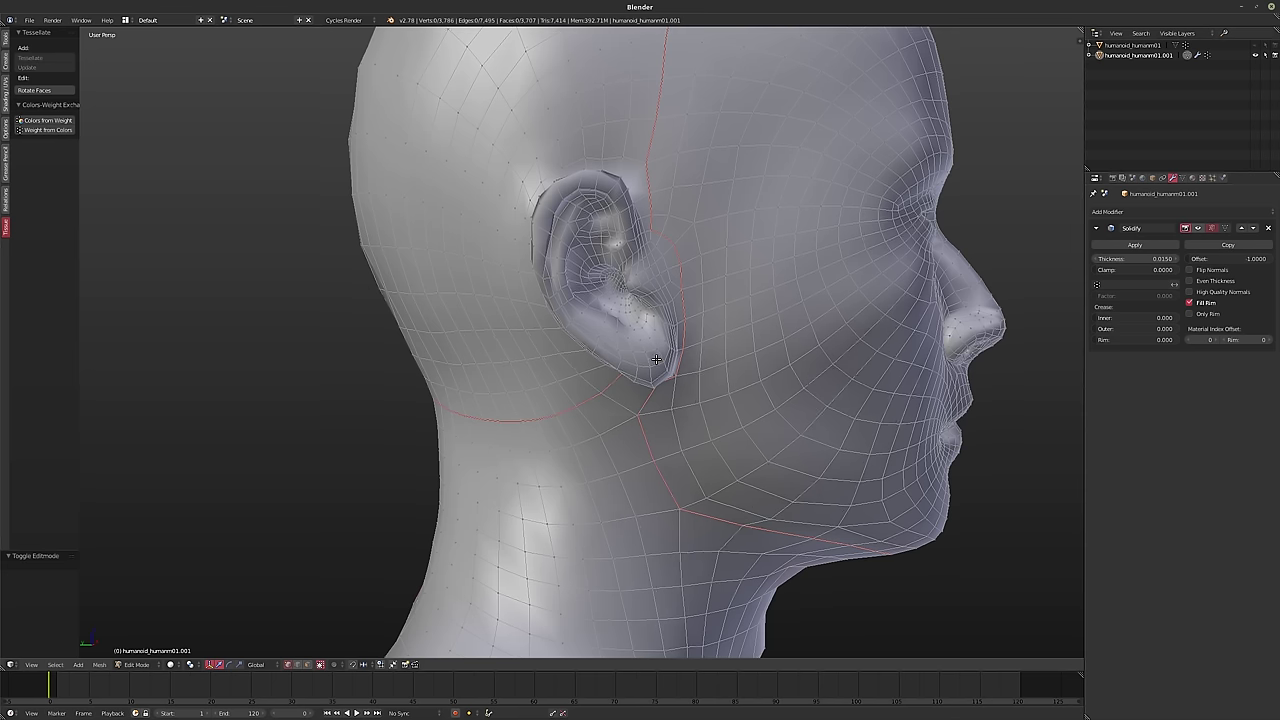
# - Select the character's entire right ear with its surrounding edge and delete its vertices
pyautogui.rightClick(614, 173)
pyautogui.keyDown('ctrl'); pyautogui.rightClick(543, 207); pyautogui.keyUp('ctrl')
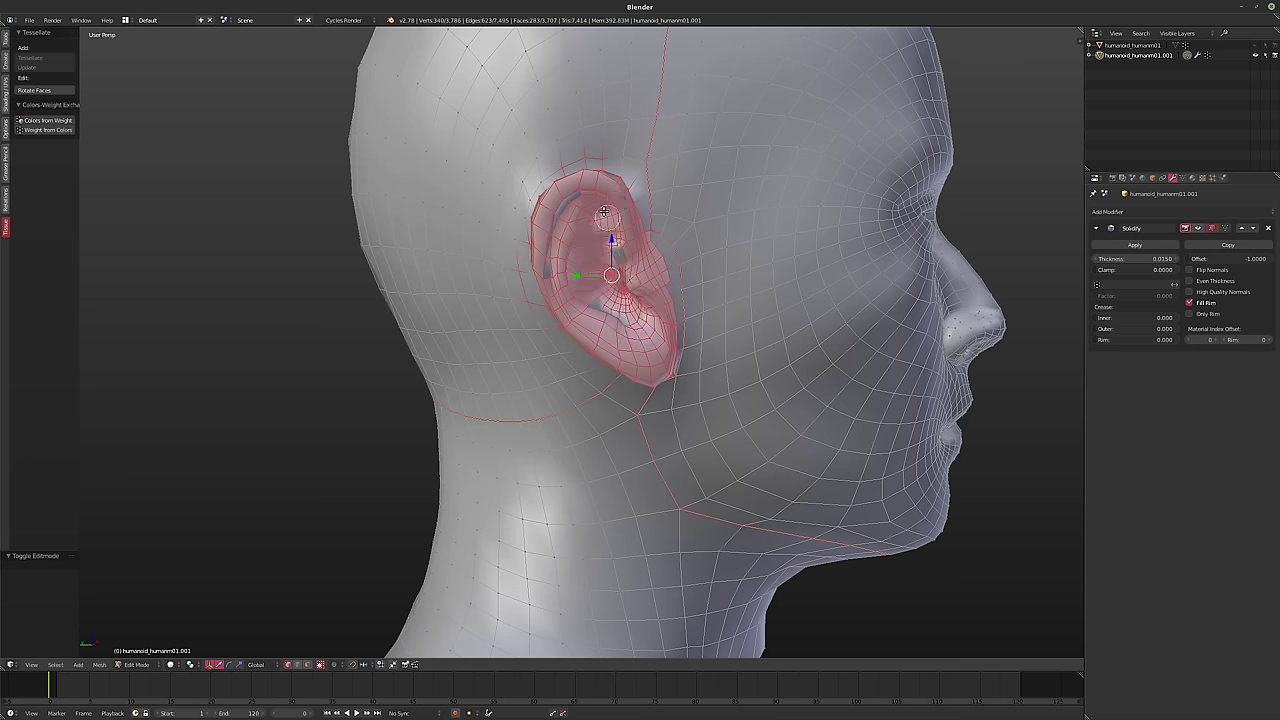
pyautogui.moveTo(602, 344); pyautogui.dragTo(600, 298, button='middle')
pyautogui.press('x')
pyautogui.click(589, 319)
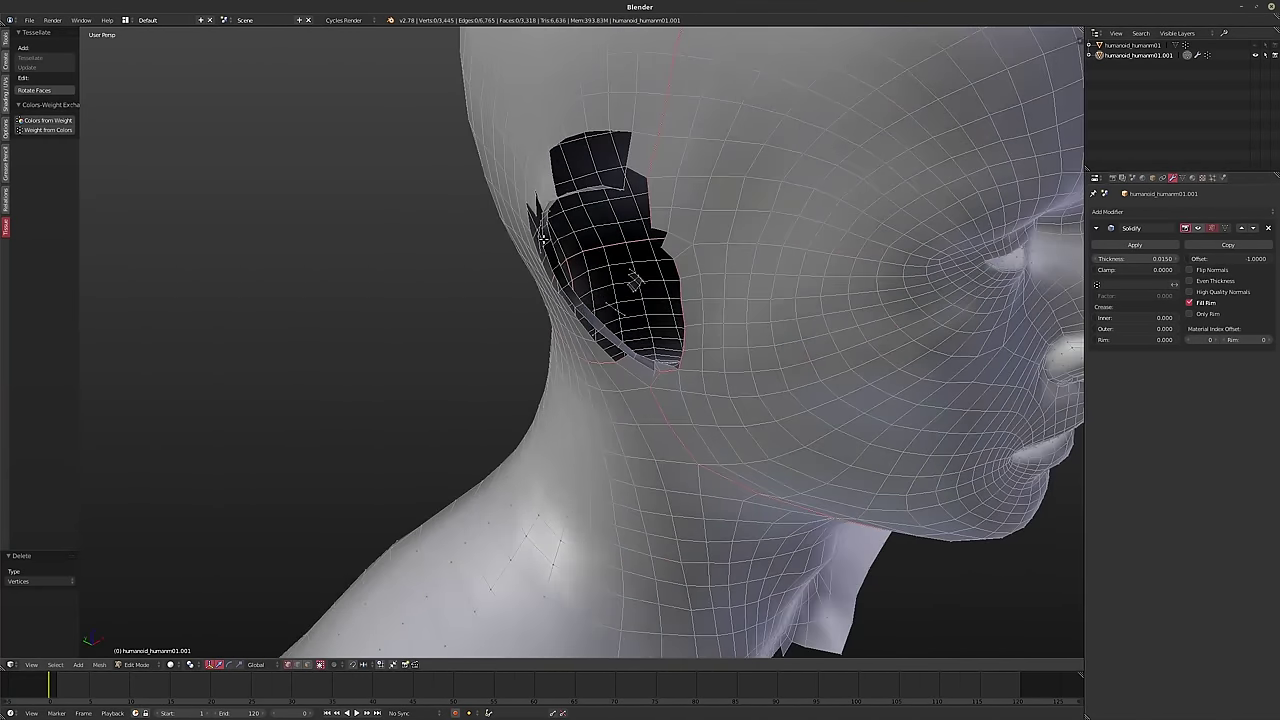
# - Delete the stray vertices along the upper part of the leftover ear strip inside the opening
pyautogui.moveTo(543, 238); pyautogui.dragTo(643, 228, button='middle')
pyautogui.moveTo(554, 238); pyautogui.dragTo(596, 240, button='middle')
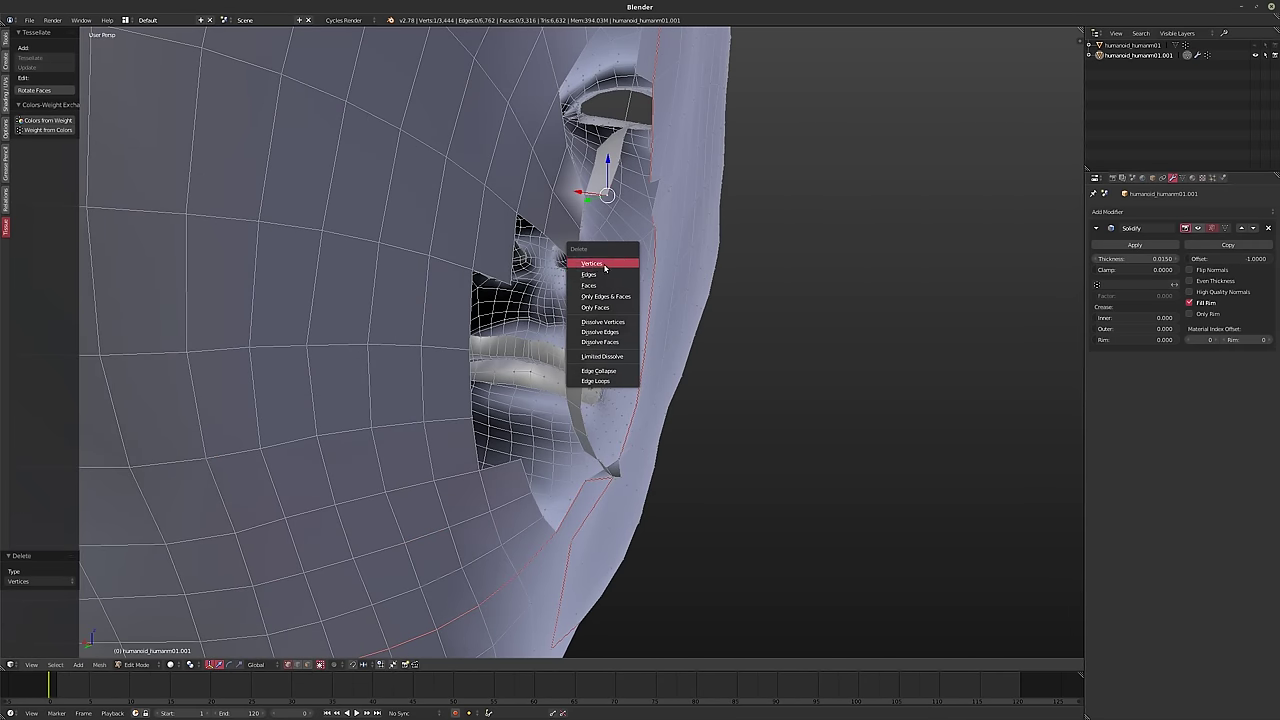
pyautogui.click(605, 268)
pyautogui.rightClick(608, 282)
pyautogui.press('x')
pyautogui.click(598, 291)
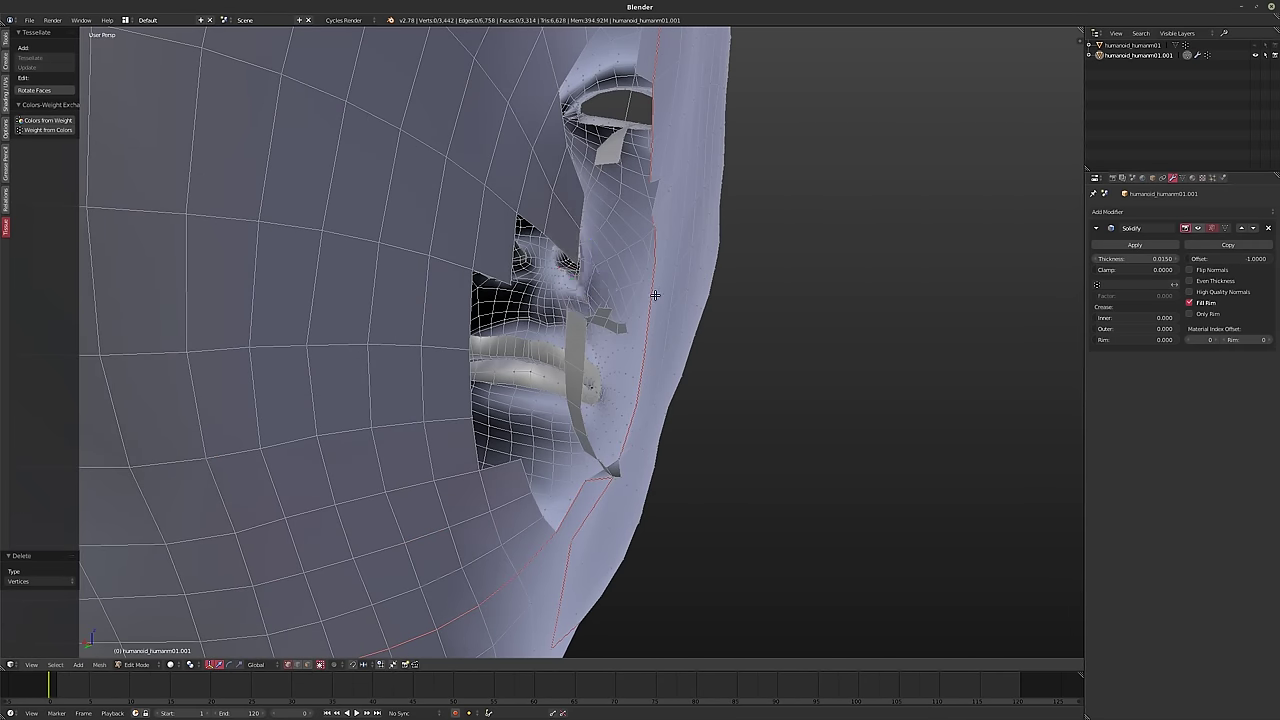
# - Delete two more vertices from the remaining strips of ear faces behind the opening
pyautogui.moveTo(654, 289); pyautogui.dragTo(549, 298, button='middle')
pyautogui.scroll(3, 617, 272)
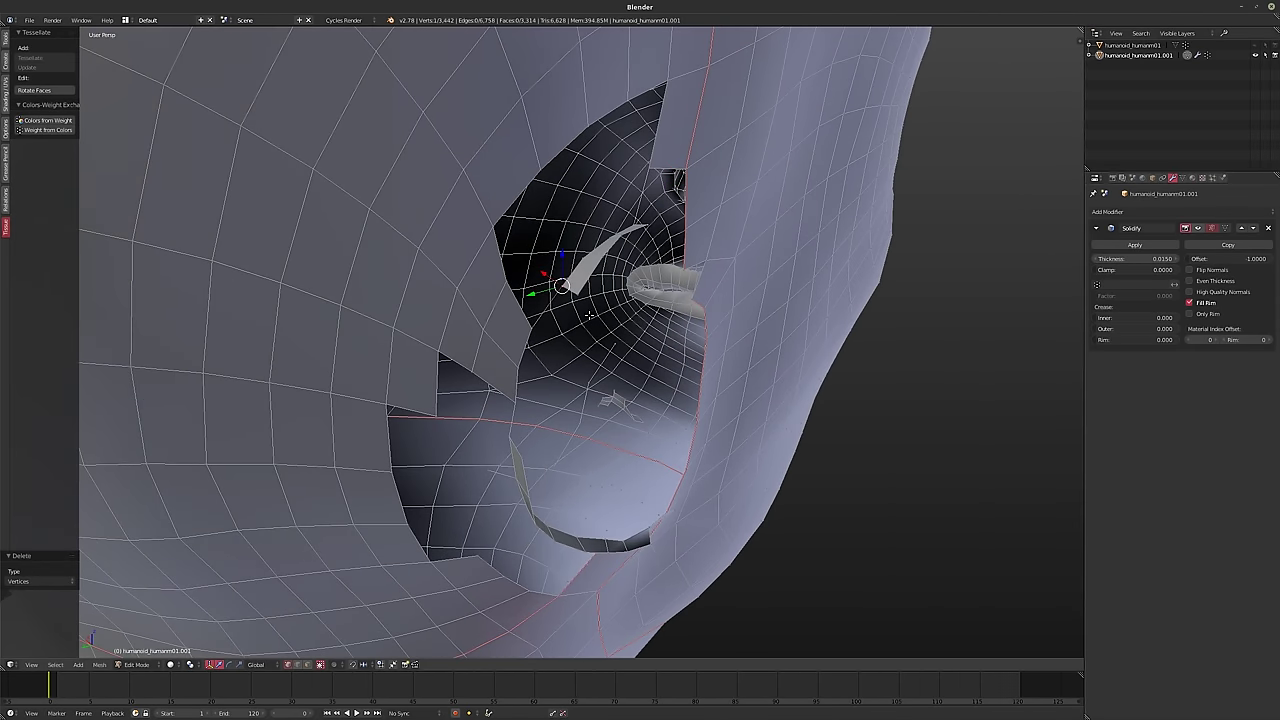
pyautogui.press('x')
pyautogui.click(563, 250)
pyautogui.moveTo(563, 300); pyautogui.dragTo(584, 242, button='middle')
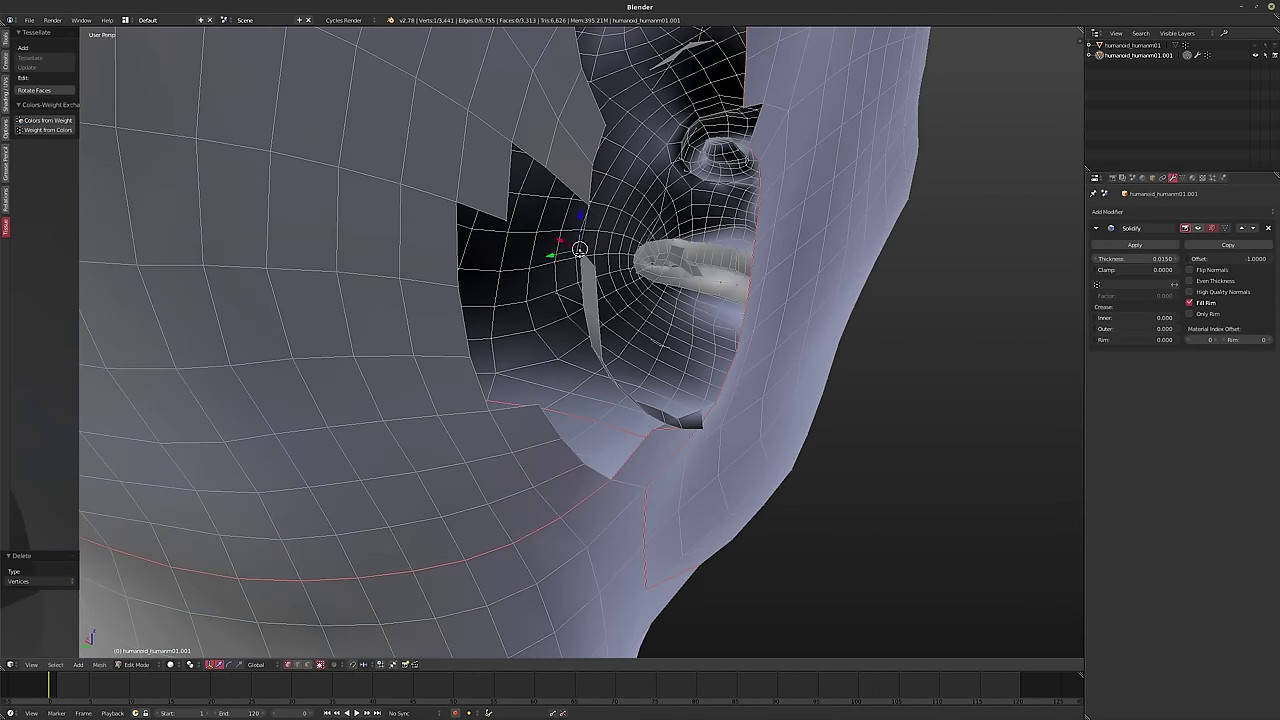
pyautogui.press('x')
pyautogui.click(600, 302)
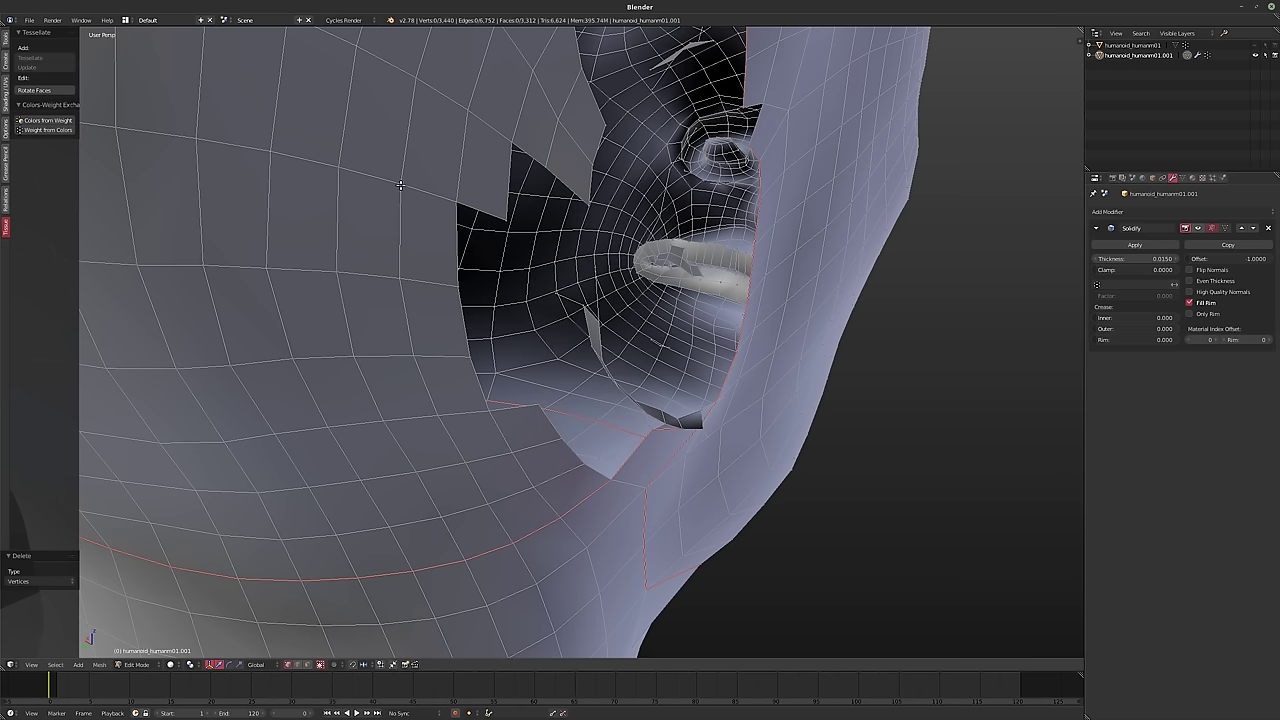
# - Check which geometry is linked to the head, deselect it and delete the vertices still attaching ear remnants to the opening
pyautogui.press('l')
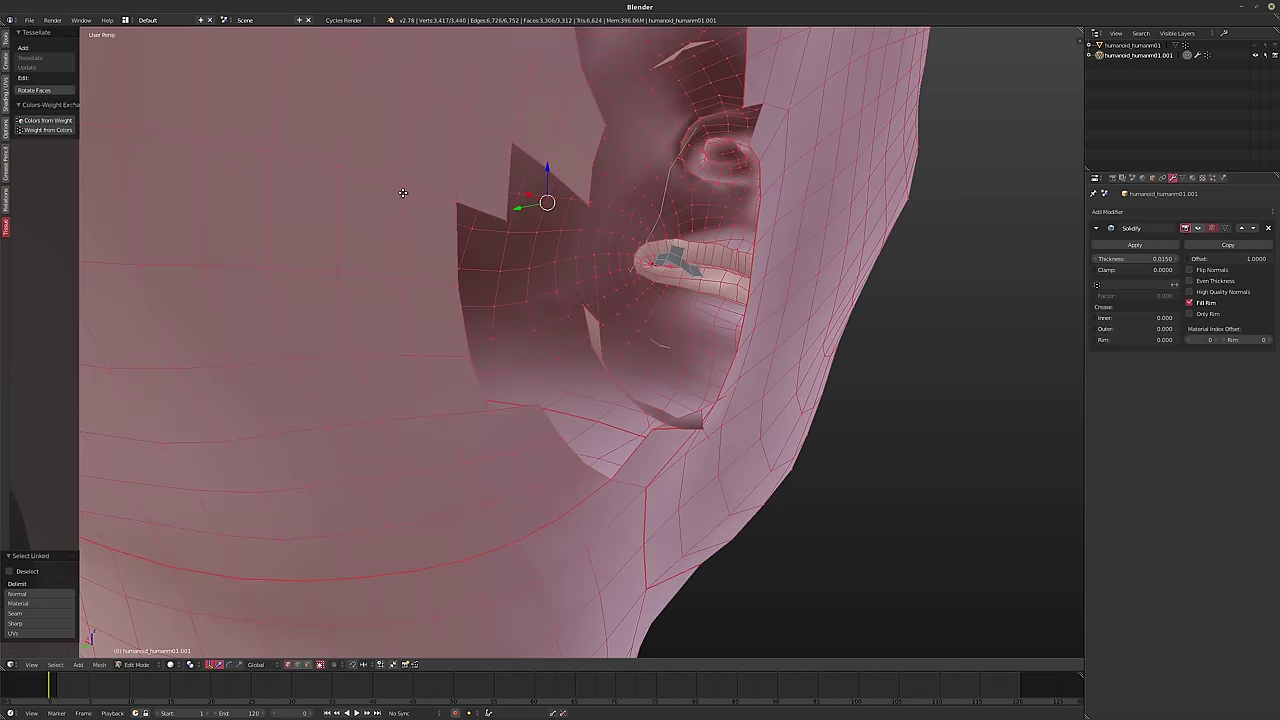
pyautogui.press('a')
pyautogui.moveTo(471, 208); pyautogui.dragTo(592, 356, button='middle')
pyautogui.rightClick(438, 332)
pyautogui.keyDown('shift'); pyautogui.rightClick(392, 323); pyautogui.keyUp('shift')
pyautogui.press('x')
pyautogui.click(443, 337)
pyautogui.press('x')
pyautogui.click(531, 366)
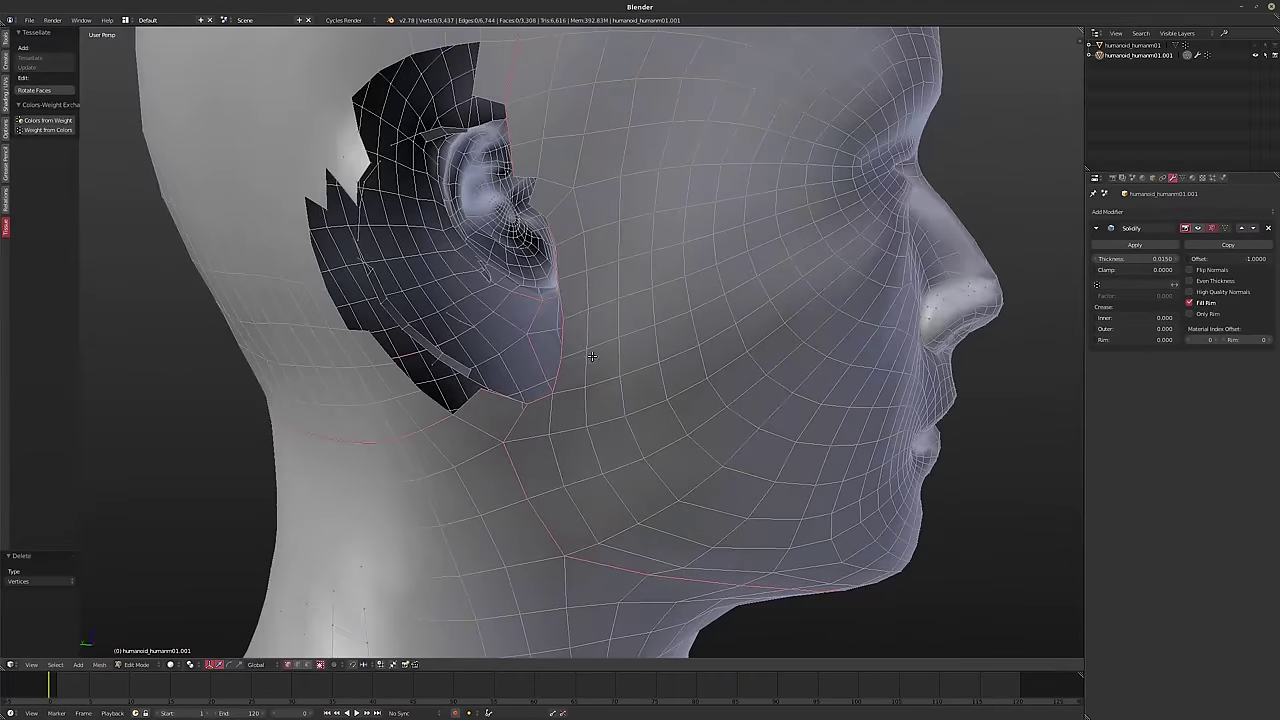
# - Select everything linked to the head, invert the selection and delete the loose ear fragments' vertices
pyautogui.hotkey('ctrl', 'l')
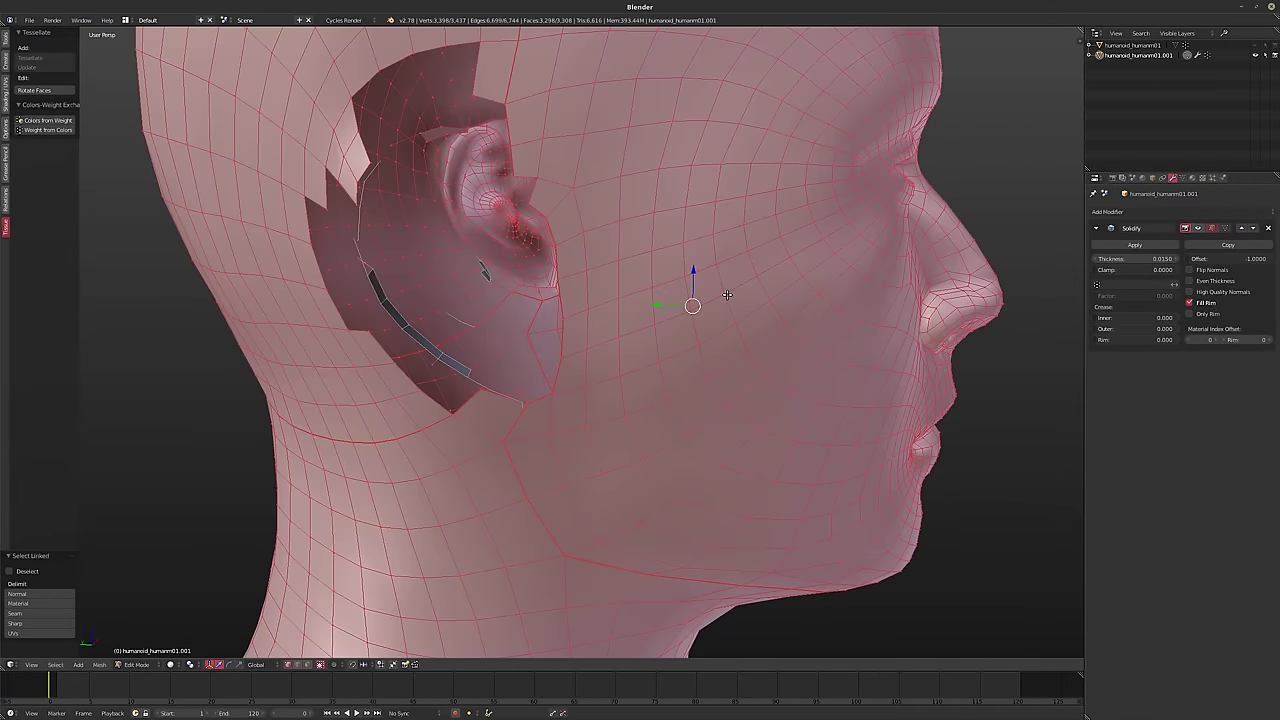
pyautogui.hotkey('ctrl', 'i')
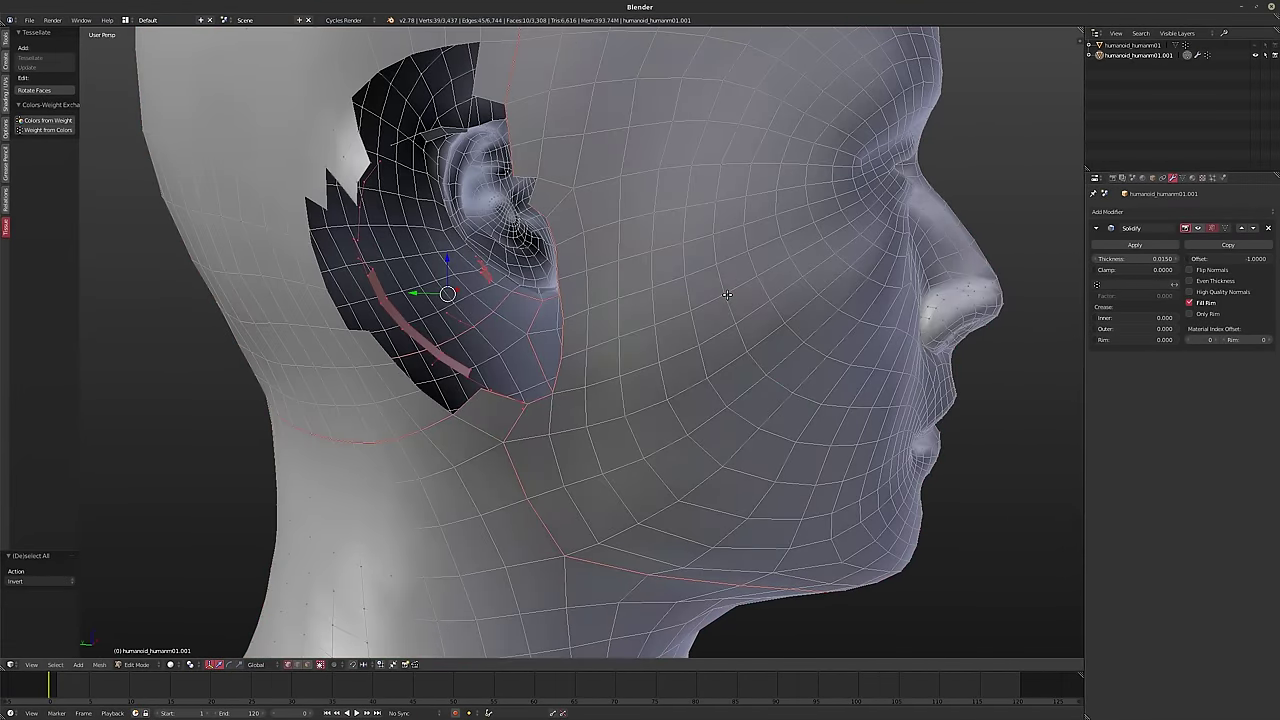
pyautogui.moveTo(482, 305); pyautogui.dragTo(505, 290, button='middle')
pyautogui.press('x')
pyautogui.click(527, 357)
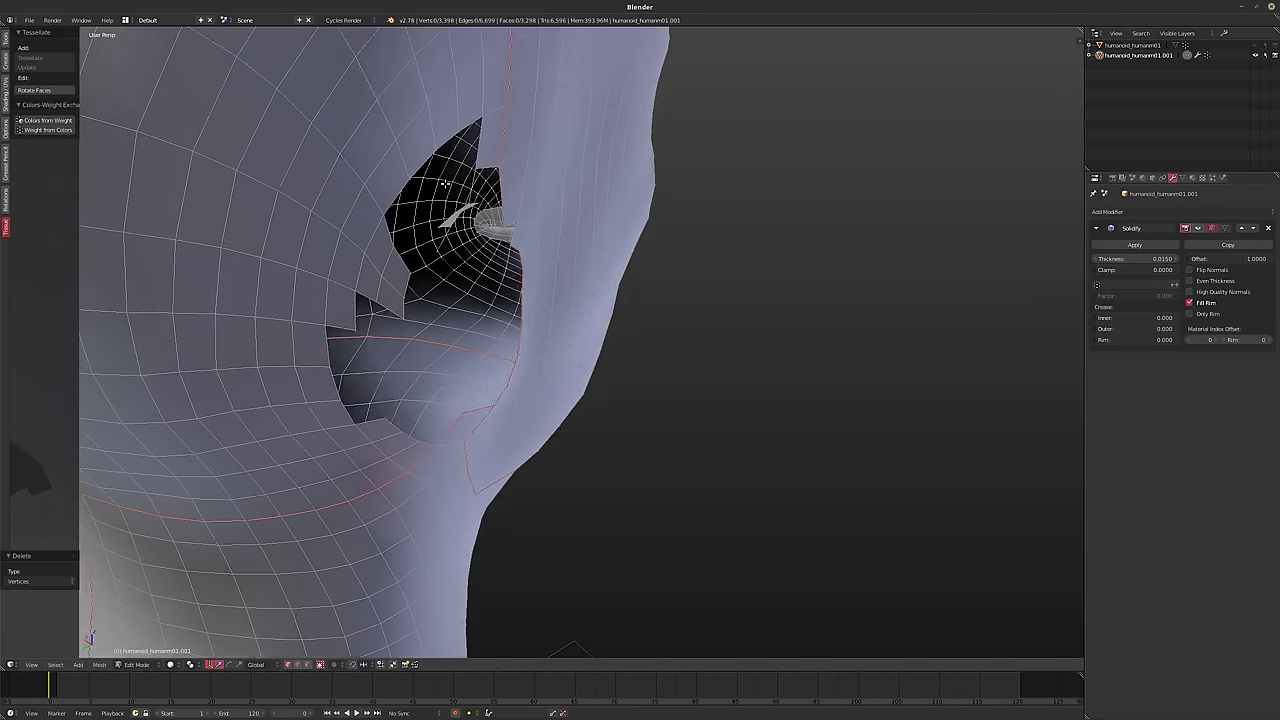
# - Detach the last strip of ear faces inside the opening and delete its linked vertices
pyautogui.scroll(3, 494, 212)
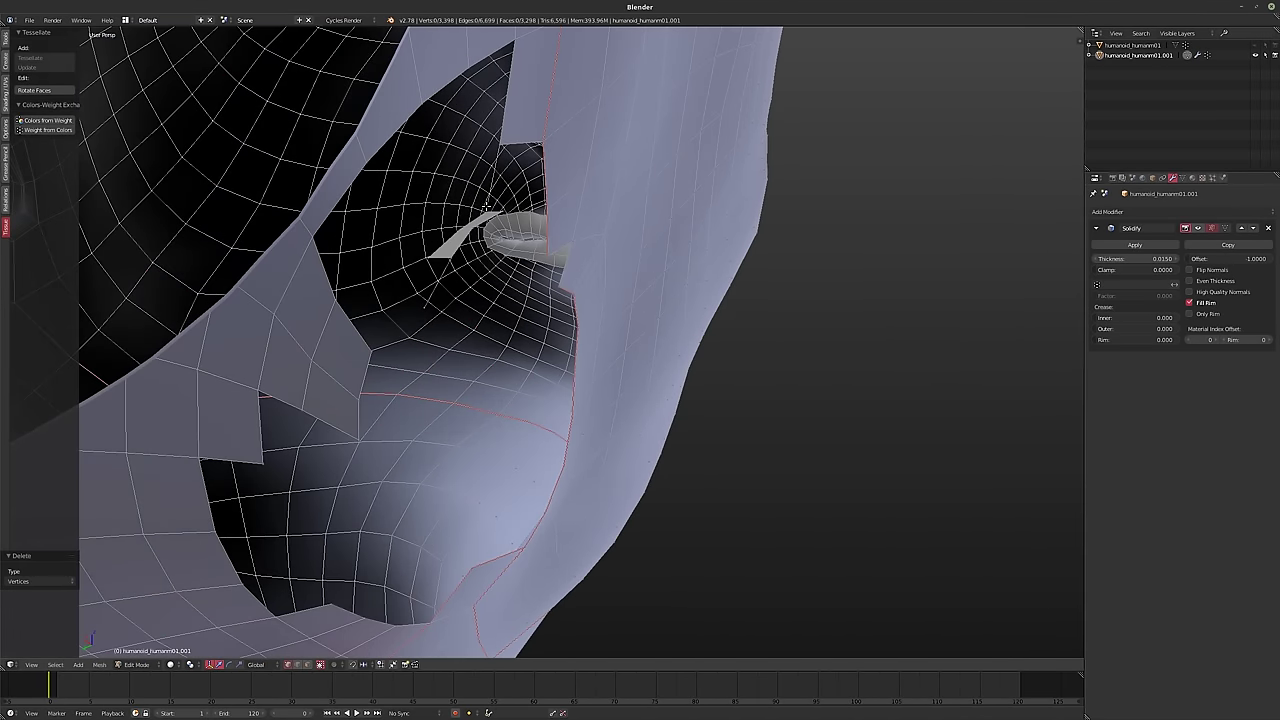
pyautogui.click(509, 263)
pyautogui.moveTo(509, 263); pyautogui.dragTo(537, 286, button='middle')
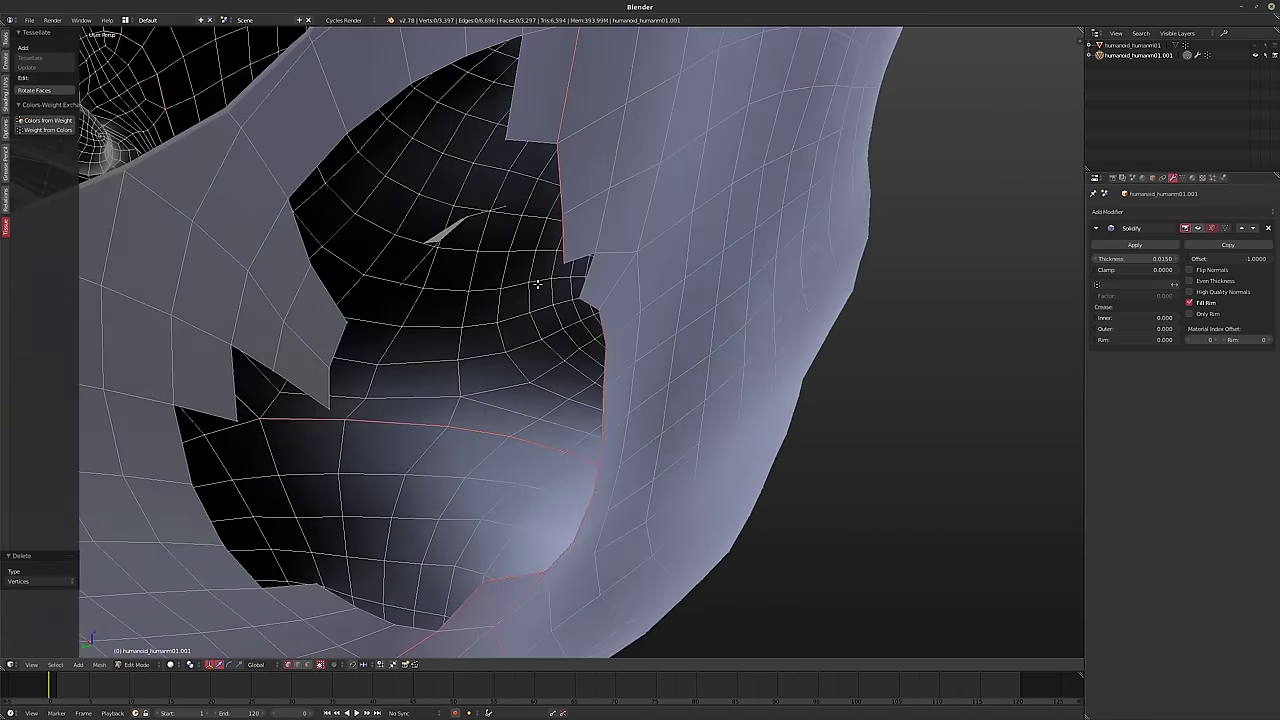
pyautogui.scroll(2, 477, 266)
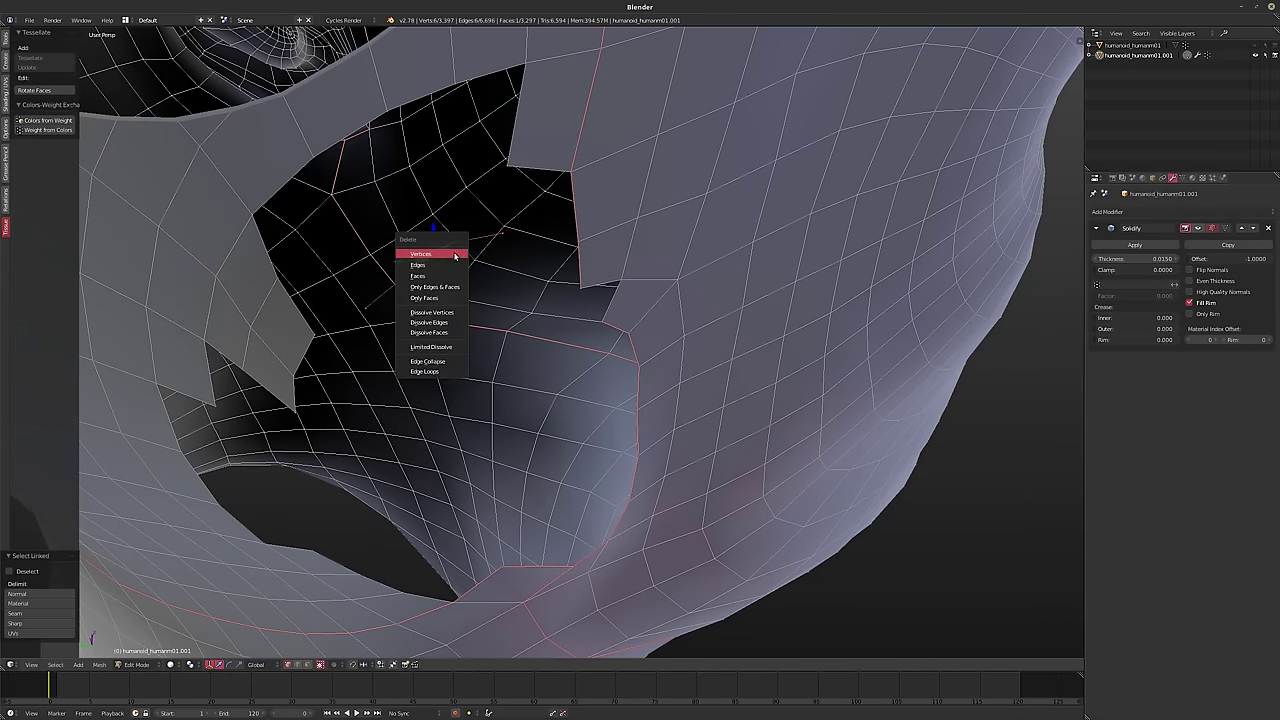
pyautogui.click(455, 256)
# - Examine the cleaned ear opening for leftover fragments and leave Edit Mode to view the whole head
pyautogui.scroll(-6, 455, 256)
pyautogui.moveTo(455, 256); pyautogui.dragTo(612, 238, button='middle')
pyautogui.scroll(3, 600, 237)
pyautogui.scroll(2, 615, 245)
pyautogui.scroll(-3, 615, 245)
pyautogui.press('Tab')
pyautogui.scroll(-4, 623, 264)
pyautogui.scroll(3, 615, 231)
pyautogui.scroll(-3, 615, 231)
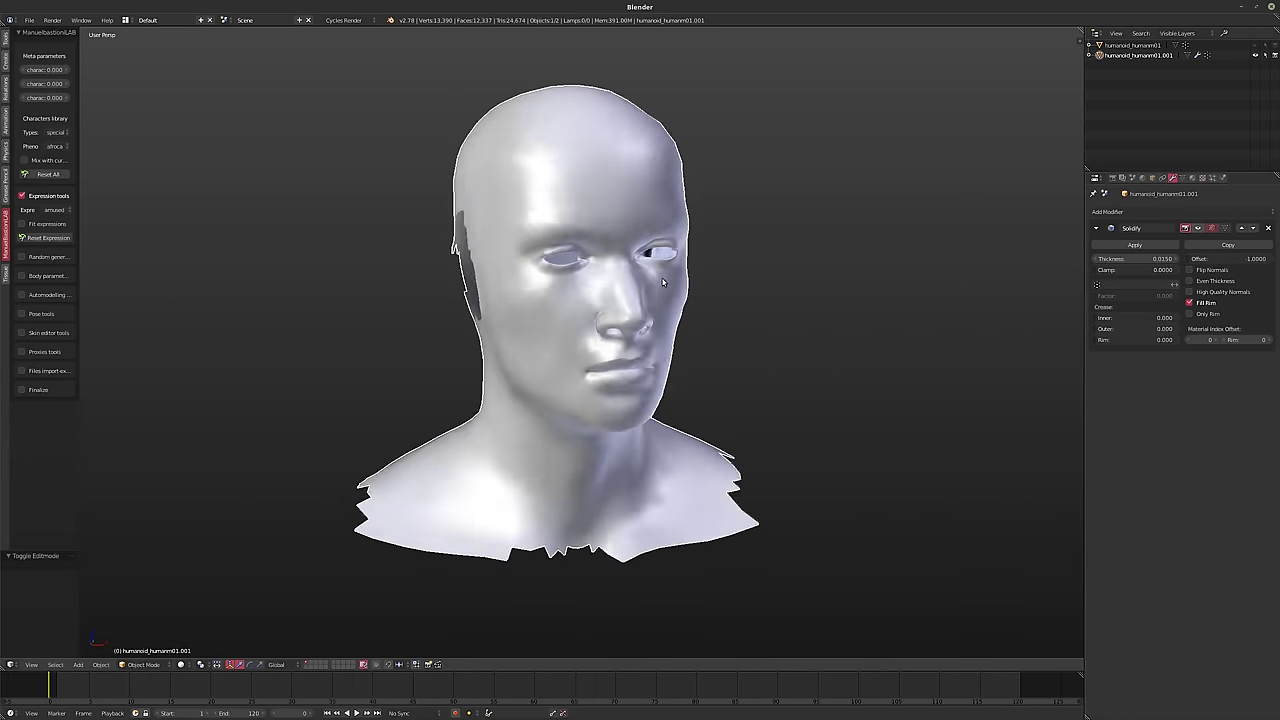
# - Turn the Solidify modifier's viewport display back on and set its thickness to 0.0620
pyautogui.click(1196, 229)
pyautogui.moveTo(800, 290); pyautogui.dragTo(805, 316, button='middle')
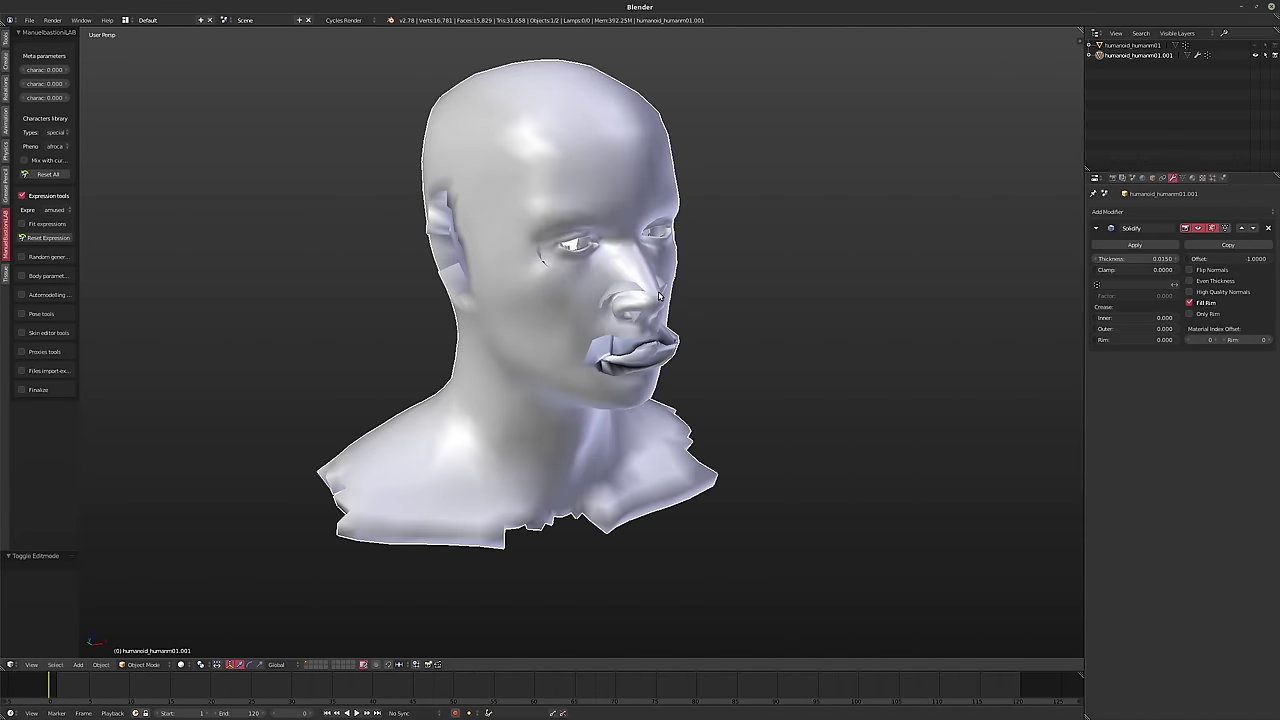
pyautogui.scroll(2, 805, 316)
pyautogui.moveTo(1135, 259); pyautogui.dragTo(1220, 259)
pyautogui.moveTo(832, 313); pyautogui.dragTo(700, 340, button='middle')
# - Enter Edit Mode, turn off the Solidify modifier's viewport display and select the open border loop inside the mouth
pyautogui.press('Tab')
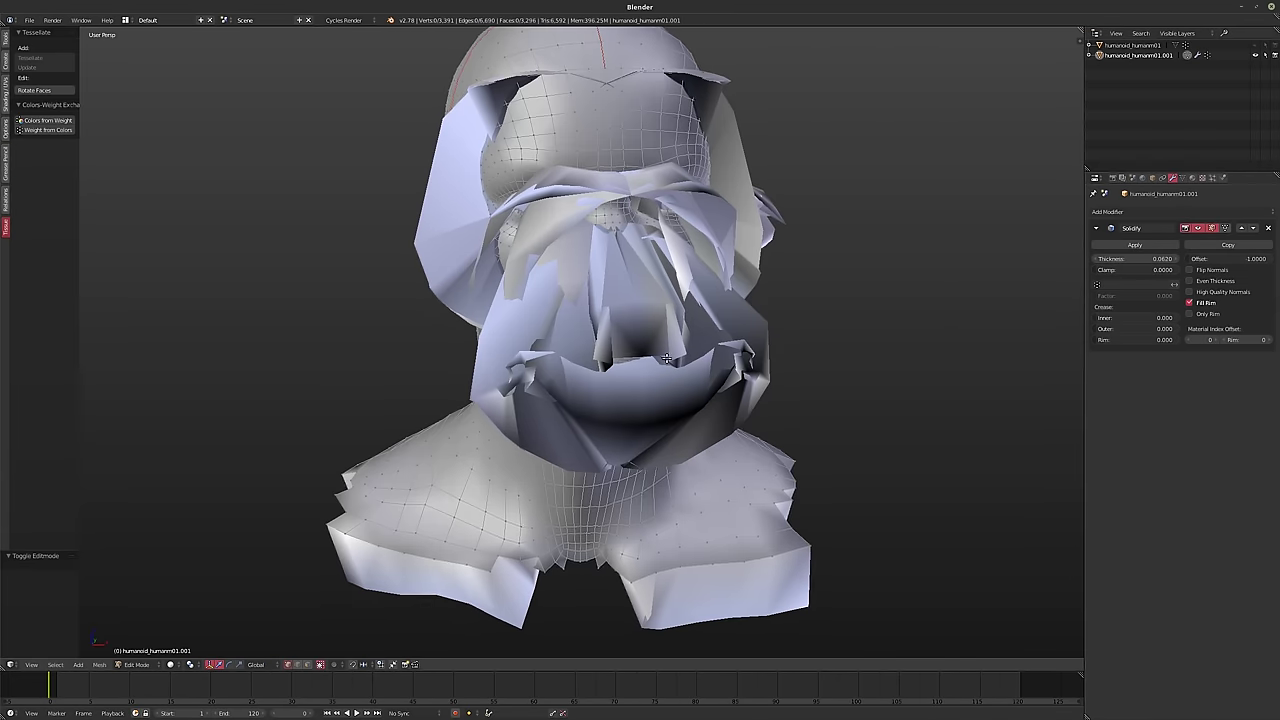
pyautogui.scroll(-2, 596, 385)
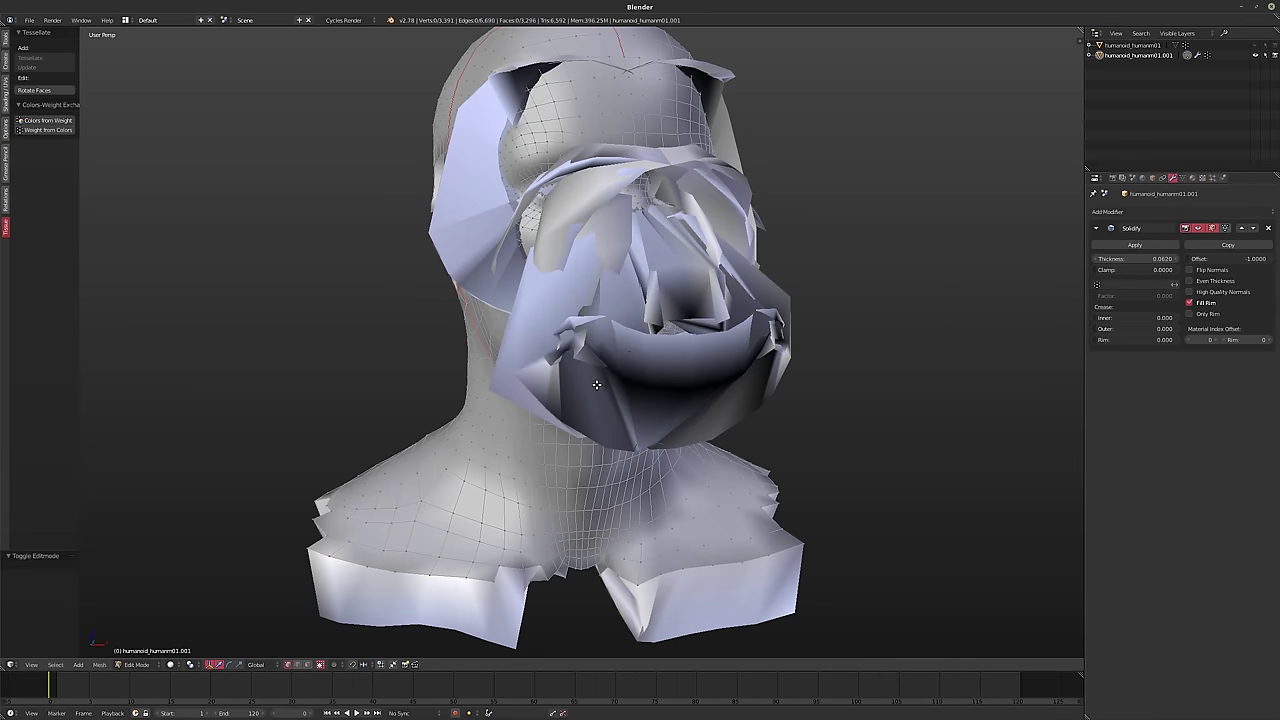
pyautogui.click(1199, 228)
pyautogui.scroll(5, 648, 323)
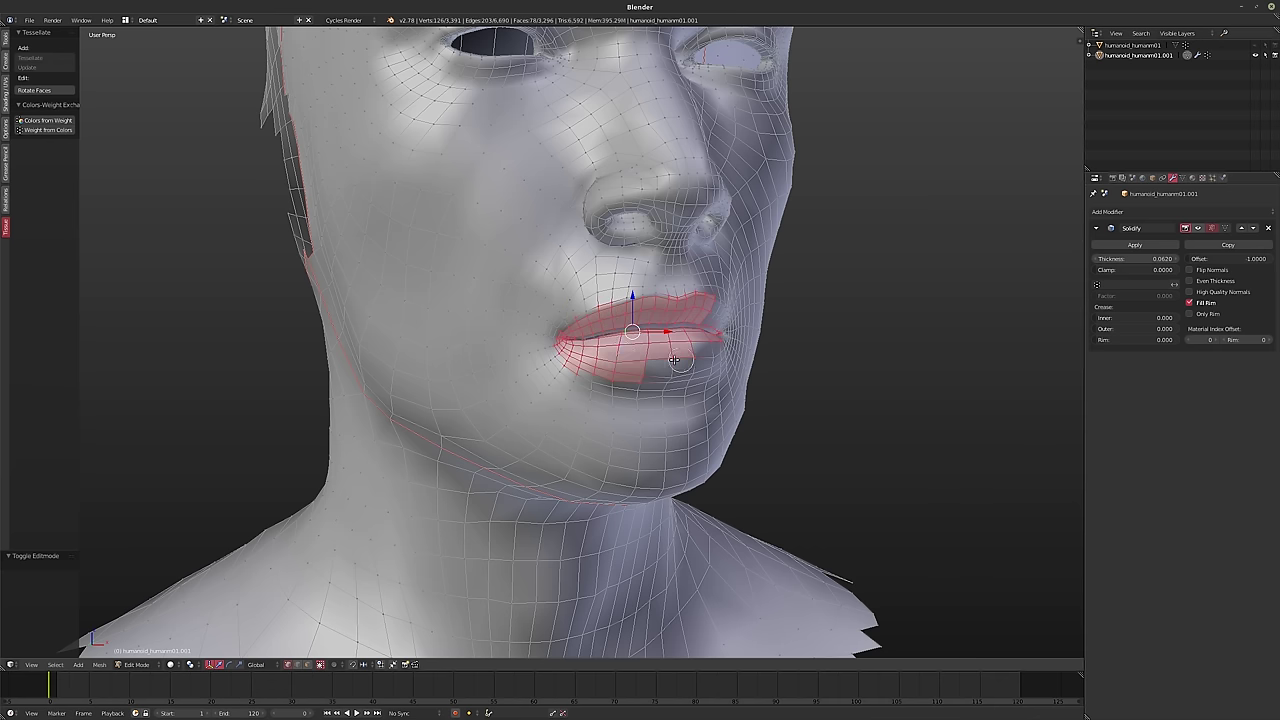
pyautogui.moveTo(558, 389)
pyautogui.mouseDown(button='middle')
pyautogui.moveTo(500, 388)
pyautogui.moveTo(540, 398)
pyautogui.mouseUp(button='middle')
pyautogui.scroll(6, 531, 386)
pyautogui.keyDown('alt'); pyautogui.rightClick(598, 476); pyautogui.keyUp('alt')
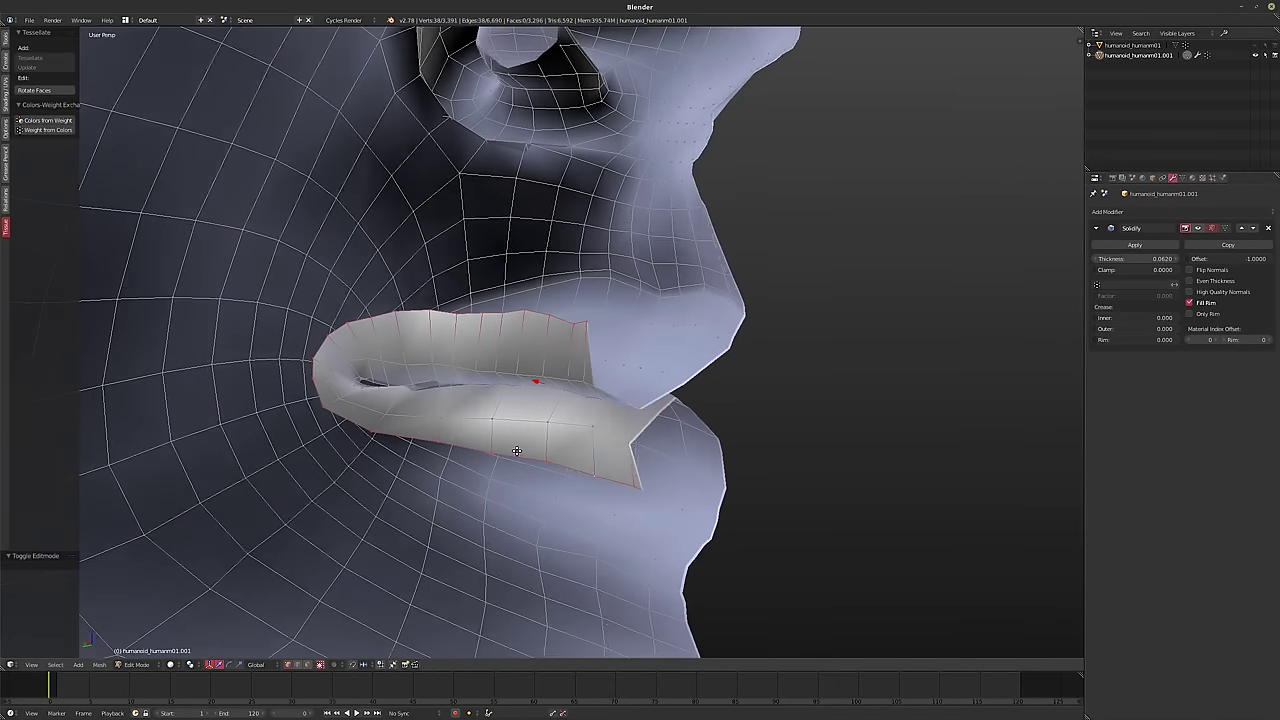
# - Set the viewport's clip start to 0.010 so close geometry inside the head is not cut off
pyautogui.moveTo(598, 476)
pyautogui.mouseDown(button='middle')
pyautogui.moveTo(514, 444)
pyautogui.moveTo(589, 456)
pyautogui.mouseUp(button='middle')
pyautogui.press('n')
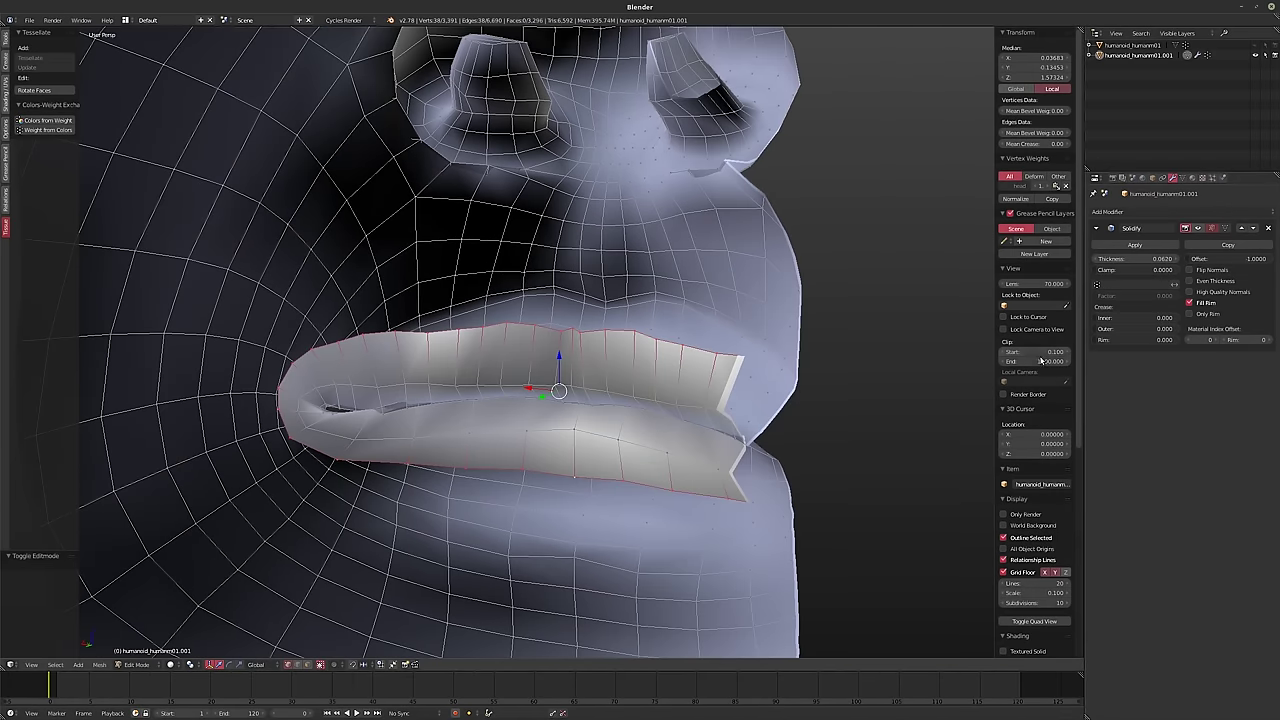
pyautogui.moveTo(1033, 352); pyautogui.dragTo(1035, 356)
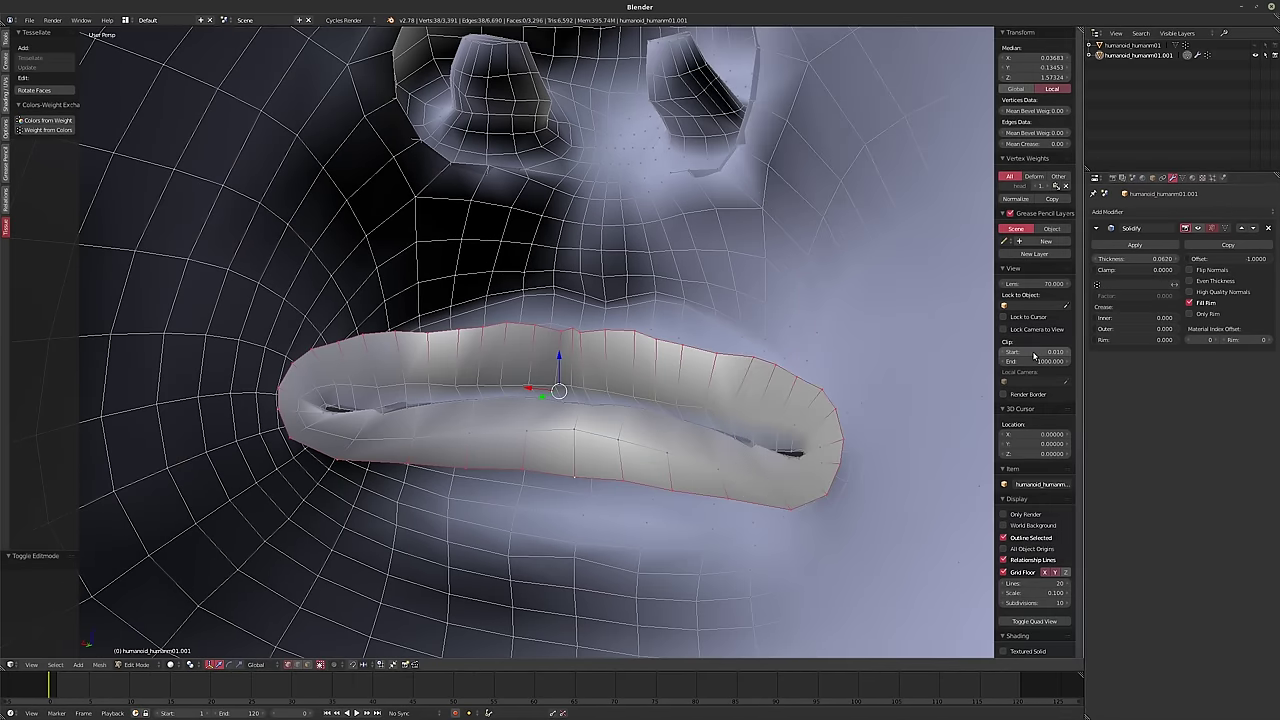
pyautogui.moveTo(719, 389); pyautogui.dragTo(588, 434, button='middle')
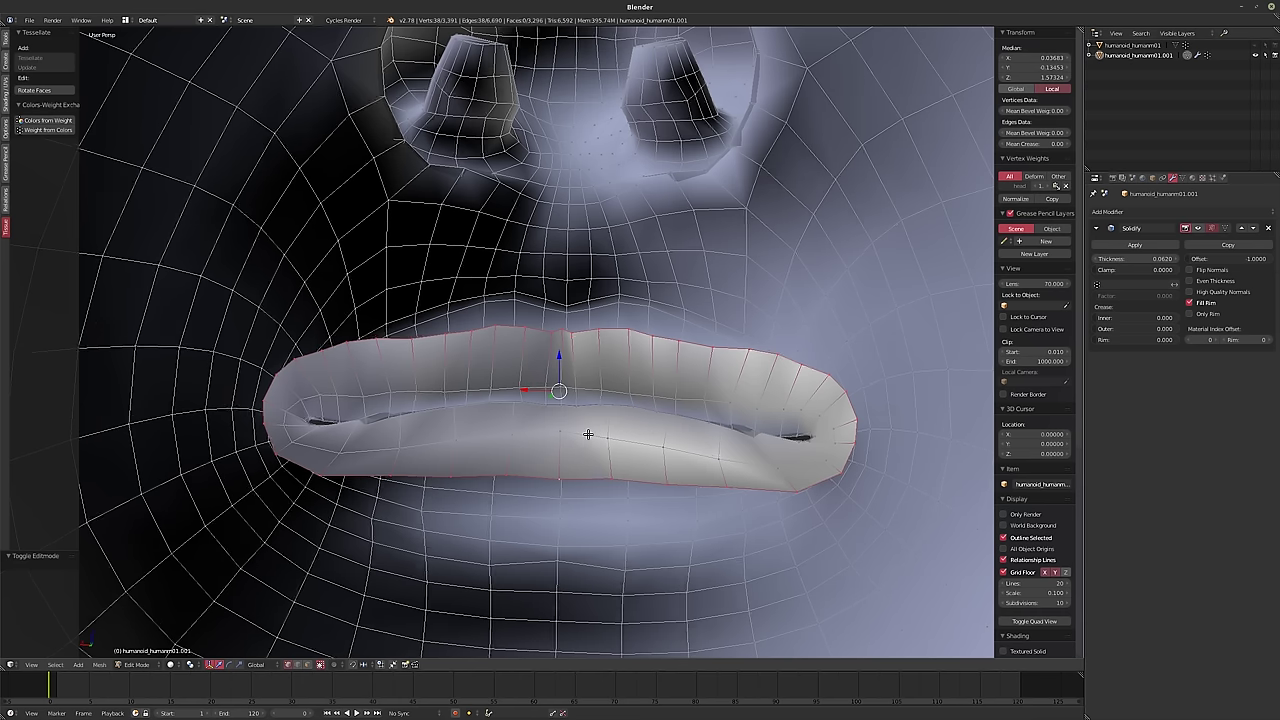
# - Grow the mouth border selection by two rings and delete the vertices of the inner lip folds
pyautogui.press('ctrl+KP_Add')
pyautogui.press('ctrl+KP_Add')
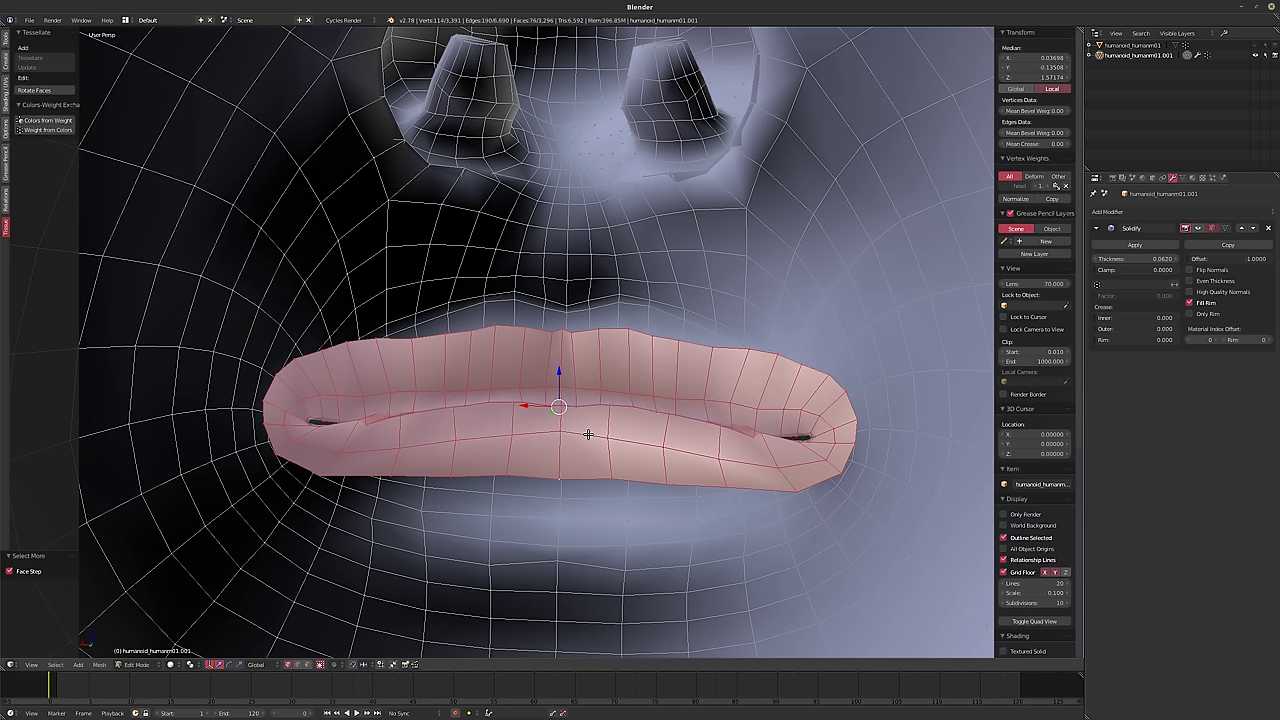
pyautogui.press('x')
pyautogui.click(588, 434)
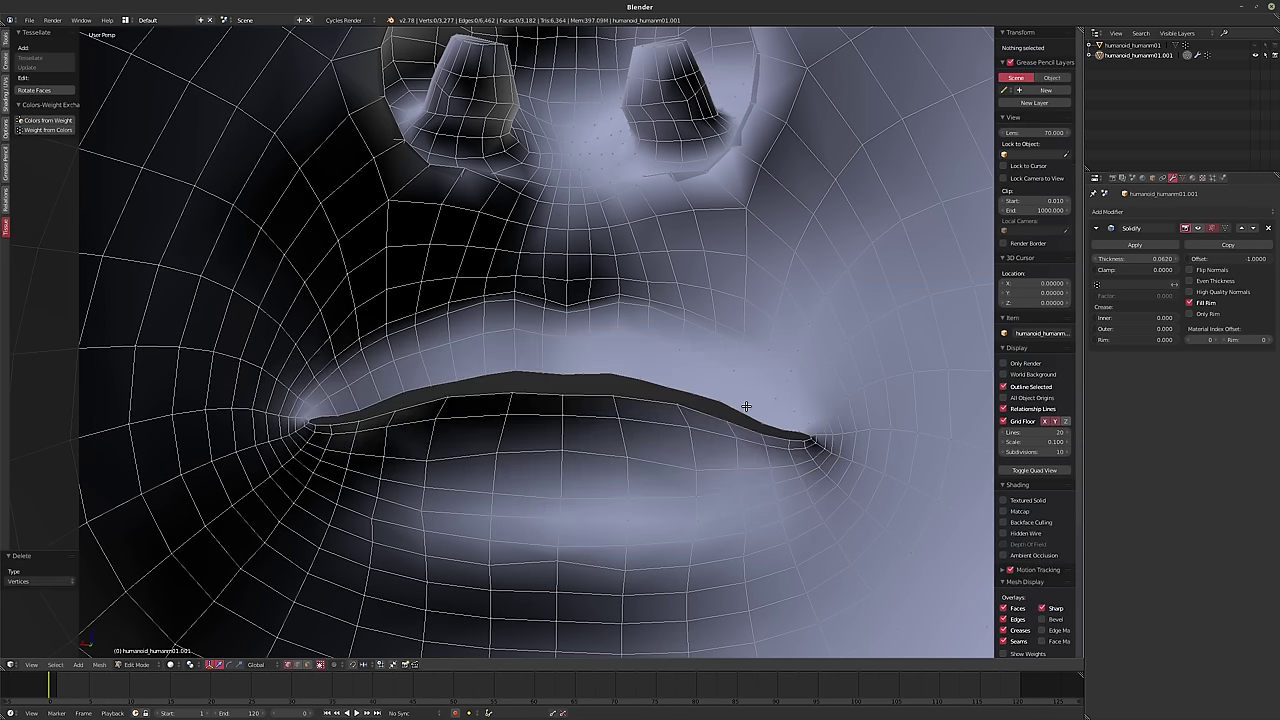
# - Select the edge loop around the mouth opening, leave Edit Mode and turn the Solidify modifier's viewport display back on
pyautogui.moveTo(746, 406); pyautogui.dragTo(477, 366, button='middle')
pyautogui.keyDown('alt'); pyautogui.rightClick(477, 366); pyautogui.keyUp('alt')
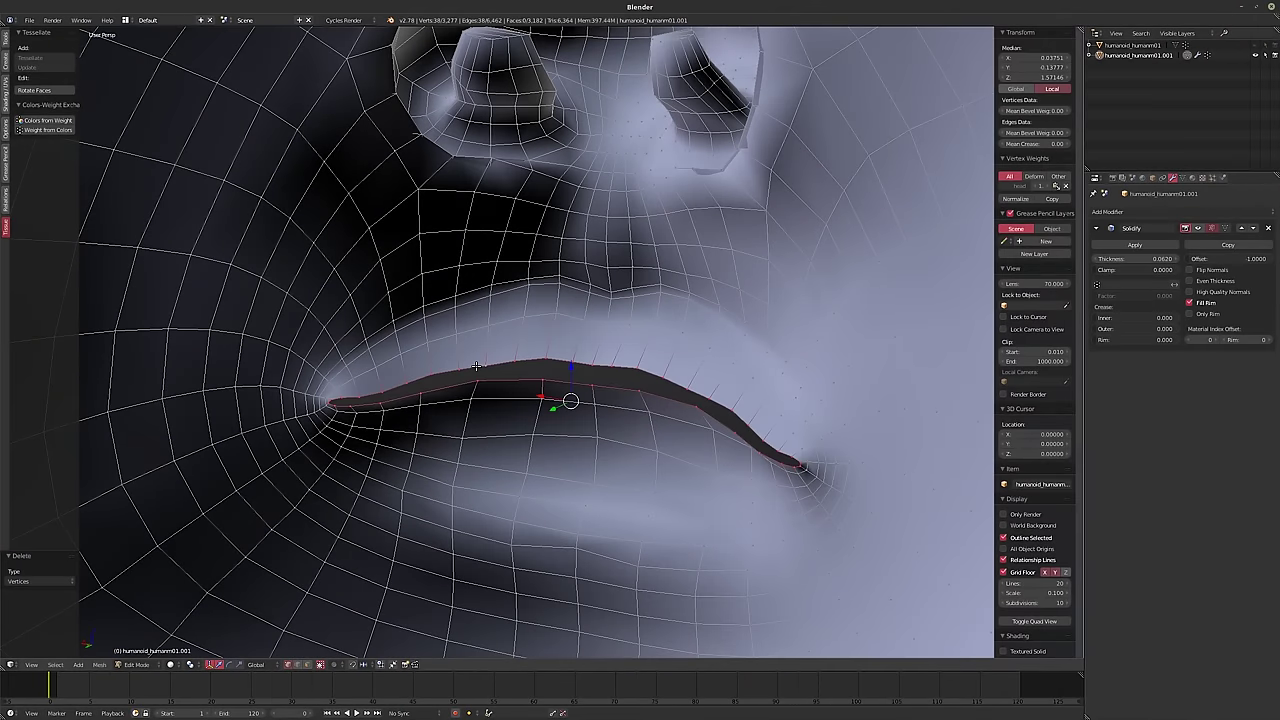
pyautogui.press('x')
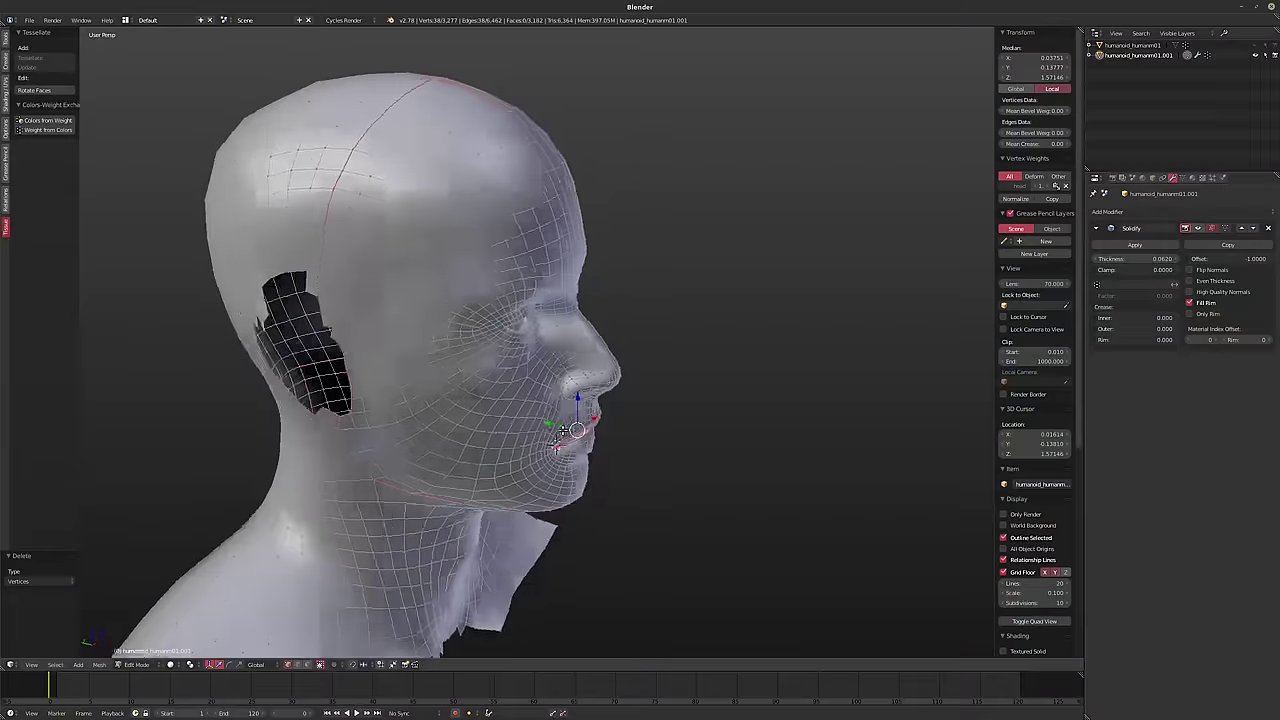
pyautogui.scroll(5, 632, 436)
pyautogui.moveTo(632, 436); pyautogui.dragTo(570, 436, button='middle')
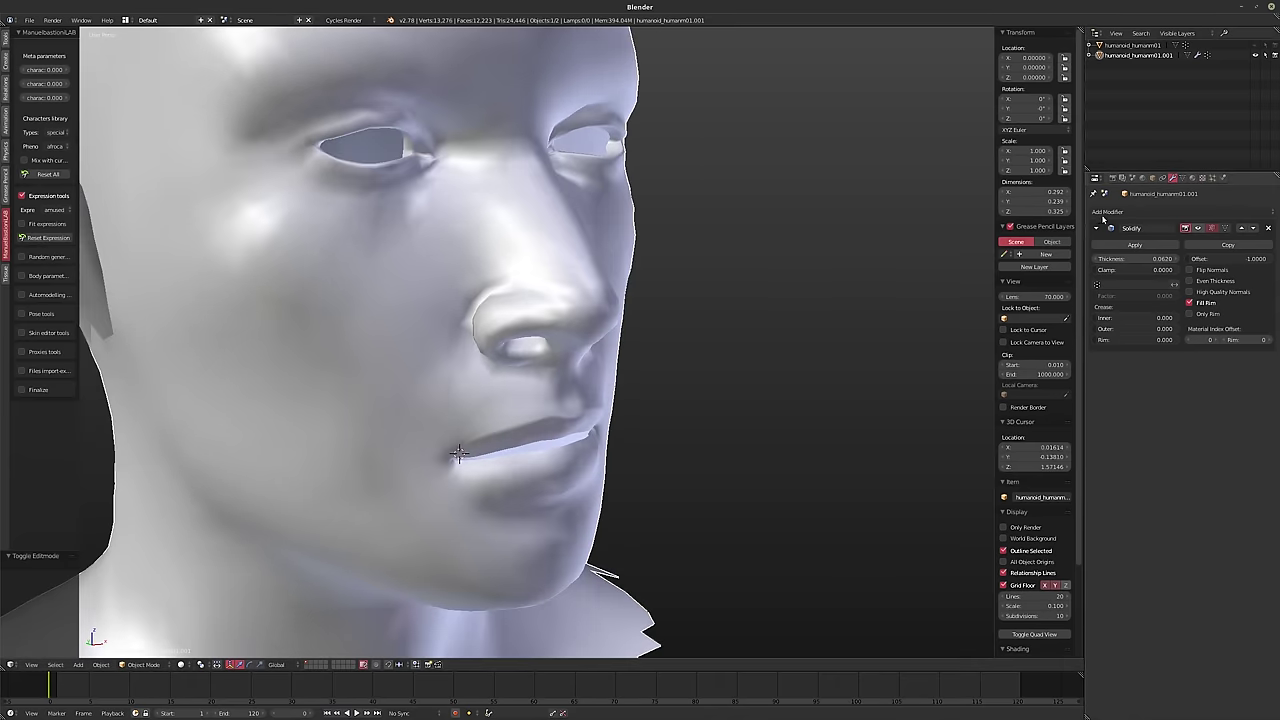
pyautogui.click(1199, 228)
pyautogui.moveTo(730, 382); pyautogui.dragTo(385, 348, button='middle')
# - Enter Edit Mode, delete an edge loop's vertices inside one nostril and remove the detached inner nostril piece
pyautogui.press('Tab')
pyautogui.scroll(8, 338, 361)
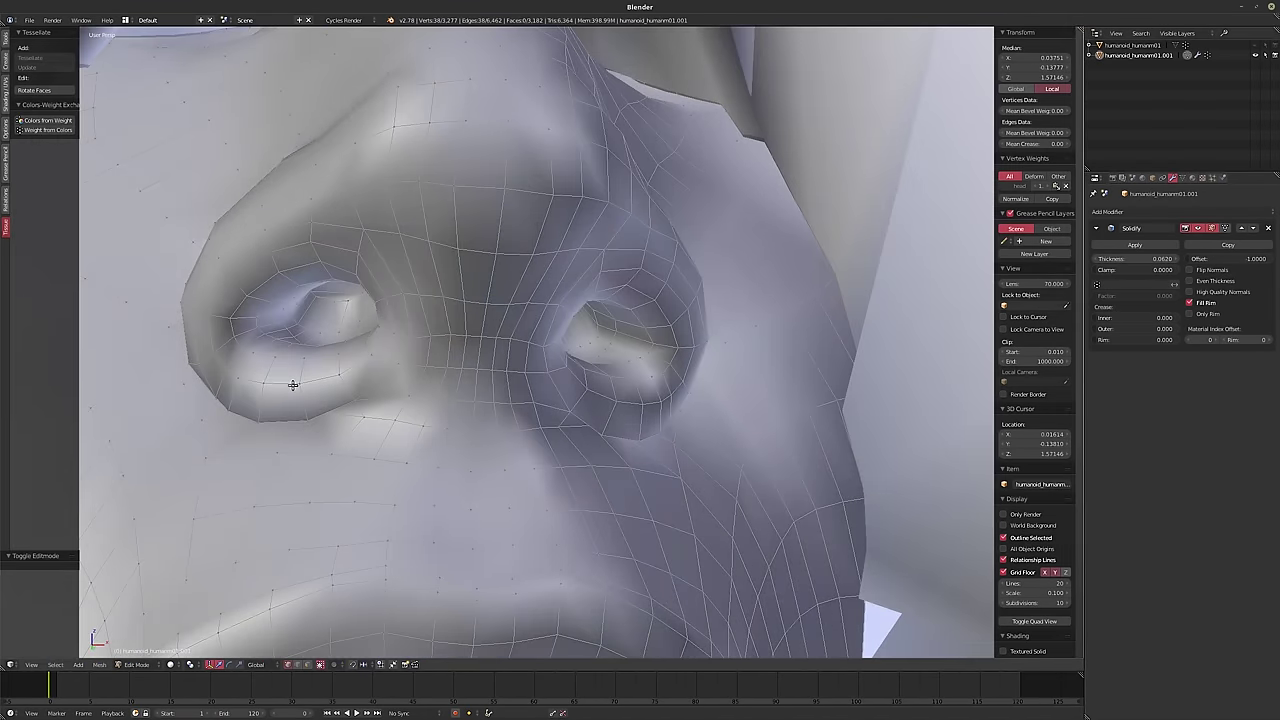
pyautogui.moveTo(321, 391); pyautogui.dragTo(346, 400, button='middle')
pyautogui.press('x')
pyautogui.click(327, 396)
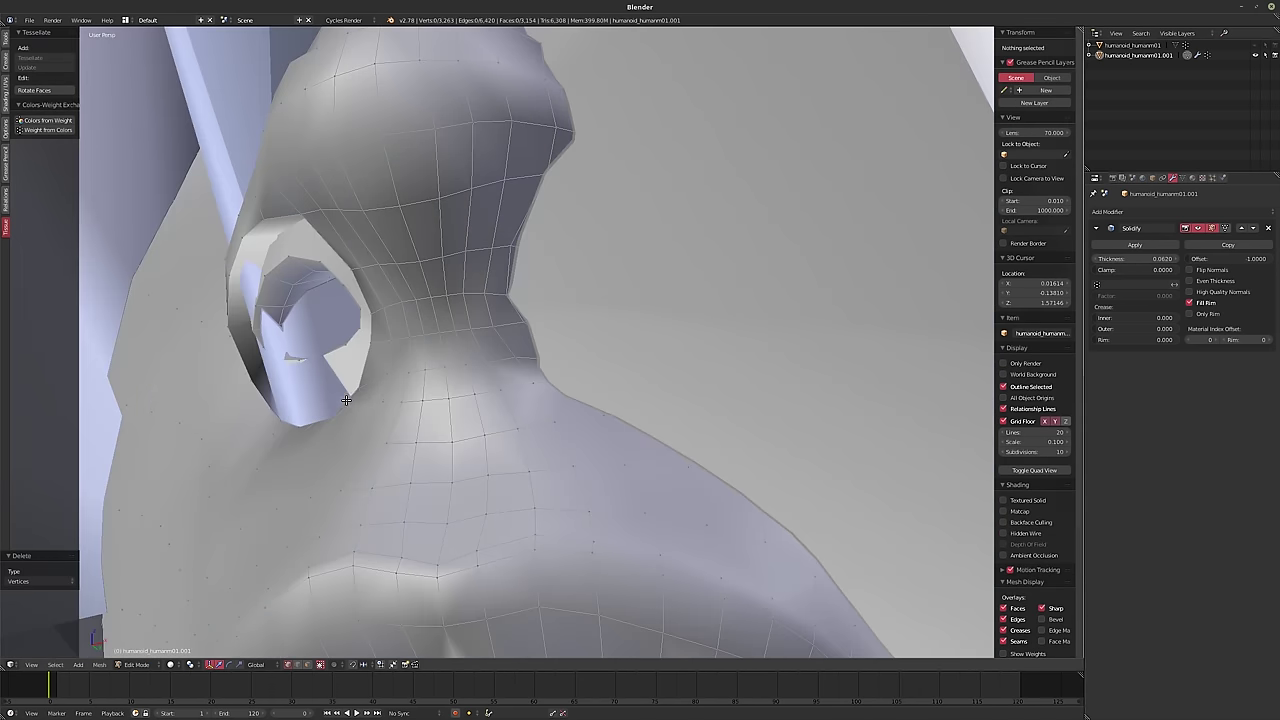
pyautogui.press('l')
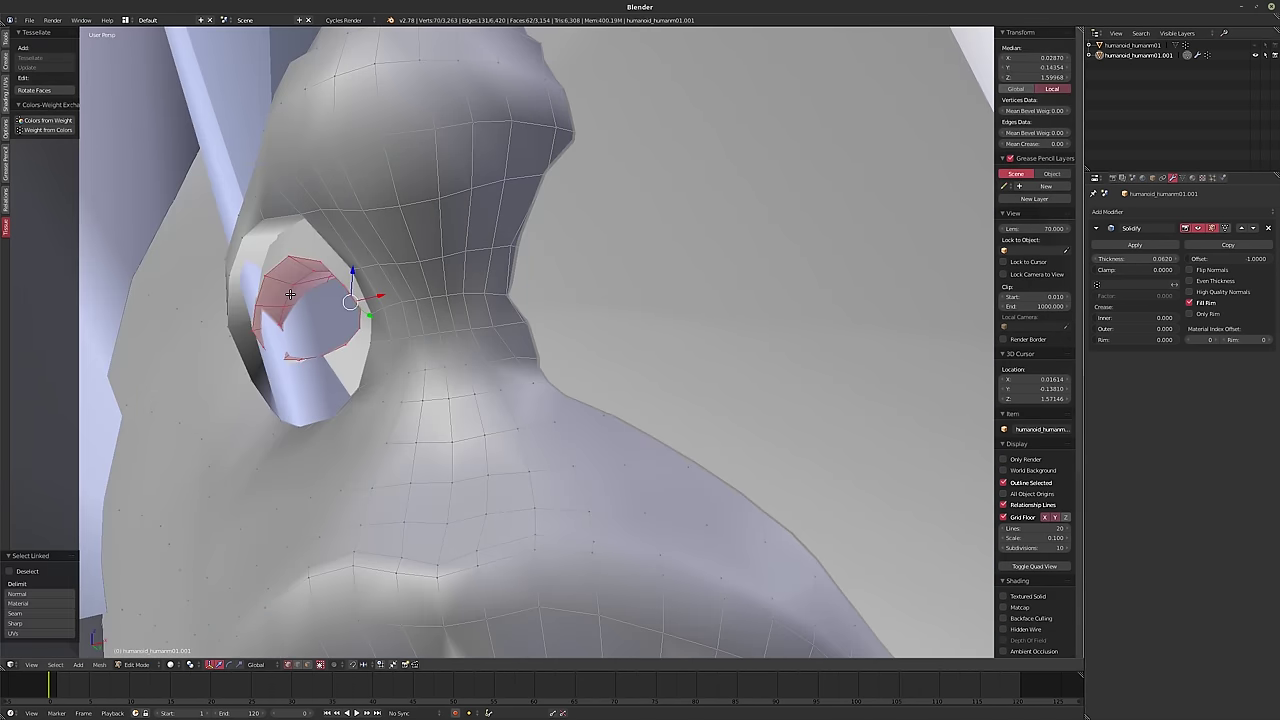
pyautogui.click(291, 298)
# - Detach the other nostril's inner lining and delete its linked vertices
pyautogui.moveTo(291, 298); pyautogui.dragTo(519, 398, button='middle')
pyautogui.press('l')
pyautogui.press('x')
pyautogui.click(651, 380)
pyautogui.press('l')
pyautogui.press('x')
pyautogui.click(701, 292)
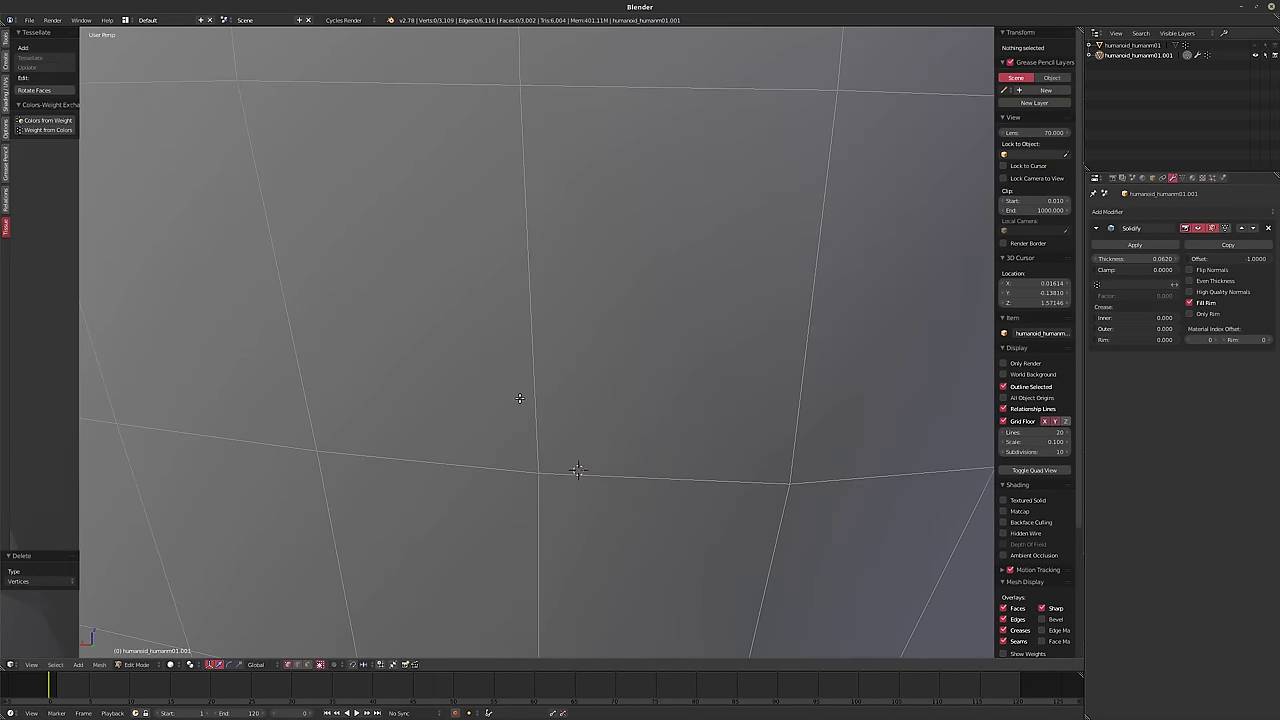
# - Hide the Solidify modifier's effect in the viewport and select the border loops of both nostril openings
pyautogui.scroll(-6, 648, 521)
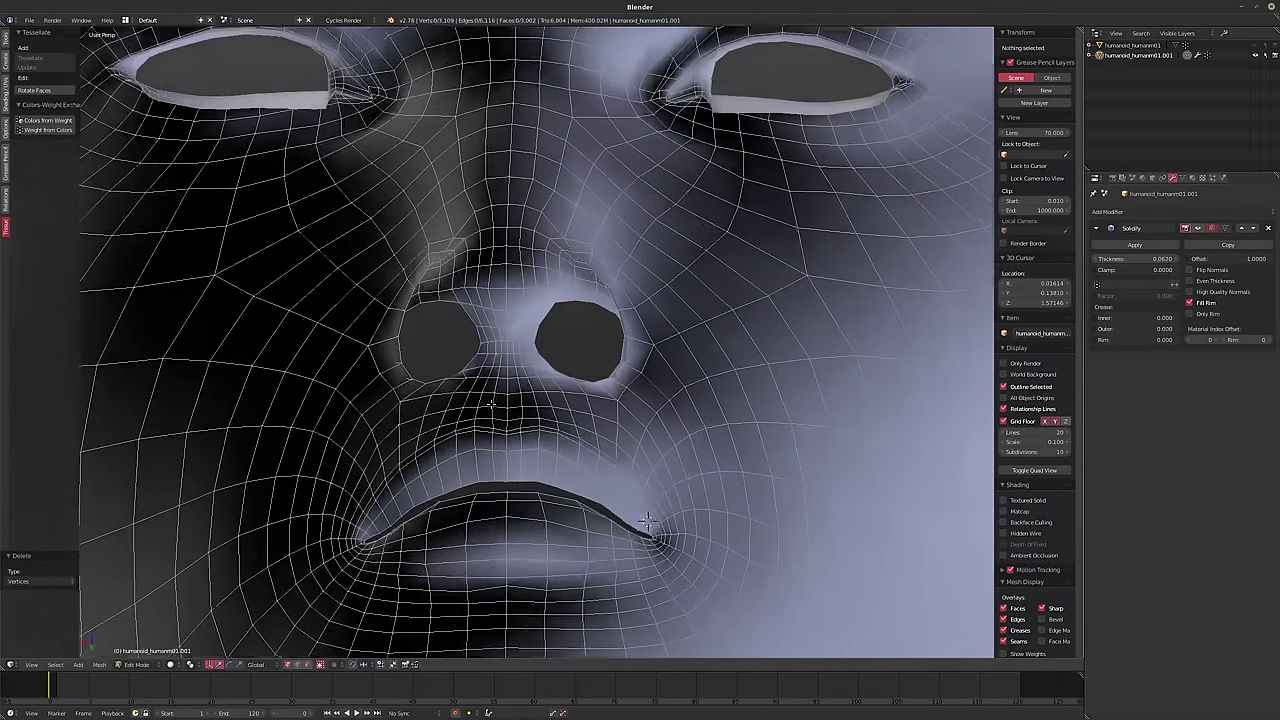
pyautogui.moveTo(490, 403)
pyautogui.mouseDown(button='middle')
pyautogui.moveTo(500, 363)
pyautogui.moveTo(500, 380)
pyautogui.mouseUp(button='middle')
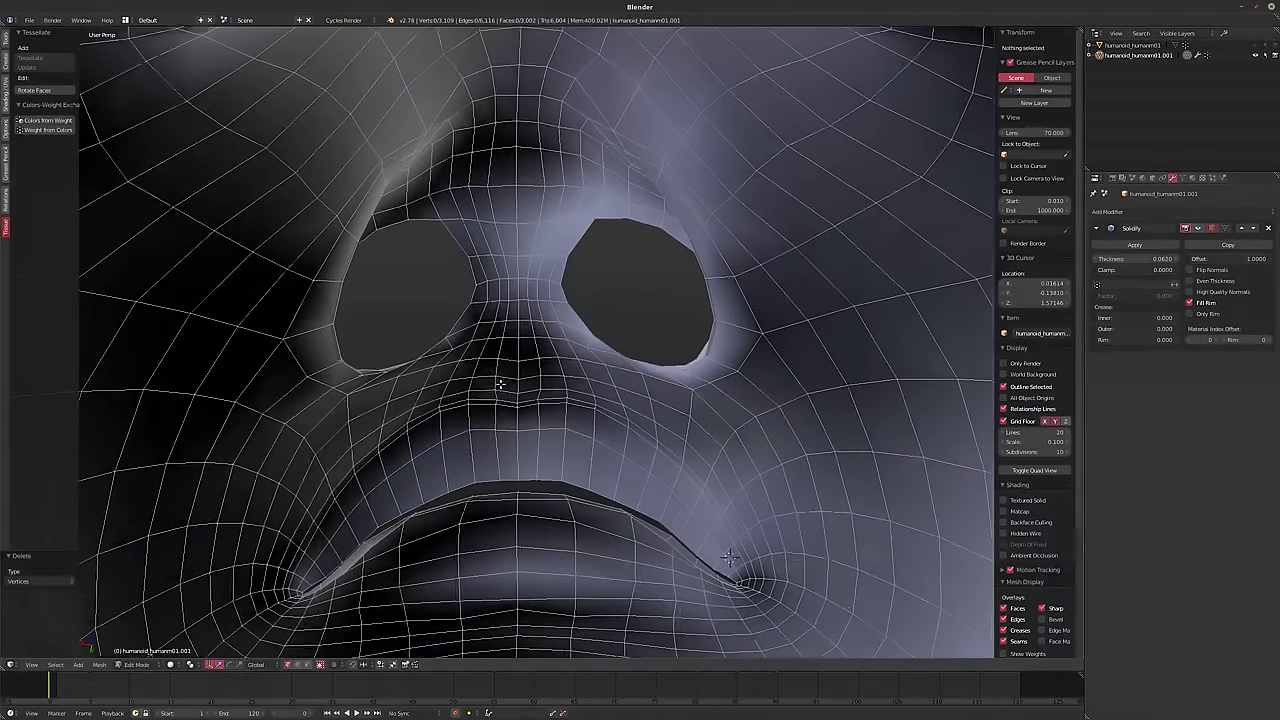
pyautogui.scroll(5, 491, 380)
pyautogui.moveTo(597, 358); pyautogui.dragTo(815, 289, button='middle')
pyautogui.moveTo(688, 296); pyautogui.dragTo(487, 205, button='middle')
pyautogui.moveTo(509, 153); pyautogui.dragTo(541, 333, button='middle')
pyautogui.keyDown('alt'); pyautogui.rightClick(443, 390); pyautogui.keyUp('alt')
pyautogui.scroll(-10, 506, 355)
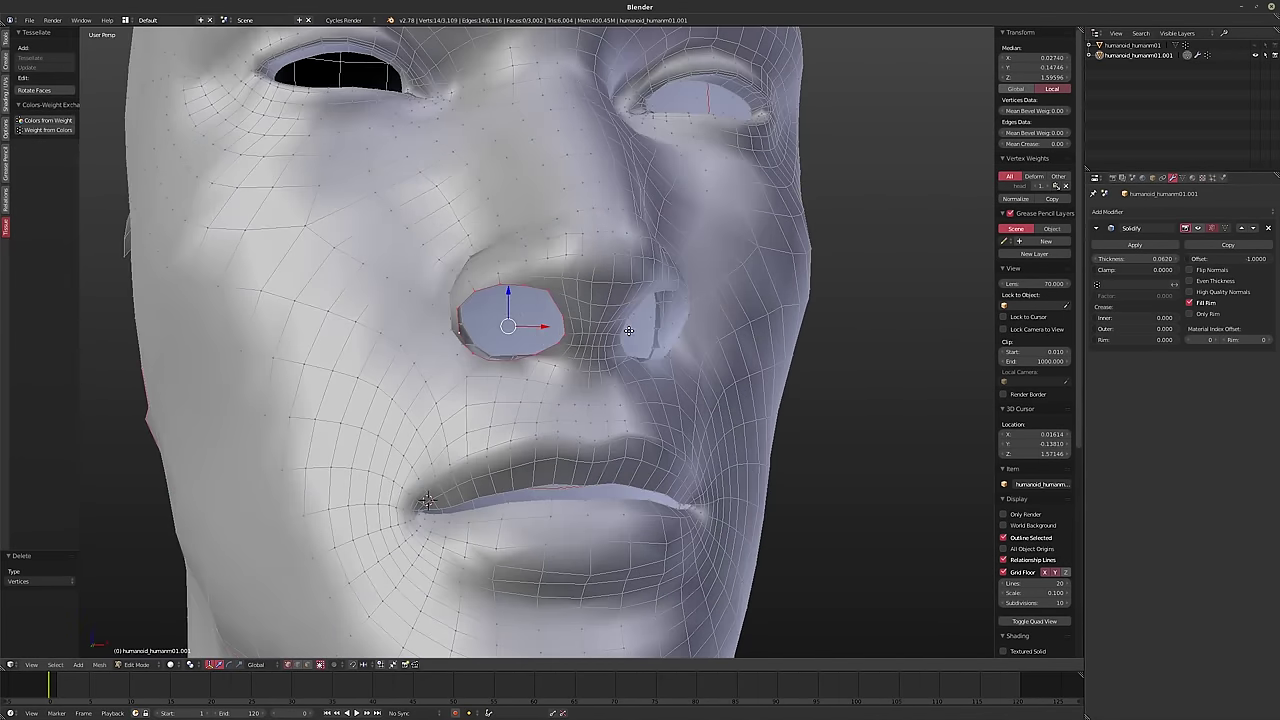
pyautogui.moveTo(628, 330); pyautogui.dragTo(603, 344, button='middle')
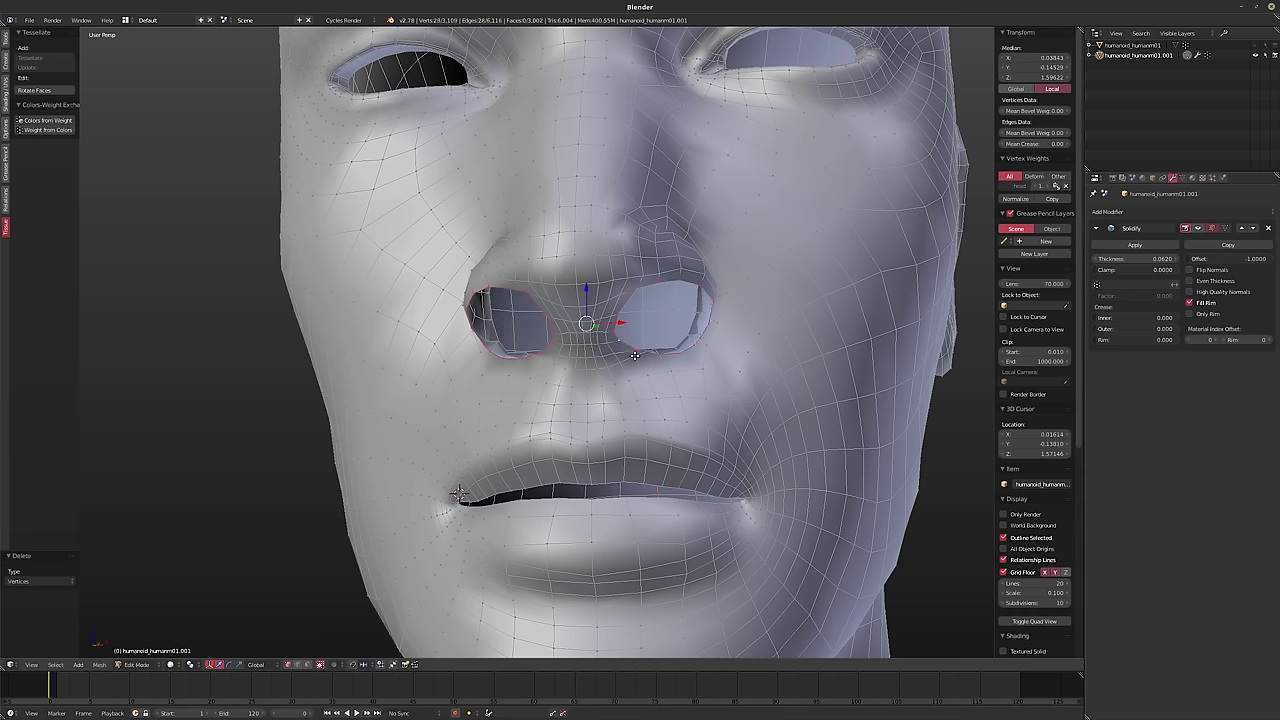
# - Grow the selection by one ring, try deleting its vertices, undo, and delete the ring of faces bordering both nostrils
pyautogui.press('ctrl+KP_Add')
pyautogui.press('x')
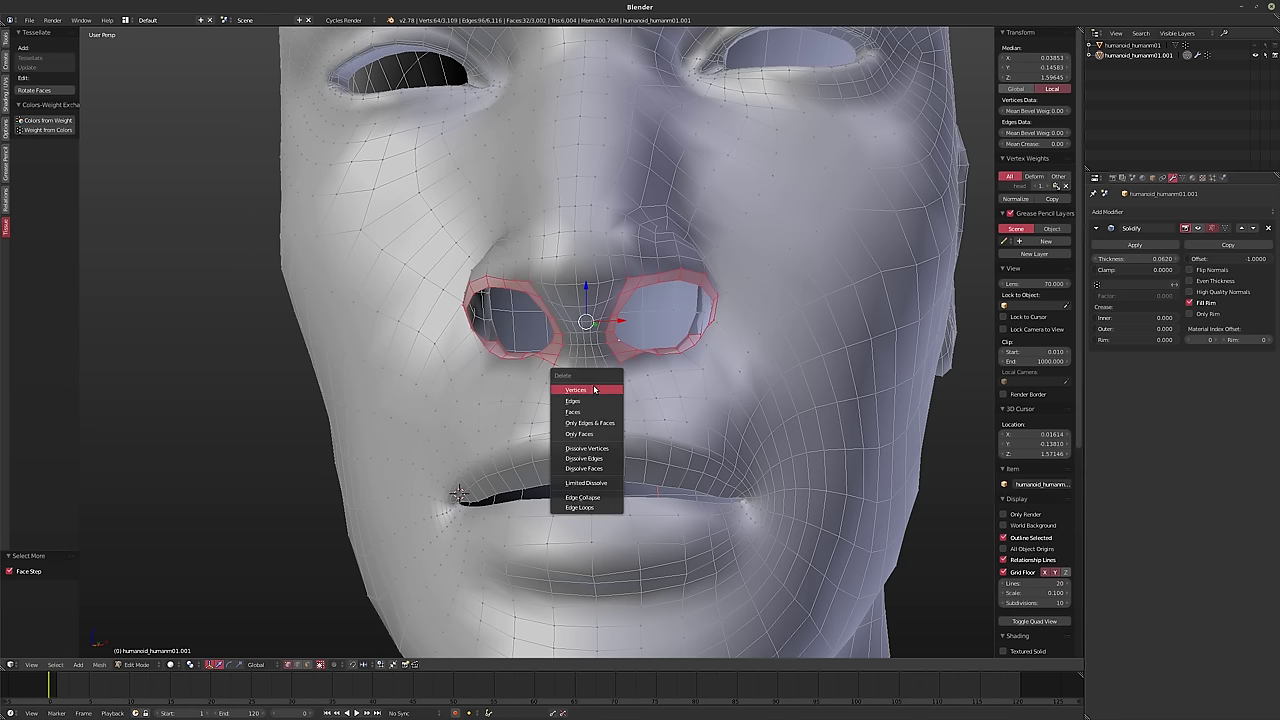
pyautogui.click(598, 390)
pyautogui.moveTo(598, 390); pyautogui.dragTo(617, 256, button='middle')
pyautogui.hotkey('ctrl', 'z')
pyautogui.press('x')
pyautogui.click(578, 369)
# - Leave Edit Mode and turn the Solidify modifier's viewport display back on to check the nose and eyes
pyautogui.press('Tab')
pyautogui.scroll(3, 624, 370)
pyautogui.scroll(-3, 624, 370)
pyautogui.click(1197, 229)
pyautogui.scroll(4, 617, 256)
# - Enter Edit Mode, select the edge loop along the inner eyelid rim of each eye and delete its vertices
pyautogui.press('Tab')
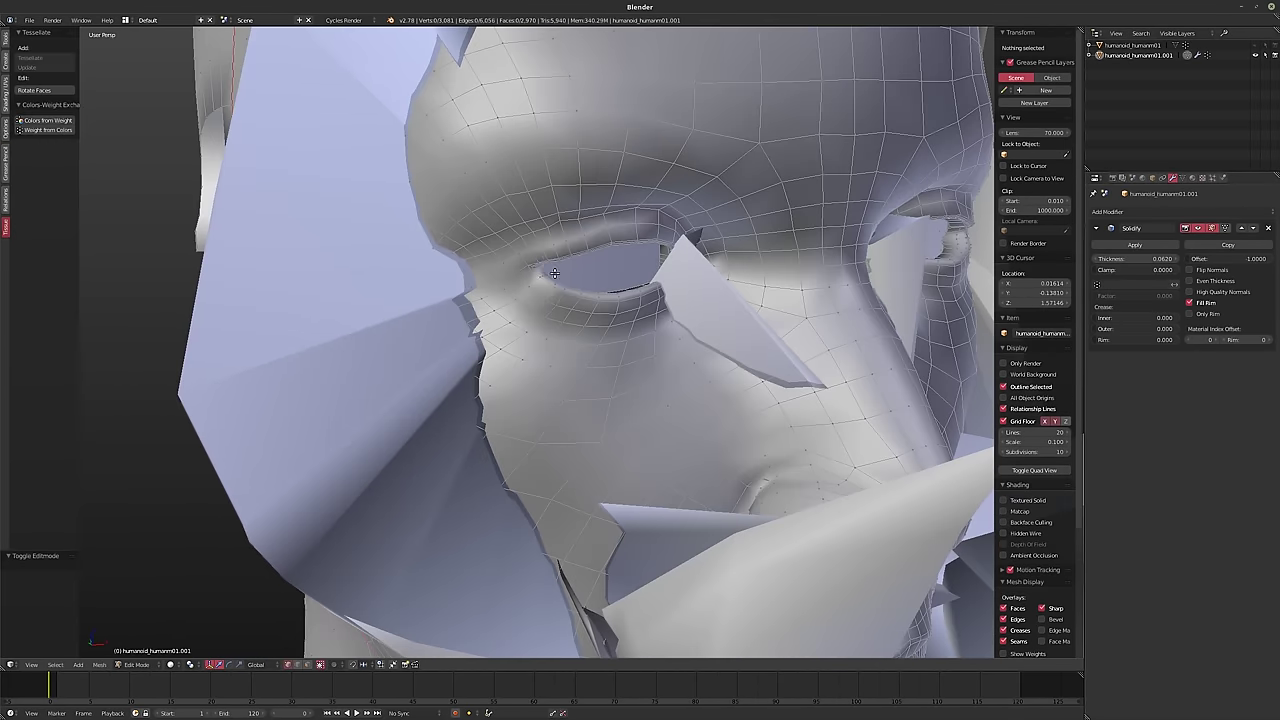
pyautogui.keyDown('alt'); pyautogui.rightClick(524, 253); pyautogui.keyUp('alt')
pyautogui.moveTo(524, 253); pyautogui.dragTo(530, 250, button='middle')
pyautogui.scroll(4, 530, 250)
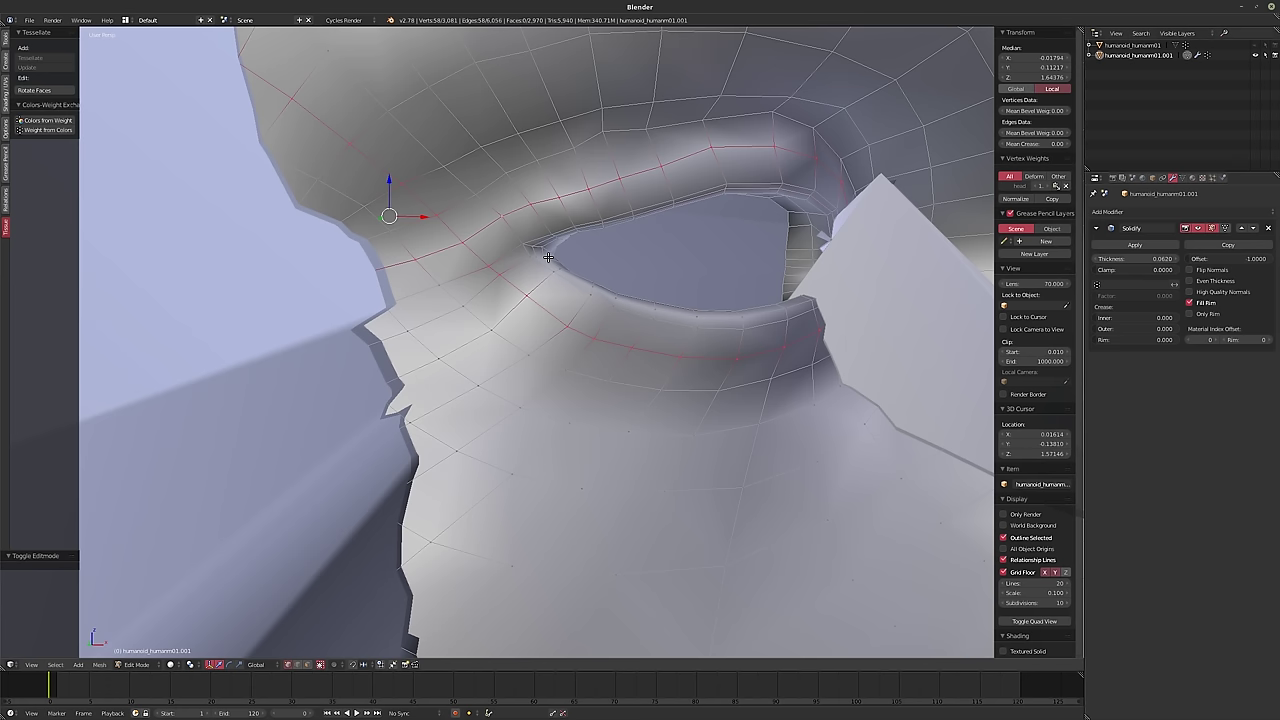
pyautogui.press('x')
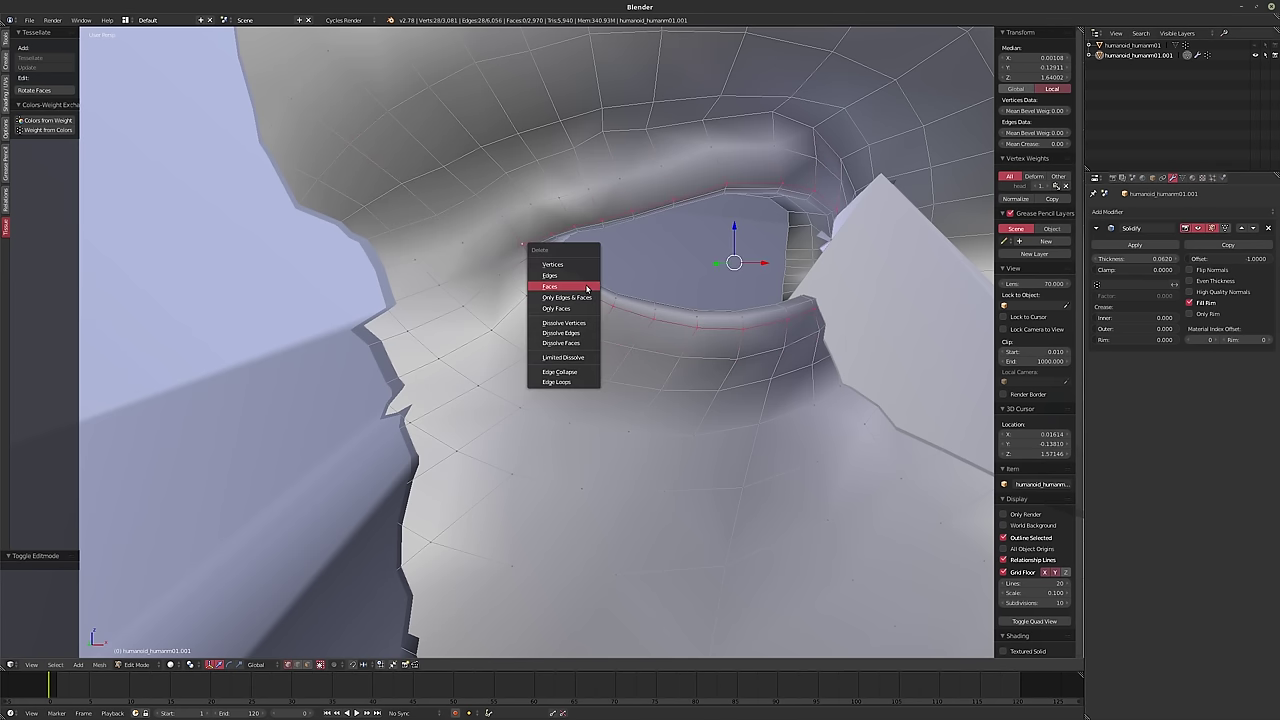
pyautogui.click(572, 263)
pyautogui.moveTo(572, 263); pyautogui.dragTo(767, 287, button='middle')
pyautogui.keyDown('alt'); pyautogui.rightClick(712, 303); pyautogui.keyUp('alt')
pyautogui.press('x')
pyautogui.click(725, 310)
# - Select the detached inner rims linked inside both eye openings and delete their vertices
pyautogui.press('l')
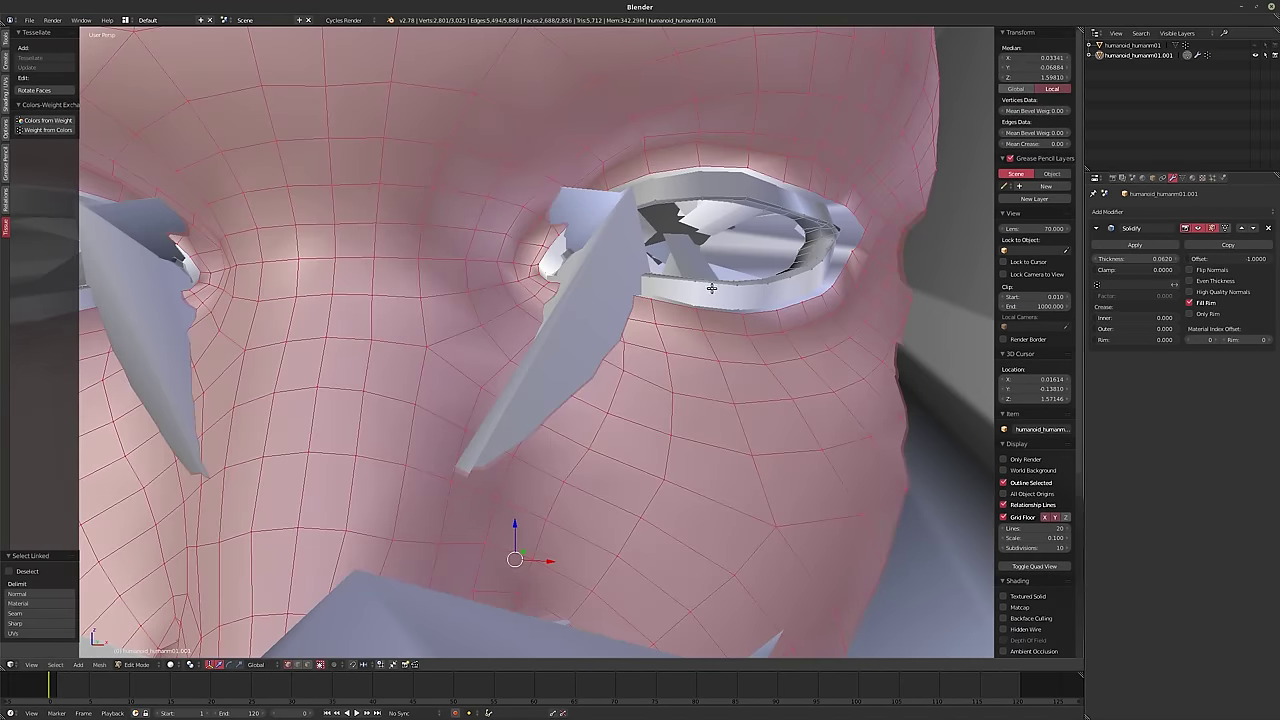
pyautogui.press('a')
pyautogui.press('l')
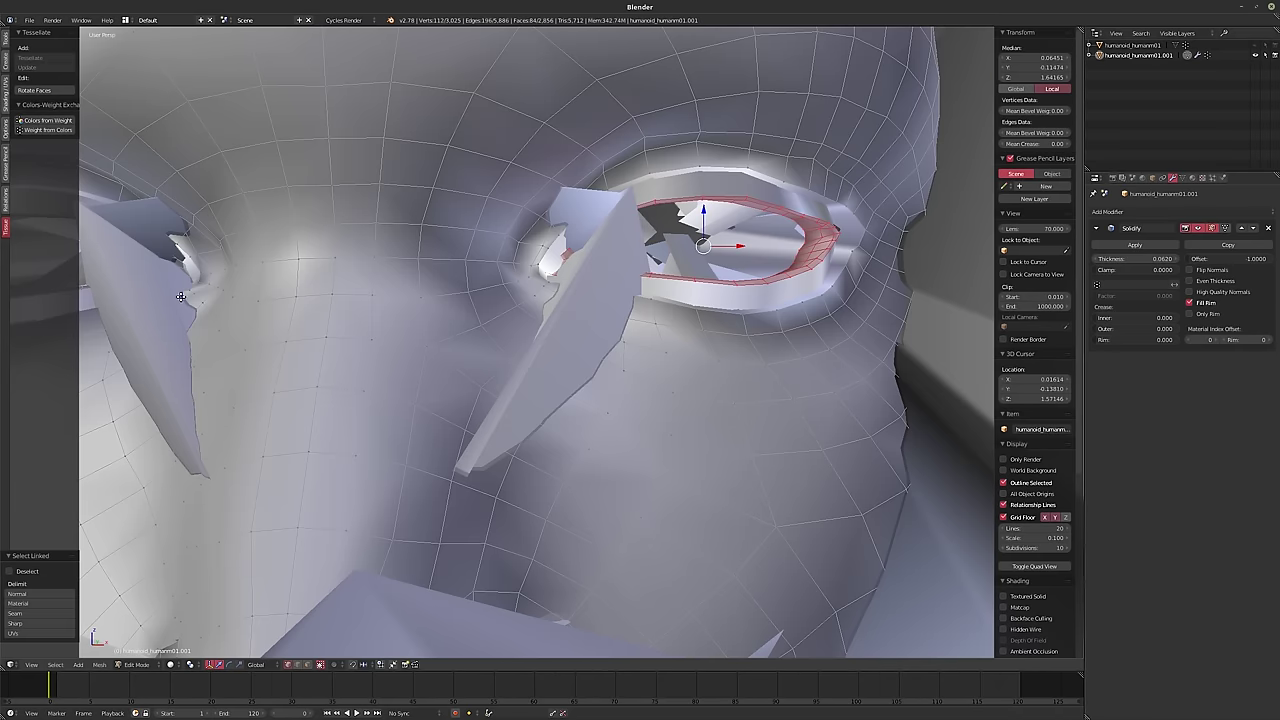
pyautogui.moveTo(190, 273); pyautogui.dragTo(216, 291, button='middle')
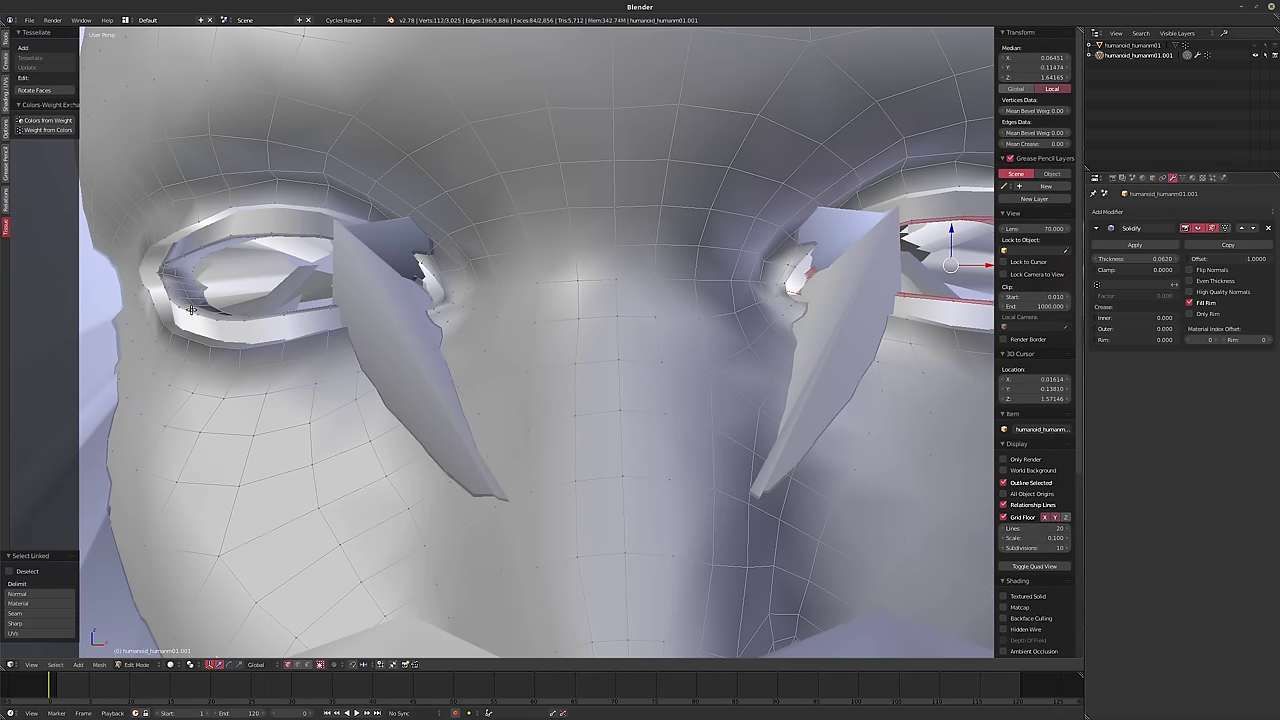
pyautogui.press('l')
pyautogui.press('x')
pyautogui.click(191, 309)
# - Reduce the Solidify modifier's thickness to 0.0090
pyautogui.scroll(-5, 191, 309)
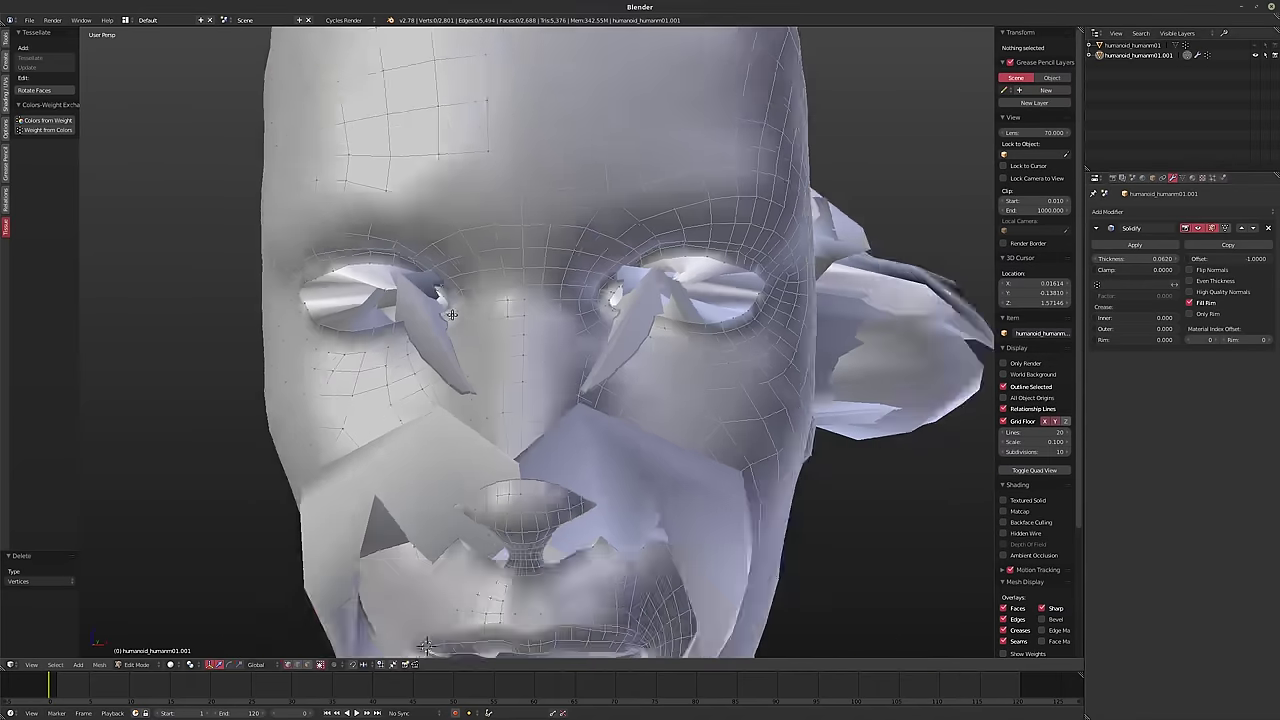
pyautogui.moveTo(191, 309); pyautogui.dragTo(1157, 260, button='middle')
pyautogui.scroll(-3, 714, 360)
pyautogui.moveTo(1127, 263); pyautogui.dragTo(1100, 263)
pyautogui.moveTo(700, 360); pyautogui.dragTo(806, 357, button='middle')
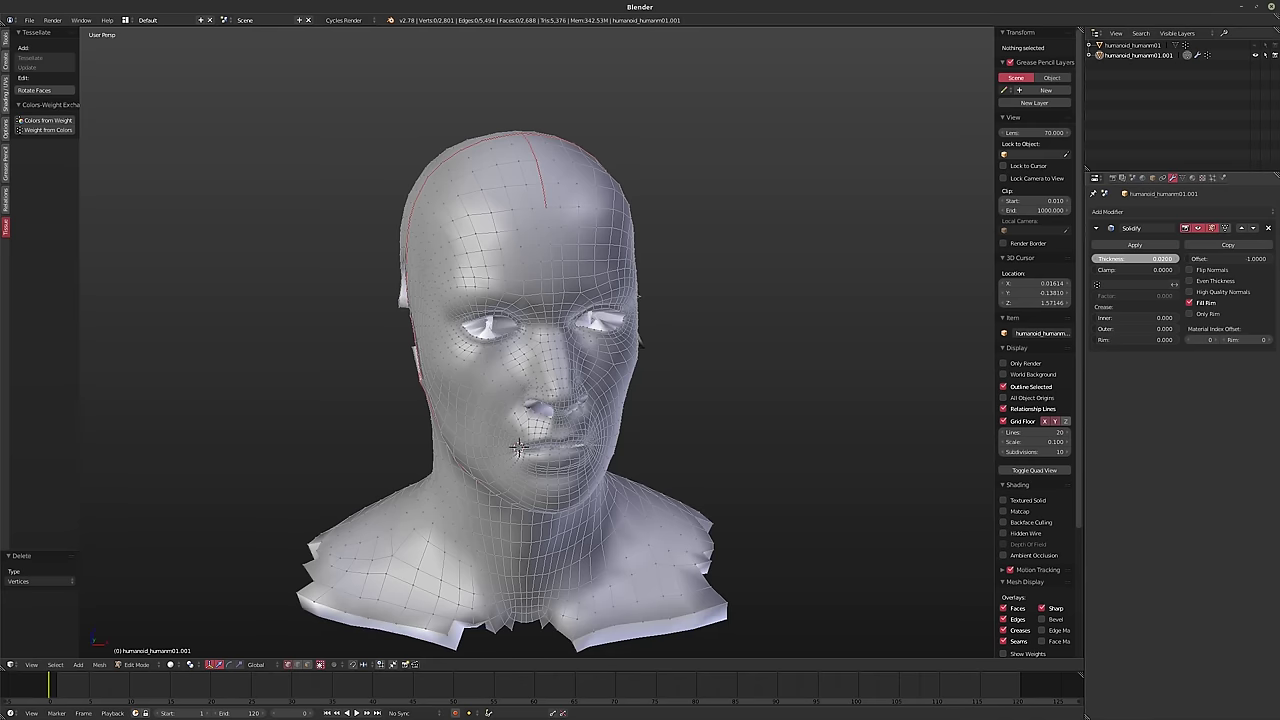
# - Select the vertices around the distorted wing of one nostril and delete them
pyautogui.scroll(2, 806, 357)
pyautogui.moveTo(518, 424); pyautogui.dragTo(355, 427, button='middle')
pyautogui.scroll(3, 355, 427)
pyautogui.moveTo(678, 292); pyautogui.dragTo(600, 285, button='middle')
pyautogui.scroll(4, 563, 308)
pyautogui.scroll(2, 584, 307)
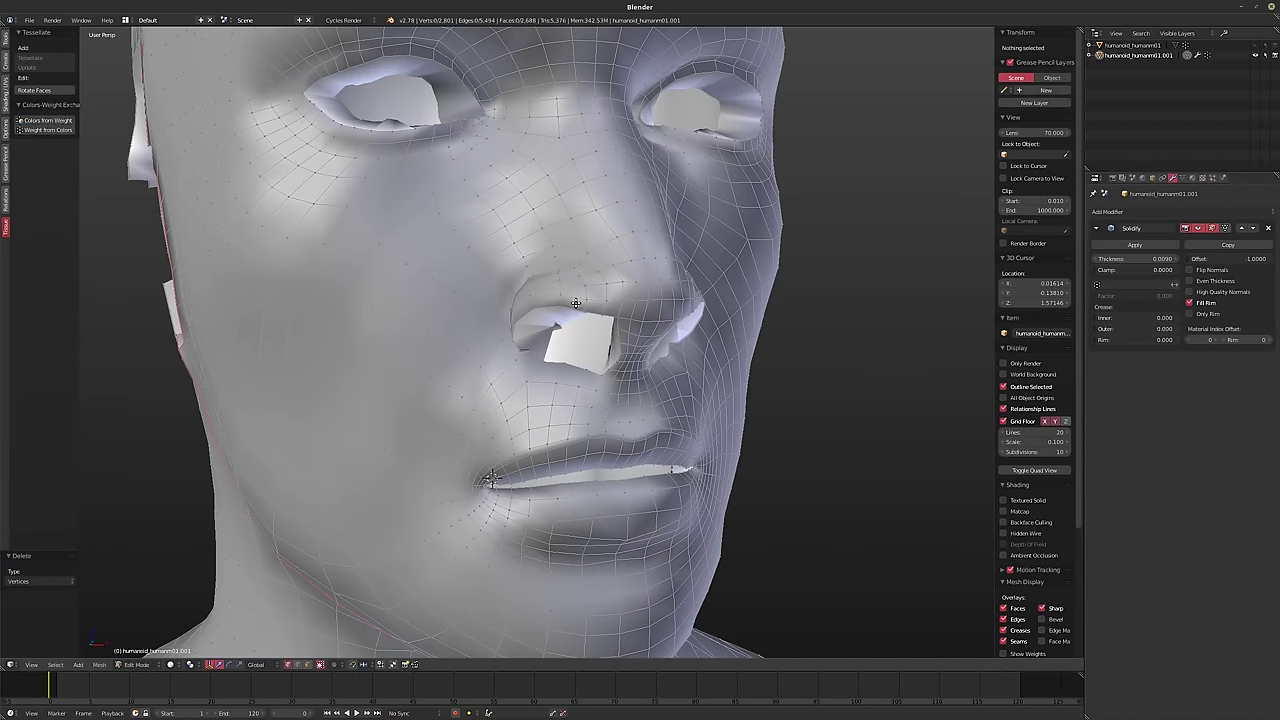
pyautogui.rightClick(560, 294)
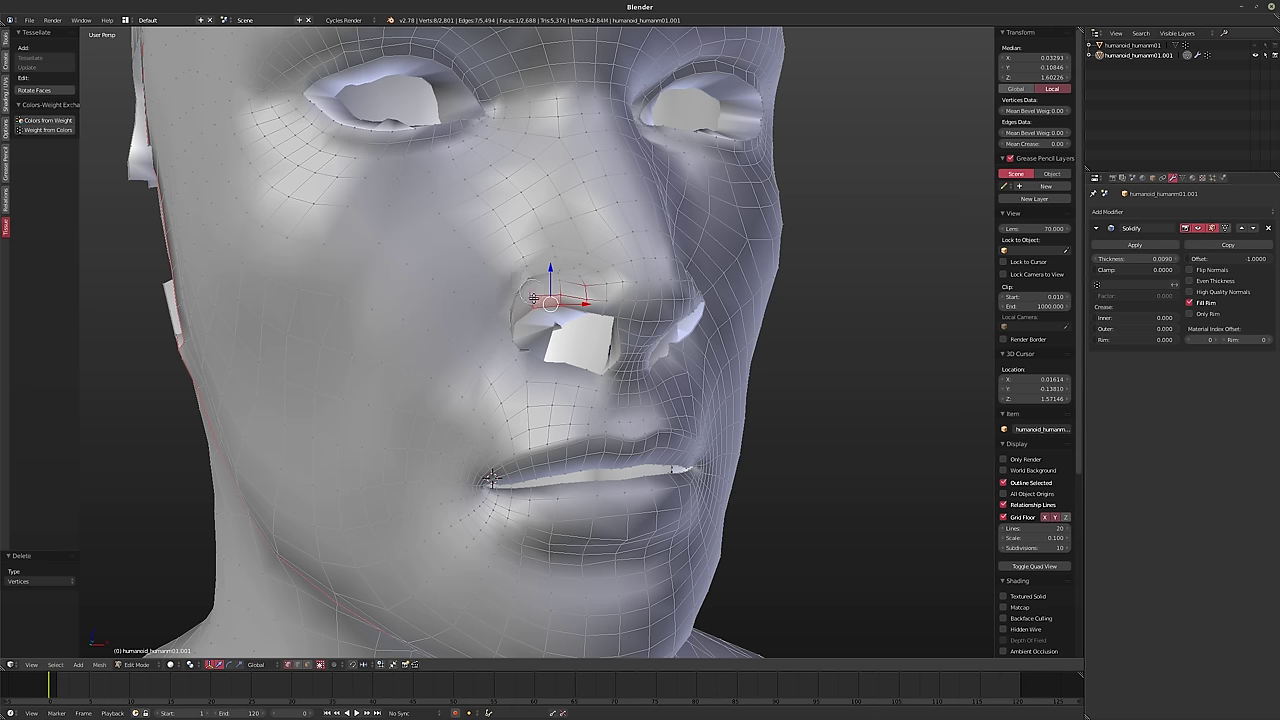
pyautogui.press('x')
pyautogui.click(652, 372)
# - Select everything linked to the head, invert the selection and delete the stray vertex left in the nostril opening
pyautogui.moveTo(652, 372); pyautogui.dragTo(570, 360, button='middle')
pyautogui.scroll(4, 598, 350)
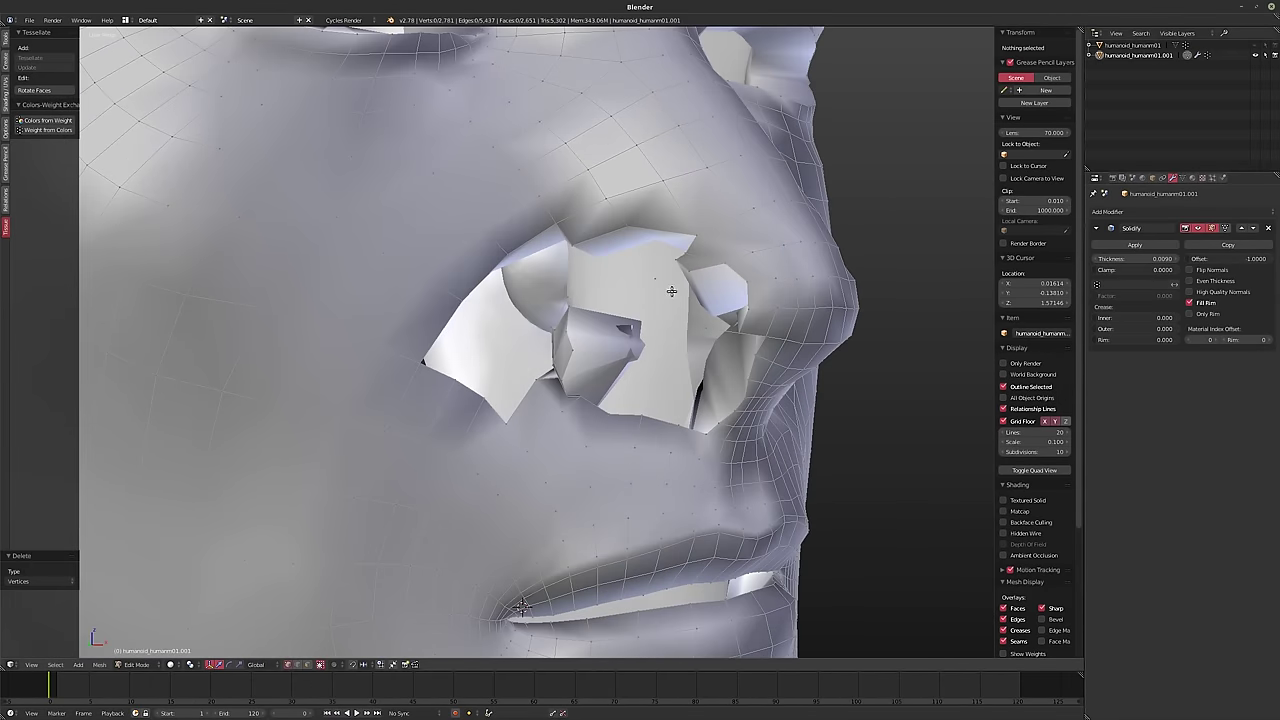
pyautogui.press('l')
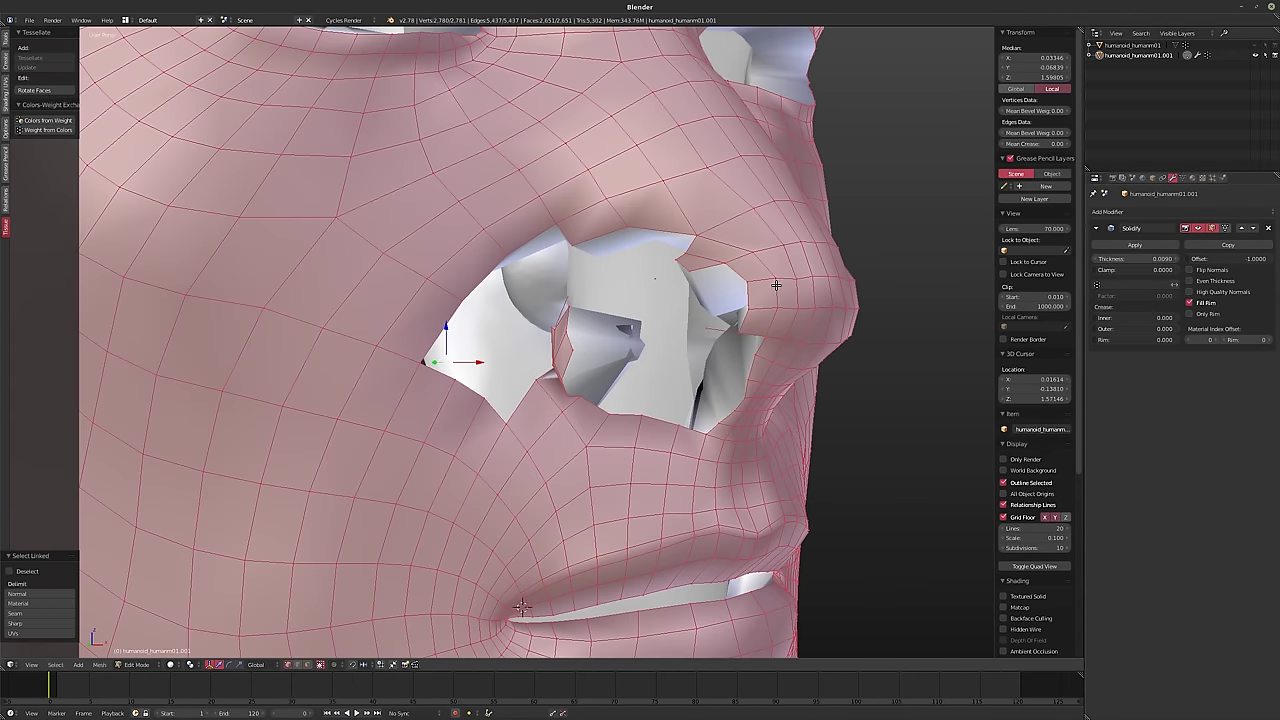
pyautogui.hotkey('ctrl', 'i')
pyautogui.press('x')
pyautogui.click(776, 285)
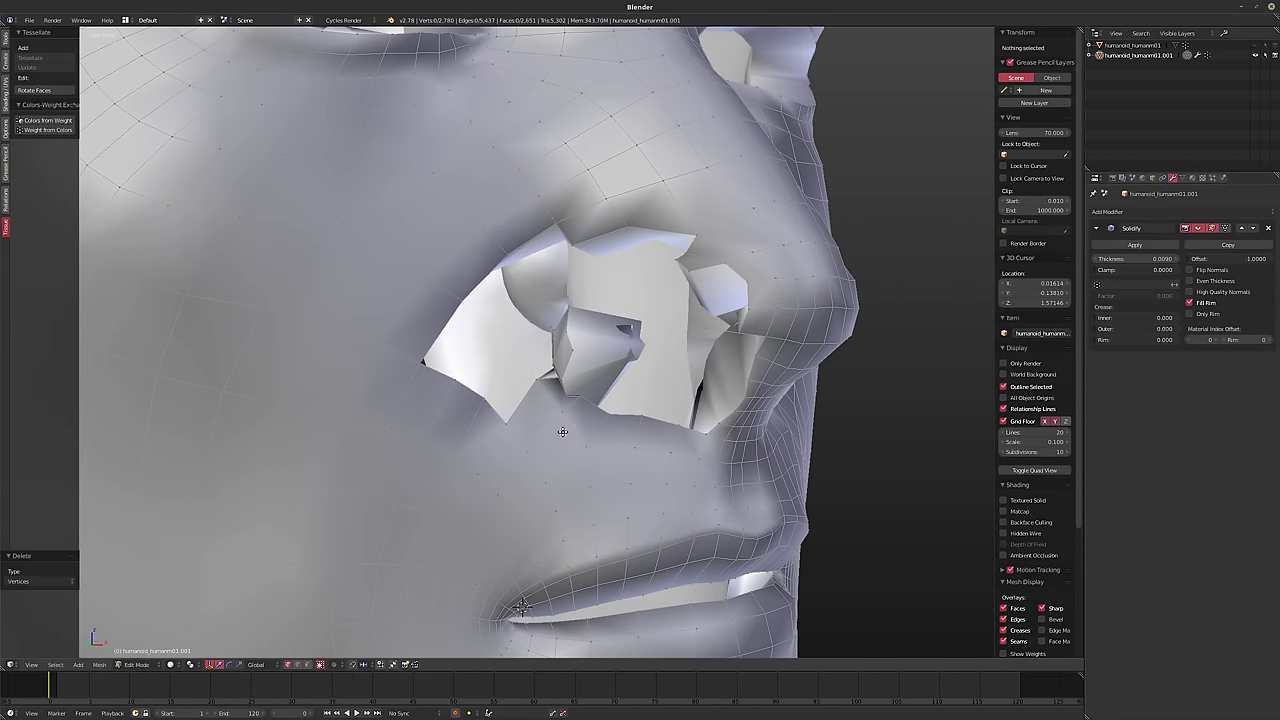
pyautogui.moveTo(562, 431); pyautogui.dragTo(599, 414, button='middle')
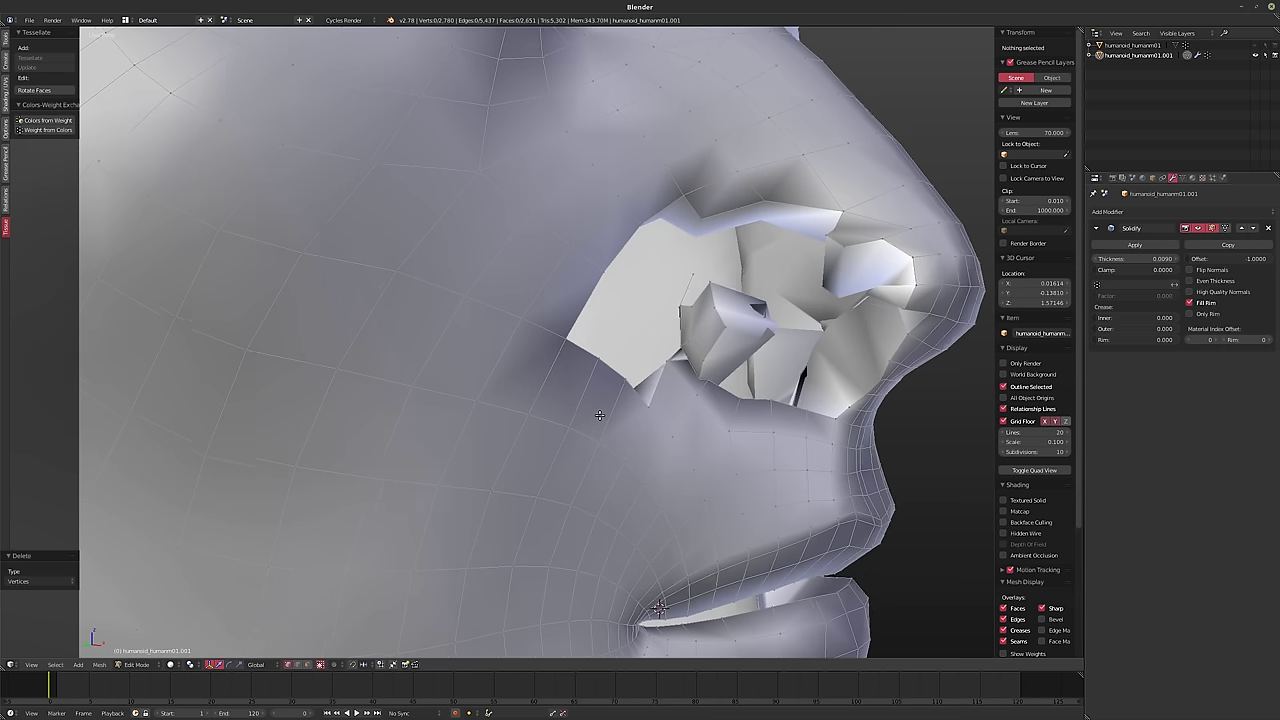
# - Delete the leftover inner flap in the nostril opening, expanding the selection from one vertex, and delete the linked loose piece left there
pyautogui.rightClick(694, 274)
pyautogui.press('ctrl+KP_Add')
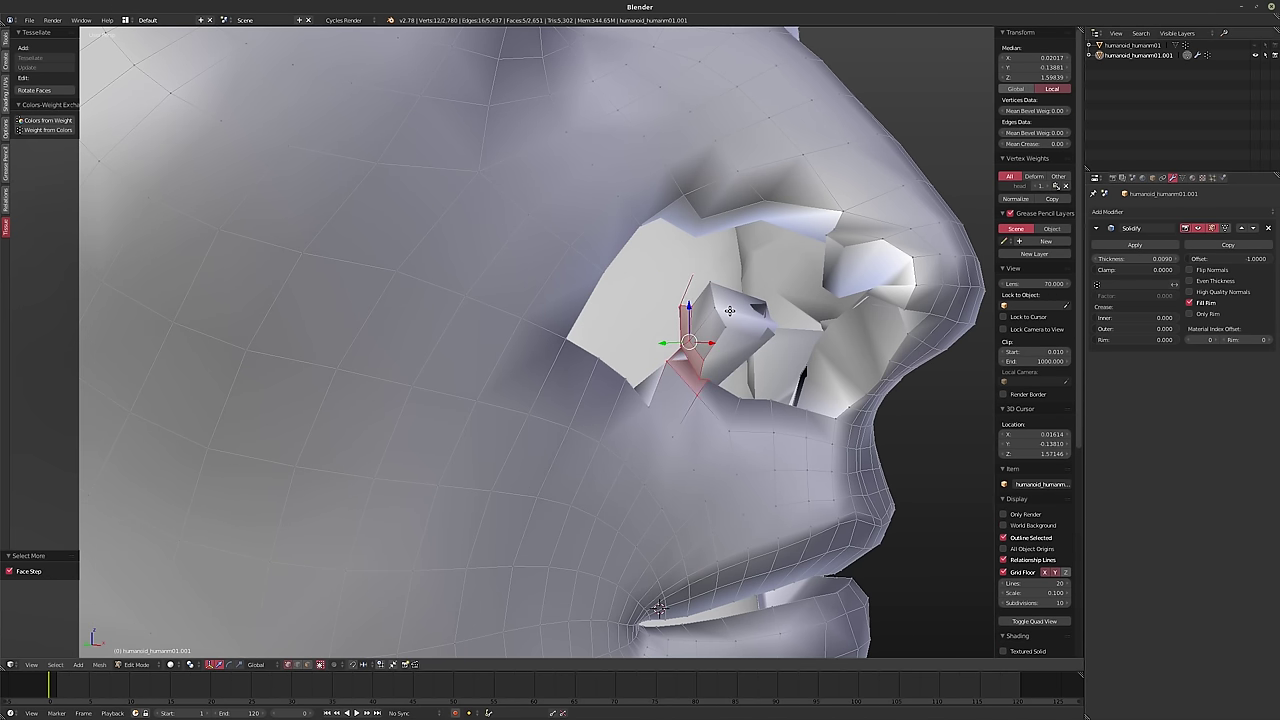
pyautogui.press('x')
pyautogui.click(730, 311)
pyautogui.moveTo(730, 311); pyautogui.dragTo(578, 352, button='middle')
pyautogui.press('l')
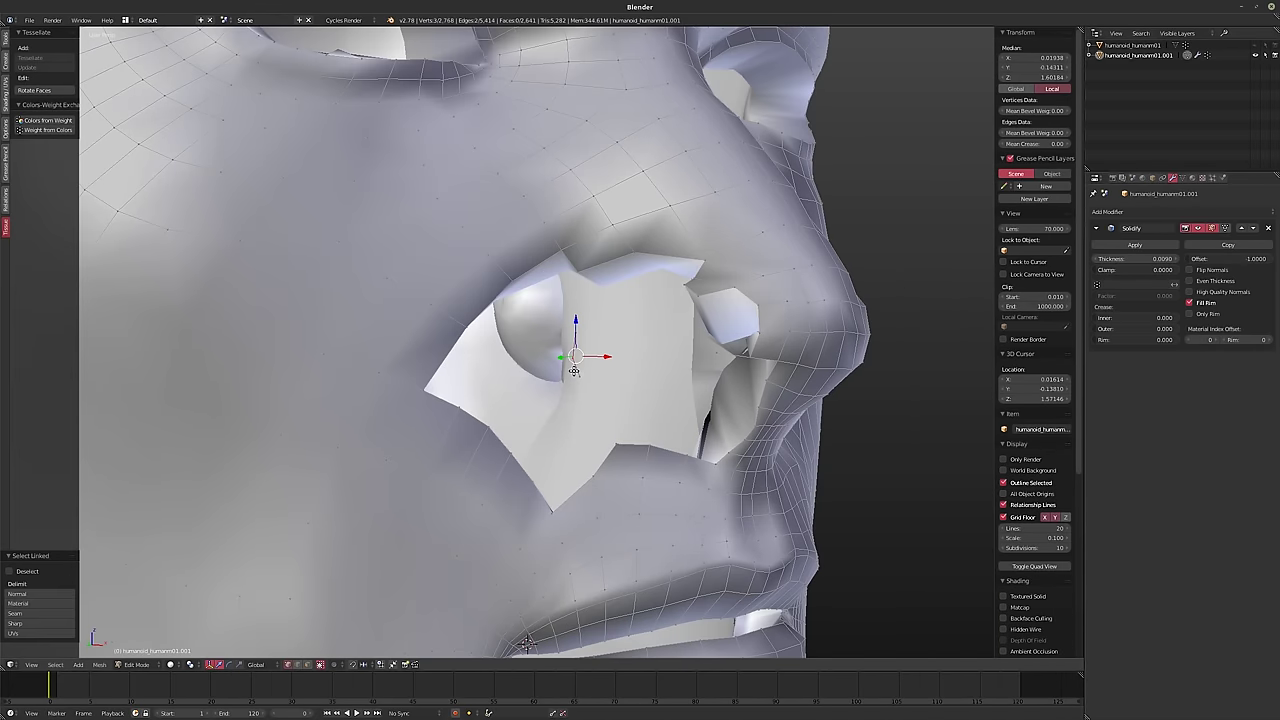
pyautogui.press('x')
pyautogui.click(577, 371)
pyautogui.moveTo(577, 371); pyautogui.dragTo(707, 402, button='middle')
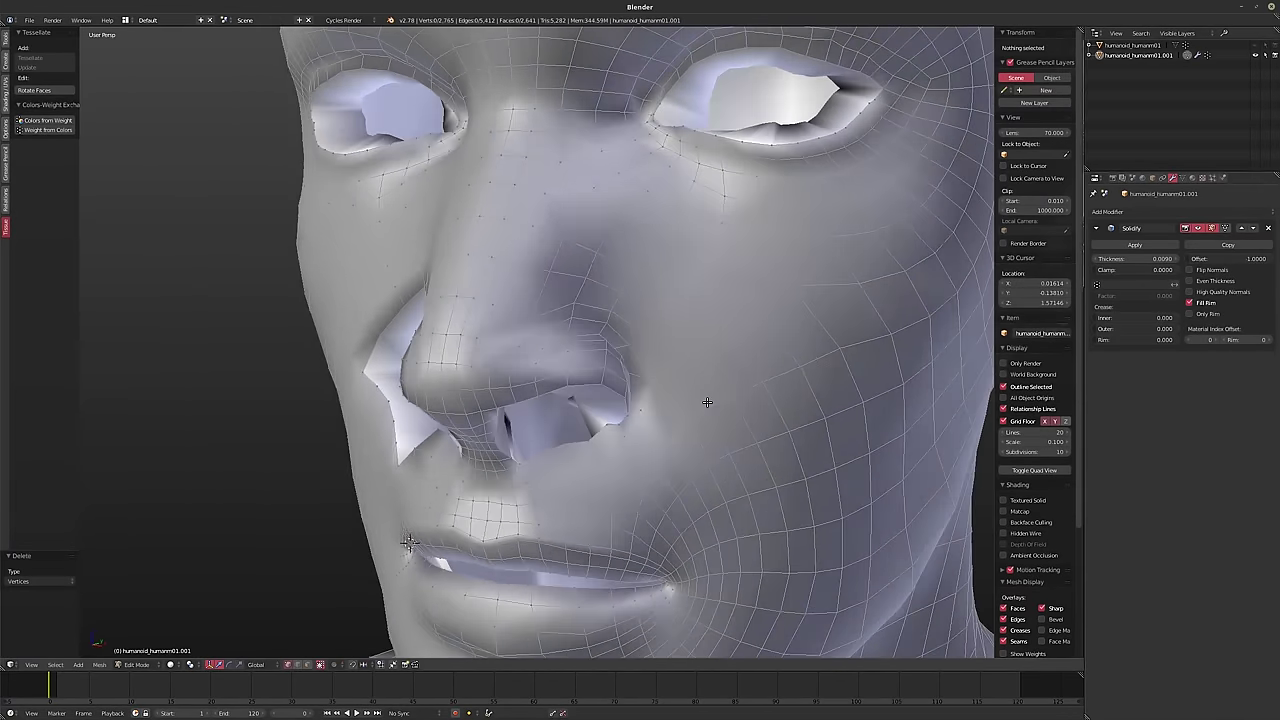
# - Select the vertices on the other side of the nose, from the nostril wing up along the bridge, and delete them
pyautogui.moveTo(530, 407); pyautogui.dragTo(543, 364, button='middle')
pyautogui.keyDown('alt'); pyautogui.rightClick(500, 369); pyautogui.keyUp('alt')
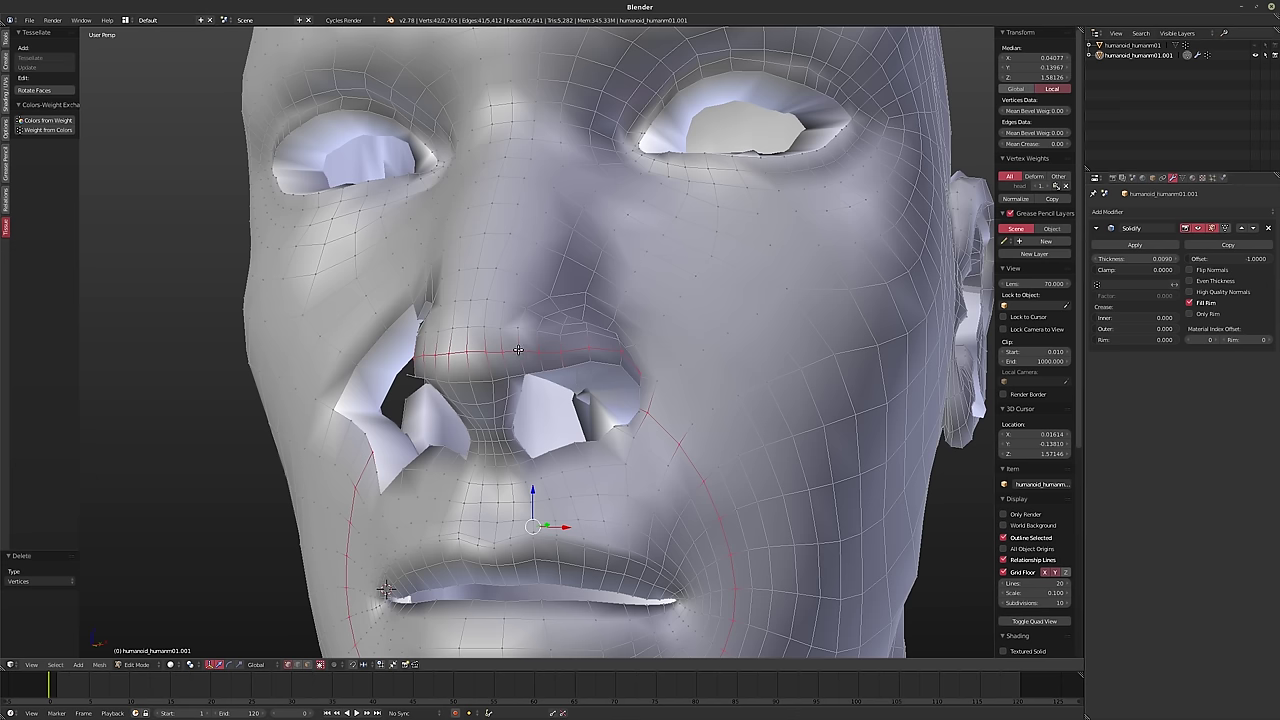
pyautogui.press('a')
pyautogui.rightClick(545, 341)
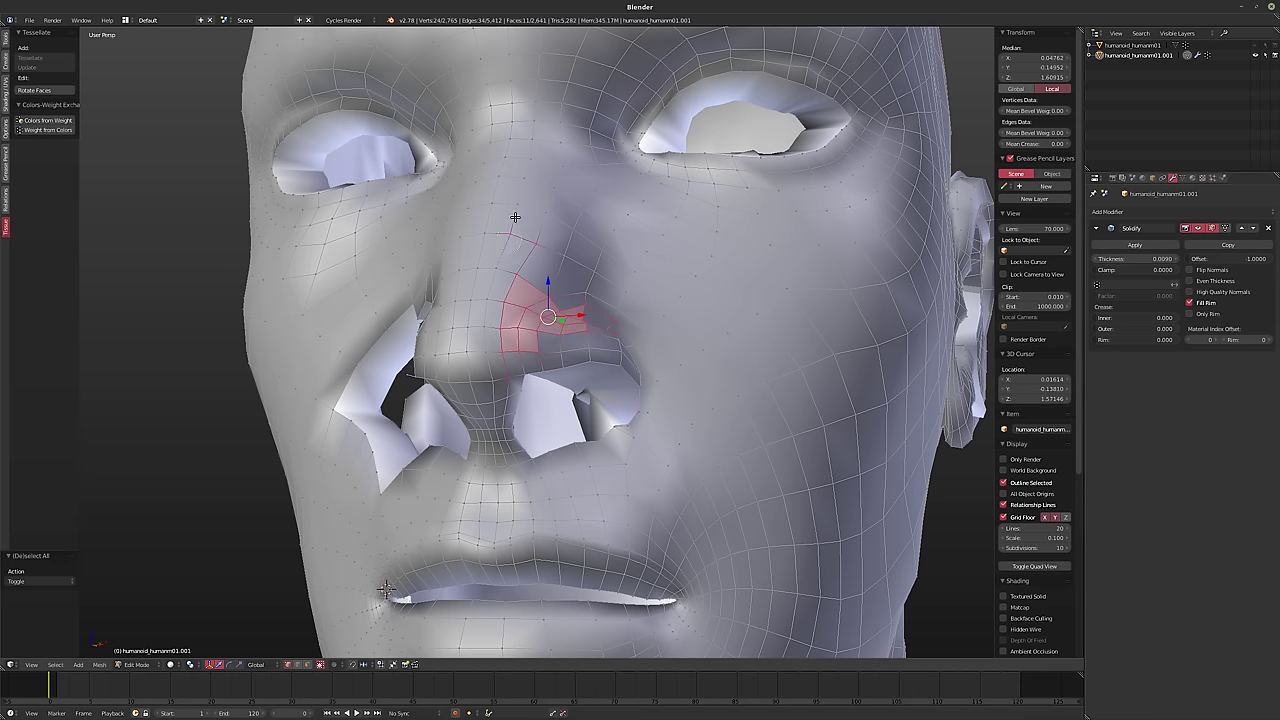
pyautogui.press('x')
pyautogui.click(594, 346)
pyautogui.moveTo(594, 346); pyautogui.dragTo(640, 382, button='middle')
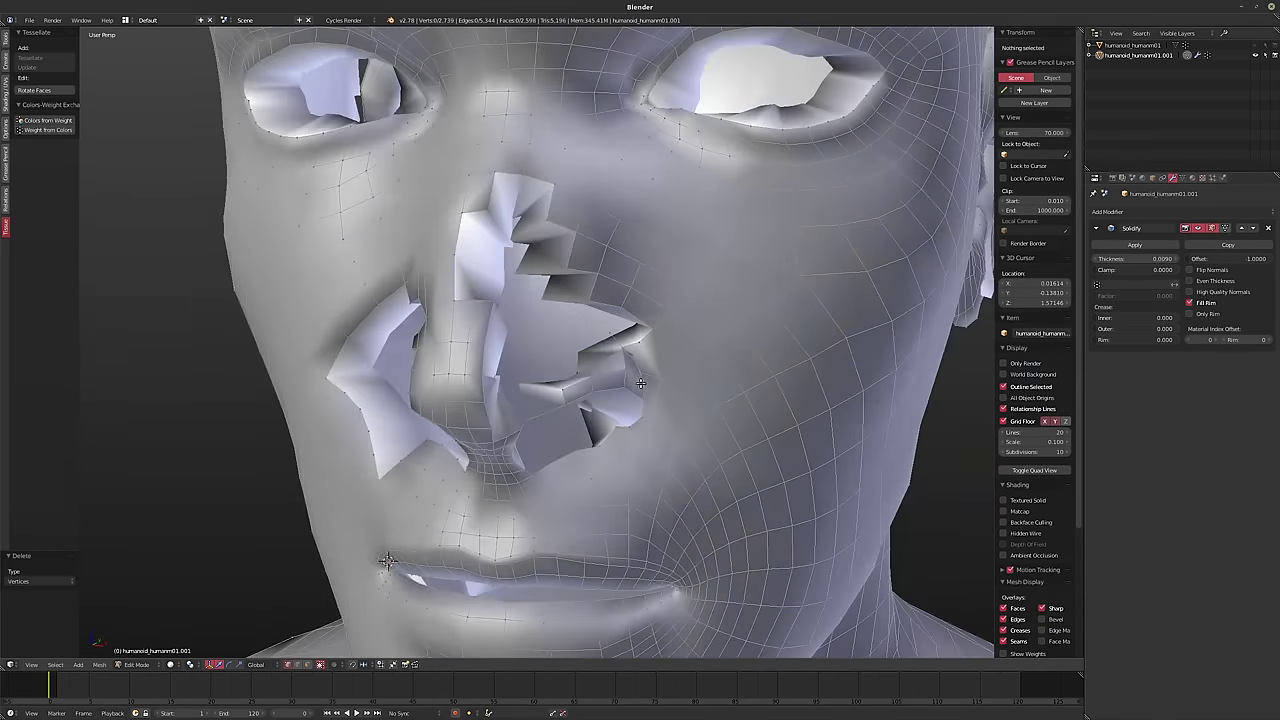
# - Select the vertices of the leftover strip spanning the new opening in the side of the nose and delete them
pyautogui.rightClick(541, 419)
pyautogui.moveTo(541, 419); pyautogui.dragTo(597, 406, button='middle')
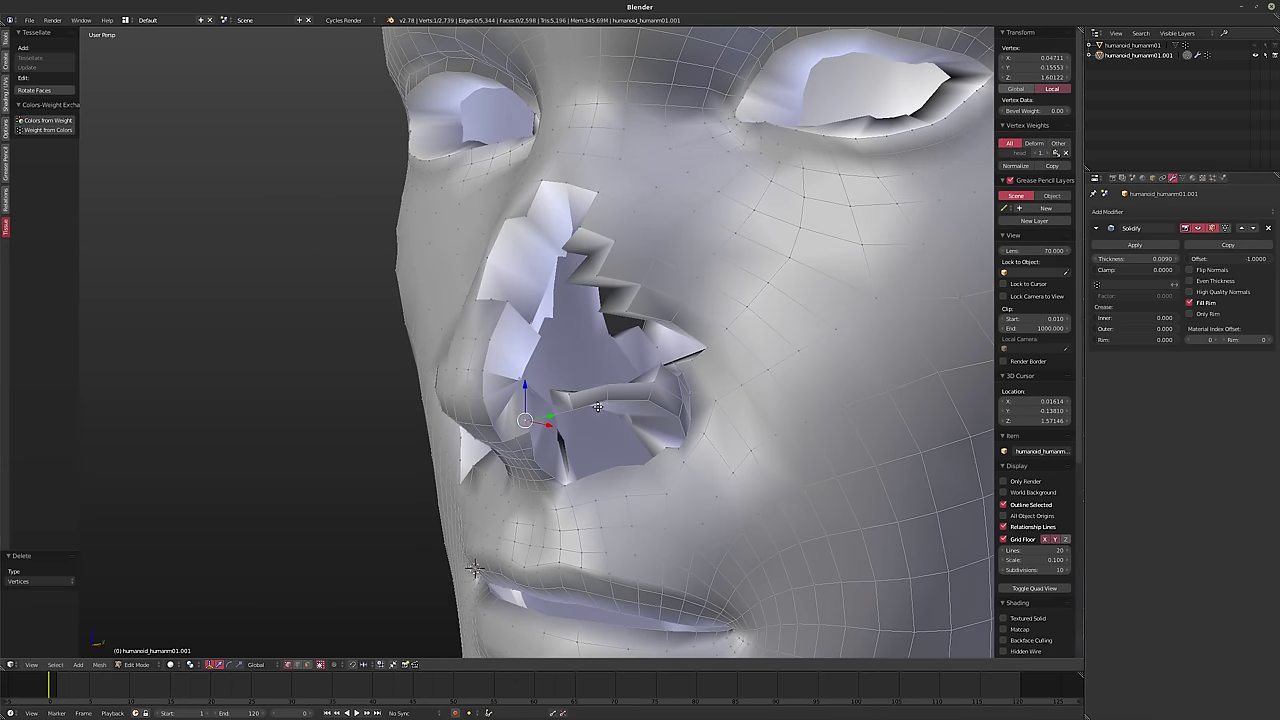
pyautogui.keyDown('shift'); pyautogui.rightClick(652, 400); pyautogui.keyUp('shift')
pyautogui.press('x')
pyautogui.click(676, 422)
pyautogui.moveTo(676, 422); pyautogui.dragTo(655, 428, button='middle')
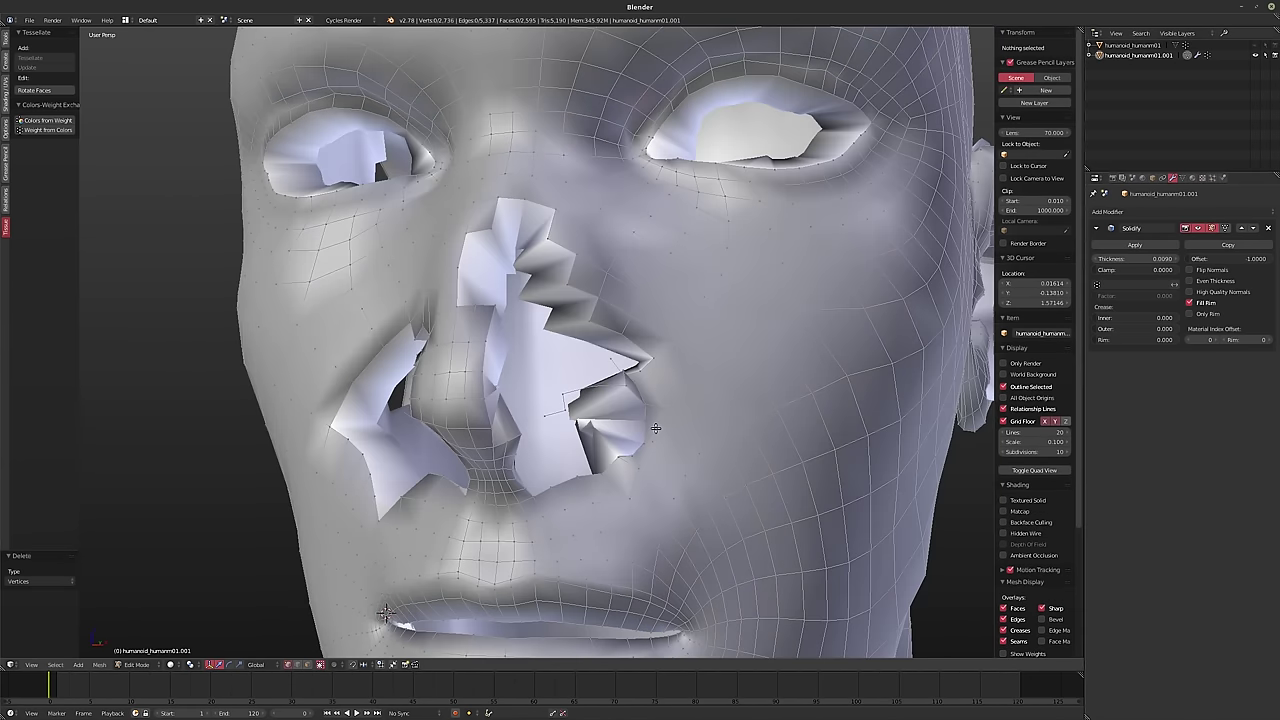
pyautogui.rightClick(562, 398)
pyautogui.keyDown('shift'); pyautogui.rightClick(588, 406); pyautogui.keyUp('shift')
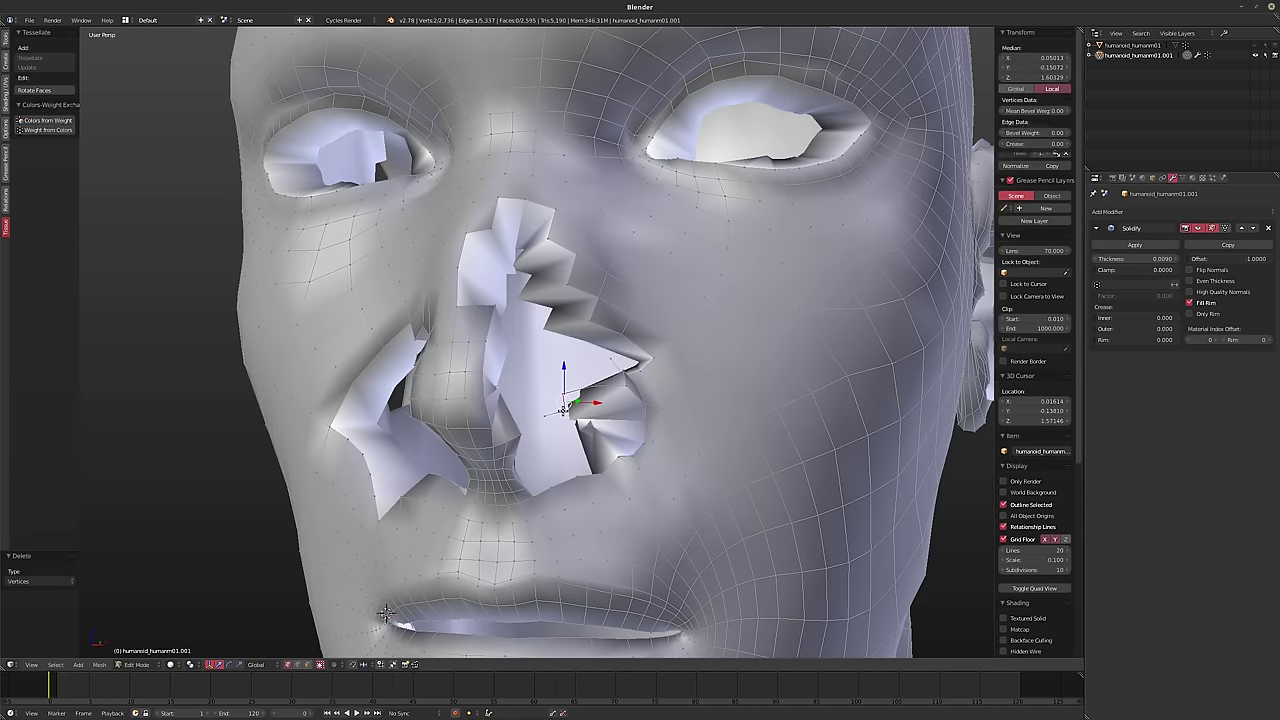
pyautogui.keyDown('shift'); pyautogui.rightClick(634, 387); pyautogui.keyUp('shift')
pyautogui.moveTo(647, 398); pyautogui.dragTo(658, 403, button='middle')
pyautogui.press('x')
pyautogui.click(640, 400)
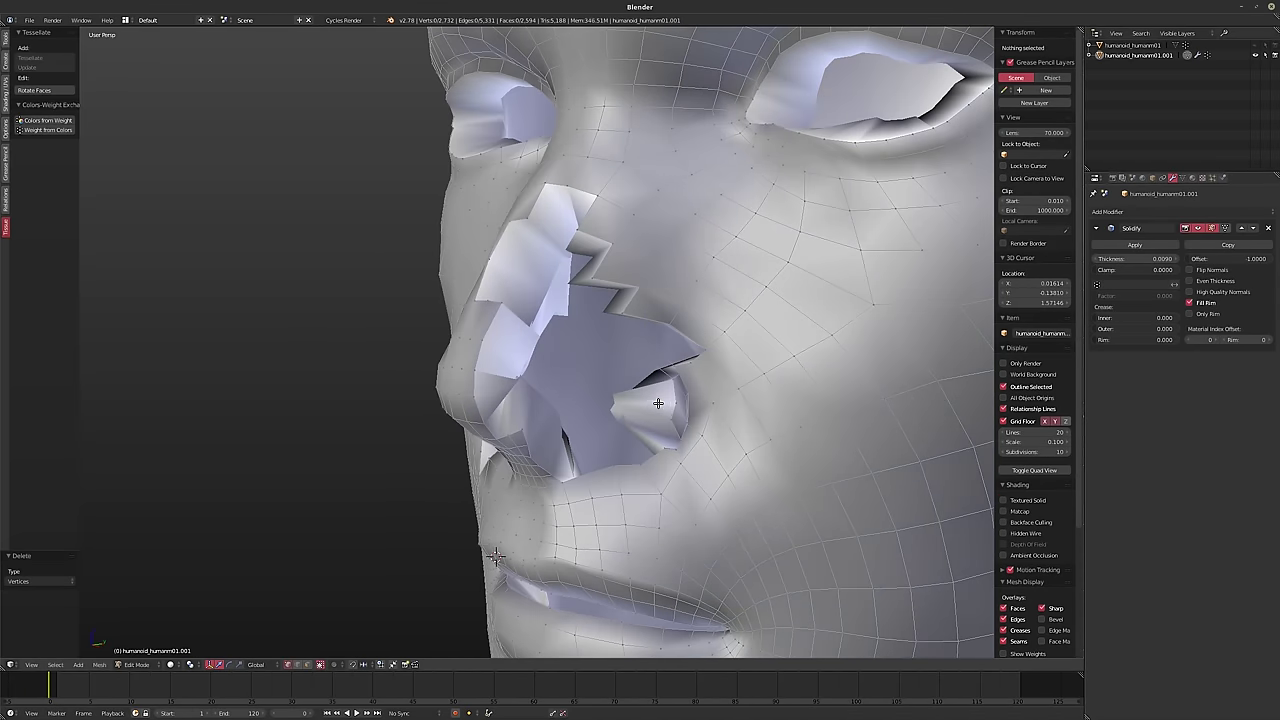
# - Delete the remaining stray vertices floating inside the opening in the side of the nose
pyautogui.rightClick(657, 350)
pyautogui.press('x')
pyautogui.click(680, 402)
pyautogui.moveTo(680, 402); pyautogui.dragTo(692, 394, button='middle')
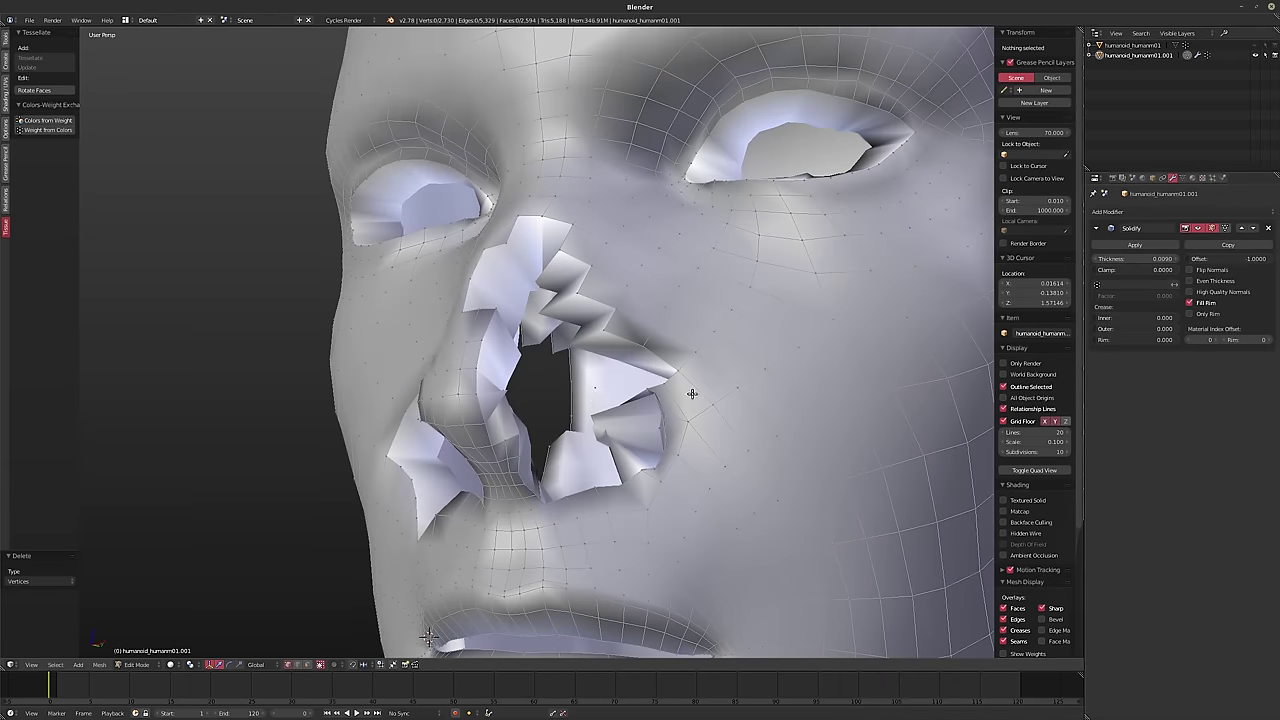
pyautogui.rightClick(643, 424)
pyautogui.press('x')
pyautogui.click(700, 432)
# - Add a Subdivision Surface modifier and place it above Solidify in the stack
pyautogui.scroll(-6, 715, 450)
pyautogui.moveTo(722, 457); pyautogui.dragTo(900, 357, button='middle')
pyautogui.scroll(3, 695, 442)
pyautogui.scroll(2, 653, 420)
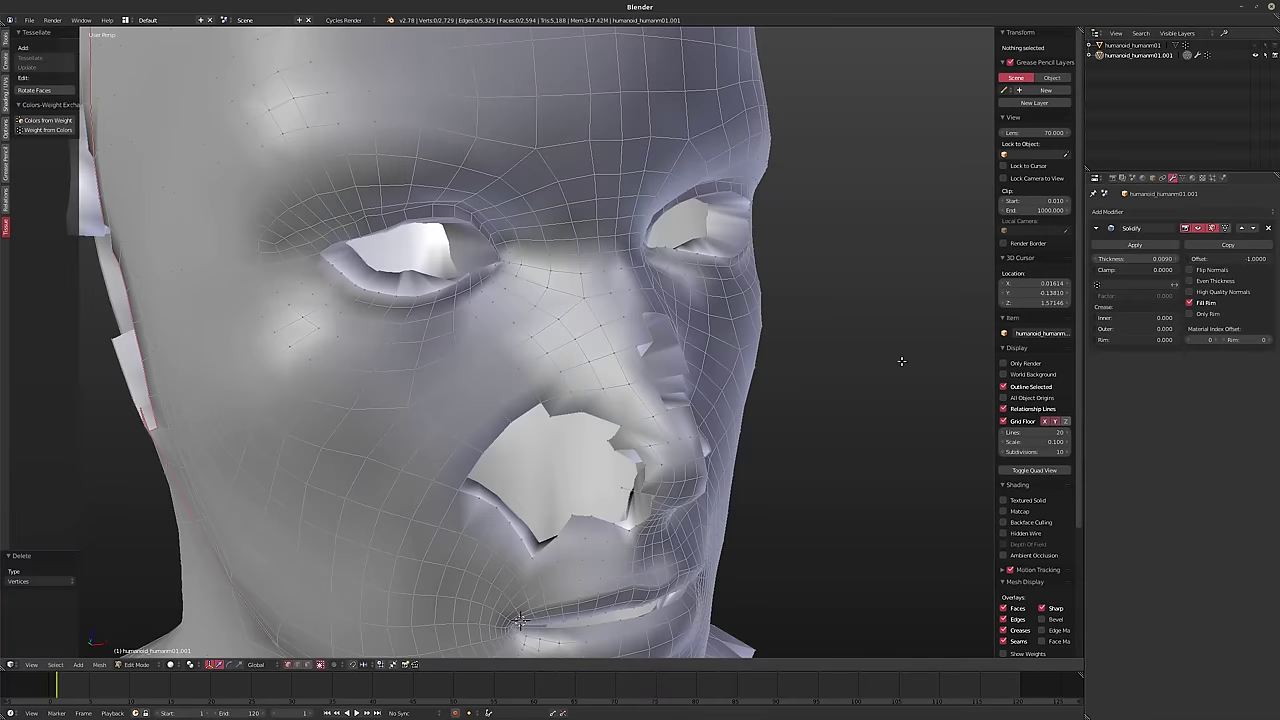
pyautogui.click(1120, 212)
pyautogui.click(1096, 379)
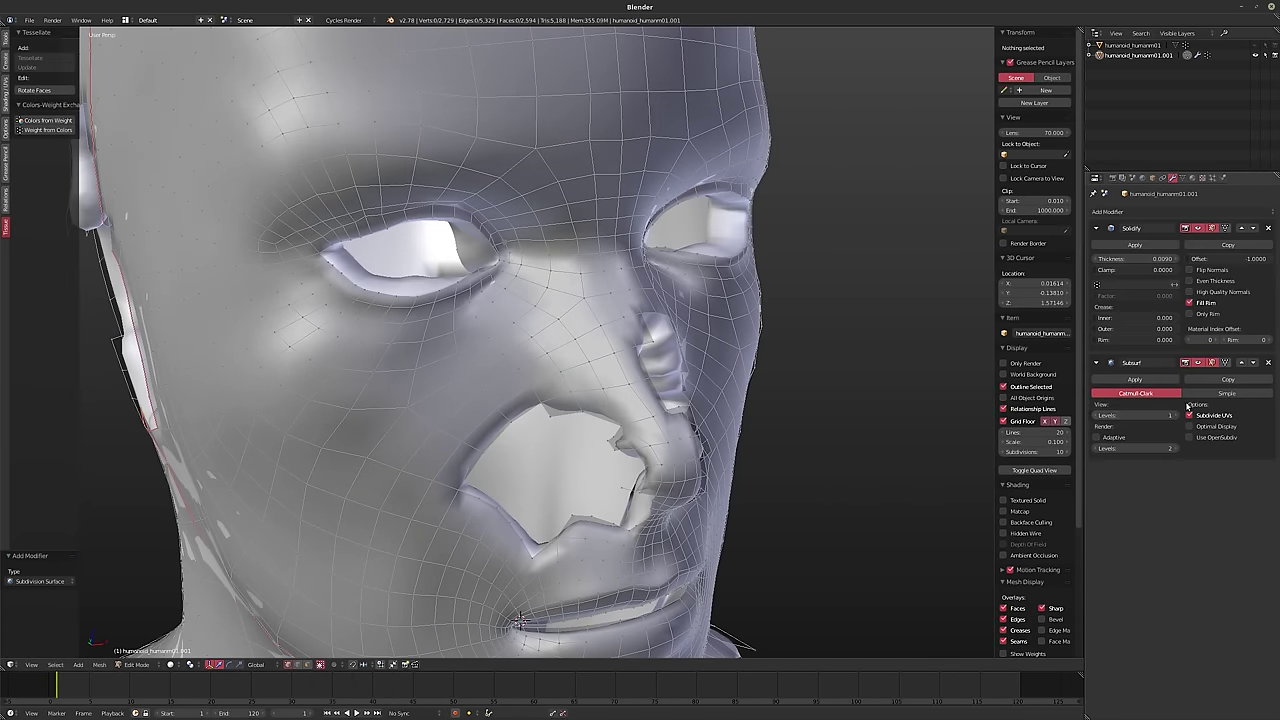
pyautogui.click(1241, 364)
# - Select an irregular patch of forehead vertices above one eyebrow and delete it to open a hole
pyautogui.moveTo(523, 343); pyautogui.dragTo(460, 284, button='middle')
pyautogui.scroll(2, 460, 284)
pyautogui.scroll(-2, 447, 285)
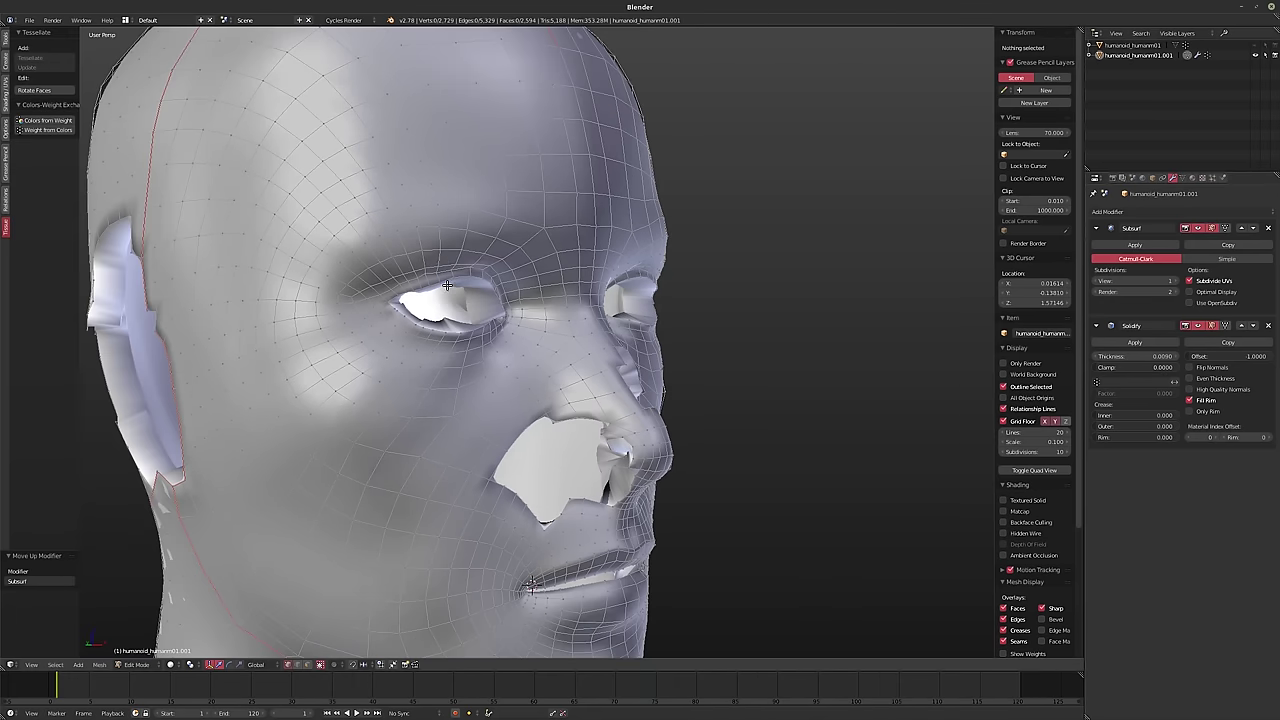
pyautogui.rightClick(380, 195)
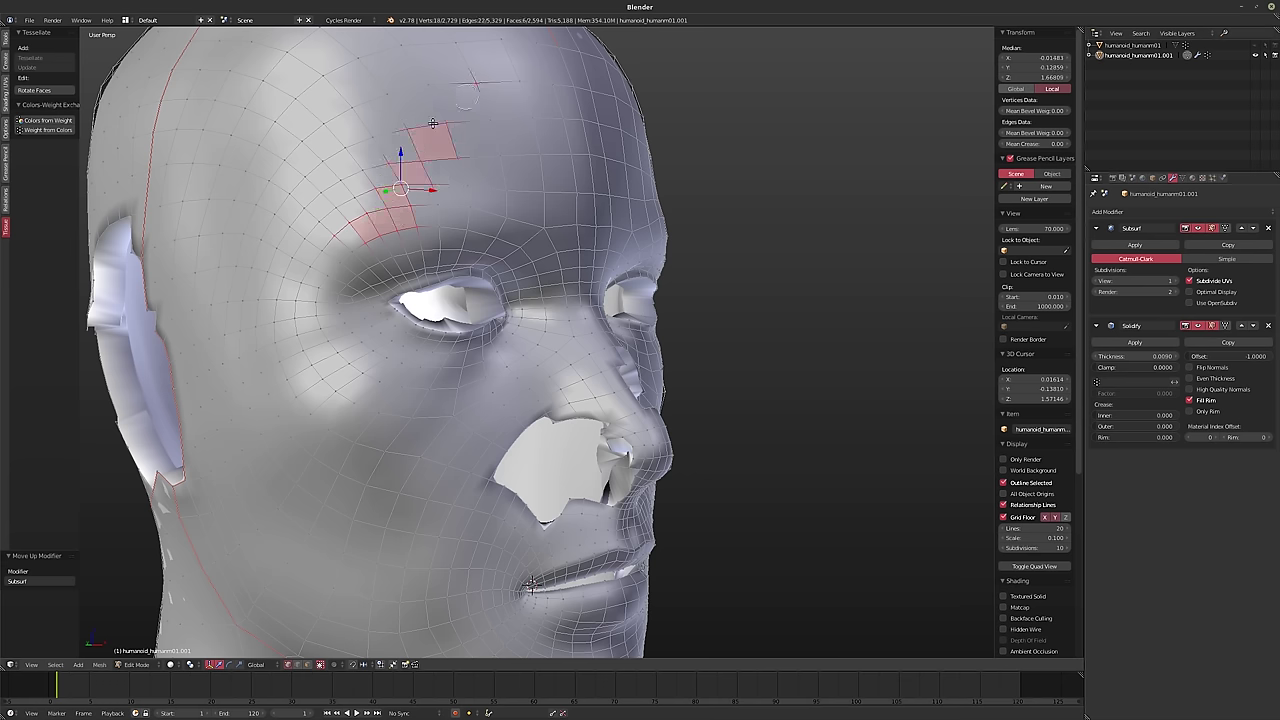
pyautogui.press('x')
pyautogui.click(410, 174)
pyautogui.moveTo(410, 178); pyautogui.dragTo(403, 349, button='middle')
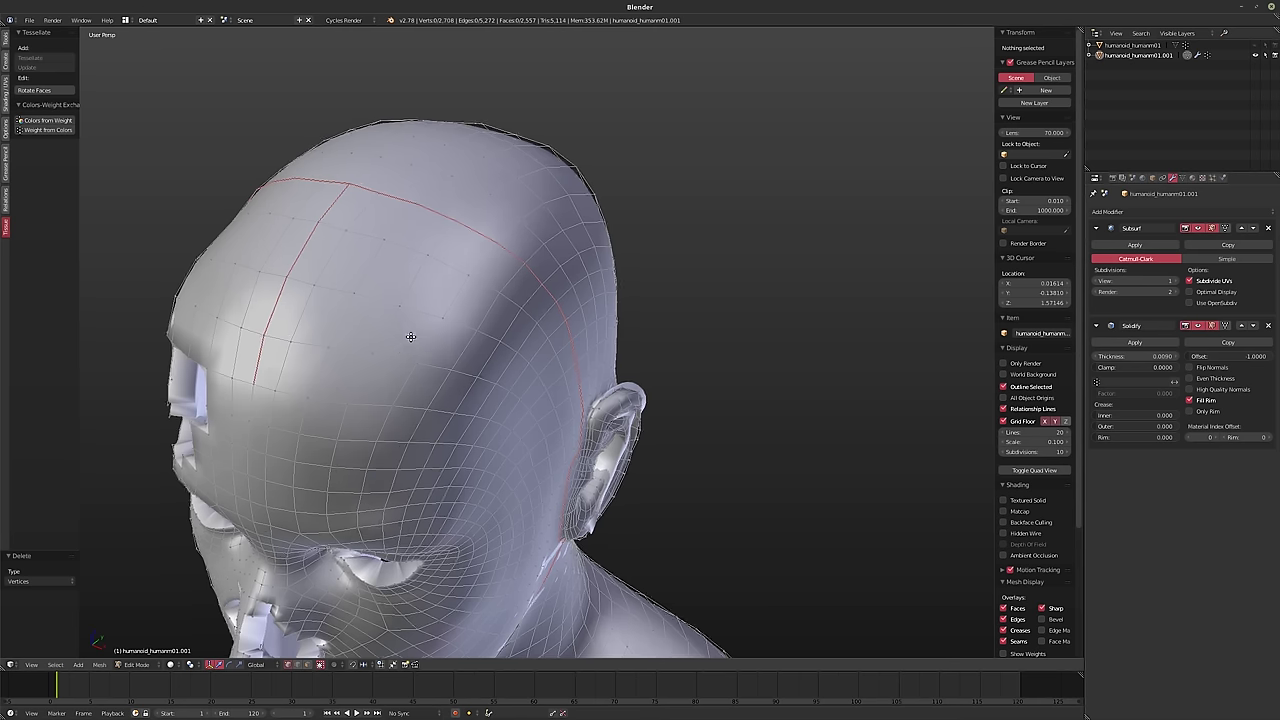
# - Select an irregular patch of vertices on the side of the skull above the remaining ear and delete it
pyautogui.rightClick(483, 256)
pyautogui.keyDown('shift'); pyautogui.rightClick(560, 285); pyautogui.keyUp('shift')
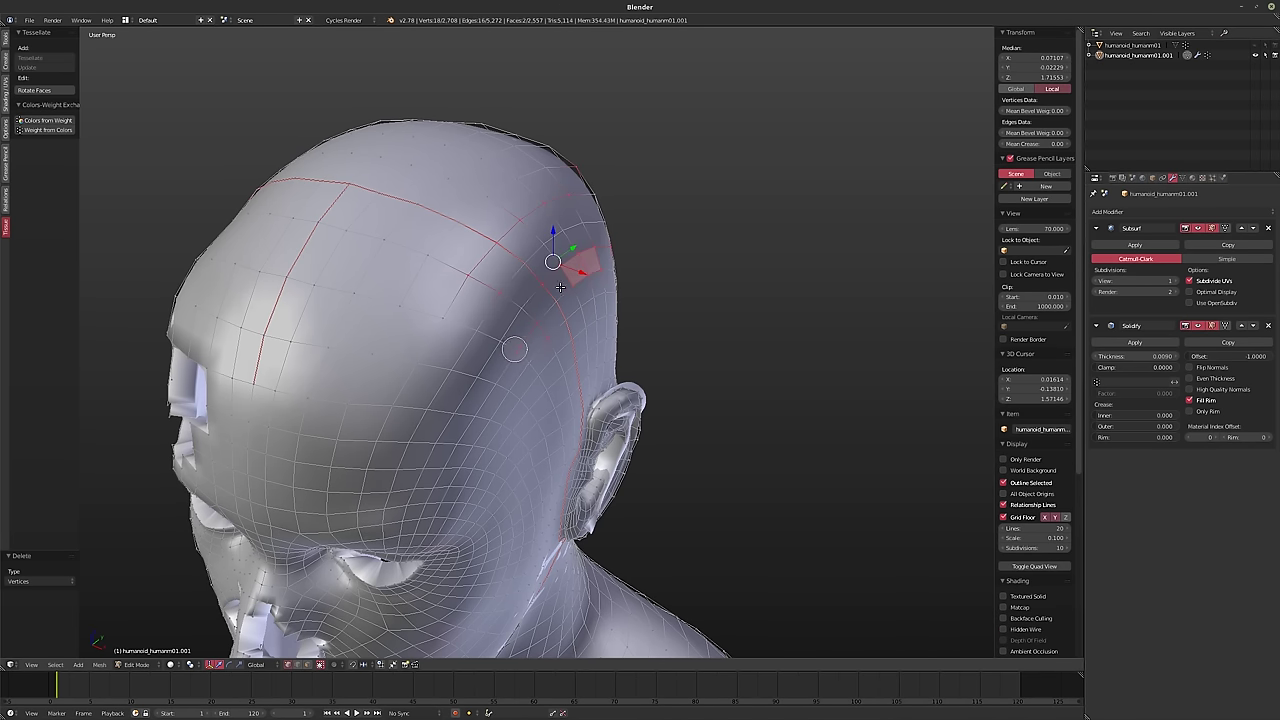
pyautogui.press('ctrl+KP_Add')
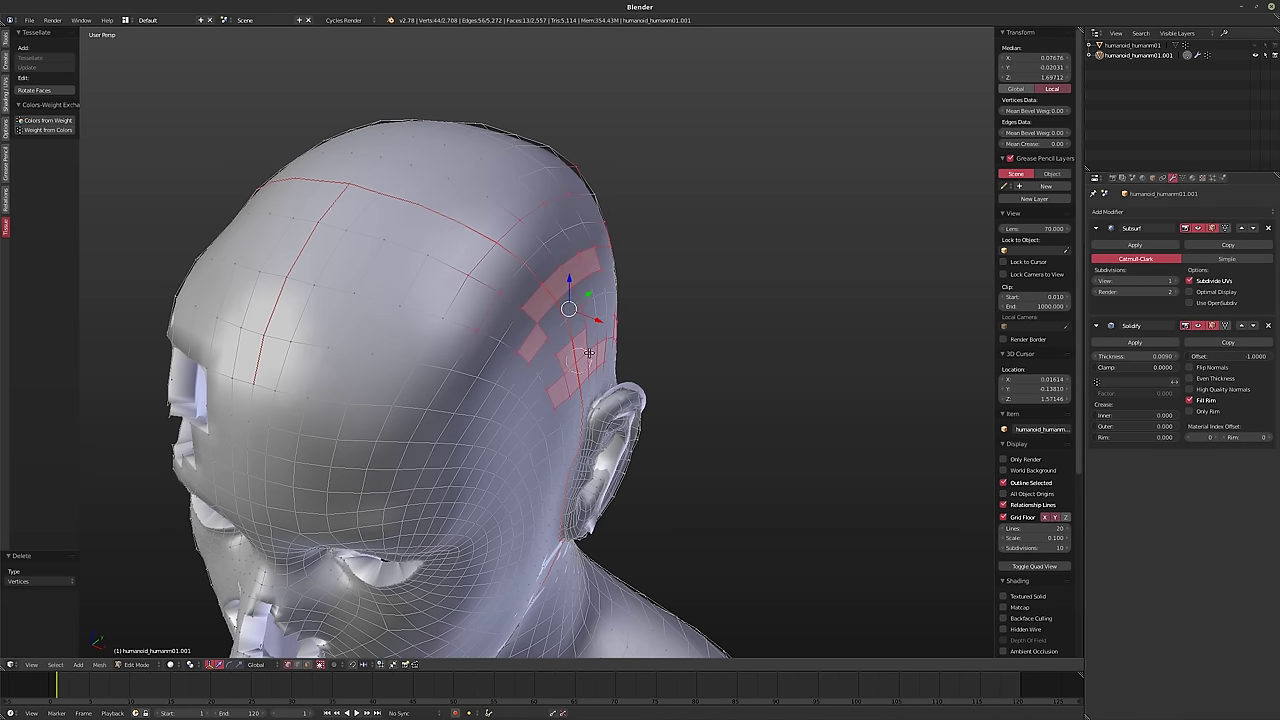
pyautogui.press('x')
pyautogui.click(589, 357)
pyautogui.moveTo(589, 357); pyautogui.dragTo(563, 277, button='middle')
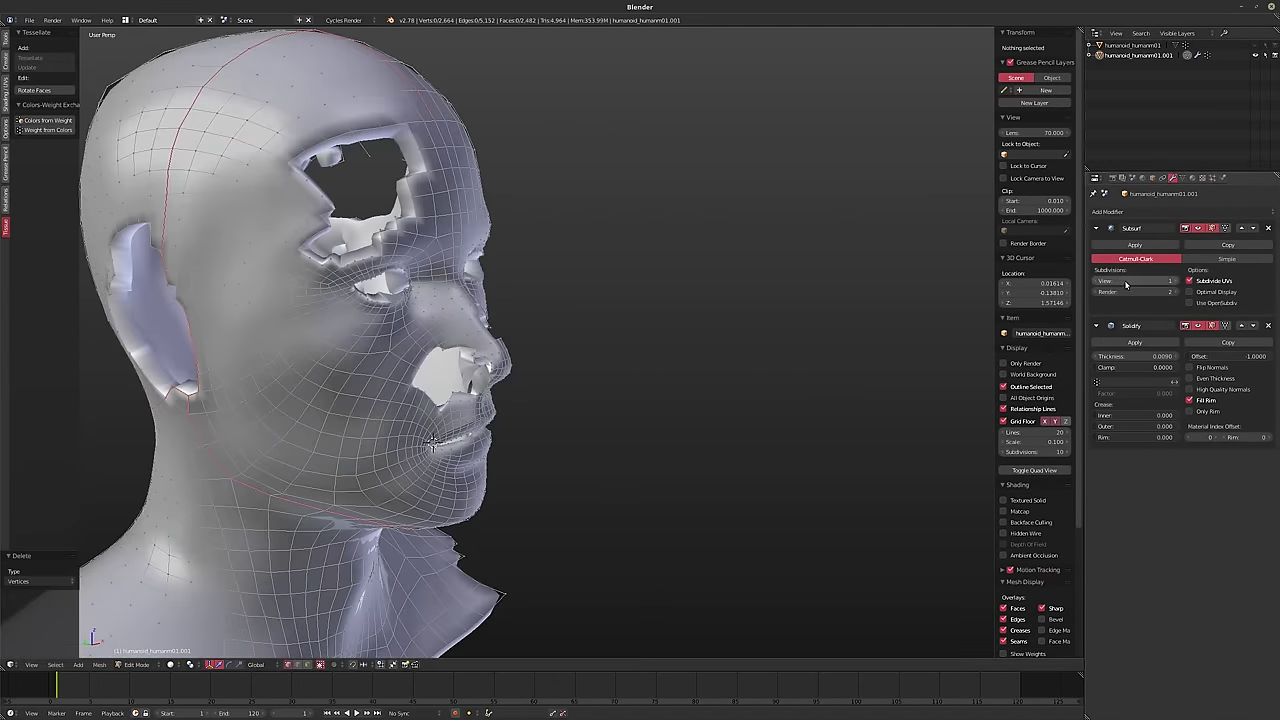
# - Set the Solidify thickness to 0.0190 and add a second Solidify modifier with a thickness of 0.0050
pyautogui.moveTo(1128, 357); pyautogui.dragTo(1160, 357)
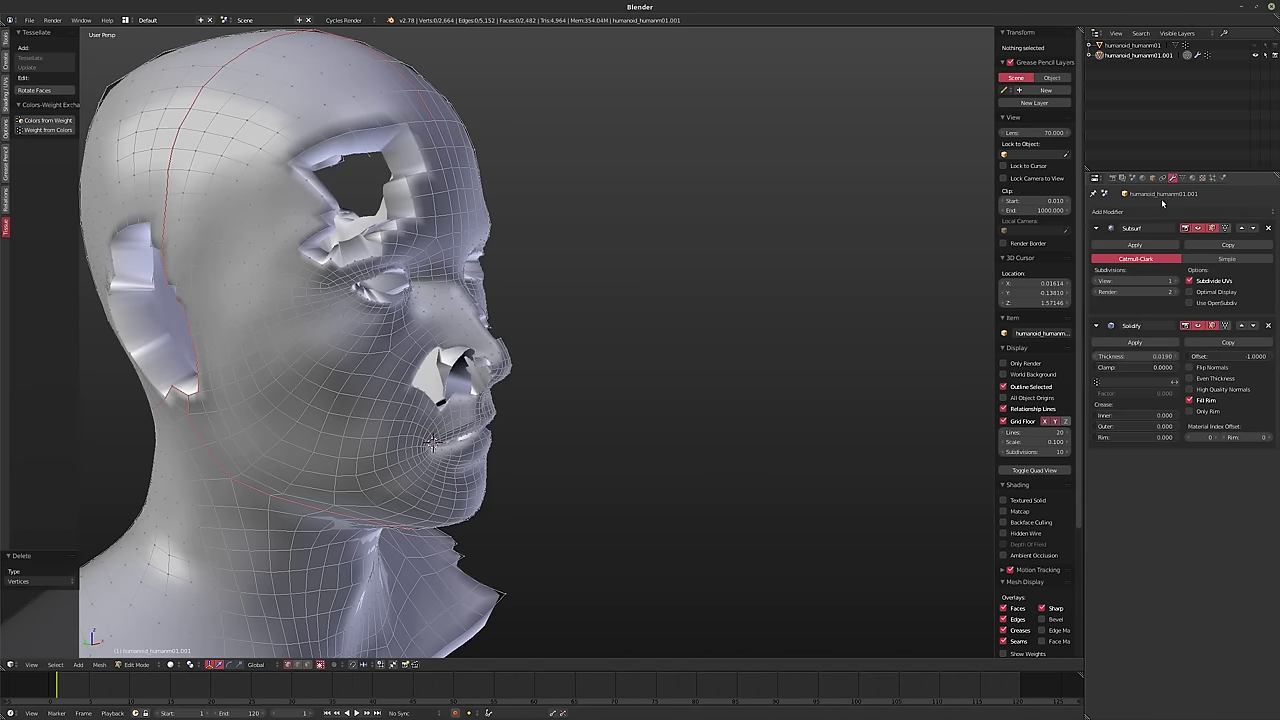
pyautogui.click(1133, 213)
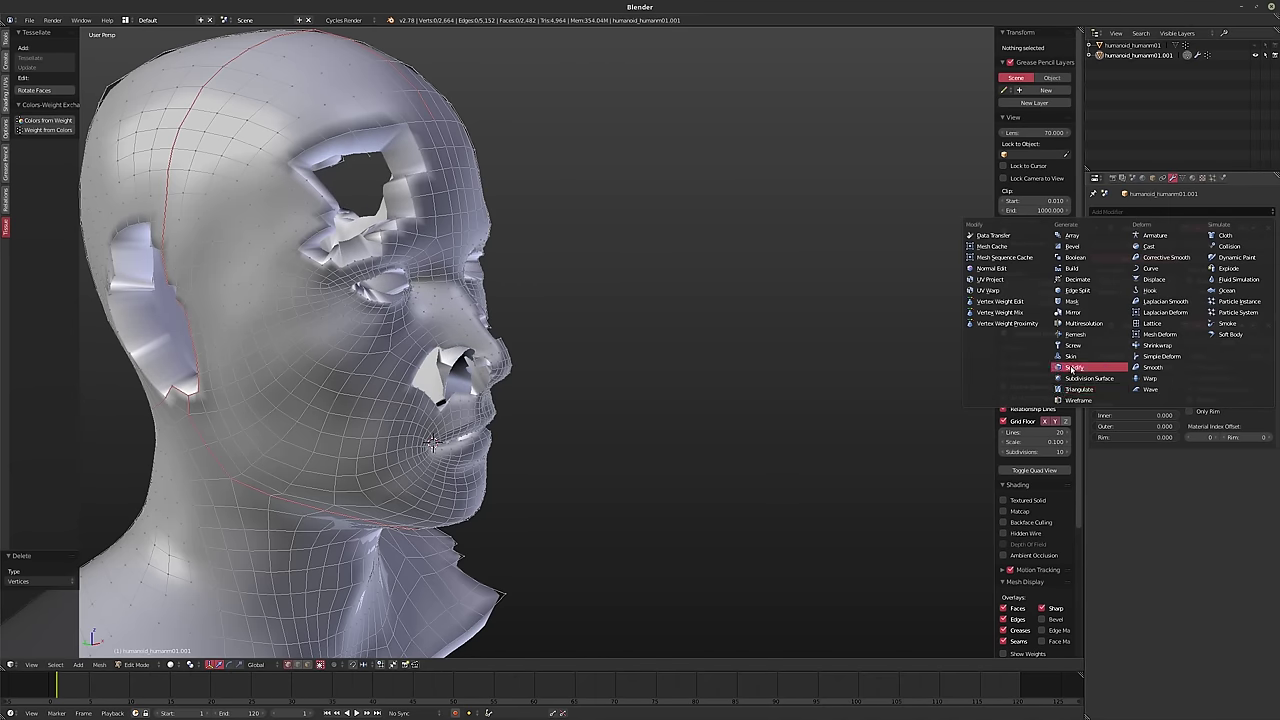
pyautogui.click(1072, 368)
pyautogui.moveTo(560, 309); pyautogui.dragTo(578, 292, button='middle')
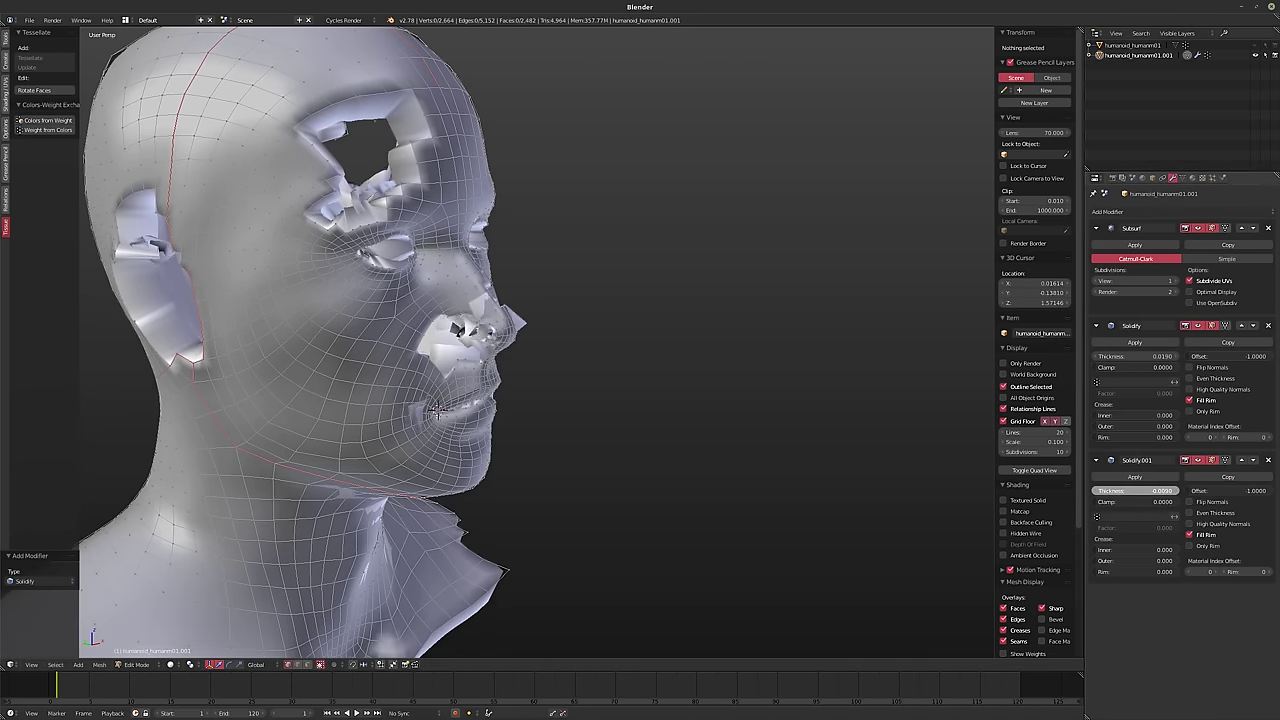
pyautogui.moveTo(1135, 491)
pyautogui.mouseDown()
pyautogui.moveTo(1150, 491)
pyautogui.moveTo(1122, 491)
pyautogui.moveTo(1135, 491)
pyautogui.mouseUp()
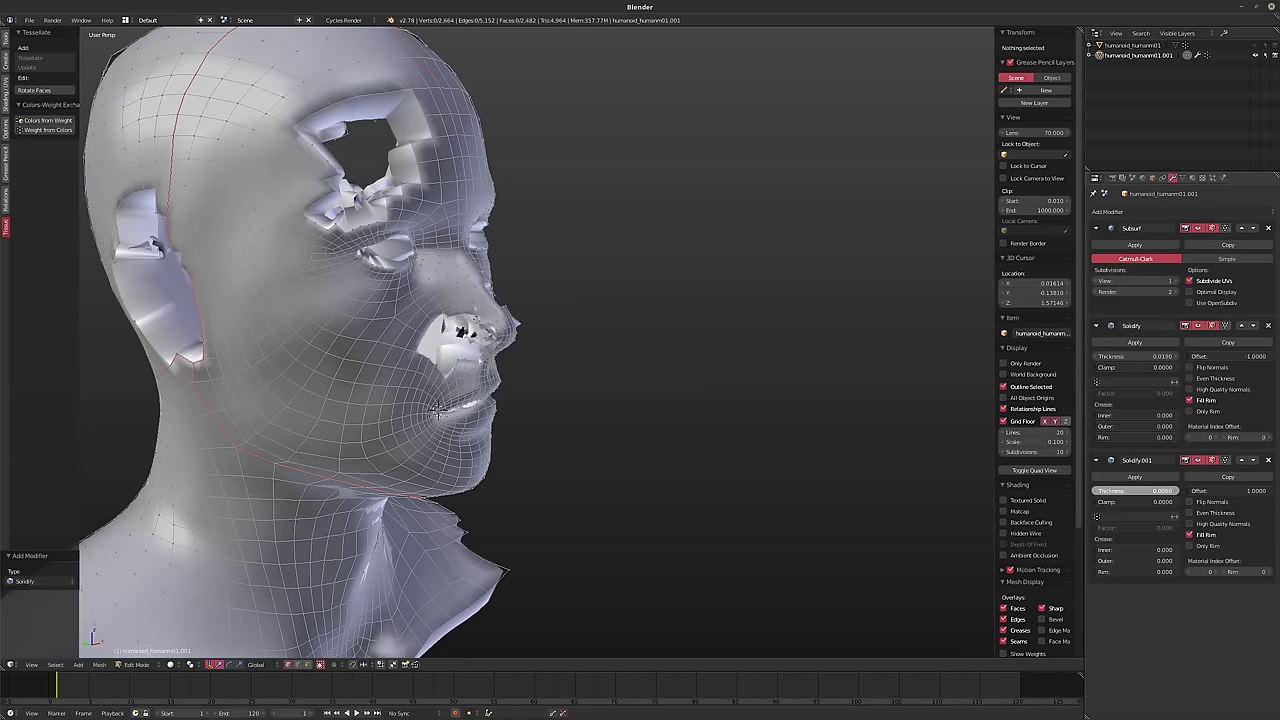
# - Add a Wireframe modifier, switch to Object Mode, and give the wireframe a thickness of 0.0010 with Even Thickness off
pyautogui.click(1145, 213)
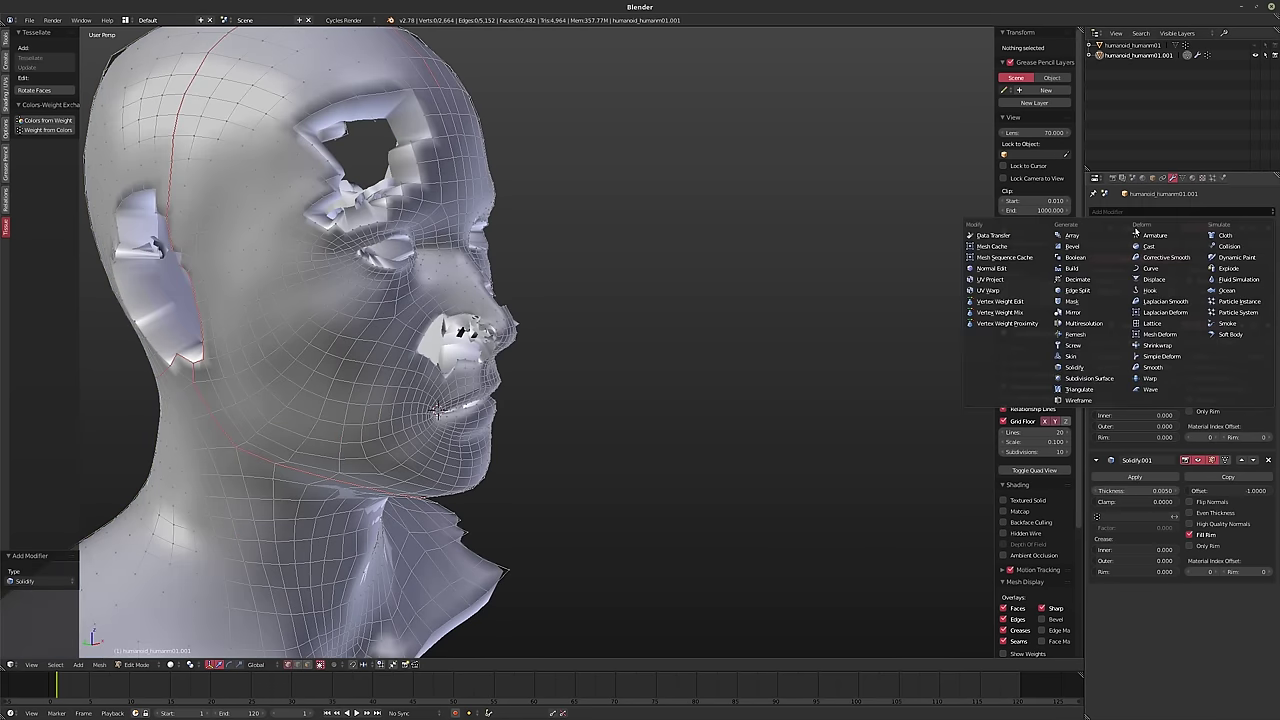
pyautogui.click(1079, 400)
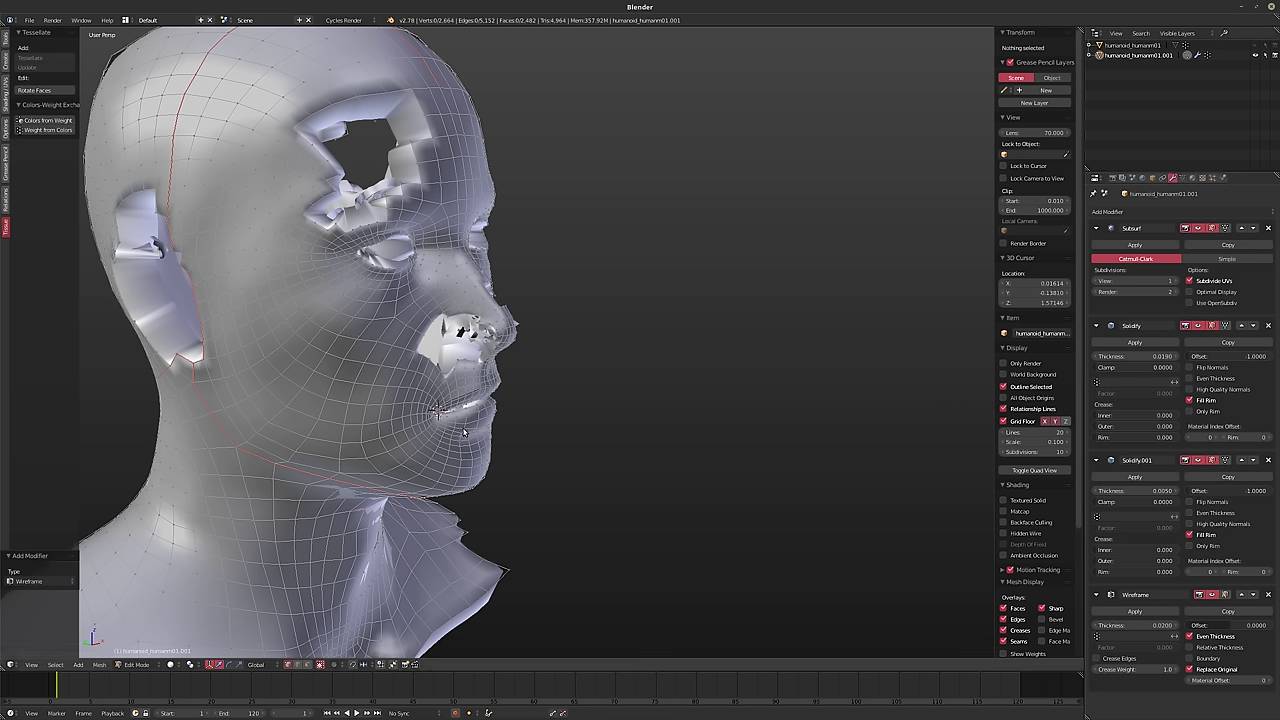
pyautogui.press('Tab')
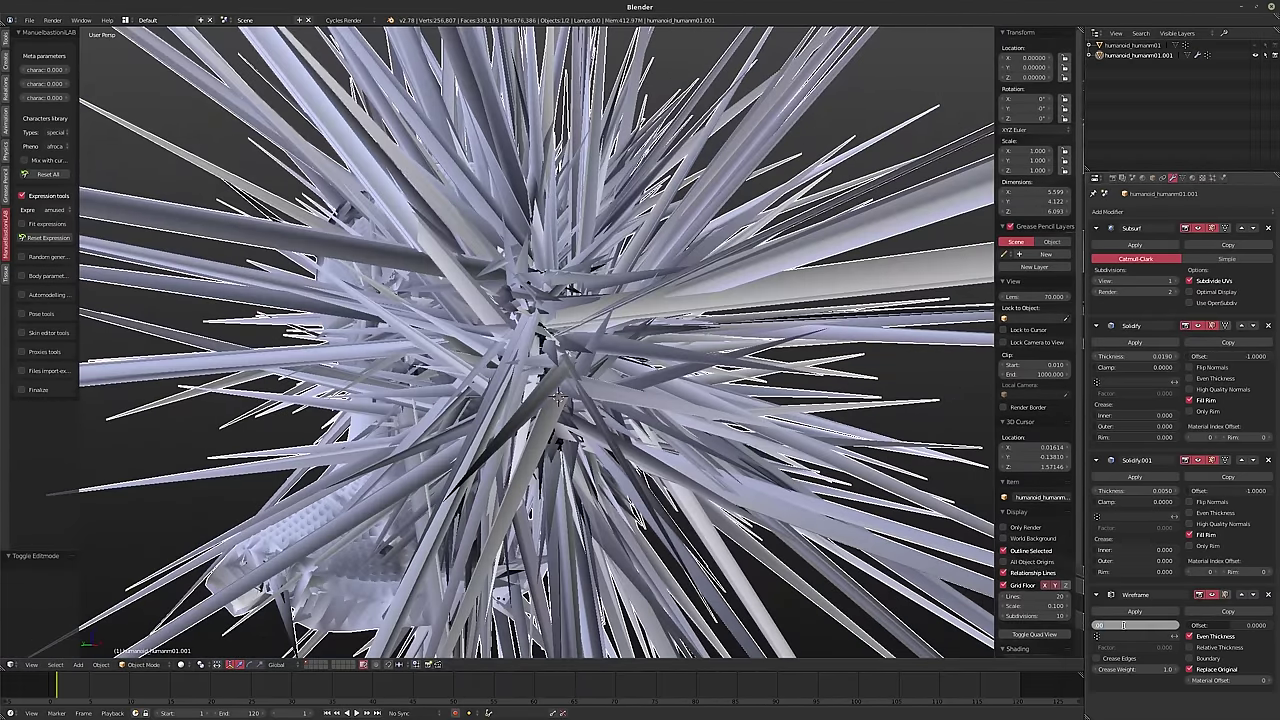
pyautogui.press('Return')
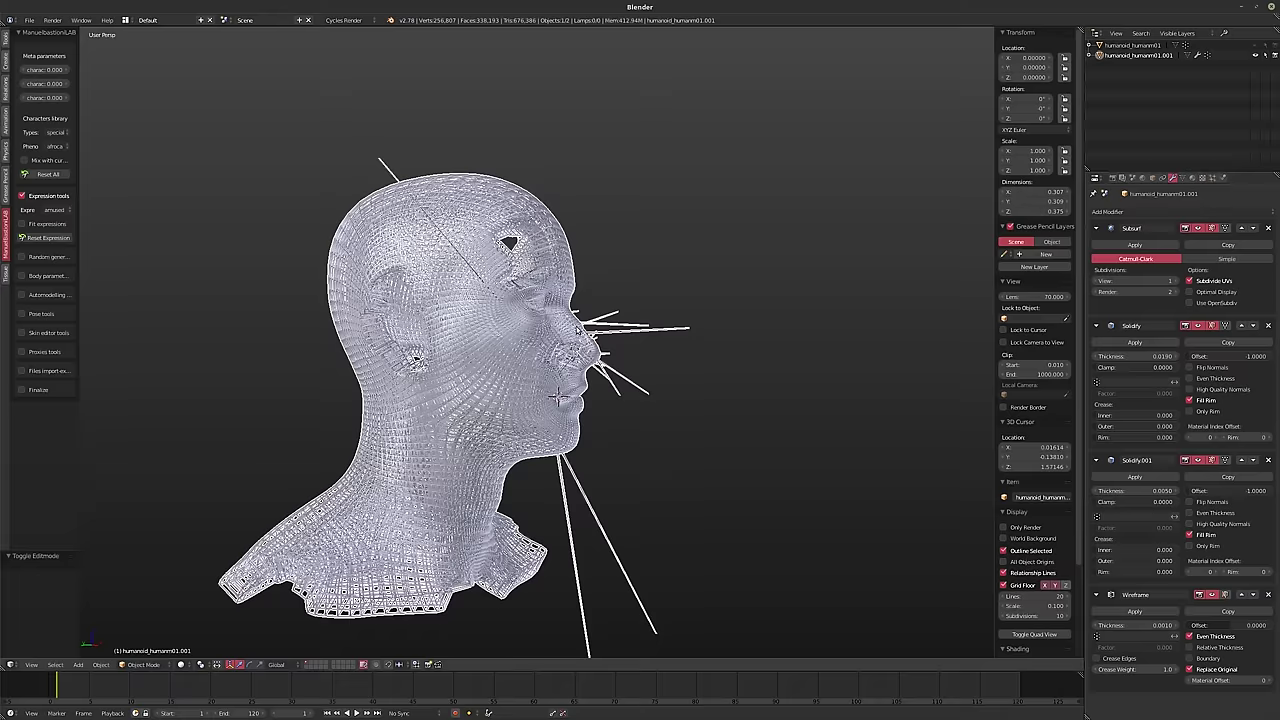
pyautogui.moveTo(547, 297); pyautogui.dragTo(700, 372, button='middle')
pyautogui.scroll(5, 545, 320)
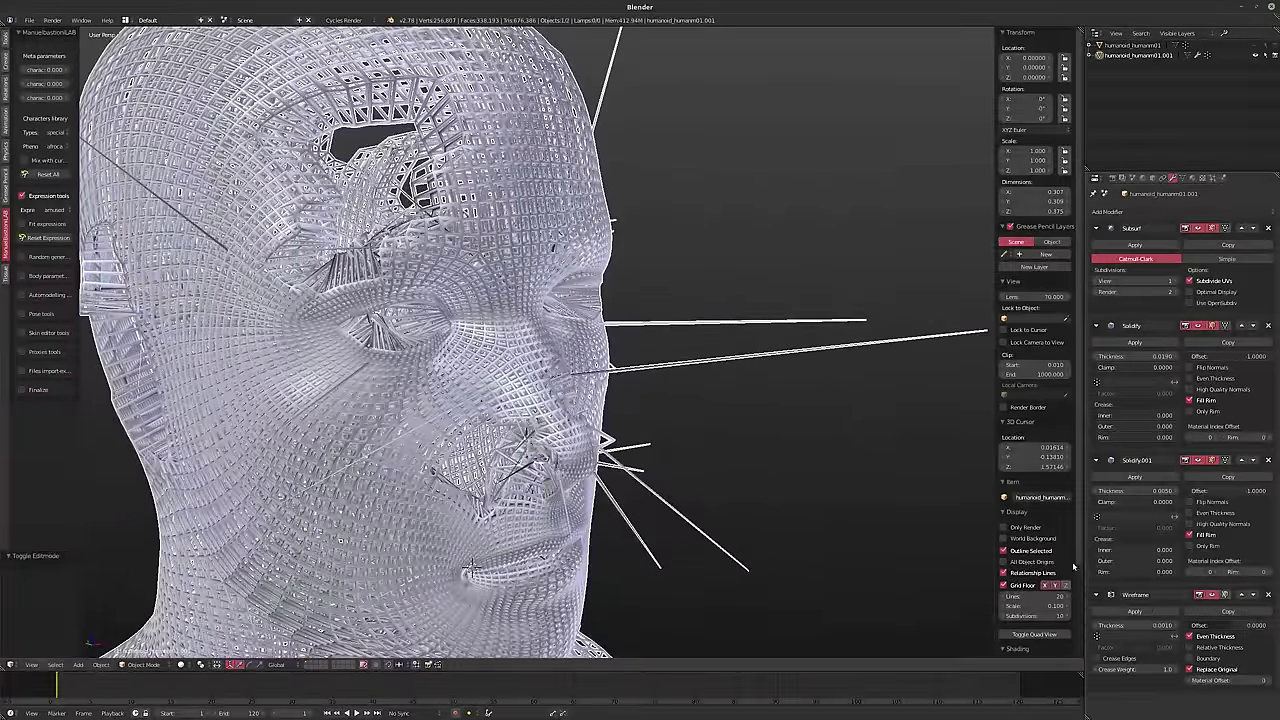
pyautogui.click(1189, 636)
pyautogui.moveTo(654, 491); pyautogui.dragTo(680, 491, button='middle')
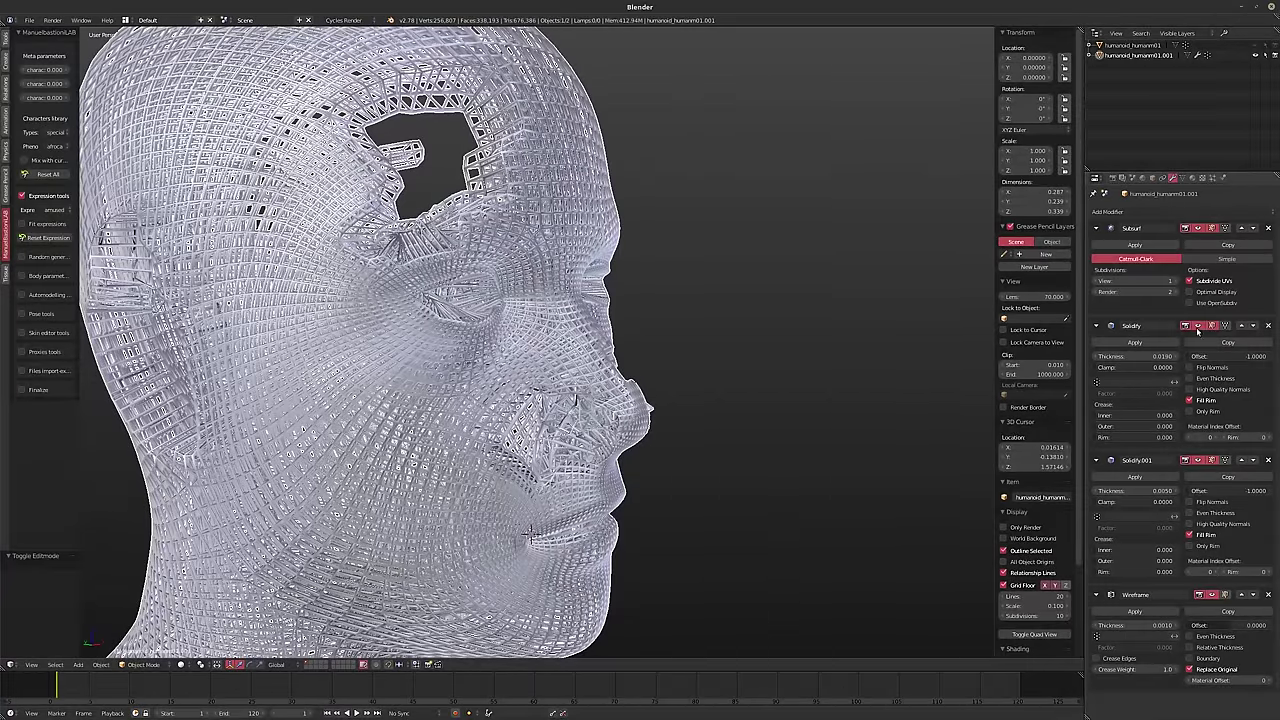
# - Hide both Solidify modifiers and the Wireframe in the viewport, and add a Decimate modifier directly after Subsurf
pyautogui.click(1200, 460)
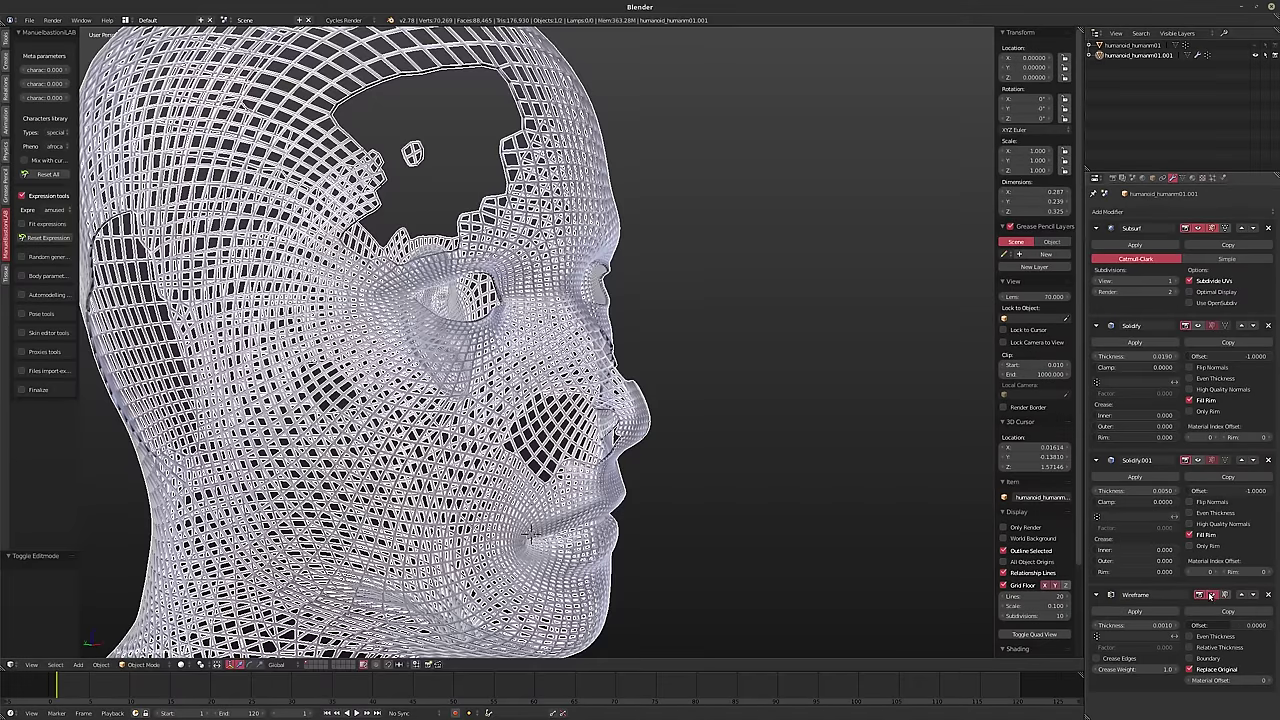
pyautogui.click(1211, 594)
pyautogui.click(1145, 212)
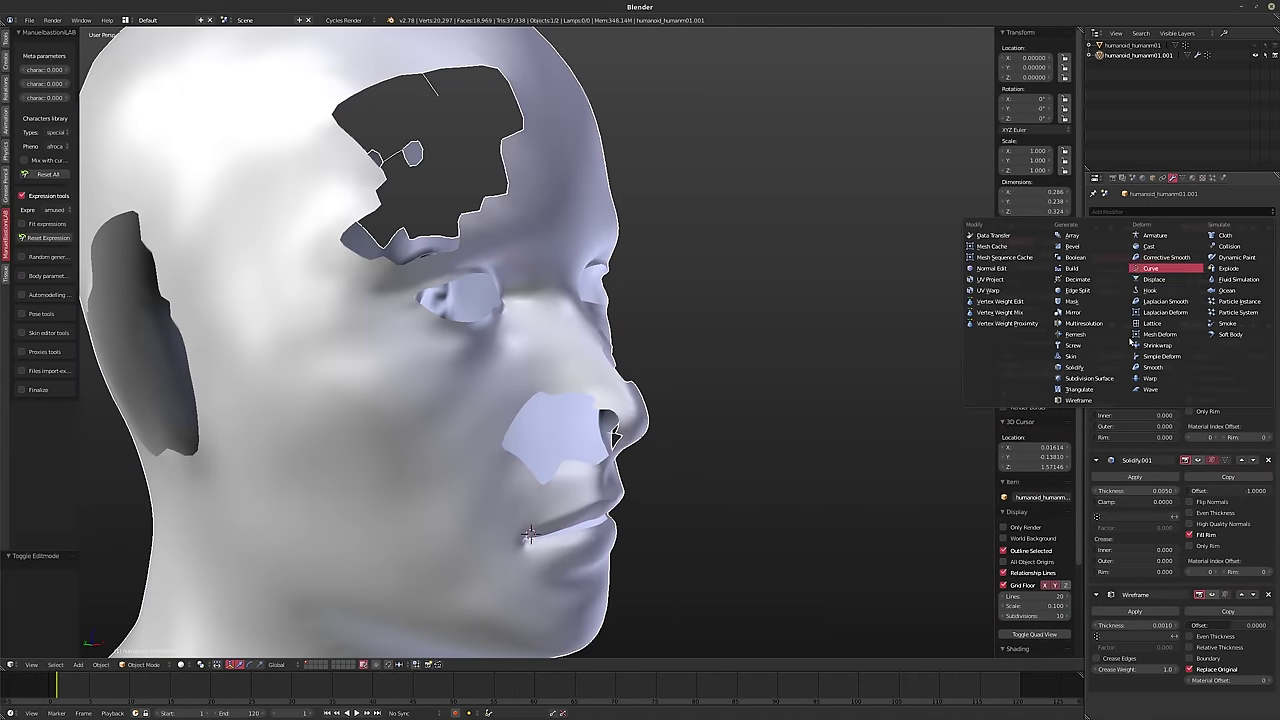
pyautogui.click(1077, 280)
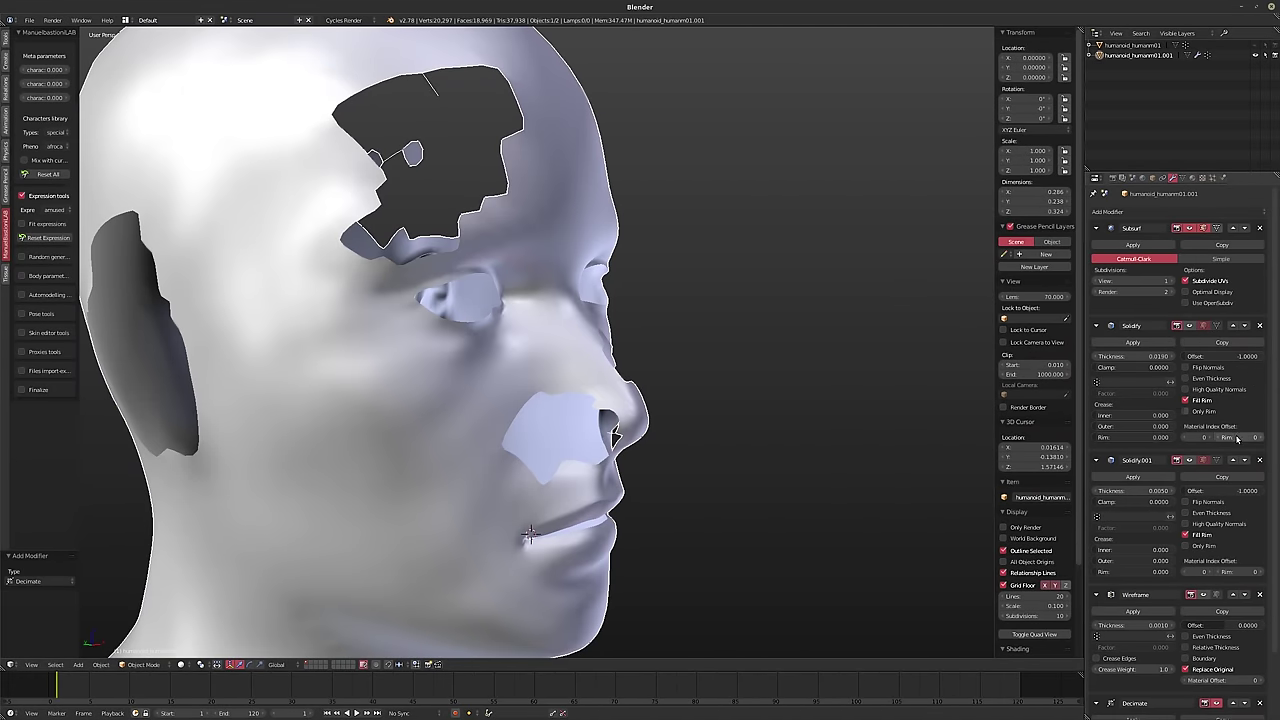
pyautogui.click(1234, 704)
pyautogui.click(1234, 596)
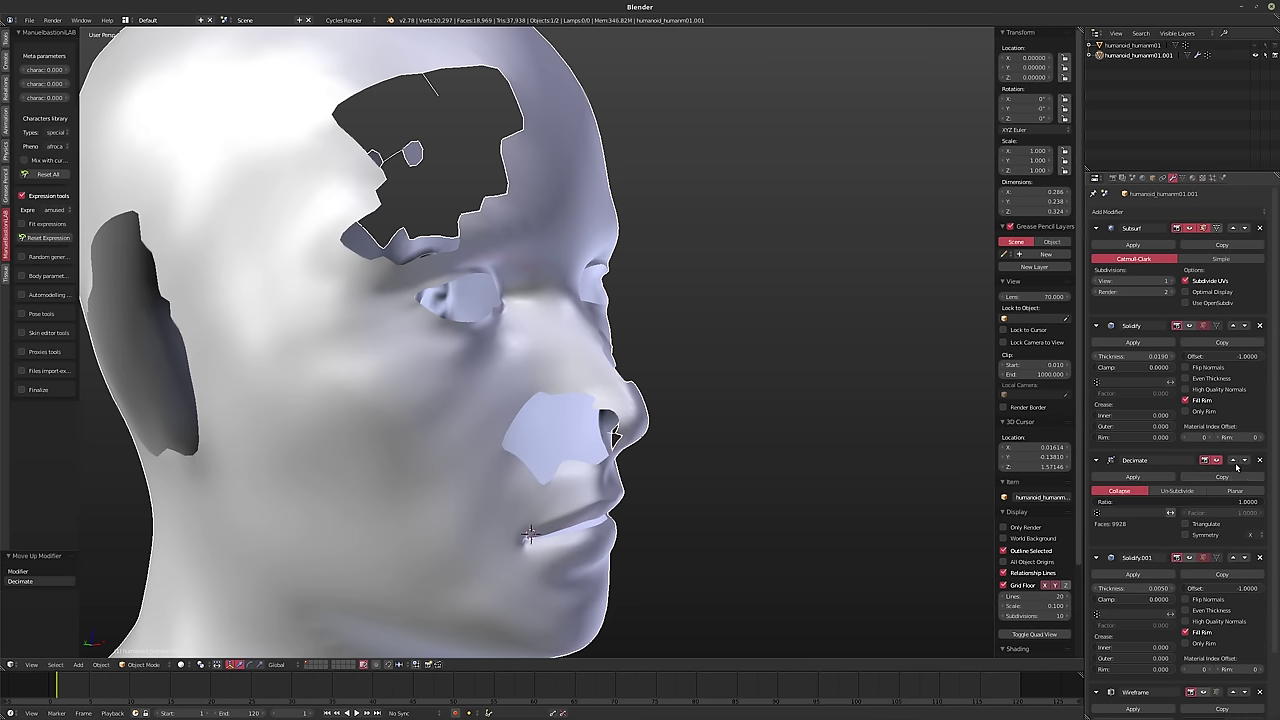
pyautogui.click(1234, 461)
# - Set the Decimate modifier's collapse ratio to 0.25
pyautogui.click(1190, 368)
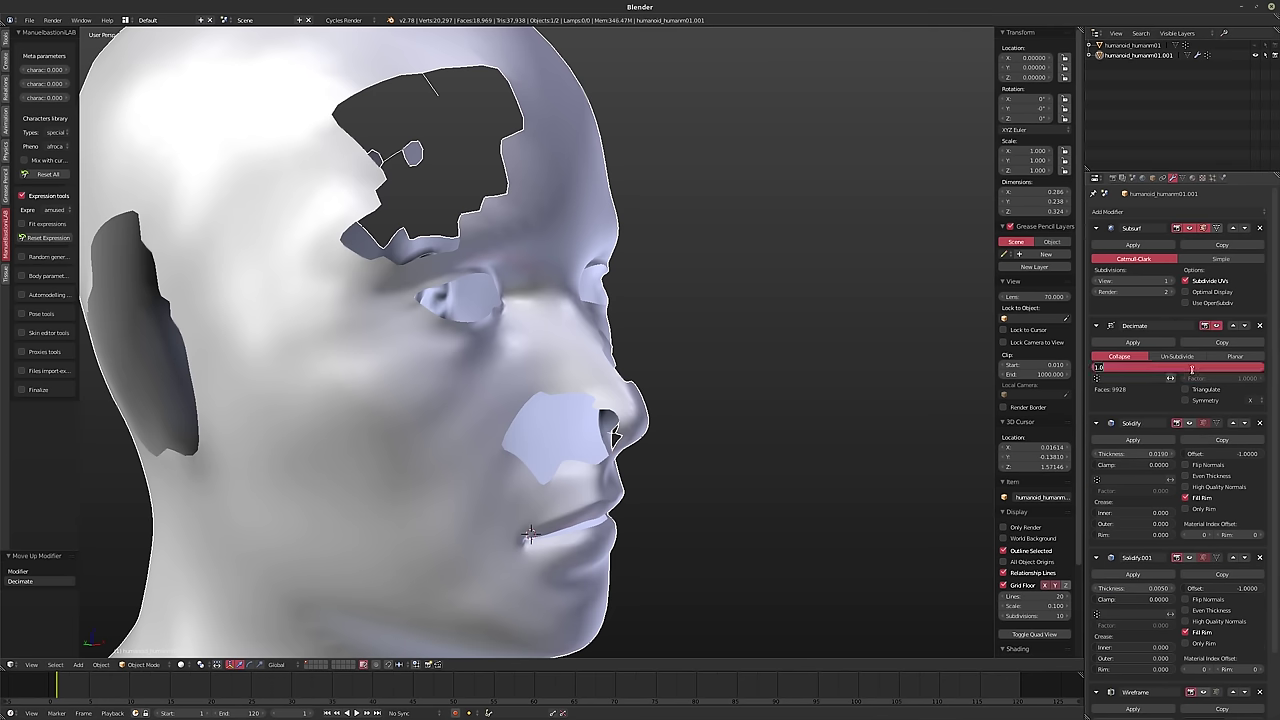
pyautogui.press('Return')
pyautogui.moveTo(700, 290); pyautogui.dragTo(610, 300, button='middle')
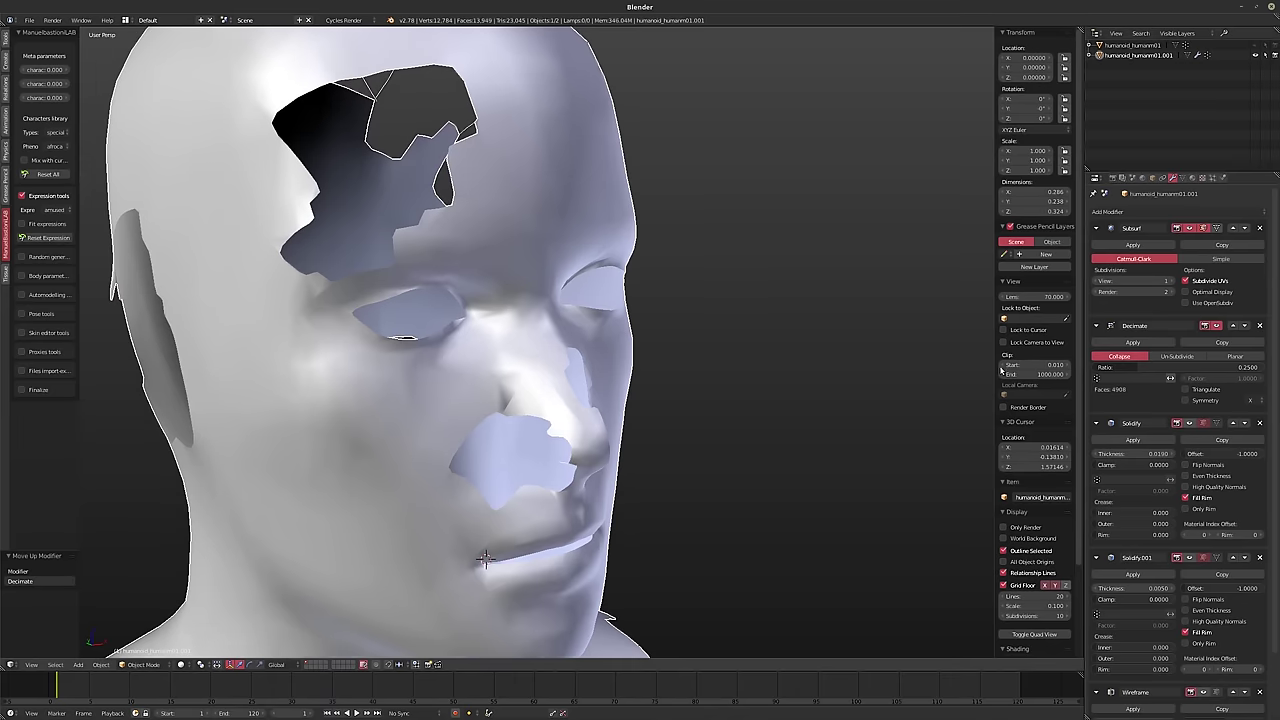
# - Set the Decimate modifier's collapse ratio to 0.1
pyautogui.click(1175, 368)
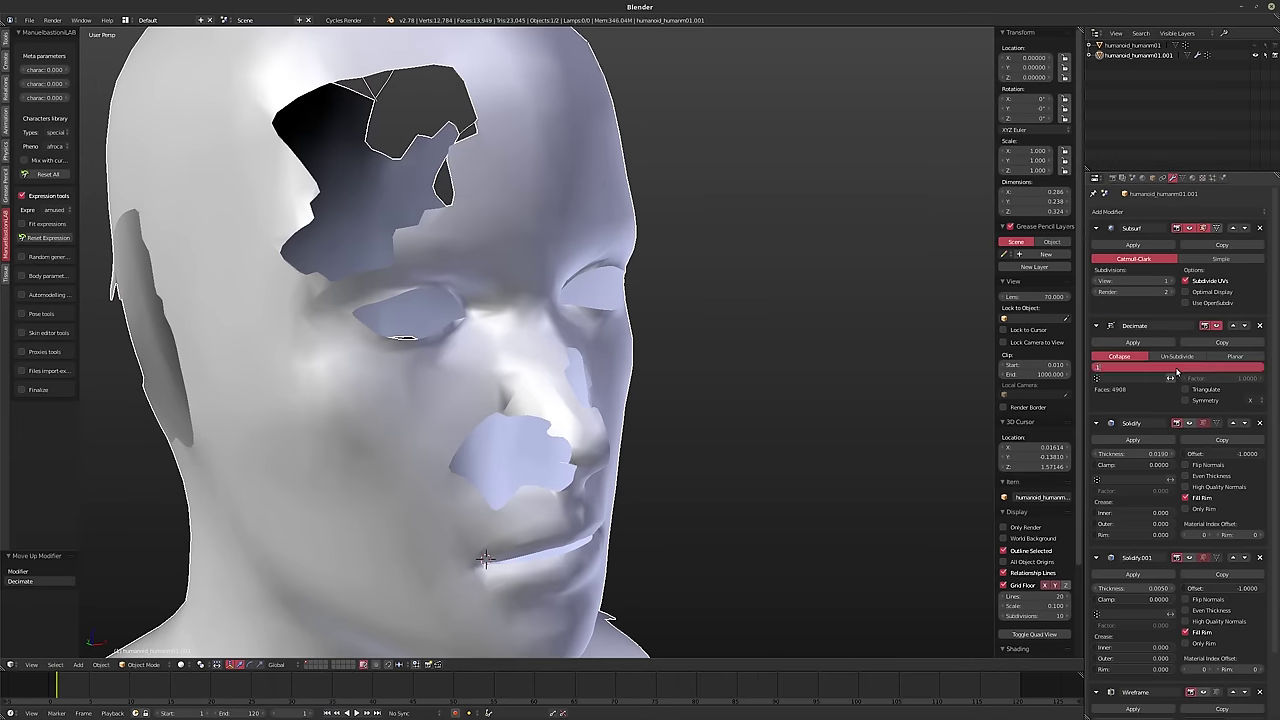
pyautogui.write('.1')
pyautogui.press('Return')
pyautogui.moveTo(950, 345); pyautogui.dragTo(1001, 342, button='middle')
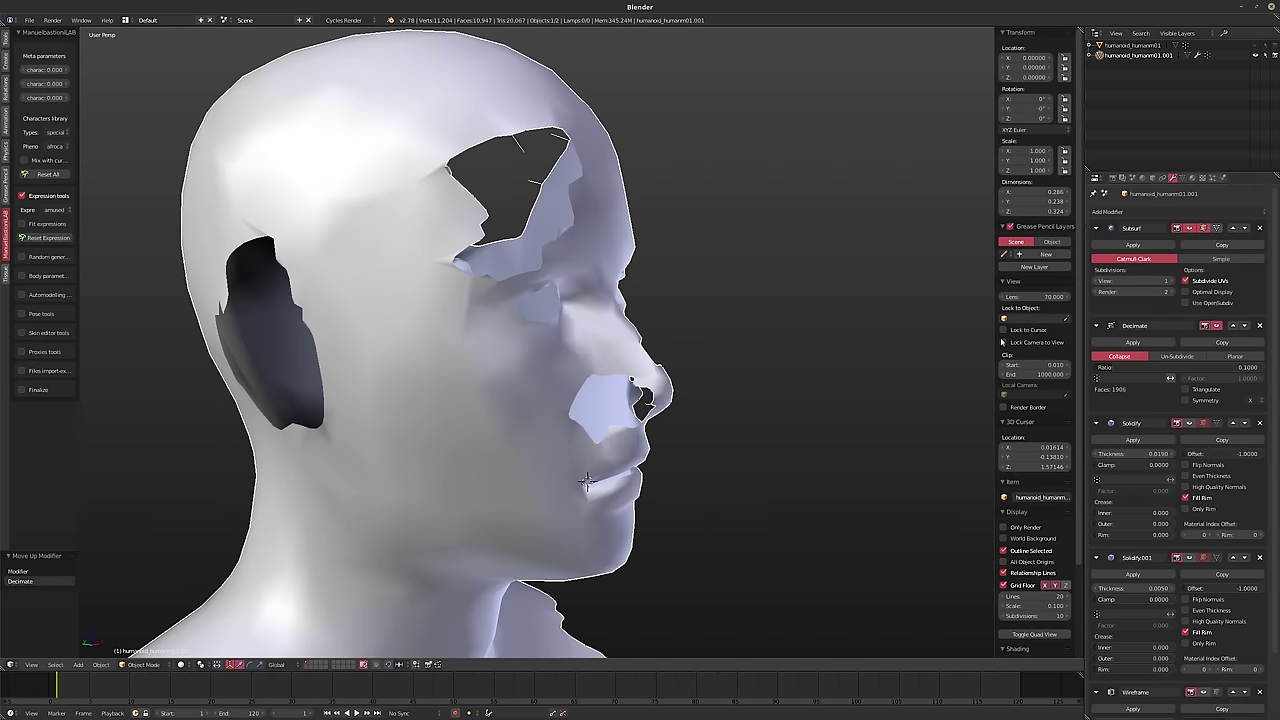
# - Show both Solidify modifiers and the Wireframe modifier in the viewport again
pyautogui.click(1189, 424)
pyautogui.moveTo(790, 349); pyautogui.dragTo(755, 396, button='middle')
pyautogui.click(1189, 558)
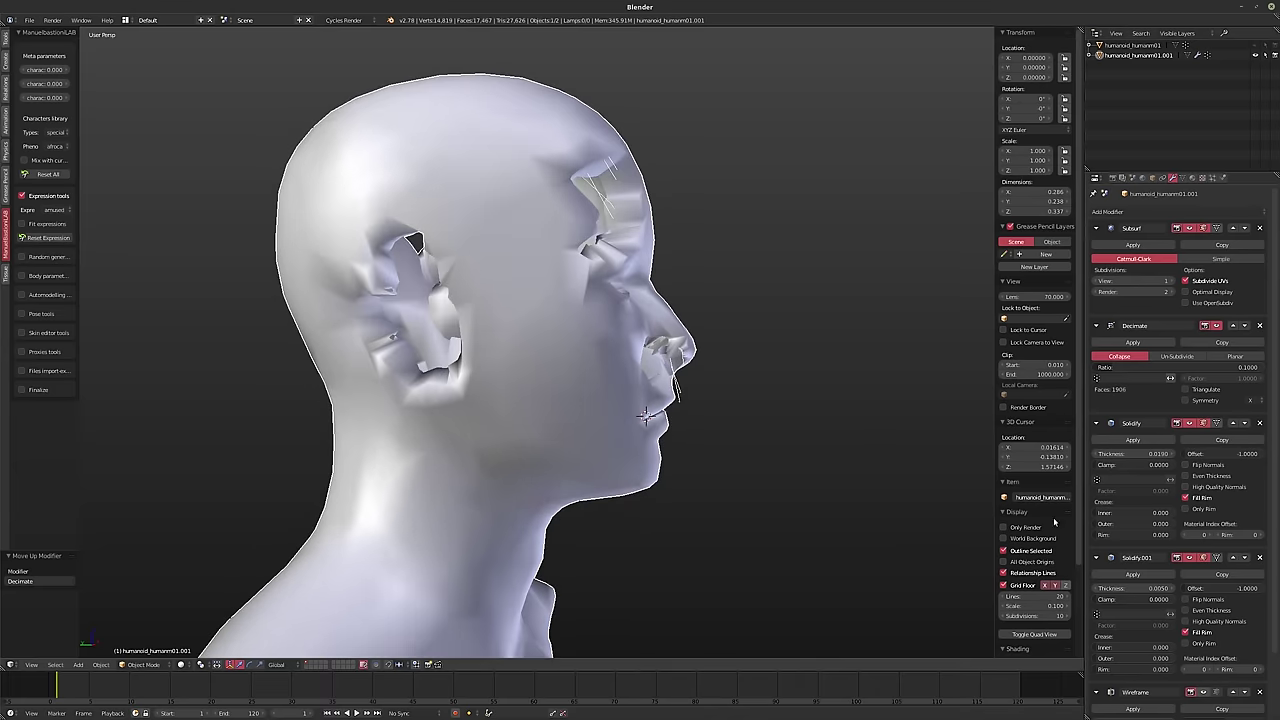
pyautogui.click(1201, 693)
pyautogui.moveTo(843, 551); pyautogui.dragTo(508, 342, button='middle')
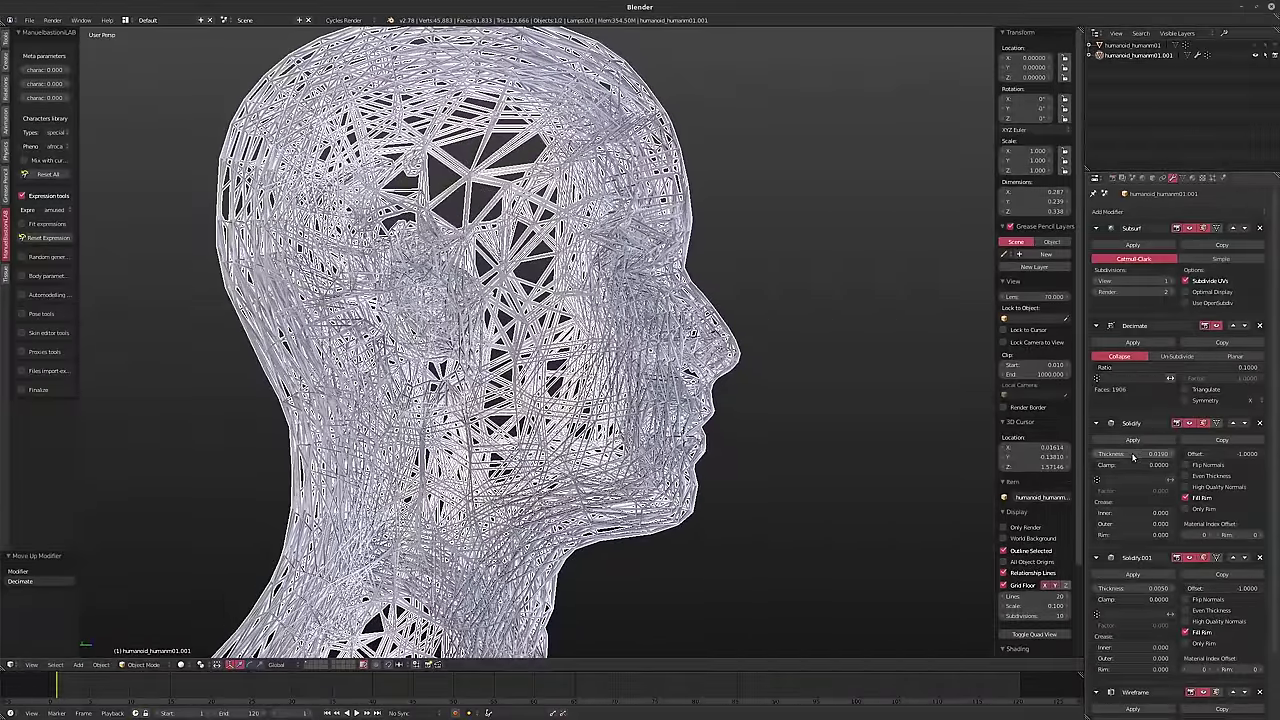
# - Set the first Solidify modifier's thickness to 0.0368 and the second one's thickness to 0.0270
pyautogui.moveTo(1130, 453); pyautogui.dragTo(1212, 453)
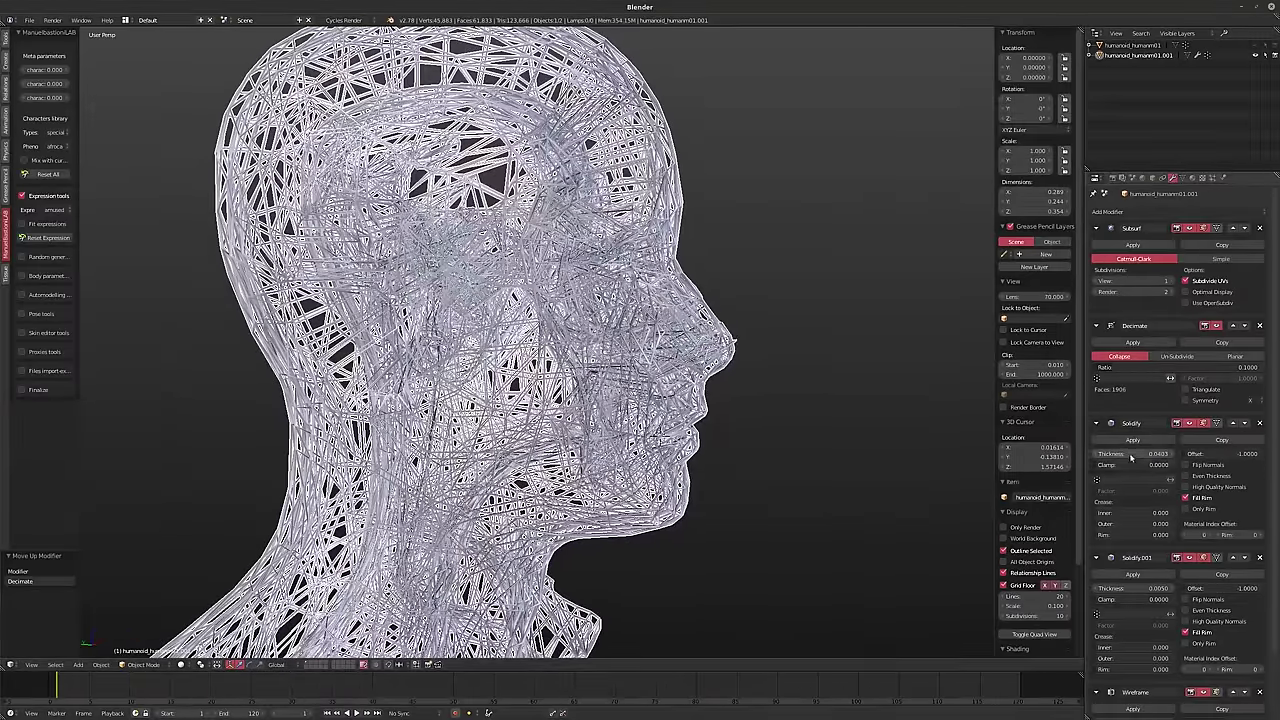
pyautogui.moveTo(1212, 453); pyautogui.dragTo(1203, 453)
pyautogui.moveTo(640, 390); pyautogui.dragTo(496, 392, button='middle')
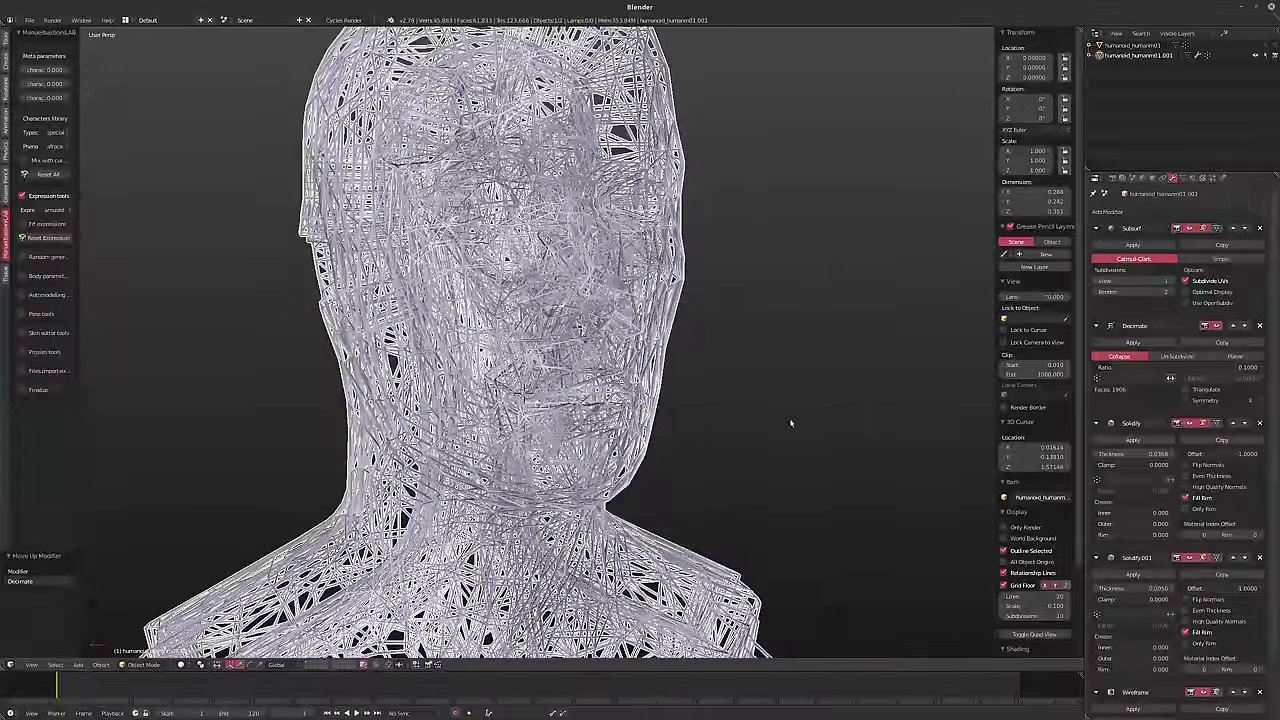
pyautogui.moveTo(790, 422); pyautogui.dragTo(890, 425, button='middle')
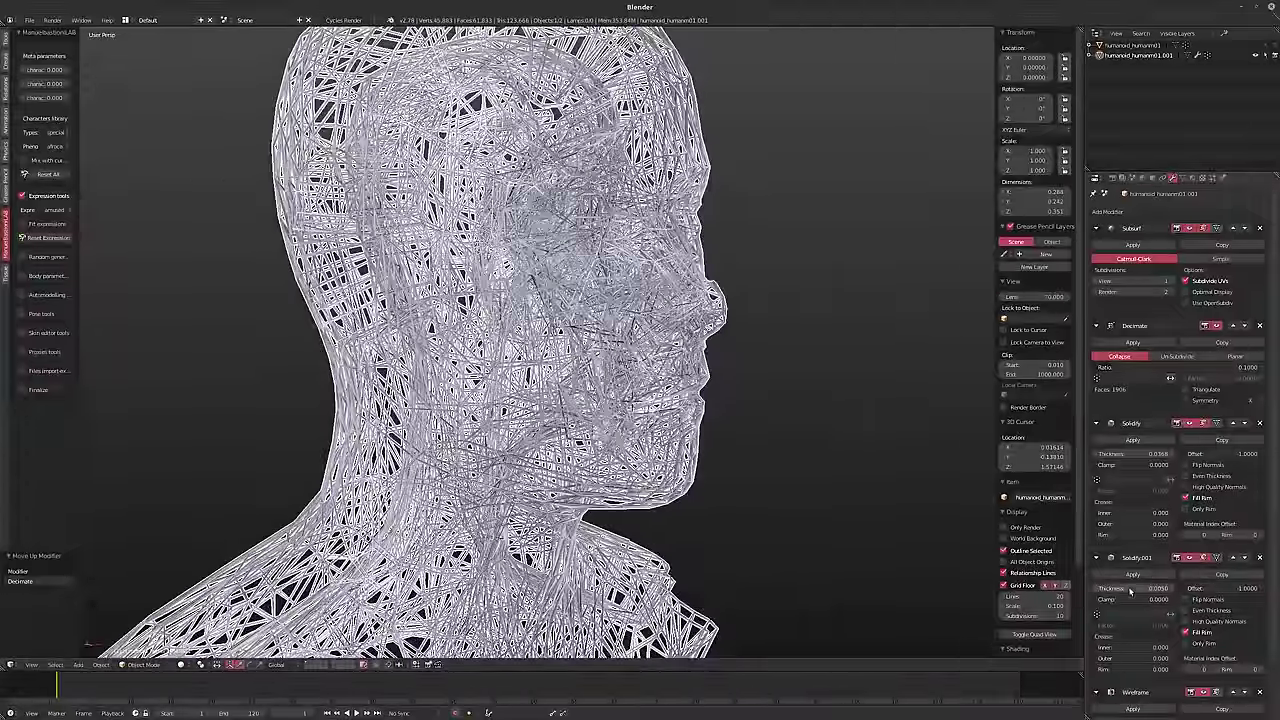
pyautogui.moveTo(1130, 590); pyautogui.dragTo(1255, 590)
pyautogui.moveTo(820, 420); pyautogui.dragTo(770, 420, button='middle')
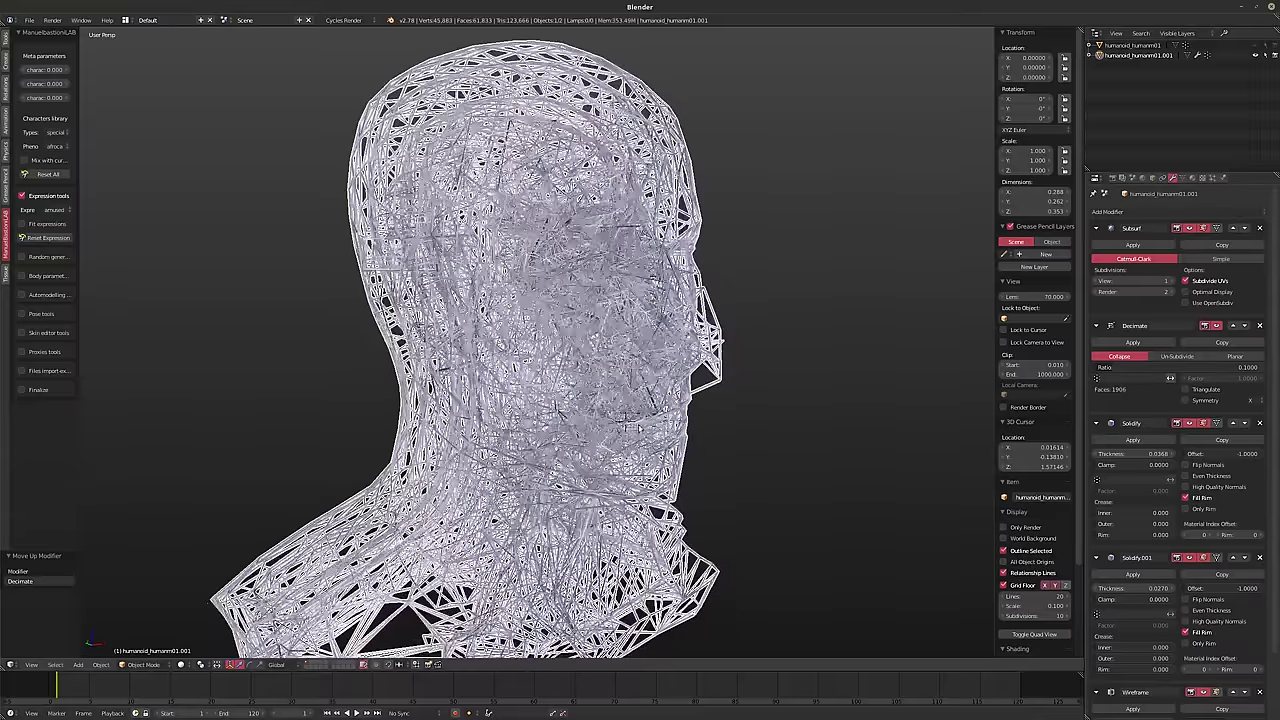
# - Try different modifier orders, placing the first Solidify above Subsurf and Decimate at the start of the stack
pyautogui.click(1244, 326)
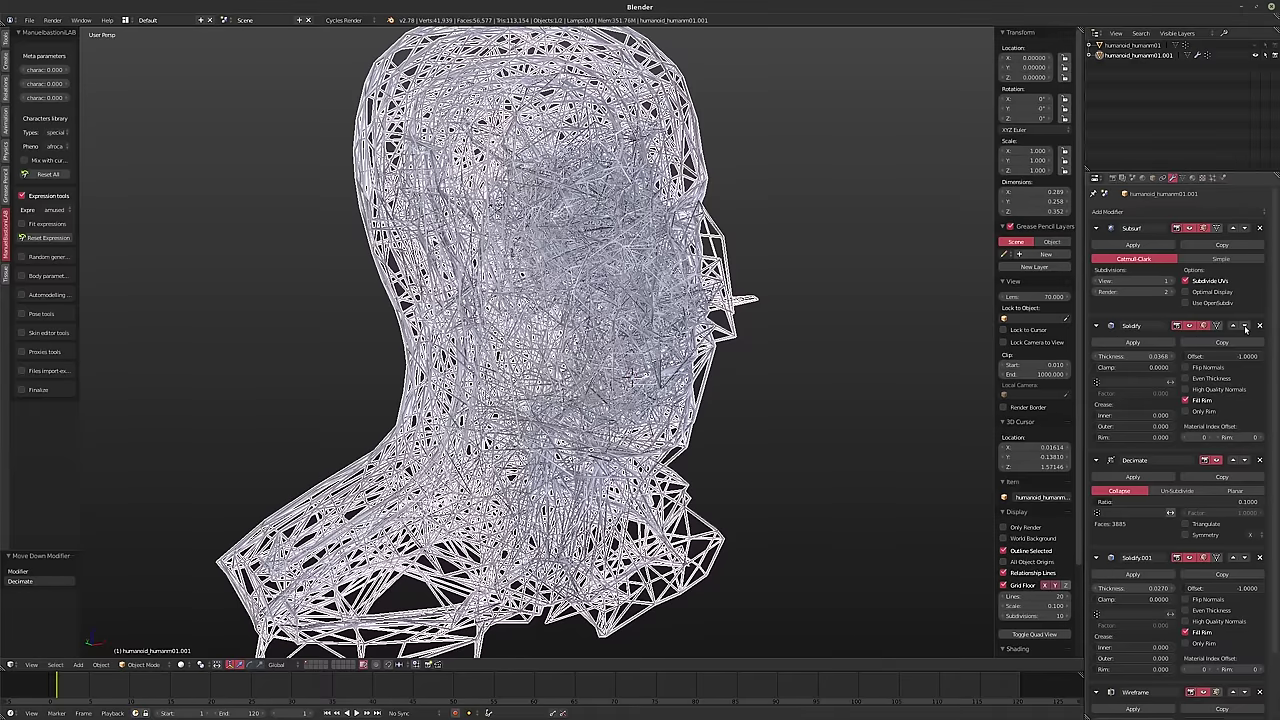
pyautogui.click(1233, 326)
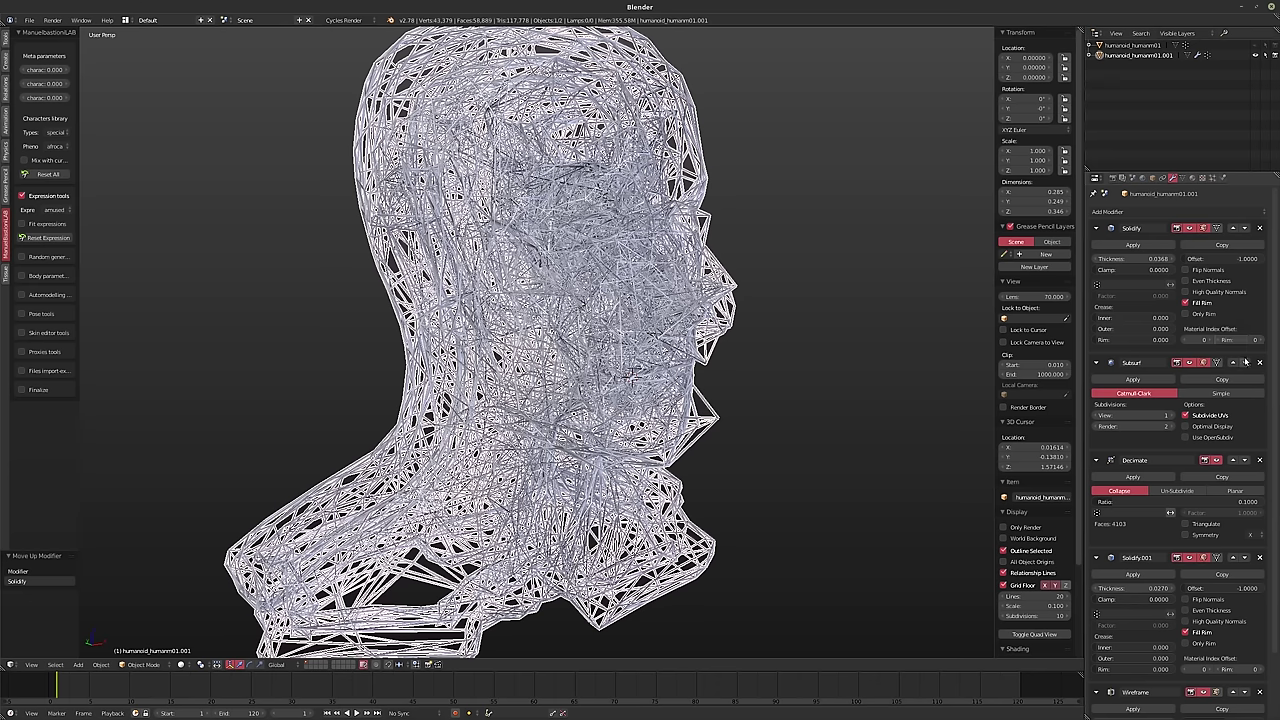
pyautogui.click(1244, 460)
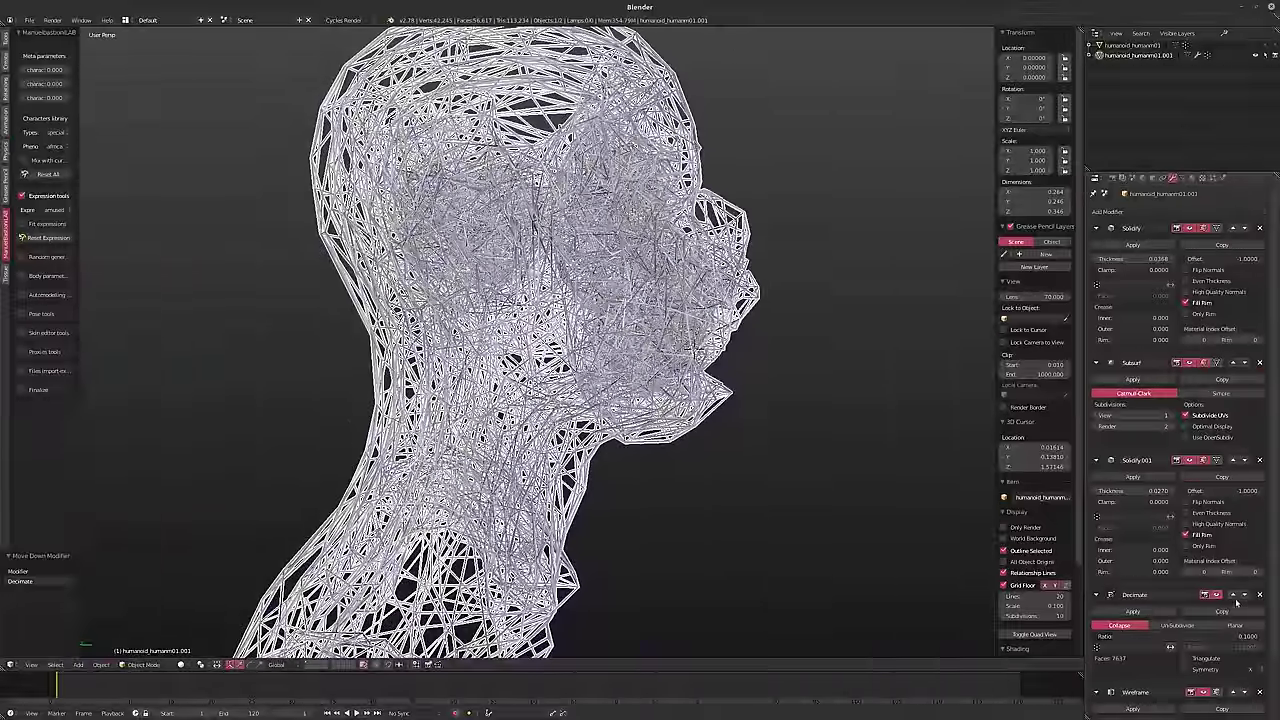
pyautogui.hotkey('ctrl', 'z')
pyautogui.click(1233, 460)
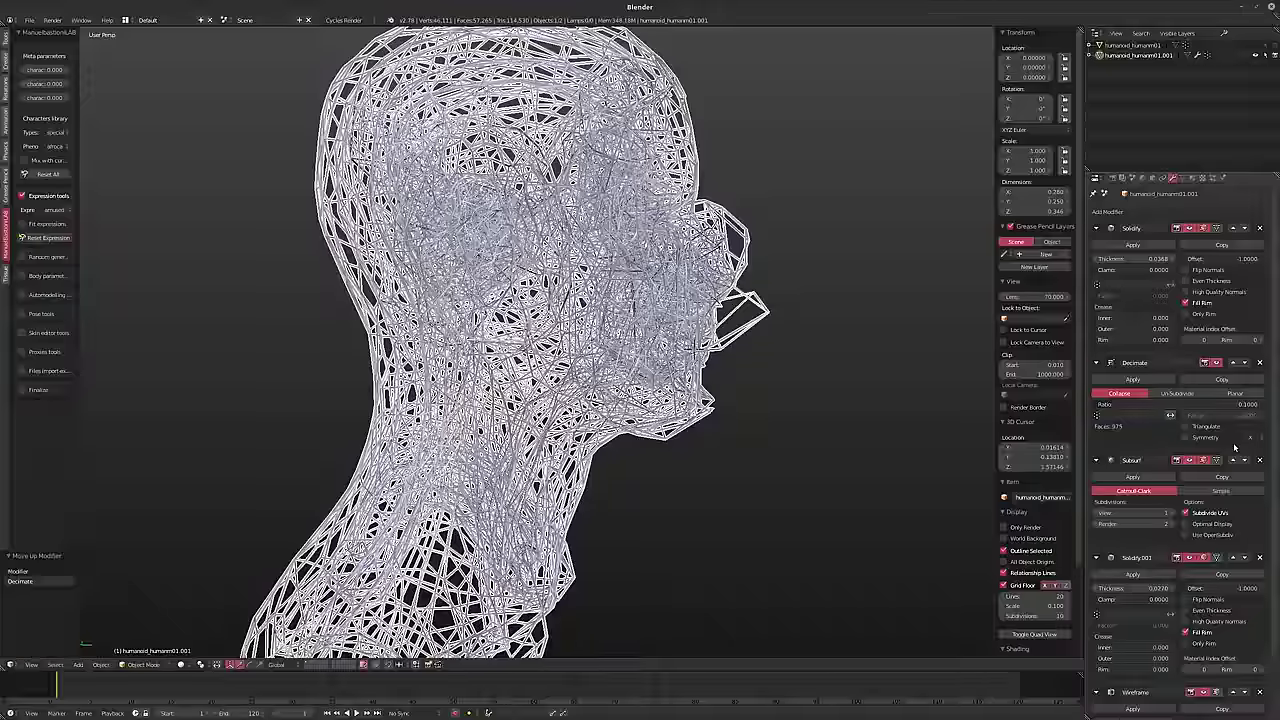
pyautogui.click(1235, 363)
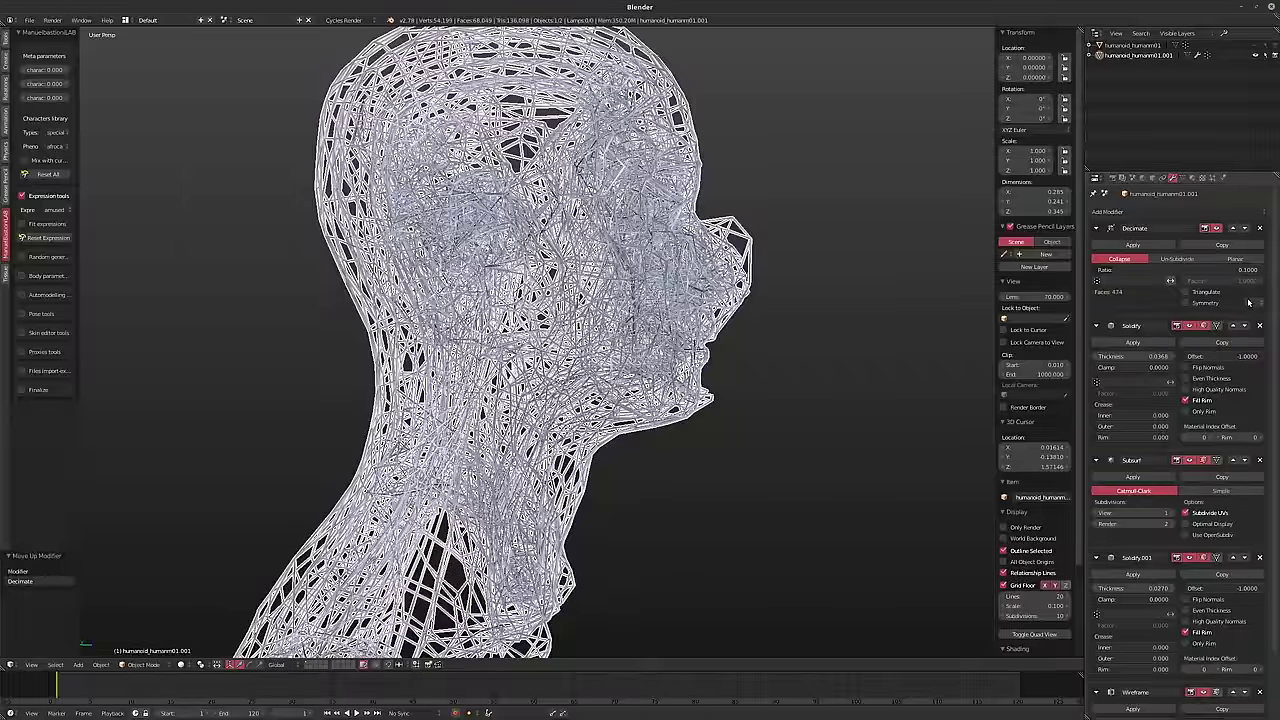
# - Switch Decimate to Planar with a 15° angle limit and return Subsurf to the start of the stack
pyautogui.click(1235, 259)
pyautogui.moveTo(682, 362); pyautogui.dragTo(627, 384, button='middle')
pyautogui.click(1178, 271)
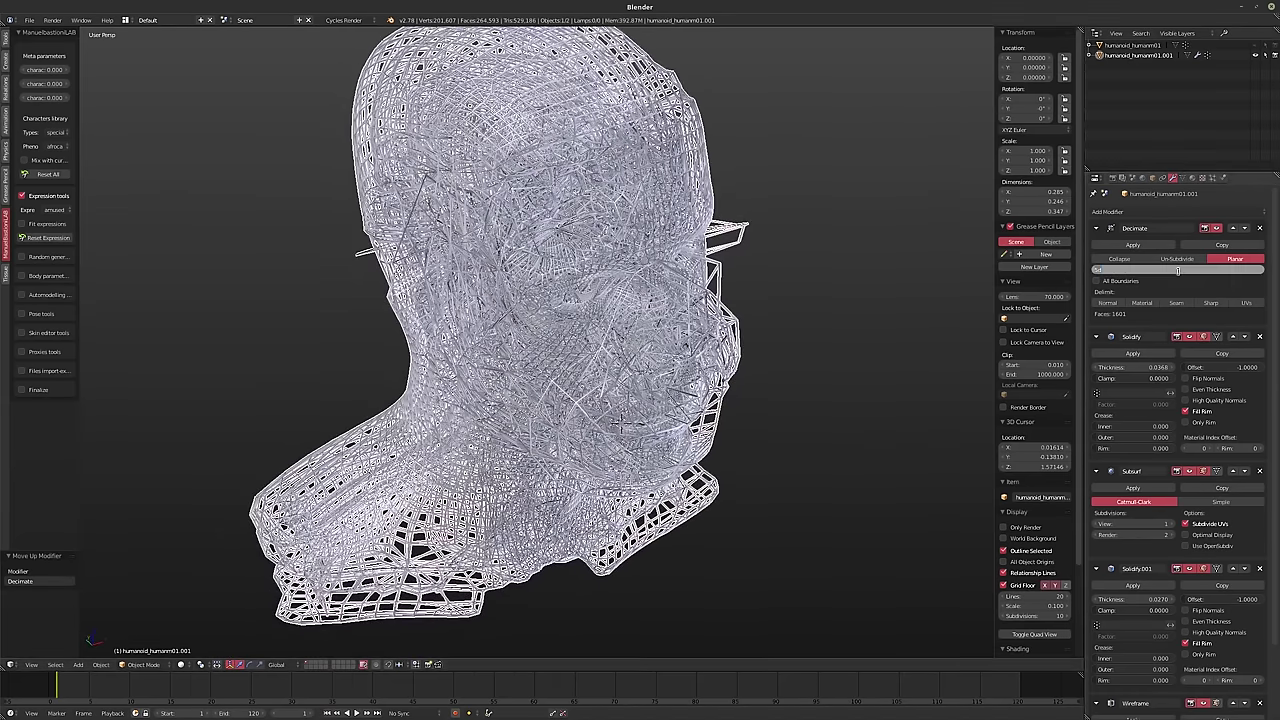
pyautogui.moveTo(1179, 274); pyautogui.dragTo(1170, 261)
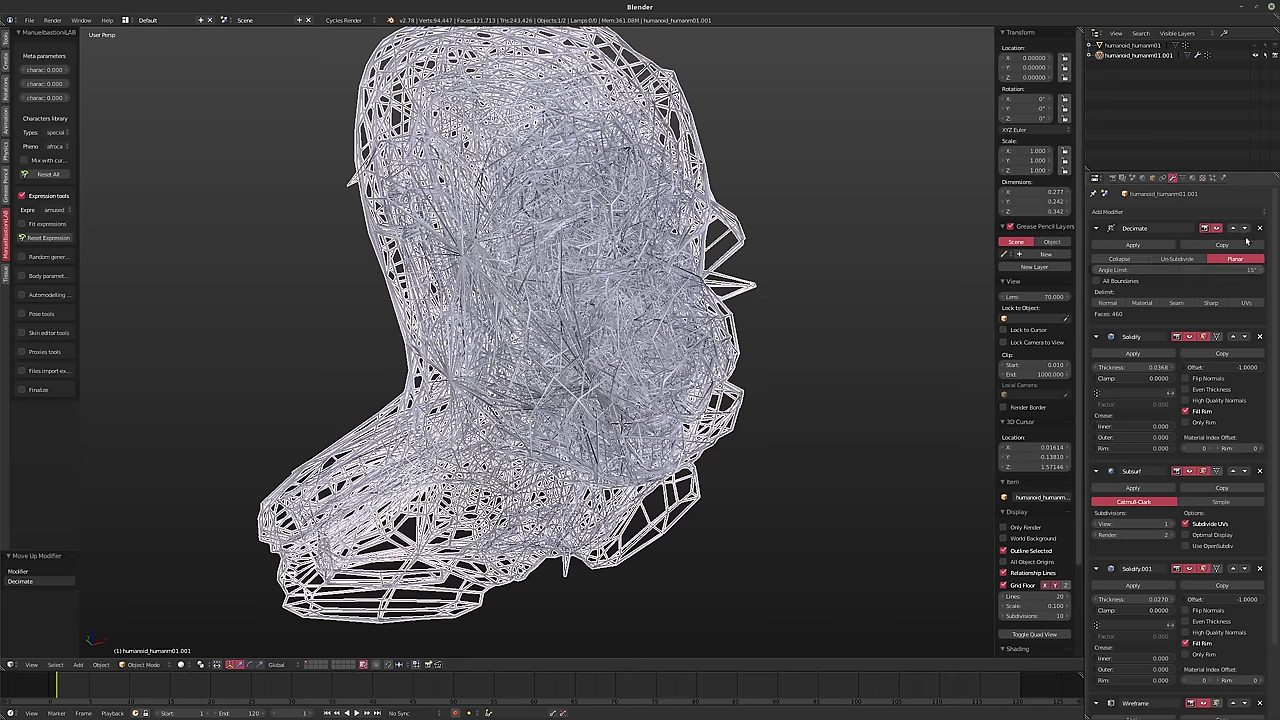
pyautogui.click(1233, 471)
pyautogui.click(1233, 336)
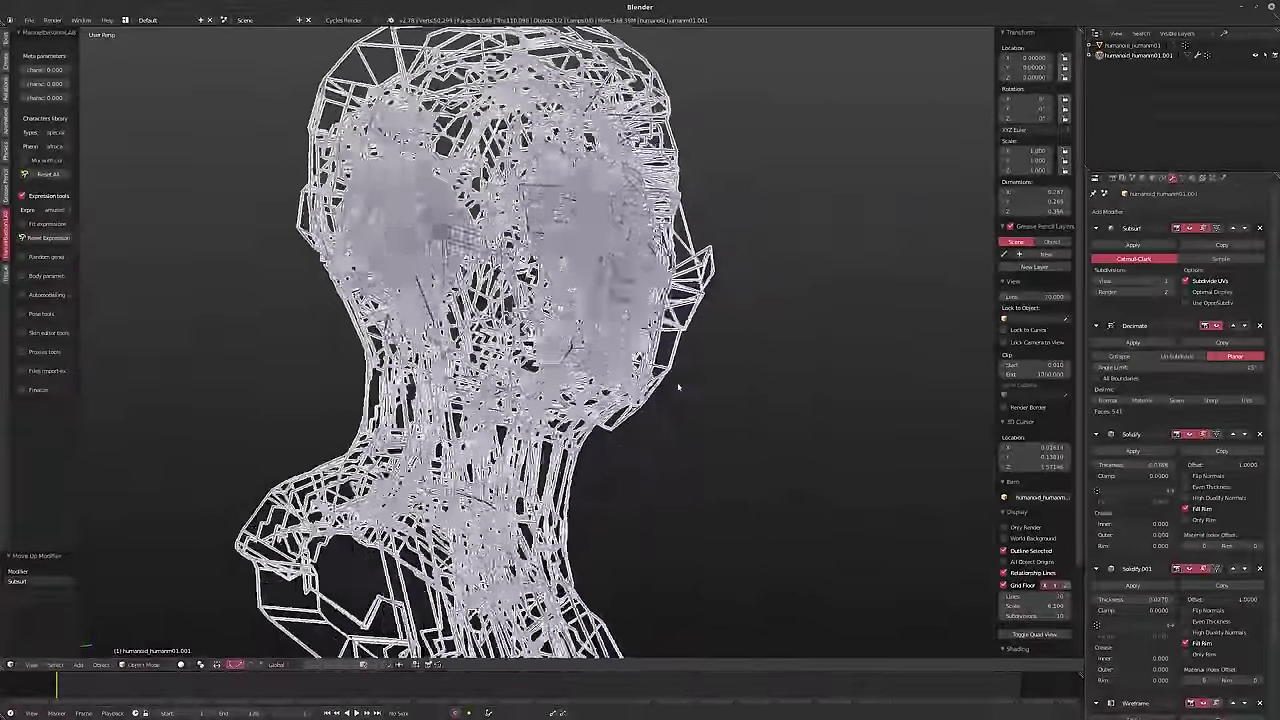
# - Try a Planar angle limit of 5° on the Decimate modifier, and switch it back to Collapse
pyautogui.click(1192, 367)
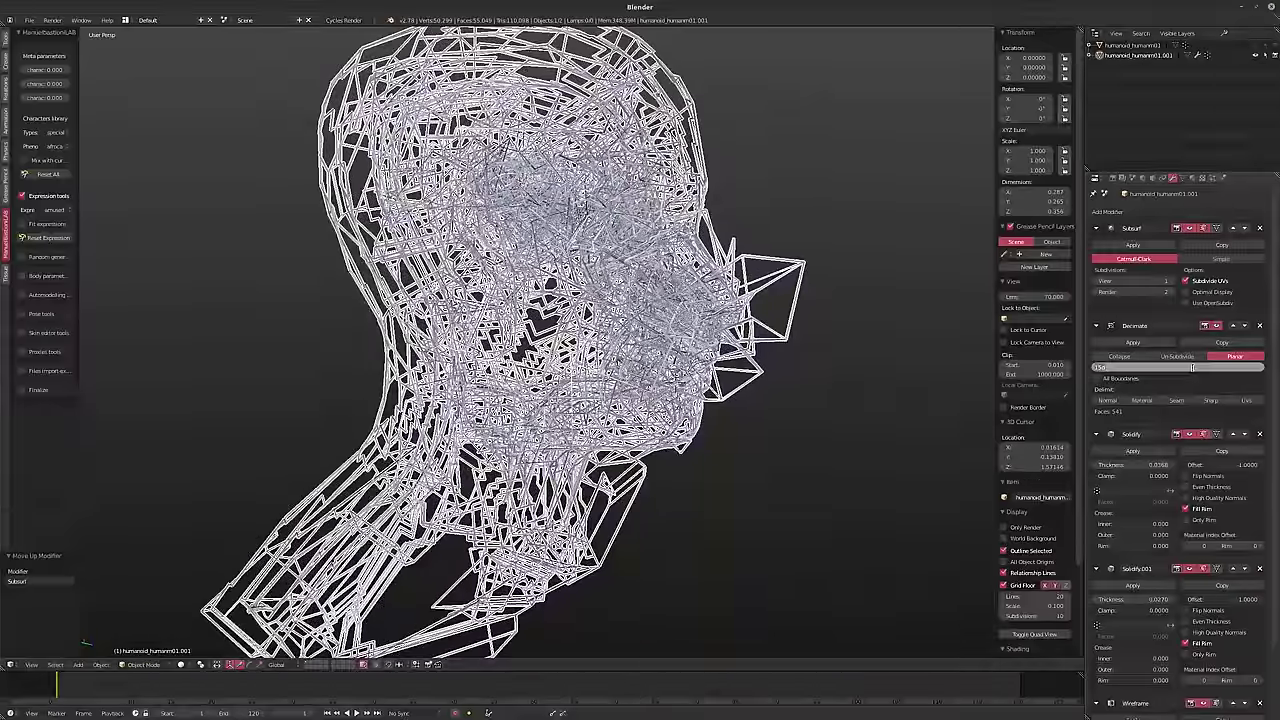
pyautogui.write('5')
pyautogui.press('Return')
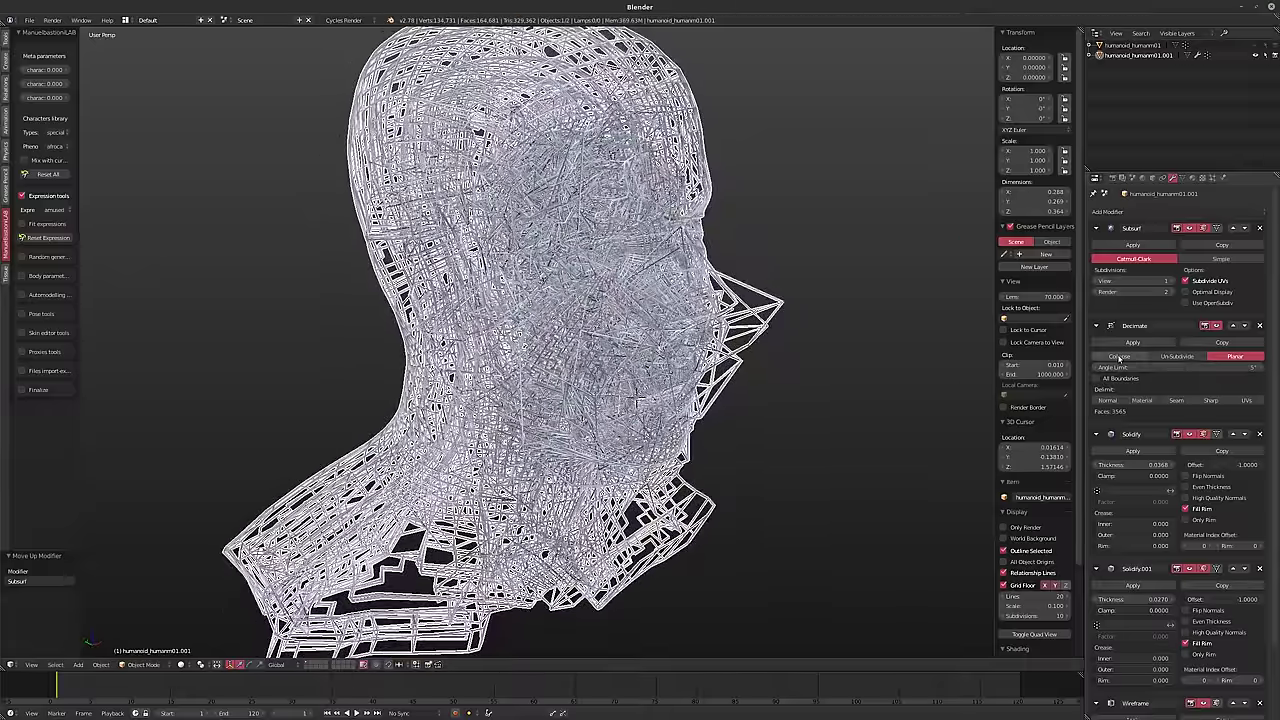
pyautogui.click(1120, 357)
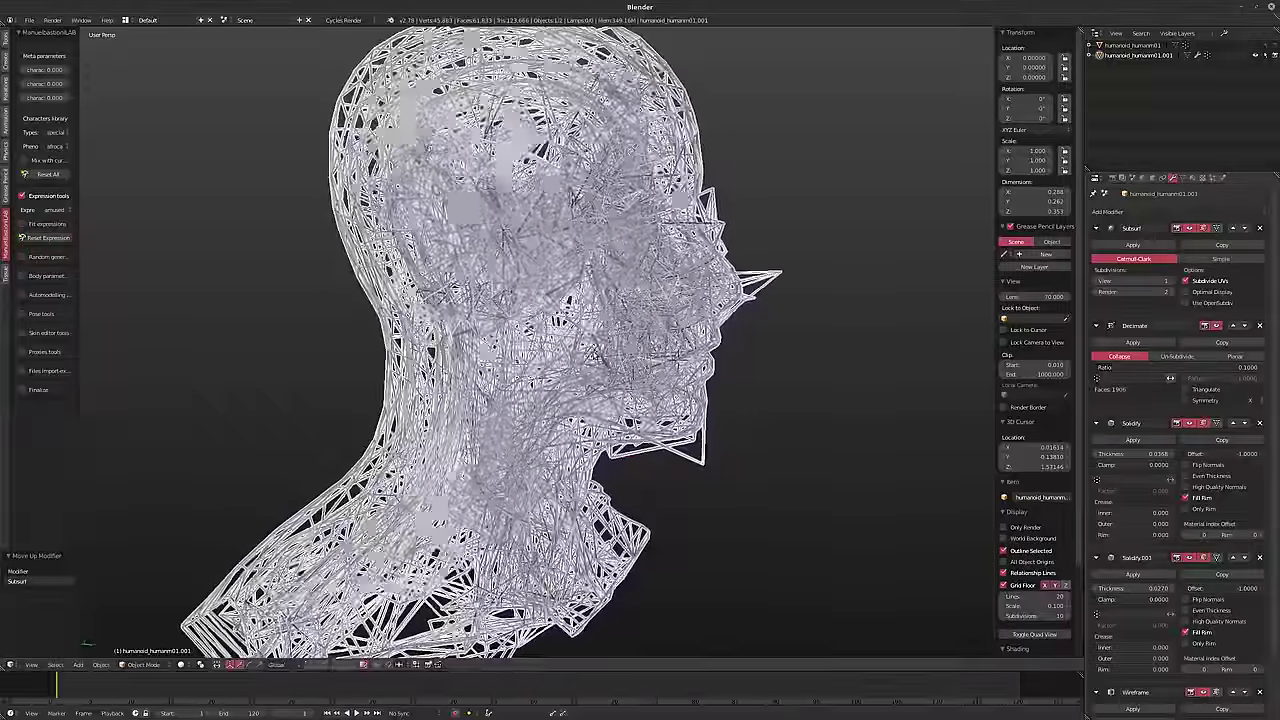
# - Set the second Solidify modifier's thickness to 0.0060 and deselect the bust to inspect the wireframe
pyautogui.scroll(-2, 1110, 566)
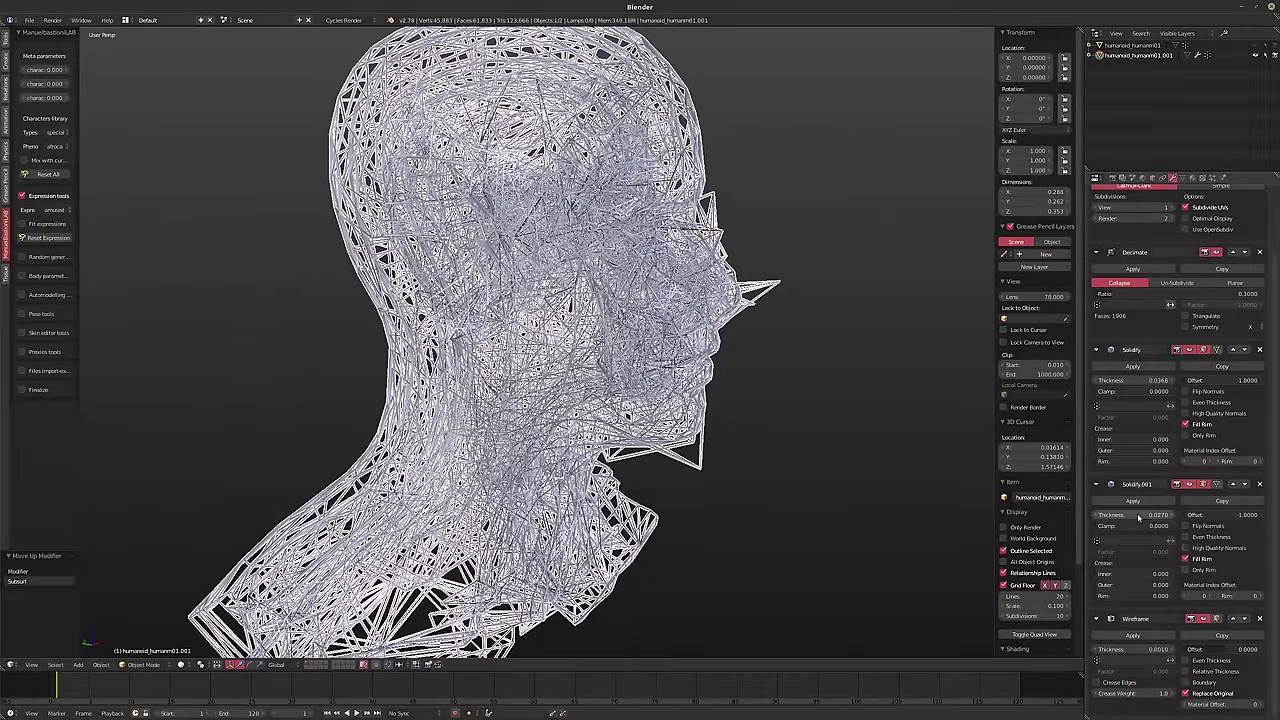
pyautogui.moveTo(1133, 514)
pyautogui.mouseDown()
pyautogui.moveTo(1020, 514)
pyautogui.moveTo(1147, 517)
pyautogui.mouseUp()
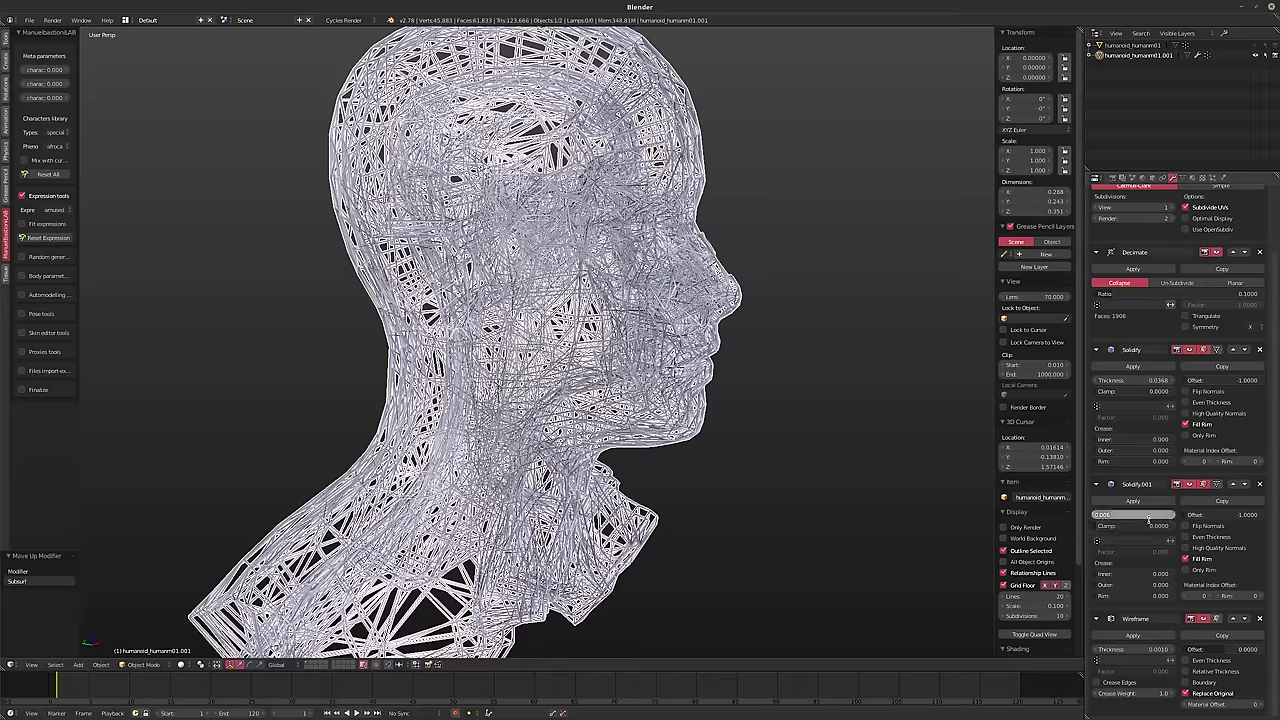
pyautogui.press('Return')
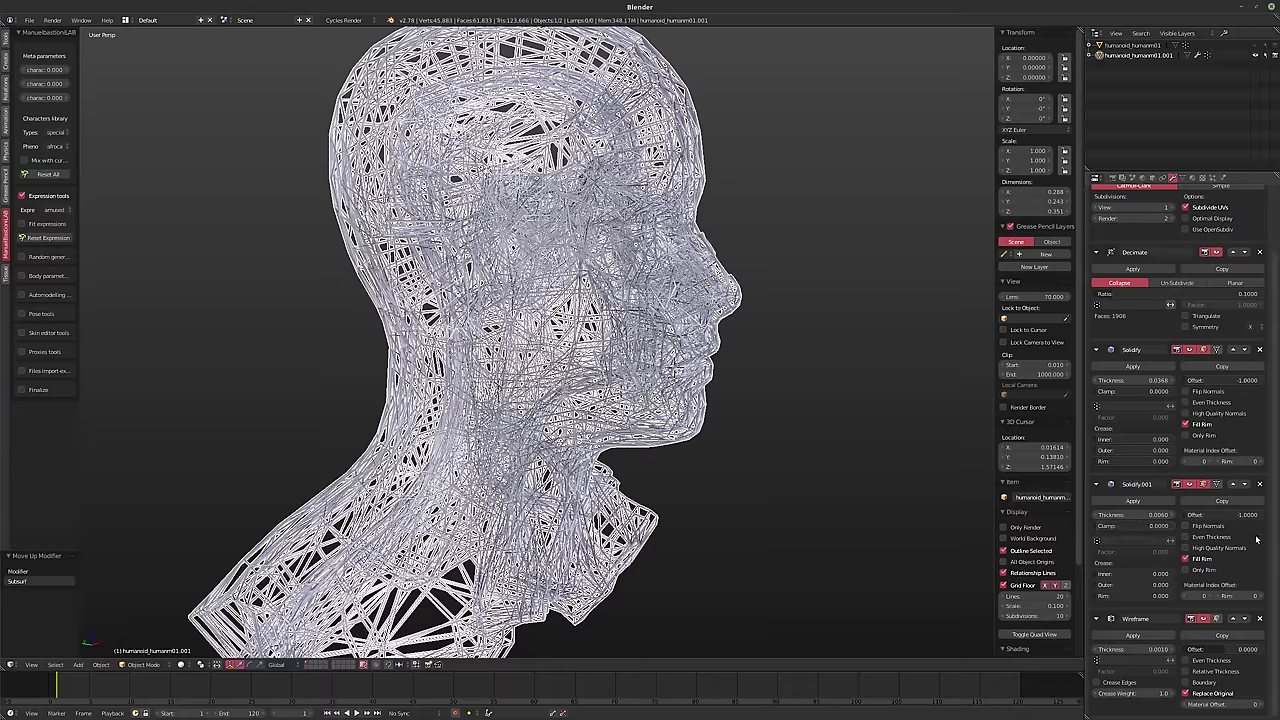
pyautogui.moveTo(889, 499); pyautogui.dragTo(554, 247, button='middle')
pyautogui.press('a')
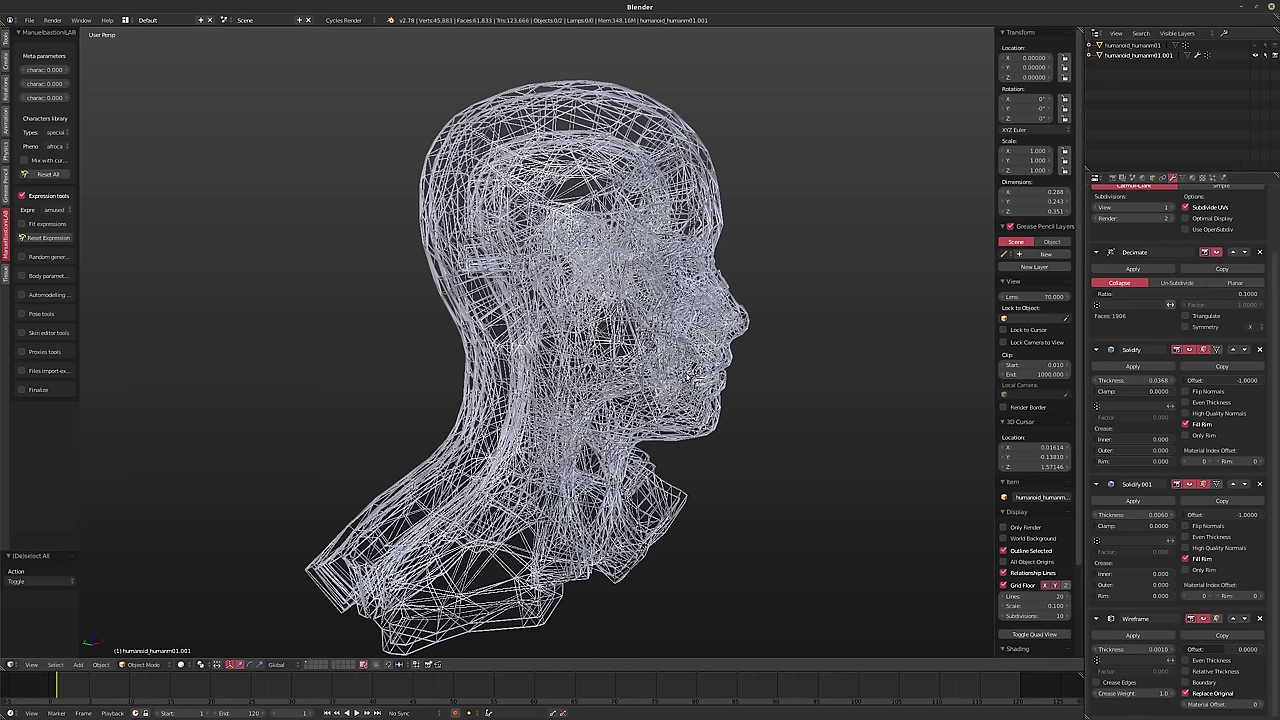
# - Turn off Replace Original in the Wireframe modifier and set the first Solidify's thickness to 0.0300
pyautogui.click(1185, 693)
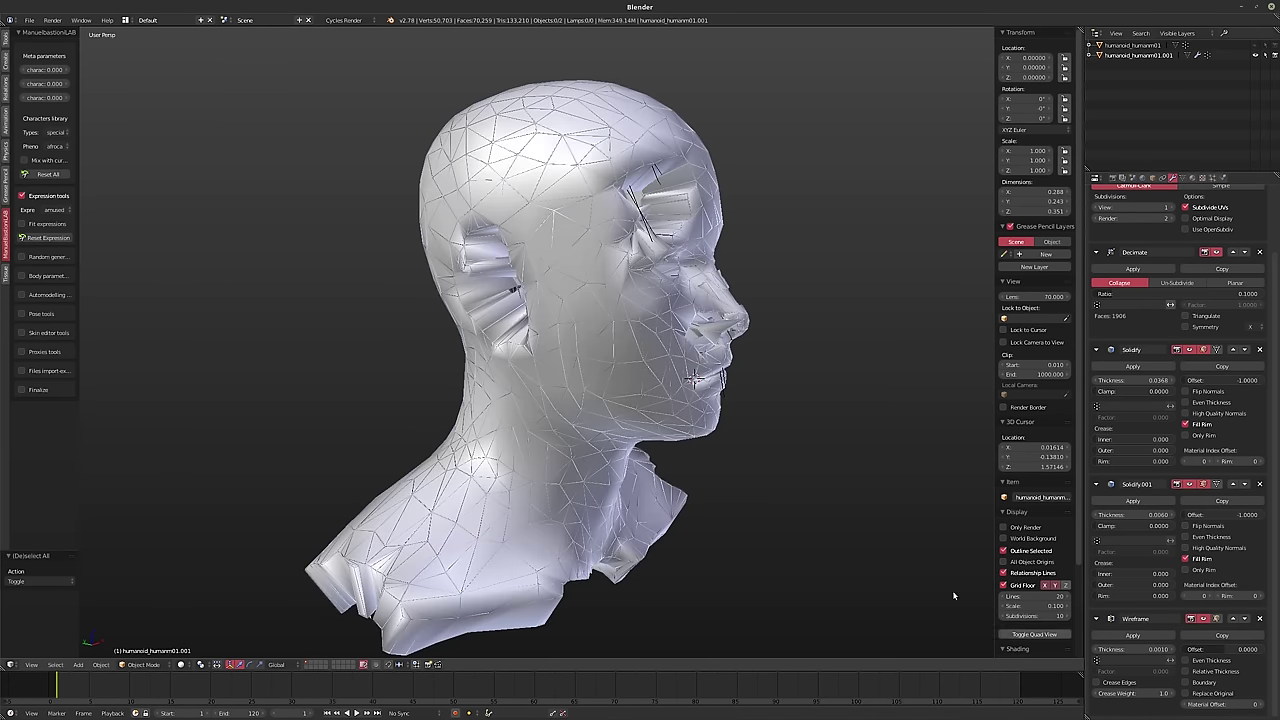
pyautogui.moveTo(645, 394); pyautogui.dragTo(860, 376, button='middle')
pyautogui.scroll(5, 660, 330)
pyautogui.click(1135, 380)
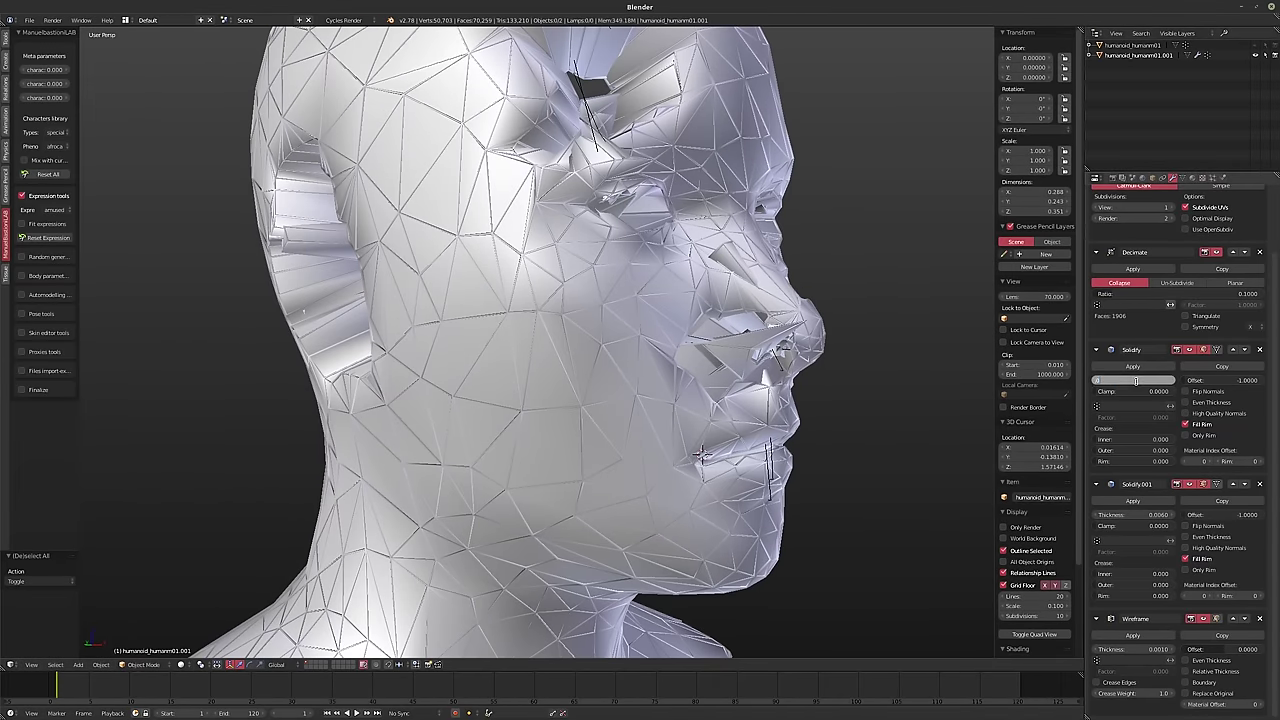
pyautogui.write('0.035')
pyautogui.press('Return')
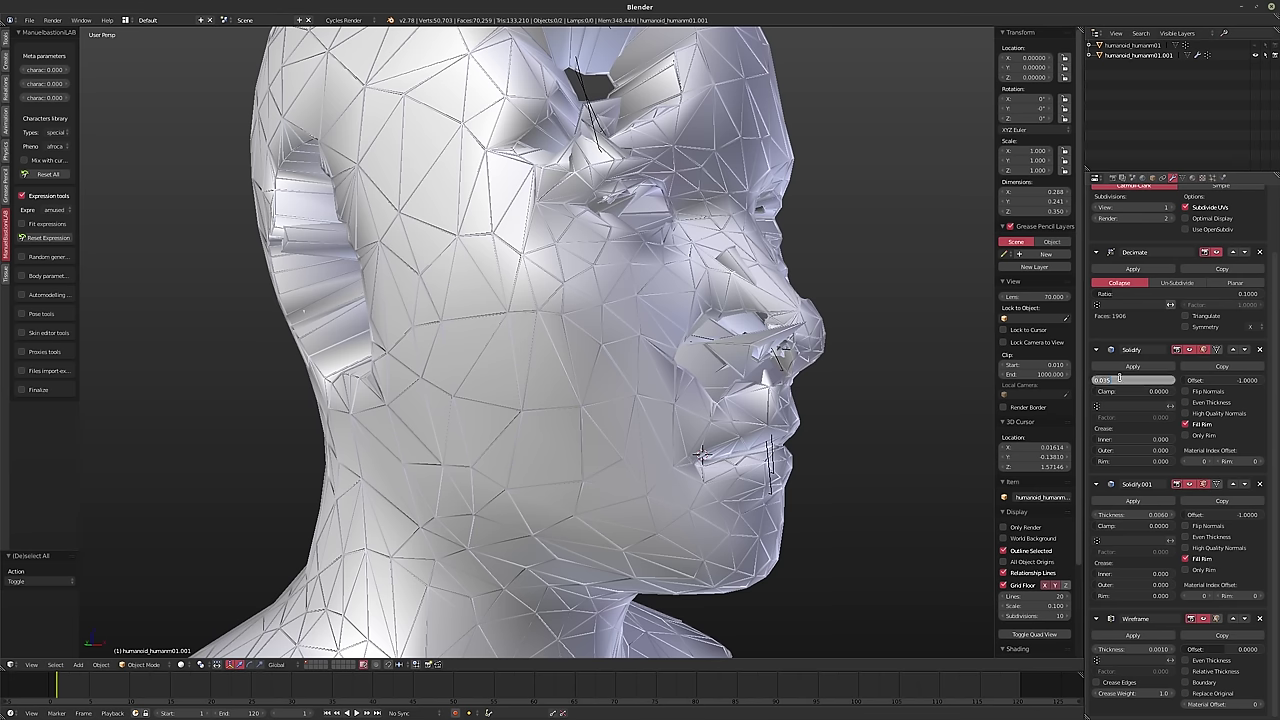
pyautogui.press('Return')
# - In Edit Mode, duplicate the whole bust mesh in place, offset the copy with Shrink/Fatten, and return to Object Mode
pyautogui.moveTo(730, 320); pyautogui.dragTo(696, 443, button='middle')
pyautogui.press('Tab')
pyautogui.press('a')
pyautogui.scroll(-3, 620, 370)
pyautogui.hotkey('shift', 'd')
pyautogui.rightClick(696, 443)
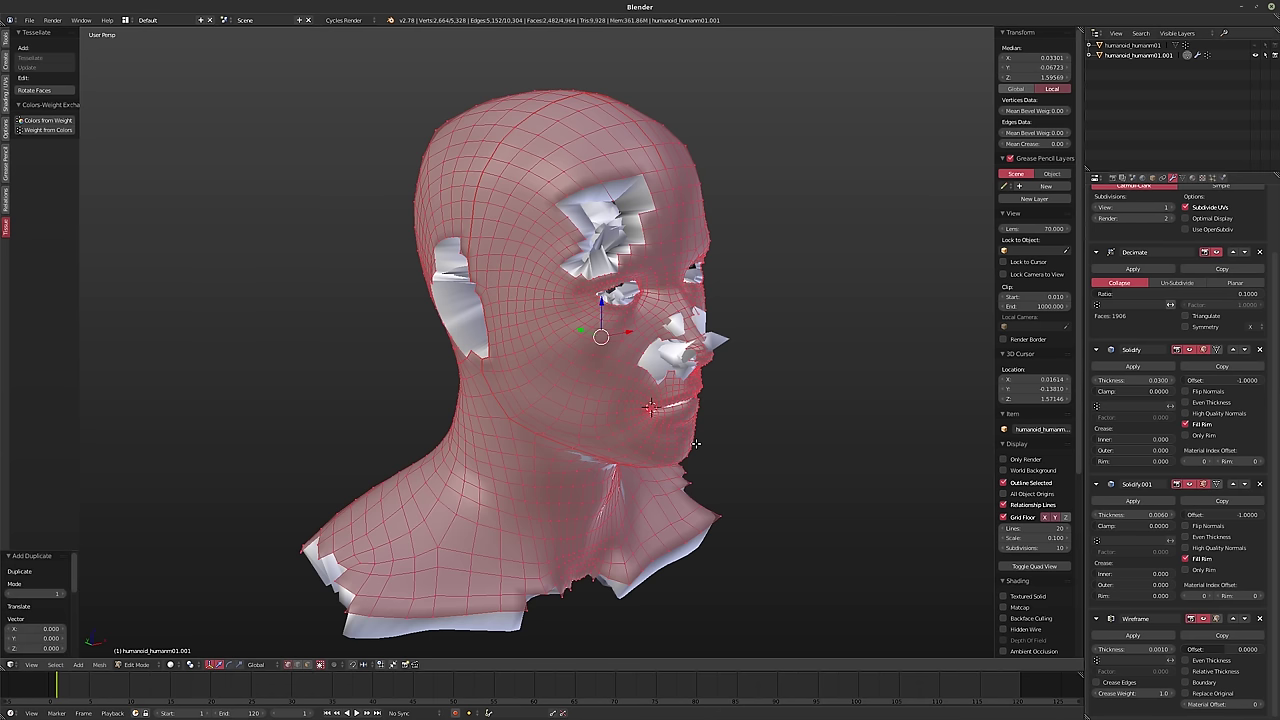
pyautogui.hotkey('alt', 's')
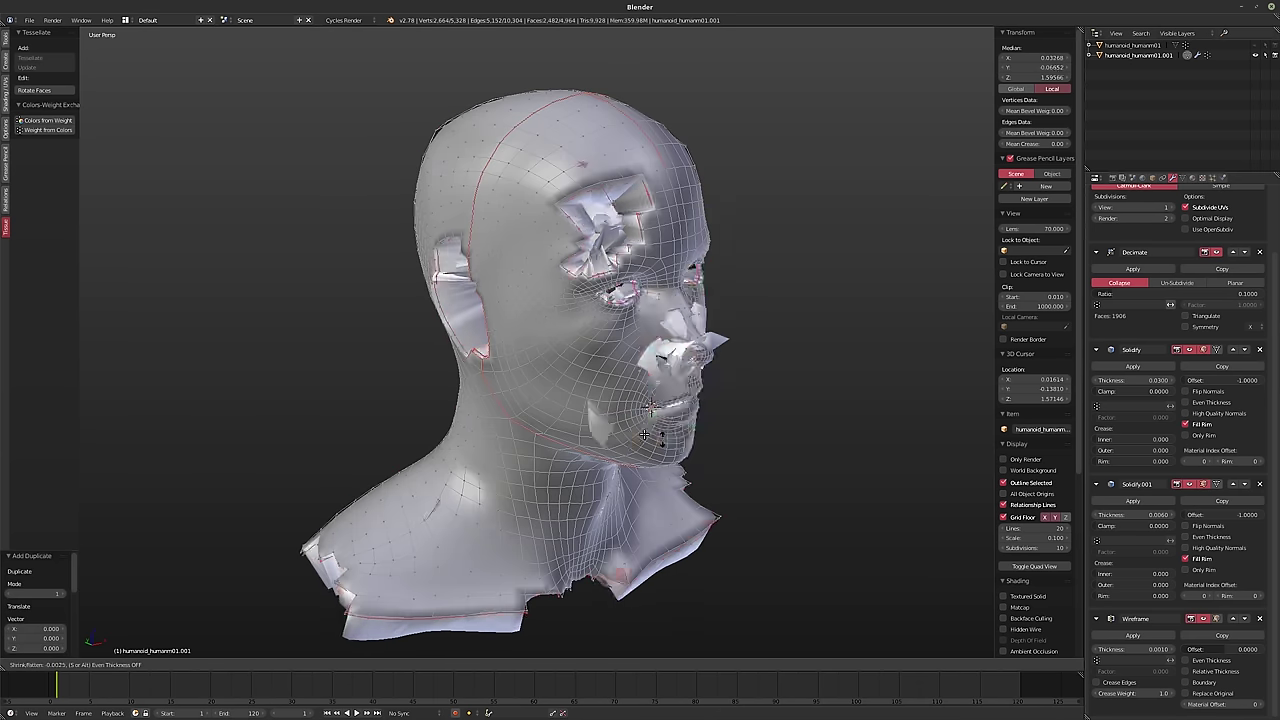
pyautogui.click(562, 408)
pyautogui.press('Tab')
# - Turn Replace Original back on for the Wireframe, and hide the Wireframe and both Solidify modifiers in the viewport
pyautogui.moveTo(758, 476); pyautogui.dragTo(640, 470, button='middle')
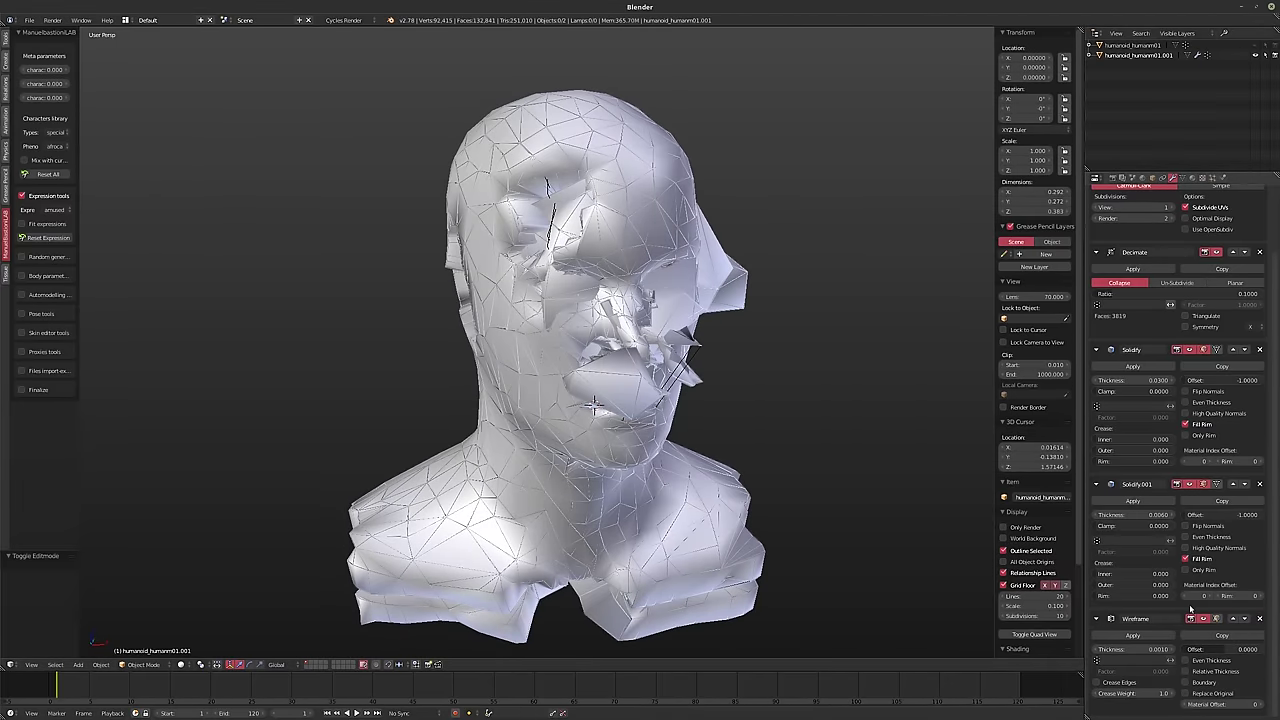
pyautogui.click(1185, 693)
pyautogui.moveTo(600, 450); pyautogui.dragTo(430, 452, button='middle')
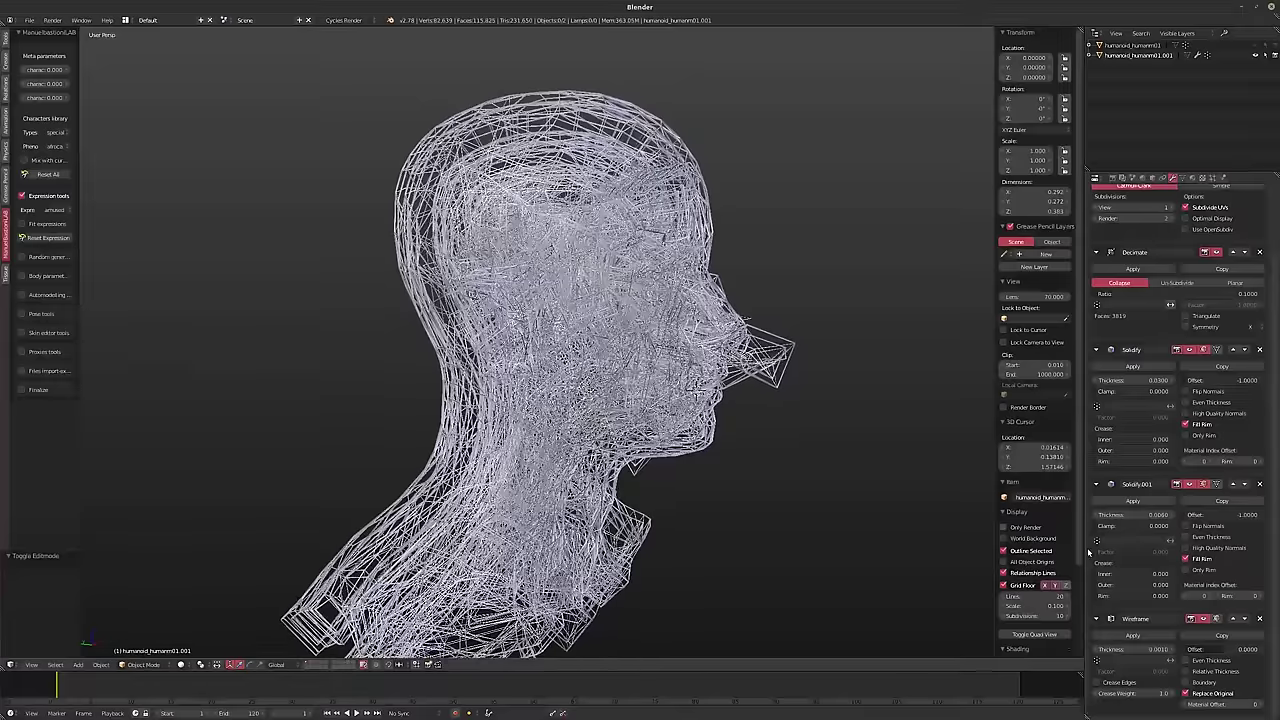
pyautogui.click(1204, 619)
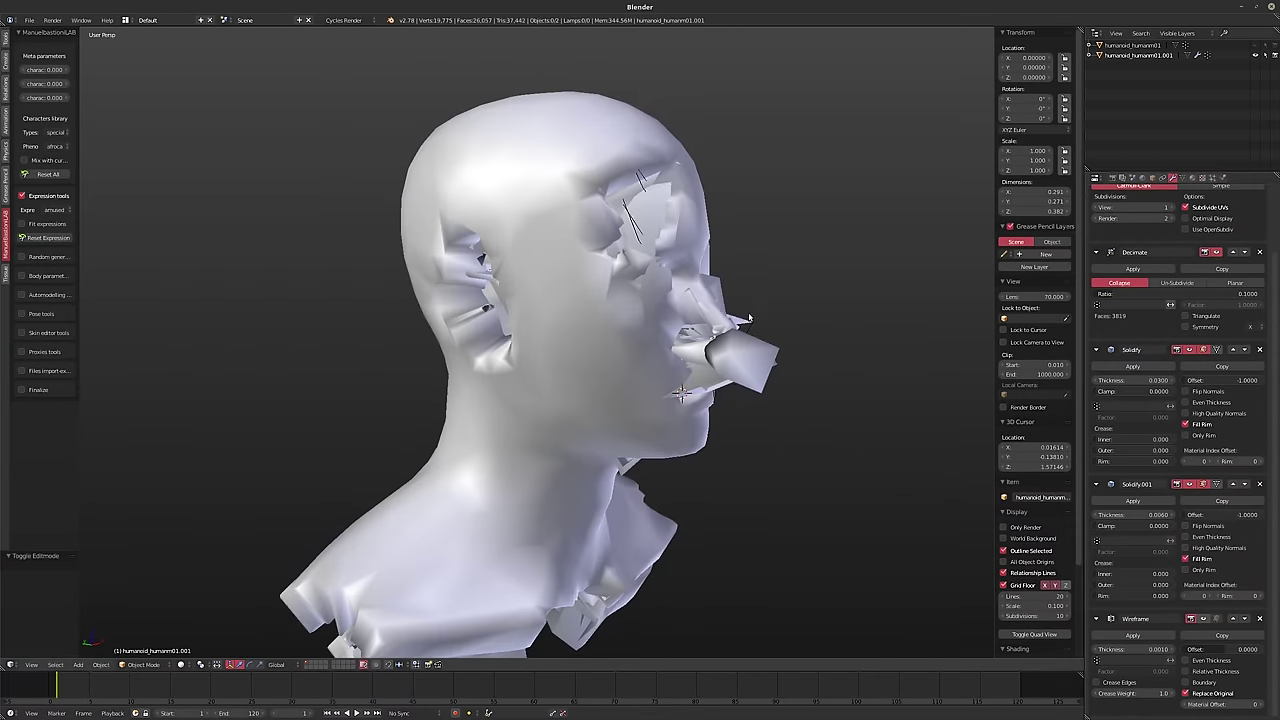
pyautogui.click(1189, 484)
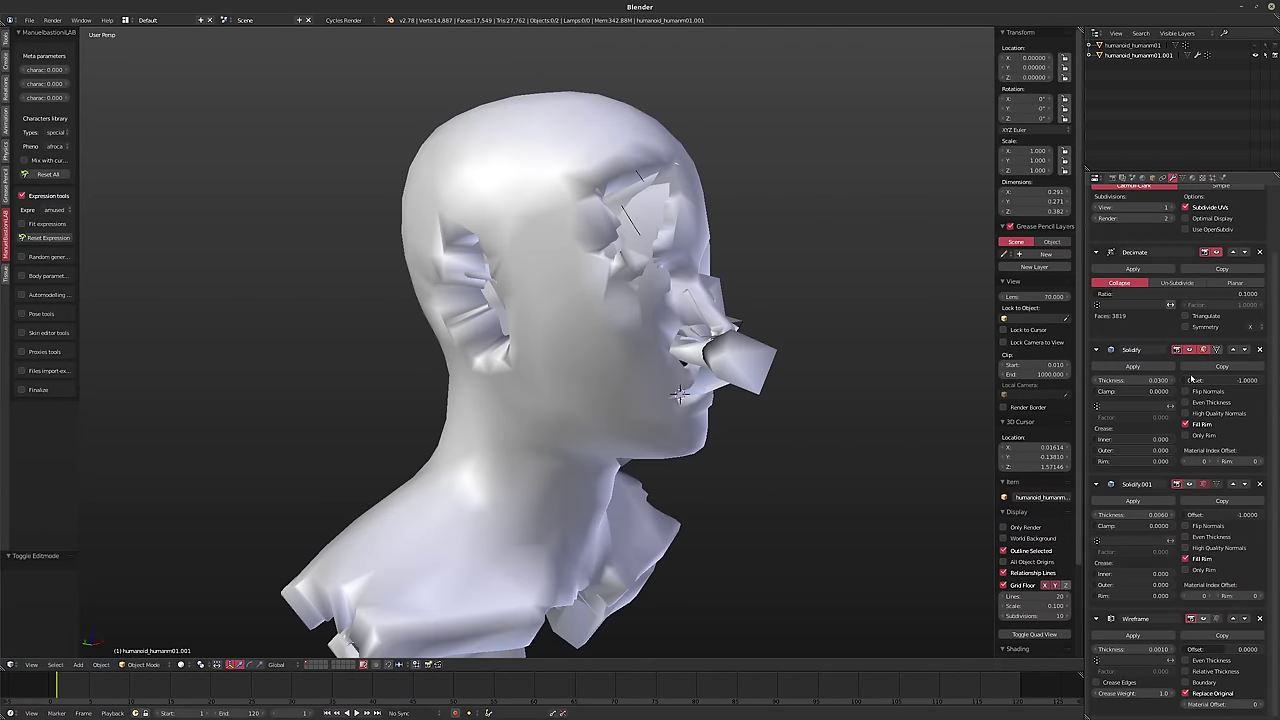
pyautogui.moveTo(704, 410); pyautogui.dragTo(622, 420, button='middle')
pyautogui.scroll(-4, 622, 425)
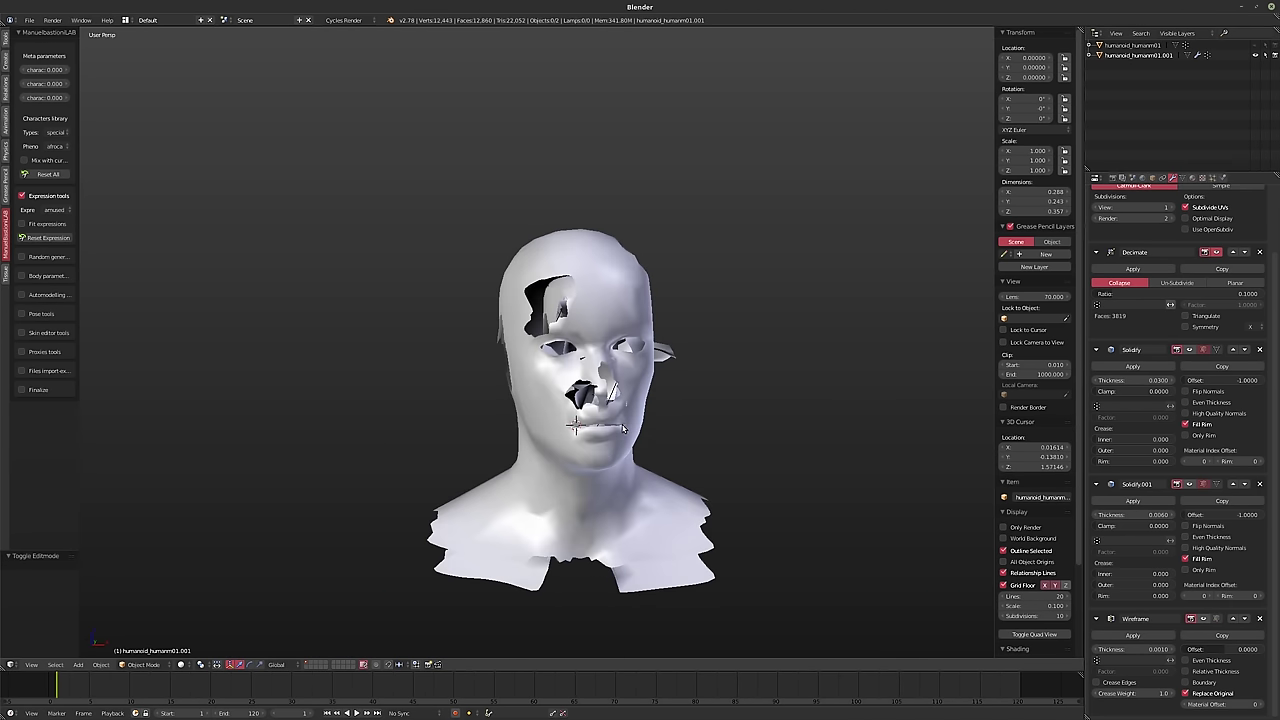
# - Undo the duplicated mesh shell together with the modifier visibility and Replace Original changes
pyautogui.hotkey('ctrl', 'z')
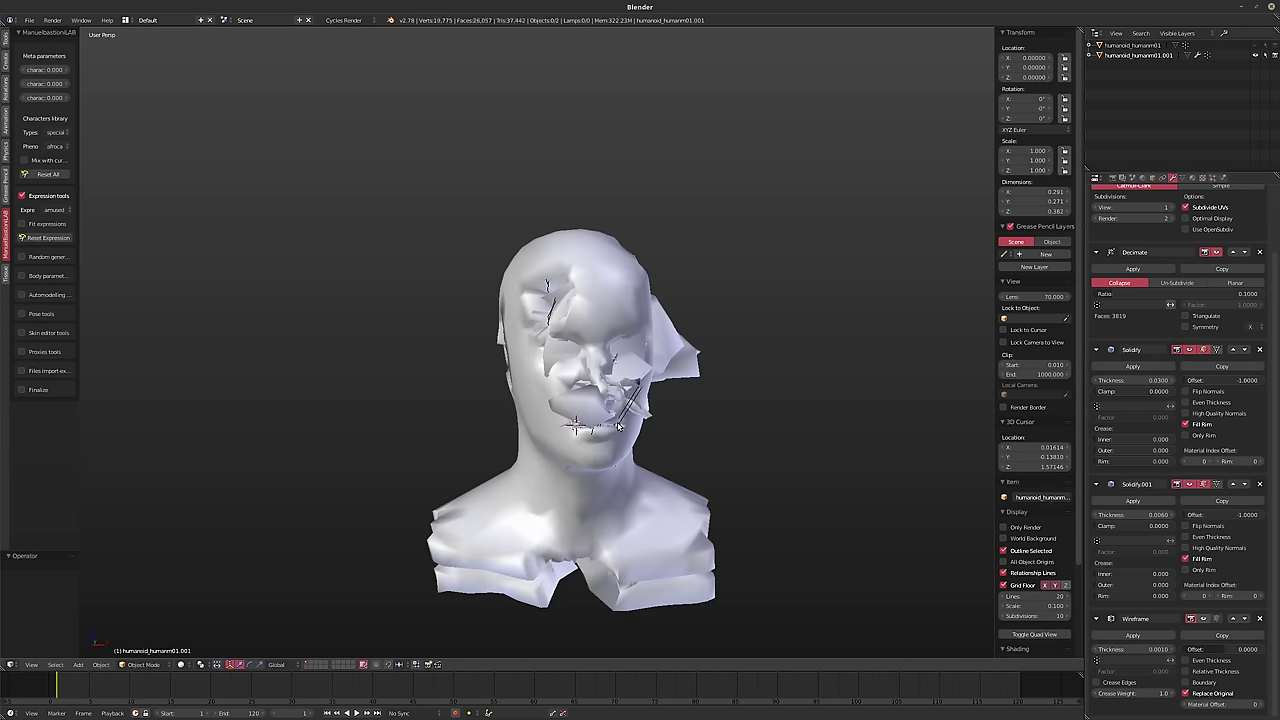
pyautogui.hotkey('ctrl', 'z')
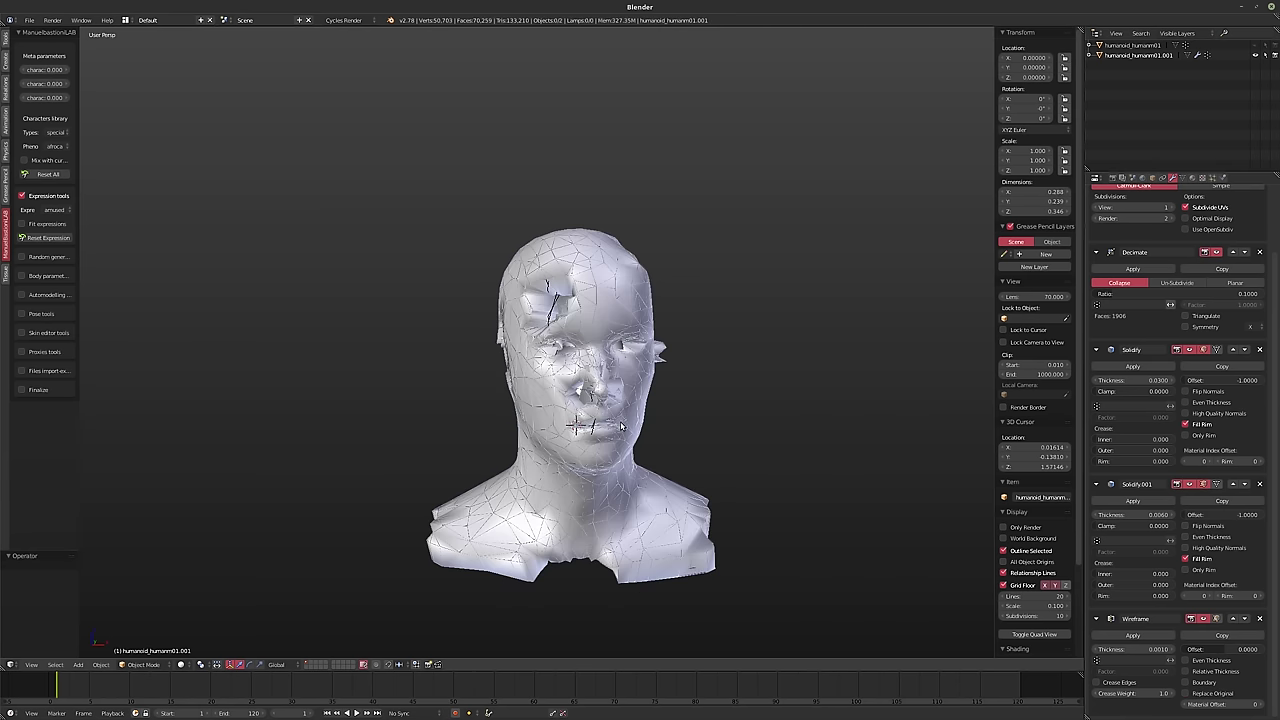
# - Undo the first Solidify's thickness and the Replace Original changes, and check the bust's bare mesh in Edit Mode
pyautogui.hotkey('ctrl', 'shift', 'z')
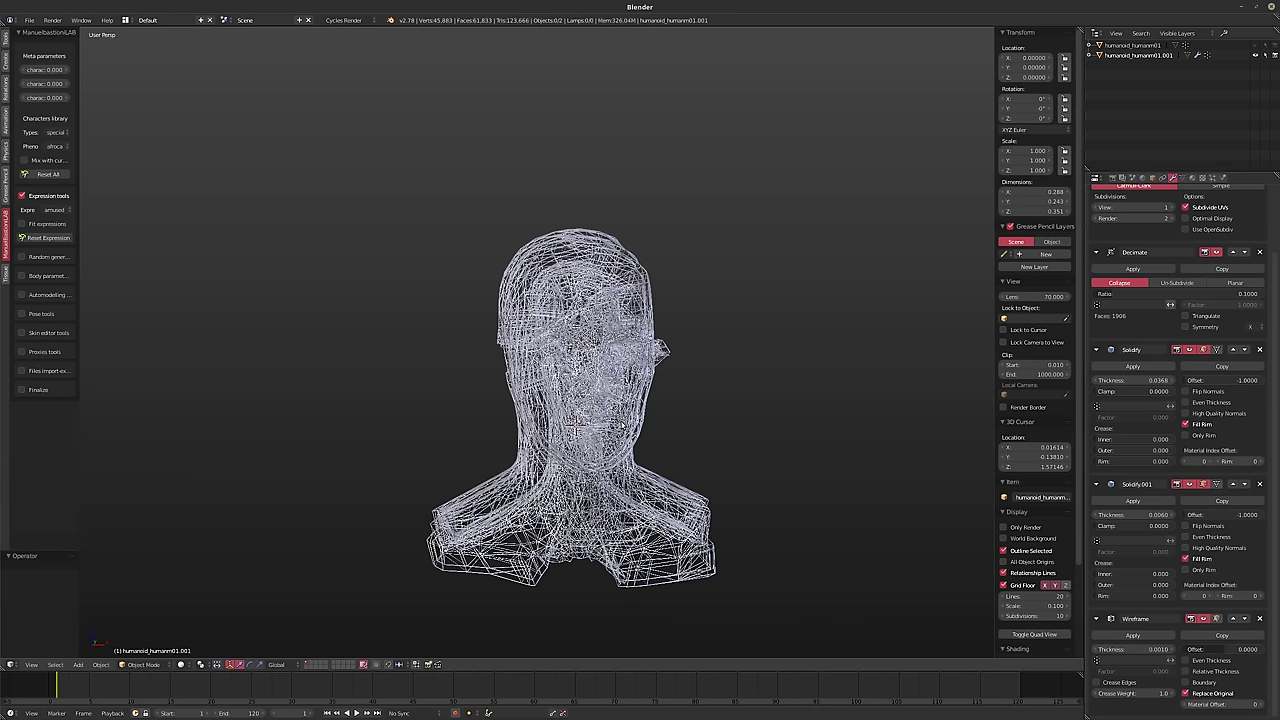
pyautogui.press('a')
pyautogui.press('Tab')
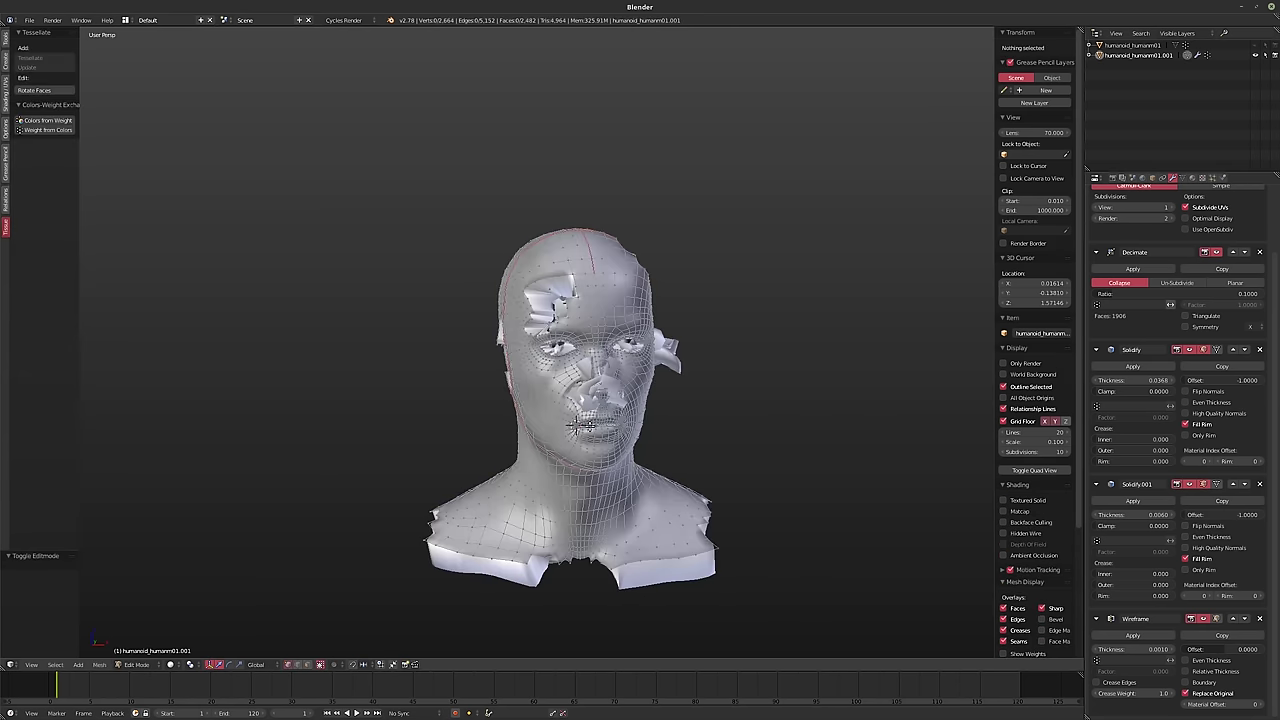
pyautogui.moveTo(622, 422)
pyautogui.mouseDown(button='middle')
pyautogui.moveTo(612, 418)
pyautogui.moveTo(625, 402)
pyautogui.mouseUp(button='middle')
pyautogui.scroll(5, 623, 404)
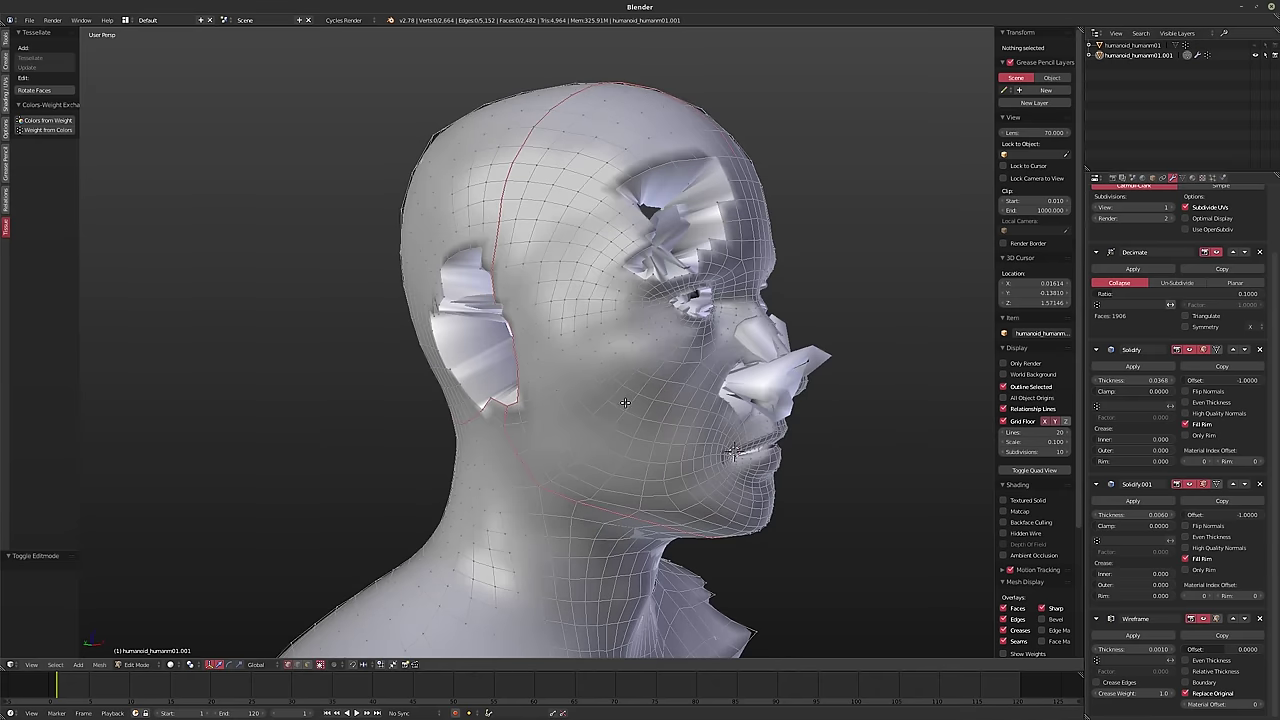
pyautogui.hotkey('ctrl', 'q')
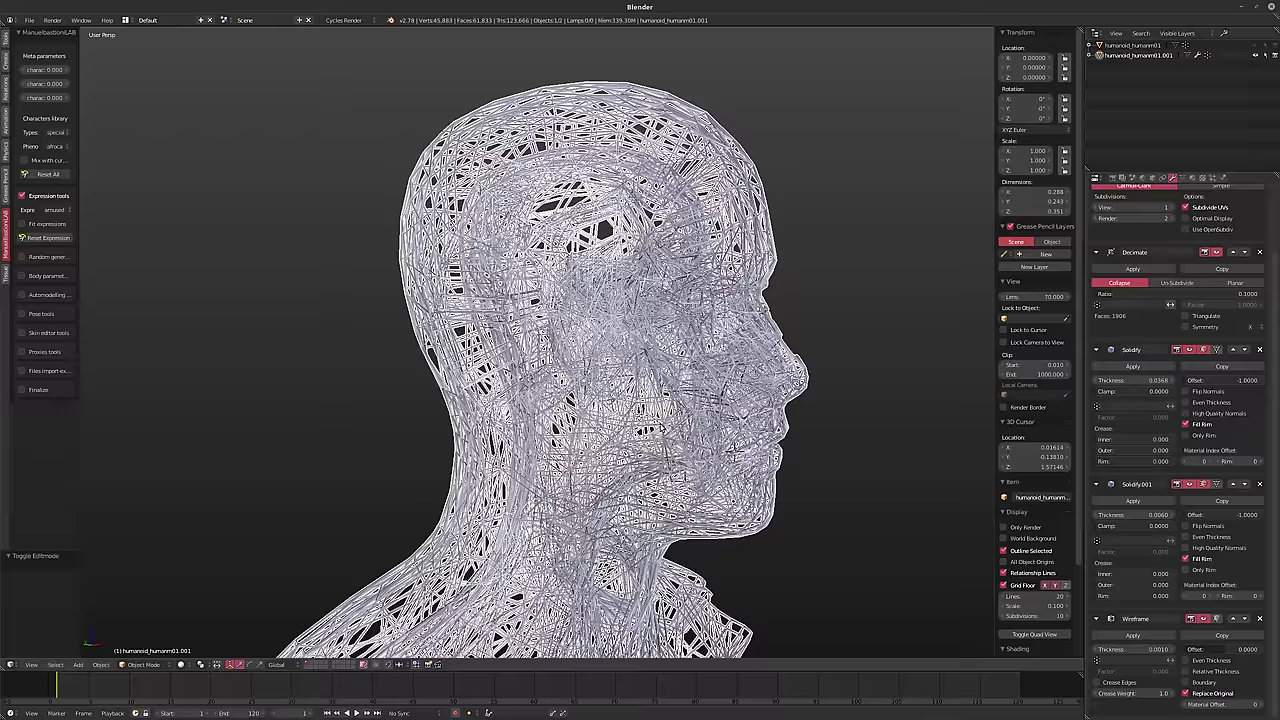
# - Step back through the undo history to the earlier of the two latest "Thickness: 0.0060" entries
pyautogui.hotkey('ctrl', 'alt', 'z')
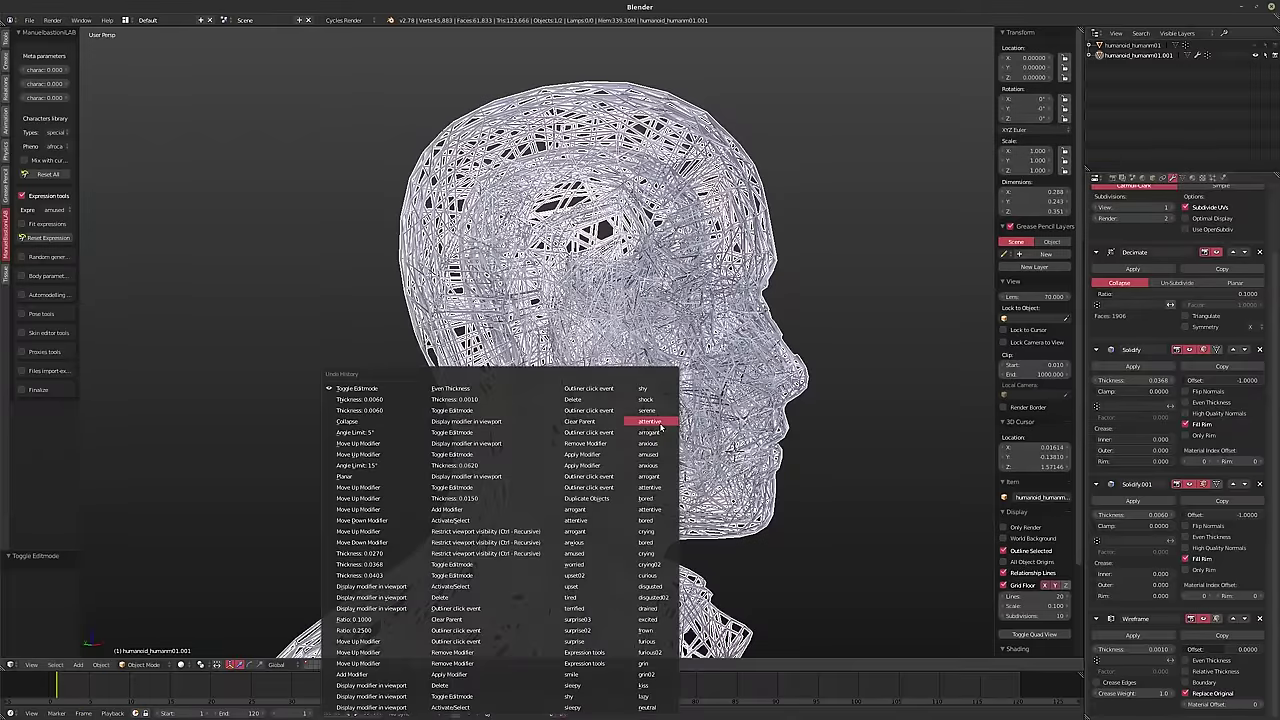
pyautogui.click(376, 399)
pyautogui.hotkey('ctrl', 'alt', 'z')
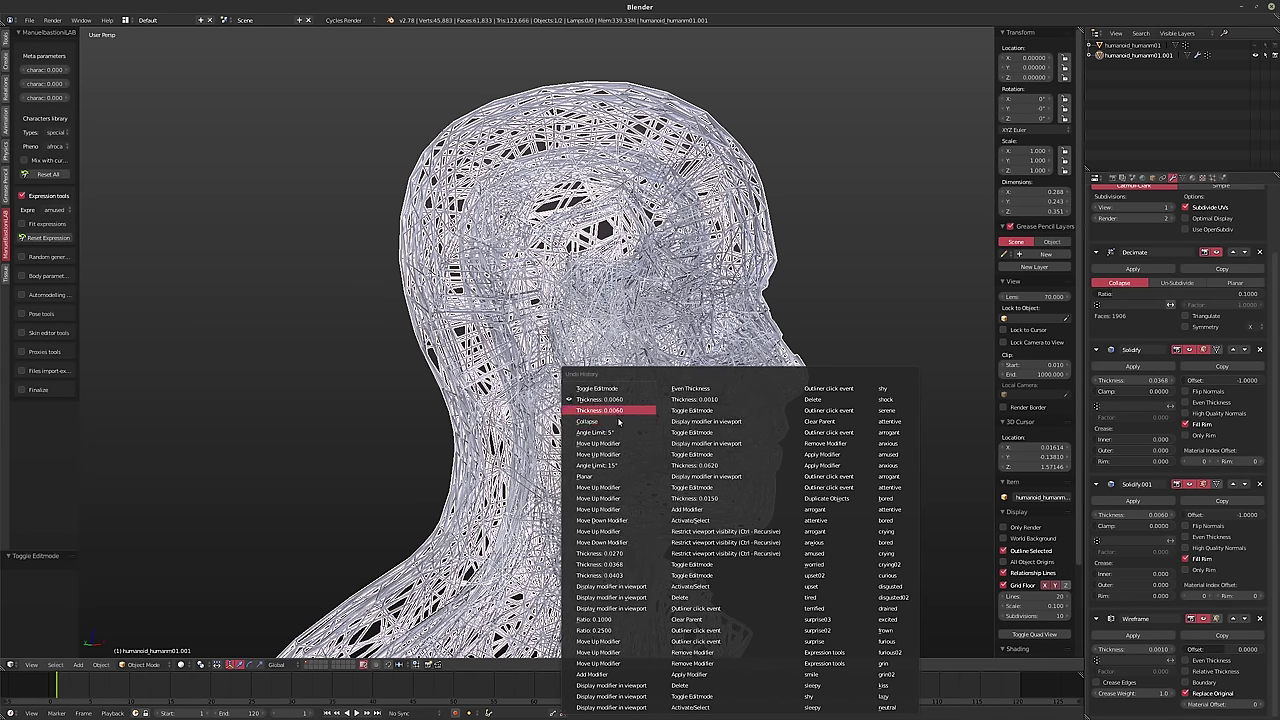
pyautogui.click(617, 414)
# - In Edit Mode, select the linked bust mesh and invert the selection to check for stray separate geometry
pyautogui.moveTo(617, 414)
pyautogui.mouseDown(button='middle')
pyautogui.moveTo(600, 410)
pyautogui.moveTo(662, 408)
pyautogui.mouseUp(button='middle')
pyautogui.press('Tab')
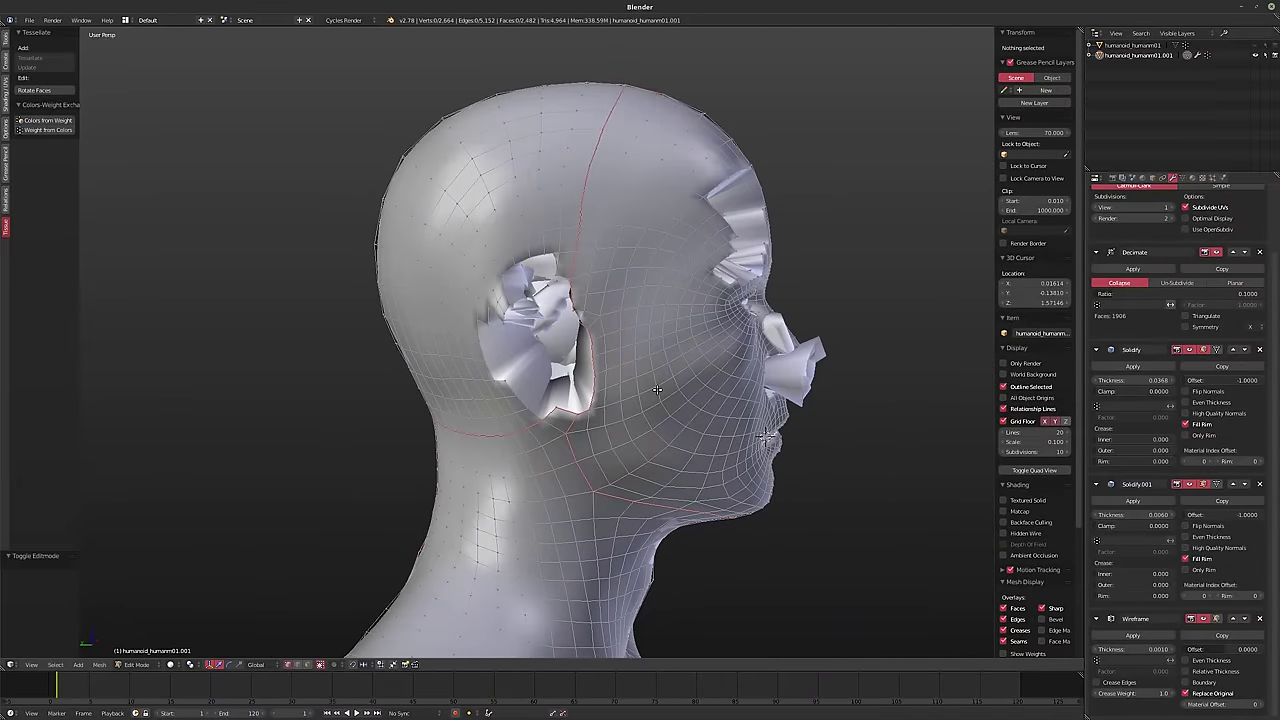
pyautogui.press('l')
pyautogui.hotkey('ctrl', 'i')
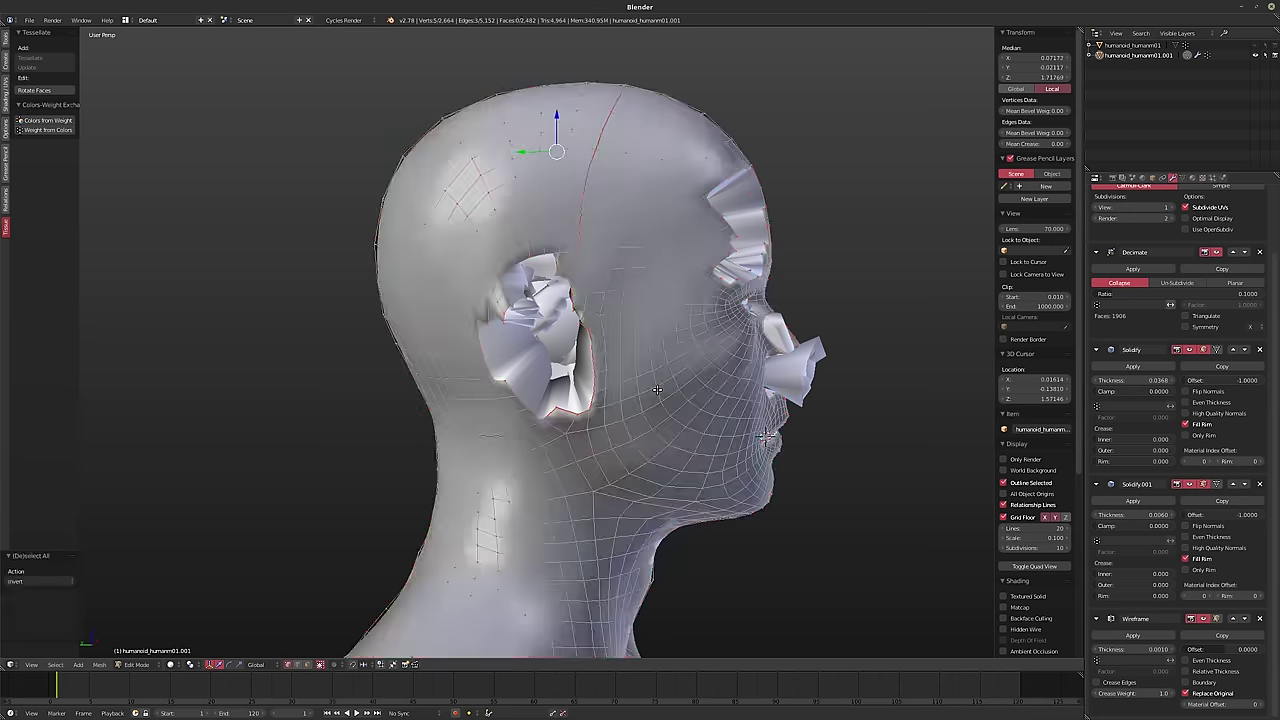
pyautogui.moveTo(662, 393); pyautogui.dragTo(370, 369, button='middle')
pyautogui.press('Tab')
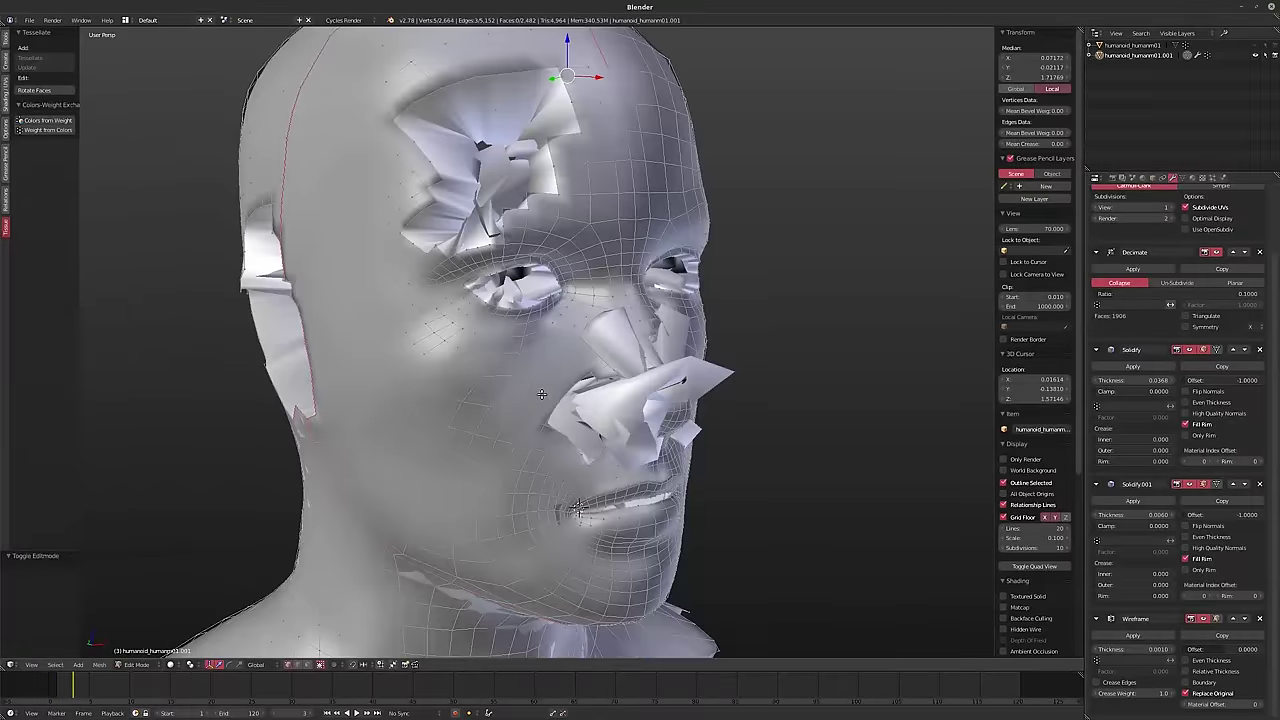
# - With the Wireframe and both Solidify modifiers hidden in the viewport, duplicate the whole bust mesh in place
pyautogui.press('l')
pyautogui.scroll(-5, 541, 393)
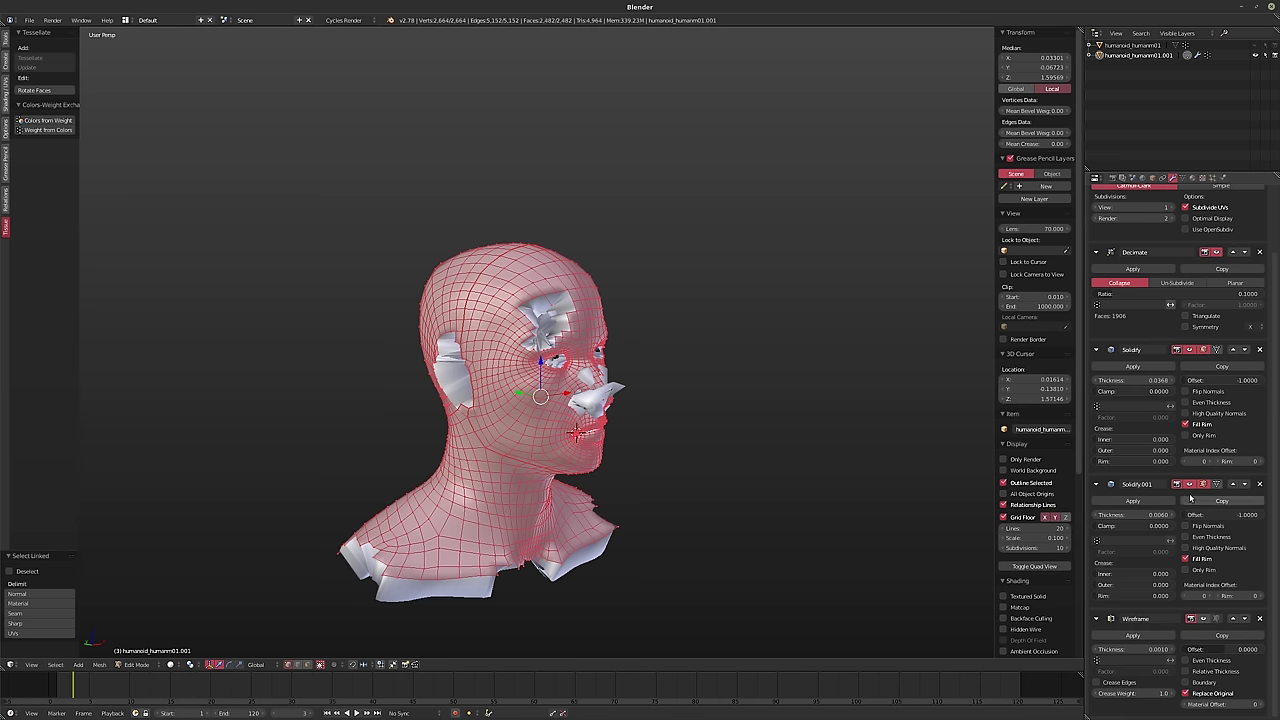
pyautogui.click(1189, 349)
pyautogui.scroll(3, 567, 404)
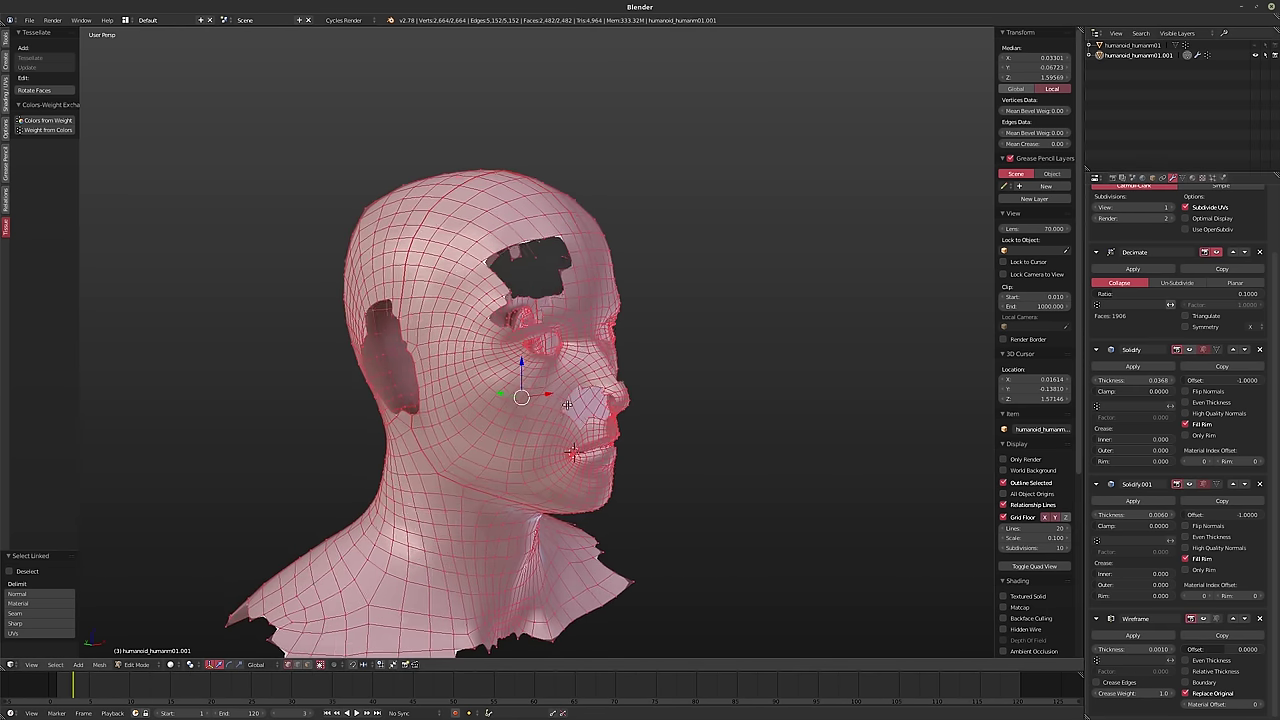
pyautogui.moveTo(567, 404); pyautogui.dragTo(640, 414, button='middle')
pyautogui.hotkey('shift', 'd')
pyautogui.press('Escape')
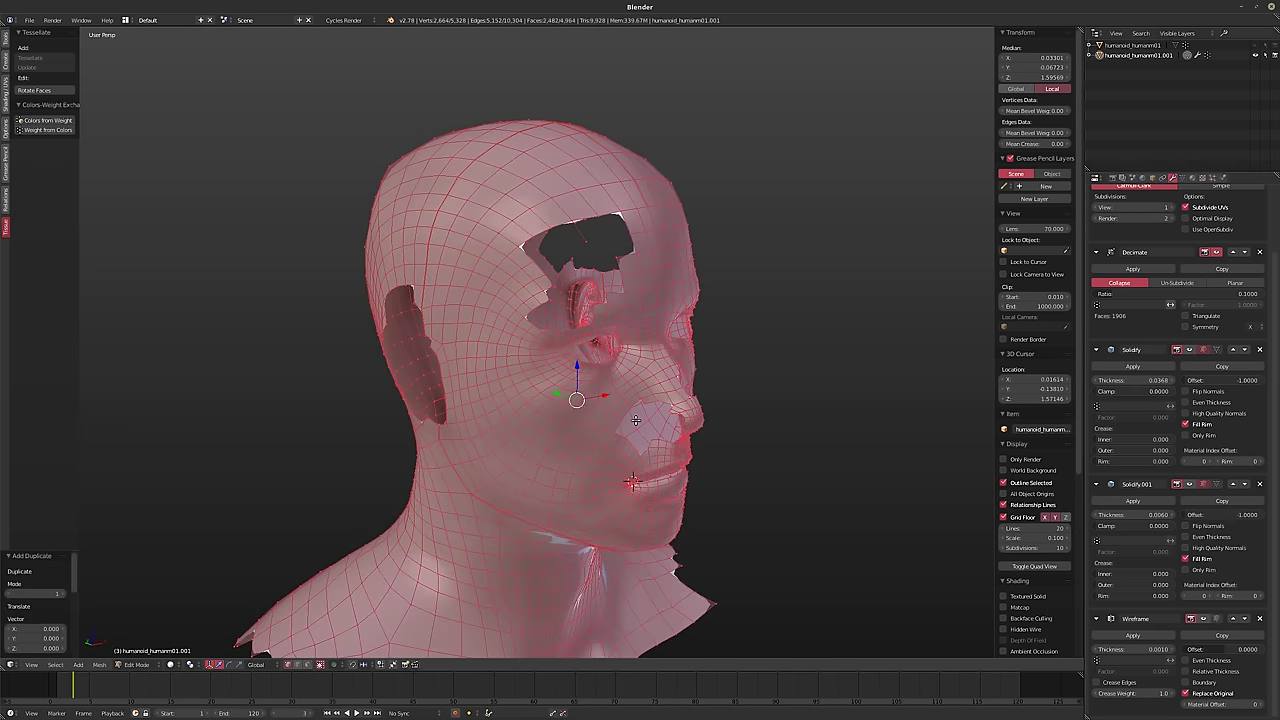
# - Scale the duplicated bust down to about 0.615, and stretch it by about 1.152 along Z
pyautogui.press('s')
pyautogui.click(640, 440)
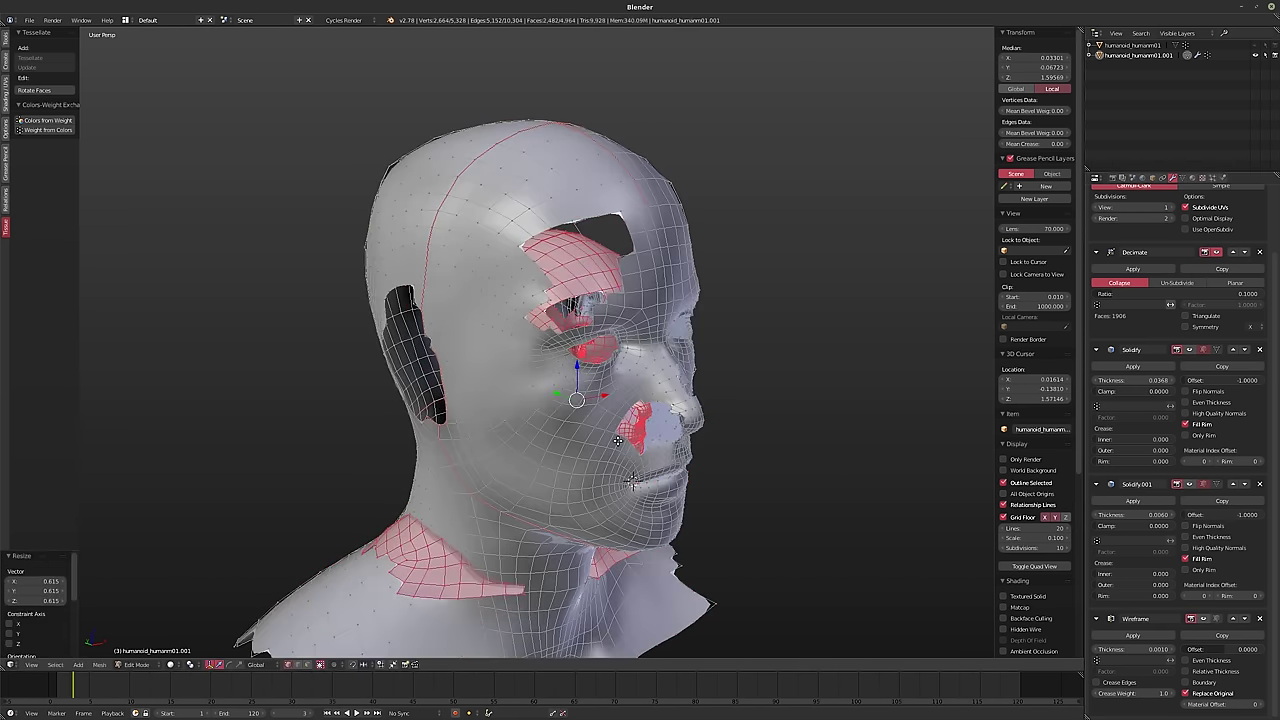
pyautogui.moveTo(640, 440); pyautogui.dragTo(685, 454, button='middle')
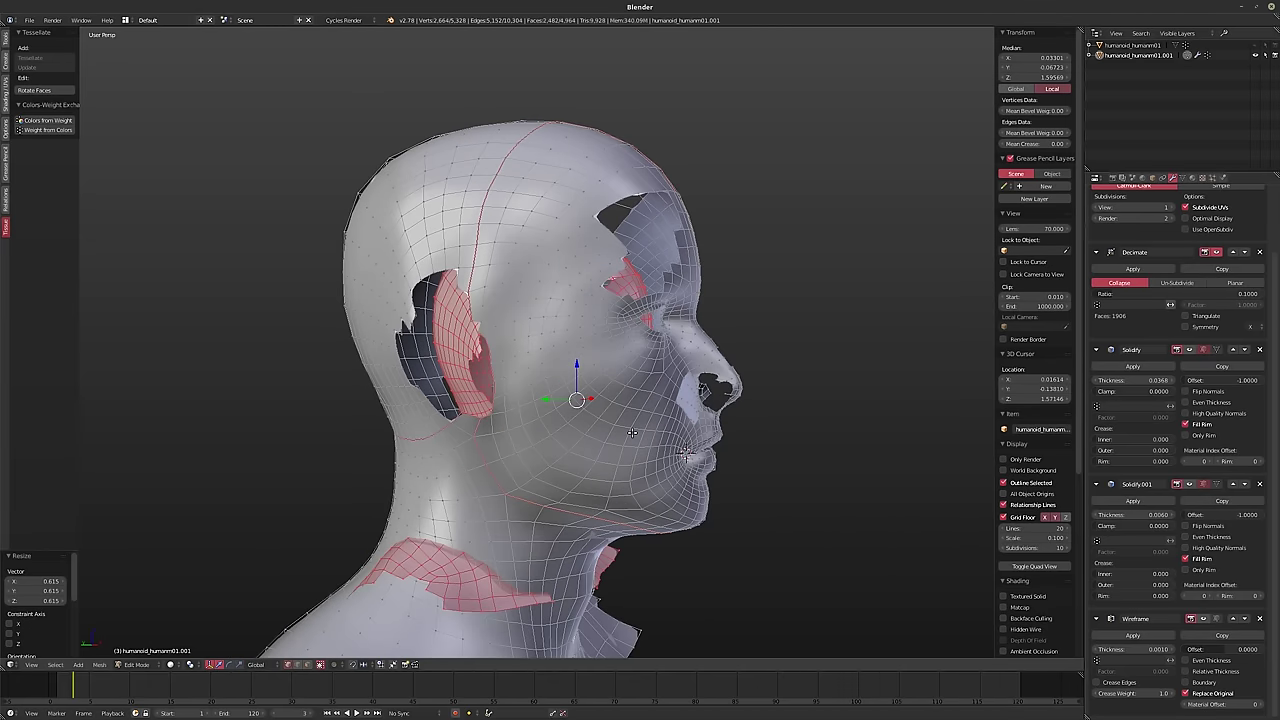
pyautogui.press('s')
pyautogui.click(631, 443)
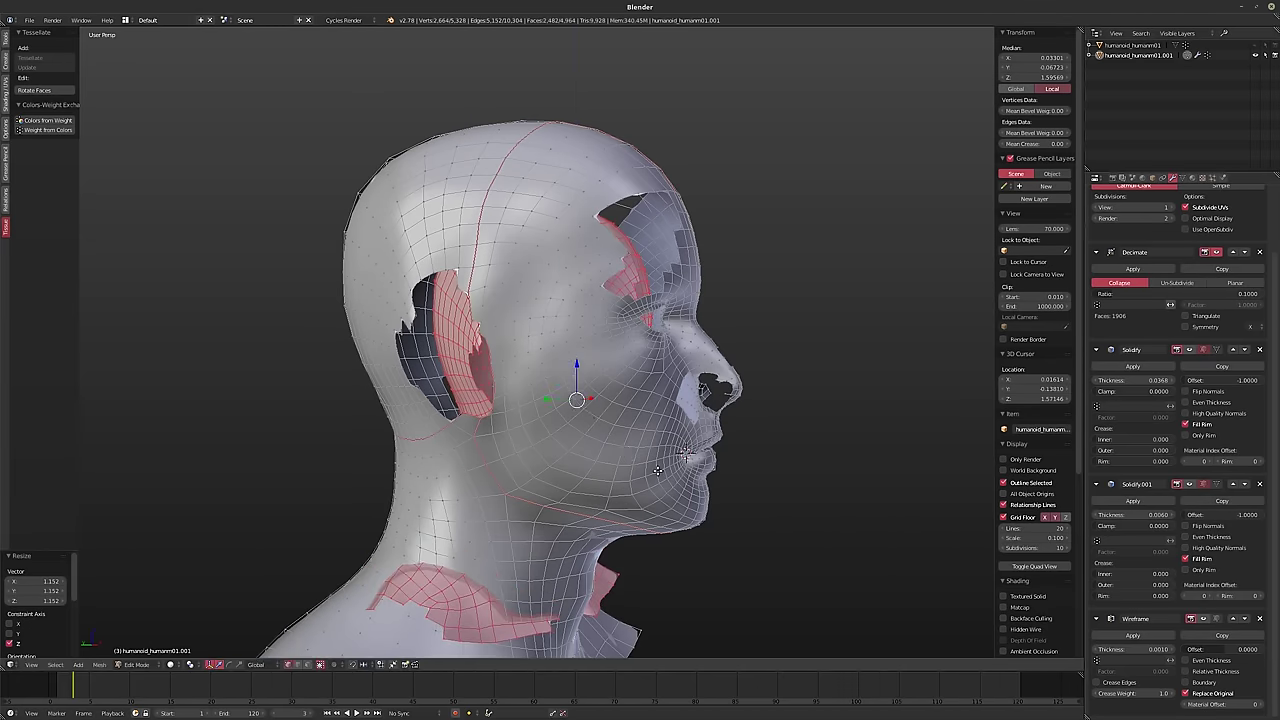
# - Rotate the inner bust about 8.4° in the side view and reposition it inside the outer head
pyautogui.moveTo(631, 443); pyautogui.dragTo(678, 362, button='middle')
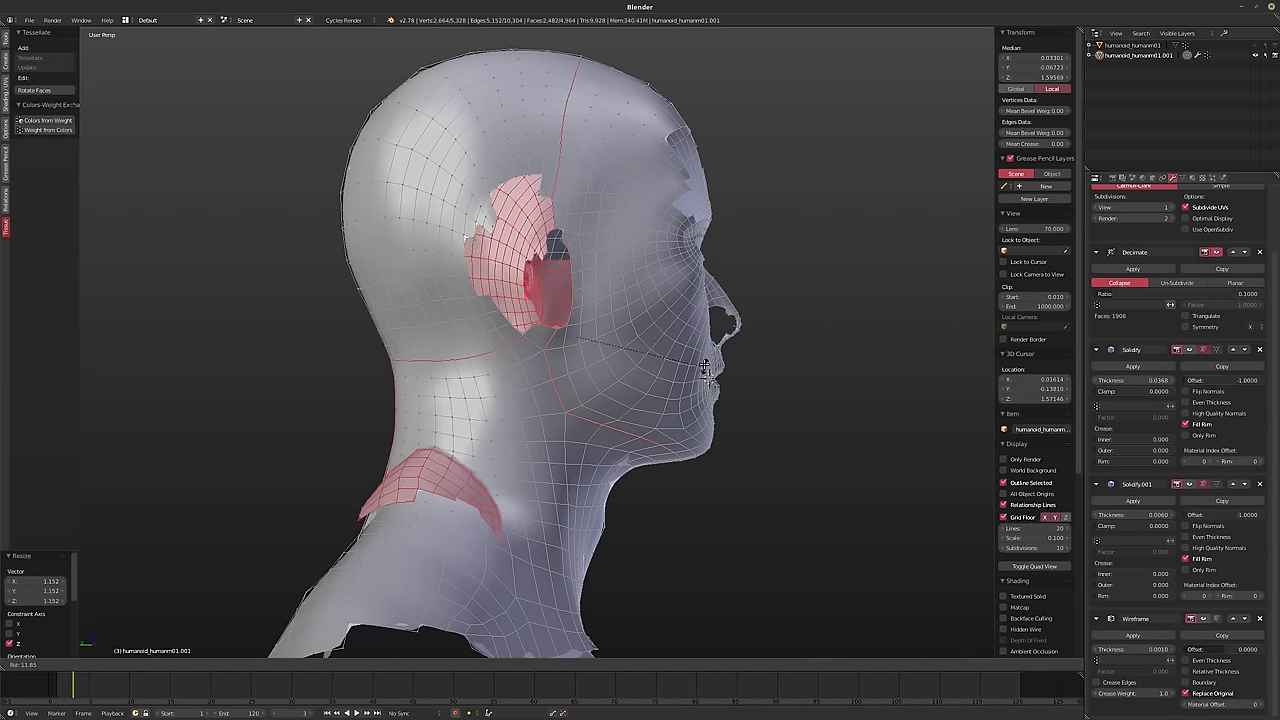
pyautogui.click(571, 337)
pyautogui.press('g')
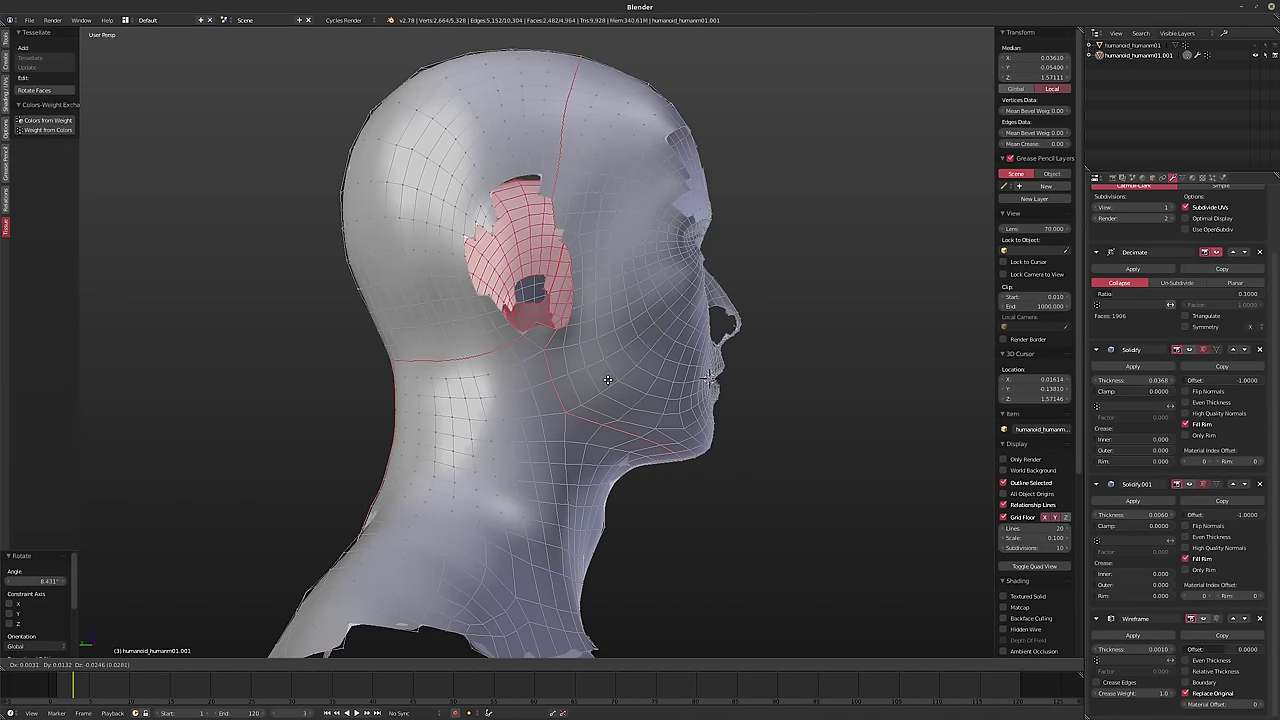
pyautogui.click(607, 380)
pyautogui.moveTo(607, 380); pyautogui.dragTo(619, 405, button='middle')
pyautogui.press('g')
pyautogui.click(610, 398)
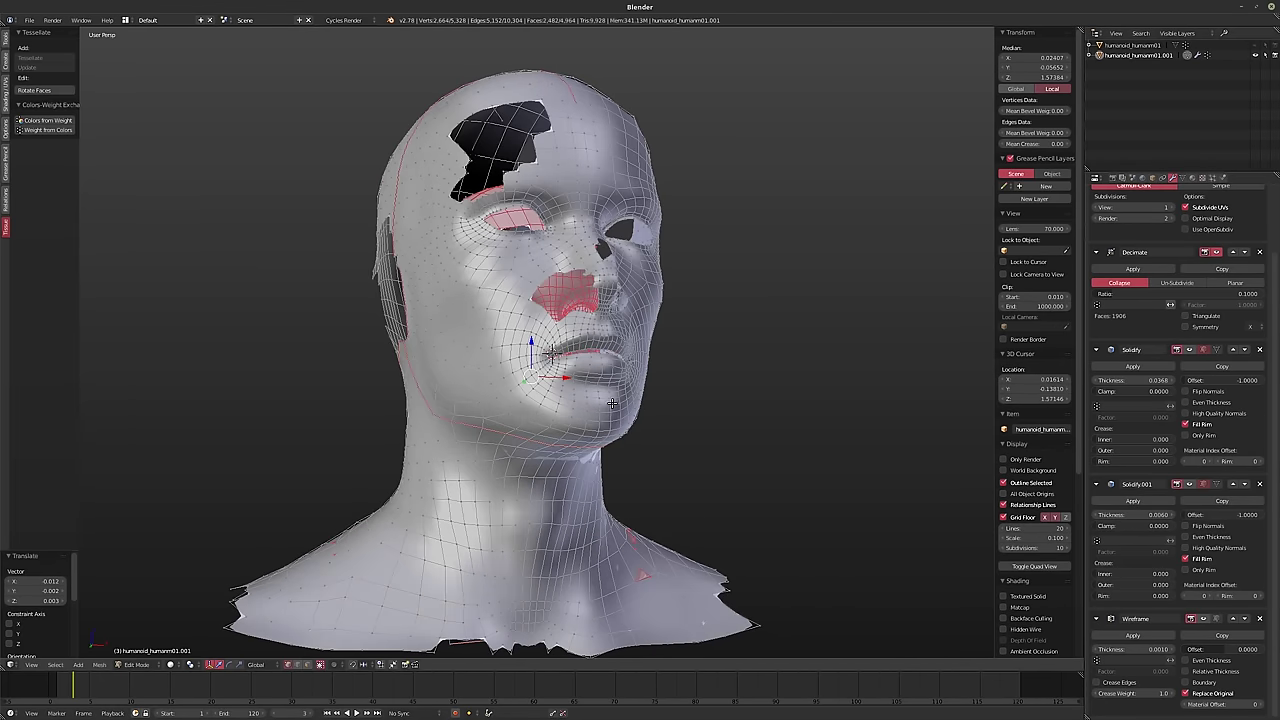
# - Enlarge the inner bust by about 1.098 and raise it about 0.001 along Z
pyautogui.press('s')
pyautogui.click(613, 403)
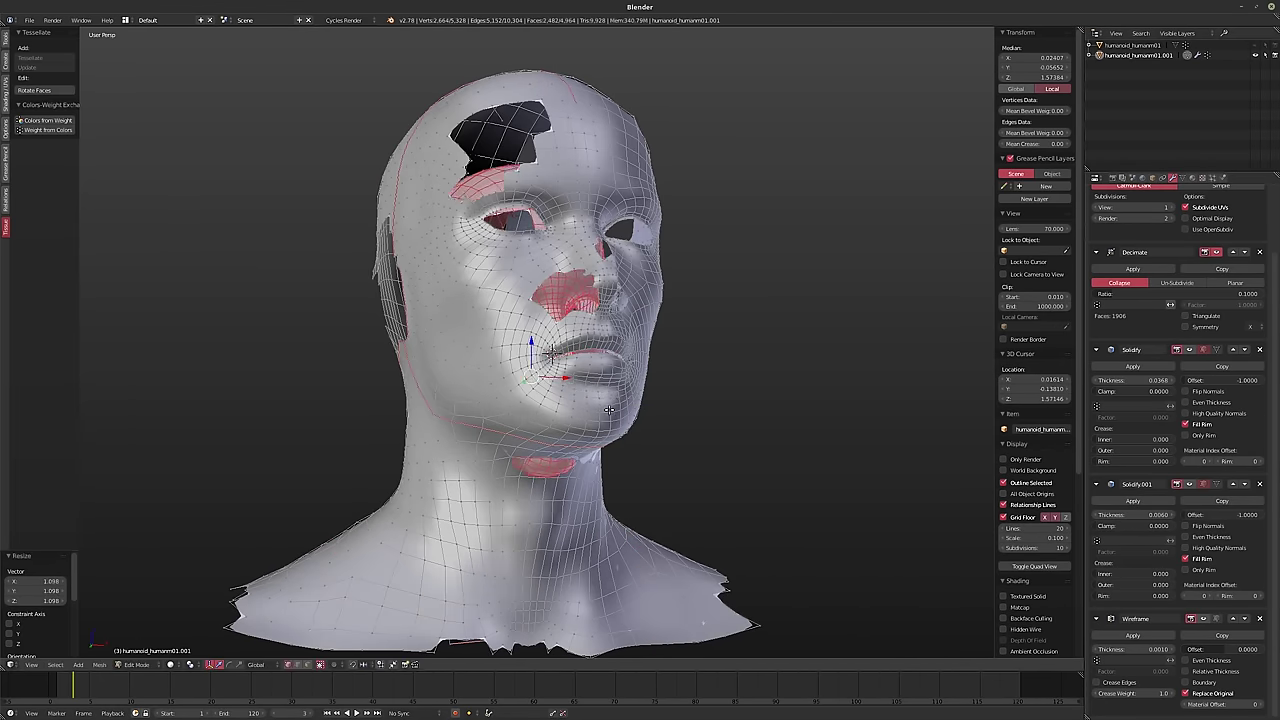
pyautogui.moveTo(613, 403); pyautogui.dragTo(651, 423, button='middle')
pyautogui.press('g')
pyautogui.press('z')
pyautogui.click(640, 418)
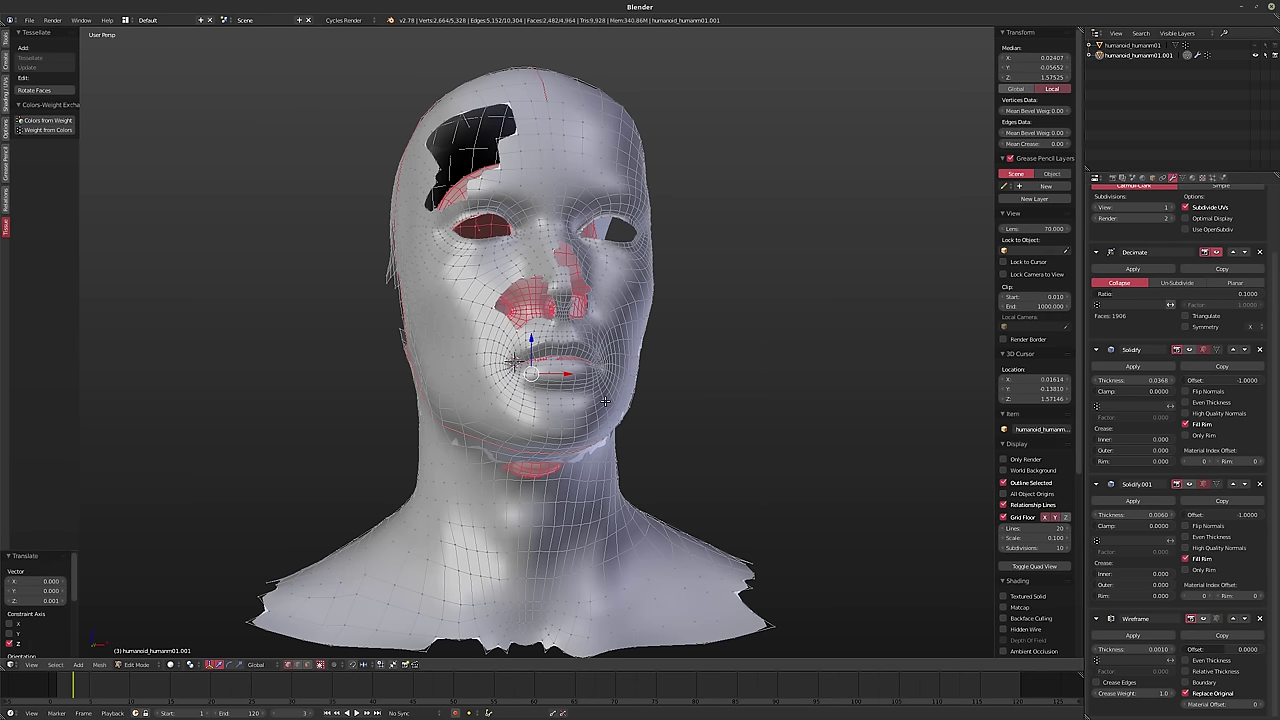
# - Reselect only the linked inner bust and stretch it by about 1.081 along Z
pyautogui.press('a')
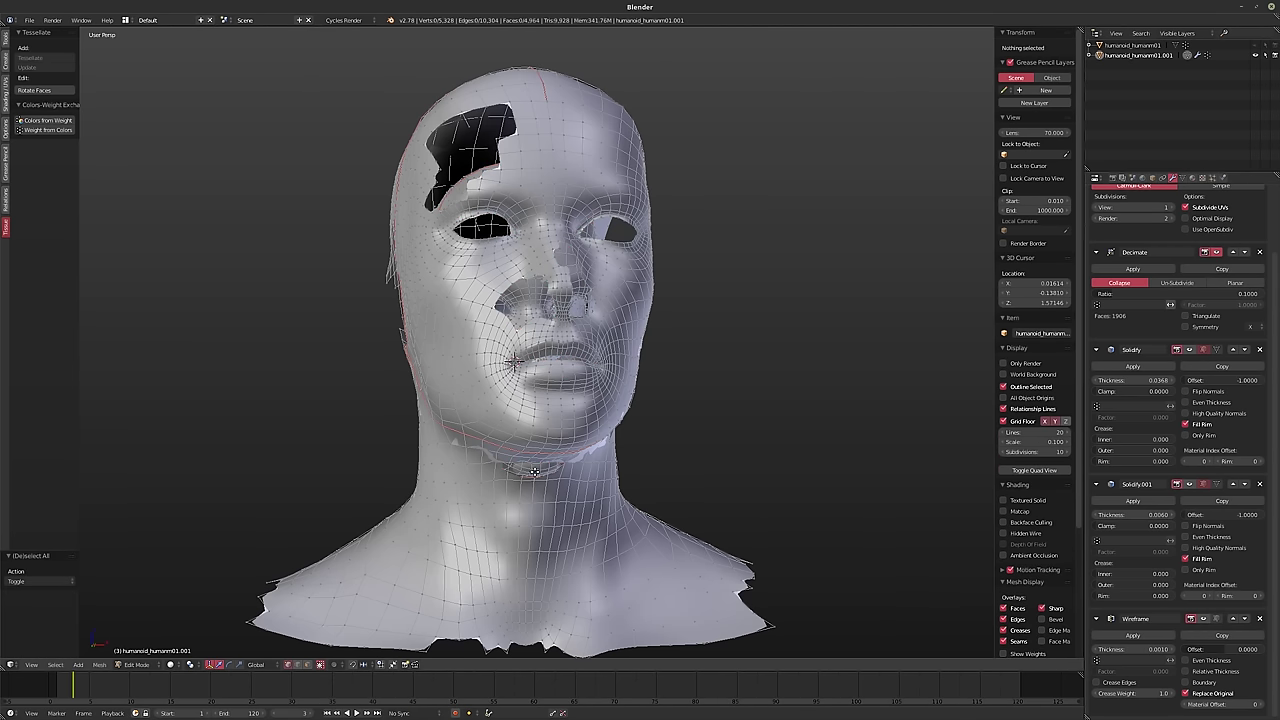
pyautogui.press('l')
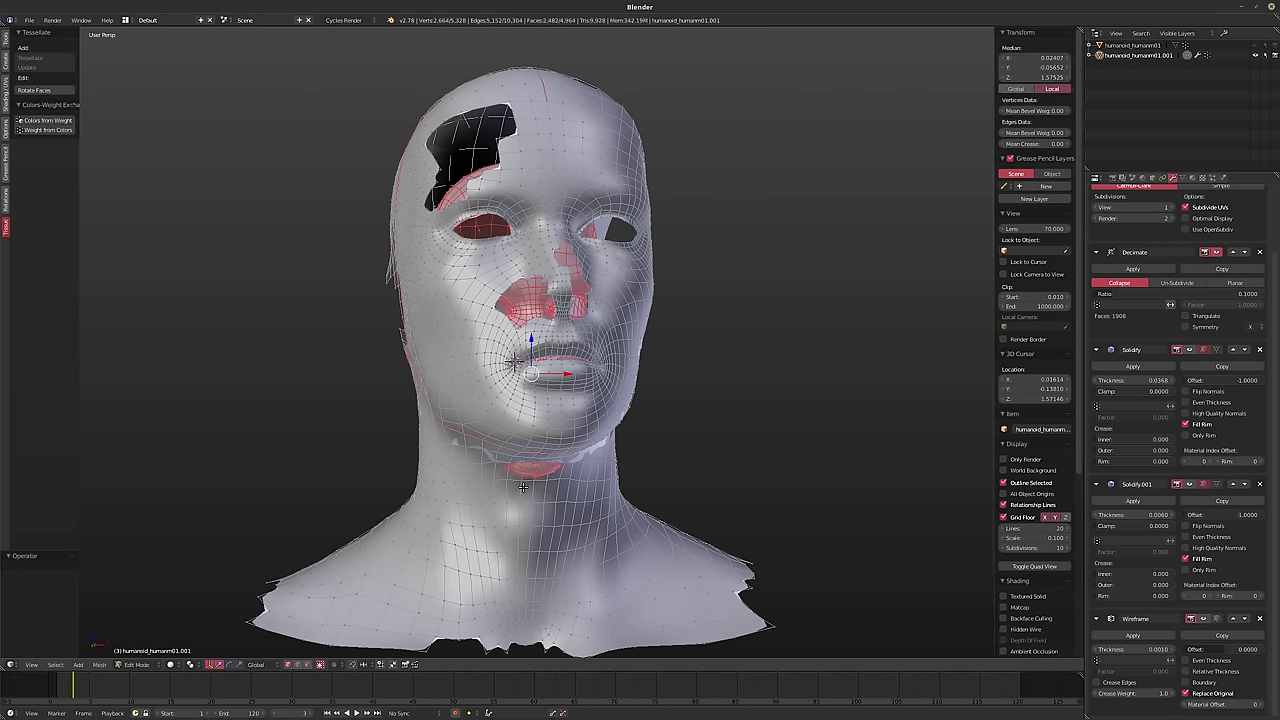
pyautogui.moveTo(534, 470); pyautogui.dragTo(577, 506, button='middle')
pyautogui.press('s')
pyautogui.press('z')
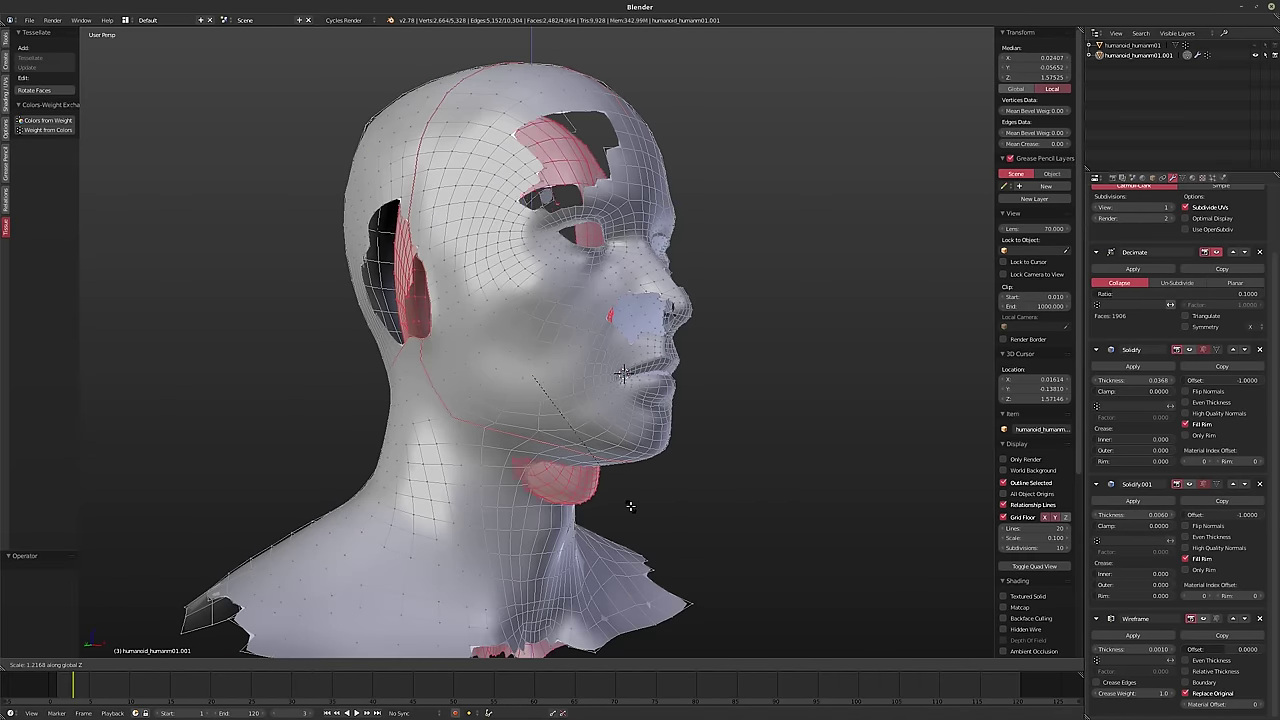
pyautogui.click(586, 508)
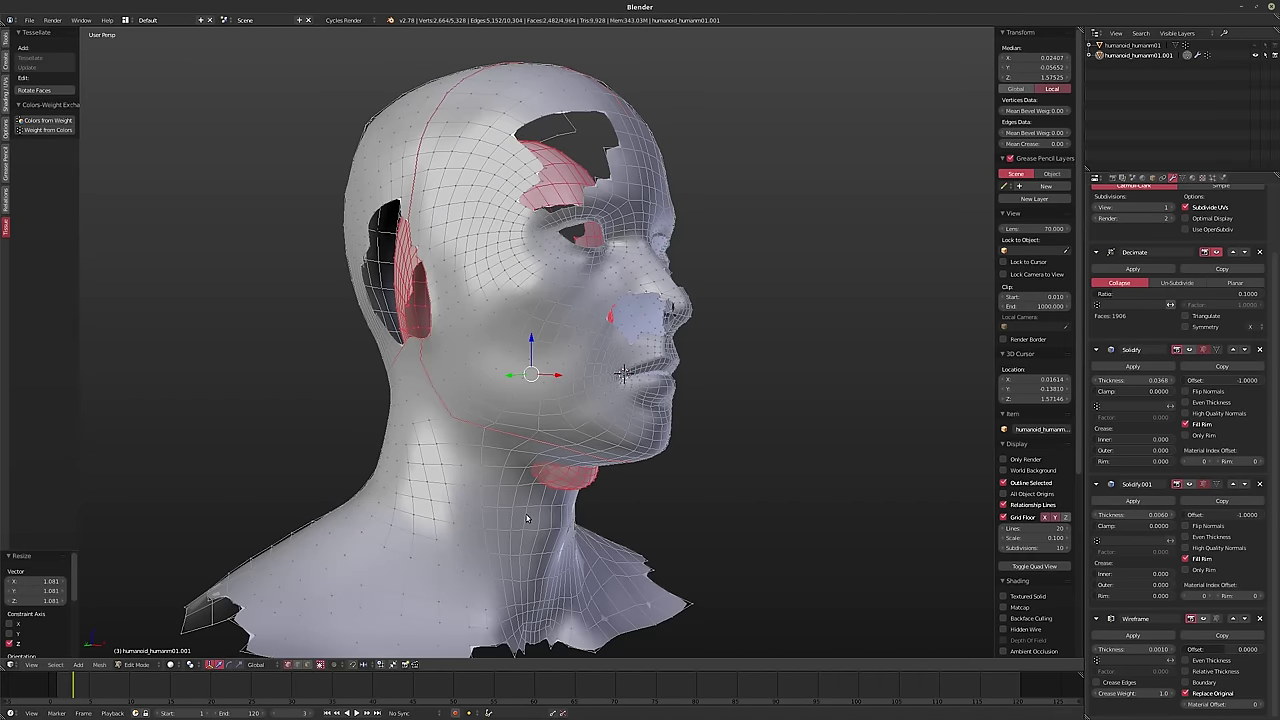
pyautogui.press('Tab')
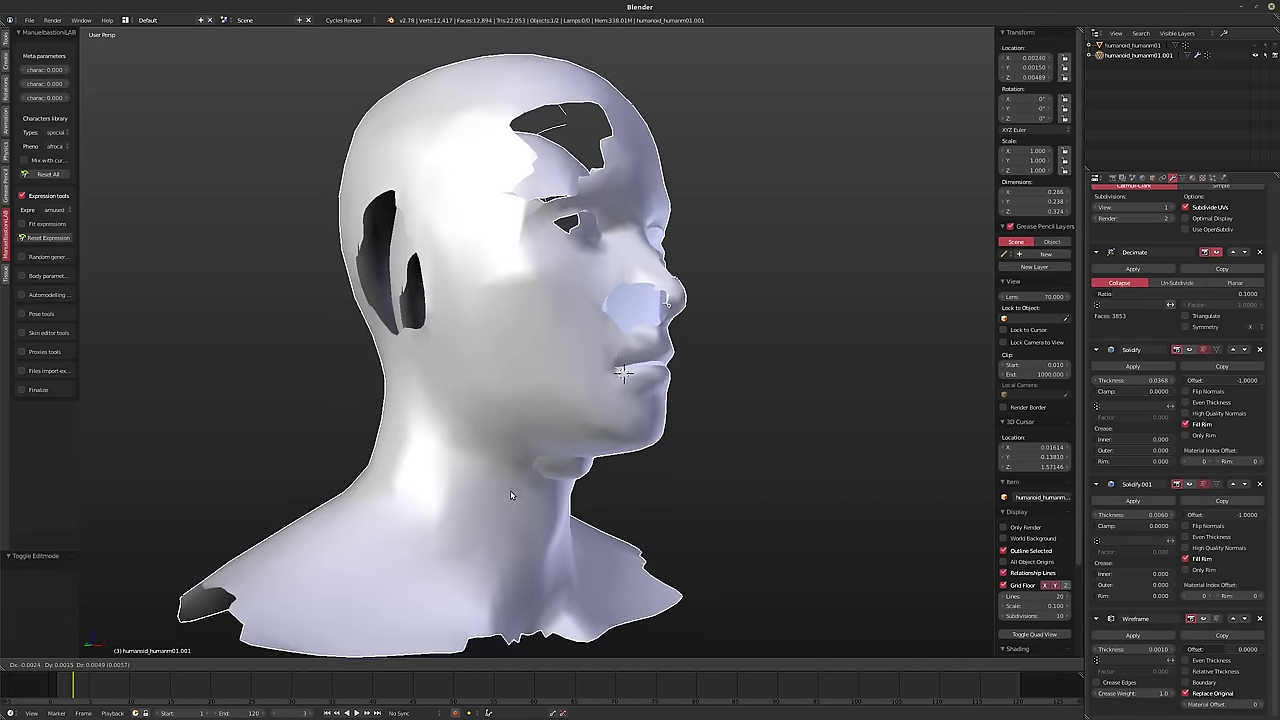
pyautogui.press('Escape')
pyautogui.press('`')
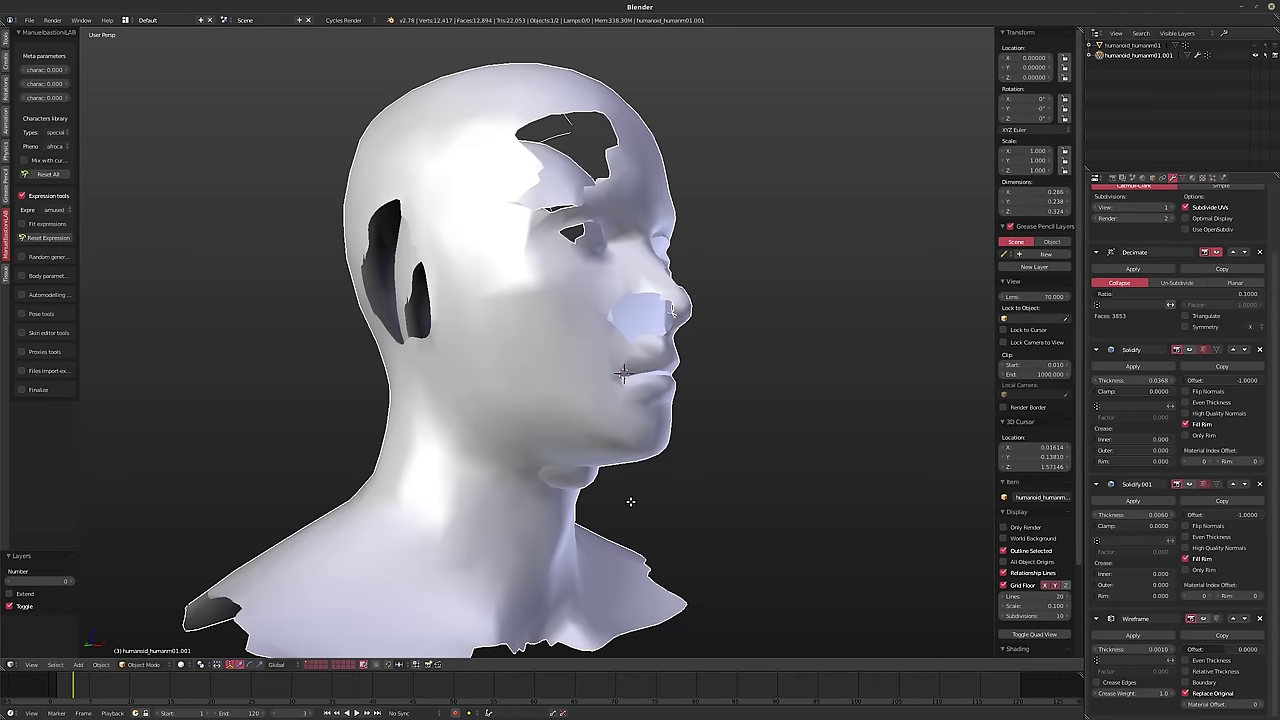
# - Back in Edit Mode, raise the inner bust about 0.008 along Z within the outer head
pyautogui.press('Tab')
pyautogui.press('g')
pyautogui.press('z')
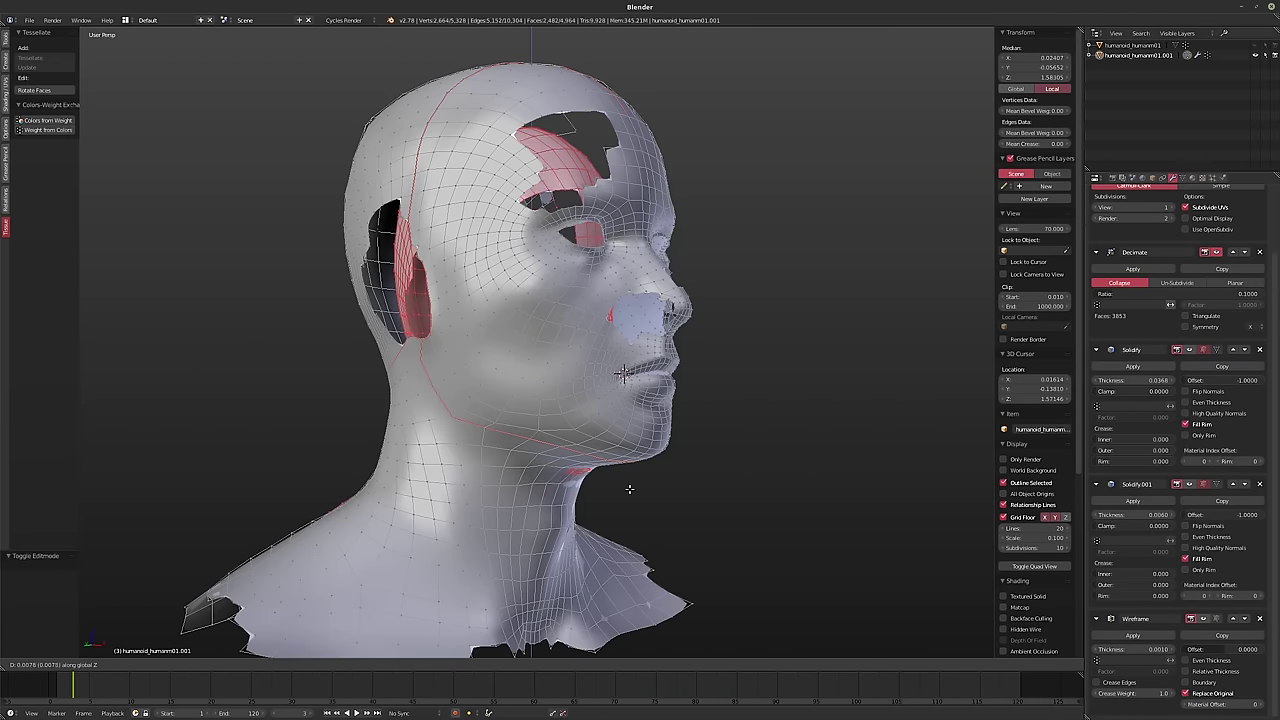
pyautogui.click(629, 489)
# - Pick a few scattered vertices on the inner and outer skulls, grow the selection into patches, and delete them to open new holes
pyautogui.moveTo(640, 490); pyautogui.dragTo(540, 266, button='middle')
pyautogui.rightClick(526, 211)
pyautogui.moveTo(626, 314); pyautogui.dragTo(665, 348, button='middle')
pyautogui.keyDown('shift'); pyautogui.rightClick(694, 285); pyautogui.keyUp('shift')
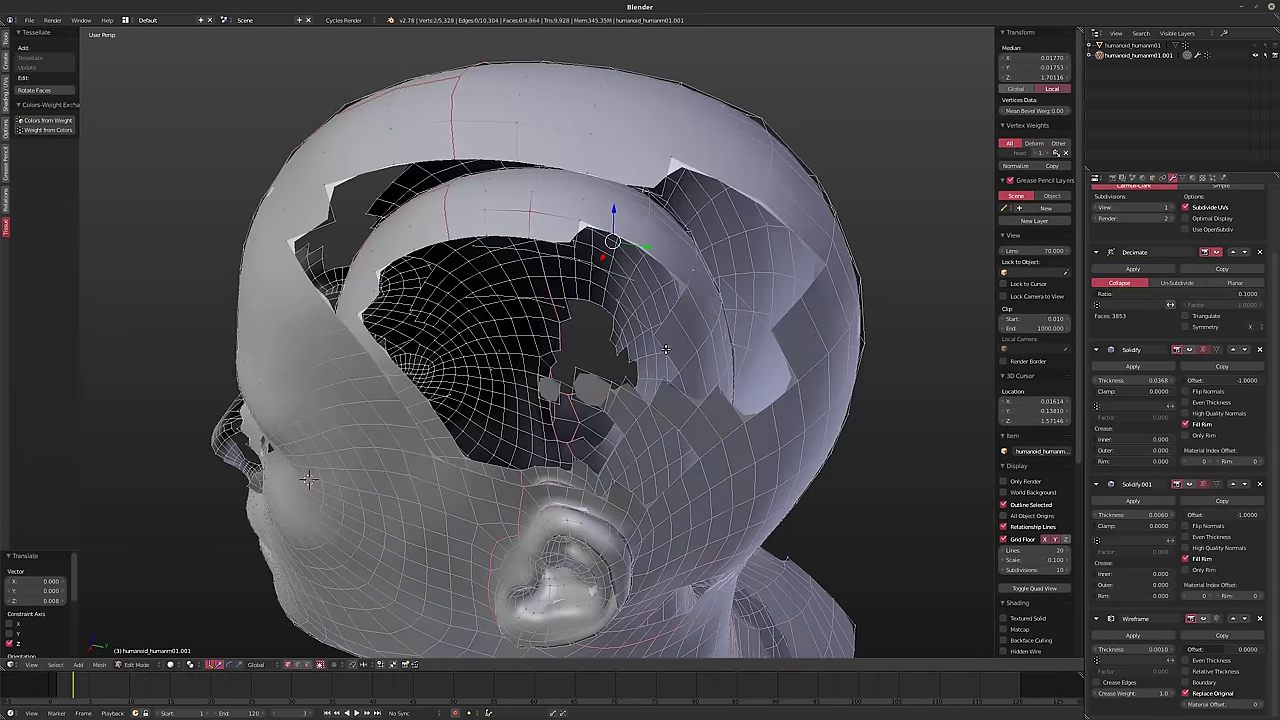
pyautogui.moveTo(538, 362); pyautogui.dragTo(497, 352, button='middle')
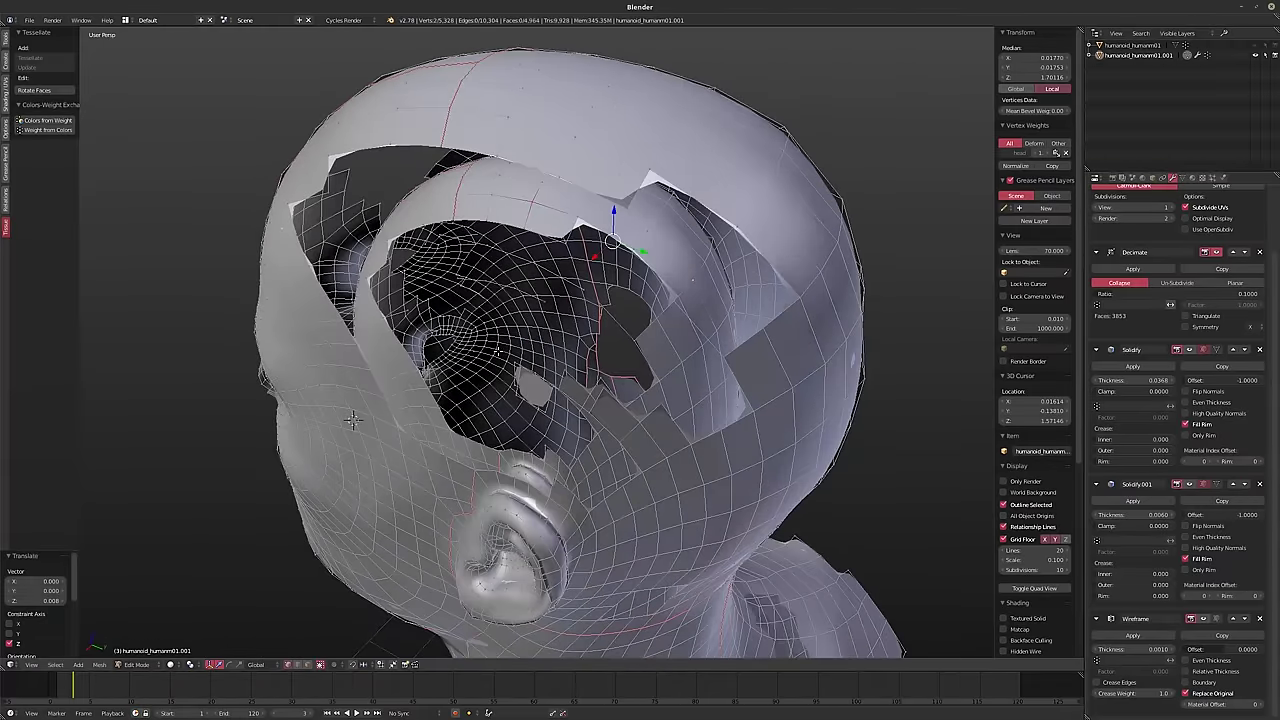
pyautogui.keyDown('ctrl'); pyautogui.rightClick(352, 420); pyautogui.keyUp('ctrl')
pyautogui.moveTo(355, 422); pyautogui.dragTo(421, 353, button='middle')
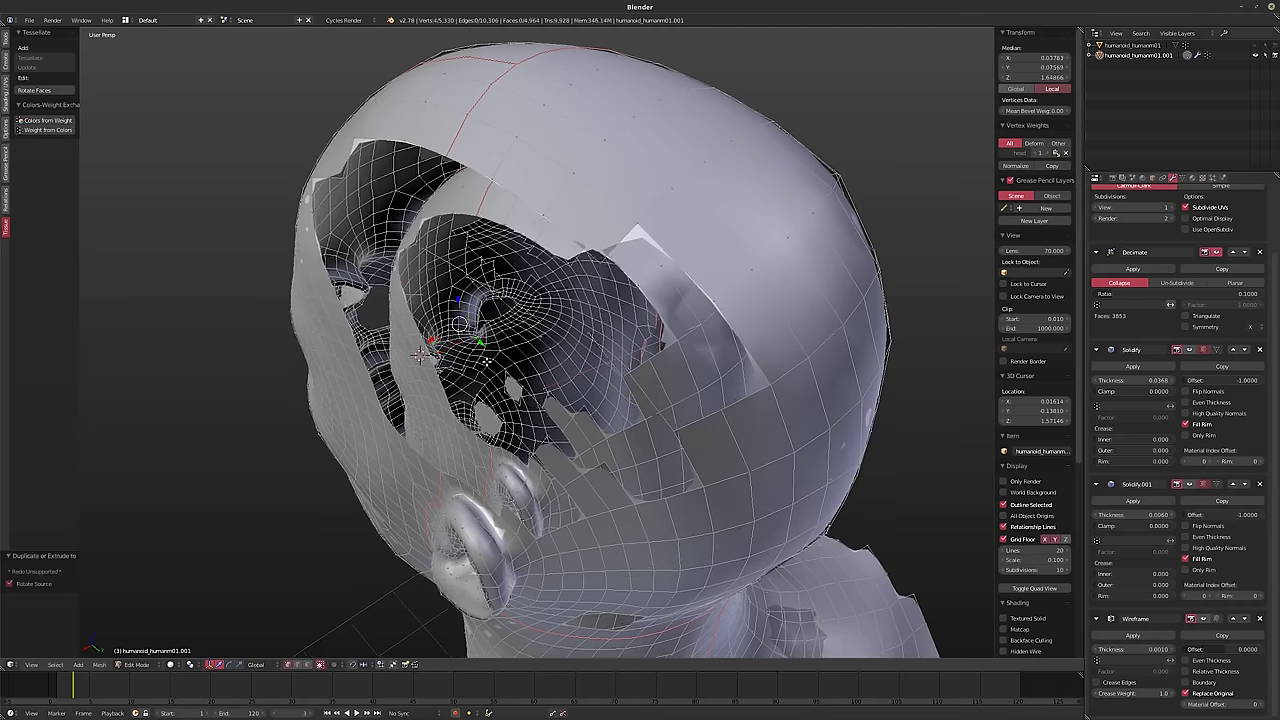
pyautogui.press('ctrl+KP_Add')
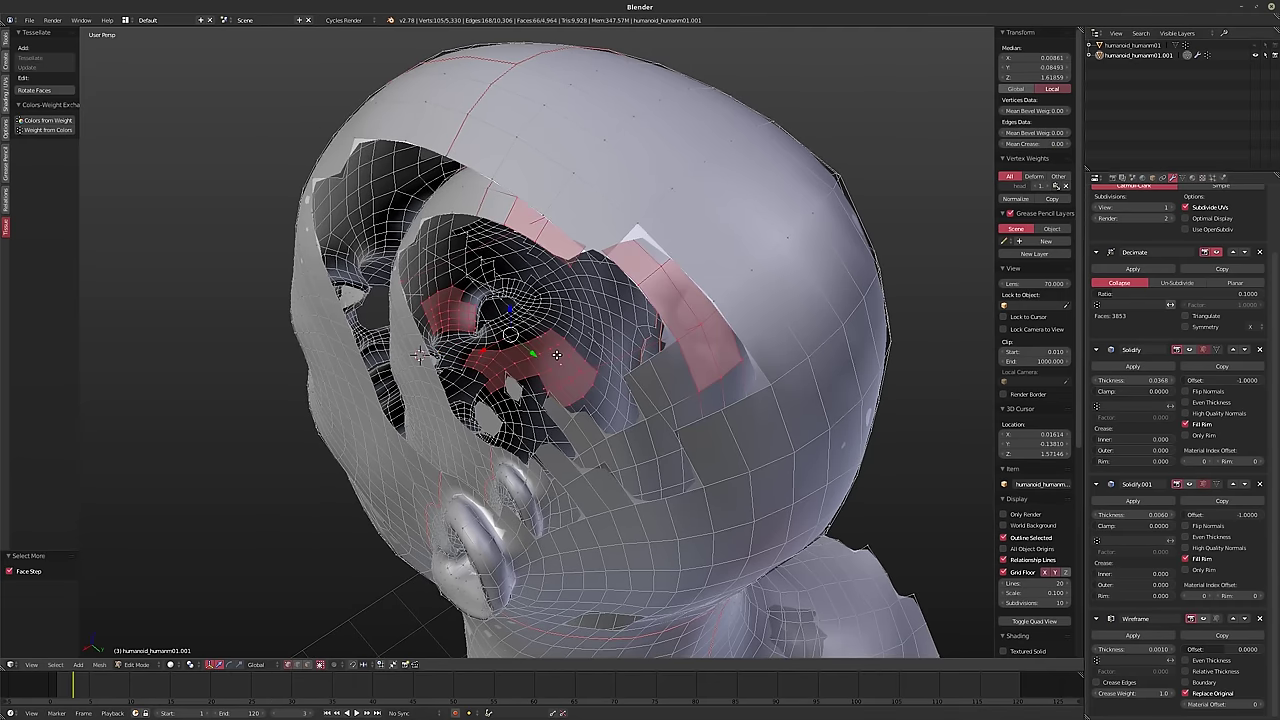
pyautogui.press('x')
pyautogui.click(558, 359)
# - Pick scattered vertices across the inner and outer busts, grow the selection into small patches, delete them, and return to Object Mode
pyautogui.moveTo(558, 359); pyautogui.dragTo(507, 438, button='middle')
pyautogui.rightClick(701, 335)
pyautogui.keyDown('shift'); pyautogui.rightClick(557, 384); pyautogui.keyUp('shift')
pyautogui.keyDown('shift'); pyautogui.rightClick(459, 358); pyautogui.keyUp('shift')
pyautogui.keyDown('shift'); pyautogui.rightClick(533, 429); pyautogui.keyUp('shift')
pyautogui.moveTo(262, 354); pyautogui.dragTo(283, 537, button='middle')
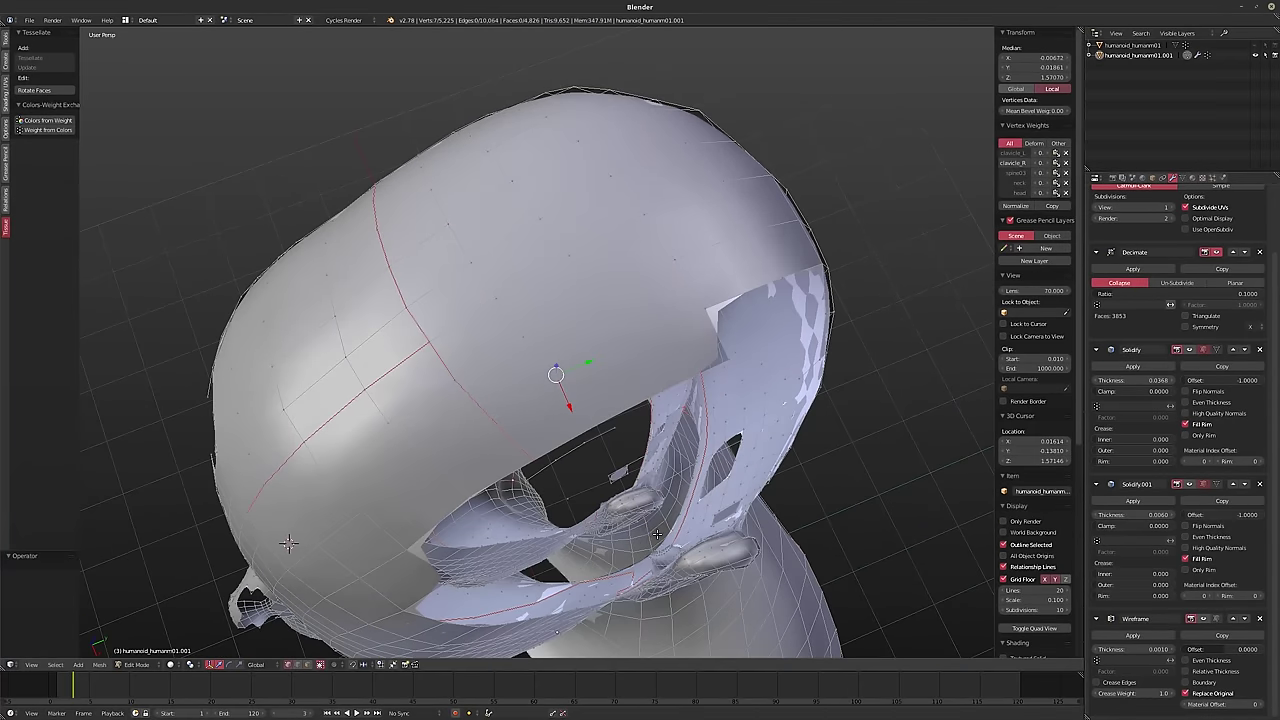
pyautogui.keyDown('shift'); pyautogui.rightClick(284, 538); pyautogui.keyUp('shift')
pyautogui.keyDown('shift'); pyautogui.rightClick(288, 543); pyautogui.keyUp('shift')
pyautogui.moveTo(676, 518); pyautogui.dragTo(640, 411, button='middle')
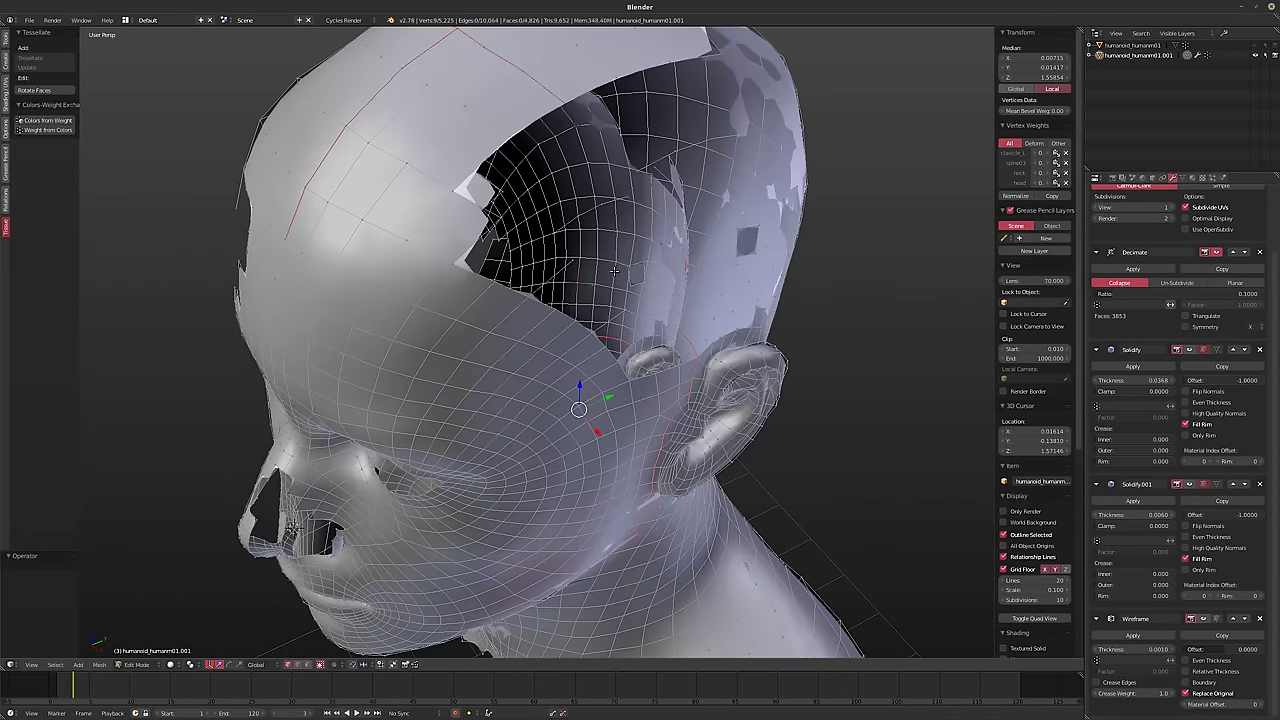
pyautogui.moveTo(614, 270); pyautogui.dragTo(568, 262, button='middle')
pyautogui.press('ctrl+KP_Add')
pyautogui.press('ctrl+KP_Add')
pyautogui.press('ctrl+KP_Add')
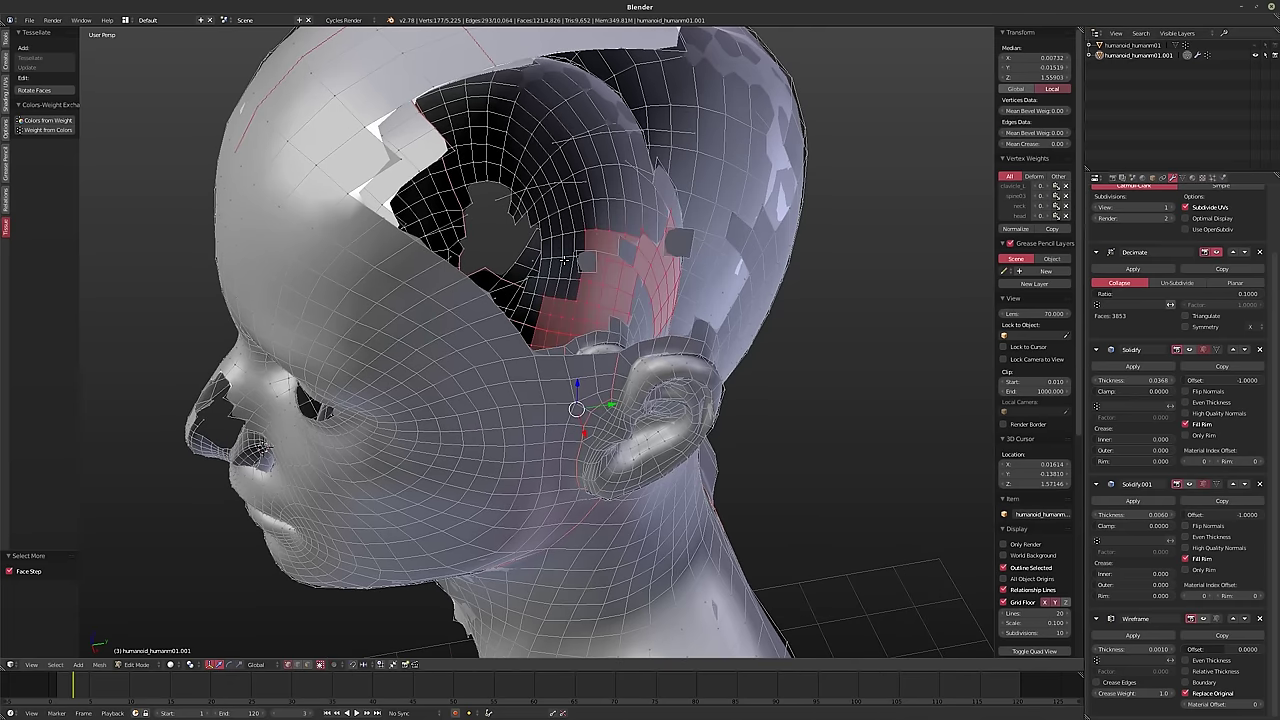
pyautogui.press('ctrl+KP_Subtract')
pyautogui.press('z')
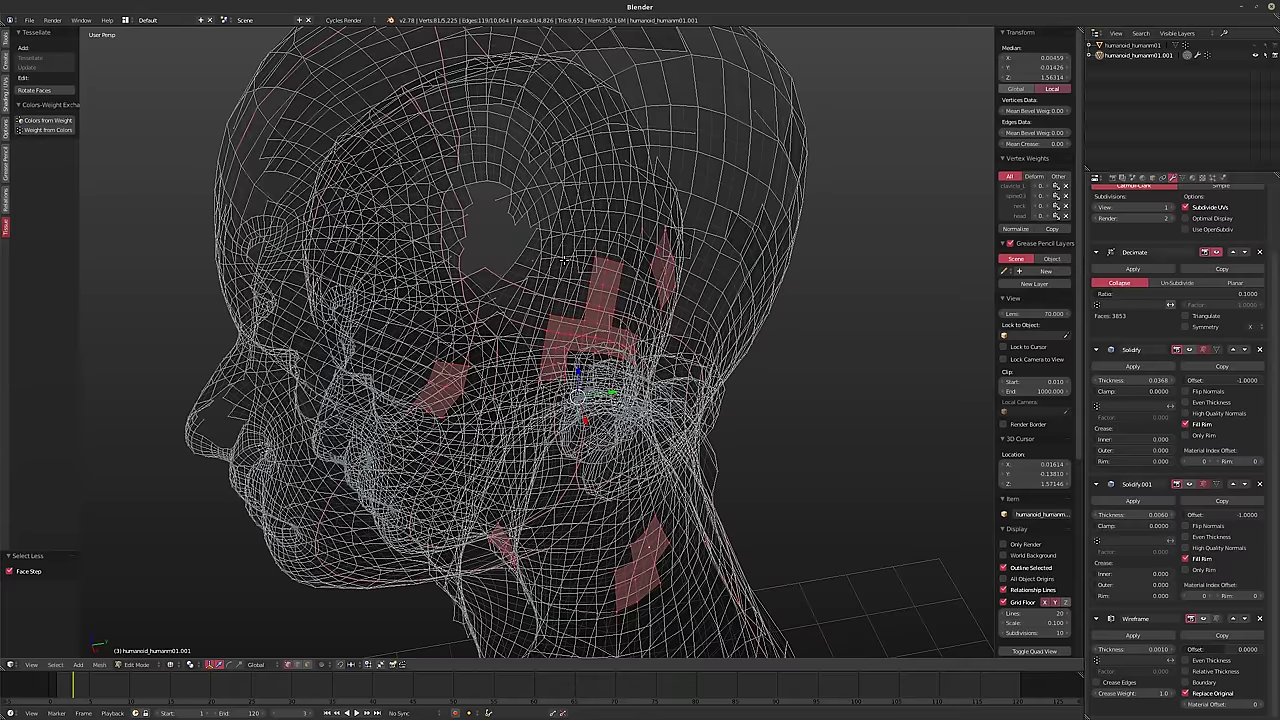
pyautogui.press('z')
pyautogui.press('x')
pyautogui.click(565, 257)
pyautogui.moveTo(570, 300); pyautogui.dragTo(740, 405, button='middle')
pyautogui.press('Tab')
# - Show the first Solidify modifier in the viewport and set its thickness to 0.025
pyautogui.scroll(3, 1184, 257)
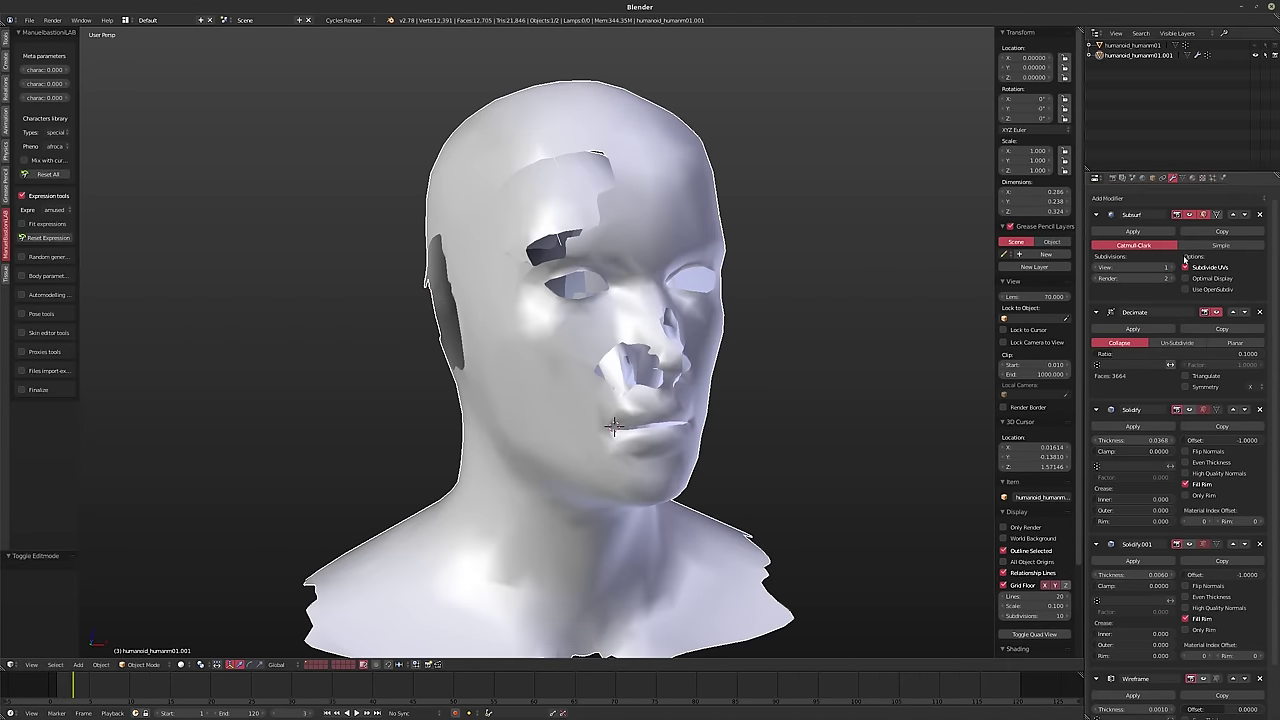
pyautogui.click(1189, 410)
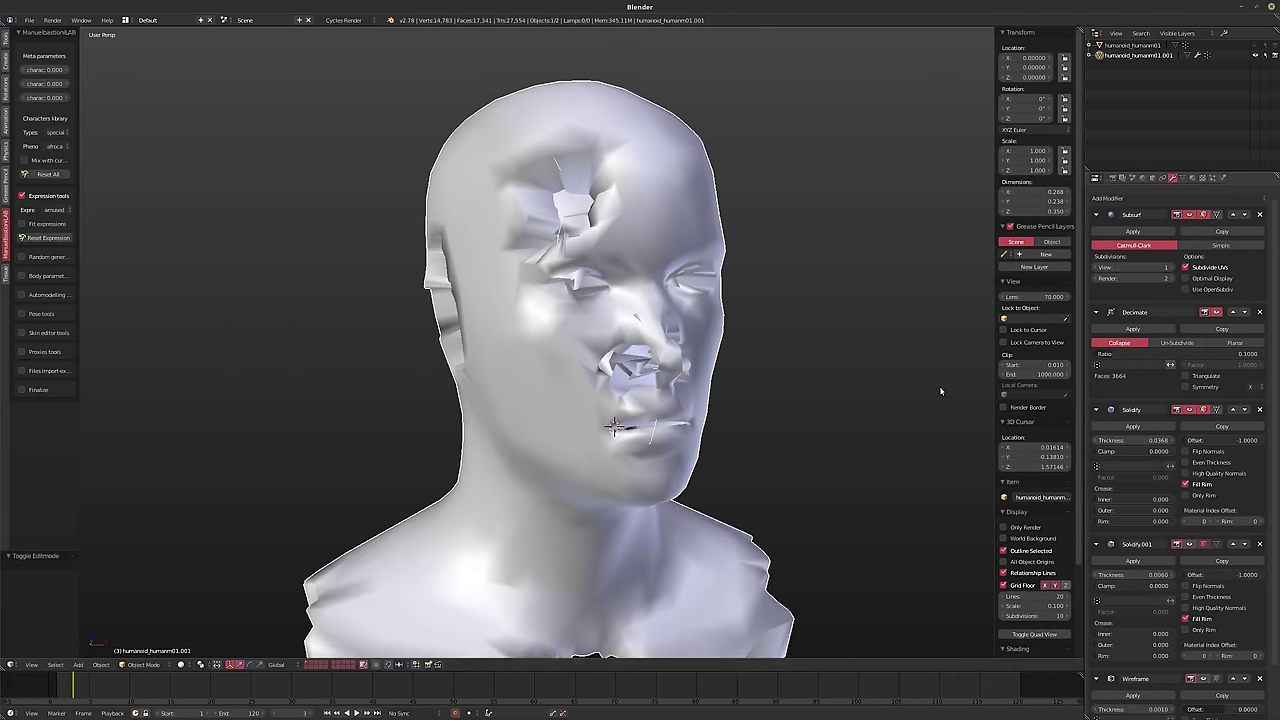
pyautogui.moveTo(940, 391); pyautogui.dragTo(975, 398, button='middle')
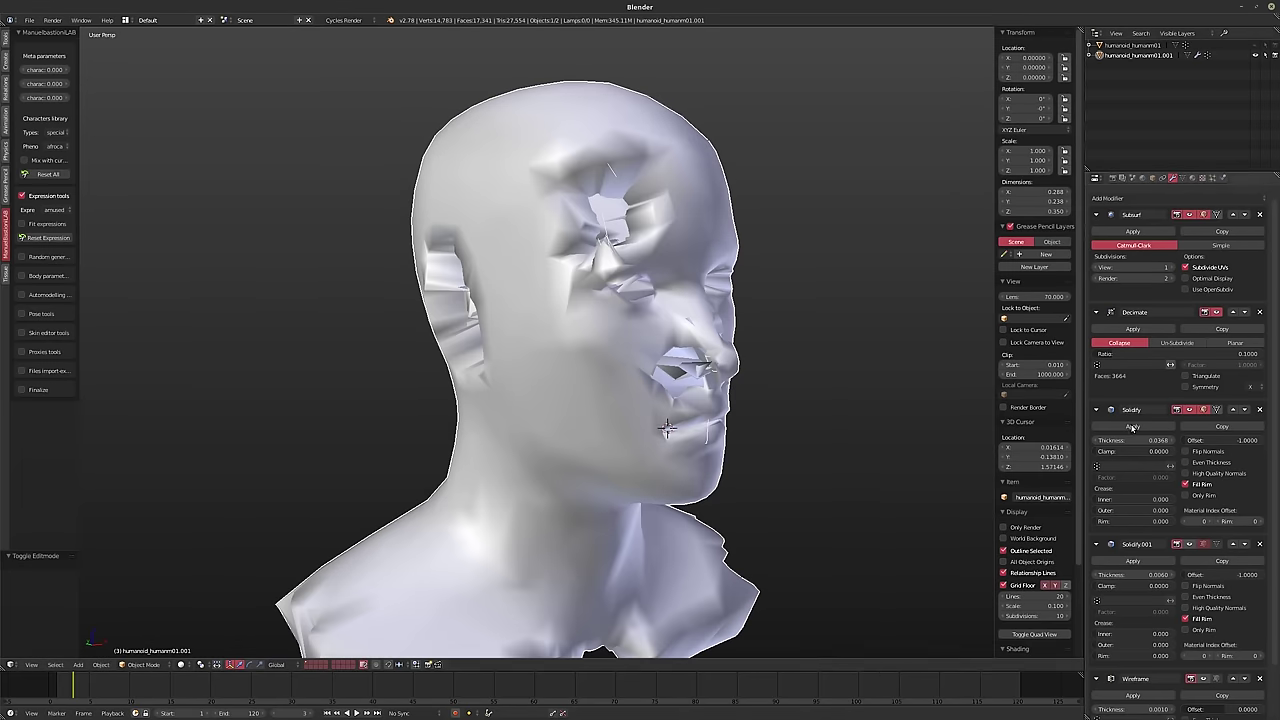
pyautogui.click(1139, 440)
pyautogui.write('0.0')
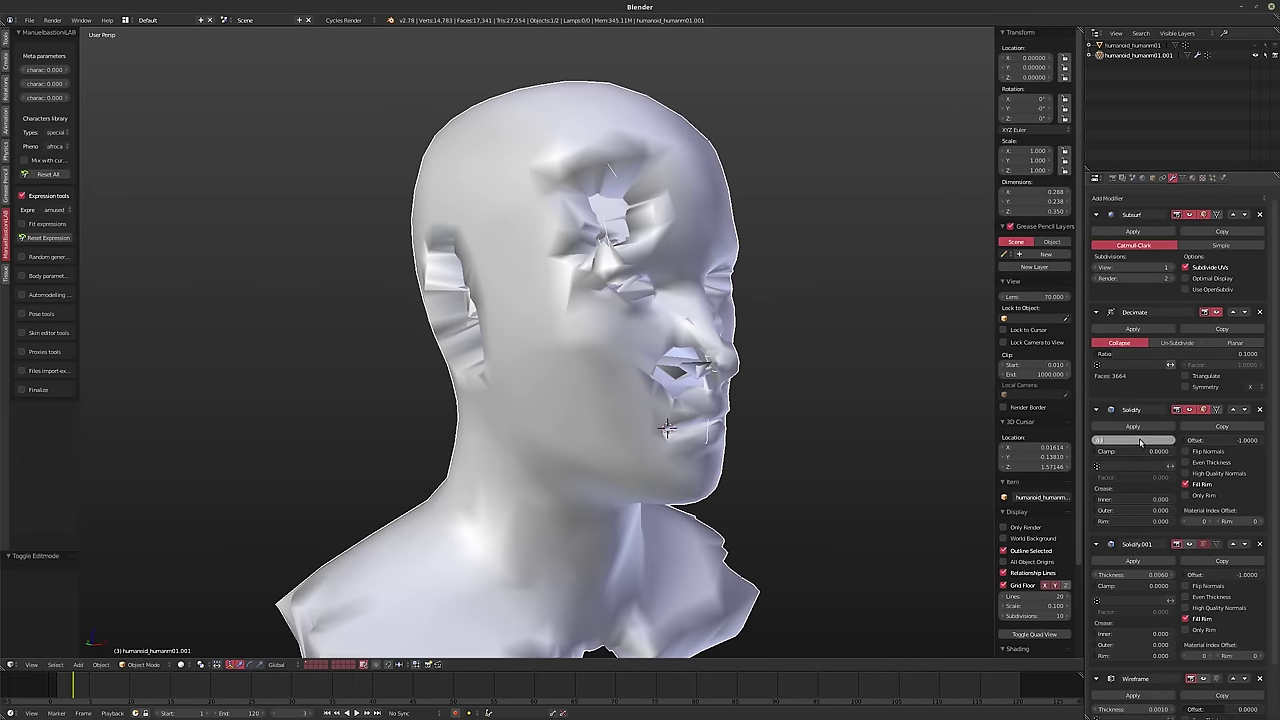
pyautogui.write('1')
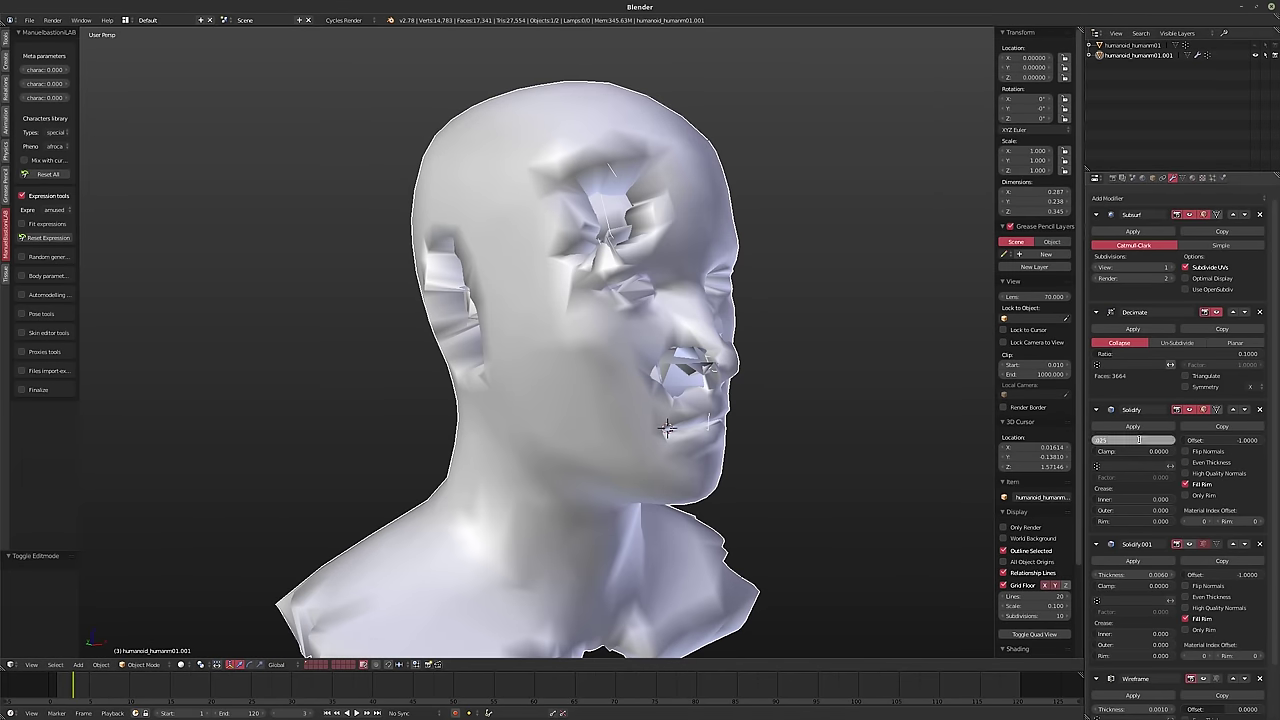
pyautogui.press('Return')
# - Show the Solidify.001 and Wireframe modifiers in the viewport and briefly preview the bust in rendered shading
pyautogui.moveTo(666, 428); pyautogui.dragTo(678, 383, button='middle')
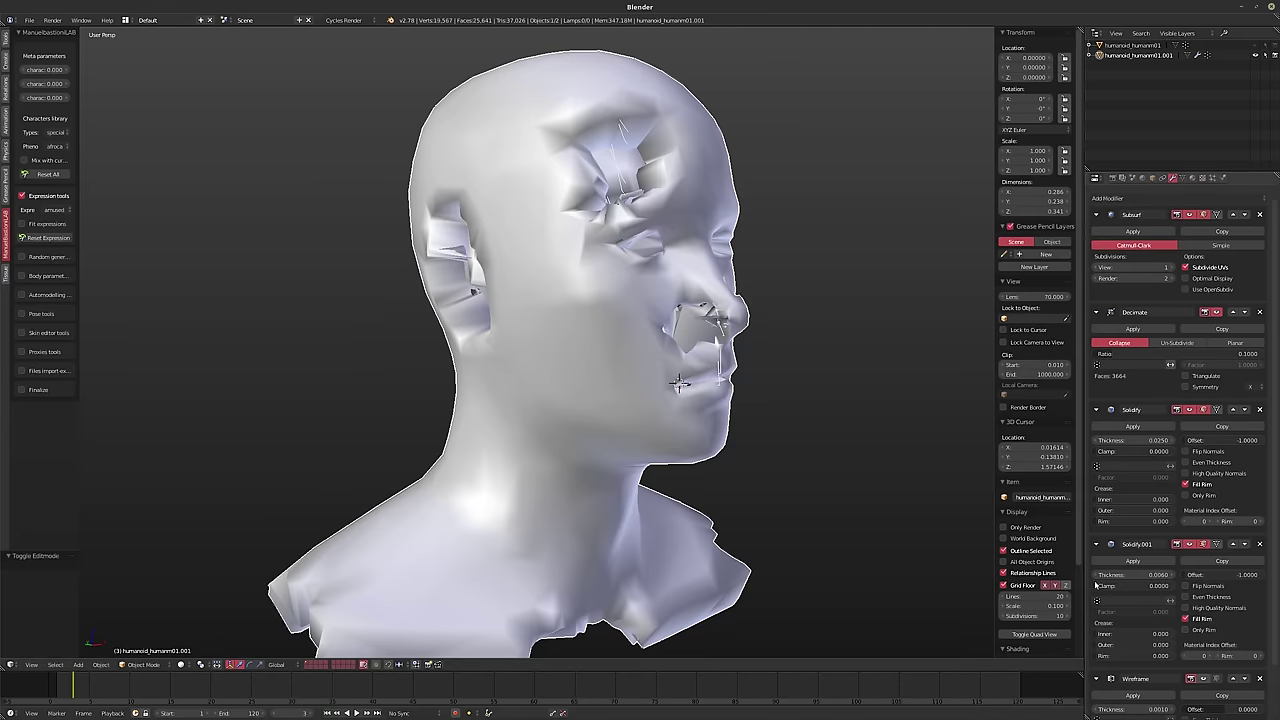
pyautogui.moveTo(877, 501)
pyautogui.mouseDown(button='middle')
pyautogui.moveTo(796, 502)
pyautogui.moveTo(854, 507)
pyautogui.mouseUp(button='middle')
pyautogui.scroll(-3, 1201, 622)
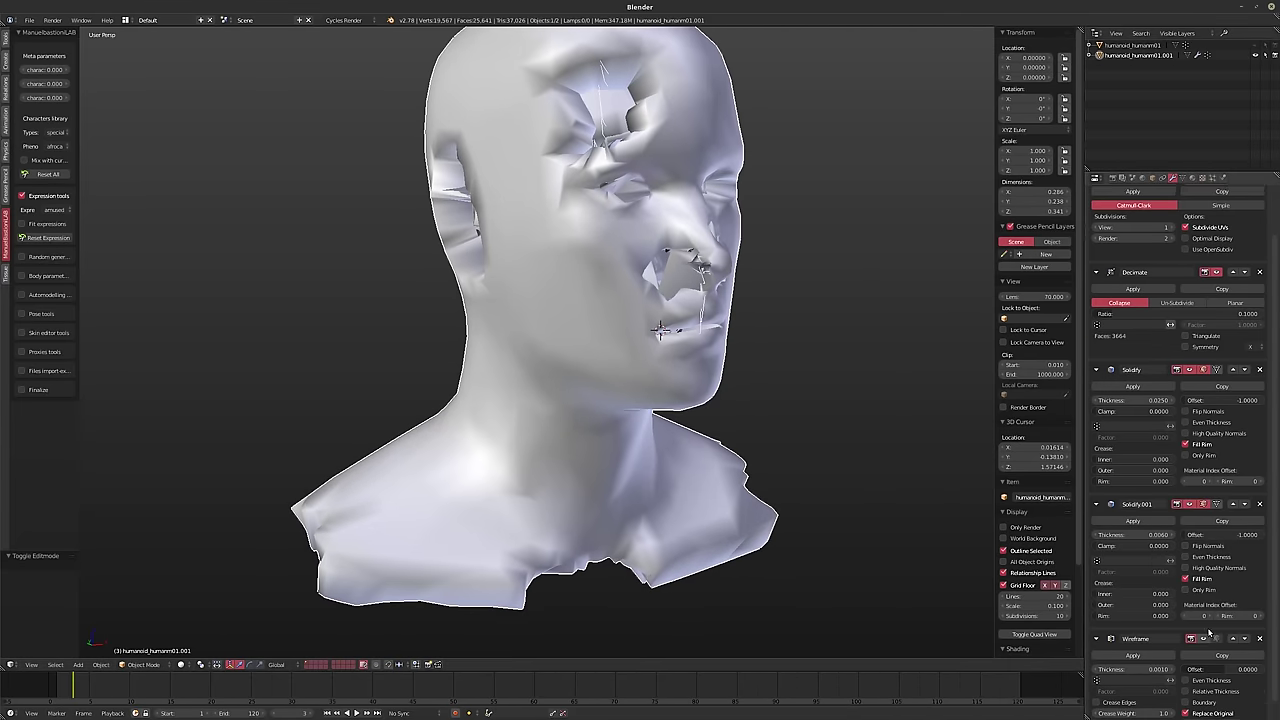
pyautogui.moveTo(769, 461); pyautogui.dragTo(740, 340, button='middle')
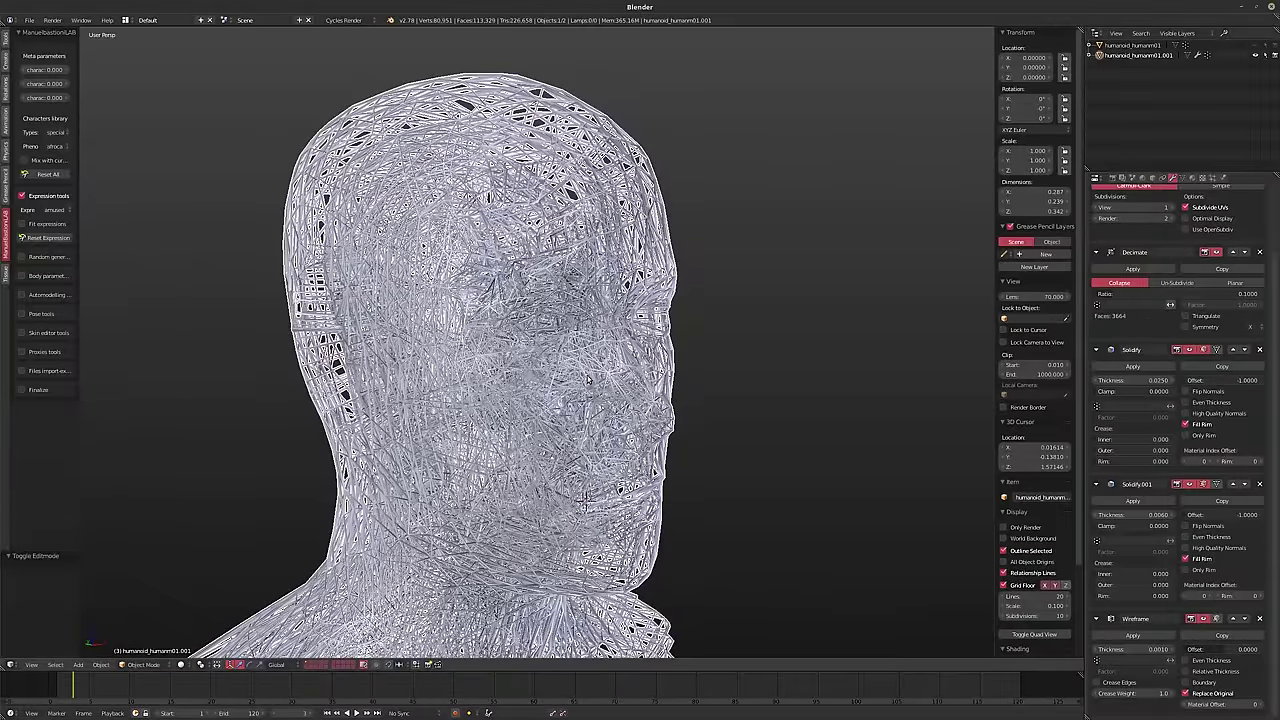
pyautogui.hotkey('shift', 'z')
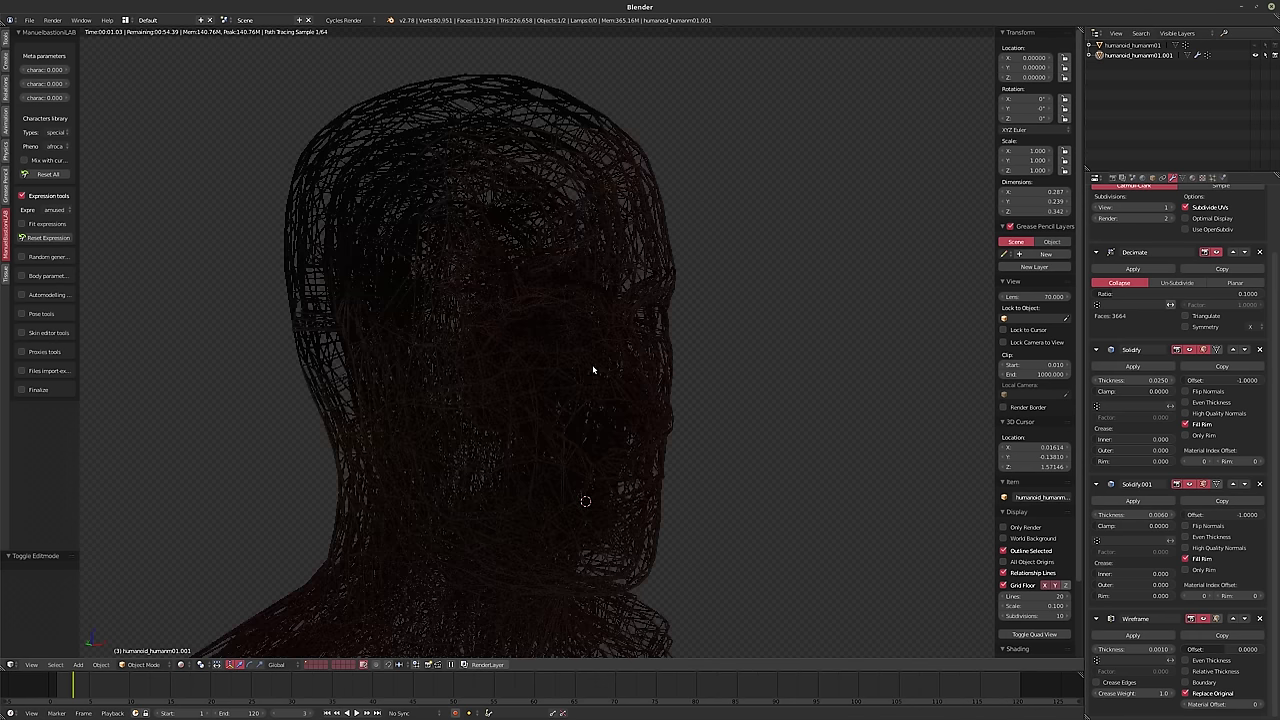
pyautogui.hotkey('shift', 'z')
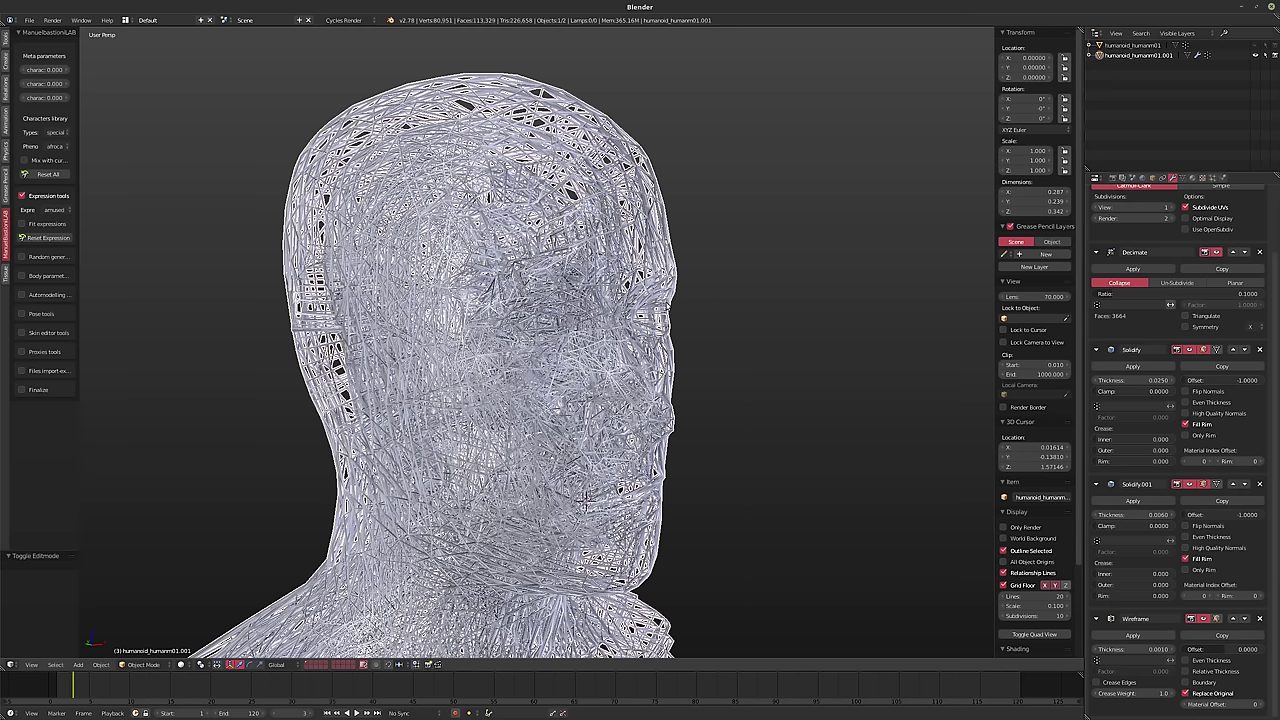
# - Duplicate the wireframe bust in place and remove the copy's Solidify, Wireframe and Solidify.001 modifiers
pyautogui.hotkey('shift', 'd')
pyautogui.press('Escape')
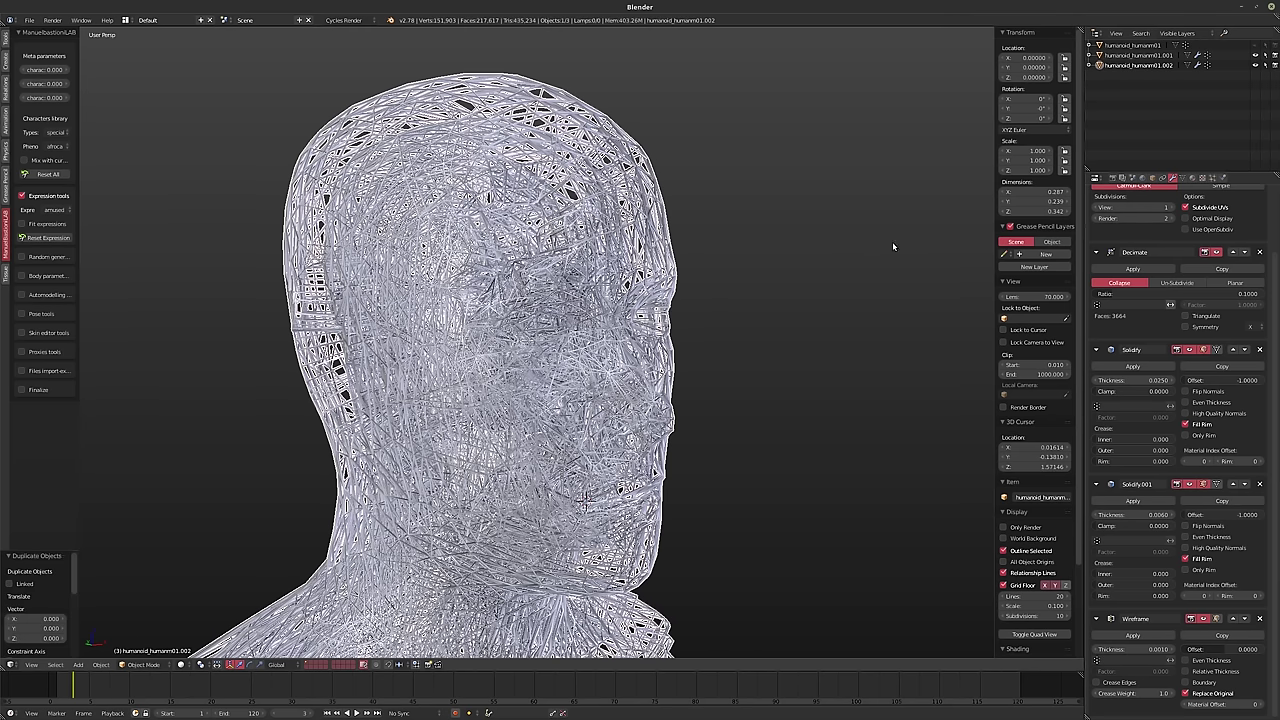
pyautogui.scroll(3, 1196, 298)
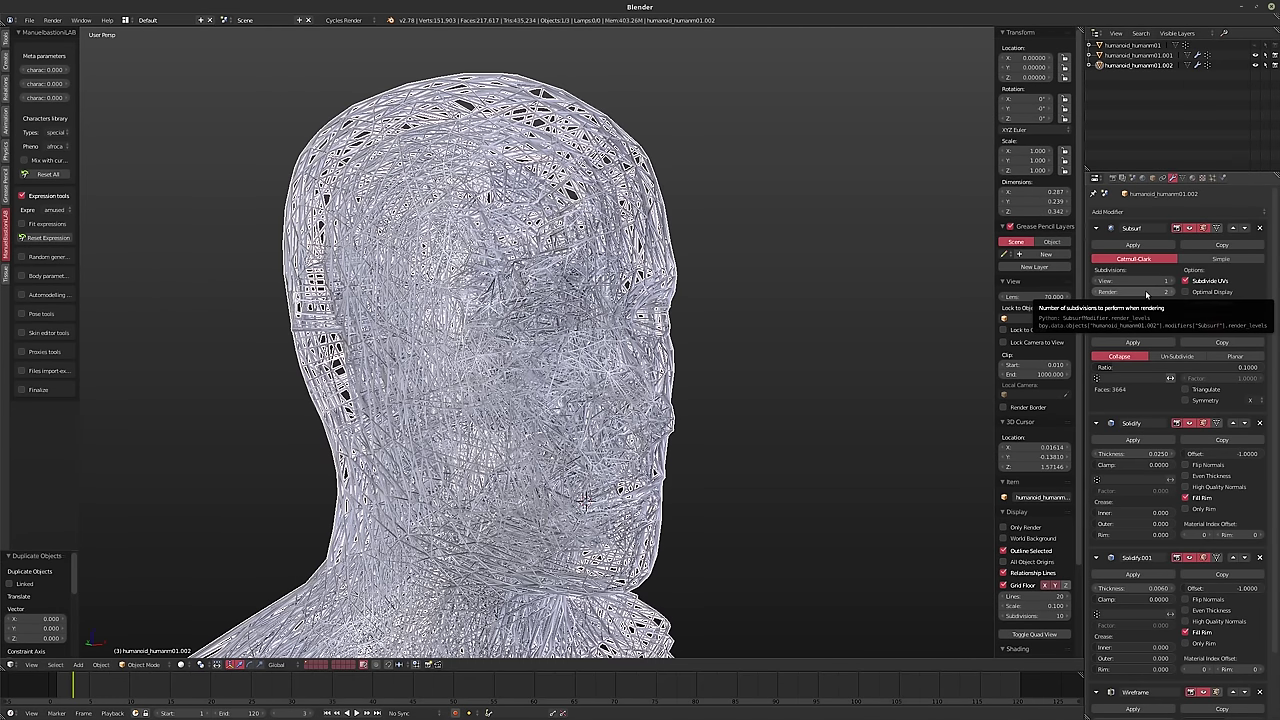
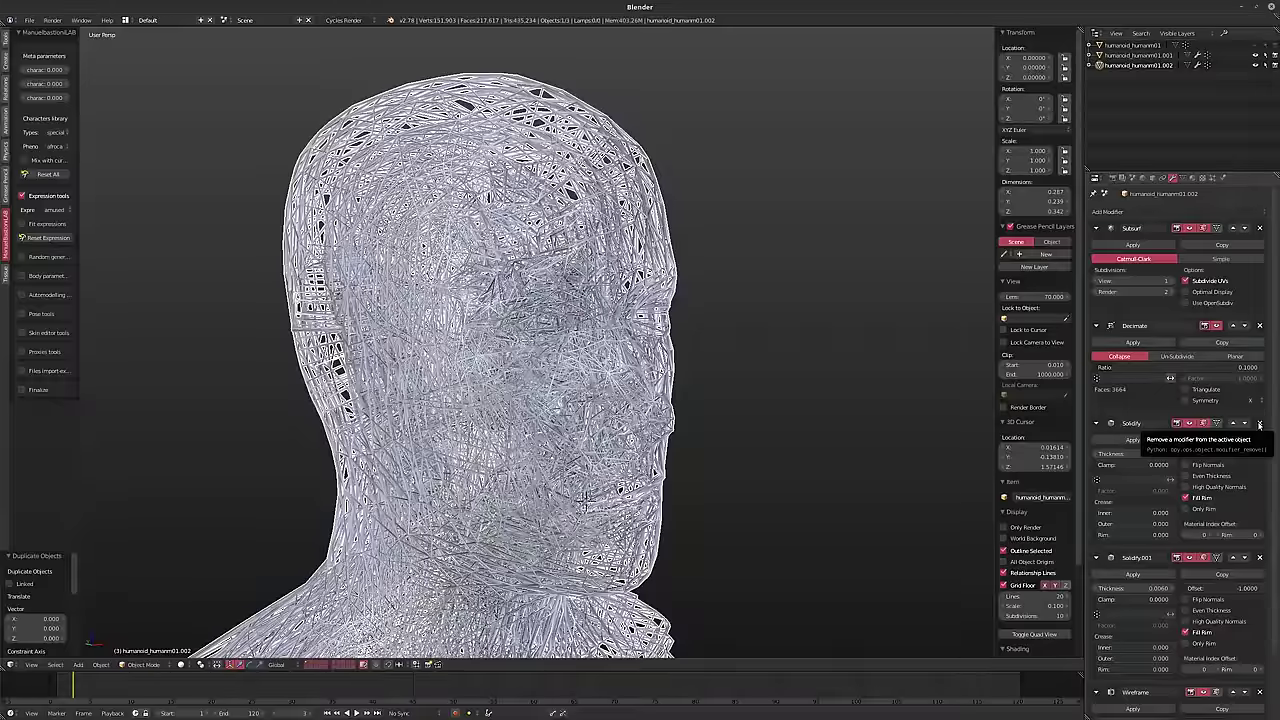
pyautogui.click(1259, 424)
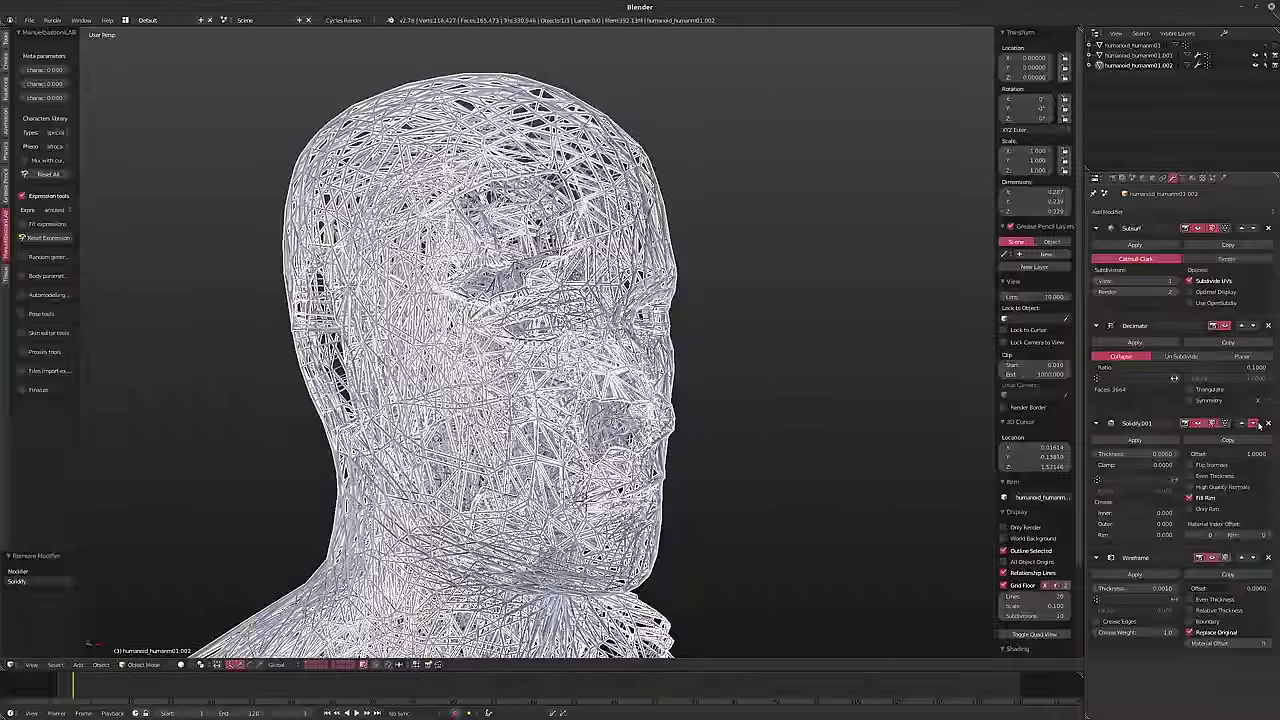
pyautogui.click(1256, 424)
pyautogui.click(1268, 424)
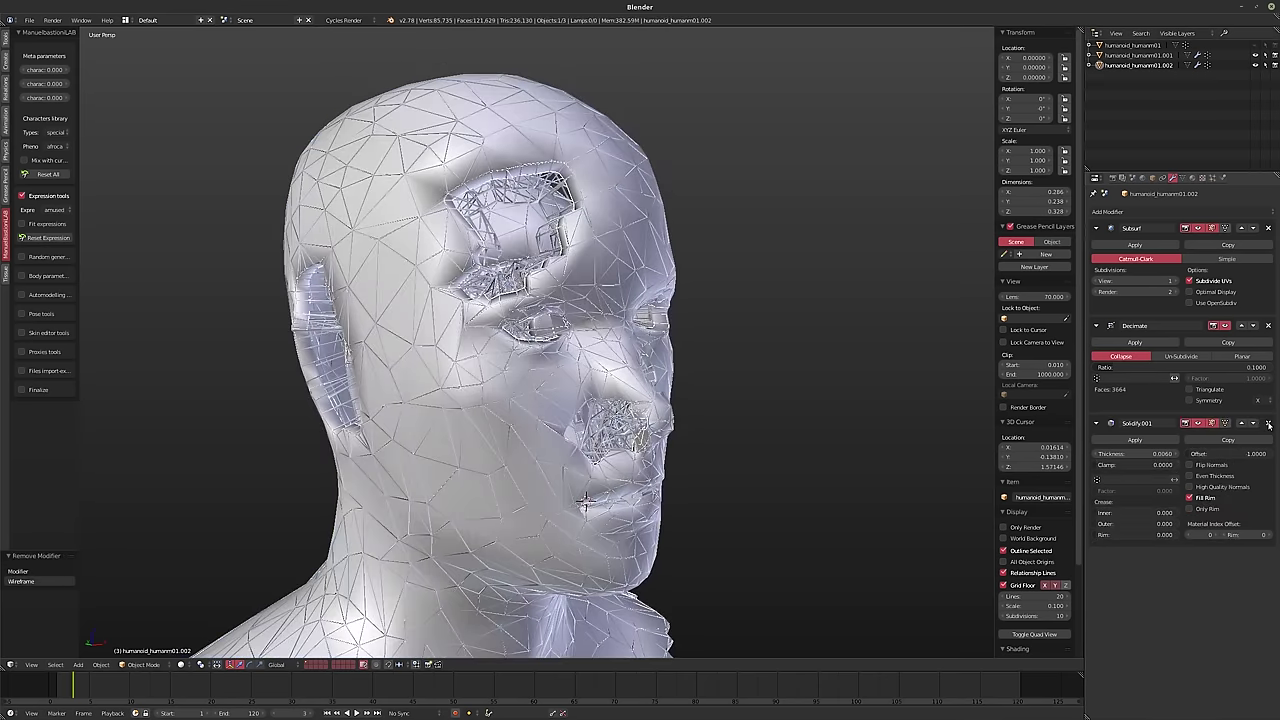
pyautogui.click(1268, 424)
pyautogui.moveTo(580, 450); pyautogui.dragTo(348, 322, button='middle')
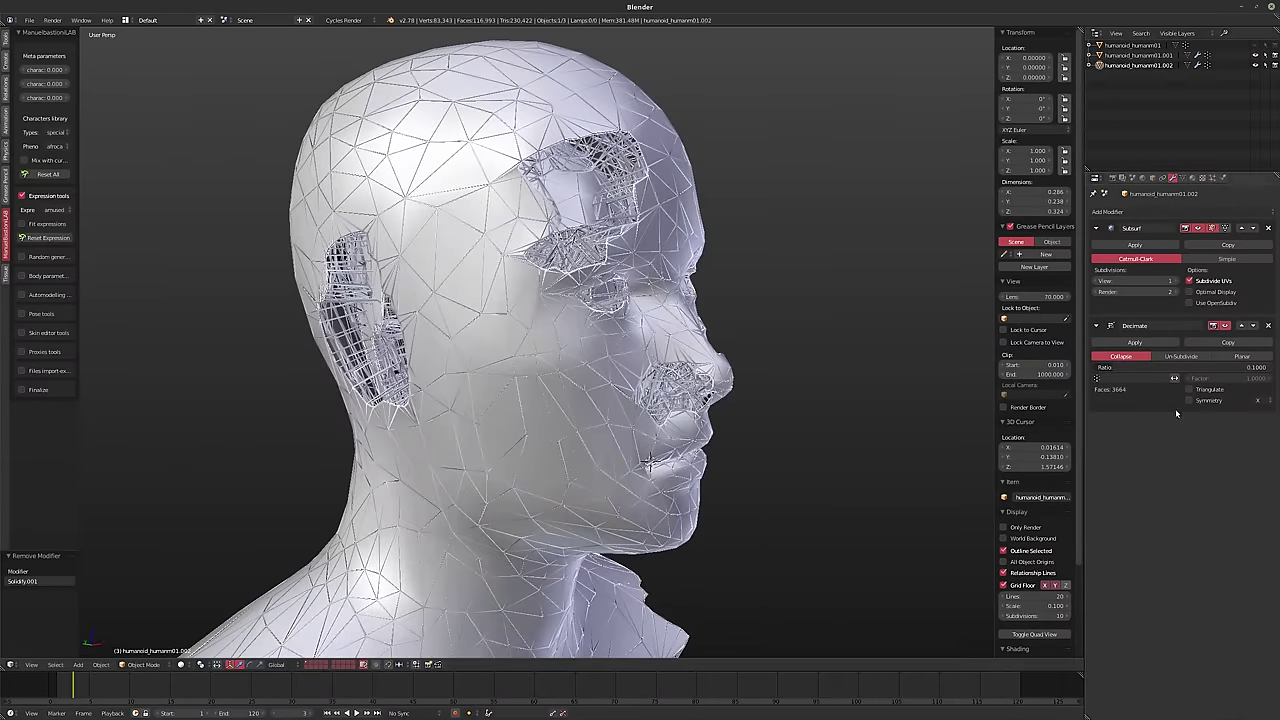
# - Set the duplicate bust to flat shading and apply its Subsurf and Decimate modifiers
pyautogui.click(6, 40)
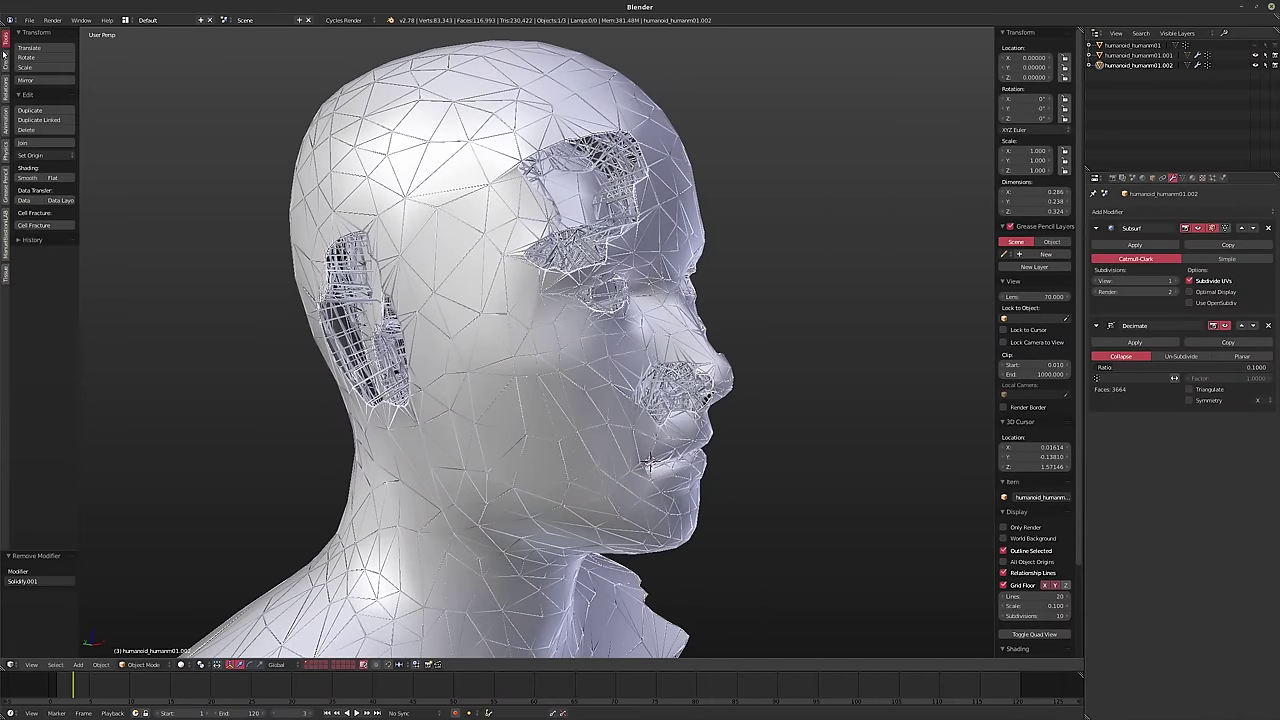
pyautogui.click(52, 177)
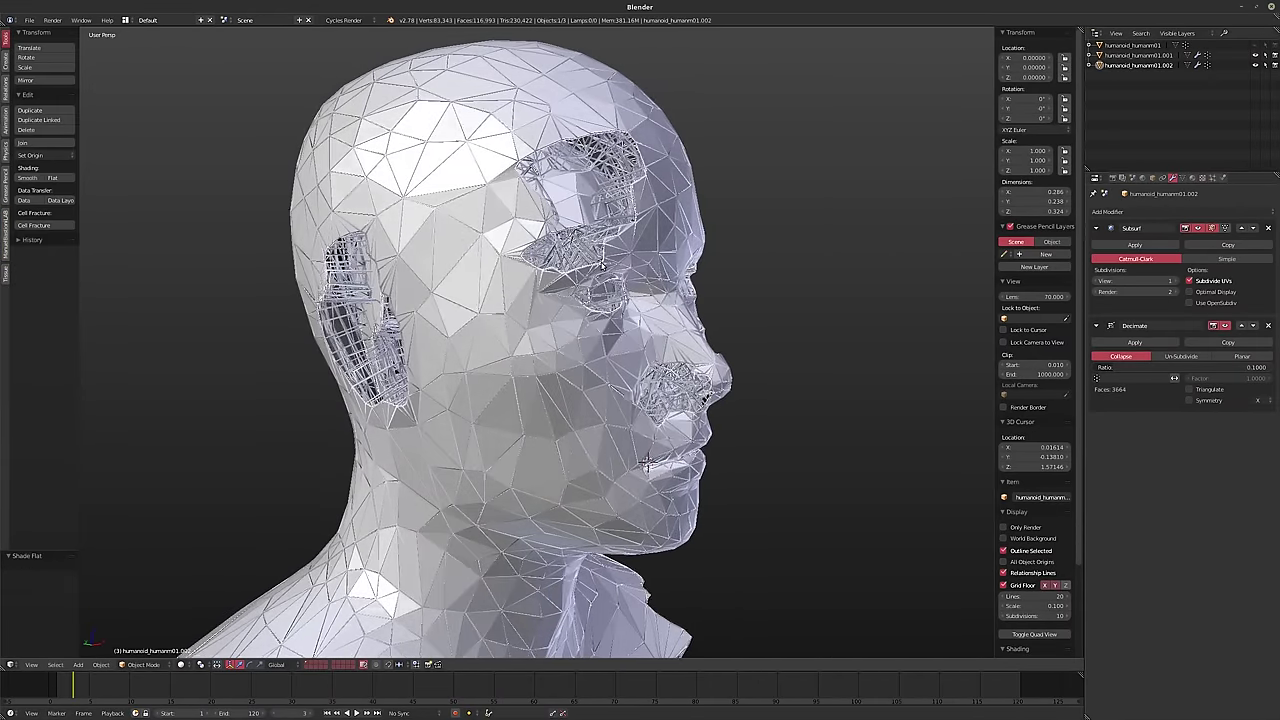
pyautogui.moveTo(420, 360); pyautogui.dragTo(480, 370, button='middle')
pyautogui.click(1130, 247)
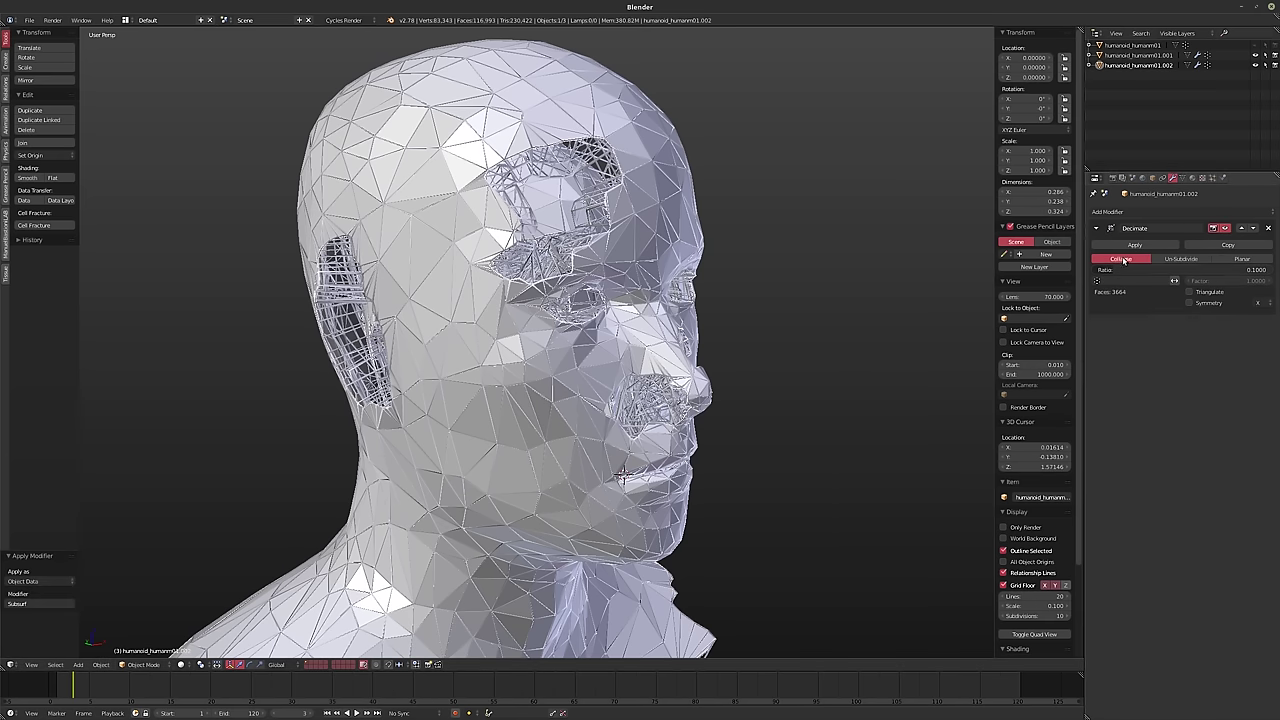
pyautogui.click(1130, 247)
# - In face select mode, circle-select face patches on the duplicate's skull, face, jaw, neck and shoulders, and delete those faces
pyautogui.moveTo(649, 366); pyautogui.dragTo(589, 350, button='middle')
pyautogui.scroll(-3, 549, 388)
pyautogui.press('Tab')
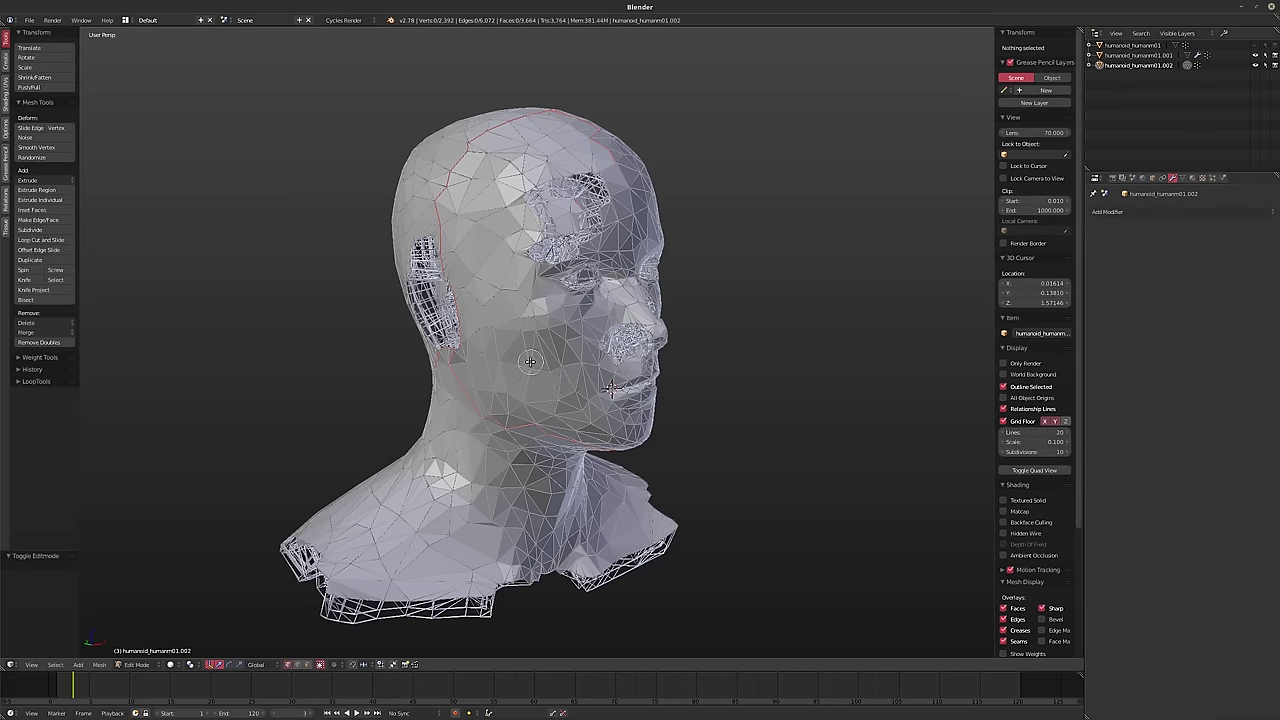
pyautogui.hotkey('ctrl', 'Tab')
pyautogui.click(530, 384)
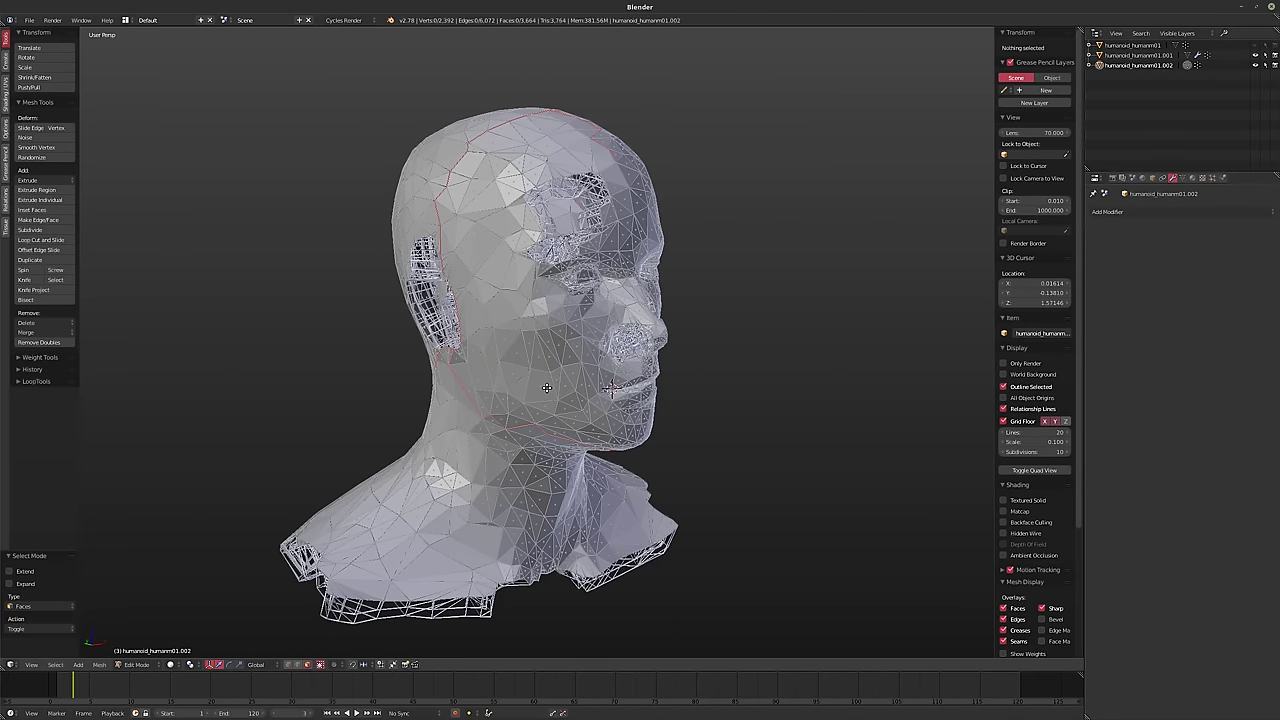
pyautogui.moveTo(481, 409); pyautogui.dragTo(526, 400)
pyautogui.moveTo(432, 487); pyautogui.dragTo(405, 512)
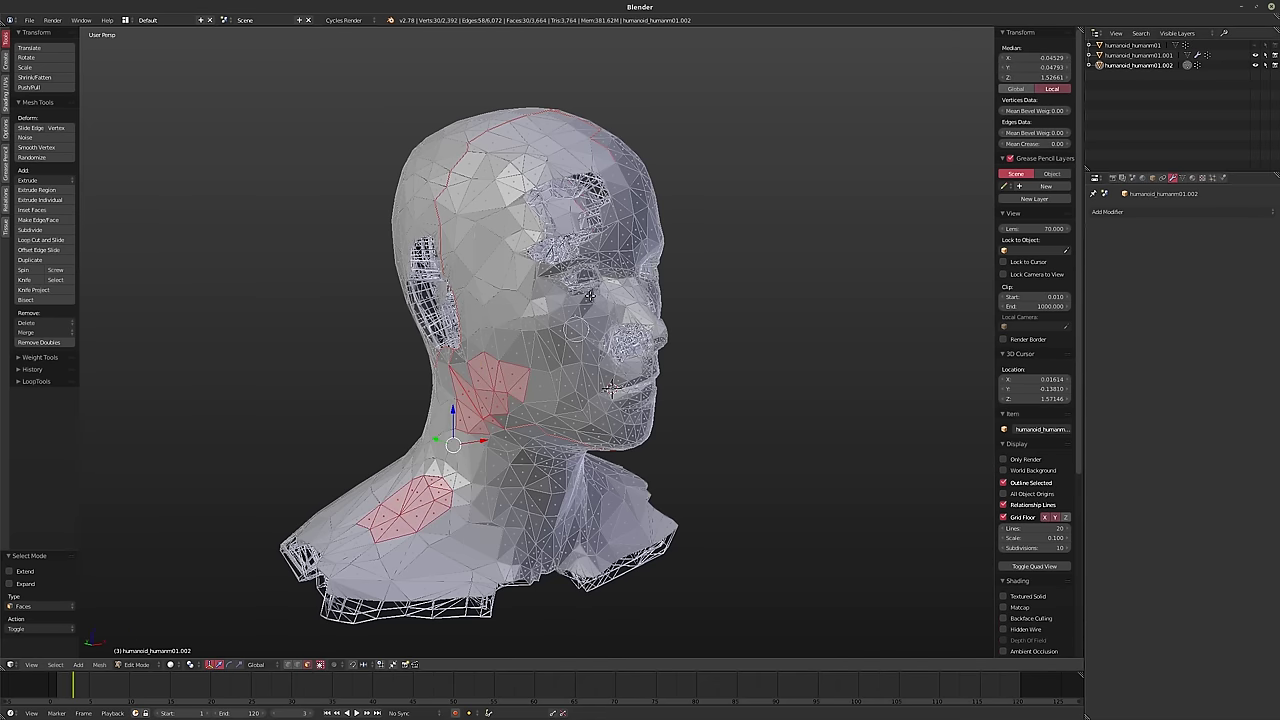
pyautogui.moveTo(605, 290); pyautogui.dragTo(655, 285)
pyautogui.moveTo(500, 135); pyautogui.dragTo(560, 140)
pyautogui.moveTo(392, 200)
pyautogui.mouseDown()
pyautogui.moveTo(402, 304)
pyautogui.moveTo(366, 163)
pyautogui.mouseUp()
pyautogui.moveTo(697, 511); pyautogui.dragTo(632, 509, button='middle')
pyautogui.moveTo(688, 486); pyautogui.dragTo(726, 492)
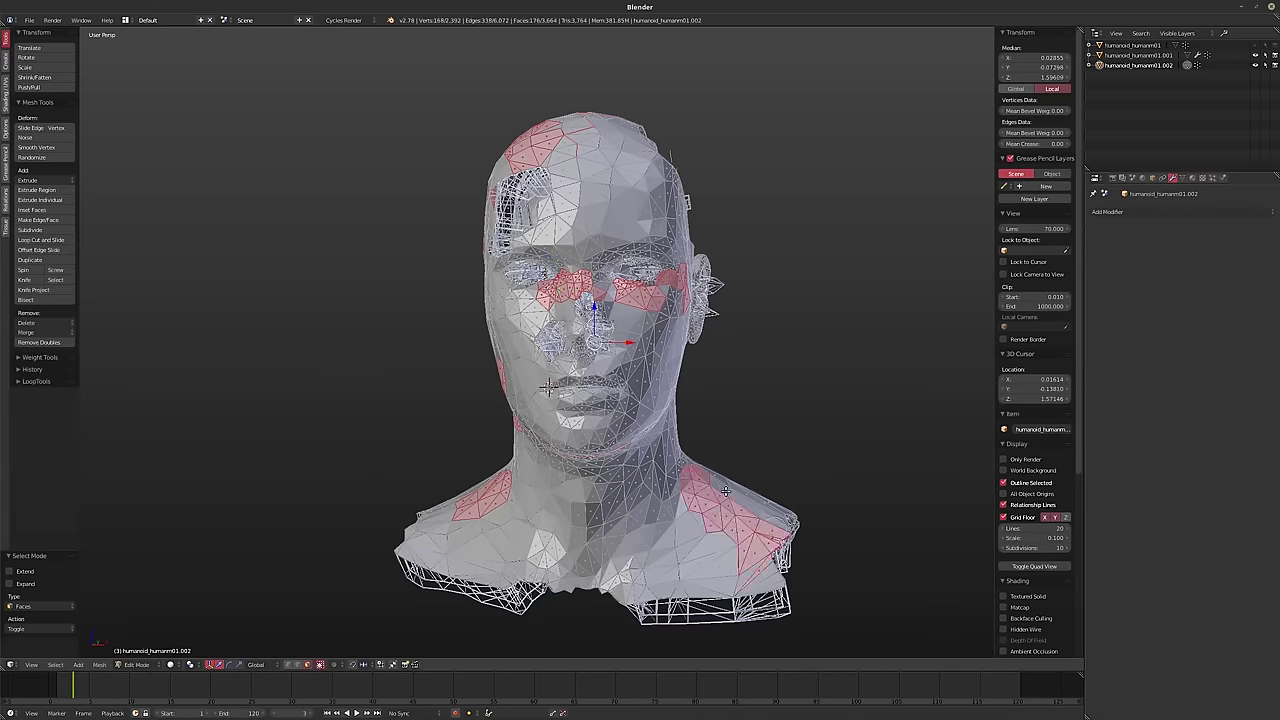
pyautogui.moveTo(666, 172); pyautogui.dragTo(657, 147)
pyautogui.moveTo(766, 374)
pyautogui.mouseDown(button='middle')
pyautogui.moveTo(609, 540)
pyautogui.moveTo(632, 462)
pyautogui.mouseUp(button='middle')
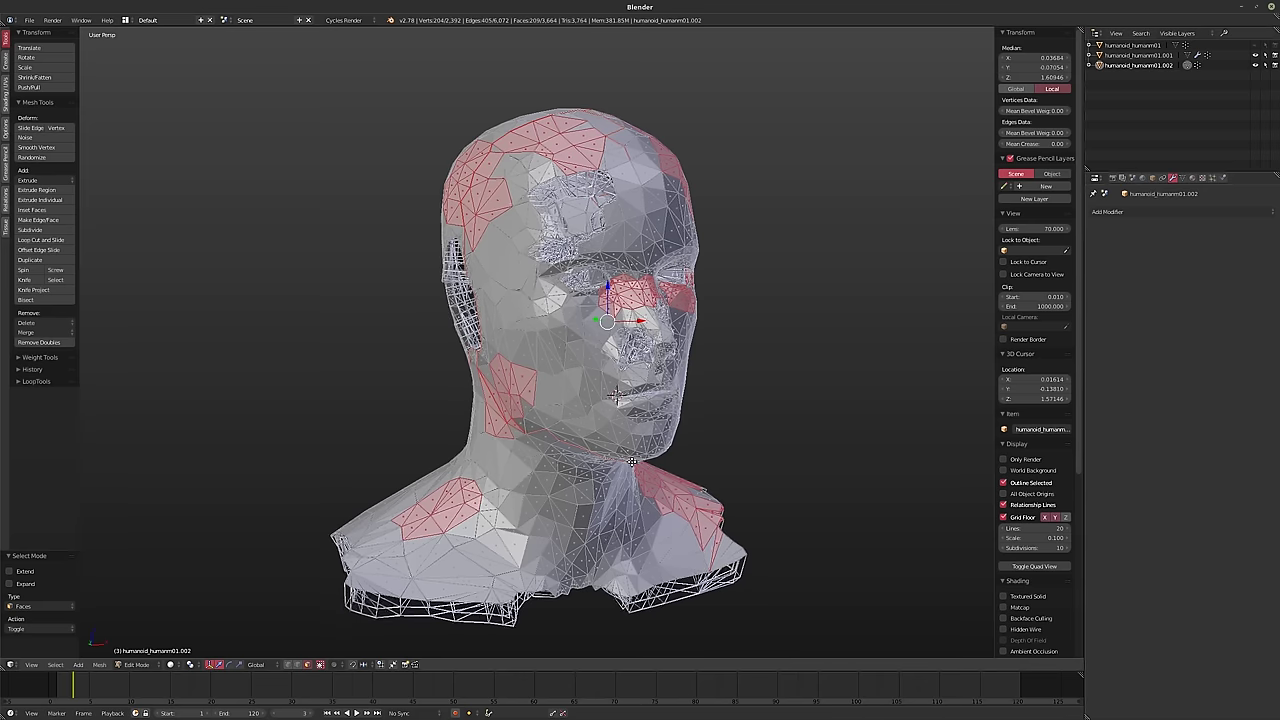
pyautogui.moveTo(620, 393); pyautogui.dragTo(610, 372)
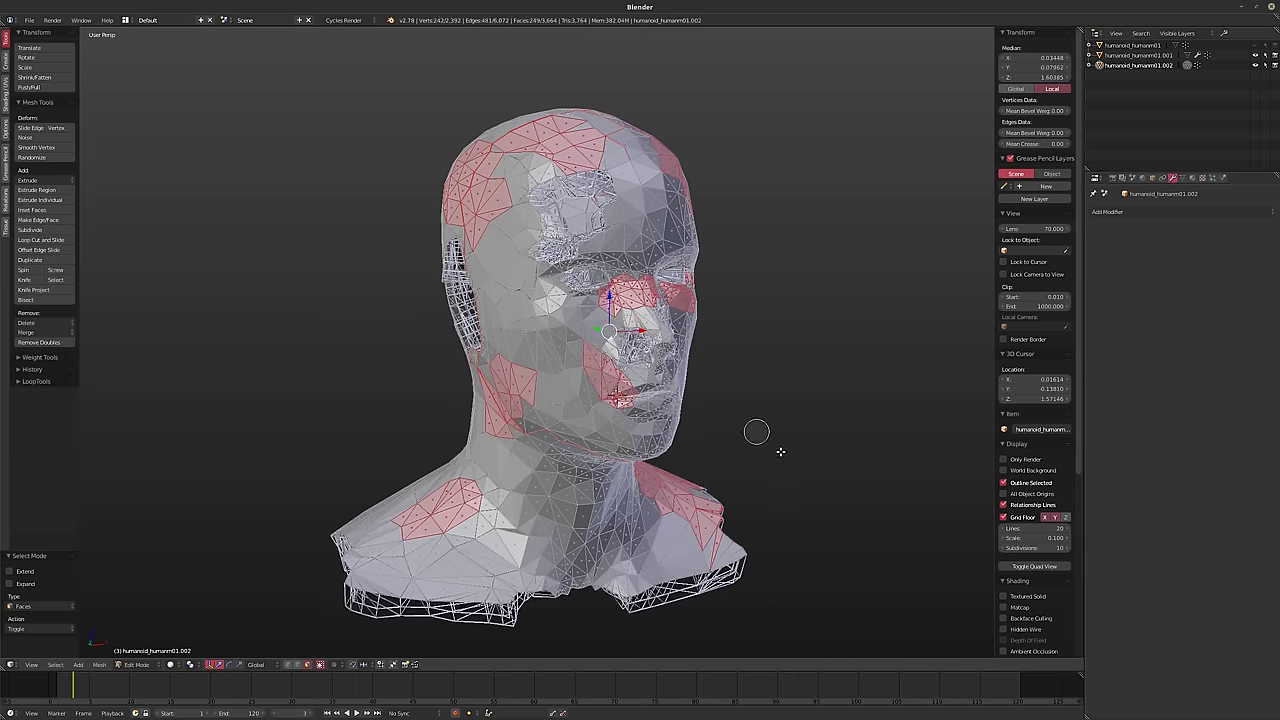
pyautogui.moveTo(571, 467); pyautogui.dragTo(459, 416, button='middle')
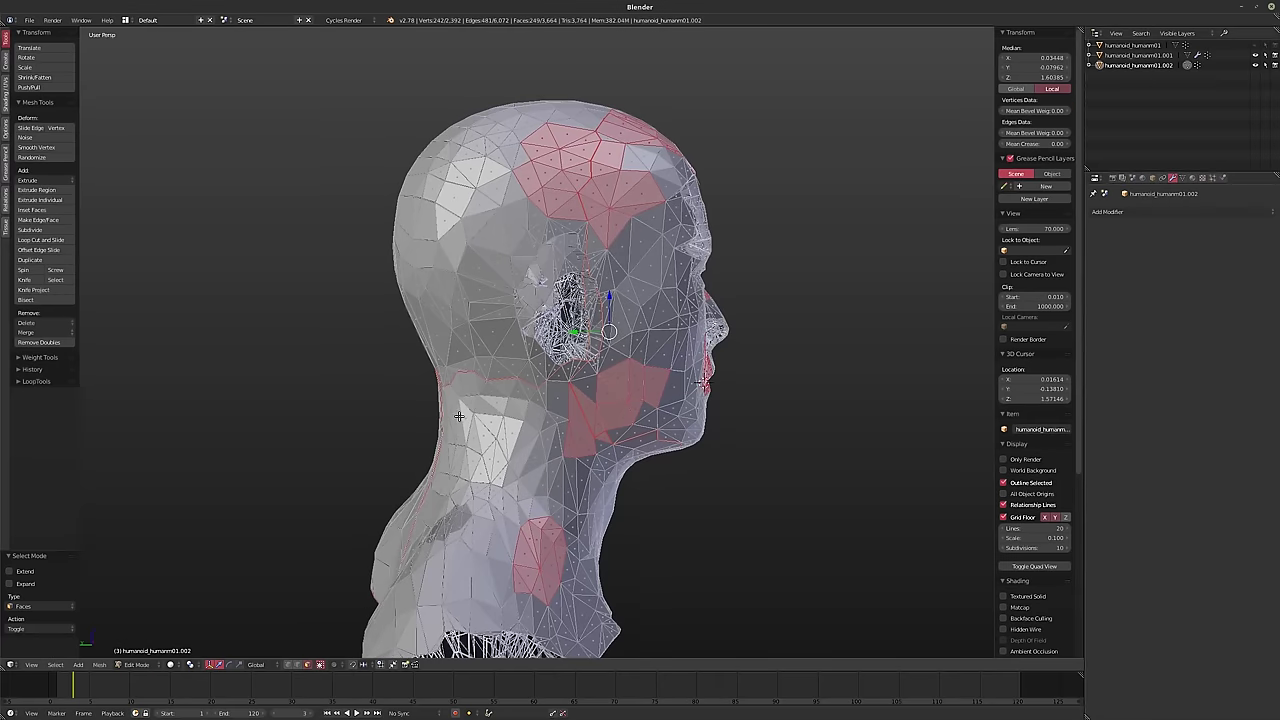
pyautogui.moveTo(442, 220)
pyautogui.mouseDown()
pyautogui.moveTo(454, 259)
pyautogui.moveTo(428, 386)
pyautogui.moveTo(440, 462)
pyautogui.moveTo(460, 488)
pyautogui.moveTo(395, 600)
pyautogui.mouseUp()
pyautogui.rightClick(664, 480)
pyautogui.moveTo(637, 471)
pyautogui.mouseDown(button='middle')
pyautogui.moveTo(603, 523)
pyautogui.moveTo(593, 488)
pyautogui.mouseUp(button='middle')
pyautogui.press('x')
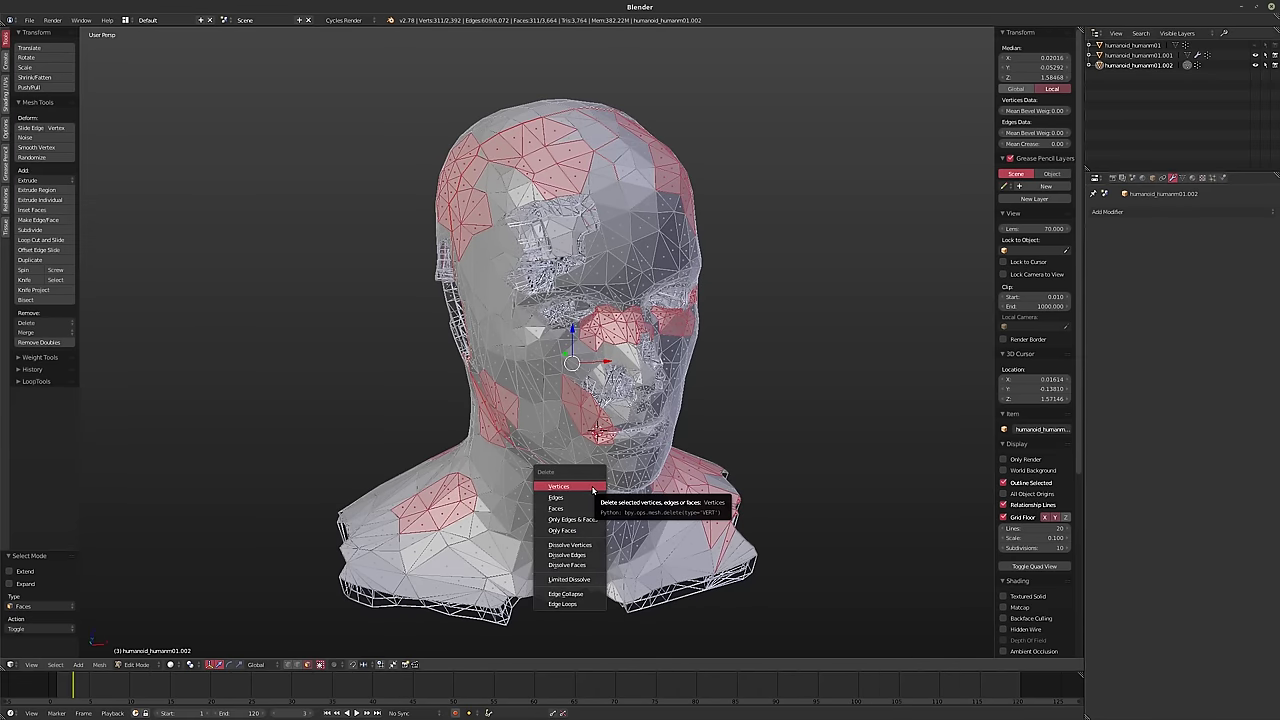
pyautogui.click(557, 508)
pyautogui.moveTo(557, 508); pyautogui.dragTo(568, 462, button='middle')
pyautogui.moveTo(531, 371); pyautogui.dragTo(527, 382, button='middle')
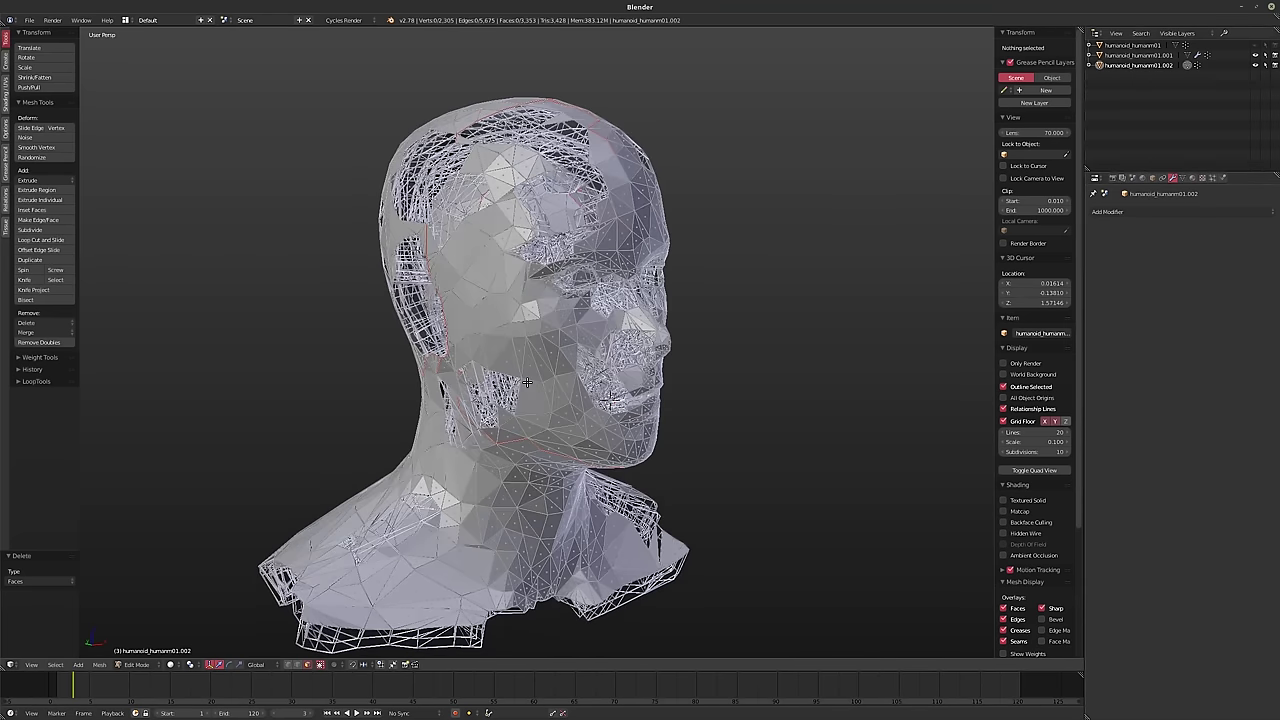
# - Add a Solidify modifier to the faceted duplicate bust
pyautogui.click(1108, 212)
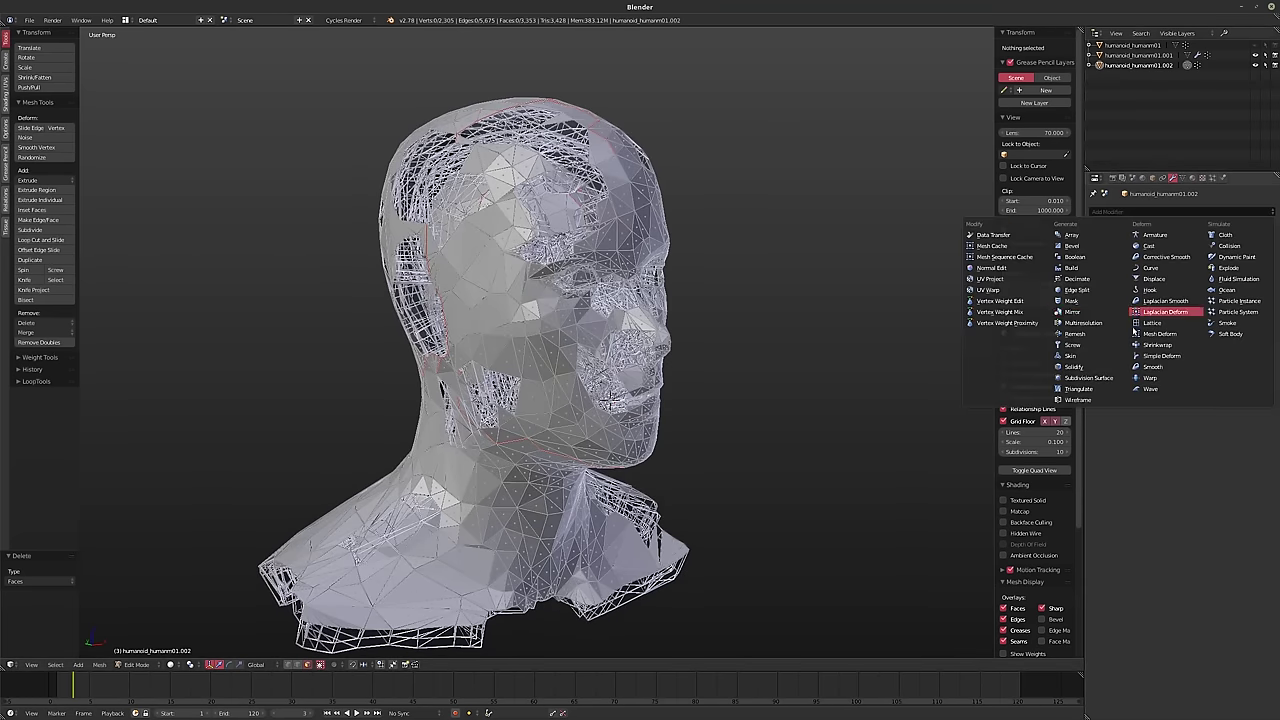
pyautogui.click(1075, 367)
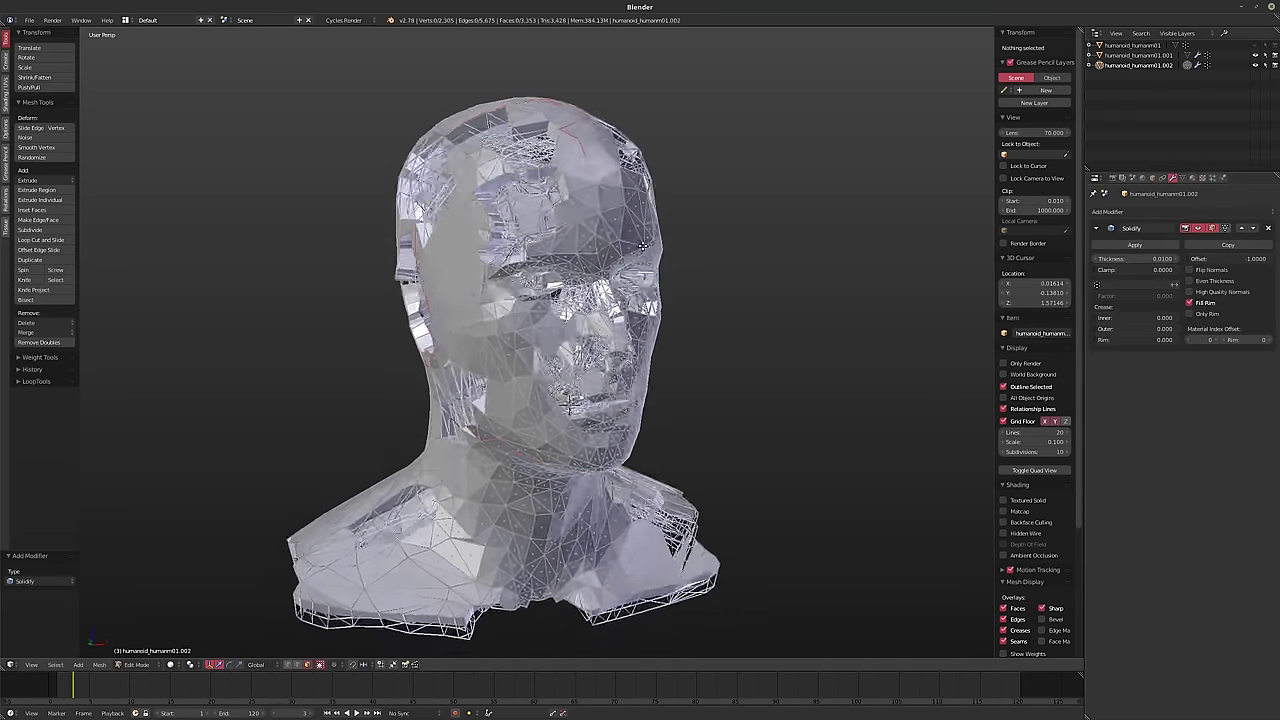
pyautogui.moveTo(670, 234); pyautogui.dragTo(680, 229, button='middle')
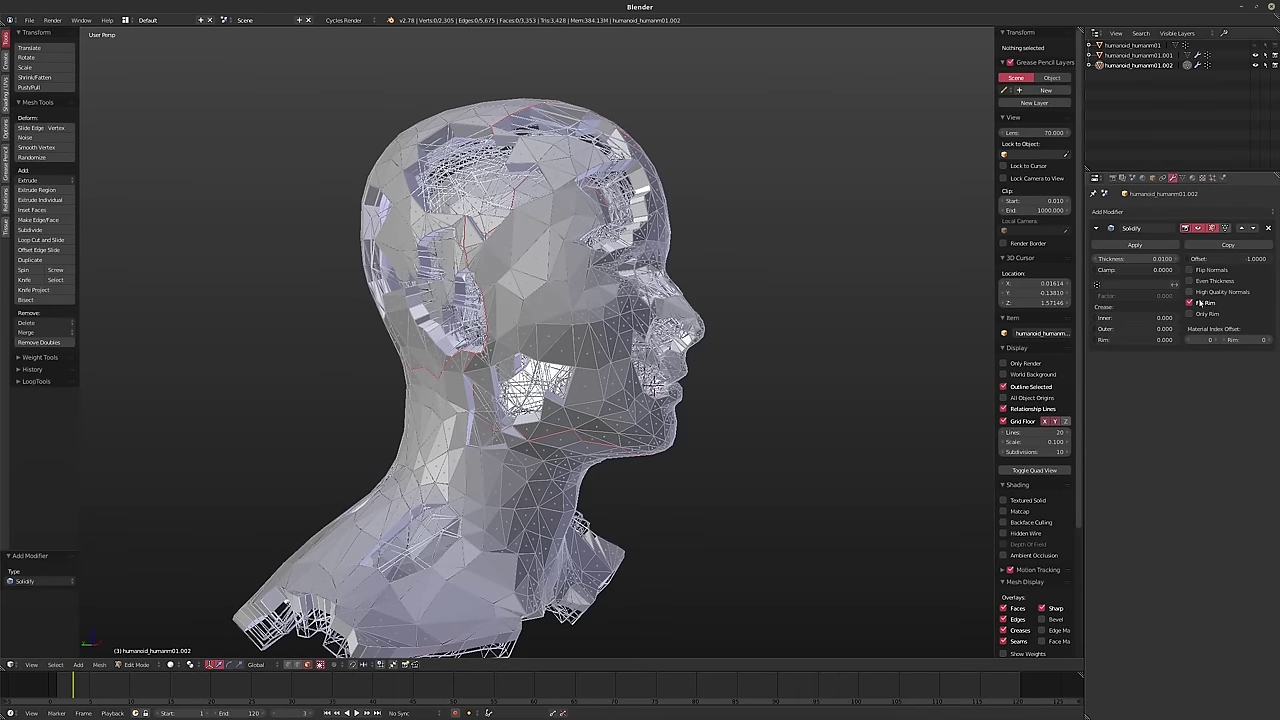
# - Select the wireframe bust and turn off Fill Rim on both of its Solidify modifiers
pyautogui.press('Tab')
pyautogui.moveTo(650, 300); pyautogui.dragTo(560, 300, button='middle')
pyautogui.click(1137, 57)
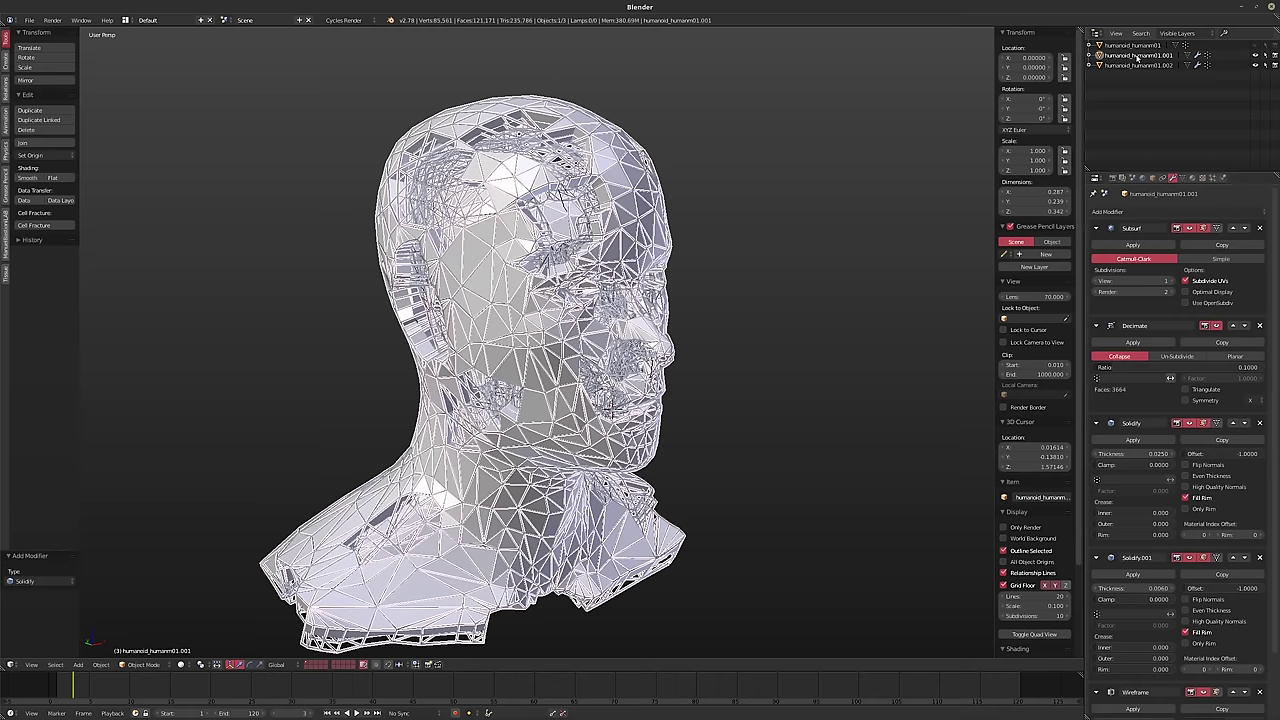
pyautogui.click(1184, 633)
pyautogui.moveTo(784, 495); pyautogui.dragTo(878, 500, button='middle')
pyautogui.moveTo(680, 465); pyautogui.dragTo(566, 382, button='middle')
pyautogui.scroll(3, 550, 380)
# - Select further face patches on the faceted duplicate's forehead, cheekbone, ear area, jaw and lower neck, and delete those faces
pyautogui.press('Tab')
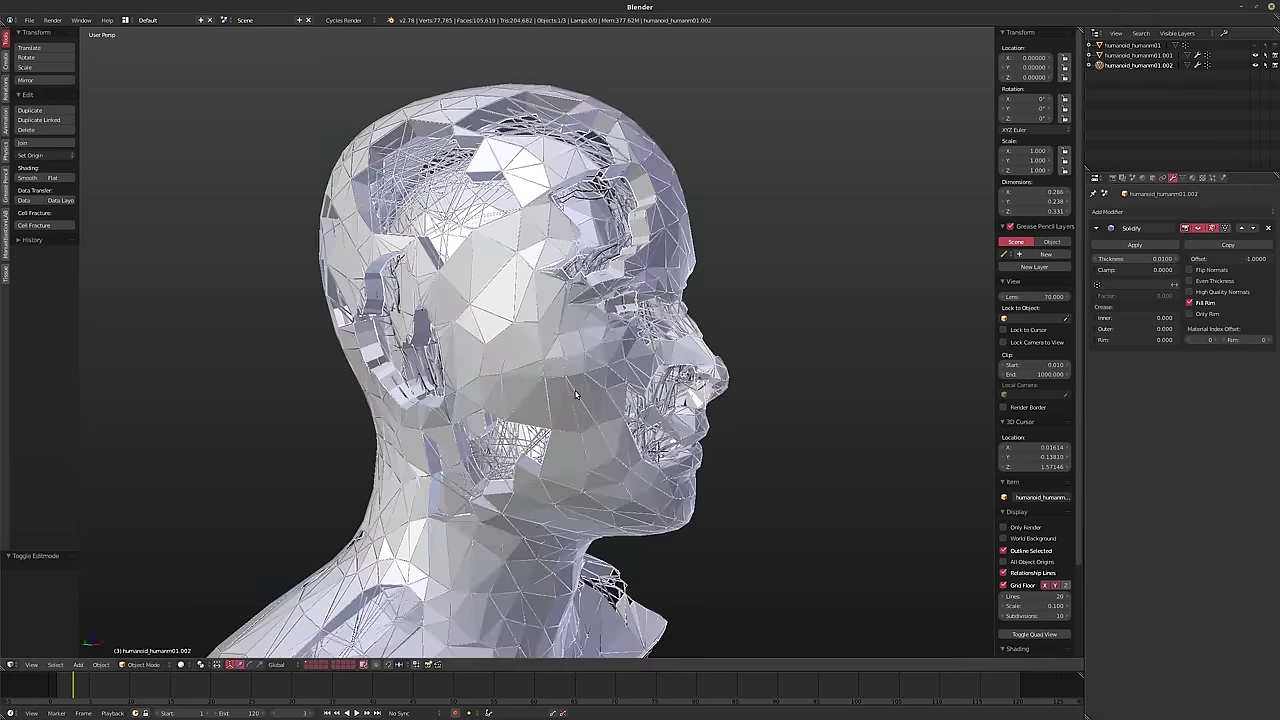
pyautogui.moveTo(576, 395)
pyautogui.mouseDown(button='middle')
pyautogui.moveTo(410, 388)
pyautogui.moveTo(576, 372)
pyautogui.mouseUp(button='middle')
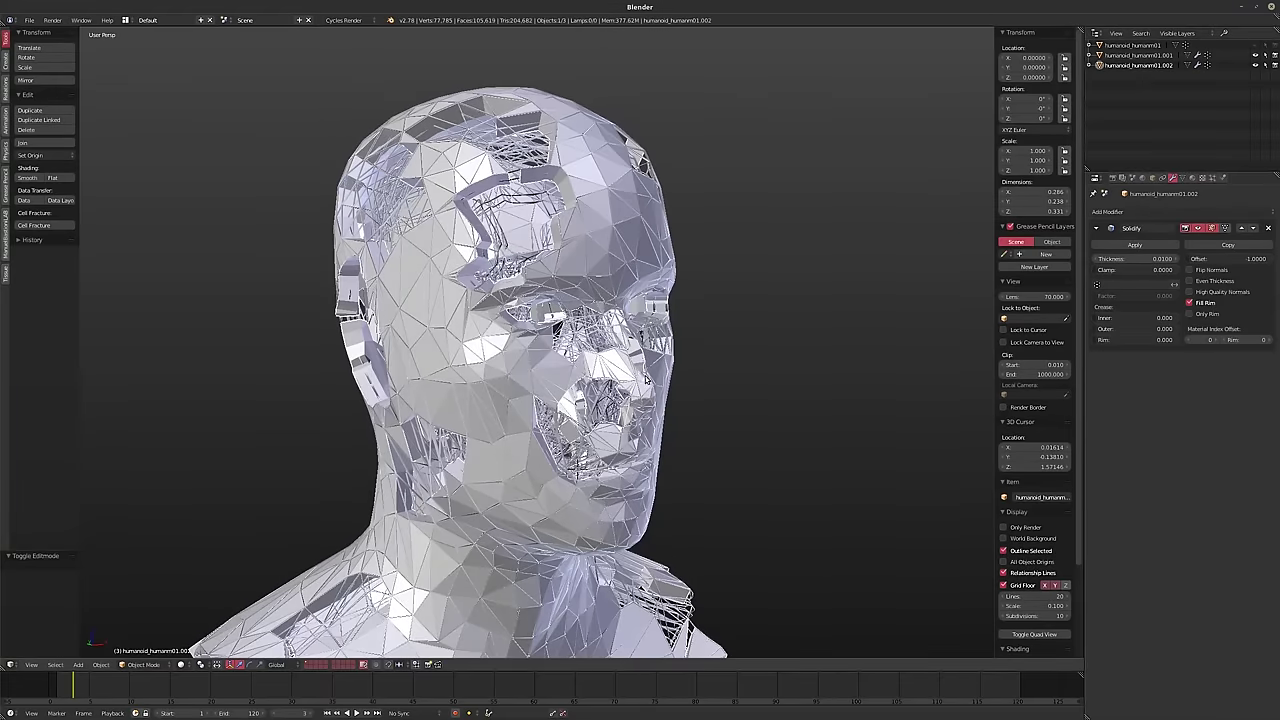
pyautogui.press('Tab')
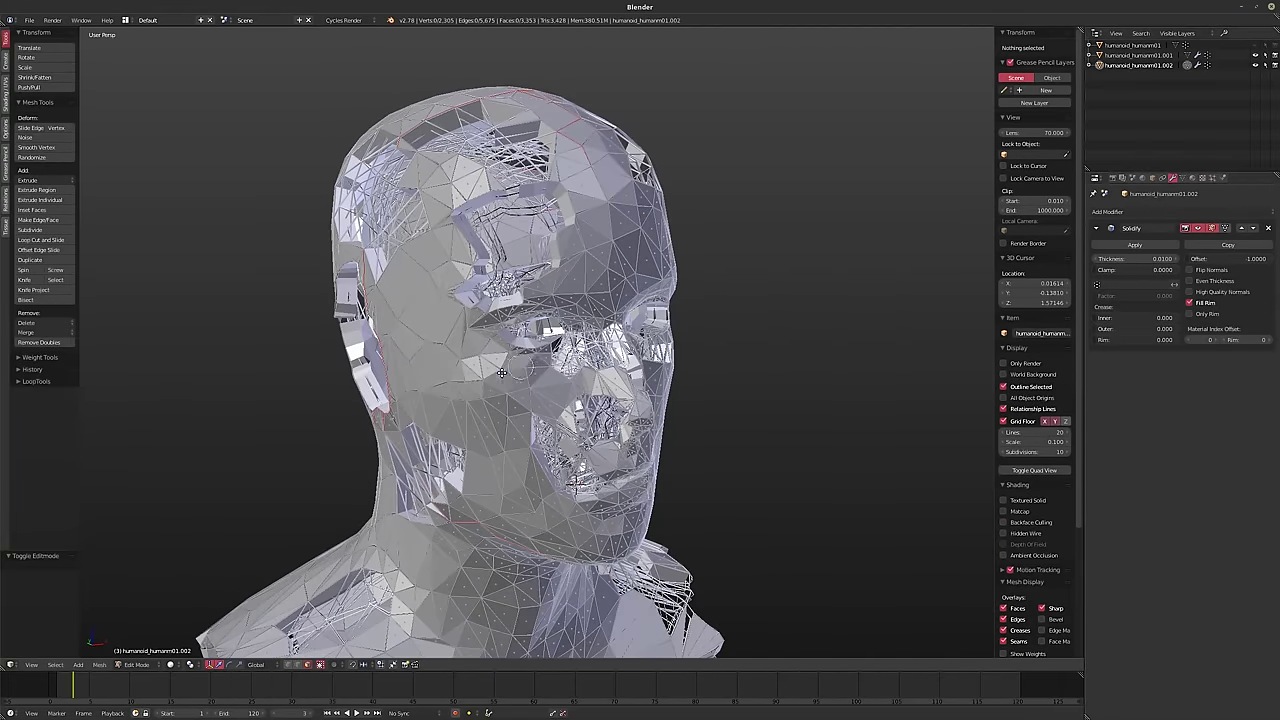
pyautogui.rightClick(502, 372)
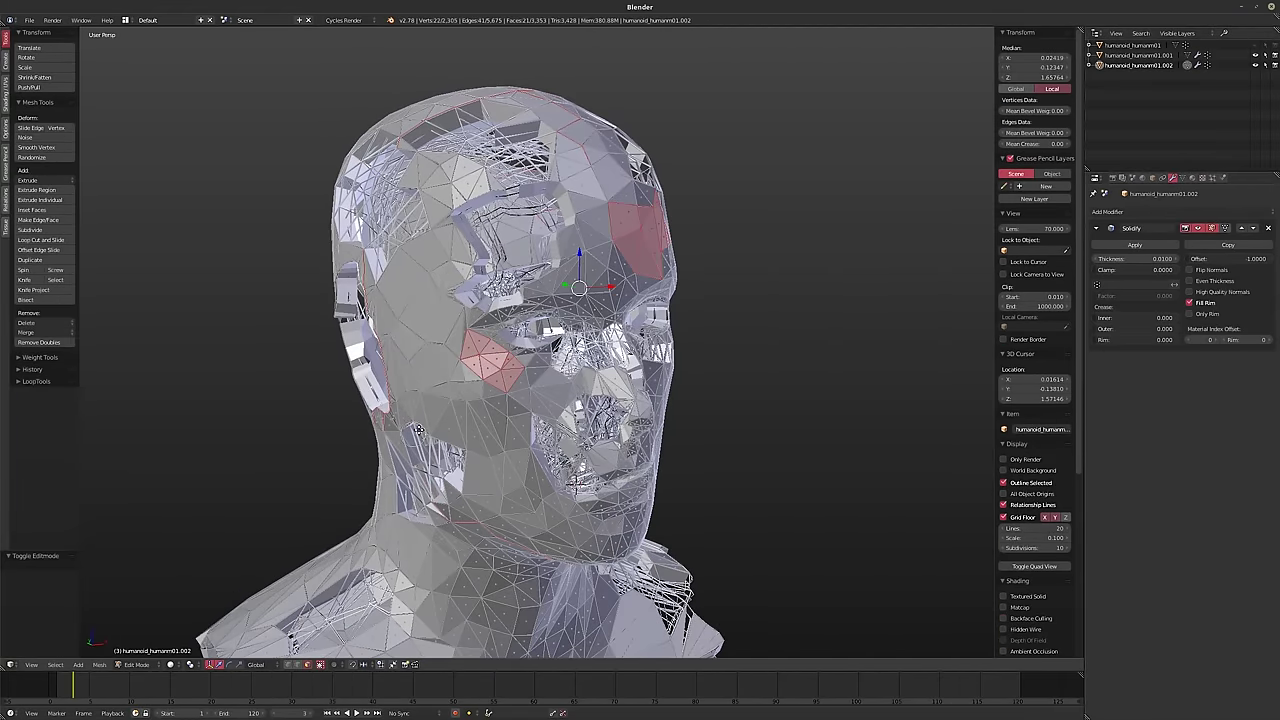
pyautogui.keyDown('shift'); pyautogui.rightClick(396, 327); pyautogui.keyUp('shift')
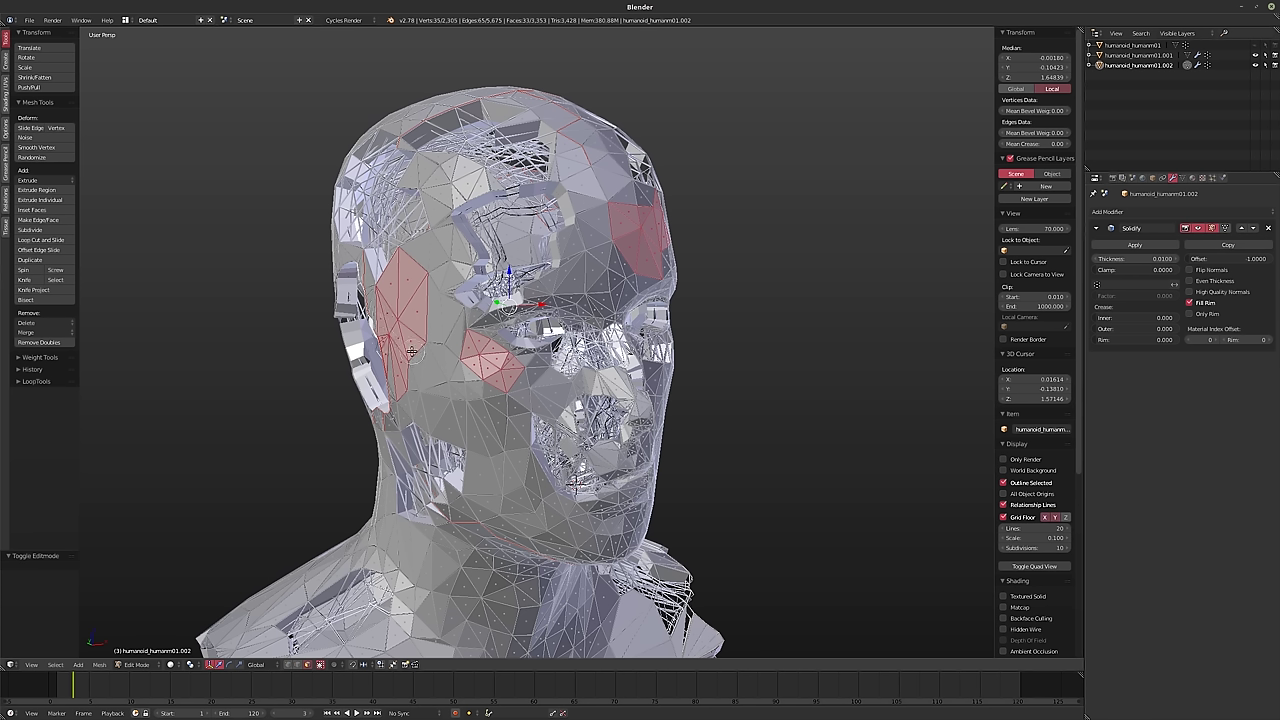
pyautogui.hotkey('shift', 'l')
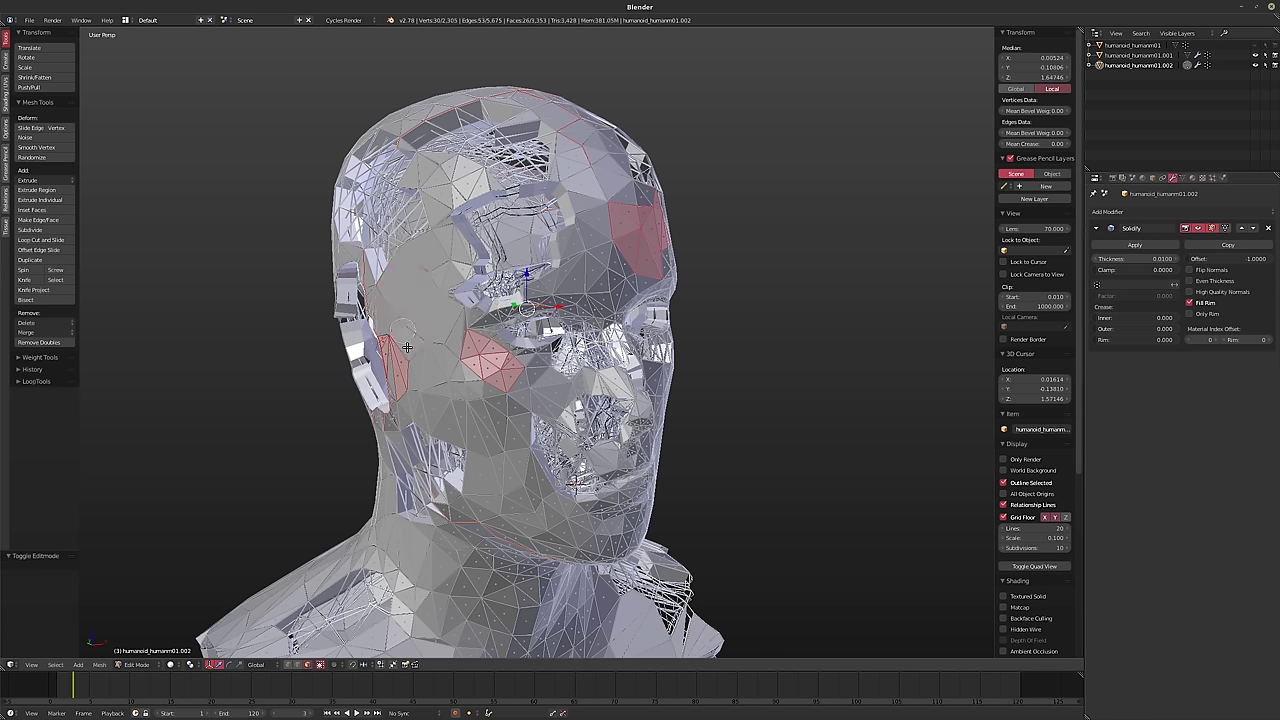
pyautogui.press('l')
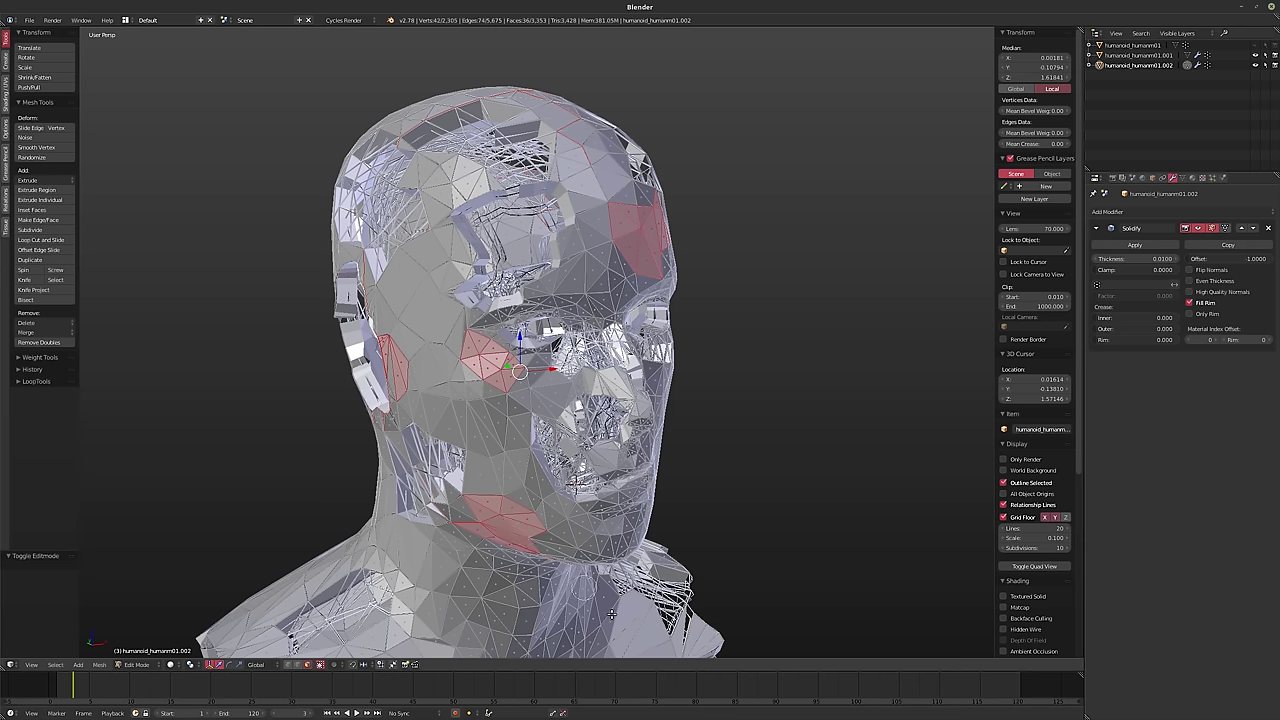
pyautogui.press('l')
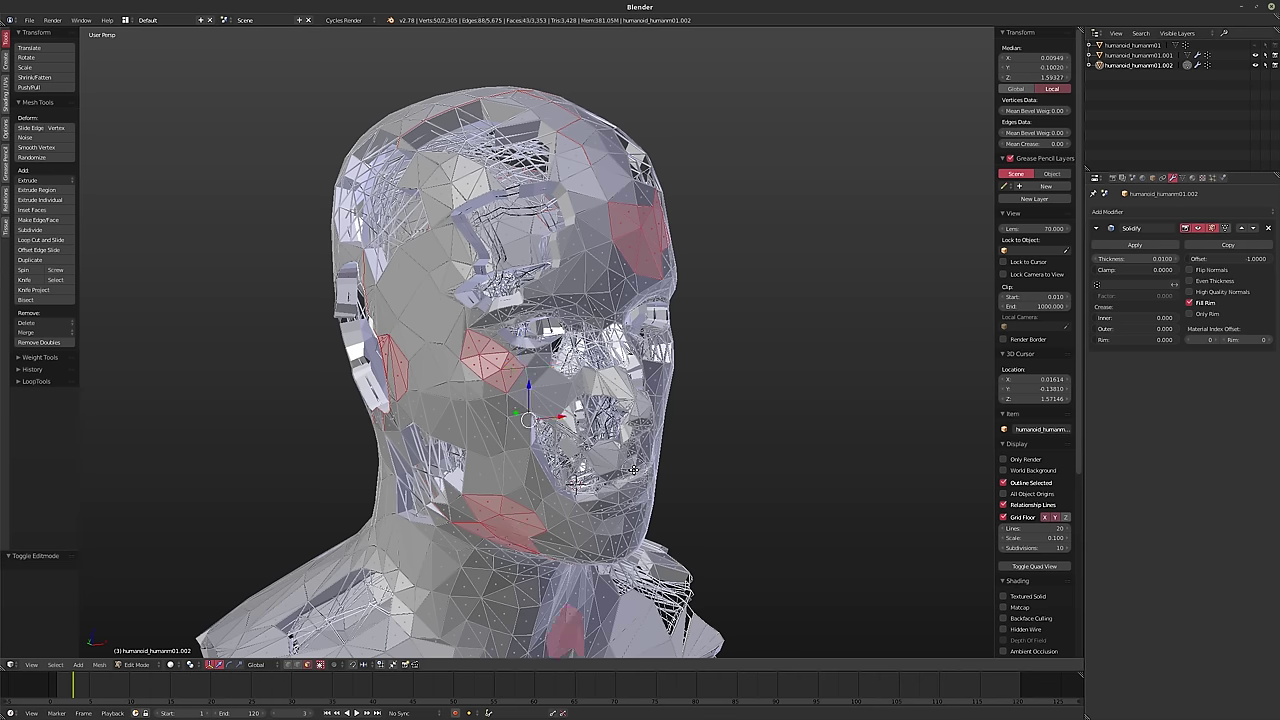
pyautogui.press('l')
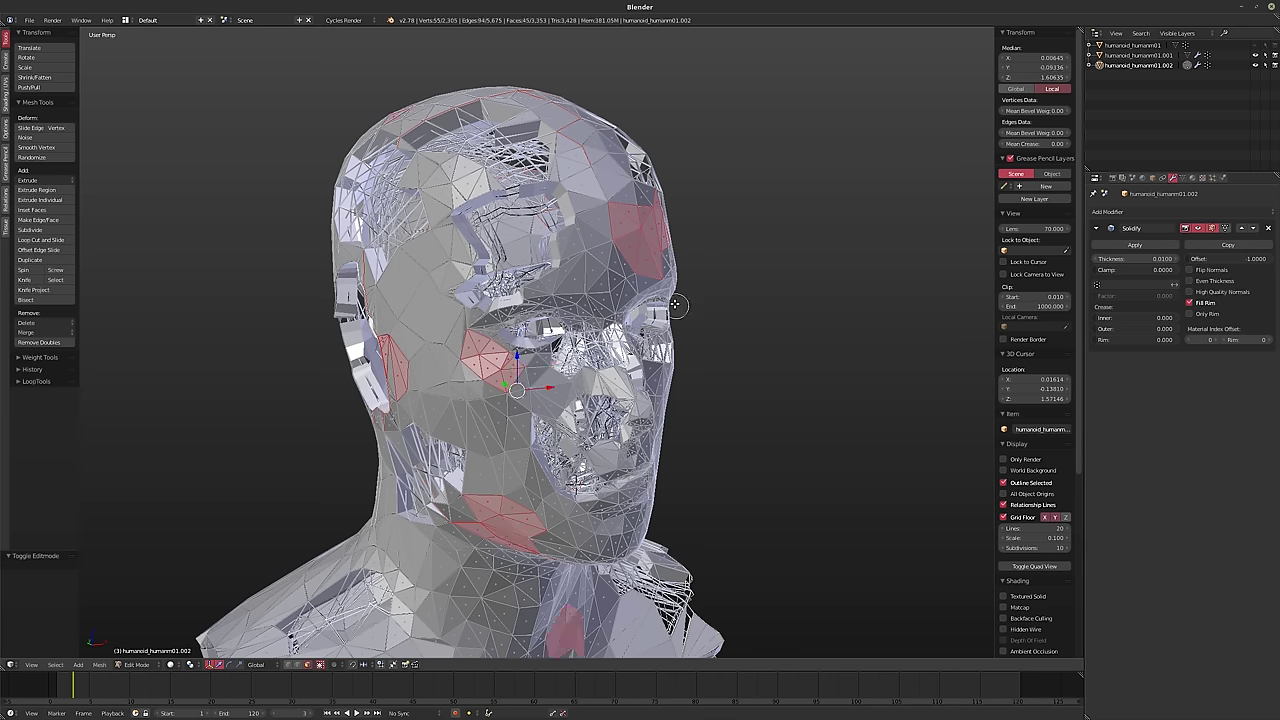
pyautogui.press('x')
pyautogui.click(660, 300)
# - Turn off Fill Rim on the faceted duplicate's Solidify modifier
pyautogui.moveTo(660, 300); pyautogui.dragTo(603, 371, button='middle')
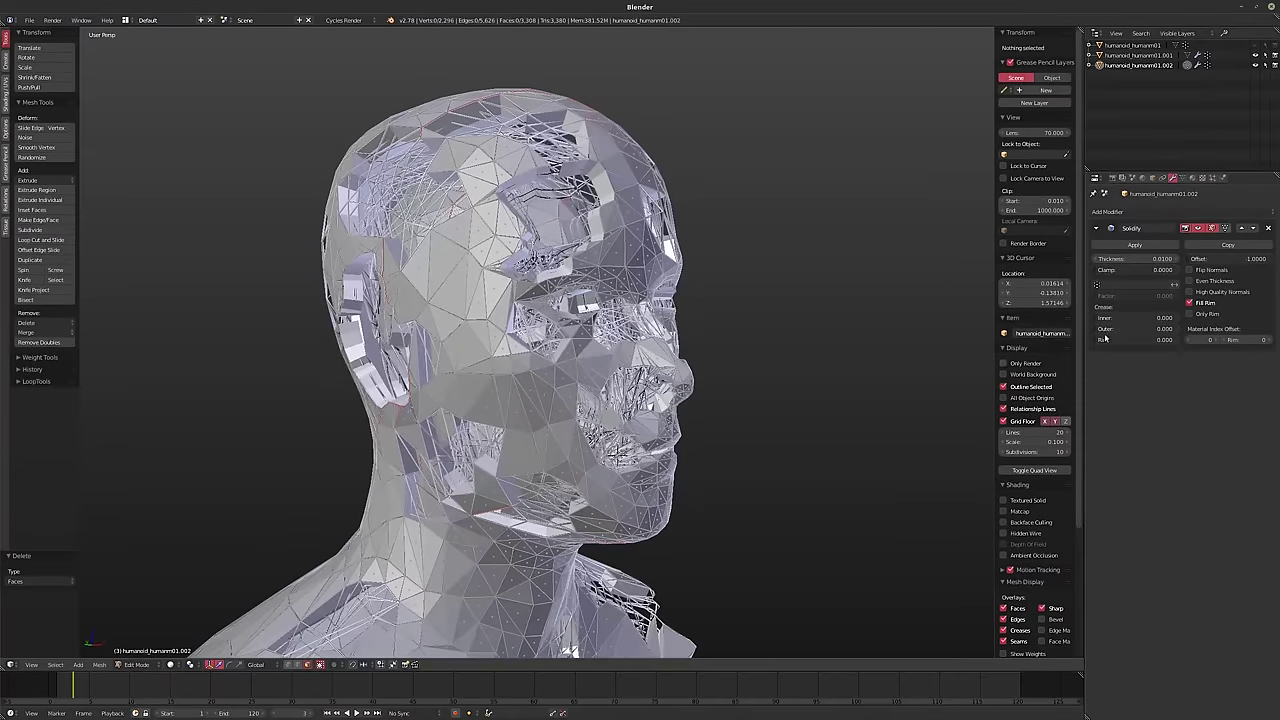
pyautogui.click(1189, 302)
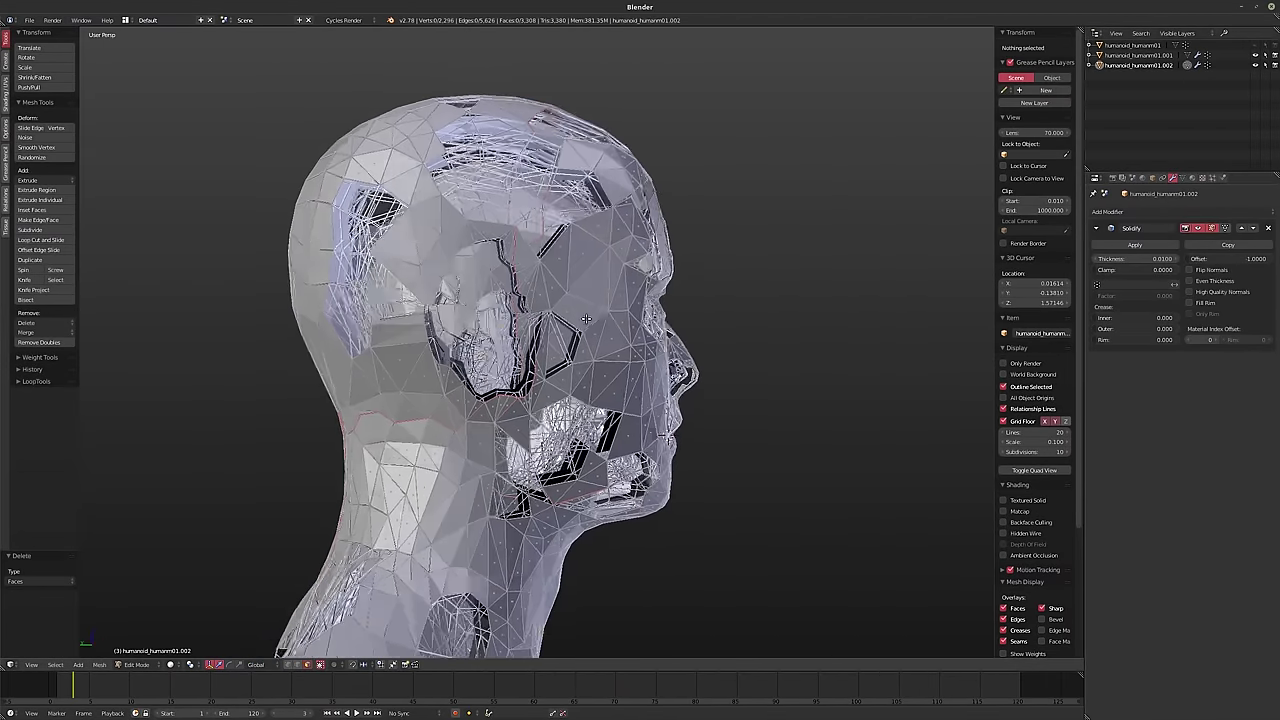
pyautogui.moveTo(500, 400); pyautogui.dragTo(550, 318, button='middle')
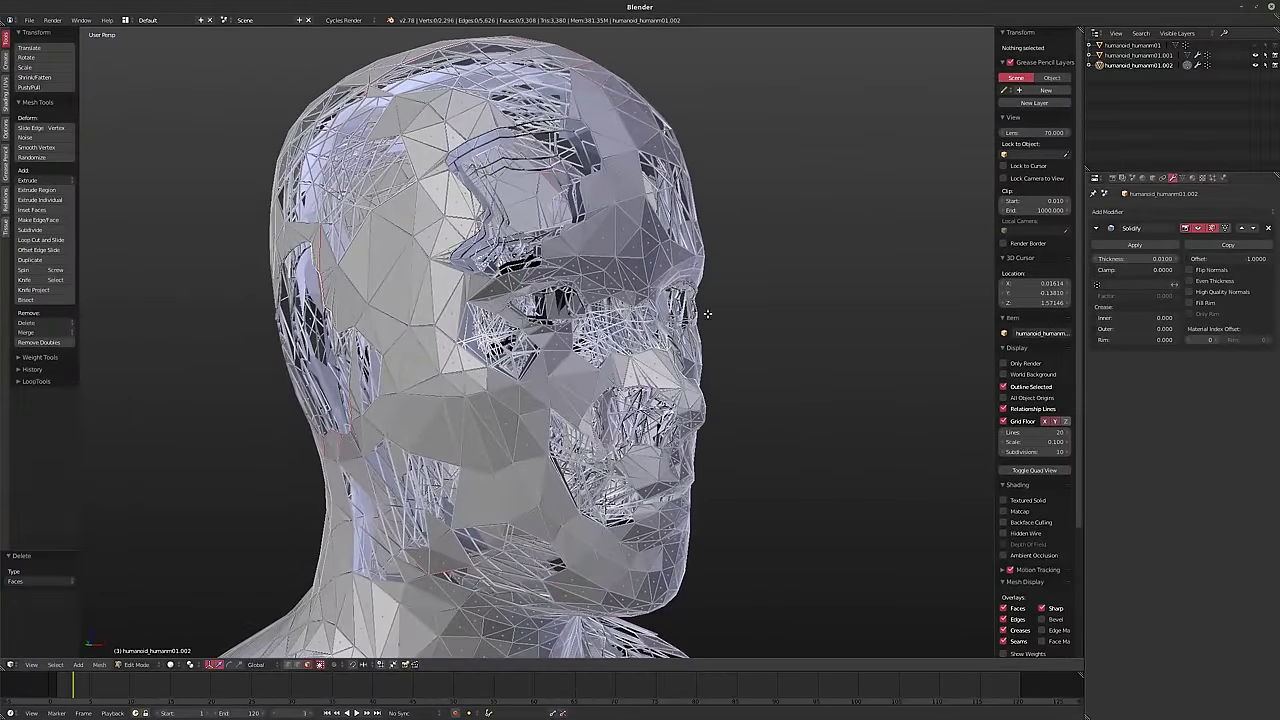
# - Set the render resolution to 1280 px for both X and Y
pyautogui.click(1112, 178)
pyautogui.click(1125, 314)
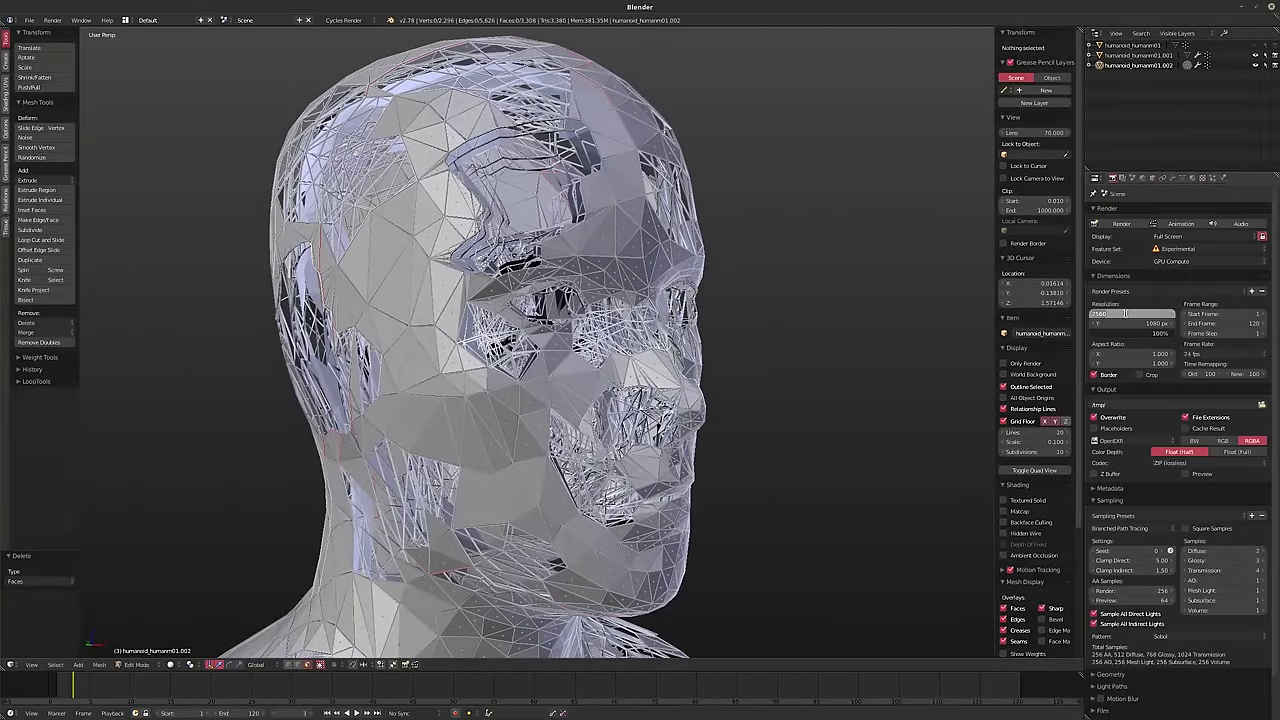
pyautogui.press('Return')
pyautogui.hotkey('ctrl', 'v')
# - Return to Object Mode, select the wireframe bust and enable Triangulate on its Decimate modifier
pyautogui.moveTo(834, 366); pyautogui.dragTo(650, 398, button='middle')
pyautogui.press('Tab')
pyautogui.press('n')
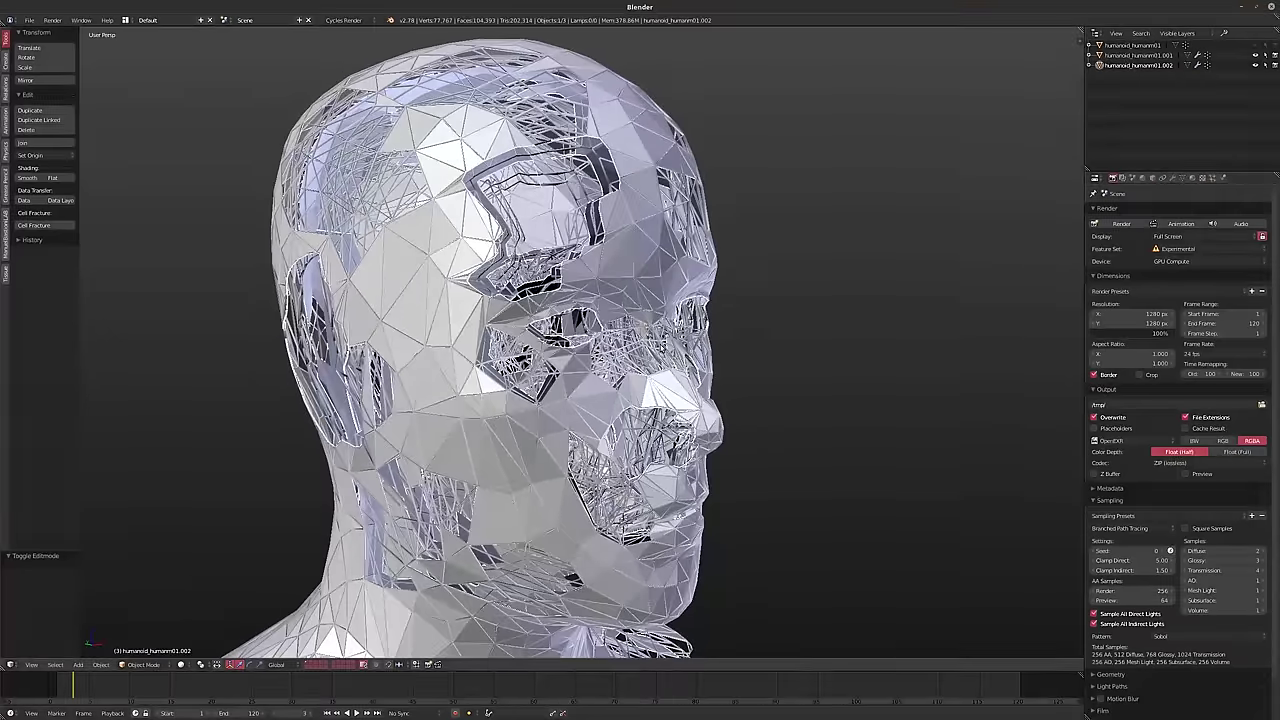
pyautogui.click(1158, 56)
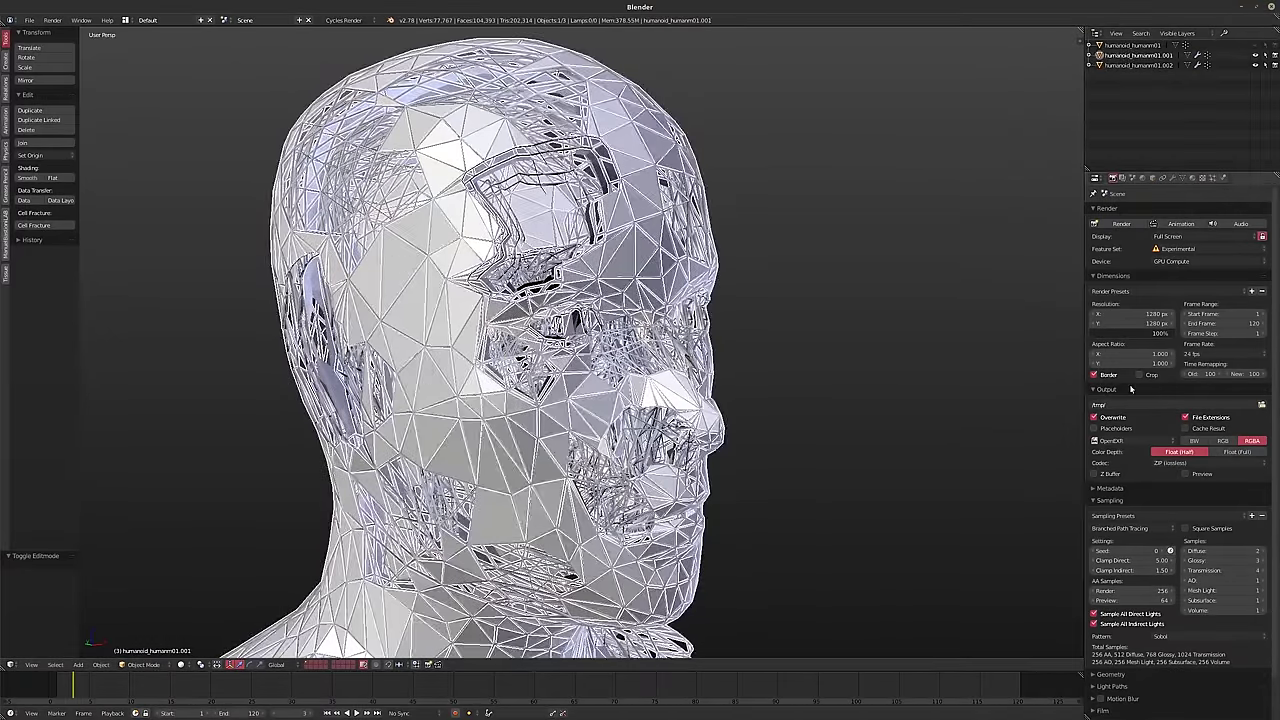
pyautogui.click(1173, 179)
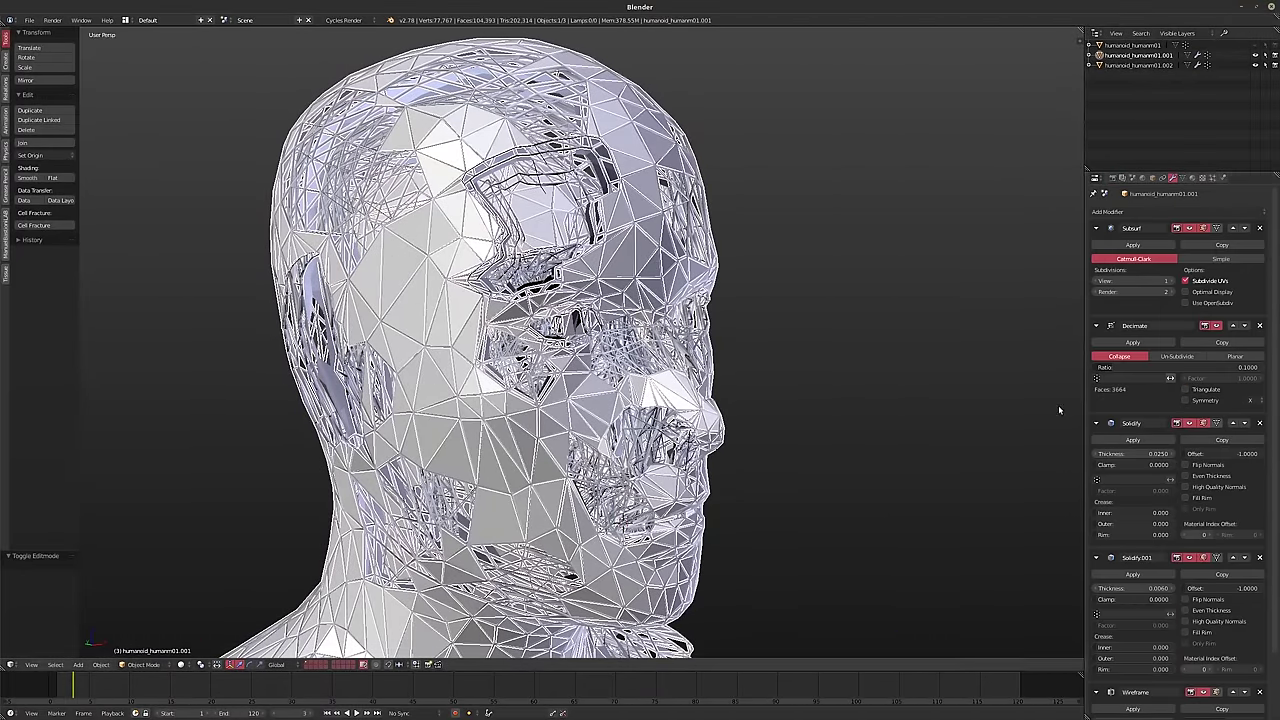
pyautogui.click(1186, 389)
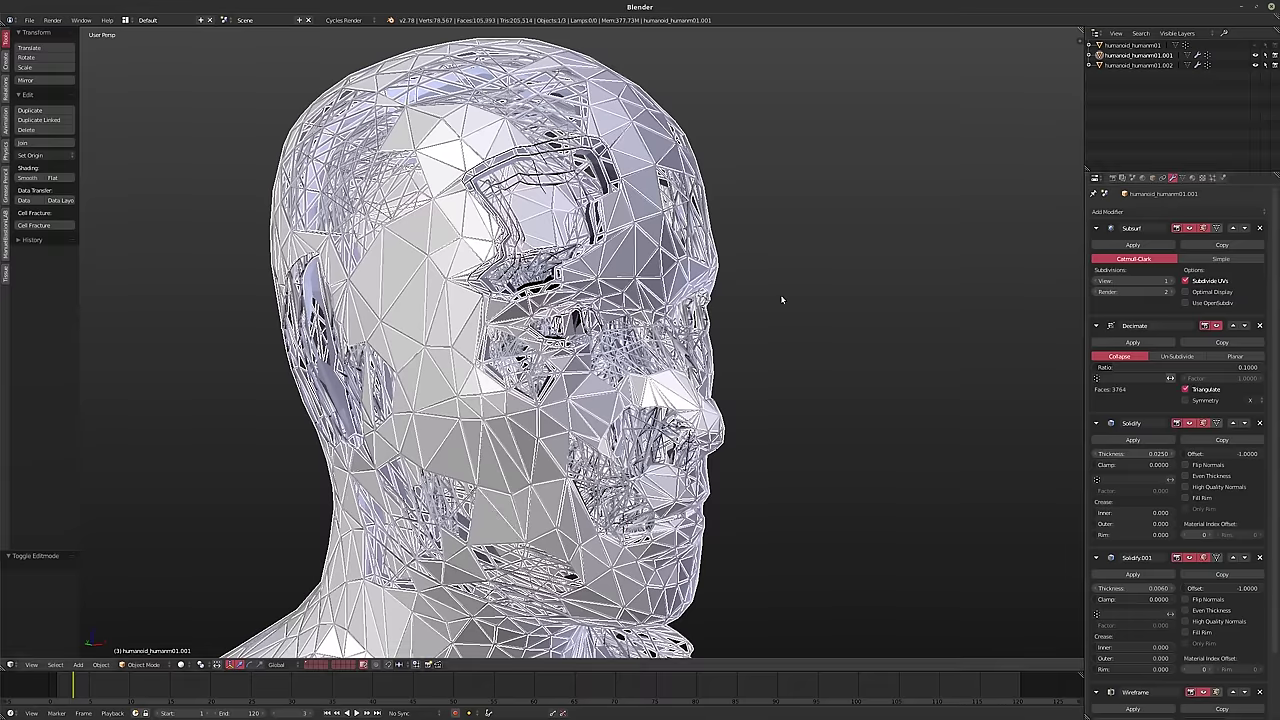
# - Select the faceted duplicate bust and enable Flip Normals on its Solidify modifier
pyautogui.click(1143, 65)
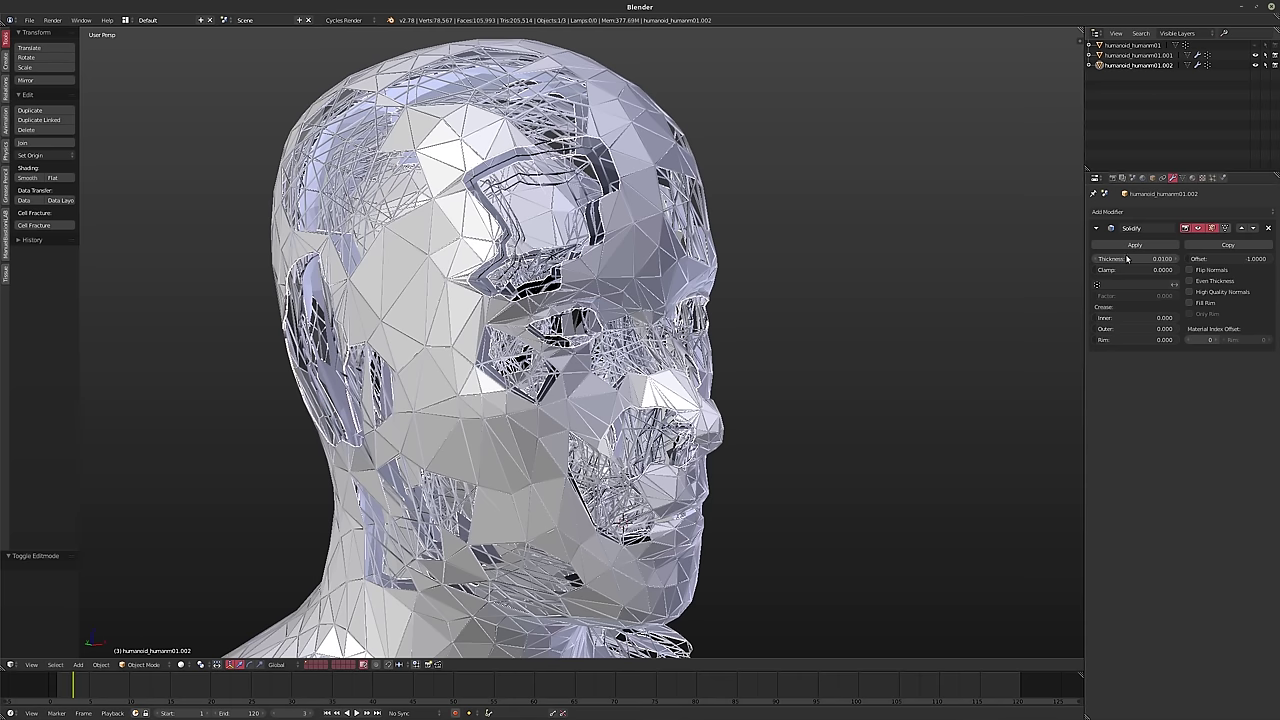
pyautogui.click(1189, 270)
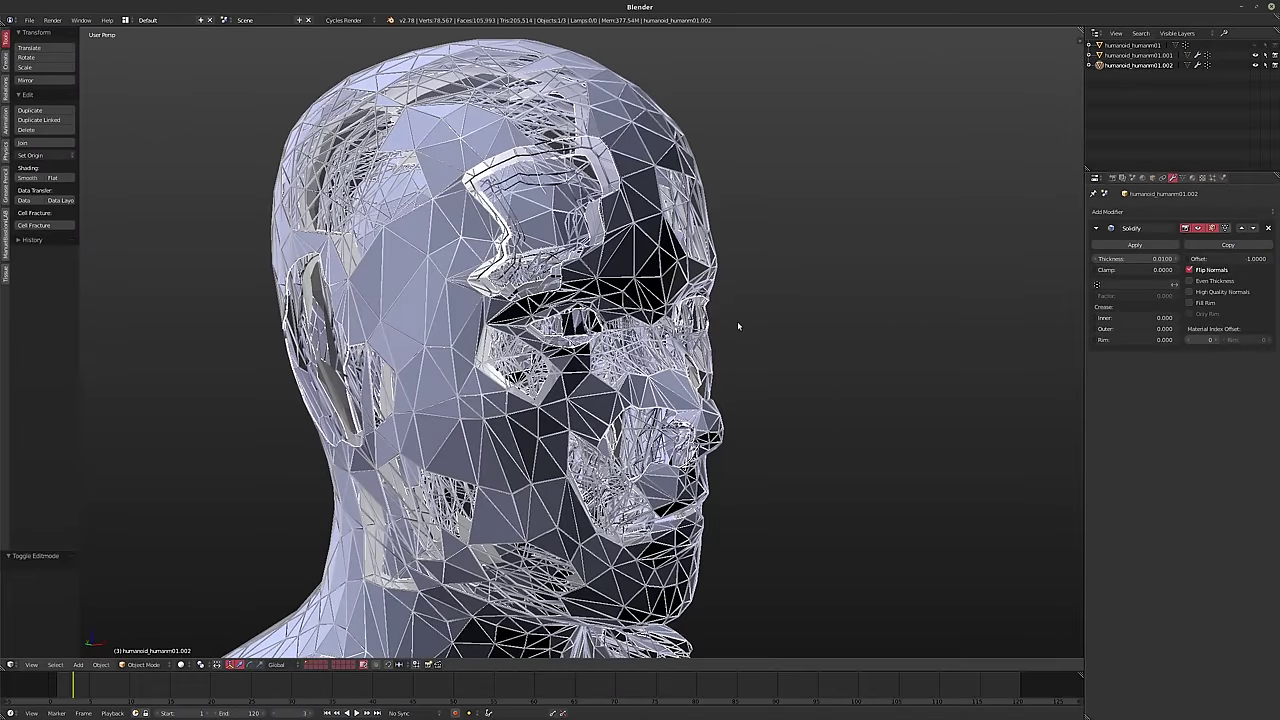
pyautogui.moveTo(743, 316); pyautogui.dragTo(715, 315, button='middle')
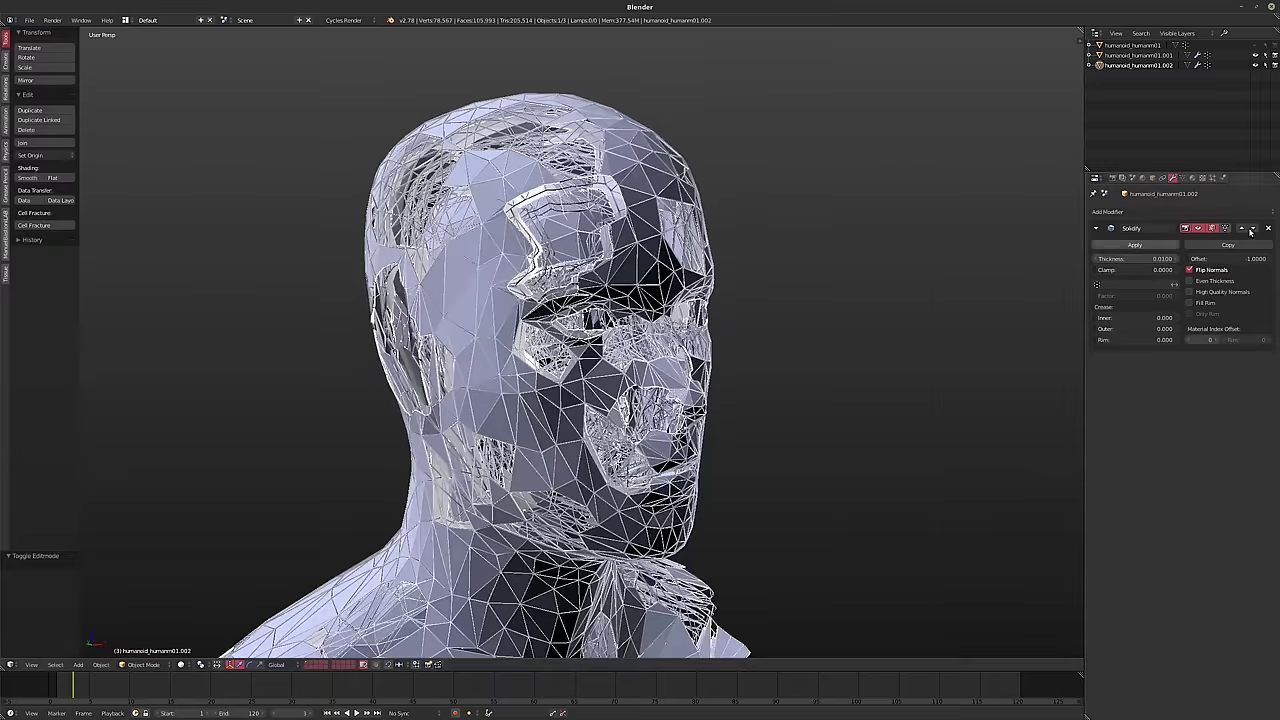
pyautogui.moveTo(783, 294); pyautogui.dragTo(745, 305, button='middle')
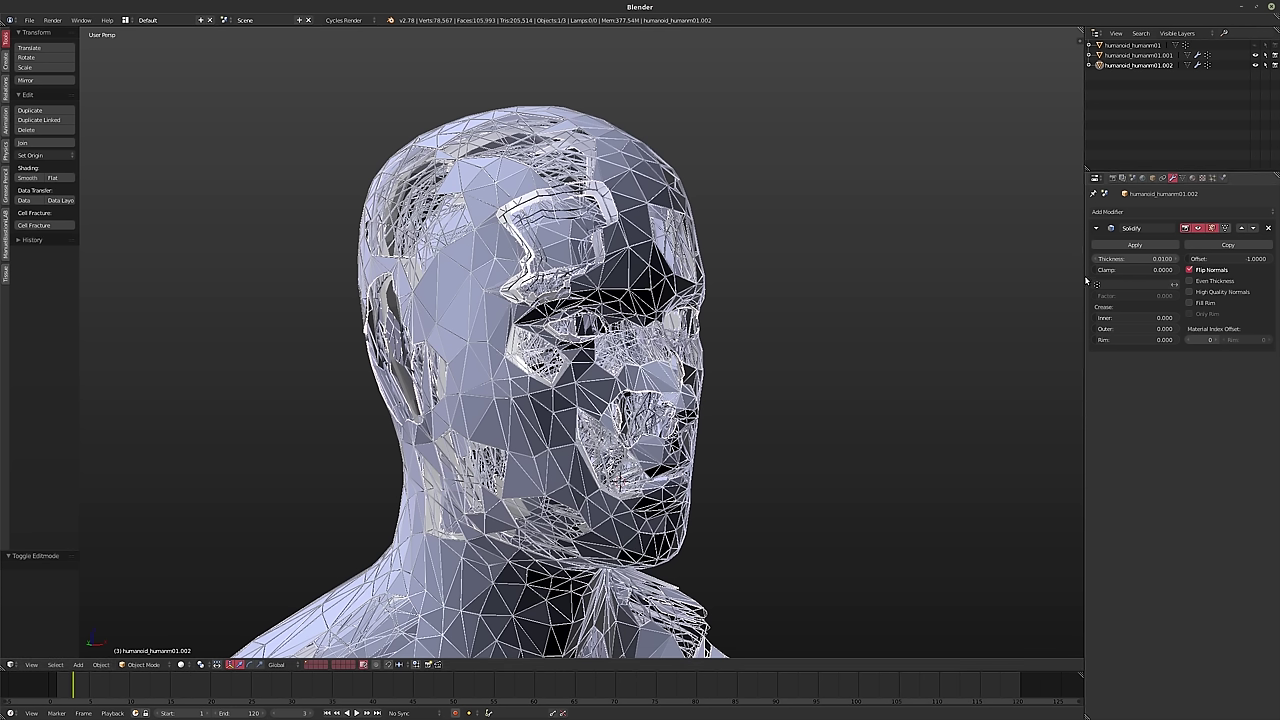
pyautogui.moveTo(758, 325); pyautogui.dragTo(778, 324, button='middle')
# - Add a second Solidify modifier to the faceted duplicate with Flip Normals enabled and a thickness of 0.005
pyautogui.click(1130, 212)
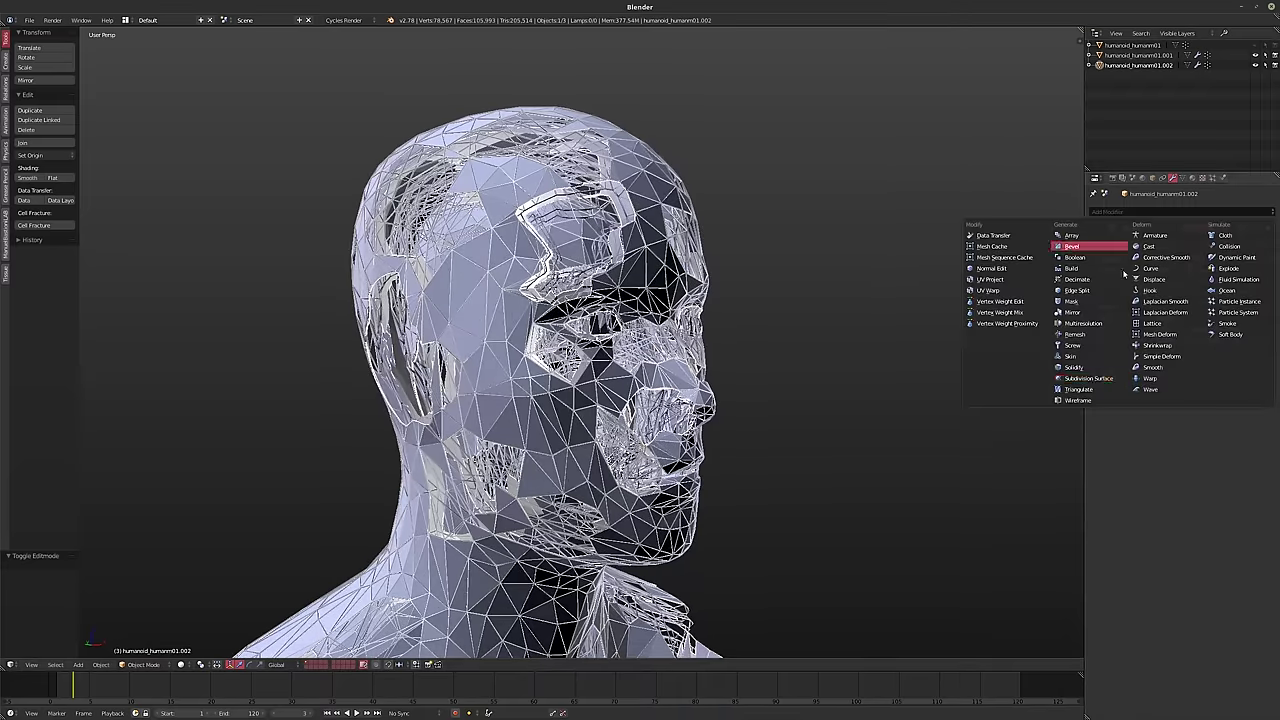
pyautogui.click(1073, 367)
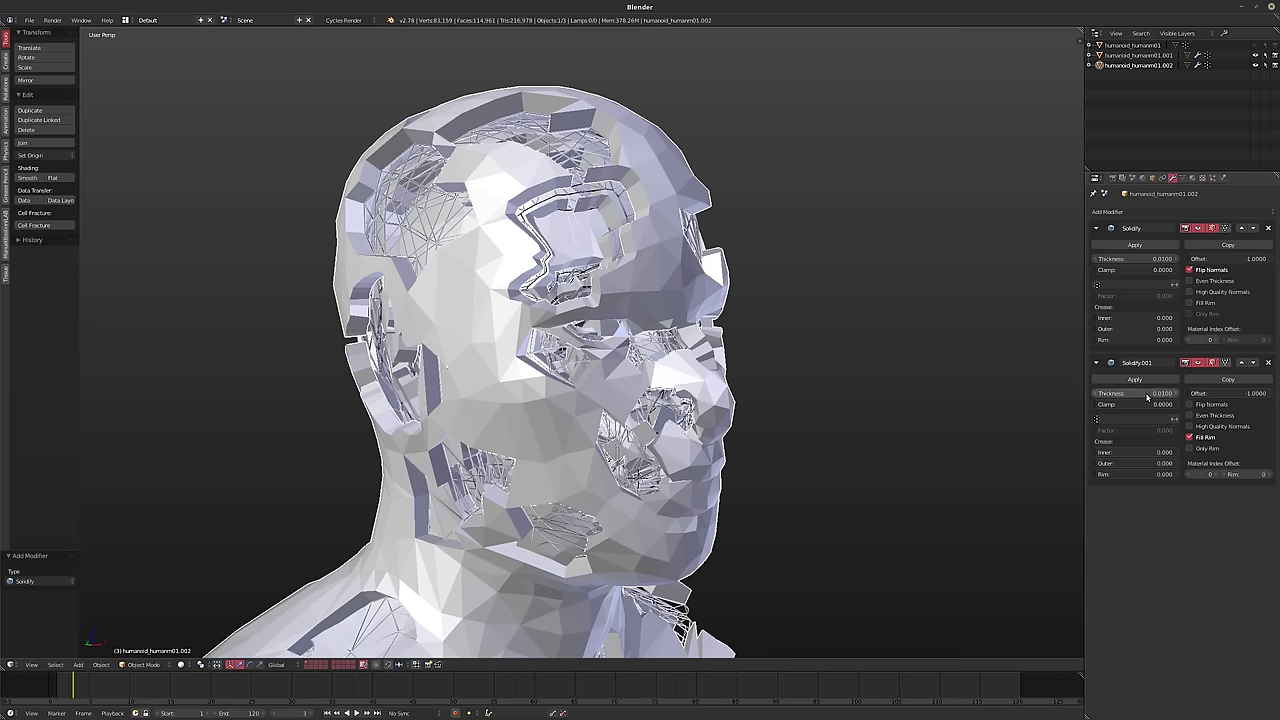
pyautogui.click(1205, 405)
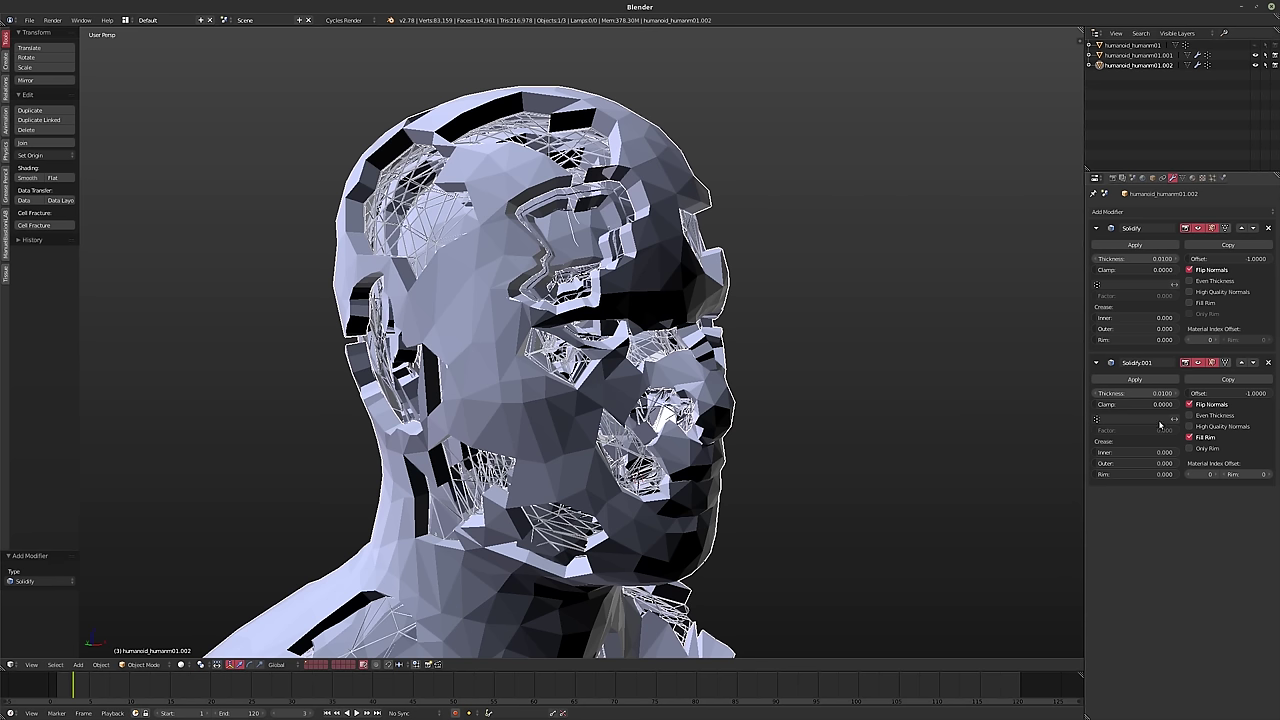
pyautogui.click(1134, 393)
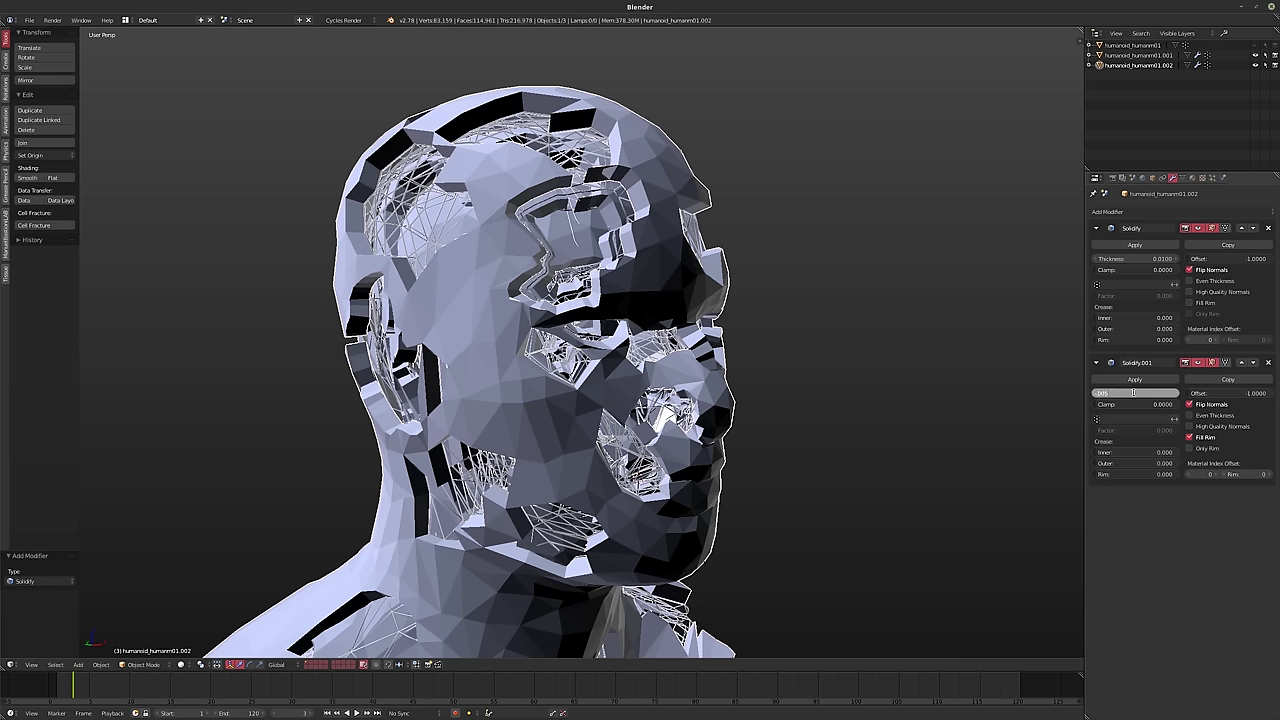
pyautogui.press('Return')
pyautogui.moveTo(668, 442); pyautogui.dragTo(696, 453, button='middle')
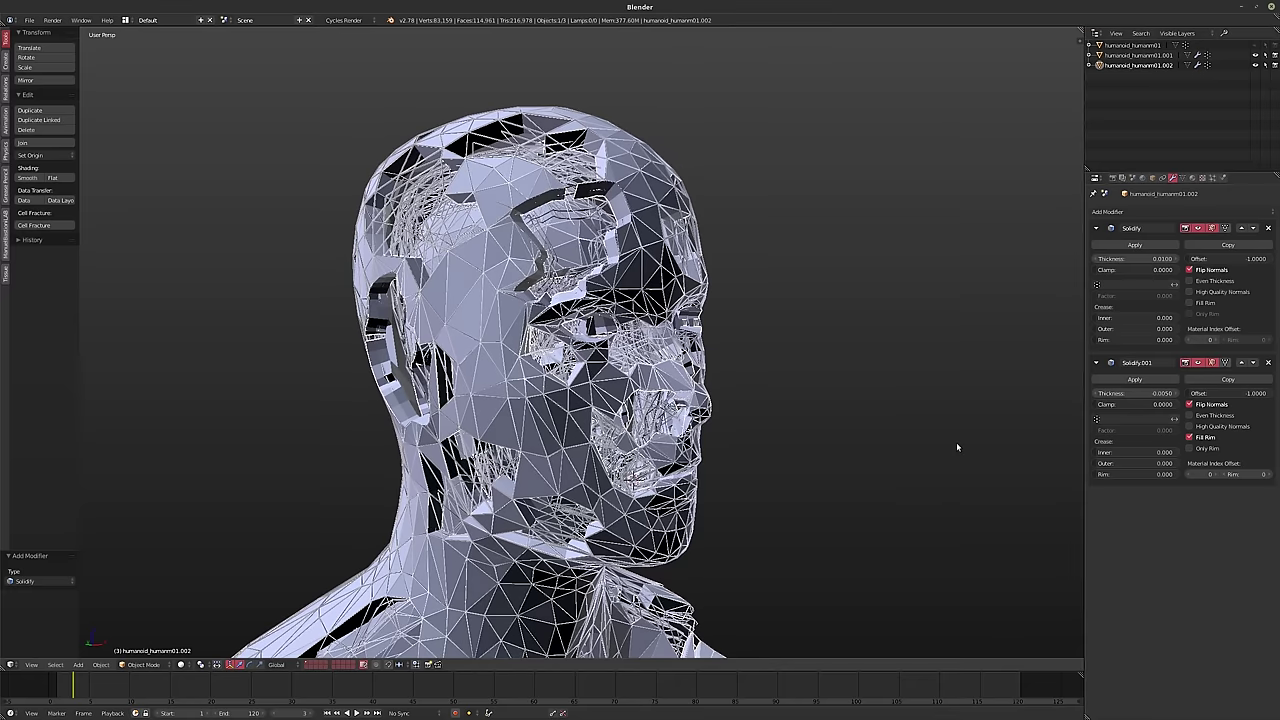
# - Turn off Fill Rim on the faceted duplicate's second Solidify modifier
pyautogui.click(1190, 437)
pyautogui.moveTo(640, 420); pyautogui.dragTo(685, 382, button='middle')
pyautogui.scroll(2, 600, 386)
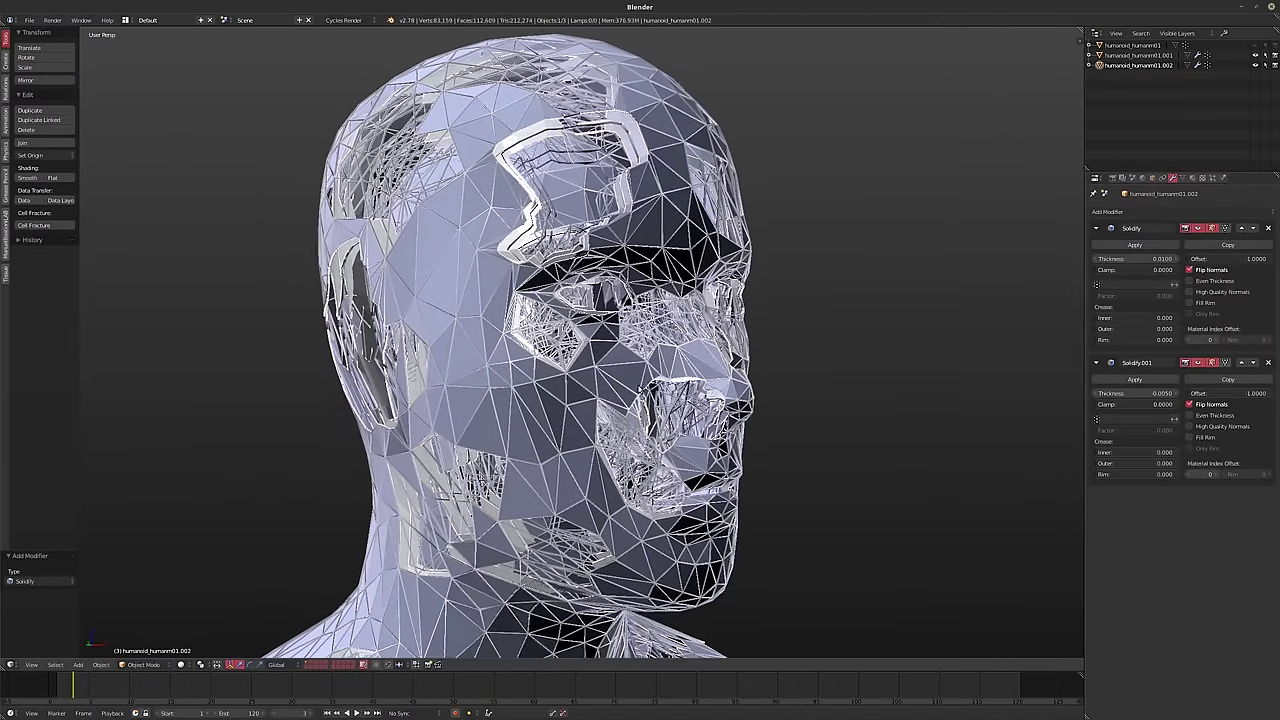
pyautogui.scroll(-2, 630, 395)
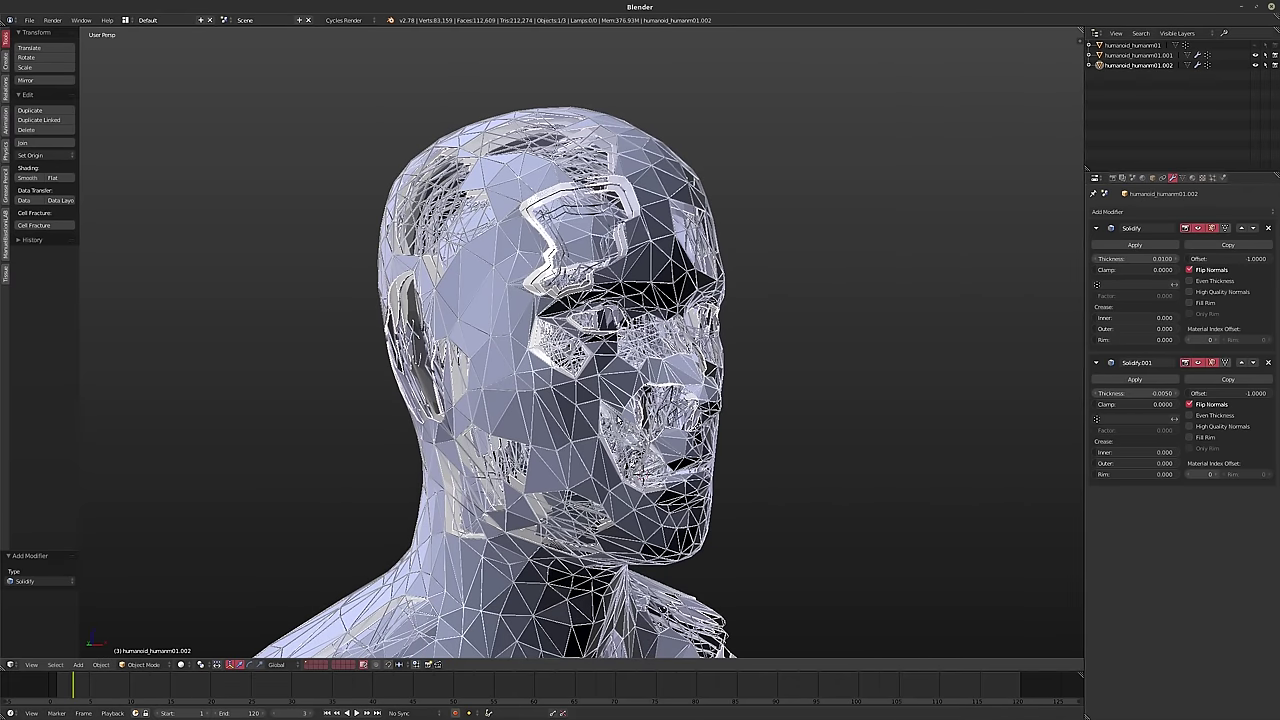
# - Enlarge the timeline area and add a camera aligned to the current three-quarter view of the bust
pyautogui.press('1')
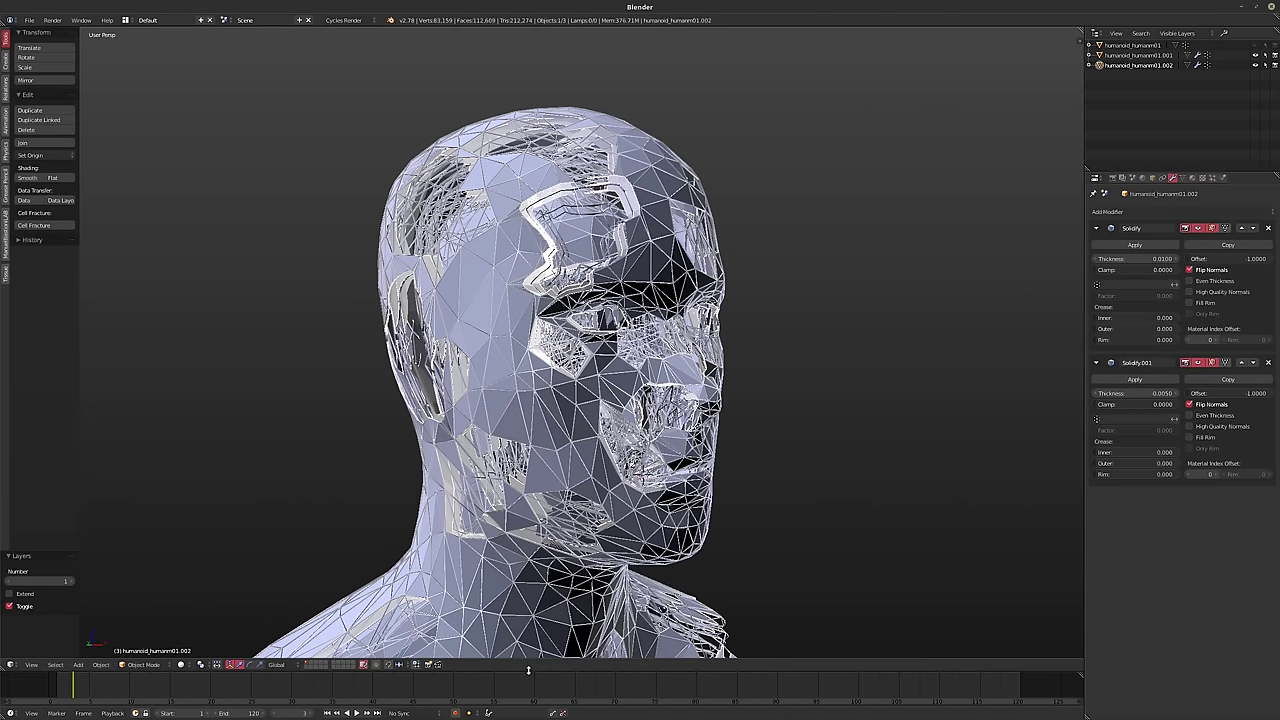
pyautogui.moveTo(528, 670); pyautogui.dragTo(528, 479)
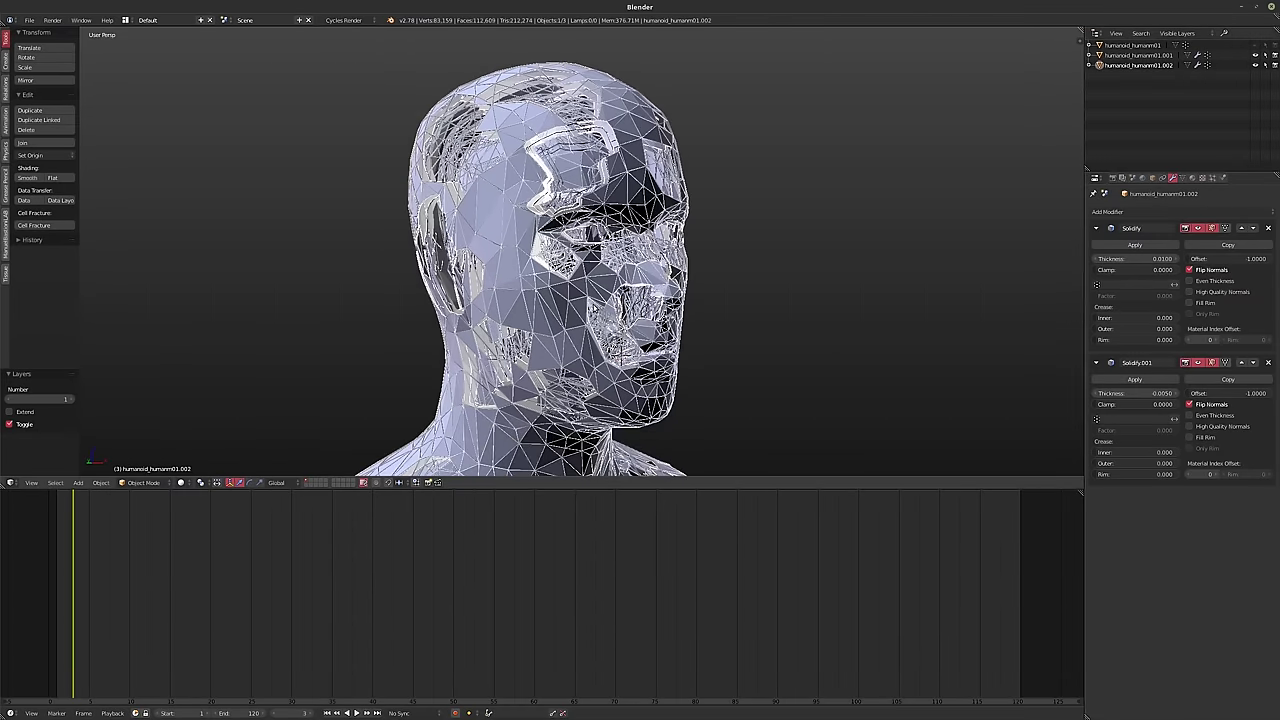
pyautogui.hotkey('shift', 'a')
pyautogui.click(570, 420)
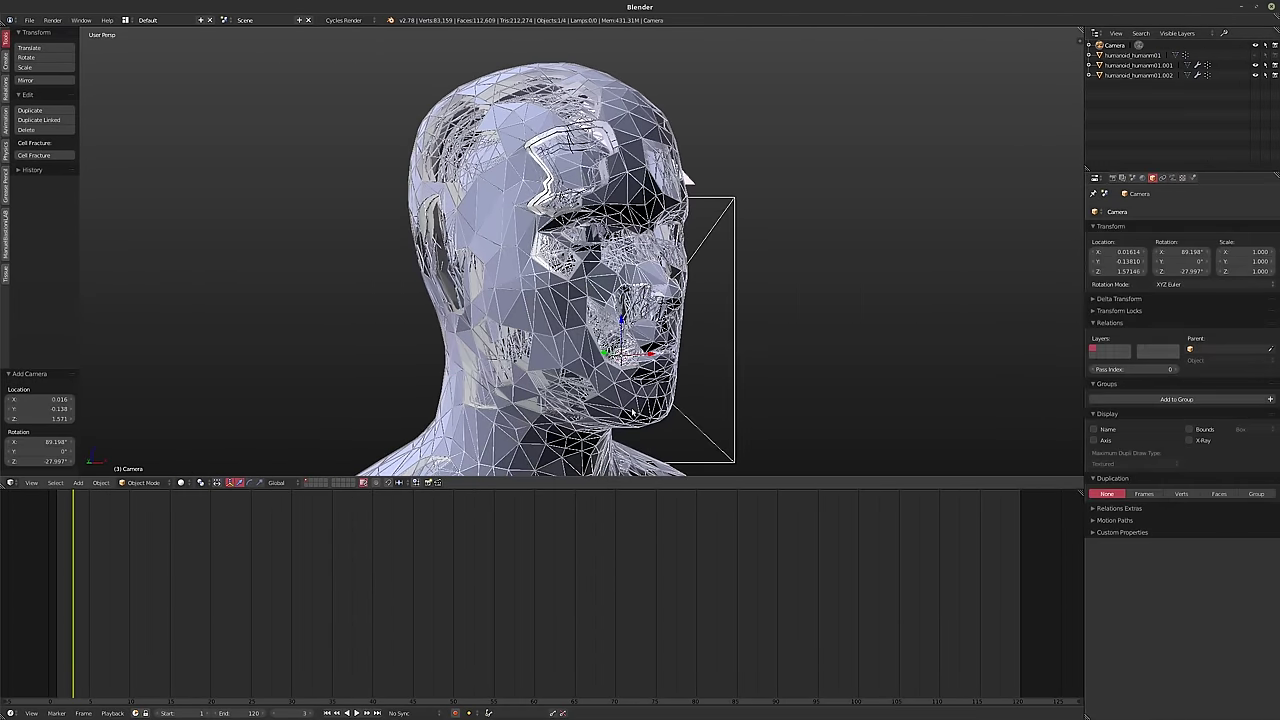
pyautogui.press('ctrl+alt+KP_0')
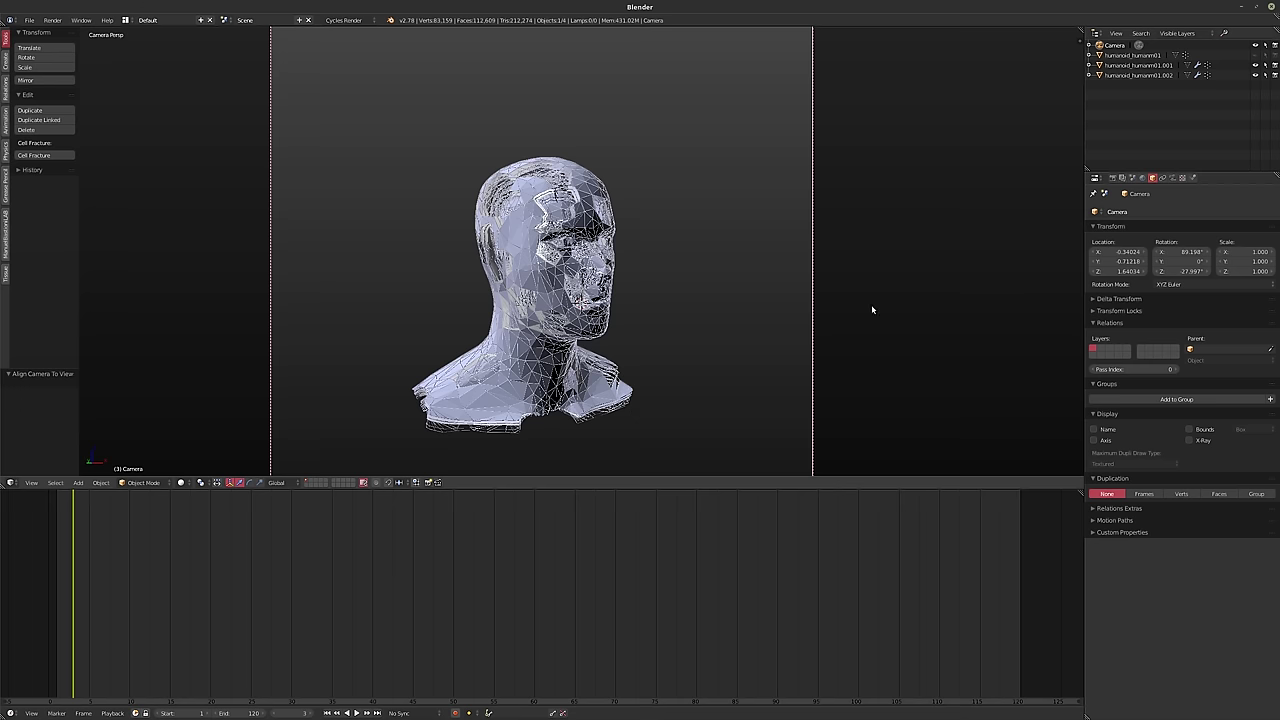
# - Set the camera's focal length to 50 mm
pyautogui.click(1172, 178)
pyautogui.click(1141, 254)
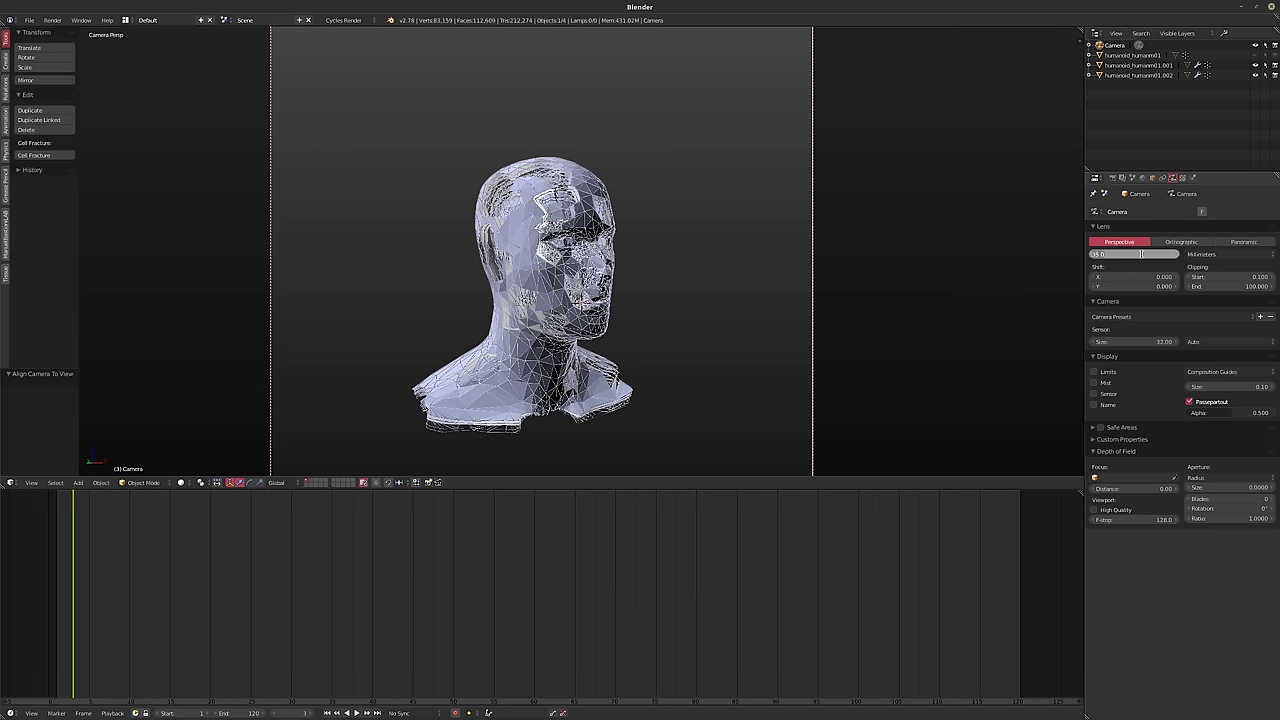
pyautogui.write('50')
pyautogui.press('Return')
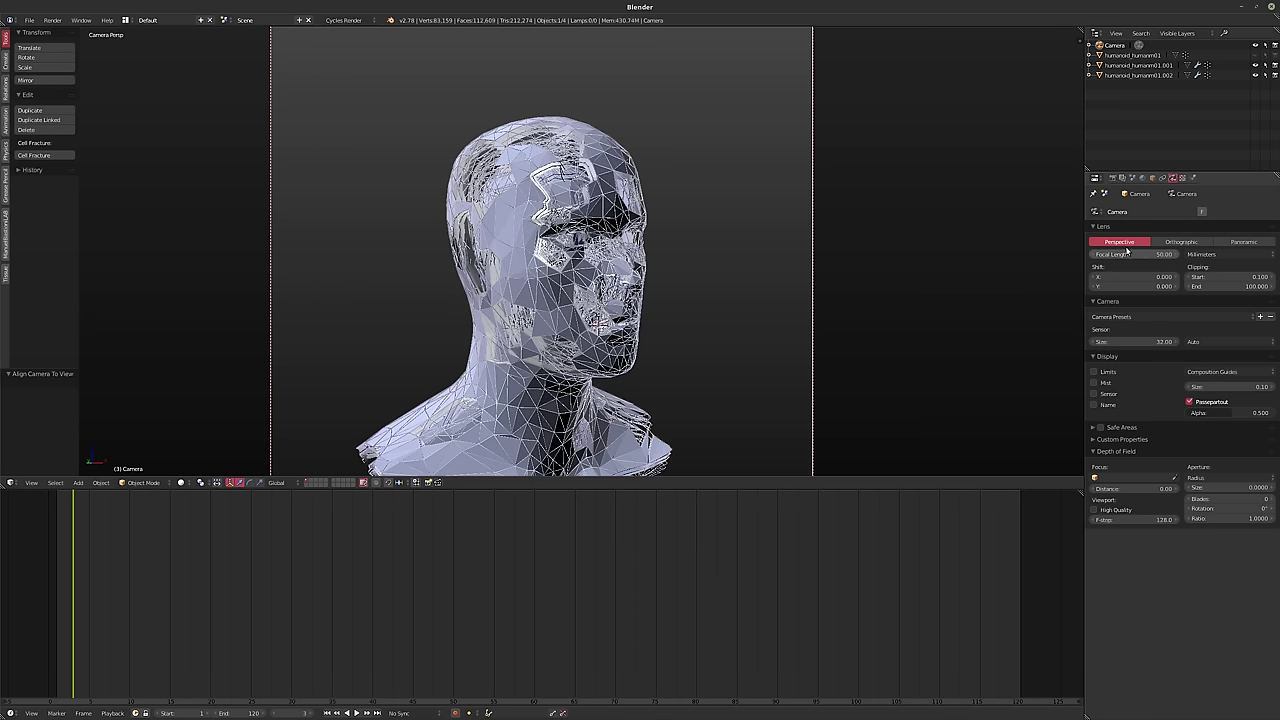
# - Move the camera about 0.346 closer to the head along its local Z axis
pyautogui.press('g')
pyautogui.press('z')
pyautogui.press('z')
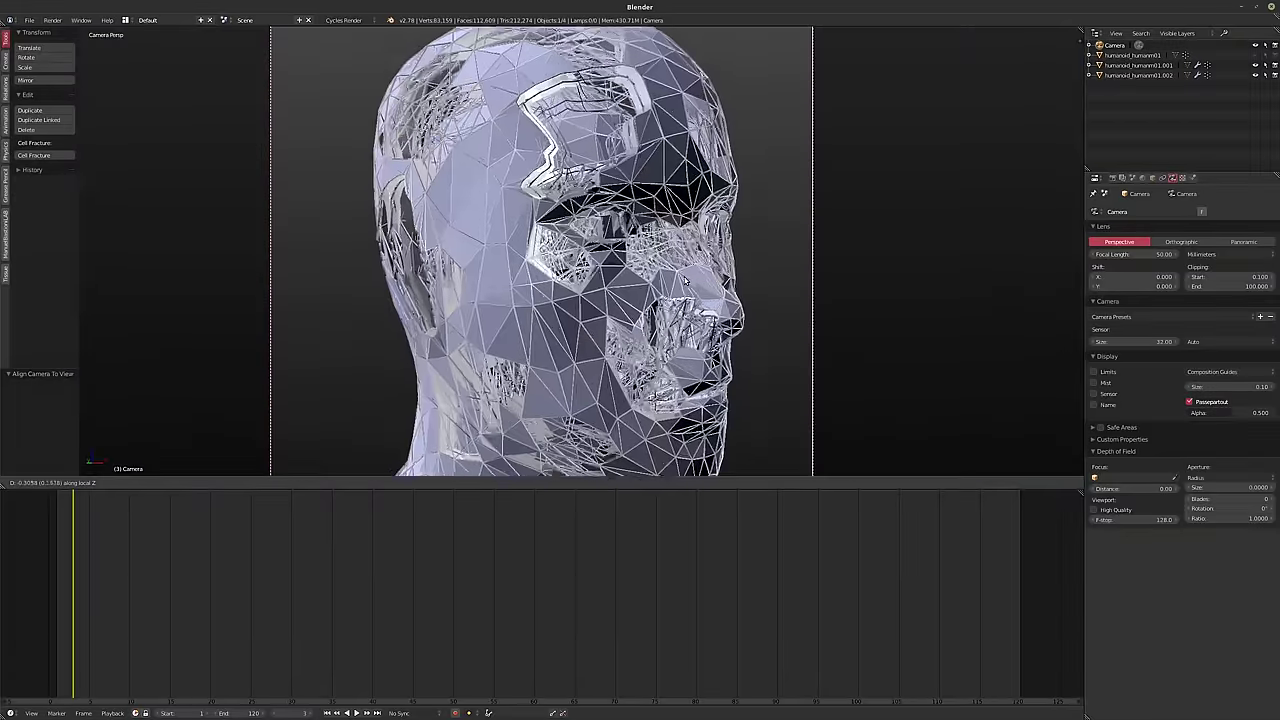
pyautogui.click(686, 284)
pyautogui.scroll(-2, 686, 284)
pyautogui.keyDown('shift'); pyautogui.moveTo(686, 284); pyautogui.dragTo(626, 254, button='middle'); pyautogui.keyUp('shift')
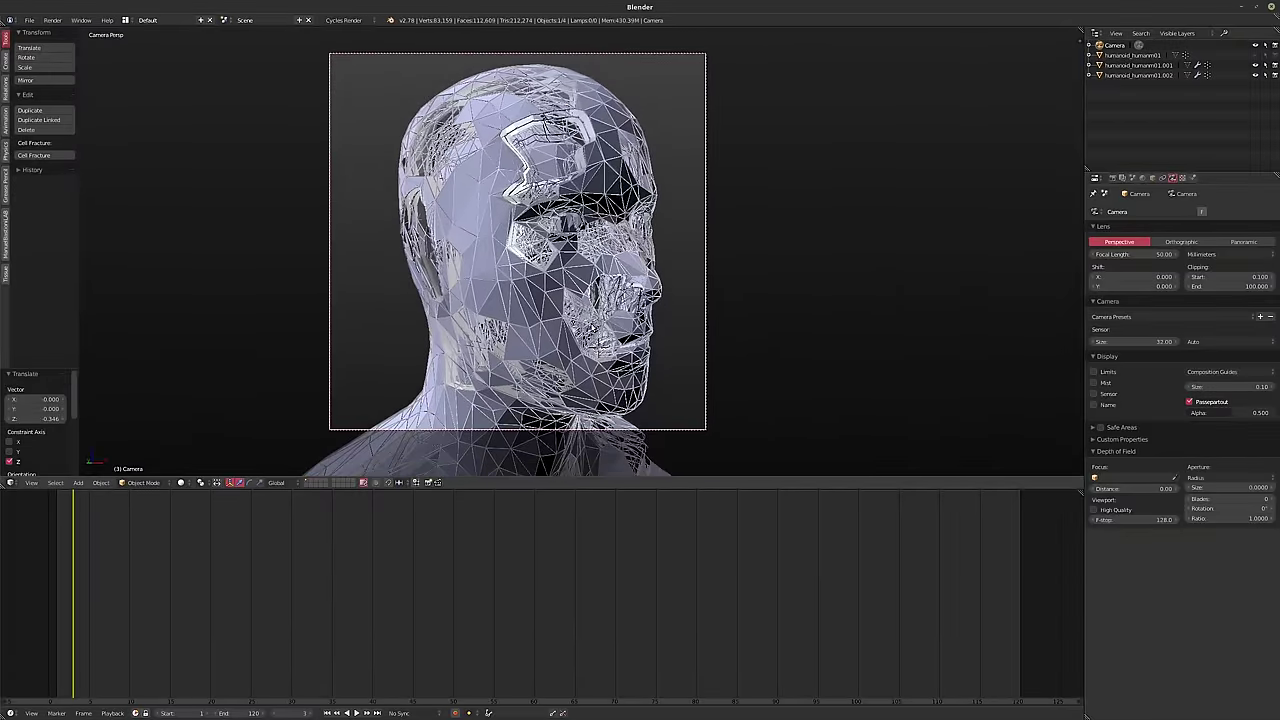
# - Shift the camera within its local XY plane by about 0.020 in X and -0.005 in Y to recenter the head
pyautogui.press('g')
pyautogui.hotkey('shift', 'z')
pyautogui.hotkey('shift', 'z')
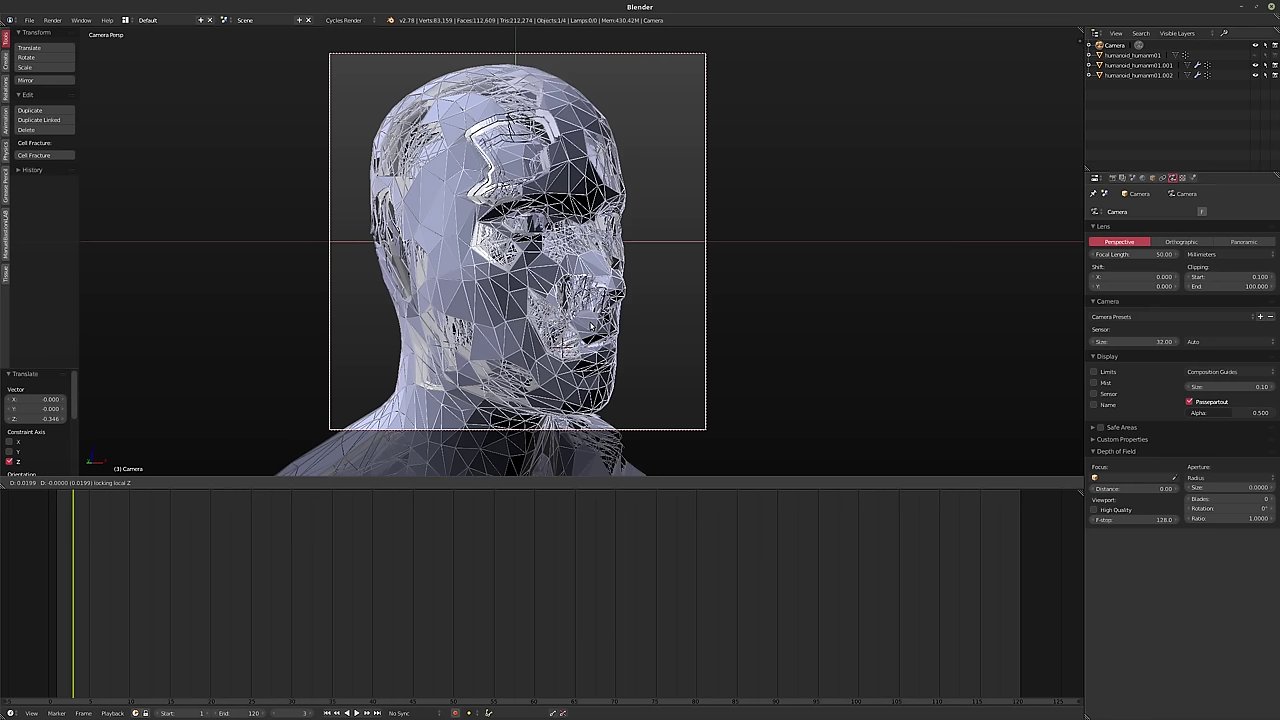
pyautogui.hotkey('shift', 'z')
pyautogui.click(590, 330)
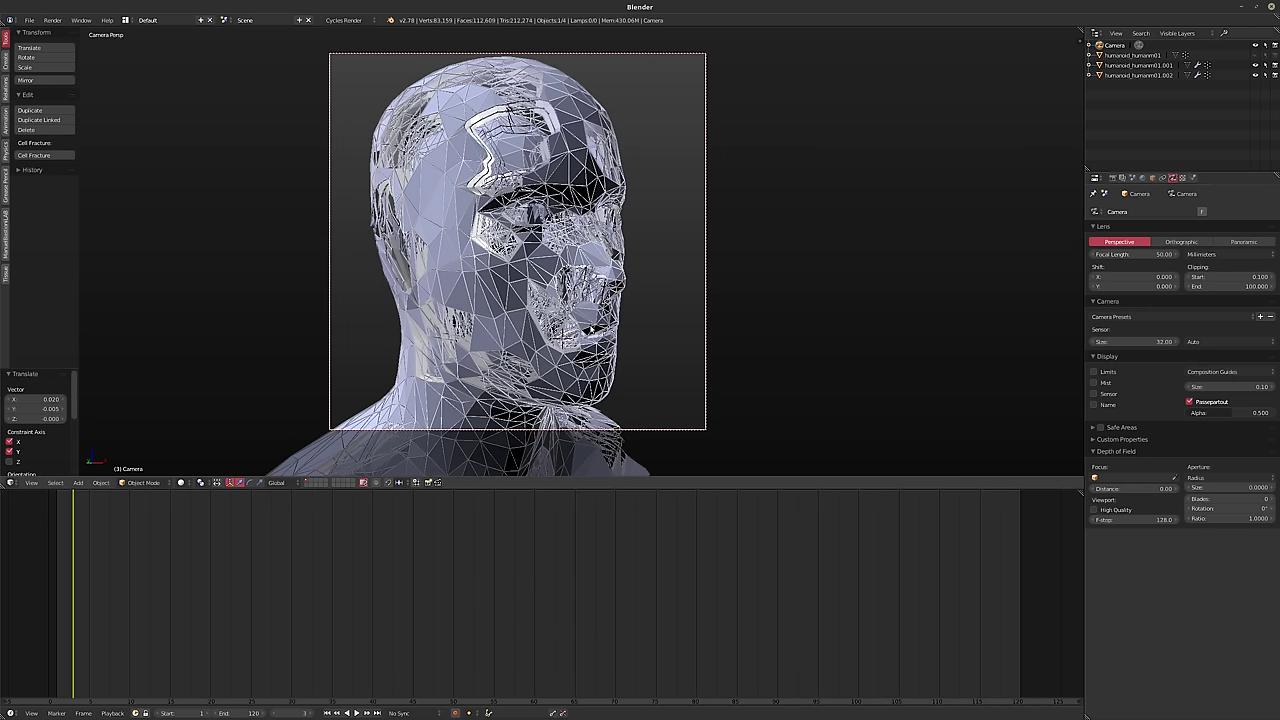
# - Move the camera back about 0.010 along its local Z axis and fine-tune the framing within its local XY plane
pyautogui.press('g')
pyautogui.press('z')
pyautogui.press('z')
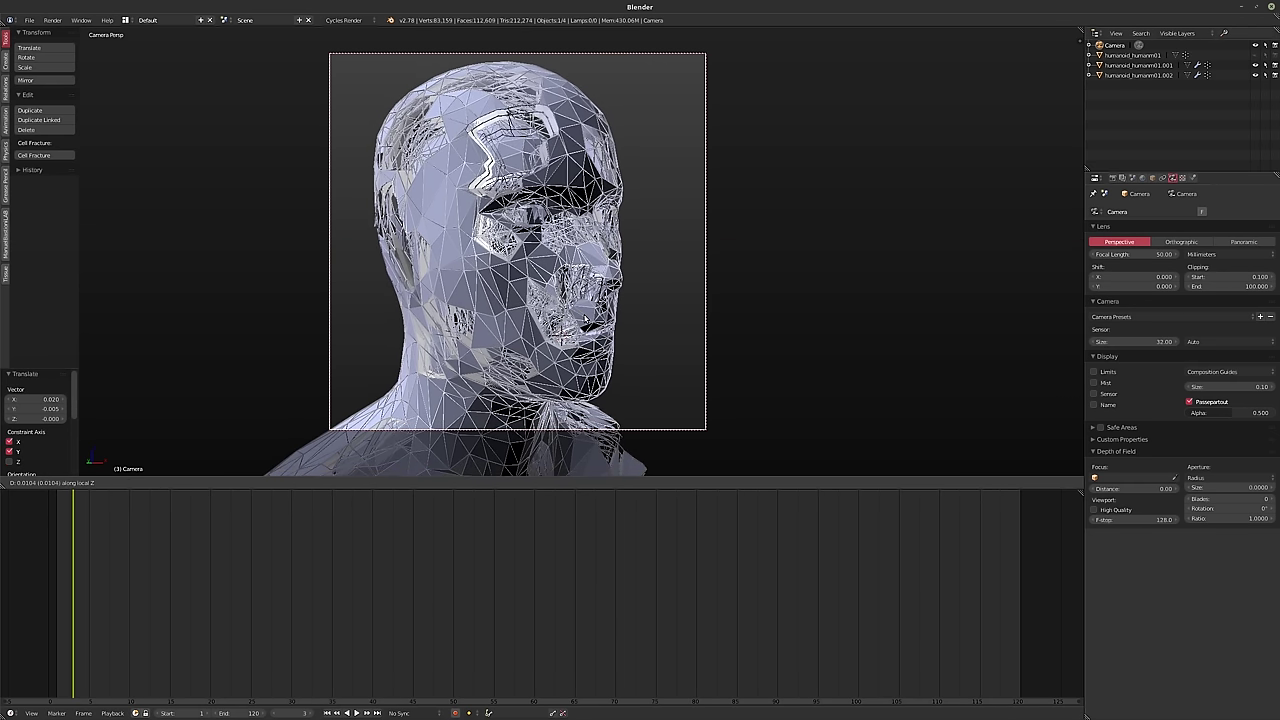
pyautogui.click(590, 314)
pyautogui.press('g')
pyautogui.press('z')
pyautogui.press('z')
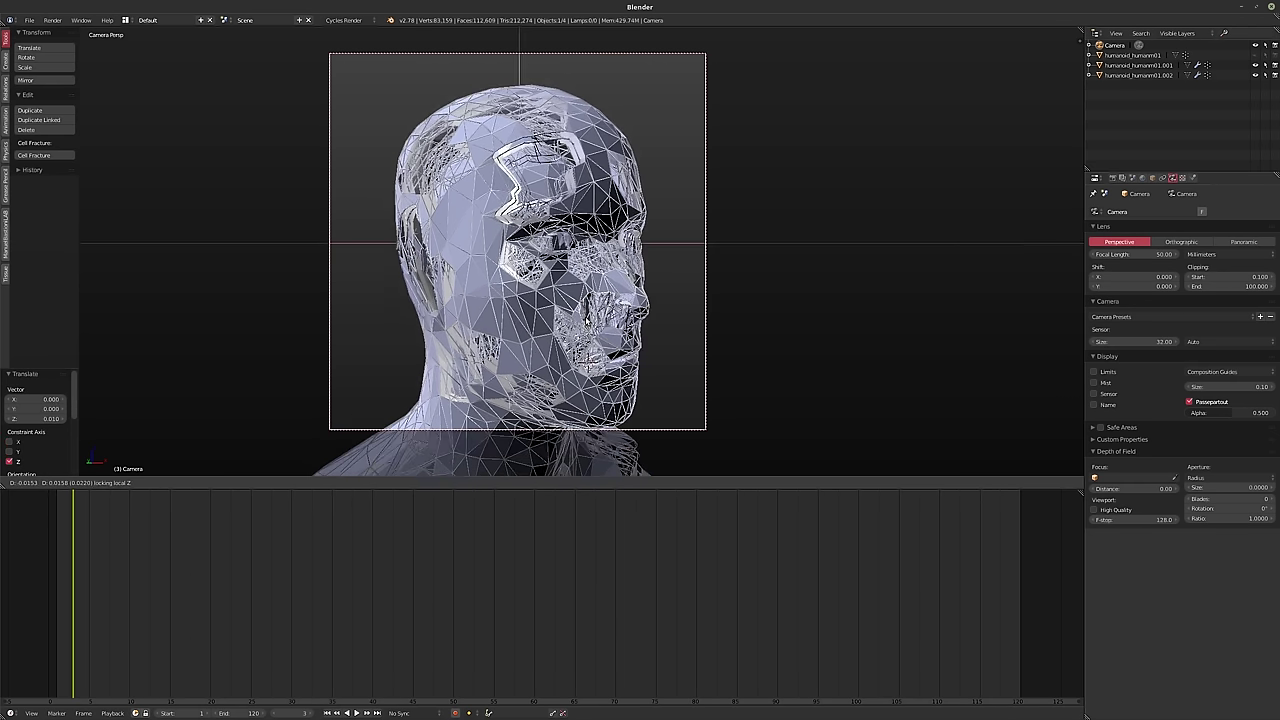
pyautogui.hotkey('shift', 'z')
pyautogui.click(586, 324)
# - Roll the camera about -12.3° around its local Z axis and shift it about -0.008 in X and 0.002 in Y locally
pyautogui.press('r')
pyautogui.press('z')
pyautogui.press('z')
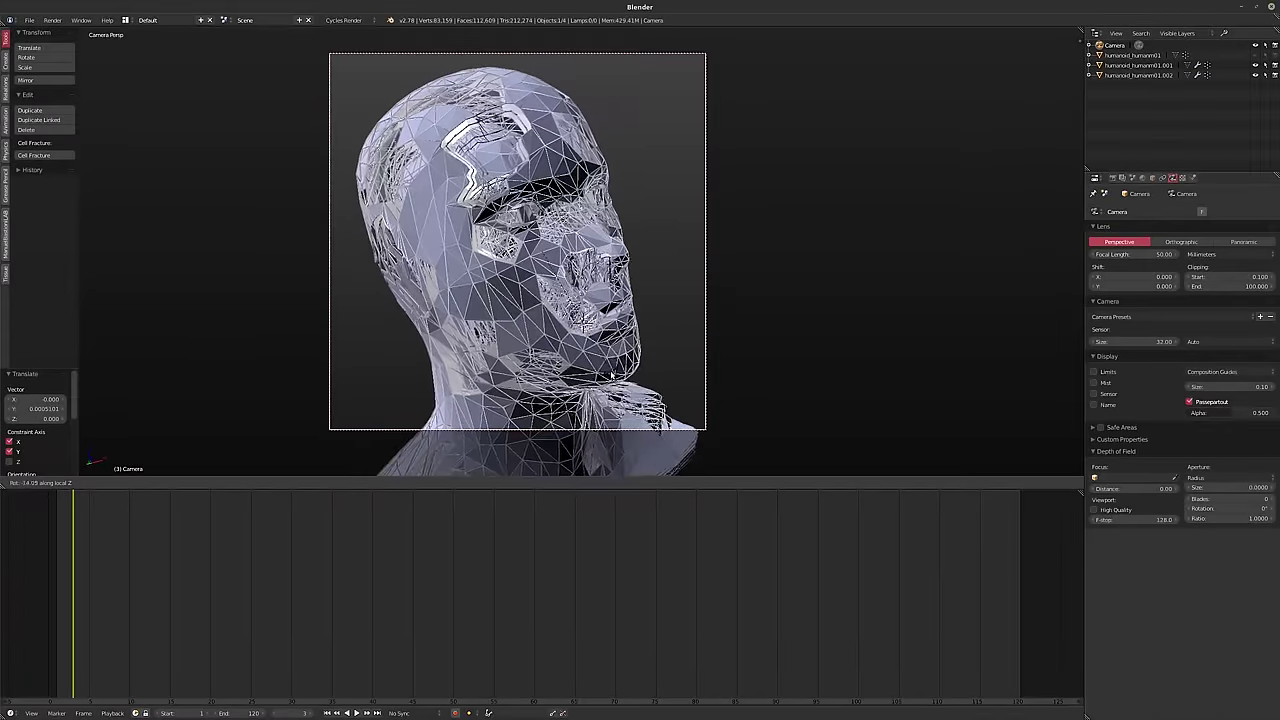
pyautogui.click(581, 366)
pyautogui.press('g')
pyautogui.press('z')
pyautogui.press('z')
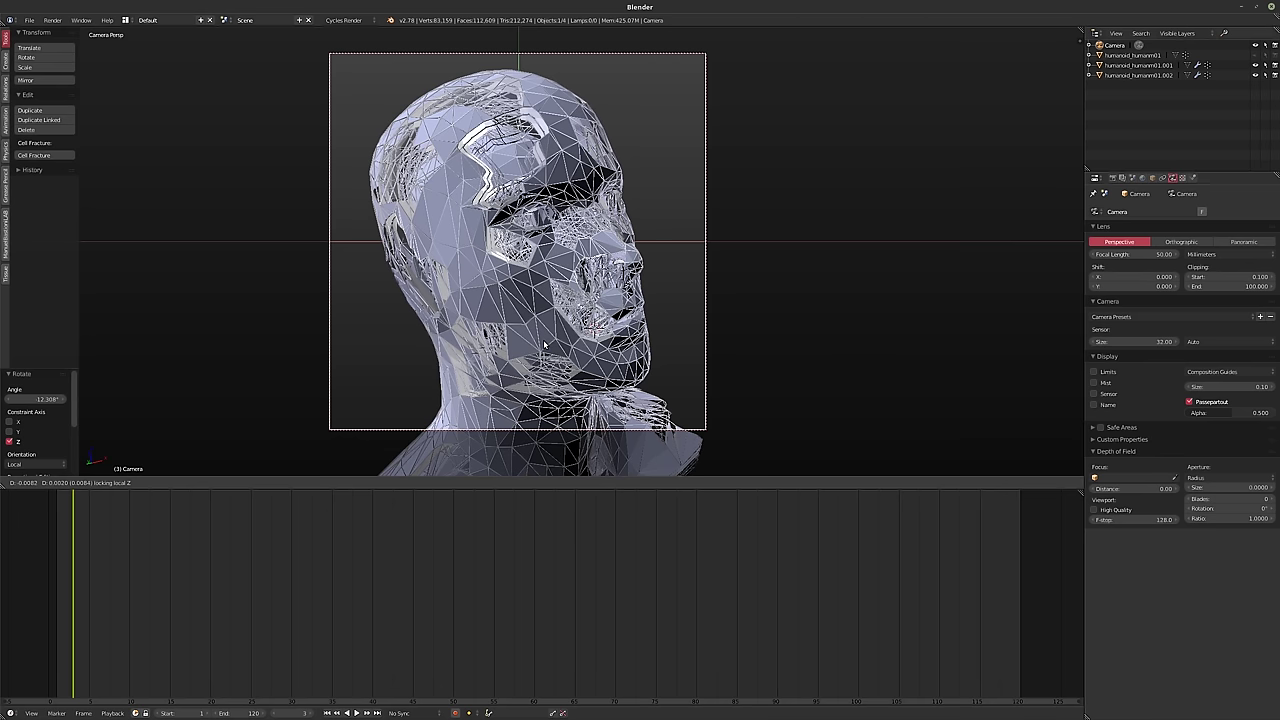
pyautogui.click(545, 345)
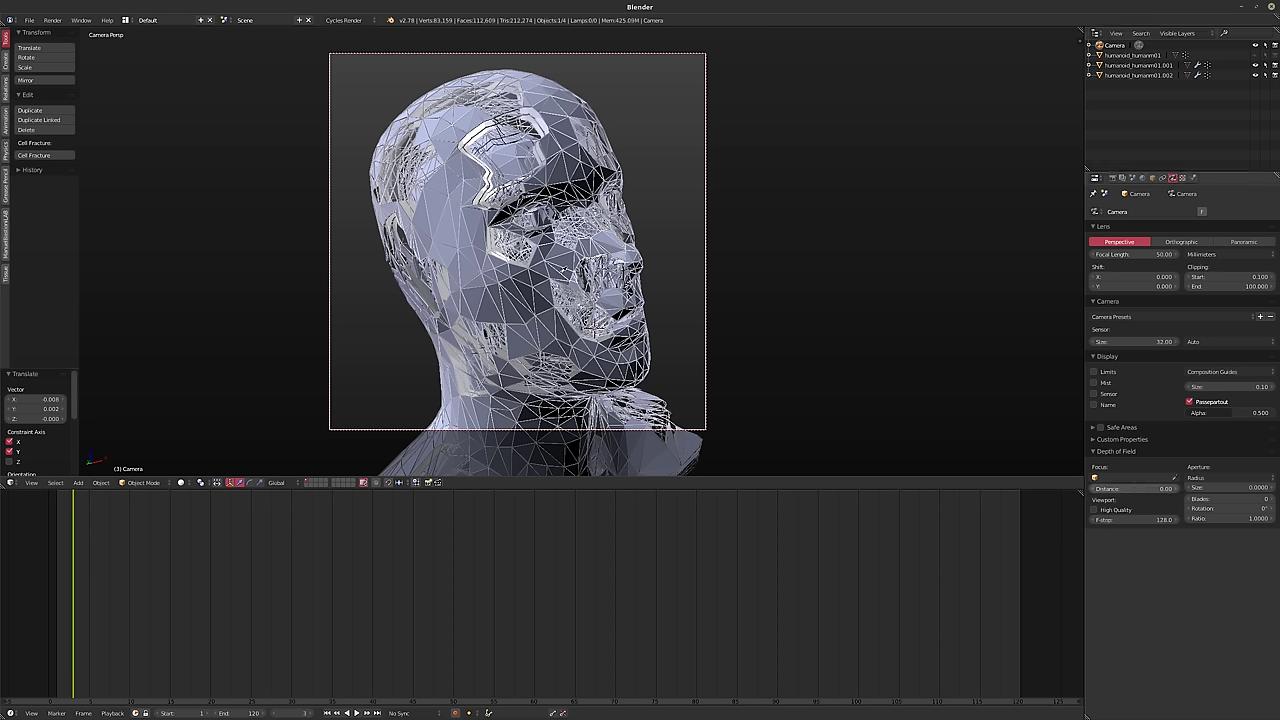
# - Pick the camera's focus distance of 0.34 from the head and set the depth-of-field aperture radius size to 0.1
pyautogui.click(796, 324)
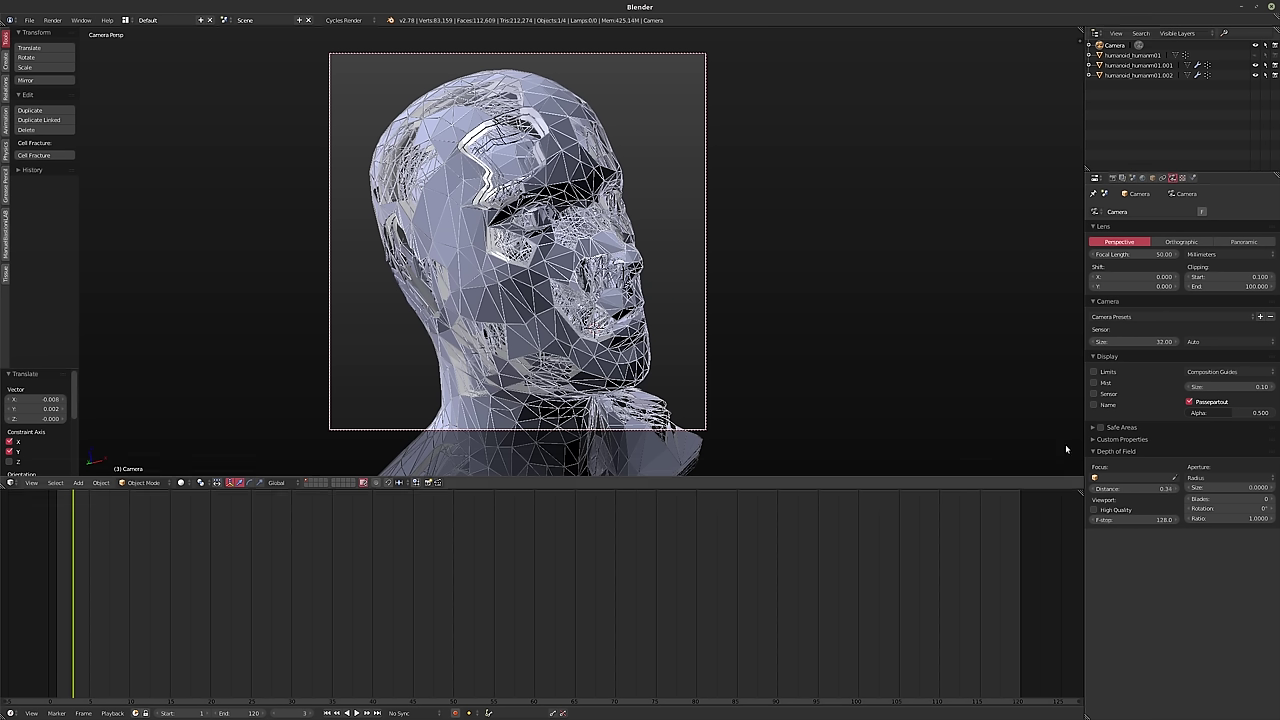
pyautogui.click(1203, 487)
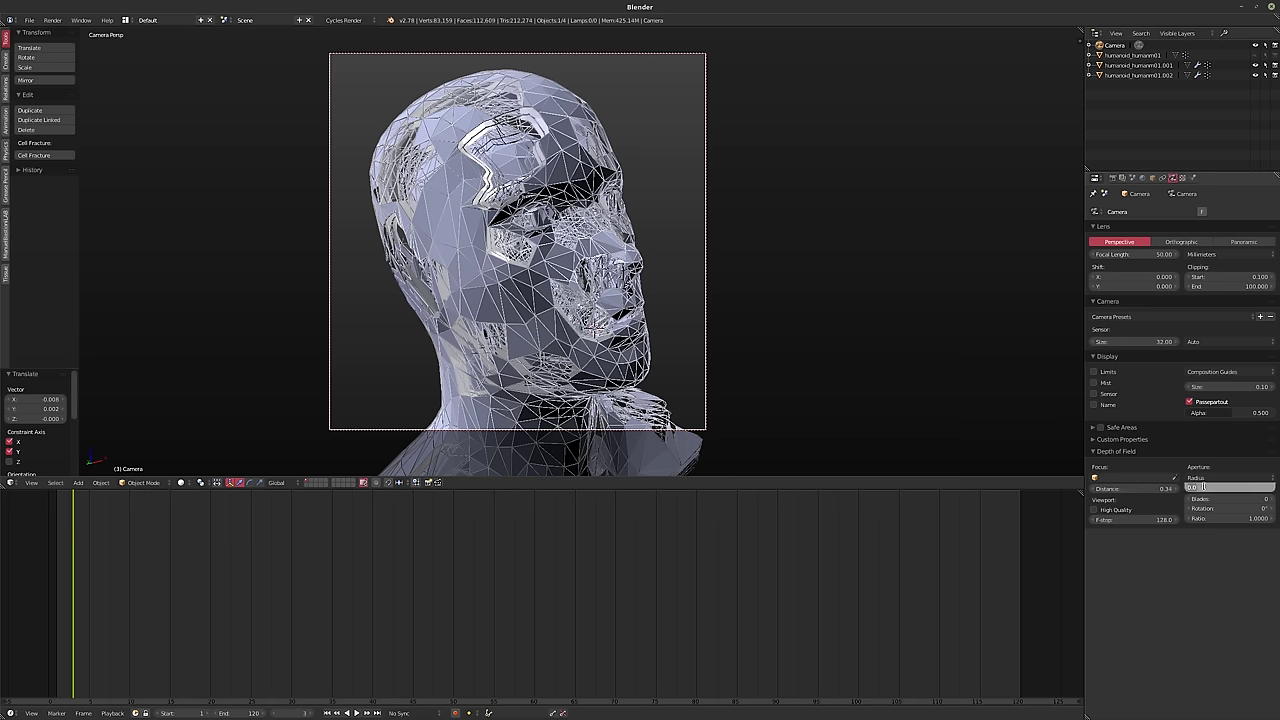
pyautogui.write('1')
pyautogui.press('Return')
pyautogui.scroll(1, 556, 345)
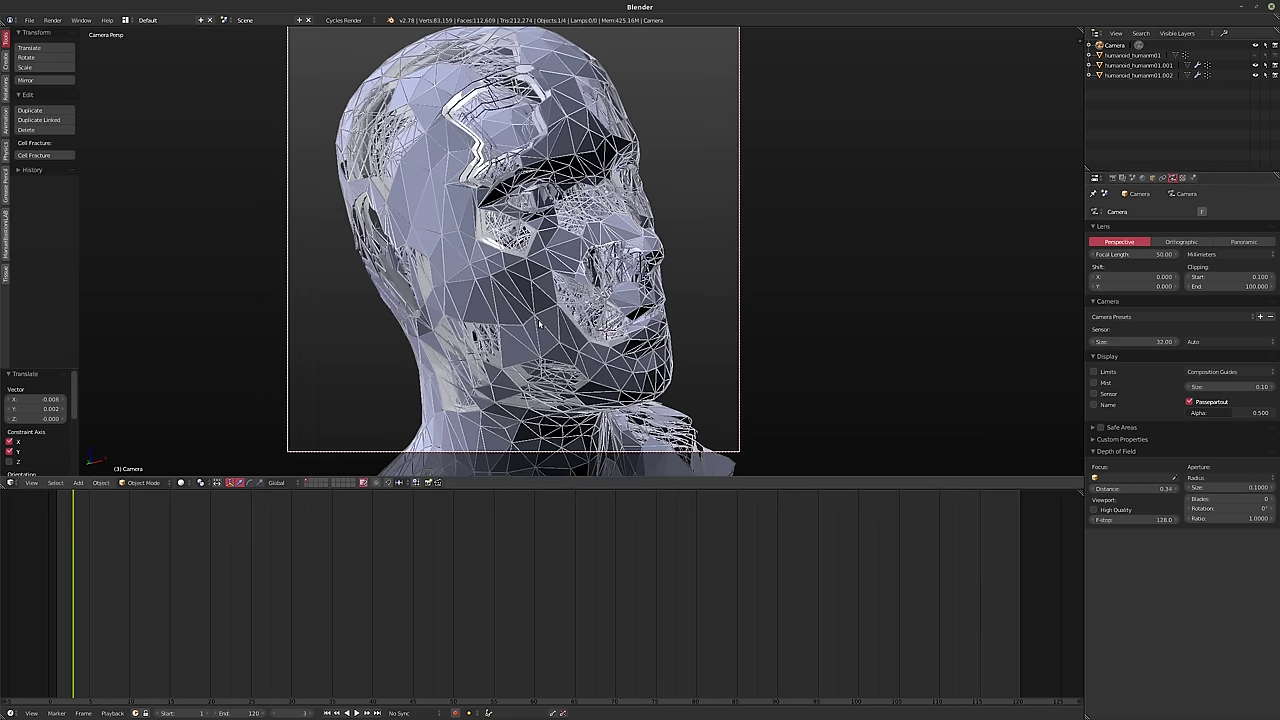
pyautogui.scroll(-1, 440, 345)
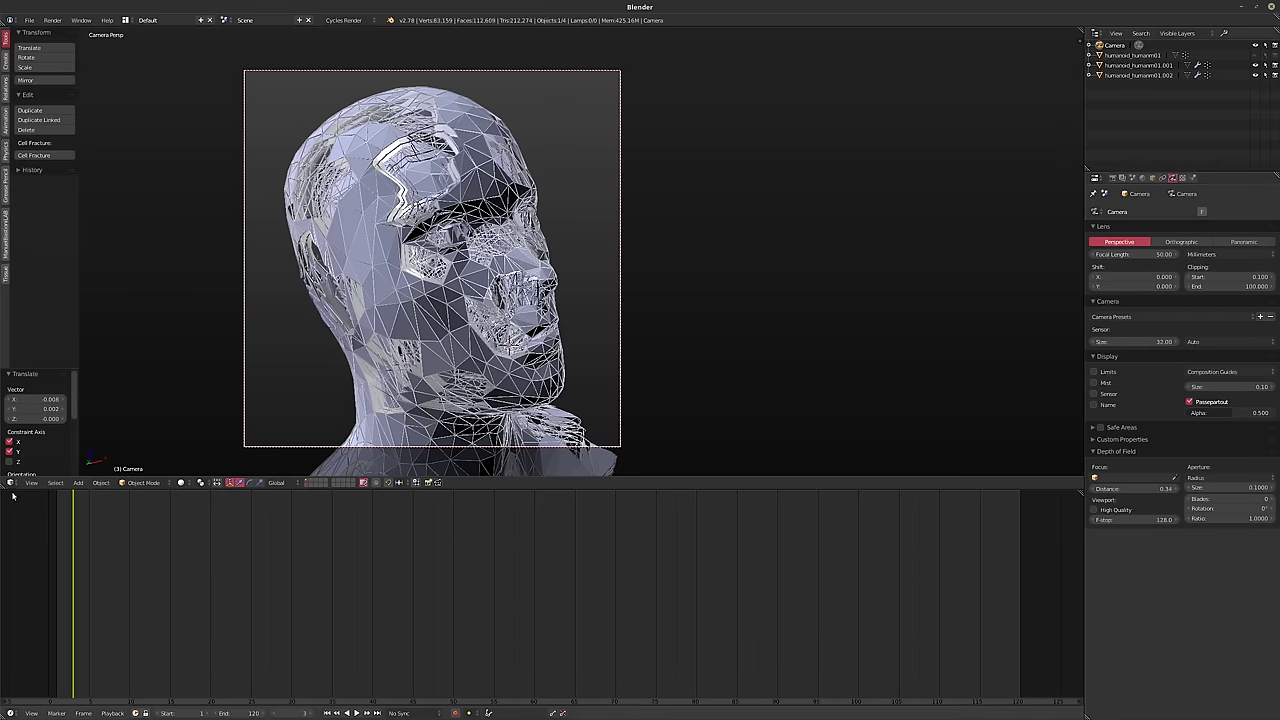
# - Merge the timeline area into the 3D view, hide the tool shelf, and split off a narrow second camera view beside it
pyautogui.moveTo(6, 478); pyautogui.dragTo(8, 712)
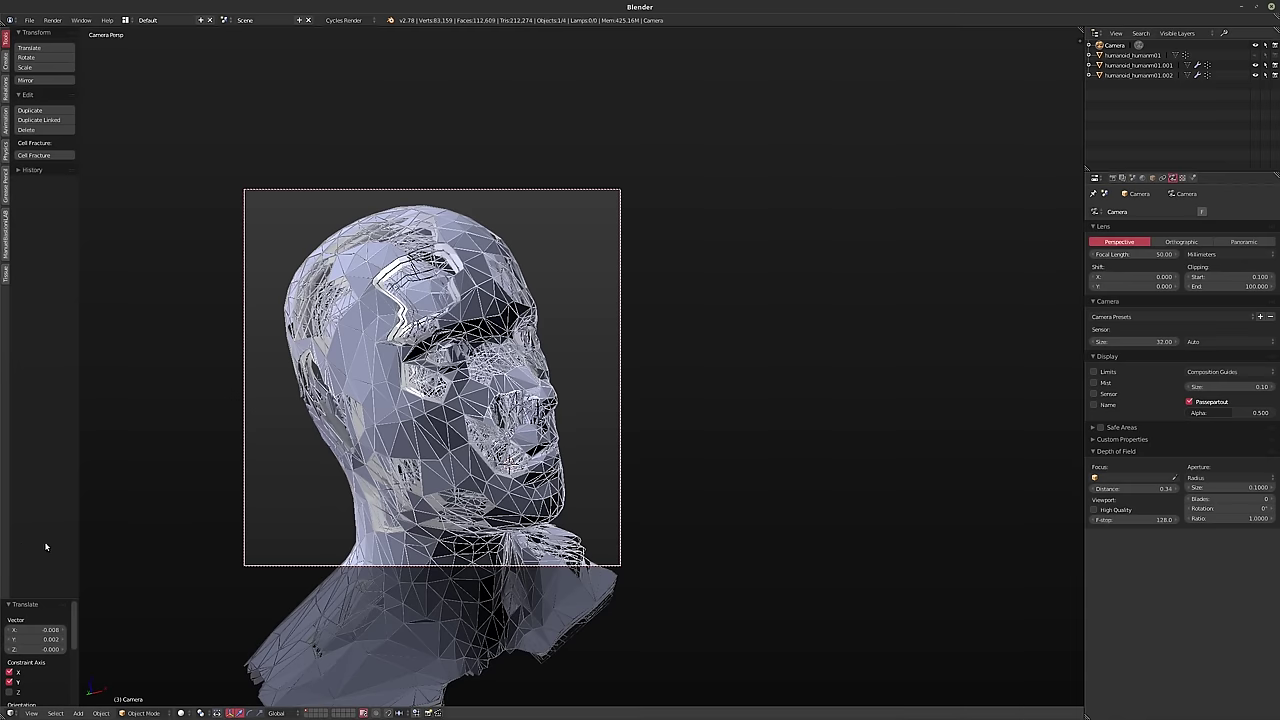
pyautogui.press('t')
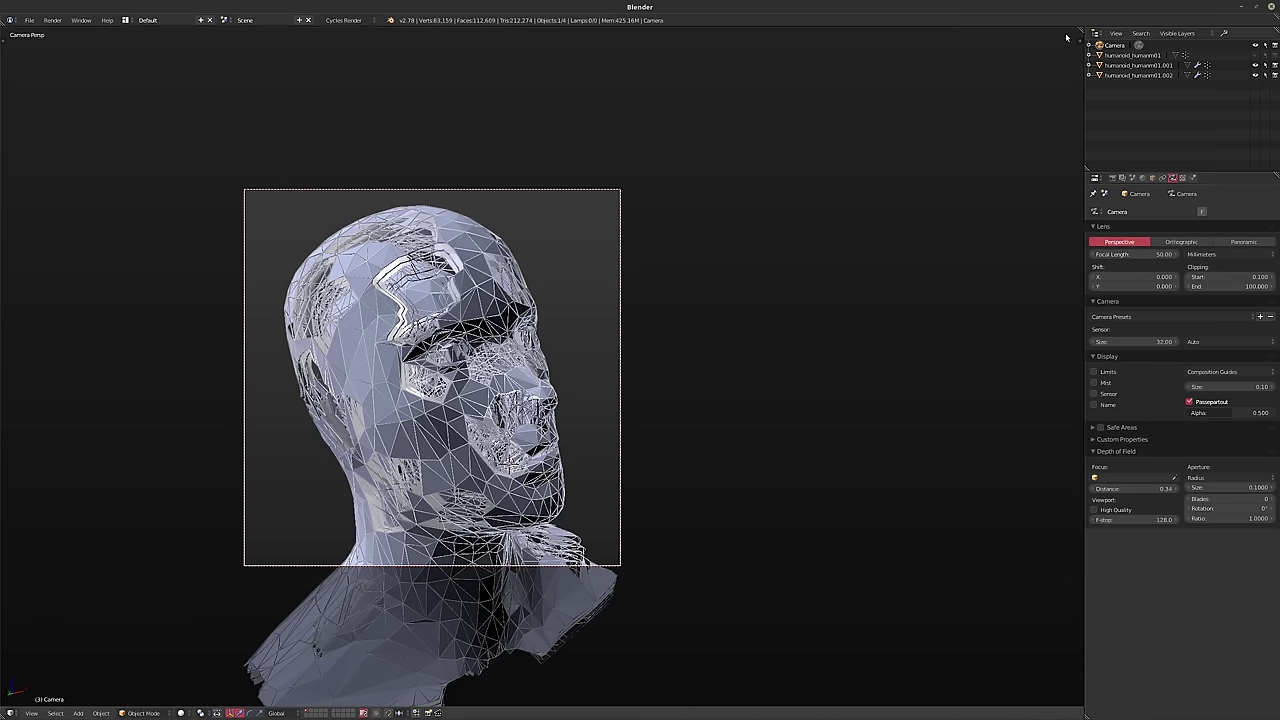
pyautogui.moveTo(1076, 32); pyautogui.dragTo(322, 38)
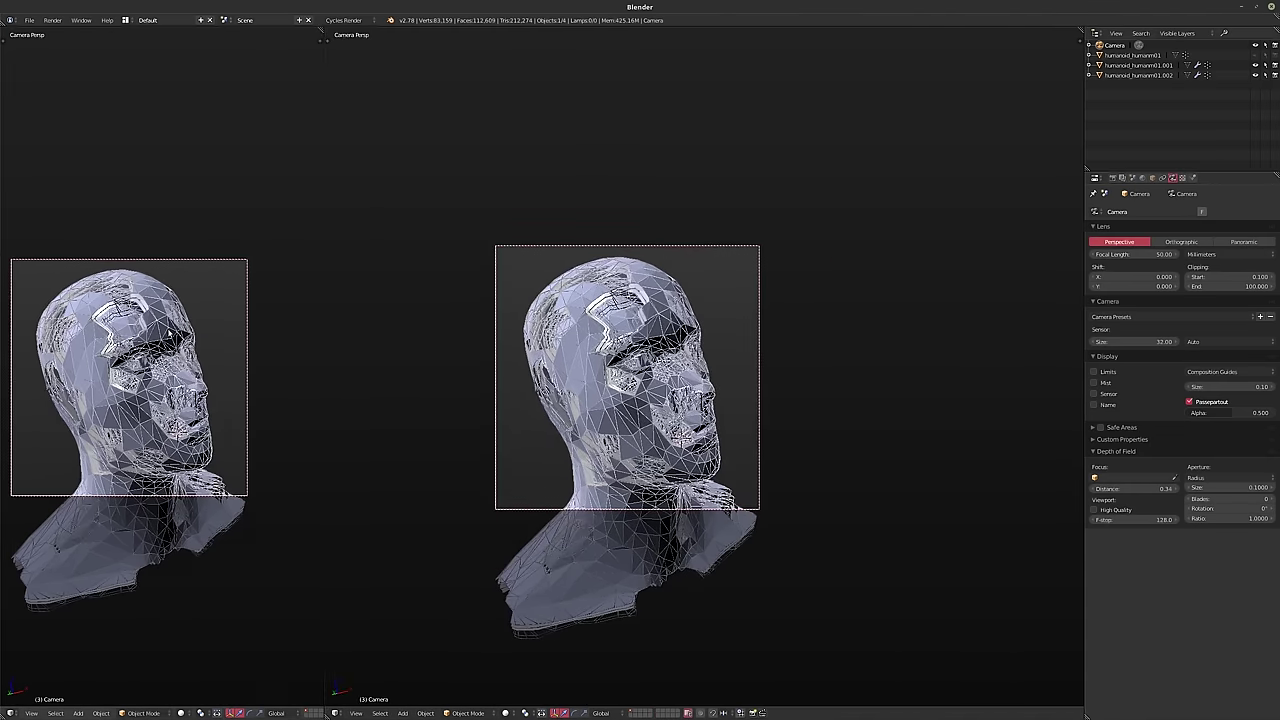
pyautogui.keyDown('shift'); pyautogui.moveTo(130, 380); pyautogui.dragTo(148, 484, button='middle'); pyautogui.keyUp('shift')
pyautogui.scroll(4, 160, 480)
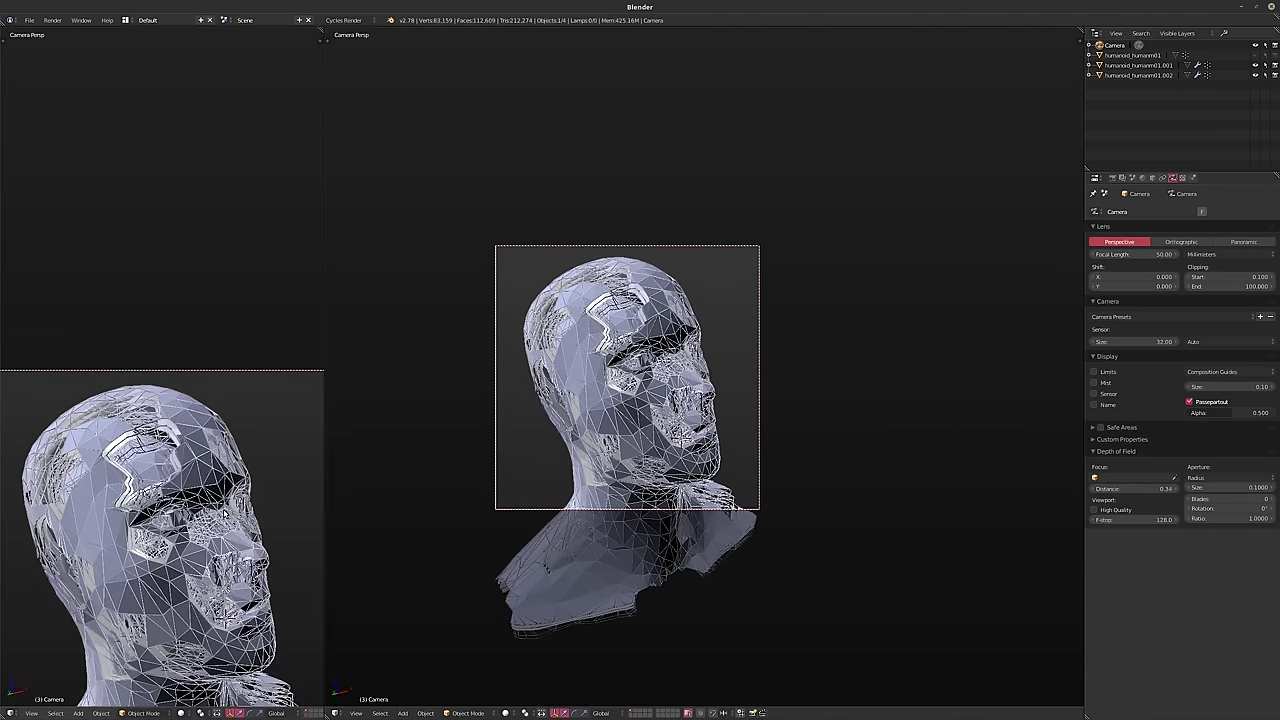
pyautogui.scroll(-3, 228, 510)
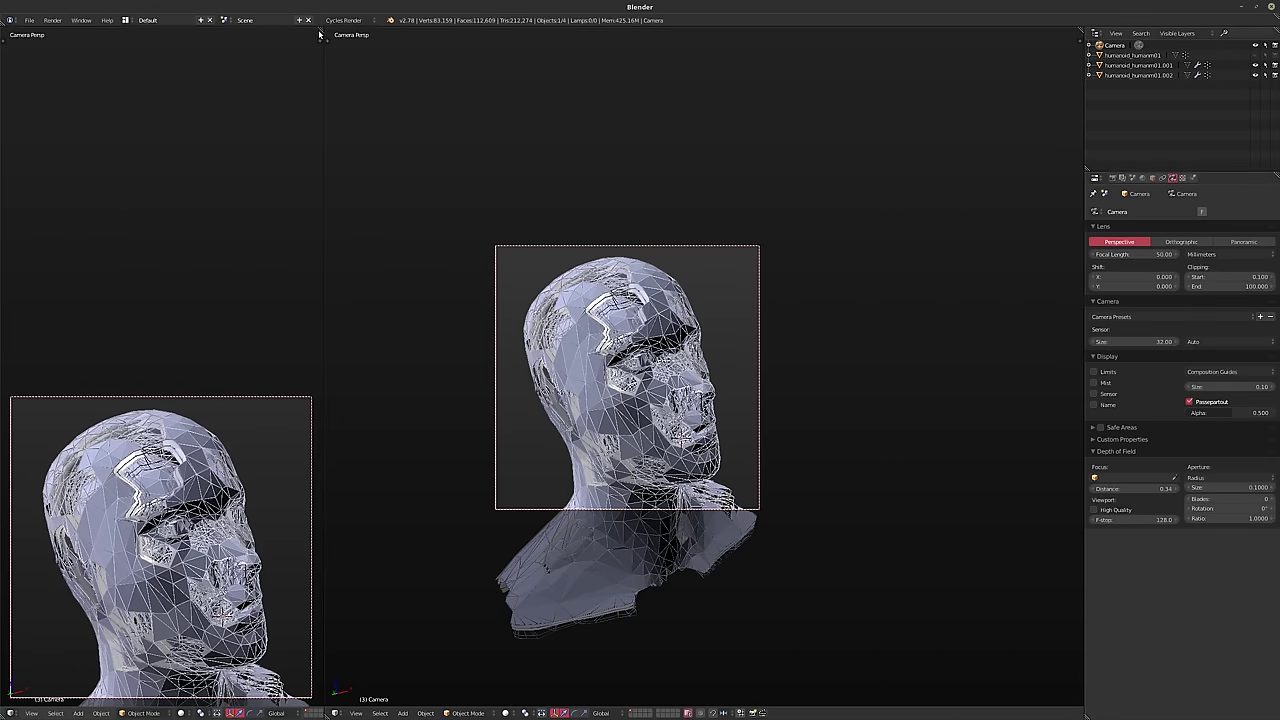
# - Divide the narrow camera view into two stacked 3D views, enlarge the upper one slightly, and fit the camera frame in the lower one
pyautogui.moveTo(320, 35); pyautogui.dragTo(305, 310)
pyautogui.scroll(2, 157, 524)
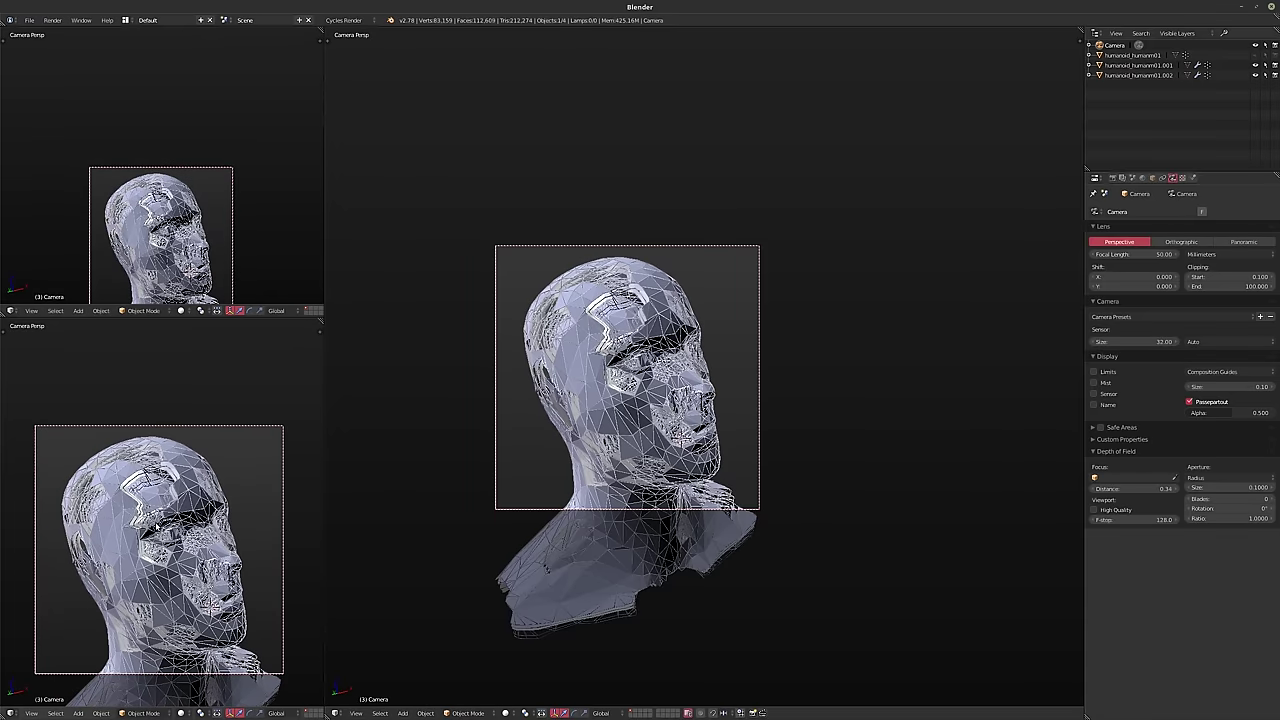
pyautogui.scroll(3, 157, 526)
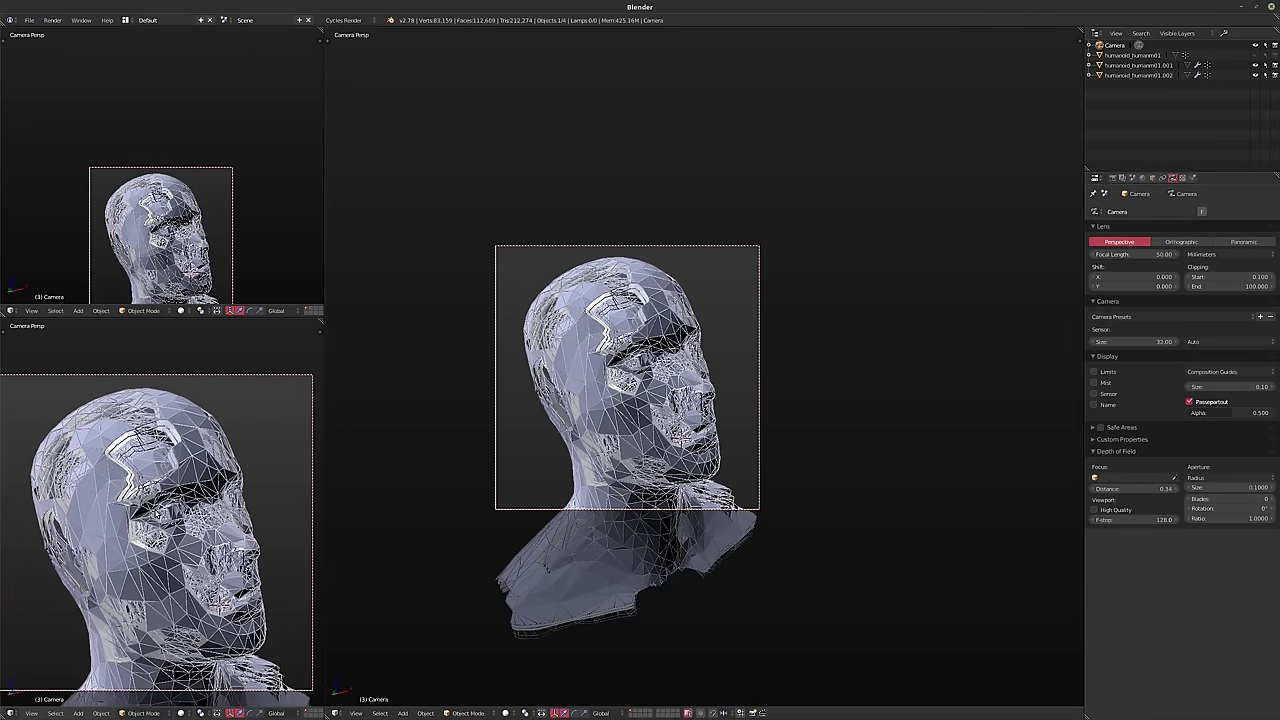
pyautogui.scroll(-1, 160, 530)
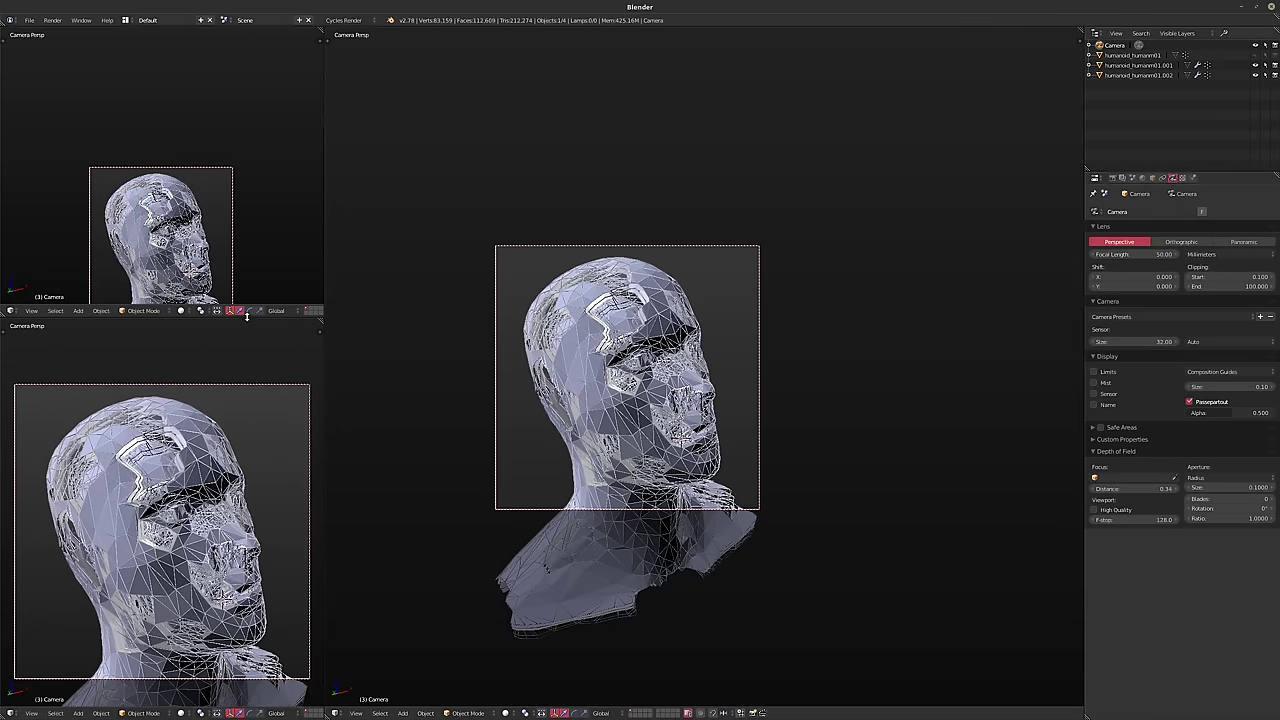
pyautogui.moveTo(247, 316); pyautogui.dragTo(247, 368)
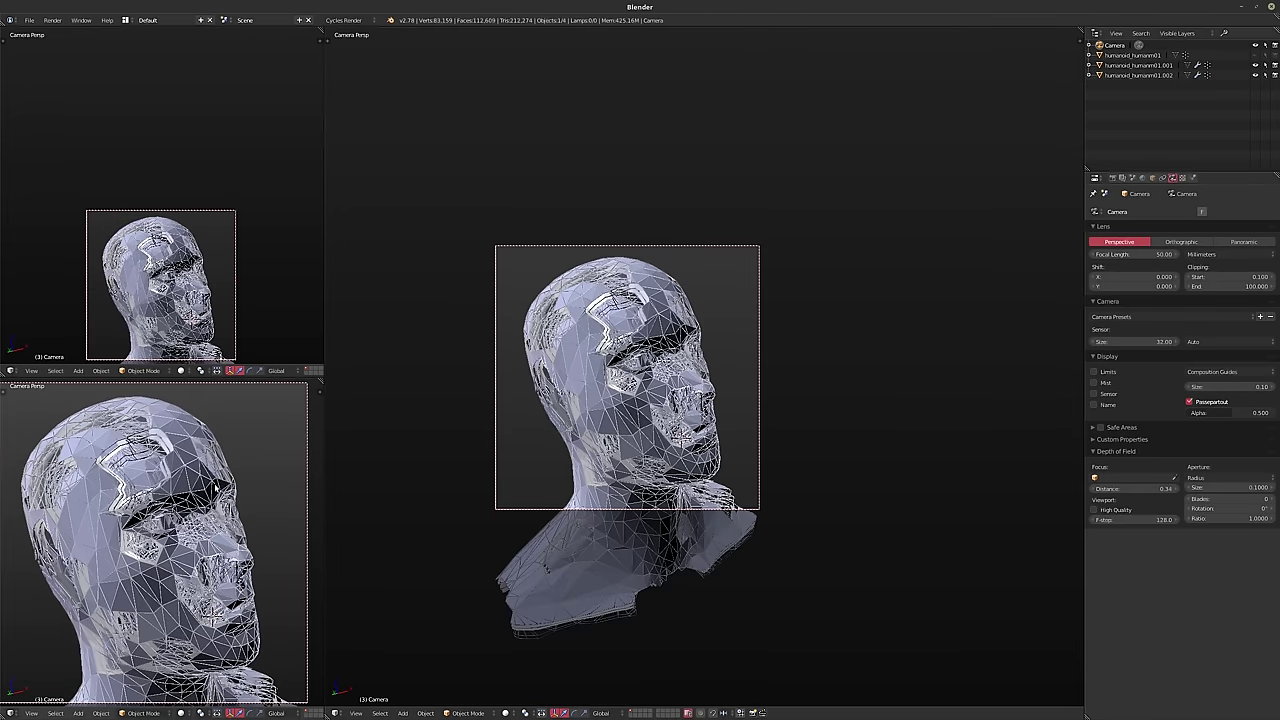
pyautogui.scroll(2, 216, 490)
pyautogui.scroll(-2, 216, 492)
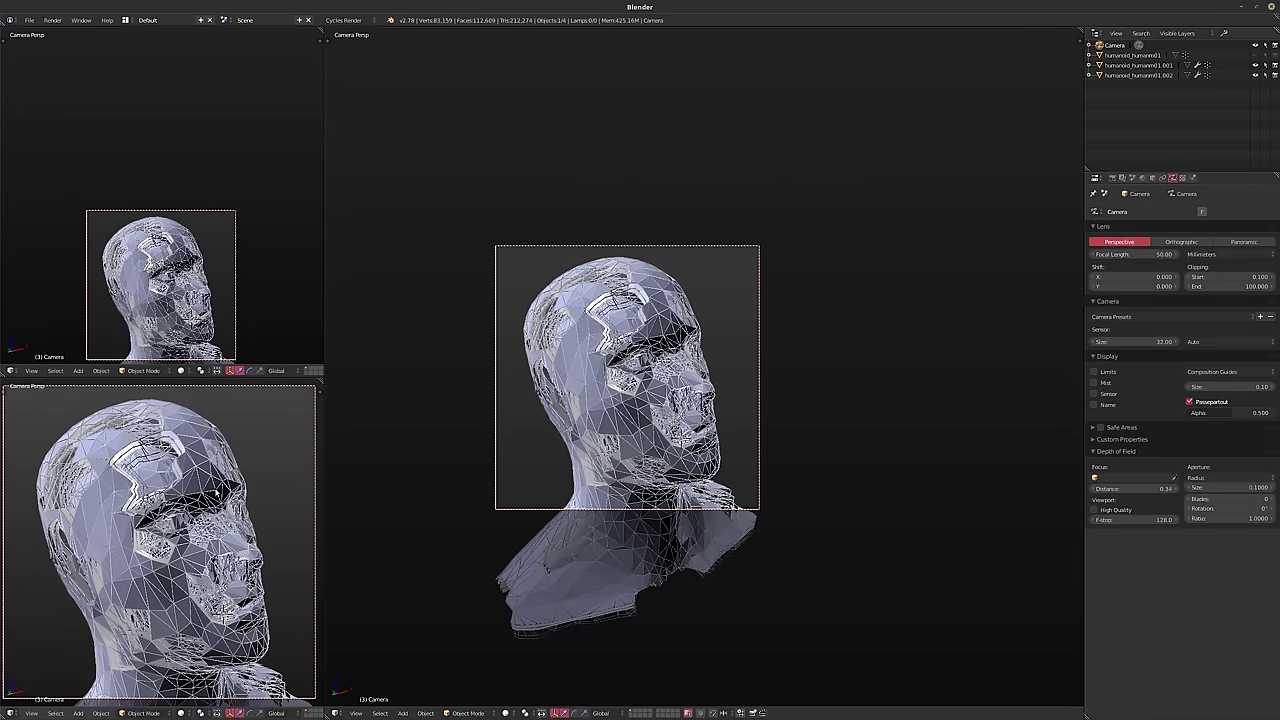
pyautogui.scroll(-1, 216, 492)
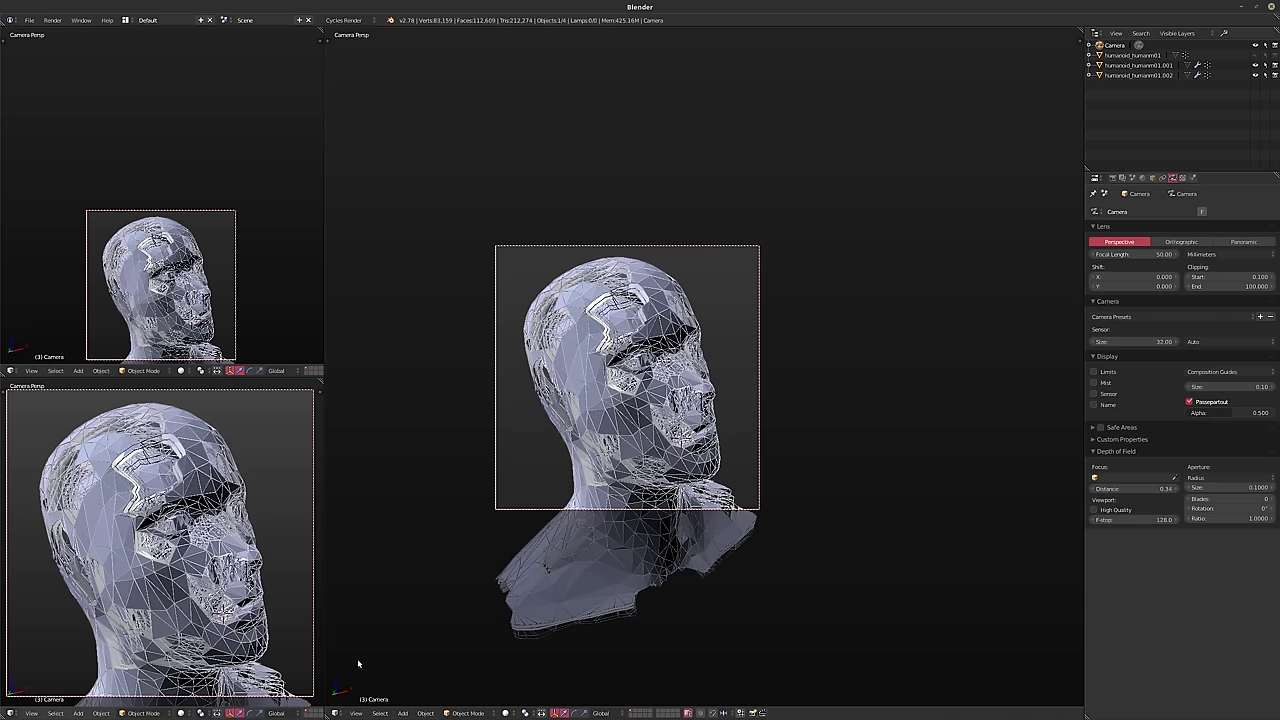
# - Turn the large area into a Node Editor showing the humanoid_humanm01.002 shader nodes, and fit the camera frame to the upper small view
pyautogui.click(338, 713)
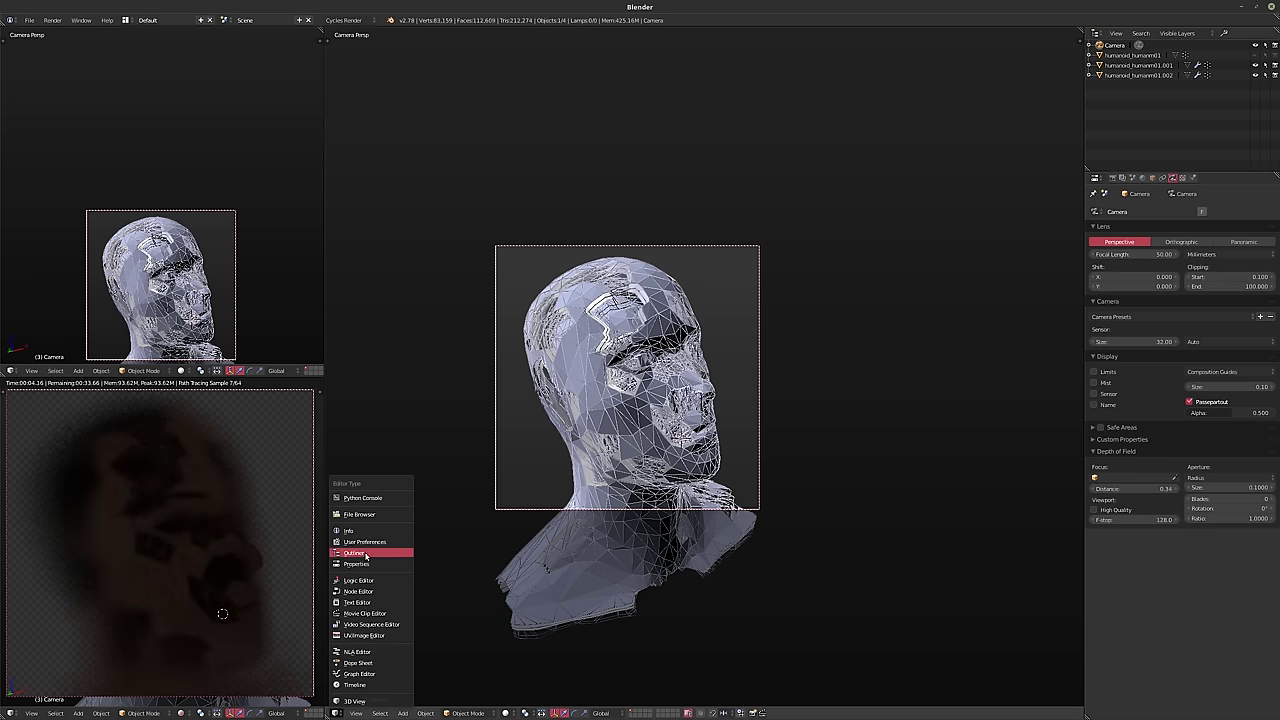
pyautogui.click(374, 591)
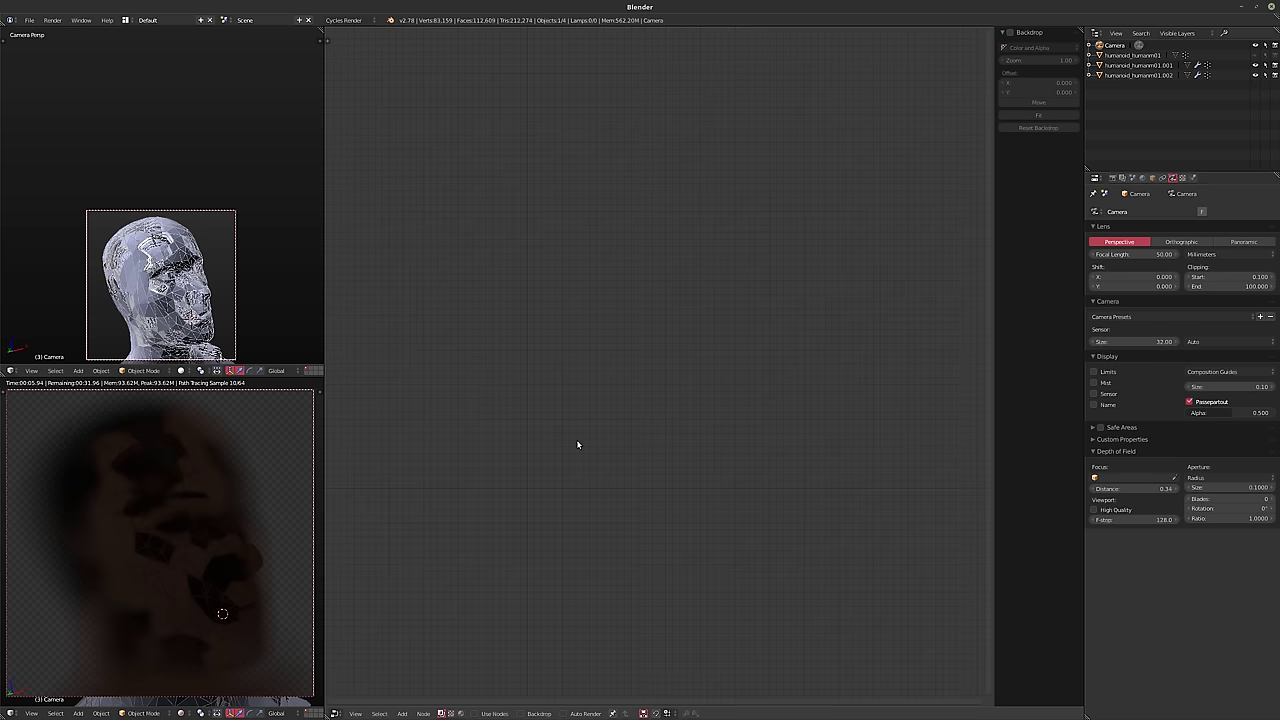
pyautogui.click(461, 711)
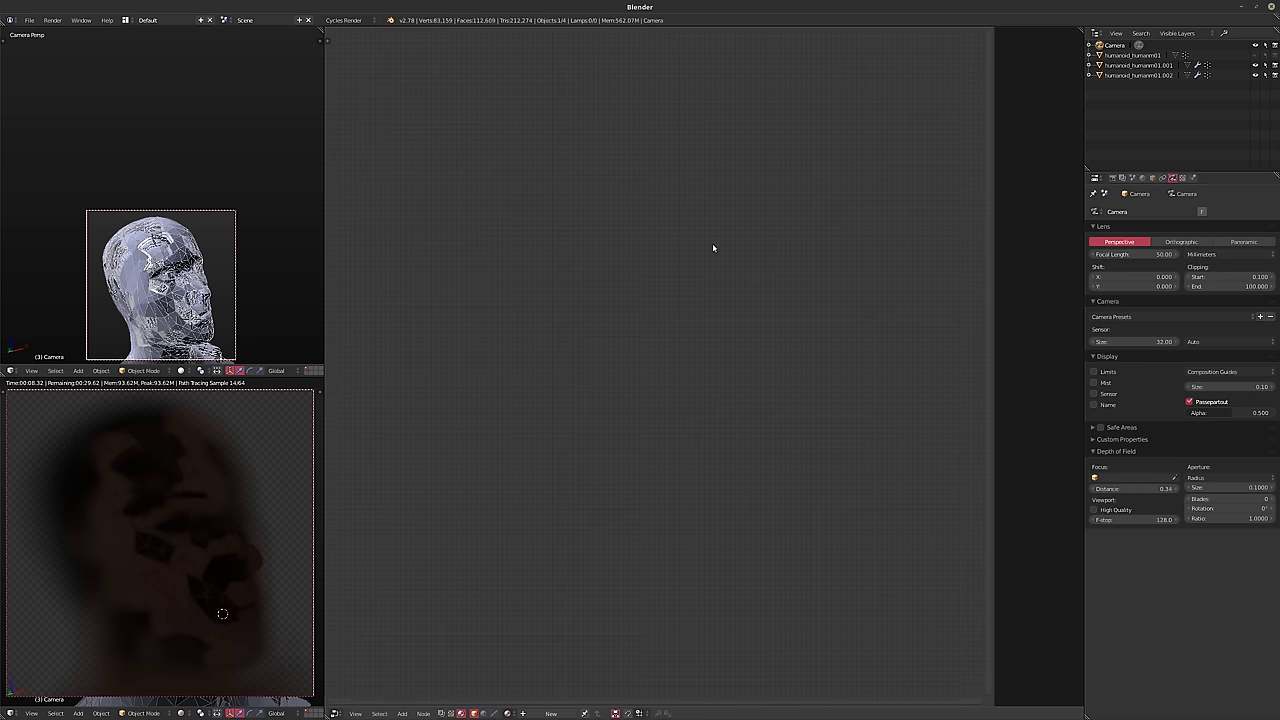
pyautogui.click(1134, 75)
pyautogui.moveTo(522, 415); pyautogui.dragTo(634, 332, button='middle')
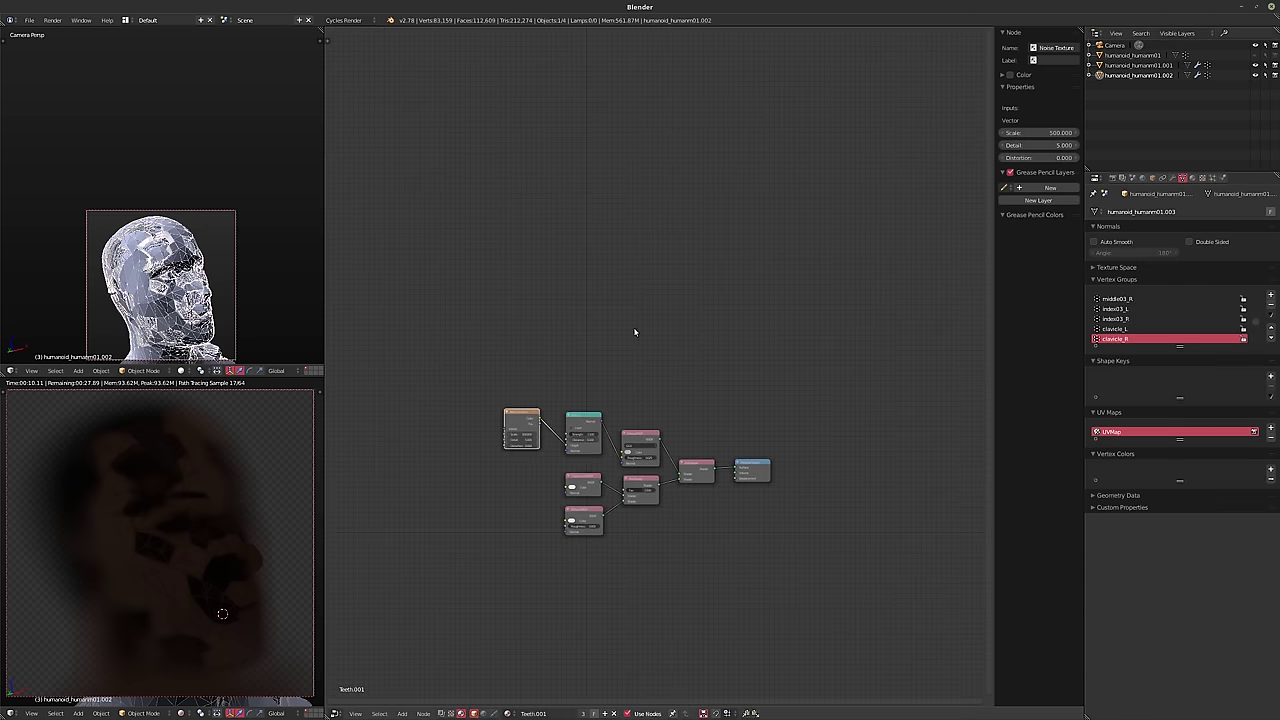
pyautogui.scroll(2, 546, 386)
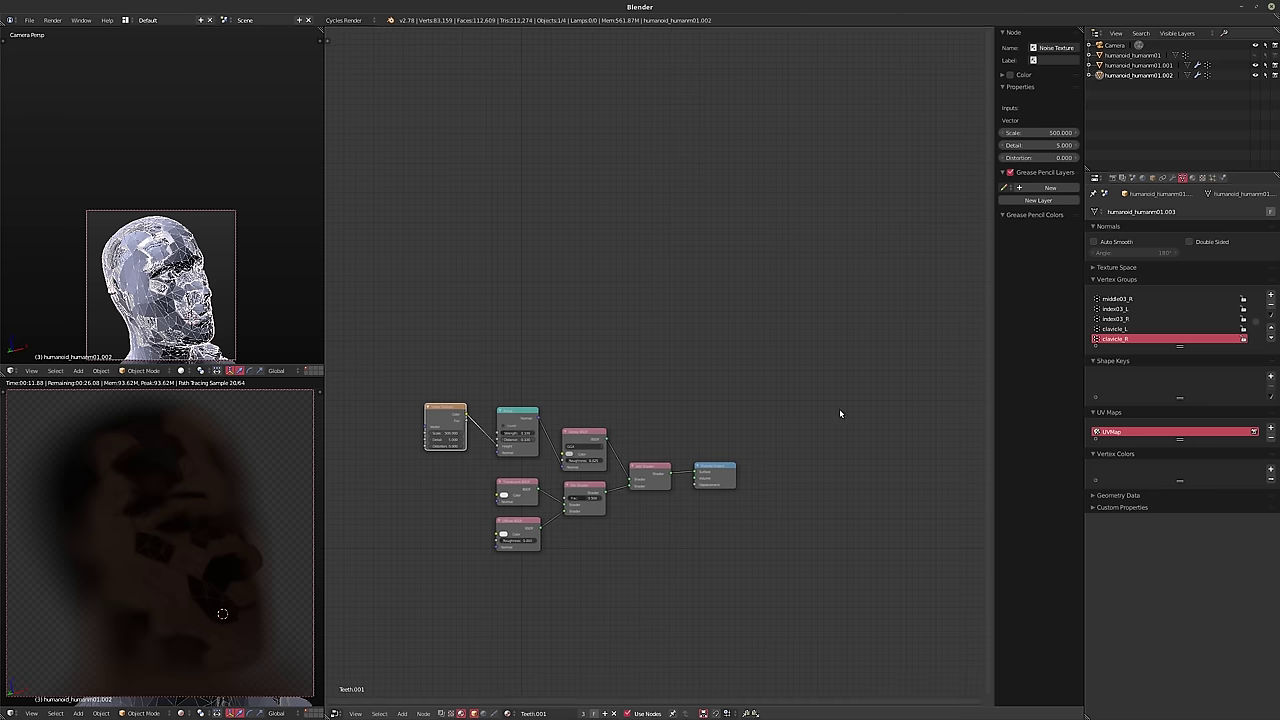
pyautogui.press('Home')
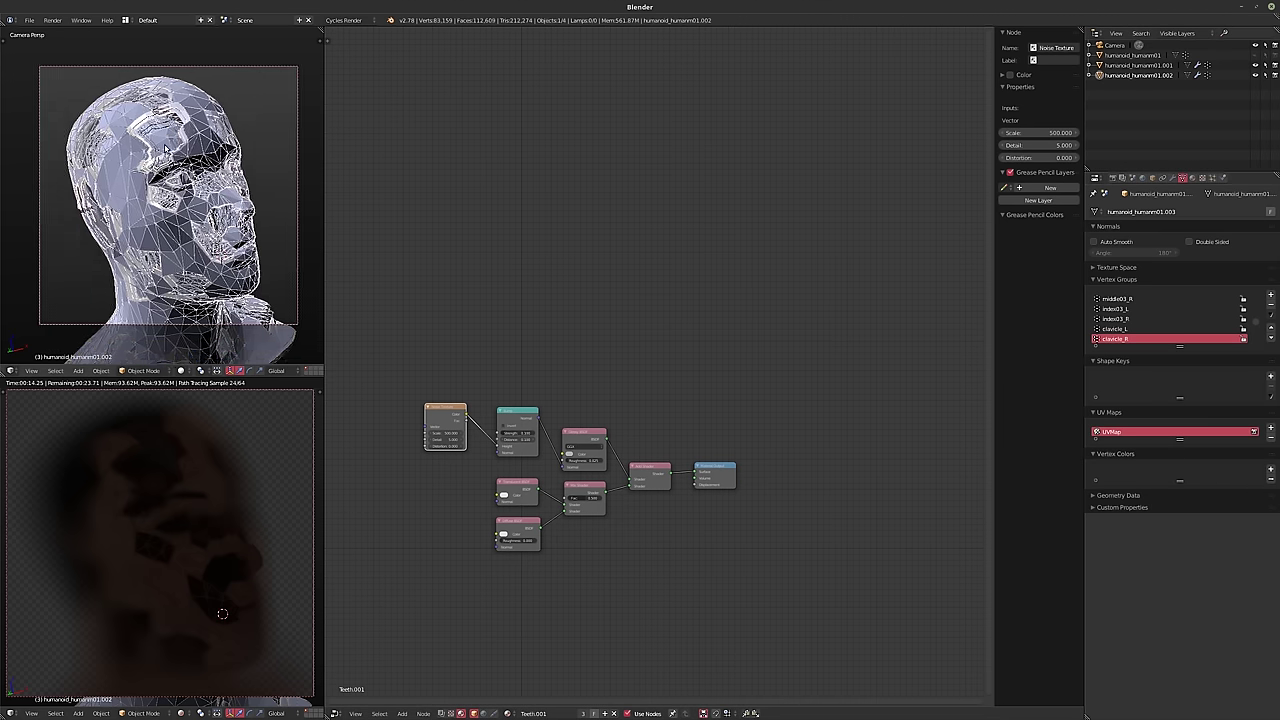
pyautogui.press('Home')
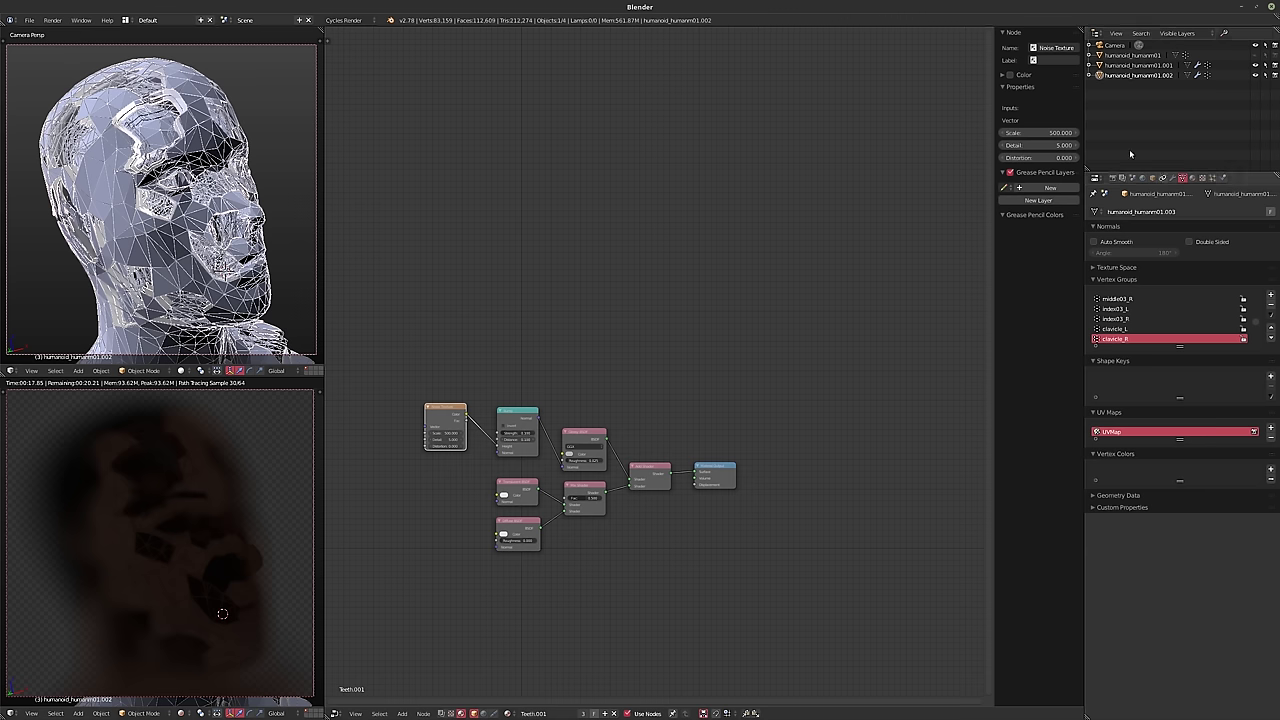
# - Select the camera and reduce its depth-of-field aperture size to 0.01
pyautogui.click(1114, 45)
pyautogui.click(1227, 487)
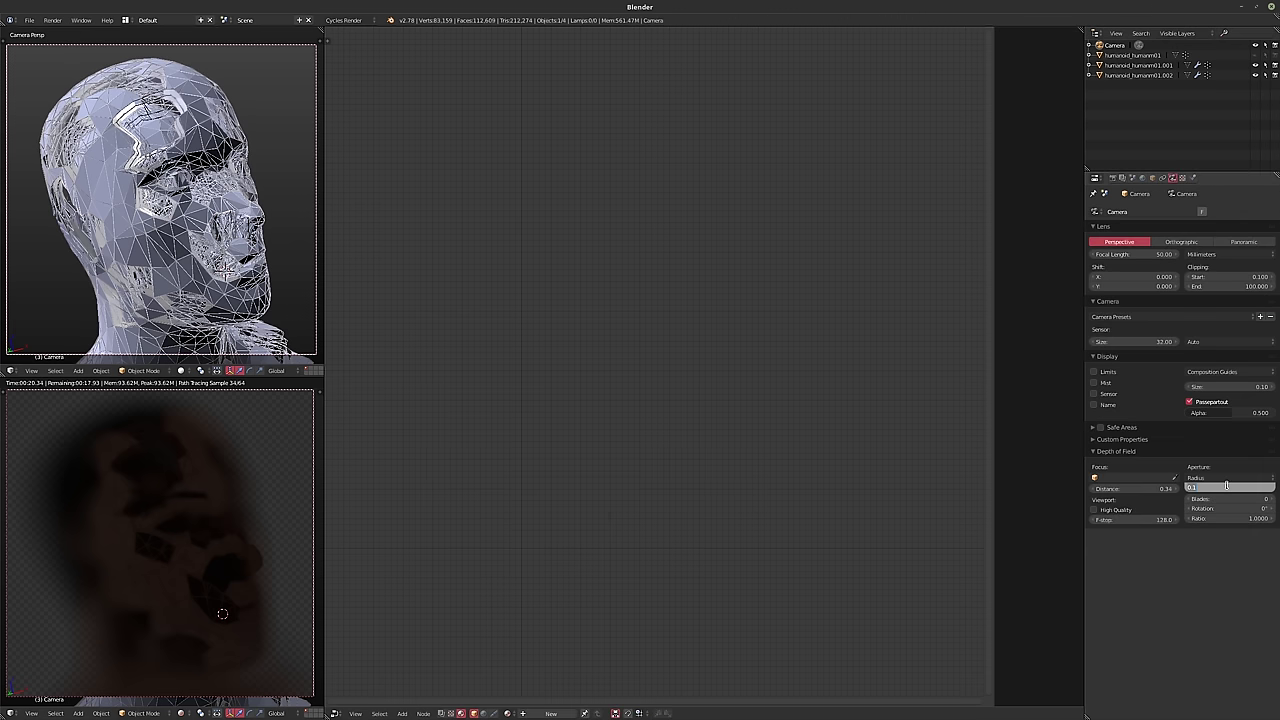
pyautogui.write('0.01')
pyautogui.press('Return')
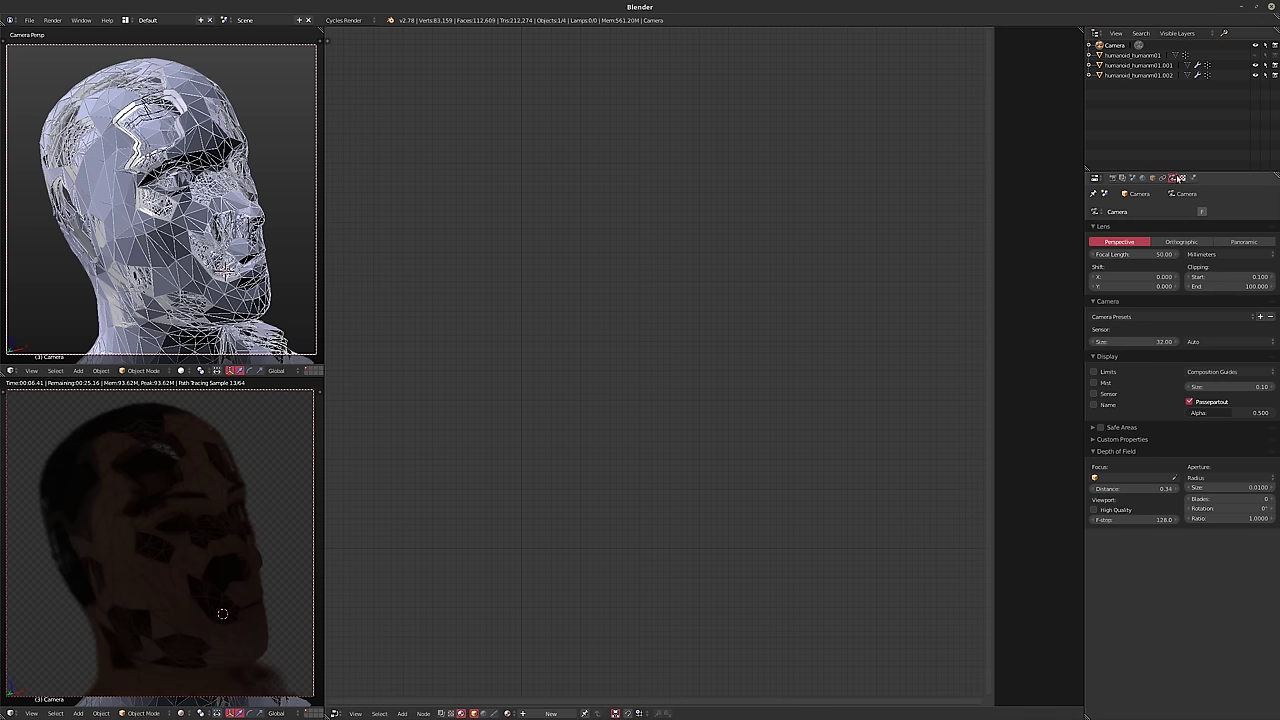
# - Select humanoid_humanm01 and delete every node of its Teeth.001 material except the Material Output
pyautogui.click(1142, 177)
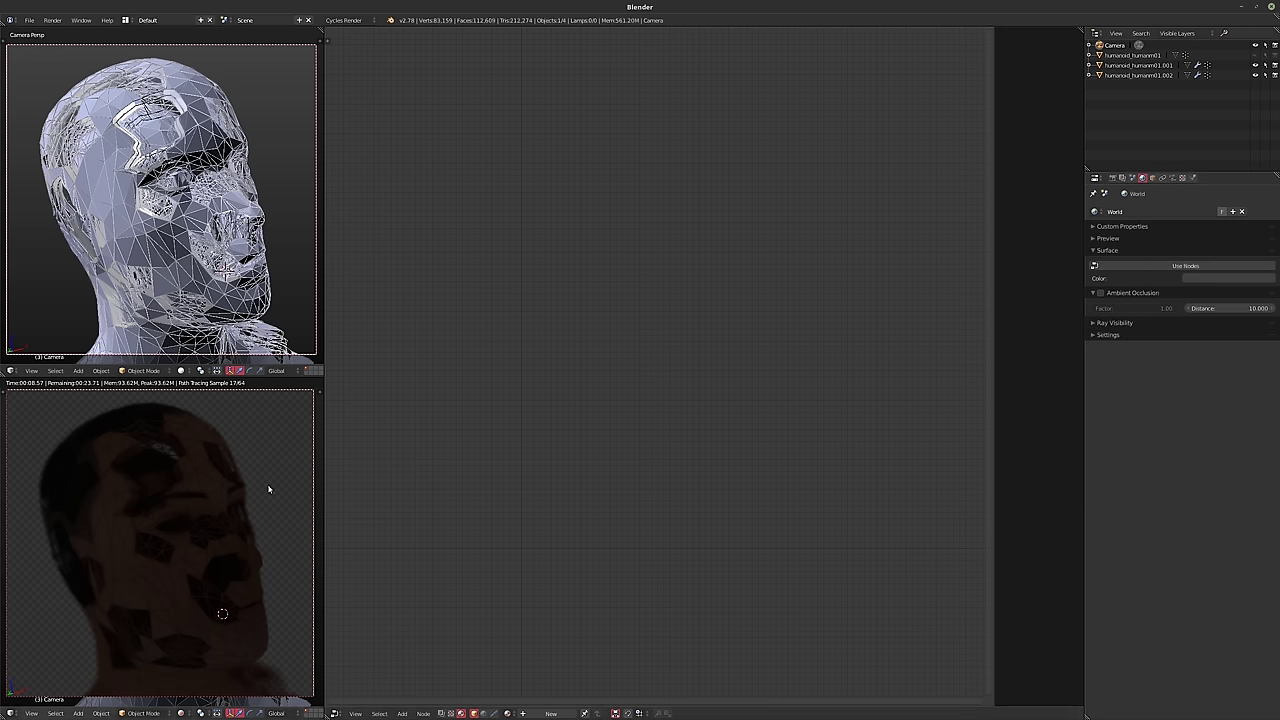
pyautogui.click(1132, 55)
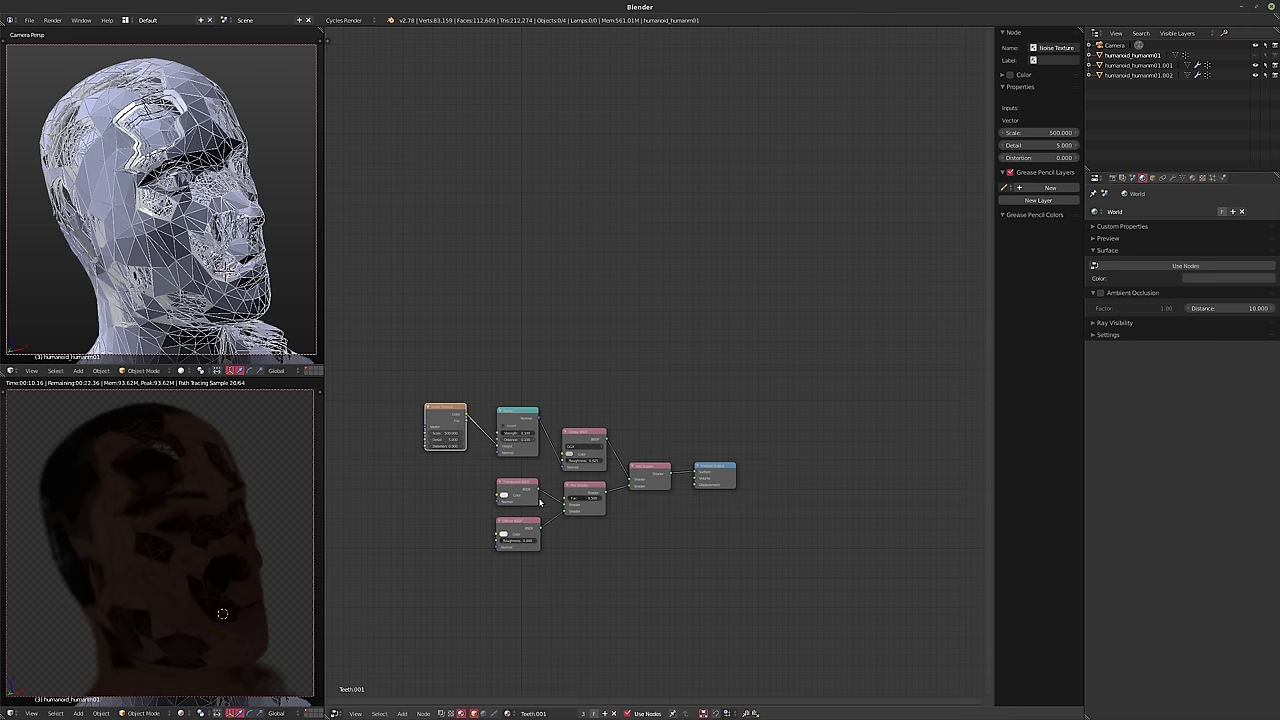
pyautogui.scroll(1, 470, 430)
pyautogui.press('a')
pyautogui.press('b')
pyautogui.moveTo(385, 344); pyautogui.dragTo(662, 665)
pyautogui.press('x')
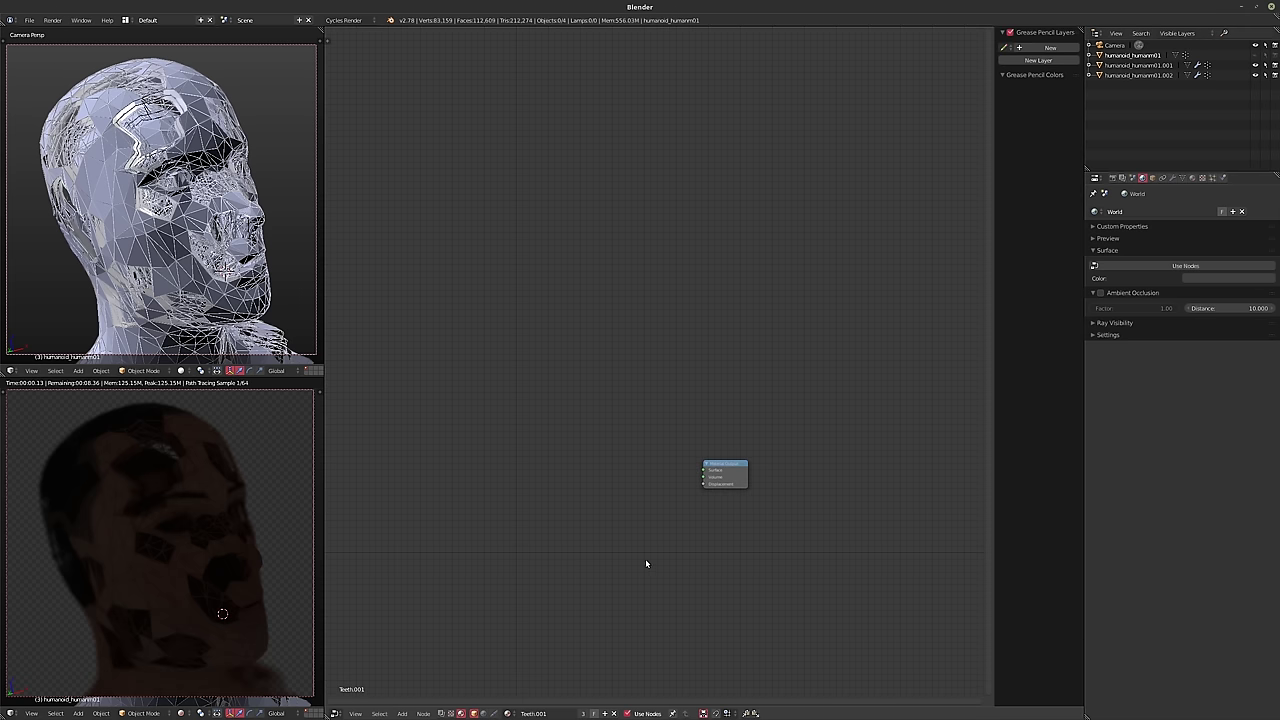
# - Add a Diffuse BSDF to the Teeth.001 material, place it beside the Material Output and connect it to the Surface input
pyautogui.hotkey('shift', 'a')
pyautogui.moveTo(601, 585)
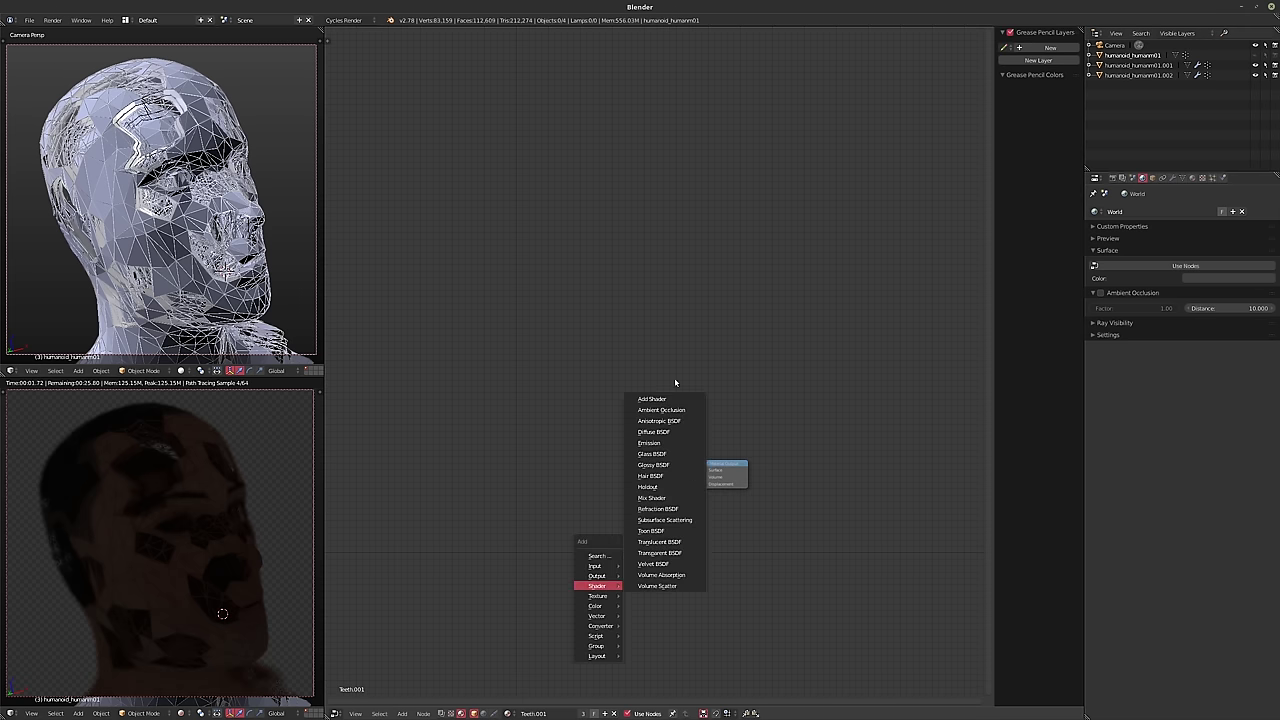
pyautogui.click(648, 433)
pyautogui.click(469, 528)
pyautogui.moveTo(723, 489); pyautogui.dragTo(631, 572)
pyautogui.moveTo(497, 540); pyautogui.dragTo(442, 560)
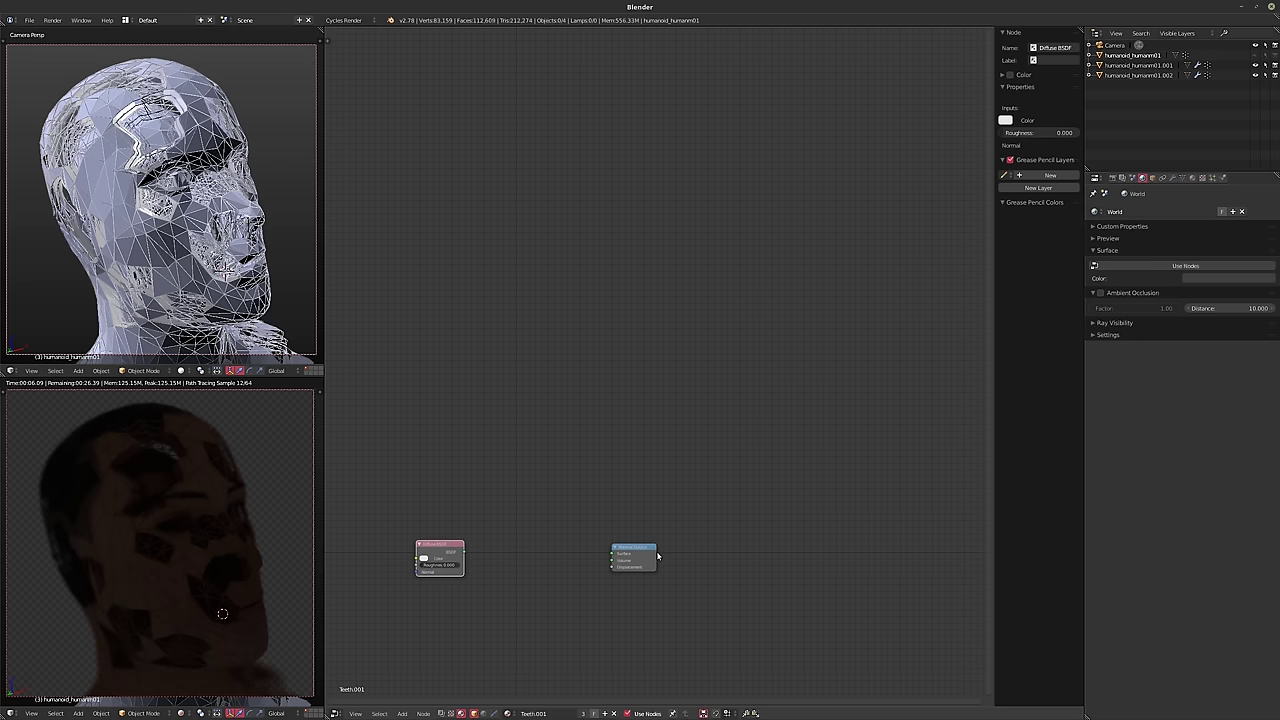
pyautogui.moveTo(634, 553); pyautogui.dragTo(610, 553)
pyautogui.moveTo(464, 551)
pyautogui.mouseDown()
pyautogui.moveTo(589, 553)
pyautogui.moveTo(442, 553)
pyautogui.moveTo(453, 553)
pyautogui.mouseUp()
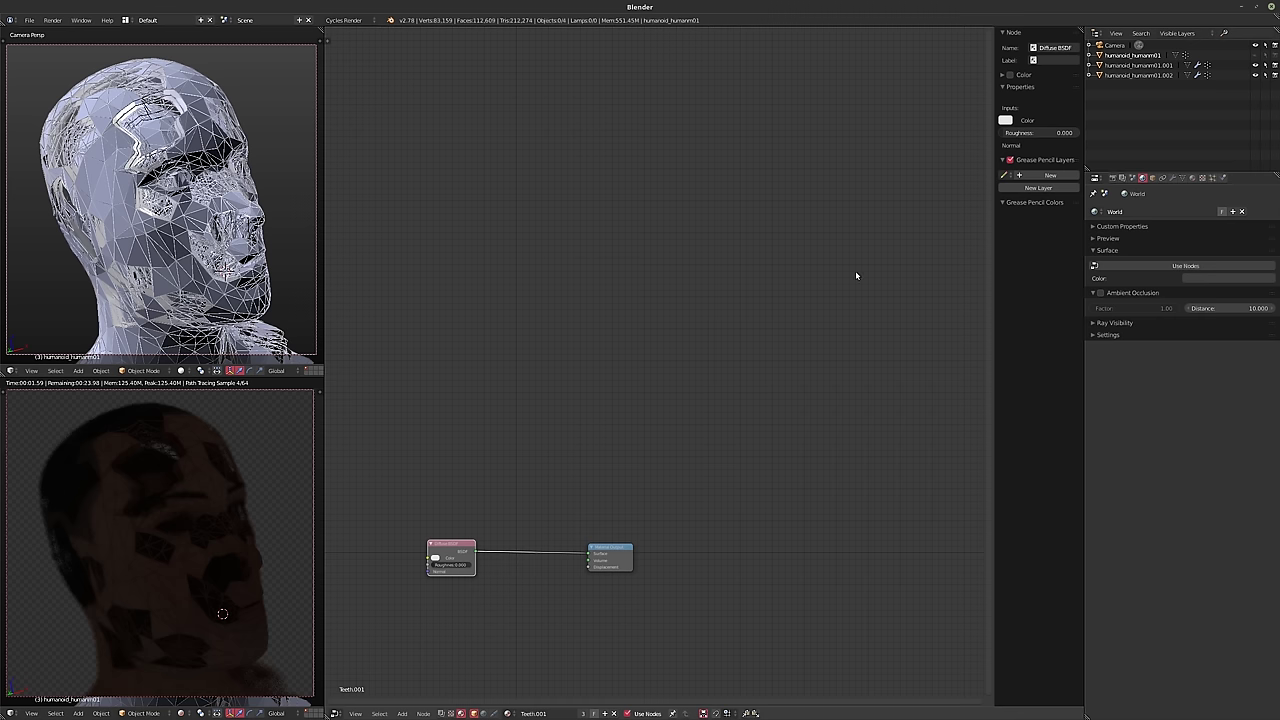
# - Make humanoid_humanm01.002 the active object and bring its Teeth.001 material nodes into close view
pyautogui.click(1143, 66)
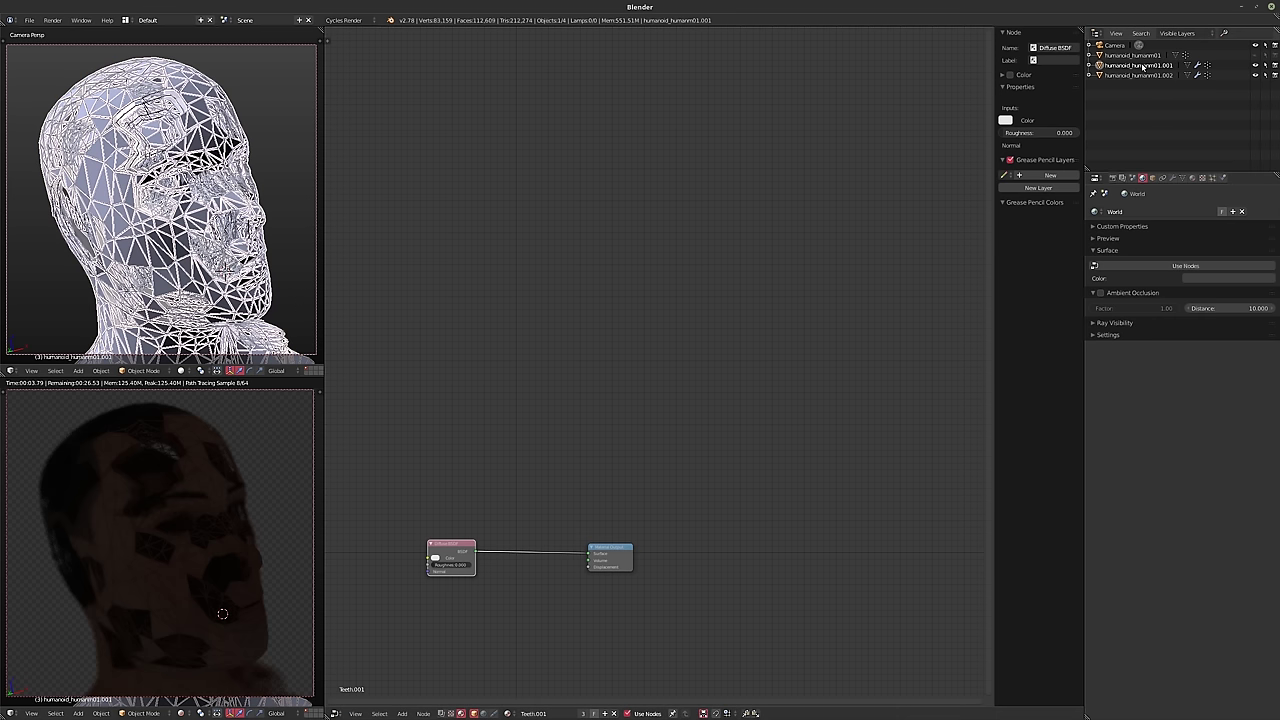
pyautogui.click(1140, 76)
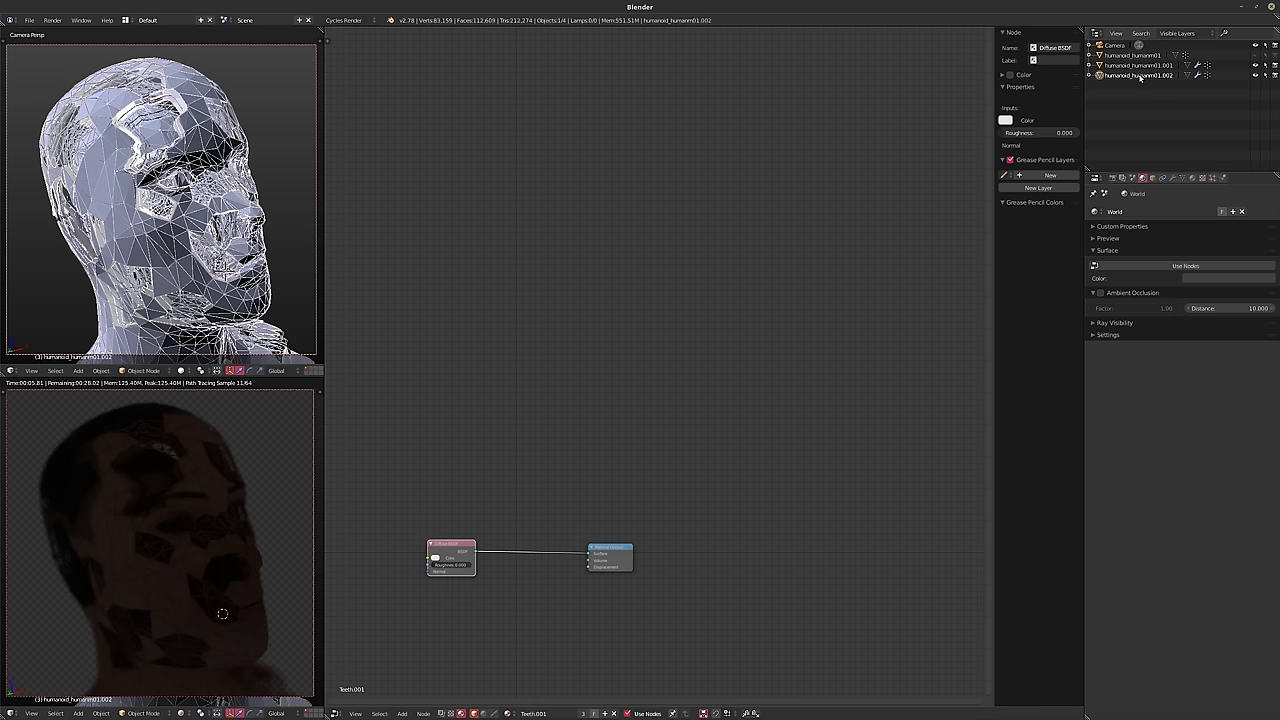
pyautogui.click(1139, 66)
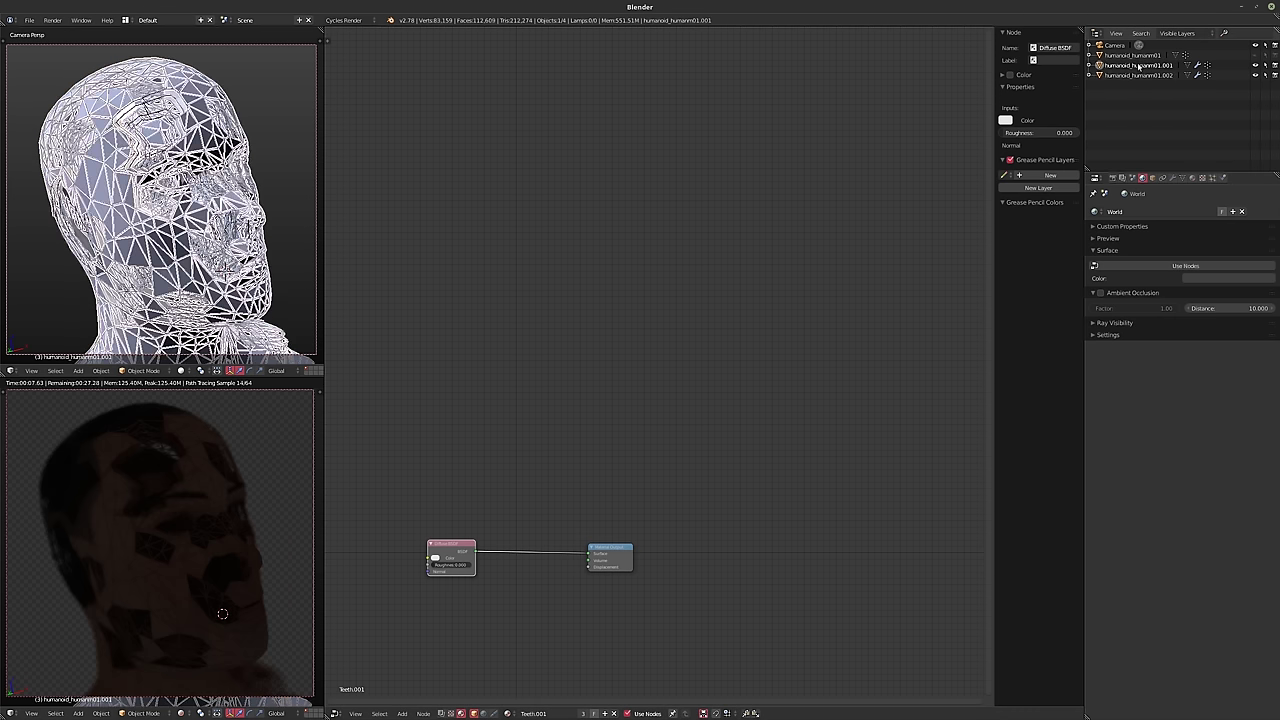
pyautogui.click(1136, 76)
pyautogui.press('Home')
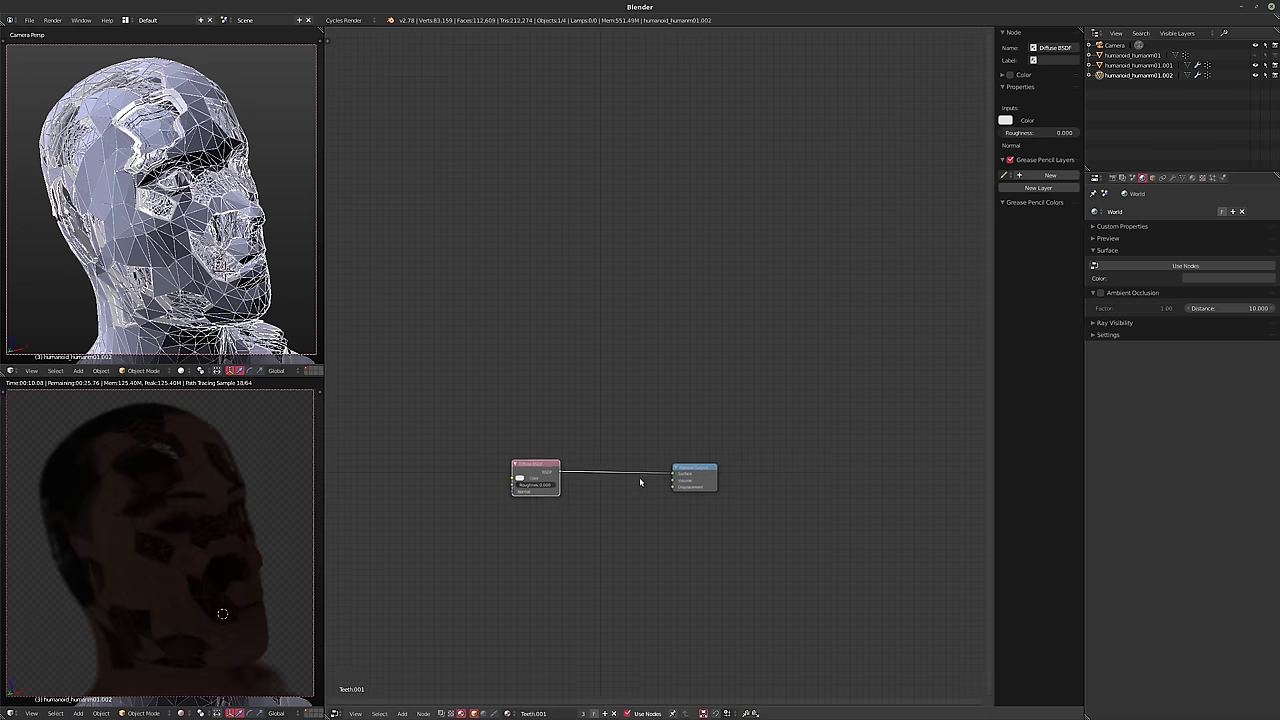
pyautogui.scroll(2, 640, 425)
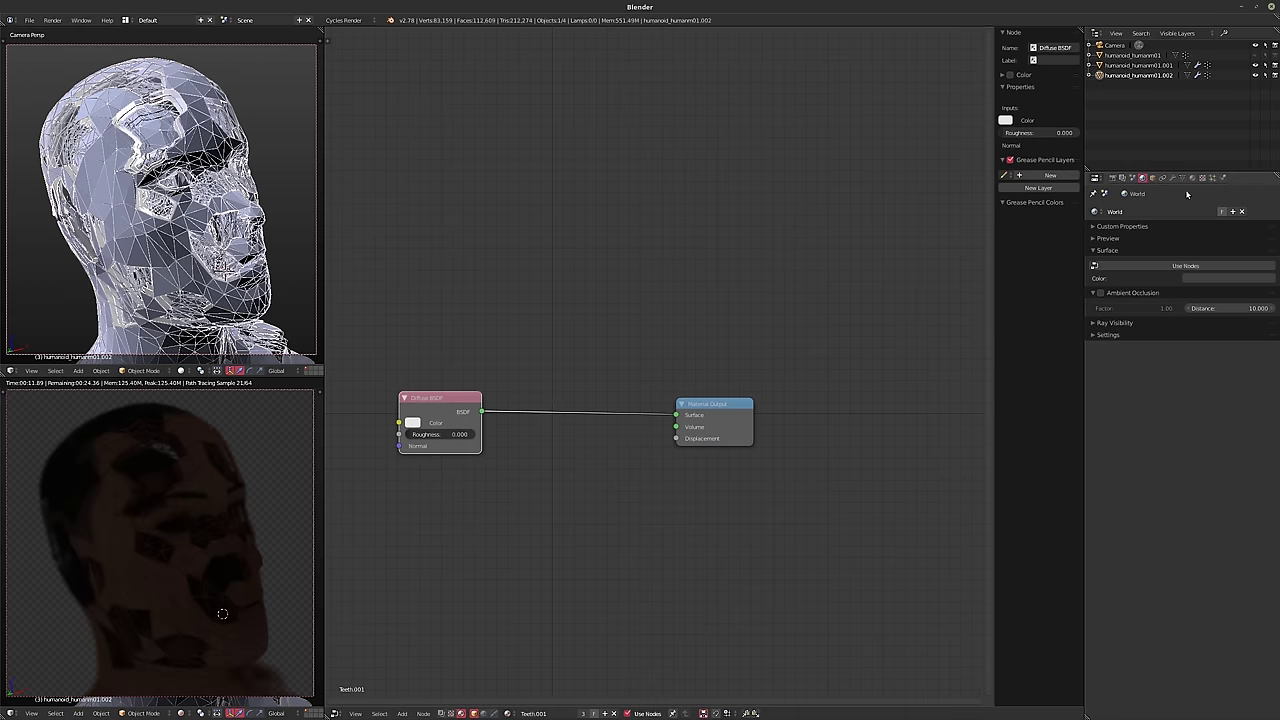
# - Enable nodes for the world, keep the Background surface and set its color source to an Environment Texture
pyautogui.click(1134, 266)
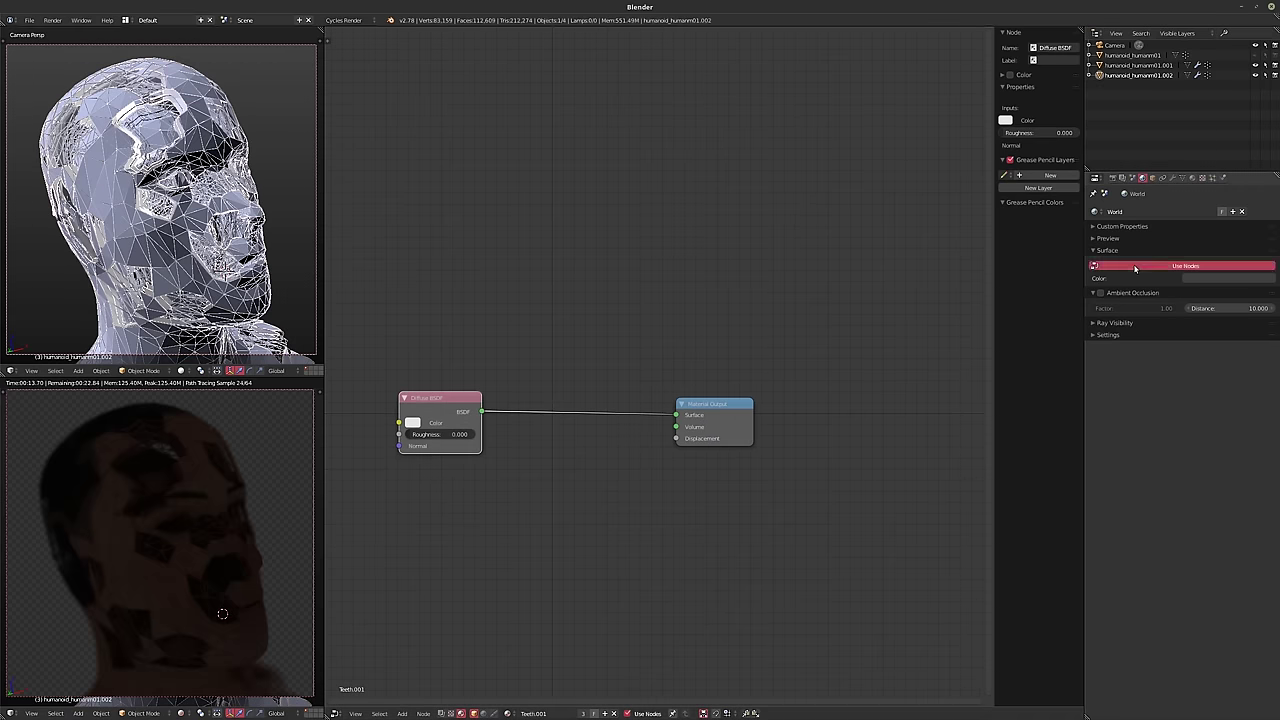
pyautogui.click(1262, 266)
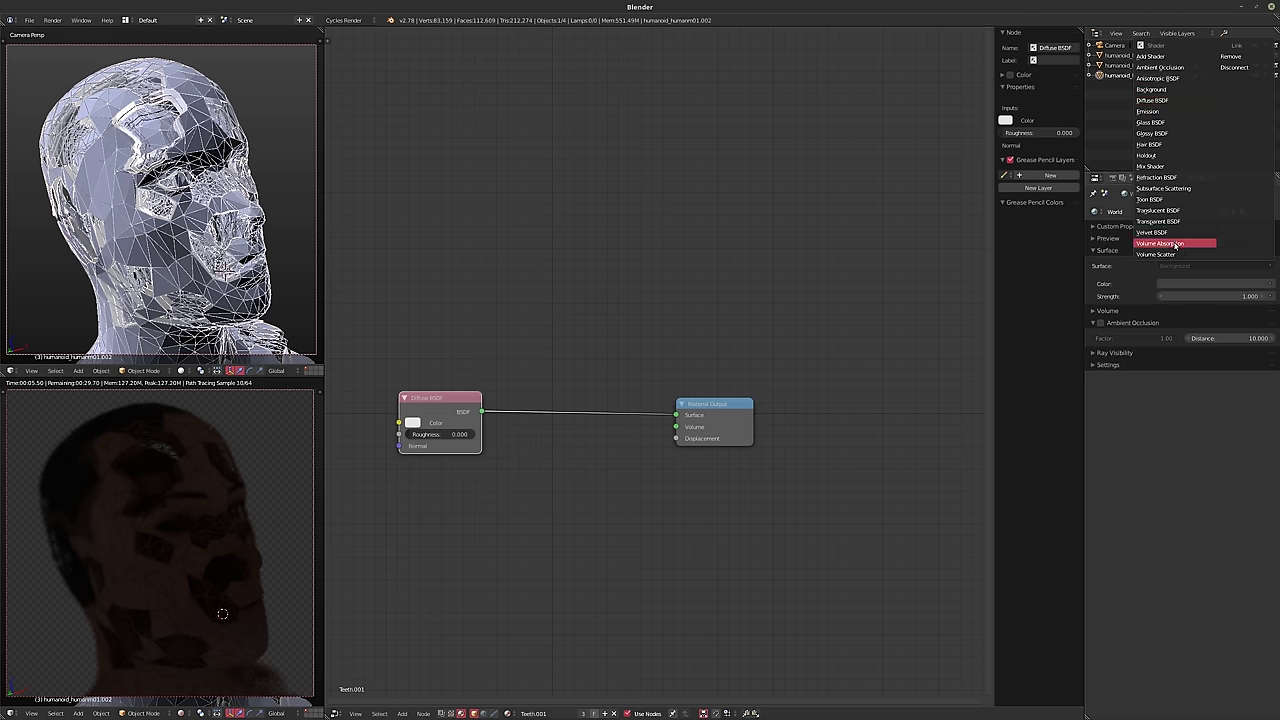
pyautogui.click(1130, 322)
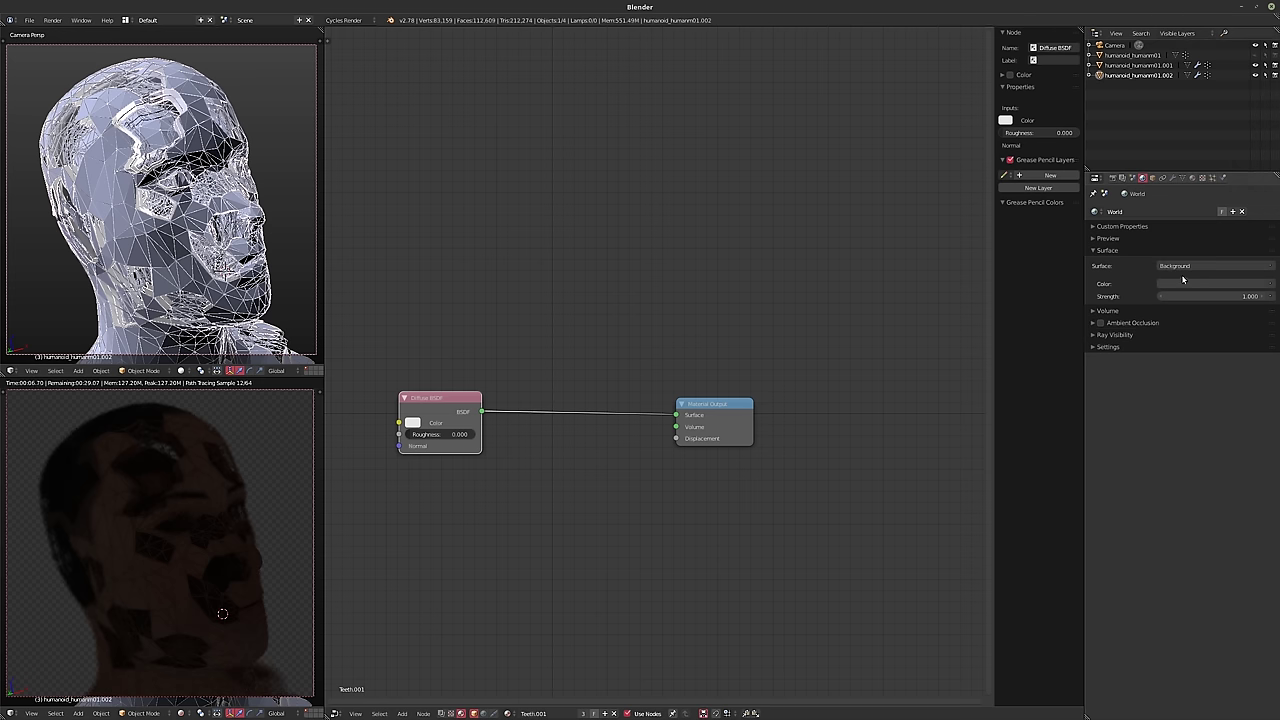
pyautogui.click(1268, 285)
pyautogui.click(1078, 173)
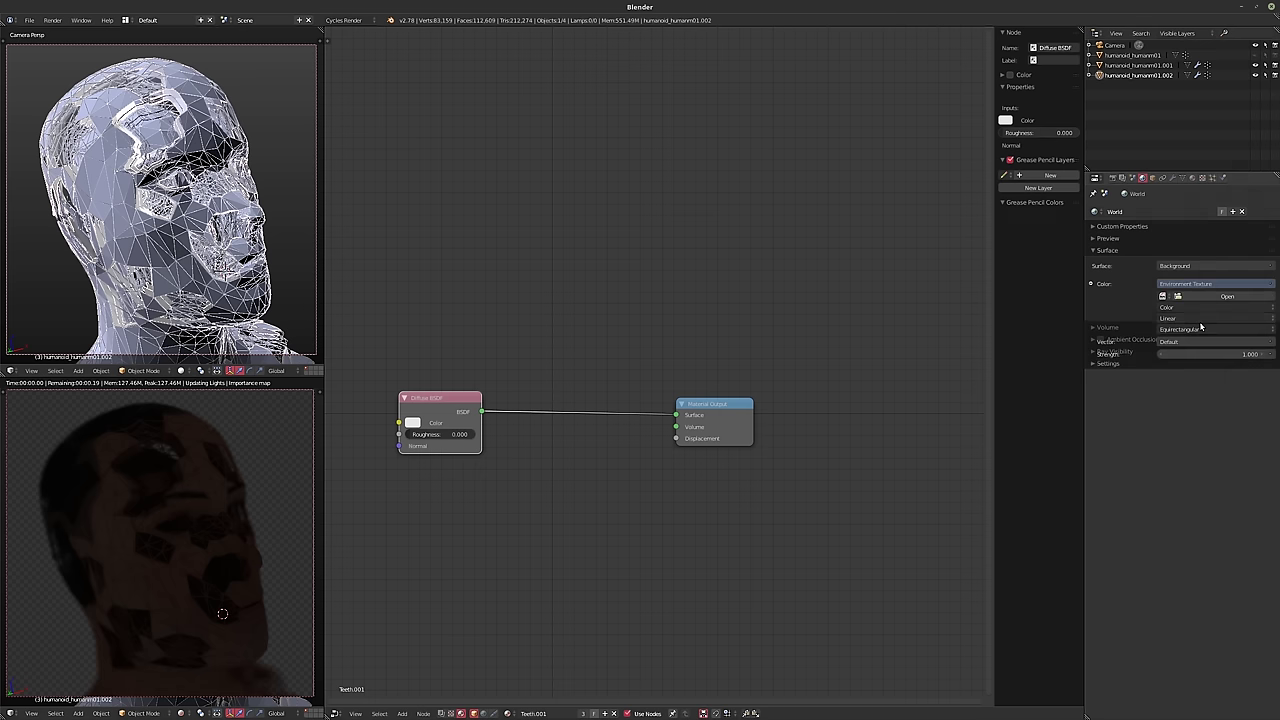
# - Load wobbly_bridge_4k.hdr from the Downloads folder as the world's environment image
pyautogui.click(1200, 298)
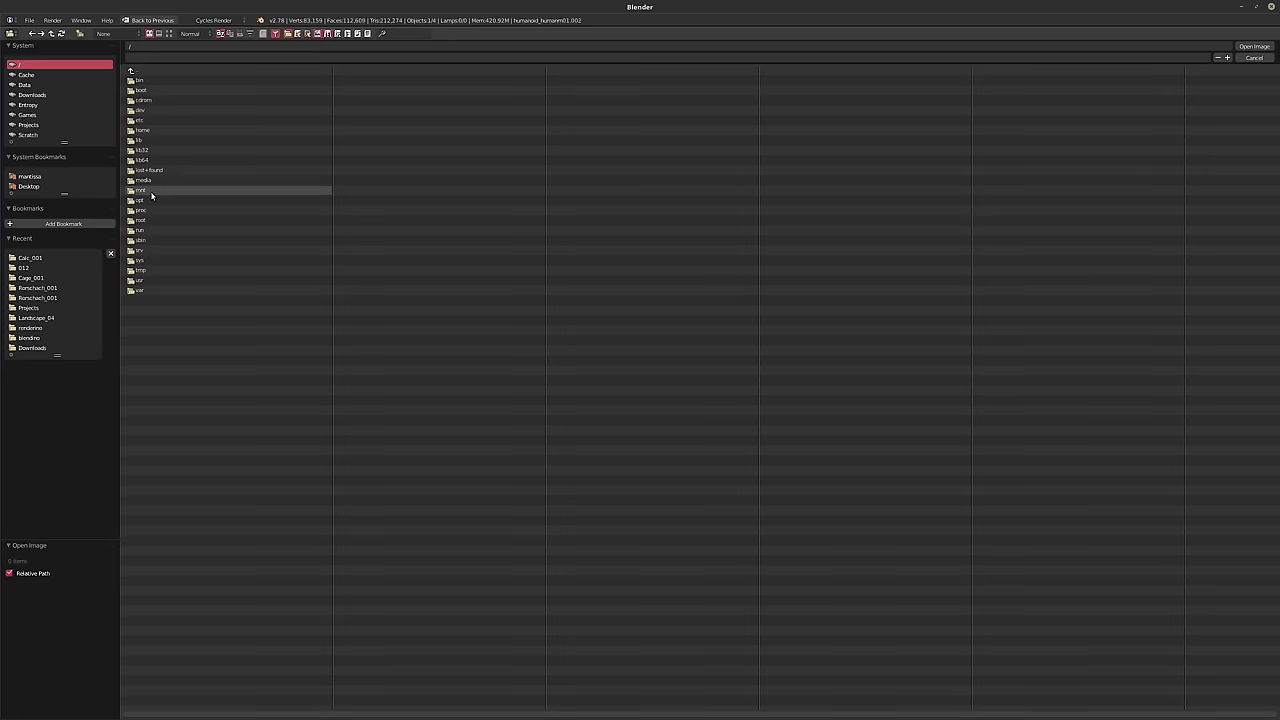
pyautogui.click(40, 95)
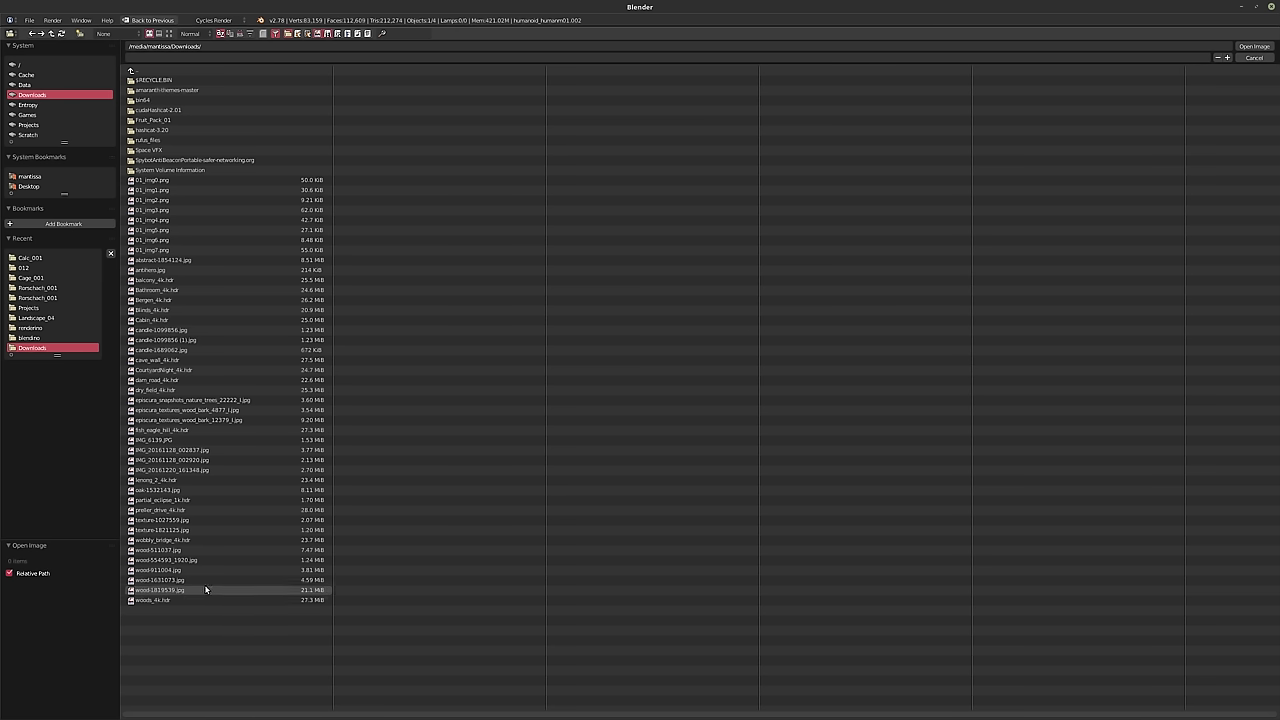
pyautogui.click(197, 541)
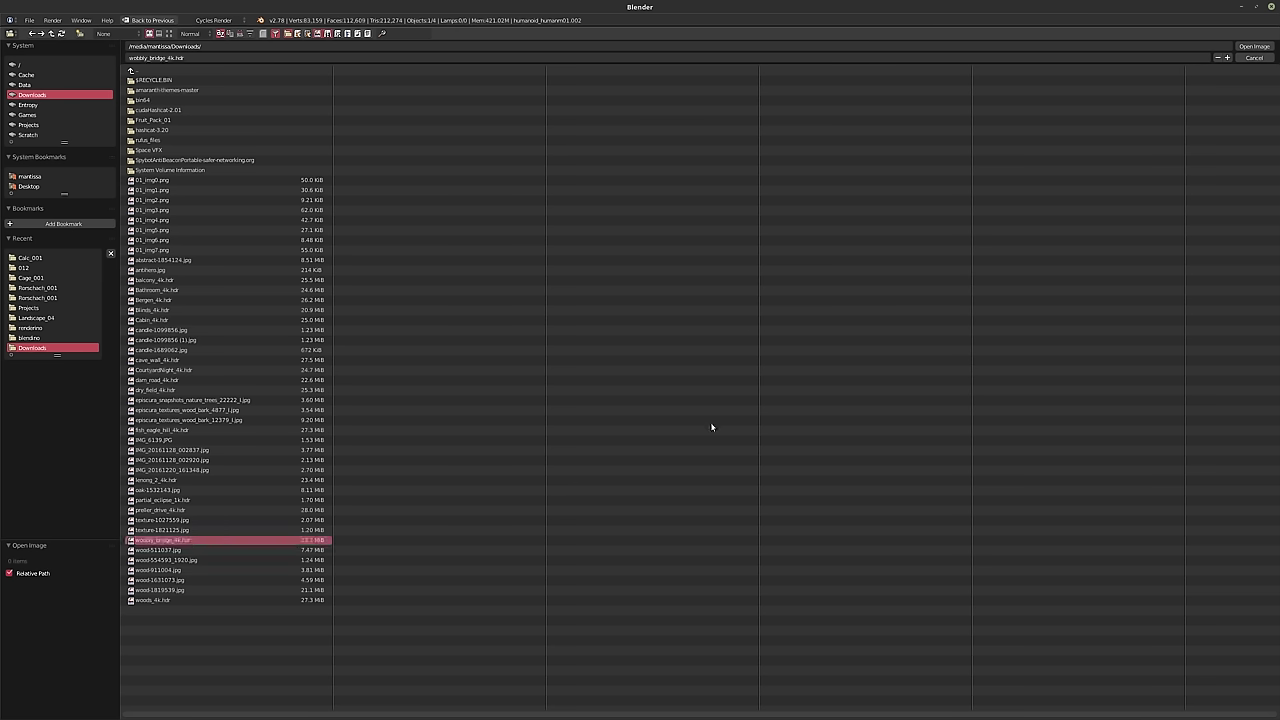
pyautogui.press('Return')
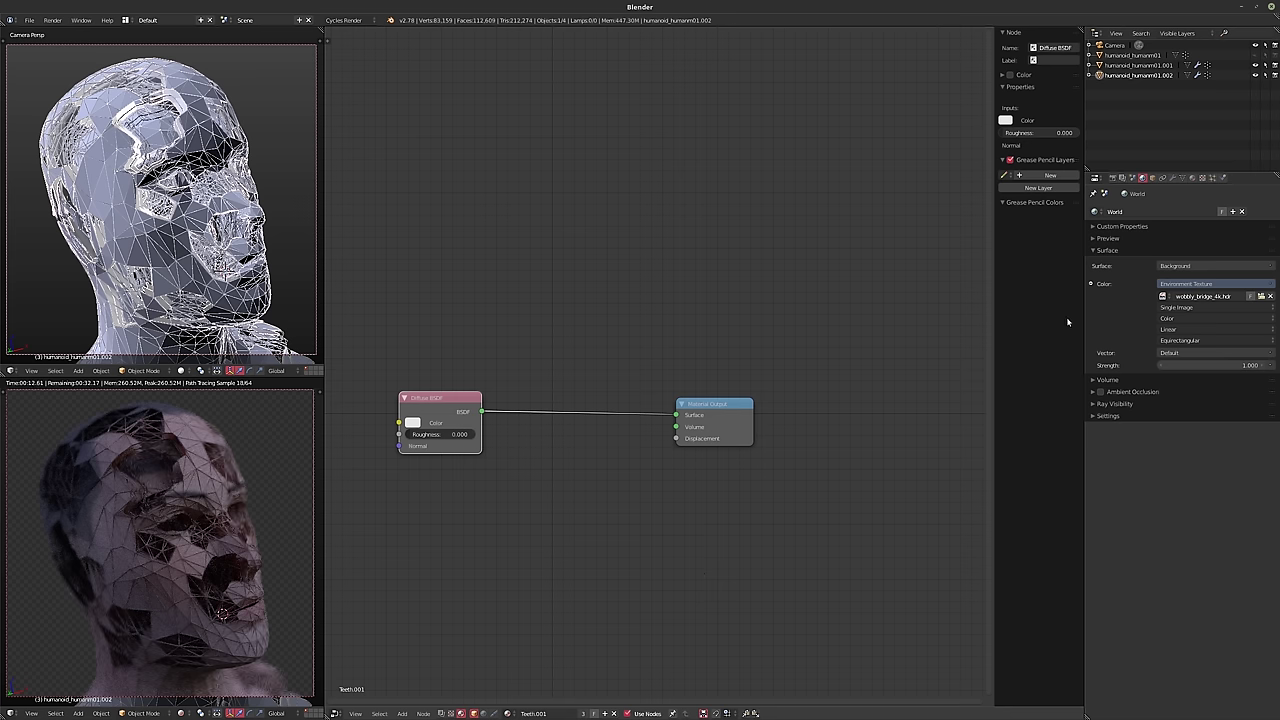
# - Select the humanoid_human_skin.001 material slot of humanoid_humanm01.002 and display its whole node tree
pyautogui.click(1192, 177)
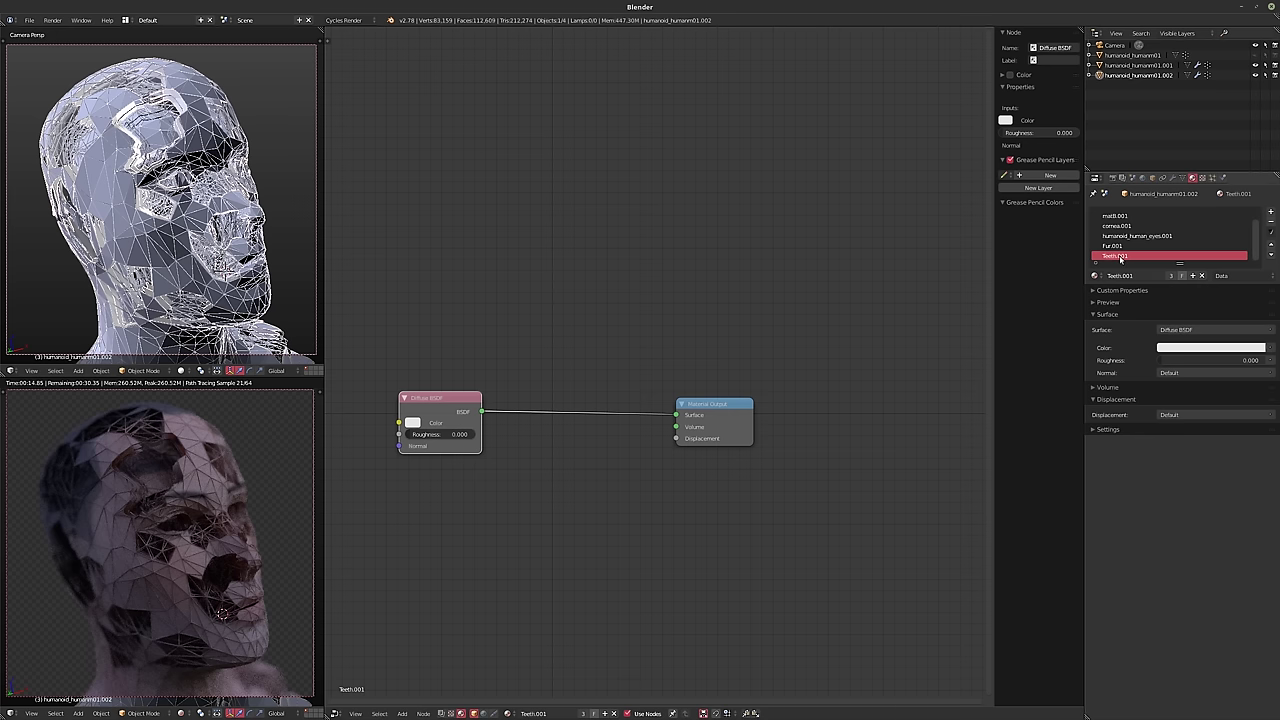
pyautogui.scroll(1, 1145, 240)
pyautogui.click(1145, 215)
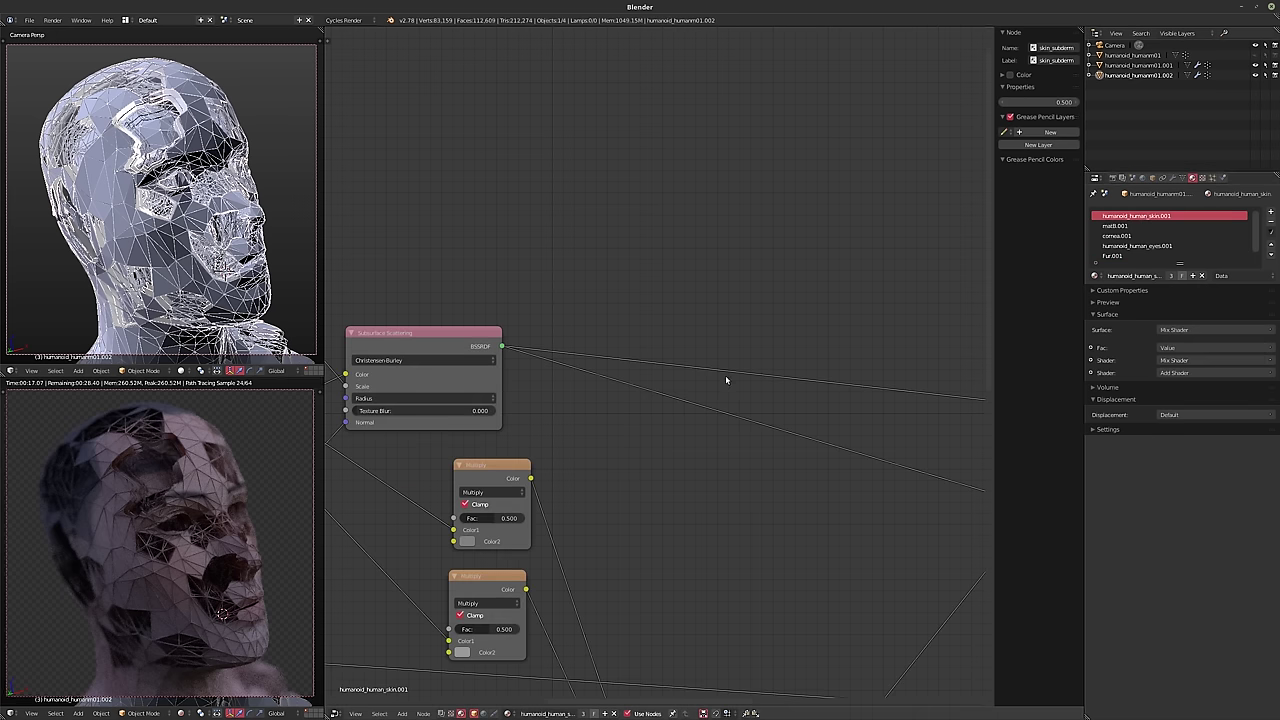
pyautogui.press('Home')
pyautogui.scroll(-2, 700, 350)
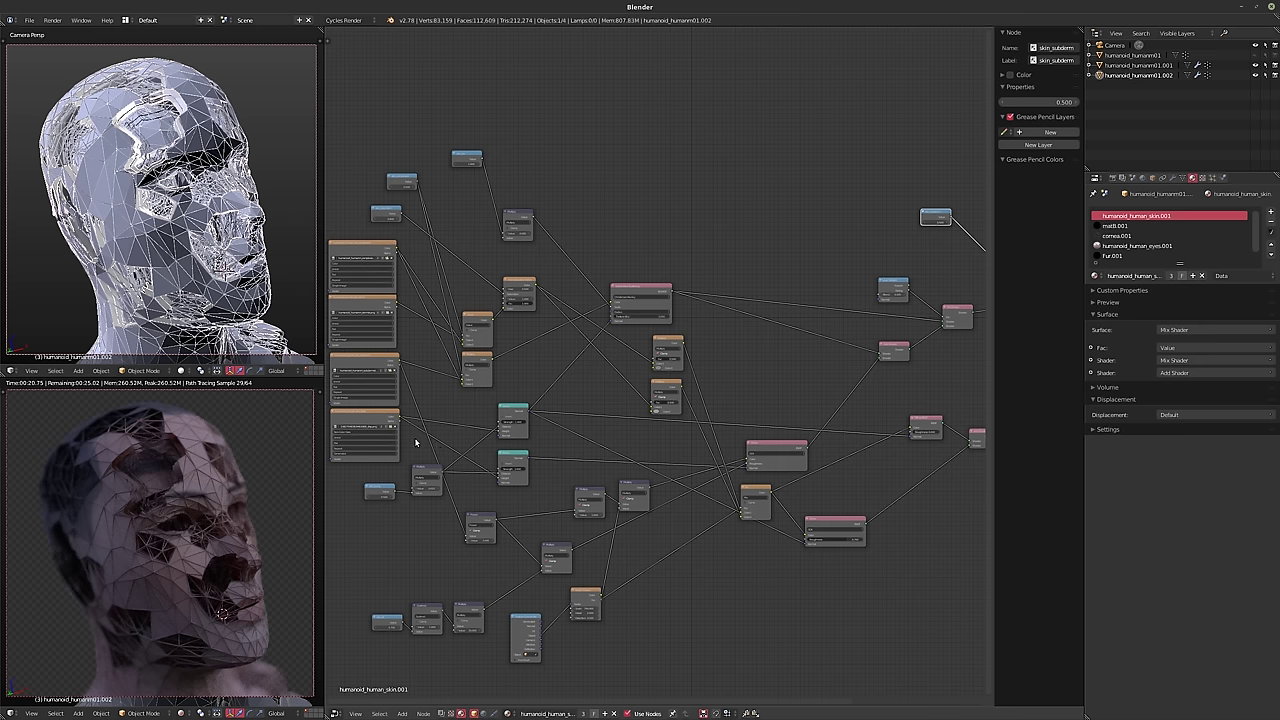
# - Widen the two stacked camera views, enlarge the rendered one and fit the camera frame inside it
pyautogui.moveTo(322, 456); pyautogui.dragTo(386, 456)
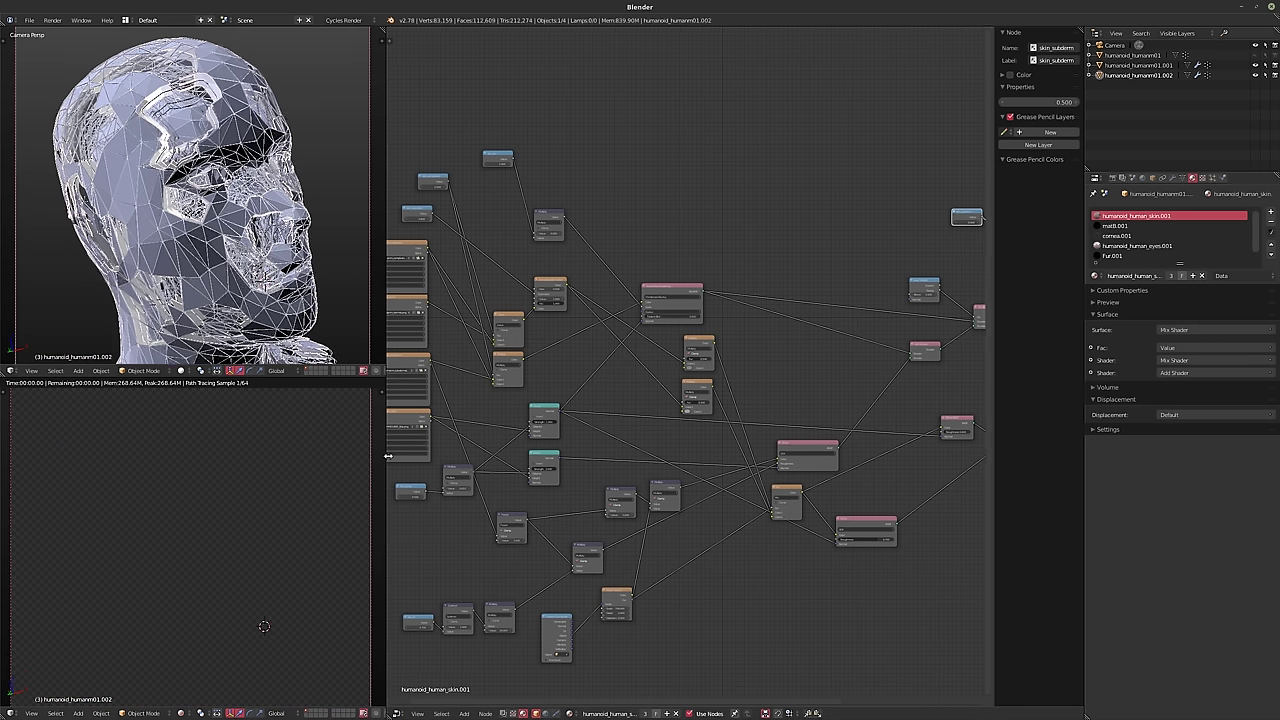
pyautogui.moveTo(247, 378); pyautogui.dragTo(247, 301)
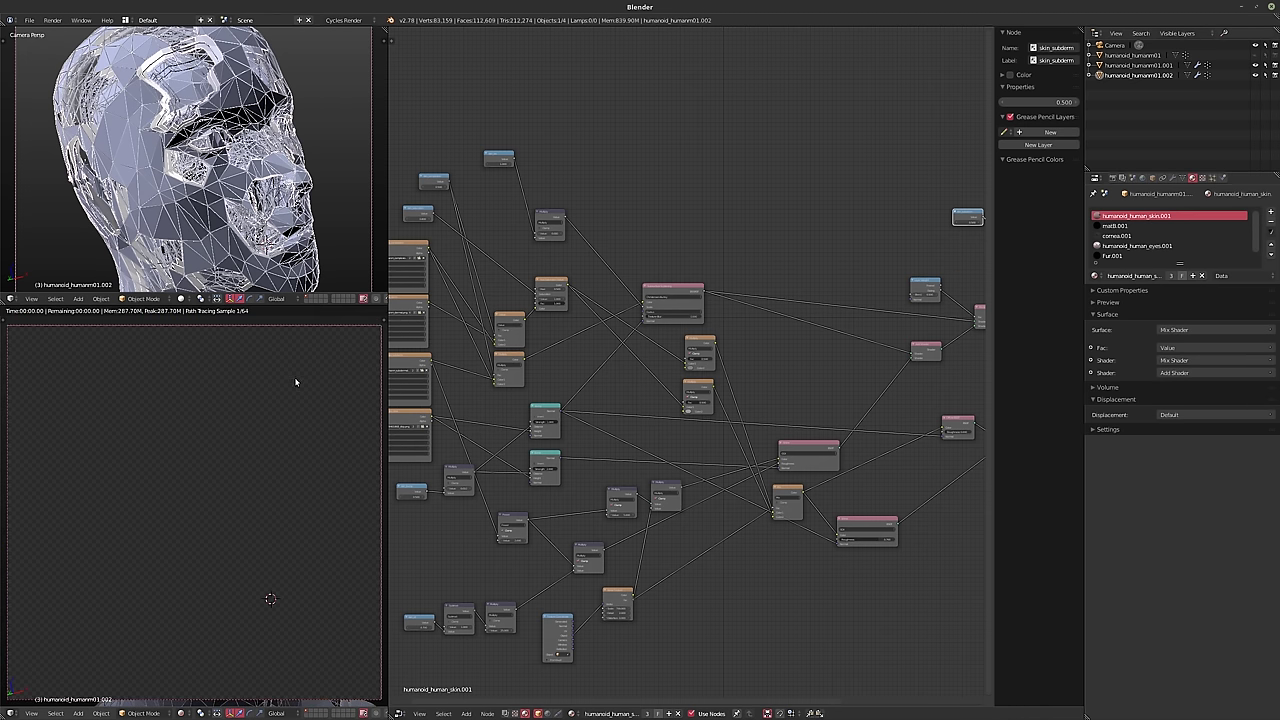
pyautogui.scroll(3, 223, 436)
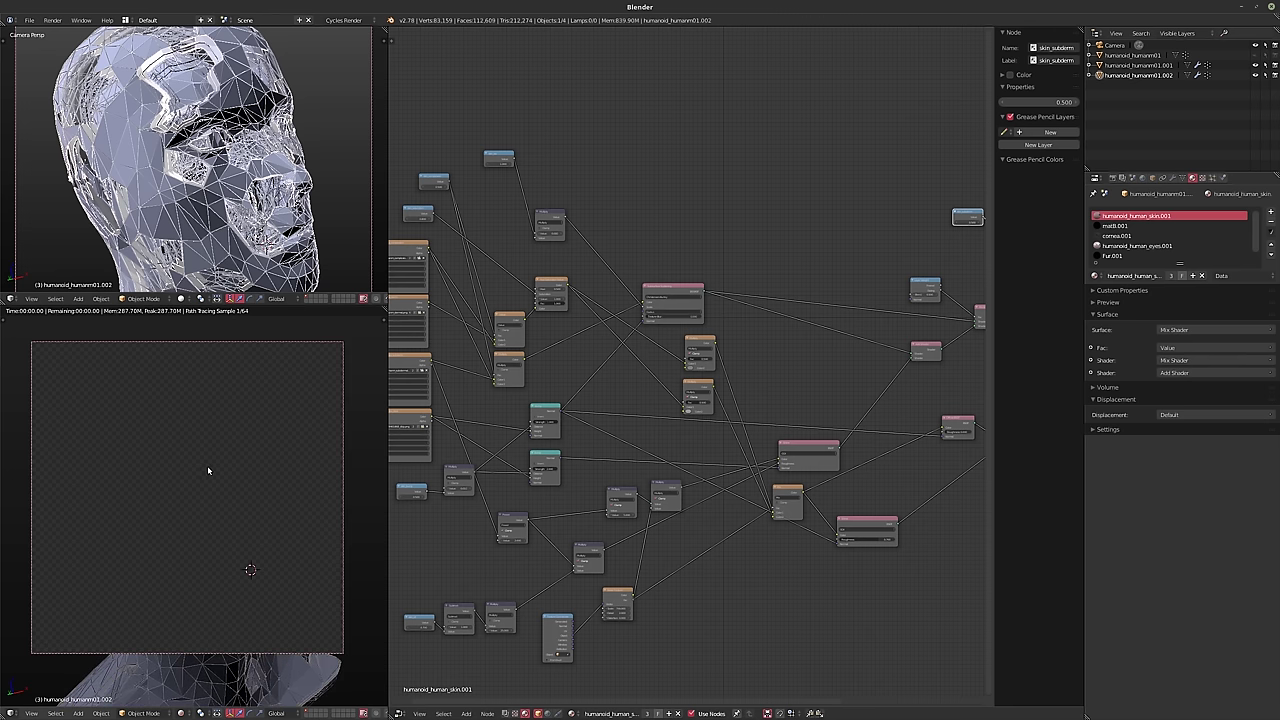
pyautogui.scroll(2, 210, 465)
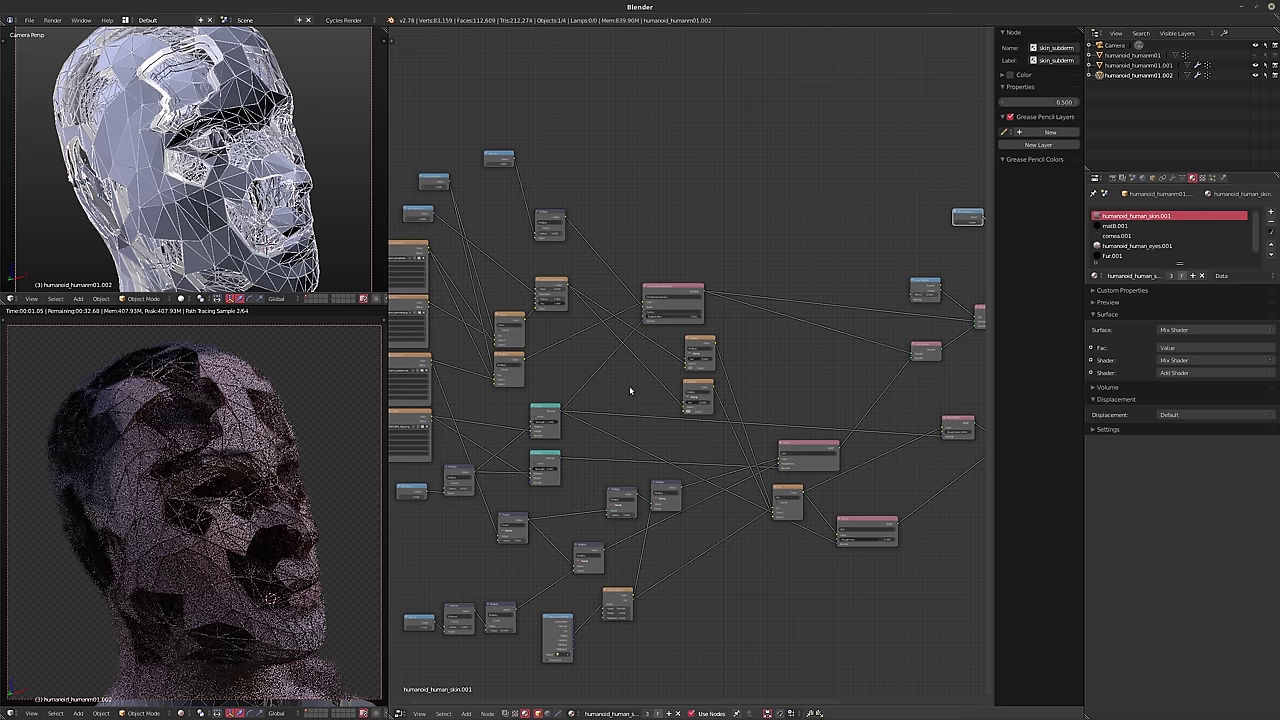
# - Disconnect the final Mix Shader from the Material Output in the humanoid_human_skin.001 material
pyautogui.scroll(-3, 610, 392)
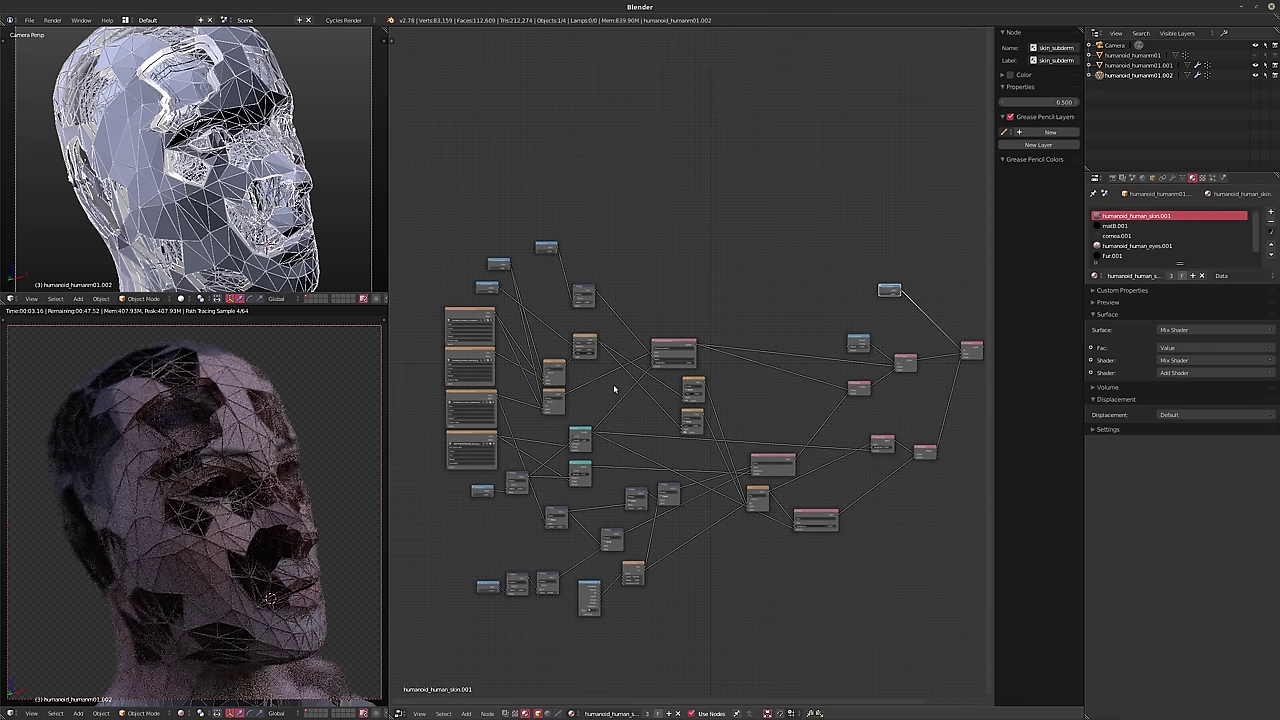
pyautogui.keyDown('shift'); pyautogui.scroll(4, 614, 389); pyautogui.keyUp('shift')
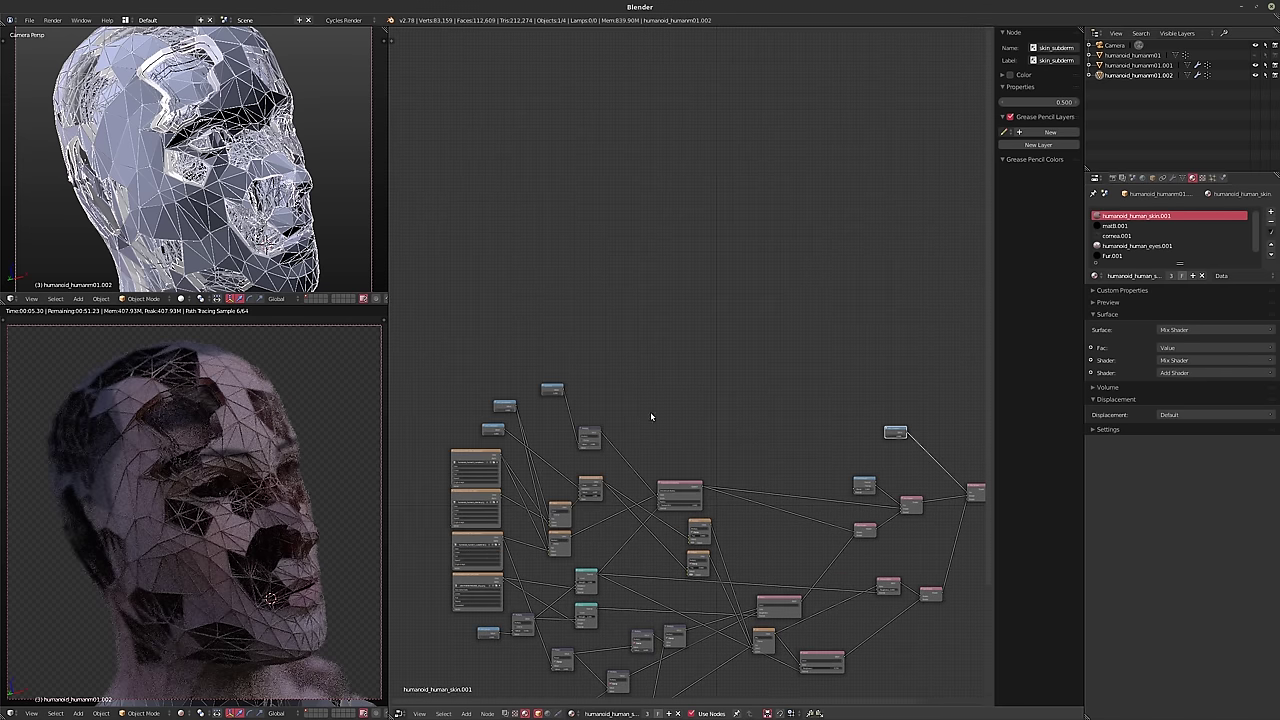
pyautogui.keyDown('ctrl'); pyautogui.hscroll(1, 645, 430); pyautogui.keyUp('ctrl')
pyautogui.keyDown('ctrl'); pyautogui.hscroll(1, 636, 448); pyautogui.keyUp('ctrl')
pyautogui.scroll(-2, 640, 445)
pyautogui.keyDown('shift'); pyautogui.scroll(-3, 714, 414); pyautogui.keyUp('shift')
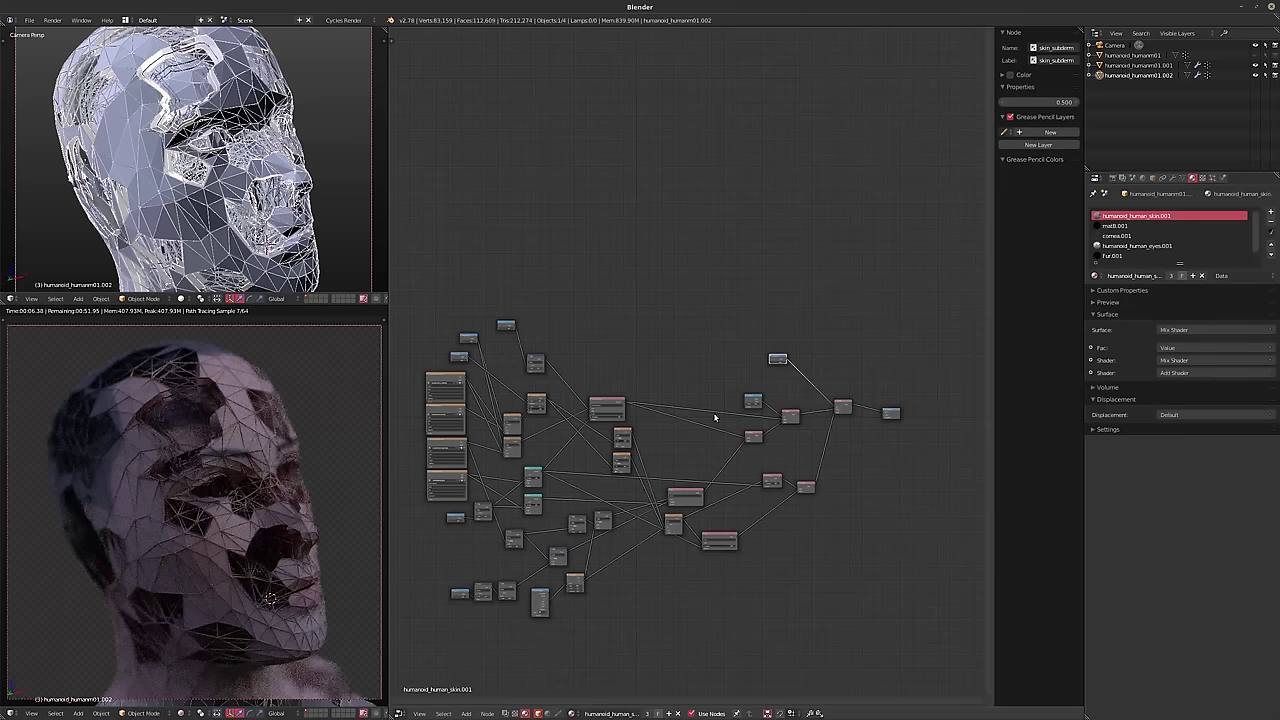
pyautogui.moveTo(881, 414); pyautogui.dragTo(884, 422)
pyautogui.moveTo(548, 438); pyautogui.dragTo(570, 414, button='middle')
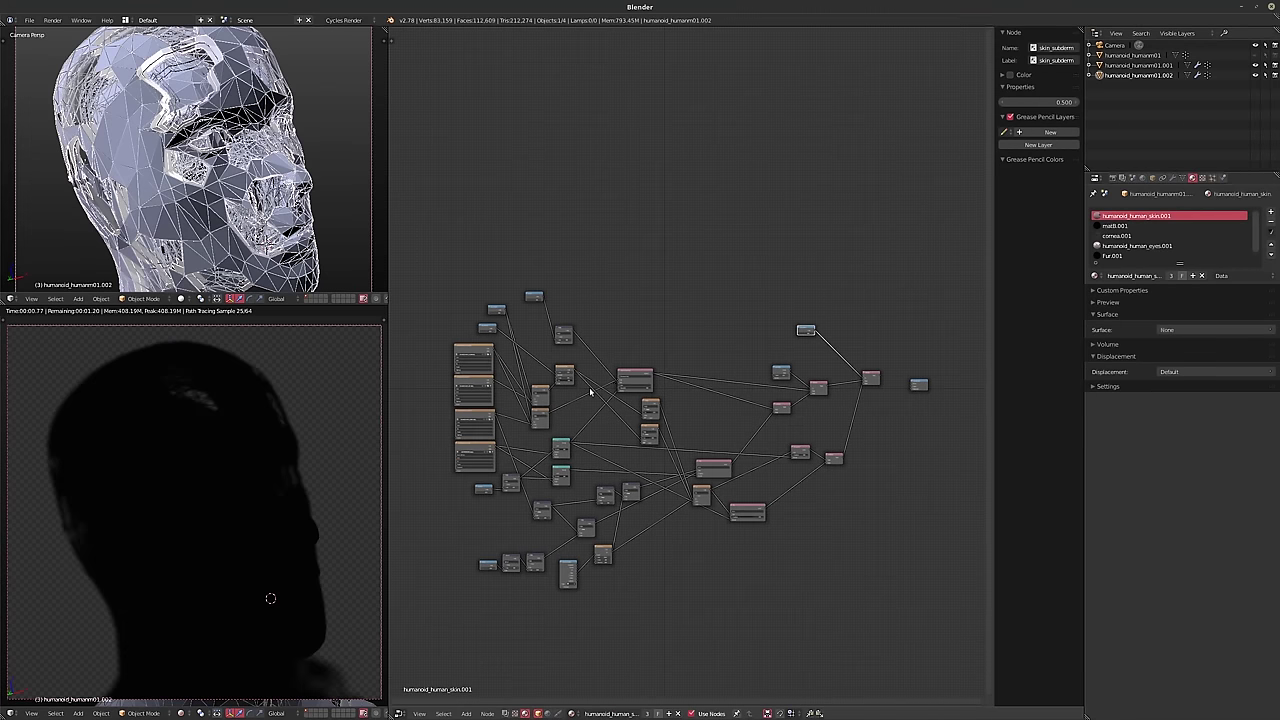
# - Select all humanoid_human_skin.001 nodes except the Material Output and delete them
pyautogui.moveTo(424, 260); pyautogui.dragTo(886, 648)
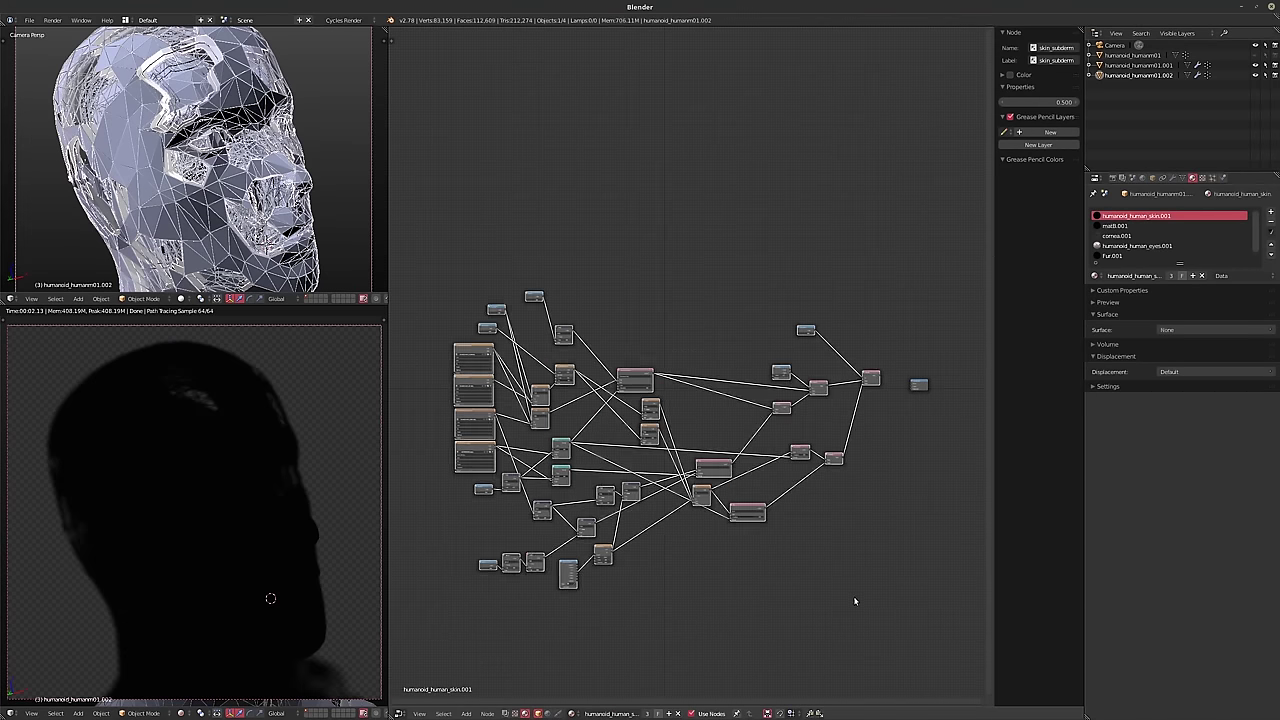
pyautogui.keyDown('shift'); pyautogui.scroll(1, 854, 600); pyautogui.keyUp('shift')
pyautogui.keyDown('ctrl'); pyautogui.hscroll(-1, 866, 576); pyautogui.keyUp('ctrl')
pyautogui.press('g')
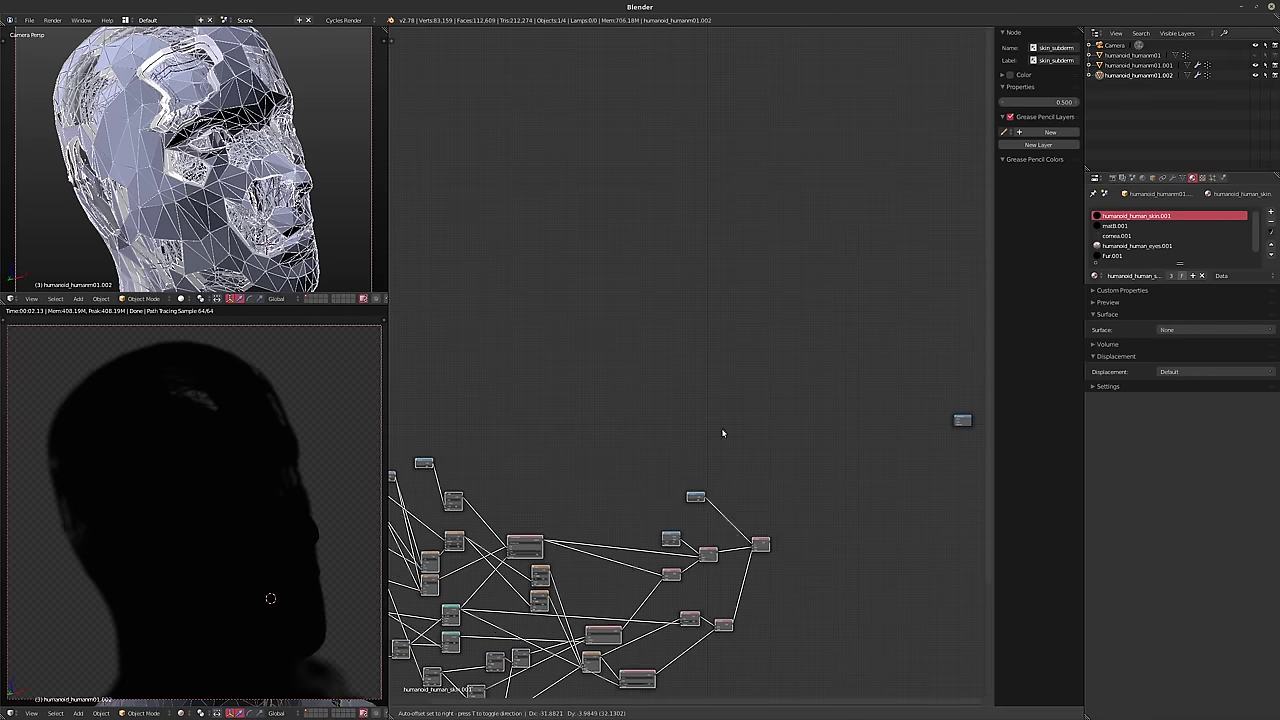
pyautogui.click(476, 521)
pyautogui.press('x')
pyautogui.moveTo(687, 455); pyautogui.dragTo(635, 481, button='middle')
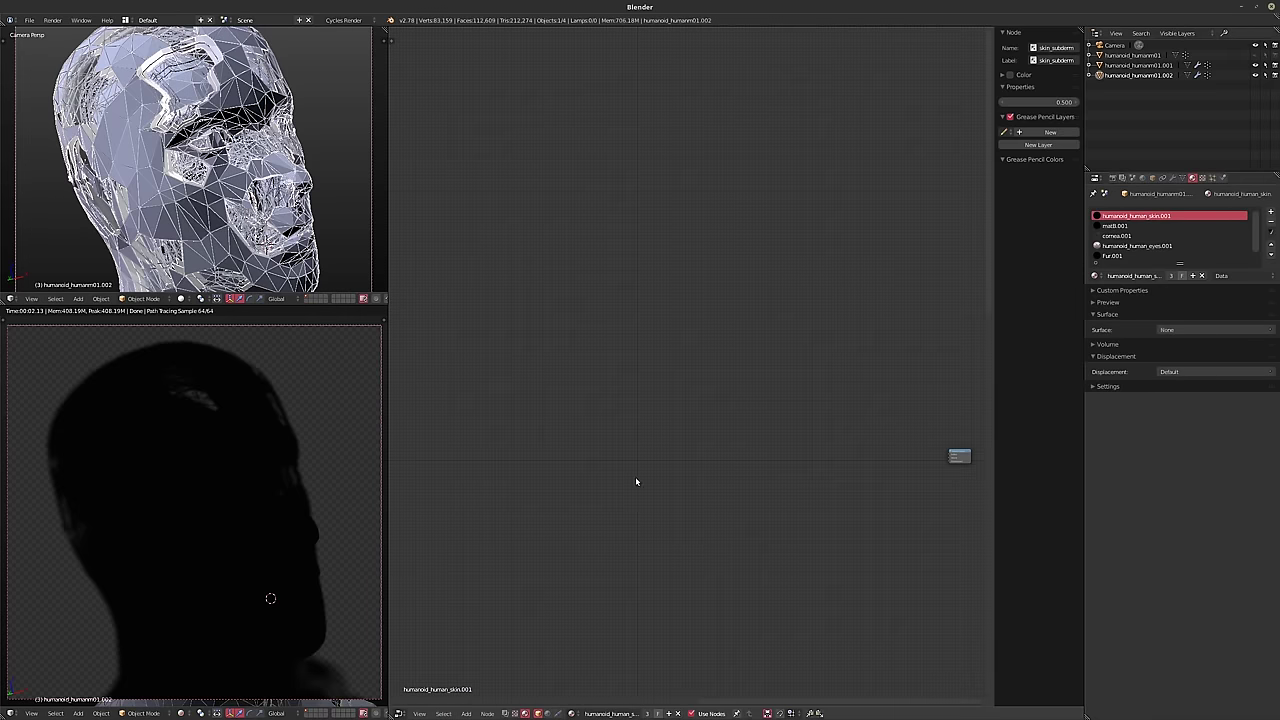
# - Move the Material Output near the middle of the node area and add a Glossy BSDF before it
pyautogui.moveTo(968, 459); pyautogui.dragTo(699, 468)
pyautogui.scroll(4, 600, 460)
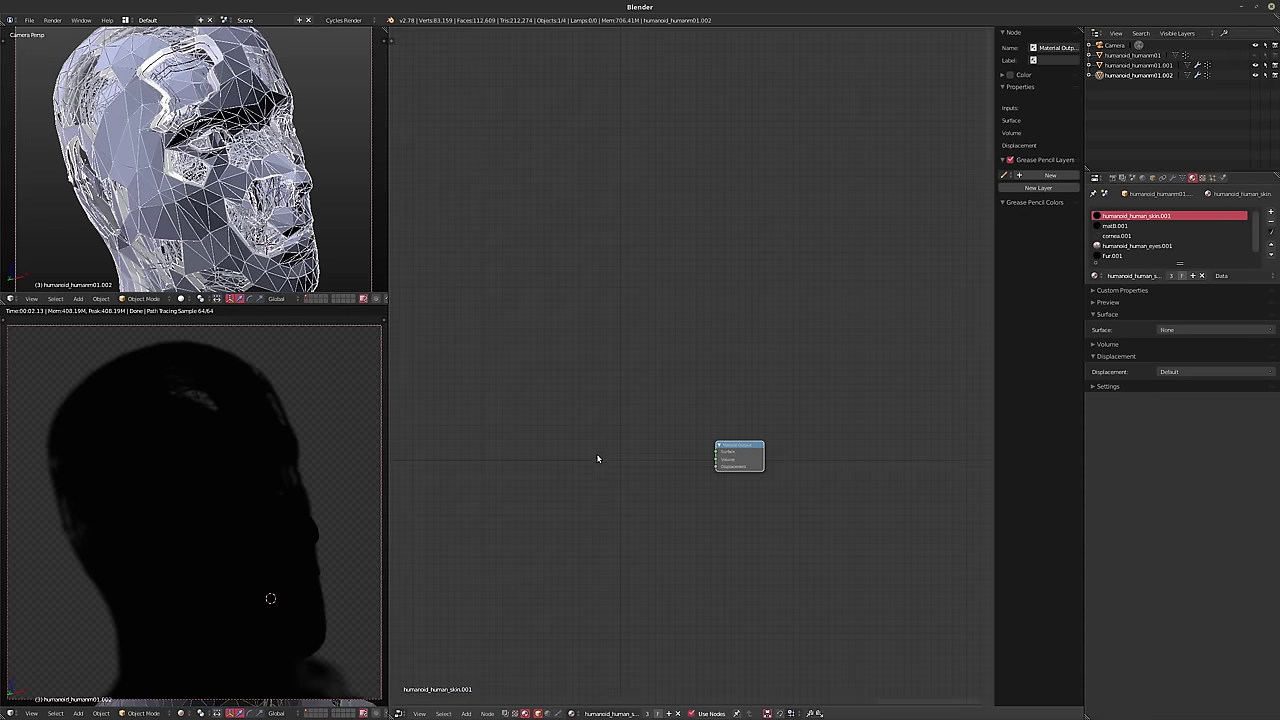
pyautogui.hotkey('shift', 'a')
pyautogui.moveTo(600, 455)
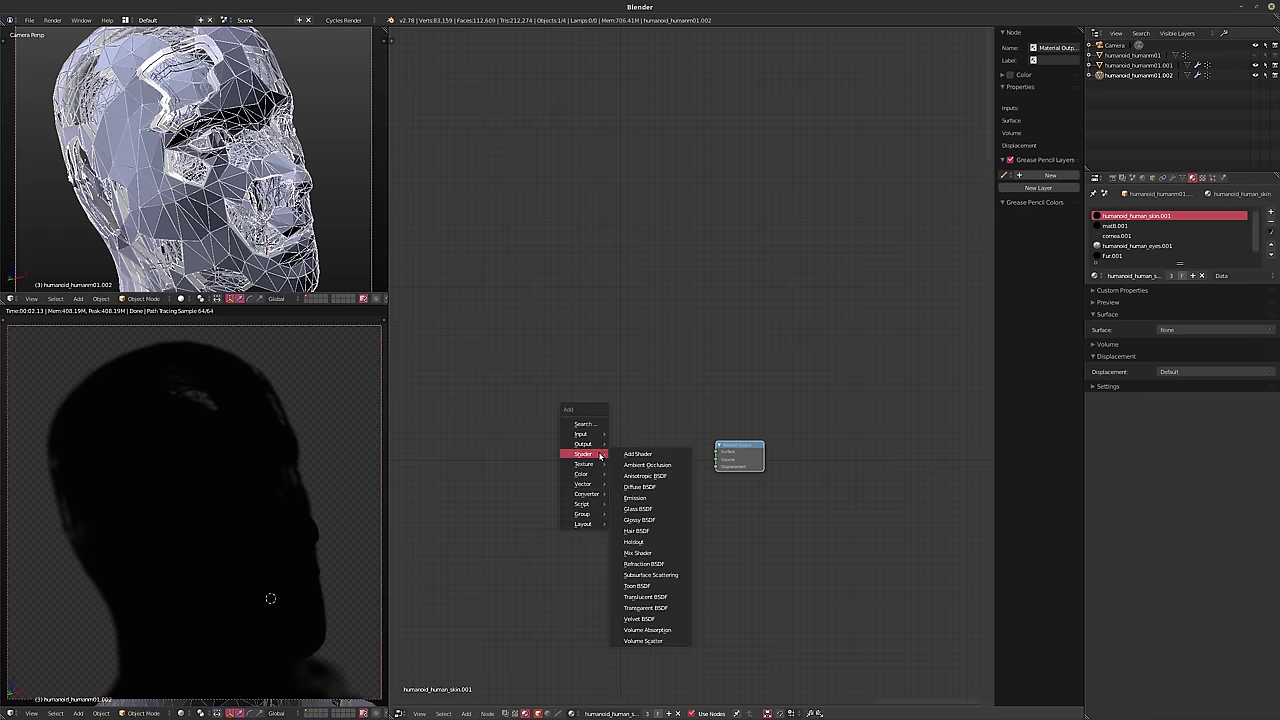
pyautogui.click(632, 519)
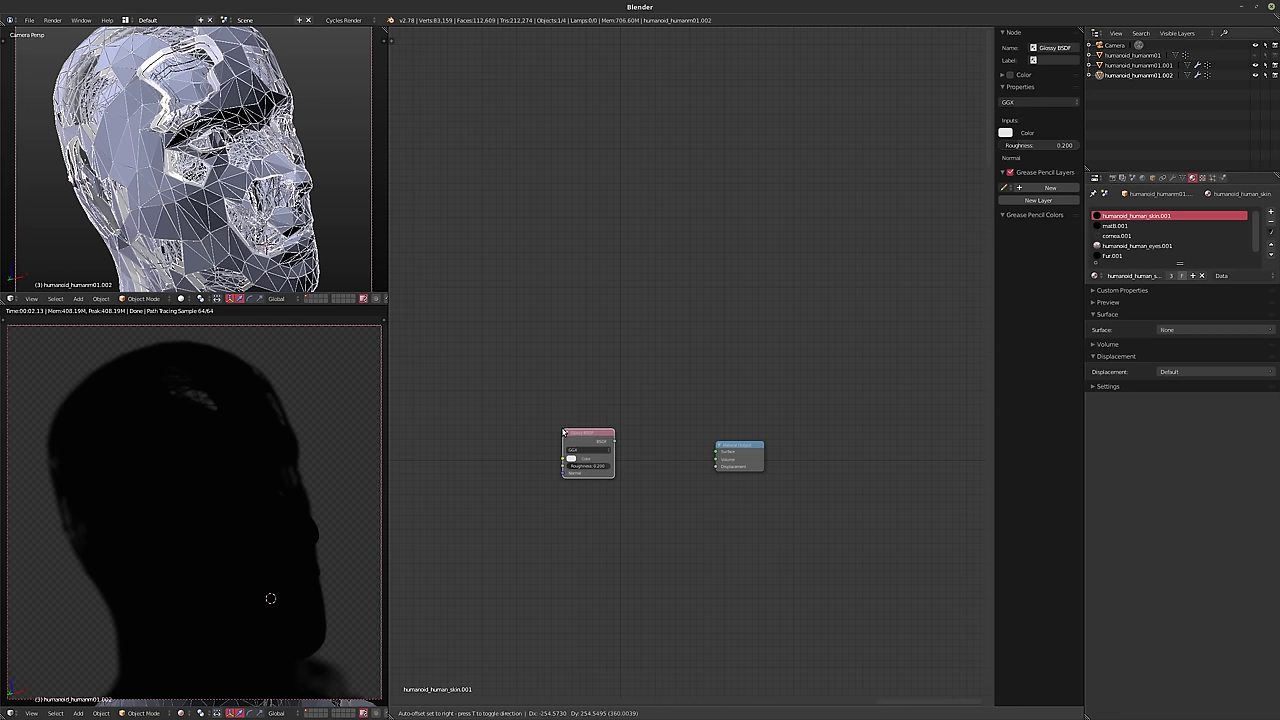
pyautogui.moveTo(564, 432); pyautogui.dragTo(549, 459)
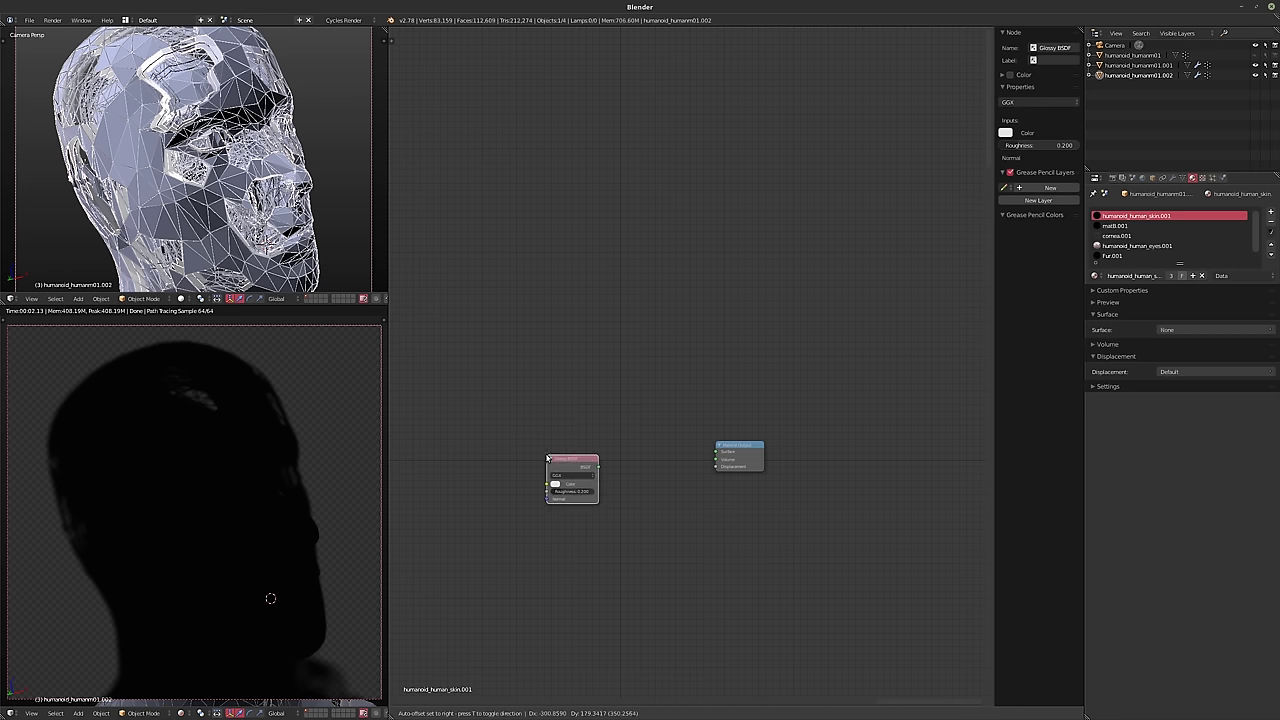
pyautogui.click(549, 459)
# - Add a Mix Shader and place it between the Glossy BSDF and the Material Output, without linking it
pyautogui.hotkey('shift', 'a')
pyautogui.moveTo(555, 429)
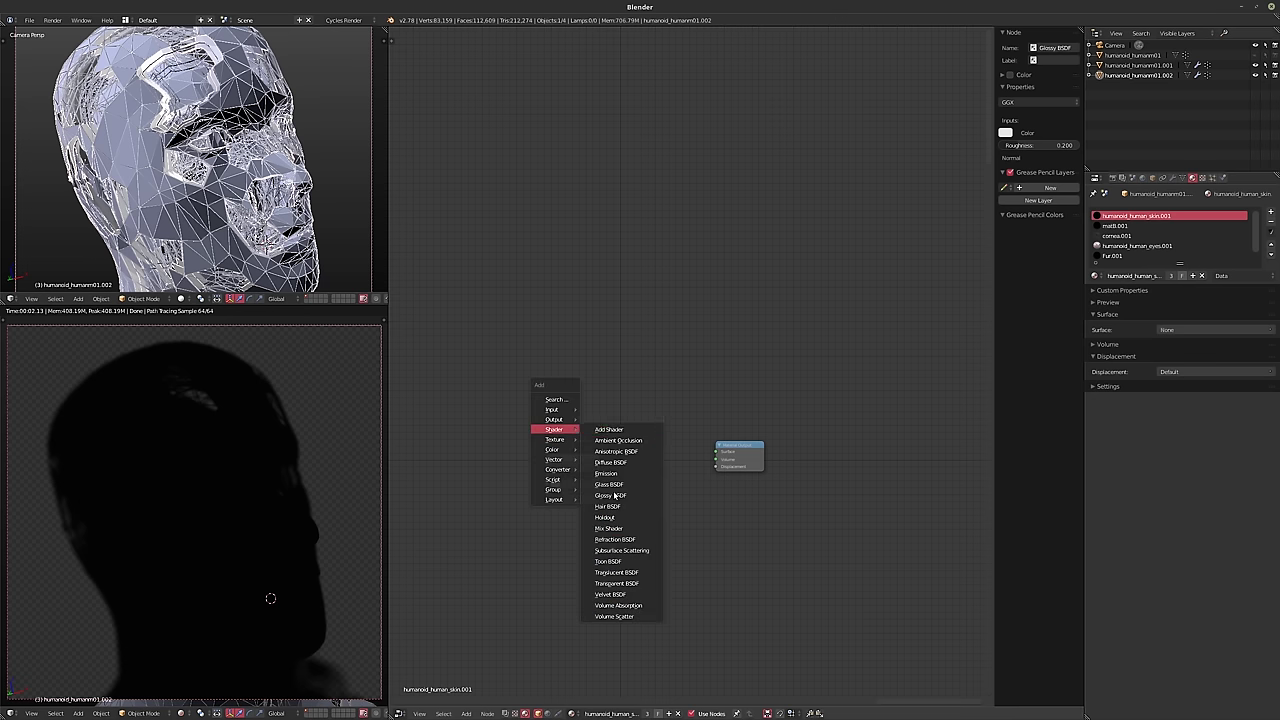
pyautogui.click(615, 524)
pyautogui.click(624, 409)
# - Add a Transparent BSDF and place it above the Glossy BSDF
pyautogui.hotkey('shift', 'a')
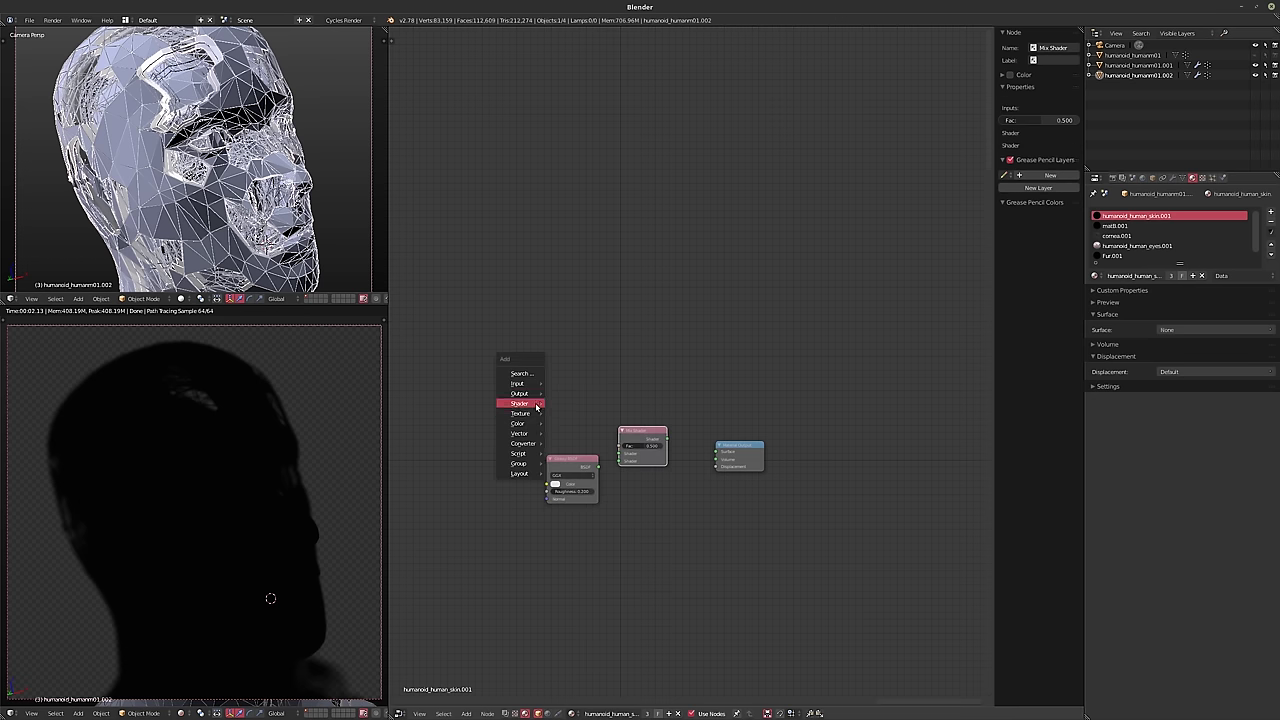
pyautogui.moveTo(520, 403)
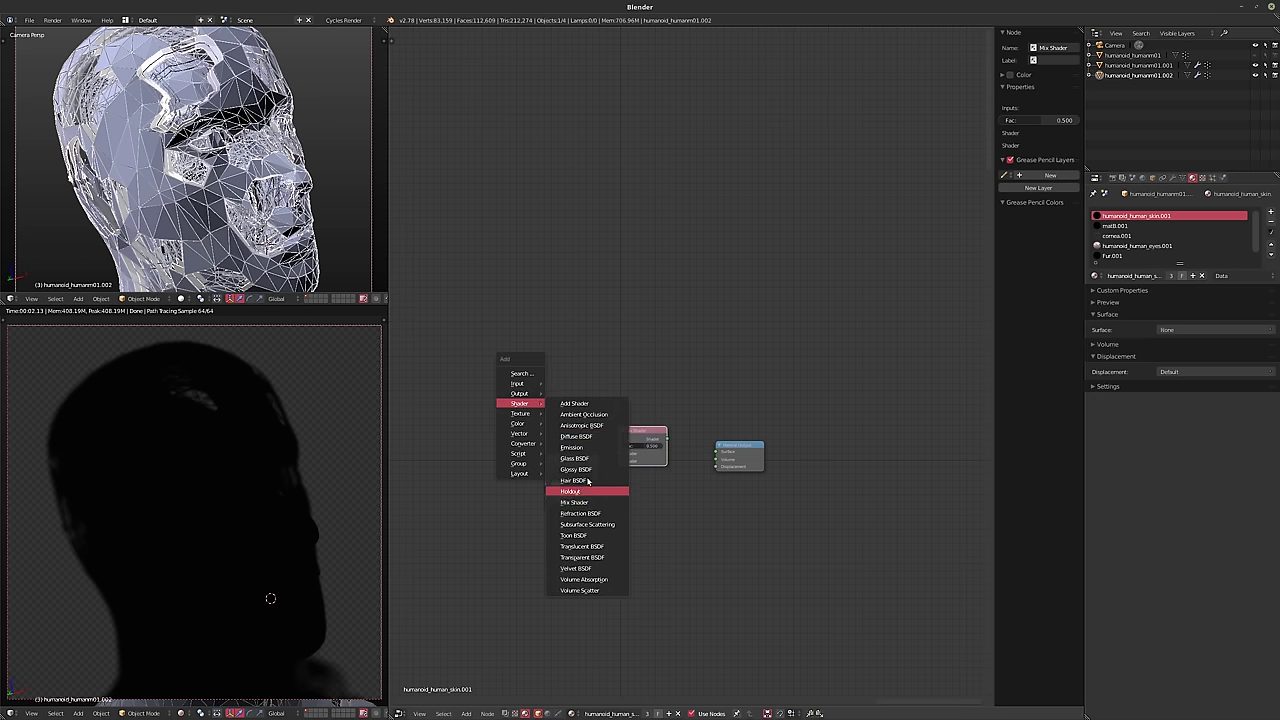
pyautogui.click(583, 557)
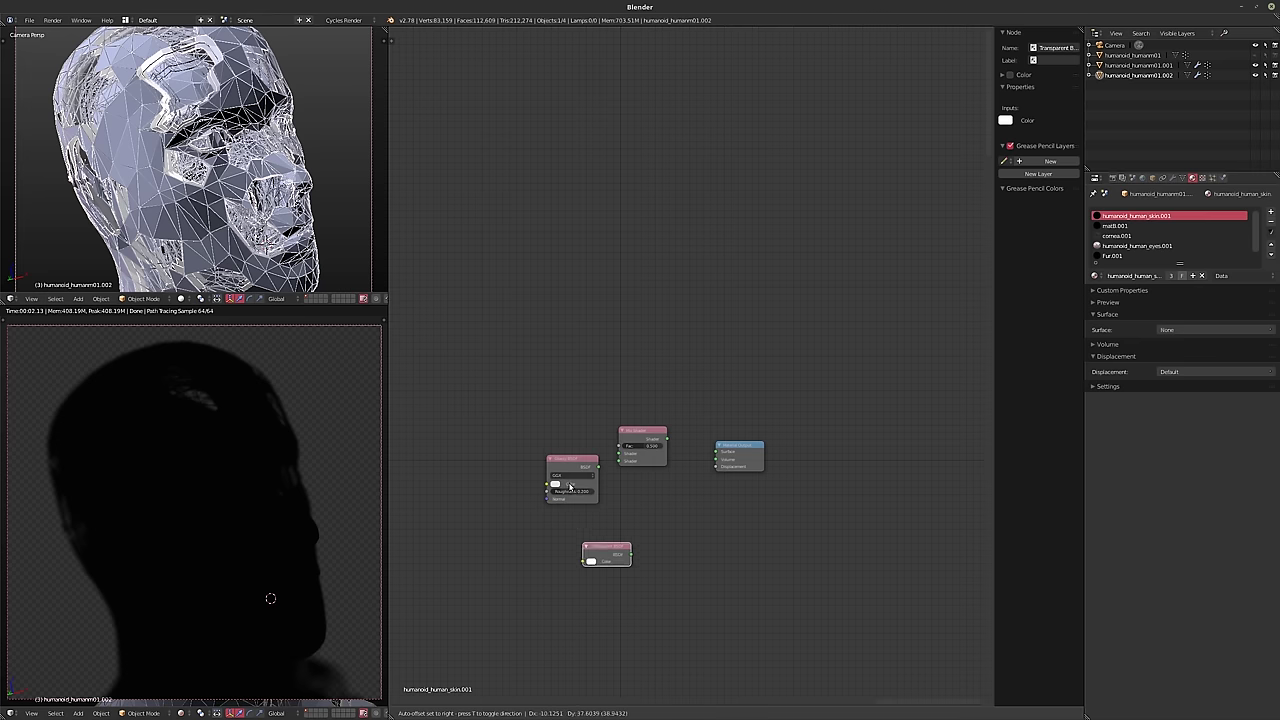
pyautogui.click(552, 433)
# - Align the Glossy and Transparent BSDF nodes before the Mix Shader and link the Transparent BSDF to its first Shader input
pyautogui.scroll(3, 611, 497)
pyautogui.moveTo(560, 470); pyautogui.dragTo(500, 498)
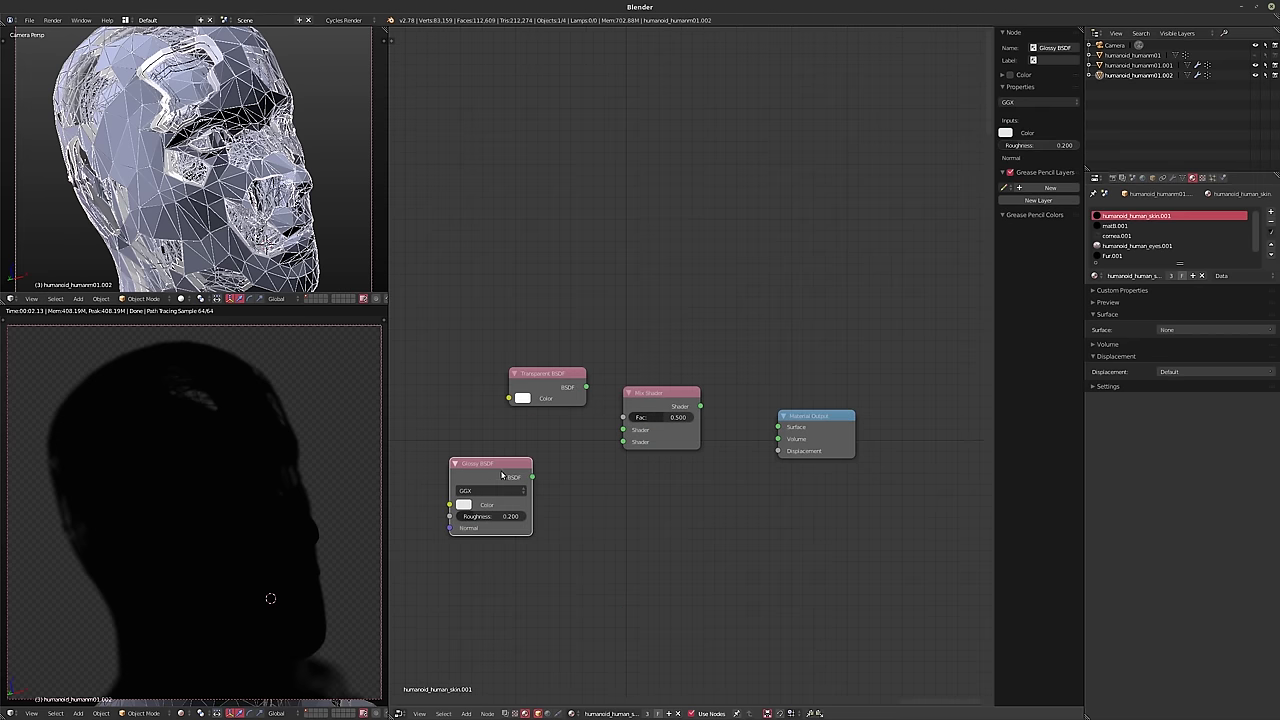
pyautogui.moveTo(575, 390); pyautogui.dragTo(623, 429)
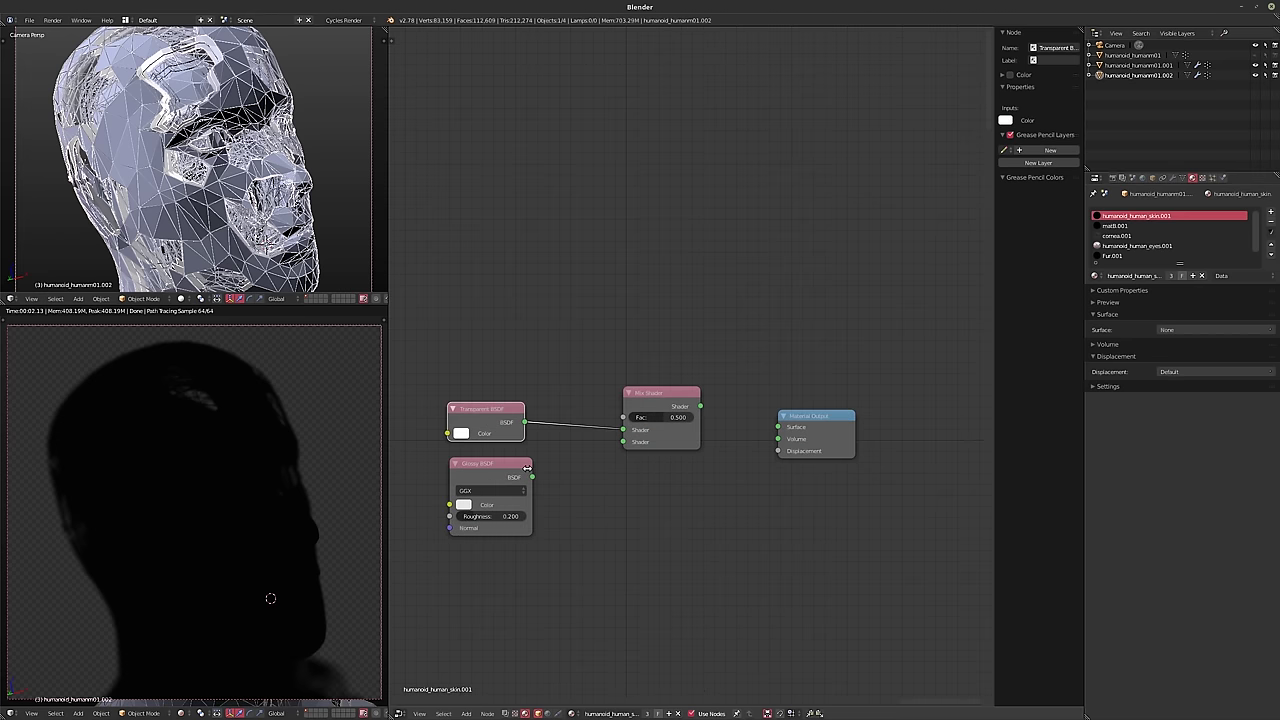
# - Connect the Glossy BSDF to the Mix Shader's second shader input and the Mix Shader to the Material Output surface
pyautogui.moveTo(532, 477); pyautogui.dragTo(625, 440)
pyautogui.click(646, 424)
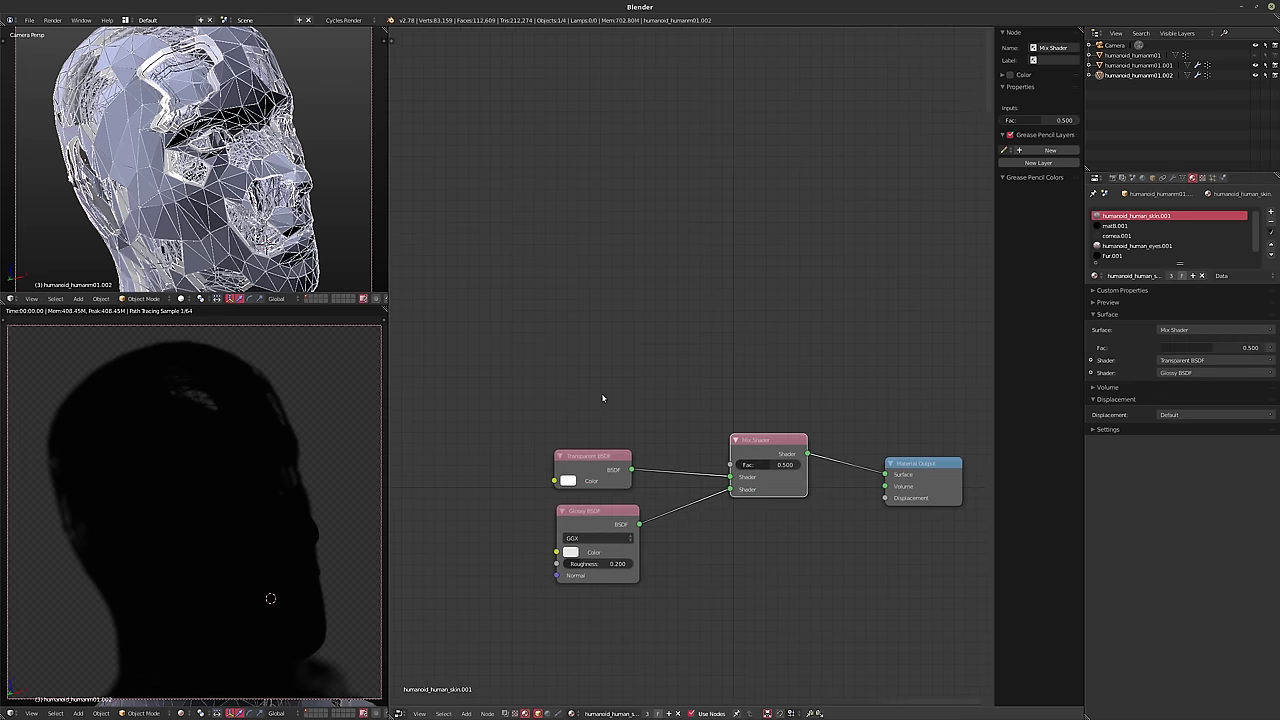
# - Add a Layer Weight node above the Transparent BSDF and connect its Fresnel output to the Mix Shader's Fac
pyautogui.hotkey('shift', 'a')
pyautogui.moveTo(588, 395)
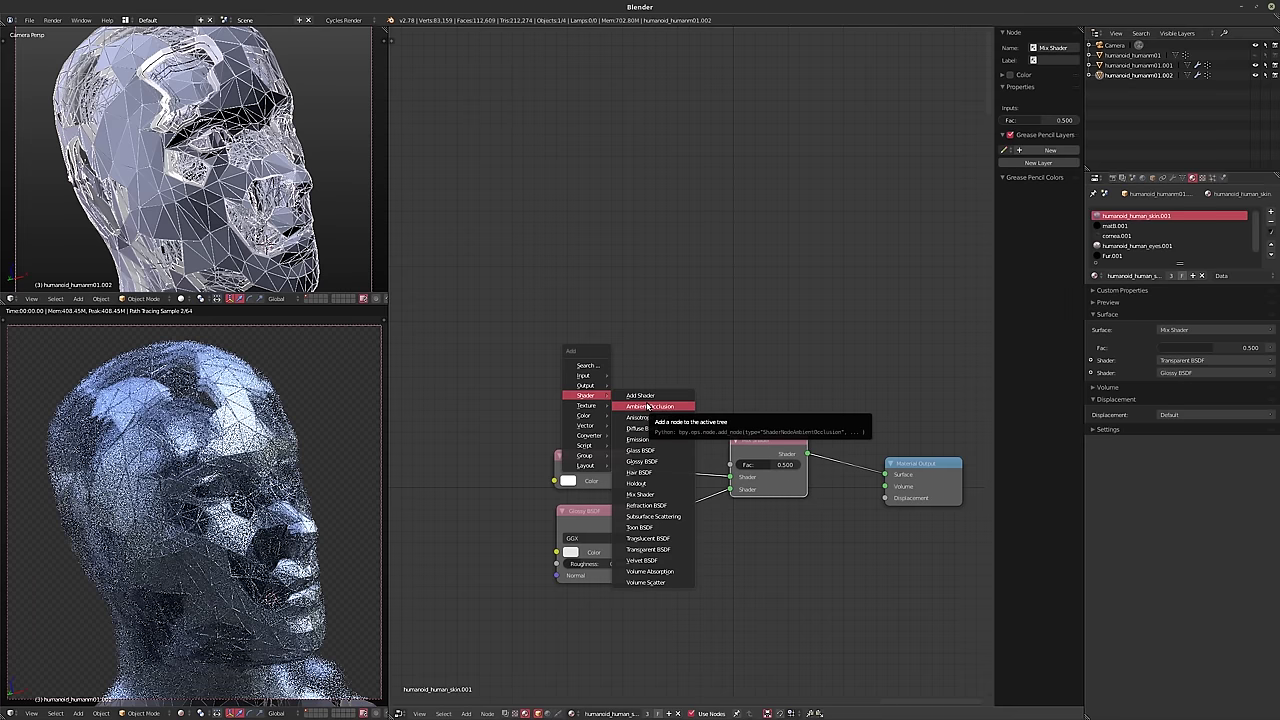
pyautogui.click(646, 440)
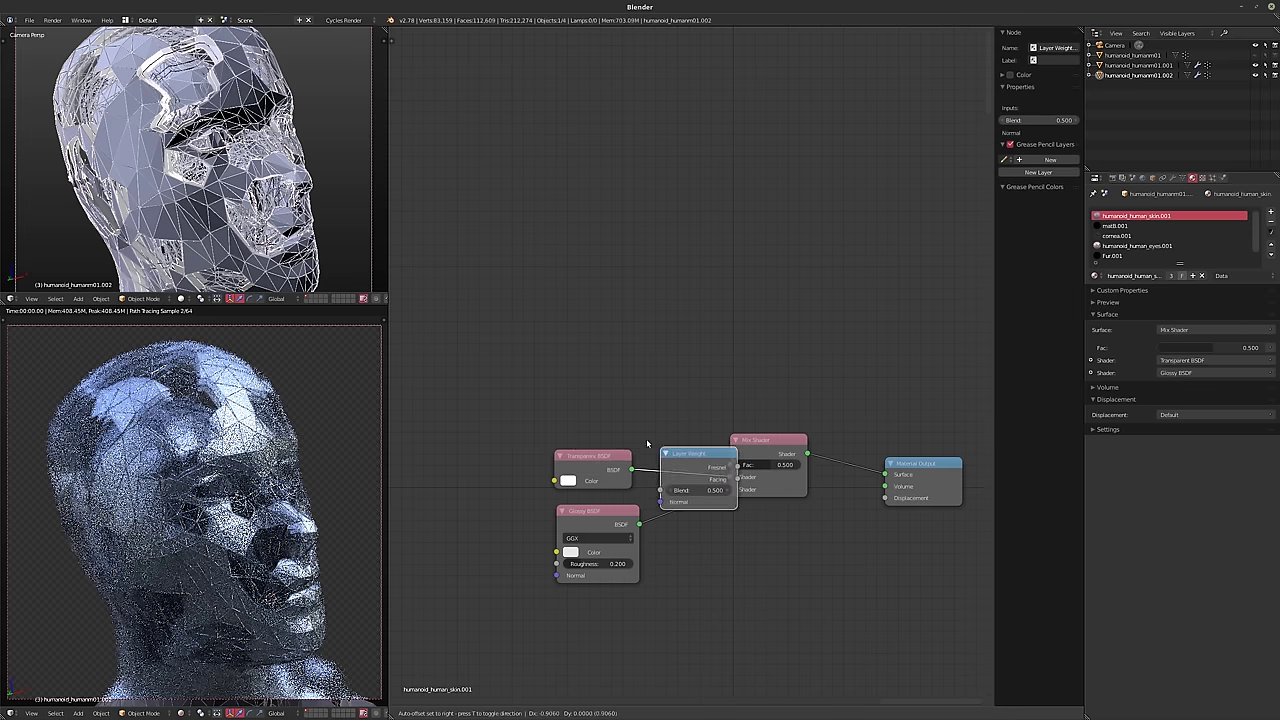
pyautogui.click(541, 364)
pyautogui.moveTo(632, 392)
pyautogui.mouseDown()
pyautogui.moveTo(732, 467)
pyautogui.moveTo(632, 391)
pyautogui.mouseUp()
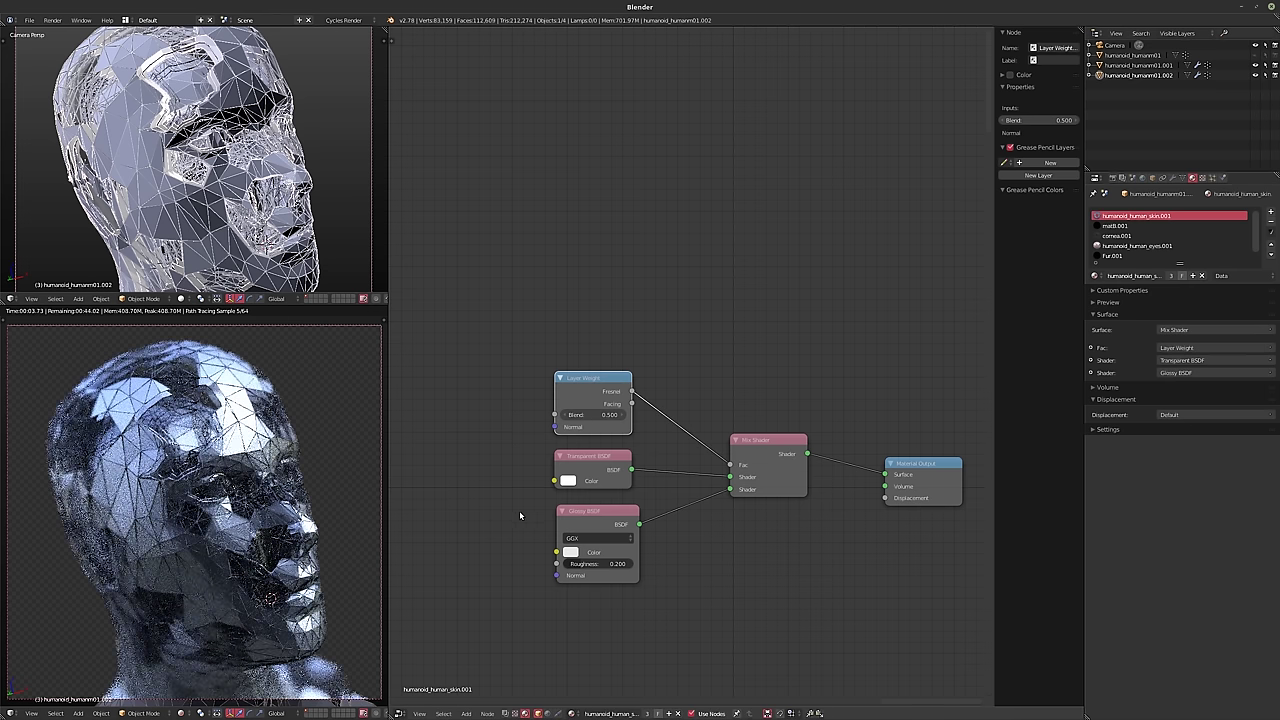
# - Set the Layer Weight node's Blend to 0.25
pyautogui.scroll(2, 517, 491)
pyautogui.click(638, 387)
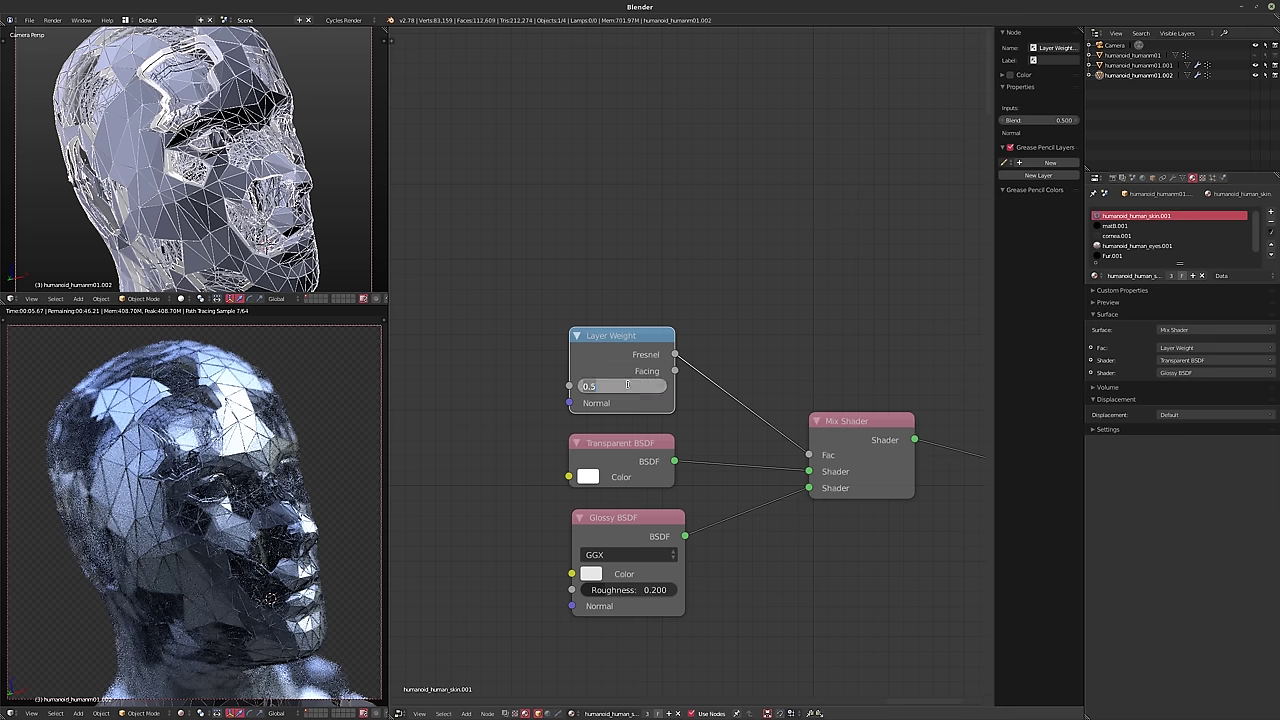
pyautogui.write('.25')
pyautogui.press('Return')
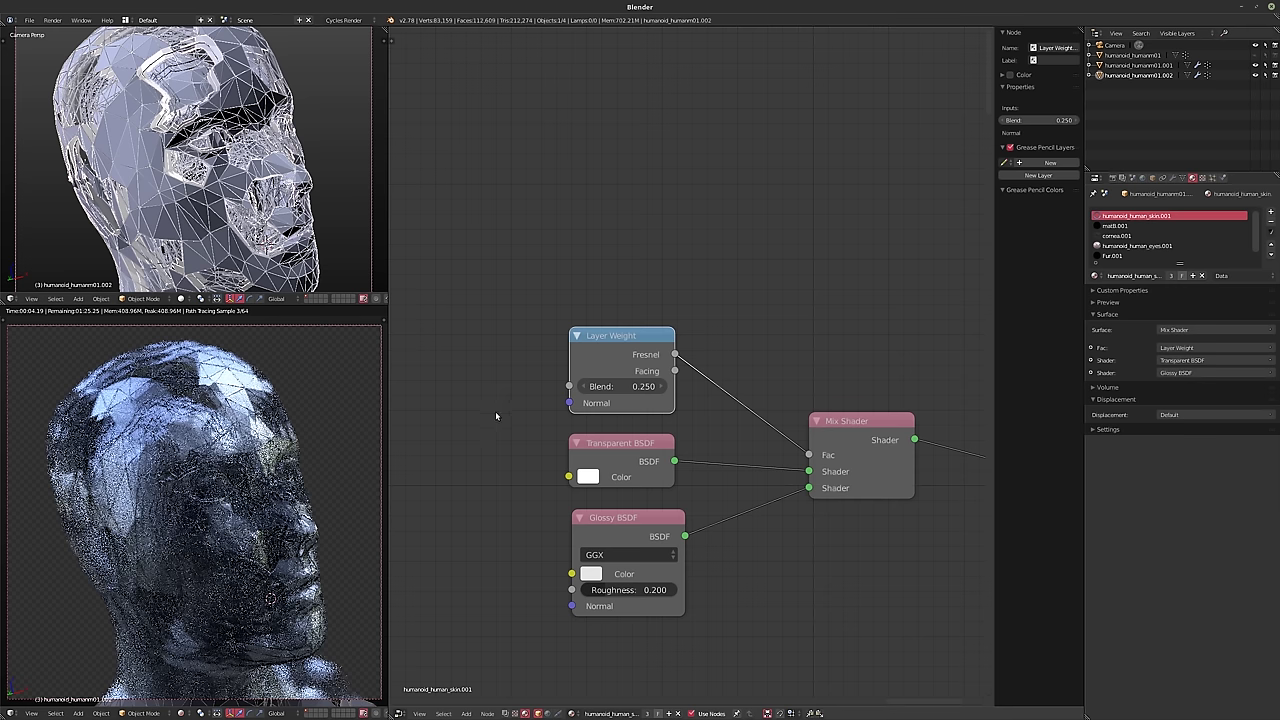
# - Switch the render sampling integrator from Branched Path Tracing to Path Tracing
pyautogui.click(1110, 178)
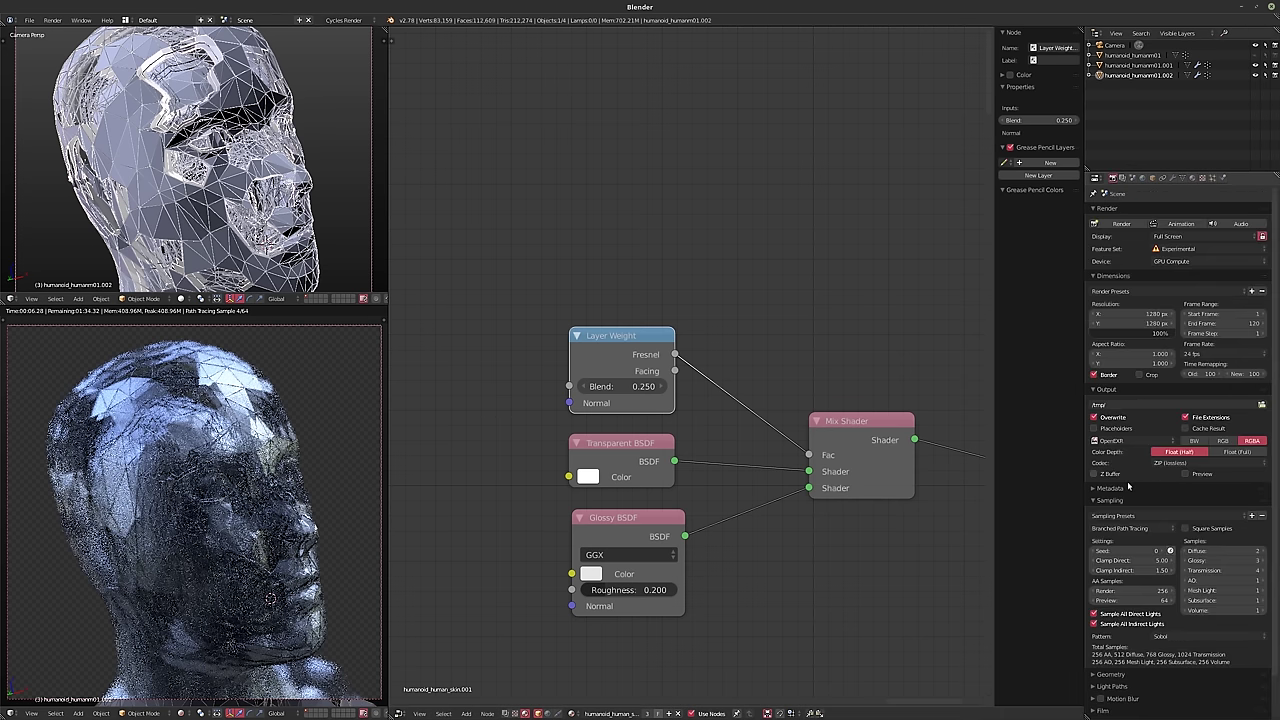
pyautogui.click(1119, 531)
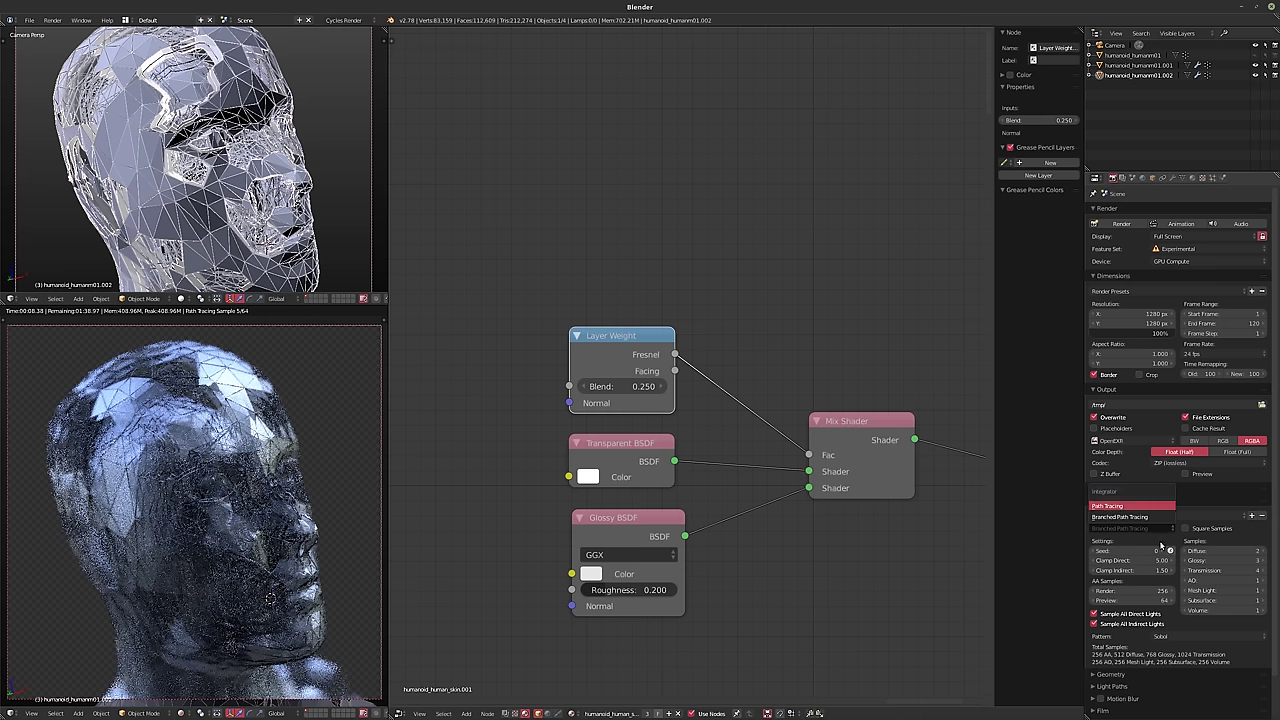
pyautogui.click(1133, 506)
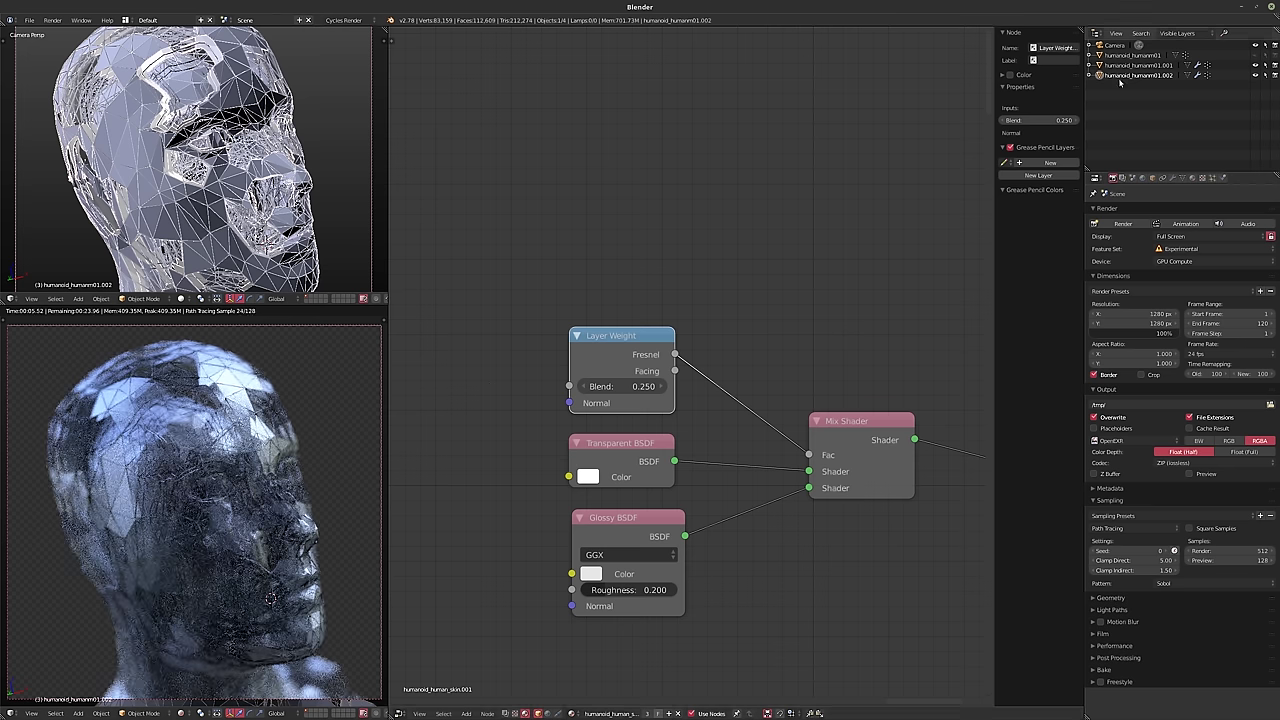
# - Select the camera and set its depth of field aperture size to 0.005
pyautogui.click(1115, 45)
pyautogui.click(1173, 179)
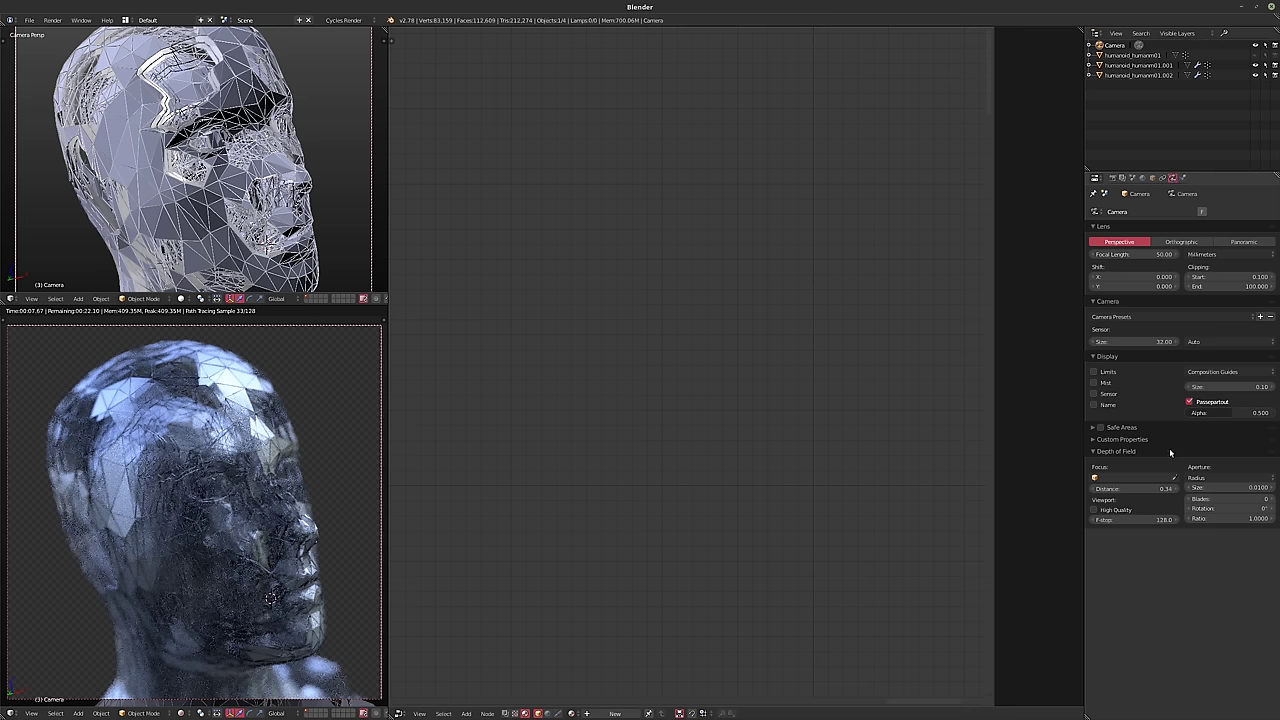
pyautogui.click(1230, 487)
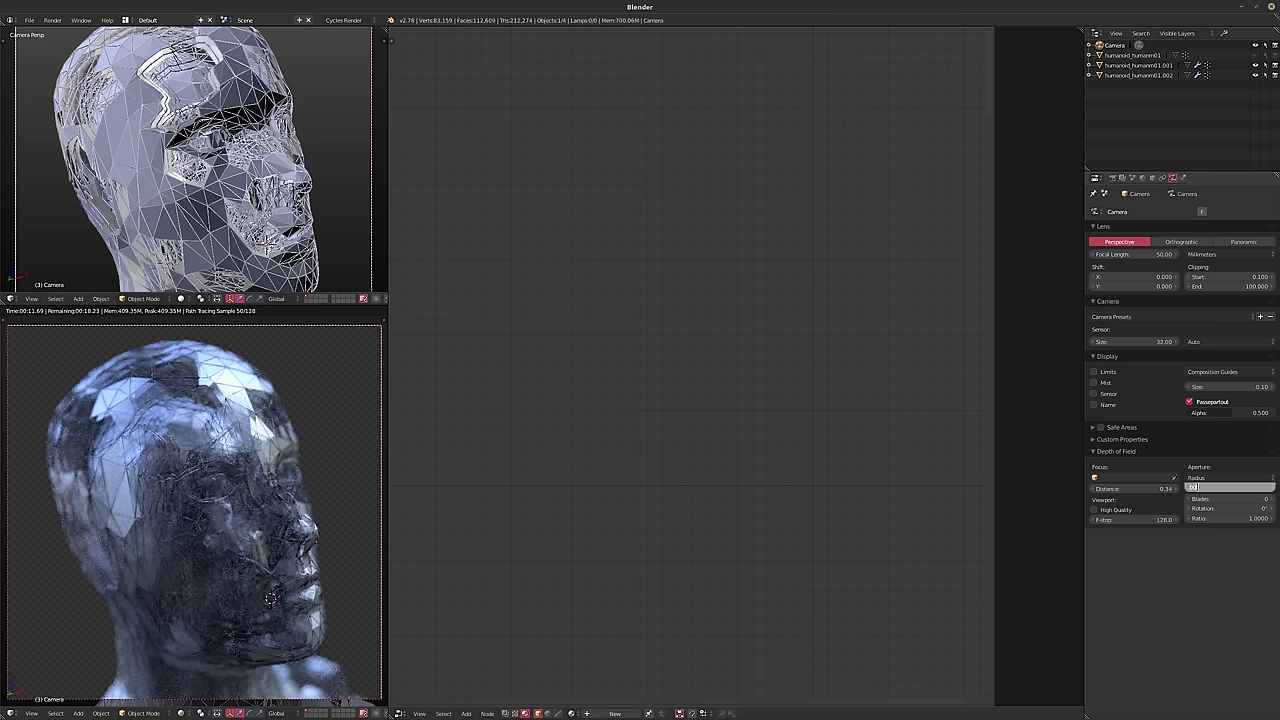
pyautogui.write('0.005')
pyautogui.press('Return')
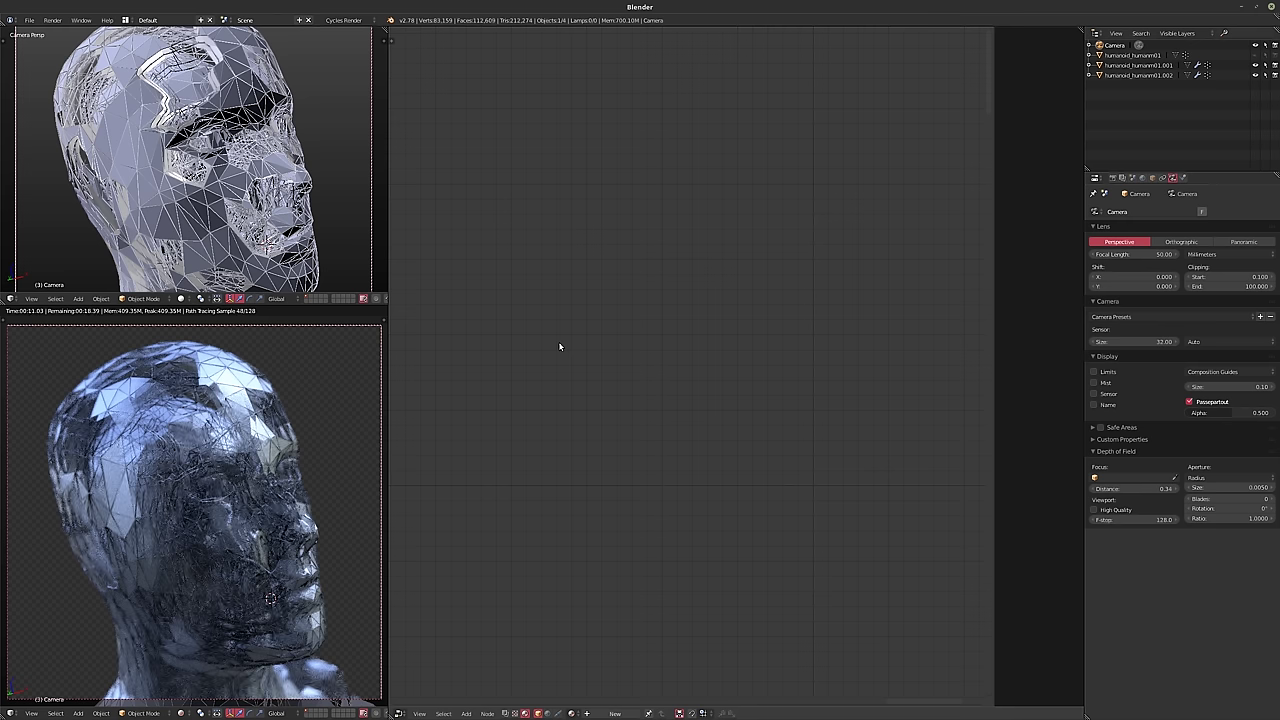
# - Set the world background strength to 0.15
pyautogui.click(1143, 178)
pyautogui.click(1217, 366)
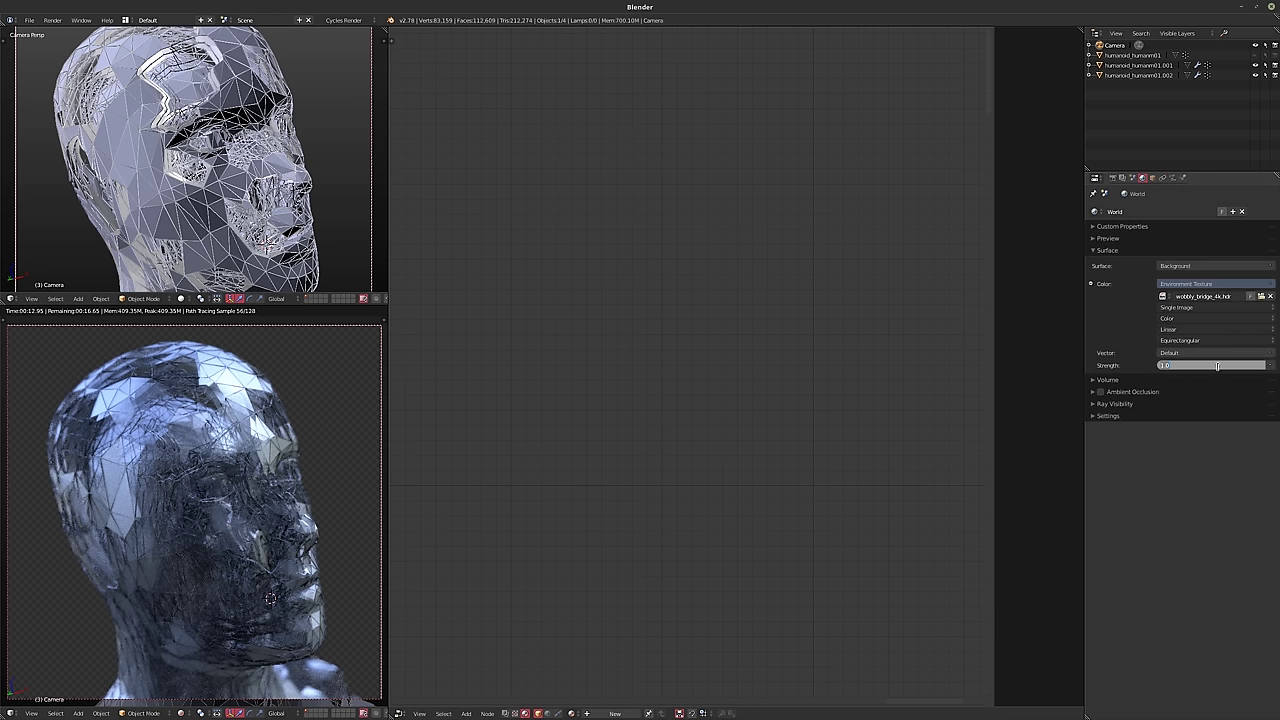
pyautogui.write('0.15')
pyautogui.press('Return')
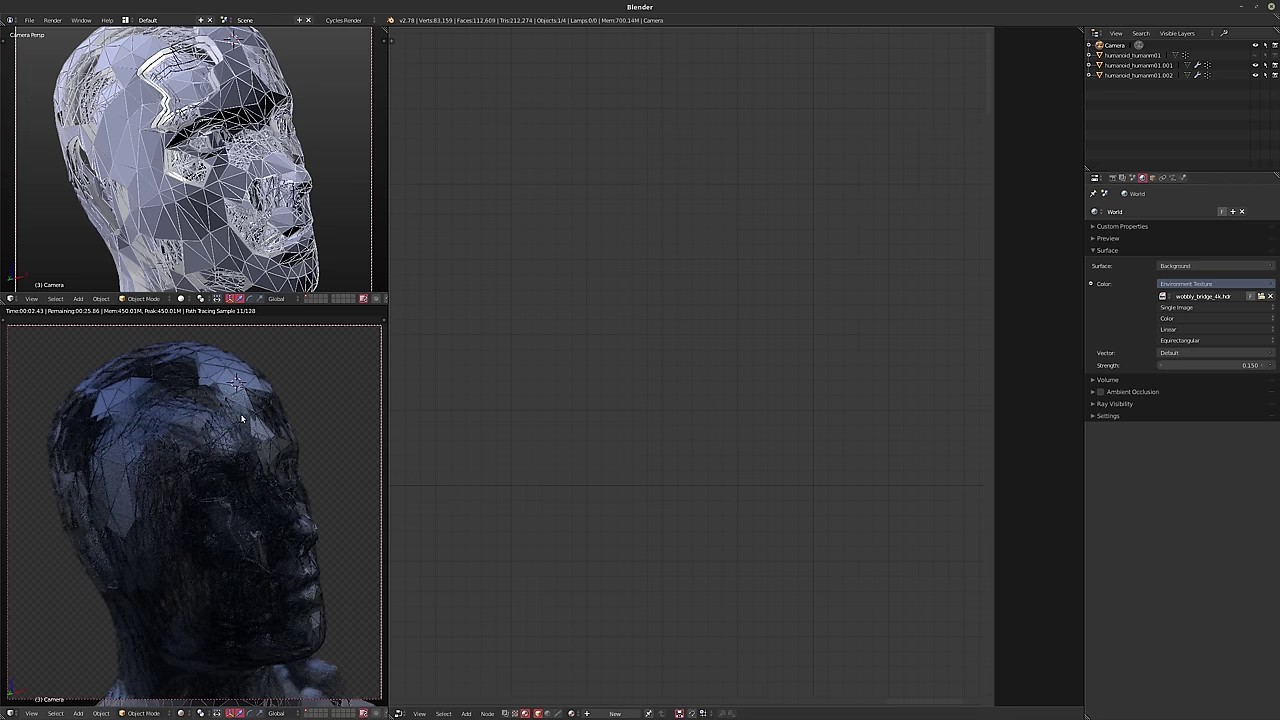
# - Enlarge the solid-shaded 3D viewport and add an area lamp at the 3D cursor on the head
pyautogui.hotkey('shift', 'a')
pyautogui.moveTo(303, 306); pyautogui.dragTo(303, 367)
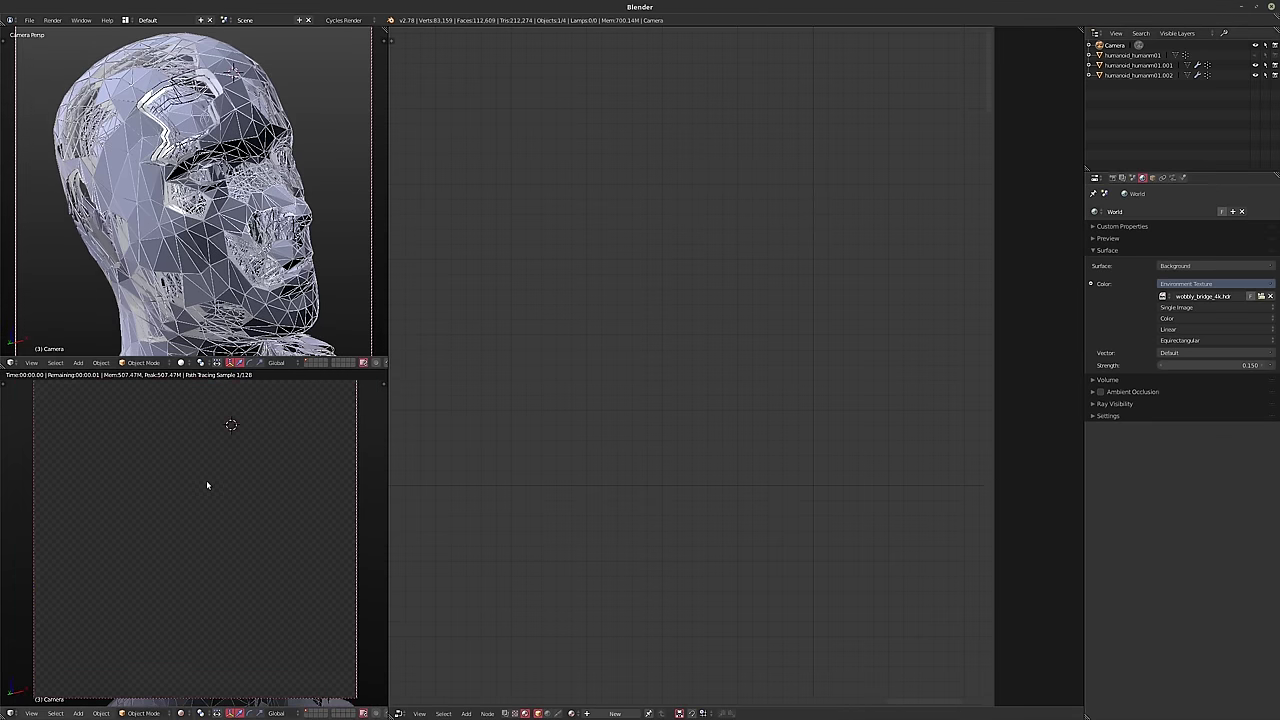
pyautogui.press('Home')
pyautogui.moveTo(205, 290); pyautogui.dragTo(260, 238, button='middle')
pyautogui.rightClick(193, 275)
pyautogui.scroll(-4, 193, 275)
pyautogui.scroll(-2, 233, 207)
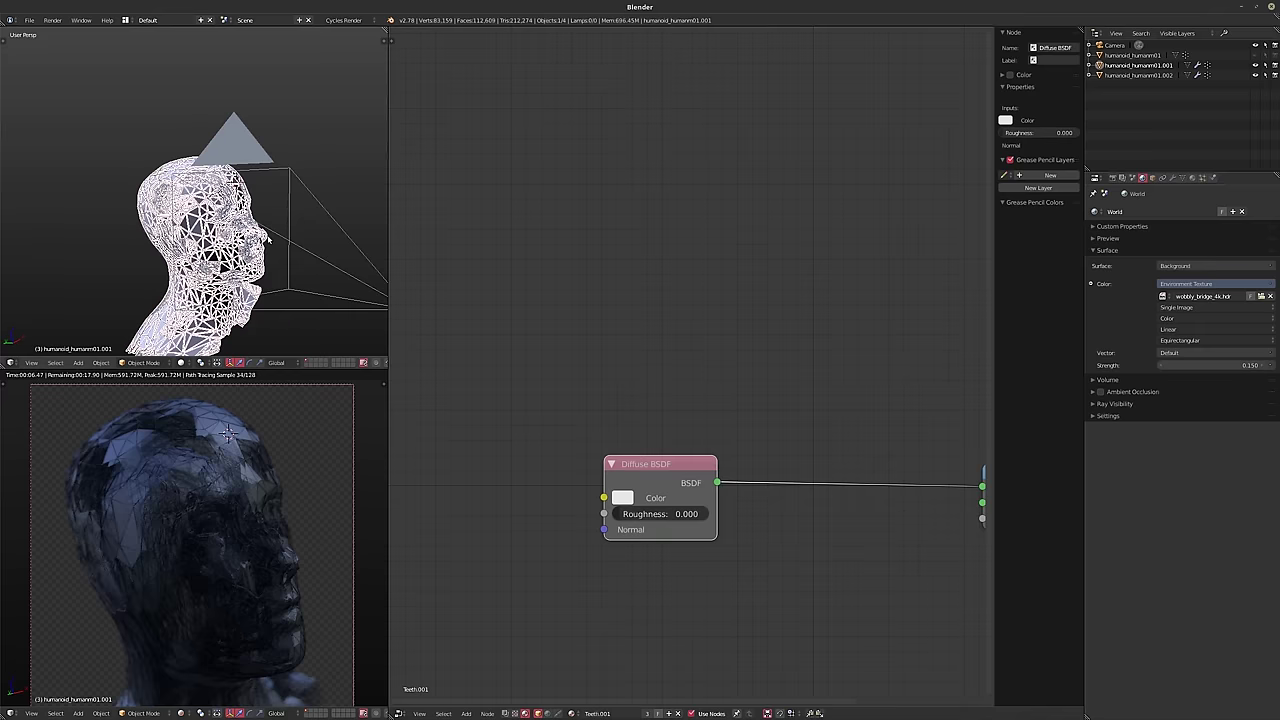
pyautogui.hotkey('shift', 'a')
pyautogui.moveTo(260, 238)
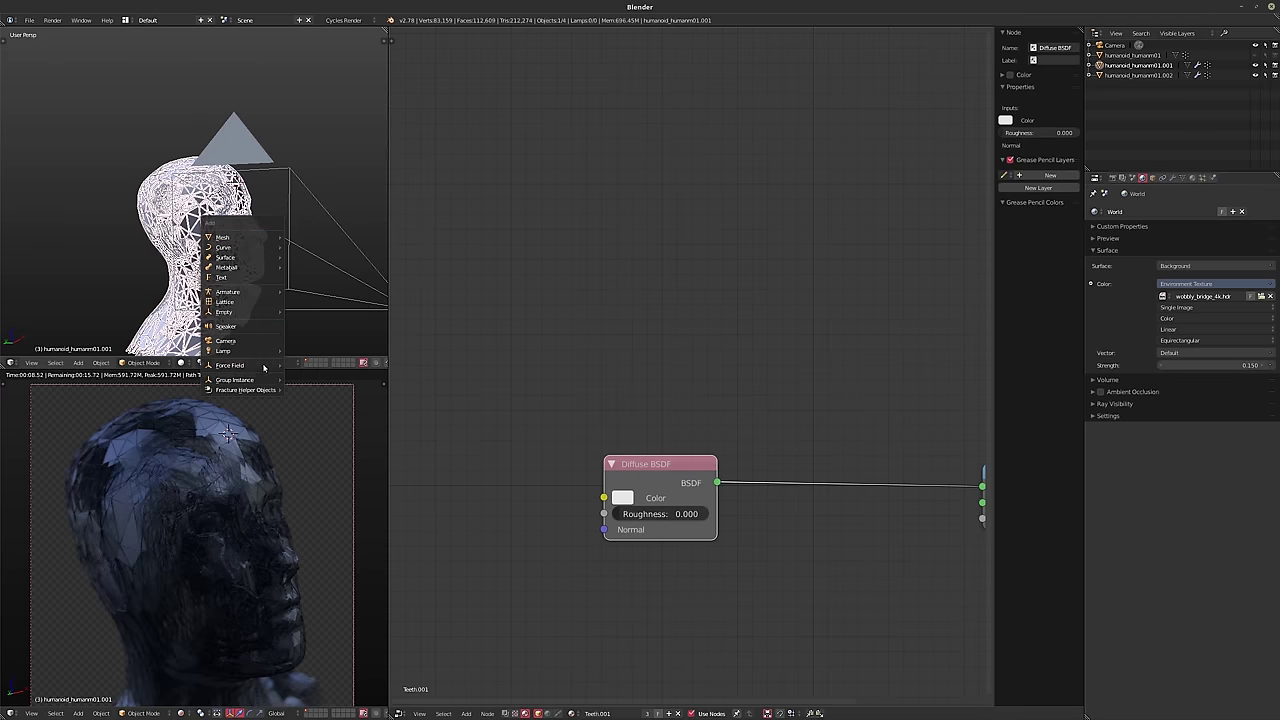
pyautogui.moveTo(227, 353)
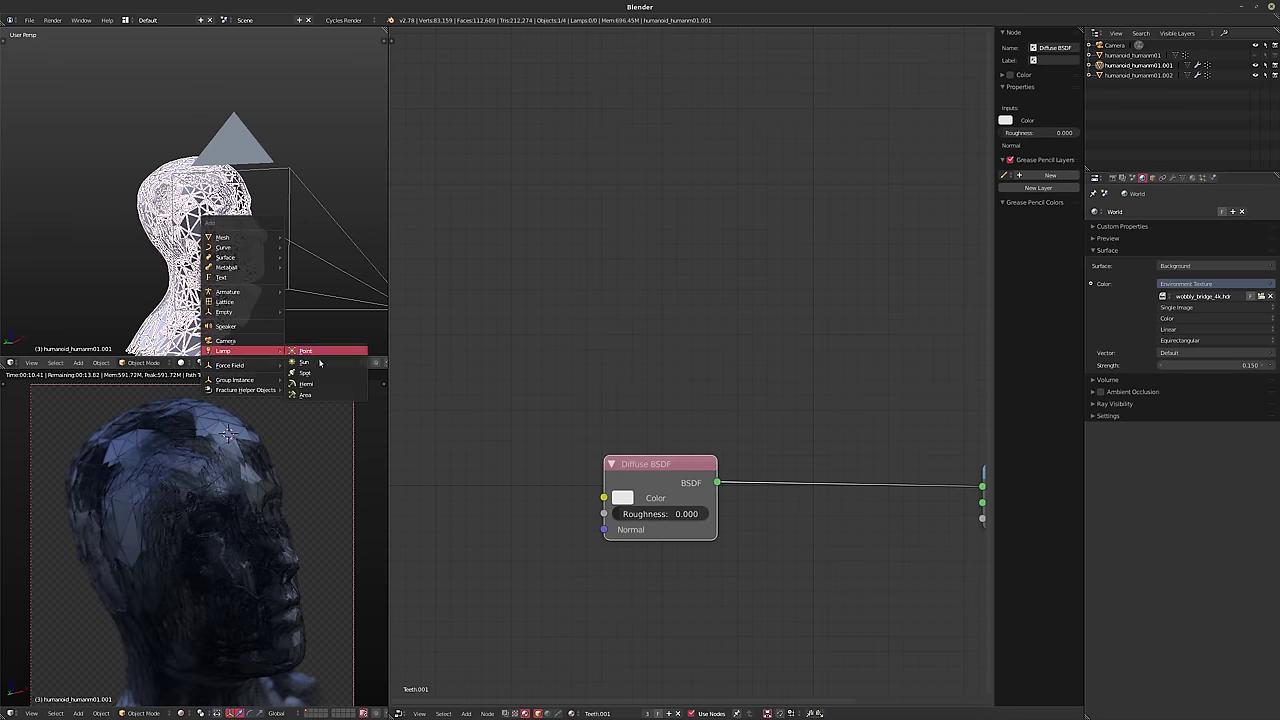
pyautogui.click(305, 394)
# - Move the area lamp away from the head to a position above and in front of it
pyautogui.moveTo(240, 250); pyautogui.dragTo(215, 225, button='middle')
pyautogui.press('g')
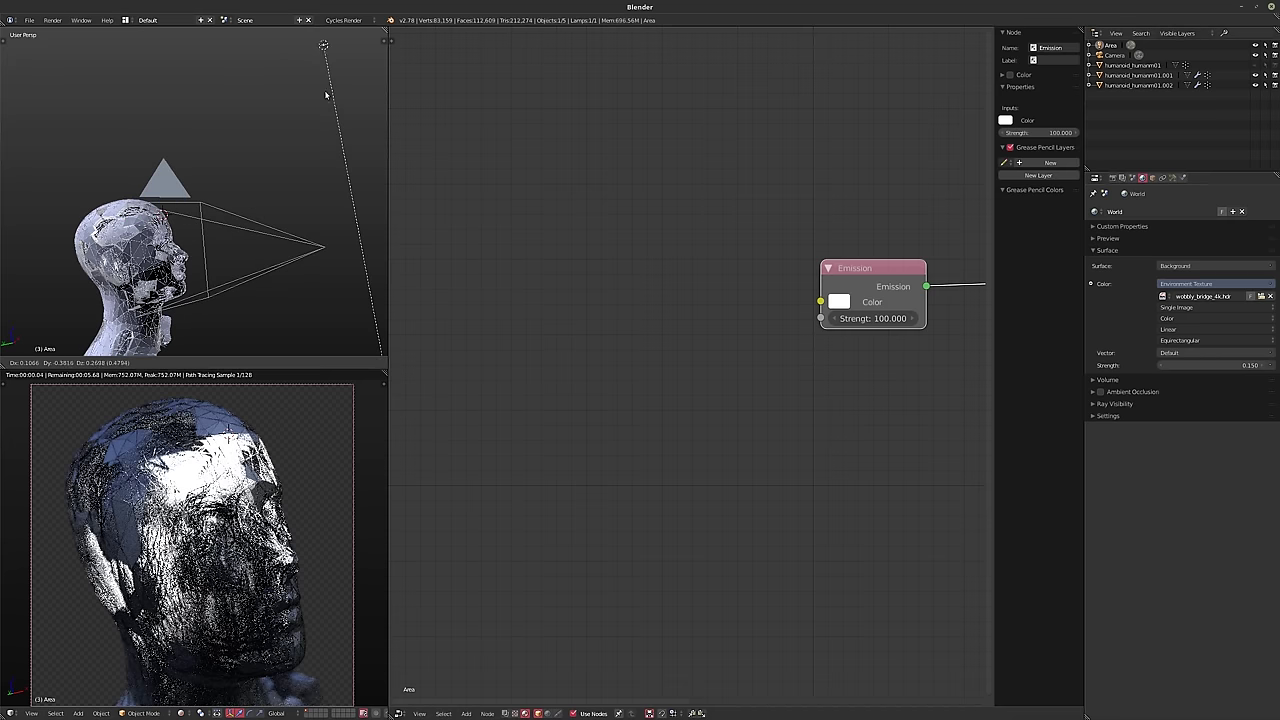
pyautogui.click(325, 95)
pyautogui.moveTo(237, 189); pyautogui.dragTo(228, 286, button='middle')
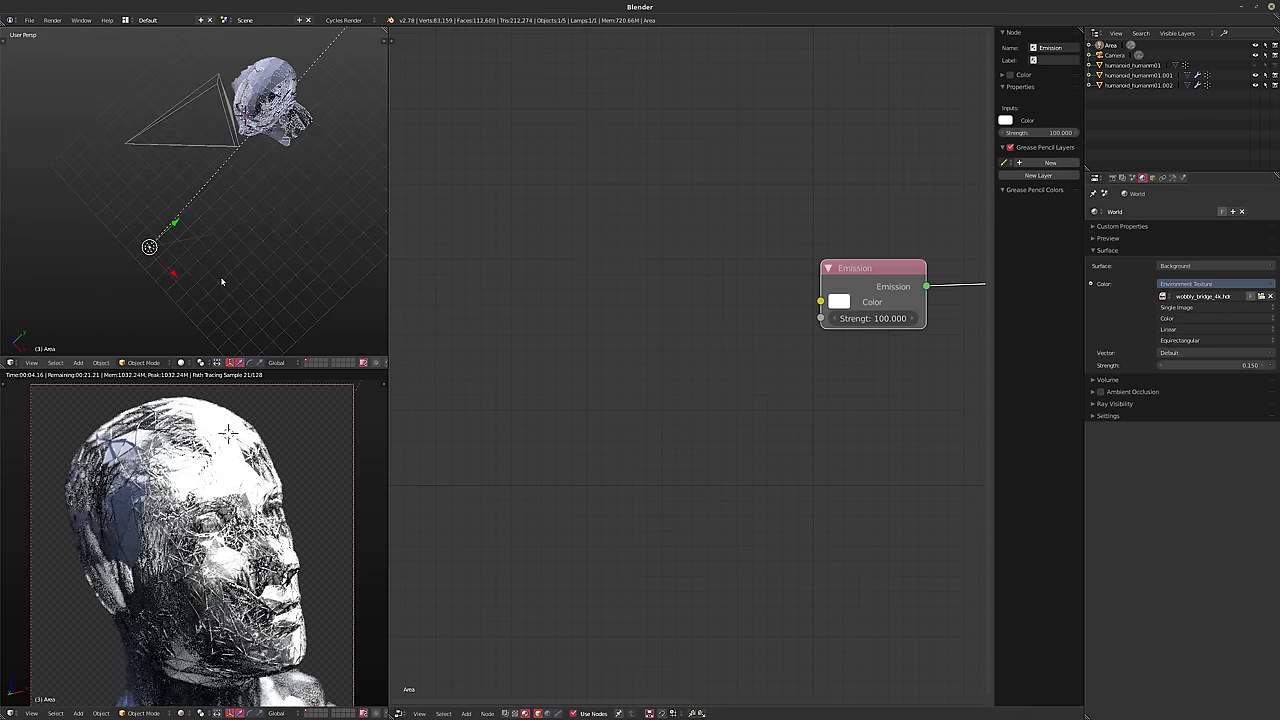
pyautogui.press('g')
pyautogui.click(47, 327)
# - Rotate the area lamp and reposition it farther from the bust
pyautogui.moveTo(200, 211); pyautogui.dragTo(285, 164, button='middle')
pyautogui.press('r')
pyautogui.click(183, 177)
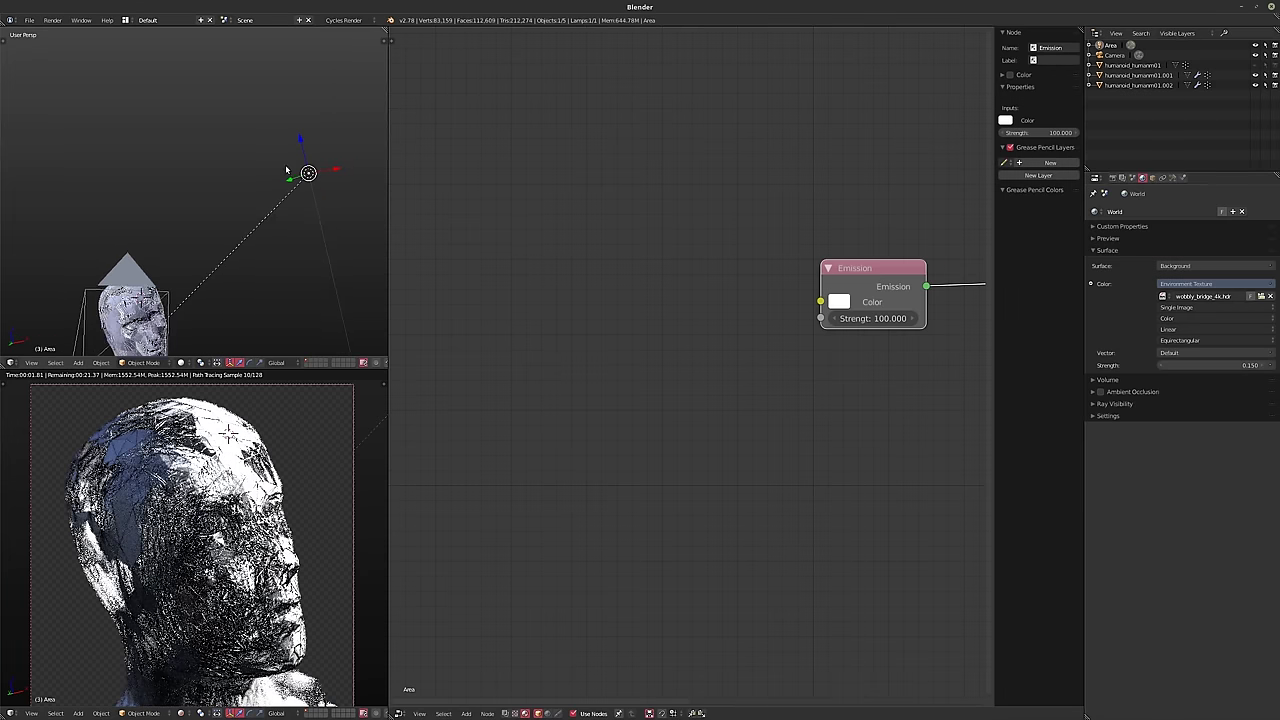
pyautogui.press('g')
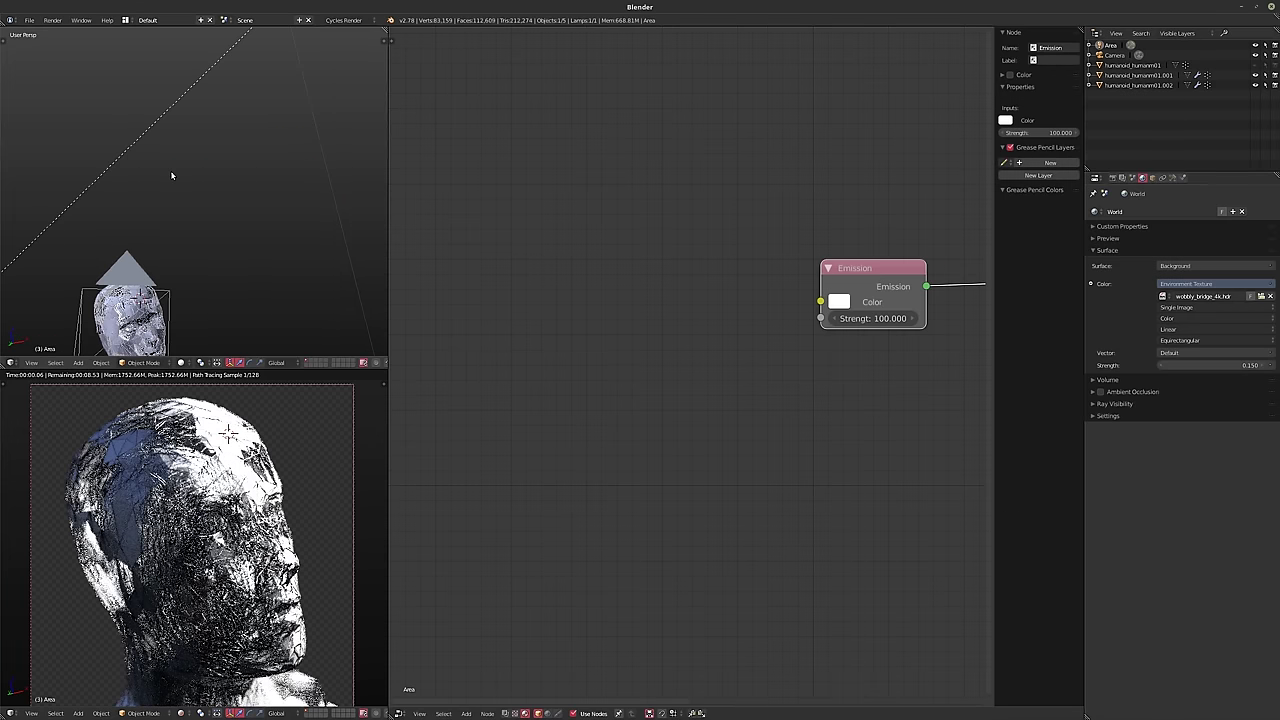
pyautogui.click(245, 284)
pyautogui.moveTo(247, 288); pyautogui.dragTo(240, 214, button='middle')
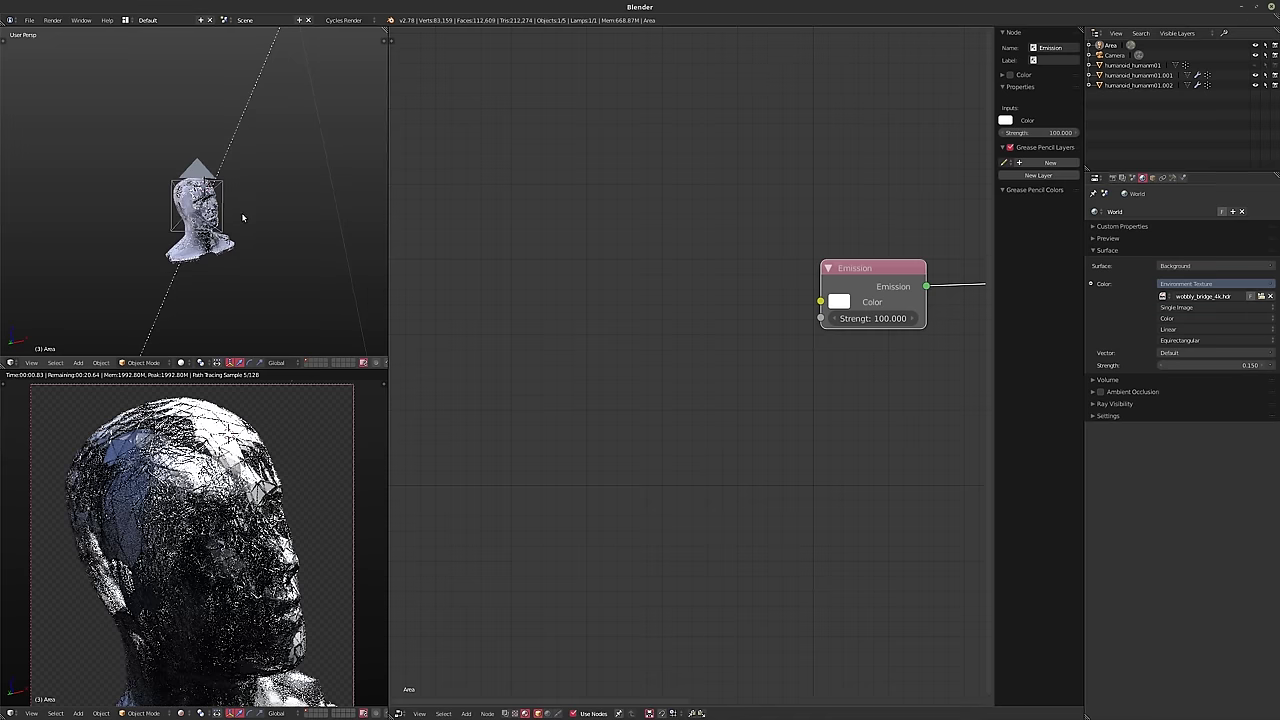
pyautogui.scroll(2, 237, 217)
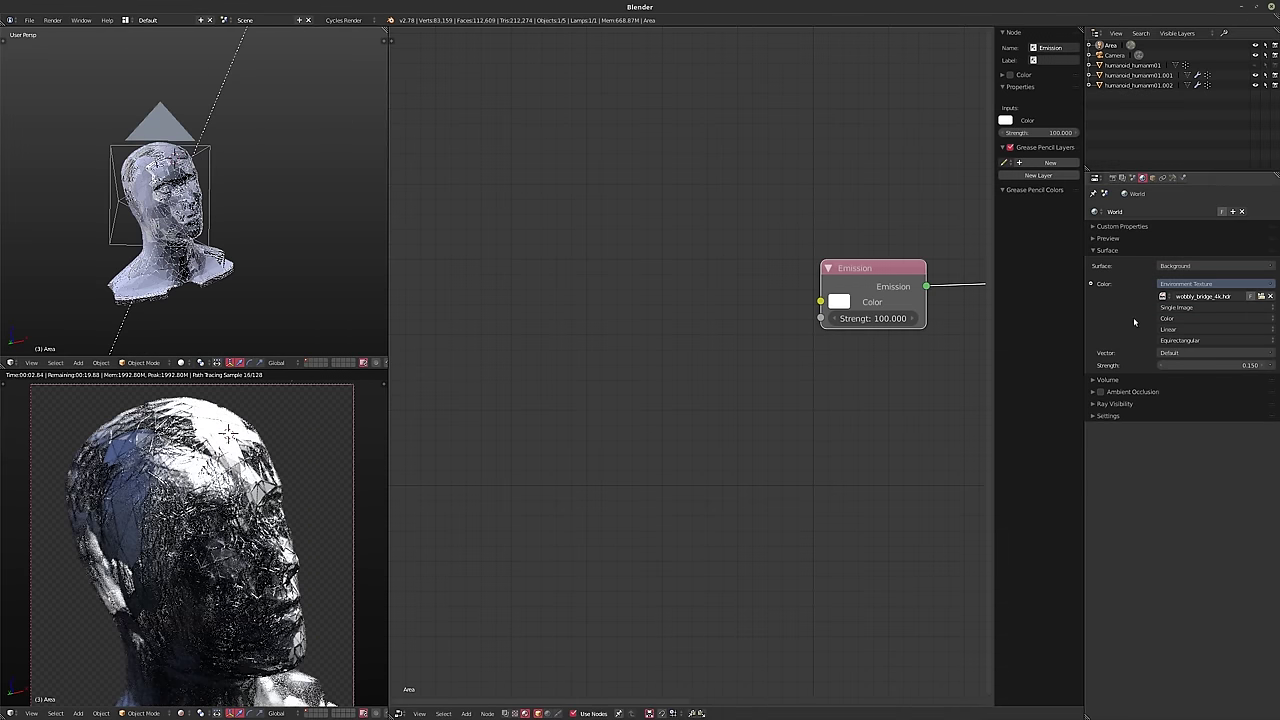
# - Set the area lamp's size to 0.1 and its emission strength to 5
pyautogui.click(1162, 178)
pyautogui.click(1171, 178)
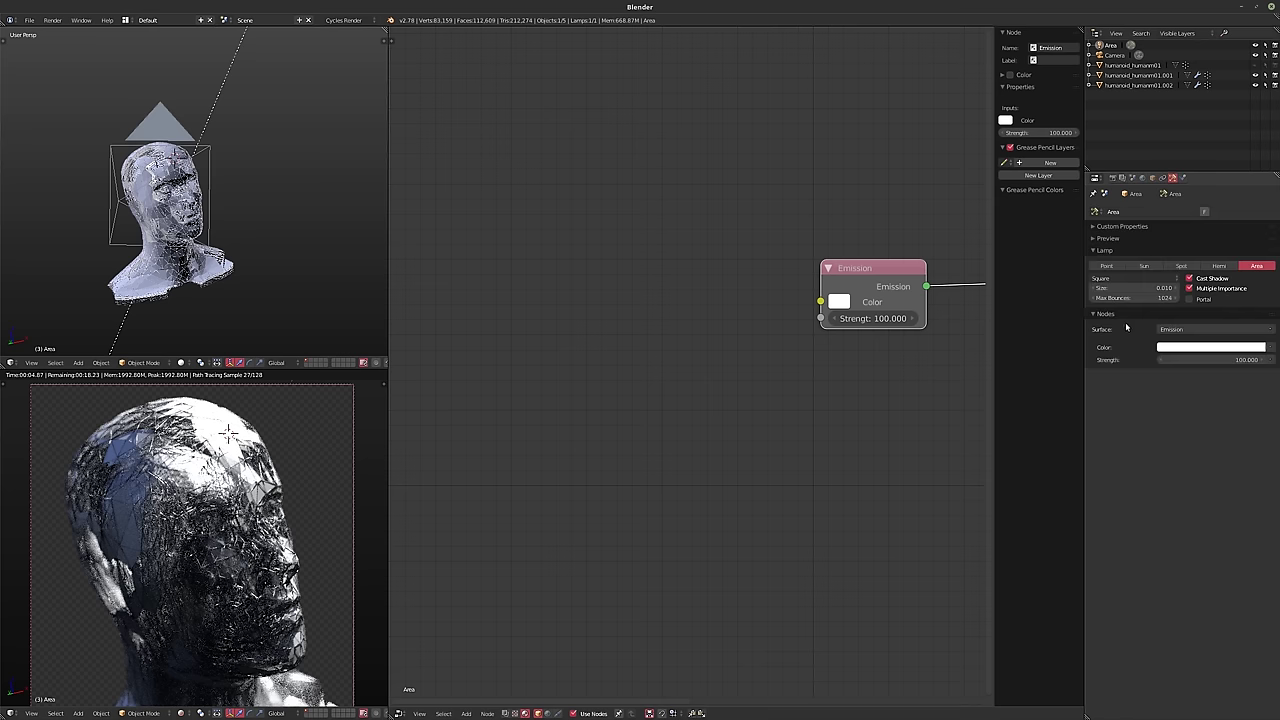
pyautogui.click(1130, 291)
pyautogui.write('0.1')
pyautogui.press('Return')
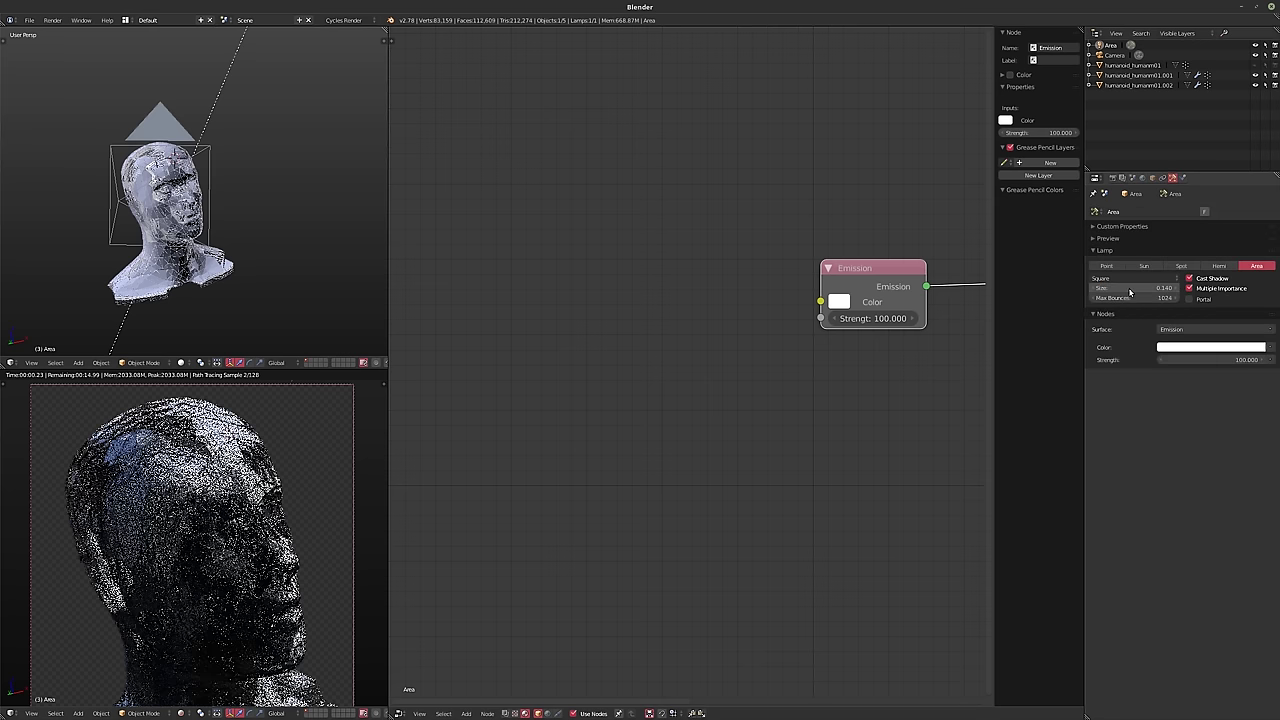
pyautogui.click(1208, 359)
pyautogui.write('5')
pyautogui.press('Return')
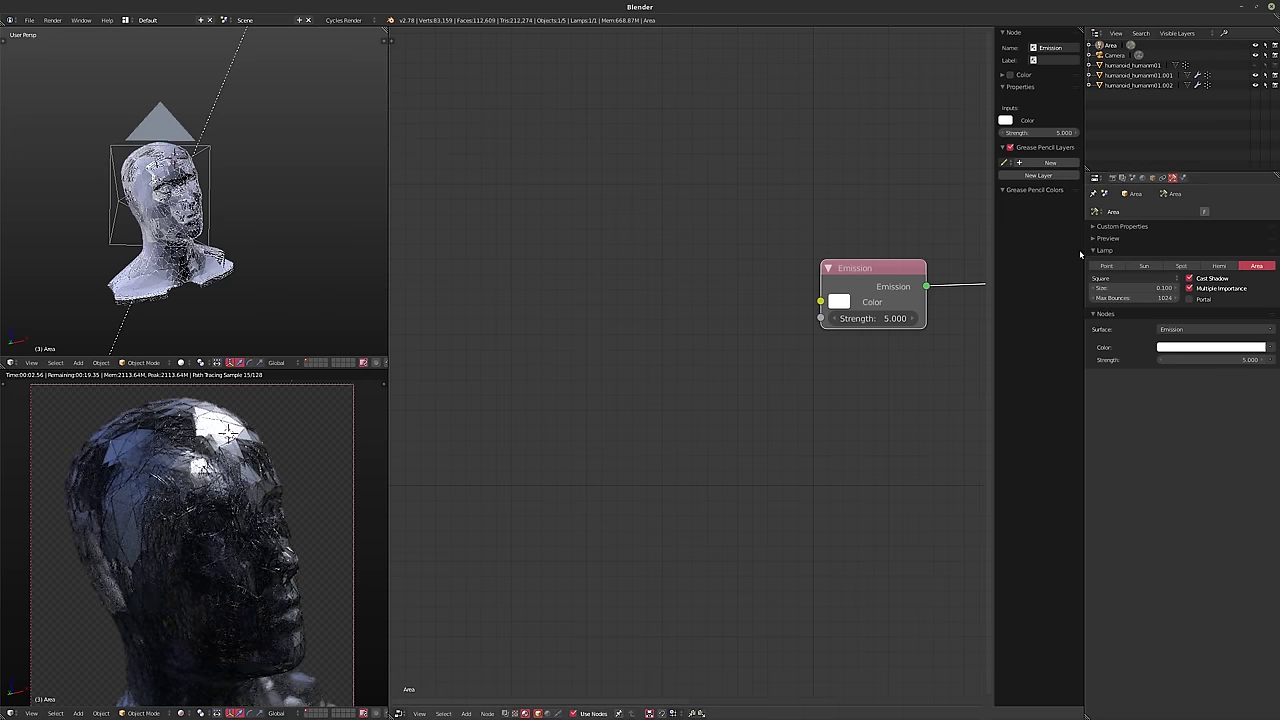
# - Inspect the modifier stacks of humanoid_humanm01.001 and humanoid_humanm01.002
pyautogui.click(1136, 75)
pyautogui.click(1172, 177)
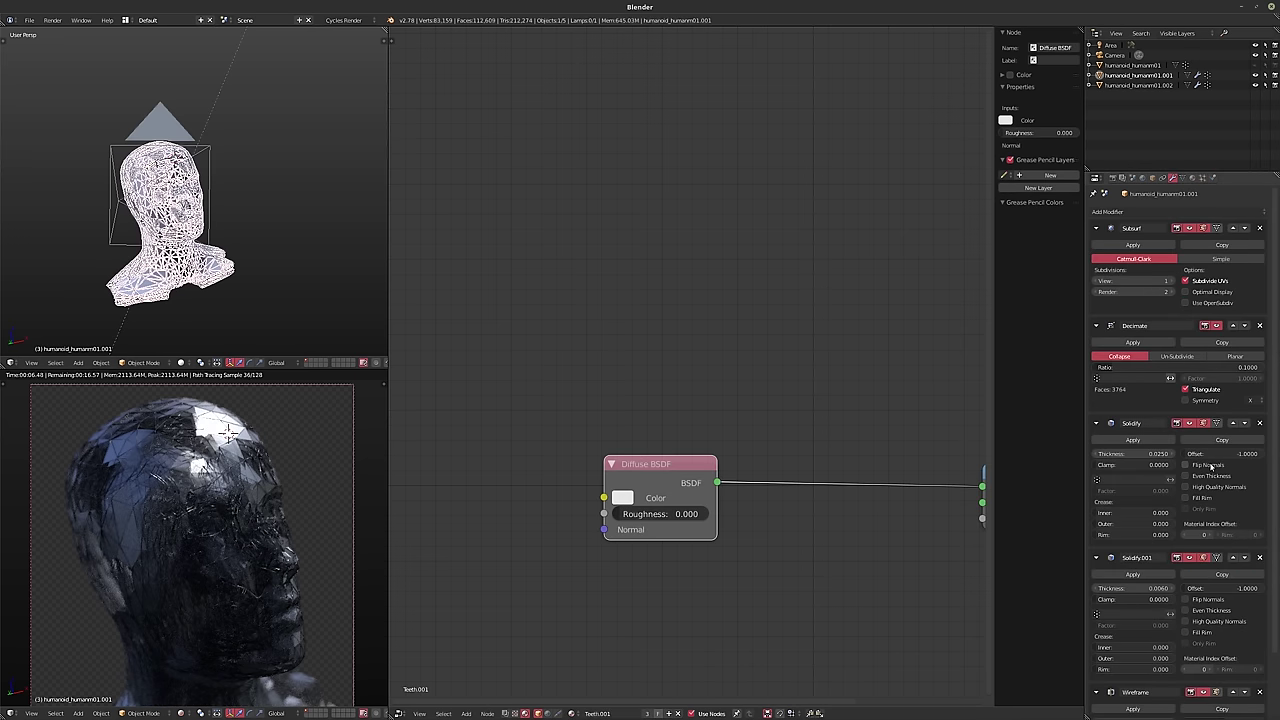
pyautogui.scroll(-3, 1196, 618)
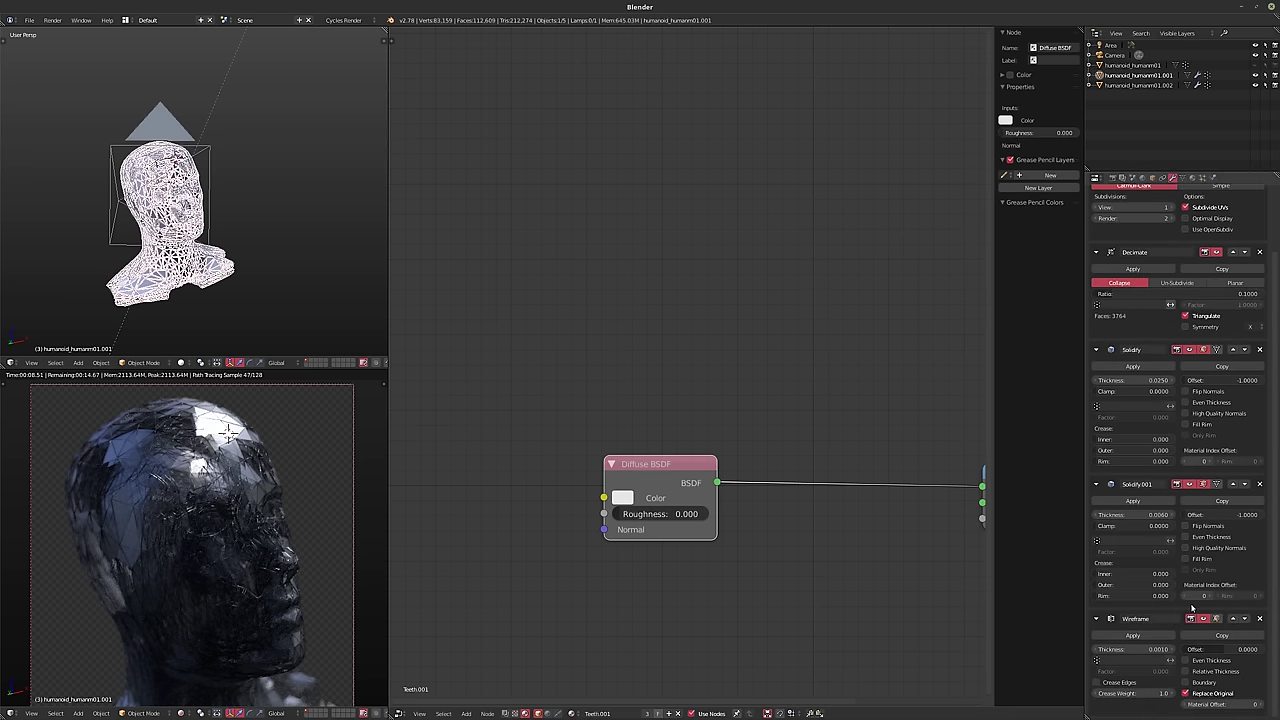
pyautogui.click(1150, 85)
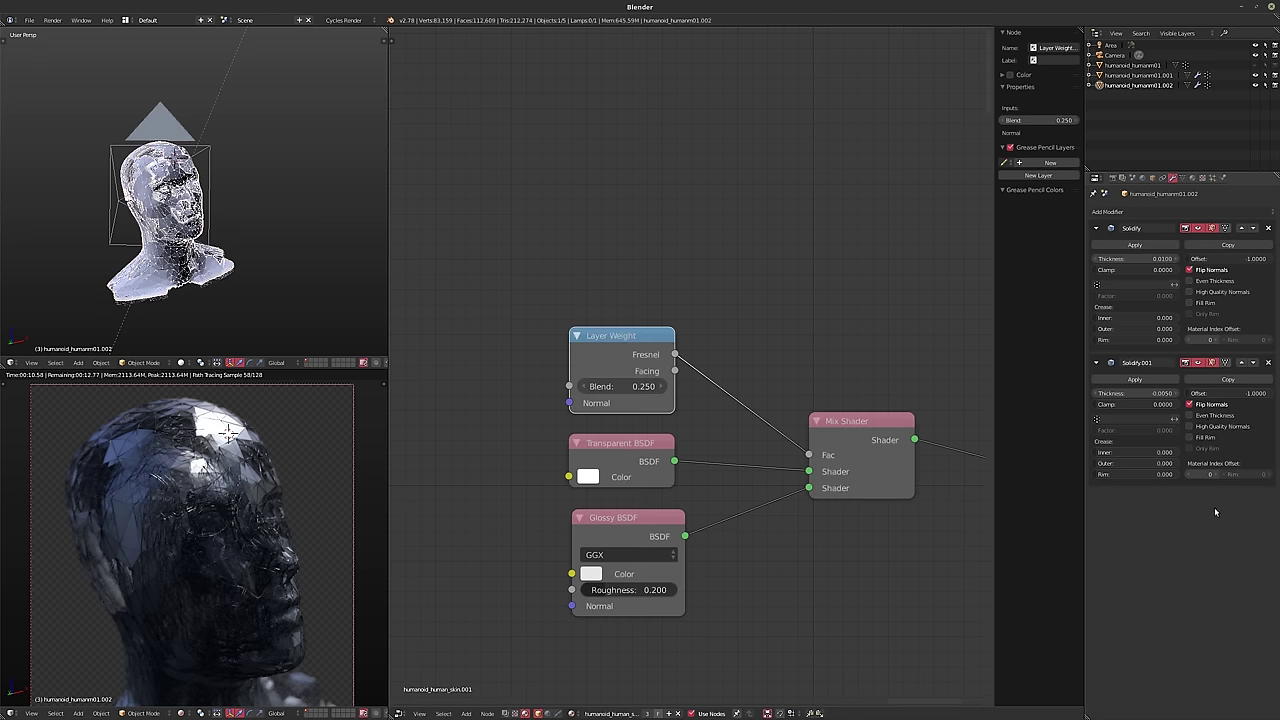
# - Try both Solidify modifiers of humanoid_humanm01.002 without Flip Normals, restoring the option on each
pyautogui.click(1208, 271)
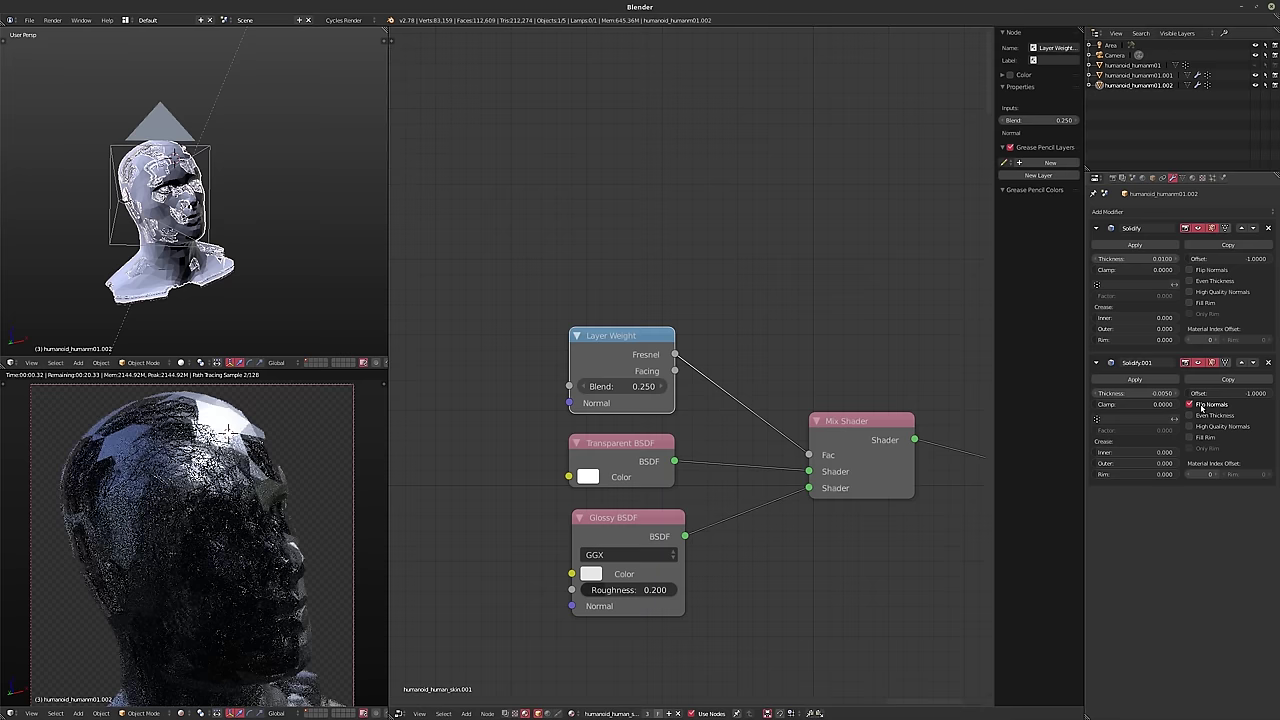
pyautogui.click(1203, 404)
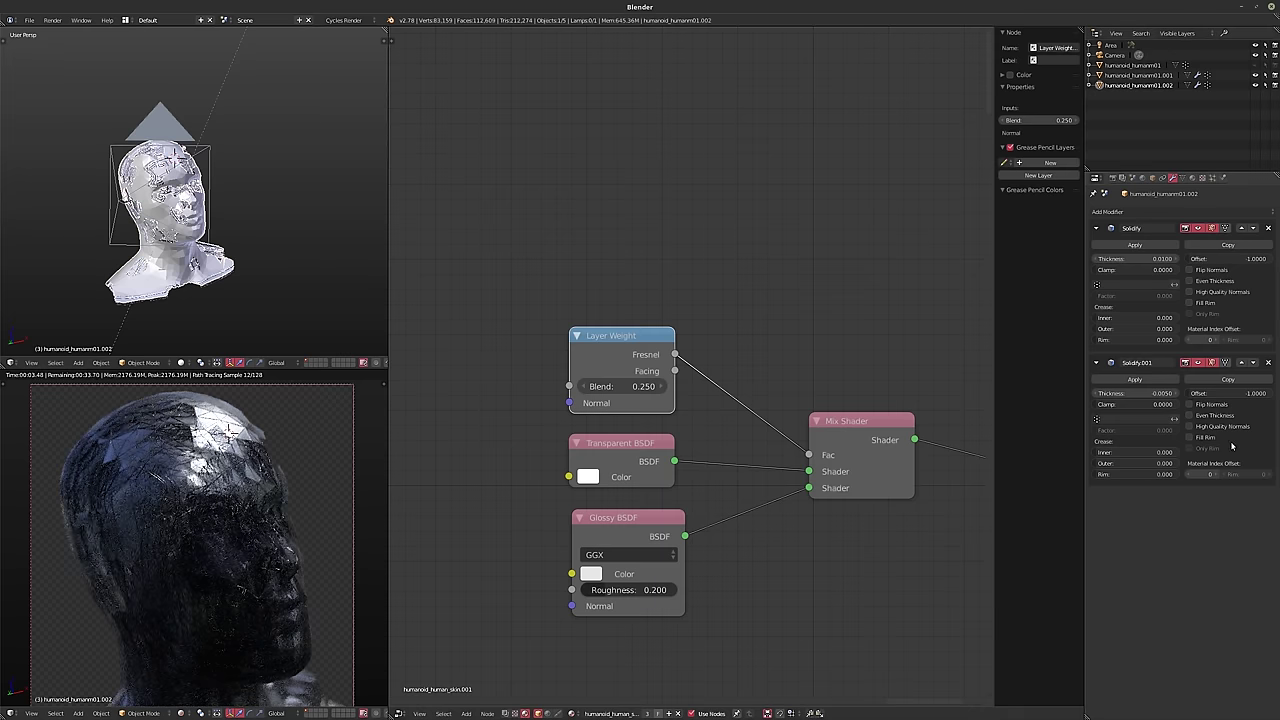
pyautogui.click(1213, 405)
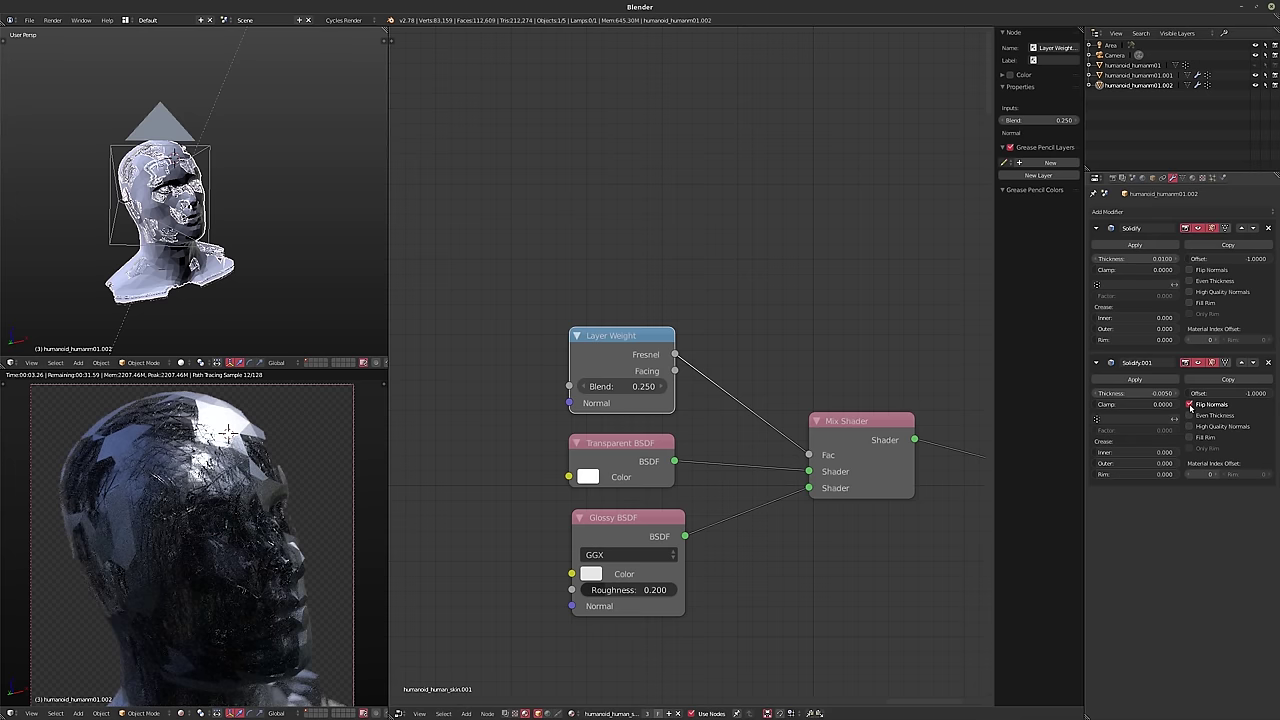
pyautogui.click(1200, 270)
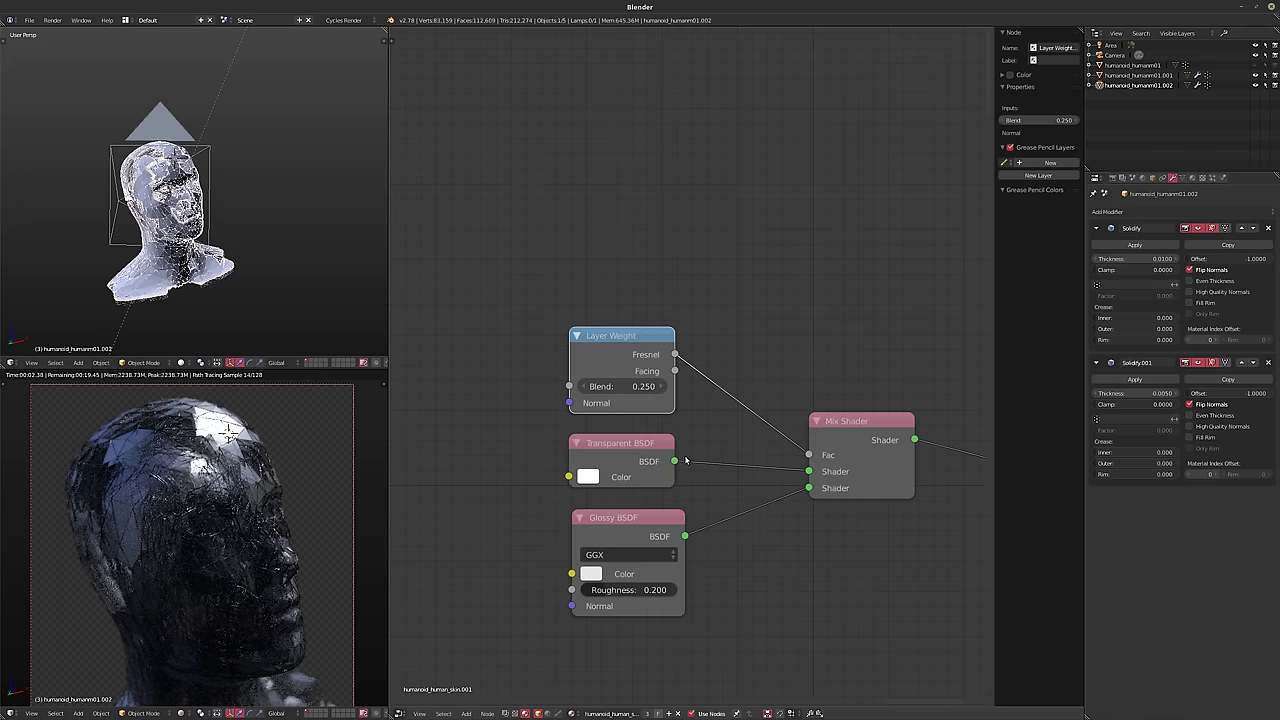
pyautogui.moveTo(590, 565); pyautogui.dragTo(528, 516, button='middle')
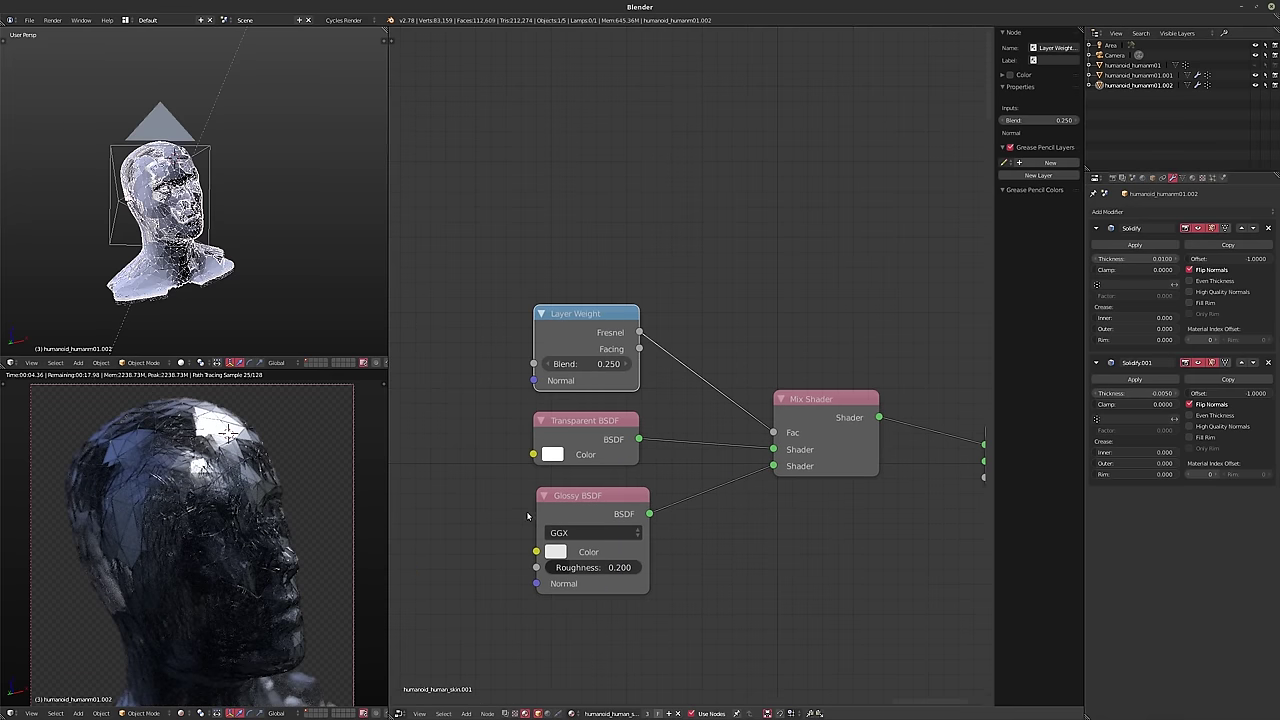
# - Switch the Transparent BSDF node to a Diffuse BSDF and arrange it clear of the Glossy BSDF node
pyautogui.click(564, 429)
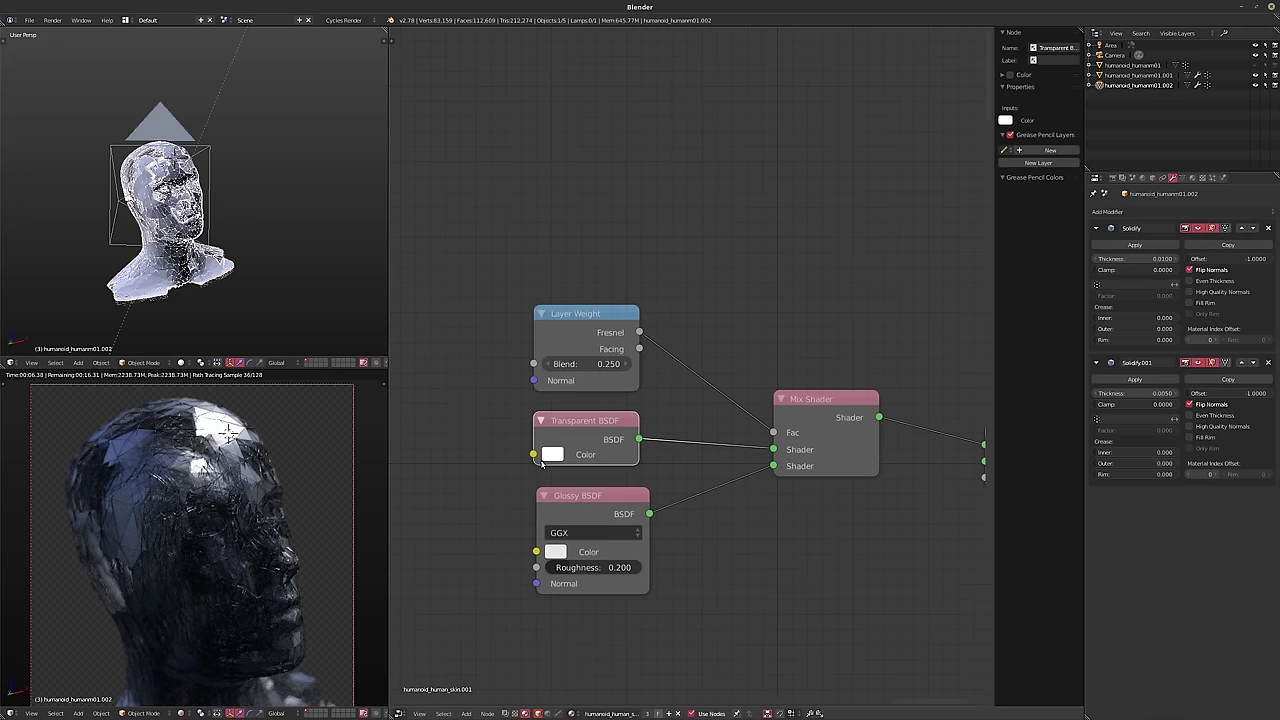
pyautogui.hotkey('shift', 's')
pyautogui.moveTo(515, 482)
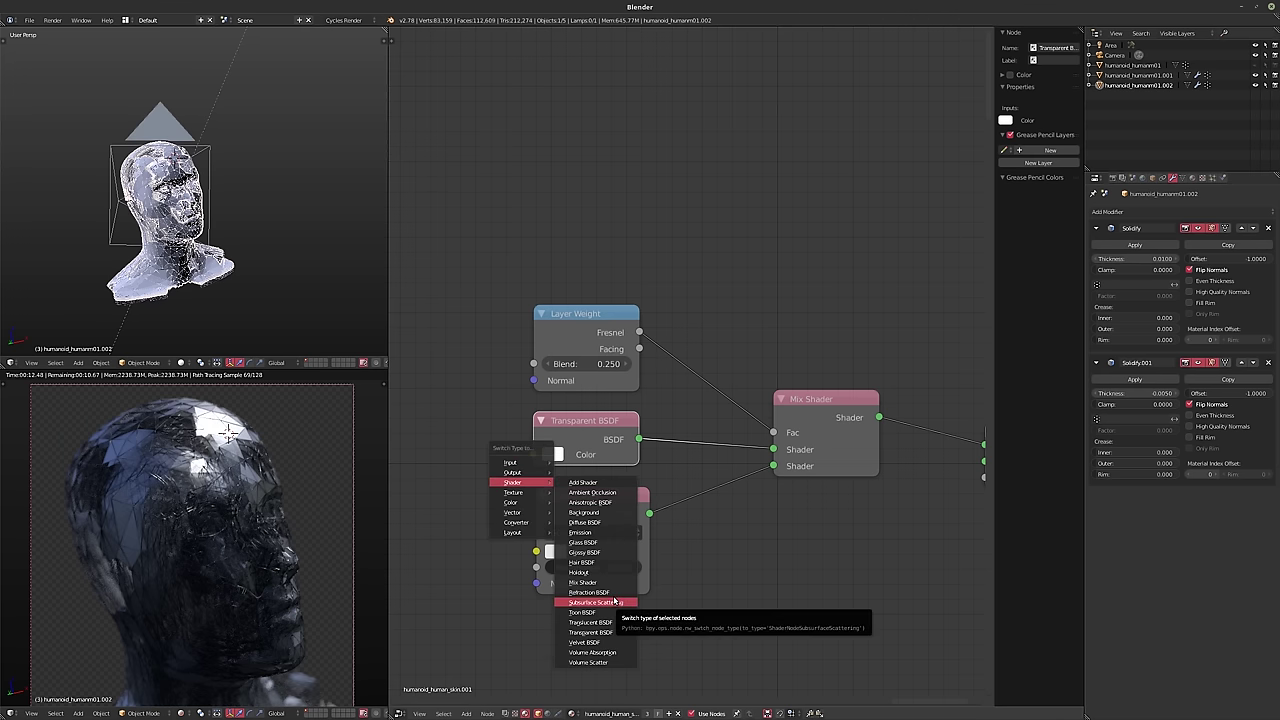
pyautogui.click(589, 523)
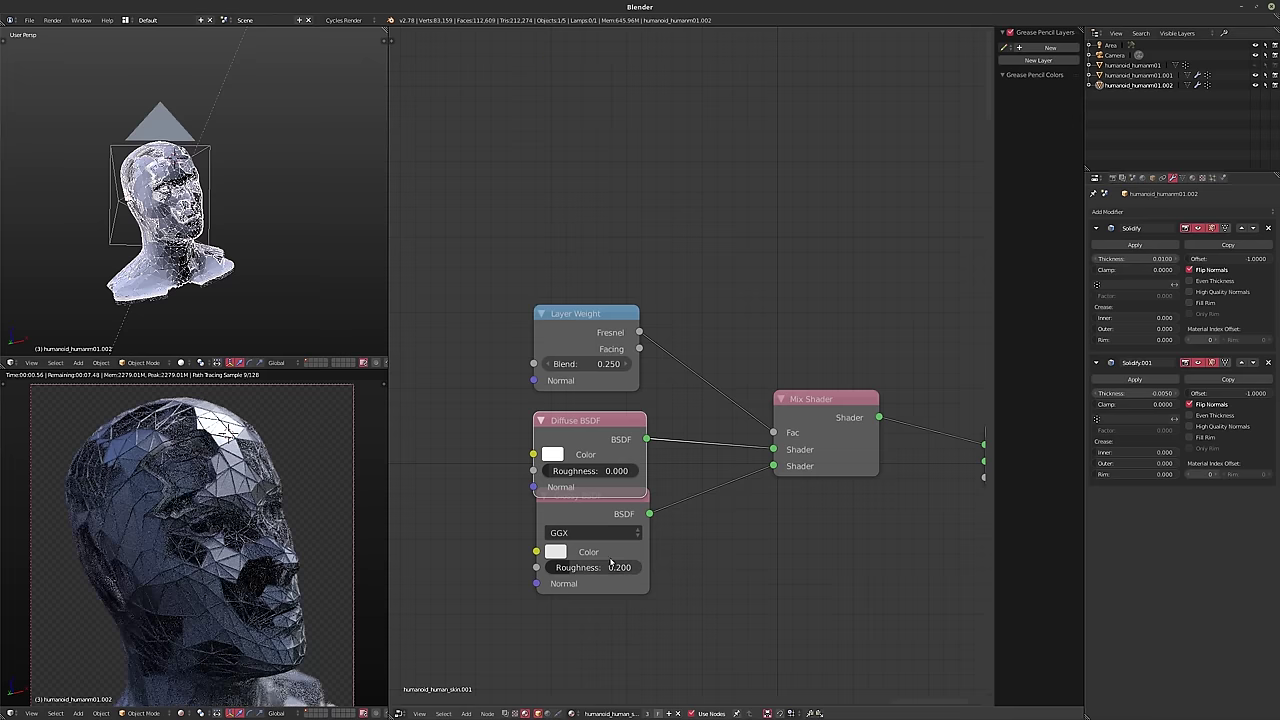
pyautogui.moveTo(590, 432); pyautogui.dragTo(583, 432)
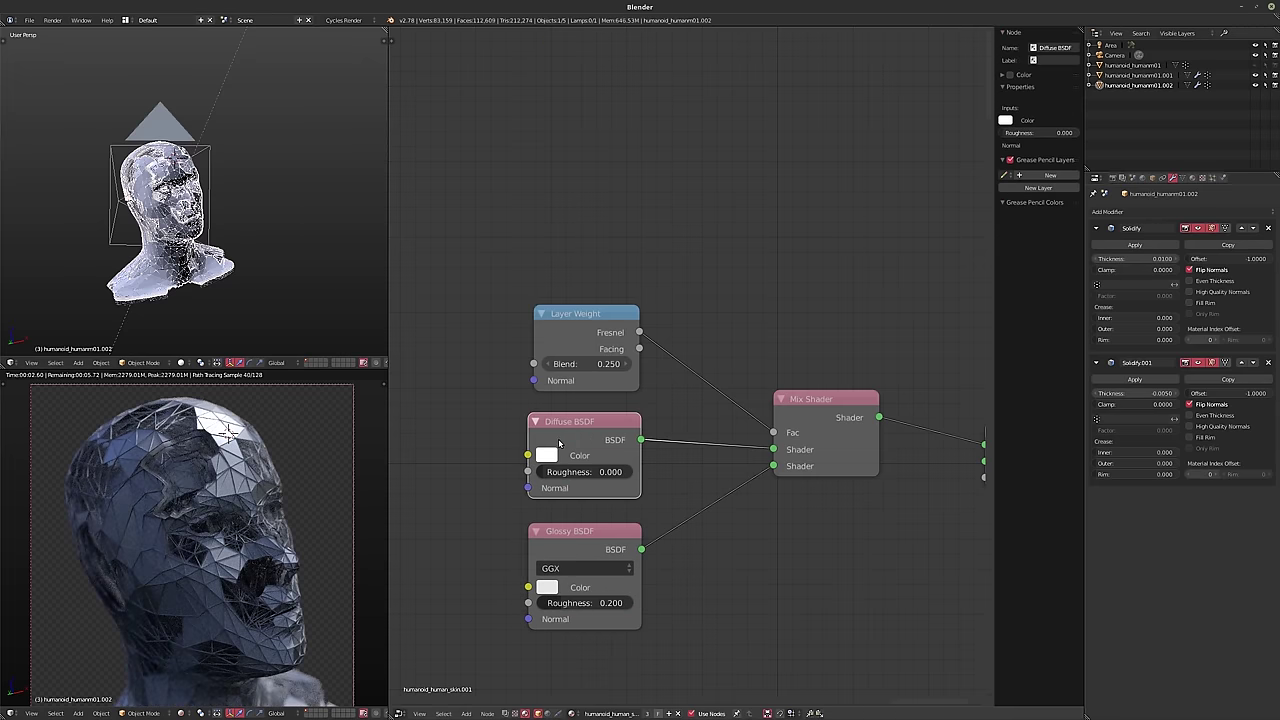
# - Darken the Diffuse BSDF colour to dark grey and set the Glossy BSDF roughness to 0.058
pyautogui.click(547, 455)
pyautogui.moveTo(666, 241); pyautogui.dragTo(666, 328)
pyautogui.moveTo(560, 603); pyautogui.dragTo(545, 603)
pyautogui.scroll(-1, 185, 552)
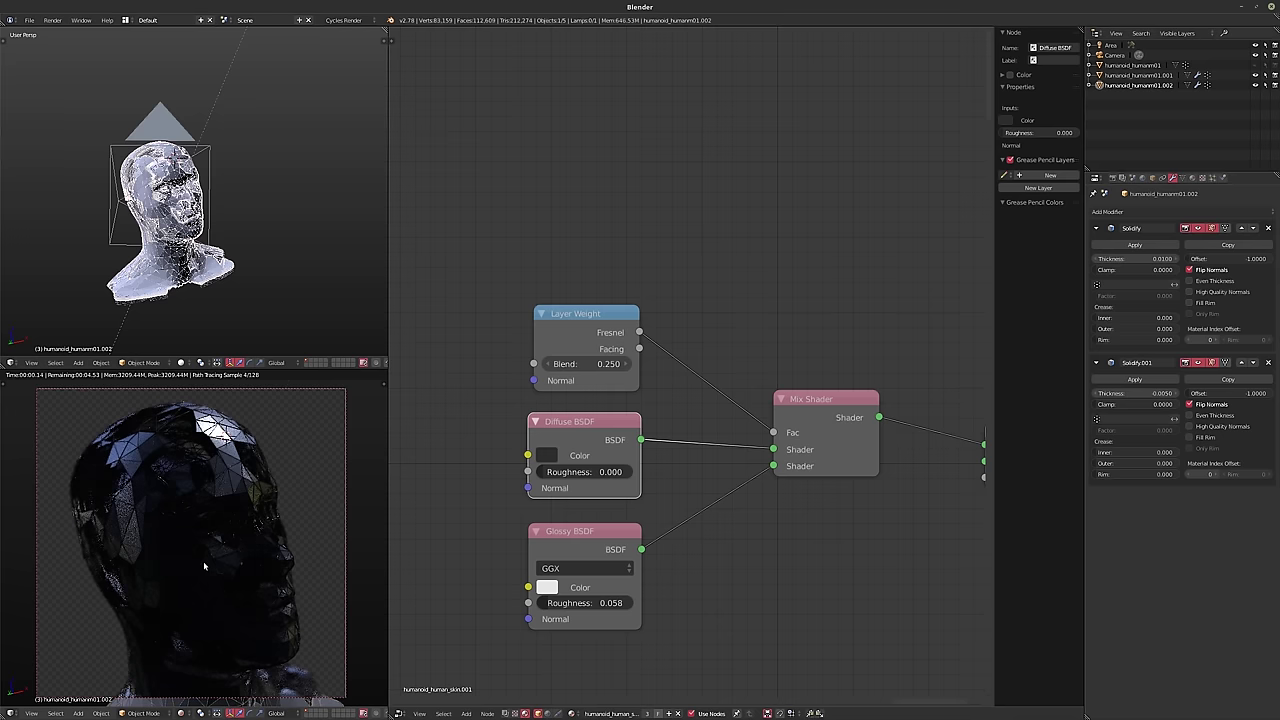
# - Set the world background strength to 0.5
pyautogui.click(1149, 180)
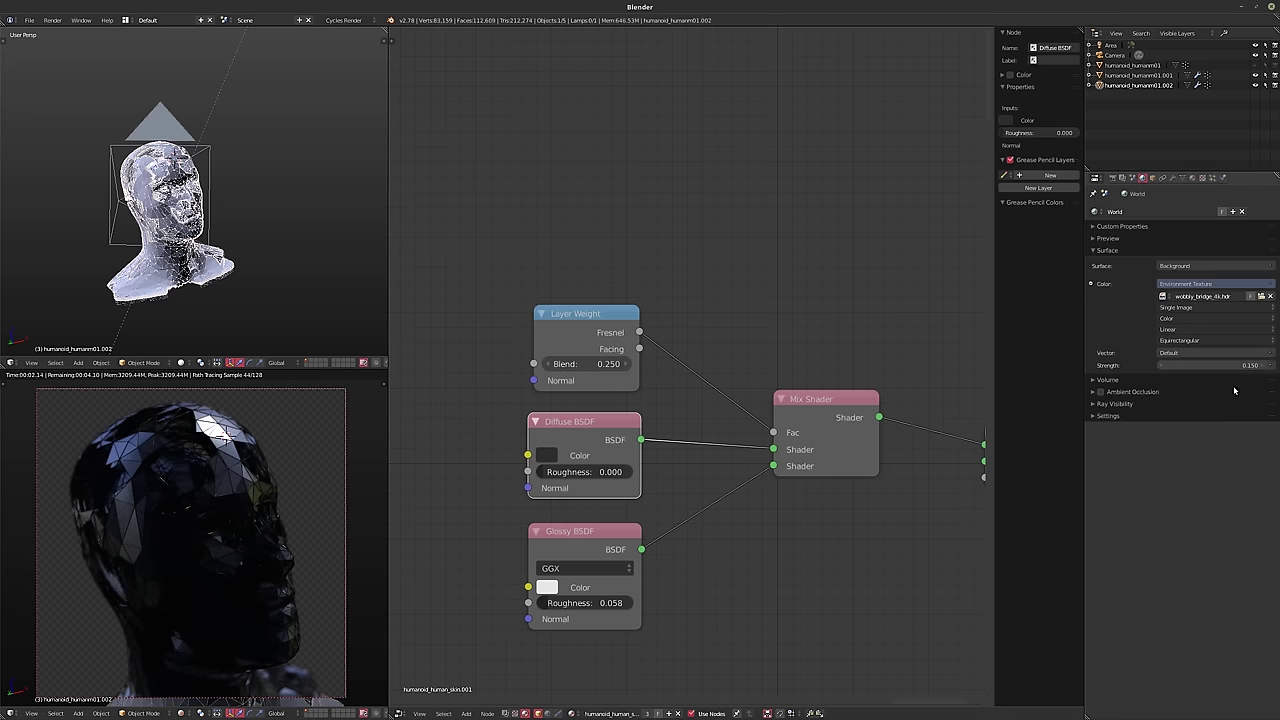
pyautogui.click(1233, 365)
pyautogui.write('0.5')
pyautogui.press('Return')
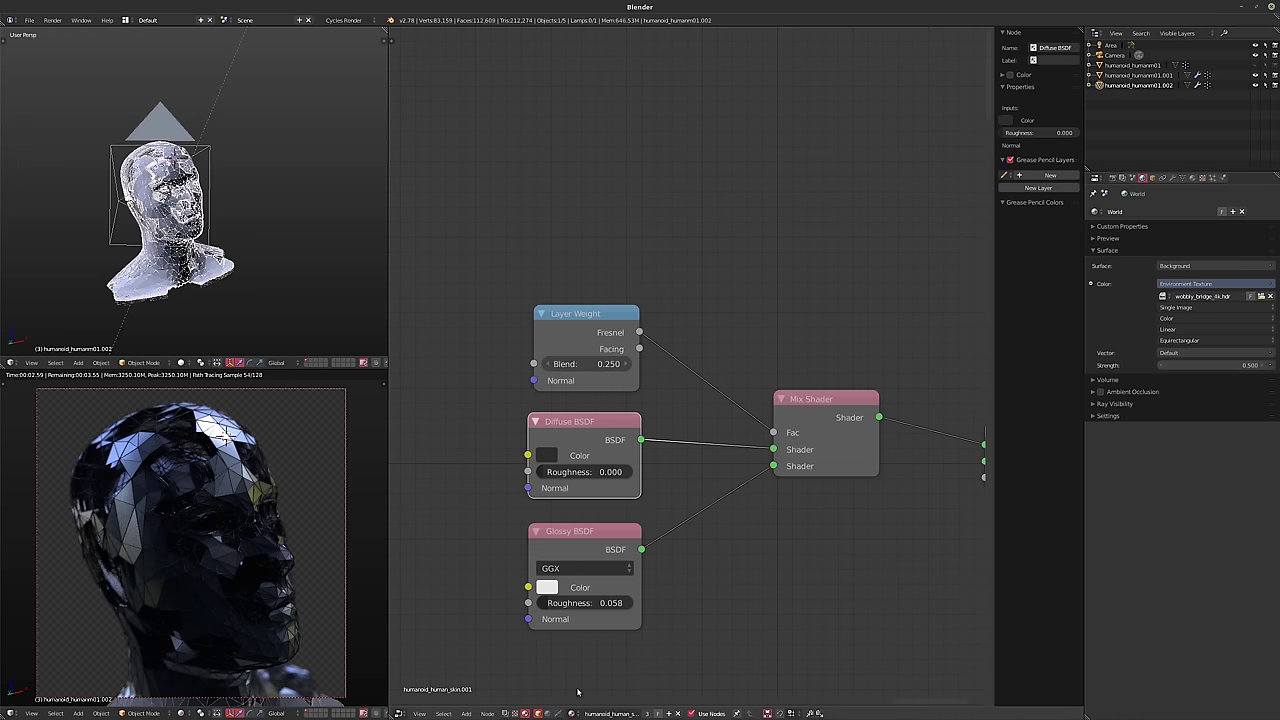
# - Add linked Texture Coordinate and Mapping nodes to the world's Environment Texture and spread the nodes apart to leave room before Background
pyautogui.click(556, 713)
pyautogui.press('Home')
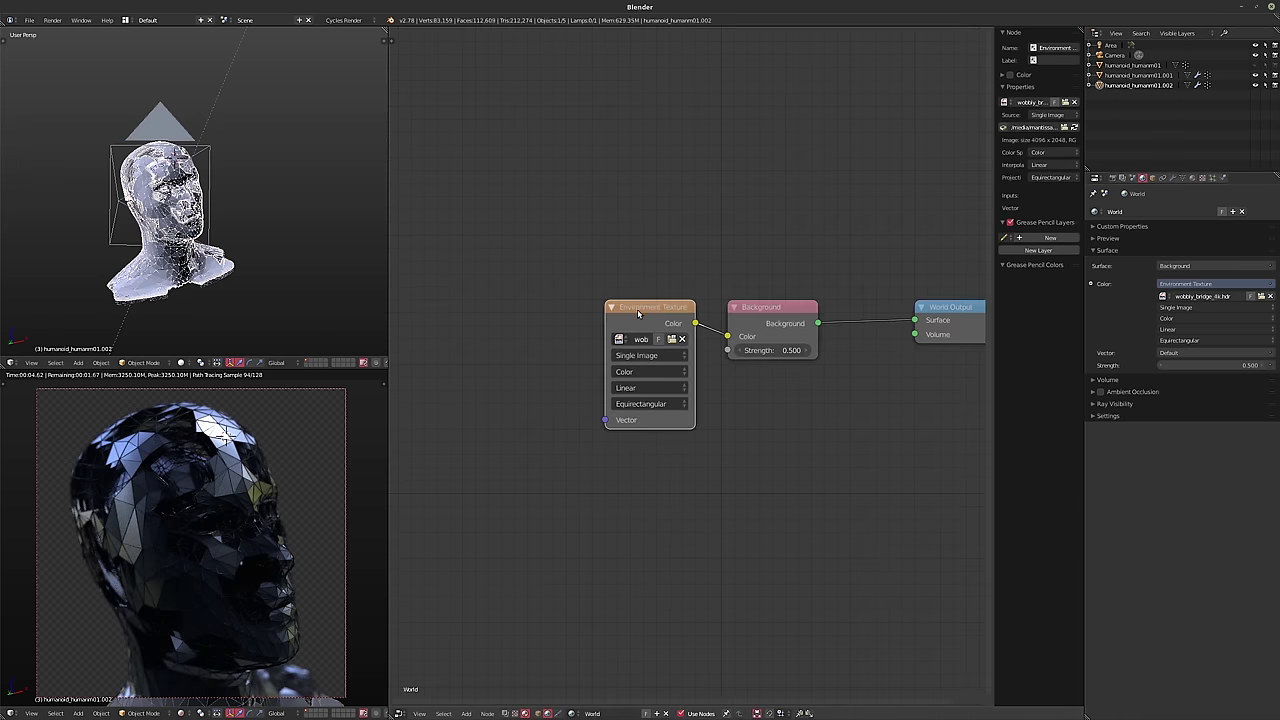
pyautogui.hotkey('ctrl', 't')
pyautogui.press('Home')
pyautogui.moveTo(572, 355); pyautogui.dragTo(443, 355)
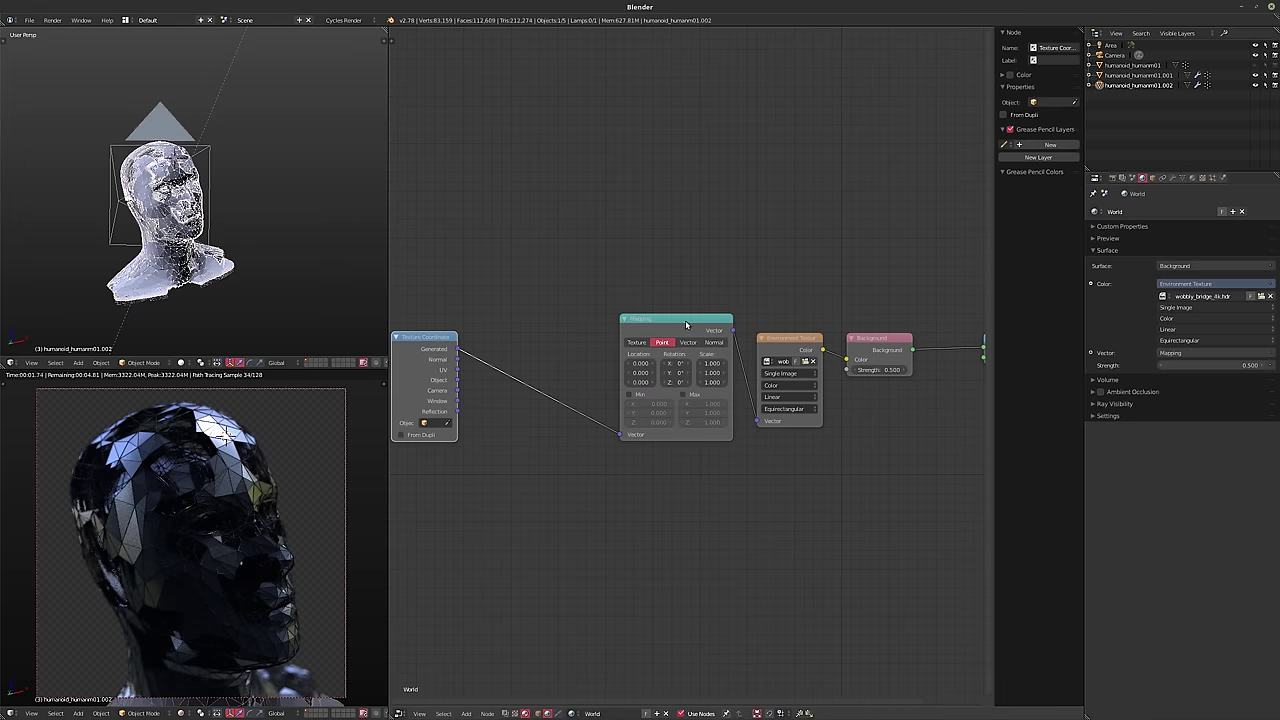
pyautogui.moveTo(688, 326); pyautogui.dragTo(557, 326)
pyautogui.moveTo(760, 340); pyautogui.dragTo(632, 340)
pyautogui.moveTo(758, 359); pyautogui.dragTo(710, 369, button='middle')
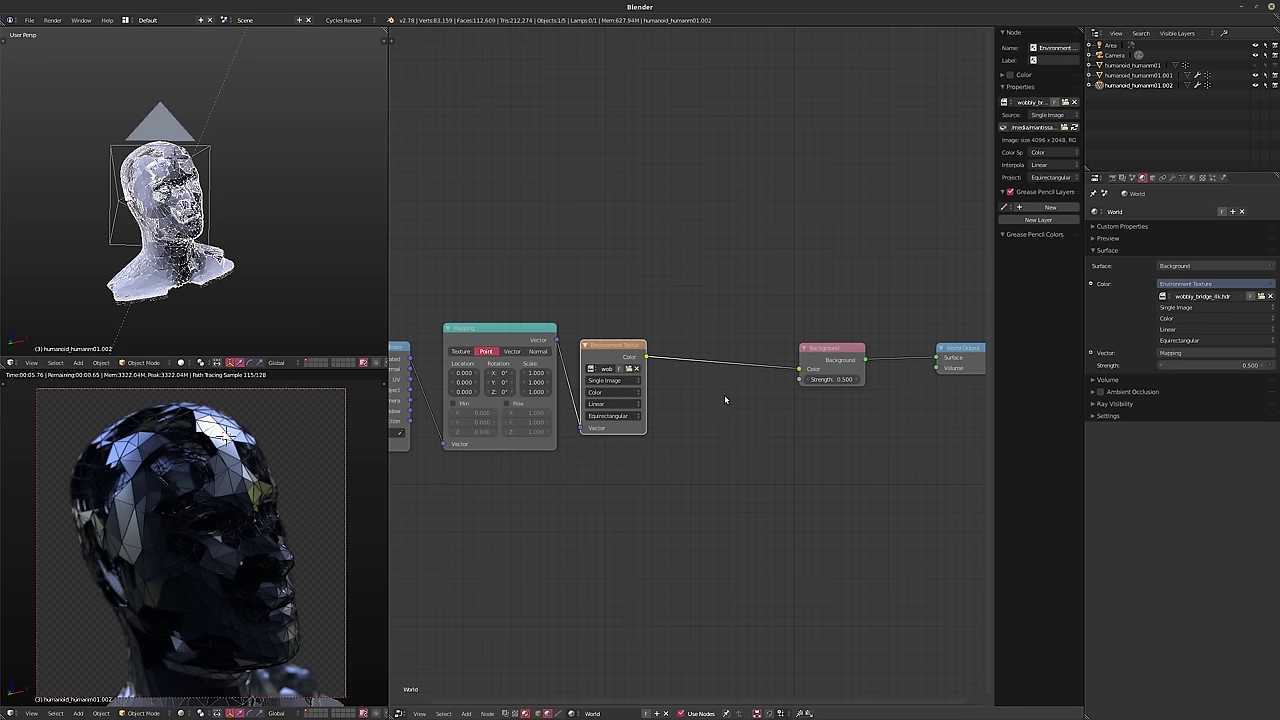
# - Insert a Hue Saturation Value node between the Environment Texture and Background nodes and set its saturation to 0.25
pyautogui.hotkey('shift', 'a')
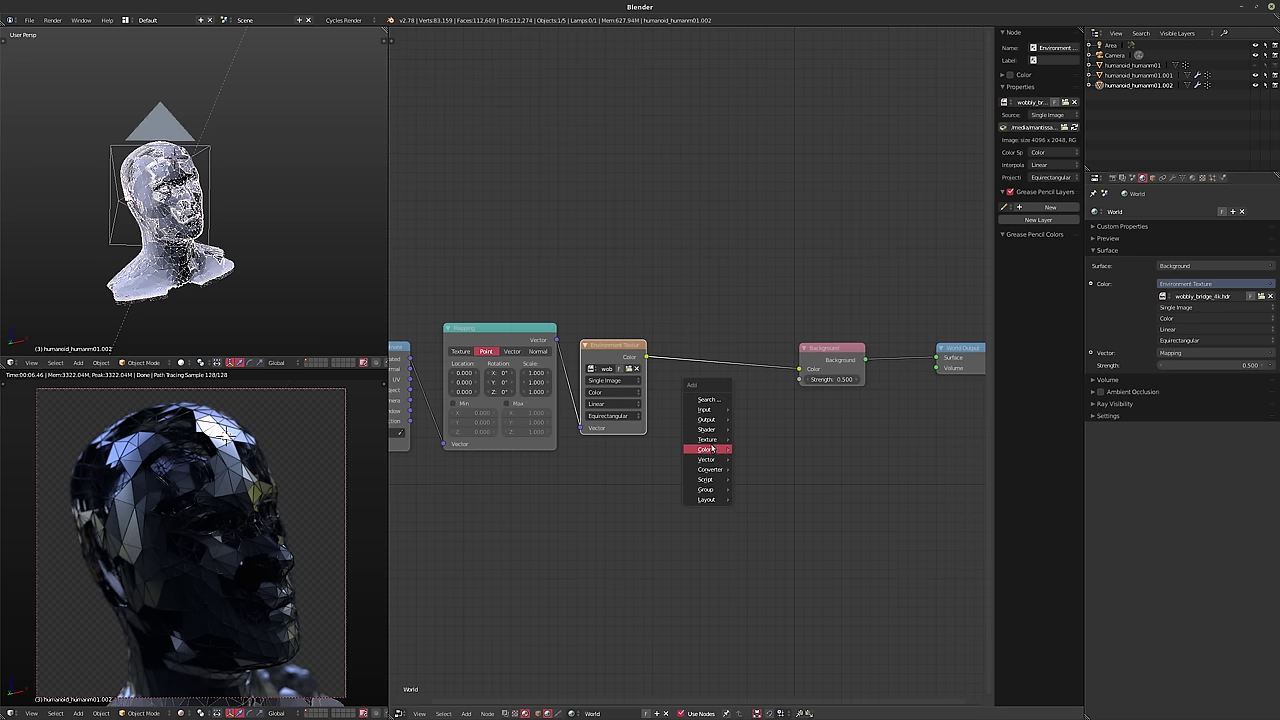
pyautogui.moveTo(711, 450)
pyautogui.click(767, 476)
pyautogui.click(780, 450)
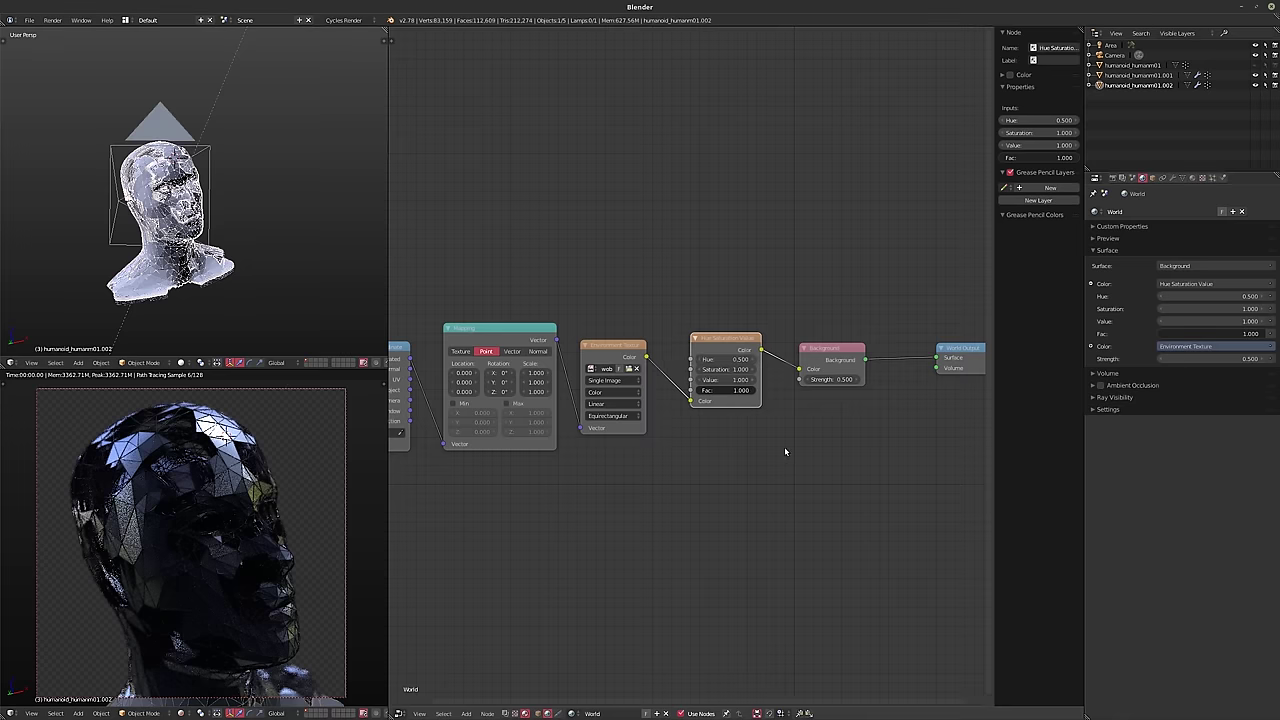
pyautogui.scroll(2, 757, 451)
pyautogui.click(697, 384)
pyautogui.click(697, 397)
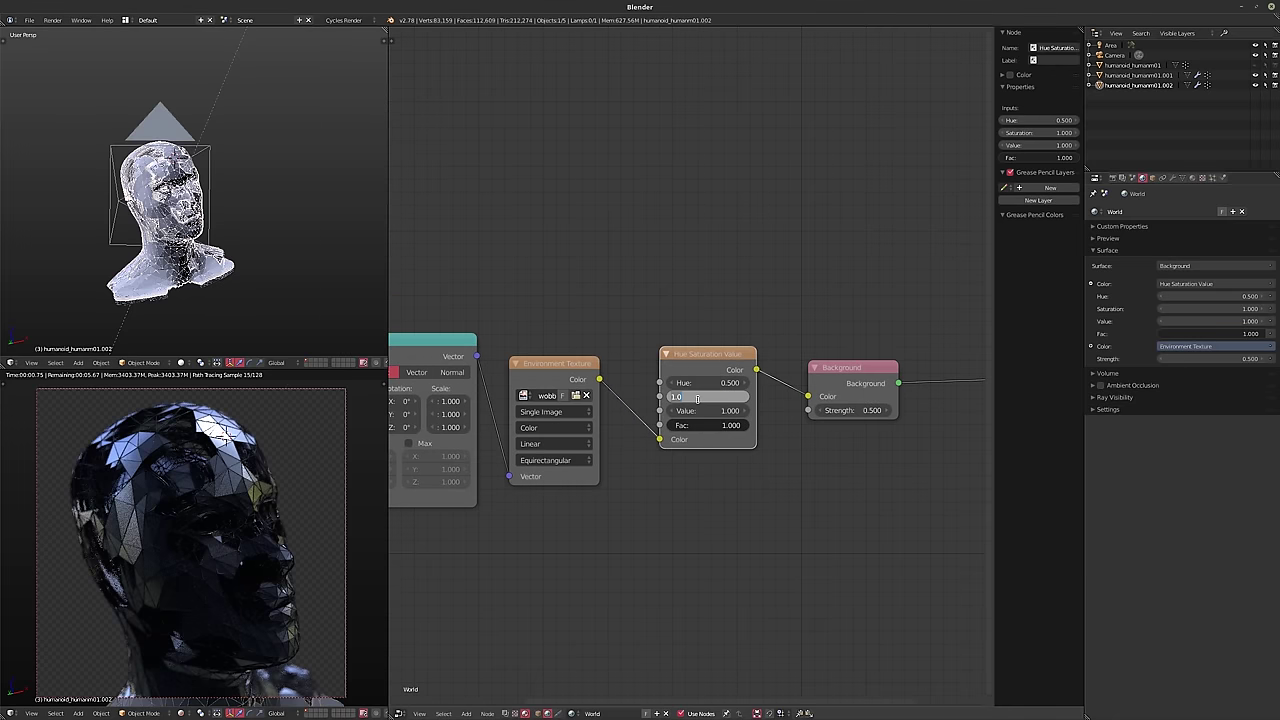
pyautogui.write('0.25')
pyautogui.press('Return')
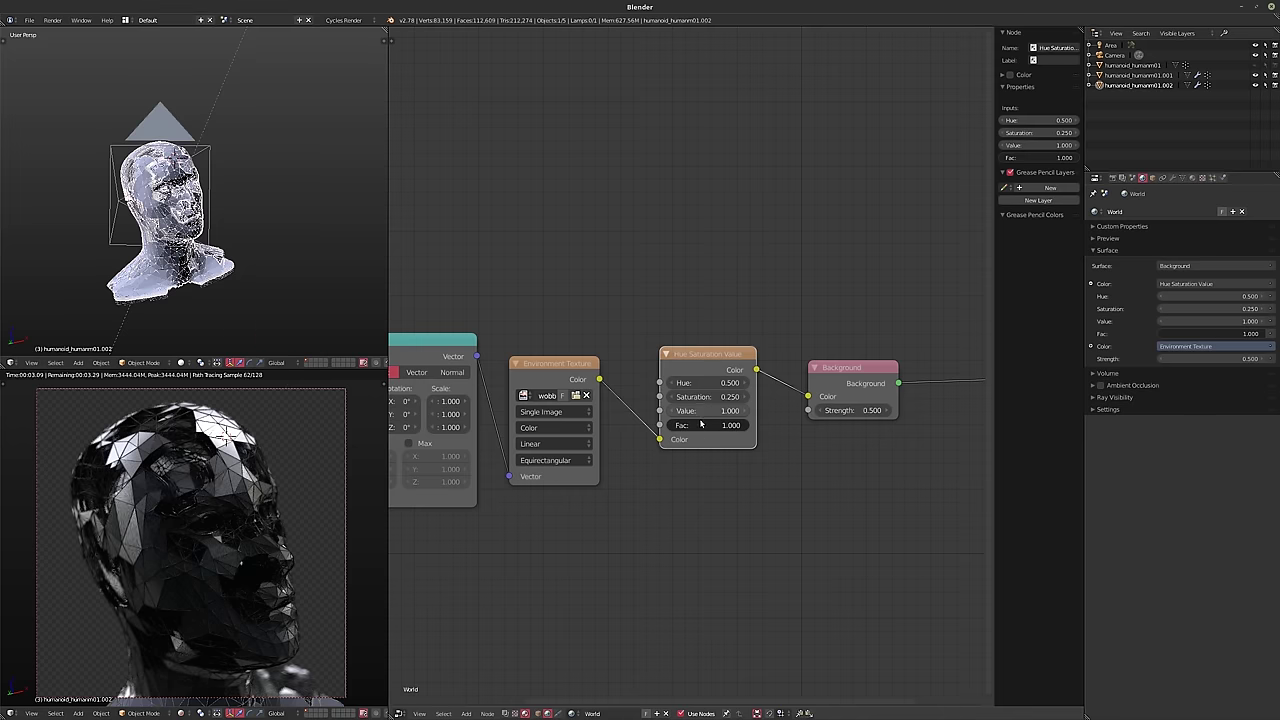
pyautogui.moveTo(666, 513); pyautogui.dragTo(613, 502, button='middle')
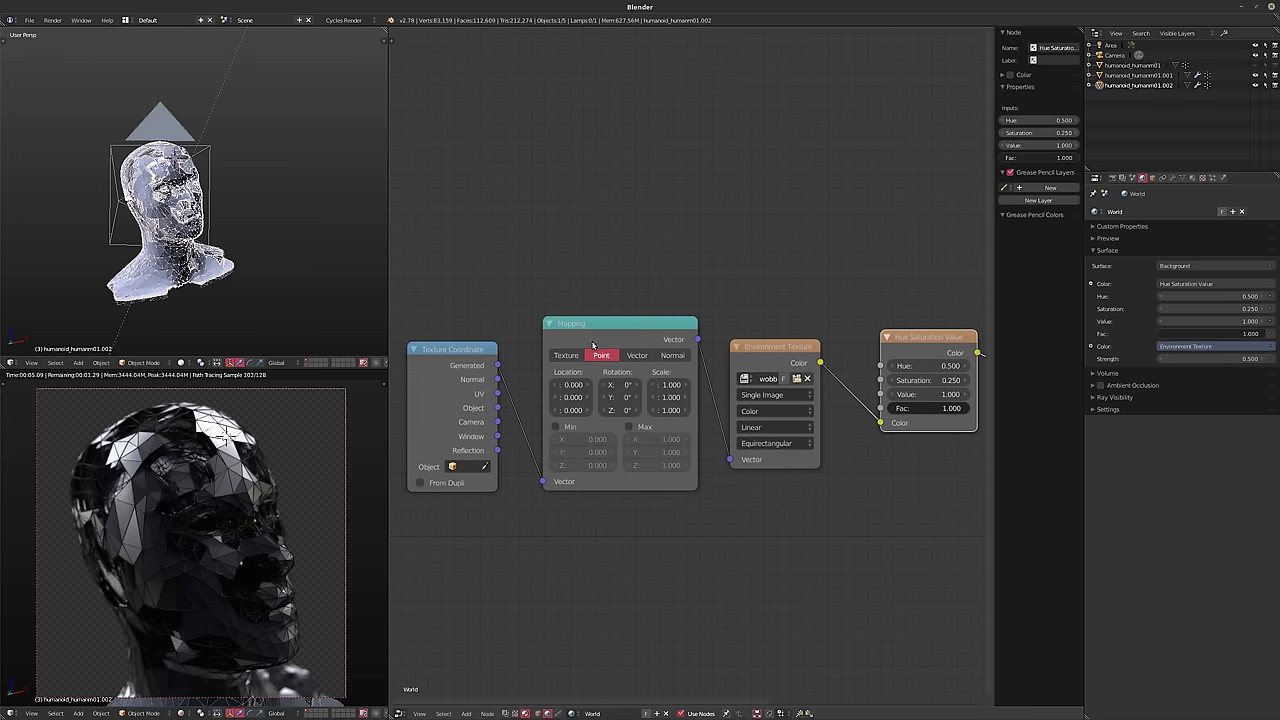
# - Change the area lamp's colour to magenta and set its emission strength to 25
pyautogui.click(1111, 46)
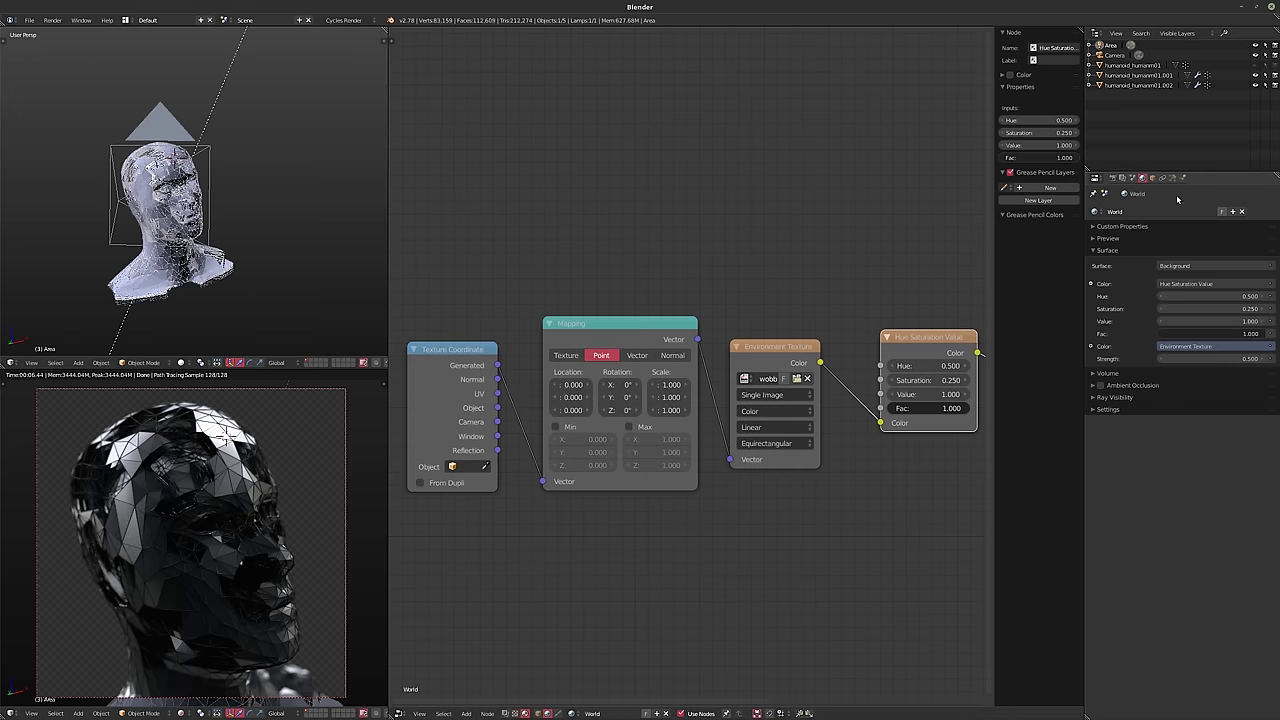
pyautogui.click(1173, 177)
pyautogui.click(1183, 346)
pyautogui.moveTo(1213, 238)
pyautogui.mouseDown()
pyautogui.moveTo(1210, 259)
pyautogui.moveTo(1235, 271)
pyautogui.moveTo(1190, 269)
pyautogui.moveTo(1243, 263)
pyautogui.mouseUp()
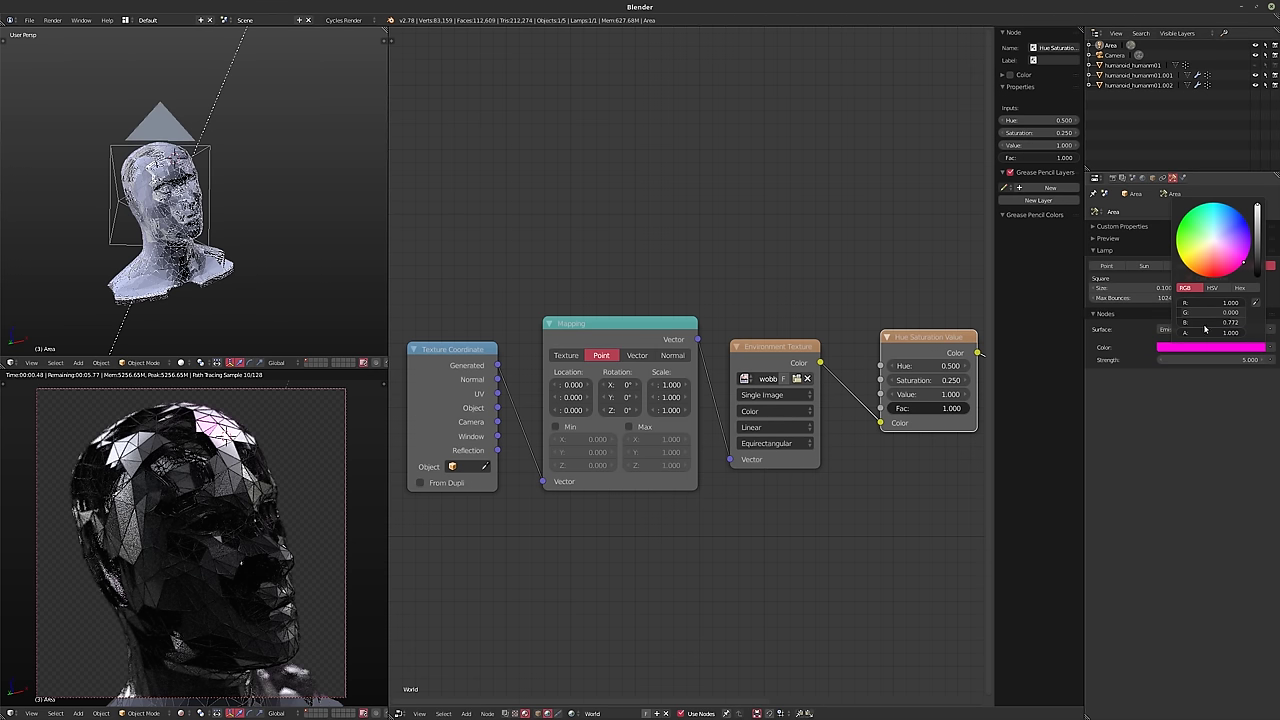
pyautogui.click(1206, 363)
pyautogui.write('25')
pyautogui.press('Return')
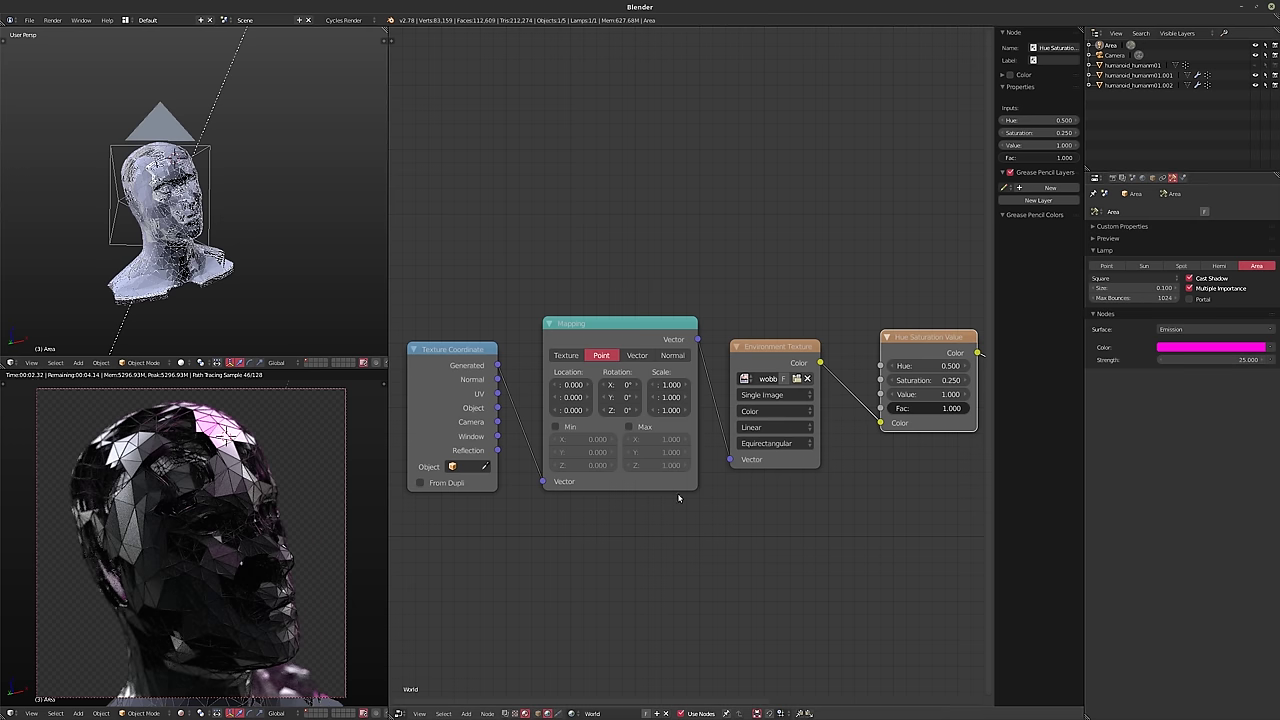
pyautogui.scroll(1, 674, 529)
pyautogui.moveTo(674, 529); pyautogui.dragTo(600, 517, button='middle')
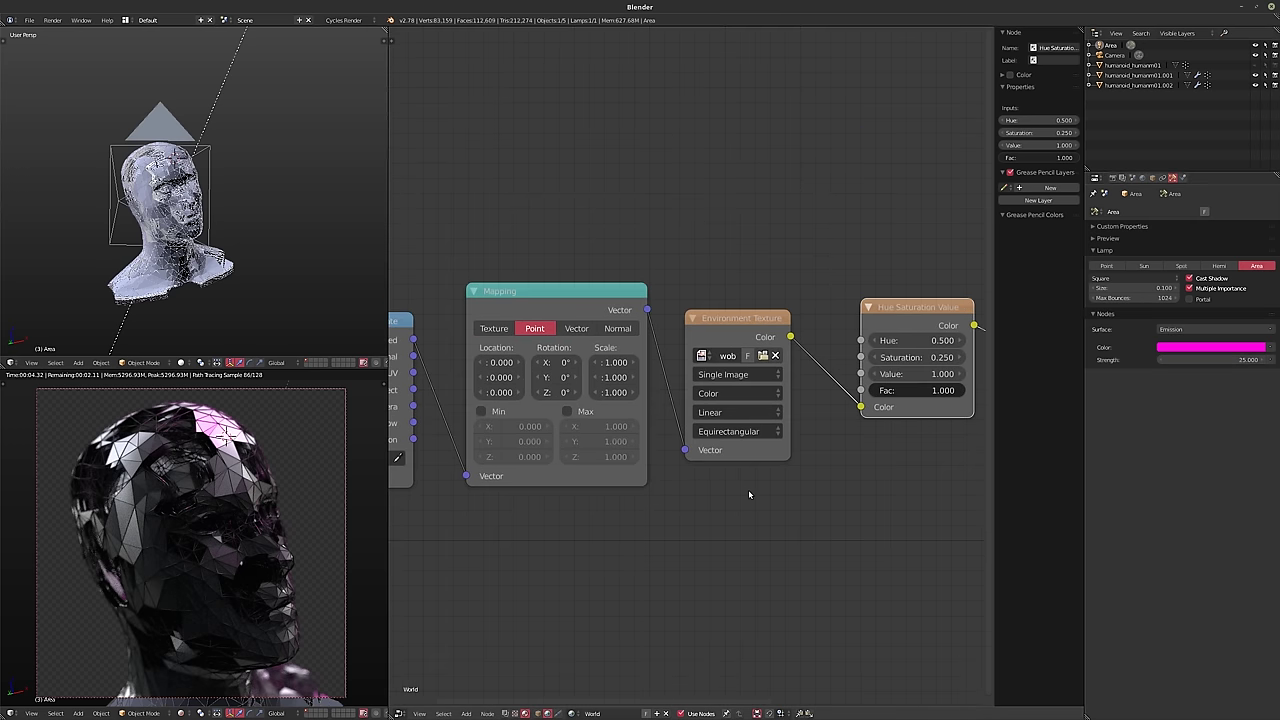
# - Select humanoid_humanm01.001 and examine its modifier stack down to the Wireframe modifier
pyautogui.click(1135, 75)
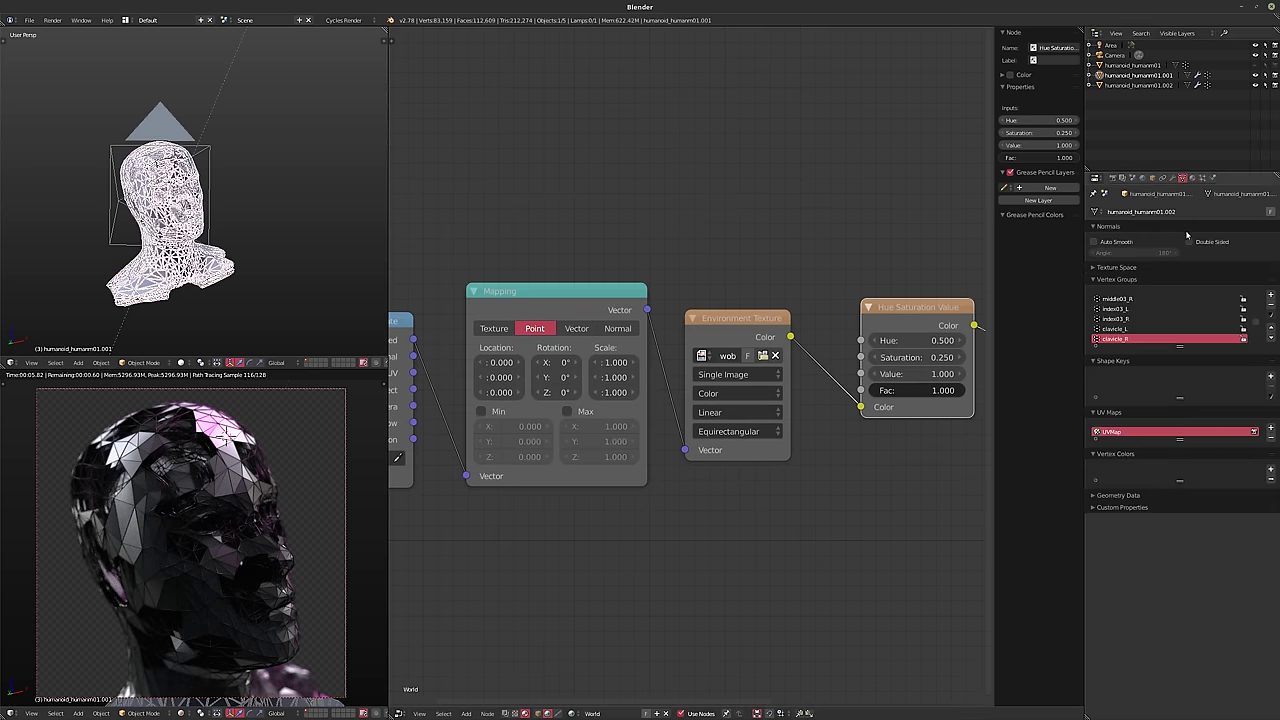
pyautogui.click(1174, 179)
pyautogui.scroll(-2, 939, 427)
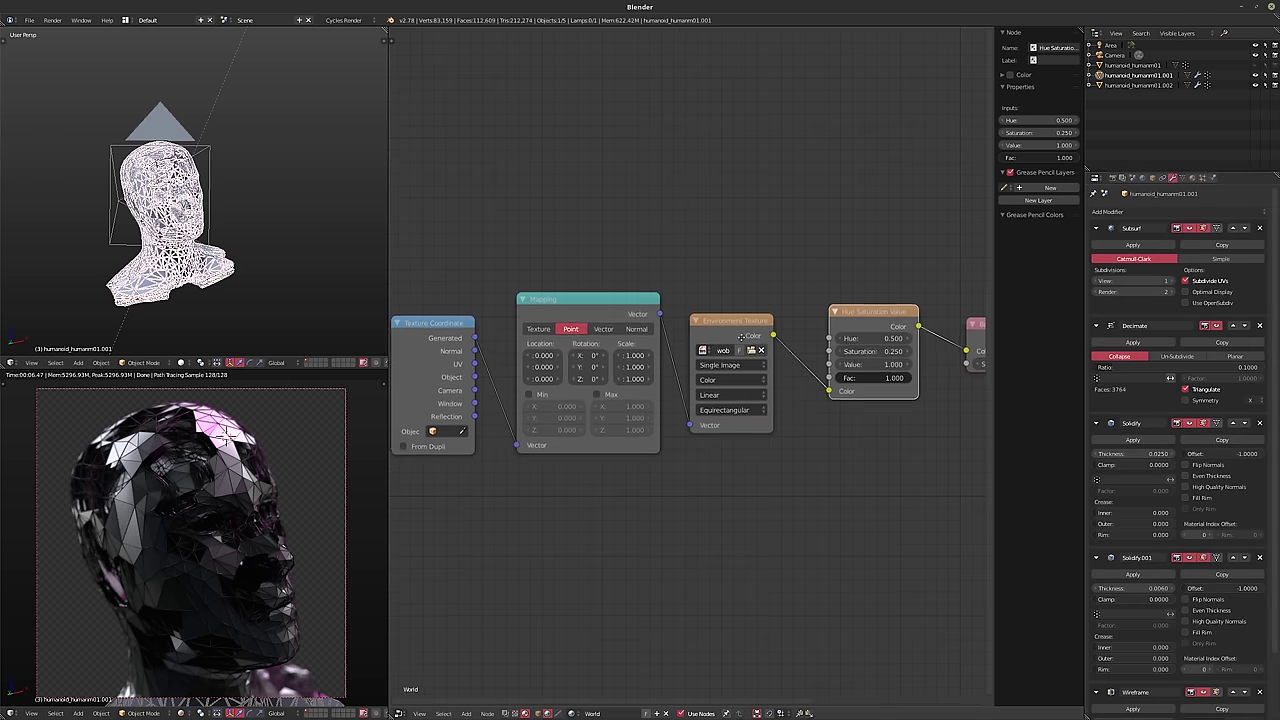
pyautogui.scroll(-3, 1193, 509)
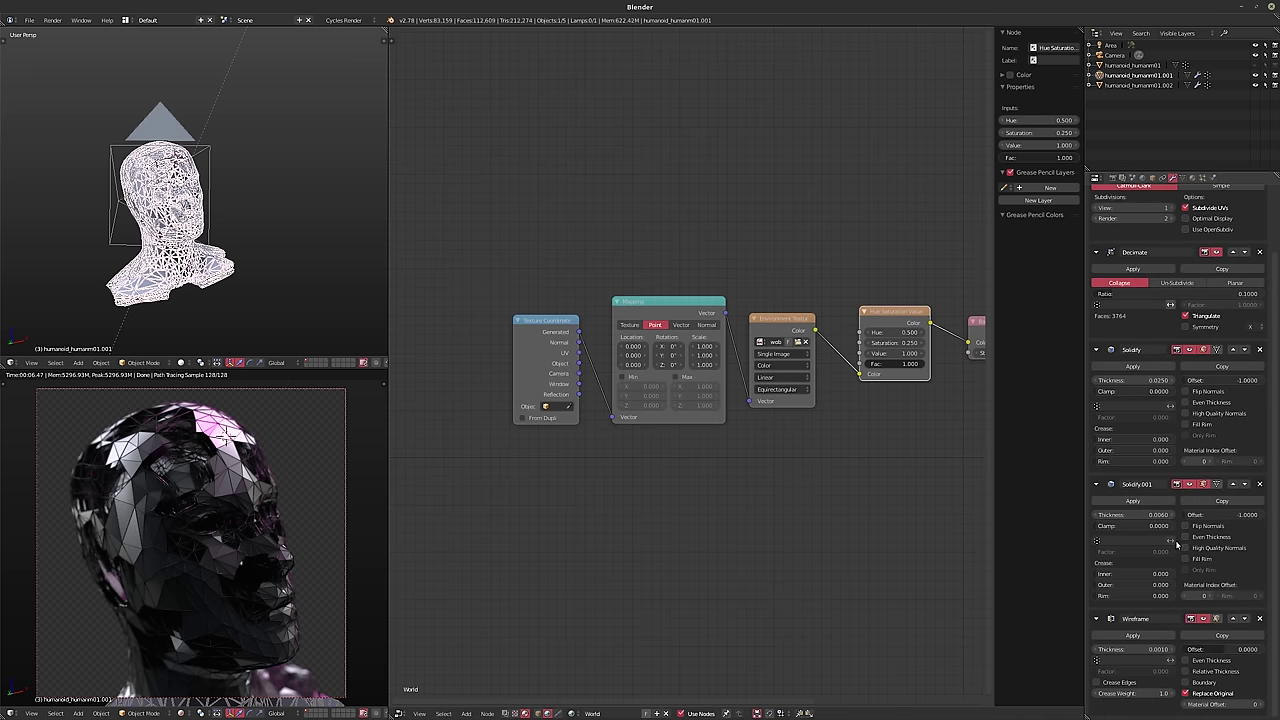
# - Show the object's material nodes and make its humanoid_human_skin.001 material a single-user copy
pyautogui.click(525, 713)
pyautogui.press('Home')
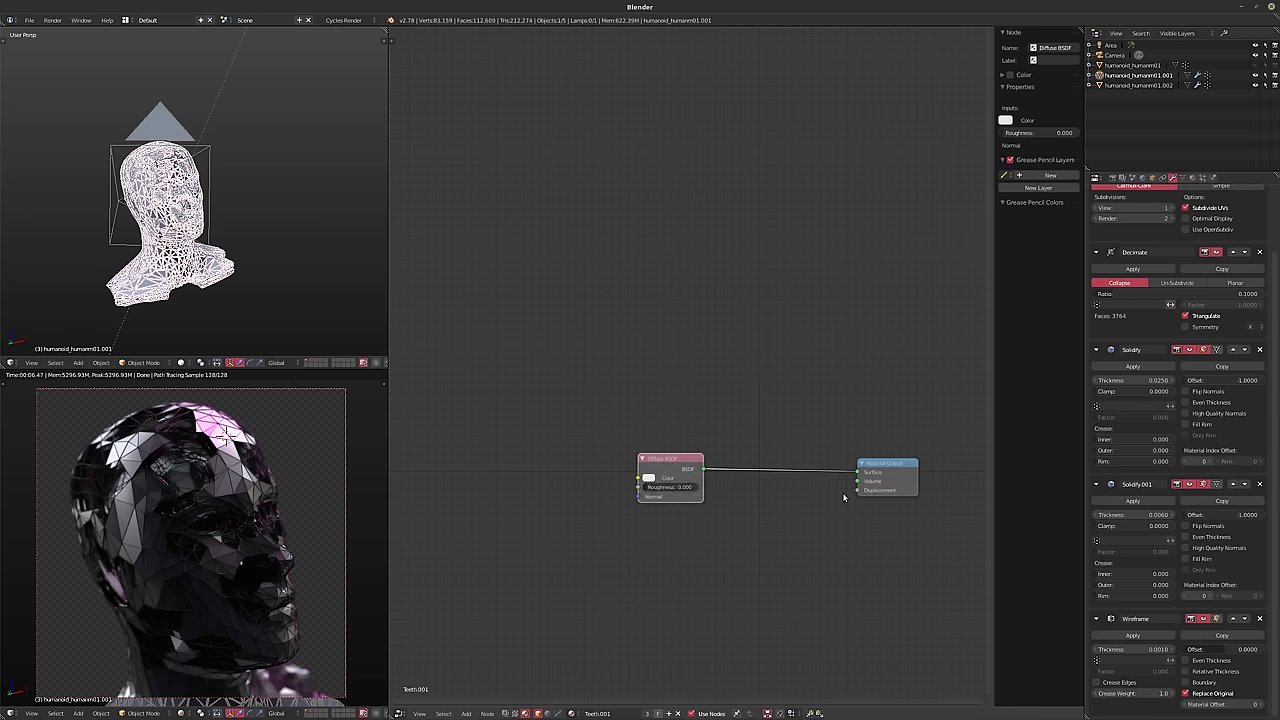
pyautogui.moveTo(846, 488); pyautogui.dragTo(752, 486, button='middle')
pyautogui.click(1192, 177)
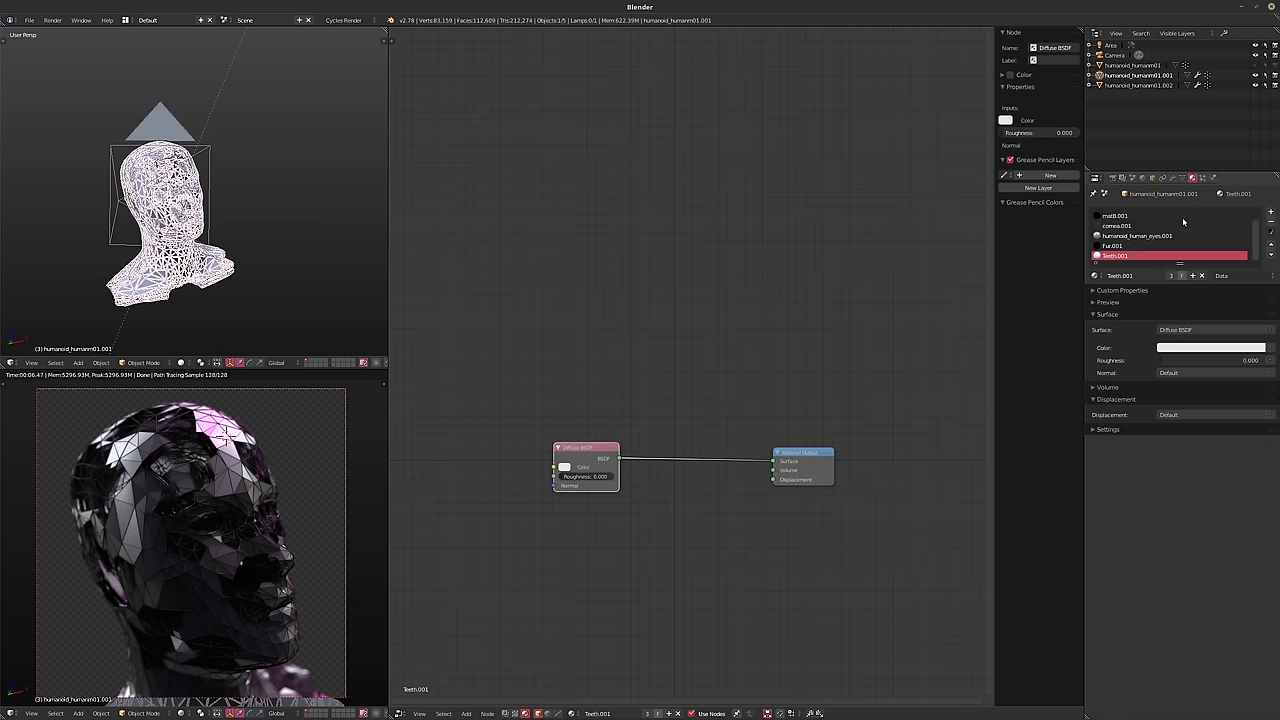
pyautogui.scroll(1, 1165, 236)
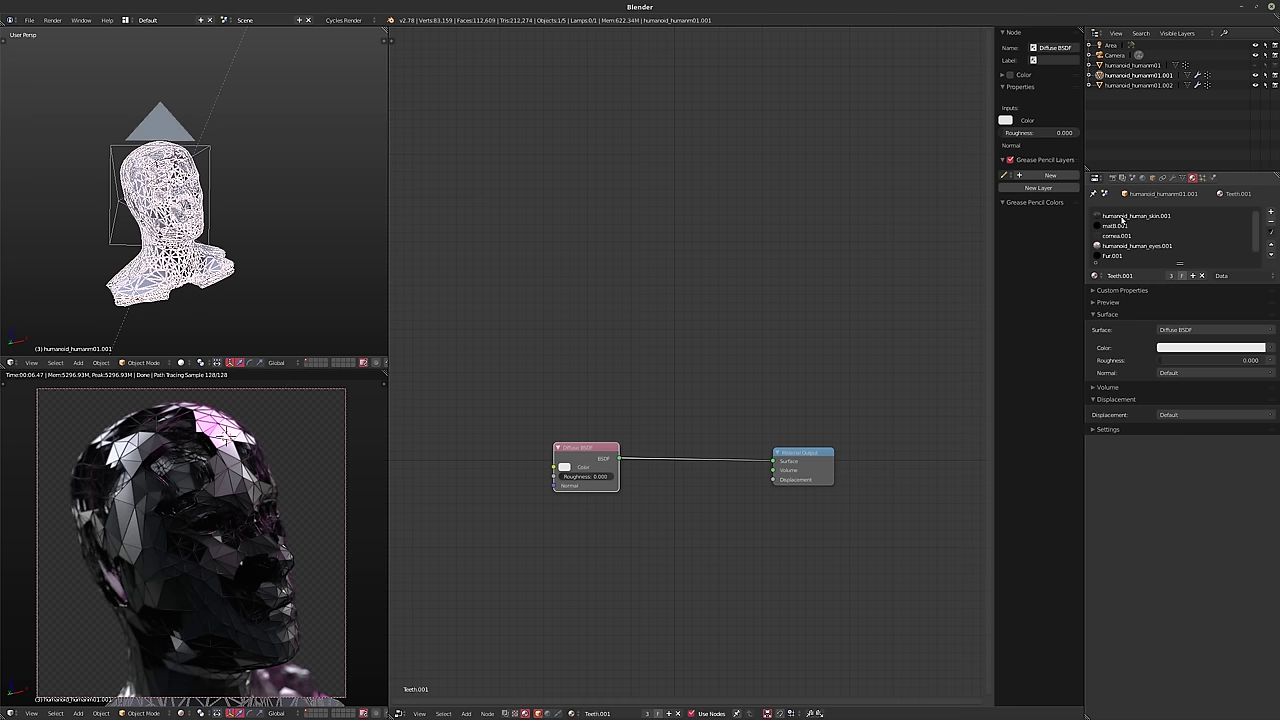
pyautogui.click(1125, 216)
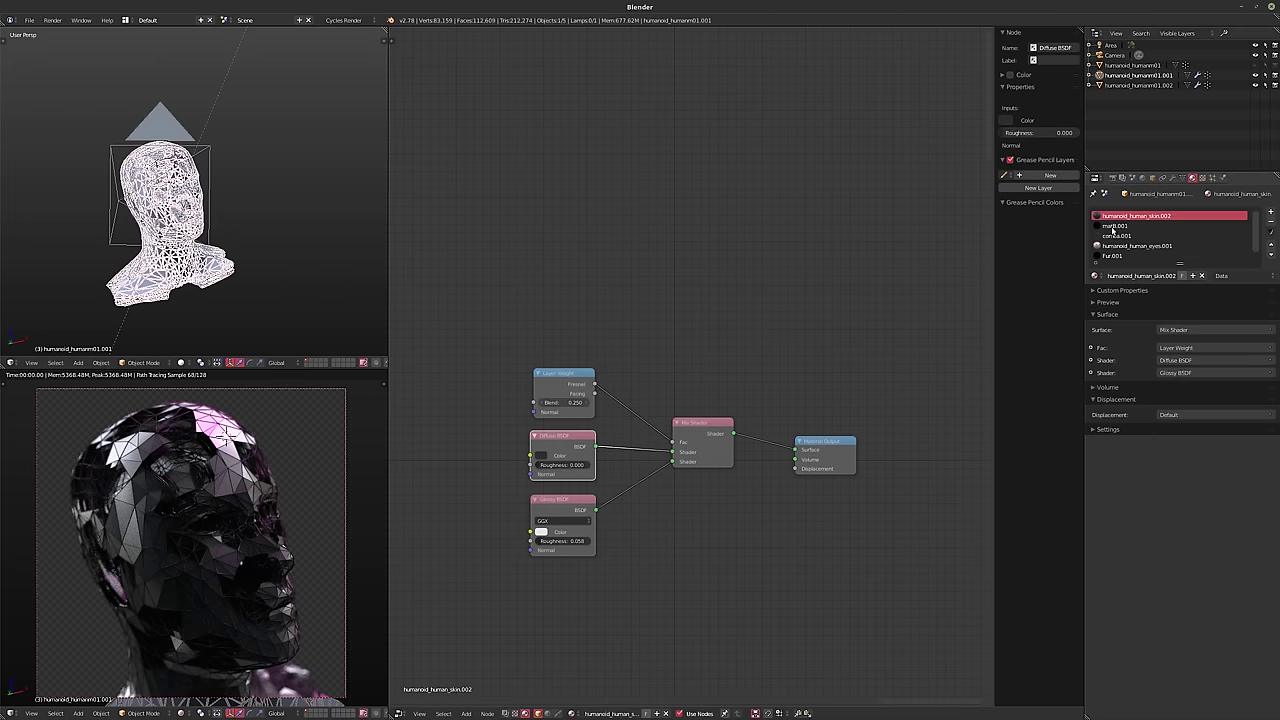
# - Remove all material slots from humanoid_humanm01.001, starting with mat8.001
pyautogui.click(1129, 226)
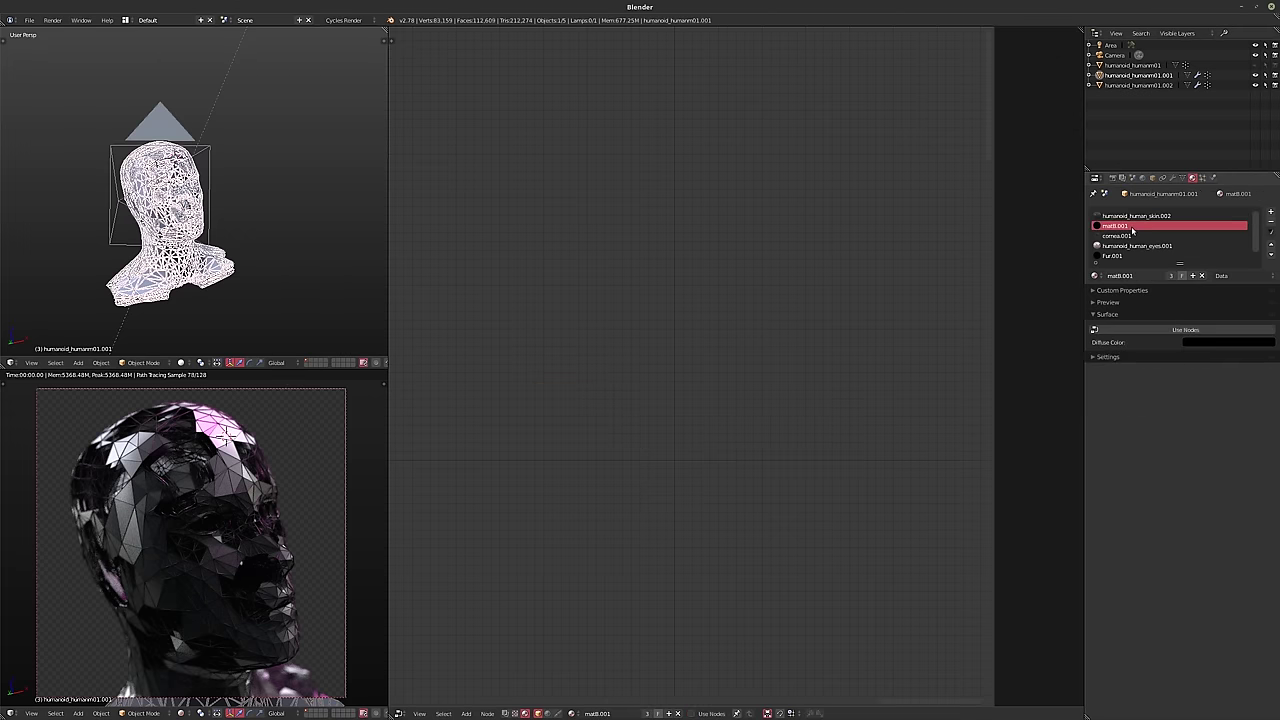
pyautogui.click(1271, 223)
pyautogui.click(1271, 224)
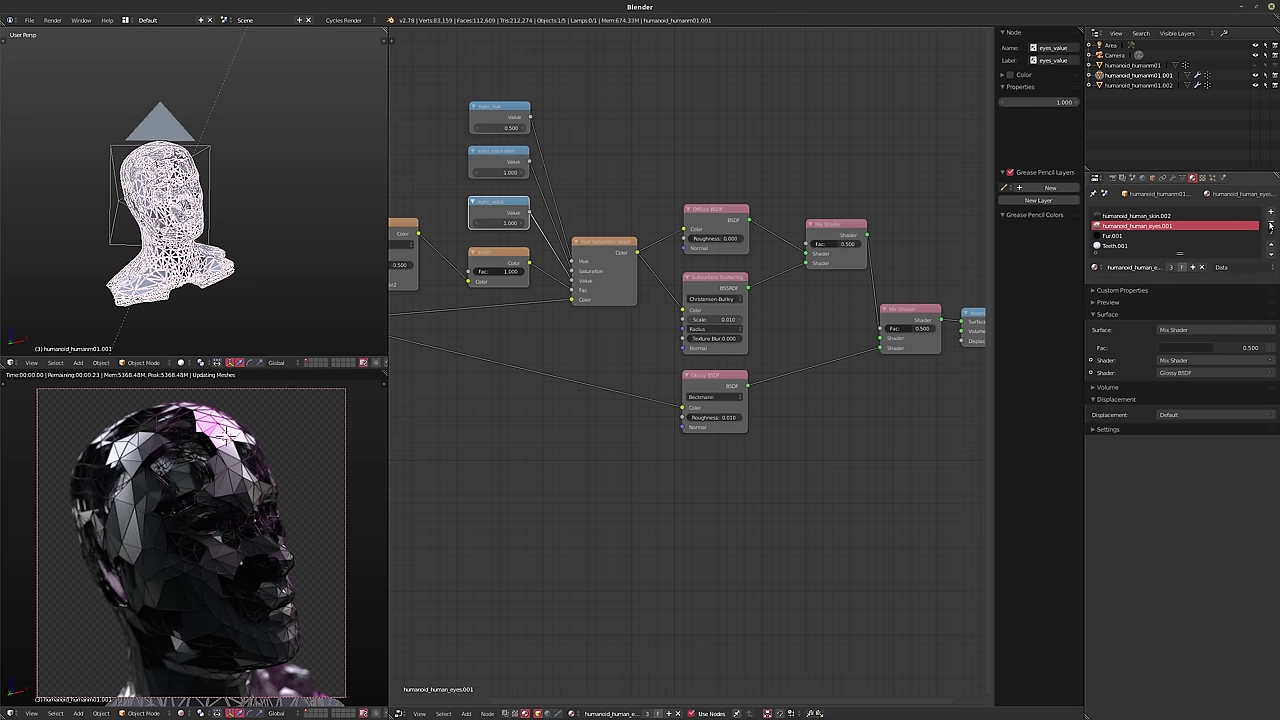
pyautogui.click(1271, 225)
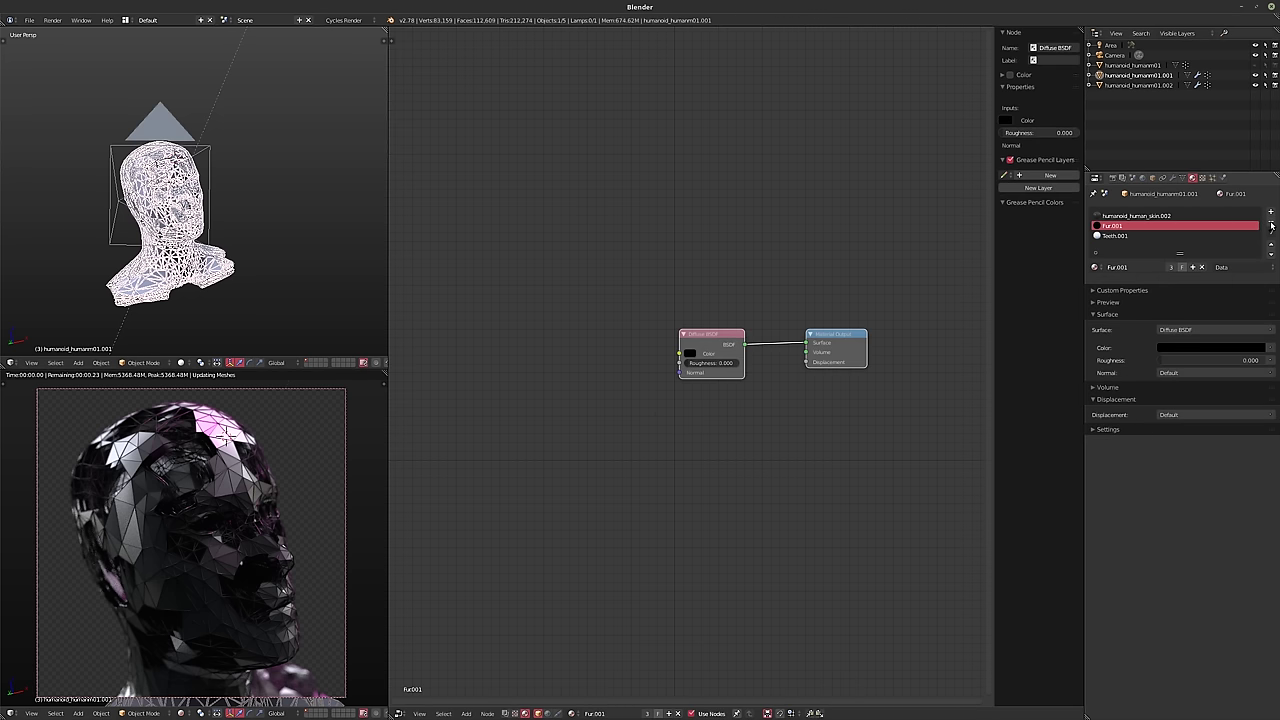
pyautogui.click(1271, 226)
pyautogui.click(1268, 226)
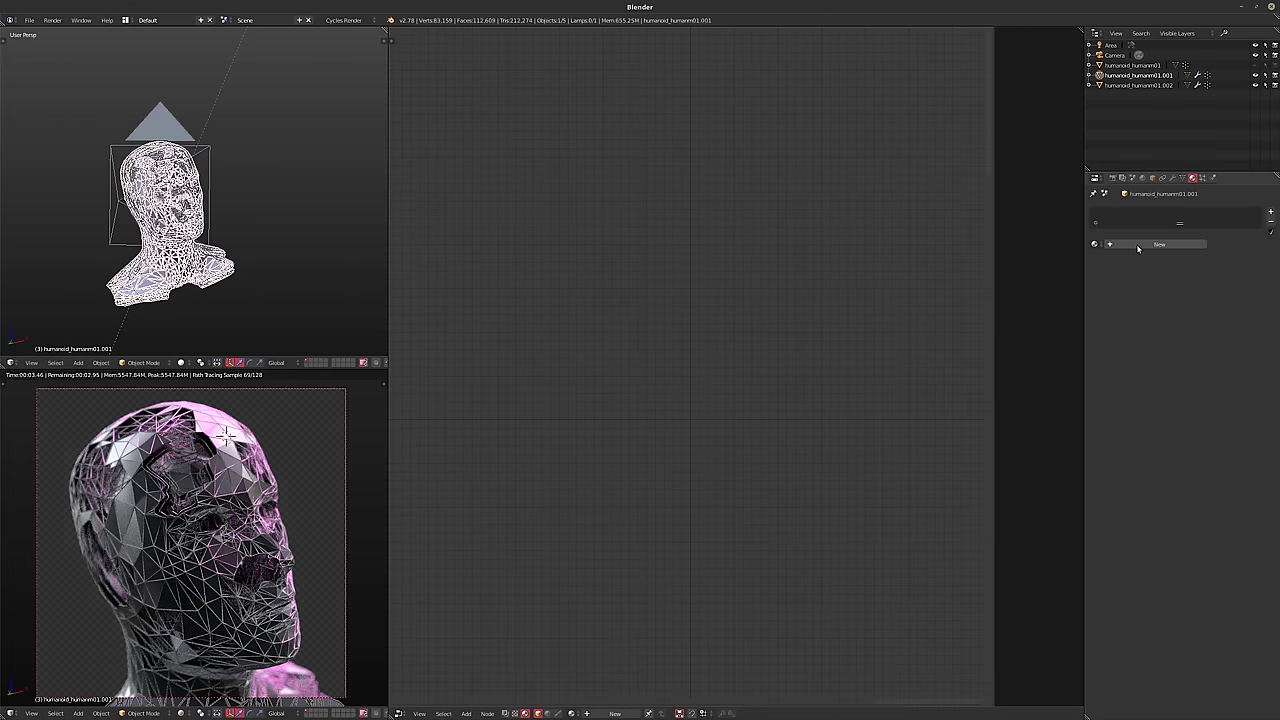
# - Create a new material for humanoid_humanm01.001 and delete its default Diffuse BSDF node
pyautogui.click(1138, 245)
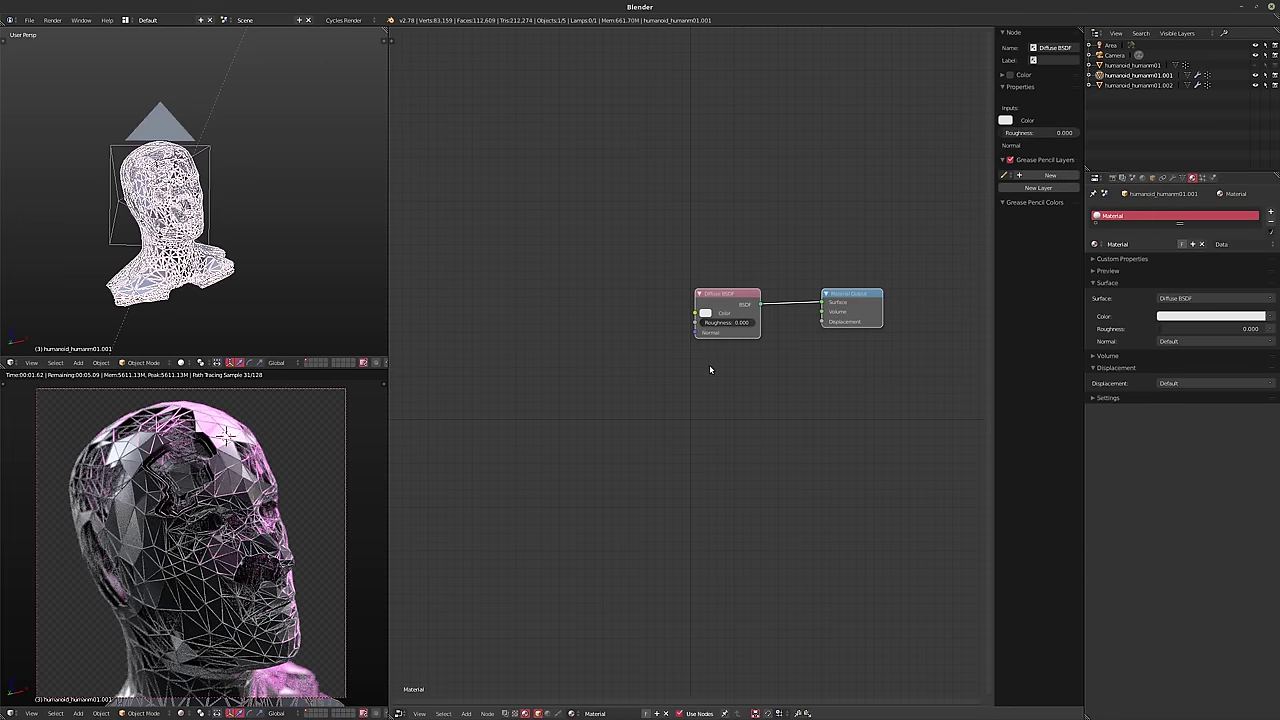
pyautogui.scroll(1, 711, 366)
pyautogui.click(705, 304)
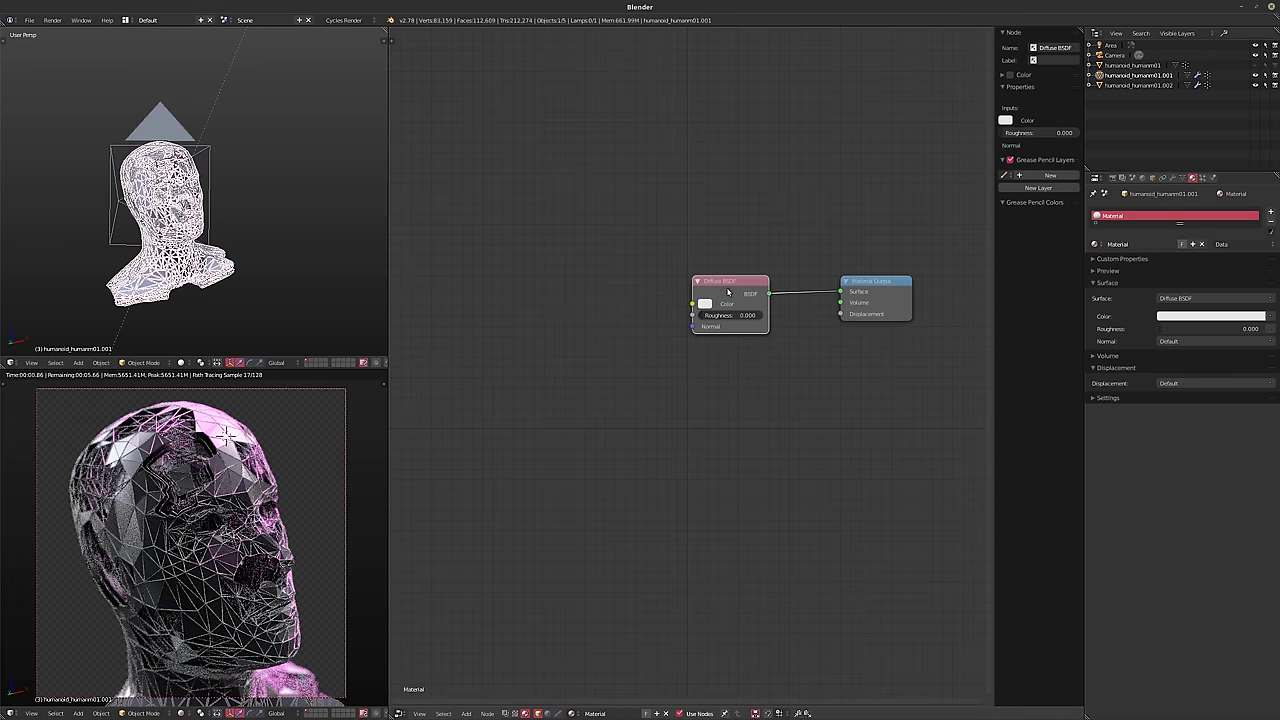
pyautogui.press('x')
# - Add a Glass BSDF to humanoid_humanm01.001's new material and connect it to the Material Output's Surface input
pyautogui.moveTo(889, 309); pyautogui.dragTo(763, 432)
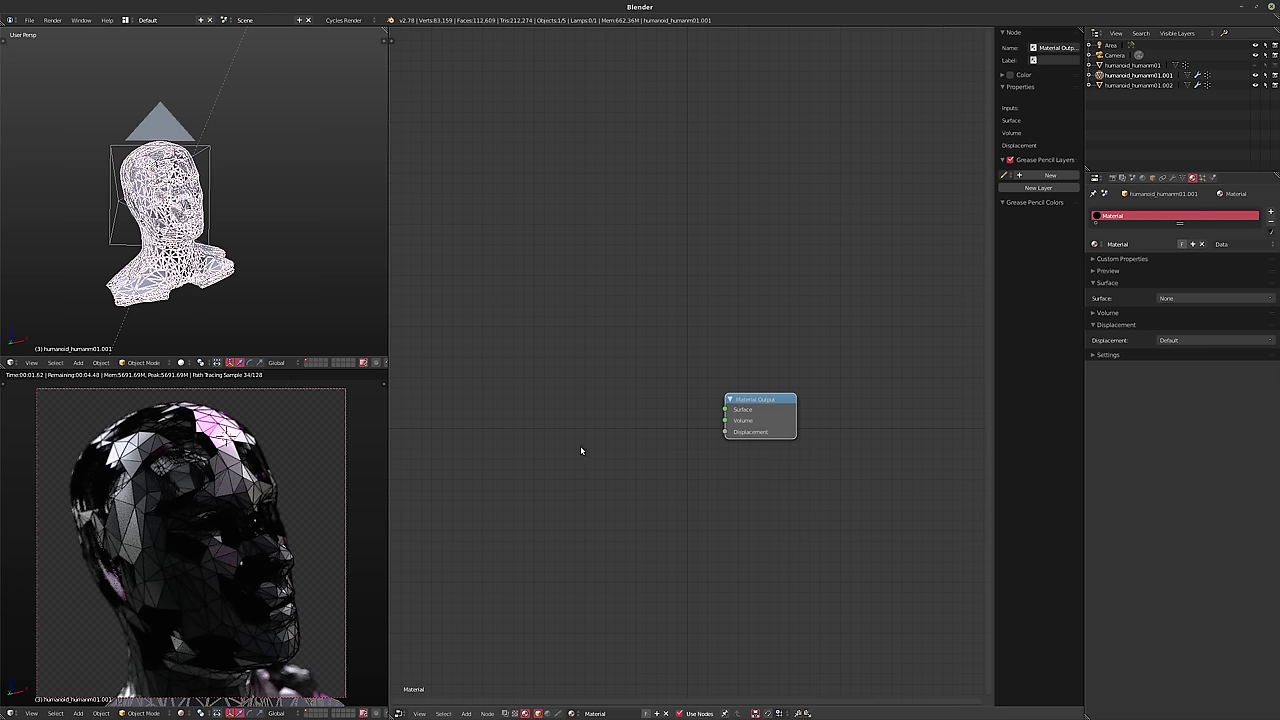
pyautogui.hotkey('shift', 'a')
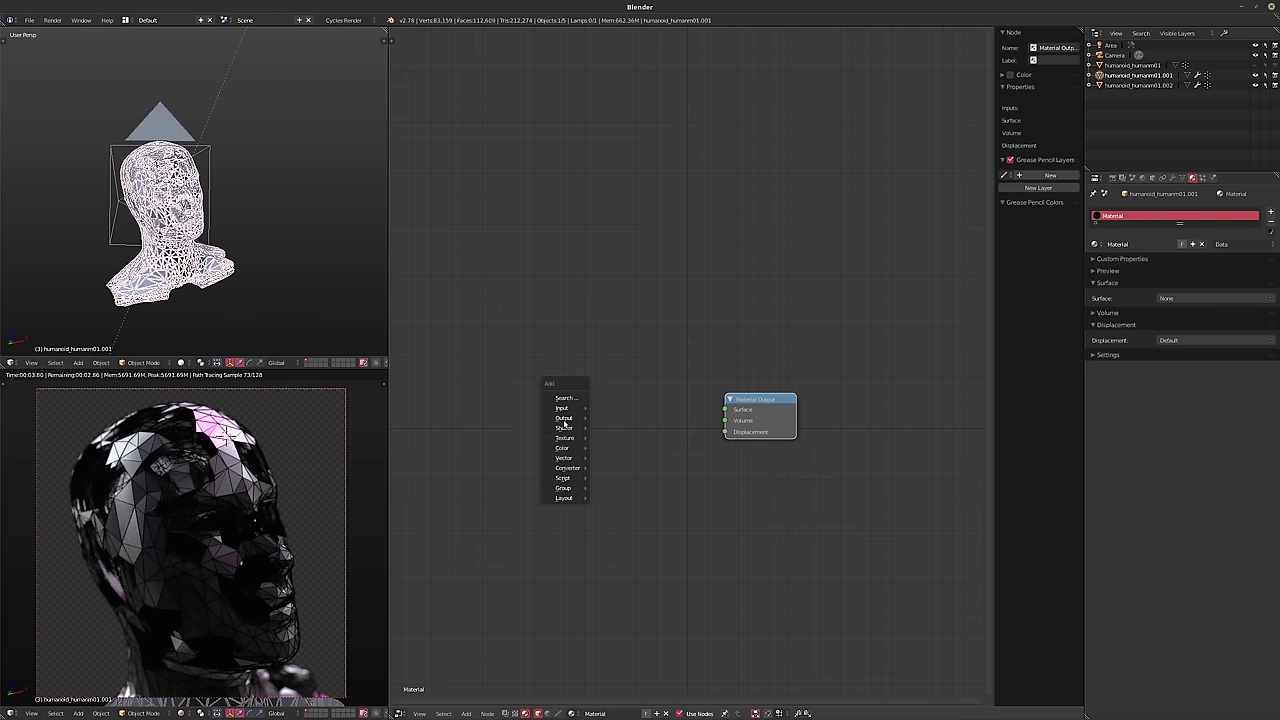
pyautogui.moveTo(564, 428)
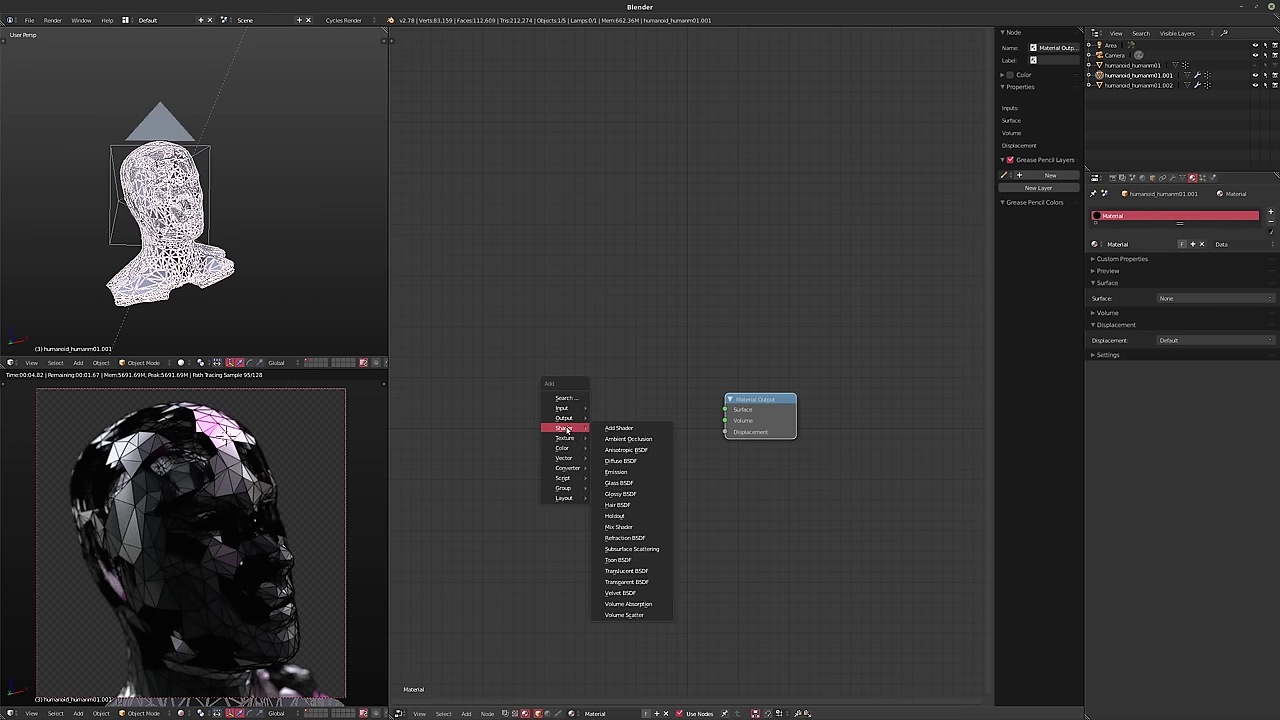
pyautogui.click(619, 482)
pyautogui.click(607, 436)
pyautogui.moveTo(652, 391); pyautogui.dragTo(773, 420)
pyautogui.moveTo(591, 412); pyautogui.dragTo(590, 421)
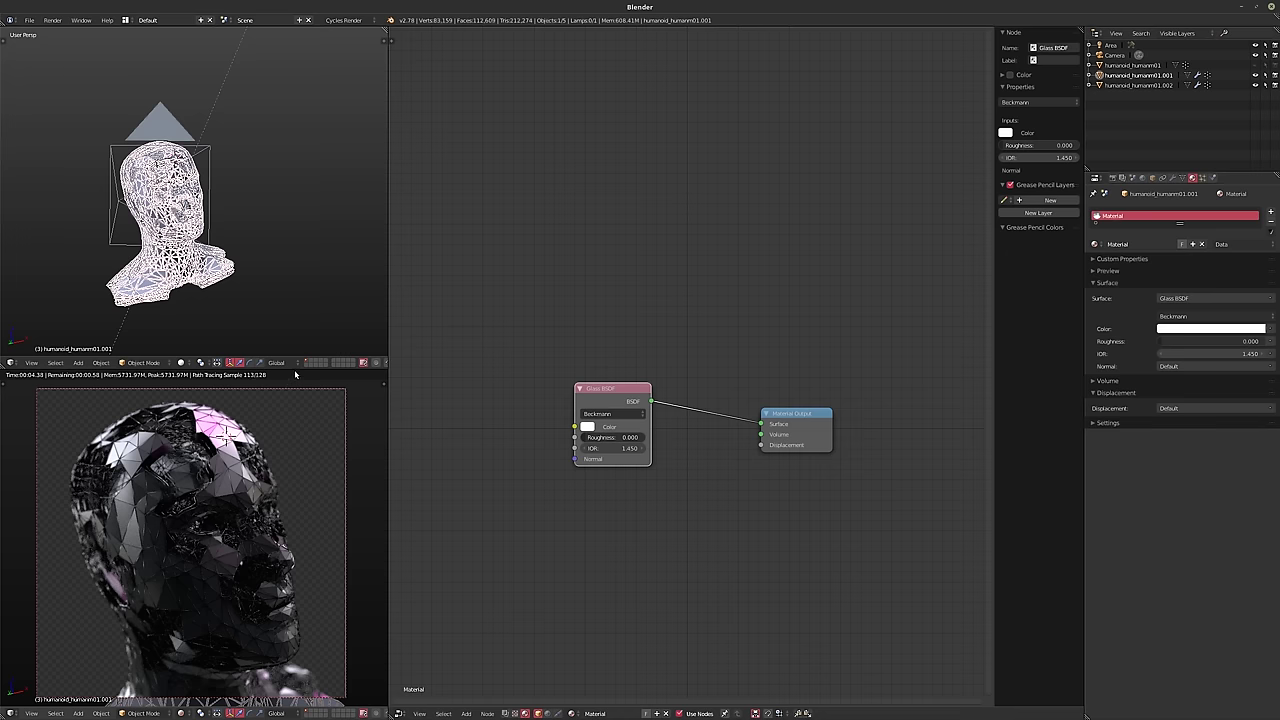
# - Enlarge the rendered viewport area and set the Glass BSDF's IOR to 2.000
pyautogui.moveTo(296, 369); pyautogui.dragTo(297, 246)
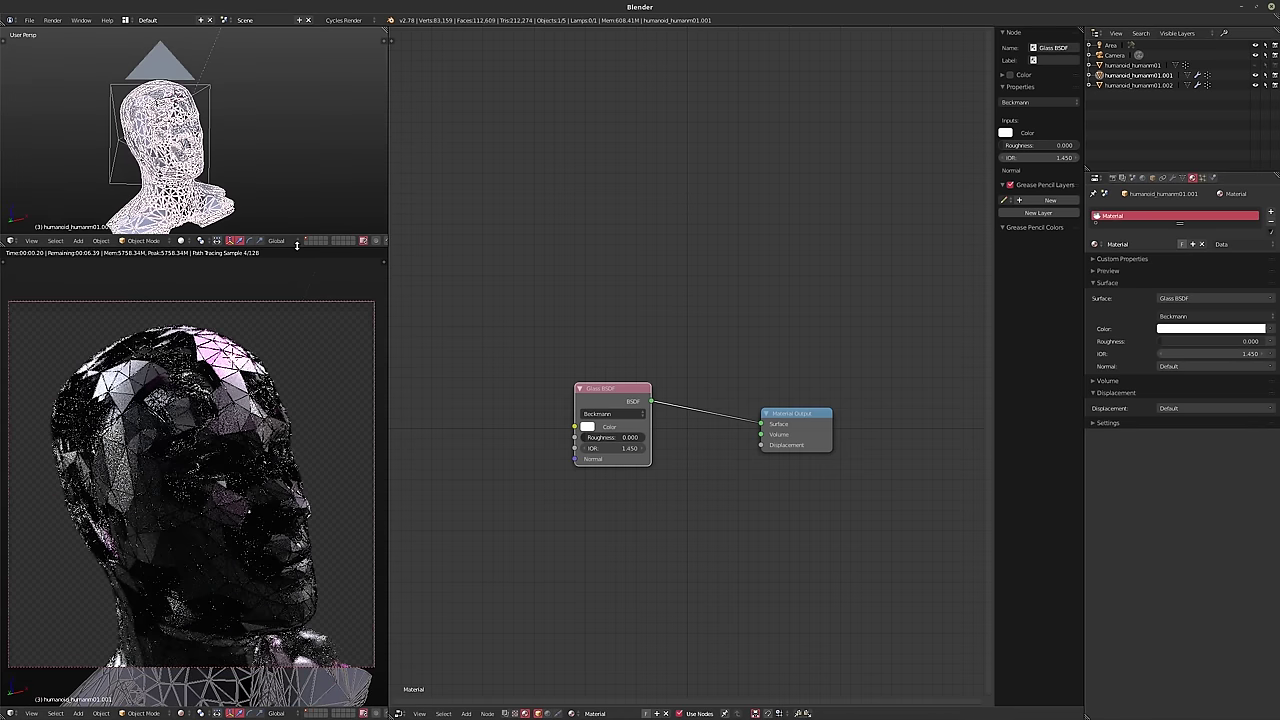
pyautogui.scroll(2, 540, 451)
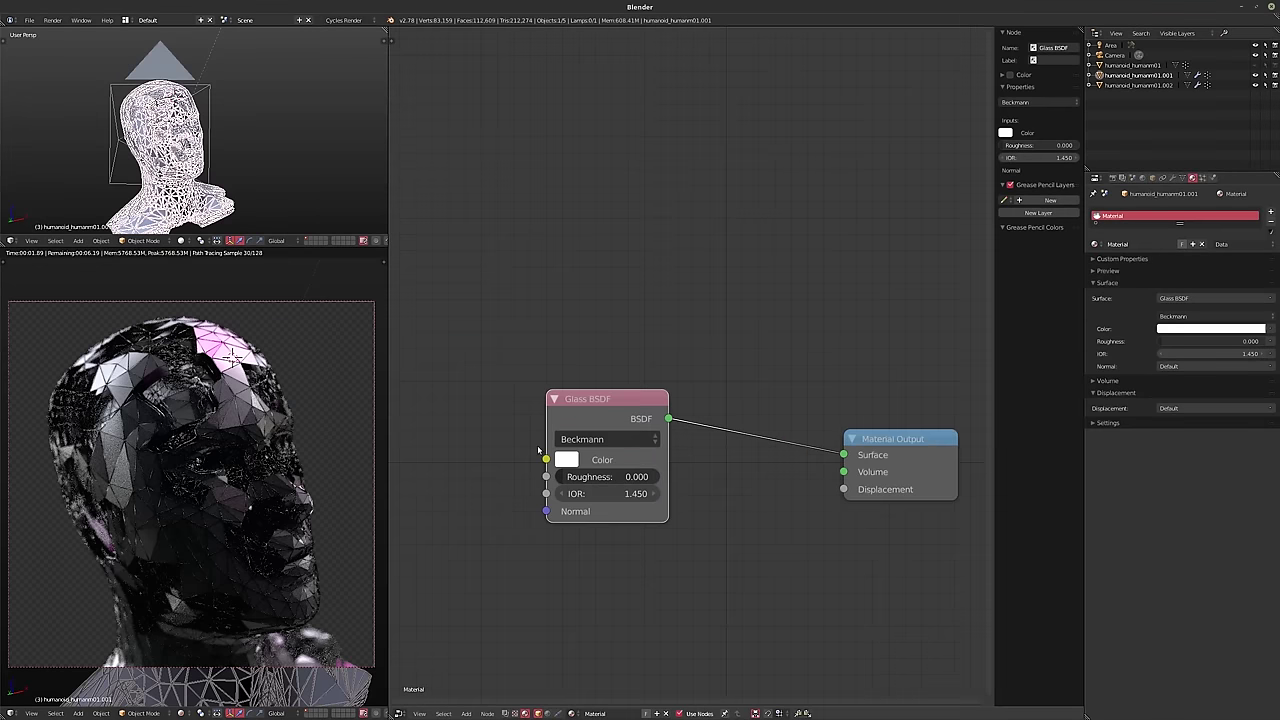
pyautogui.moveTo(538, 448); pyautogui.dragTo(566, 477, button='middle')
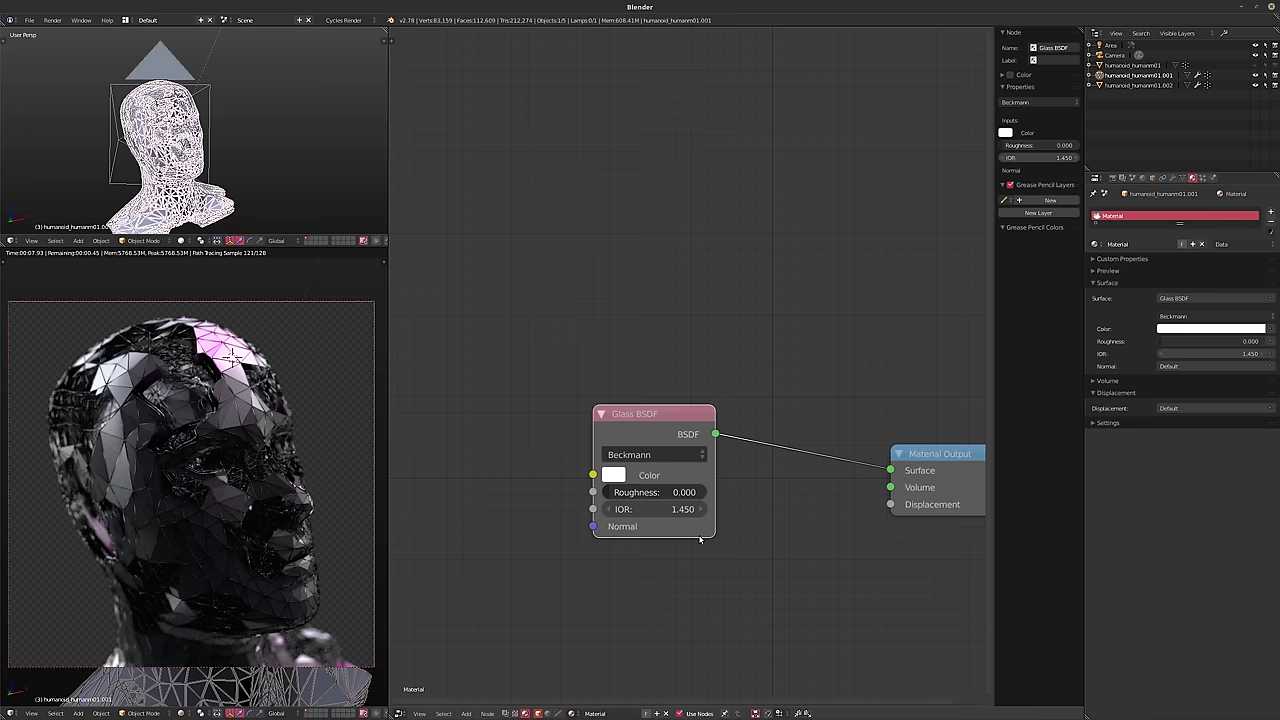
pyautogui.moveTo(739, 521); pyautogui.dragTo(655, 495, button='middle')
pyautogui.scroll(-1, 563, 488)
pyautogui.moveTo(565, 487); pyautogui.dragTo(720, 487)
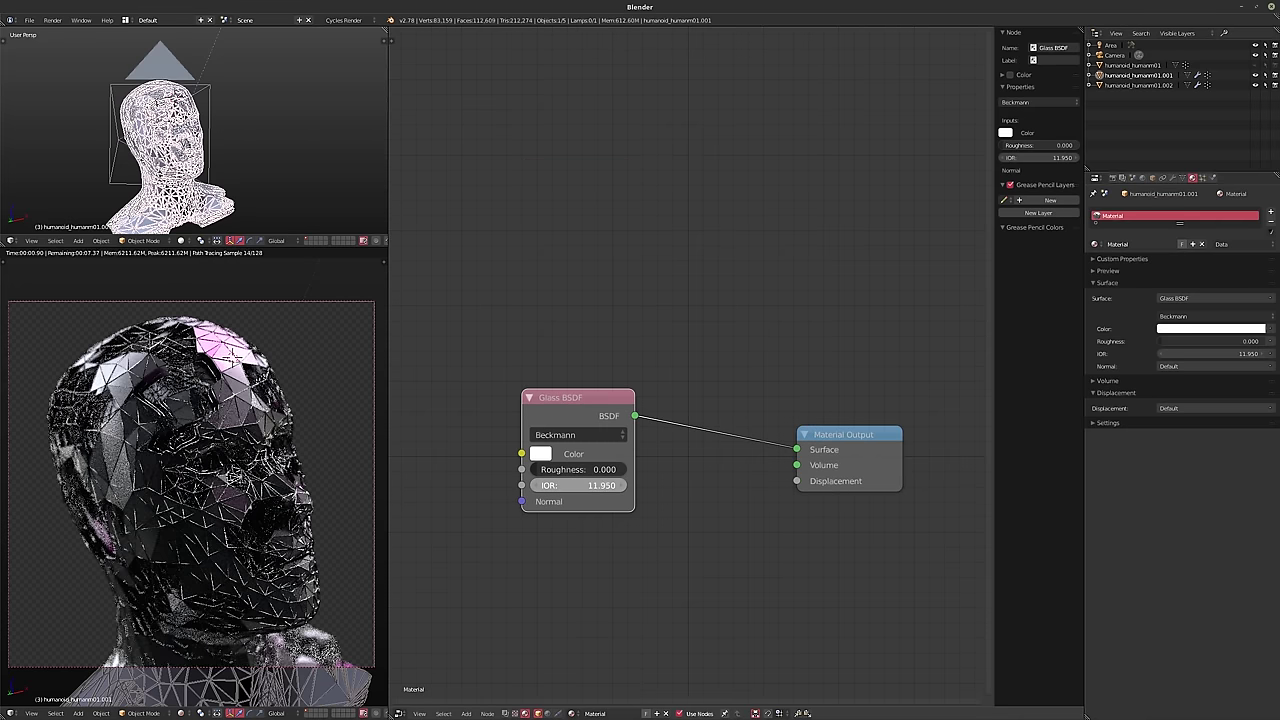
pyautogui.click(580, 487)
pyautogui.write('2')
pyautogui.press('Return')
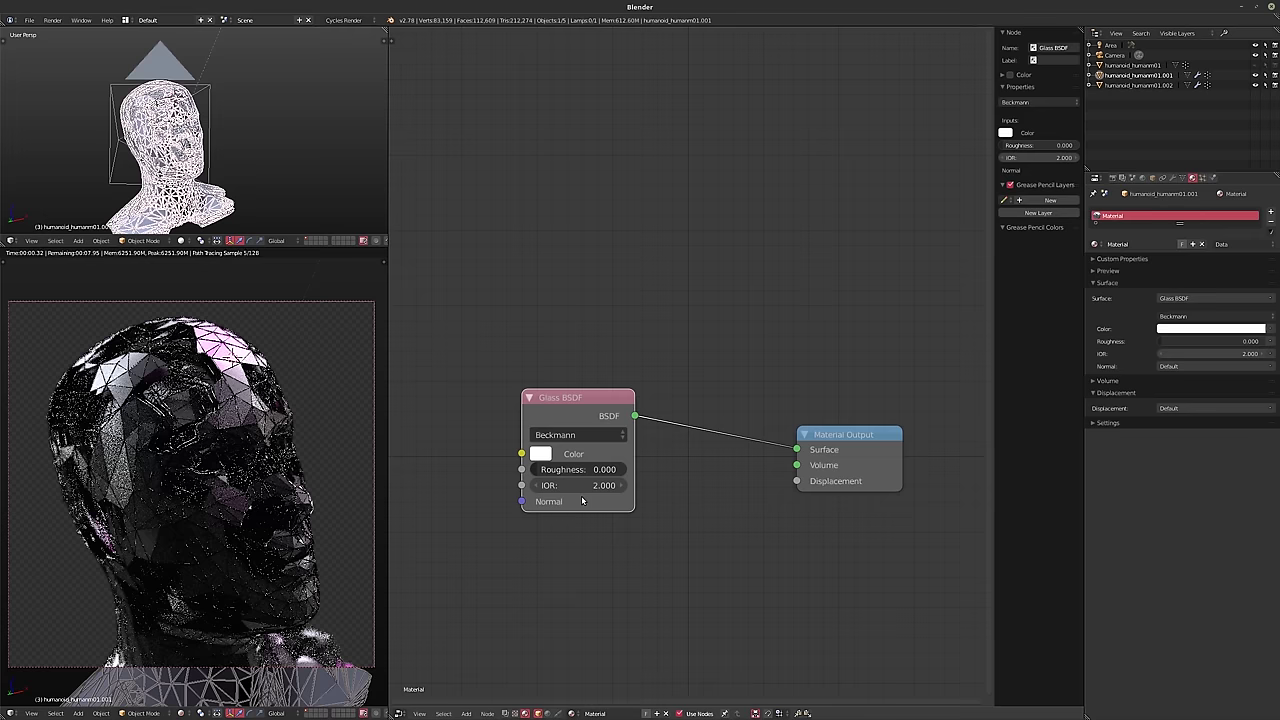
# - Try thickness values of 0.0025 and 0.0005 on humanoid_humanm01.001's Wireframe modifier
pyautogui.click(1172, 178)
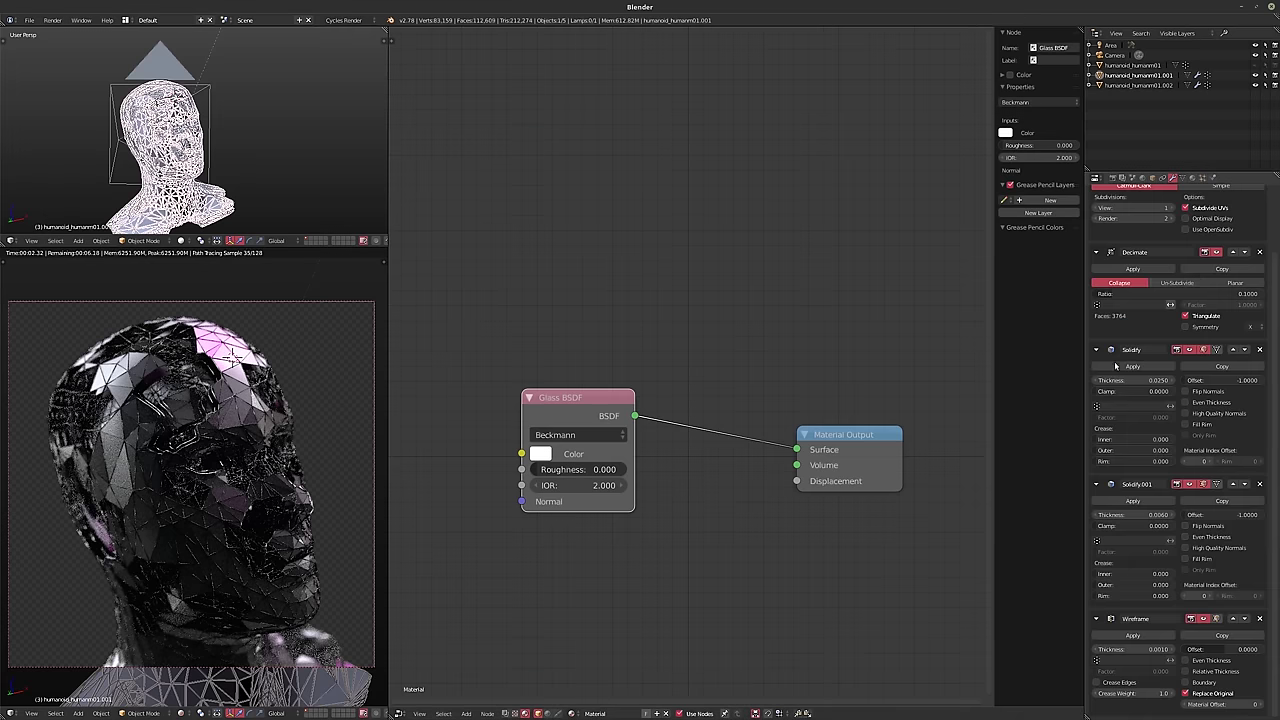
pyautogui.click(1136, 651)
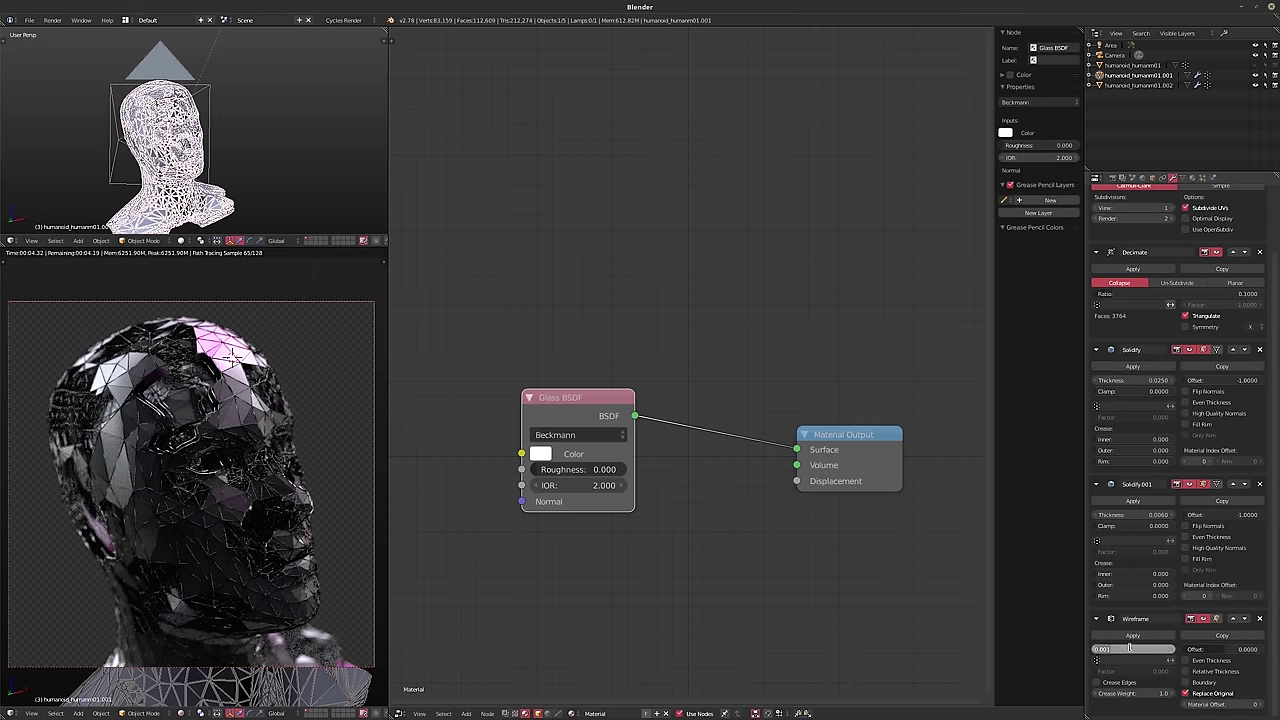
pyautogui.write('.01')
pyautogui.press('Return')
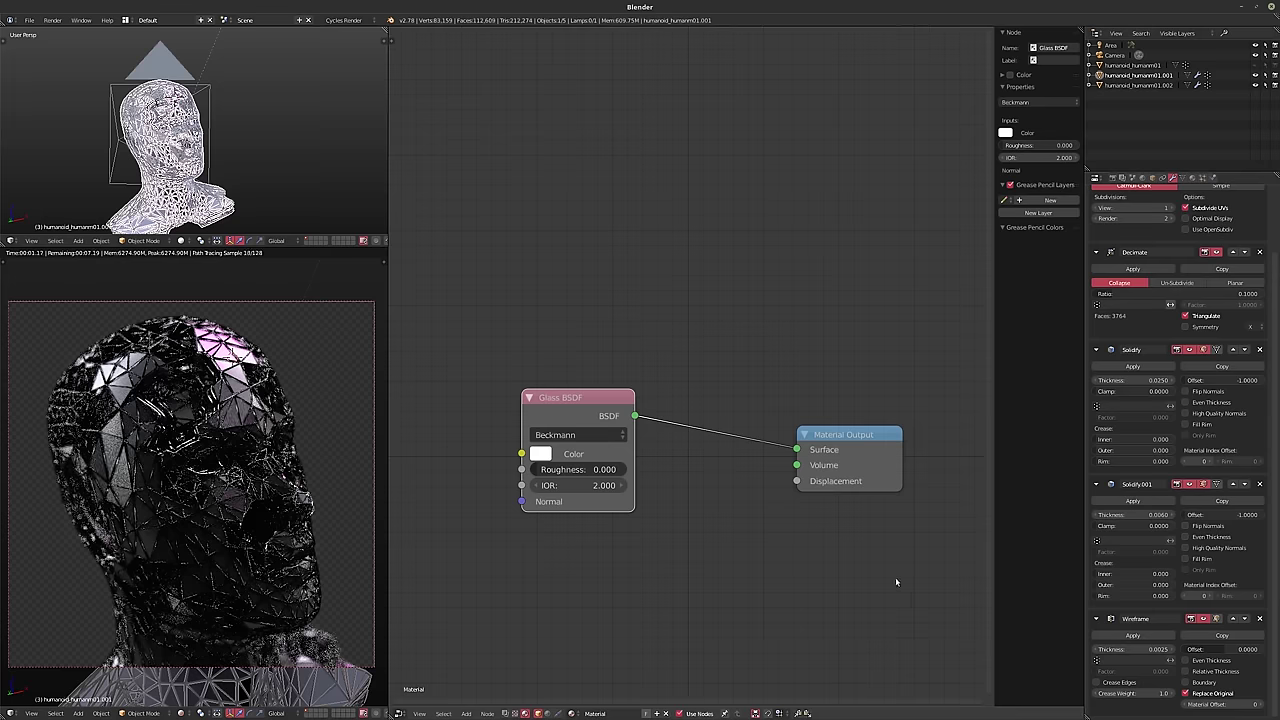
pyautogui.click(1129, 649)
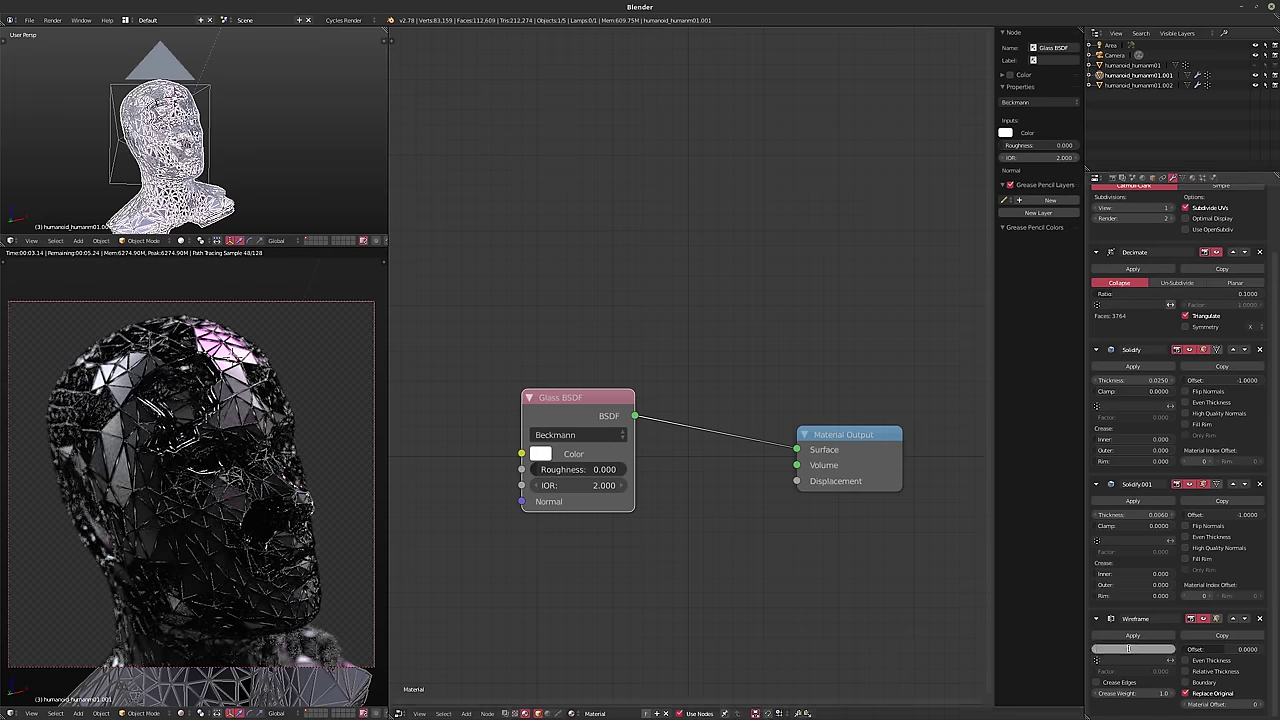
pyautogui.write('.0005')
pyautogui.press('Return')
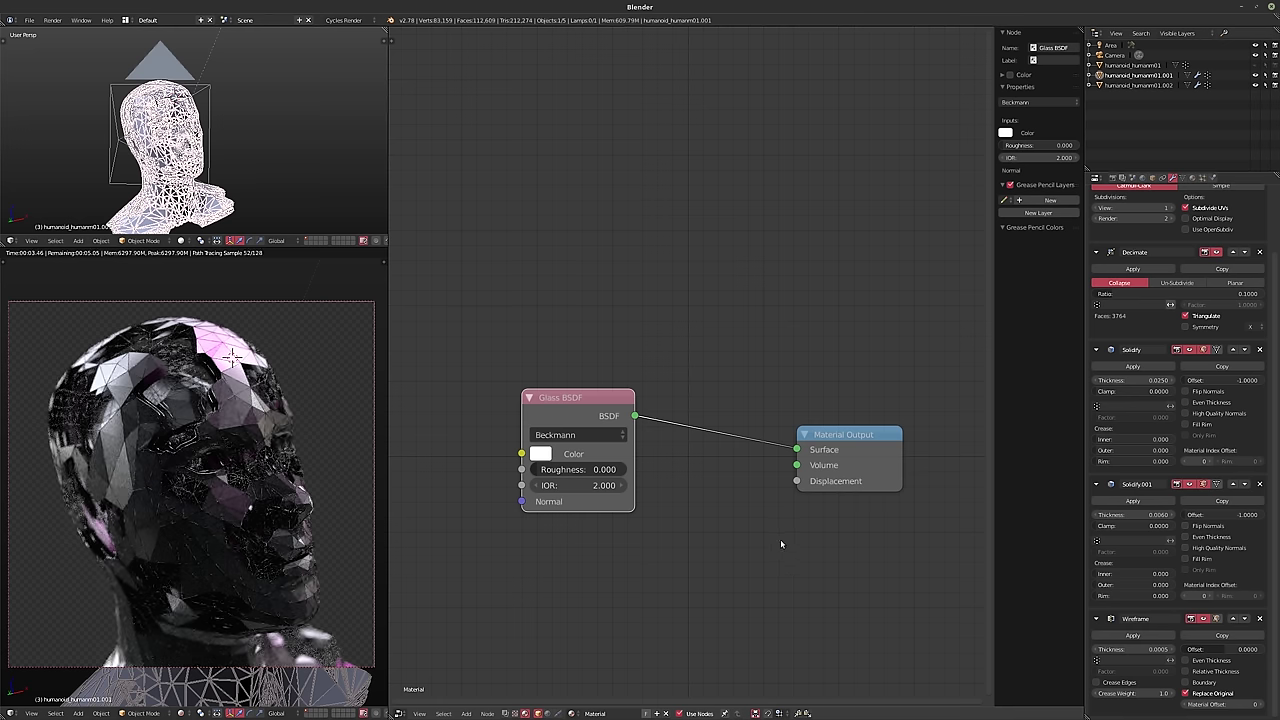
# - Enable Relative Thickness on the Wireframe modifier and set its thickness to 0.001
pyautogui.click(1187, 671)
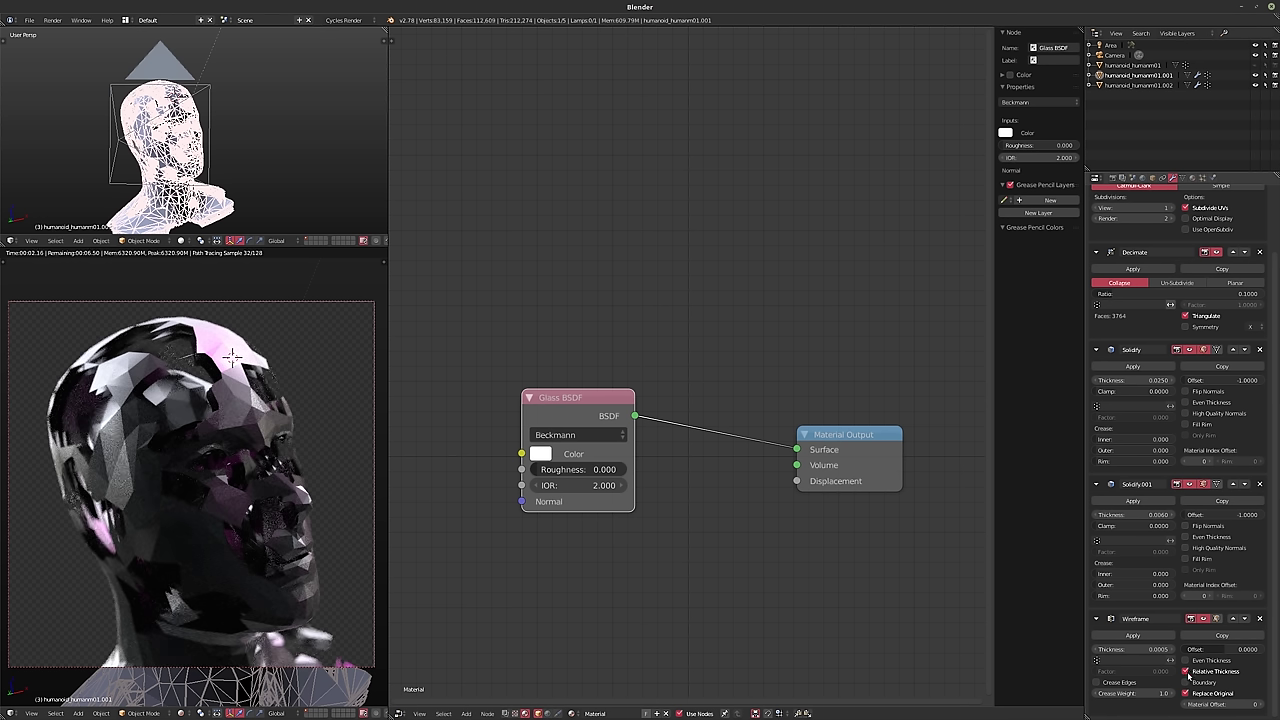
pyautogui.click(1155, 650)
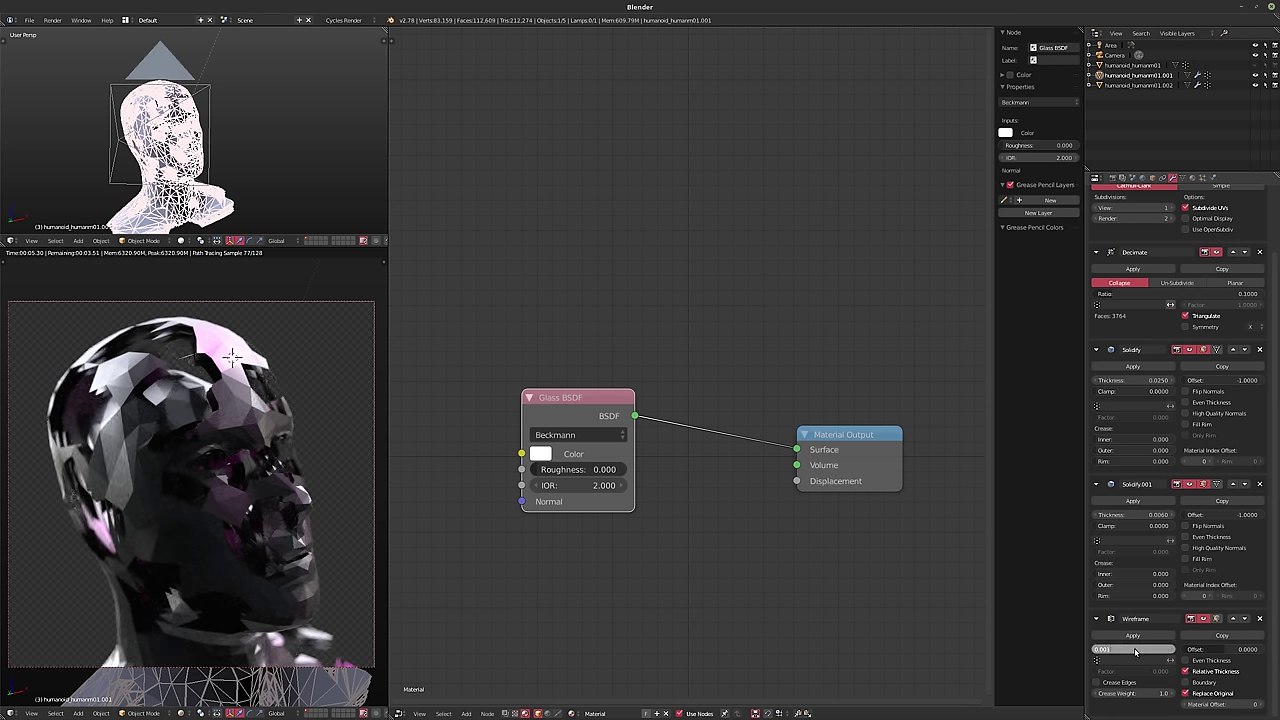
pyautogui.press('Return')
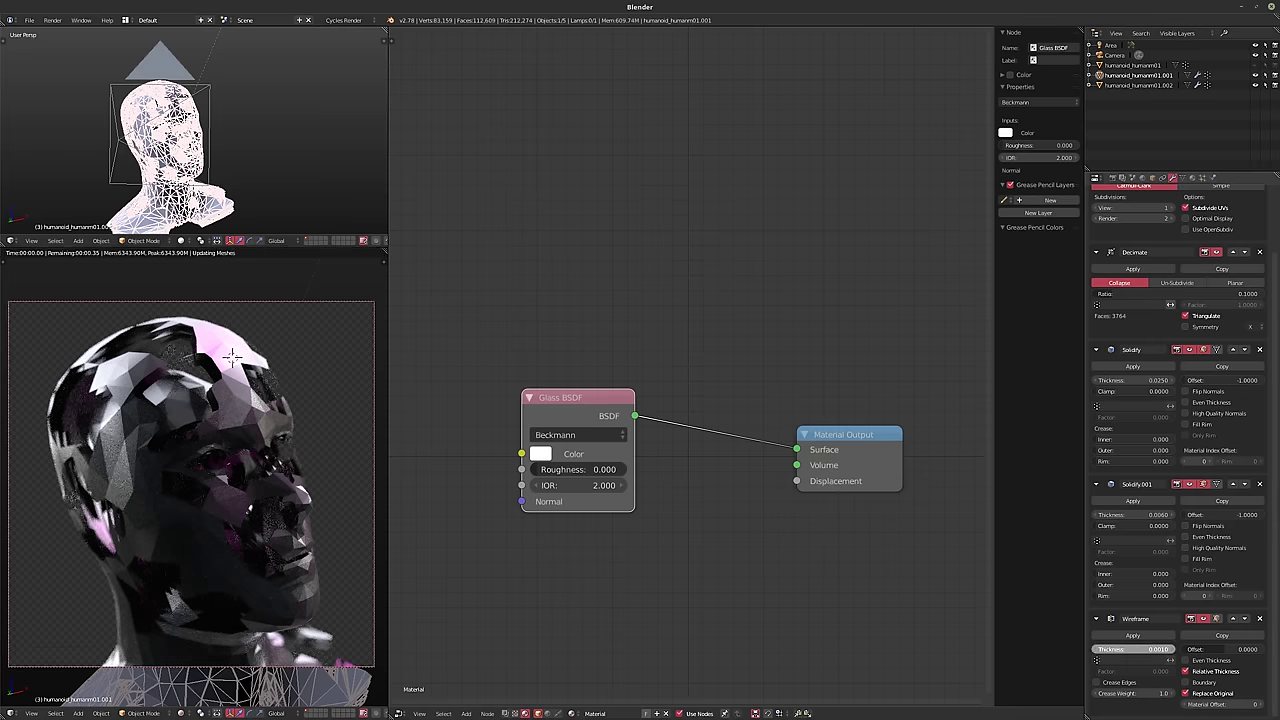
# - Try relative thickness values of 0.1 and 0.01 on the Wireframe modifier
pyautogui.moveTo(1130, 649); pyautogui.dragTo(1150, 649)
pyautogui.click(1125, 649)
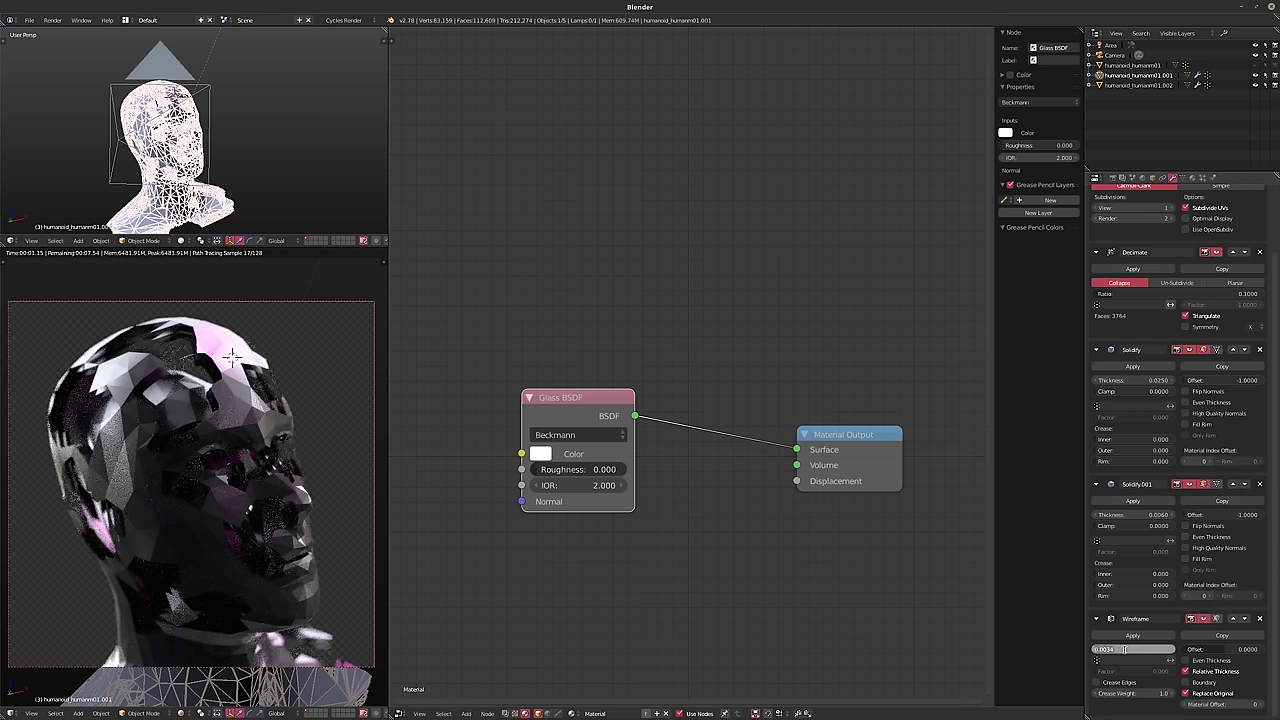
pyautogui.write('0.1')
pyautogui.press('Return')
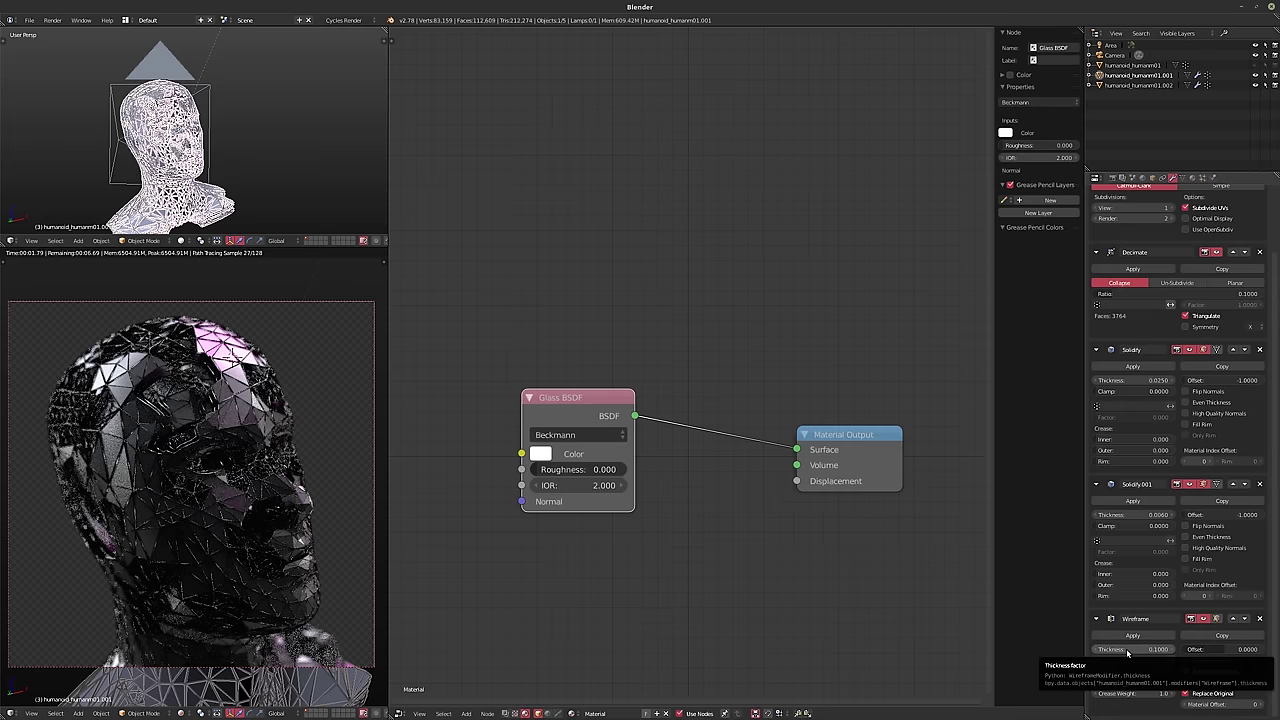
pyautogui.click(1127, 650)
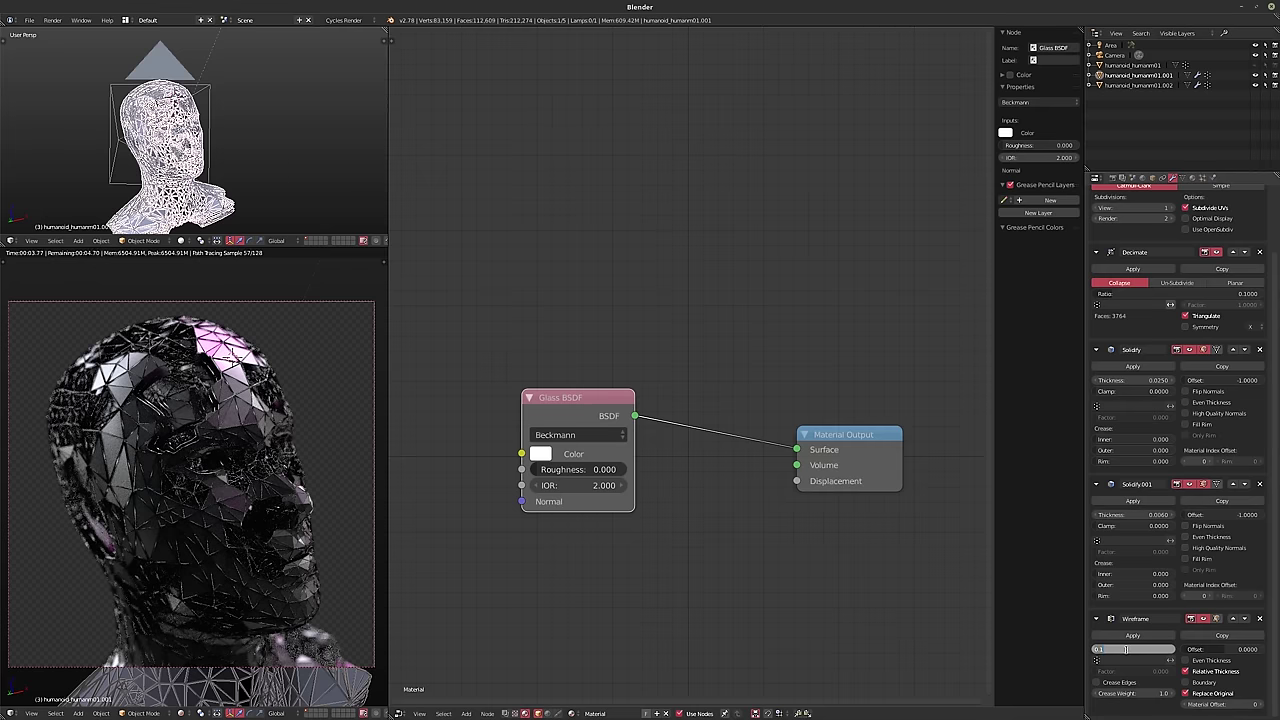
pyautogui.write('.01')
pyautogui.press('Return')
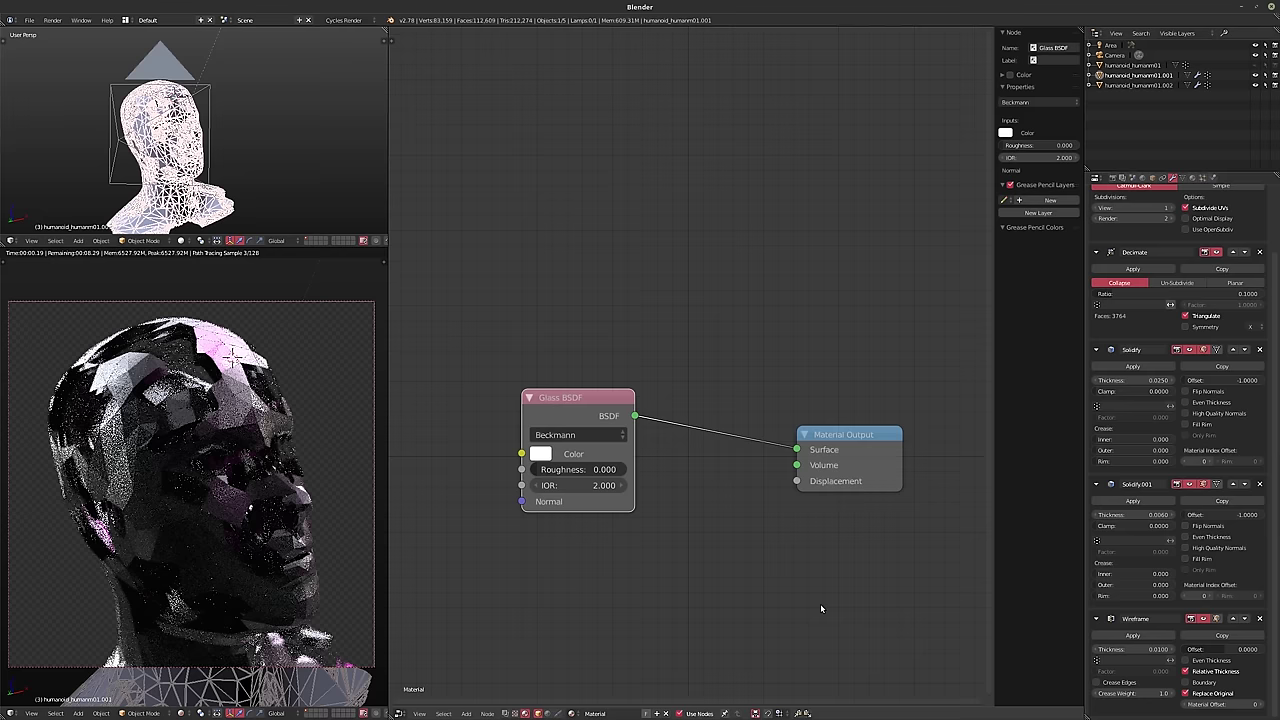
# - Set the Wireframe modifier's relative thickness to 0.05
pyautogui.click(1130, 651)
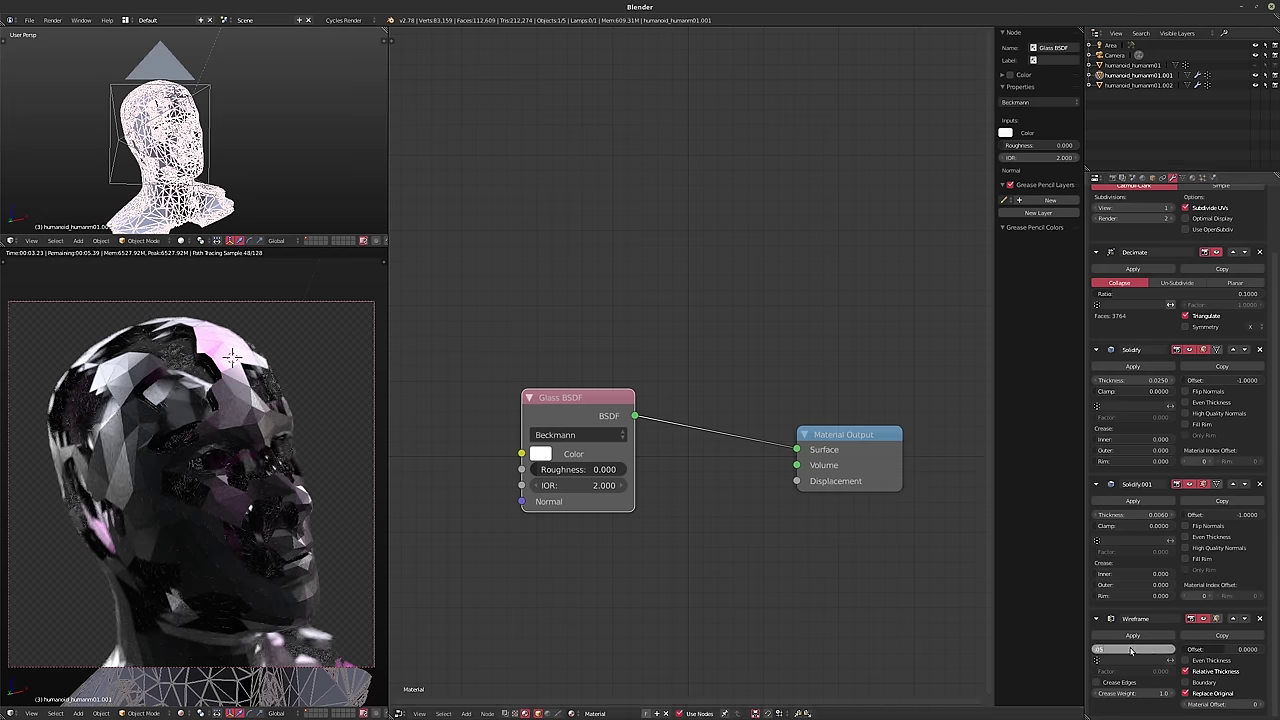
pyautogui.write('.05')
pyautogui.press('Return')
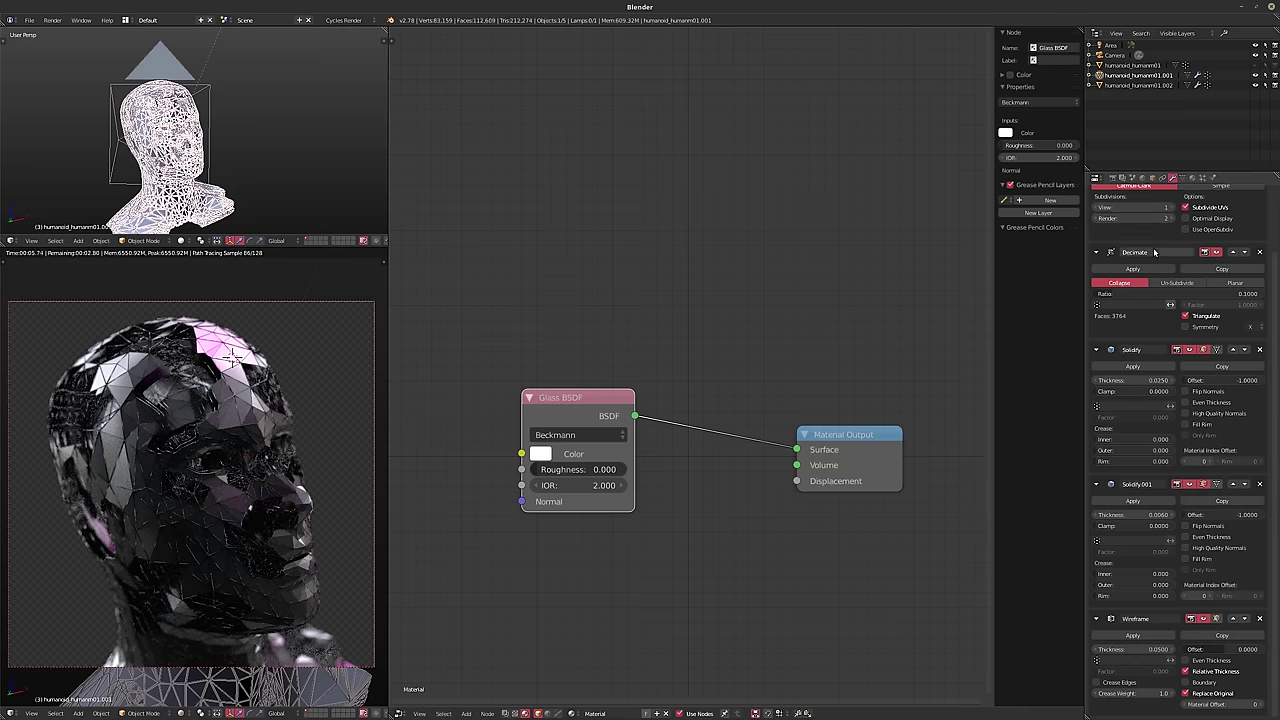
# - Select humanoid_humanm01.002 and set the Glossy BSDF roughness in its humanoid_human_skin.001 material to 0.000
pyautogui.scroll(2, 1171, 210)
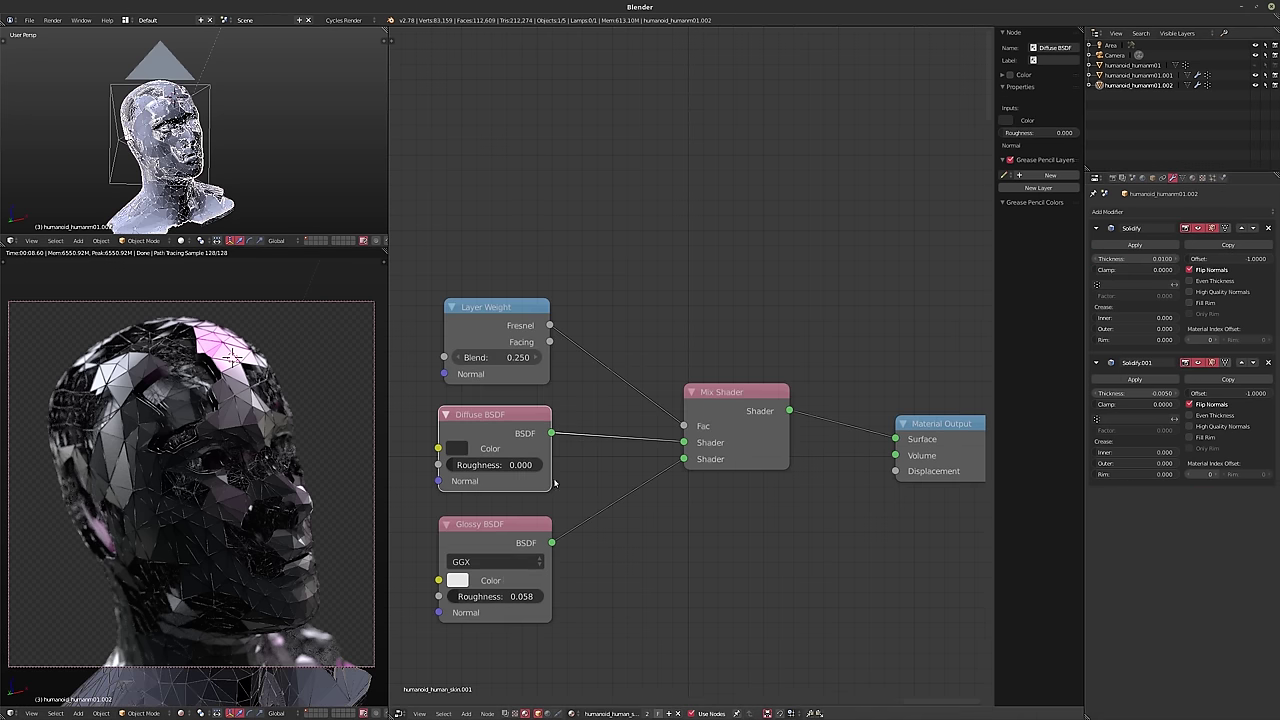
pyautogui.moveTo(505, 596); pyautogui.dragTo(480, 596)
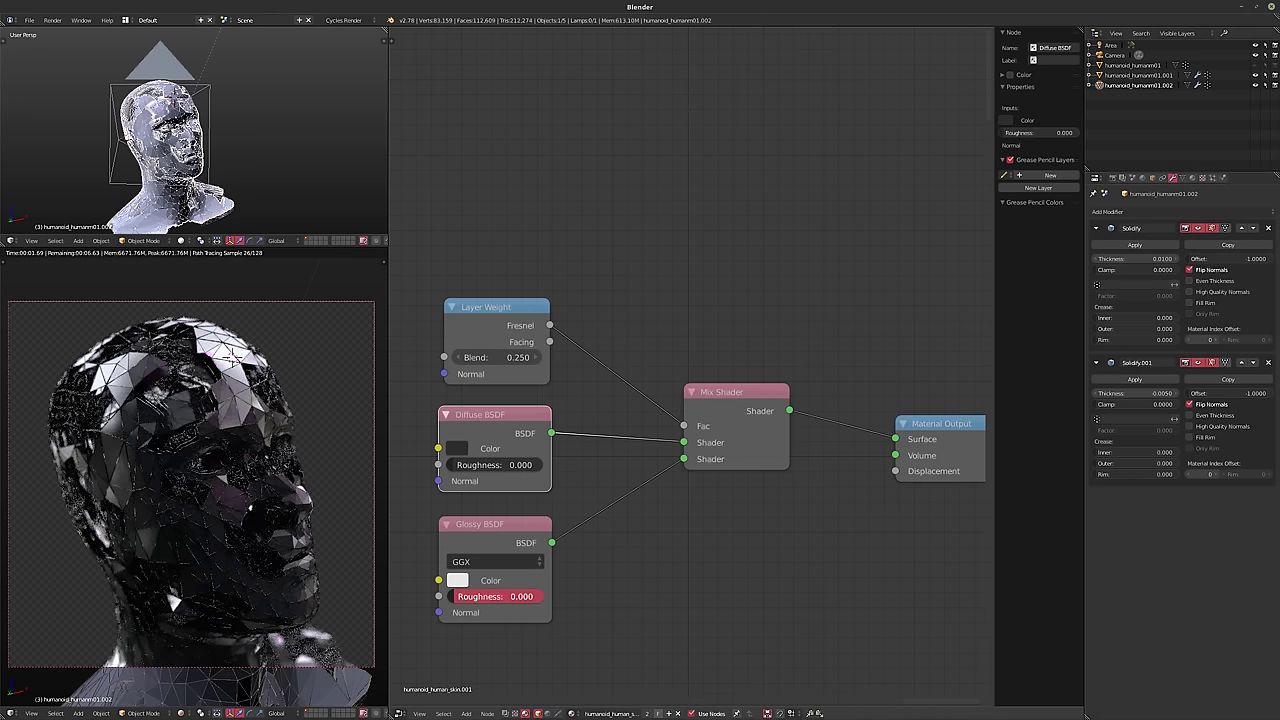
pyautogui.moveTo(480, 596); pyautogui.dragTo(480, 596)
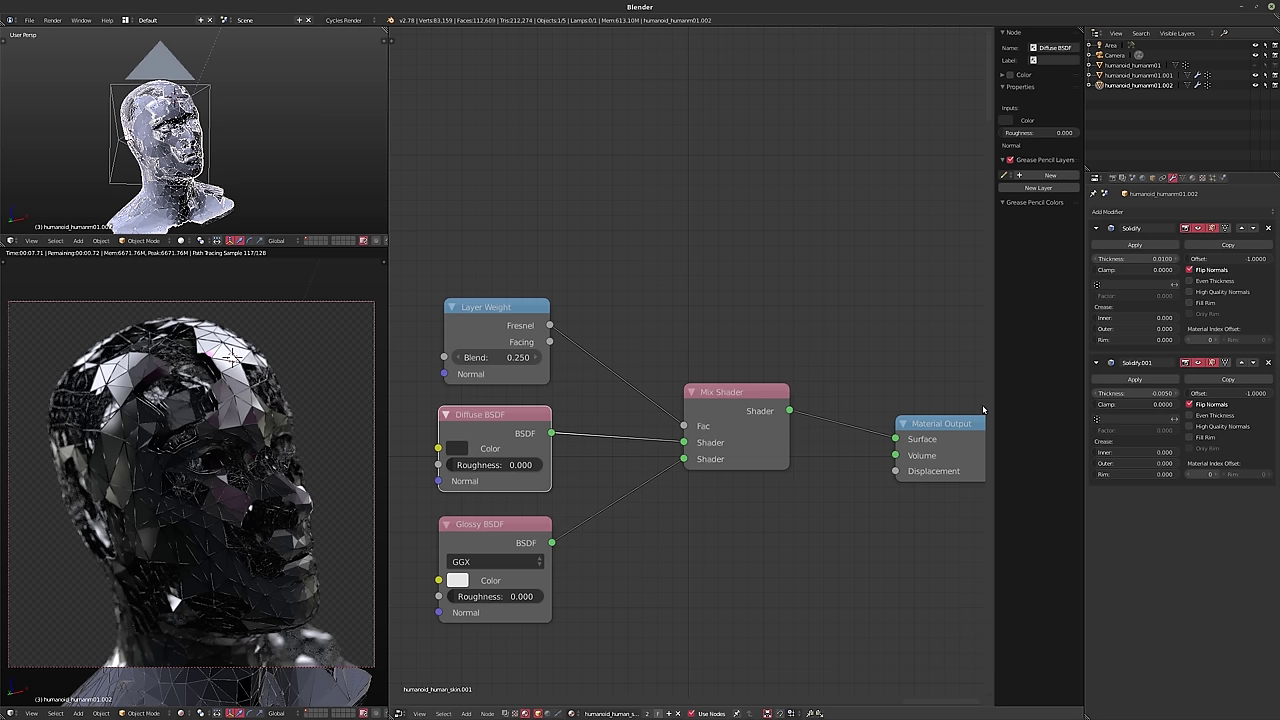
# - Add a Decimate modifier to humanoid_humanm01.002 and set it to Planar with an angle limit of 15°
pyautogui.click(1124, 212)
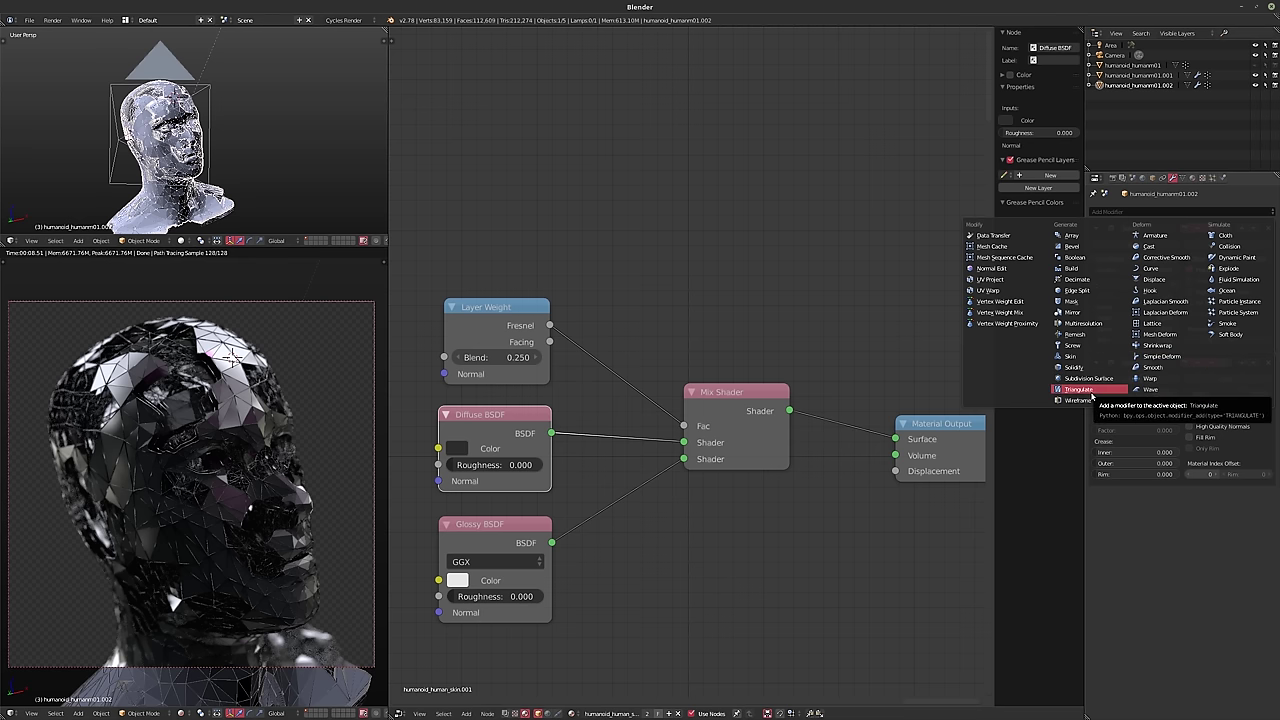
pyautogui.click(1077, 279)
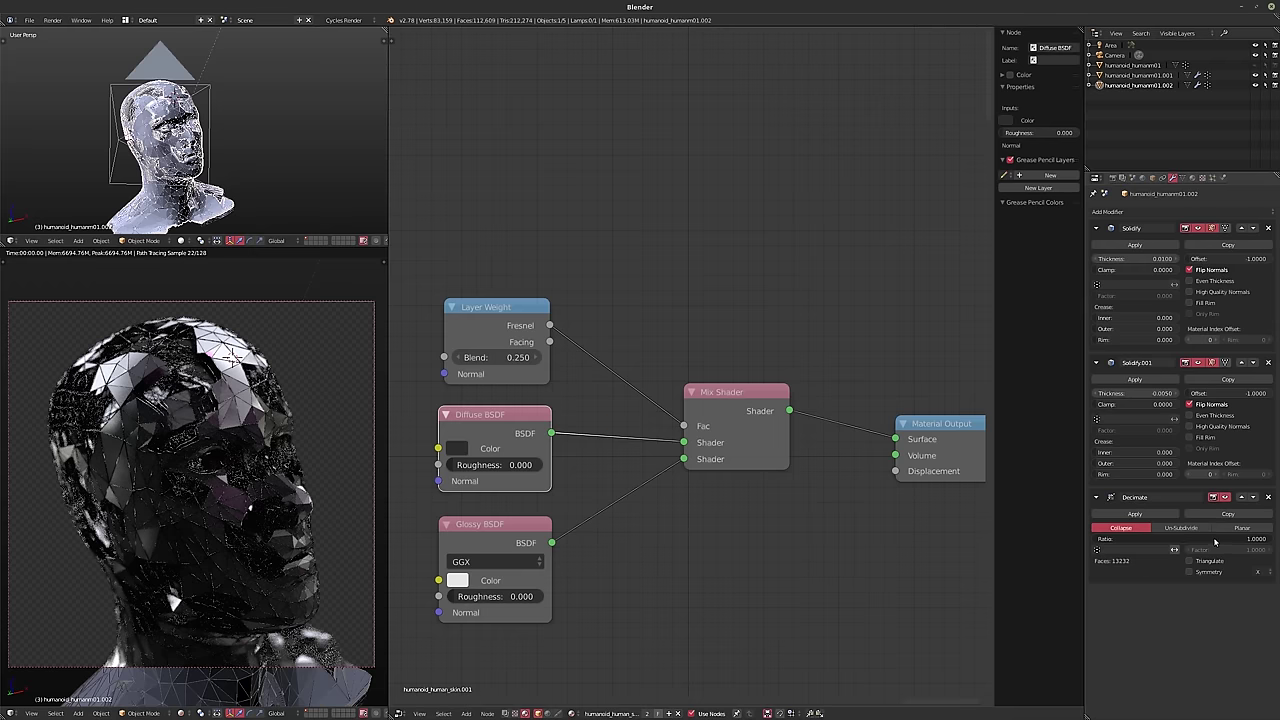
pyautogui.moveTo(1230, 538); pyautogui.dragTo(1174, 538)
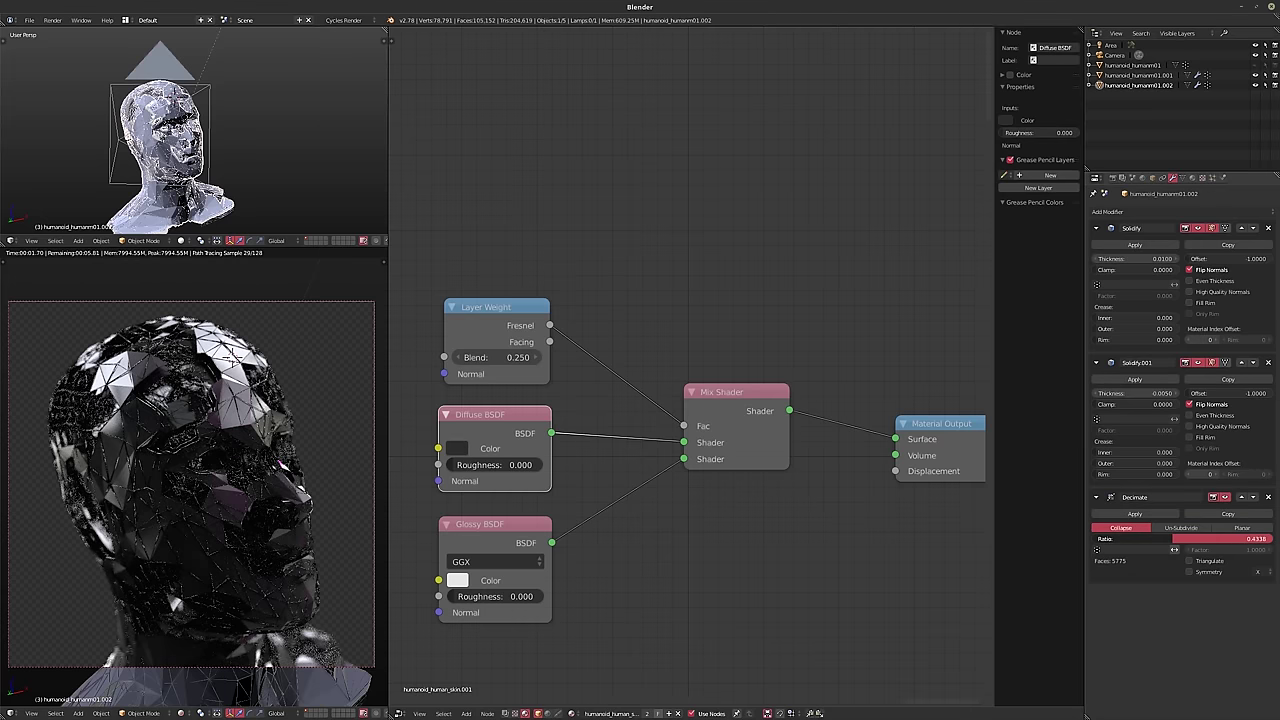
pyautogui.click(1181, 527)
pyautogui.click(1234, 528)
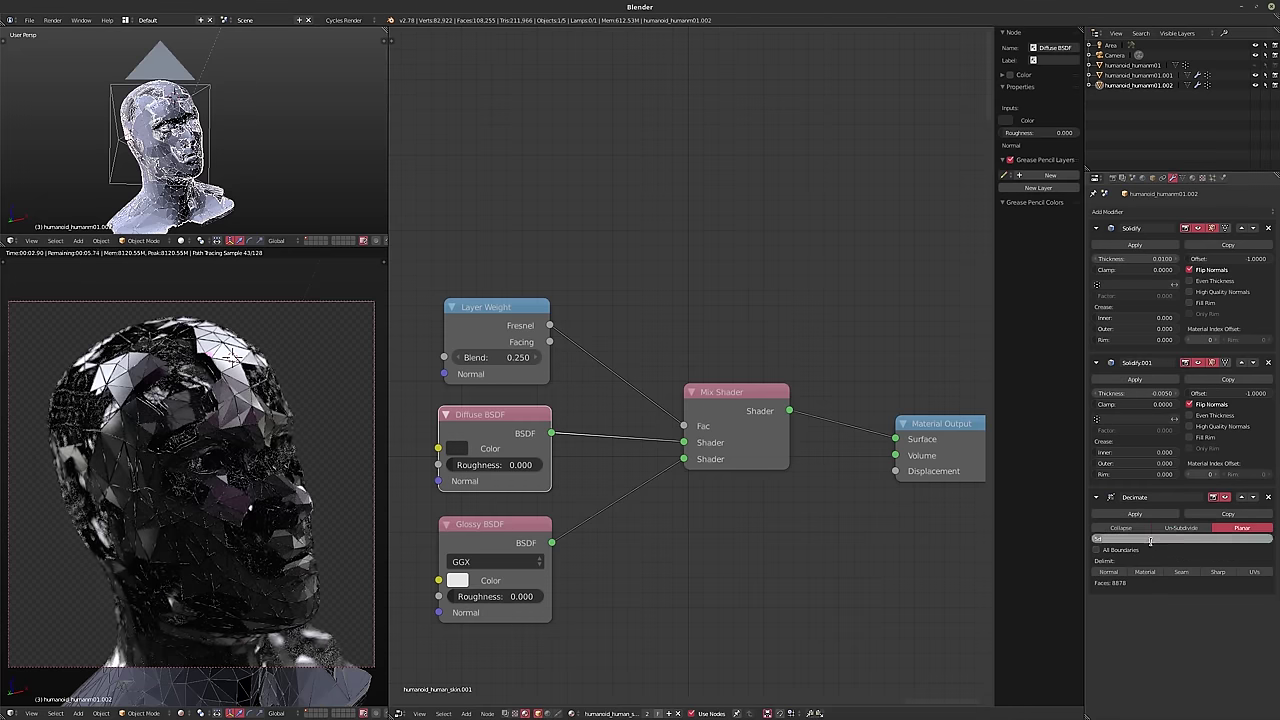
pyautogui.write('15')
pyautogui.press('Return')
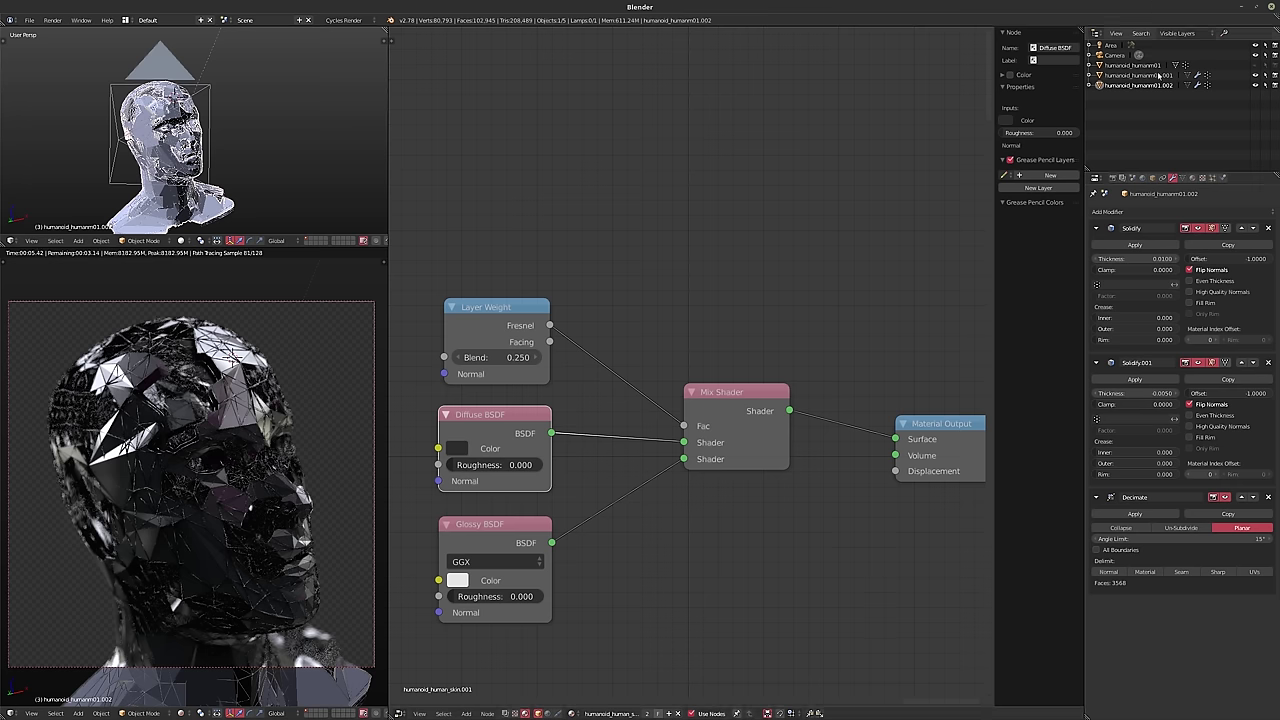
# - Select humanoid_humanm01.001 and compare the render with its Solidify.001 modifier's viewport display switched off and back on
pyautogui.click(1139, 76)
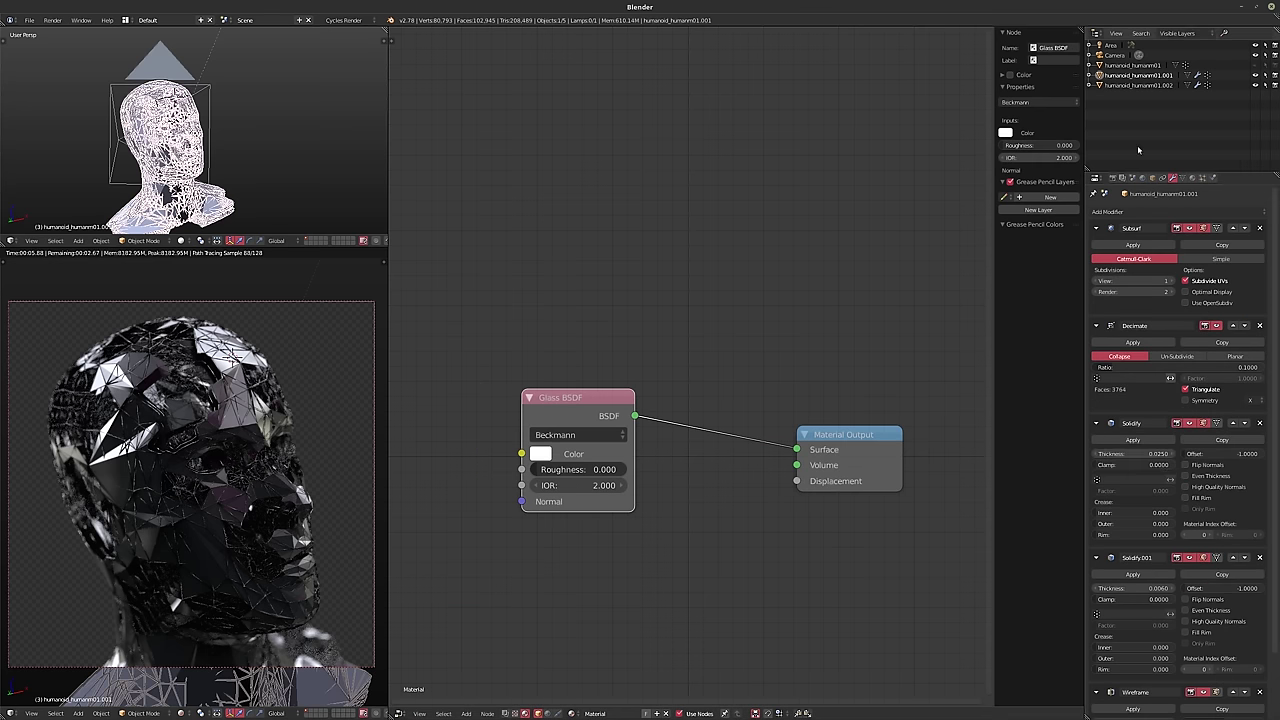
pyautogui.click(1189, 558)
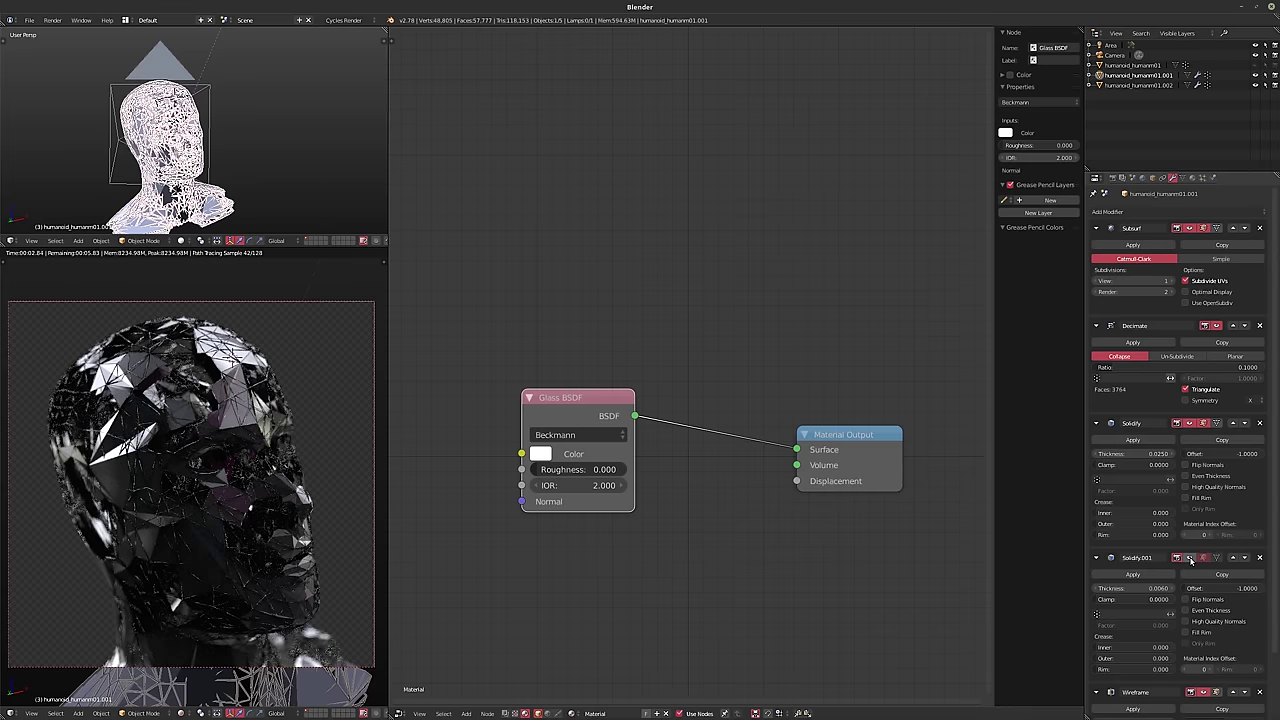
pyautogui.click(1189, 558)
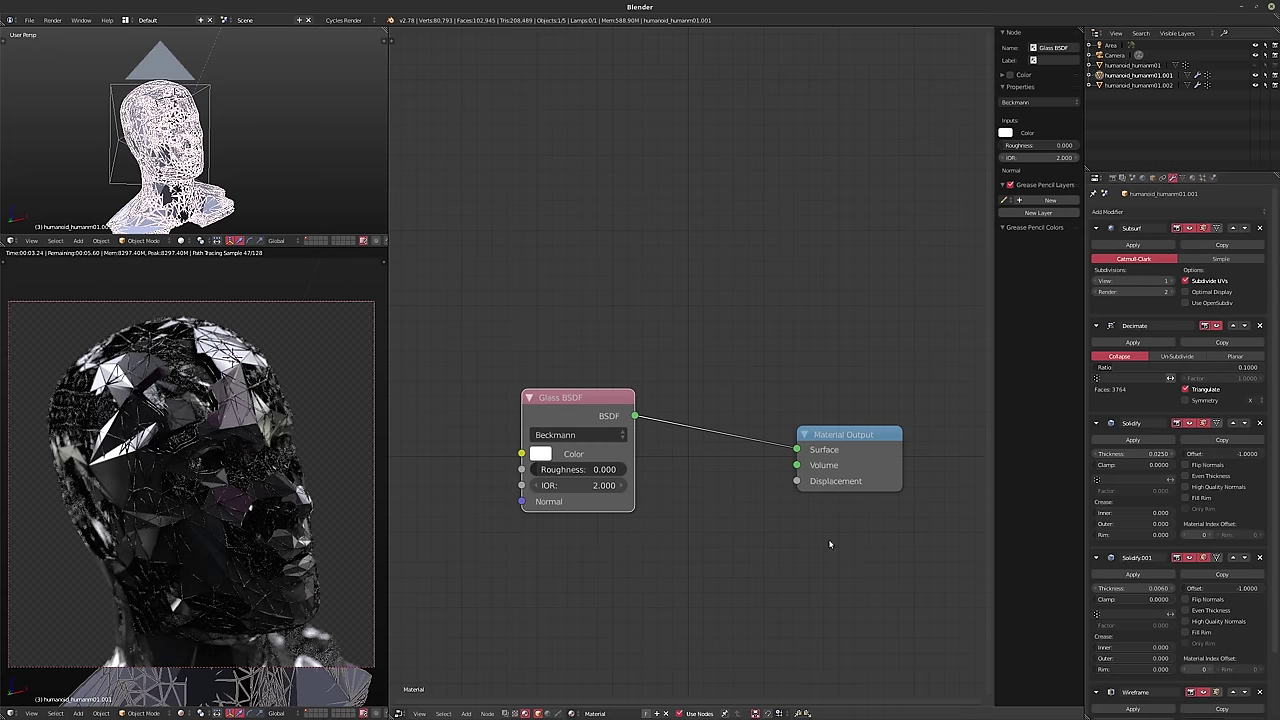
# - In the world nodes, adjust the Mapping rotation to 63°, -32.4°, -43° and move the Texture Coordinate and Mapping nodes away from the Environment Texture
pyautogui.click(556, 713)
pyautogui.press('Home')
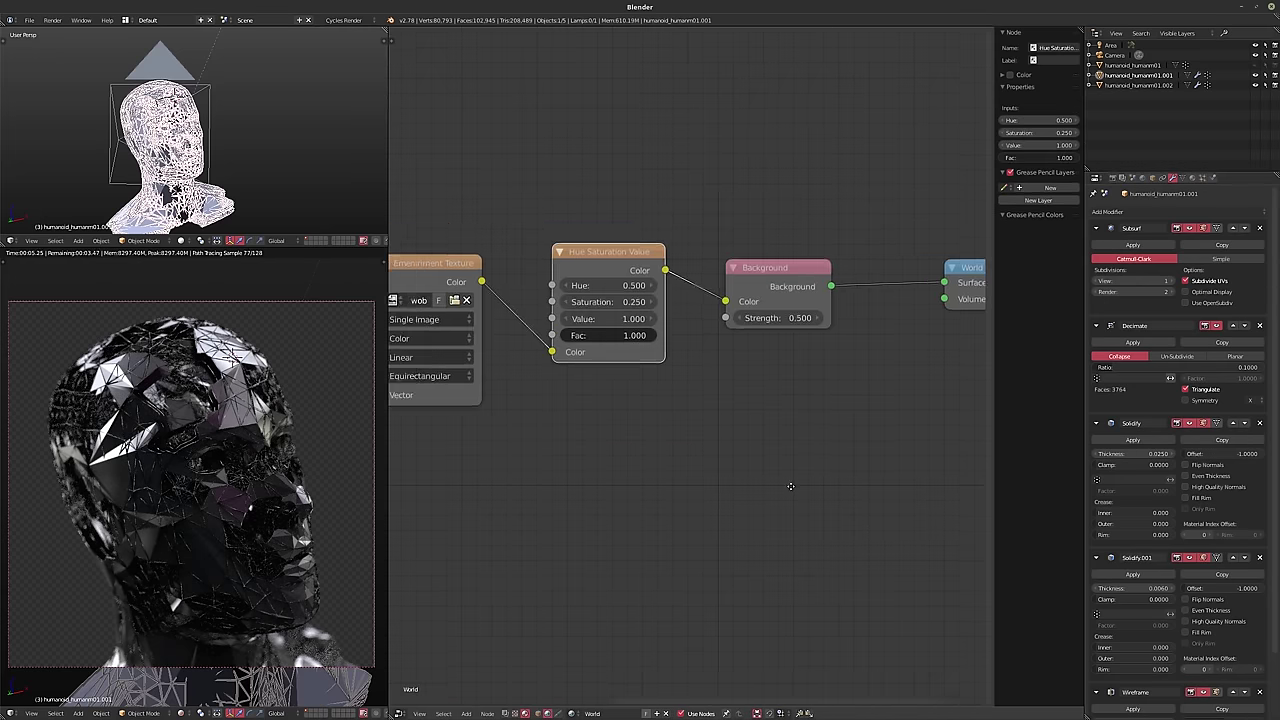
pyautogui.moveTo(621, 439)
pyautogui.mouseDown()
pyautogui.moveTo(598, 439)
pyautogui.moveTo(630, 428)
pyautogui.moveTo(610, 428)
pyautogui.moveTo(625, 417)
pyautogui.mouseUp()
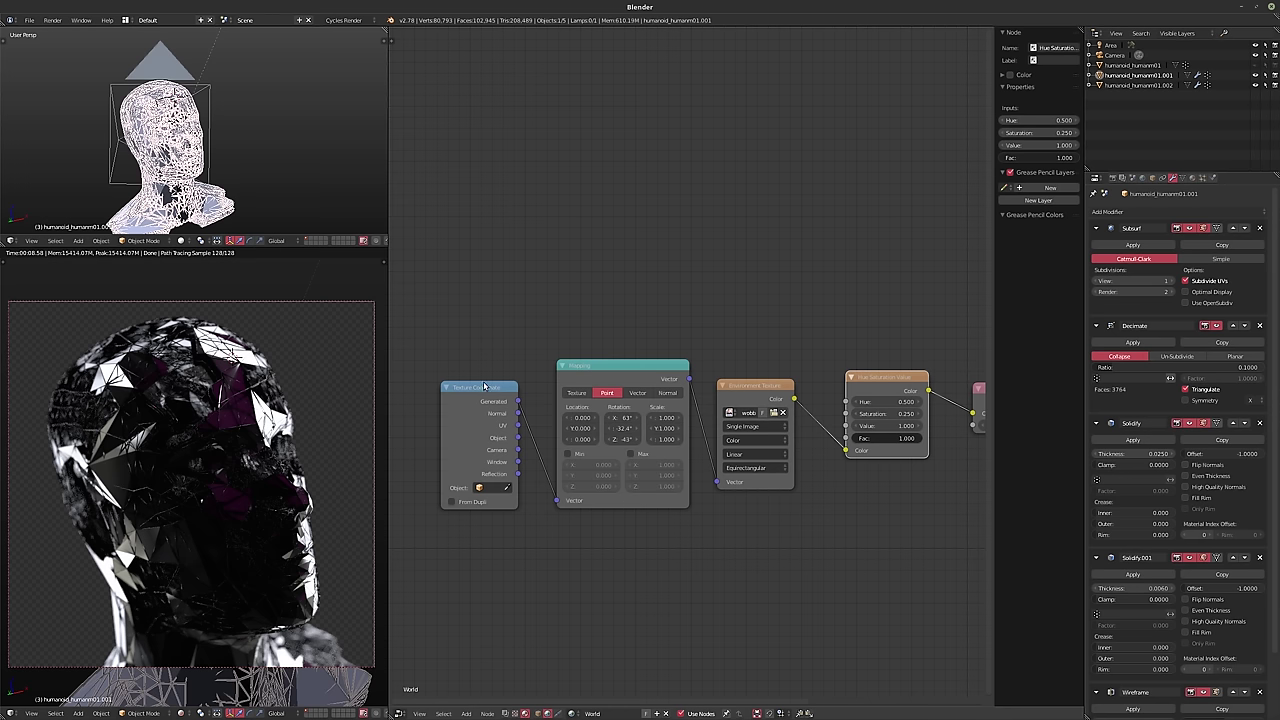
pyautogui.moveTo(466, 400); pyautogui.dragTo(432, 400)
pyautogui.moveTo(620, 374); pyautogui.dragTo(583, 373)
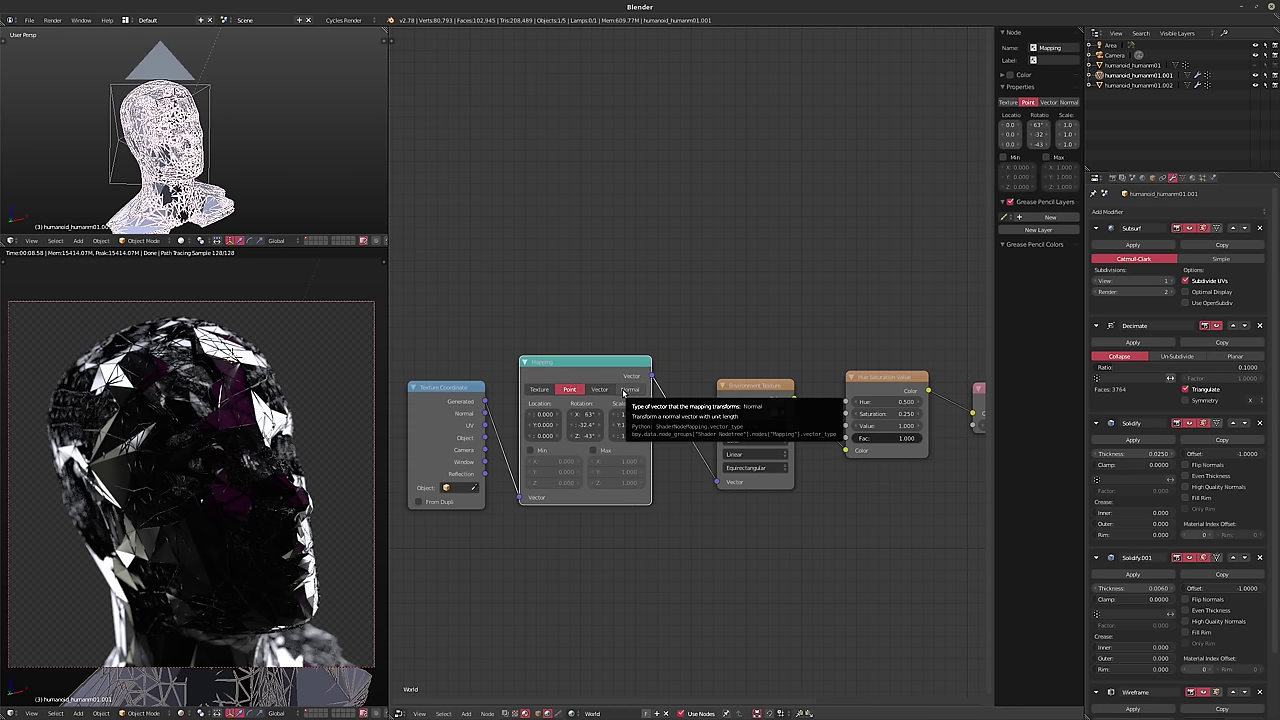
# - Rename the wireframe head object humanoid_humanm01.001 as MESH.Wire
pyautogui.click(1136, 85)
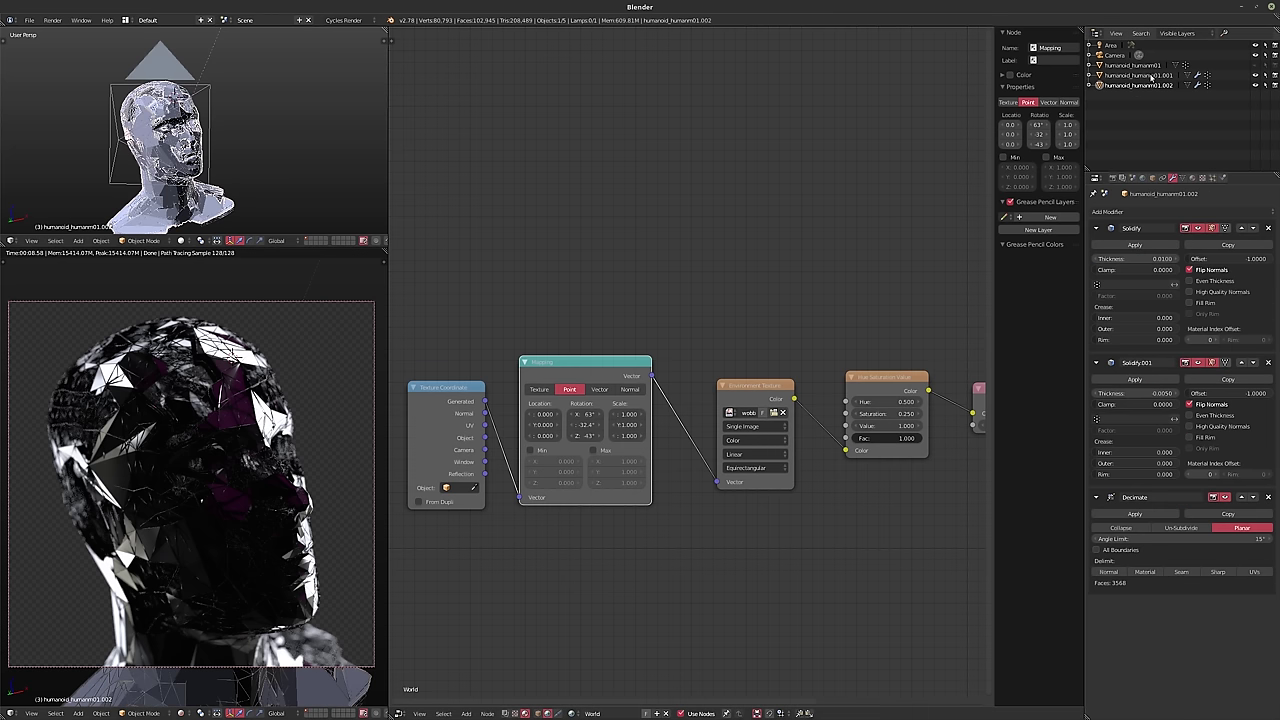
pyautogui.click(1146, 76)
pyautogui.doubleClick(1146, 76)
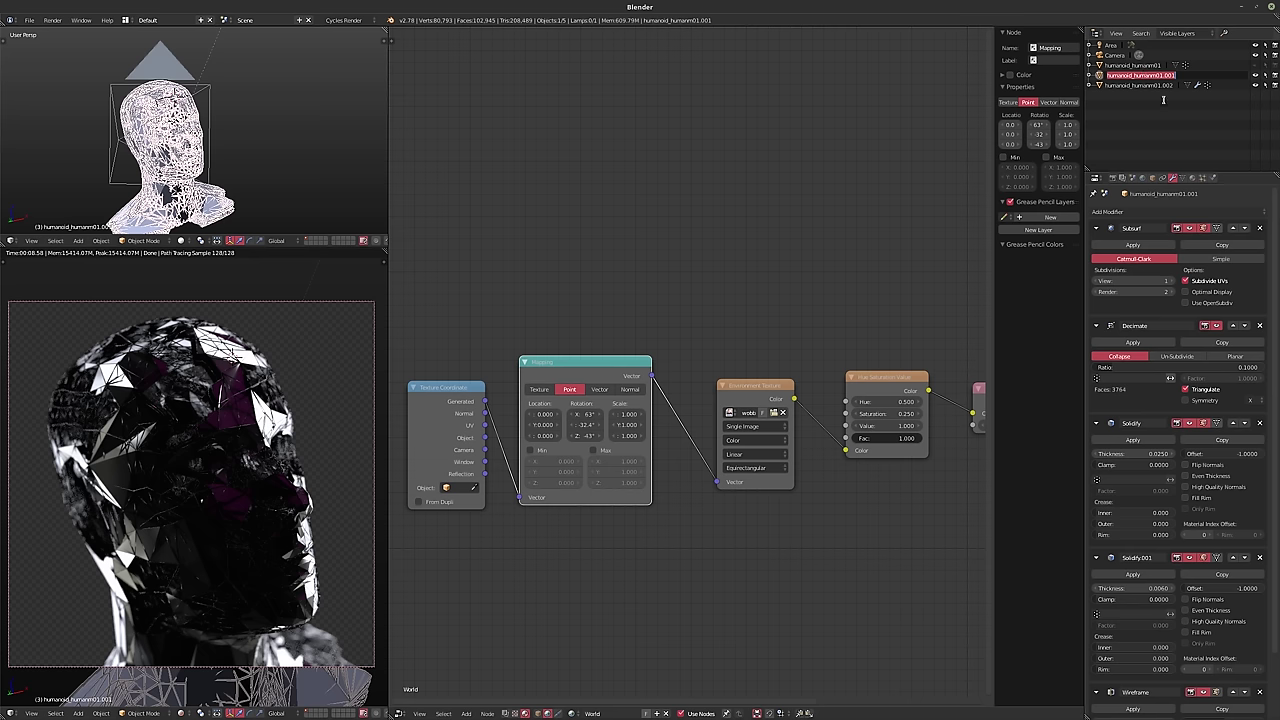
pyautogui.write('MESH.Wire')
pyautogui.press('Return')
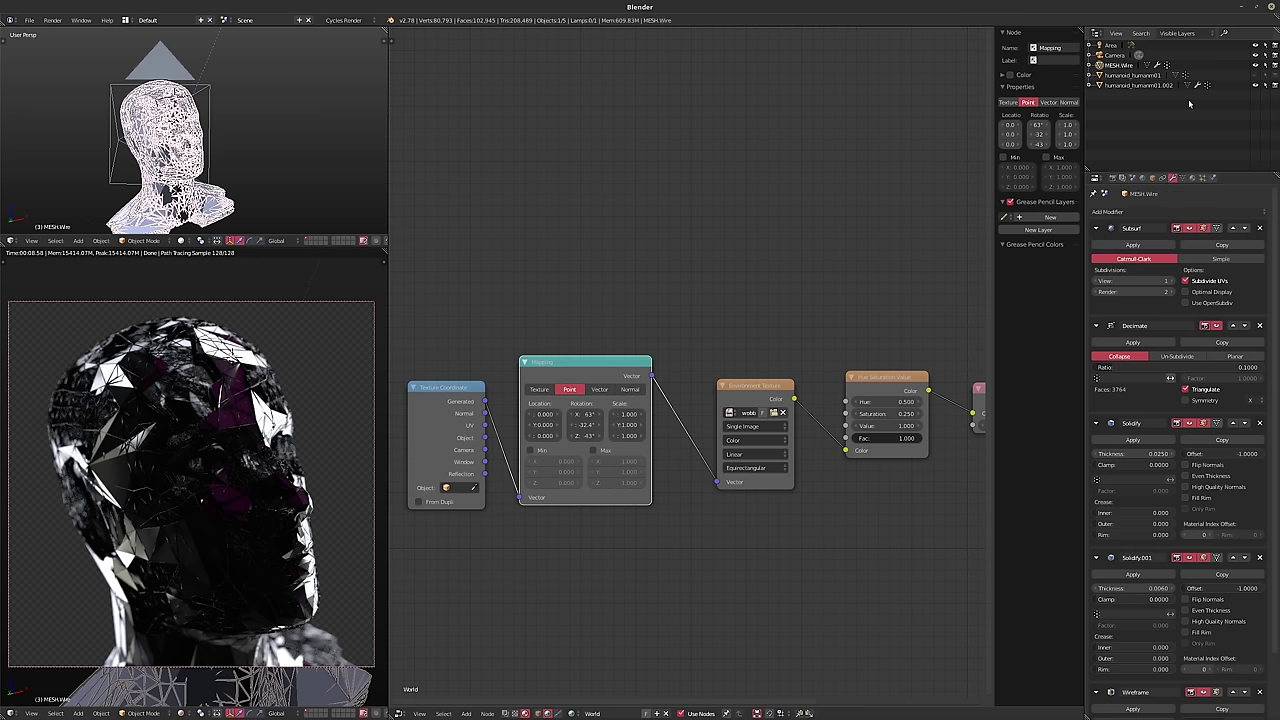
# - Rename the faceted head object humanoid_humanm01.002 as MESH.Faces
pyautogui.doubleClick(1136, 86)
pyautogui.write('MESH')
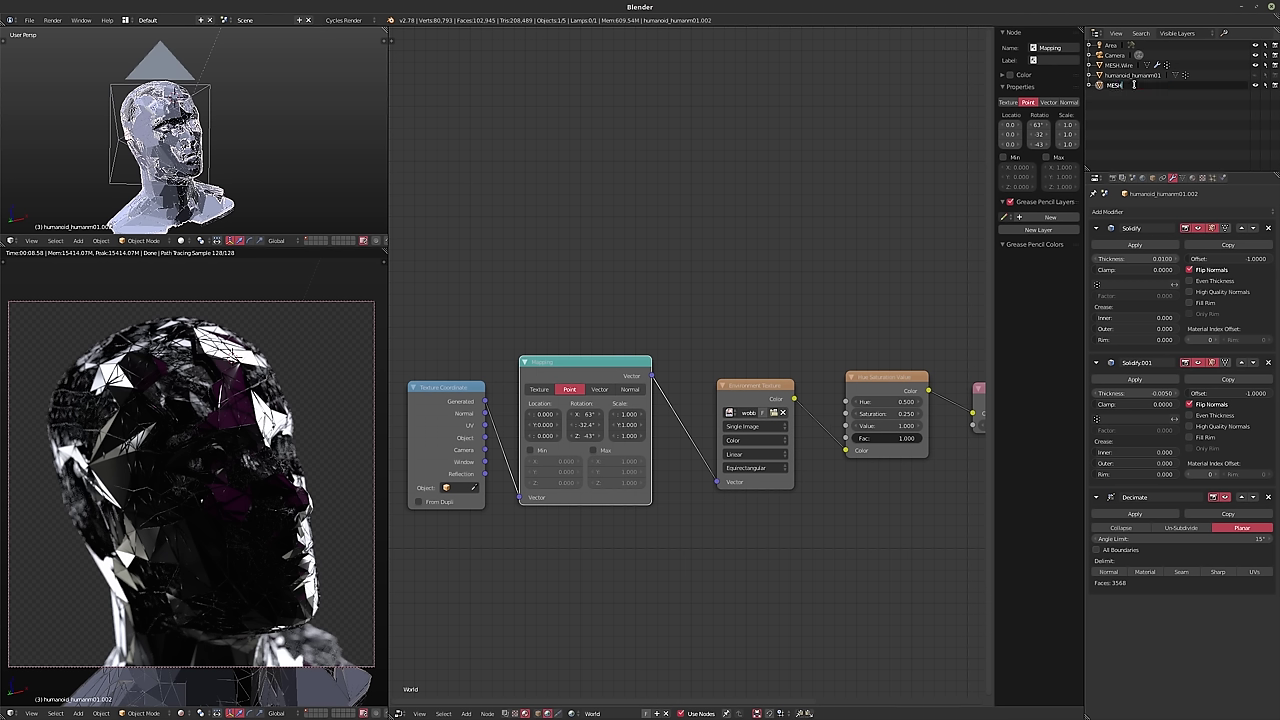
pyautogui.write('.Face')
pyautogui.press('Return')
pyautogui.doubleClick(1130, 65)
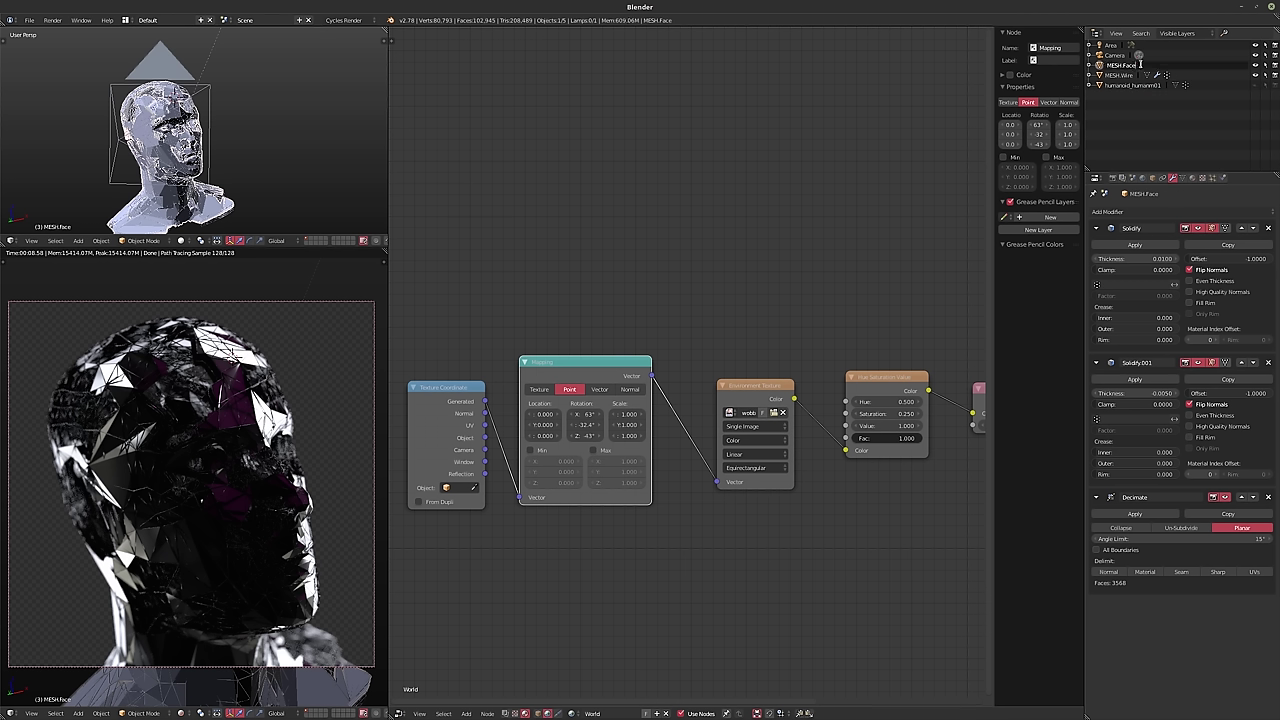
pyautogui.write('s')
pyautogui.press('Return')
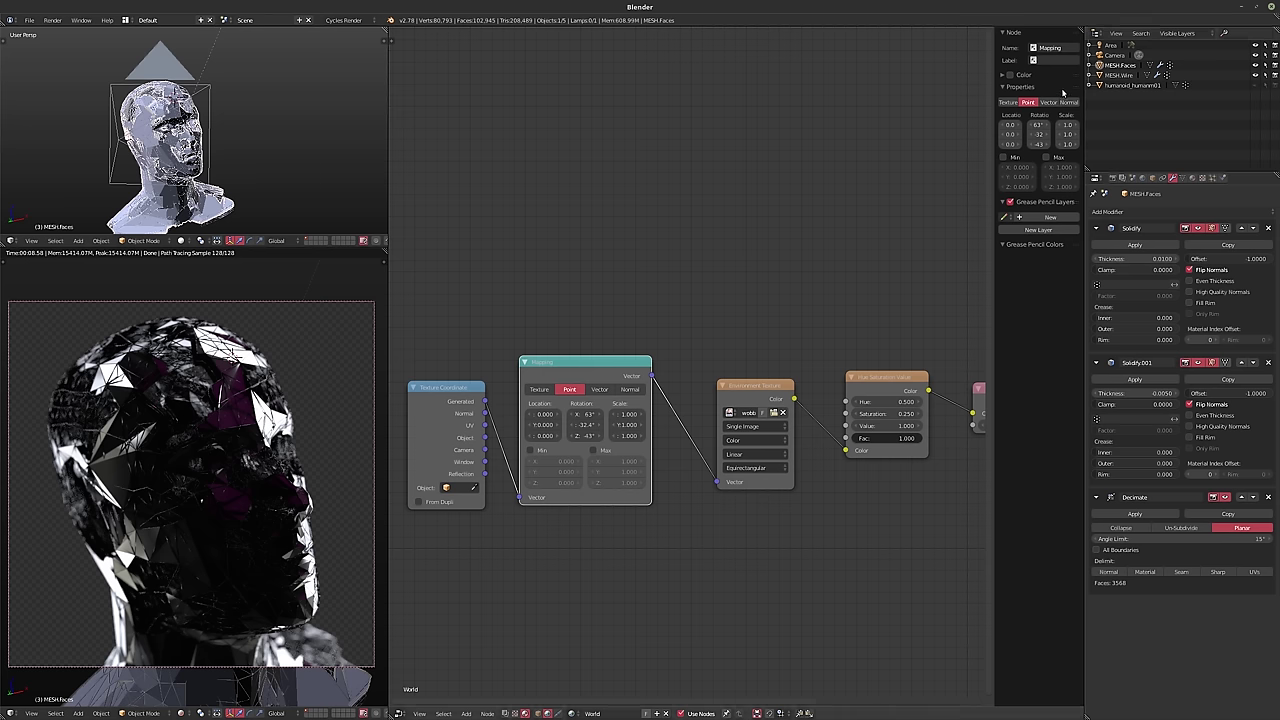
pyautogui.click(1125, 86)
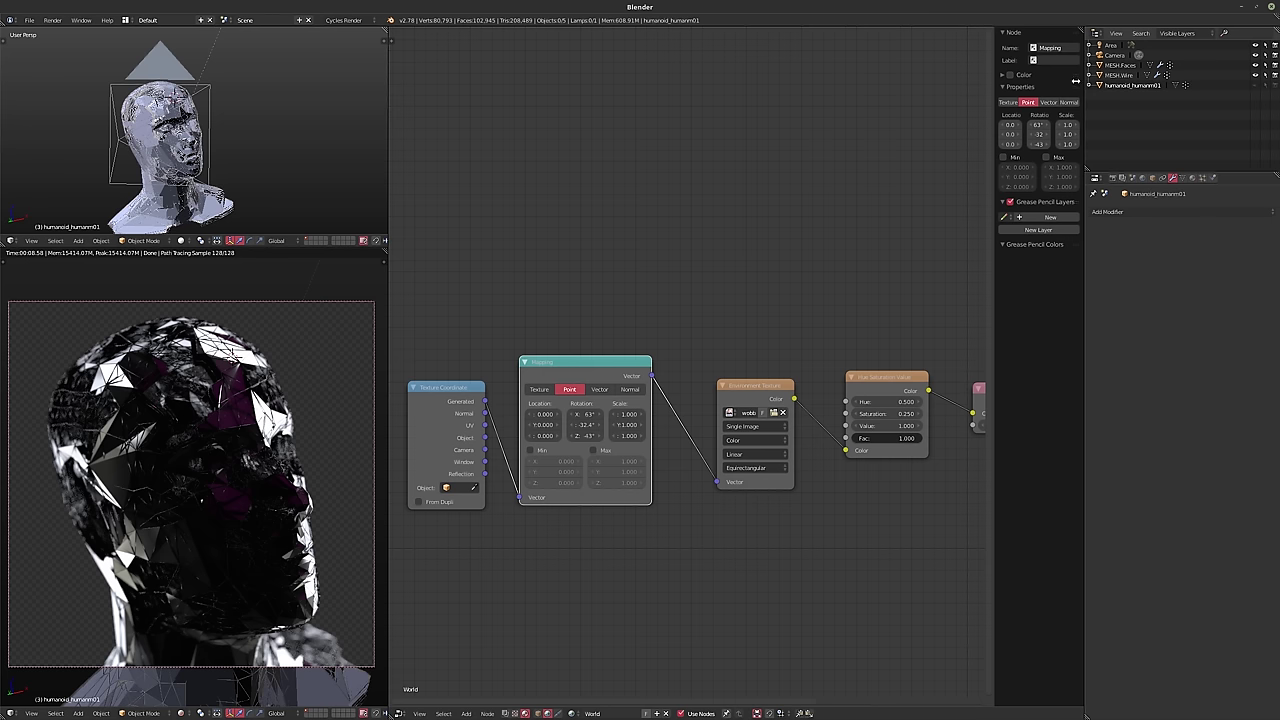
pyautogui.click(1120, 75)
pyautogui.click(1122, 65)
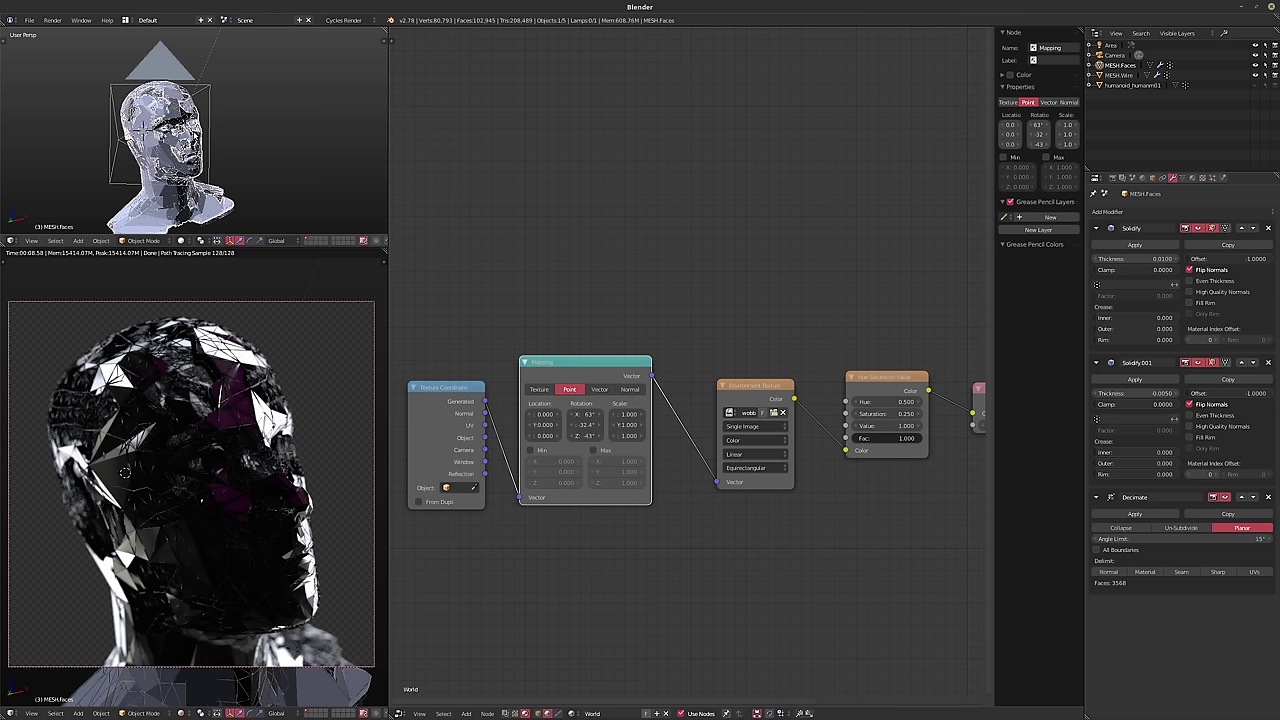
# - Add a second Area lamp and move it away from the head to about X -0.66, Y -0.89, Z 1.86
pyautogui.hotkey('shift', 'a')
pyautogui.moveTo(205, 246)
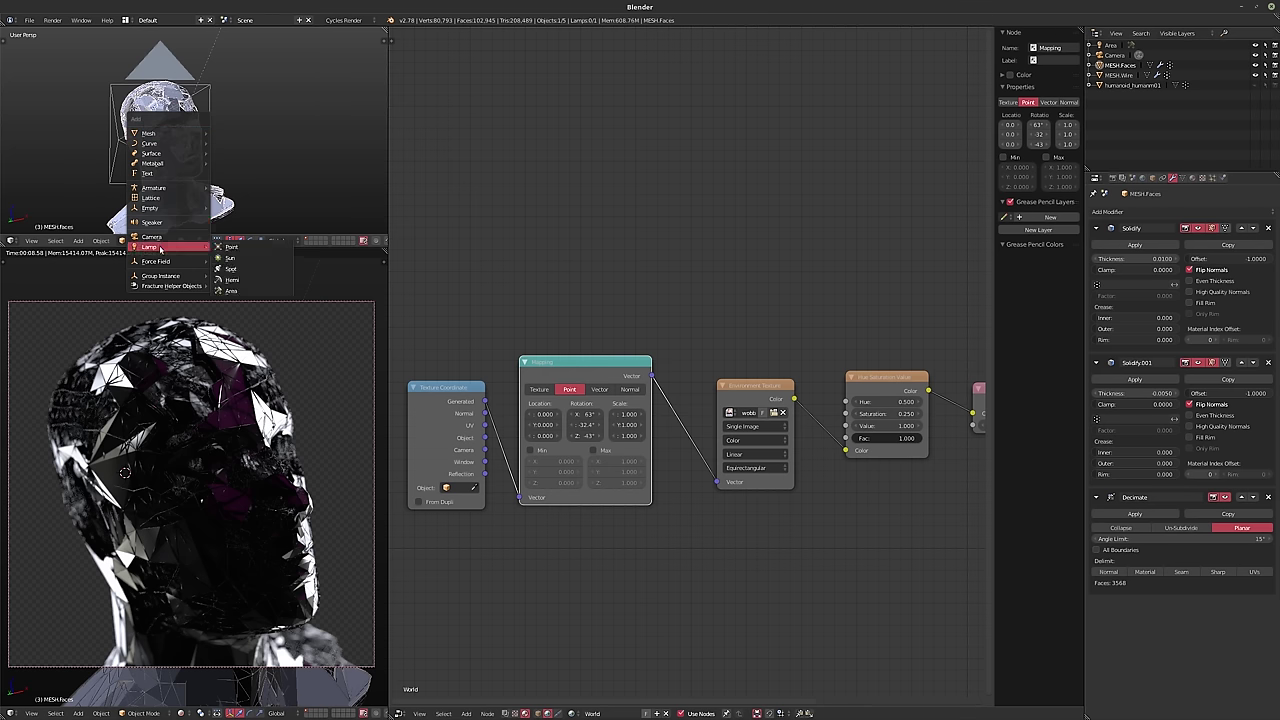
pyautogui.click(253, 291)
pyautogui.scroll(-4, 285, 171)
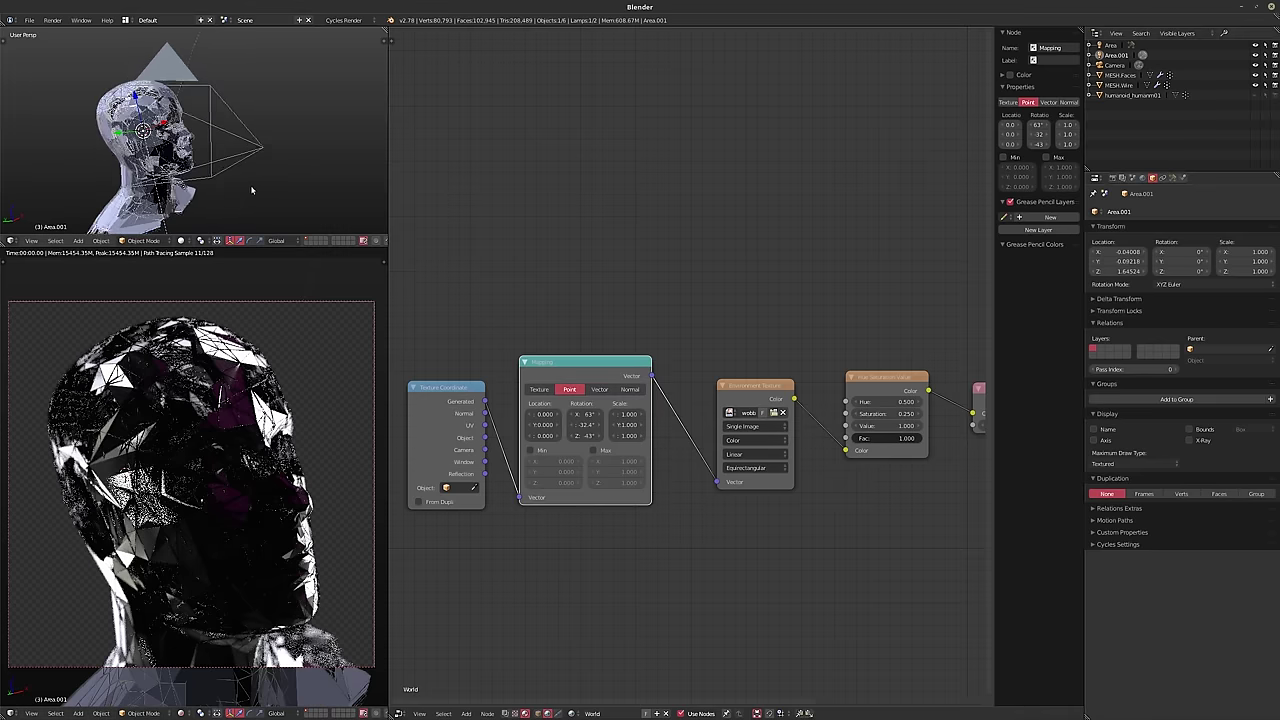
pyautogui.moveTo(285, 171); pyautogui.dragTo(249, 178, button='middle')
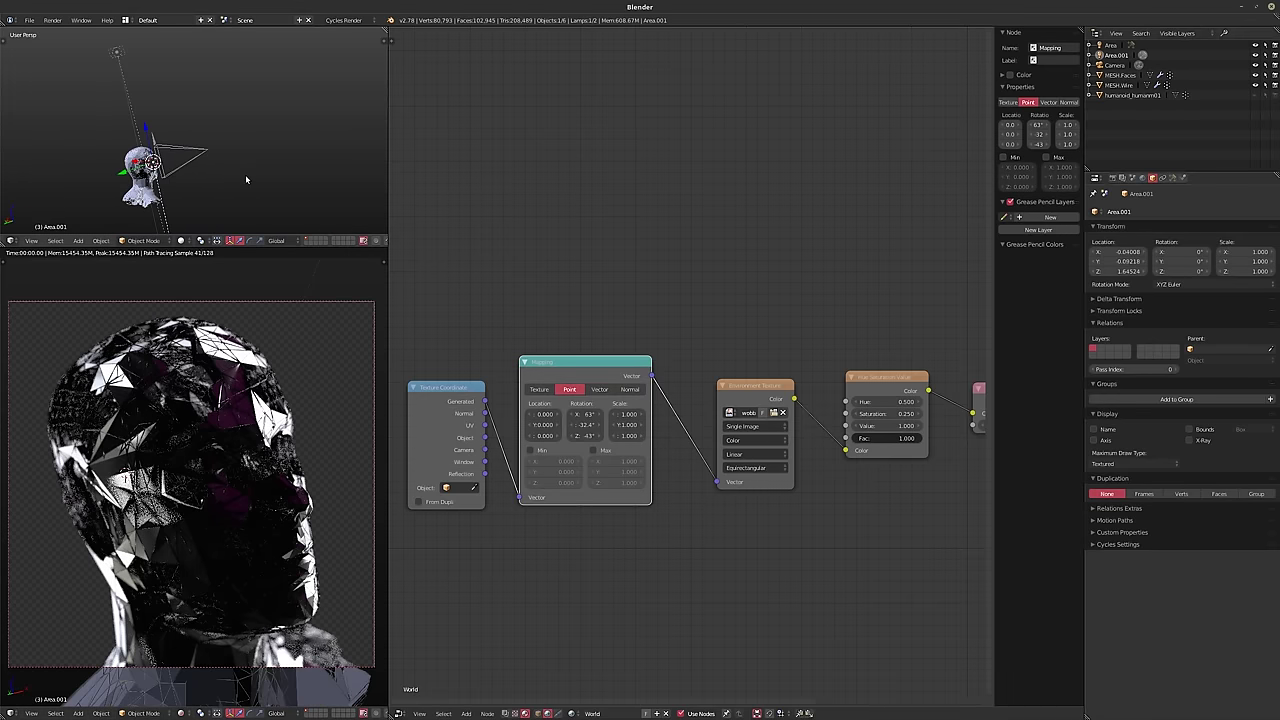
pyautogui.press('g')
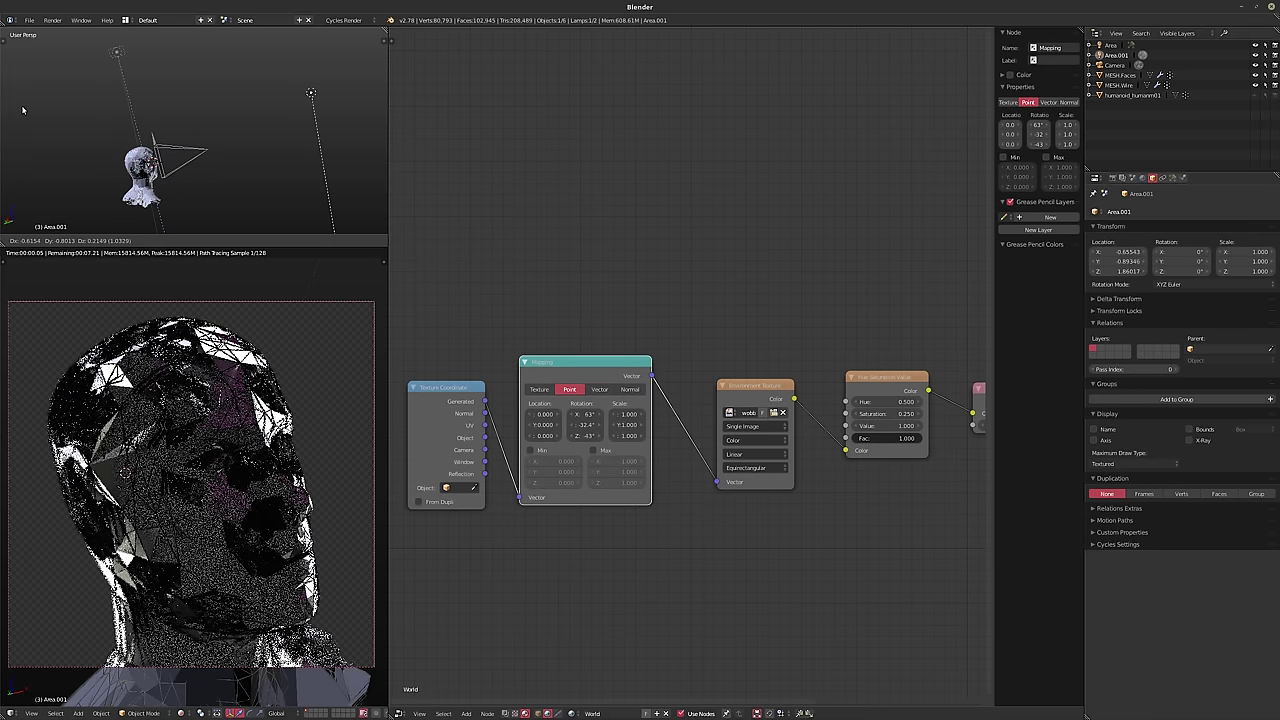
pyautogui.click(22, 110)
# - Rotate the new Area.001 lamp toward the head and lower it to about Z 0.79
pyautogui.press('r')
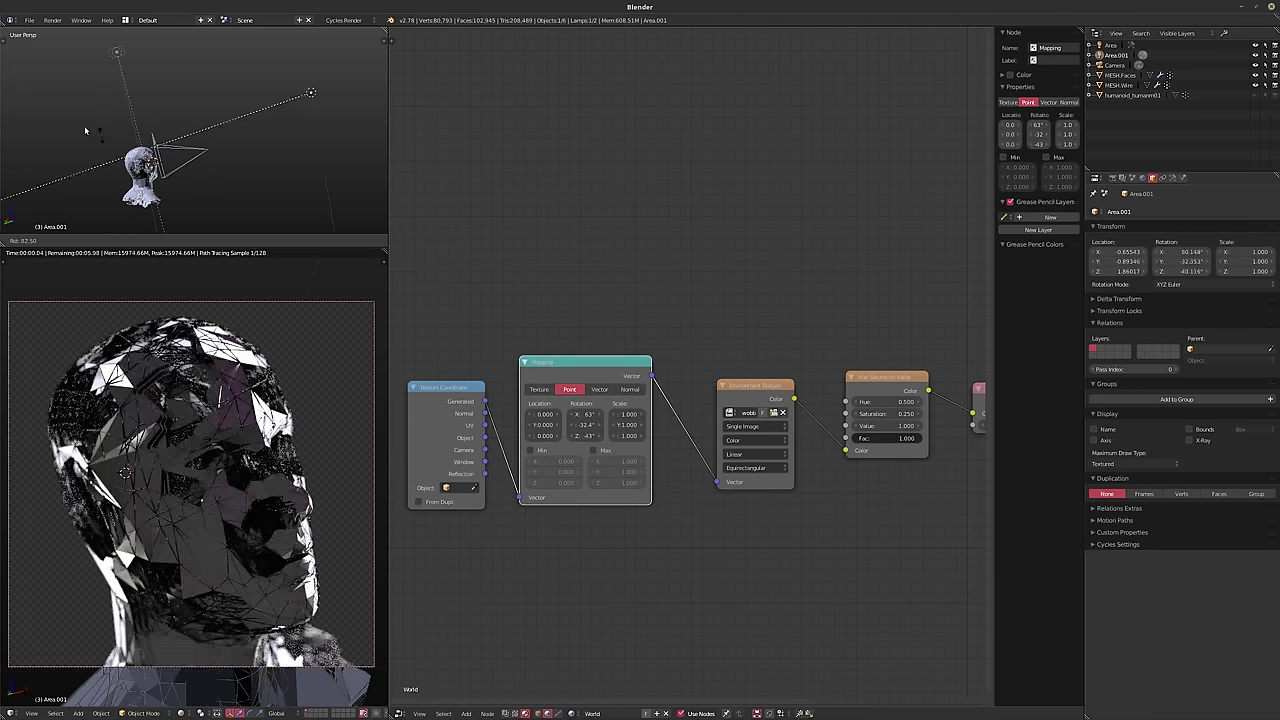
pyautogui.click(97, 122)
pyautogui.moveTo(110, 128)
pyautogui.mouseDown(button='middle')
pyautogui.moveTo(157, 148)
pyautogui.moveTo(260, 140)
pyautogui.moveTo(245, 143)
pyautogui.moveTo(289, 110)
pyautogui.moveTo(258, 97)
pyautogui.moveTo(237, 110)
pyautogui.moveTo(250, 100)
pyautogui.moveTo(240, 95)
pyautogui.mouseUp(button='middle')
pyautogui.press('g')
pyautogui.click(252, 102)
pyautogui.press('g')
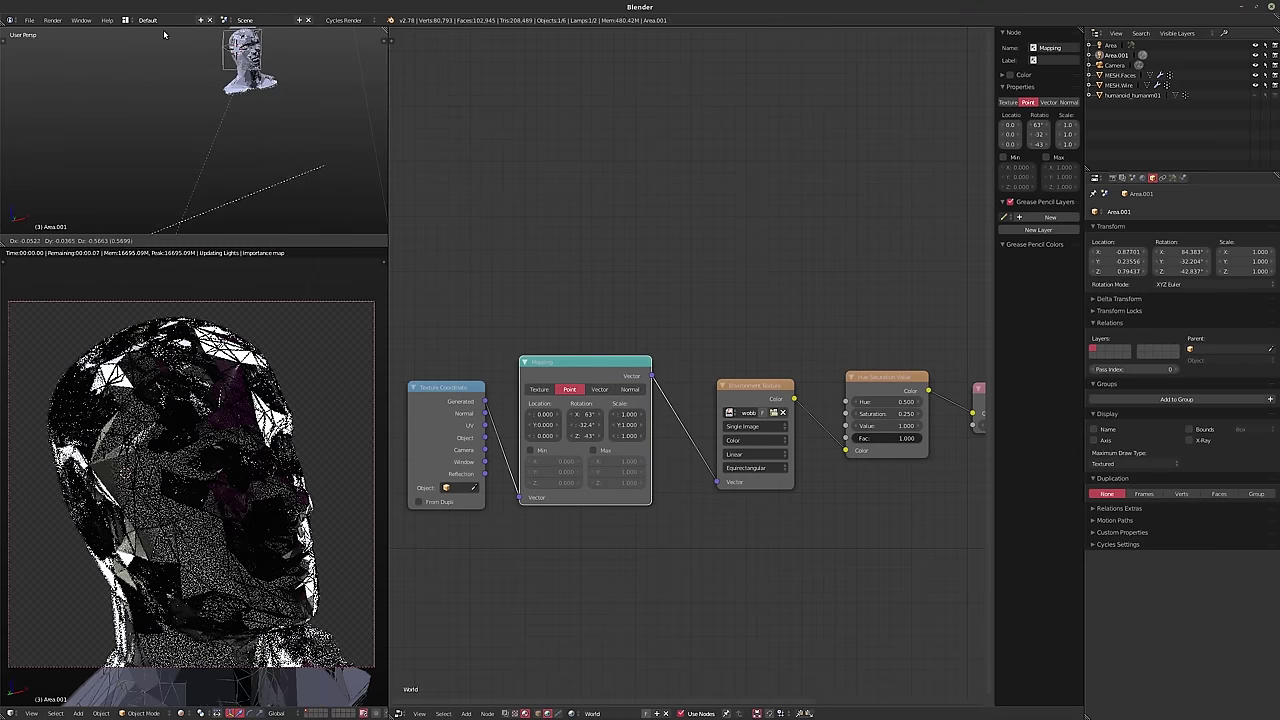
pyautogui.click(164, 35)
# - Rotate Area.001 from two viewing angles so it aims up at the head, about 121°, -53°, -89°
pyautogui.press('r')
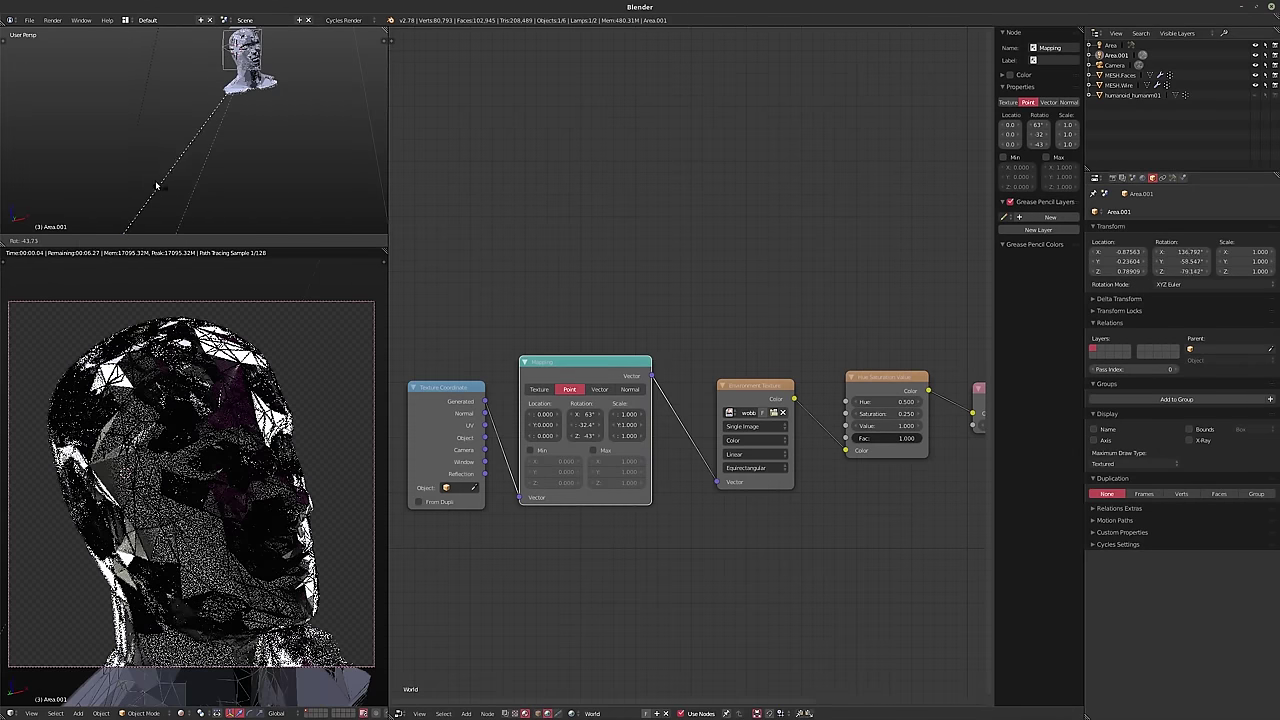
pyautogui.click(156, 186)
pyautogui.moveTo(156, 186); pyautogui.dragTo(241, 141, button='middle')
pyautogui.press('r')
pyautogui.click(263, 65)
# - Move Area.001 farther out beside the face and fine-tune its position from another viewing angle
pyautogui.press('g')
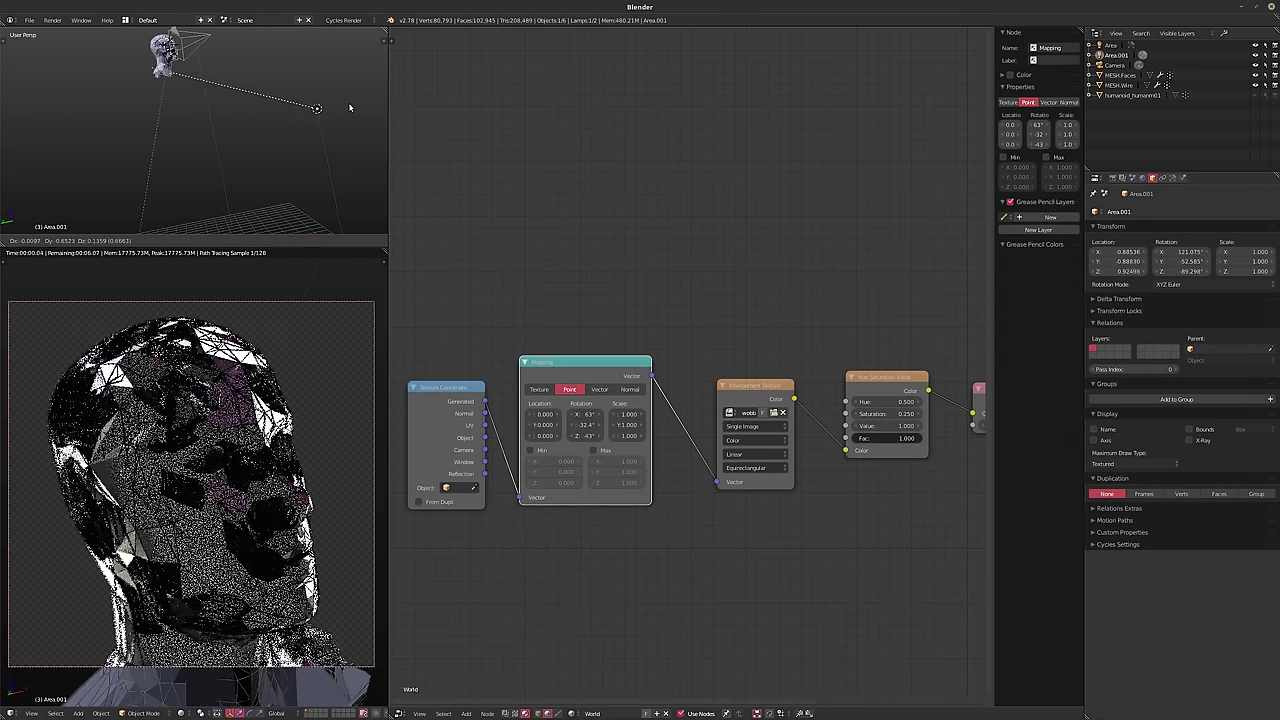
pyautogui.click(349, 101)
pyautogui.moveTo(349, 101); pyautogui.dragTo(178, 112, button='middle')
pyautogui.press('g')
pyautogui.click(253, 170)
# - Set the Area.001 lamp's size to 0.1 and its emission color to light cyan (R 0.220, G 0.971, B 1.000)
pyautogui.click(1173, 177)
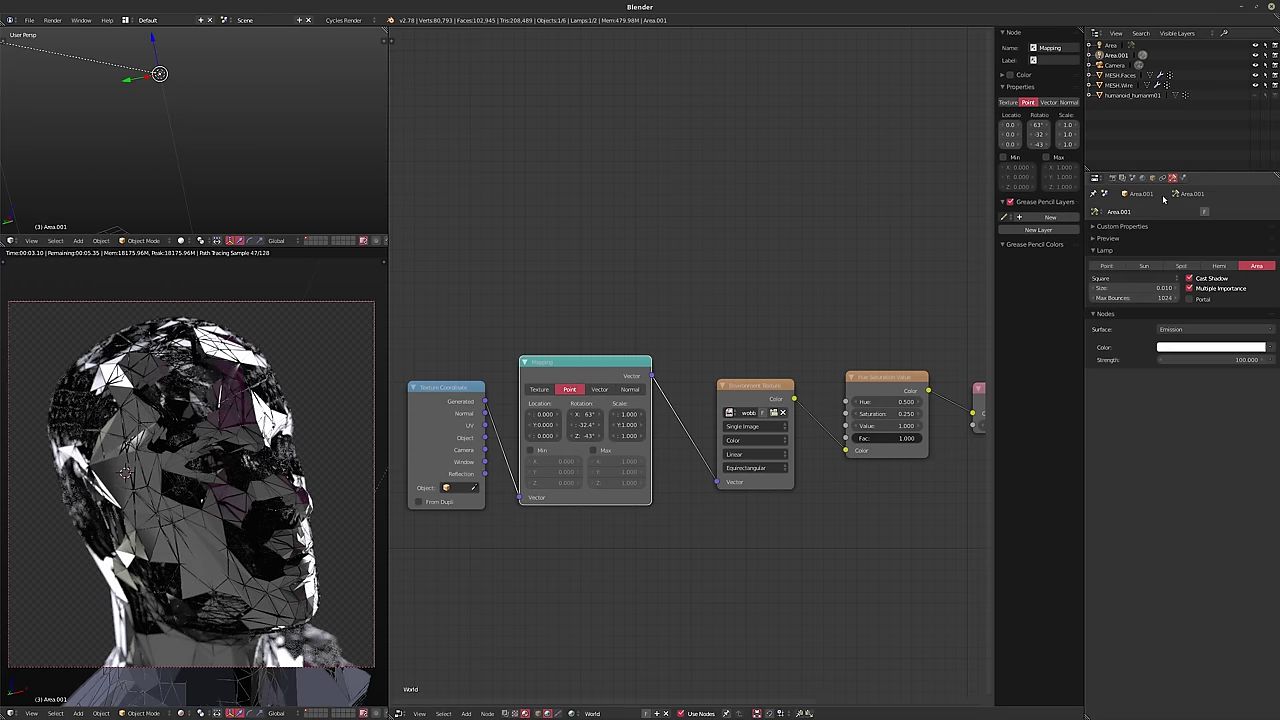
pyautogui.click(1135, 288)
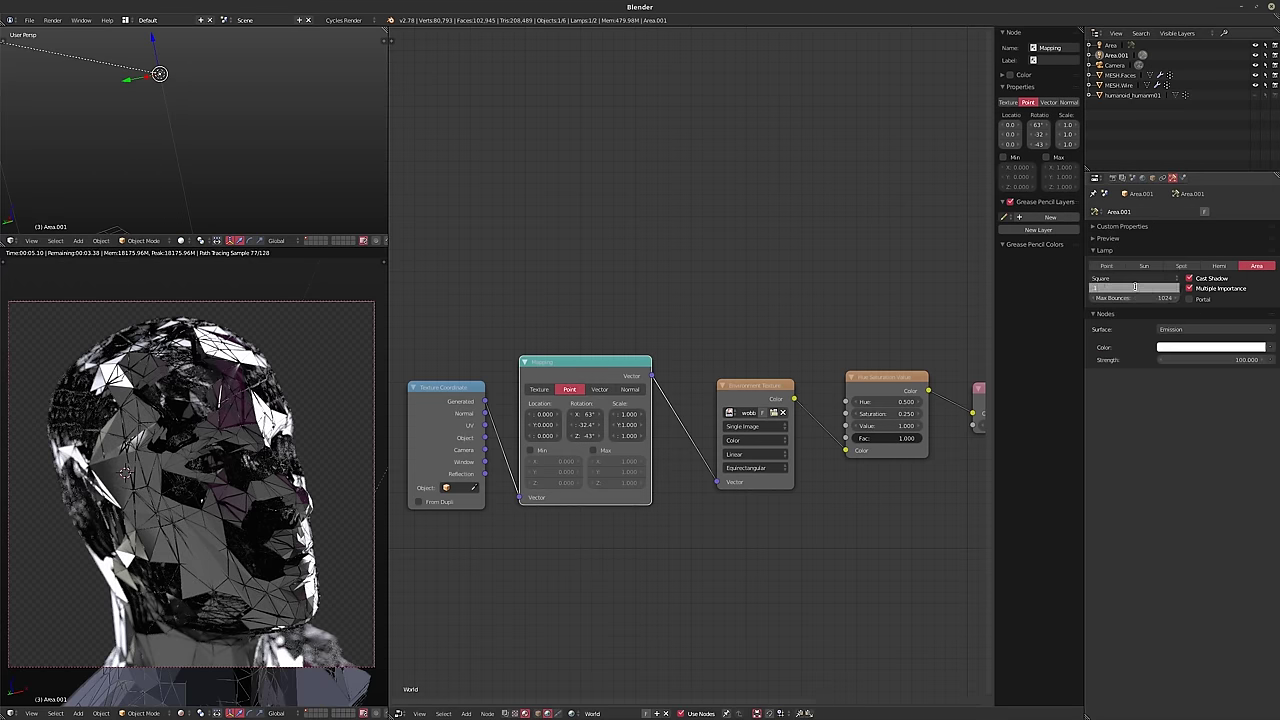
pyautogui.write('0.1')
pyautogui.press('Return')
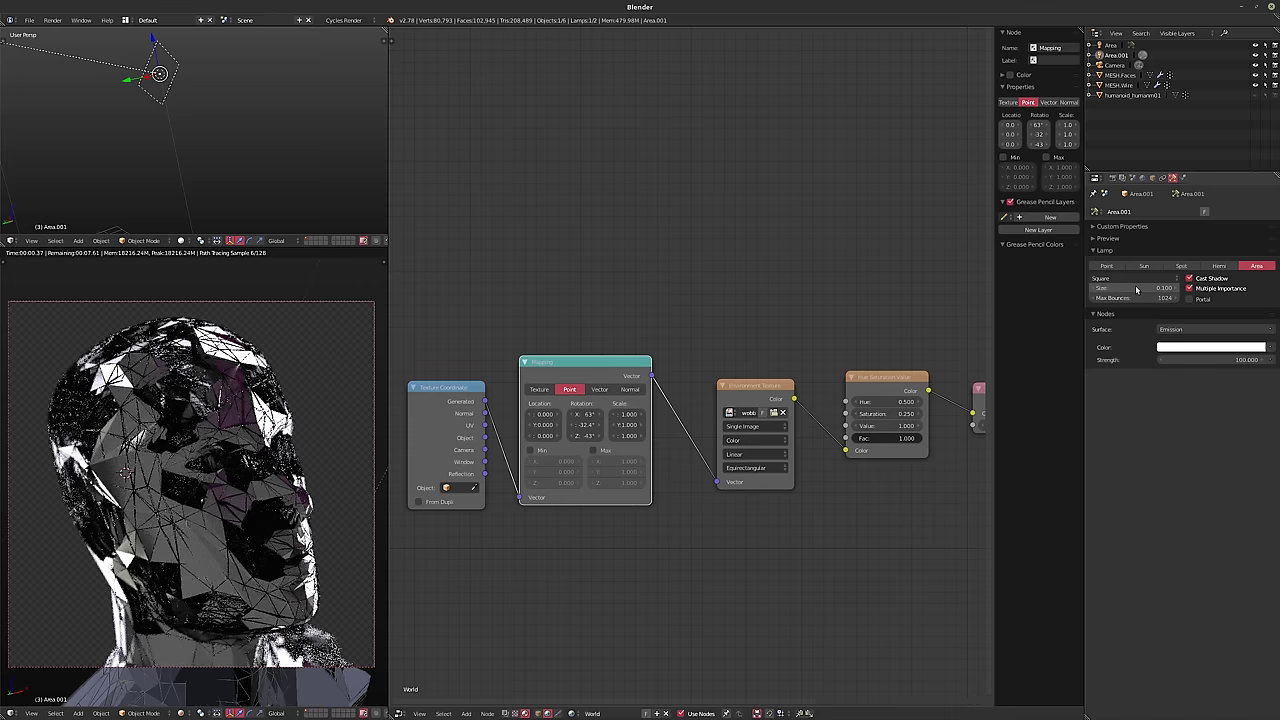
pyautogui.click(1200, 347)
pyautogui.click(1221, 264)
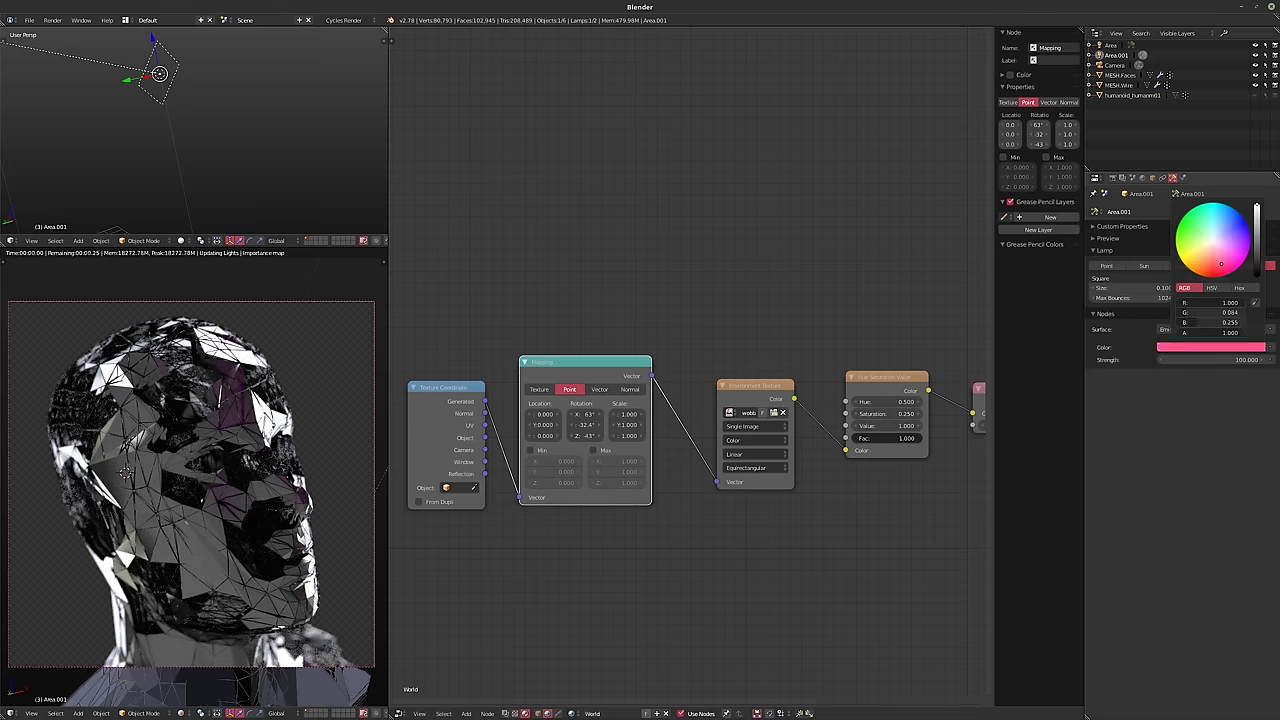
pyautogui.moveTo(1221, 264); pyautogui.dragTo(1213, 221)
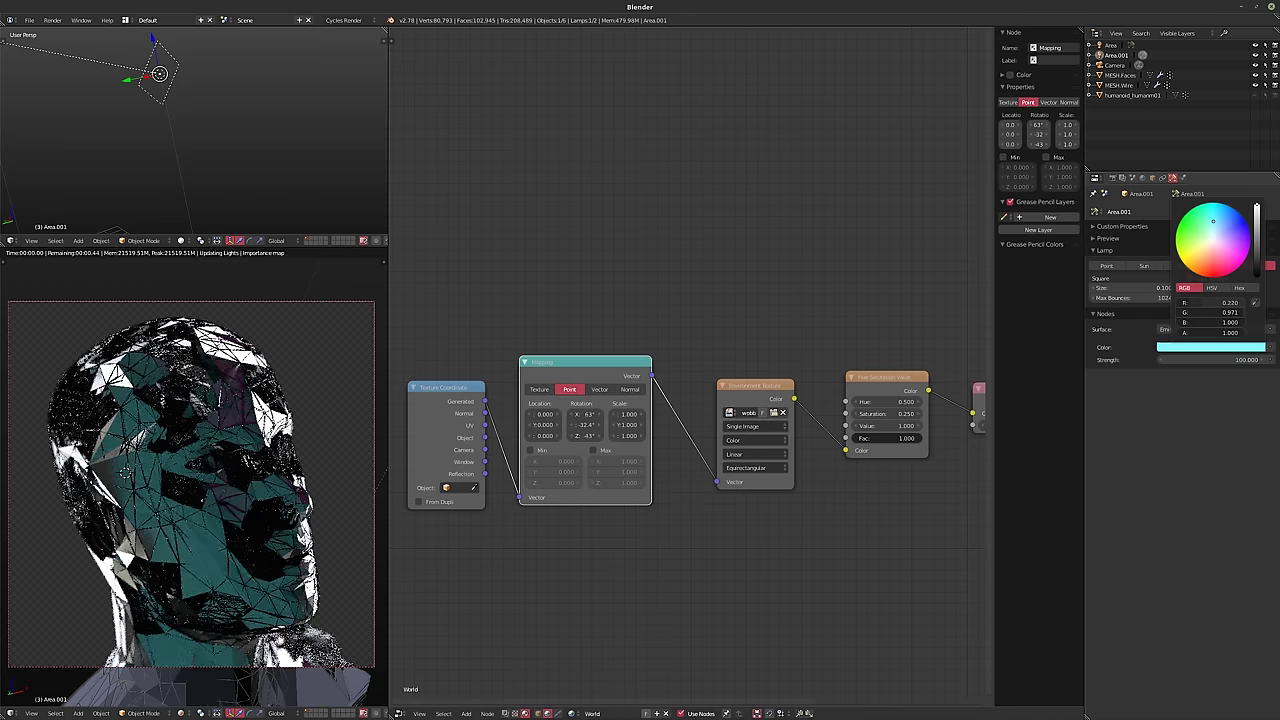
# - Try an emission strength of 1 on the Area.001 lamp, and set it to 10
pyautogui.click(1209, 360)
pyautogui.write('1')
pyautogui.press('Return')
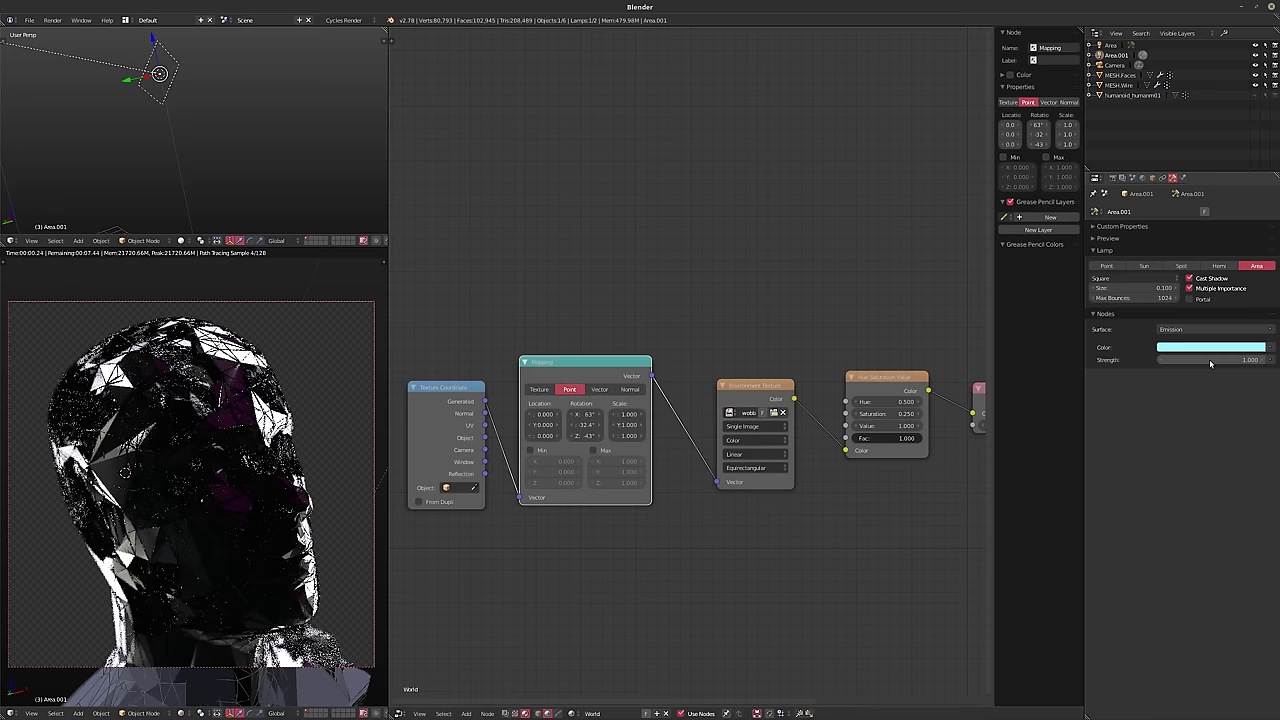
pyautogui.click(1193, 362)
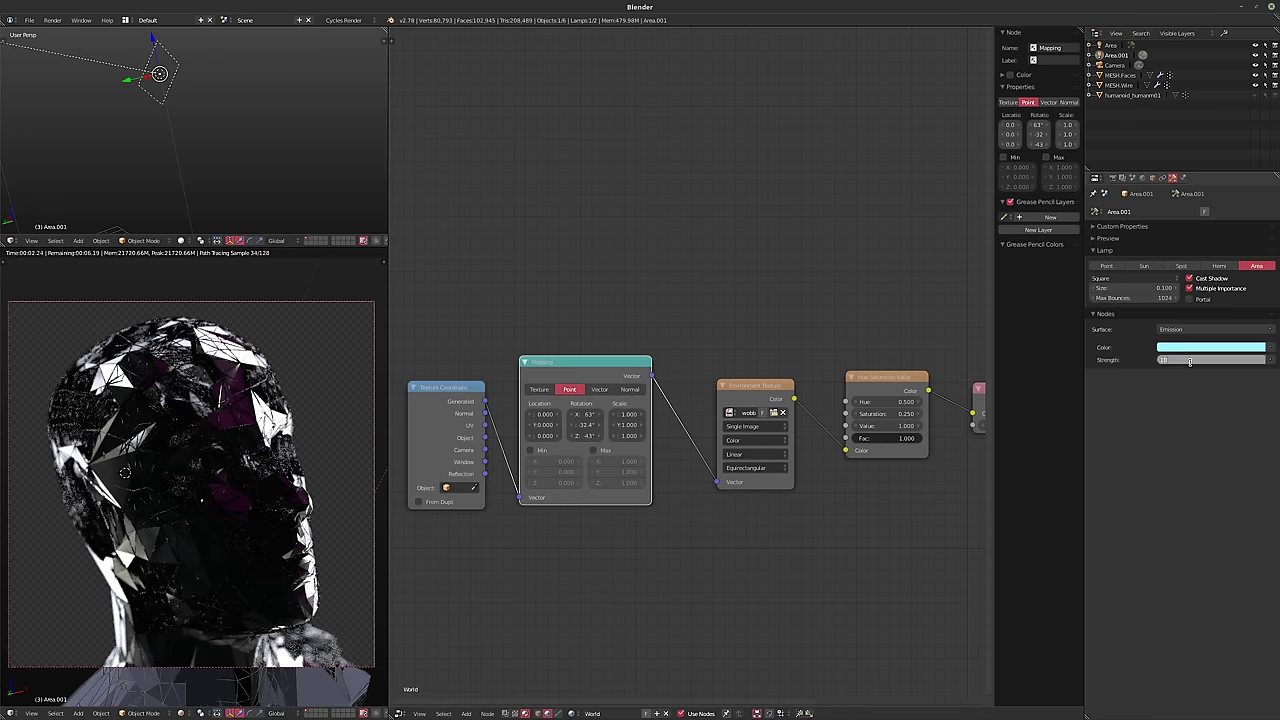
pyautogui.write('10')
pyautogui.press('Return')
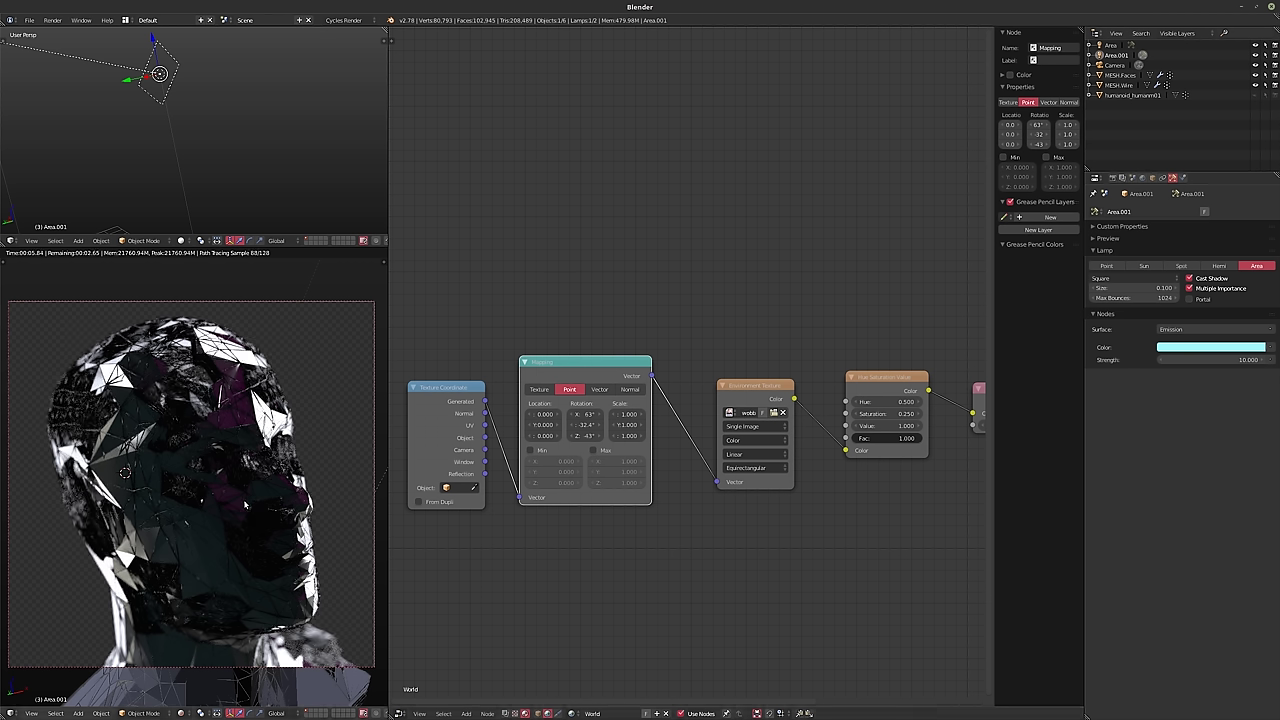
# - Disable Flip Normals in both Solidify modifiers of MESH.Faces
pyautogui.click(1119, 77)
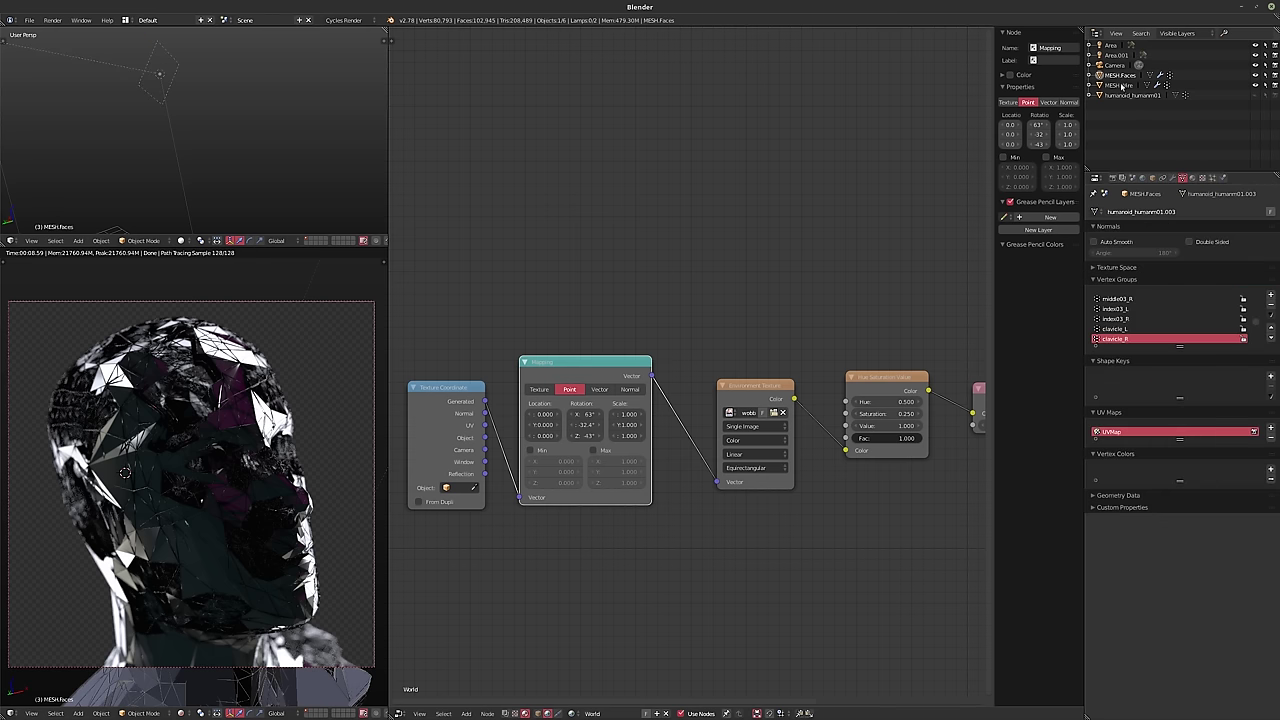
pyautogui.click(1173, 178)
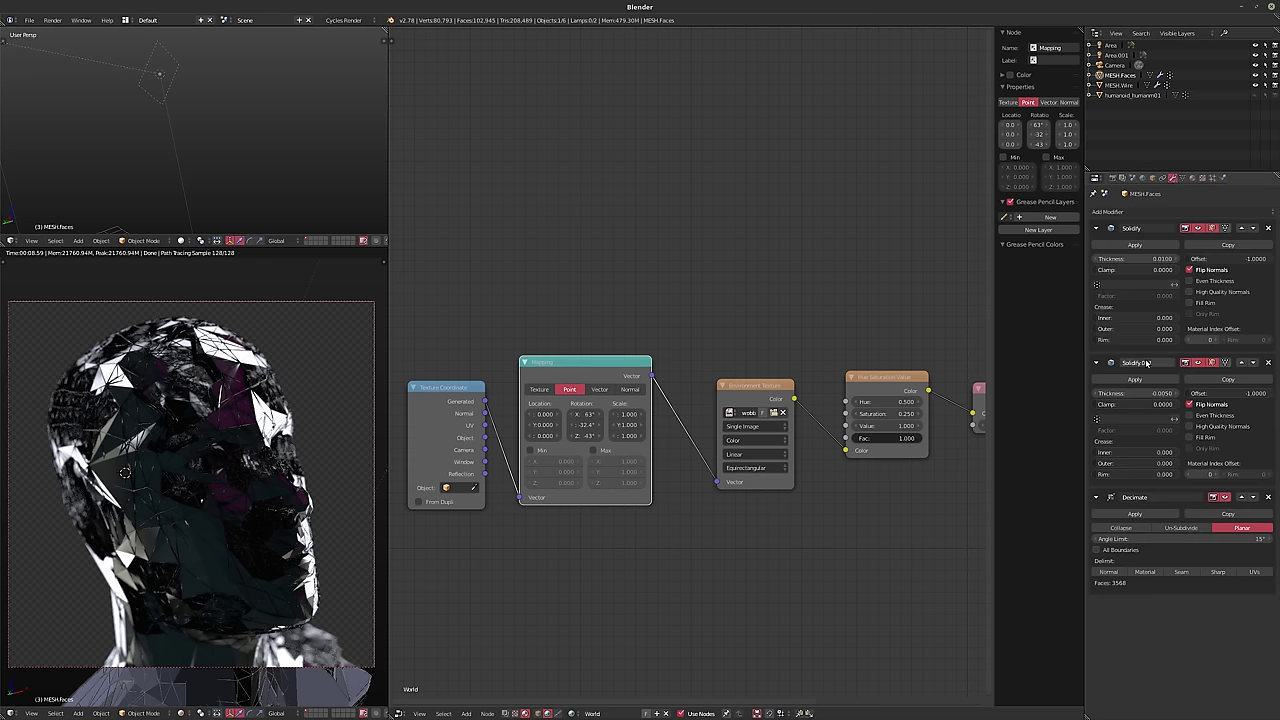
pyautogui.click(1200, 269)
pyautogui.click(1191, 404)
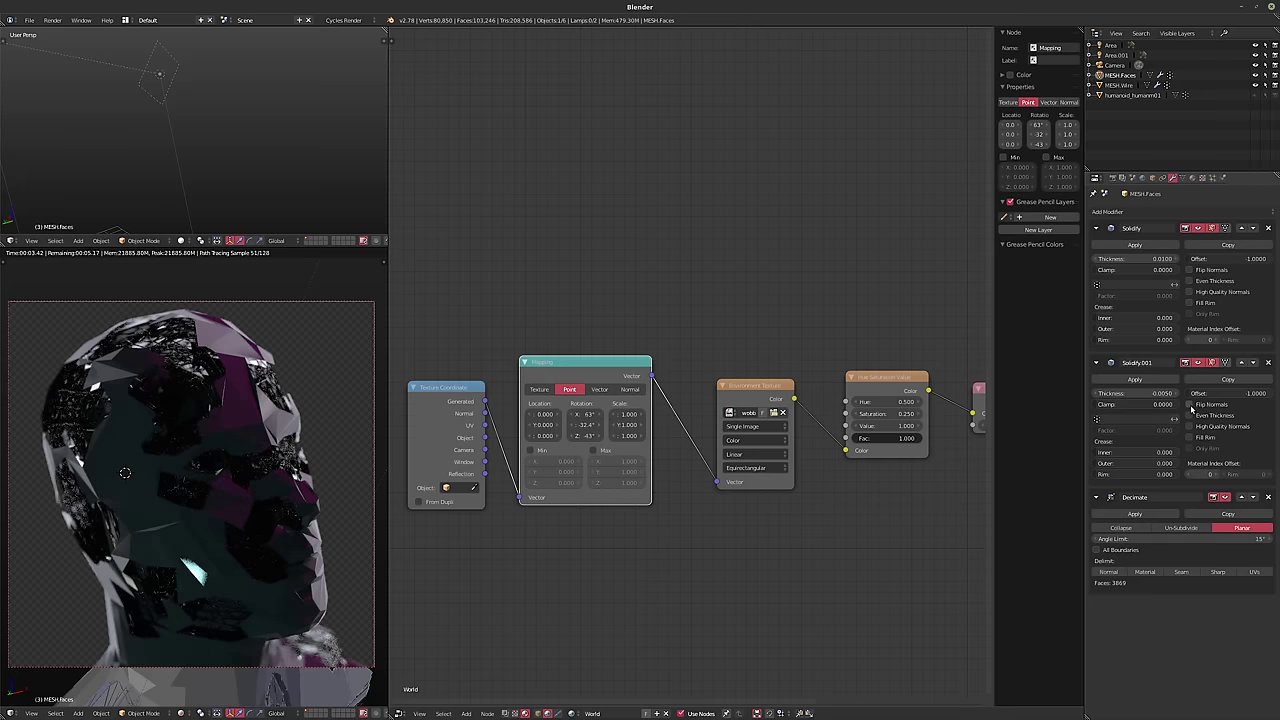
# - Set the thickness of the Solidify.001 modifier on MESH.Faces to -0.005
pyautogui.click(1158, 398)
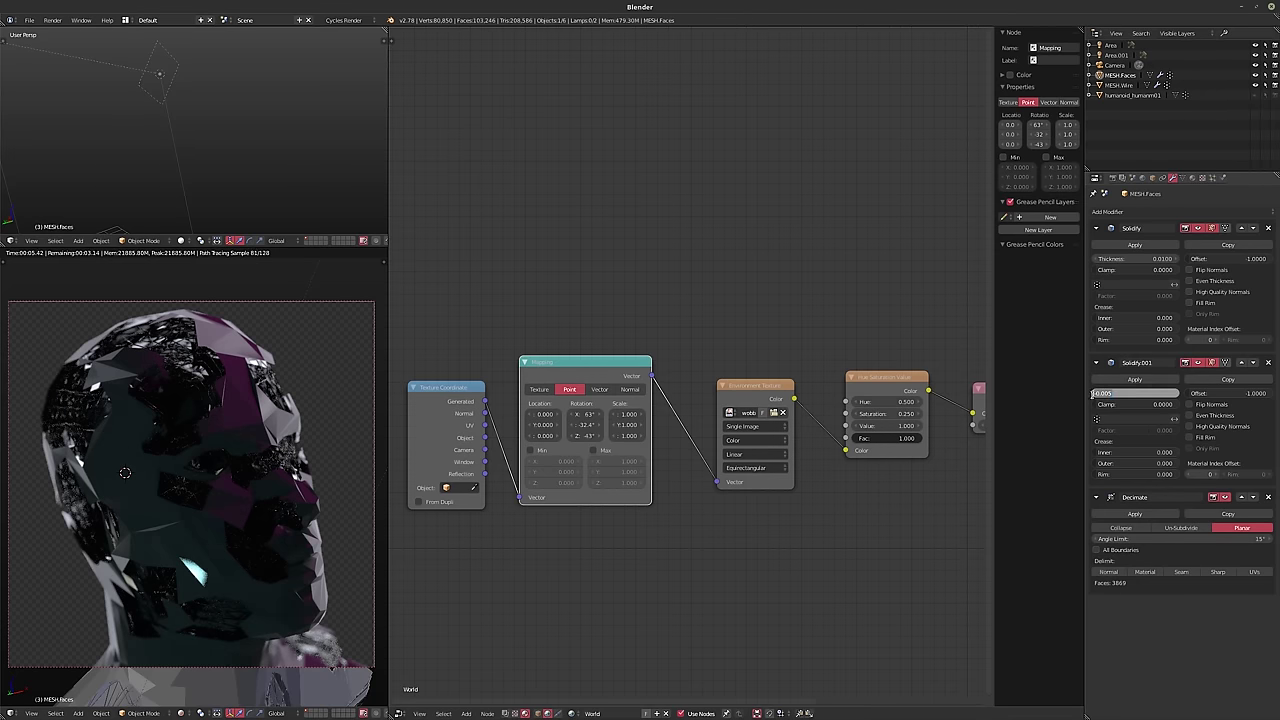
pyautogui.write('-')
pyautogui.press('Return')
pyautogui.press('Return')
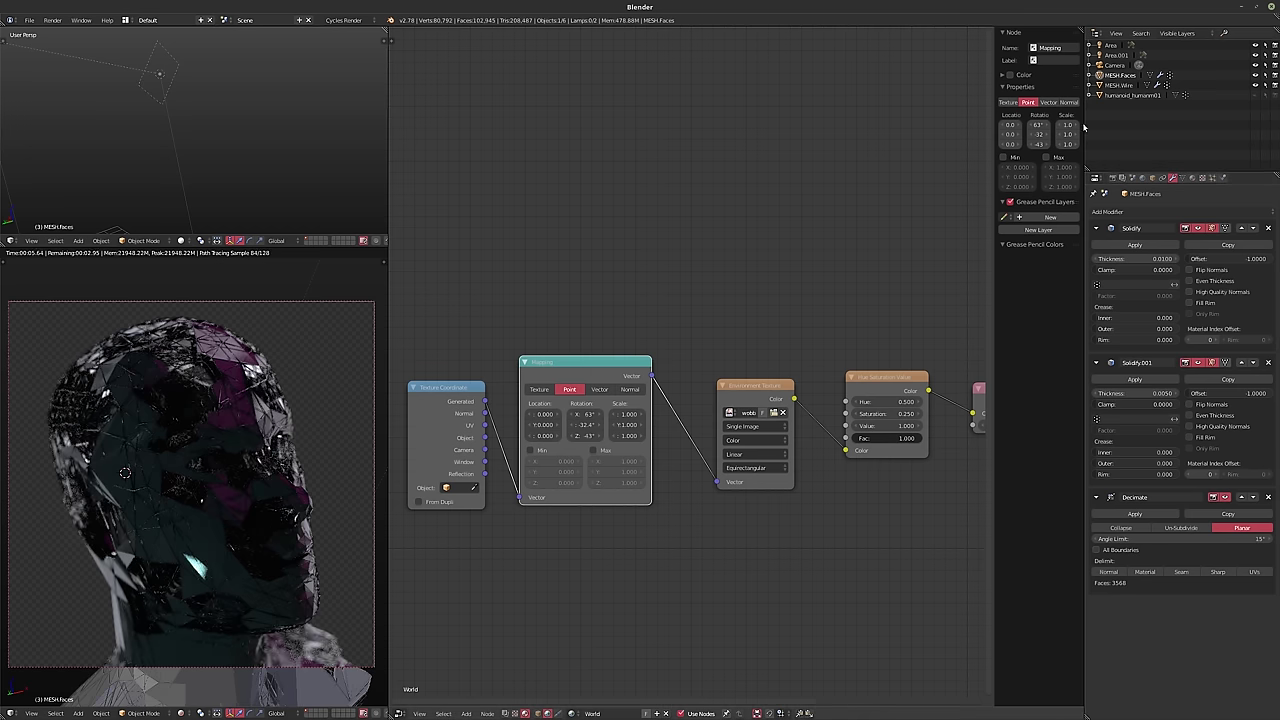
# - Select Area.001 and enlarge the lamp's size to about 0.636
pyautogui.click(1116, 55)
pyautogui.click(1173, 177)
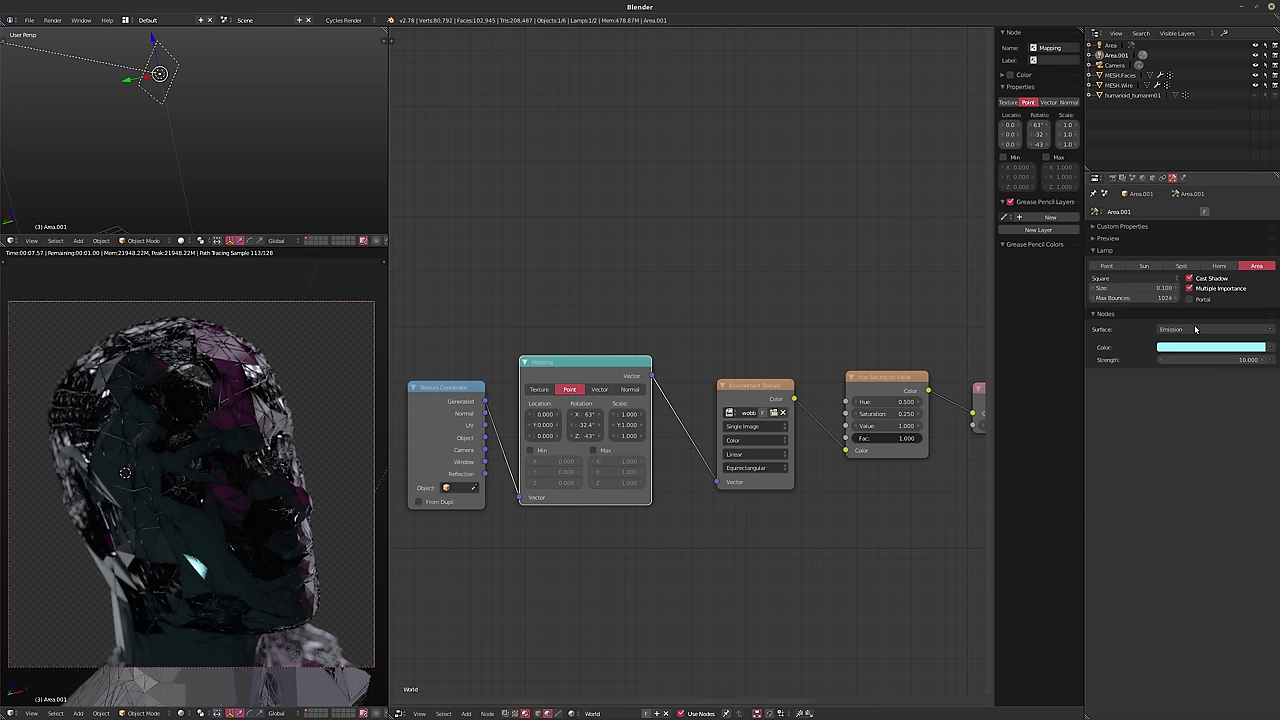
pyautogui.moveTo(1130, 288); pyautogui.dragTo(1245, 288)
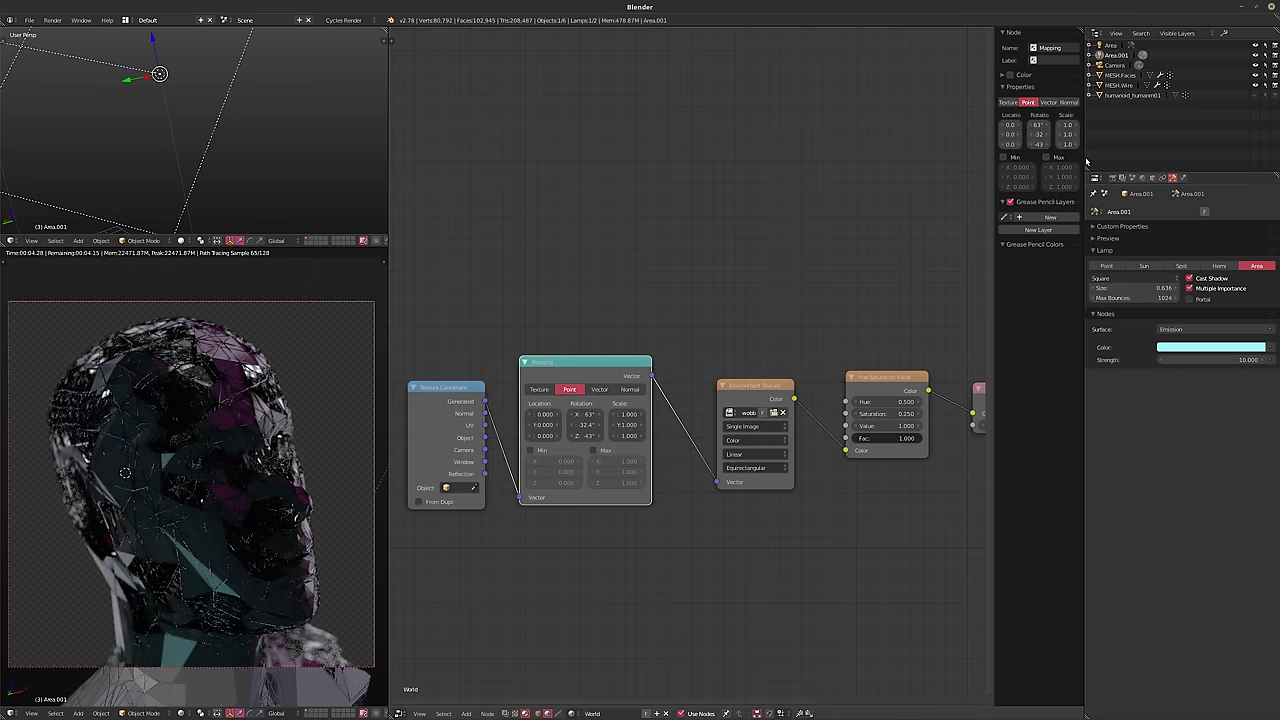
# - Set the Glossy BSDF roughness to 0.1 in the MESH.Faces material
pyautogui.click(537, 713)
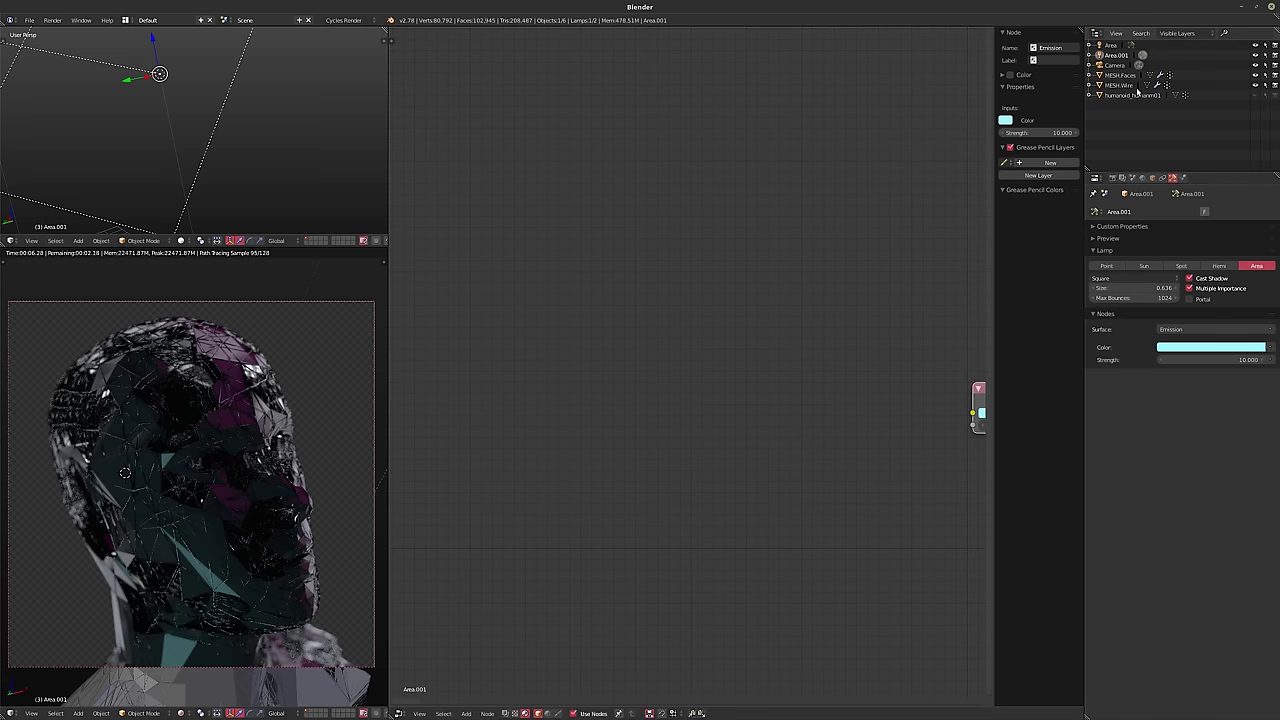
pyautogui.click(1113, 76)
pyautogui.press('Home')
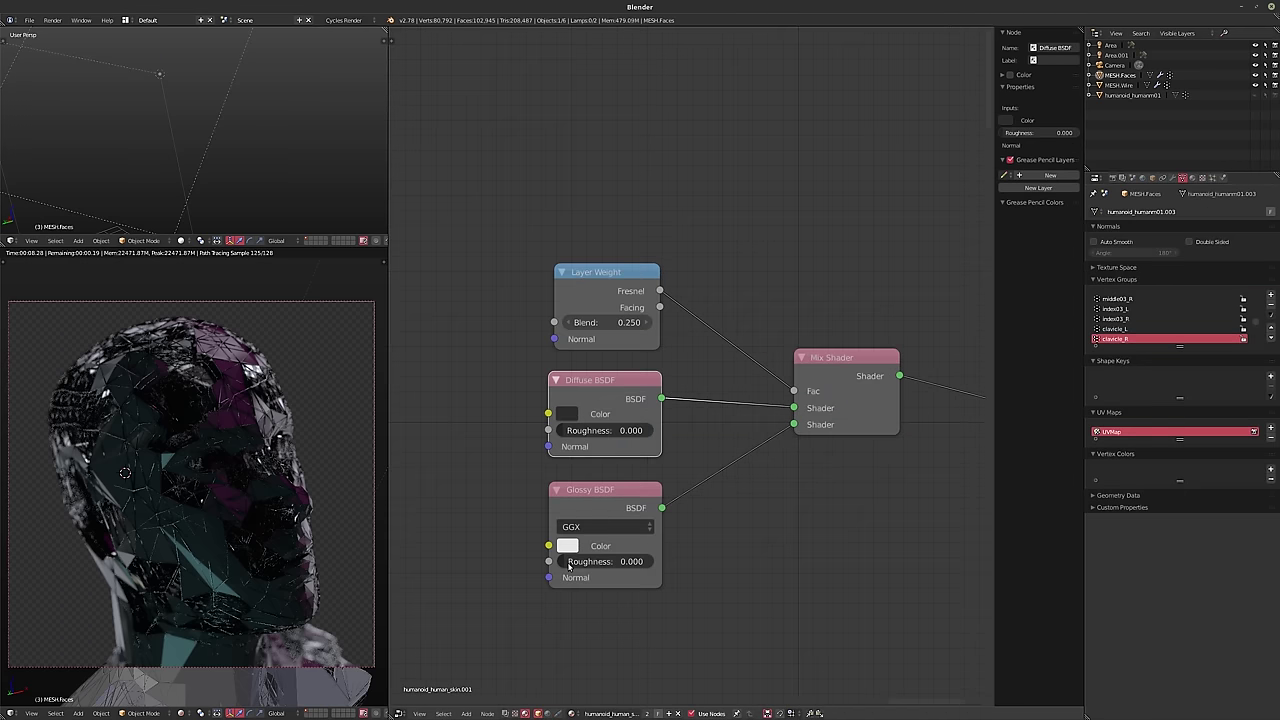
pyautogui.moveTo(605, 561); pyautogui.dragTo(542, 527)
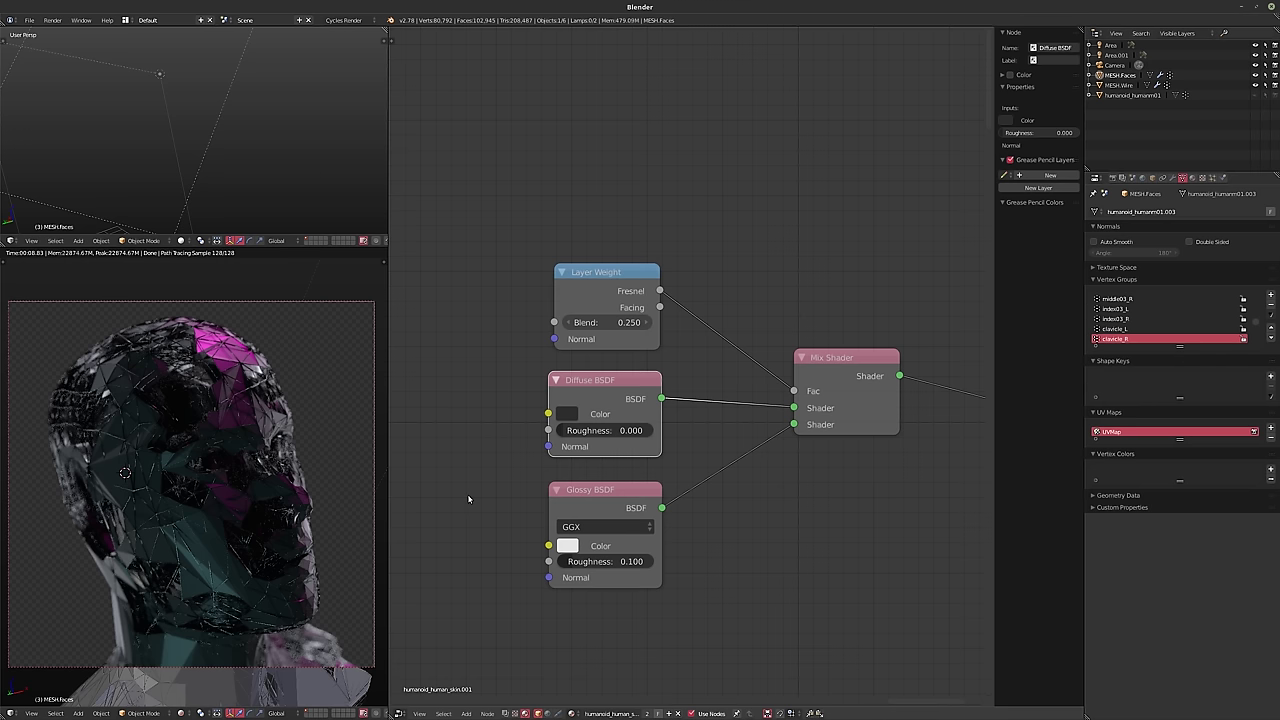
pyautogui.scroll(-8, 255, 177)
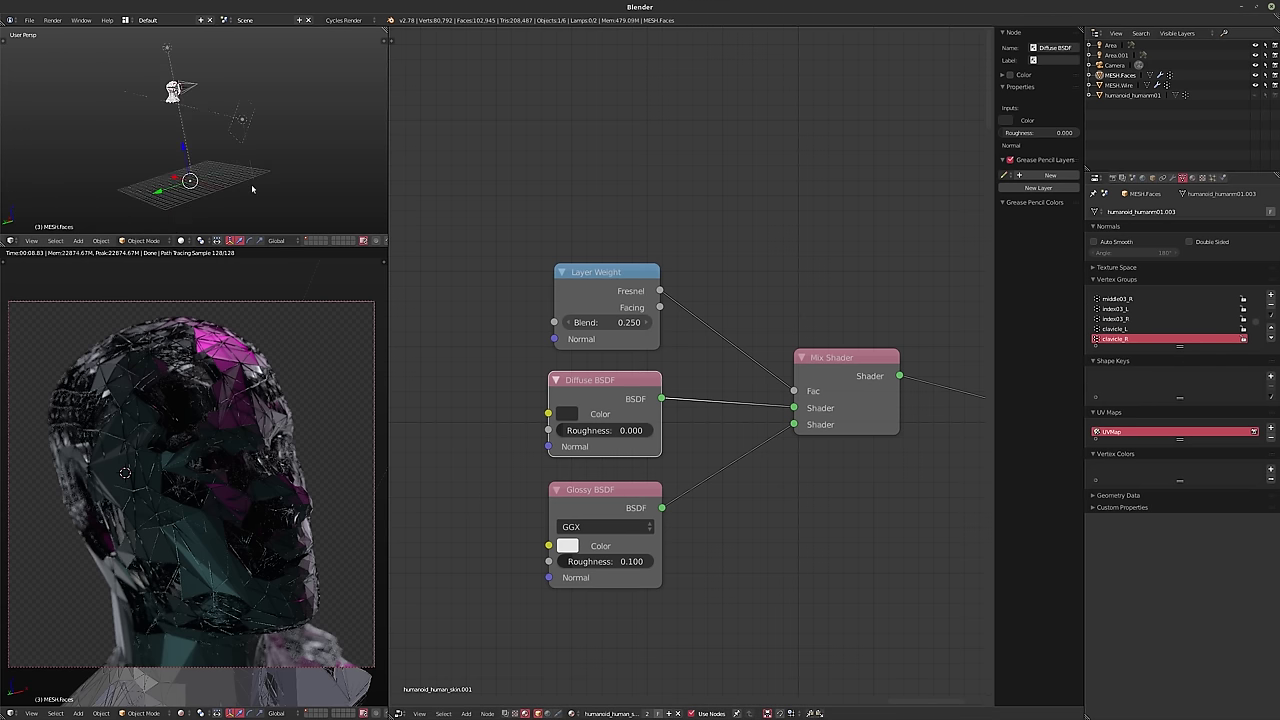
pyautogui.hotkey('shift', 'a')
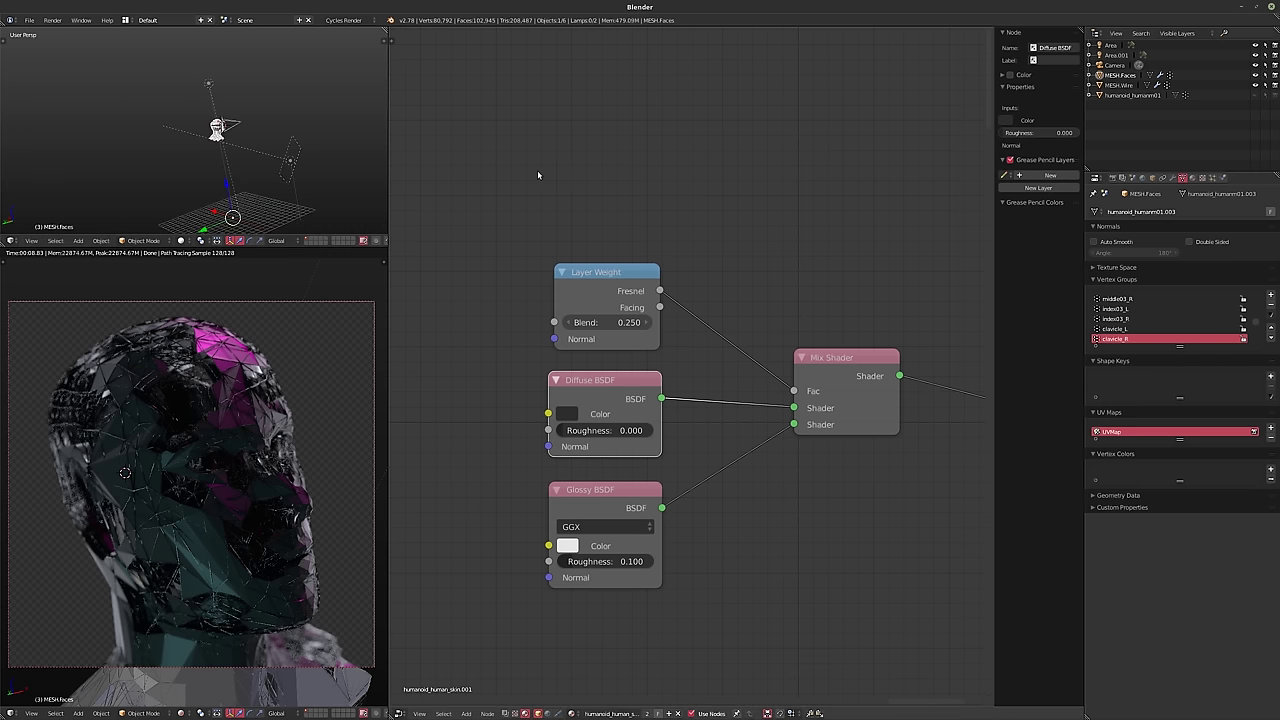
pyautogui.hotkey('shift', 'a')
# - Start saving the scene and create a folder named Wiretrash in the Projects directory
pyautogui.hotkey('ctrl', 's')
pyautogui.click(29, 124)
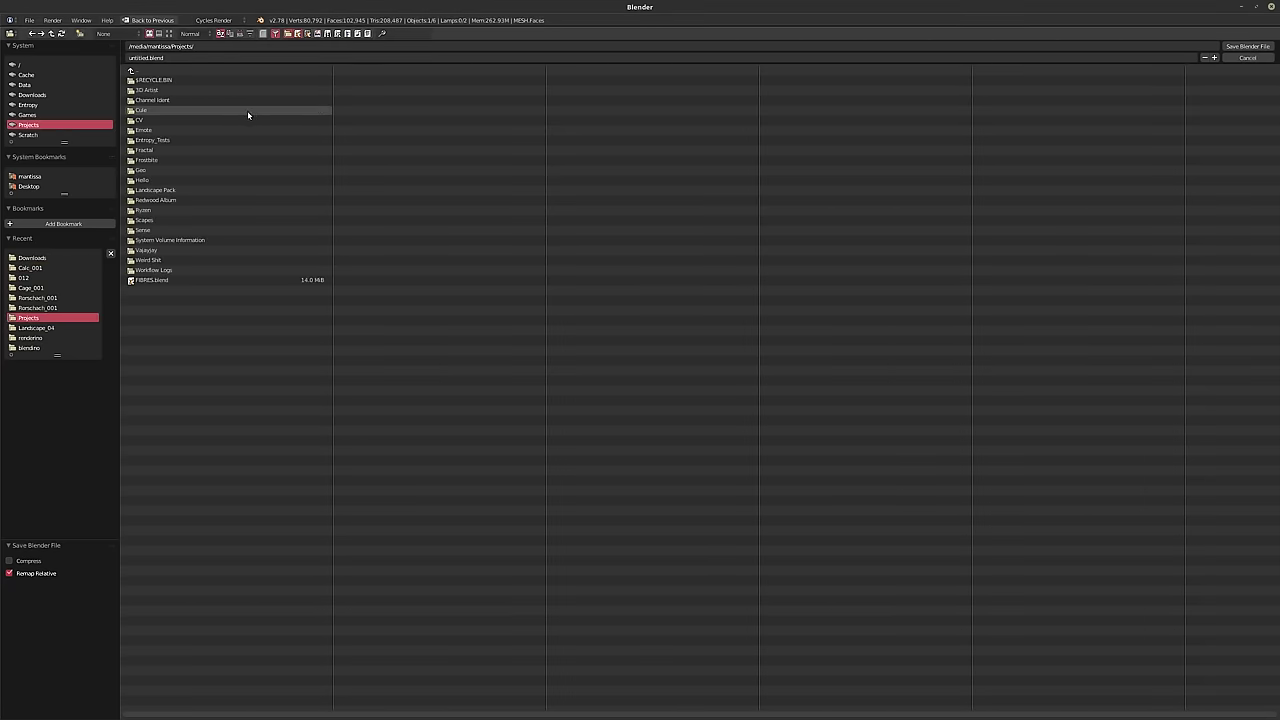
pyautogui.click(211, 130)
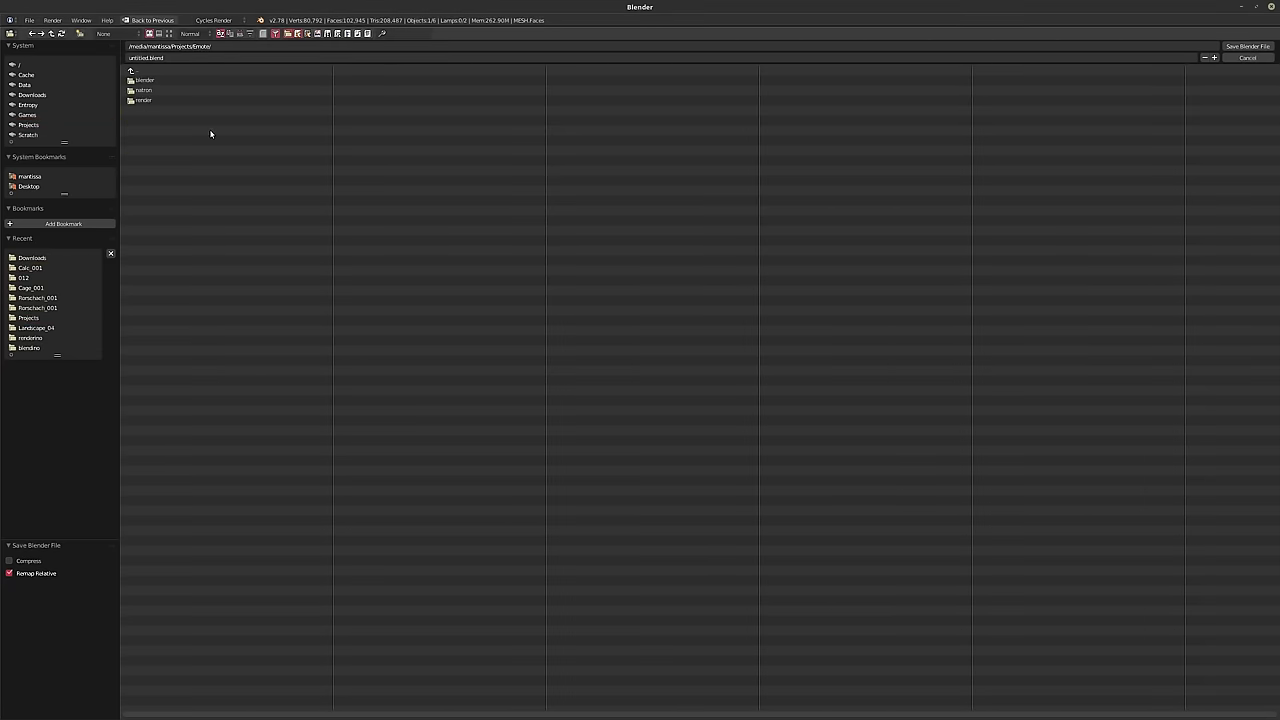
pyautogui.click(169, 78)
pyautogui.click(52, 34)
pyautogui.click(52, 34)
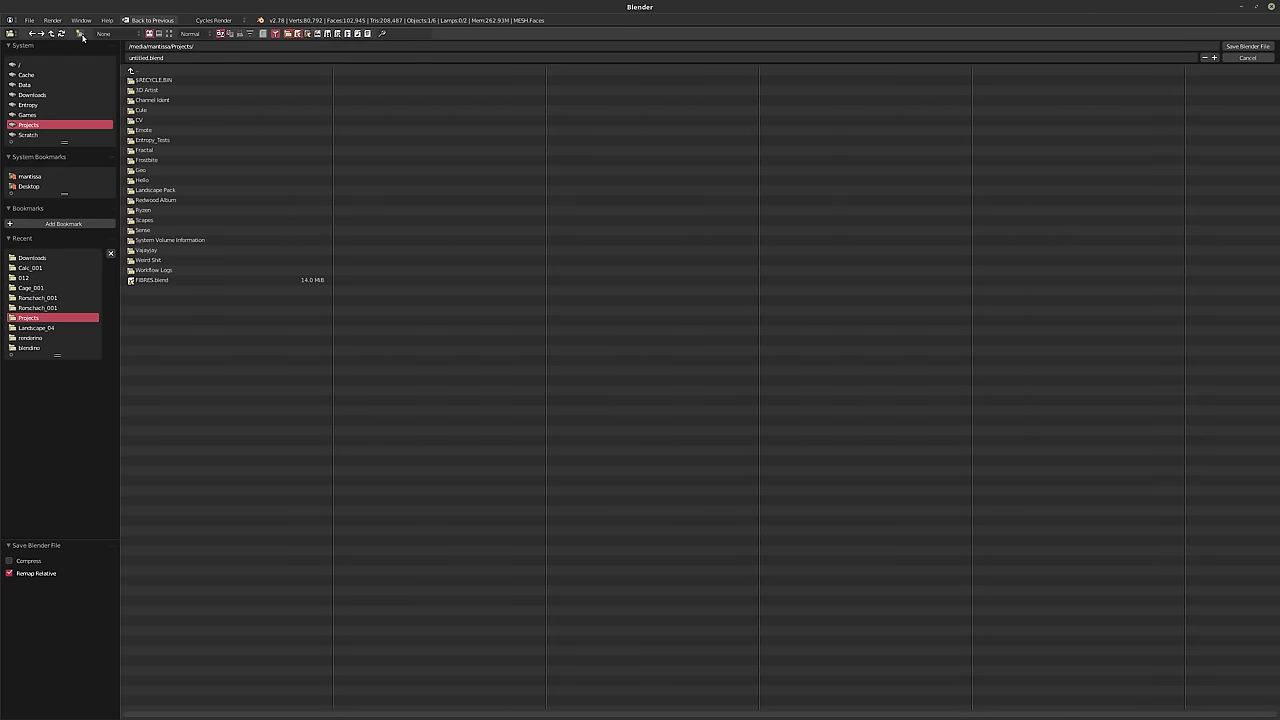
pyautogui.click(80, 34)
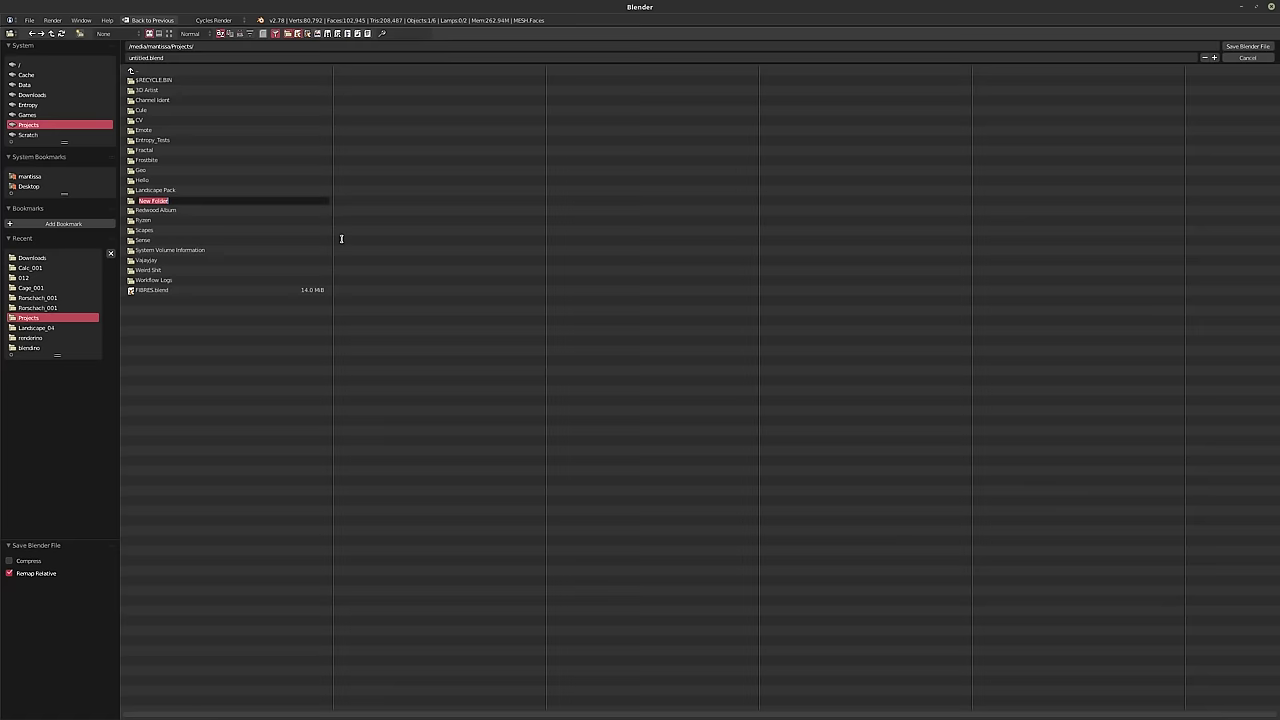
pyautogui.write('Wiretrash')
pyautogui.press('Return')
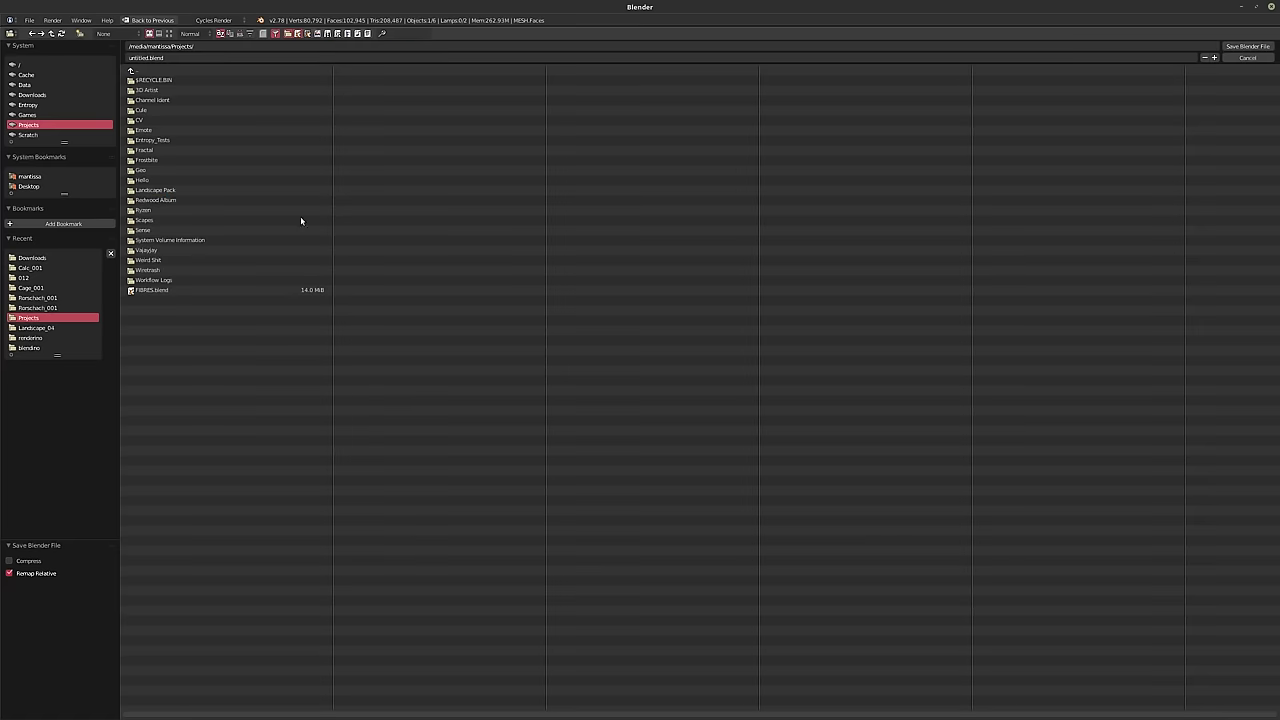
# - Create a subfolder named blender inside Wiretrash and open it
pyautogui.doubleClick(174, 270)
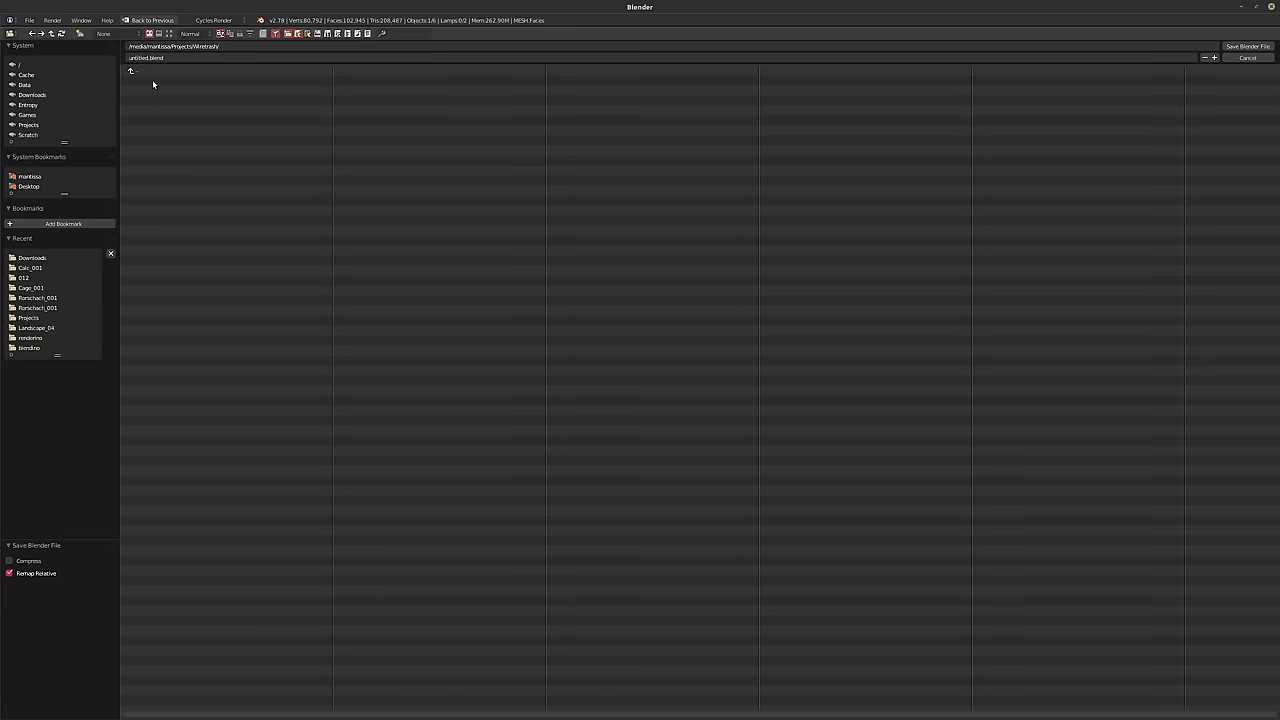
pyautogui.click(80, 33)
pyautogui.write('blender')
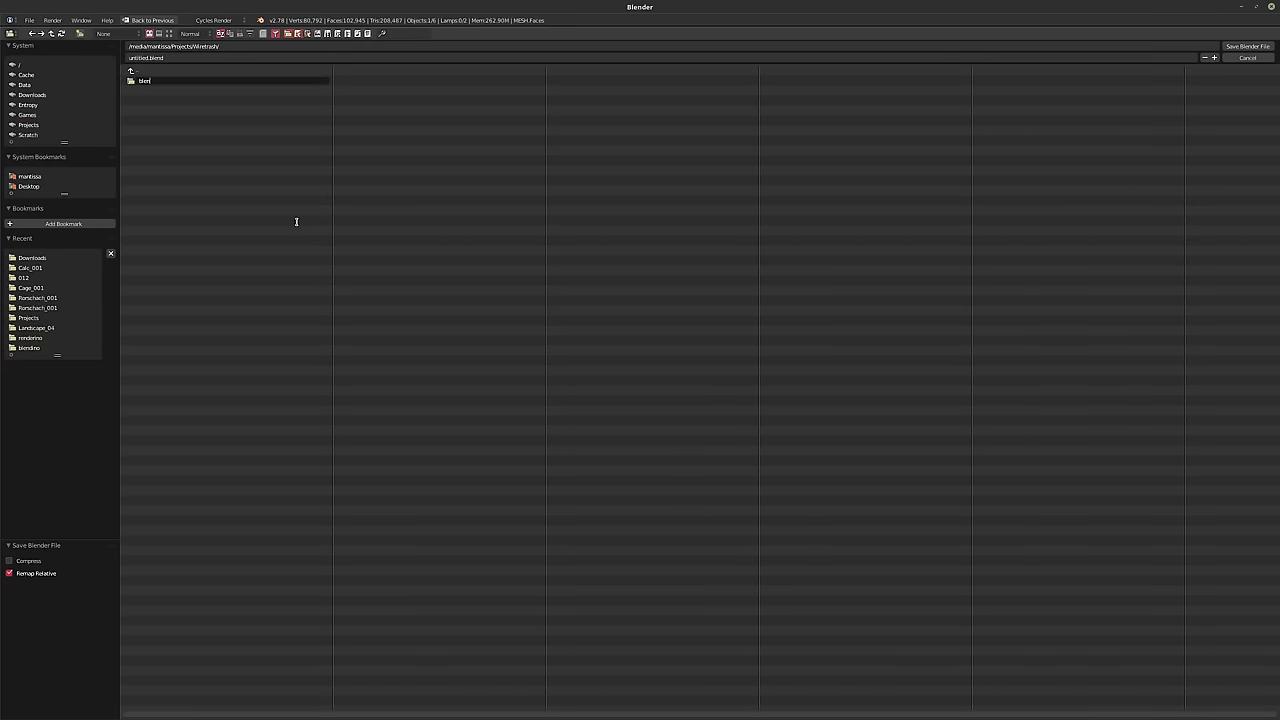
pyautogui.press('Return')
pyautogui.doubleClick(150, 81)
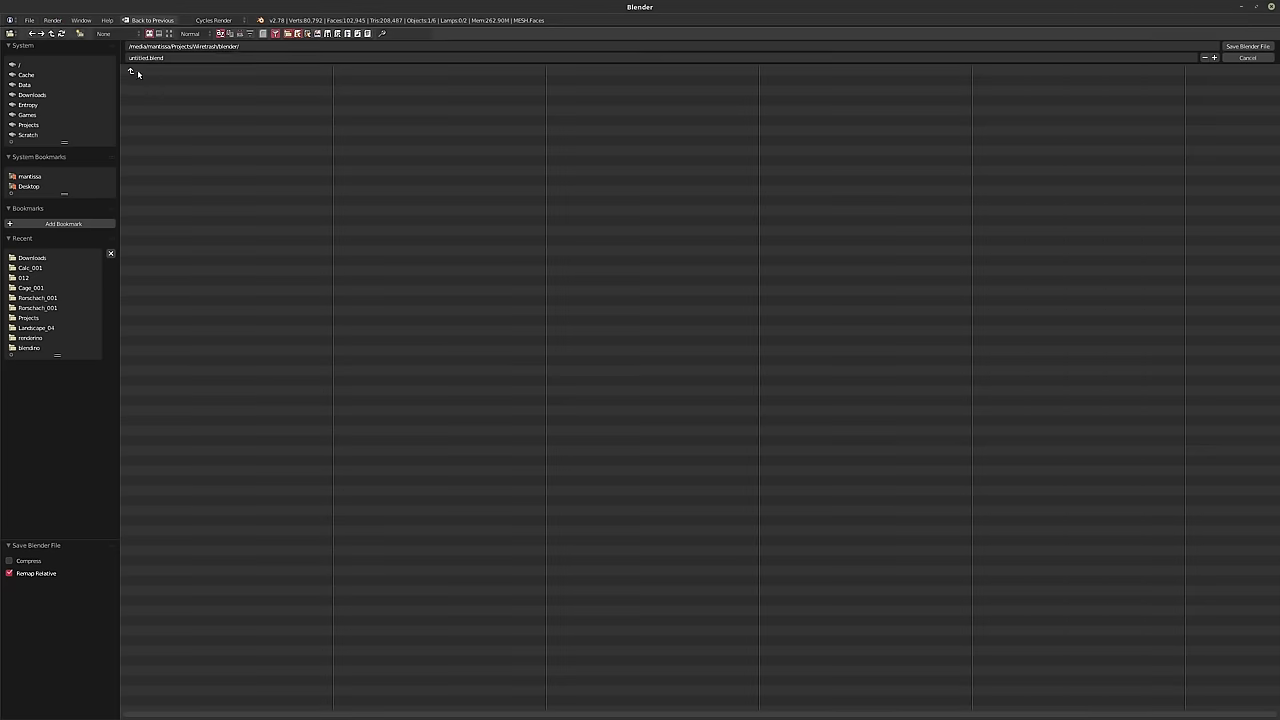
# - Save the scene as Wiretrash_001.blend in the blender folder
pyautogui.write('Wire')
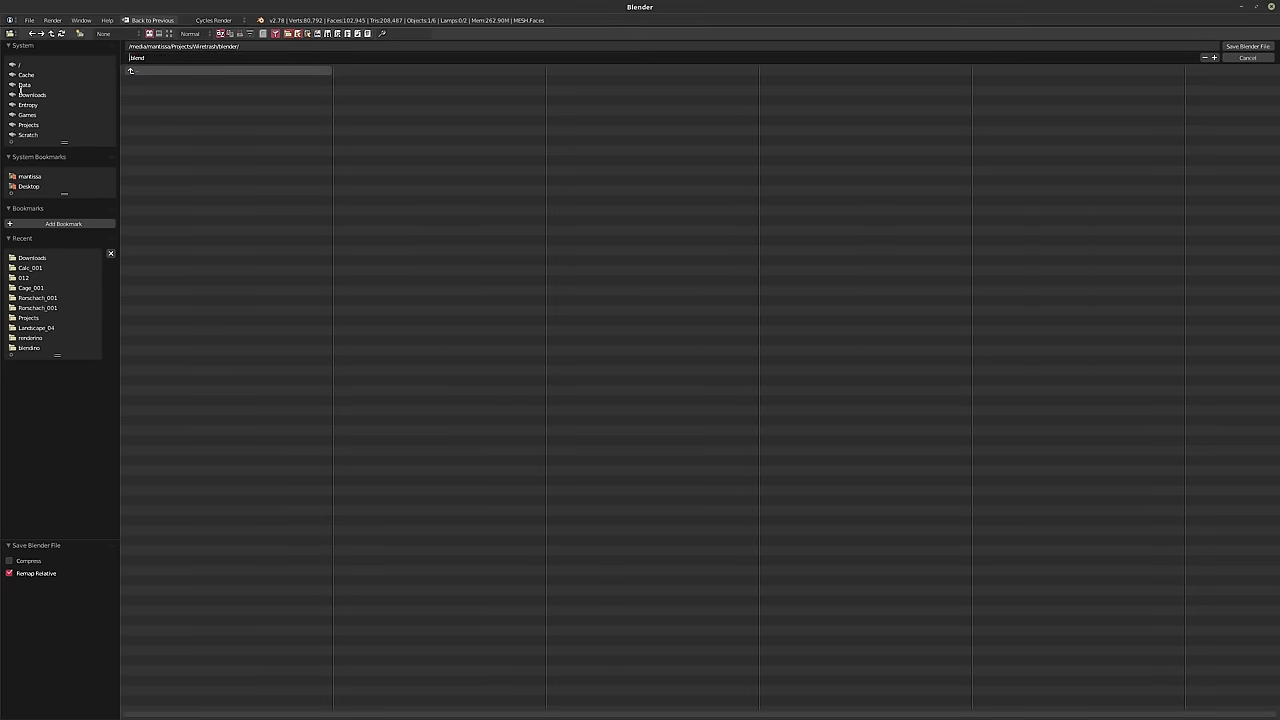
pyautogui.press('BackSpace')
pyautogui.press('BackSpace')
pyautogui.press('BackSpace')
pyautogui.write('iret')
pyautogui.press('Return')
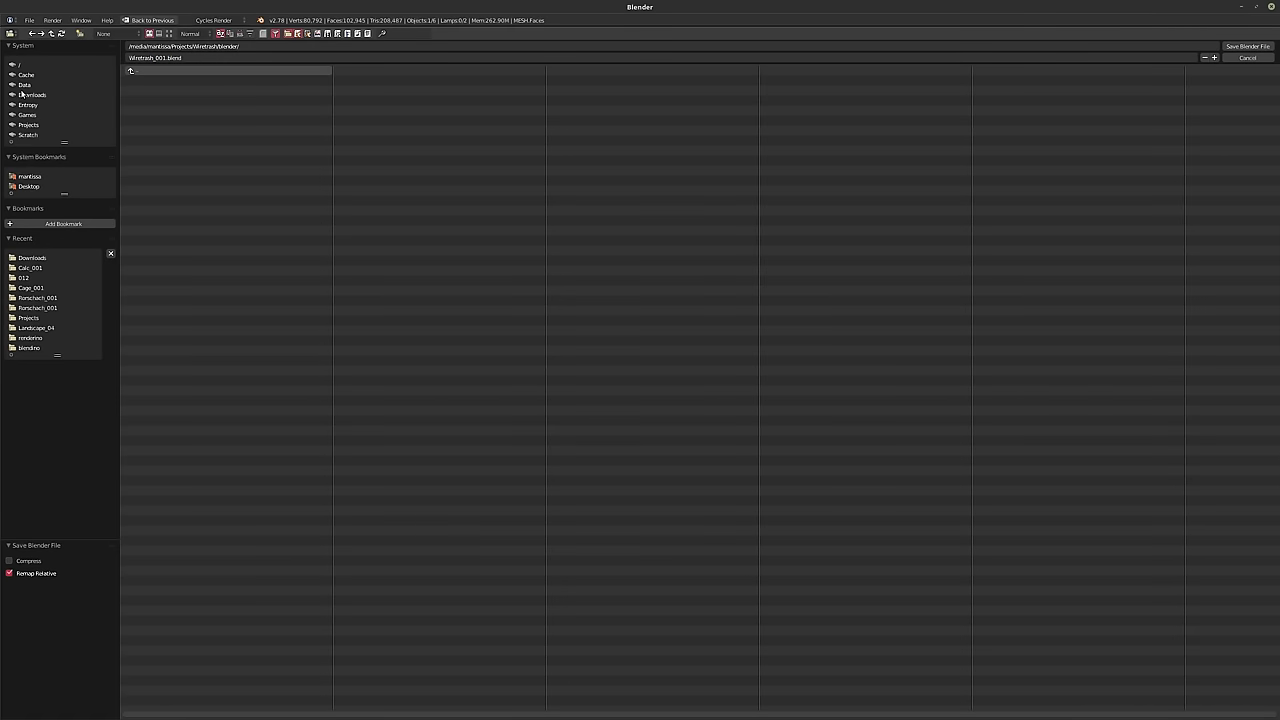
pyautogui.click(1240, 47)
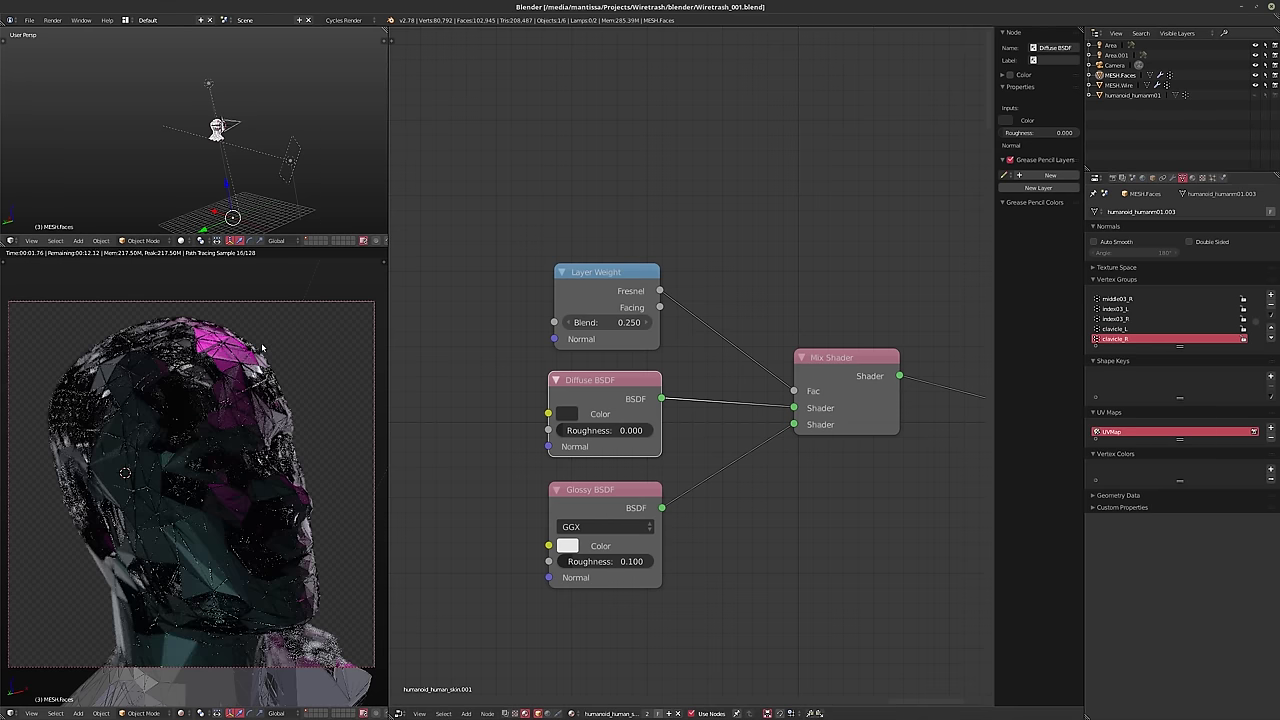
# - Run a test render of the current frame, stop it partway, and return to the layout
pyautogui.press('F12')
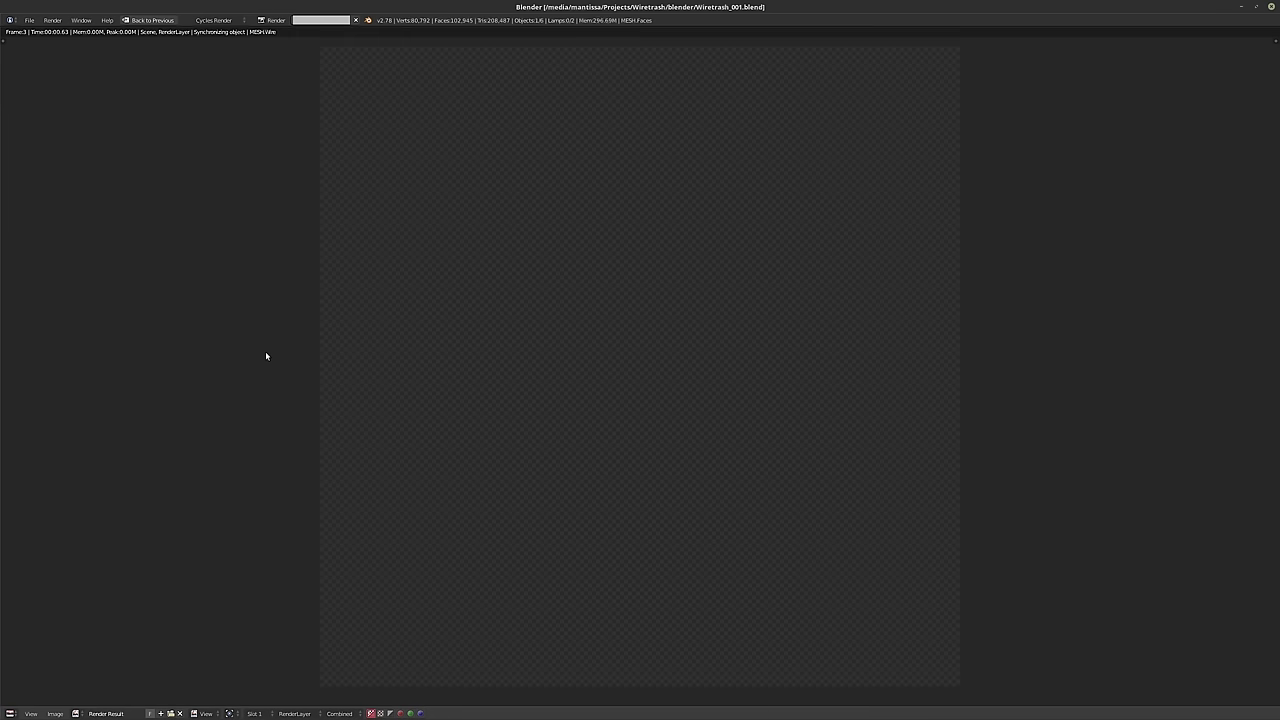
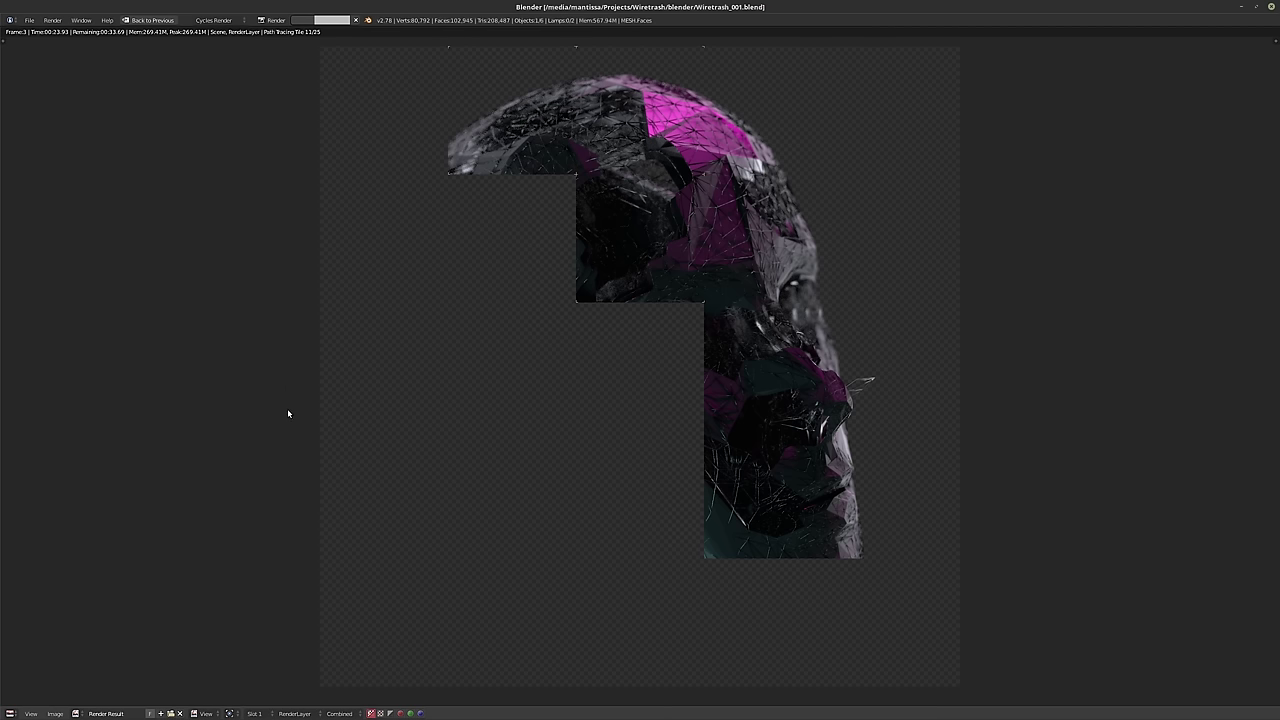
pyautogui.press('Escape')
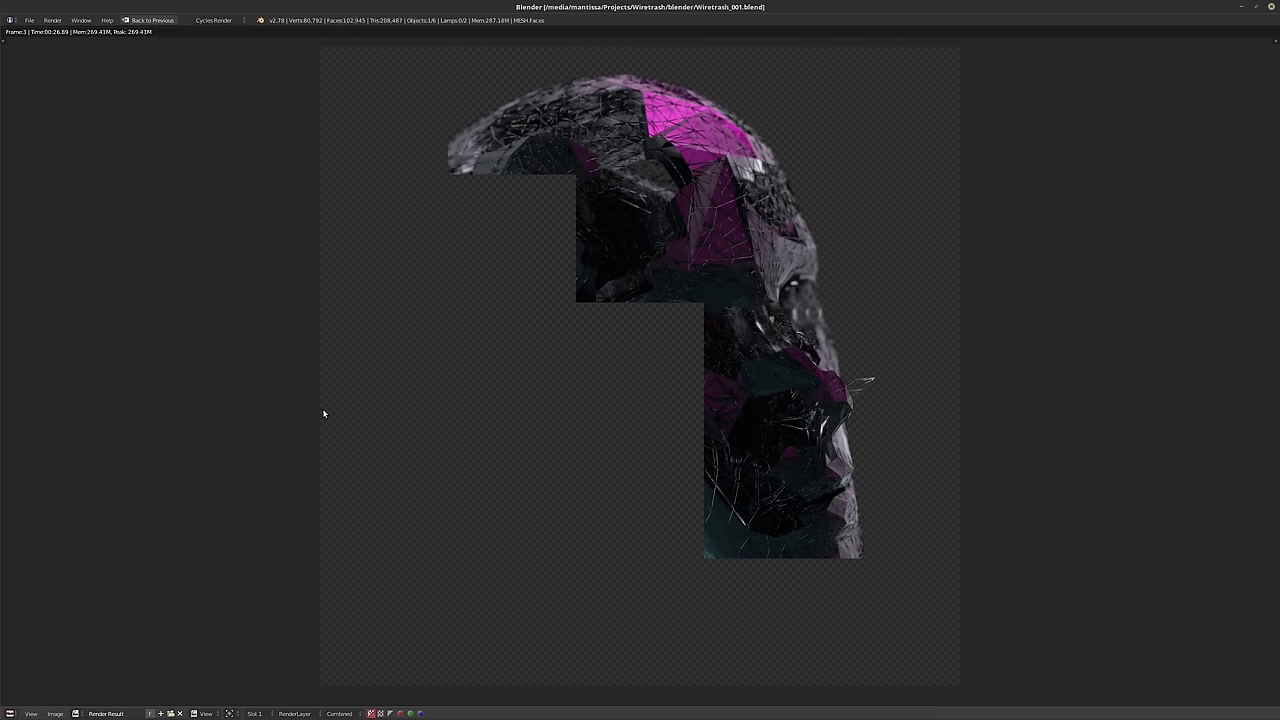
pyautogui.press('Escape')
# - Select MESH.Wire and review its modifier stack and glass material nodes
pyautogui.click(1115, 85)
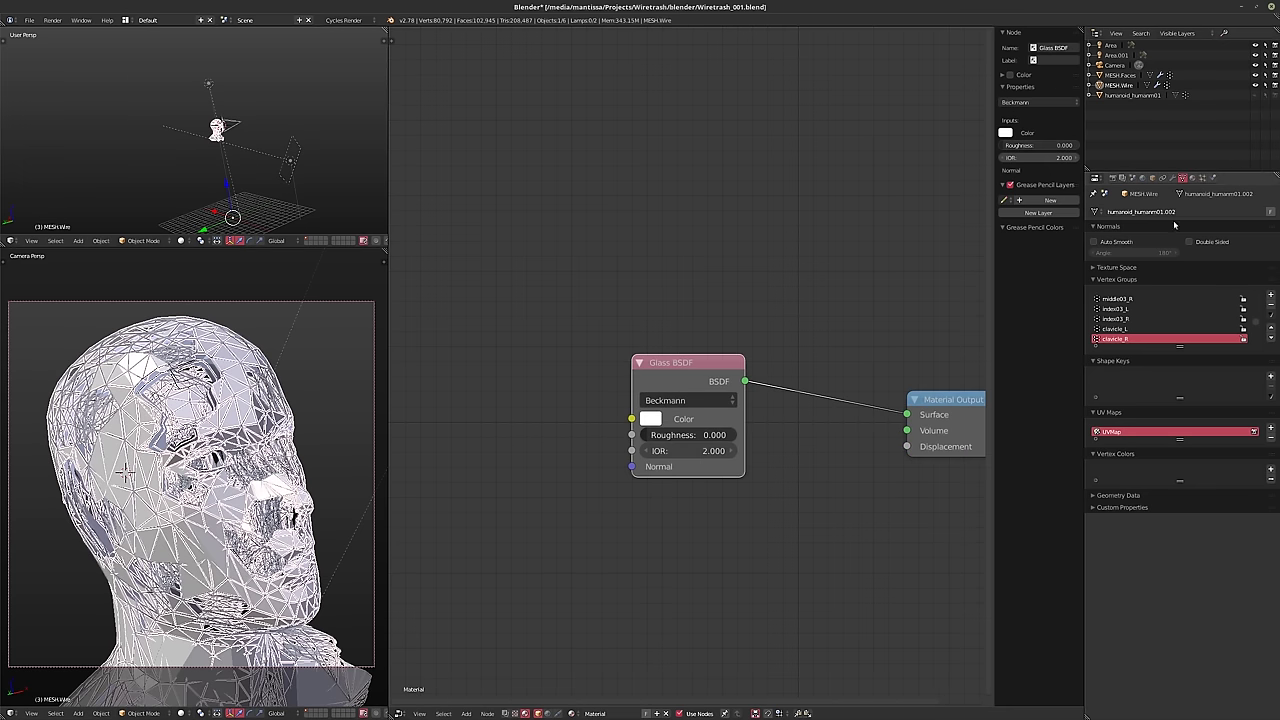
pyautogui.click(1172, 178)
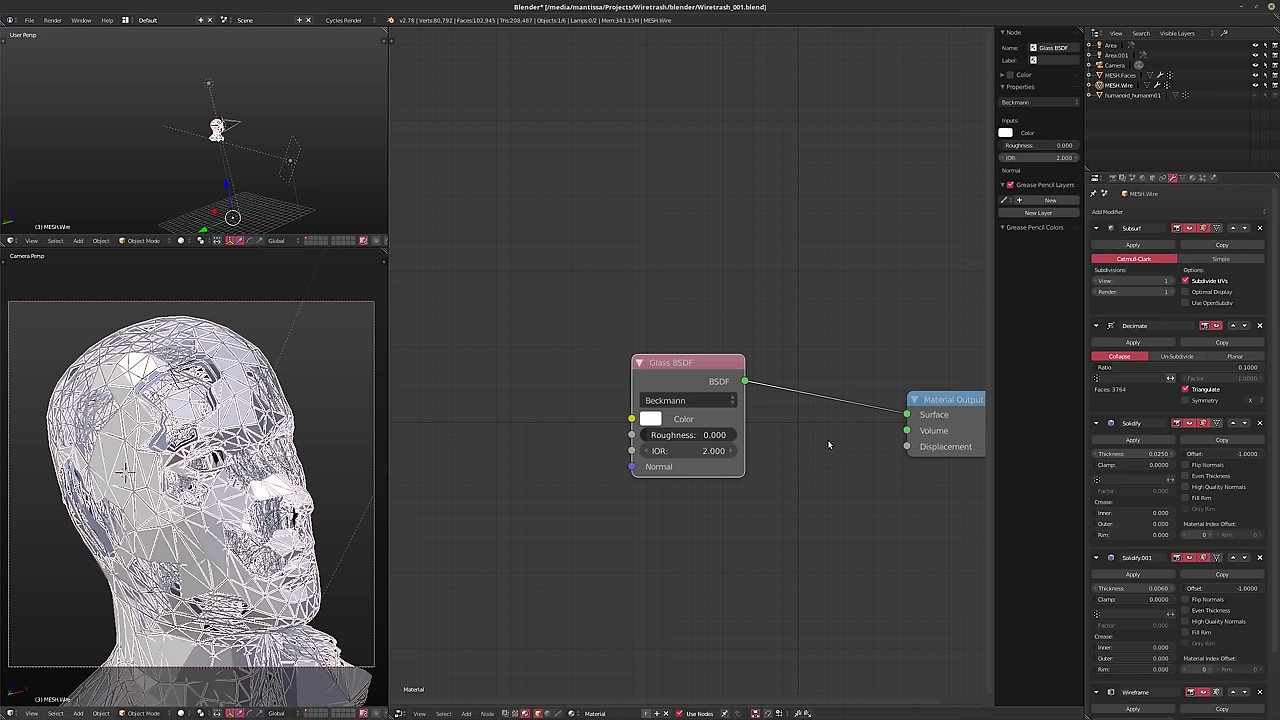
pyautogui.moveTo(814, 443); pyautogui.dragTo(773, 462, button='middle')
pyautogui.press('n')
pyautogui.scroll(1, 571, 438)
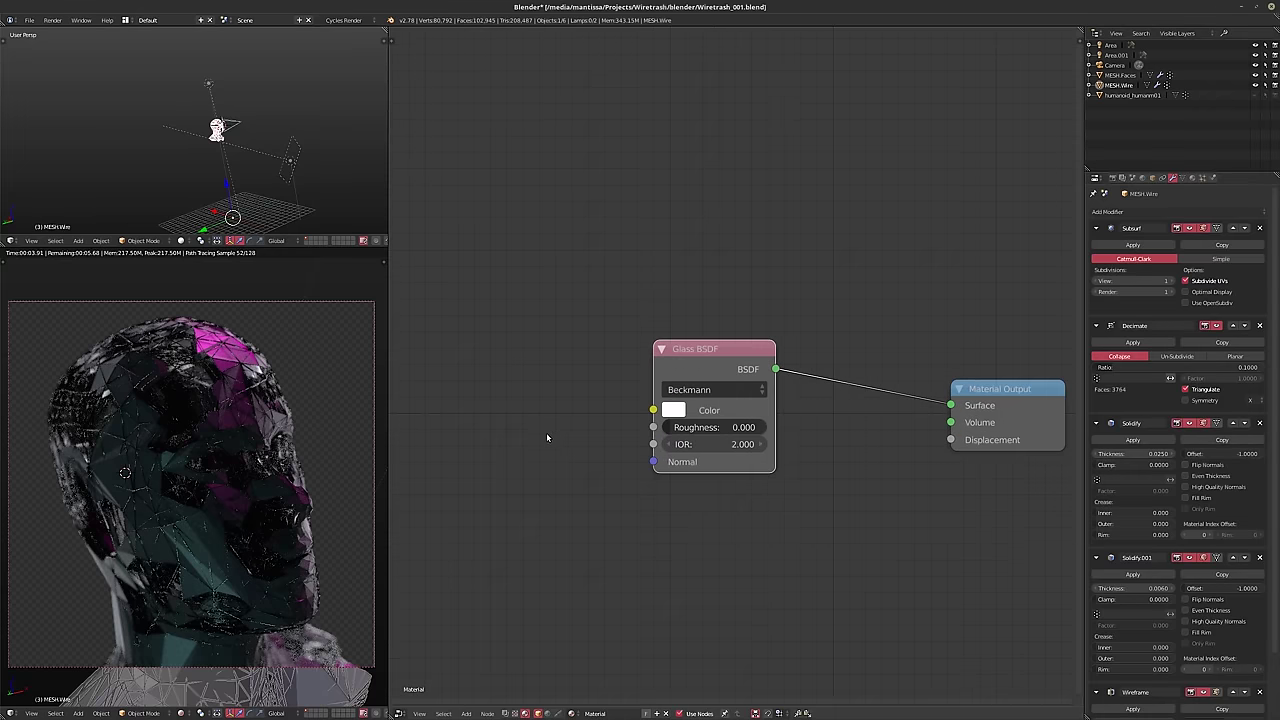
# - Disable the Transparent film option in the render settings
pyautogui.click(1112, 178)
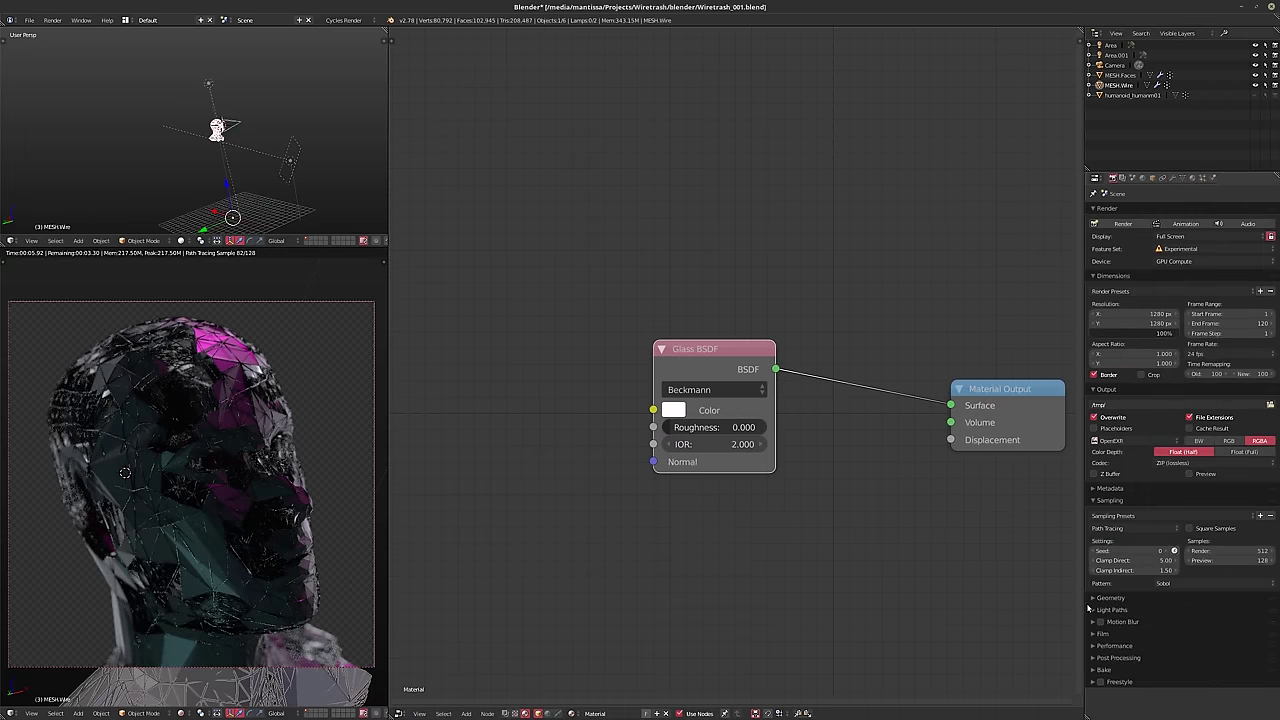
pyautogui.click(1100, 634)
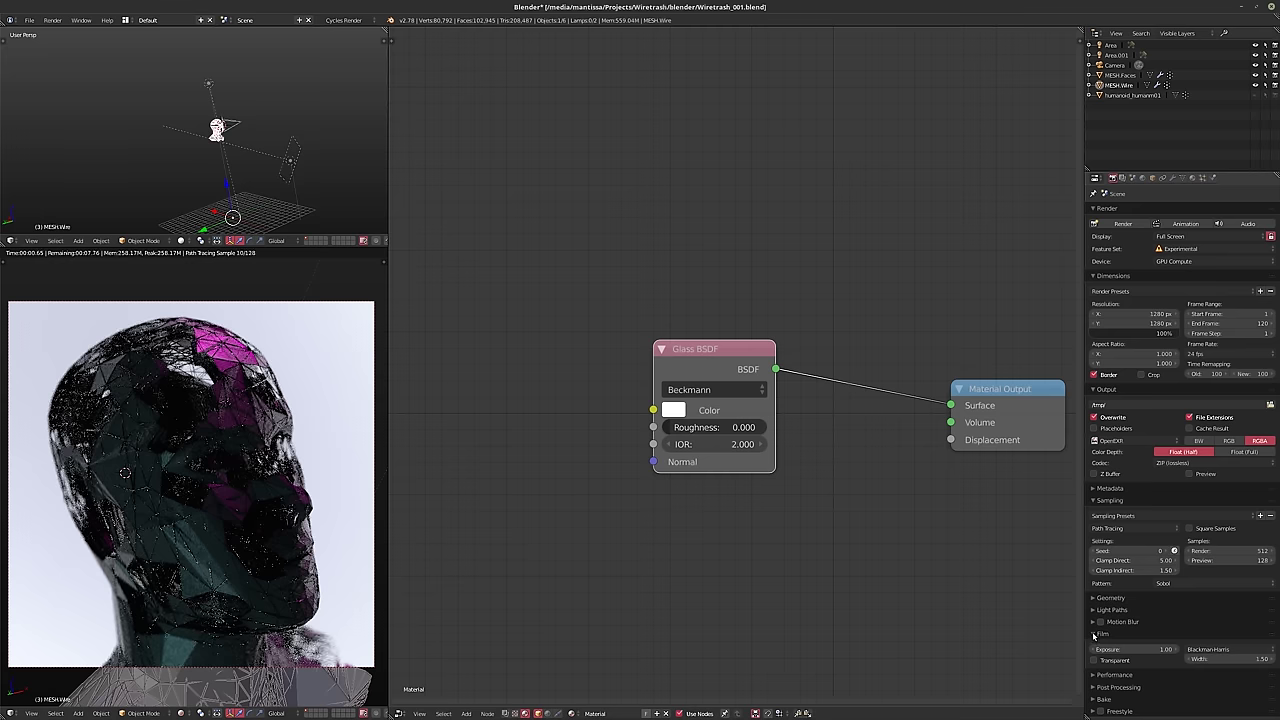
pyautogui.click(1097, 634)
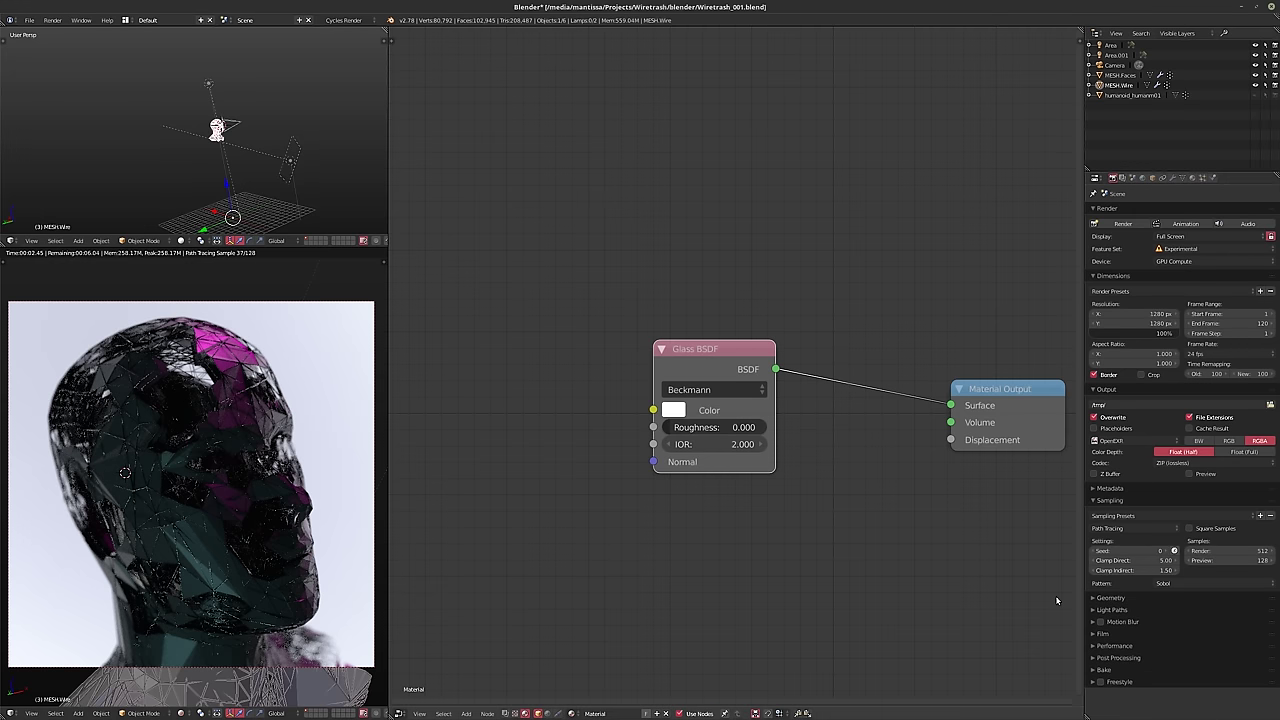
# - Turn off Camera in the world's ray visibility
pyautogui.click(1142, 178)
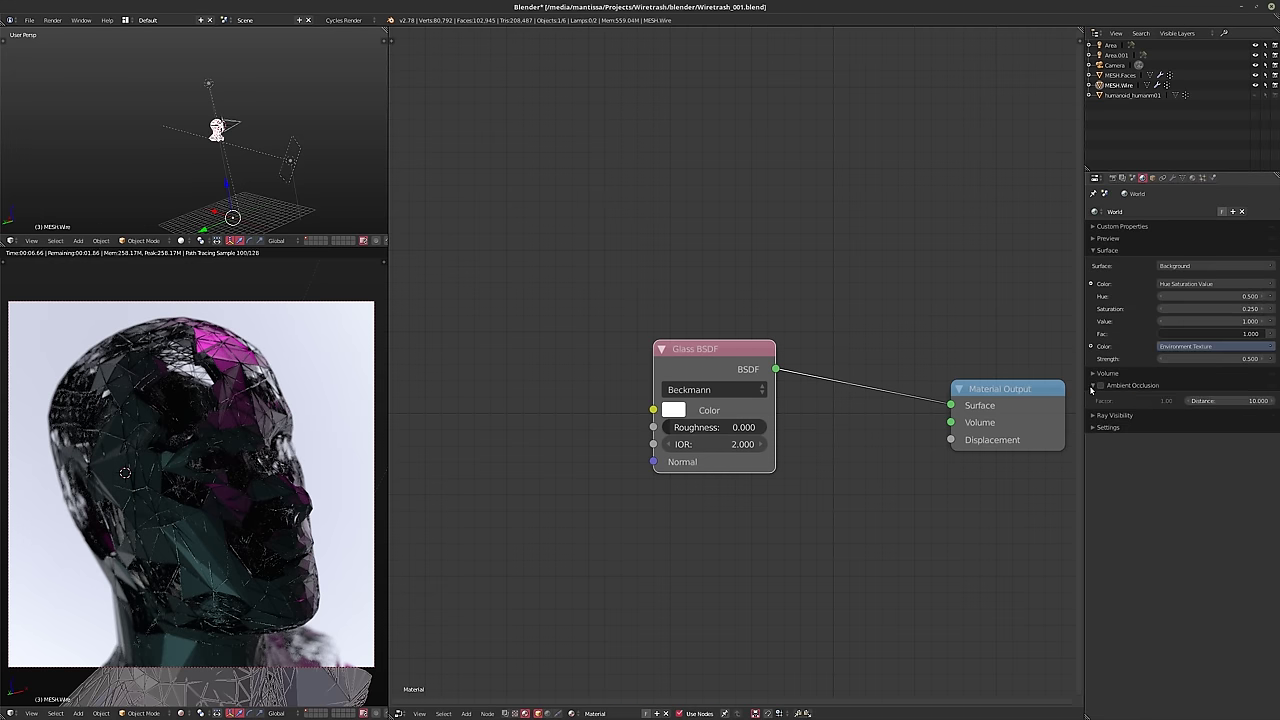
pyautogui.click(1095, 397)
pyautogui.click(1094, 412)
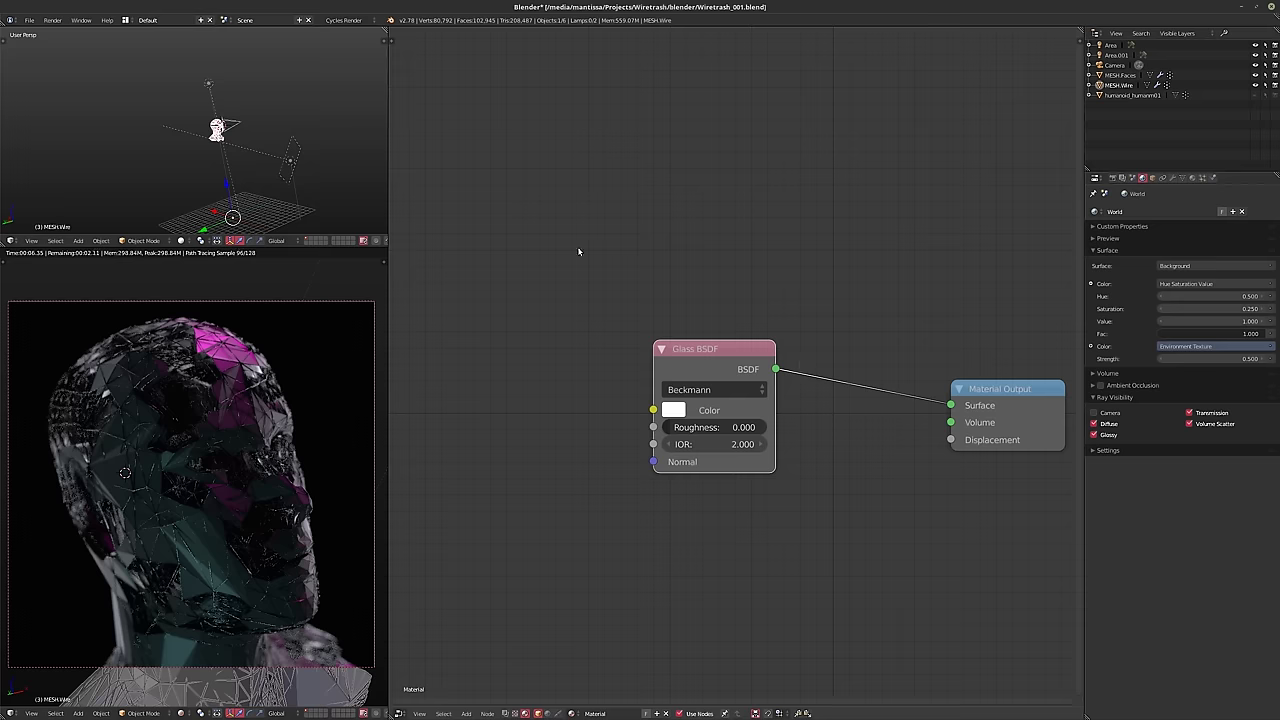
# - Save the scene, and save an incremented copy as Wiretrash_002.blend
pyautogui.hotkey('ctrl', 's')
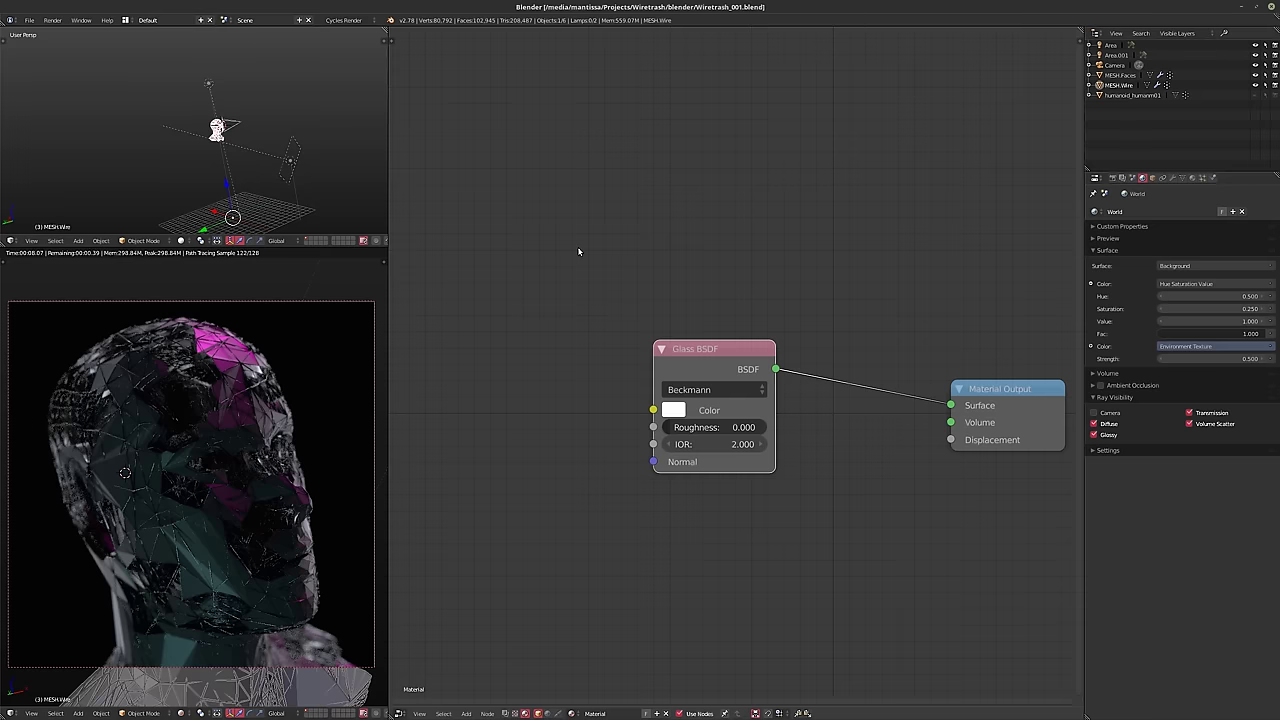
pyautogui.hotkey('ctrl', 'shift', 's')
pyautogui.click(1207, 57)
pyautogui.press('Return')
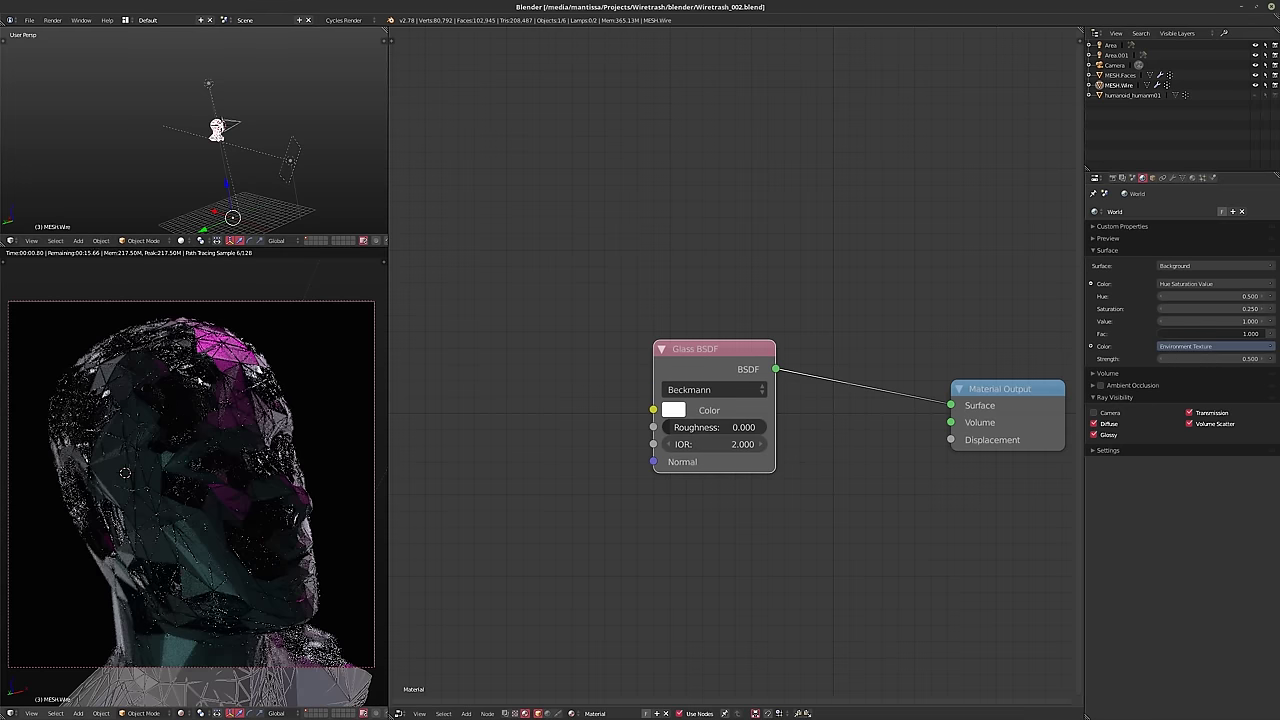
# - Turn off the rendered preview and inspect the base mesh of MESH.Wire in Edit Mode
pyautogui.hotkey('shift', 'z')
pyautogui.press('KP_Decimal')
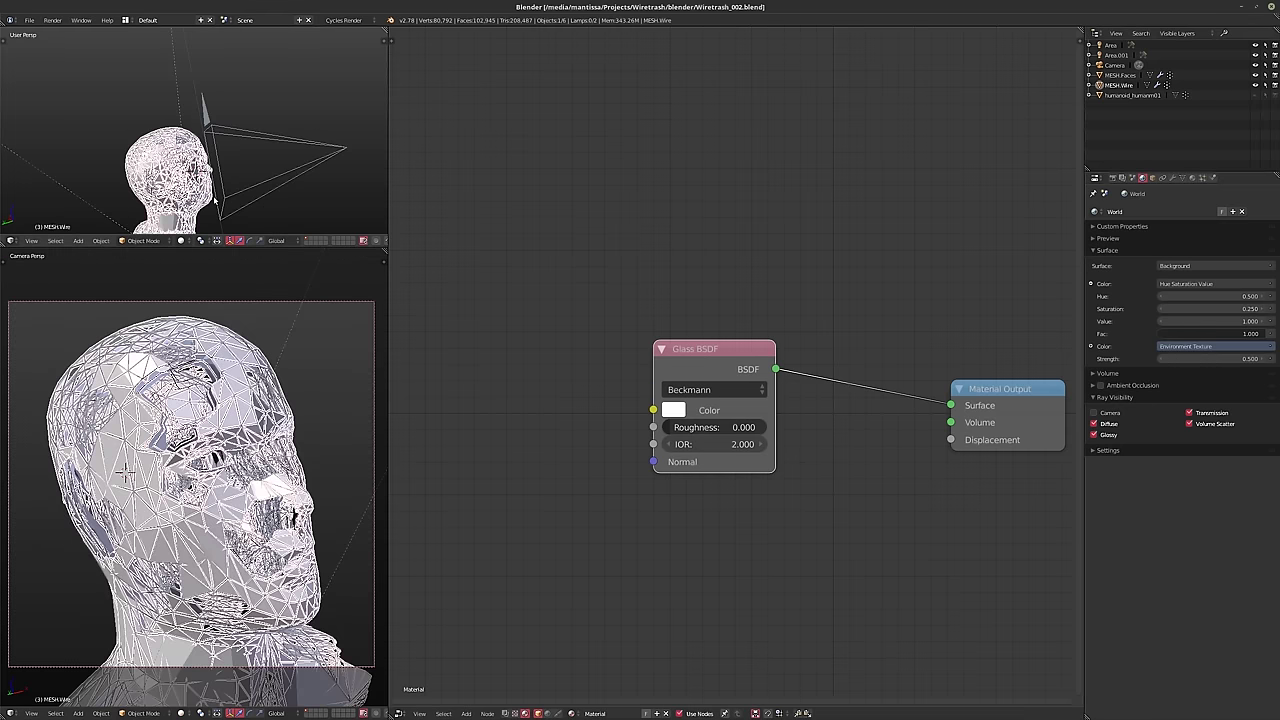
pyautogui.press('Tab')
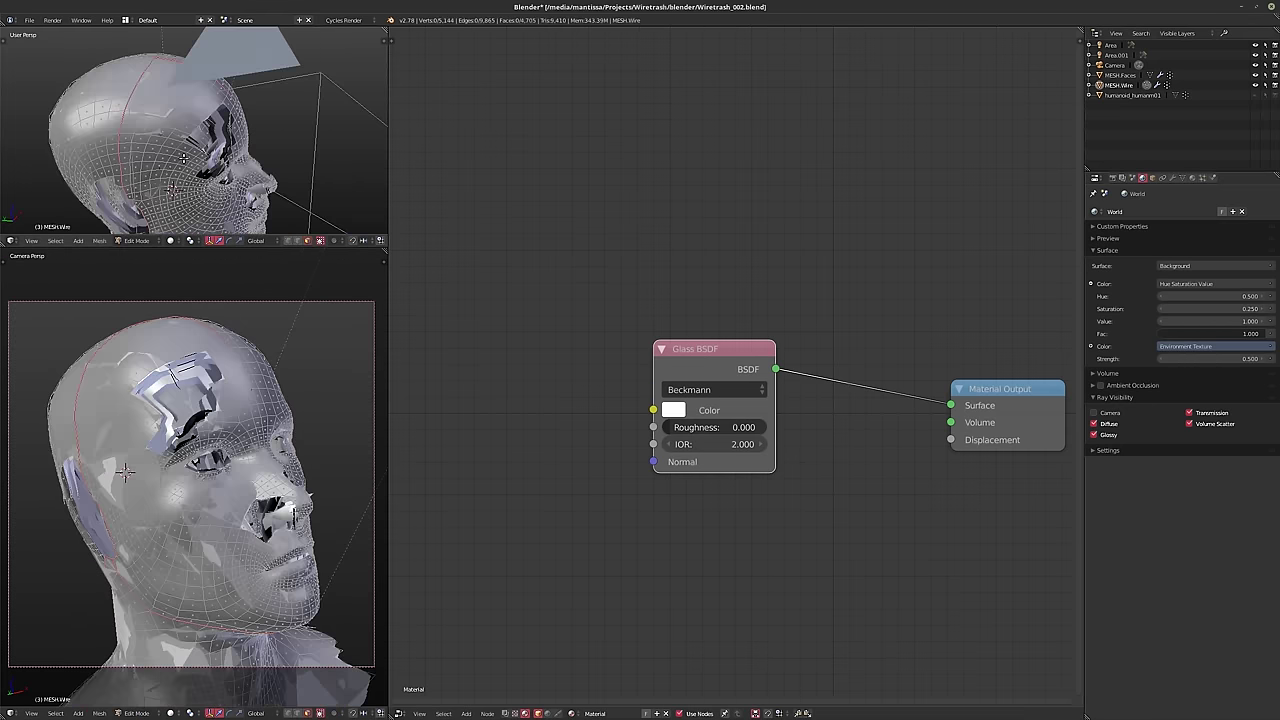
pyautogui.press('Tab')
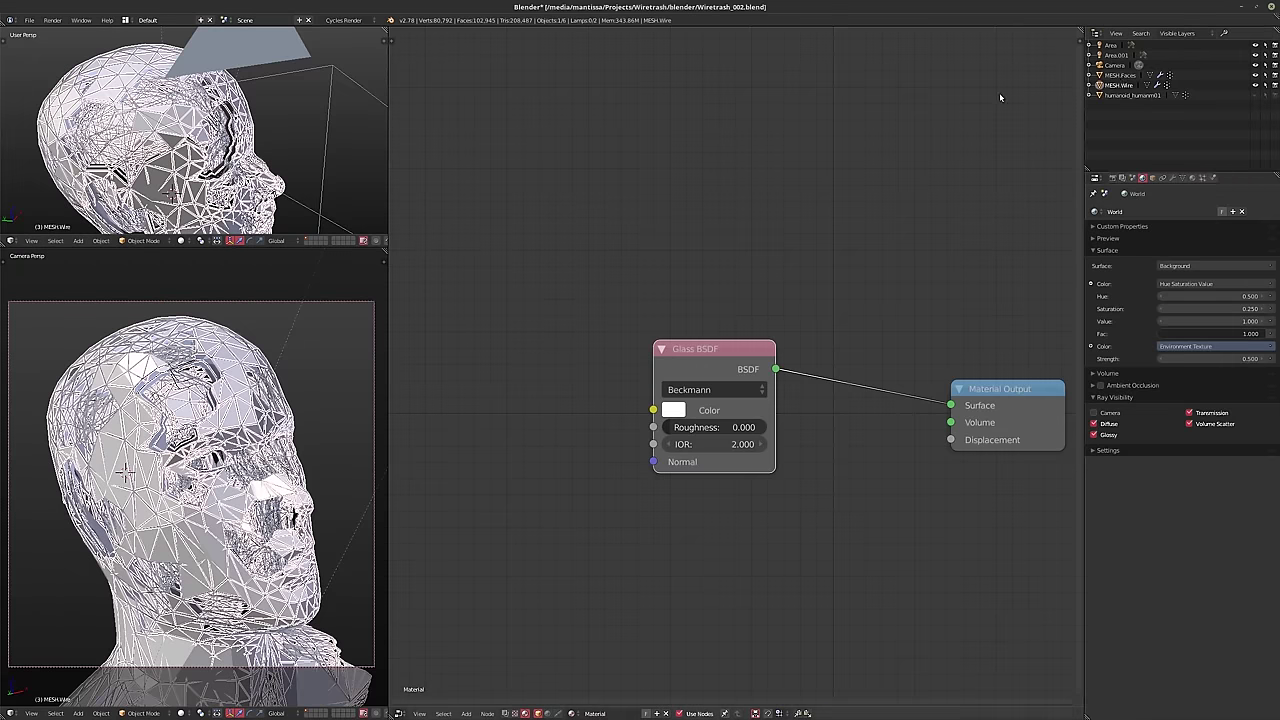
# - Apply Edge Split to all the geometry of MESH.Faces in Edit Mode, and return to Object Mode
pyautogui.click(1120, 75)
pyautogui.press('Tab')
pyautogui.moveTo(200, 150); pyautogui.dragTo(188, 155, button='middle')
pyautogui.press('a')
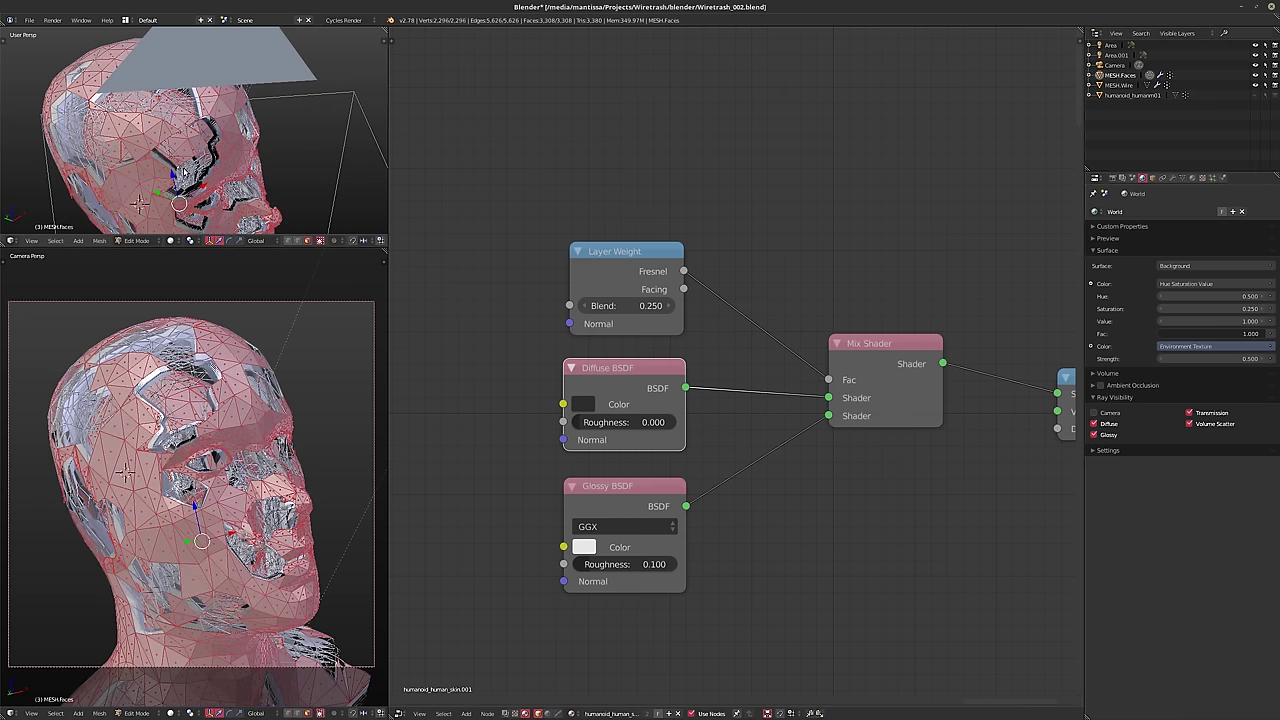
pyautogui.press('w')
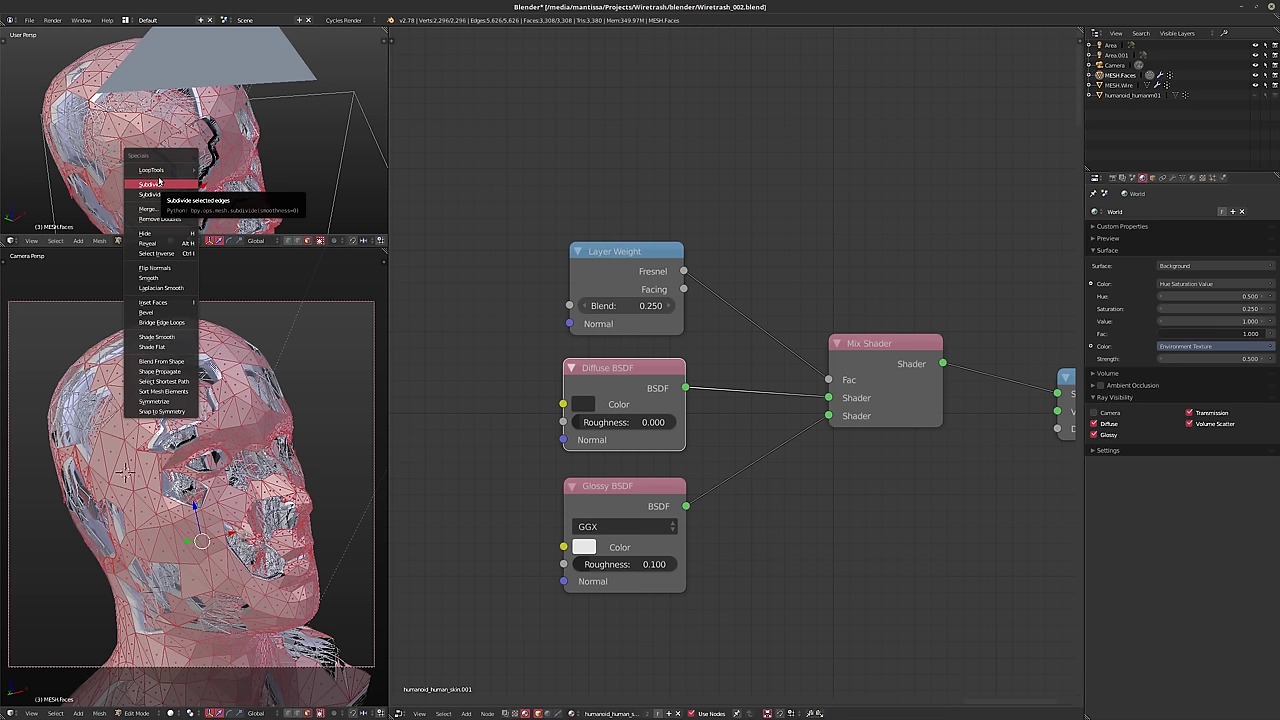
pyautogui.press('Escape')
pyautogui.hotkey('ctrl', 'e')
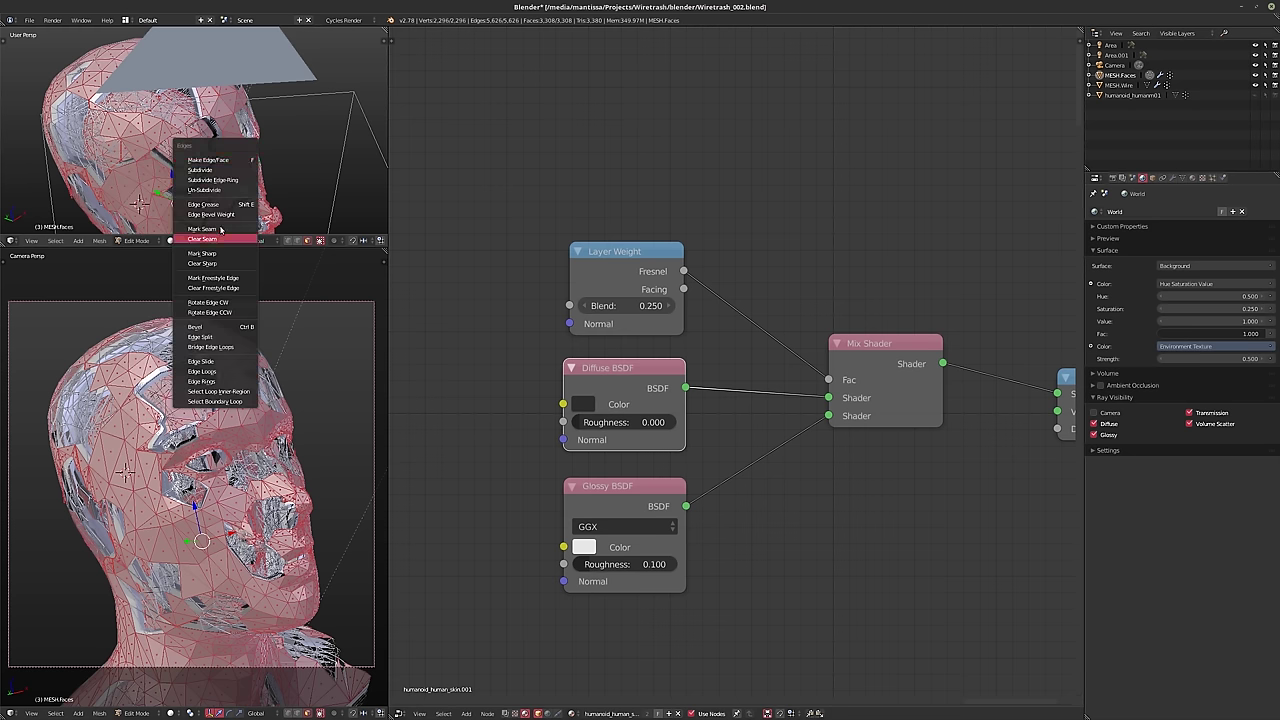
pyautogui.click(215, 336)
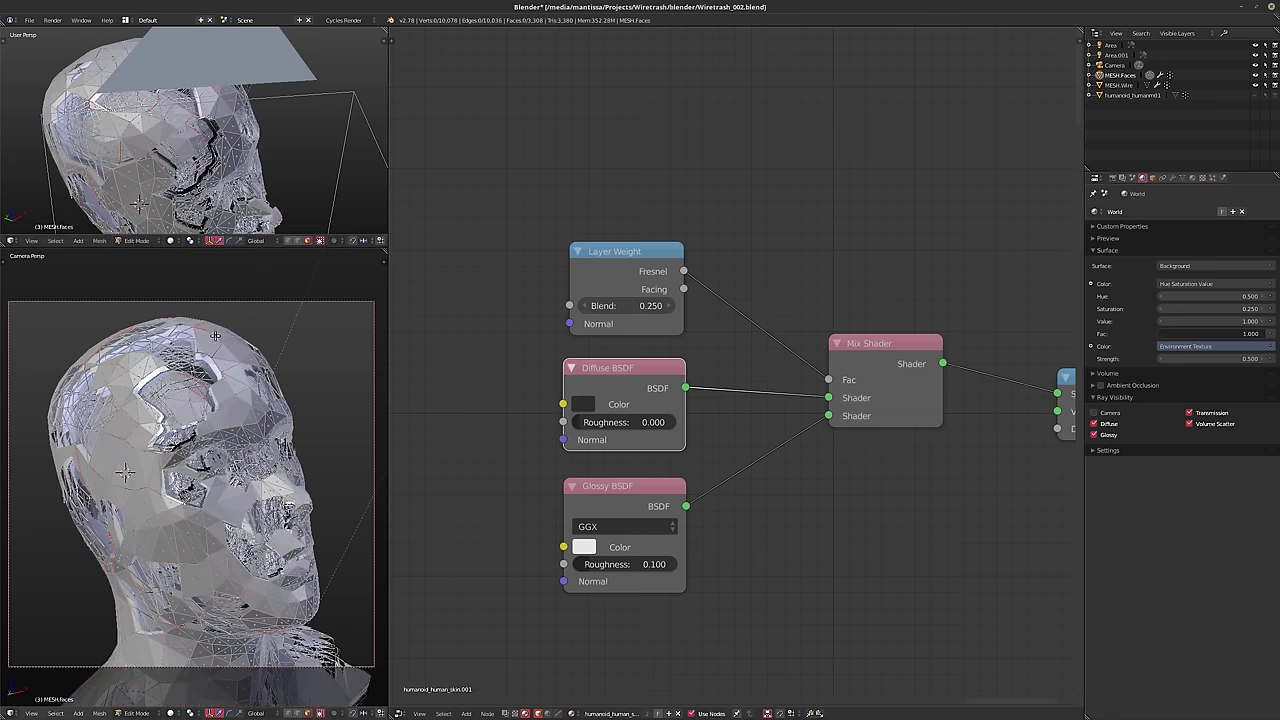
pyautogui.press('Tab')
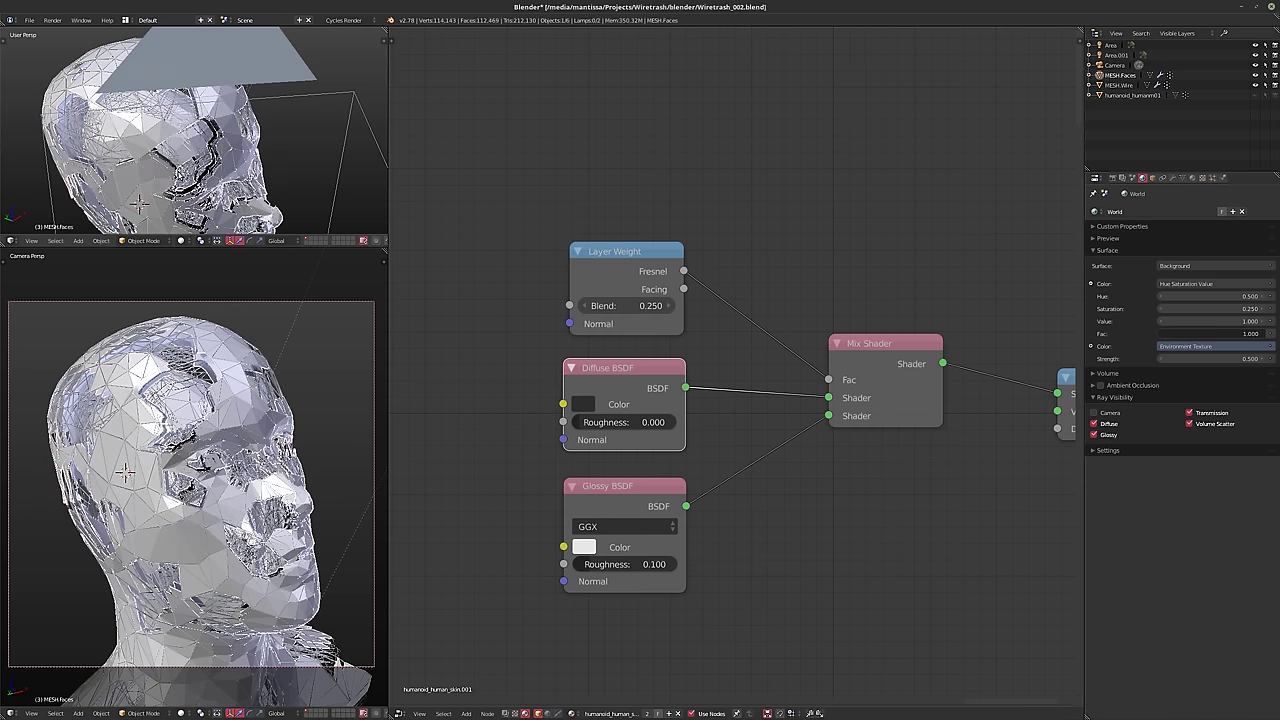
# - Clear the selection on MESH.Faces in Edit Mode and select a random 4.887% of its faces
pyautogui.moveTo(167, 182); pyautogui.dragTo(196, 172, button='middle')
pyautogui.press('Tab')
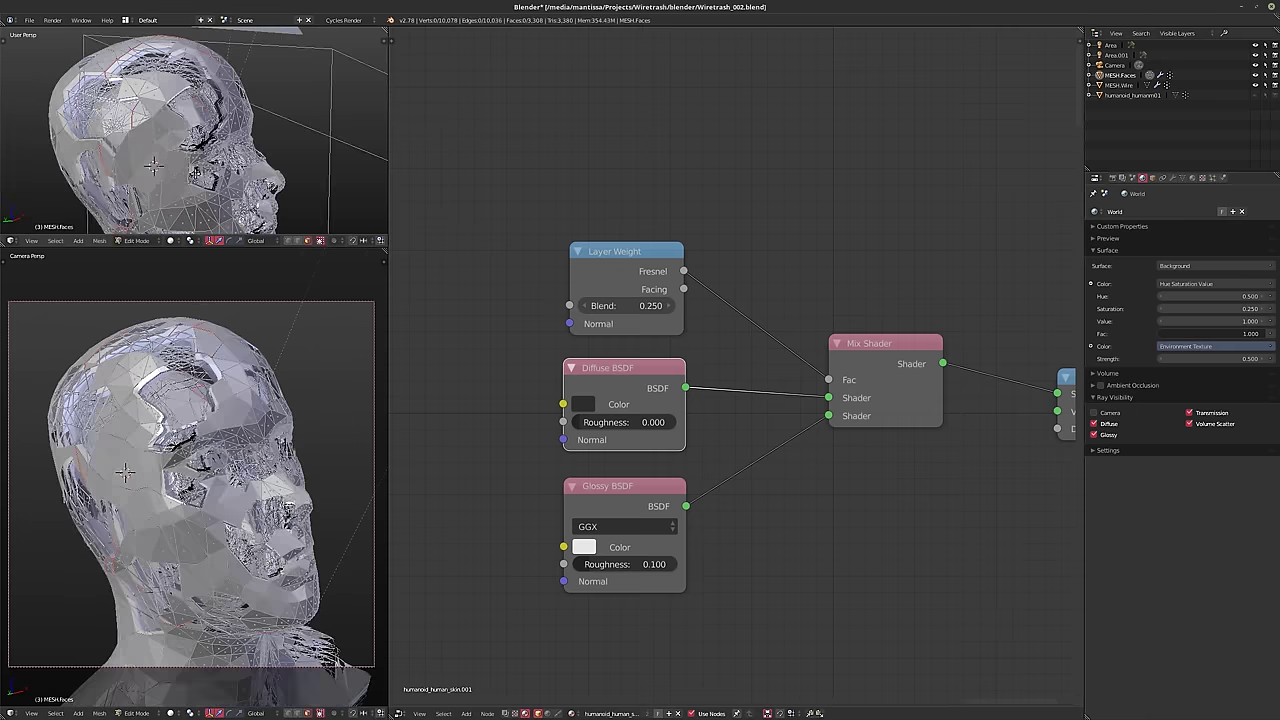
pyautogui.press('a')
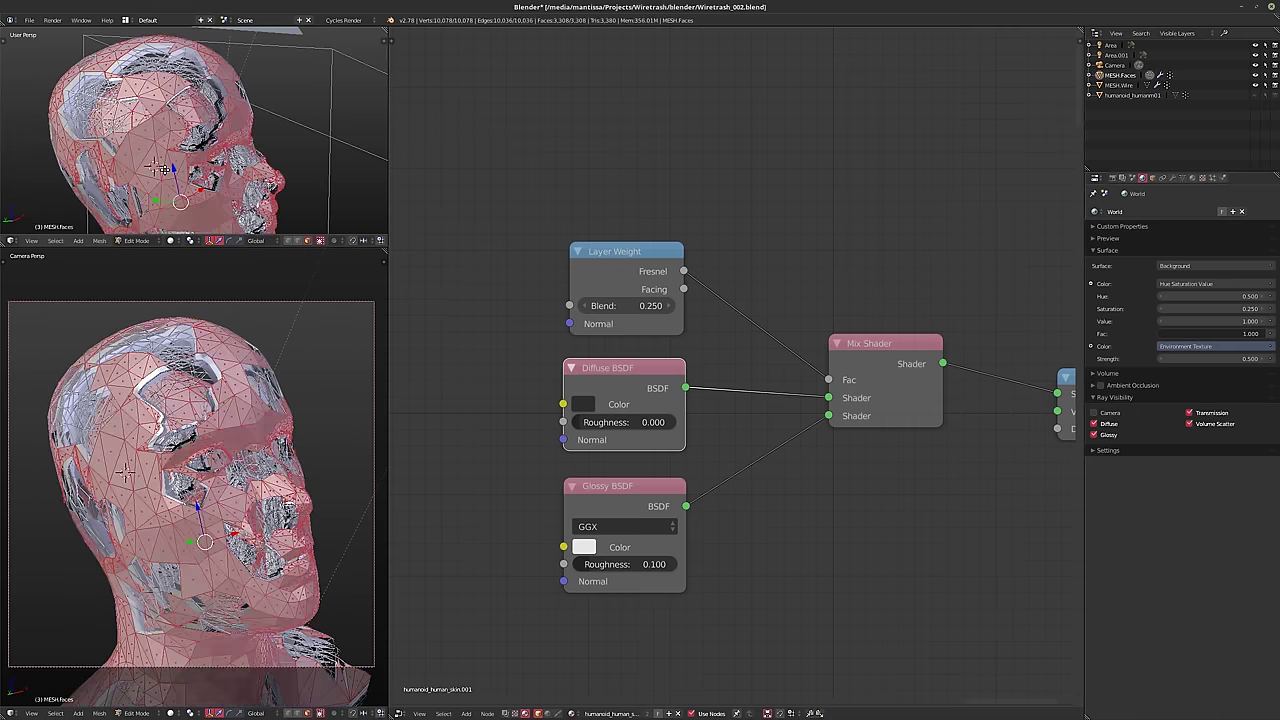
pyautogui.click(55, 241)
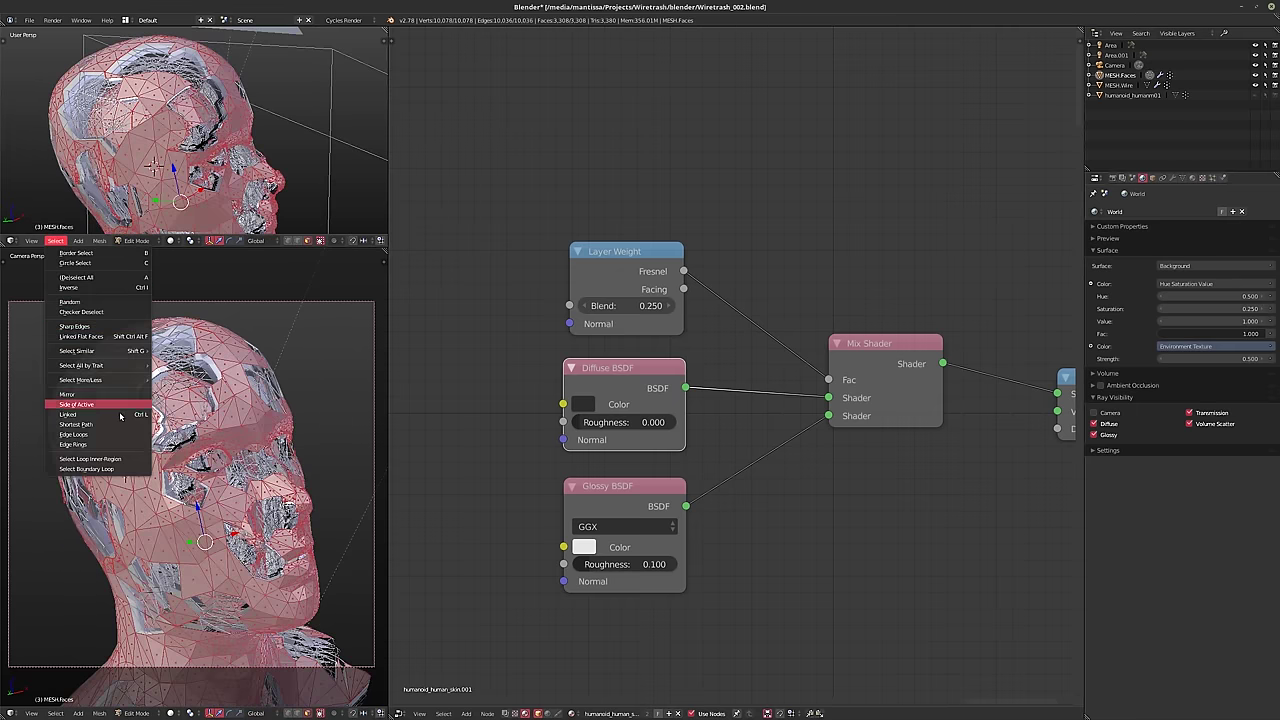
pyautogui.click(85, 277)
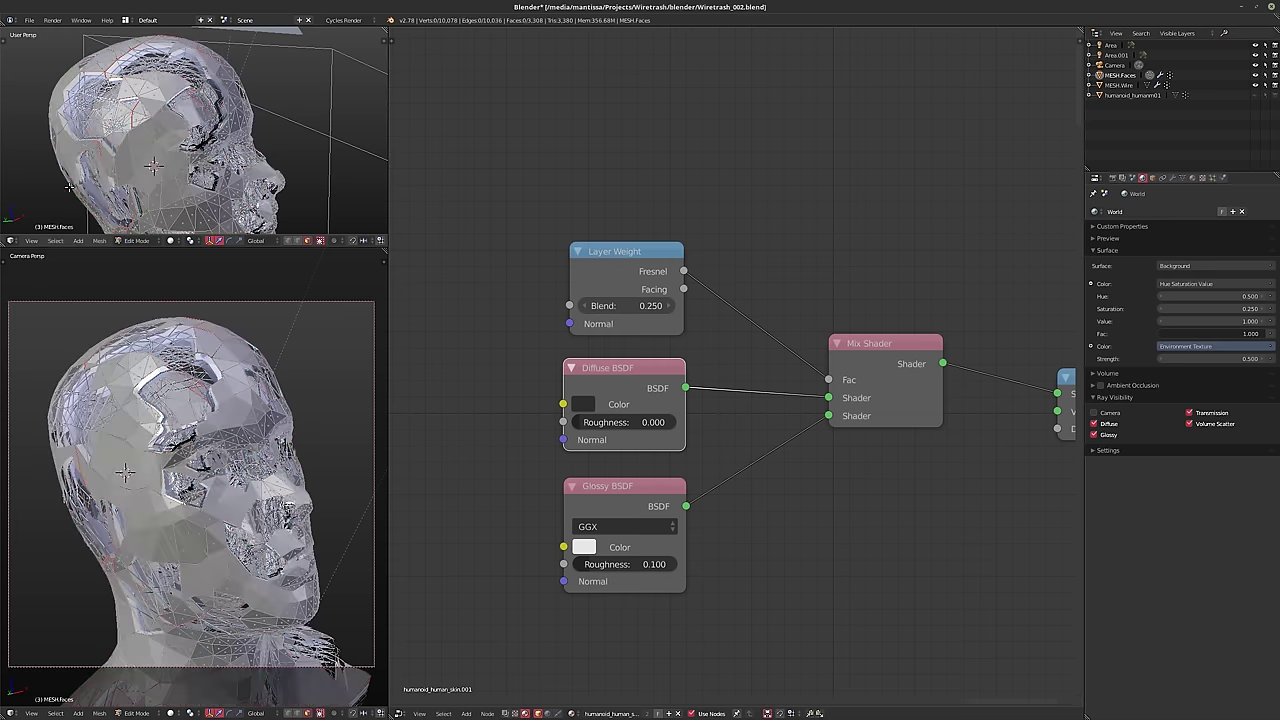
pyautogui.click(56, 241)
pyautogui.moveTo(86, 368)
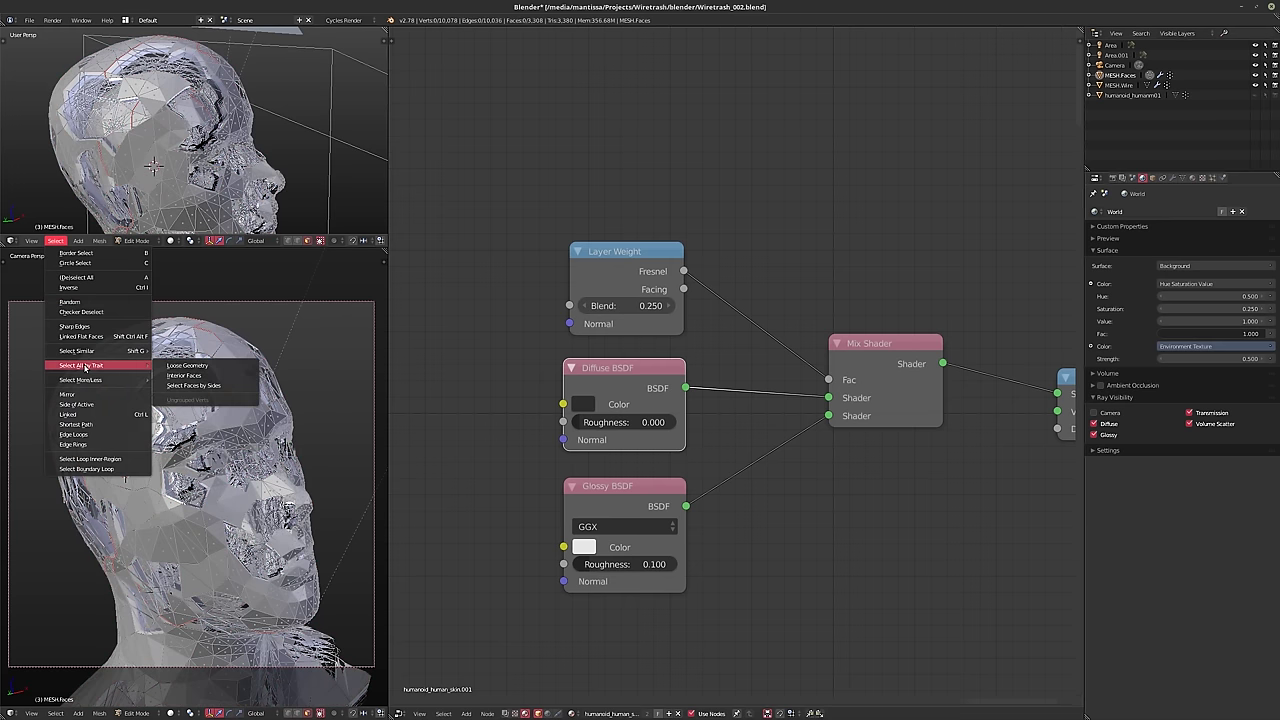
pyautogui.click(80, 301)
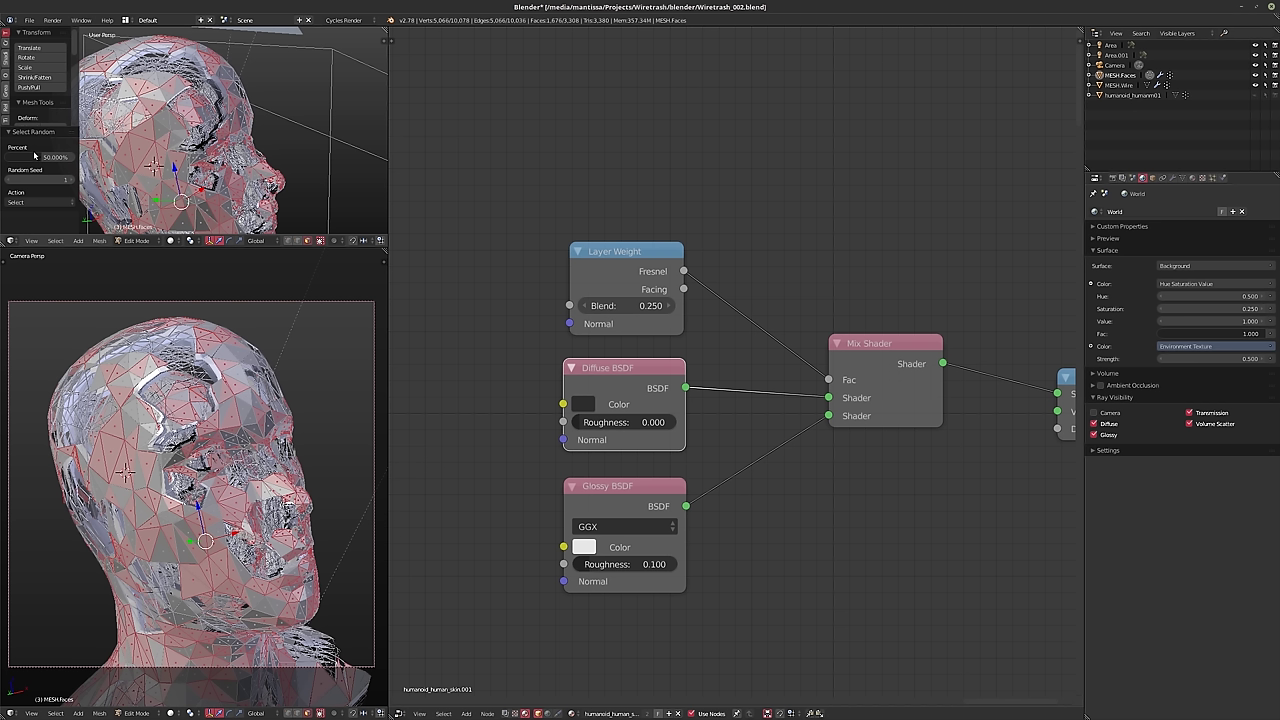
pyautogui.moveTo(43, 158); pyautogui.dragTo(18, 158)
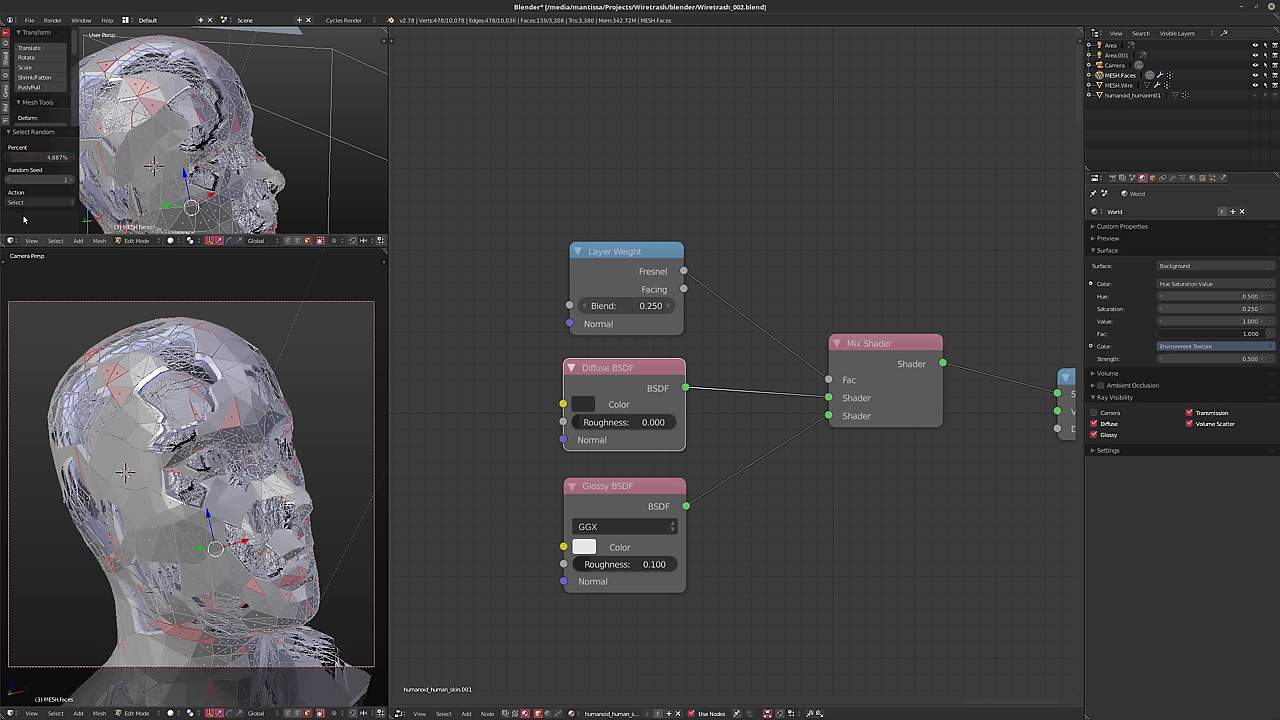
# - Remove every material slot from MESH.Faces except humanoid_human_skin.001
pyautogui.click(1173, 178)
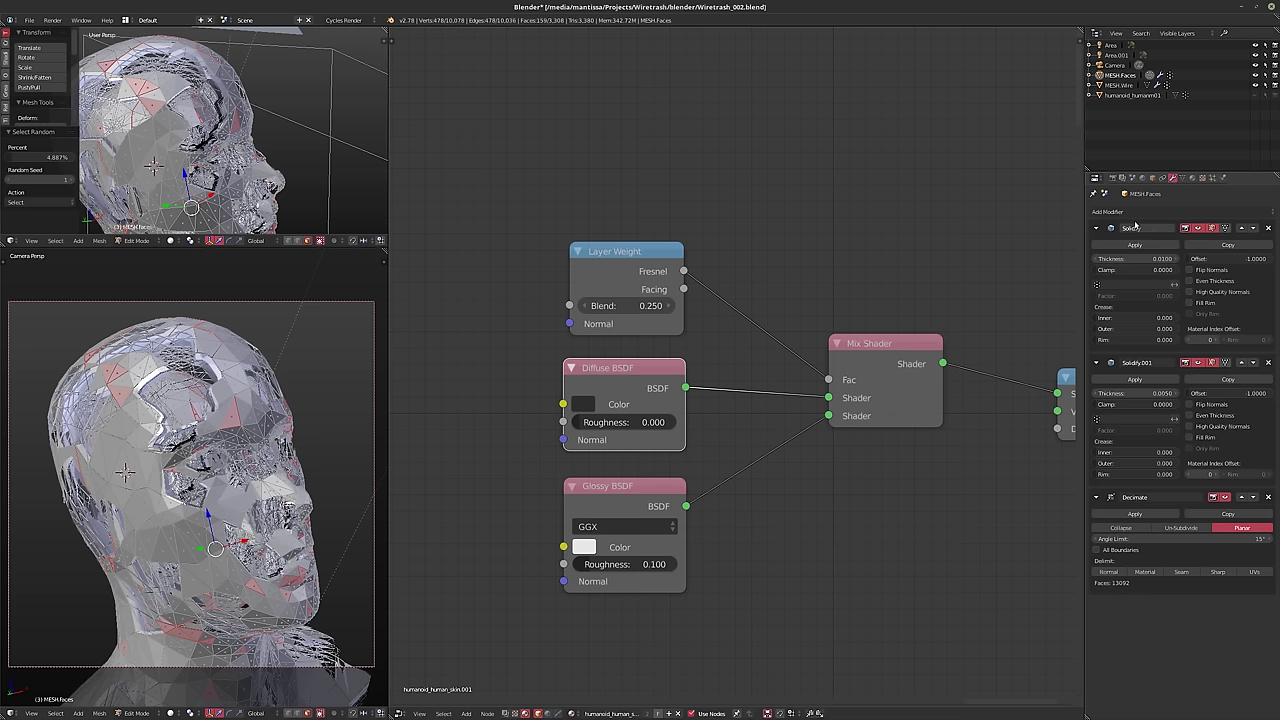
pyautogui.click(1193, 179)
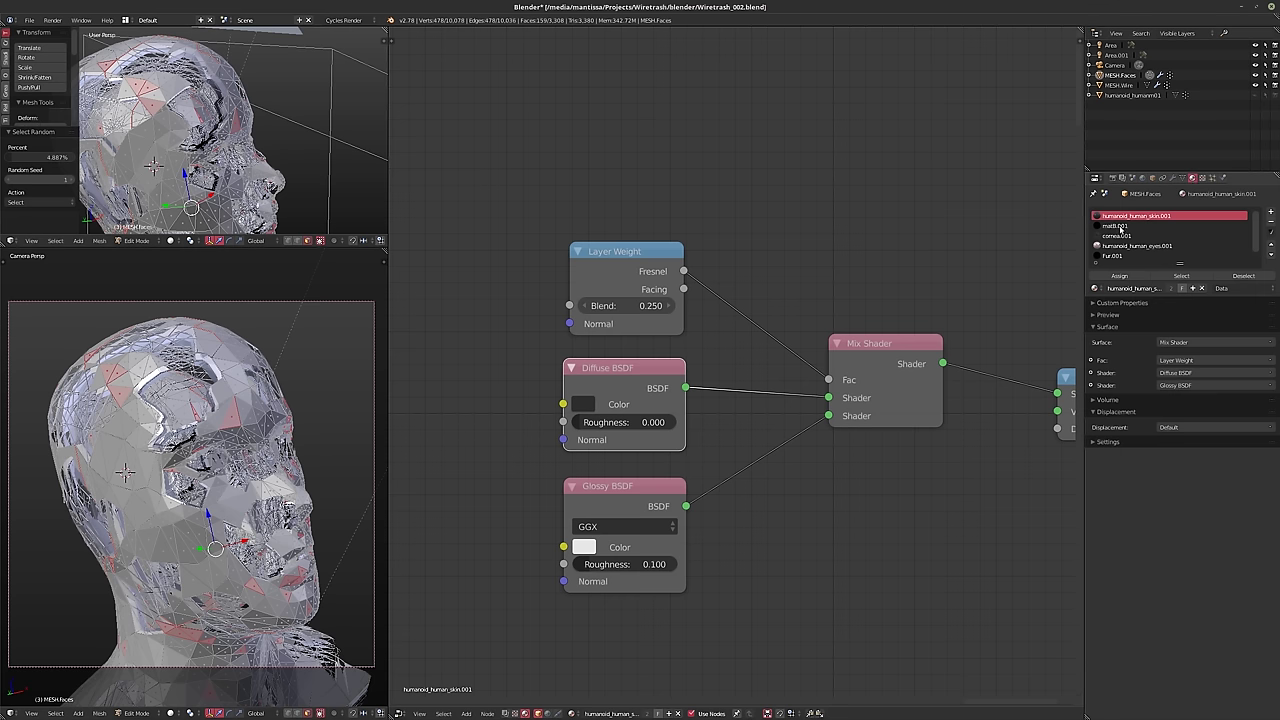
pyautogui.click(1118, 227)
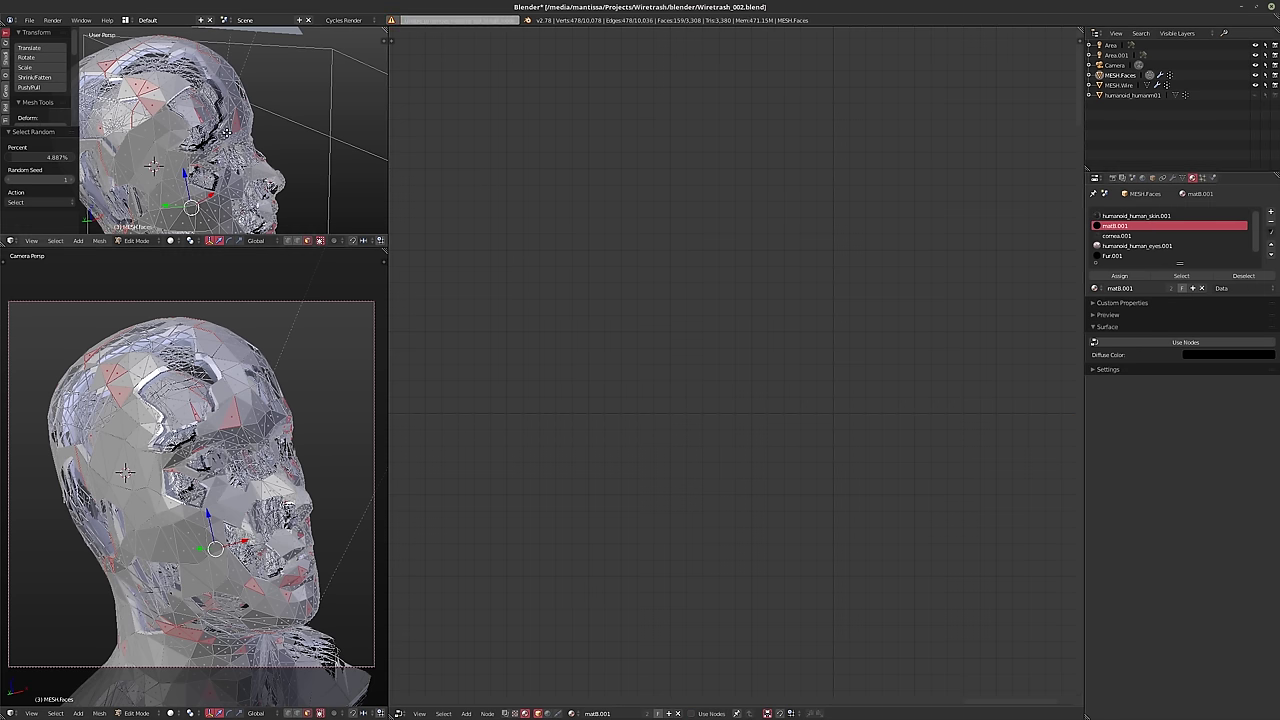
pyautogui.press('Tab')
pyautogui.click(1271, 223)
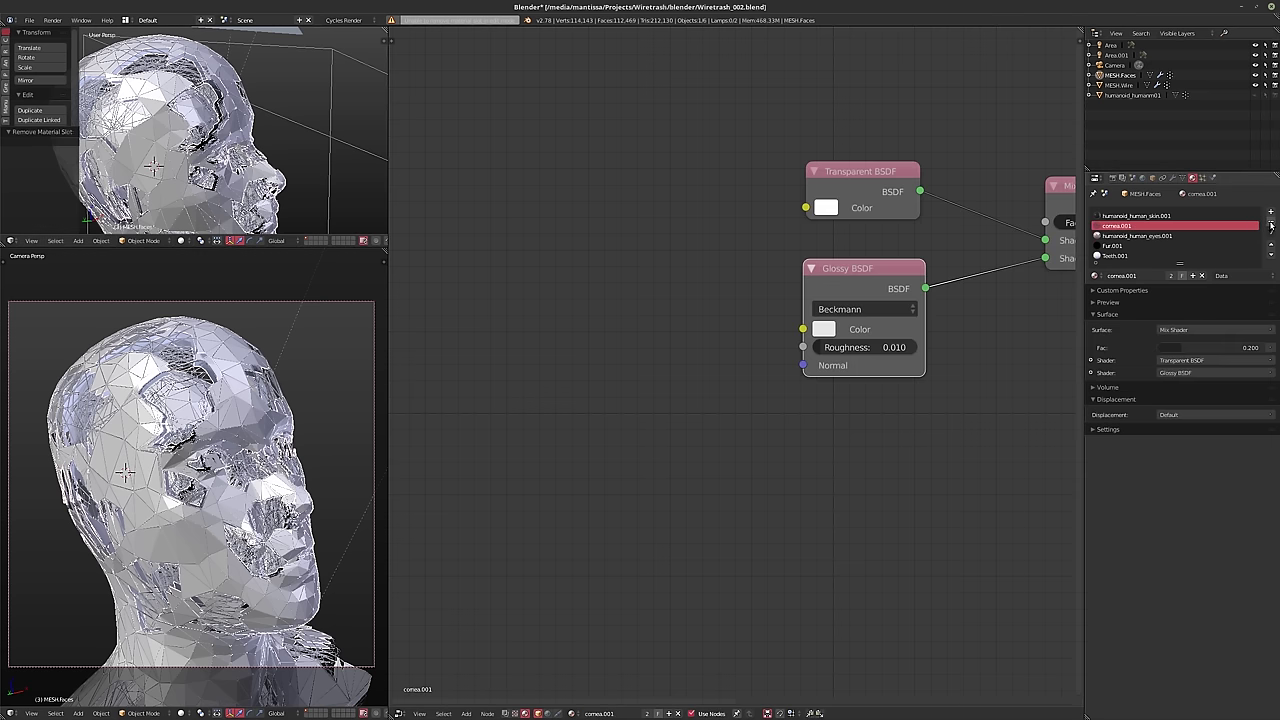
pyautogui.click(1271, 223)
pyautogui.click(1271, 223)
pyautogui.click(1271, 223)
pyautogui.click(1271, 226)
# - Extend the face selection in Edit Mode with another random selection at 8.647%
pyautogui.press('Tab')
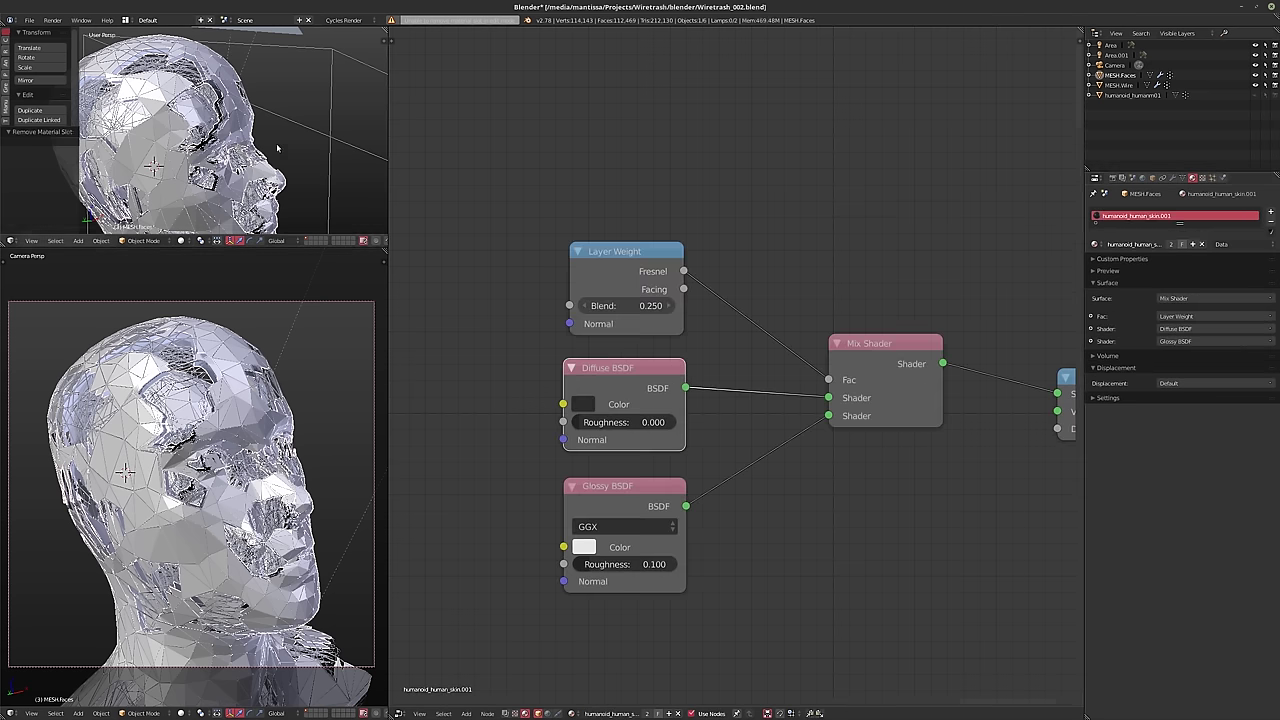
pyautogui.moveTo(228, 155); pyautogui.dragTo(194, 134, button='middle')
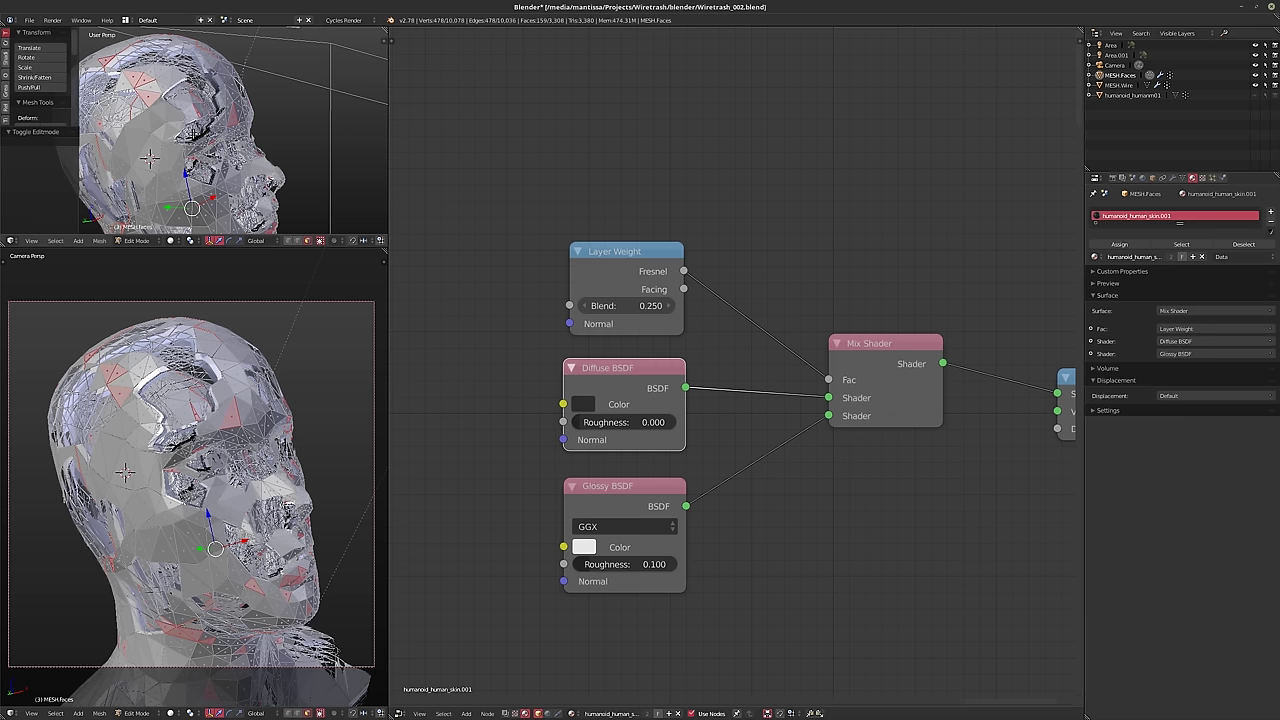
pyautogui.click(56, 242)
pyautogui.click(70, 301)
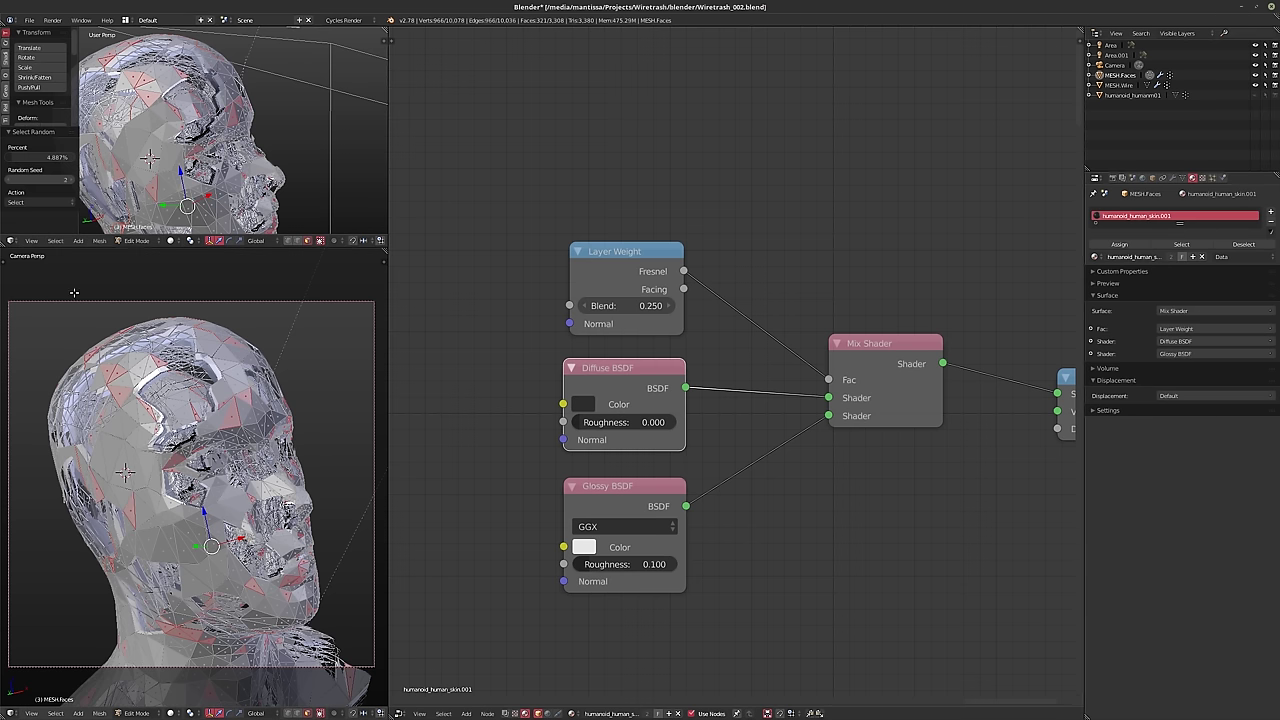
pyautogui.moveTo(47, 157); pyautogui.dragTo(58, 157)
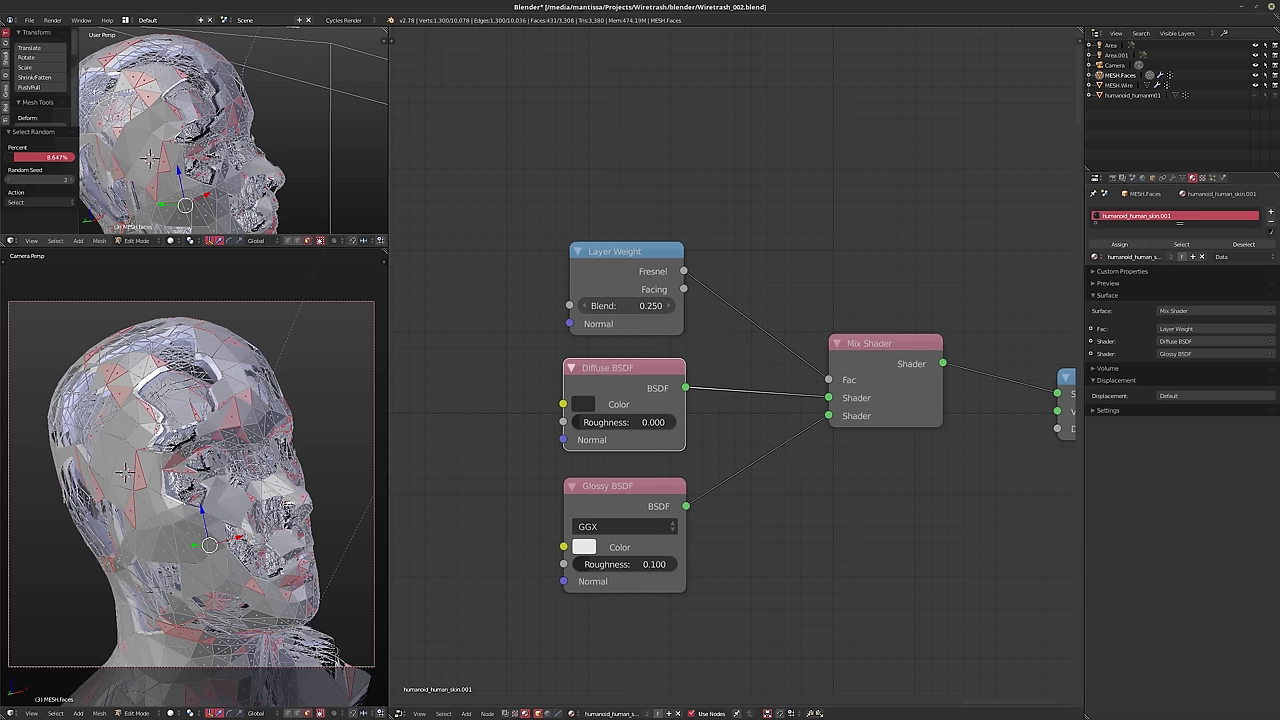
# - Clear the selection and select random faces of MESH.Faces, advancing the random seed to 9
pyautogui.press('a')
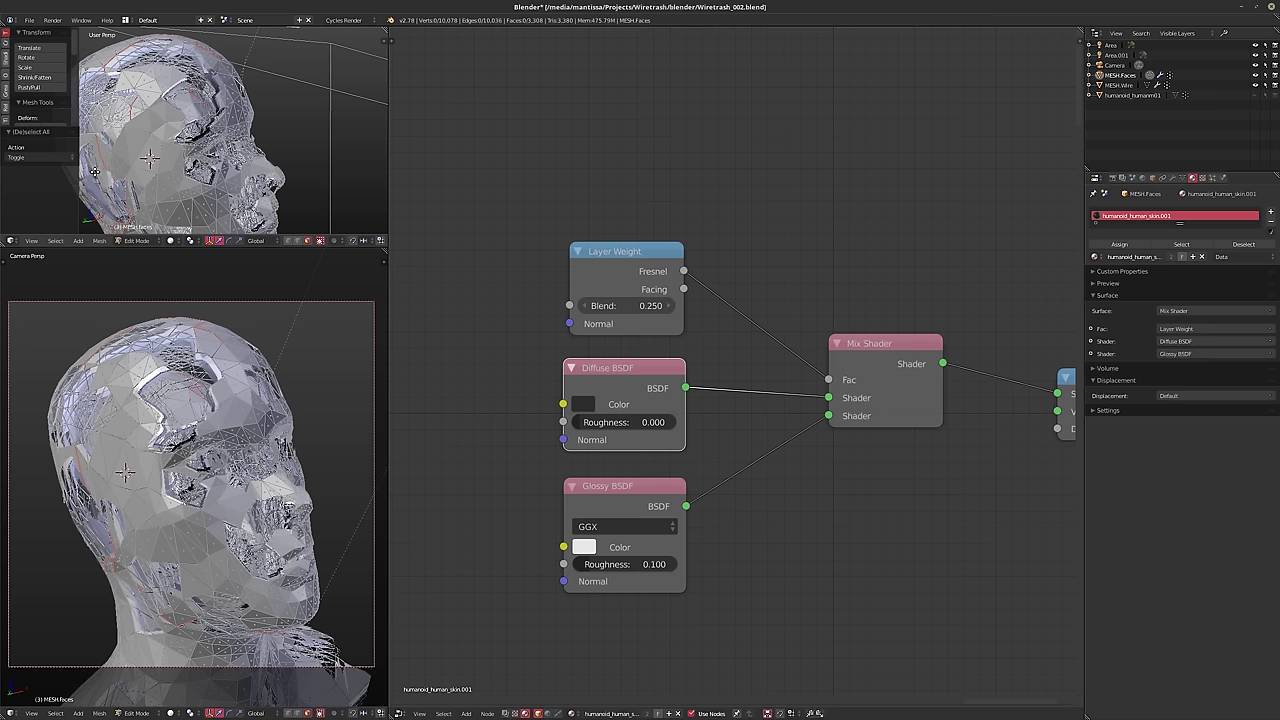
pyautogui.click(57, 242)
pyautogui.click(70, 302)
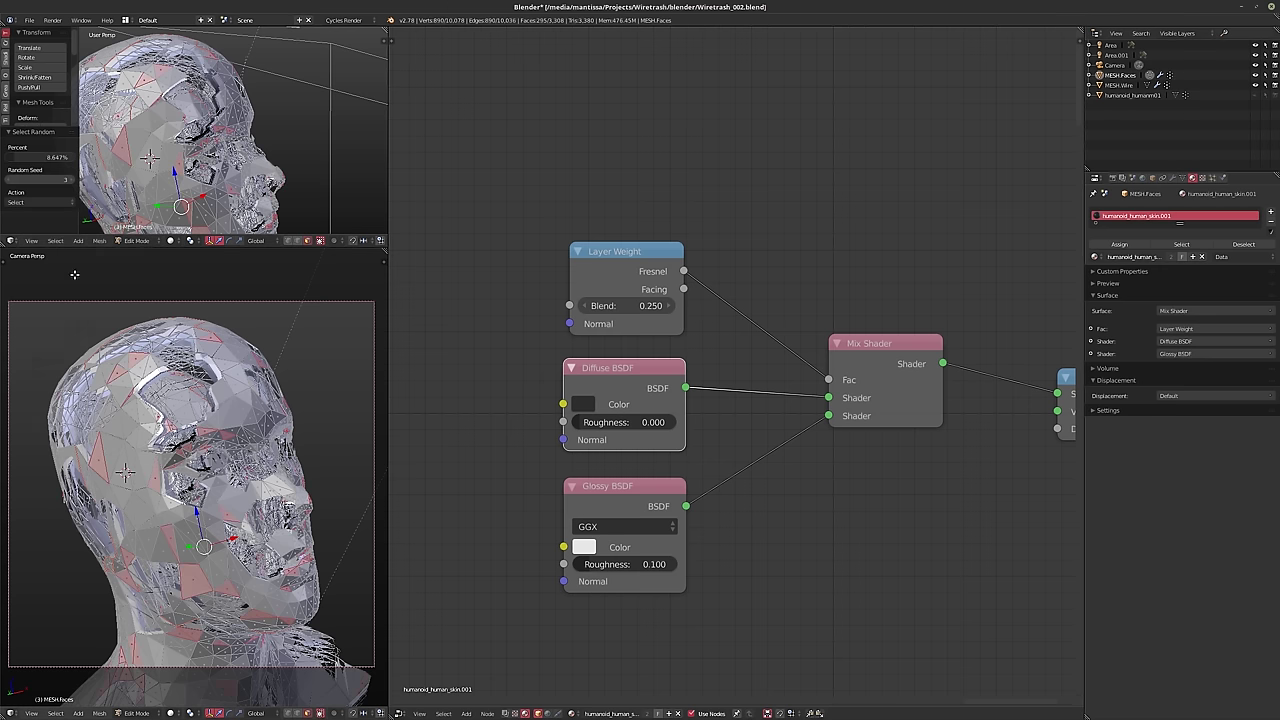
pyautogui.click(72, 180)
pyautogui.click(72, 180)
pyautogui.click(72, 180)
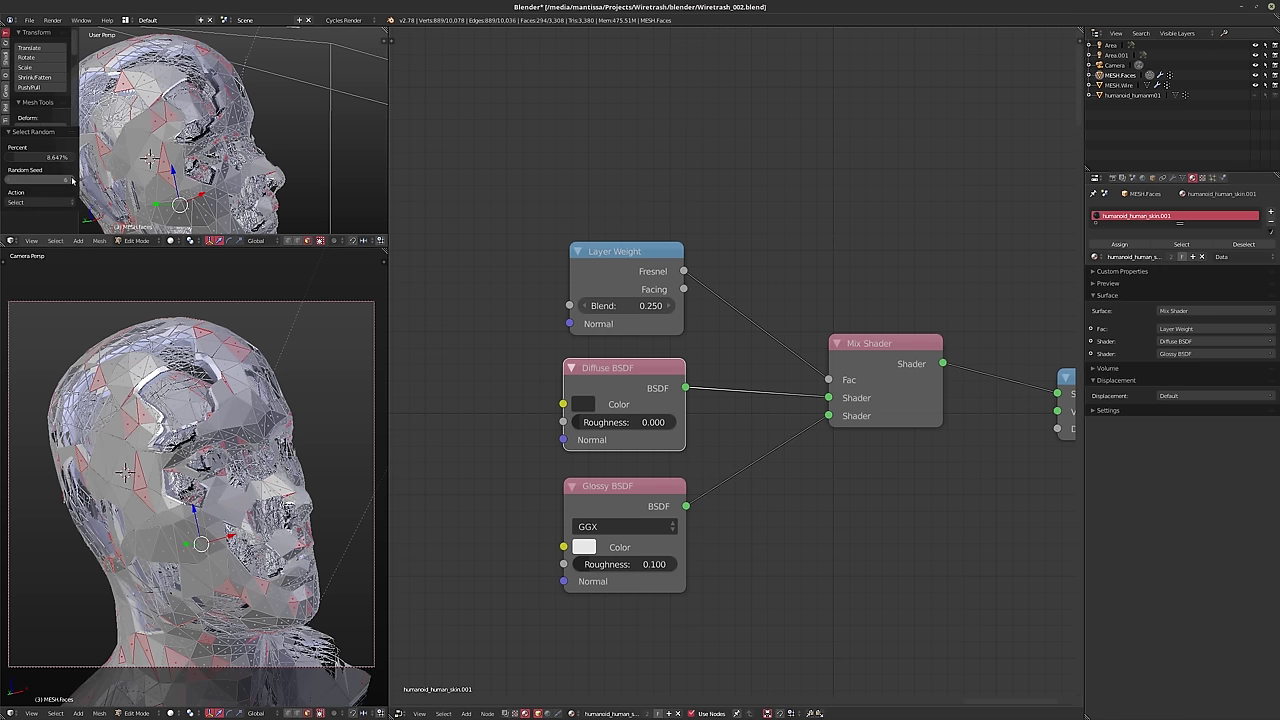
pyautogui.click(72, 180)
pyautogui.click(72, 180)
pyautogui.click(72, 180)
# - Reduce the random face selection to 2.632% and set its random seed to 15
pyautogui.moveTo(45, 157)
pyautogui.mouseDown()
pyautogui.moveTo(10, 157)
pyautogui.moveTo(21, 157)
pyautogui.mouseUp()
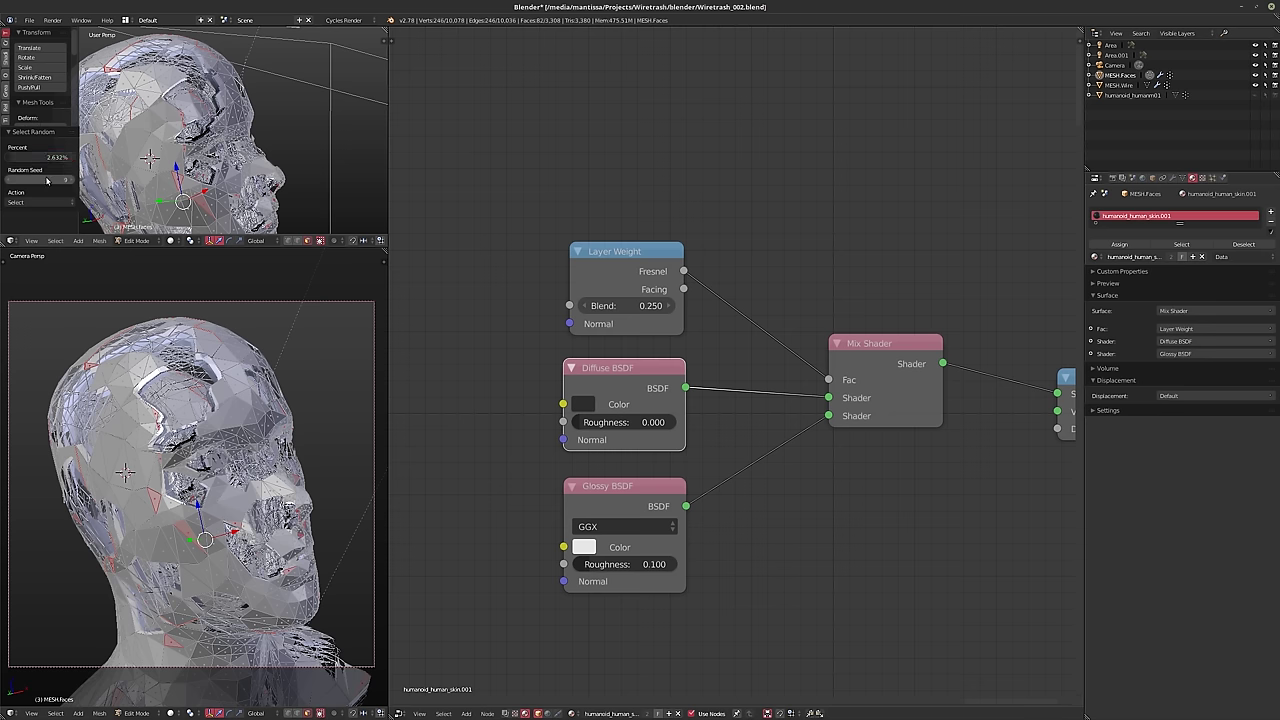
pyautogui.click(70, 180)
pyautogui.click(70, 180)
pyautogui.click(70, 180)
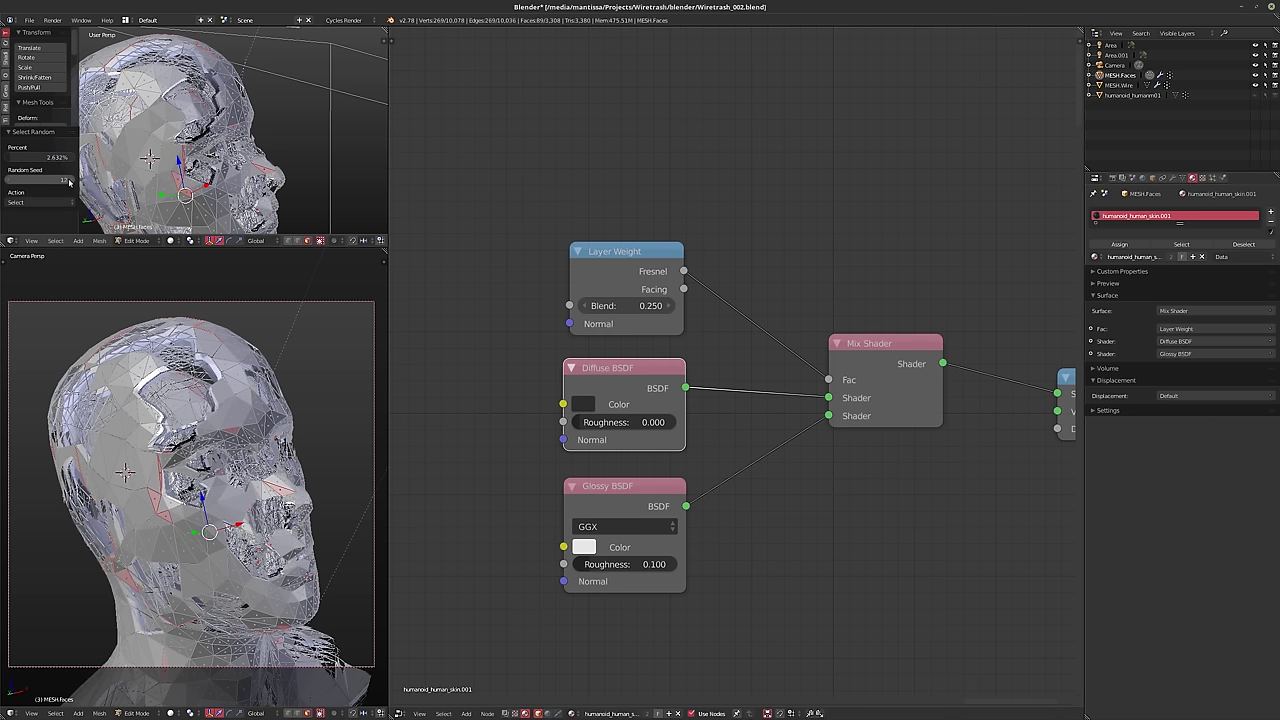
pyautogui.click(70, 180)
pyautogui.click(70, 180)
pyautogui.click(70, 180)
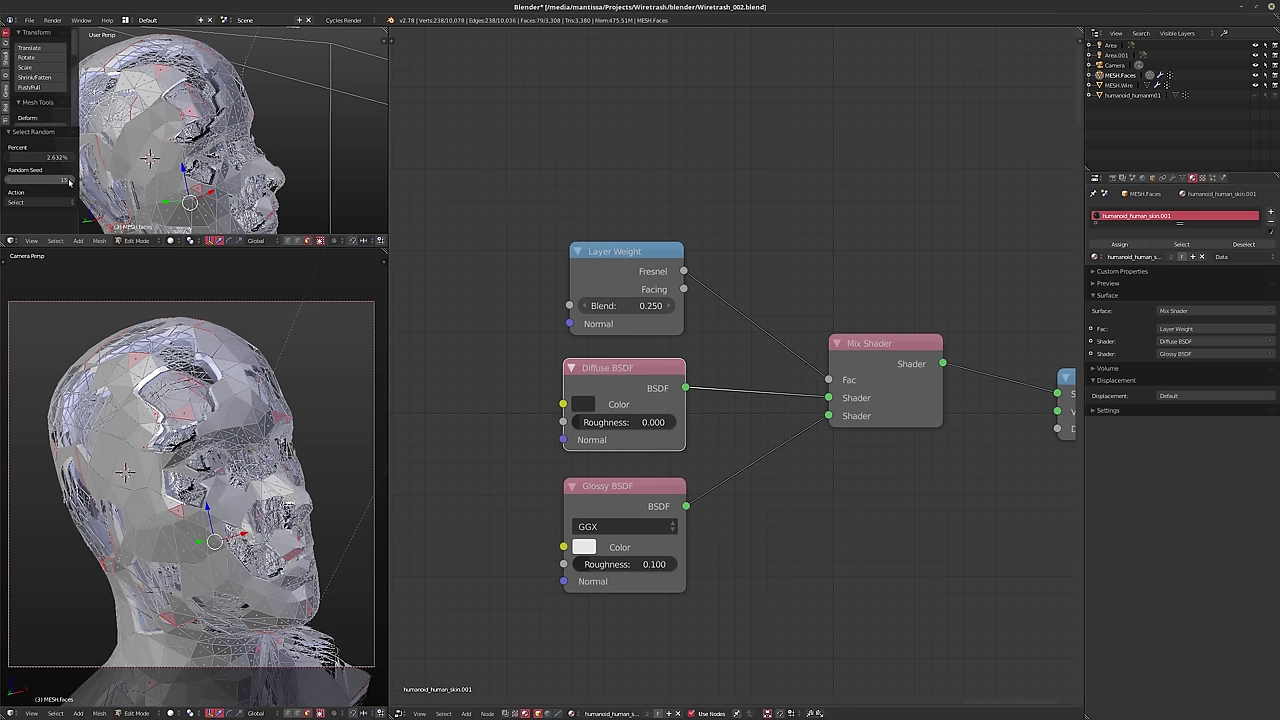
pyautogui.moveTo(354, 154); pyautogui.dragTo(330, 165, button='middle')
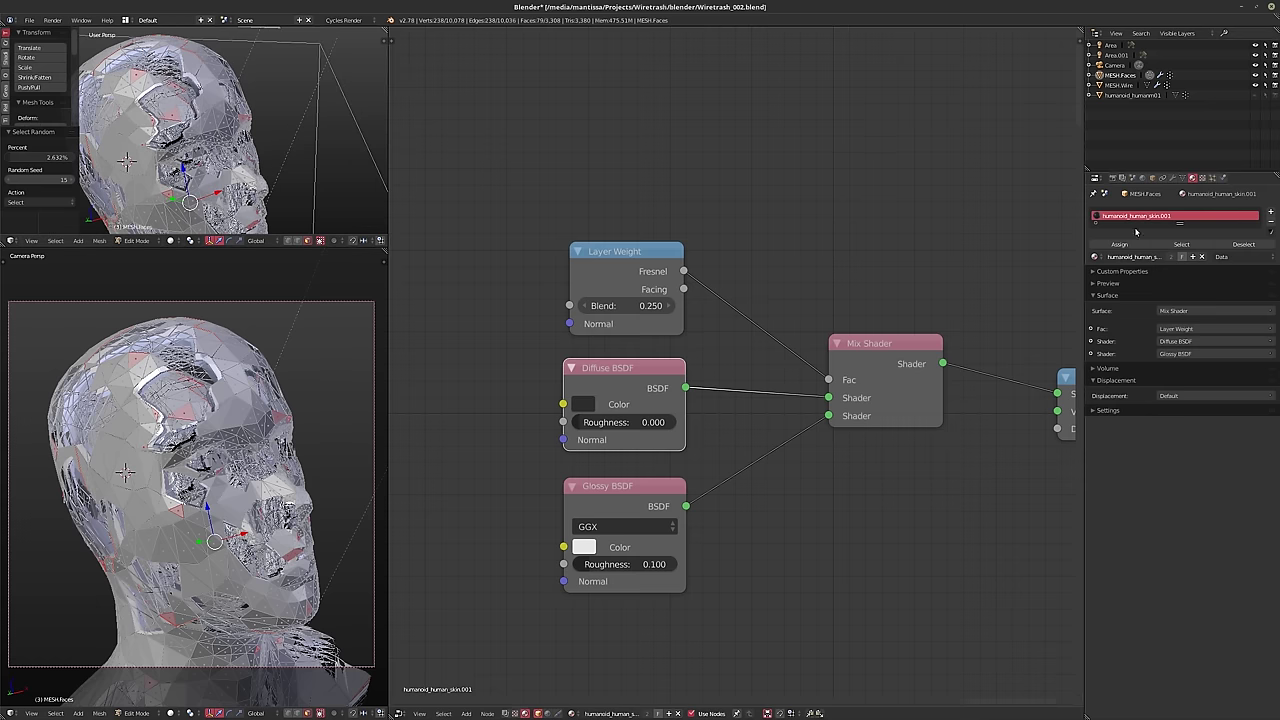
# - Create a new material in a second slot of MESH.Faces and assign it to the randomly selected faces
pyautogui.click(1271, 213)
pyautogui.click(1140, 265)
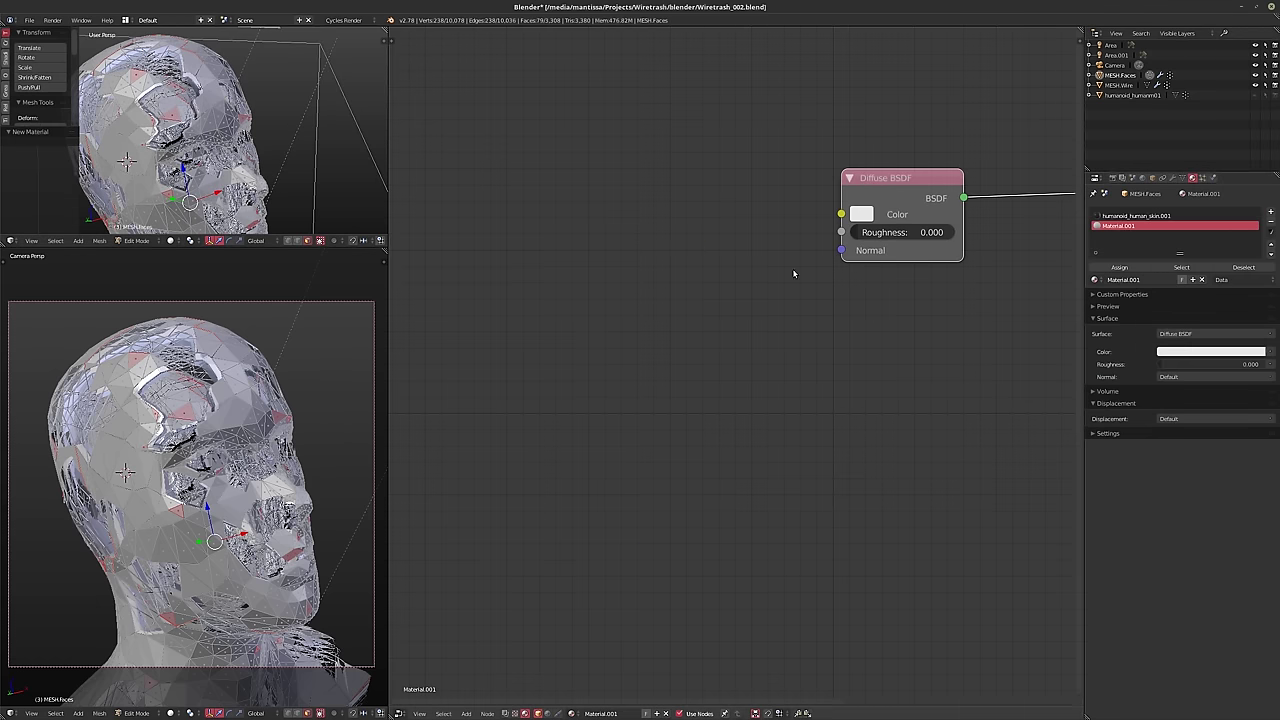
pyautogui.press('Home')
pyautogui.press('Tab')
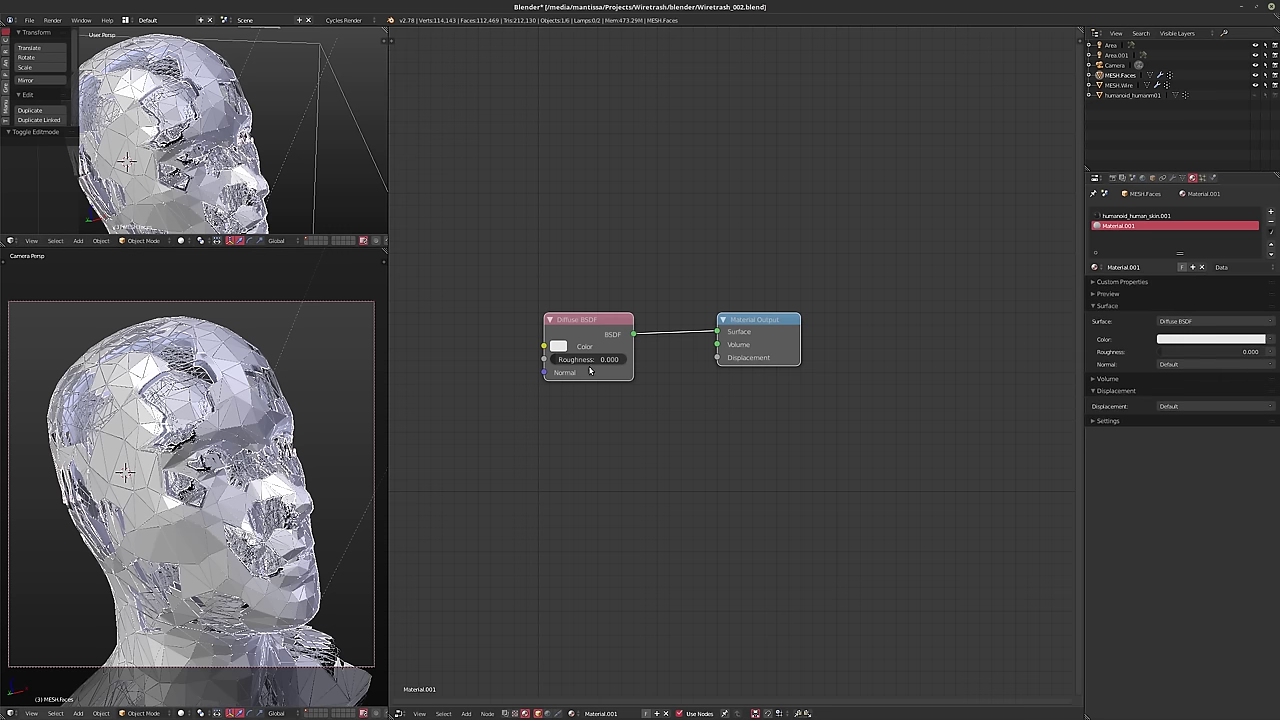
# - Add an Emission shader to the new material and connect it to the Material Output's Surface input
pyautogui.scroll(3, 590, 370)
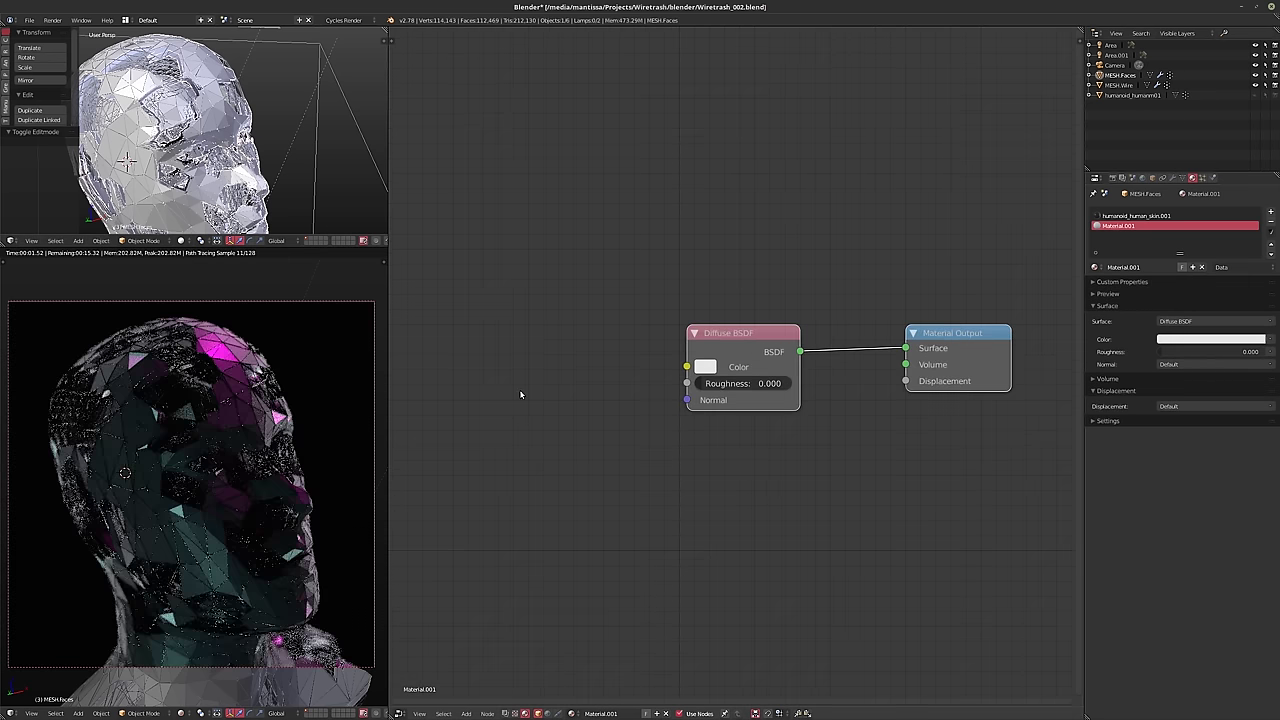
pyautogui.hotkey('shift', 'a')
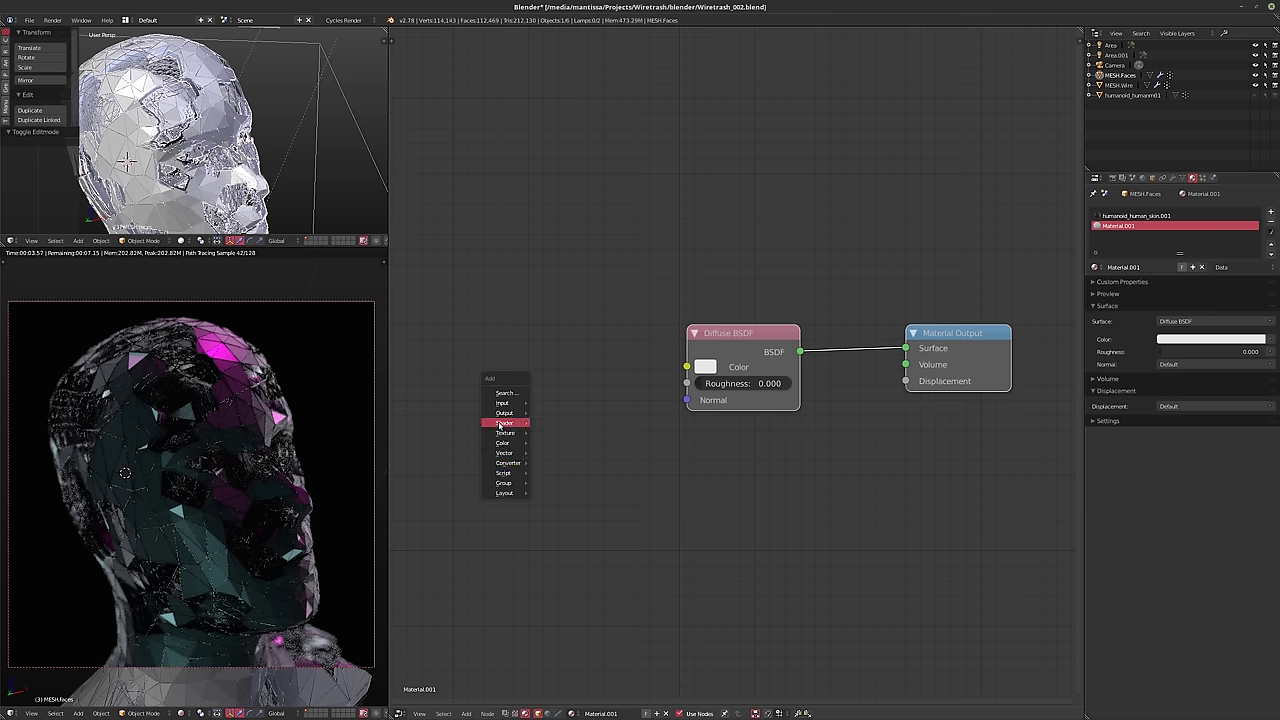
pyautogui.moveTo(500, 424)
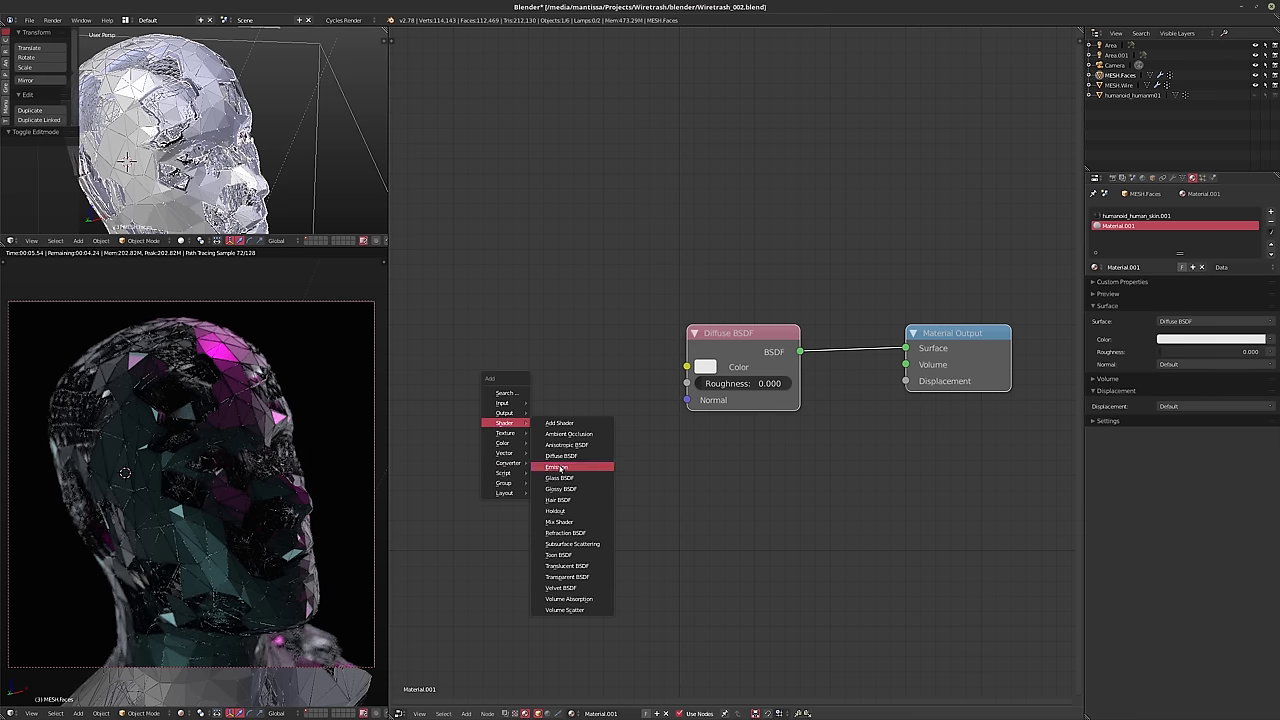
pyautogui.click(559, 468)
pyautogui.click(430, 330)
pyautogui.moveTo(569, 374); pyautogui.dragTo(905, 348)
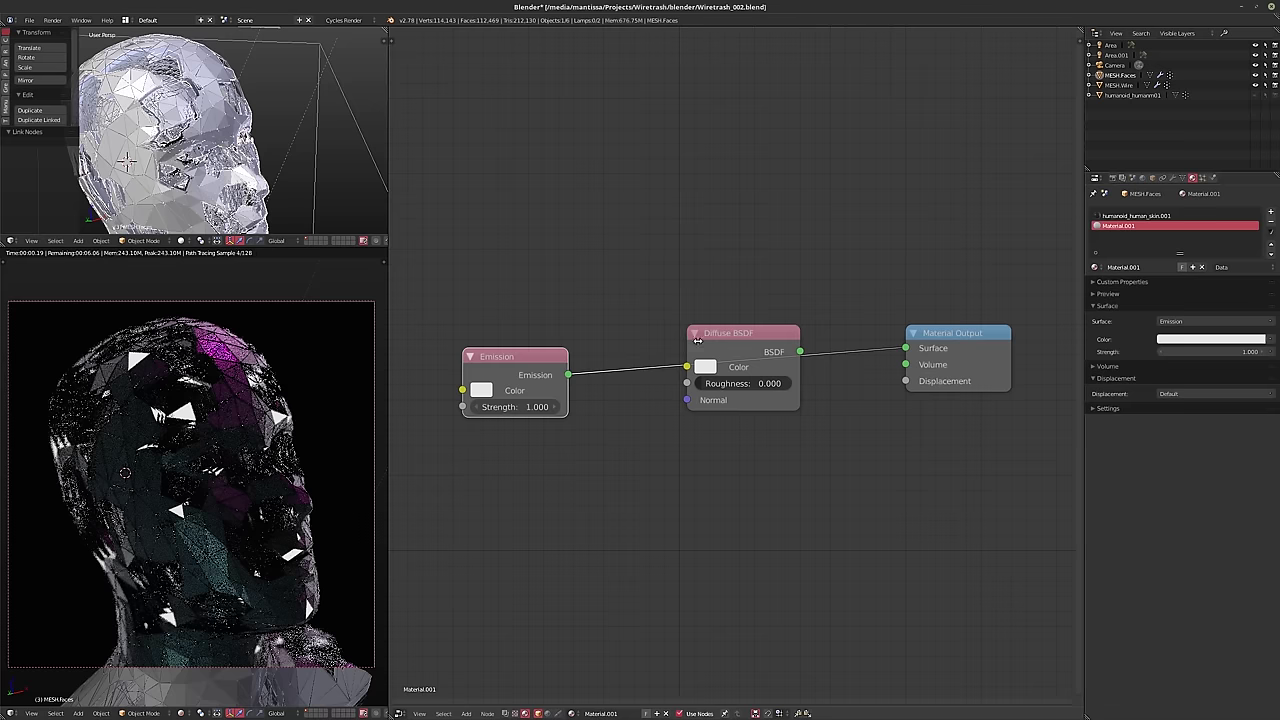
# - Delete the unused Diffuse BSDF node and move the Emission node closer to the Material Output
pyautogui.click(711, 358)
pyautogui.press('x')
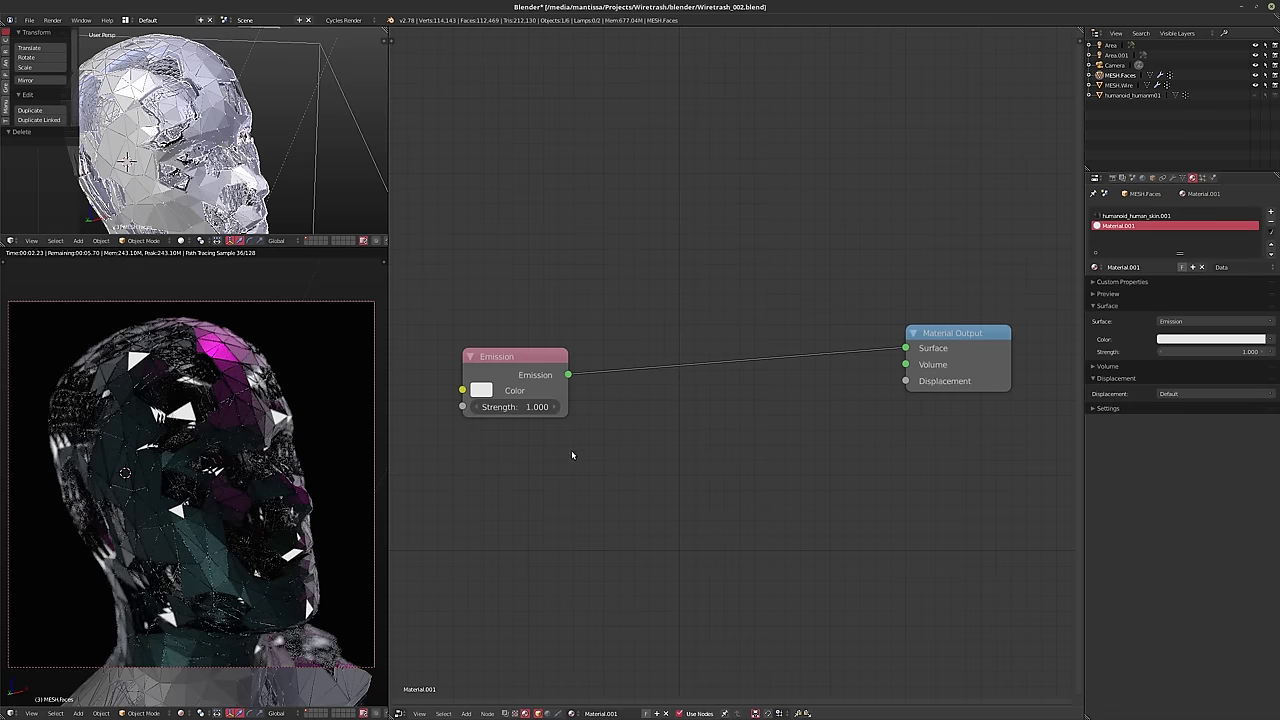
pyautogui.scroll(2, 522, 440)
pyautogui.moveTo(500, 351); pyautogui.dragTo(545, 375)
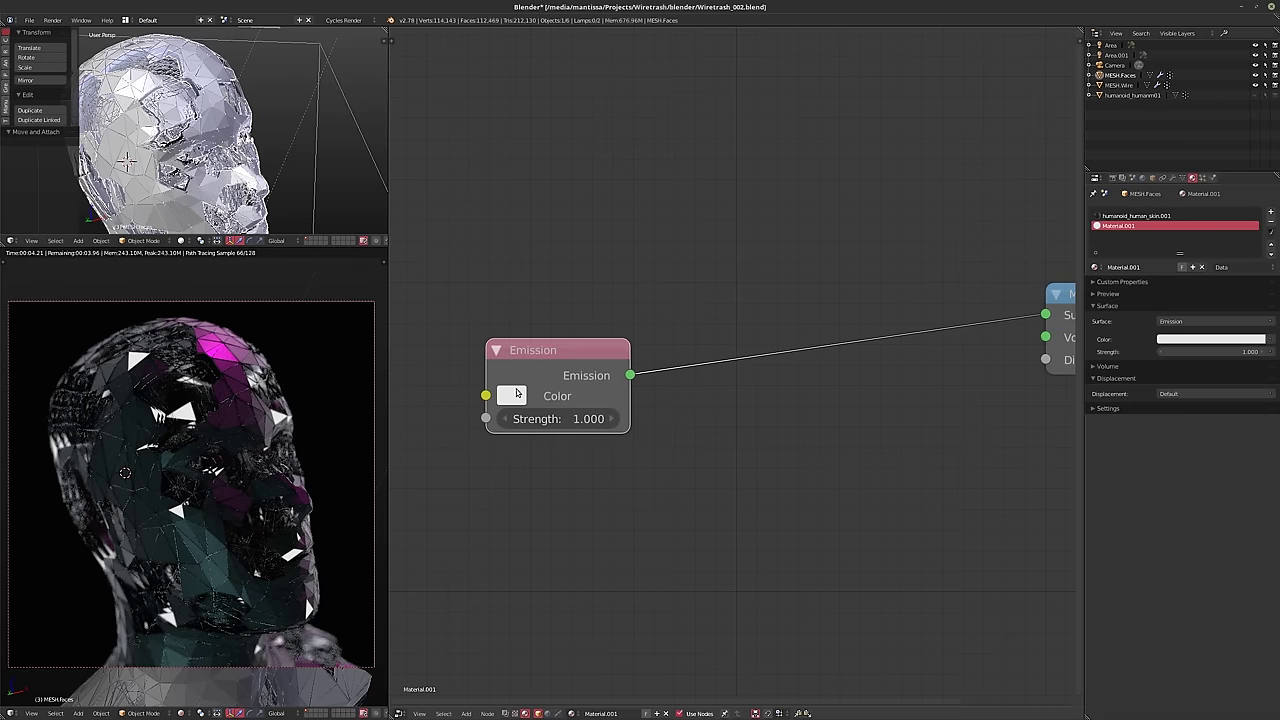
# - Set the Emission node's color to orange and raise its strength to 10 and finally to 50
pyautogui.click(511, 396)
pyautogui.moveTo(573, 188); pyautogui.dragTo(547, 224)
pyautogui.click(565, 426)
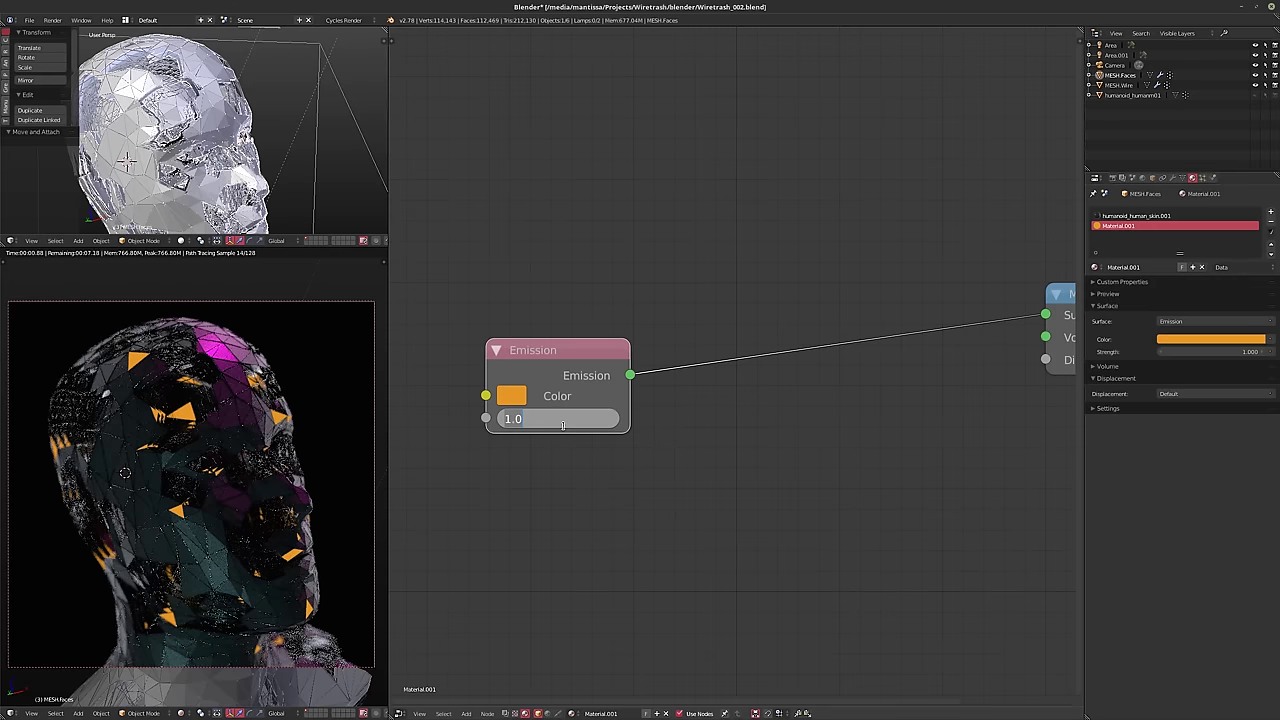
pyautogui.write('10')
pyautogui.press('Return')
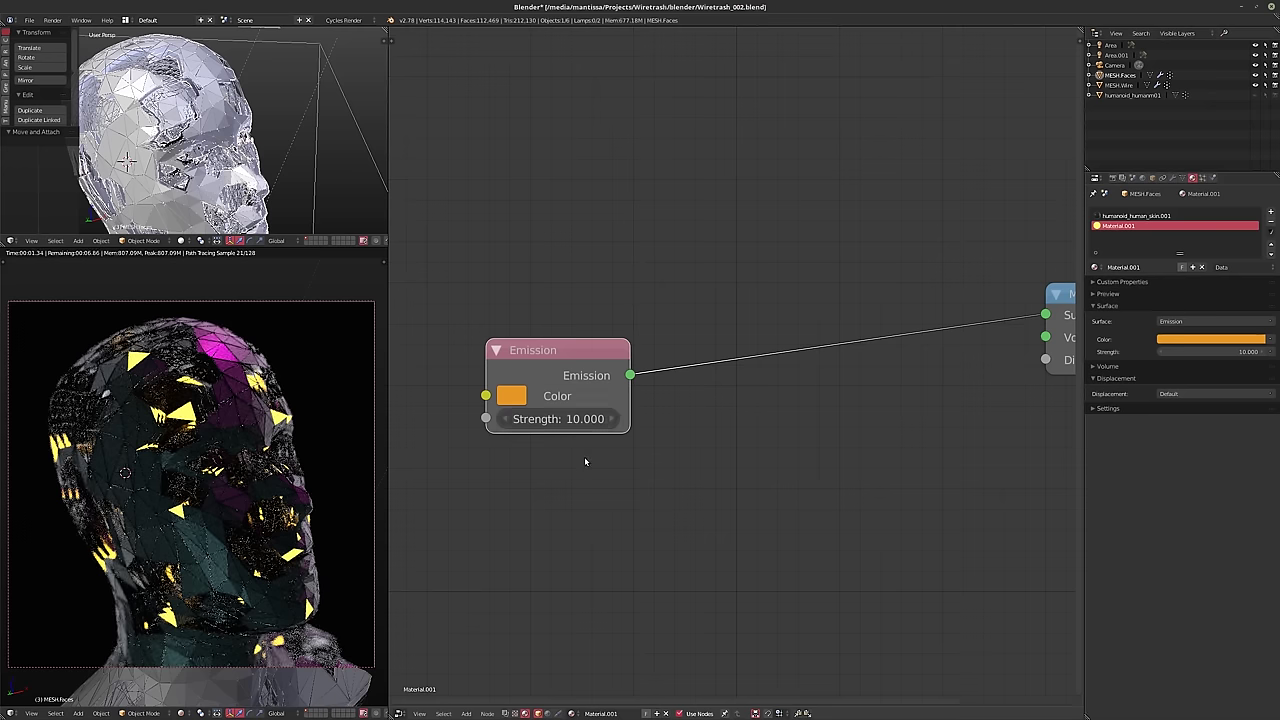
pyautogui.click(548, 421)
pyautogui.write('50')
pyautogui.press('Return')
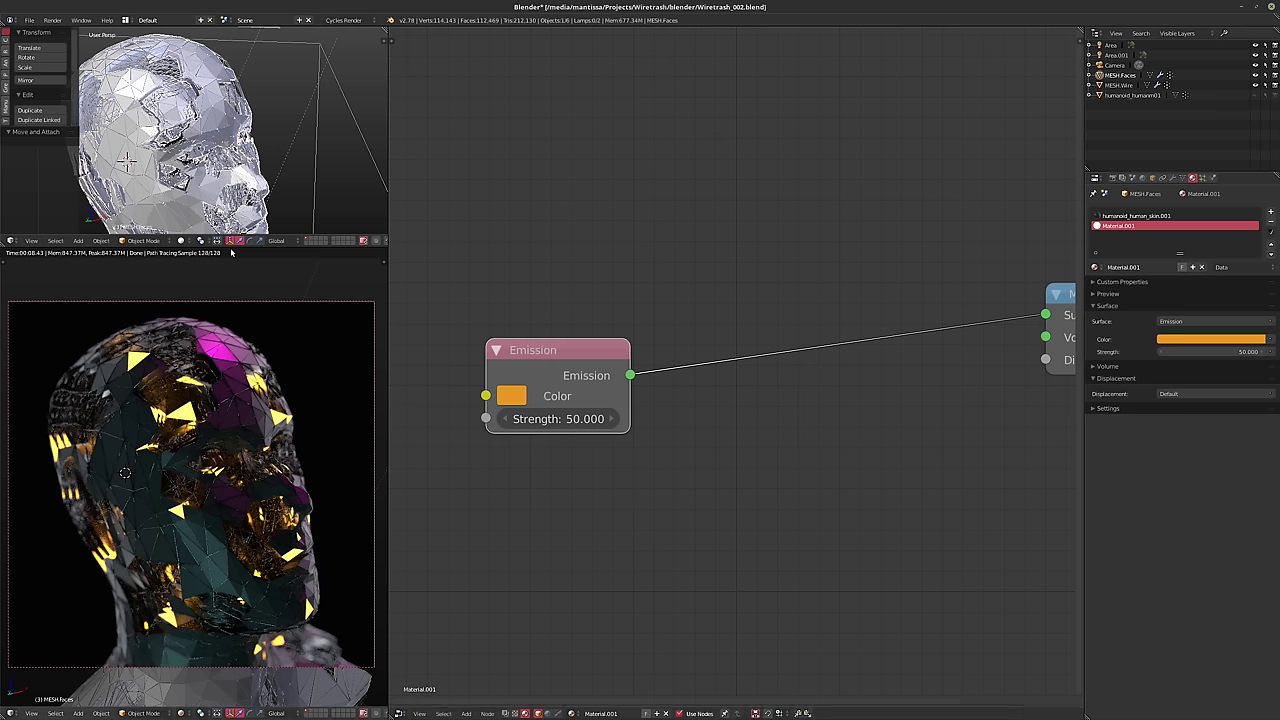
# - Add a Round Cube mesh around the head model in the scene
pyautogui.scroll(-6, 222, 160)
pyautogui.scroll(6, 222, 163)
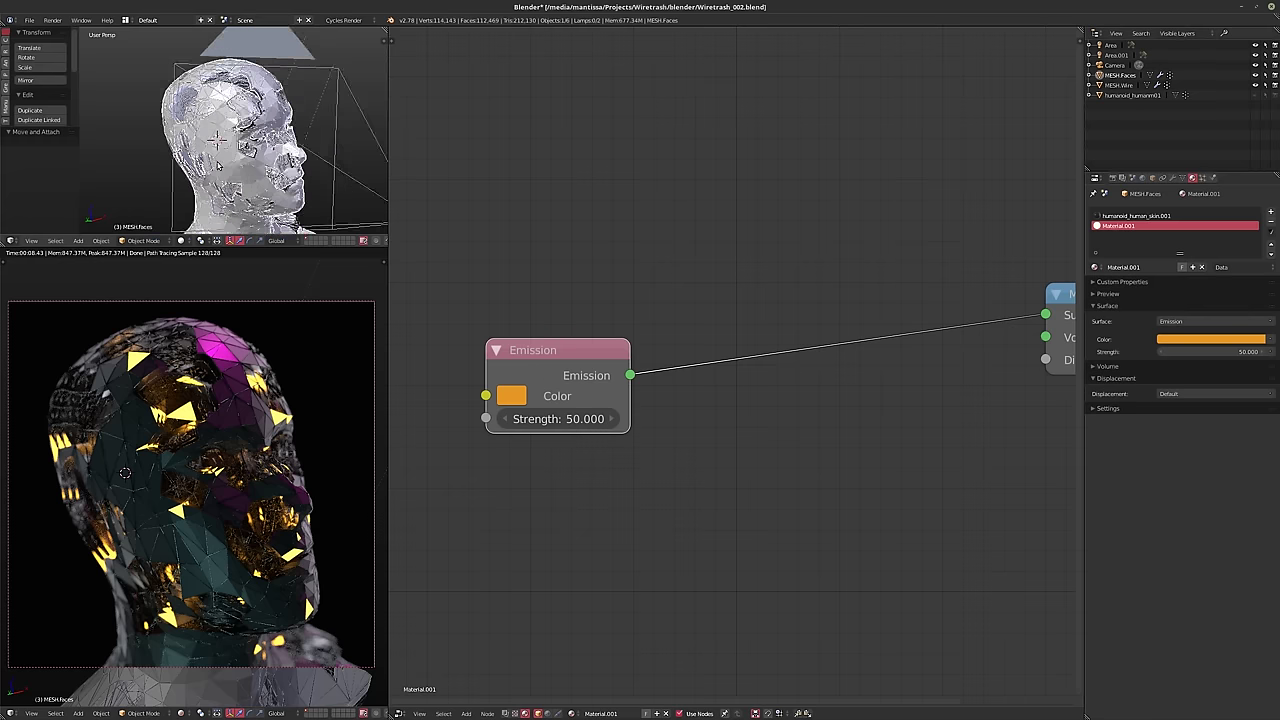
pyautogui.moveTo(265, 173); pyautogui.dragTo(225, 168, button='middle')
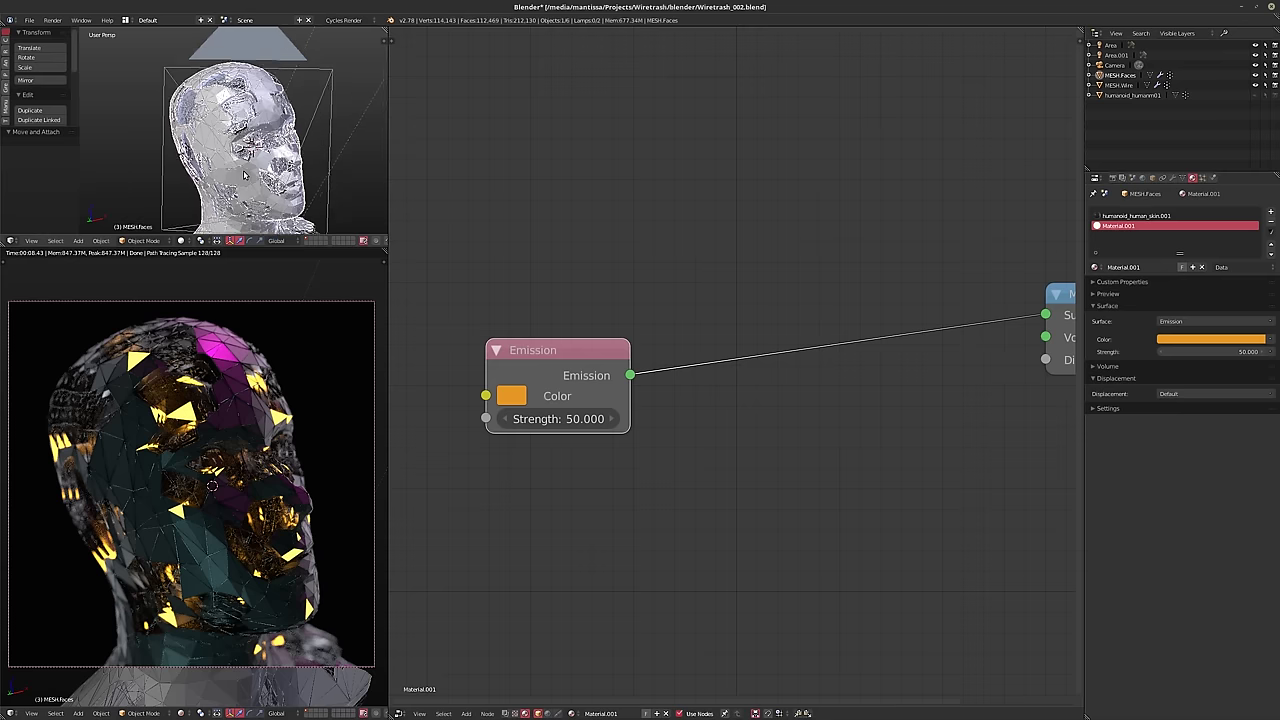
pyautogui.scroll(-5, 225, 168)
pyautogui.hotkey('shift', 'a')
pyautogui.moveTo(254, 190)
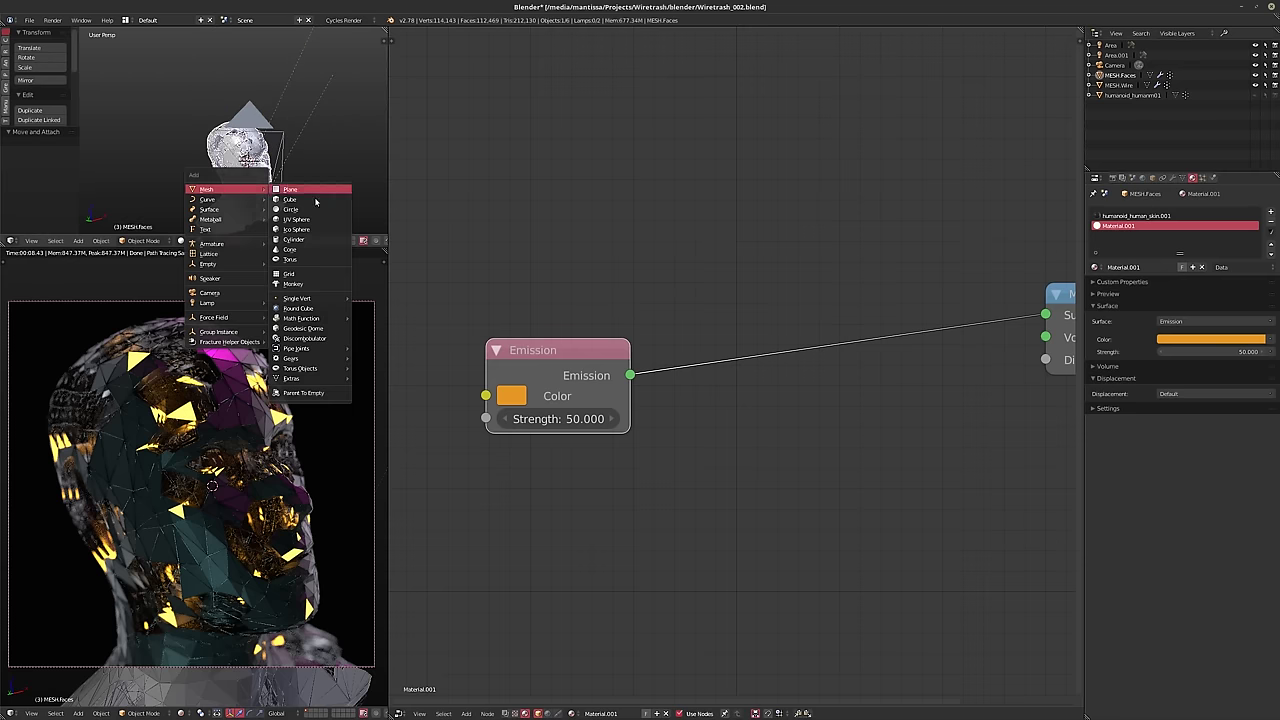
pyautogui.click(305, 316)
pyautogui.scroll(-4, 250, 170)
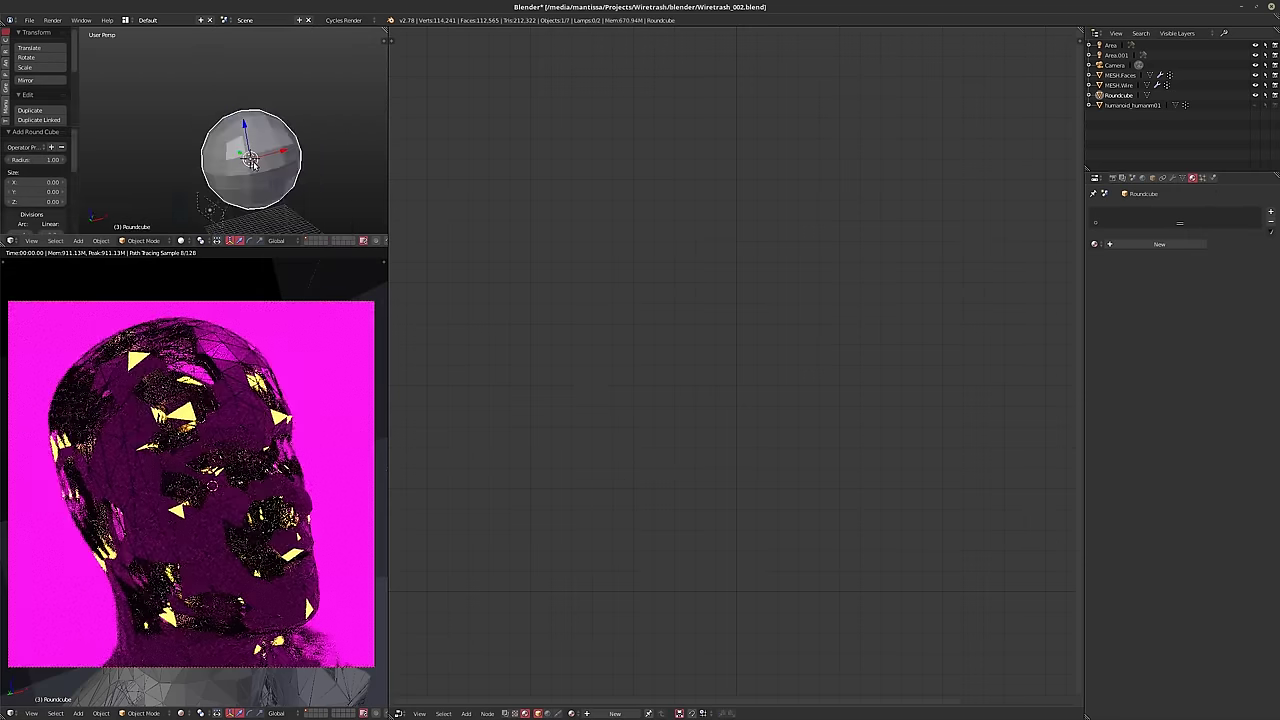
# - Scale the round cube's mesh down in Edit Mode to about 0.162 so it closely surrounds the head
pyautogui.scroll(1, 250, 170)
pyautogui.moveTo(250, 170); pyautogui.dragTo(245, 180, button='middle')
pyautogui.scroll(-3, 245, 180)
pyautogui.scroll(5, 245, 180)
pyautogui.press('Tab')
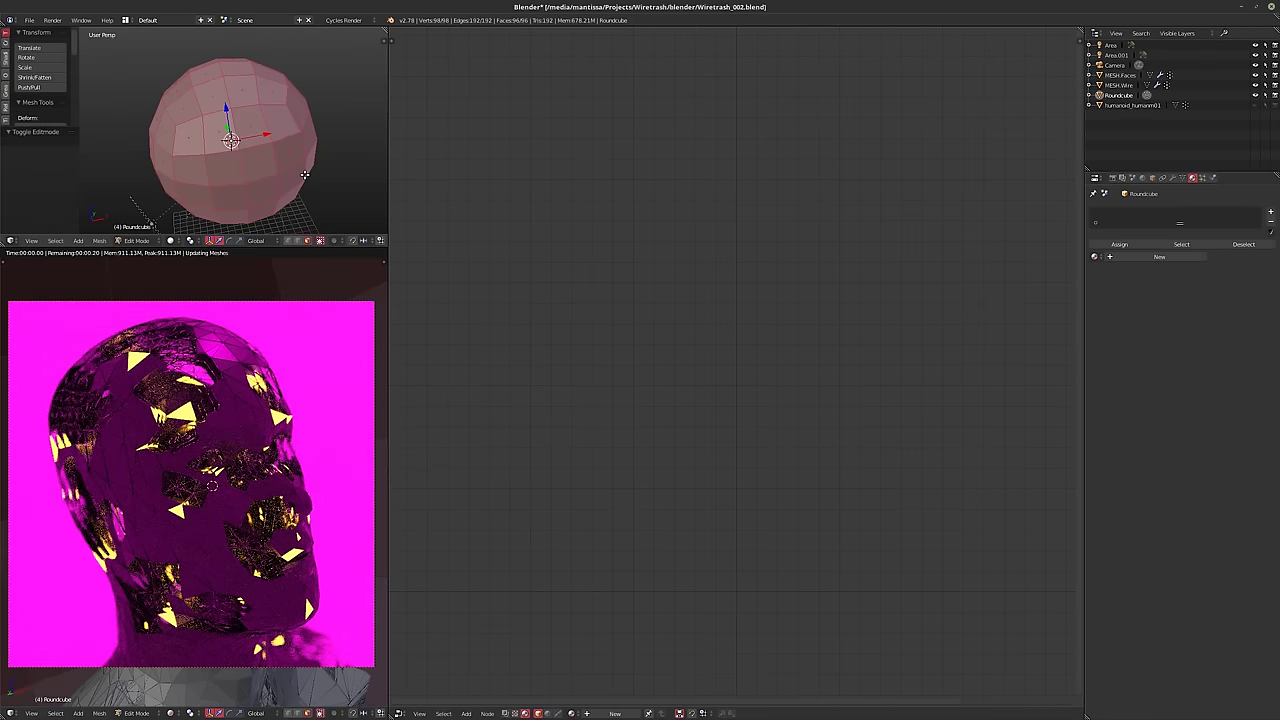
pyautogui.press('s')
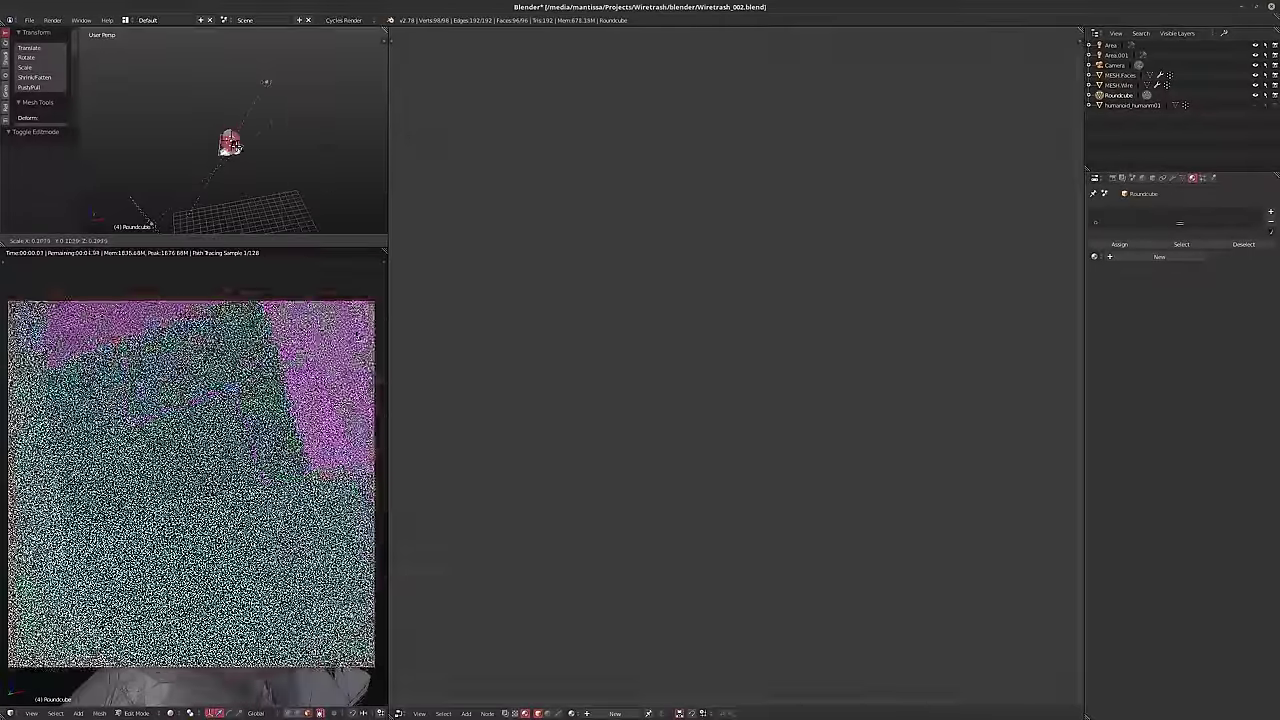
pyautogui.click(238, 147)
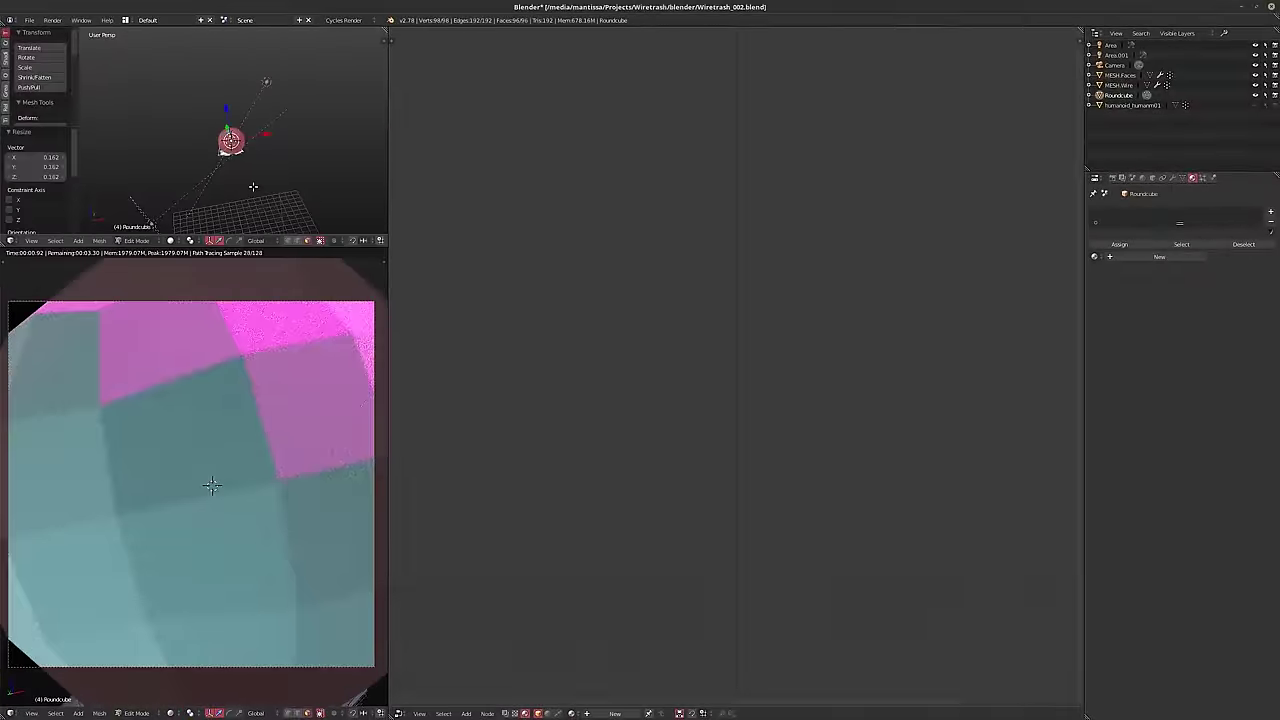
# - Return to Object Mode and shift the round cube slightly in the horizontal XY plane, keeping its height
pyautogui.press('Tab')
pyautogui.press('g')
pyautogui.press('z')
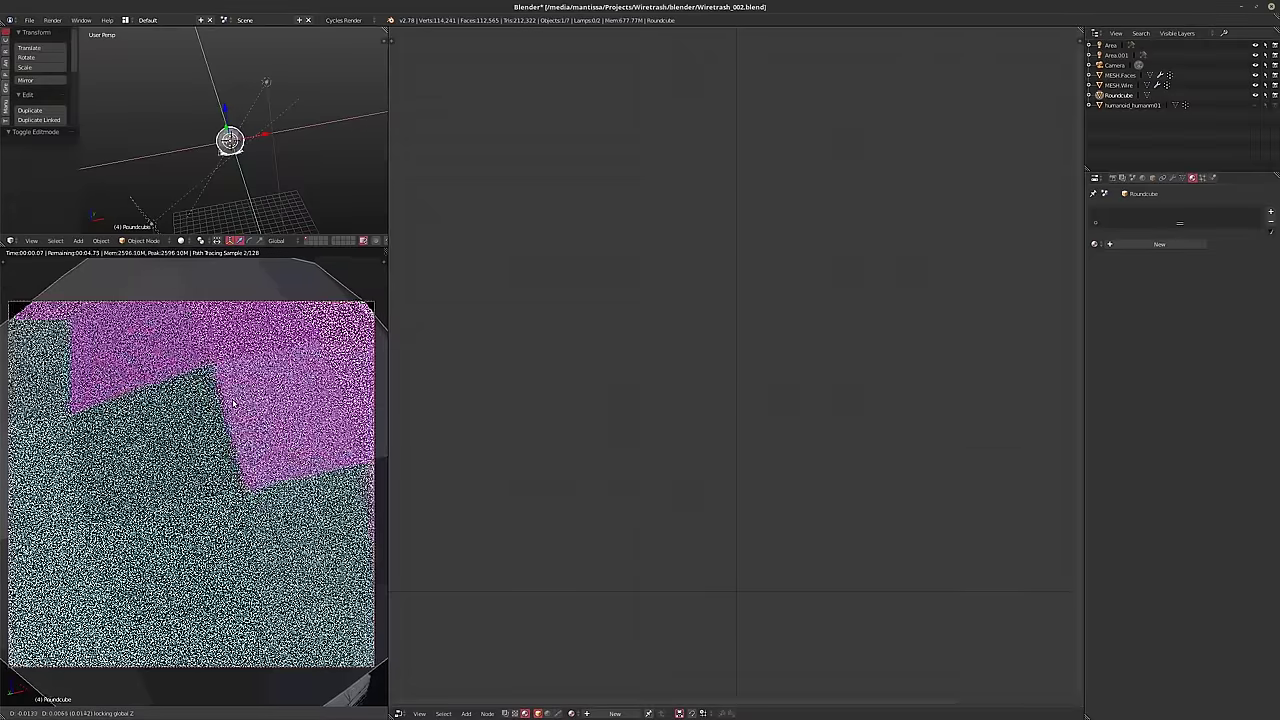
pyautogui.click(241, 436)
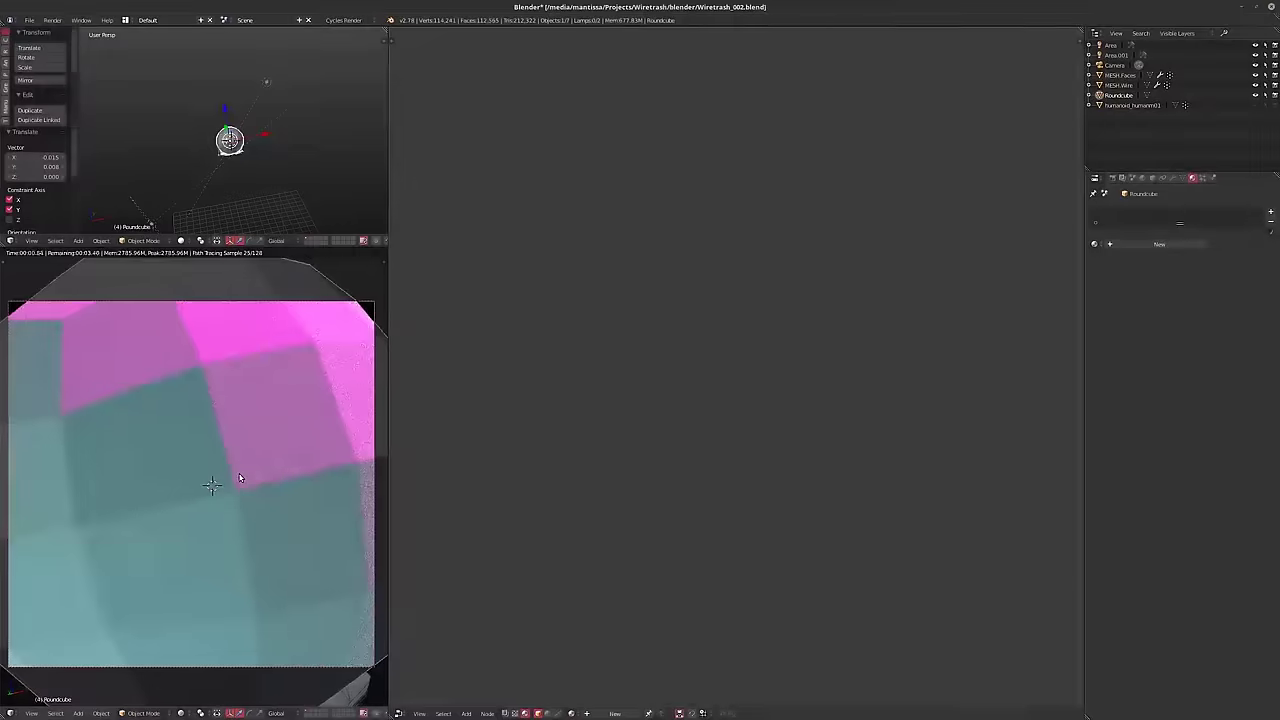
pyautogui.press('g')
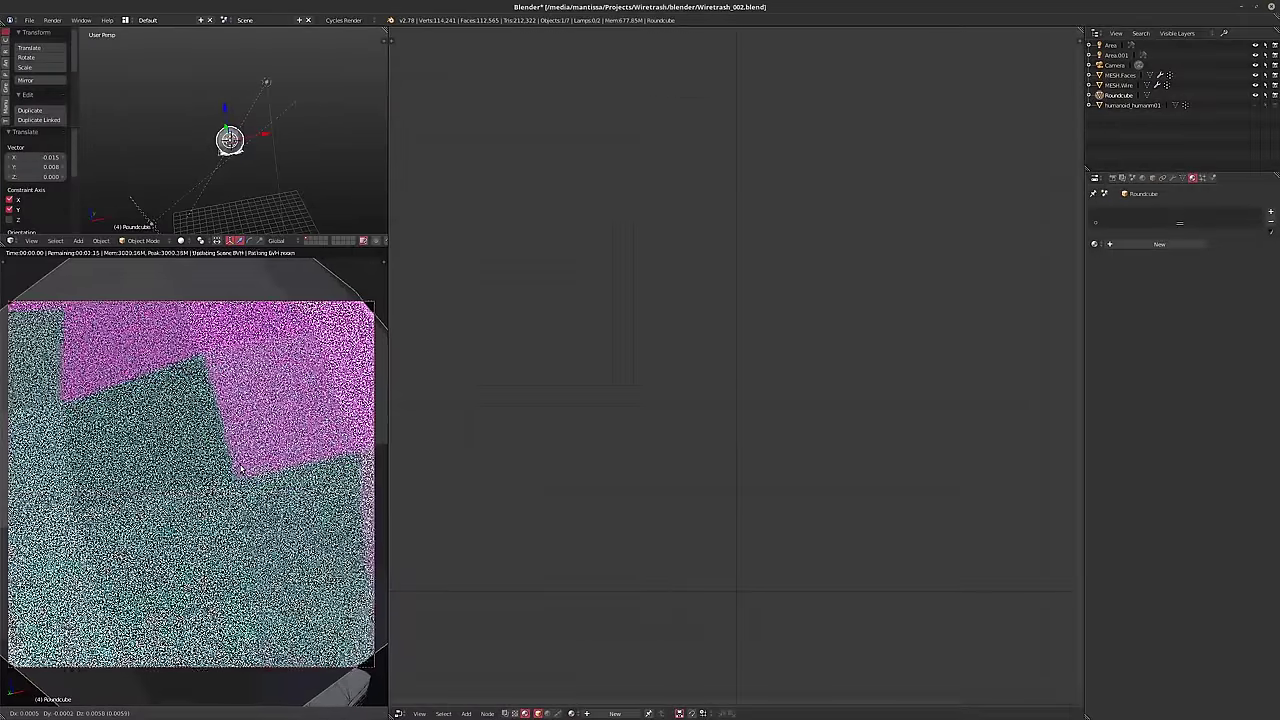
pyautogui.press('Escape')
# - Enlarge the round cube's mesh in Edit Mode by a factor of about 1.167
pyautogui.press('Tab')
pyautogui.press('s')
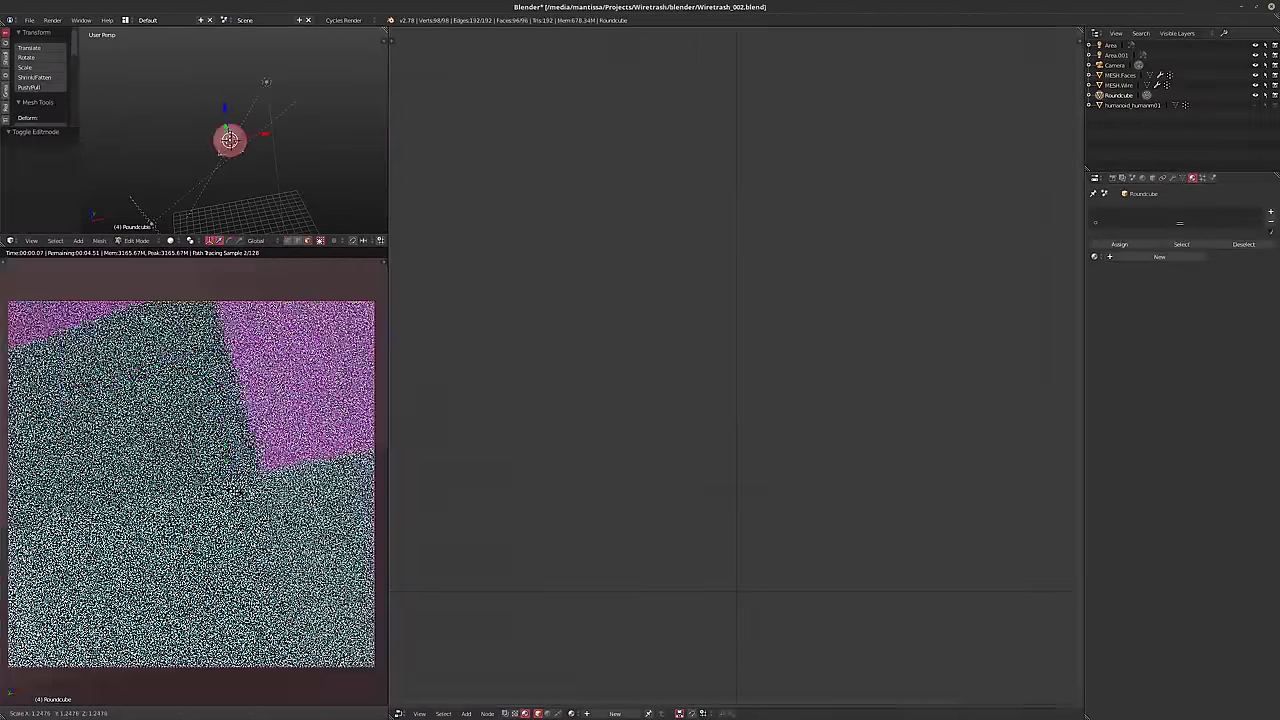
pyautogui.click(212, 486)
# - Apply Subdivide Smooth to the round cube with 4 cuts and shade the object smooth
pyautogui.press('w')
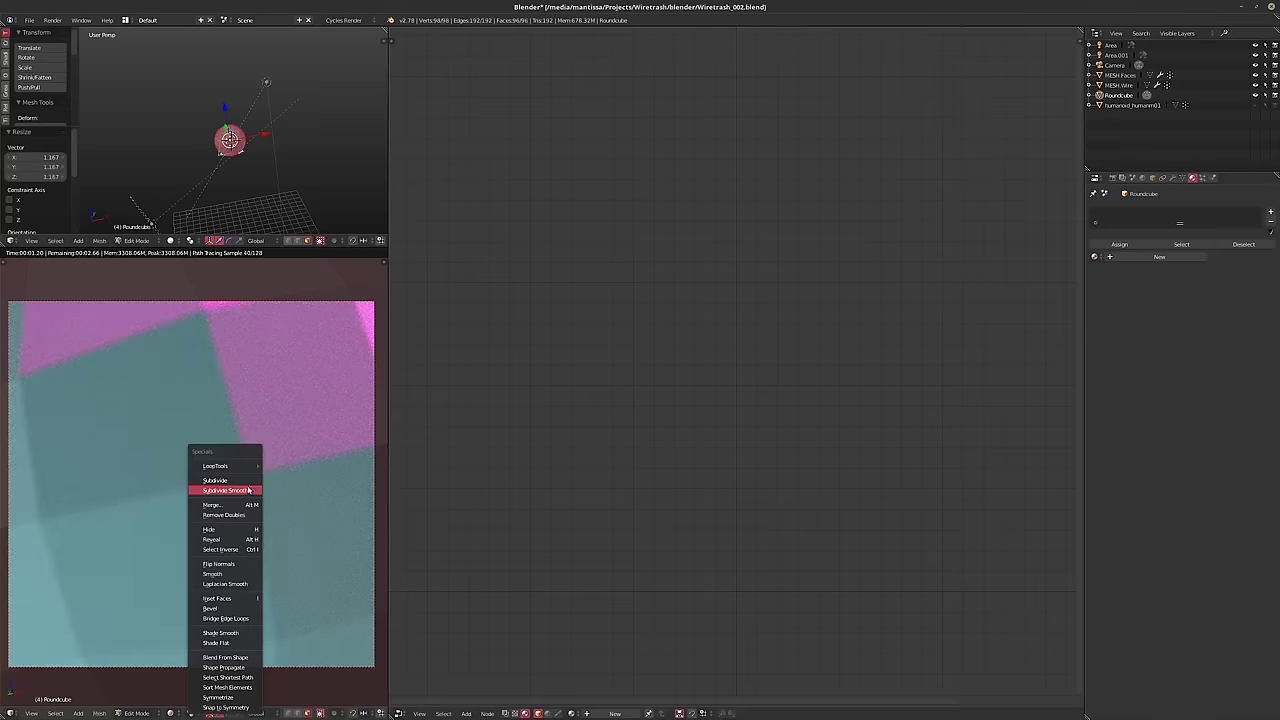
pyautogui.click(248, 487)
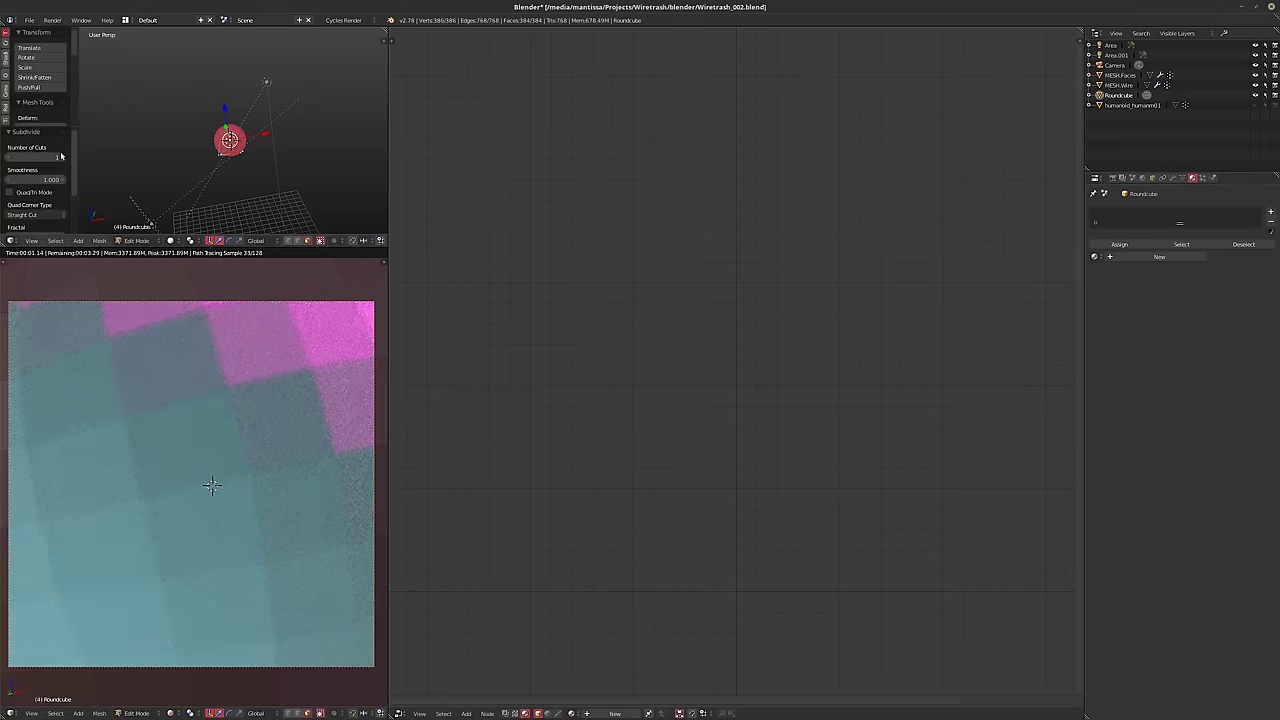
pyautogui.click(61, 156)
pyautogui.click(61, 156)
pyautogui.click(61, 156)
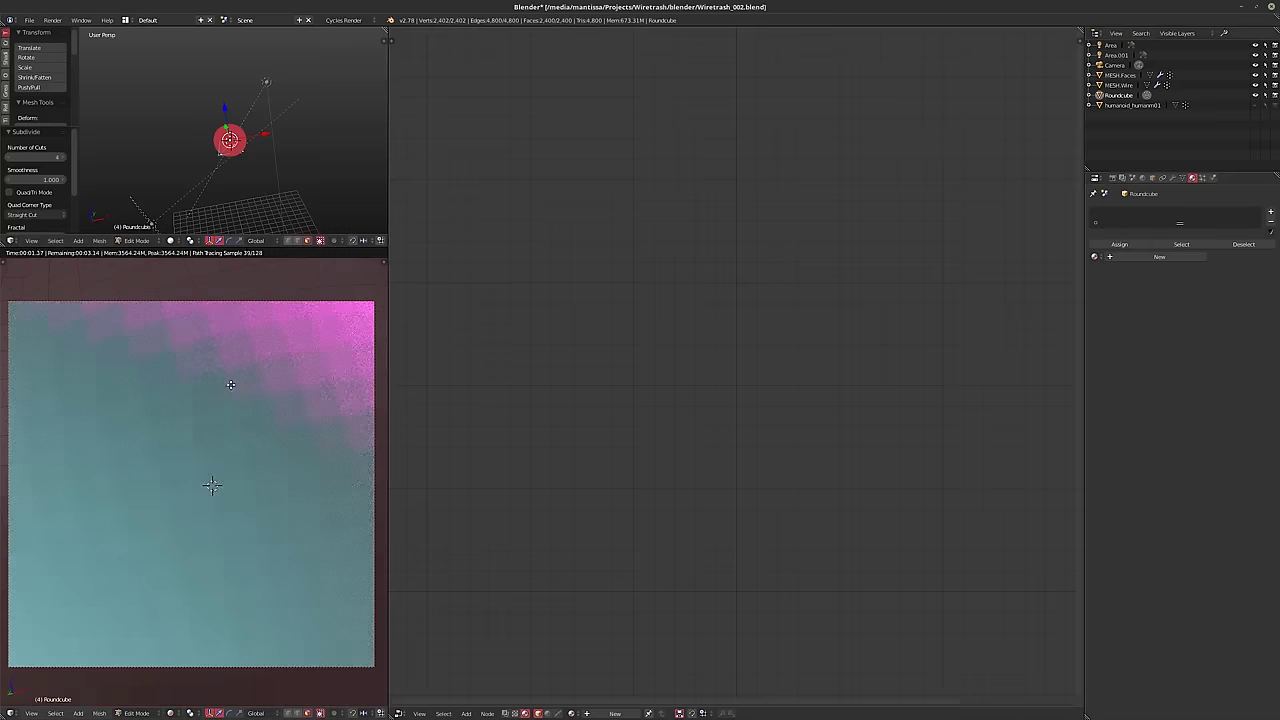
pyautogui.press('Tab')
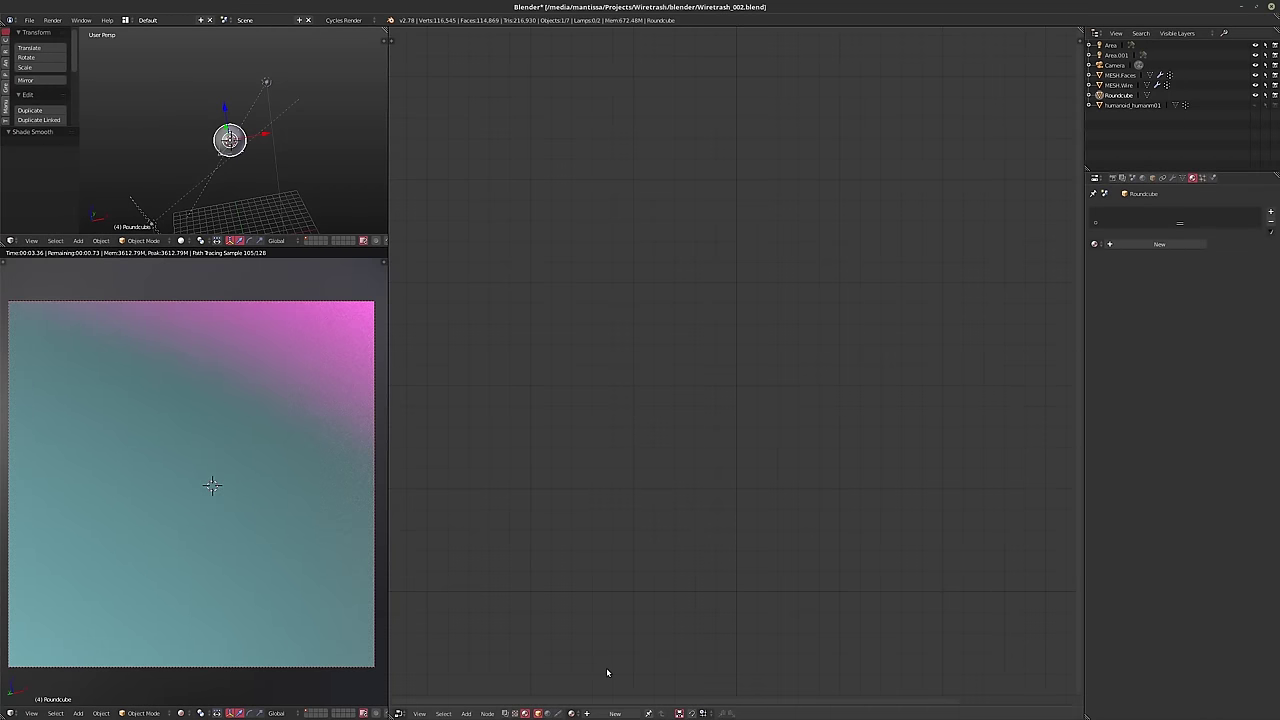
# - Create a new material for the round cube and delete its default Diffuse BSDF node
pyautogui.click(615, 713)
pyautogui.press('Home')
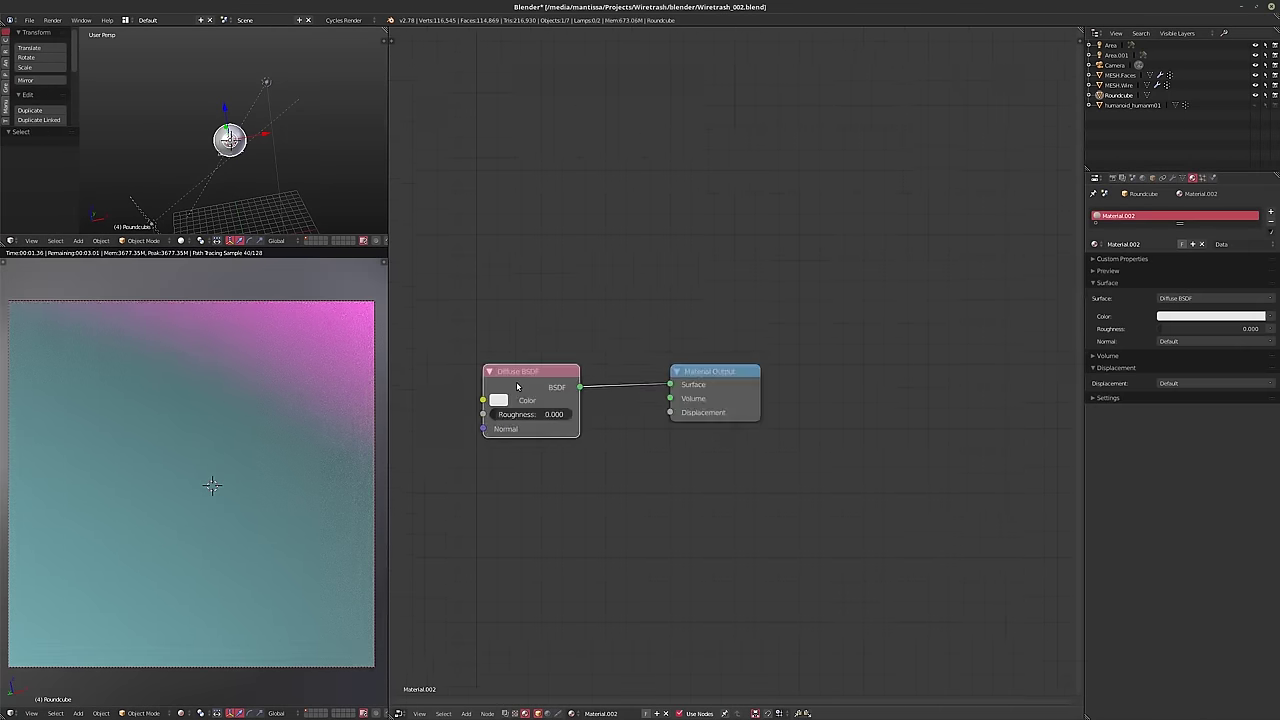
pyautogui.press('x')
# - Add a Volume Scatter node and connect it to the Material Output's Volume input
pyautogui.hotkey('shift', 'a')
pyautogui.moveTo(517, 415)
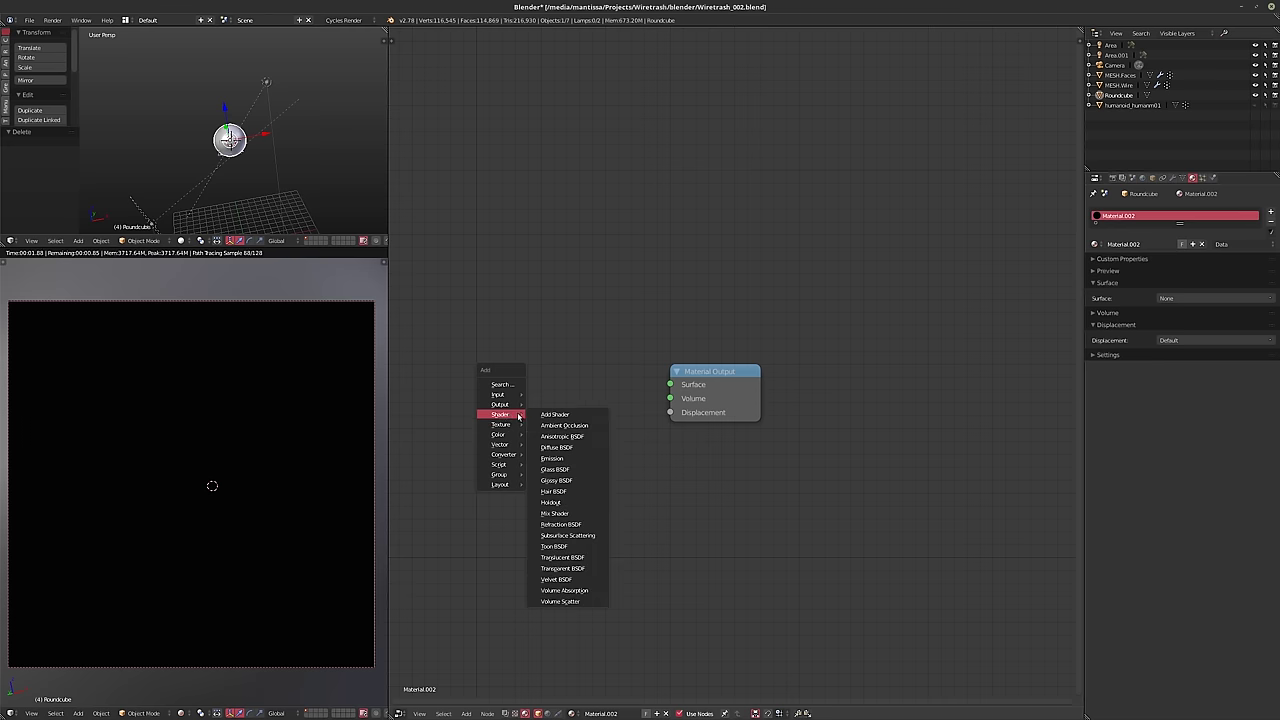
pyautogui.click(560, 601)
pyautogui.click(460, 560)
pyautogui.moveTo(700, 371); pyautogui.dragTo(641, 525)
pyautogui.moveTo(492, 540); pyautogui.dragTo(610, 552)
pyautogui.moveTo(476, 460); pyautogui.dragTo(790, 386, button='middle')
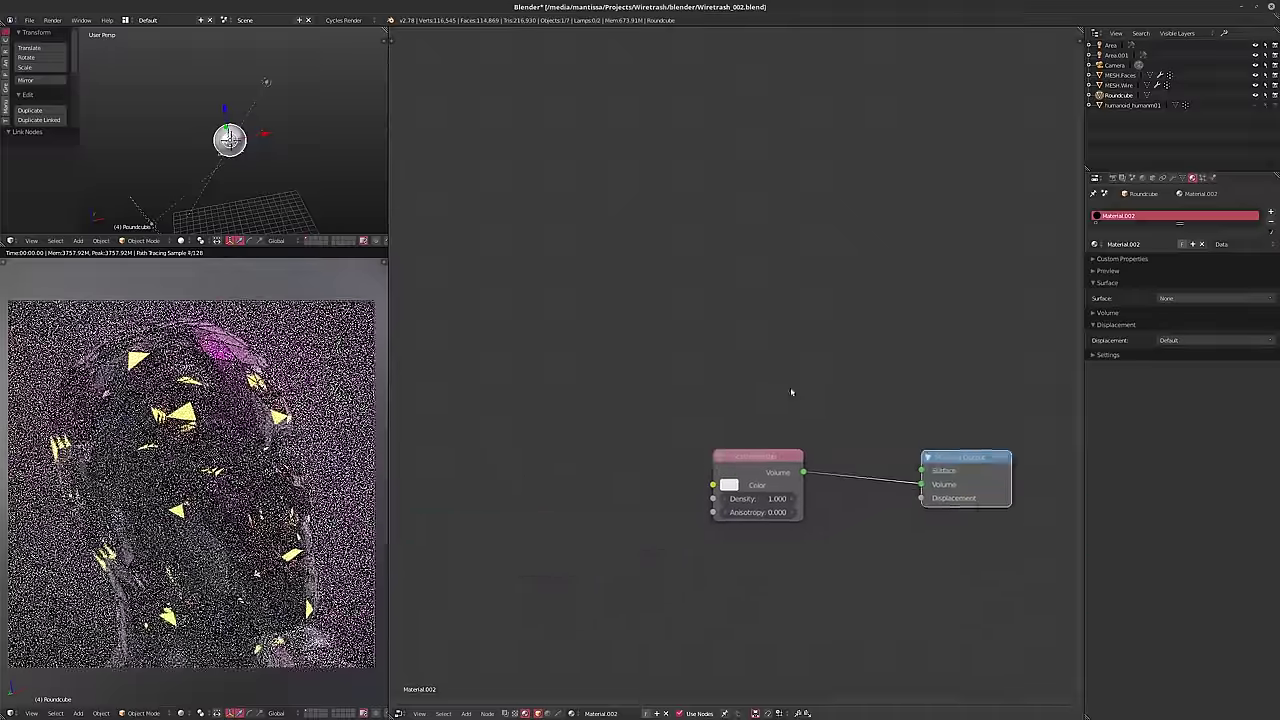
pyautogui.scroll(2, 685, 398)
pyautogui.moveTo(685, 398); pyautogui.dragTo(531, 371, button='middle')
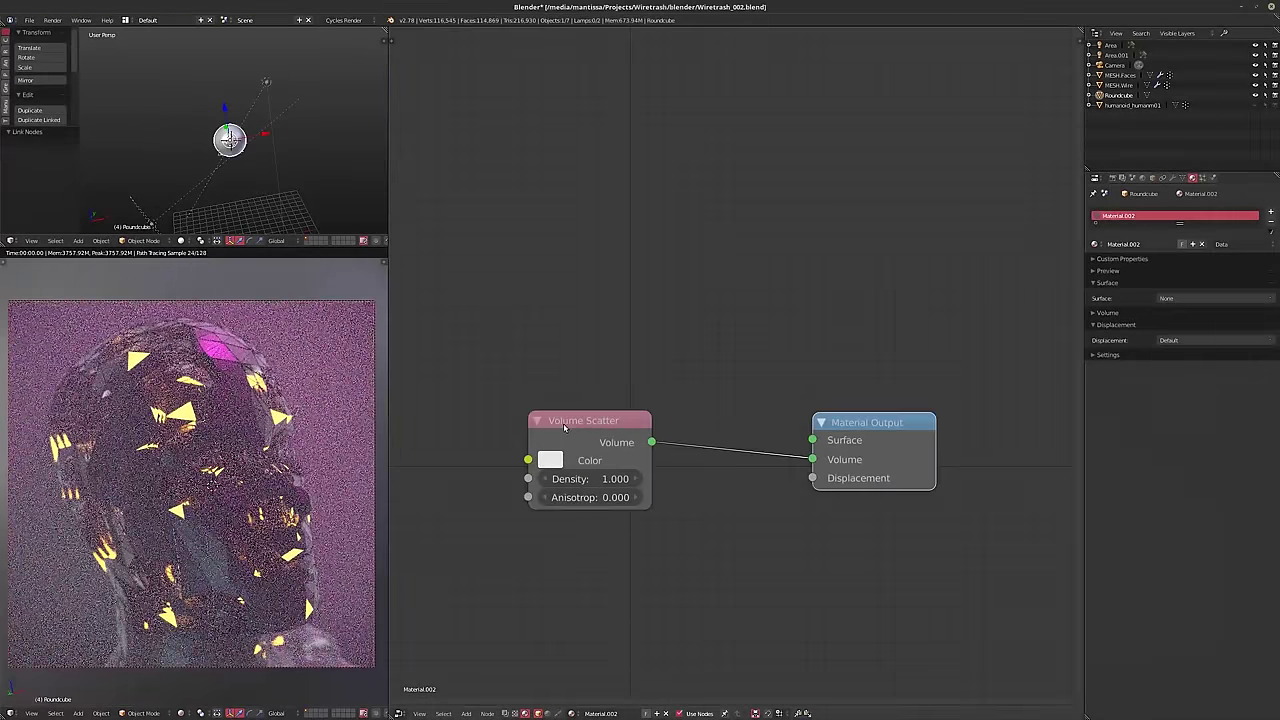
pyautogui.moveTo(571, 428); pyautogui.dragTo(562, 425)
# - Try a Volume Scatter density of 0.1 with an anisotropy of 0.5
pyautogui.scroll(1, 567, 420)
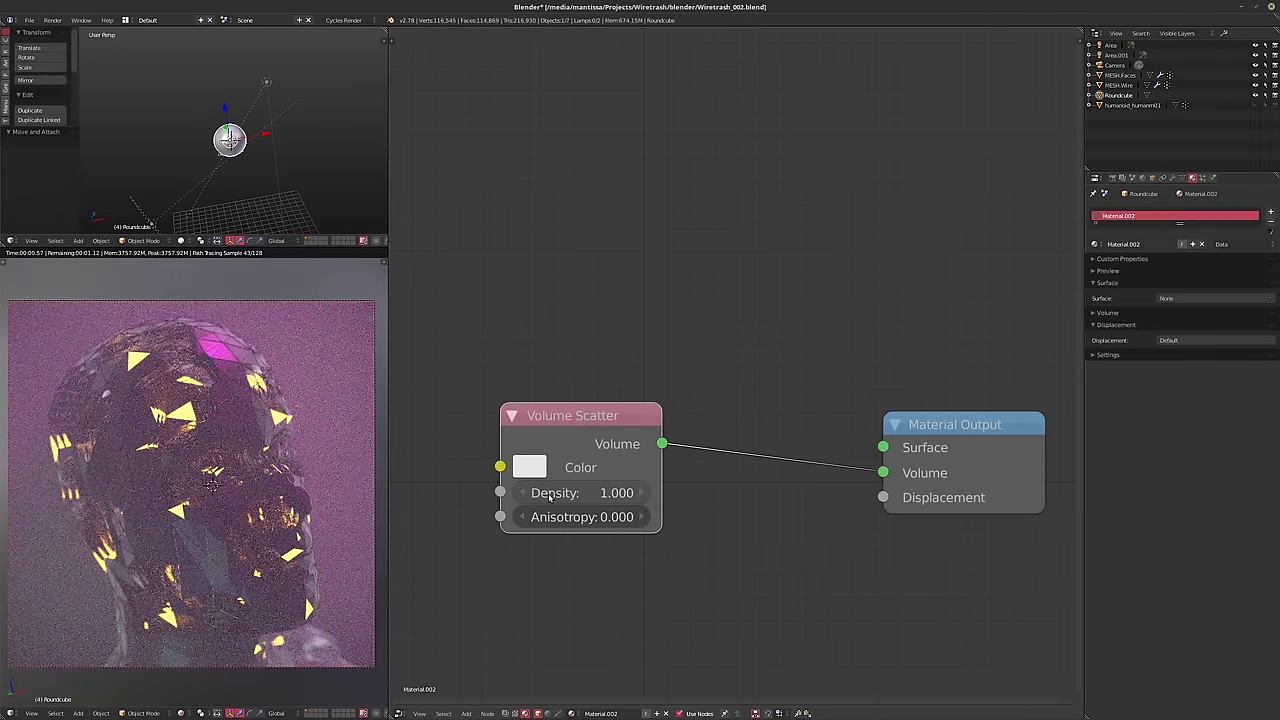
pyautogui.doubleClick(547, 493)
pyautogui.write('.1')
pyautogui.press('Return')
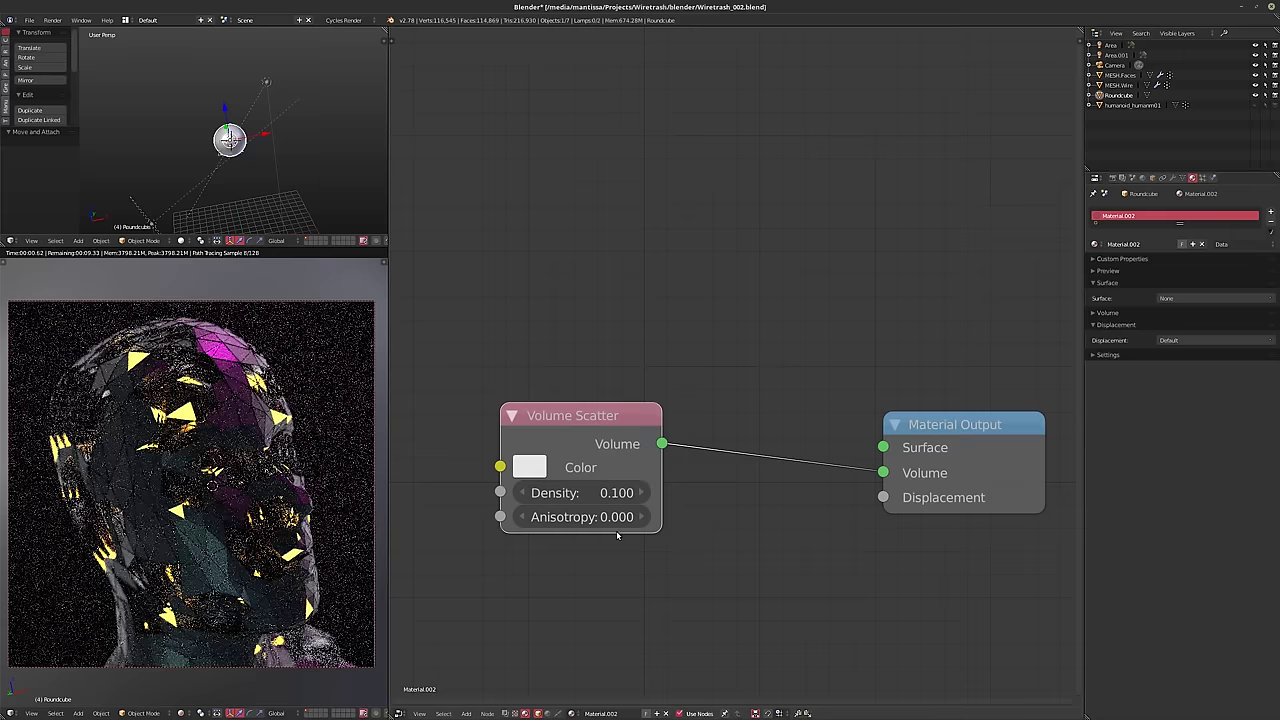
pyautogui.doubleClick(567, 516)
pyautogui.write('.5')
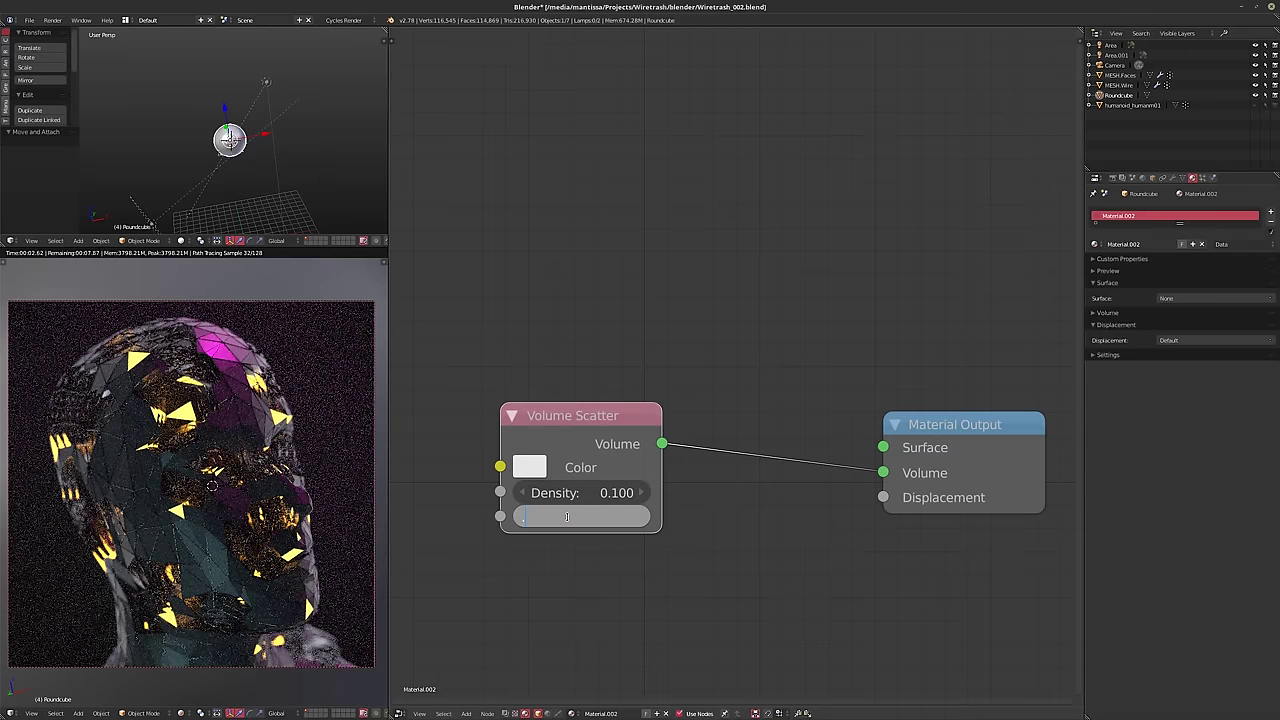
pyautogui.press('Return')
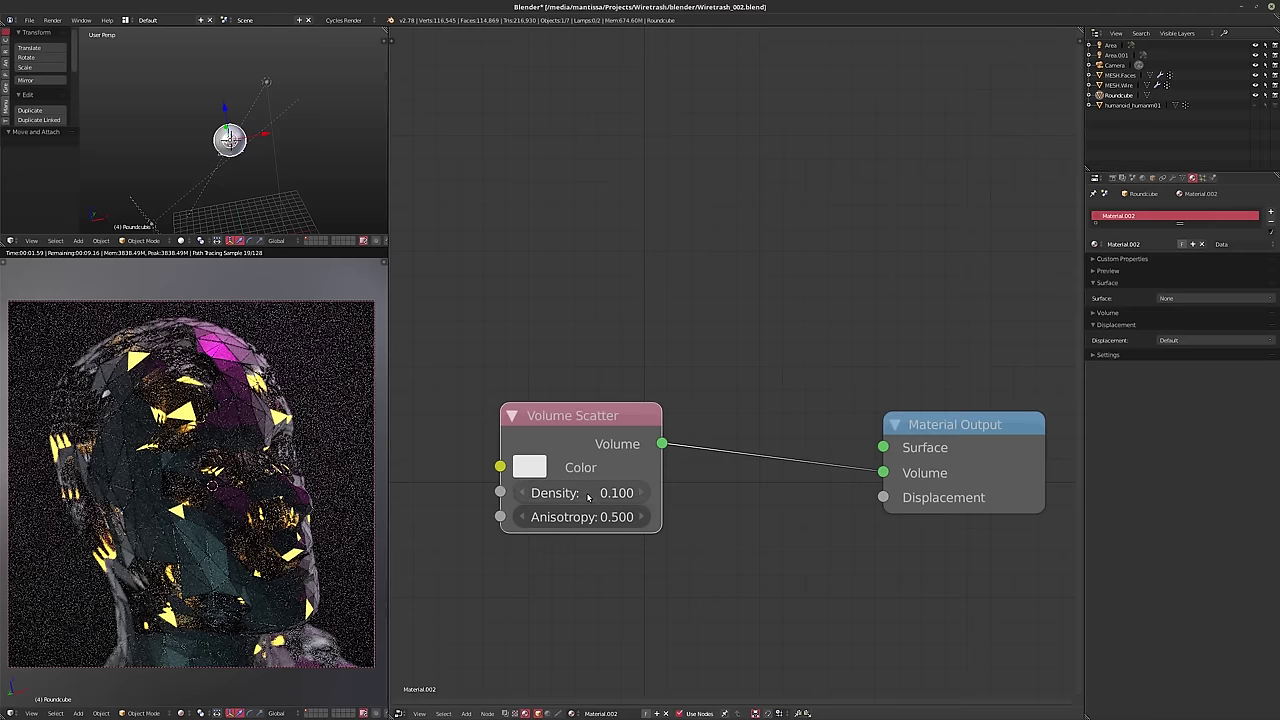
# - Raise the Volume Scatter density to 0.25 and finally to 0.5
pyautogui.doubleClick(576, 493)
pyautogui.write('.25')
pyautogui.press('Return')
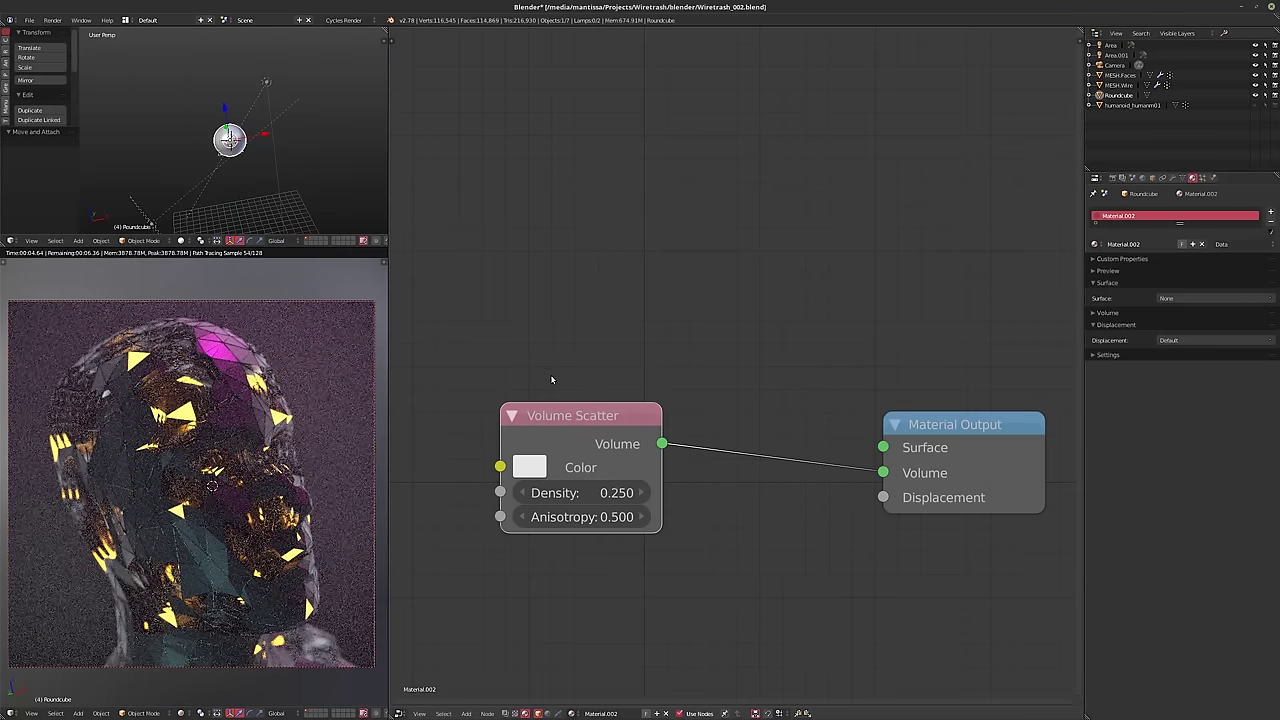
pyautogui.doubleClick(579, 493)
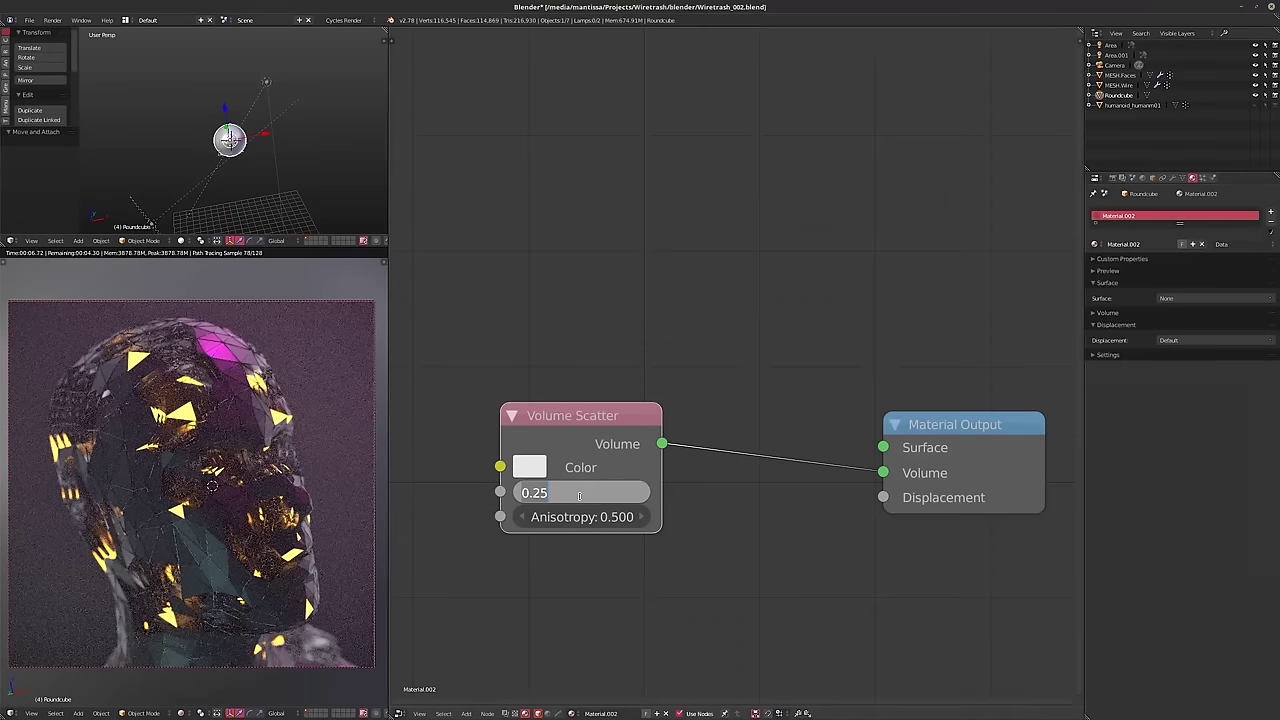
pyautogui.write('.5')
pyautogui.press('Return')
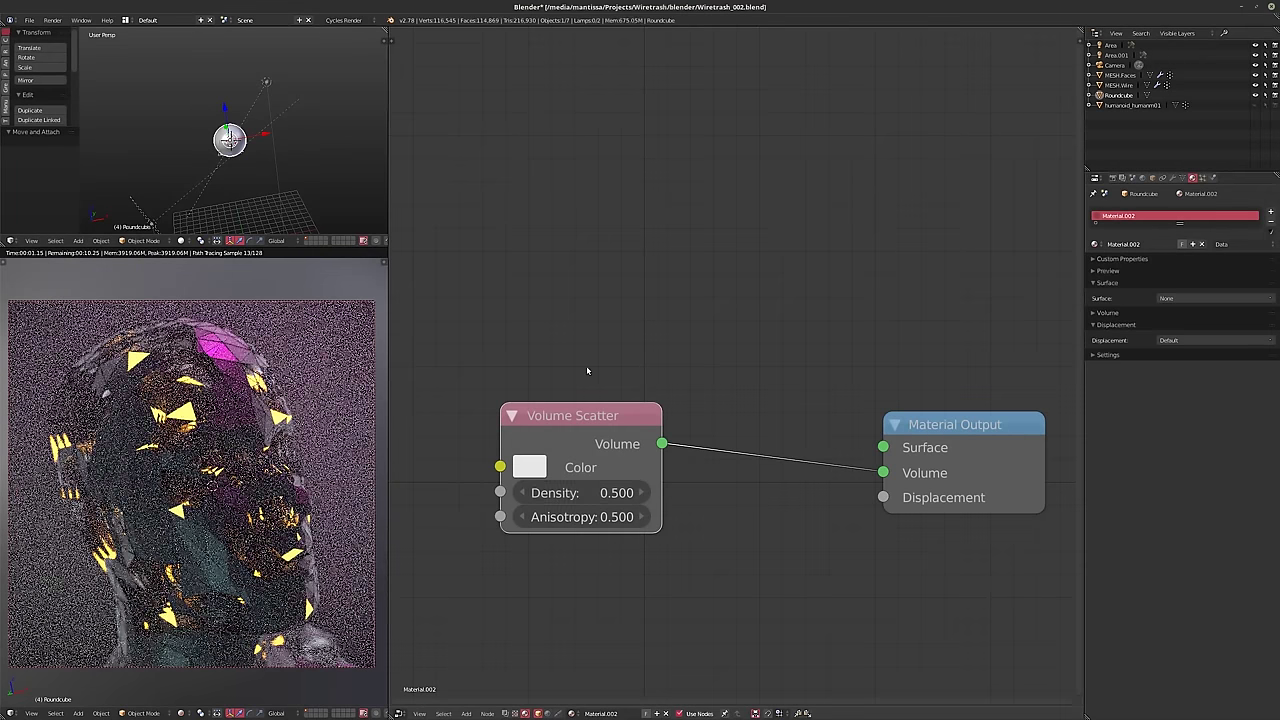
# - Test Volume Scatter anisotropy values of 0.975 and 0.9, and settle on 0.8
pyautogui.doubleClick(571, 516)
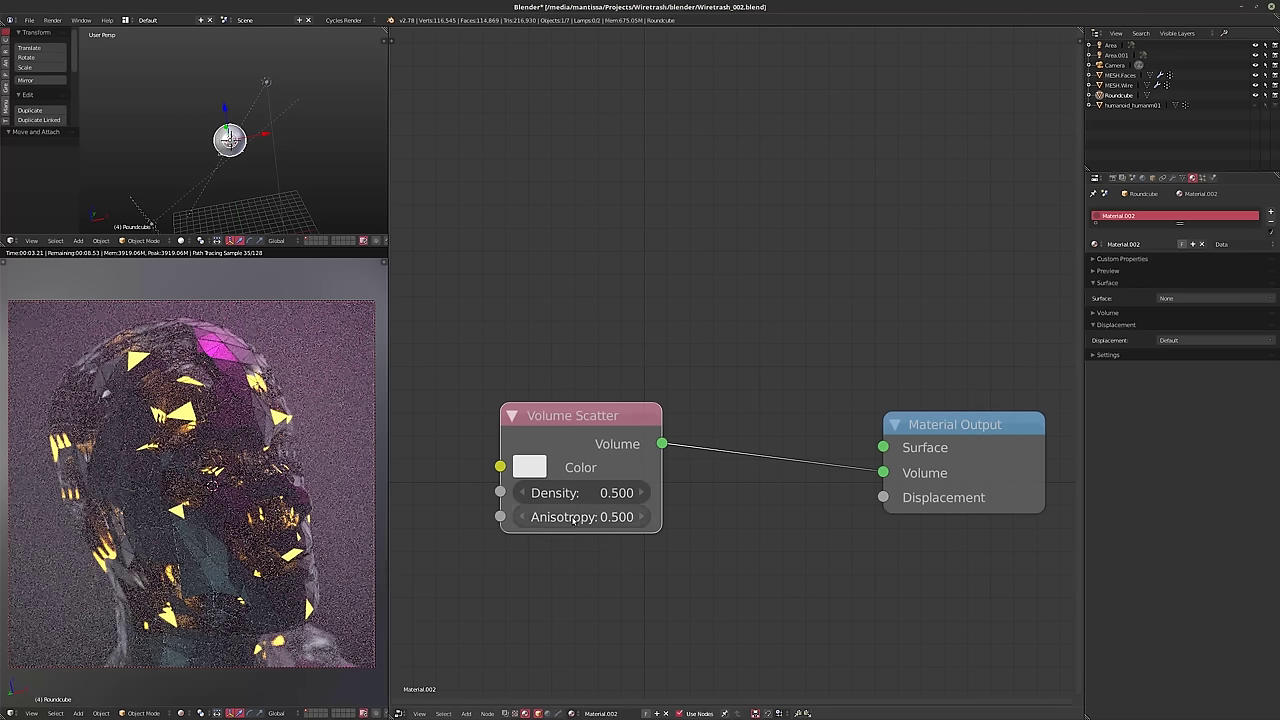
pyautogui.write('.975')
pyautogui.press('Return')
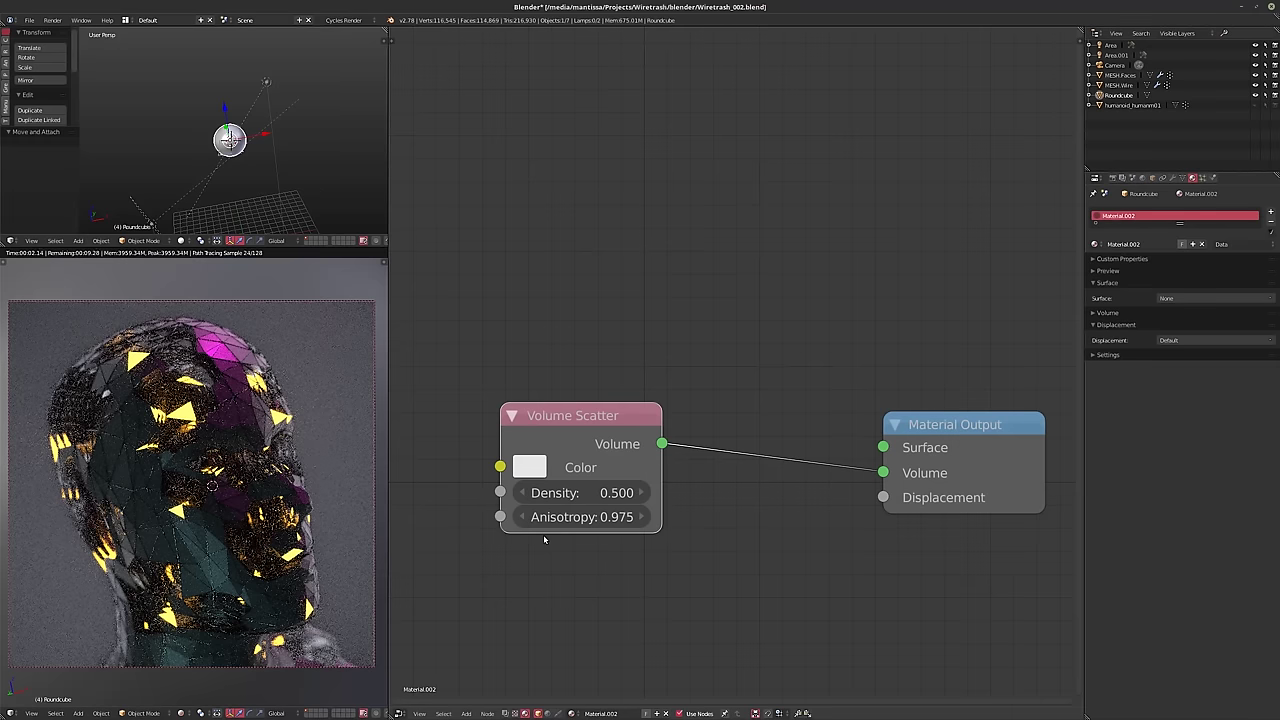
pyautogui.doubleClick(573, 517)
pyautogui.write('.9')
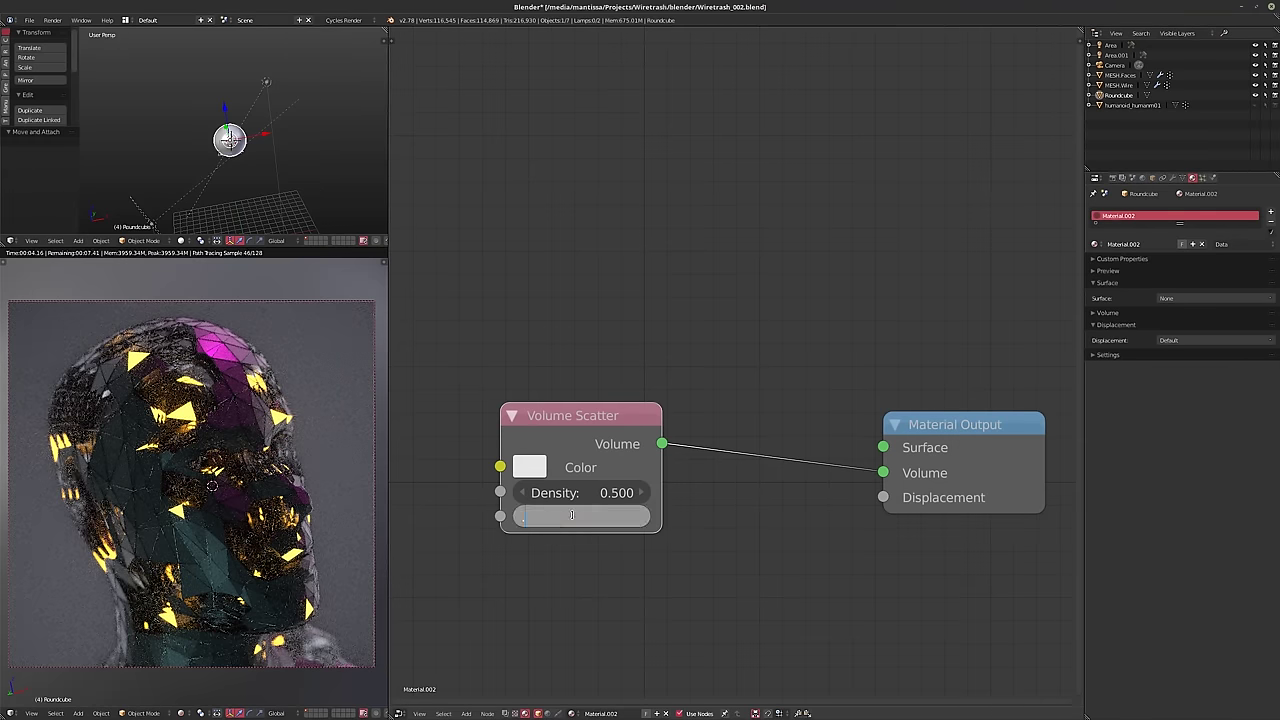
pyautogui.press('Return')
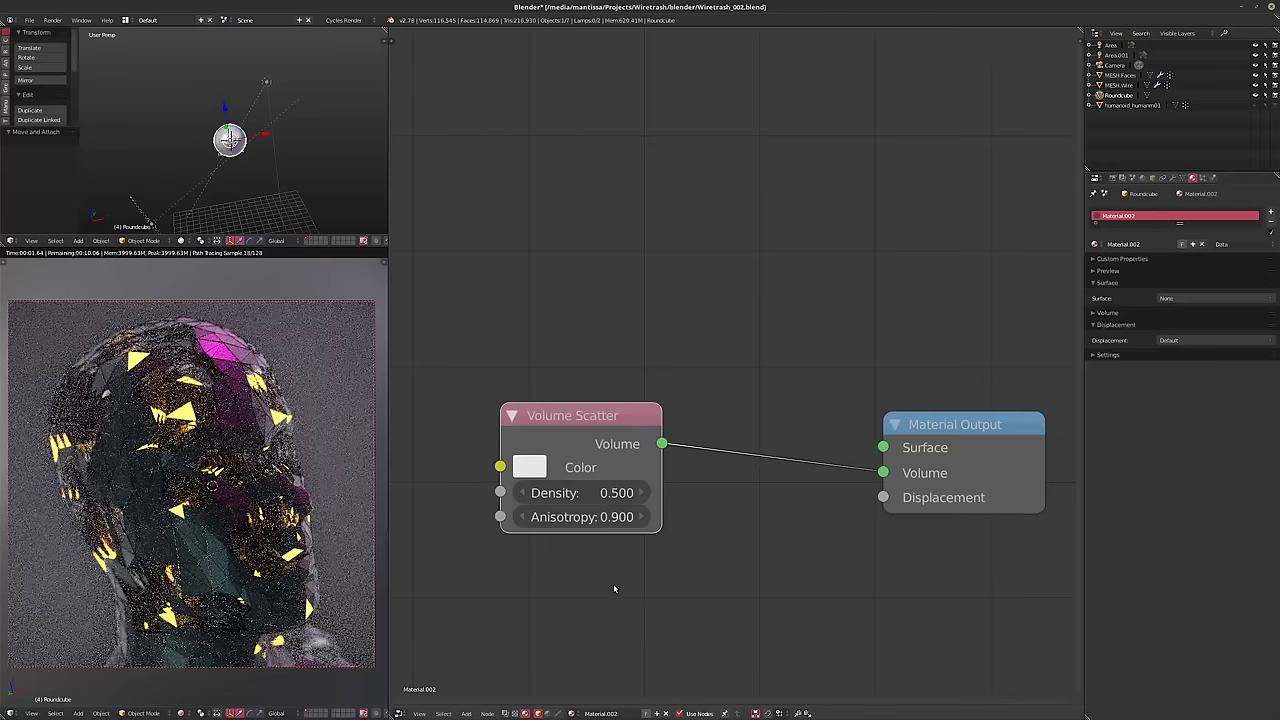
pyautogui.click(590, 515)
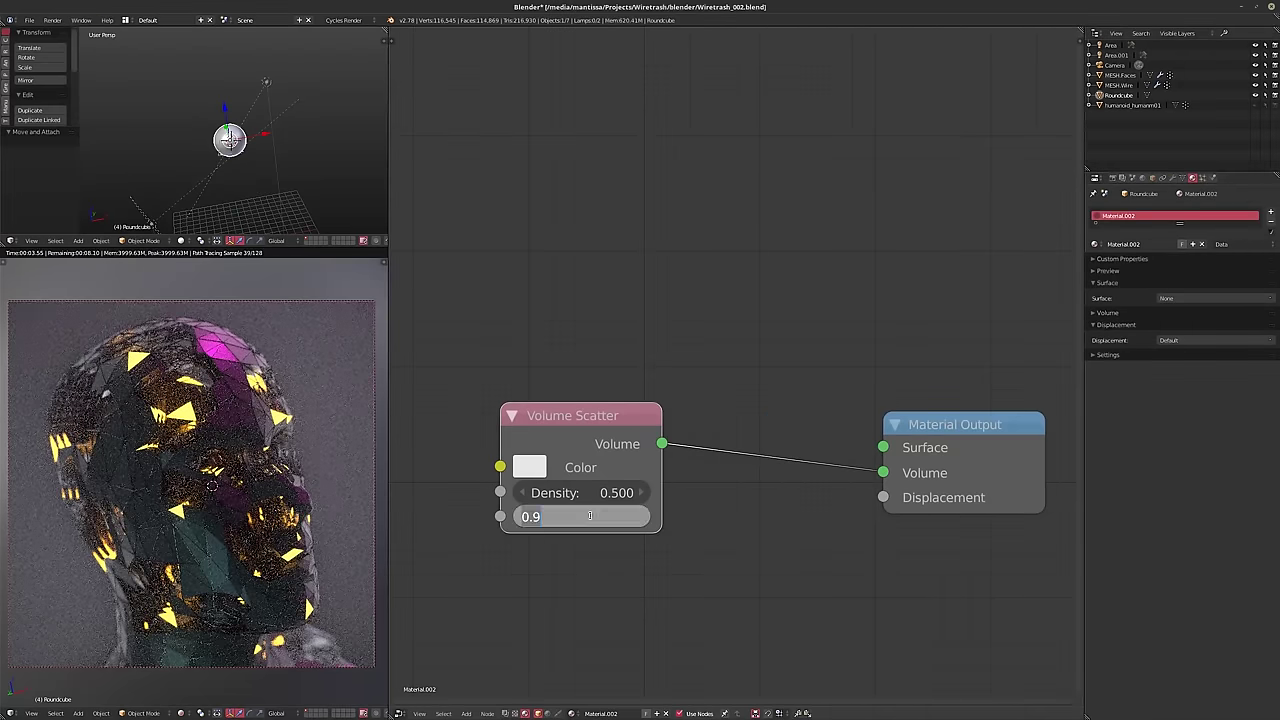
pyautogui.press('BackSpace')
pyautogui.write('.8')
pyautogui.press('Return')
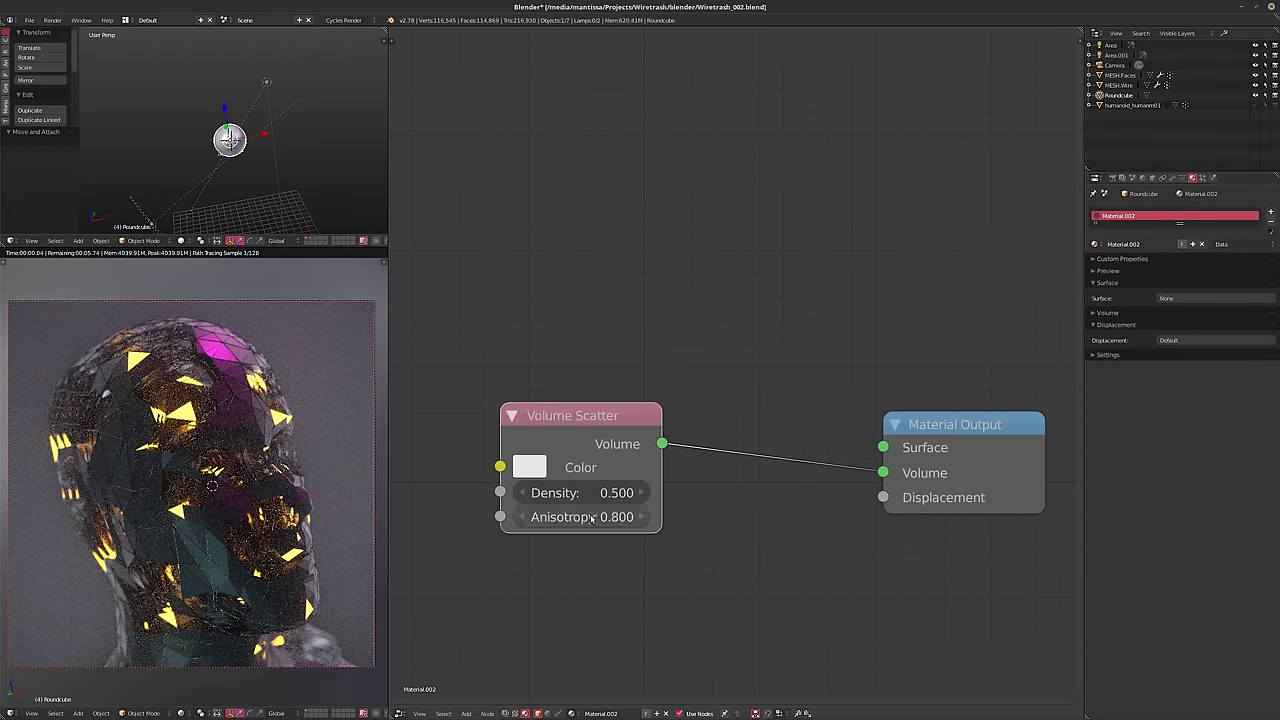
# - Test Volume Scatter anisotropy values of 0 and 0.6, and settle on 0.5
pyautogui.click(591, 517)
pyautogui.write('0')
pyautogui.press('Return')
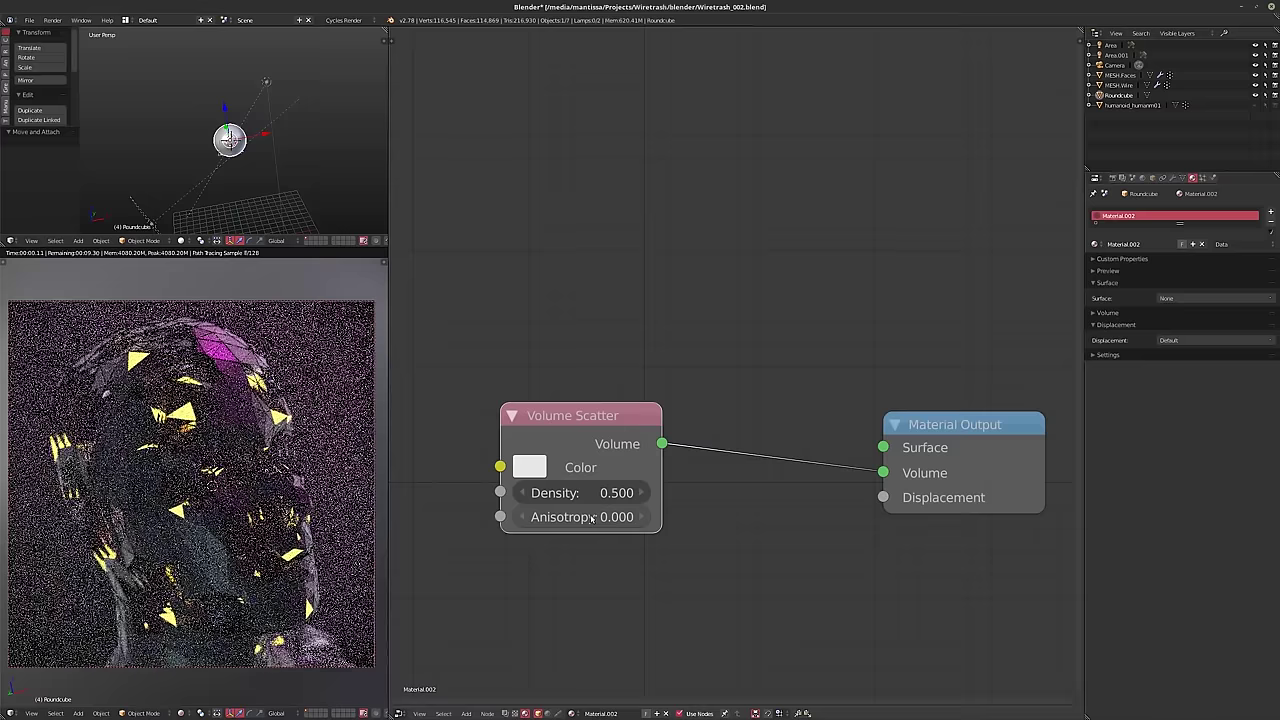
pyautogui.click(590, 516)
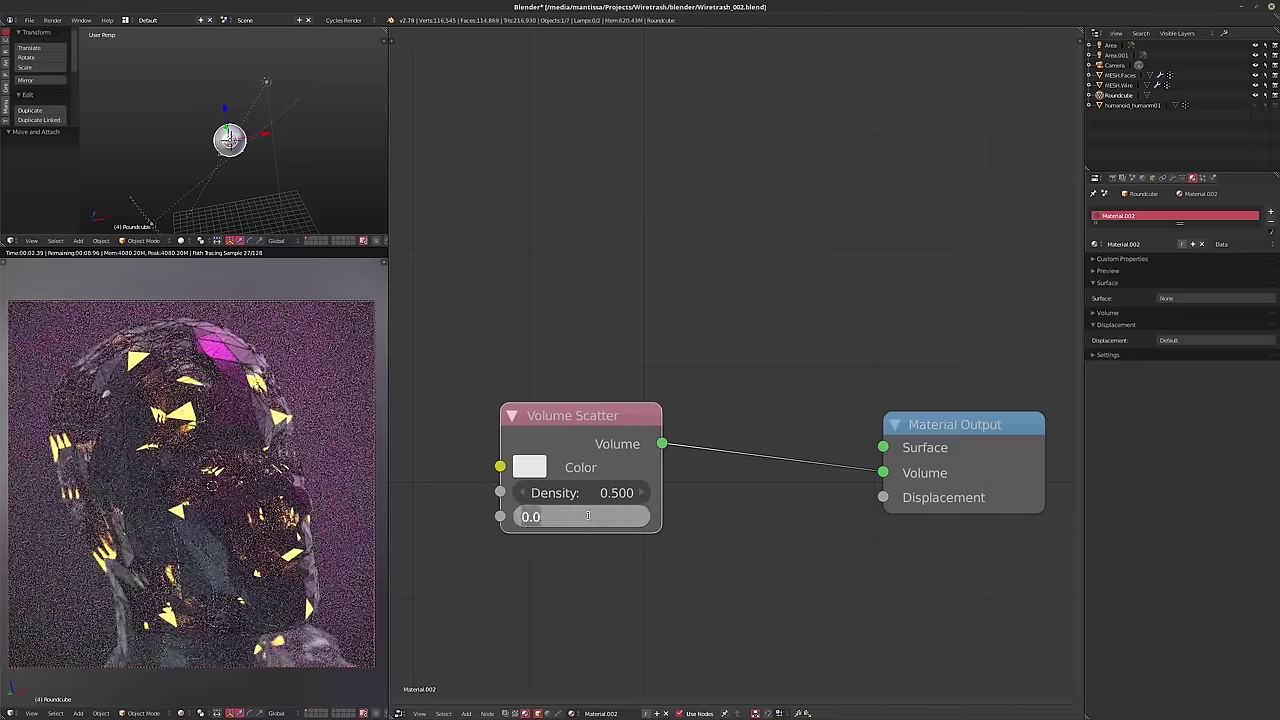
pyautogui.press('BackSpace')
pyautogui.write('.6')
pyautogui.press('Return')
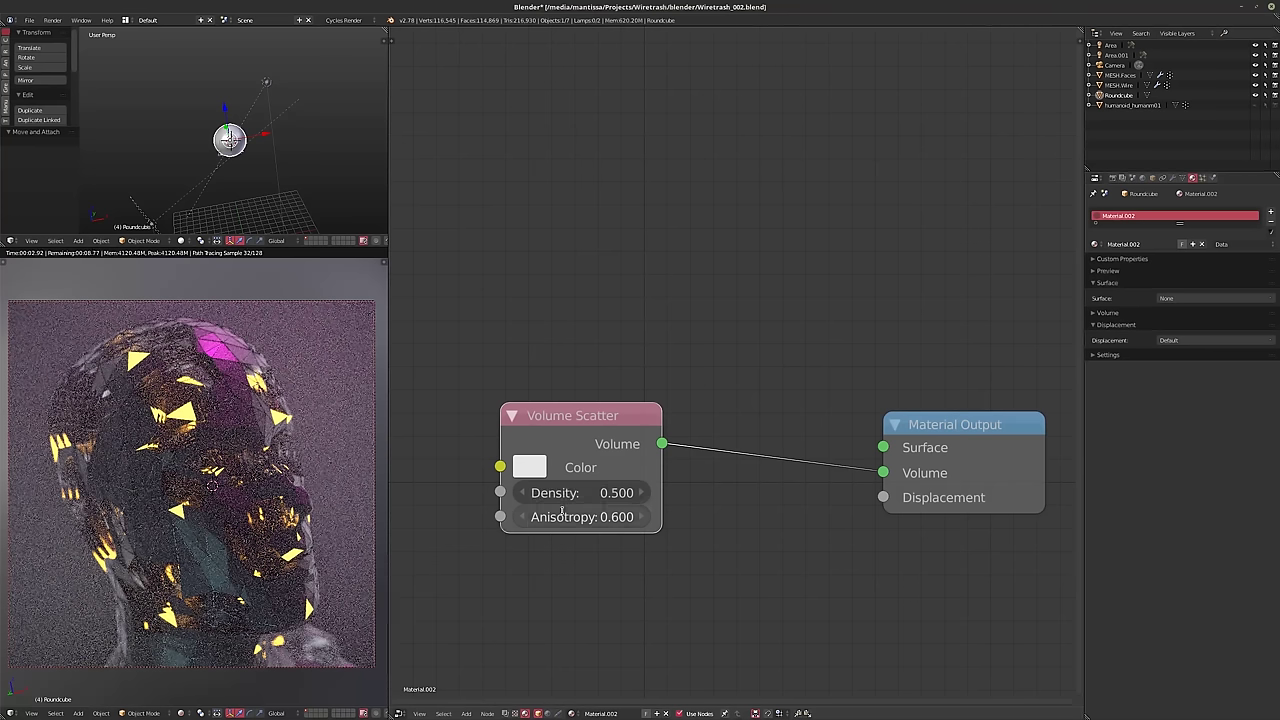
pyautogui.click(565, 517)
pyautogui.write('.5')
pyautogui.press('Return')
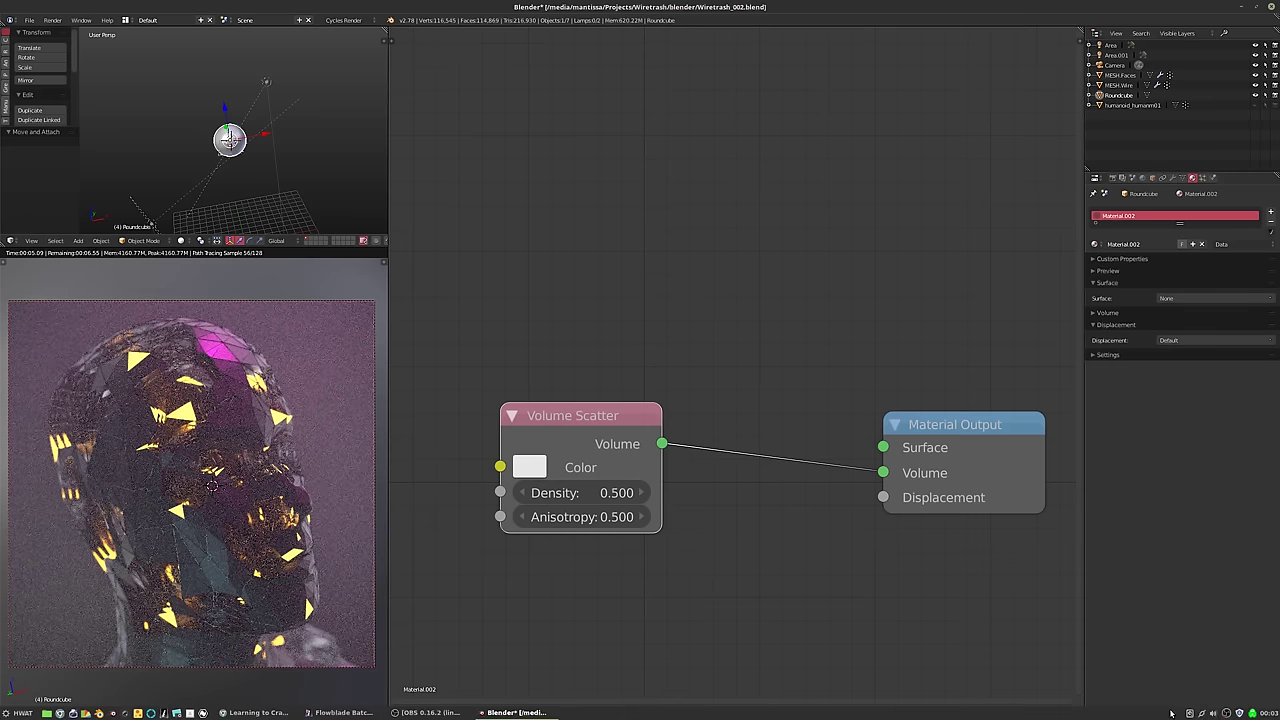
pyautogui.rightClick(1214, 712)
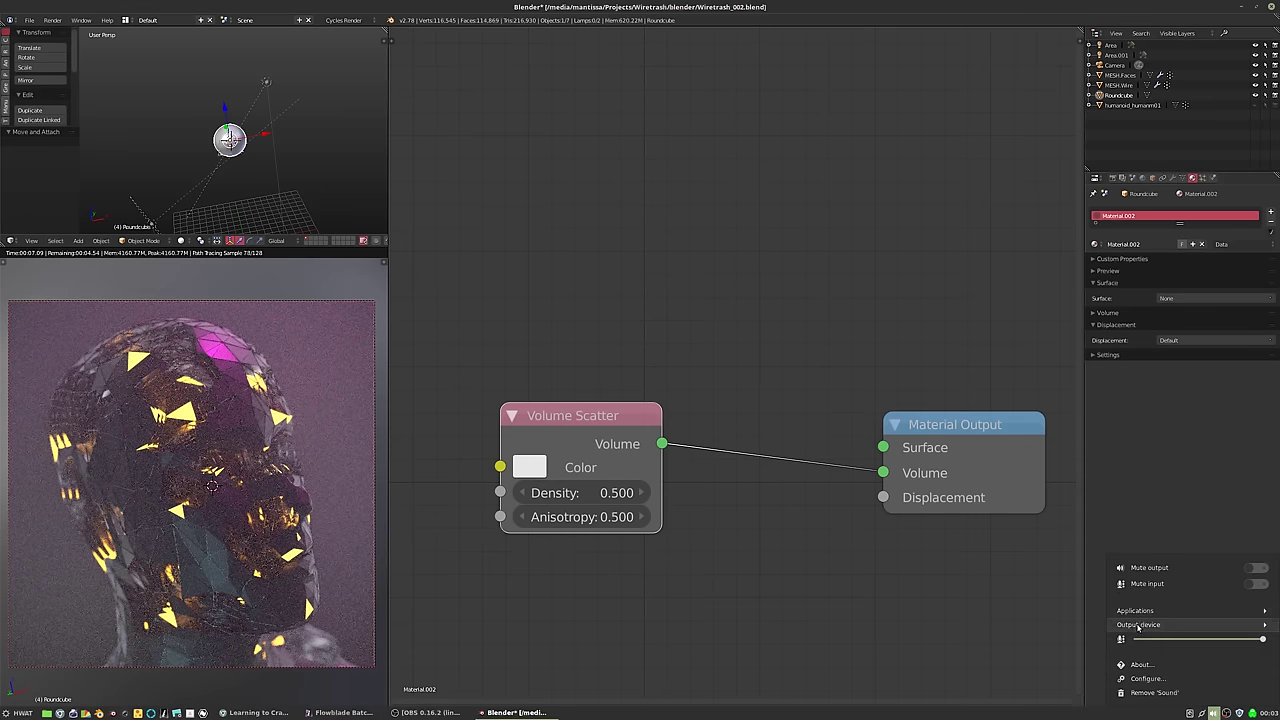
pyautogui.click(1140, 624)
pyautogui.click(1117, 600)
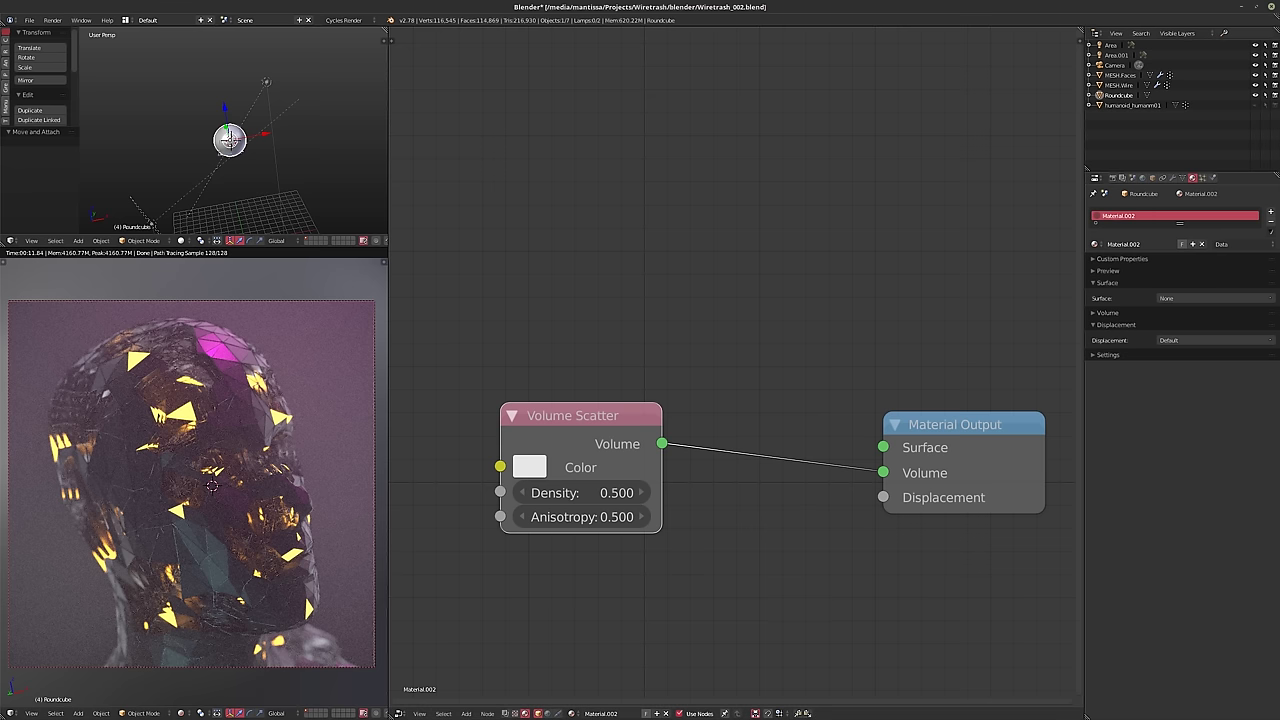
pyautogui.press('XF86AudioRaiseVolume')
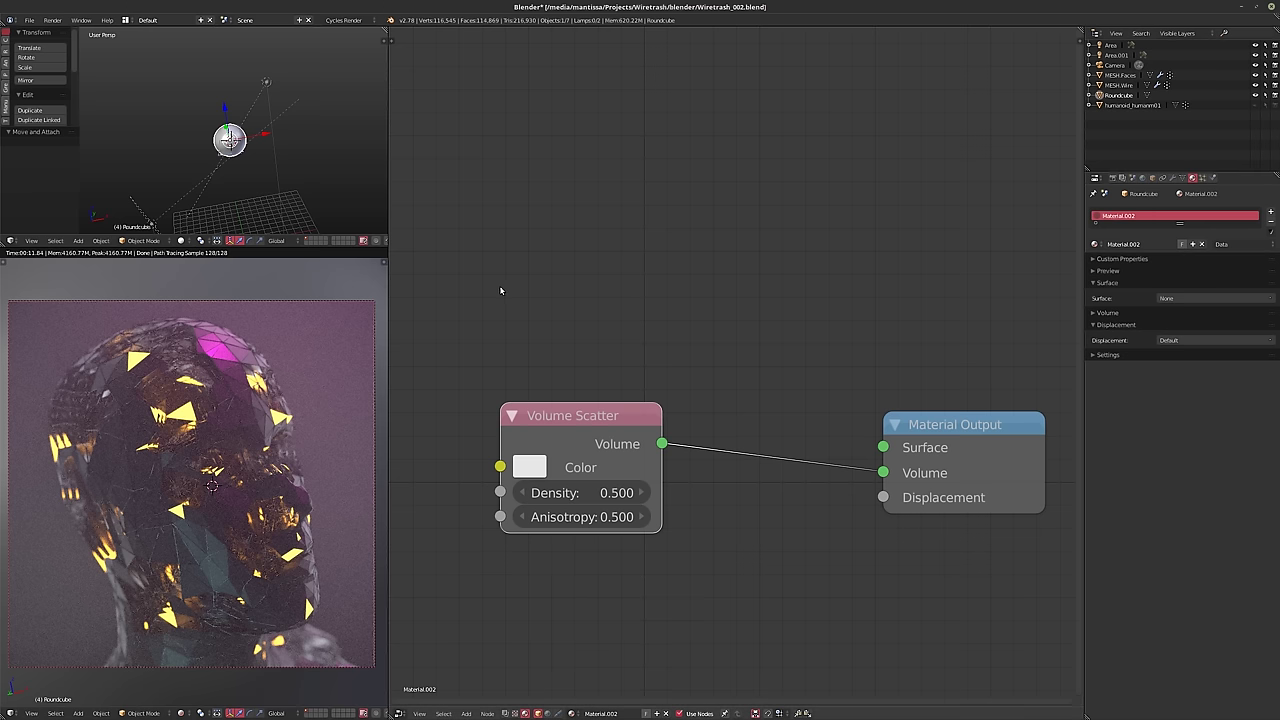
# - Switch the Cycles render integrator to Branched Path Tracing
pyautogui.click(1104, 177)
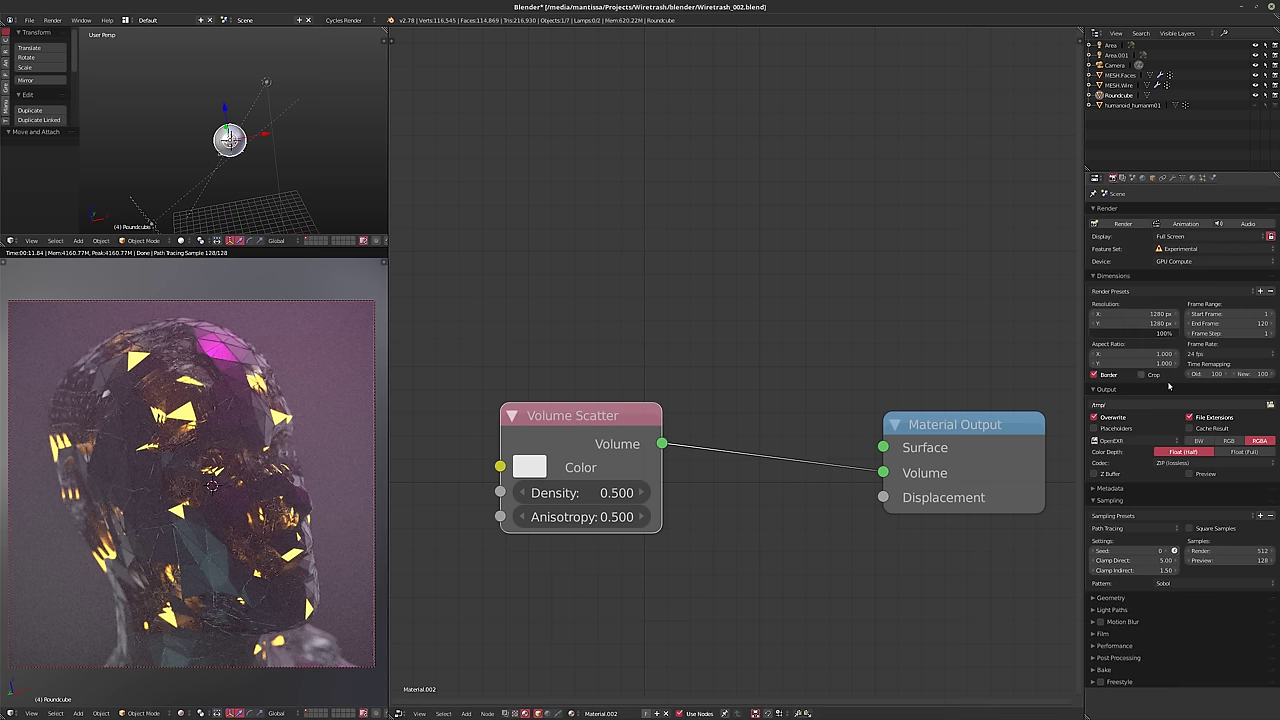
pyautogui.click(1120, 528)
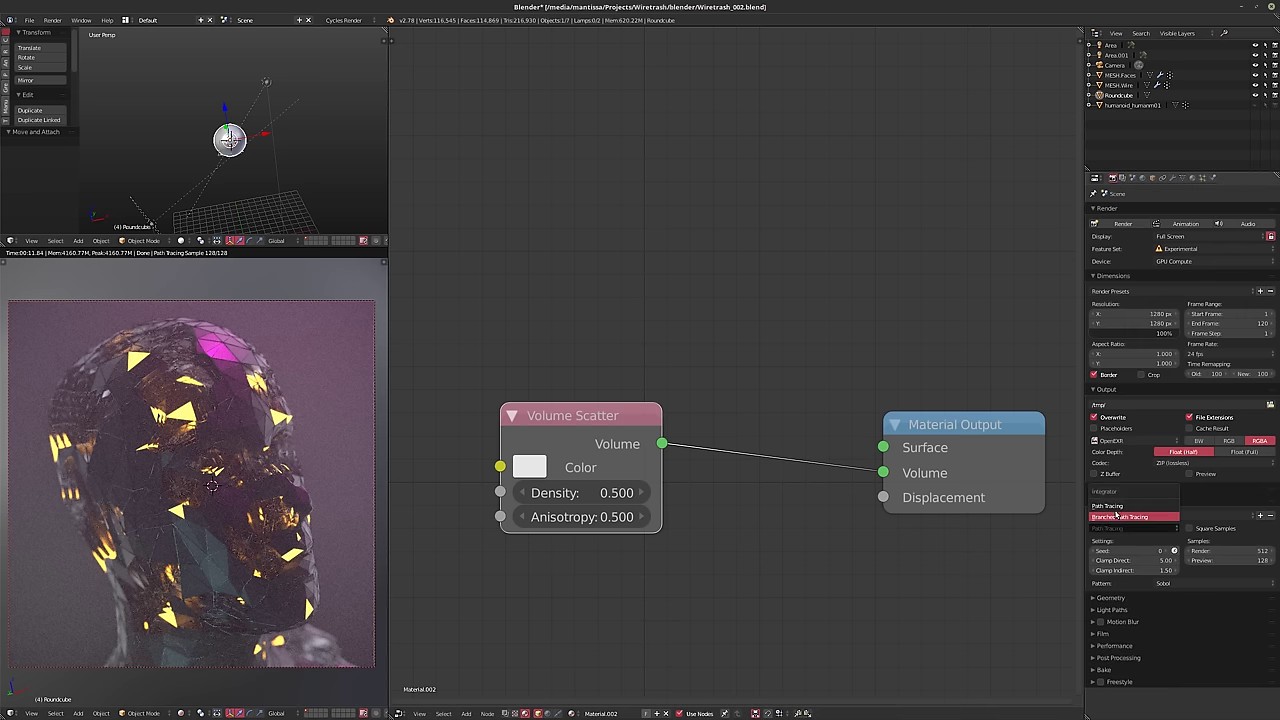
pyautogui.click(1125, 516)
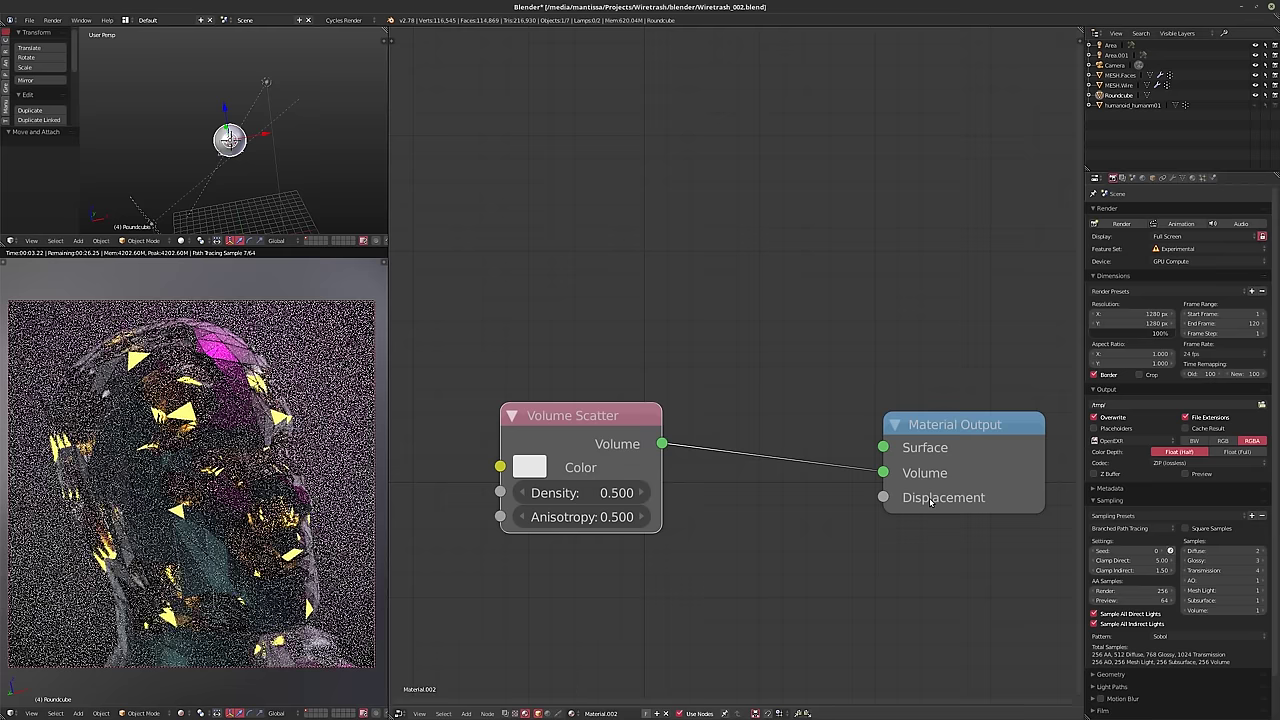
# - Set the AA samples to 16 for preview and 64 for the final render
pyautogui.doubleClick(1122, 601)
pyautogui.write('16')
pyautogui.press('Return')
pyautogui.doubleClick(1120, 592)
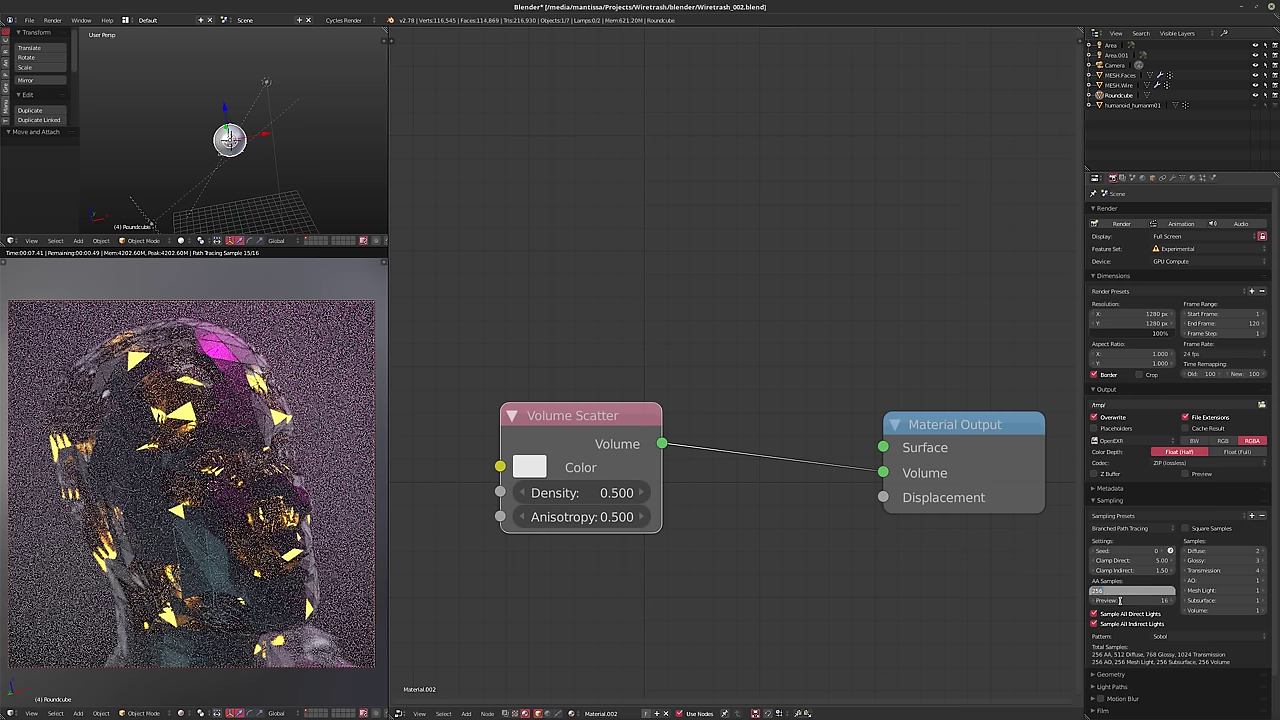
pyautogui.write('64')
pyautogui.press('Return')
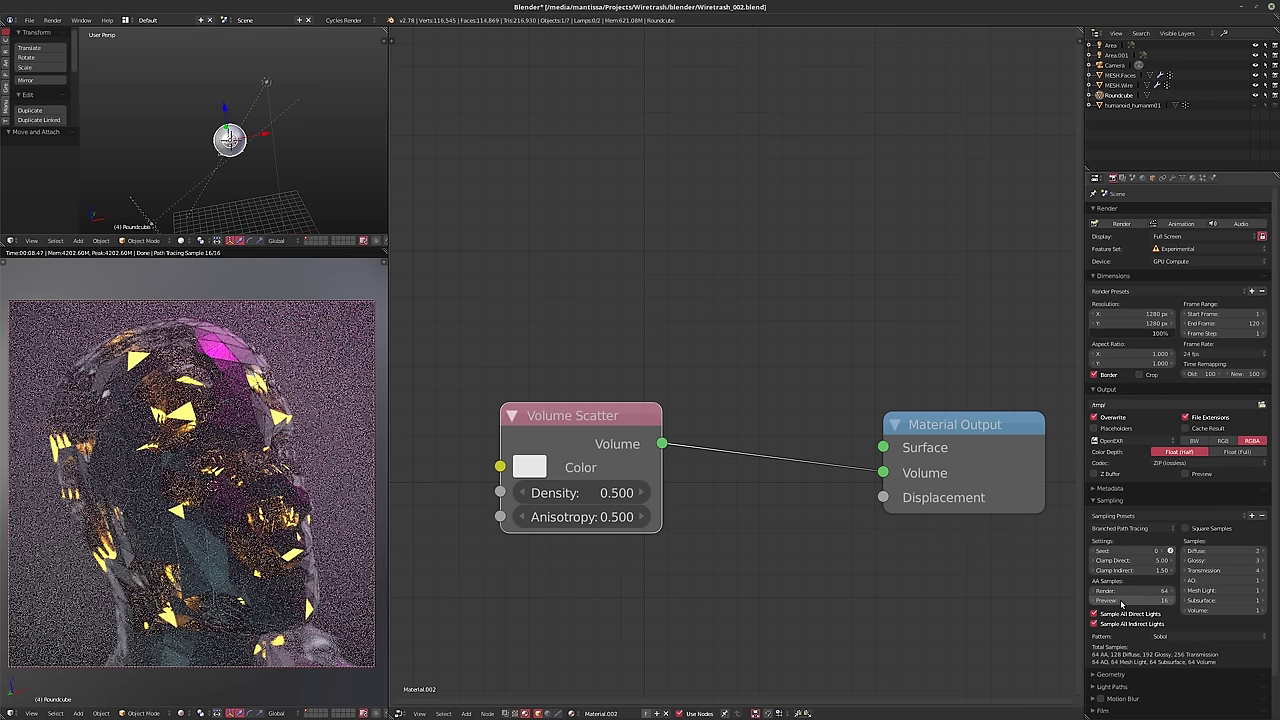
# - Raise the glossy samples to 4 and the volume samples to 8
pyautogui.click(1260, 560)
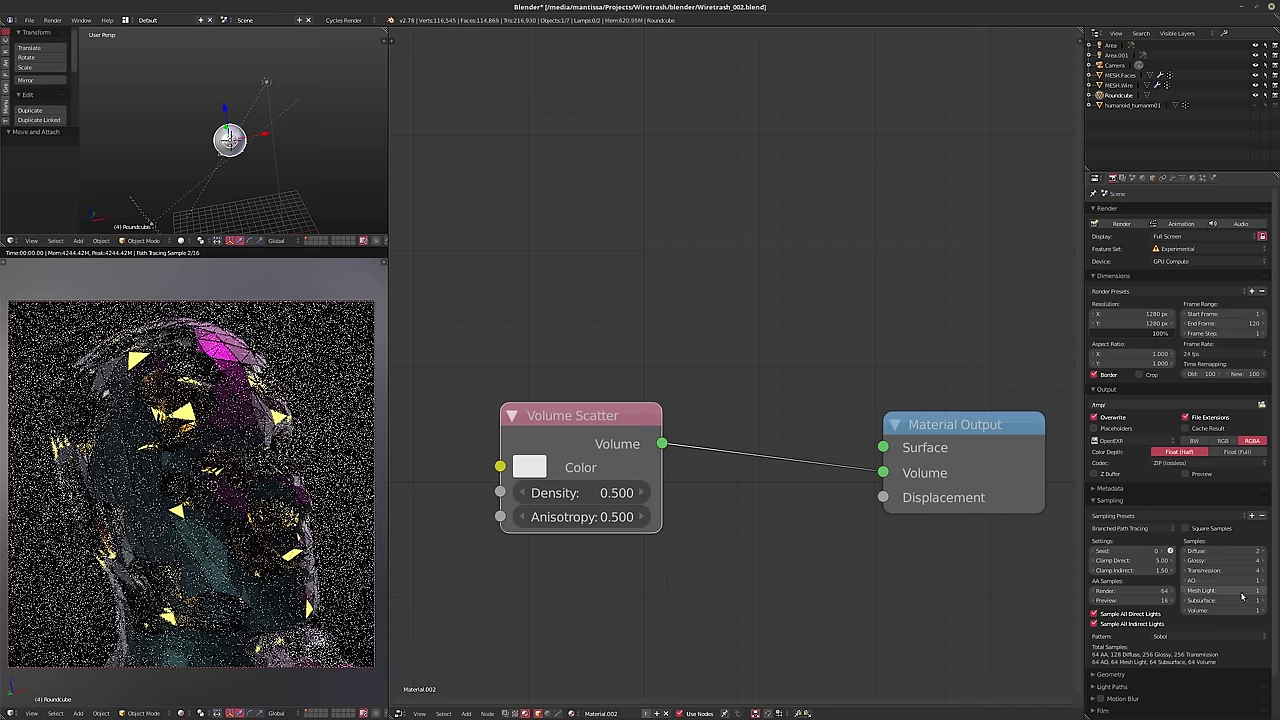
pyautogui.click(1235, 611)
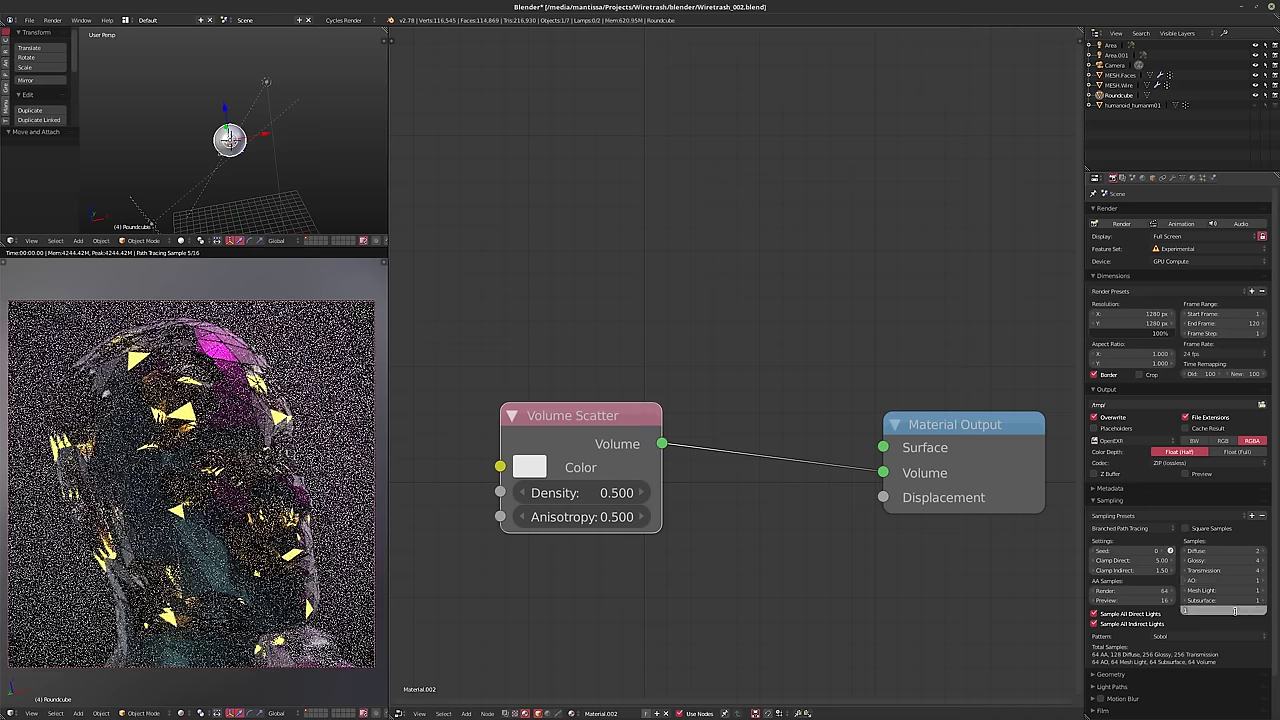
pyautogui.write('8')
pyautogui.press('Return')
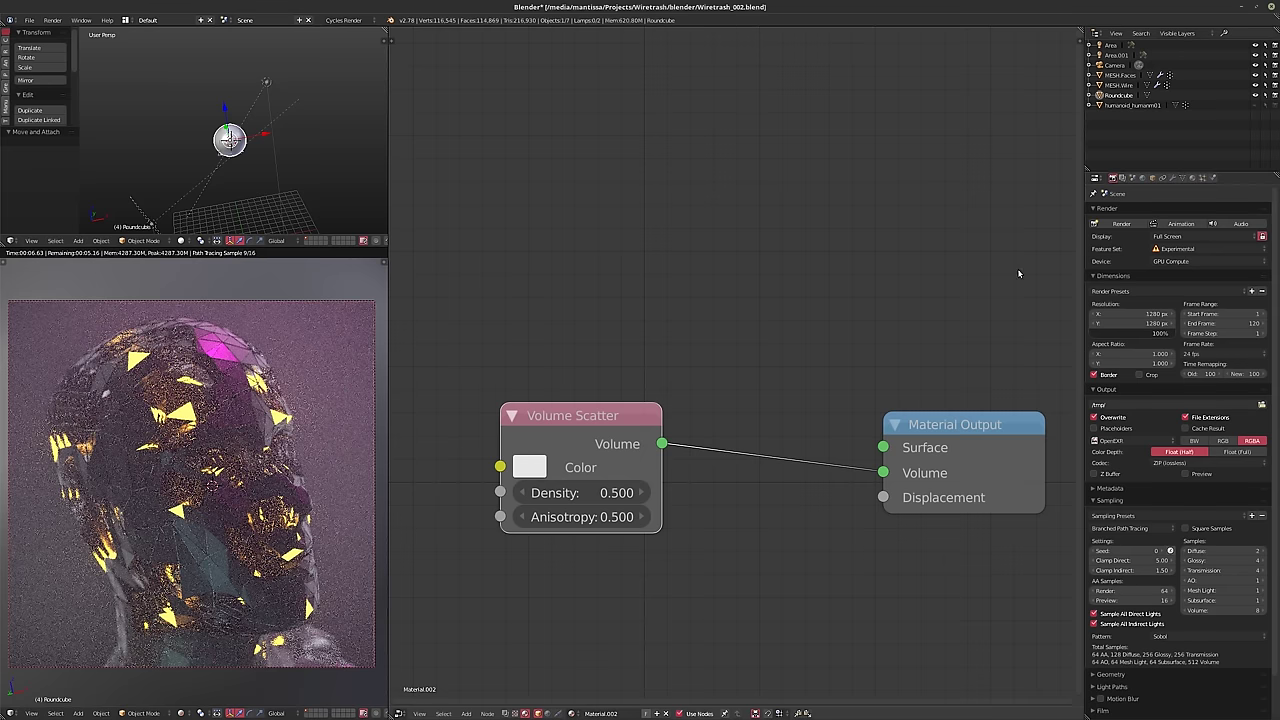
# - Compare the scene's color management looks, choose Base Contrast with an exposure of about 0.548, and stop the rendered viewport preview
pyautogui.click(1133, 178)
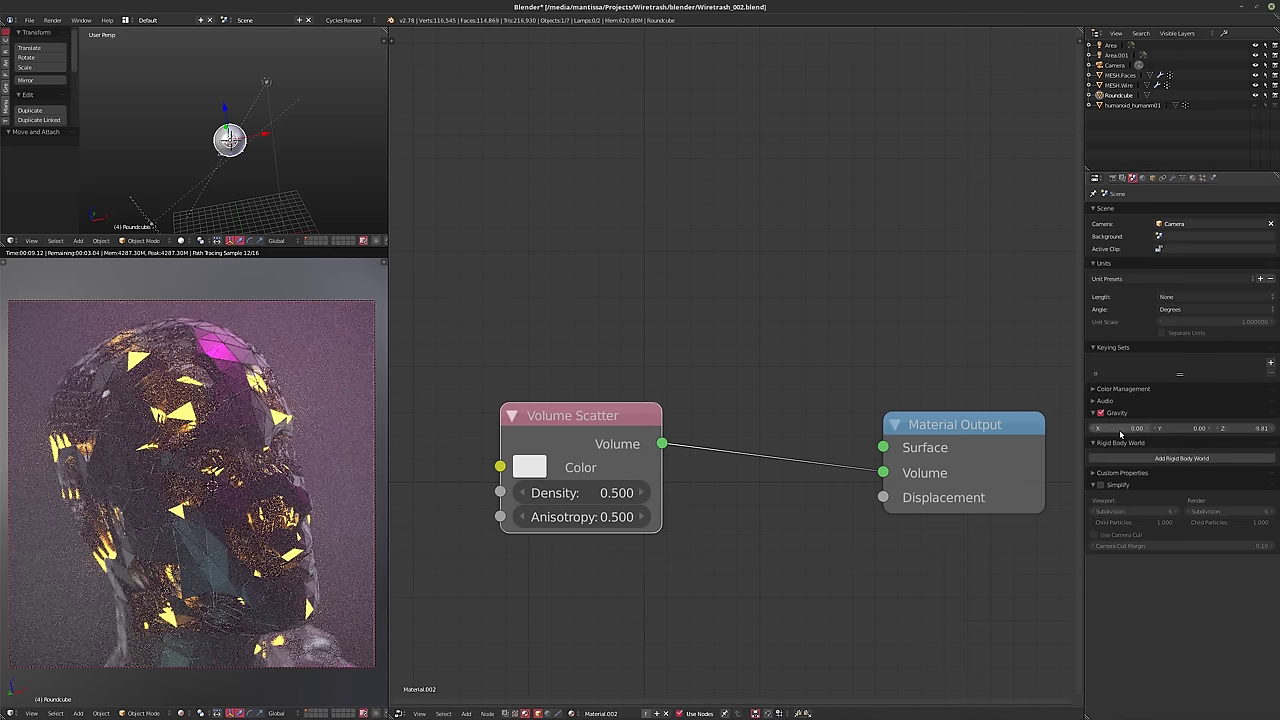
pyautogui.click(1095, 391)
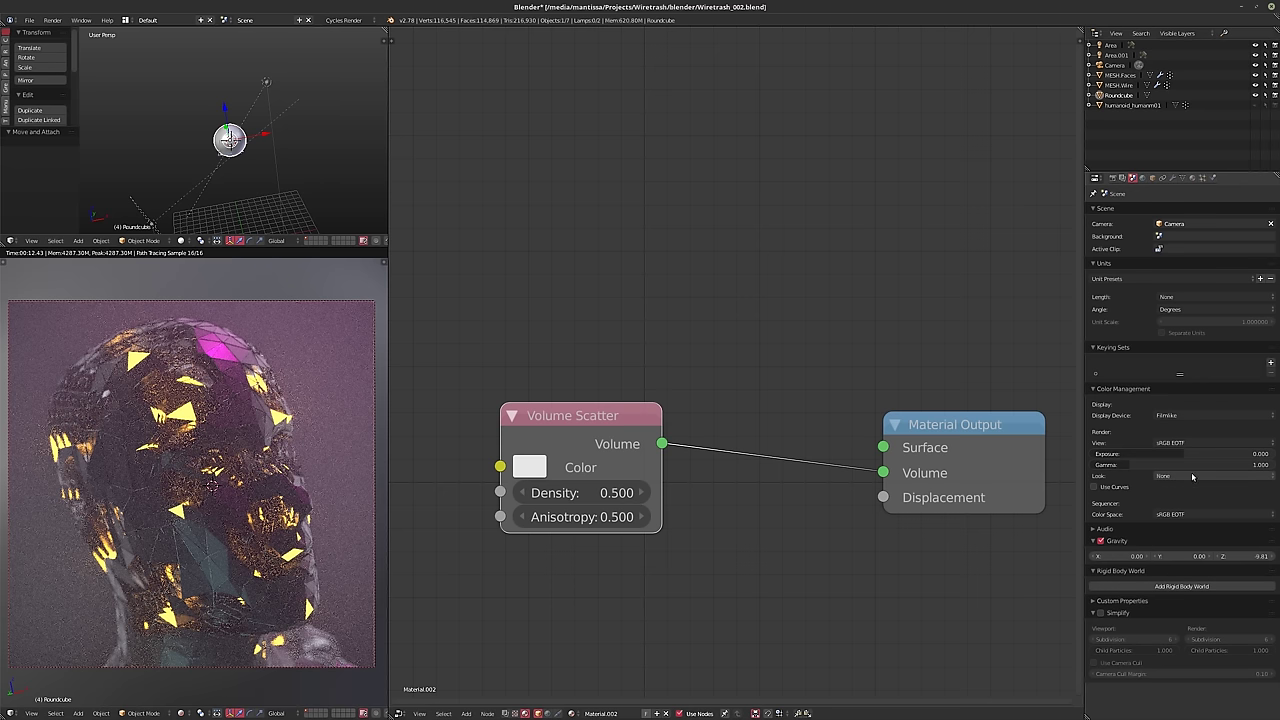
pyautogui.keyDown('ctrl'); pyautogui.scroll(-3, 1192, 476); pyautogui.keyUp('ctrl')
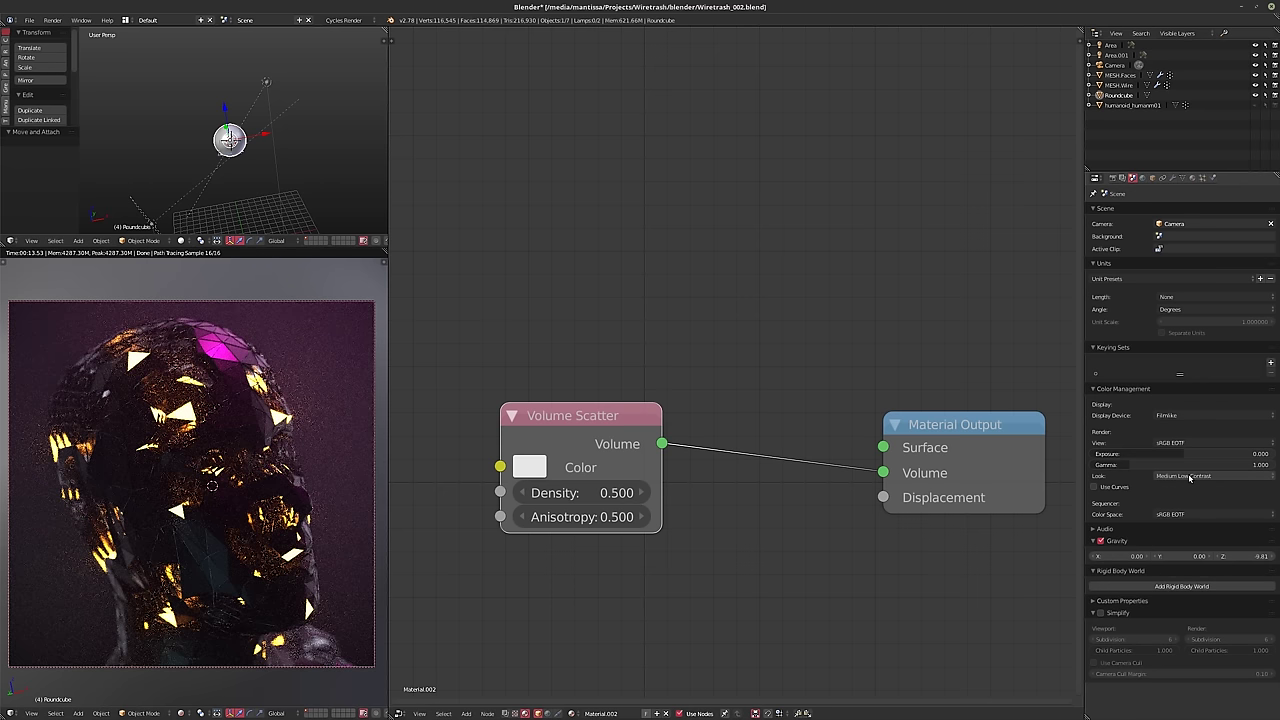
pyautogui.keyDown('ctrl'); pyautogui.scroll(-1, 1202, 478); pyautogui.keyUp('ctrl')
pyautogui.keyDown('ctrl'); pyautogui.scroll(-1, 1202, 479); pyautogui.keyUp('ctrl')
pyautogui.keyDown('ctrl'); pyautogui.scroll(-1, 1202, 478); pyautogui.keyUp('ctrl')
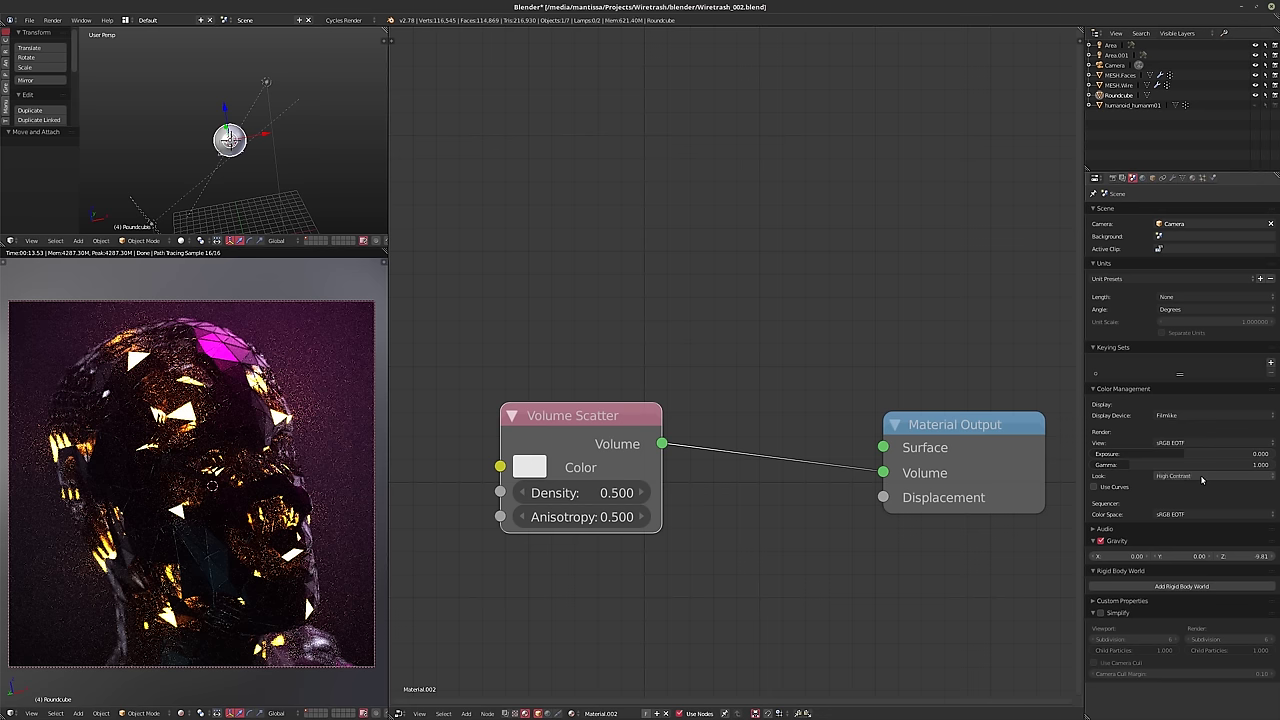
pyautogui.keyDown('ctrl'); pyautogui.scroll(2, 1205, 477); pyautogui.keyUp('ctrl')
pyautogui.keyDown('ctrl'); pyautogui.scroll(1, 1206, 476); pyautogui.keyUp('ctrl')
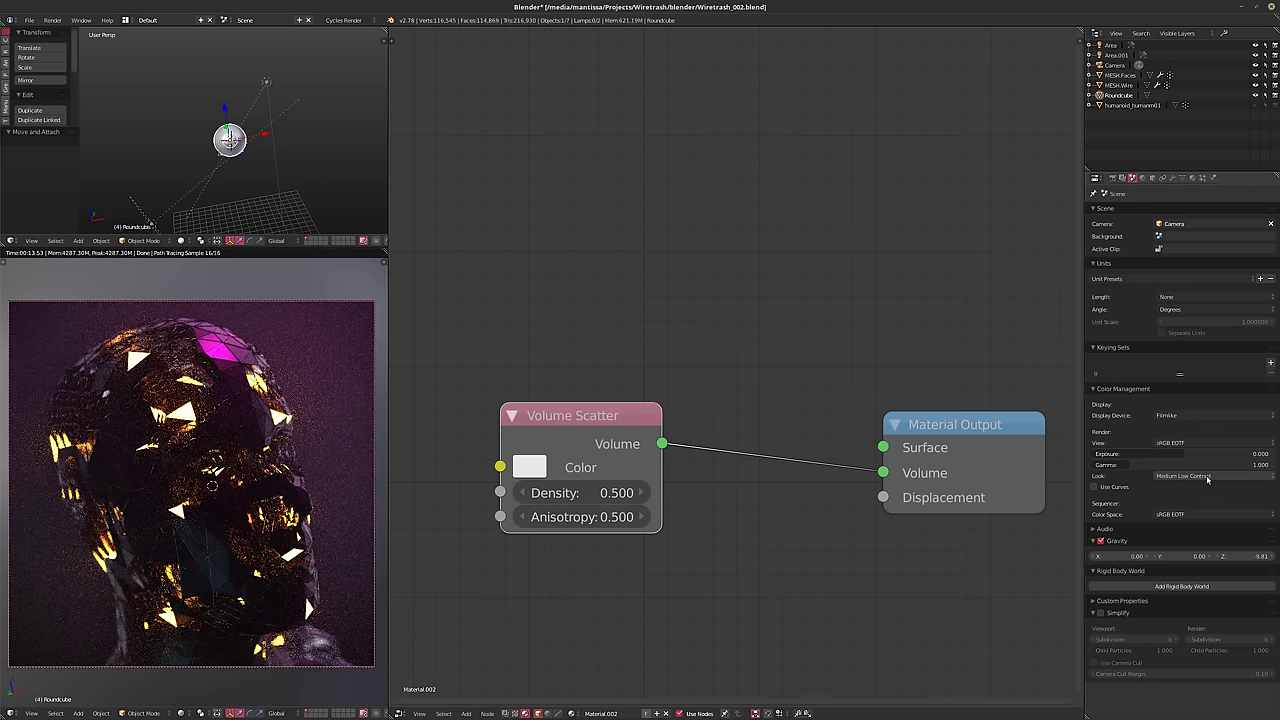
pyautogui.keyDown('ctrl'); pyautogui.scroll(-1, 1207, 477); pyautogui.keyUp('ctrl')
pyautogui.moveTo(1207, 454); pyautogui.dragTo(1266, 454)
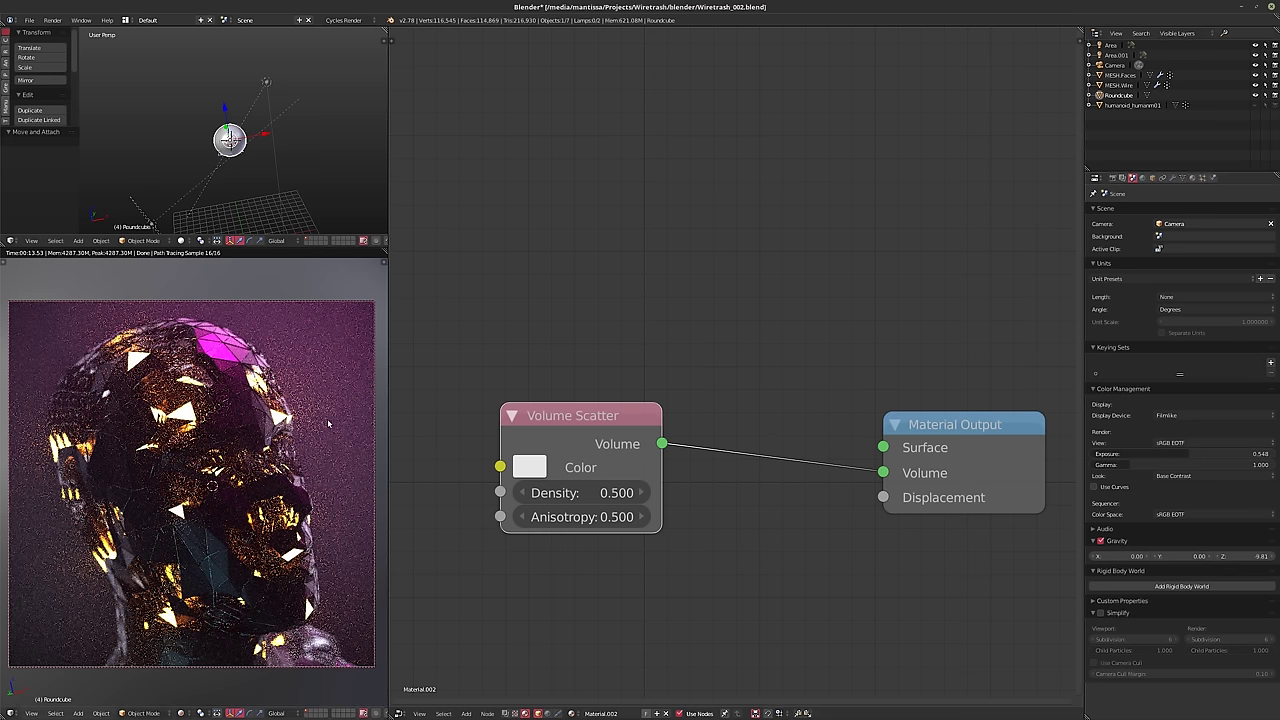
pyautogui.hotkey('shift', 'z')
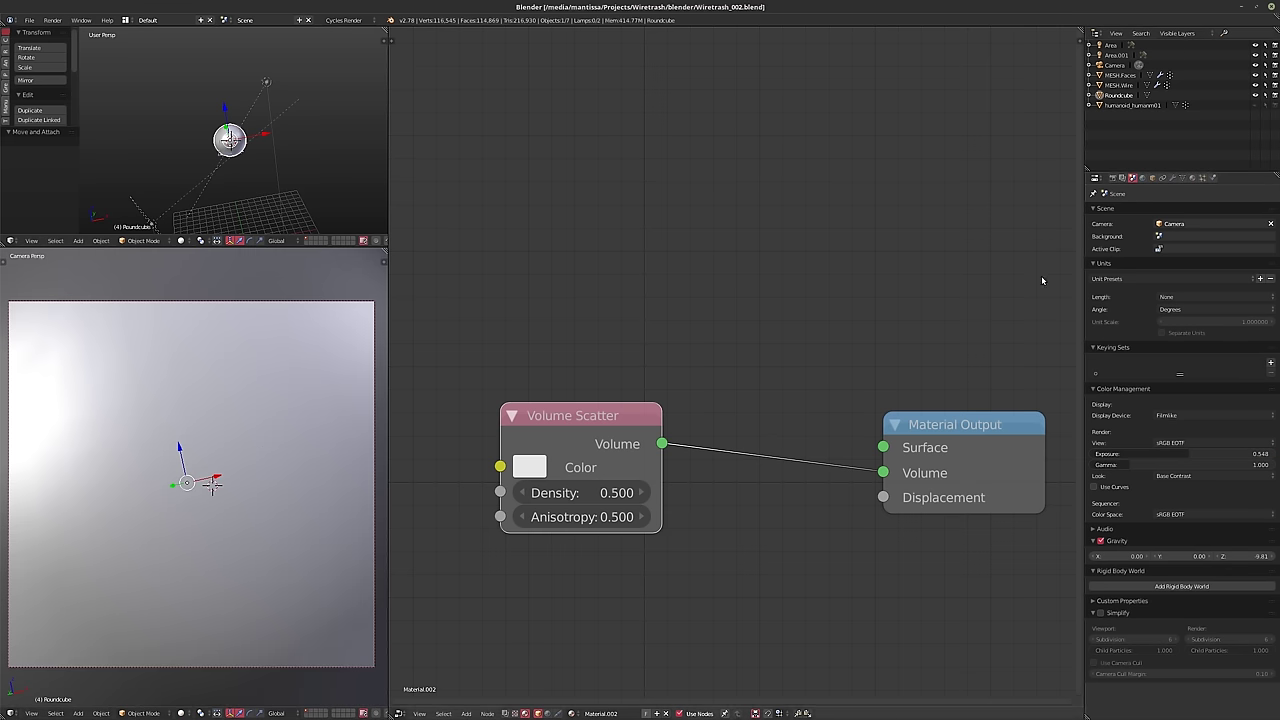
# - Set the branched path tracing samples to 4 diffuse, 8 glossy and 32 volume
pyautogui.click(1113, 178)
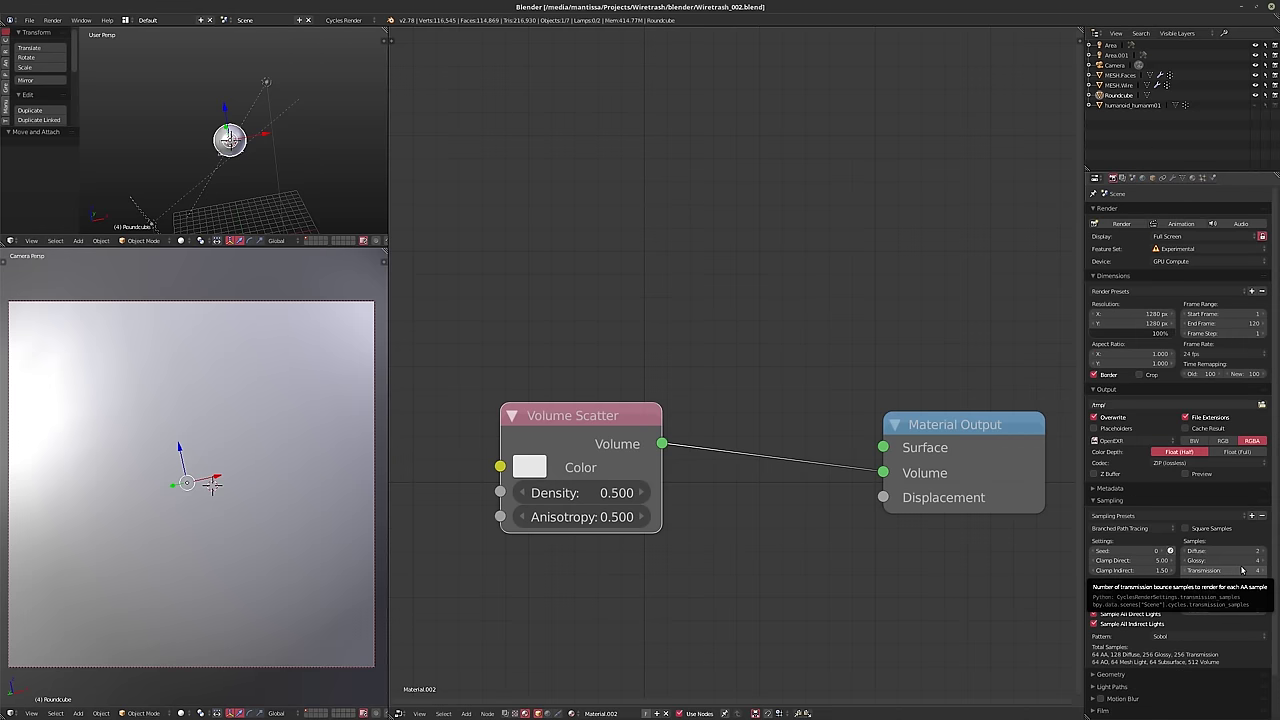
pyautogui.click(1262, 551)
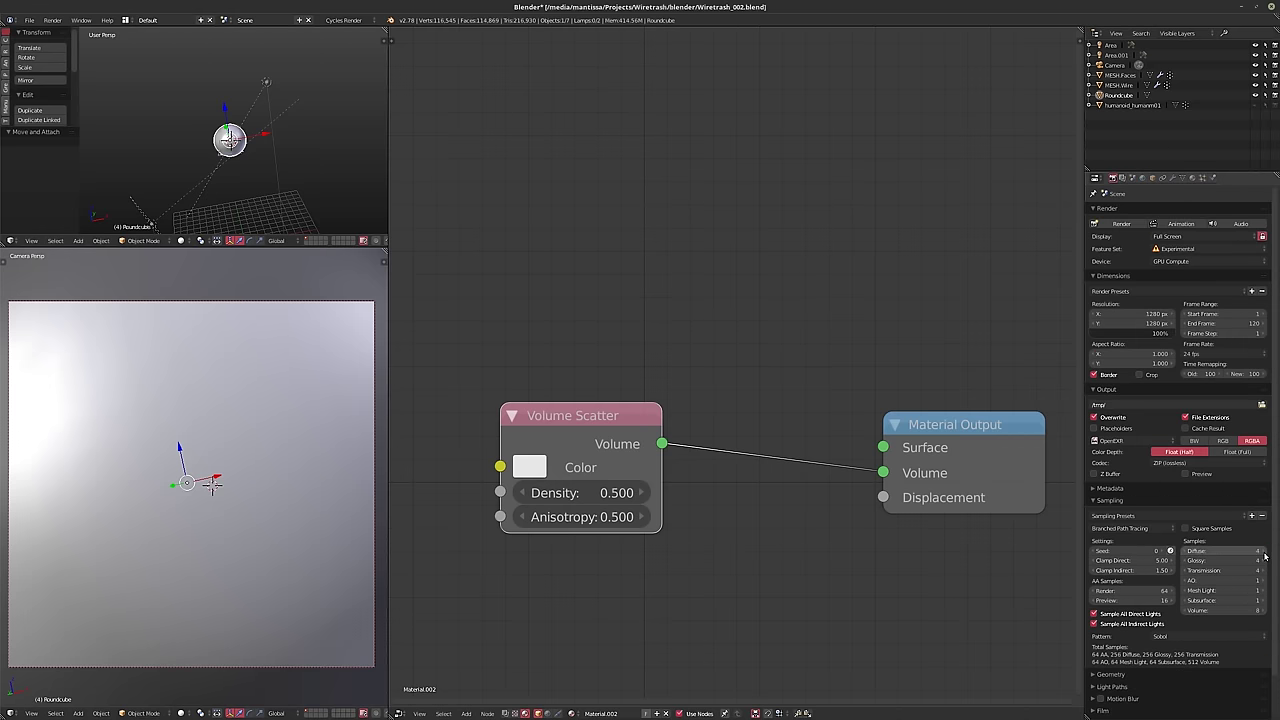
pyautogui.click(1262, 551)
pyautogui.click(1263, 561)
pyautogui.click(1263, 561)
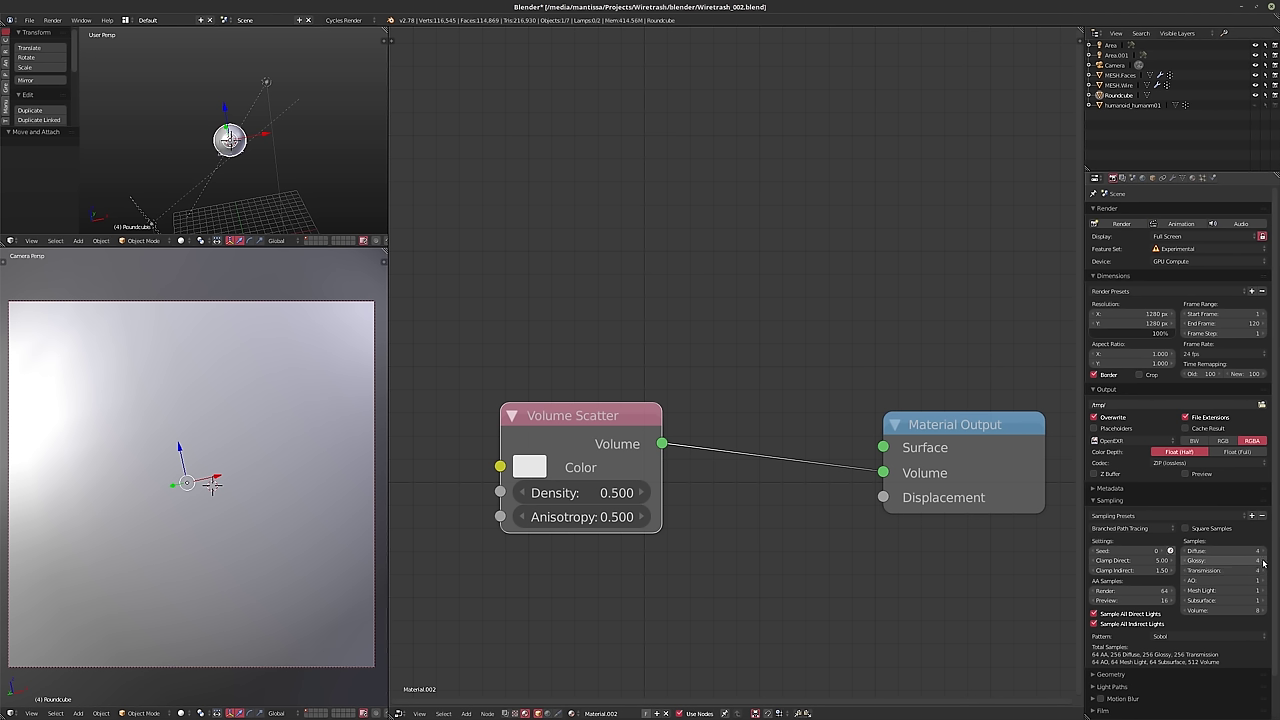
pyautogui.click(1263, 561)
pyautogui.click(1263, 561)
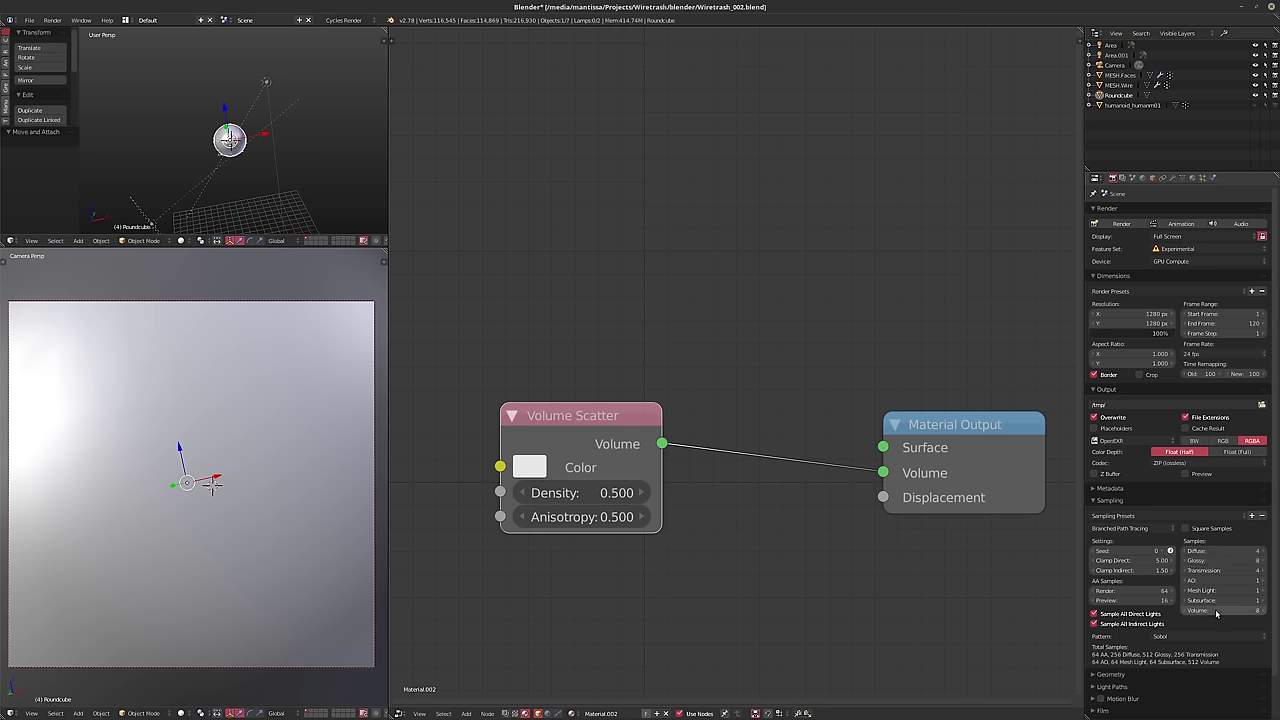
pyautogui.doubleClick(1214, 610)
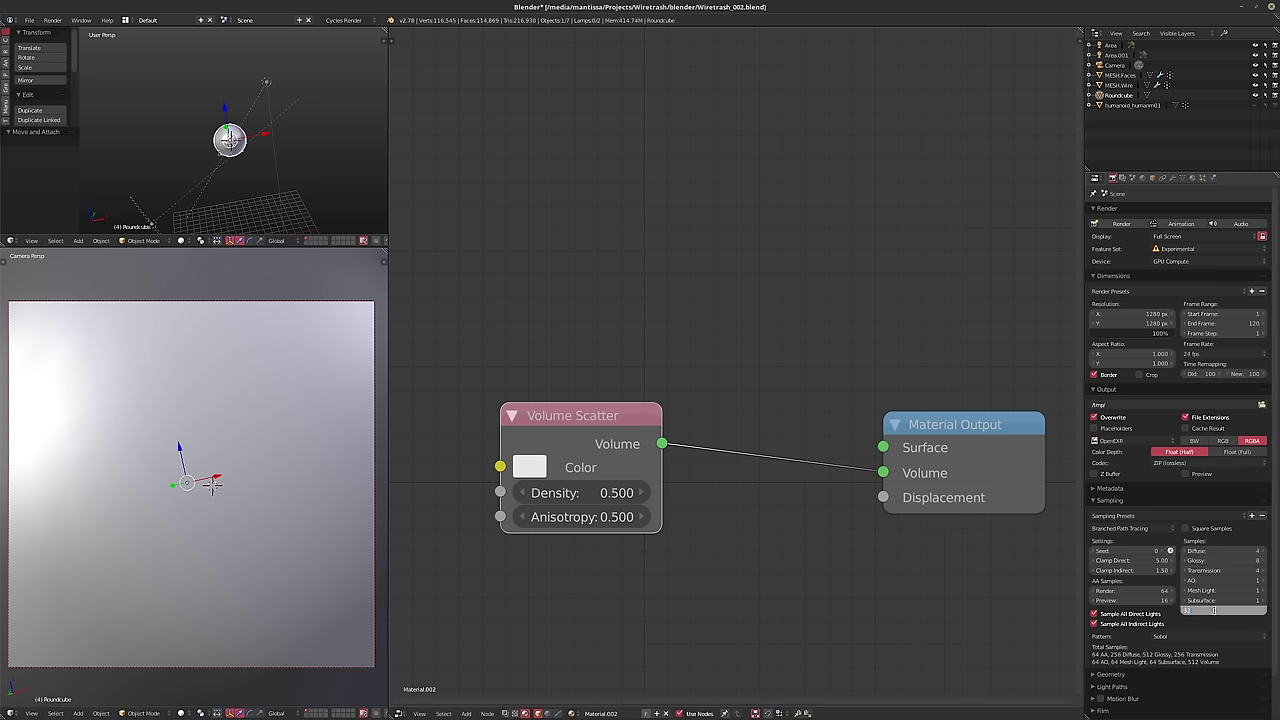
pyautogui.write('32')
pyautogui.press('Return')
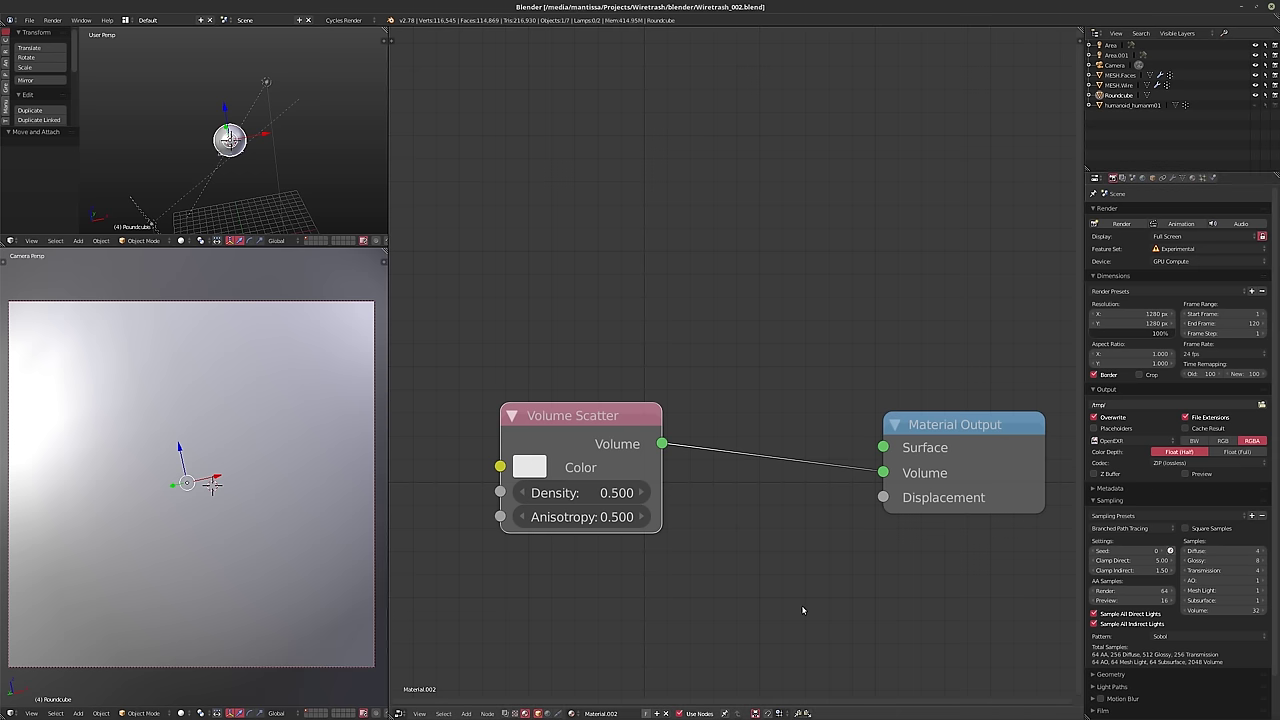
# - Start a test render of the camera view, inspect the first tiles, and cancel it
pyautogui.press('F12')
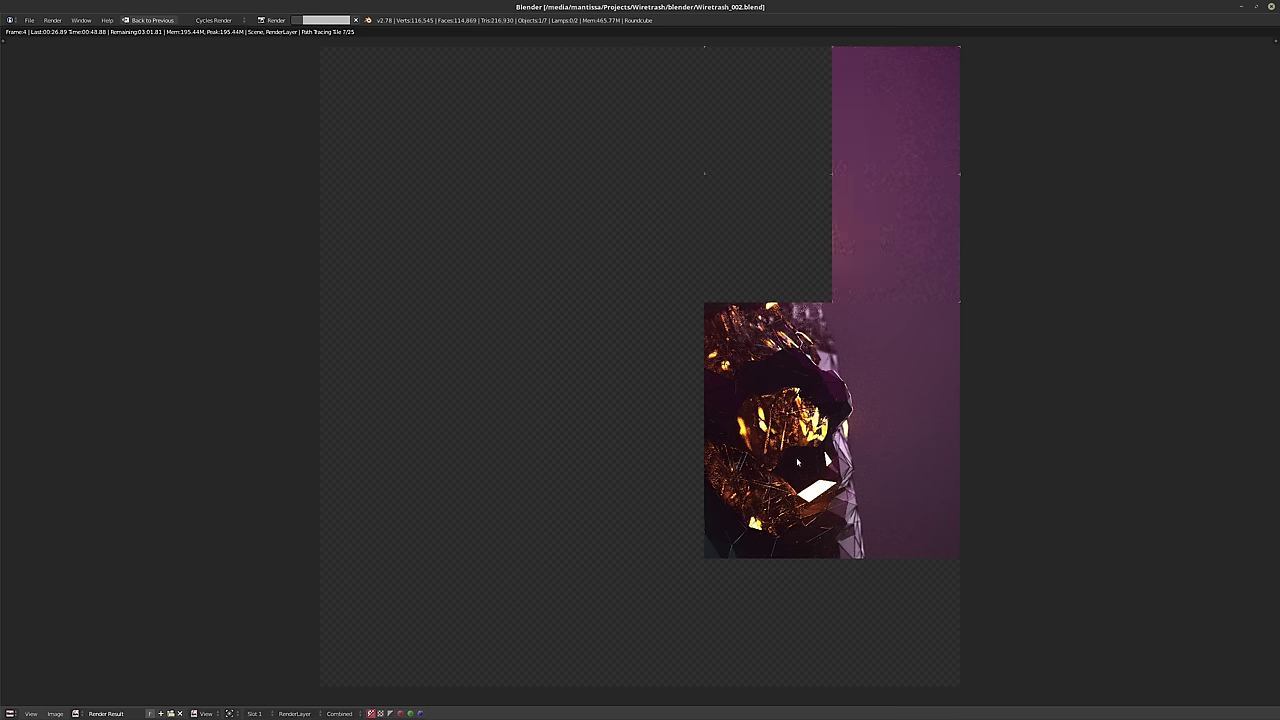
pyautogui.press('Escape')
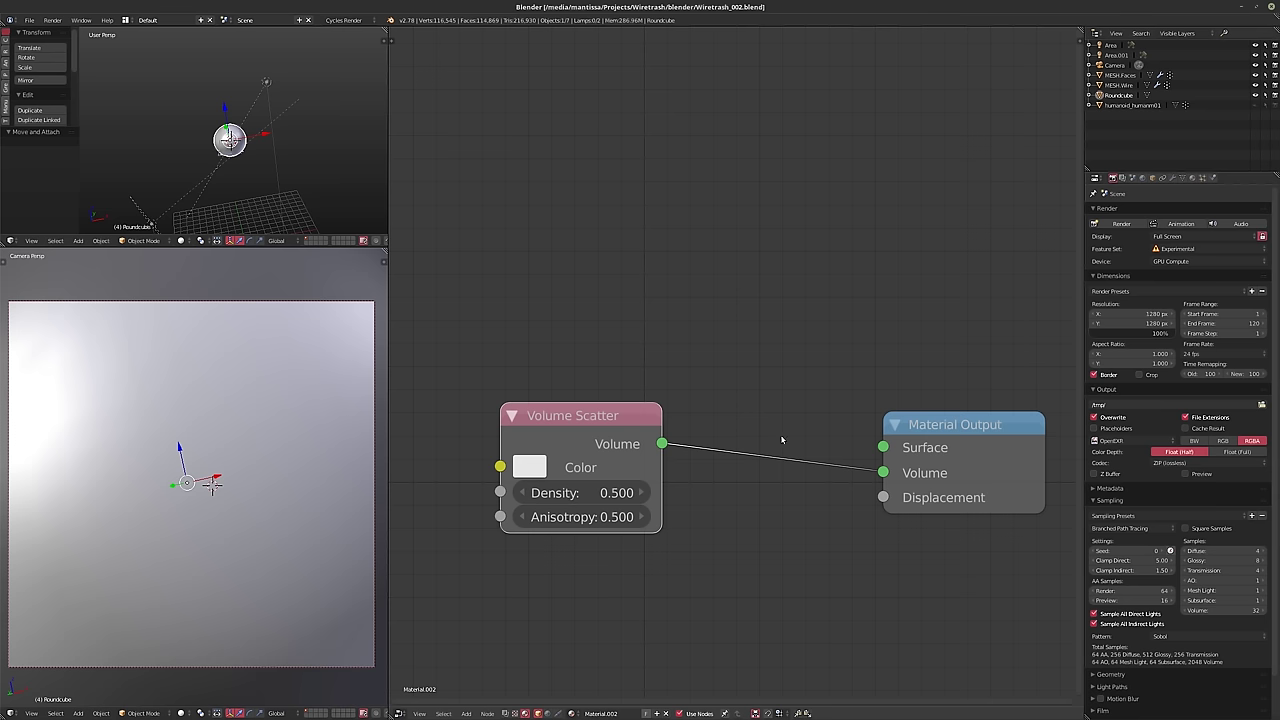
pyautogui.press('Escape')
# - Set the AA render samples to 128
pyautogui.click(1147, 594)
pyautogui.write('128')
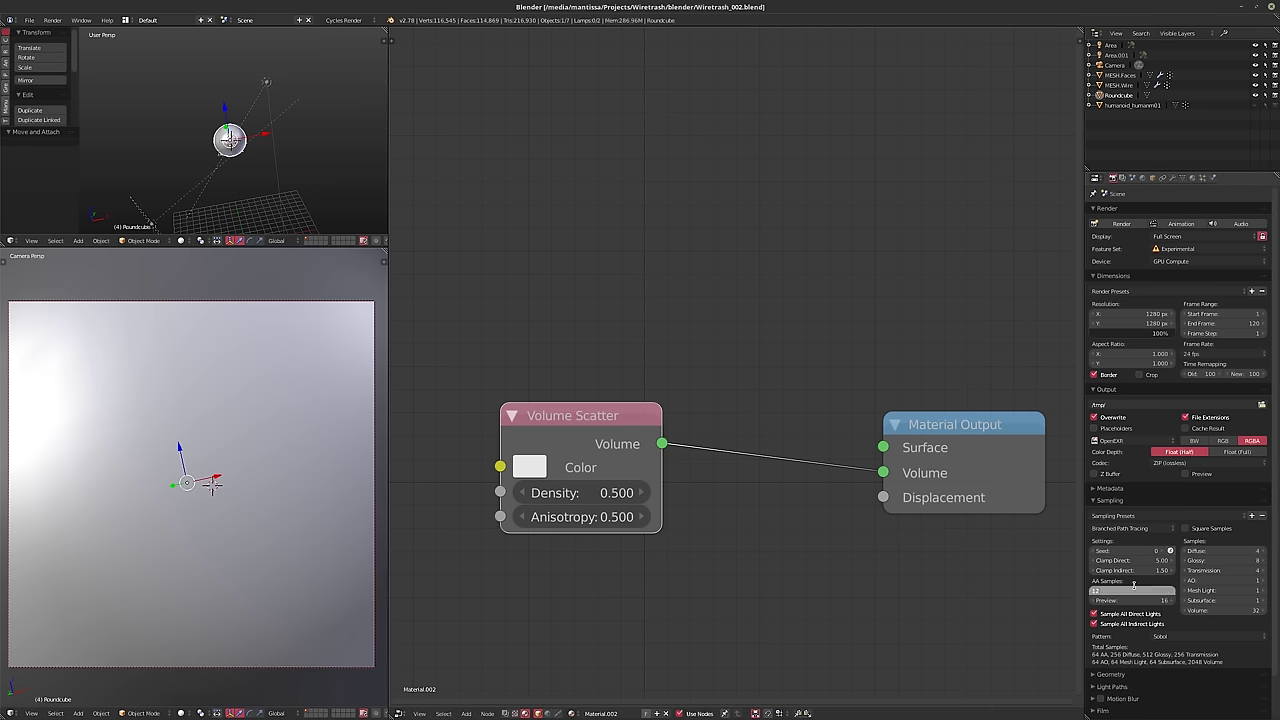
pyautogui.press('Return')
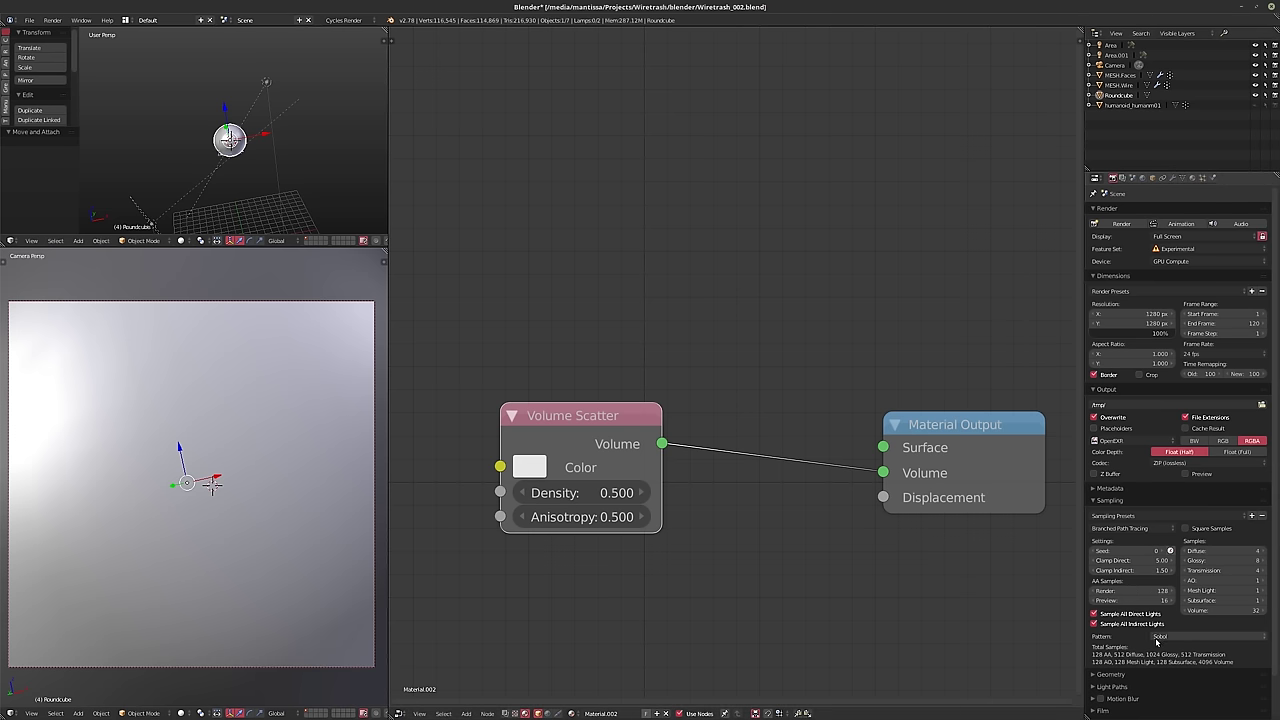
# - Check the Light Paths bounce settings and set the transmission samples to 8
pyautogui.scroll(-2, 1170, 645)
pyautogui.click(1093, 641)
pyautogui.scroll(-3, 1130, 646)
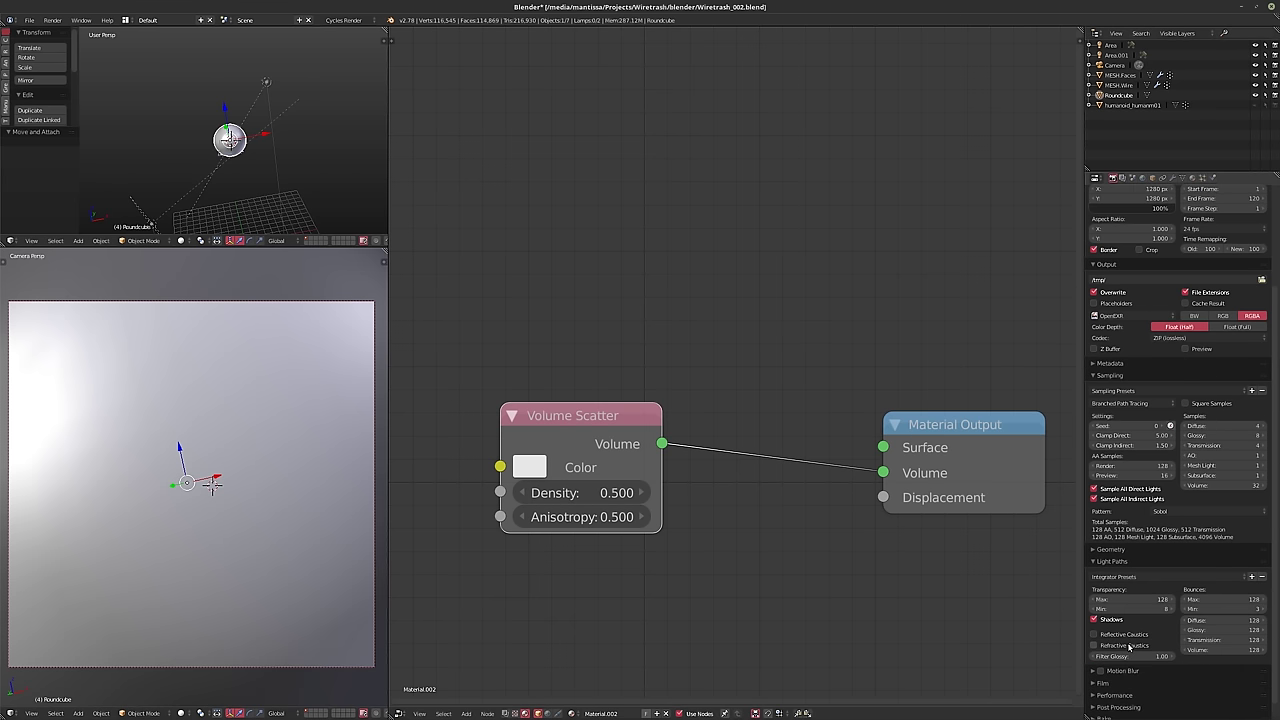
pyautogui.click(1093, 563)
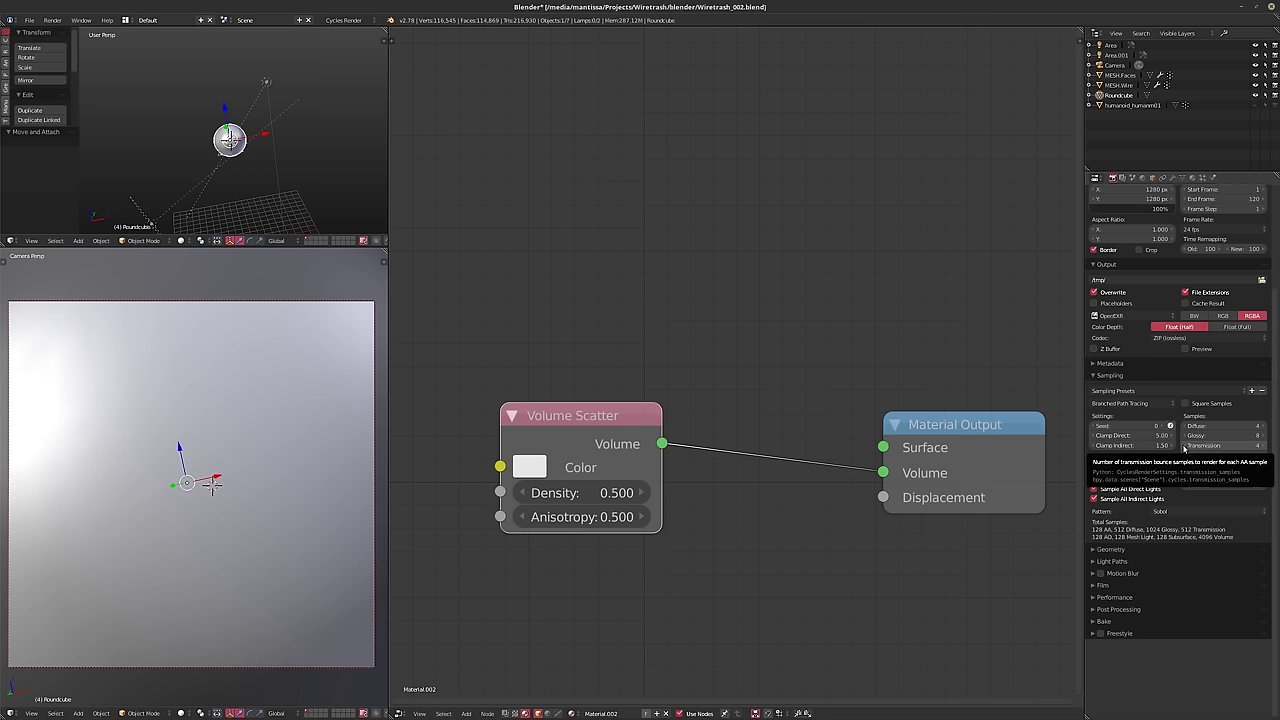
pyautogui.click(1202, 446)
pyautogui.write('8')
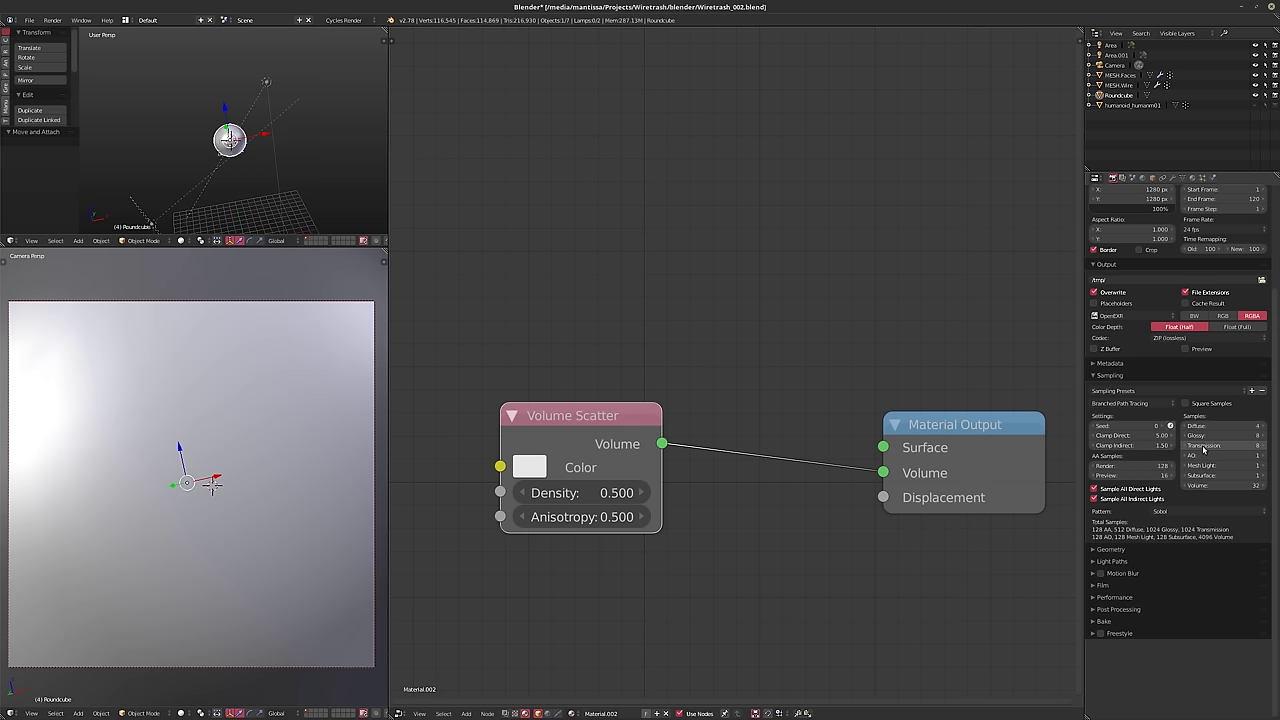
# - Display the Roundcube in the viewport only as its bounds by setting its maximum draw type to Bounds
pyautogui.press('Return')
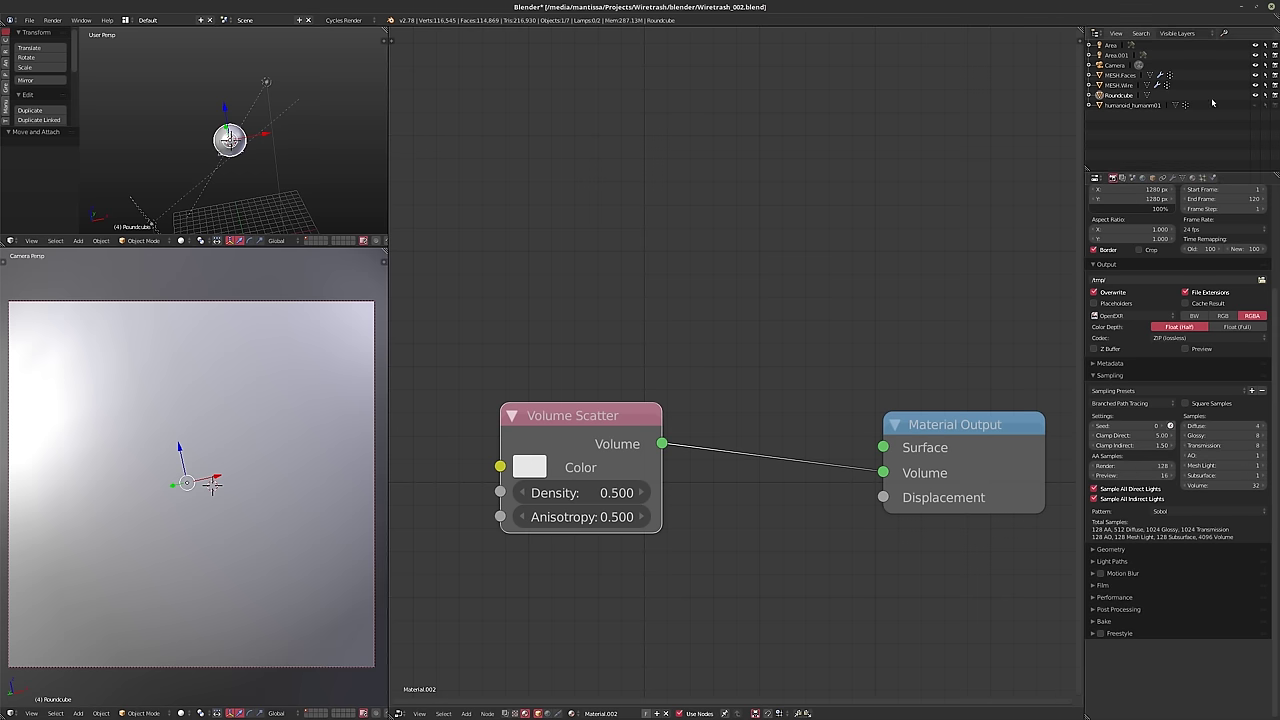
pyautogui.click(1153, 178)
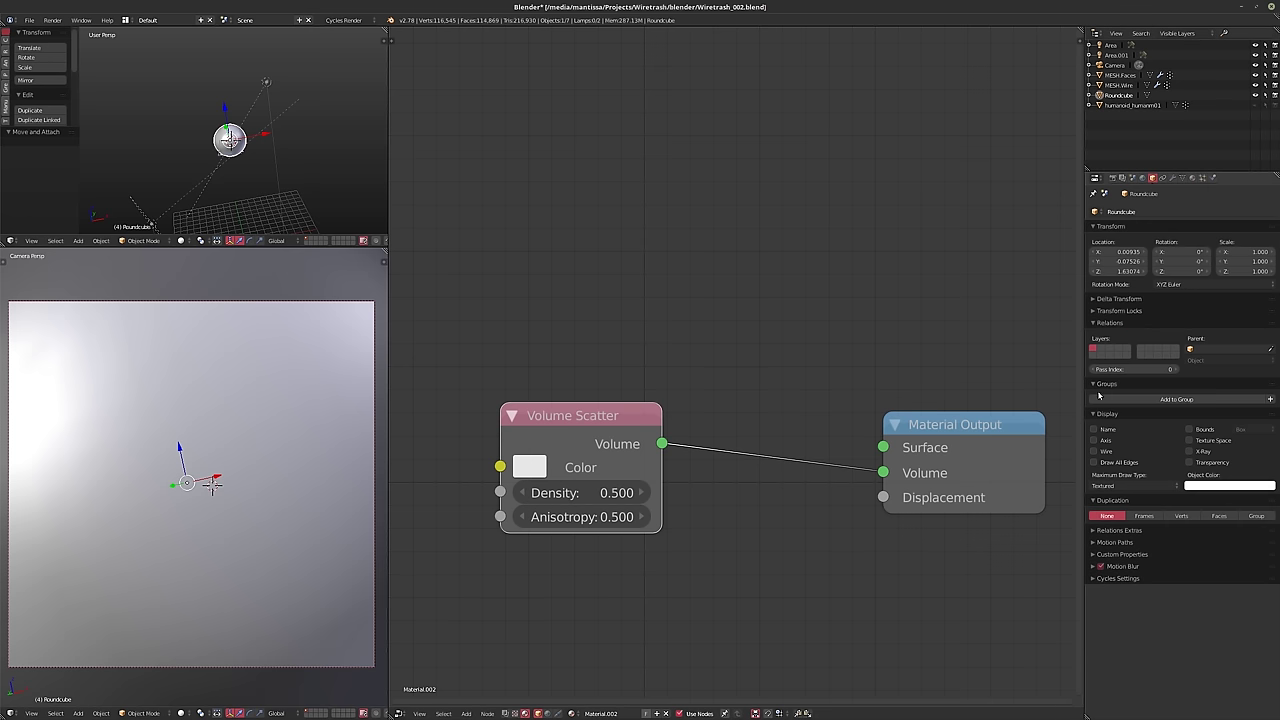
pyautogui.click(1130, 486)
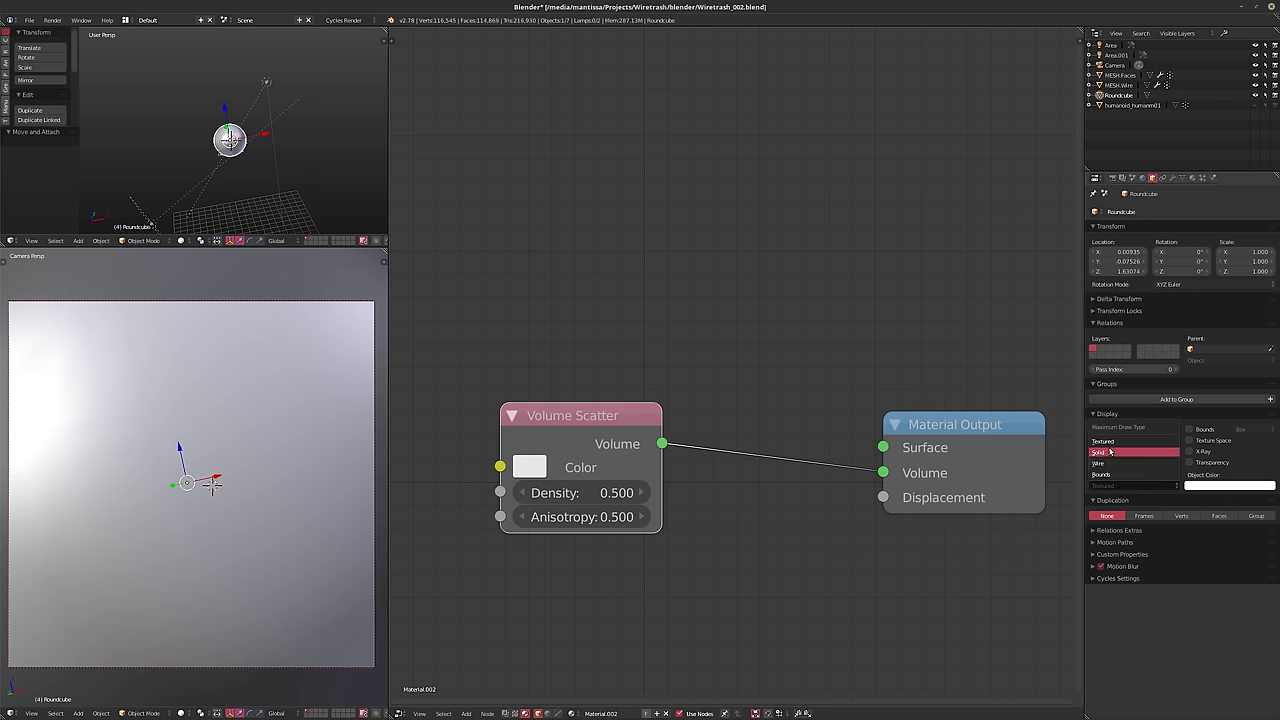
pyautogui.click(1120, 460)
pyautogui.click(1130, 486)
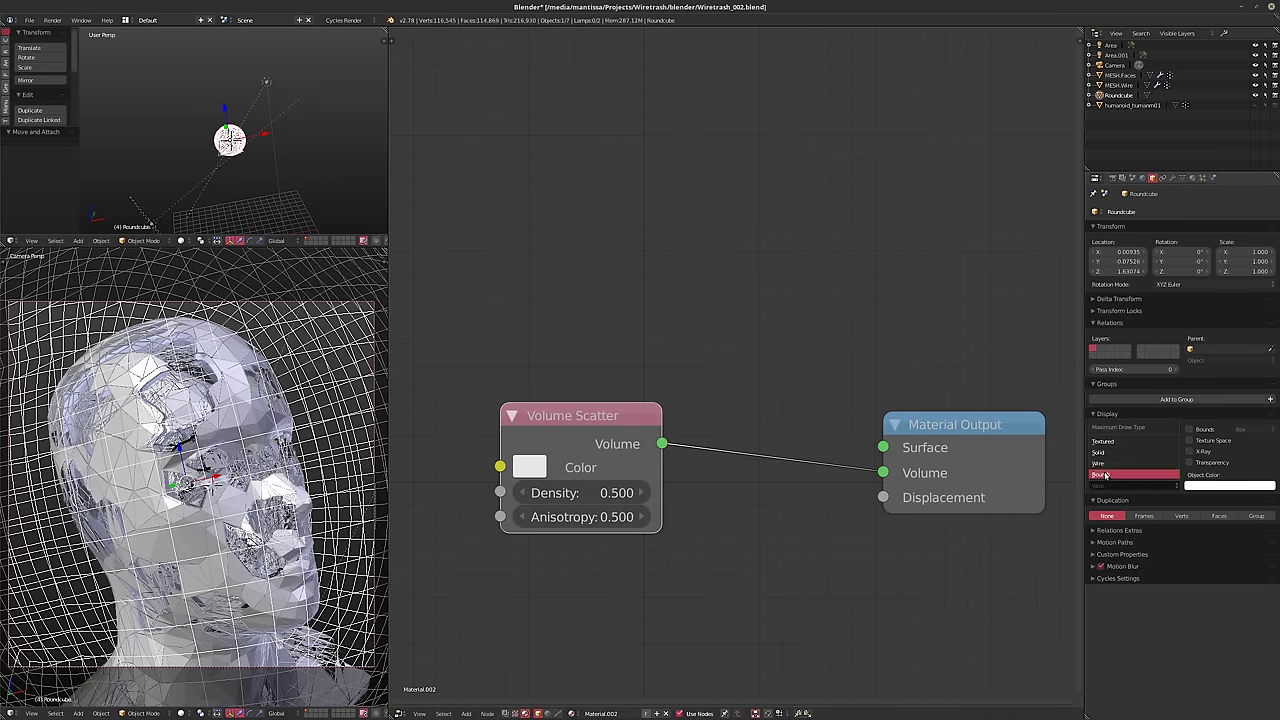
pyautogui.click(1120, 474)
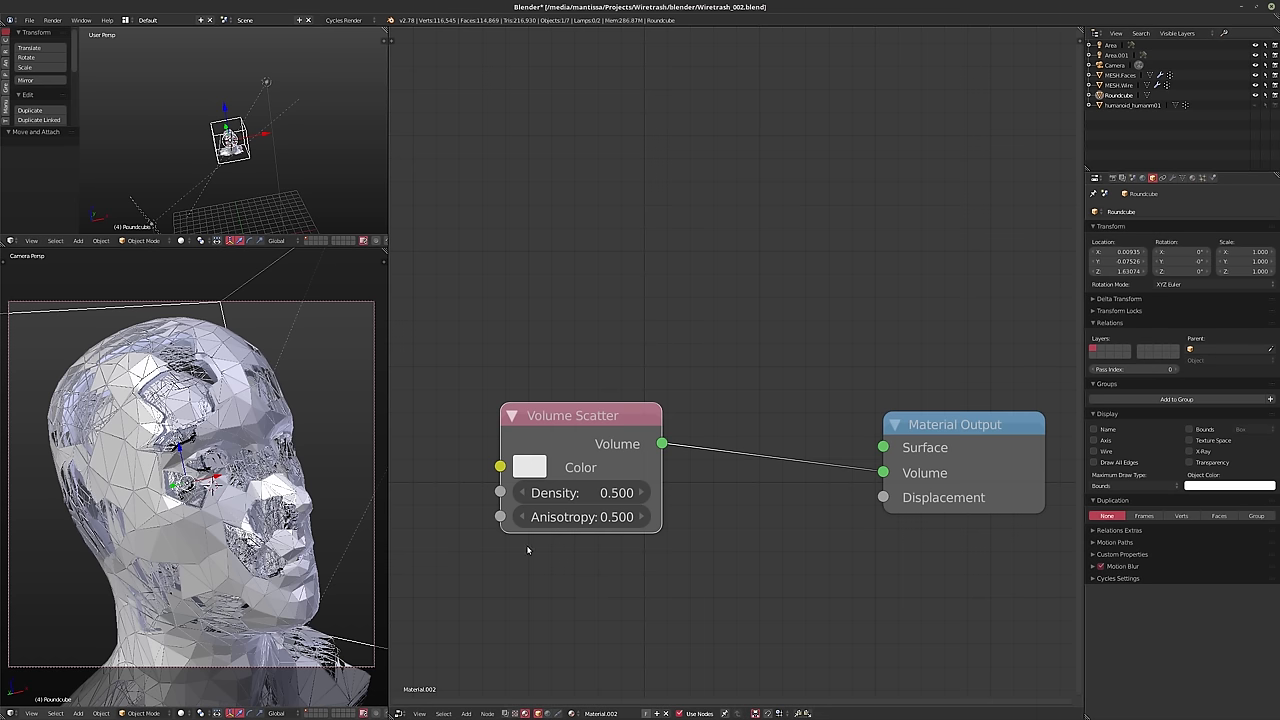
# - Preview the camera view as rendered and inspect the emission node in the MESH.Faces material
pyautogui.hotkey('shift', 'z')
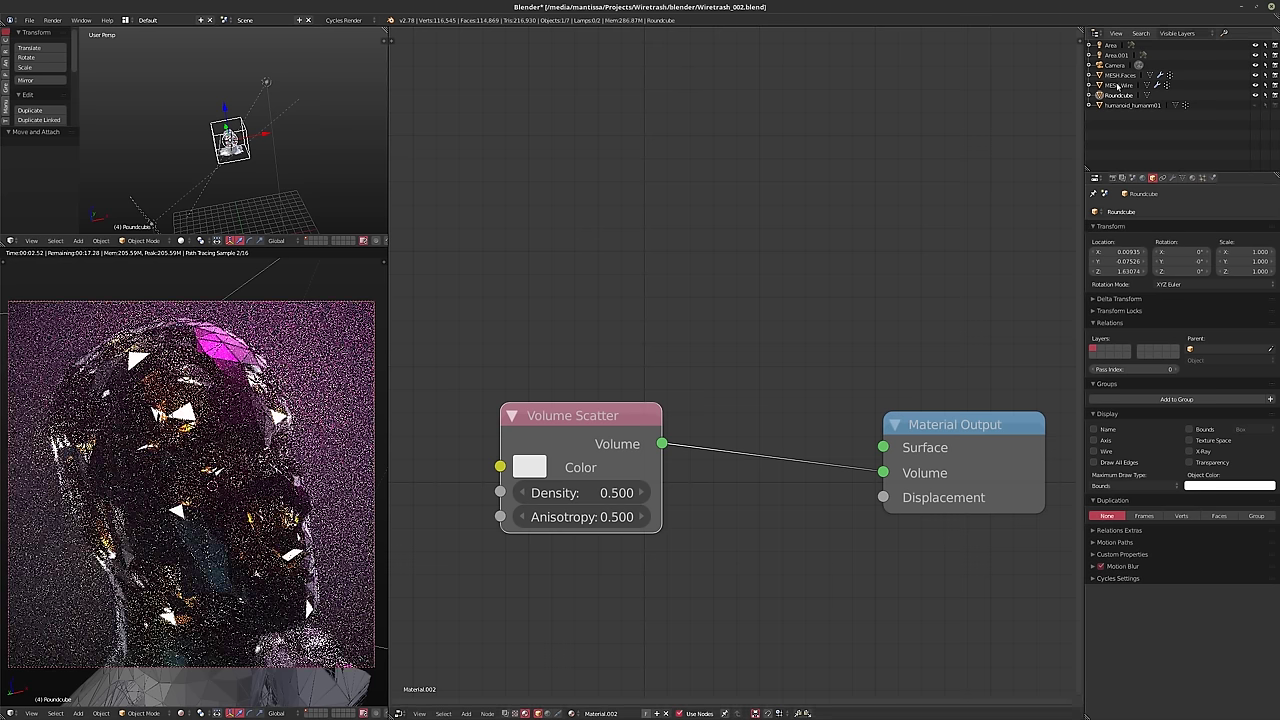
pyautogui.click(1120, 75)
pyautogui.moveTo(566, 308); pyautogui.dragTo(707, 371, button='middle')
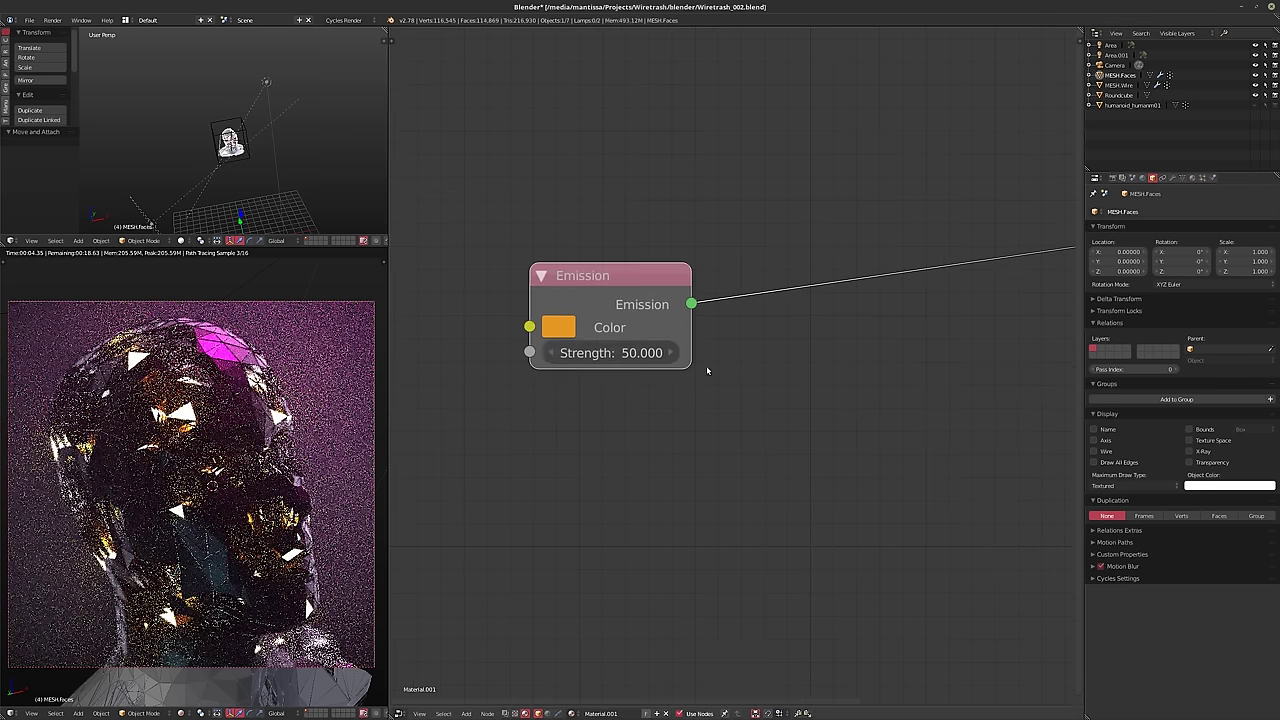
pyautogui.moveTo(561, 417); pyautogui.dragTo(605, 461, button='middle')
pyautogui.moveTo(494, 383); pyautogui.dragTo(623, 417, button='middle')
pyautogui.scroll(-2, 623, 417)
pyautogui.hotkey('shift', 'a')
pyautogui.moveTo(591, 410)
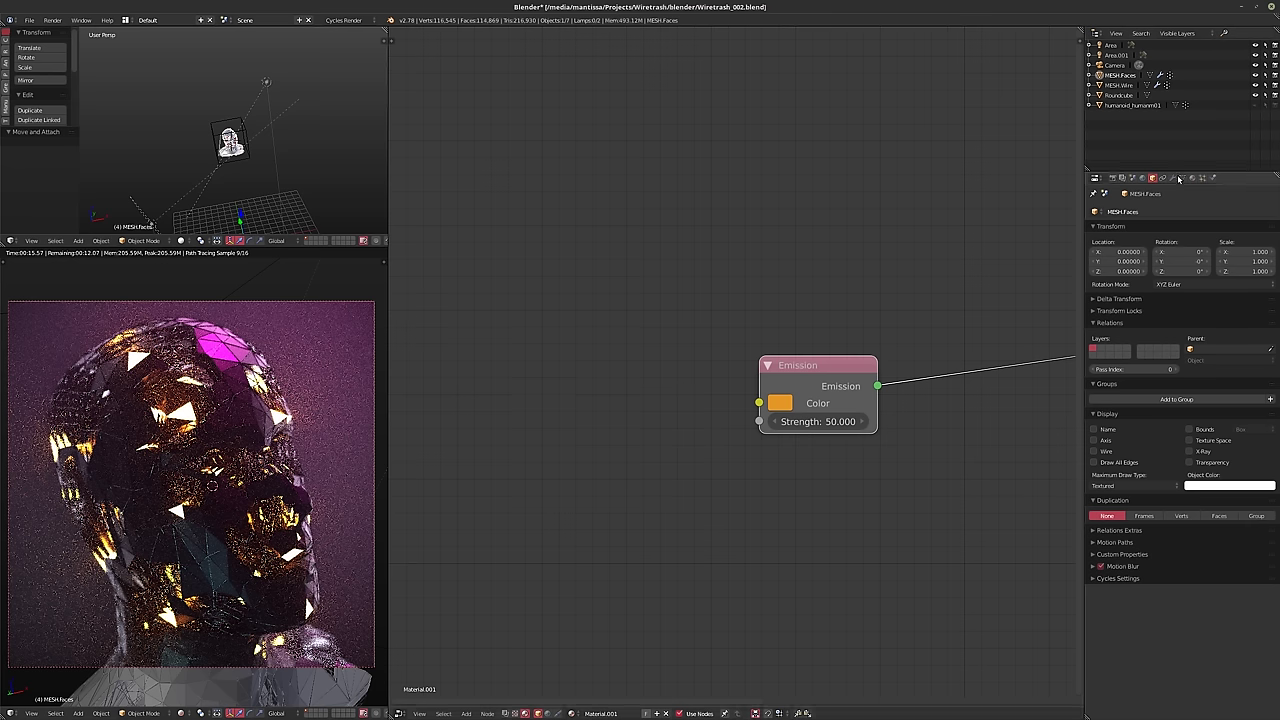
# - Try a world background strength of 1 in the rendered preview and set it back to 0.5
pyautogui.click(1142, 178)
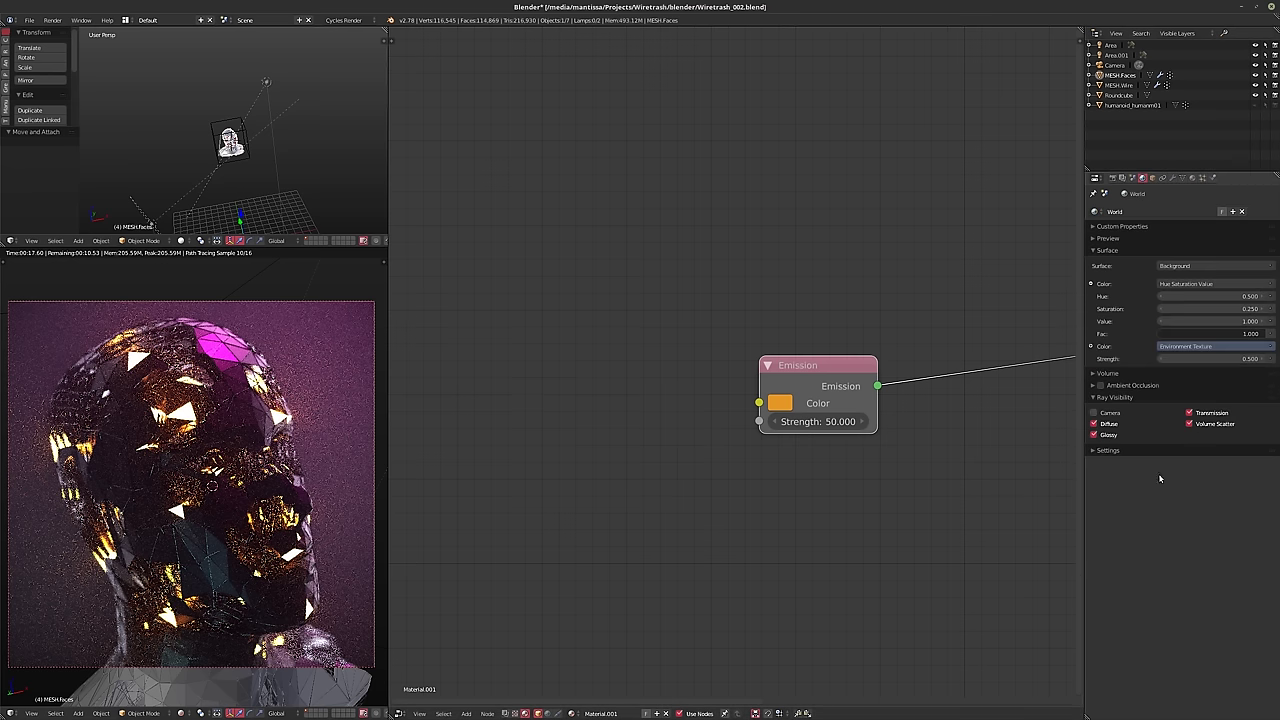
pyautogui.click(1185, 358)
pyautogui.write('1')
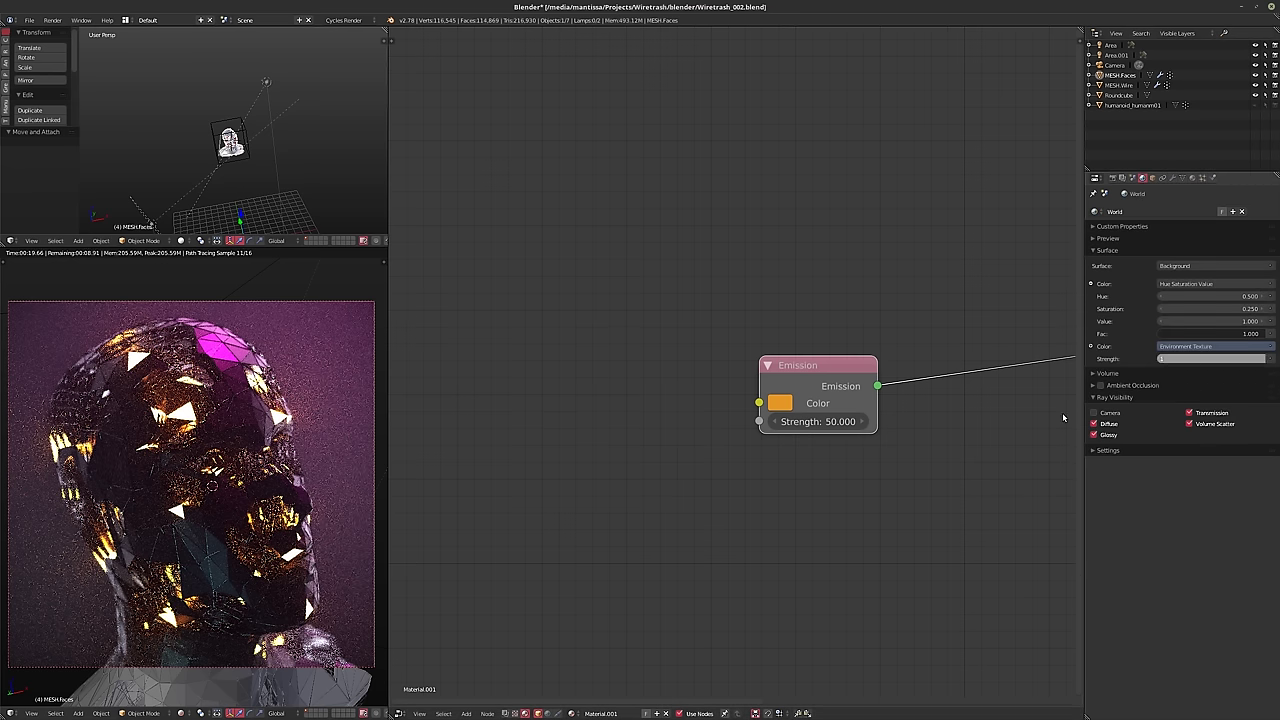
pyautogui.press('Return')
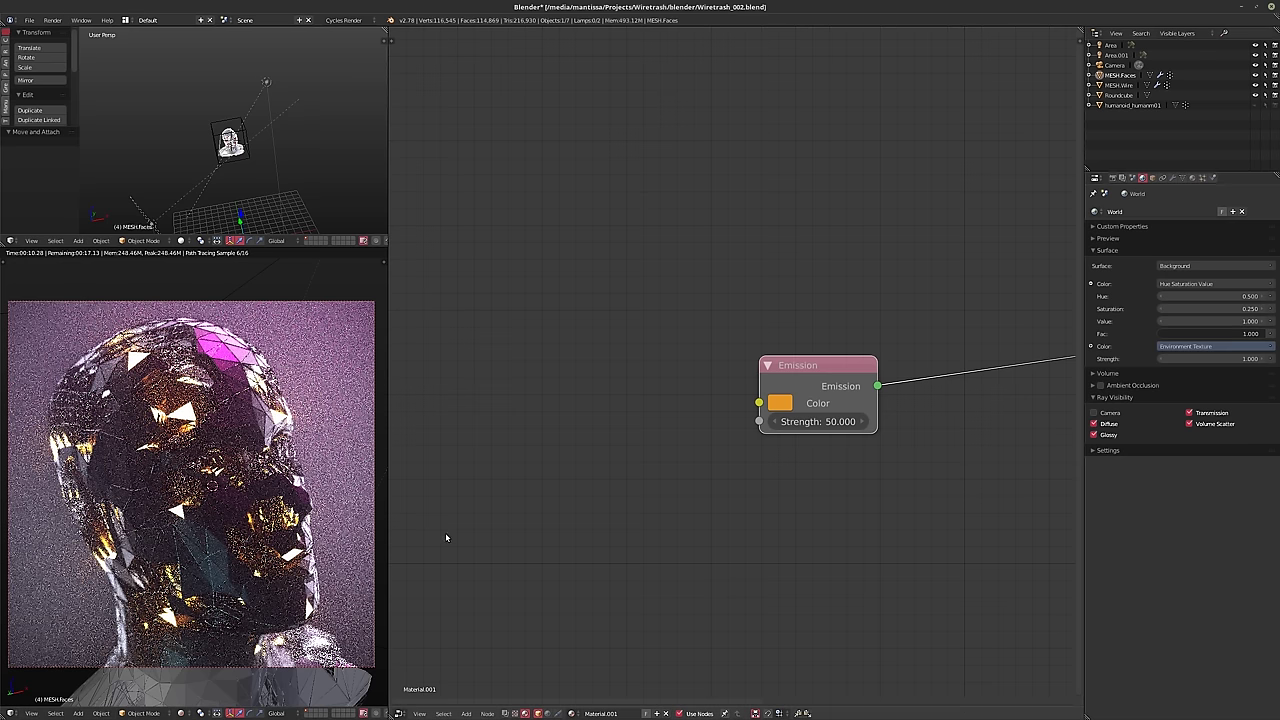
pyautogui.click(1224, 360)
pyautogui.press('BackSpace')
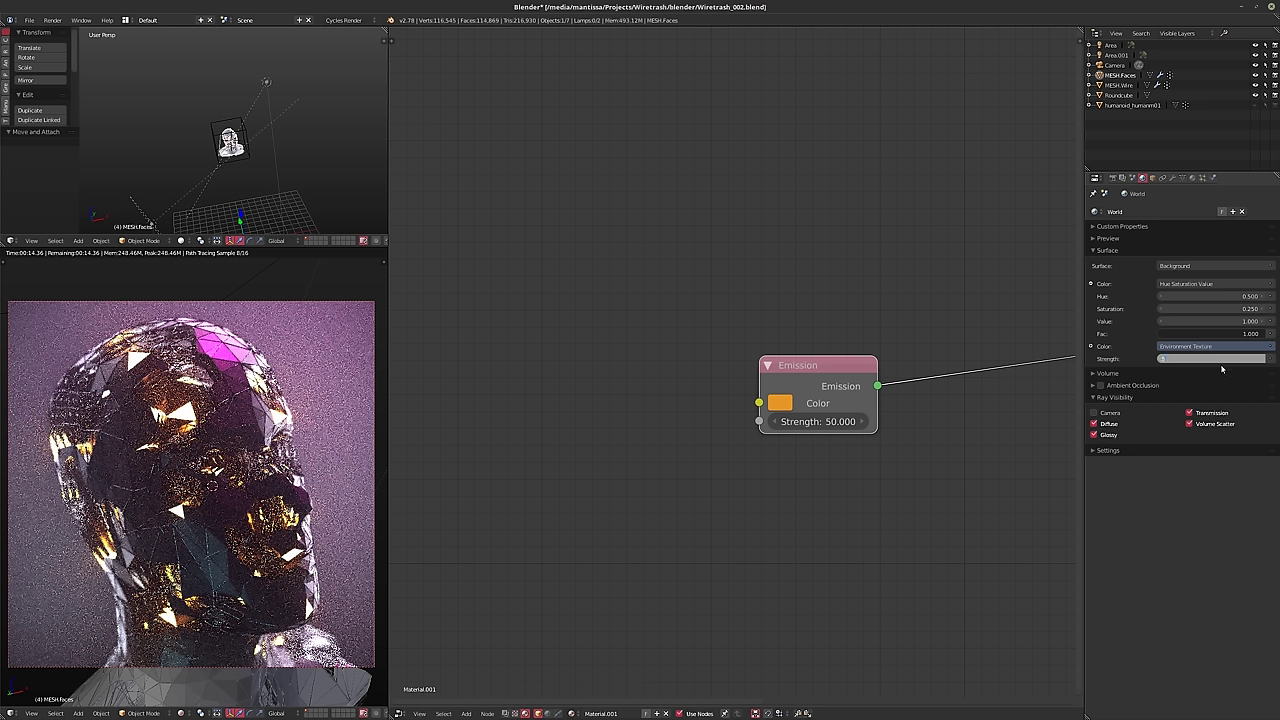
pyautogui.write('.5')
pyautogui.press('Return')
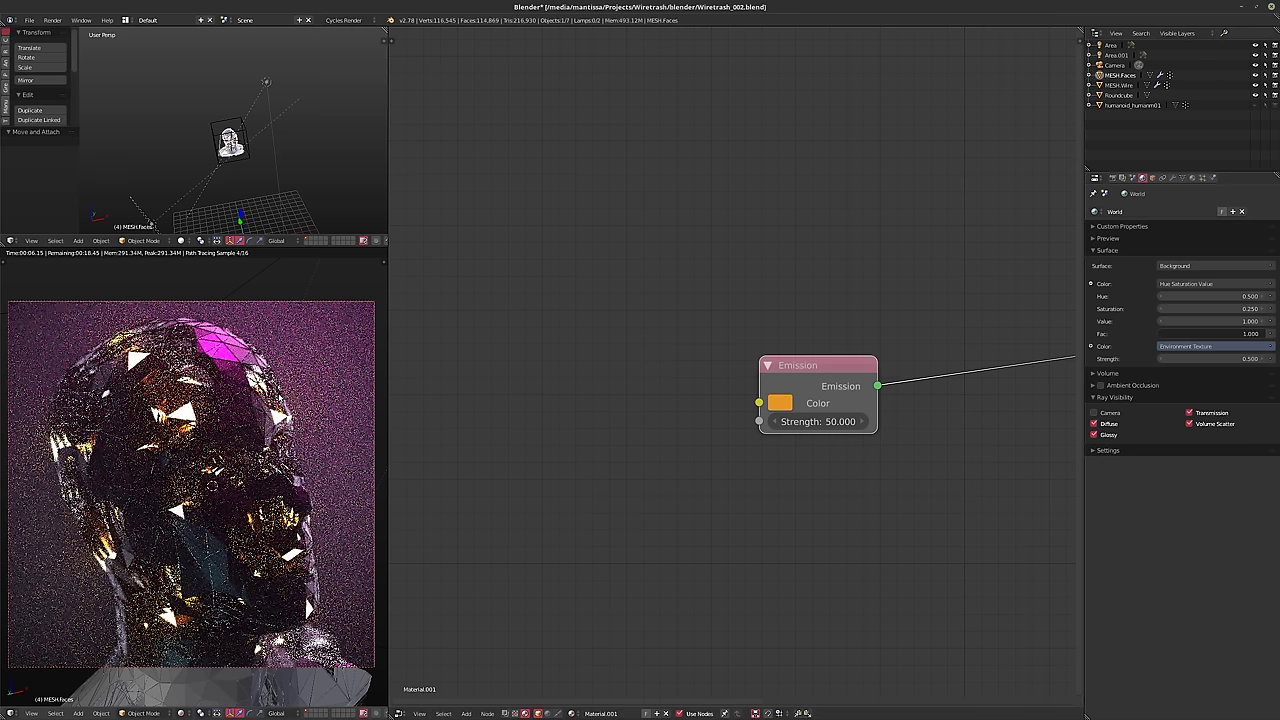
# - Leave the rendered preview and save the scene as the incremented file Wiretrash_003.blend
pyautogui.hotkey('shift', 'z')
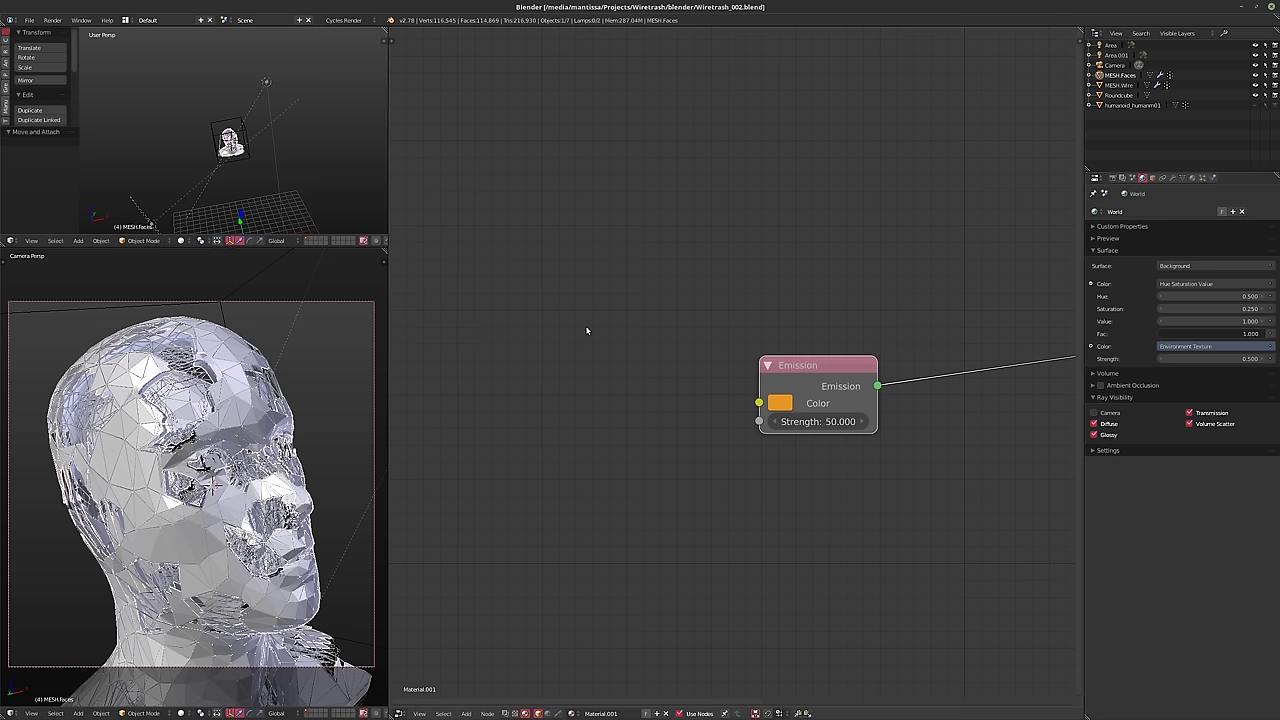
pyautogui.hotkey('ctrl', 'shift', 's')
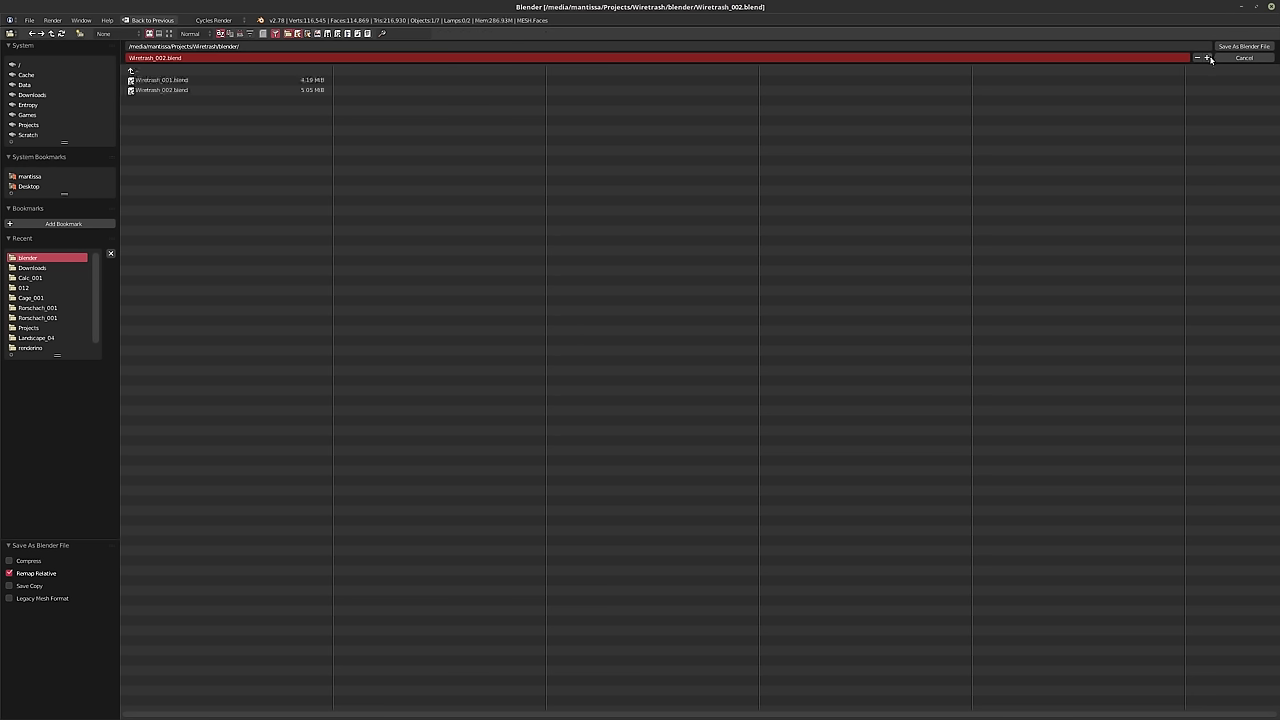
pyautogui.click(1207, 57)
pyautogui.click(1240, 47)
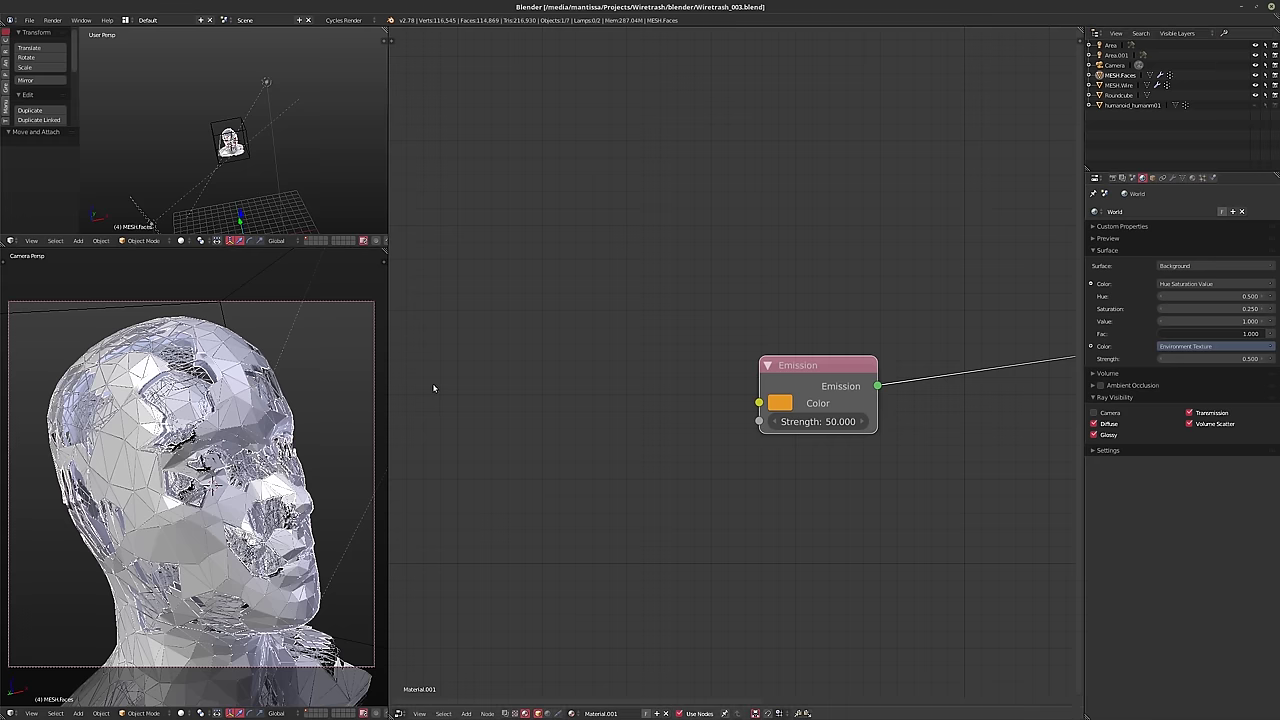
# - Change the node editor area to a 3D view and show the head from the front
pyautogui.click(398, 713)
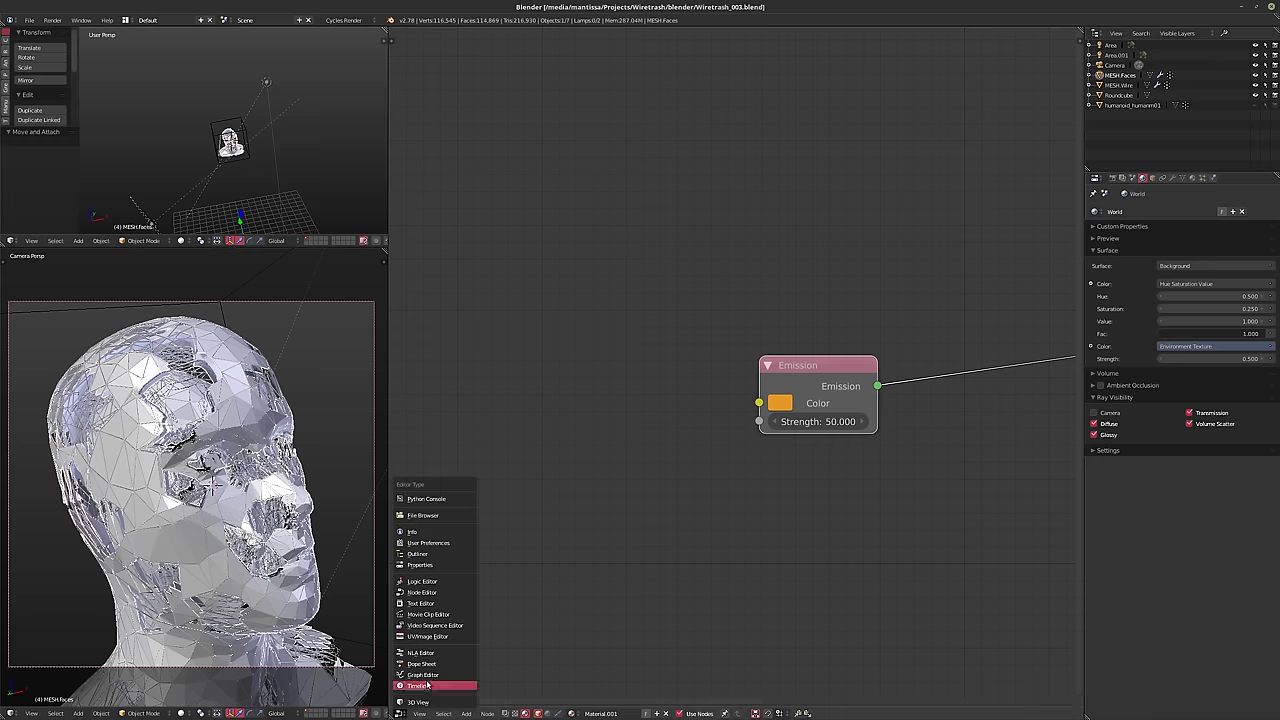
pyautogui.click(425, 702)
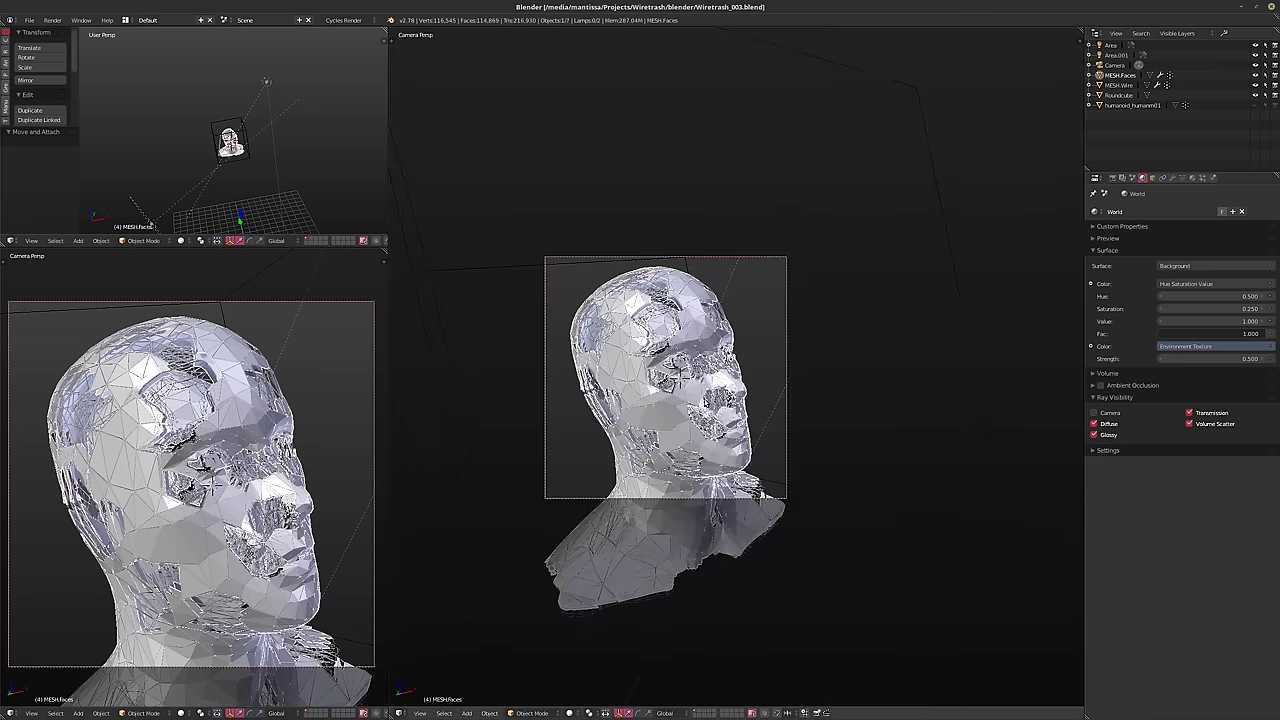
pyautogui.moveTo(708, 402); pyautogui.dragTo(790, 410, button='middle')
pyautogui.press('KP_1')
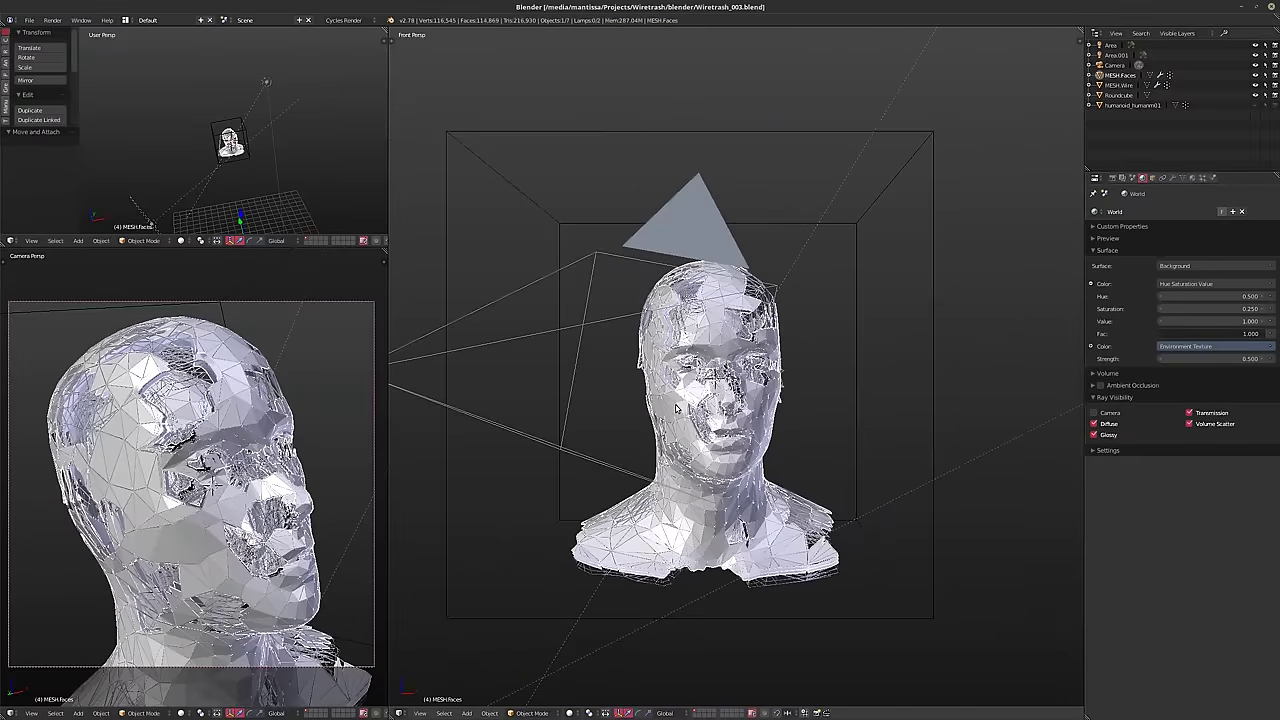
pyautogui.scroll(4, 676, 408)
# - Edit MESH.Faces, clear its selection and box-select the half of the head on the positive X side in an orthographic view
pyautogui.press('Tab')
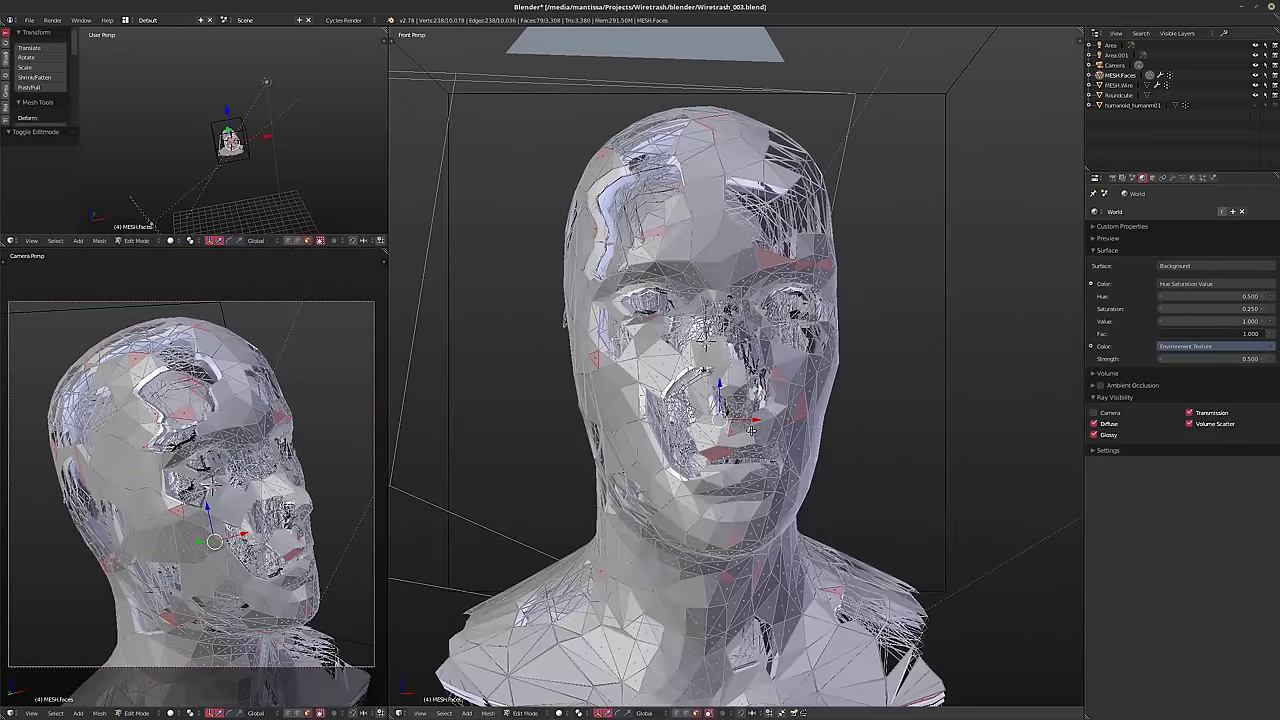
pyautogui.scroll(-5, 690, 402)
pyautogui.scroll(3, 692, 402)
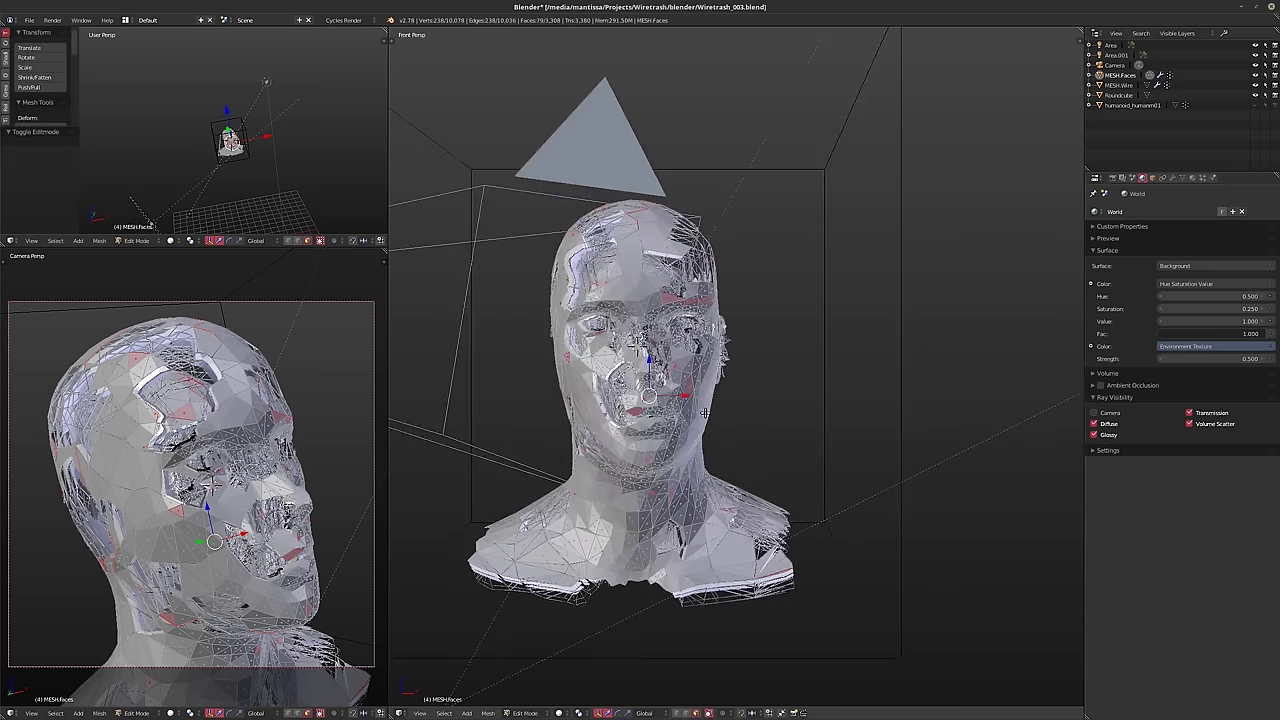
pyautogui.press('a')
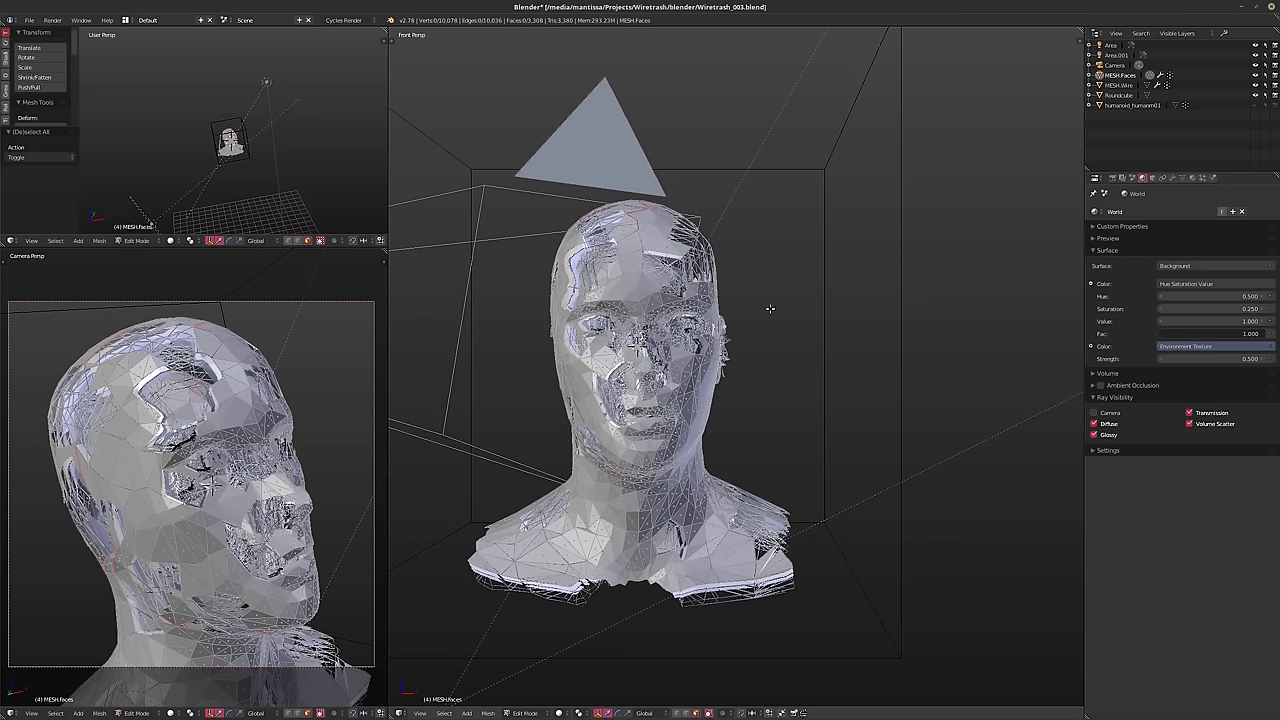
pyautogui.press('KP_5')
pyautogui.scroll(2, 770, 308)
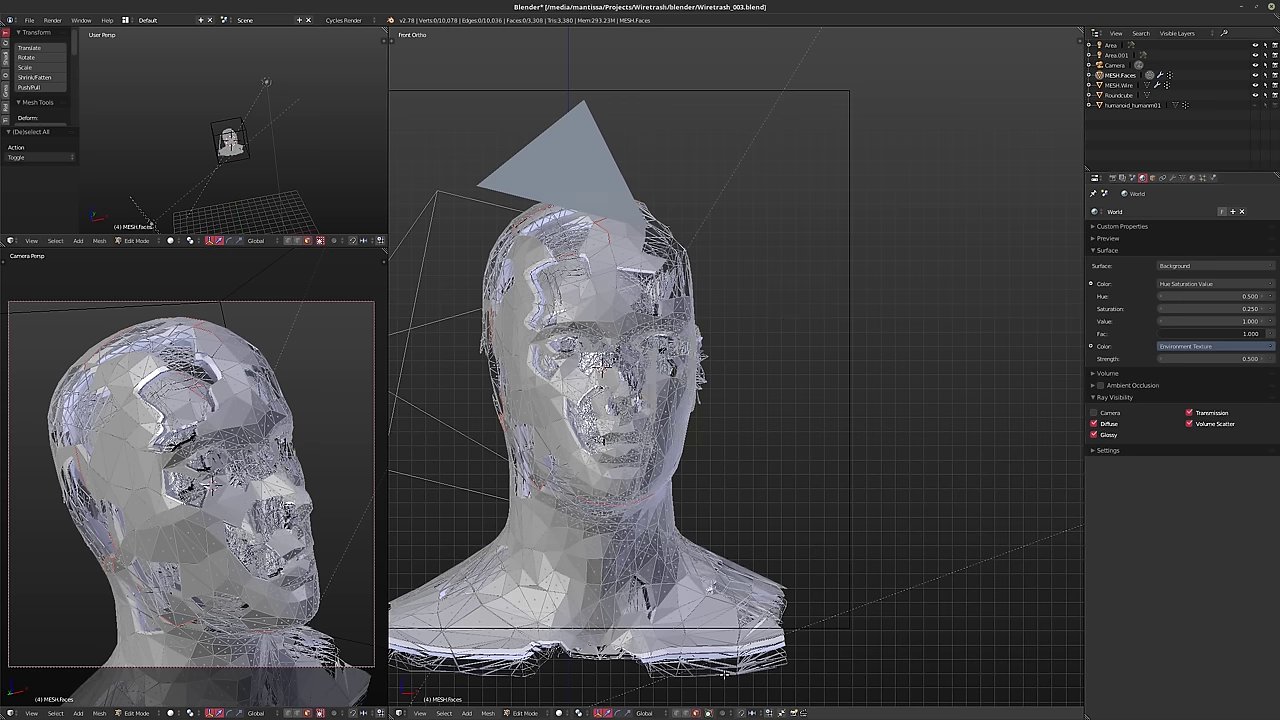
pyautogui.scroll(-2, 717, 211)
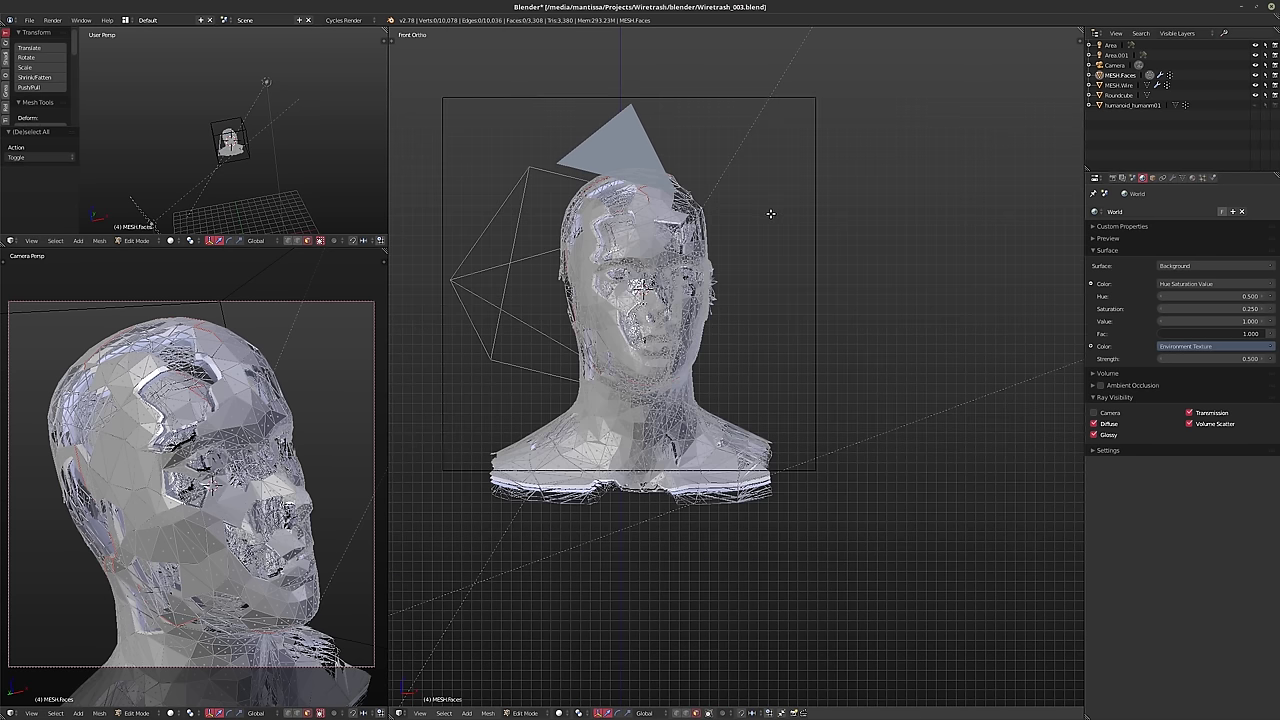
pyautogui.moveTo(723, 394); pyautogui.dragTo(671, 398, button='middle')
pyautogui.moveTo(740, 371); pyautogui.dragTo(771, 331, button='middle')
pyautogui.press('b')
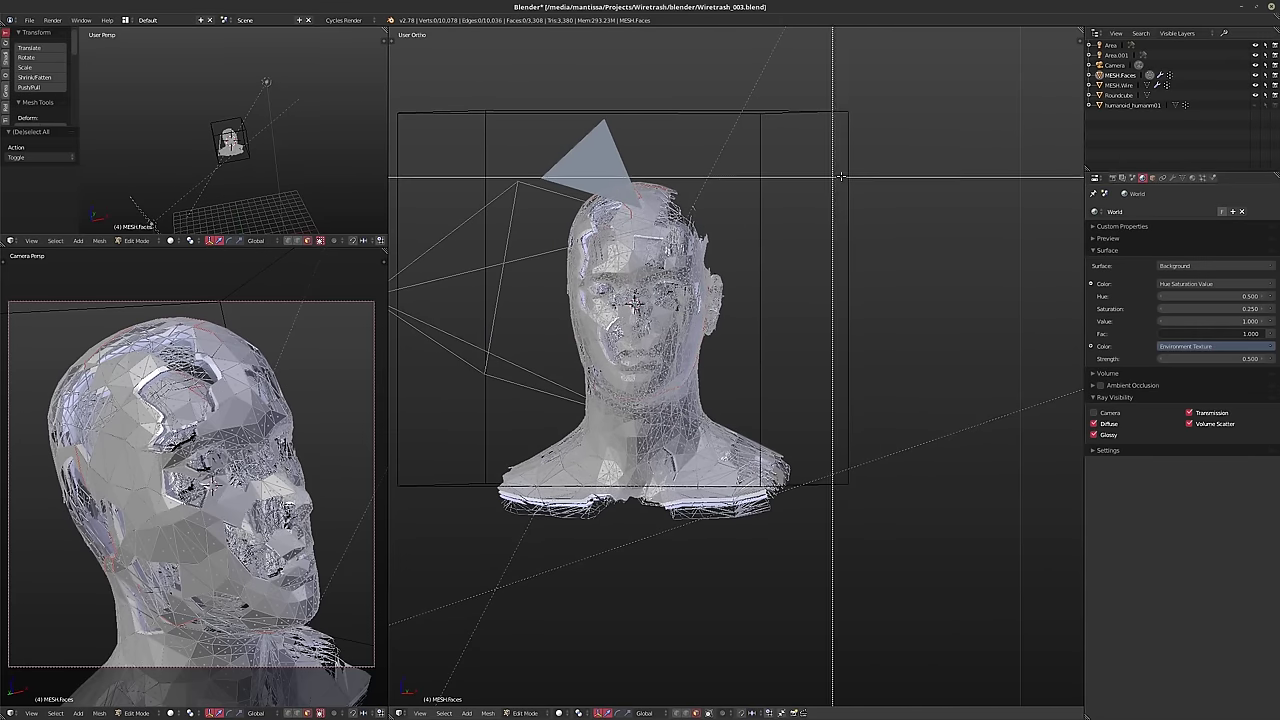
pyautogui.moveTo(888, 98); pyautogui.dragTo(630, 652)
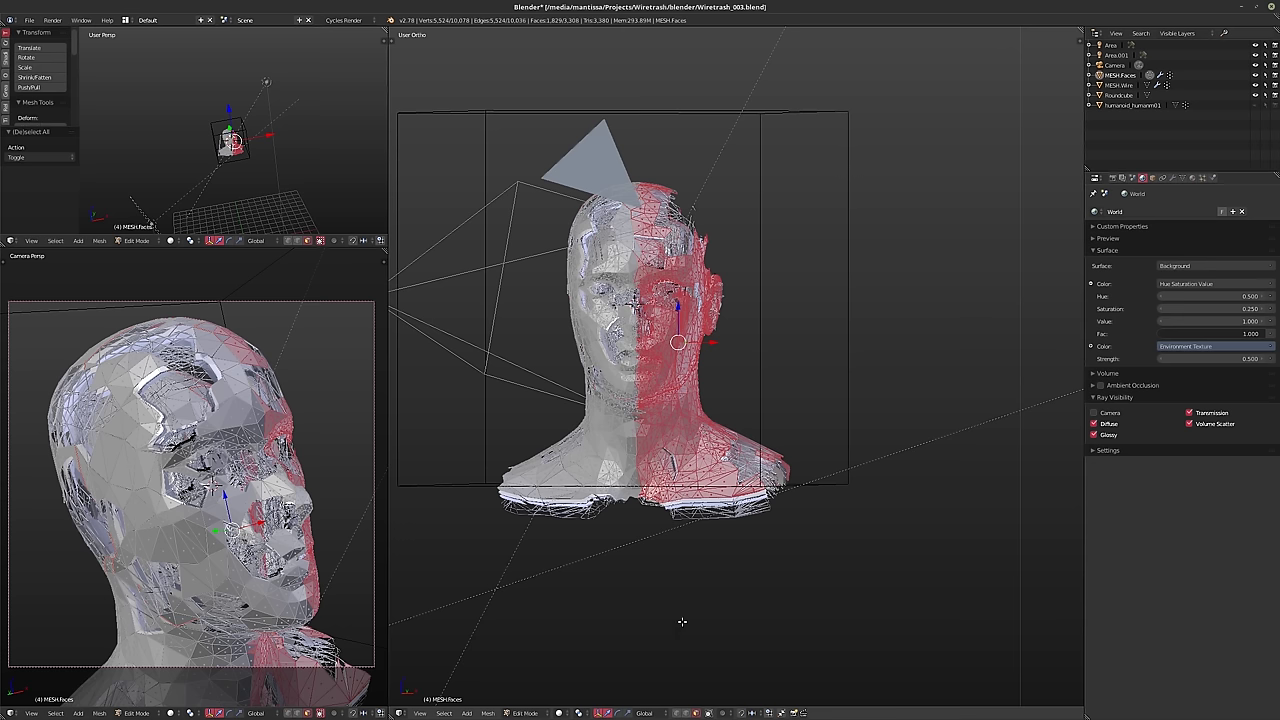
# - Try separating the selected half of MESH.Faces into its own object and undo the separation
pyautogui.press('p')
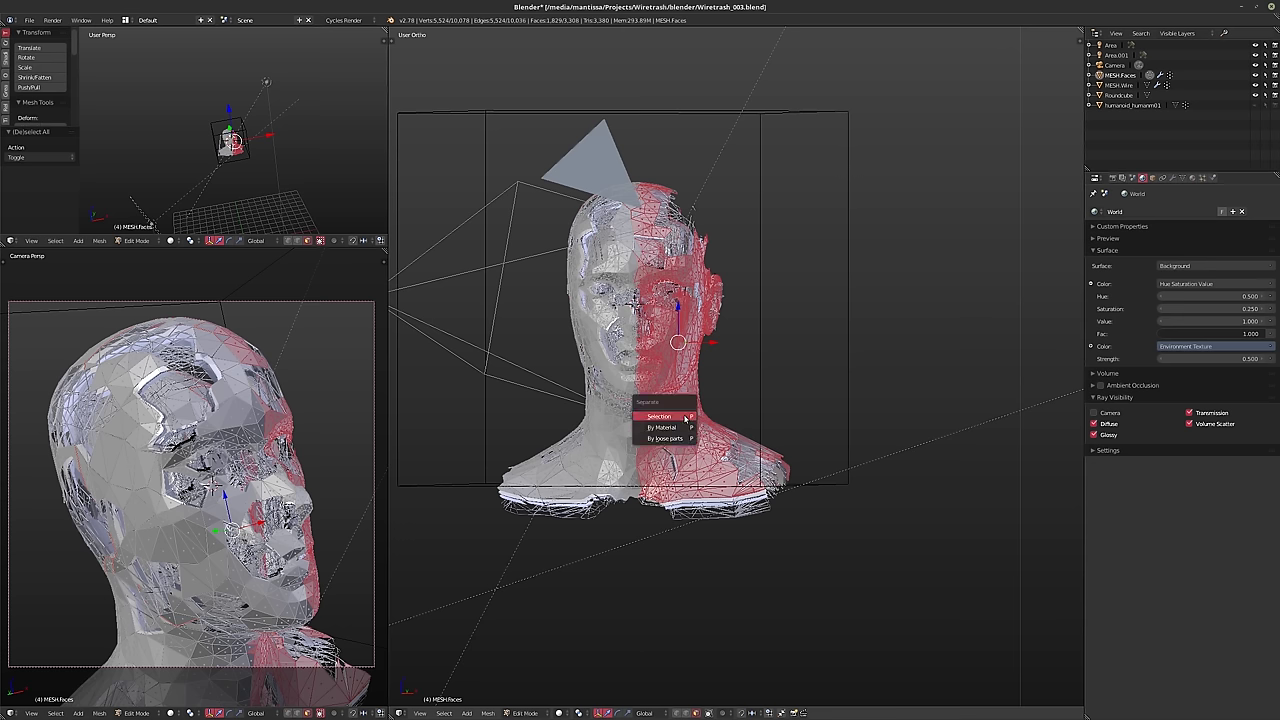
pyautogui.click(661, 416)
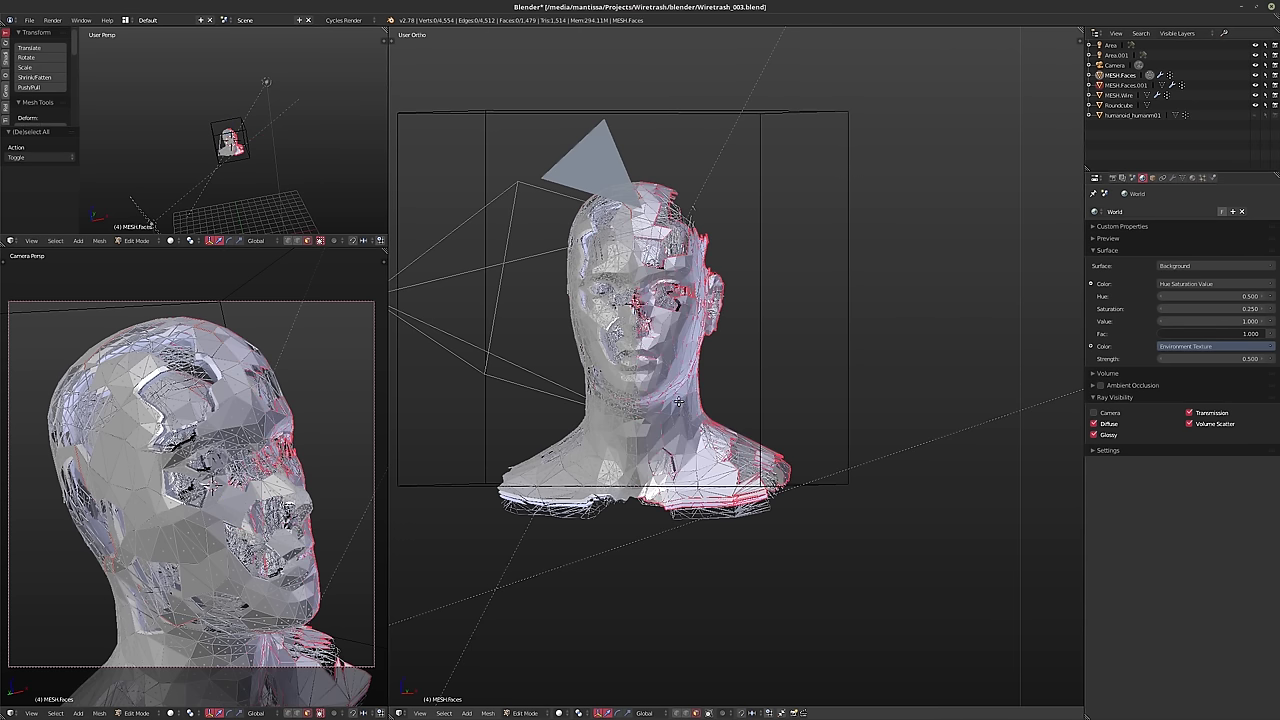
pyautogui.press('l')
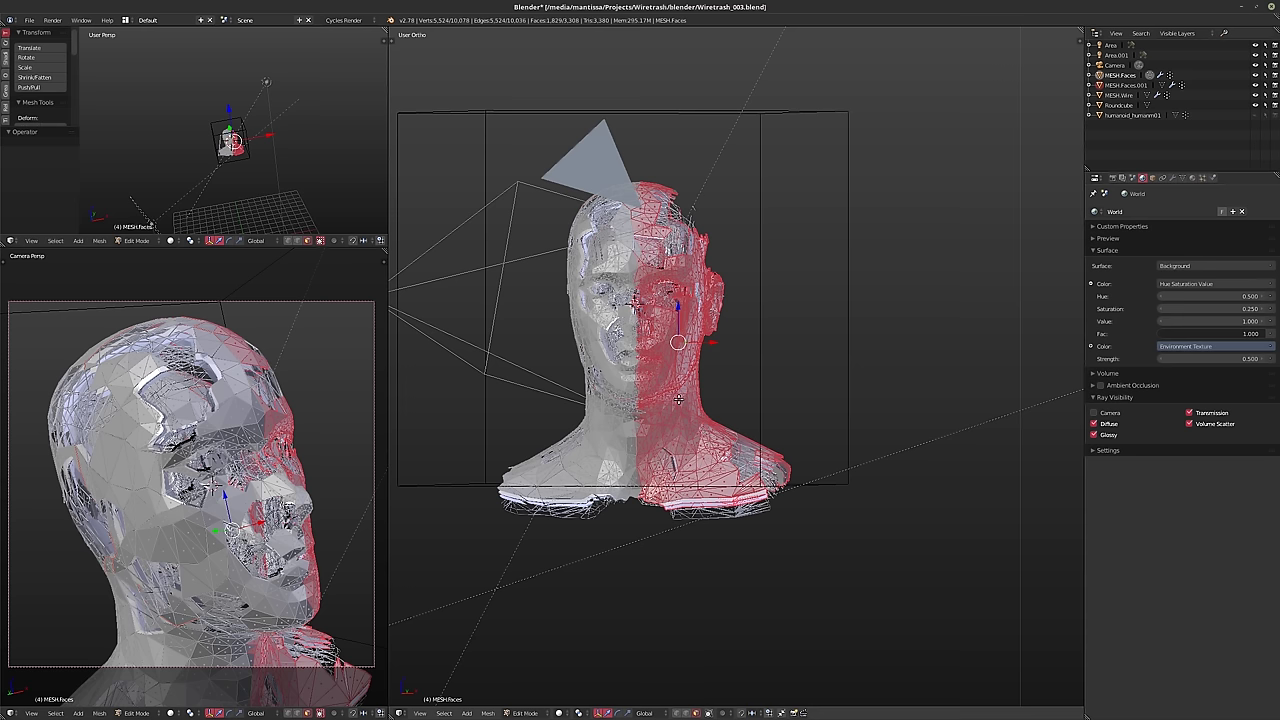
# - Try extruding the selected half of MESH.Faces along its normals, inspect the shape, and undo the extrusion
pyautogui.press('e')
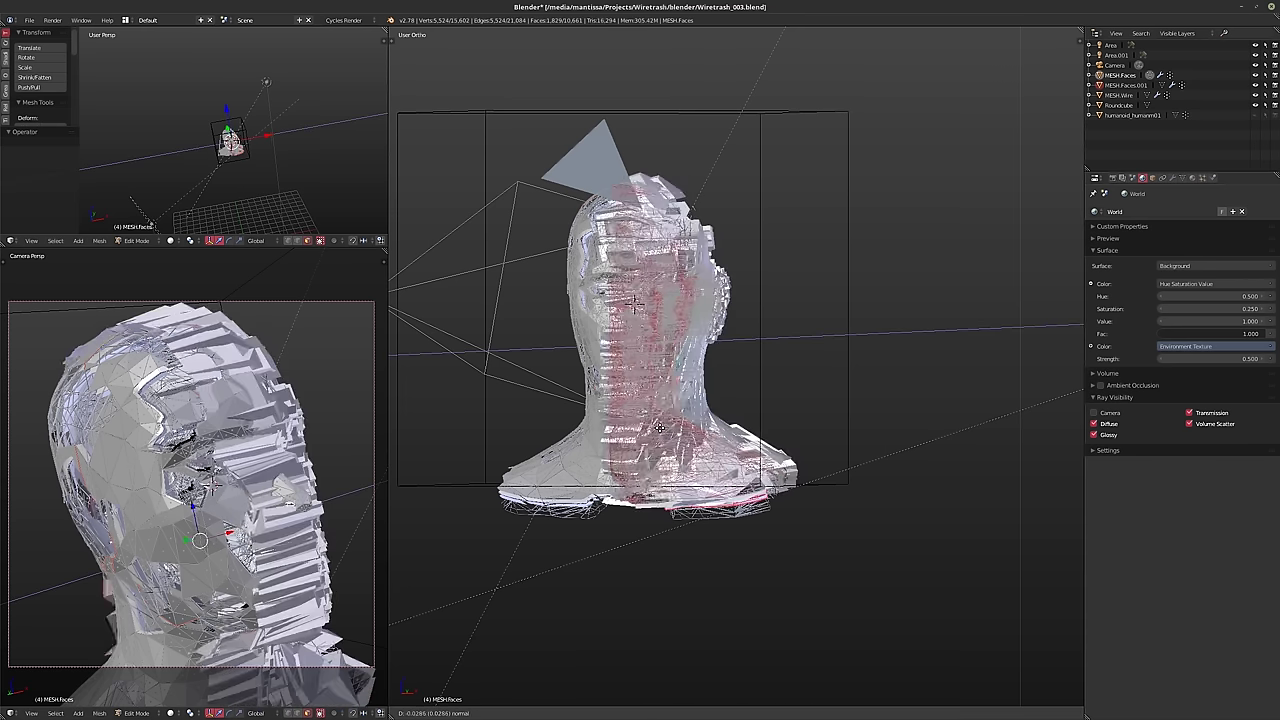
pyautogui.click(713, 428)
pyautogui.moveTo(713, 428)
pyautogui.mouseDown(button='middle')
pyautogui.moveTo(770, 436)
pyautogui.moveTo(745, 440)
pyautogui.moveTo(765, 433)
pyautogui.moveTo(722, 410)
pyautogui.mouseUp(button='middle')
pyautogui.scroll(3, 731, 443)
pyautogui.hotkey('ctrl', 'z')
# - Move the selected half of MESH.Faces about 0.03 outward and upward from the head and leave edit mode
pyautogui.press('g')
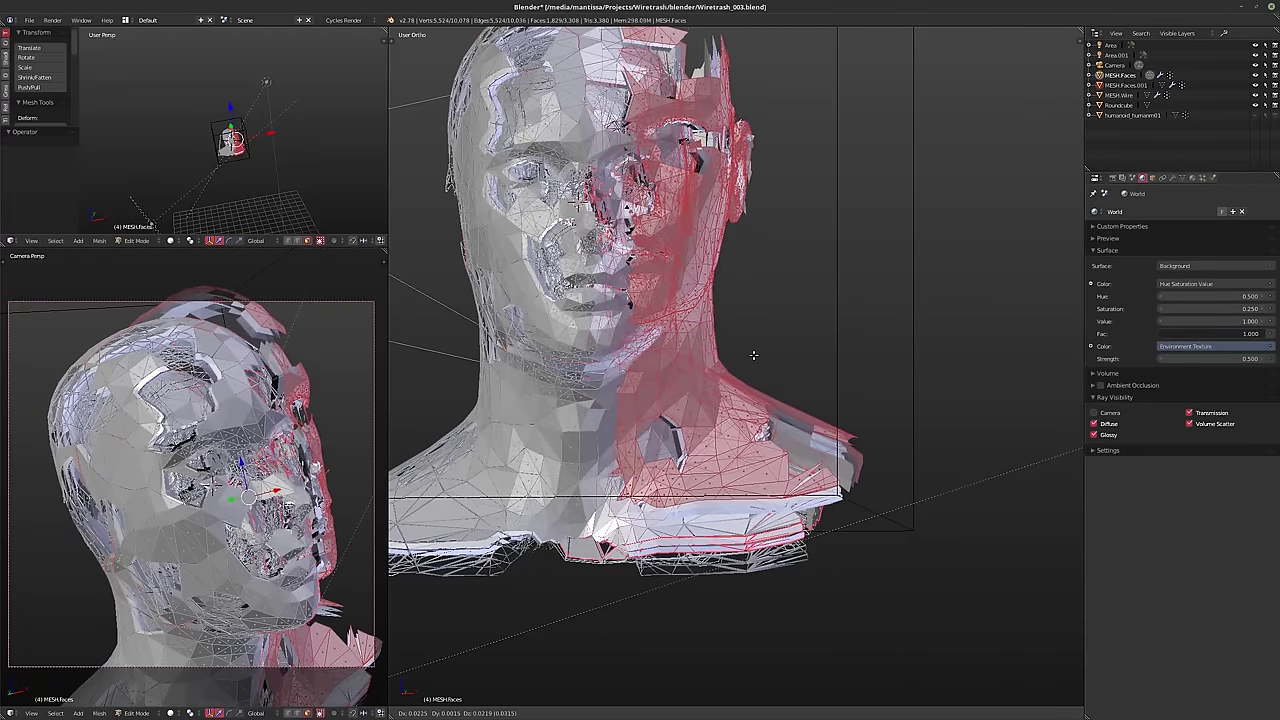
pyautogui.press('Escape')
pyautogui.press('Tab')
pyautogui.scroll(-3, 705, 389)
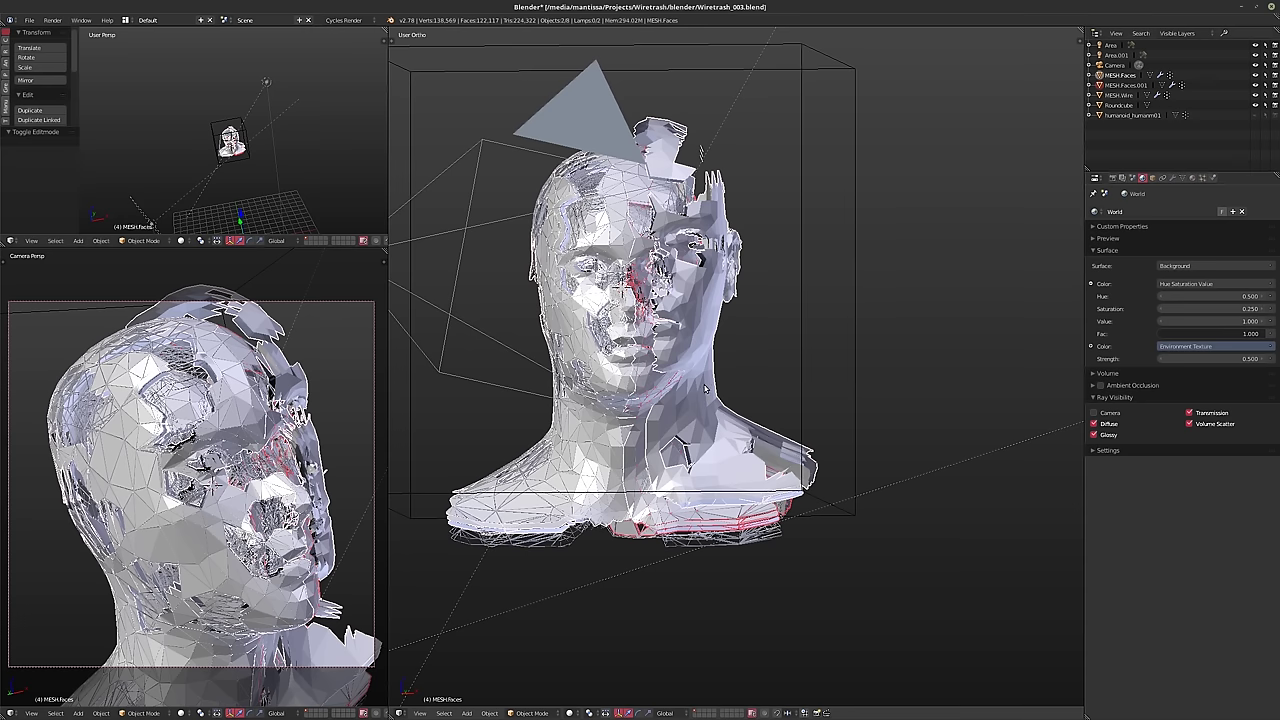
# - Edit MESH.Wire and box-select the half of the head on the positive X side
pyautogui.rightClick(641, 401)
pyautogui.press('Tab')
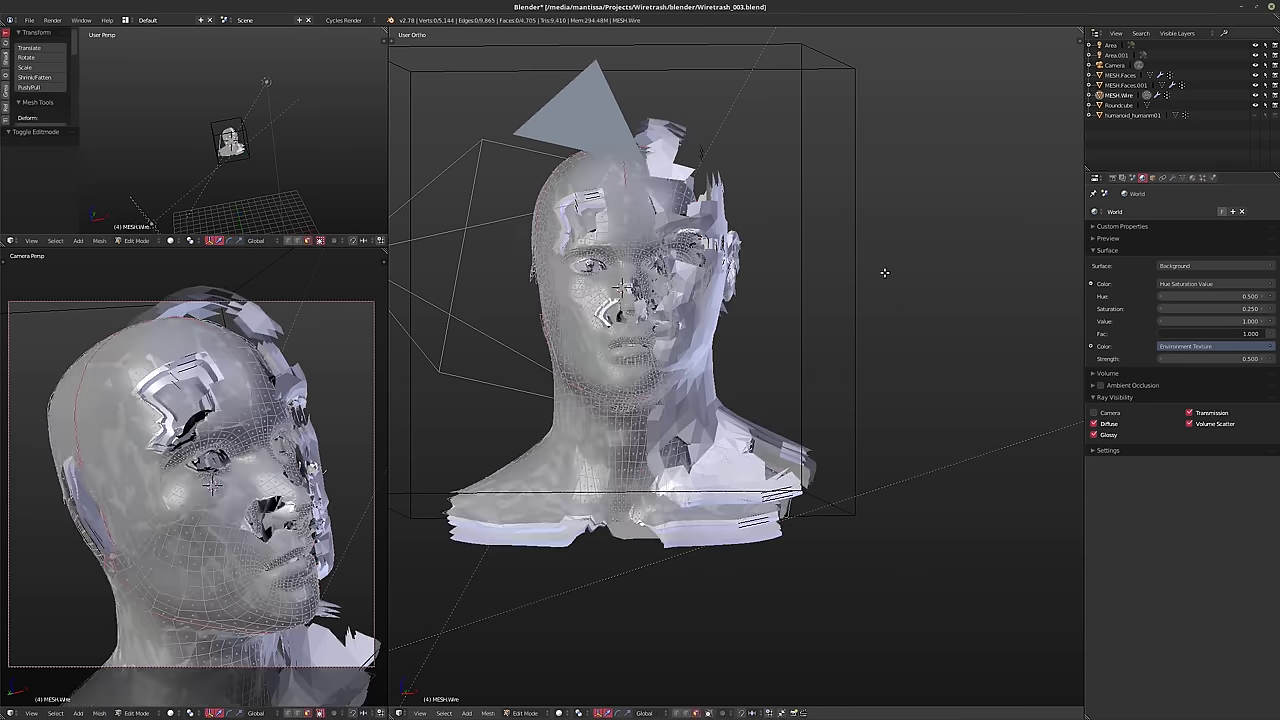
pyautogui.press('b')
pyautogui.moveTo(918, 108); pyautogui.dragTo(636, 605)
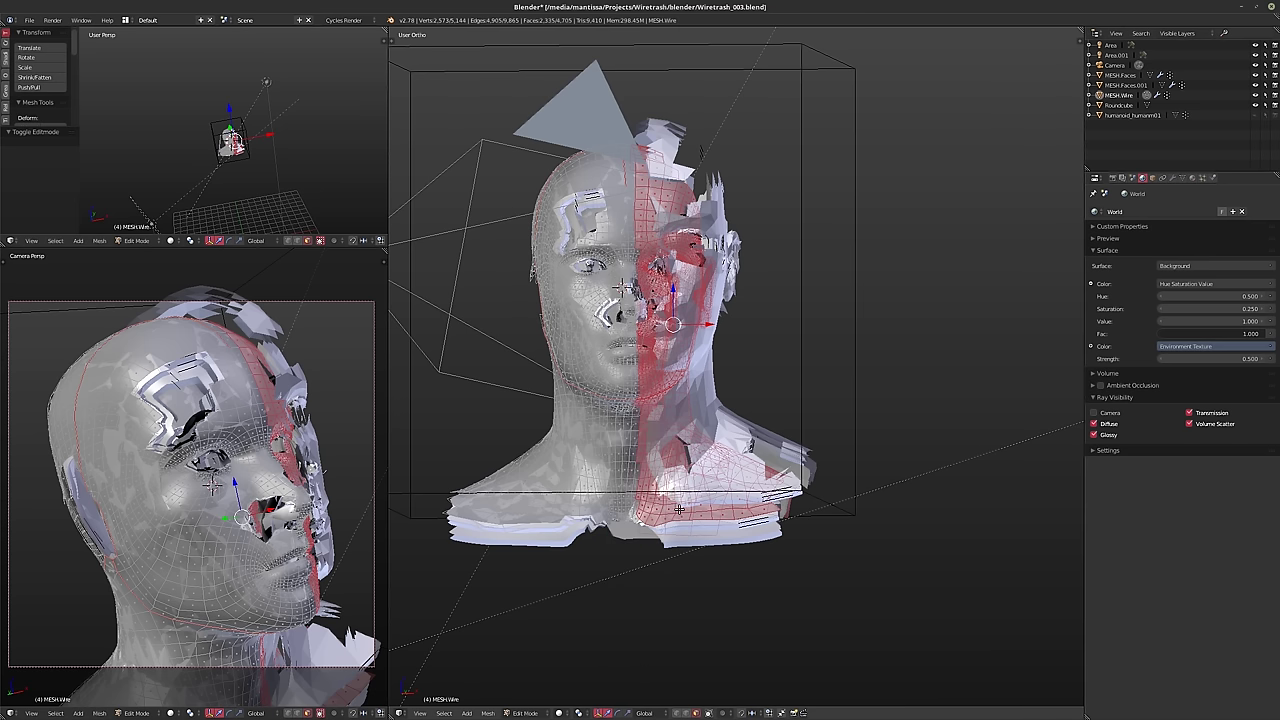
pyautogui.press('w')
pyautogui.hotkey('ctrl', 'f')
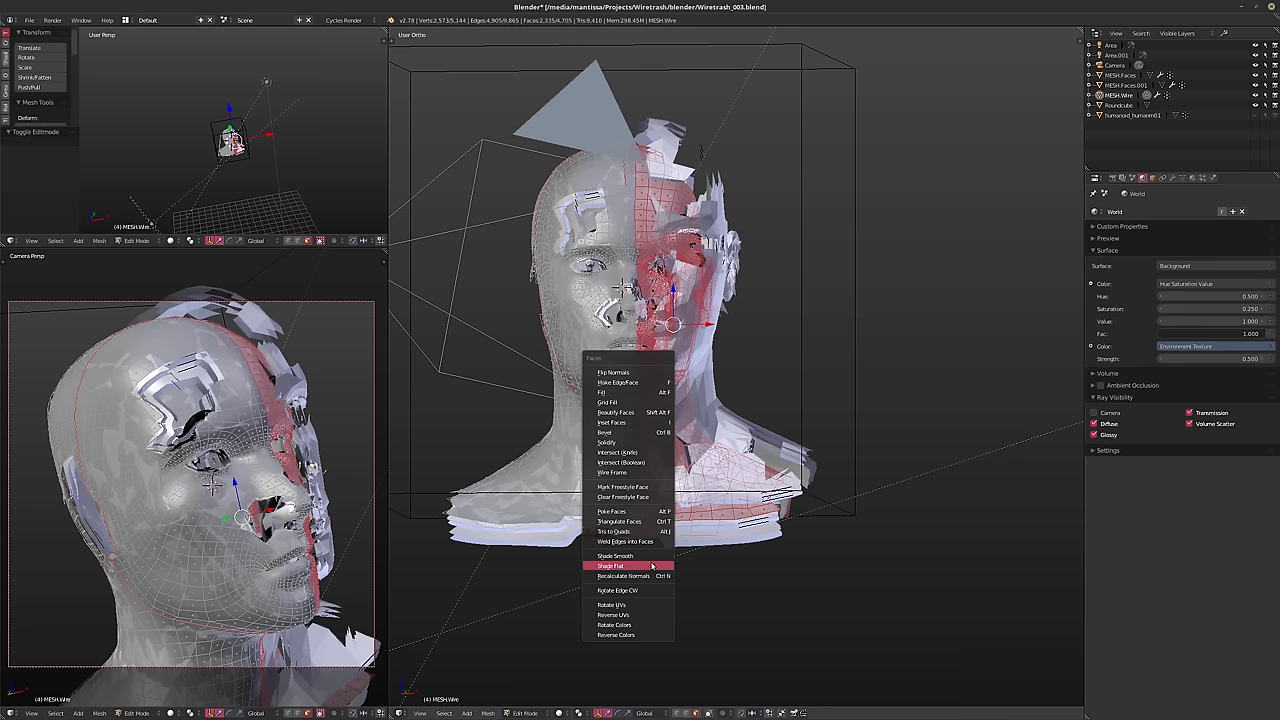
# - Move the selected half of MESH.Wire about 0.03 outward along X, and shift it about 0.008 toward the back of the head
pyautogui.press('g')
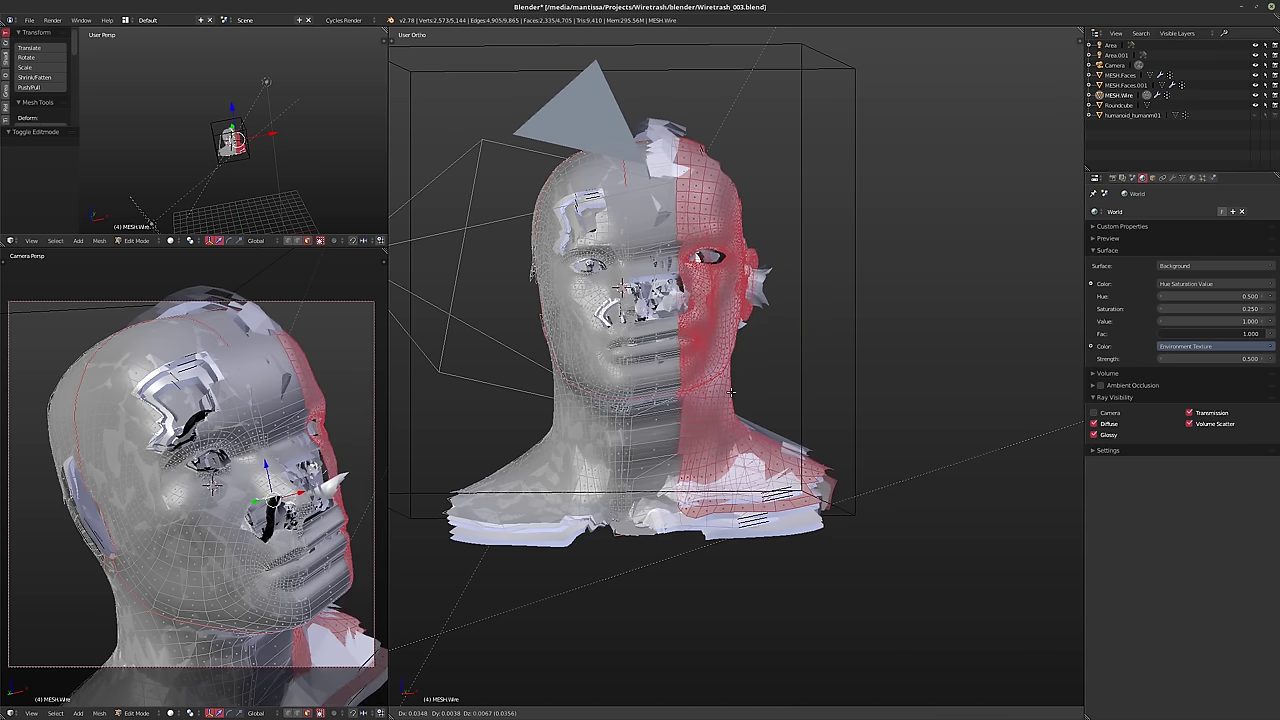
pyautogui.click(735, 390)
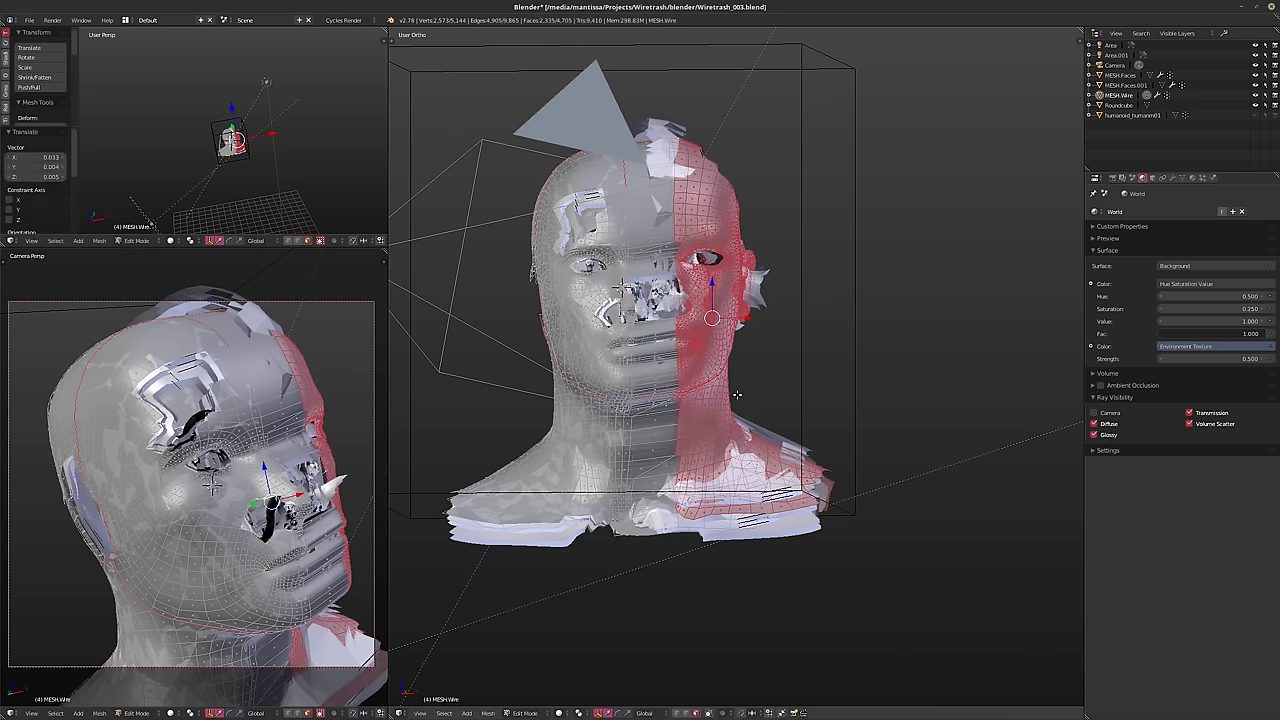
pyautogui.moveTo(735, 390); pyautogui.dragTo(792, 417, button='middle')
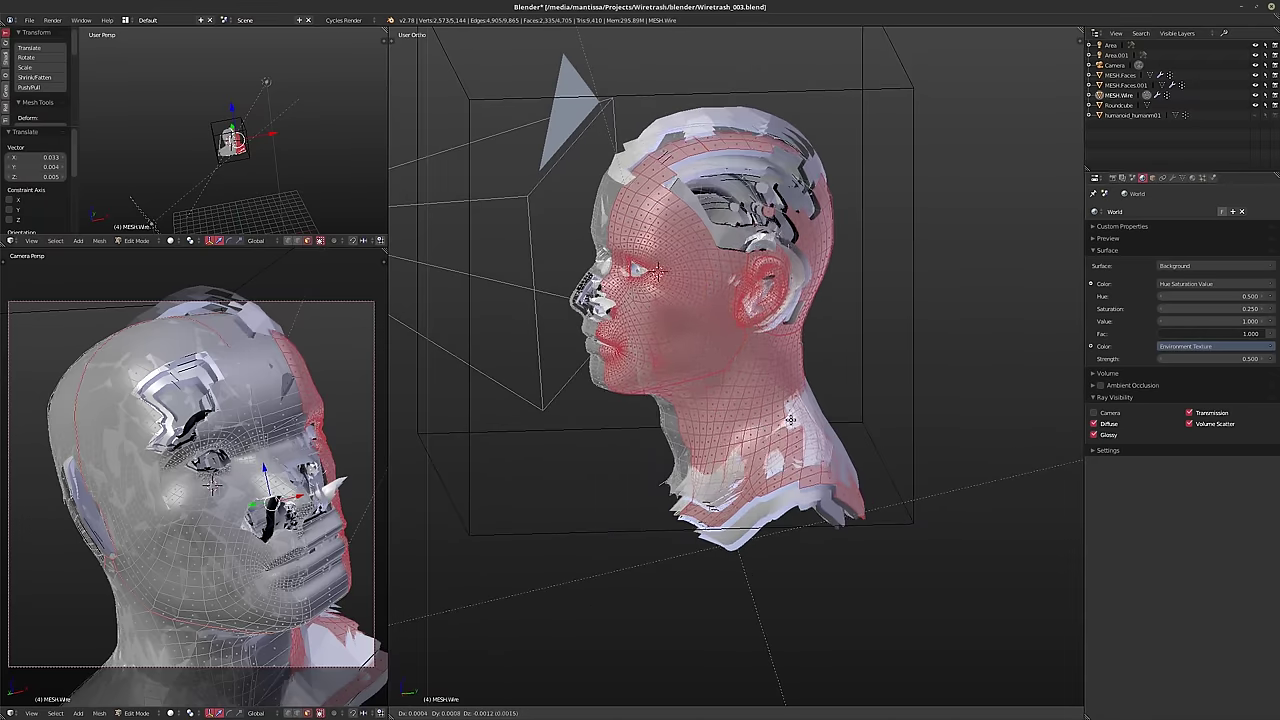
pyautogui.press('g')
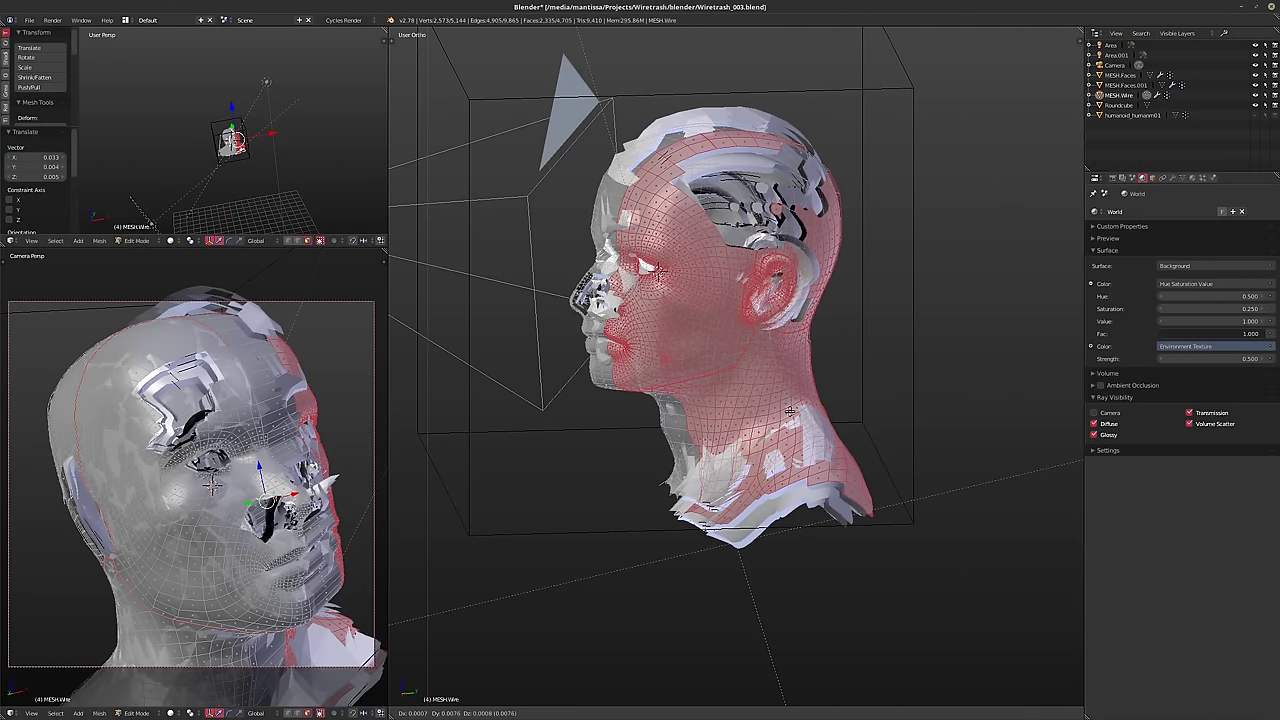
pyautogui.click(790, 410)
# - Delete the stretched face loops bridging the two halves of MESH.Wire at the forehead, mouth and chin, and leave edit mode
pyautogui.moveTo(790, 410); pyautogui.dragTo(700, 350, button='middle')
pyautogui.scroll(3, 700, 350)
pyautogui.keyDown('alt'); pyautogui.rightClick(638, 289); pyautogui.keyUp('alt')
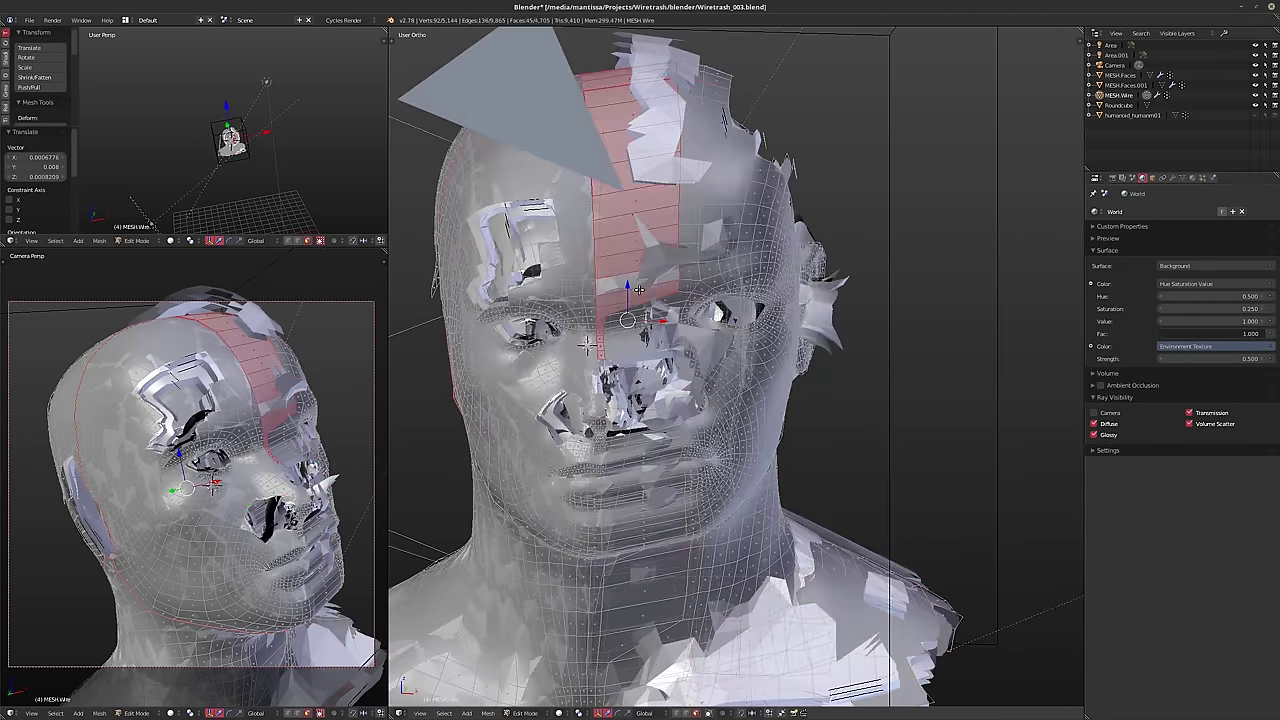
pyautogui.moveTo(638, 289); pyautogui.dragTo(676, 498, button='middle')
pyautogui.keyDown('alt'); pyautogui.keyDown('shift'); pyautogui.rightClick(656, 424); pyautogui.keyUp('shift'); pyautogui.keyUp('alt')
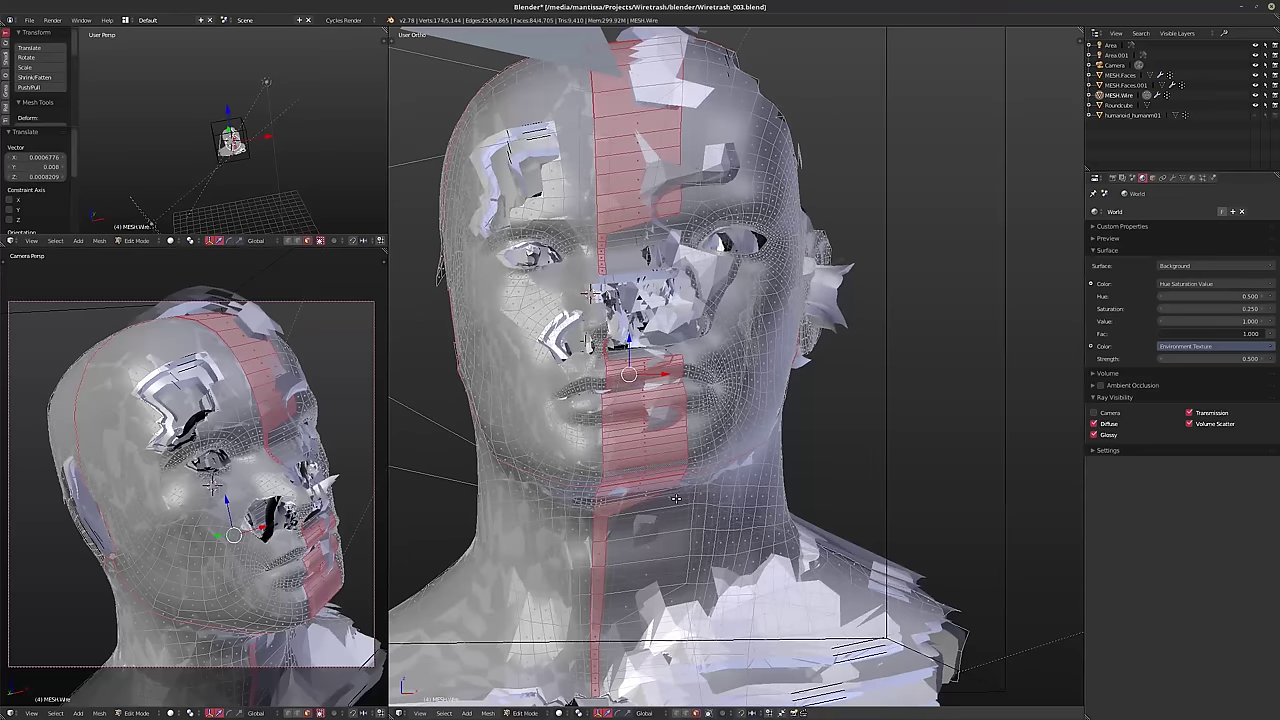
pyautogui.press('x')
pyautogui.click(770, 470)
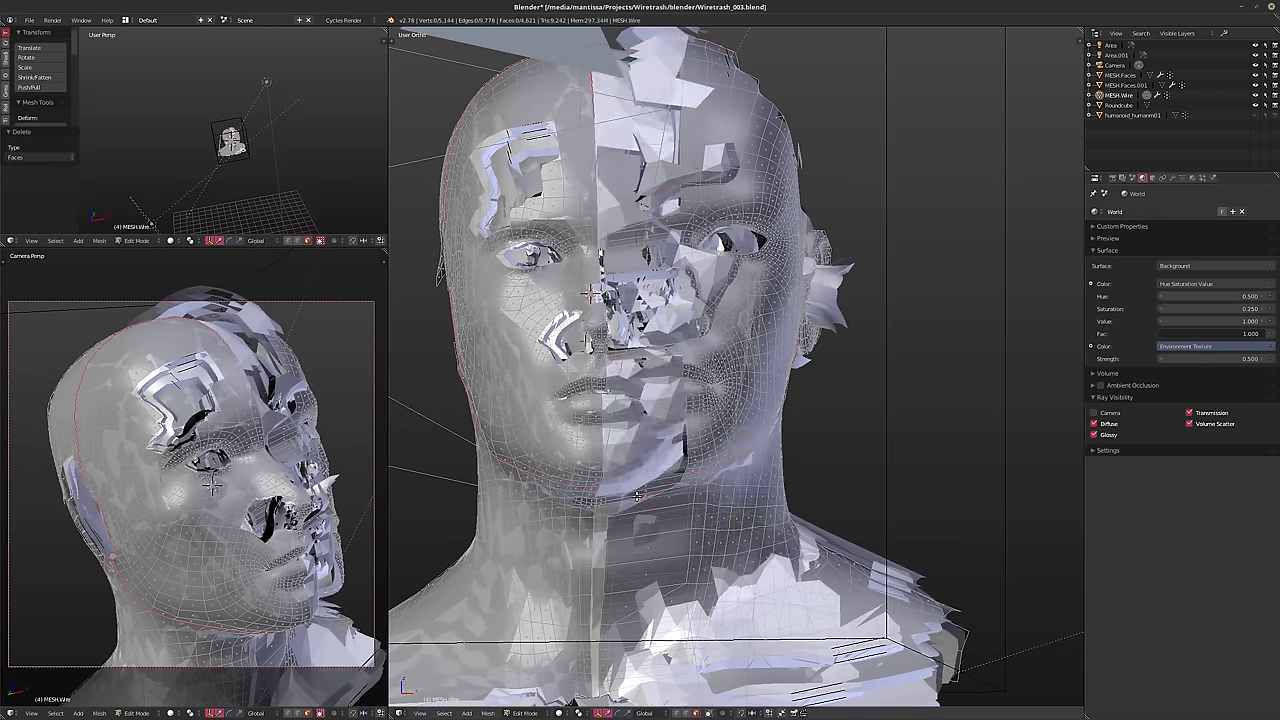
pyautogui.moveTo(690, 488); pyautogui.dragTo(667, 493, button='middle')
pyautogui.press('Tab')
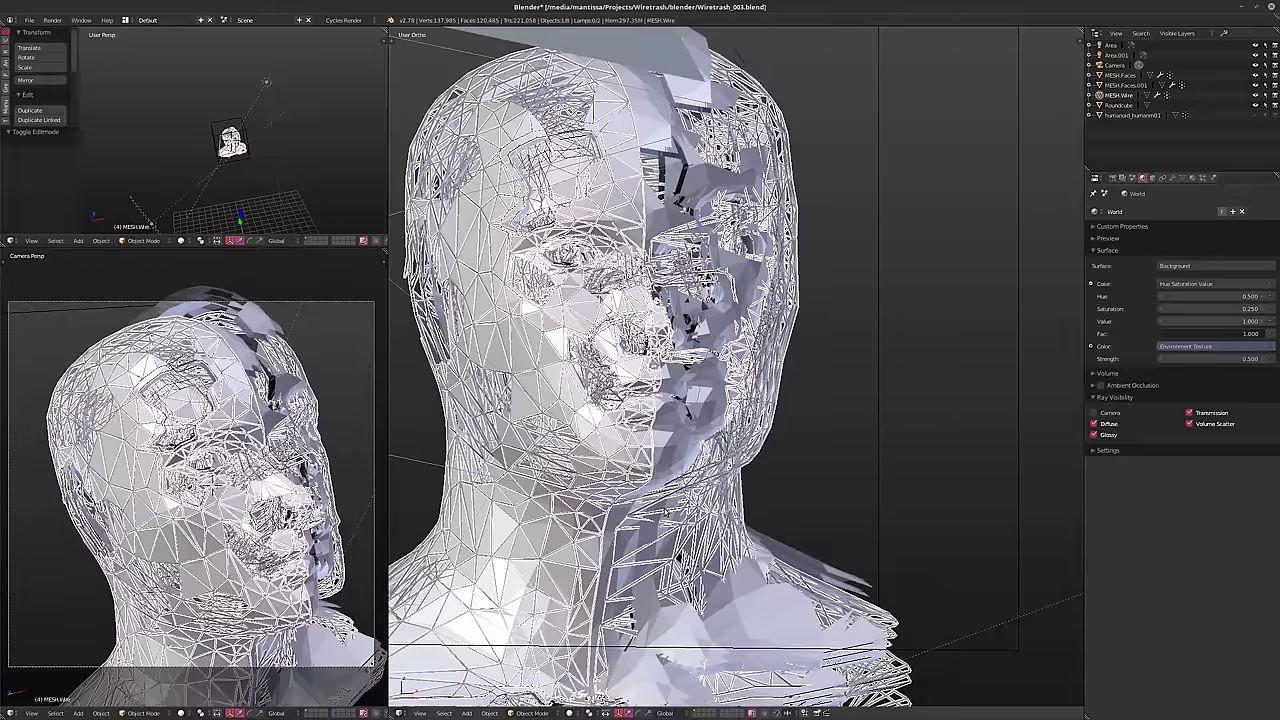
# - Select the camera and shift it about 0.016 with its local Z locked to reframe the head
pyautogui.click(1114, 65)
pyautogui.press('g')
pyautogui.press('z')
pyautogui.press('z')
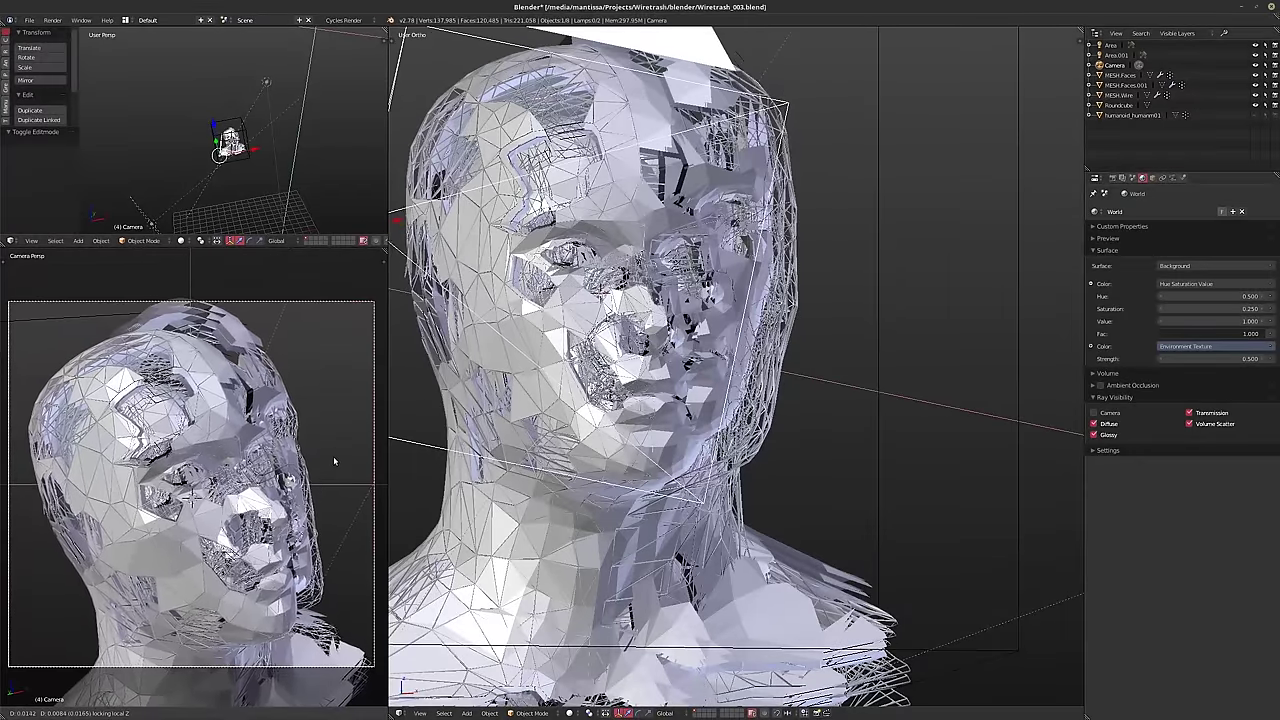
pyautogui.click(333, 456)
# - Enable Lock Camera to View and orbit the camera toward a more frontal angle on the head
pyautogui.press('n')
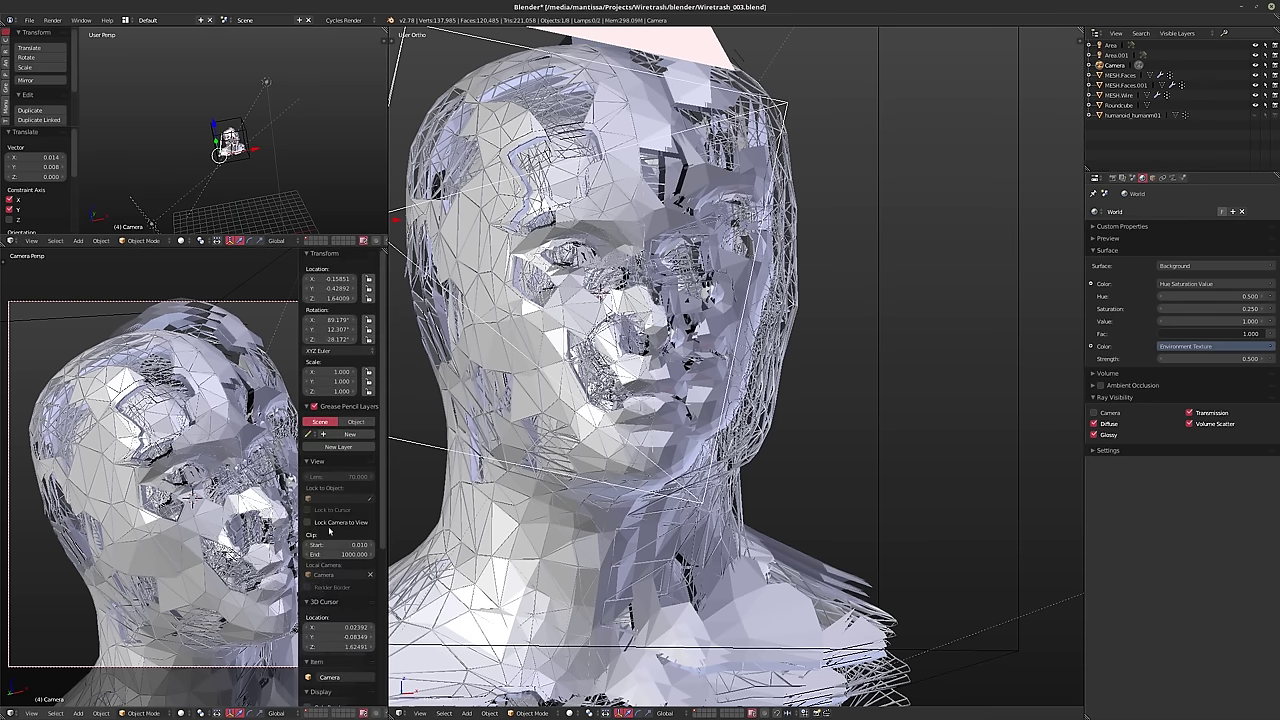
pyautogui.press('n')
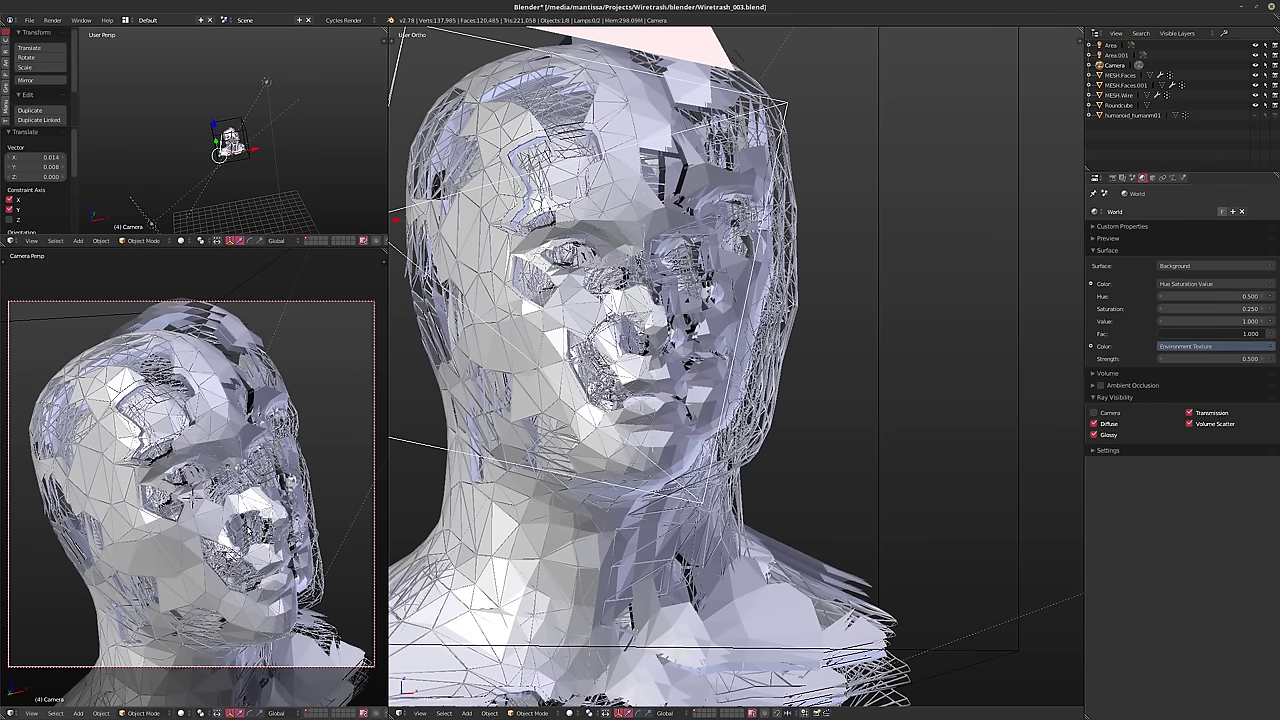
pyautogui.rightClick(186, 506)
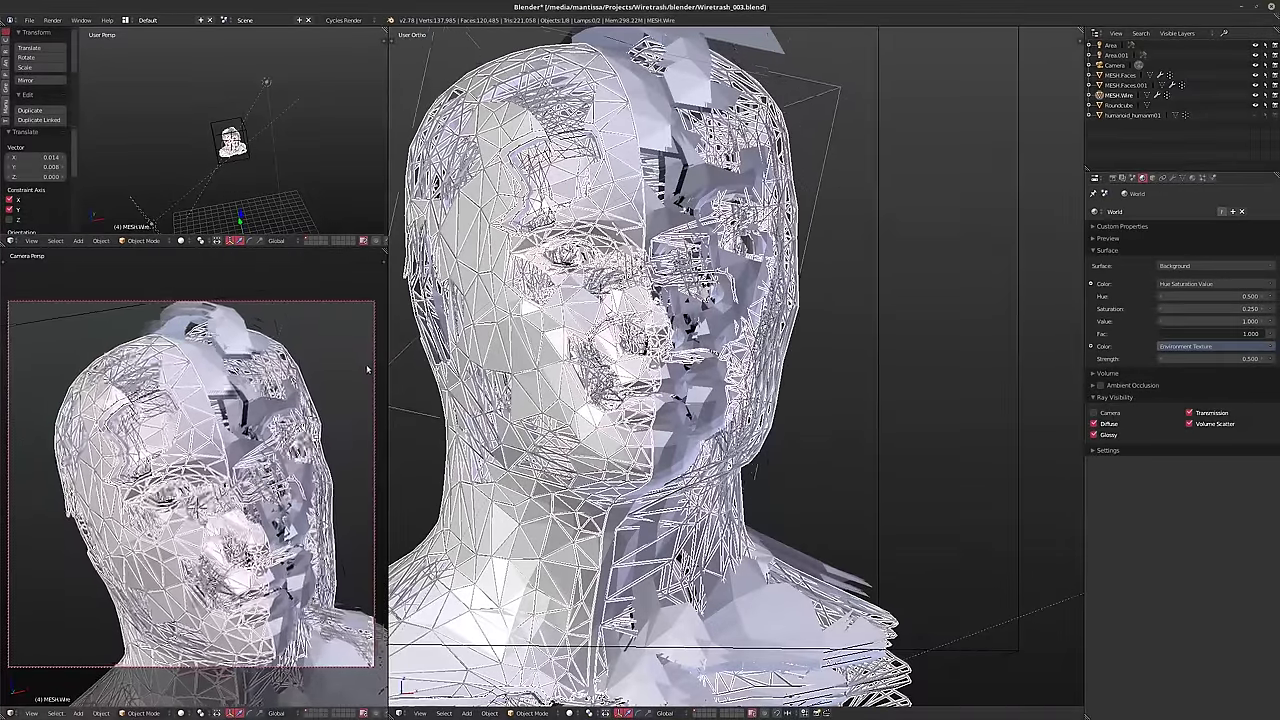
# - Open the user preferences and examine the Input settings
pyautogui.hotkey('ctrl', 'alt', 'u')
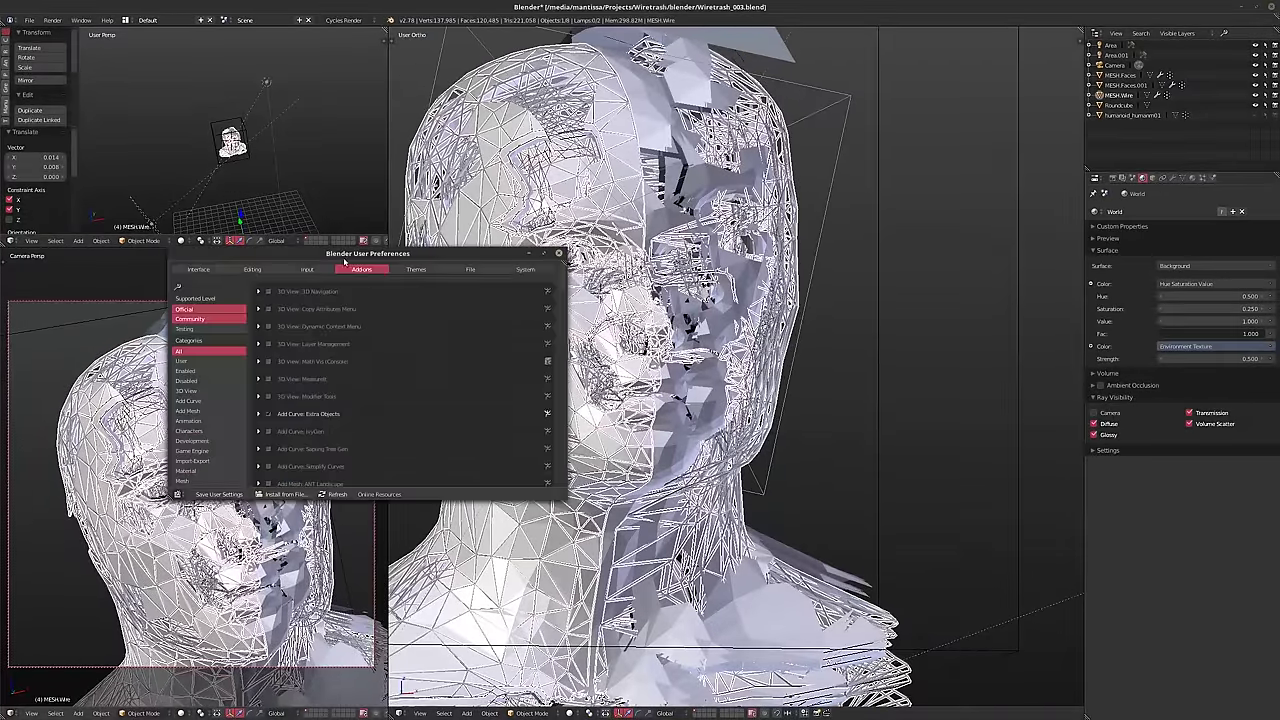
pyautogui.click(305, 270)
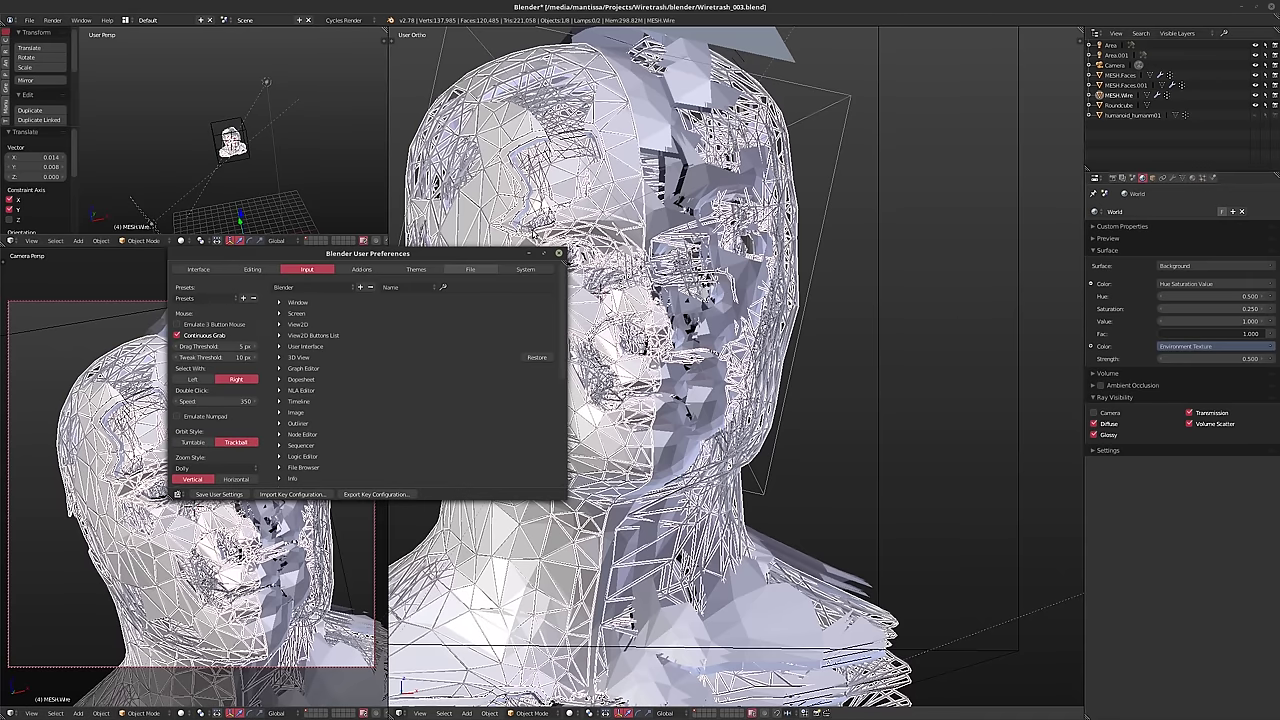
pyautogui.click(558, 253)
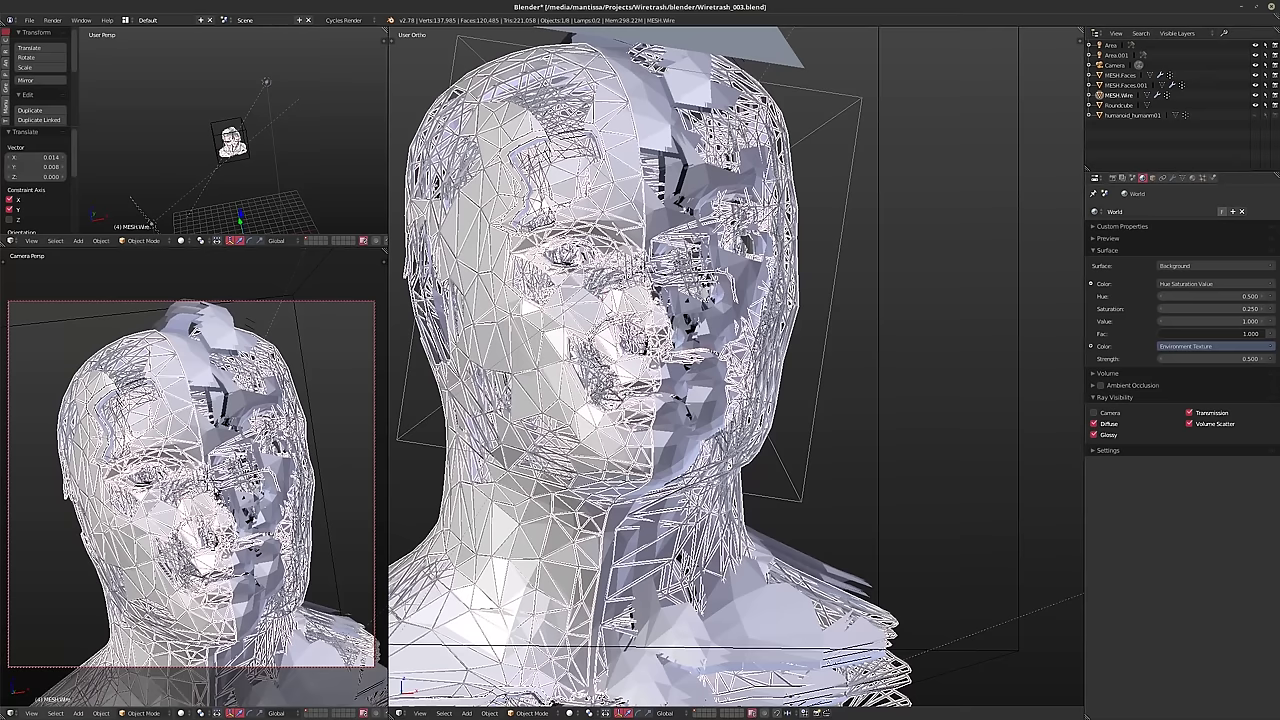
# - Turn off Lock Camera to View and move the camera up about 0.005
pyautogui.press('n')
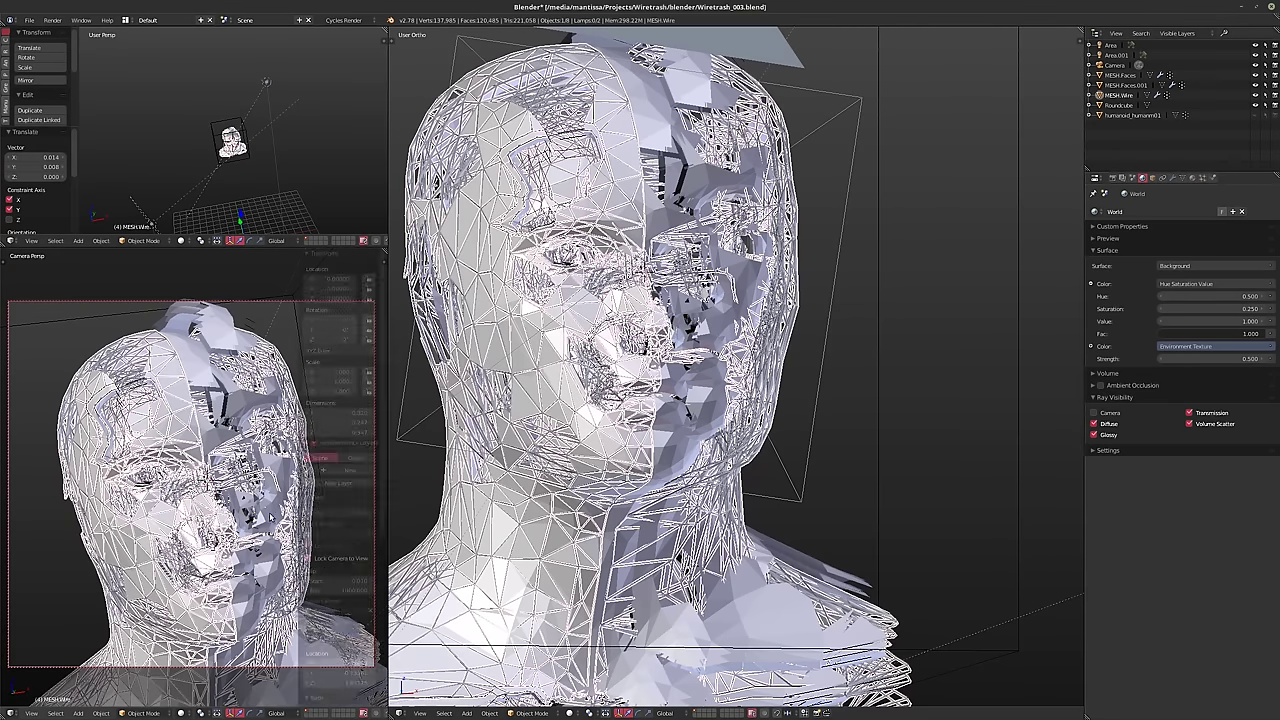
pyautogui.click(316, 564)
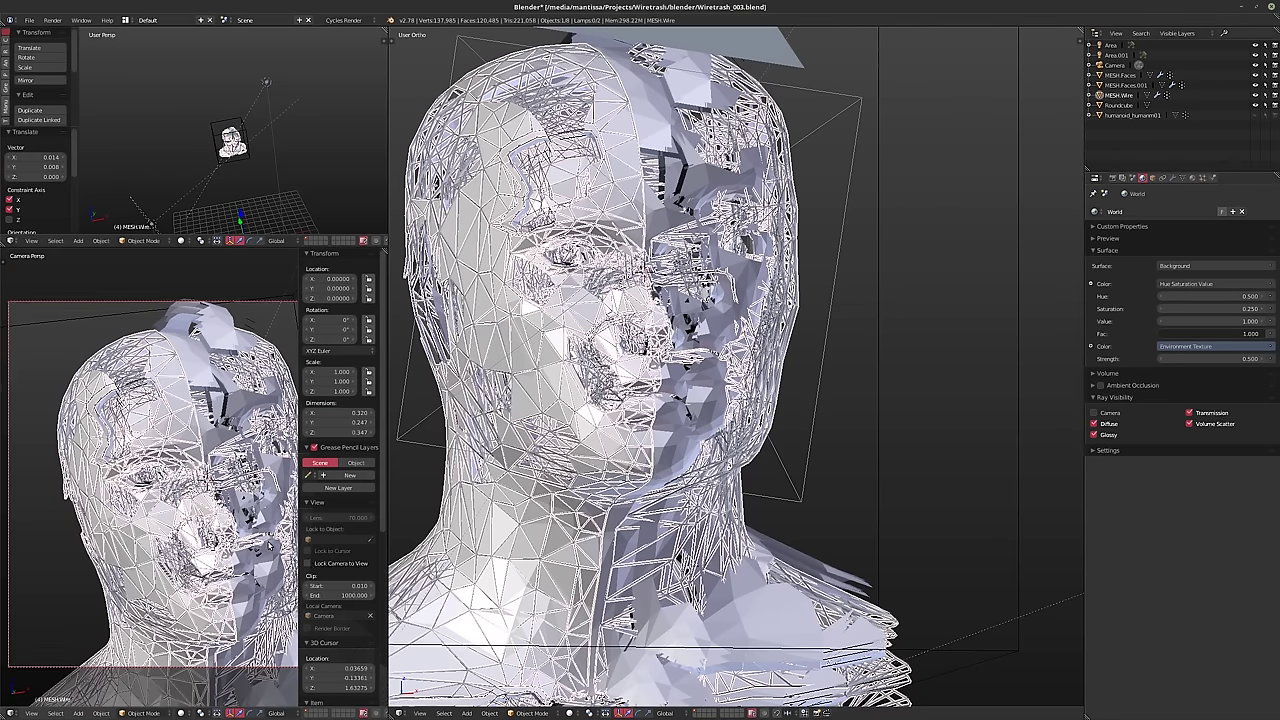
pyautogui.press('n')
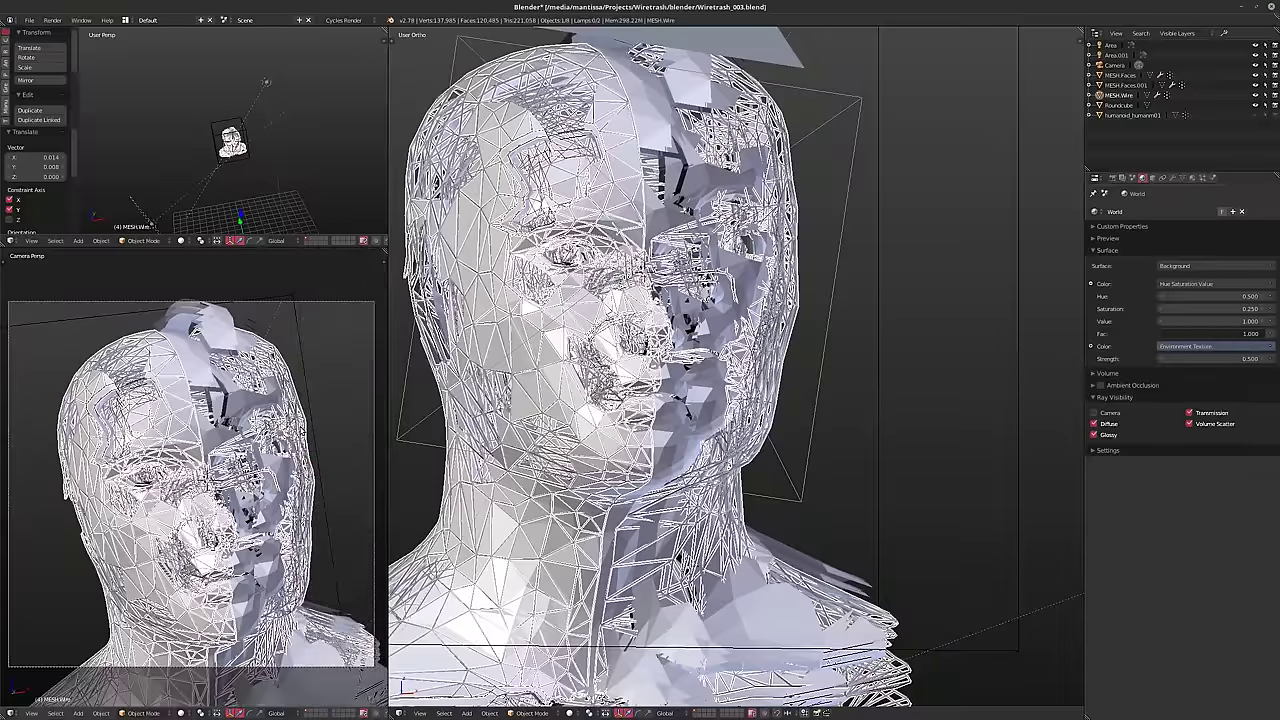
pyautogui.click(1114, 65)
pyautogui.press('g')
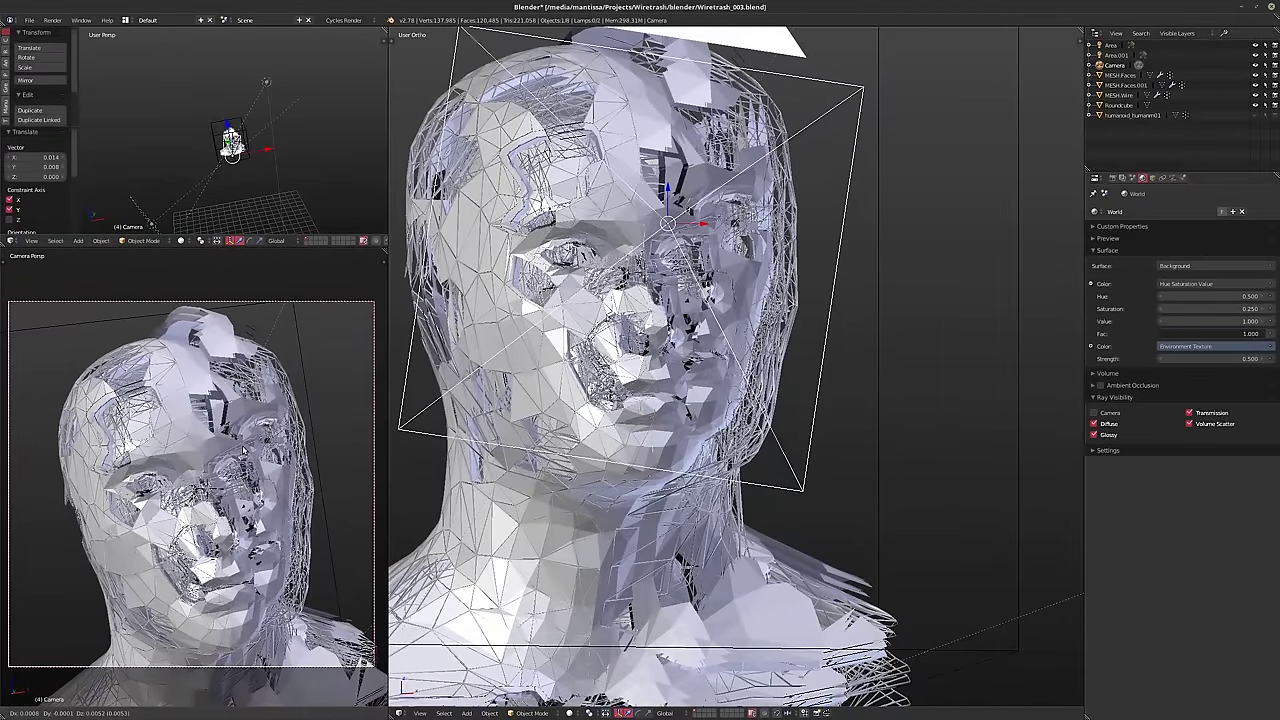
pyautogui.press('Return')
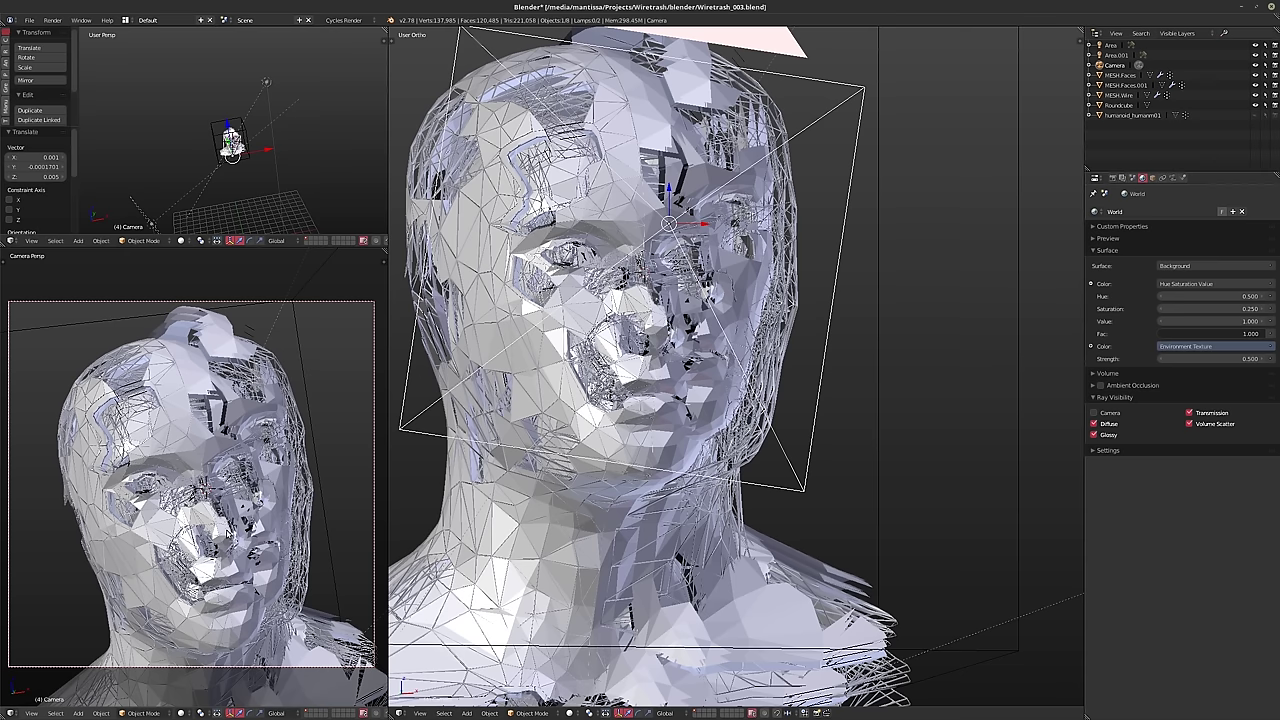
# - Enable Lock Camera to View and orbit the camera to frame the head tilted within the camera border
pyautogui.press('n')
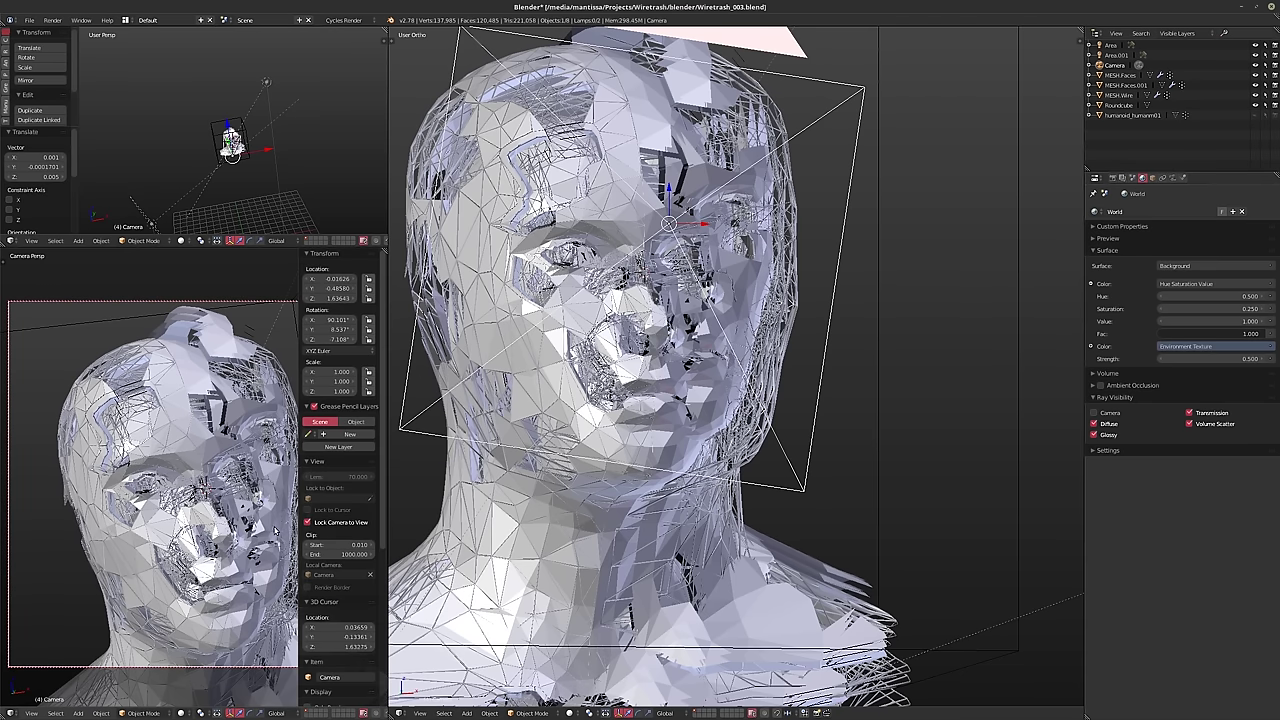
pyautogui.press('n')
pyautogui.moveTo(289, 533); pyautogui.dragTo(160, 574, button='middle')
pyautogui.rightClick(160, 574)
pyautogui.moveTo(250, 526); pyautogui.dragTo(255, 529, button='middle')
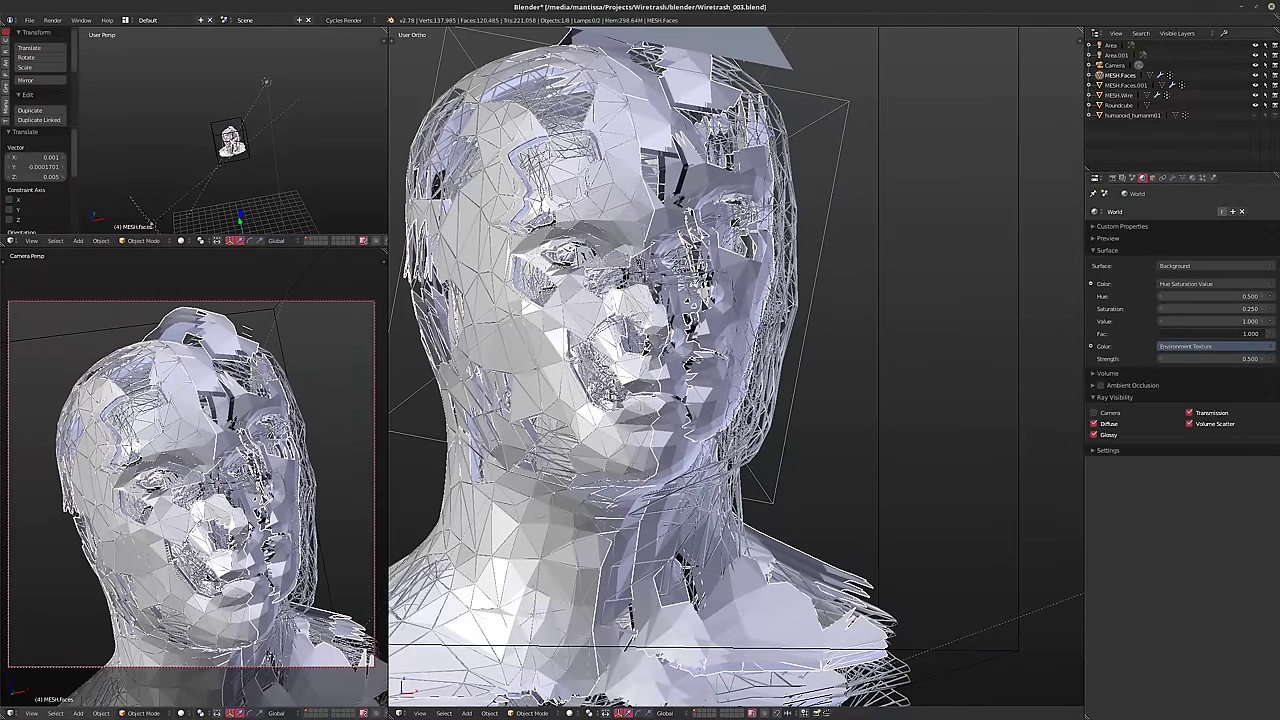
pyautogui.moveTo(373, 657); pyautogui.dragTo(329, 620, button='middle')
# - Check the camera lock setting and switch the camera view to rendered shading
pyautogui.press('n')
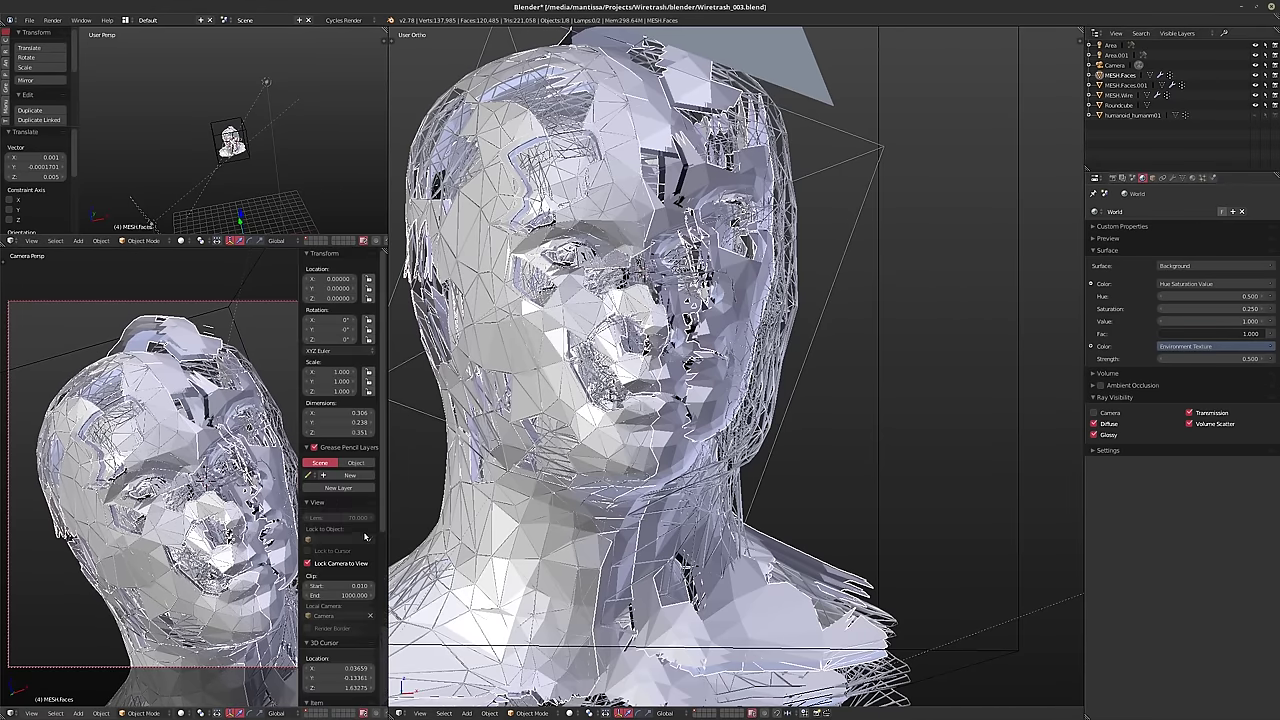
pyautogui.press('n')
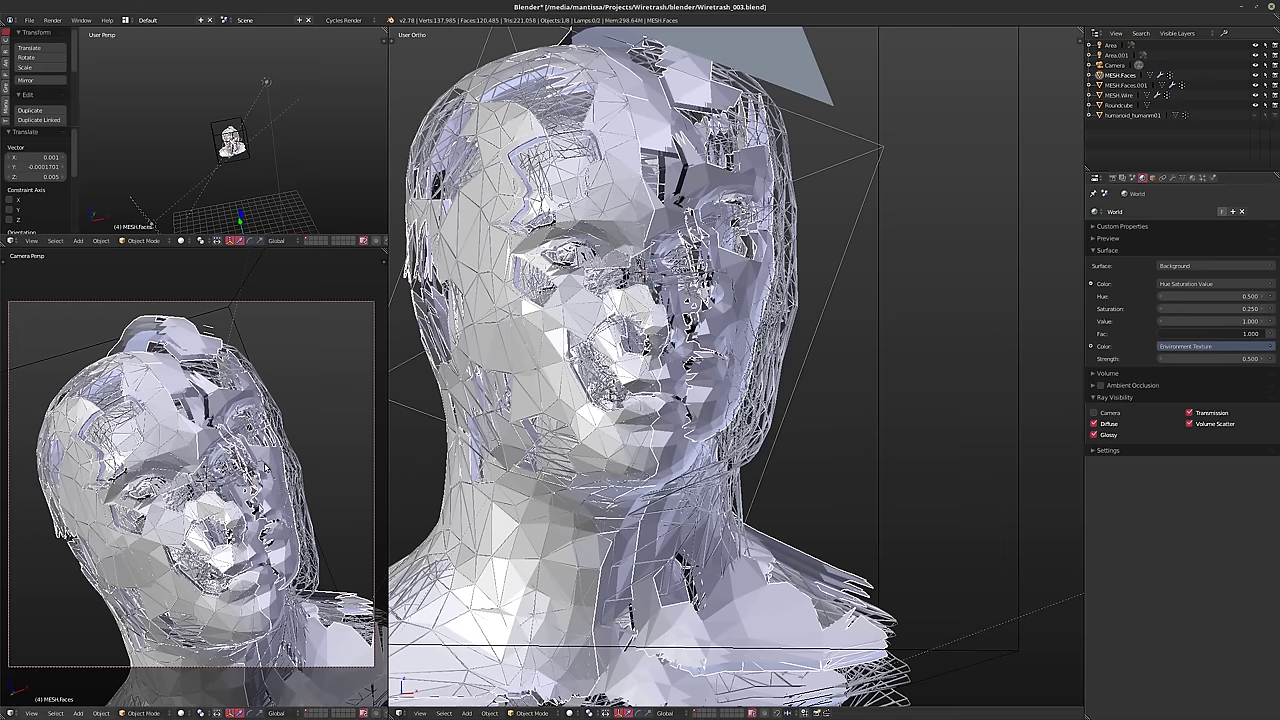
pyautogui.hotkey('shift', 'z')
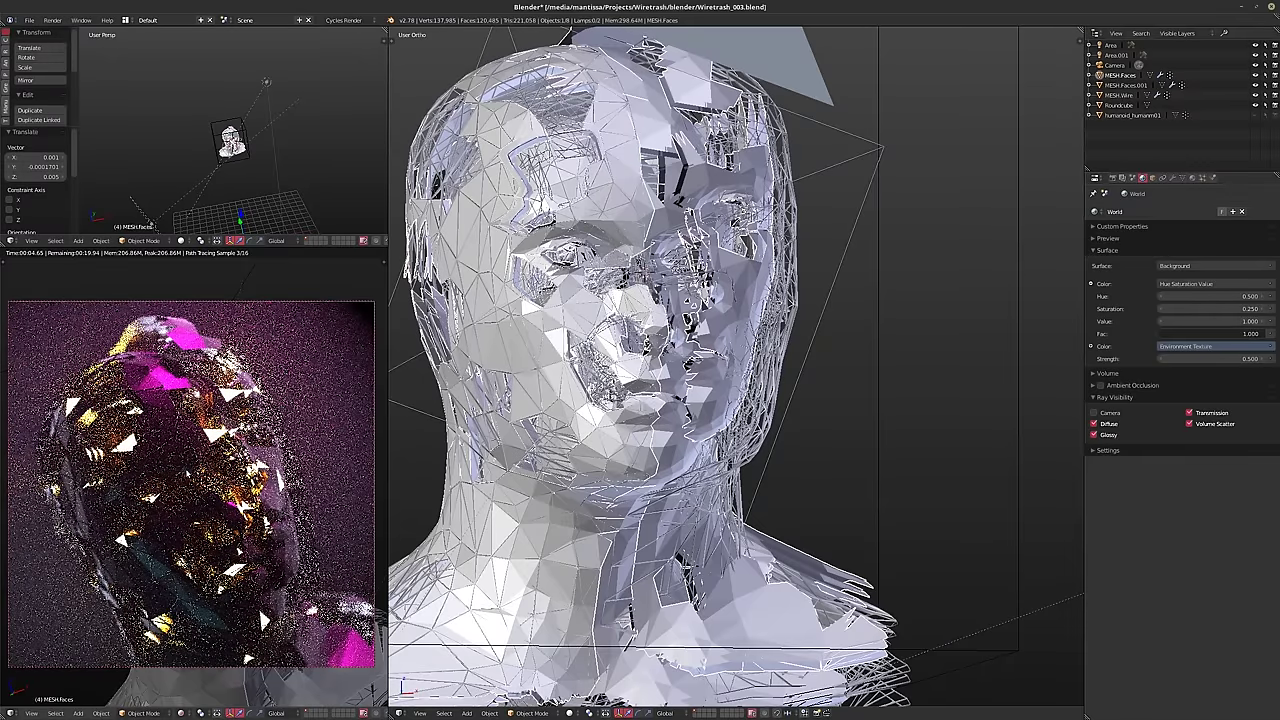
# - Add a Plain Axes empty at the 3D cursor on the face and rename it CAM.Focus
pyautogui.hotkey('shift', 'a')
pyautogui.moveTo(203, 491)
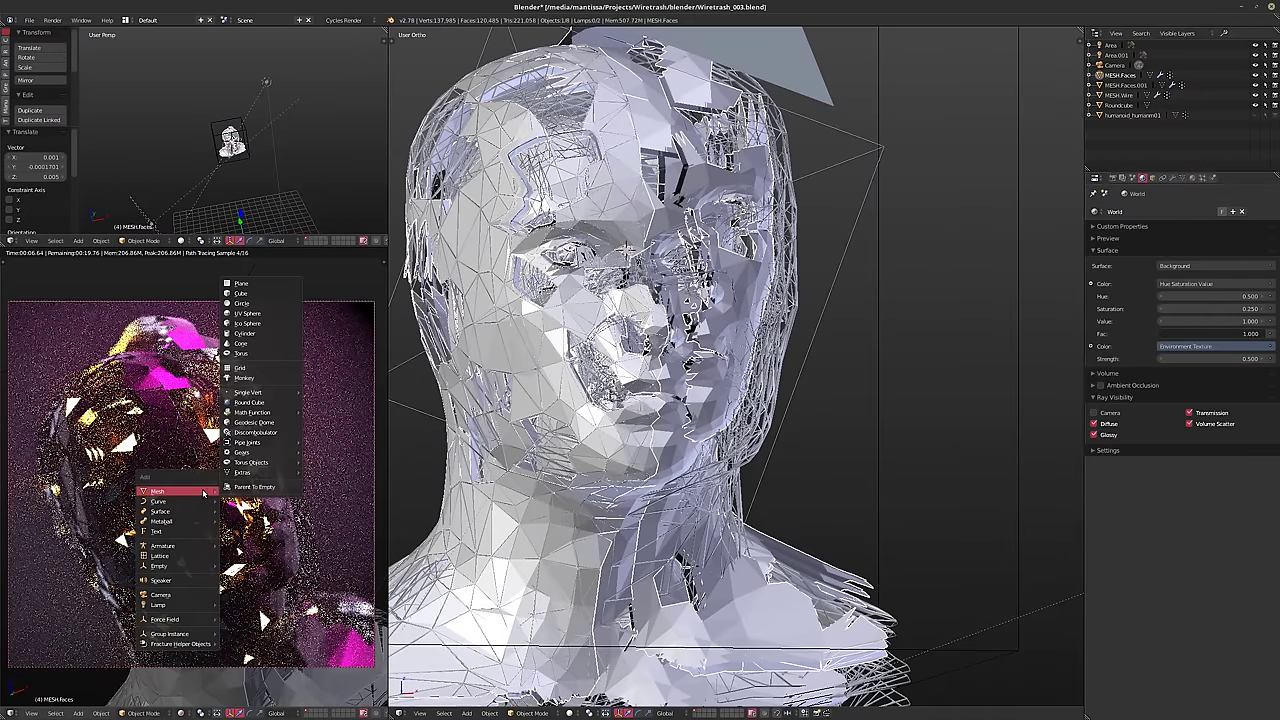
pyautogui.moveTo(173, 570)
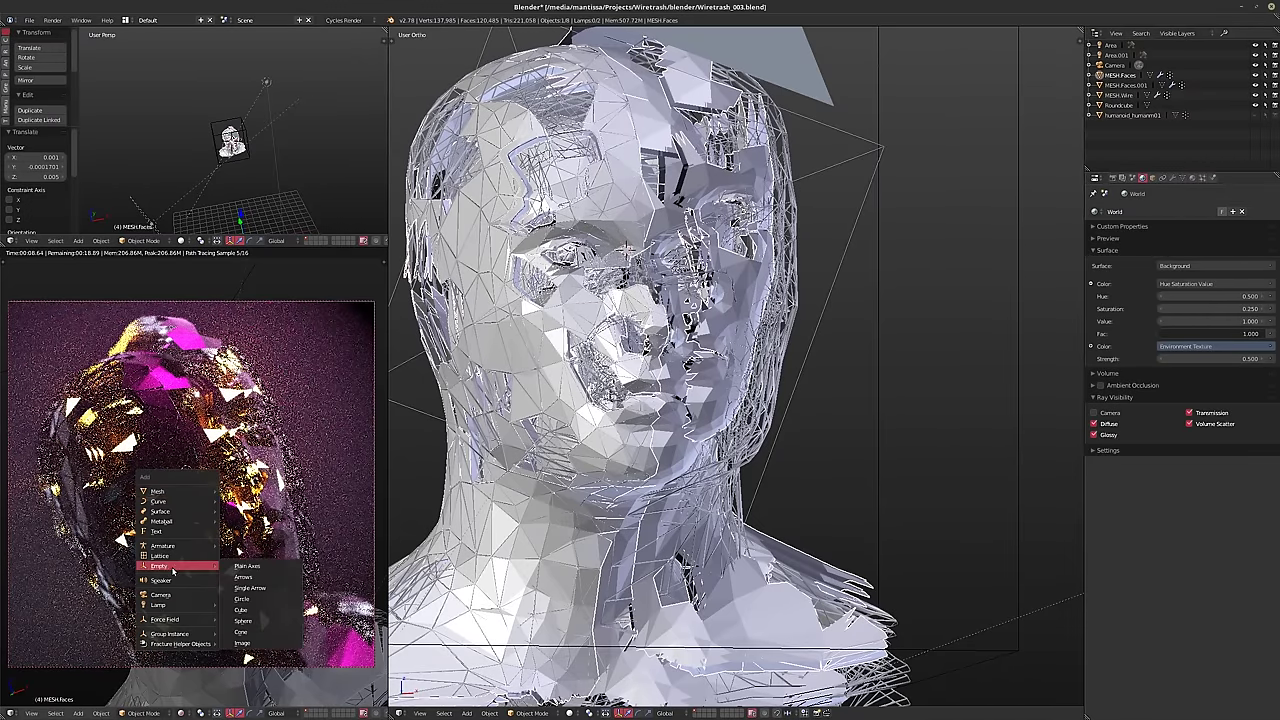
pyautogui.click(247, 566)
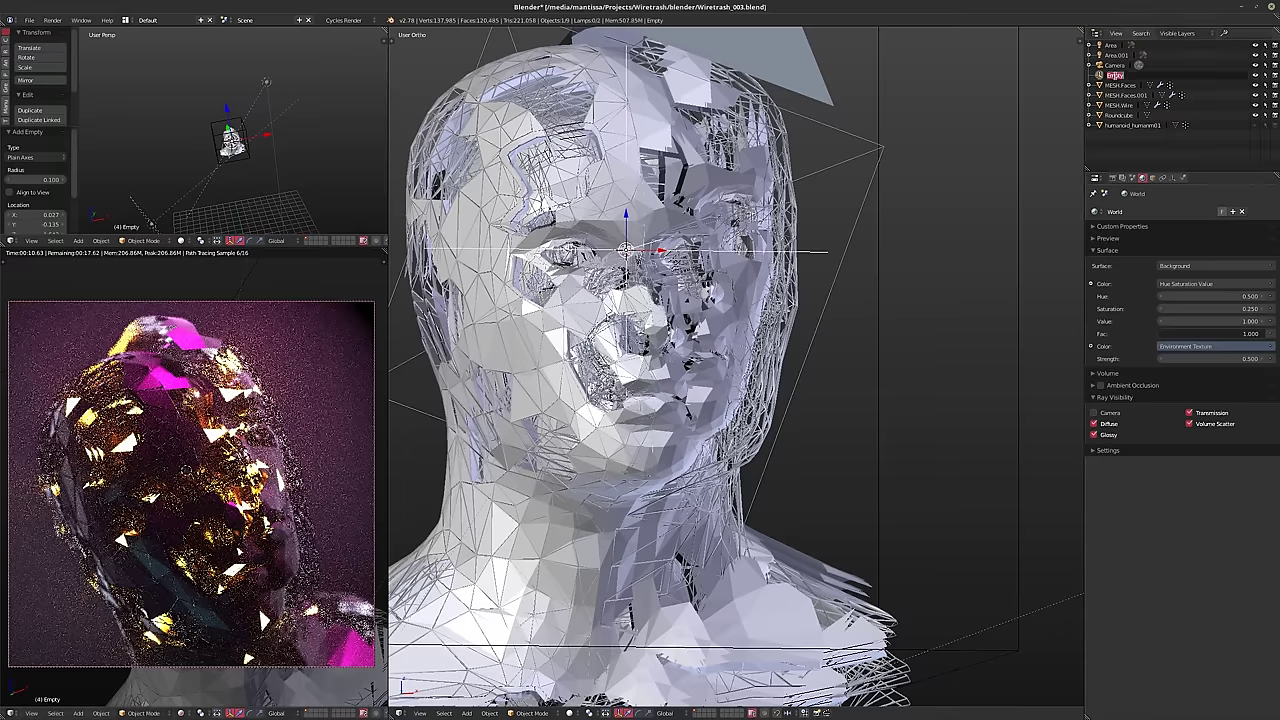
pyautogui.write('CamF')
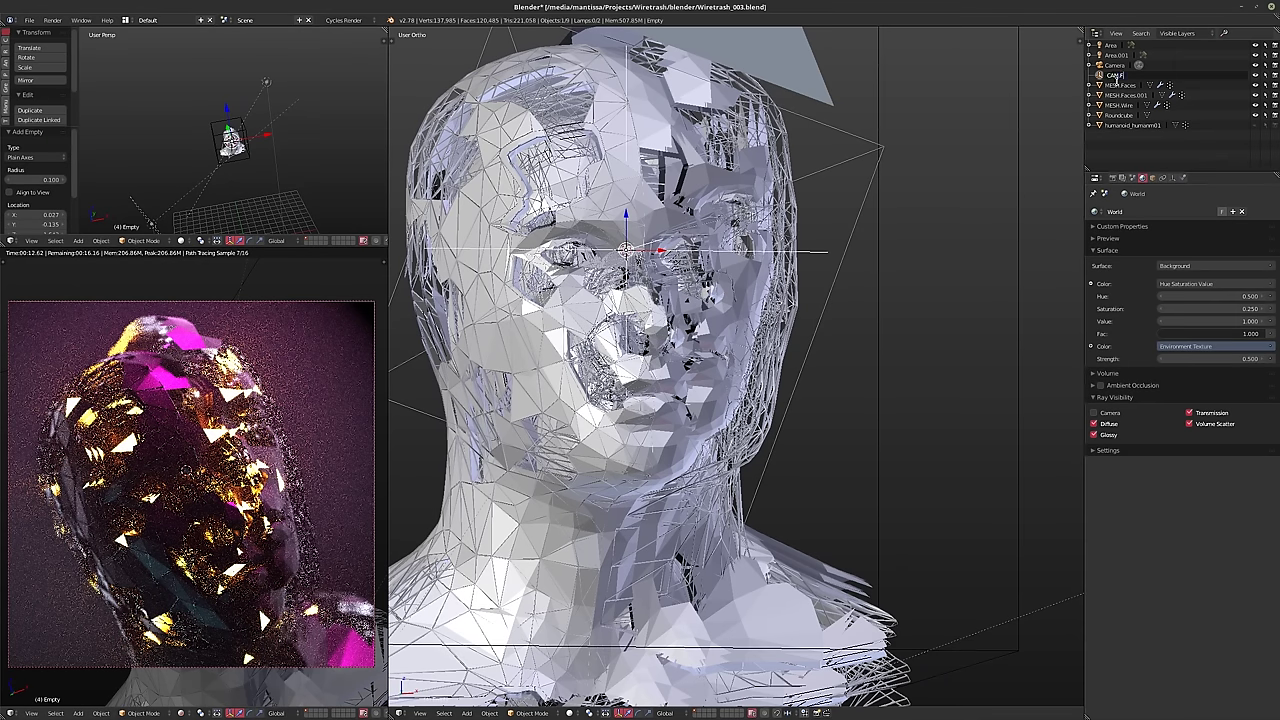
pyautogui.write('.Focus')
pyautogui.press('Return')
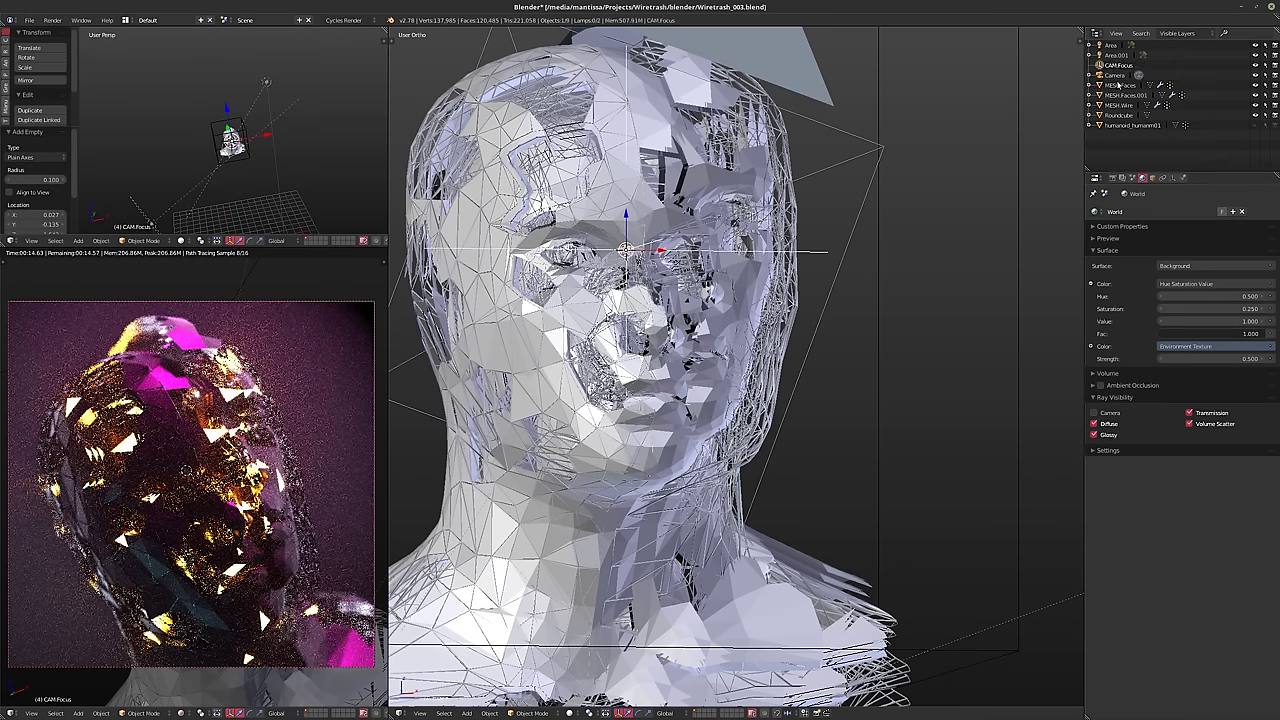
# - Rename the camera object to CAM.50mm in the scene's object list
pyautogui.click(1117, 76)
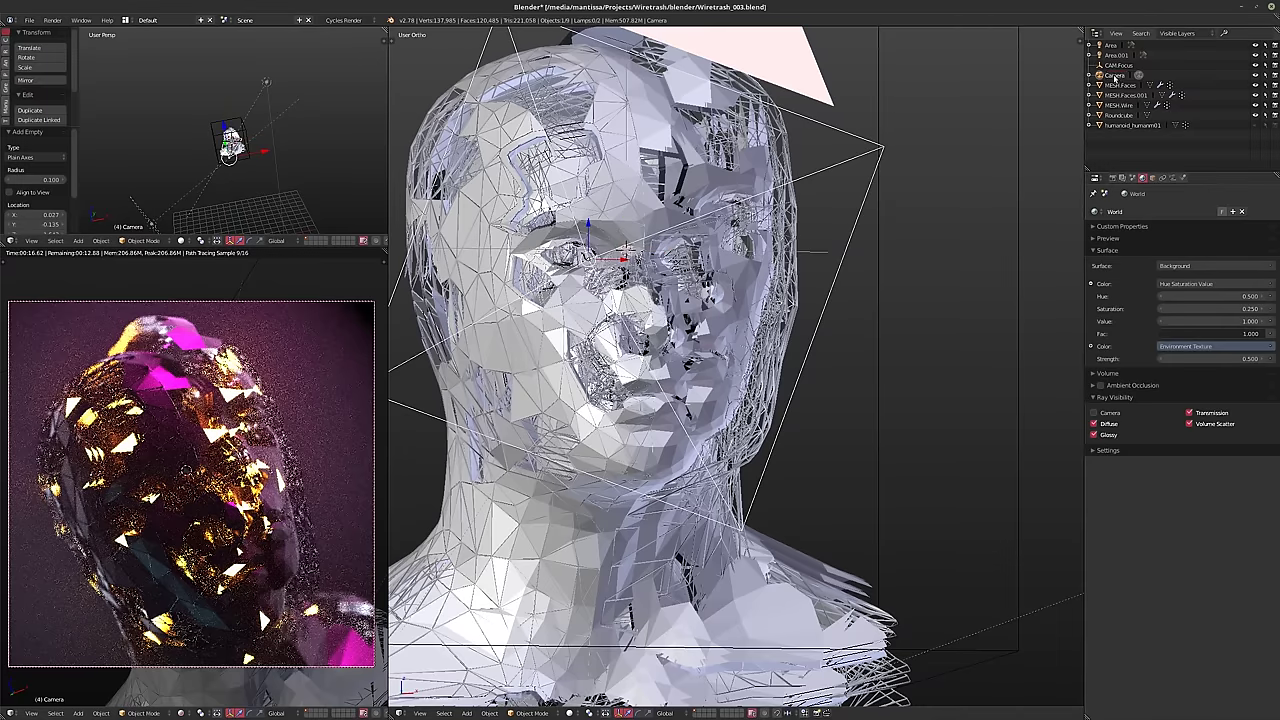
pyautogui.write('CAM')
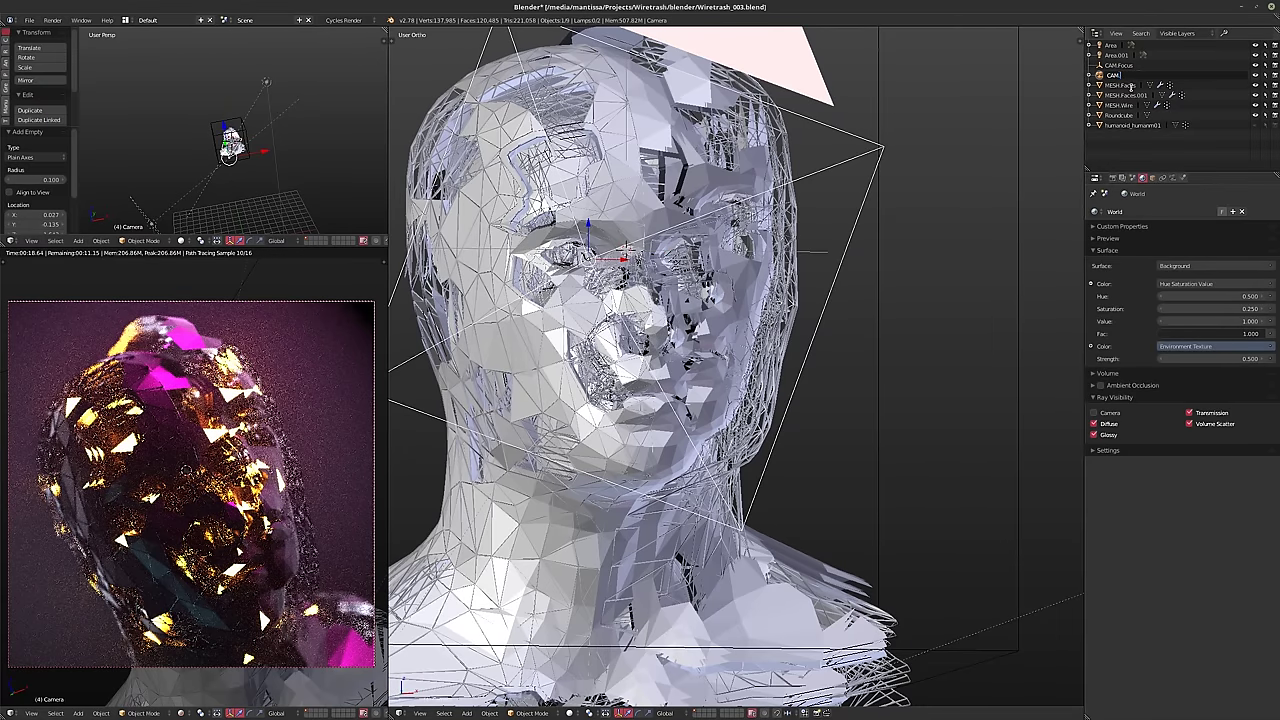
pyautogui.write('.50mm')
pyautogui.press('Return')
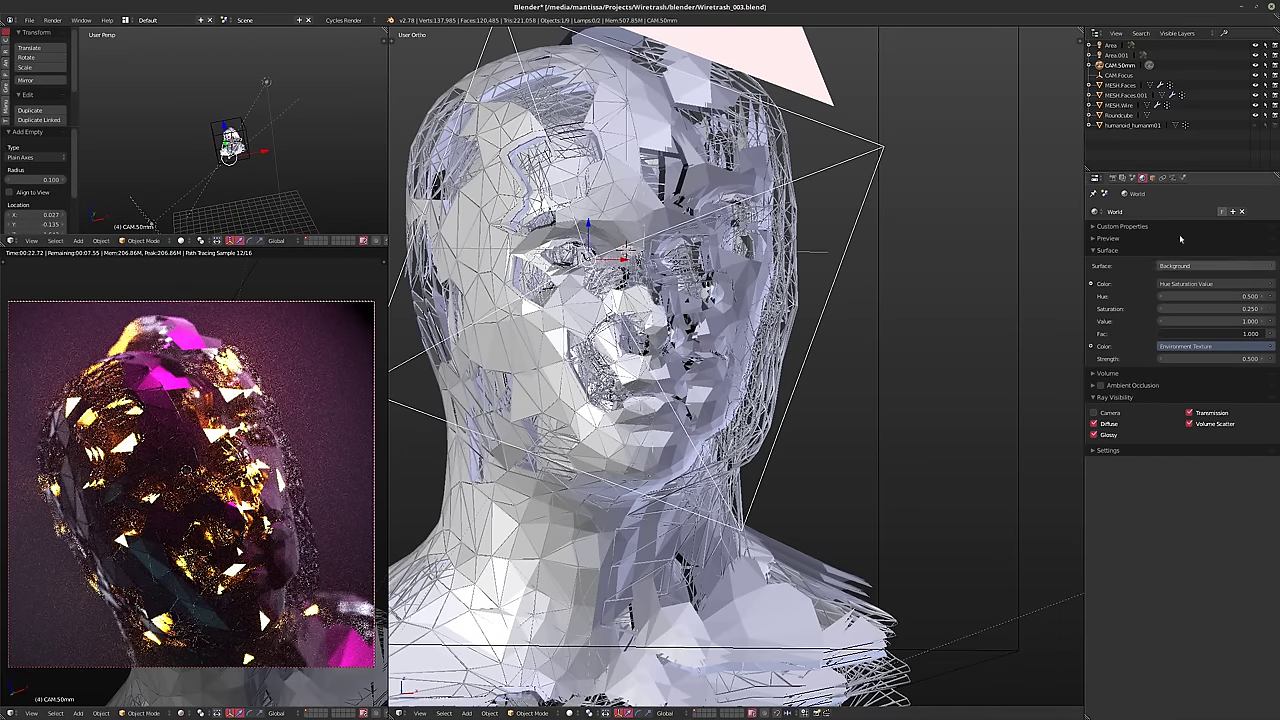
# - Assign CAM.Focus as the focus object for the CAM.50mm camera's depth of field
pyautogui.click(1173, 178)
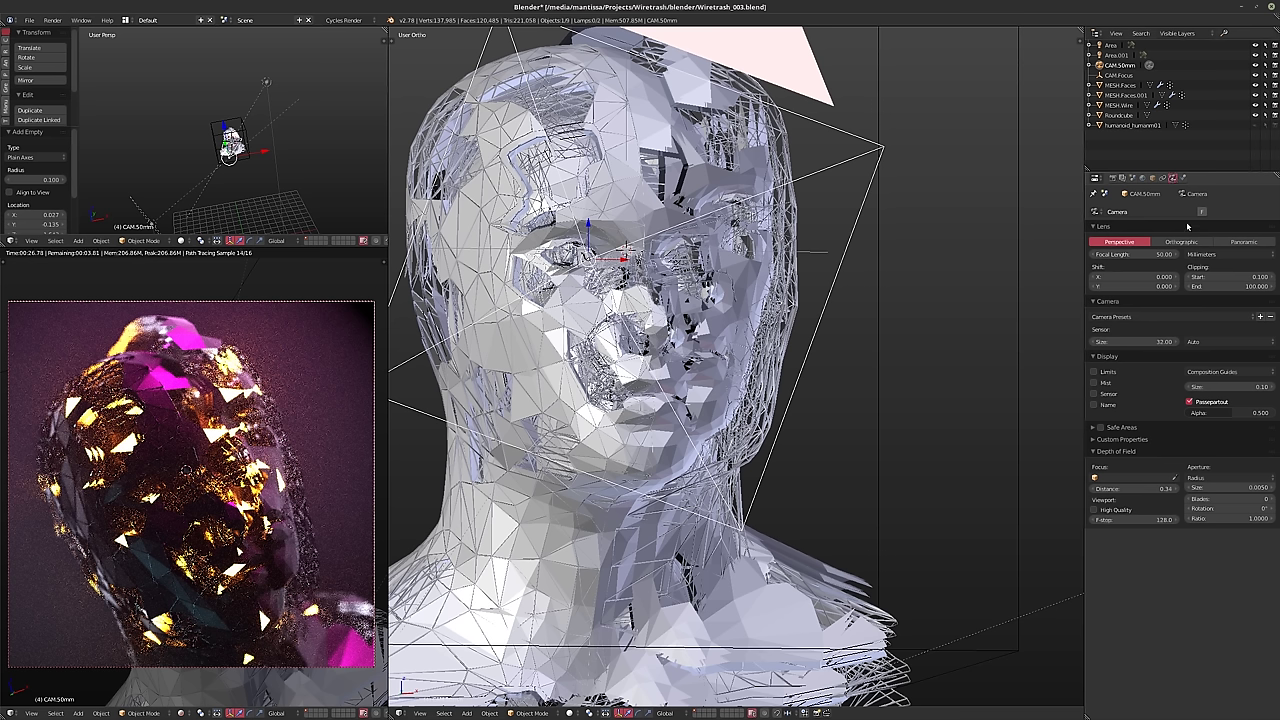
pyautogui.click(1115, 479)
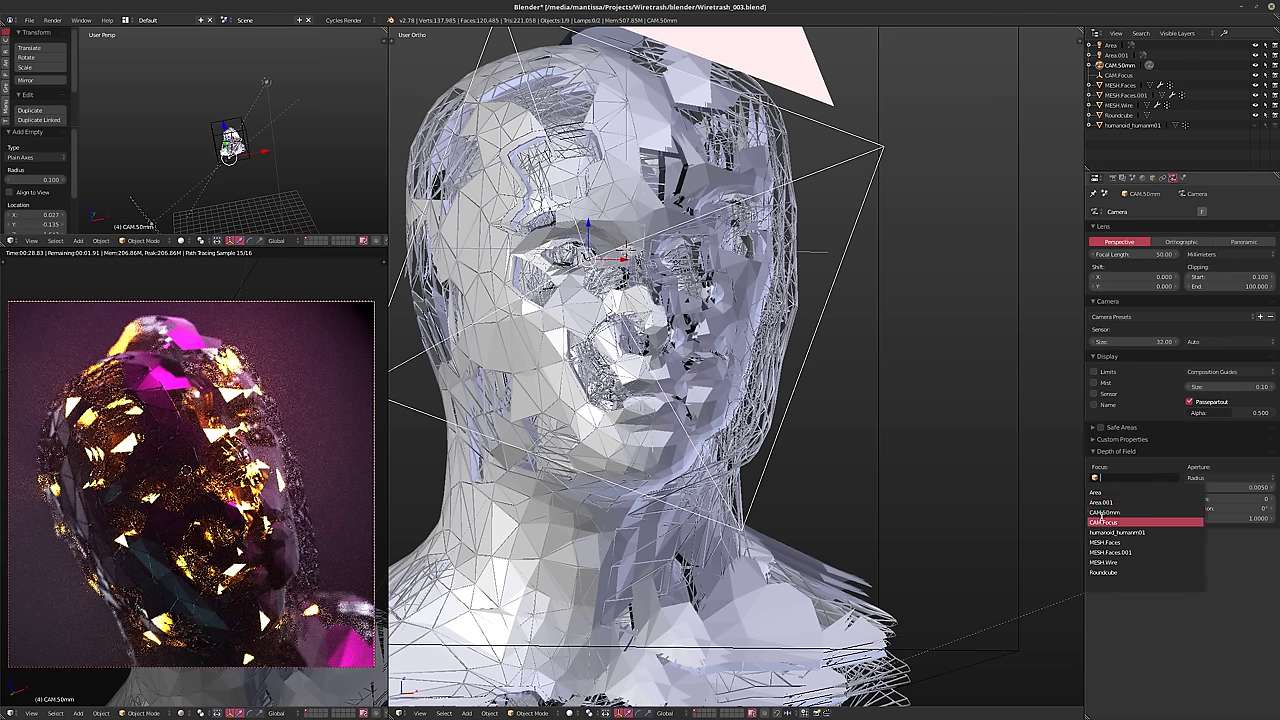
pyautogui.press('Return')
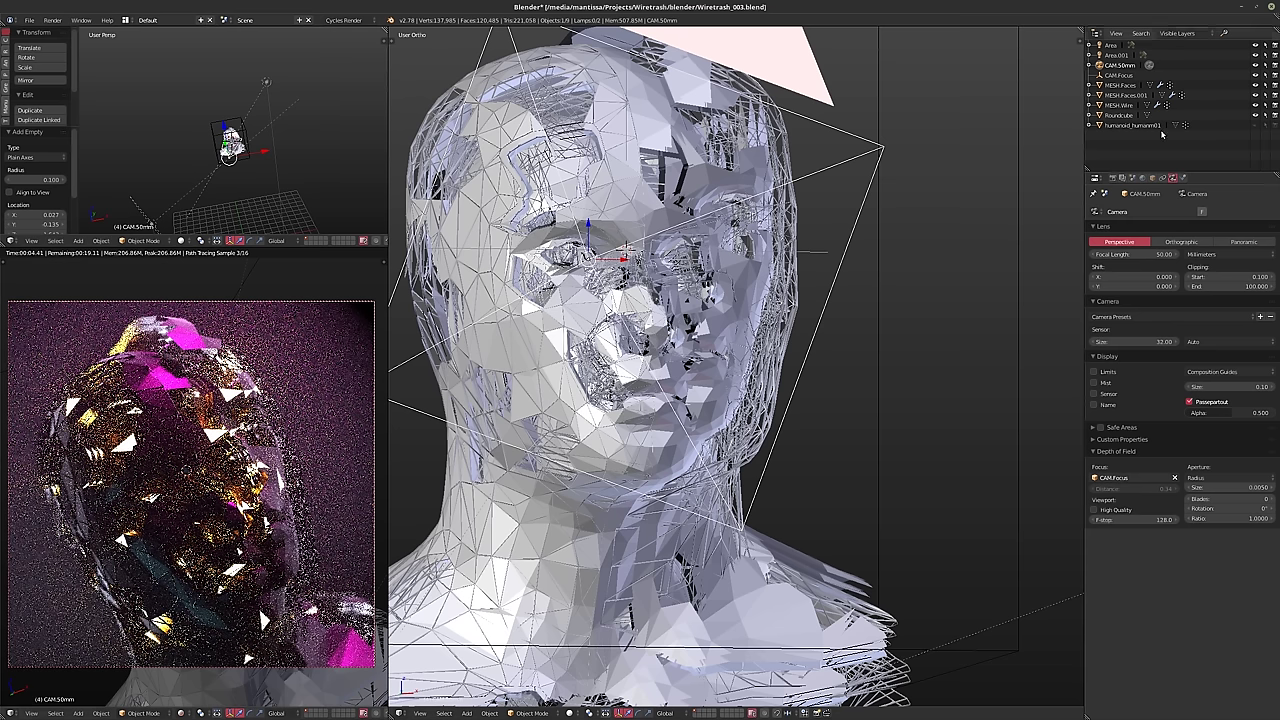
# - Scale the whole mesh of the Roundcube surrounding the head up by about 1.147 in Edit Mode
pyautogui.click(1116, 115)
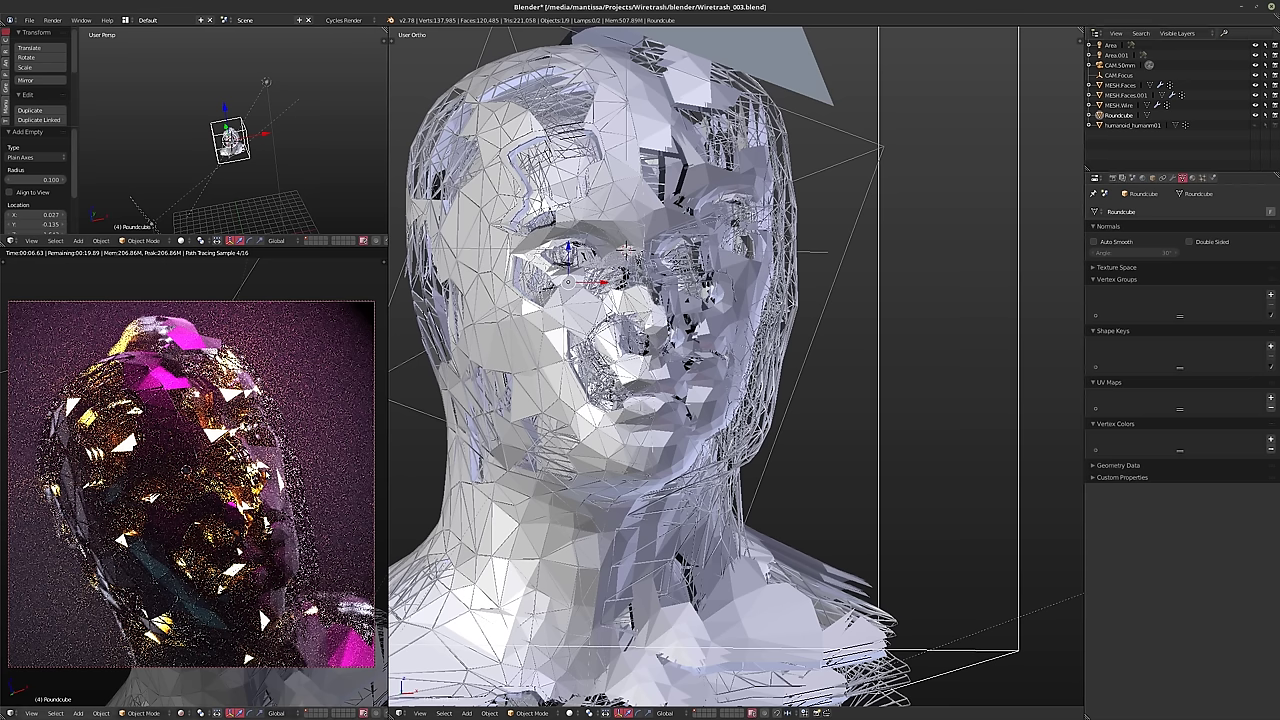
pyautogui.press('Tab')
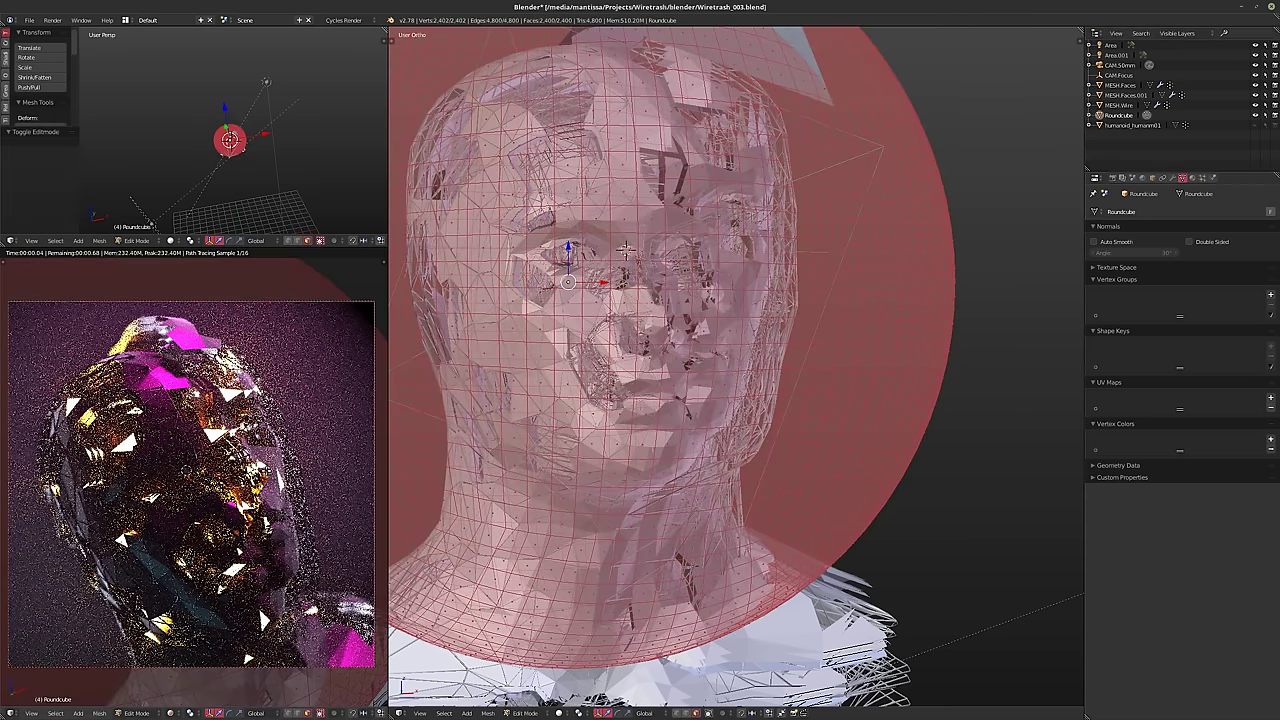
pyautogui.press('s')
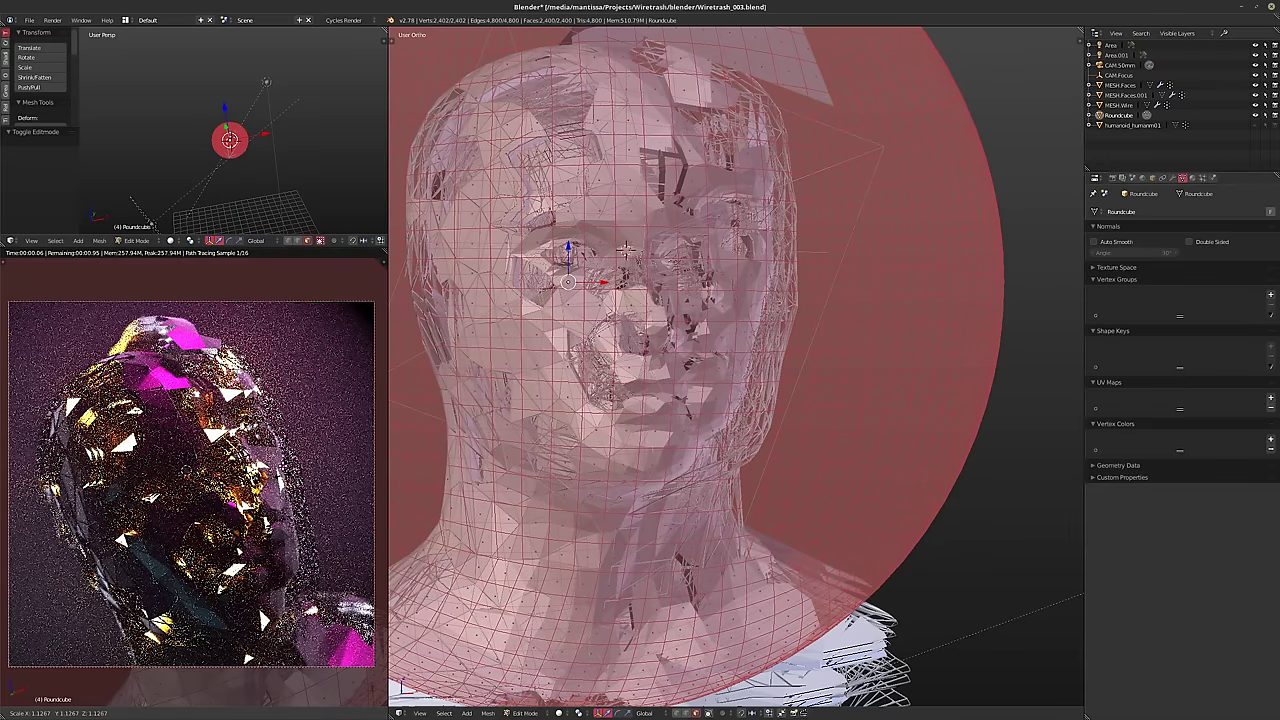
pyautogui.click(625, 248)
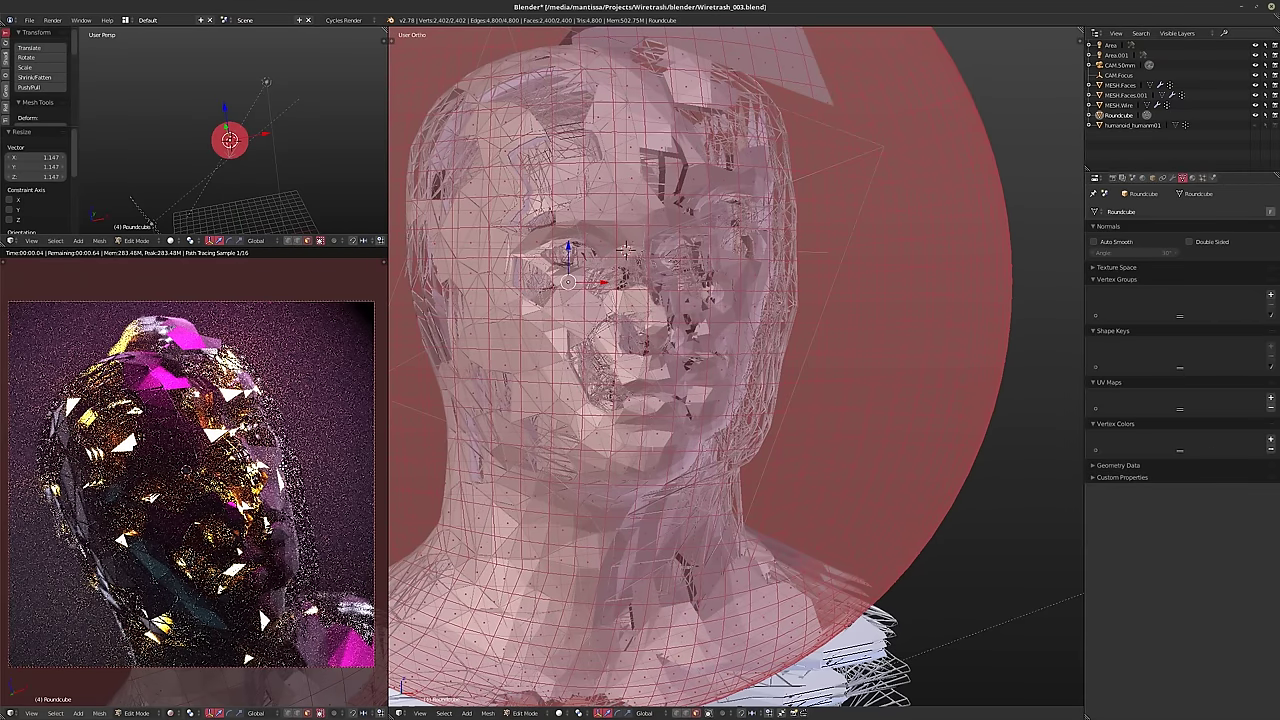
pyautogui.press('Tab')
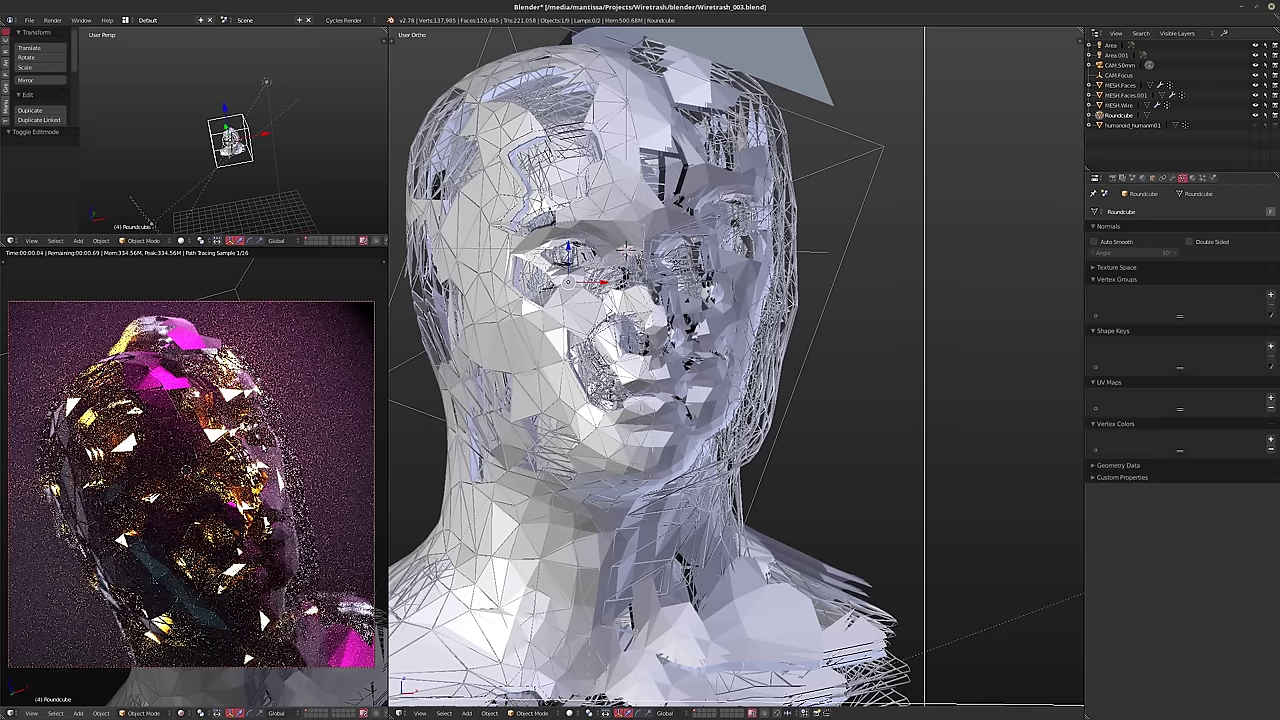
# - Switch the camera view back to solid shading and save over the existing Wiretrash_003.blend file
pyautogui.hotkey('shift', 'z')
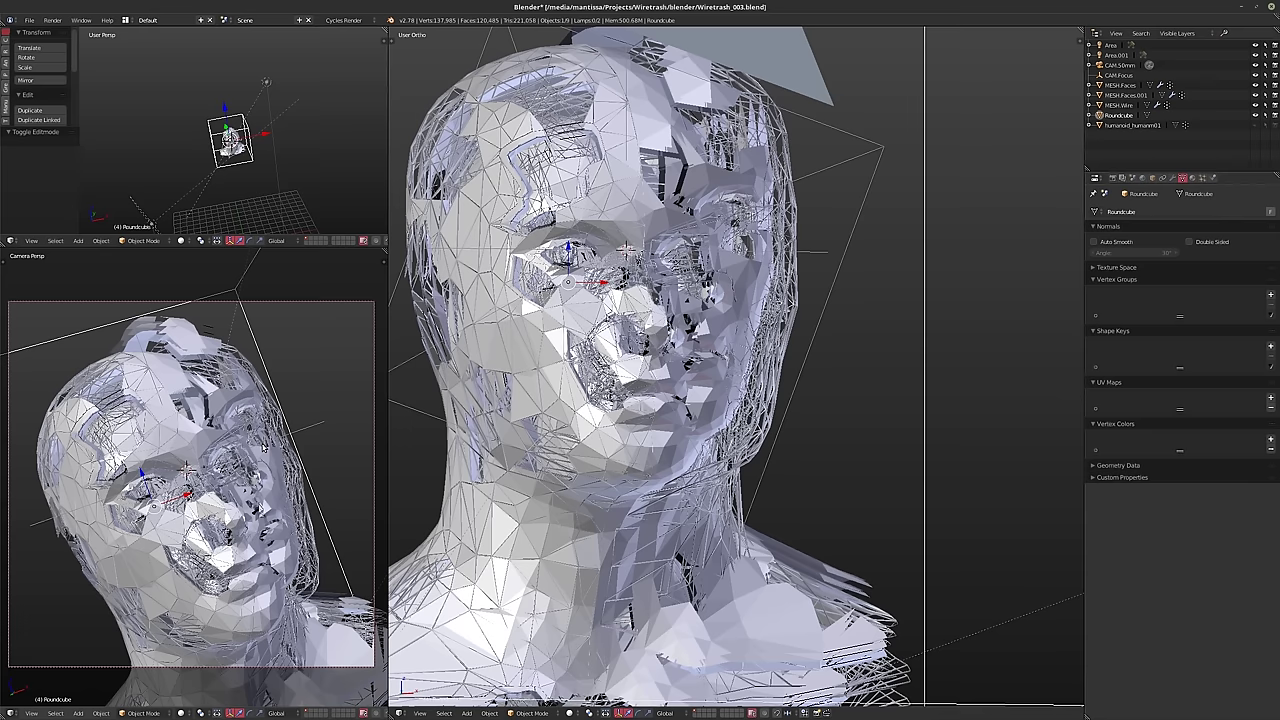
pyautogui.hotkey('ctrl', 's')
pyautogui.press('Return')
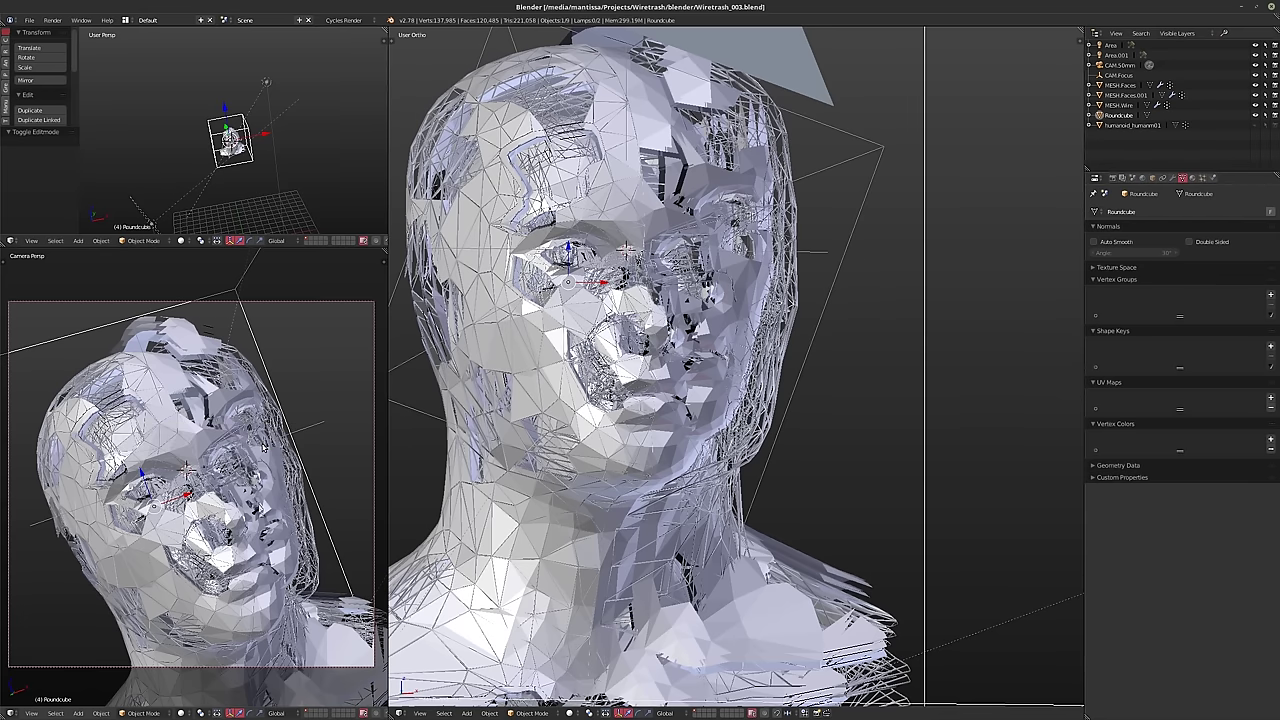
# - Render the camera frame to check the image, stopping it partway and returning to the scene
pyautogui.press('F12')
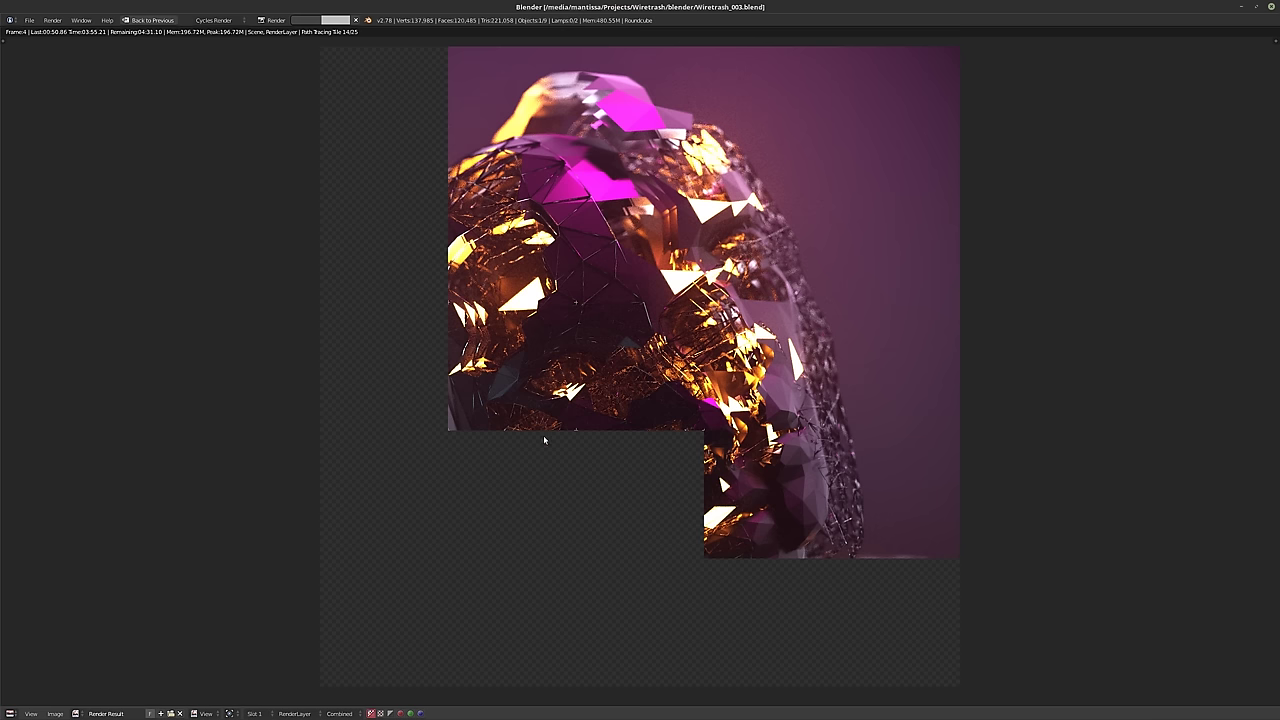
pyautogui.press('Escape')
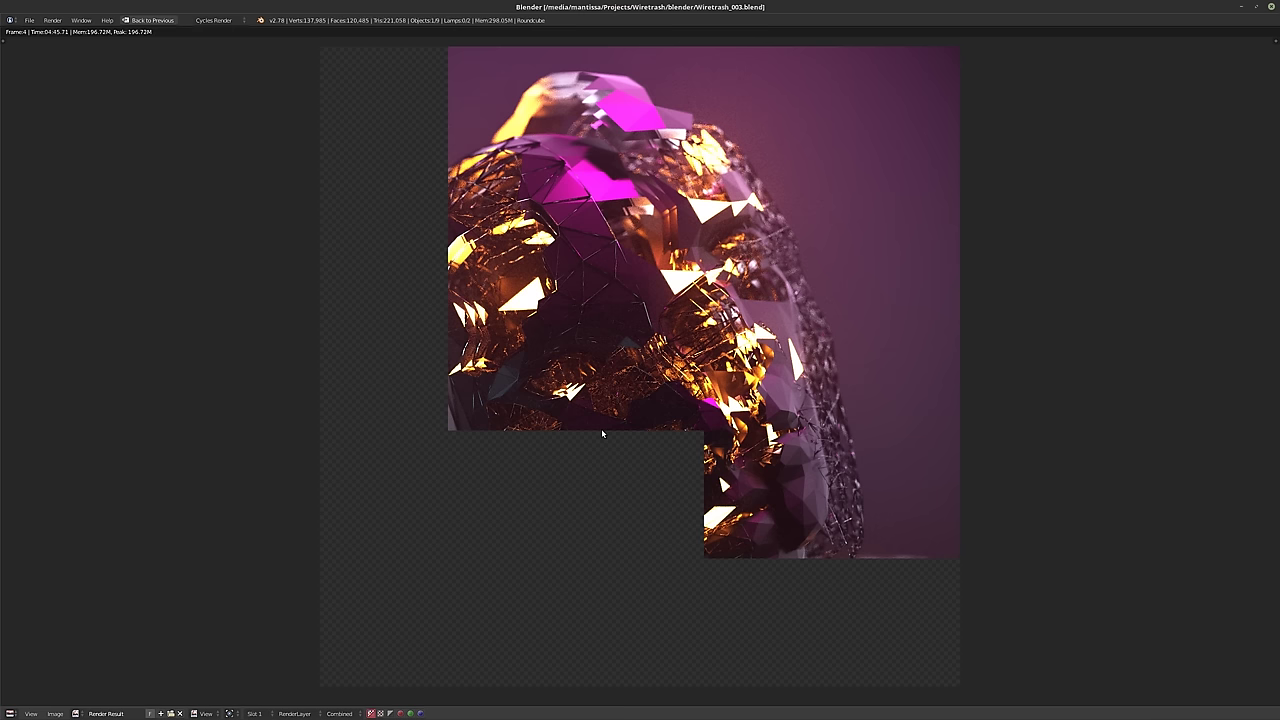
pyautogui.press('Escape')
# - Switch the main view to perspective and move the selected half of the MESH.Faces mesh by about -0.008 in X and -0.026 in Z
pyautogui.moveTo(658, 400); pyautogui.dragTo(840, 384, button='middle')
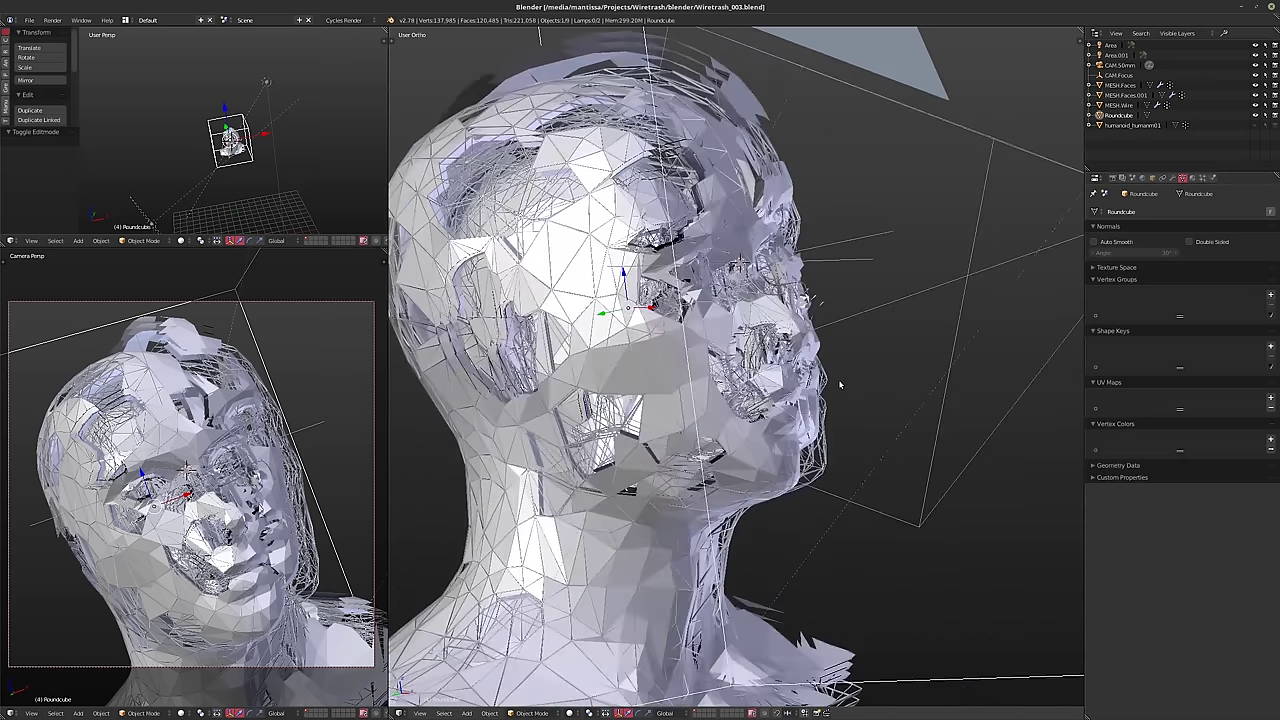
pyautogui.scroll(2, 840, 384)
pyautogui.press('KP_5')
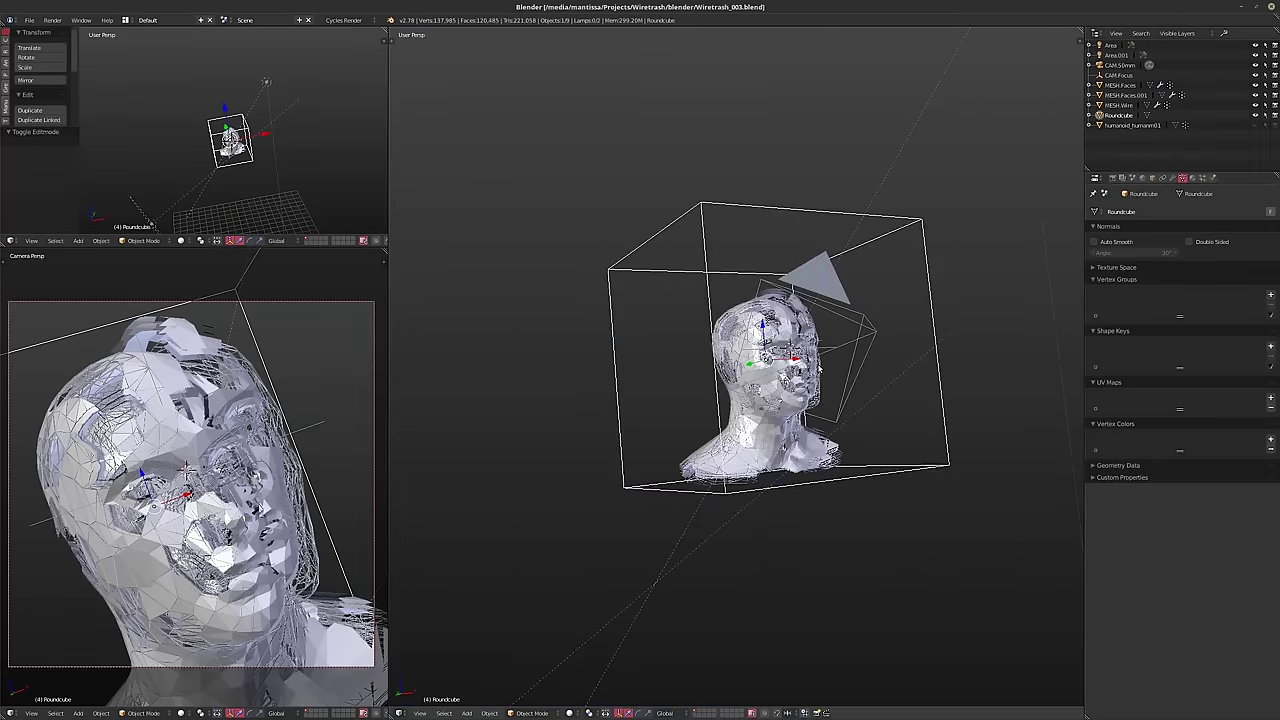
pyautogui.scroll(5, 820, 432)
pyautogui.moveTo(820, 434); pyautogui.dragTo(728, 468, button='middle')
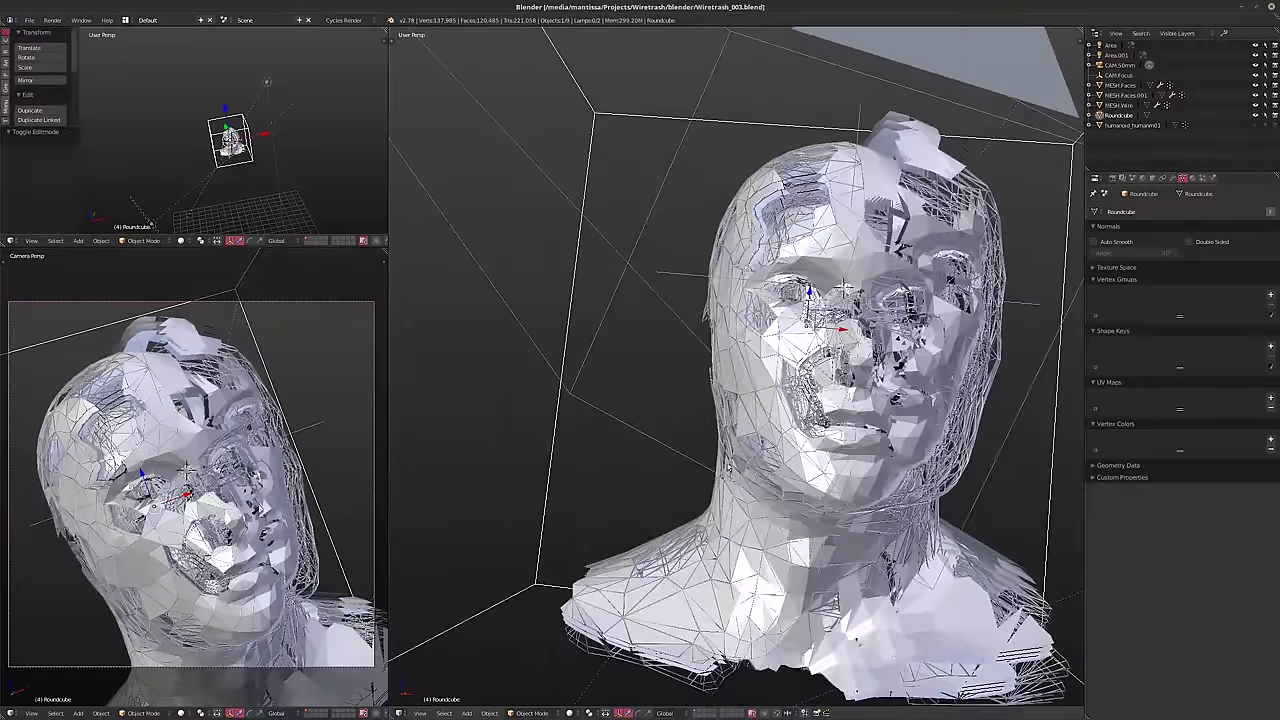
pyautogui.press('Tab')
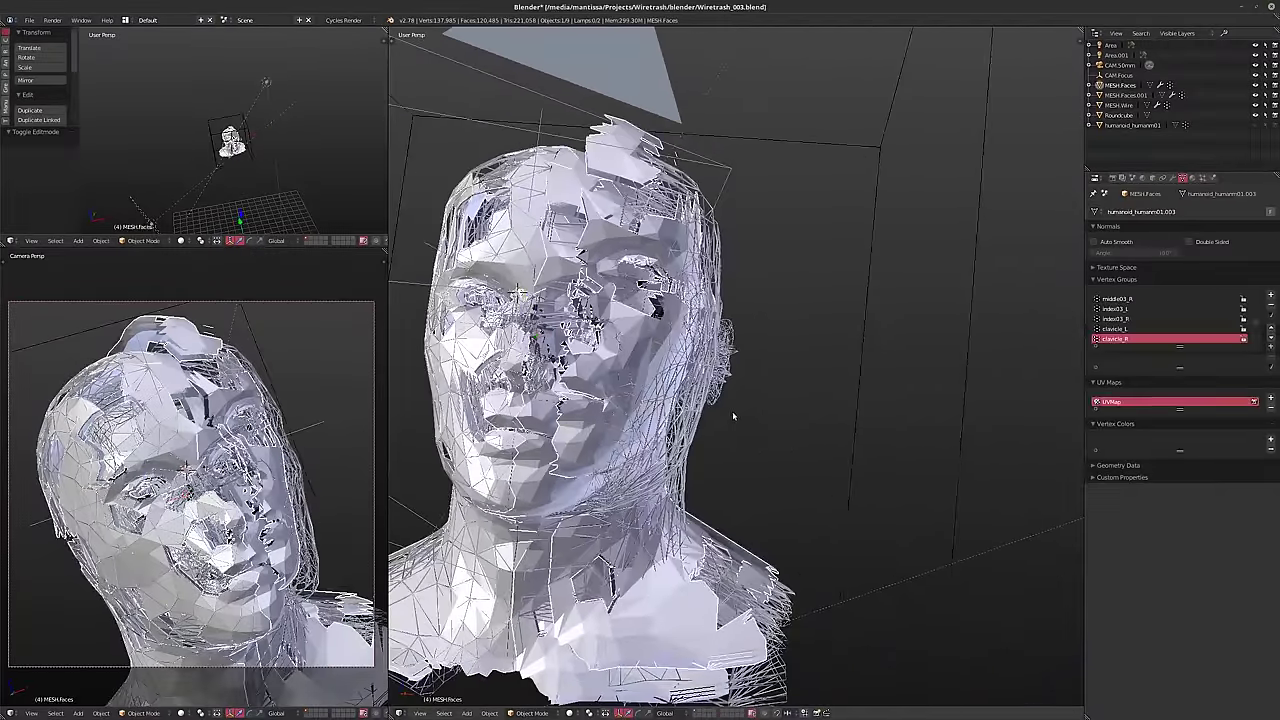
pyautogui.moveTo(745, 380); pyautogui.dragTo(745, 352, button='middle')
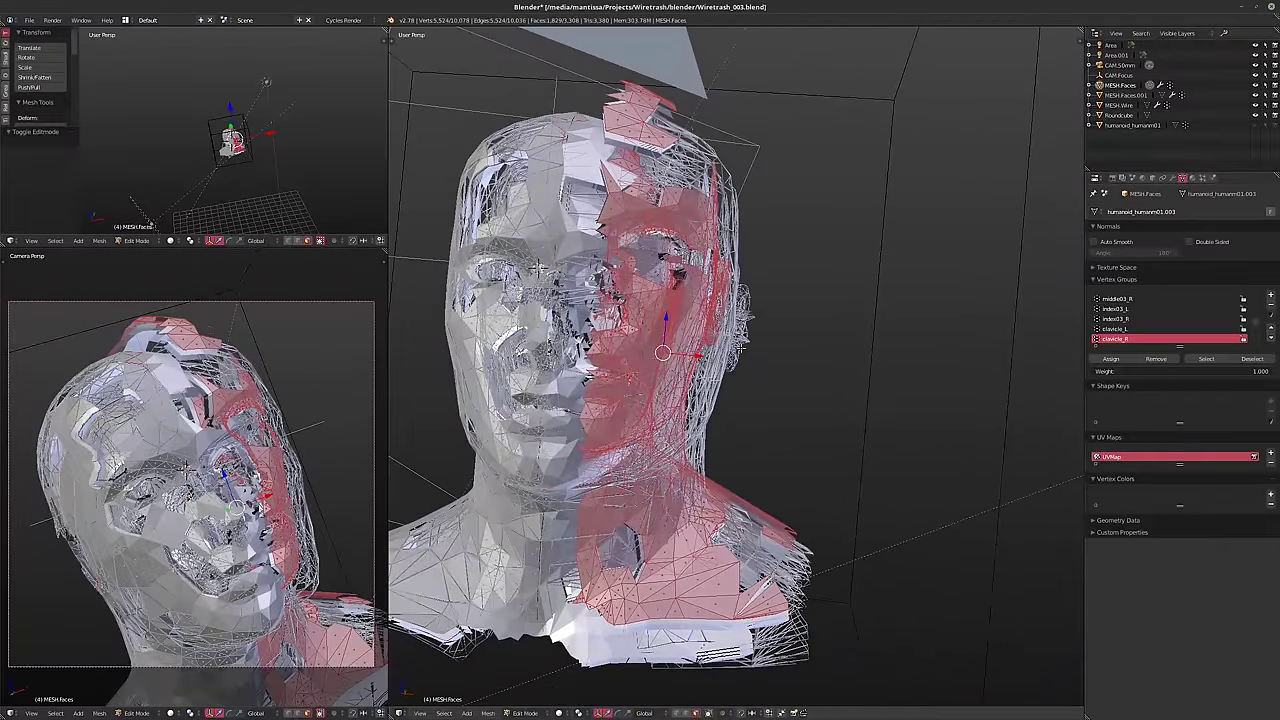
pyautogui.press('g')
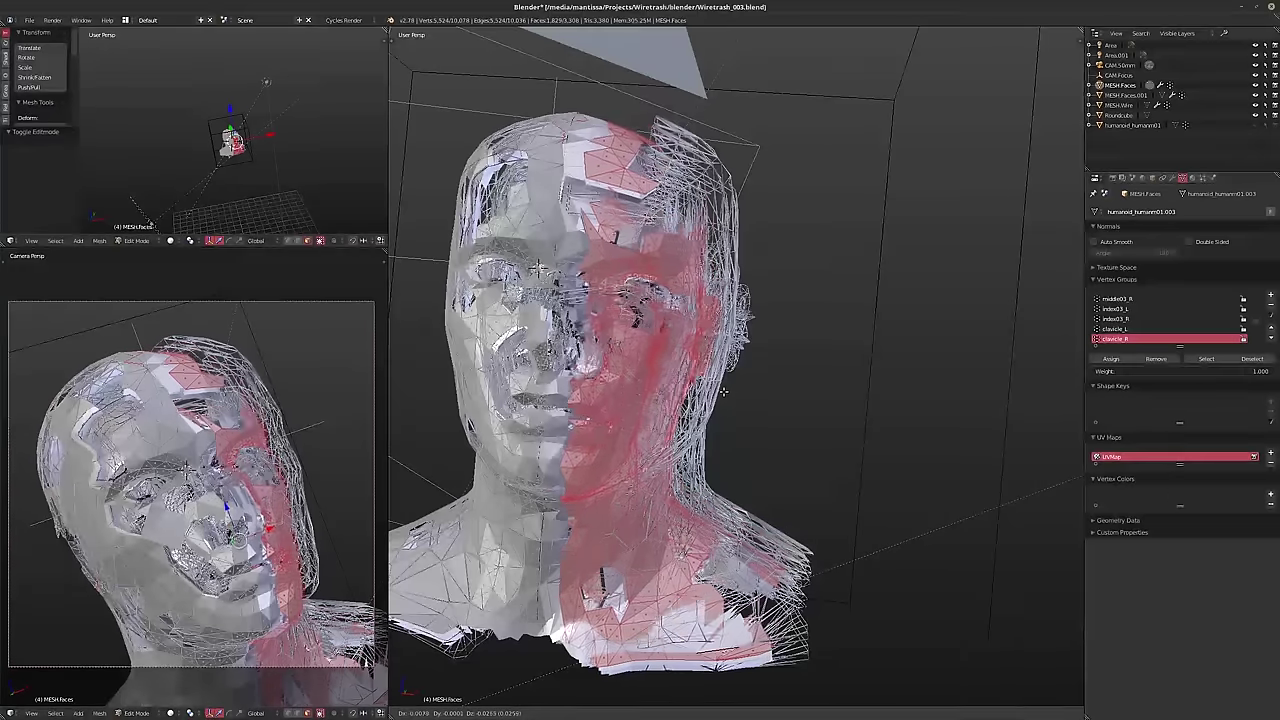
pyautogui.click(745, 250)
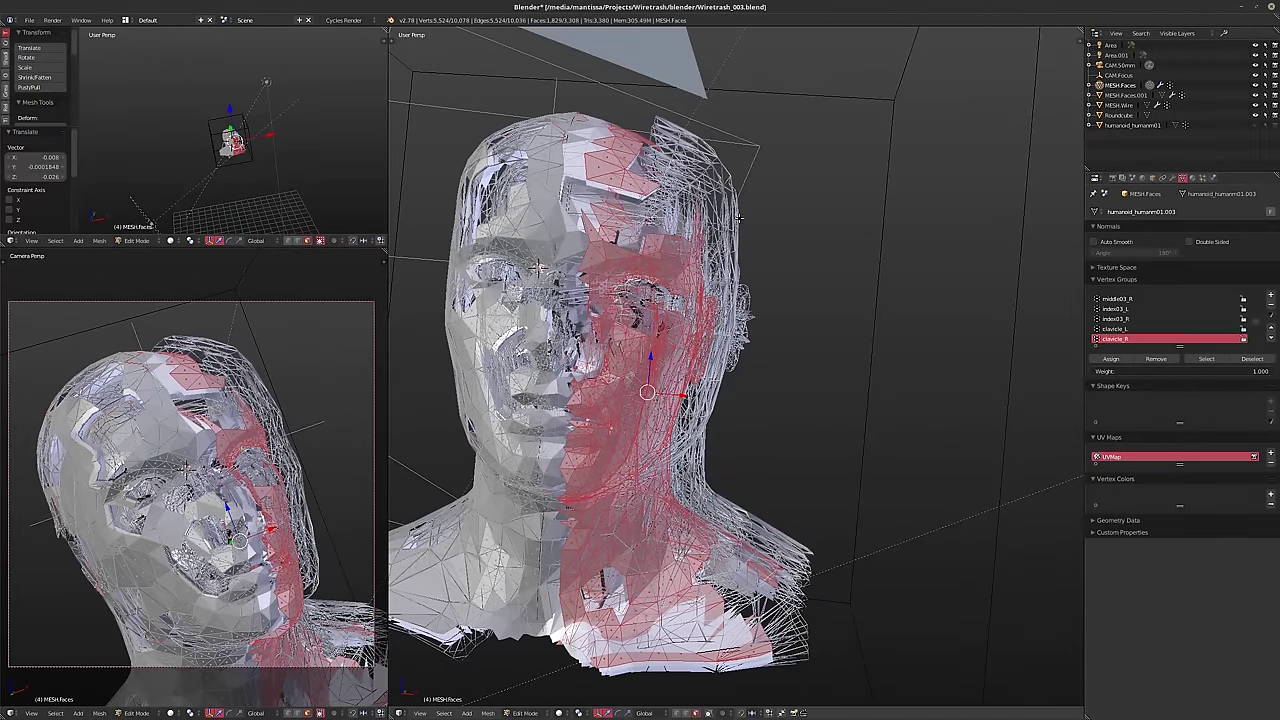
# - Select the linked face, neck-and-shoulder and ear pieces on the offset half of the MESH.Wire mesh in Edit Mode
pyautogui.press('Tab')
pyautogui.rightClick(731, 236)
pyautogui.press('Tab')
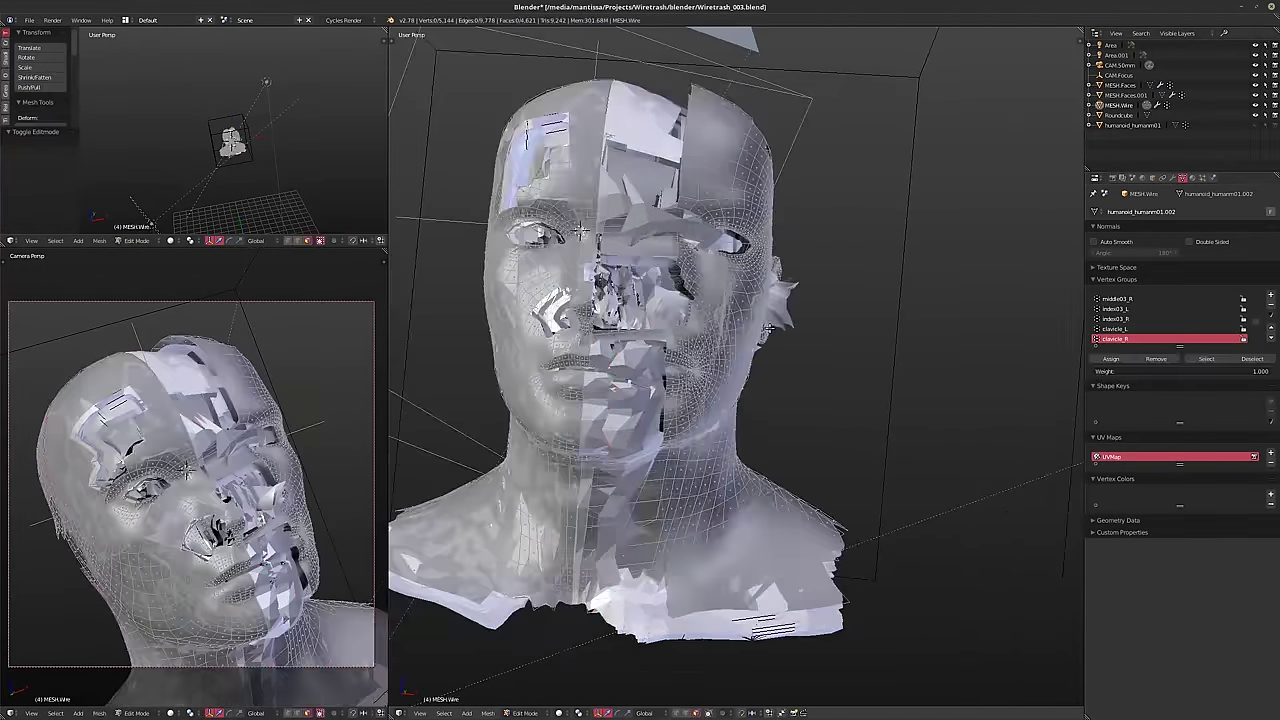
pyautogui.press('l')
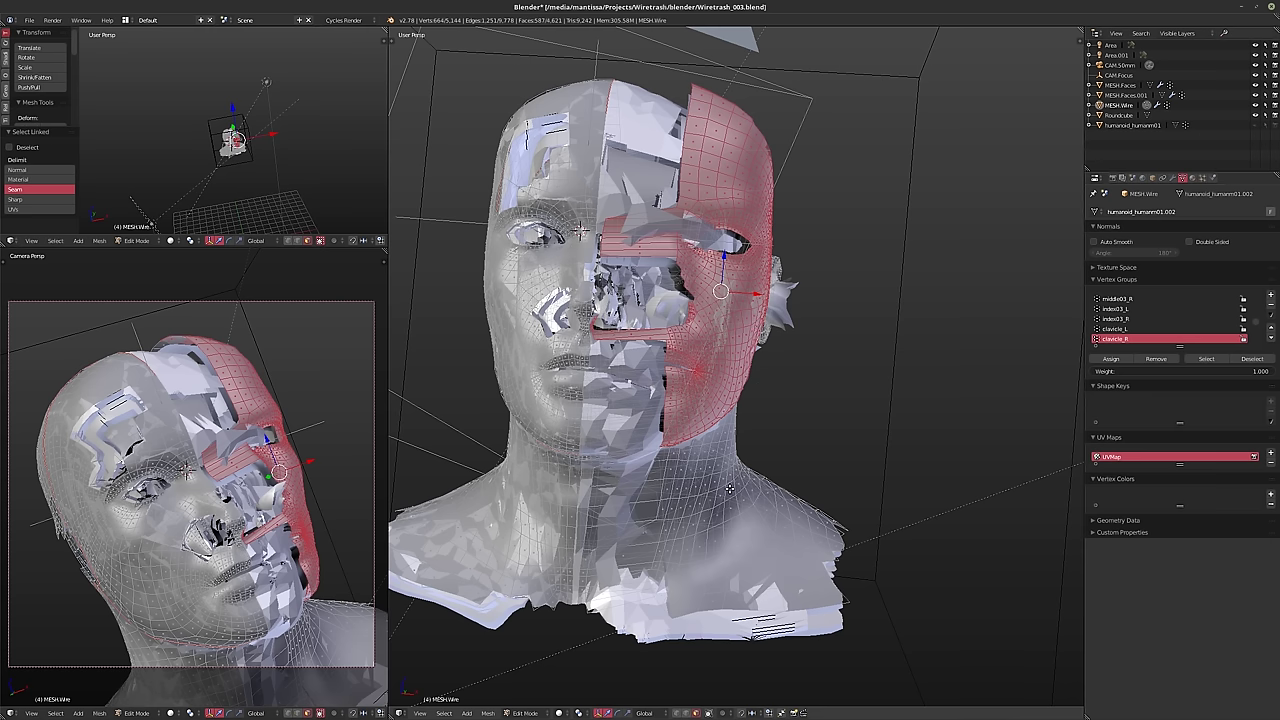
pyautogui.hotkey('shift', 'l')
pyautogui.press('l')
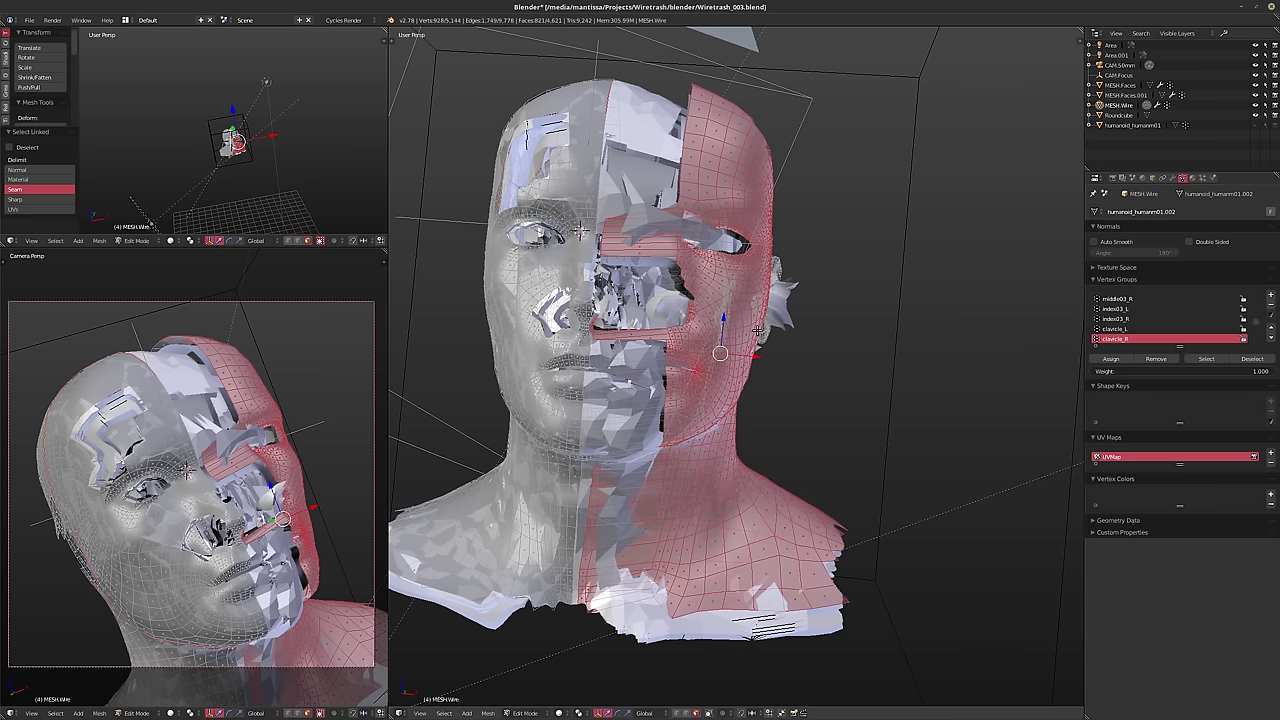
pyautogui.moveTo(790, 314); pyautogui.dragTo(813, 260, button='middle')
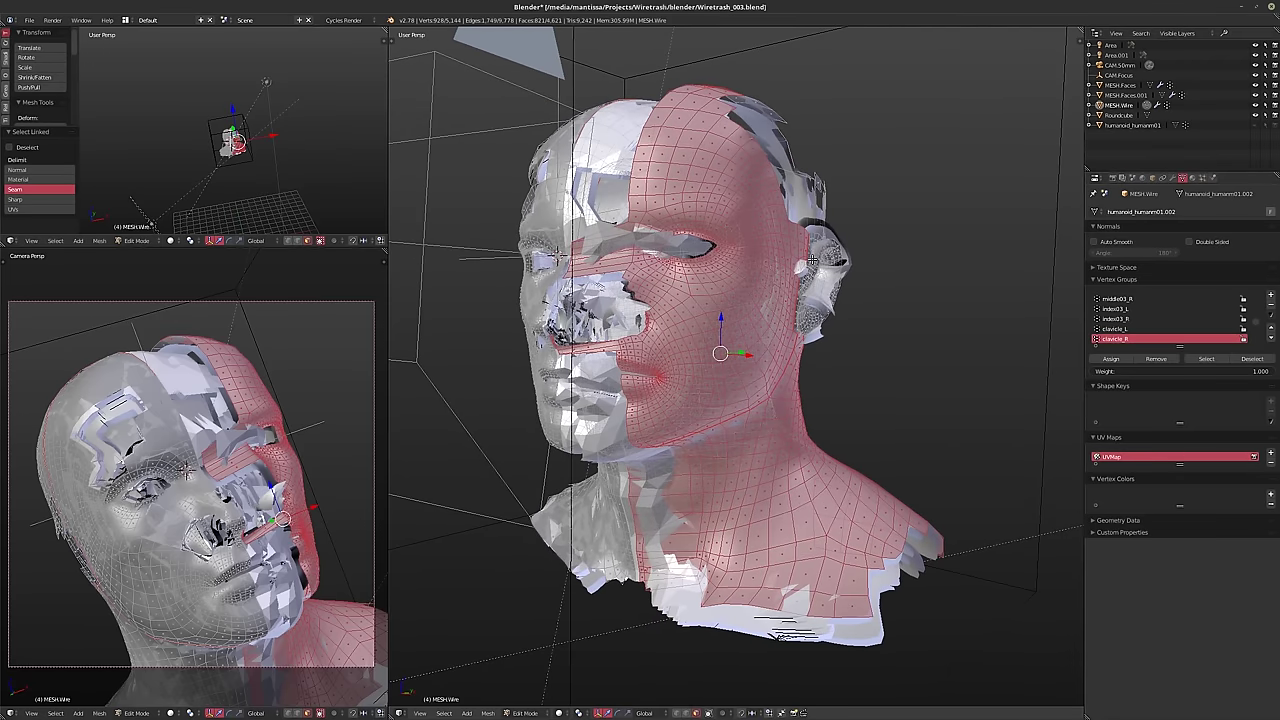
pyautogui.press('l')
pyautogui.moveTo(727, 481); pyautogui.dragTo(800, 358, button='middle')
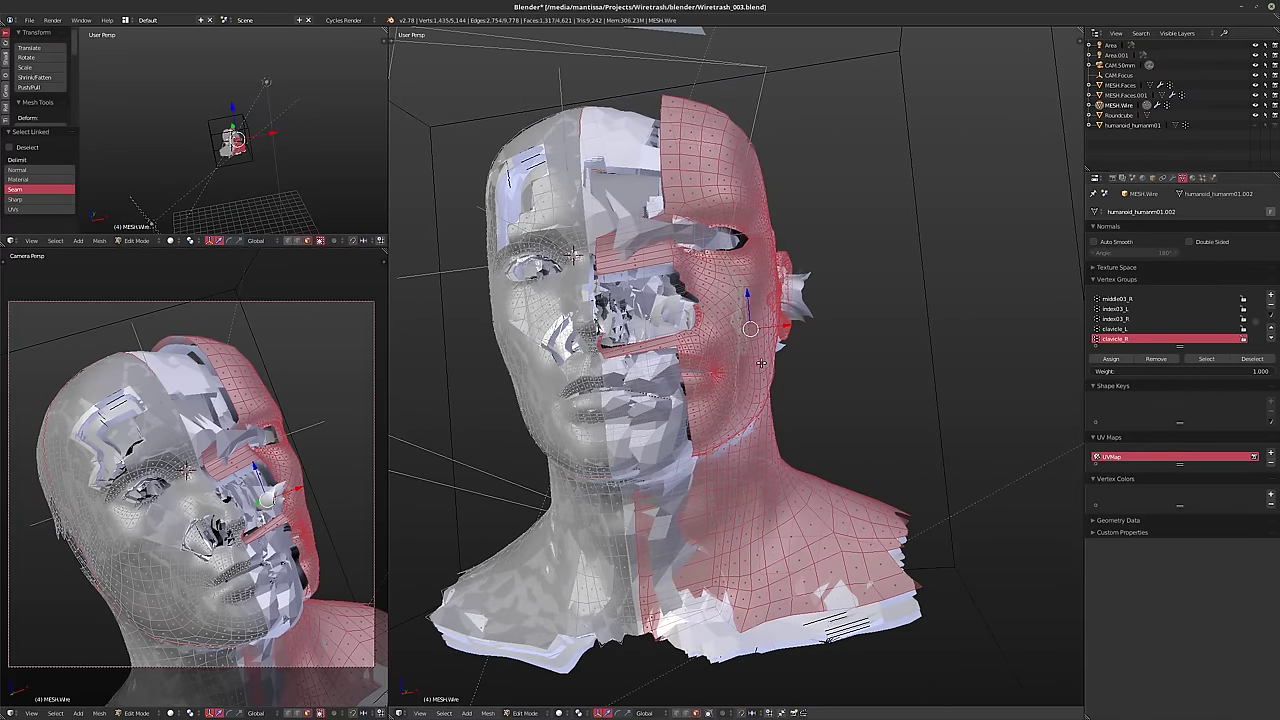
# - Move the selected wire pieces by about (-0.027, -0.004, -0.010), followed by a finer shift of about (-0.002, -0.006, 0.001)
pyautogui.press('g')
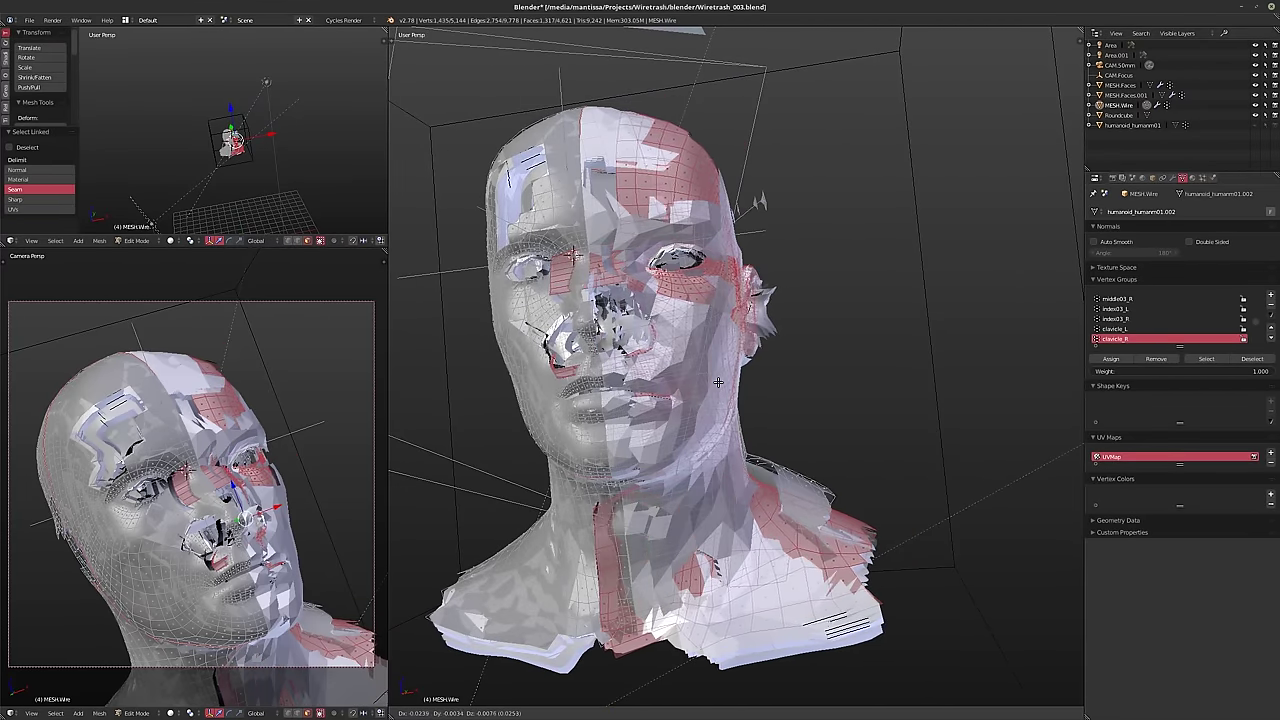
pyautogui.click(715, 383)
pyautogui.moveTo(715, 383); pyautogui.dragTo(627, 350, button='middle')
pyautogui.press('g')
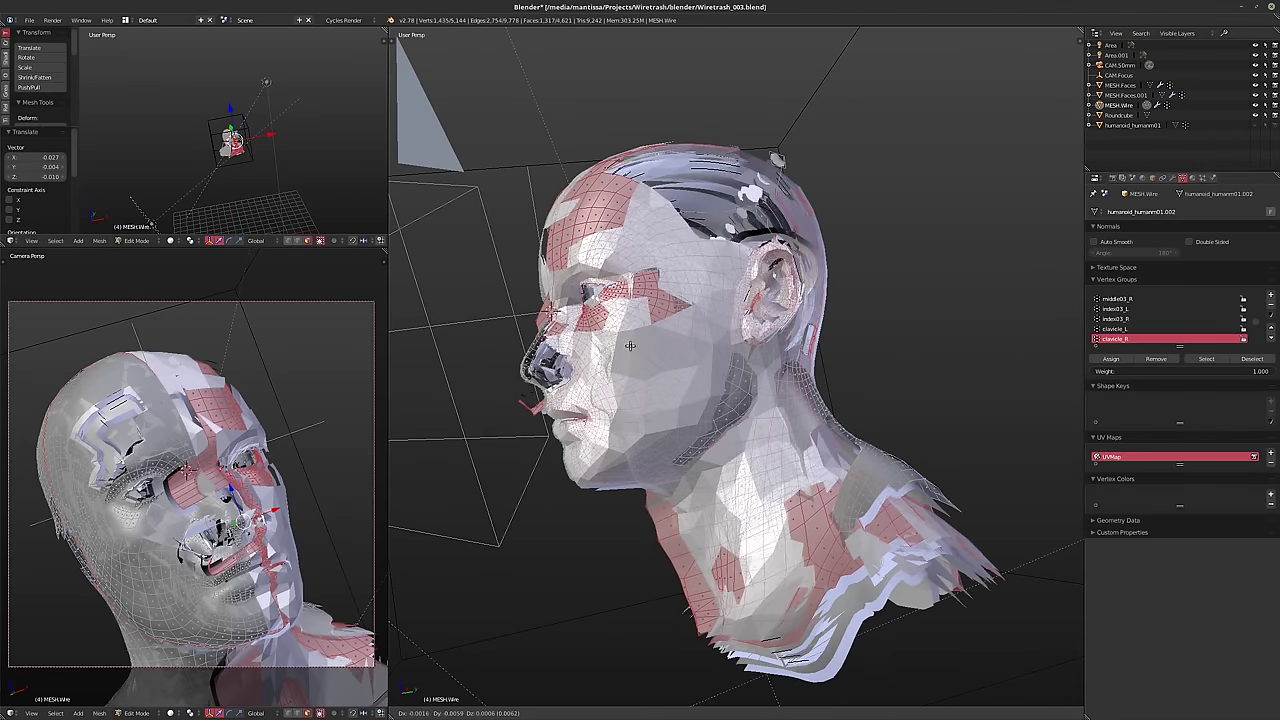
pyautogui.click(634, 345)
pyautogui.moveTo(634, 345); pyautogui.dragTo(875, 342, button='middle')
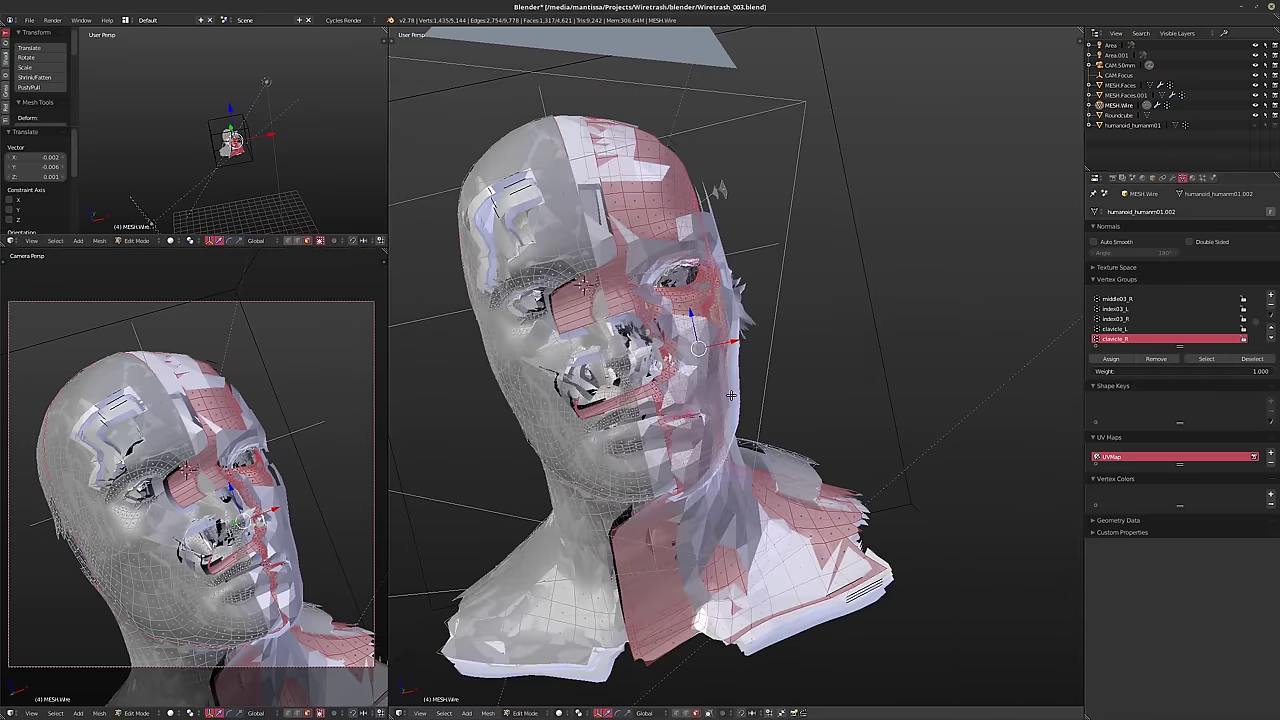
# - Raise the selected wire pieces by about 0.005 in Z while shifting them about -0.002 in X
pyautogui.moveTo(731, 398); pyautogui.dragTo(716, 382, button='middle')
pyautogui.press('g')
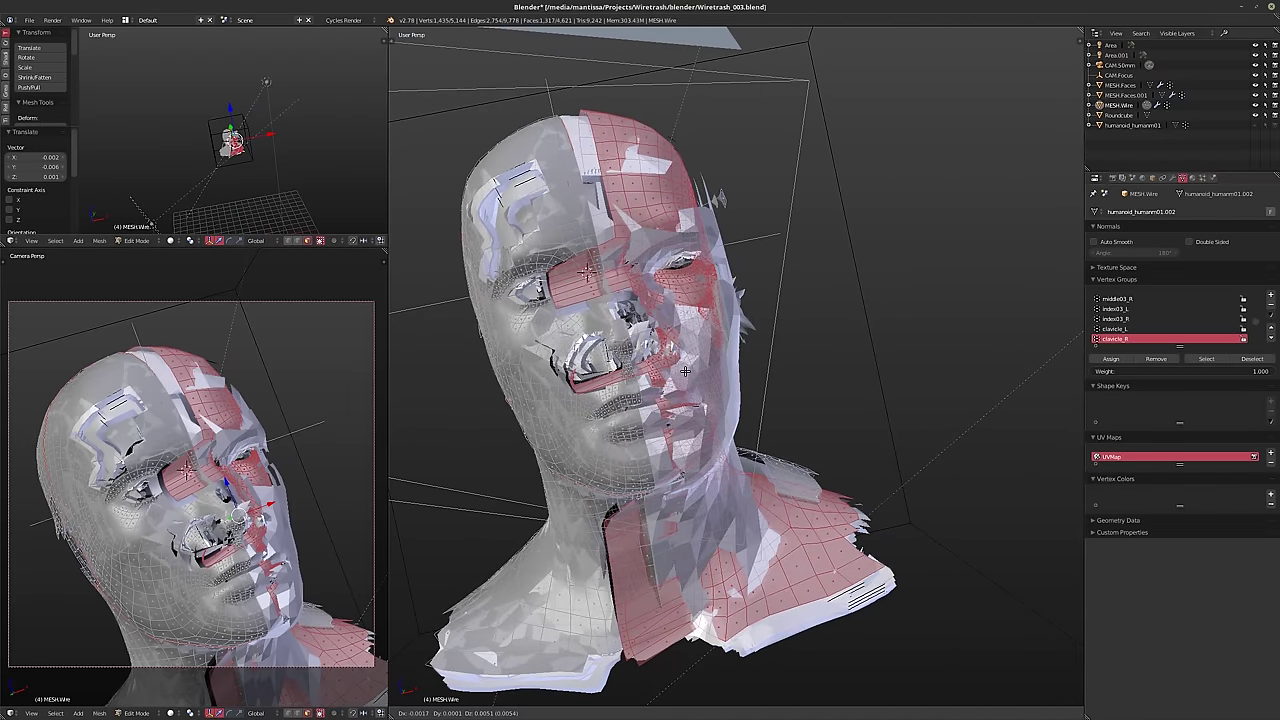
pyautogui.click(680, 370)
pyautogui.moveTo(680, 370); pyautogui.dragTo(733, 336, button='middle')
# - Clear the selection and hide the wire-mesh patch covering the bridge of the nose
pyautogui.scroll(4, 676, 365)
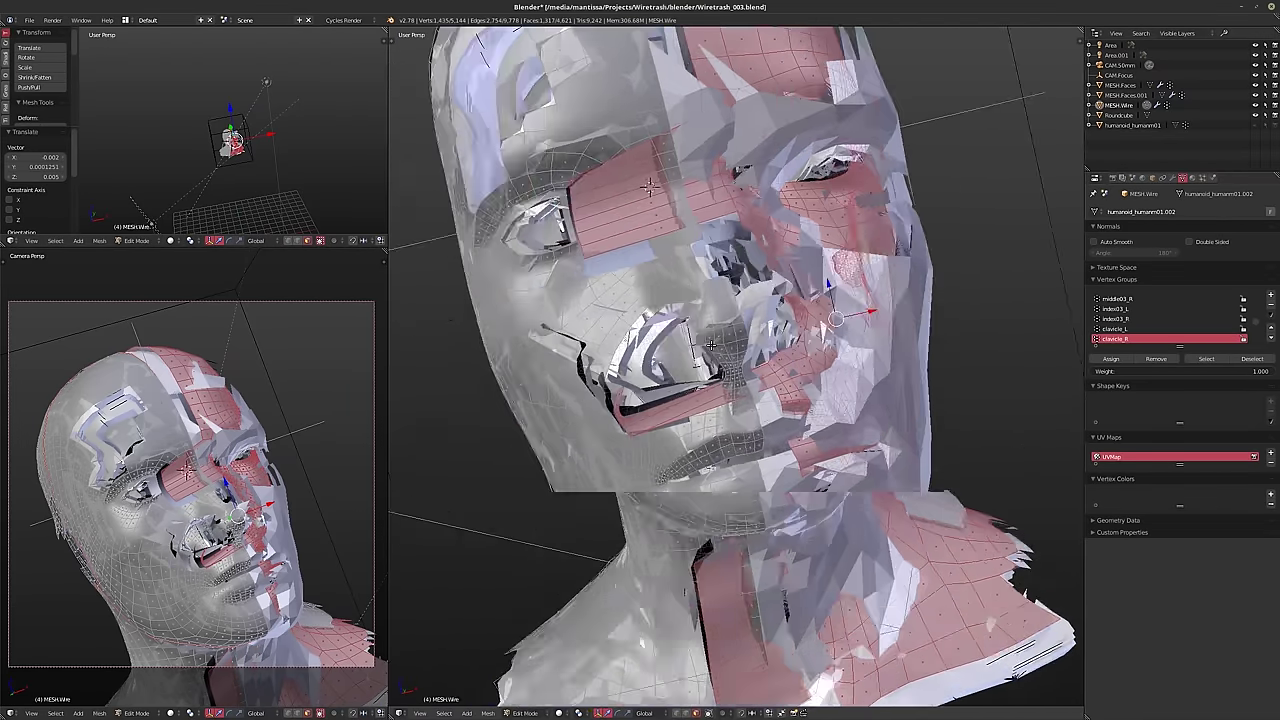
pyautogui.scroll(-4, 733, 336)
pyautogui.scroll(4, 733, 336)
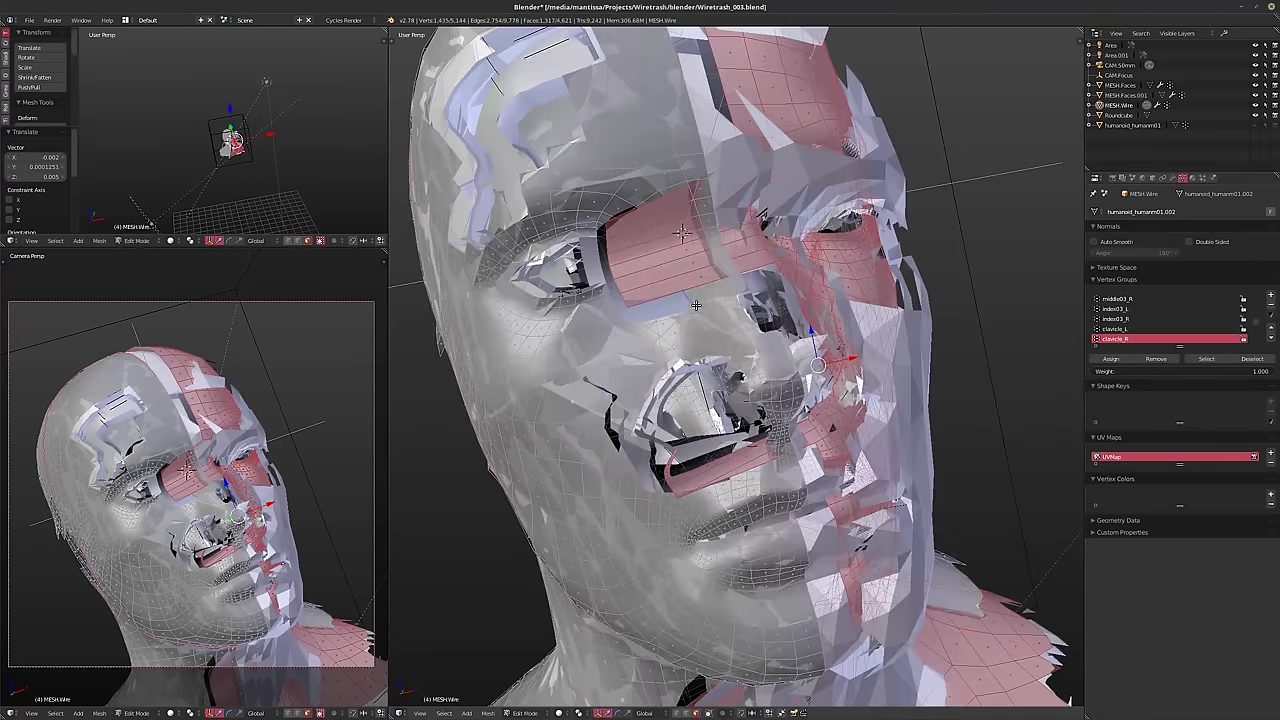
pyautogui.press('a')
pyautogui.rightClick(702, 300)
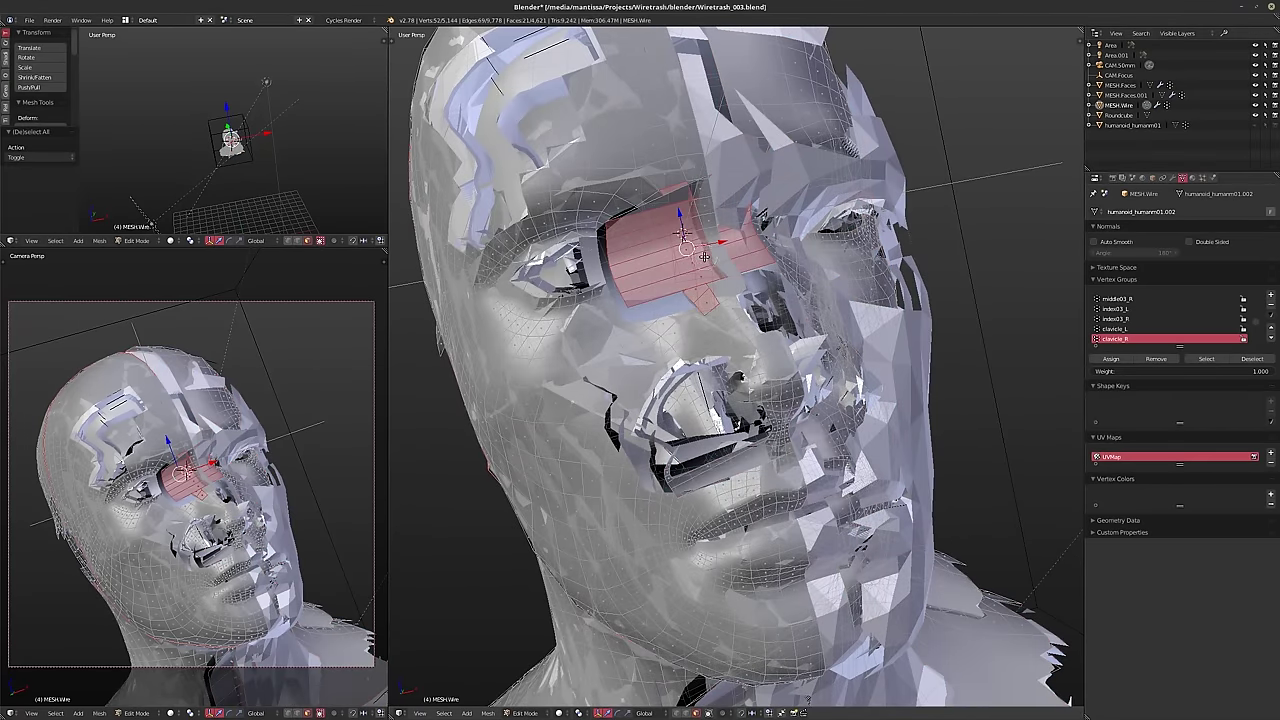
pyautogui.press('h')
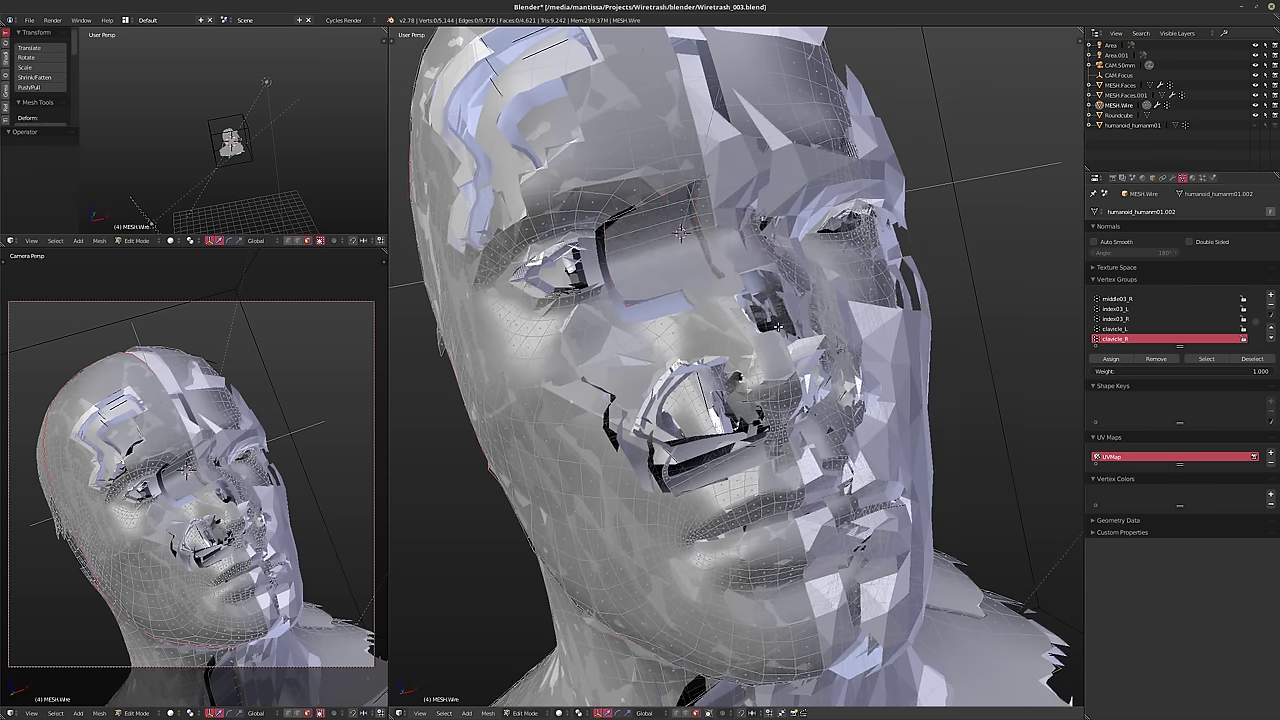
# - Delete the faces of the linked MESH.Wire strip running across the nose bridge, over the scalp and down the back of the neck
pyautogui.moveTo(680, 232); pyautogui.dragTo(643, 238, button='middle')
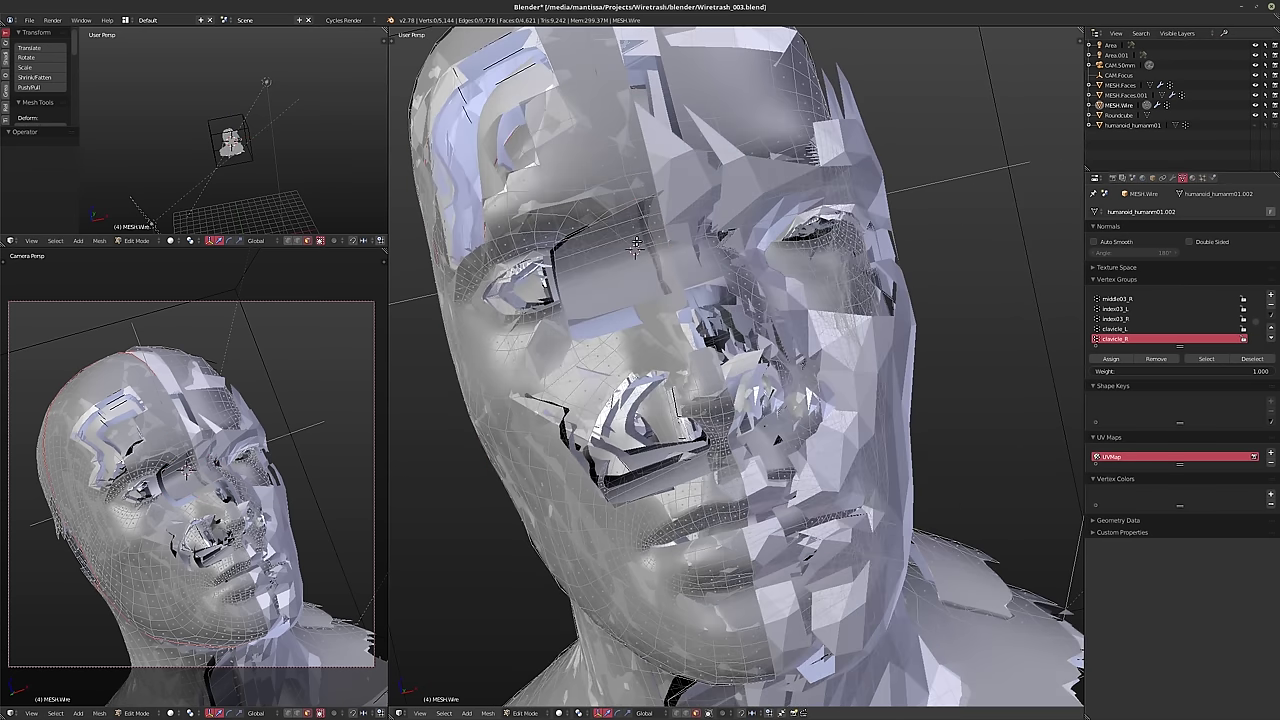
pyautogui.rightClick(635, 245)
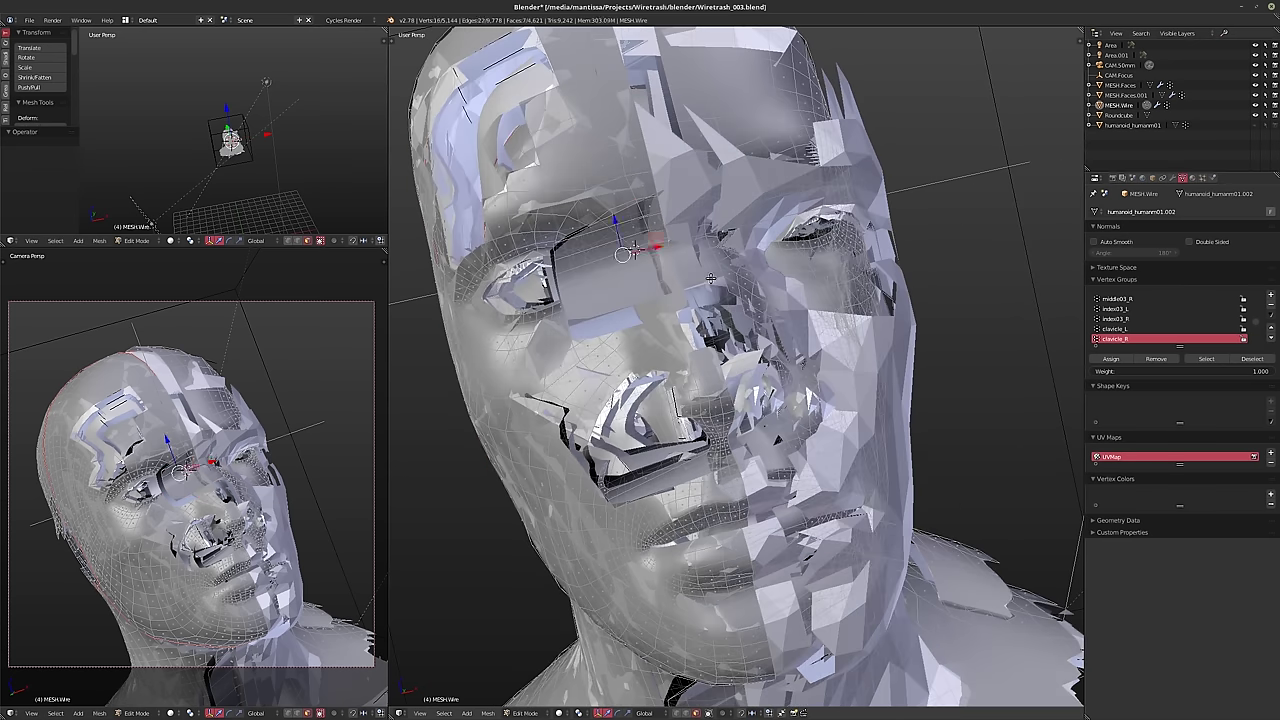
pyautogui.press('a')
pyautogui.moveTo(710, 278); pyautogui.dragTo(569, 260, button='middle')
pyautogui.scroll(6, 569, 260)
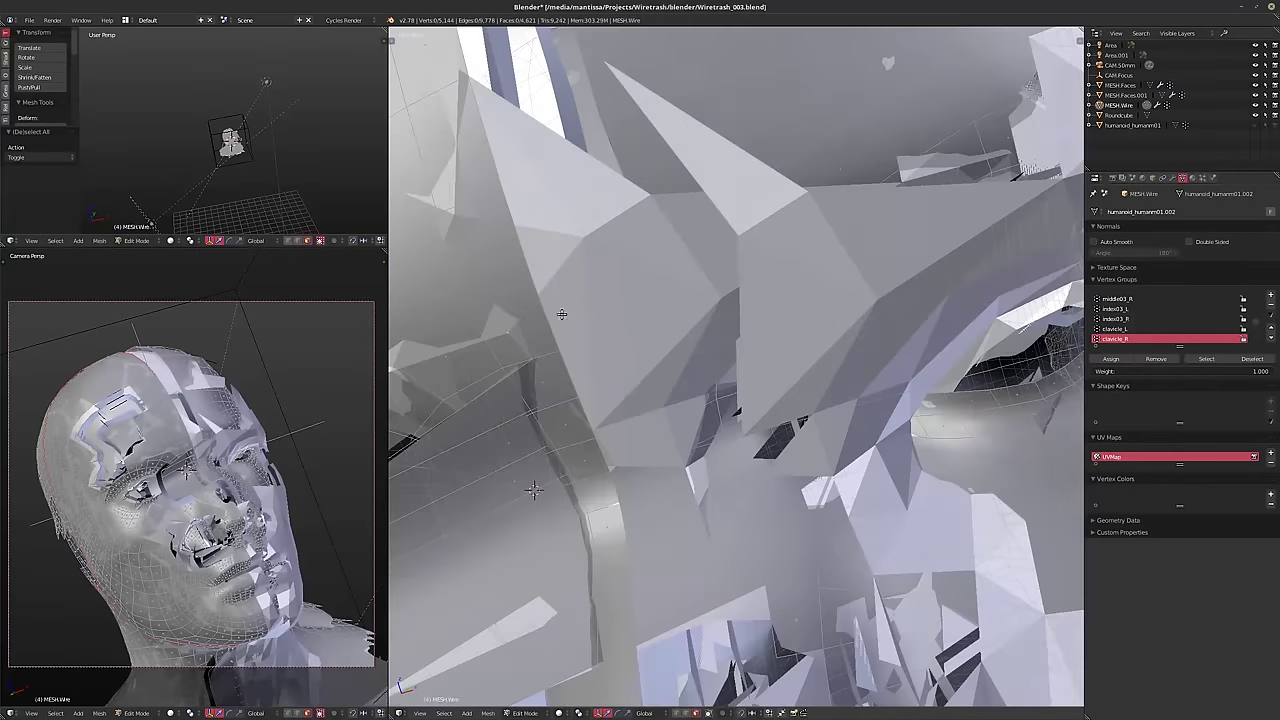
pyautogui.scroll(-5, 561, 314)
pyautogui.scroll(2, 898, 286)
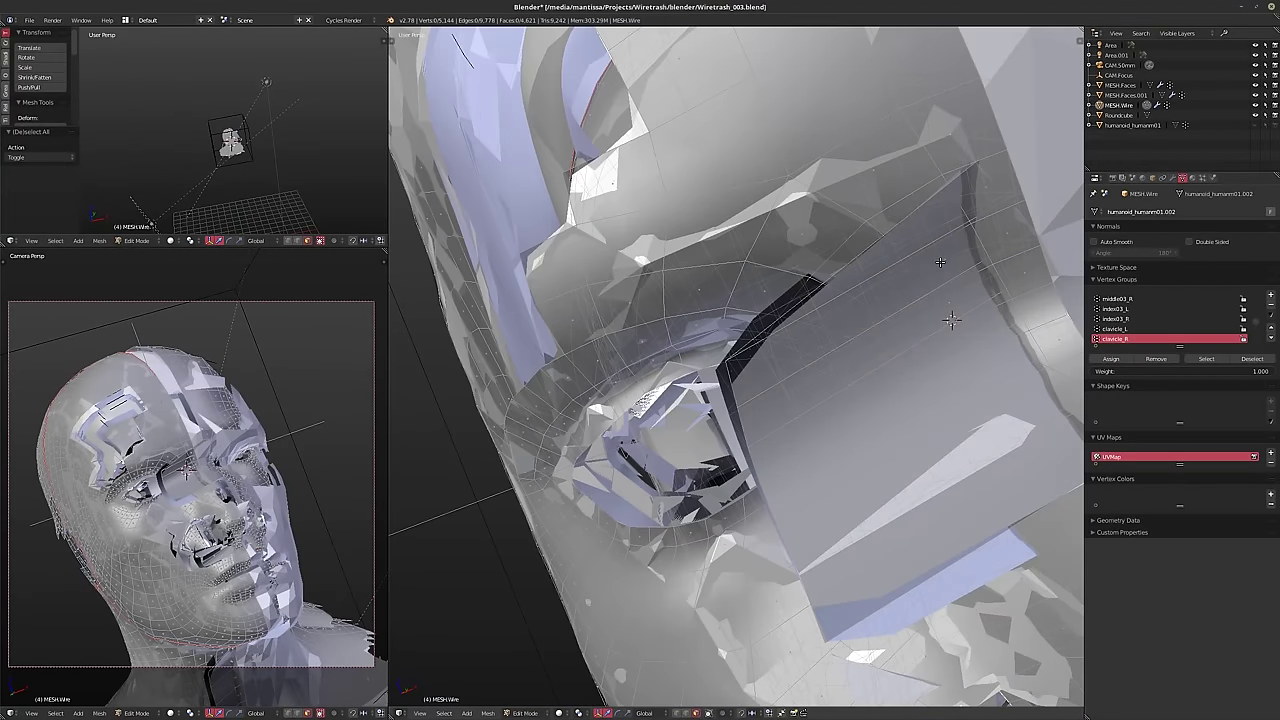
pyautogui.press('l')
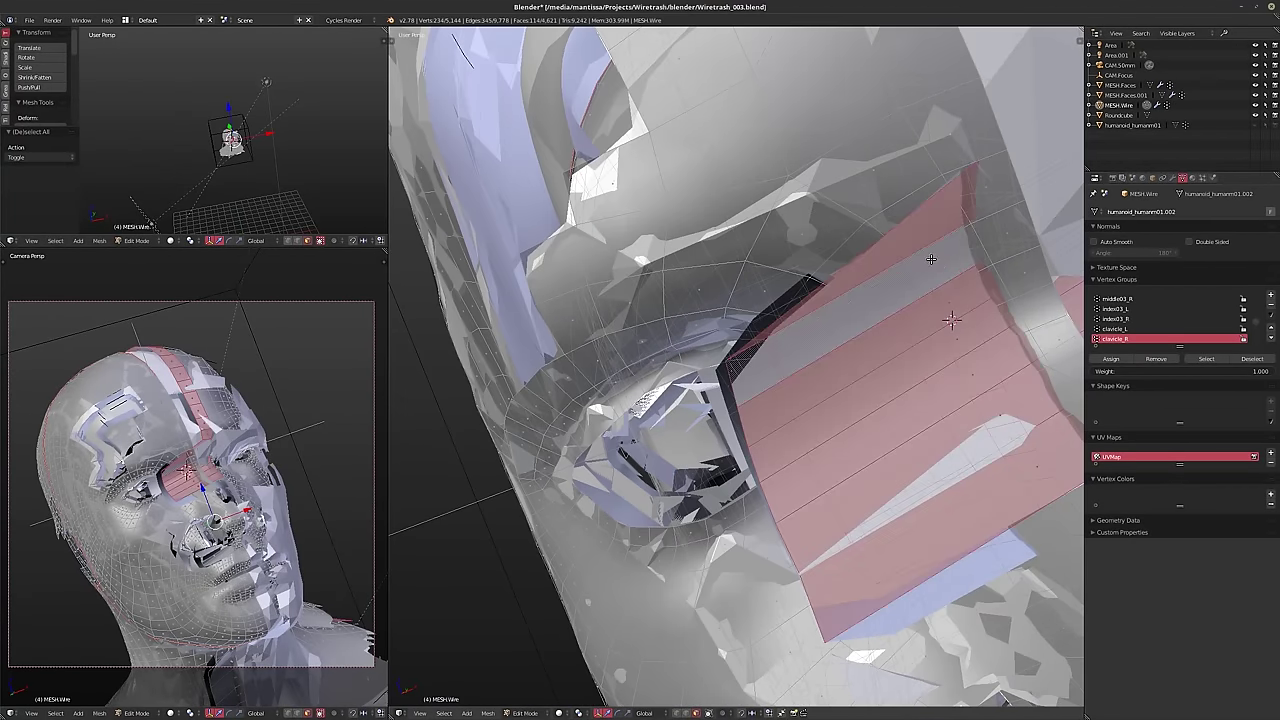
pyautogui.moveTo(945, 275); pyautogui.dragTo(880, 340, button='middle')
pyautogui.scroll(-8, 850, 380)
pyautogui.scroll(2, 828, 399)
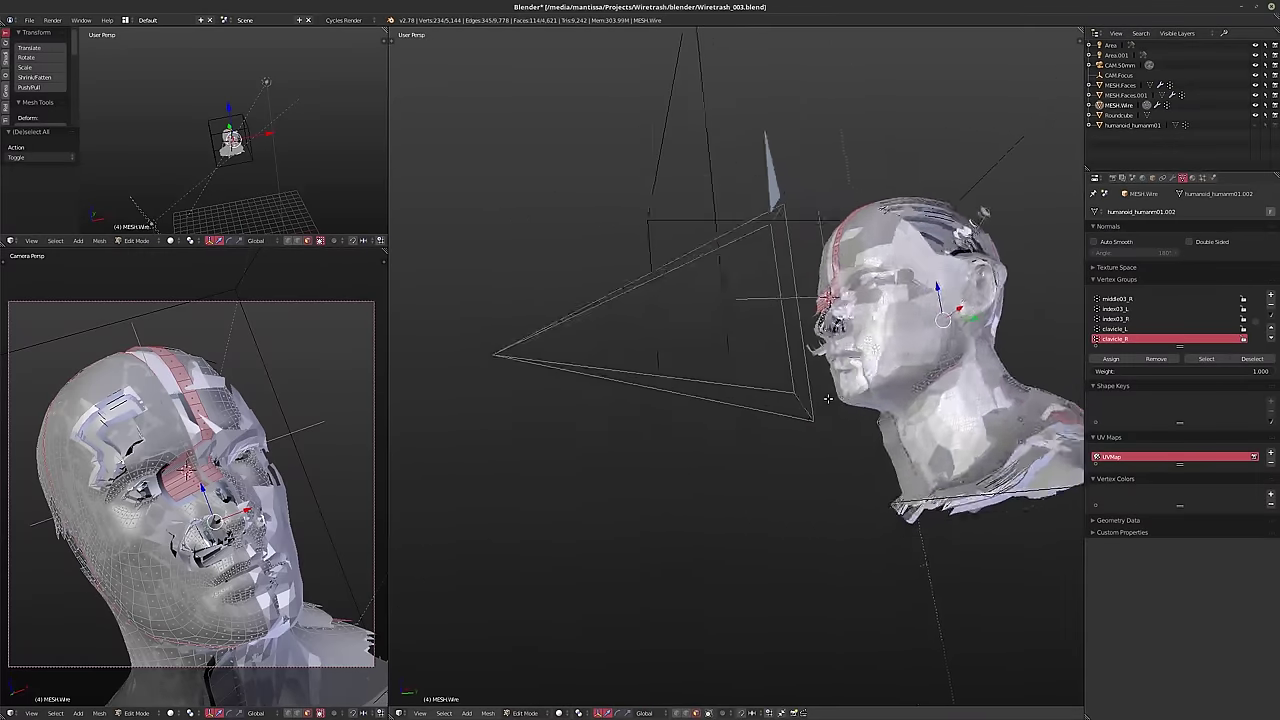
pyautogui.moveTo(828, 399); pyautogui.dragTo(838, 350, button='middle')
pyautogui.scroll(5, 846, 293)
pyautogui.moveTo(834, 285); pyautogui.dragTo(816, 348, button='middle')
pyautogui.scroll(-6, 812, 300)
pyautogui.scroll(3, 816, 348)
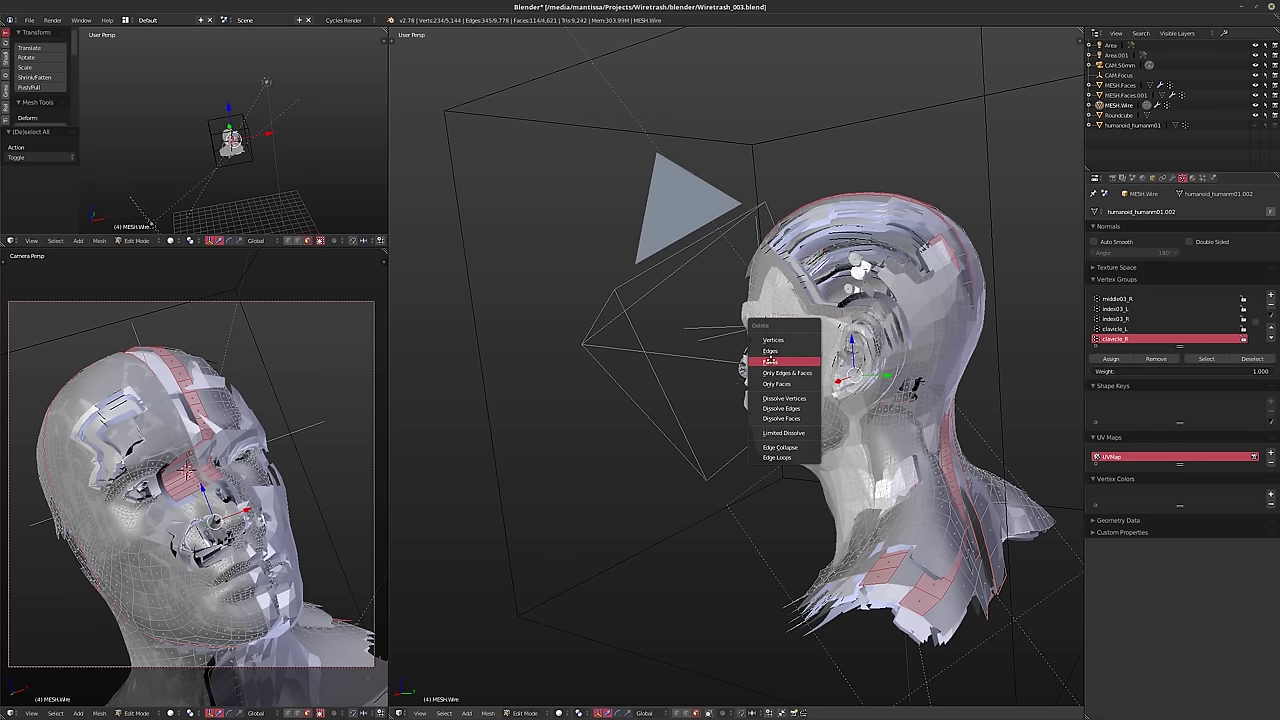
pyautogui.click(770, 361)
# - Select a further loop of leftover wire faces on the MESH.Wire mesh and delete those faces
pyautogui.moveTo(770, 361); pyautogui.dragTo(846, 357, button='middle')
pyautogui.scroll(4, 748, 362)
pyautogui.scroll(3, 800, 370)
pyautogui.rightClick(843, 358)
pyautogui.keyDown('alt'); pyautogui.keyDown('shift'); pyautogui.rightClick(860, 366); pyautogui.keyUp('shift'); pyautogui.keyUp('alt')
pyautogui.rightClick(881, 355)
pyautogui.keyDown('alt'); pyautogui.rightClick(770, 295); pyautogui.keyUp('alt')
pyautogui.press('x')
pyautogui.click(914, 342)
# - Make humanoid_humanm01 visible again and leave Edit Mode to check the head through the camera
pyautogui.scroll(-5, 914, 342)
pyautogui.click(1256, 125)
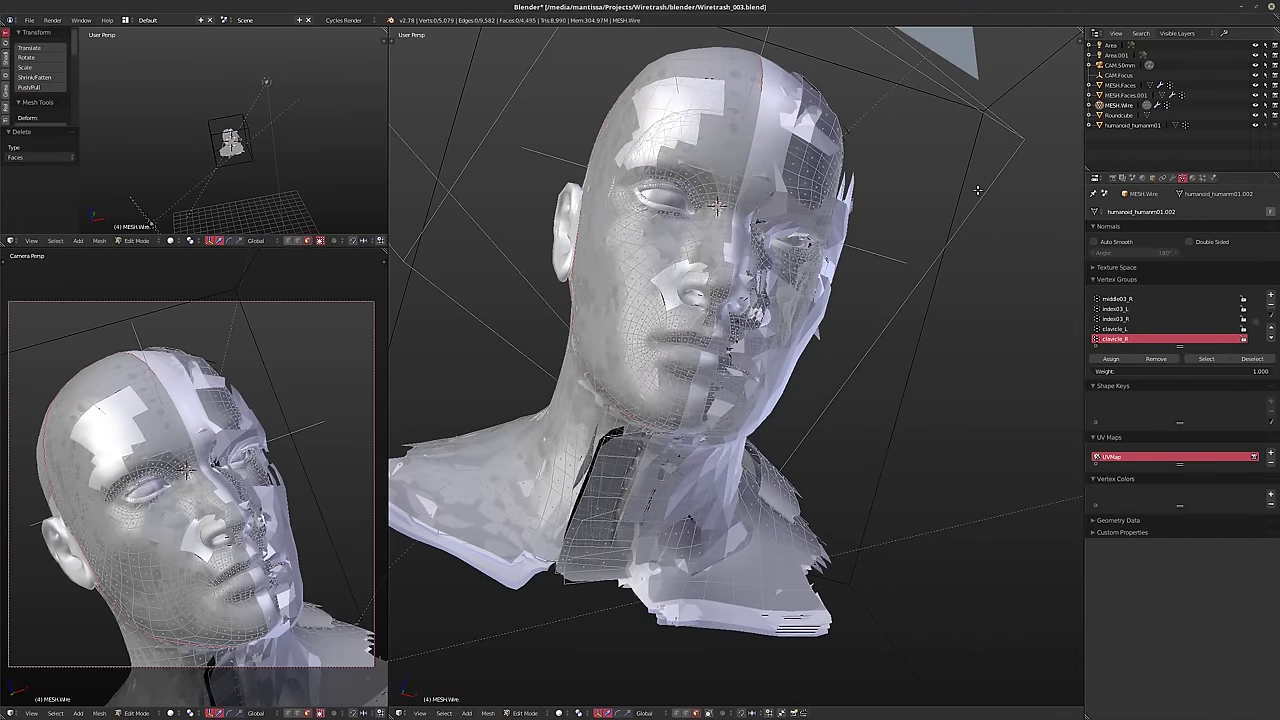
pyautogui.moveTo(971, 191); pyautogui.dragTo(778, 288, button='middle')
pyautogui.press('Tab')
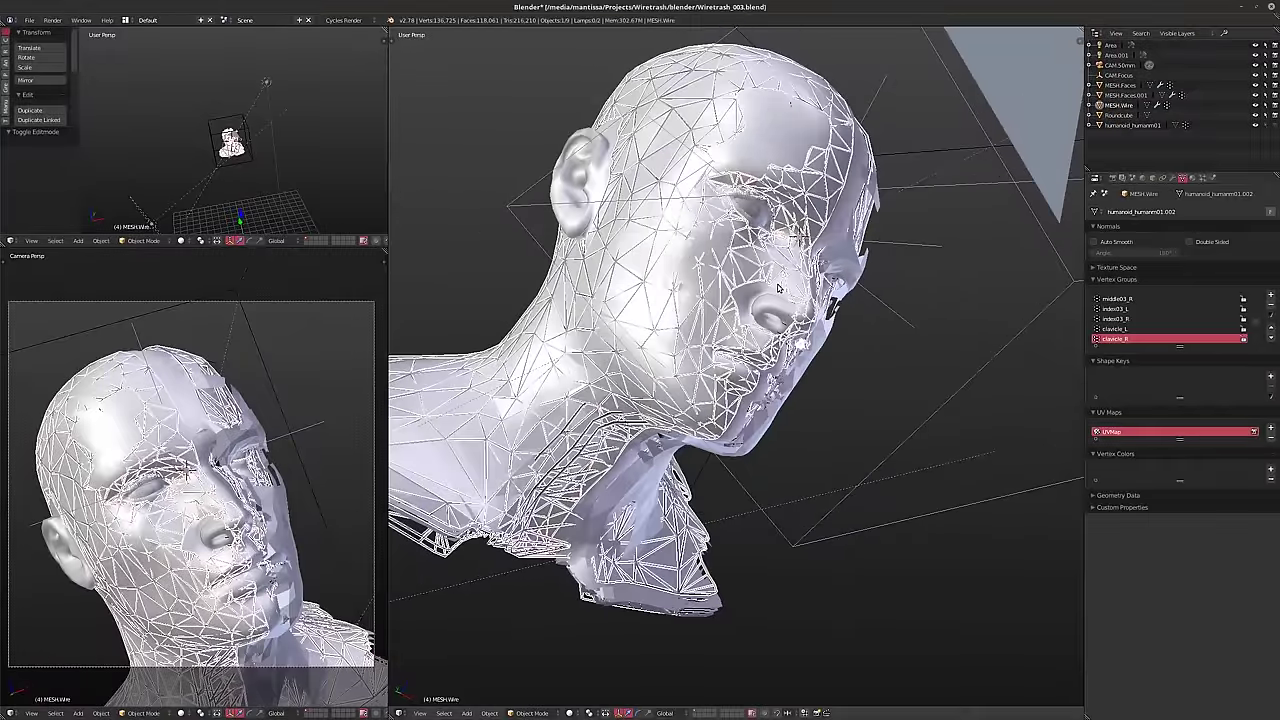
pyautogui.press('KP_0')
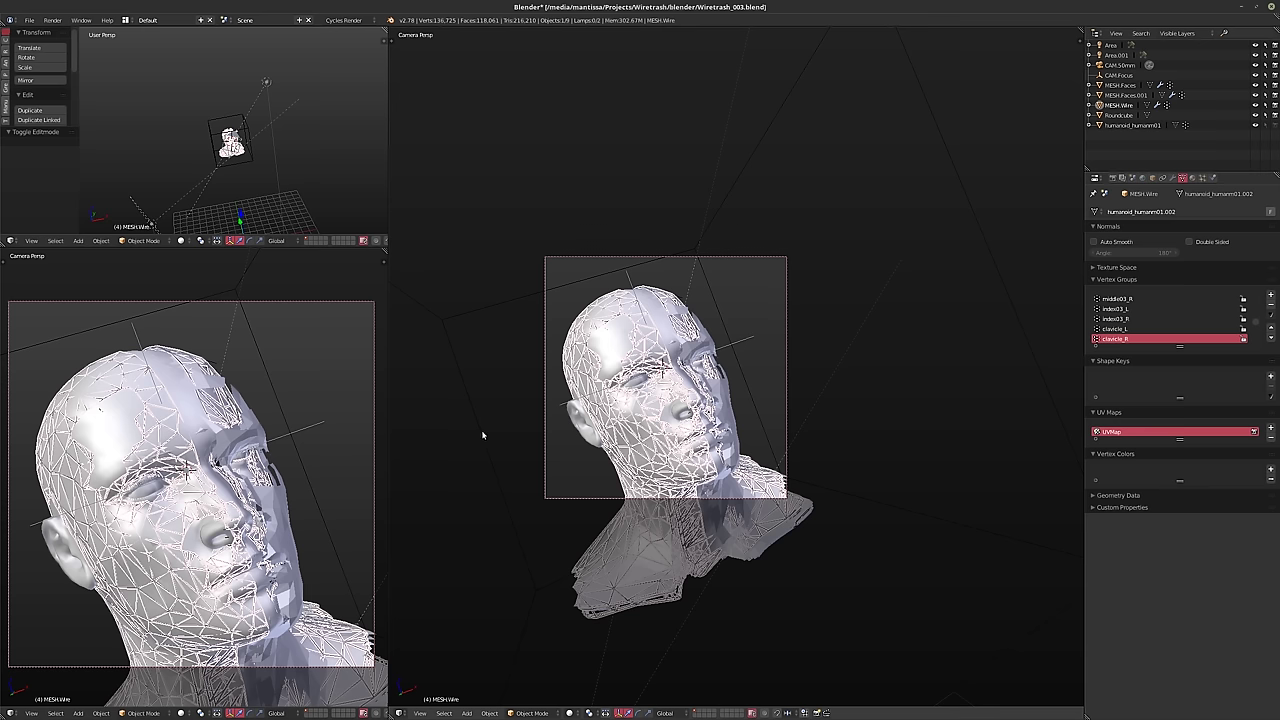
# - Change the large 3D view to the Node Editor with the material nodes framed, and enable rendered shading in the camera view
pyautogui.click(401, 713)
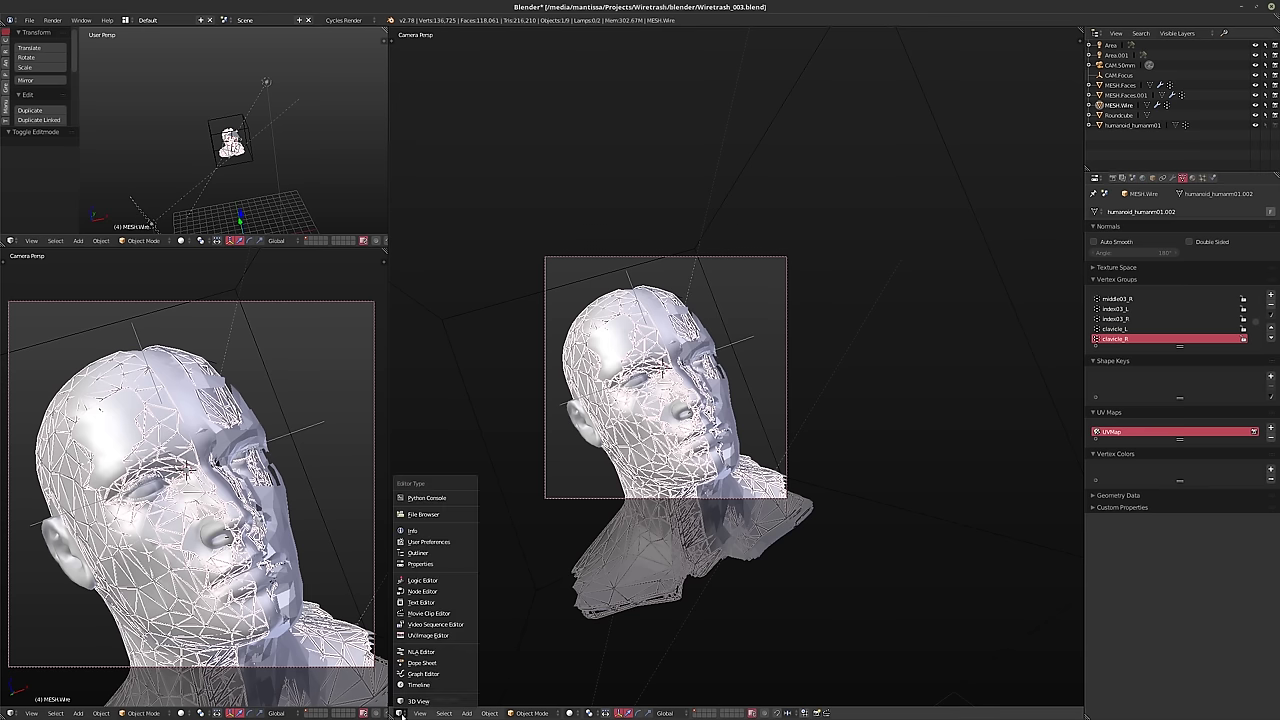
pyautogui.click(428, 591)
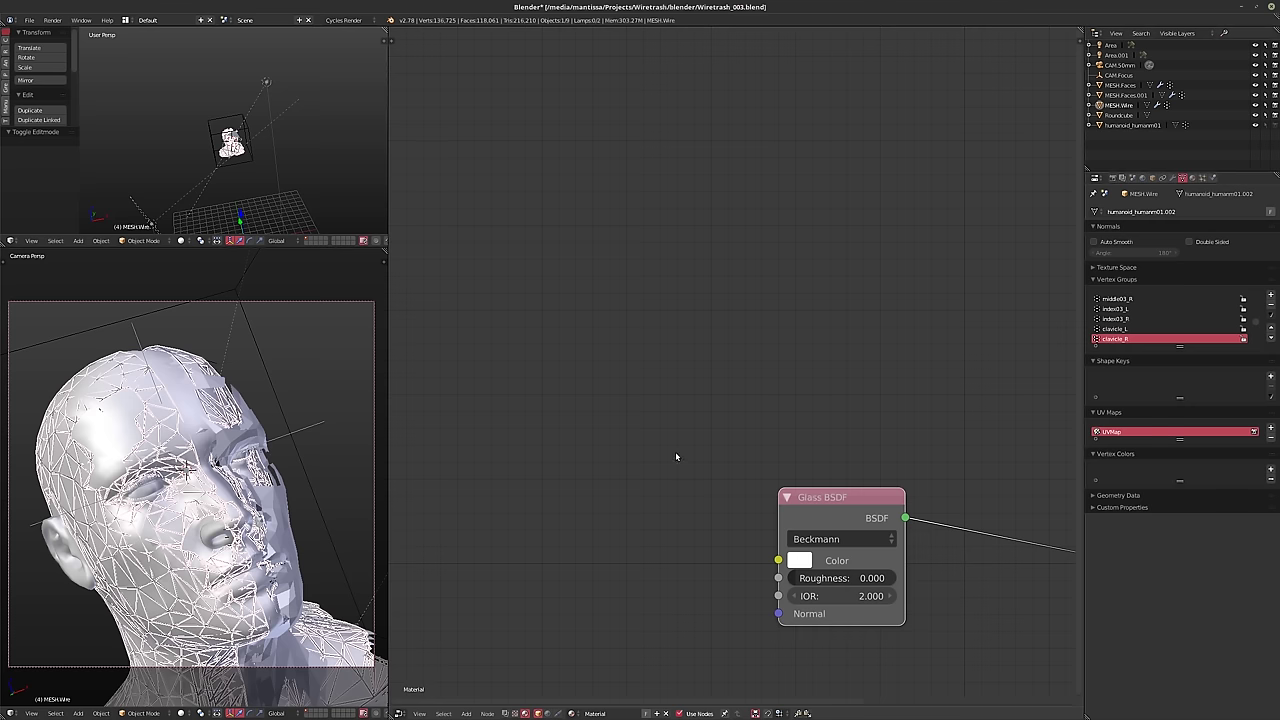
pyautogui.scroll(-1, 831, 461)
pyautogui.press('Home')
pyautogui.scroll(2, 716, 329)
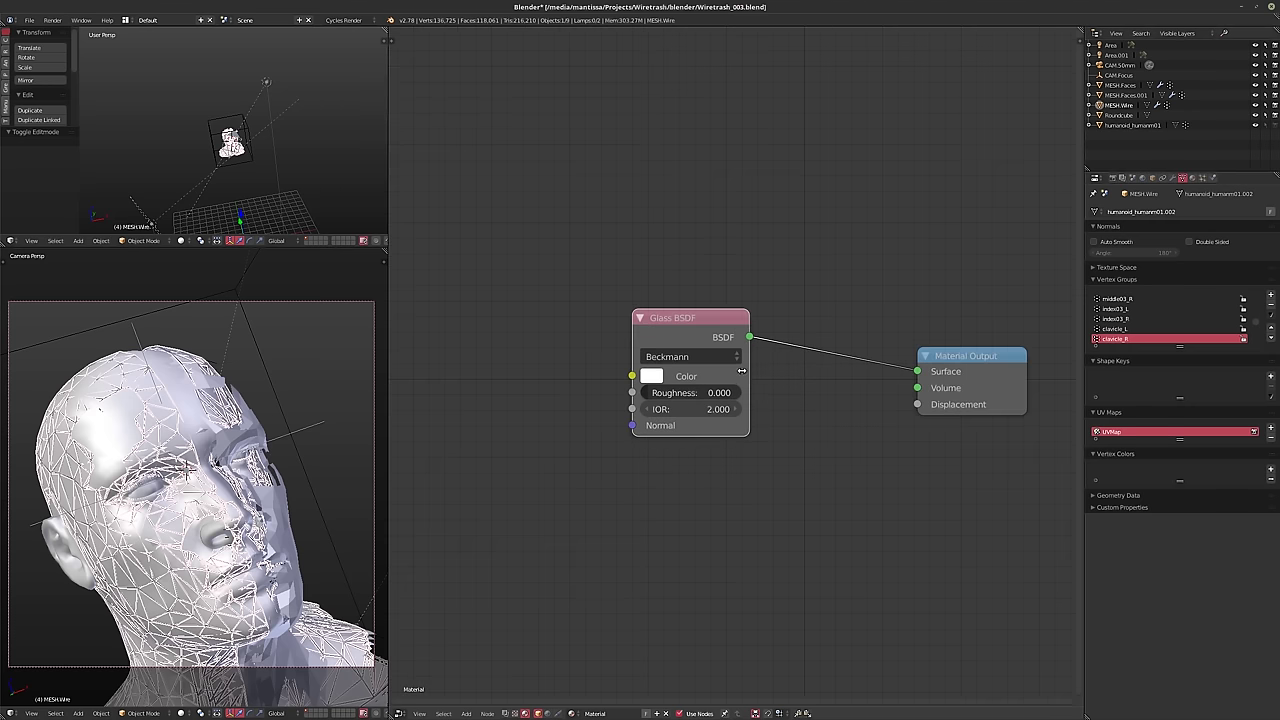
pyautogui.moveTo(777, 349); pyautogui.dragTo(733, 355, button='middle')
pyautogui.scroll(-1, 733, 355)
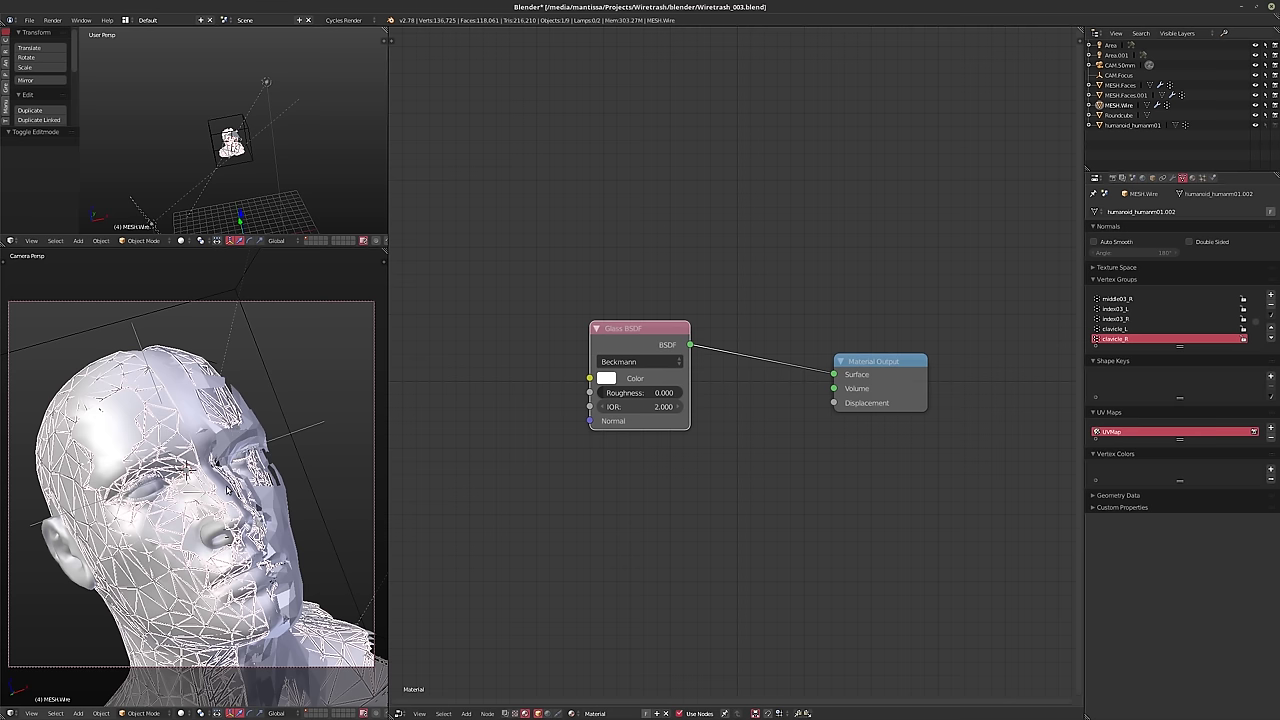
pyautogui.hotkey('shift', 'z')
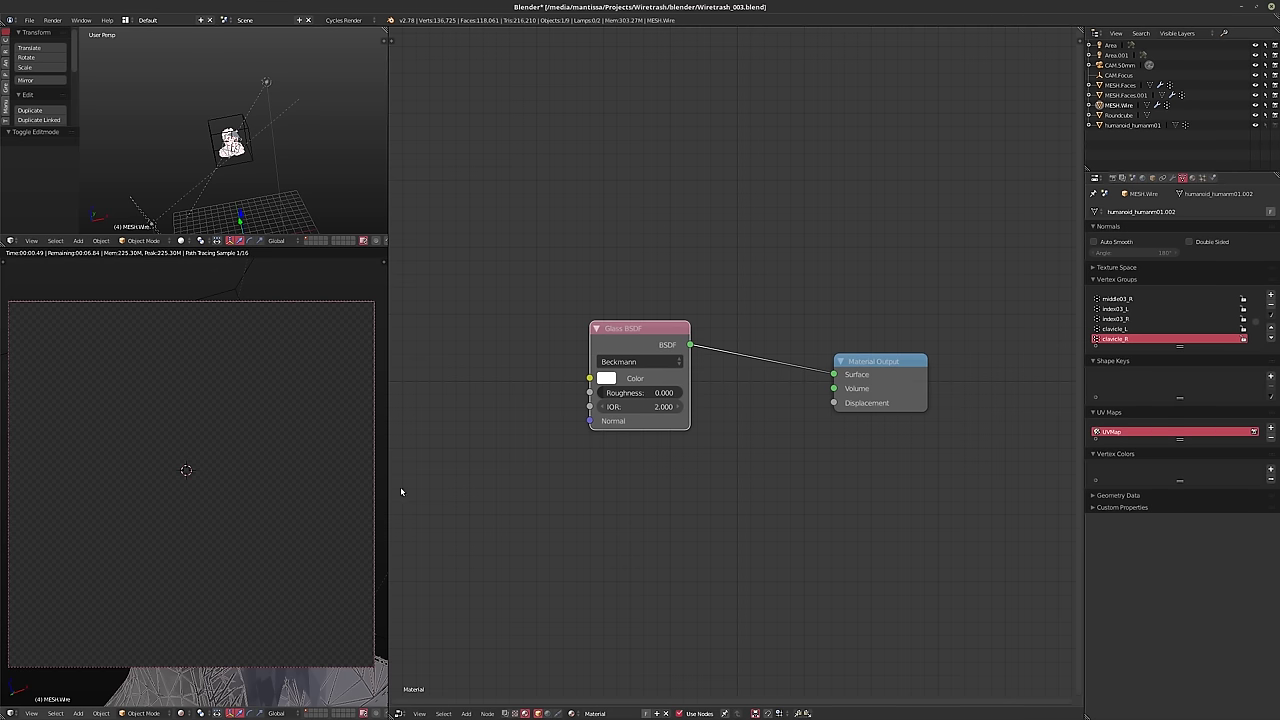
# - Make humanoid_humanm01 the active object and bring up its material nodes
pyautogui.click(1124, 126)
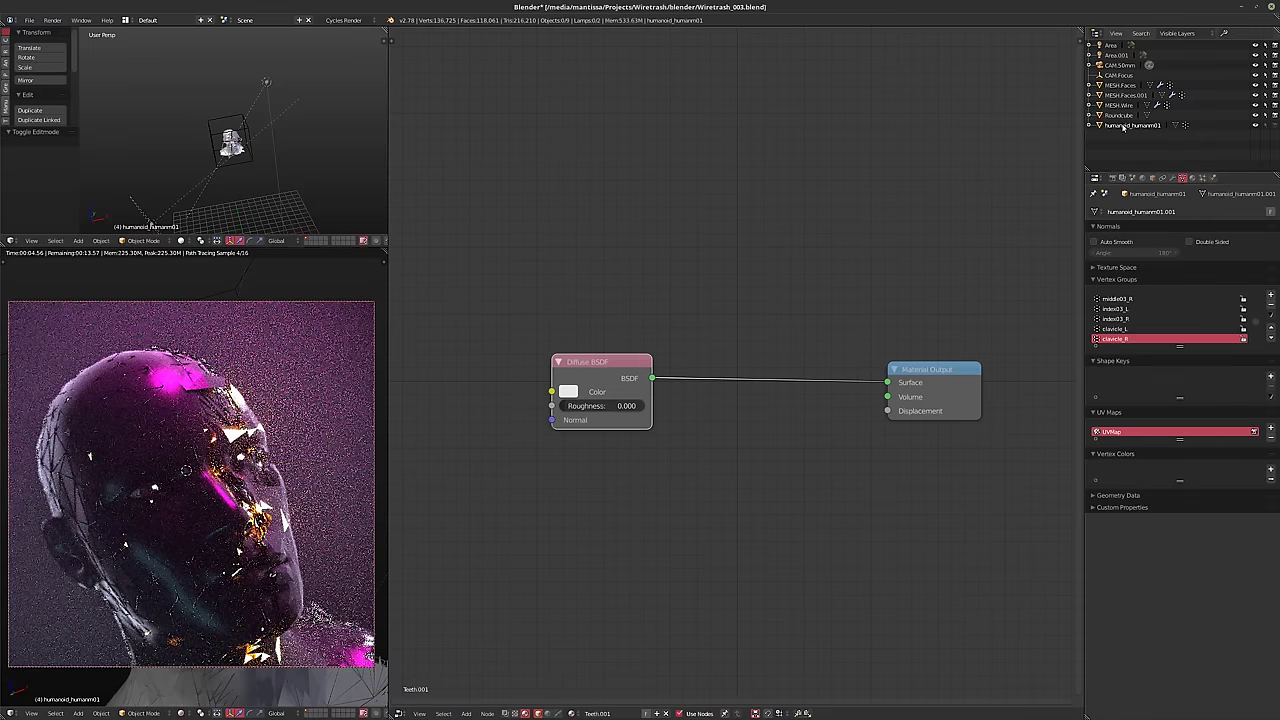
pyautogui.scroll(4, 714, 423)
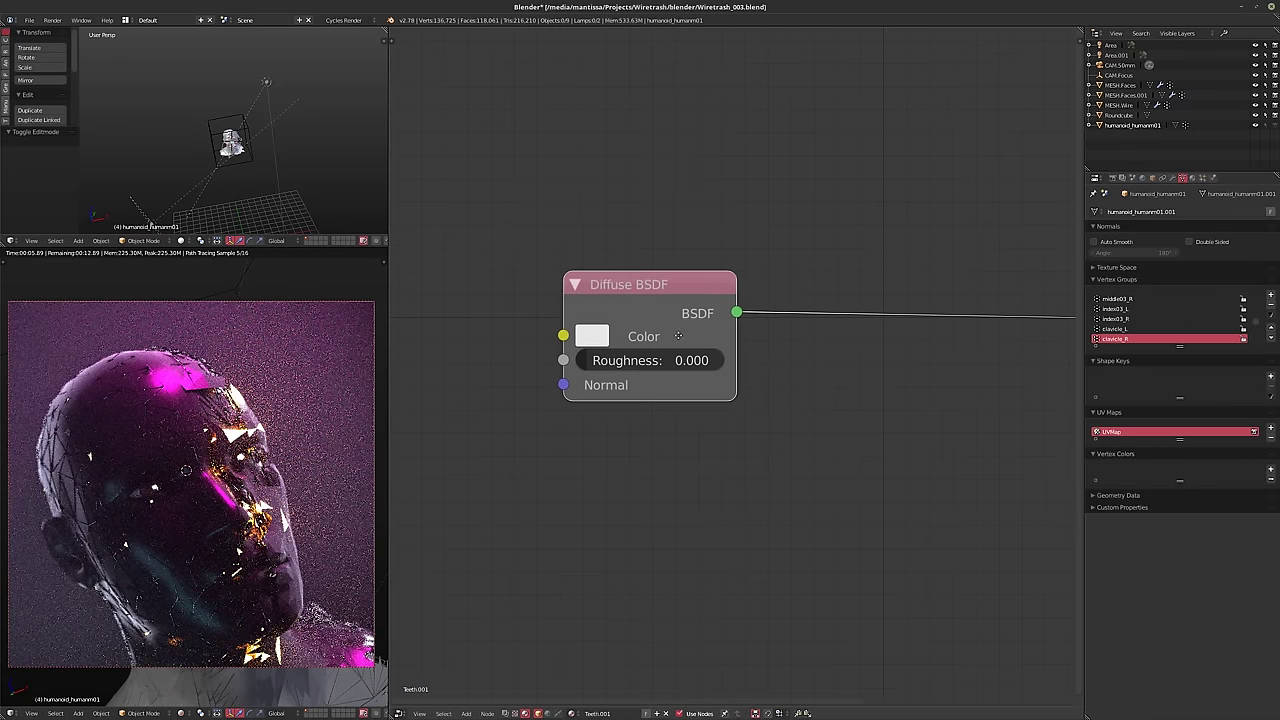
pyautogui.scroll(-3, 678, 336)
pyautogui.moveTo(522, 358); pyautogui.dragTo(502, 375, button='middle')
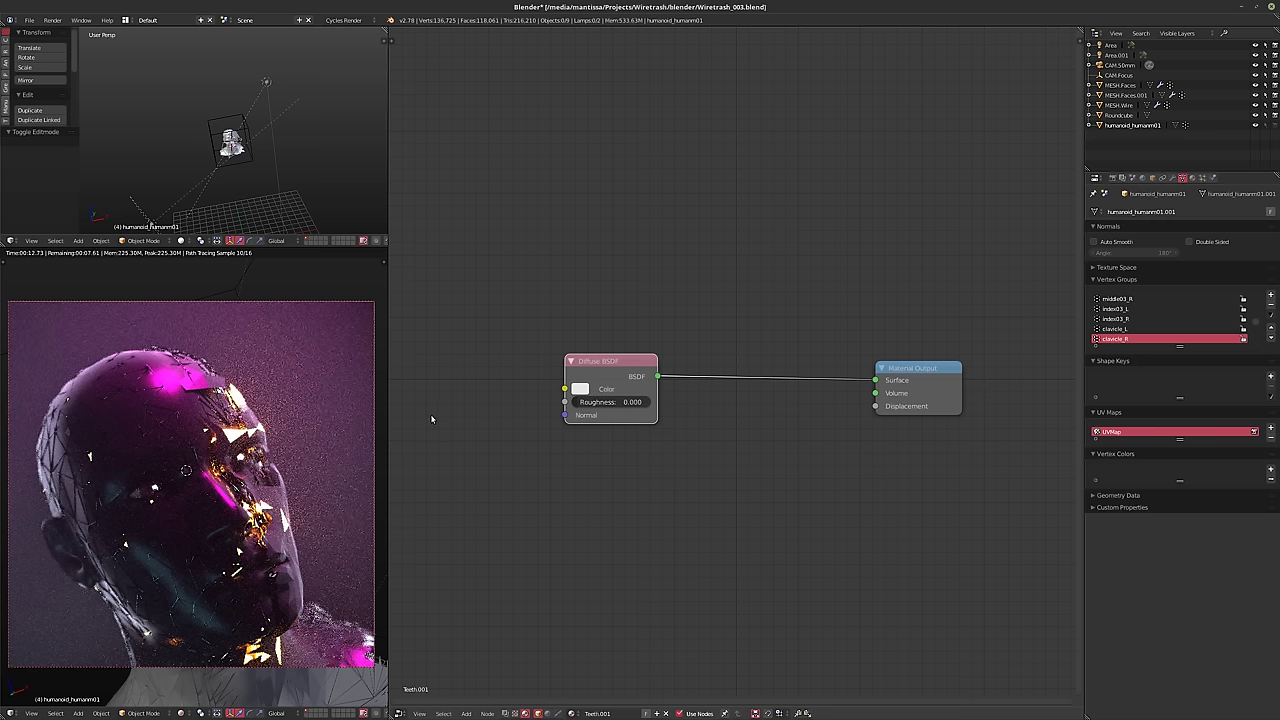
pyautogui.scroll(2, 656, 401)
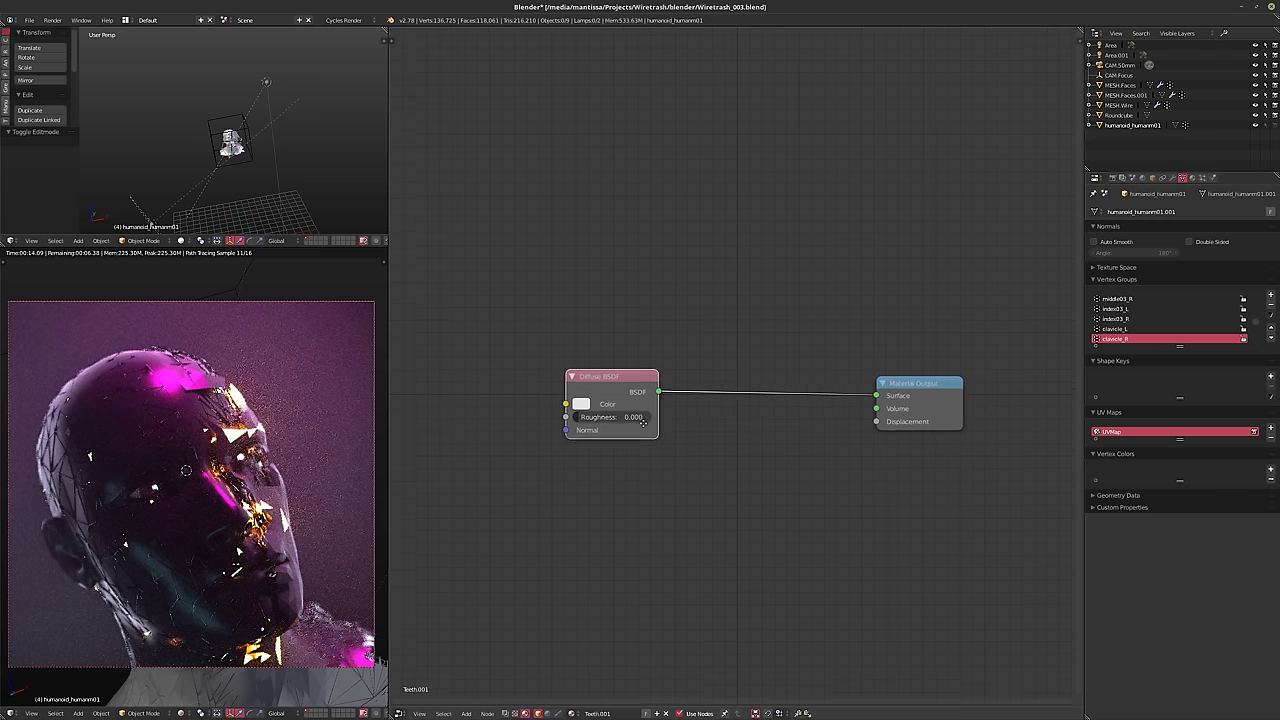
pyautogui.click(601, 398)
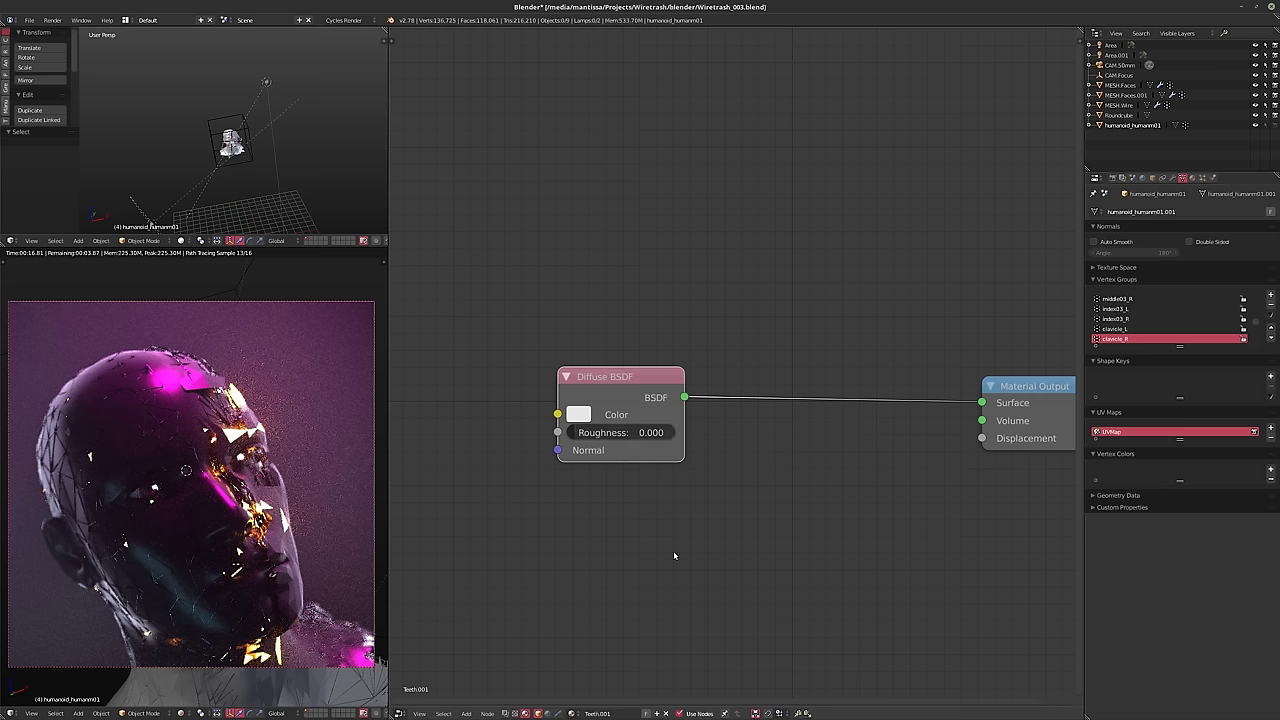
# - Remove all of humanoid_humanm01's material slots except humanoid_human_skin.001
pyautogui.click(1192, 178)
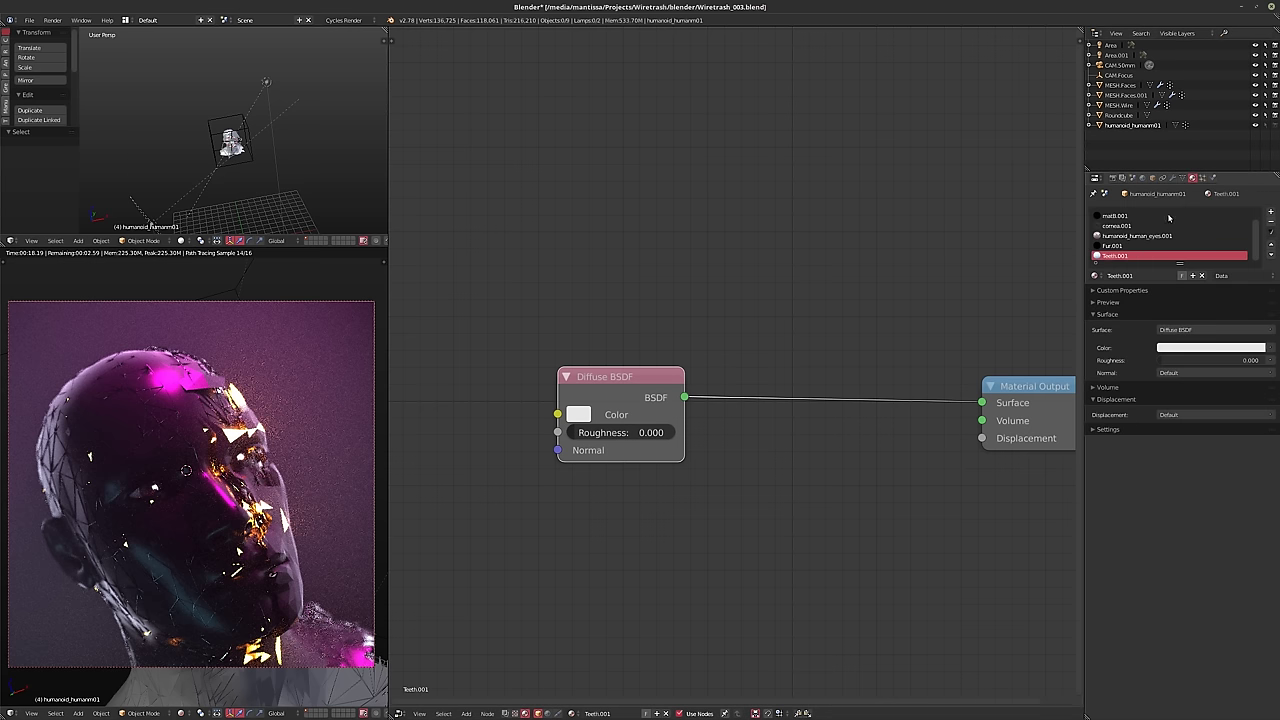
pyautogui.scroll(1, 1151, 238)
pyautogui.click(1115, 226)
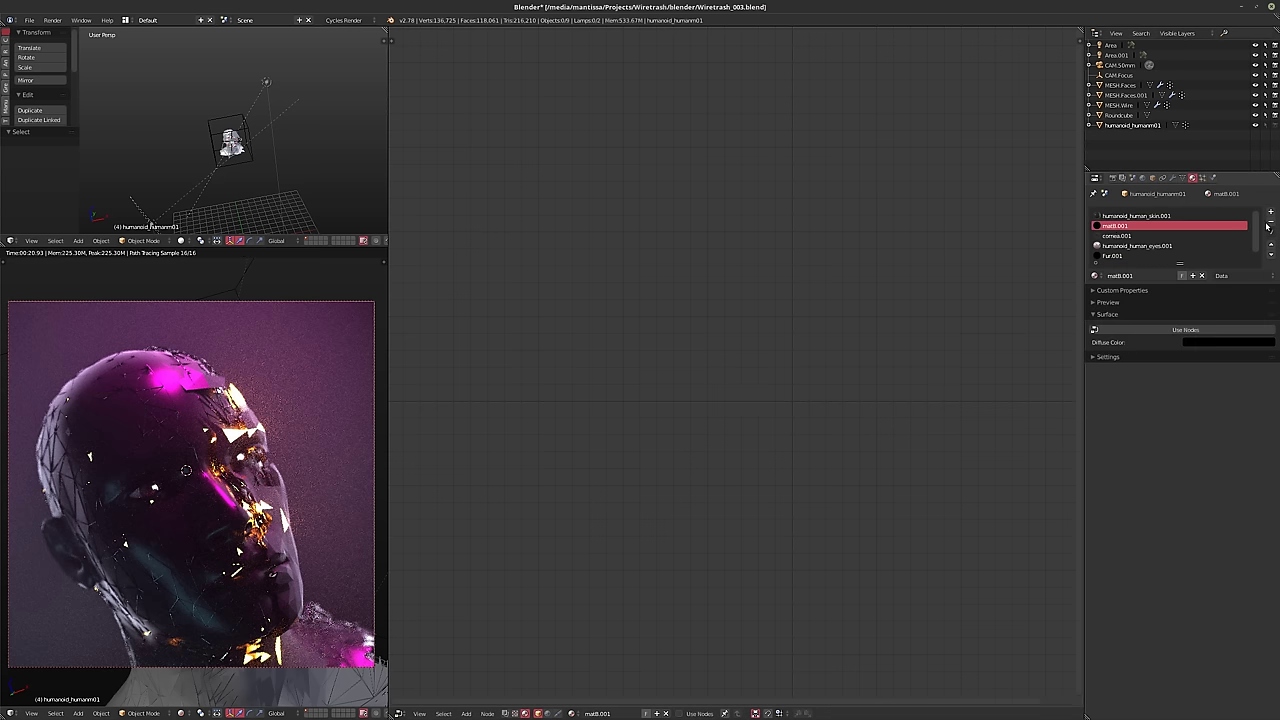
pyautogui.click(1271, 226)
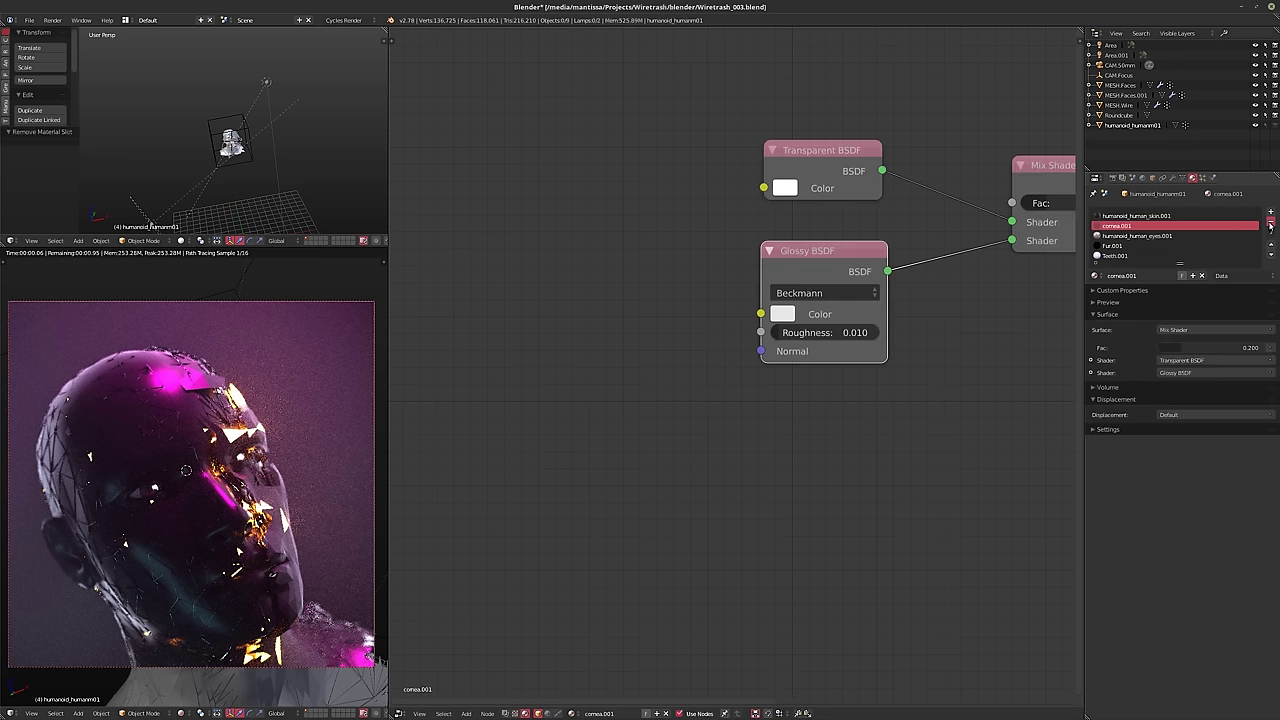
pyautogui.click(1271, 226)
pyautogui.click(1271, 226)
pyautogui.click(1271, 226)
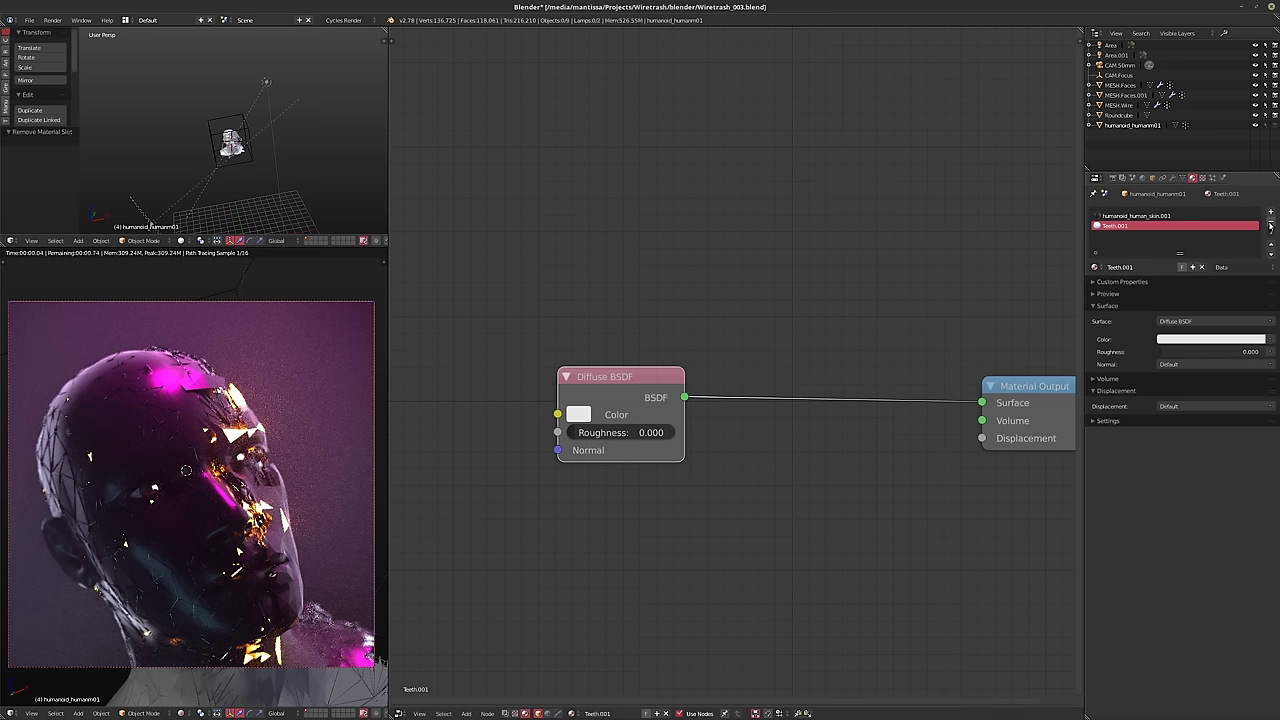
pyautogui.click(1271, 226)
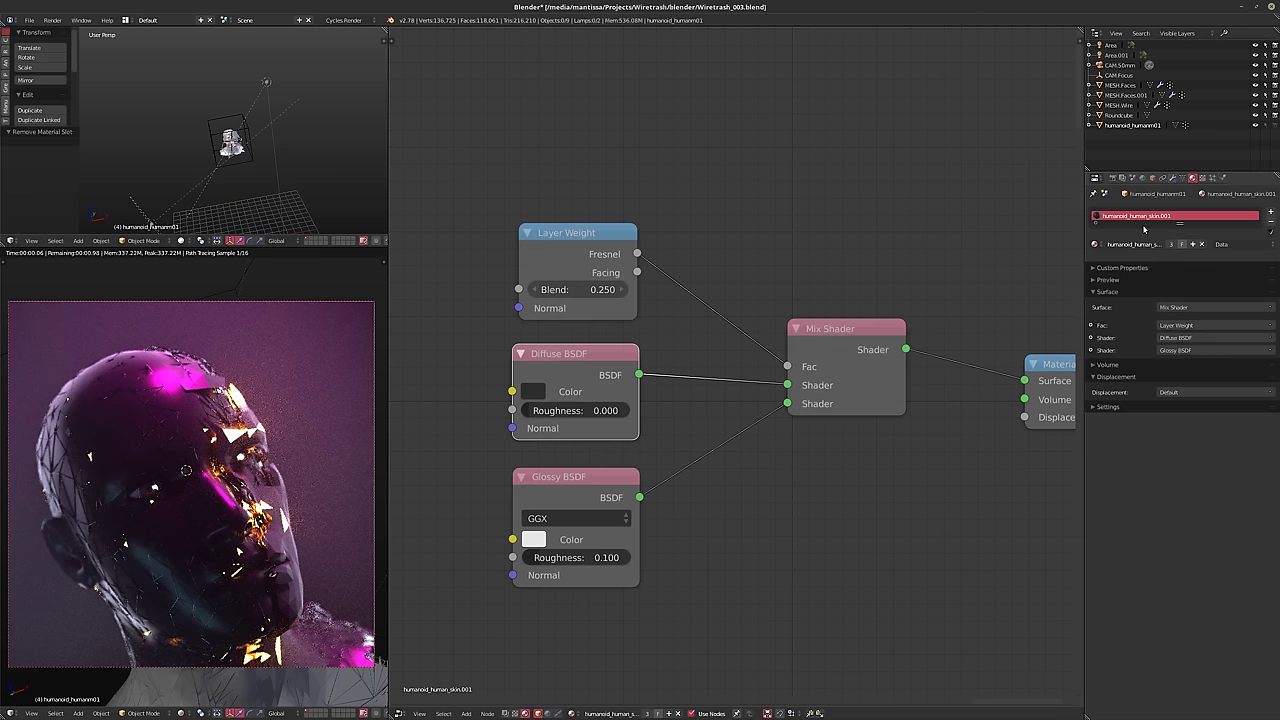
# - Add a Subdivision Surface modifier to humanoid_humanm01 with view and render subdivisions of 1
pyautogui.click(1171, 181)
pyautogui.click(1108, 213)
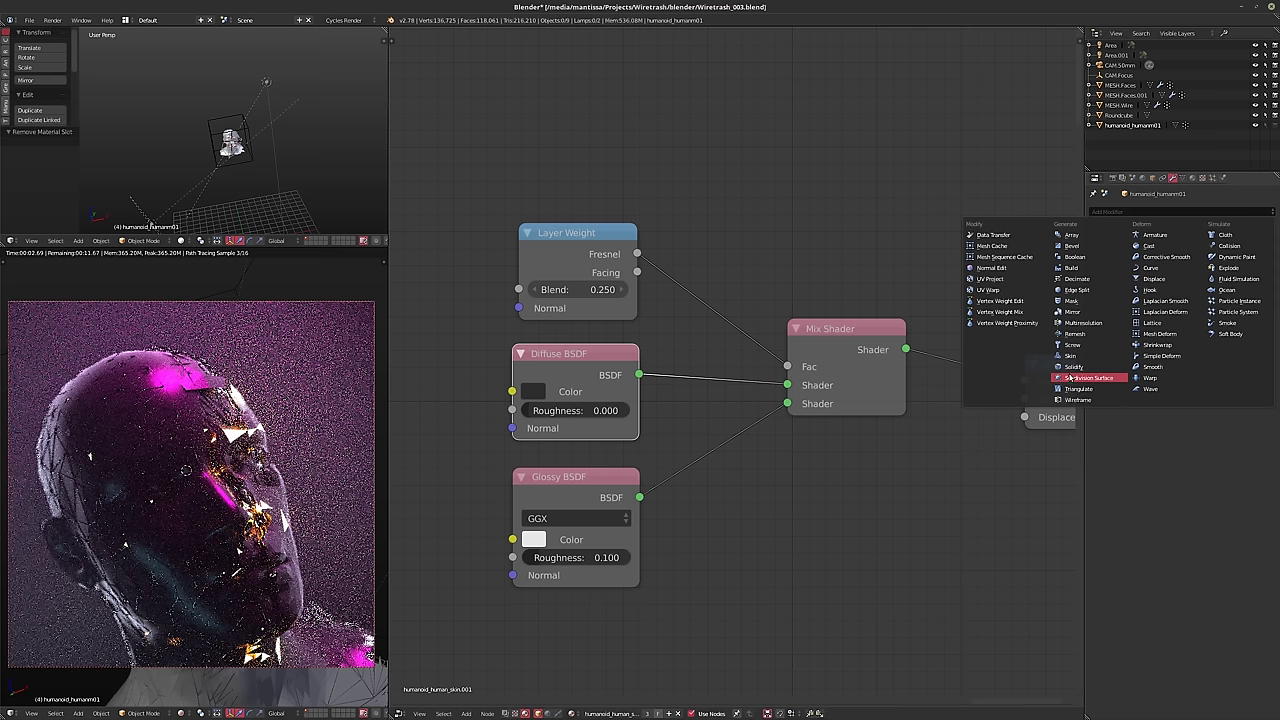
pyautogui.click(1089, 377)
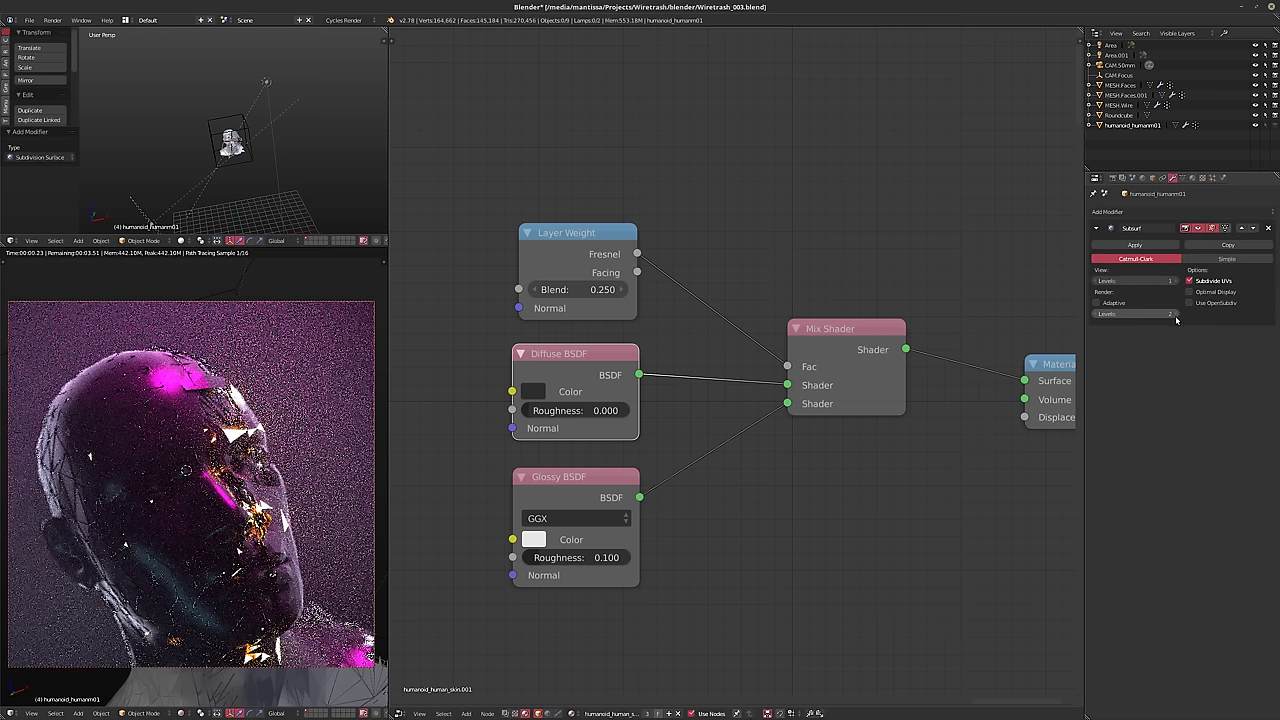
# - Add a Decimate modifier below the subdivision in Un-Subdivide mode with 1 iteration
pyautogui.click(1160, 212)
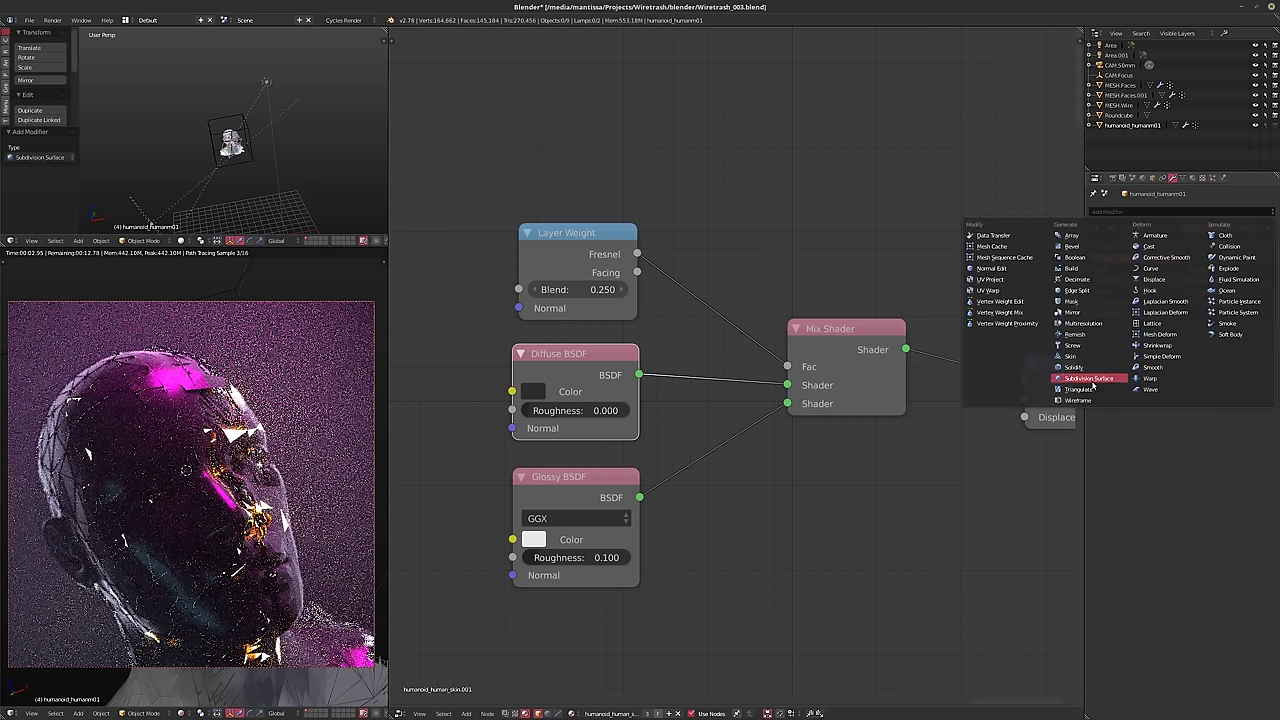
pyautogui.click(1077, 279)
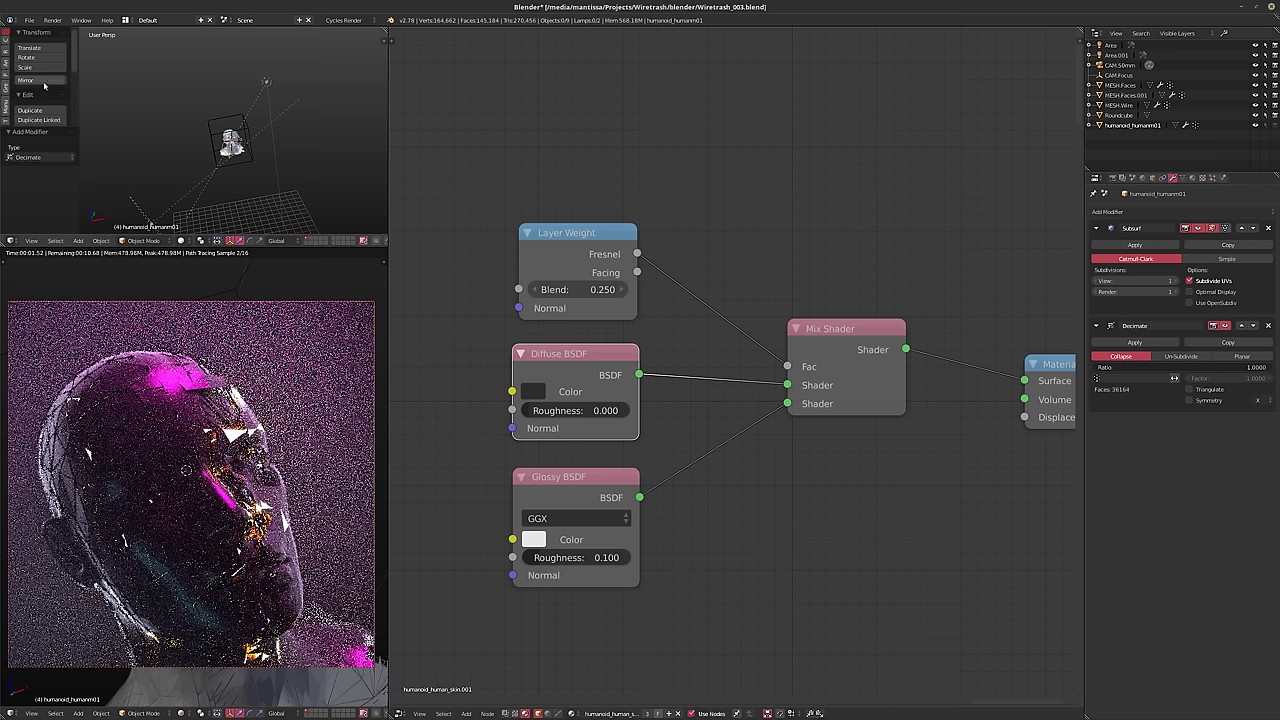
pyautogui.scroll(-4, 41, 98)
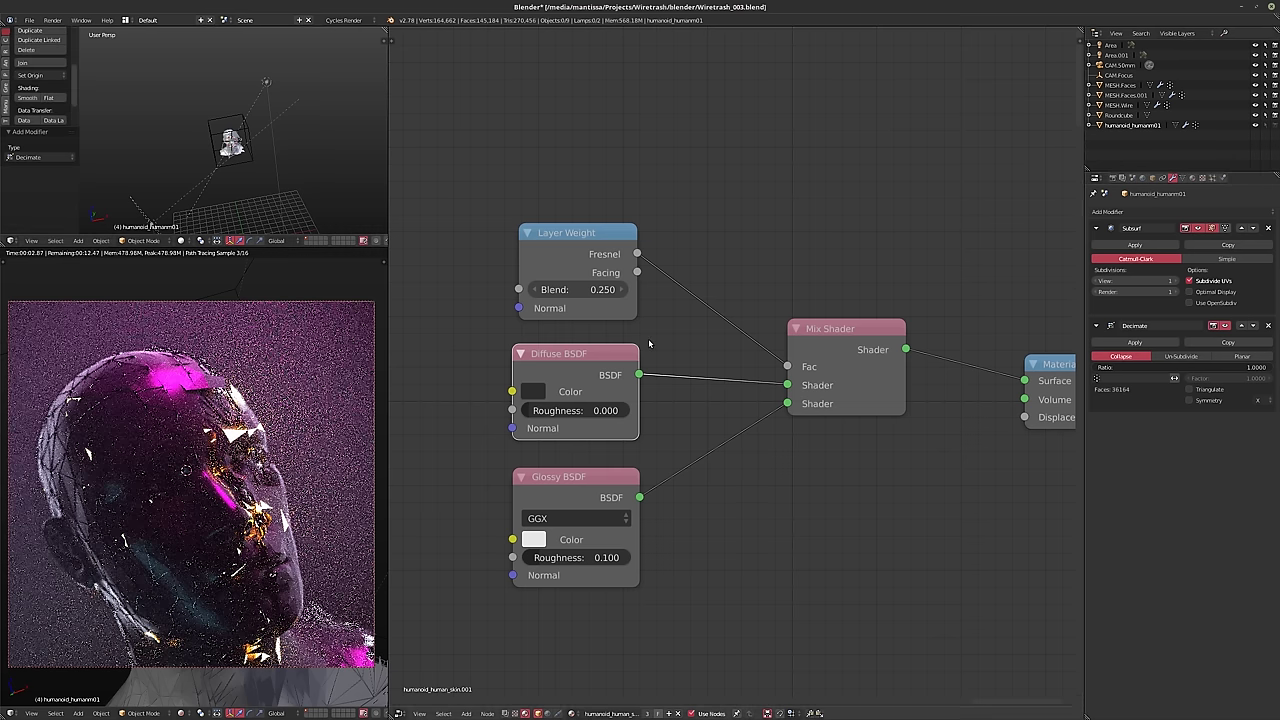
pyautogui.click(1181, 356)
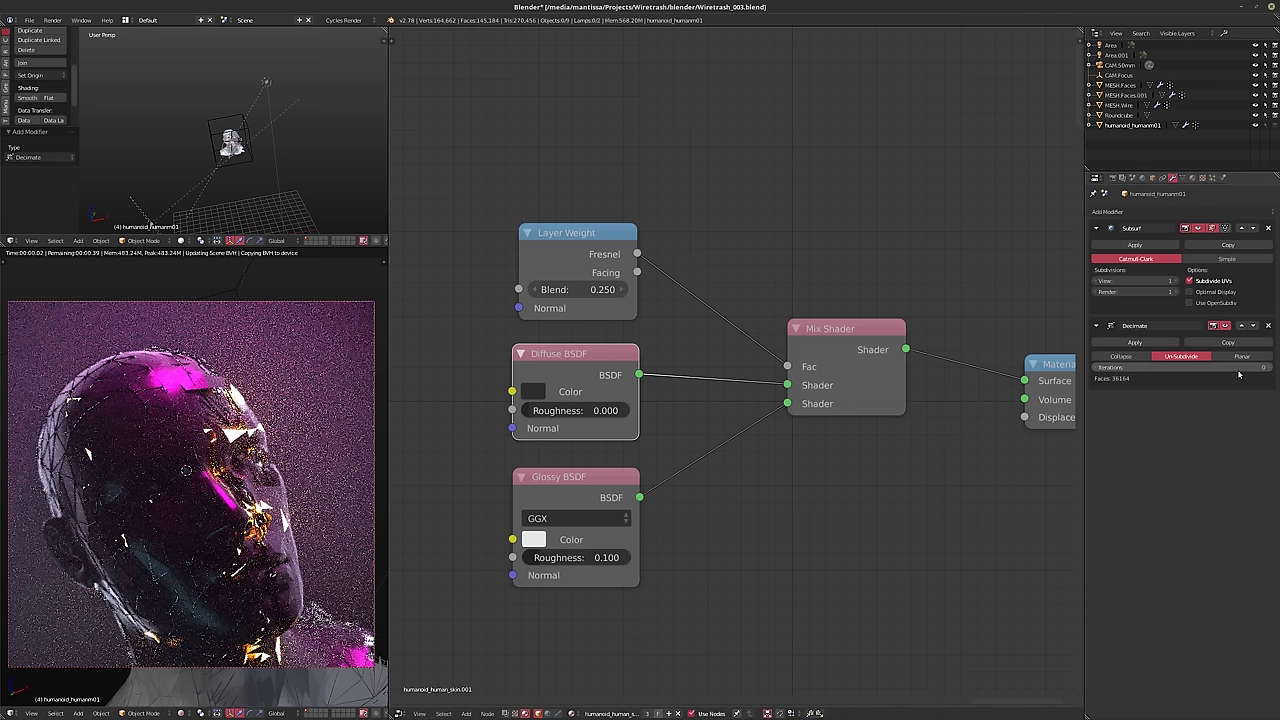
pyautogui.click(1266, 368)
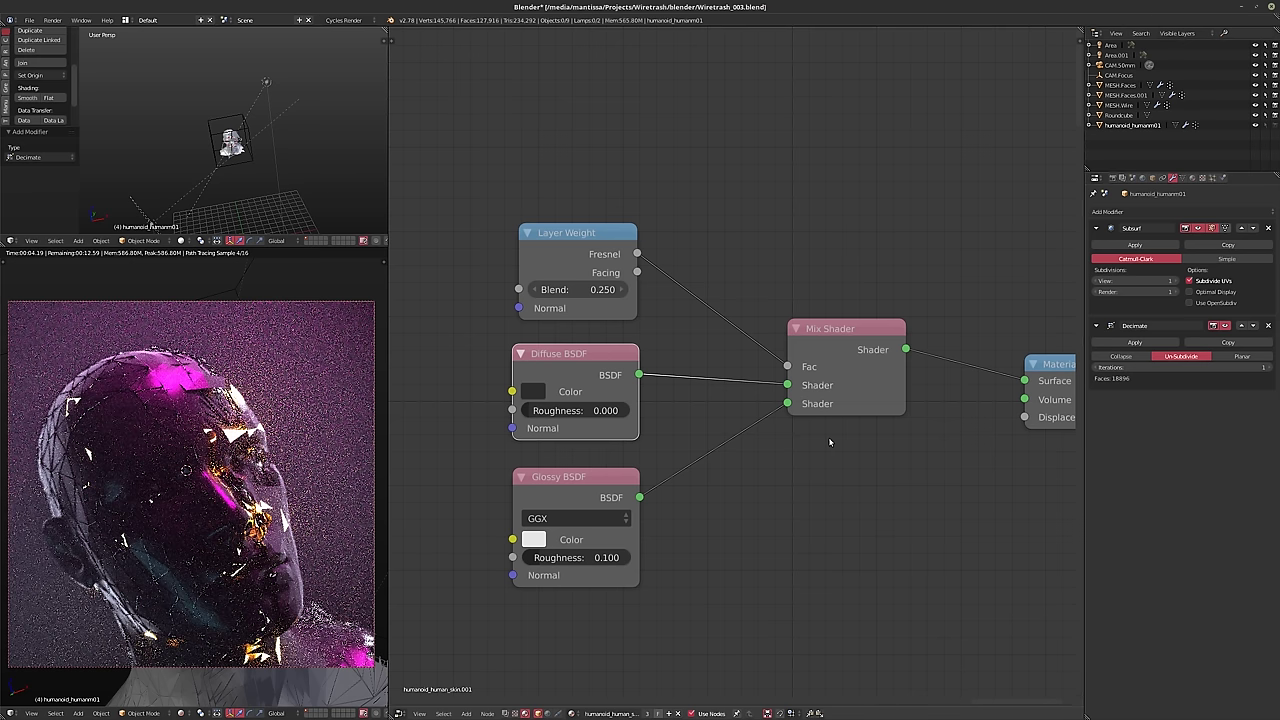
# - Select humanoid_humanm01 and set its shading to flat
pyautogui.moveTo(235, 160); pyautogui.dragTo(265, 155, button='middle')
pyautogui.scroll(10, 265, 155)
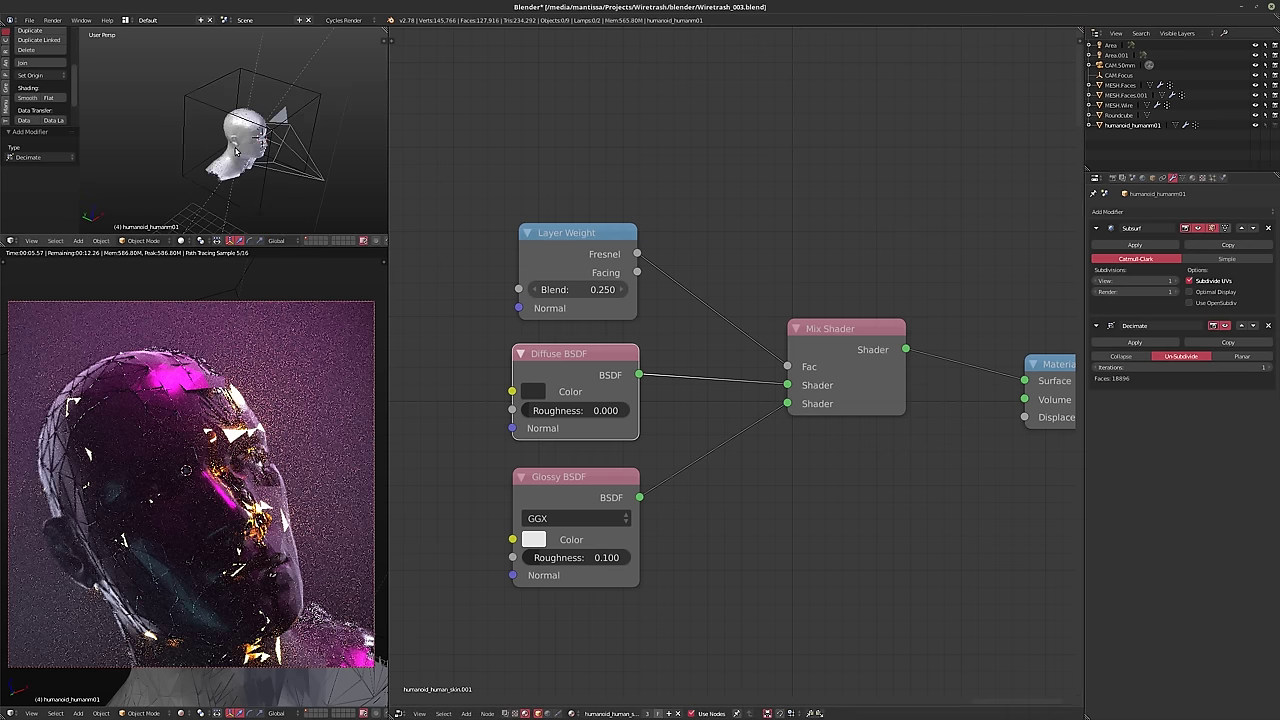
pyautogui.moveTo(272, 79); pyautogui.dragTo(215, 90, button='middle')
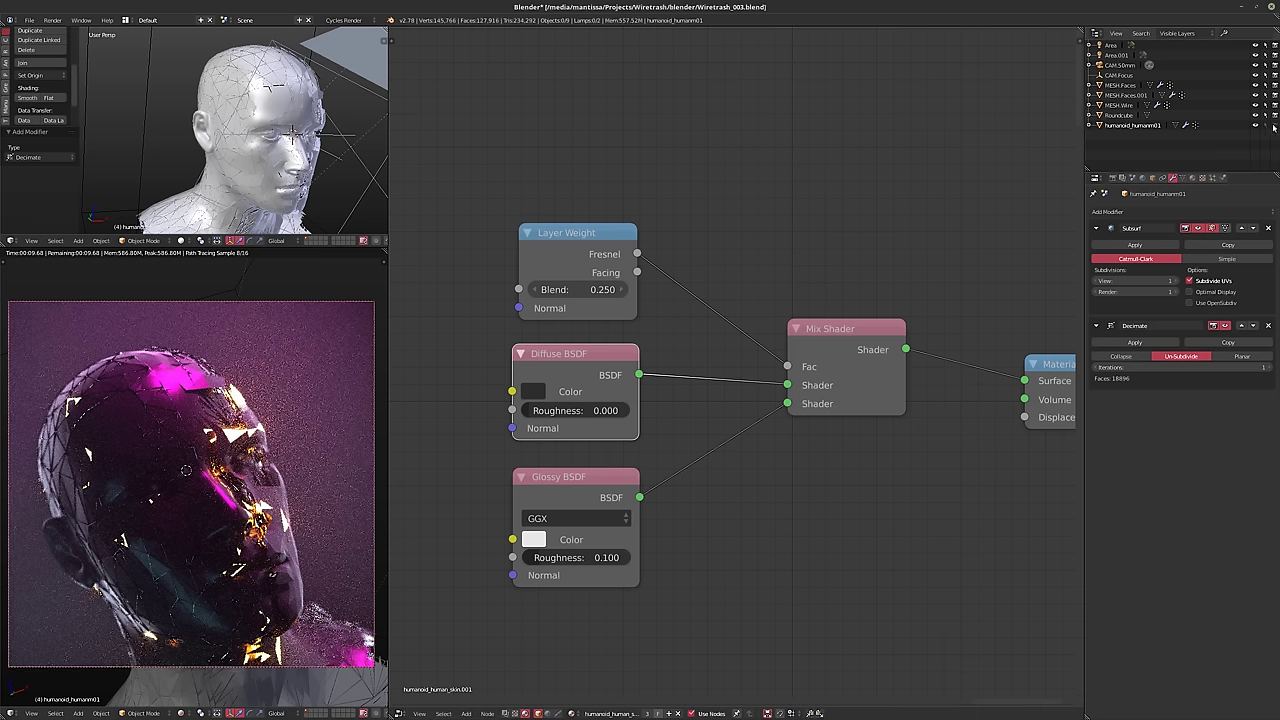
pyautogui.click(1131, 125)
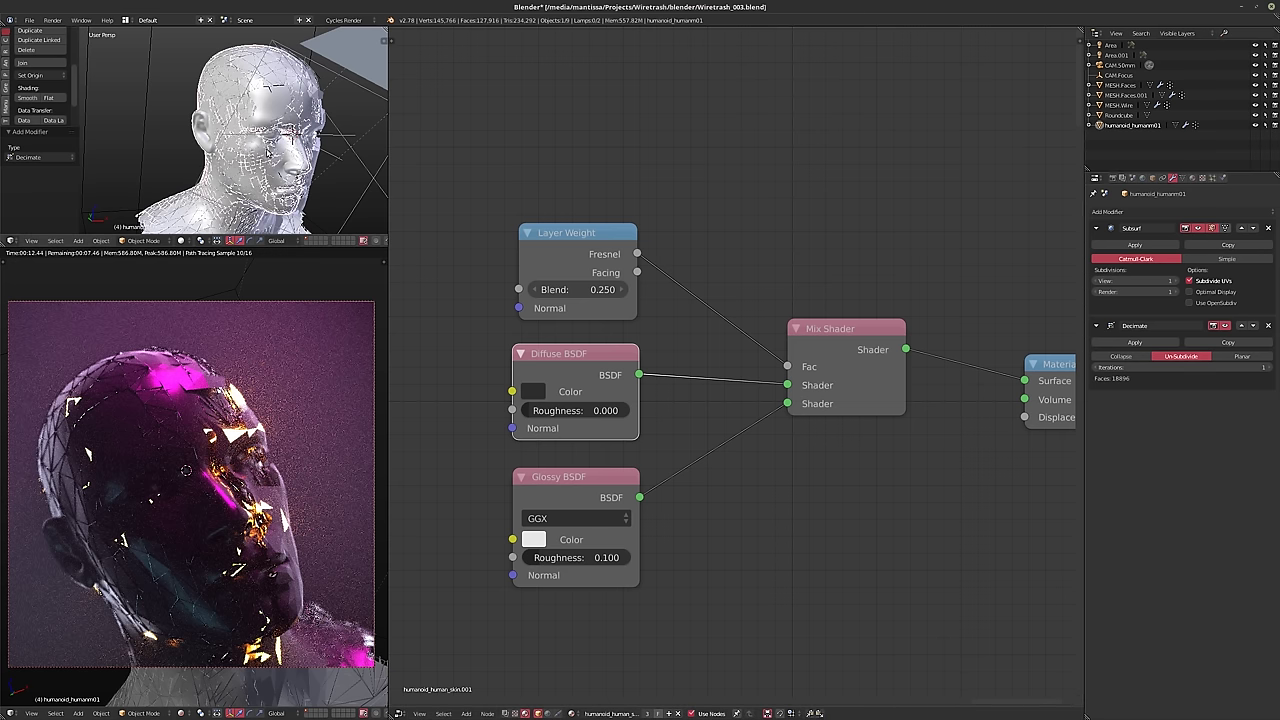
pyautogui.click(48, 97)
pyautogui.moveTo(287, 125); pyautogui.dragTo(244, 105, button='middle')
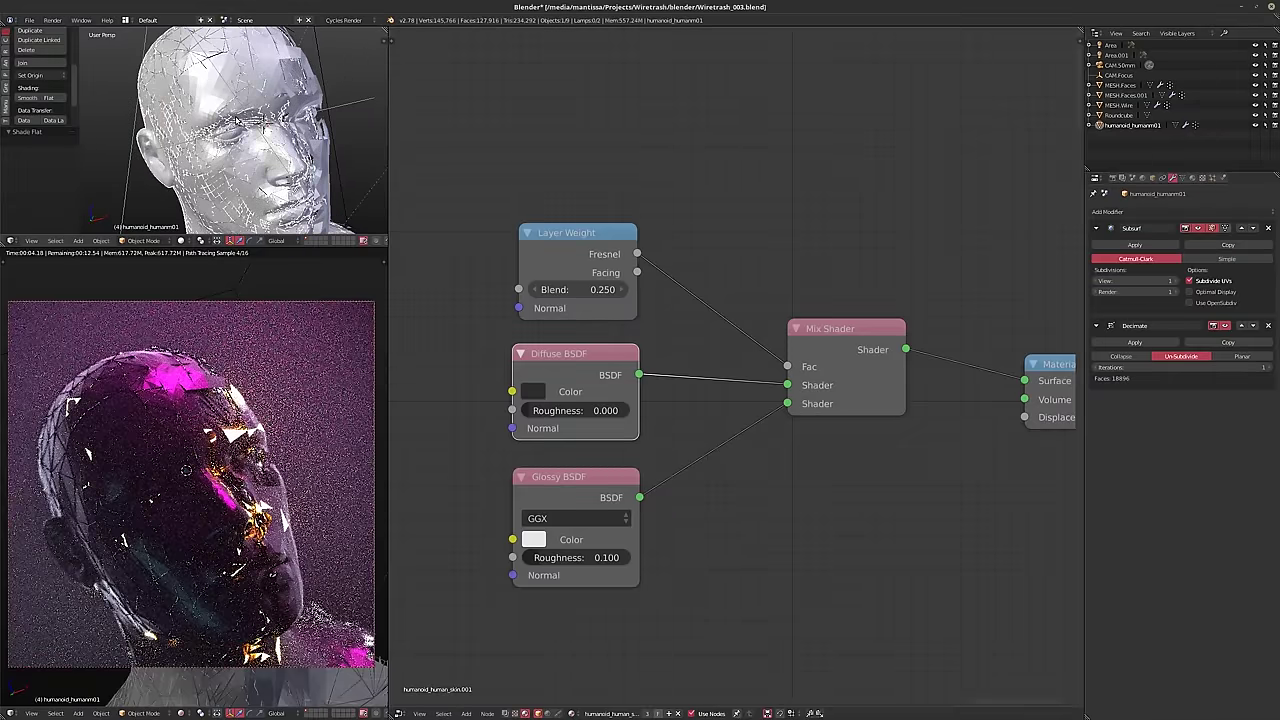
# - Make humanoid_humanm01's skin material a single-user copy
pyautogui.scroll(-2, 697, 454)
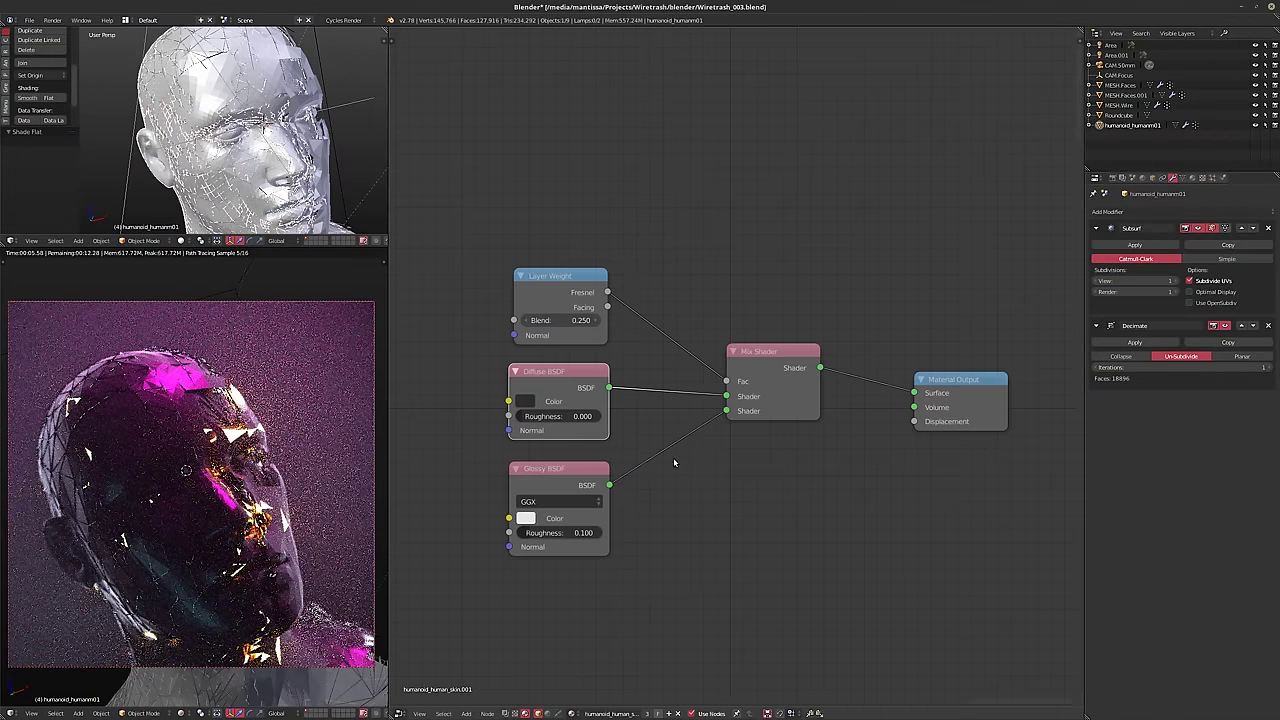
pyautogui.click(647, 714)
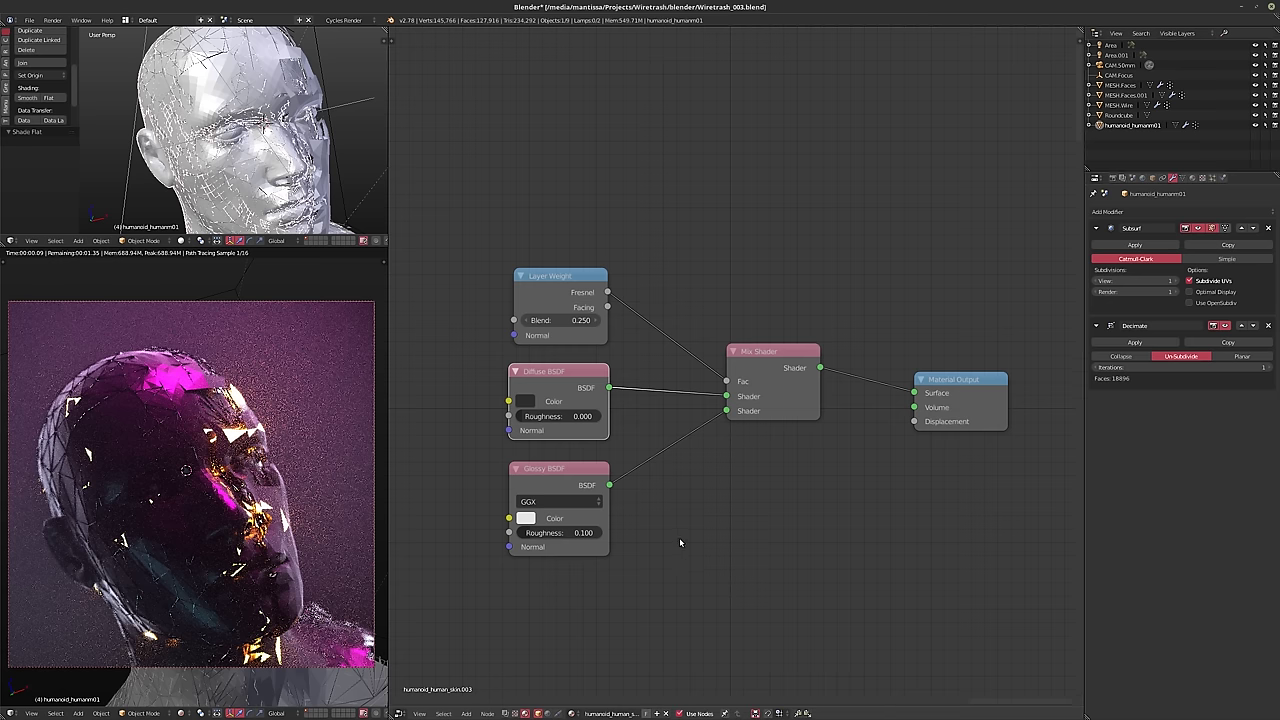
pyautogui.moveTo(679, 542); pyautogui.dragTo(729, 557, button='middle')
pyautogui.scroll(-1, 729, 557)
# - Replace the Diffuse BSDF with a Transparent BSDF placed above the Glossy node and connected to the Mix Shader's first Shader input
pyautogui.click(605, 425)
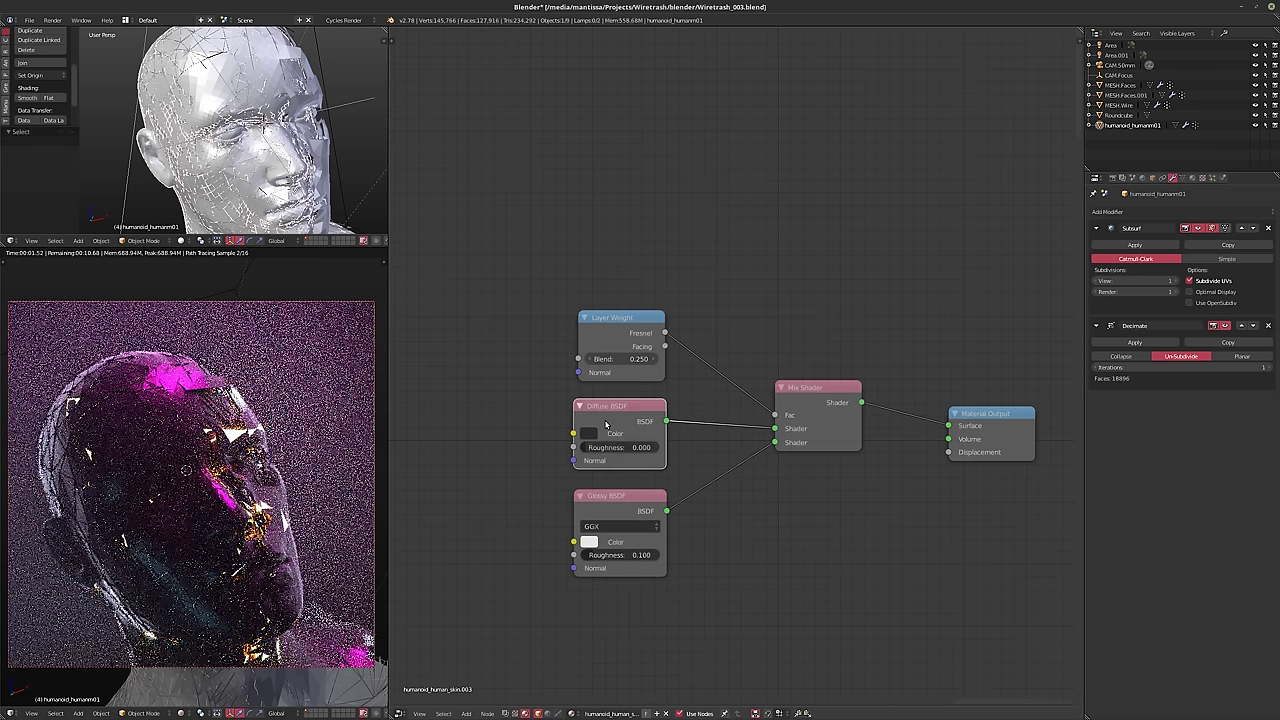
pyautogui.press('x')
pyautogui.hotkey('shift', 'a')
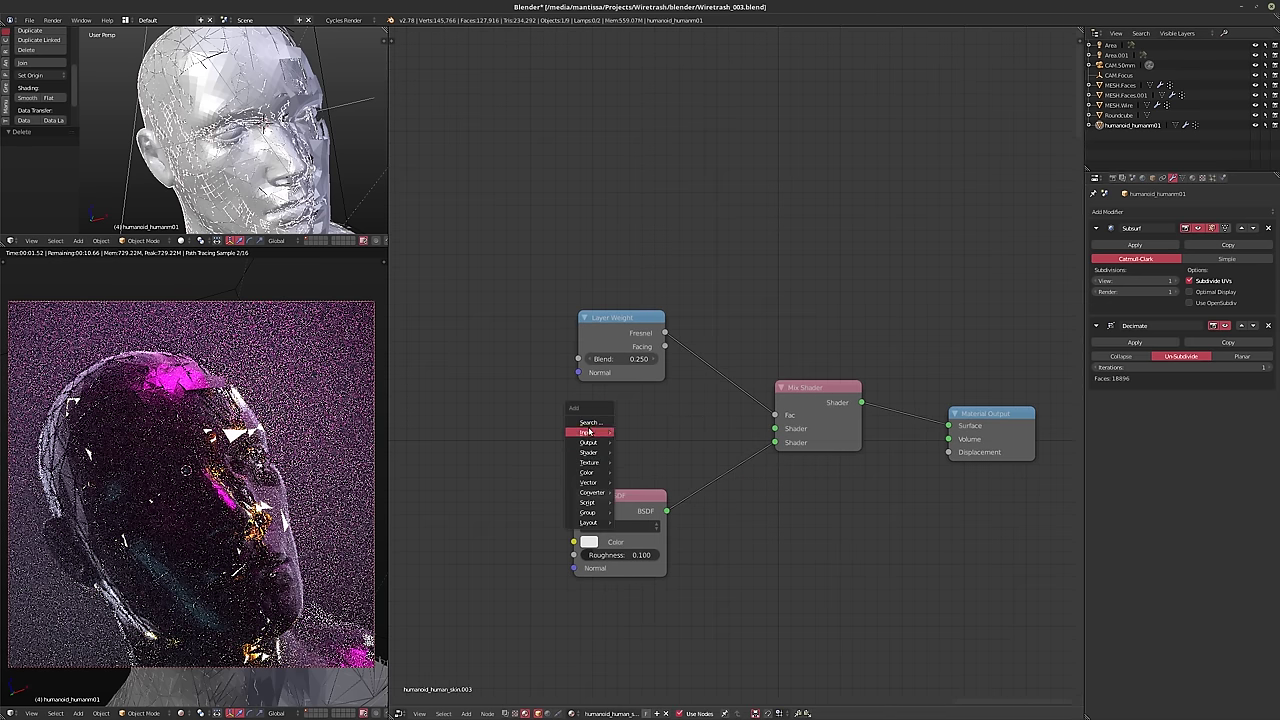
pyautogui.moveTo(596, 452)
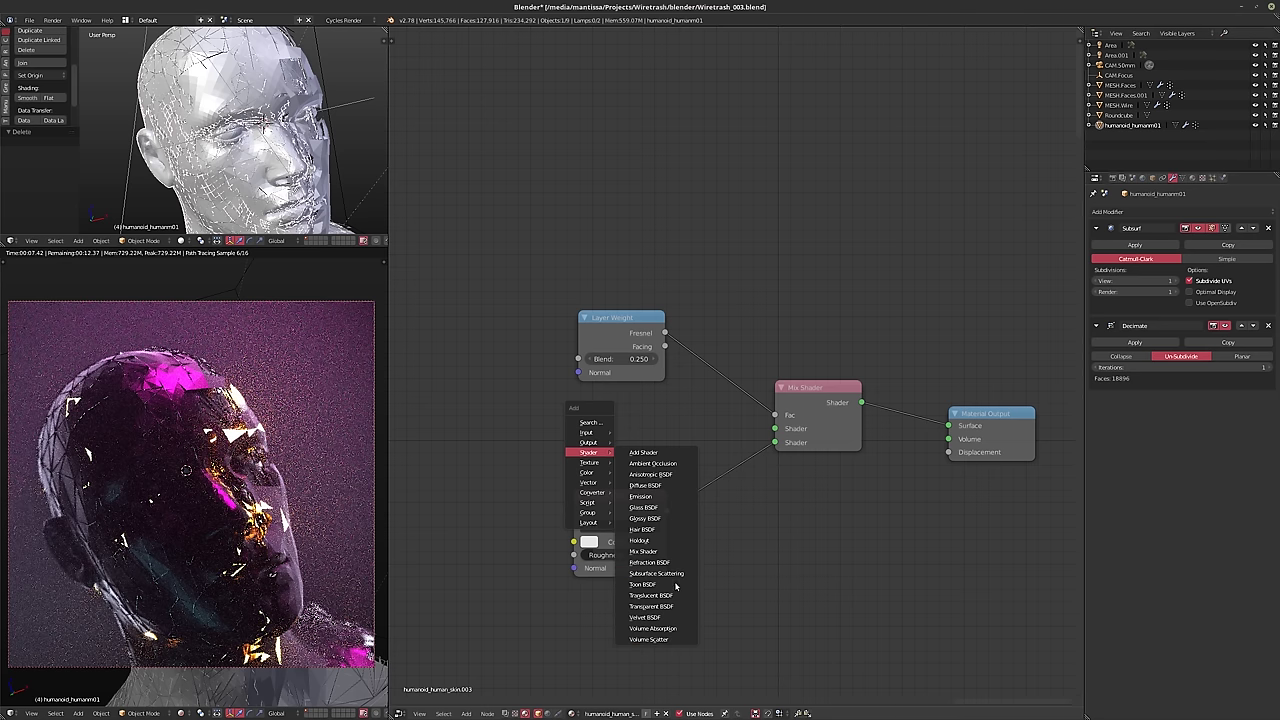
pyautogui.click(655, 606)
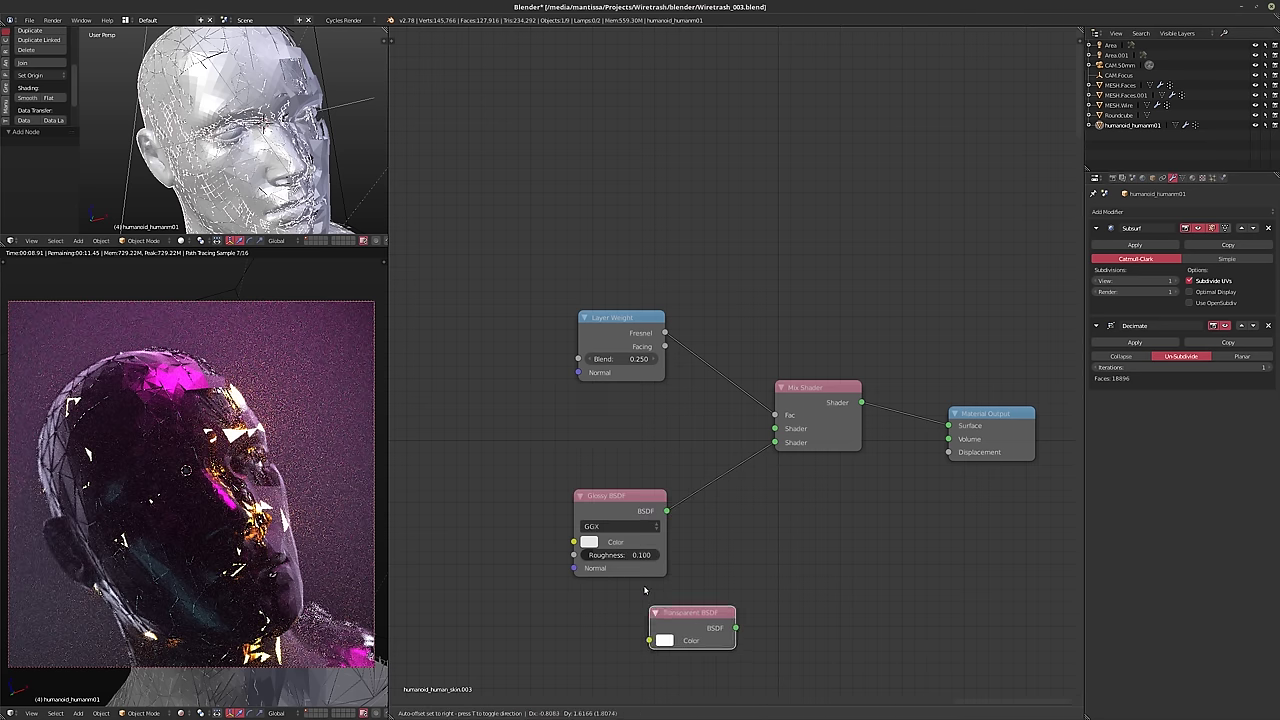
pyautogui.click(574, 411)
pyautogui.moveTo(665, 447); pyautogui.dragTo(786, 432)
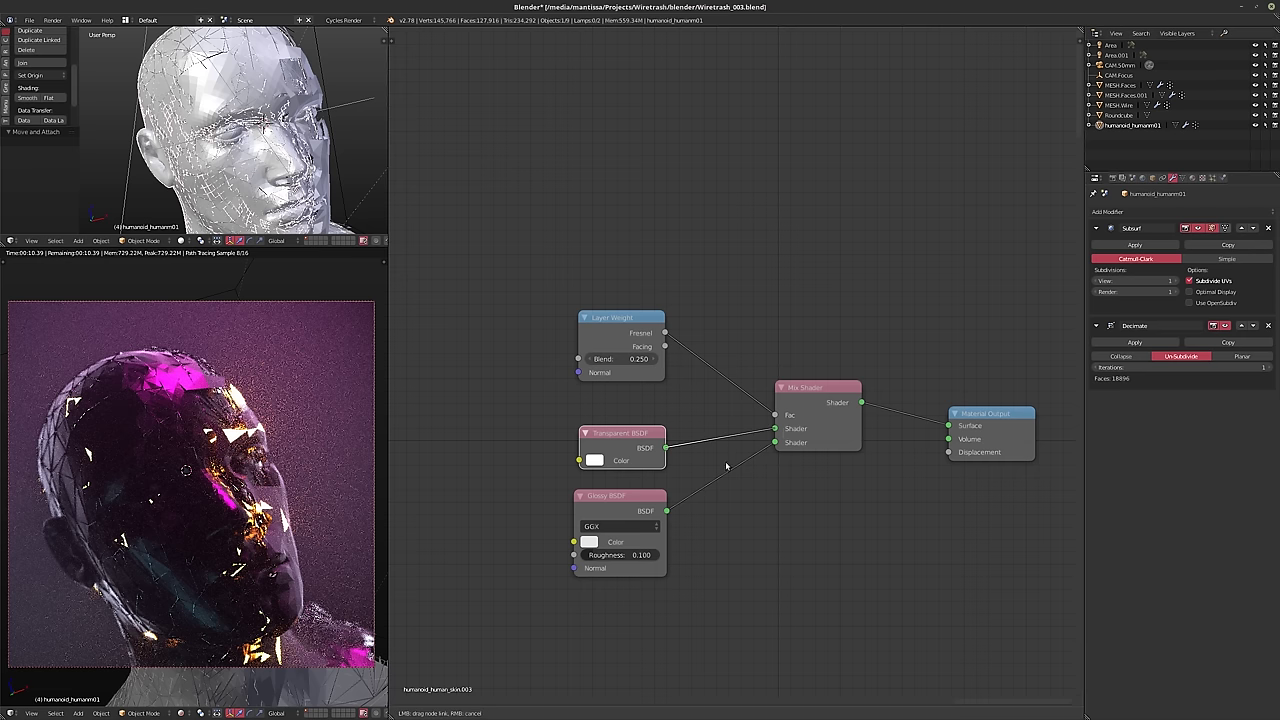
pyautogui.moveTo(726, 466); pyautogui.dragTo(726, 466)
# - Set the Glossy BSDF's roughness to 0.05 in the head material
pyautogui.scroll(5, 585, 452)
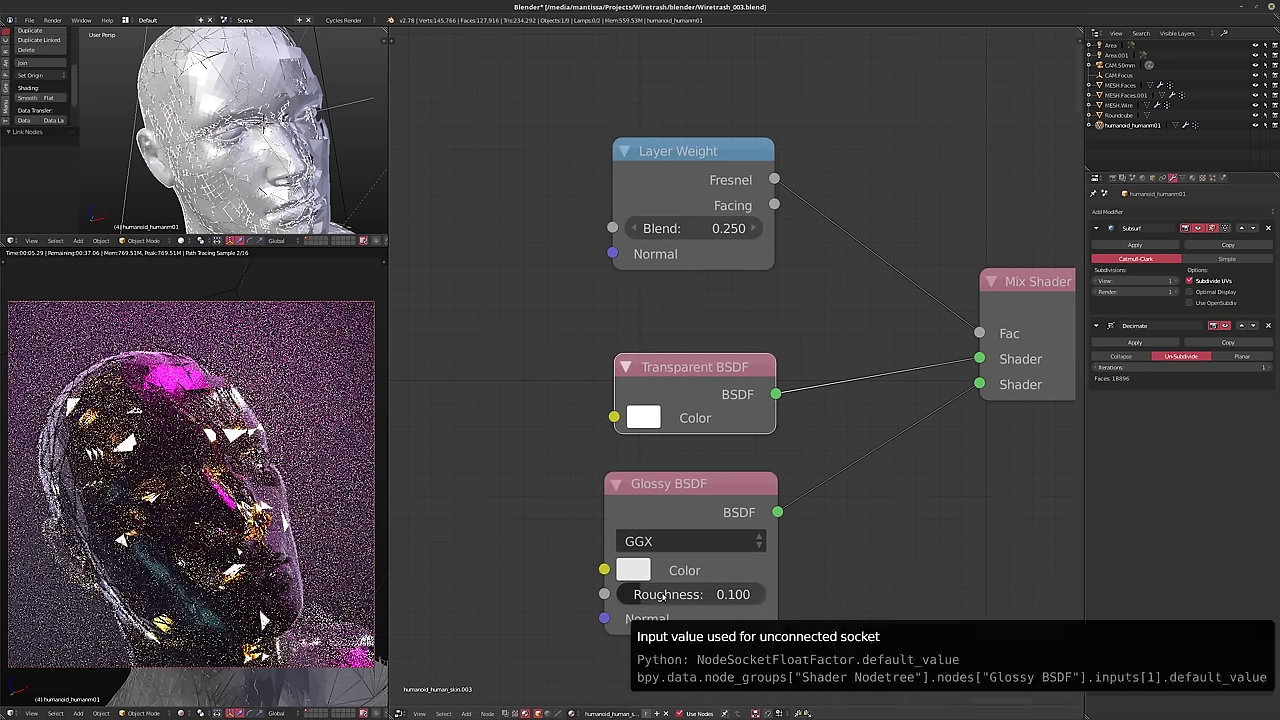
pyautogui.moveTo(662, 597); pyautogui.dragTo(662, 597)
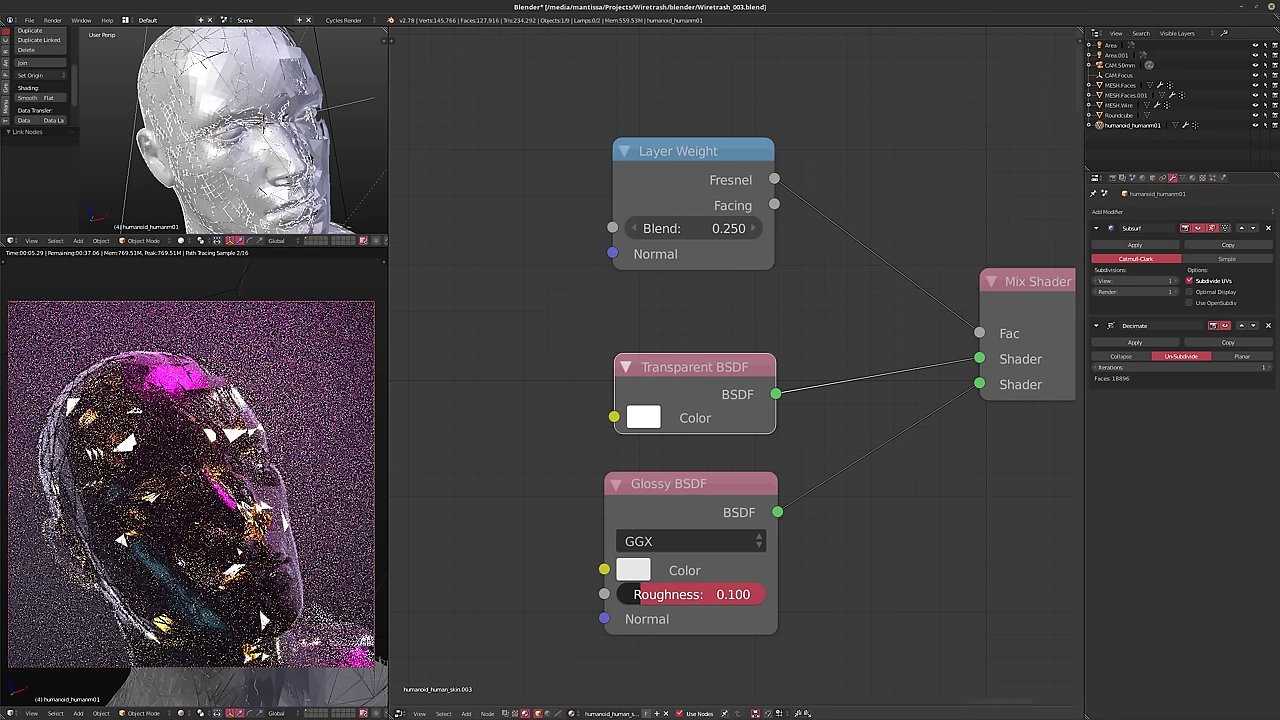
pyautogui.moveTo(662, 597); pyautogui.dragTo(620, 597)
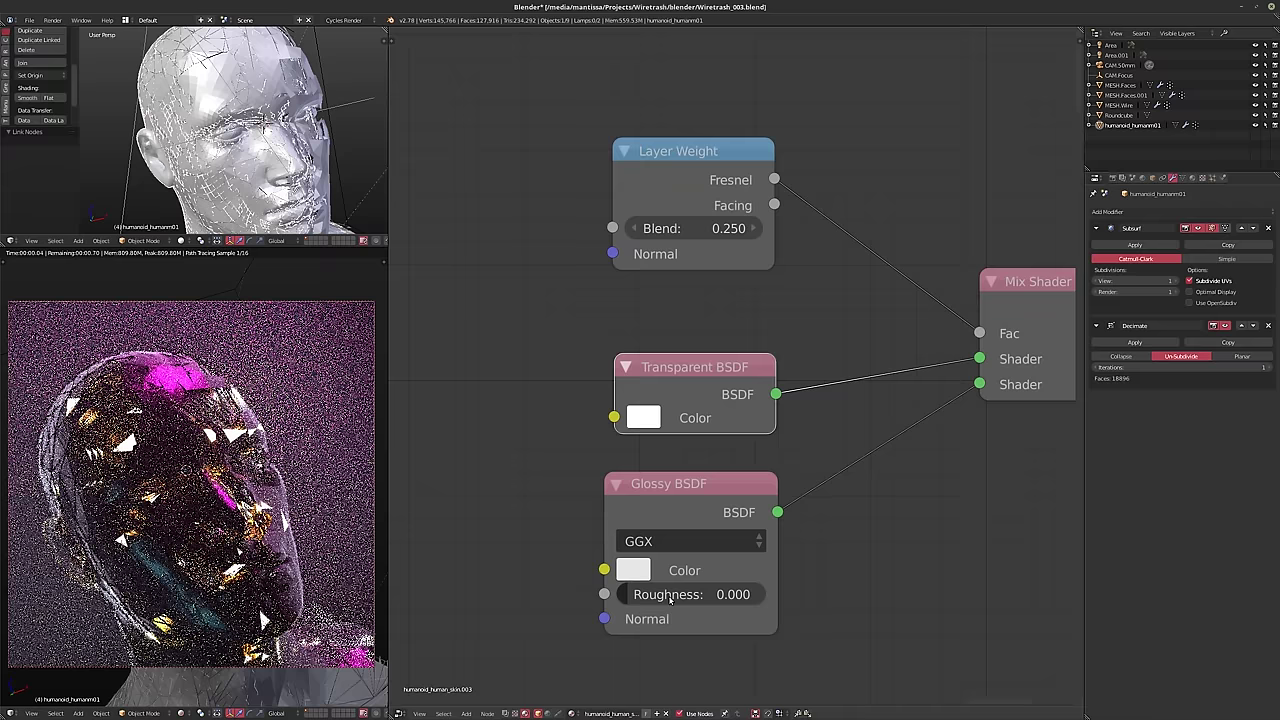
pyautogui.click(663, 602)
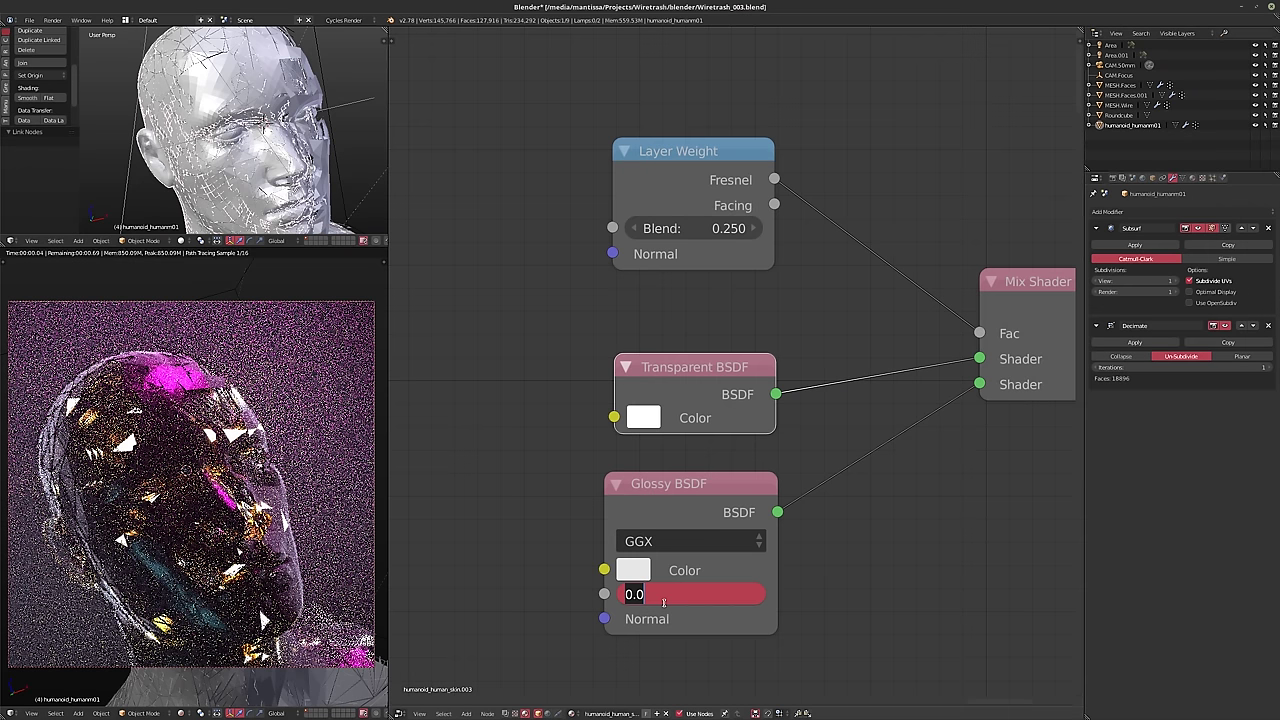
pyautogui.write('.05')
pyautogui.press('Return')
# - Set the Layer Weight node's Blend to 0.4 and darken the Glossy BSDF color to a 0.327 grey
pyautogui.click(709, 231)
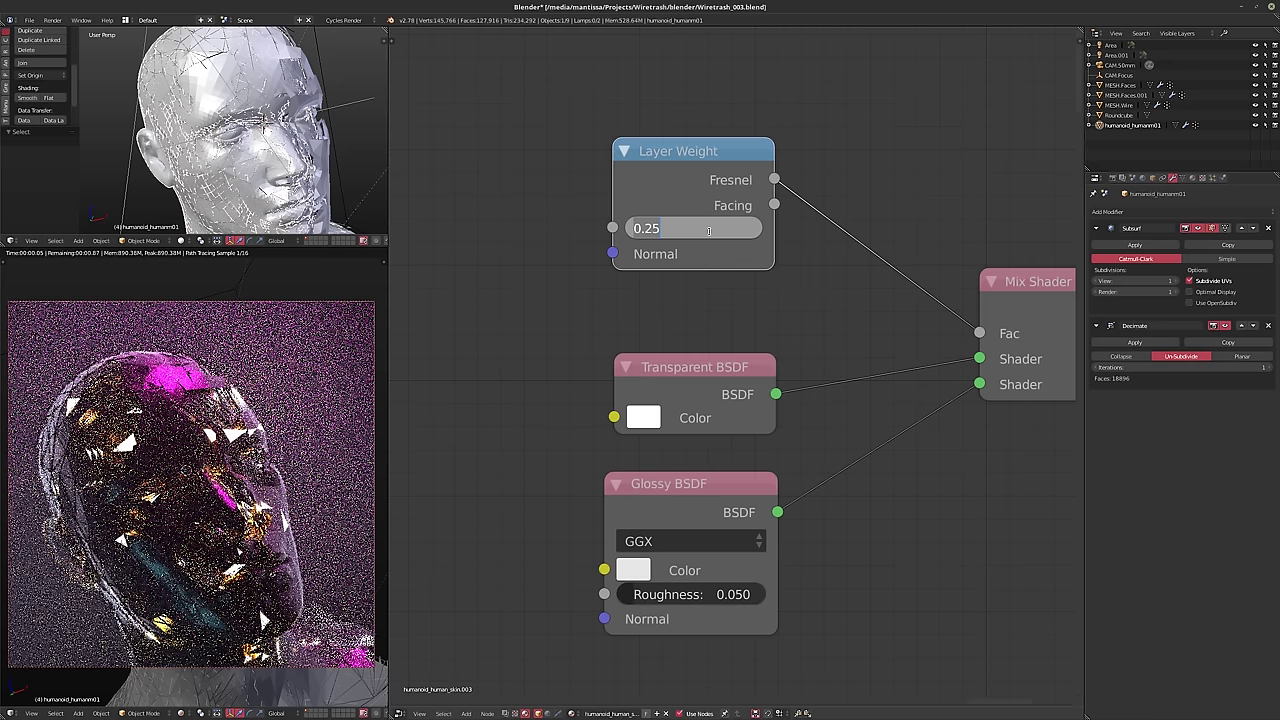
pyautogui.write('.4')
pyautogui.press('Return')
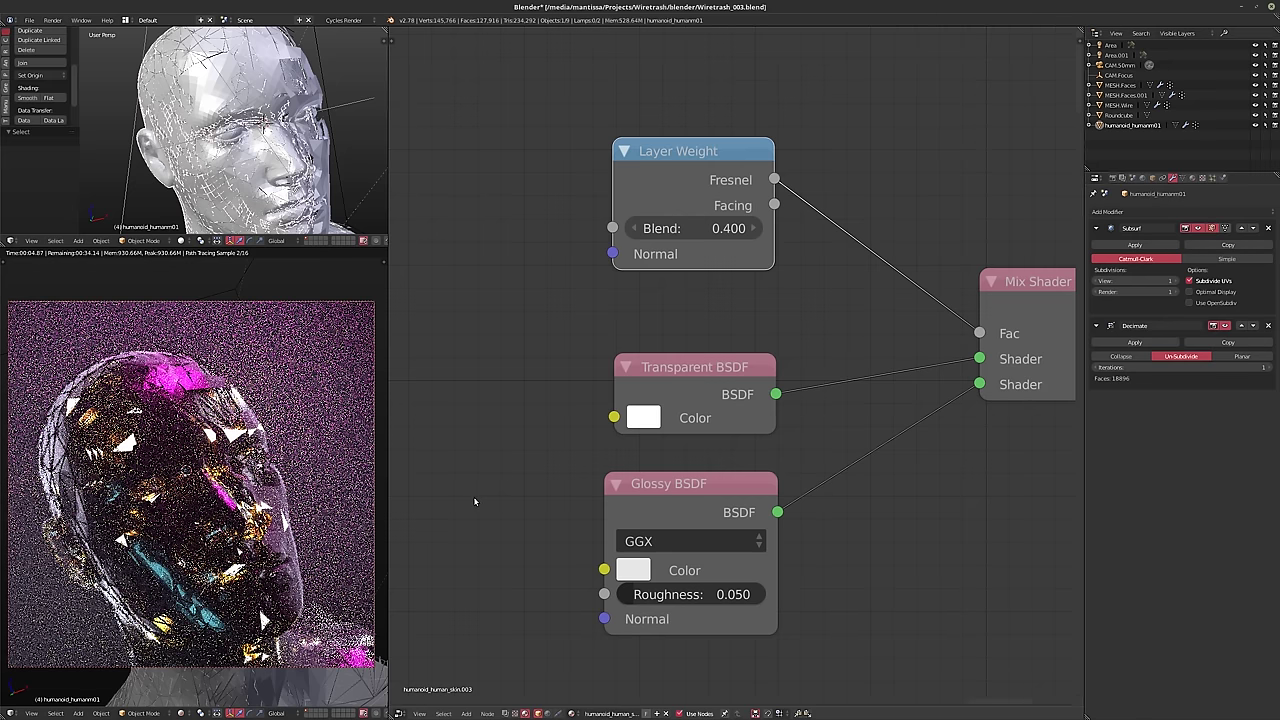
pyautogui.click(641, 575)
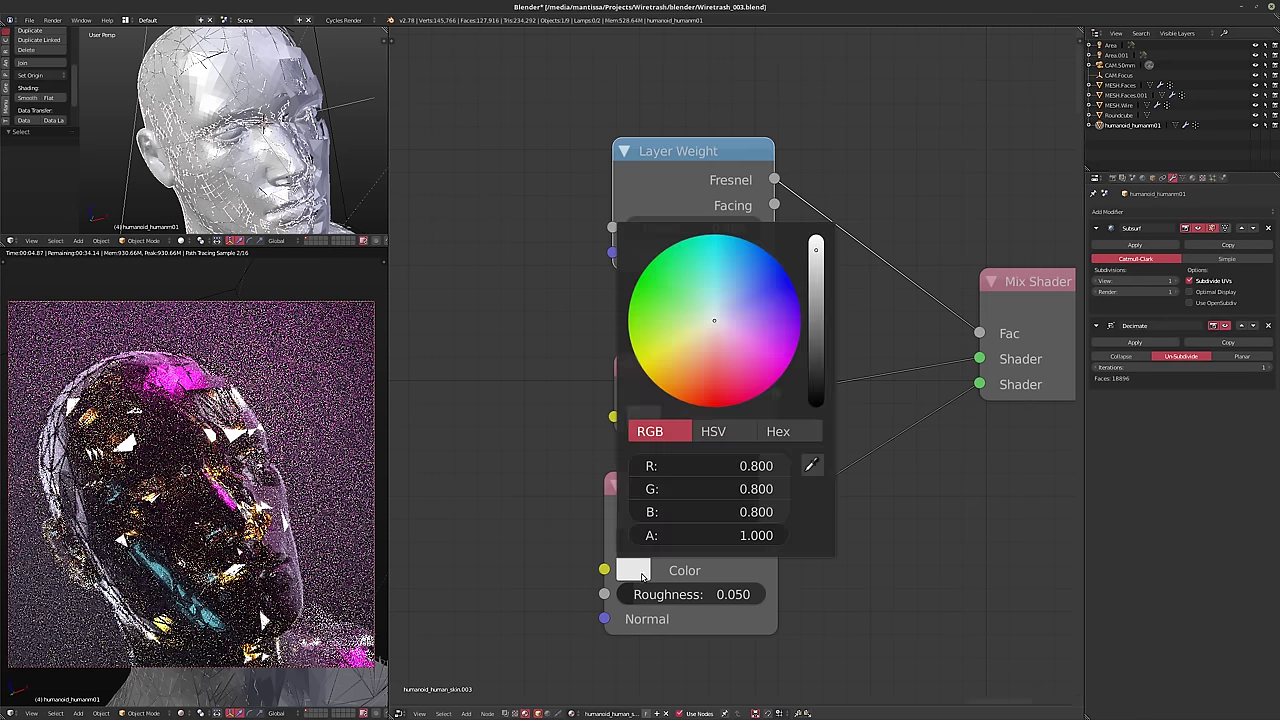
pyautogui.click(816, 301)
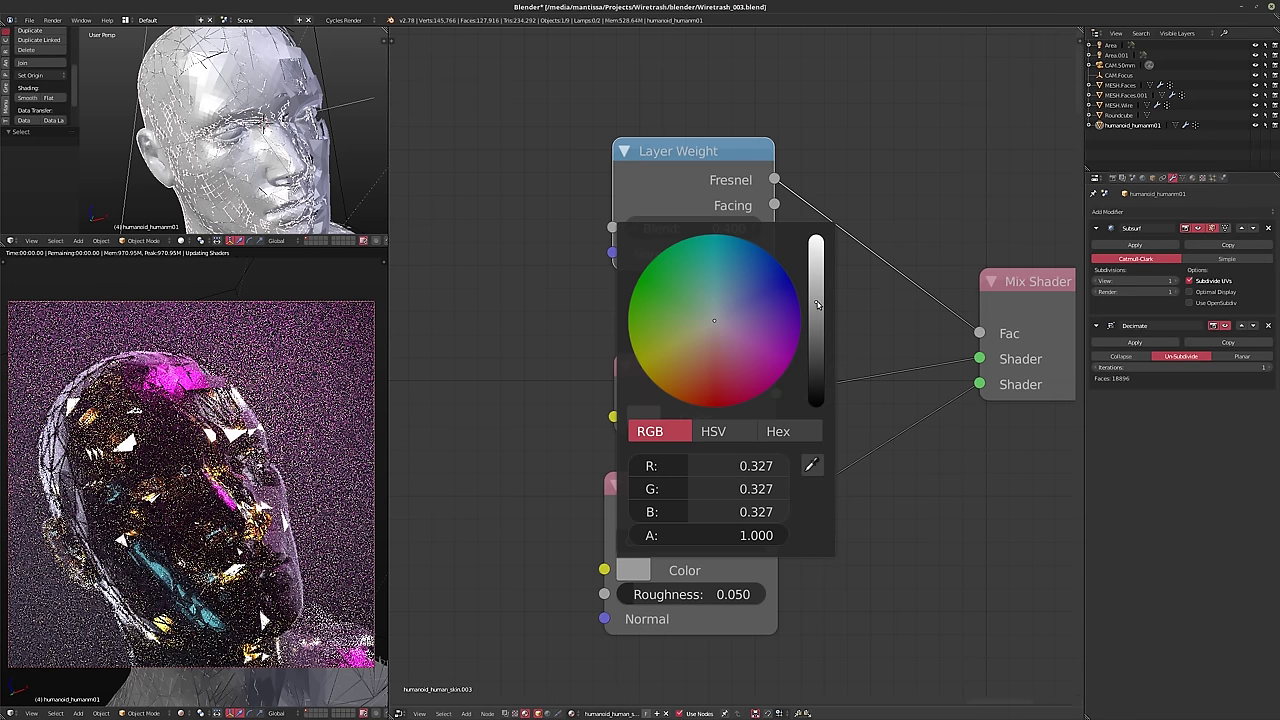
# - Drive the Mix Shader's Fac from the Layer Weight's Facing output instead of Fresnel, and set Blend to 0.25
pyautogui.moveTo(775, 205); pyautogui.dragTo(979, 334)
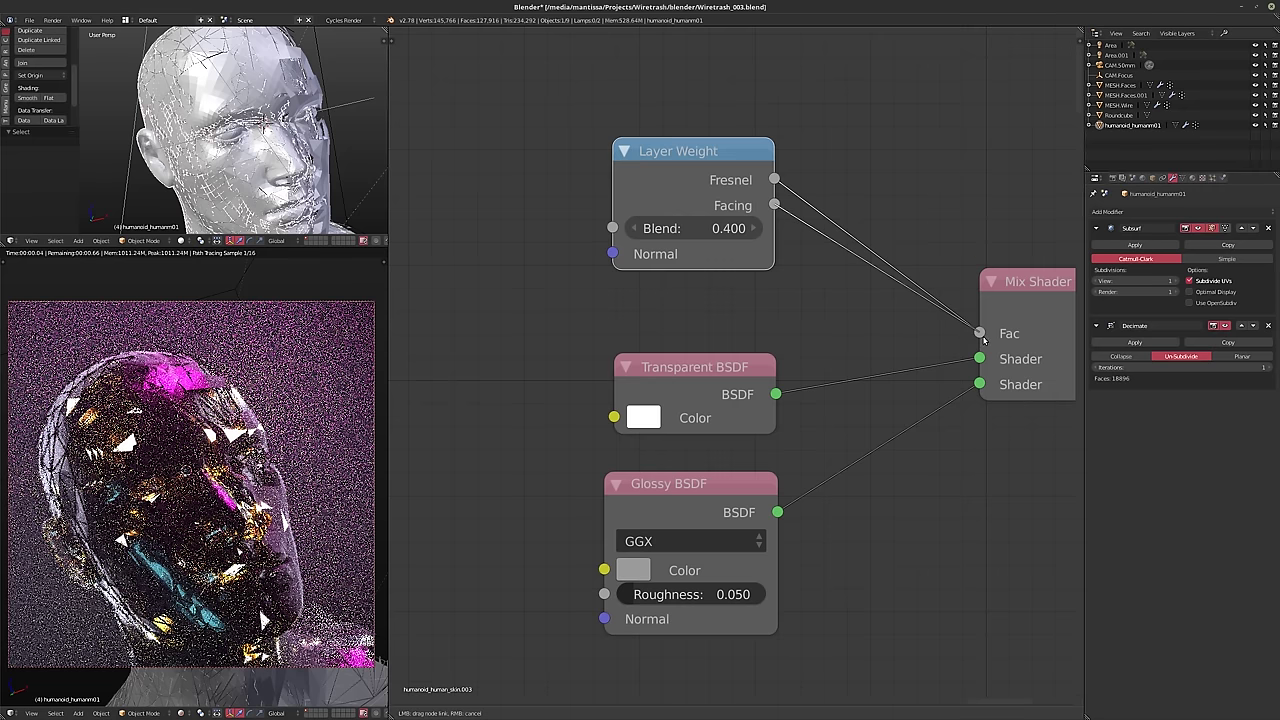
pyautogui.click(697, 231)
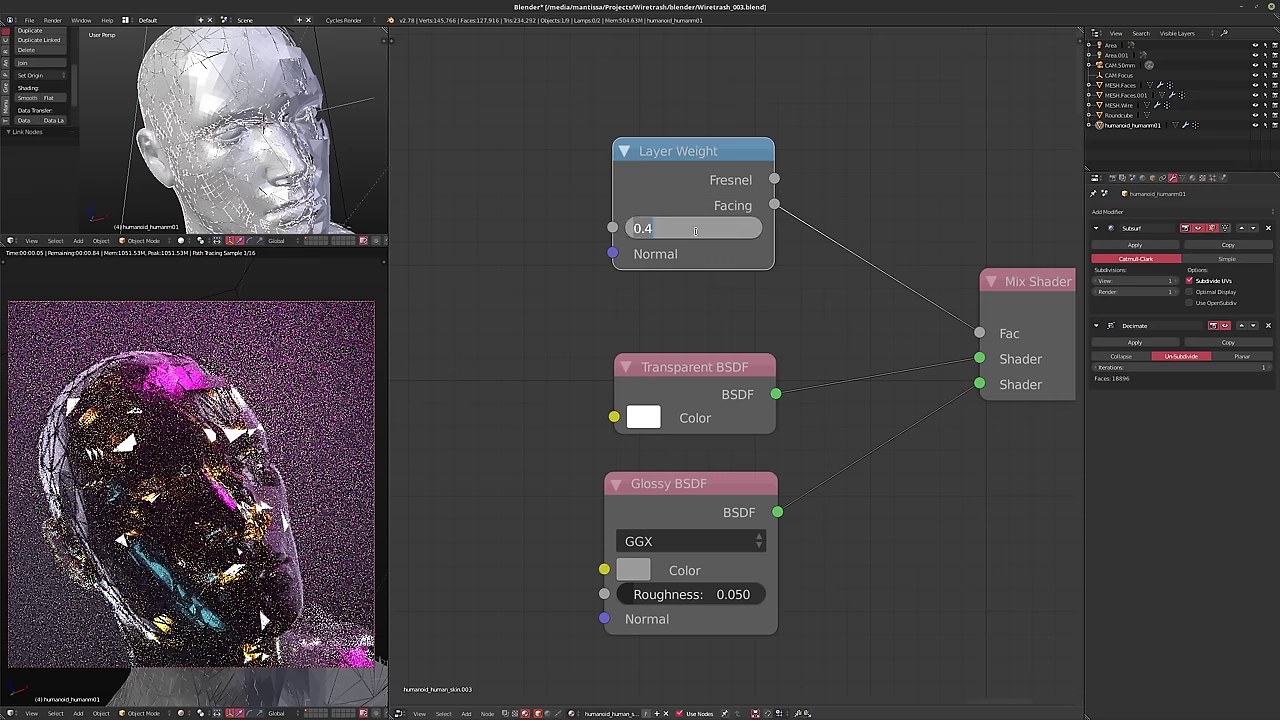
pyautogui.press('BackSpace')
pyautogui.write('.25')
pyautogui.press('Return')
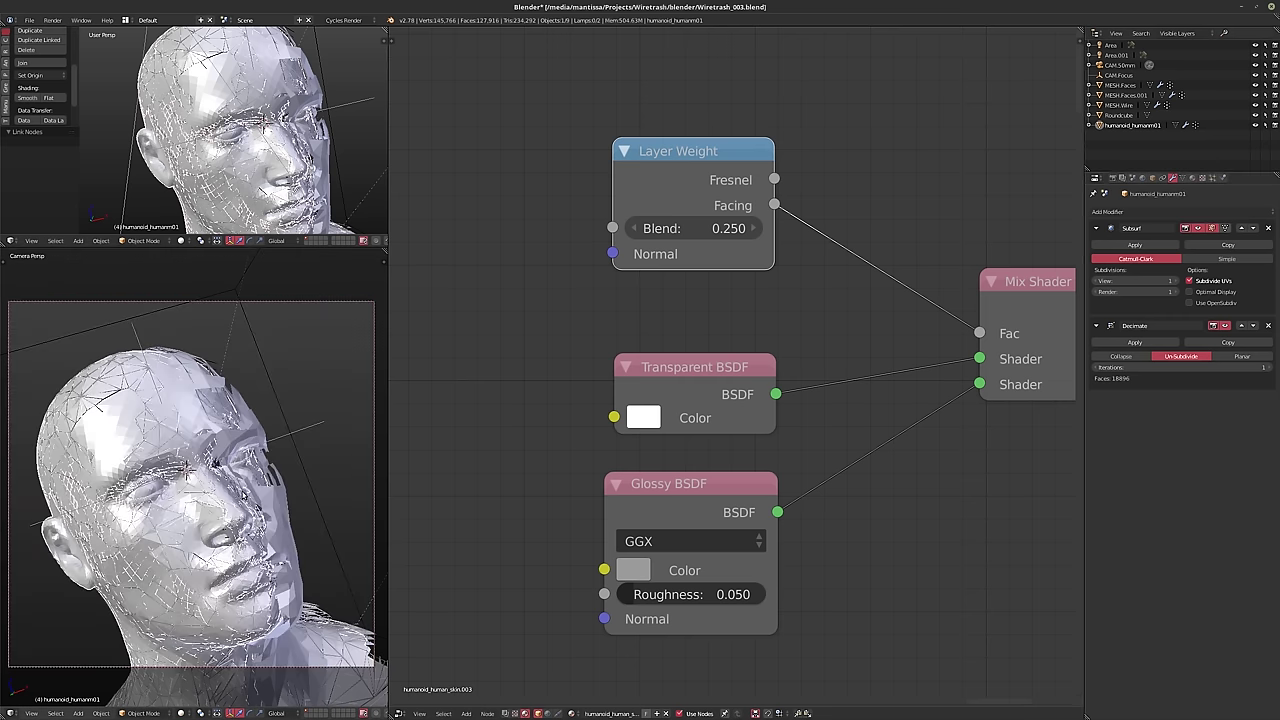
# - Set the Layer Weight node's Blend to 0.4 and tint the Glossy BSDF color a muted grey-green
pyautogui.click(687, 230)
pyautogui.press('BackSpace')
pyautogui.write('0.48')
pyautogui.press('Return')
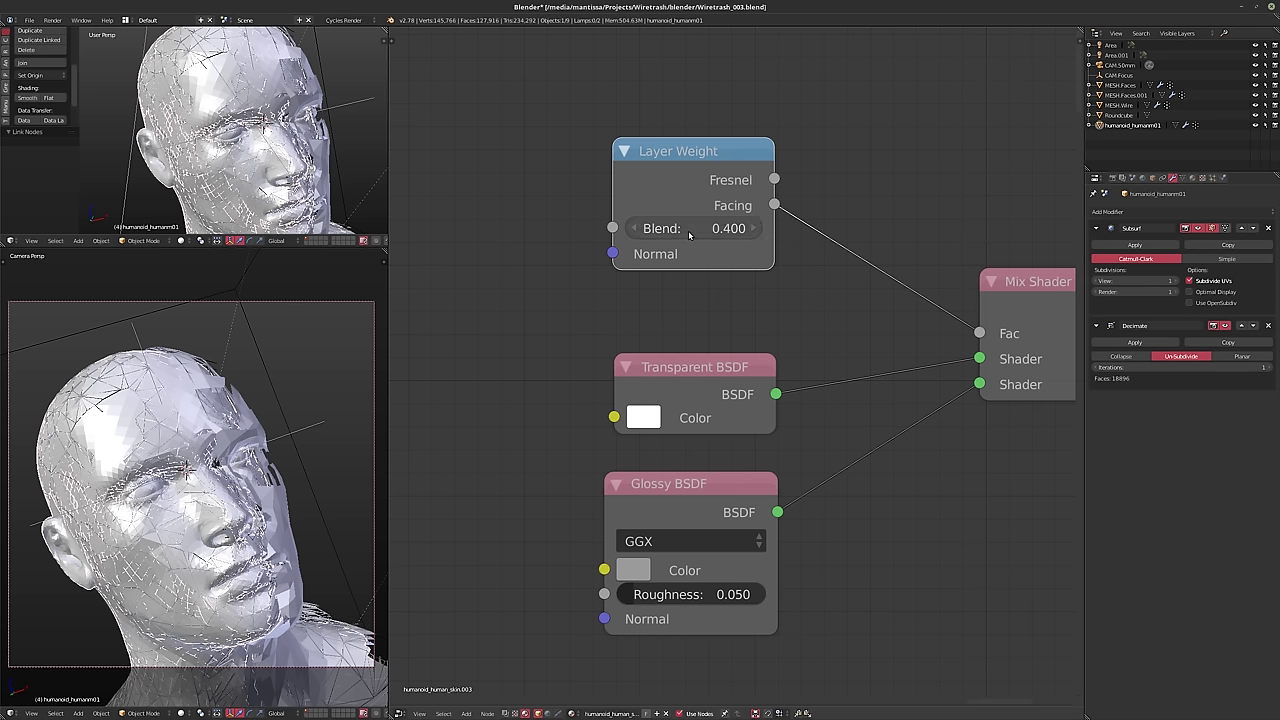
pyautogui.click(630, 572)
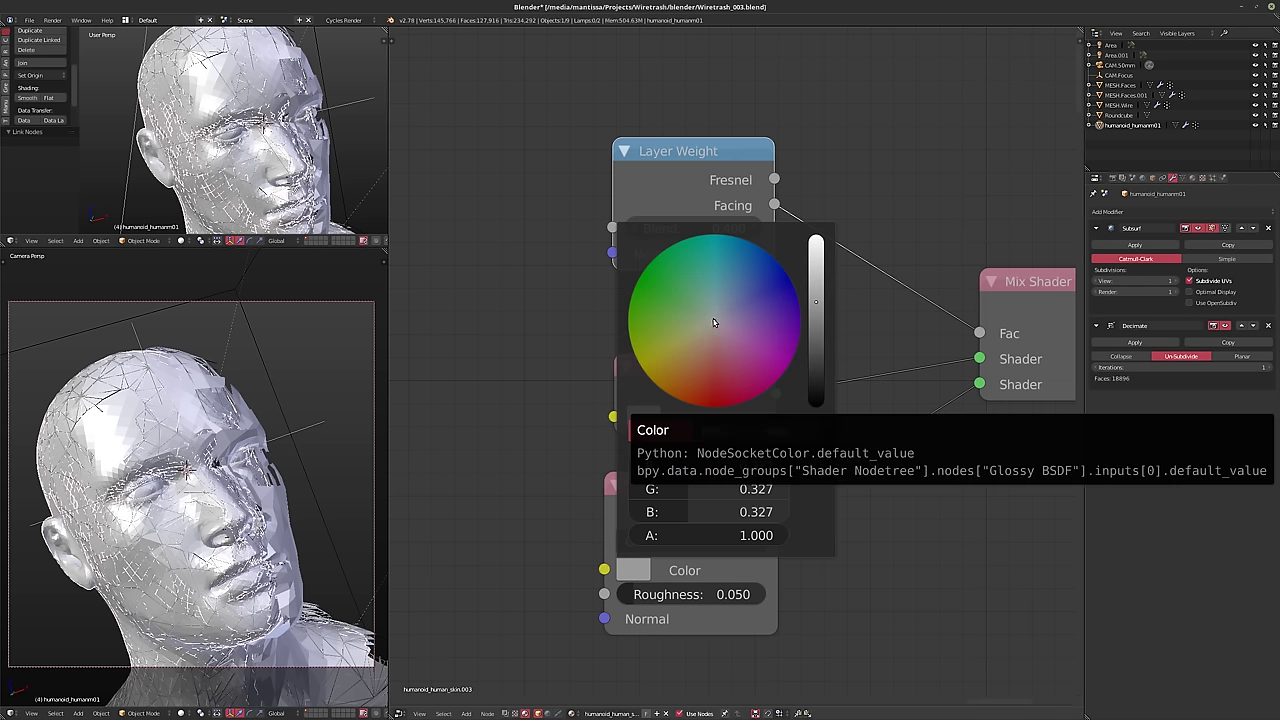
pyautogui.moveTo(712, 322); pyautogui.dragTo(707, 310)
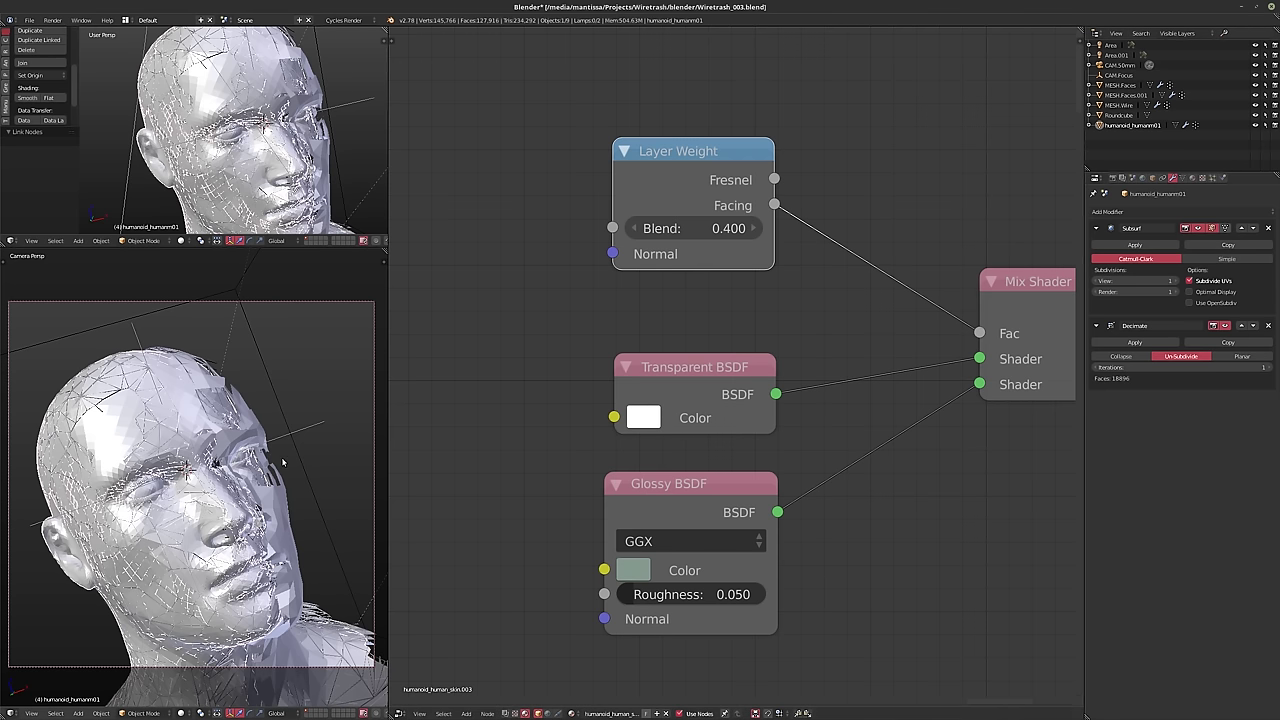
# - Save the file and run a test render of the portrait, cancelling it once a few tiles are done
pyautogui.hotkey('ctrl', 's')
pyautogui.press('F12')
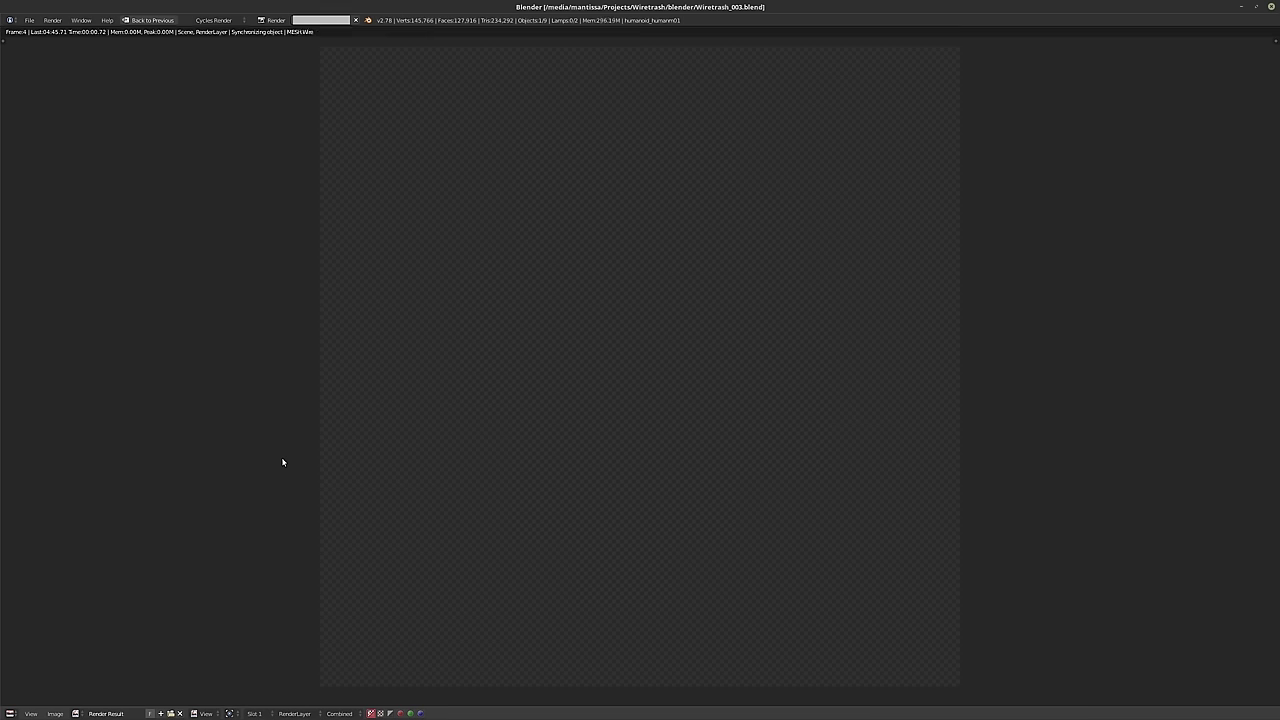
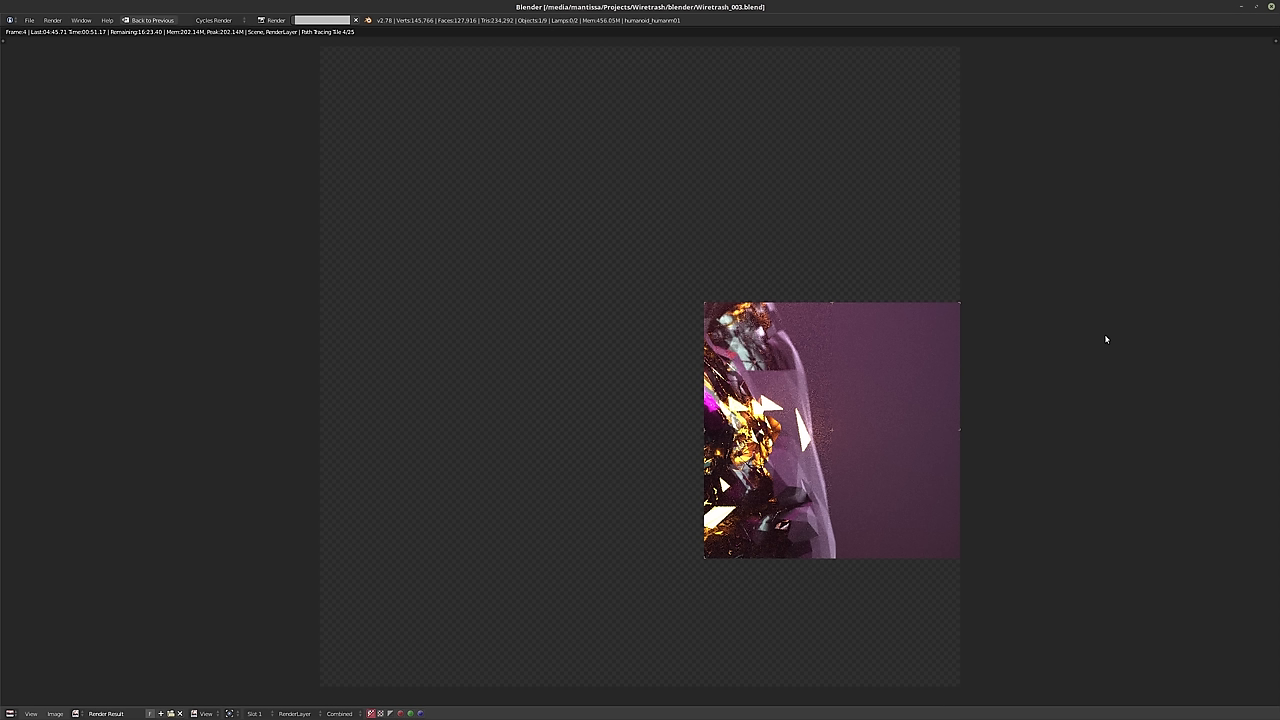
pyautogui.press('Escape')
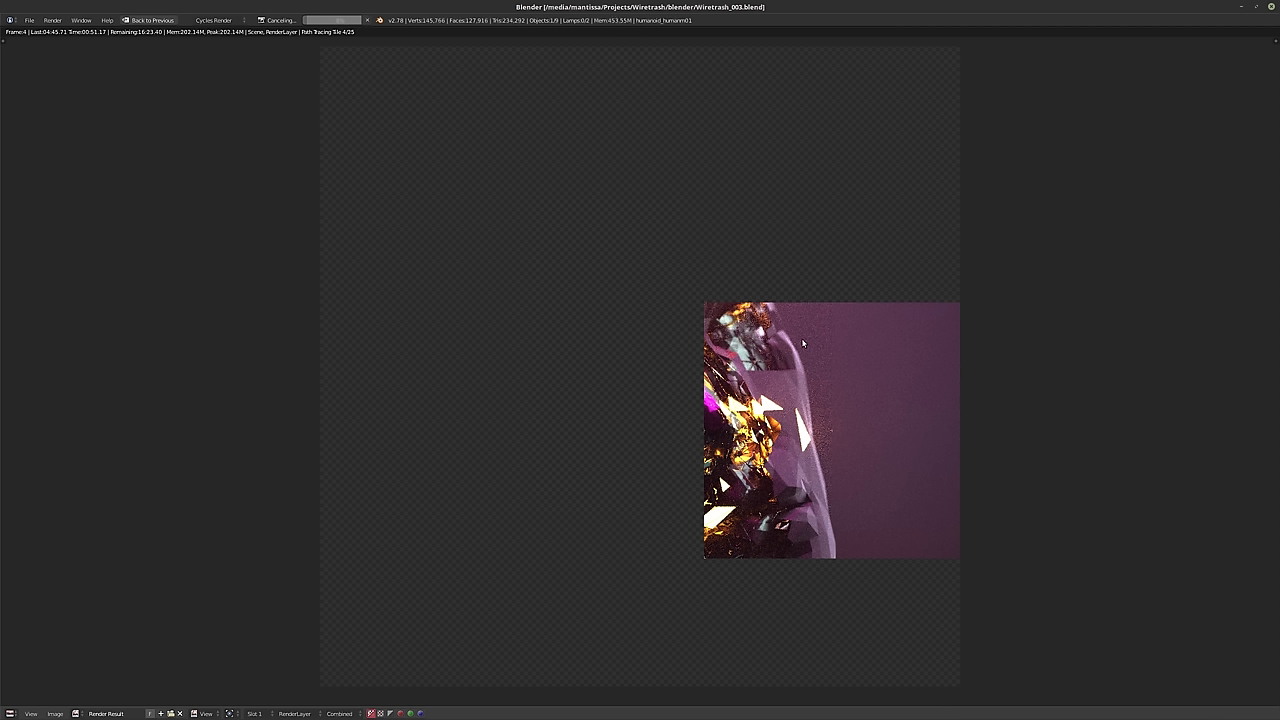
pyautogui.press('Escape')
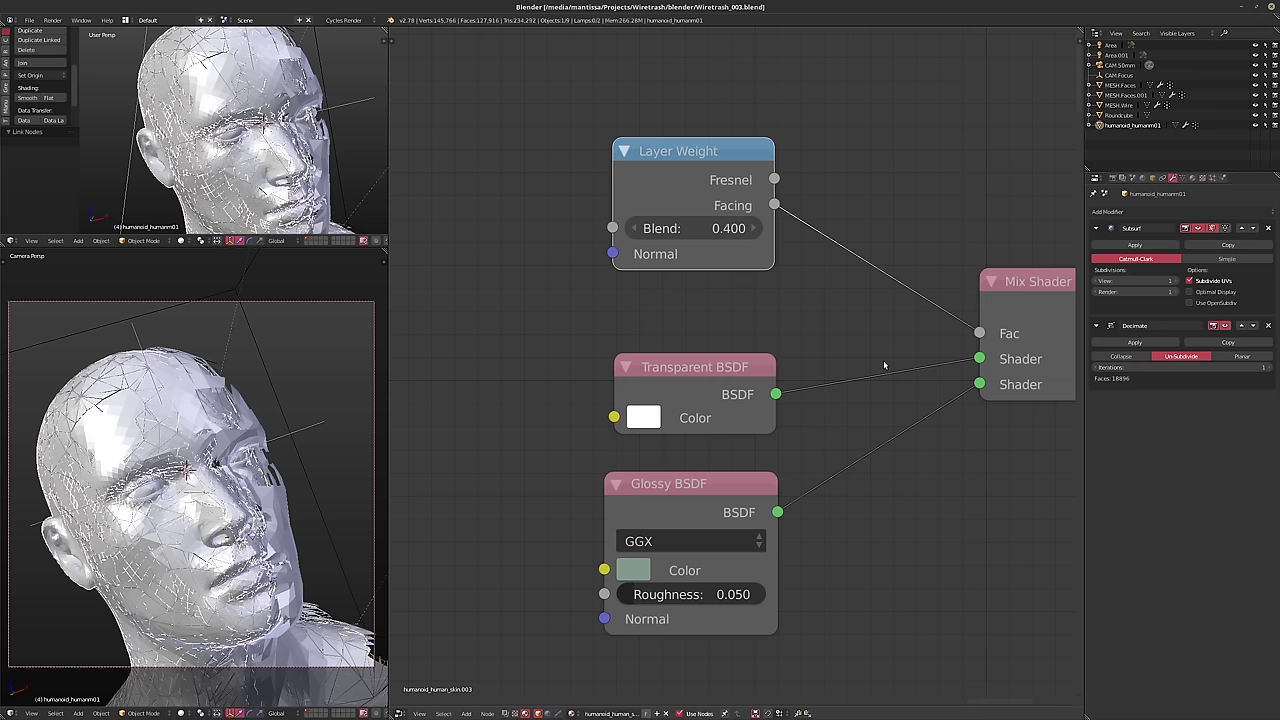
# - Set humanoid_humanm01's Decimate iterations to 5 and darken the grey-green color of its Glossy BSDF slightly
pyautogui.click(1112, 177)
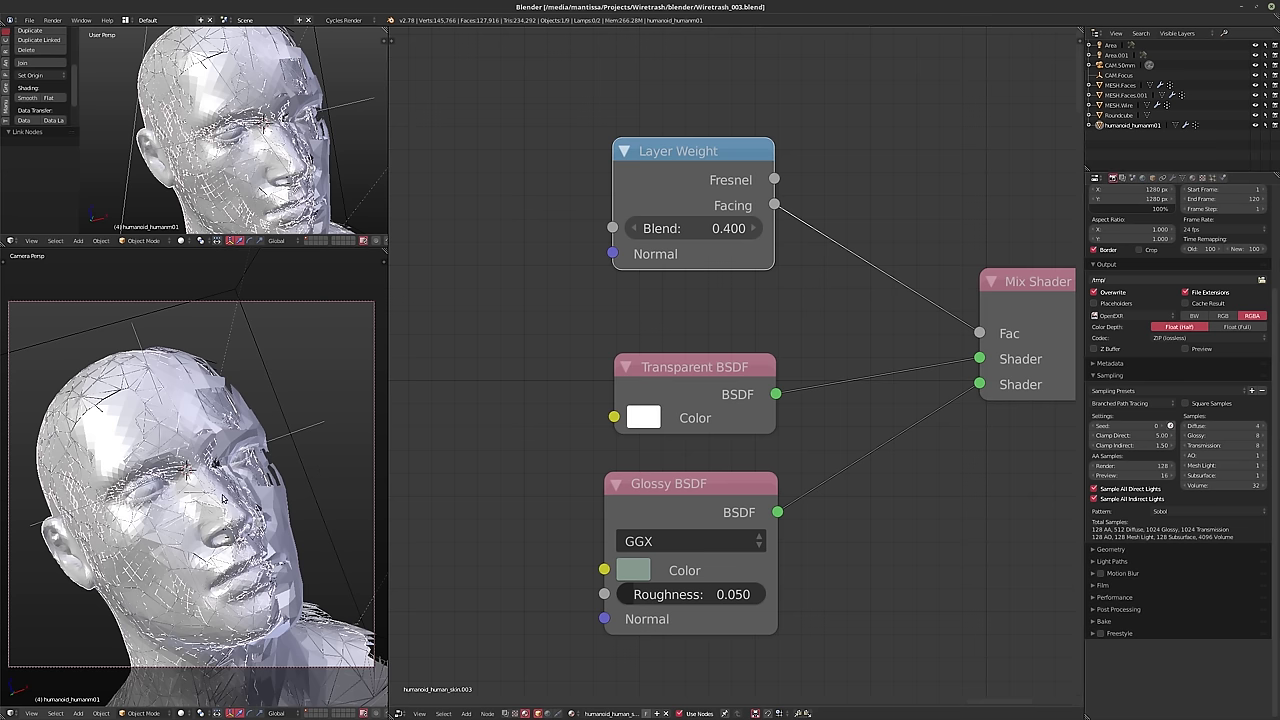
pyautogui.click(1173, 177)
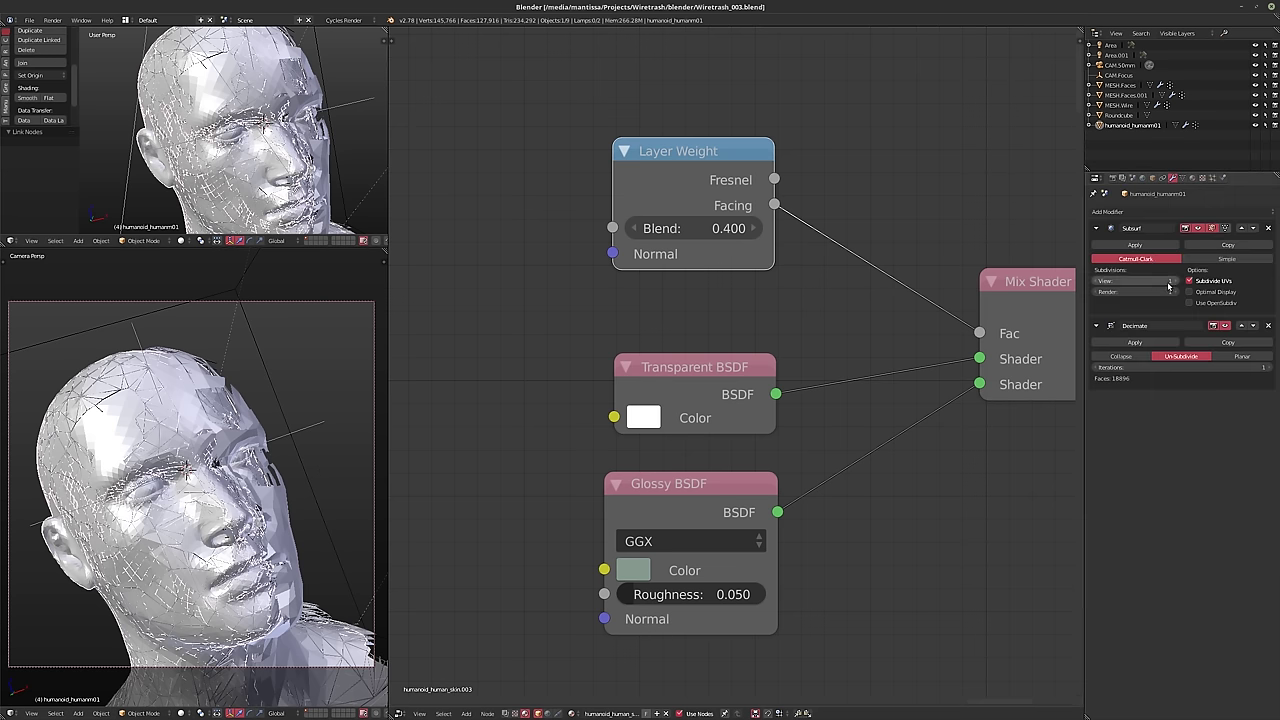
pyautogui.click(1270, 369)
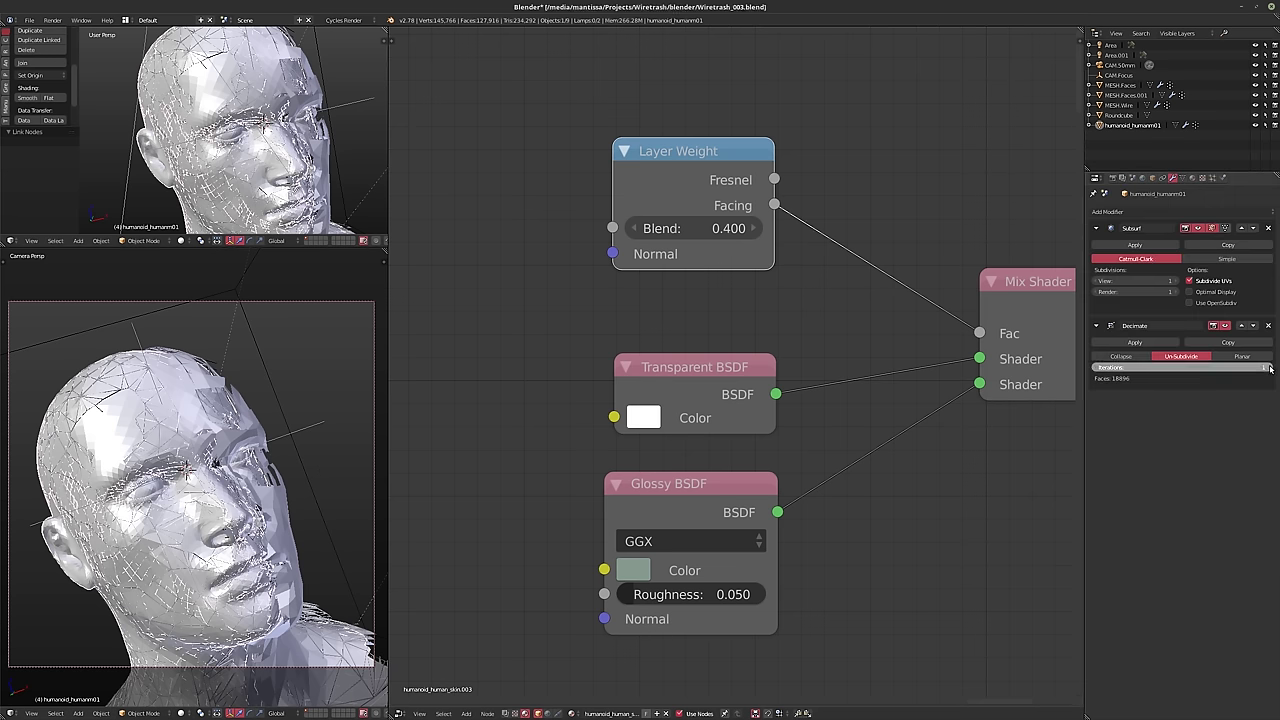
pyautogui.click(1270, 369)
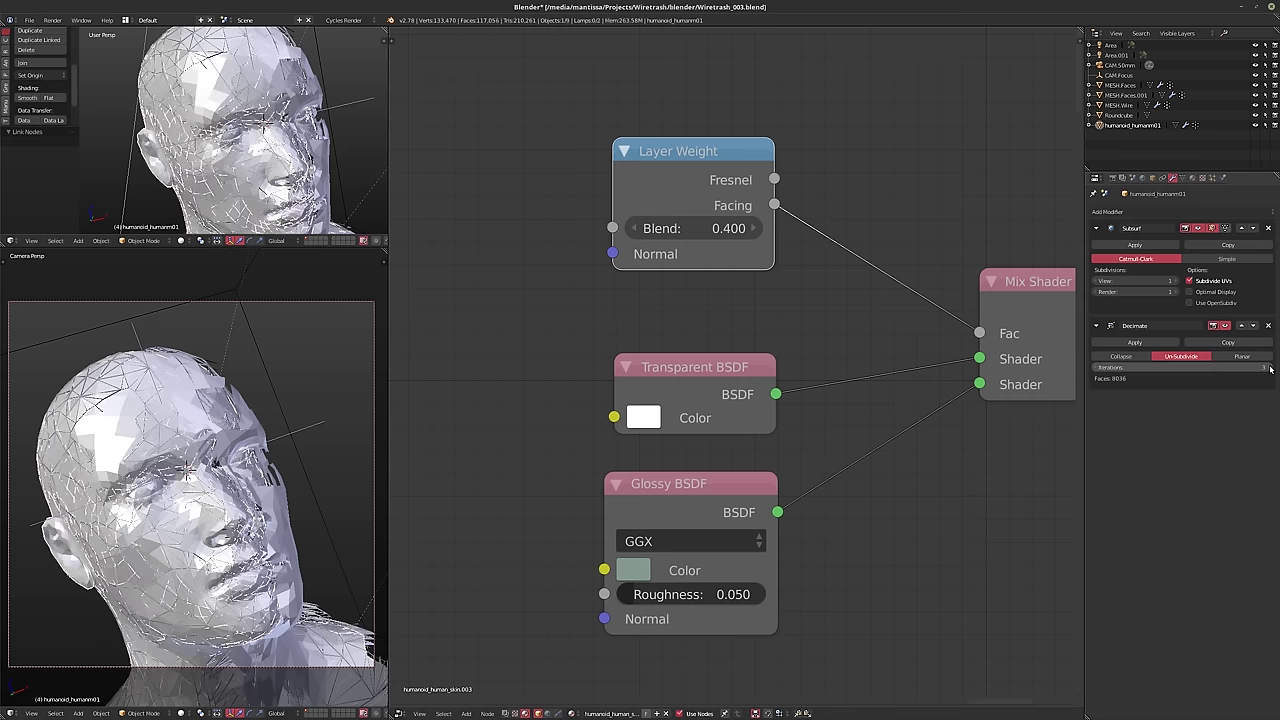
pyautogui.click(1270, 369)
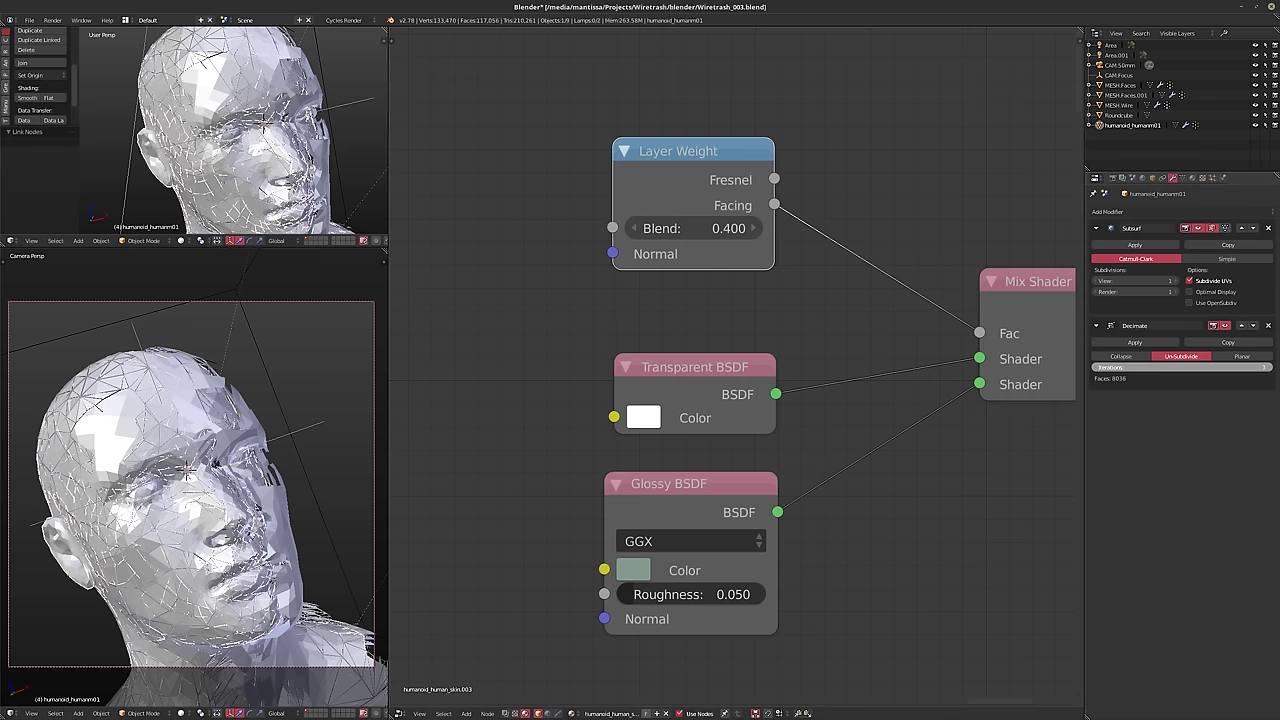
pyautogui.click(1270, 369)
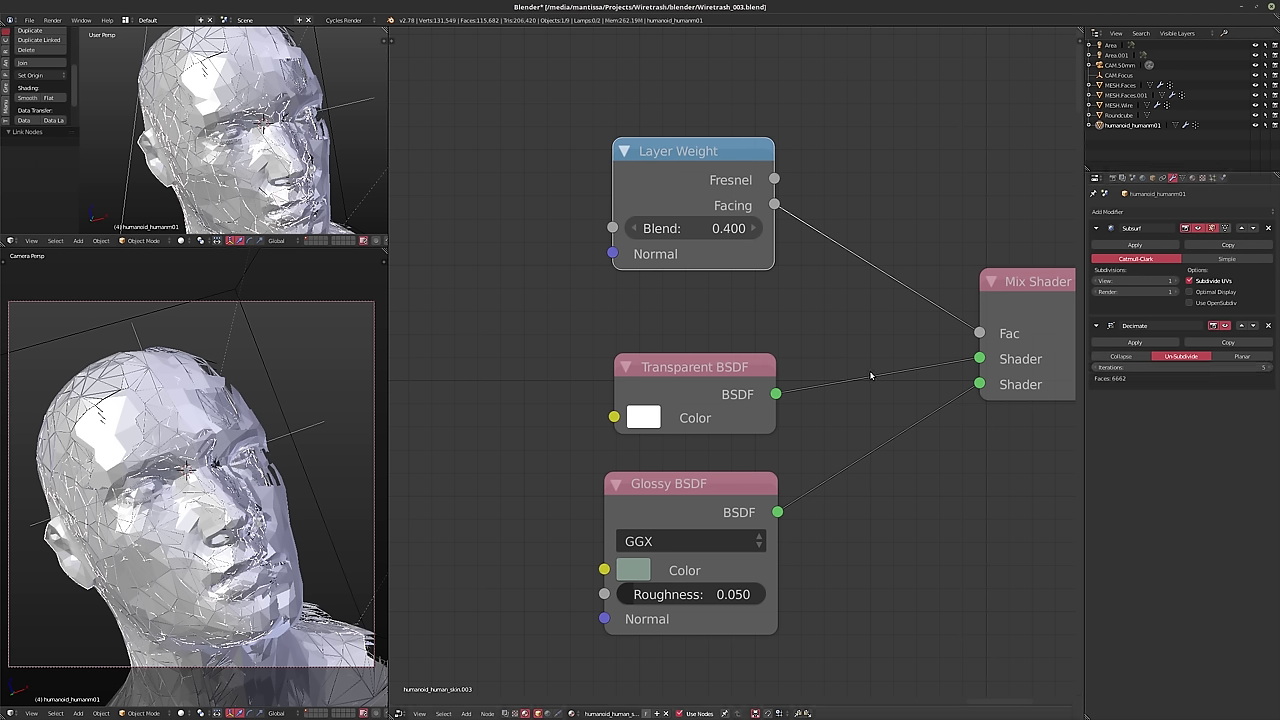
pyautogui.click(633, 570)
pyautogui.moveTo(815, 306); pyautogui.dragTo(816, 322)
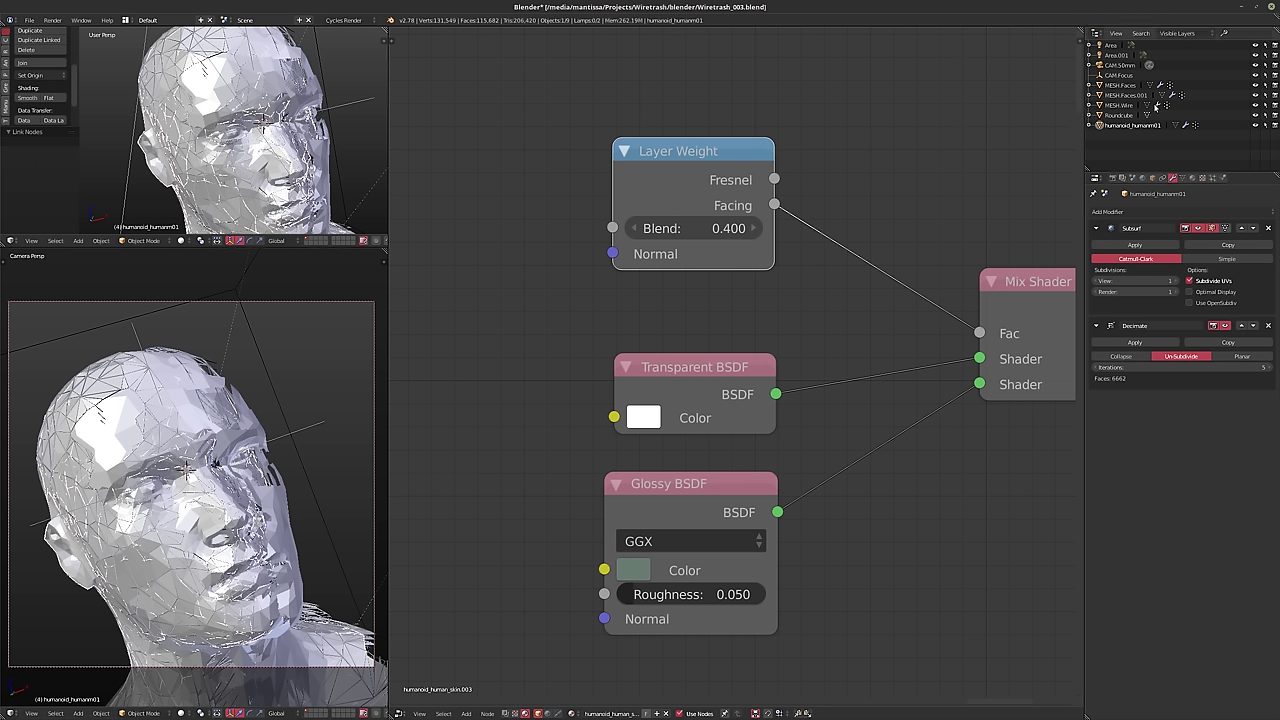
# - Set the depth-of-field aperture radius of CAM.50mm to 0.001
pyautogui.click(1120, 65)
pyautogui.click(1173, 177)
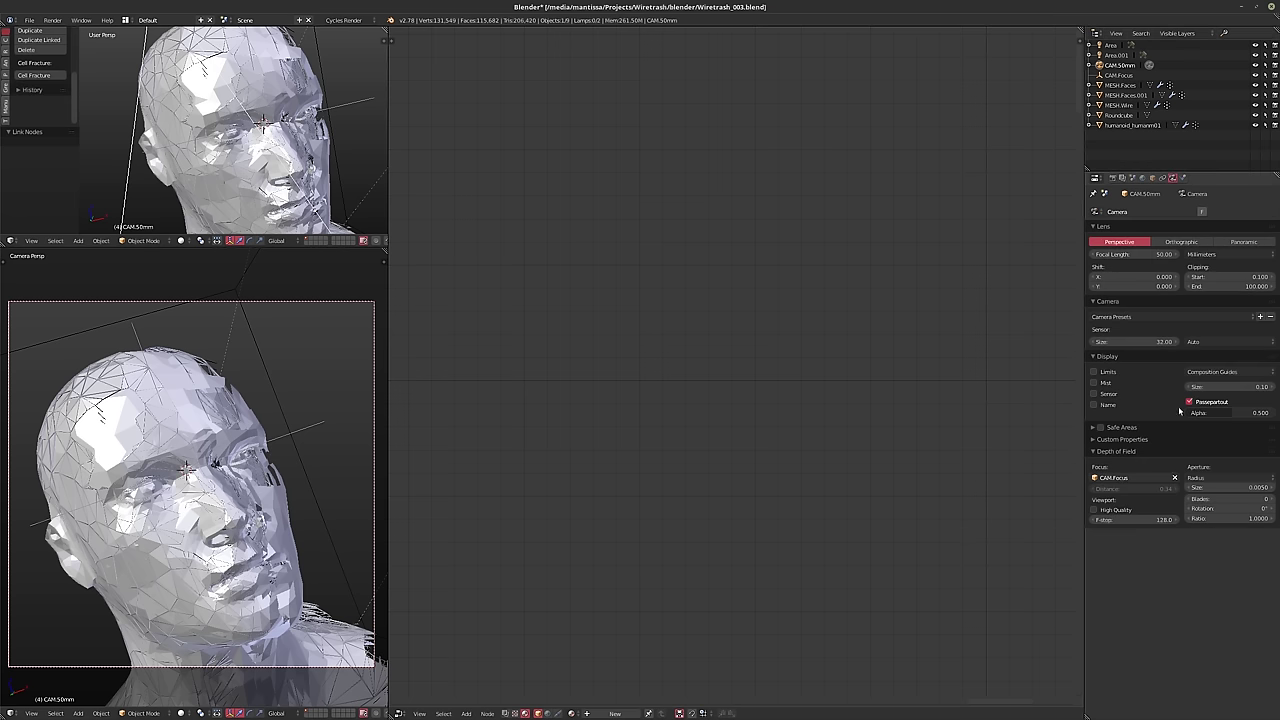
pyautogui.click(1226, 487)
pyautogui.write('0.00')
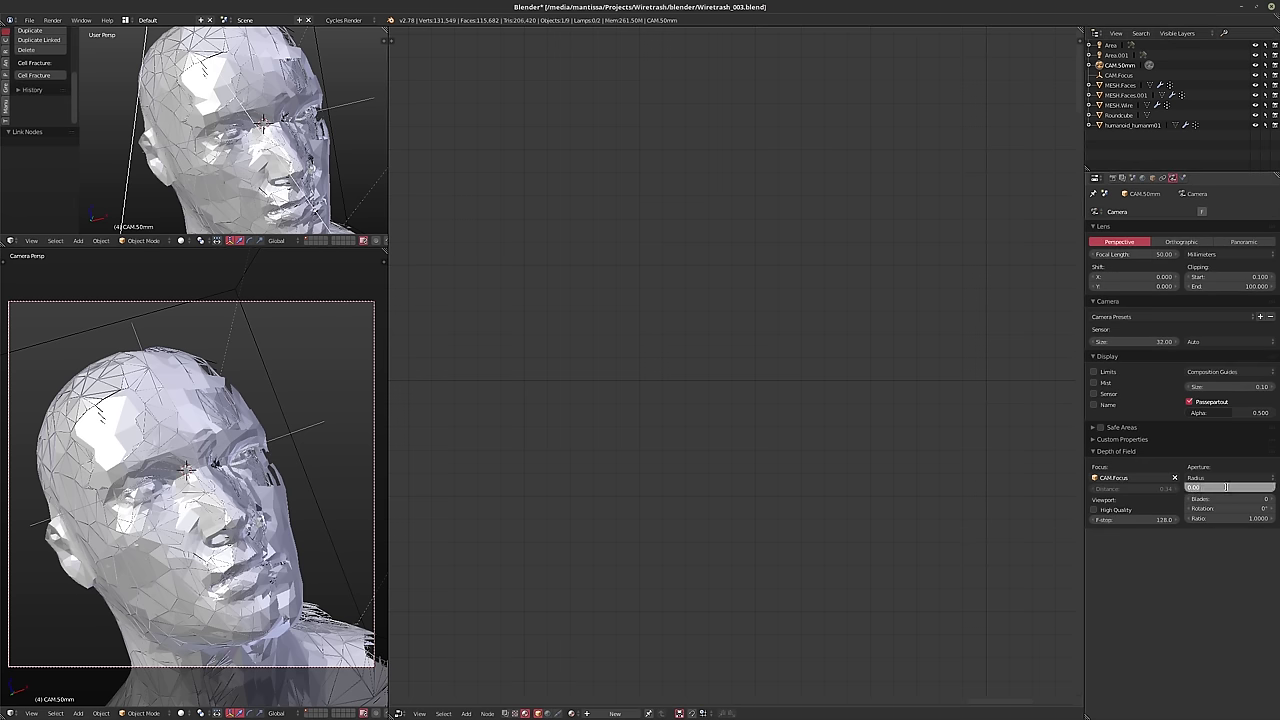
pyautogui.write('1')
pyautogui.press('Return')
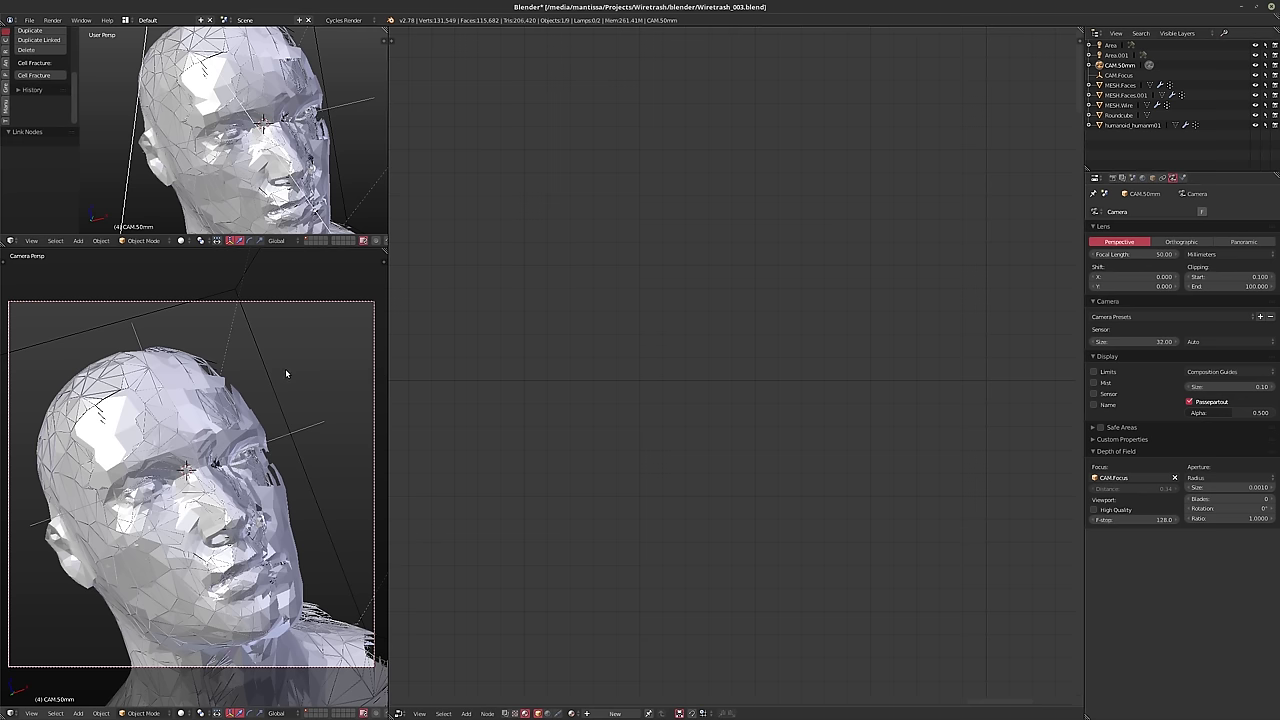
# - Change the node editor to a 3D view, select MESH.Faces on the head and enter Edit Mode on it
pyautogui.click(399, 713)
pyautogui.click(422, 702)
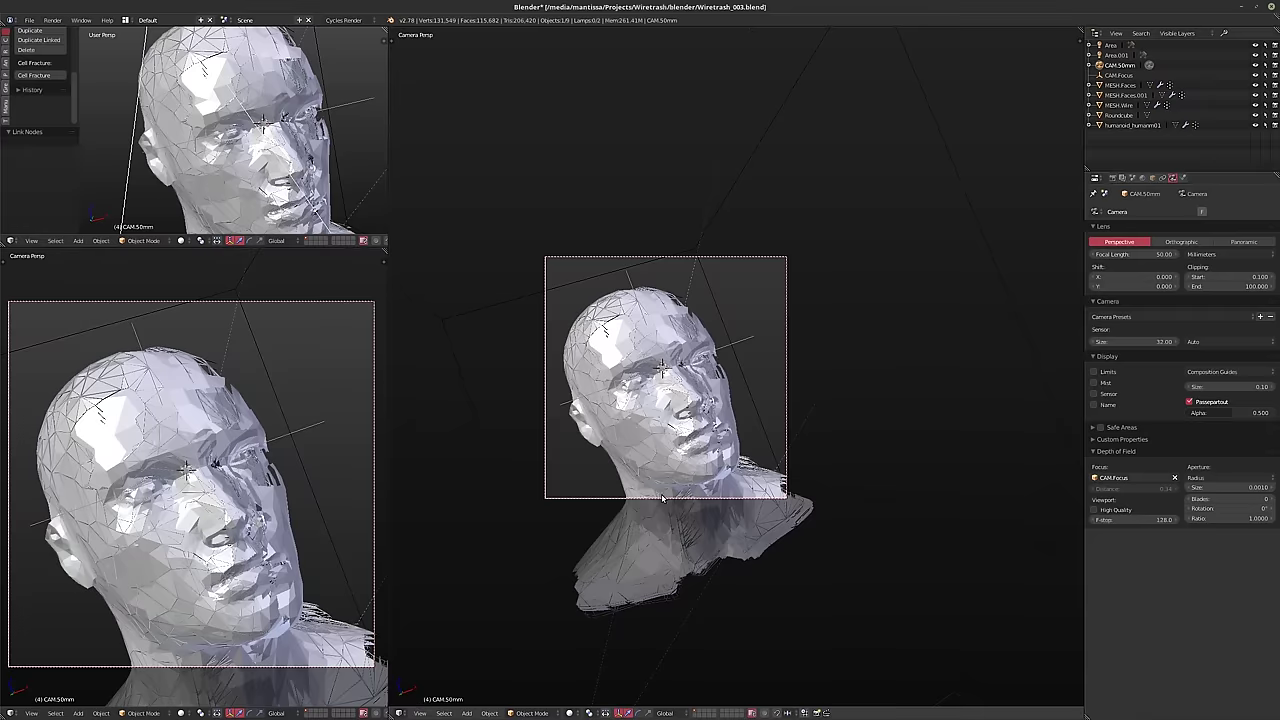
pyautogui.moveTo(470, 520); pyautogui.dragTo(533, 441, button='middle')
pyautogui.rightClick(561, 489)
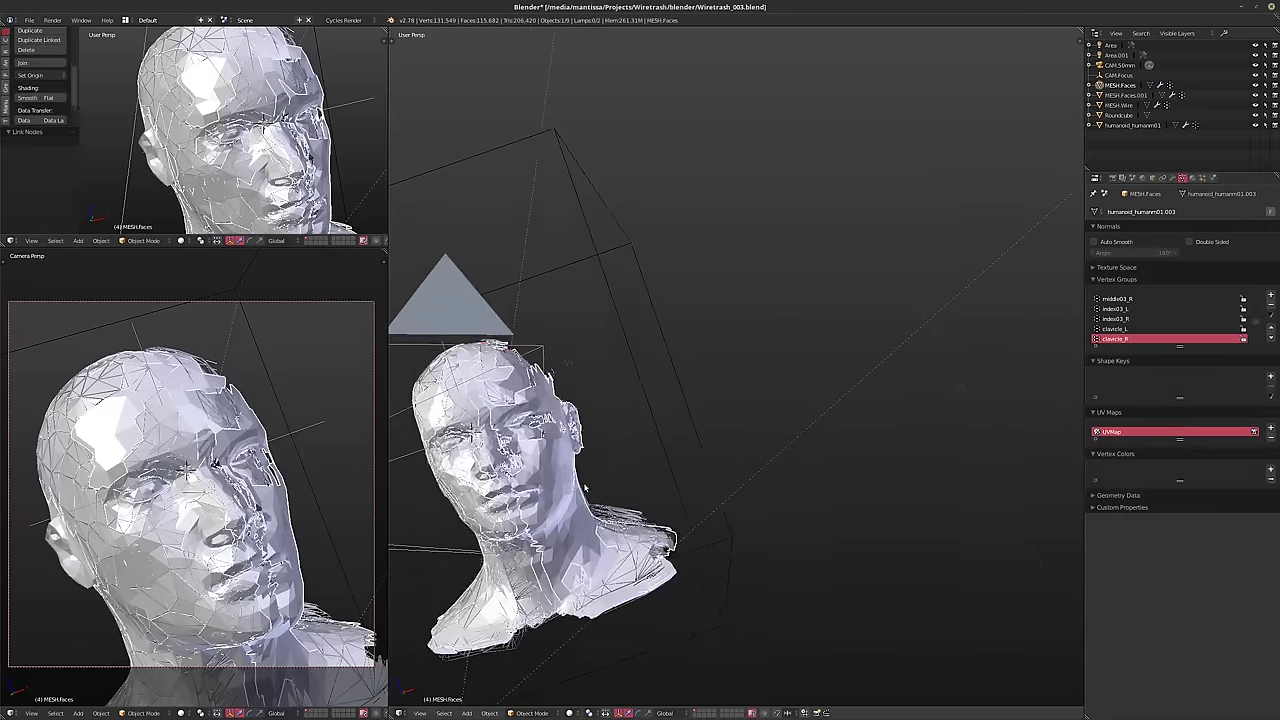
pyautogui.press('Tab')
pyautogui.scroll(5, 634, 419)
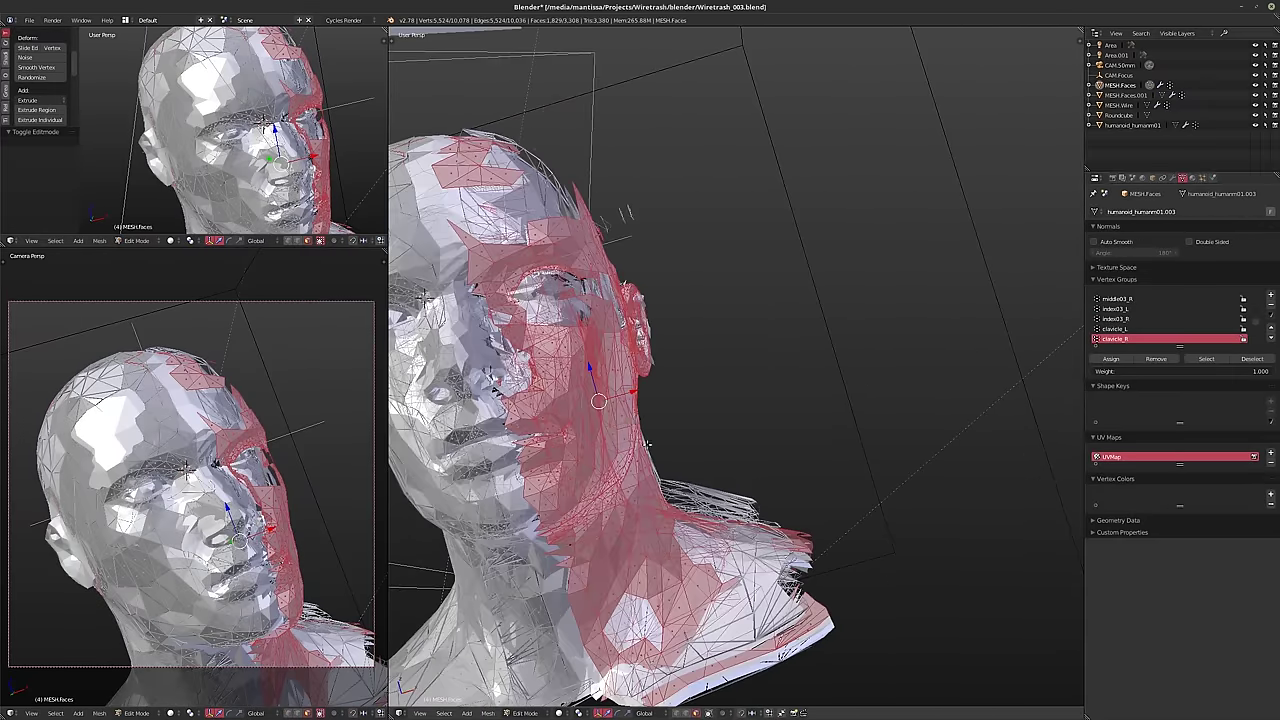
pyautogui.press('a')
pyautogui.press('a')
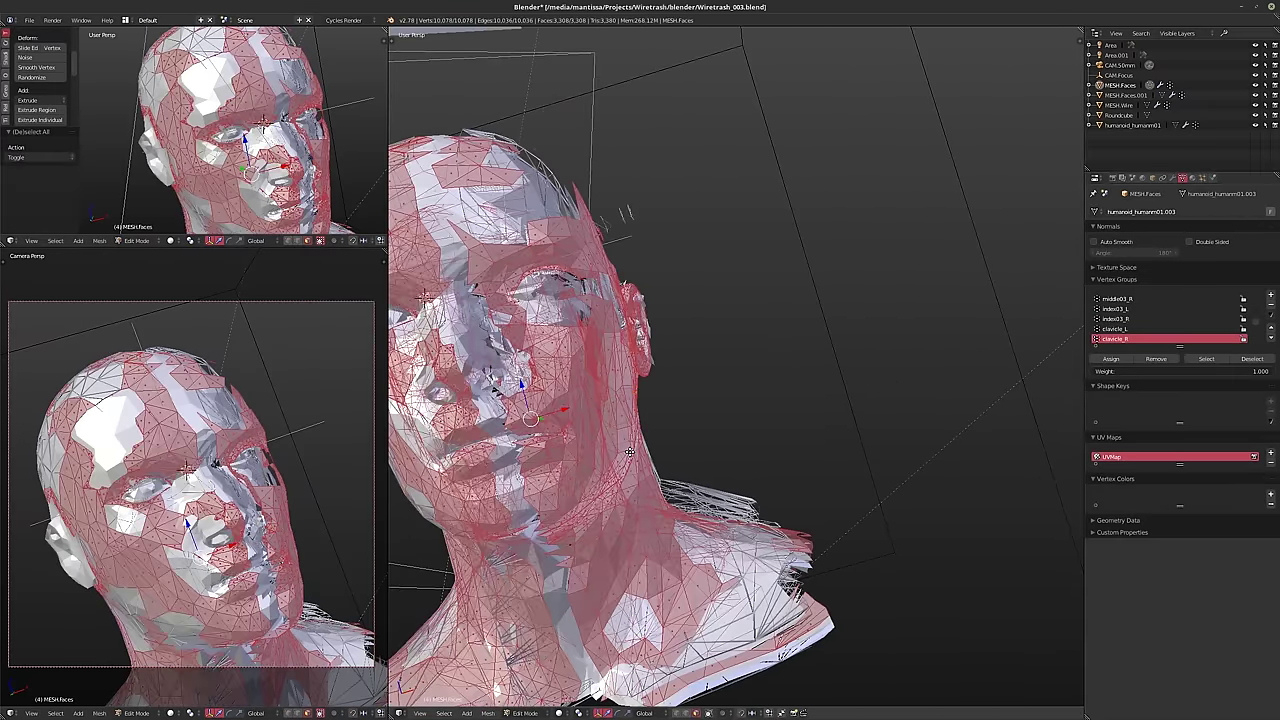
pyautogui.moveTo(629, 452); pyautogui.dragTo(620, 462, button='middle')
pyautogui.hotkey('ctrl', 'z')
pyautogui.hotkey('ctrl', 'z')
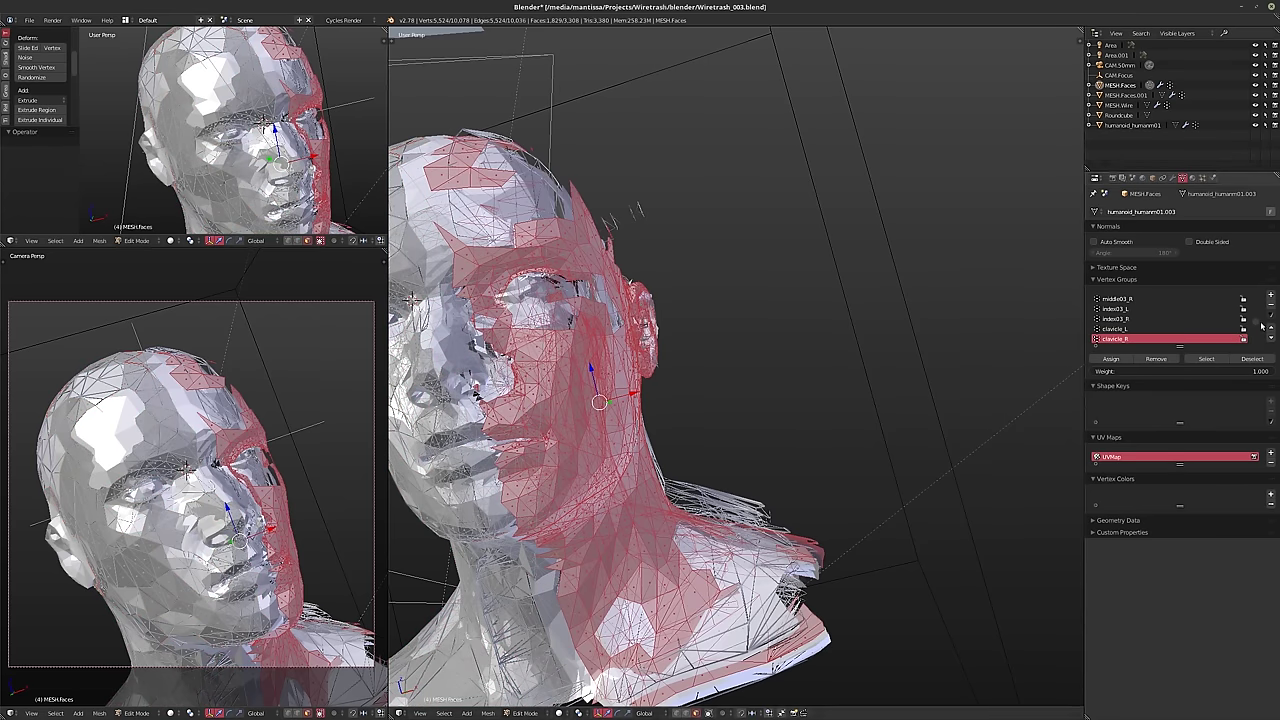
# - Add a new vertex group to MESH.Faces
pyautogui.scroll(5, 1257, 326)
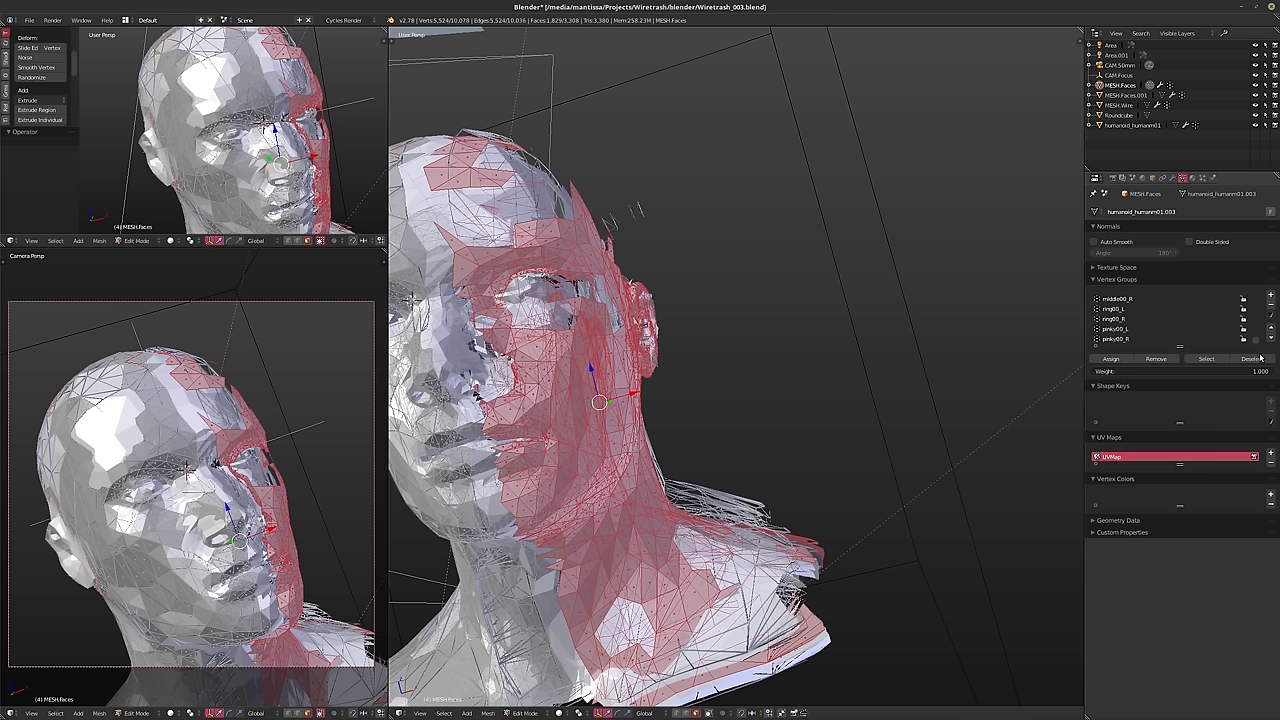
pyautogui.click(1270, 295)
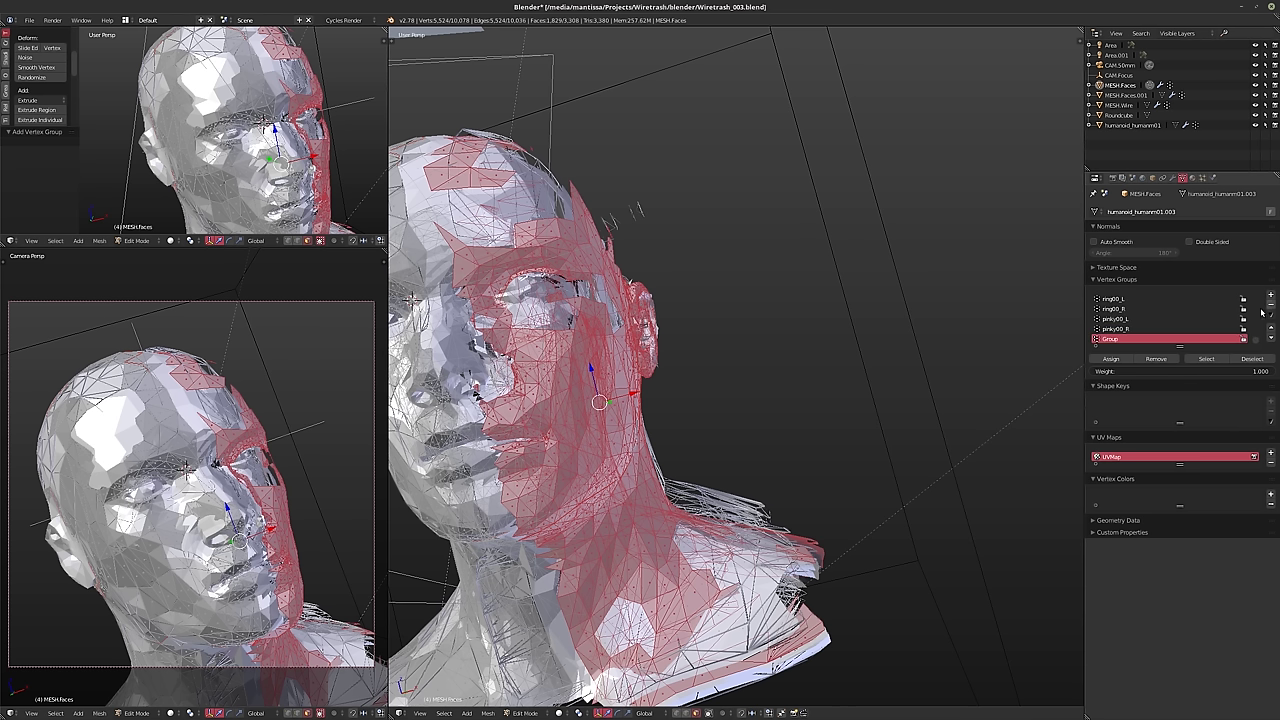
# - Rename MESH.Faces' new vertex group as Right and assign the selected faces on that half of the head to it
pyautogui.doubleClick(1112, 339)
pyautogui.write('Right')
pyautogui.click(1111, 358)
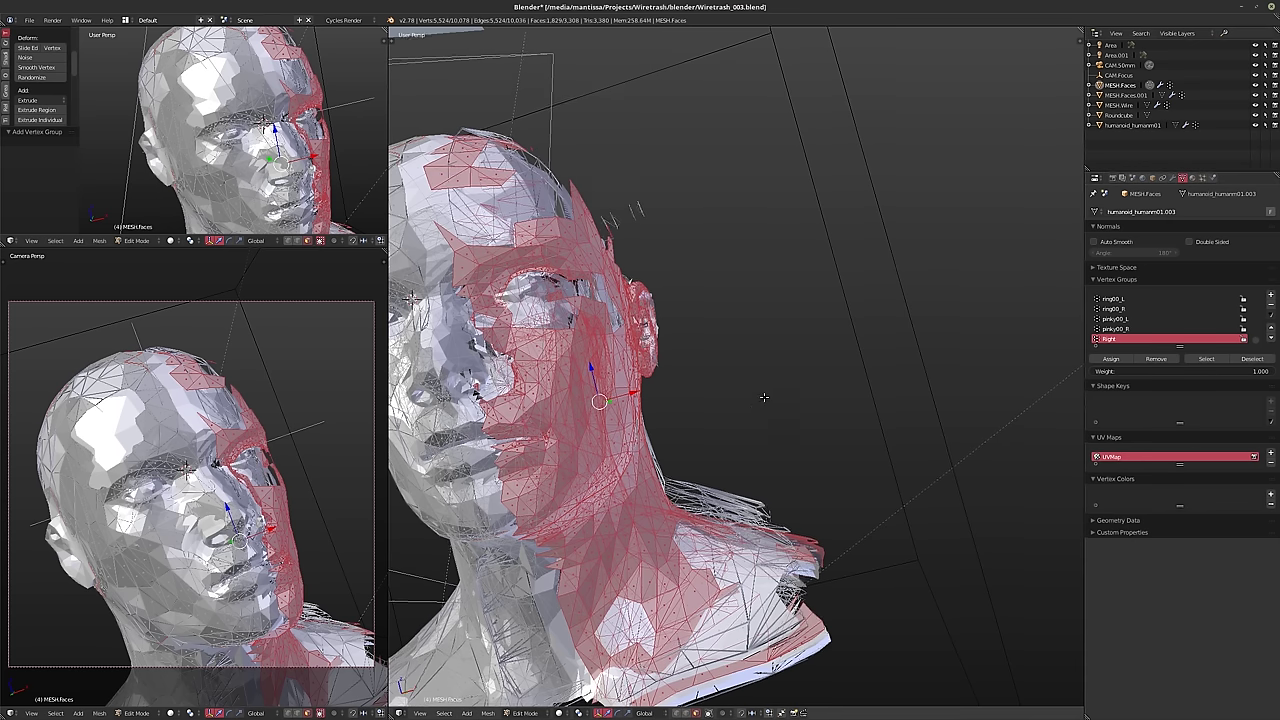
# - Randomly deselect 69.549% of MESH.Faces' selected faces with seed 16 and delete the faces that are still selected
pyautogui.moveTo(764, 397); pyautogui.dragTo(720, 400, button='middle')
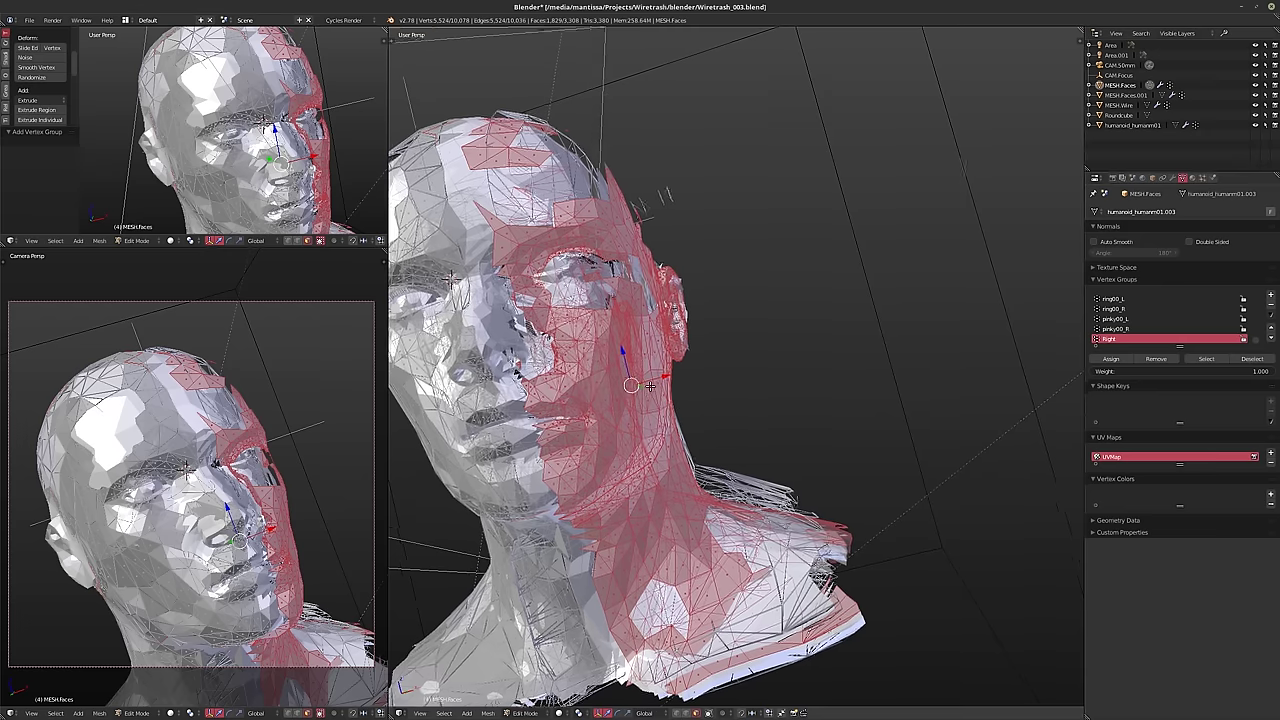
pyautogui.click(447, 714)
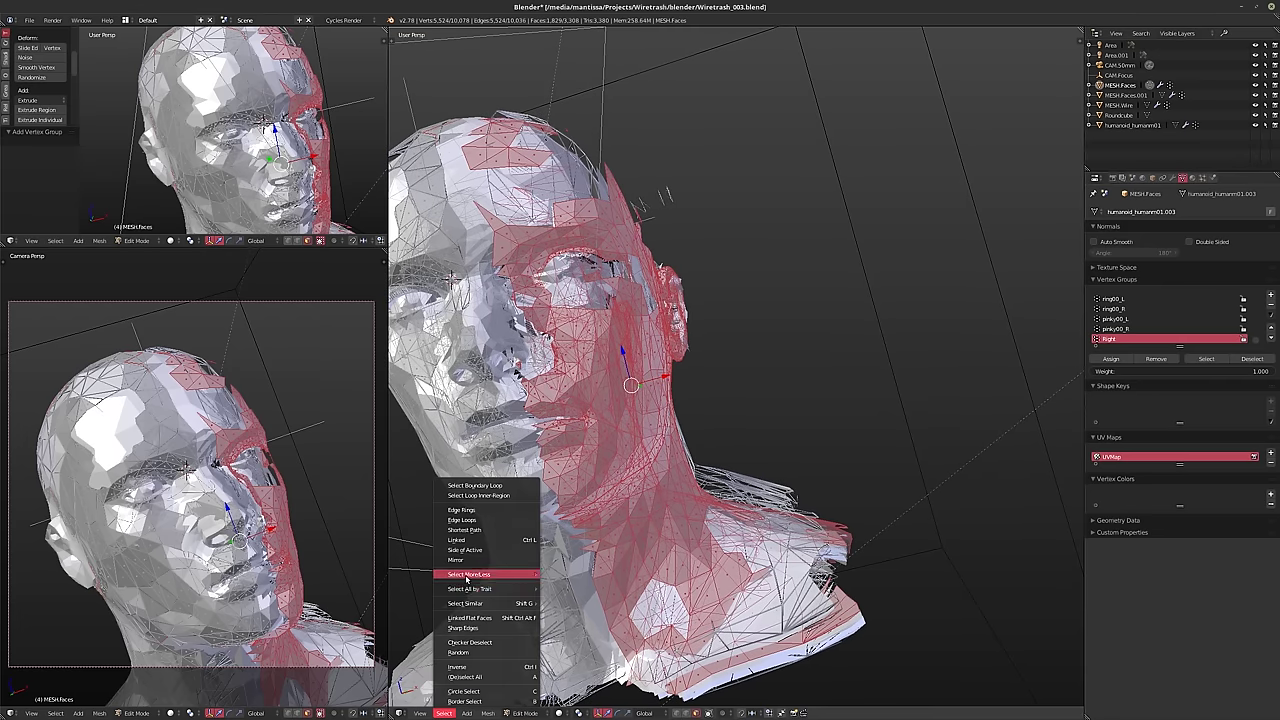
pyautogui.click(459, 652)
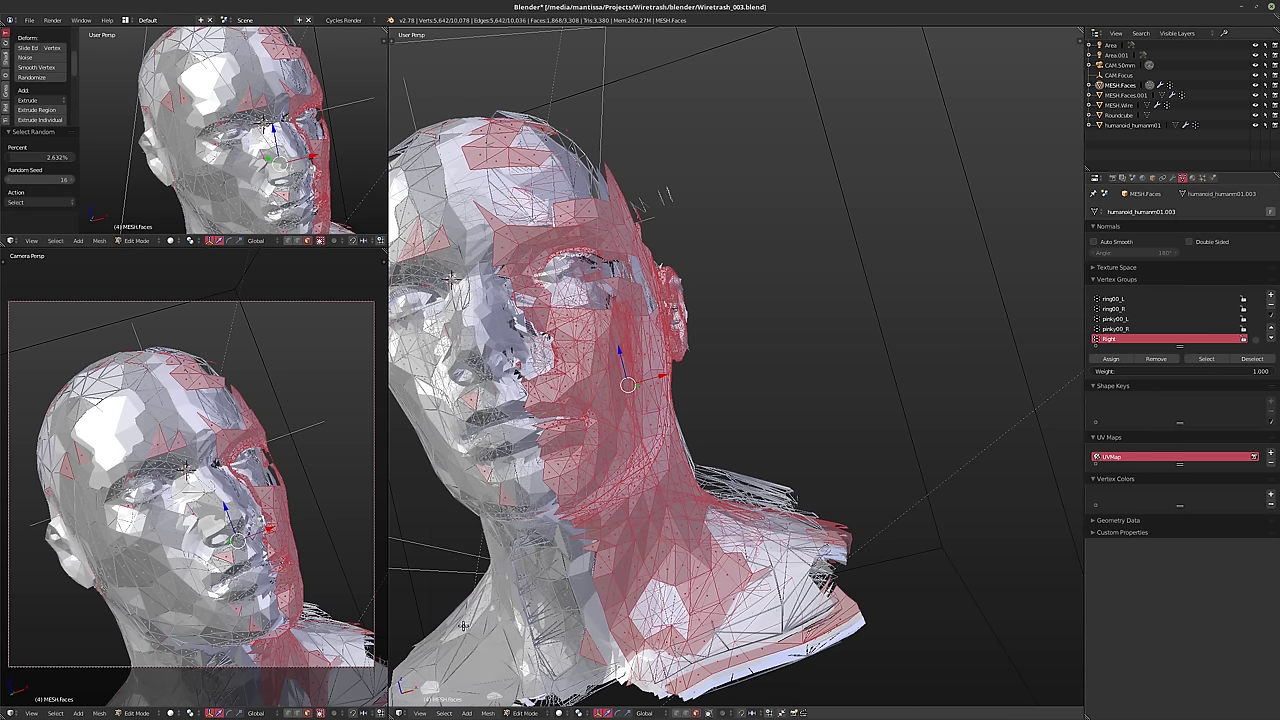
pyautogui.press('t')
pyautogui.moveTo(585, 560); pyautogui.dragTo(700, 535, button='middle')
pyautogui.keyDown('ctrl'); pyautogui.scroll(-1, 425, 675); pyautogui.keyUp('ctrl')
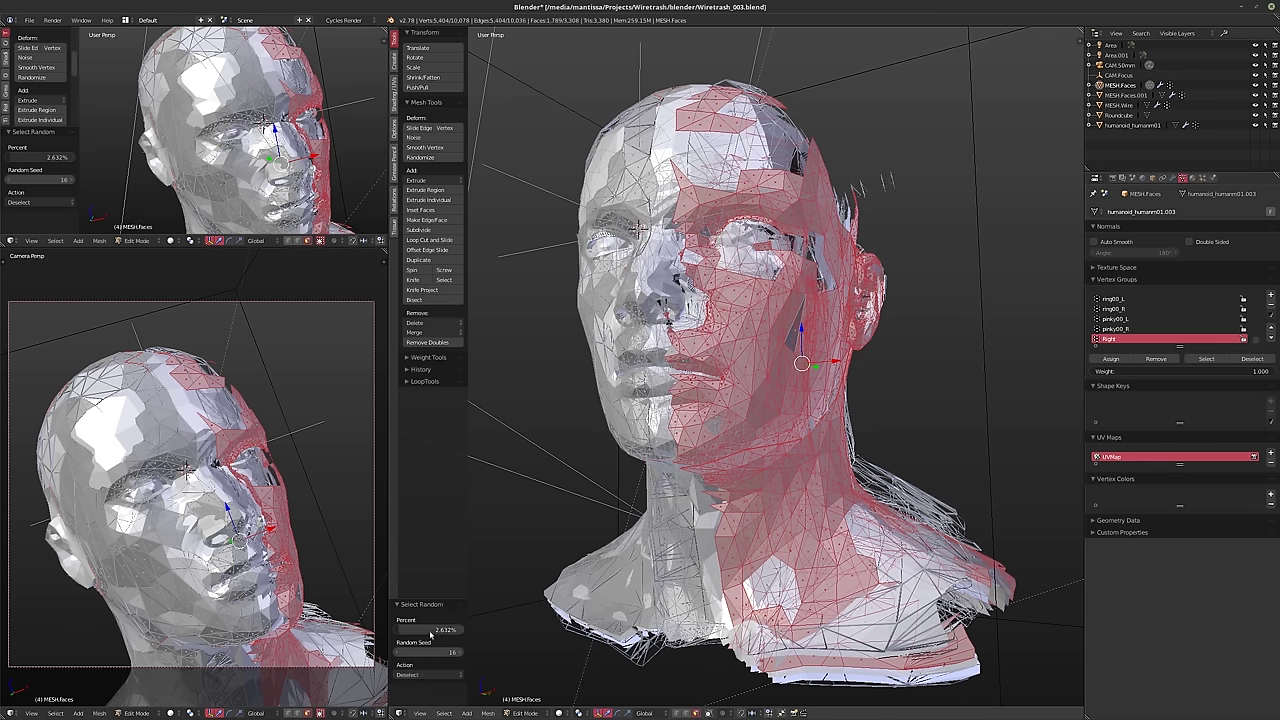
pyautogui.moveTo(432, 634); pyautogui.dragTo(475, 634)
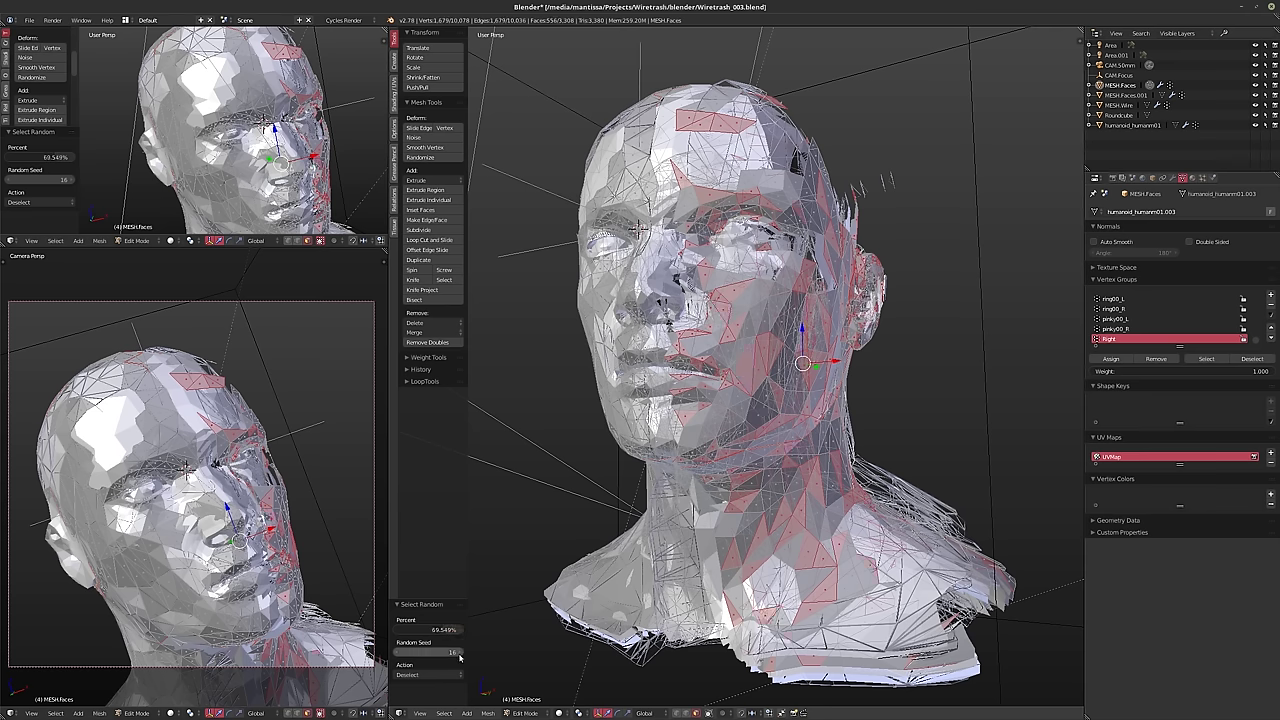
pyautogui.moveTo(815, 470); pyautogui.dragTo(780, 434, button='middle')
pyautogui.click(788, 474)
pyautogui.scroll(5, 780, 434)
pyautogui.scroll(-1, 700, 410)
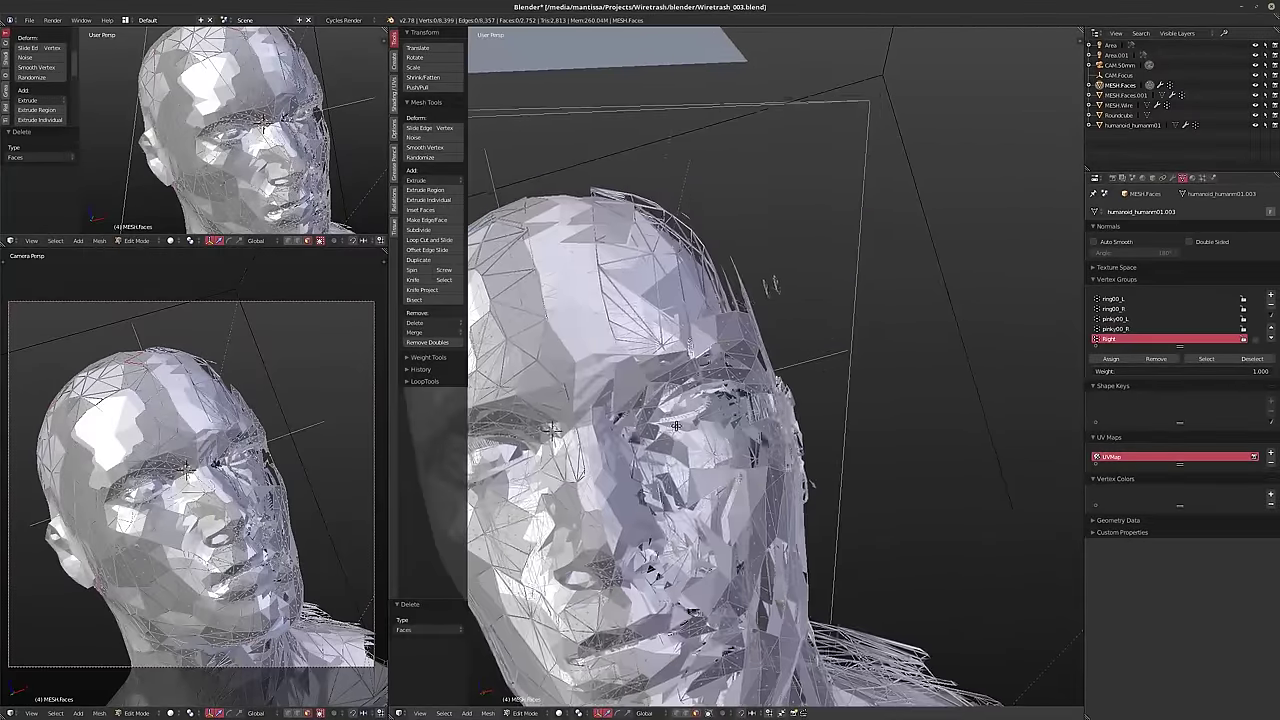
# - Select humanoid_humanm01's faces around the temple and above the ear in face mode and create a vertex group named Particles for them
pyautogui.moveTo(667, 405); pyautogui.dragTo(652, 510, button='middle')
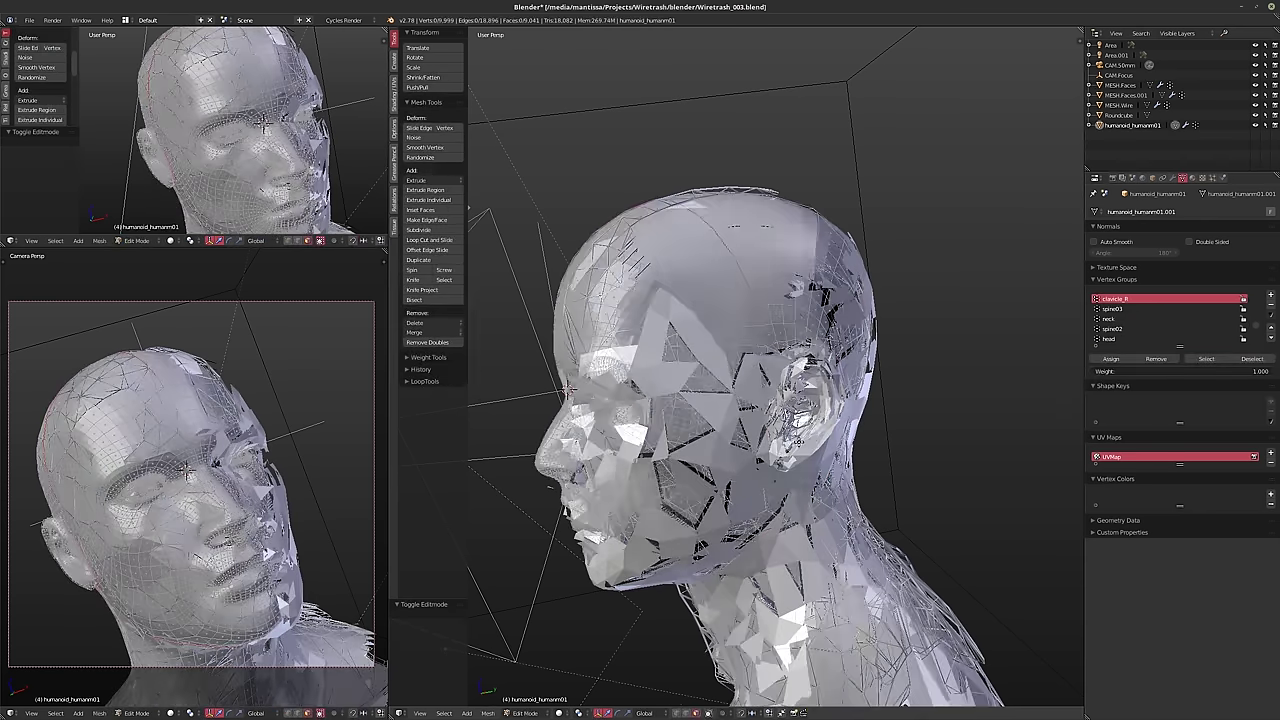
pyautogui.moveTo(776, 463); pyautogui.dragTo(767, 406, button='middle')
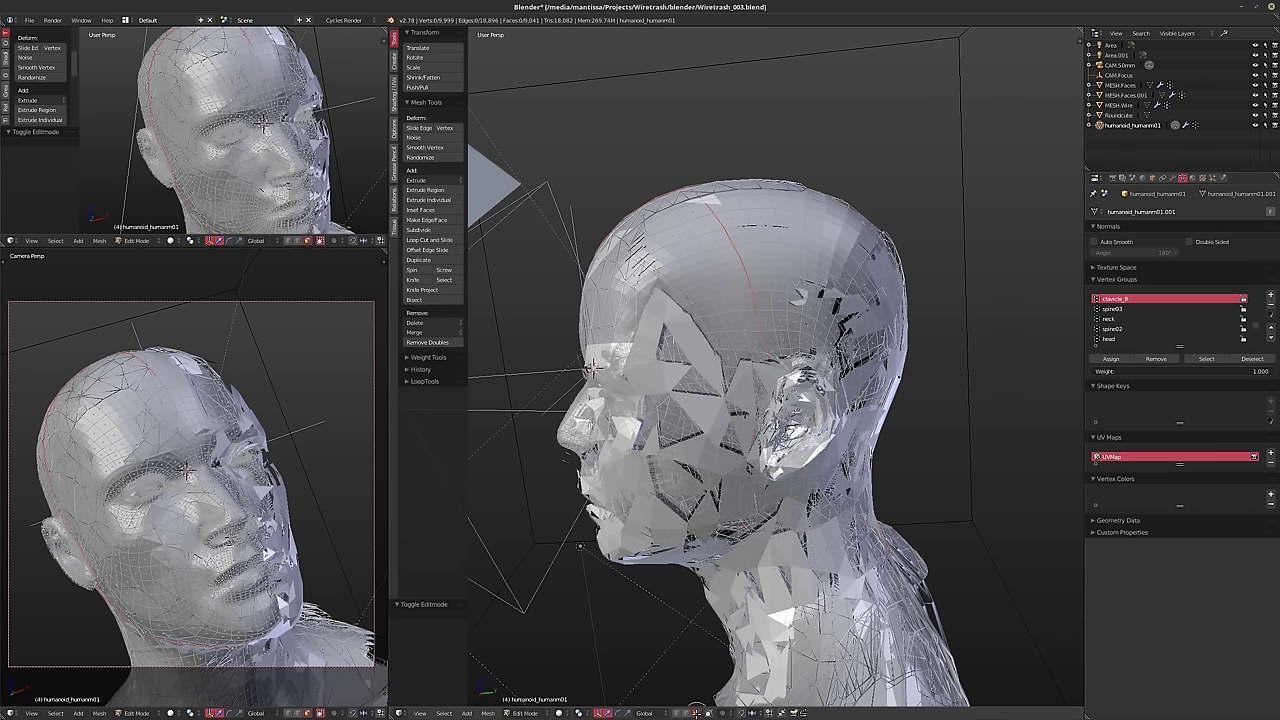
pyautogui.click(705, 713)
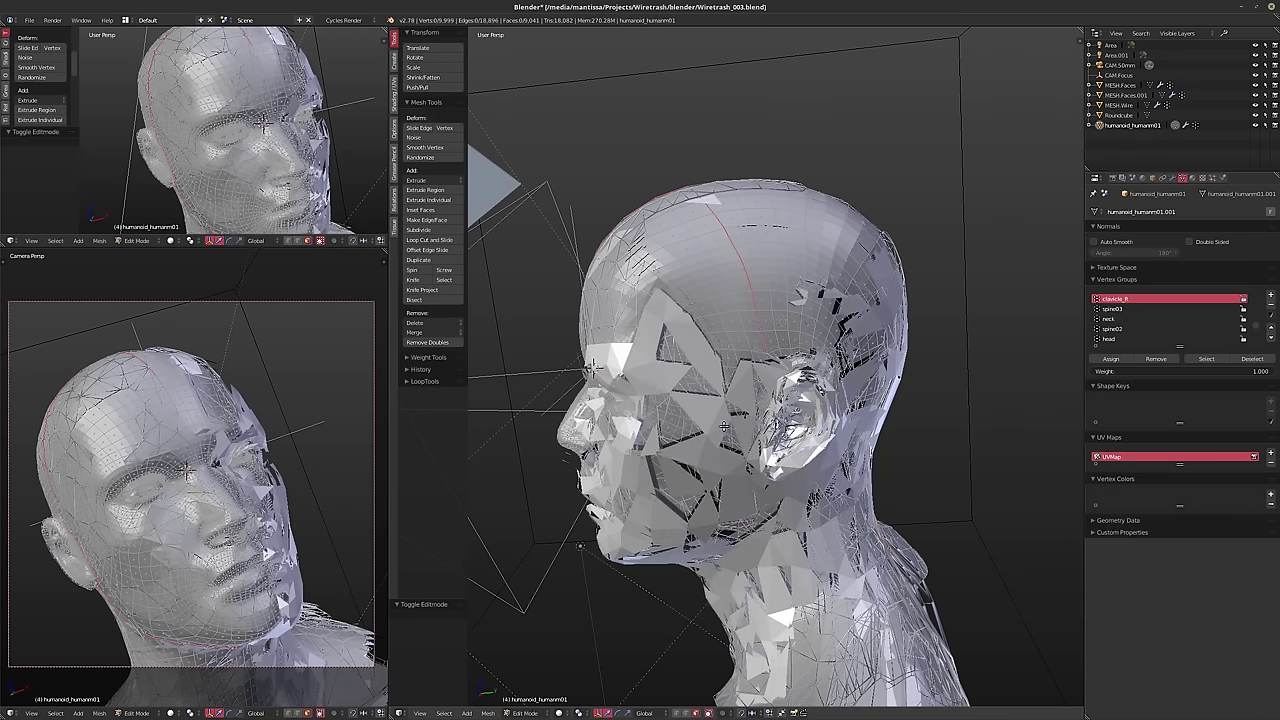
pyautogui.moveTo(689, 284)
pyautogui.mouseDown()
pyautogui.moveTo(760, 290)
pyautogui.moveTo(730, 350)
pyautogui.moveTo(670, 414)
pyautogui.moveTo(740, 428)
pyautogui.moveTo(732, 450)
pyautogui.moveTo(802, 321)
pyautogui.moveTo(835, 350)
pyautogui.moveTo(850, 335)
pyautogui.moveTo(828, 444)
pyautogui.moveTo(692, 458)
pyautogui.moveTo(680, 428)
pyautogui.moveTo(760, 390)
pyautogui.moveTo(775, 397)
pyautogui.mouseUp()
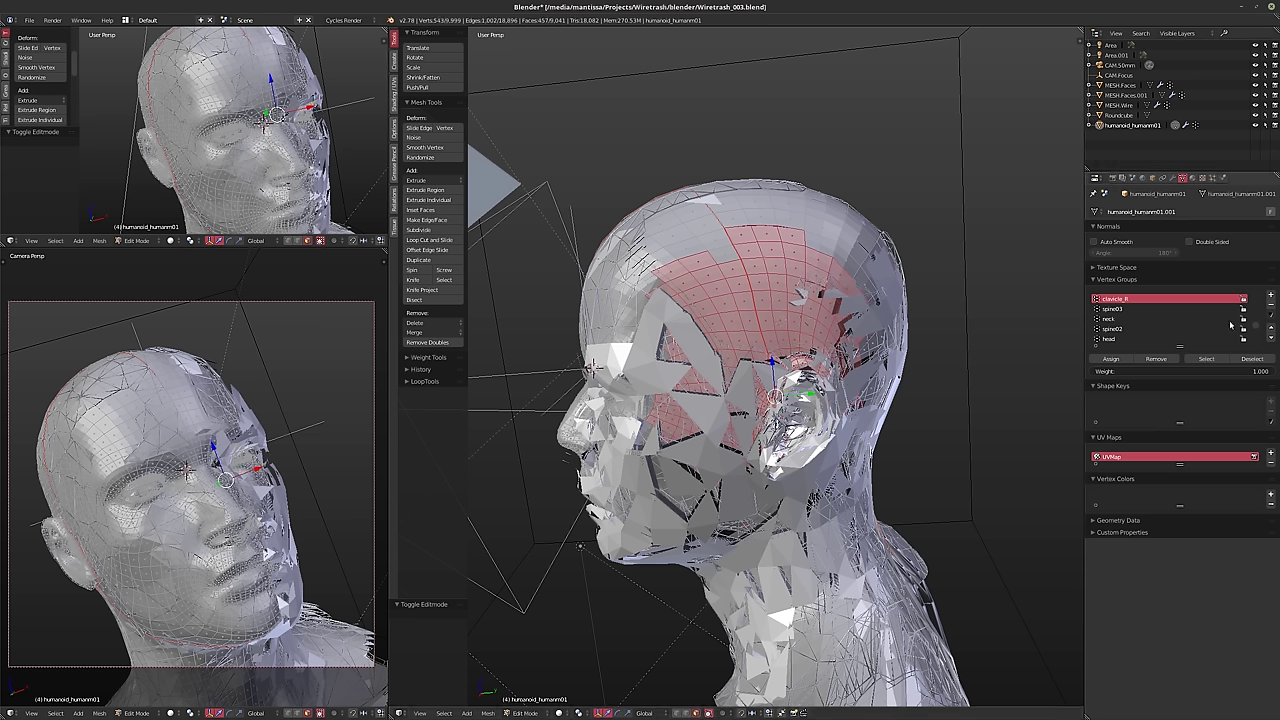
pyautogui.scroll(-5, 1258, 327)
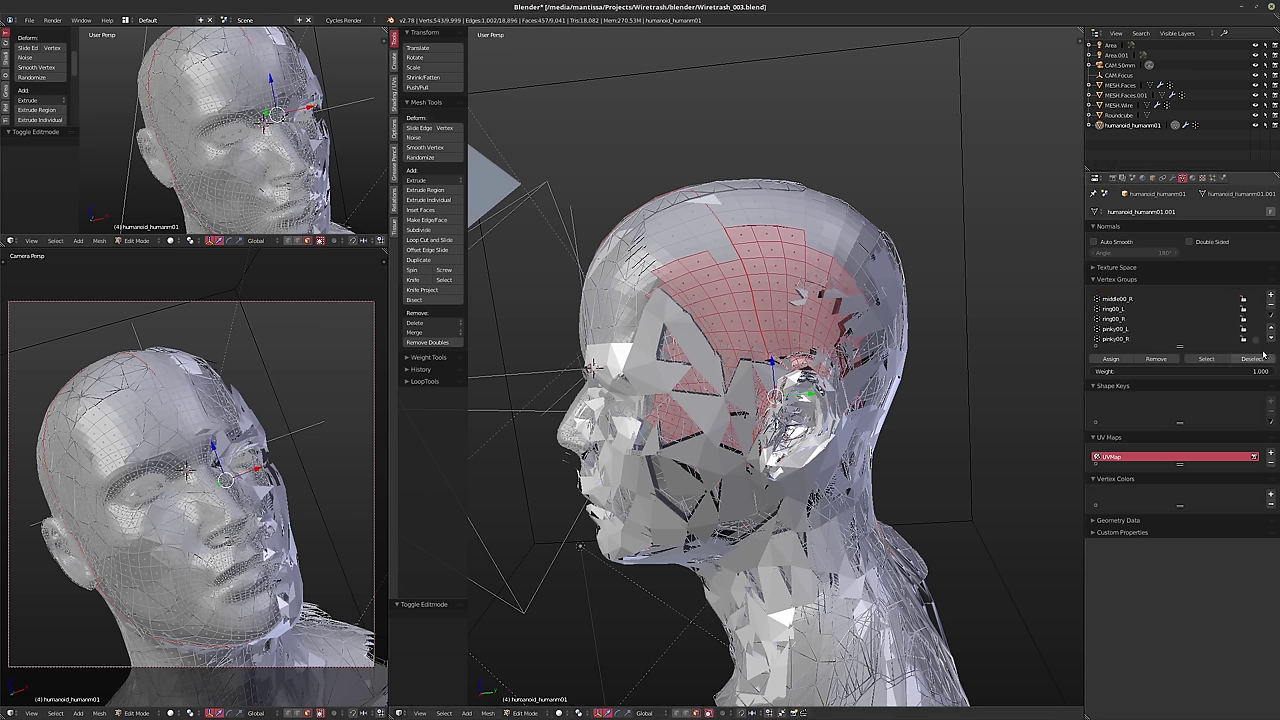
pyautogui.click(1270, 296)
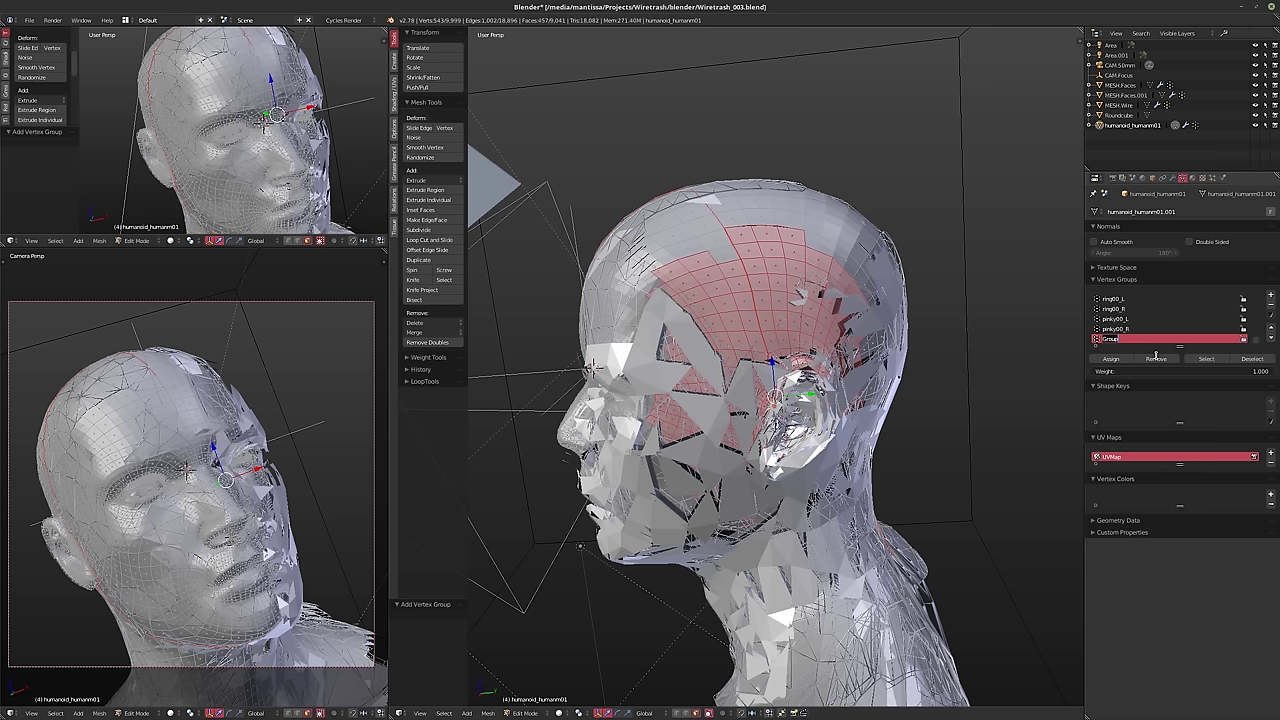
pyautogui.write('p')
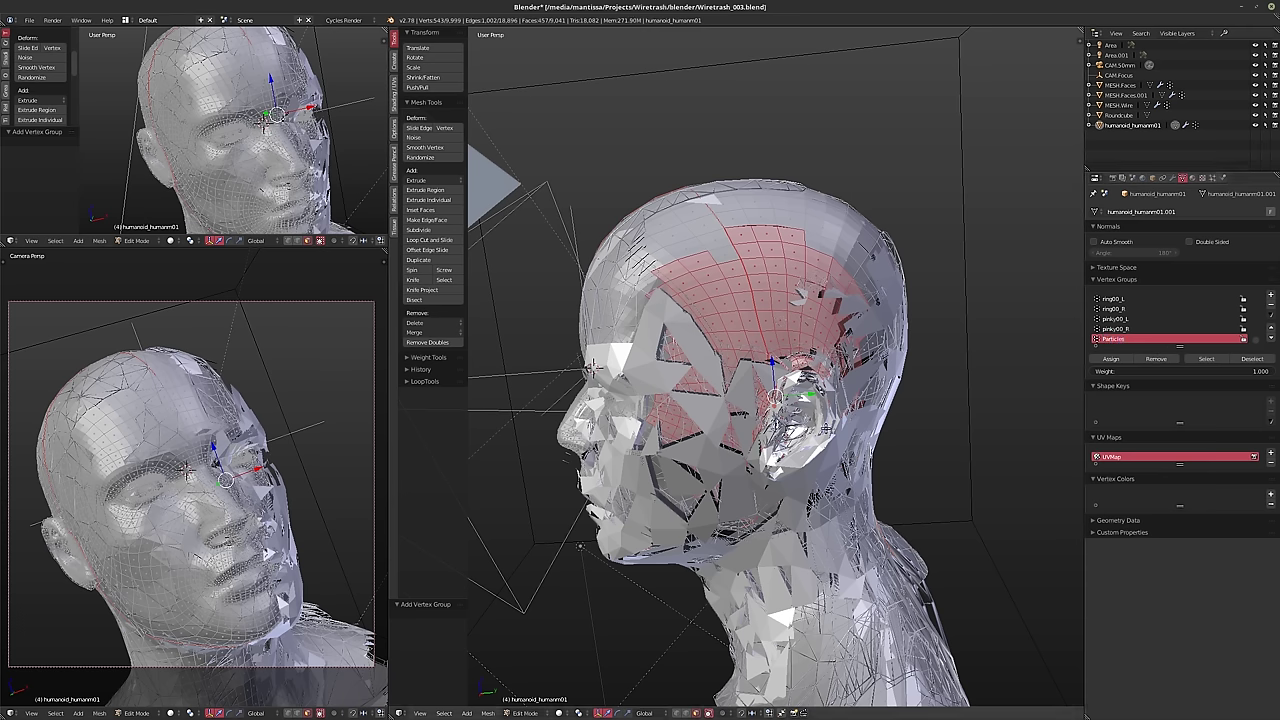
pyautogui.moveTo(760, 450); pyautogui.dragTo(700, 450, button='middle')
pyautogui.press('Tab')
# - Look through the camera and shift CAM.50mm by -0.013 in X and -0.010 in Y, keeping local Z locked
pyautogui.moveTo(720, 402); pyautogui.dragTo(790, 400, button='middle')
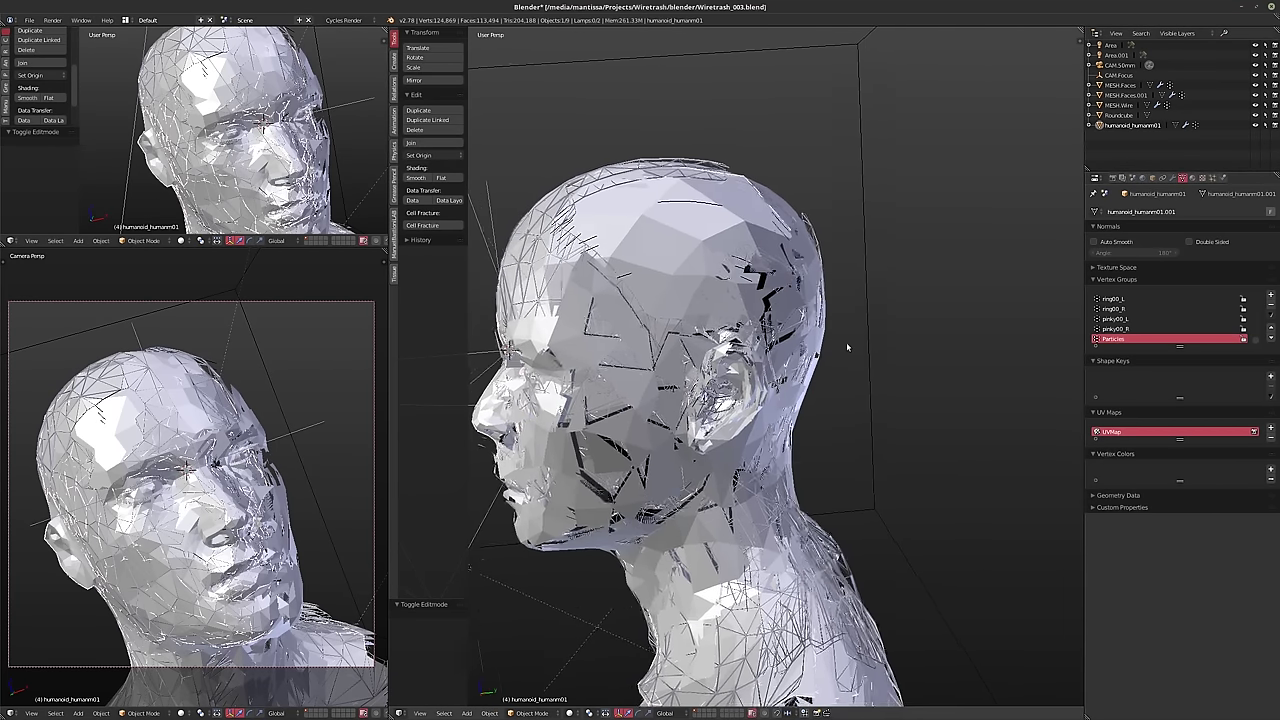
pyautogui.moveTo(846, 342); pyautogui.dragTo(879, 337, button='middle')
pyautogui.press('KP_0')
pyautogui.scroll(3, 879, 337)
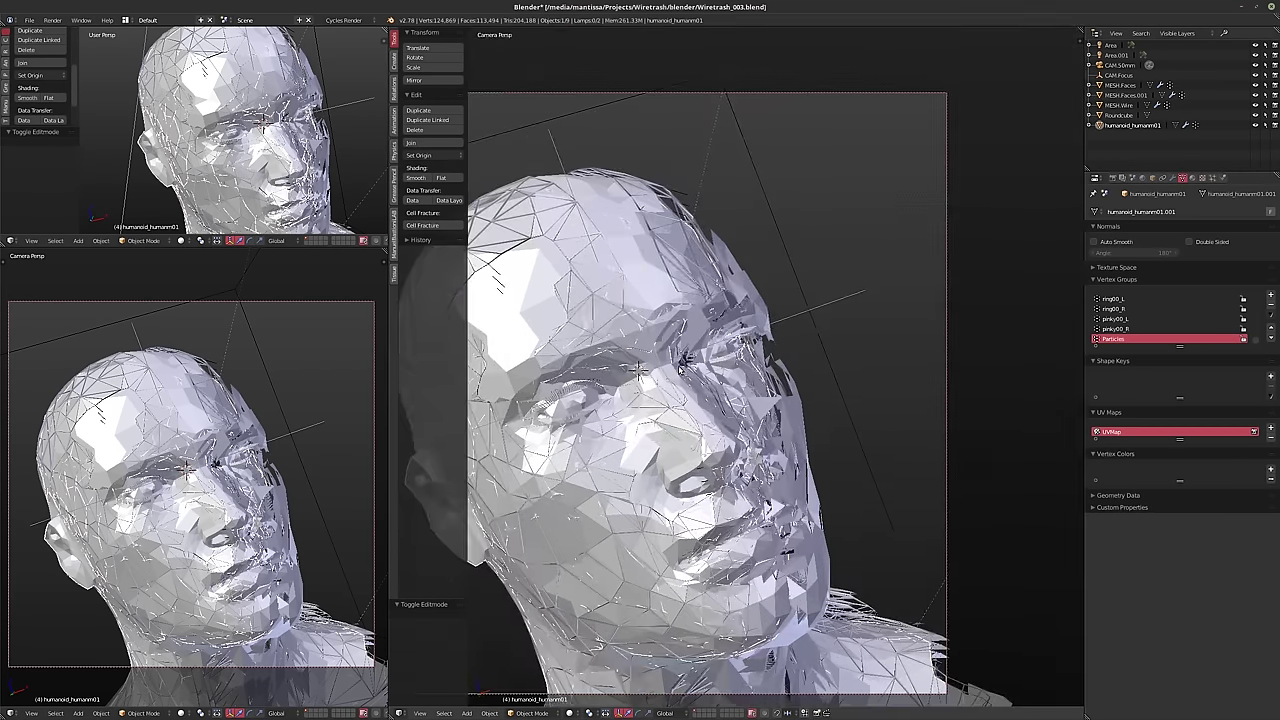
pyautogui.scroll(-3, 777, 300)
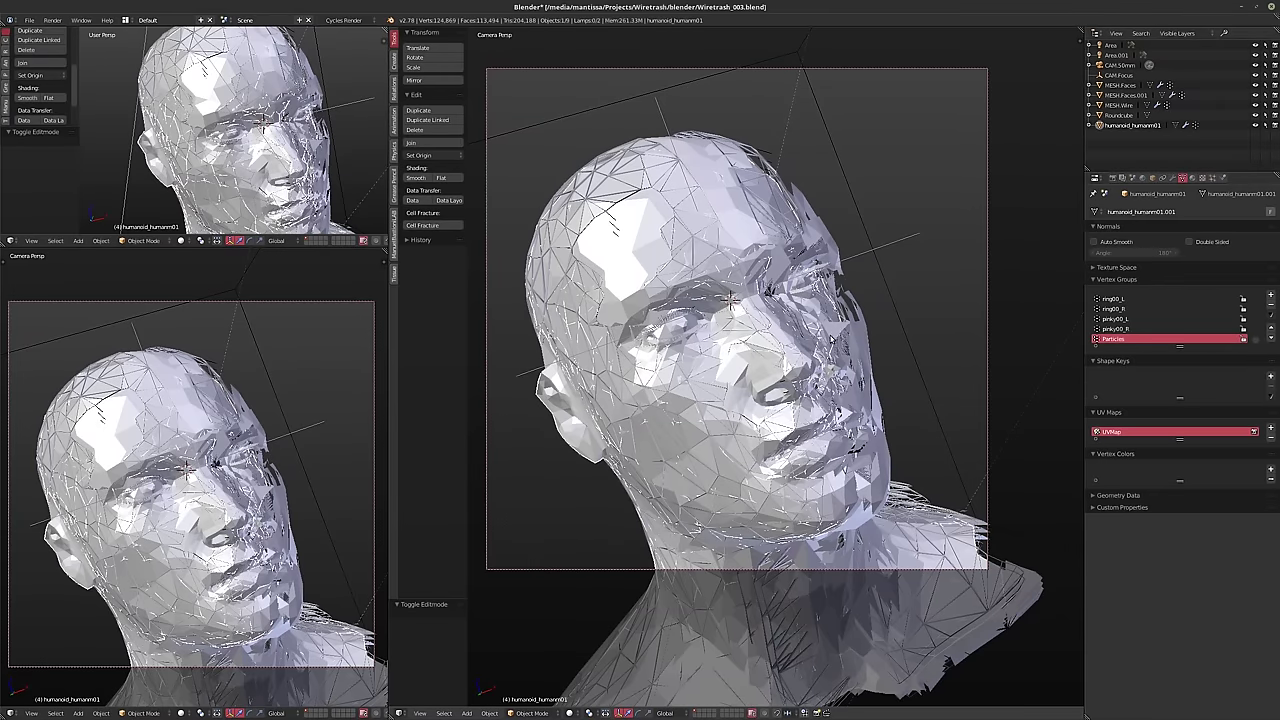
pyautogui.click(1125, 65)
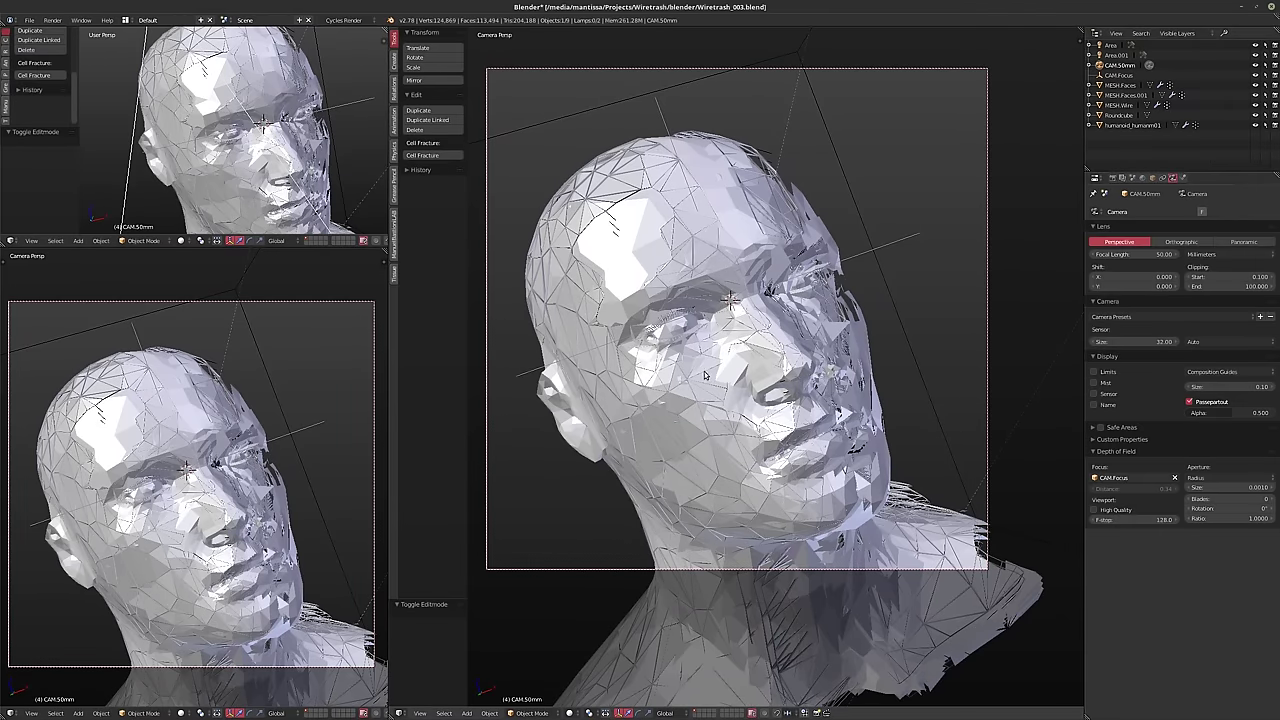
pyautogui.press('g')
pyautogui.press('z')
pyautogui.press('z')
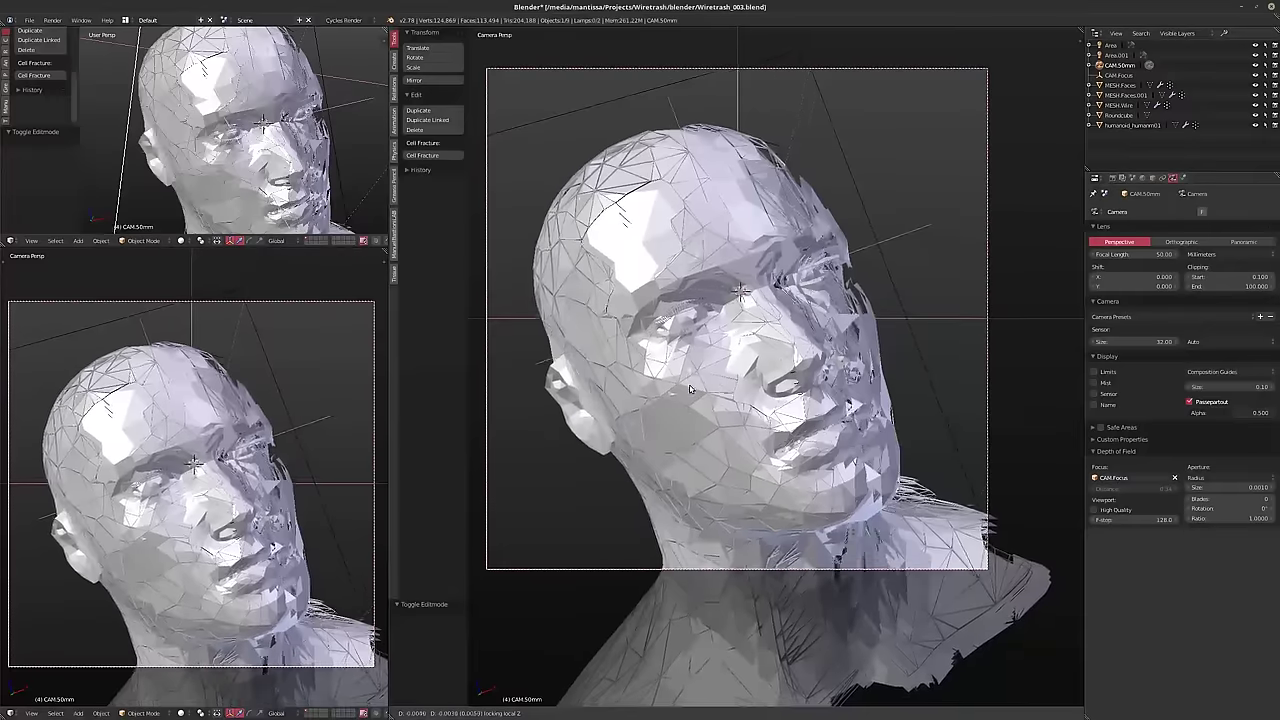
pyautogui.click(683, 396)
# - Lock the camera to the view and reframe the head in a three-quarter view towards its fragmented side and ear
pyautogui.press('n')
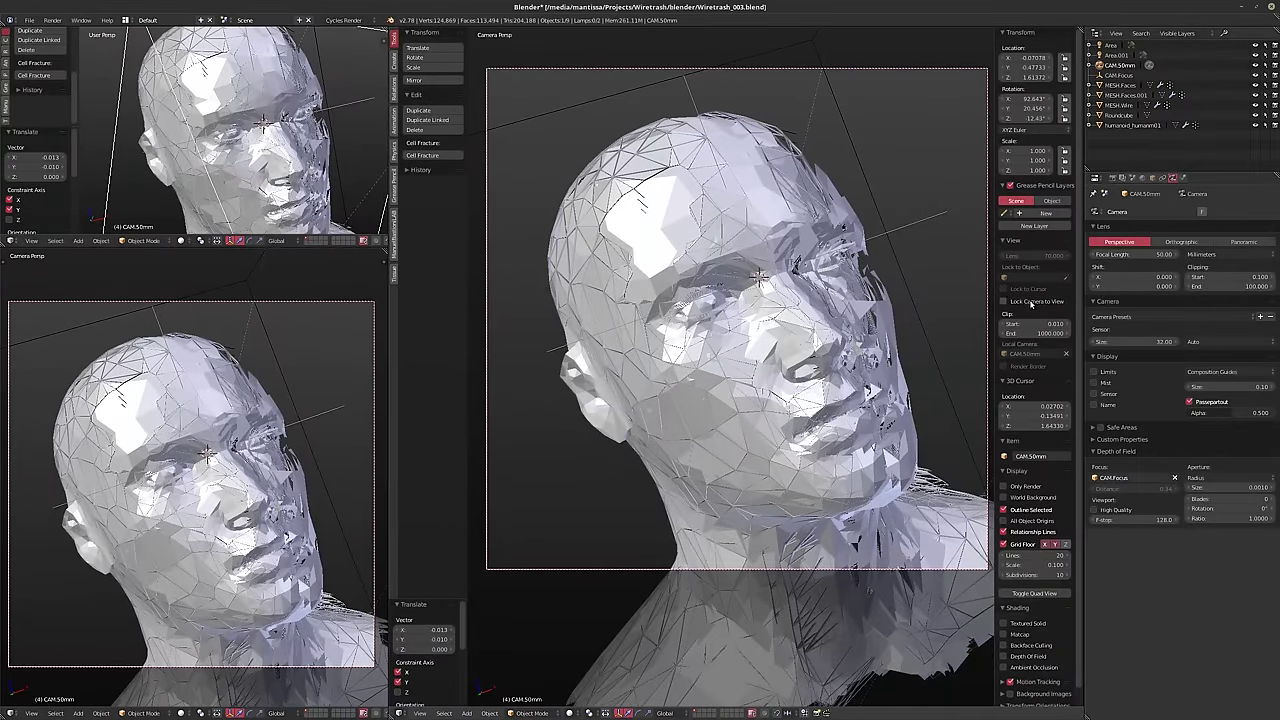
pyautogui.click(1036, 302)
pyautogui.moveTo(834, 363); pyautogui.dragTo(826, 365, button='middle')
pyautogui.rightClick(815, 362)
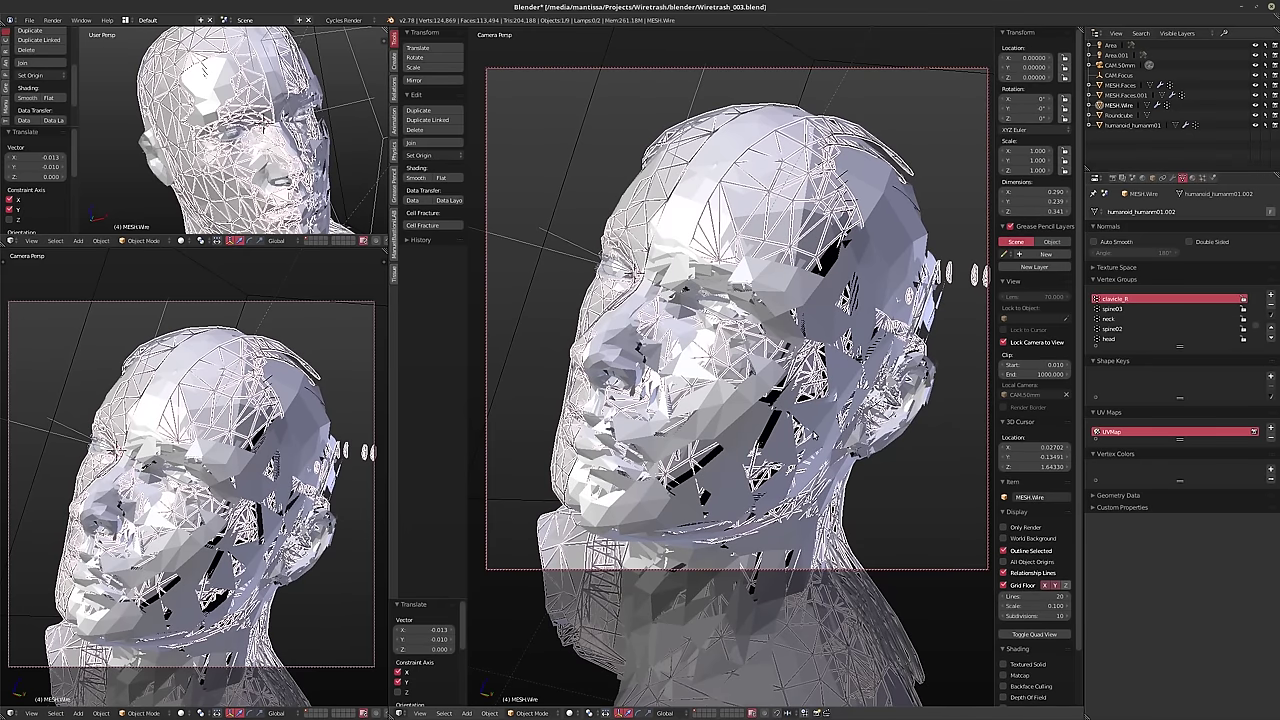
# - Save the file over the existing one, run a test render of the new camera angle and stop it partway
pyautogui.hotkey('ctrl', 's')
pyautogui.press('Return')
pyautogui.press('F12')
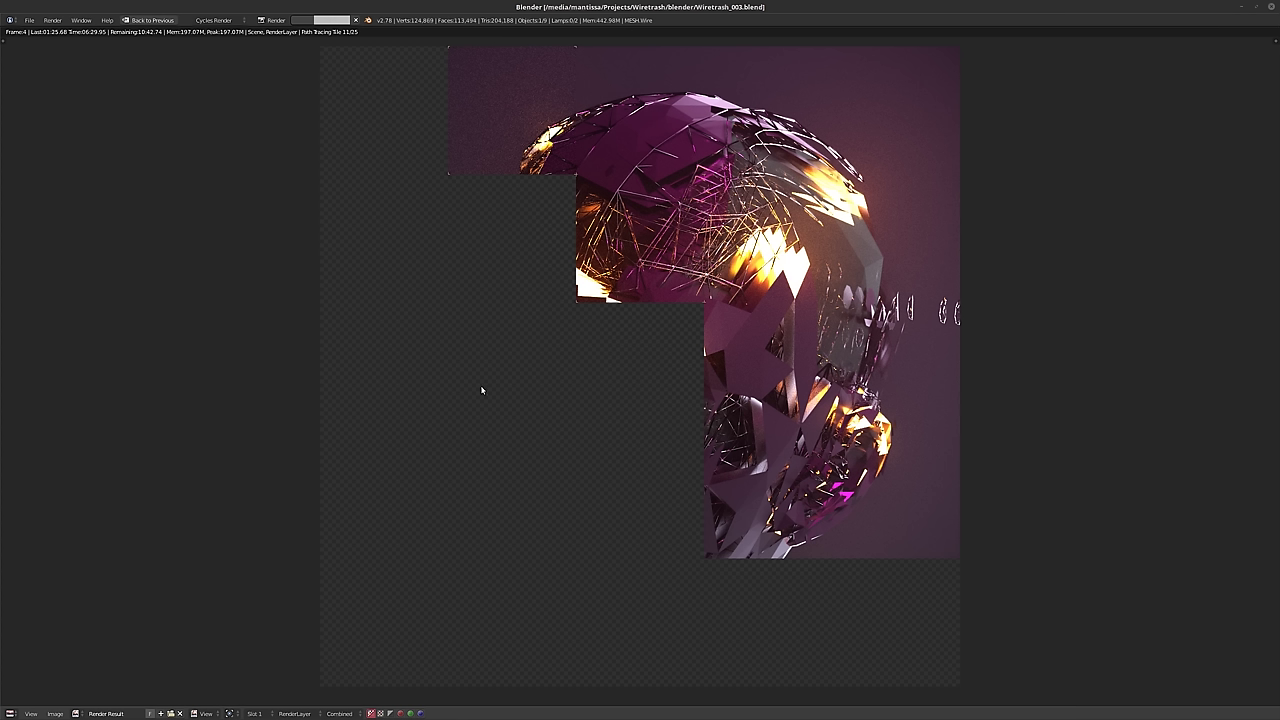
pyautogui.press('Escape')
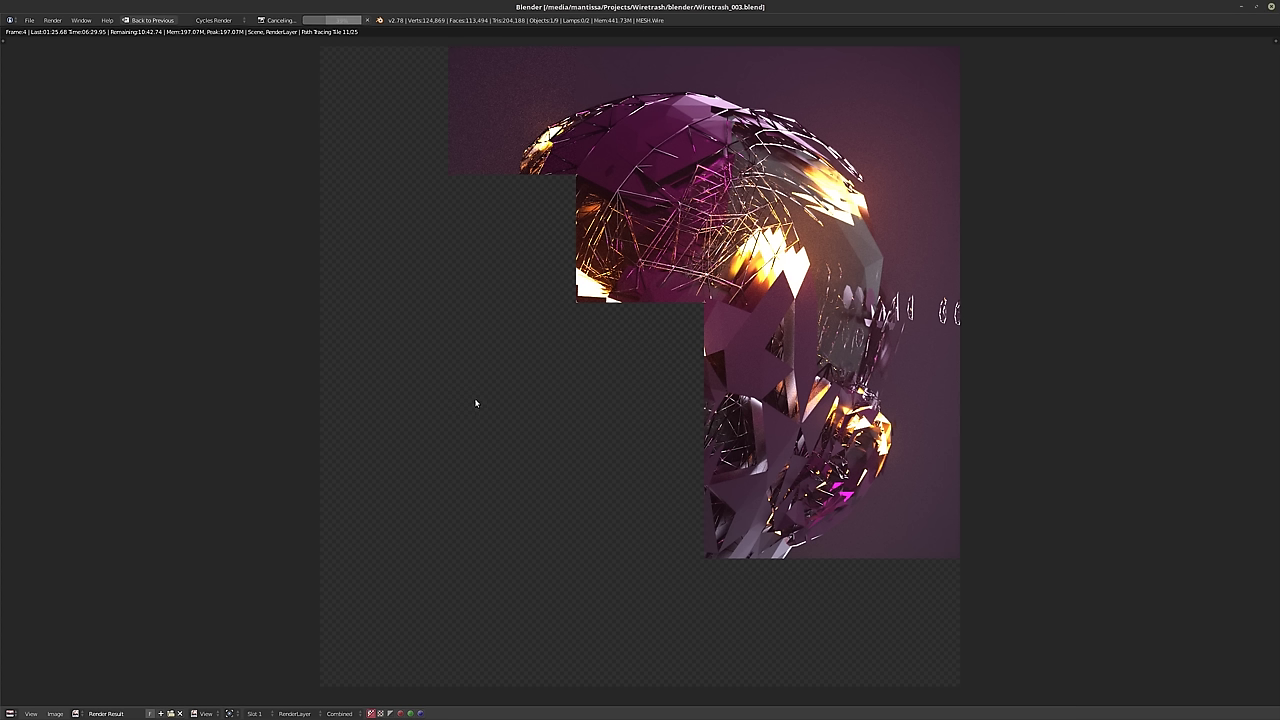
pyautogui.press('Escape')
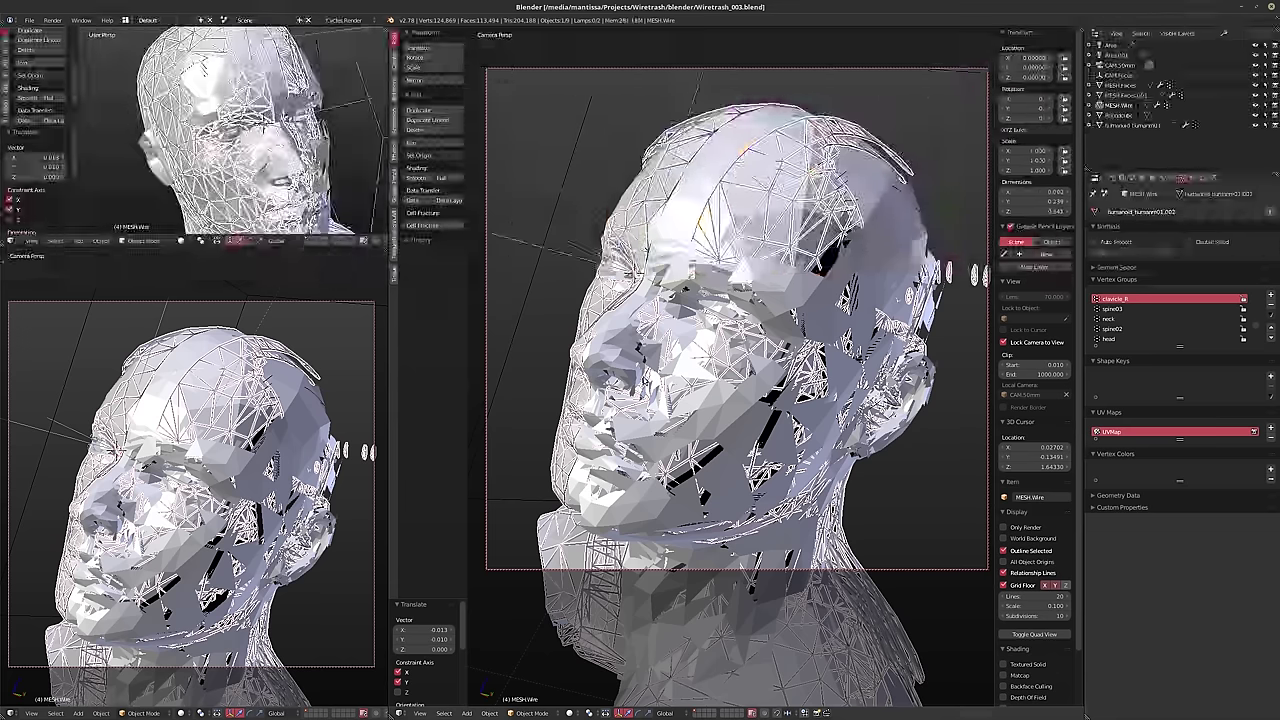
pyautogui.rightClick(874, 269)
pyautogui.press('Tab')
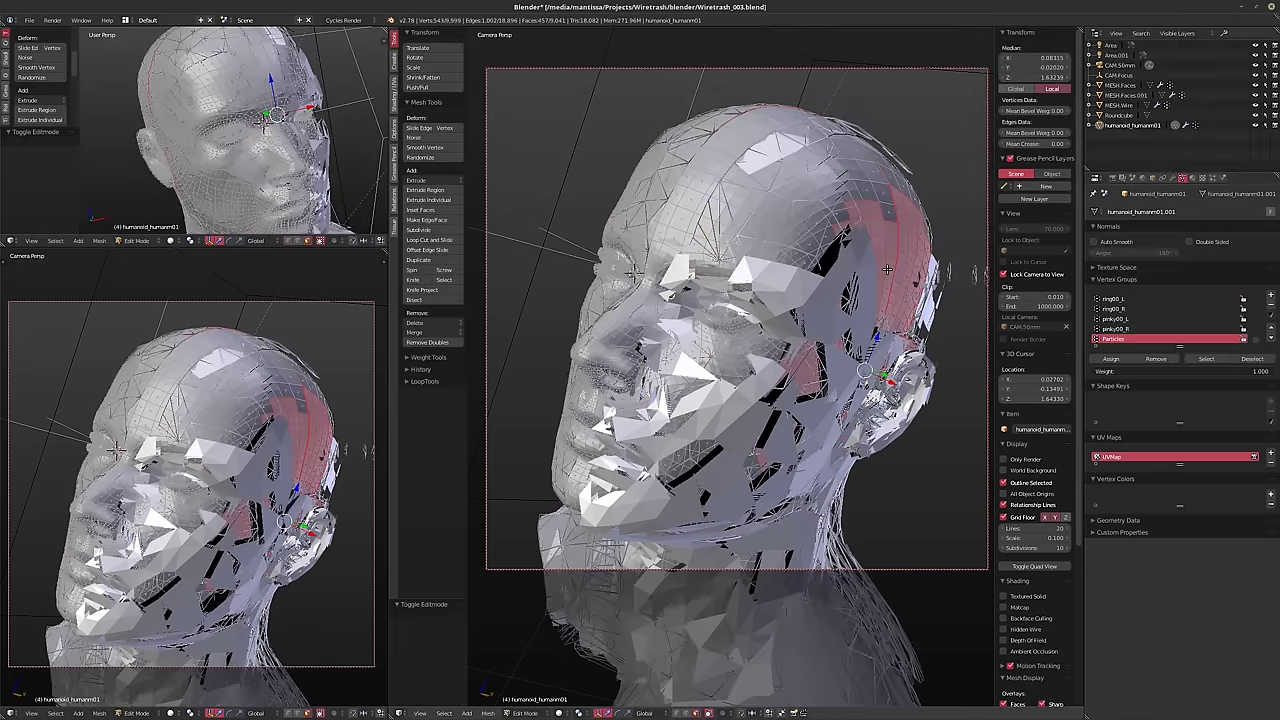
pyautogui.press('Tab')
# - Separate the faces of MESH.Faces' Right vertex group into their own object and hide that object in the viewport
pyautogui.rightClick(863, 320)
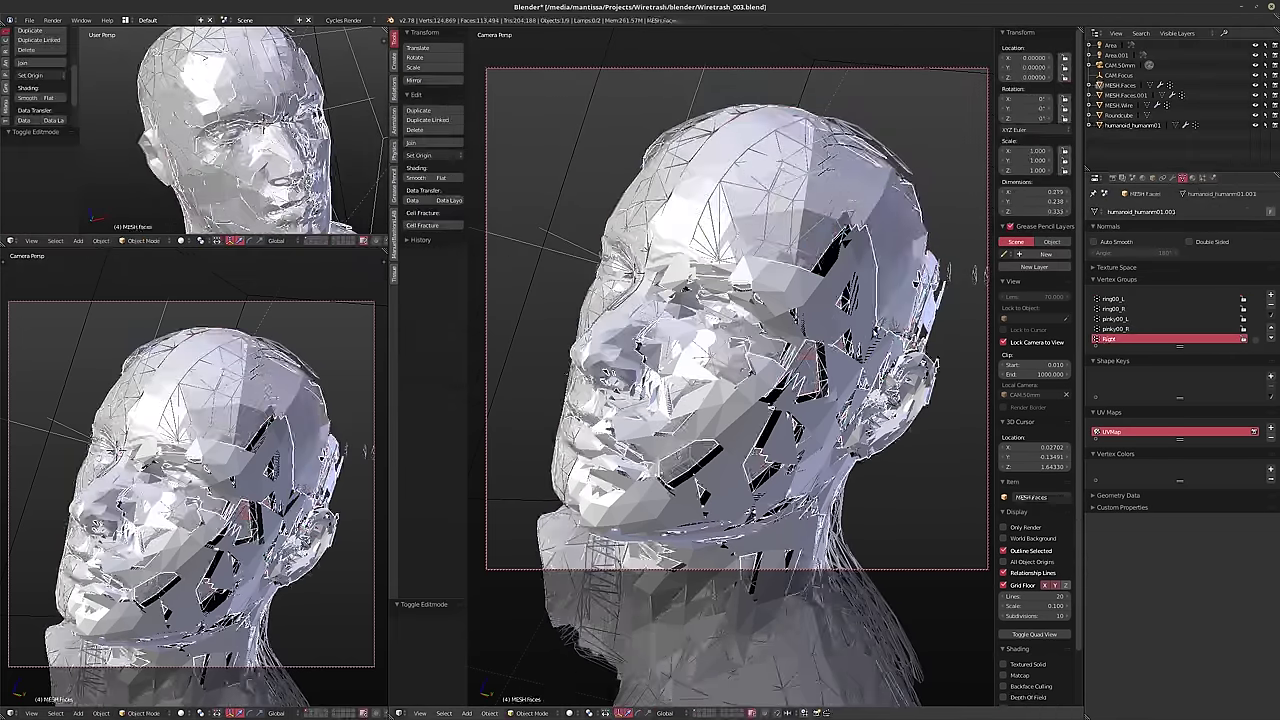
pyautogui.press('Tab')
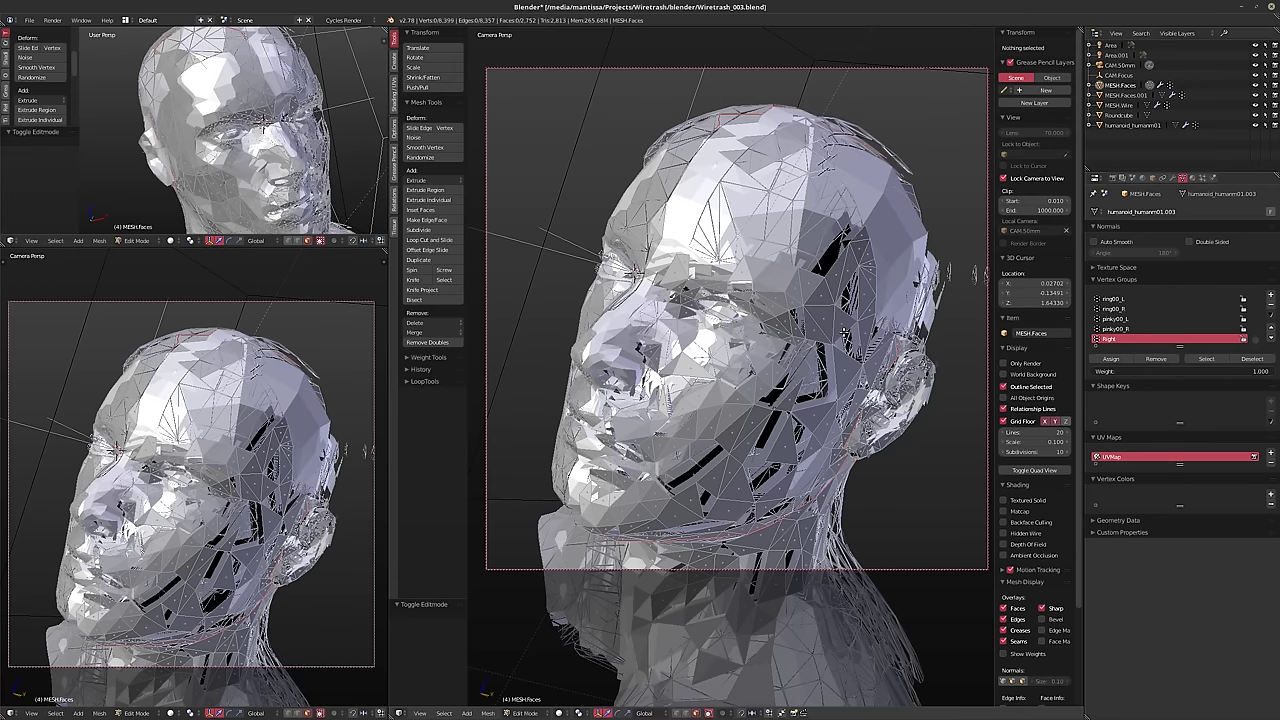
pyautogui.click(1206, 358)
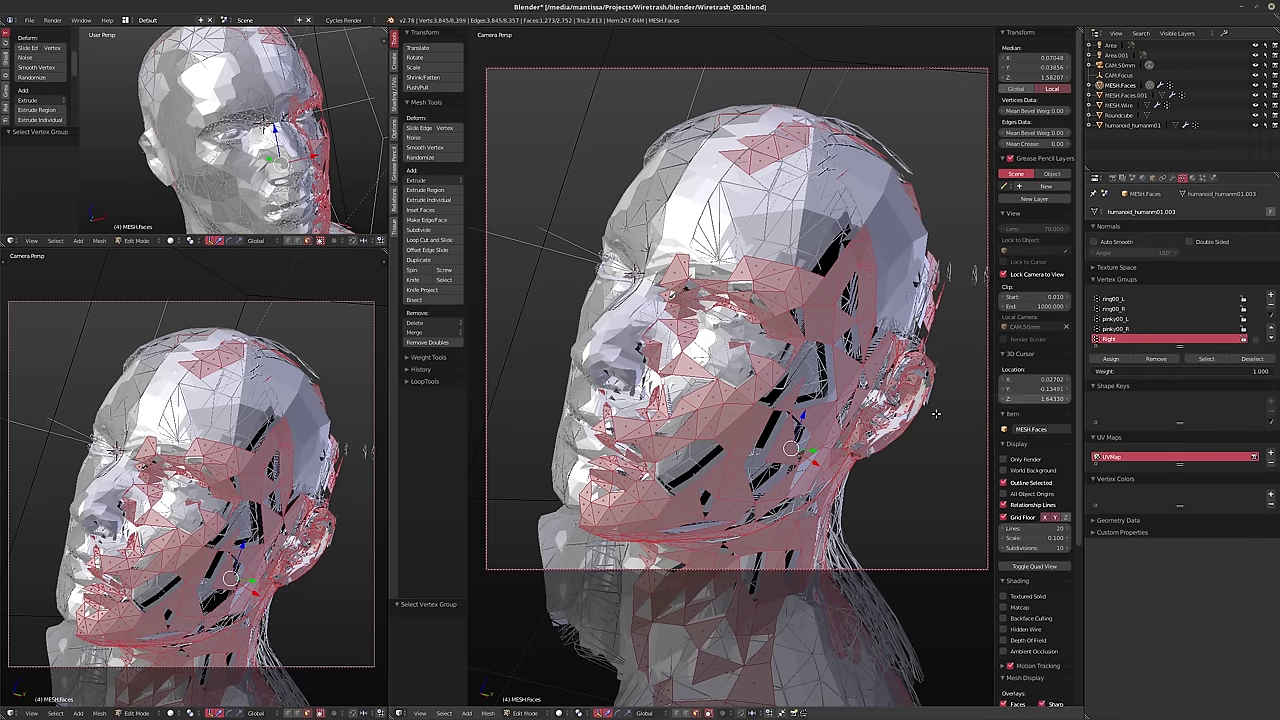
pyautogui.press('p')
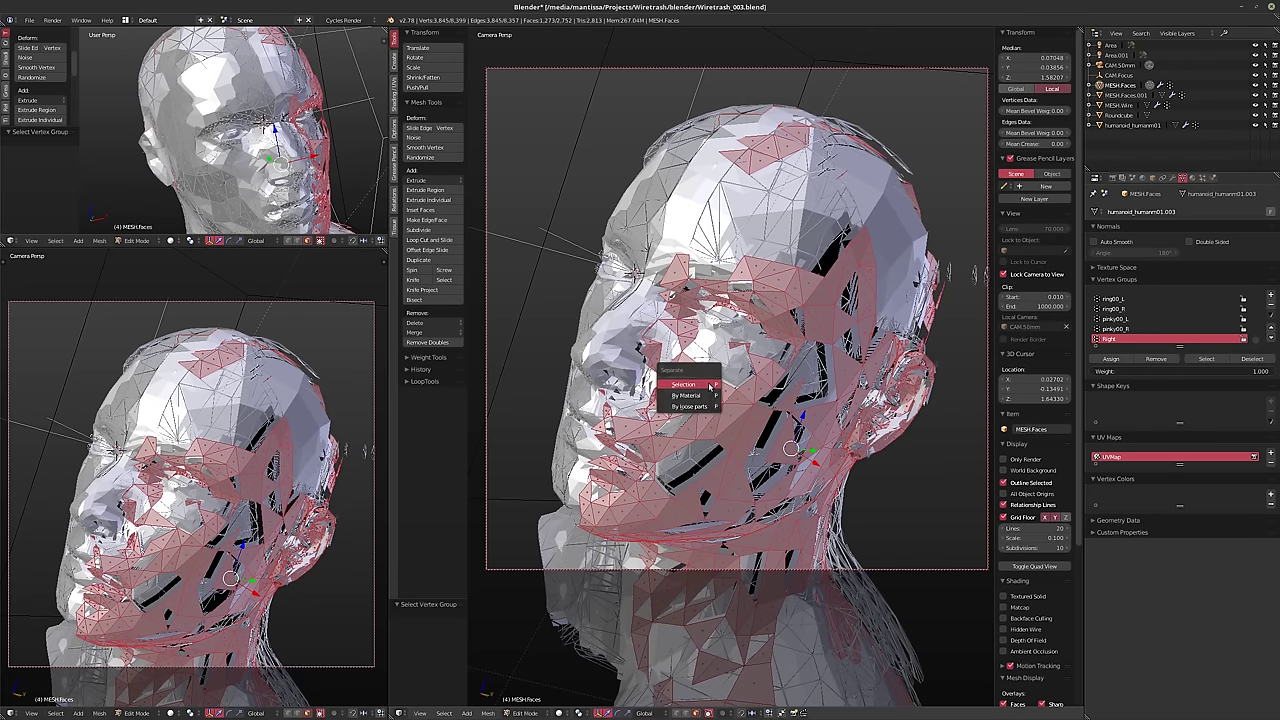
pyautogui.click(712, 387)
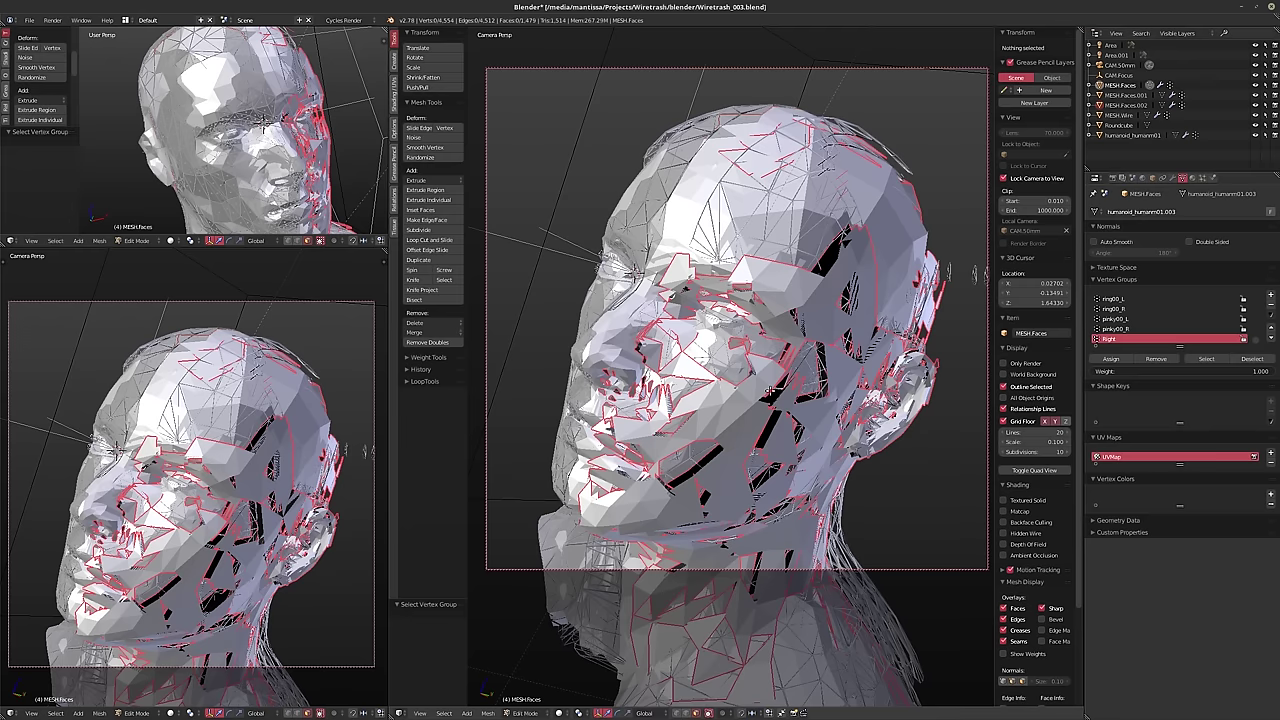
pyautogui.press('Tab')
pyautogui.click(1255, 106)
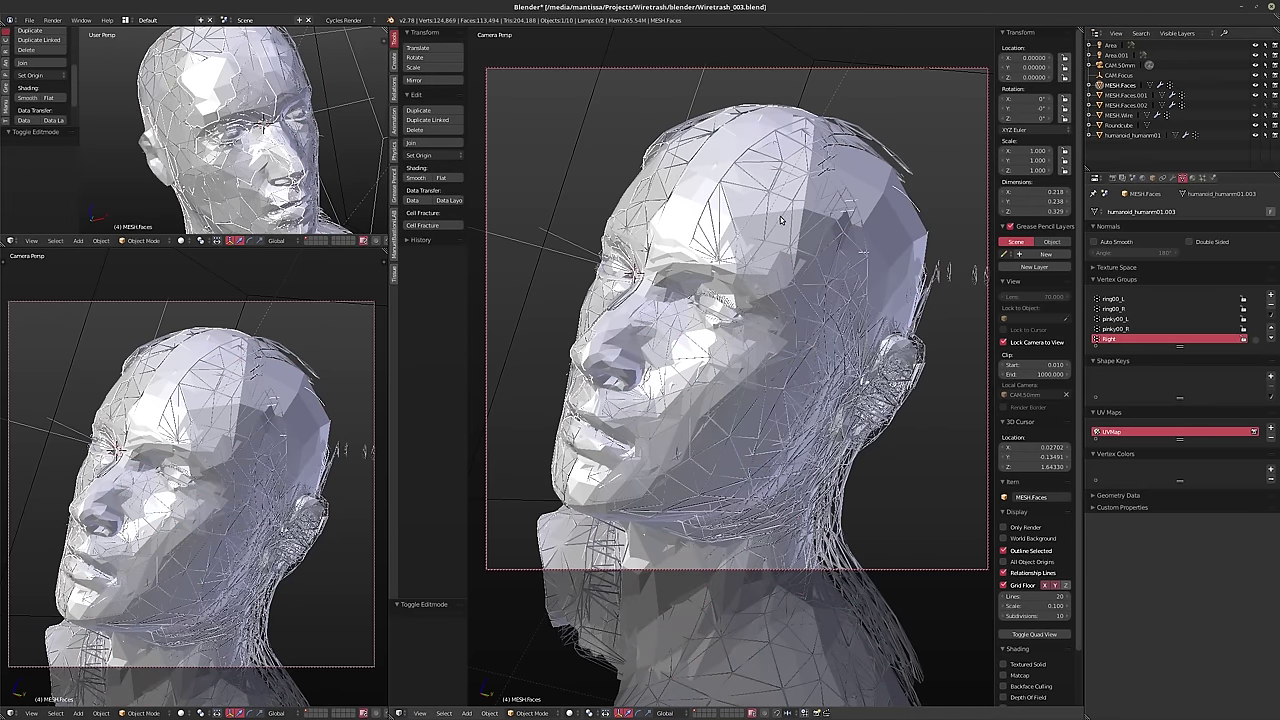
# - Set the iterations of humanoid_humanm01's Un-Subdivide Decimate modifier to 3
pyautogui.rightClick(916, 228)
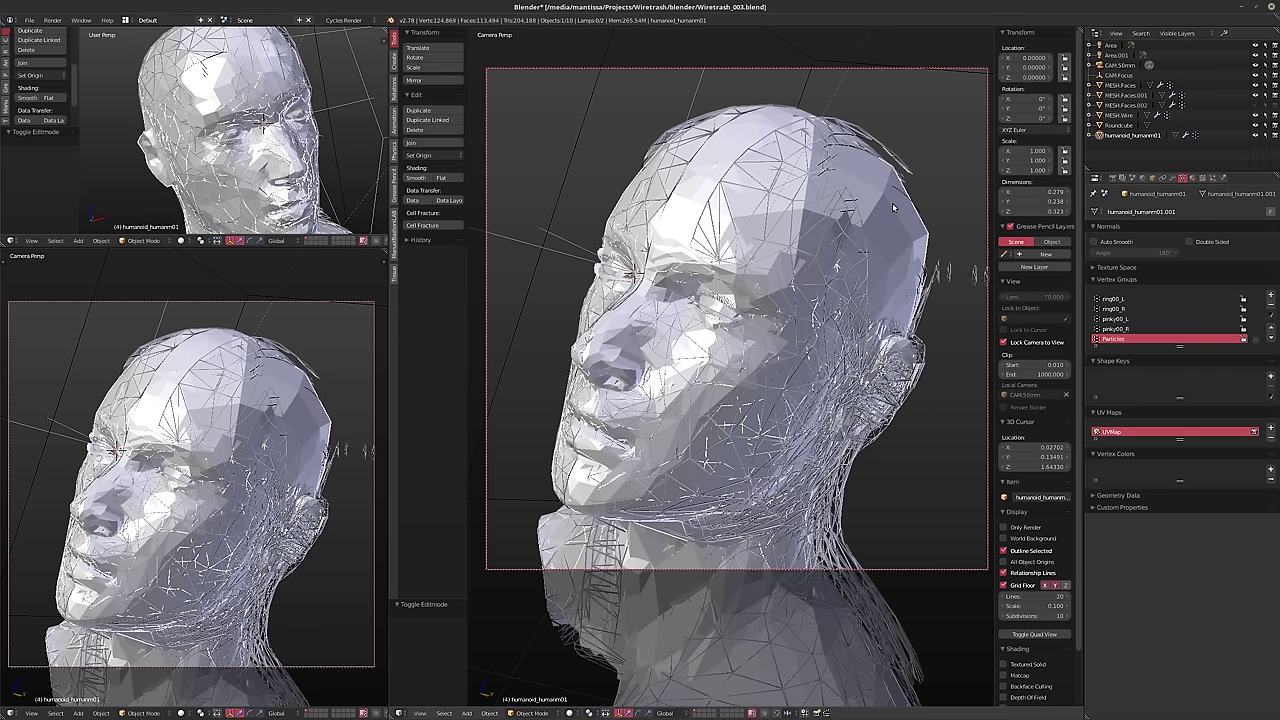
pyautogui.click(1175, 179)
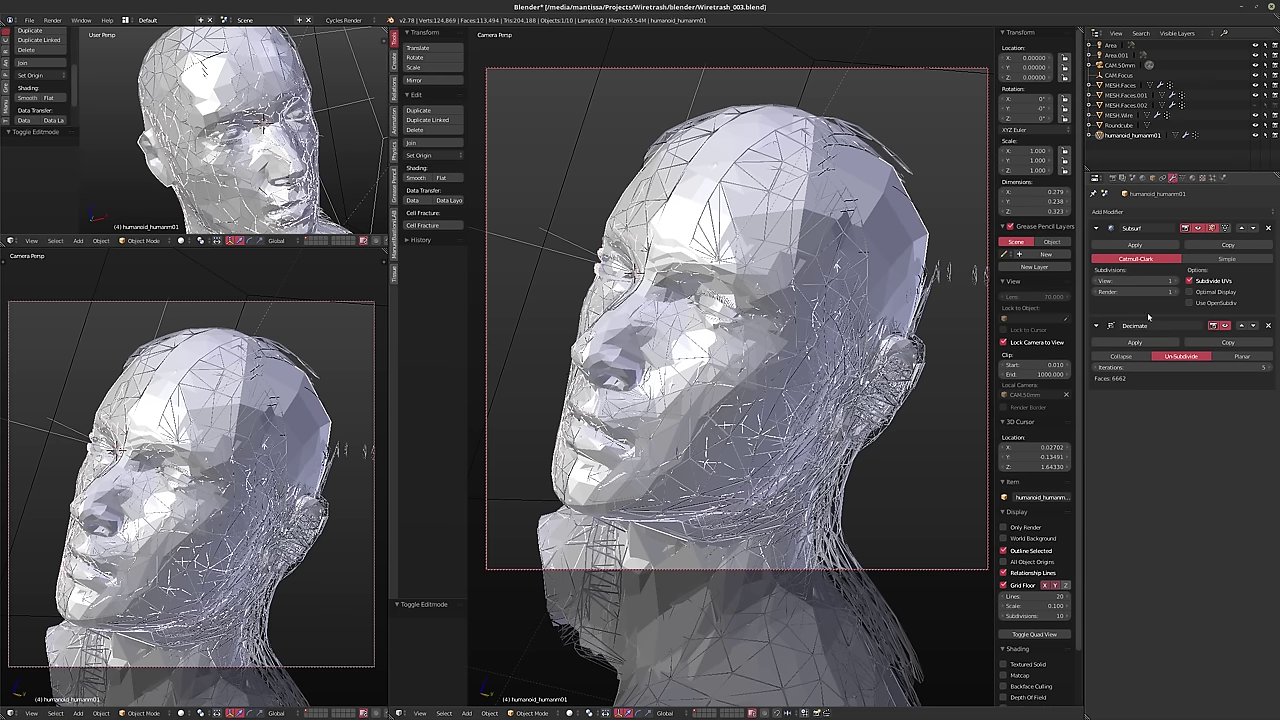
pyautogui.click(1103, 370)
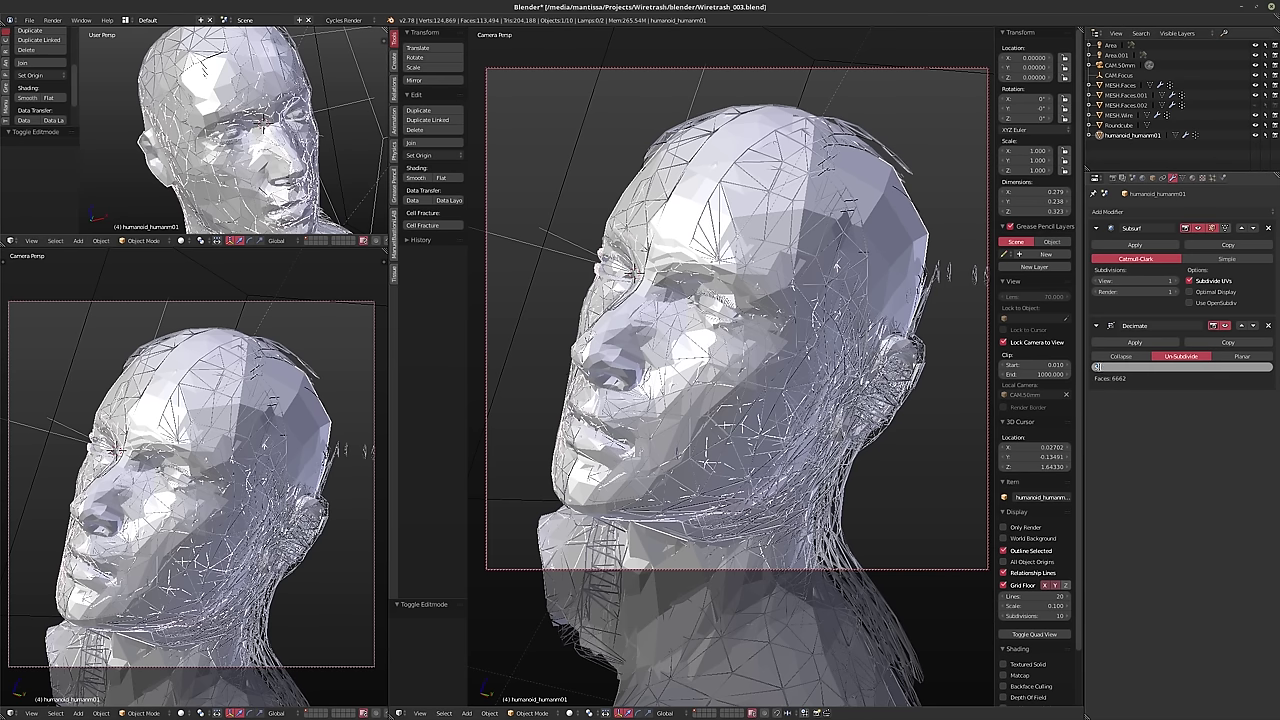
pyautogui.write('5')
pyautogui.press('Return')
pyautogui.click(1097, 368)
pyautogui.click(1097, 368)
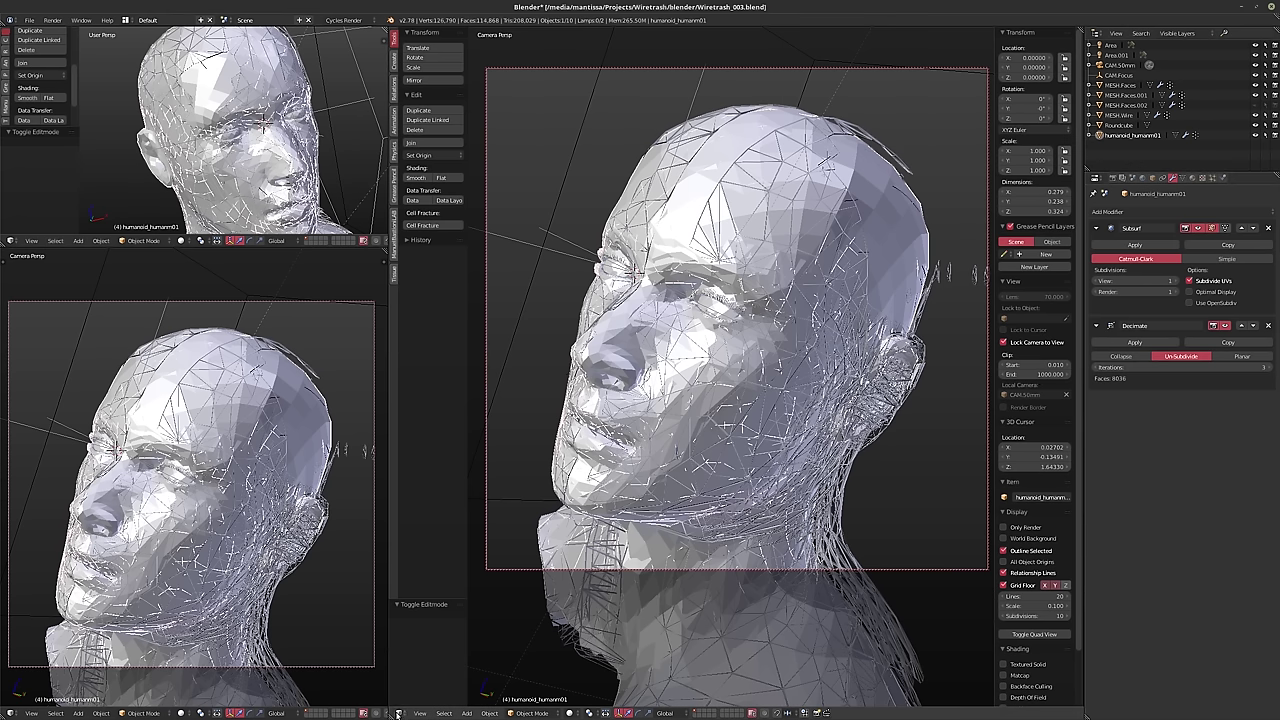
# - Open humanoid_humanm01's material nodes and set the Layer Weight blend to 0.1 and the Glossy BSDF roughness to 0
pyautogui.click(398, 713)
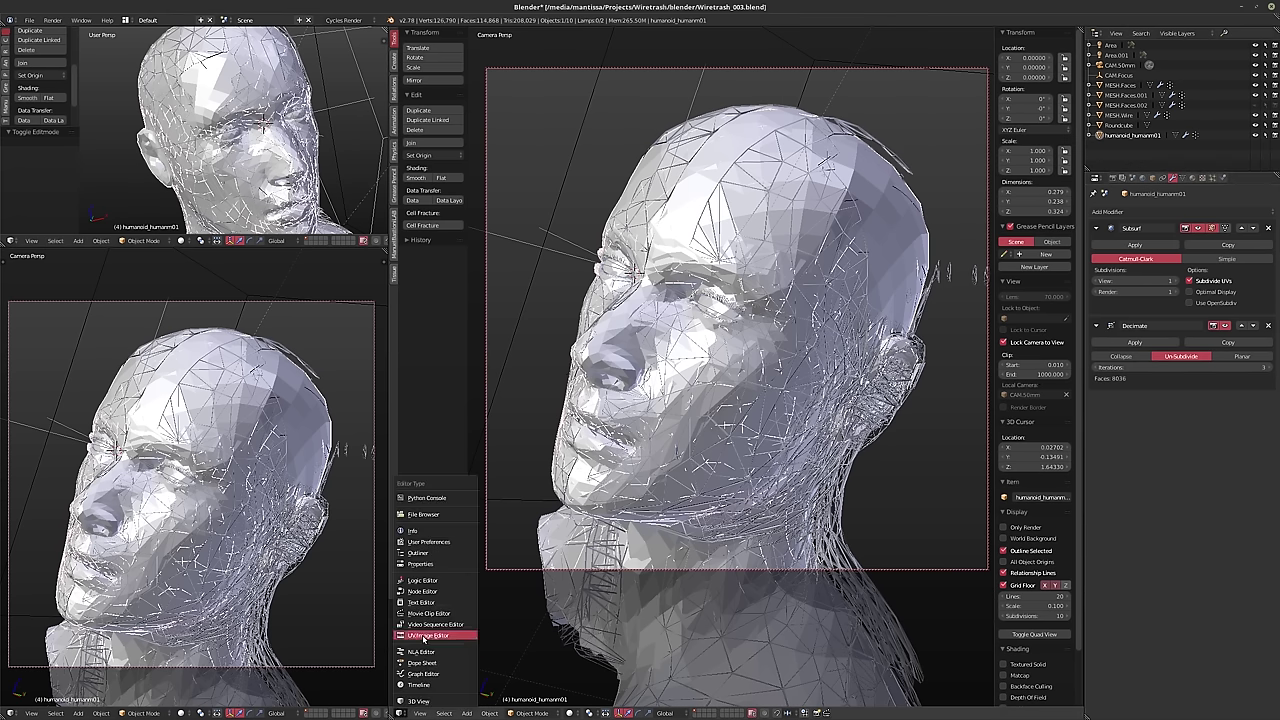
pyautogui.click(422, 591)
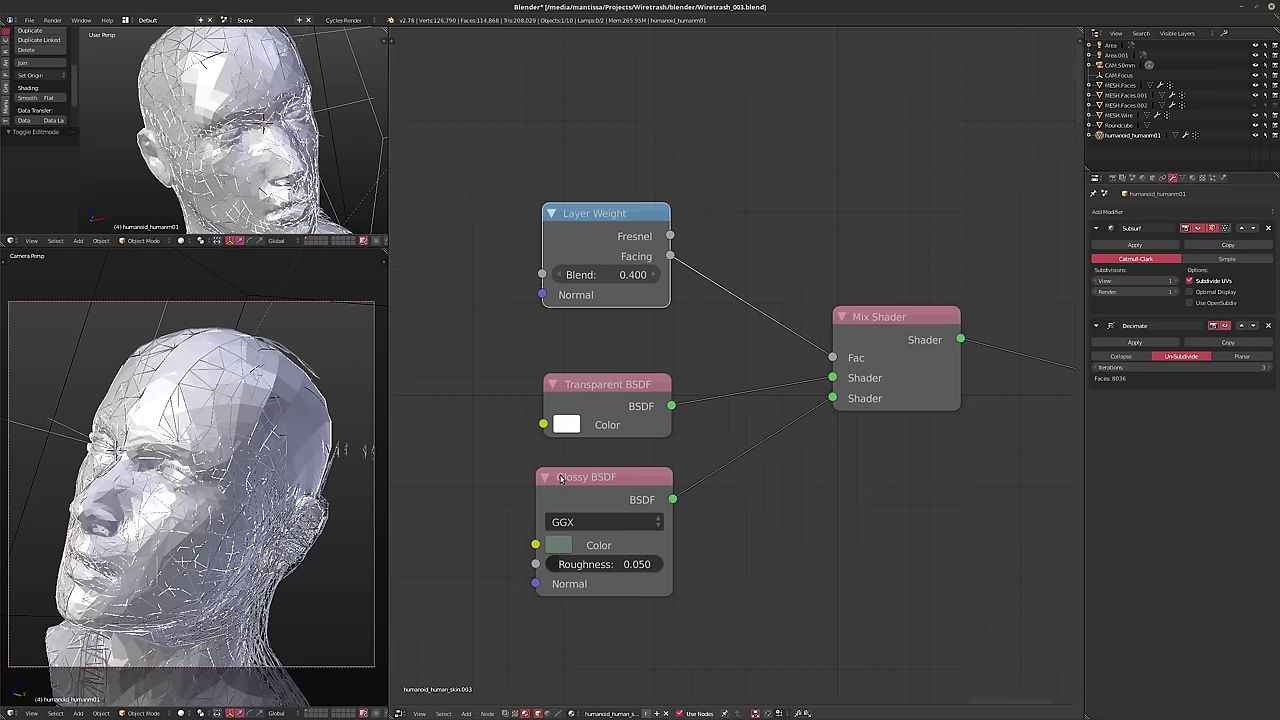
pyautogui.click(588, 272)
pyautogui.press('BackSpace')
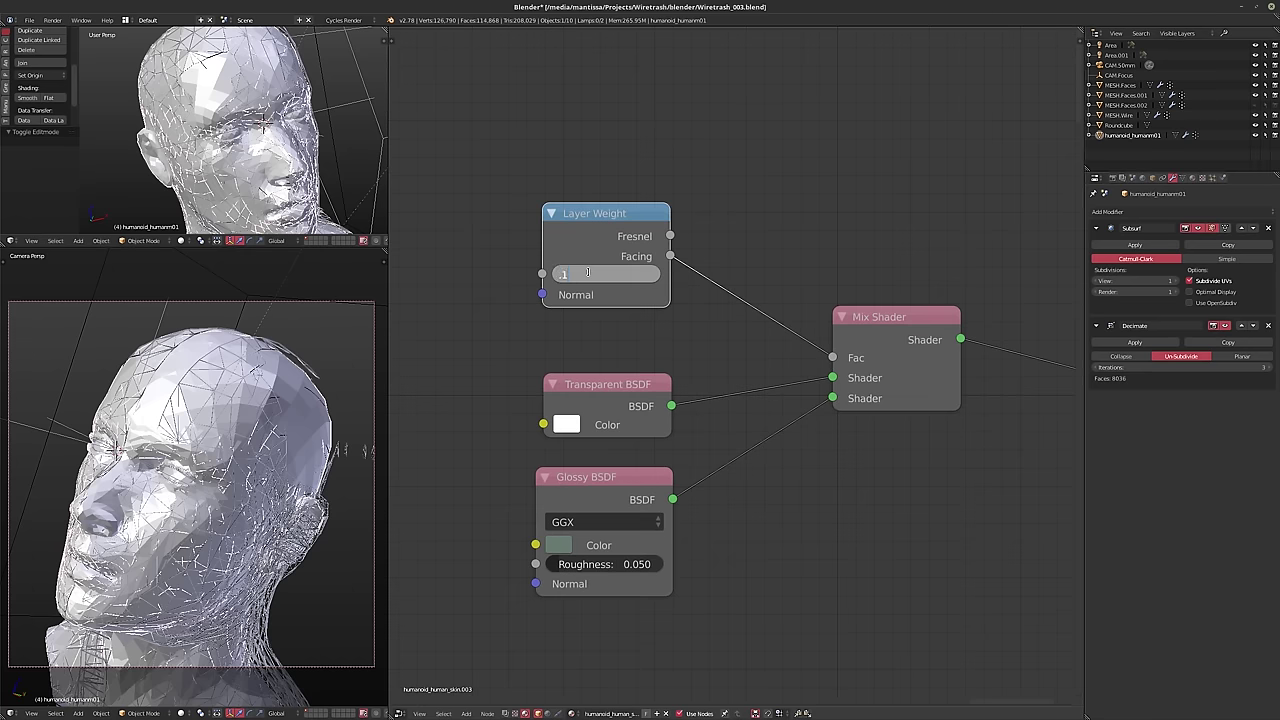
pyautogui.write('.1')
pyautogui.press('Return')
pyautogui.moveTo(630, 566); pyautogui.dragTo(550, 564)
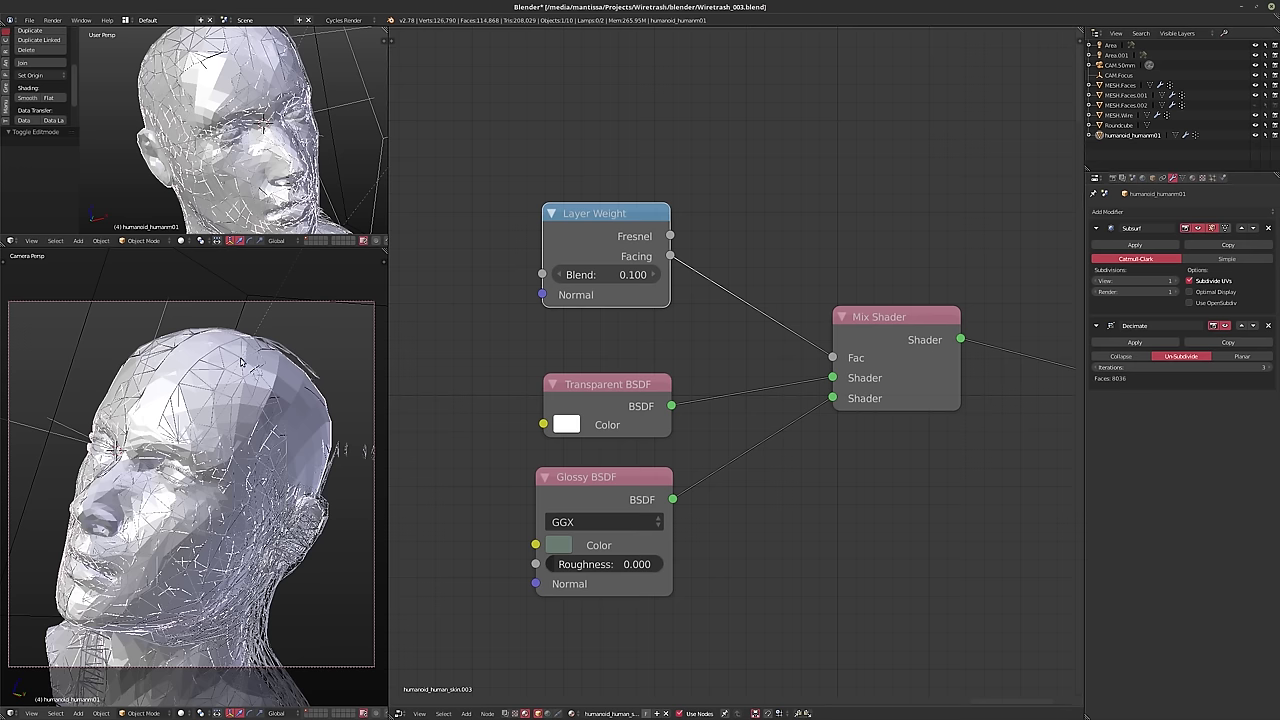
pyautogui.press('Home')
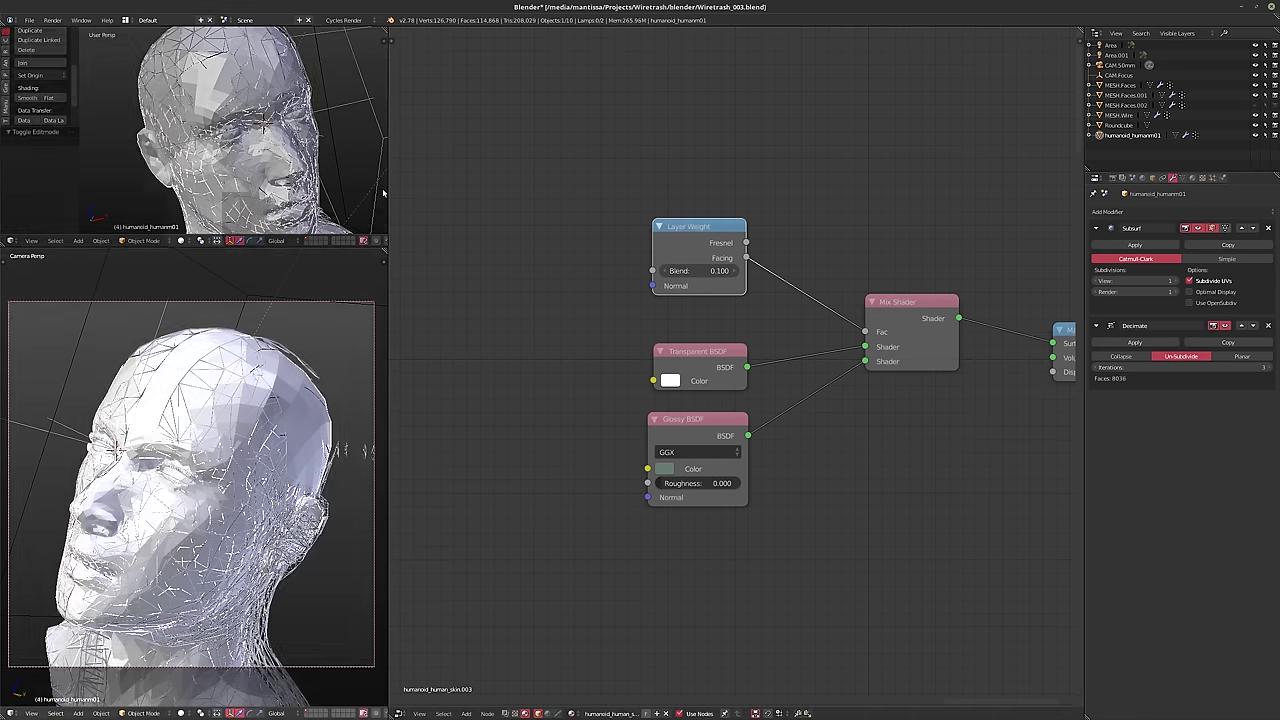
# - Enlarge the camera view to the full height of its area and switch the Cycles integrator to Path Tracing
pyautogui.hotkey('ctrl', 'space')
pyautogui.press('KP_0')
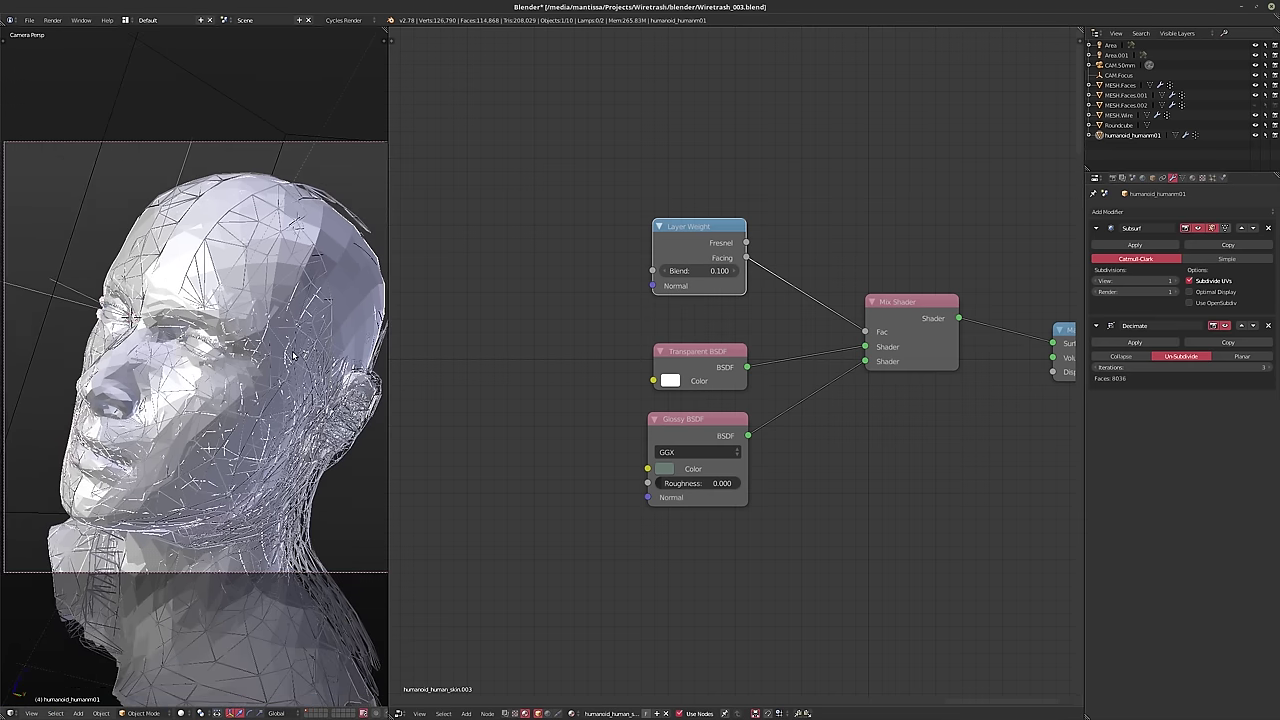
pyautogui.moveTo(293, 355); pyautogui.dragTo(238, 370, button='middle')
pyautogui.click(1113, 177)
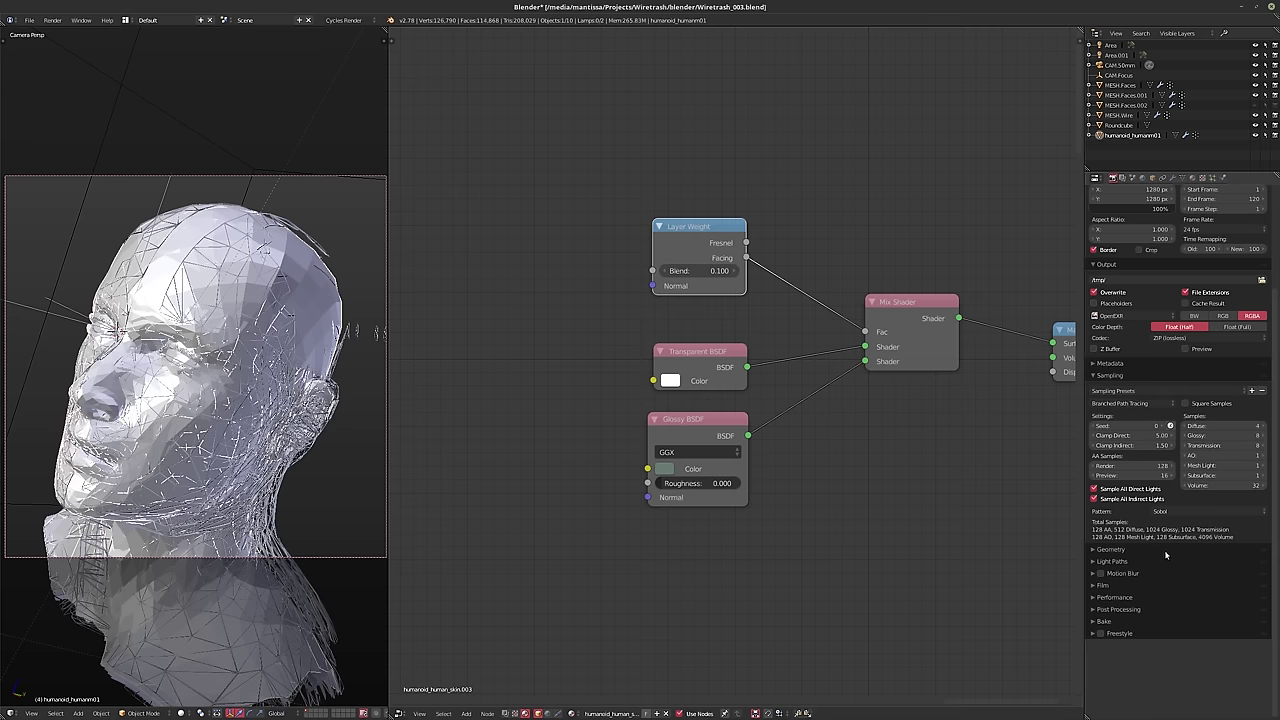
pyautogui.click(1133, 404)
pyautogui.click(1130, 384)
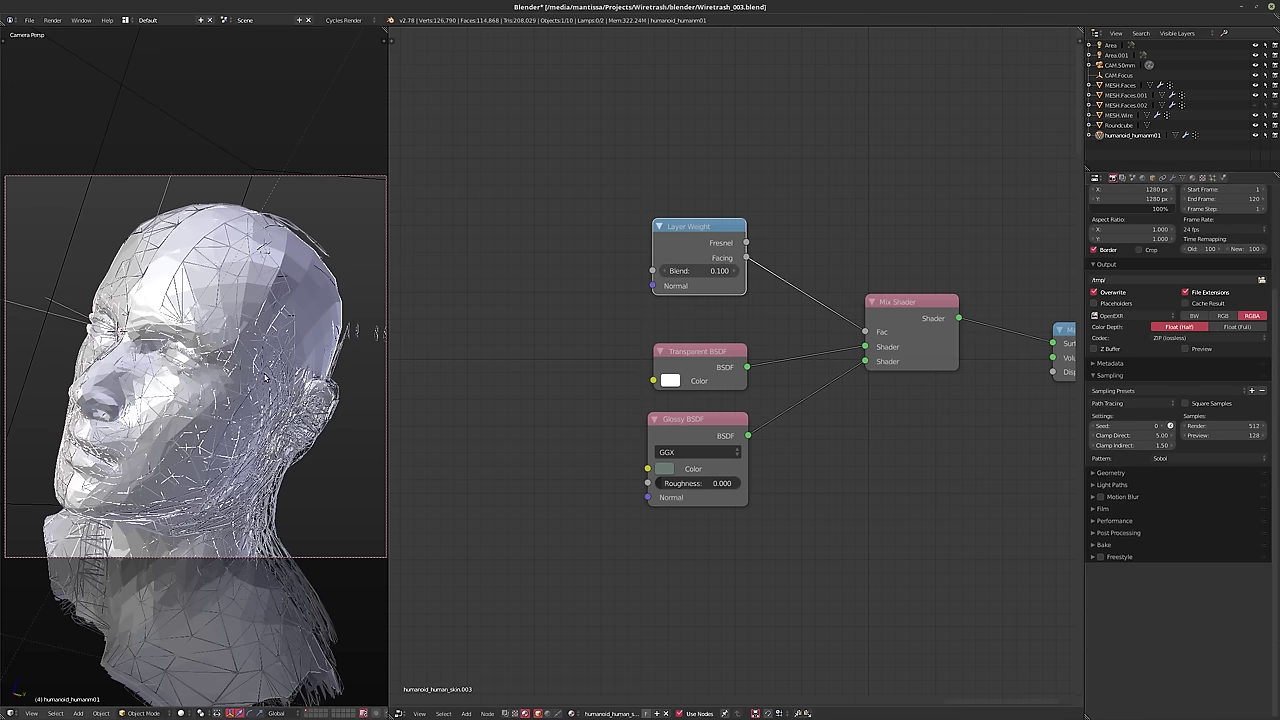
# - Set the preview samples to 256 and check the camera view in rendered shading
pyautogui.hotkey('shift', 'z')
pyautogui.doubleClick(1225, 435)
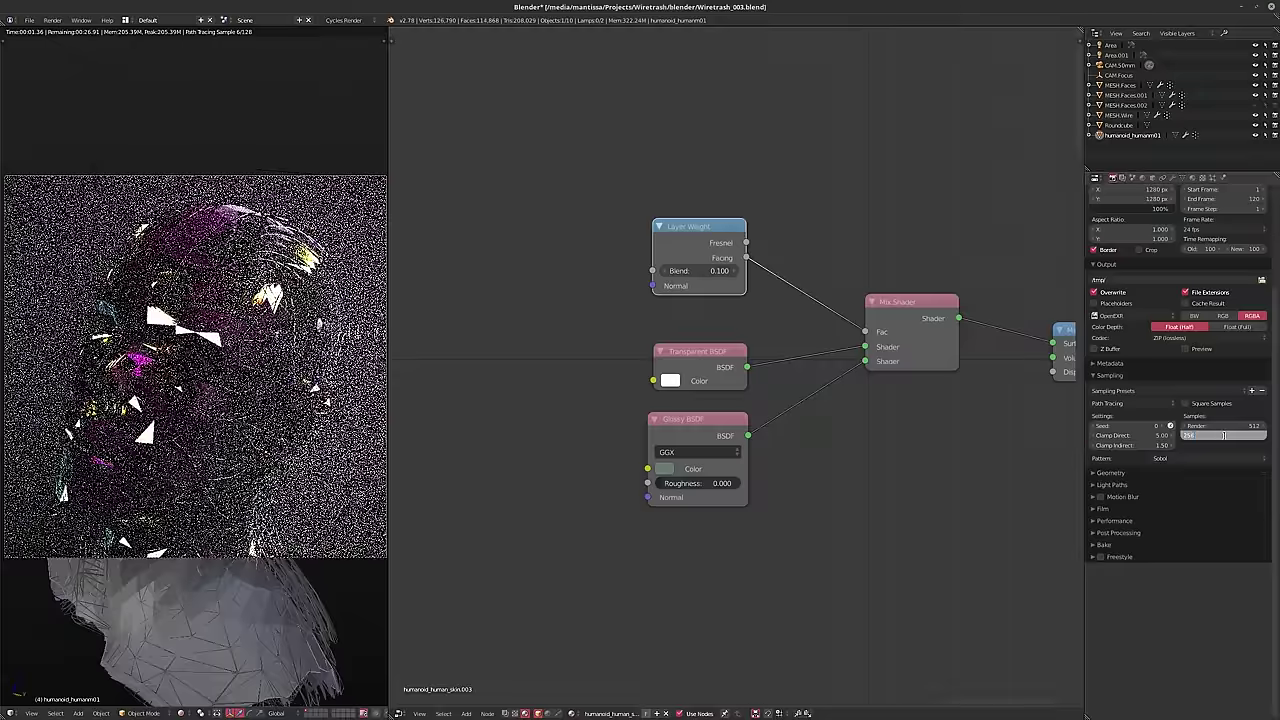
pyautogui.write('256')
pyautogui.press('Return')
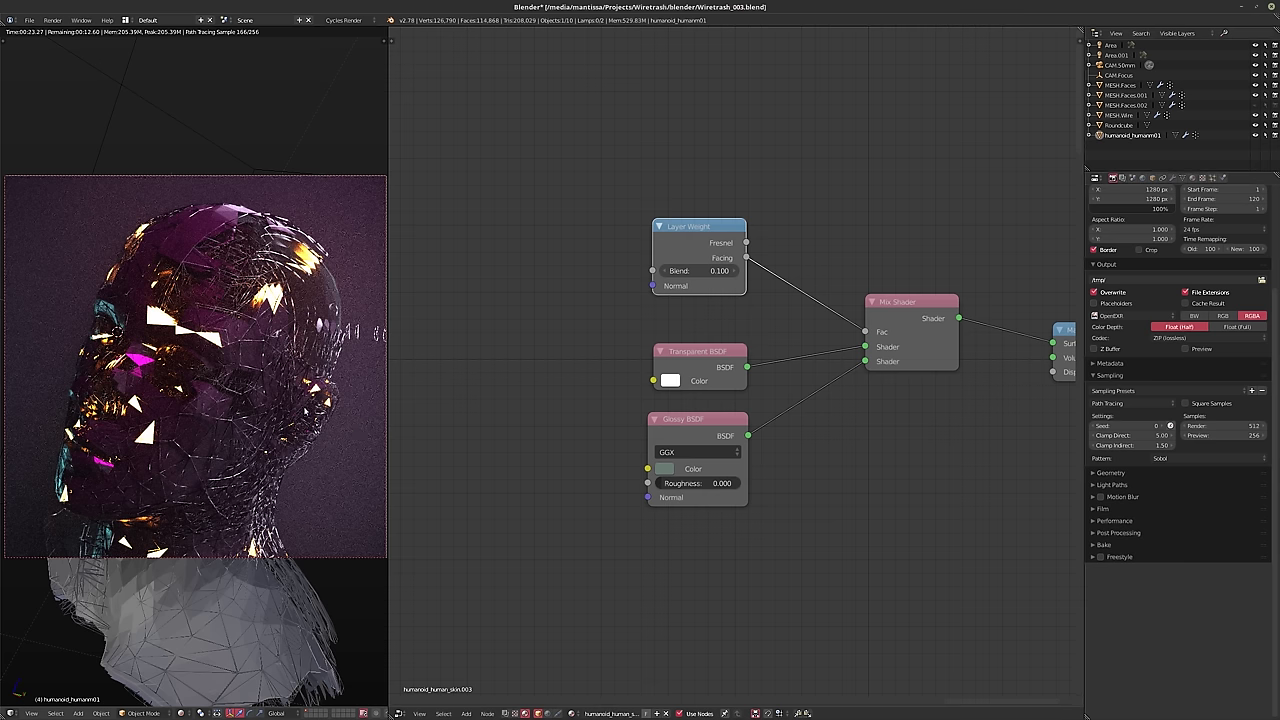
pyautogui.hotkey('shift', 'z')
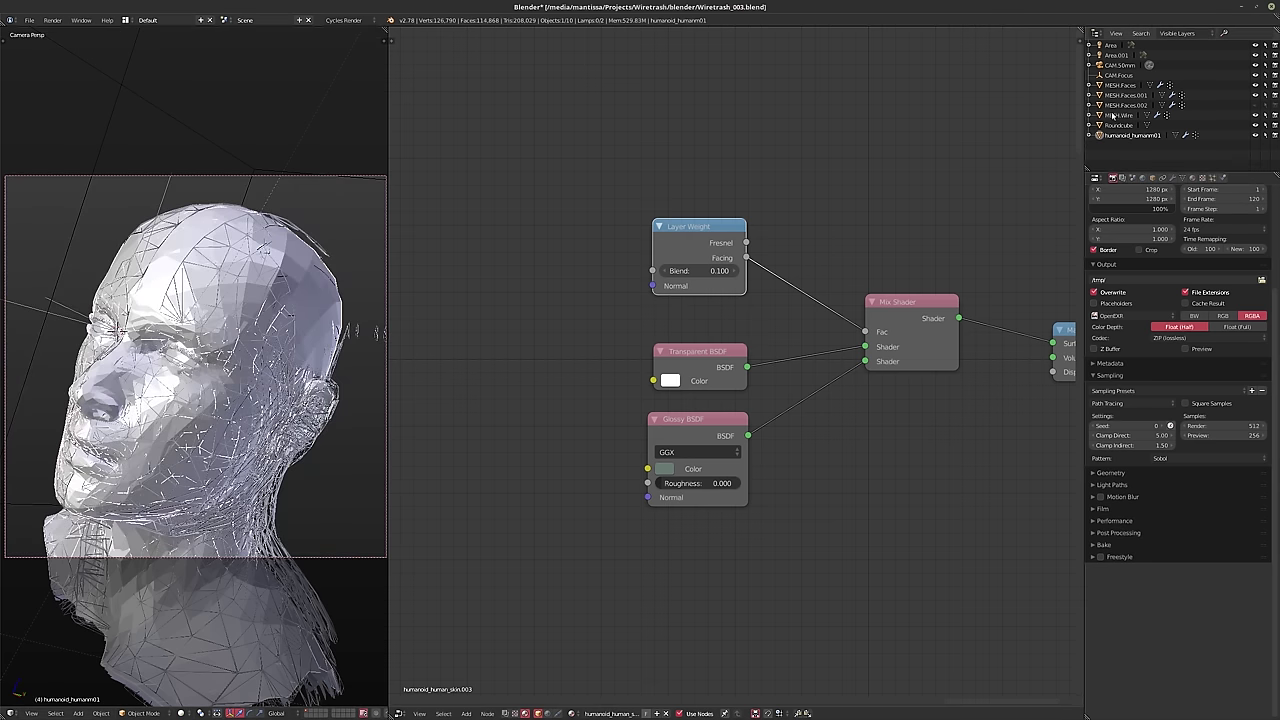
# - Move MESH.Wire's Decimate modifier below both Solidify modifiers in the stack
pyautogui.click(1117, 115)
pyautogui.click(1173, 178)
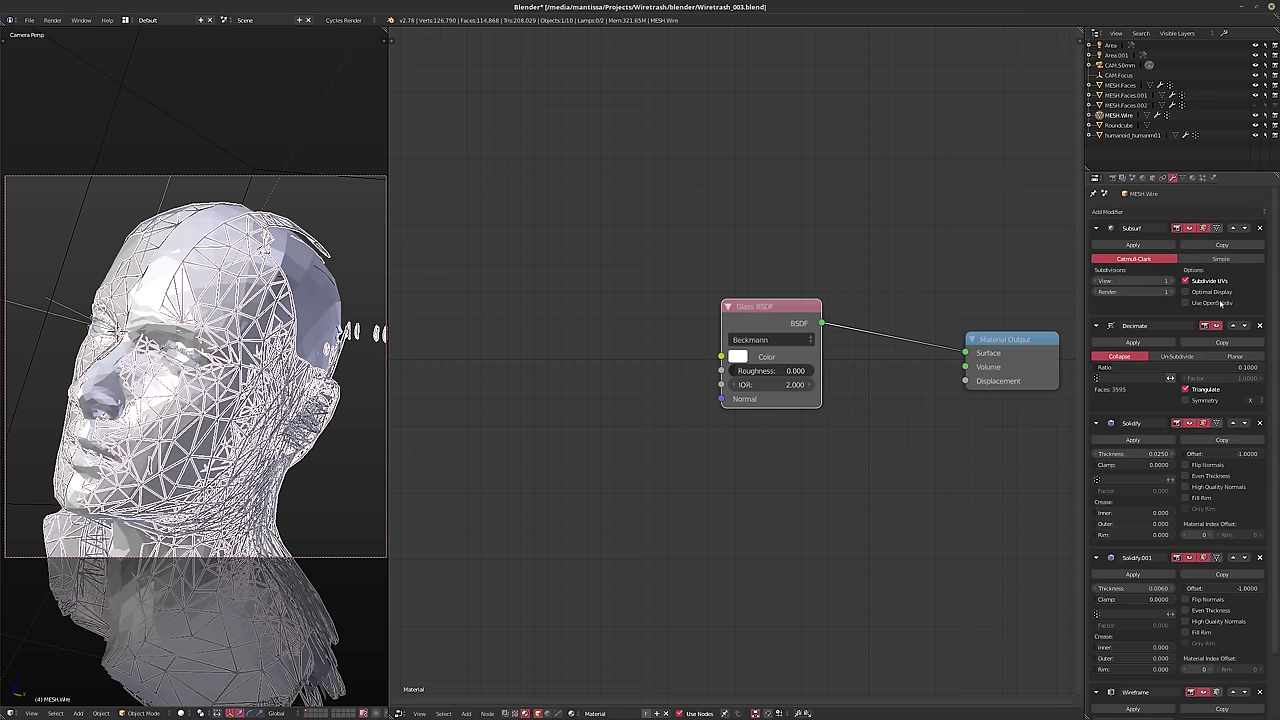
pyautogui.click(1245, 326)
pyautogui.scroll(-1, 1245, 330)
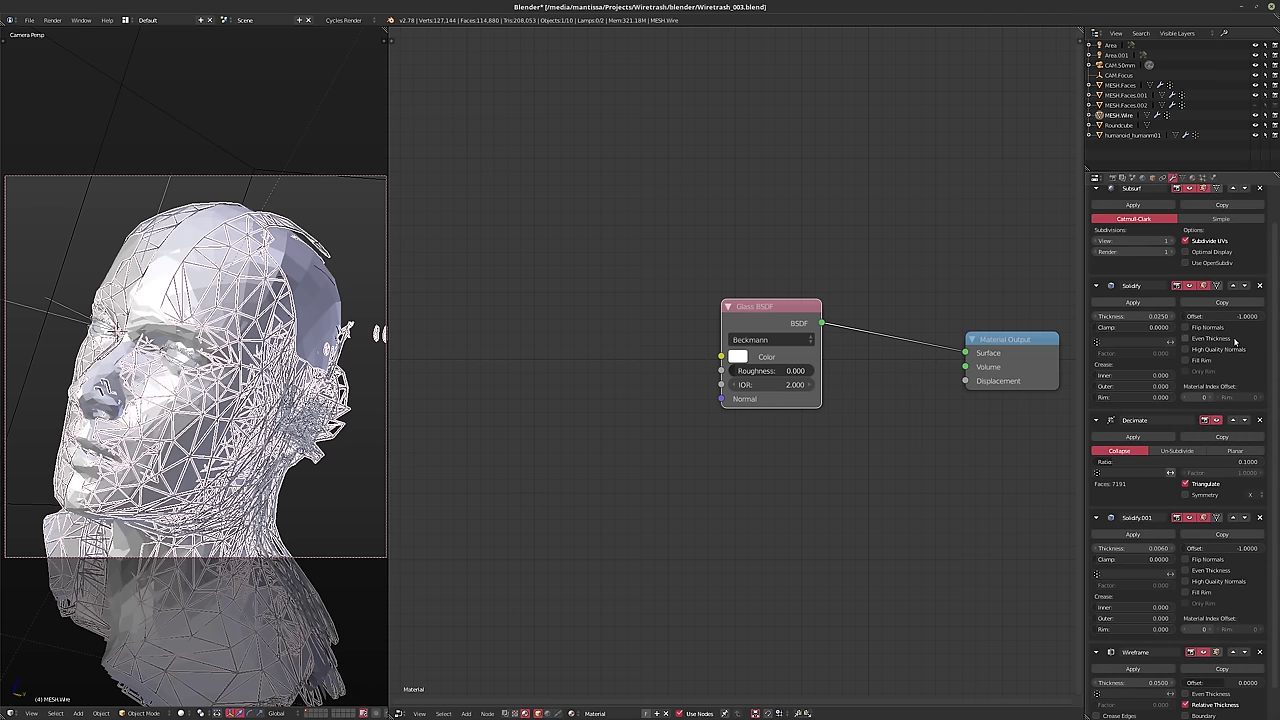
pyautogui.scroll(-1, 1235, 342)
pyautogui.click(1246, 387)
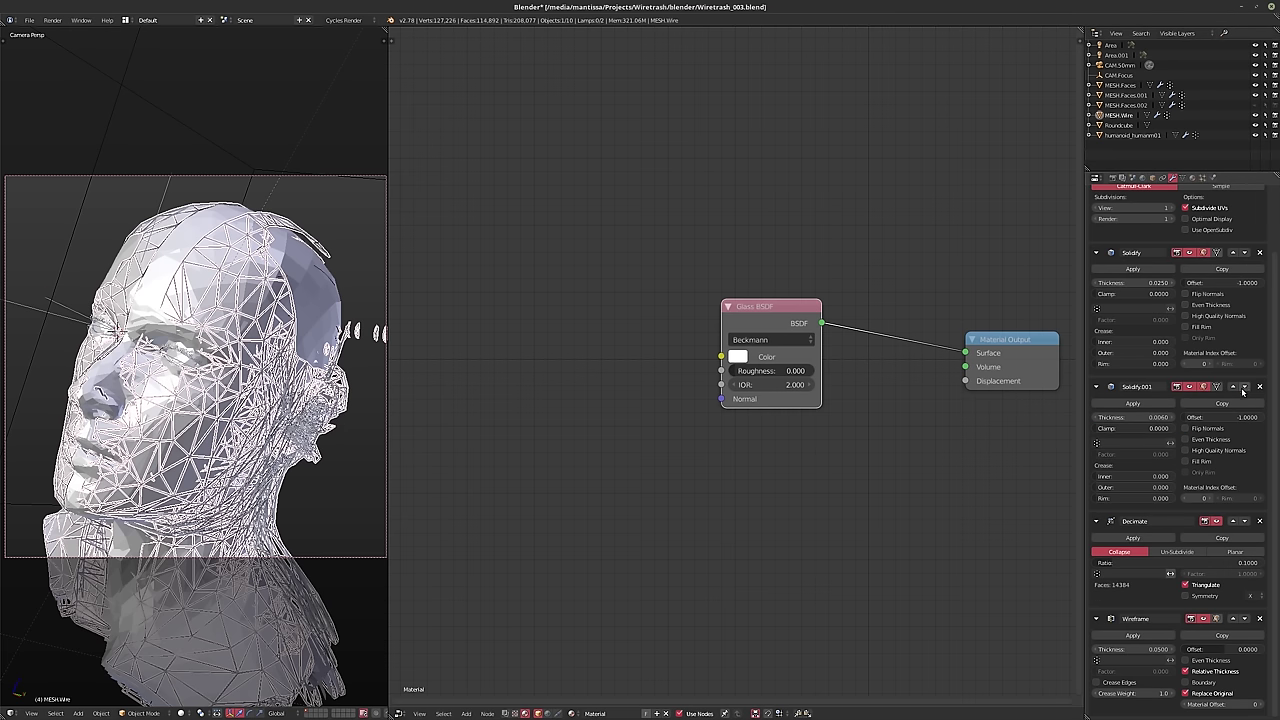
# - Try MESH.Wire's Decimate modifier below the Wireframe modifier with a ratio of 0.001, and restore it above the Wireframe
pyautogui.click(1245, 522)
pyautogui.hotkey('ctrl', 'z')
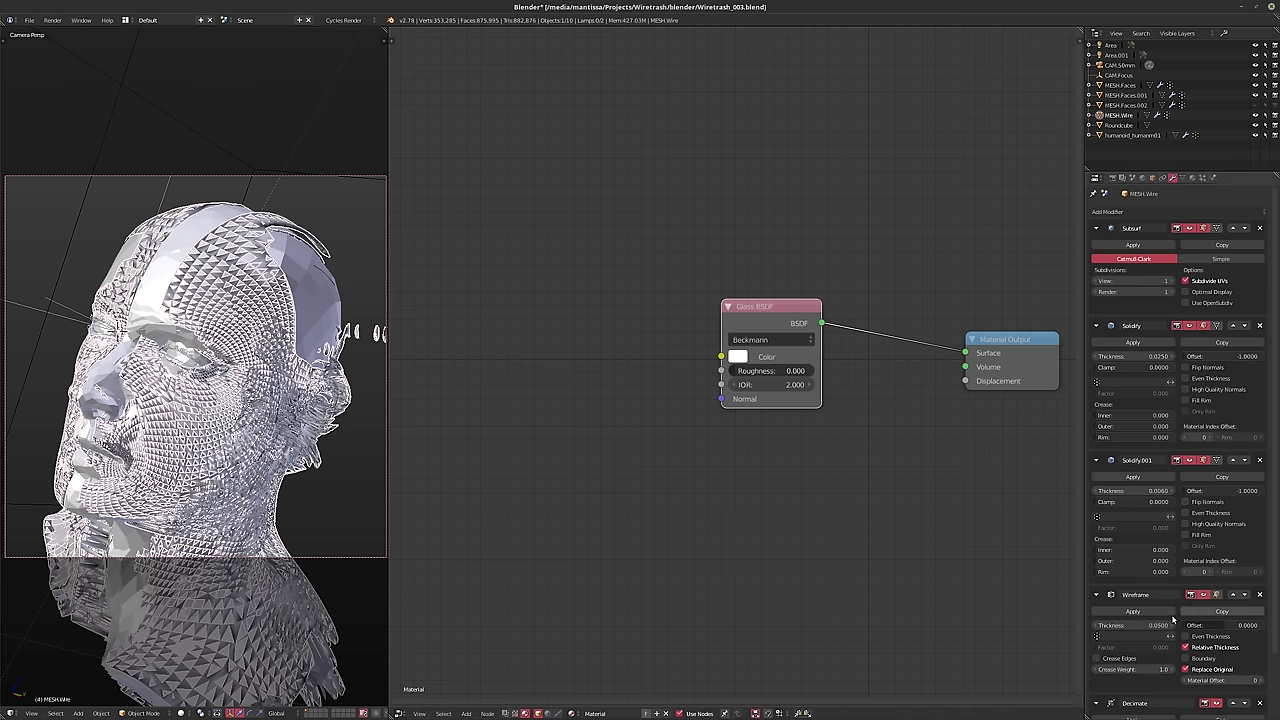
pyautogui.scroll(-3, 1242, 636)
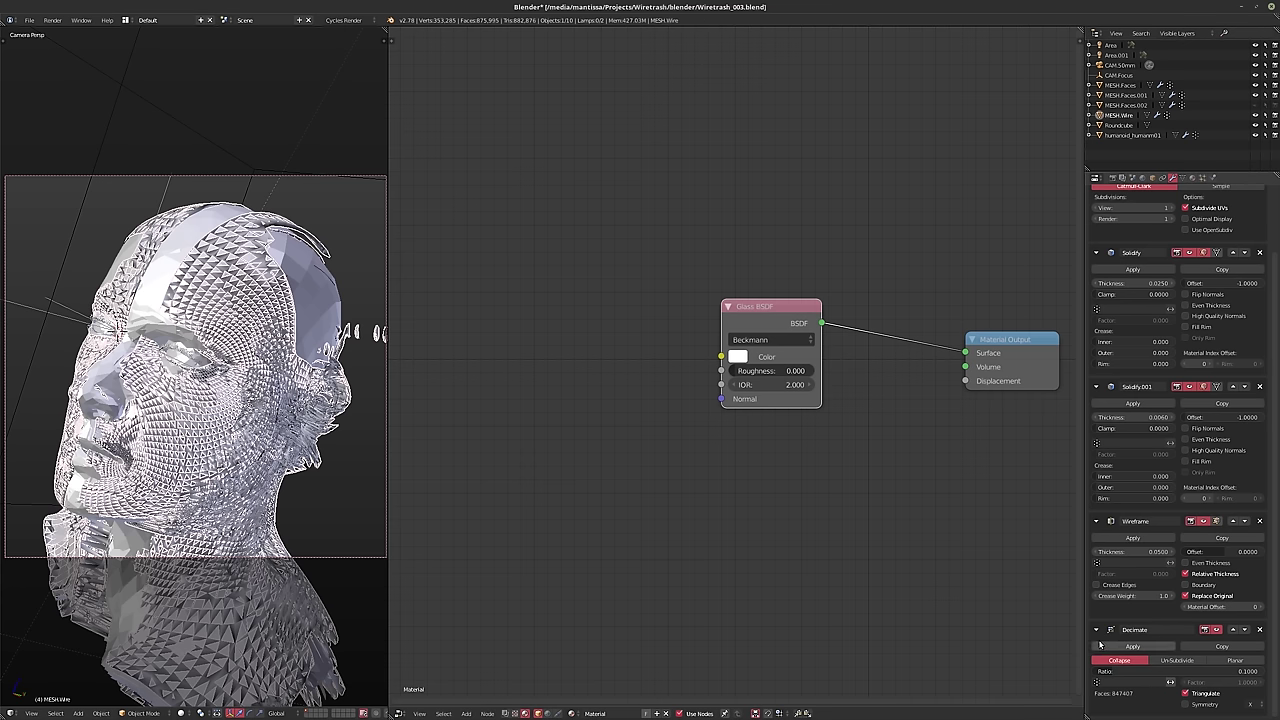
pyautogui.click(1131, 672)
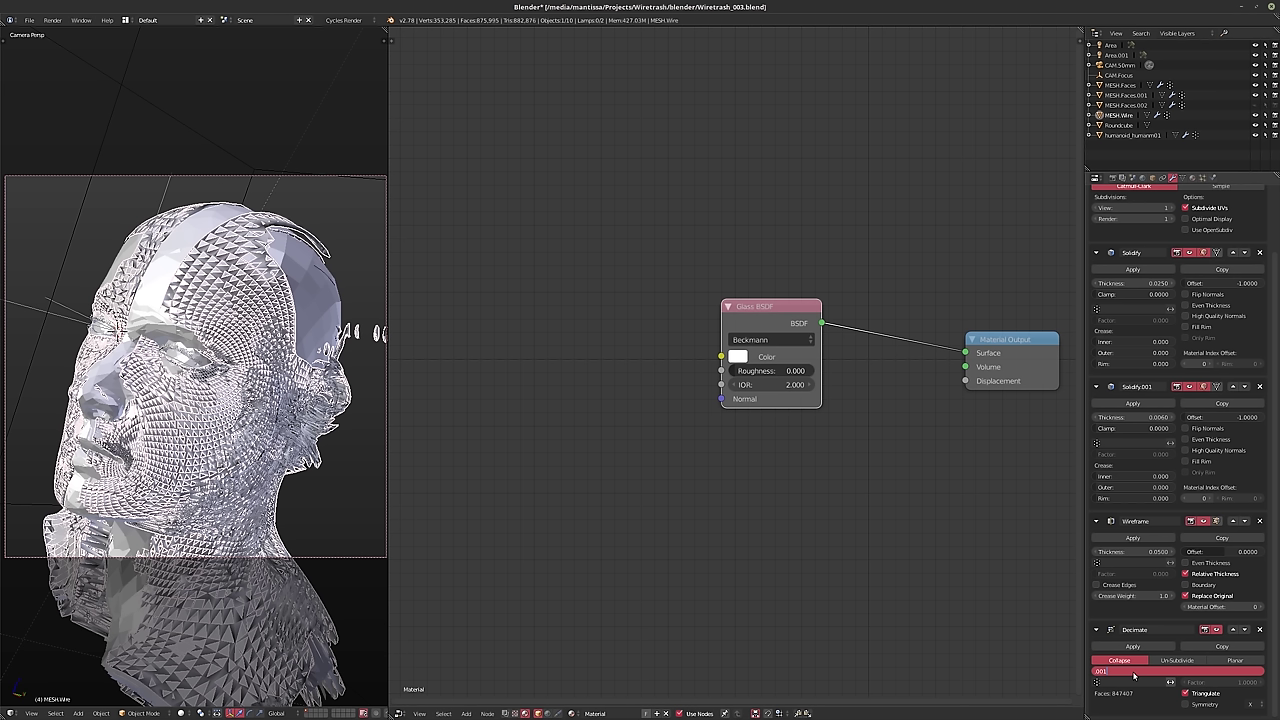
pyautogui.press('Return')
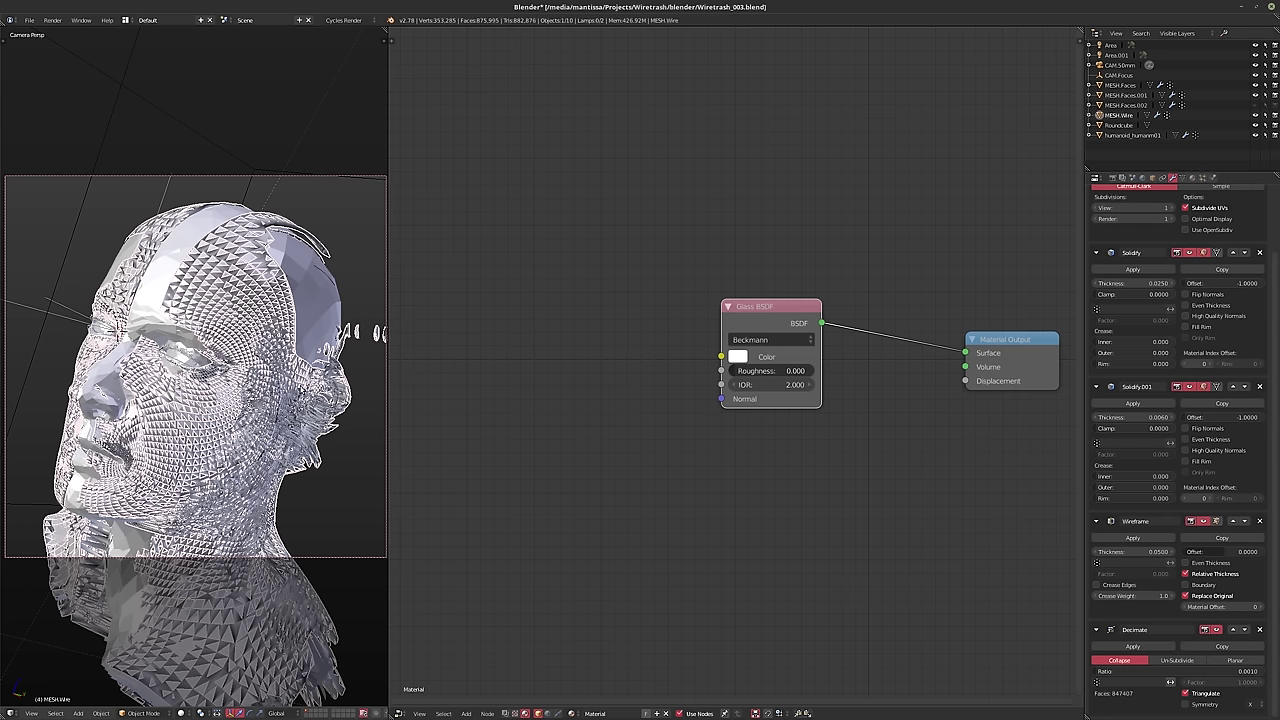
pyautogui.moveTo(302, 390); pyautogui.dragTo(294, 410, button='middle')
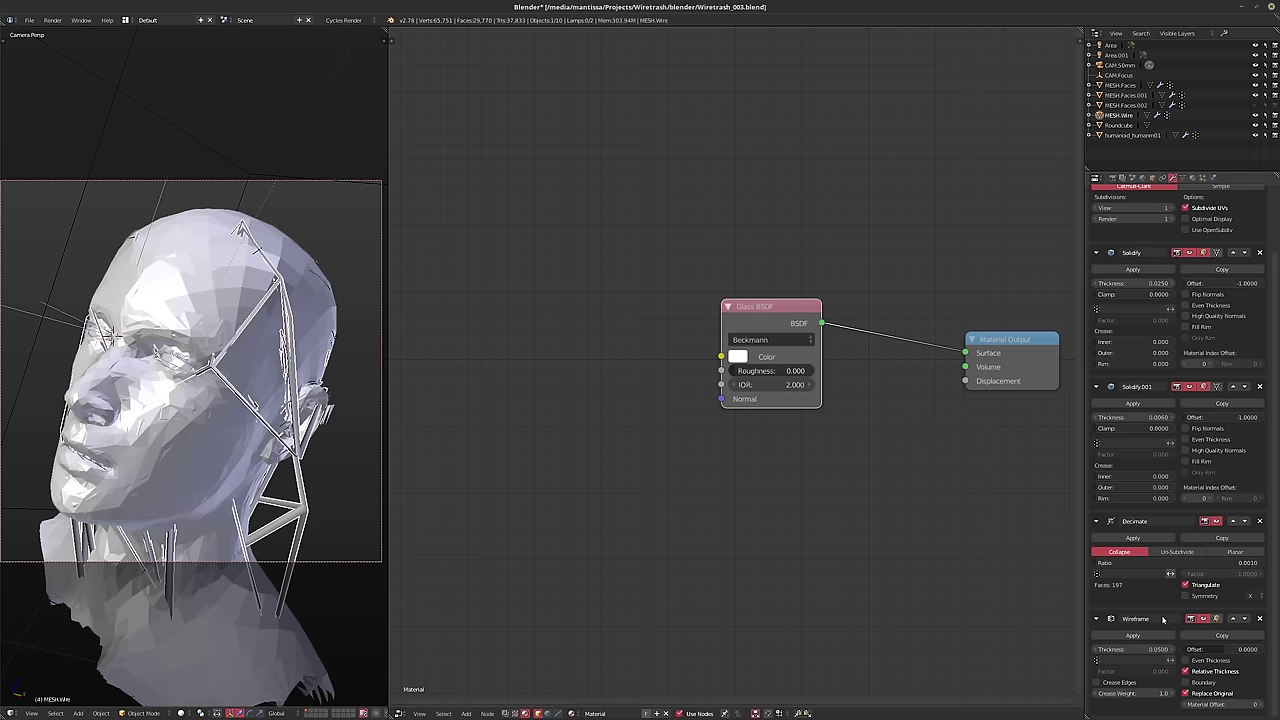
# - Try Decimate ratios of 0.005 and 0.01 on MESH.Wire and preview the sparser wires in rendered shading
pyautogui.click(1137, 563)
pyautogui.write('0.001')
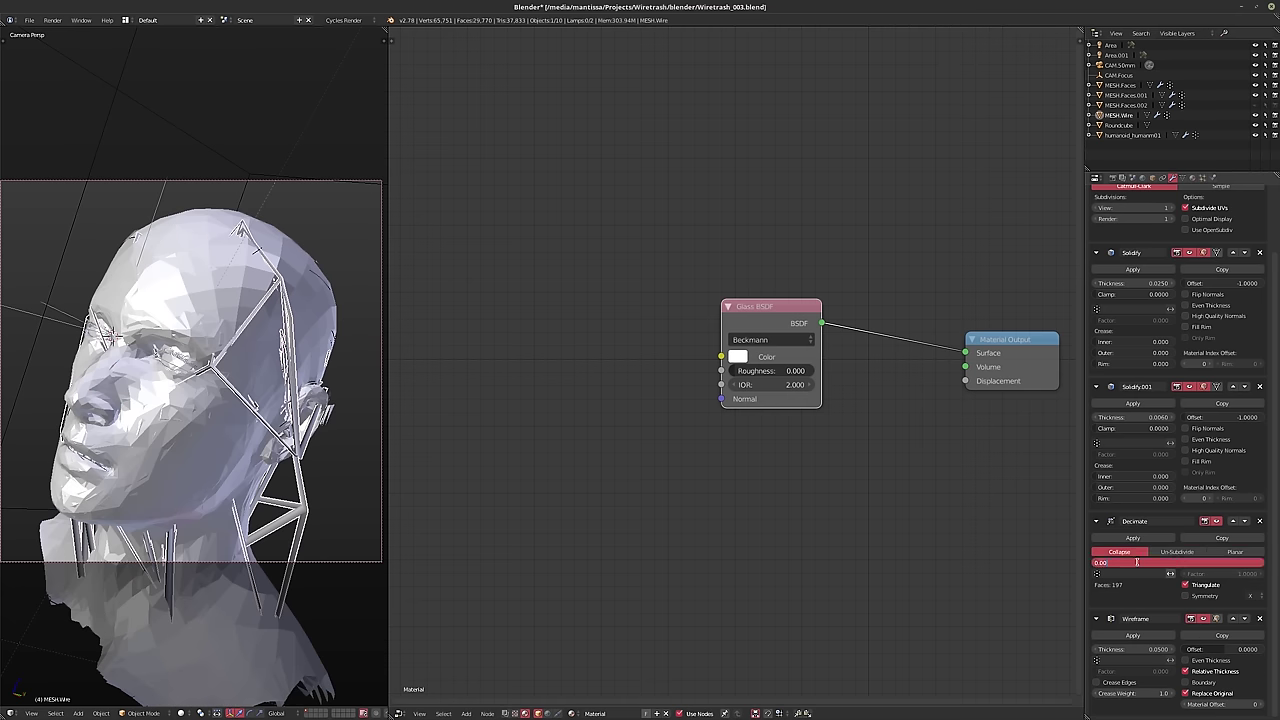
pyautogui.press('Return')
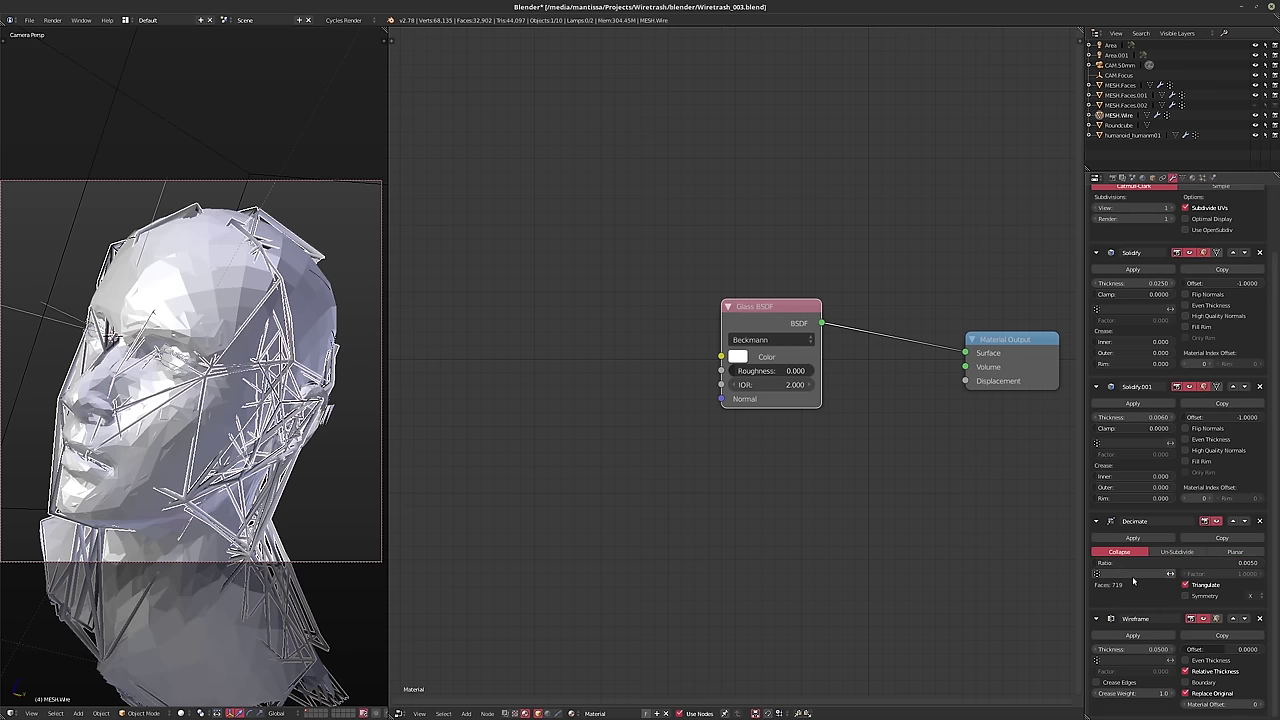
pyautogui.click(1130, 563)
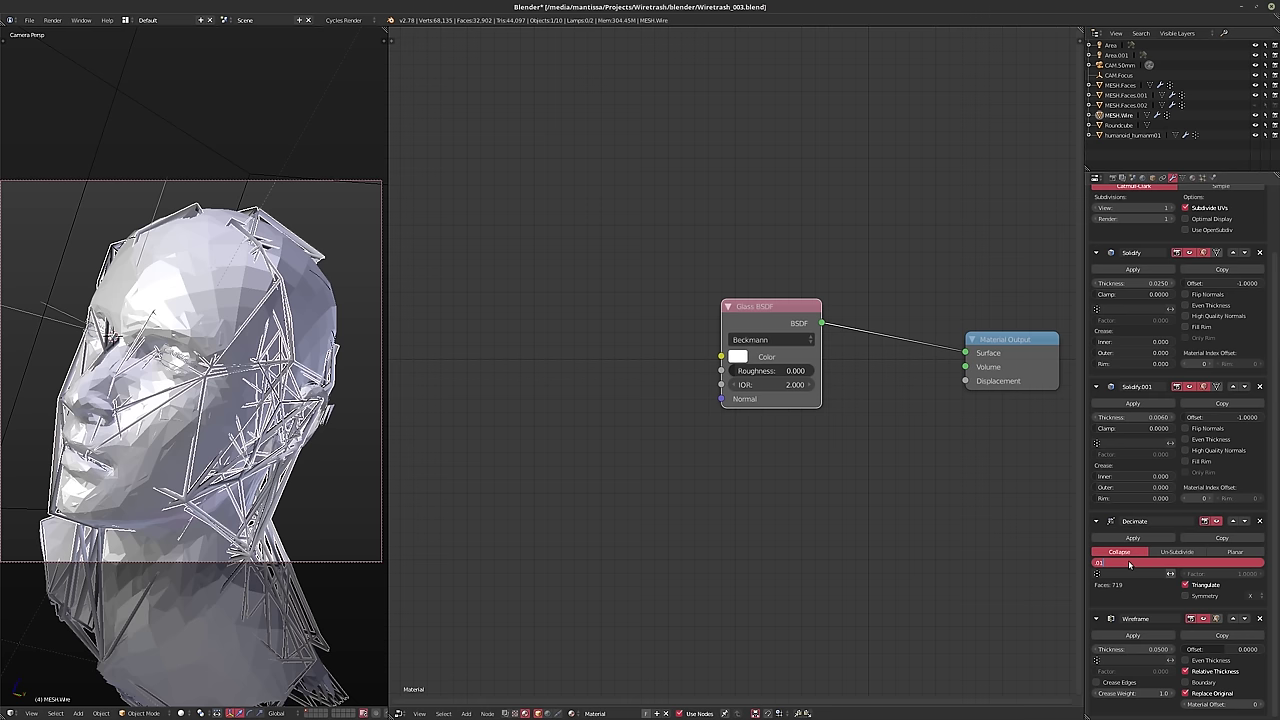
pyautogui.press('Return')
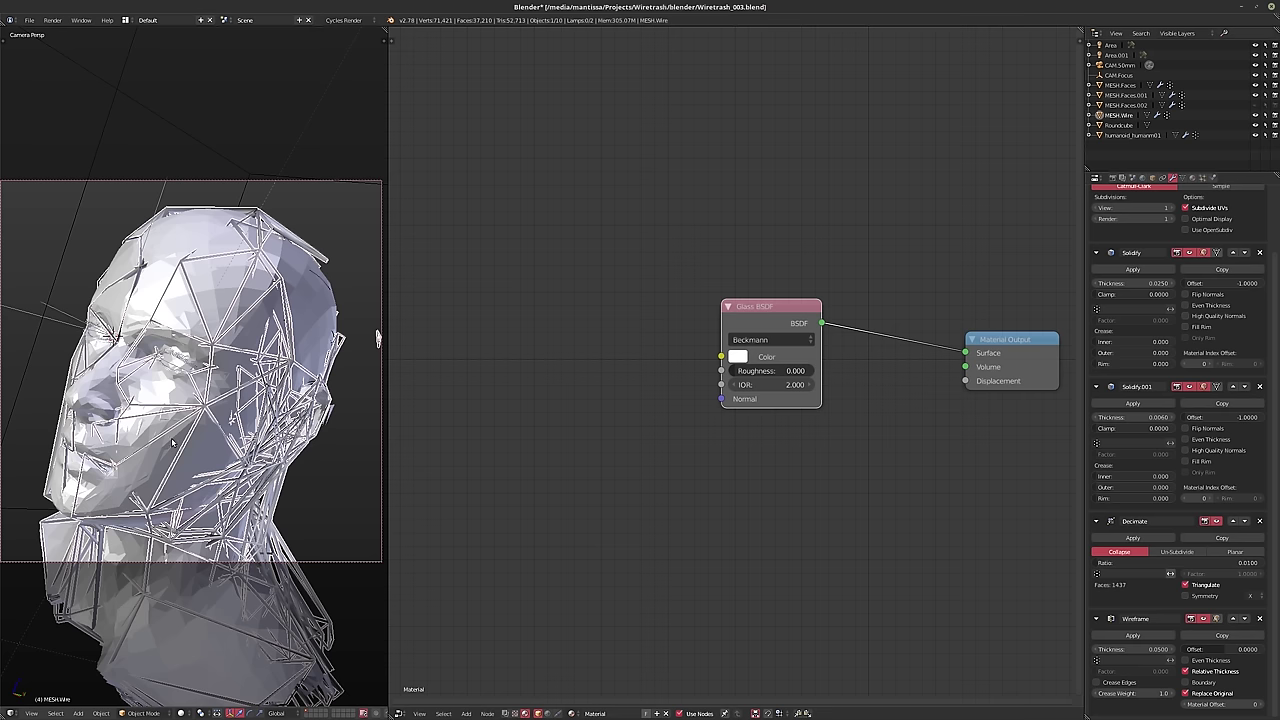
pyautogui.hotkey('shift', 'z')
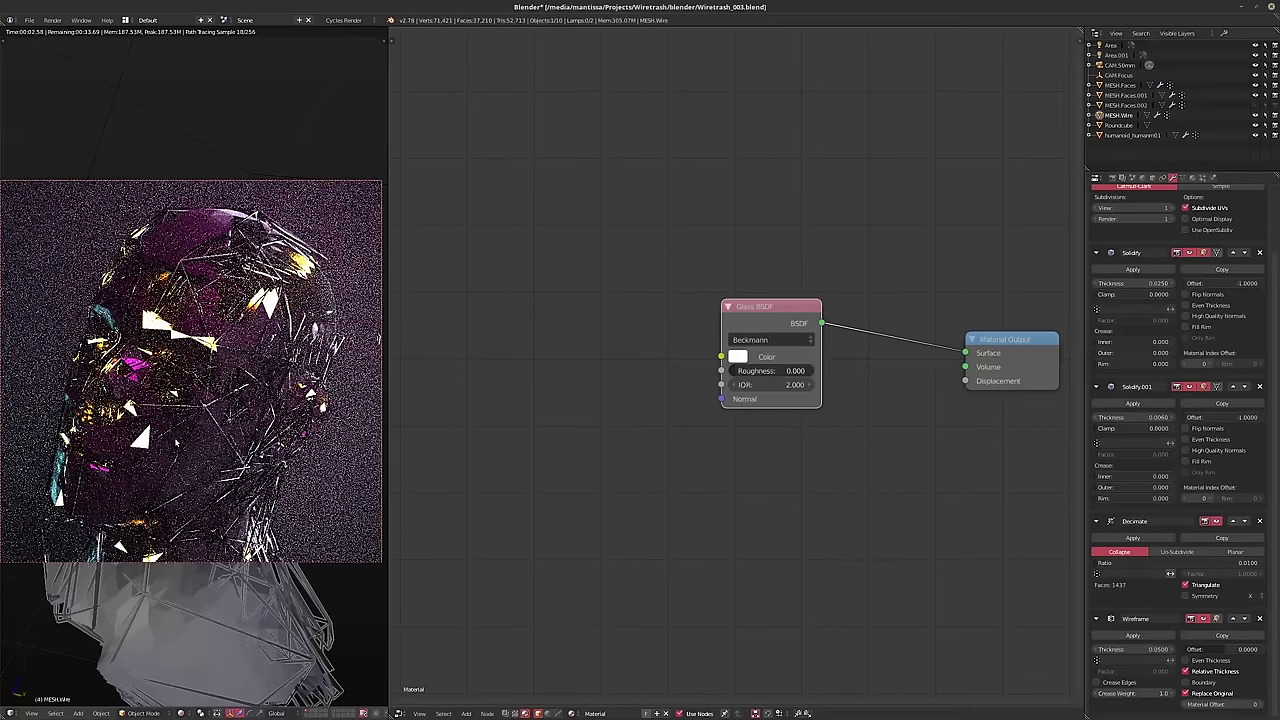
# - Compare Decimate ratios of 0.1 and 0.075 on MESH.Wire in the rendered preview
pyautogui.moveTo(1160, 563); pyautogui.dragTo(1151, 560)
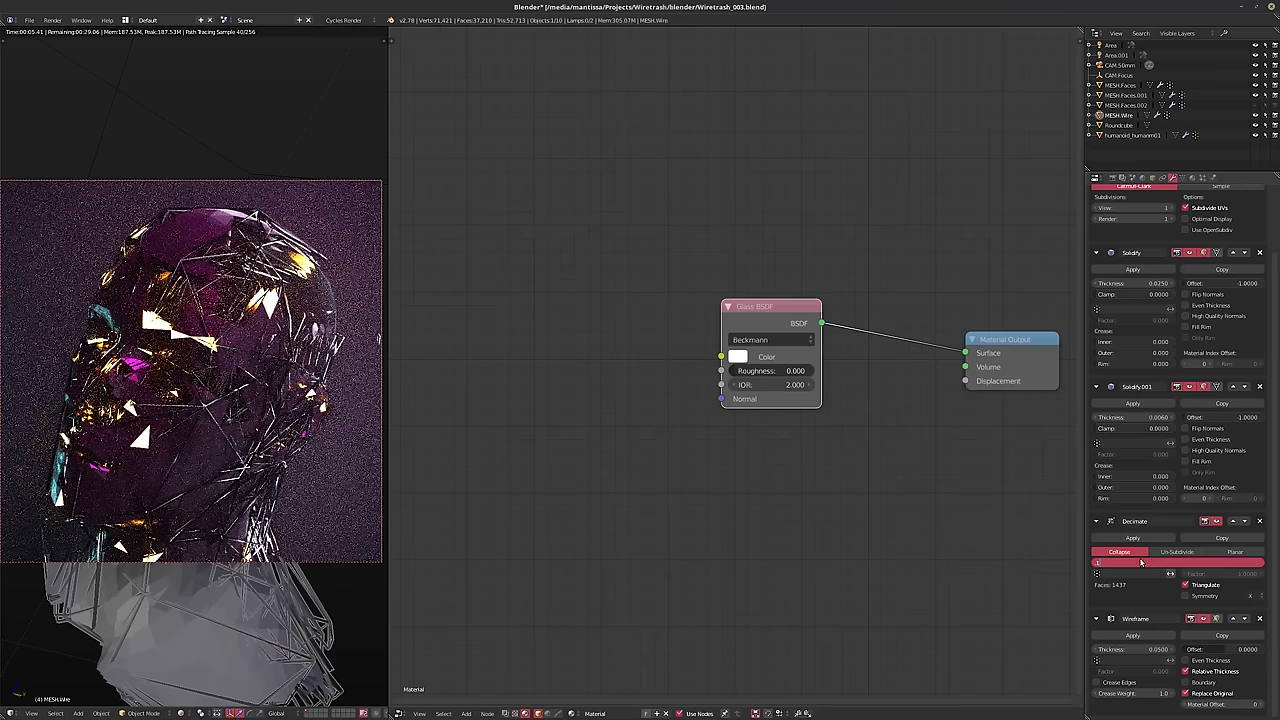
pyautogui.moveTo(1141, 562); pyautogui.dragTo(1141, 562)
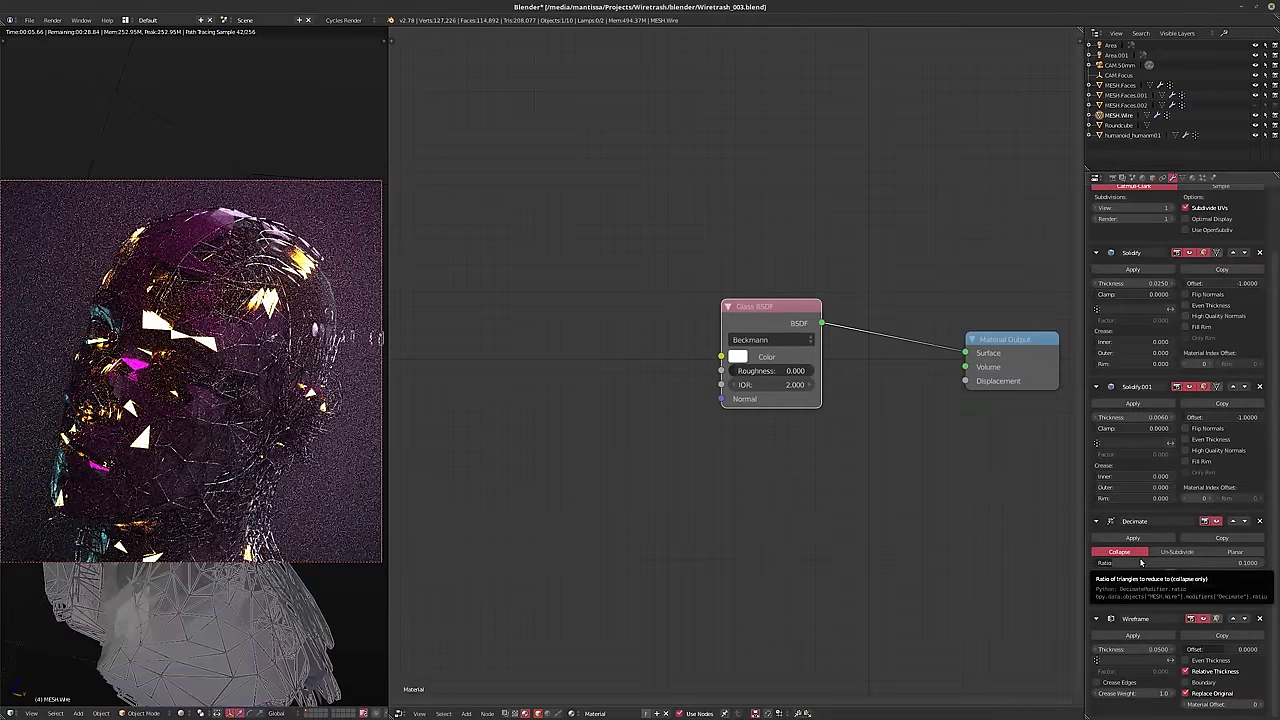
pyautogui.click(1146, 565)
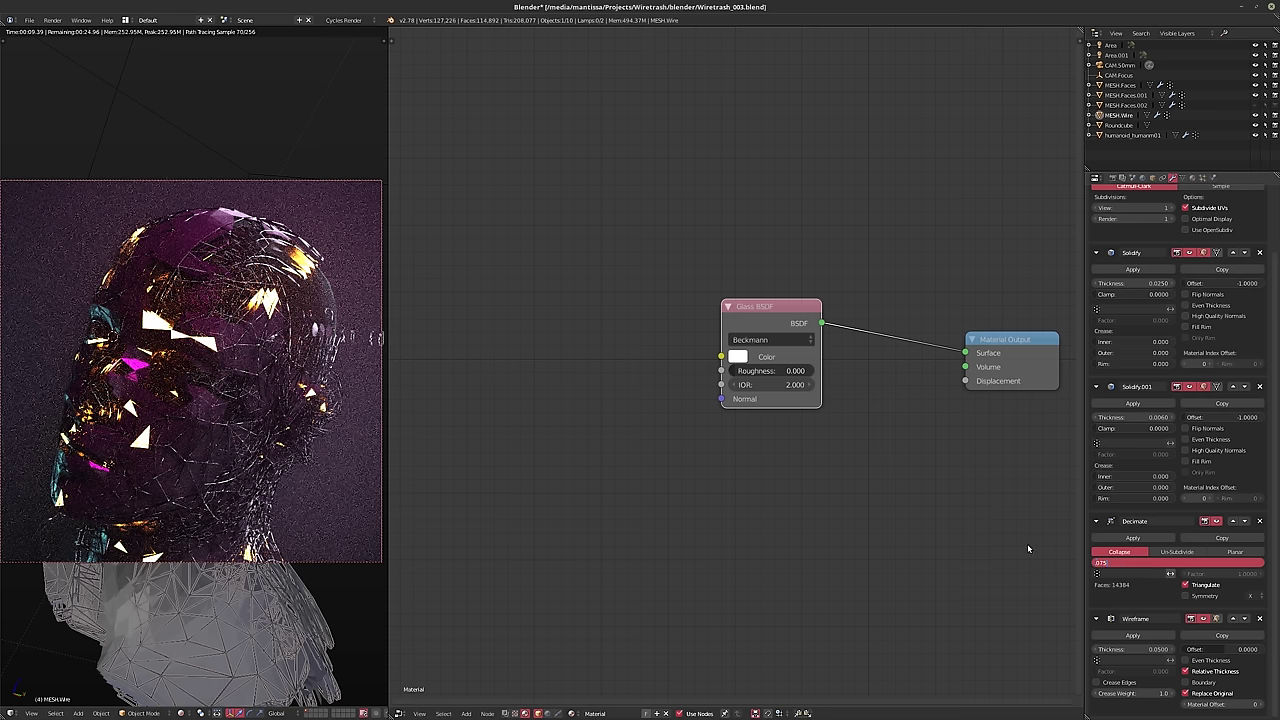
pyautogui.press('Return')
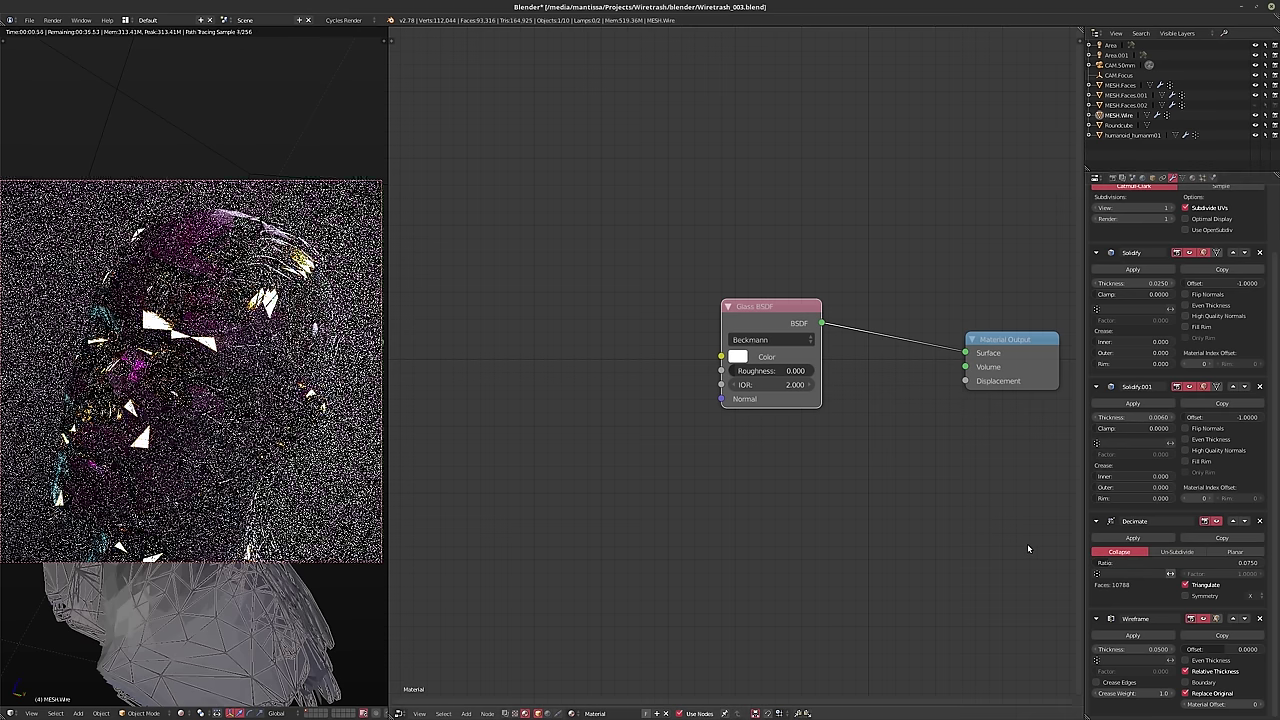
# - Set MESH.Wire's Decimate ratio to 0.15, check it in the rendered preview and return to solid shading
pyautogui.click(1129, 562)
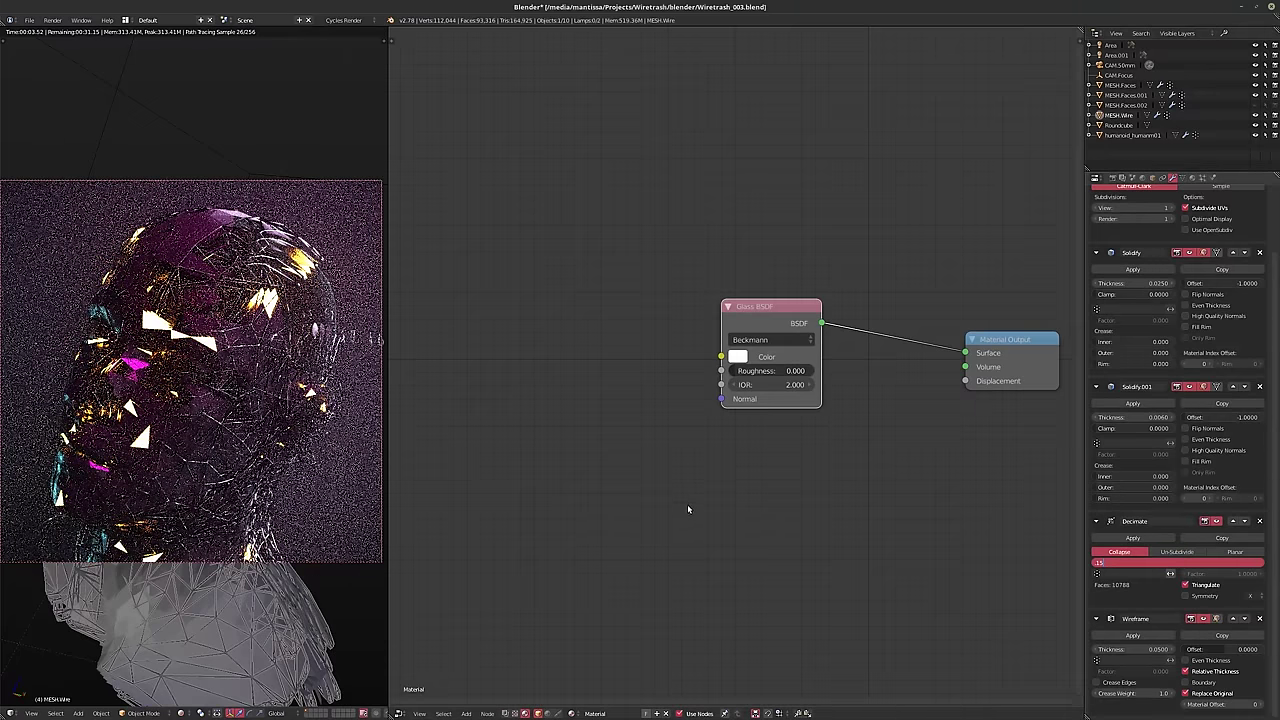
pyautogui.write('.15')
pyautogui.press('Return')
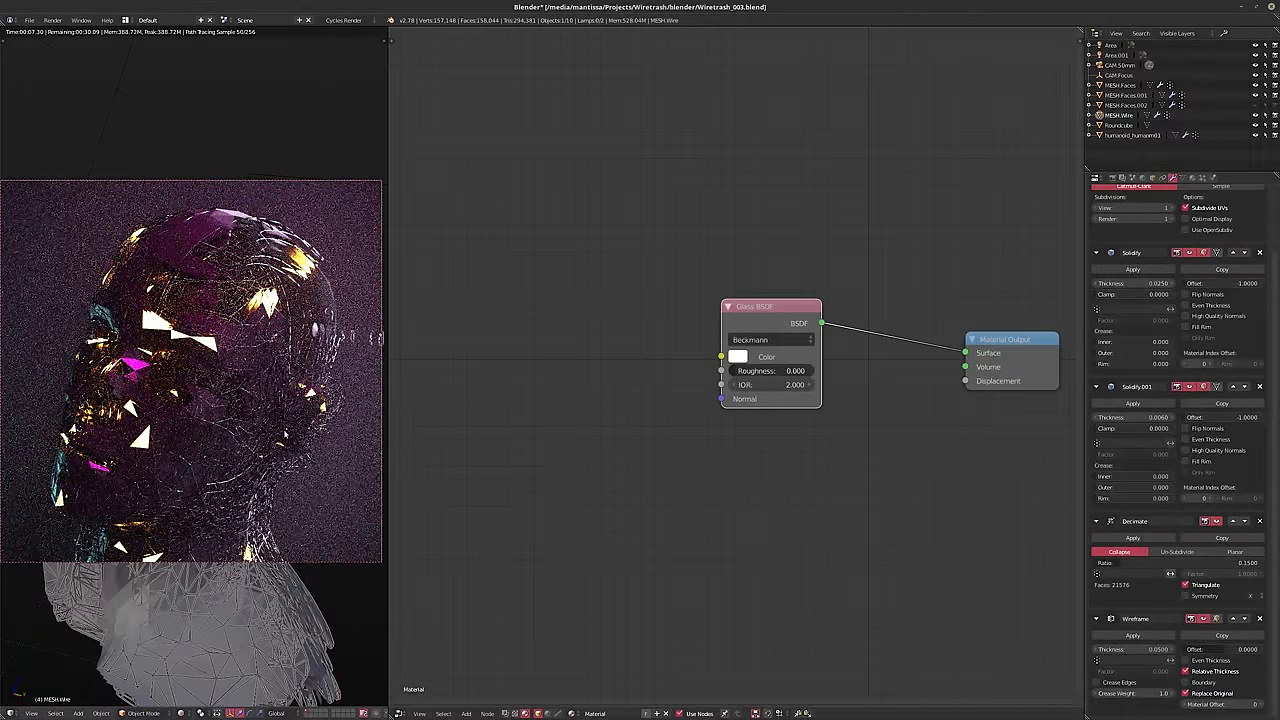
pyautogui.hotkey('shift', 'z')
# - Isolate MESH.Wire in local view, inspect its wires from several angles in solid and rendered shading, and return to the full scene
pyautogui.moveTo(190, 400); pyautogui.dragTo(250, 400, button='middle')
pyautogui.scroll(6, 250, 400)
pyautogui.press('KP_Divide')
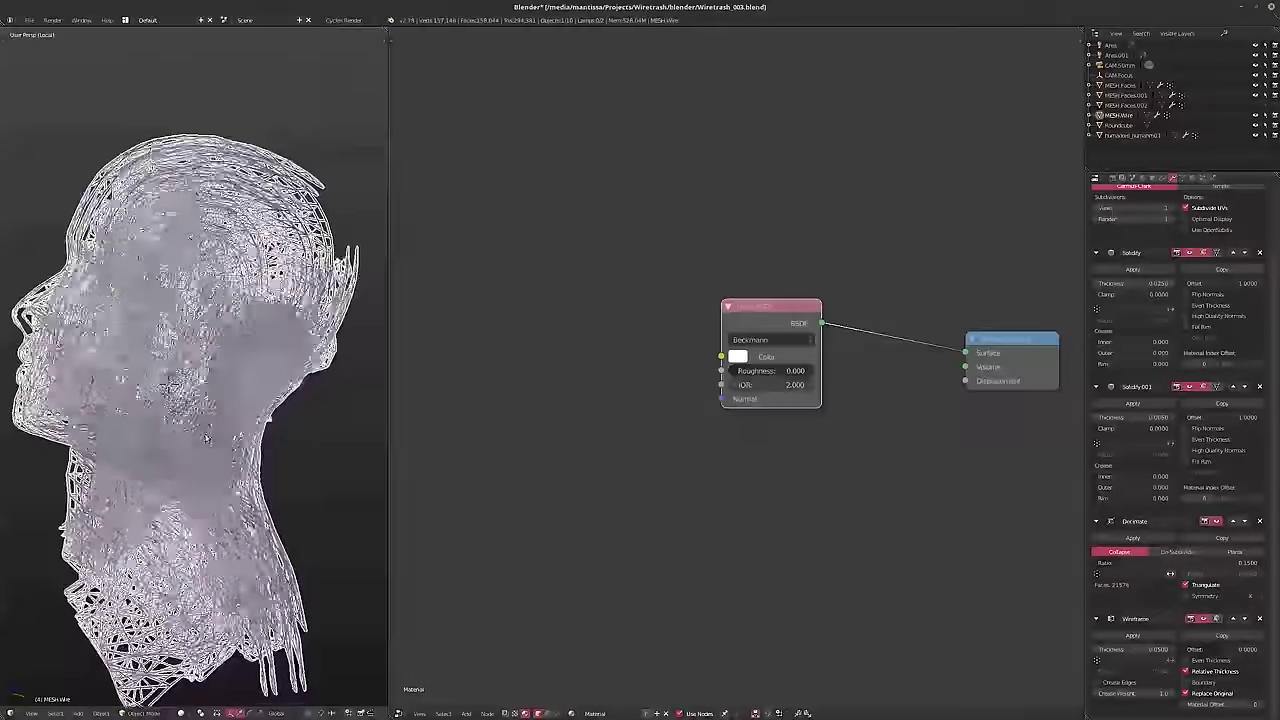
pyautogui.moveTo(218, 358); pyautogui.dragTo(226, 388, button='middle')
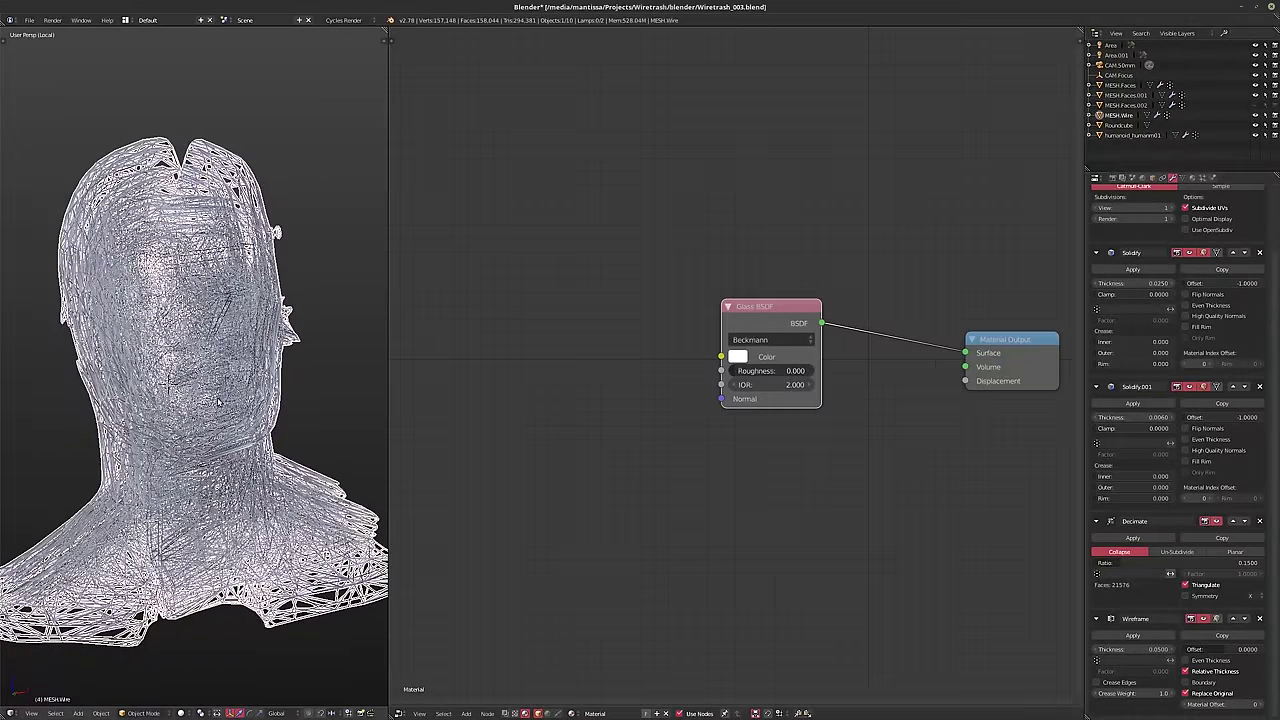
pyautogui.hotkey('shift', 'z')
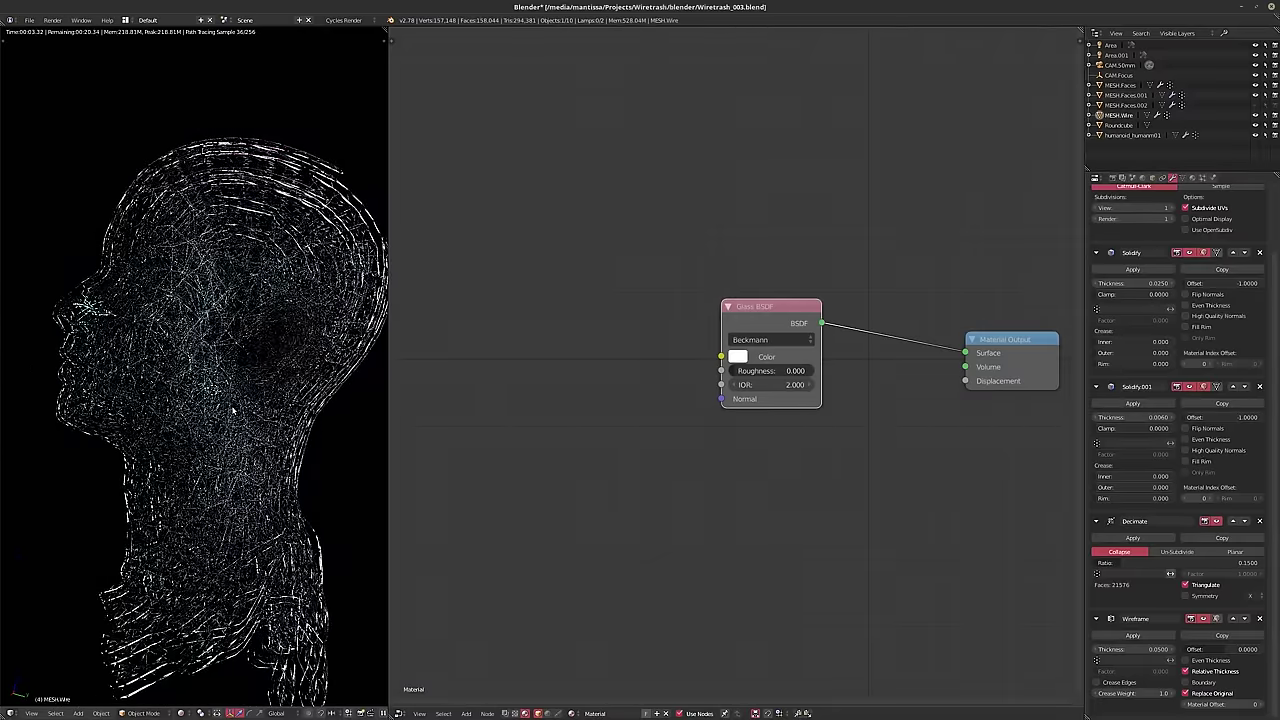
pyautogui.hotkey('shift', 'z')
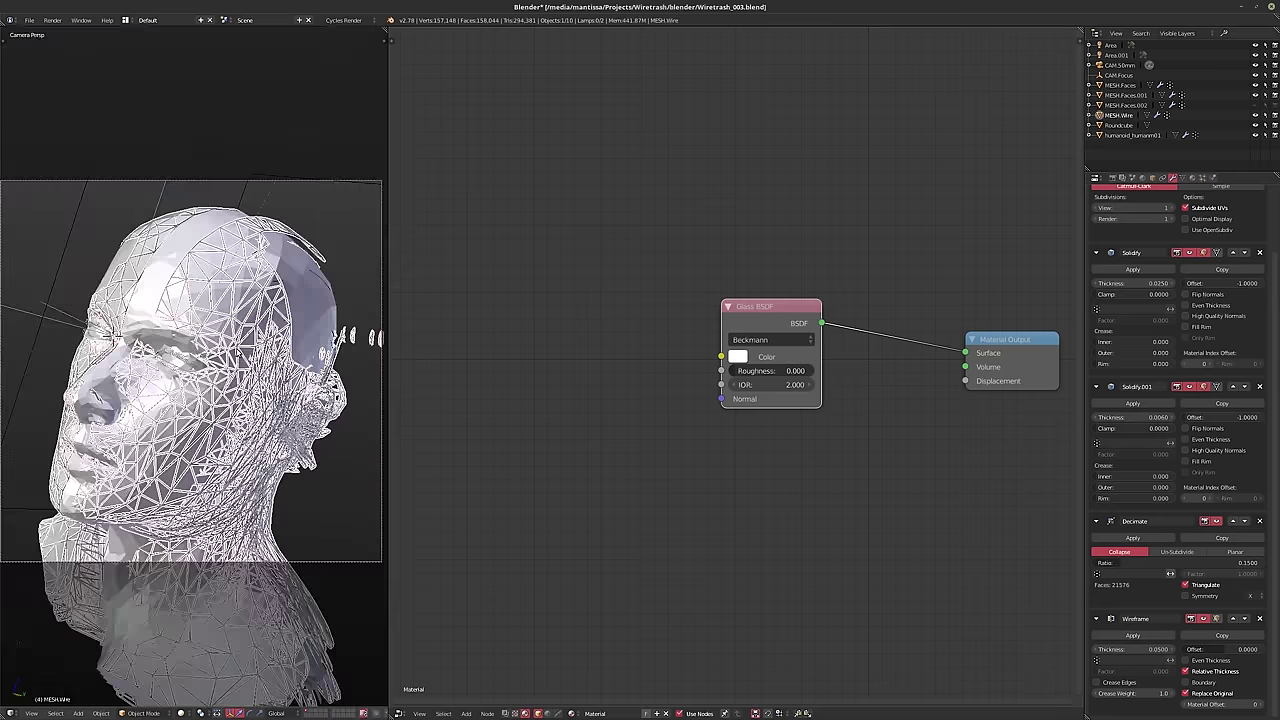
pyautogui.moveTo(330, 240); pyautogui.dragTo(368, 180, button='middle')
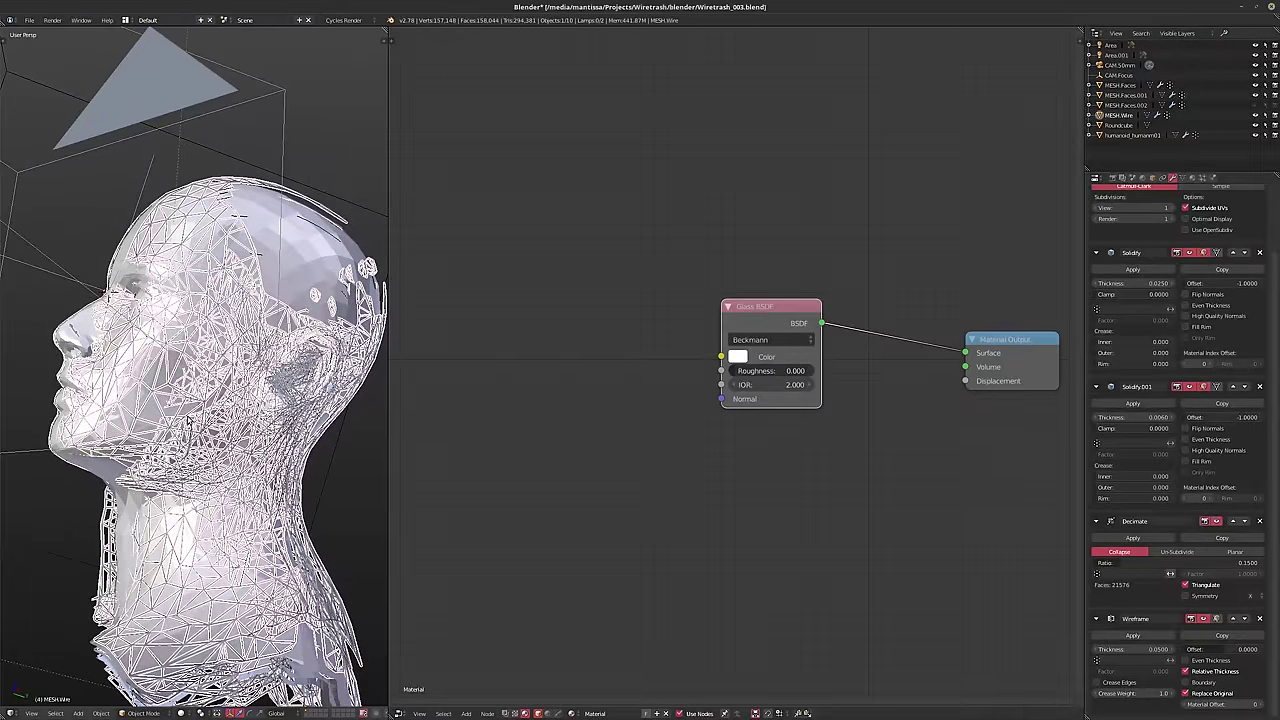
# - Preview the wire-and-glass head in rendered shading and check it in profile through the camera
pyautogui.hotkey('shift', 'z')
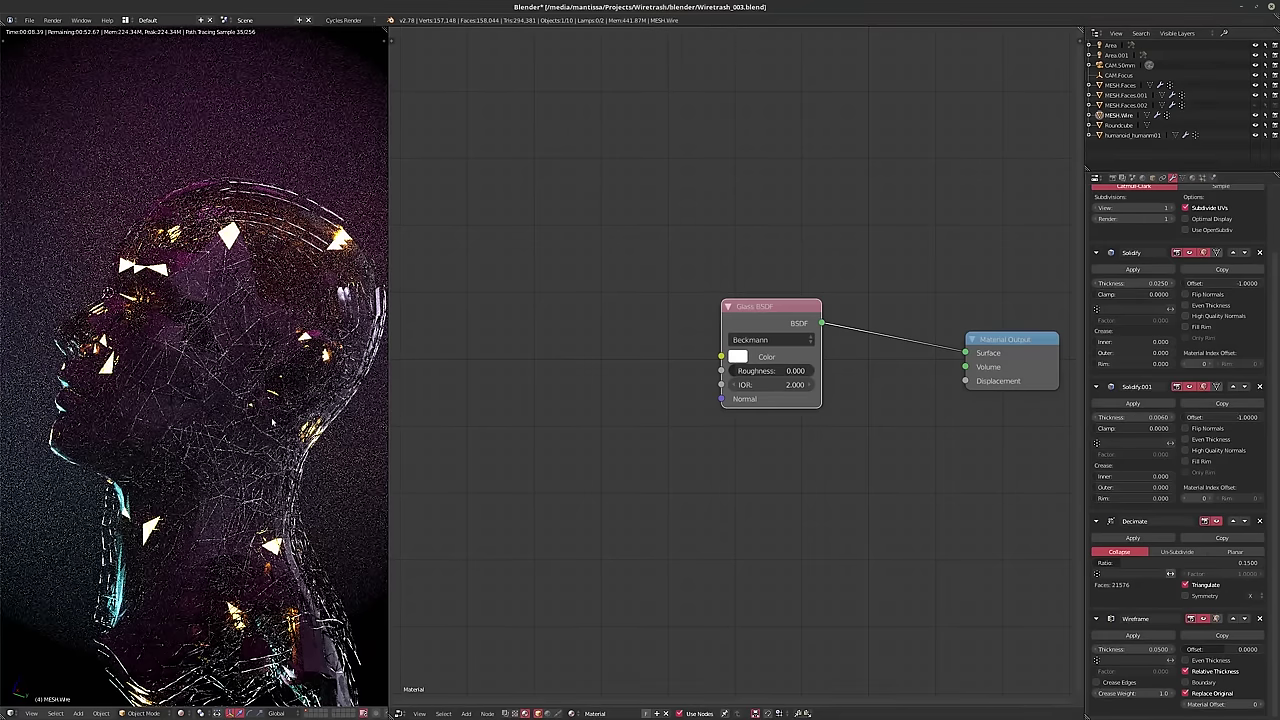
pyautogui.moveTo(272, 424); pyautogui.dragTo(192, 376, button='middle')
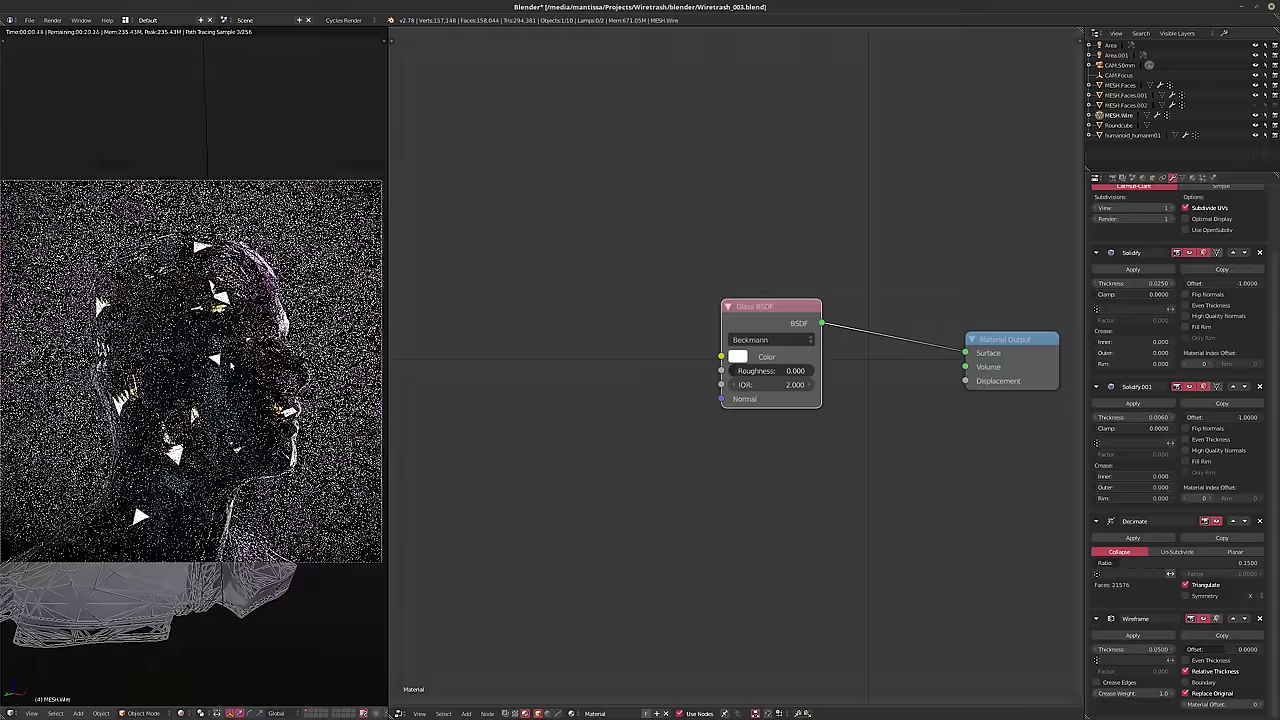
pyautogui.press('g')
pyautogui.press('z')
pyautogui.press('z')
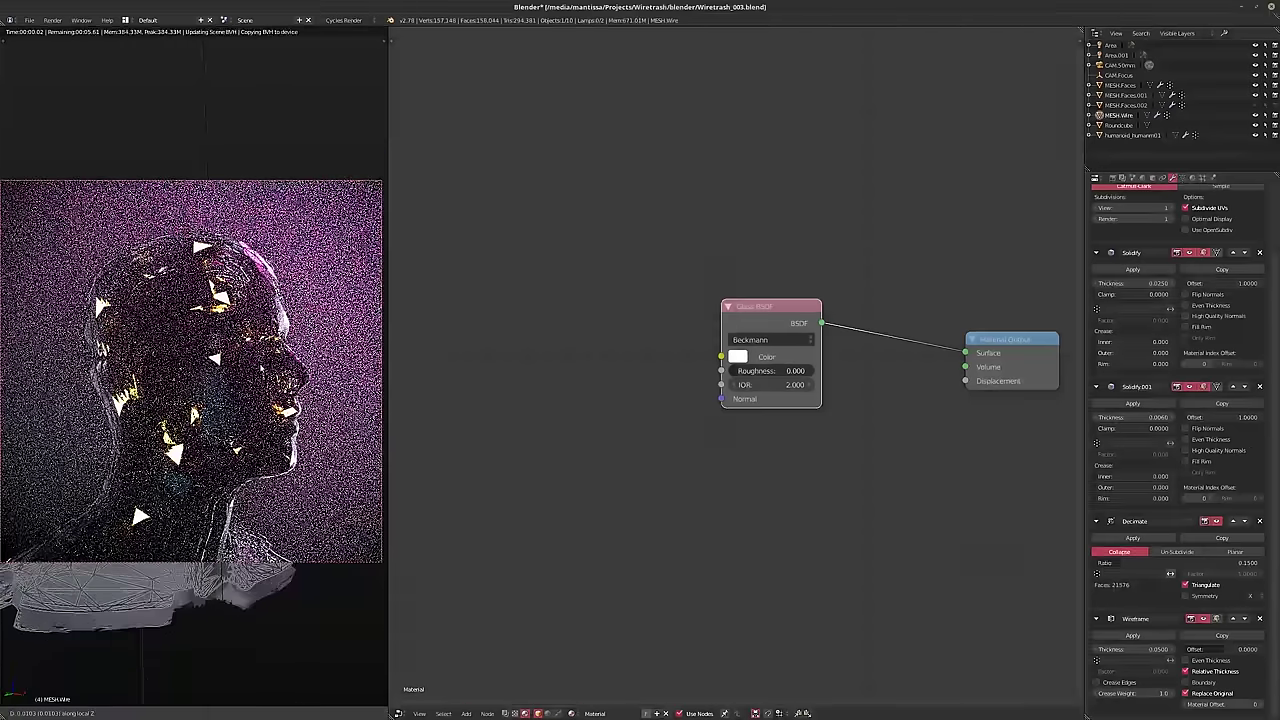
pyautogui.press('Return')
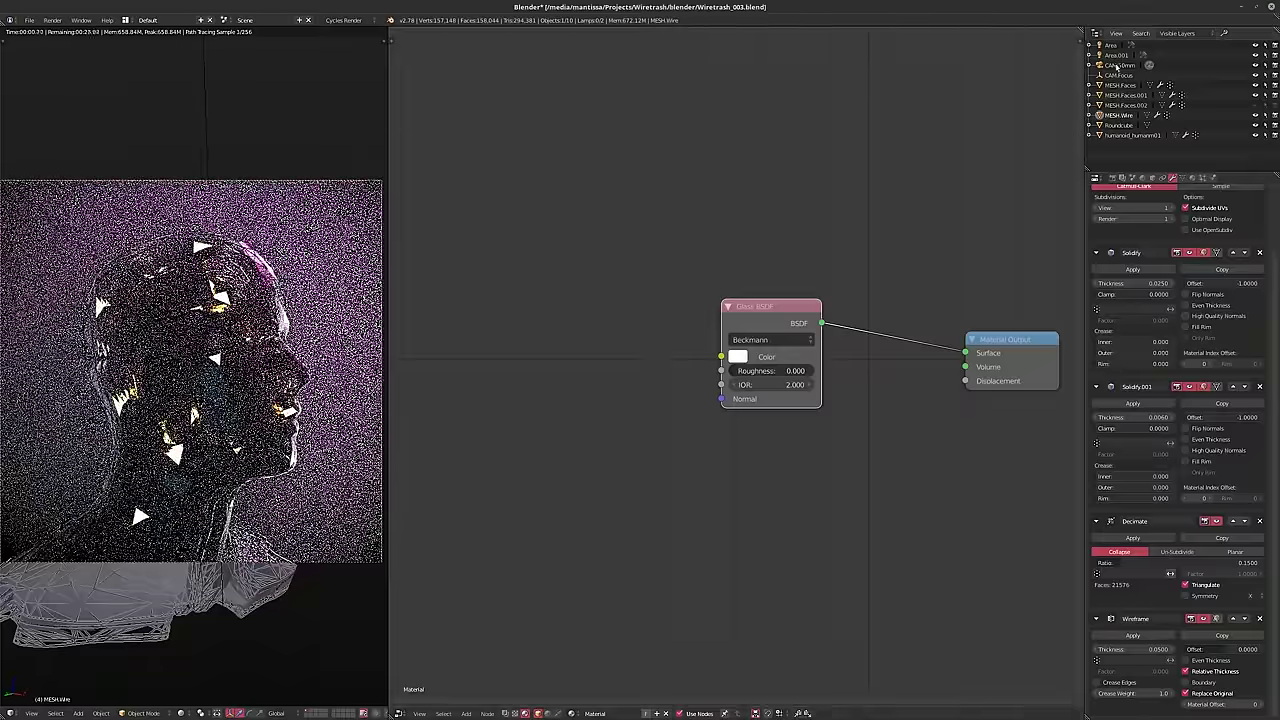
# - Move CAM.50mm closer to the head along the camera's local Z axis
pyautogui.click(1119, 65)
pyautogui.press('g')
pyautogui.press('z')
pyautogui.press('z')
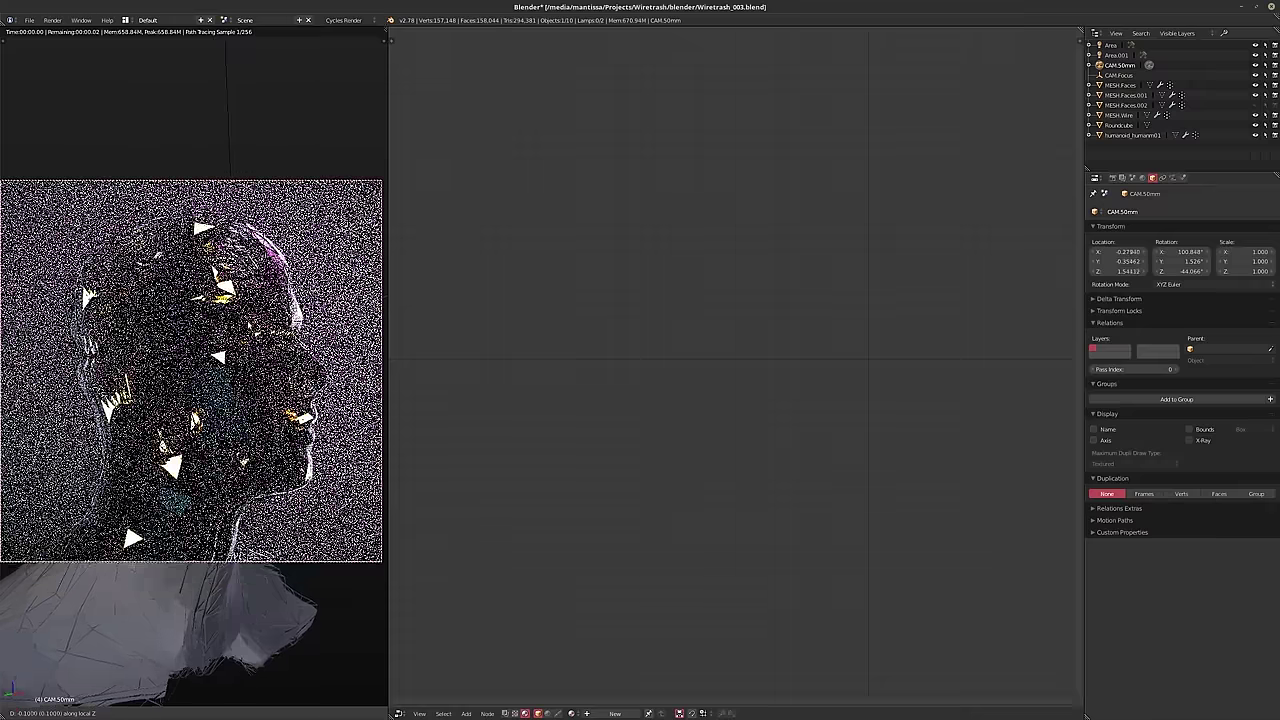
pyautogui.press('Return')
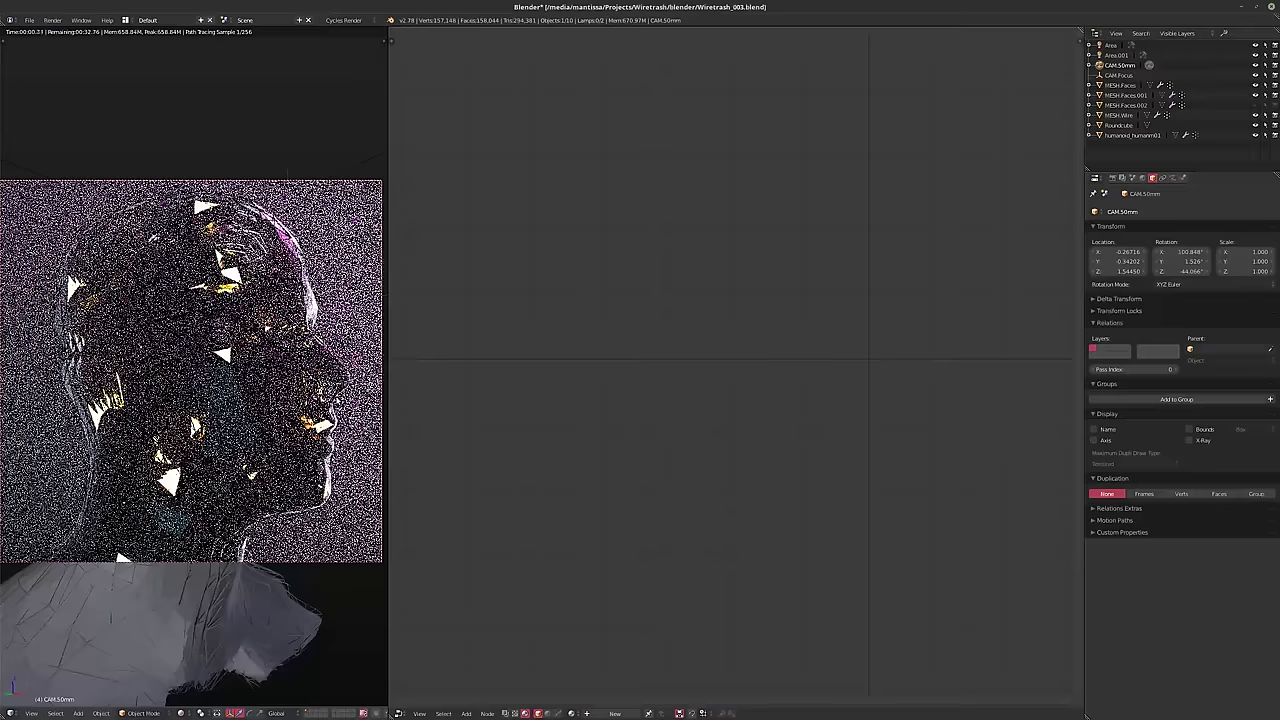
# - Roll CAM.50mm about 8 degrees around its local Z axis to tilt the head in the frame
pyautogui.press('r')
pyautogui.press('z')
pyautogui.press('z')
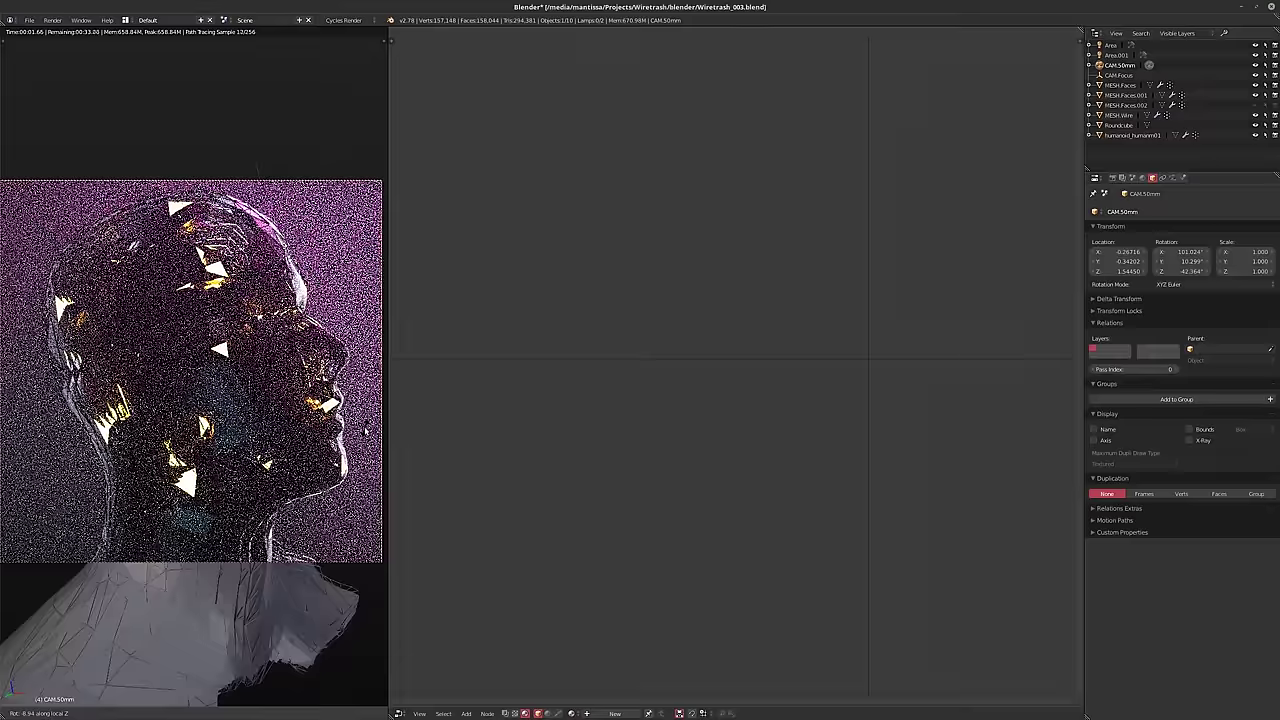
# - Shift CAM.50mm slightly within its view plane, and pull it back about 0.05 along its local Z axis
pyautogui.press('g')
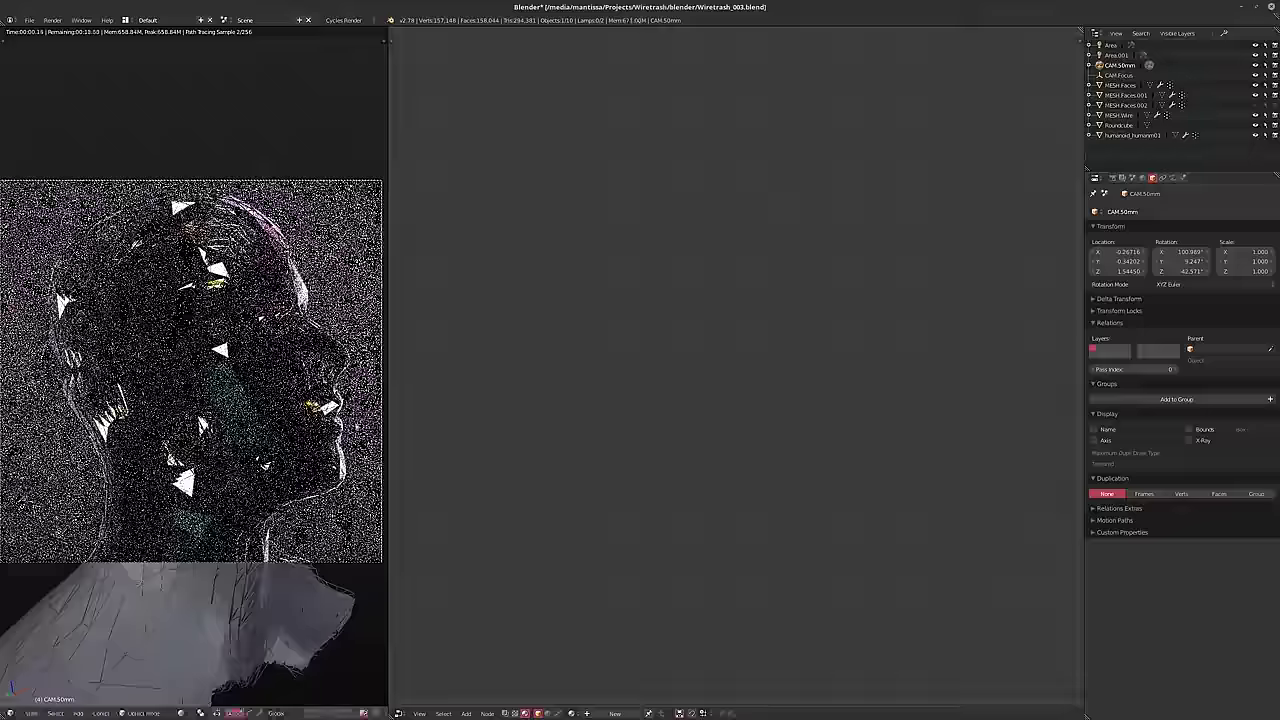
pyautogui.hotkey('shift', 'z')
pyautogui.hotkey('shift', 'z')
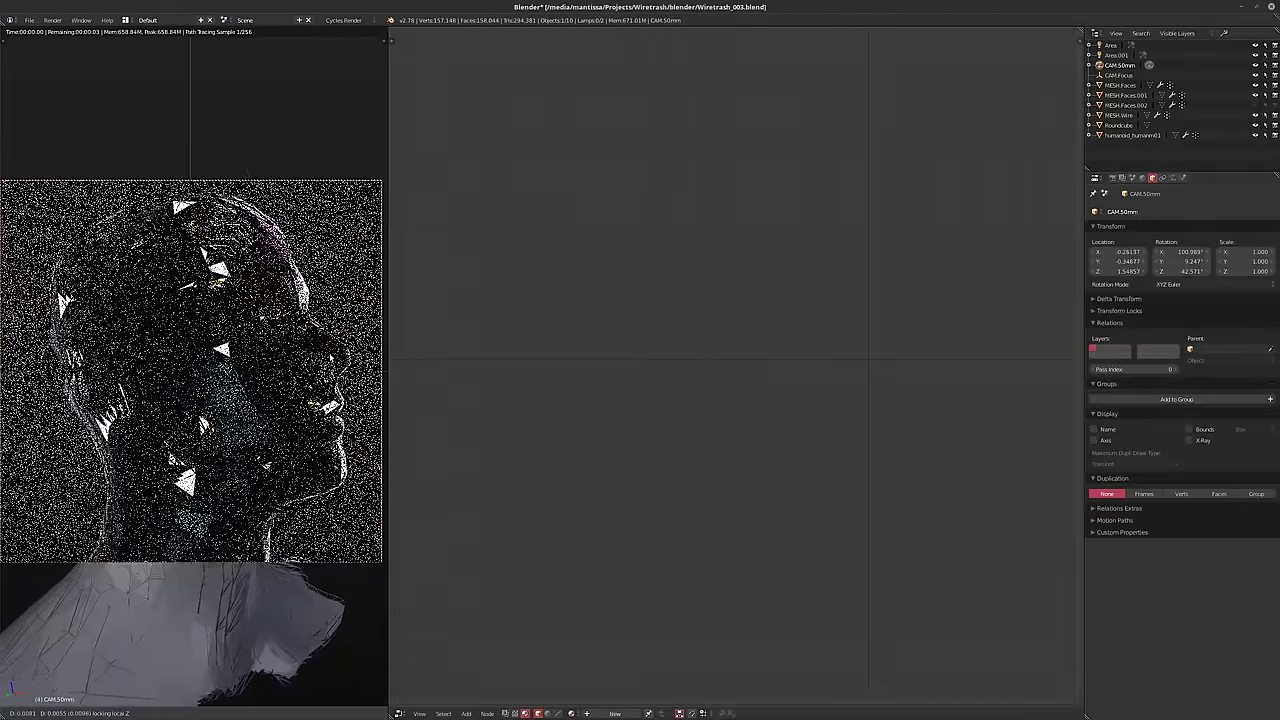
pyautogui.press('z')
pyautogui.press('z')
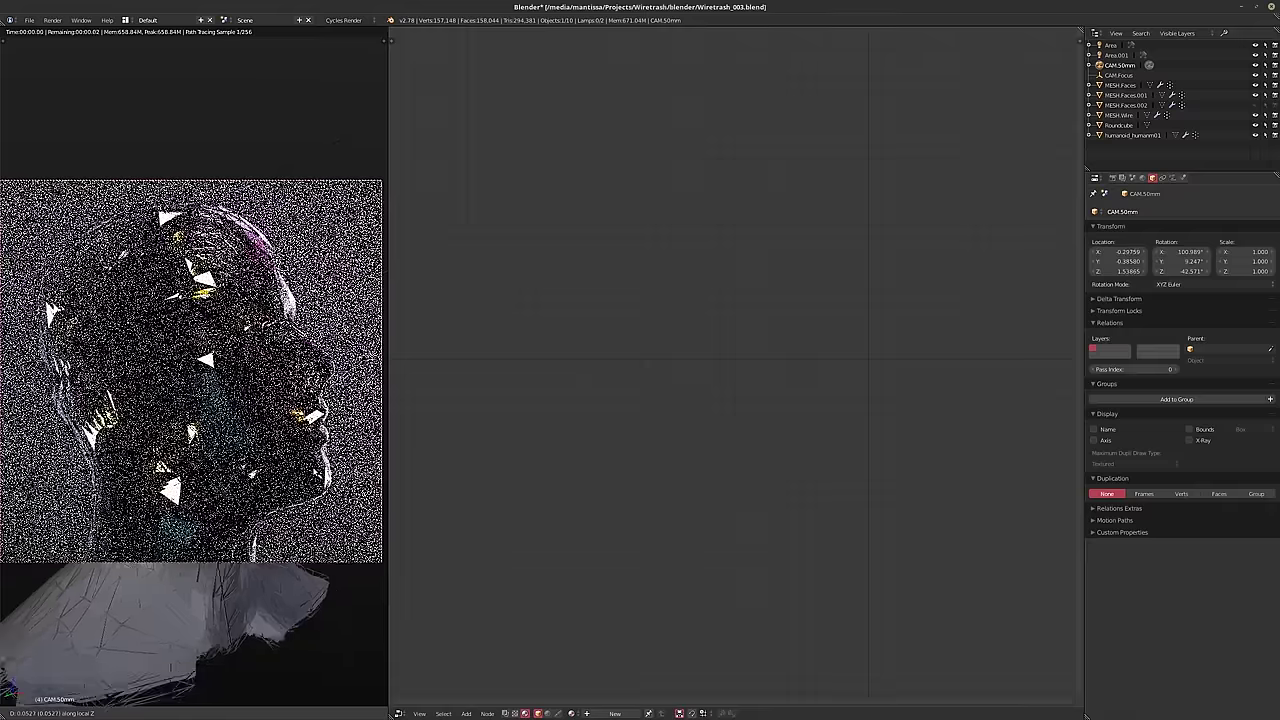
pyautogui.press('Return')
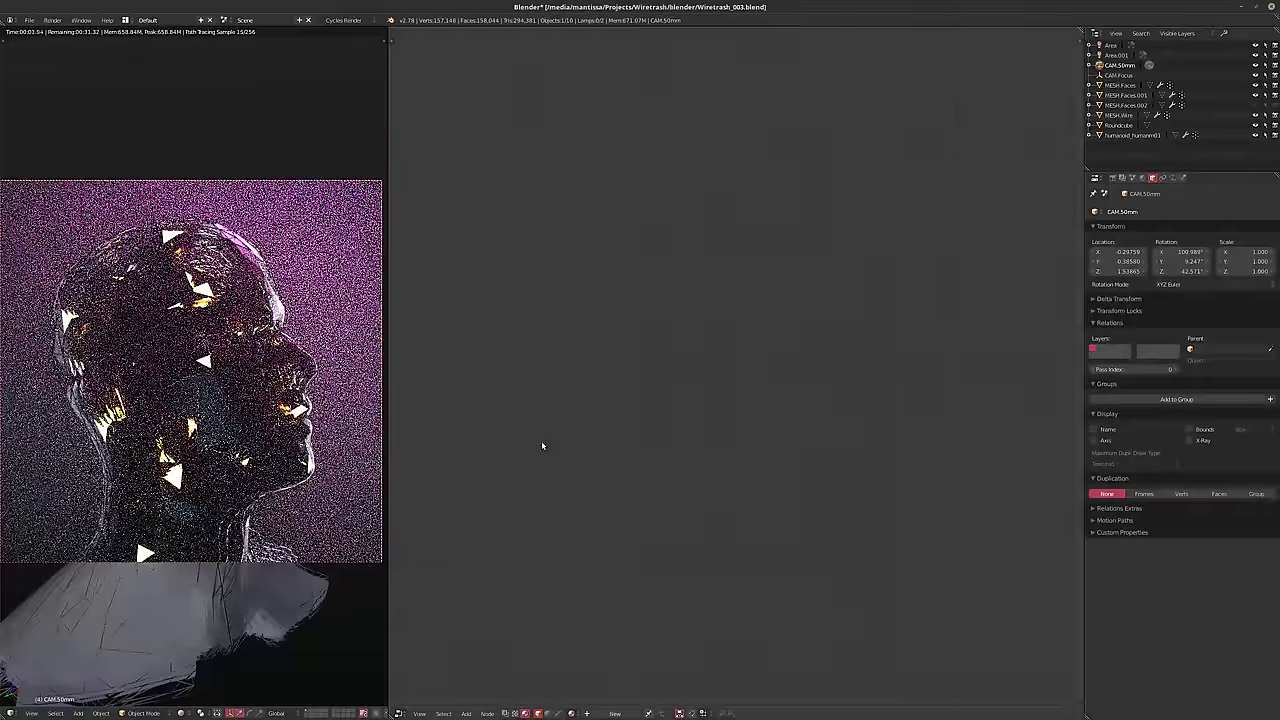
# - Set CAM.50mm's focal length to 70 mm and pull the camera back about 0.09 along its local Z axis
pyautogui.click(1173, 177)
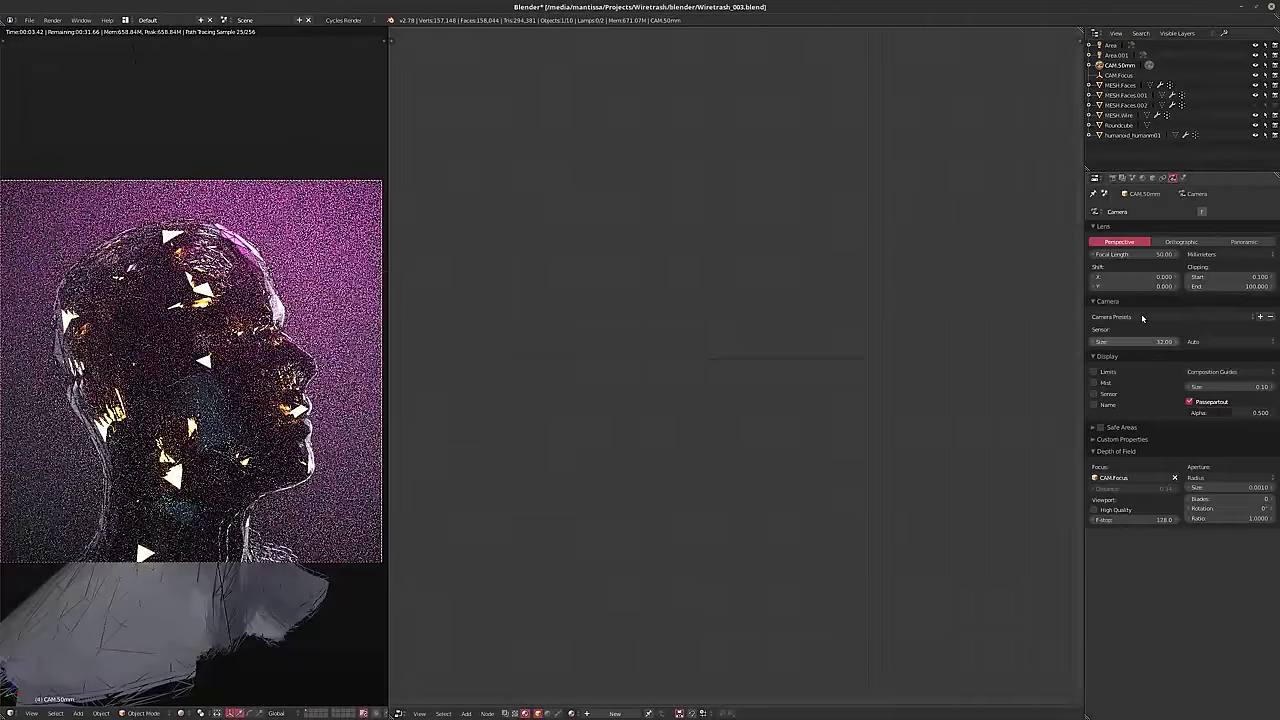
pyautogui.click(1141, 256)
pyautogui.write('70')
pyautogui.press('Return')
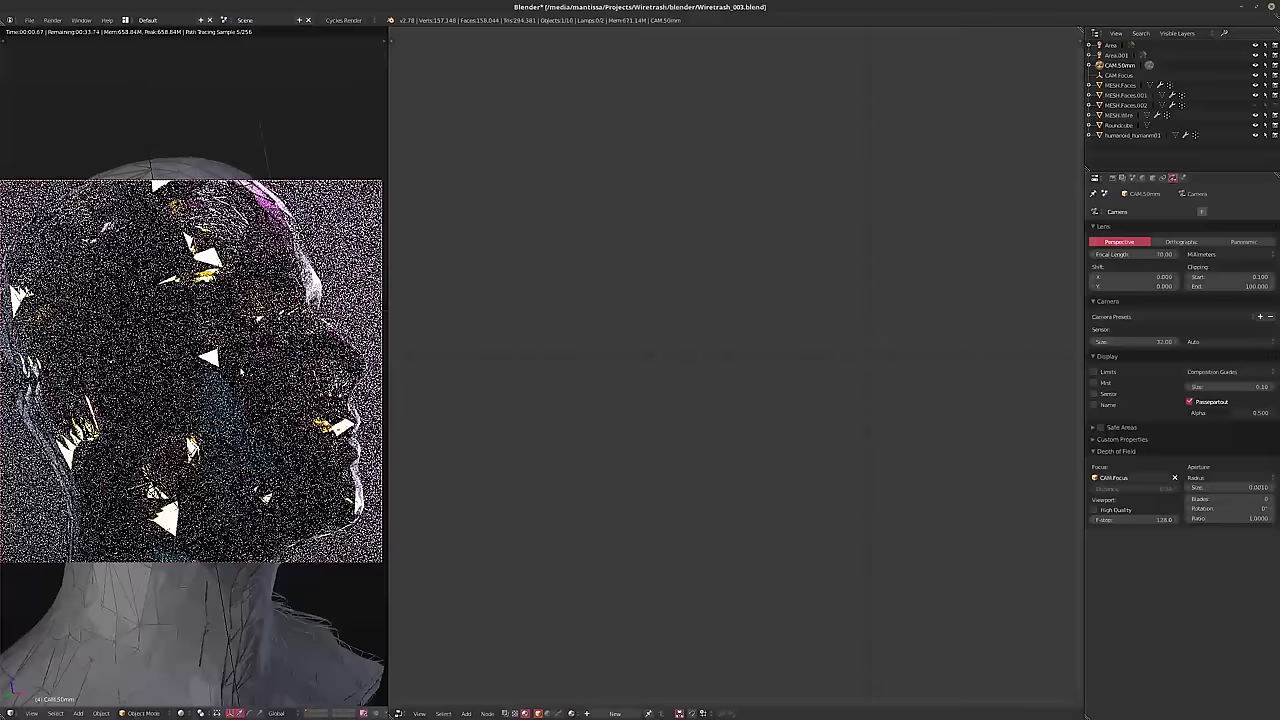
pyautogui.press('g')
pyautogui.press('z')
pyautogui.press('z')
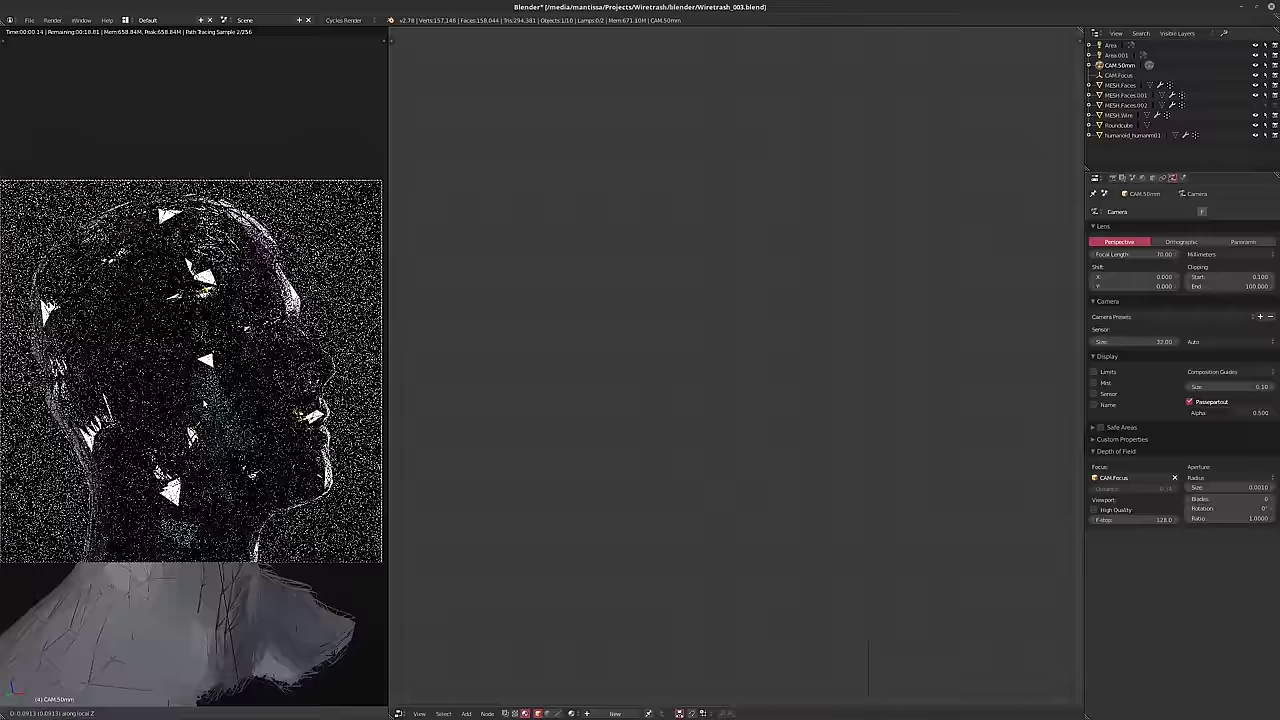
pyautogui.press('Return')
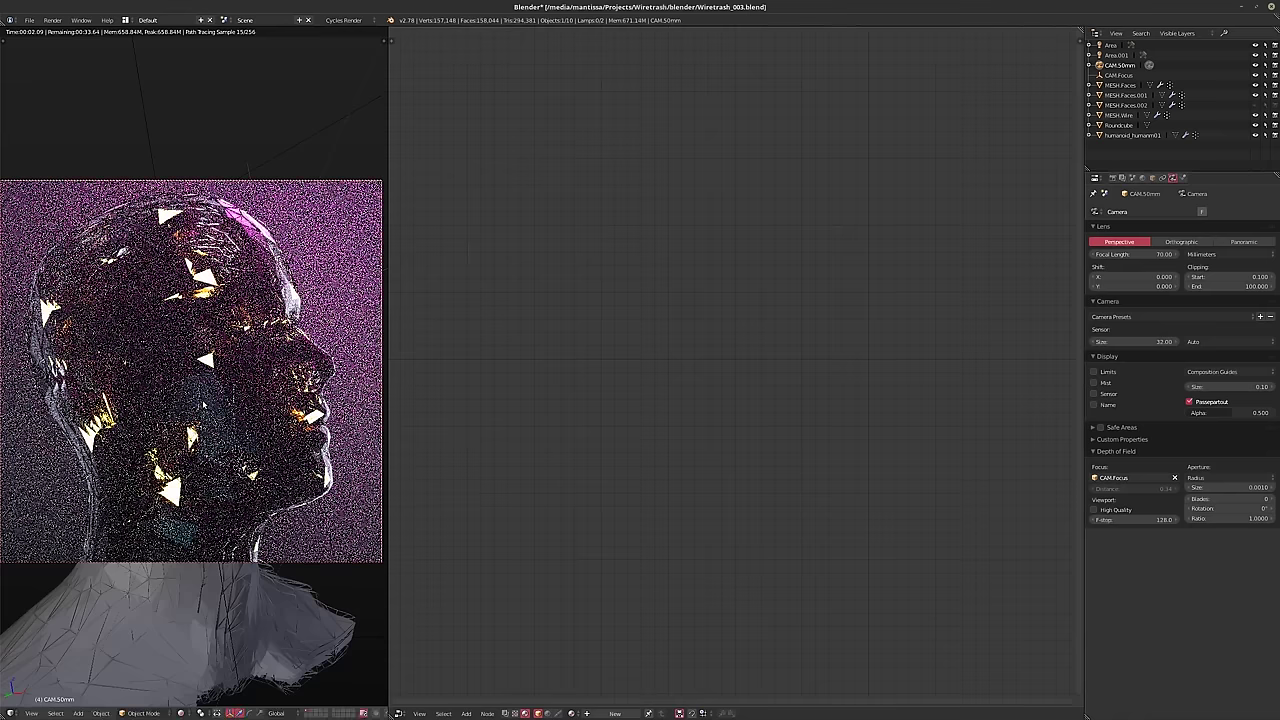
# - Set the render resolution to 8192 by 4320 px
pyautogui.click(1112, 178)
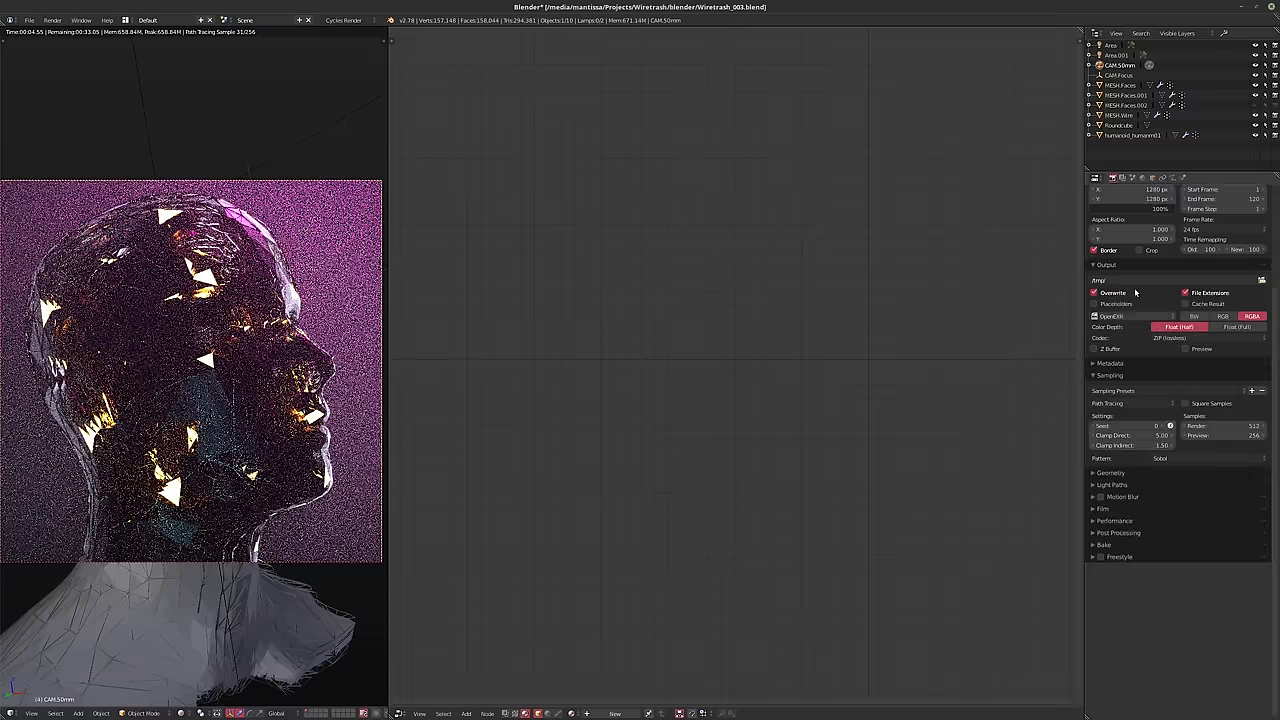
pyautogui.click(1121, 200)
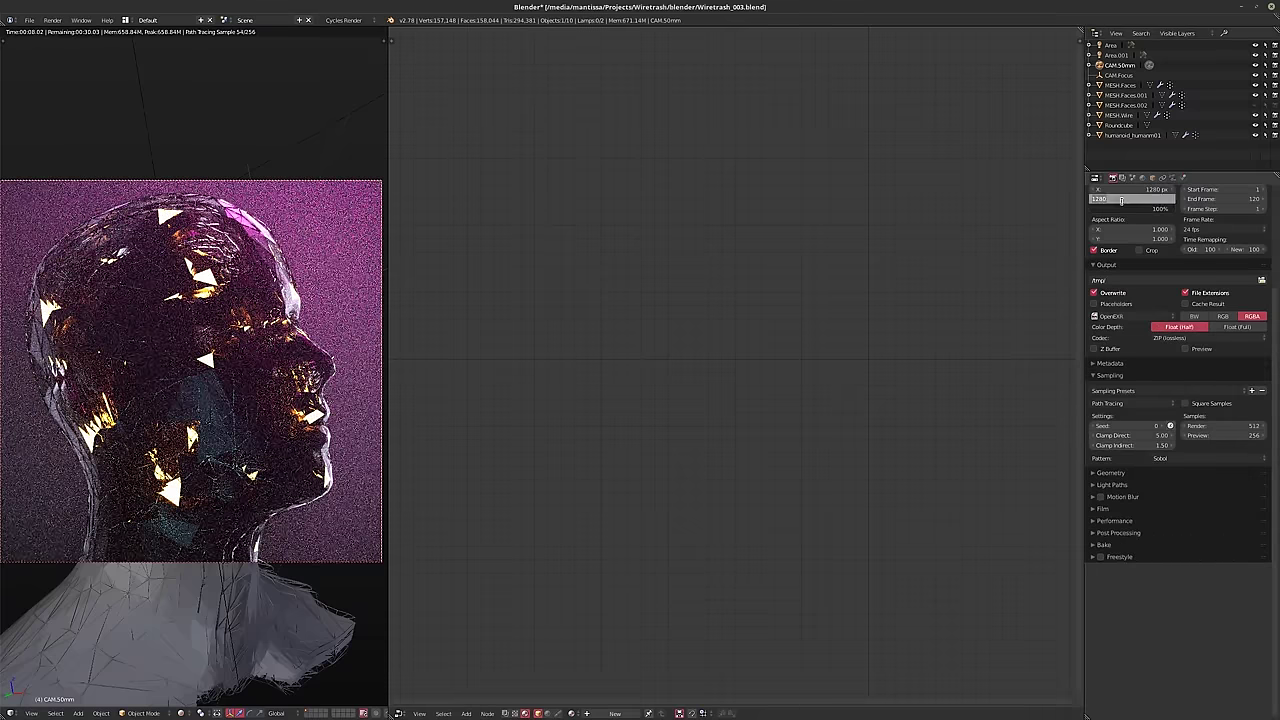
pyautogui.hotkey('shift', 'Tab')
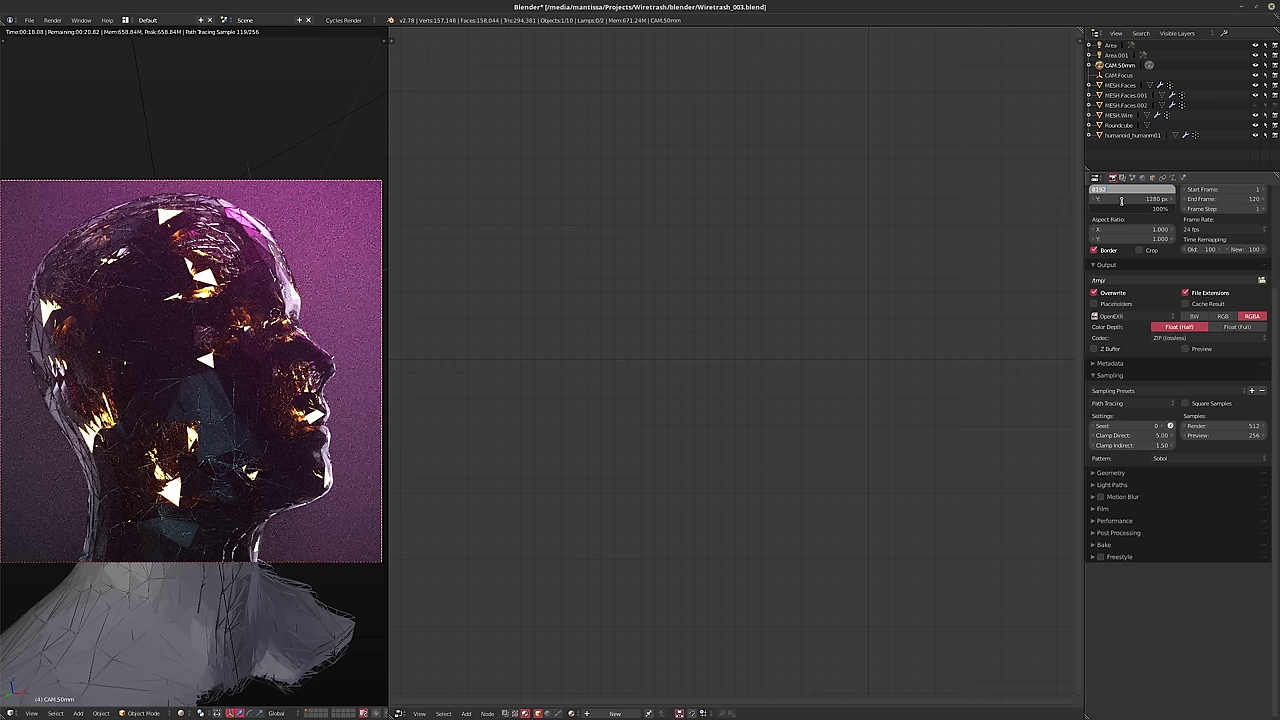
pyautogui.press('Tab')
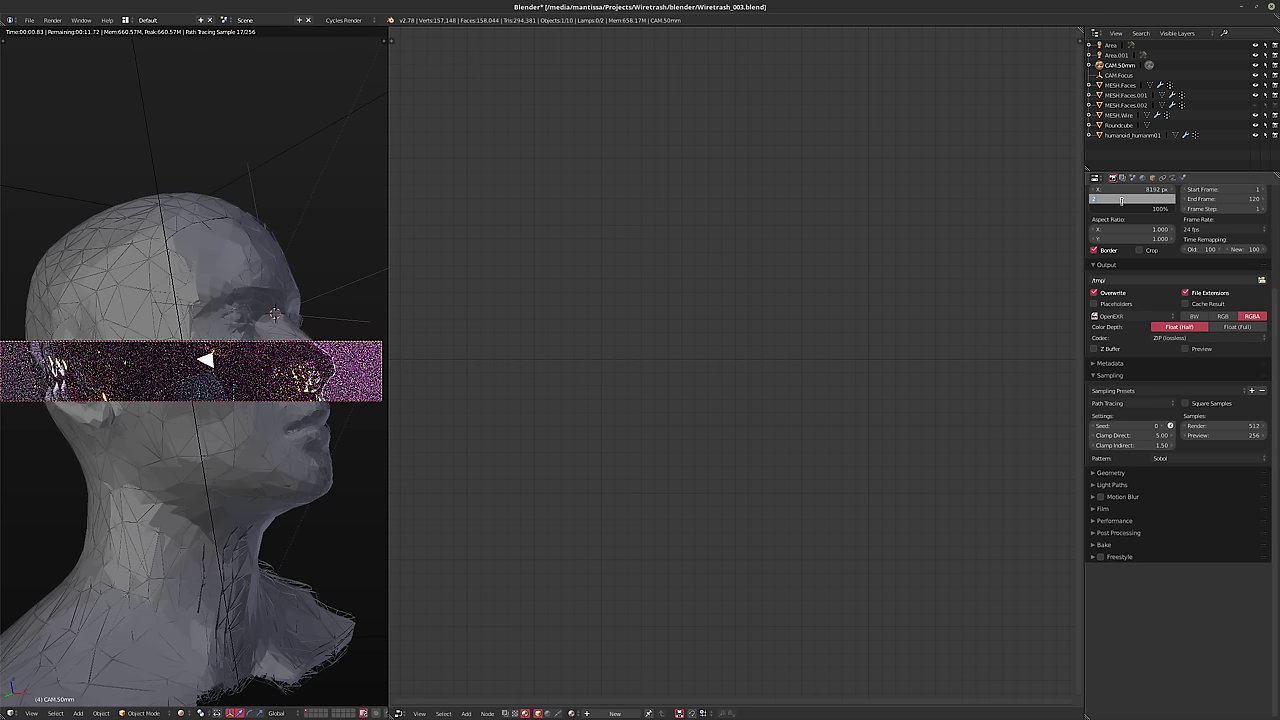
pyautogui.write('4320')
pyautogui.press('Return')
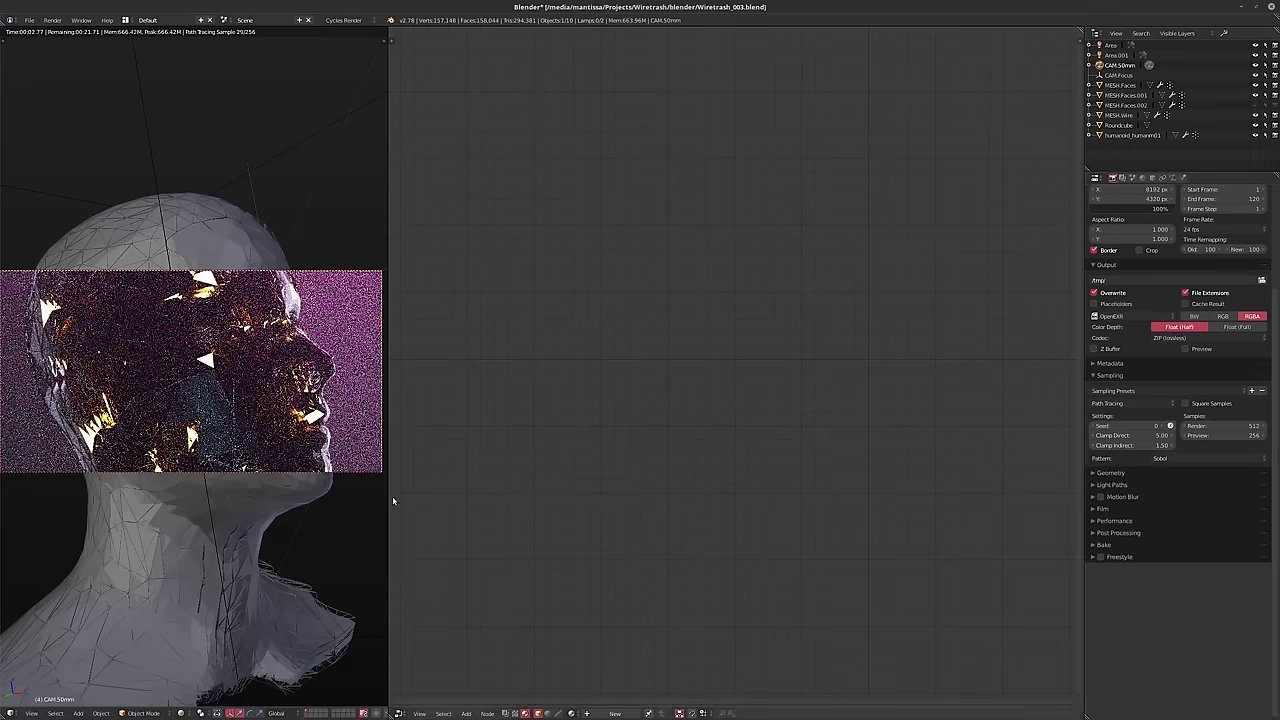
# - Widen the 3D viewport and pull the 70 mm camera back about 0.54 along its local Z axis
pyautogui.moveTo(389, 505); pyautogui.dragTo(565, 505)
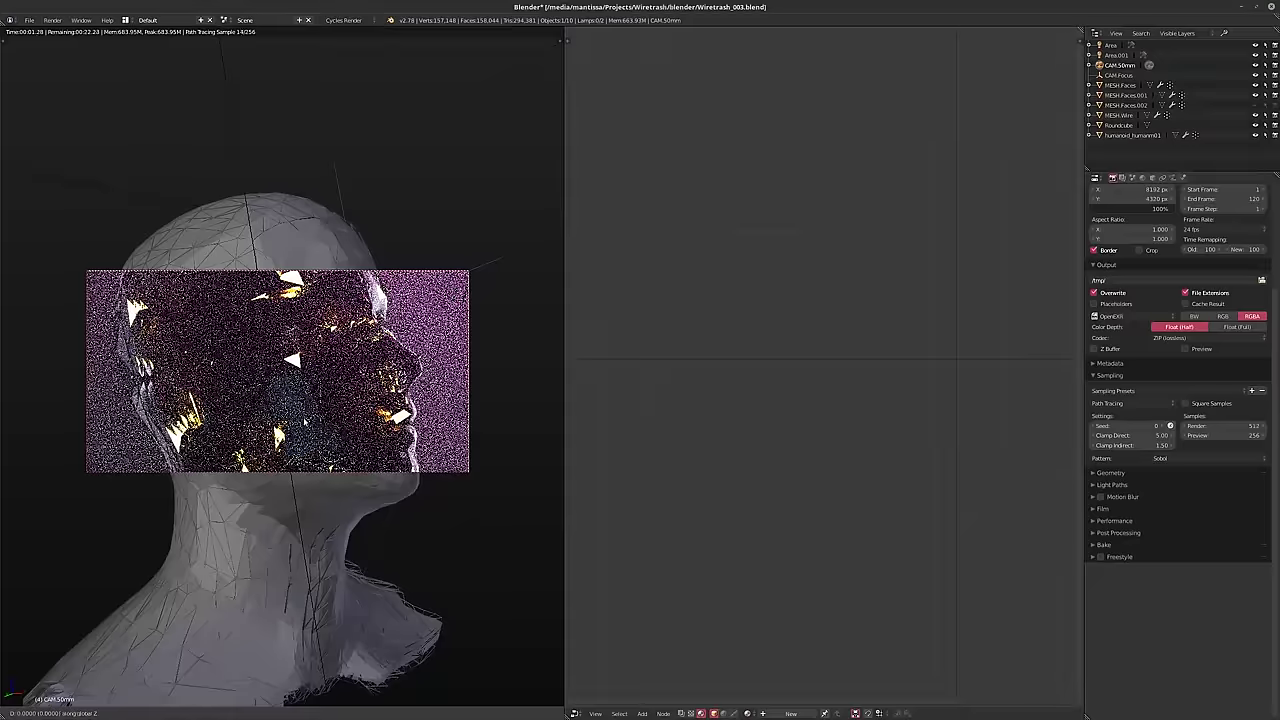
pyautogui.press('g')
pyautogui.press('z')
pyautogui.press('z')
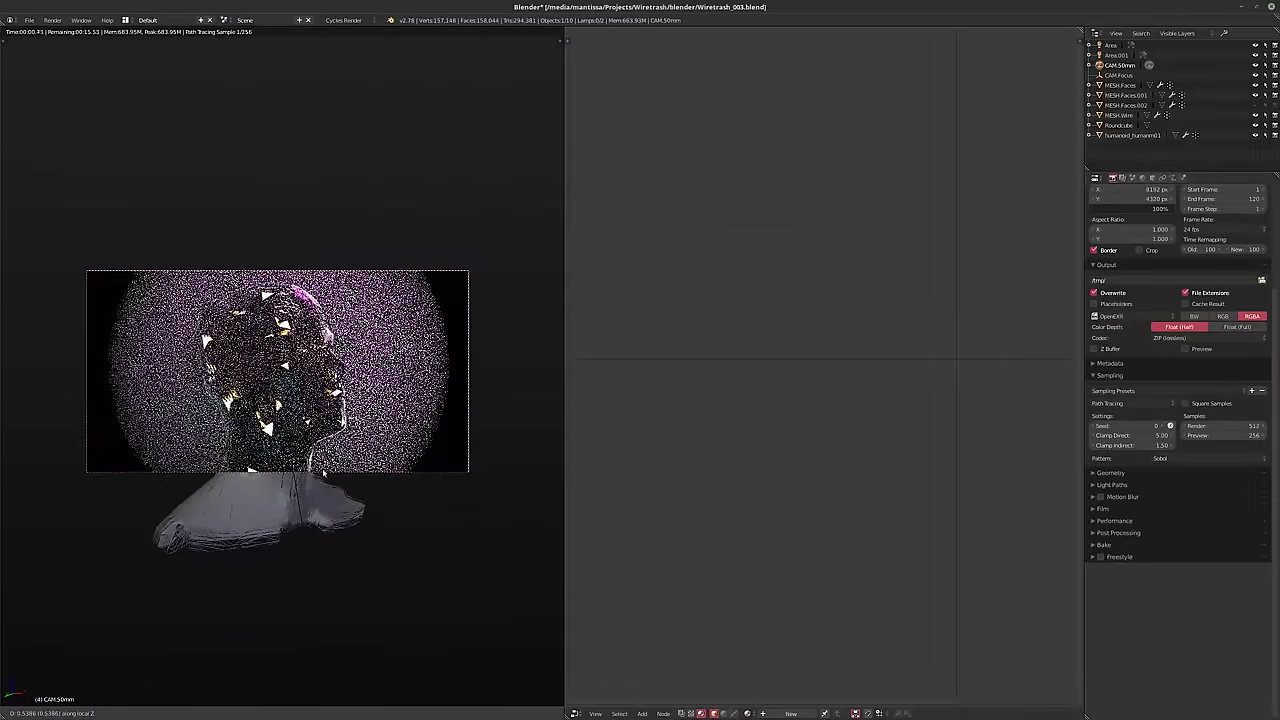
pyautogui.click(320, 477)
# - Shift the camera within its view plane so the head sits in the left part of the wide frame
pyautogui.press('g')
pyautogui.hotkey('shift', 'z')
pyautogui.hotkey('shift', 'z')
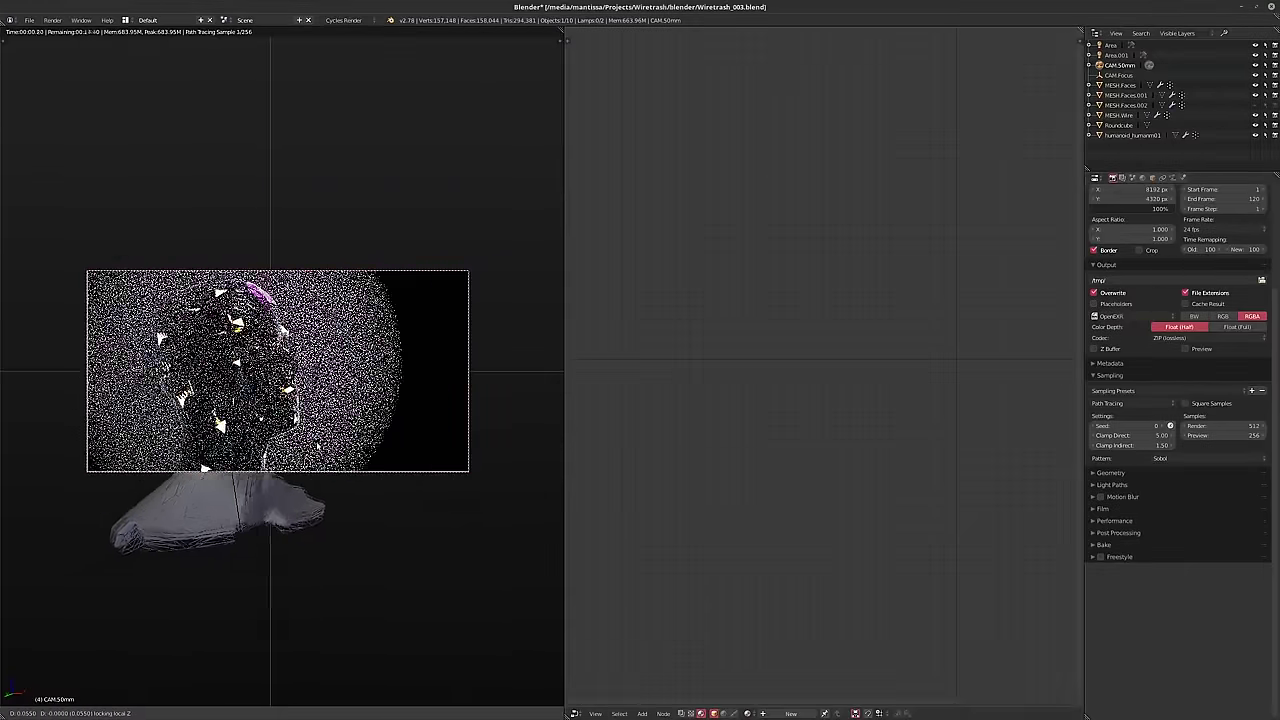
pyautogui.click(293, 435)
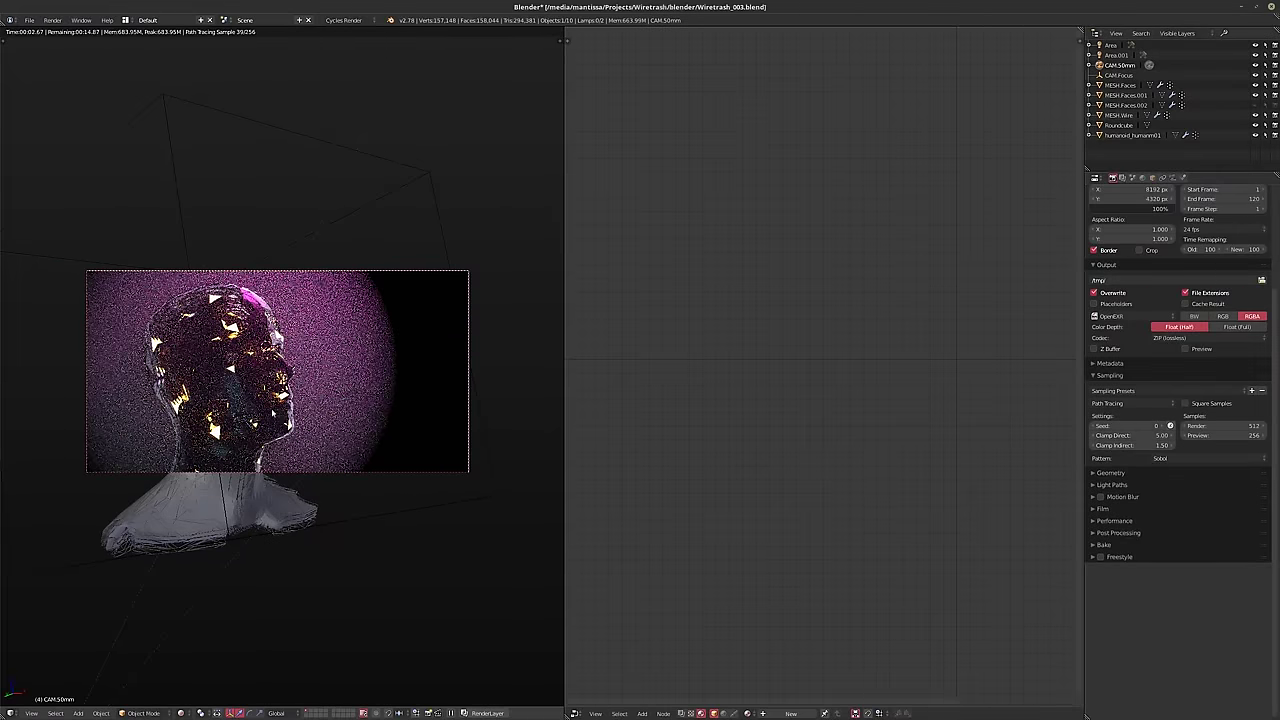
pyautogui.scroll(1, 355, 459)
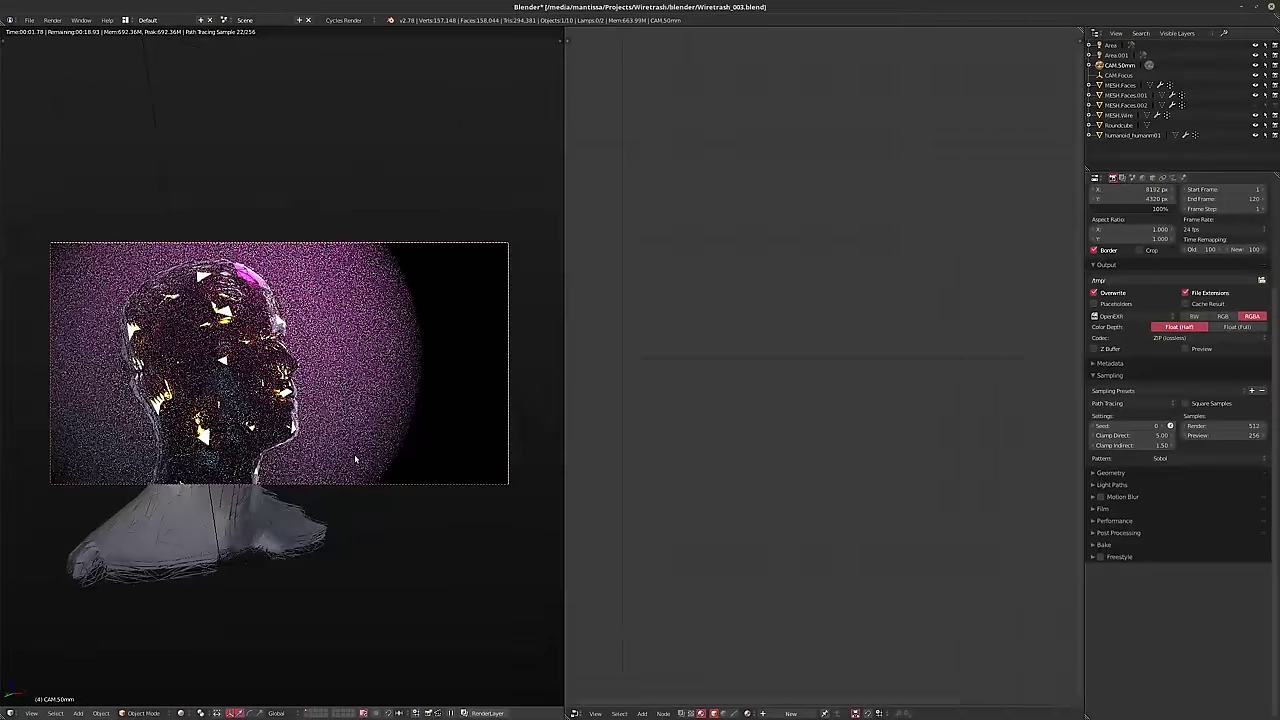
# - Scale up the Roundcube volume mesh in Edit Mode until it fills the camera frame behind the head
pyautogui.click(1120, 125)
pyautogui.press('Tab')
pyautogui.press('s')
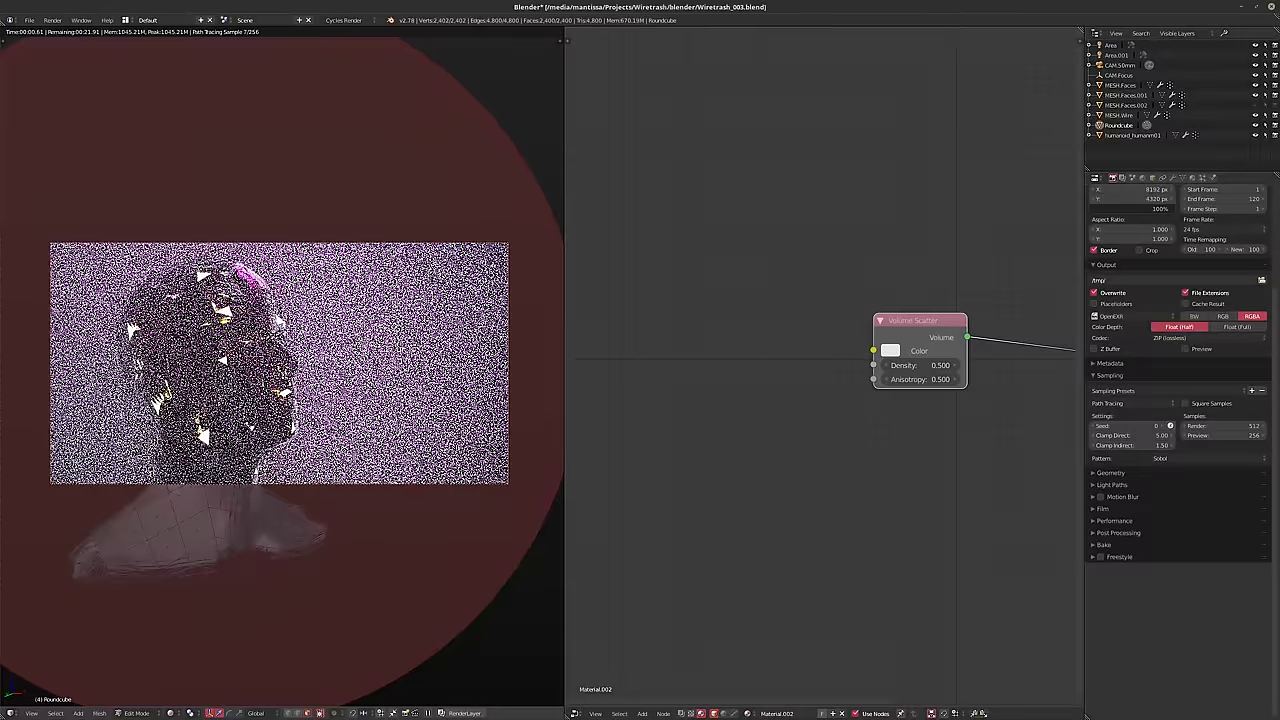
pyautogui.click(313, 423)
pyautogui.press('Tab')
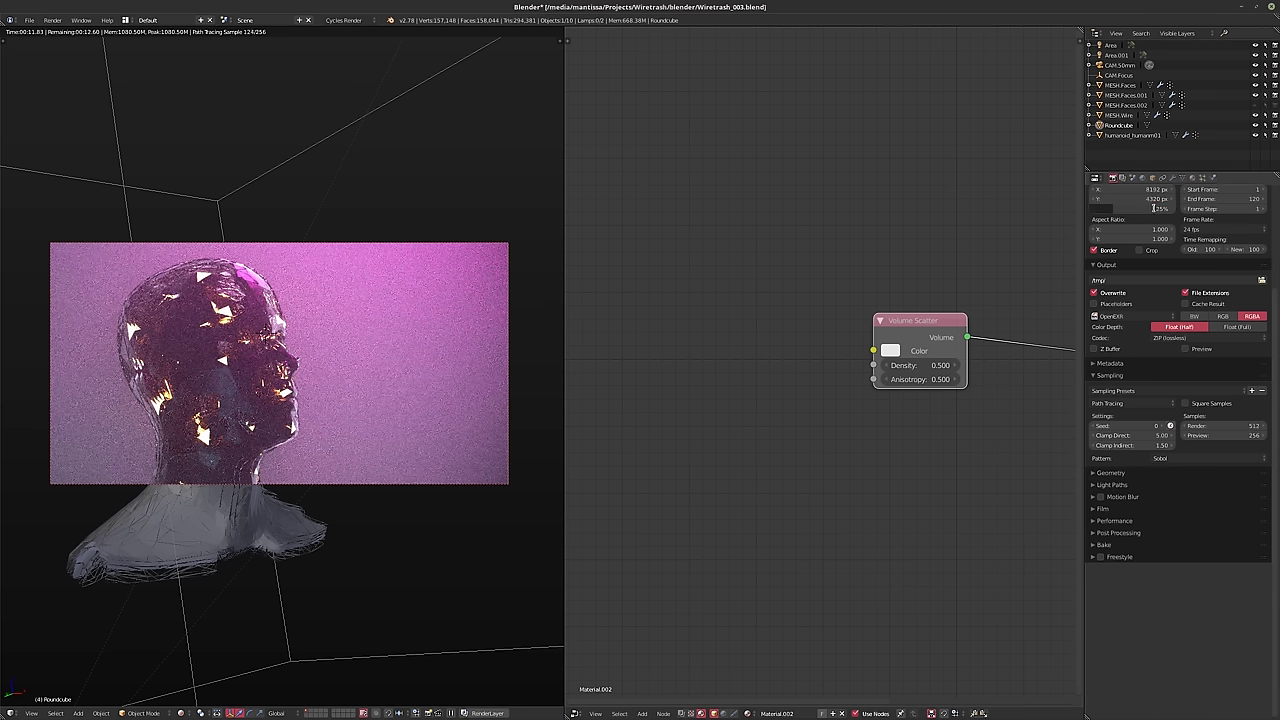
# - Set the render resolution percentage to 30%
pyautogui.write('30')
pyautogui.press('Return')
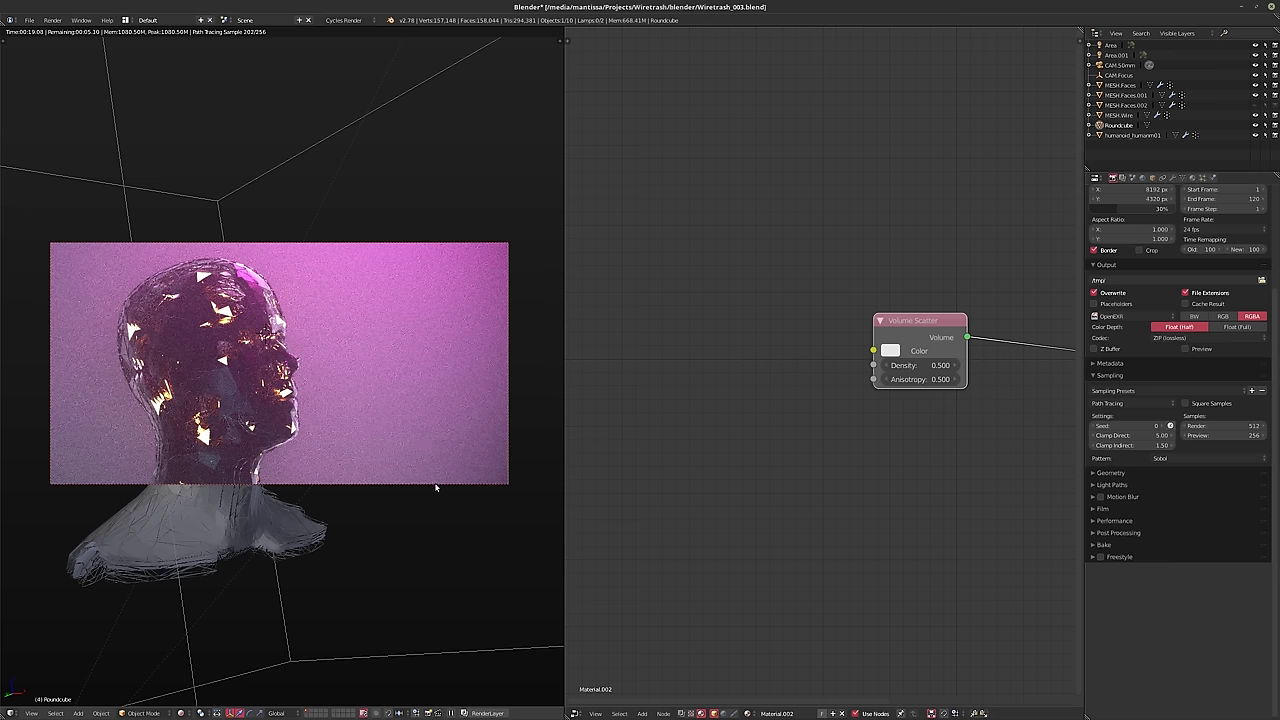
# - Duplicate CAM.50mm in place and rename the original camera CAM.70mm
pyautogui.click(1120, 65)
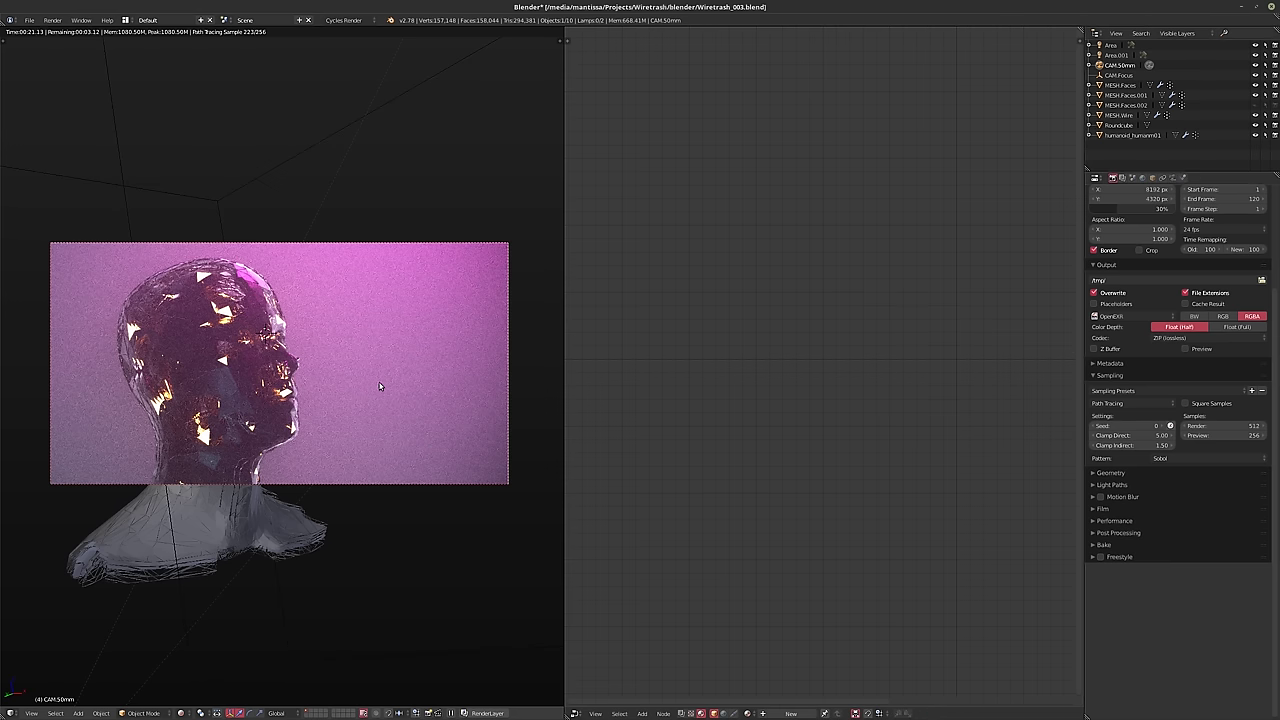
pyautogui.hotkey('shift', 'd')
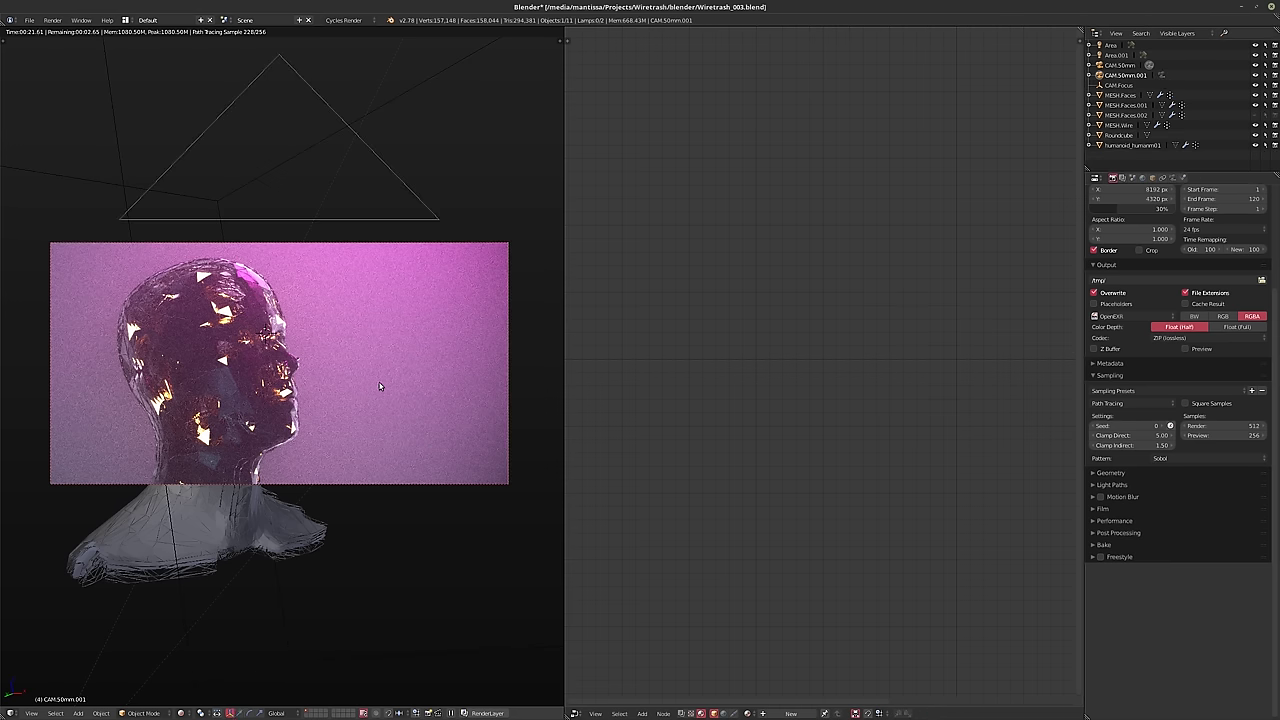
pyautogui.click(1121, 65)
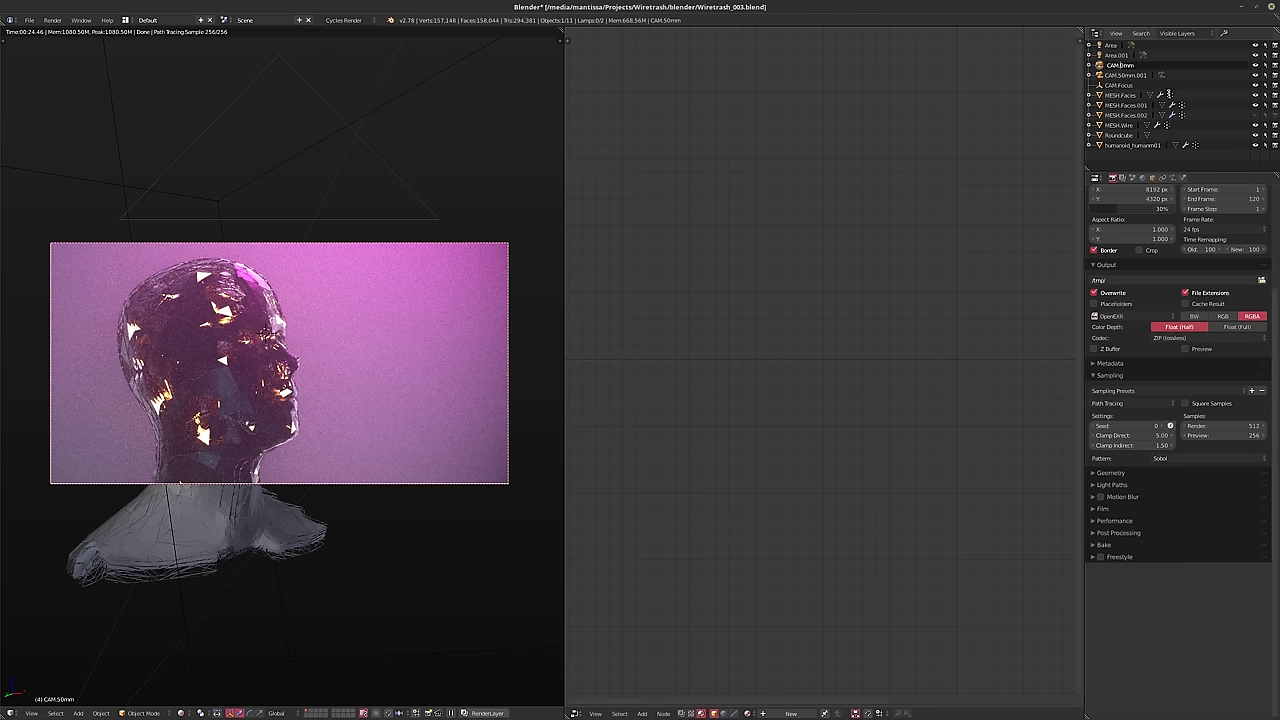
pyautogui.press('Return')
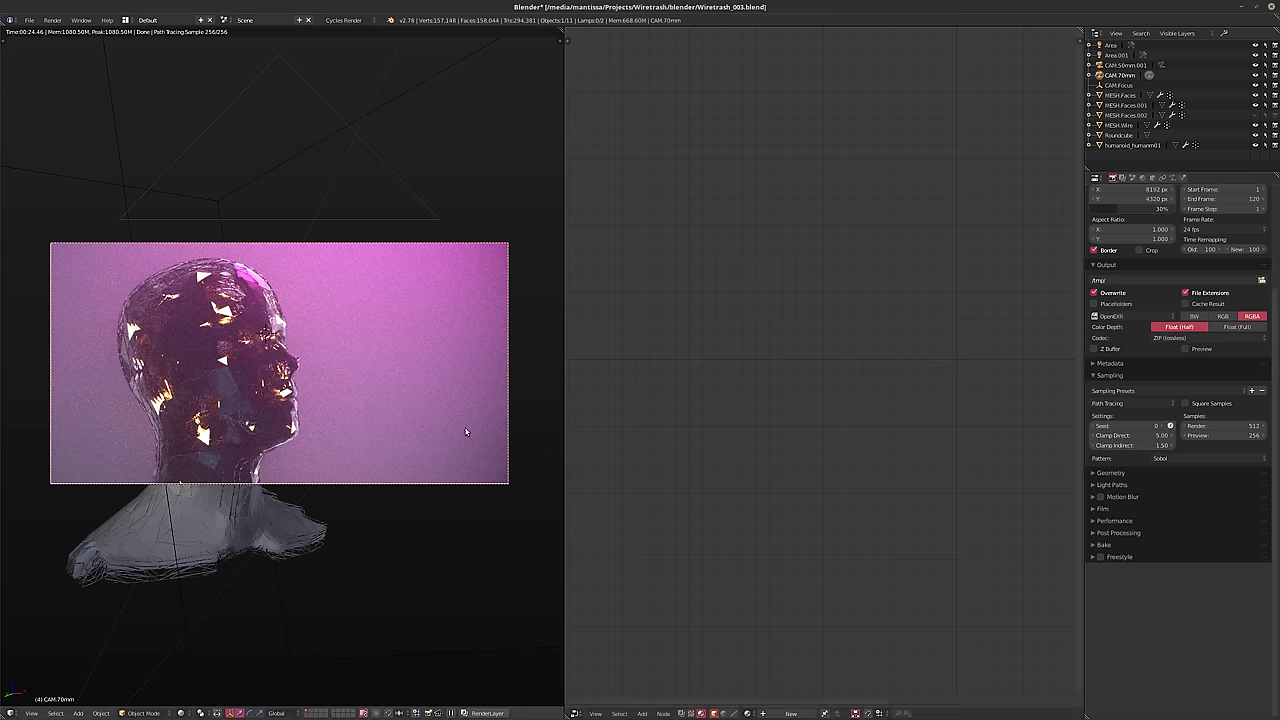
# - Roll CAM.70mm around its local Z axis so the head leans back, and shift it within its view plane to reframe the head
pyautogui.press('r')
pyautogui.press('z')
pyautogui.press('z')
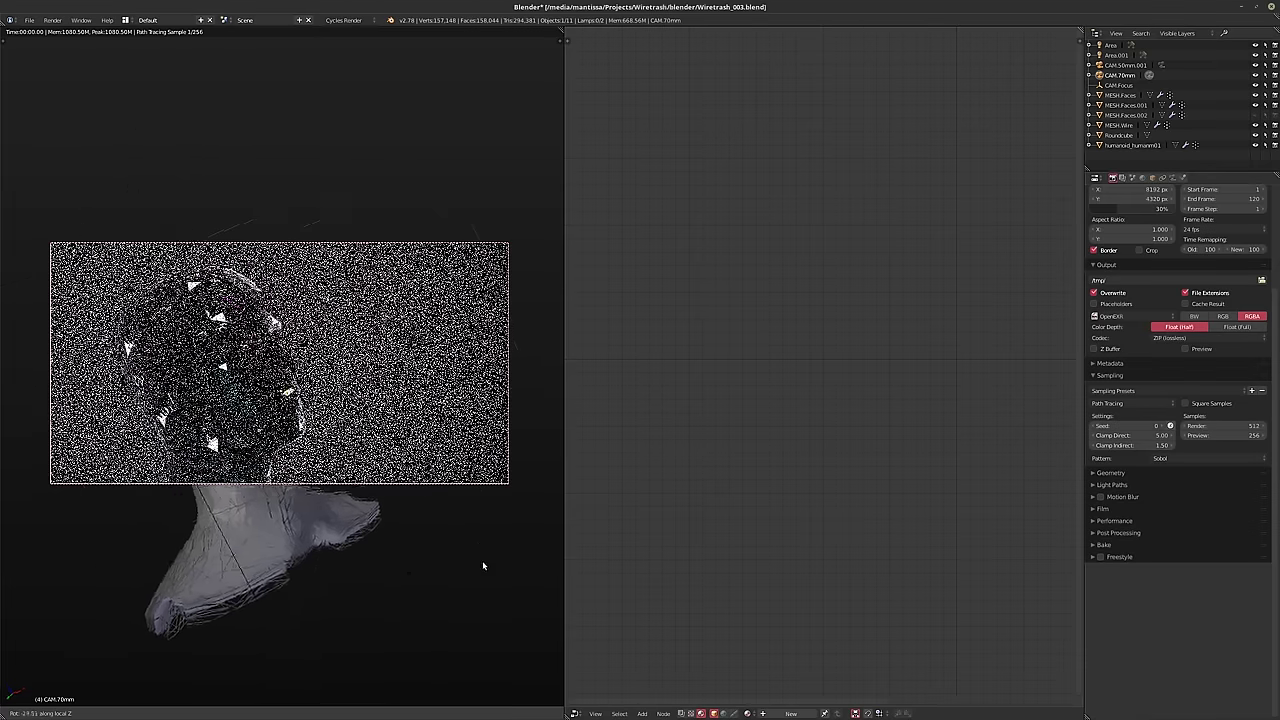
pyautogui.press('g')
pyautogui.hotkey('shift', 'z')
pyautogui.hotkey('shift', 'z')
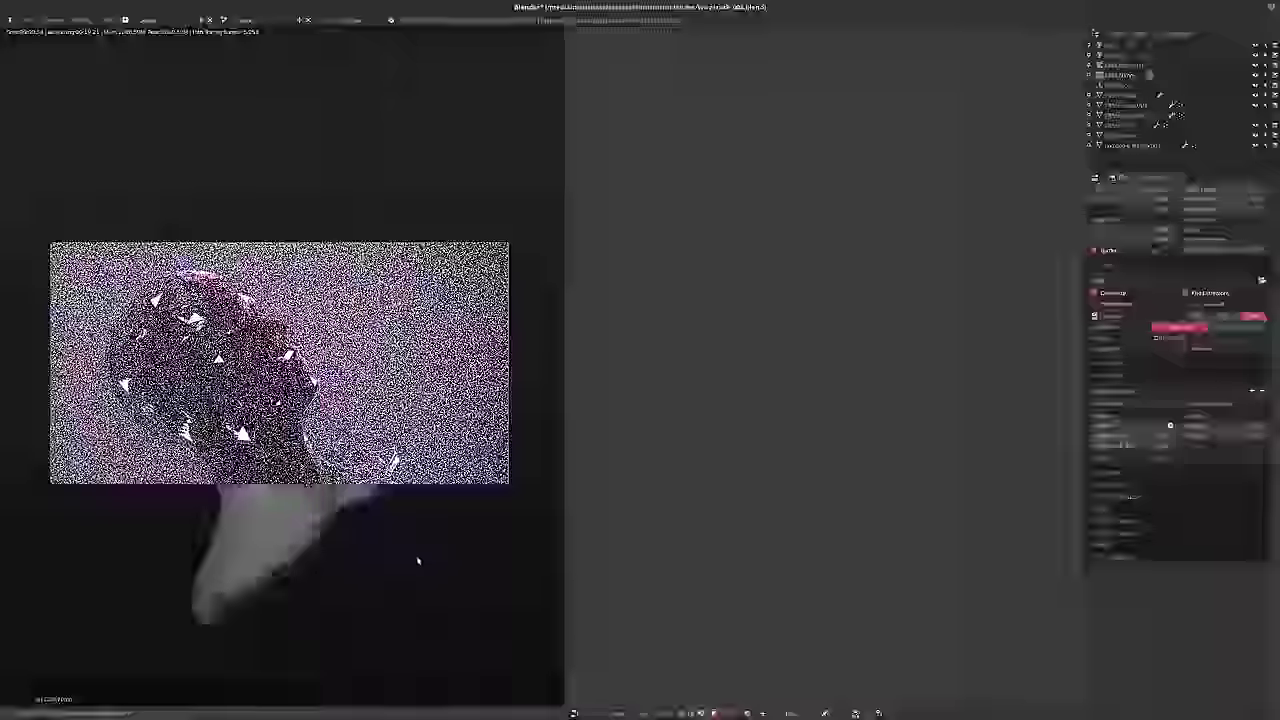
pyautogui.click(417, 563)
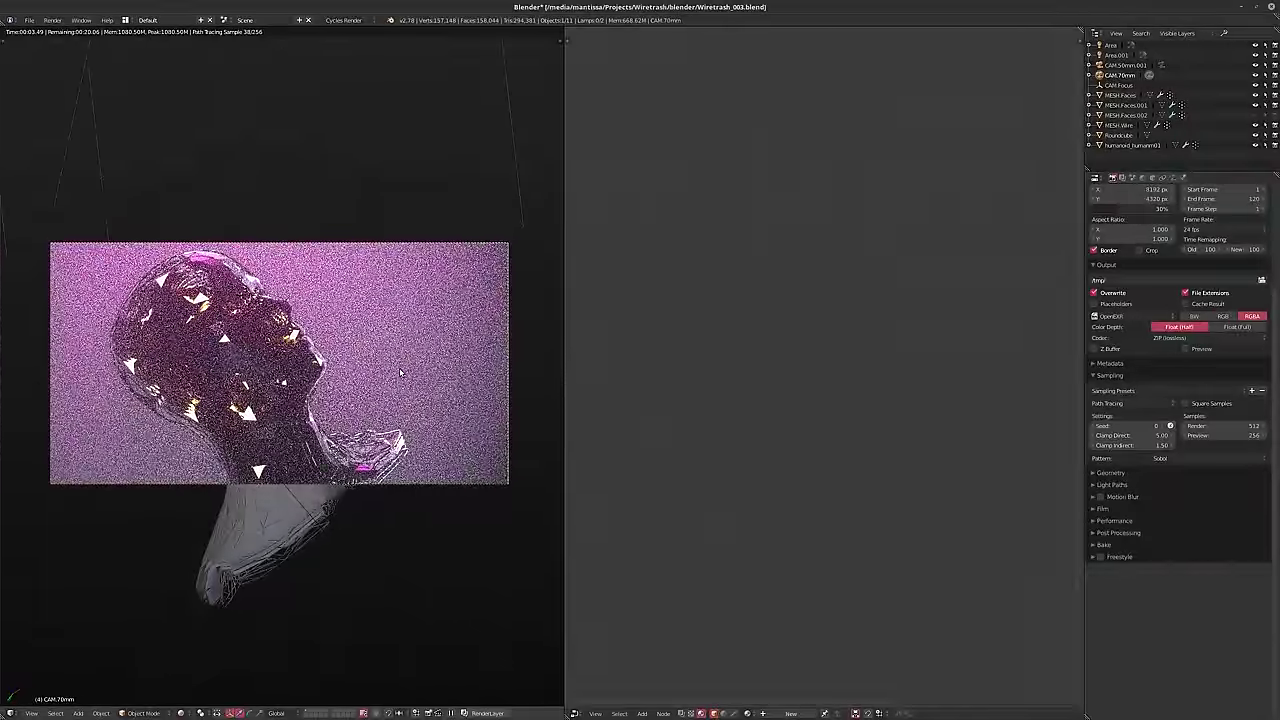
# - Roll CAM.70mm around its local Z axis to reduce the head's backward lean, and move the camera slightly along its viewing axis
pyautogui.press('r')
pyautogui.press('z')
pyautogui.press('z')
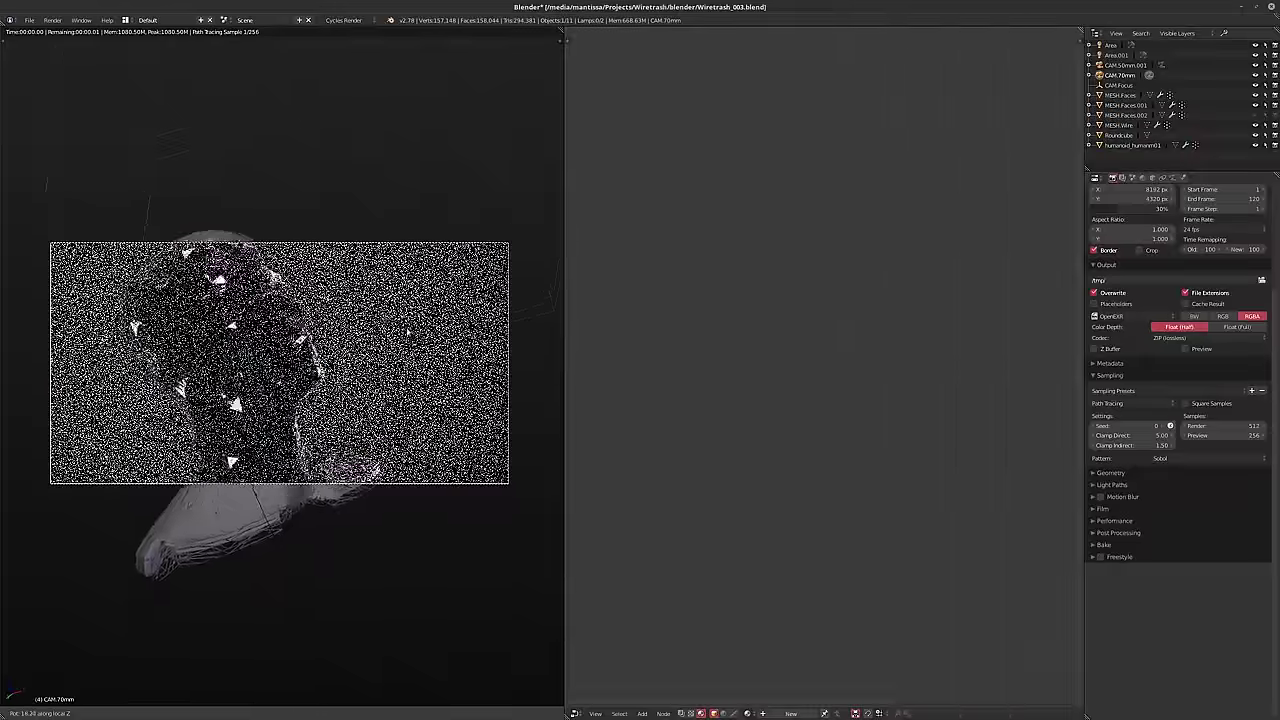
pyautogui.press('Return')
pyautogui.press('g')
pyautogui.press('z')
pyautogui.press('z')
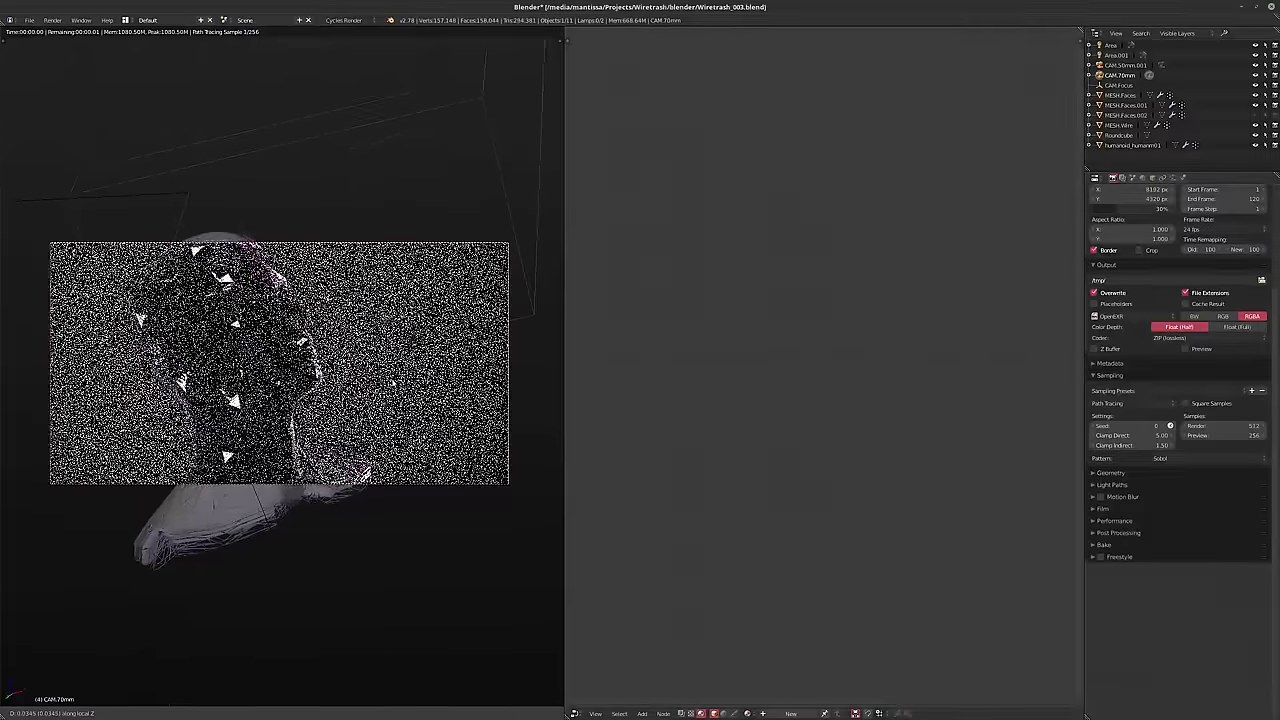
pyautogui.press('Return')
# - Shift CAM.70mm within its view plane and roll it until the head and shoulders stand upright in the frame
pyautogui.press('g')
pyautogui.press('z')
pyautogui.press('z')
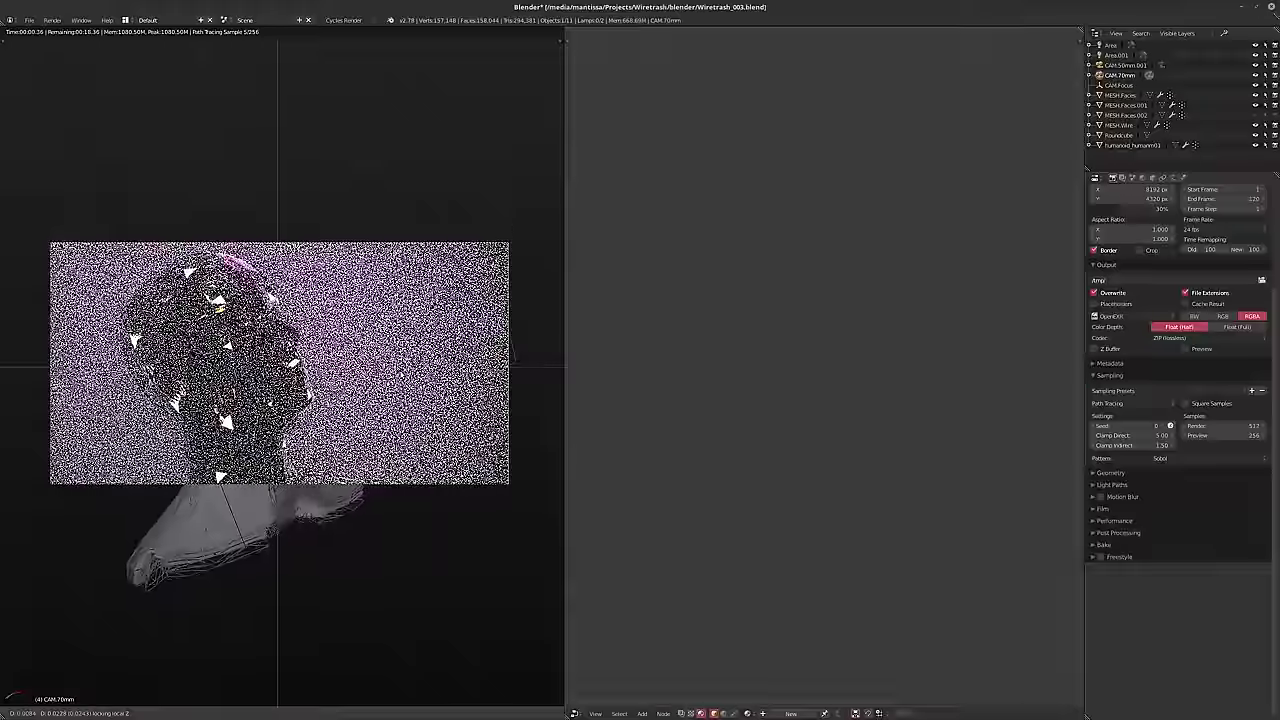
pyautogui.press('Return')
pyautogui.press('r')
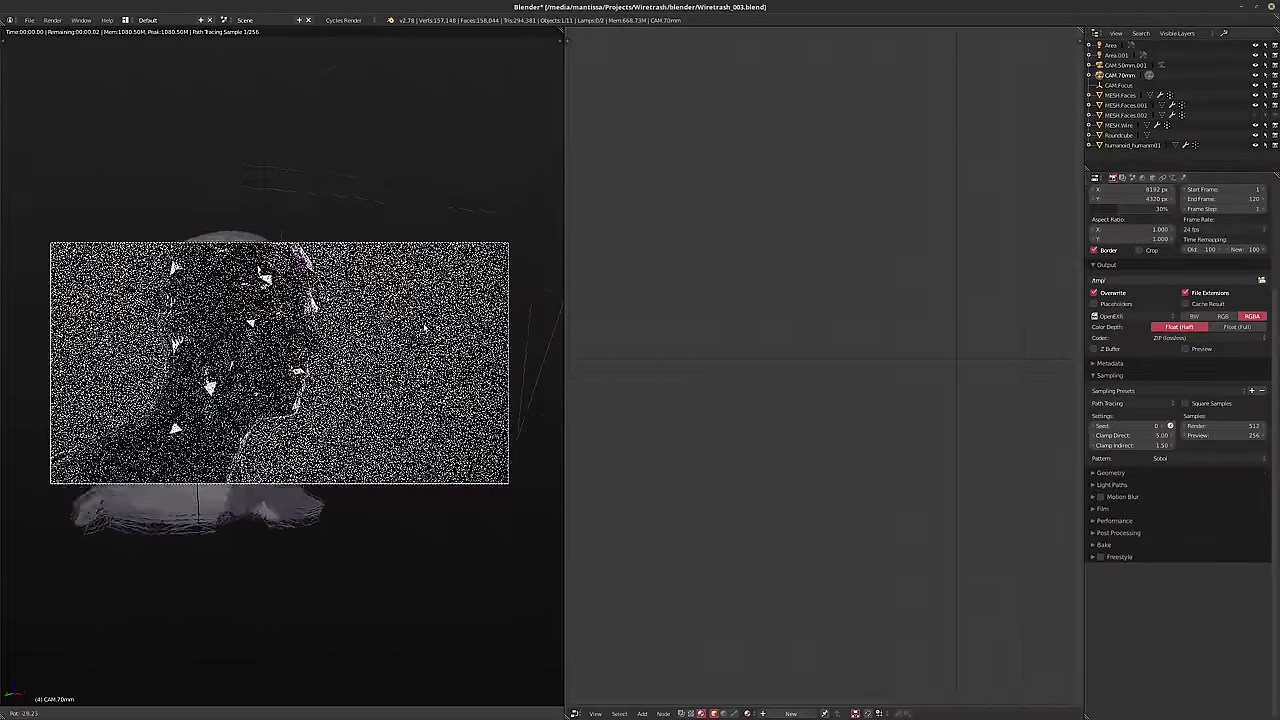
pyautogui.press('Return')
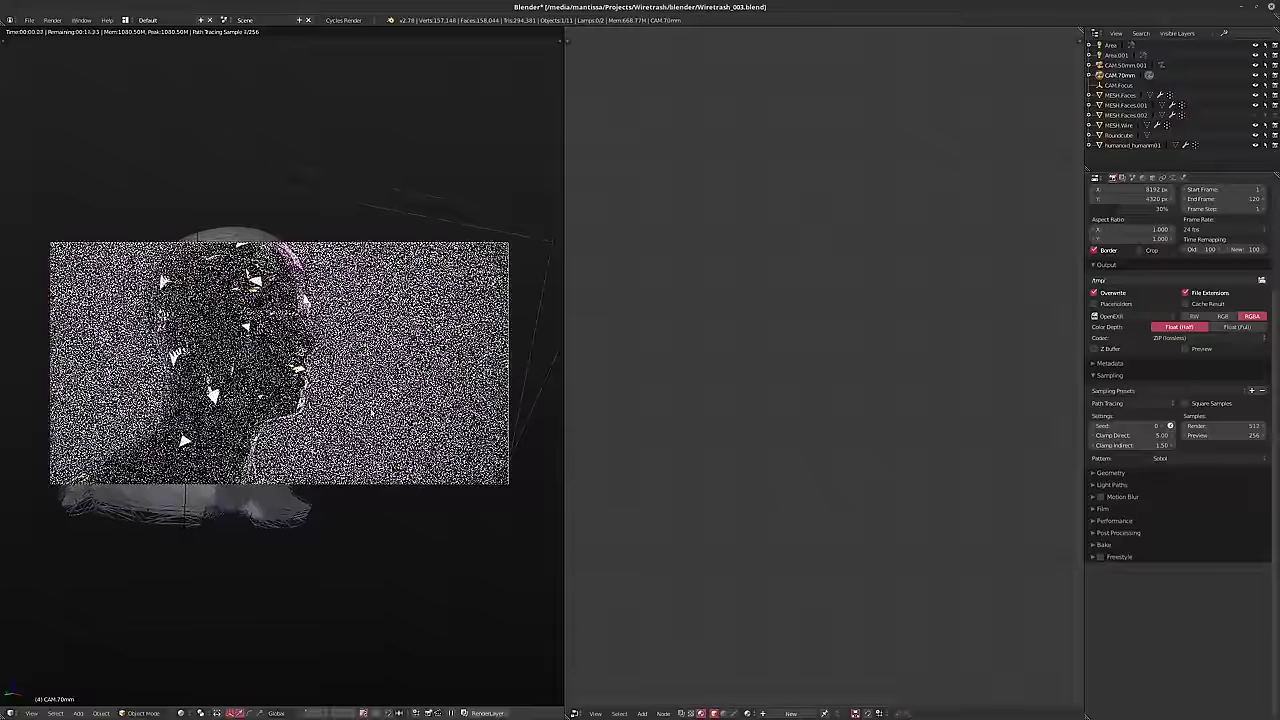
# - Move CAM.70mm back along its local Z axis and shift it within its view plane to place the bust off-centre
pyautogui.press('g')
pyautogui.press('z')
pyautogui.press('z')
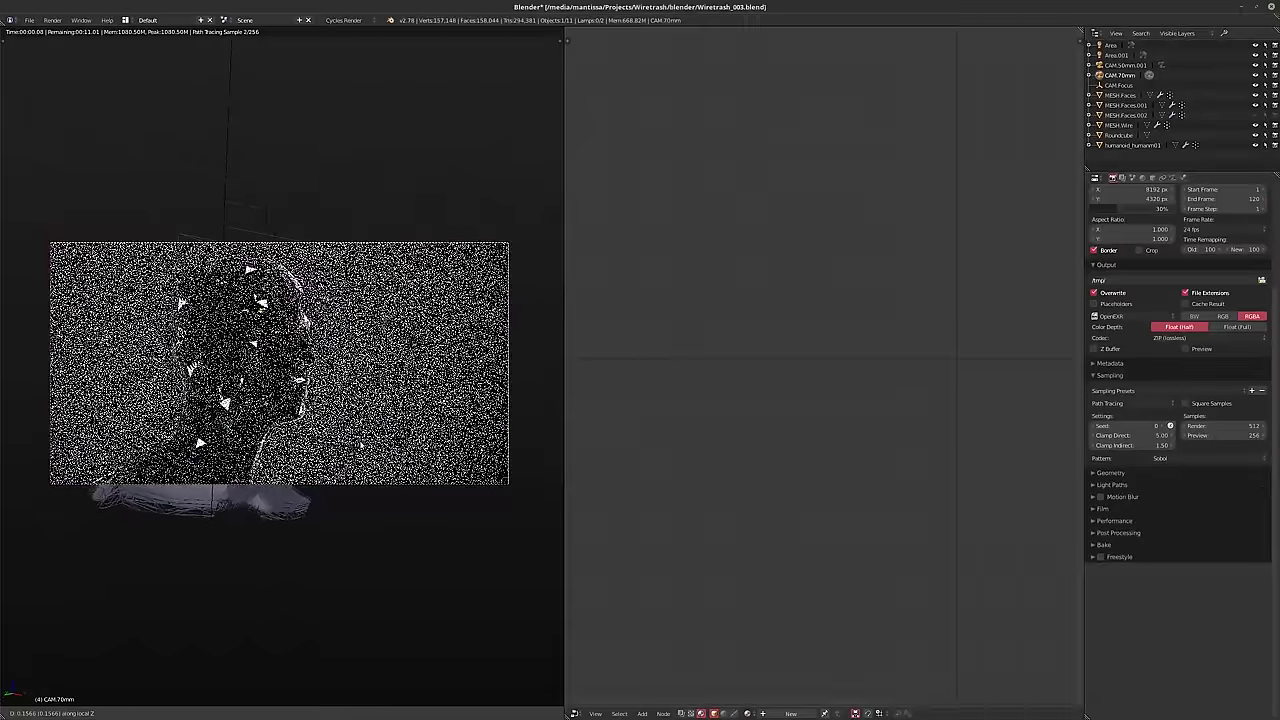
pyautogui.click(410, 406)
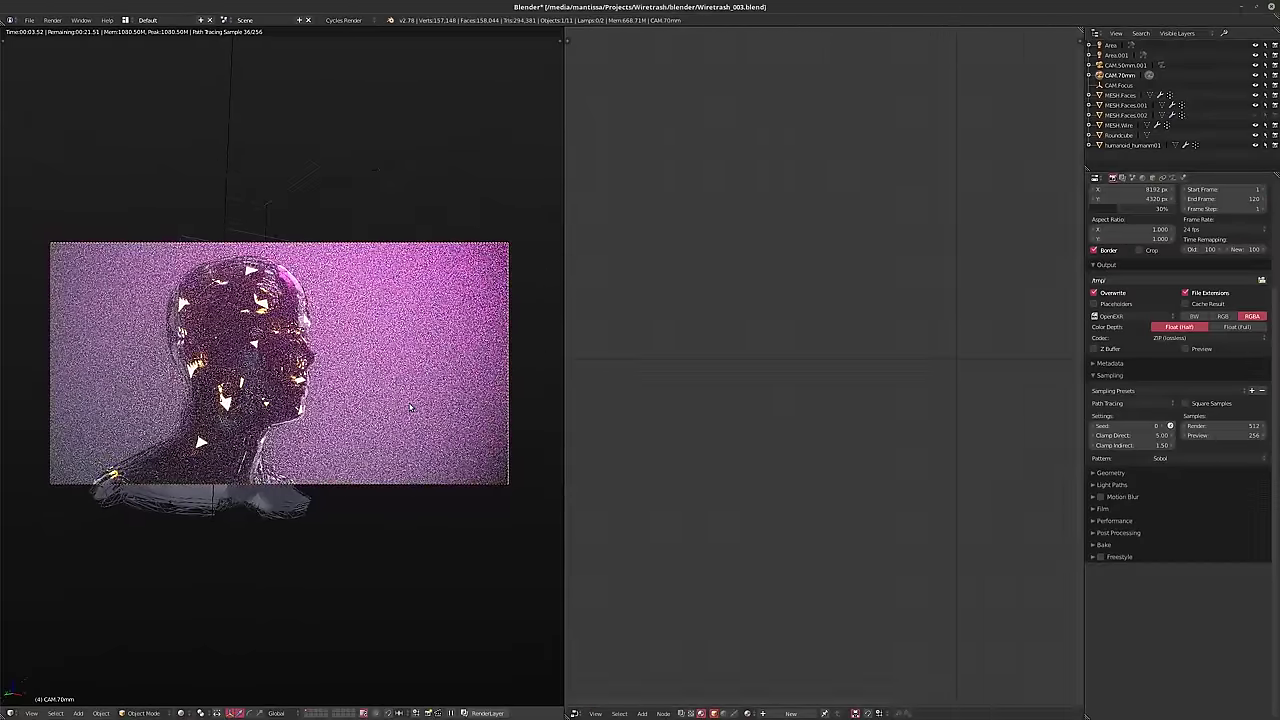
pyautogui.press('g')
pyautogui.press('z')
pyautogui.press('z')
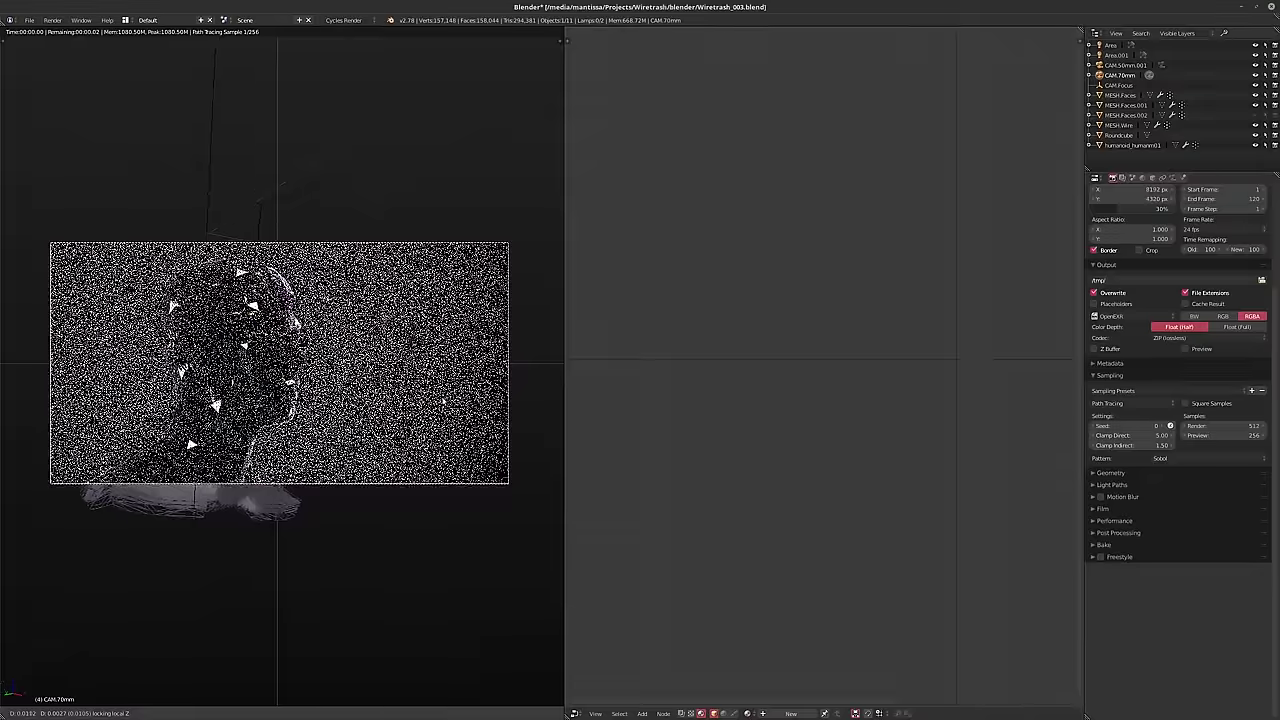
pyautogui.press('Return')
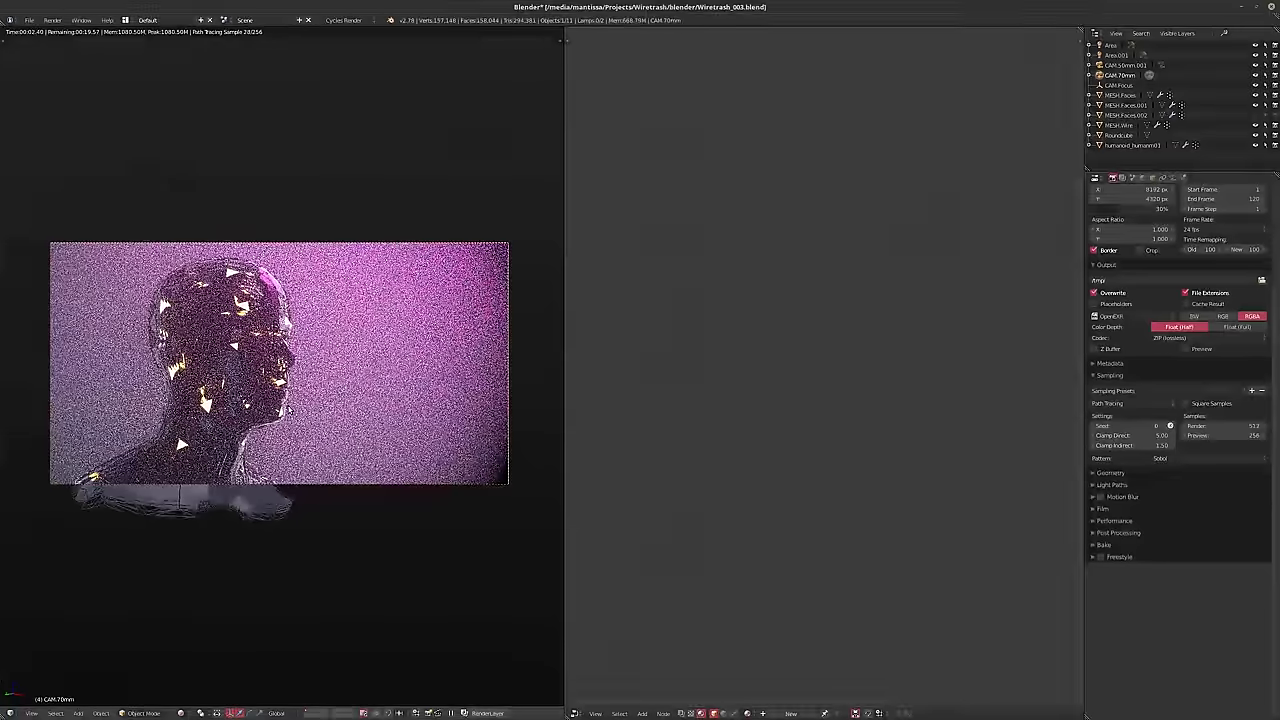
# - Move CAM.70mm slightly closer along its local Z axis and nudge it within the view plane to fine-tune the wide framing
pyautogui.press('g')
pyautogui.press('z')
pyautogui.press('z')
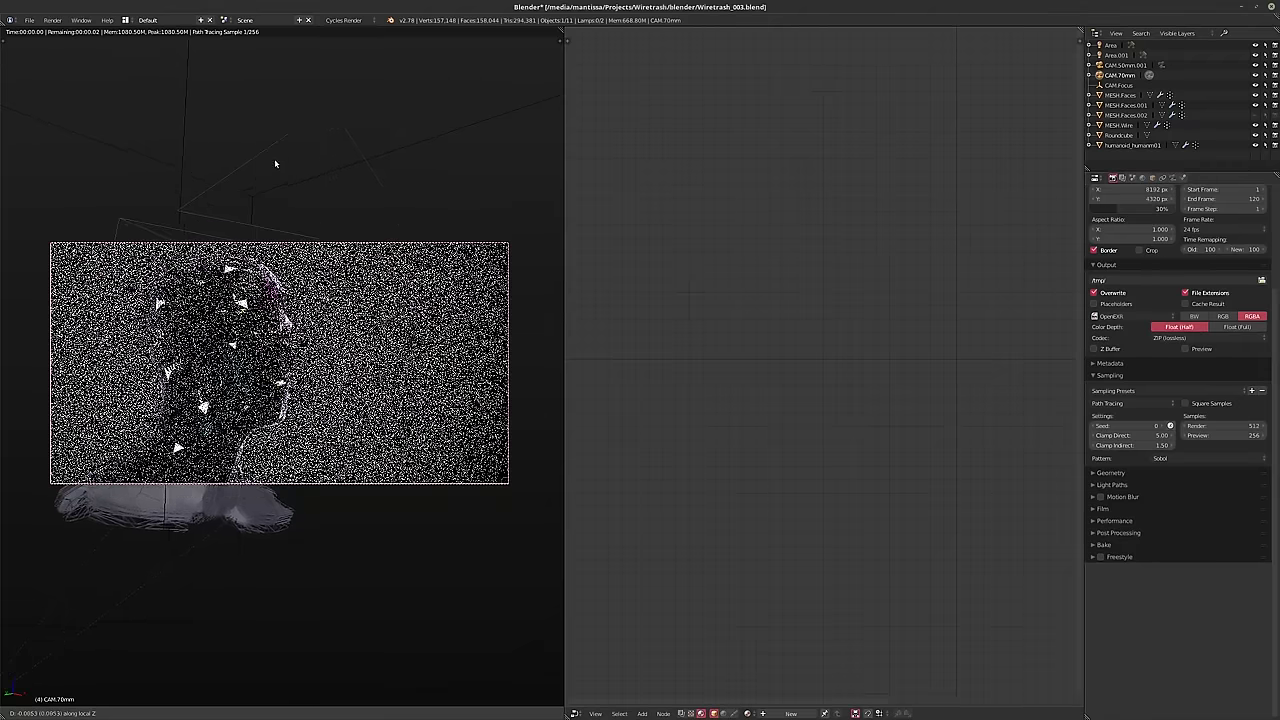
pyautogui.press('Return')
pyautogui.press('g')
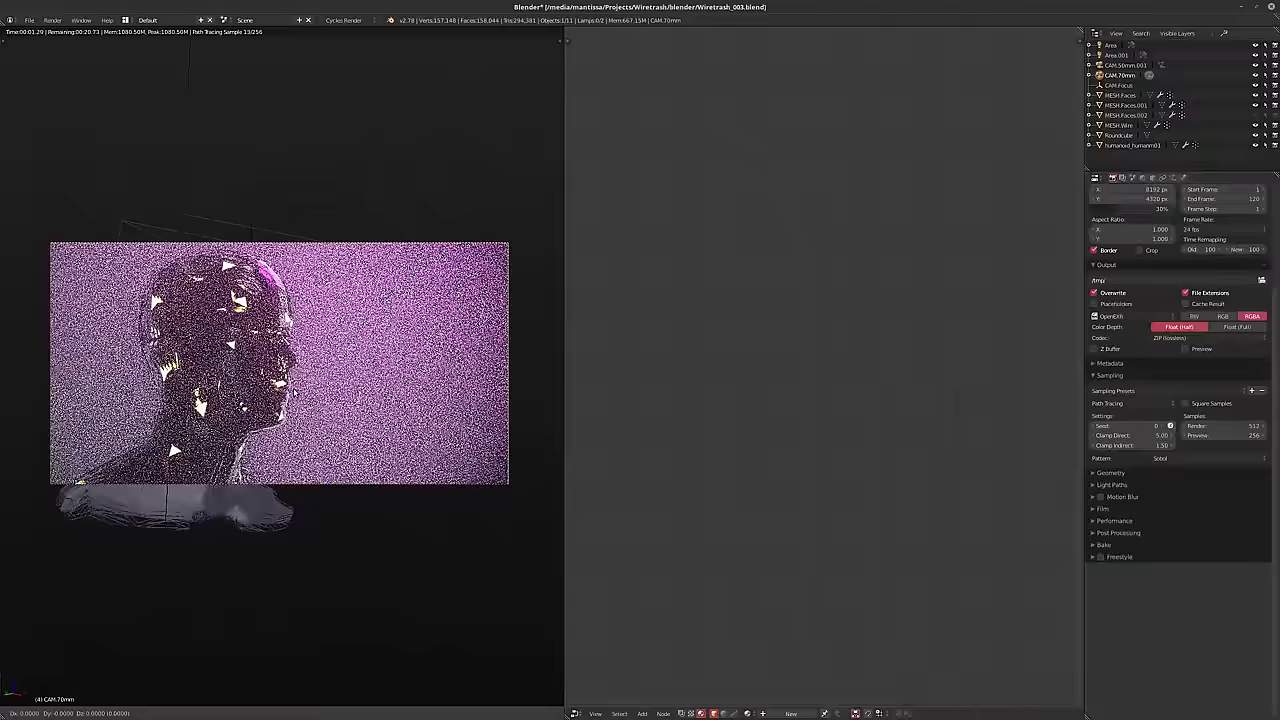
pyautogui.hotkey('shift', 'z')
pyautogui.hotkey('shift', 'z')
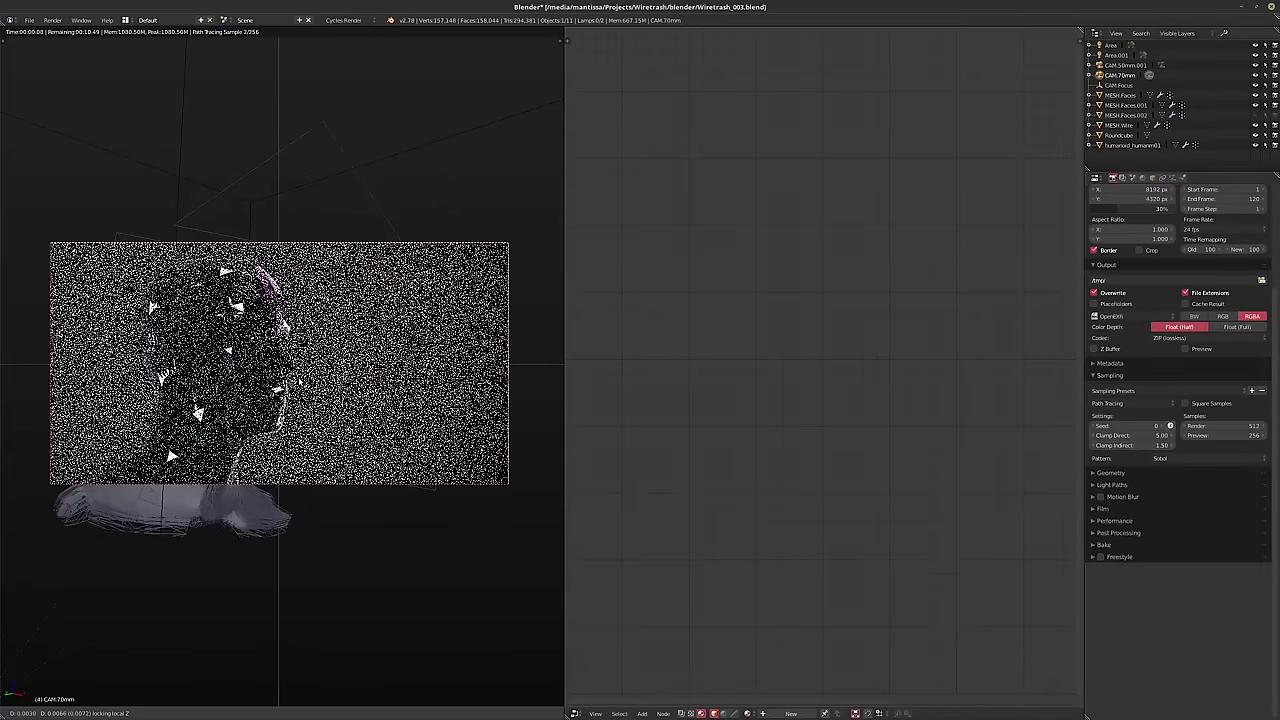
pyautogui.press('Return')
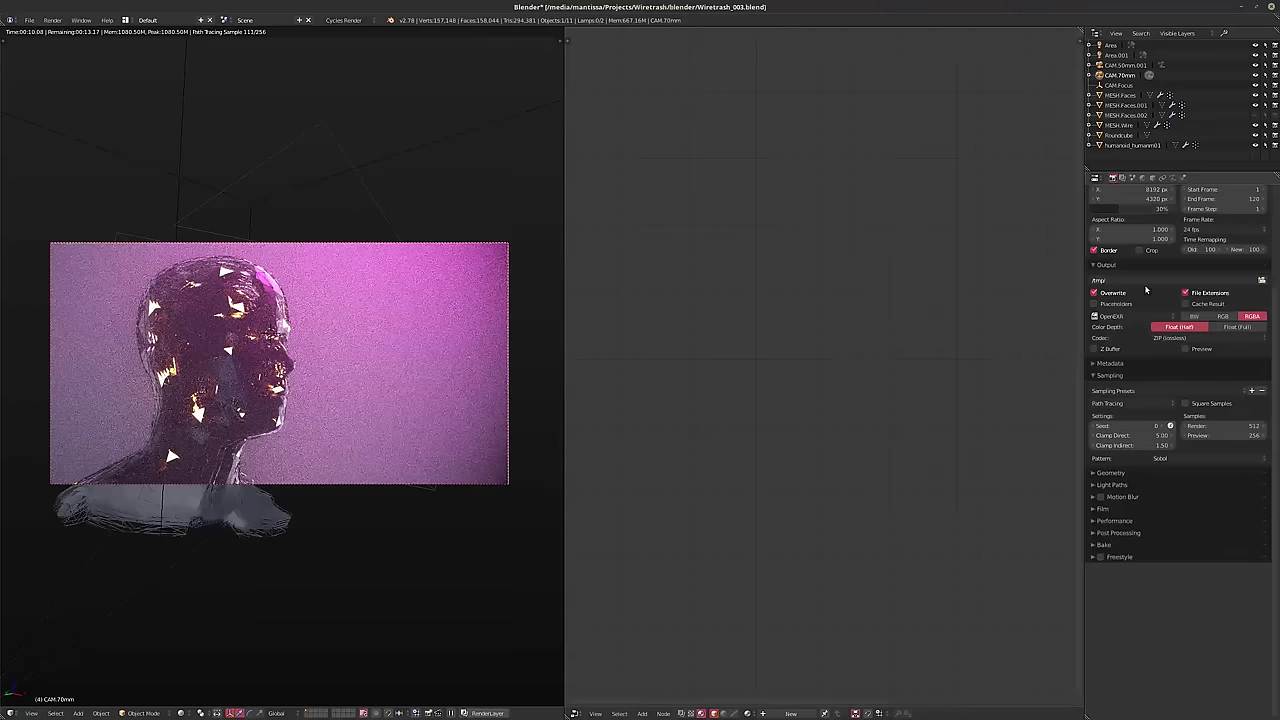
# - Set the render resolution to 3000 by 2000 px
pyautogui.scroll(5, 1146, 290)
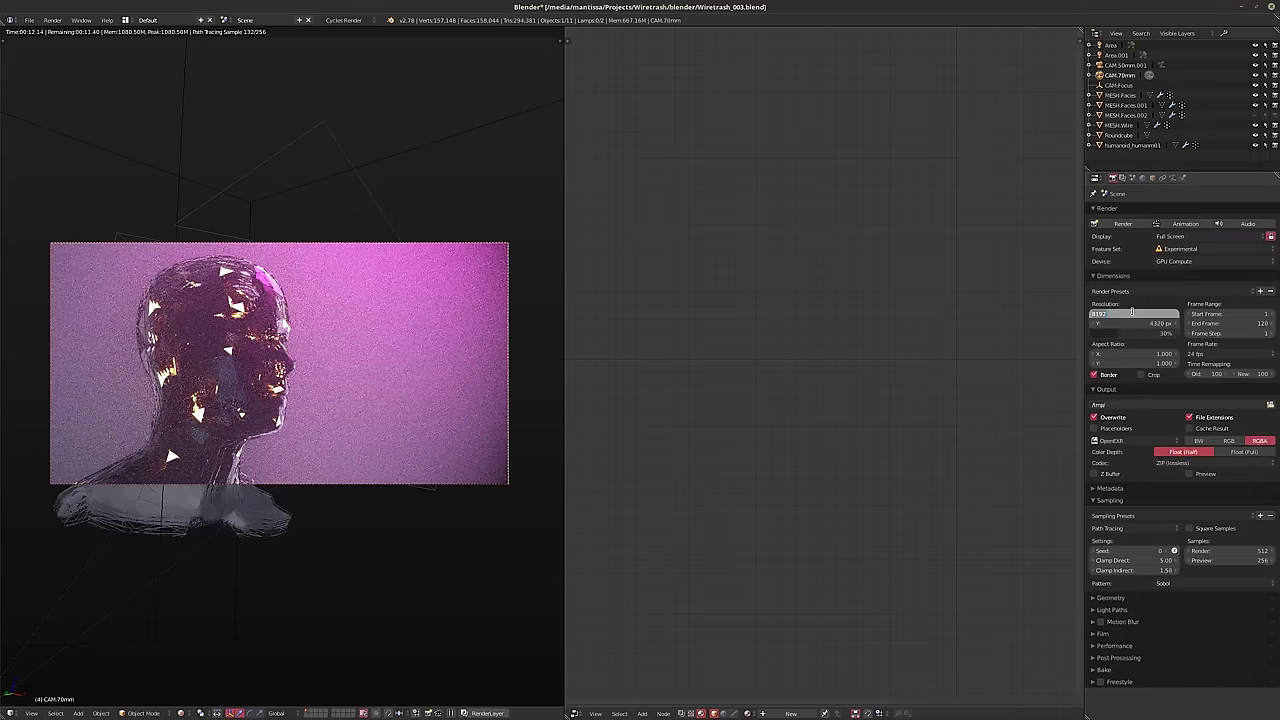
pyautogui.write('00')
pyautogui.press('Tab')
pyautogui.write('2000')
pyautogui.press('Return')
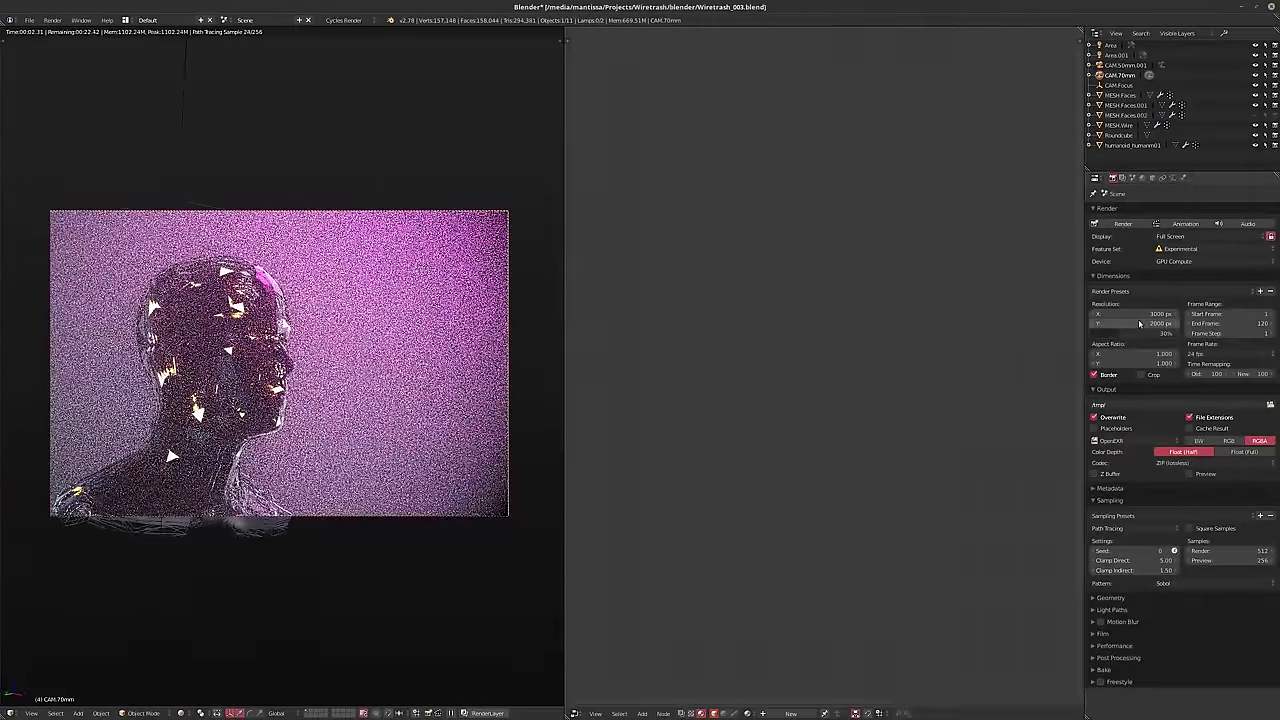
# - Change the render resolution to a square 1280 by 1280 px
pyautogui.click(1119, 313)
pyautogui.write('1280')
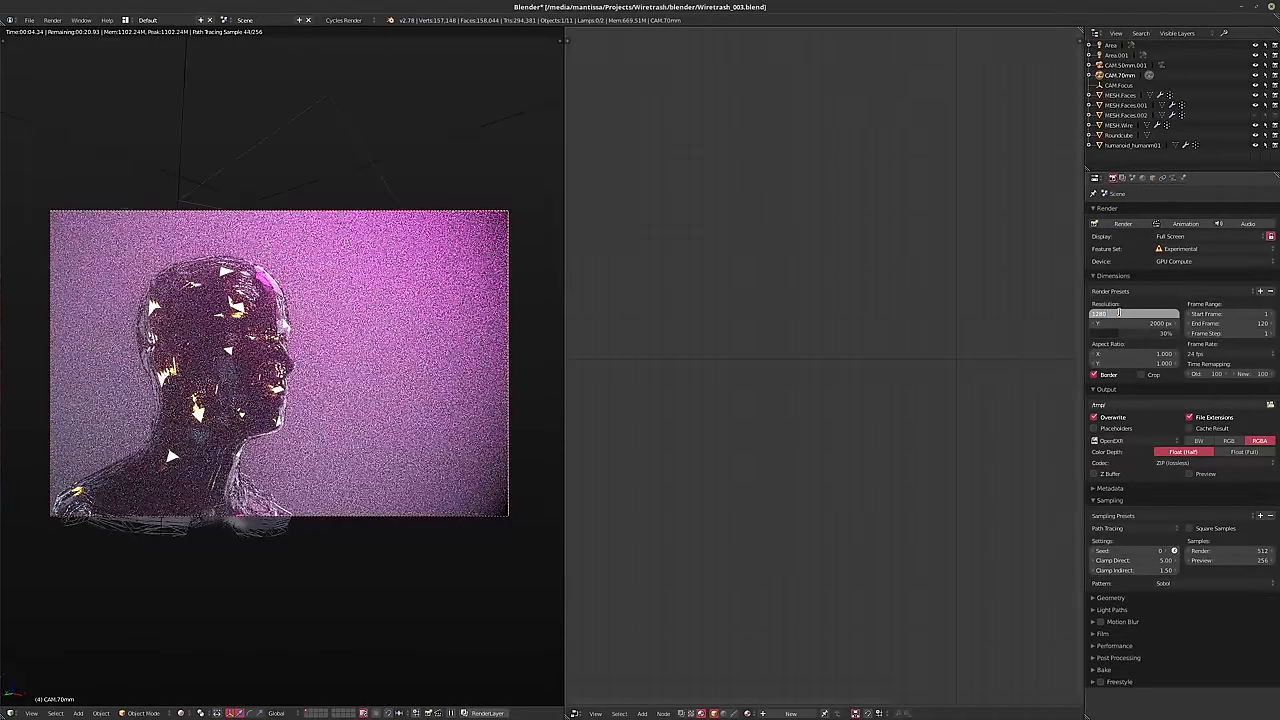
pyautogui.press('Tab')
pyautogui.write('1280')
pyautogui.press('Return')
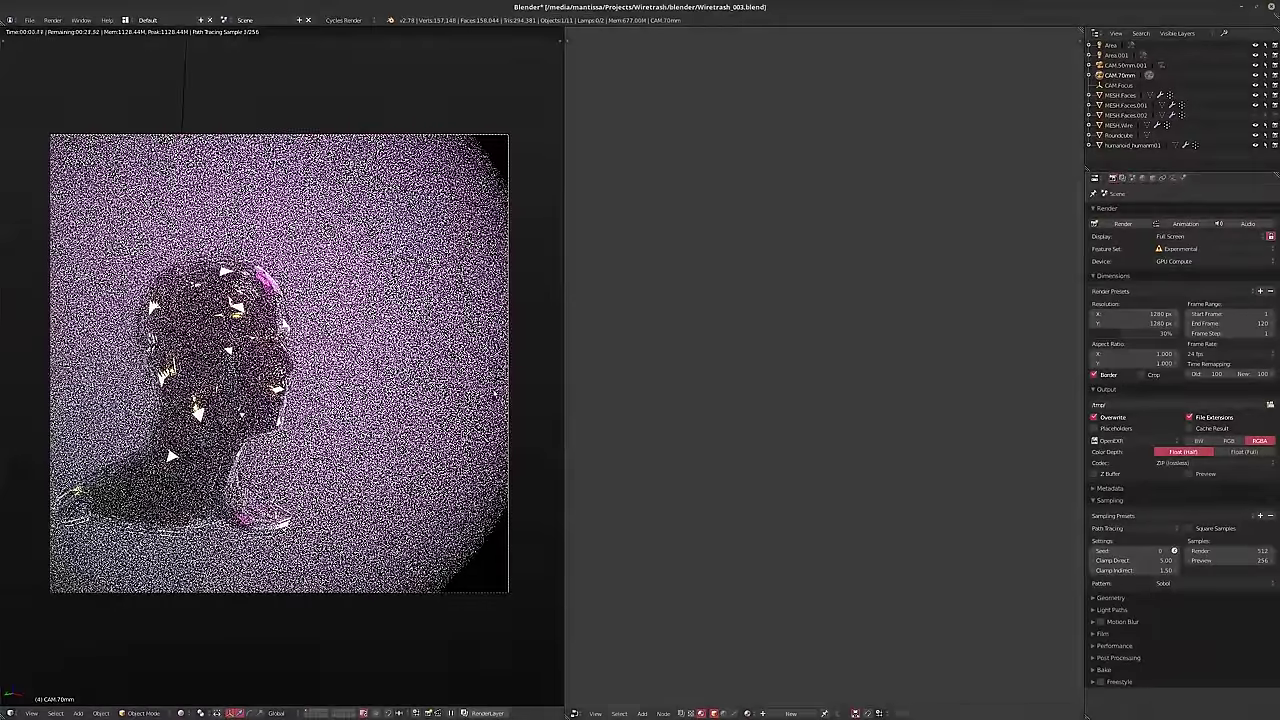
# - Move CAM.70mm closer along its local Z axis so the head fills the square frame, centre the head and adjust its tilt
pyautogui.press('g')
pyautogui.press('z')
pyautogui.press('z')
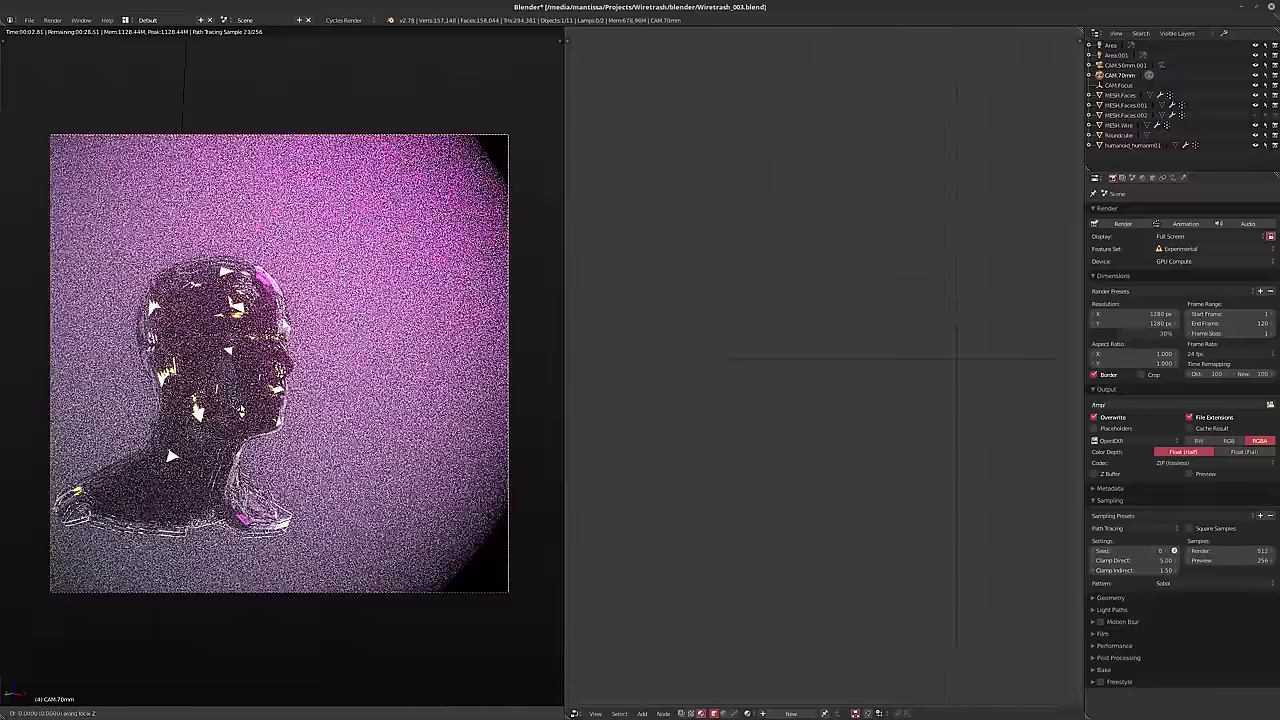
pyautogui.press('Return')
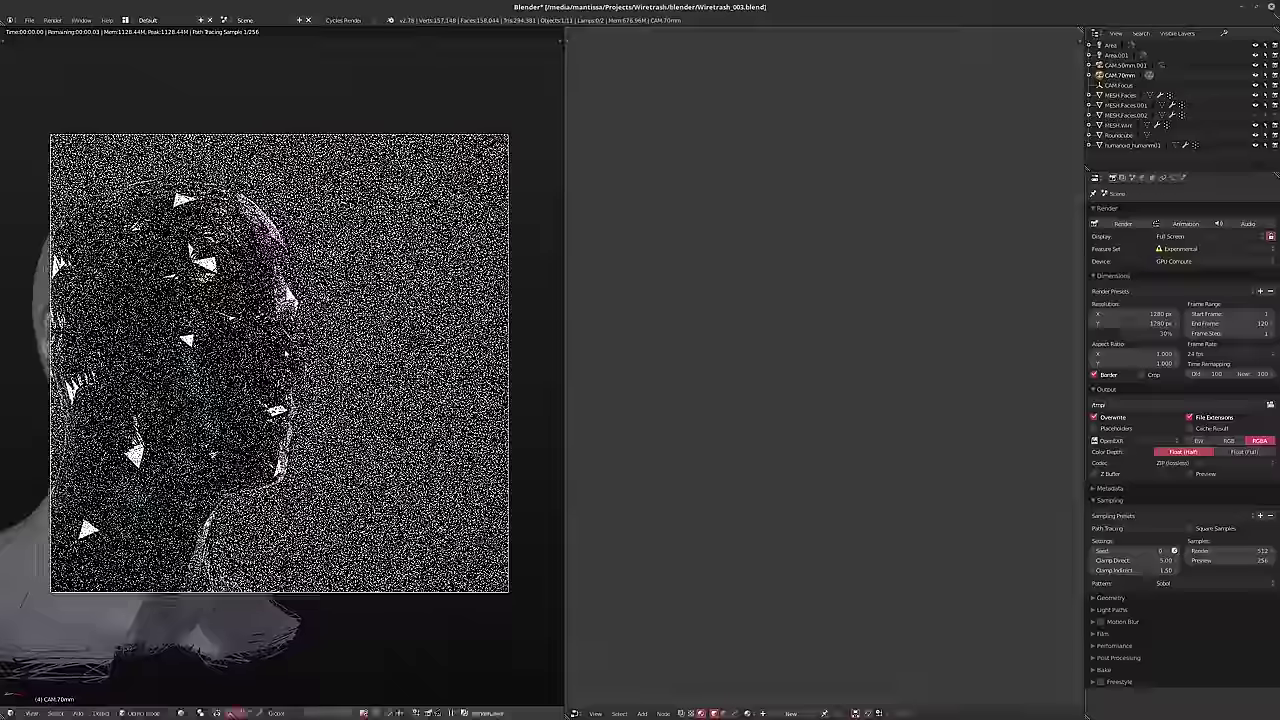
pyautogui.press('g')
pyautogui.press('z')
pyautogui.press('z')
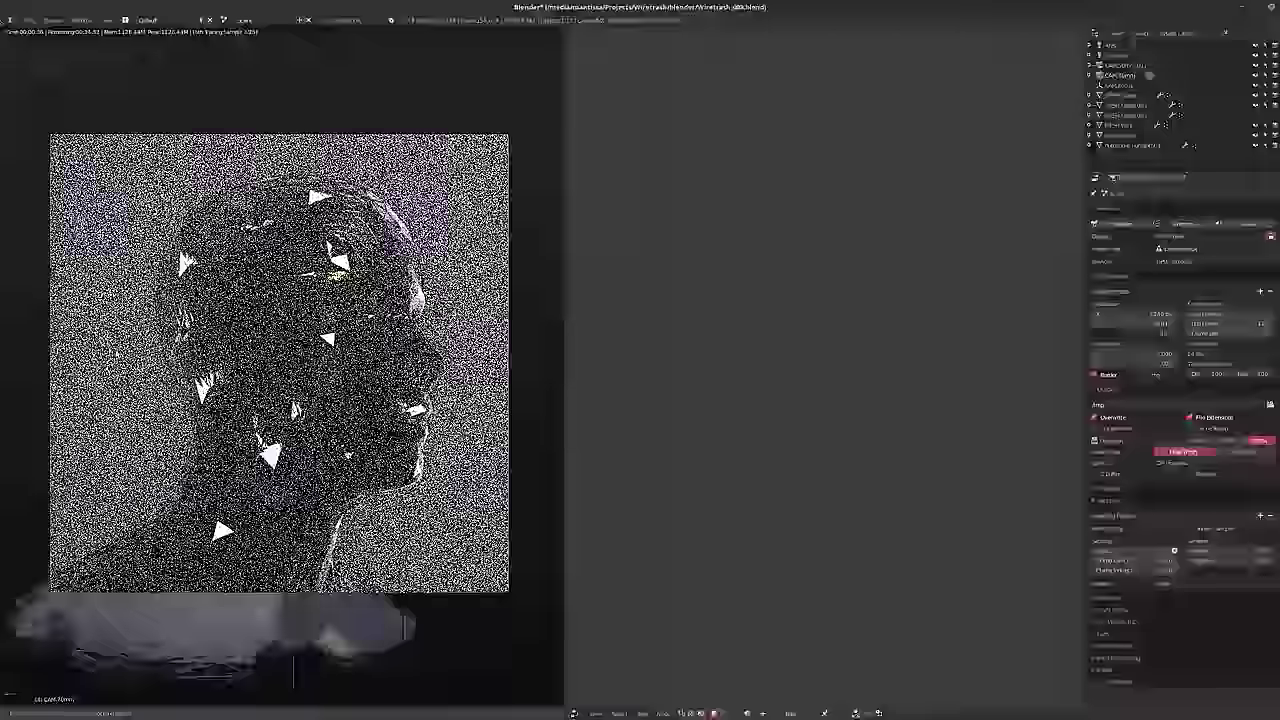
pyautogui.press('Return')
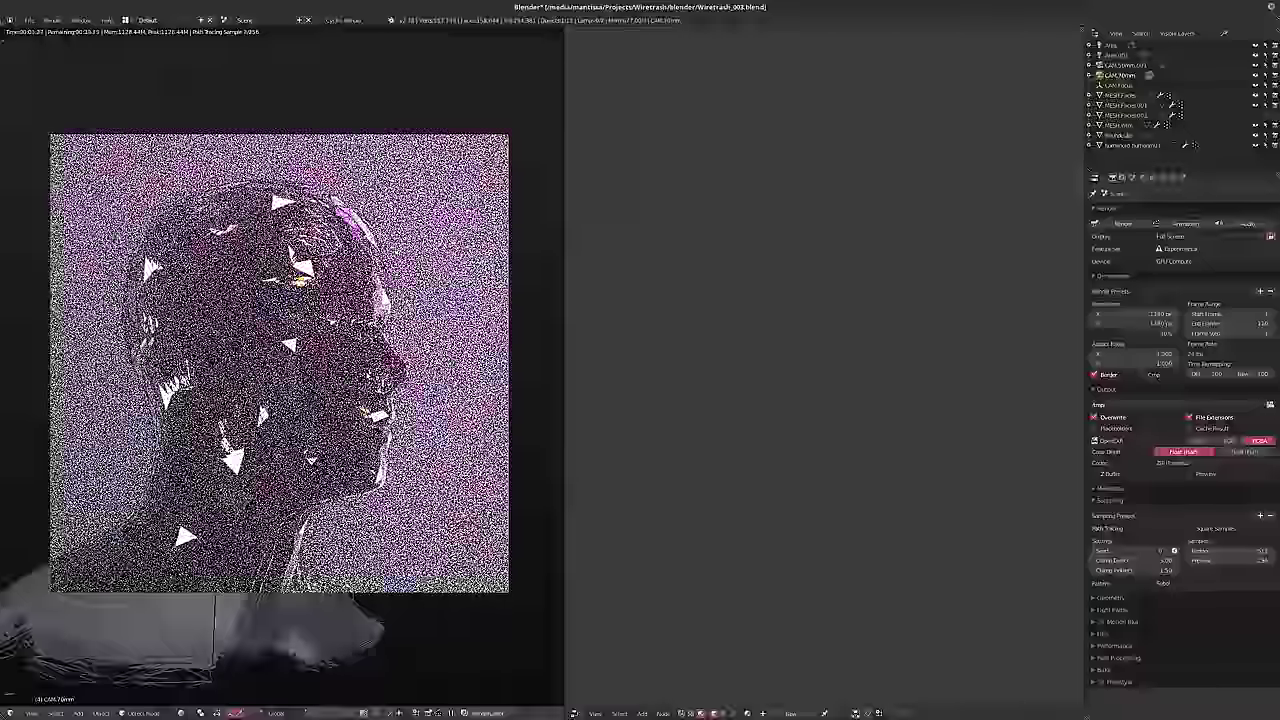
pyautogui.press('g')
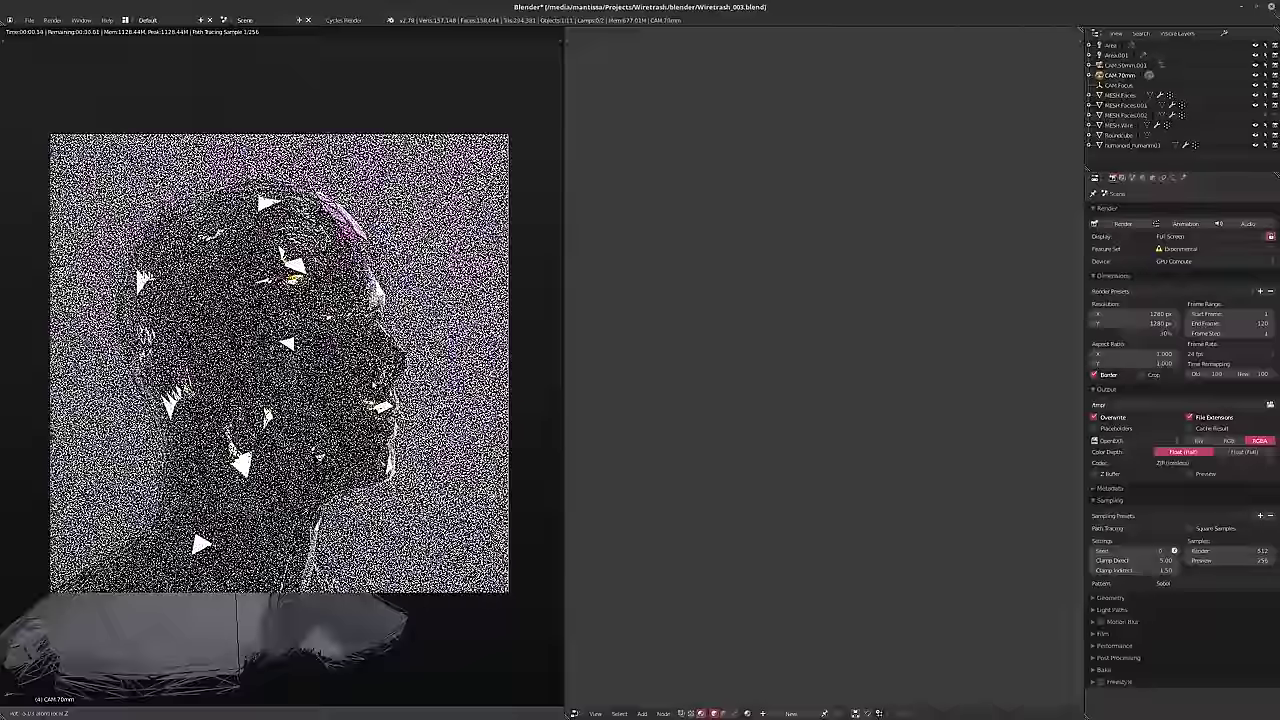
pyautogui.press('Return')
# - Set the focal length of CAM.70mm to 85 mm
pyautogui.click(1174, 178)
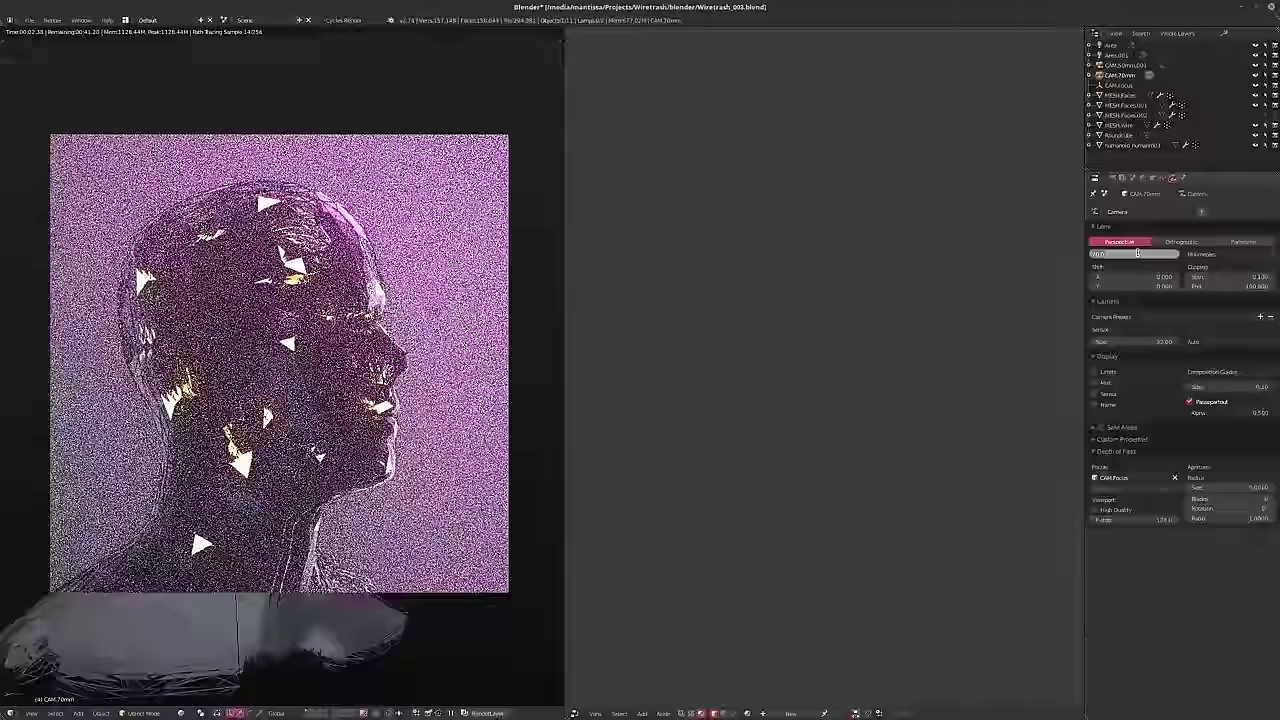
pyautogui.write('85')
pyautogui.press('Return')
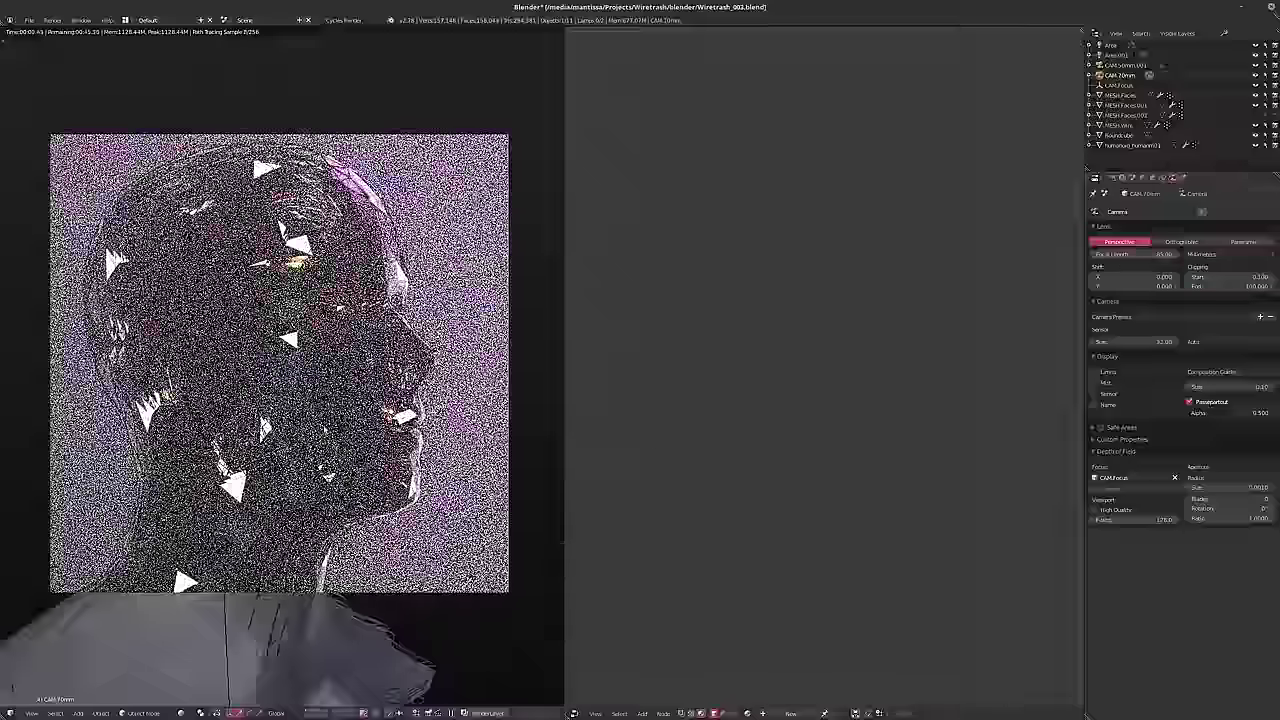
# - Move CAM.70mm back along its viewing axis and shift it within its view plane to fit the whole bust in the frame
pyautogui.press('g')
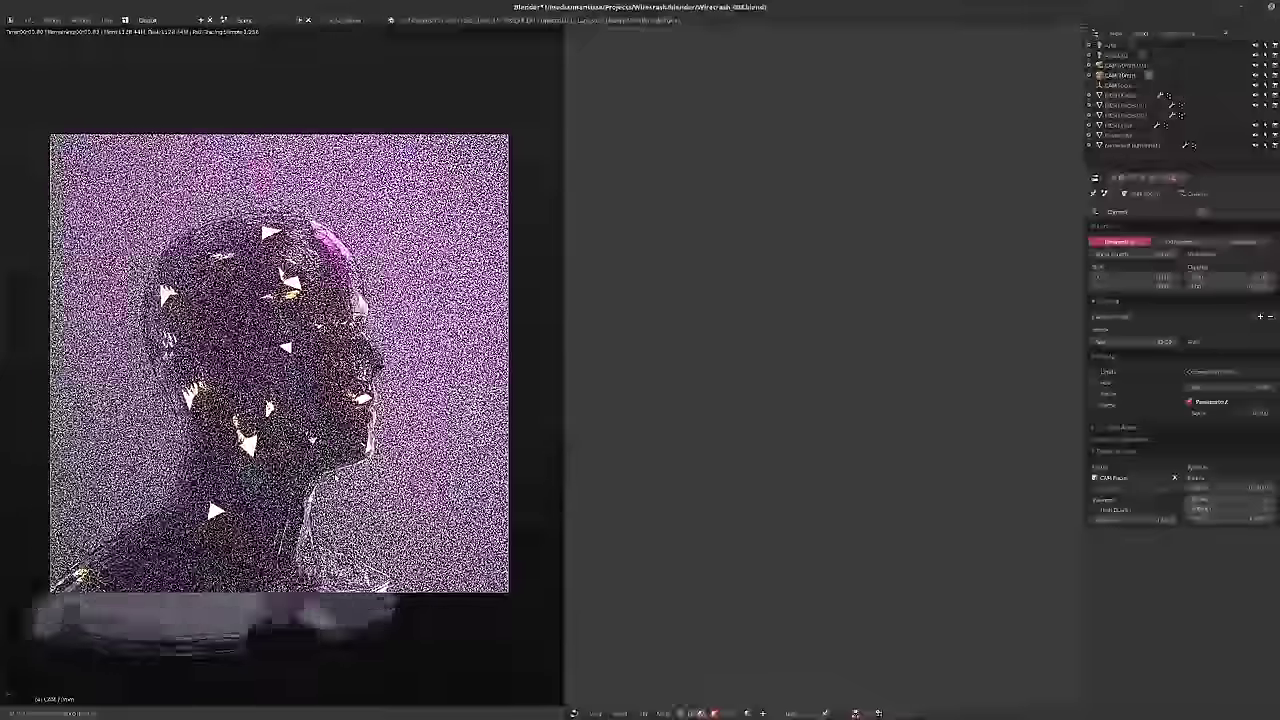
pyautogui.press('Return')
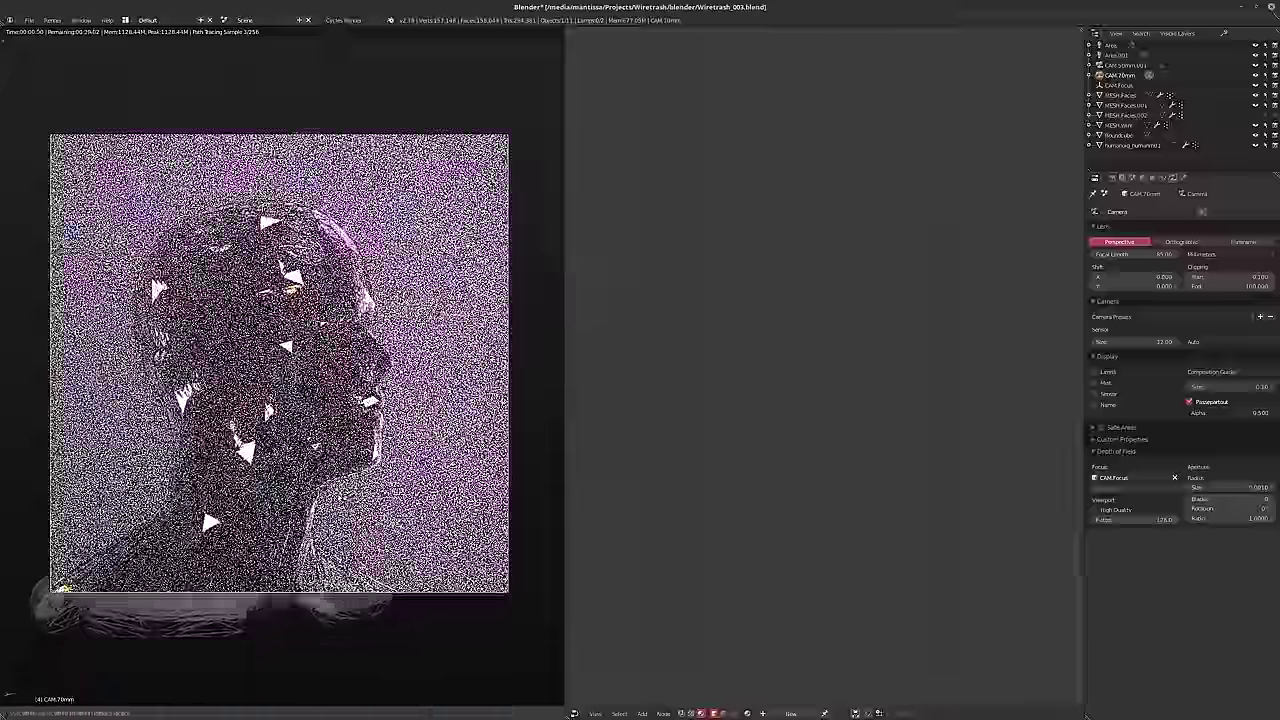
pyautogui.press('g')
pyautogui.press('z')
pyautogui.press('z')
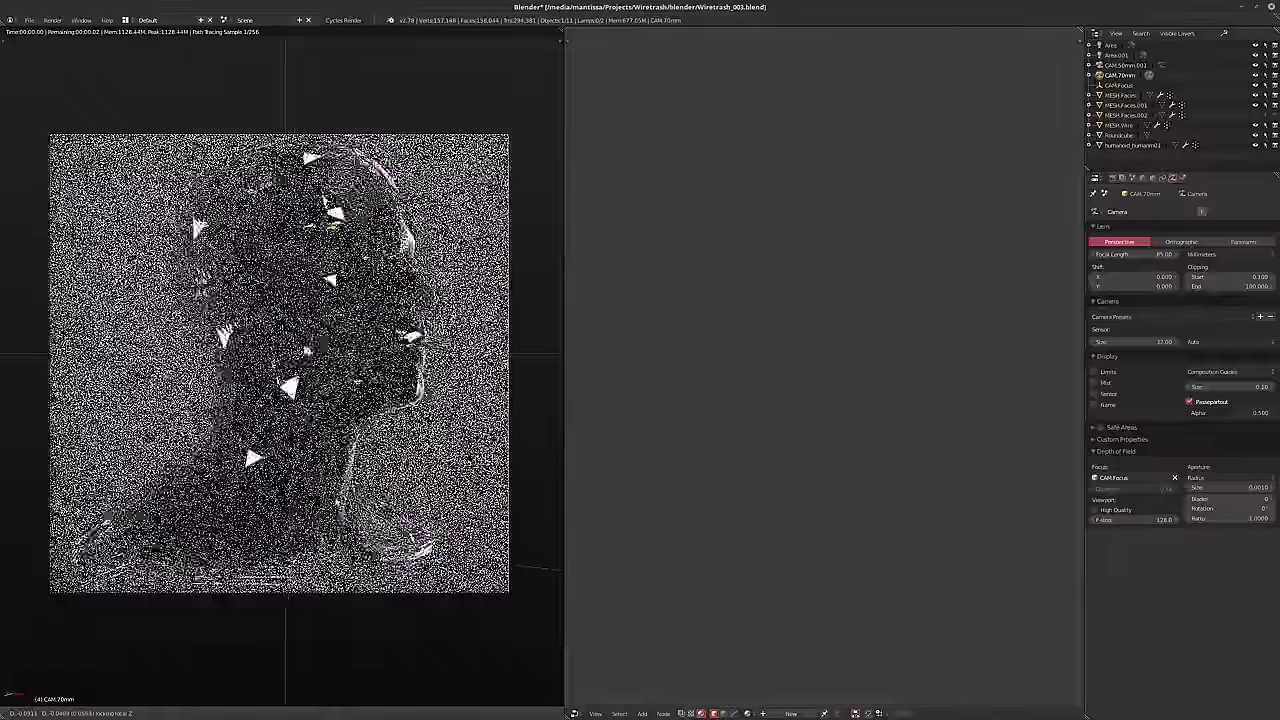
pyautogui.press('Return')
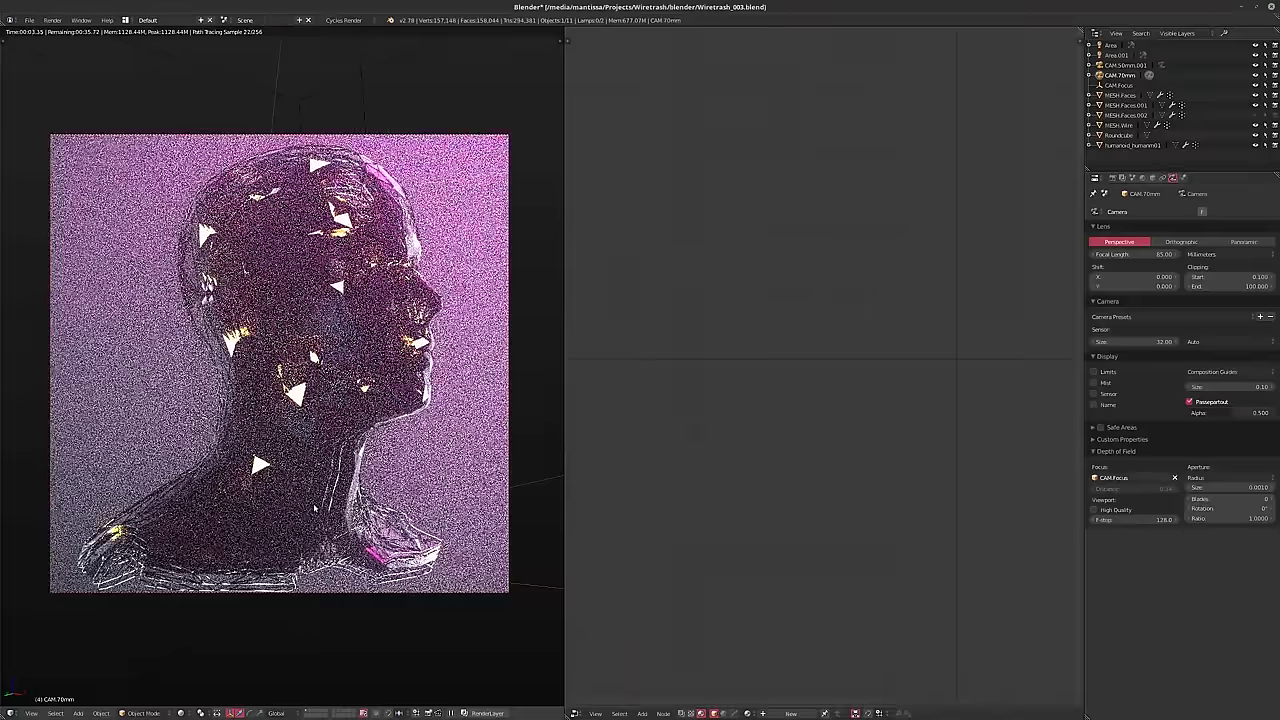
# - Roll CAM.70mm slightly around its local Z axis and move it back a little to leave a margin around the bust
pyautogui.press('r')
pyautogui.press('z')
pyautogui.press('z')
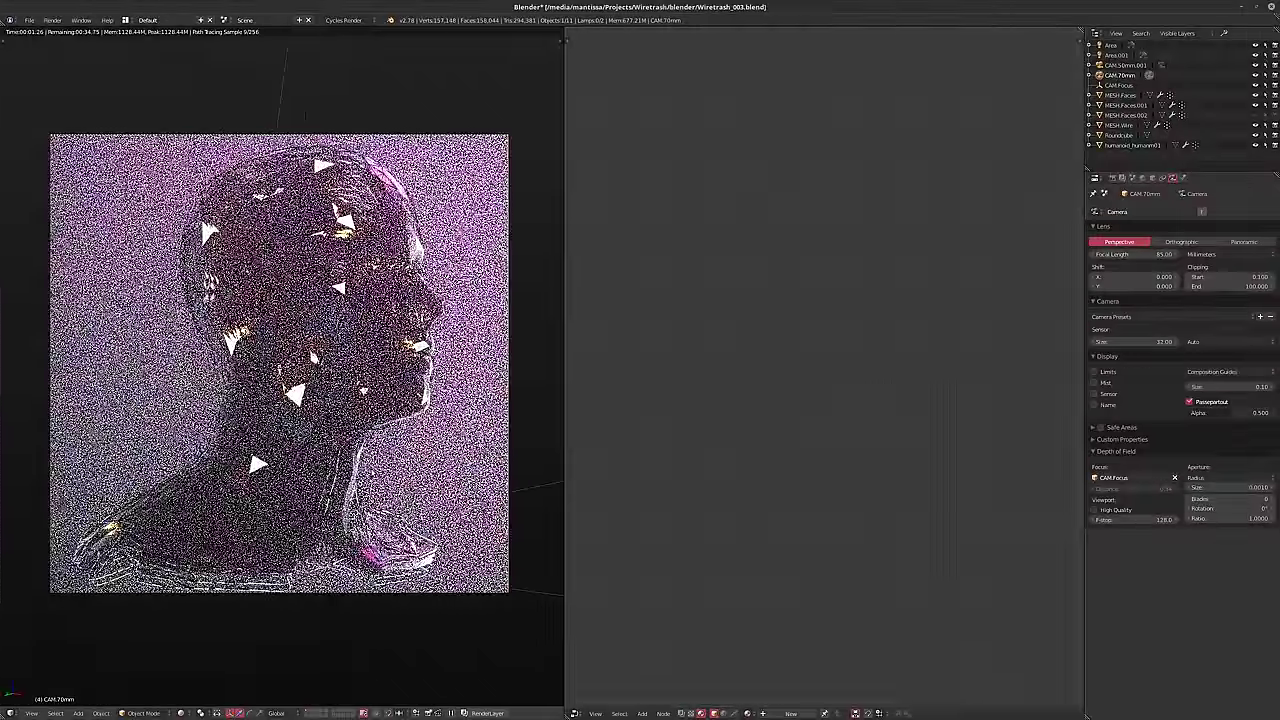
pyautogui.press('g')
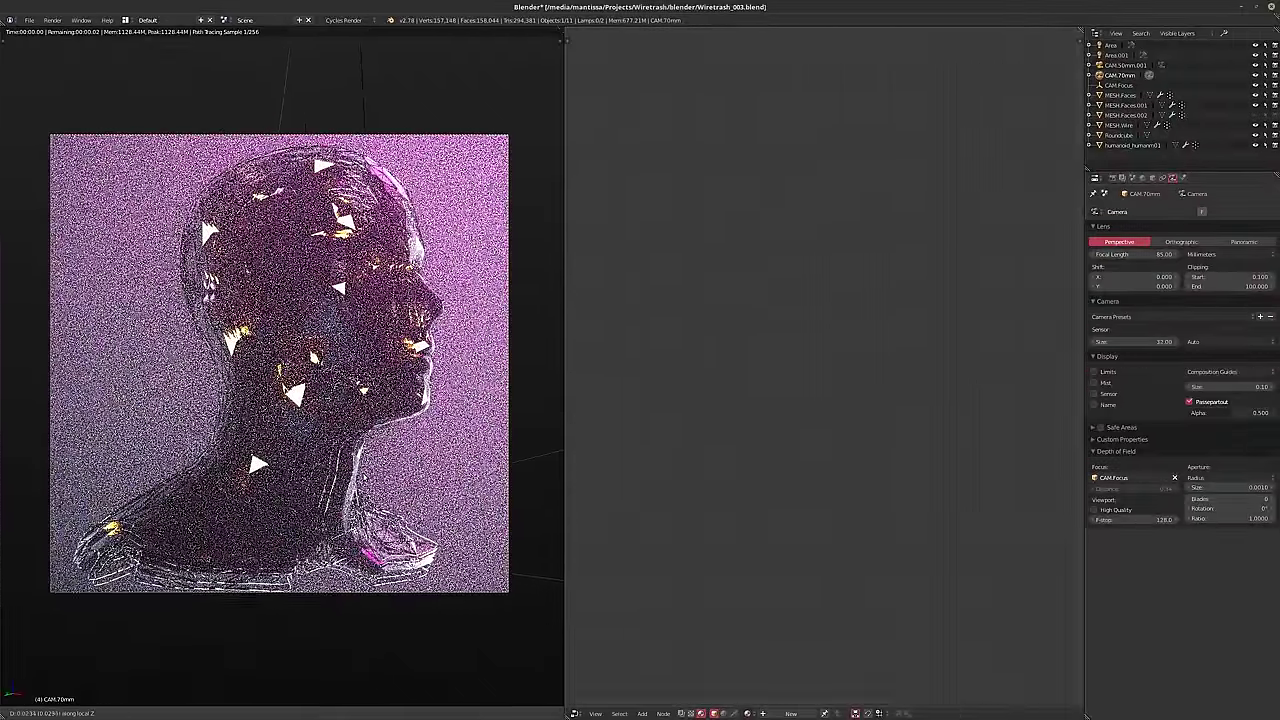
pyautogui.press('Return')
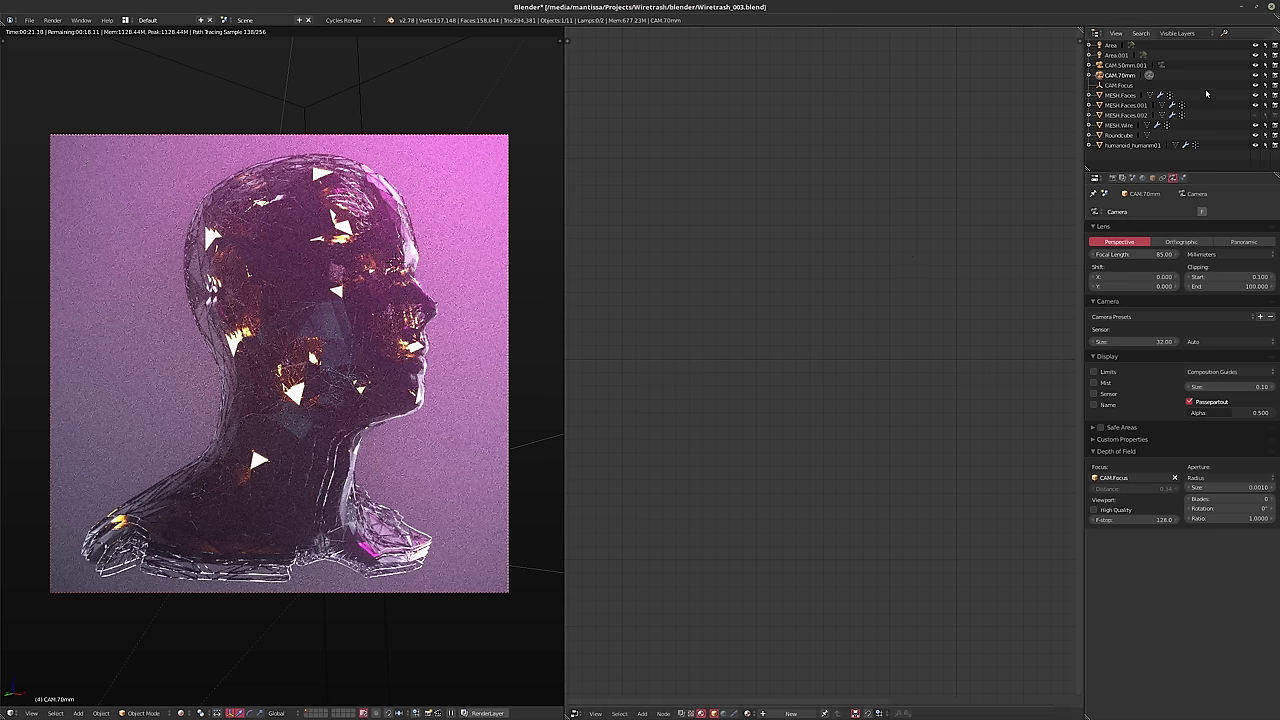
# - Select the MESH.Wire object and turn on Lock Camera to View for the 3D viewport
pyautogui.click(1120, 95)
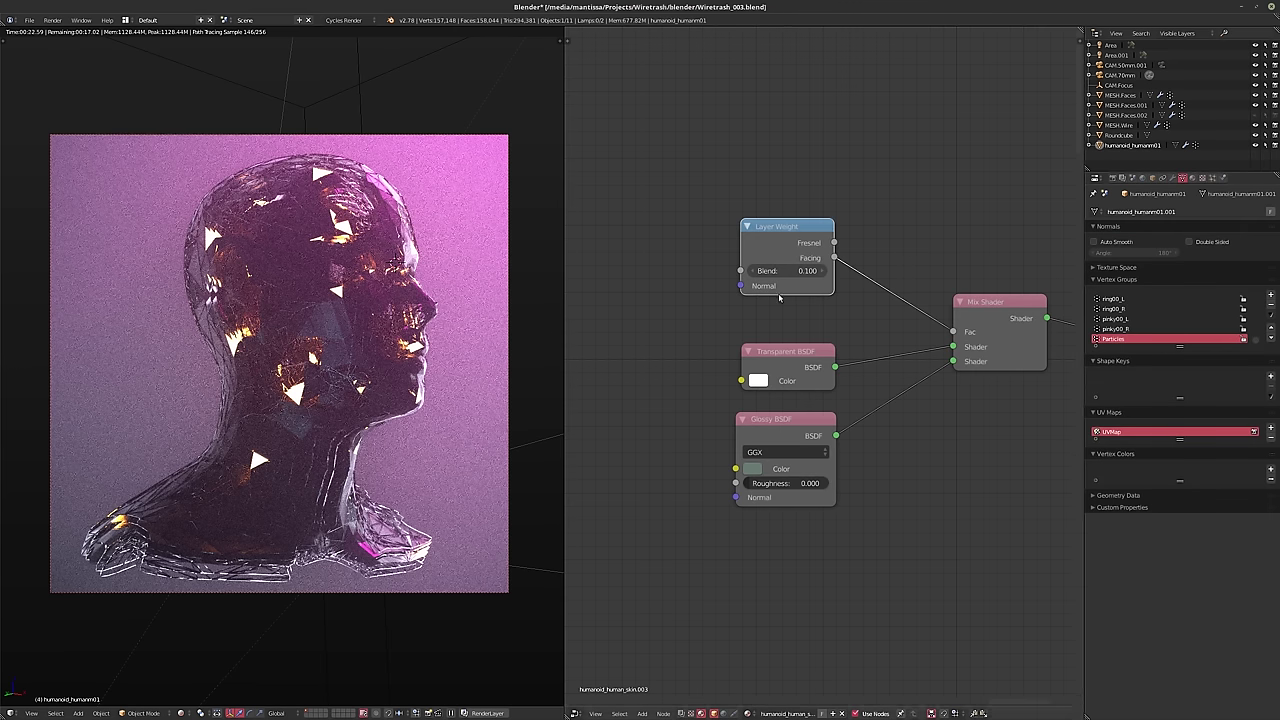
pyautogui.click(1120, 76)
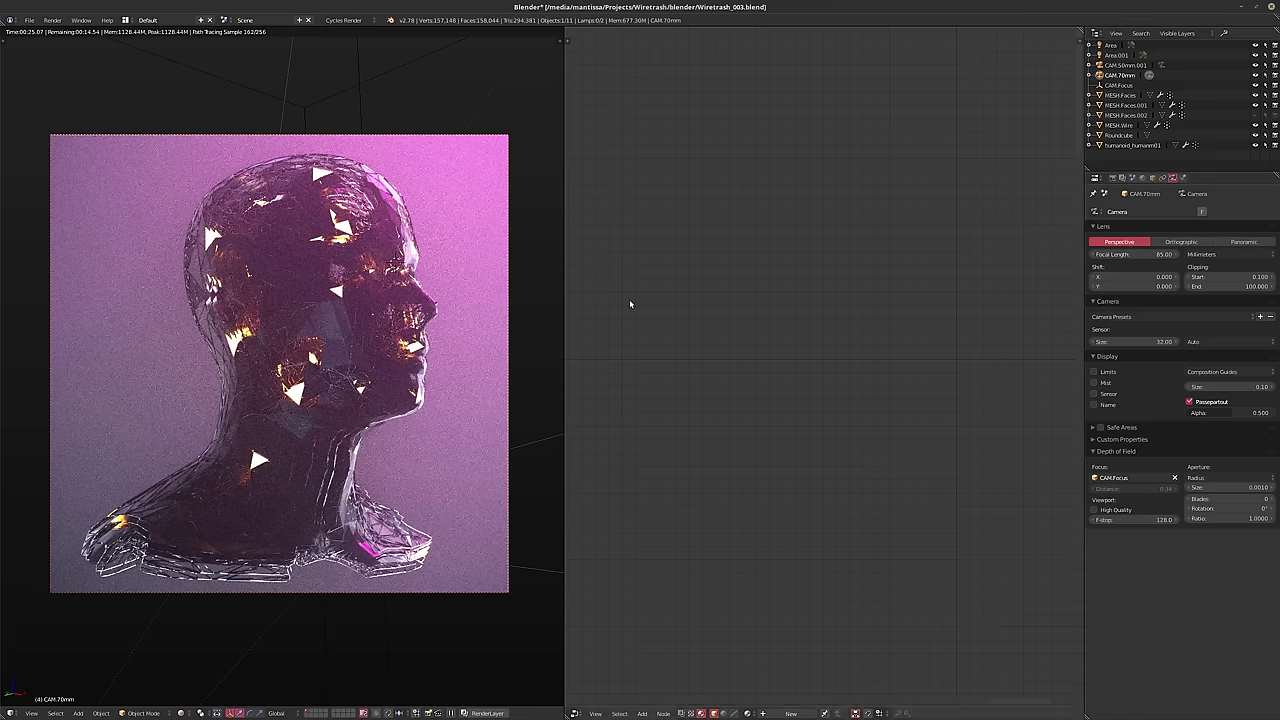
pyautogui.rightClick(428, 334)
pyautogui.press('n')
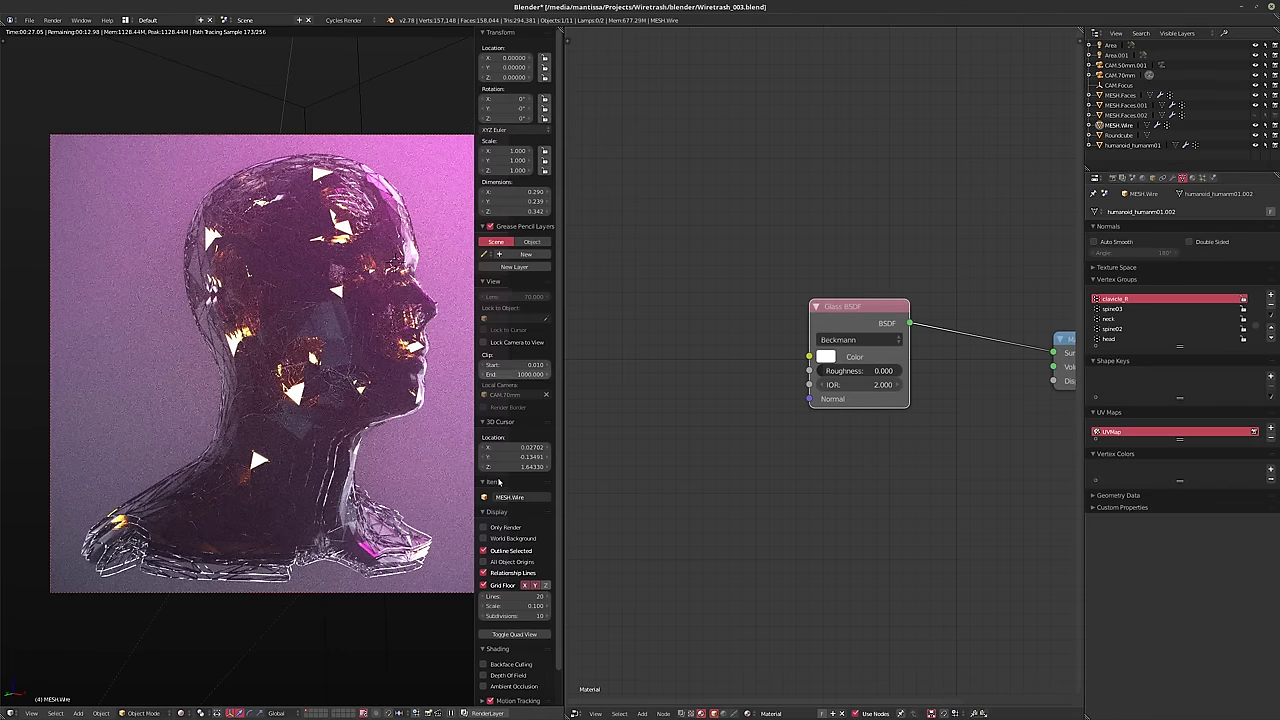
pyautogui.click(510, 342)
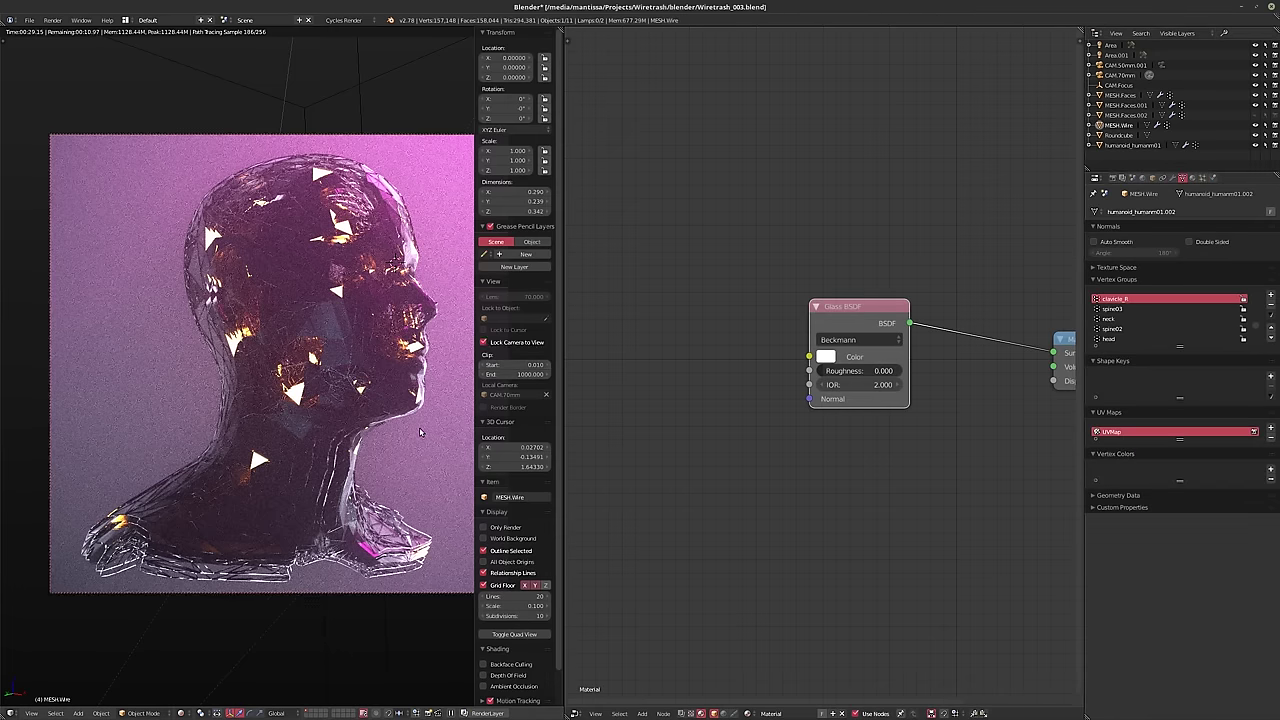
# - Hide the 3D viewport's properties sidebar and orbit the locked camera slightly around the bust
pyautogui.press('n')
pyautogui.moveTo(432, 428); pyautogui.dragTo(436, 432, button='middle')
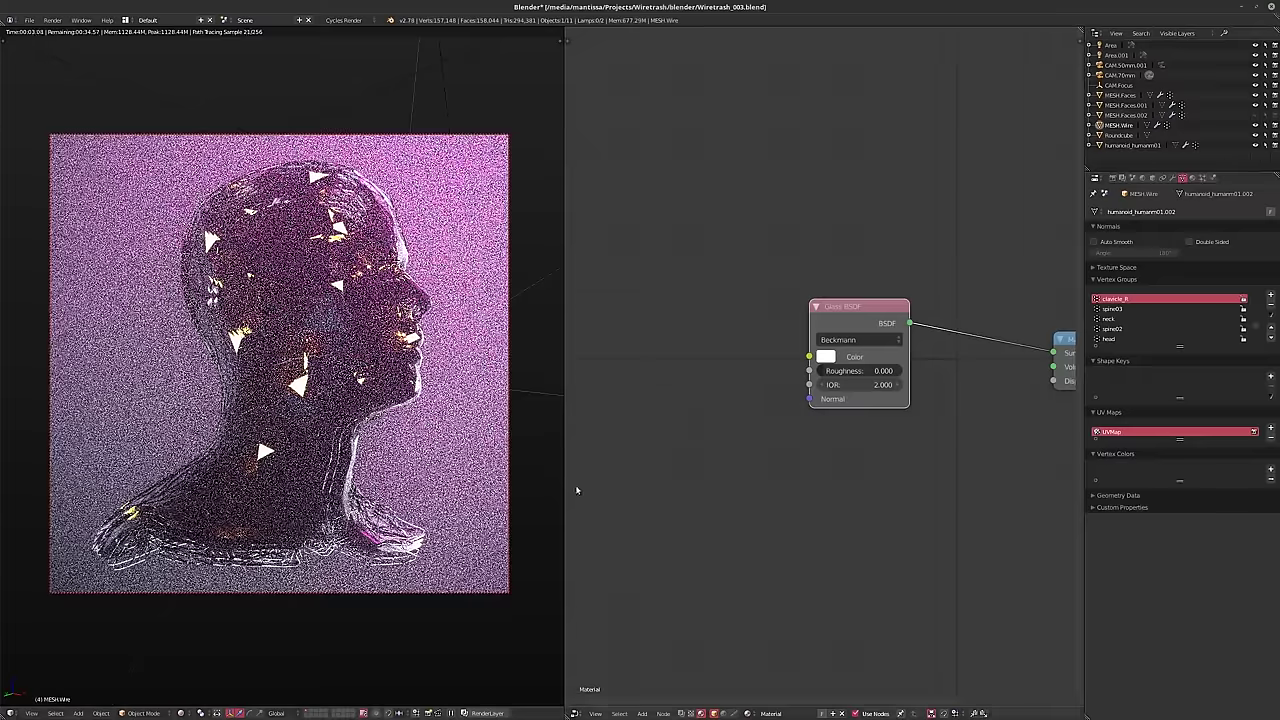
# - Set the Density of the Roundcube object's Volume Scatter node to 0.35
pyautogui.click(1118, 135)
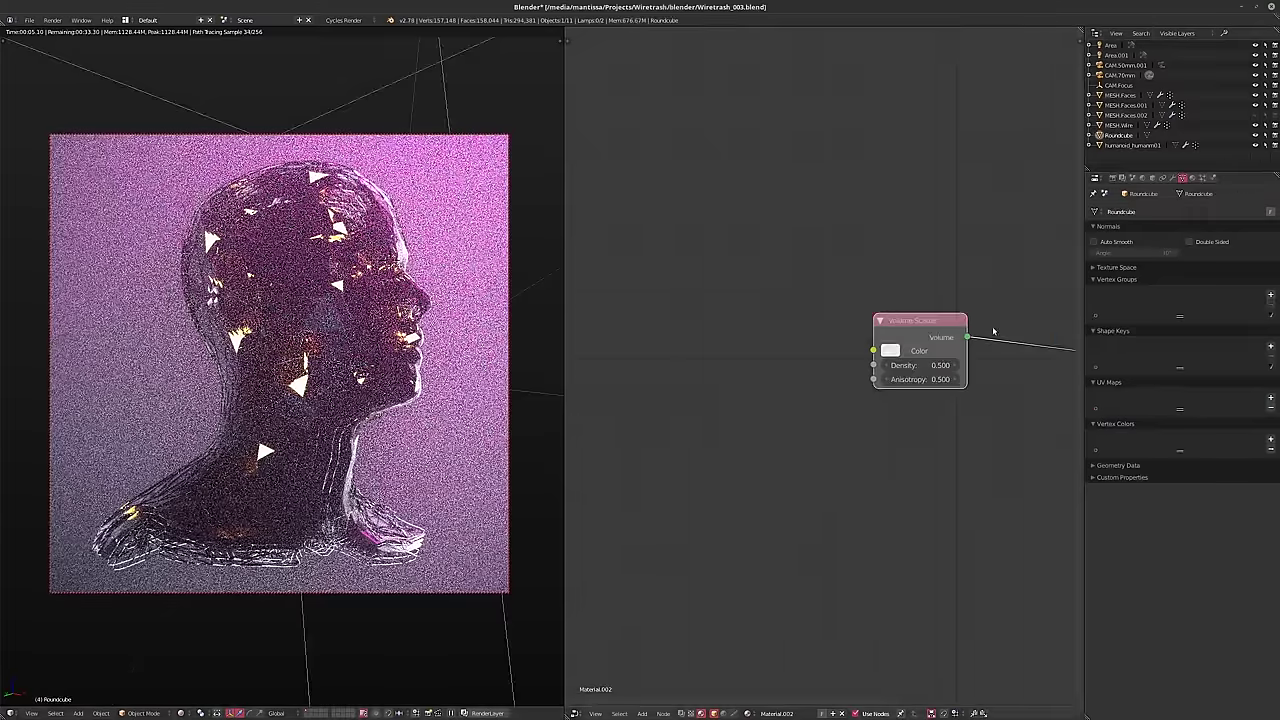
pyautogui.moveTo(920, 382); pyautogui.dragTo(800, 469, button='middle')
pyautogui.click(787, 452)
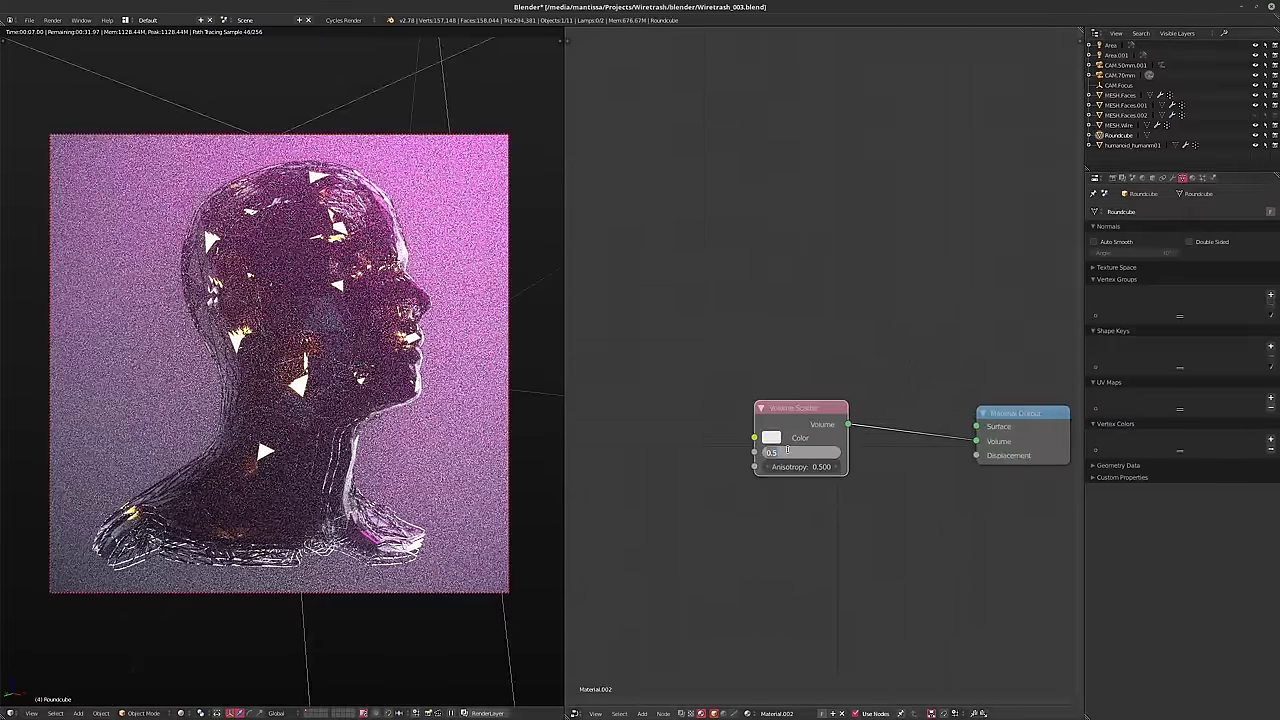
pyautogui.write('0.35')
pyautogui.press('Return')
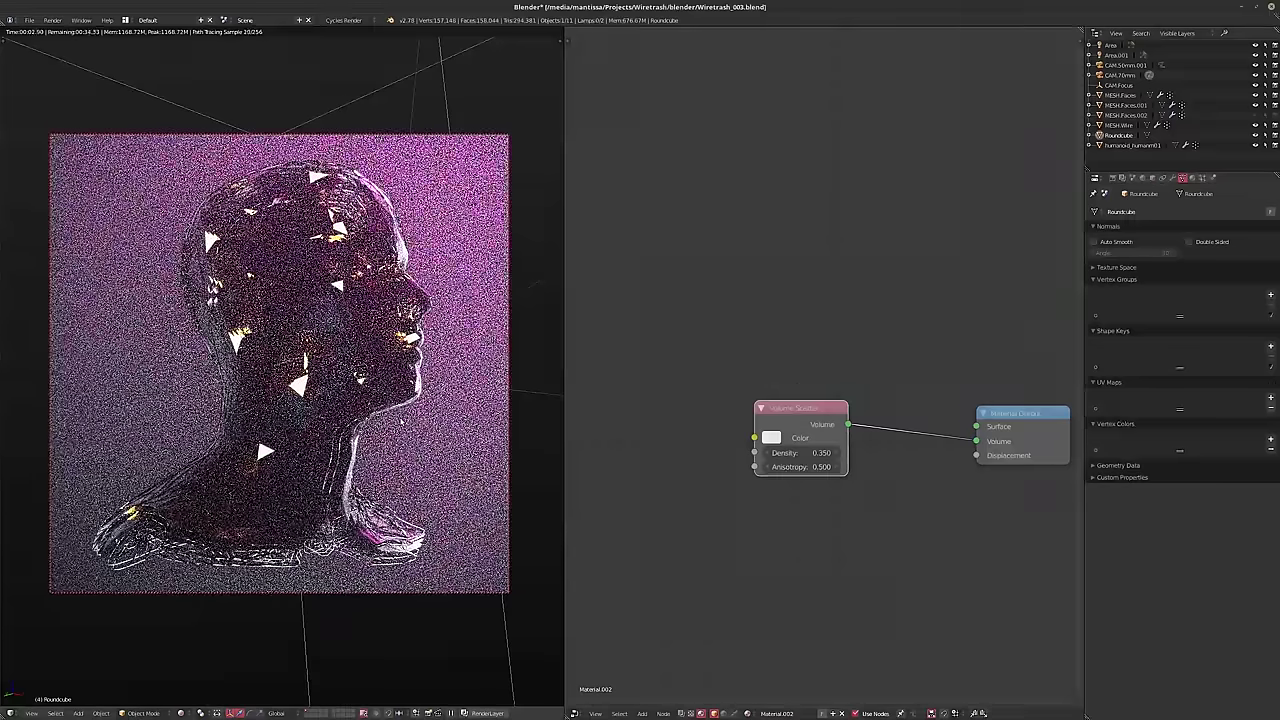
# - Raise the render preview samples to 1024
pyautogui.click(1133, 177)
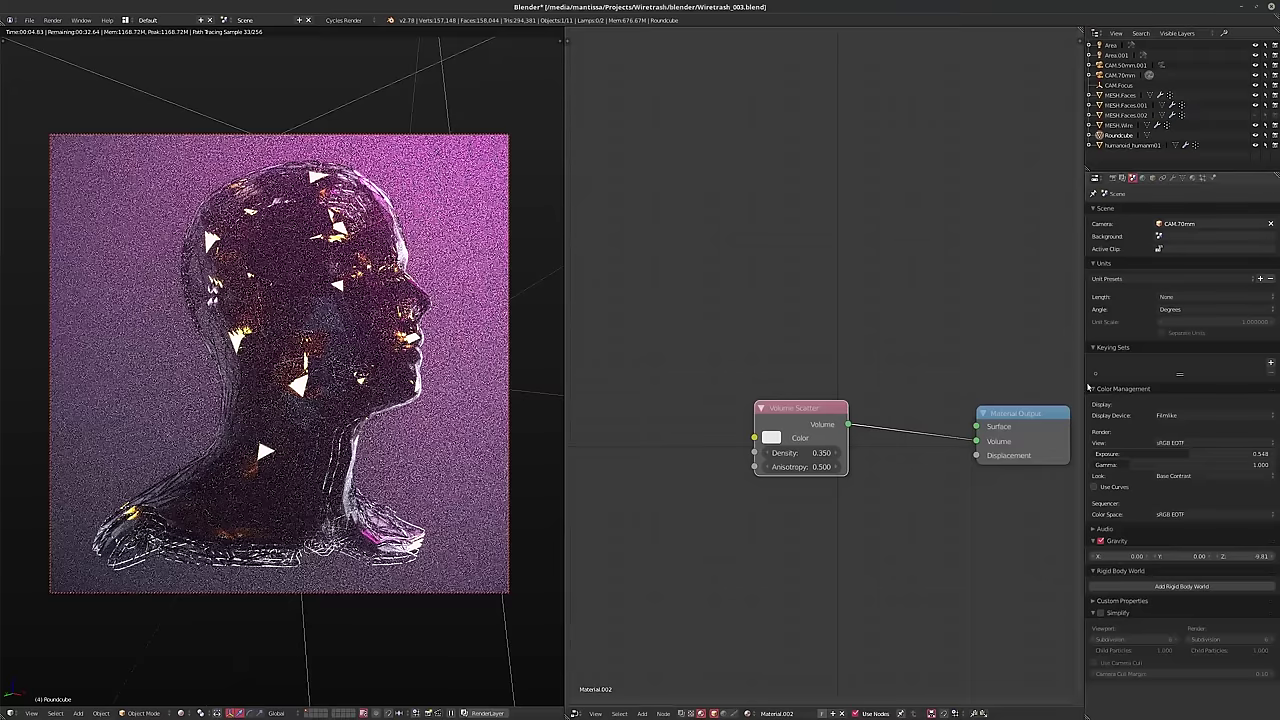
pyautogui.click(1112, 177)
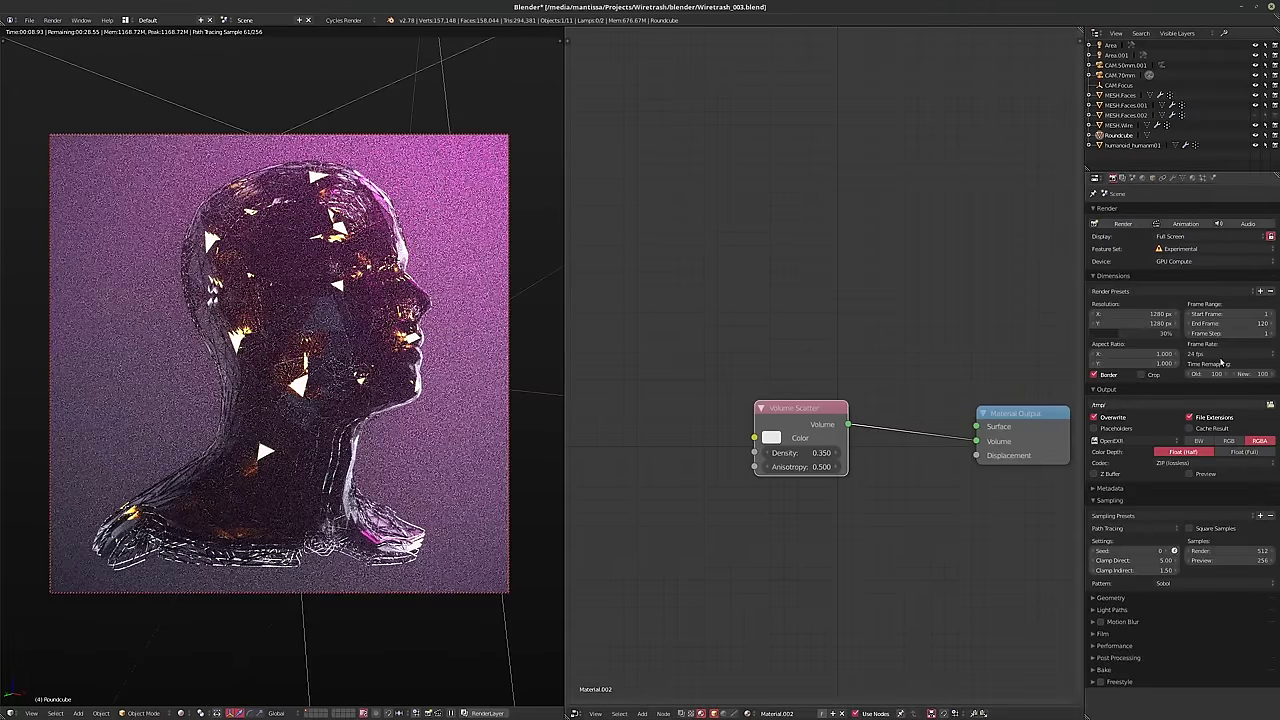
pyautogui.click(1218, 560)
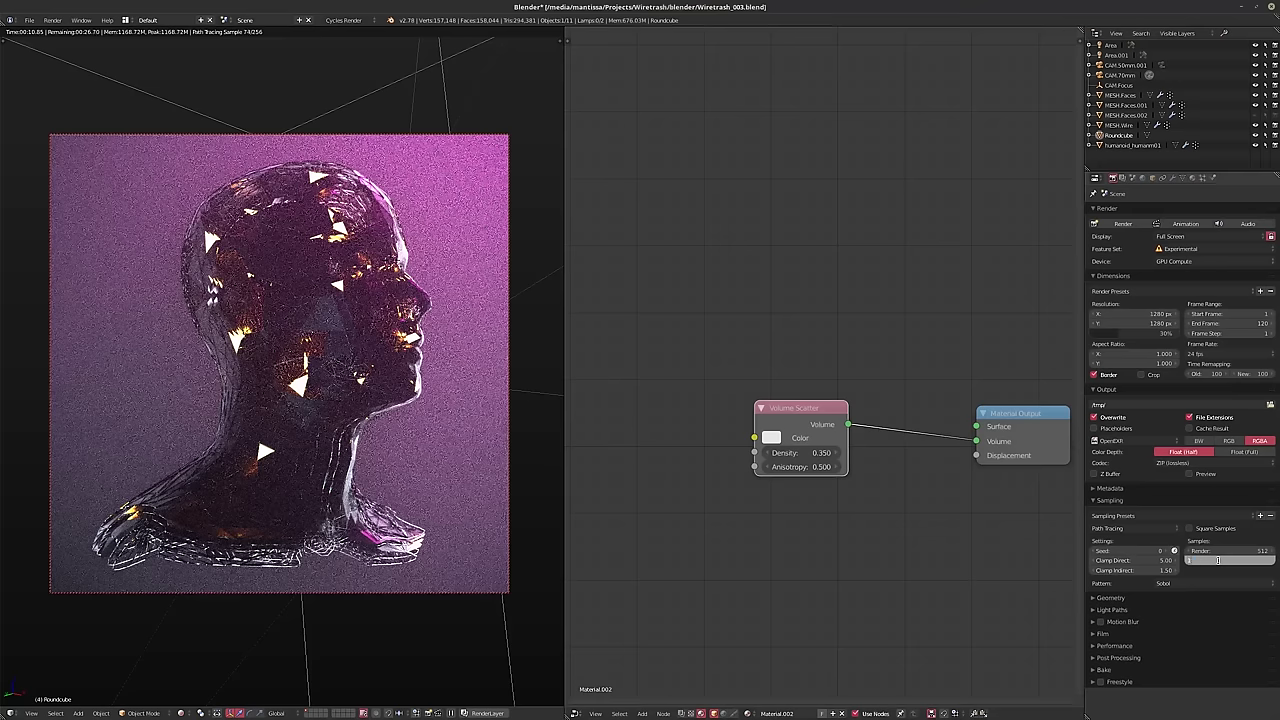
pyautogui.write('1024')
pyautogui.press('Return')
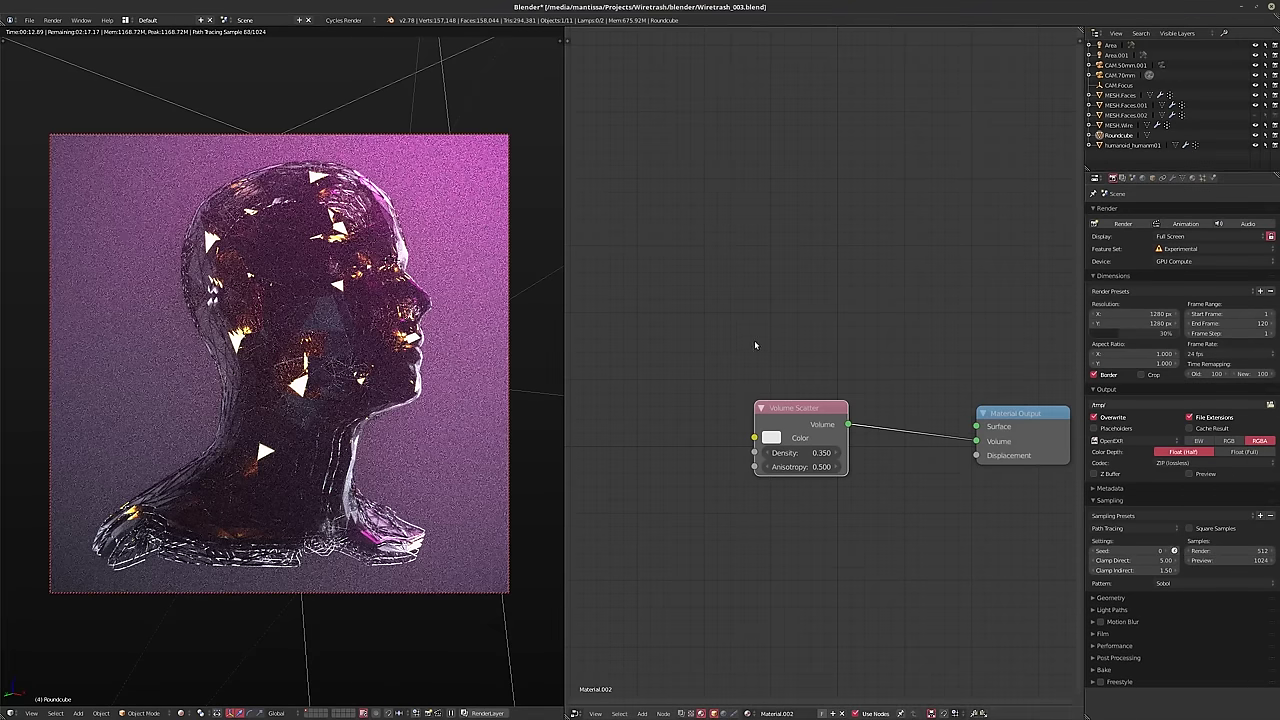
# - Enable Use Curves in the scene's color management and place a point at about 0.47, 0.52 on the combined curve
pyautogui.click(1132, 177)
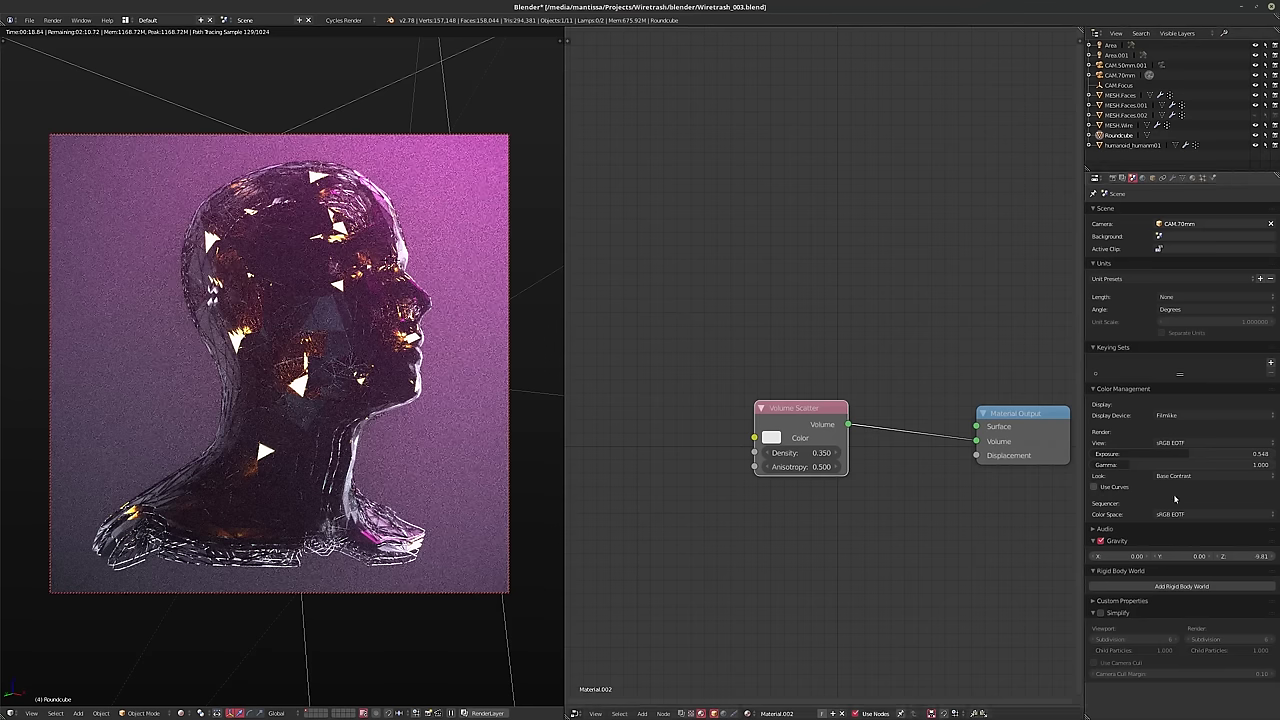
pyautogui.click(1096, 487)
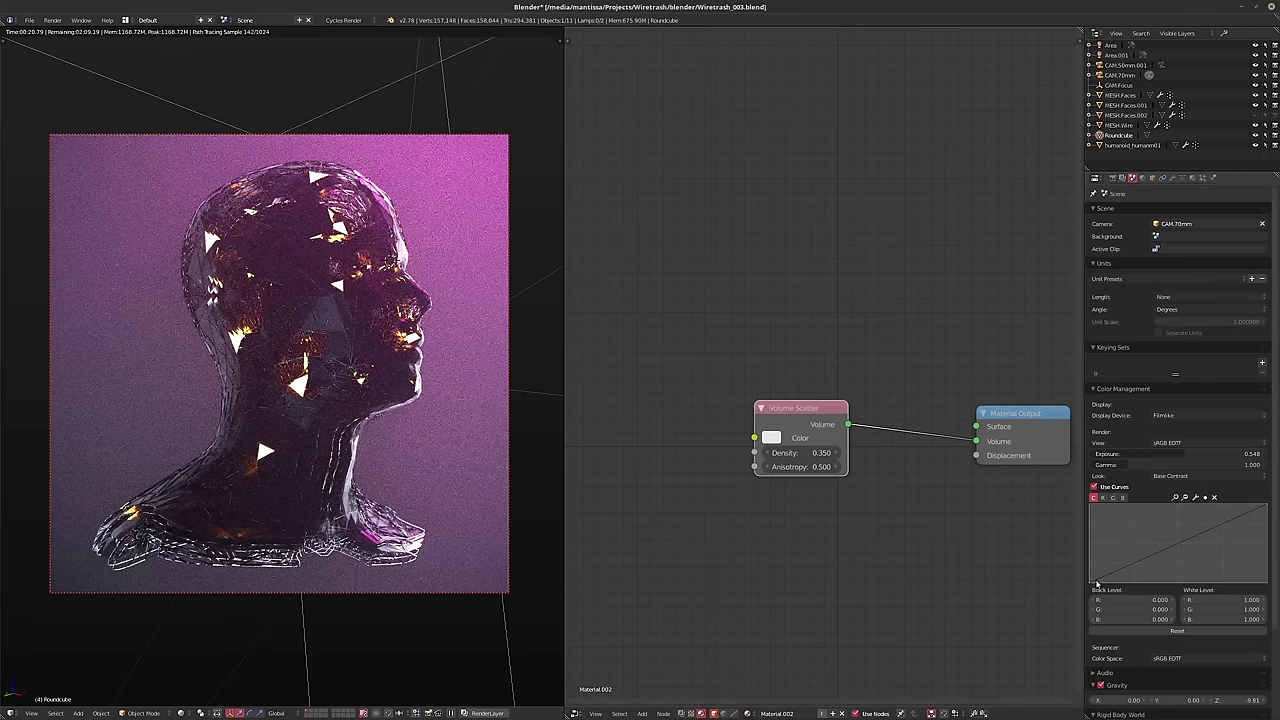
pyautogui.moveTo(1093, 583)
pyautogui.mouseDown()
pyautogui.moveTo(1092, 572)
pyautogui.moveTo(1090, 583)
pyautogui.mouseUp()
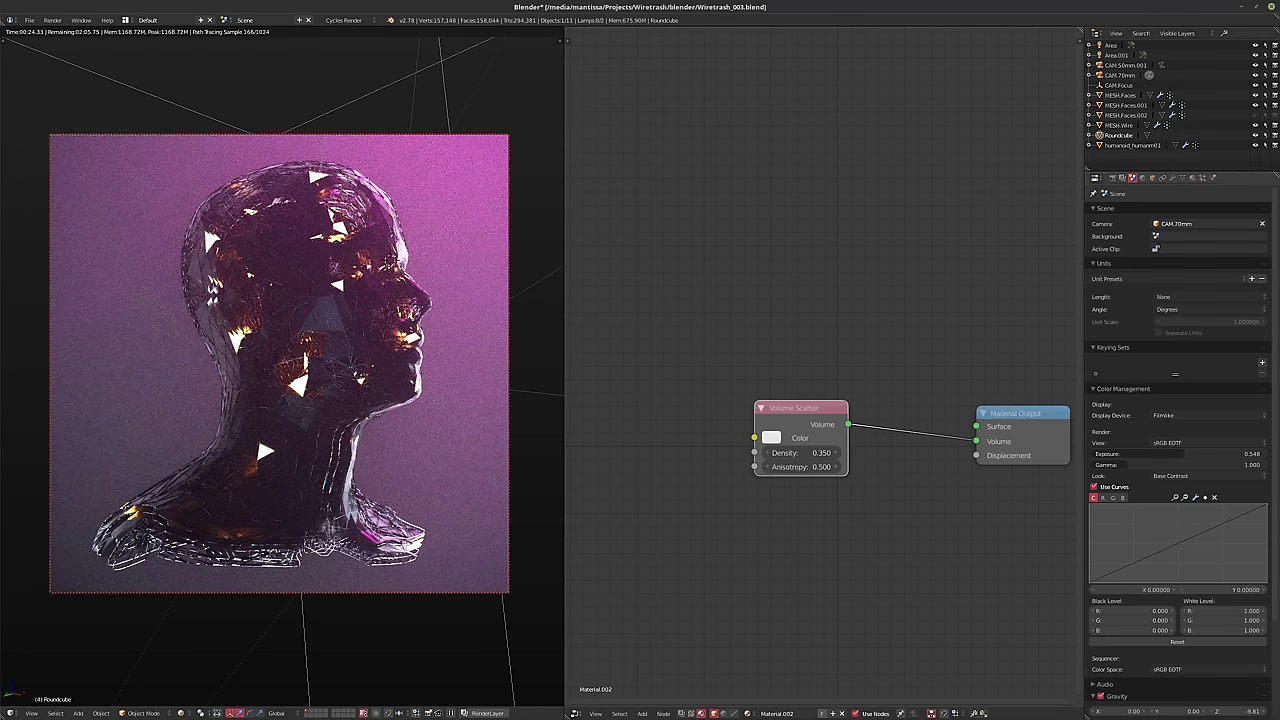
pyautogui.click(1172, 542)
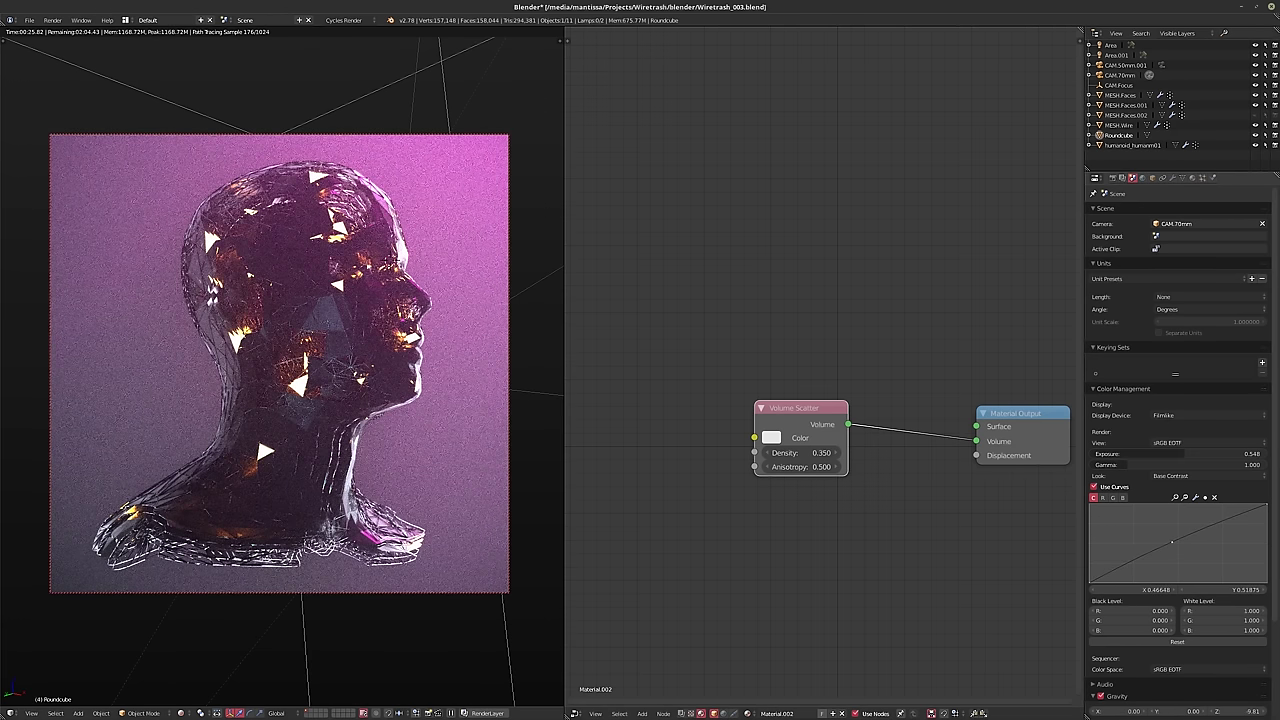
# - Reshape the red channel curve around its midpoint and switch to the green channel curve
pyautogui.click(1102, 497)
pyautogui.moveTo(1172, 545); pyautogui.dragTo(1038, 500)
pyautogui.click(1113, 497)
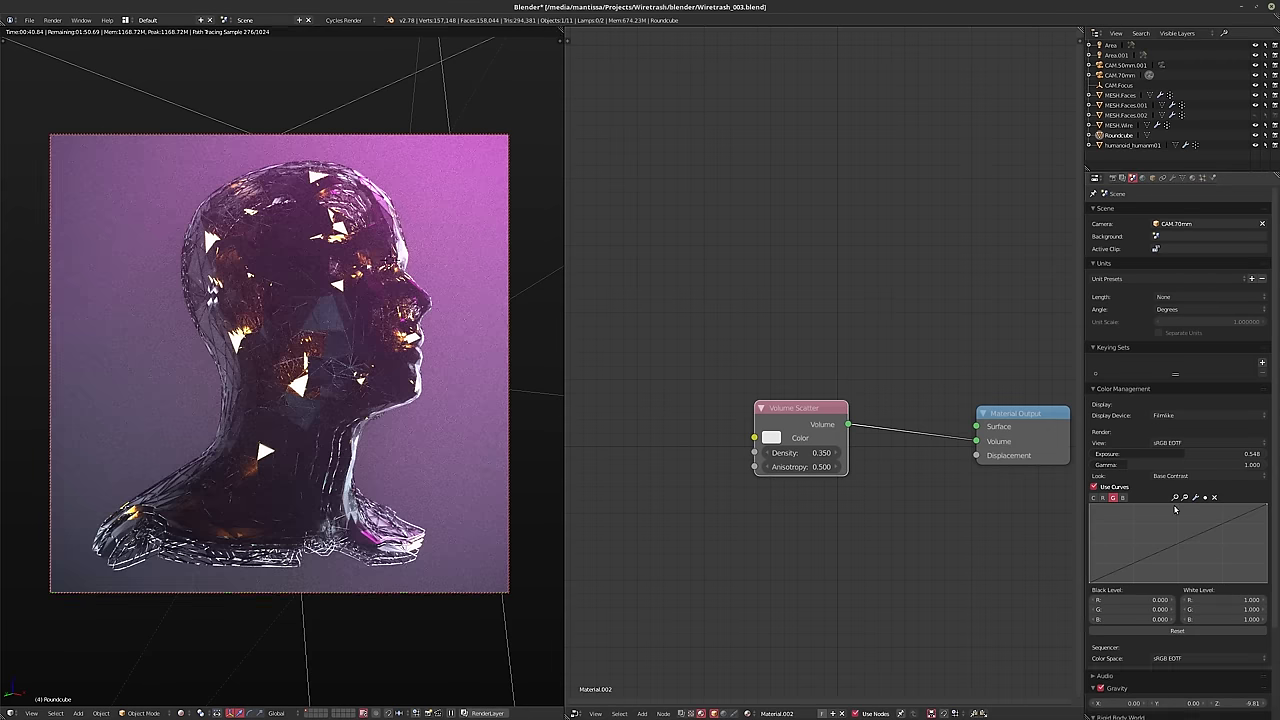
# - Place a midpoint at about 0.49, 0.51 on the blue channel curve and nudge its dark end point to about 0.02, 0
pyautogui.click(1122, 497)
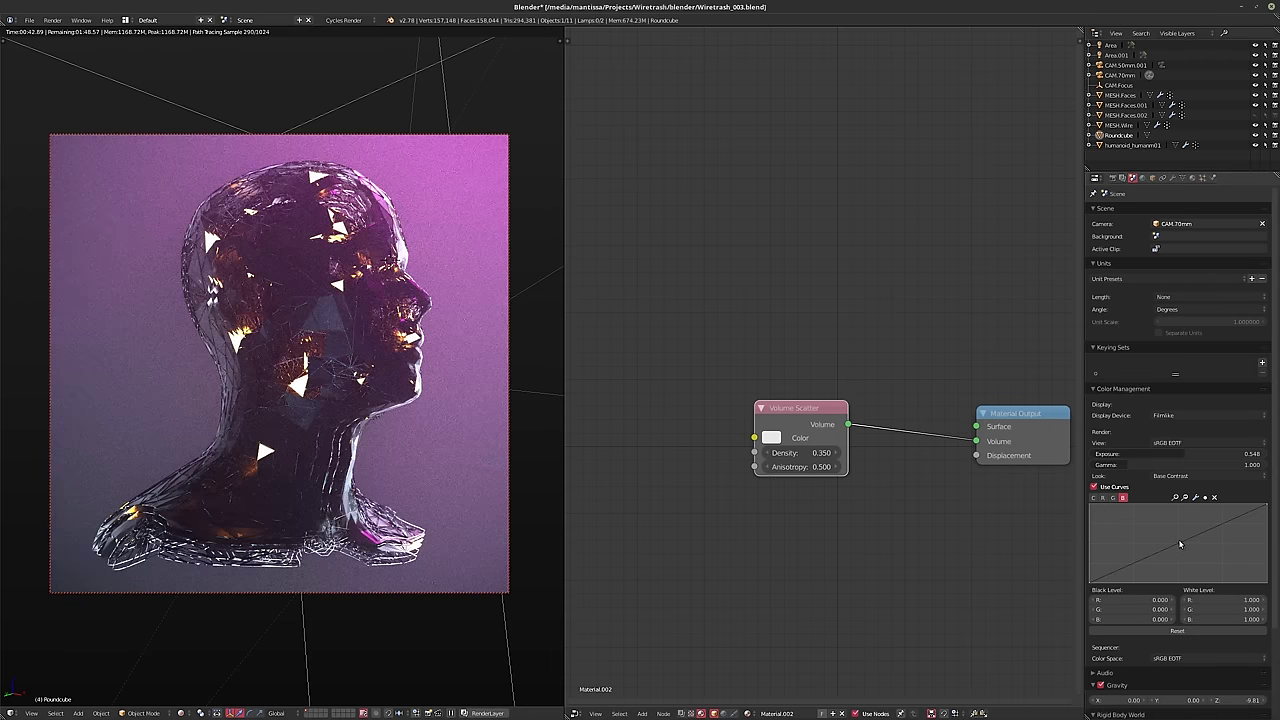
pyautogui.moveTo(1178, 545); pyautogui.dragTo(1177, 542)
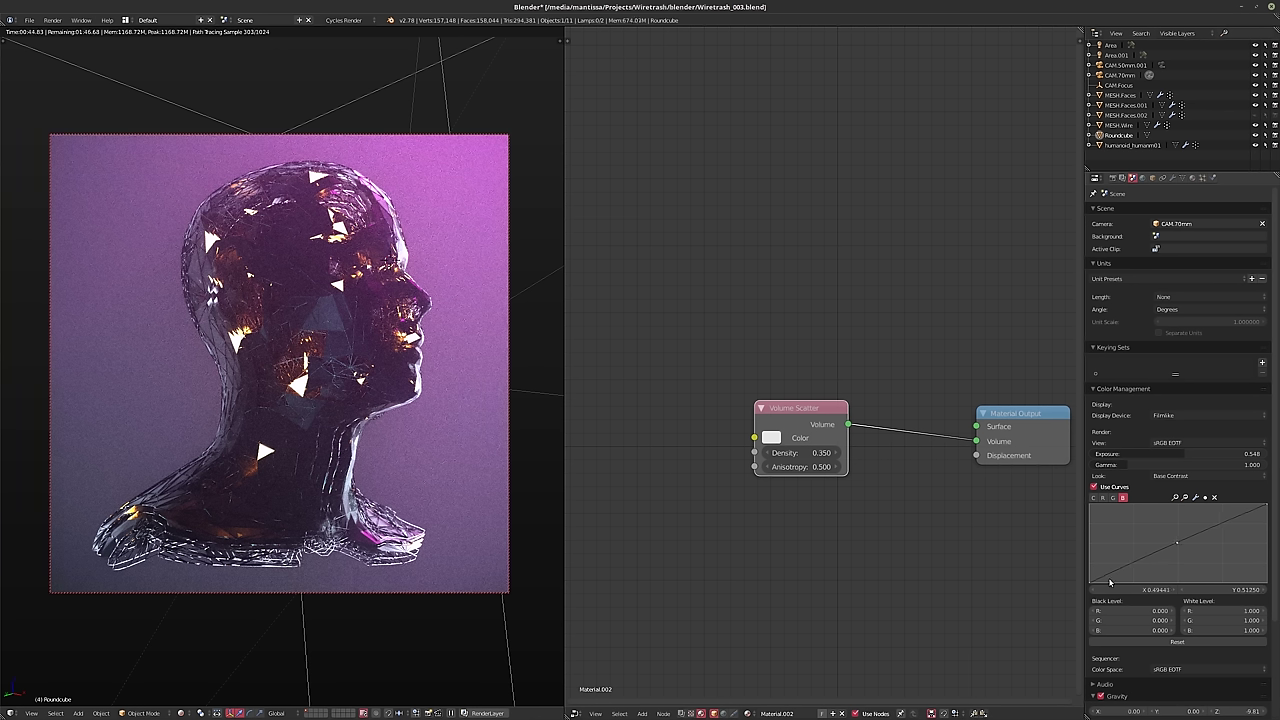
pyautogui.moveTo(1266, 507); pyautogui.dragTo(1266, 505)
pyautogui.moveTo(1090, 585)
pyautogui.mouseDown()
pyautogui.moveTo(1104, 582)
pyautogui.moveTo(1092, 583)
pyautogui.mouseUp()
# - Try extra shadow points on the red channel curve, delete them, and compare the render with curves off and on
pyautogui.click(1103, 497)
pyautogui.moveTo(1136, 562)
pyautogui.mouseDown()
pyautogui.moveTo(1127, 584)
pyautogui.moveTo(1114, 570)
pyautogui.mouseUp()
pyautogui.click(1214, 497)
pyautogui.click(1128, 566)
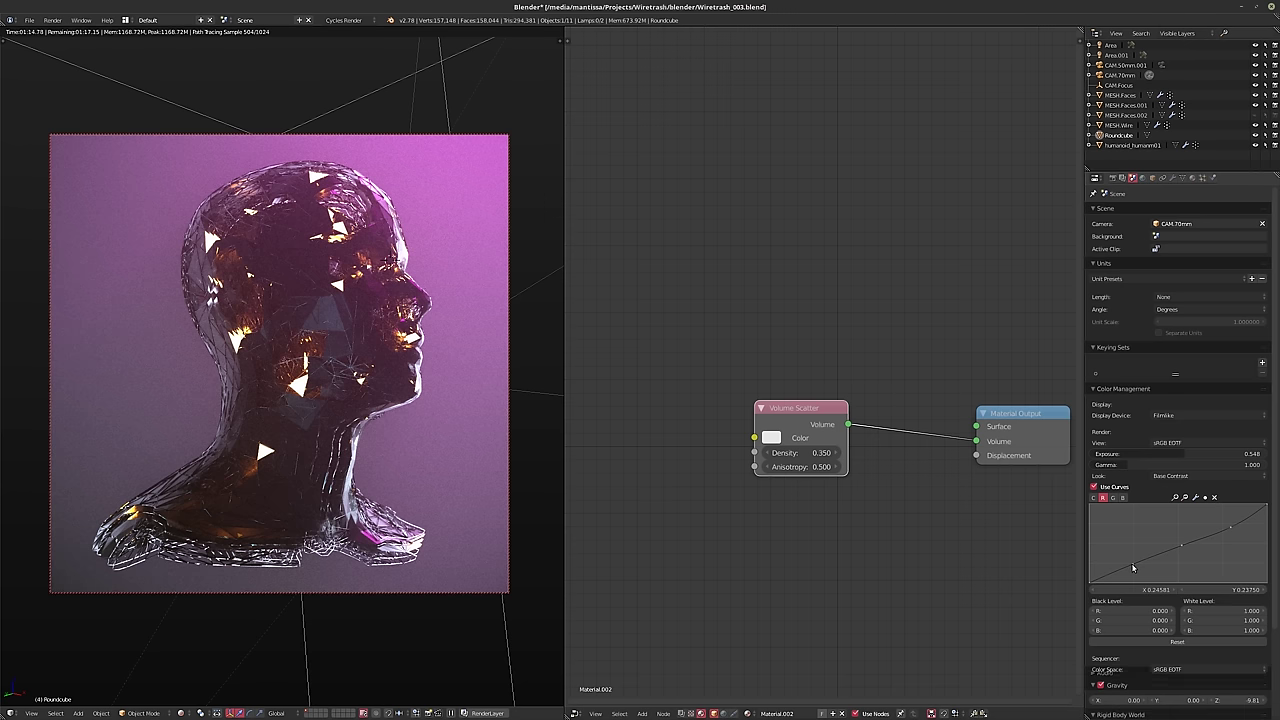
pyautogui.click(1214, 497)
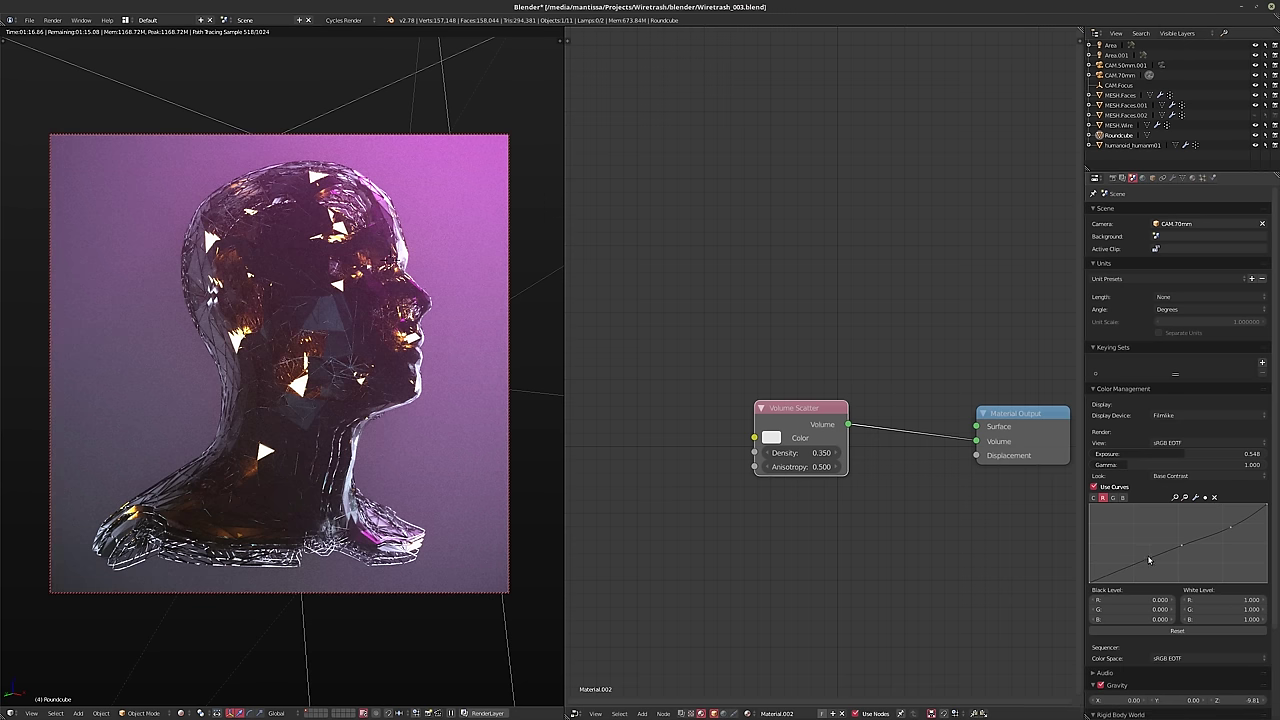
pyautogui.click(1094, 487)
pyautogui.click(1094, 487)
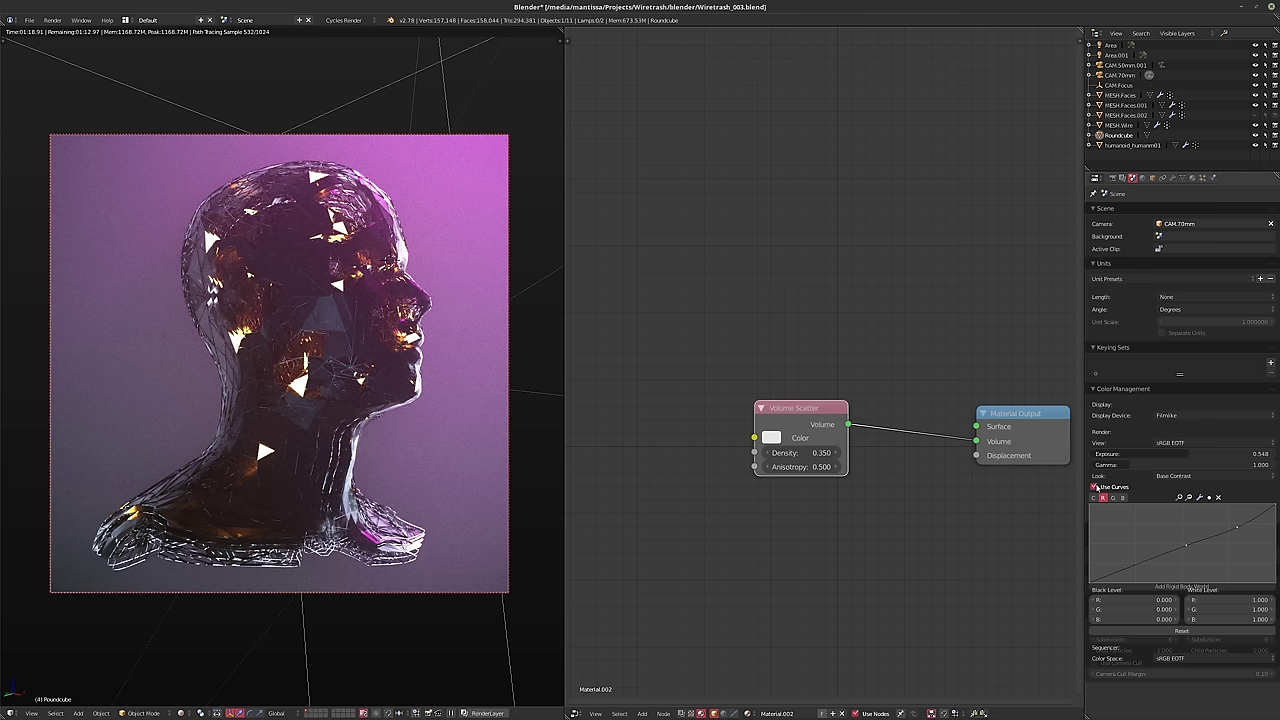
# - Lift the midpoint of the blue channel curve to about 0.46, 0.57
pyautogui.click(1122, 497)
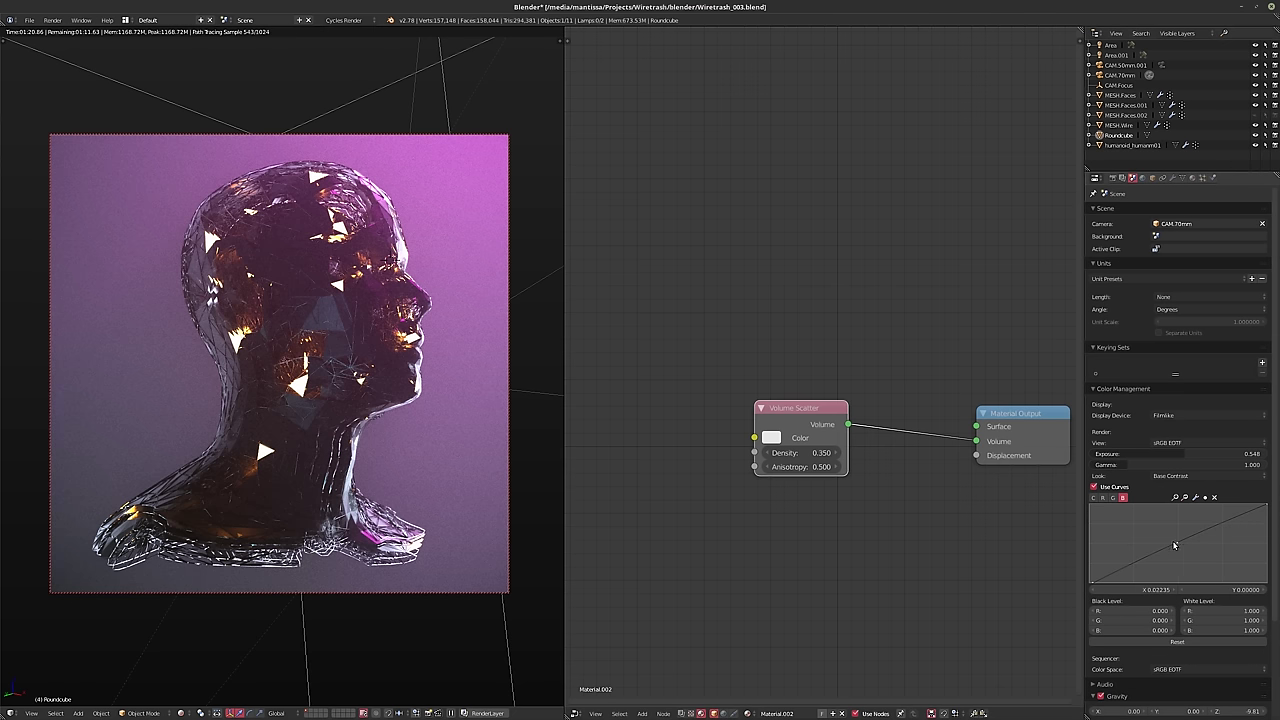
pyautogui.moveTo(1175, 545); pyautogui.dragTo(1170, 537)
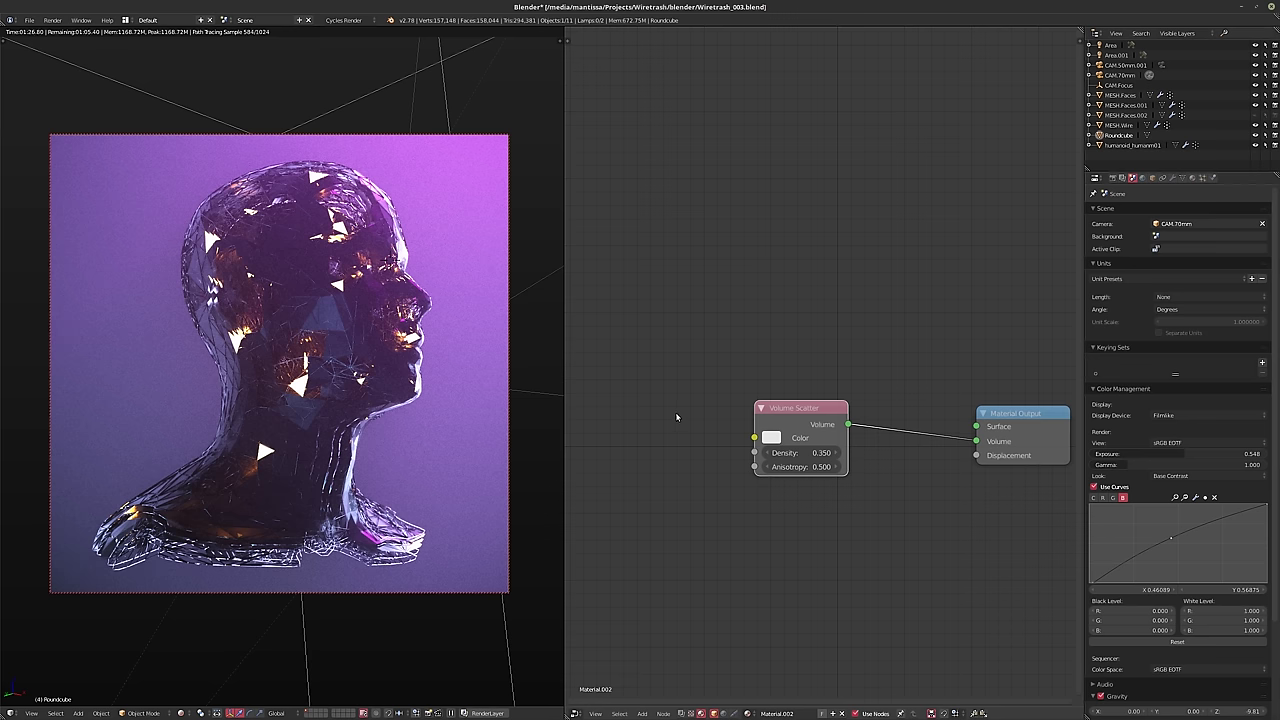
# - Examine the emission materials of MESH.Faces.001 and MESH.Faces, and hide and reshow each object to compare its effect on the render
pyautogui.moveTo(729, 350); pyautogui.dragTo(658, 406, button='middle')
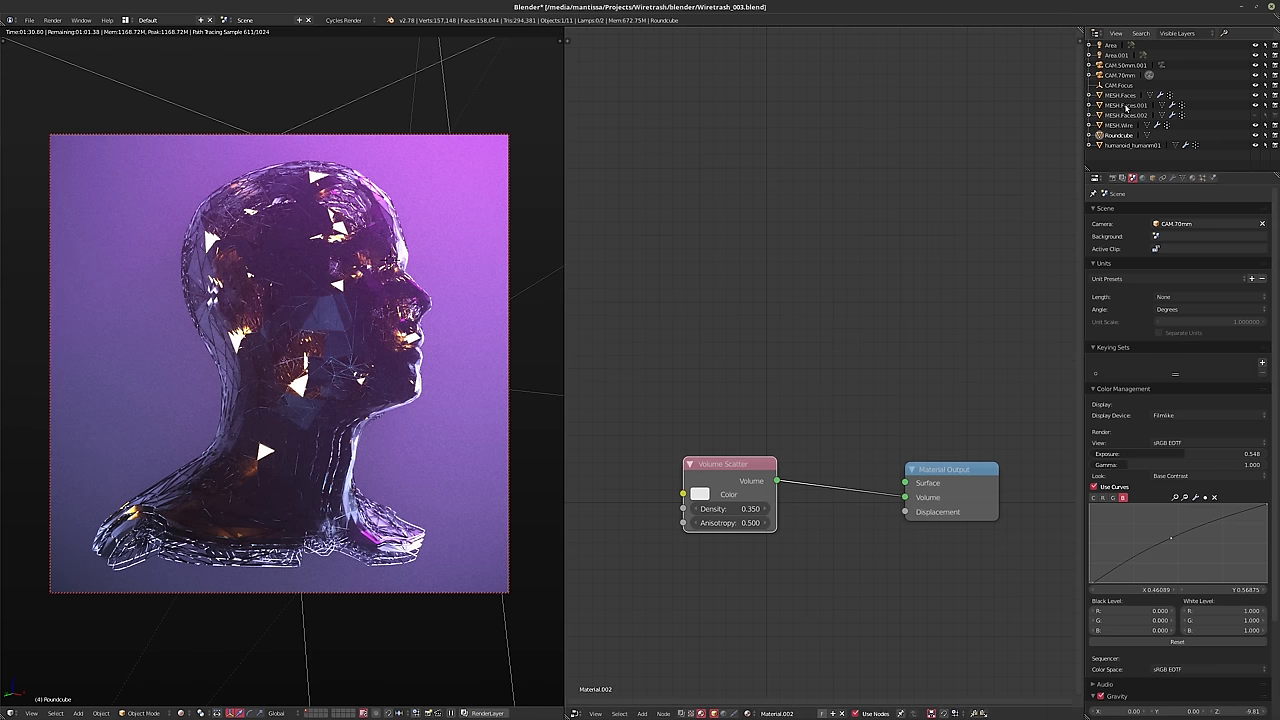
pyautogui.click(1126, 105)
pyautogui.moveTo(742, 375); pyautogui.dragTo(795, 427, button='middle')
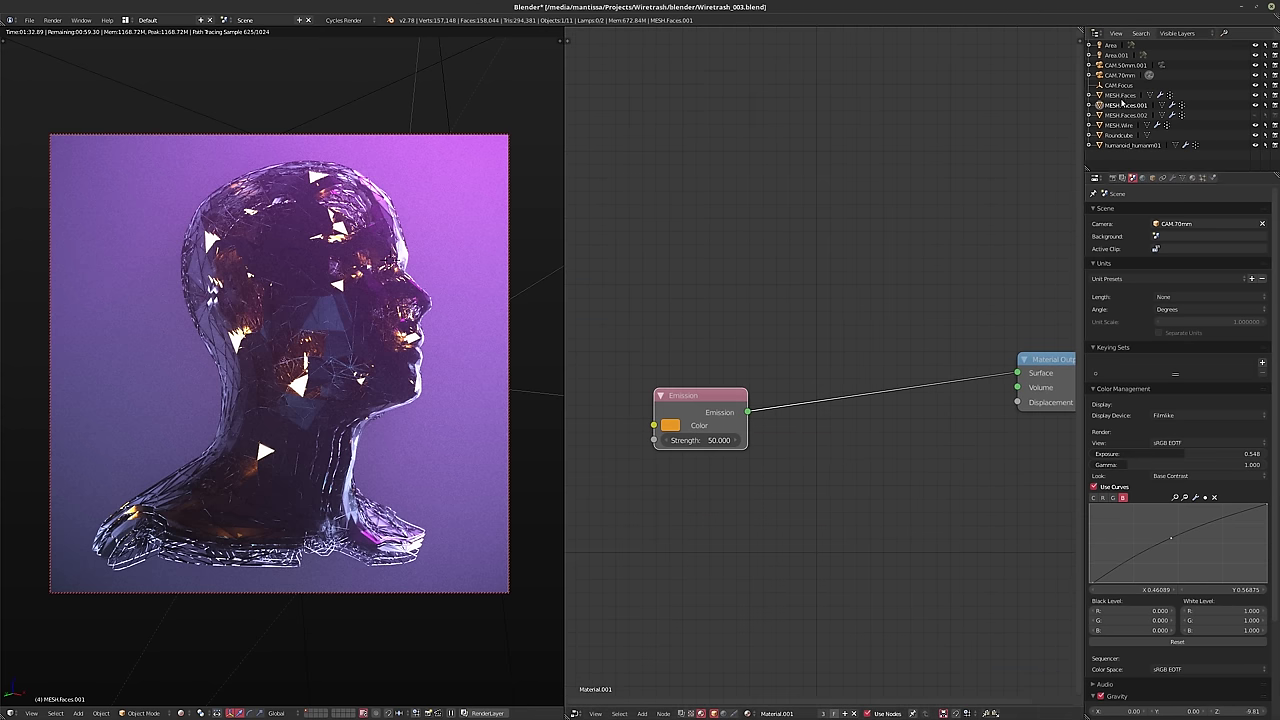
pyautogui.click(1120, 95)
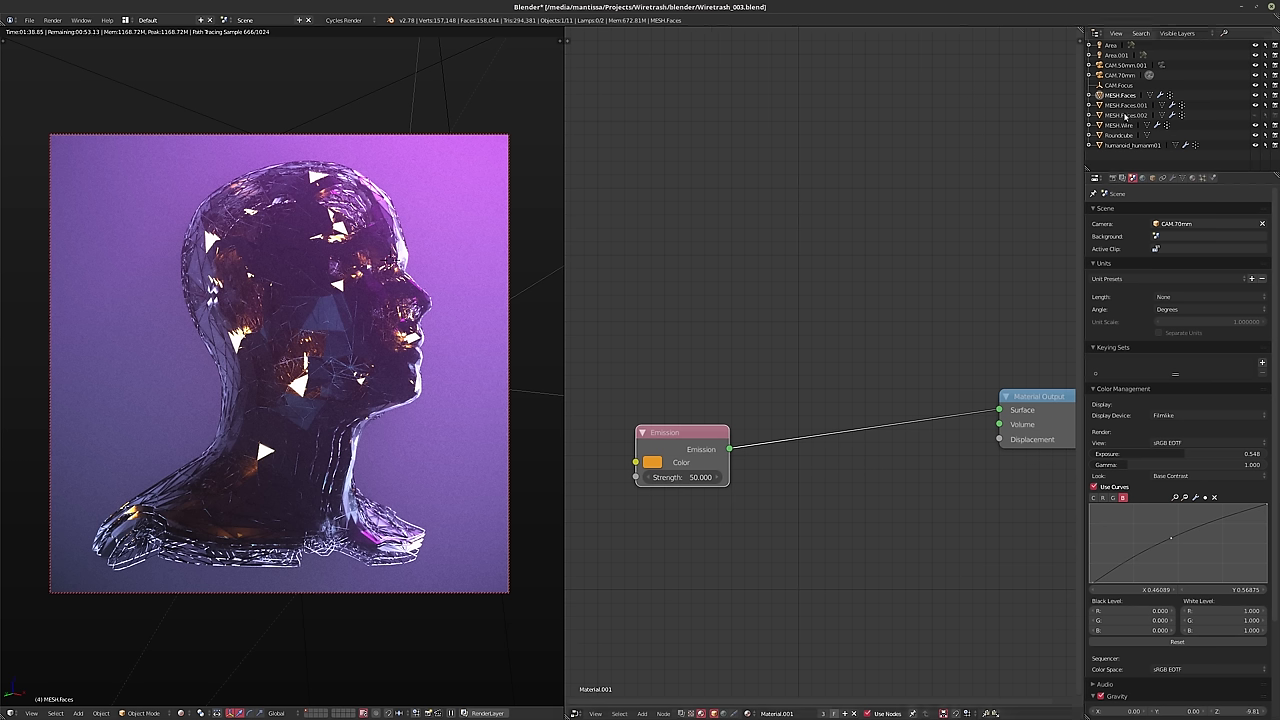
pyautogui.click(1255, 95)
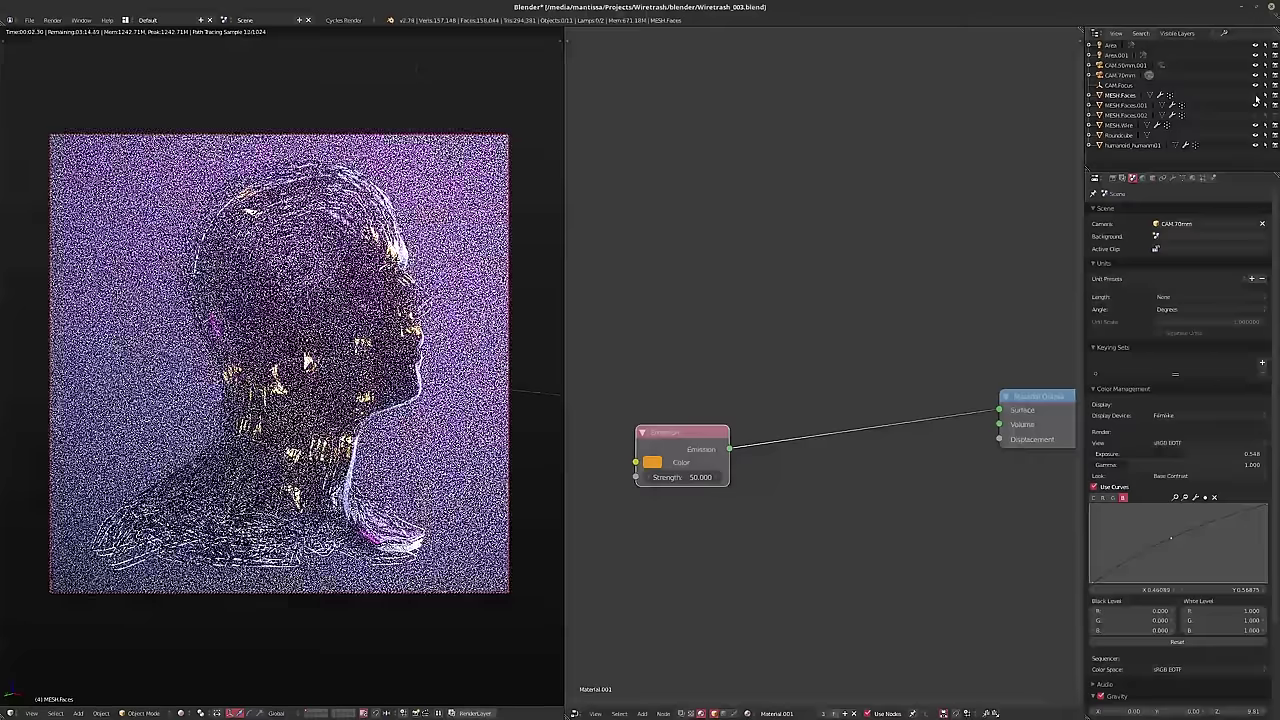
pyautogui.click(1255, 95)
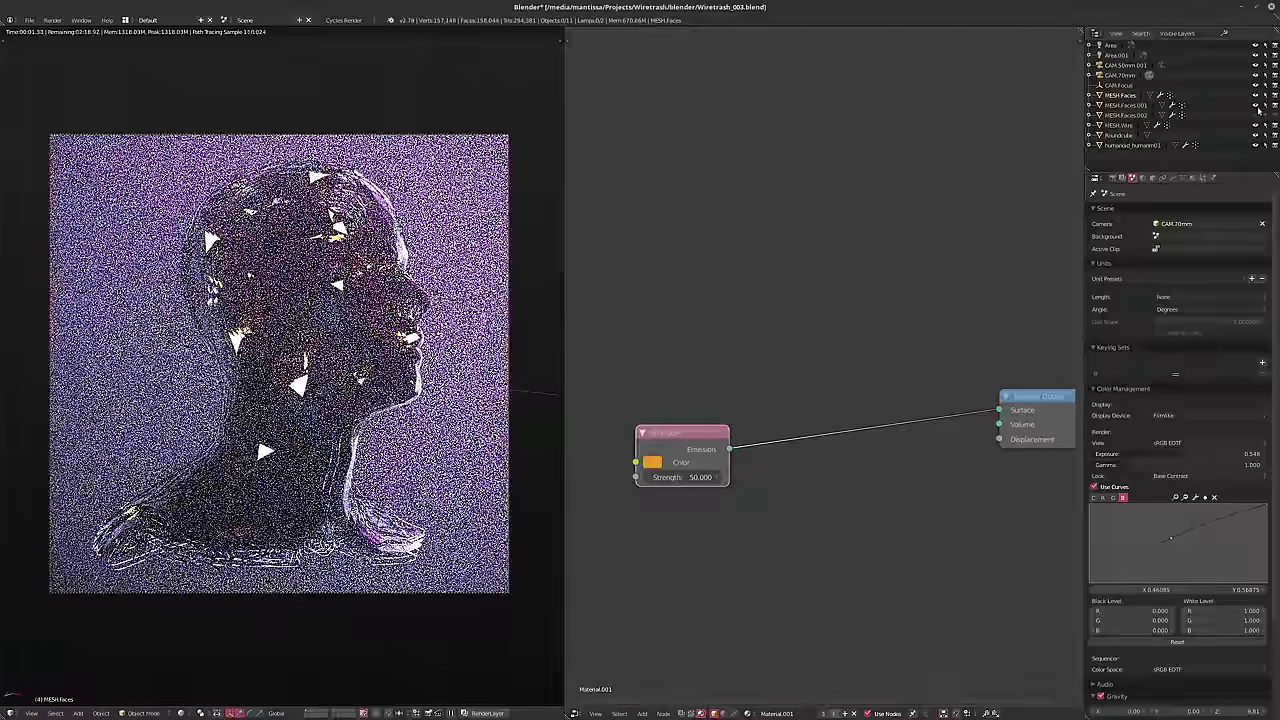
pyautogui.click(1256, 105)
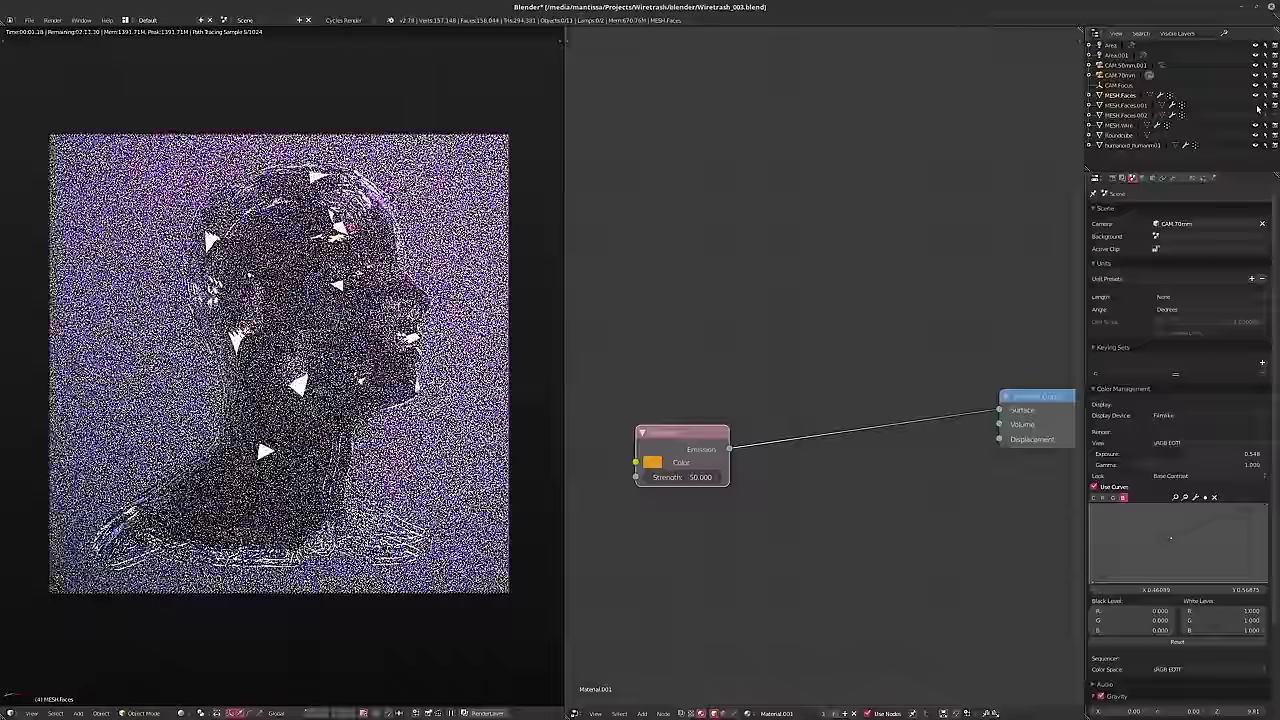
pyautogui.click(1257, 106)
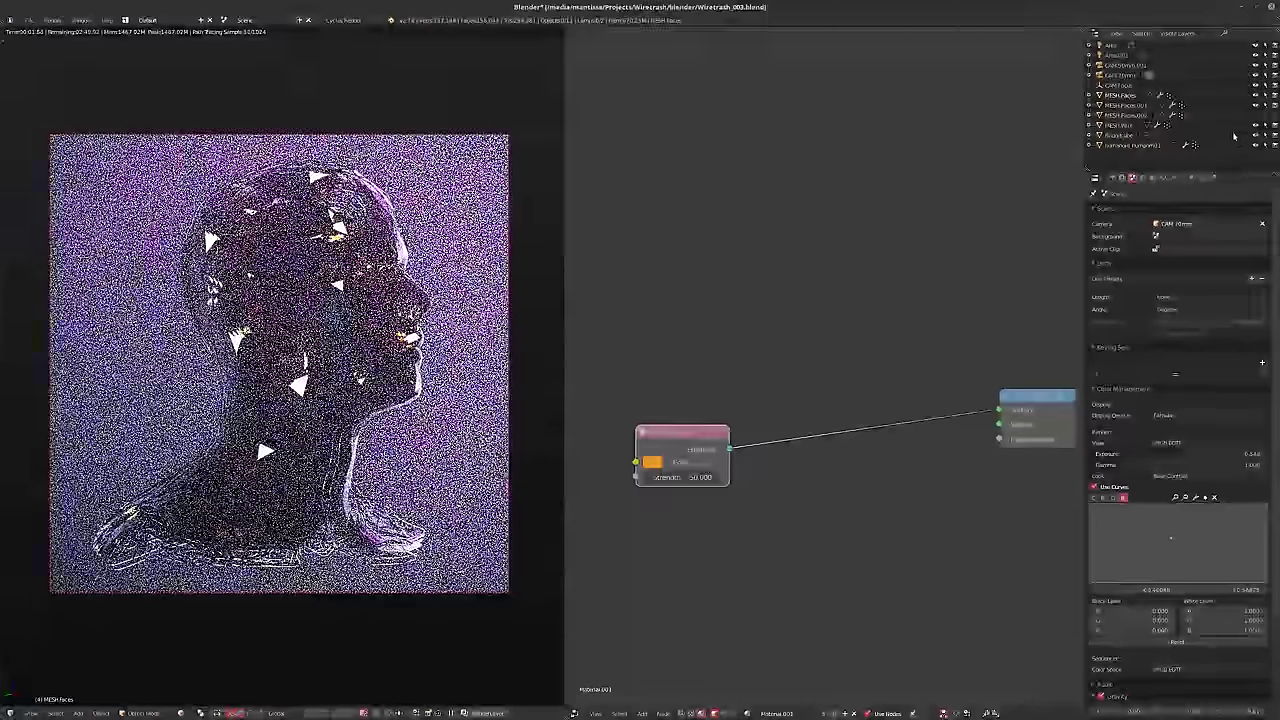
# - Hide the MESH.Wire object and toggle the visibility of the humanoid mesh and Roundcube to compare their effect on the render
pyautogui.click(1257, 130)
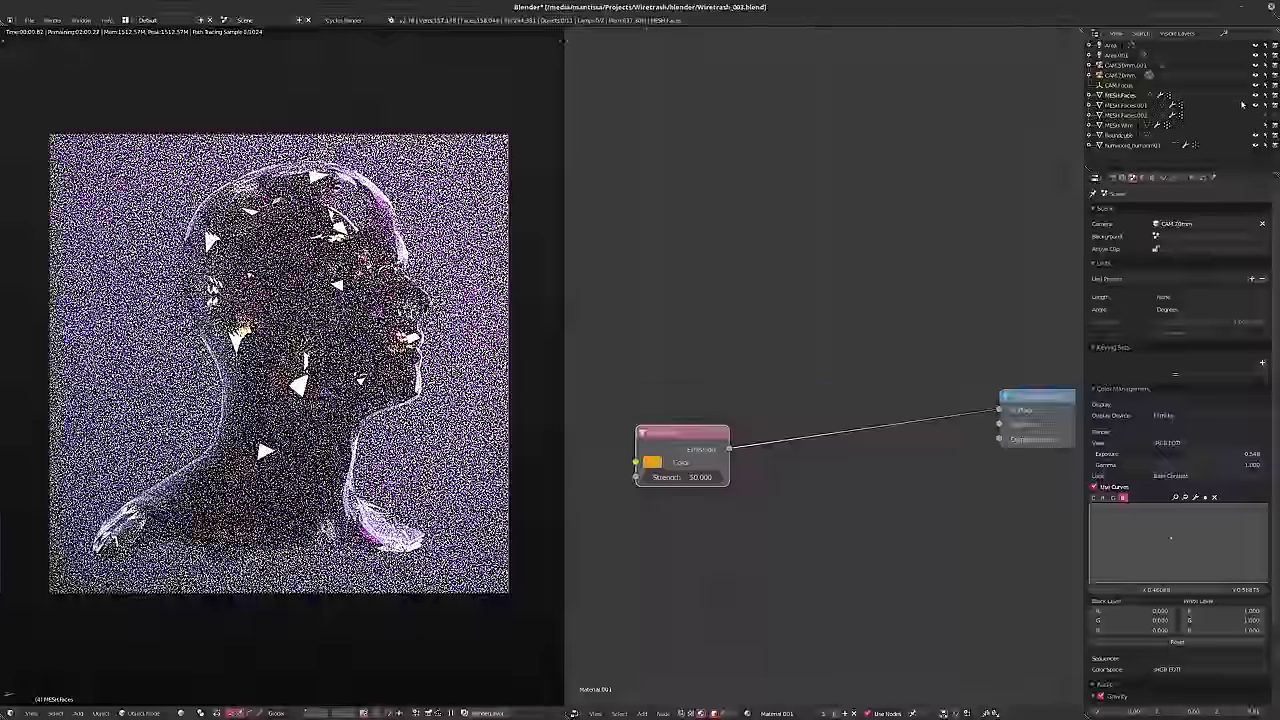
pyautogui.click(1254, 133)
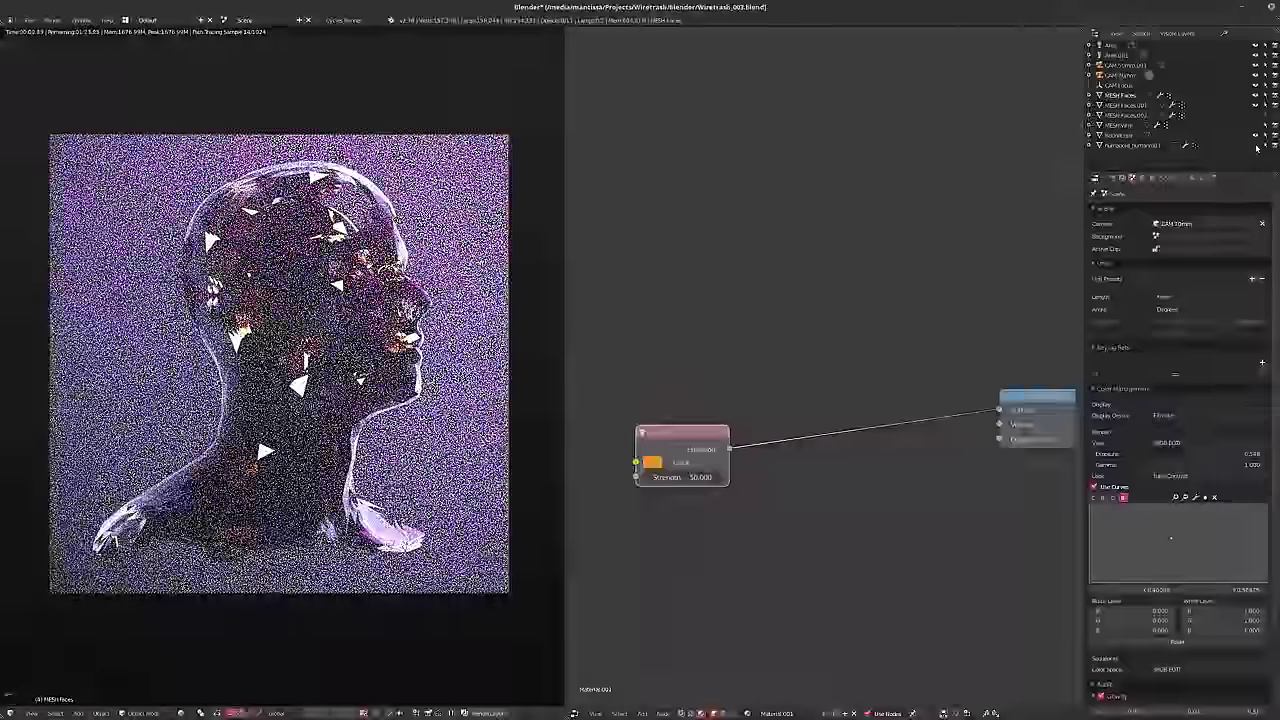
pyautogui.click(1256, 146)
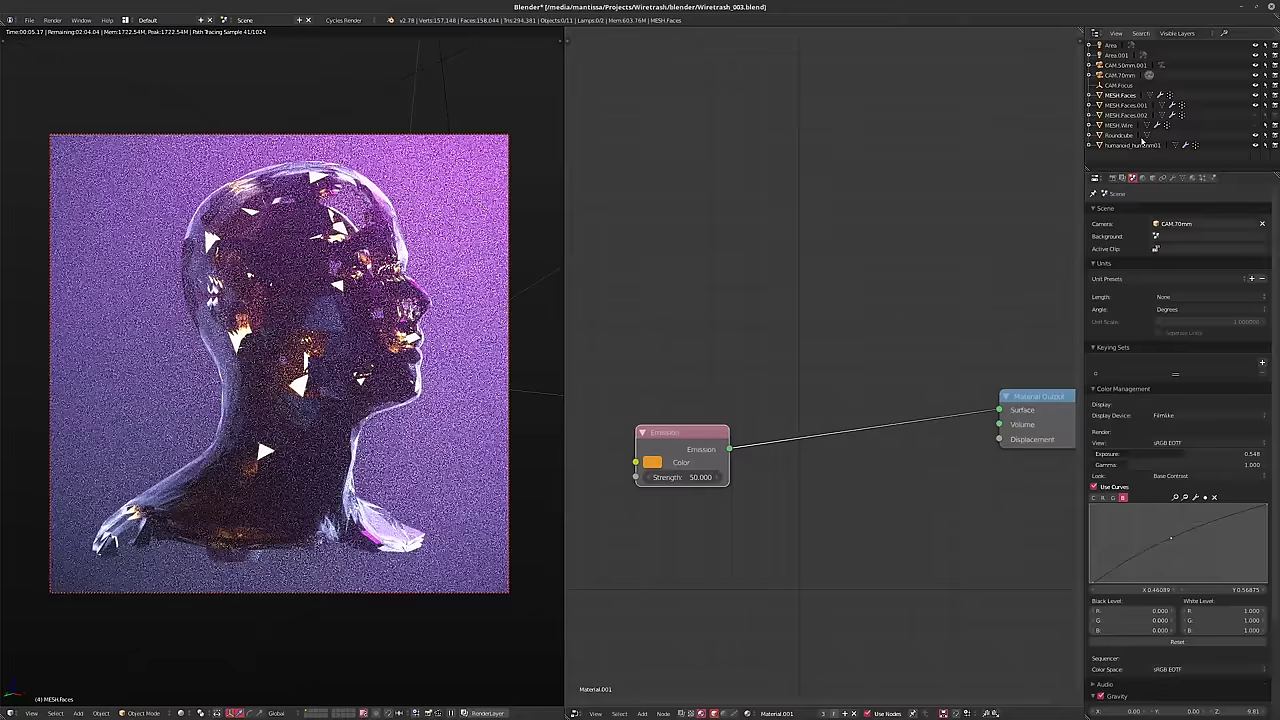
pyautogui.click(1255, 137)
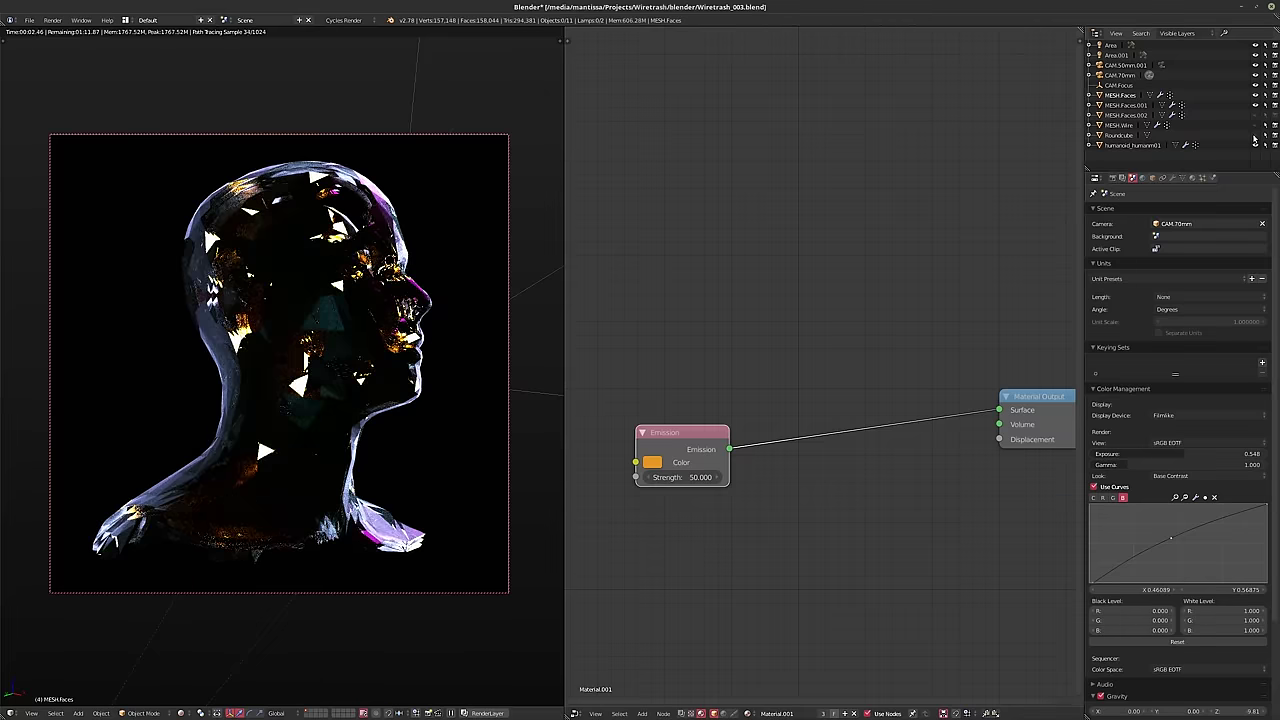
# - Set the Density of the Roundcube object's Volume Scatter node to 0.01
pyautogui.click(1118, 135)
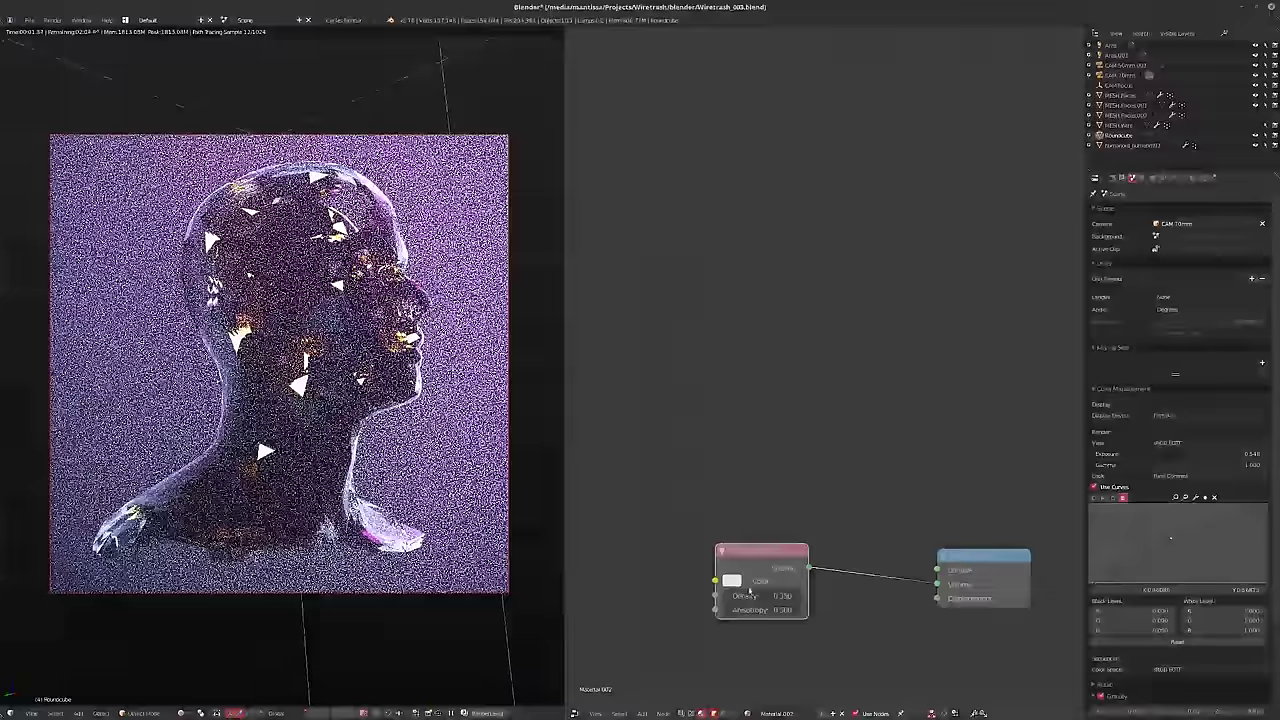
pyautogui.write('0.01')
pyautogui.press('Return')
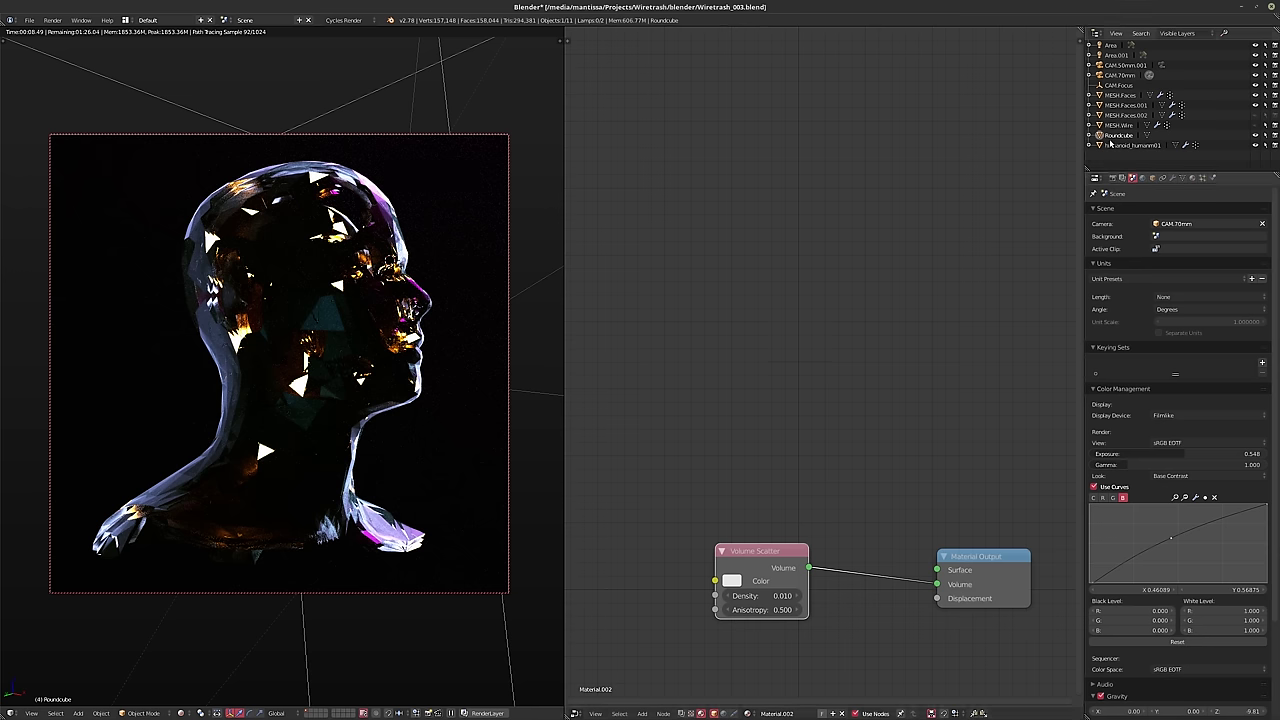
# - Hide the emissive MESH.Faces.001 and MESH.Faces objects
pyautogui.click(1256, 105)
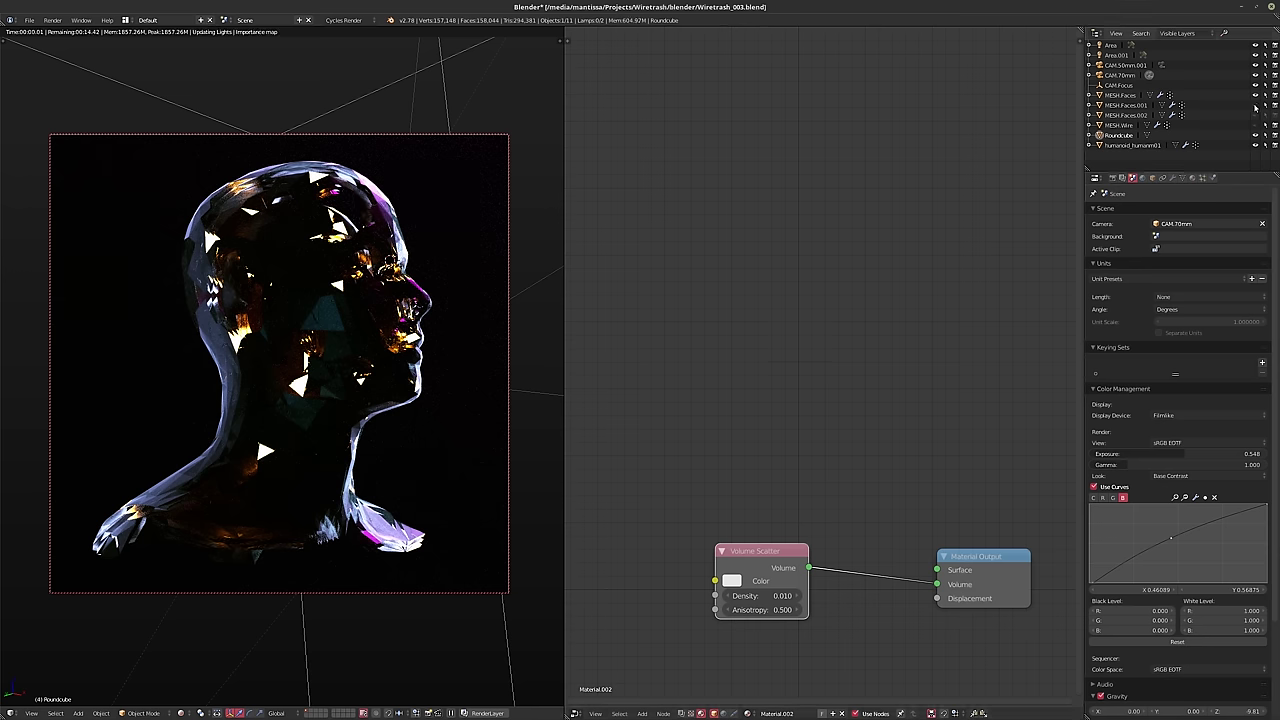
pyautogui.click(1256, 95)
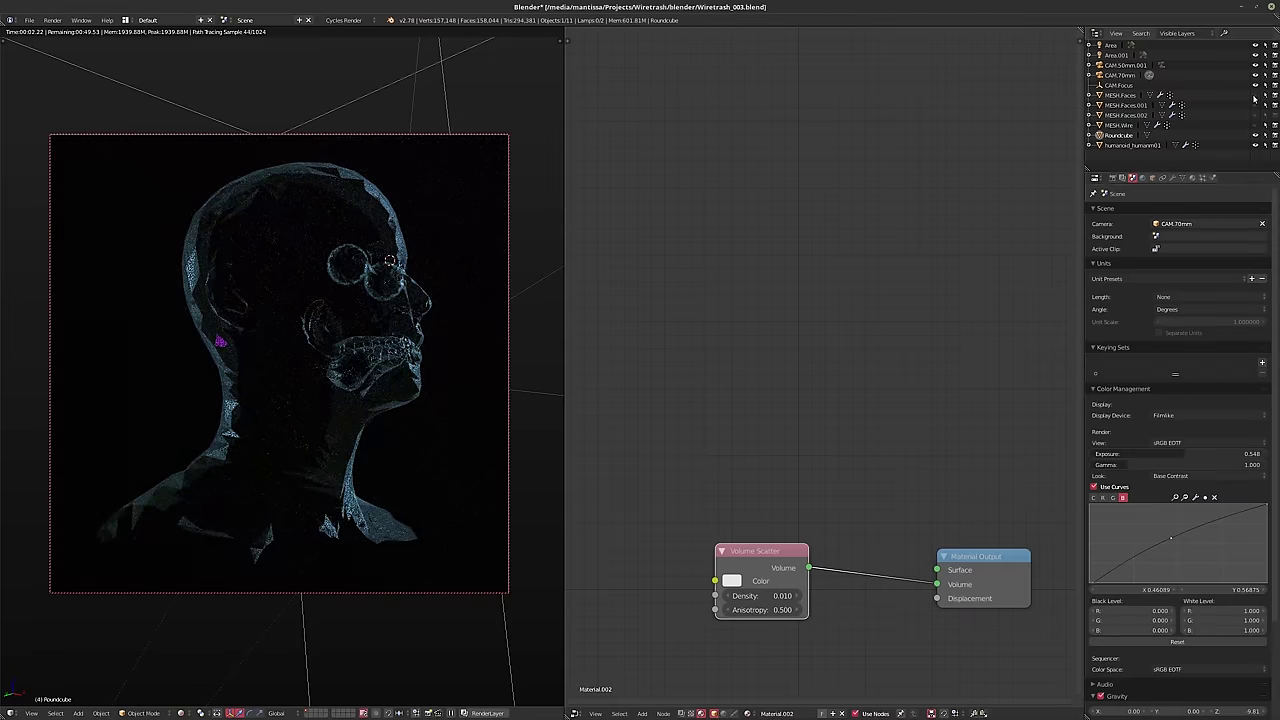
# - Unhide MESH.Faces.002 and set the Blend of the humanoid mesh's Layer Weight node to 0.05 and finally to 0
pyautogui.click(1256, 115)
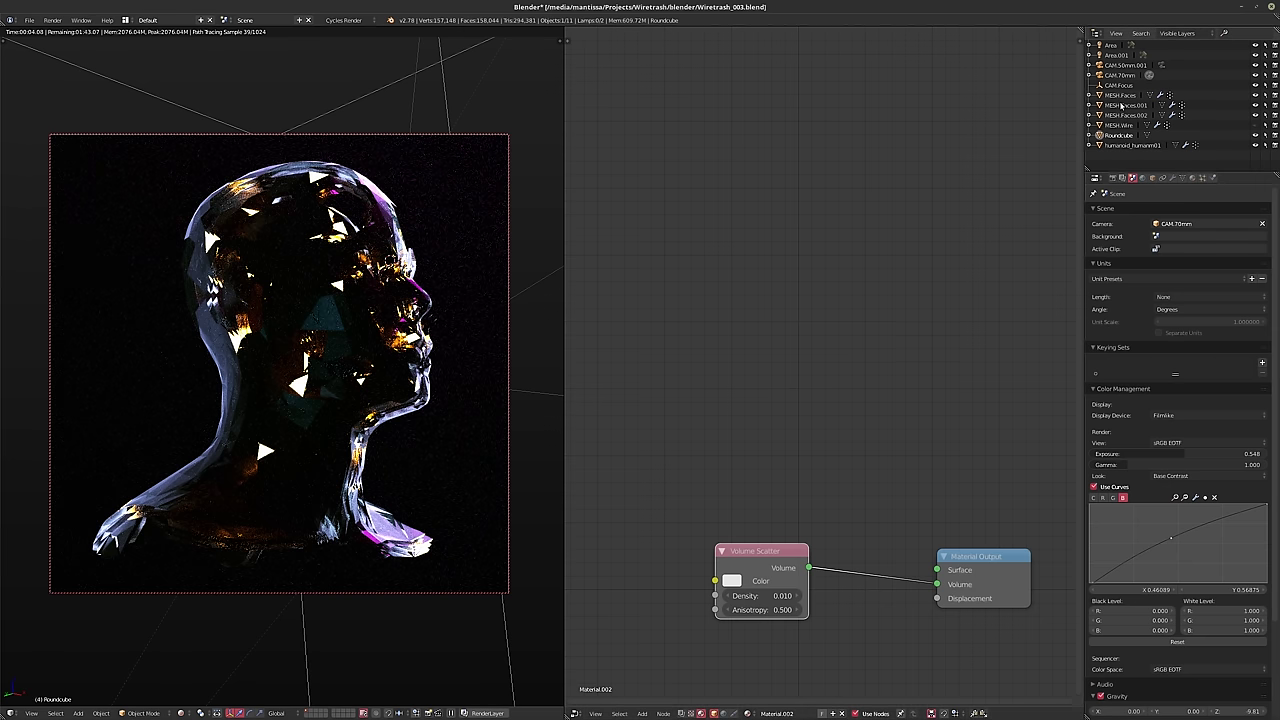
pyautogui.click(1125, 146)
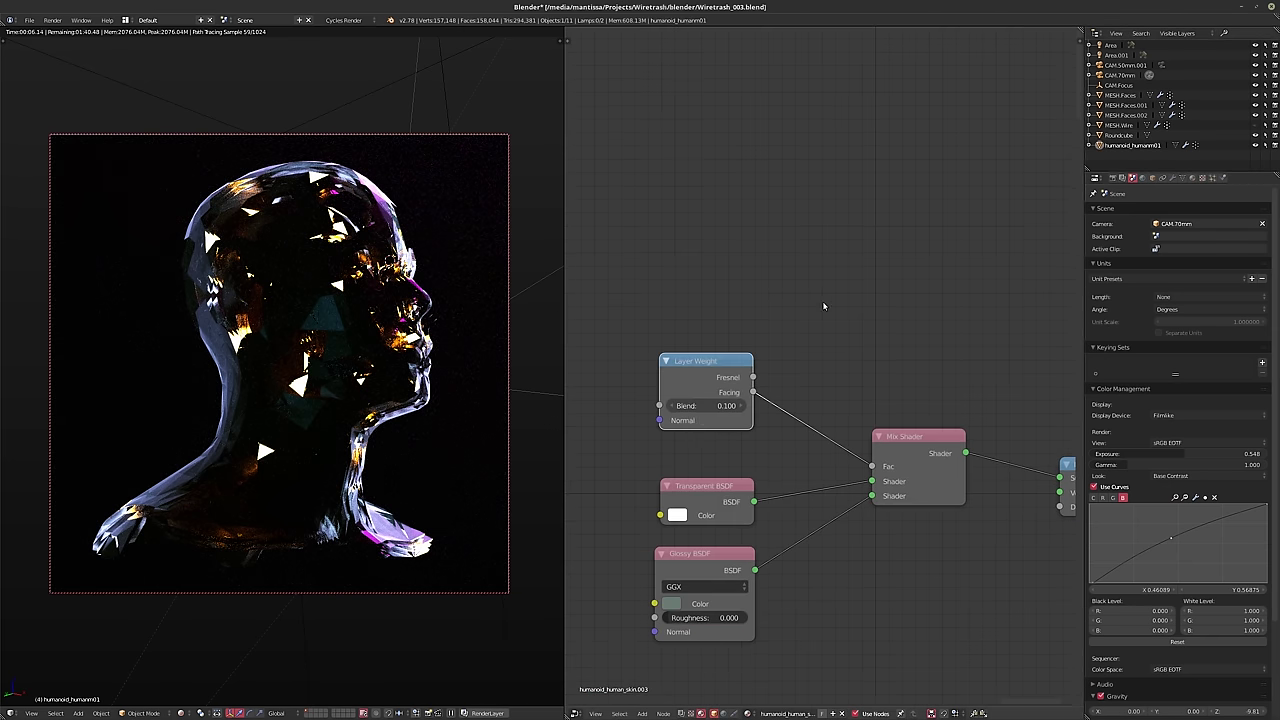
pyautogui.click(718, 405)
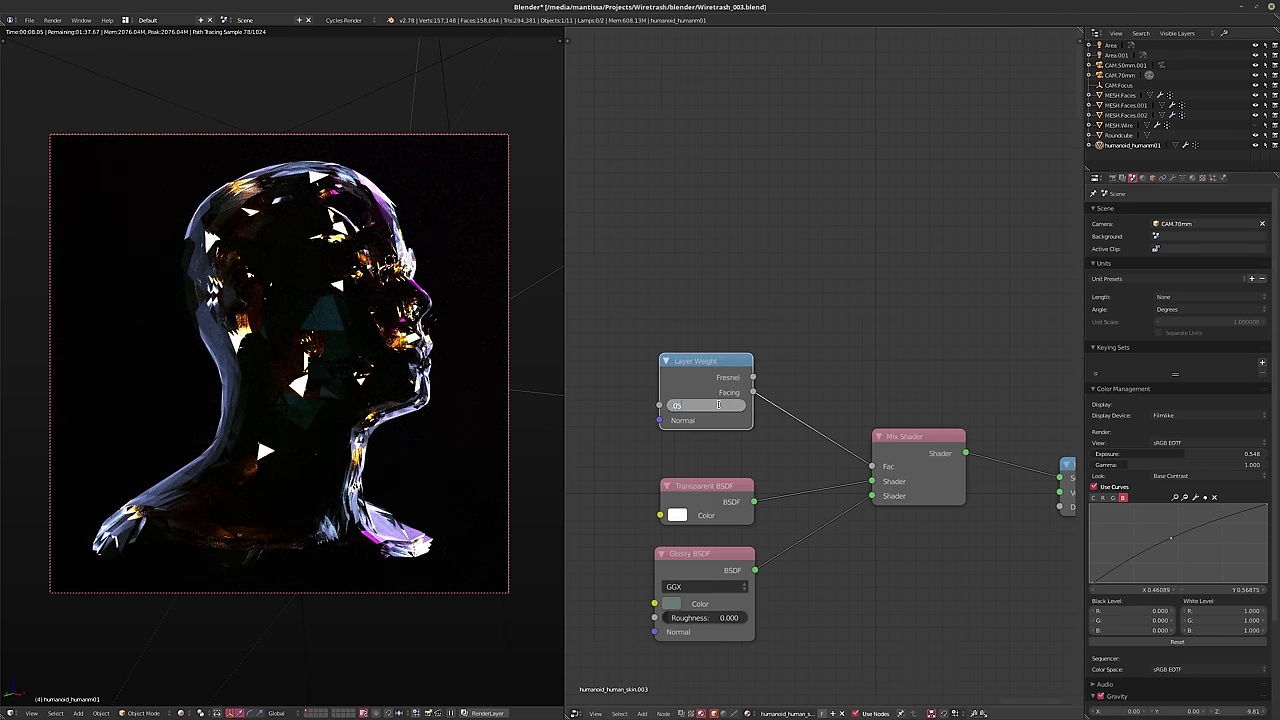
pyautogui.write('.05')
pyautogui.press('Return')
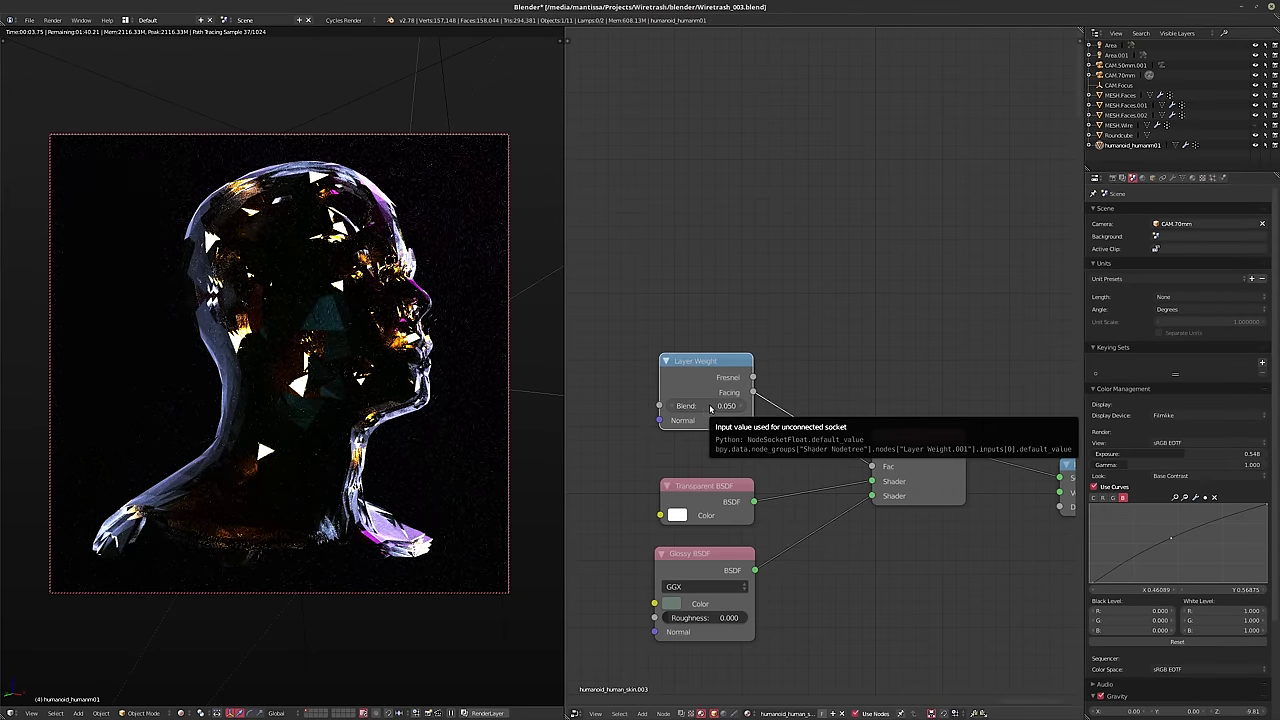
pyautogui.moveTo(711, 408)
pyautogui.mouseDown()
pyautogui.moveTo(770, 408)
pyautogui.moveTo(695, 408)
pyautogui.mouseUp()
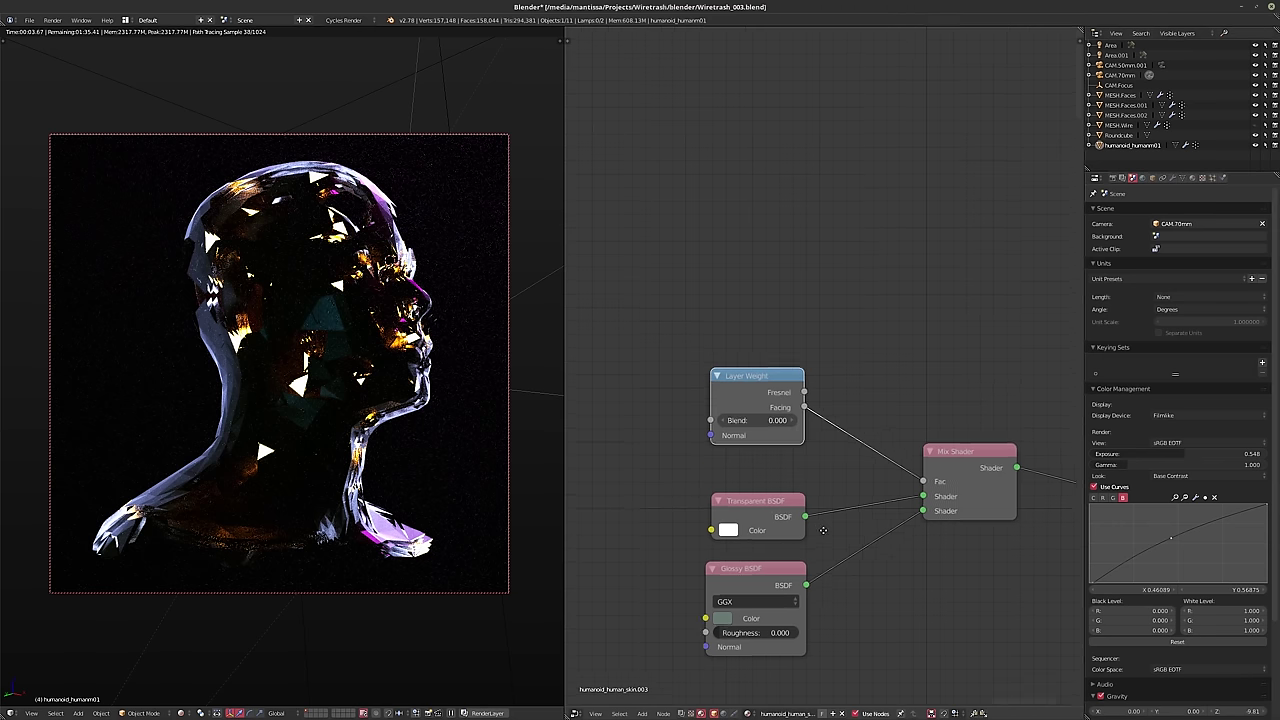
# - Insert a MixRGB node set to Multiply with Fac 1.000 between the Layer Weight's Facing output and the Mix Shader's Fac
pyautogui.scroll(-1, 752, 427)
pyautogui.moveTo(762, 419); pyautogui.dragTo(684, 370)
pyautogui.hotkey('shift', 'a')
pyautogui.moveTo(740, 477)
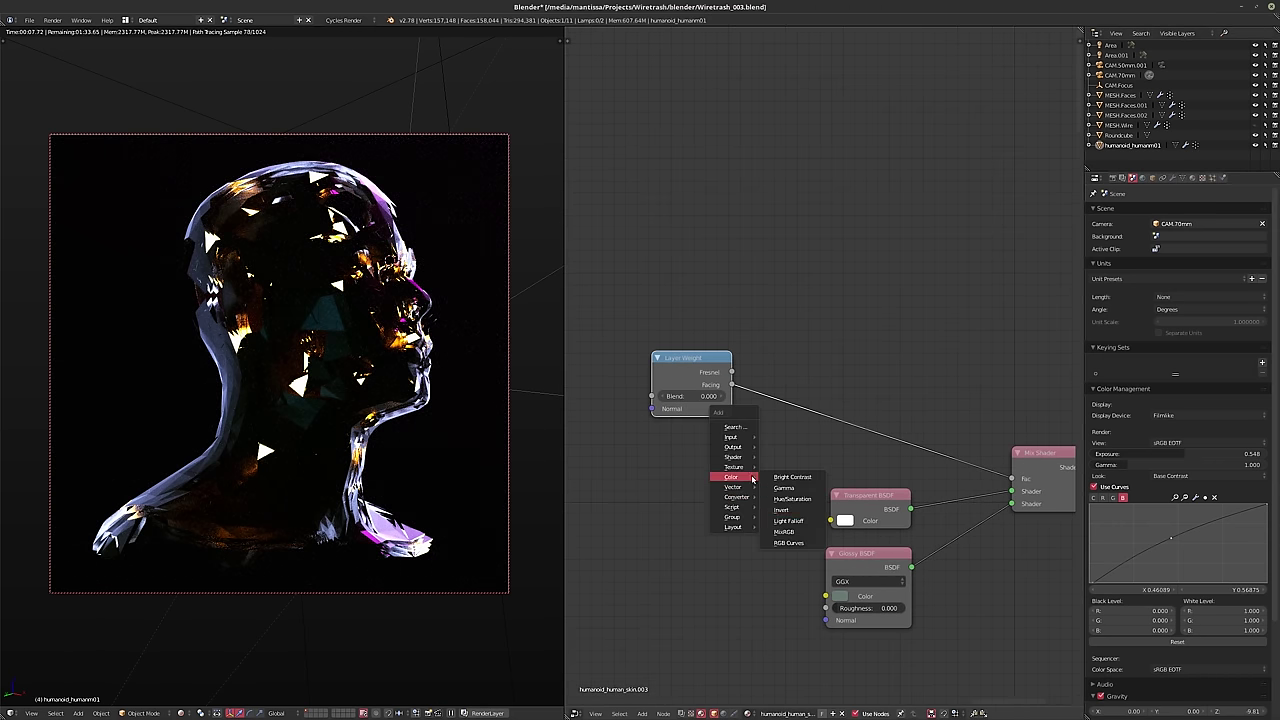
pyautogui.click(789, 532)
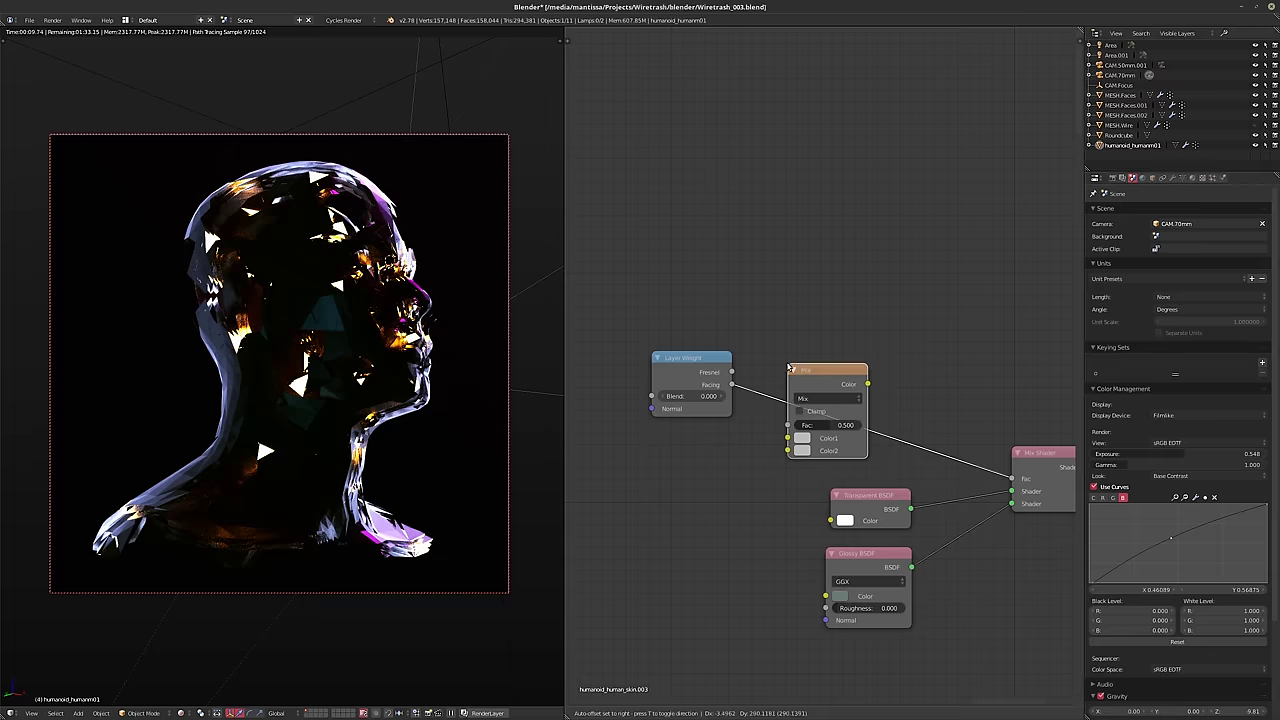
pyautogui.click(814, 403)
pyautogui.click(814, 399)
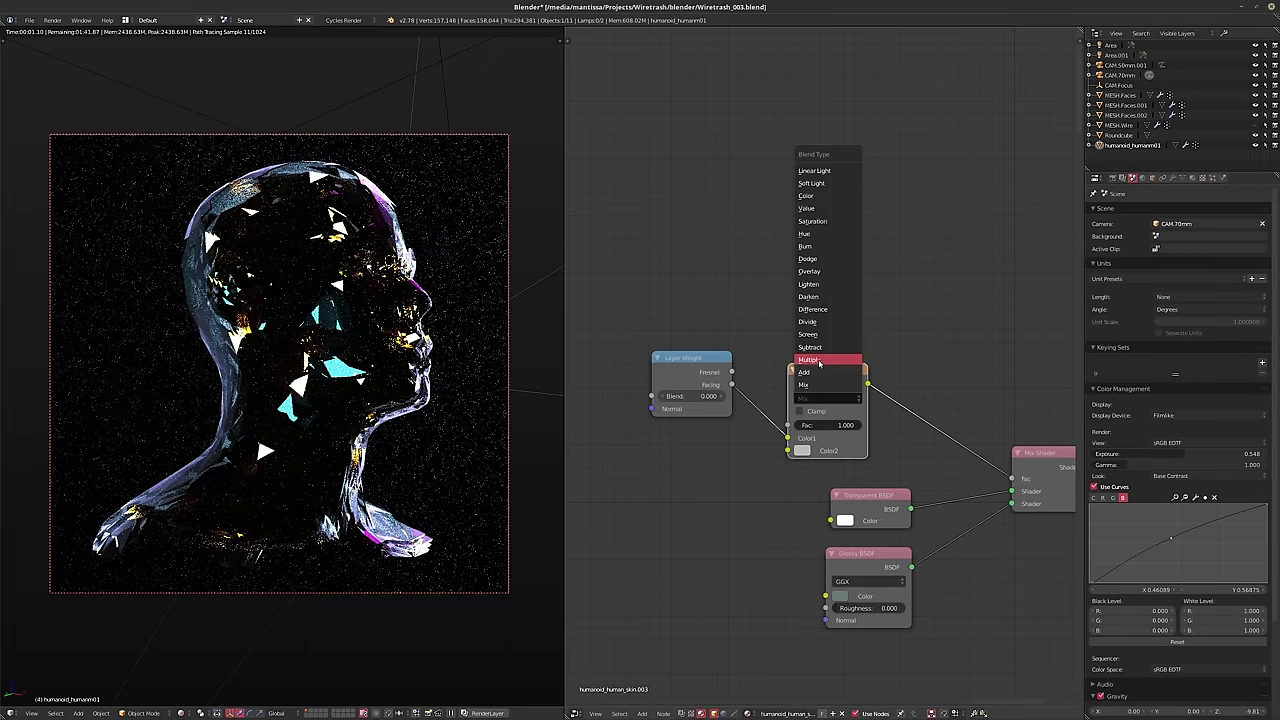
pyautogui.click(828, 362)
pyautogui.moveTo(688, 483); pyautogui.dragTo(724, 456, button='middle')
pyautogui.hotkey('shift', 'a')
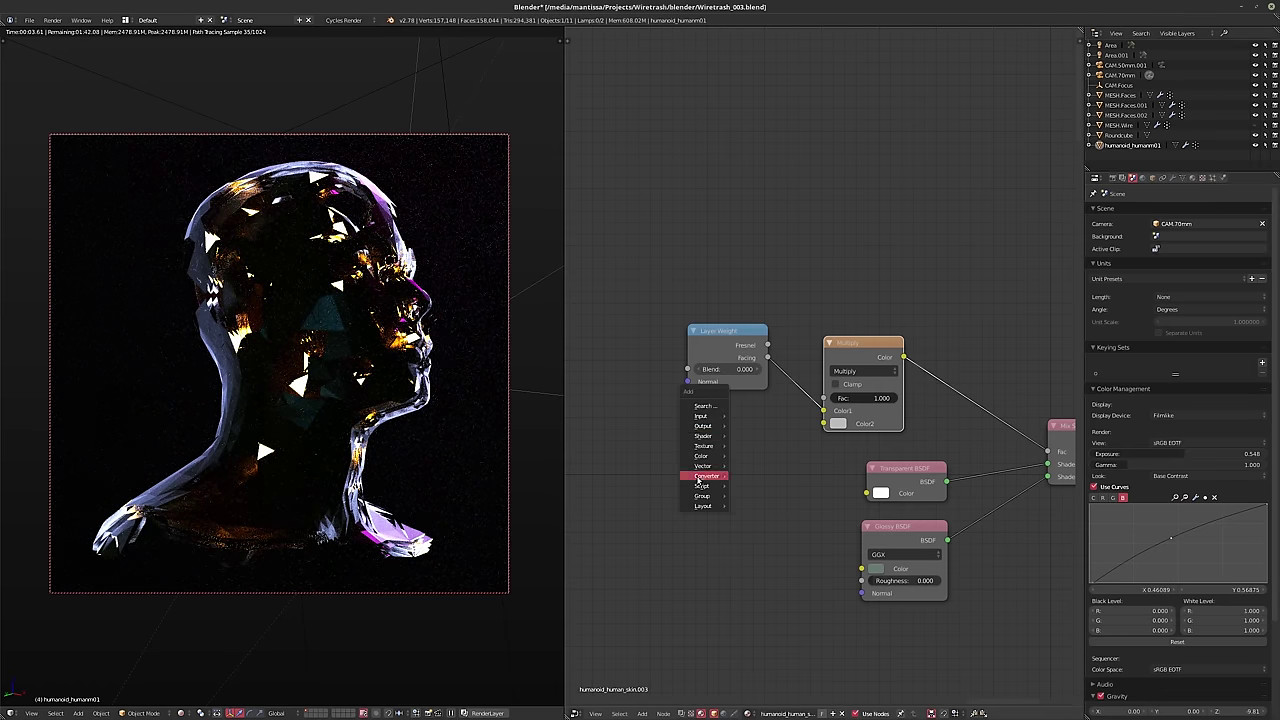
pyautogui.moveTo(704, 446)
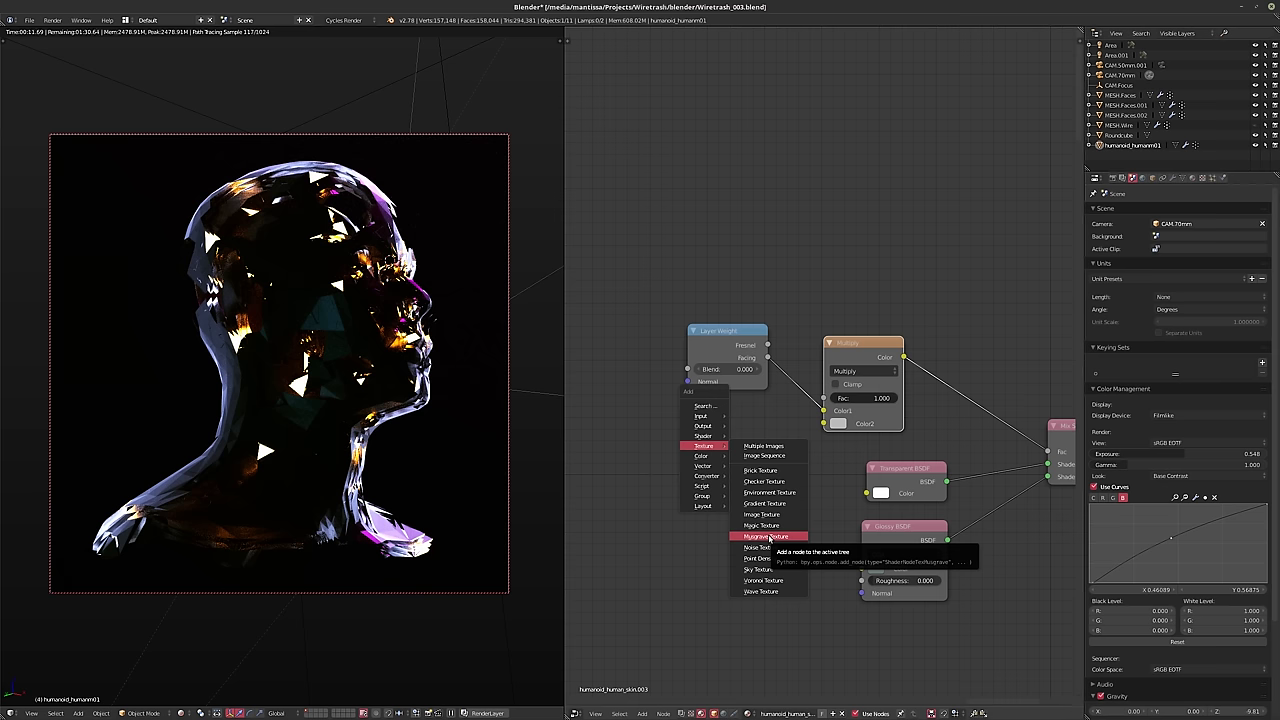
pyautogui.click(764, 481)
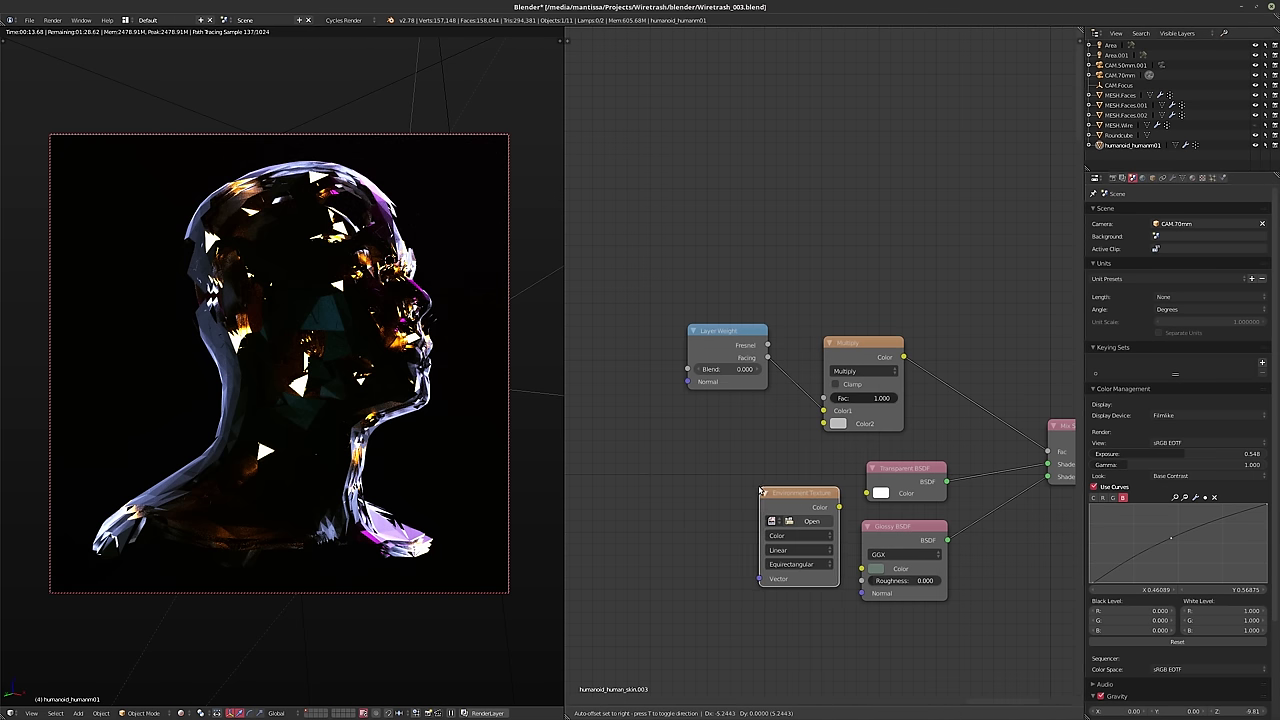
pyautogui.press('Escape')
# - Add a Checker Texture node and a Brick Texture node to the humanoid material, with the Brick Texture below the Layer Weight
pyautogui.hotkey('shift', 'a')
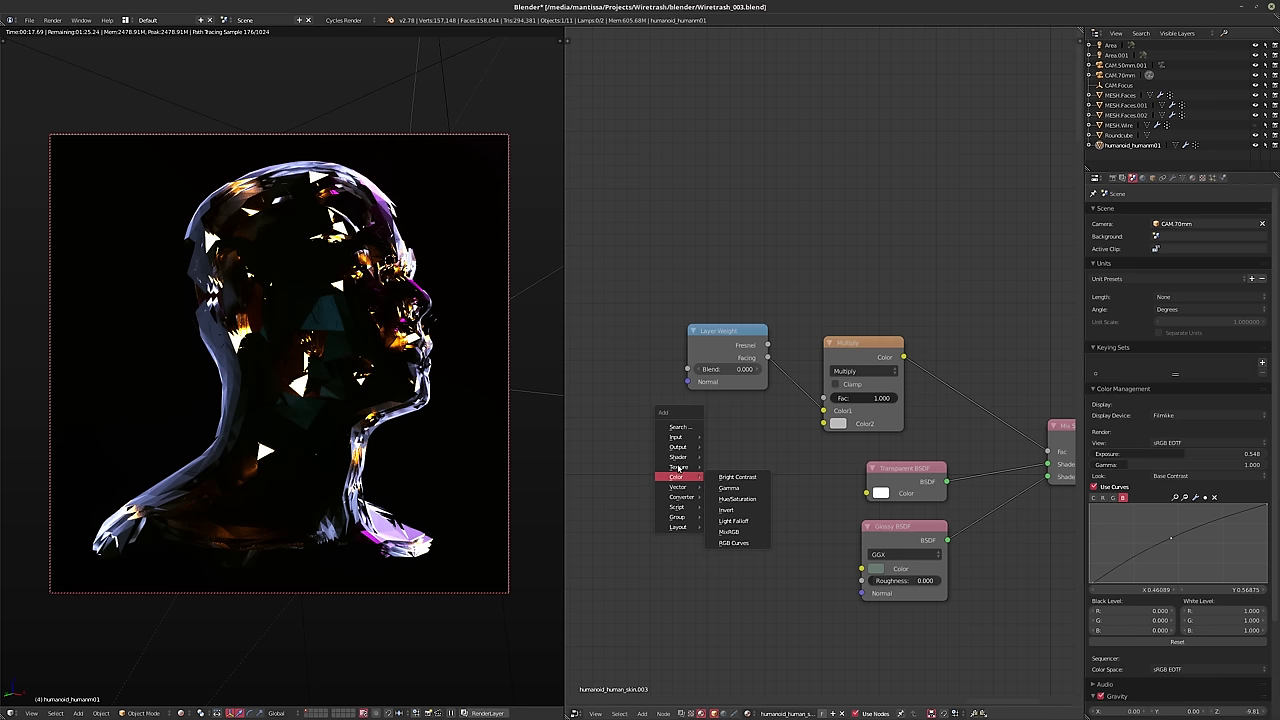
pyautogui.click(752, 502)
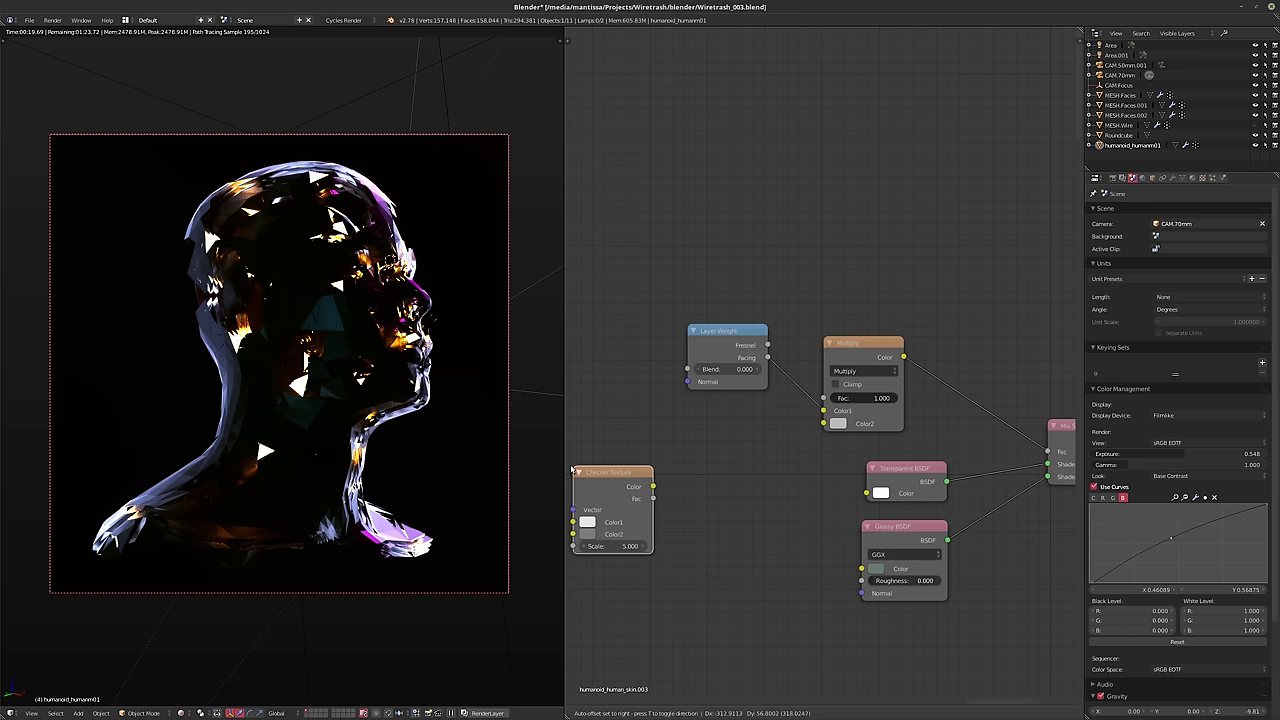
pyautogui.hotkey('shift', 'a')
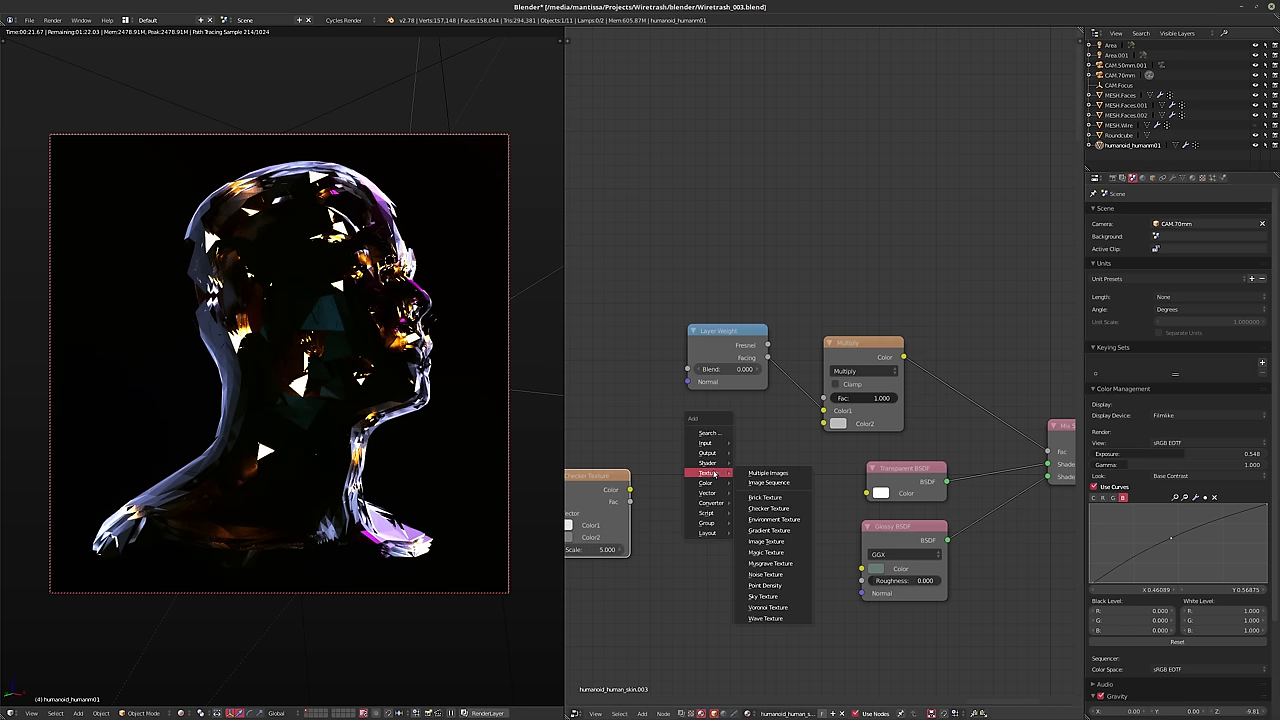
pyautogui.moveTo(697, 462)
pyautogui.click(765, 497)
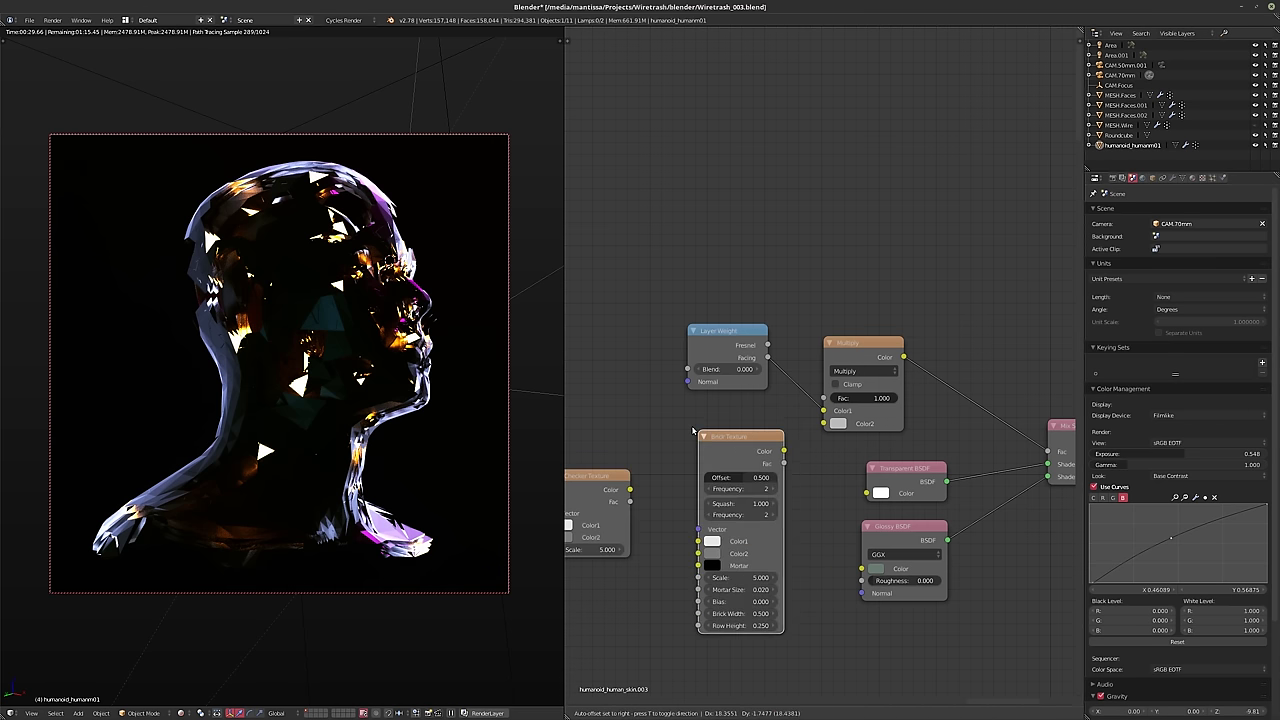
pyautogui.click(740, 440)
# - Preview the Brick Texture's Color output and its Fac output on the head
pyautogui.scroll(2, 730, 505)
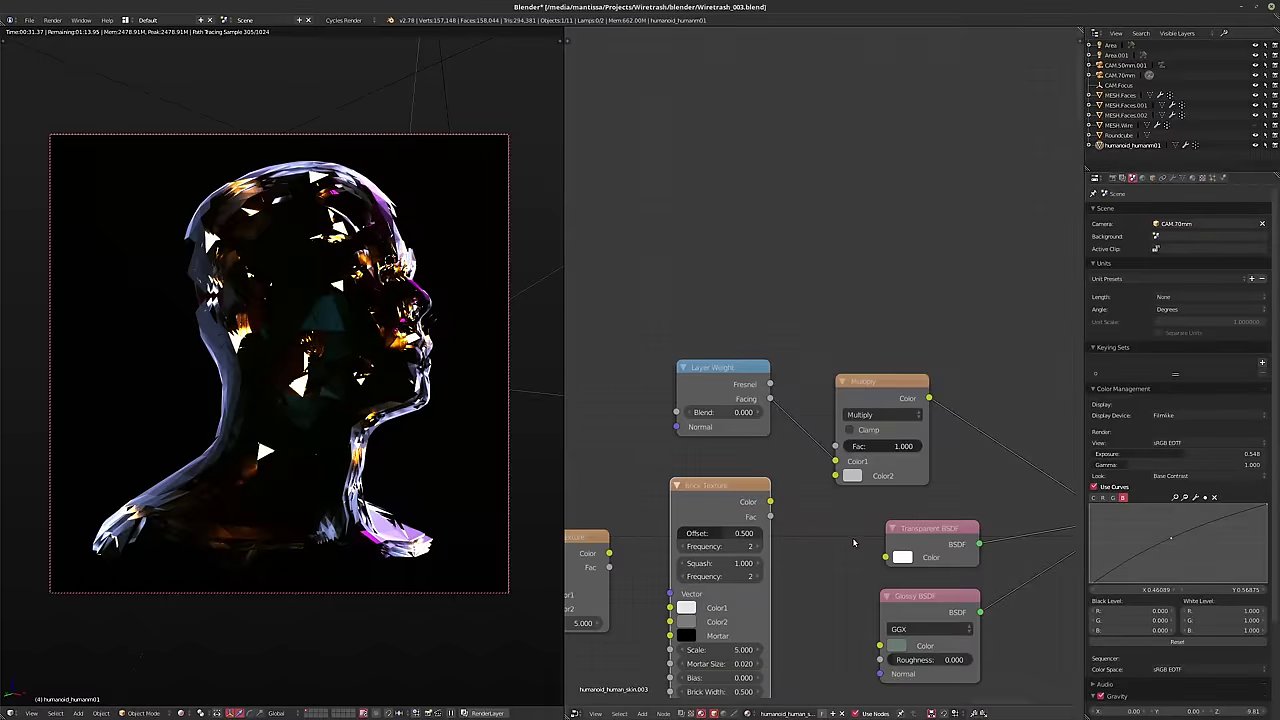
pyautogui.scroll(1, 839, 522)
pyautogui.press('f')
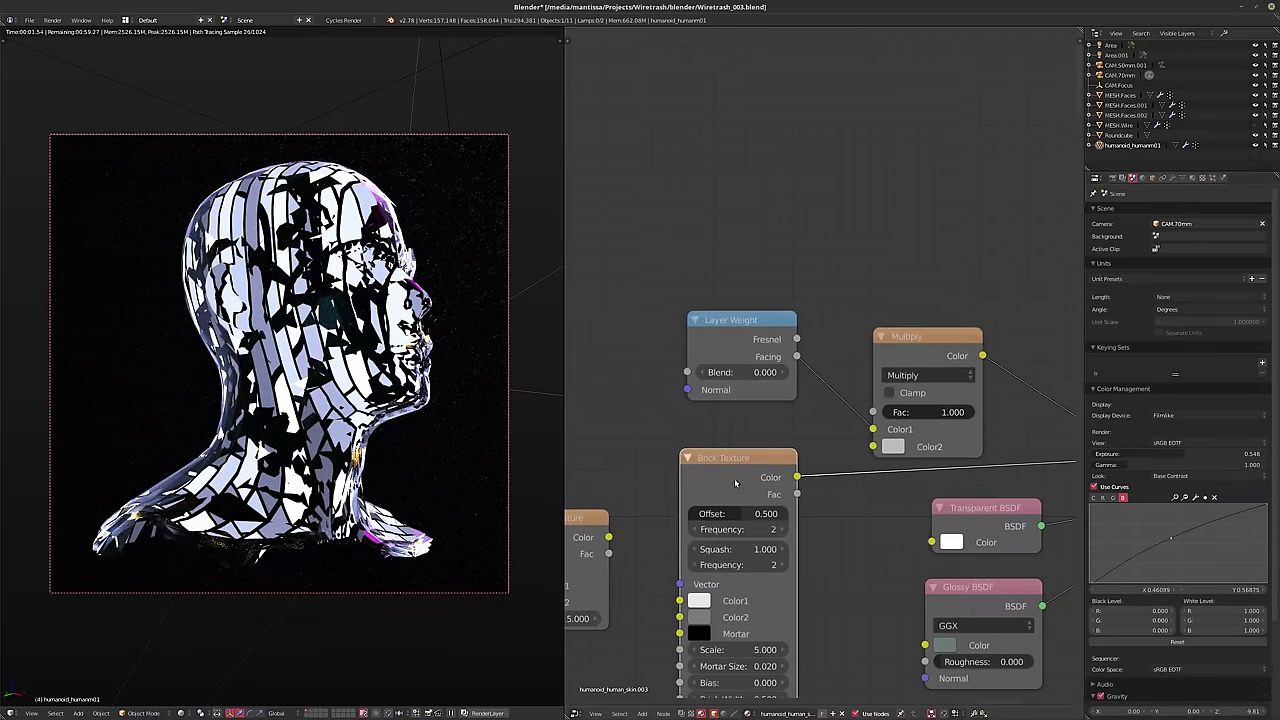
pyautogui.press('Home')
pyautogui.hotkey('shift', 'f')
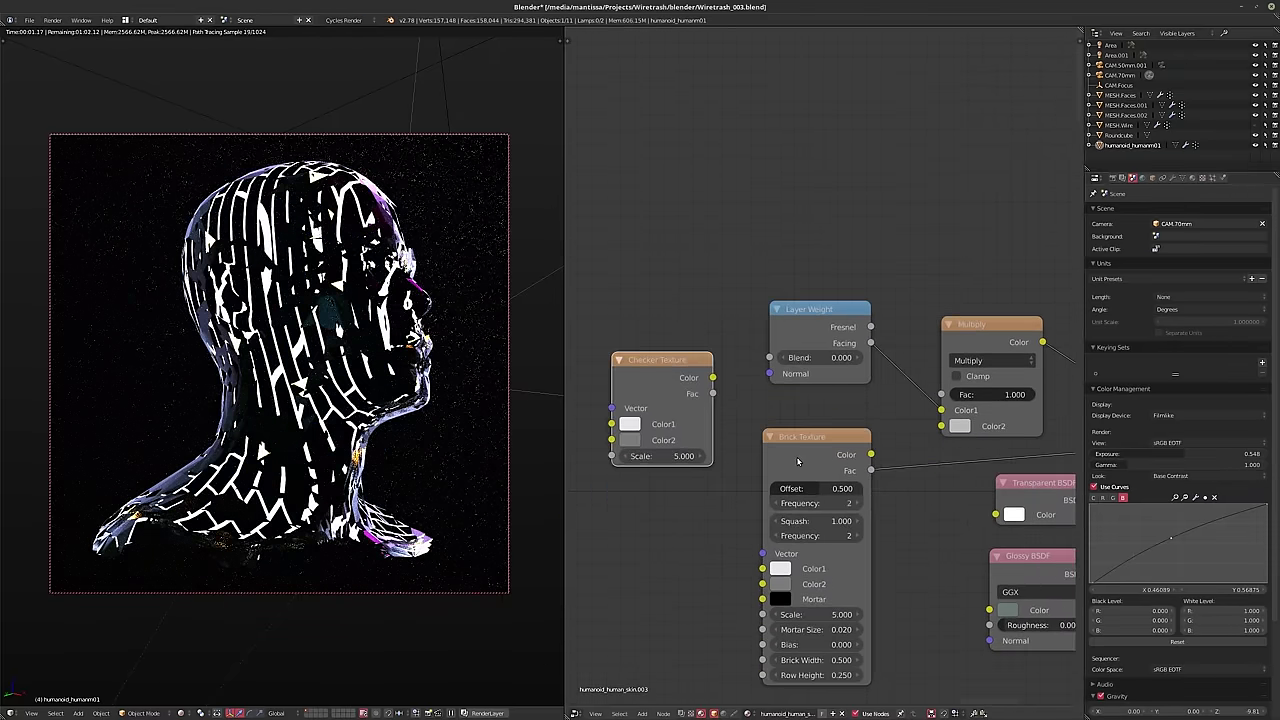
# - Move the Checker Texture node up and feed the Brick Texture from new Mapping and Texture Coordinate nodes using the UV output
pyautogui.moveTo(697, 411); pyautogui.dragTo(680, 336)
pyautogui.click(822, 457)
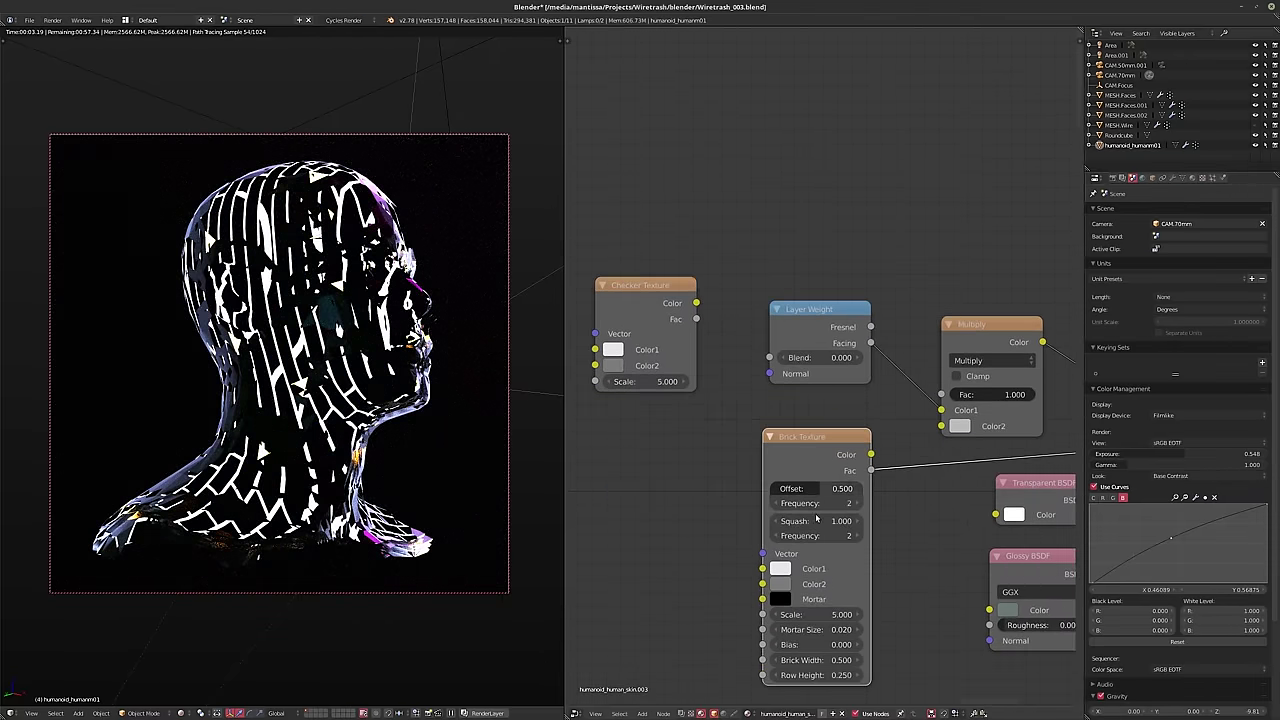
pyautogui.hotkey('ctrl', 't')
pyautogui.press('Home')
pyautogui.moveTo(749, 488); pyautogui.dragTo(792, 588)
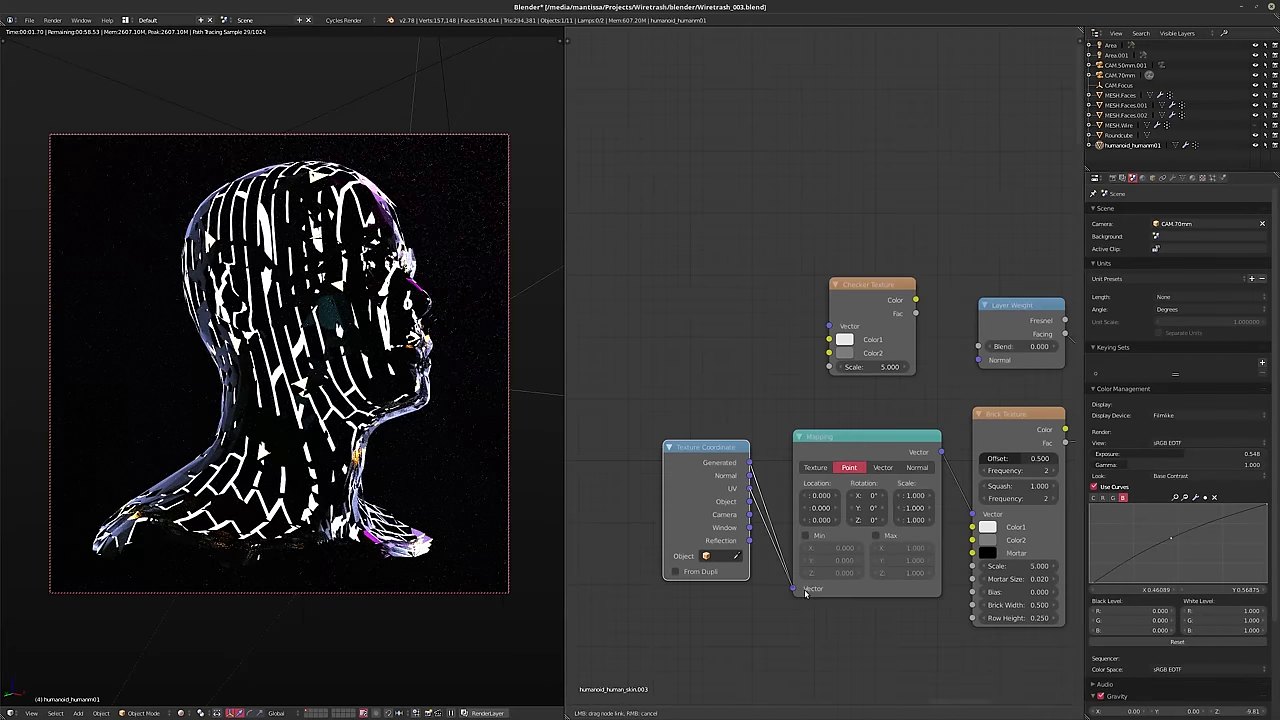
pyautogui.moveTo(822, 516)
pyautogui.mouseDown(button='middle')
pyautogui.moveTo(756, 524)
pyautogui.moveTo(827, 520)
pyautogui.mouseUp(button='middle')
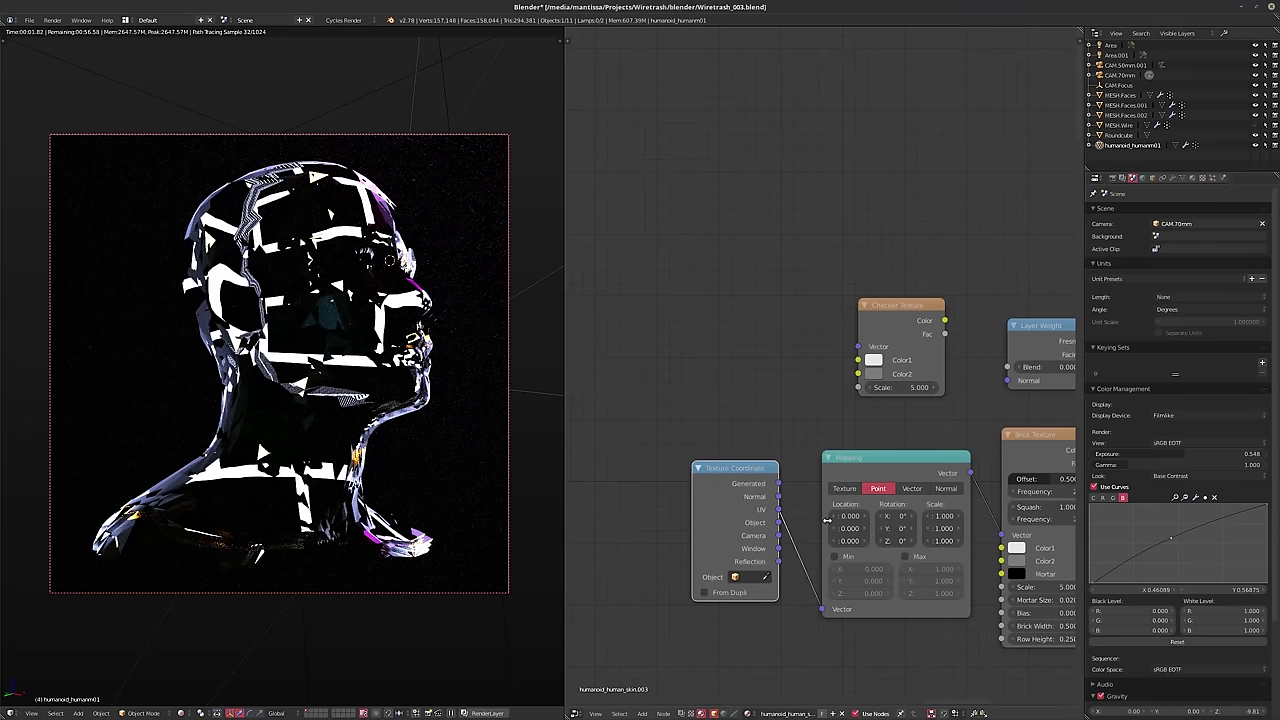
# - Connect the Texture Coordinate's Object output to the Mapping node's Vector and shift the Texture Coordinate node down and away from it
pyautogui.scroll(1, 669, 481)
pyautogui.keyDown('ctrl'); pyautogui.hscroll(2, 700, 512); pyautogui.keyUp('ctrl')
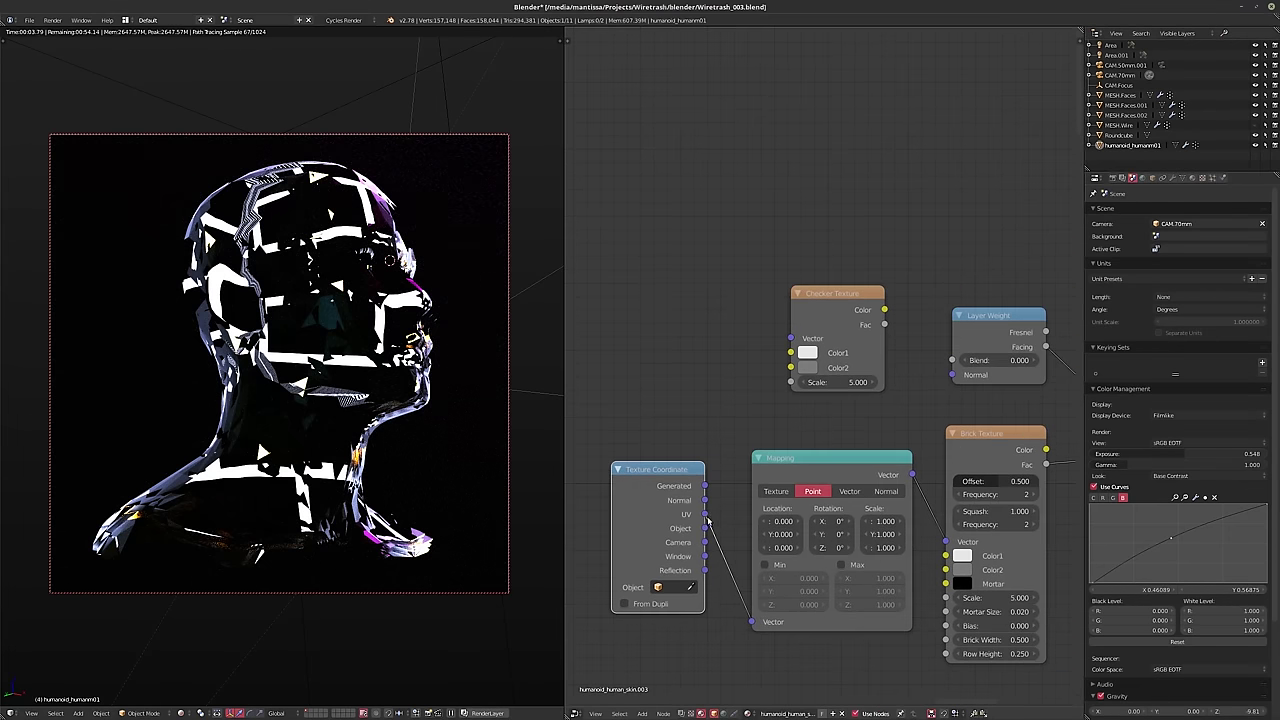
pyautogui.moveTo(705, 528); pyautogui.dragTo(752, 622)
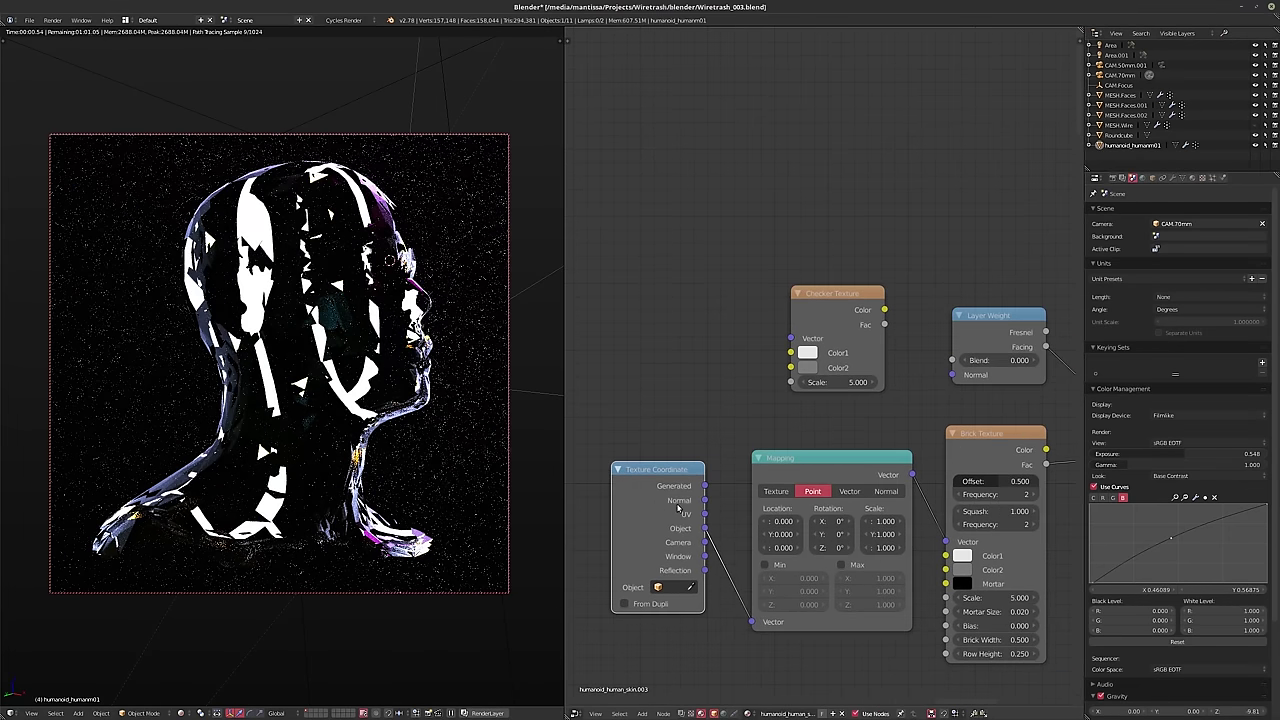
pyautogui.moveTo(652, 509); pyautogui.dragTo(632, 540)
# - Try a Brick Texture Scale of 0.1, reset its Mortar Size to 0, and set its Scale to 0.5
pyautogui.moveTo(990, 596); pyautogui.dragTo(897, 611, button='middle')
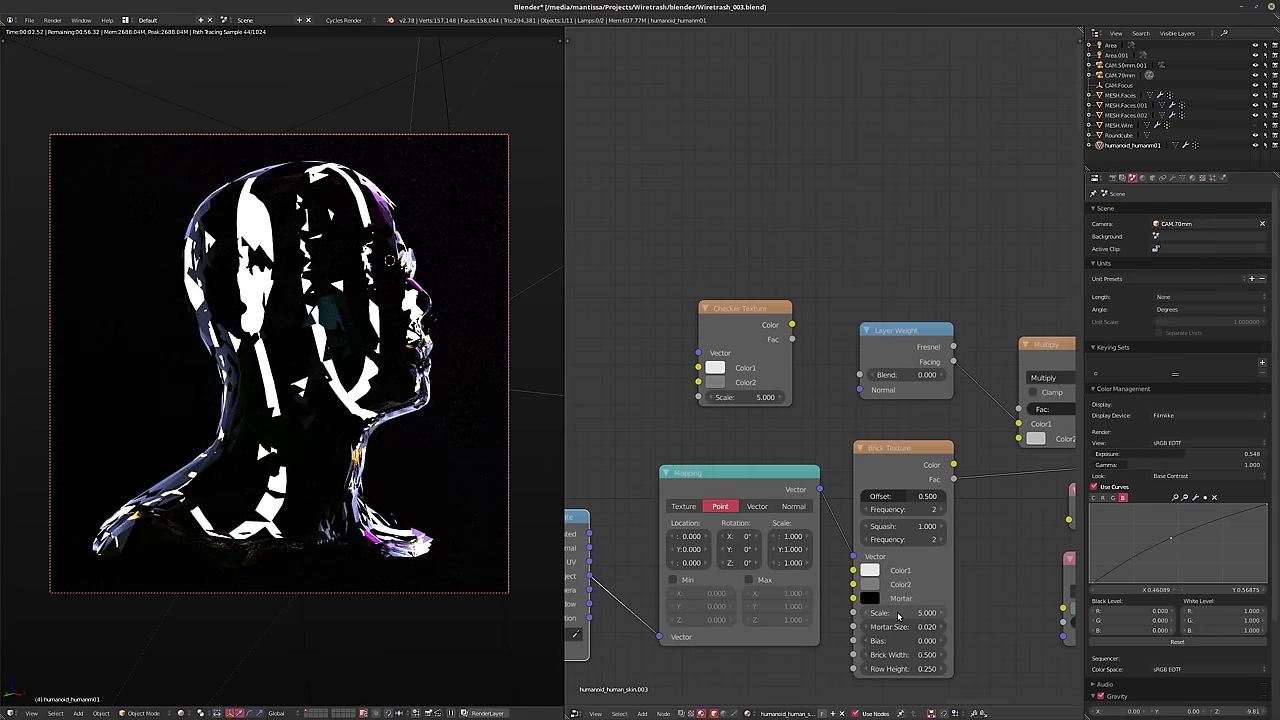
pyautogui.press('Return')
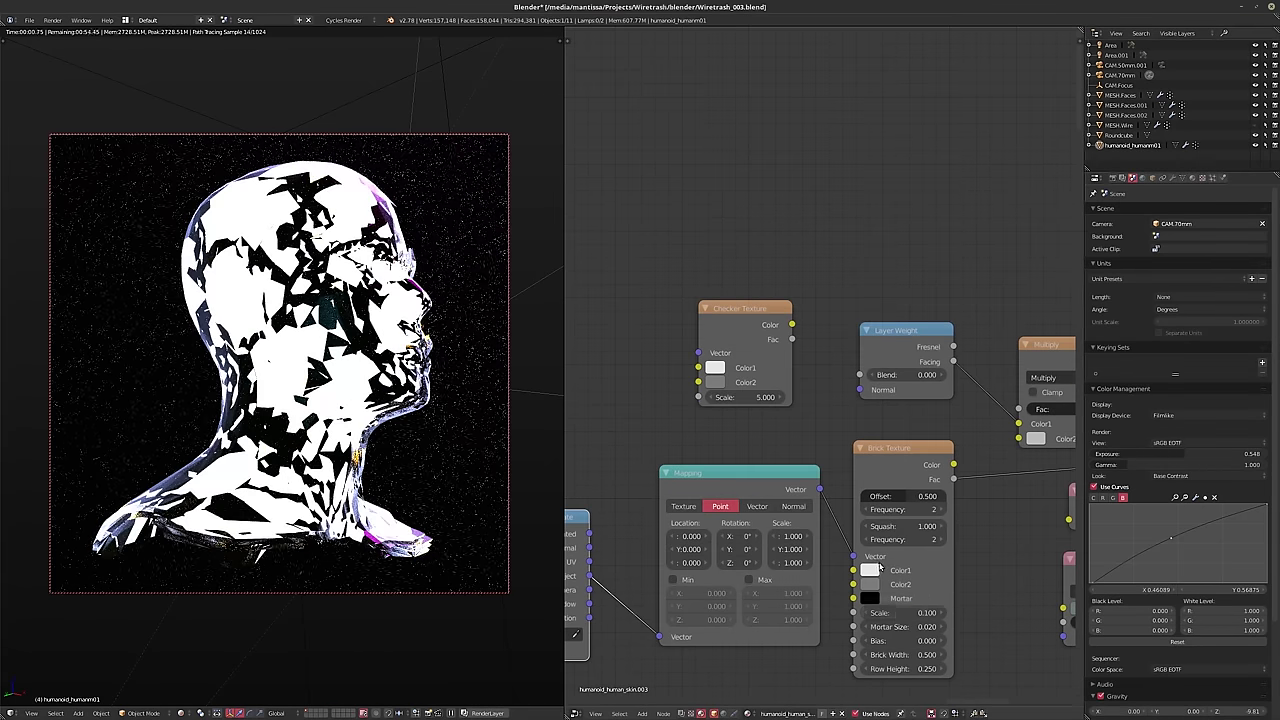
pyautogui.press('BackSpace')
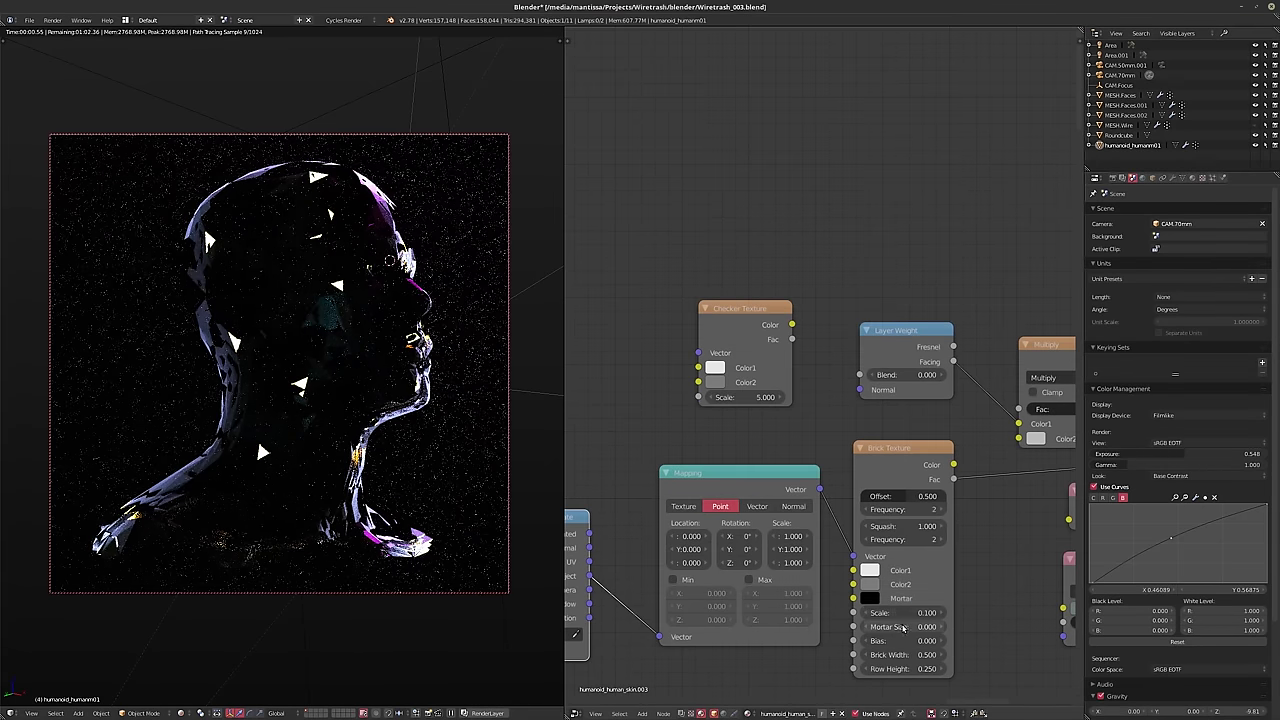
pyautogui.click(900, 613)
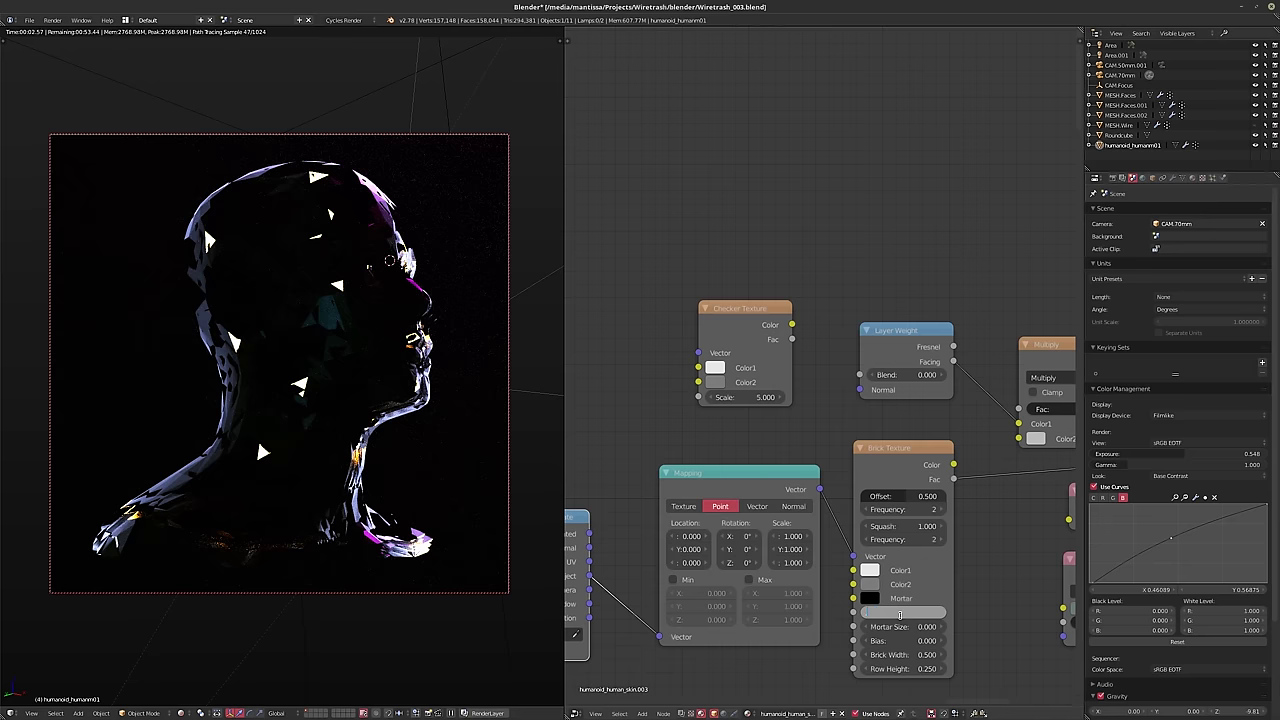
pyautogui.write('0.5')
pyautogui.press('Return')
# - Isolate the humanoid mesh in local view and examine it in solid and rendered shading
pyautogui.moveTo(957, 541); pyautogui.dragTo(831, 556, button='middle')
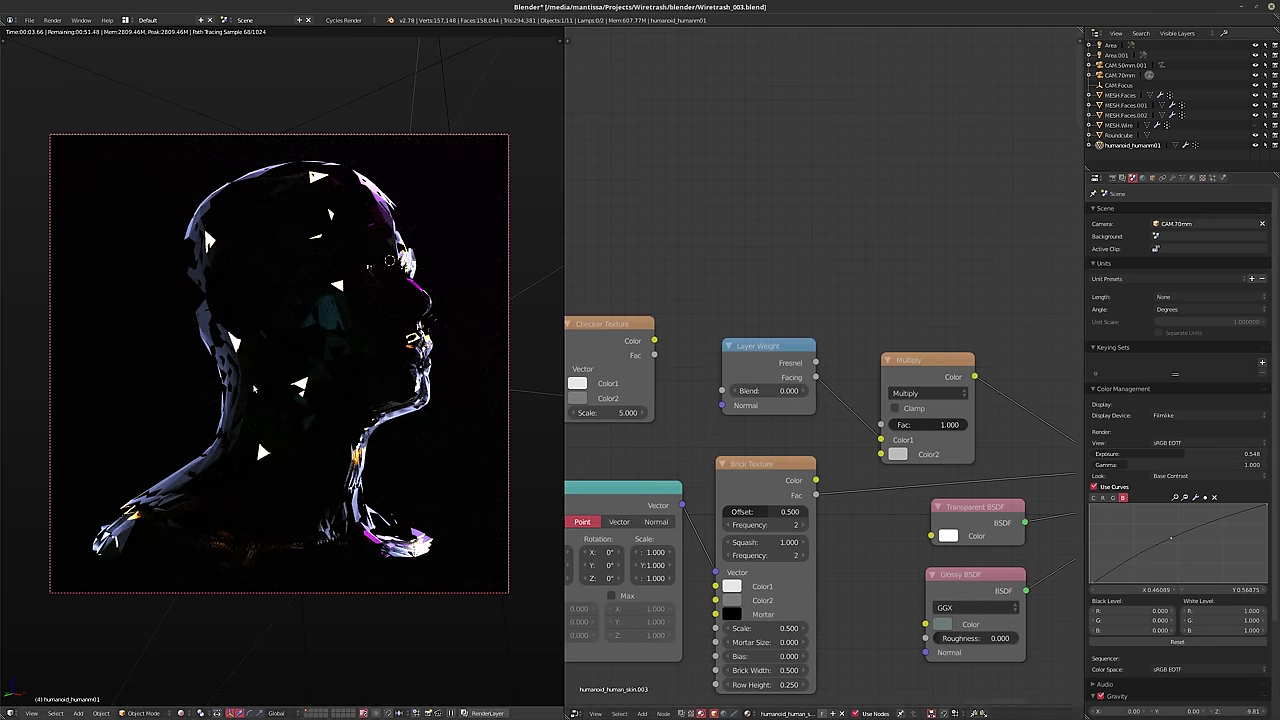
pyautogui.press('KP_0')
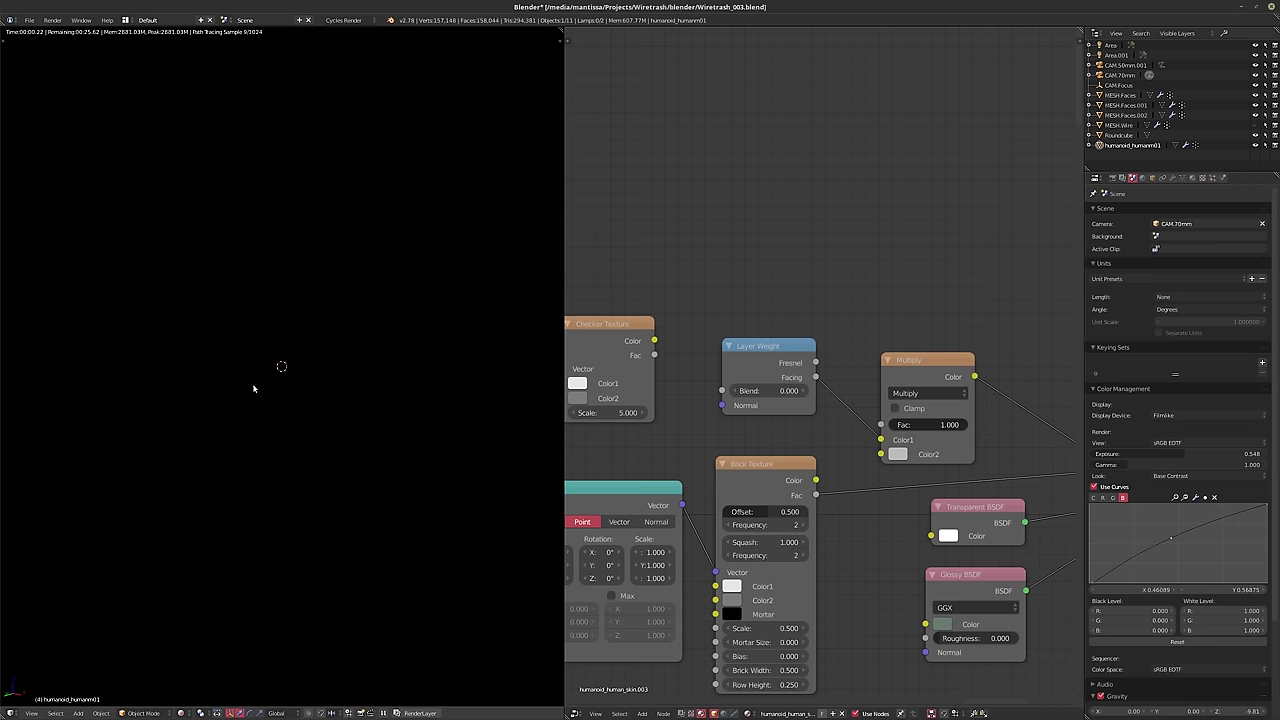
pyautogui.keyDown('ctrl'); pyautogui.moveTo(674, 487); pyautogui.dragTo(652, 503, button='middle'); pyautogui.keyUp('ctrl')
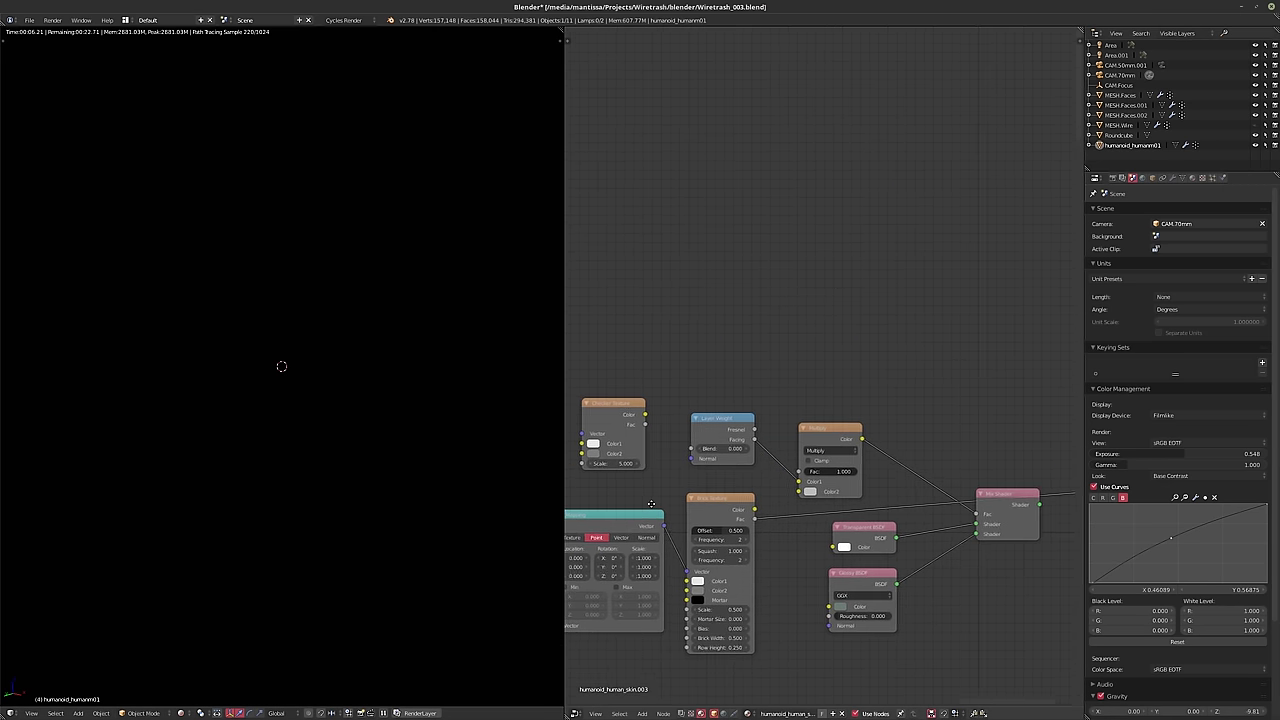
pyautogui.hotkey('shift', 'z')
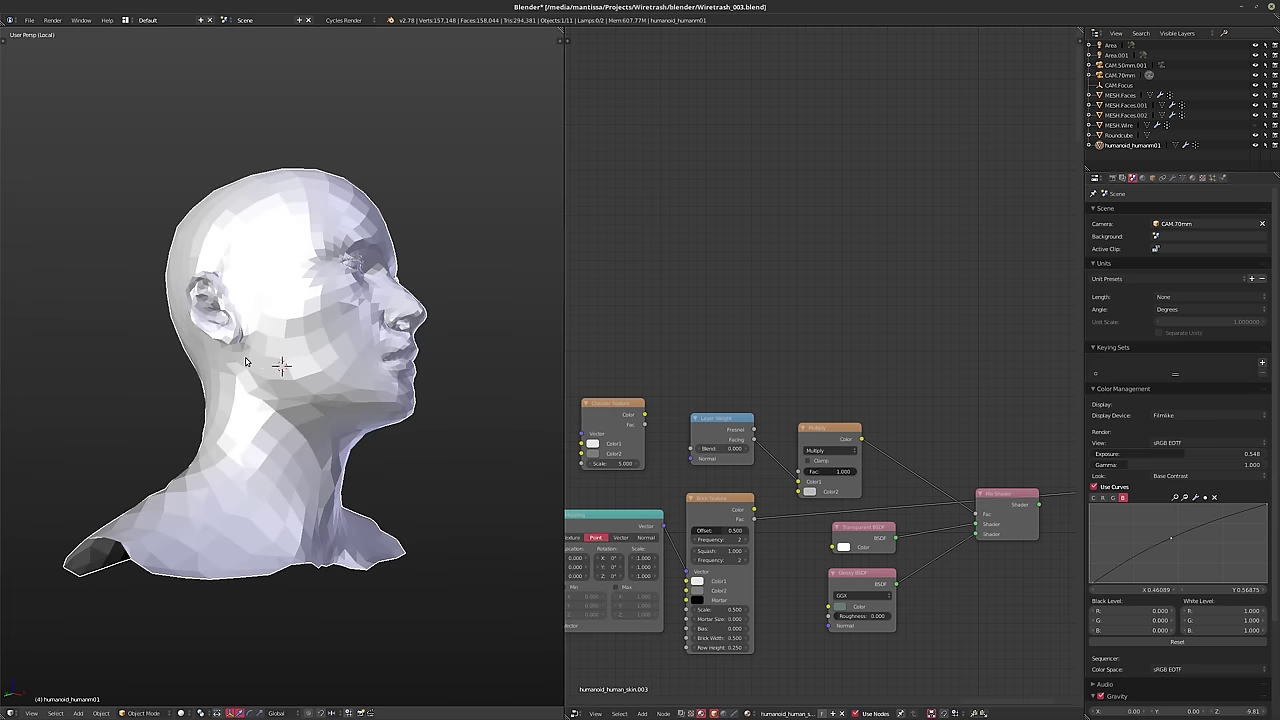
pyautogui.moveTo(283, 362); pyautogui.dragTo(277, 363, button='middle')
pyautogui.moveTo(909, 448); pyautogui.dragTo(764, 455, button='middle')
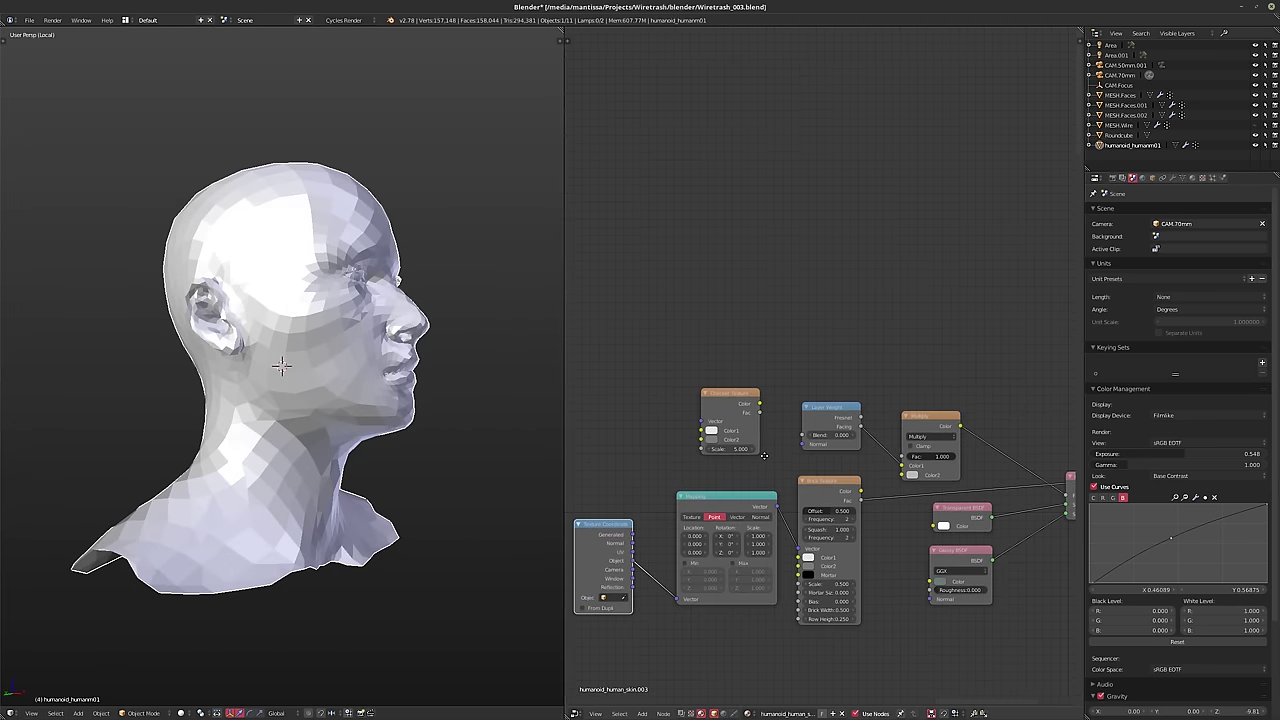
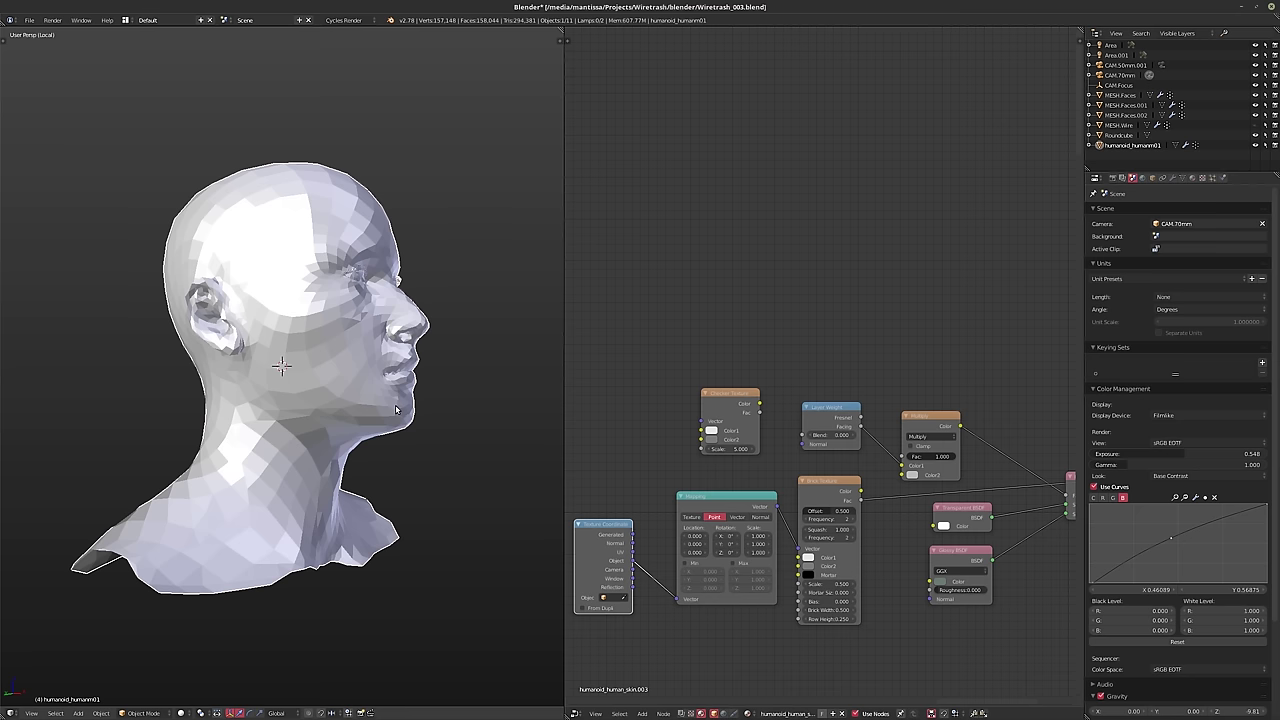
pyautogui.hotkey('shift', 'z')
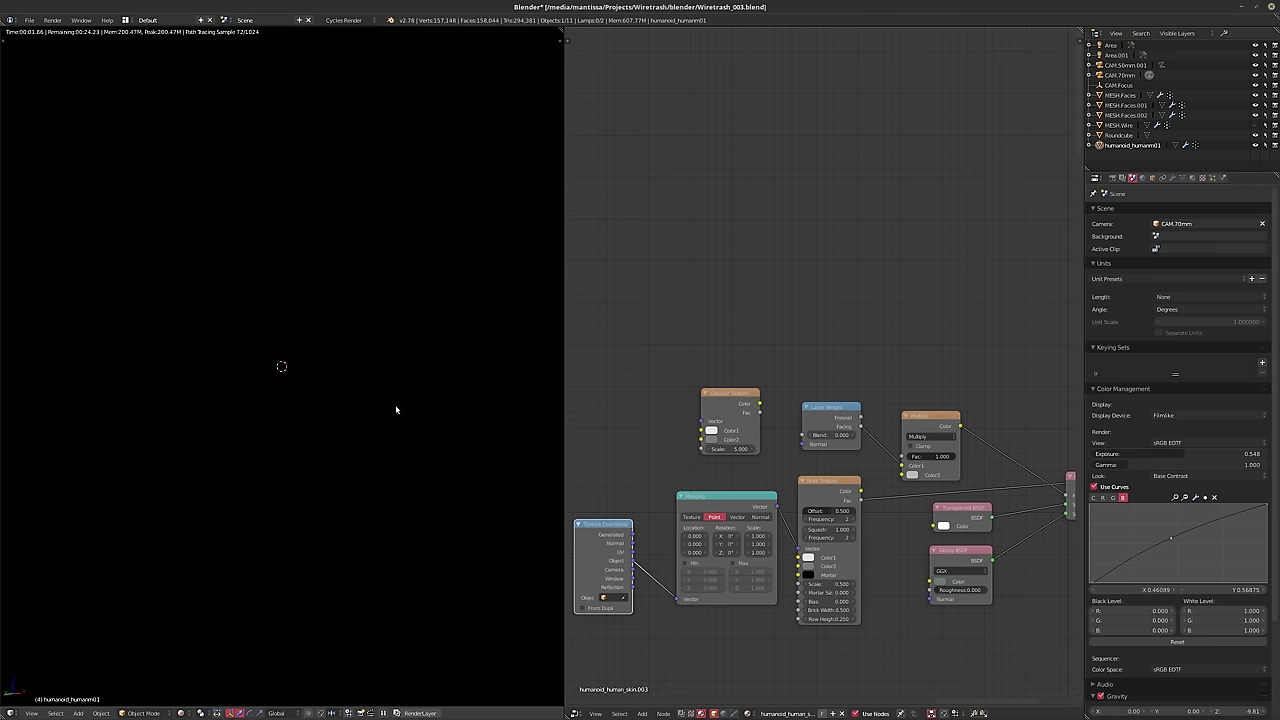
# - Preview the Brick Texture node's output on the humanoid and set its Scale to 0.01
pyautogui.moveTo(817, 523); pyautogui.dragTo(665, 532, button='middle')
pyautogui.click(672, 494)
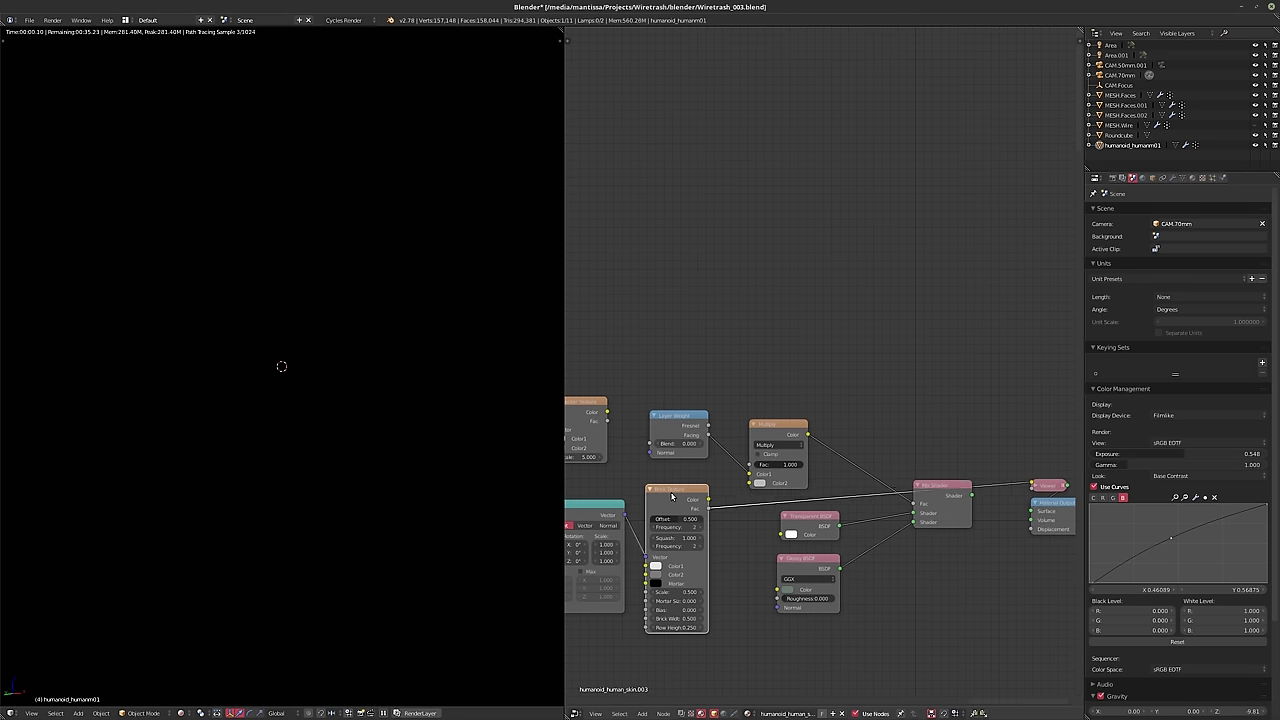
pyautogui.scroll(2, 763, 543)
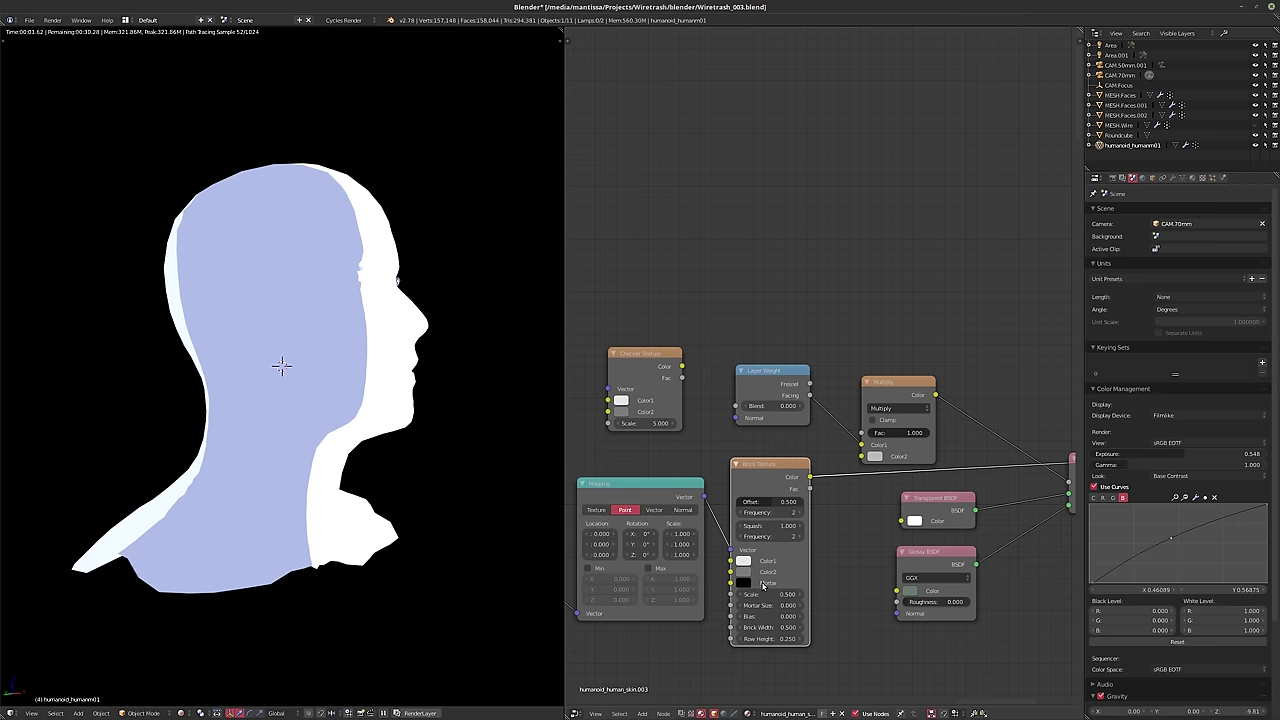
pyautogui.click(763, 594)
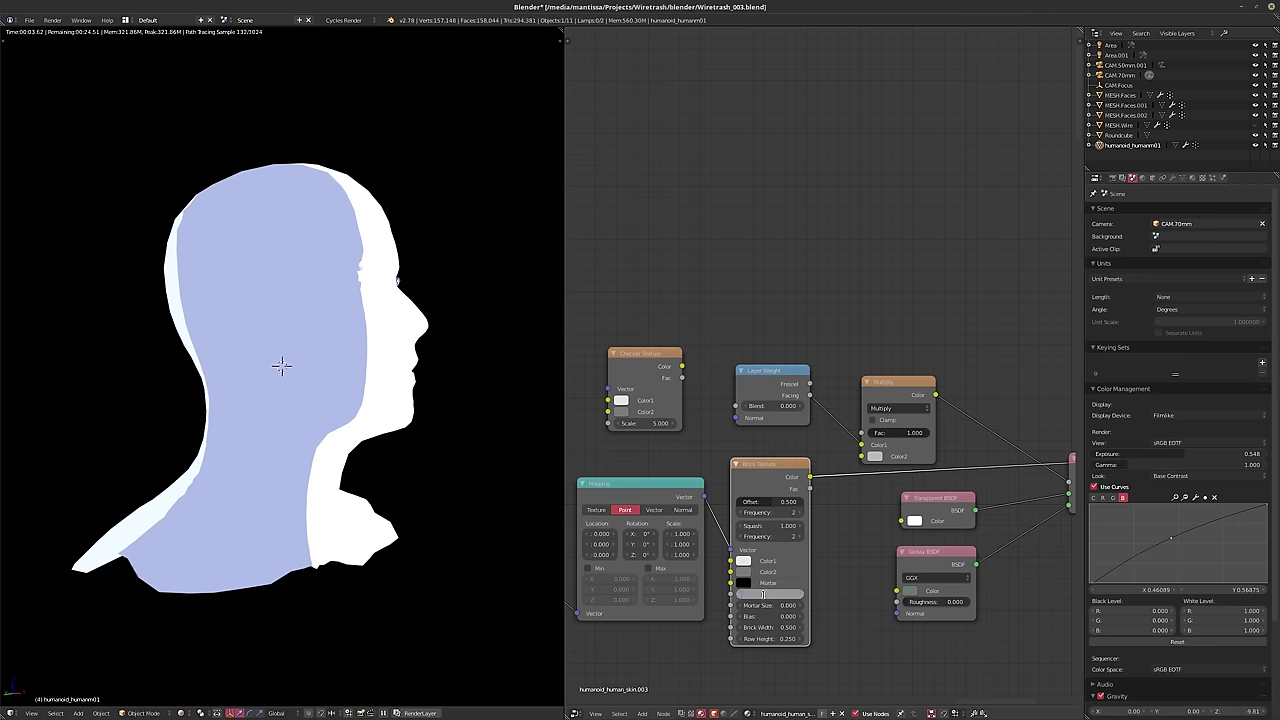
pyautogui.write('0.01')
pyautogui.press('Return')
# - Set the Brick Texture's Color1 to bright red and Color2 to dark red
pyautogui.click(745, 562)
pyautogui.click(796, 440)
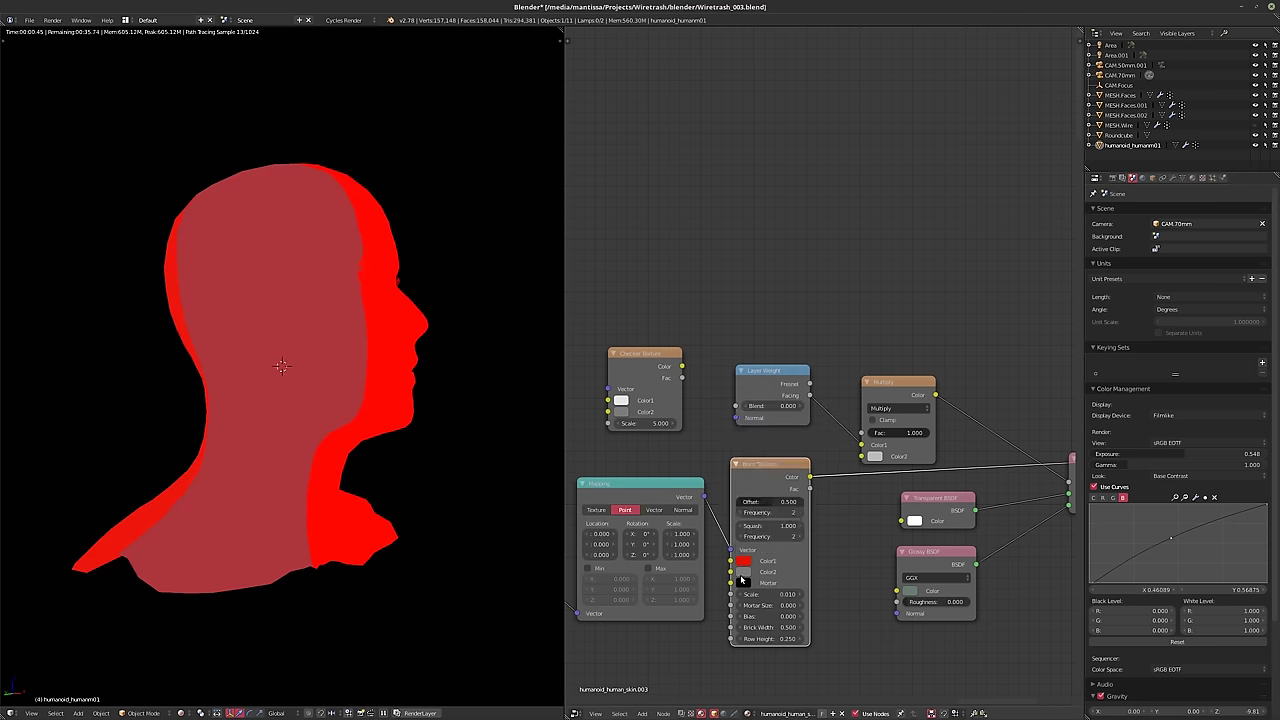
pyautogui.click(744, 572)
pyautogui.click(797, 448)
# - Feed the Mapping node from the Texture Coordinate's UV output and set the Brick Texture's Scale to 1
pyautogui.moveTo(656, 628); pyautogui.dragTo(798, 623, button='middle')
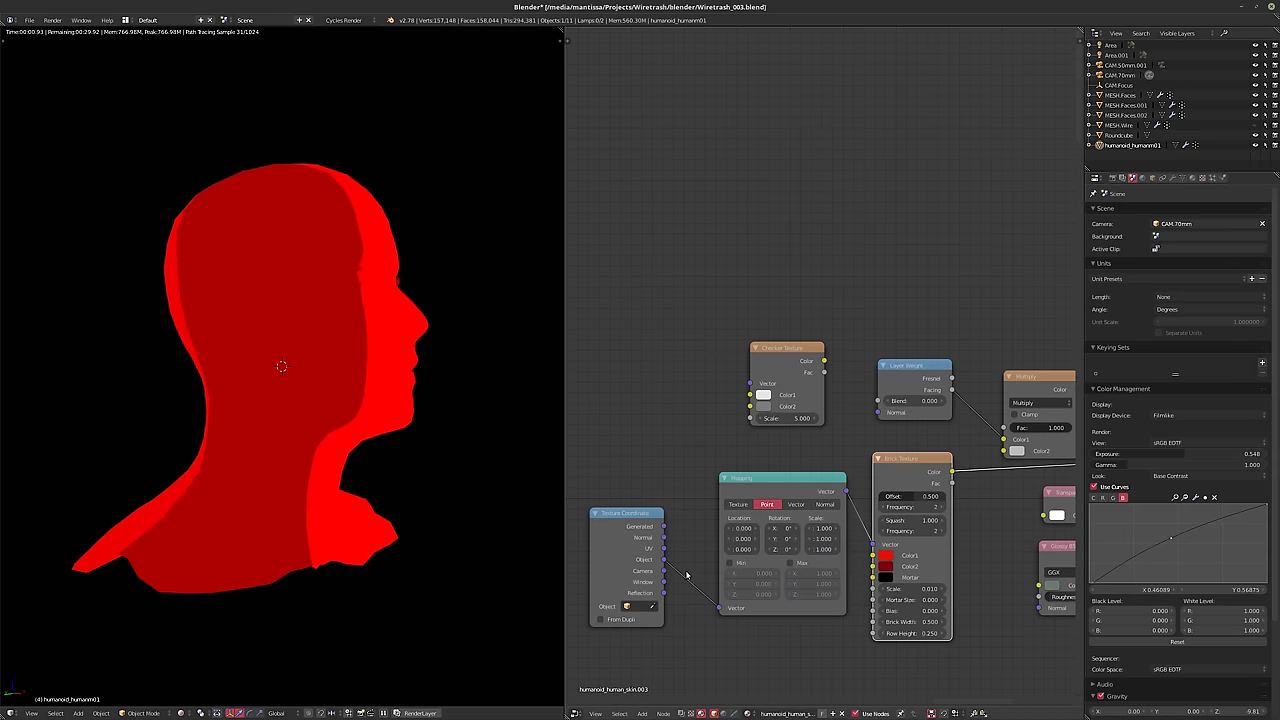
pyautogui.moveTo(663, 548); pyautogui.dragTo(719, 607)
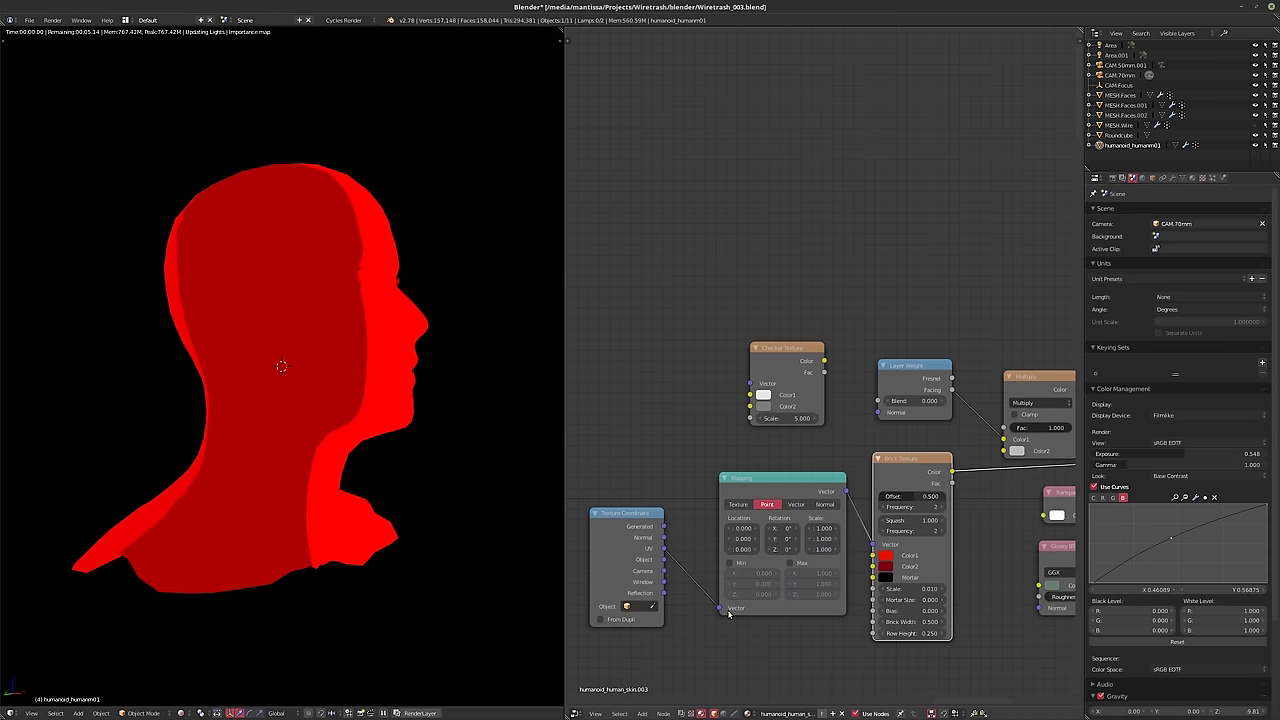
pyautogui.click(914, 589)
pyautogui.write('0.01')
pyautogui.press('Return')
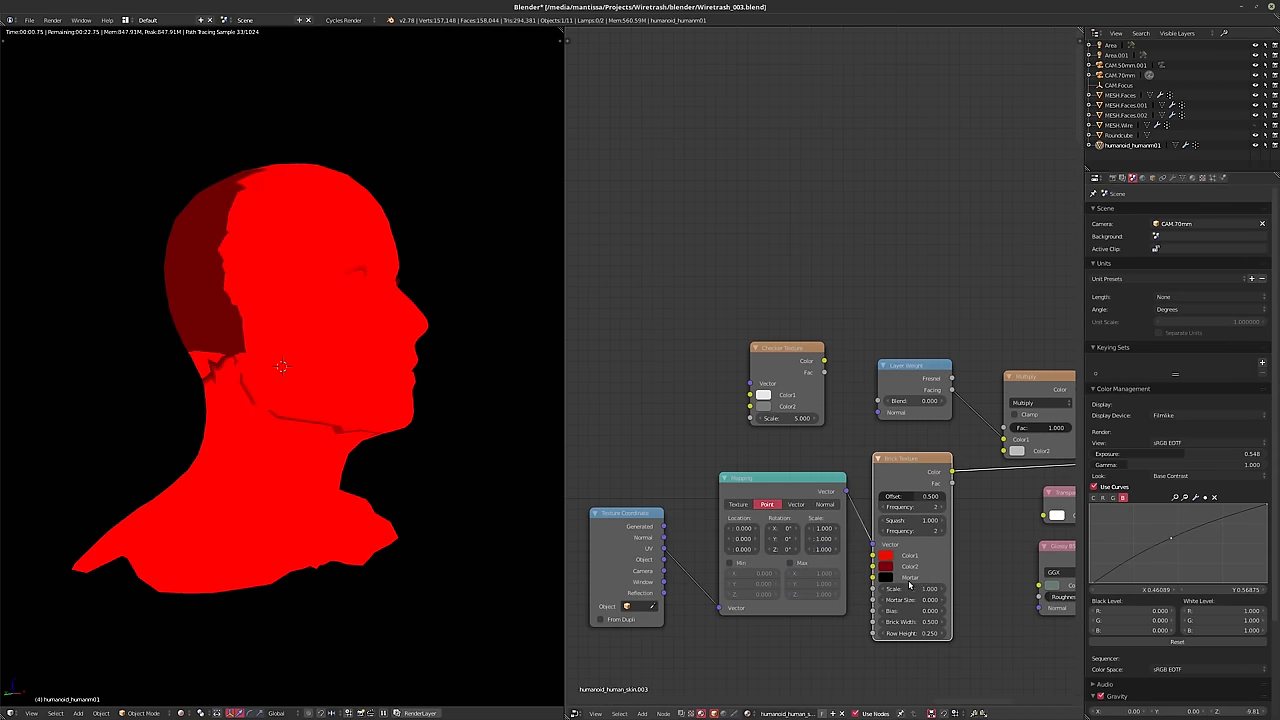
# - Change the Brick Texture's Color2 to green and raise its Scale to about 20.3
pyautogui.click(889, 567)
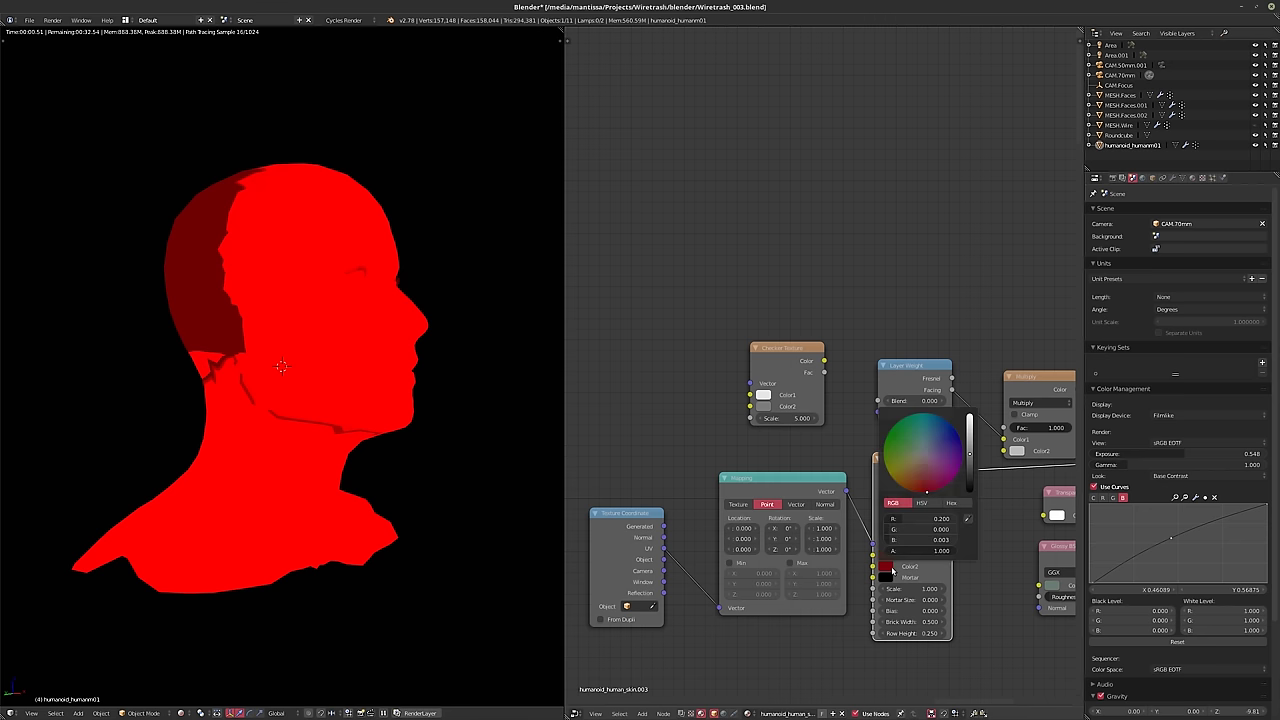
pyautogui.click(900, 448)
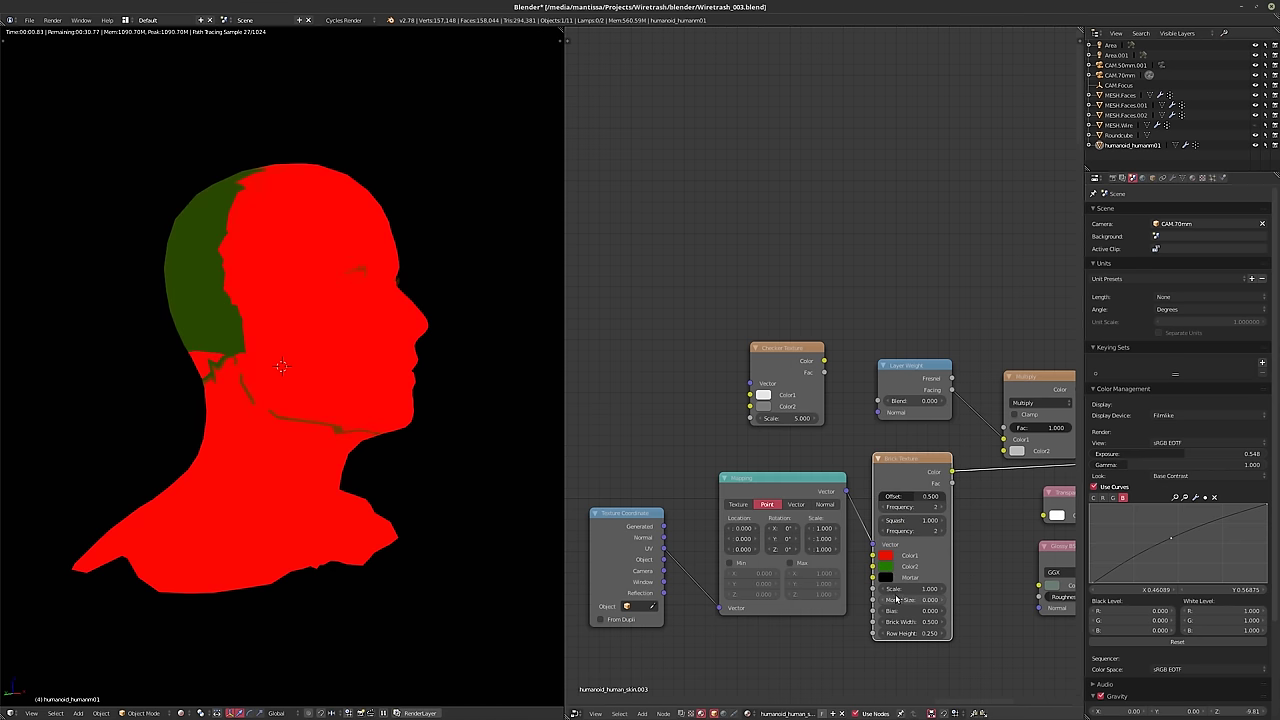
pyautogui.moveTo(912, 599); pyautogui.dragTo(1050, 588)
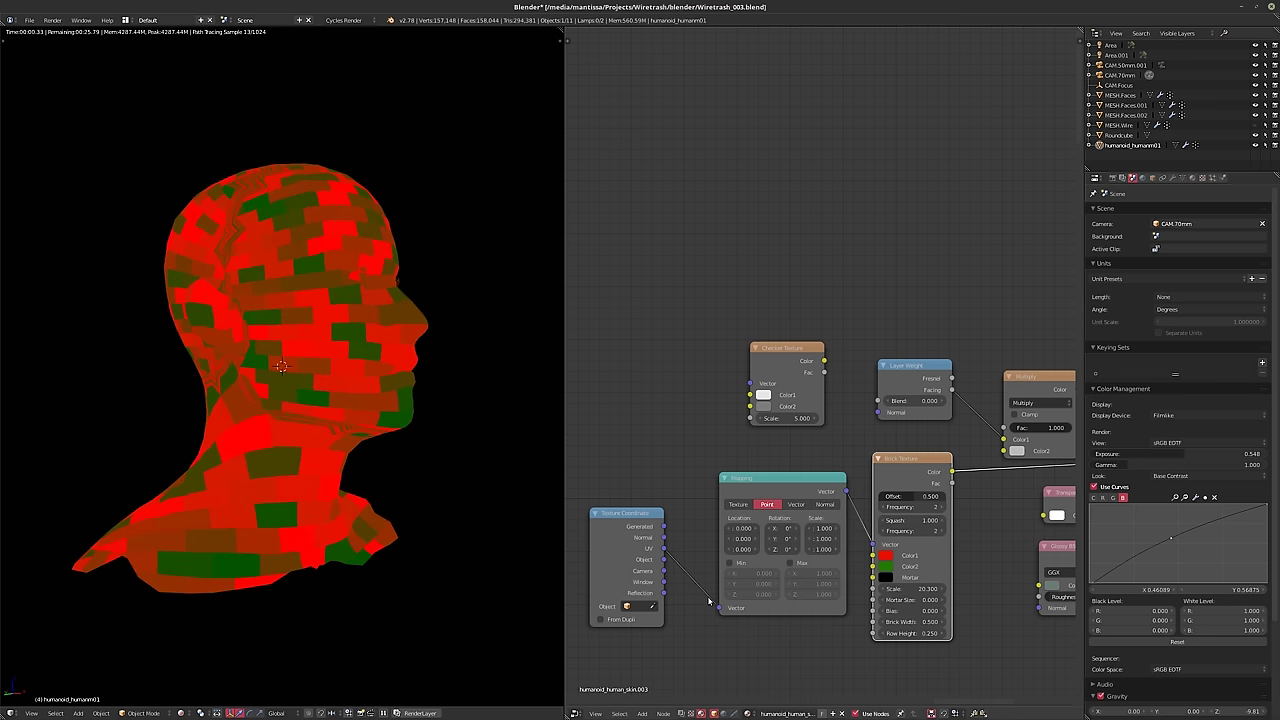
# - Try the Object output as mapping input, raise the Brick Texture's Scale to about 79.3, and reconnect the UV output
pyautogui.moveTo(663, 559); pyautogui.dragTo(719, 607)
pyautogui.moveTo(898, 590); pyautogui.dragTo(1175, 590)
pyautogui.moveTo(664, 549); pyautogui.dragTo(719, 607)
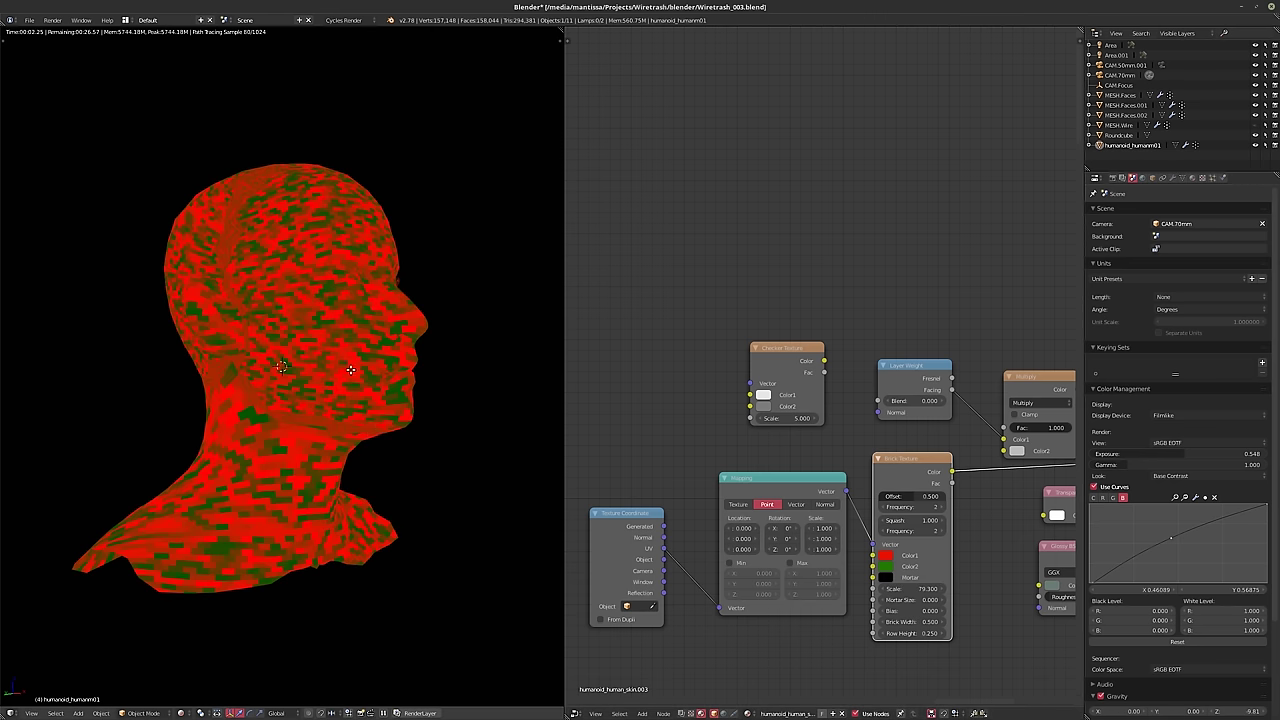
# - Unwrap the humanoid mesh's selected faces in Edit Mode and return to Object Mode
pyautogui.hotkey('ctrl', 'Tab')
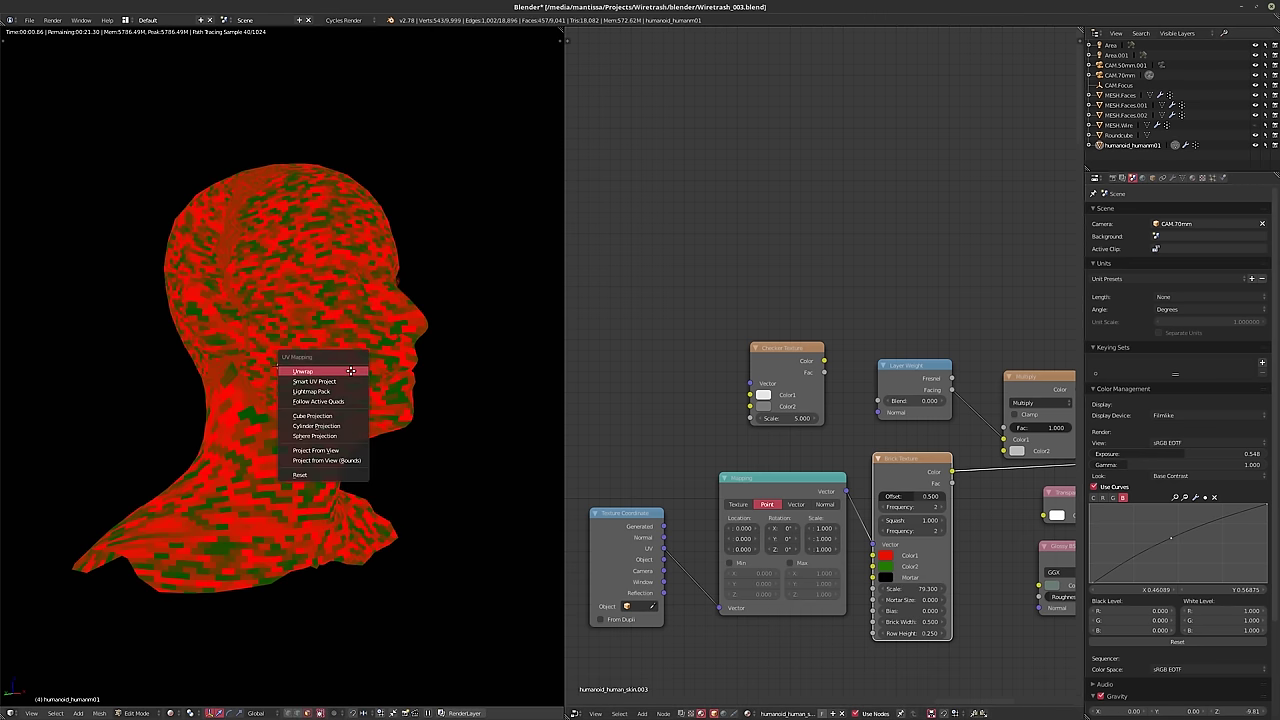
pyautogui.click(350, 368)
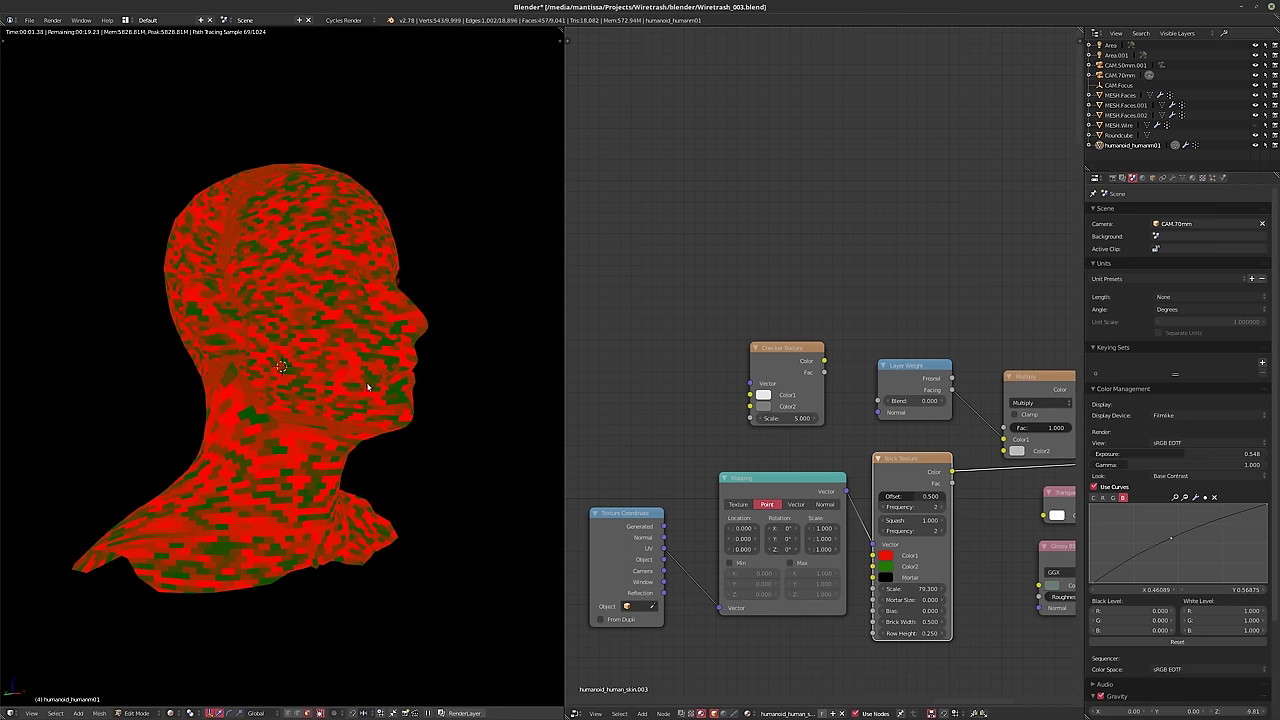
pyautogui.press('Tab')
pyautogui.moveTo(380, 388); pyautogui.dragTo(309, 417, button='middle')
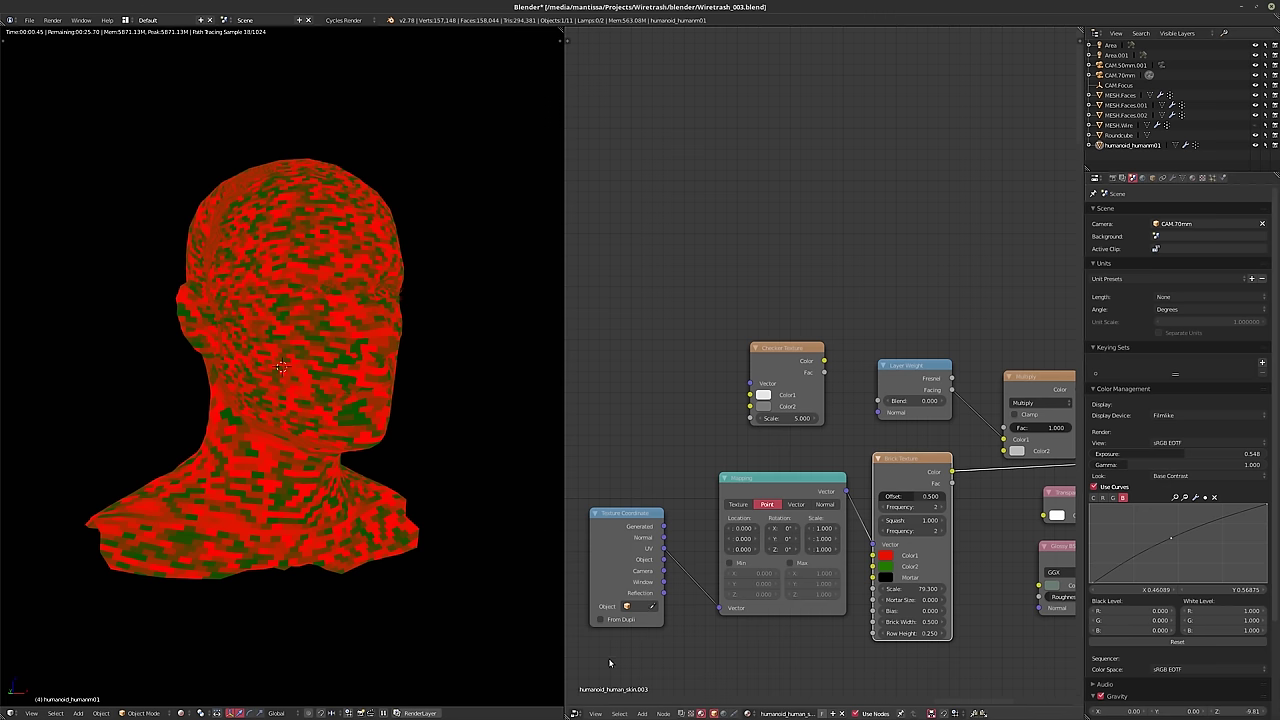
# - Replace the node editor with the UV/Image Editor showing humanoid_humanm_dermal.png, and set the viewport to solid shading
pyautogui.click(574, 713)
pyautogui.click(605, 644)
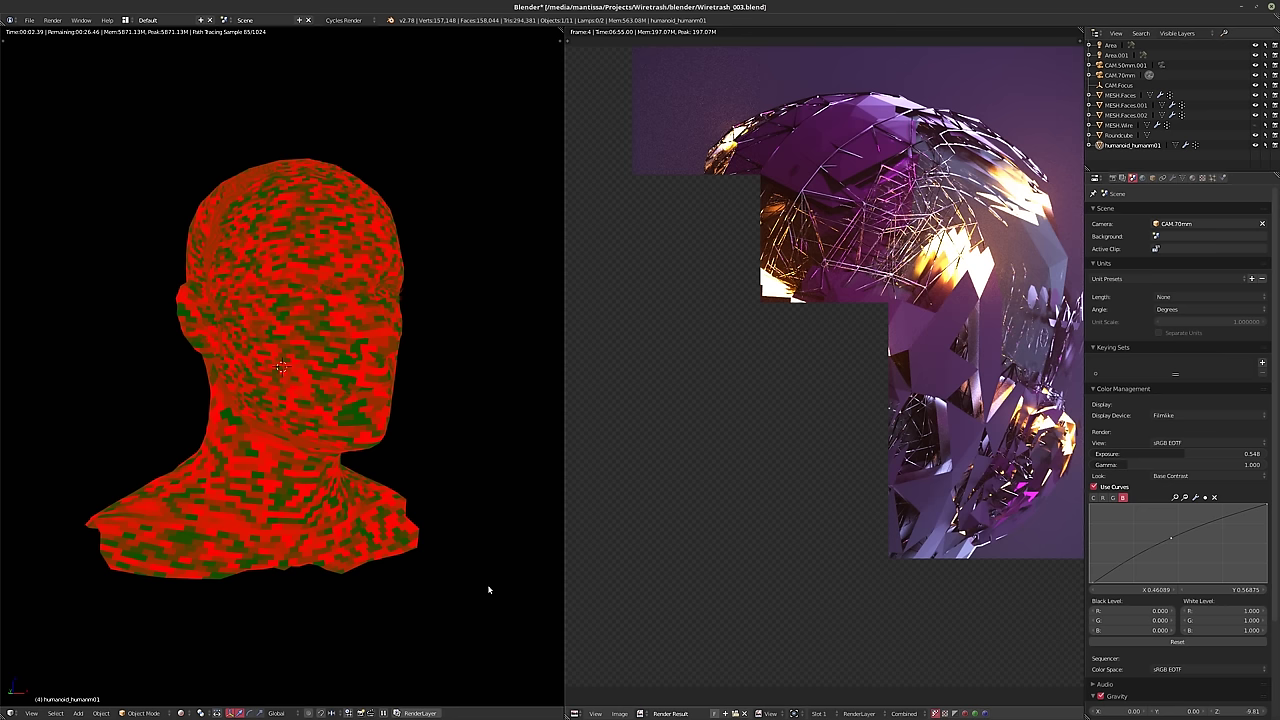
pyautogui.hotkey('shift', 'z')
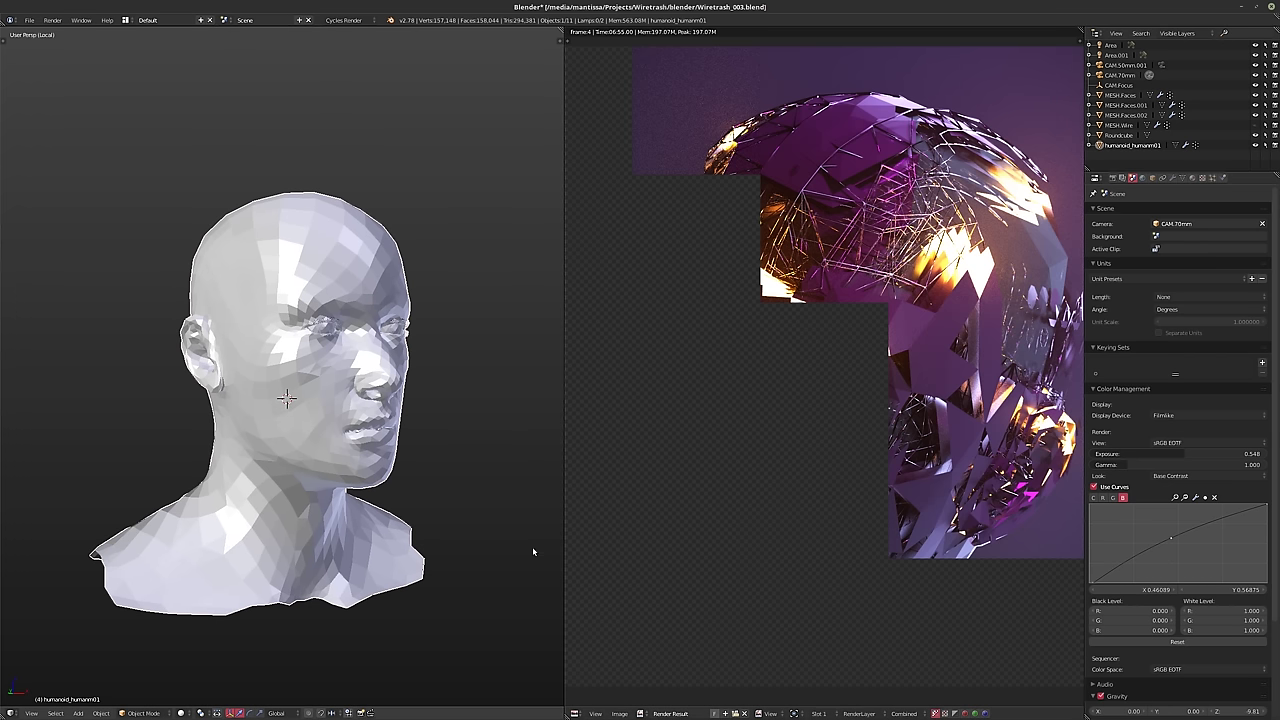
pyautogui.click(640, 713)
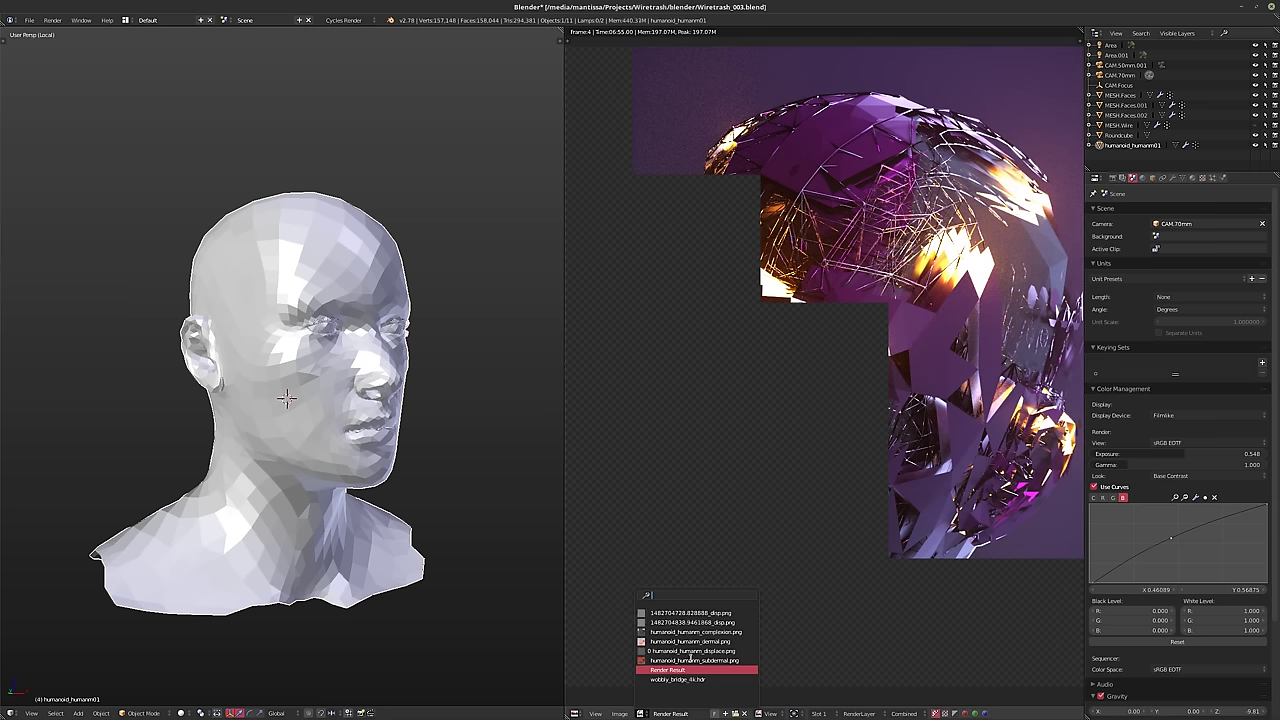
pyautogui.click(688, 645)
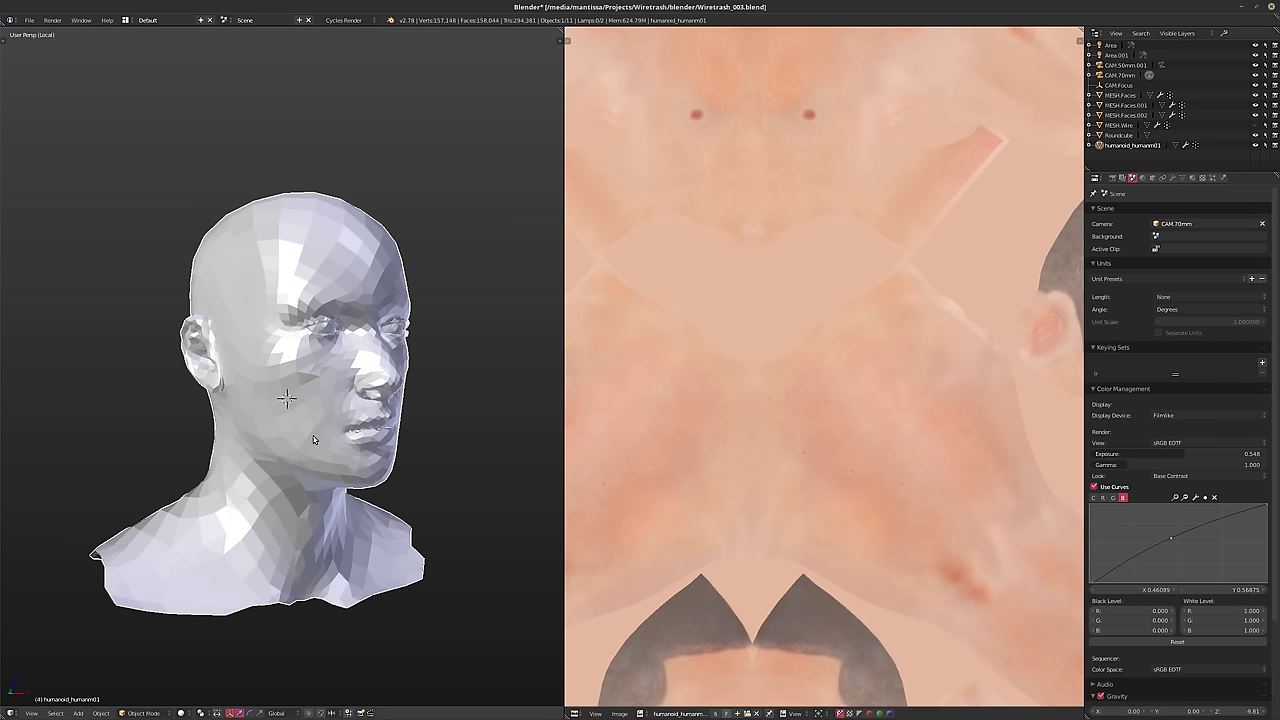
# - Examine the humanoid's seams and UV layout in Edit Mode, along with its Subsurf and Decimate modifiers
pyautogui.scroll(-4, 280, 400)
pyautogui.press('Tab')
pyautogui.scroll(-7, 925, 392)
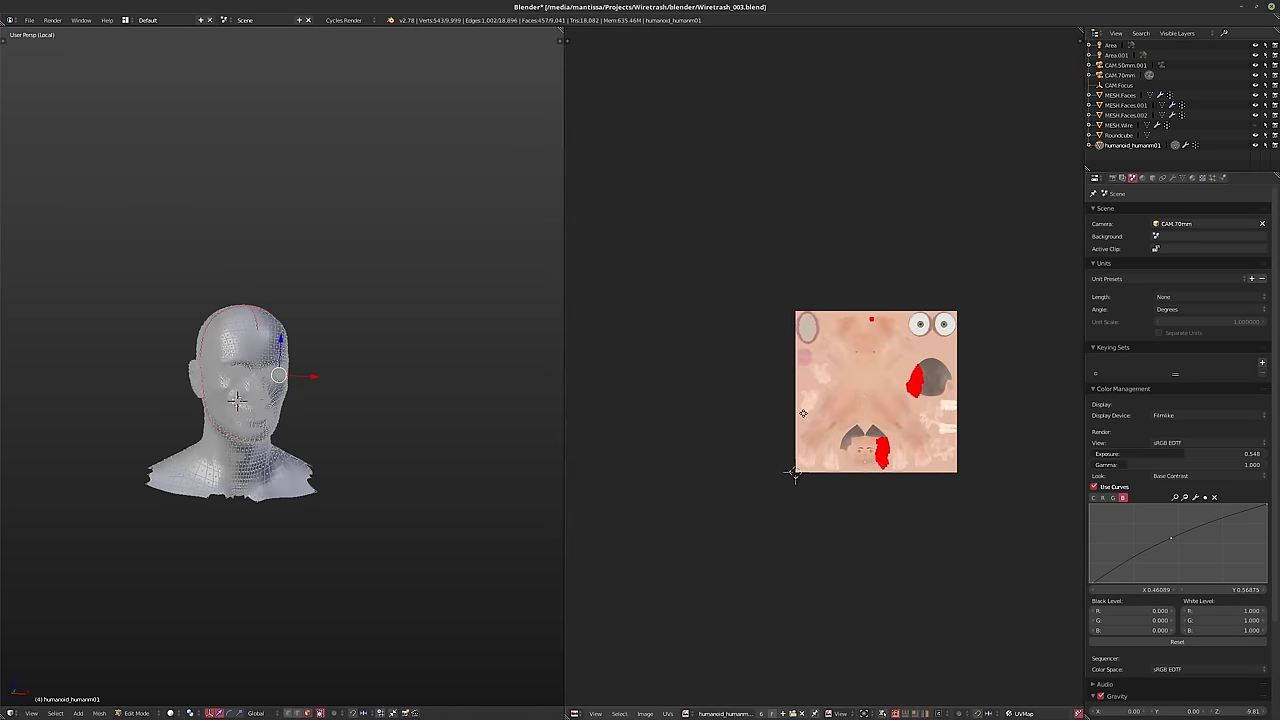
pyautogui.scroll(5, 798, 438)
pyautogui.moveTo(300, 420); pyautogui.dragTo(345, 424, button='middle')
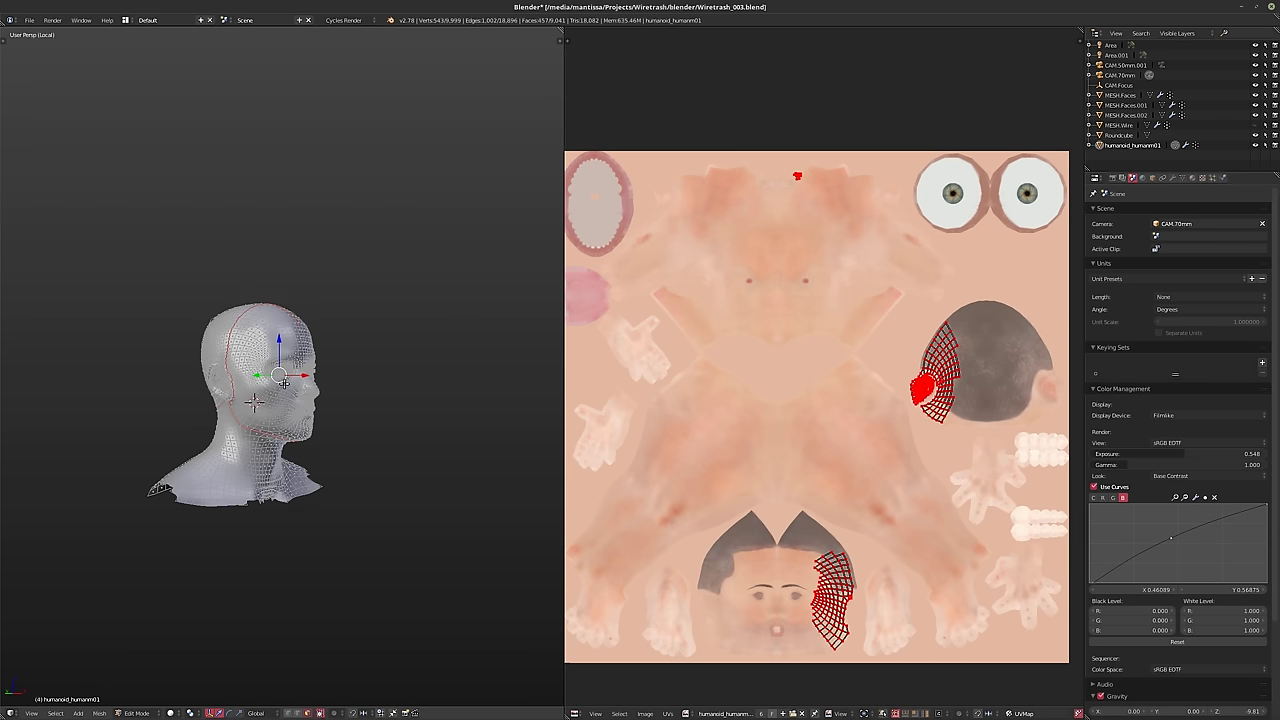
pyautogui.scroll(5, 260, 420)
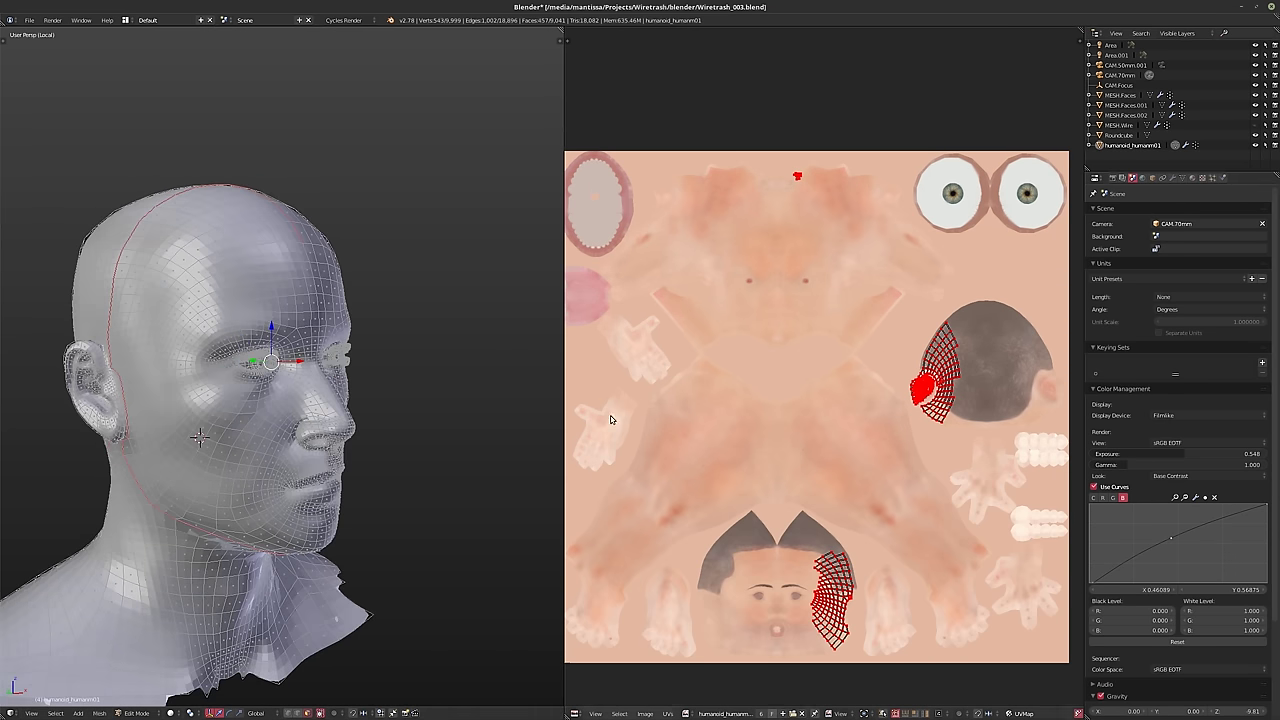
pyautogui.click(1173, 178)
pyautogui.scroll(-3, 455, 410)
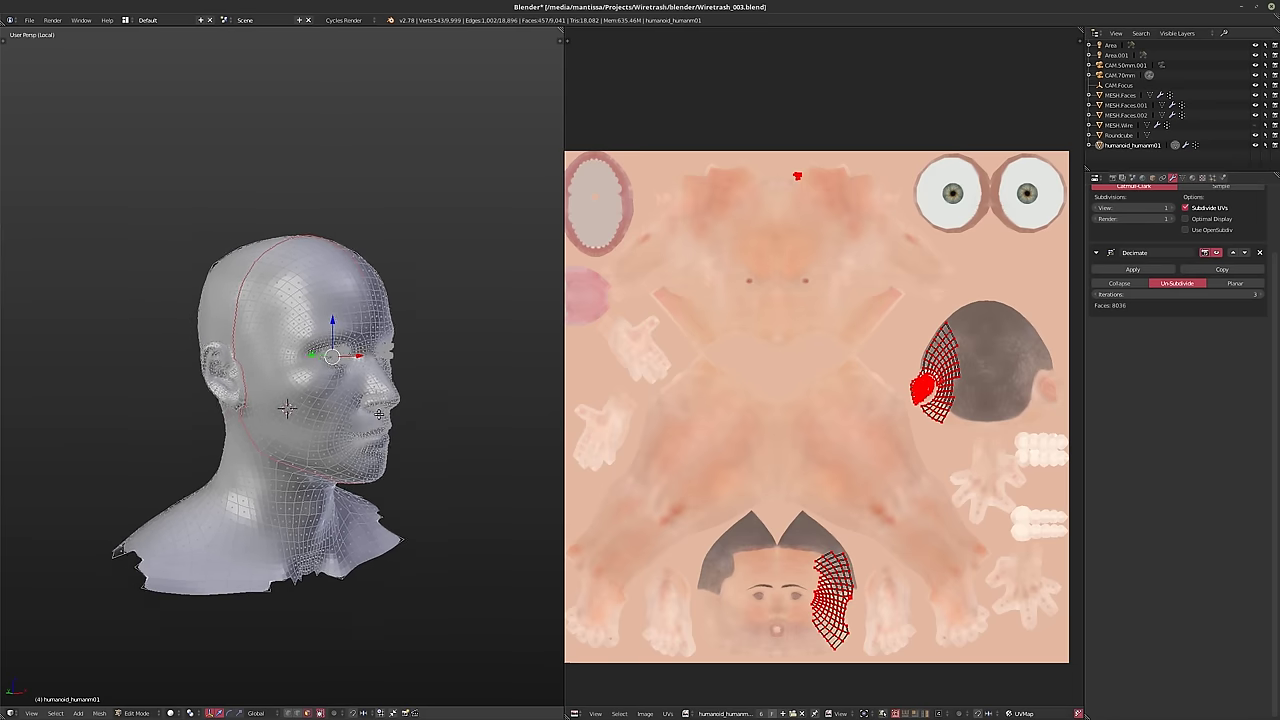
pyautogui.press('Tab')
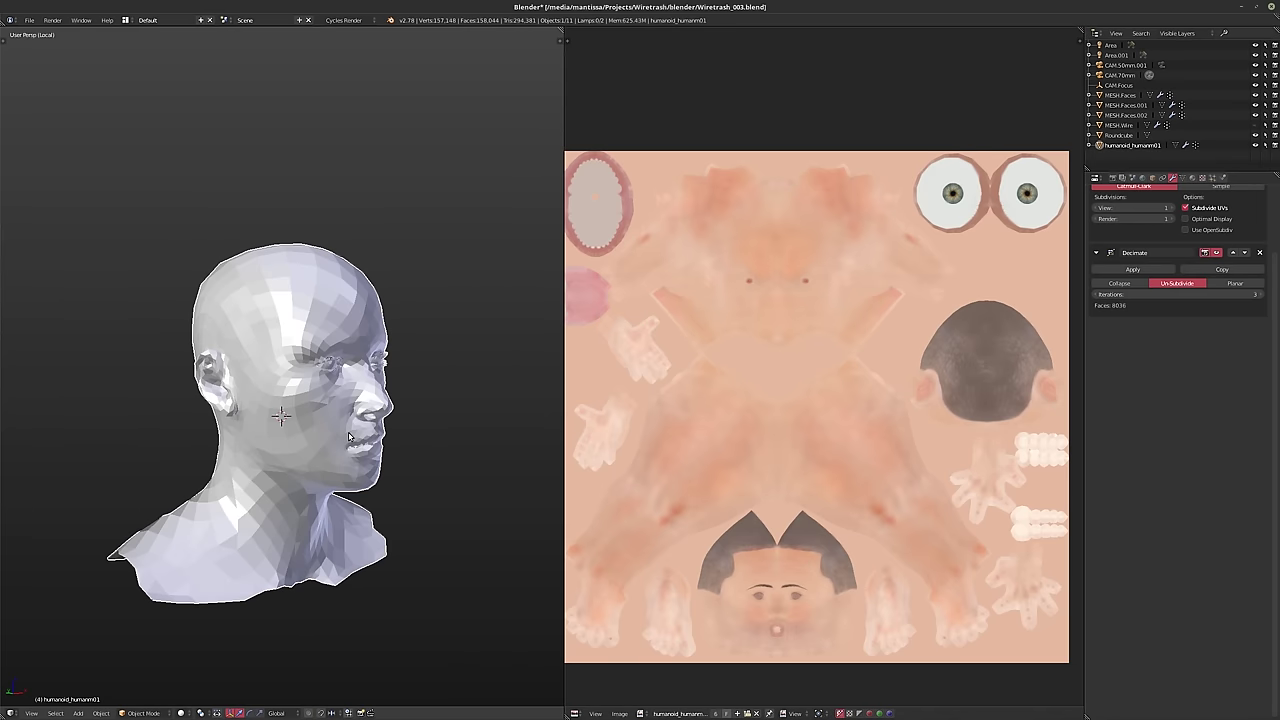
# - Duplicate the humanoid in place, hide the original, and apply the duplicate's Subsurf and Decimate modifiers
pyautogui.hotkey('shift', 'd')
pyautogui.press('Escape')
pyautogui.scroll(2, 1186, 309)
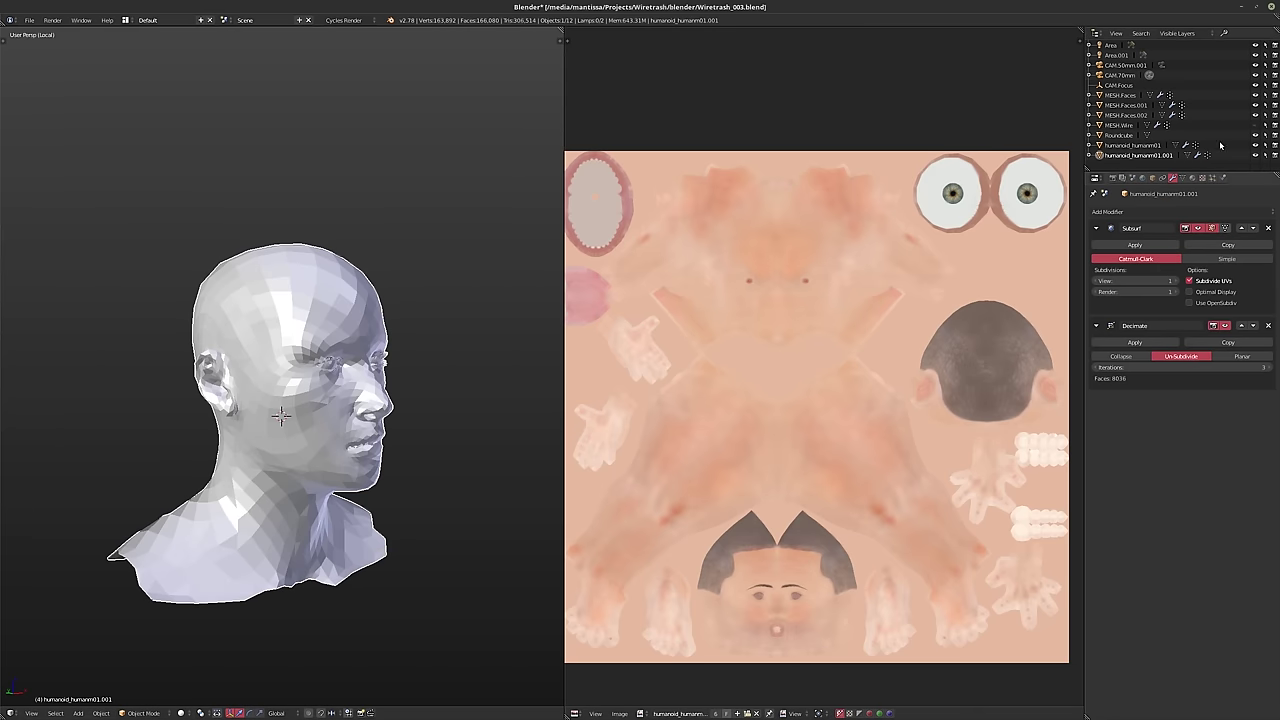
pyautogui.click(1135, 246)
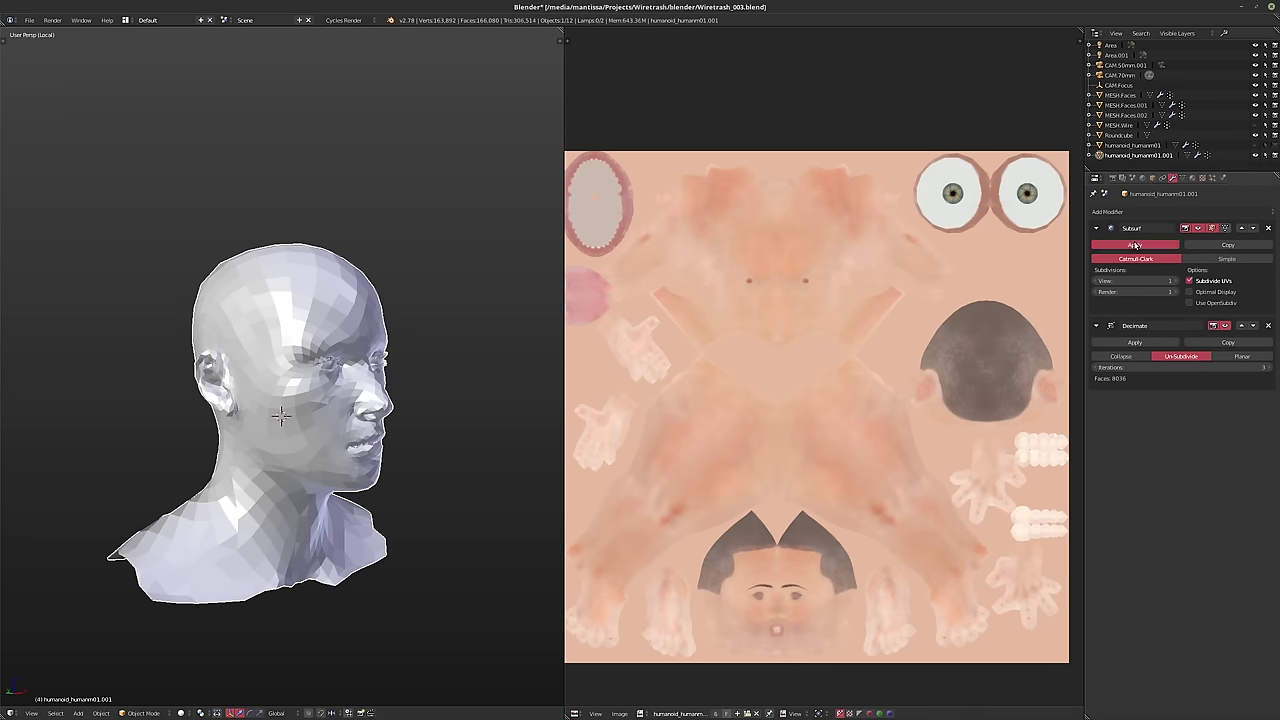
pyautogui.click(1135, 246)
# - Select all faces of the duplicated humanoid in Edit Mode and try a standard Unwrap
pyautogui.press('Tab')
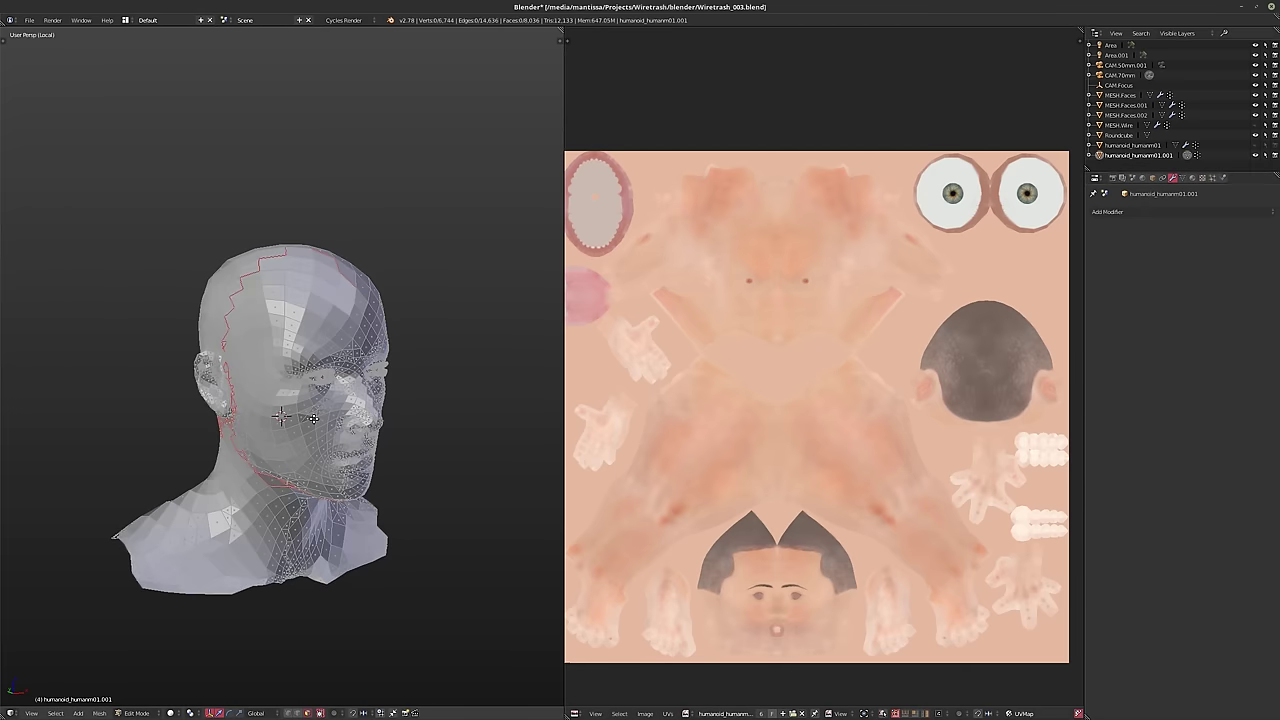
pyautogui.moveTo(313, 418); pyautogui.dragTo(287, 382, button='middle')
pyautogui.press('a')
pyautogui.press('u')
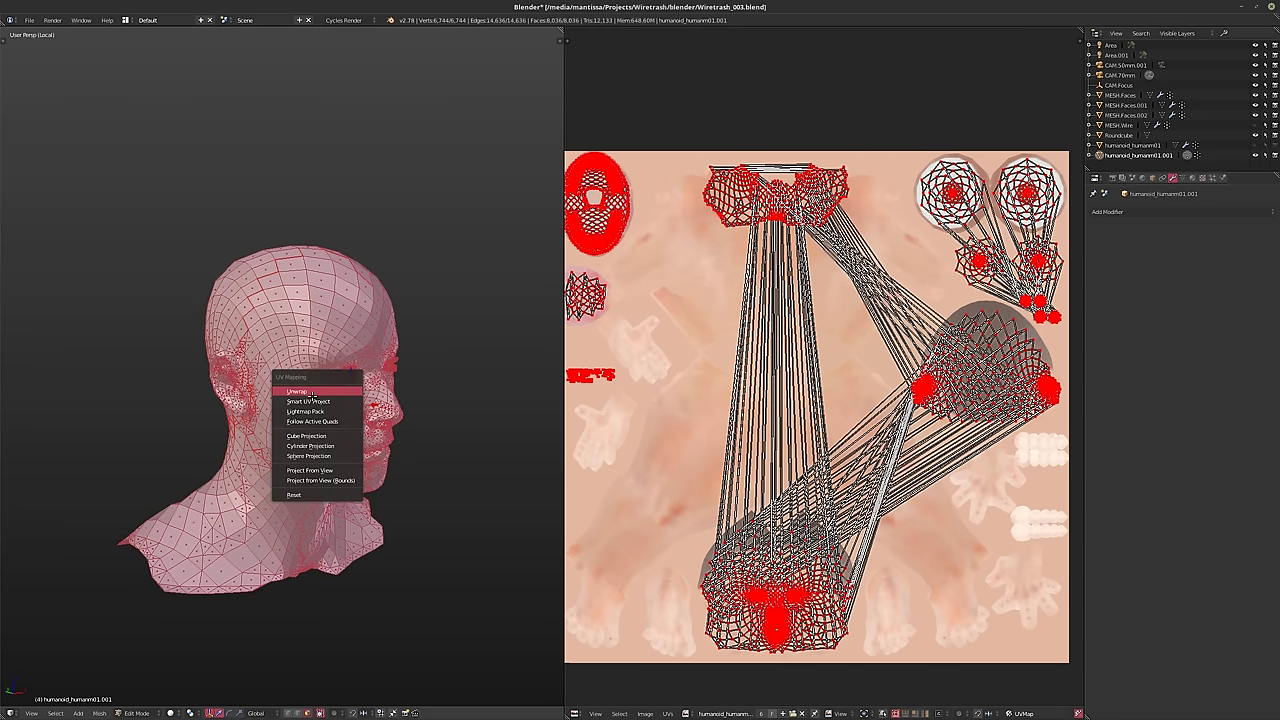
pyautogui.click(313, 396)
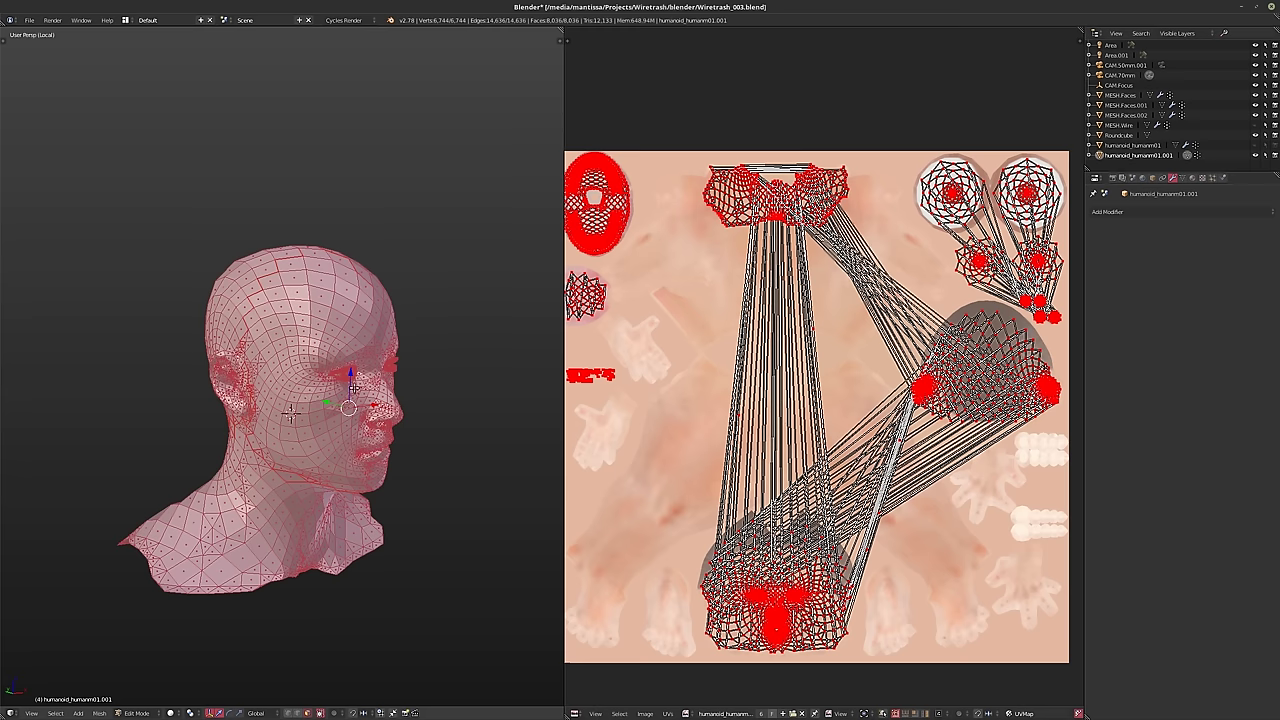
# - Unwrap the duplicate's faces with Smart UV Project at an Angle Limit of 66 and return to Object Mode
pyautogui.moveTo(354, 387); pyautogui.dragTo(356, 392, button='middle')
pyautogui.press('u')
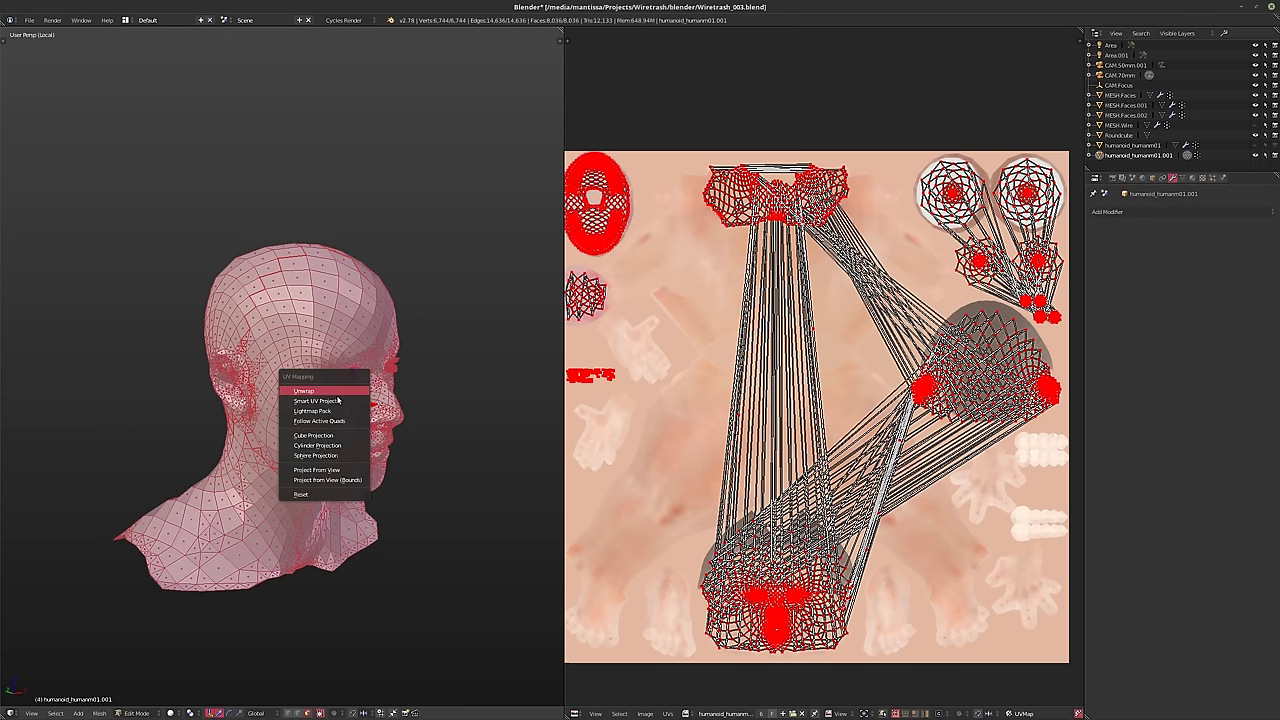
pyautogui.click(345, 400)
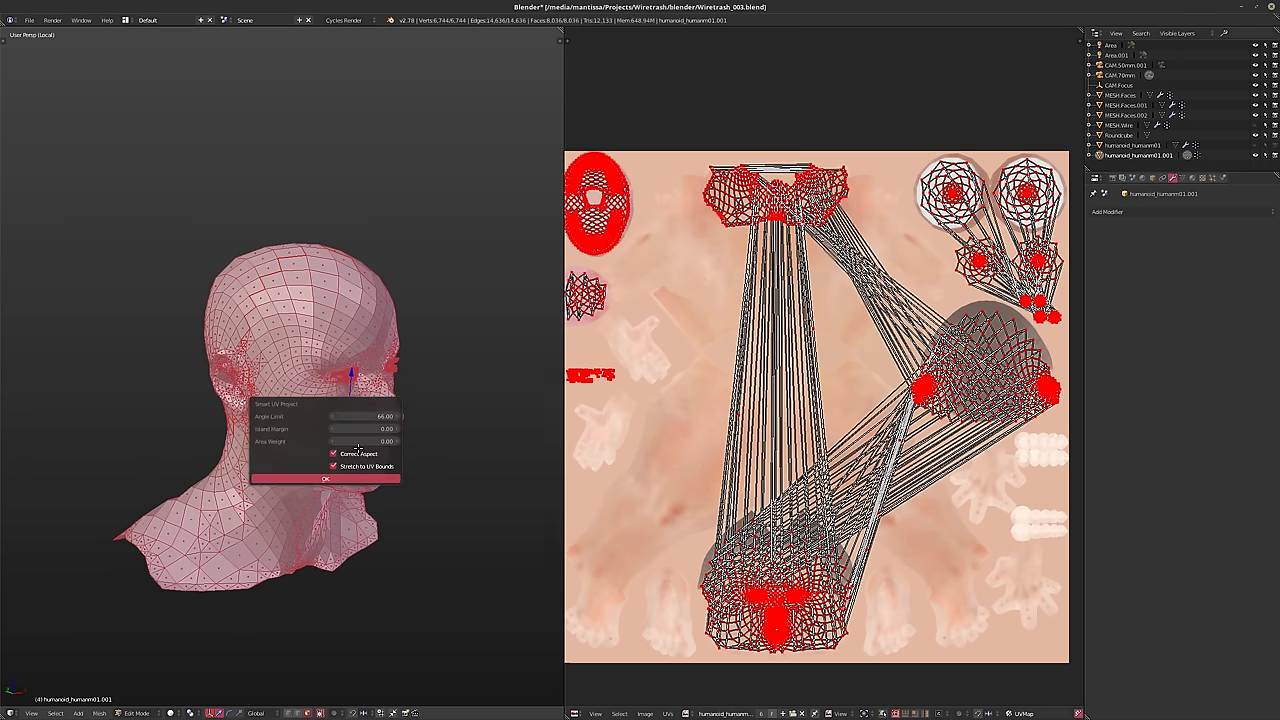
pyautogui.press('Return')
pyautogui.press('Tab')
# - Look through the camera, bring back the Node Editor, and render the duplicate in the viewport
pyautogui.press('KP_0')
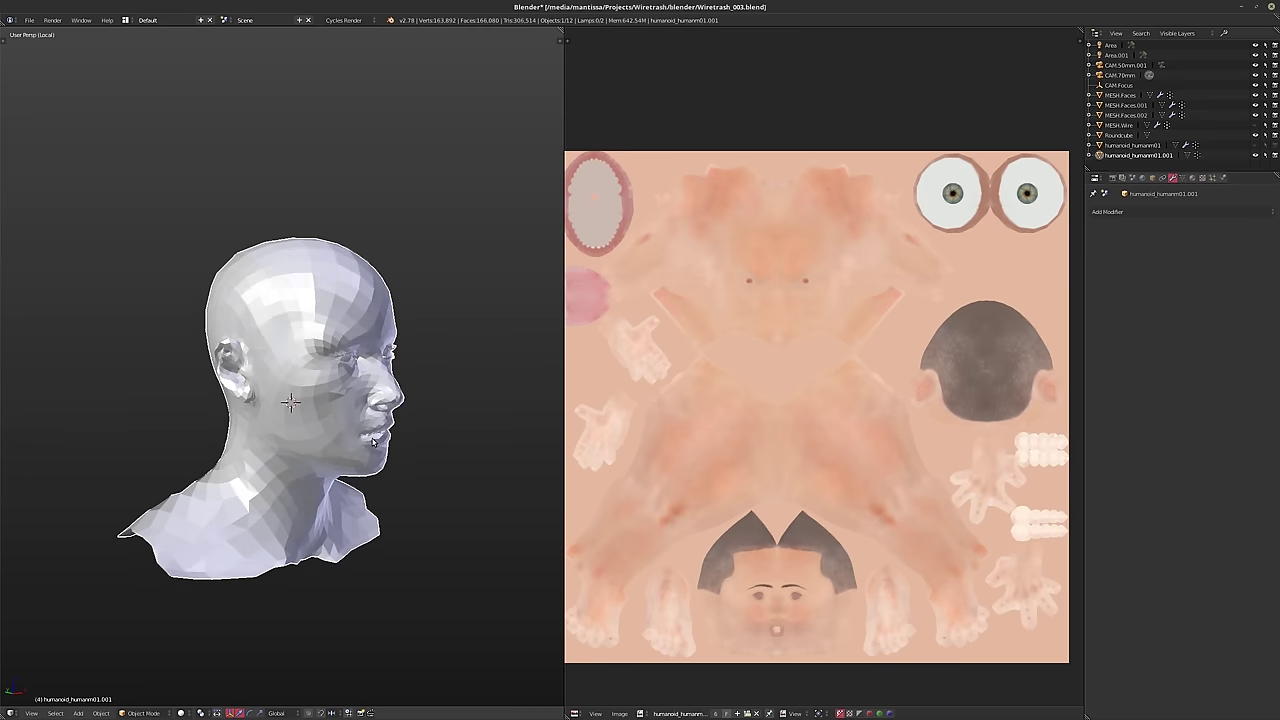
pyautogui.click(575, 713)
pyautogui.click(600, 592)
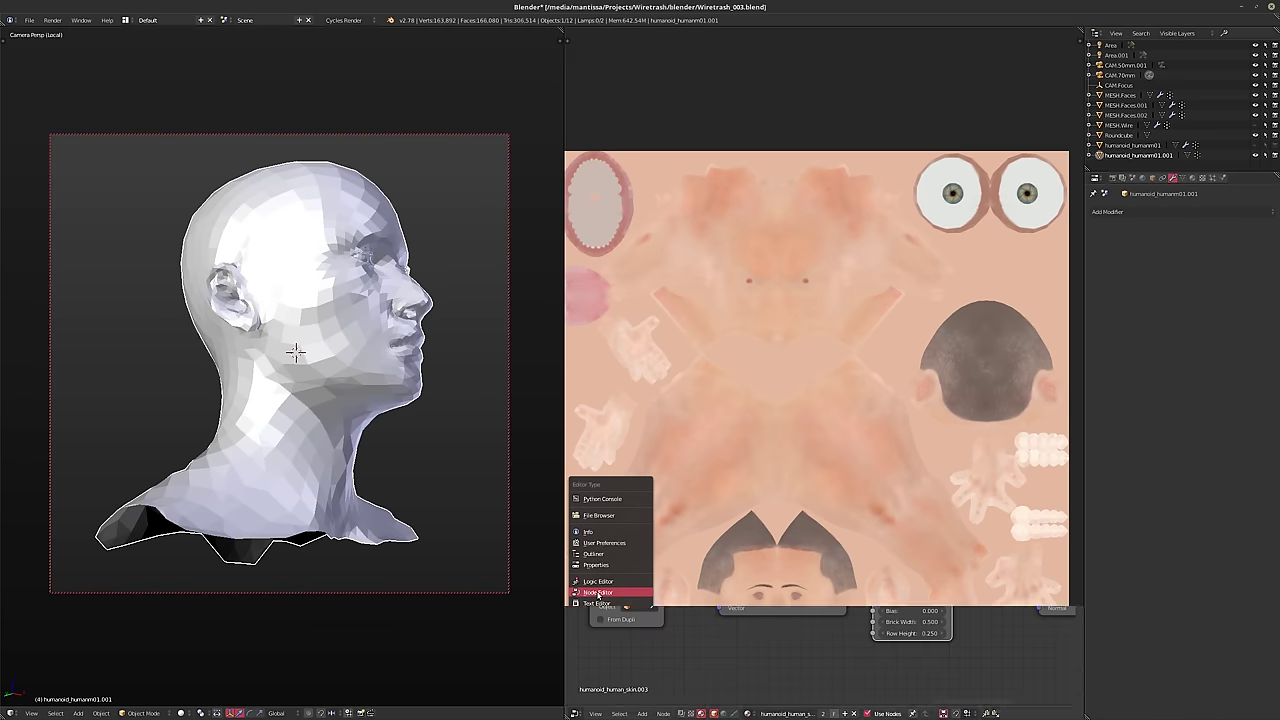
pyautogui.hotkey('shift', 'z')
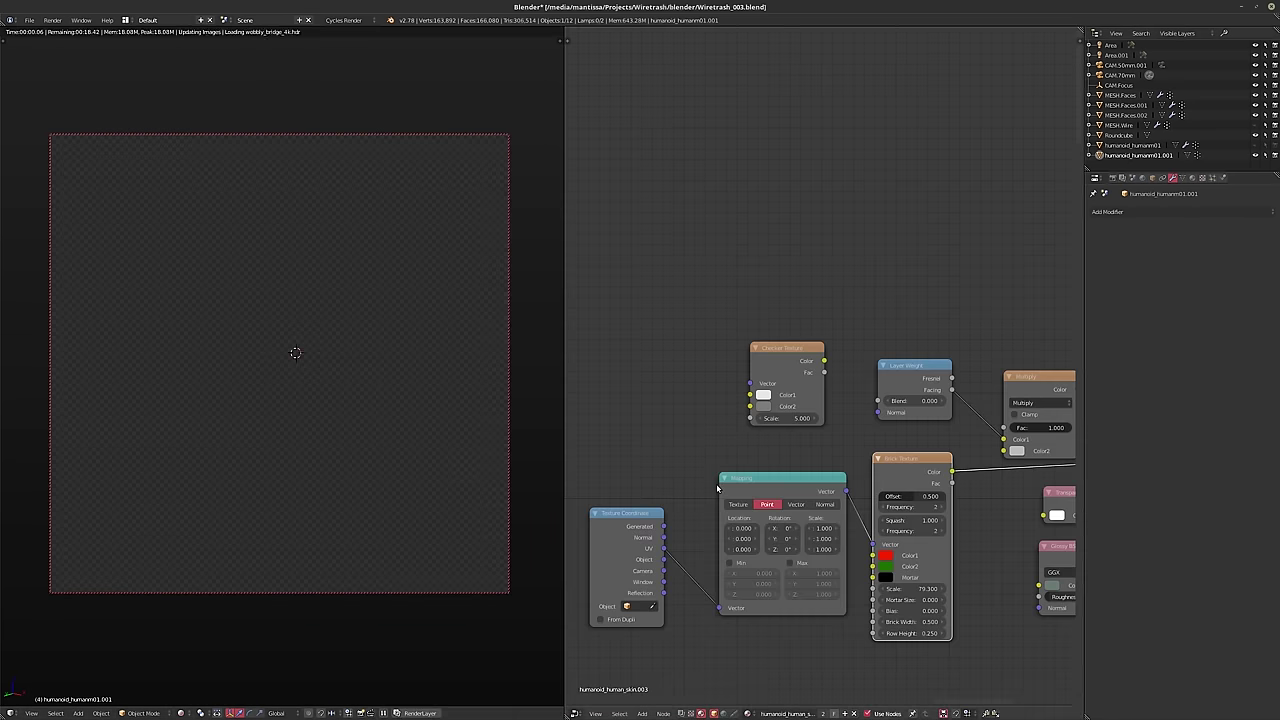
# - Set the Brick Texture's Row Height to 0.5 and lower its Scale to 24.1
pyautogui.scroll(-3, 703, 472)
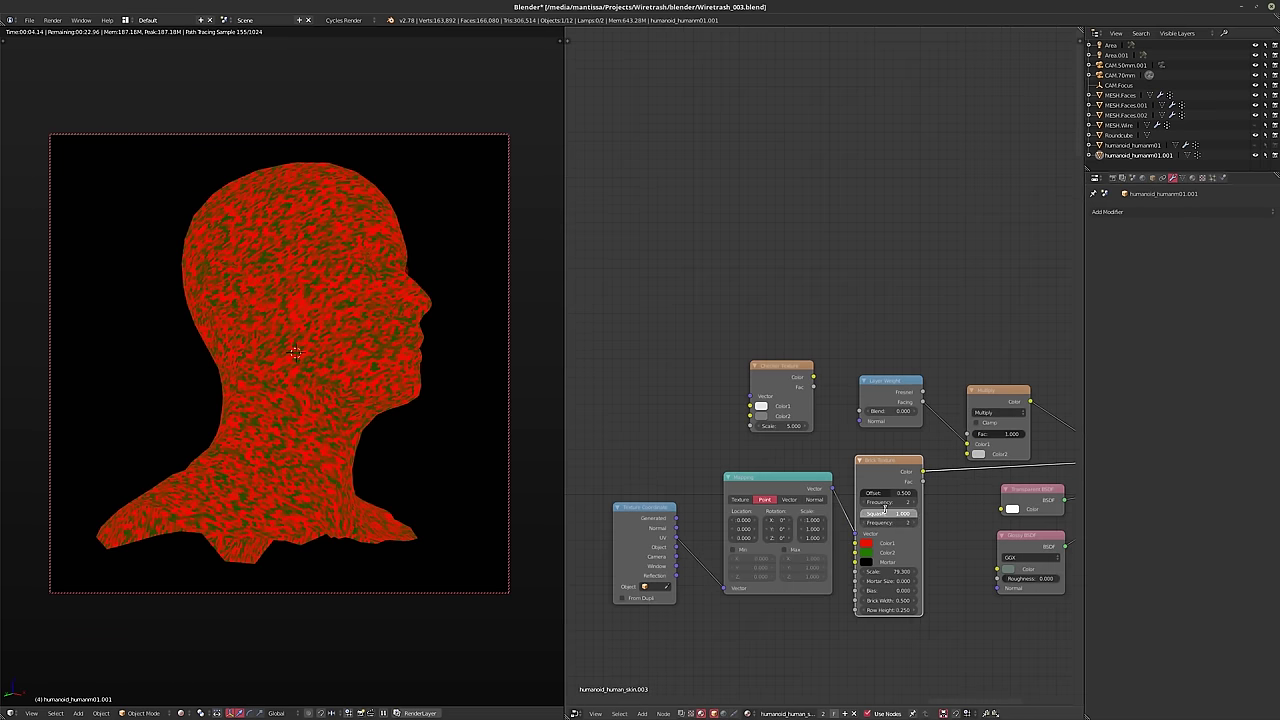
pyautogui.click(885, 507)
pyautogui.click(868, 609)
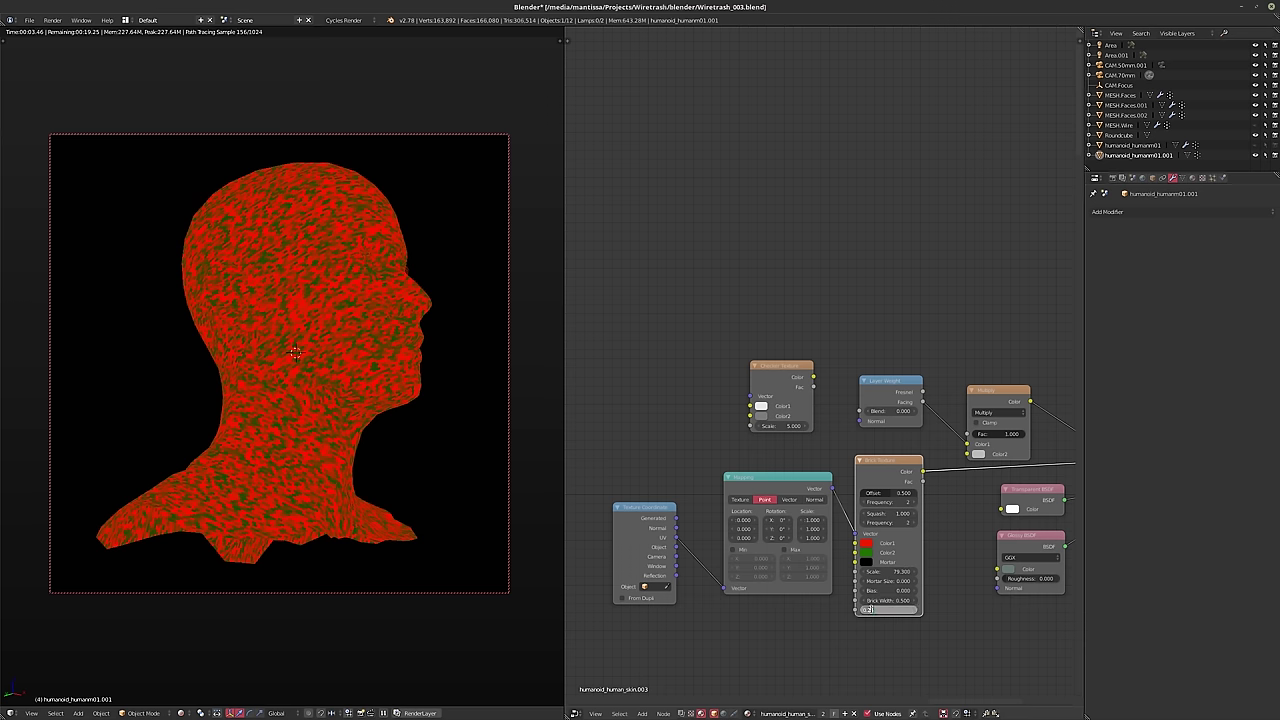
pyautogui.write('0.5')
pyautogui.press('Return')
pyautogui.scroll(2, 790, 548)
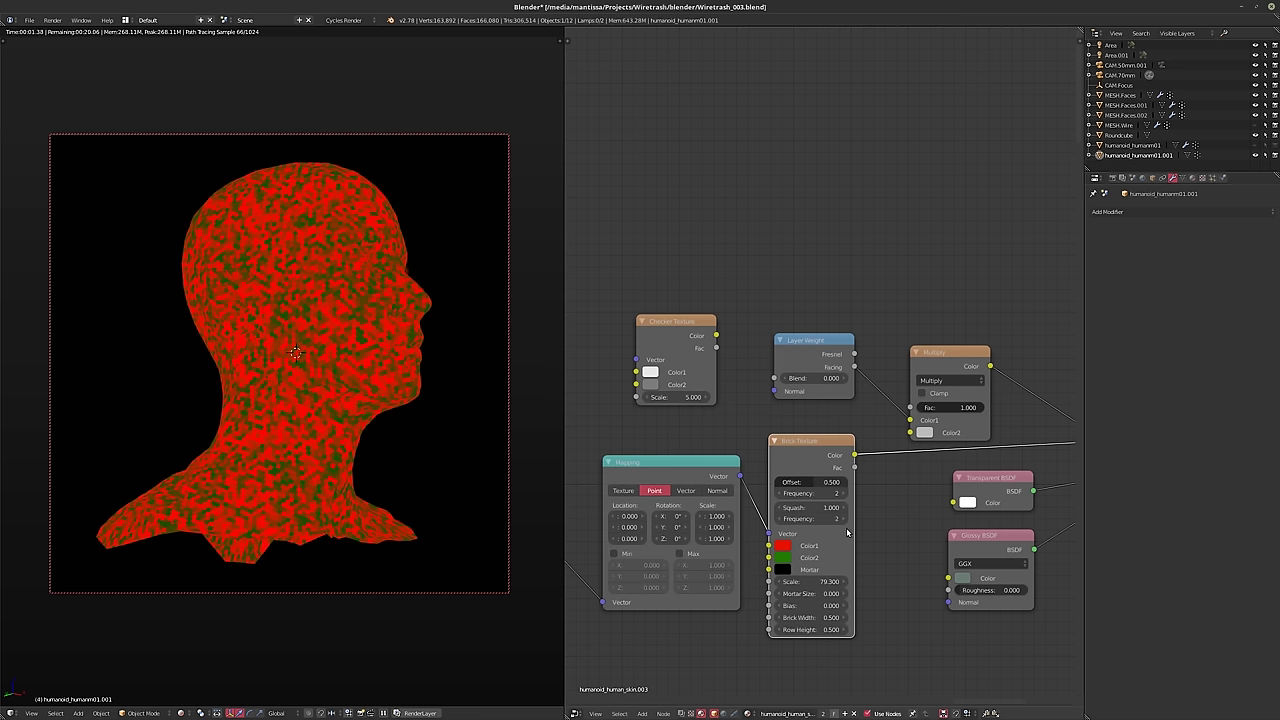
pyautogui.moveTo(810, 581); pyautogui.dragTo(748, 581)
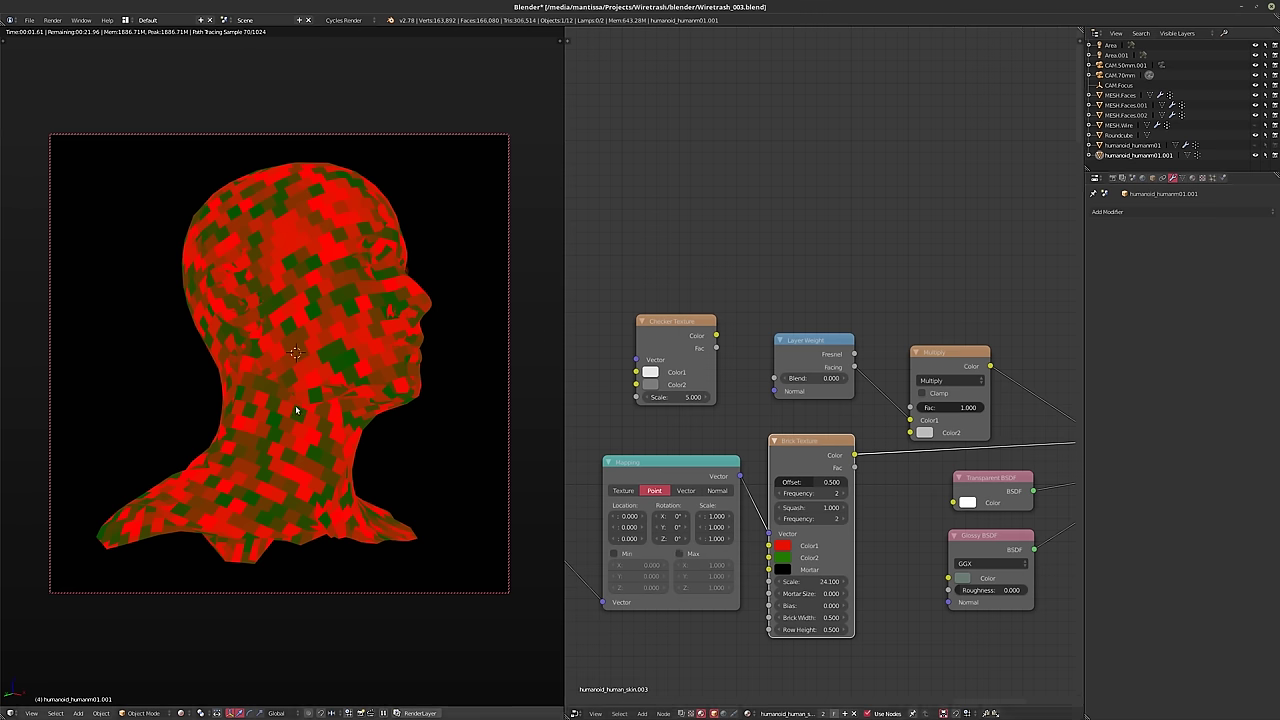
# - Move the Texture Coordinate and Mapping nodes away from the Brick Texture and place the Checker Texture below Mapping
pyautogui.scroll(-2, 636, 495)
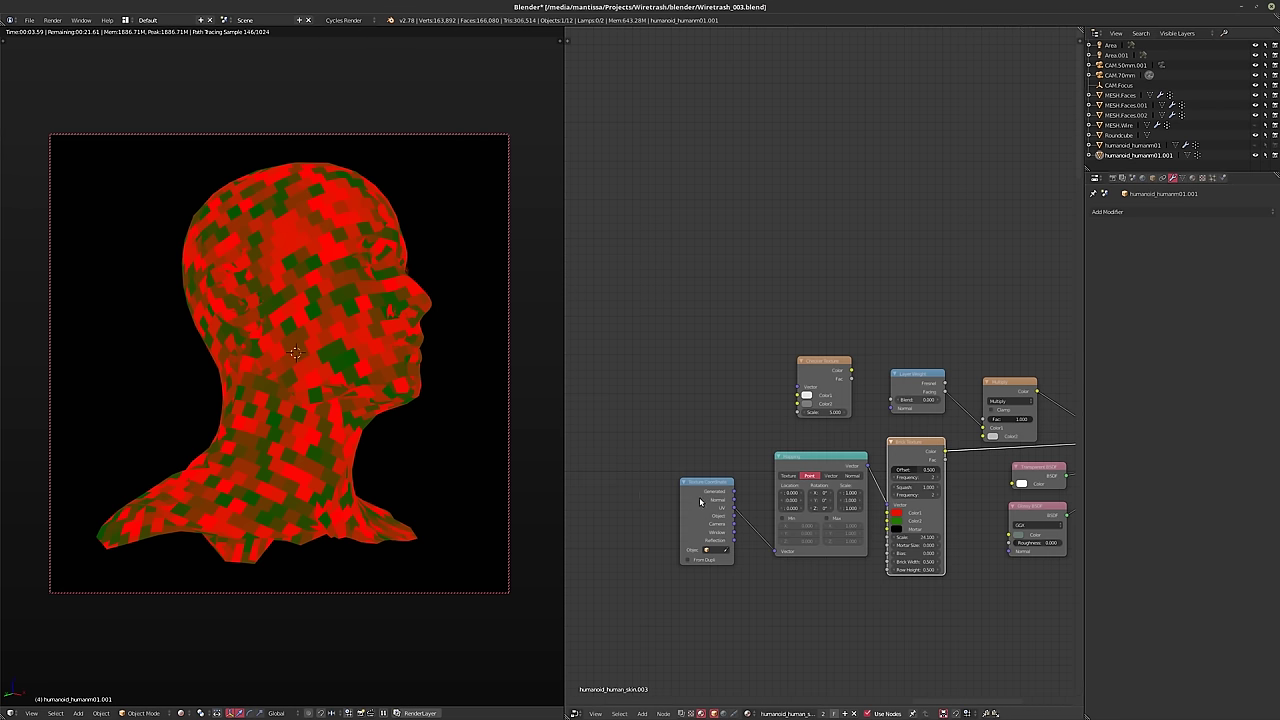
pyautogui.moveTo(700, 502); pyautogui.dragTo(591, 510)
pyautogui.moveTo(800, 458); pyautogui.dragTo(725, 458)
pyautogui.moveTo(805, 404); pyautogui.dragTo(745, 388, button='middle')
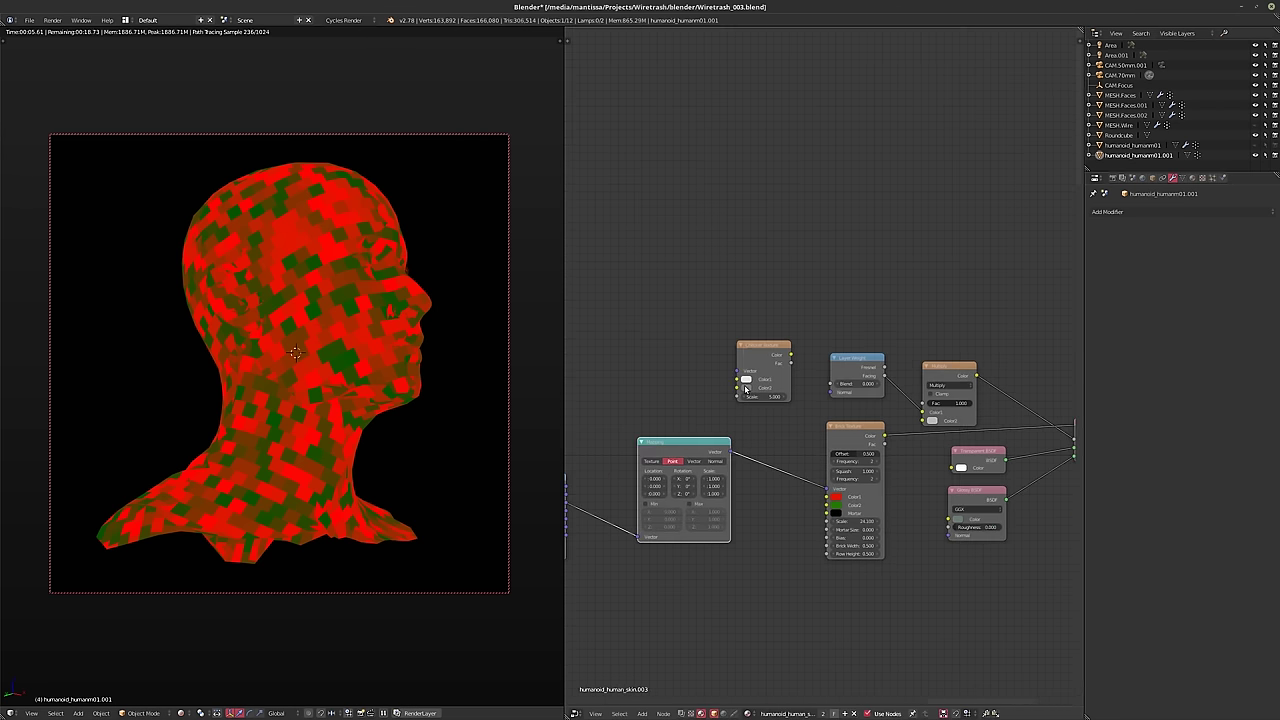
pyautogui.moveTo(752, 349); pyautogui.dragTo(661, 567)
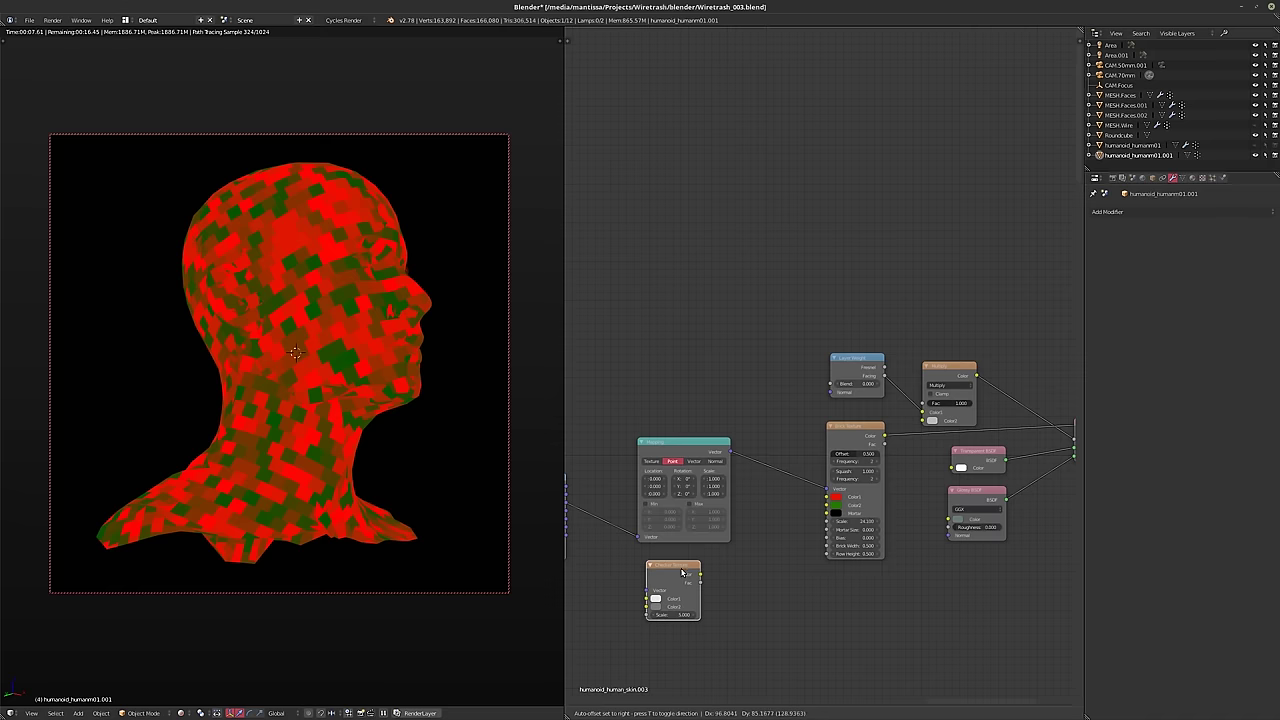
pyautogui.scroll(1, 757, 563)
pyautogui.moveTo(836, 553); pyautogui.dragTo(805, 569, button='middle')
pyautogui.hotkey('shift', 'a')
pyautogui.moveTo(736, 599)
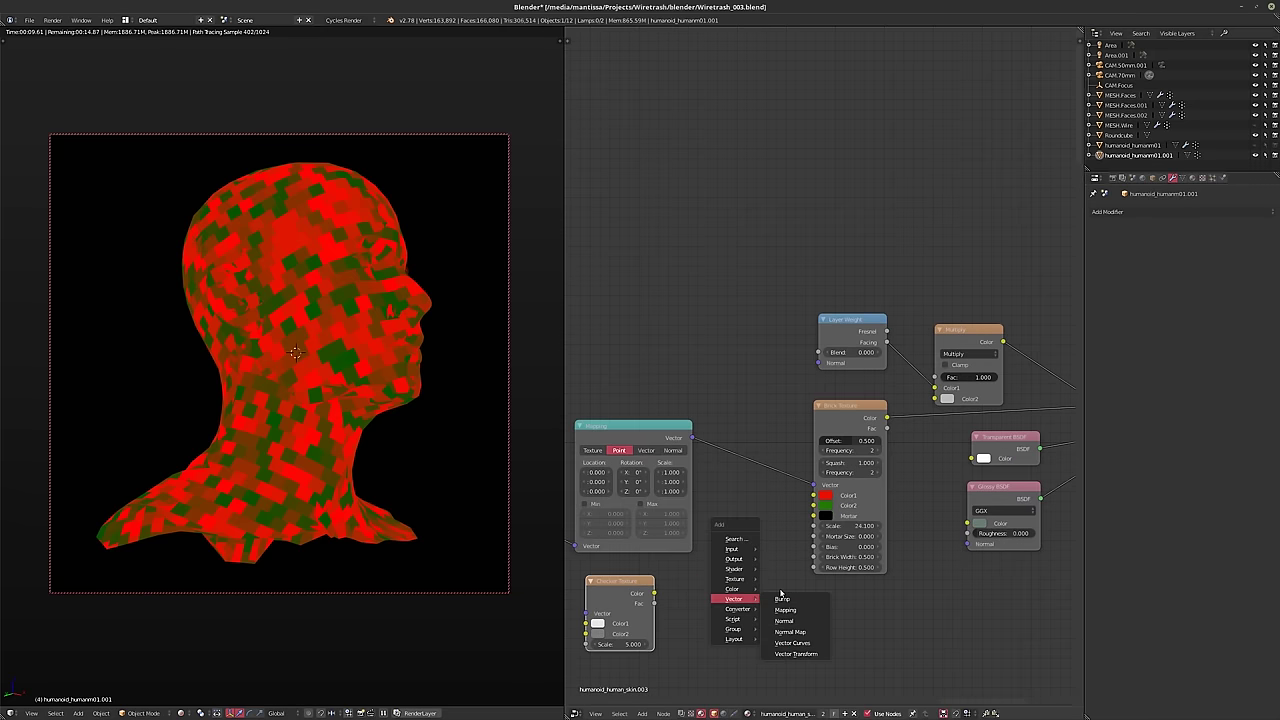
pyautogui.click(796, 653)
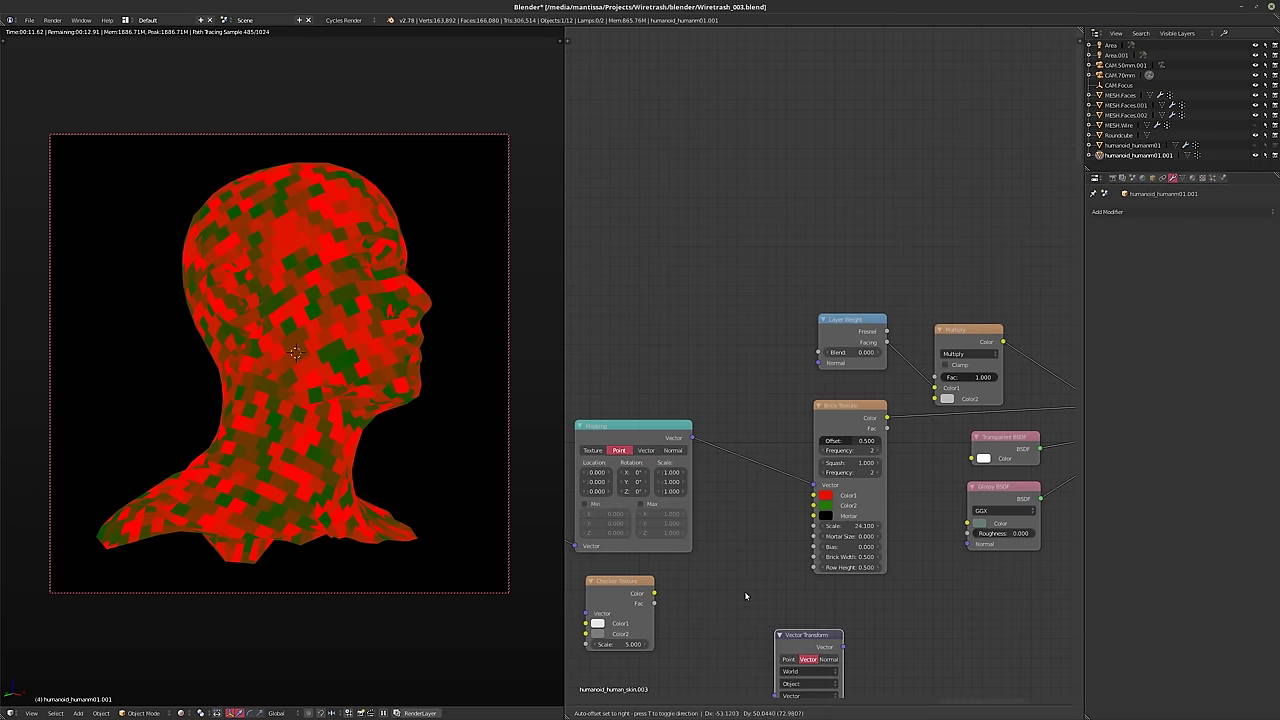
pyautogui.click(723, 555)
pyautogui.press('x')
# - Add a Vector Math Add node between Mapping and the Brick Texture's Vector, and feed the Checker Texture's Color into its second vector
pyautogui.hotkey('shift', 'a')
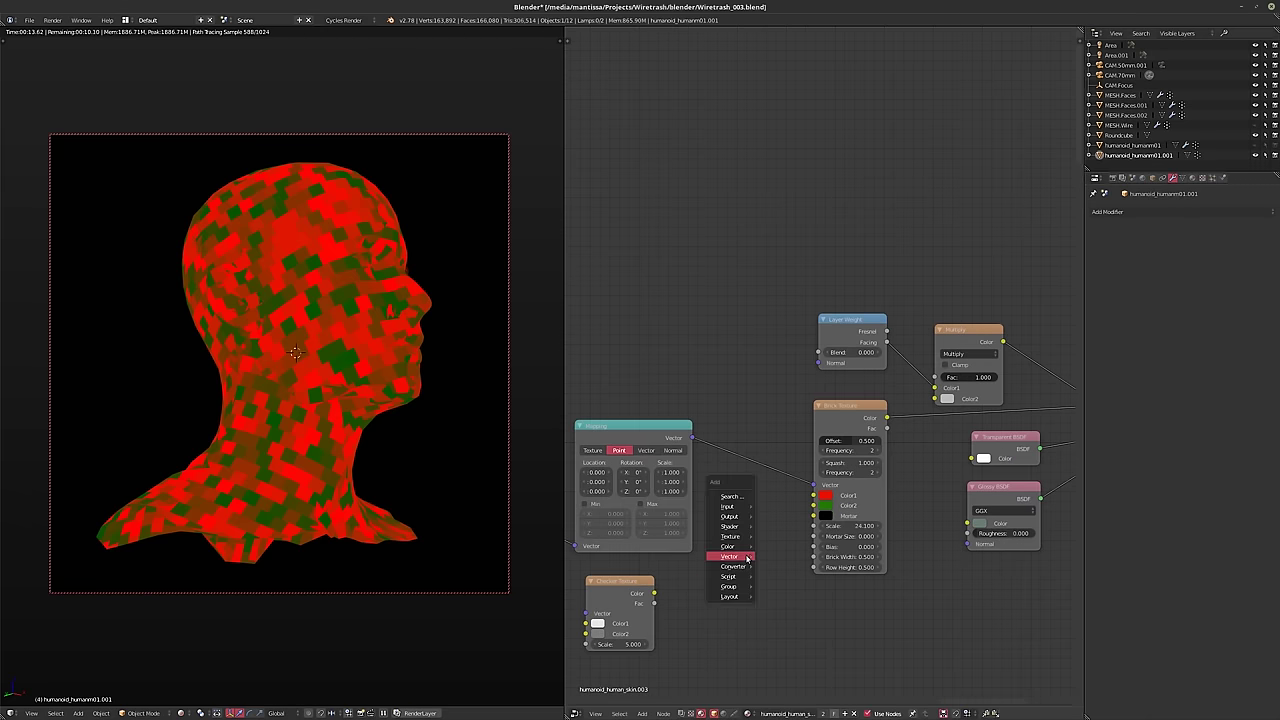
pyautogui.moveTo(735, 566)
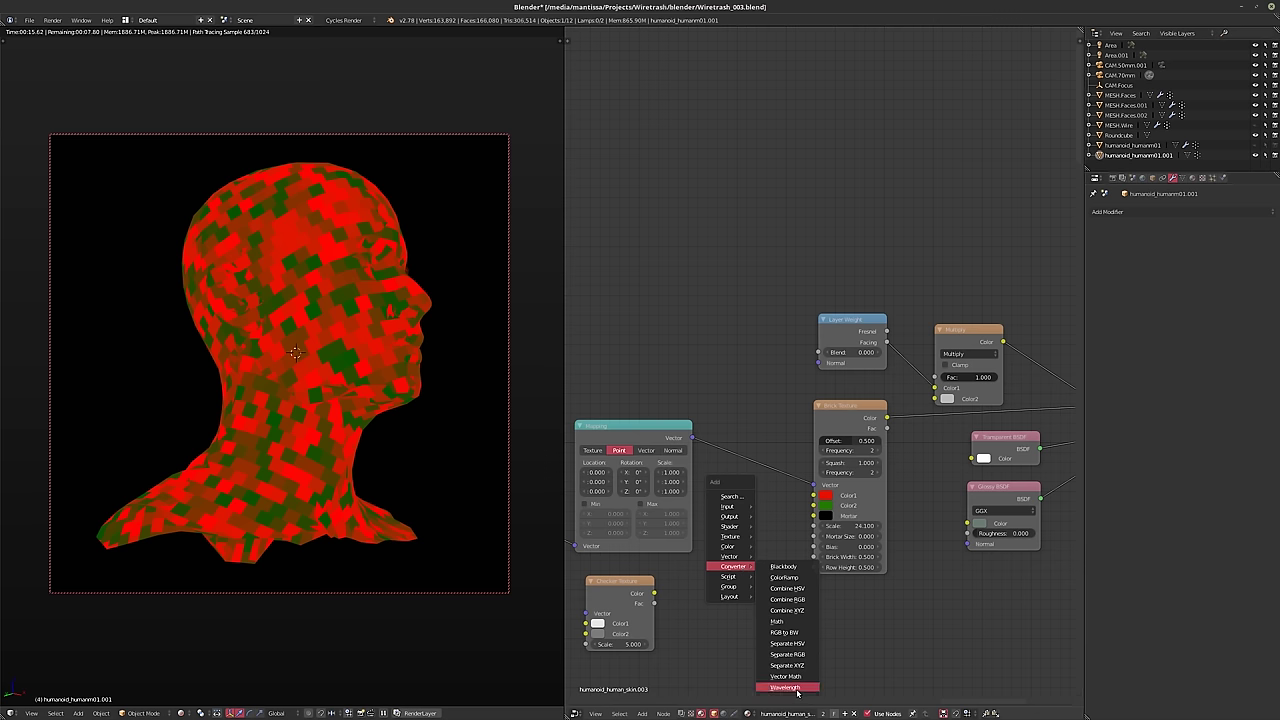
pyautogui.moveTo(729, 594)
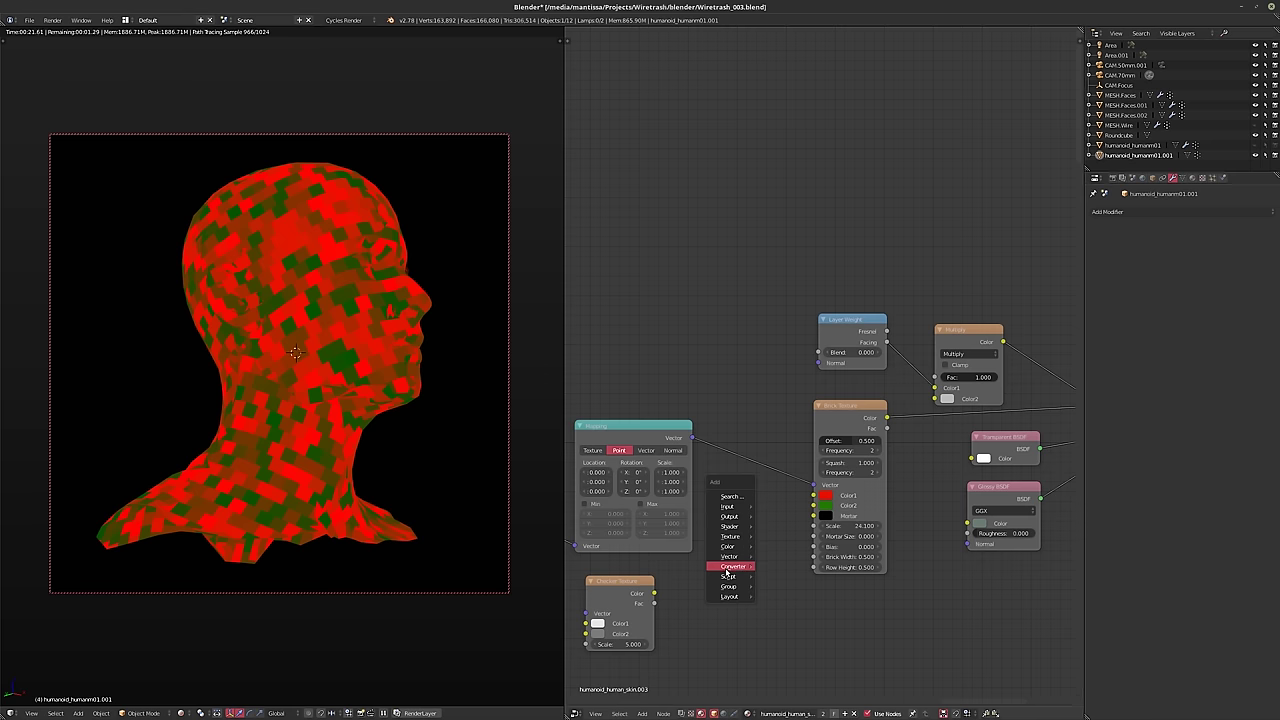
pyautogui.click(788, 675)
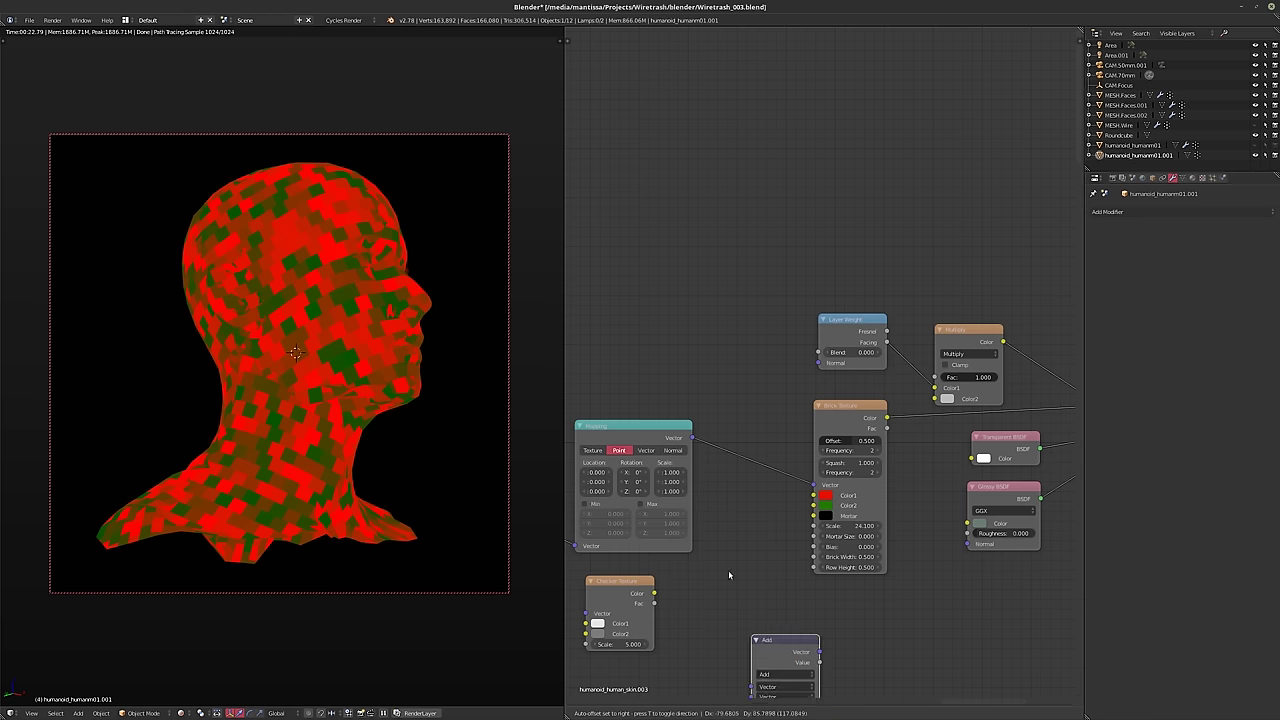
pyautogui.click(701, 482)
pyautogui.moveTo(692, 440); pyautogui.dragTo(672, 580)
pyautogui.moveTo(673, 437); pyautogui.dragTo(725, 594)
pyautogui.moveTo(792, 558); pyautogui.dragTo(813, 485)
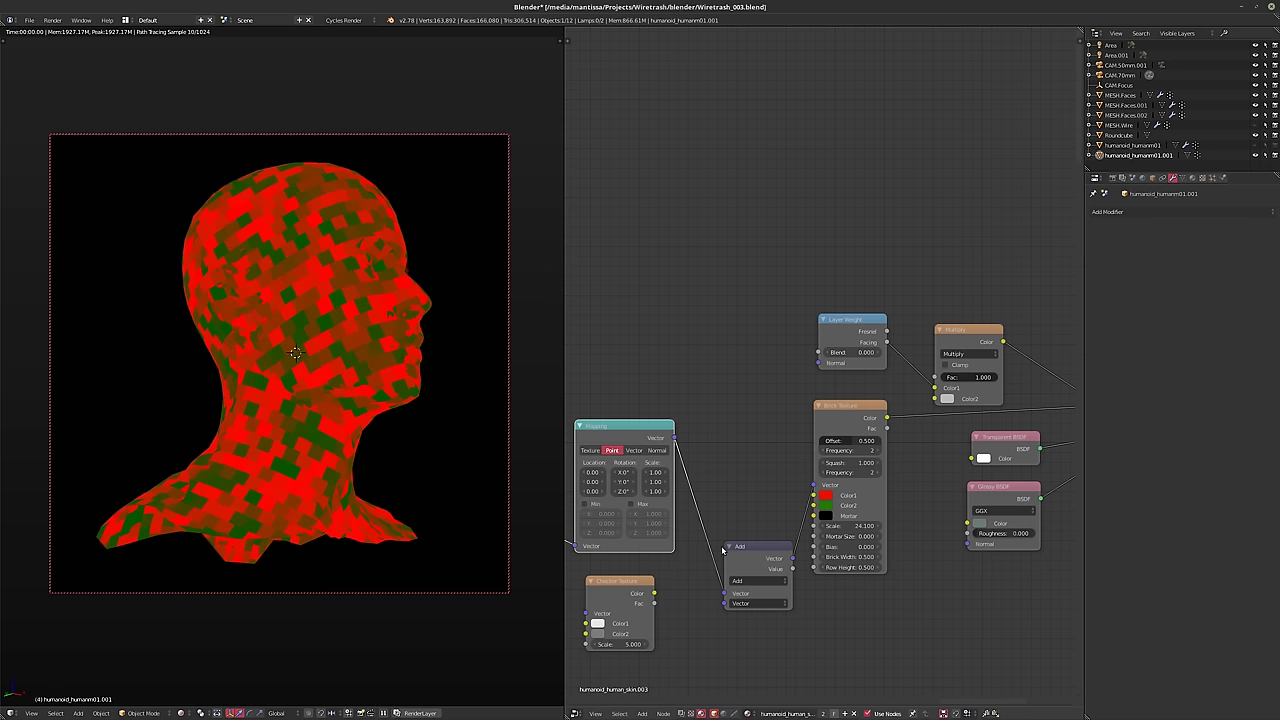
pyautogui.moveTo(654, 594); pyautogui.dragTo(725, 603)
pyautogui.moveTo(712, 586); pyautogui.dragTo(890, 566, button='middle')
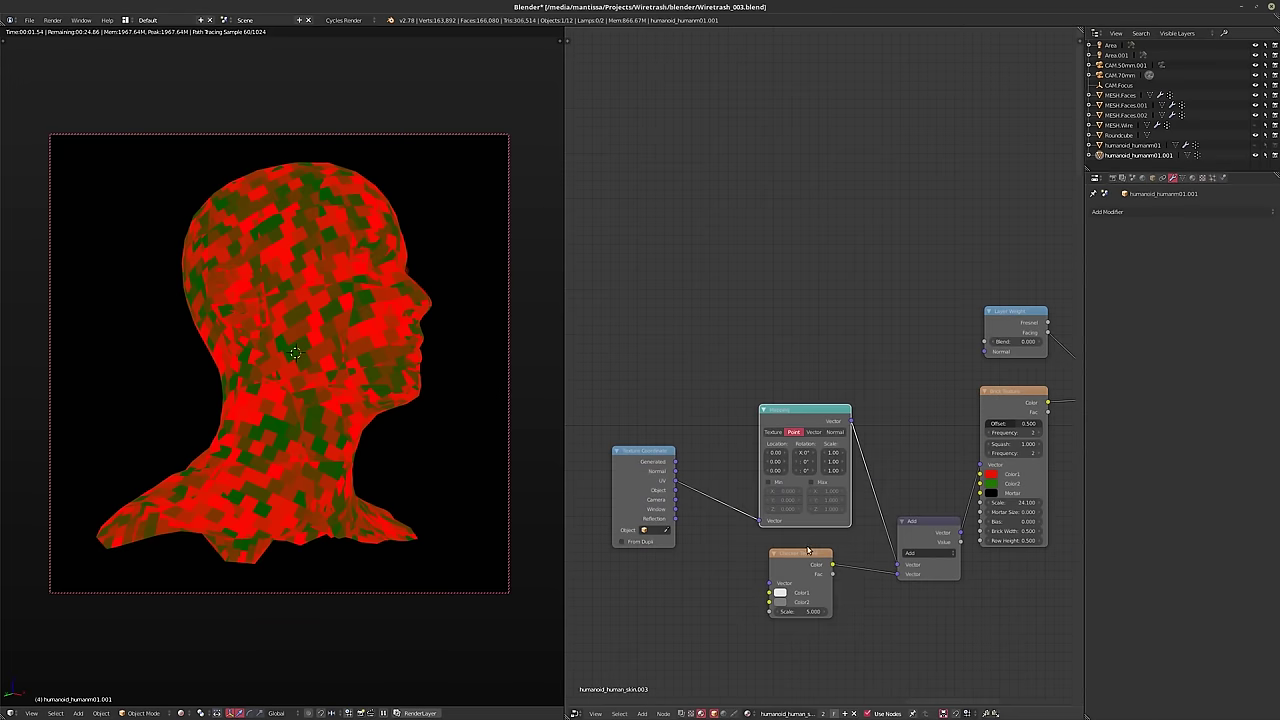
# - Move the Checker Texture node clear of the vector Add node and increase its Scale
pyautogui.moveTo(787, 555); pyautogui.dragTo(712, 588)
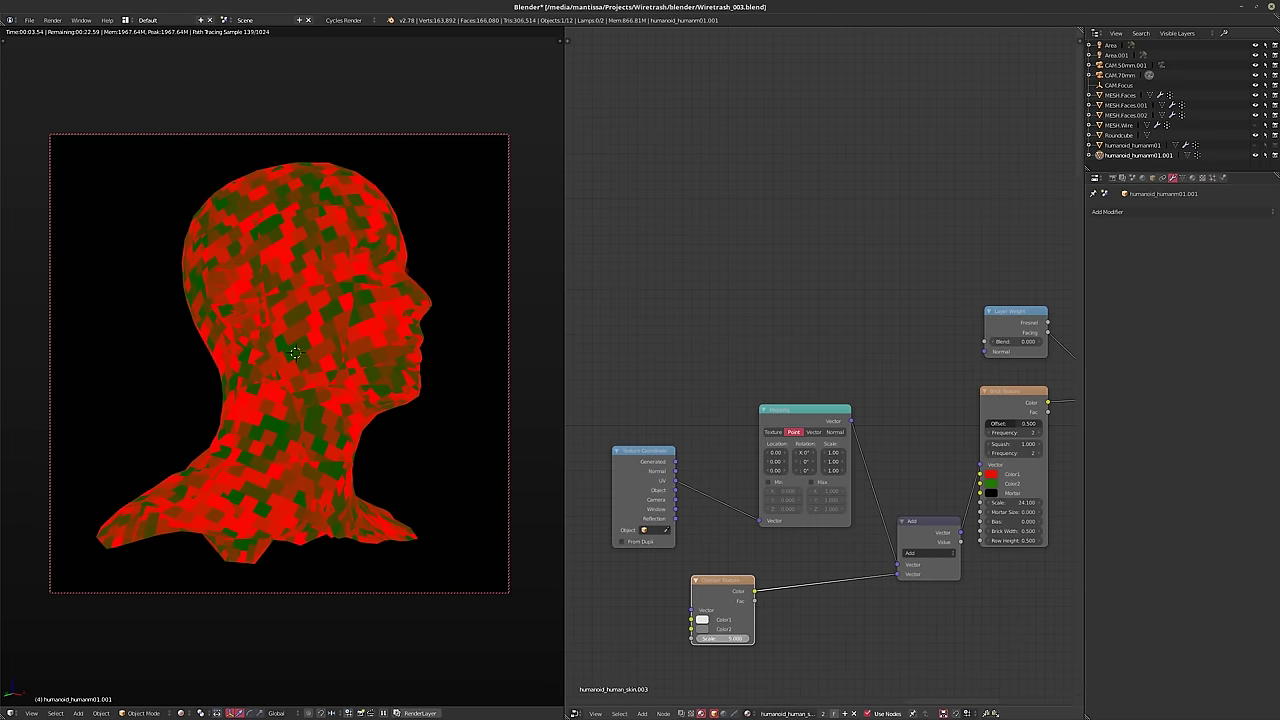
pyautogui.moveTo(722, 638); pyautogui.dragTo(758, 638)
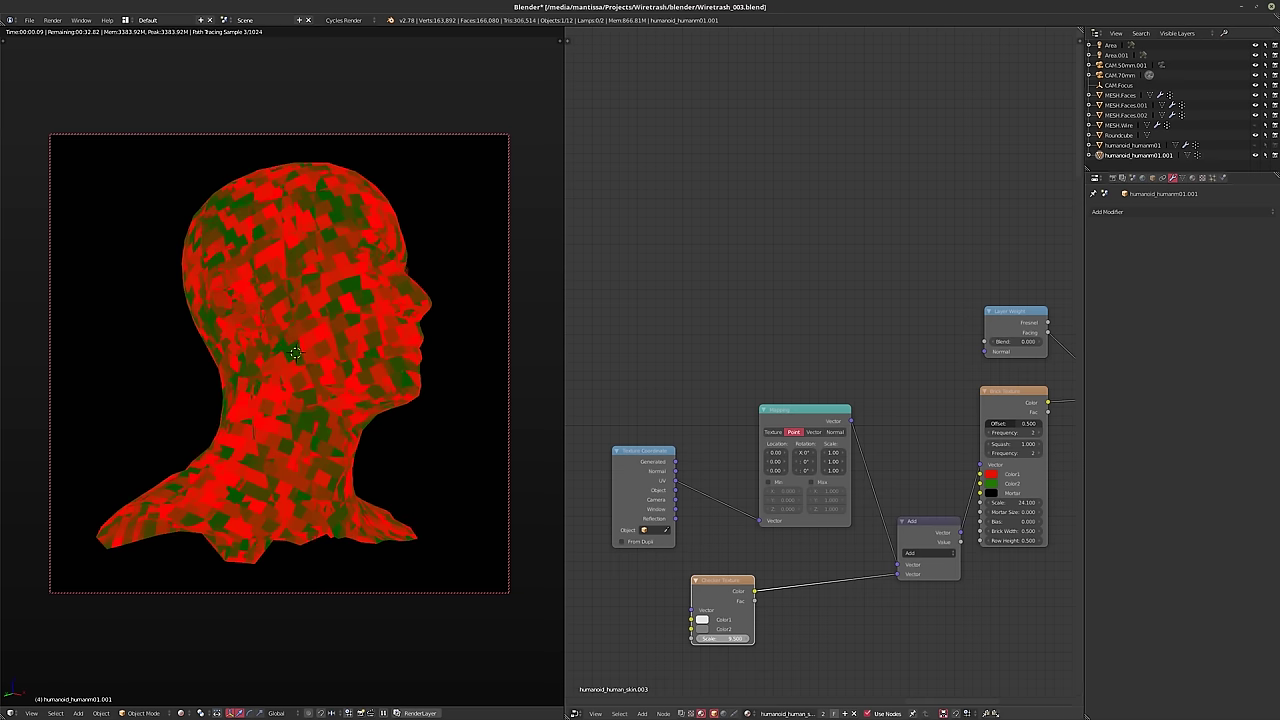
pyautogui.moveTo(719, 588); pyautogui.dragTo(694, 588)
# - Insert a Multiply Math node with value 0.040 between the Checker Texture and vector Add nodes, and set the checker Scale to 15
pyautogui.hotkey('shift', 'a')
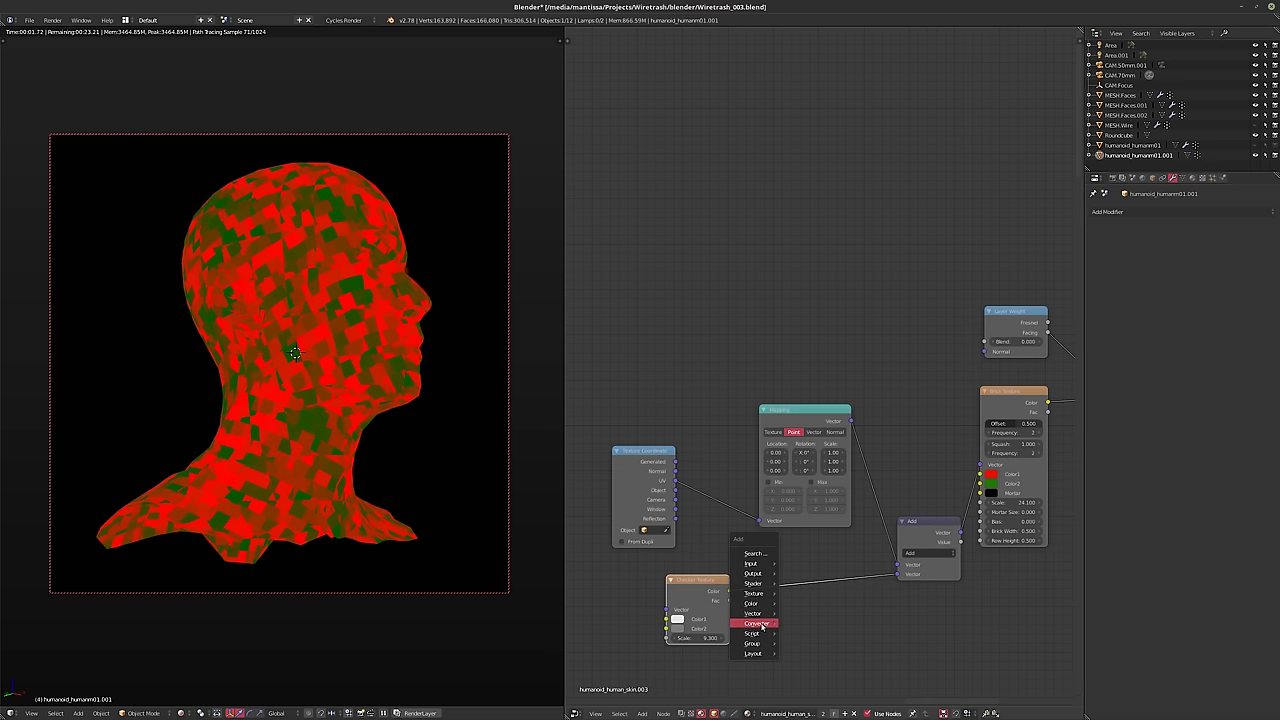
pyautogui.moveTo(757, 623)
pyautogui.click(811, 557)
pyautogui.click(798, 584)
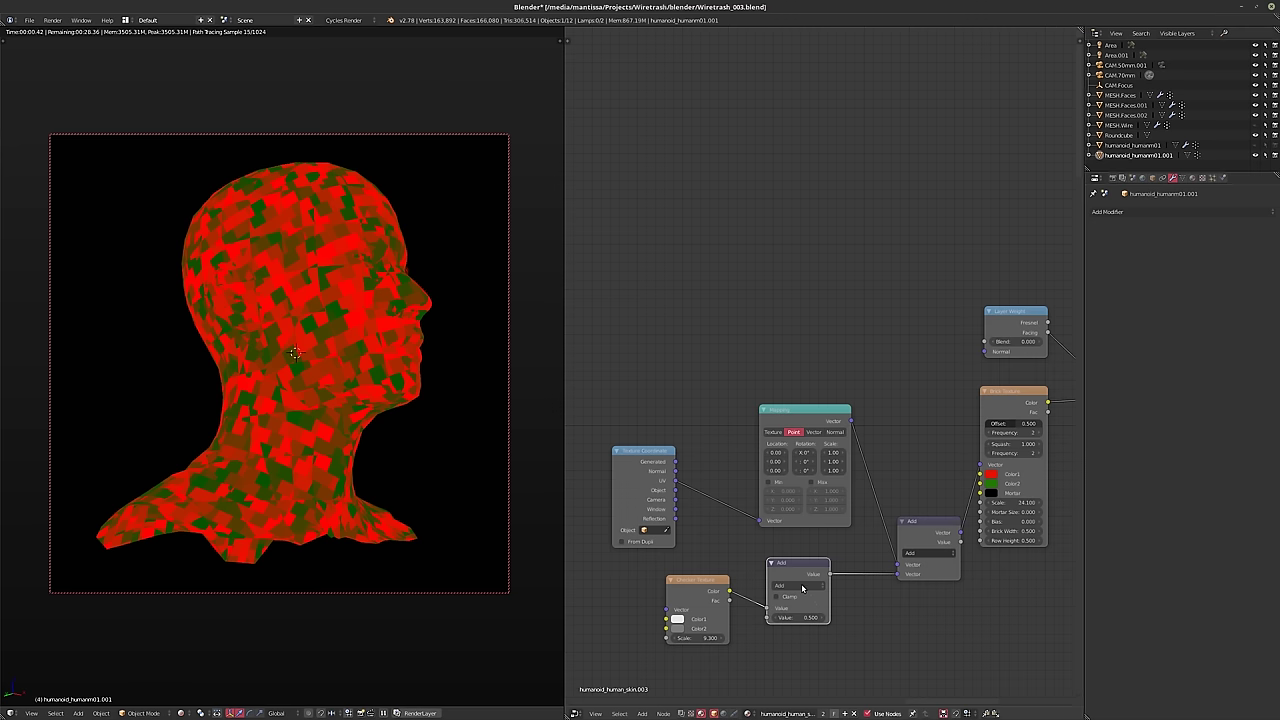
pyautogui.click(796, 585)
pyautogui.click(788, 556)
pyautogui.moveTo(797, 617); pyautogui.dragTo(812, 617)
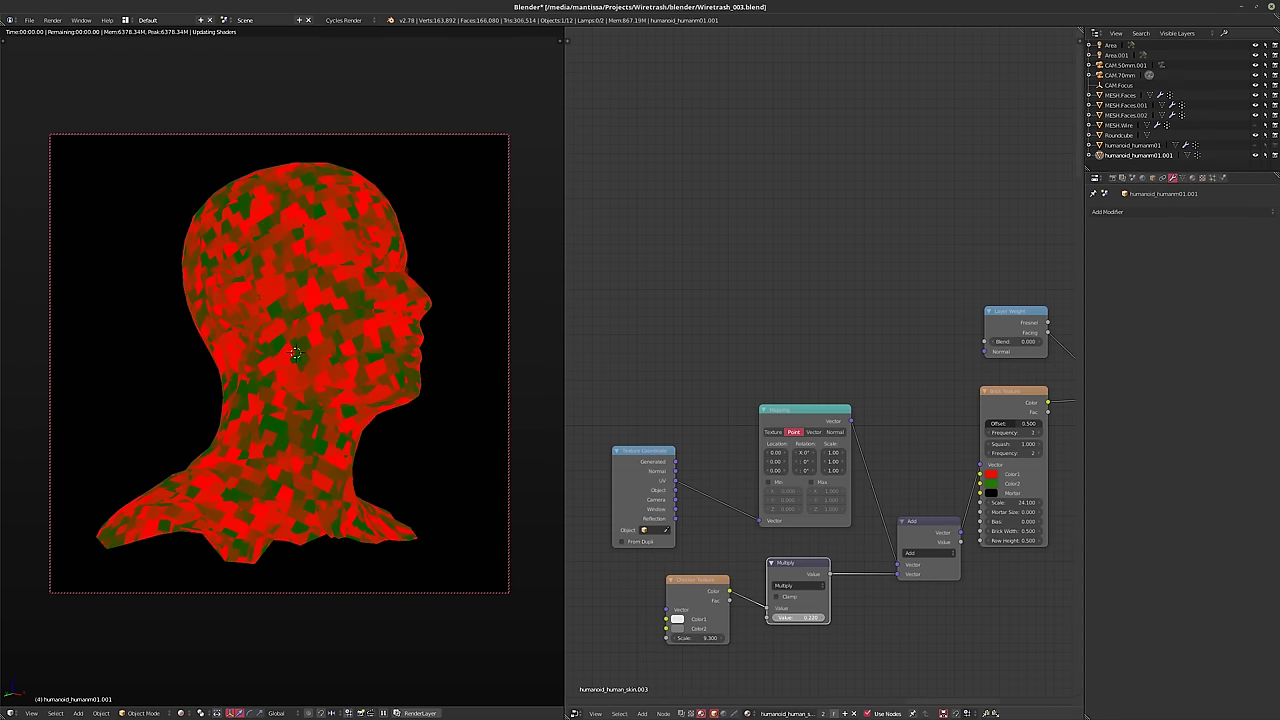
pyautogui.moveTo(798, 617); pyautogui.dragTo(718, 631)
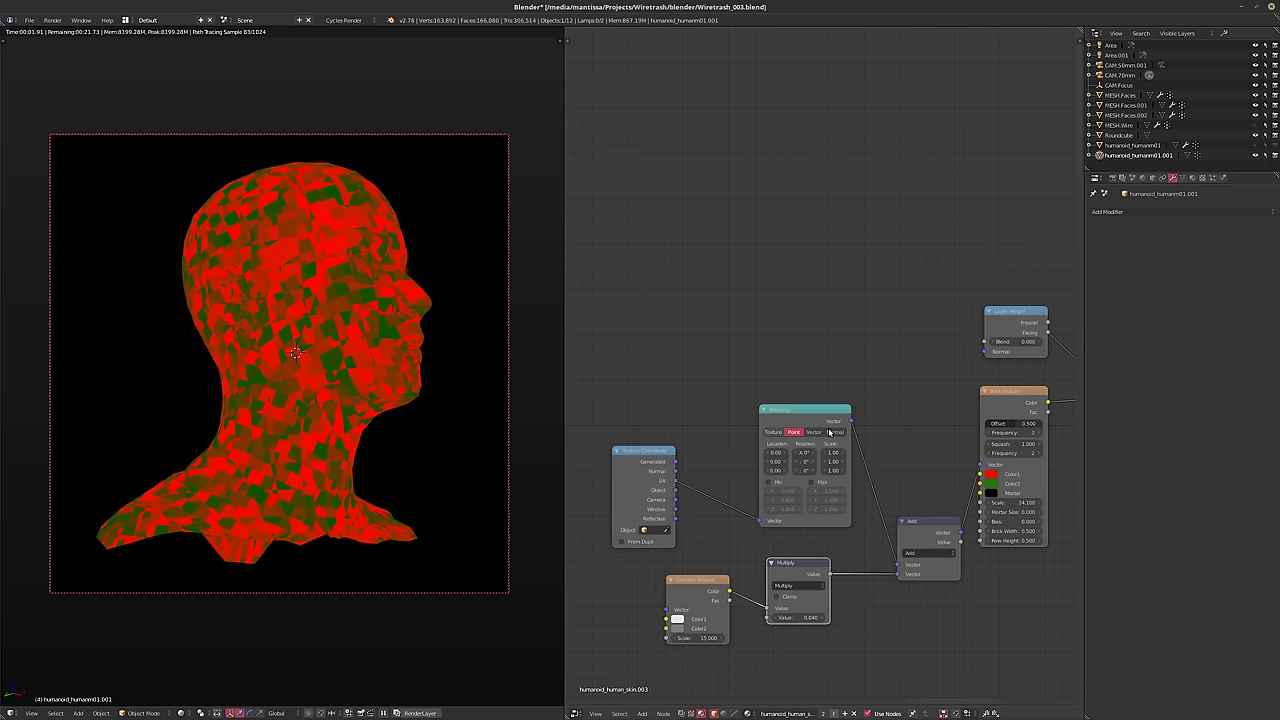
# - Reconnect the Mix Shader to the Material Output's Surface in place of the brick texture preview
pyautogui.scroll(-2, 694, 371)
pyautogui.keyDown('ctrl'); pyautogui.scroll(-3, 709, 411); pyautogui.keyUp('ctrl')
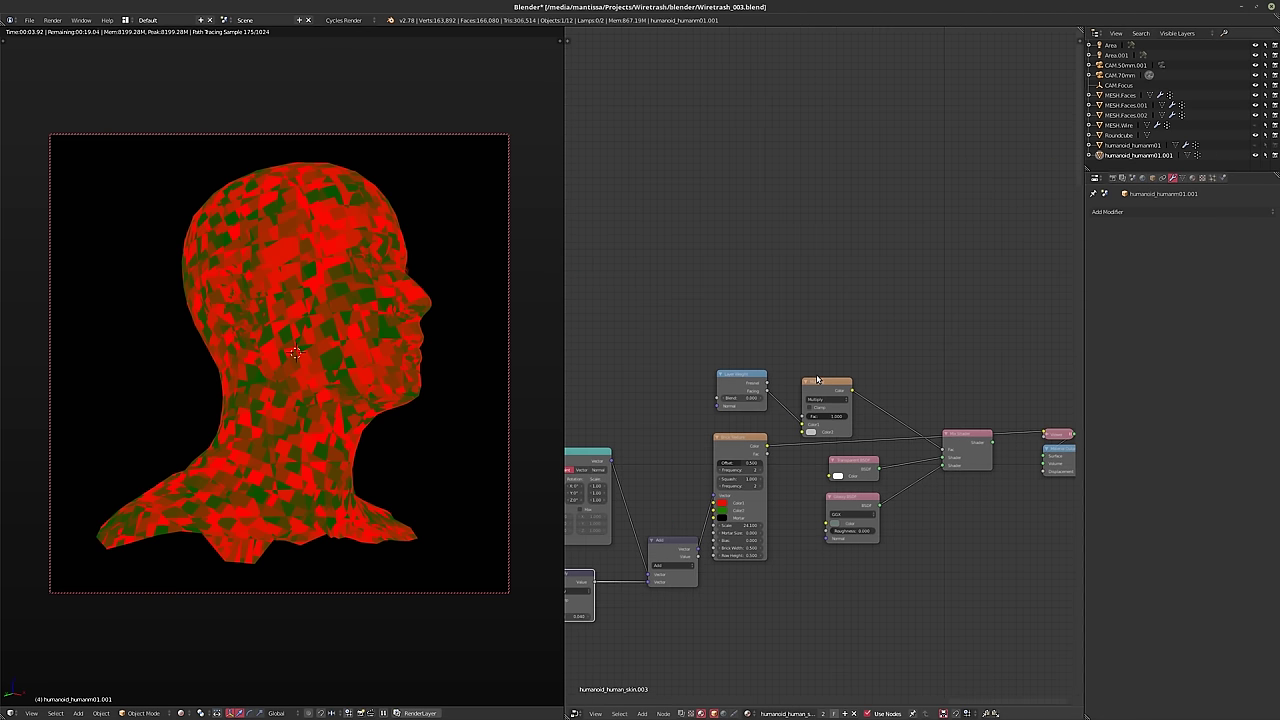
pyautogui.keyDown('ctrl'); pyautogui.scroll(-2, 847, 406); pyautogui.keyUp('ctrl')
pyautogui.moveTo(962, 465); pyautogui.dragTo(1016, 474)
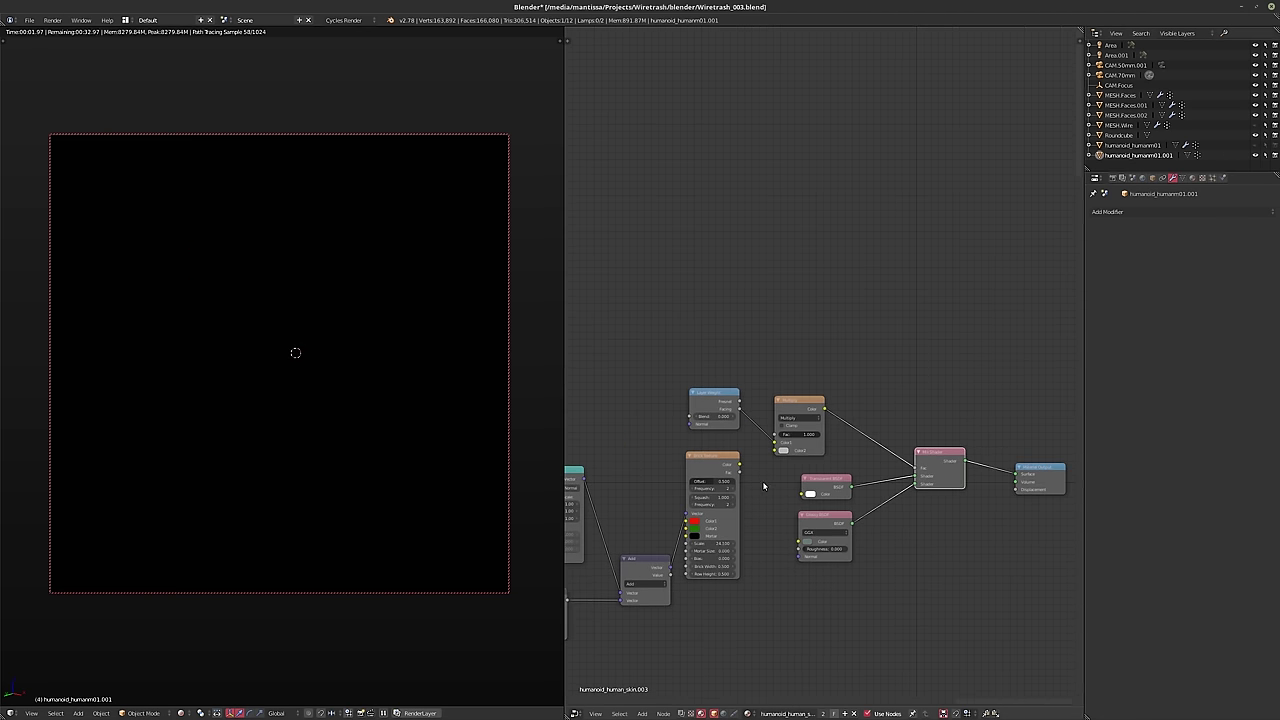
# - Connect the Brick Texture's Color output to Color2 of the Multiply color node
pyautogui.scroll(2, 758, 488)
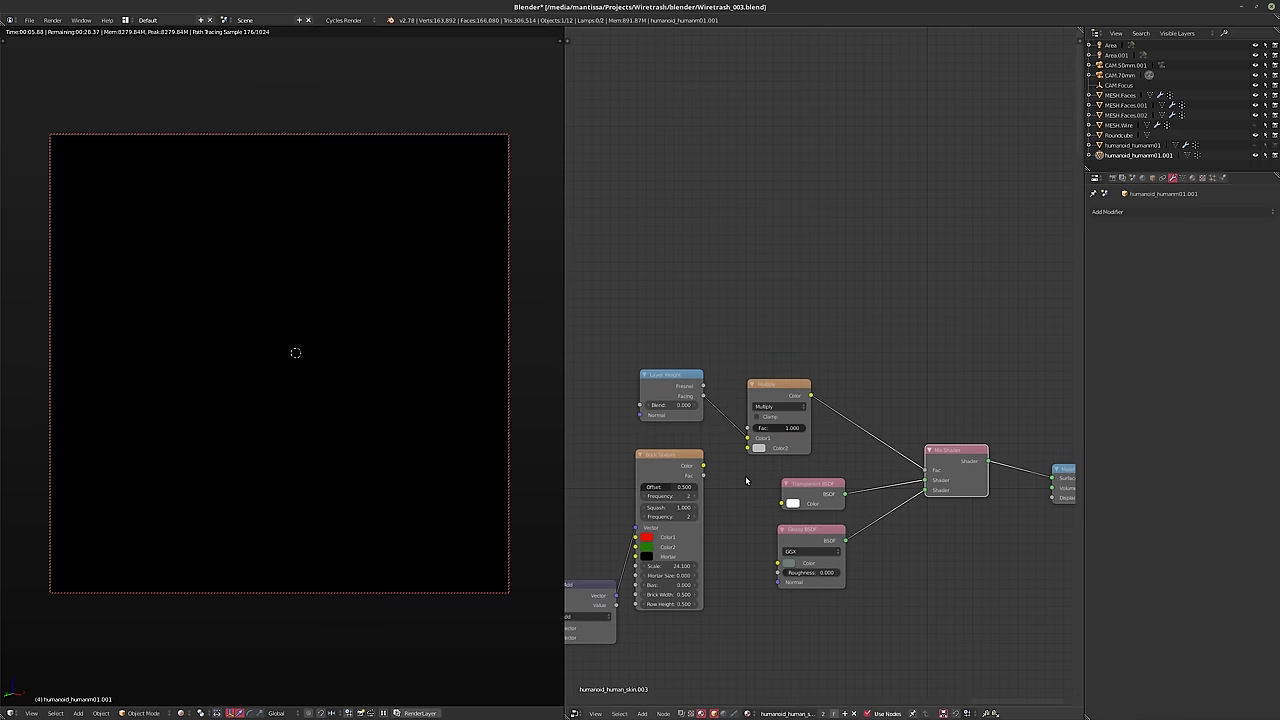
pyautogui.scroll(2, 745, 478)
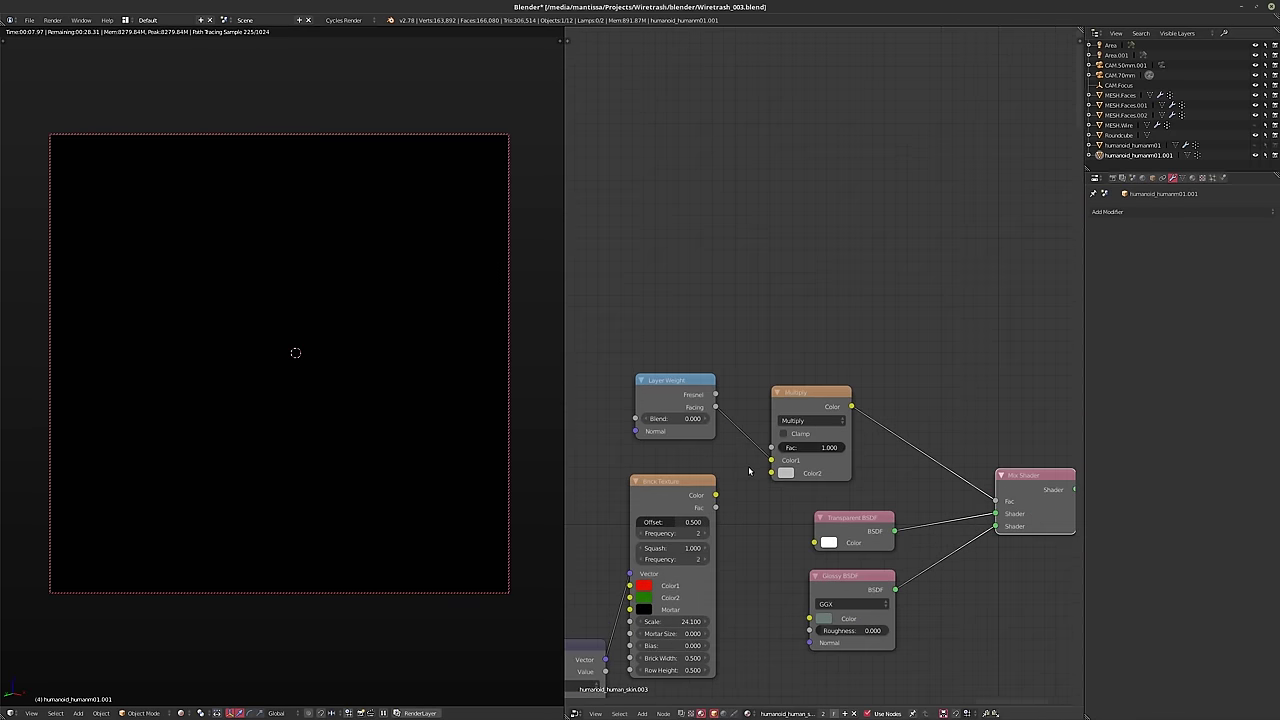
pyautogui.moveTo(720, 452); pyautogui.dragTo(736, 456, button='middle')
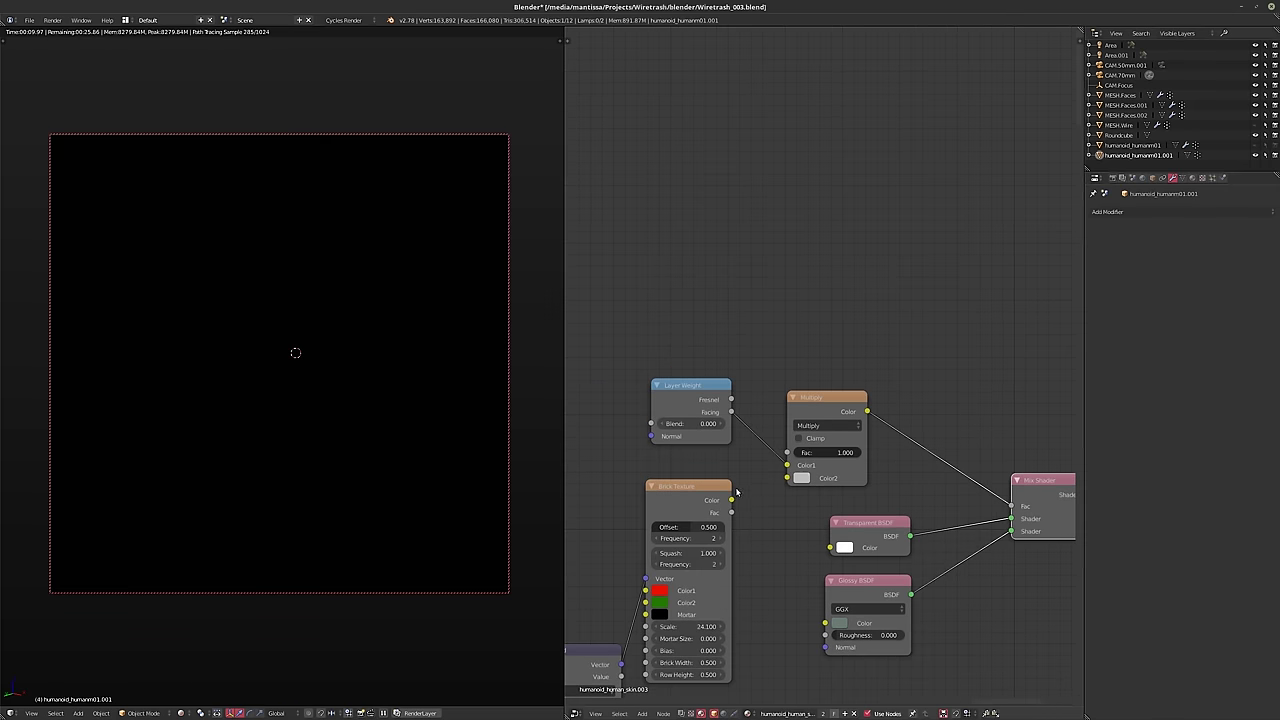
pyautogui.moveTo(732, 499); pyautogui.dragTo(787, 478)
pyautogui.moveTo(735, 552); pyautogui.dragTo(769, 536, button='middle')
# - Set the Brick Texture's Color1 to white and its Color2 to black
pyautogui.click(695, 577)
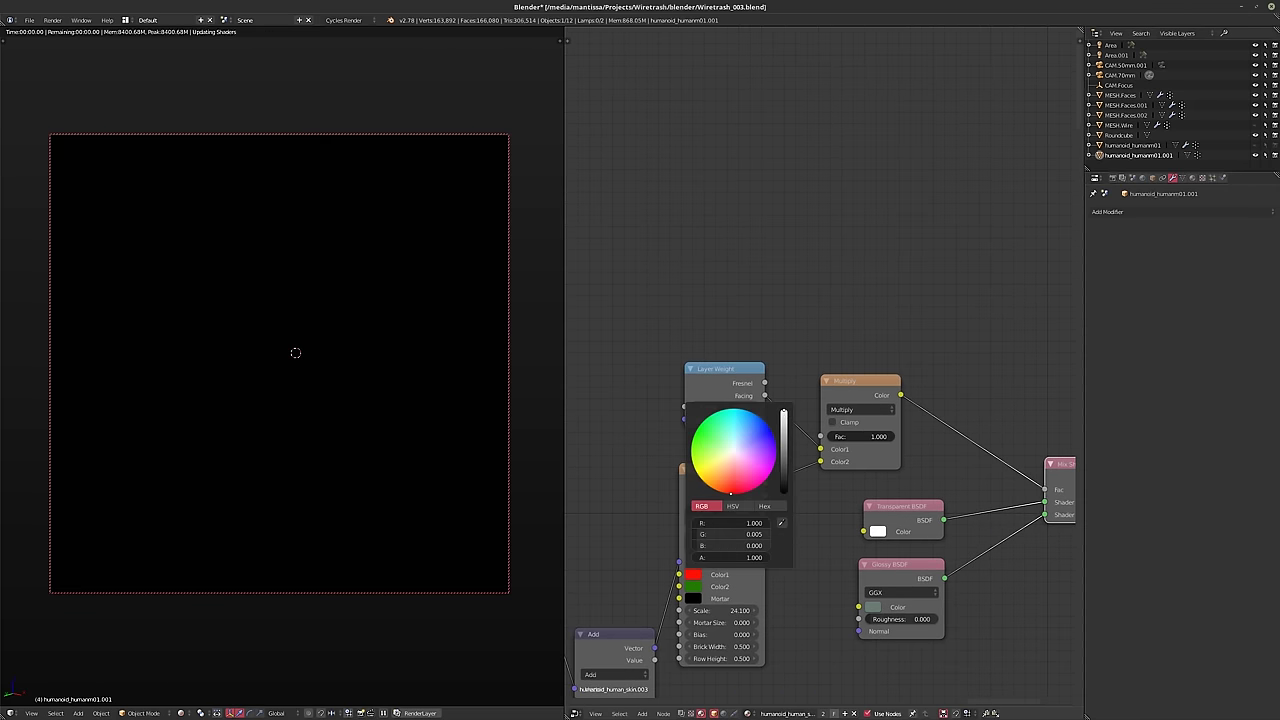
pyautogui.click(695, 577)
pyautogui.moveTo(757, 524)
pyautogui.mouseDown()
pyautogui.moveTo(705, 524)
pyautogui.moveTo(757, 524)
pyautogui.moveTo(757, 545)
pyautogui.mouseUp()
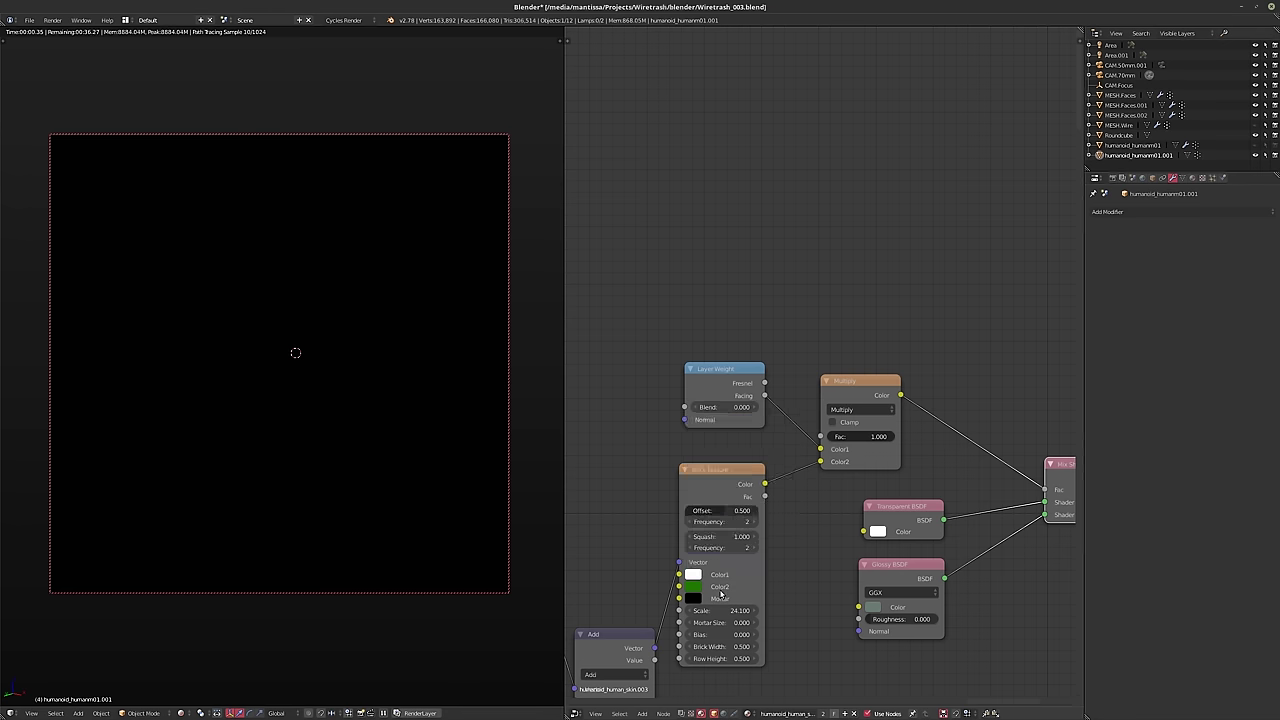
pyautogui.click(694, 587)
pyautogui.moveTo(783, 482); pyautogui.dragTo(783, 504)
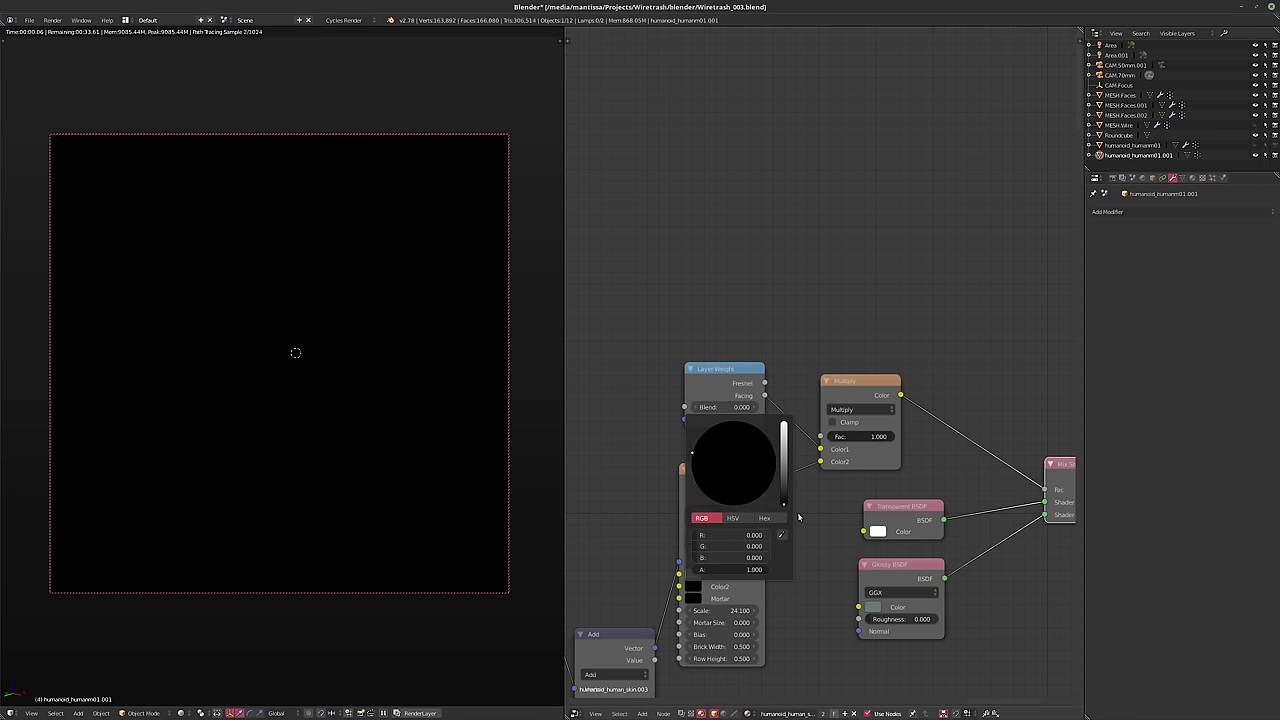
# - Try the Layer Weight's Blend at 1 and 0.5, and settle on 0.450
pyautogui.scroll(-1, 749, 573)
pyautogui.moveTo(749, 573); pyautogui.dragTo(665, 614, button='middle')
pyautogui.click(672, 444)
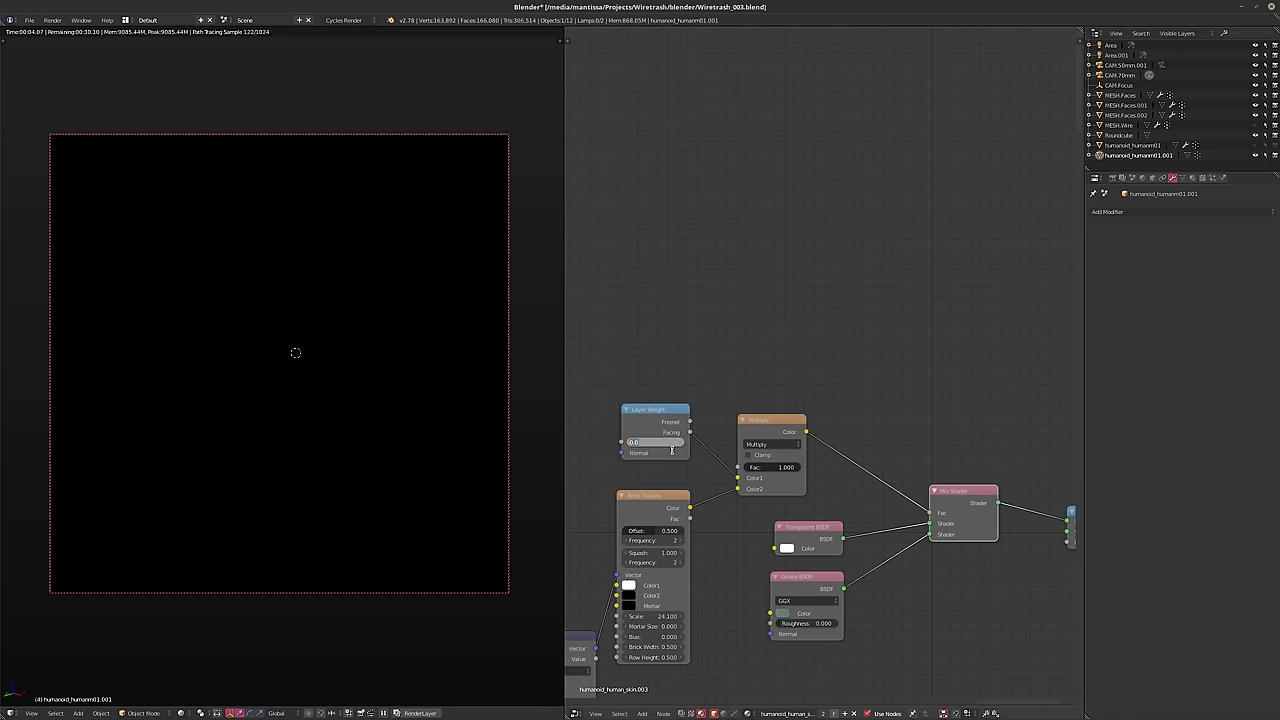
pyautogui.write('1')
pyautogui.press('Return')
pyautogui.click(660, 442)
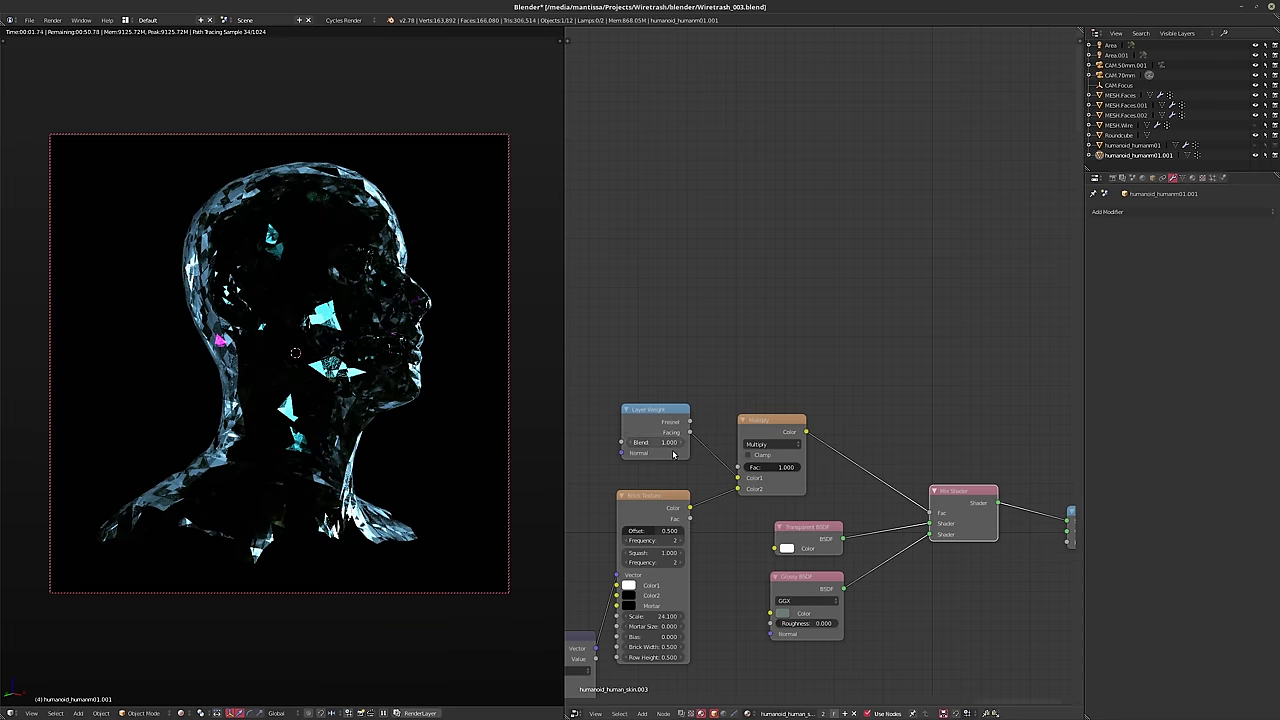
pyautogui.write('0.5')
pyautogui.press('Return')
pyautogui.moveTo(655, 442)
pyautogui.mouseDown()
pyautogui.moveTo(628, 442)
pyautogui.moveTo(659, 446)
pyautogui.mouseUp()
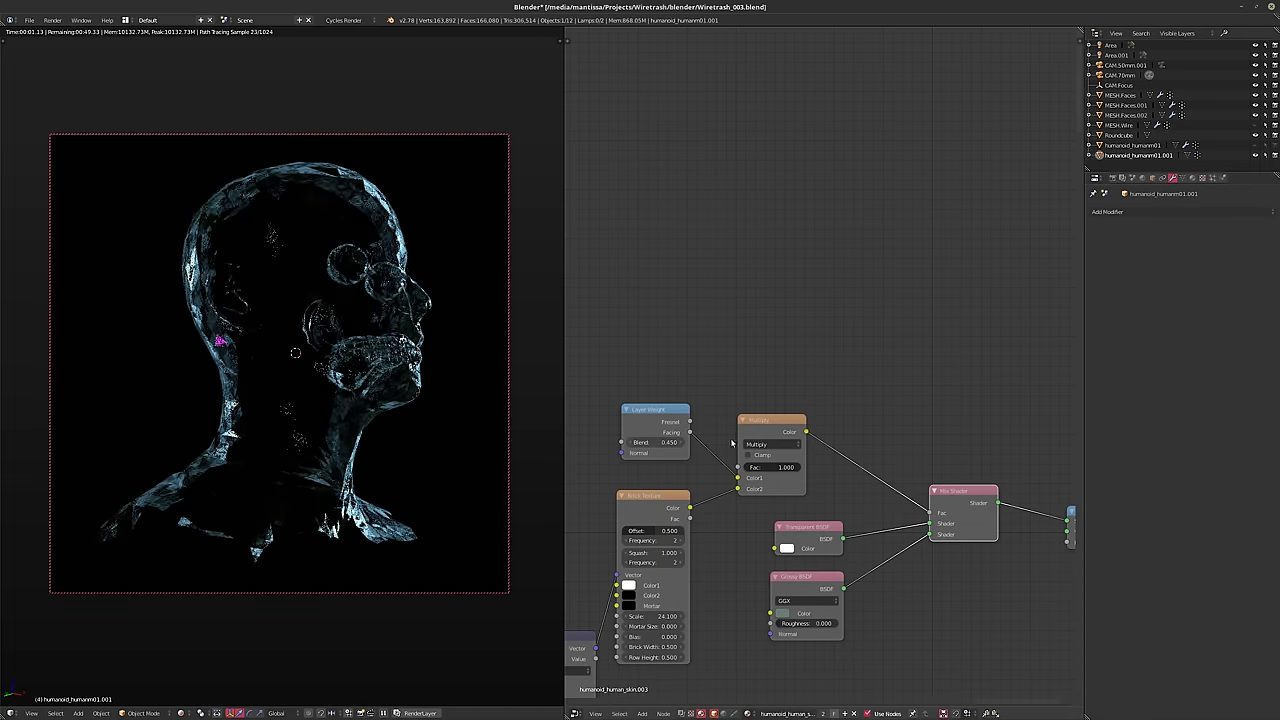
# - Leave local view to render the duplicate with the full scene, and hide MESH.Faces.002
pyautogui.scroll(-2, 859, 487)
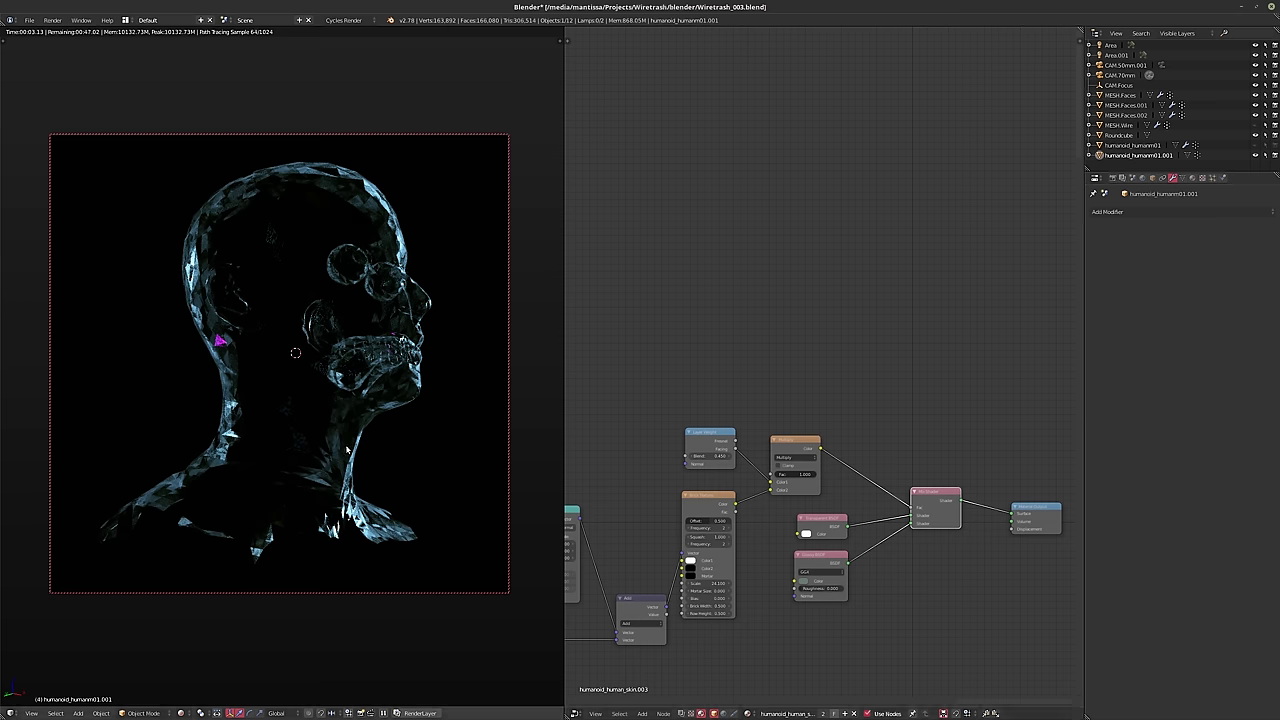
pyautogui.press('2')
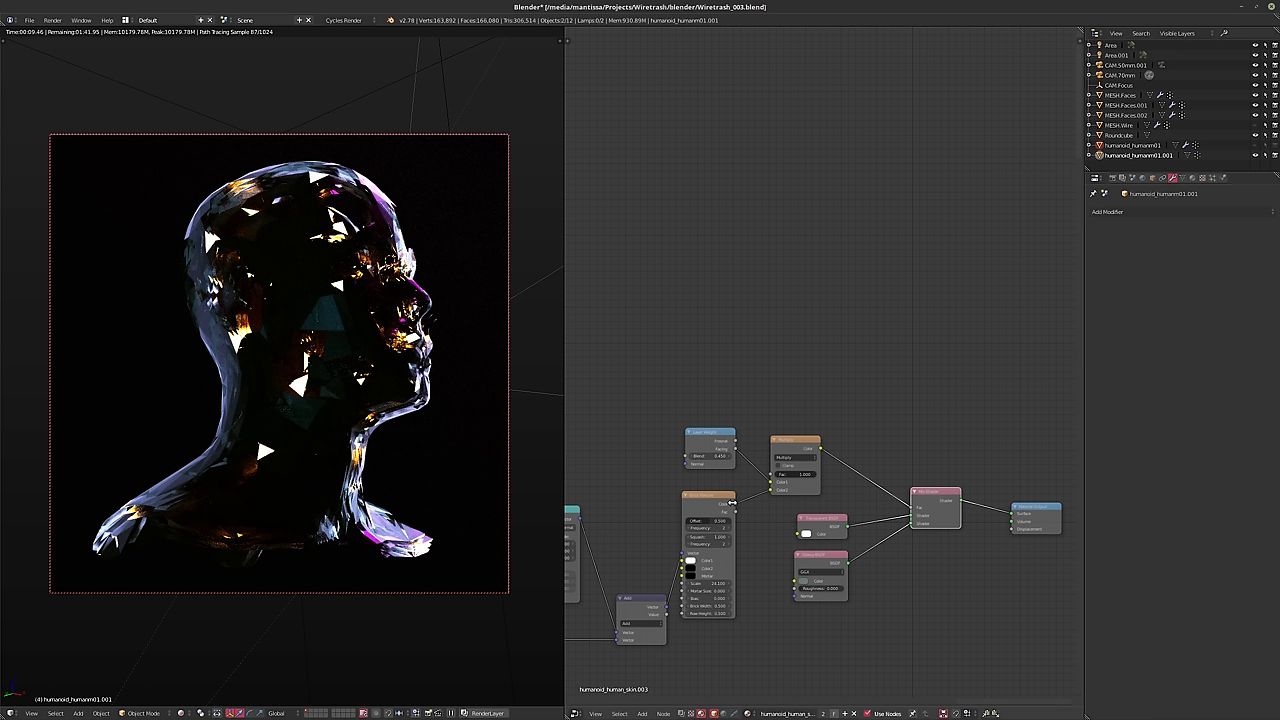
pyautogui.click(1256, 116)
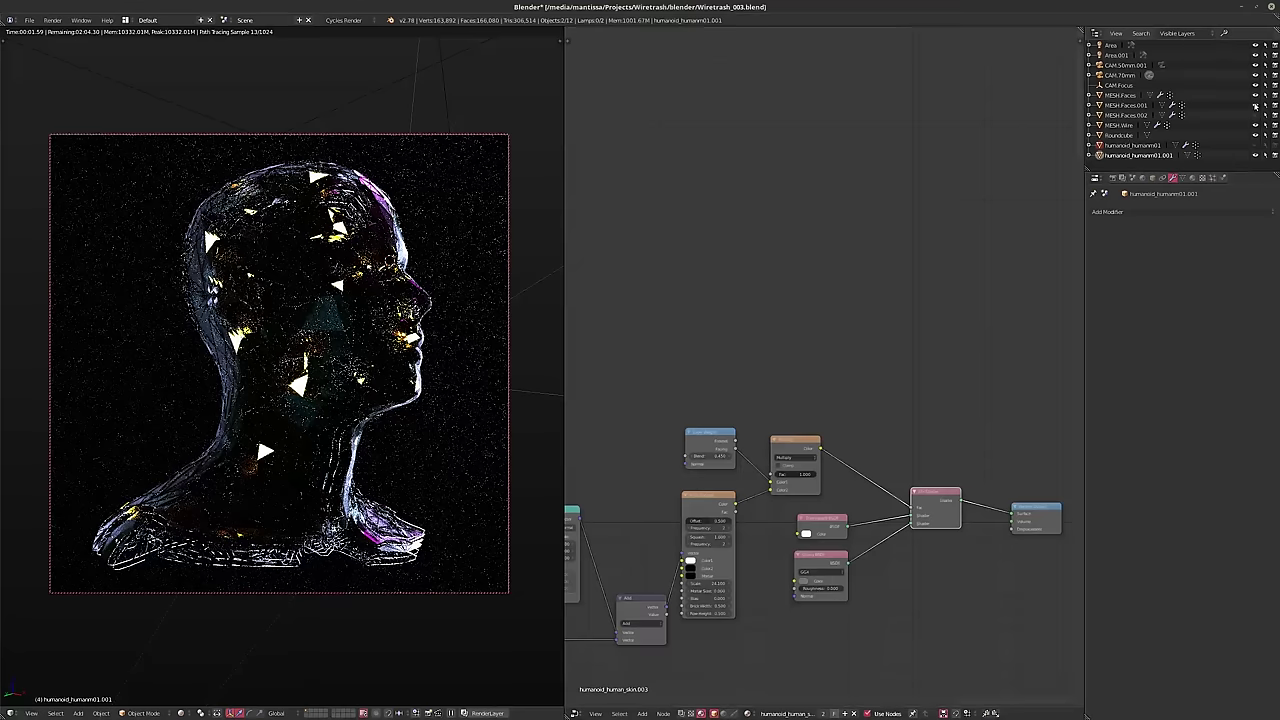
# - Toggle the visibility of MESH.Faces.001 and MESH.Faces to compare their effect, and open the humanoid_human_skin.001 material of MESH.Faces
pyautogui.click(1256, 106)
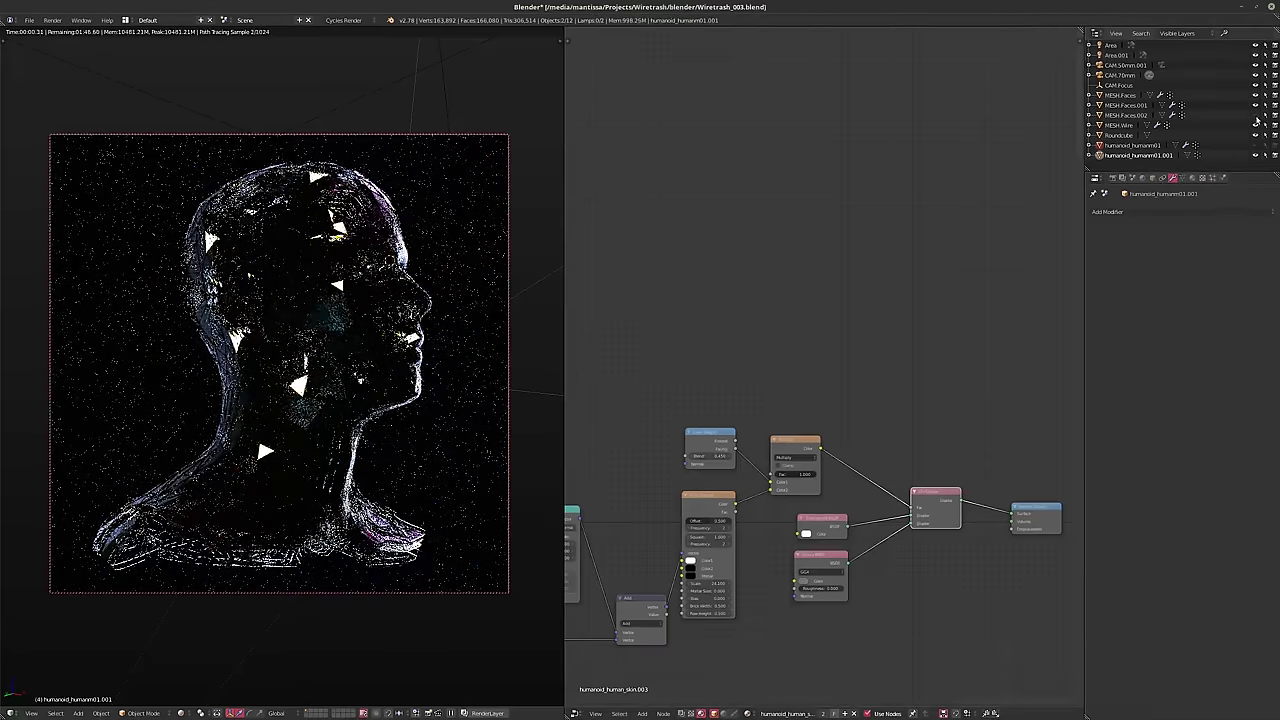
pyautogui.click(1256, 96)
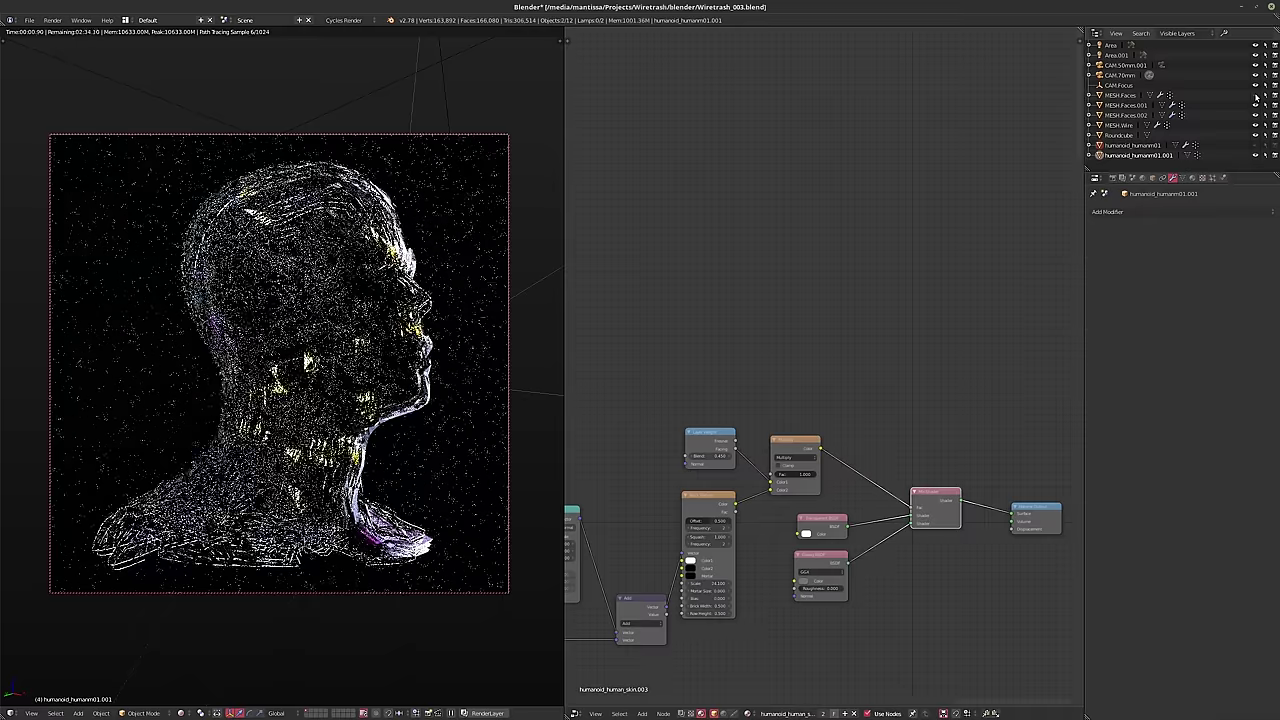
pyautogui.click(1106, 97)
pyautogui.click(1106, 97)
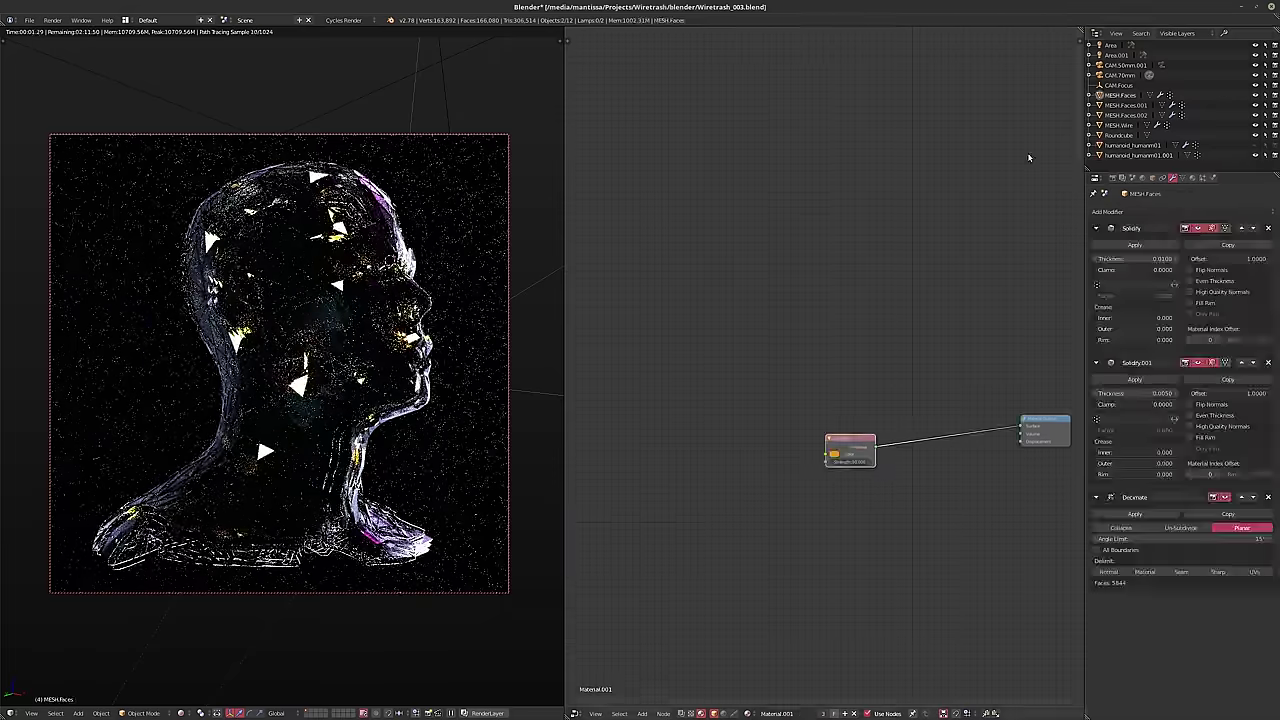
pyautogui.press('Home')
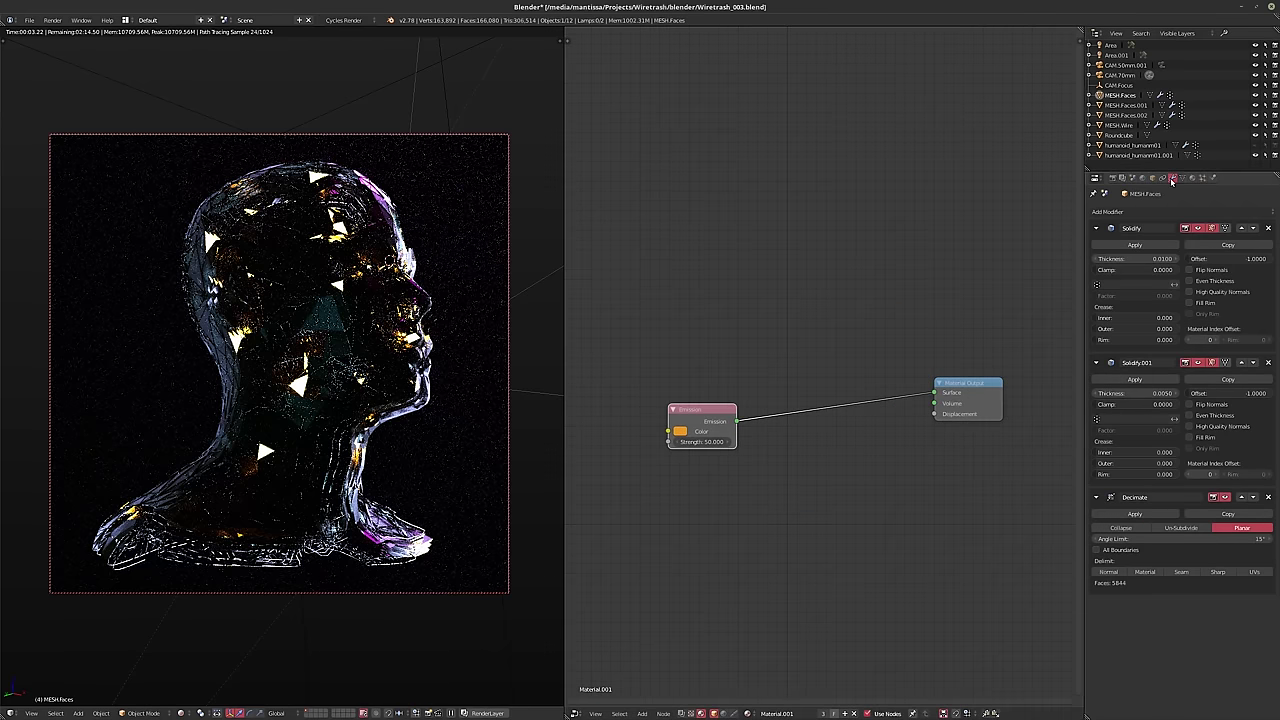
pyautogui.click(1191, 178)
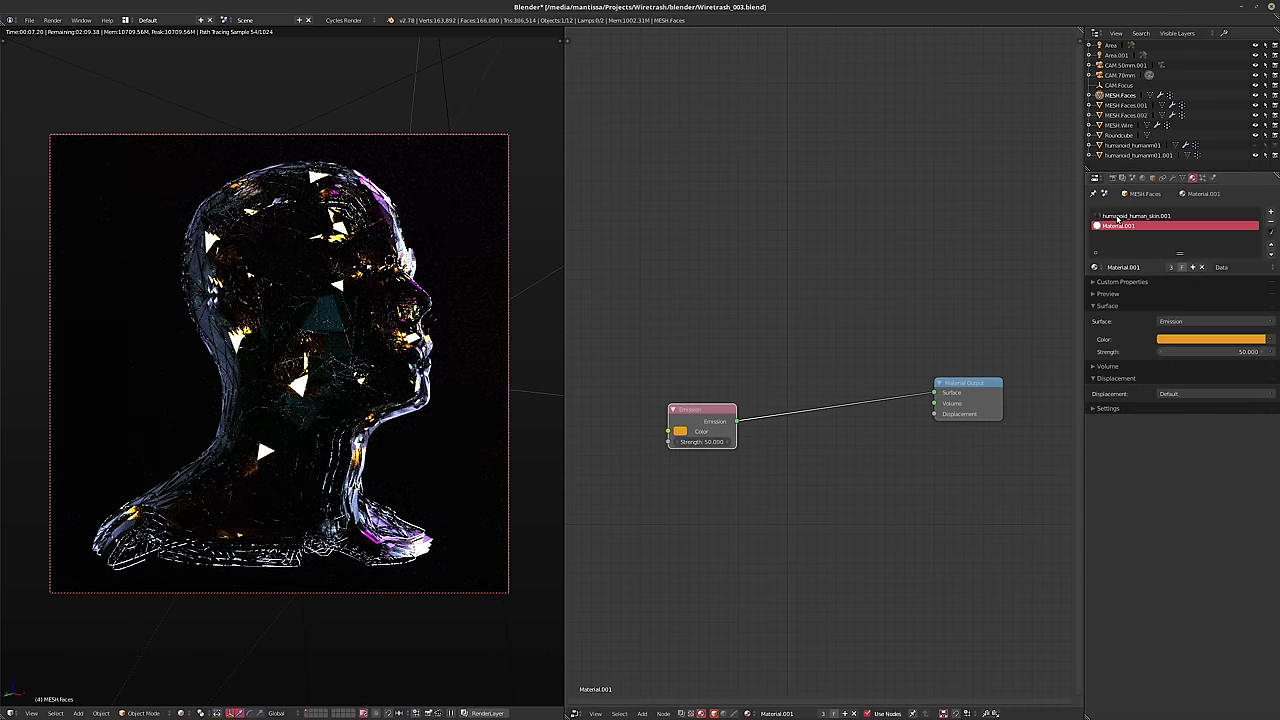
pyautogui.click(1120, 216)
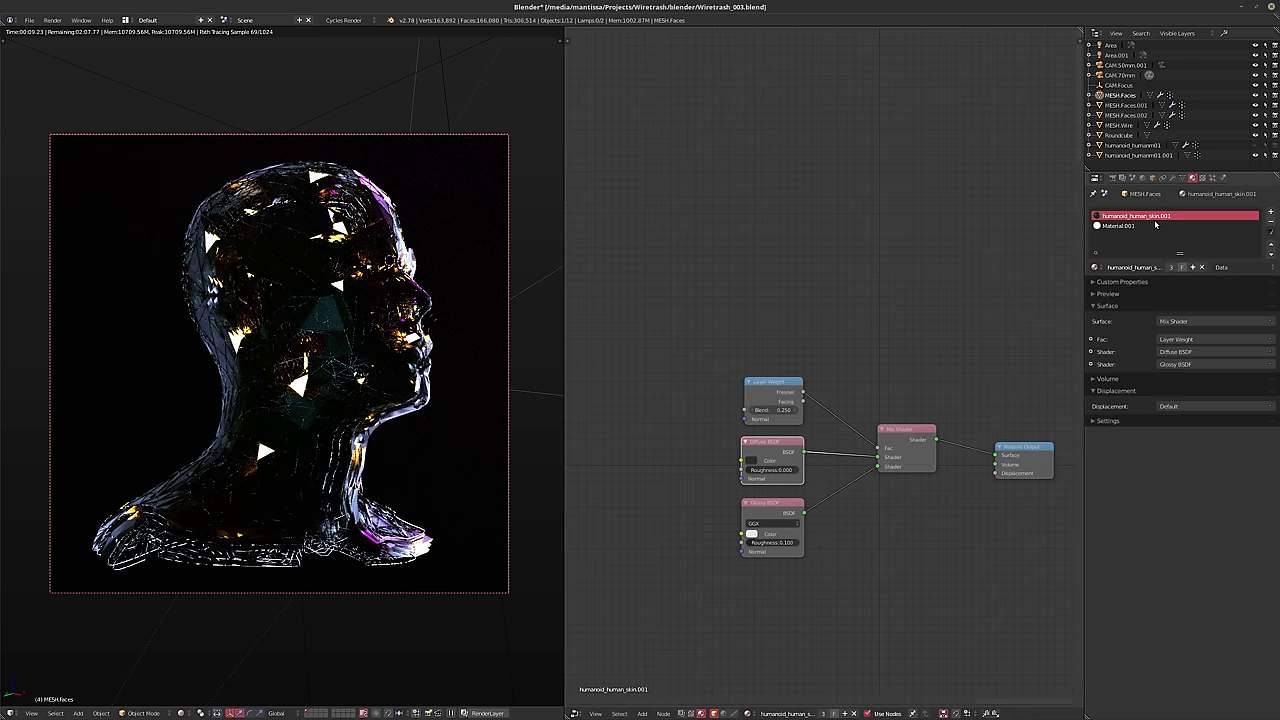
# - Copy the brick mask nodes, including Layer Weight and Multiply, from the humanoid_humanm01.001 material into humanoid_human_skin.001 on MESH.Faces
pyautogui.click(1124, 157)
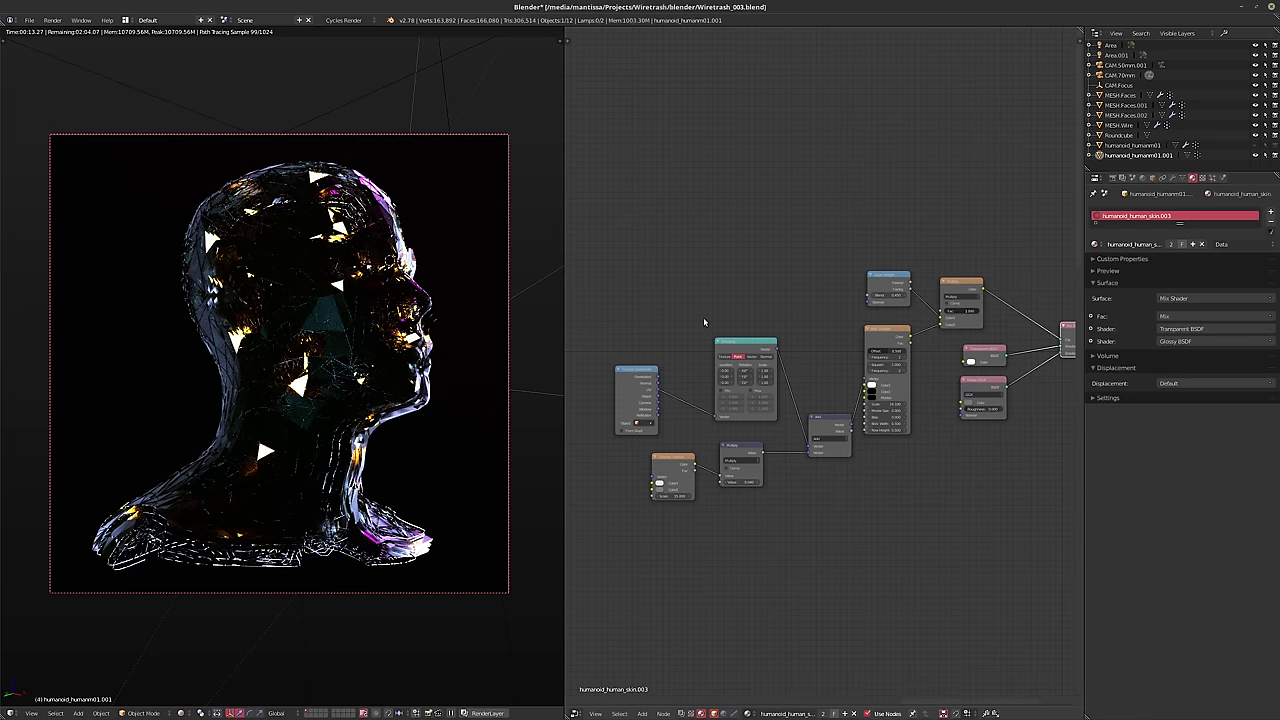
pyautogui.press('b')
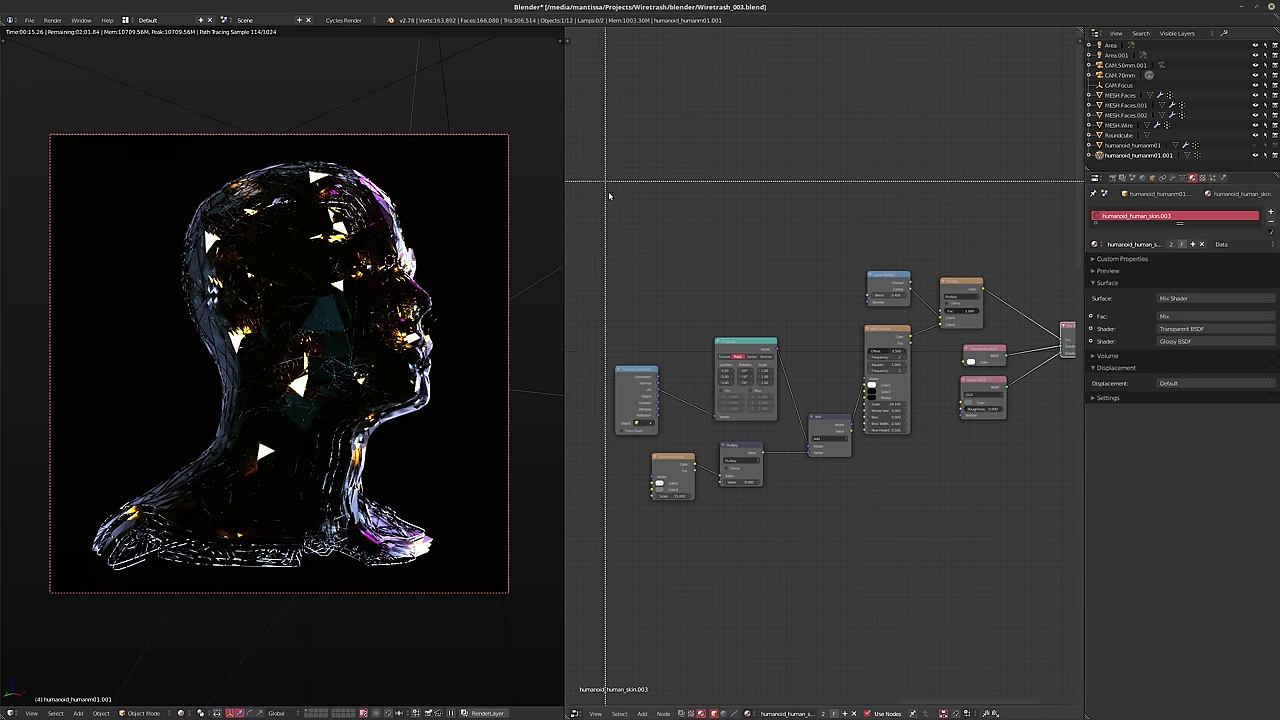
pyautogui.moveTo(606, 188); pyautogui.dragTo(950, 530)
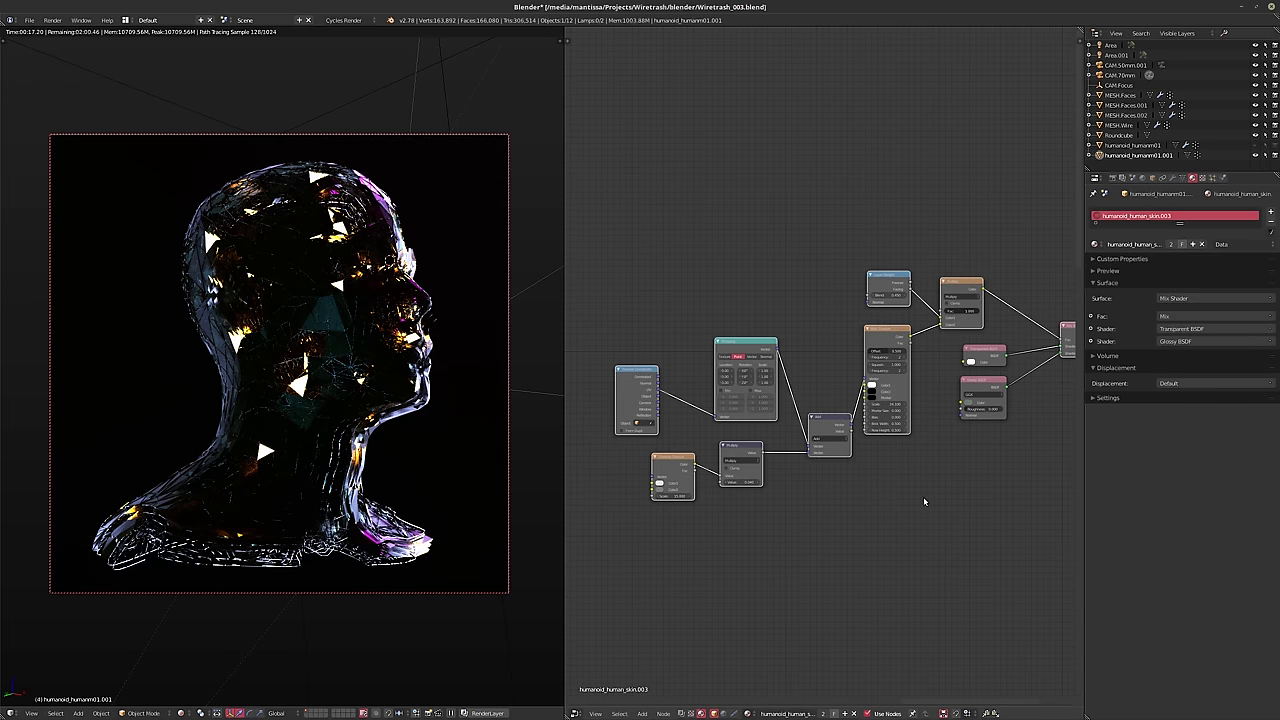
pyautogui.click(1127, 96)
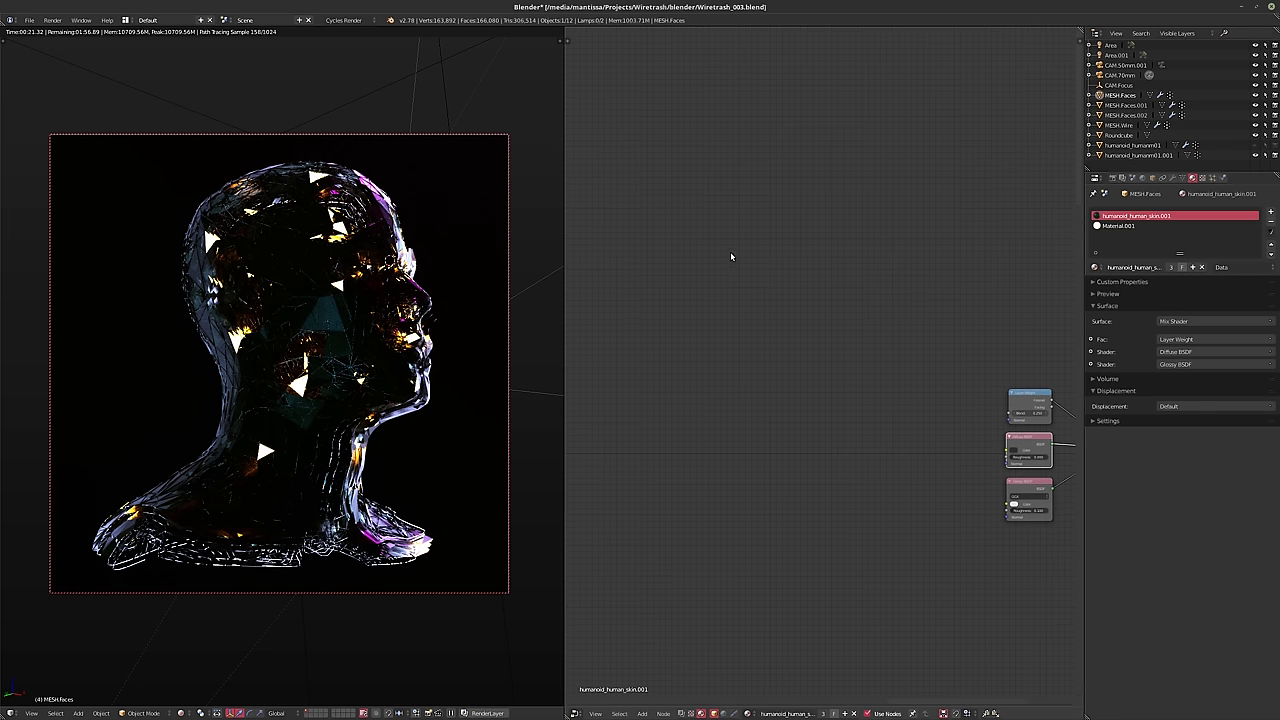
pyautogui.scroll(2, 940, 392)
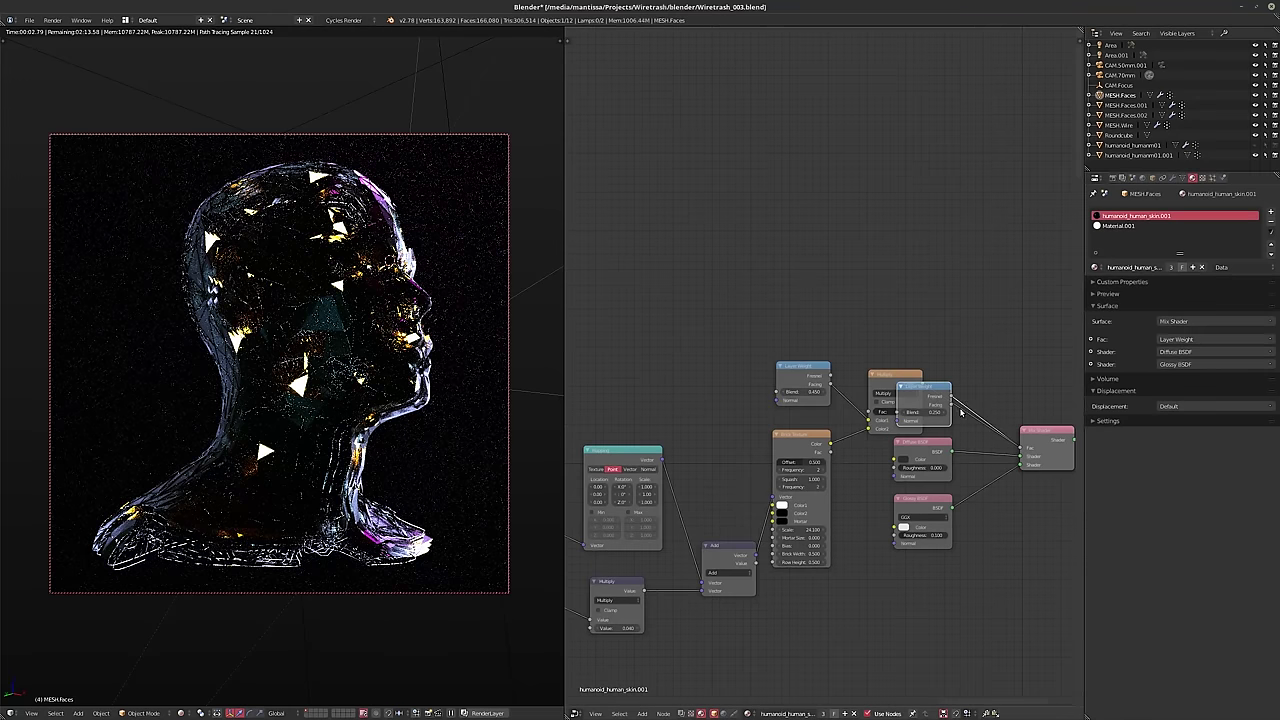
# - Delete the original Layer Weight so the pasted Multiply drives the Mix Shader's factor, and set the pasted Layer Weight's Blend to 0.250
pyautogui.press('x')
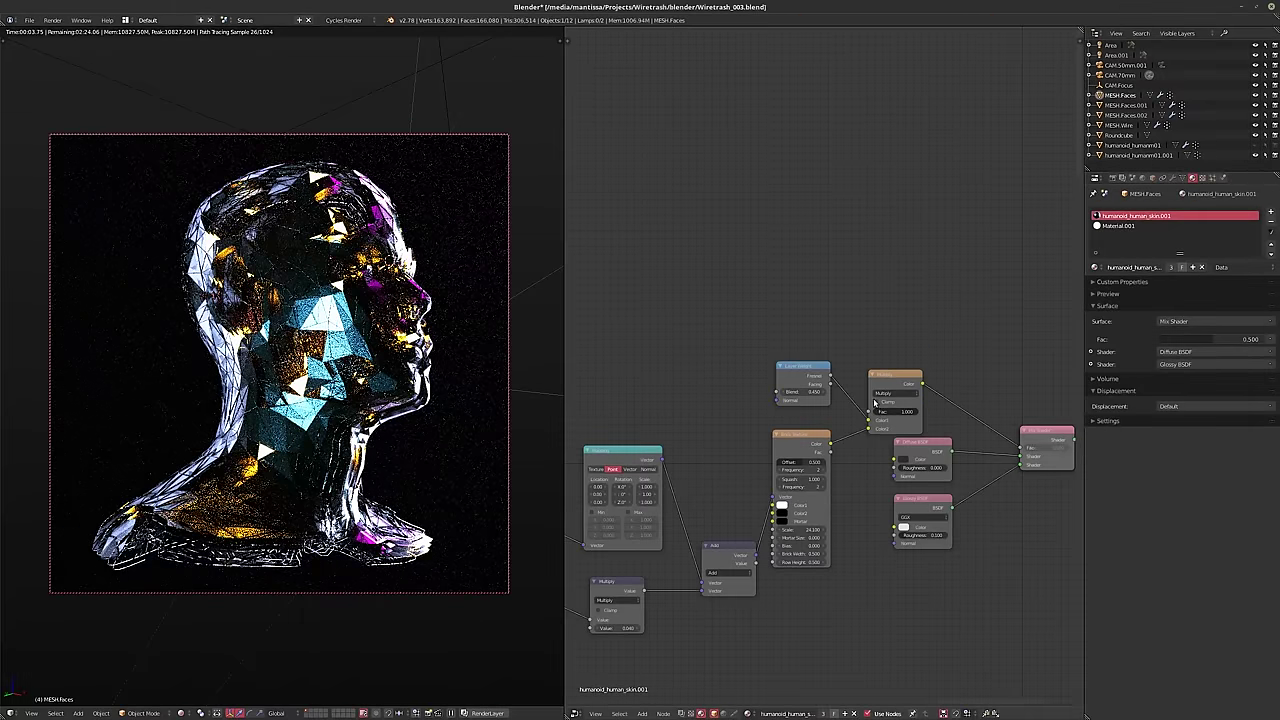
pyautogui.click(804, 392)
pyautogui.press('BackSpace')
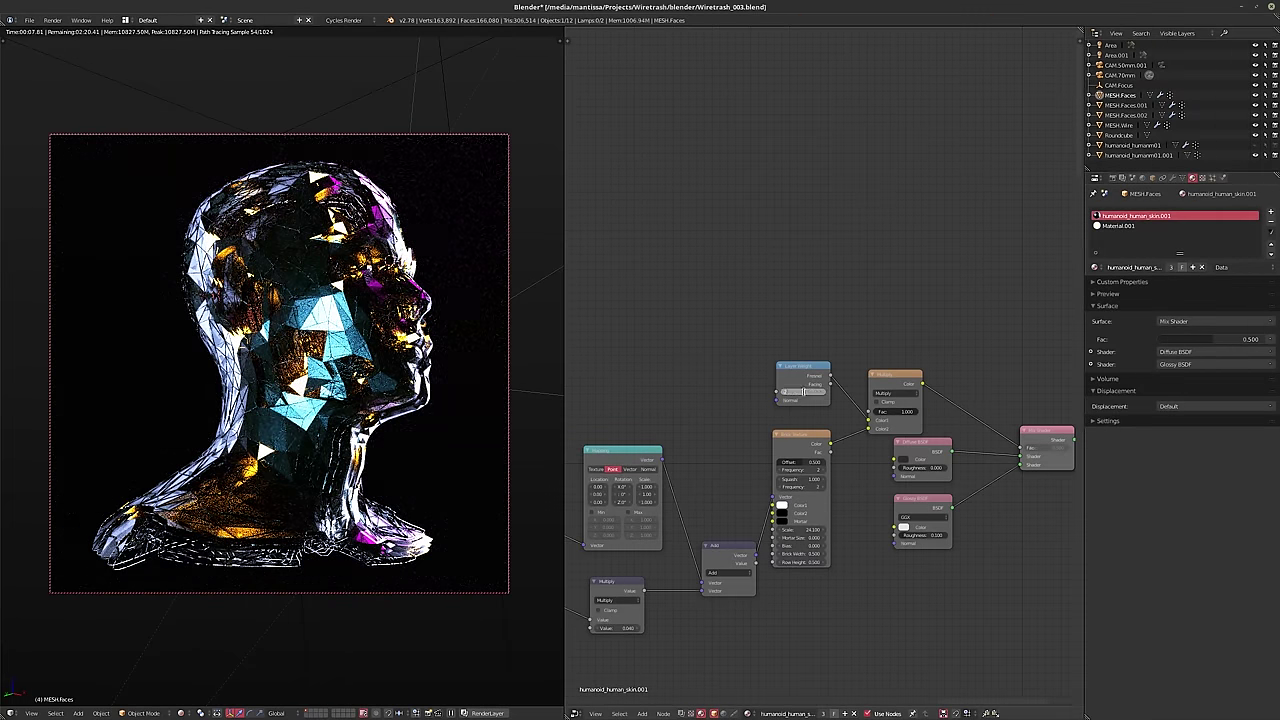
pyautogui.write('0.25')
pyautogui.press('Return')
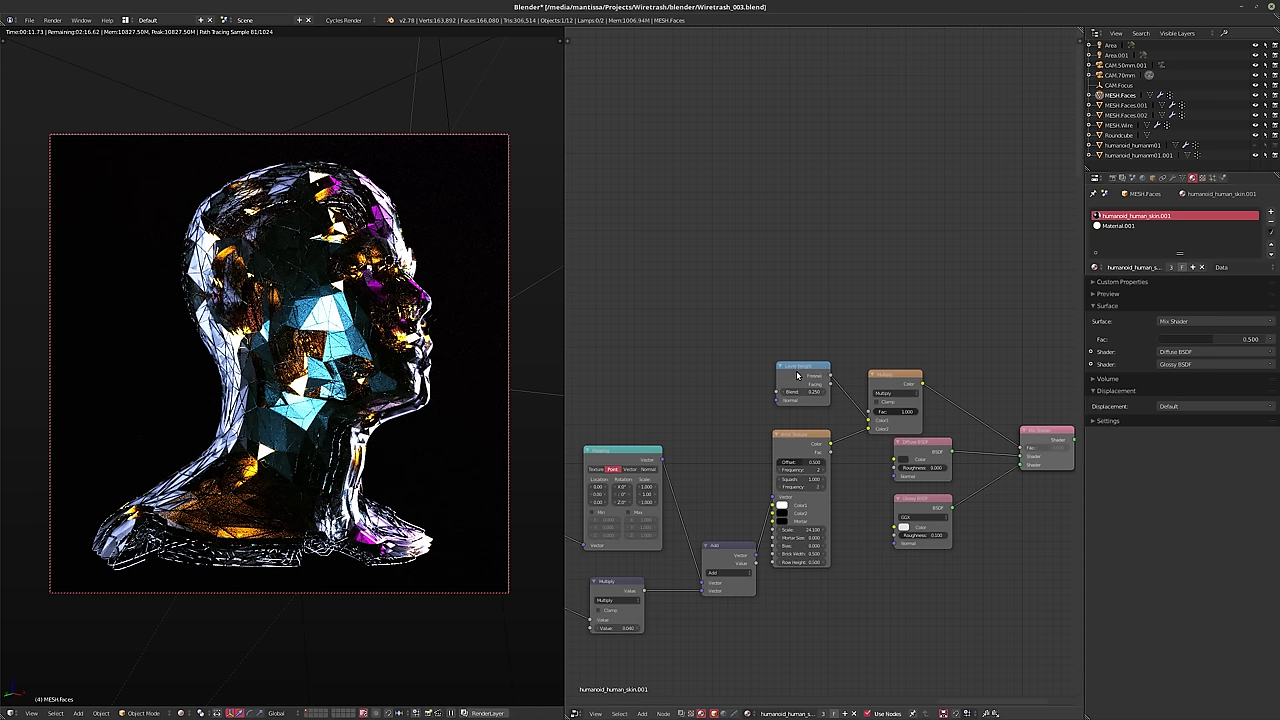
pyautogui.moveTo(797, 375); pyautogui.dragTo(794, 386)
pyautogui.keyDown('shift'); pyautogui.scroll(-2, 870, 383); pyautogui.keyUp('shift')
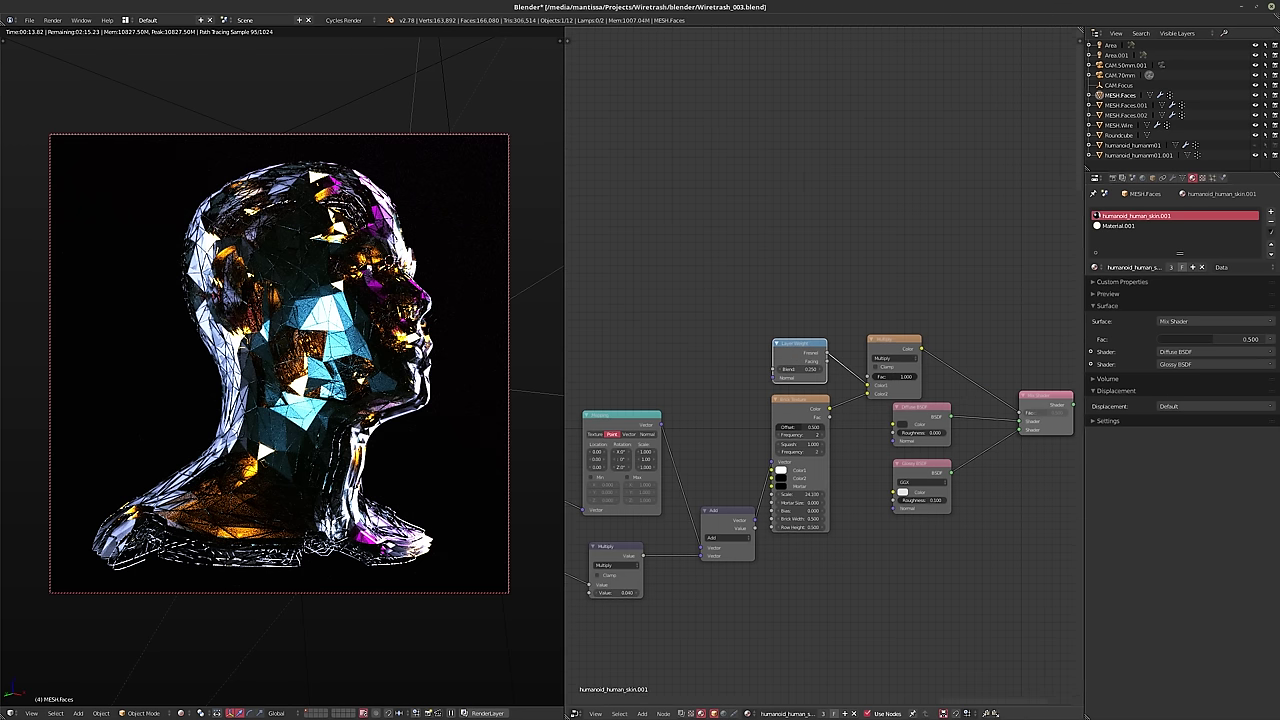
# - Preview the Multiply node's mask directly on the bust and set the Layer Weight's Blend to 0.350
pyautogui.moveTo(905, 376); pyautogui.dragTo(960, 380)
pyautogui.moveTo(988, 329); pyautogui.dragTo(1021, 317, button='middle')
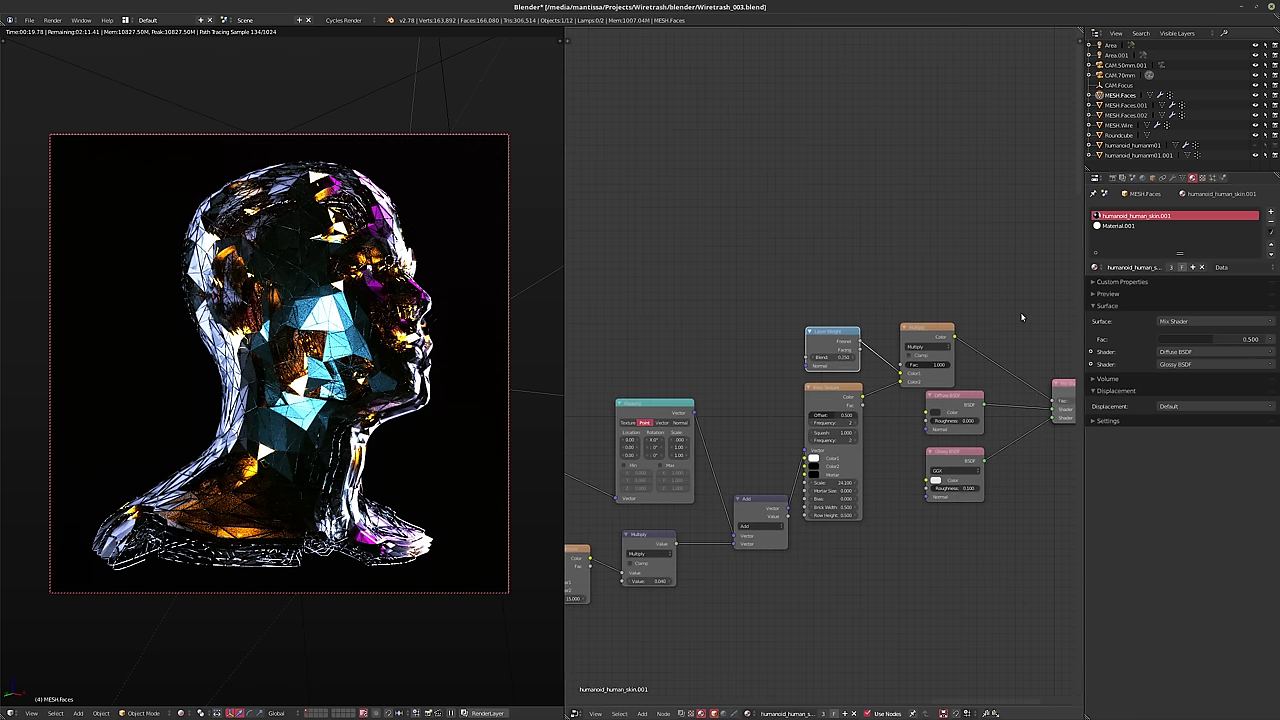
pyautogui.scroll(-2, 1015, 319)
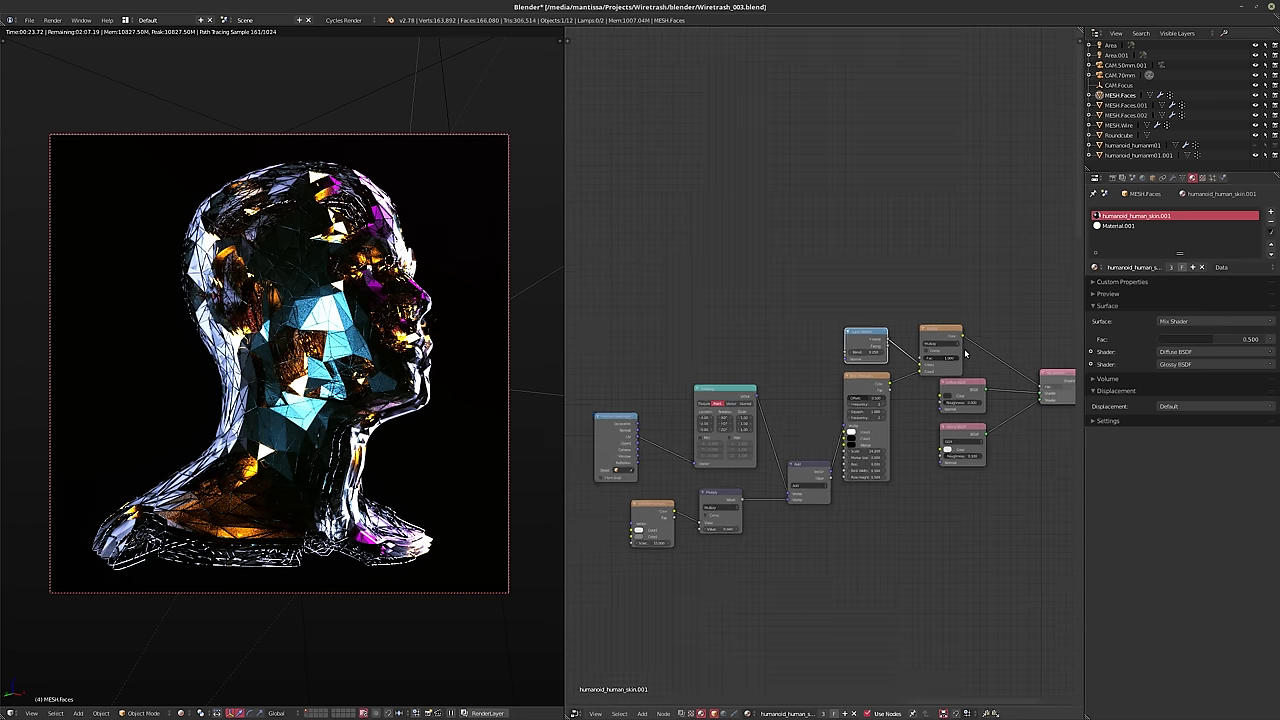
pyautogui.scroll(3, 965, 353)
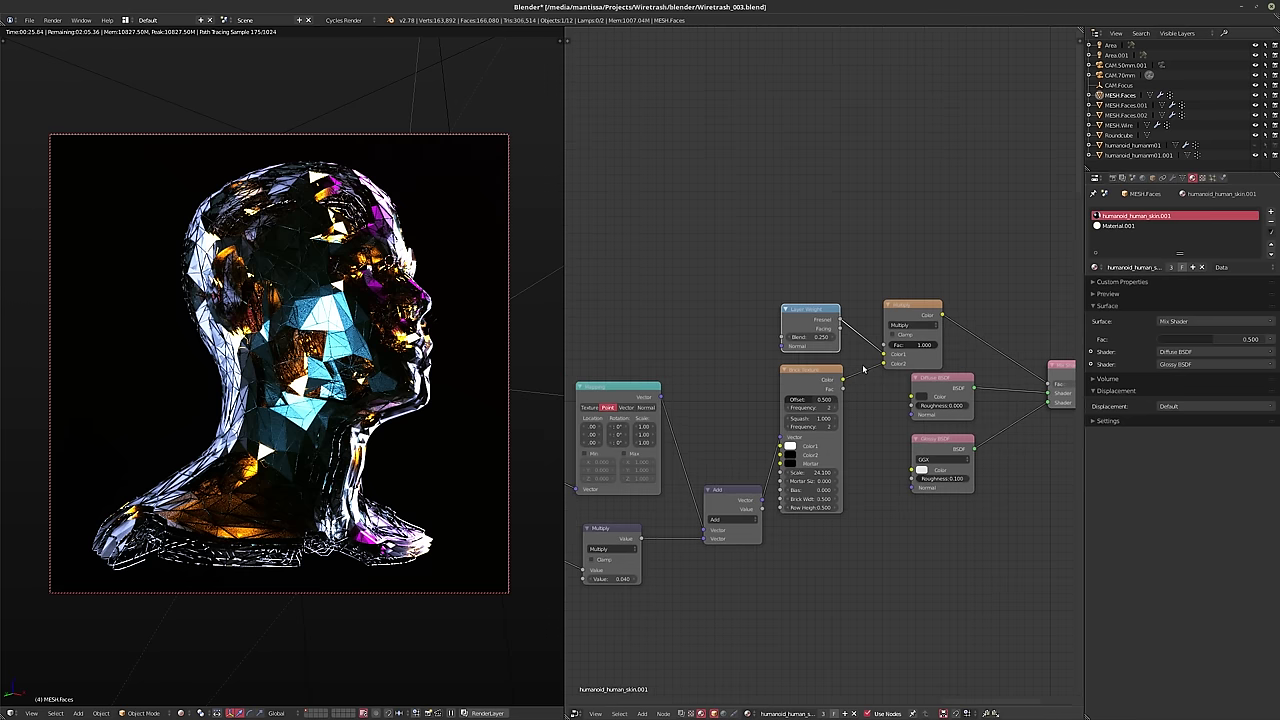
pyautogui.moveTo(900, 324); pyautogui.dragTo(872, 326, button='middle')
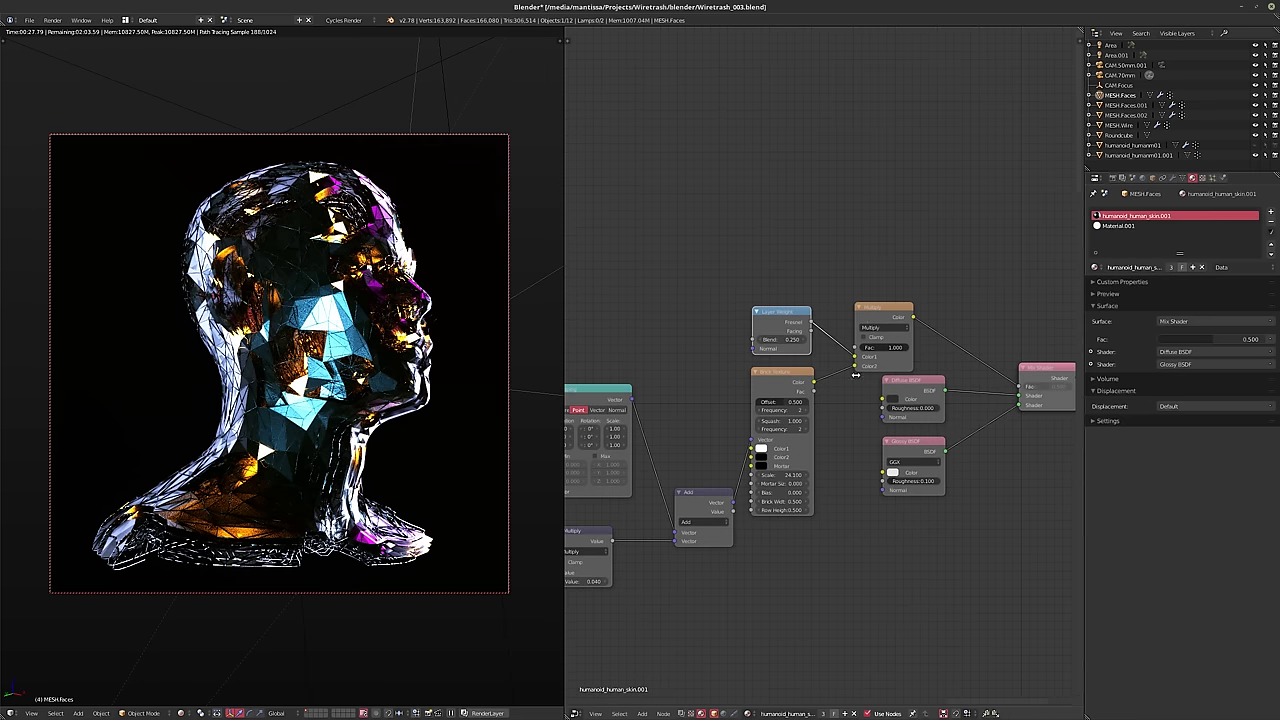
pyautogui.keyDown('ctrl'); pyautogui.keyDown('shift'); pyautogui.click(869, 315); pyautogui.keyUp('shift'); pyautogui.keyUp('ctrl')
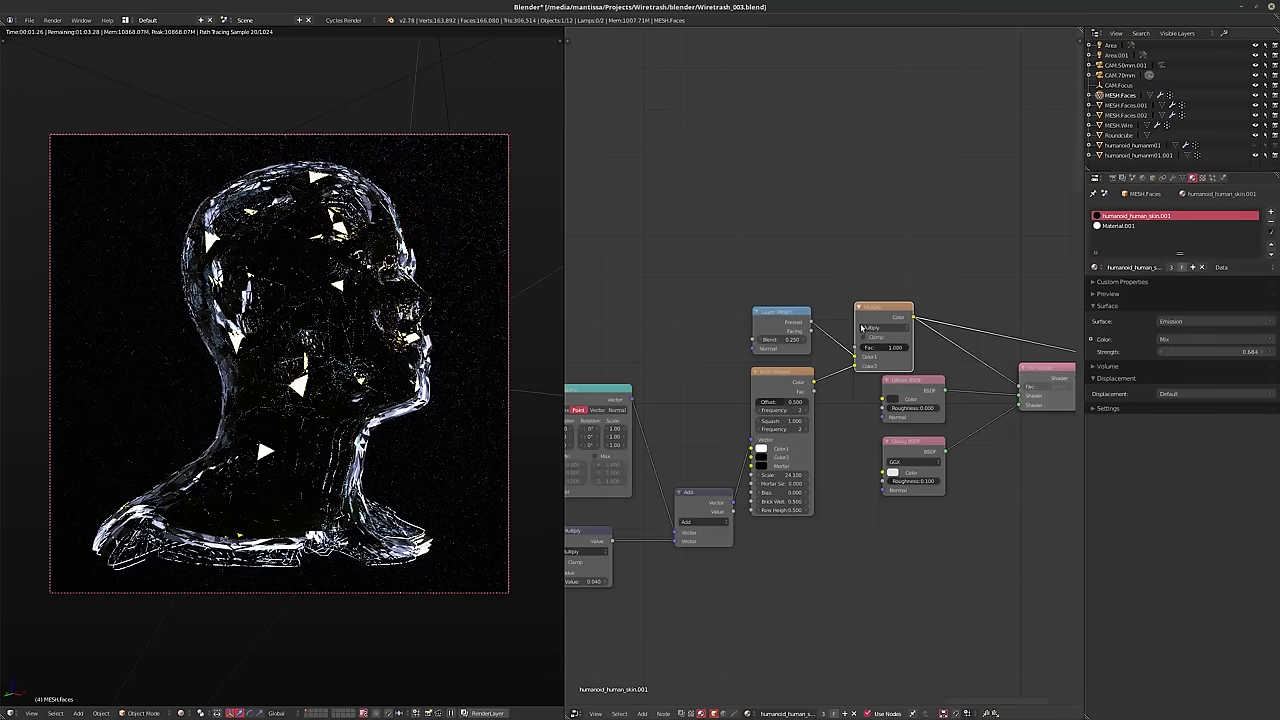
pyautogui.press('KP_0')
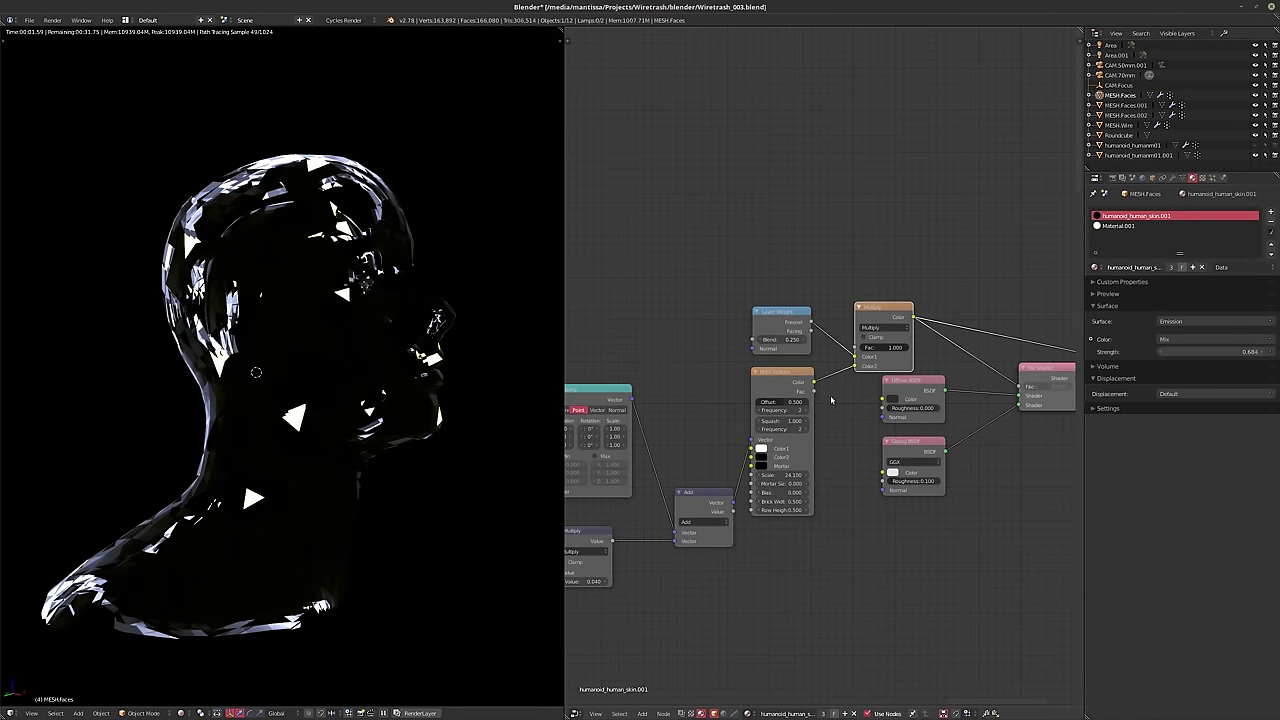
pyautogui.moveTo(831, 400); pyautogui.dragTo(860, 418, button='middle')
pyautogui.moveTo(810, 358); pyautogui.dragTo(852, 358)
pyautogui.moveTo(956, 430); pyautogui.dragTo(892, 424, button='middle')
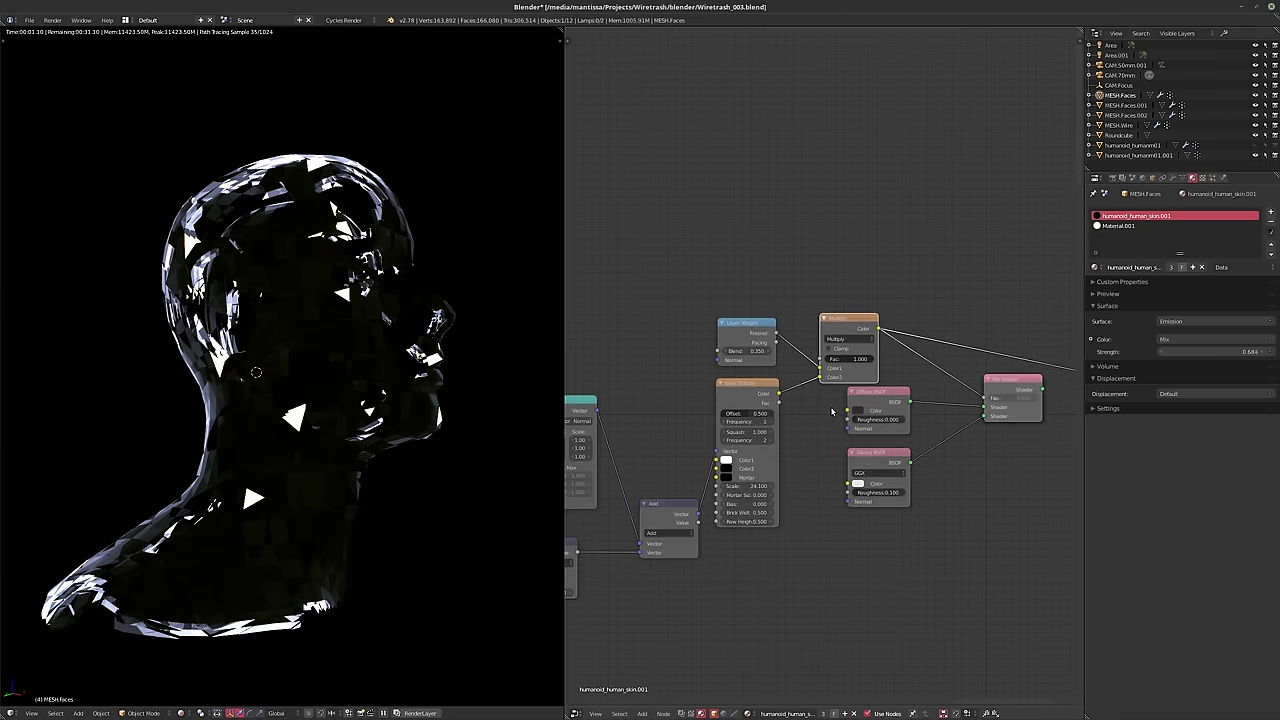
# - Replace the Diffuse BSDF with a Transparent BSDF connected to the Mix Shader's first shader input
pyautogui.scroll(1, 892, 424)
pyautogui.click(871, 394)
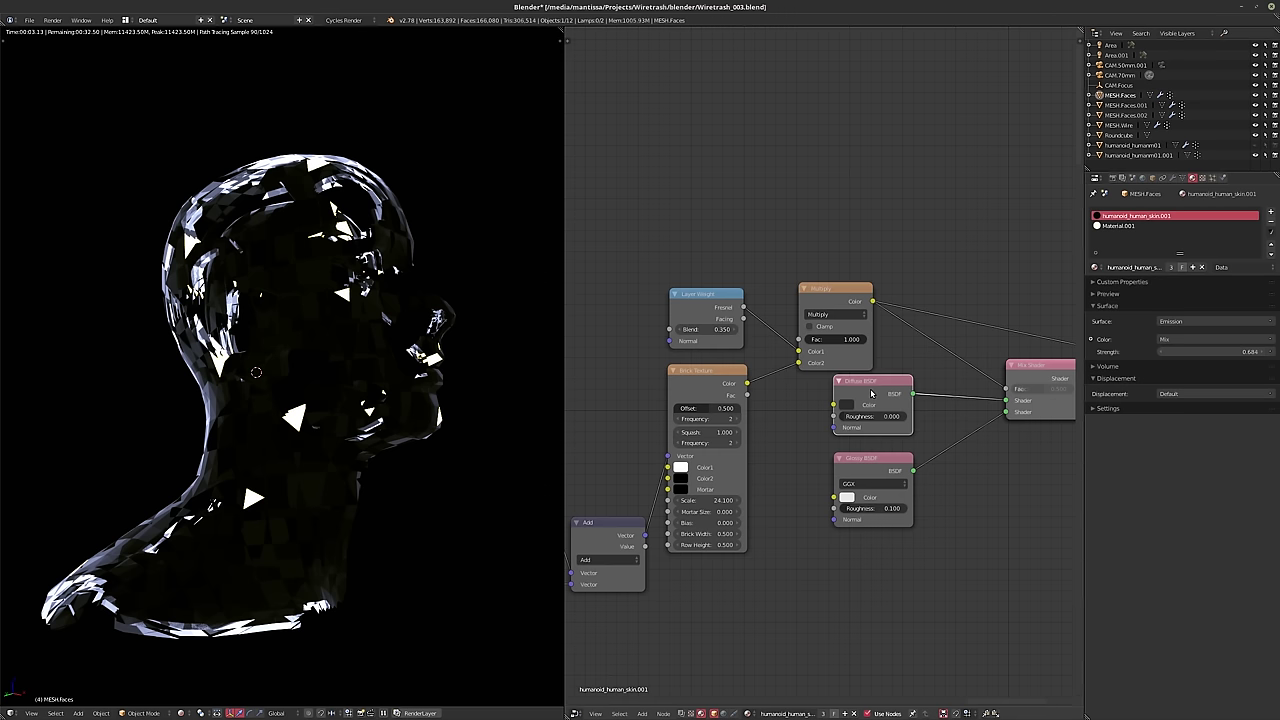
pyautogui.press('x')
pyautogui.hotkey('shift', 'a')
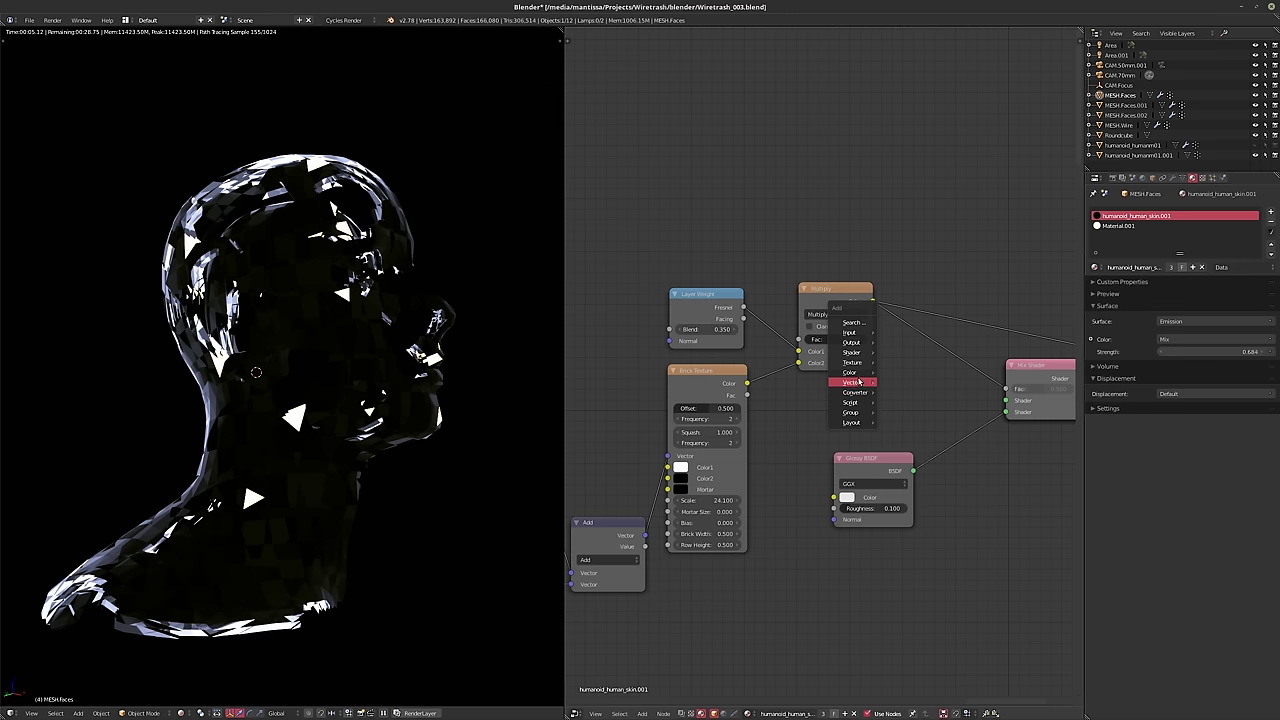
pyautogui.moveTo(851, 352)
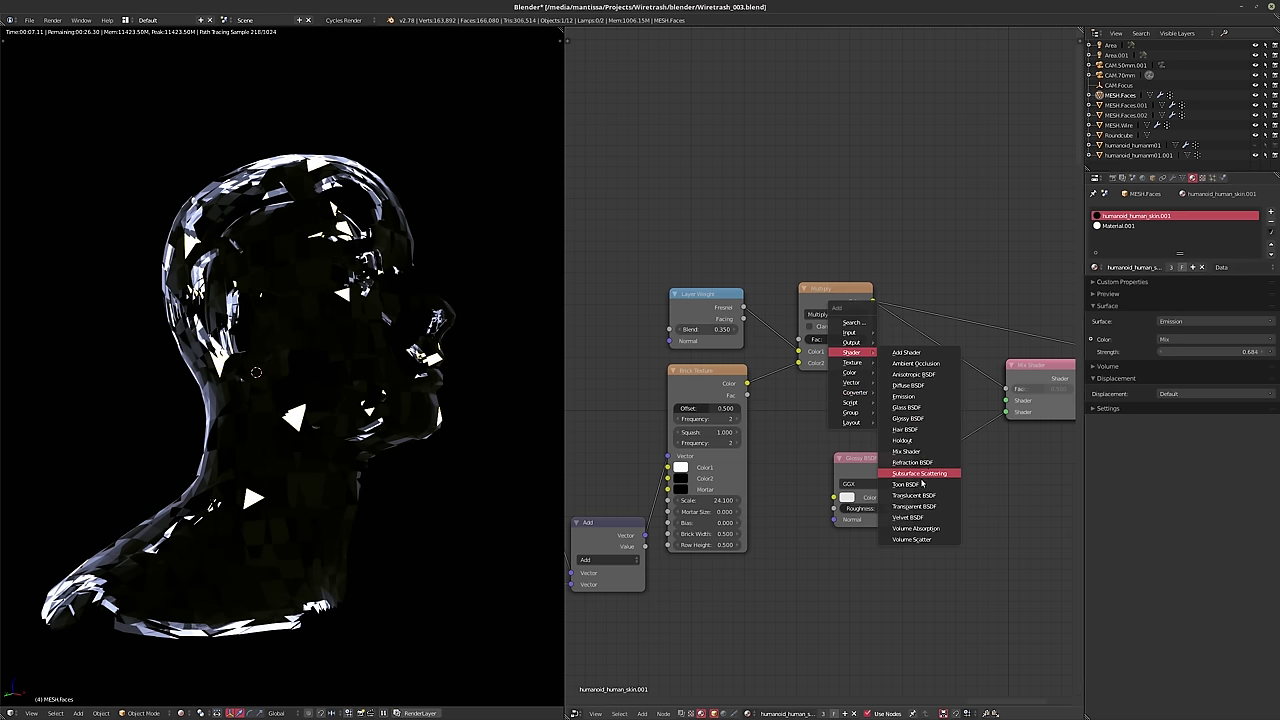
pyautogui.click(914, 506)
pyautogui.click(913, 428)
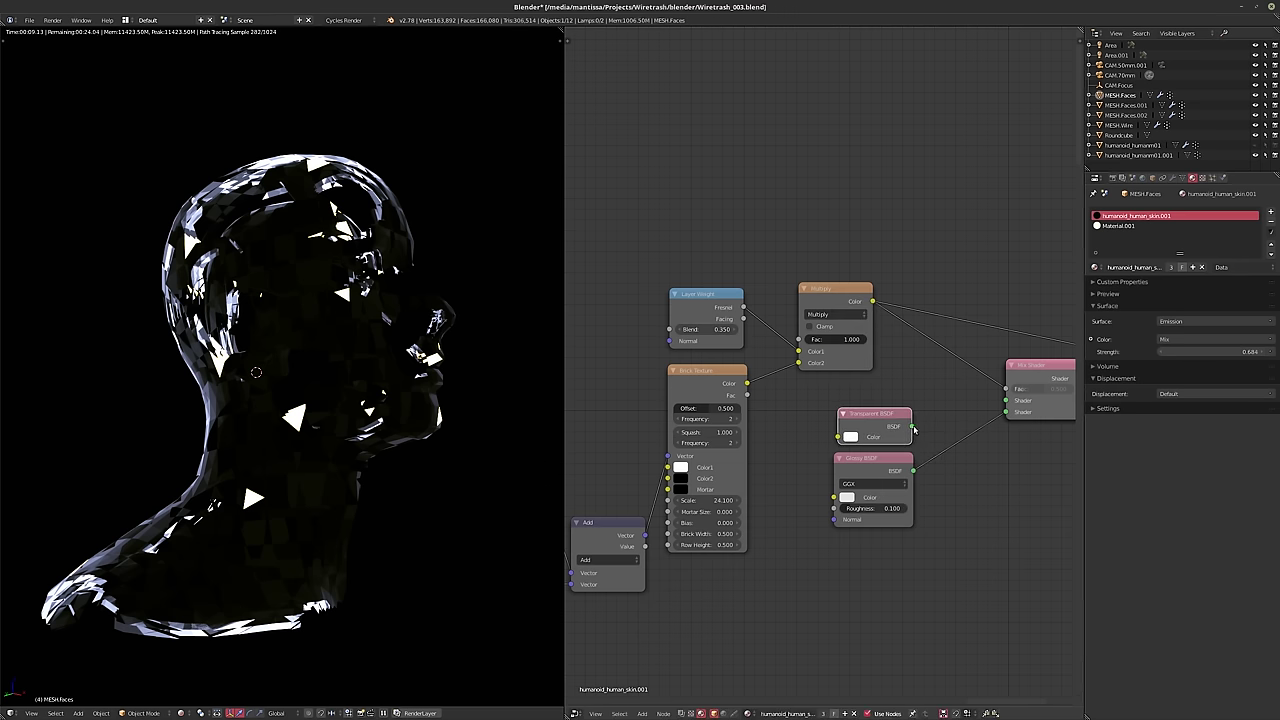
pyautogui.moveTo(912, 426); pyautogui.dragTo(1005, 400)
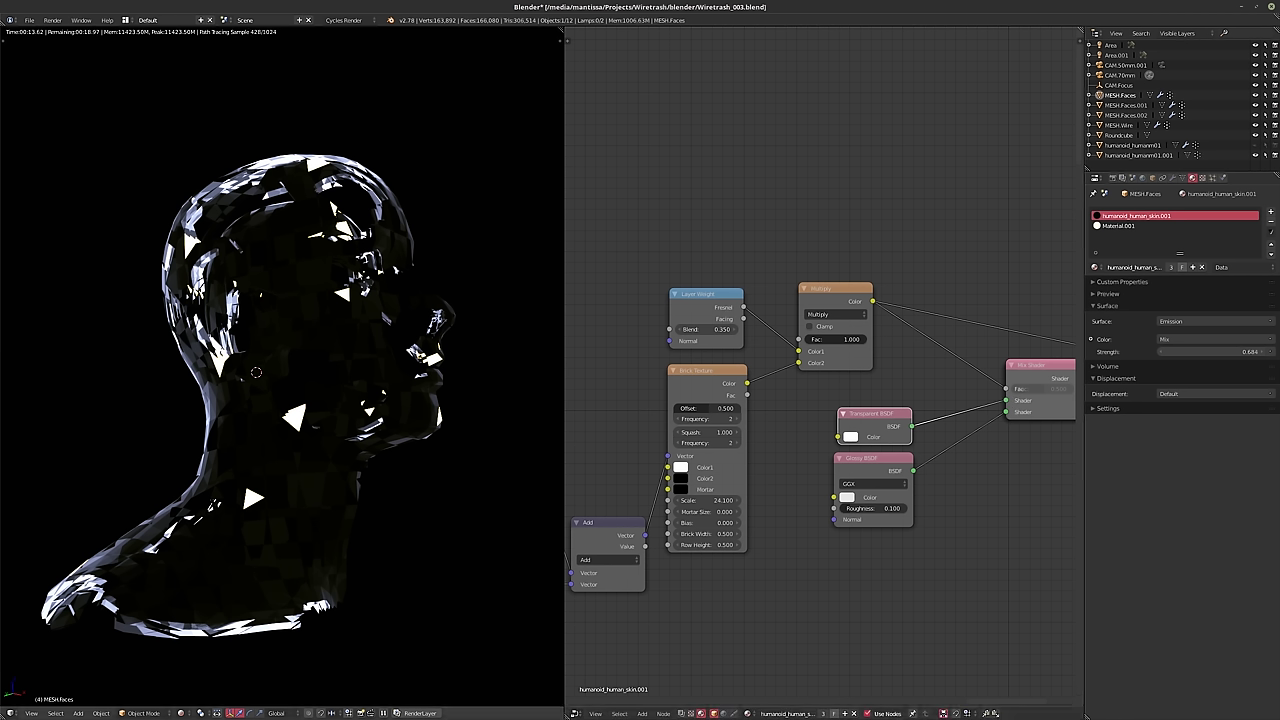
# - Set the Density of the Roundcube's Volume Scatter to 0.25
pyautogui.press('KP_0')
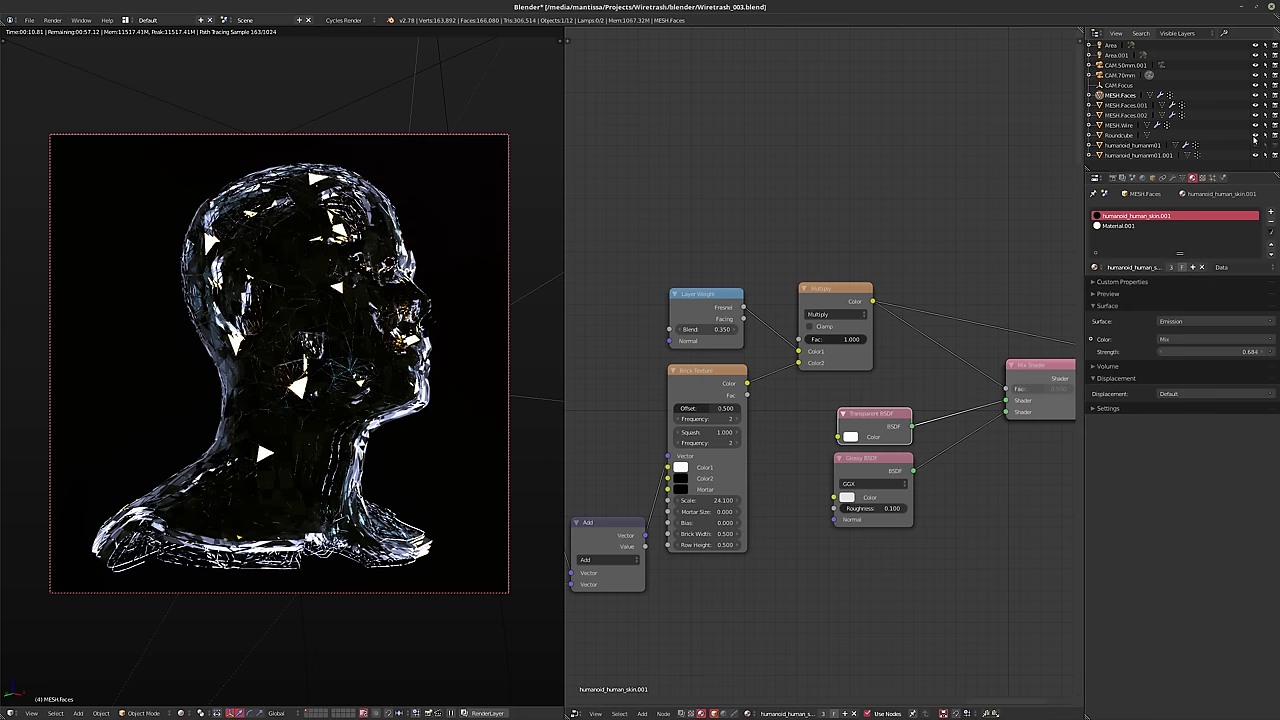
pyautogui.click(1120, 135)
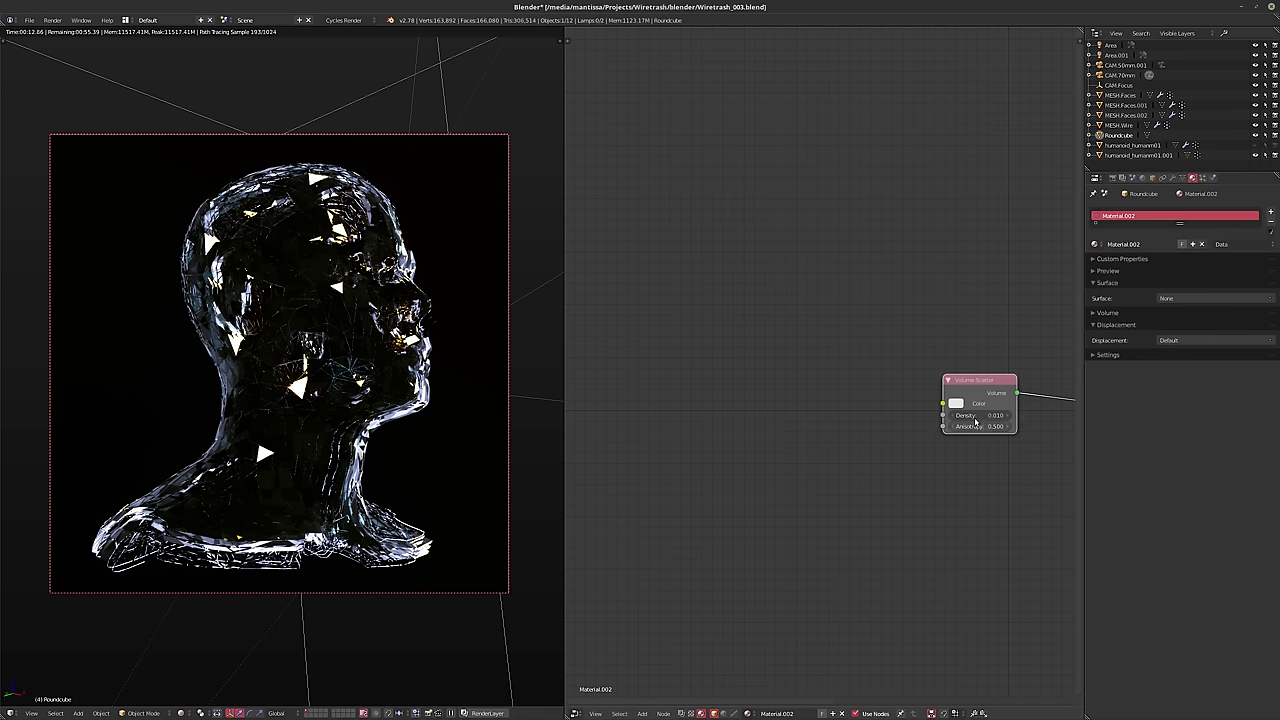
pyautogui.click(975, 418)
pyautogui.write('0.25')
pyautogui.press('Return')
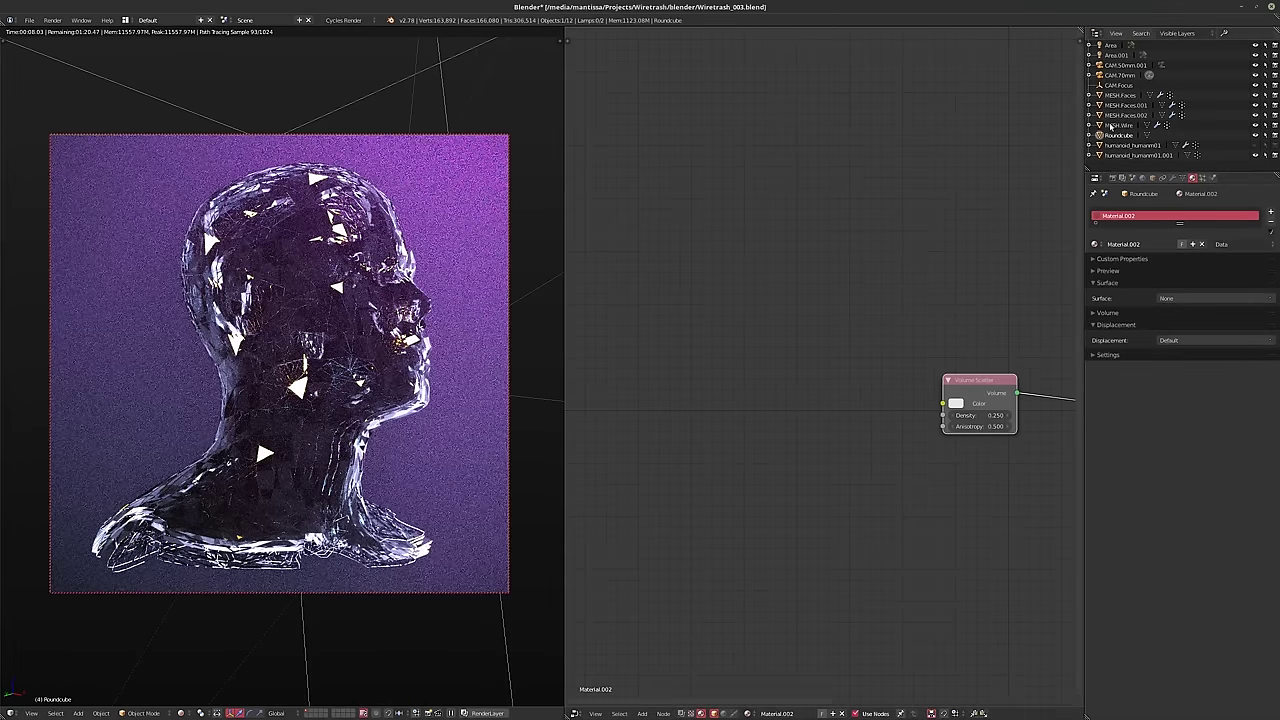
# - Tint the Transparent BSDF of MESH.Faces a saturated orange-red and send the Mix Shader to the material output again
pyautogui.click(1122, 95)
pyautogui.scroll(2, 846, 421)
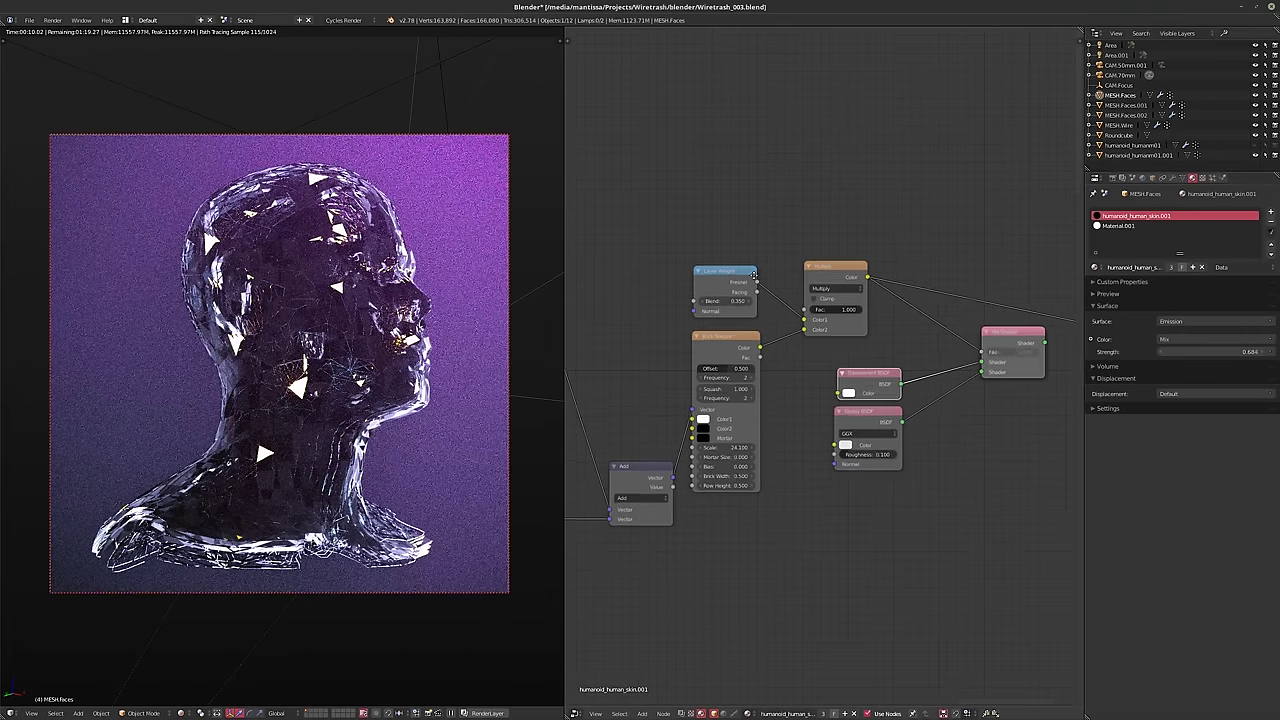
pyautogui.click(857, 431)
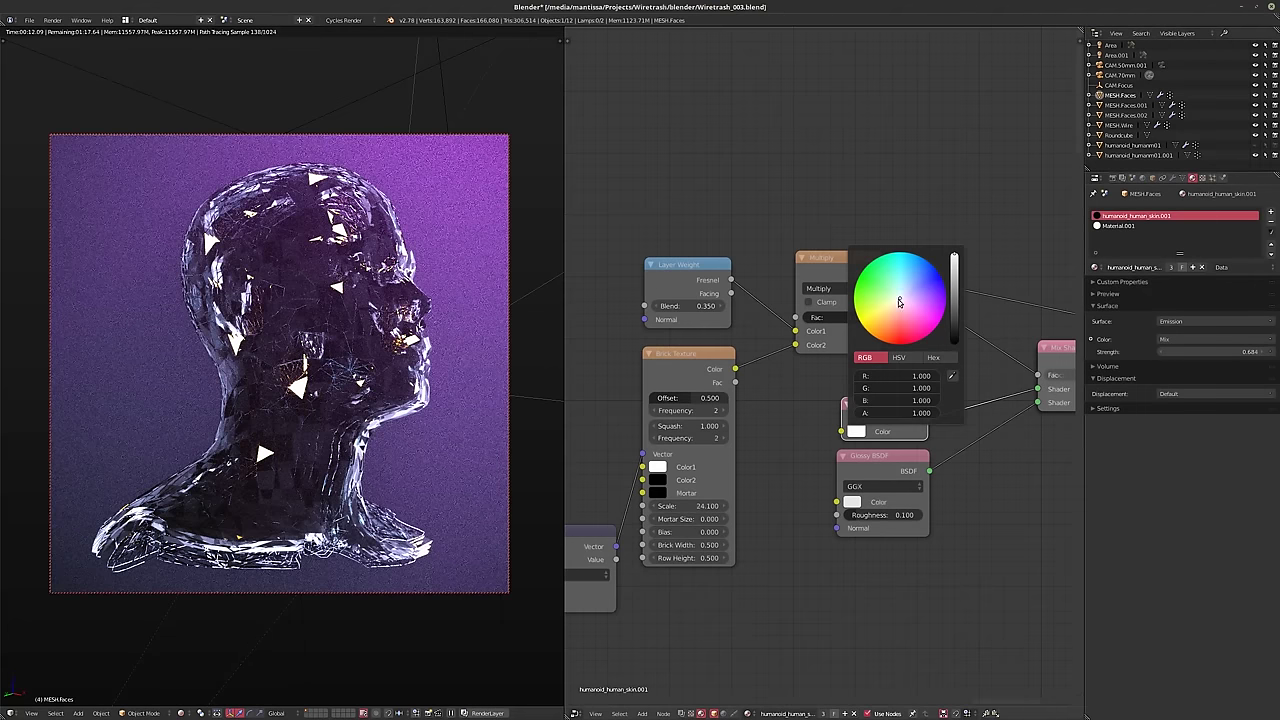
pyautogui.moveTo(899, 302); pyautogui.dragTo(900, 319)
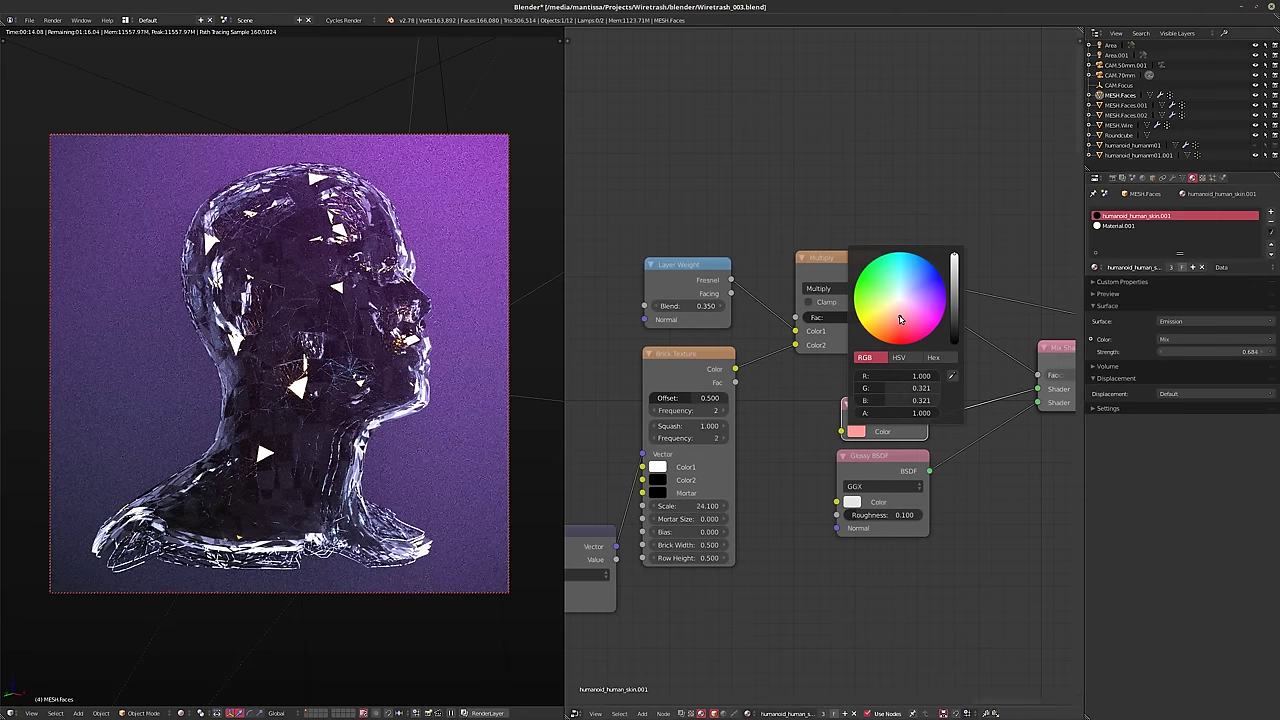
pyautogui.moveTo(900, 319); pyautogui.dragTo(898, 339)
pyautogui.moveTo(939, 395); pyautogui.dragTo(689, 433, button='middle')
pyautogui.moveTo(704, 366); pyautogui.dragTo(814, 349, button='middle')
pyautogui.scroll(2, 814, 349)
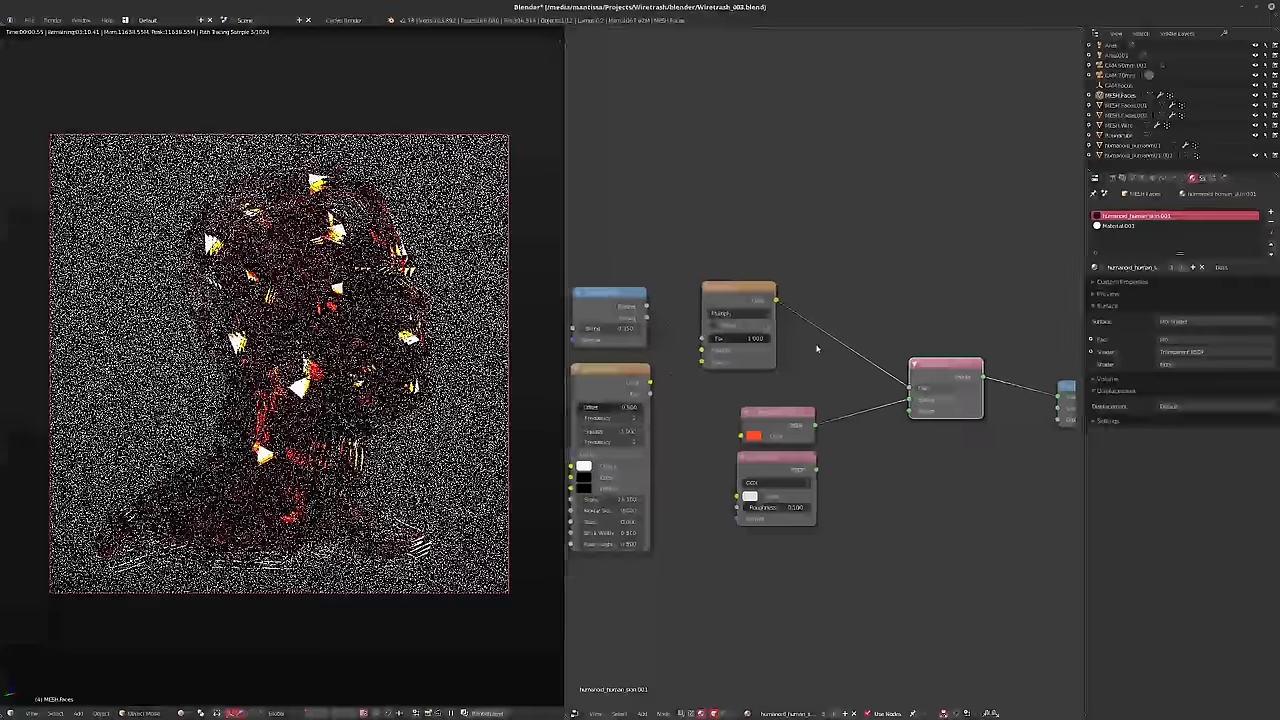
# - Lighten the Transparent BSDF's color to a pale pinkish red
pyautogui.click(766, 453)
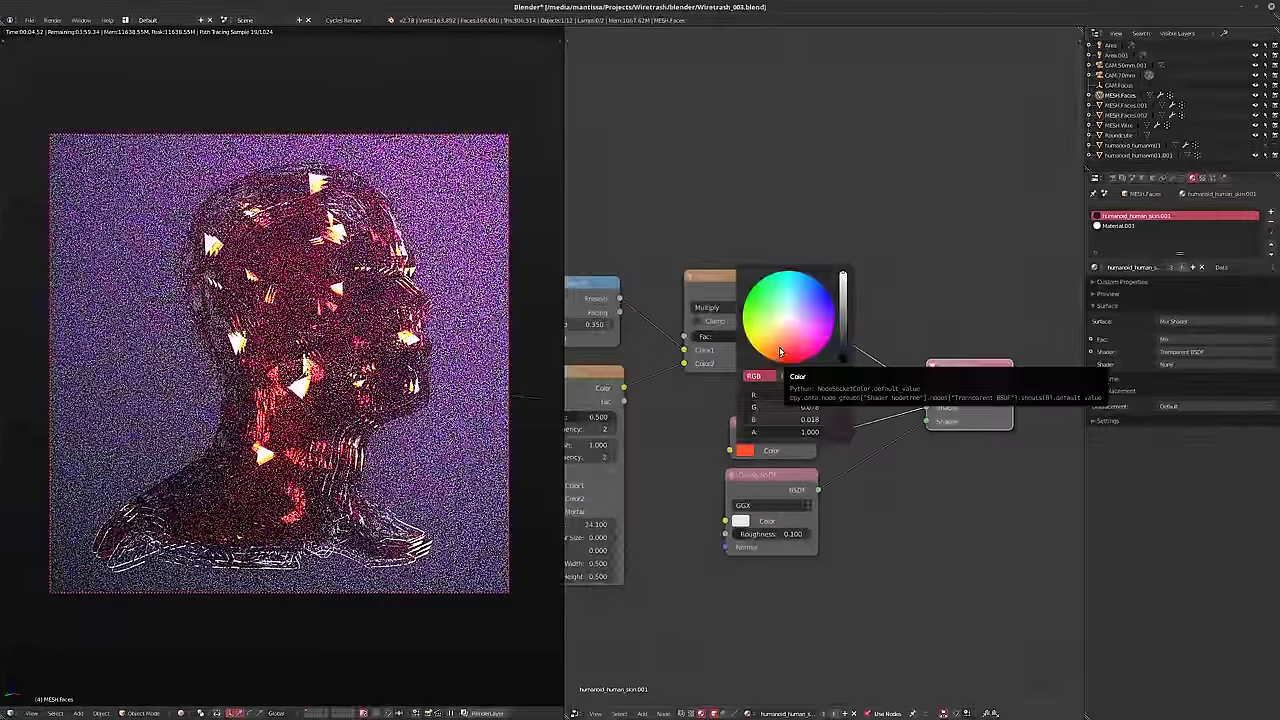
pyautogui.moveTo(782, 358); pyautogui.dragTo(789, 329)
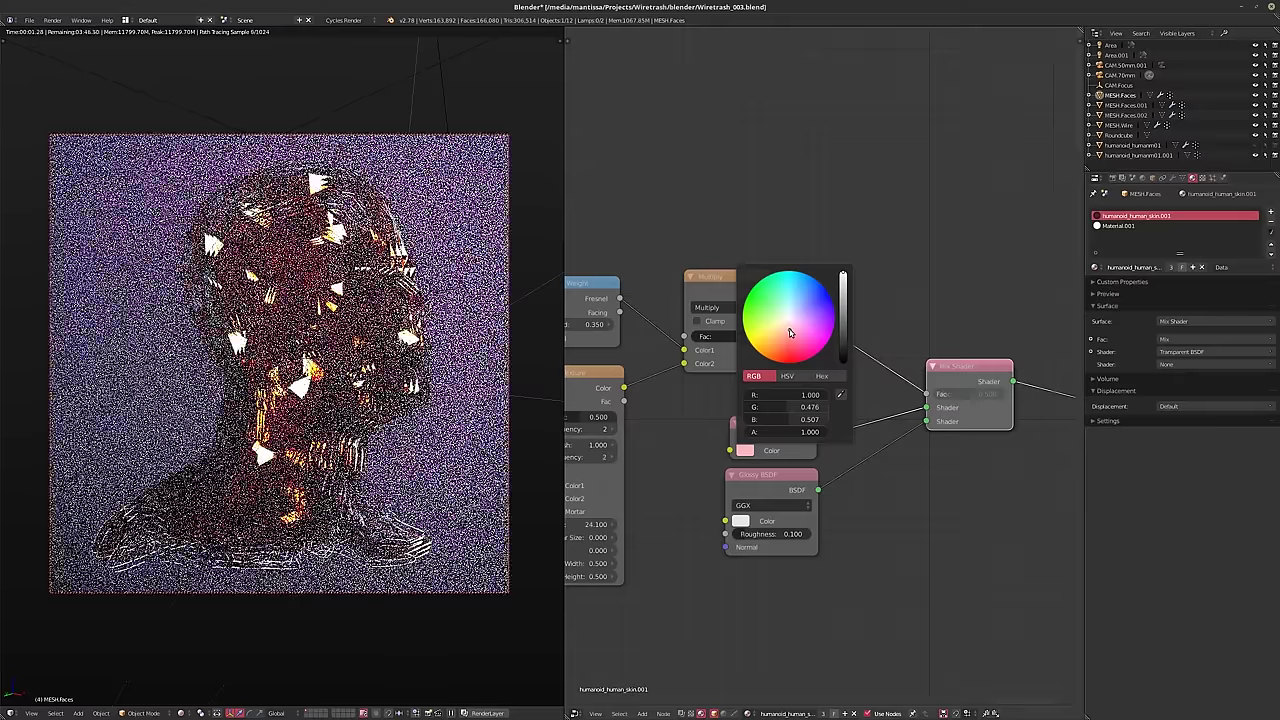
pyautogui.moveTo(789, 329)
pyautogui.mouseDown()
pyautogui.moveTo(774, 315)
pyautogui.moveTo(803, 308)
pyautogui.moveTo(788, 337)
pyautogui.mouseUp()
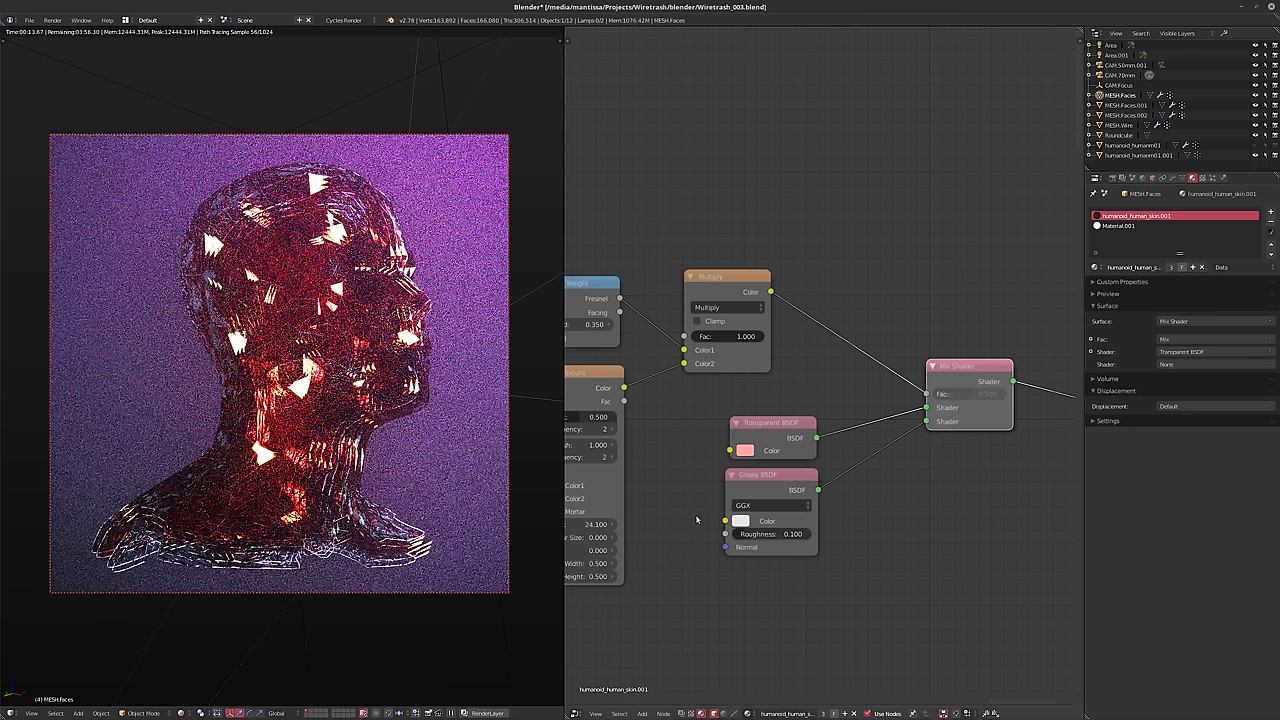
pyautogui.scroll(-2, 740, 505)
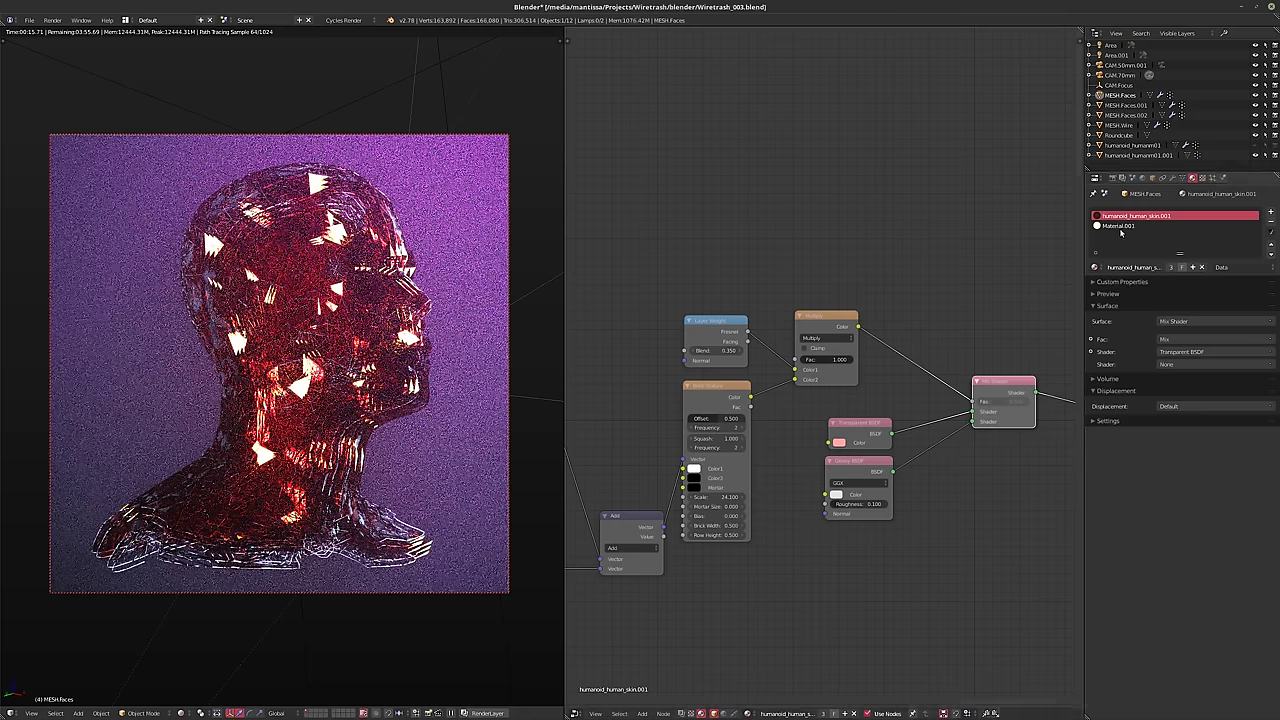
# - Paste the copied texture node setup into the Material.001 slot of MESH.Faces
pyautogui.click(1116, 228)
pyautogui.moveTo(706, 357); pyautogui.dragTo(802, 355, button='middle')
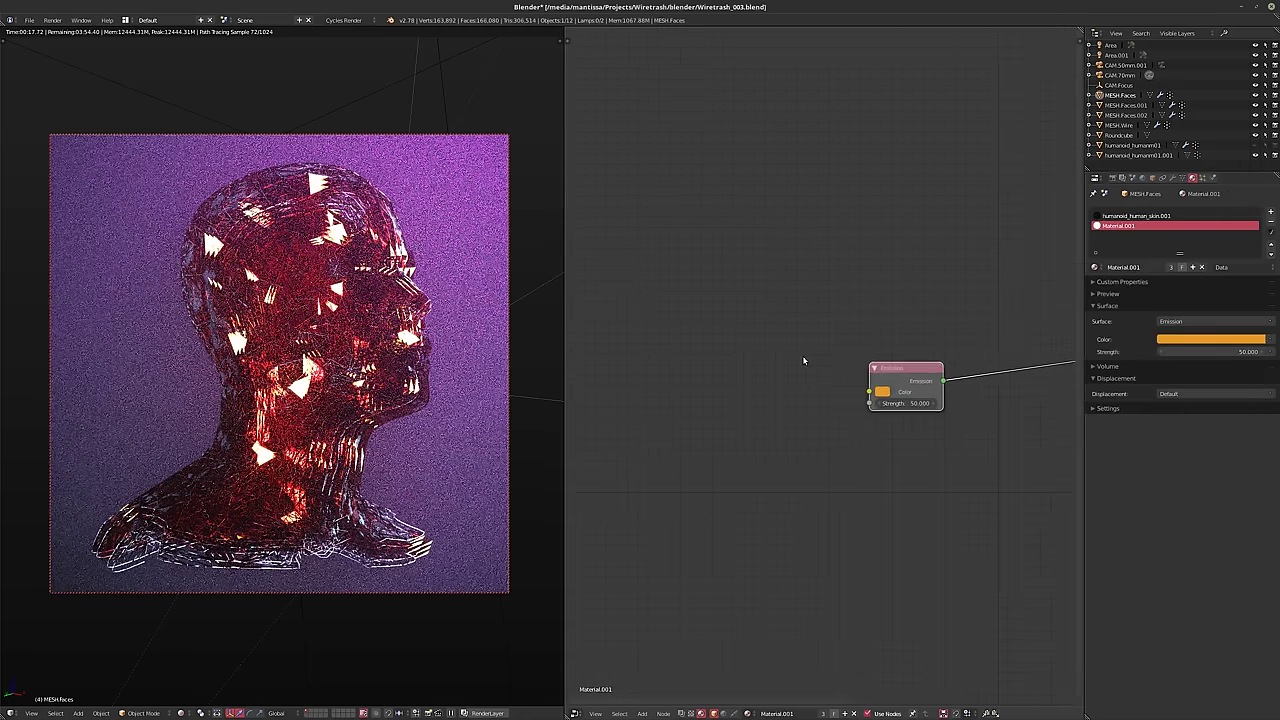
pyautogui.scroll(-2, 717, 357)
pyautogui.moveTo(823, 416); pyautogui.dragTo(733, 354, button='middle')
pyautogui.hotkey('ctrl', 'v')
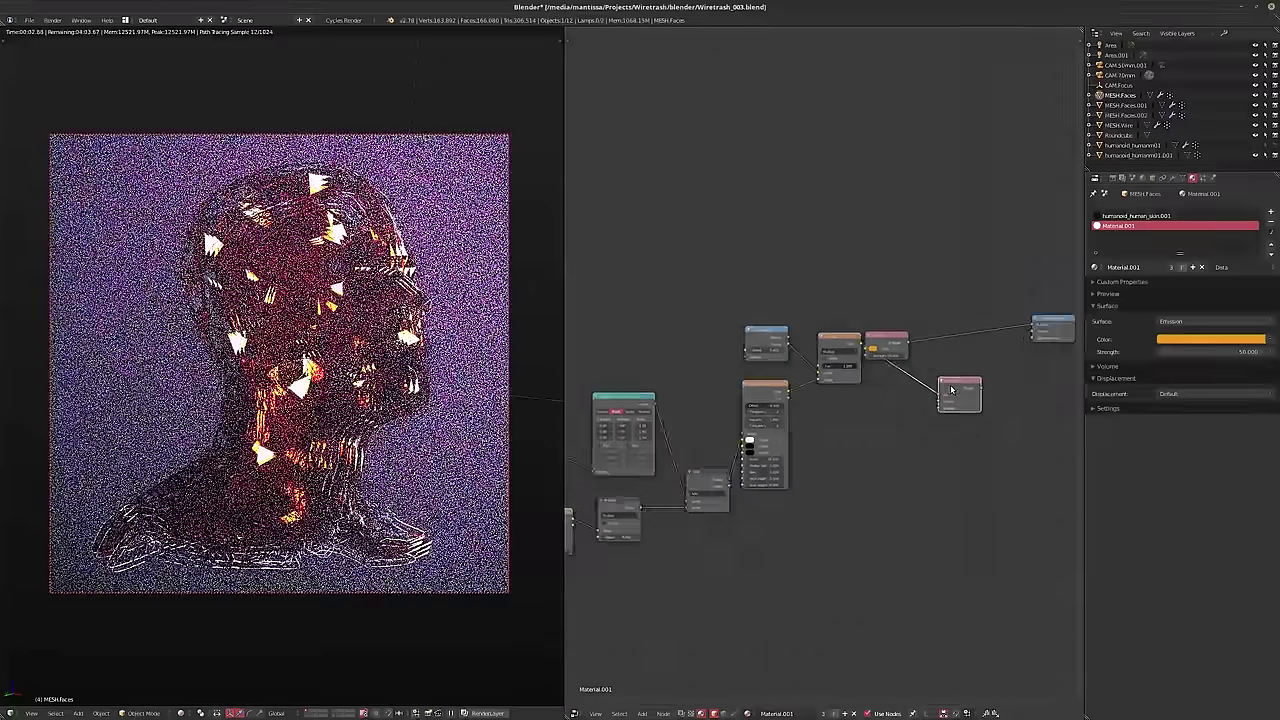
pyautogui.moveTo(951, 390); pyautogui.dragTo(1024, 390, button='middle')
pyautogui.moveTo(571, 275); pyautogui.dragTo(624, 252, button='middle')
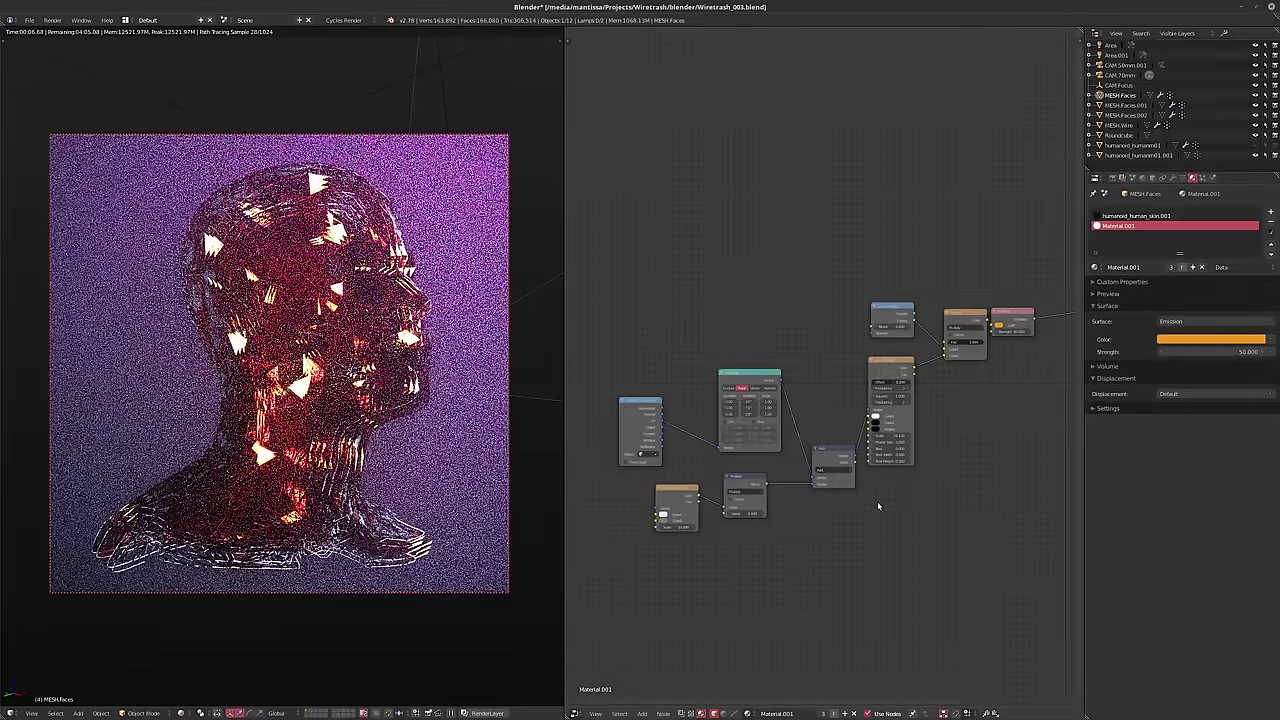
# - Move the pasted texture nodes away from the Emission node to leave room between them
pyautogui.press('b')
pyautogui.moveTo(628, 252); pyautogui.dragTo(981, 584)
pyautogui.press('g')
pyautogui.scroll(2, 798, 374)
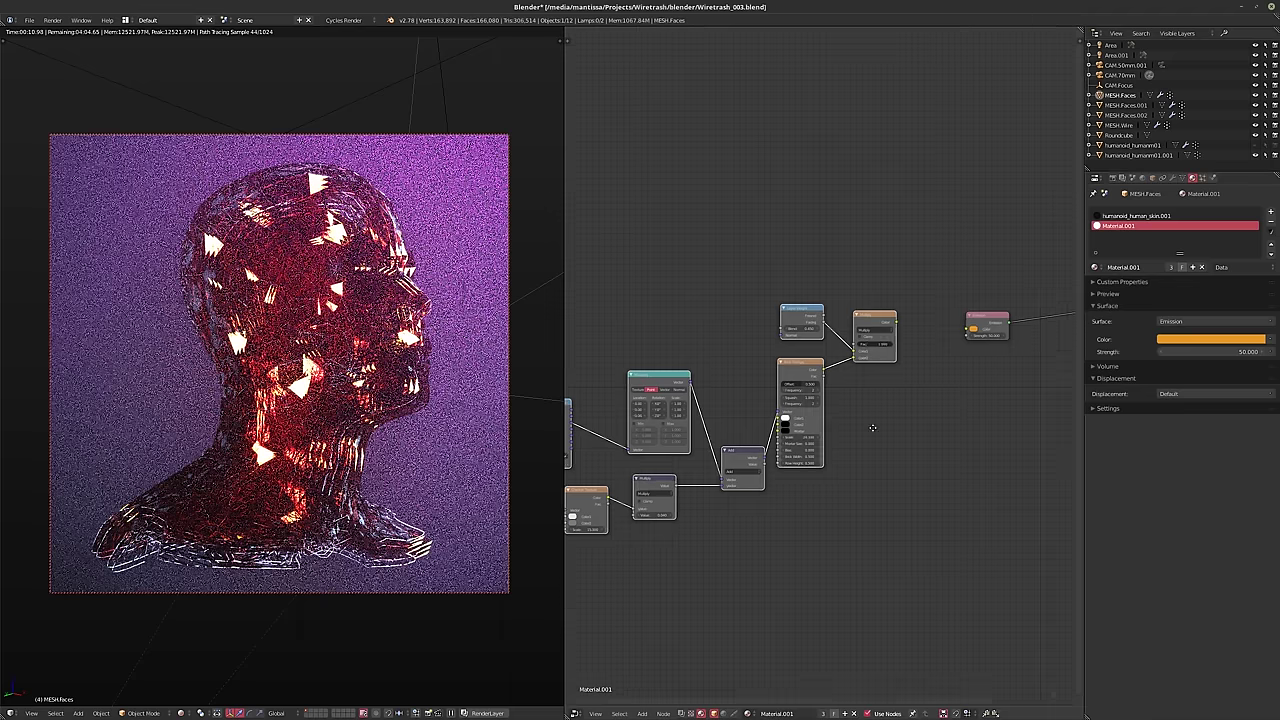
# - Preview the Multiply node's output directly on the material surface
pyautogui.scroll(3, 798, 374)
pyautogui.keyDown('ctrl'); pyautogui.keyDown('shift'); pyautogui.click(790, 440); pyautogui.keyUp('shift'); pyautogui.keyUp('ctrl')
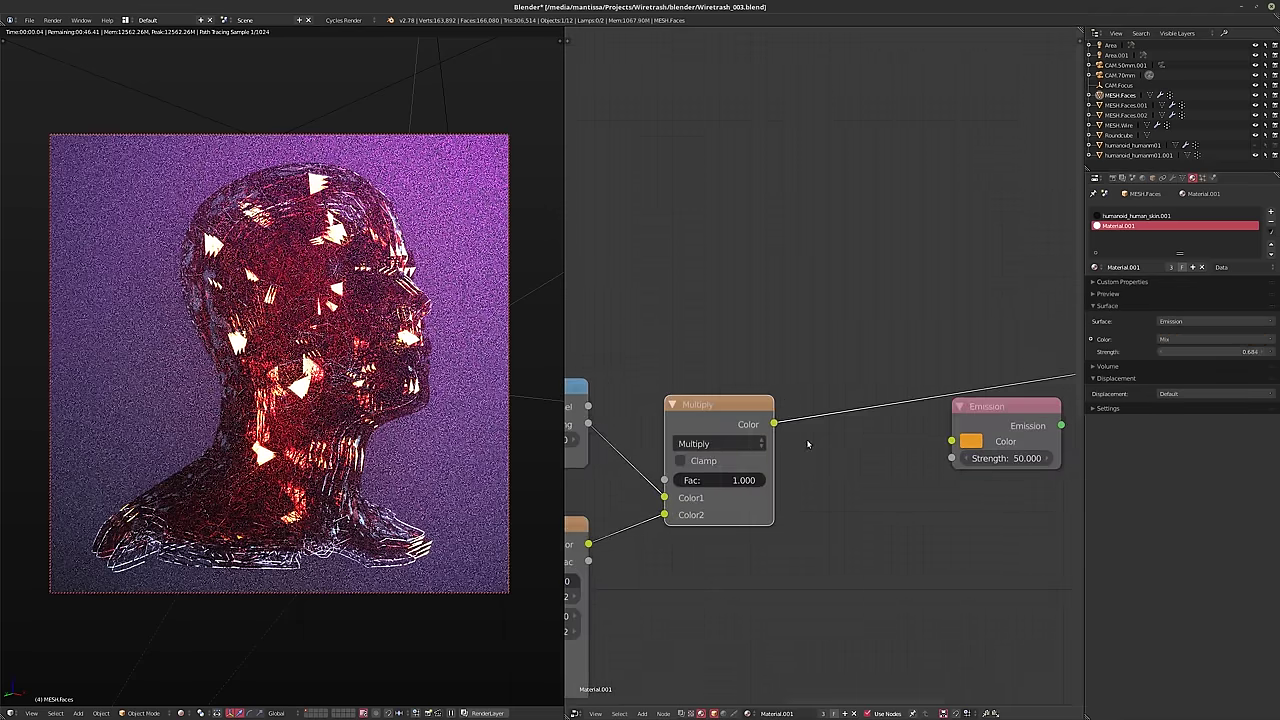
pyautogui.moveTo(830, 449)
pyautogui.mouseDown(button='middle')
pyautogui.moveTo(782, 465)
pyautogui.moveTo(806, 451)
pyautogui.mouseUp(button='middle')
pyautogui.scroll(-2, 758, 475)
pyautogui.scroll(2, 803, 506)
# - Copy the Emission node's orange color into Color1 and Color2 of the Brick Texture node
pyautogui.click(688, 547)
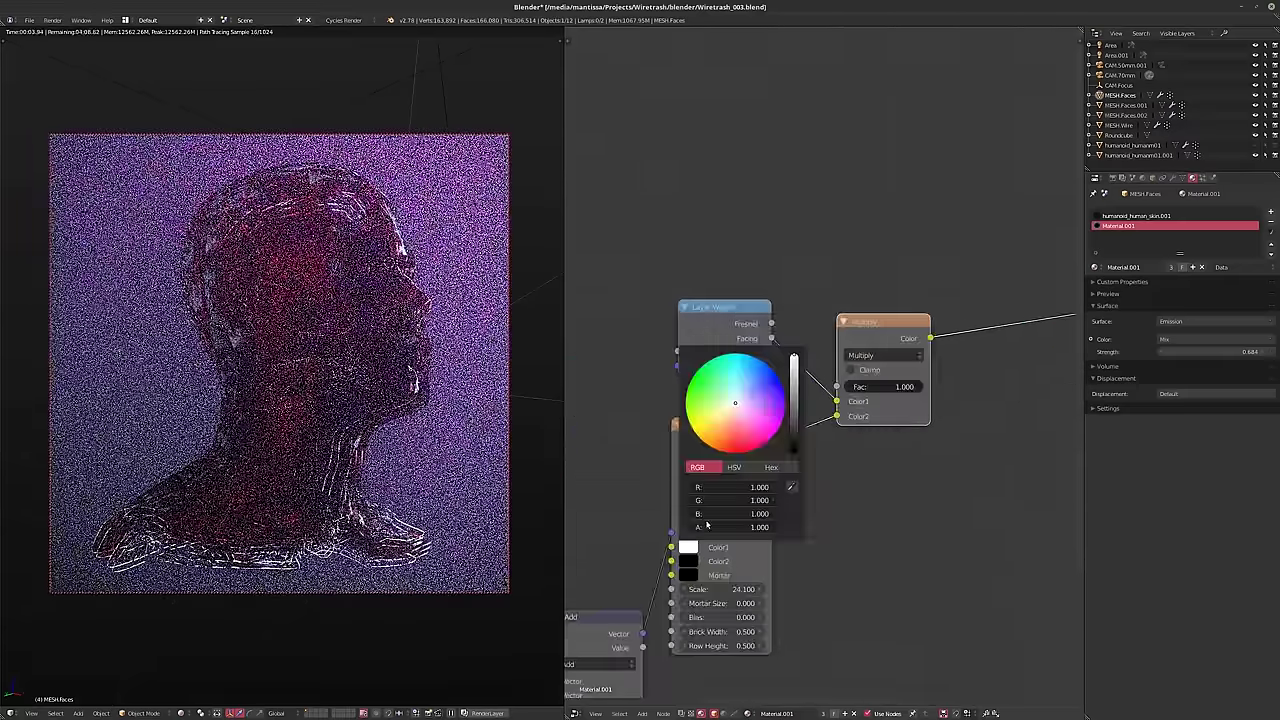
pyautogui.moveTo(927, 465); pyautogui.dragTo(770, 481, button='middle')
pyautogui.scroll(-1, 769, 480)
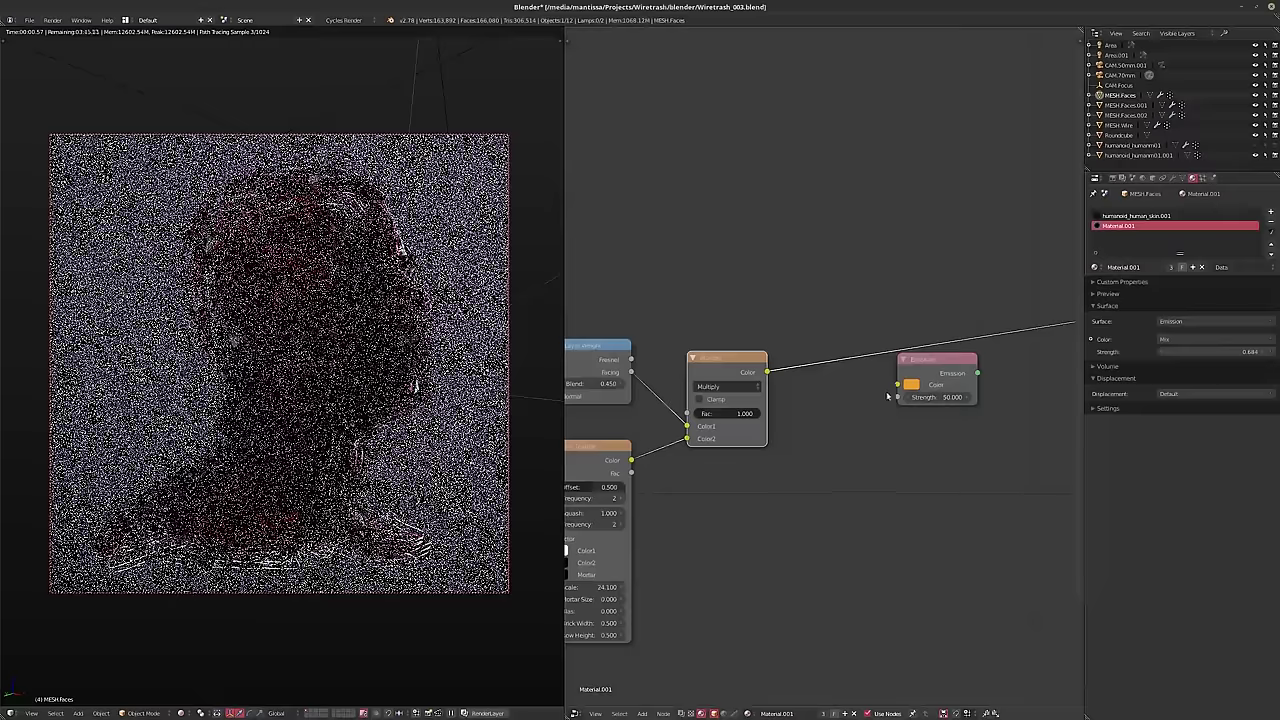
pyautogui.press('g')
pyautogui.click(678, 510)
pyautogui.moveTo(678, 510); pyautogui.dragTo(830, 477, button='middle')
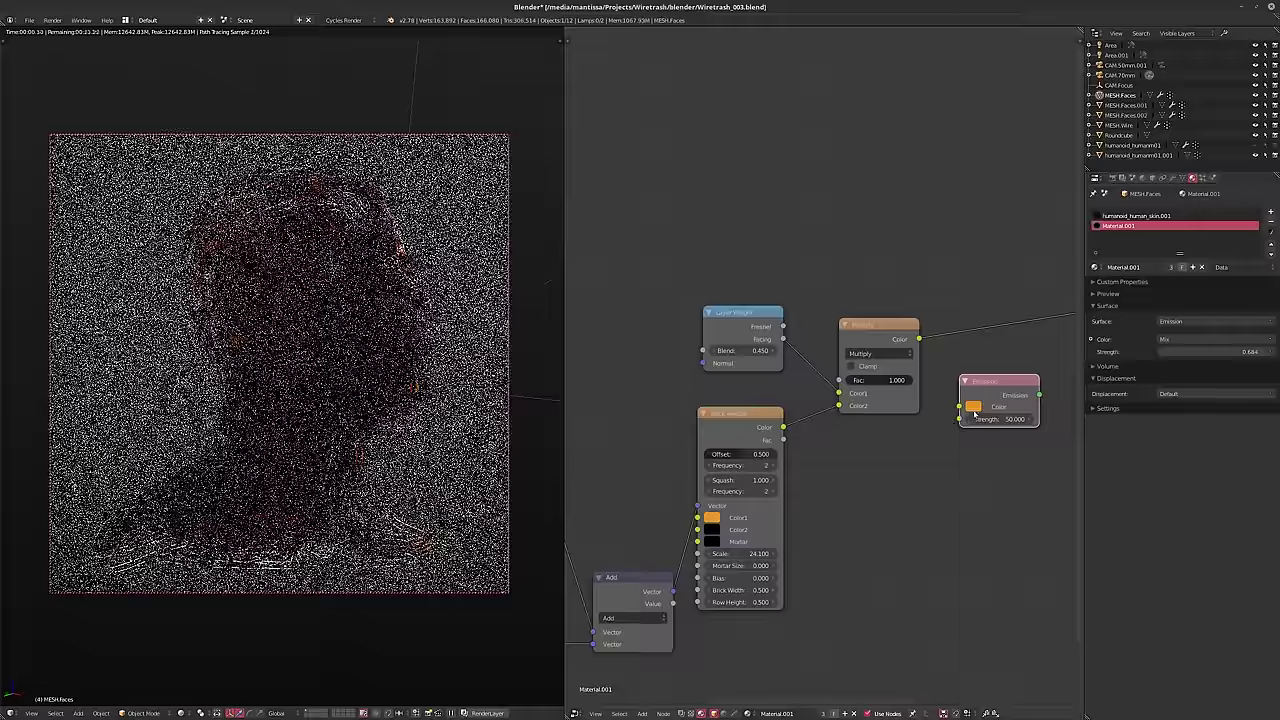
pyautogui.hotkey('ctrl', 'v')
pyautogui.moveTo(945, 421); pyautogui.dragTo(851, 458, button='middle')
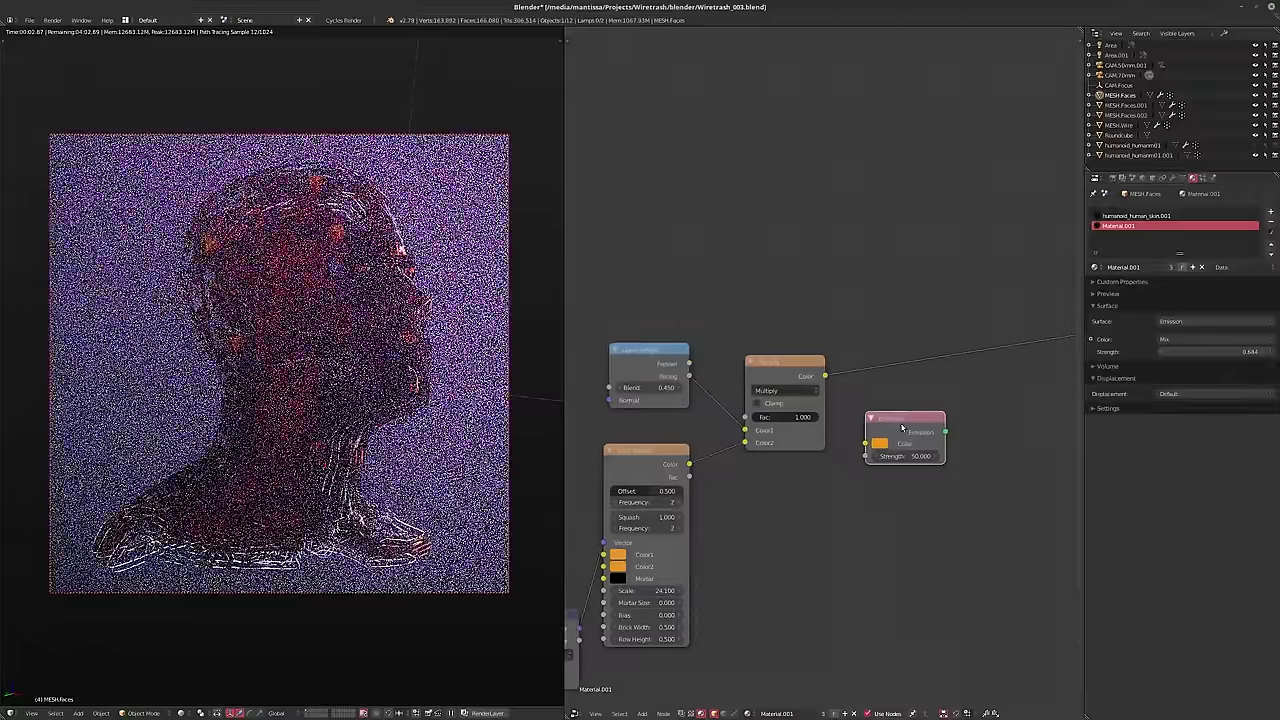
# - Route the Emission shader back to the material output and link the Multiply color into its Color input
pyautogui.keyDown('ctrl'); pyautogui.keyDown('shift'); pyautogui.click(881, 421); pyautogui.keyUp('shift'); pyautogui.keyUp('ctrl')
pyautogui.moveTo(825, 375); pyautogui.dragTo(866, 443)
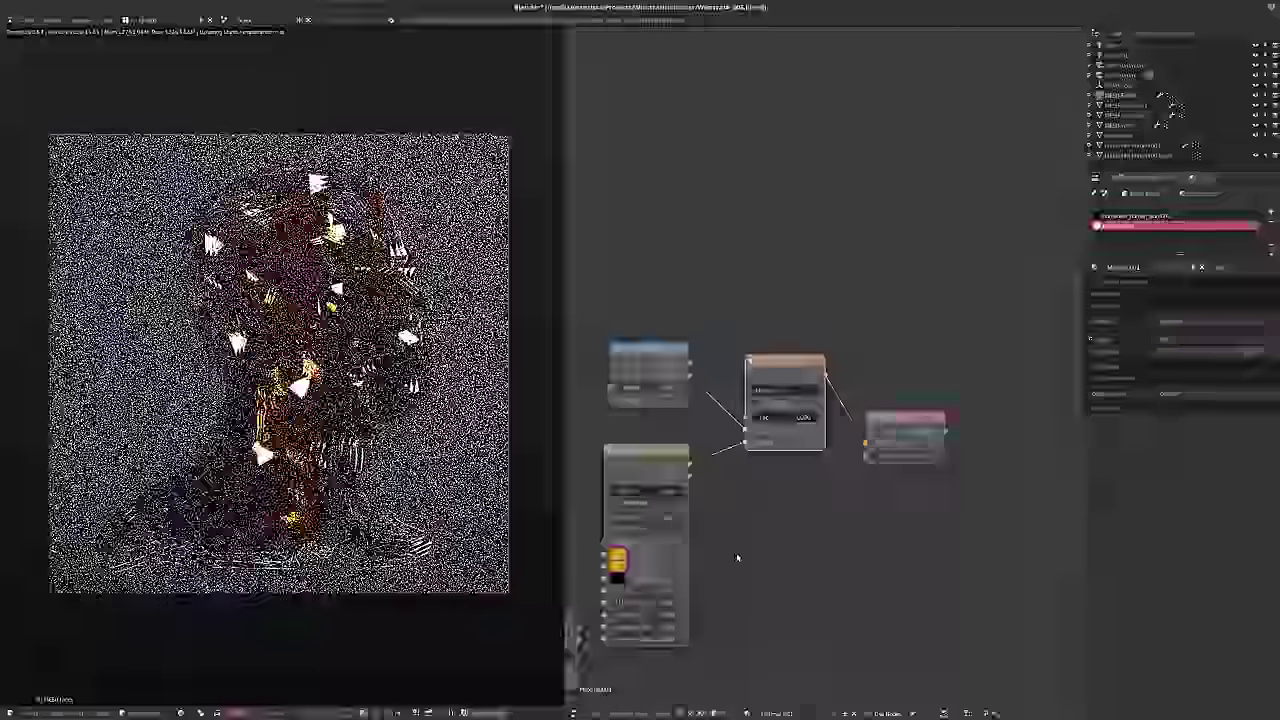
# - Set the Brick Texture's scale to 15 and its Color2 to yellow with R 0.800, G 0.551, B 0.017
pyautogui.moveTo(737, 557); pyautogui.dragTo(855, 493, button='middle')
pyautogui.scroll(3, 707, 484)
pyautogui.doubleClick(768, 552)
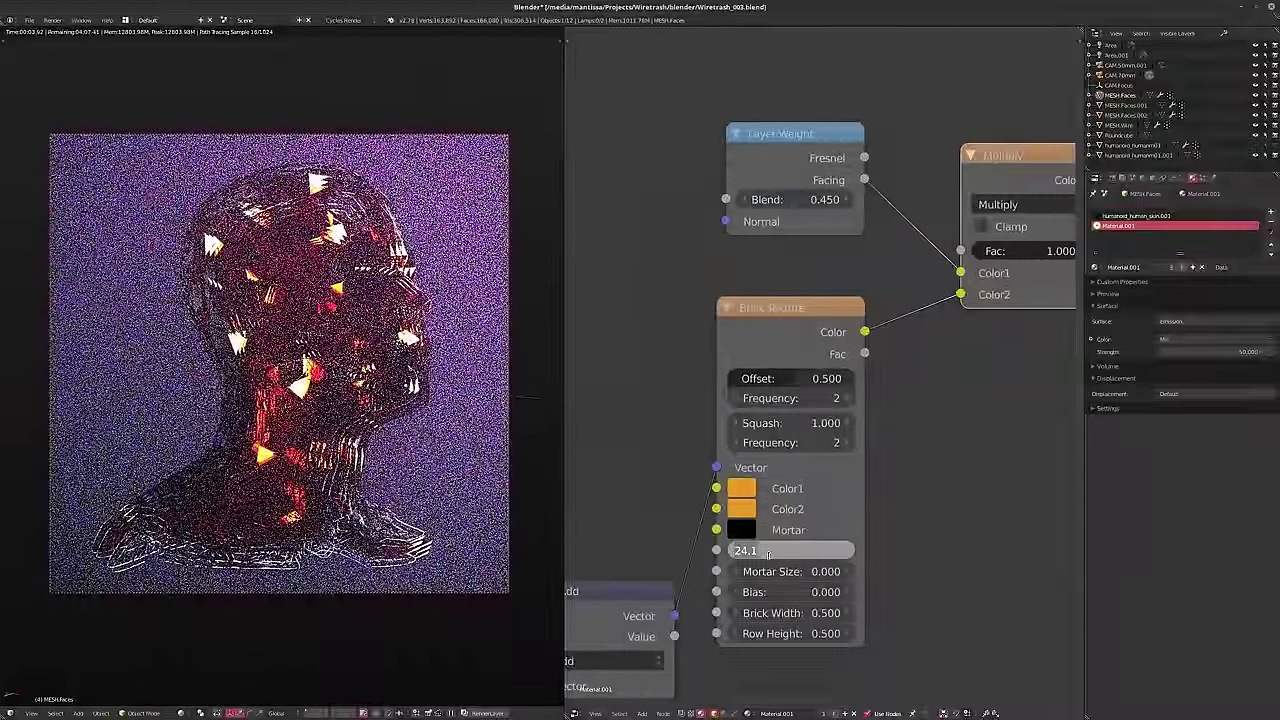
pyautogui.write('15')
pyautogui.press('Return')
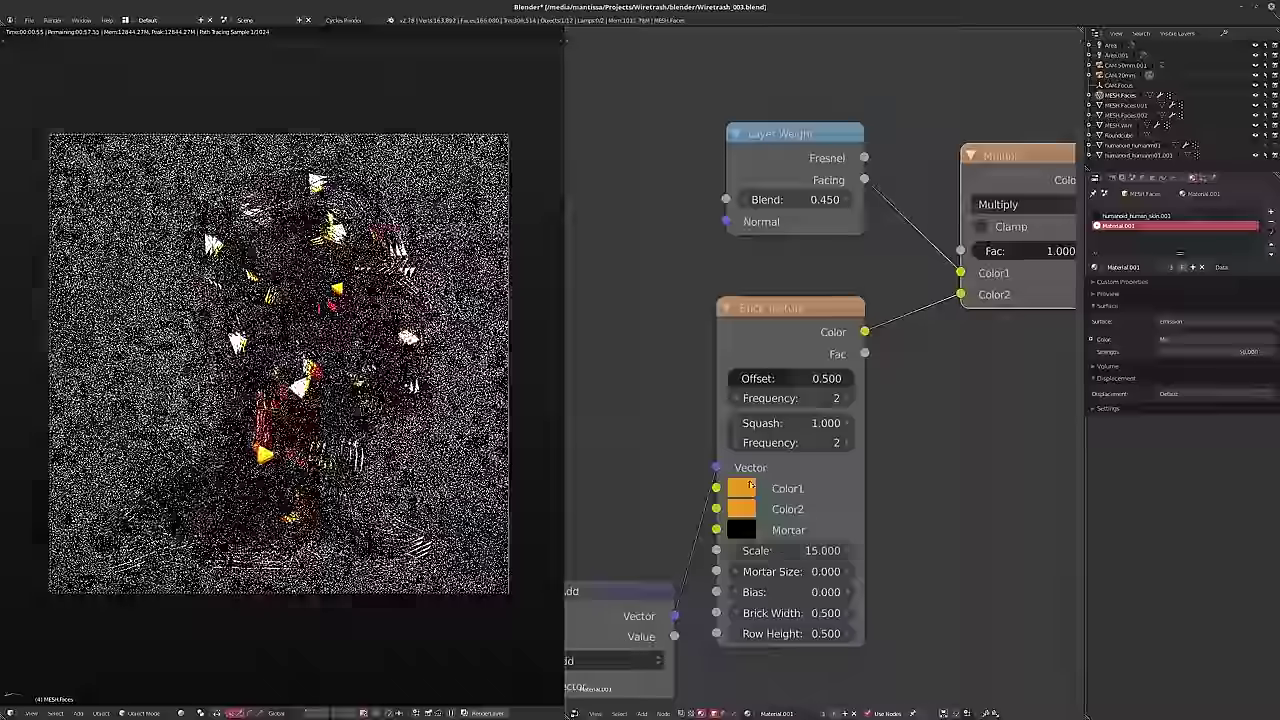
pyautogui.click(741, 488)
pyautogui.moveTo(780, 326)
pyautogui.mouseDown()
pyautogui.moveTo(857, 266)
pyautogui.moveTo(850, 320)
pyautogui.moveTo(763, 340)
pyautogui.mouseUp()
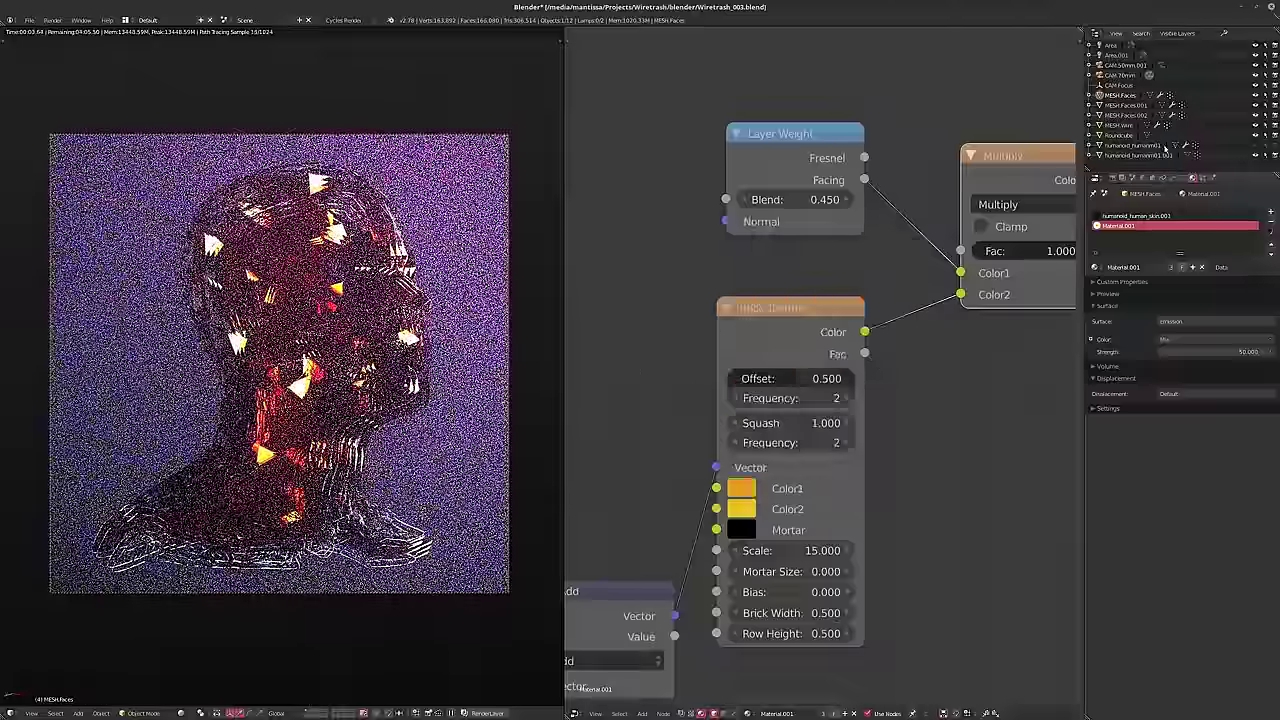
# - Set the Volume Scatter density of the Roundcube's material to 0.1
pyautogui.click(1118, 135)
pyautogui.press('Home')
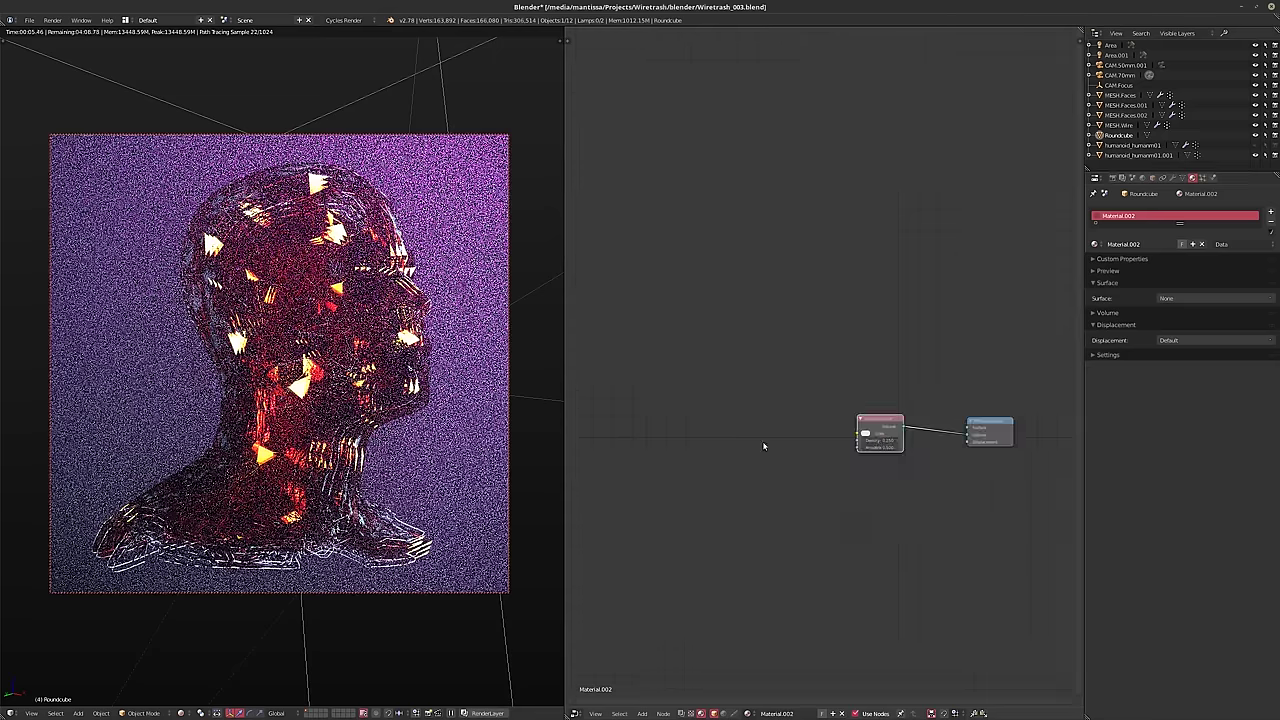
pyautogui.click(873, 444)
pyautogui.write('0.1')
pyautogui.press('Return')
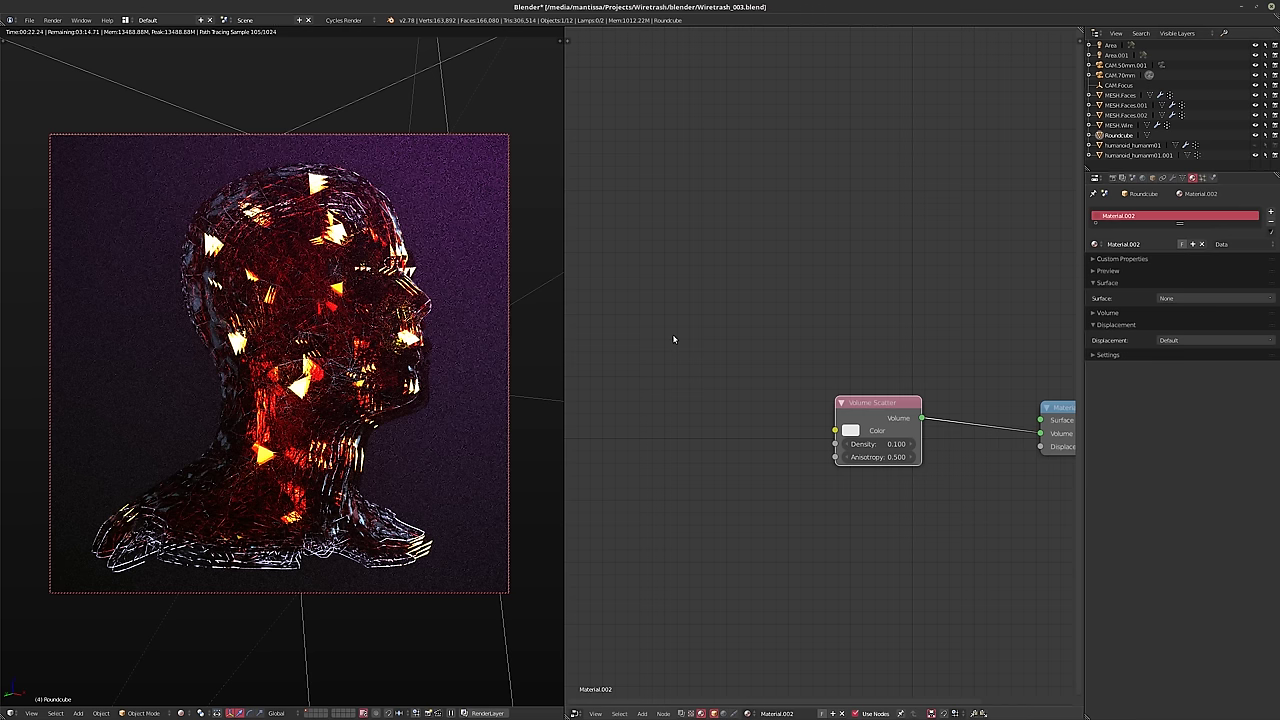
pyautogui.scroll(-1, 770, 342)
pyautogui.moveTo(770, 342); pyautogui.dragTo(628, 354, button='middle')
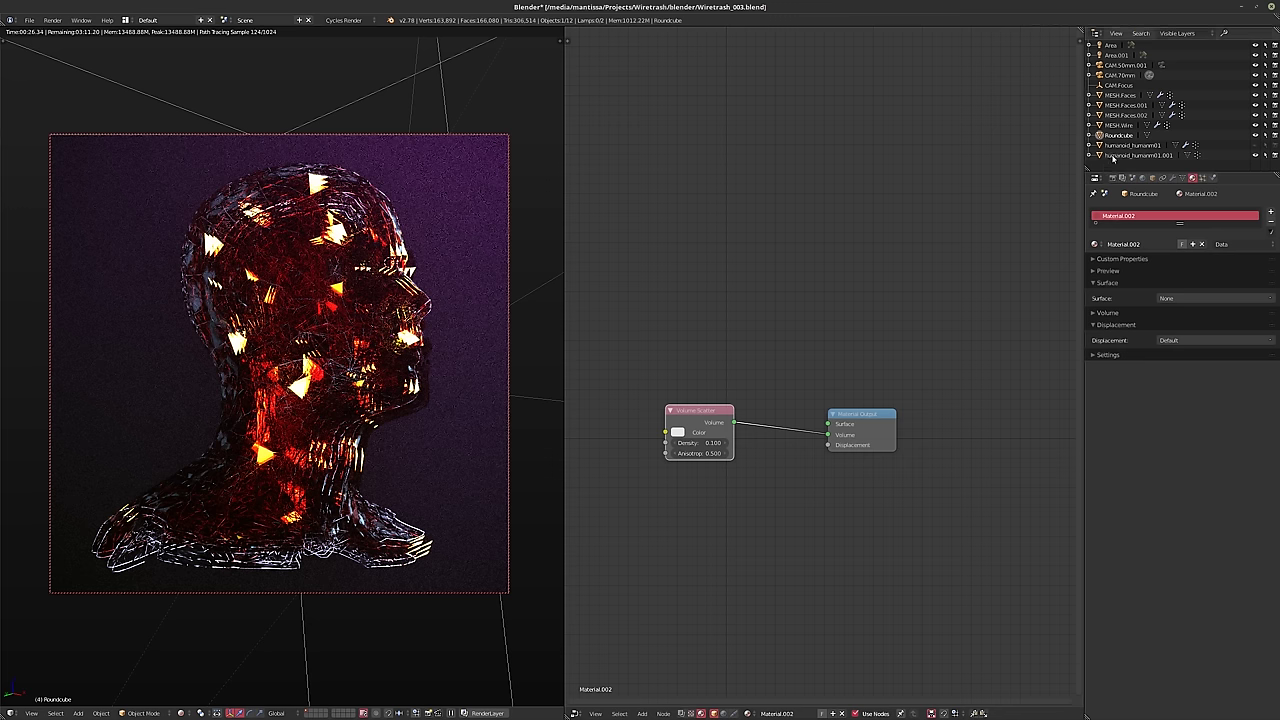
# - Try green and blue for Color2 of the MESH.Faces Brick Texture, settling on yellow with R 0.741, G 0.800, B 0.041
pyautogui.click(1140, 155)
pyautogui.keyDown('ctrl'); pyautogui.hscroll(-4, 928, 280); pyautogui.keyUp('ctrl')
pyautogui.scroll(3, 871, 372)
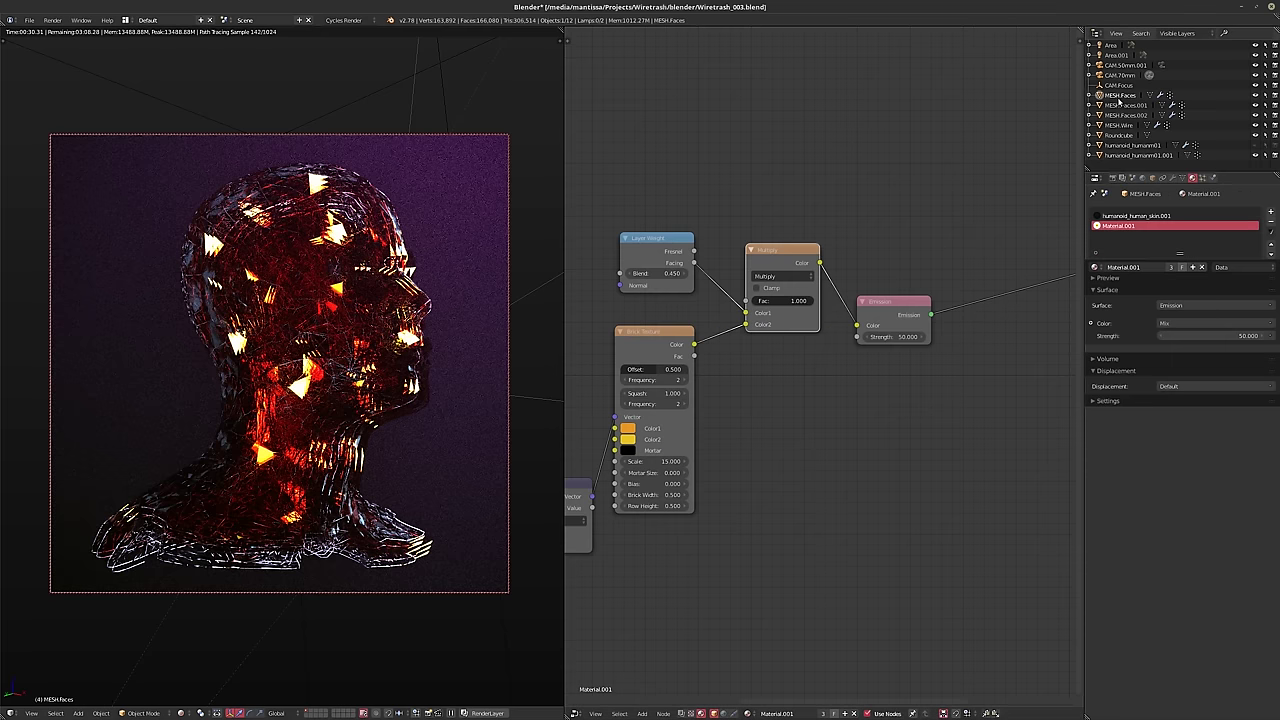
pyautogui.click(1120, 95)
pyautogui.moveTo(752, 406); pyautogui.dragTo(865, 398, button='middle')
pyautogui.scroll(2, 865, 398)
pyautogui.click(693, 412)
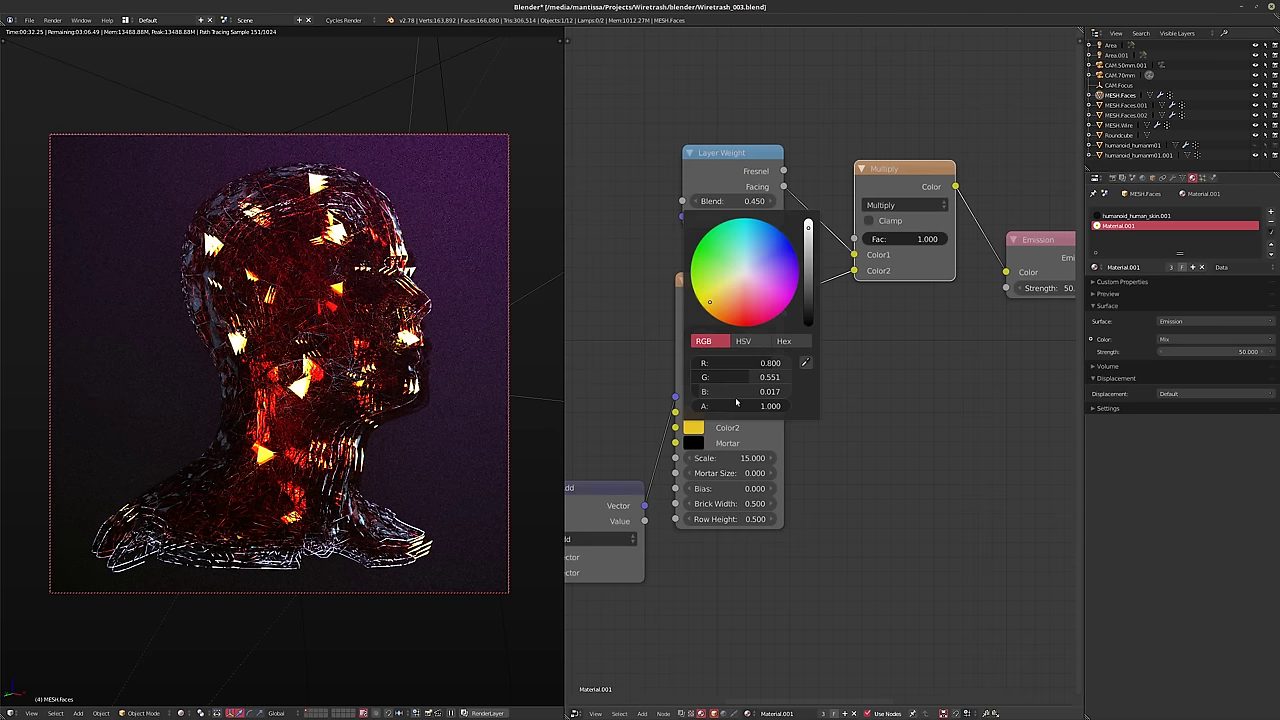
pyautogui.moveTo(715, 299); pyautogui.dragTo(690, 268)
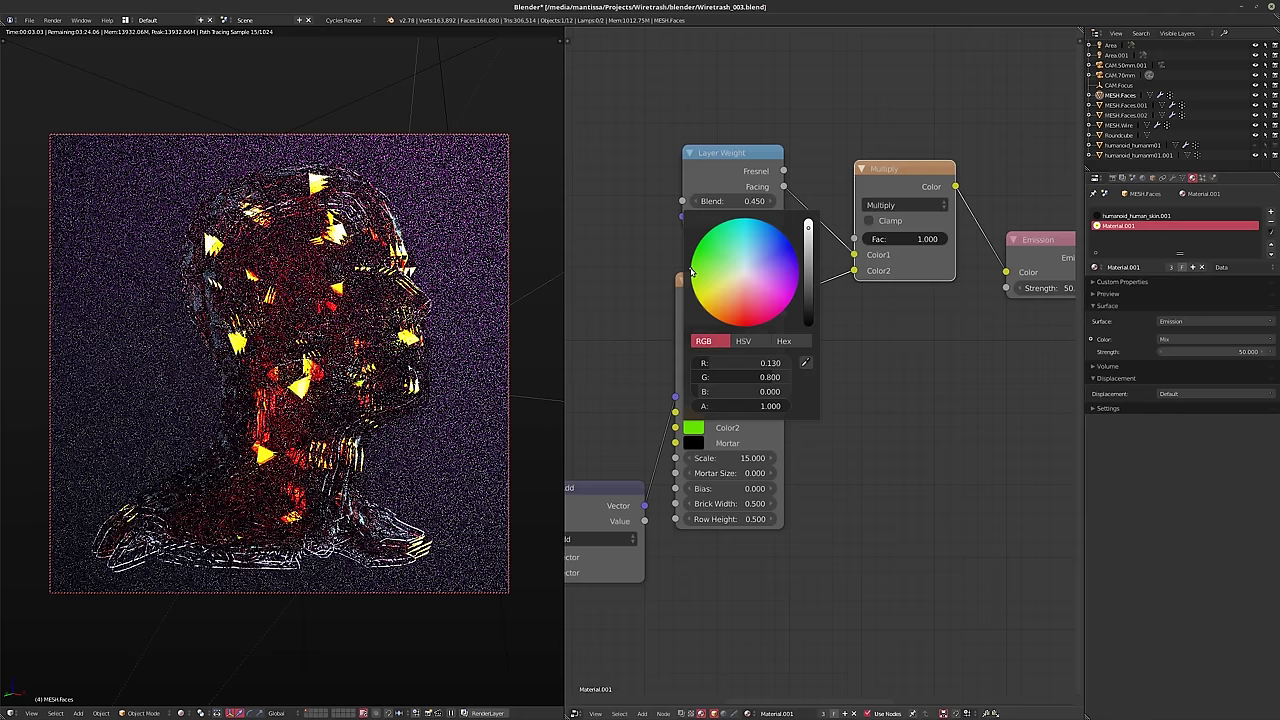
pyautogui.click(779, 230)
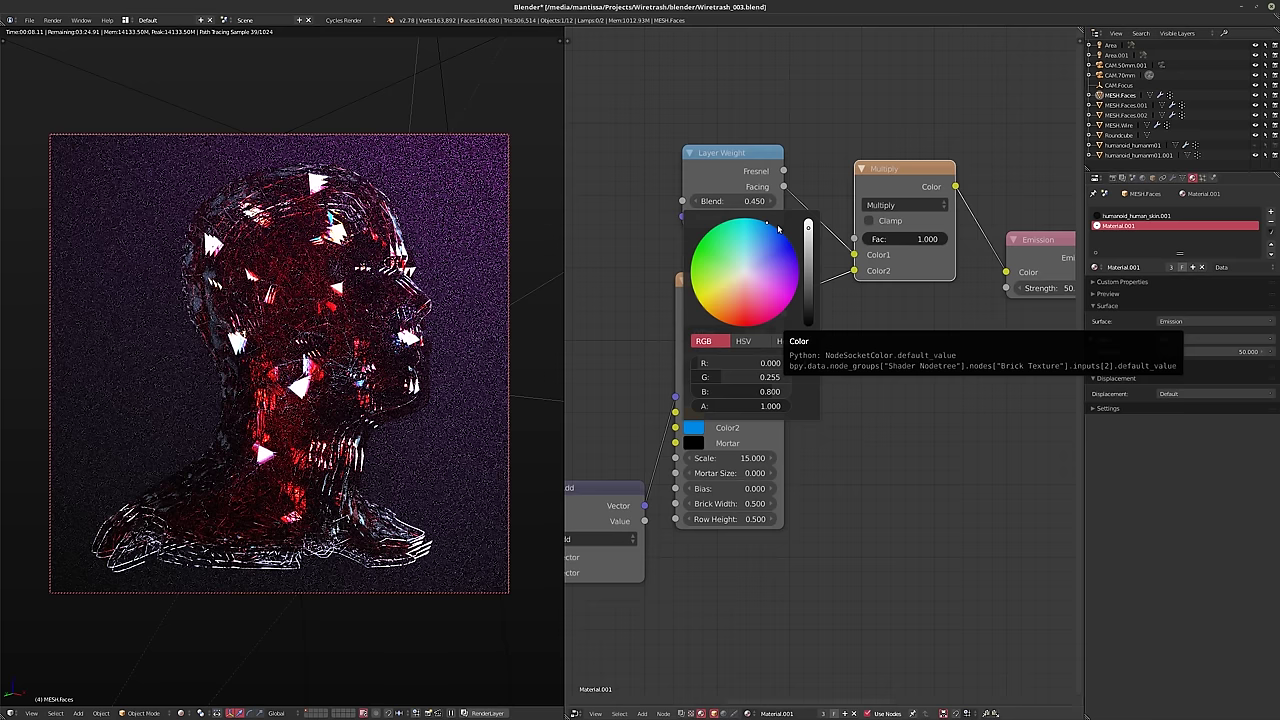
pyautogui.moveTo(779, 230); pyautogui.dragTo(708, 291)
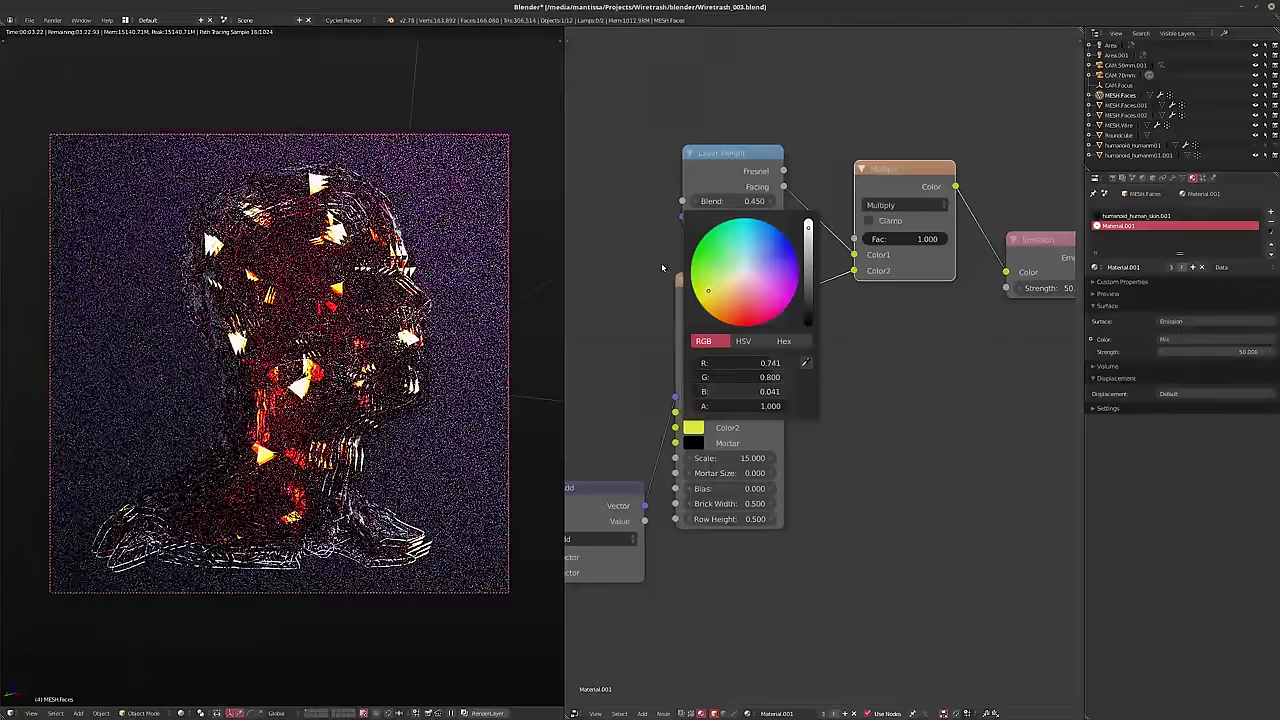
# - Rotate the CAM.70mm camera by about 2 degrees around its local Z axis
pyautogui.click(1120, 75)
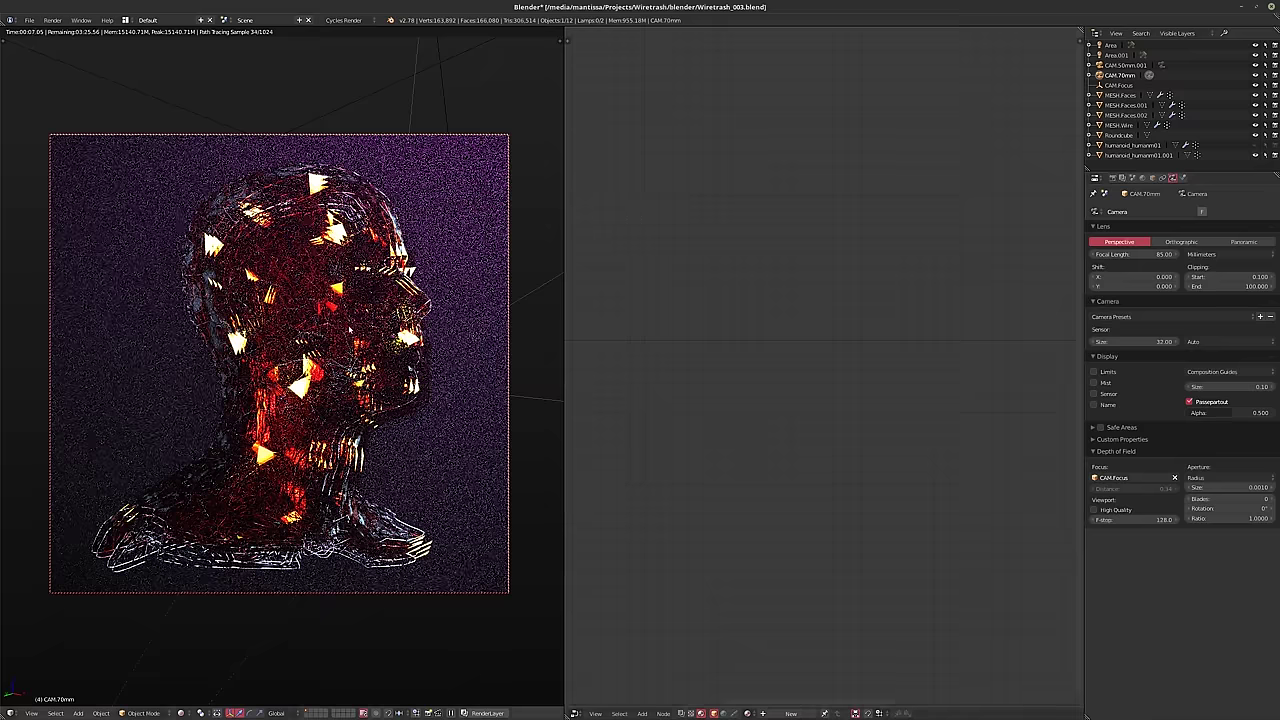
pyautogui.press('r')
pyautogui.press('z')
pyautogui.press('z')
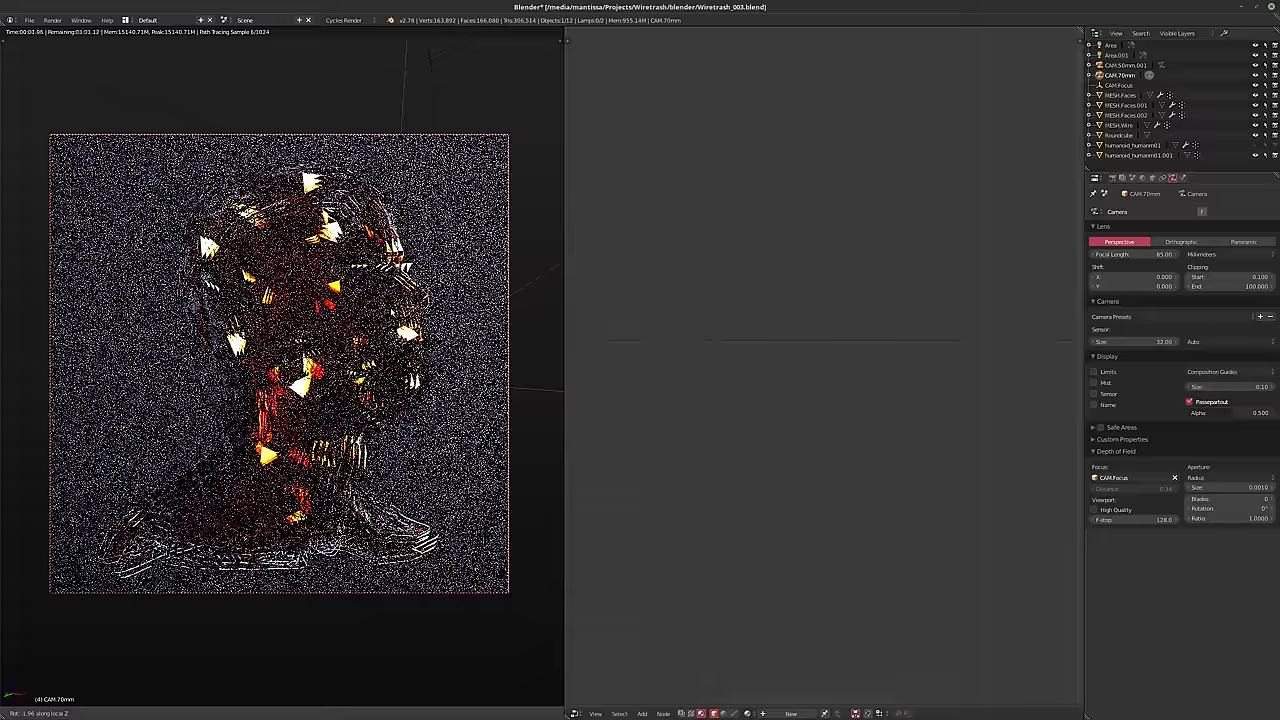
pyautogui.press('Return')
# - Shift the camera slightly within its local XY plane, by about 0.006, and return the viewport to solid shading
pyautogui.press('g')
pyautogui.hotkey('shift', 'z')
pyautogui.hotkey('shift', 'z')
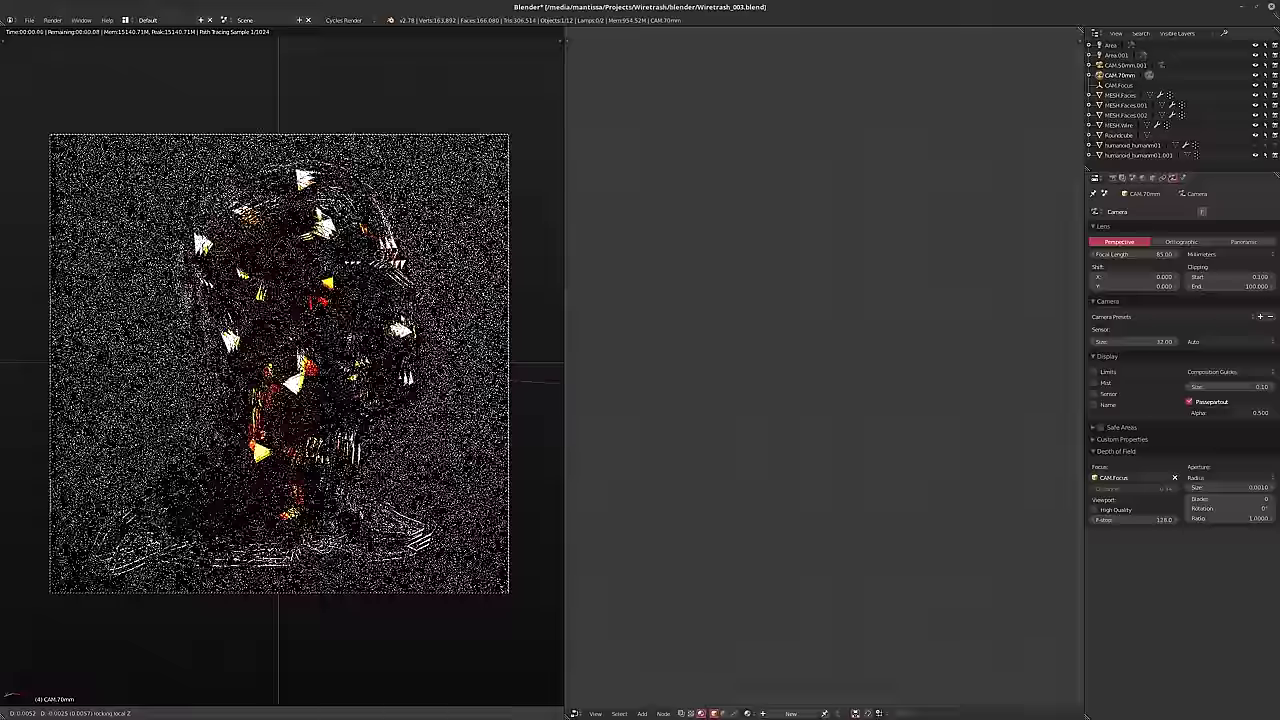
pyautogui.press('Return')
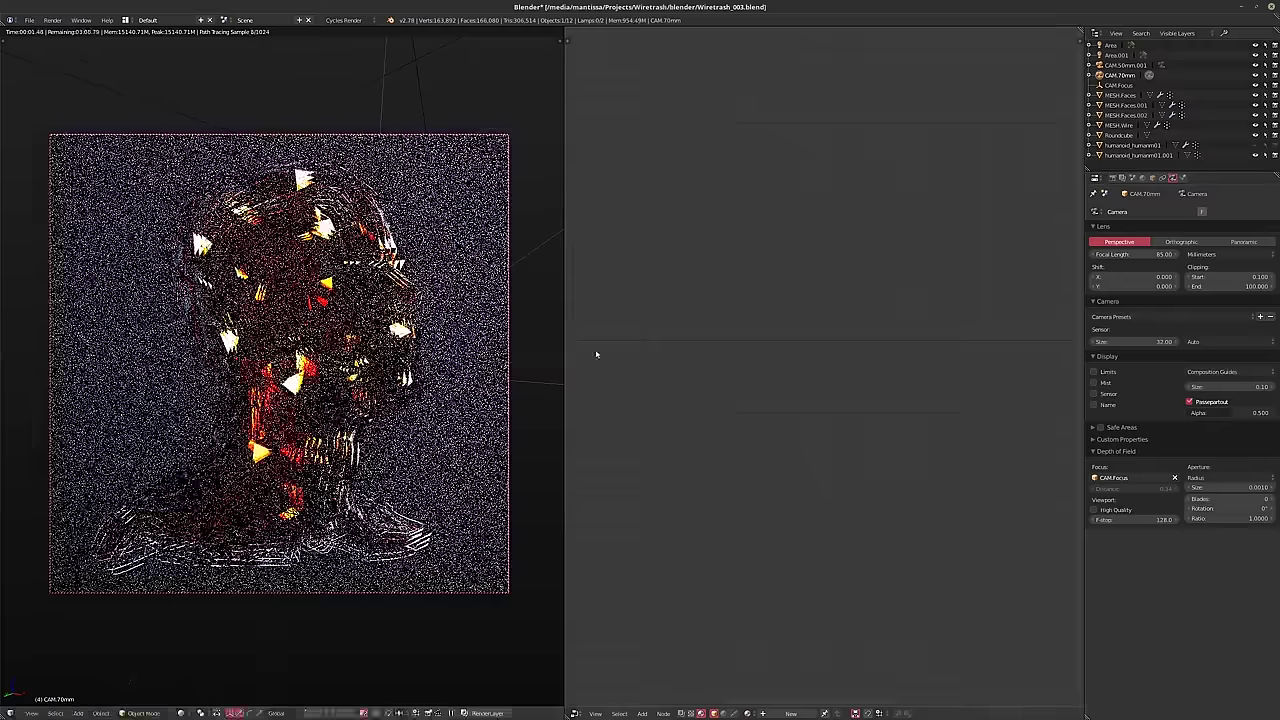
pyautogui.hotkey('shift', 'z')
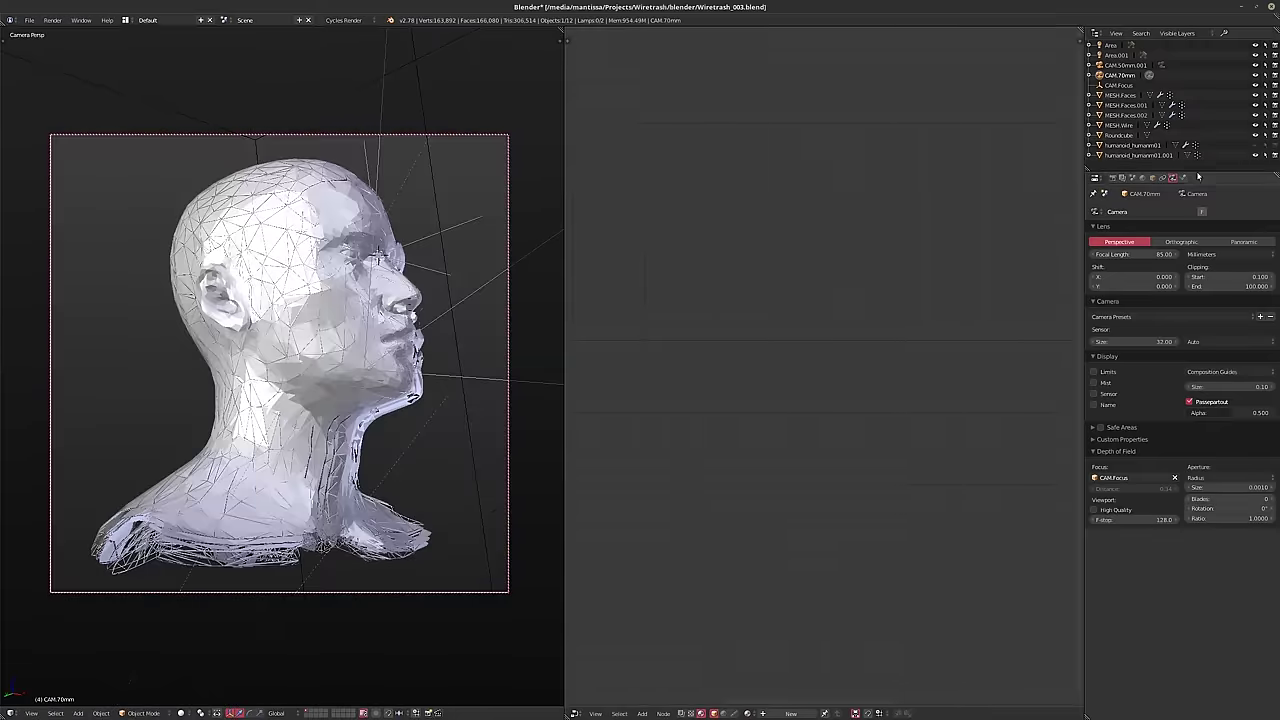
# - Switch the Cycles integrator to Branched Path Tracing and save the file over the existing version
pyautogui.click(1113, 178)
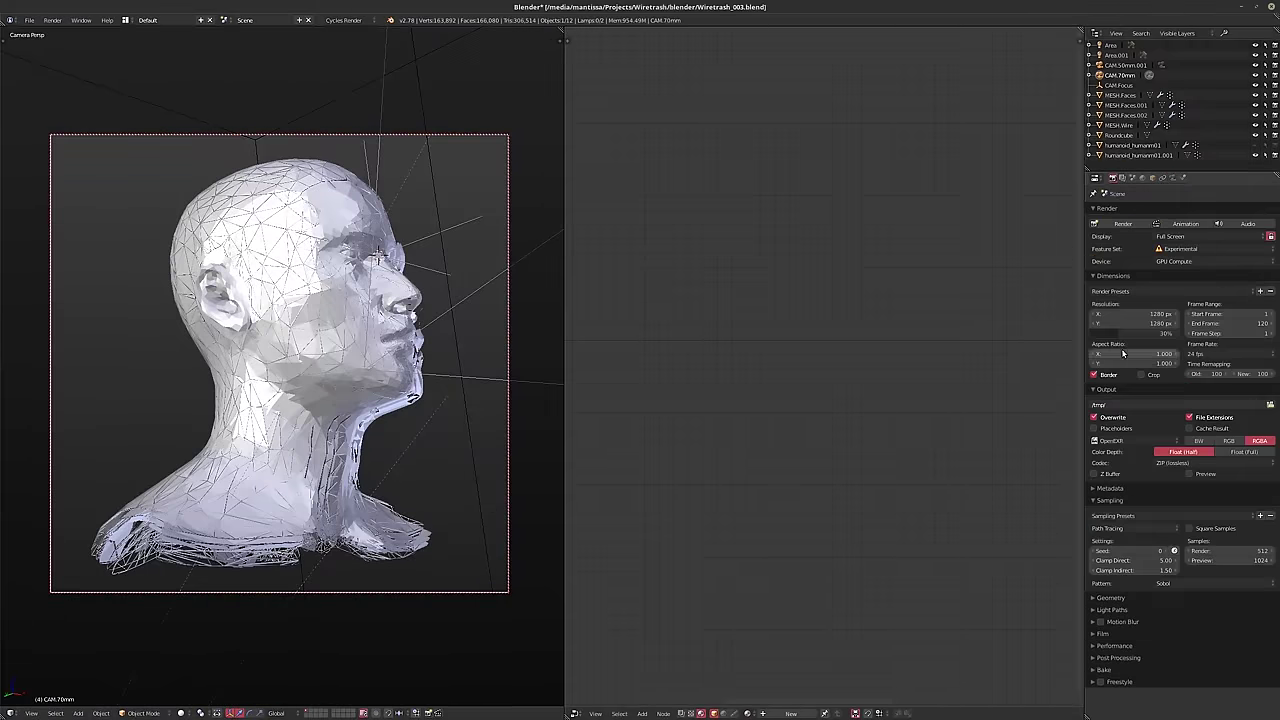
pyautogui.click(1112, 528)
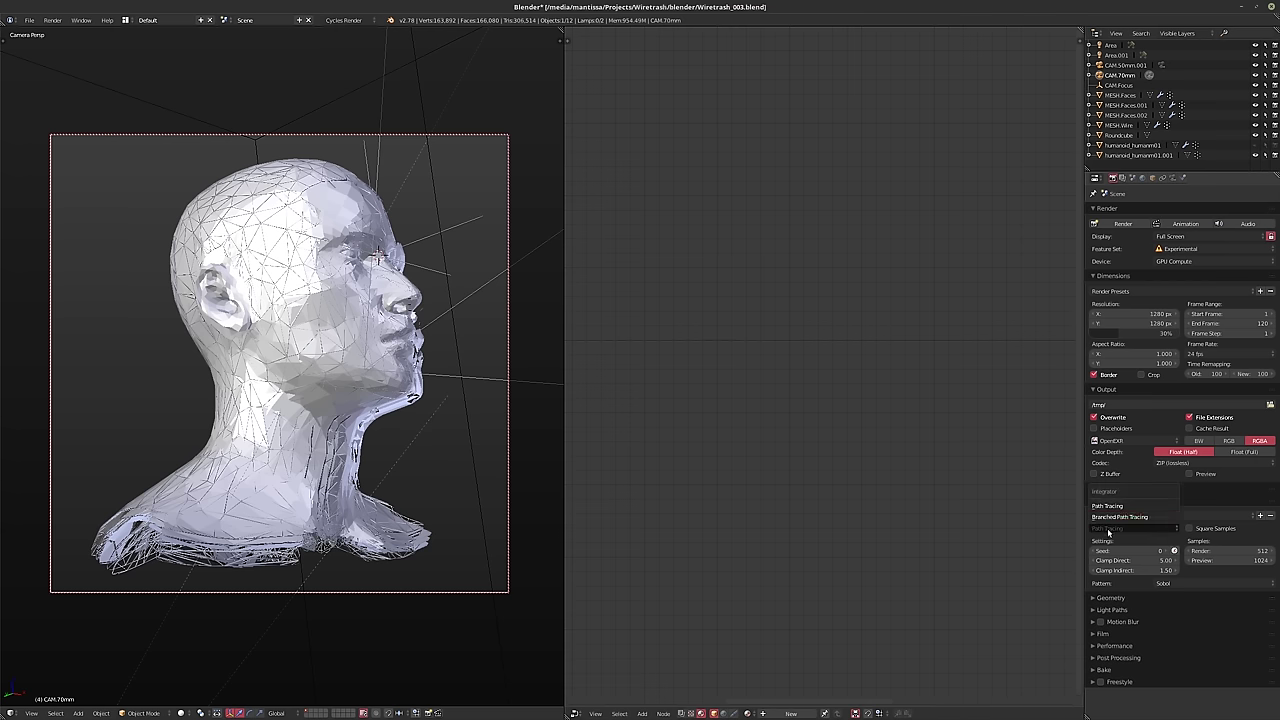
pyautogui.click(1112, 517)
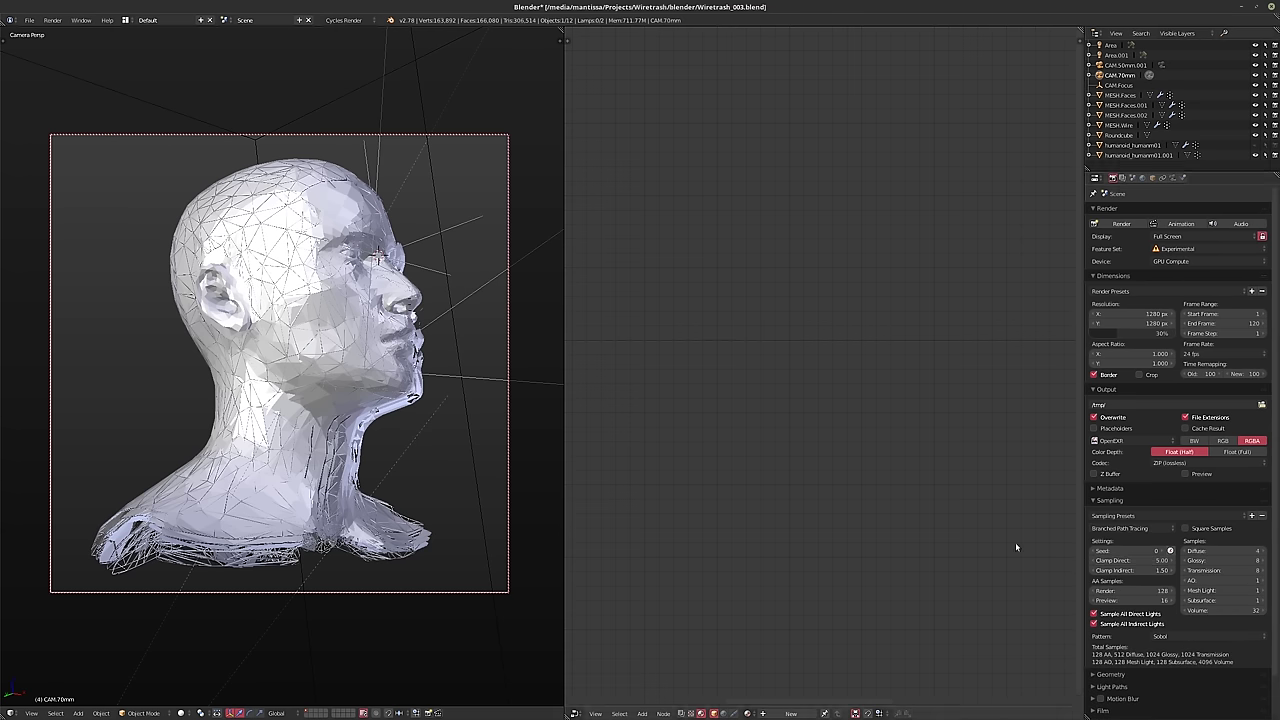
pyautogui.hotkey('ctrl', 's')
pyautogui.click(858, 420)
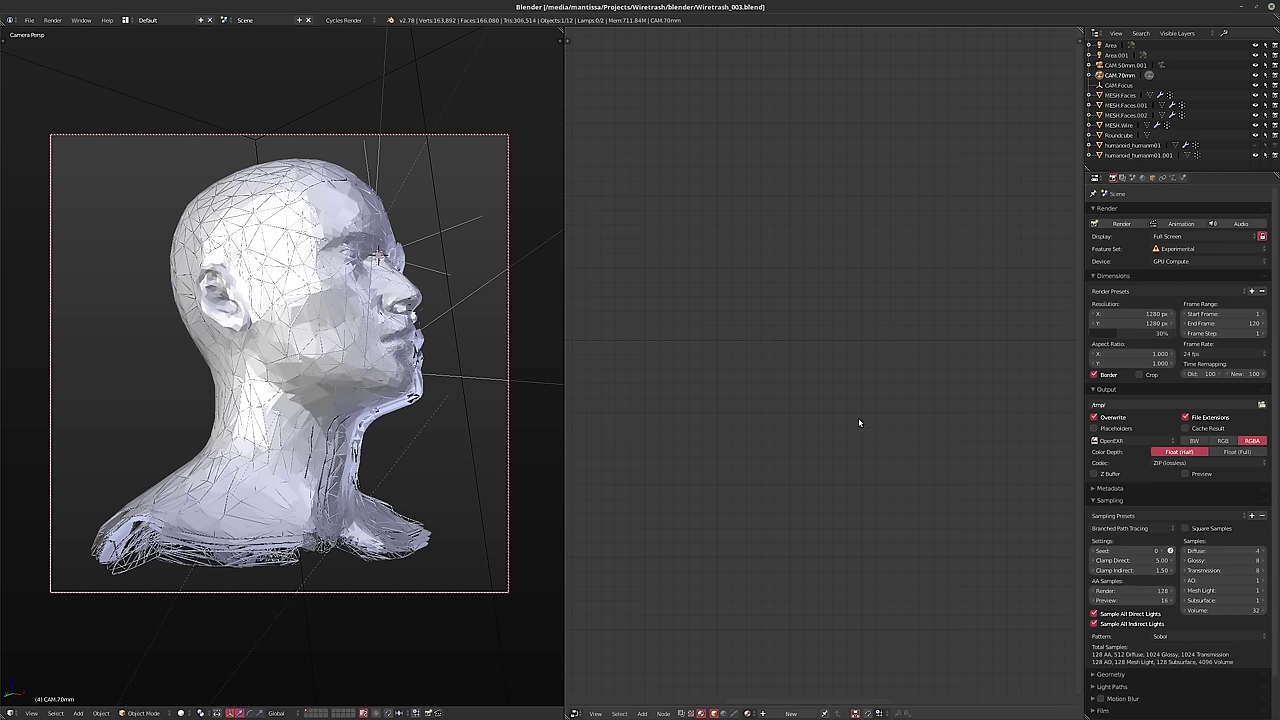
pyautogui.press('F12')
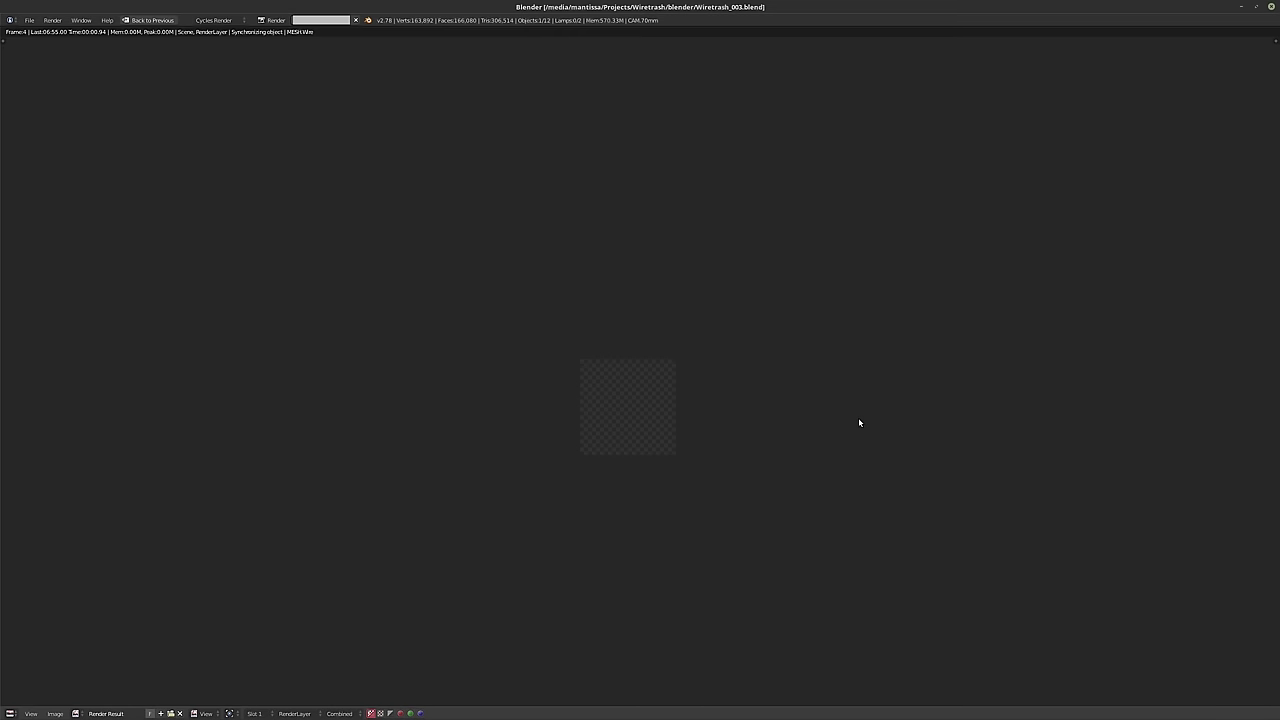
pyautogui.scroll(3, 858, 422)
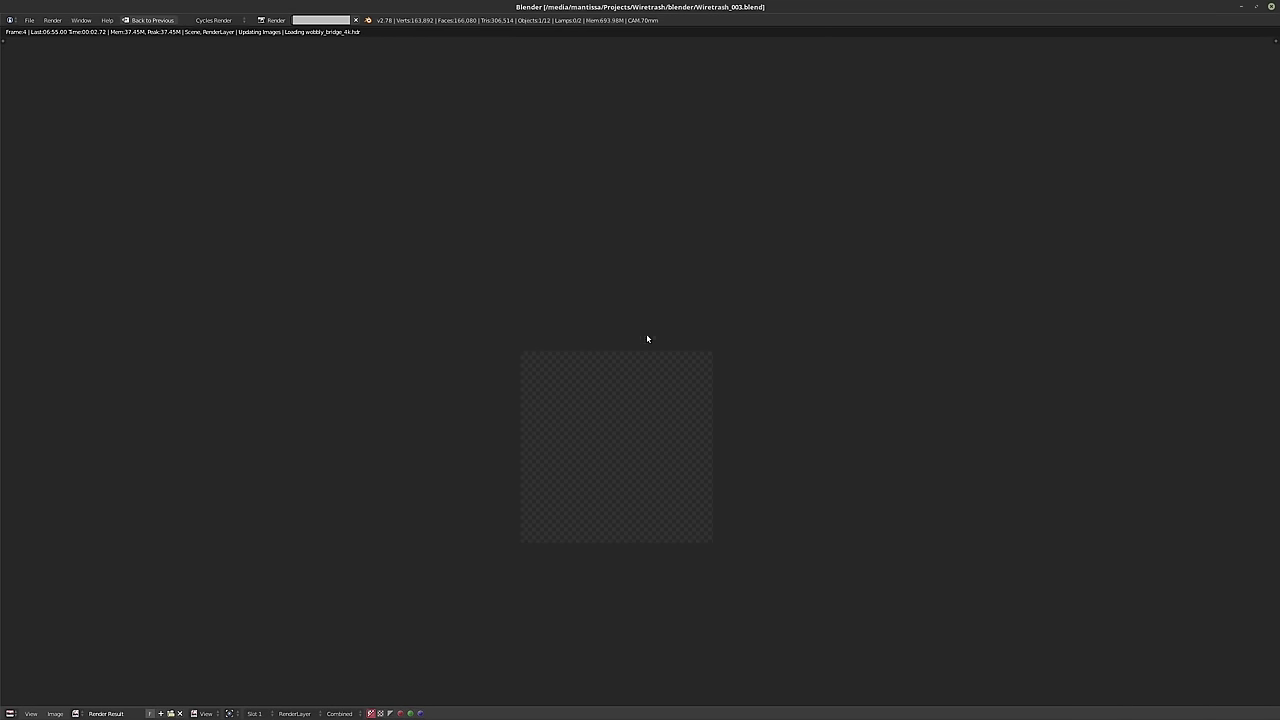
pyautogui.press('Escape')
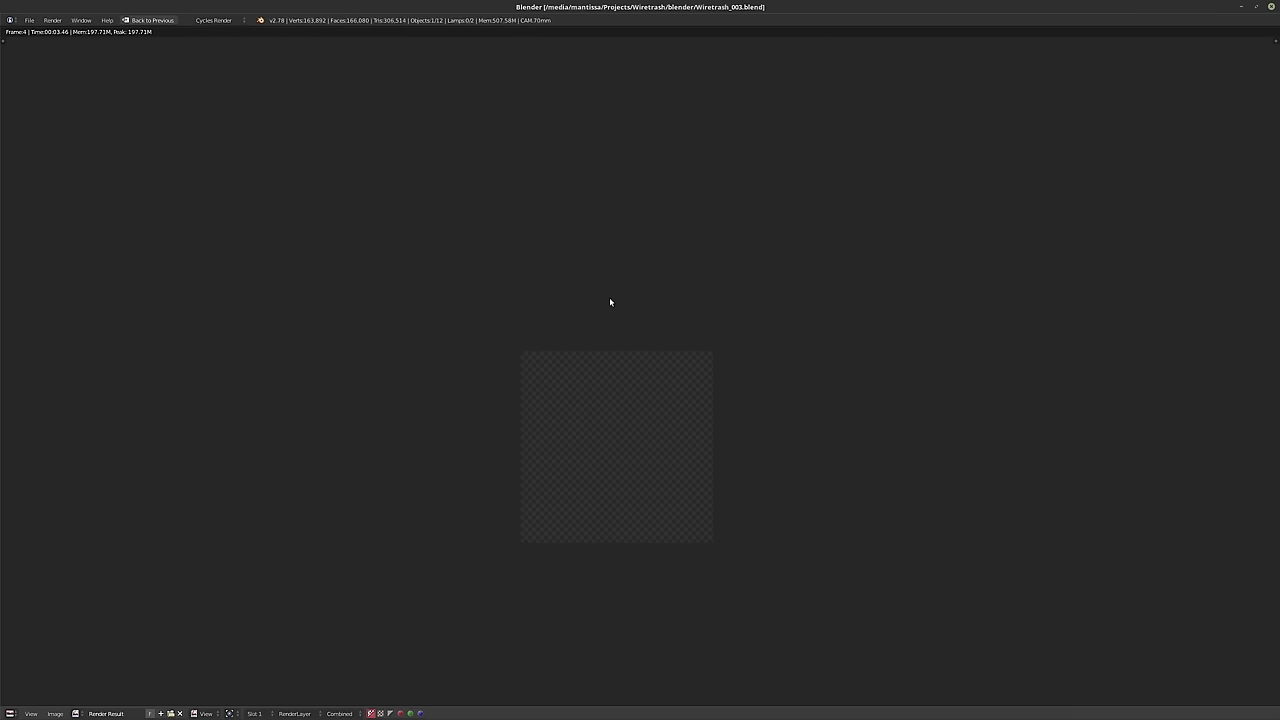
pyautogui.press('Escape')
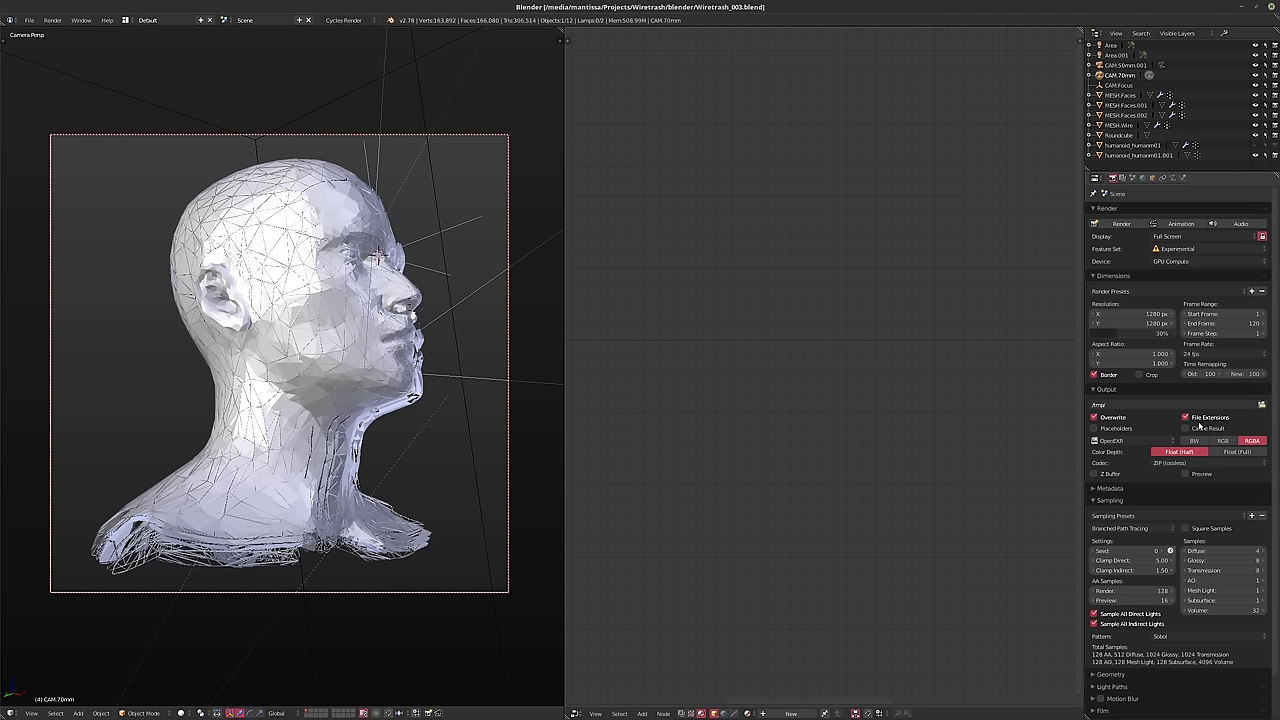
# - Set the render resolution percentage to 100% and render the image
pyautogui.doubleClick(1150, 333)
pyautogui.write('100')
pyautogui.press('Return')
pyautogui.press('F12')
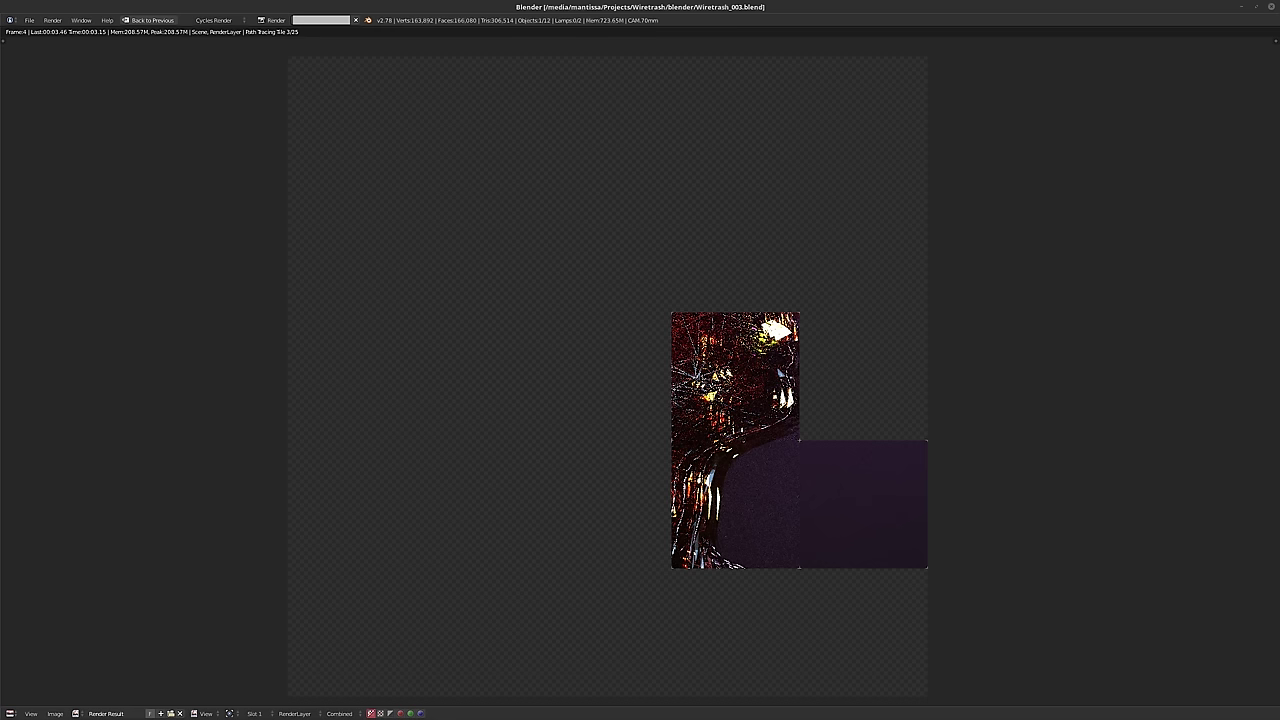
# - Switch to the Chromium web browser while the render is running
pyautogui.press('super')
pyautogui.write('chr')
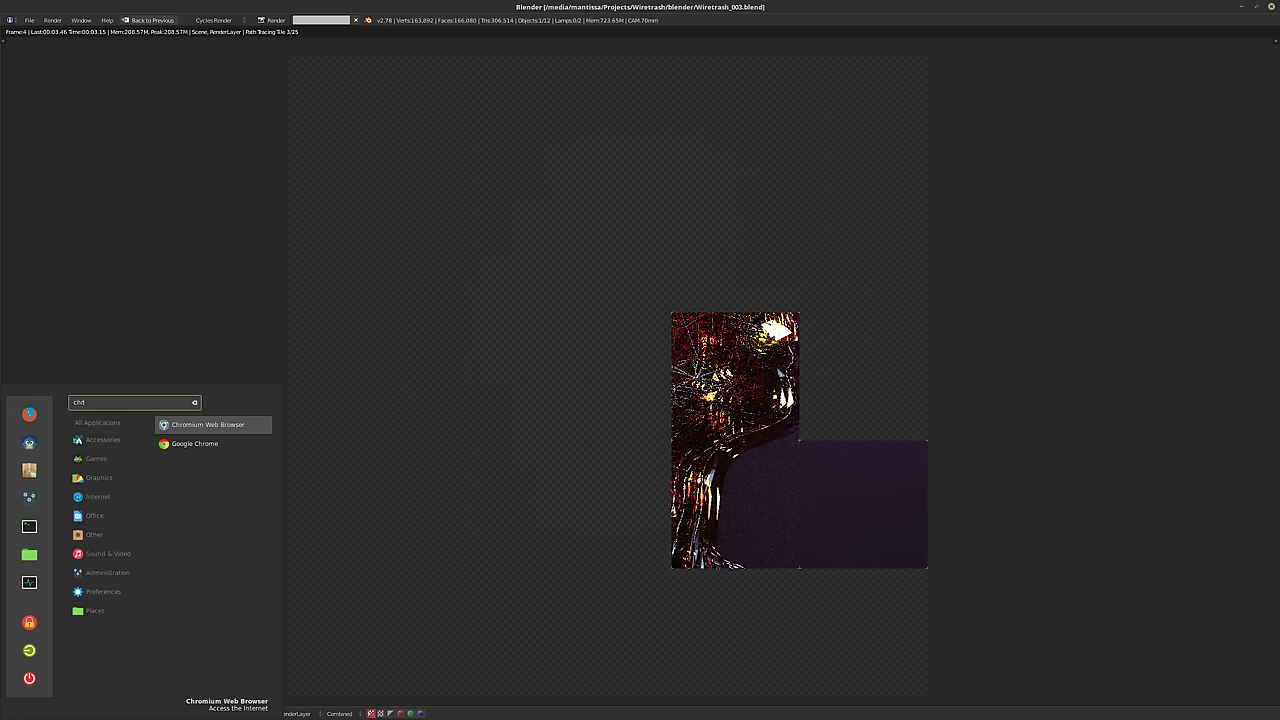
pyautogui.press('Return')
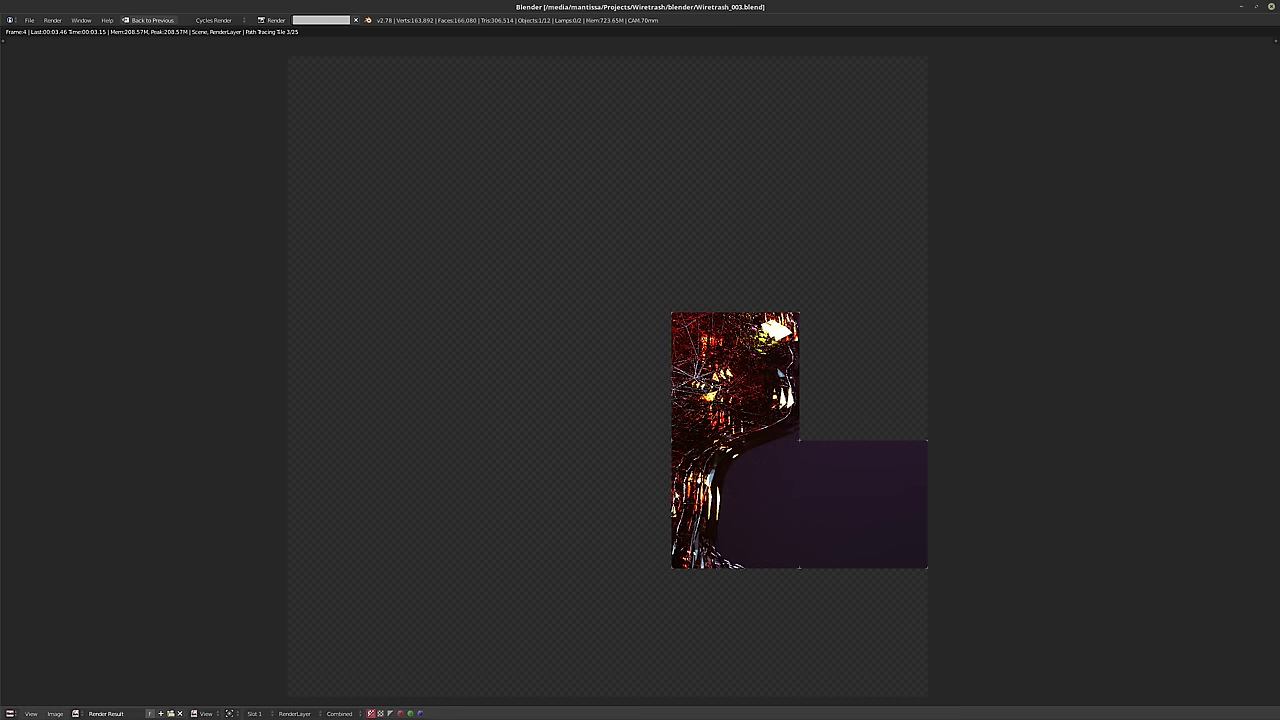
pyautogui.moveTo(58, 714)
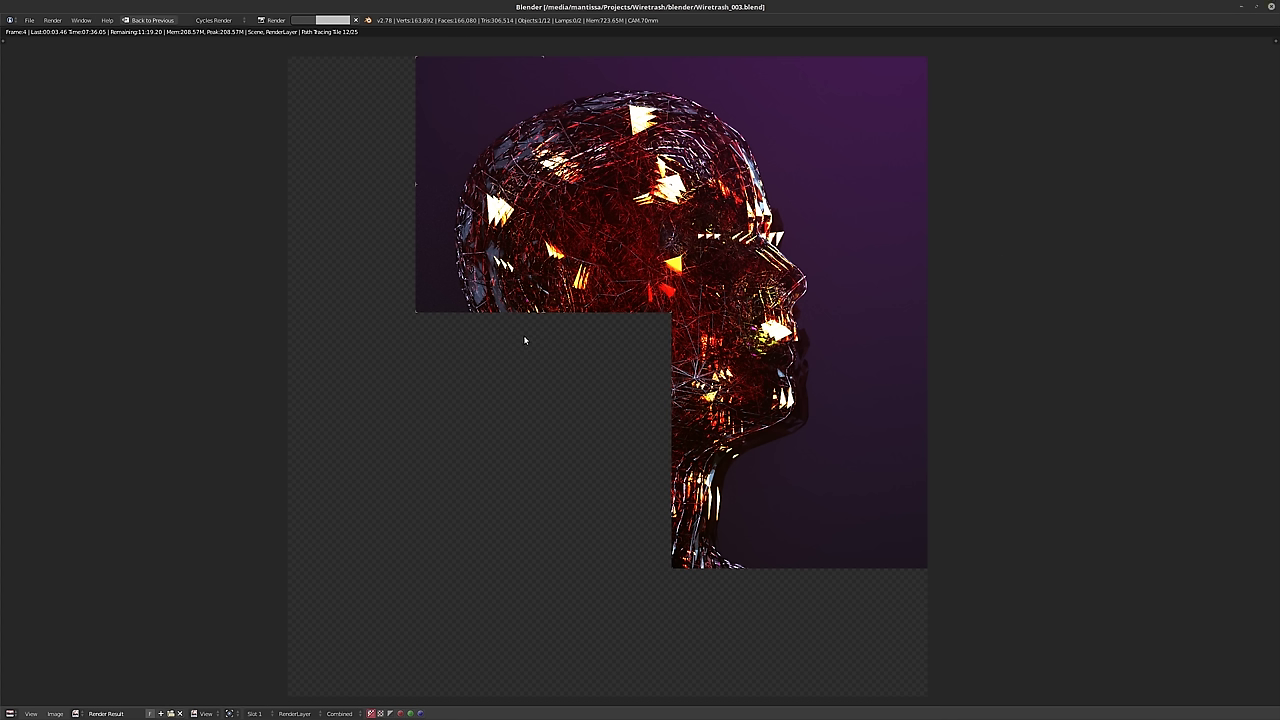
# - Cancel the running render and preview the scene in rendered viewport shading with humanoid_humanm01.001 selected
pyautogui.press('Escape')
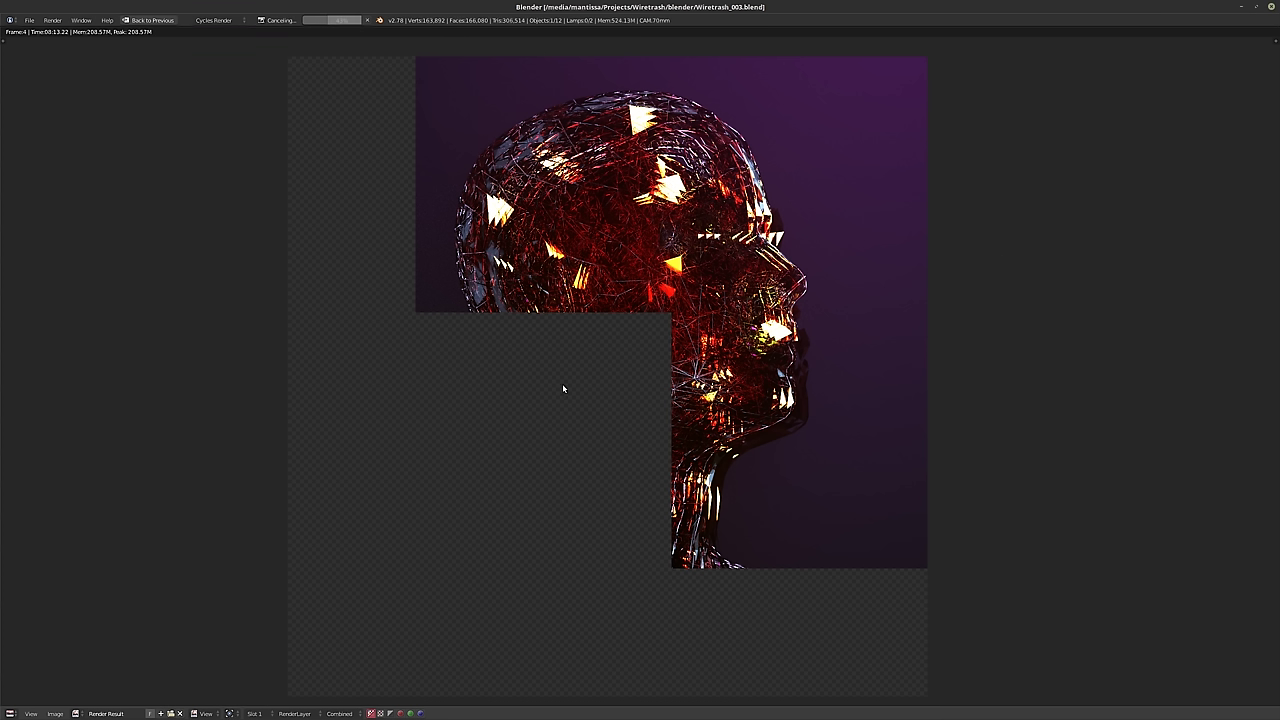
pyautogui.press('Escape')
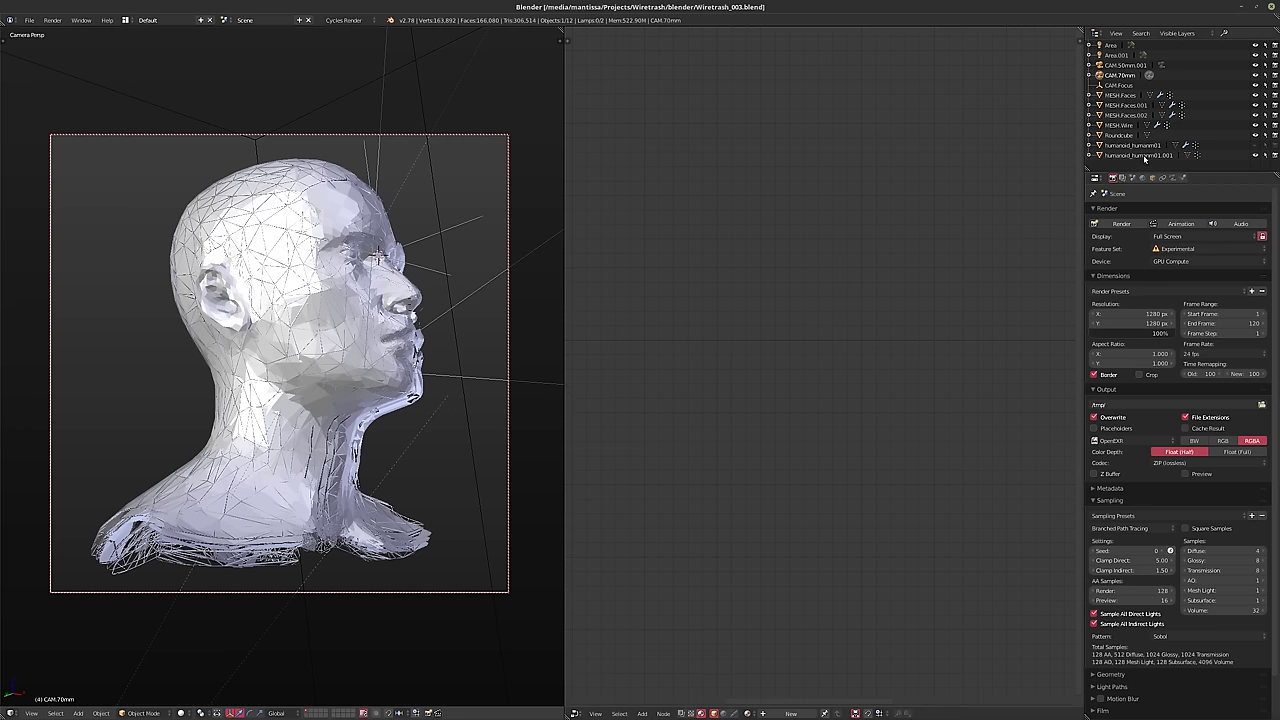
pyautogui.hotkey('shift', 'z')
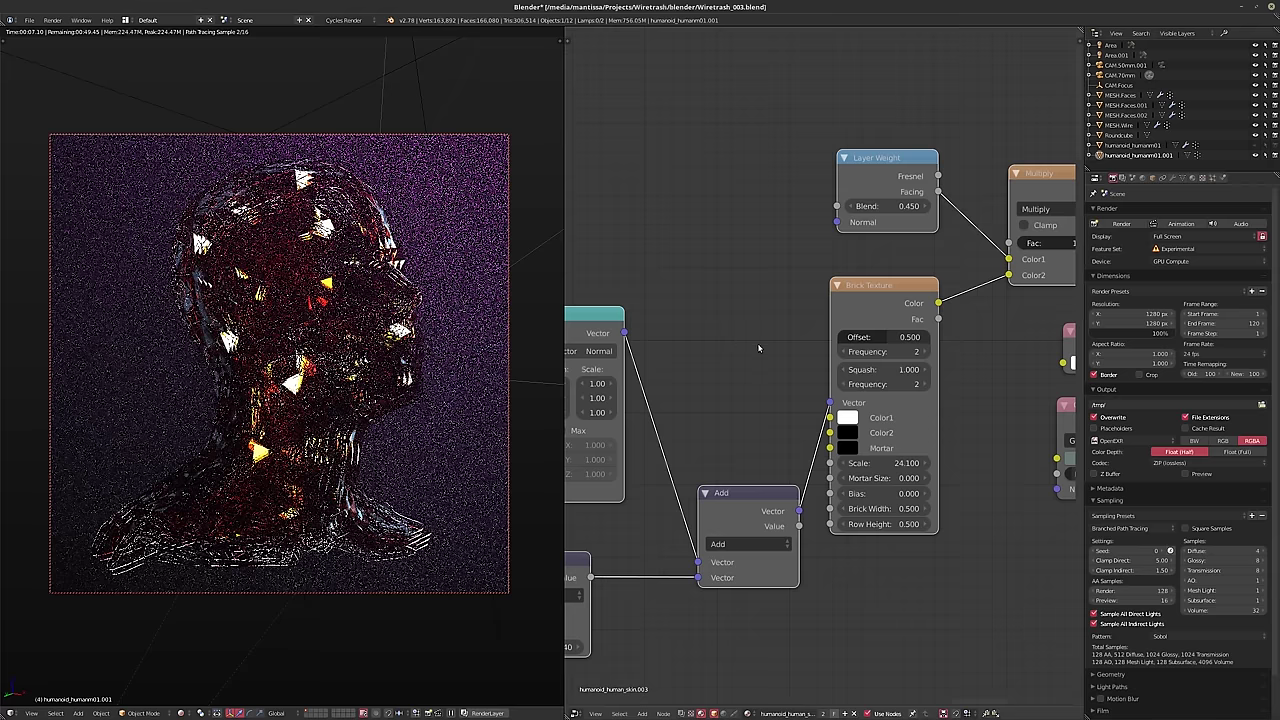
# - Add a Math node below the Glossy BSDF in the humanoid_human_skin.003 material
pyautogui.scroll(-2, 758, 348)
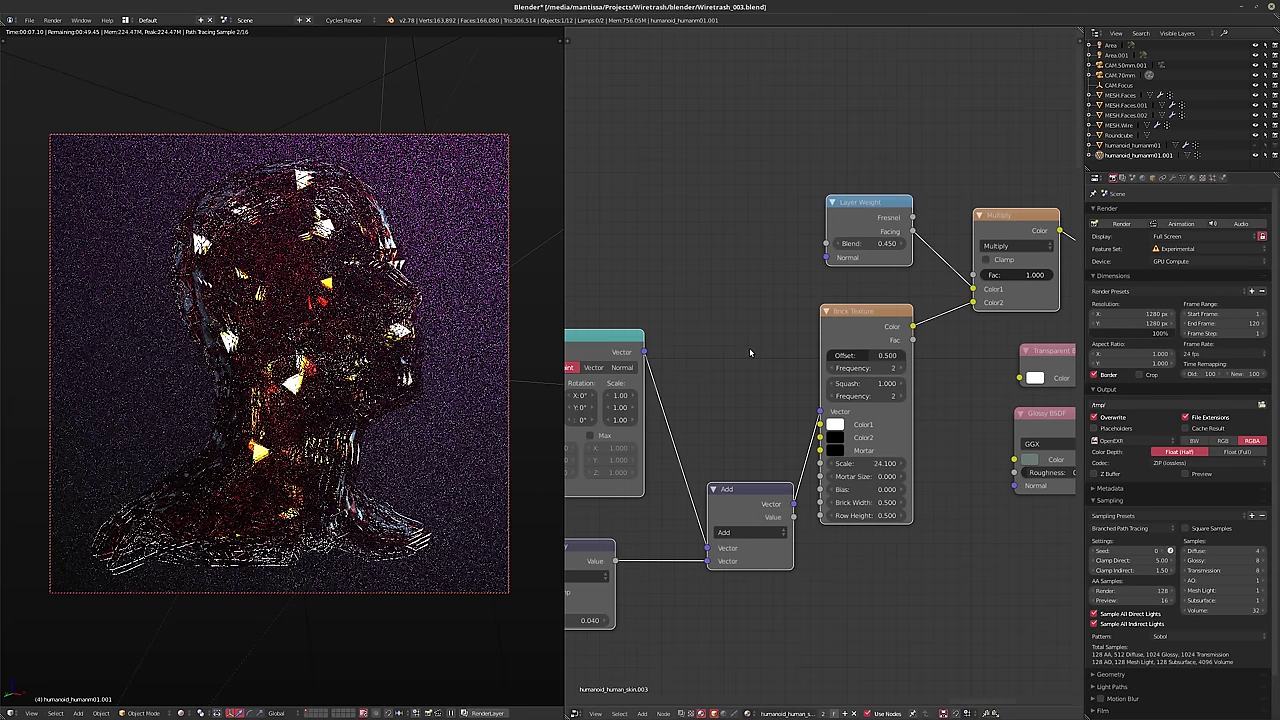
pyautogui.moveTo(750, 352); pyautogui.dragTo(724, 398, button='middle')
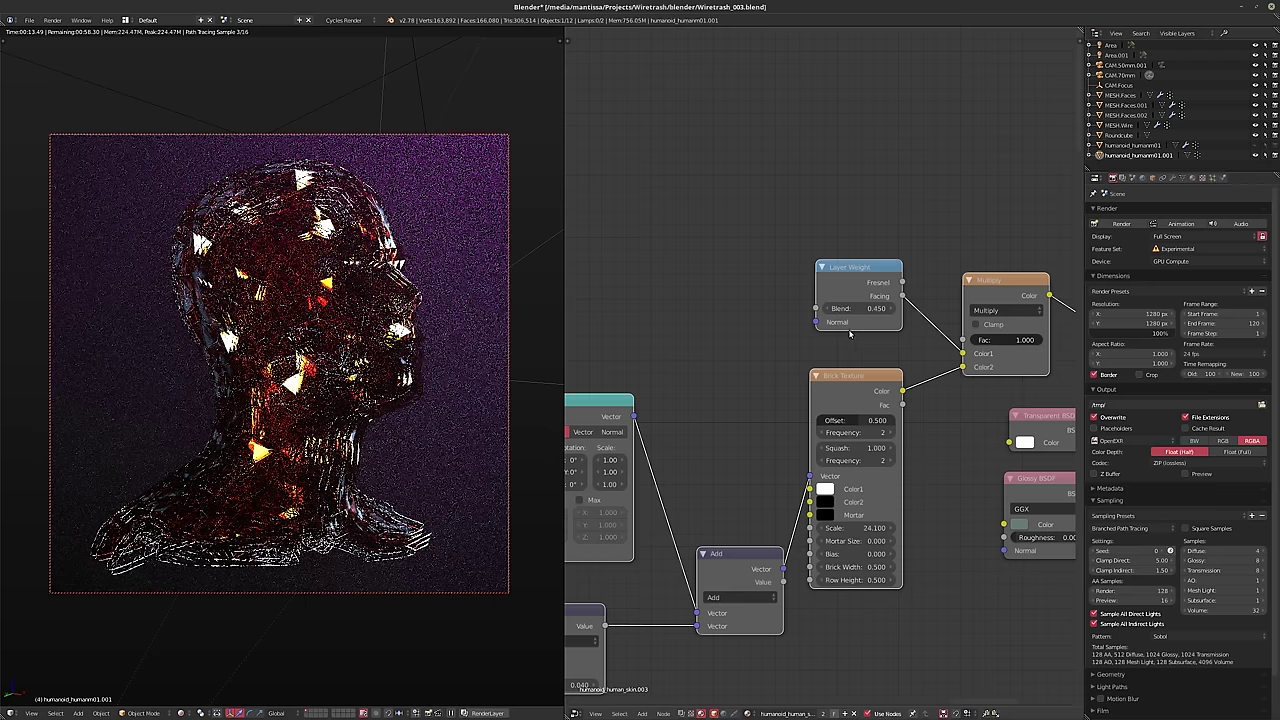
pyautogui.scroll(-2, 842, 338)
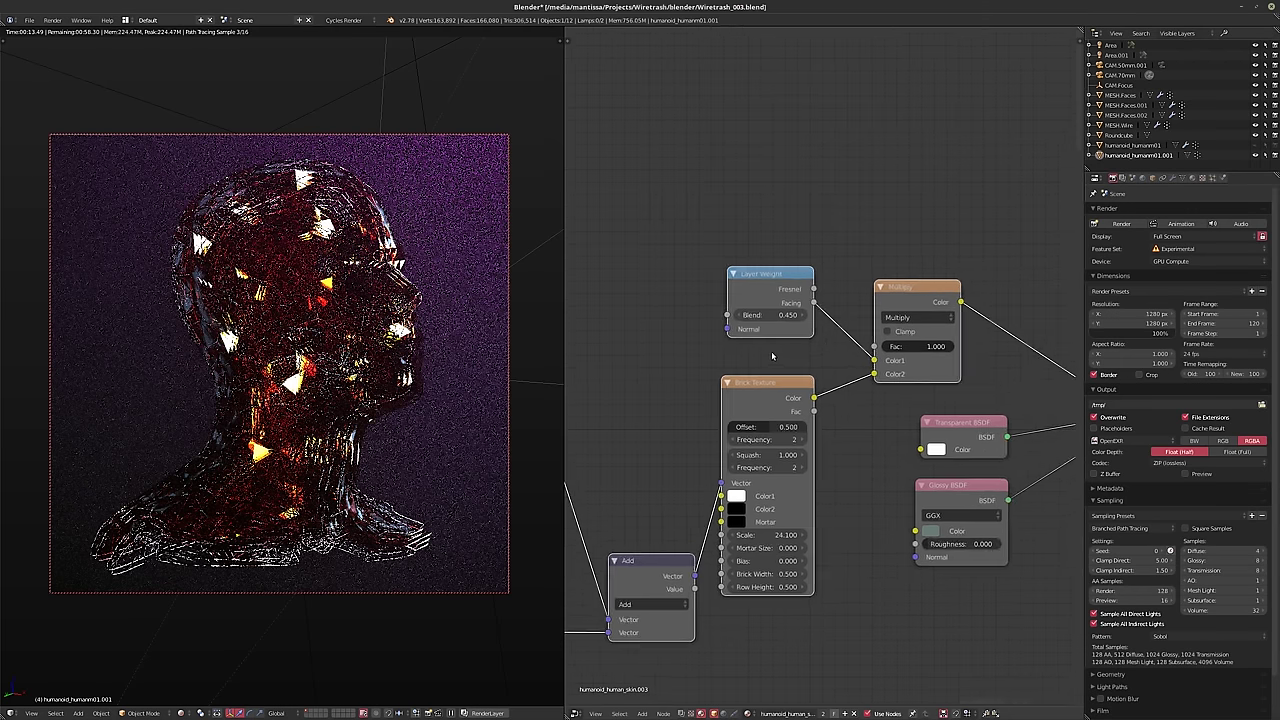
pyautogui.moveTo(895, 444); pyautogui.dragTo(760, 354, button='middle')
pyautogui.hotkey('shift', 'a')
pyautogui.moveTo(776, 520)
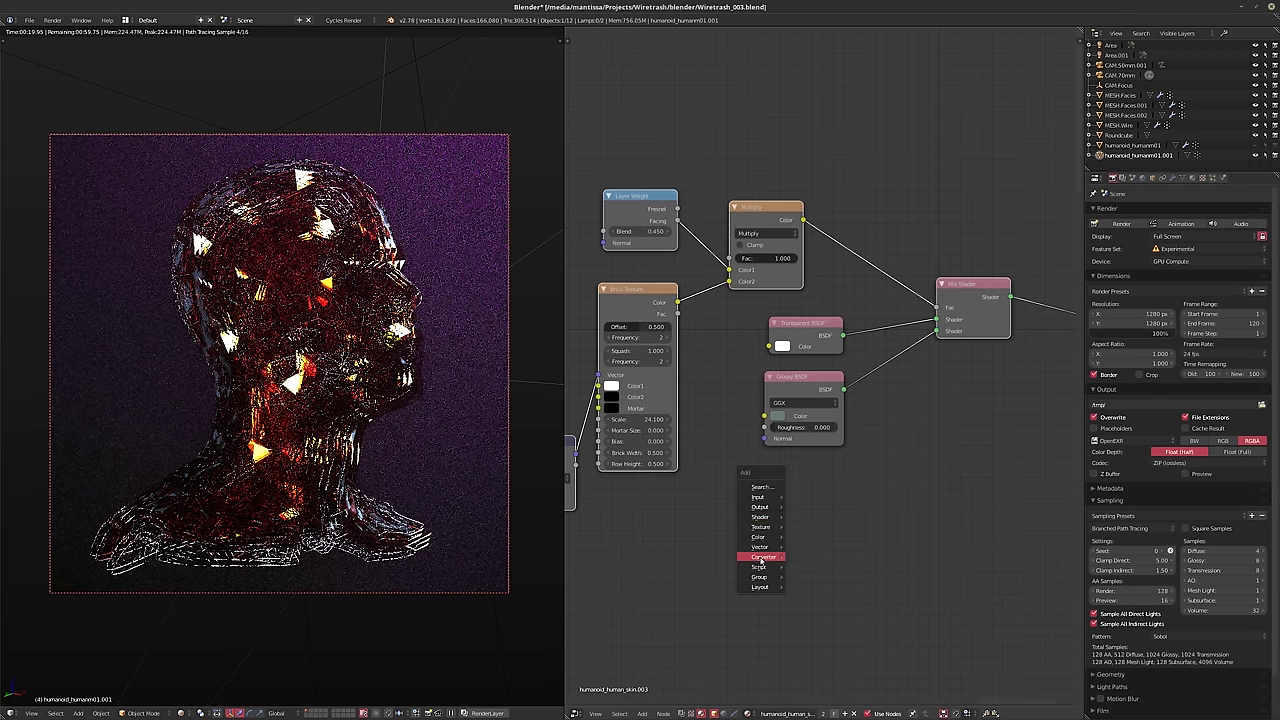
pyautogui.moveTo(762, 558)
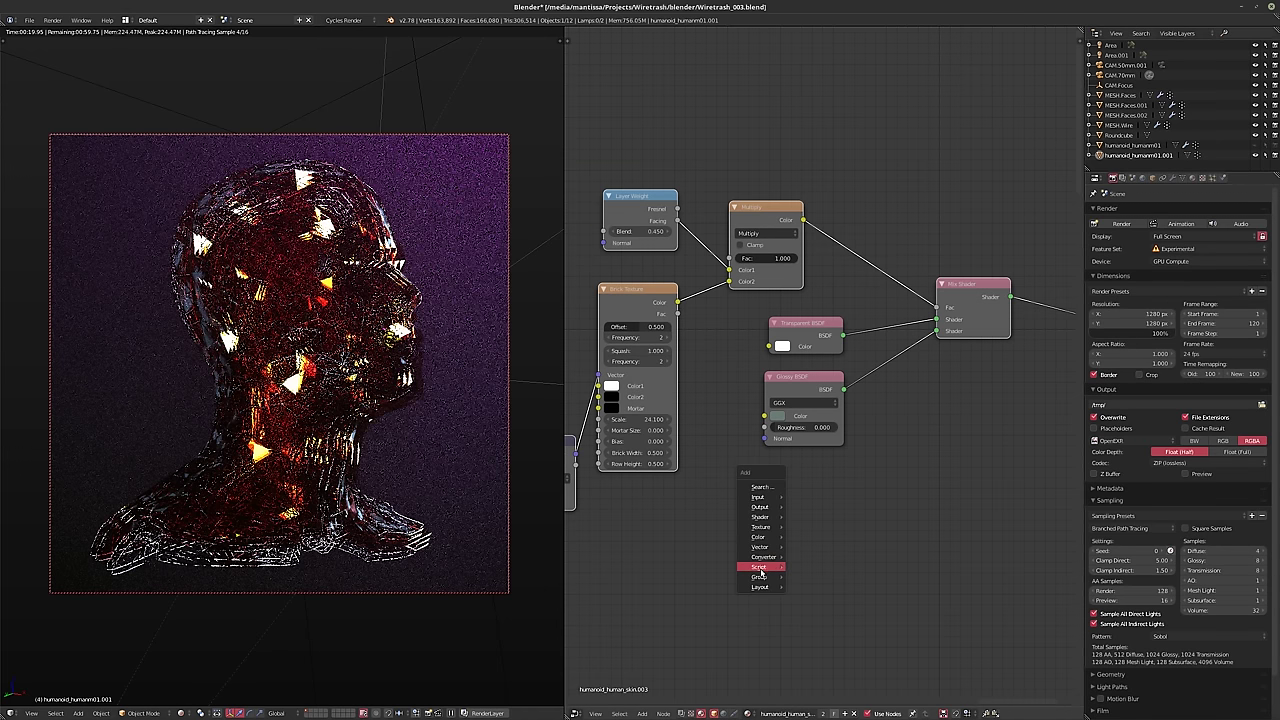
pyautogui.click(807, 611)
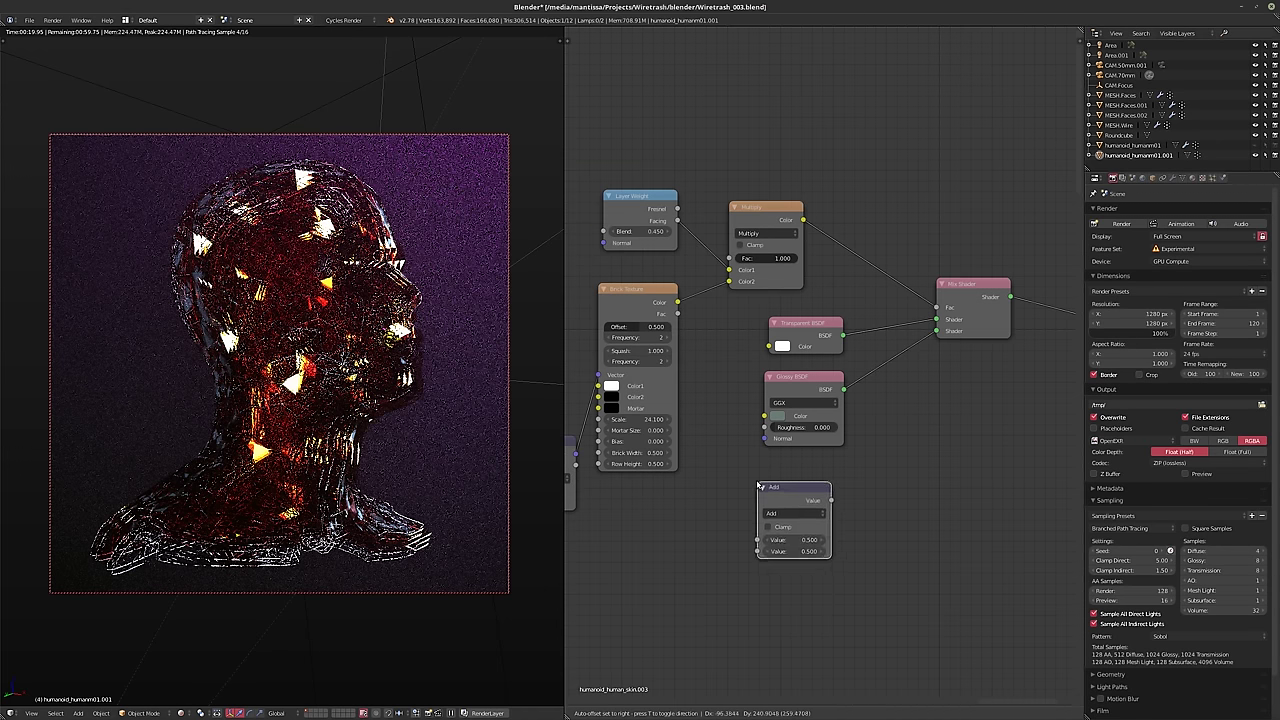
pyautogui.click(822, 490)
# - Set the Math node to Multiply with a second value of 1.000 and reposition it below the Glossy BSDF
pyautogui.click(800, 511)
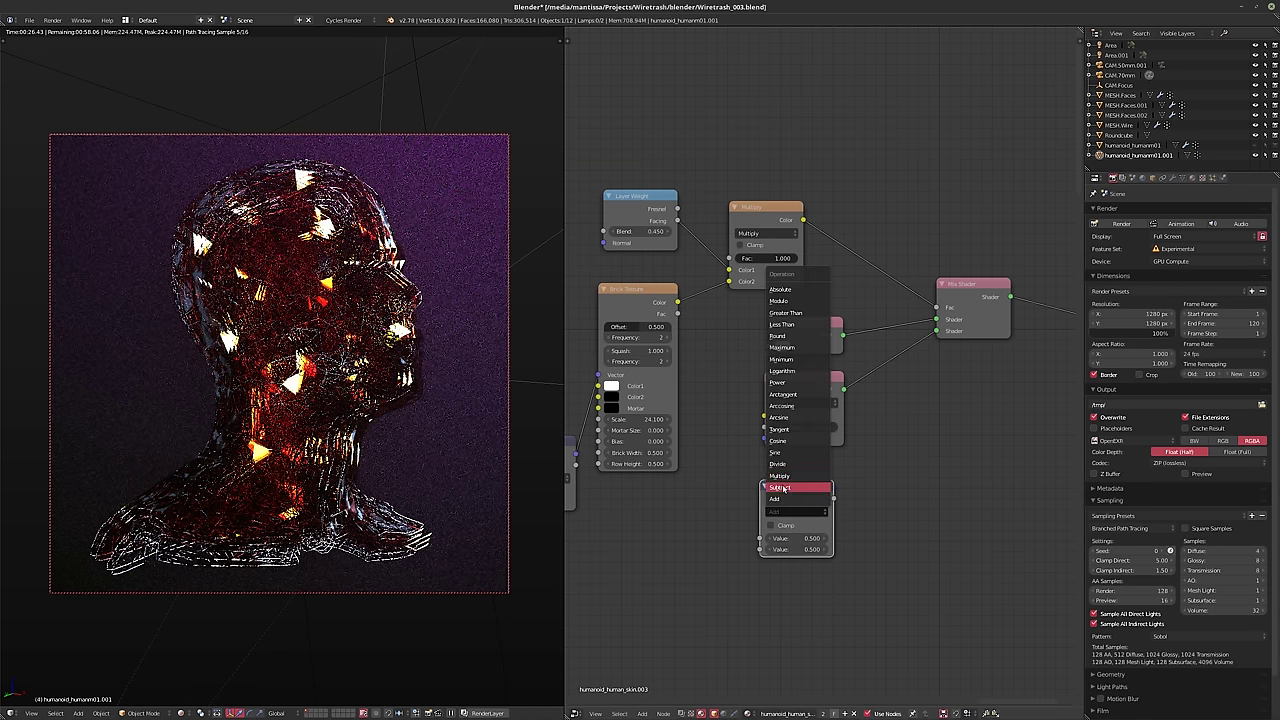
pyautogui.click(795, 483)
pyautogui.click(793, 550)
pyautogui.write('1')
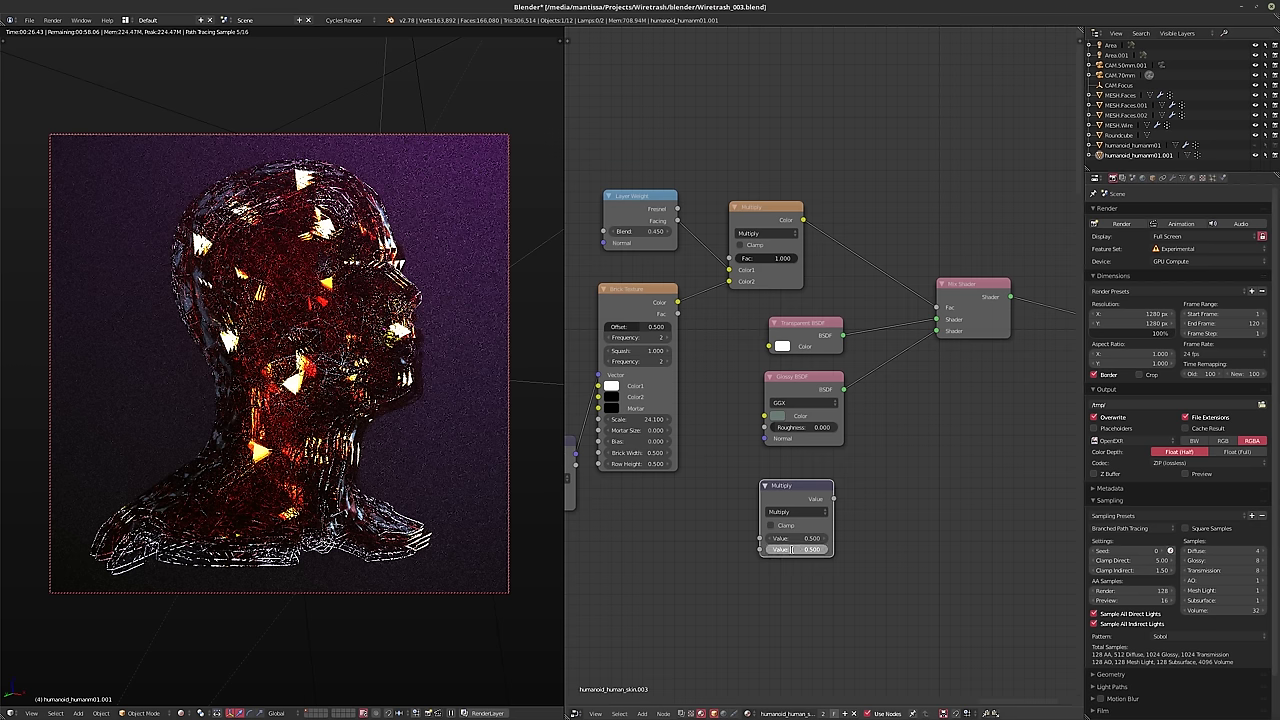
pyautogui.press('Return')
pyautogui.press('g')
pyautogui.click(720, 368)
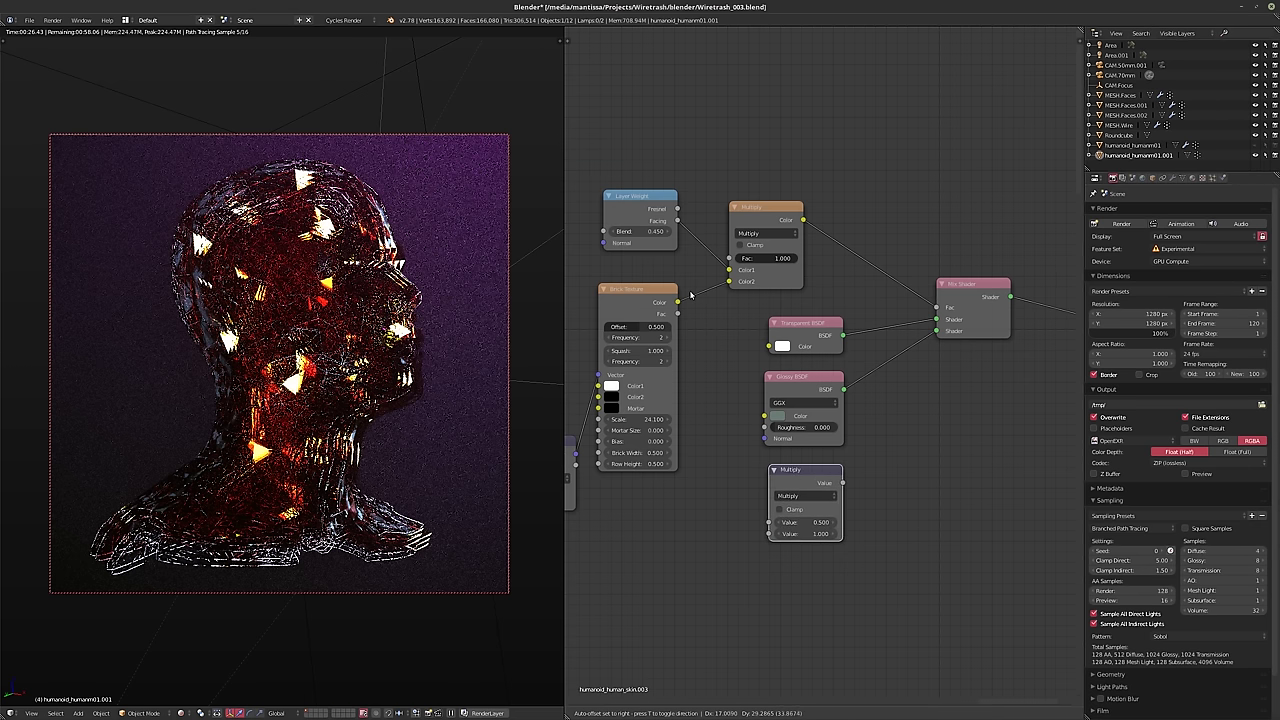
# - Connect the Brick Texture colour to the Math node's first value and preview the Math node's output on the head
pyautogui.moveTo(678, 302); pyautogui.dragTo(768, 522)
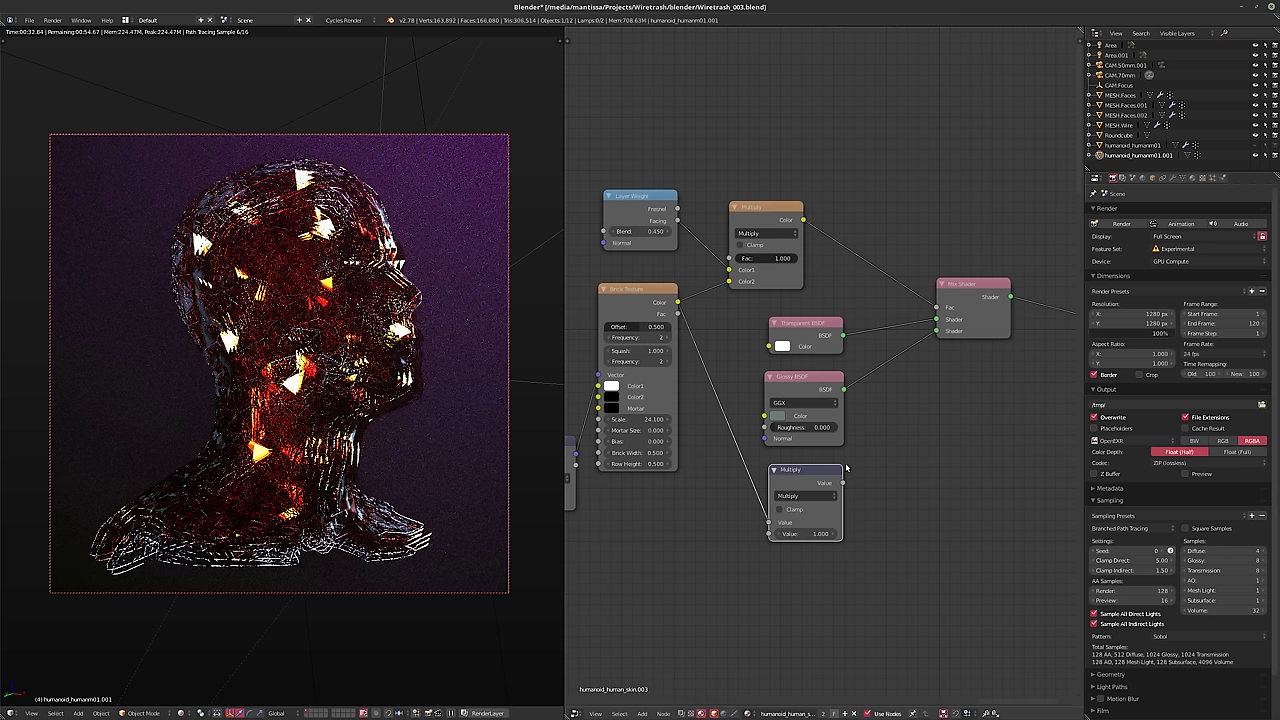
pyautogui.keyDown('ctrl'); pyautogui.keyDown('shift'); pyautogui.click(846, 468); pyautogui.keyUp('shift'); pyautogui.keyUp('ctrl')
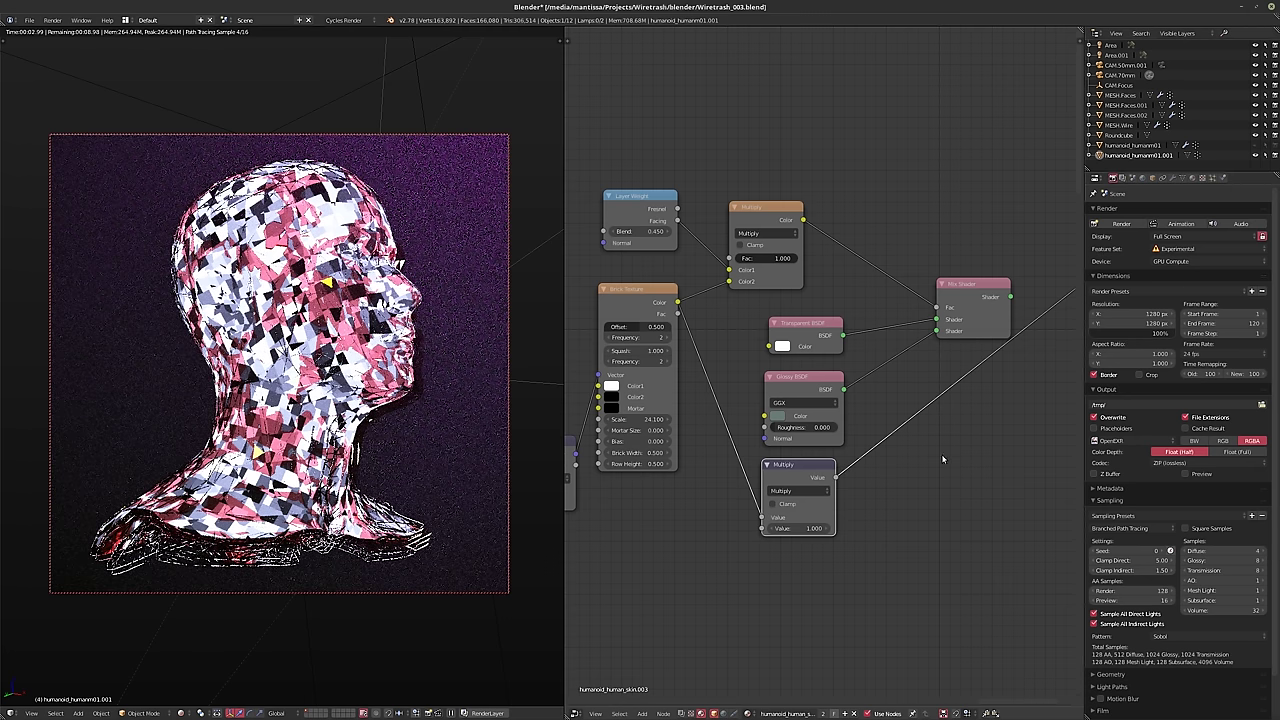
pyautogui.moveTo(936, 457); pyautogui.dragTo(924, 496, button='middle')
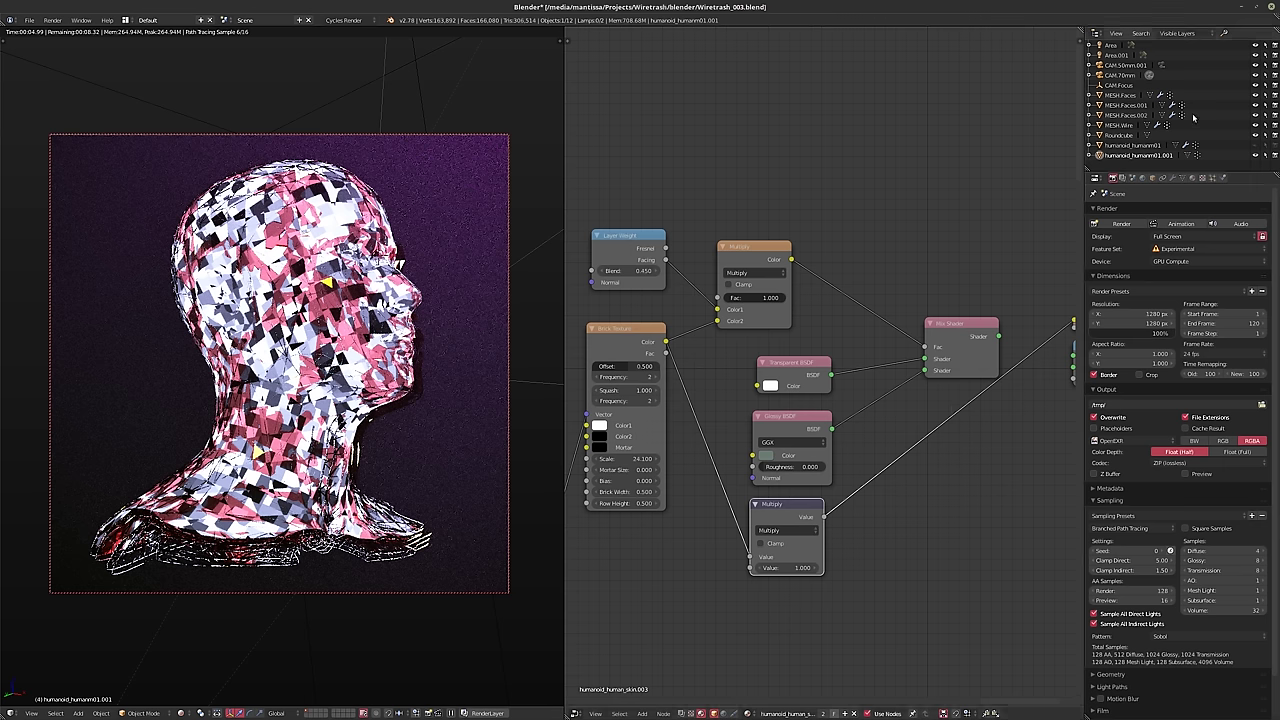
# - Toggle the visibility of MESH.Faces.001 off and on, and open the humanoid_human_skin.001 material of MESH.Faces
pyautogui.click(1257, 105)
pyautogui.click(1257, 105)
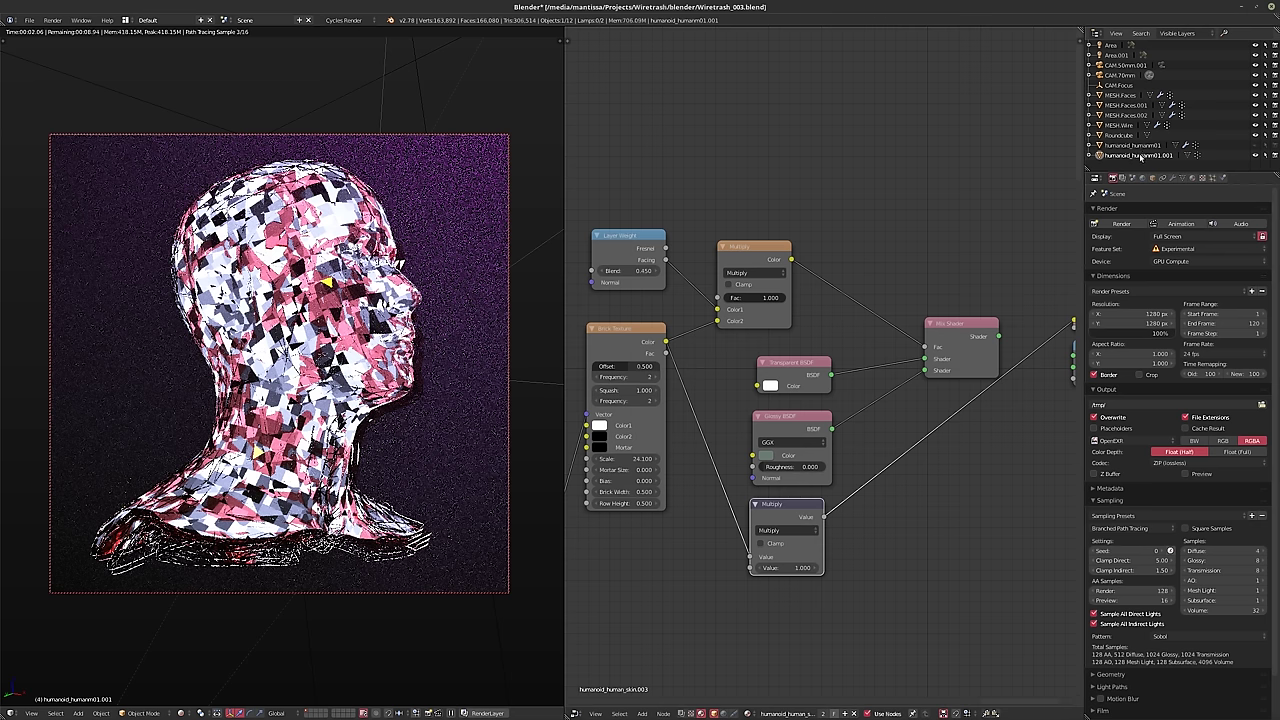
pyautogui.click(1120, 95)
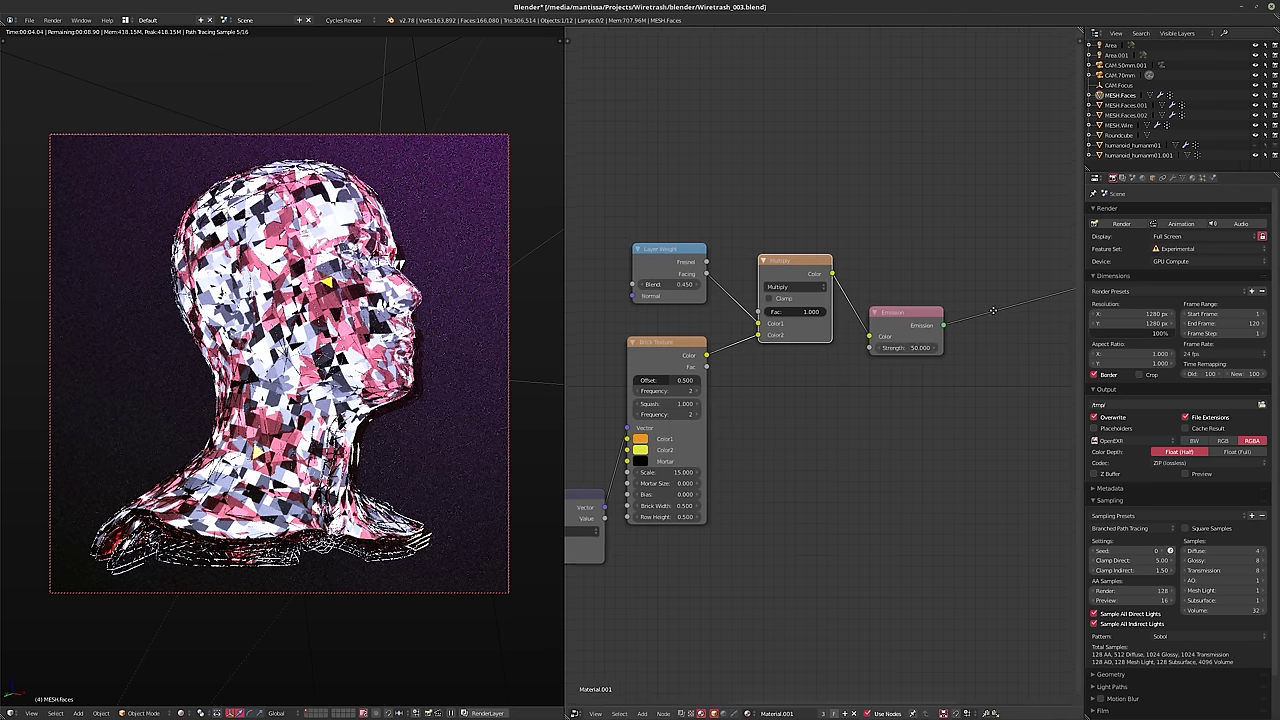
pyautogui.moveTo(785, 383); pyautogui.dragTo(789, 352, button='middle')
pyautogui.click(1191, 178)
pyautogui.click(1133, 216)
pyautogui.scroll(3, 827, 384)
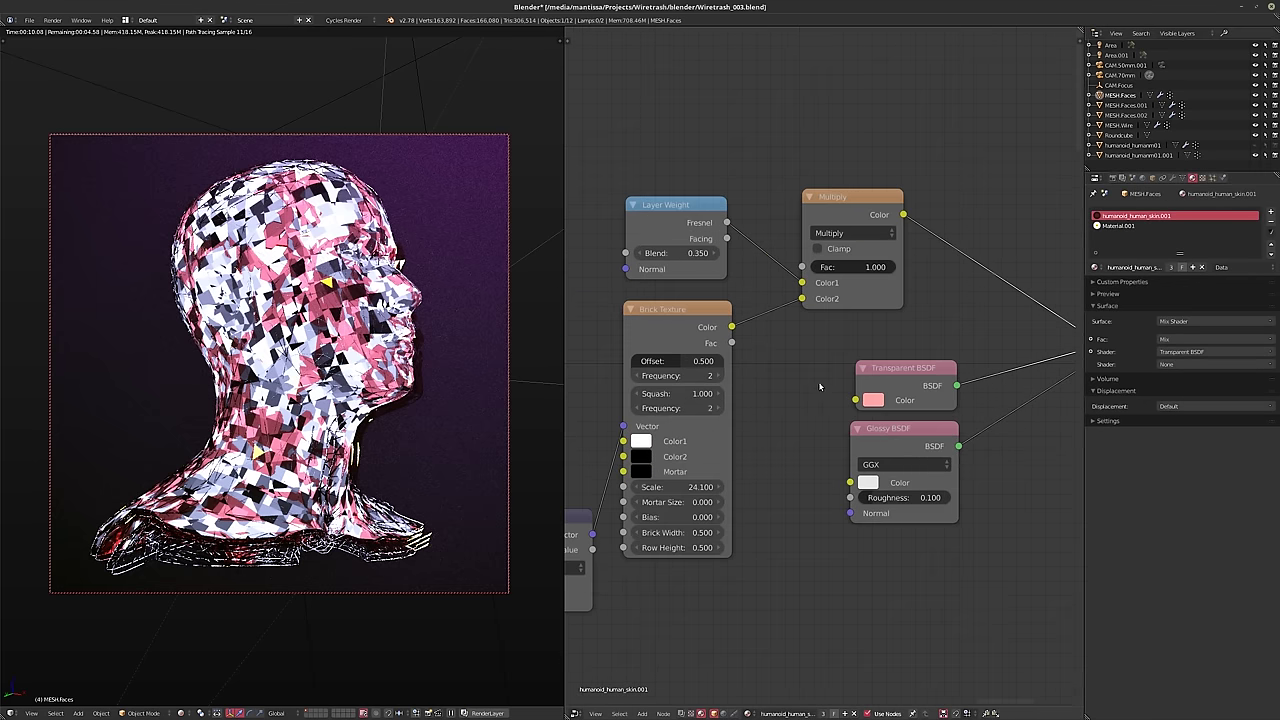
# - Try driving the Transparent BSDF colour with the Brick Texture colour, and disconnect the link again
pyautogui.scroll(-2, 759, 376)
pyautogui.moveTo(867, 369); pyautogui.dragTo(732, 368, button='middle')
pyautogui.moveTo(722, 335); pyautogui.dragTo(858, 379)
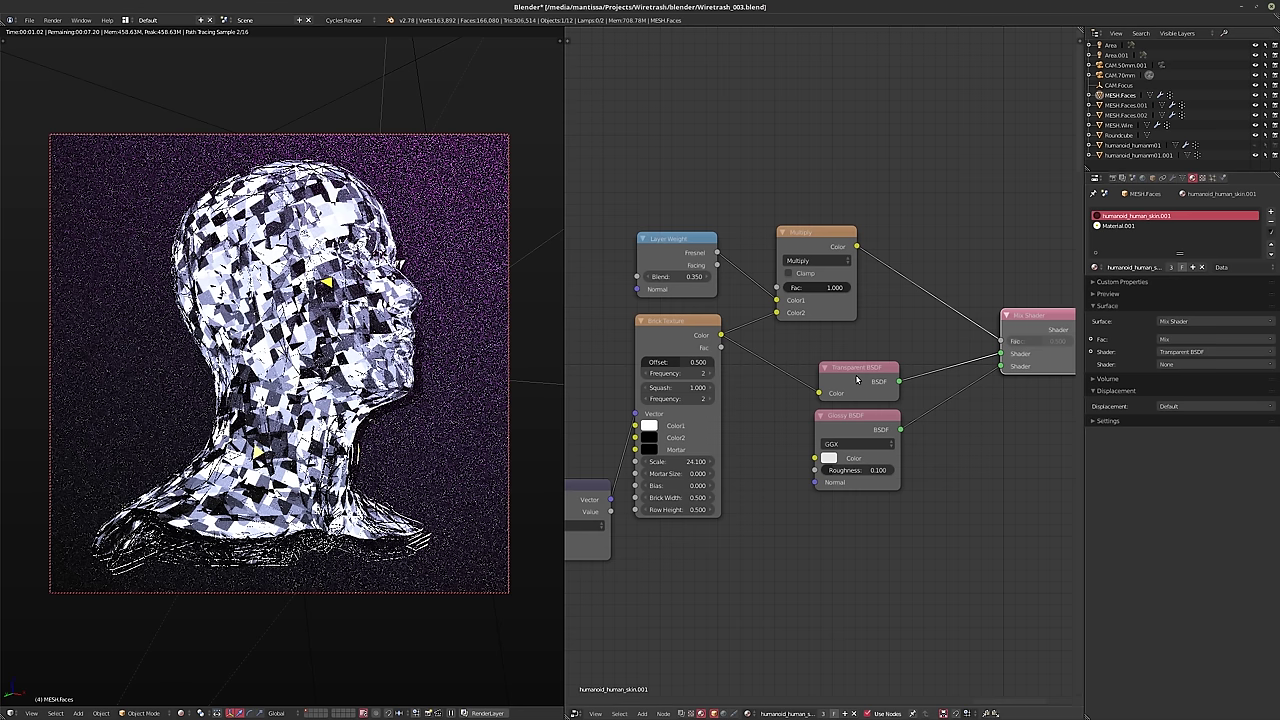
pyautogui.moveTo(820, 393); pyautogui.dragTo(822, 317)
pyautogui.moveTo(822, 317); pyautogui.dragTo(800, 323, button='middle')
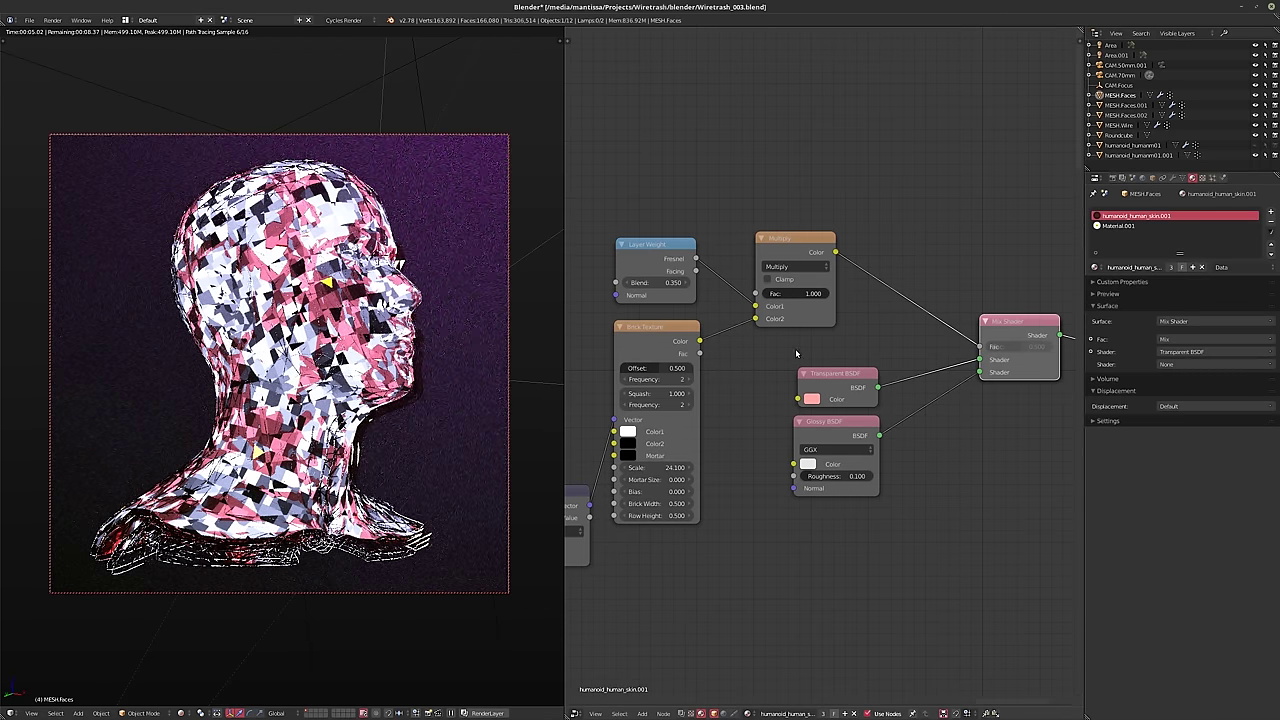
# - Lower the saturation of the Transparent BSDF colour to a pale pink
pyautogui.click(811, 399)
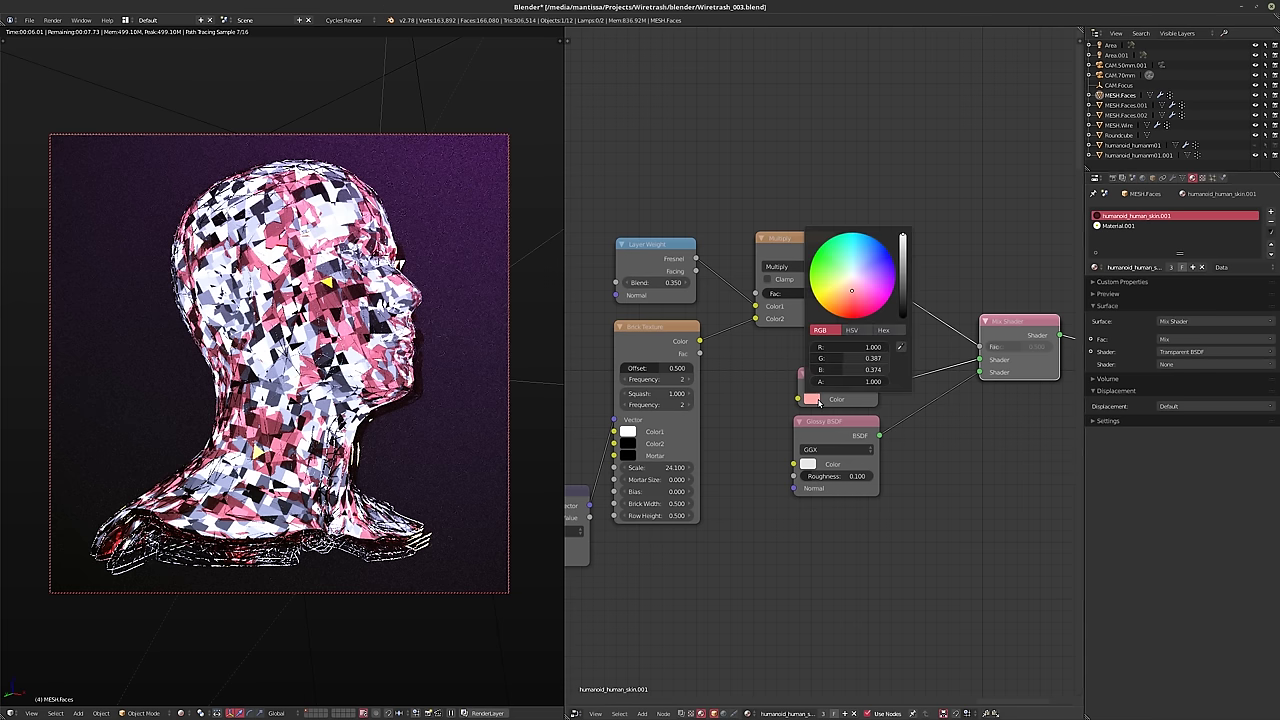
pyautogui.click(851, 330)
pyautogui.moveTo(856, 367)
pyautogui.mouseDown()
pyautogui.moveTo(836, 367)
pyautogui.moveTo(842, 358)
pyautogui.mouseUp()
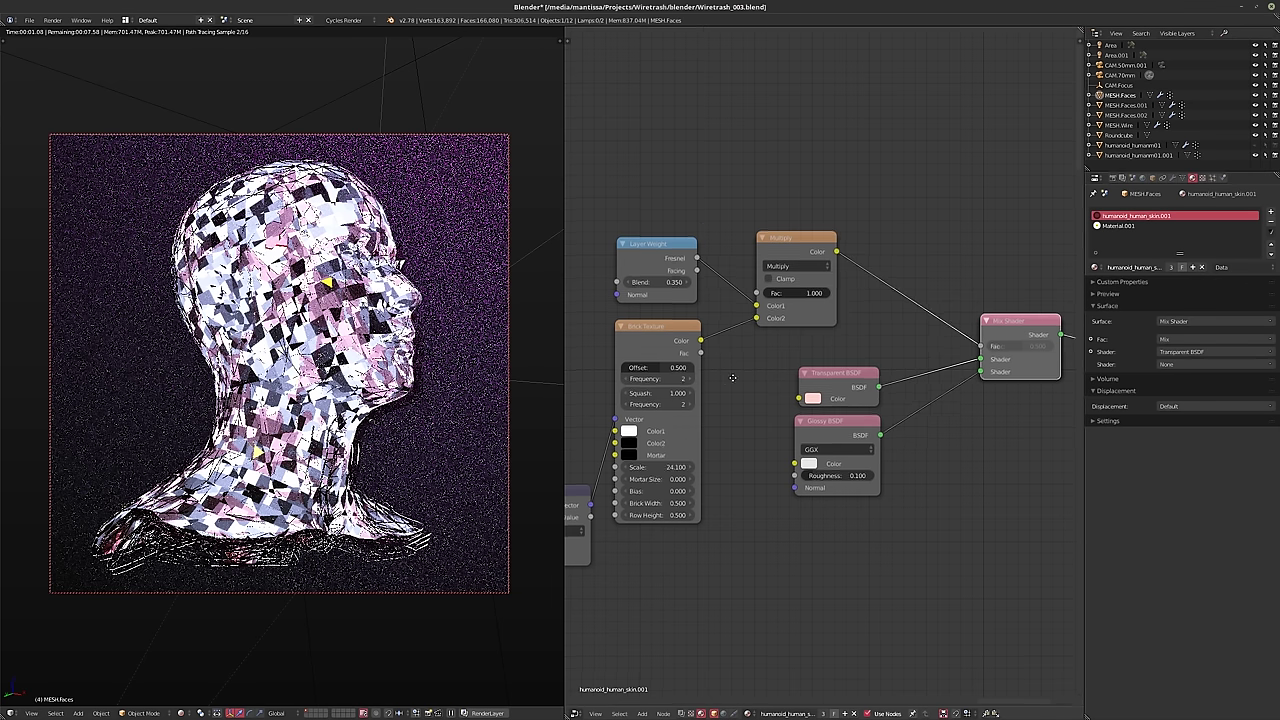
# - Duplicate the Mix Shader node, placing the original higher up and the copy beside the Glossy BSDF
pyautogui.moveTo(704, 382); pyautogui.dragTo(826, 376, button='middle')
pyautogui.moveTo(748, 412); pyautogui.dragTo(481, 426, button='middle')
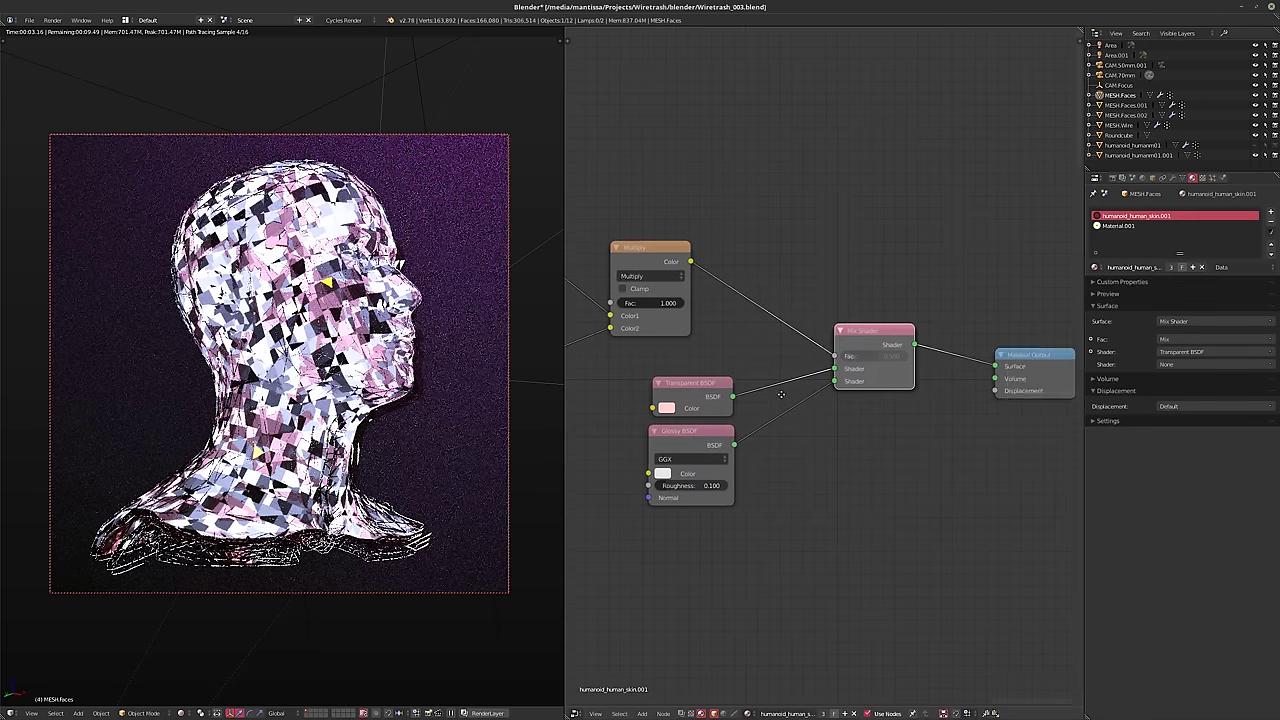
pyautogui.scroll(-1, 866, 371)
pyautogui.moveTo(866, 371); pyautogui.dragTo(931, 369)
pyautogui.click(735, 361)
pyautogui.hotkey('shift', 'd')
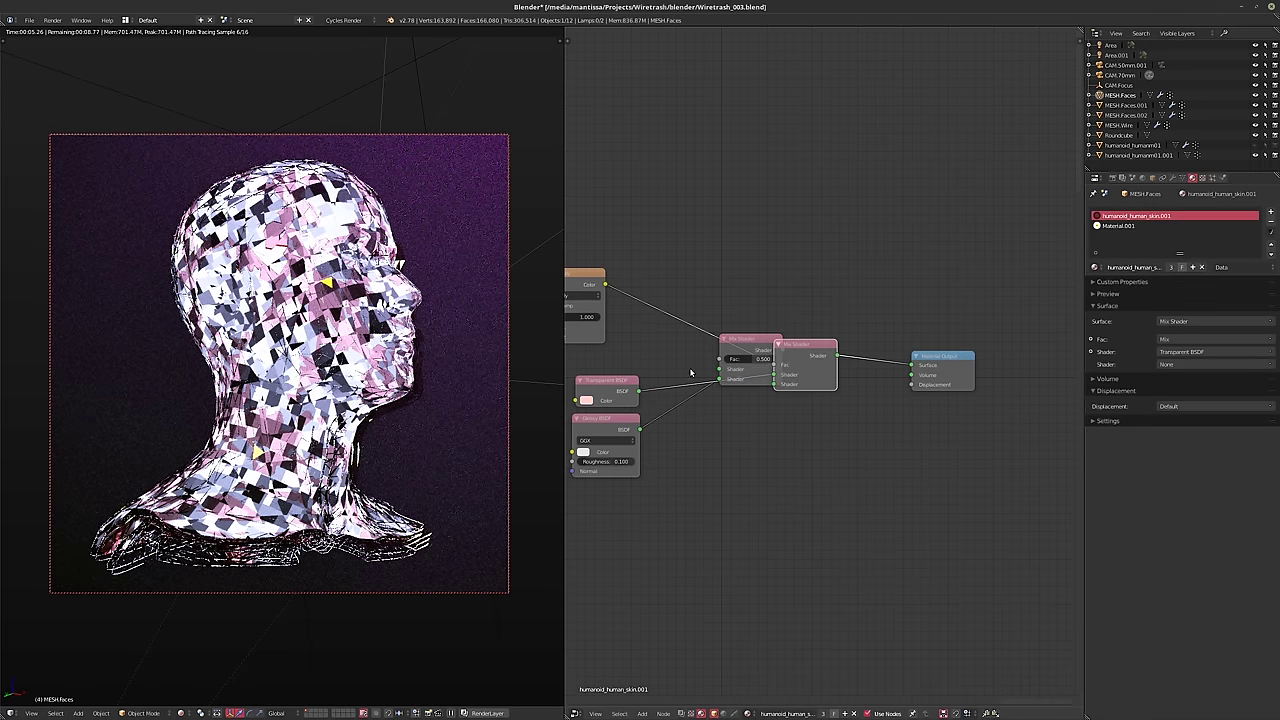
pyautogui.click(790, 366)
pyautogui.moveTo(790, 366); pyautogui.dragTo(789, 286)
pyautogui.moveTo(750, 349); pyautogui.dragTo(762, 387)
pyautogui.moveTo(762, 387); pyautogui.dragTo(845, 381, button='middle')
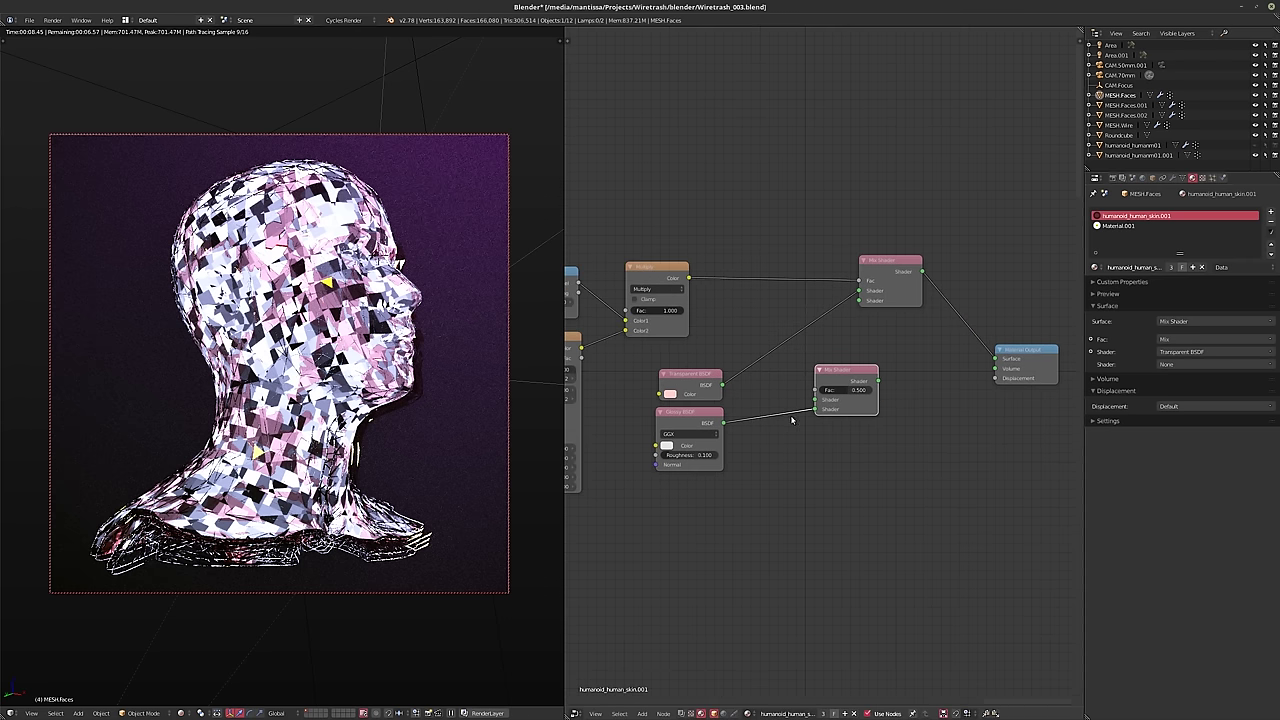
# - Reconnect the Glossy BSDF to the original Mix Shader, and delete the duplicate while tidying the node layout
pyautogui.moveTo(723, 423); pyautogui.dragTo(865, 302)
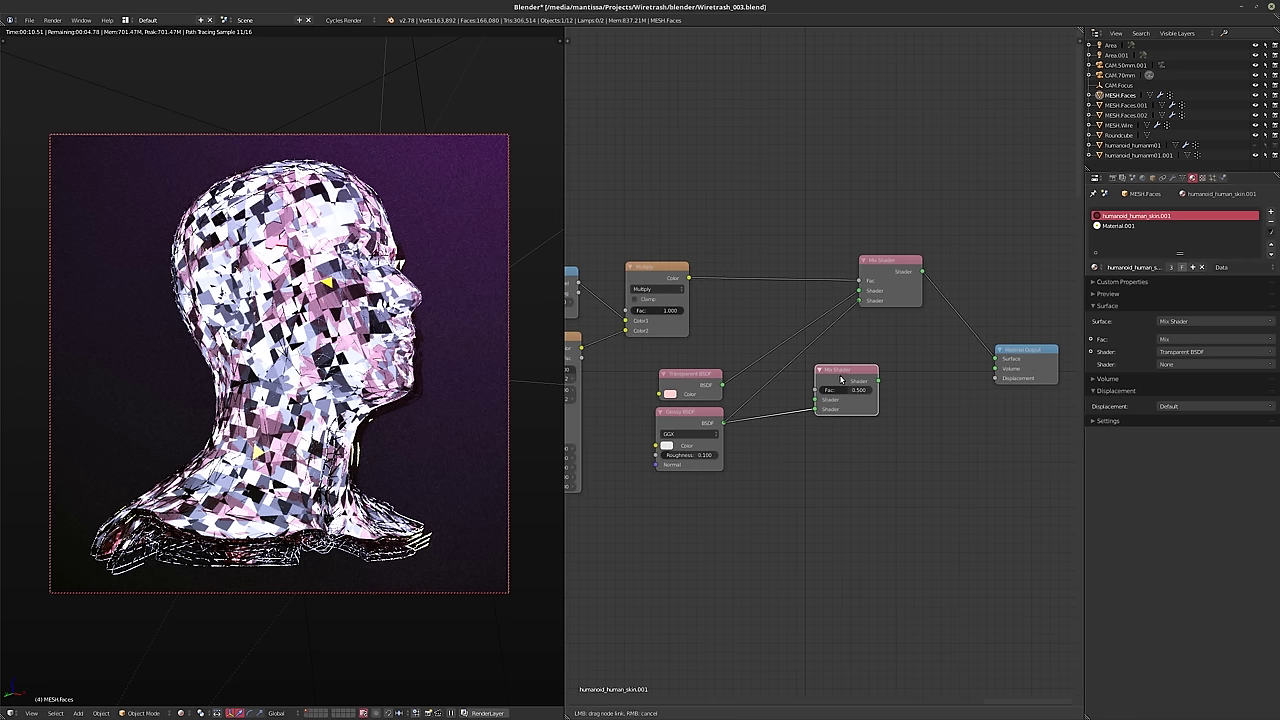
pyautogui.moveTo(840, 378); pyautogui.dragTo(842, 380)
pyautogui.press('x')
pyautogui.moveTo(868, 375); pyautogui.dragTo(835, 382, button='middle')
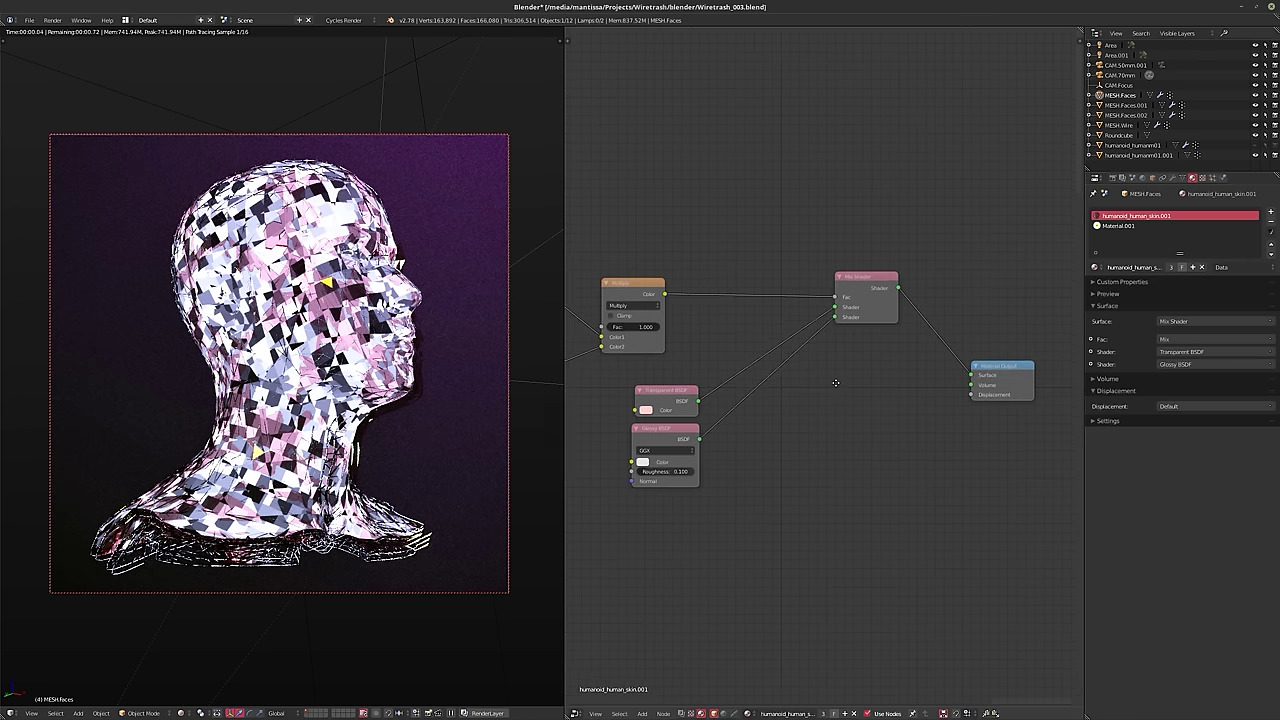
pyautogui.scroll(-2, 835, 382)
pyautogui.moveTo(891, 303); pyautogui.dragTo(863, 356)
pyautogui.moveTo(766, 343); pyautogui.dragTo(819, 320, button='middle')
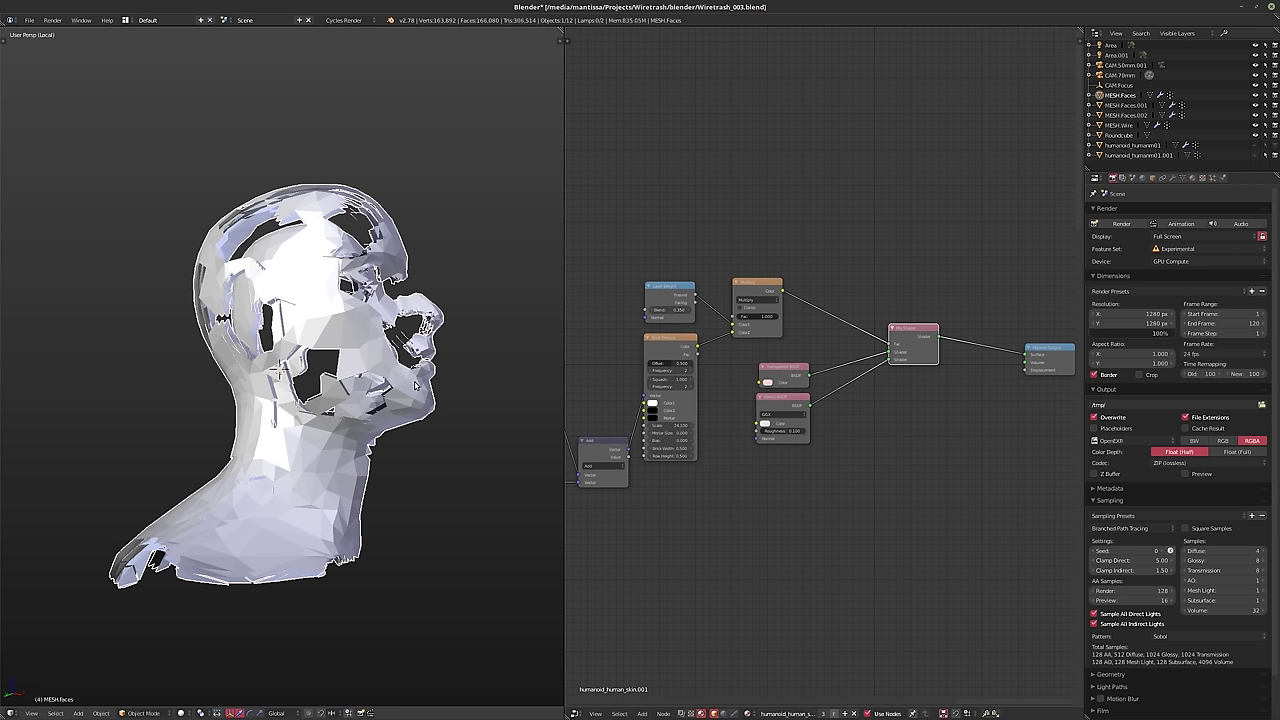
# - Switch the Cycles integrator to Path Tracing and inspect the isolated MESH.Faces object in rendered viewport shading
pyautogui.hotkey('shift', 'z')
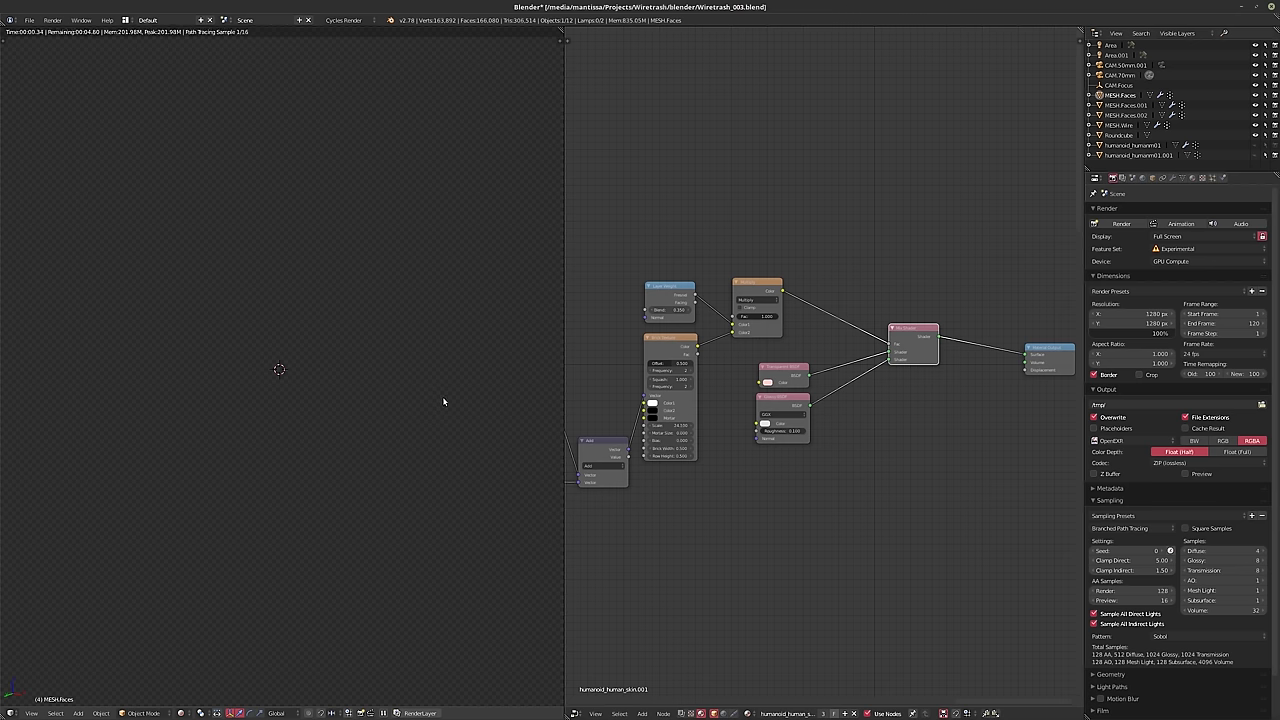
pyautogui.click(1122, 528)
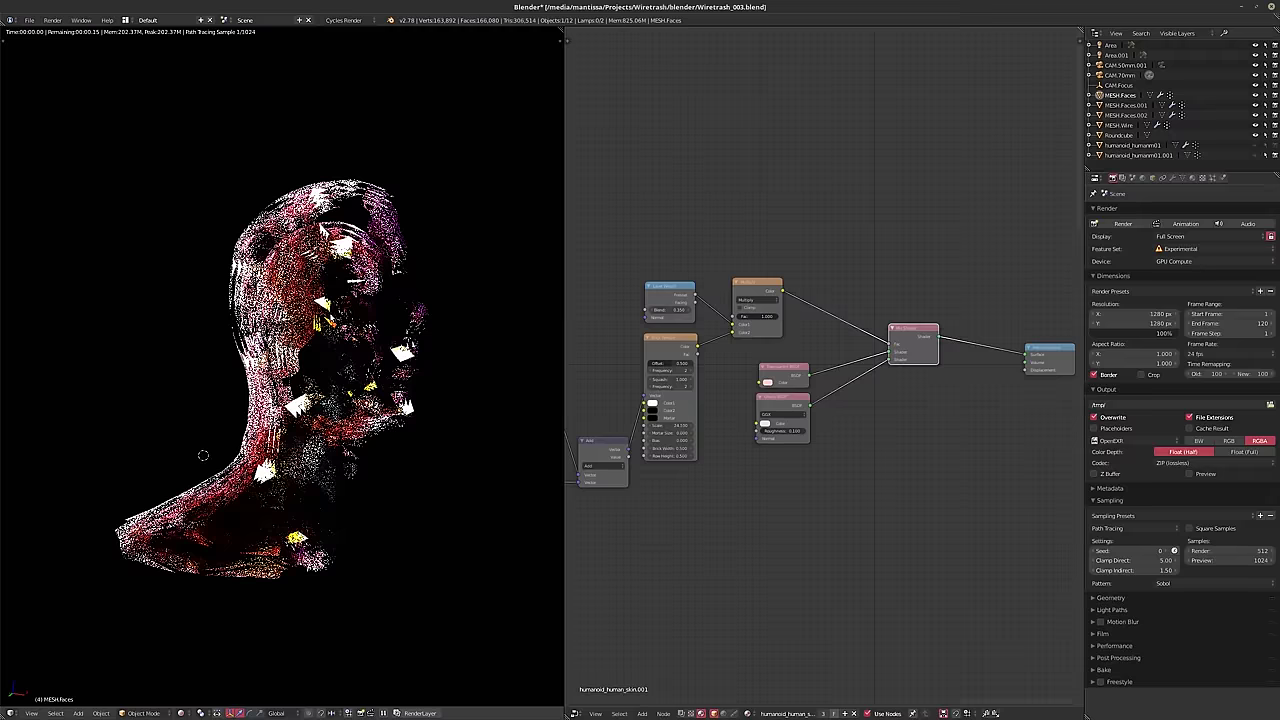
pyautogui.scroll(4, 282, 367)
pyautogui.scroll(3, 282, 367)
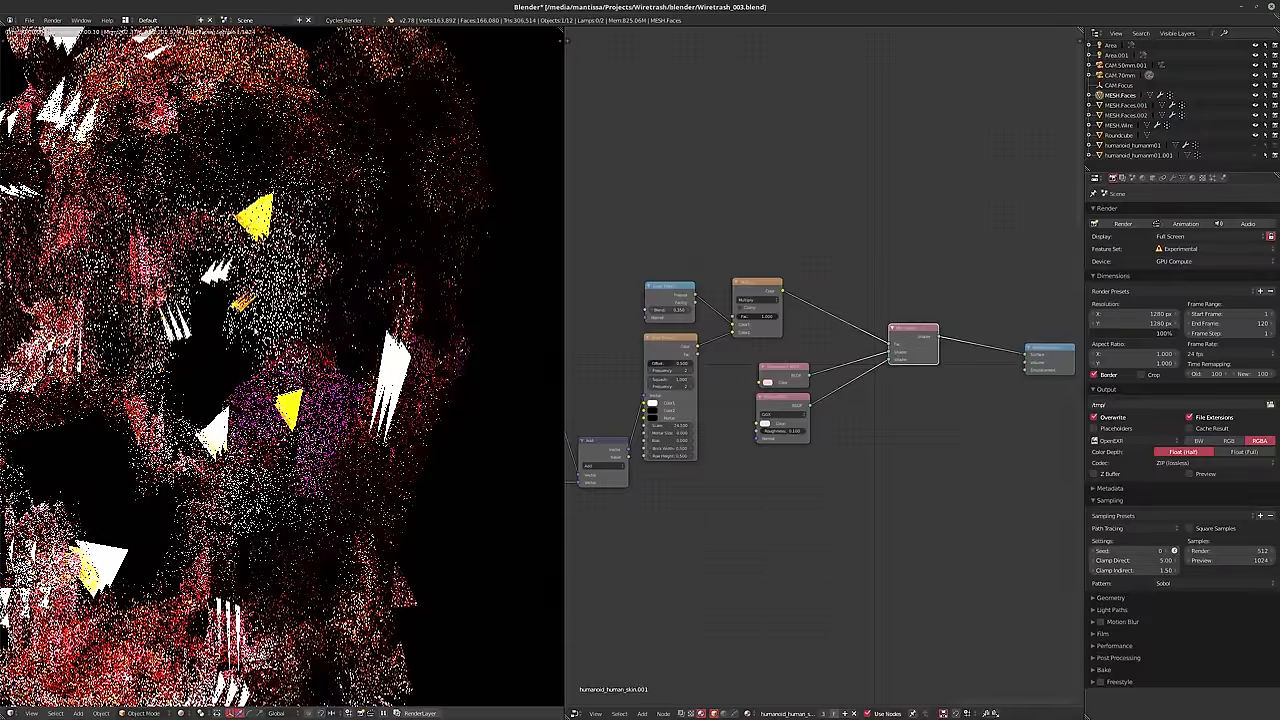
pyautogui.scroll(-6, 282, 367)
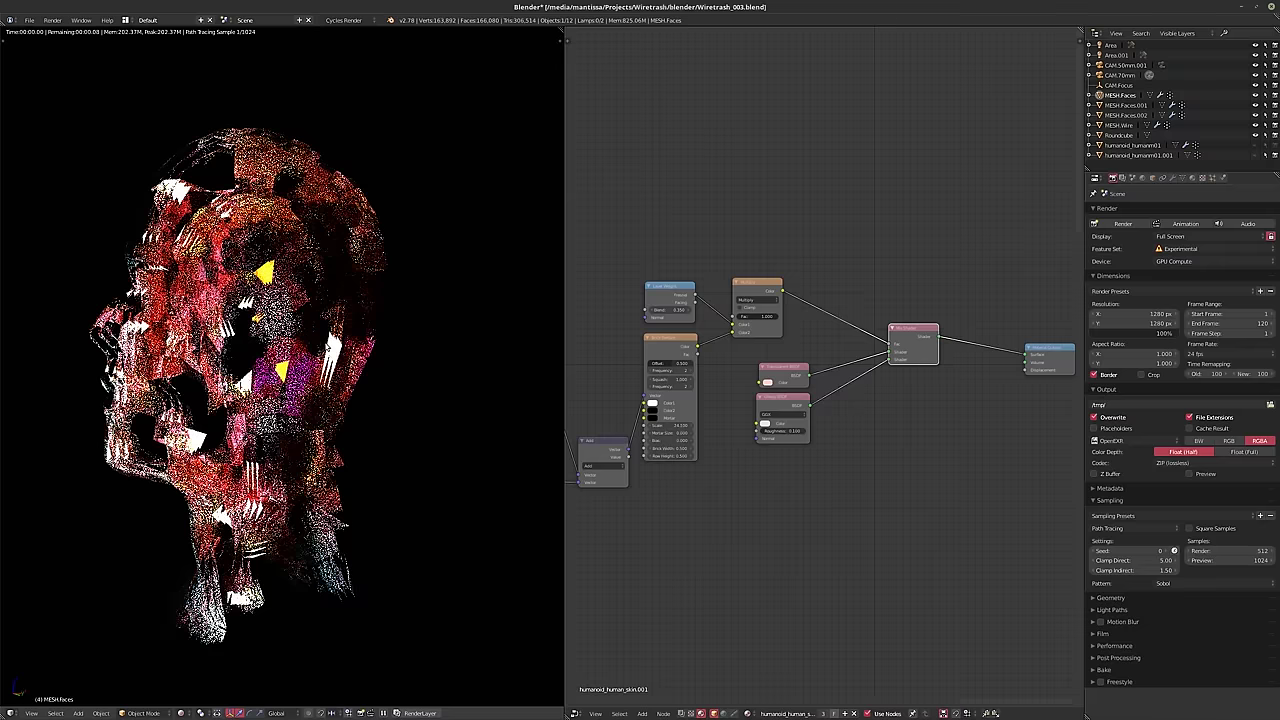
# - Move the Texture Coordinate, Mapping and Checker Texture nodes farther back from the Multiply and Add nodes
pyautogui.moveTo(282, 367); pyautogui.dragTo(372, 366, button='middle')
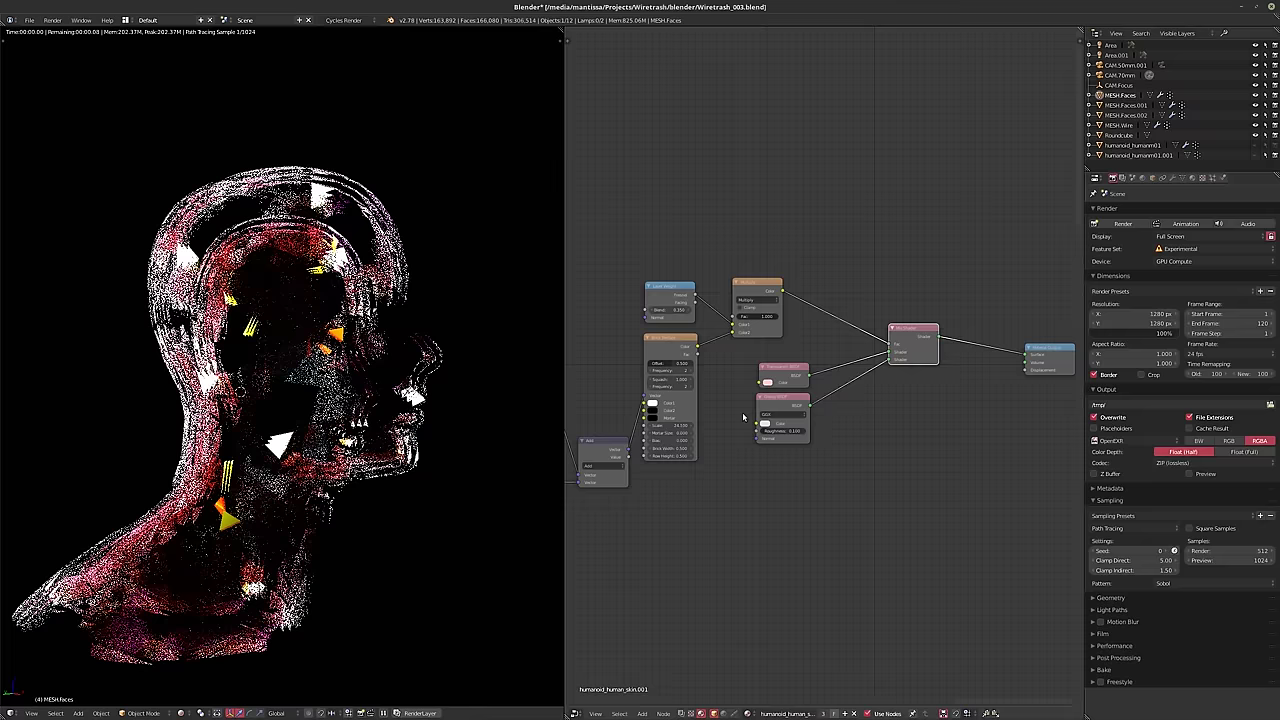
pyautogui.moveTo(649, 362); pyautogui.dragTo(990, 372, button='middle')
pyautogui.scroll(-1, 990, 372)
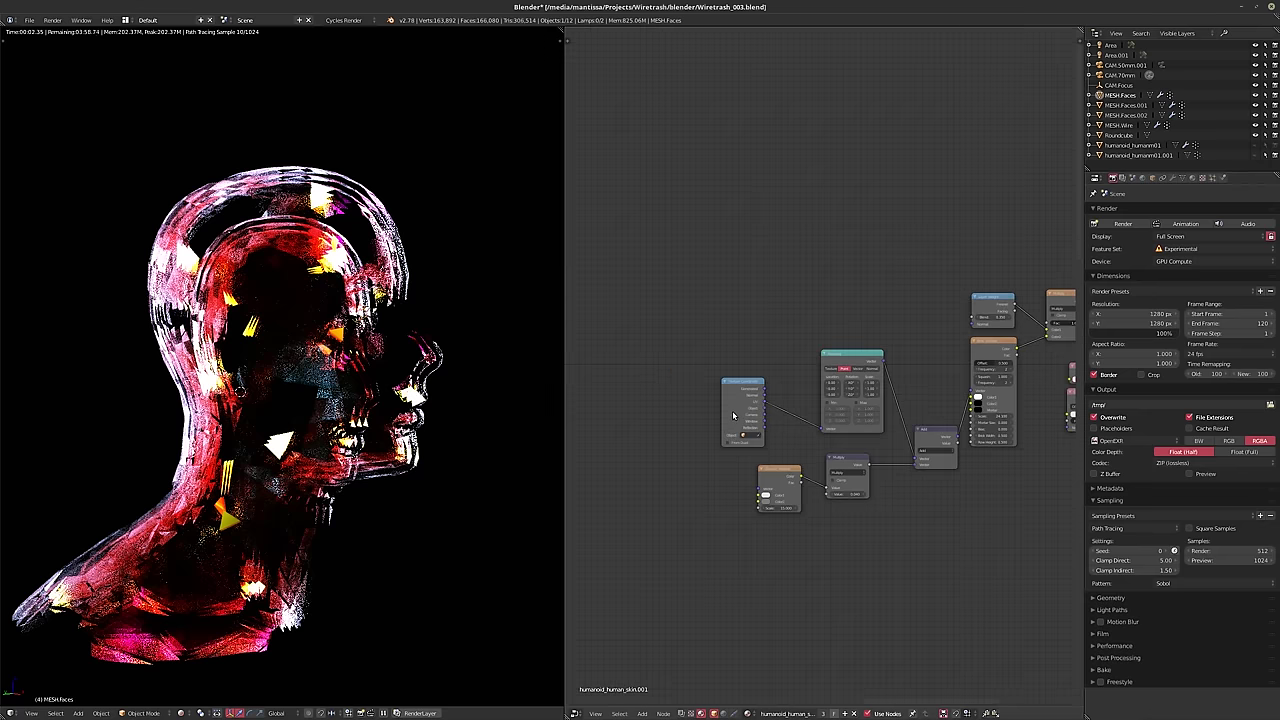
pyautogui.press('g')
pyautogui.click(846, 356)
pyautogui.moveTo(846, 356); pyautogui.dragTo(771, 356)
pyautogui.moveTo(771, 356); pyautogui.dragTo(544, 379, button='middle')
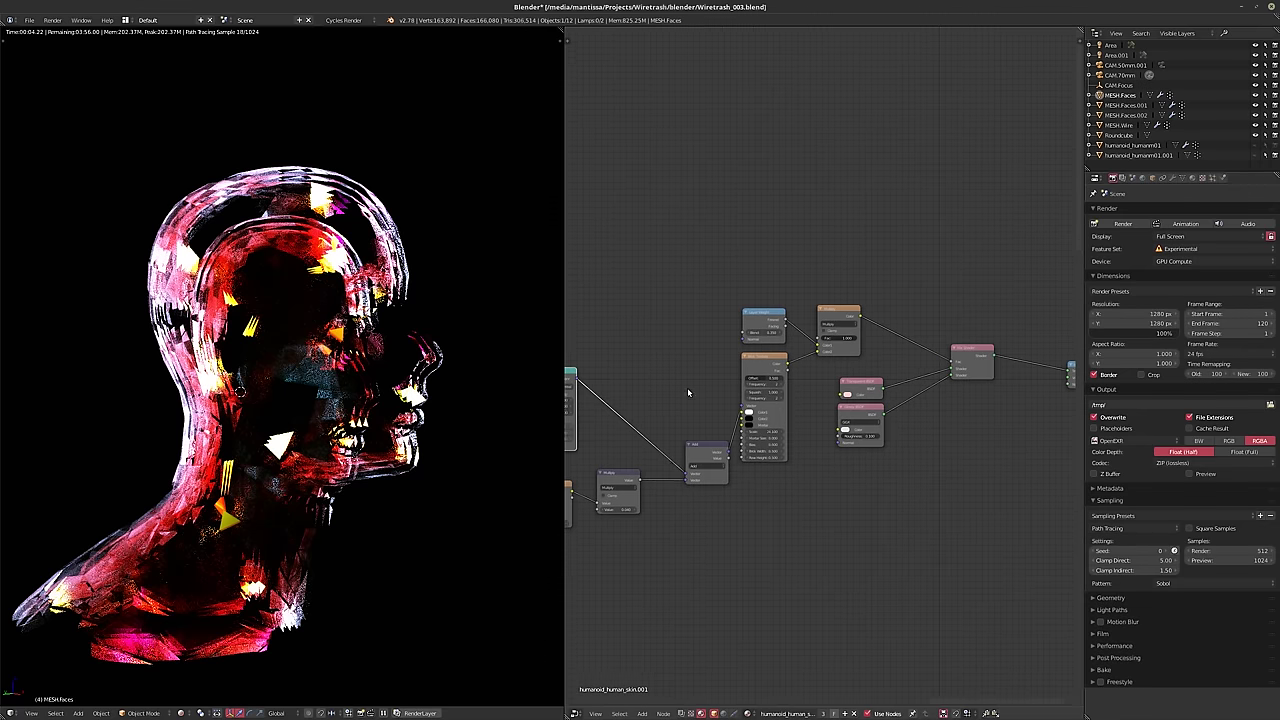
pyautogui.moveTo(527, 498); pyautogui.dragTo(645, 450, button='middle')
pyautogui.moveTo(644, 450); pyautogui.dragTo(551, 452)
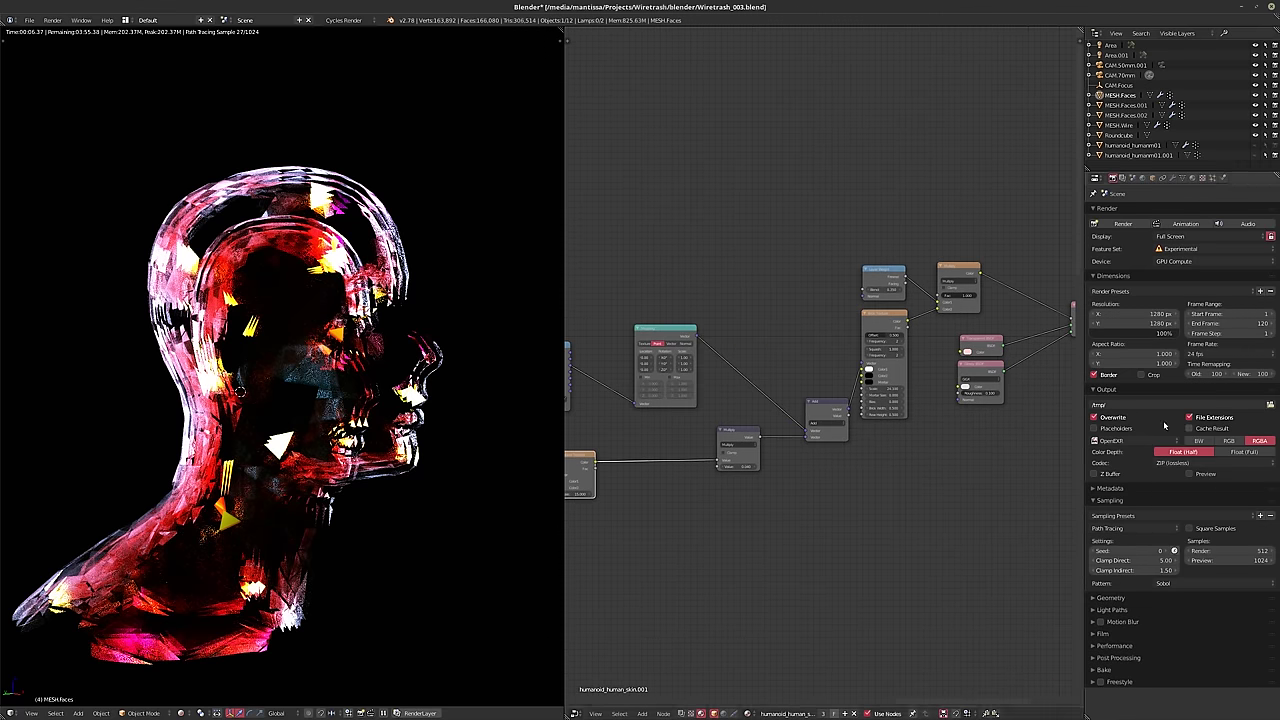
# - Shift the Multiply, Add and Brick Texture nodes back to open a gap before the Transparent BSDF
pyautogui.moveTo(725, 432); pyautogui.dragTo(640, 428)
pyautogui.moveTo(640, 428); pyautogui.dragTo(536, 433, button='middle')
pyautogui.scroll(2, 738, 374)
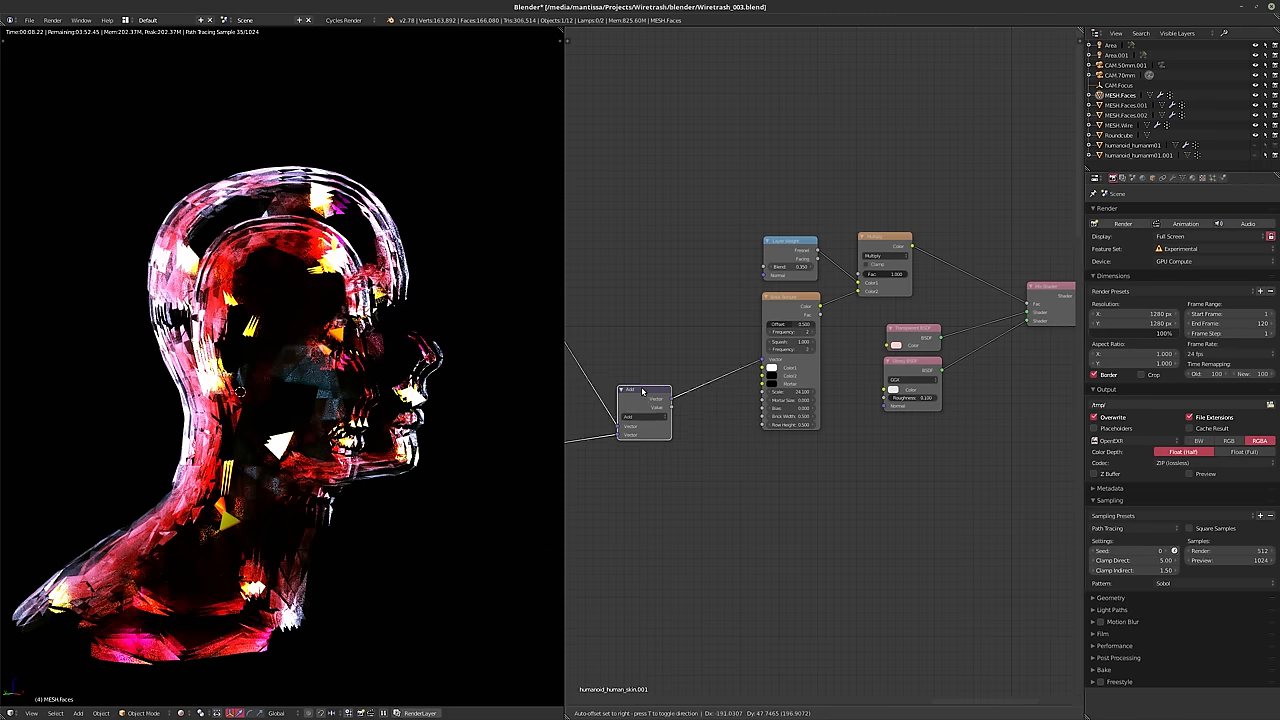
pyautogui.moveTo(784, 310); pyautogui.dragTo(876, 396, button='middle')
pyautogui.moveTo(876, 396); pyautogui.dragTo(808, 396)
# - Add a pale-pink-to-white ColorRamp, linking the Brick Texture's Fac output to its Fac and its colour to the Transparent BSDF
pyautogui.hotkey('shift', 'a')
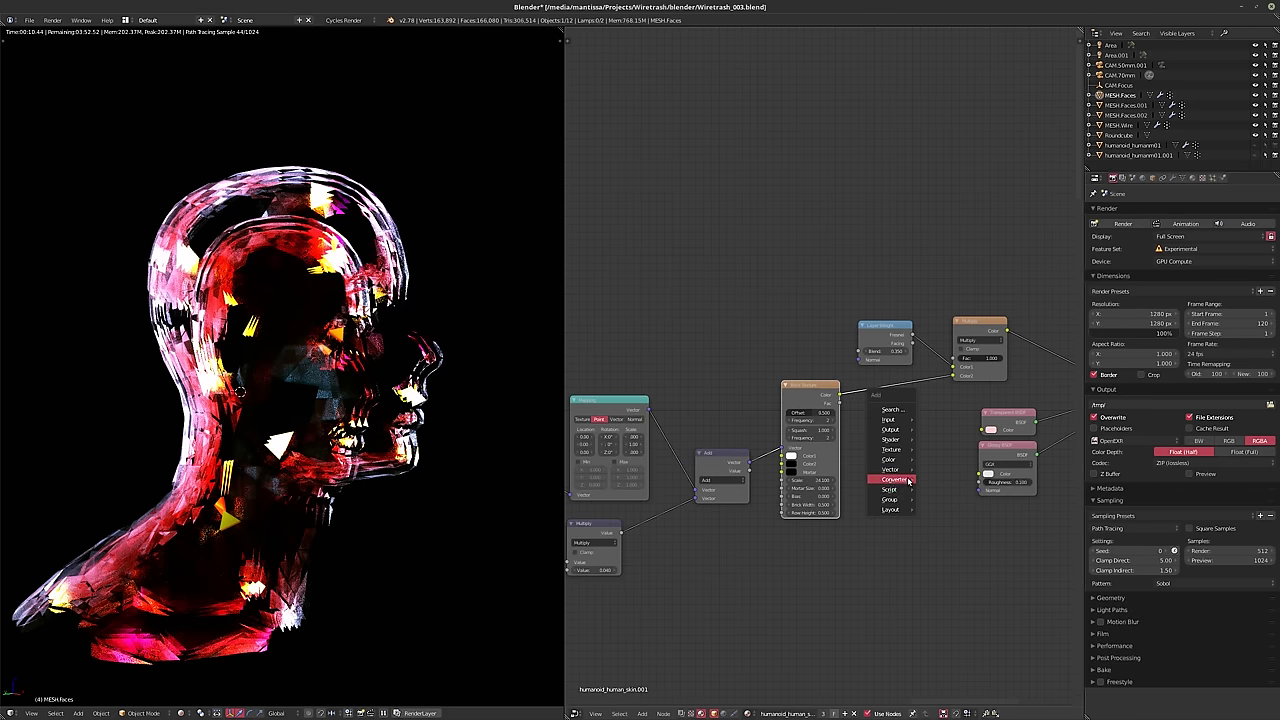
pyautogui.moveTo(901, 482)
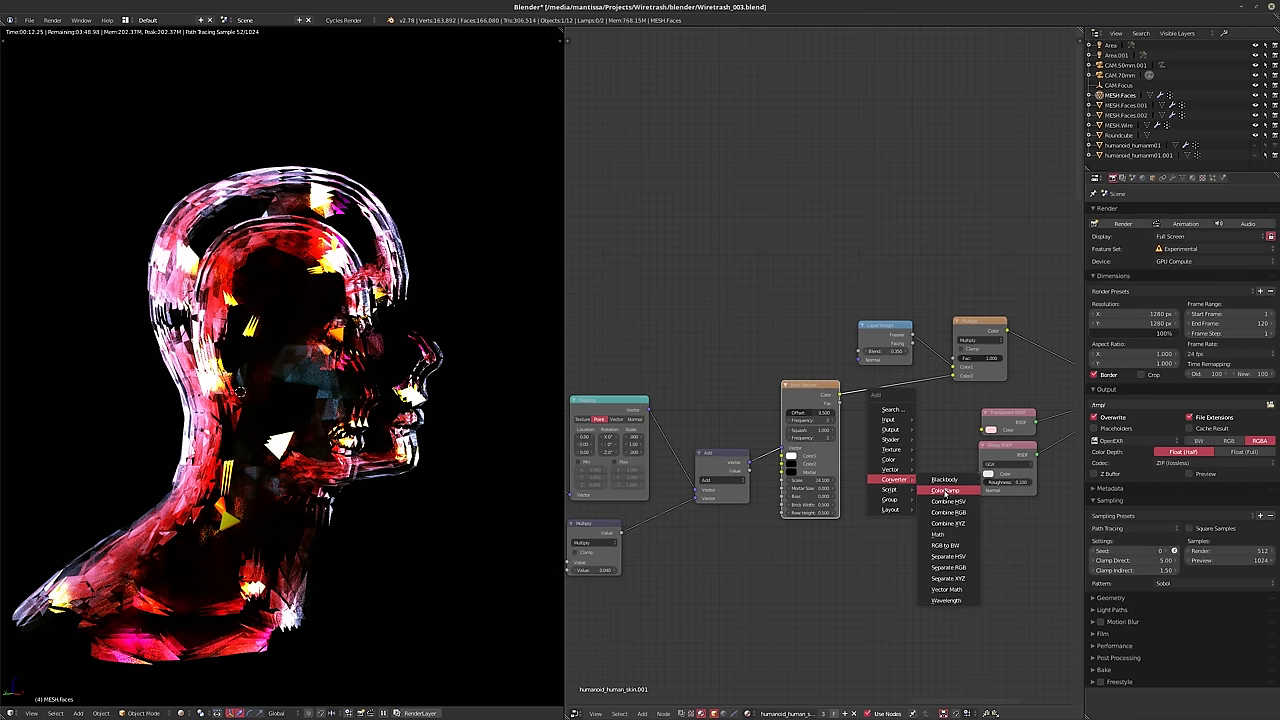
pyautogui.click(944, 490)
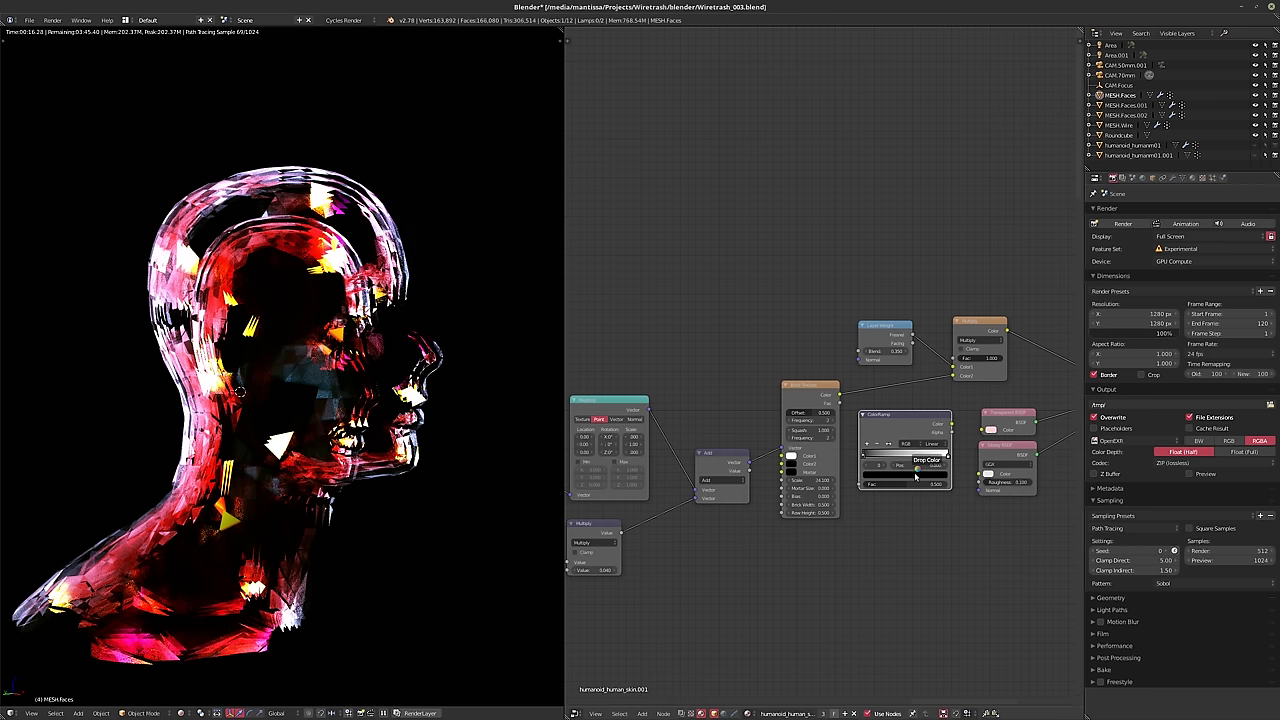
pyautogui.moveTo(988, 433)
pyautogui.mouseDown()
pyautogui.moveTo(905, 453)
pyautogui.moveTo(988, 433)
pyautogui.moveTo(972, 437)
pyautogui.mouseUp()
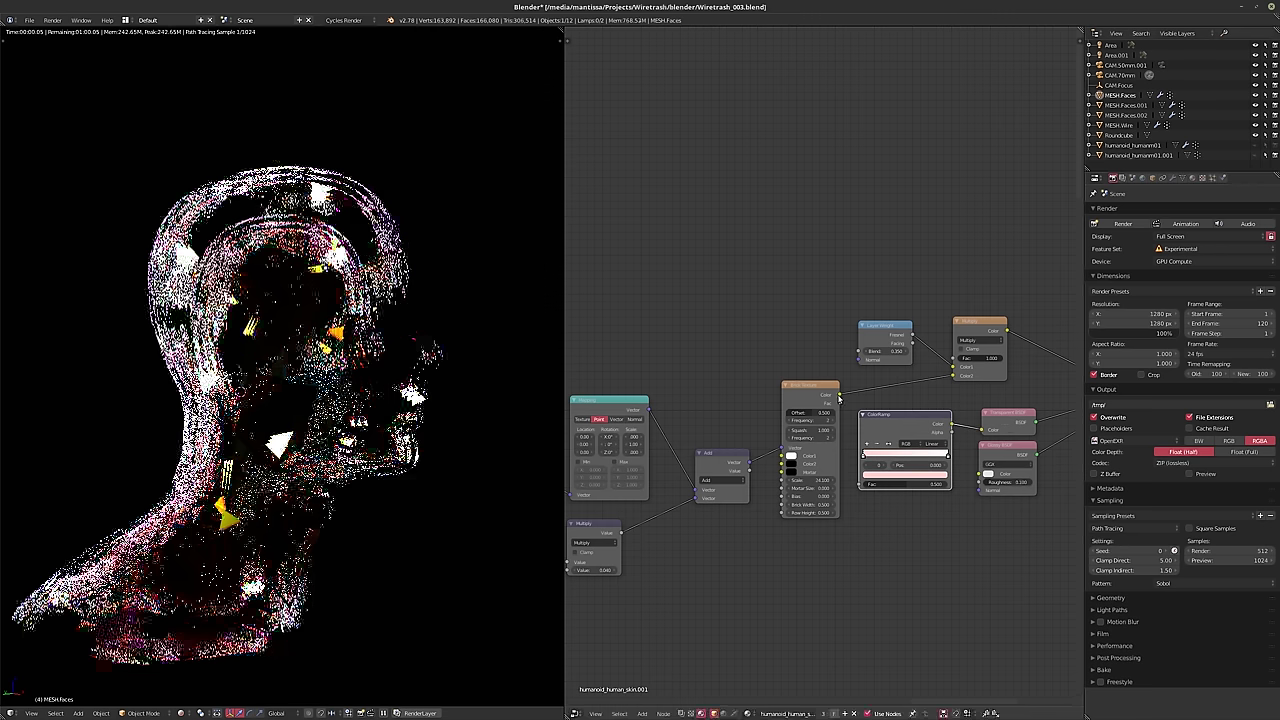
pyautogui.moveTo(839, 403); pyautogui.dragTo(861, 487)
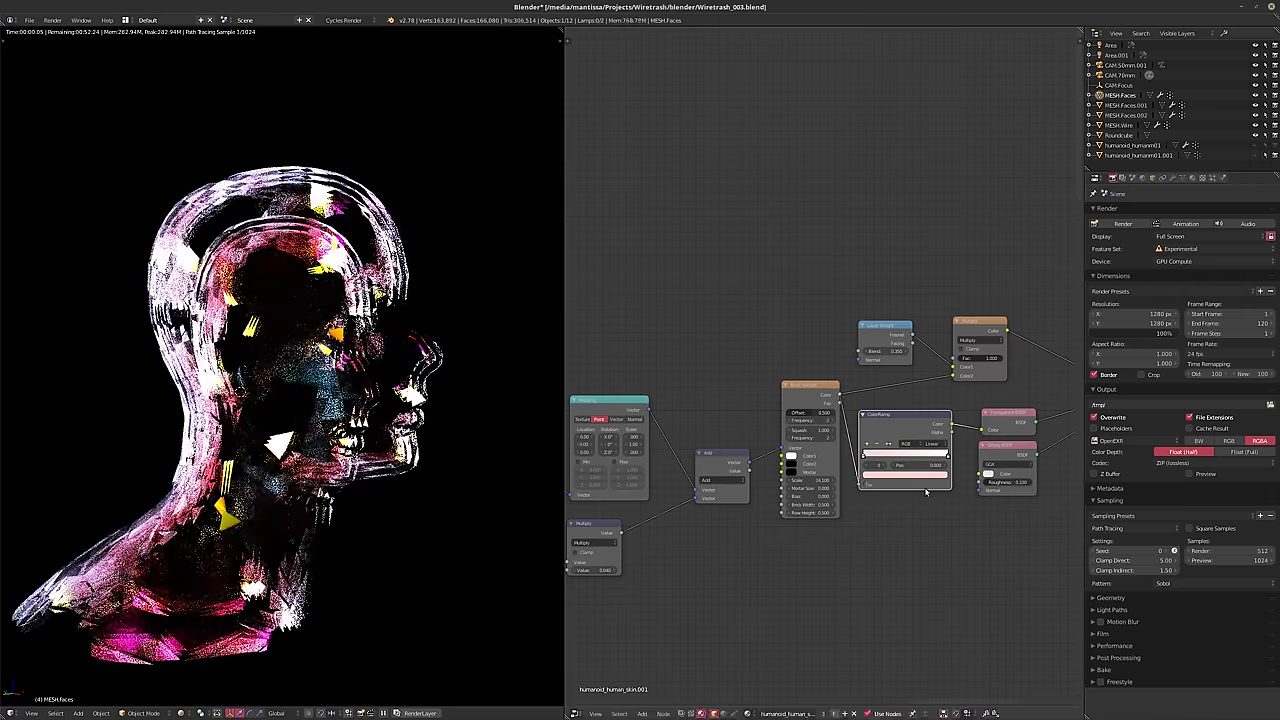
# - Move the ColorRamp's white stop toward the pink end, to a position of about 0.255
pyautogui.scroll(2, 789, 444)
pyautogui.moveTo(827, 530); pyautogui.dragTo(716, 550, button='middle')
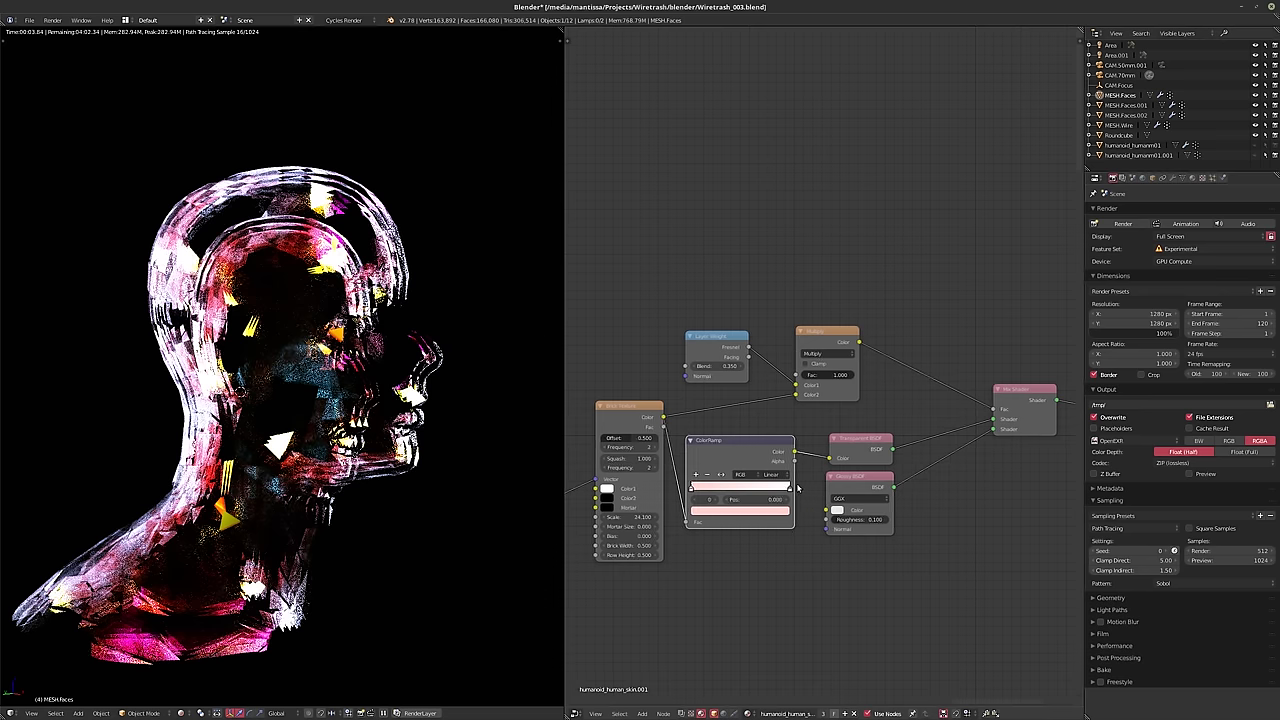
pyautogui.moveTo(789, 490); pyautogui.dragTo(714, 487)
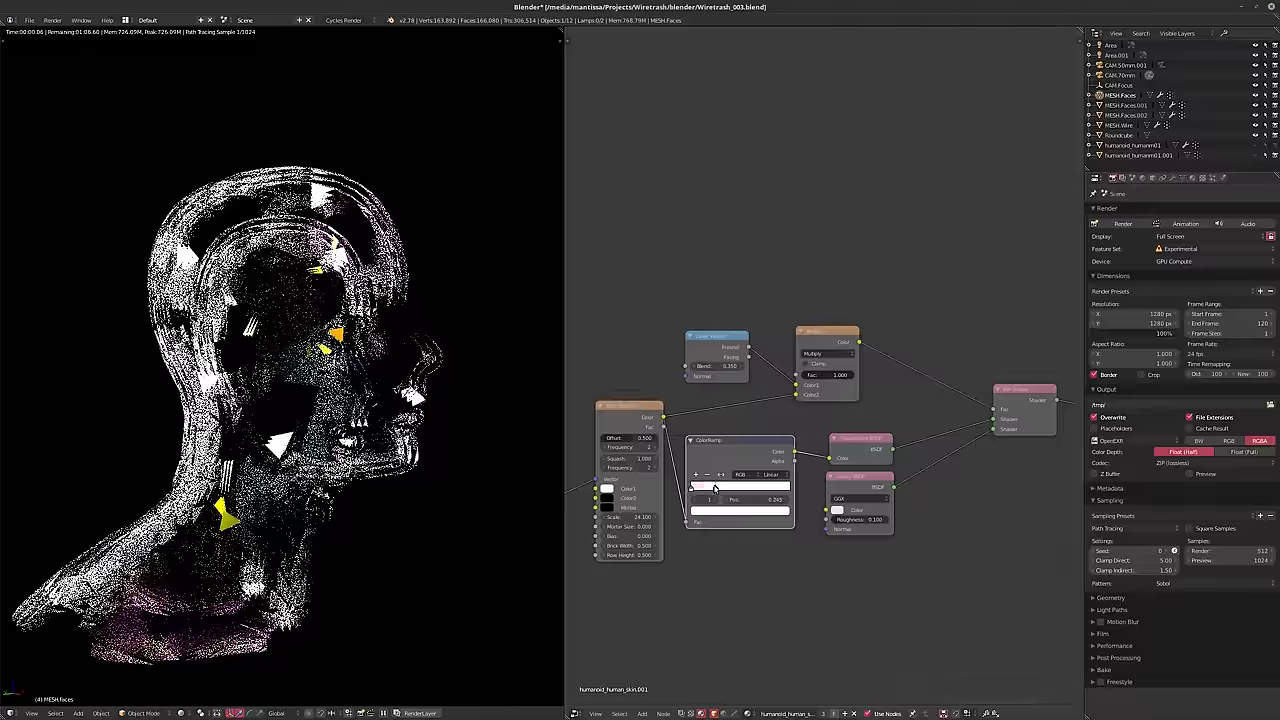
pyautogui.moveTo(723, 563); pyautogui.dragTo(813, 559, button='middle')
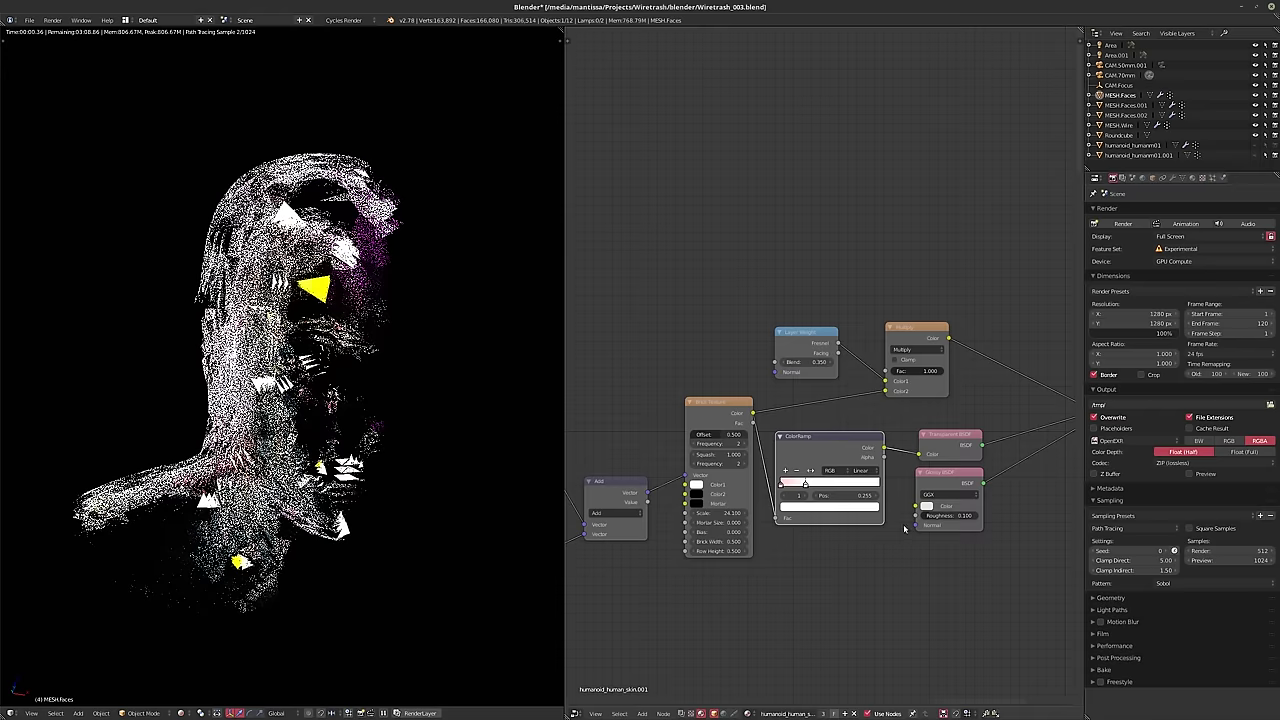
# - Nudge the ColorRamp's white stop to 0.260 and recolour the first stop to a red with saturation 0.706
pyautogui.click(782, 484)
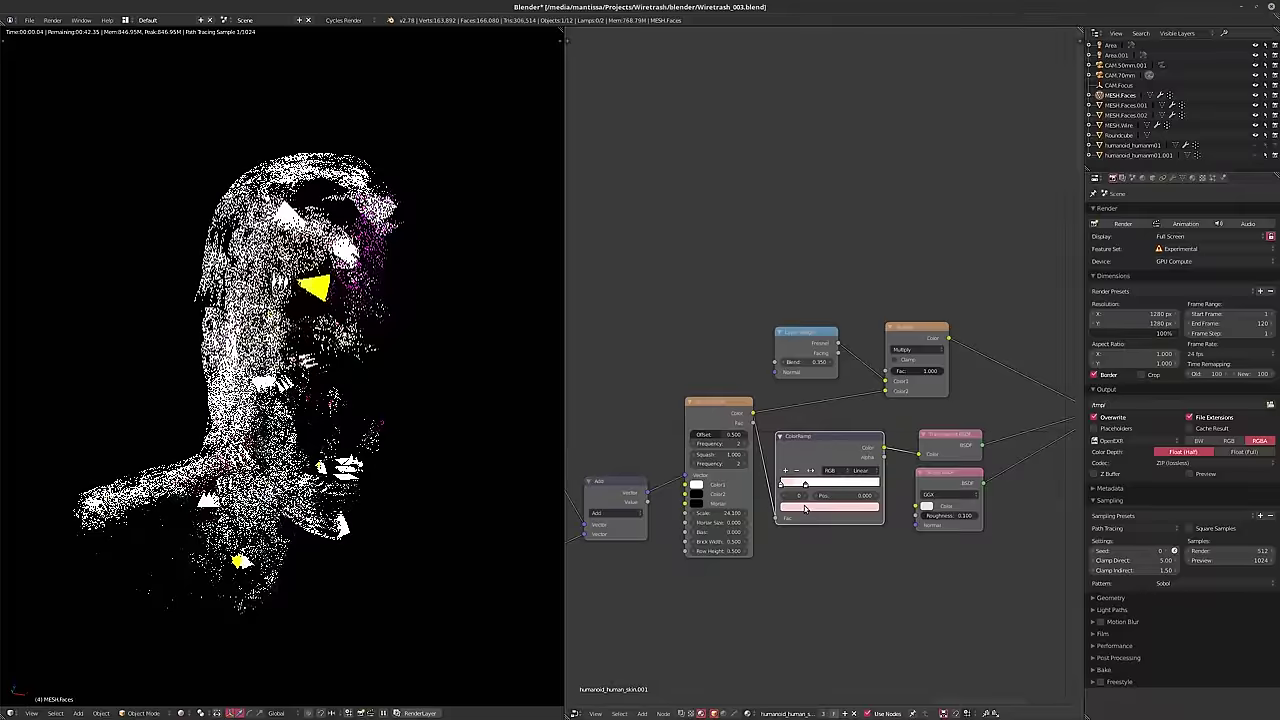
pyautogui.click(830, 506)
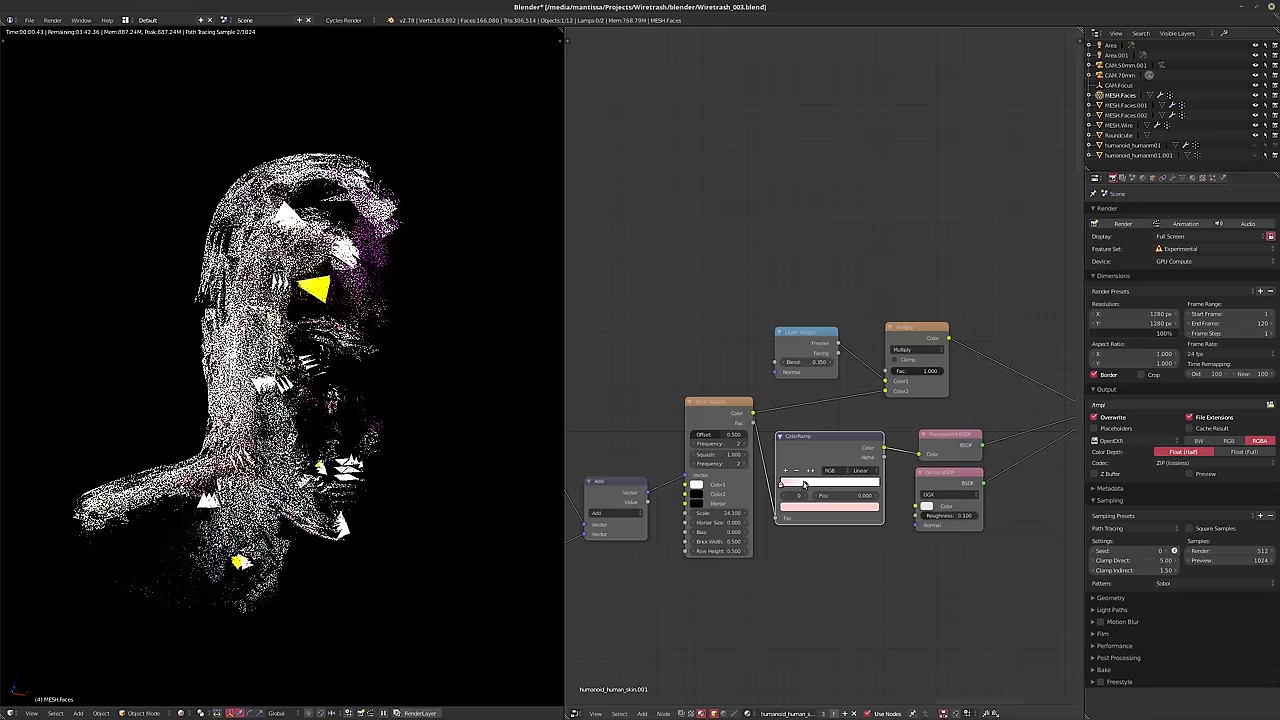
pyautogui.moveTo(806, 484); pyautogui.dragTo(796, 492)
pyautogui.click(800, 508)
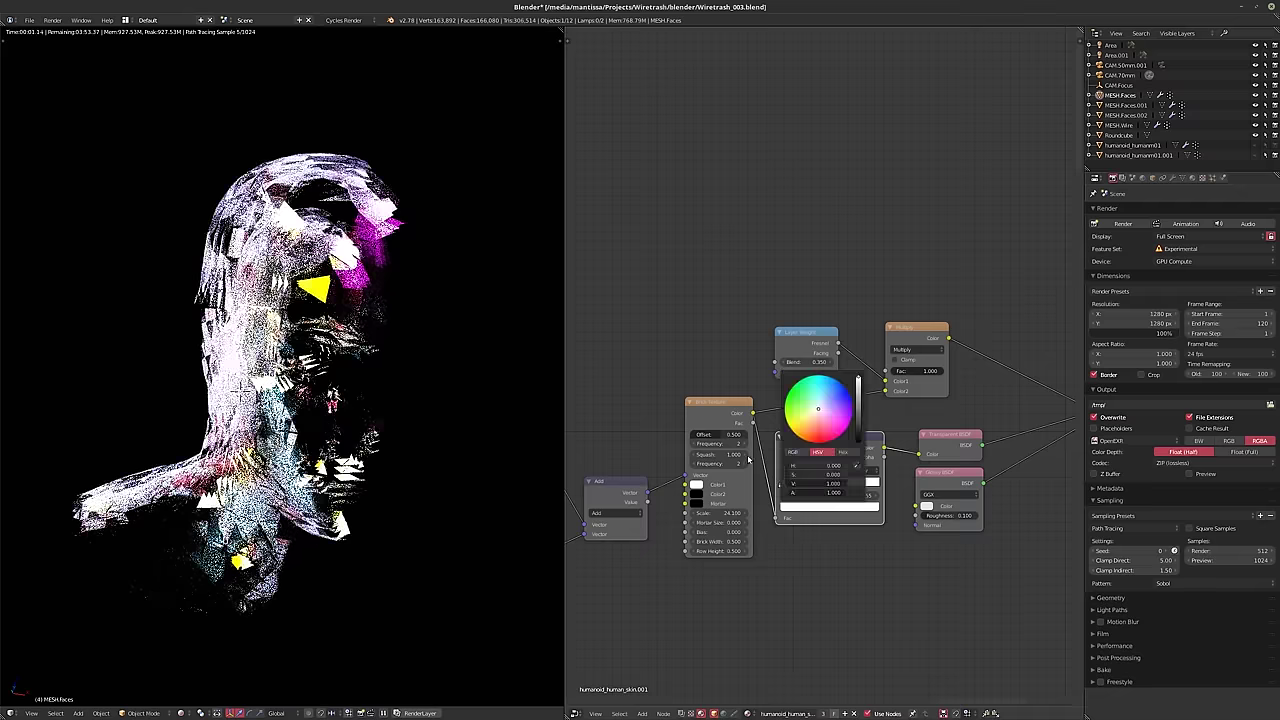
pyautogui.click(783, 485)
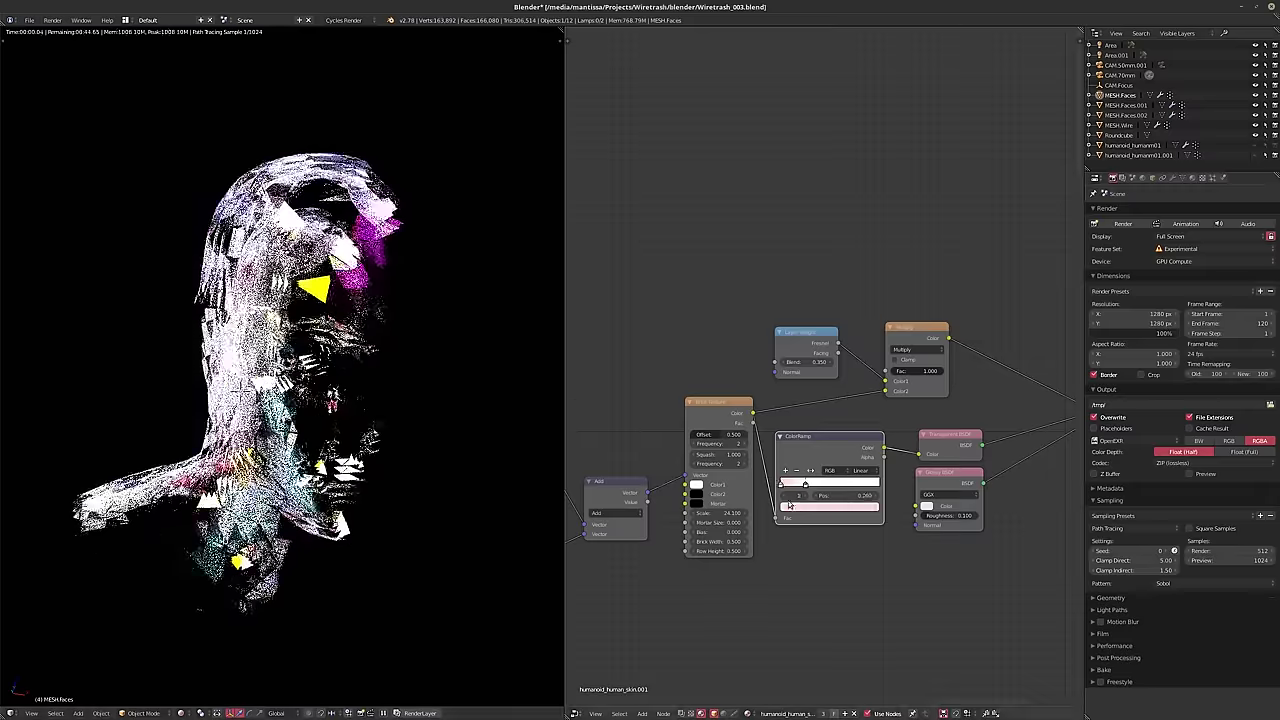
pyautogui.click(794, 509)
pyautogui.click(817, 433)
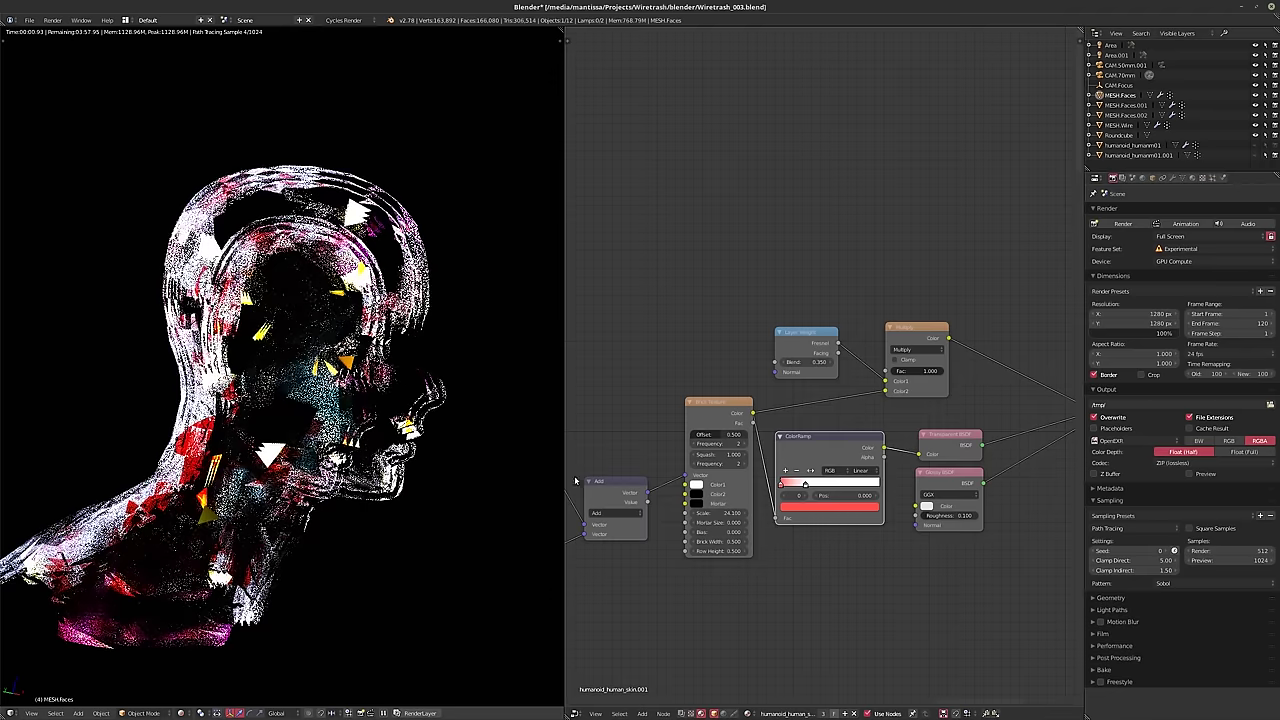
# - Desaturate the ColorRamp's first stop to a pale pink and move it to position 0.291
pyautogui.click(830, 506)
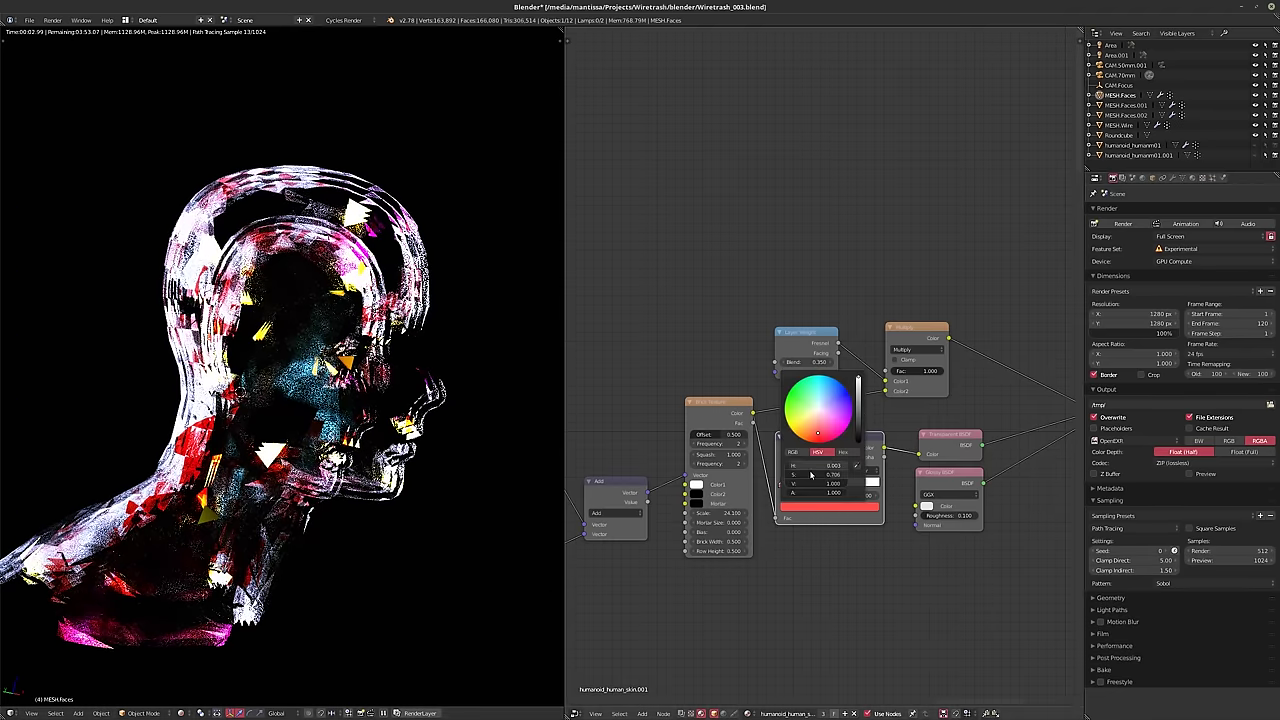
pyautogui.moveTo(835, 474); pyautogui.dragTo(805, 474)
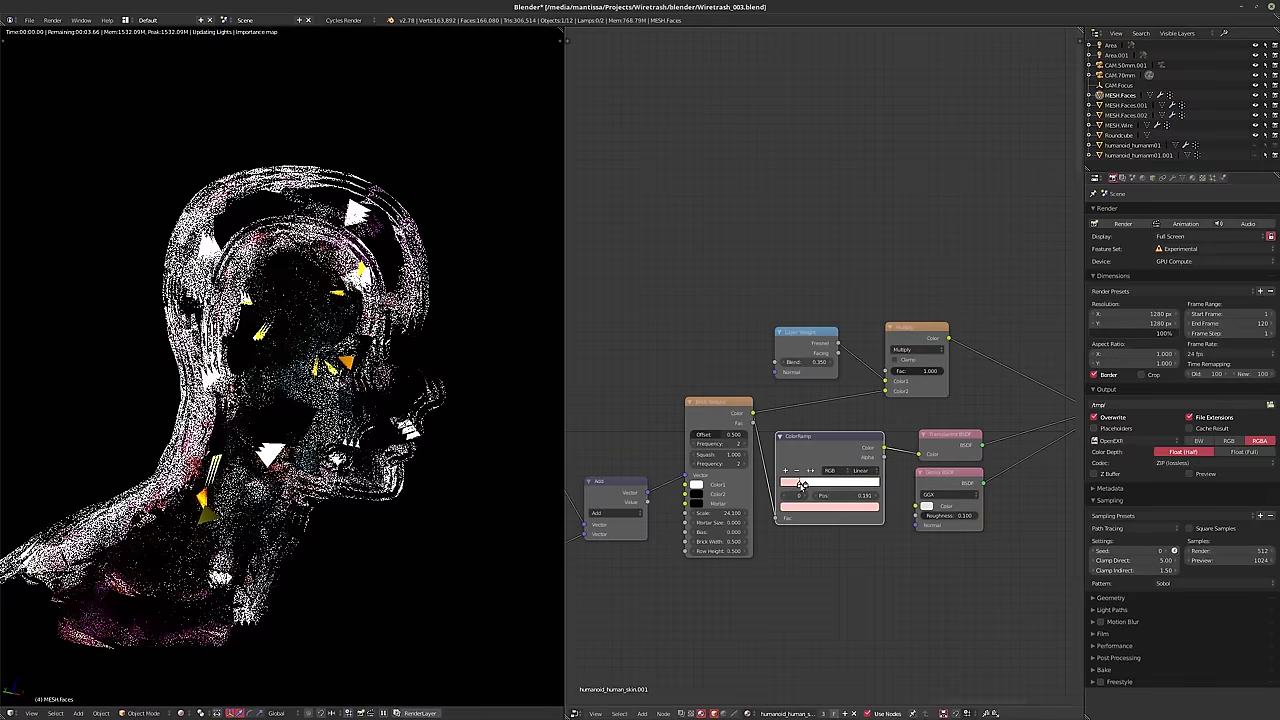
pyautogui.click(800, 484)
pyautogui.click(811, 485)
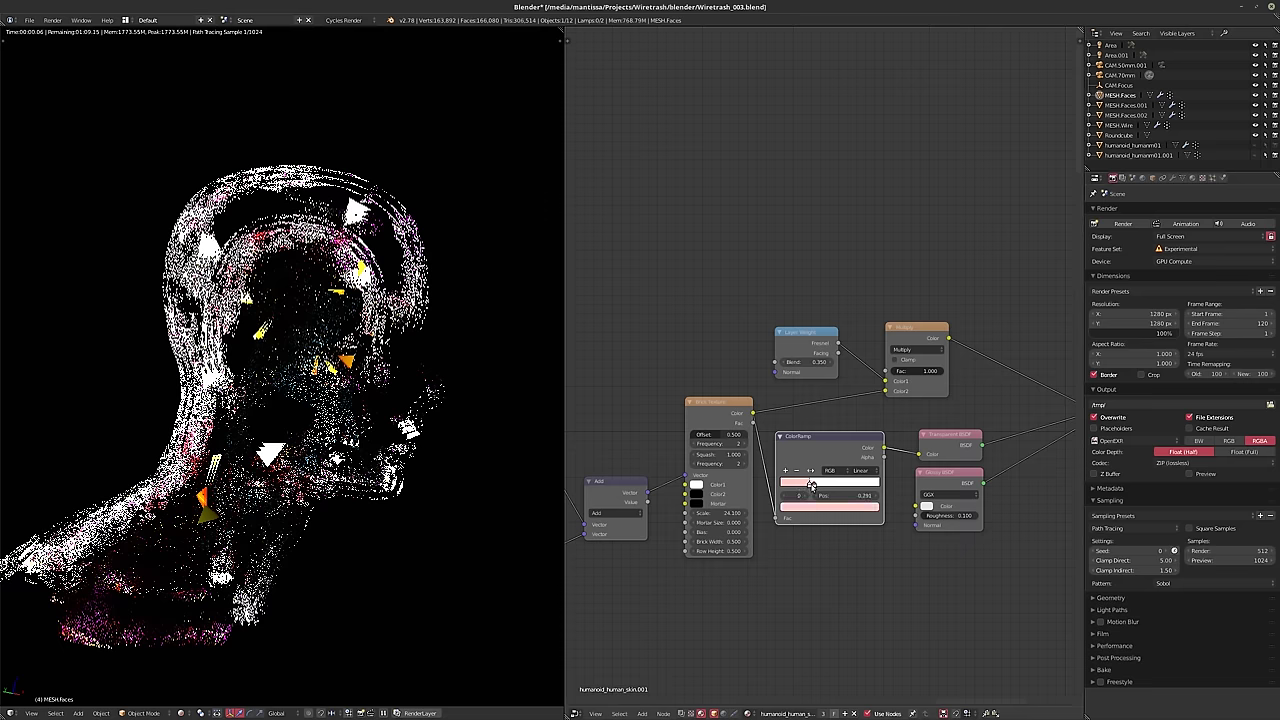
# - Darken the Glossy BSDF colour to a value of 0.680, viewing the full scene through the camera outside local view
pyautogui.click(940, 506)
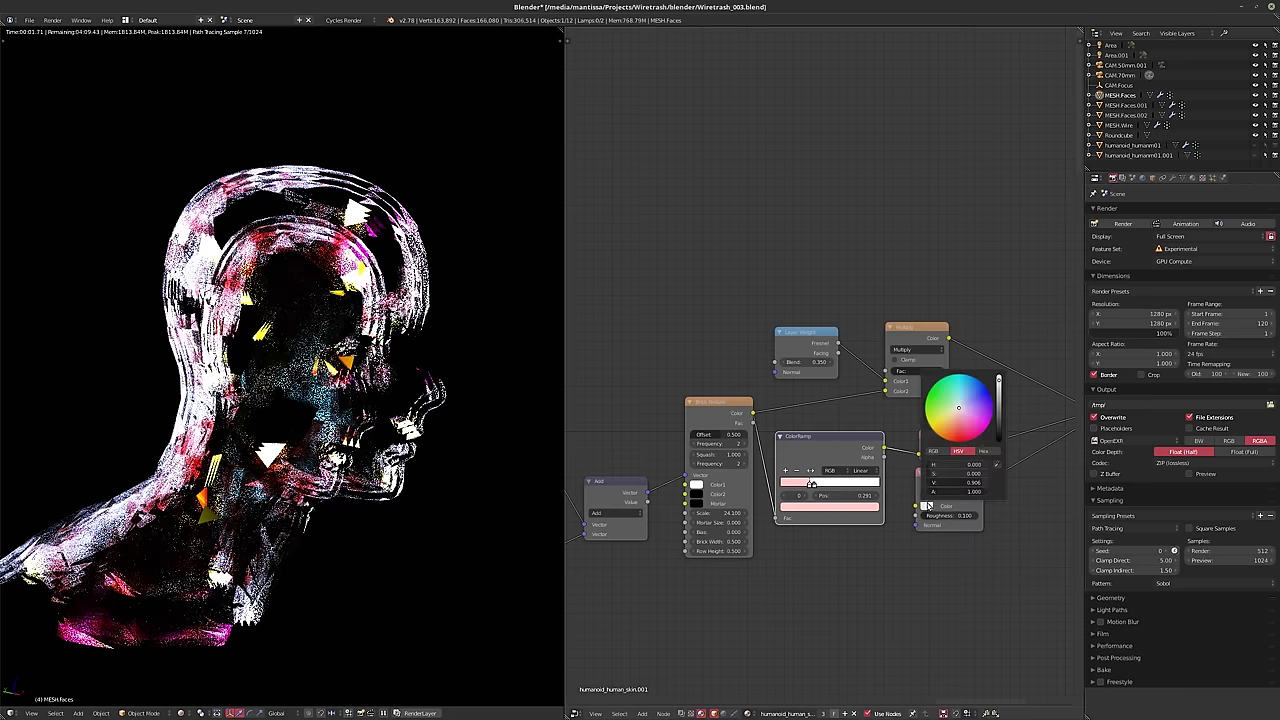
pyautogui.moveTo(993, 397); pyautogui.dragTo(998, 405)
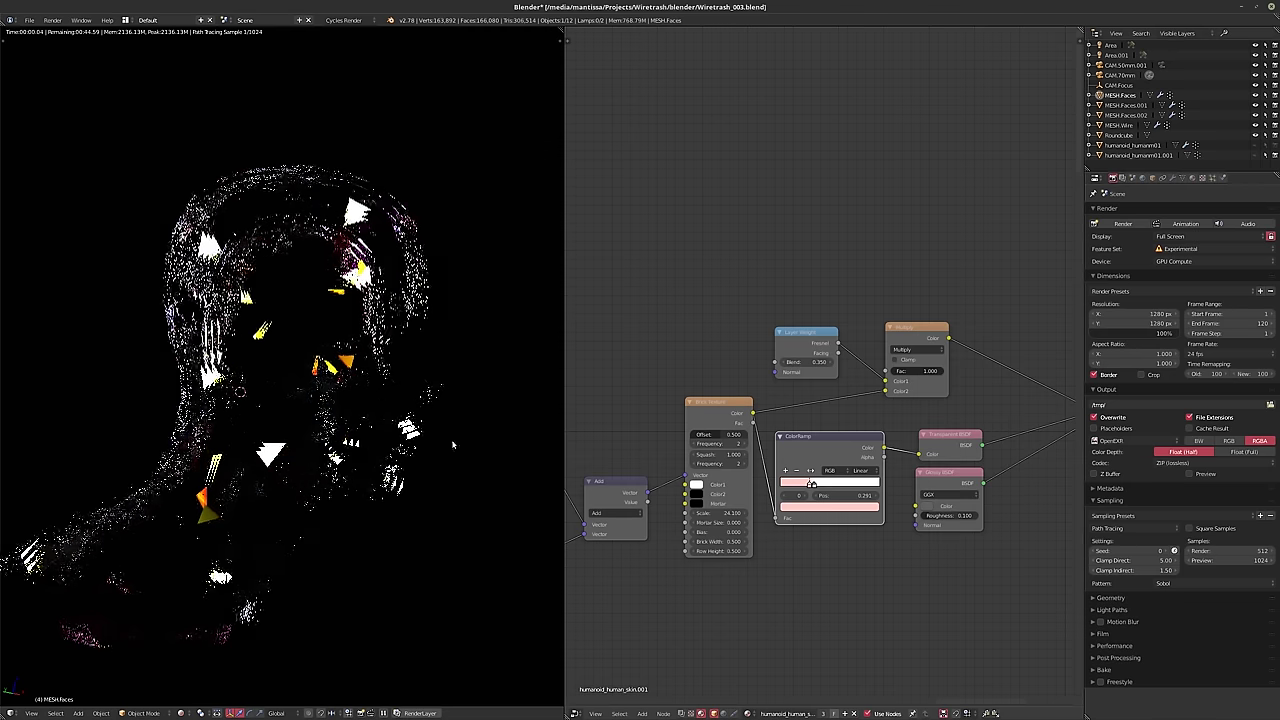
pyautogui.moveTo(365, 415); pyautogui.dragTo(360, 412, button='middle')
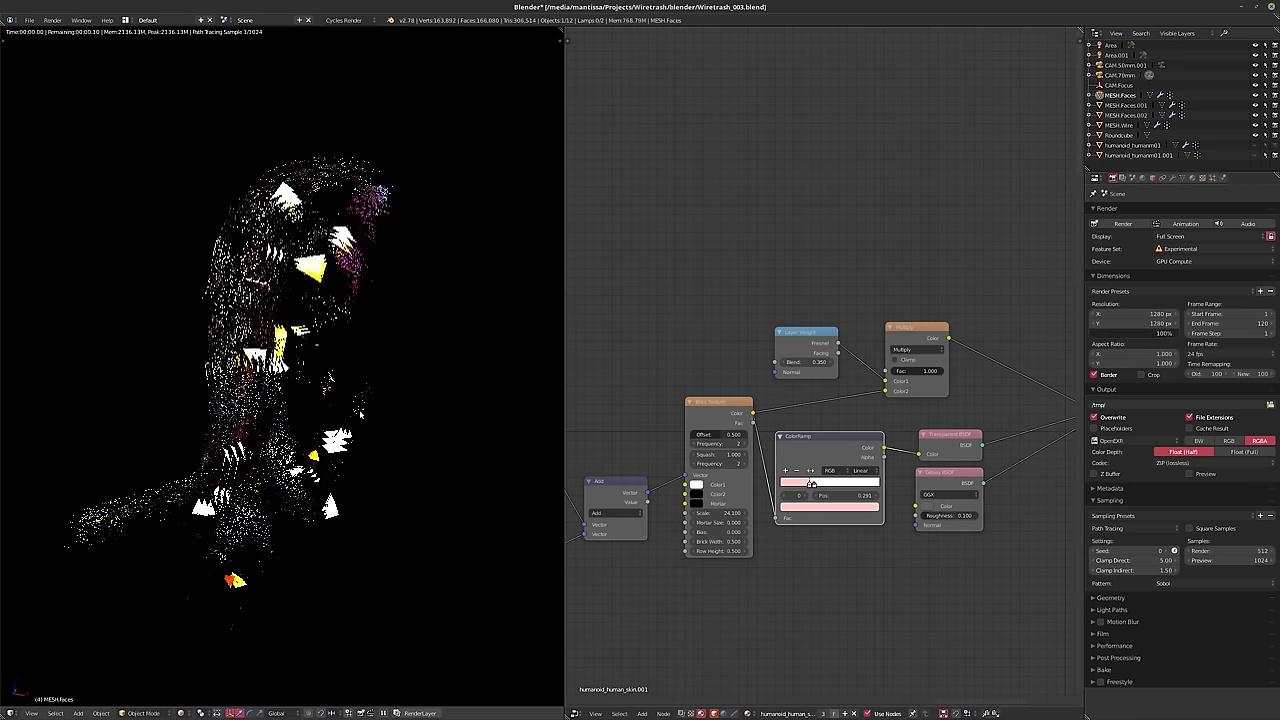
pyautogui.press('KP_0')
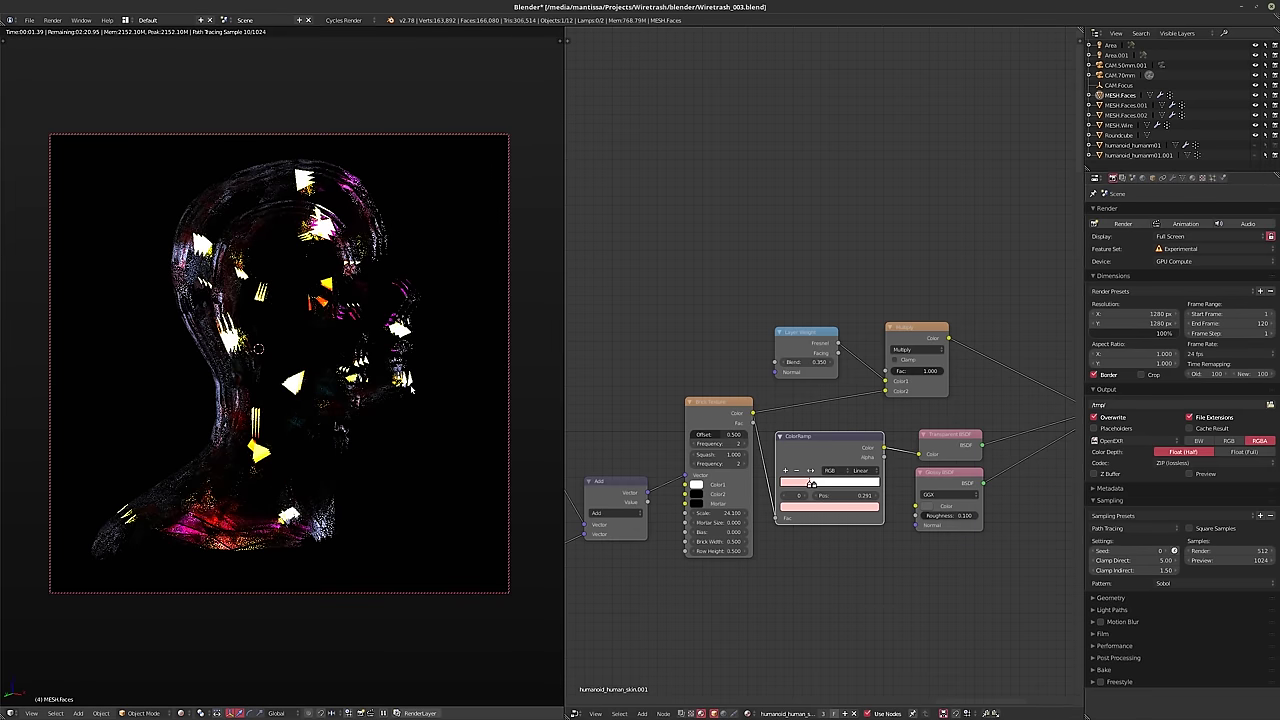
pyautogui.press('KP_Divide')
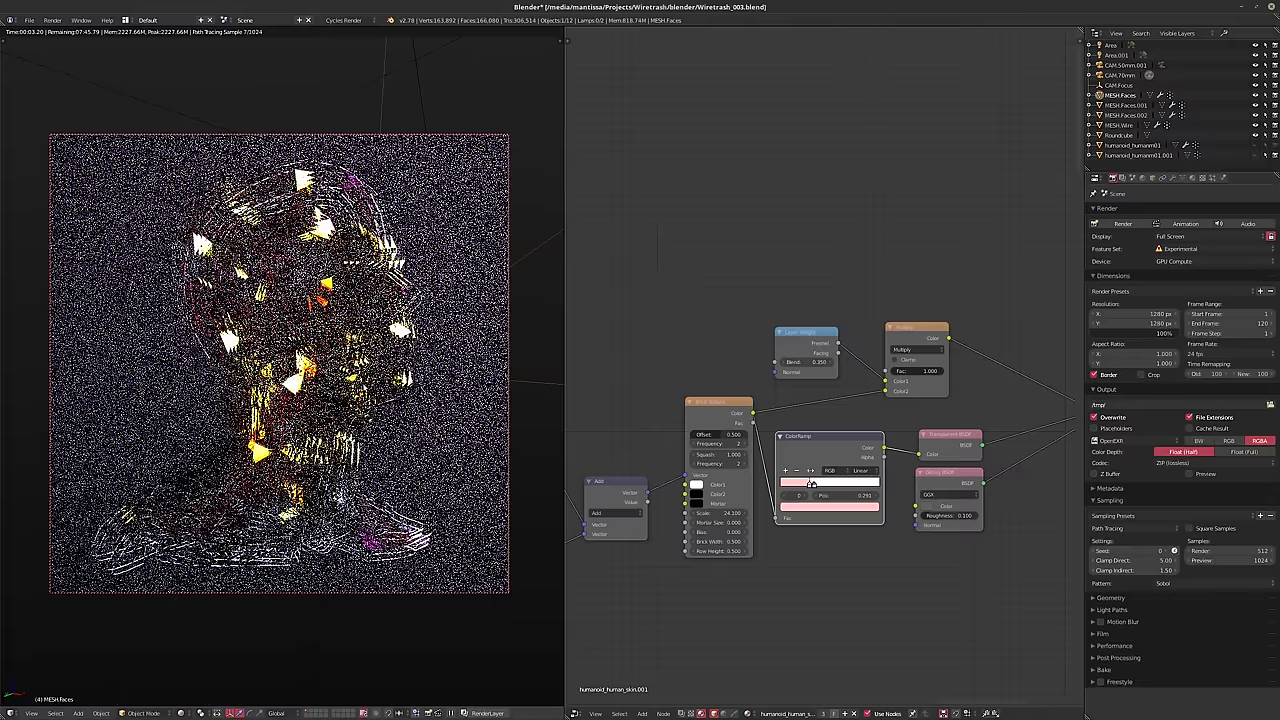
pyautogui.click(925, 507)
pyautogui.click(999, 398)
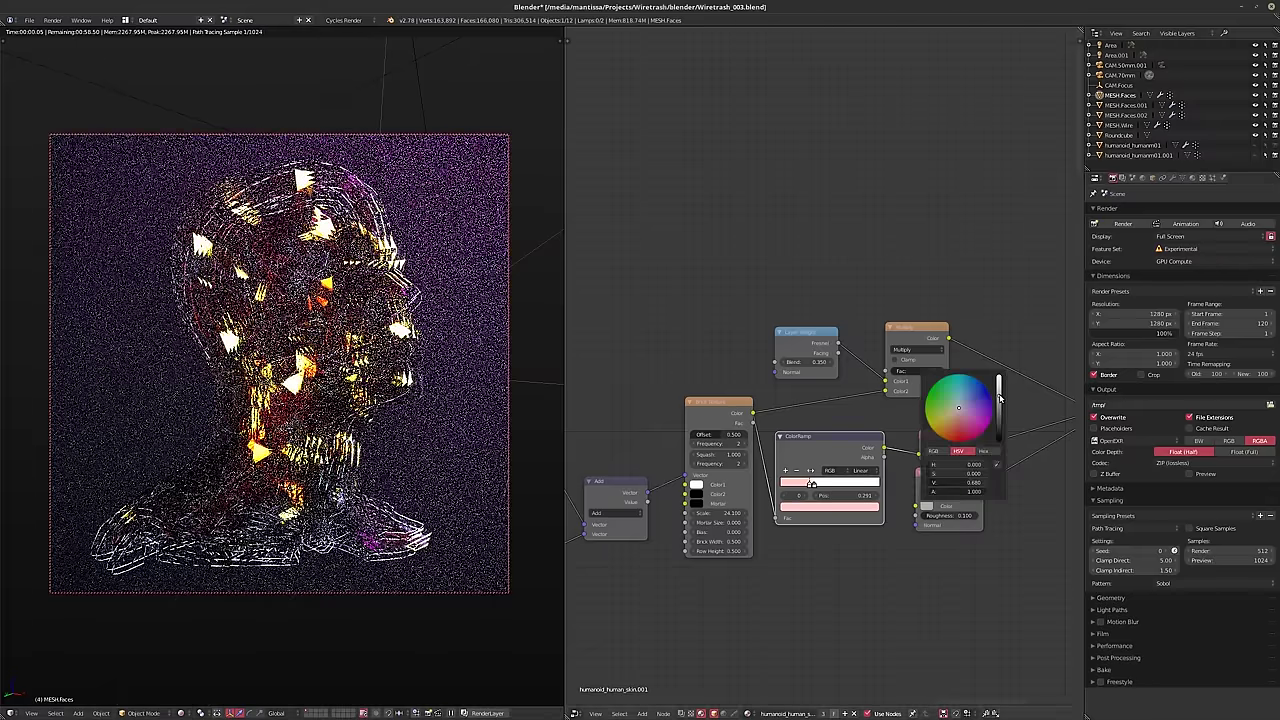
# - Tint the Glossy BSDF colour a pale cyan with hue 0.500 and saturation 0.132, trying warm and blue hues first
pyautogui.click(927, 507)
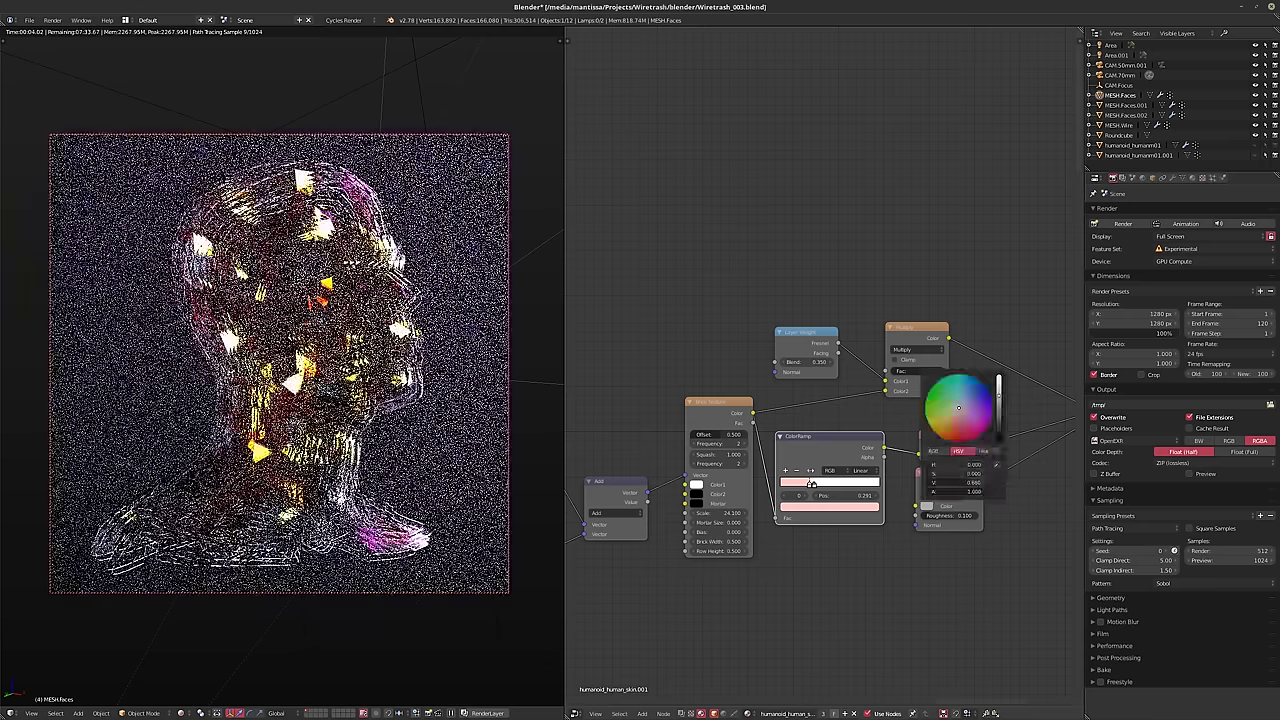
pyautogui.click(951, 416)
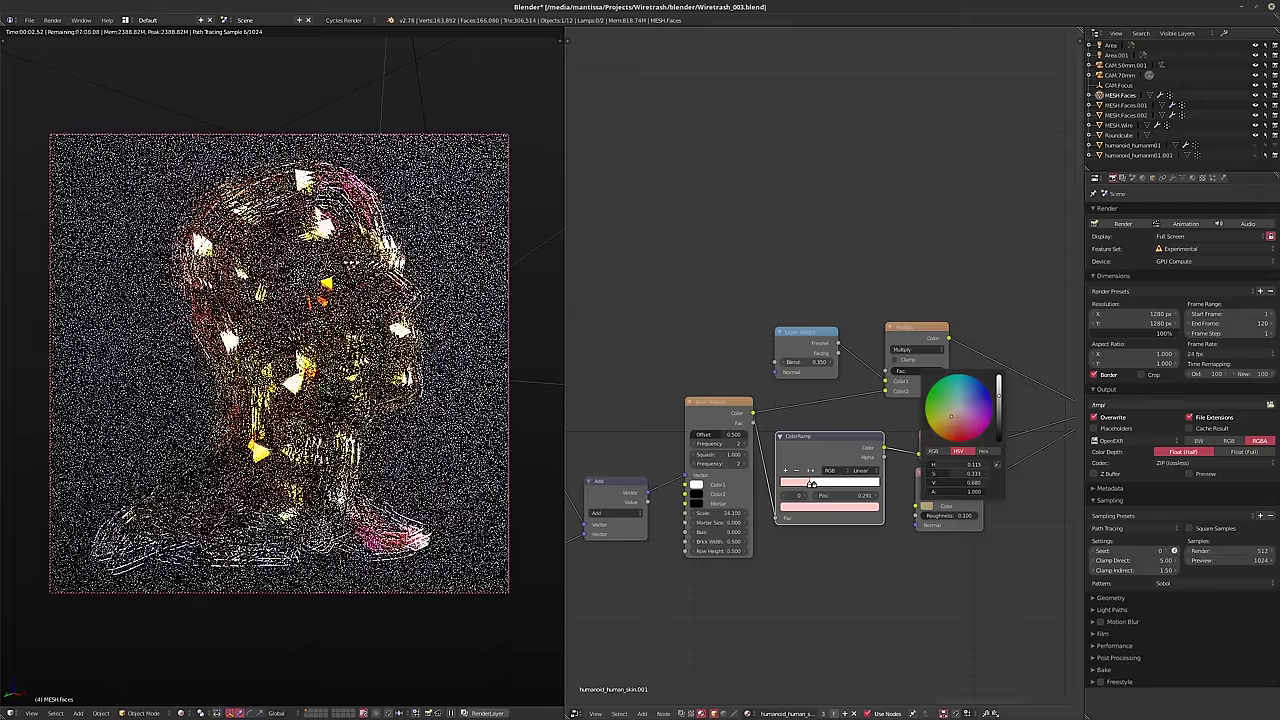
pyautogui.click(974, 395)
pyautogui.click(960, 385)
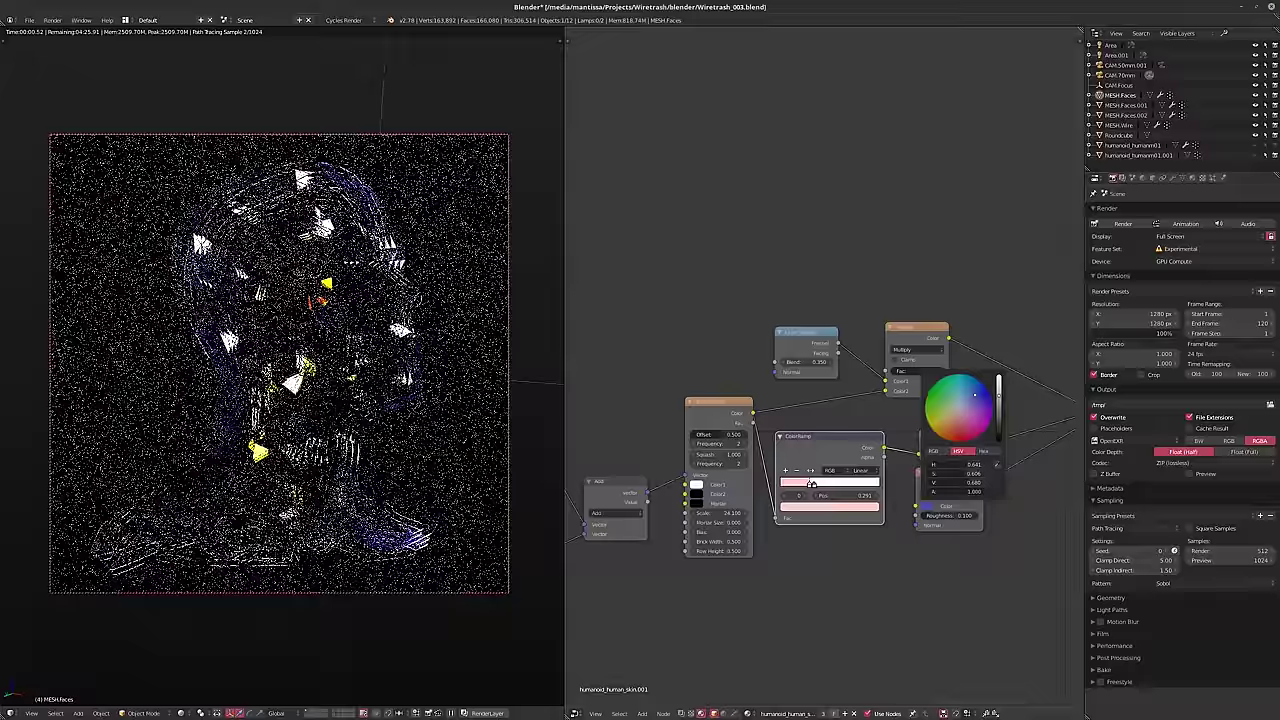
pyautogui.click(960, 386)
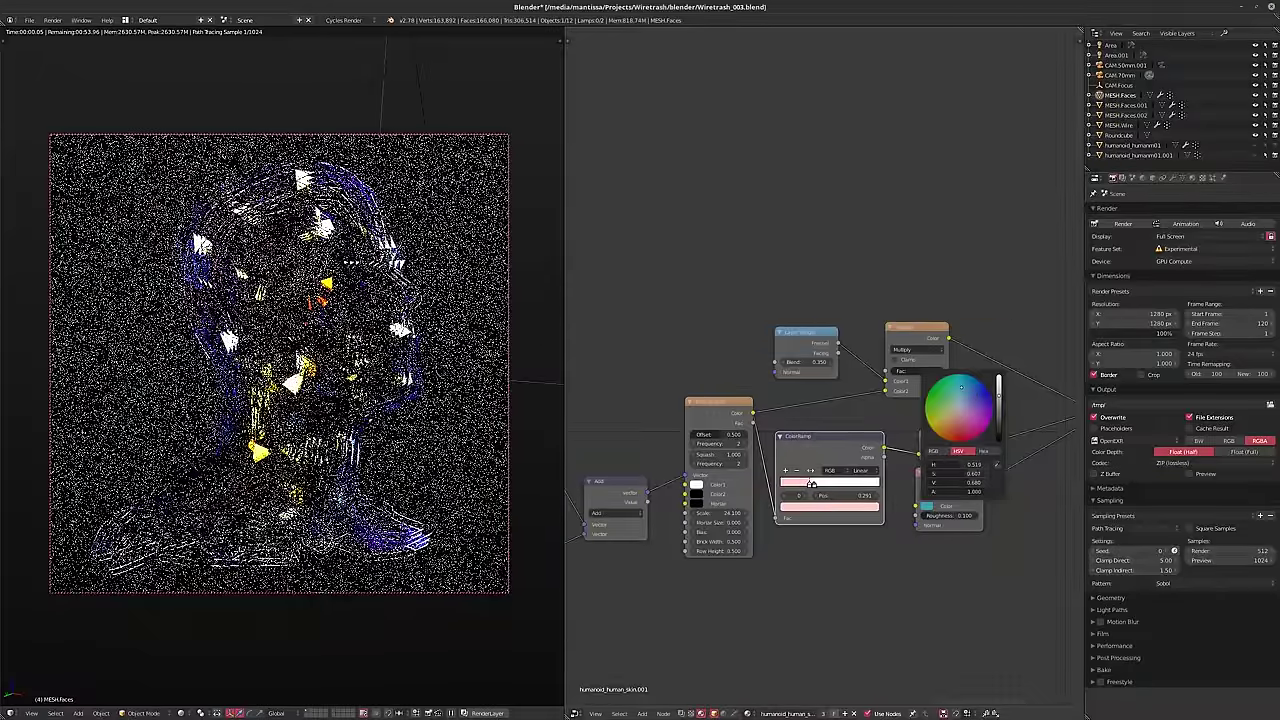
pyautogui.click(960, 396)
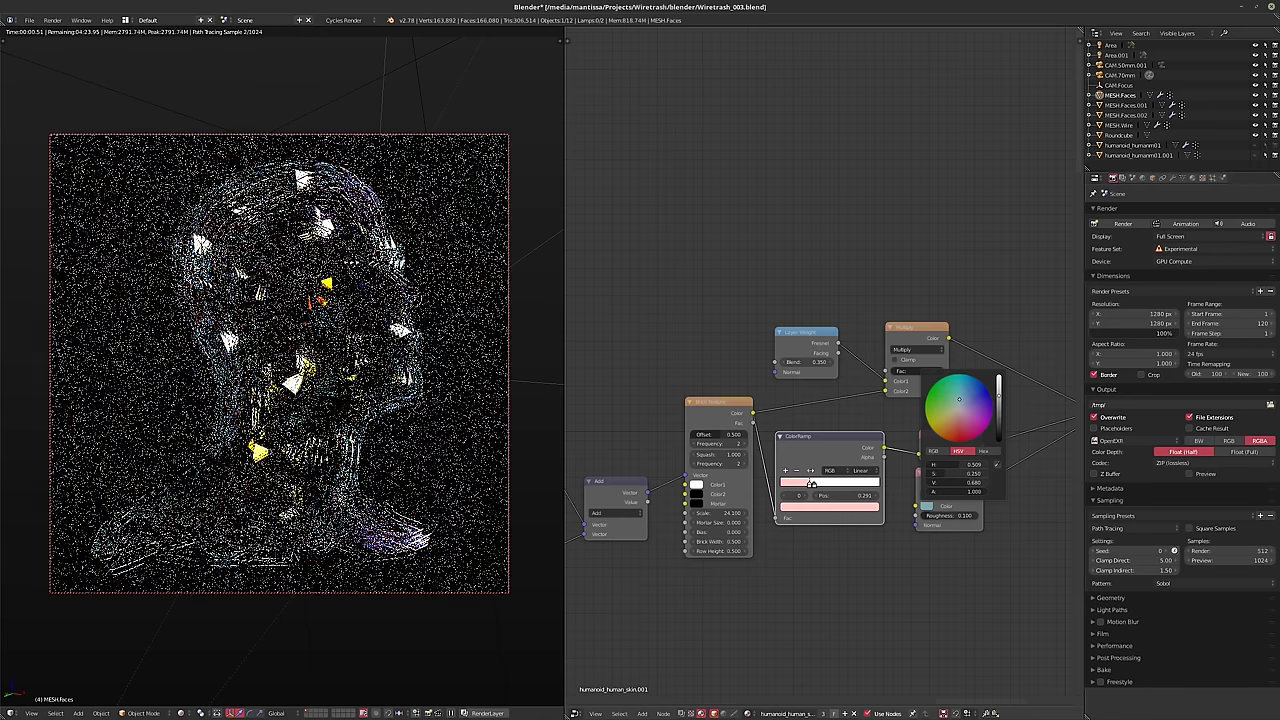
pyautogui.click(960, 404)
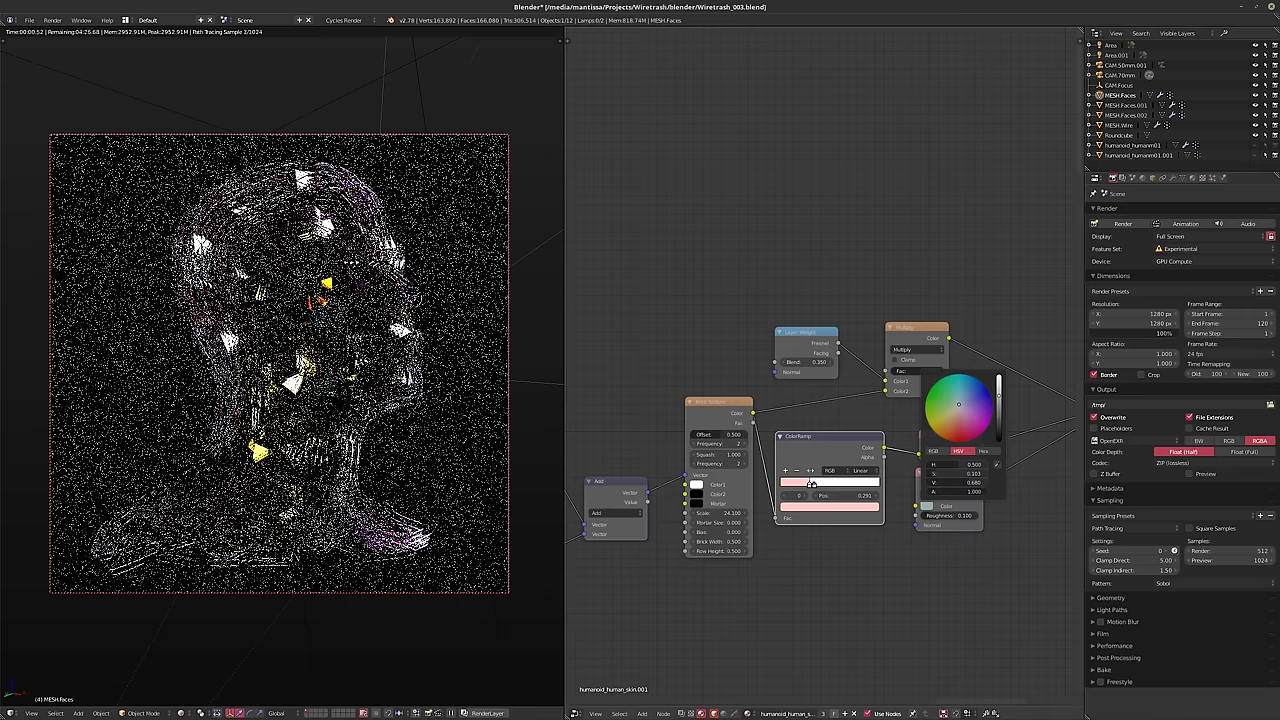
pyautogui.click(958, 403)
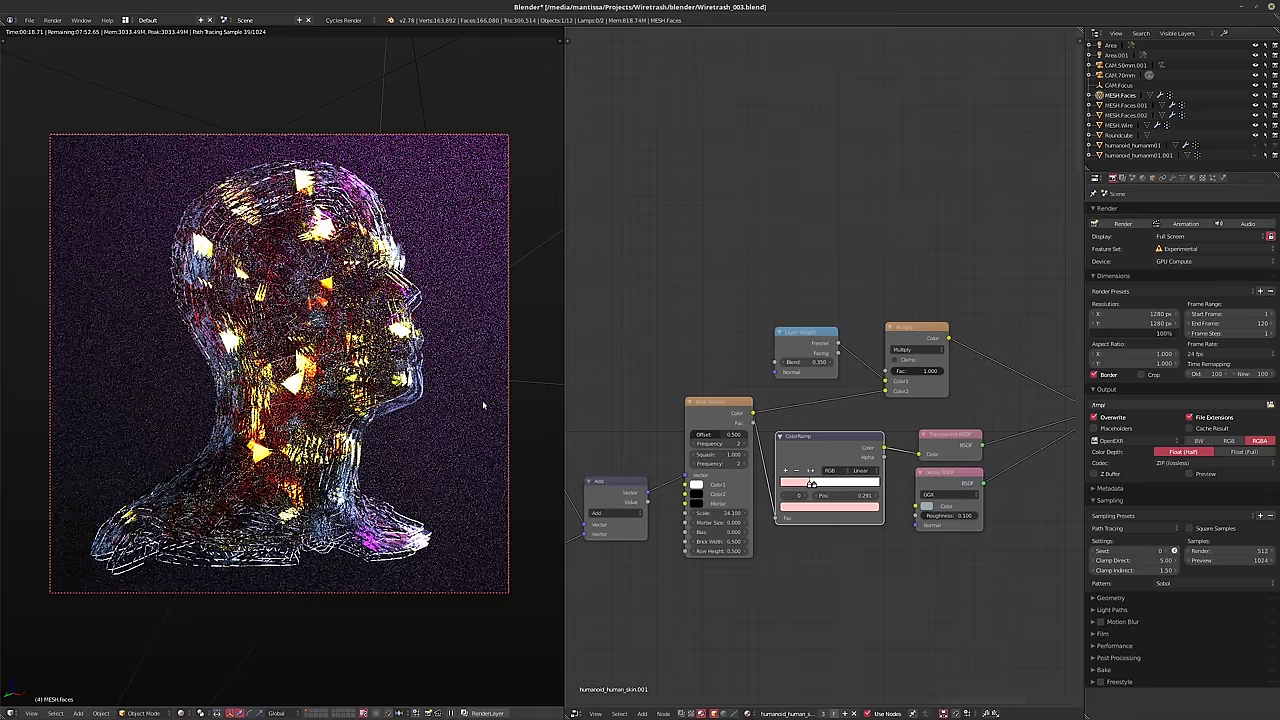
# - Adjust the Glossy BSDF colour to saturation 0.166 and value 0.754
pyautogui.click(926, 507)
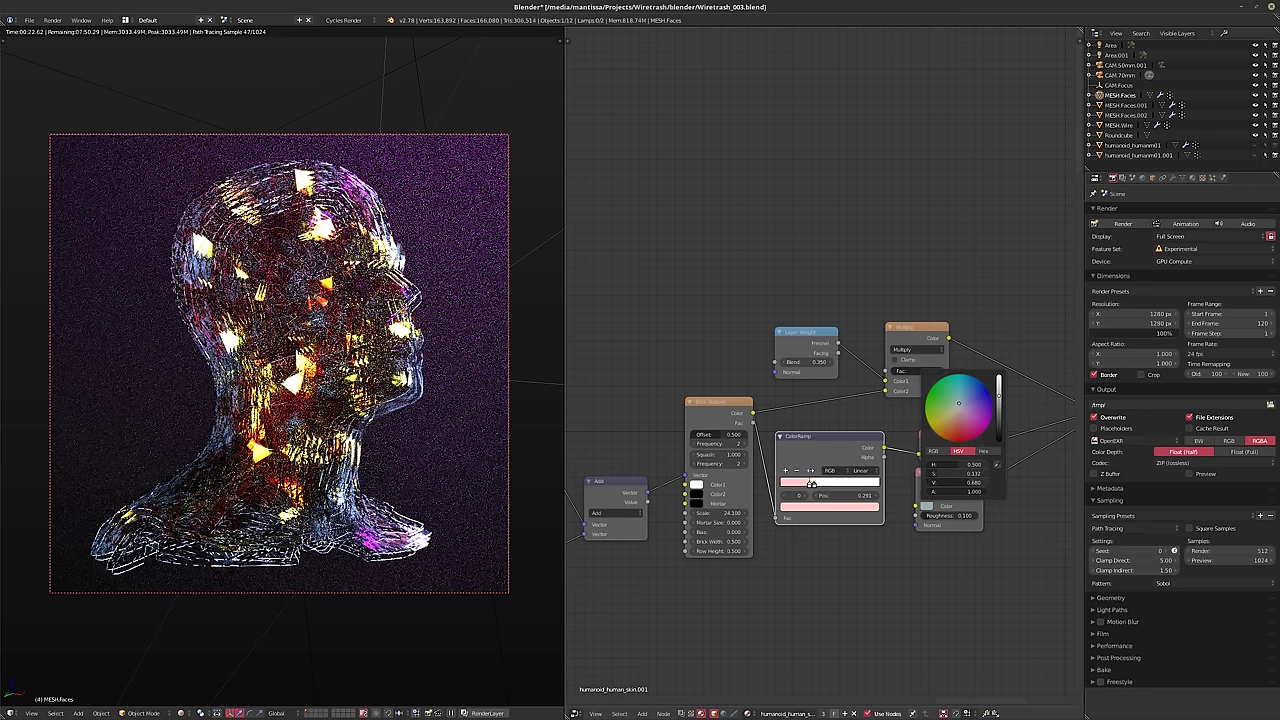
pyautogui.moveTo(960, 482)
pyautogui.mouseDown()
pyautogui.moveTo(990, 482)
pyautogui.moveTo(963, 473)
pyautogui.mouseUp()
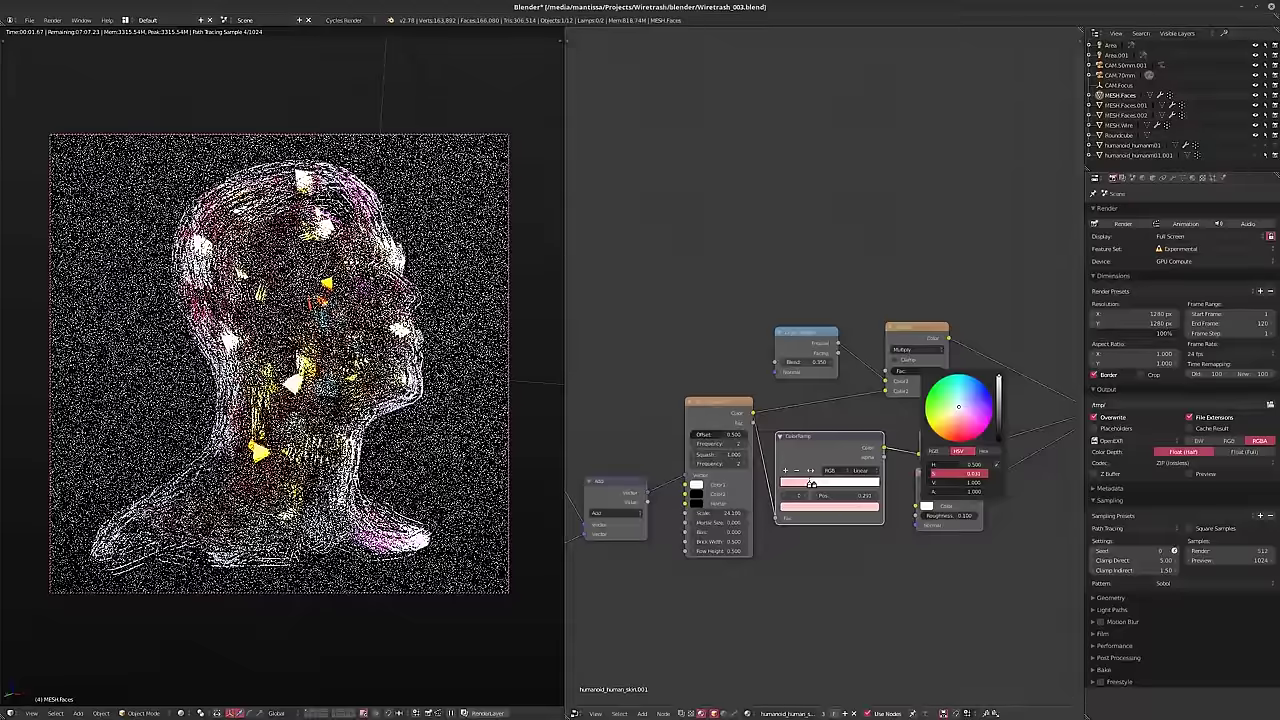
pyautogui.moveTo(960, 473); pyautogui.dragTo(940, 476)
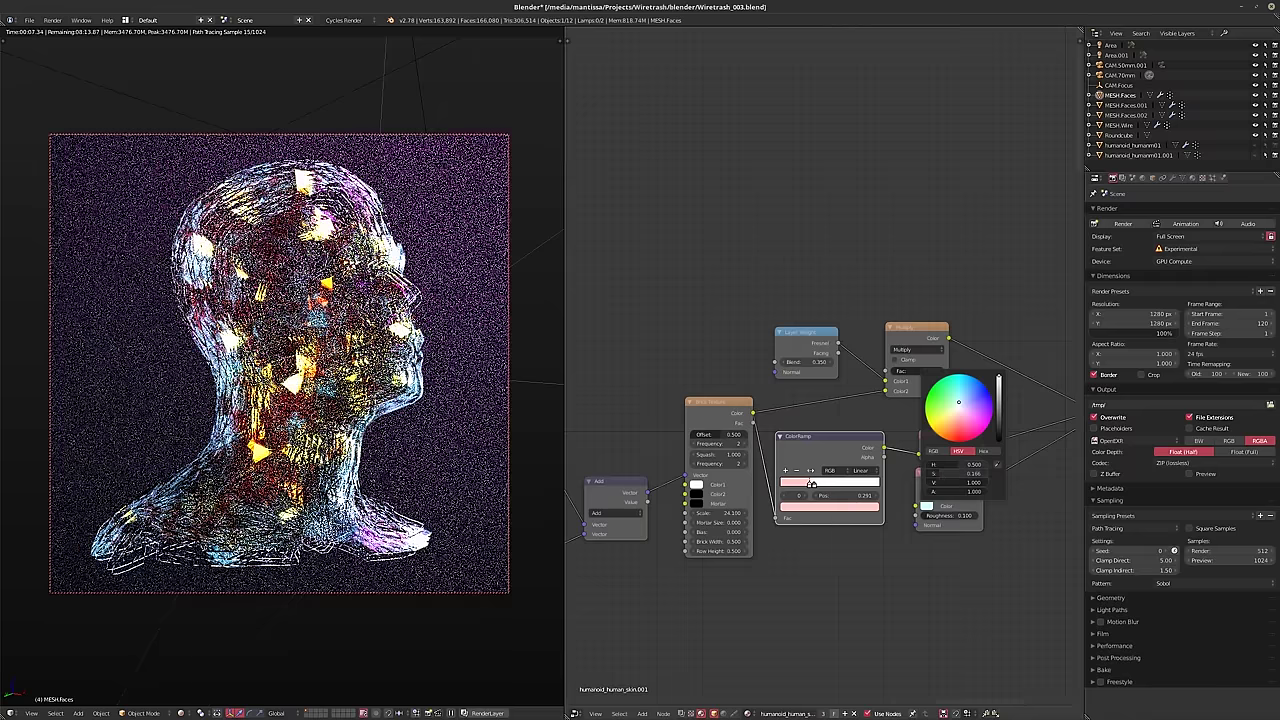
pyautogui.click(999, 388)
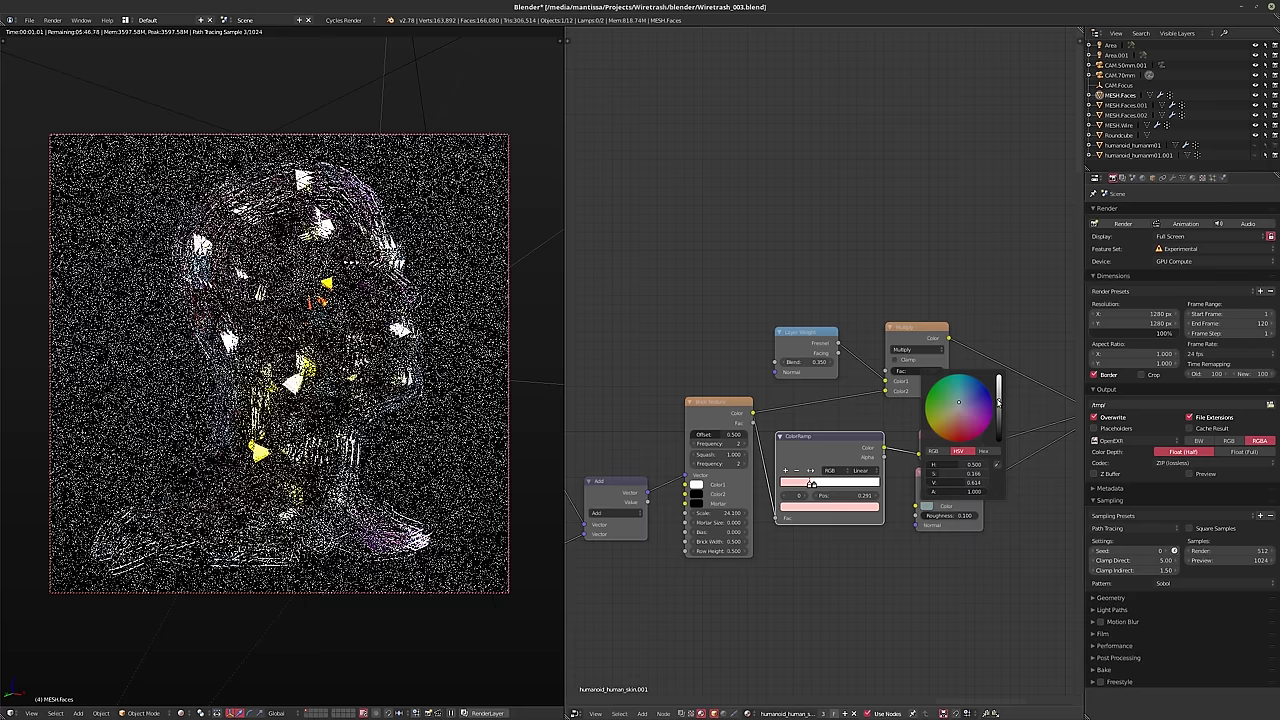
pyautogui.click(998, 396)
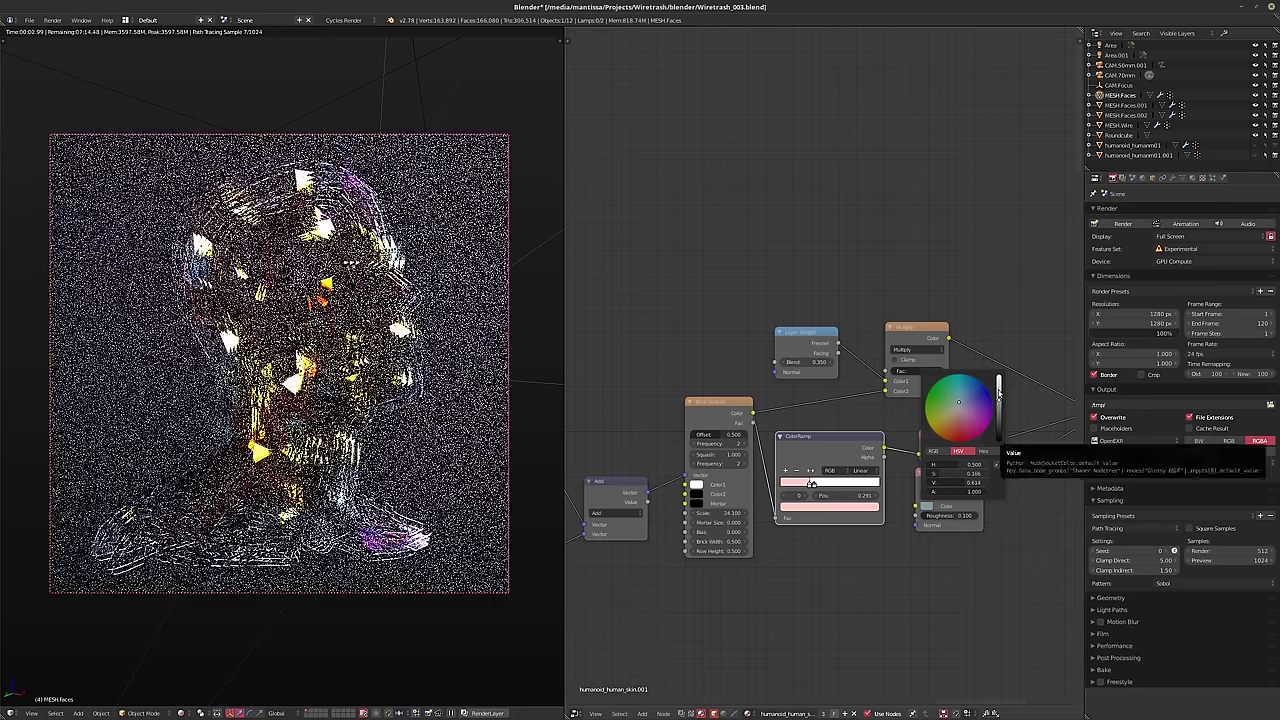
pyautogui.click(998, 384)
# - Move the ColorRamp's white stop to position 0.455 and desaturate the Glossy BSDF colour to a nearly neutral light grey
pyautogui.moveTo(854, 524); pyautogui.dragTo(766, 518, button='middle')
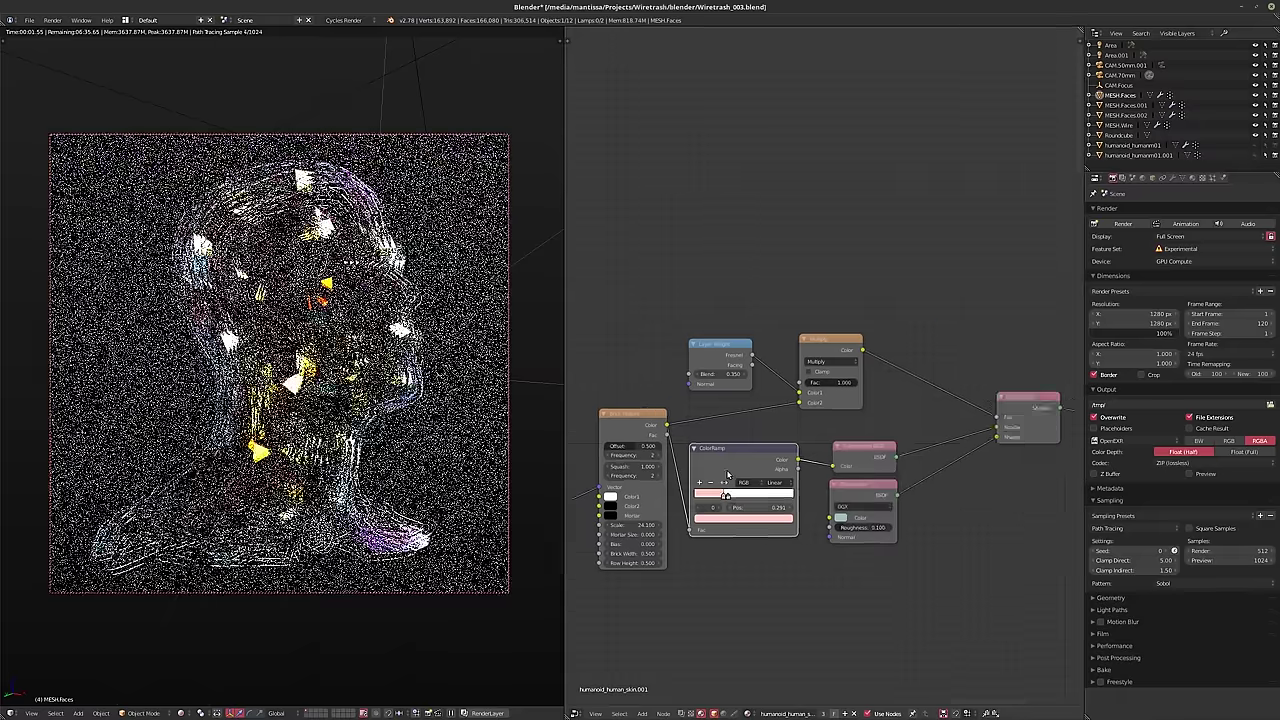
pyautogui.scroll(2, 740, 495)
pyautogui.moveTo(745, 496)
pyautogui.keyDown('ctrl'); pyautogui.mouseDown()
pyautogui.moveTo(770, 498)
pyautogui.moveTo(723, 497)
pyautogui.moveTo(739, 500)
pyautogui.mouseUp(); pyautogui.keyUp('ctrl')
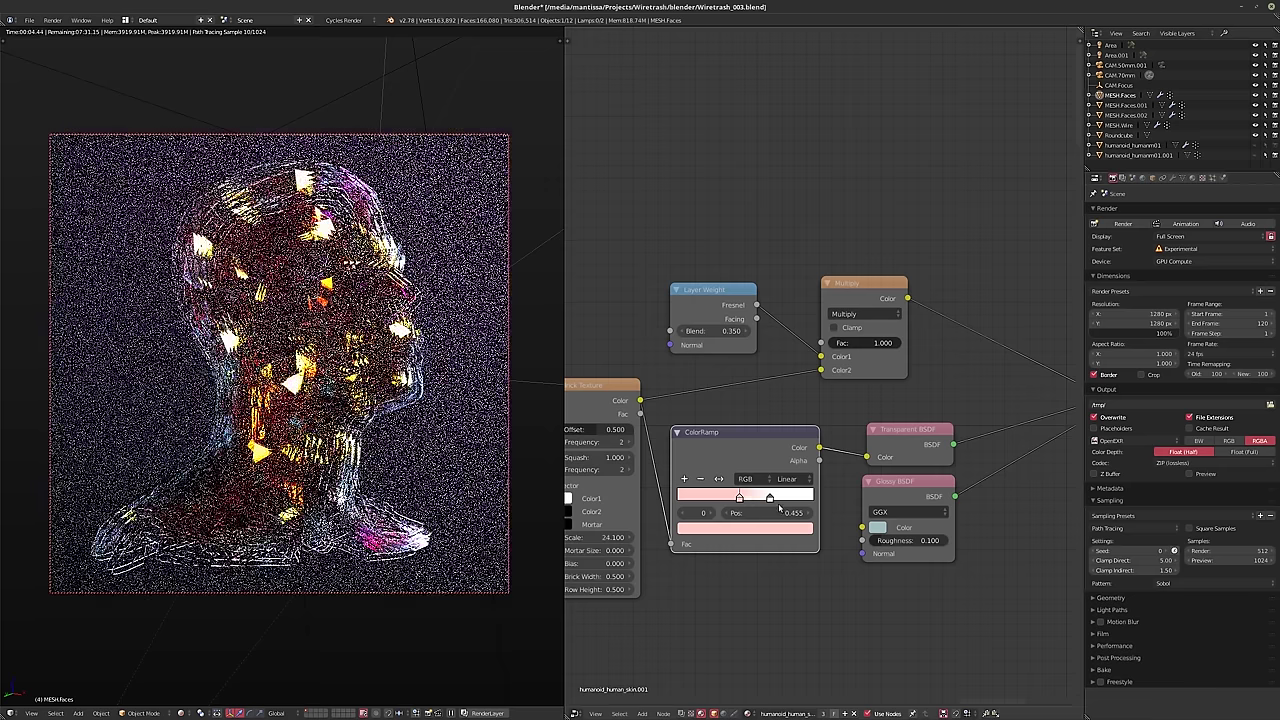
pyautogui.click(877, 527)
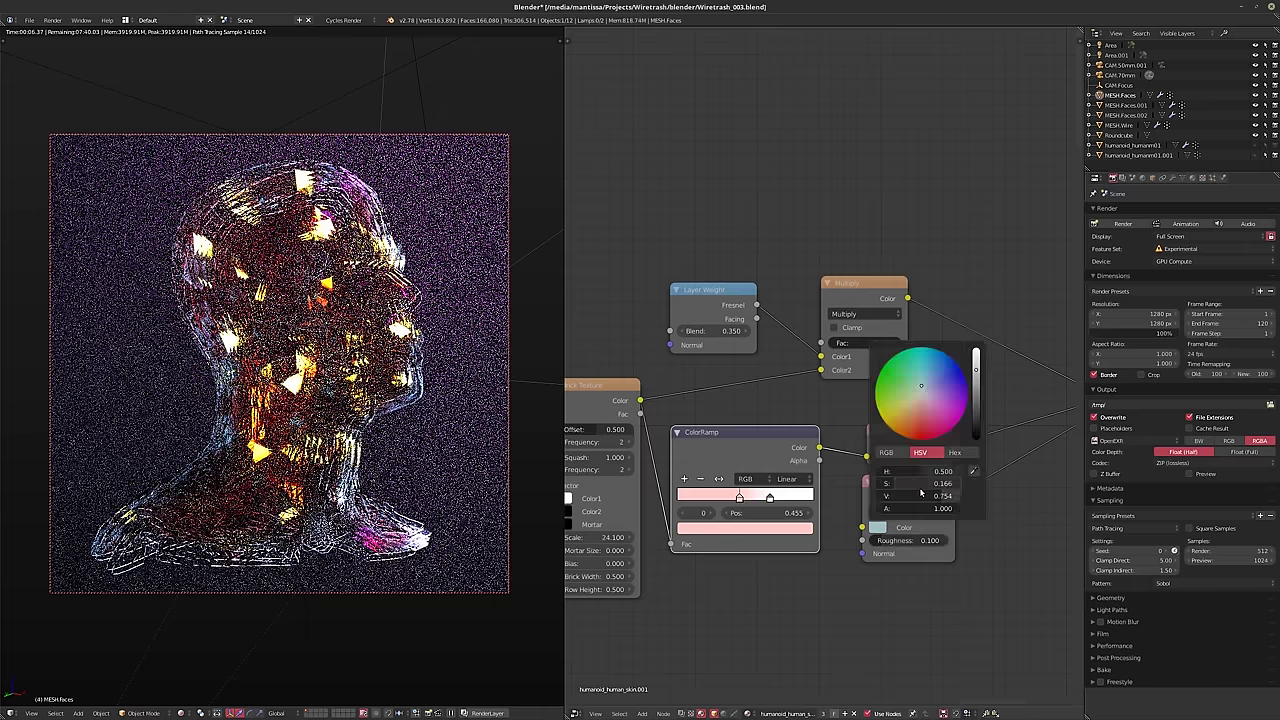
pyautogui.moveTo(892, 483); pyautogui.dragTo(880, 483)
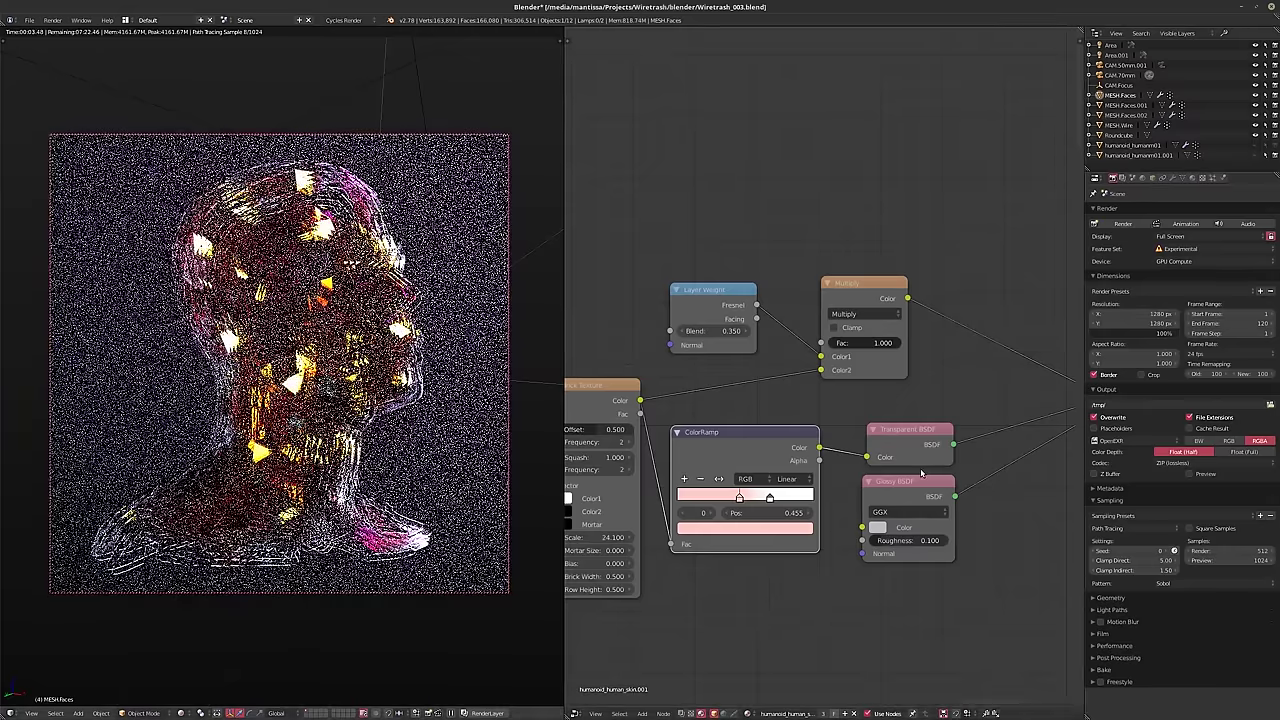
# - Leave the rendered preview, widen the 3D view and turn off Lock Camera to View
pyautogui.hotkey('shift', 'z')
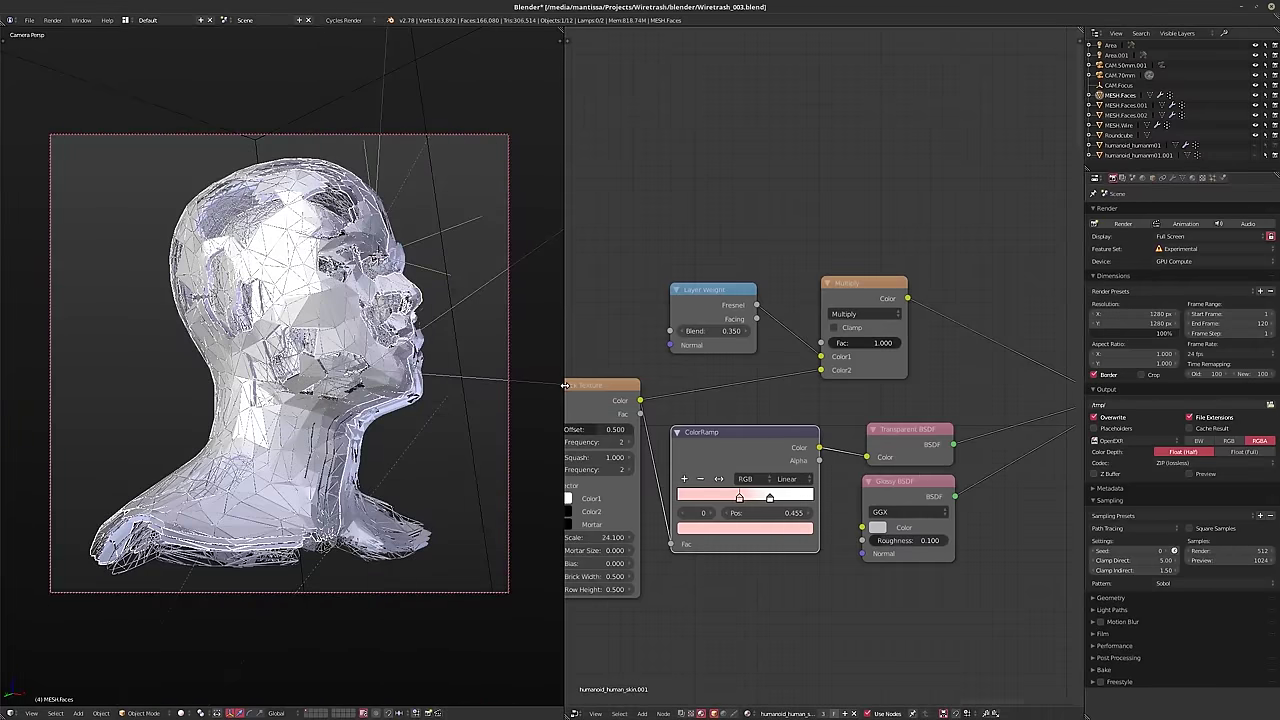
pyautogui.moveTo(565, 390); pyautogui.dragTo(683, 390)
pyautogui.press('ctrl+KP_0')
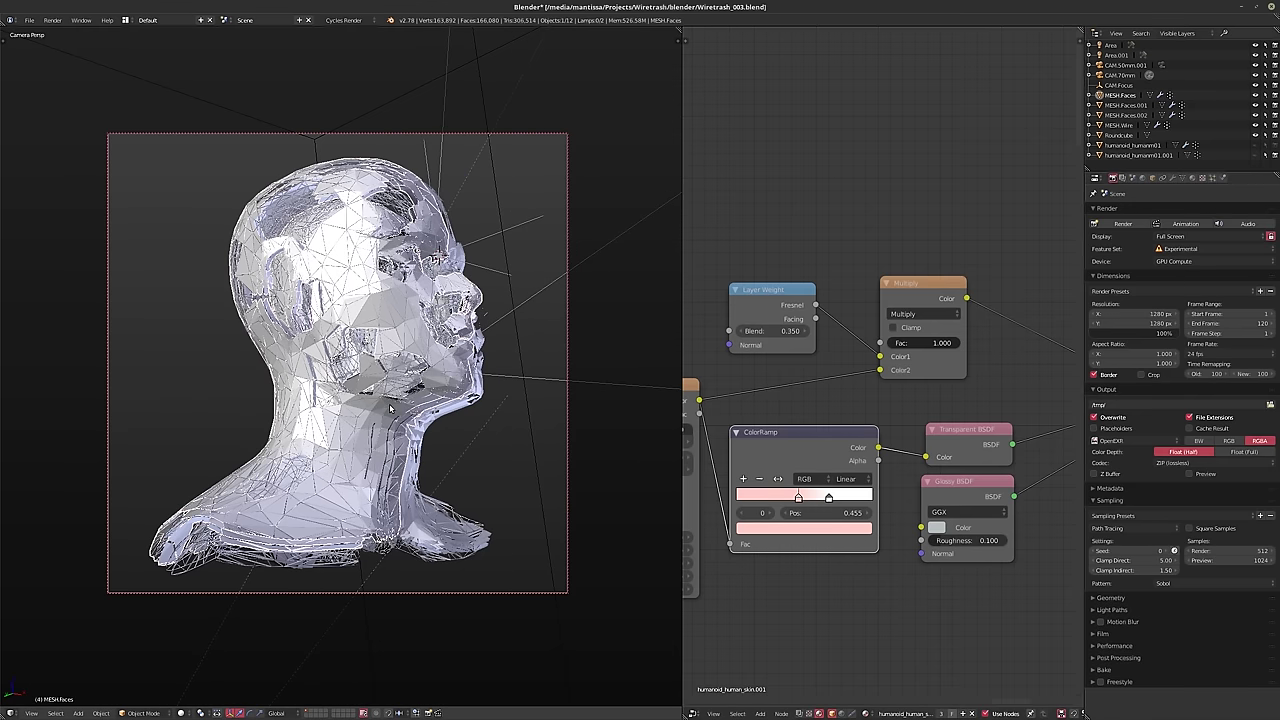
pyautogui.press('n')
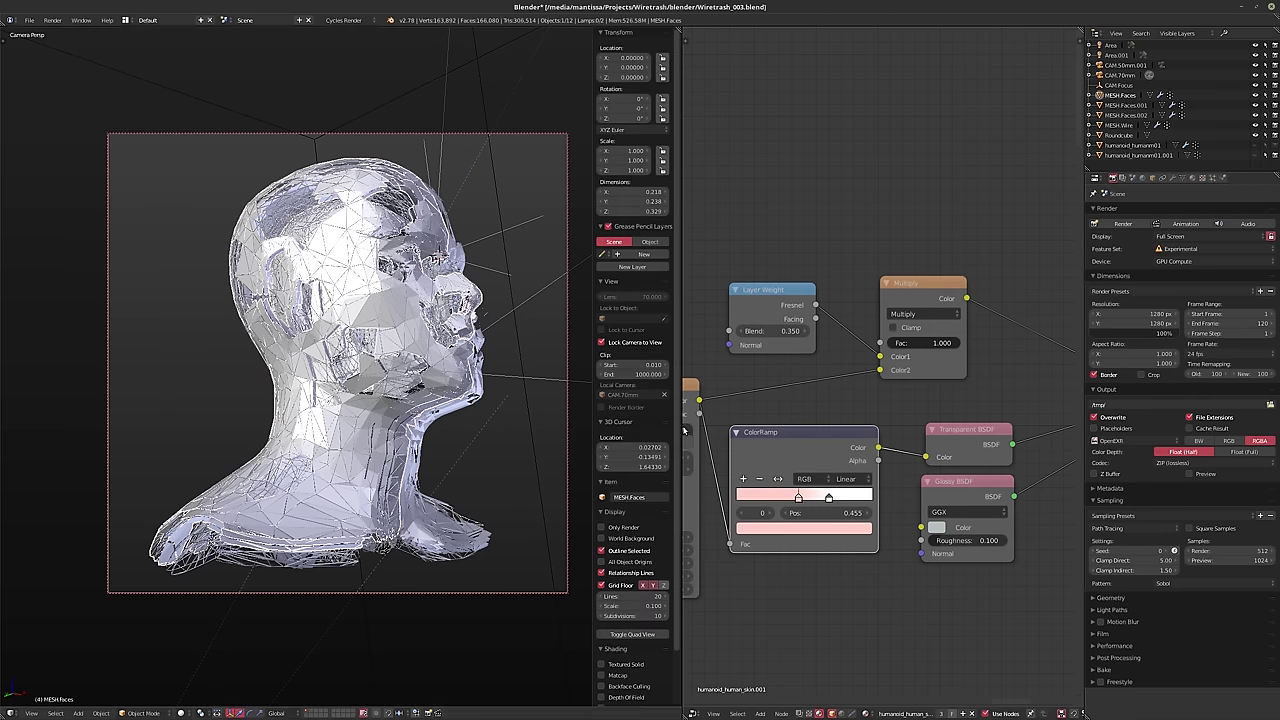
pyautogui.click(601, 343)
pyautogui.press('n')
pyautogui.scroll(3, 400, 400)
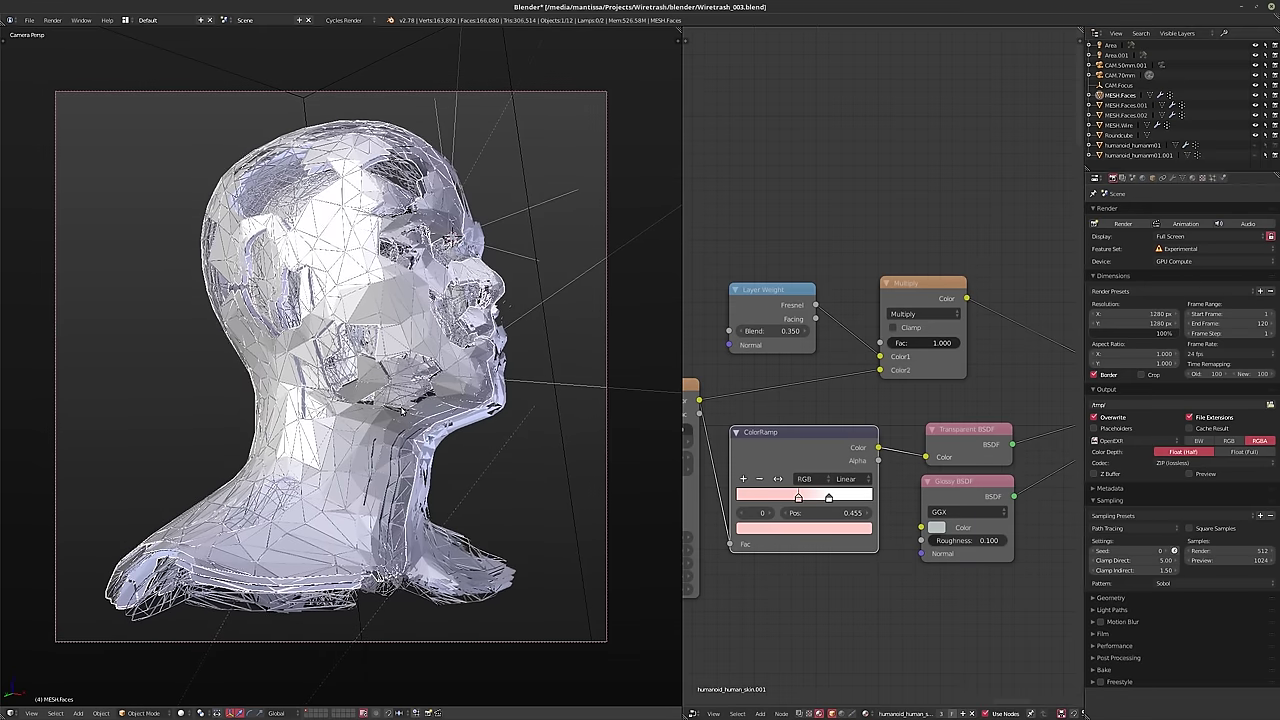
# - Save over the existing blend file, start a render of the camera view and stop it partway
pyautogui.hotkey('ctrl', 's')
pyautogui.click(402, 410)
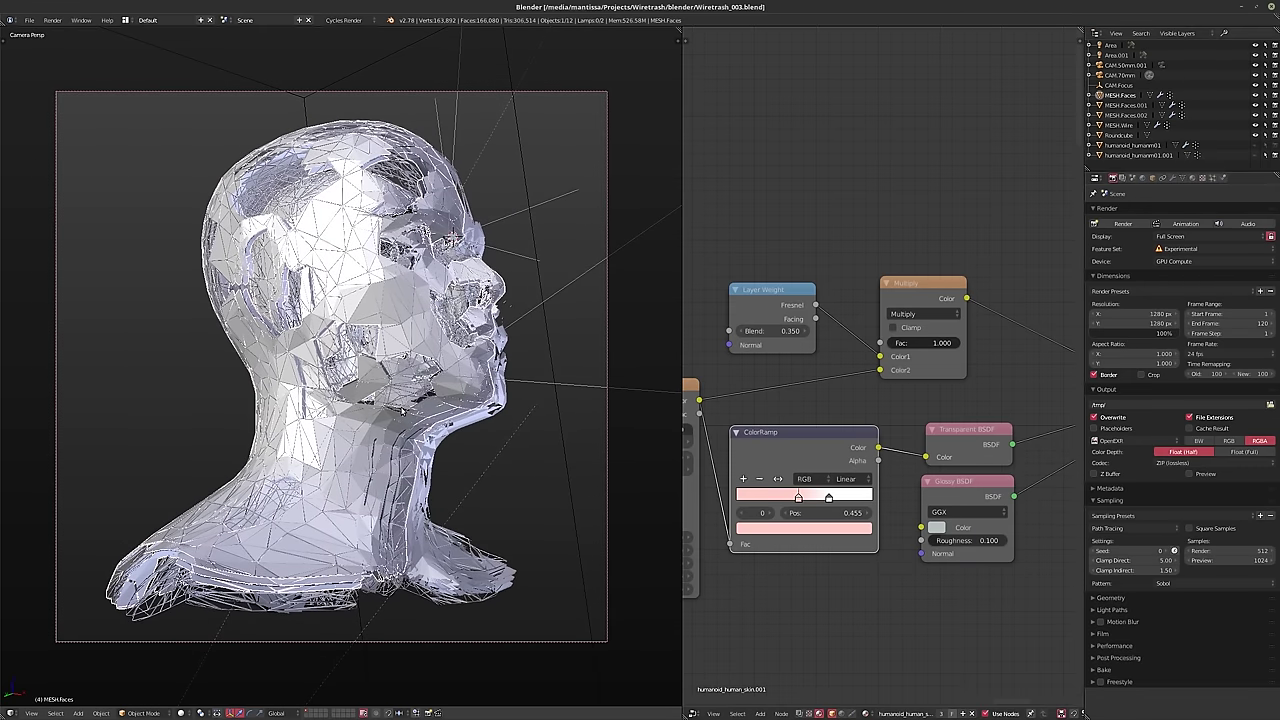
pyautogui.press('F12')
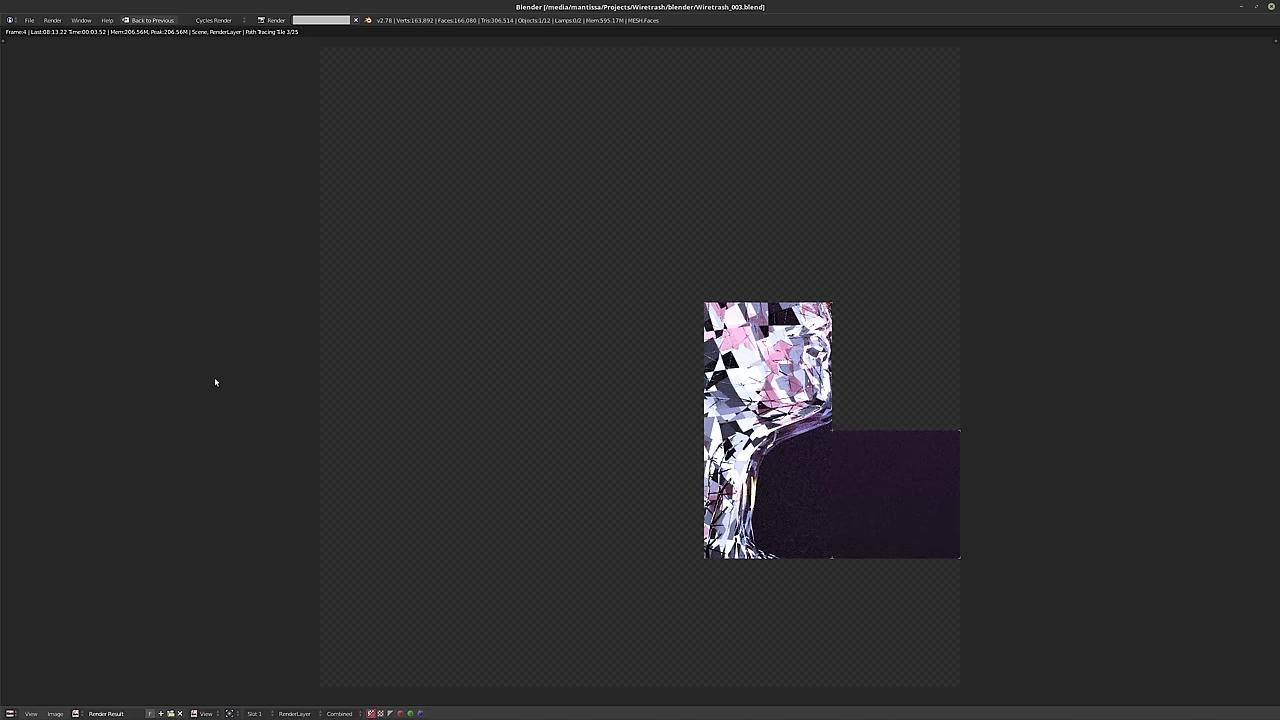
pyautogui.press('Escape')
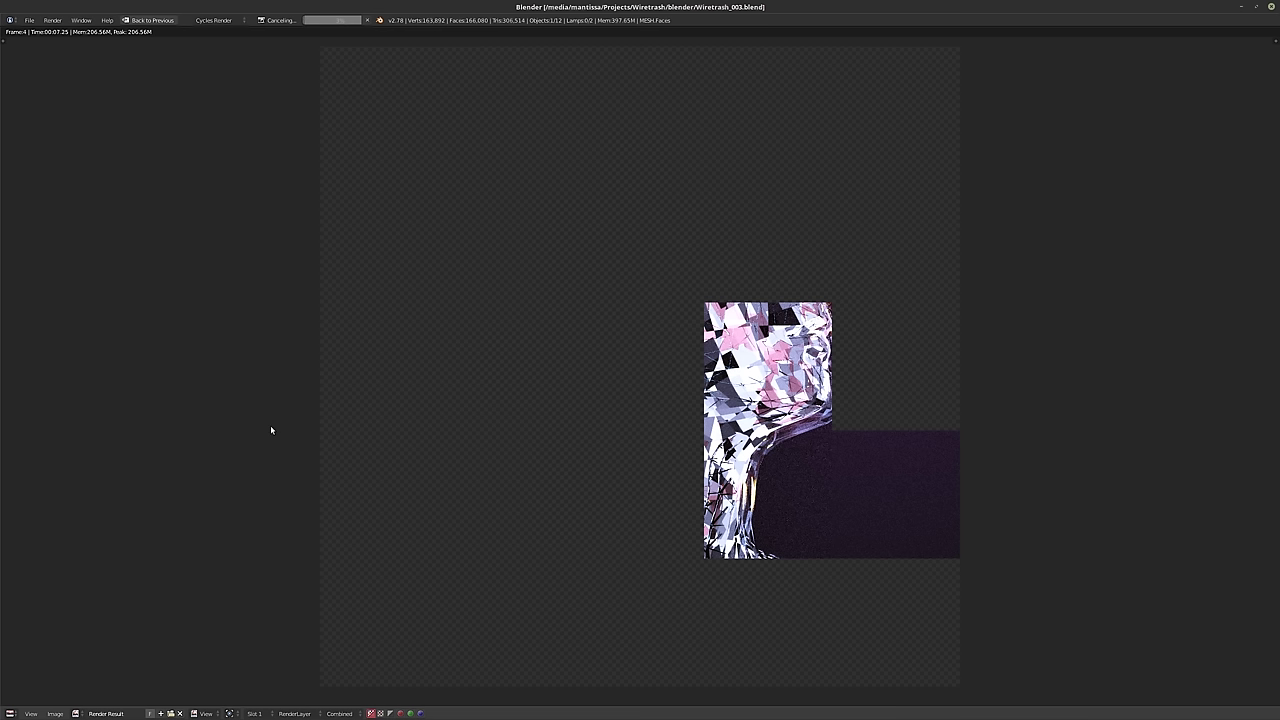
pyautogui.press('Escape')
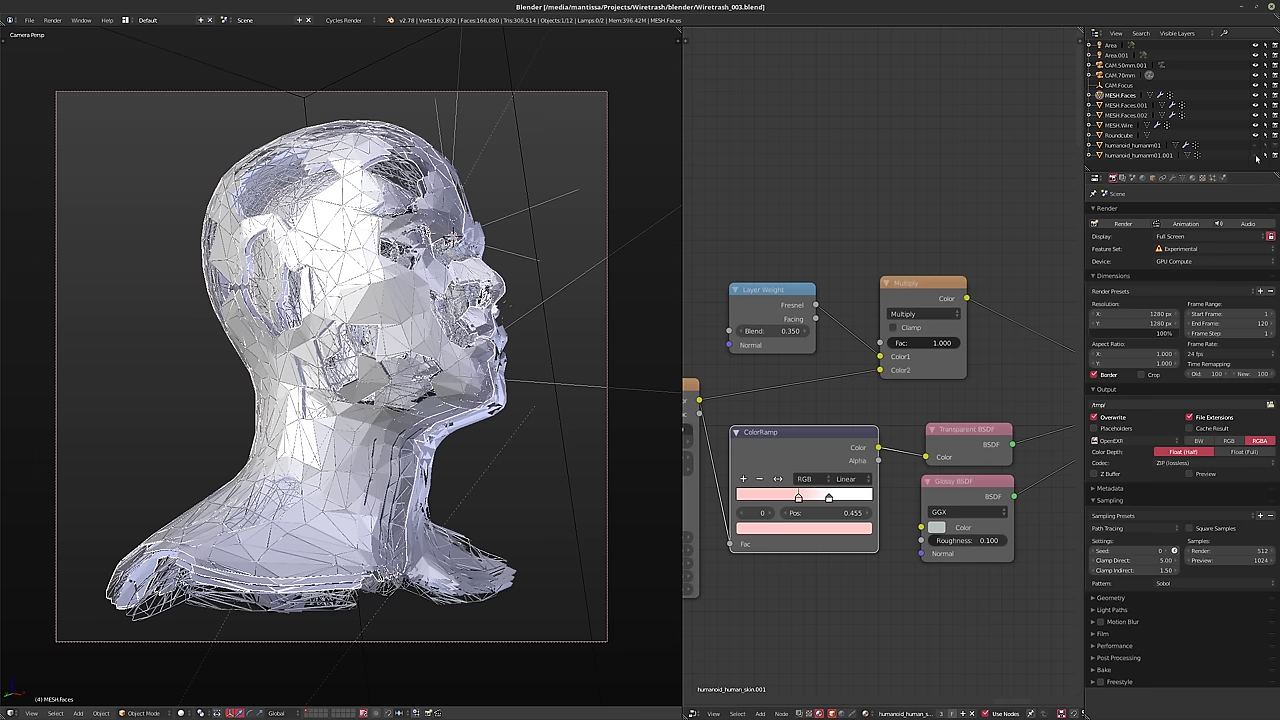
# - Preview the scene rendered, select humanoid_humanm01.001 and increase the Brick Texture scale in its material
pyautogui.hotkey('shift', 'z')
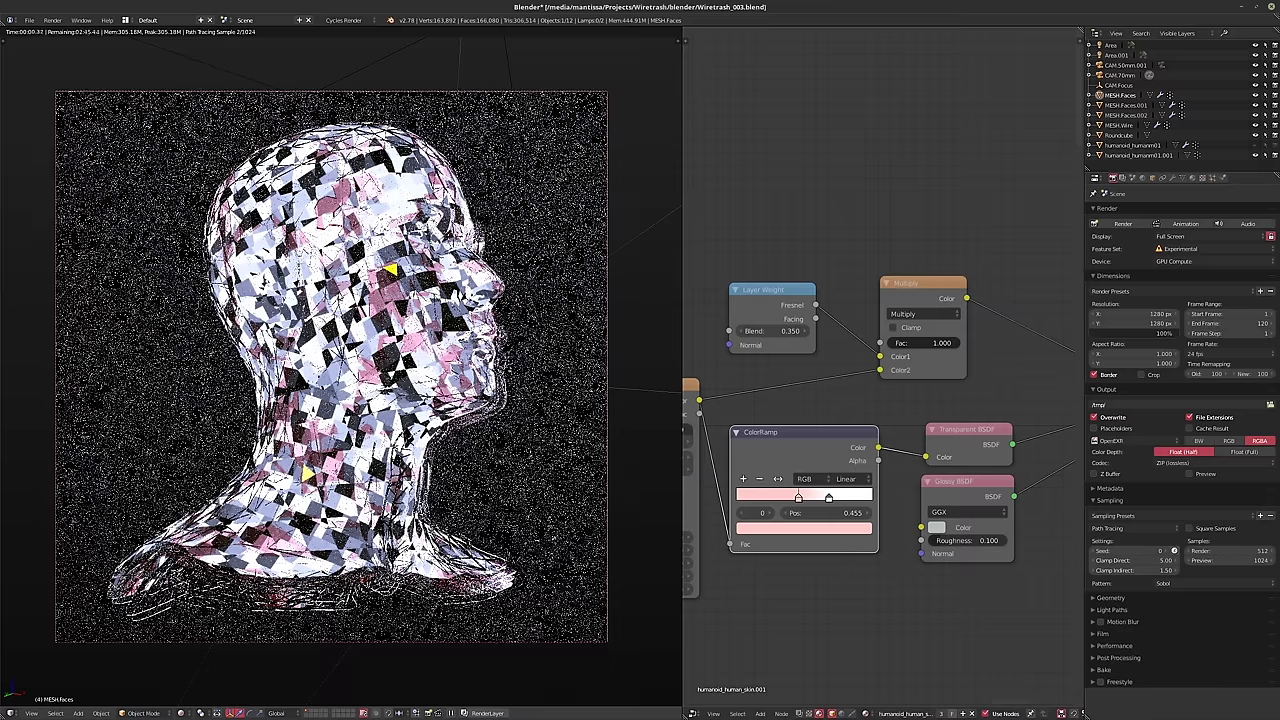
pyautogui.rightClick(480, 400)
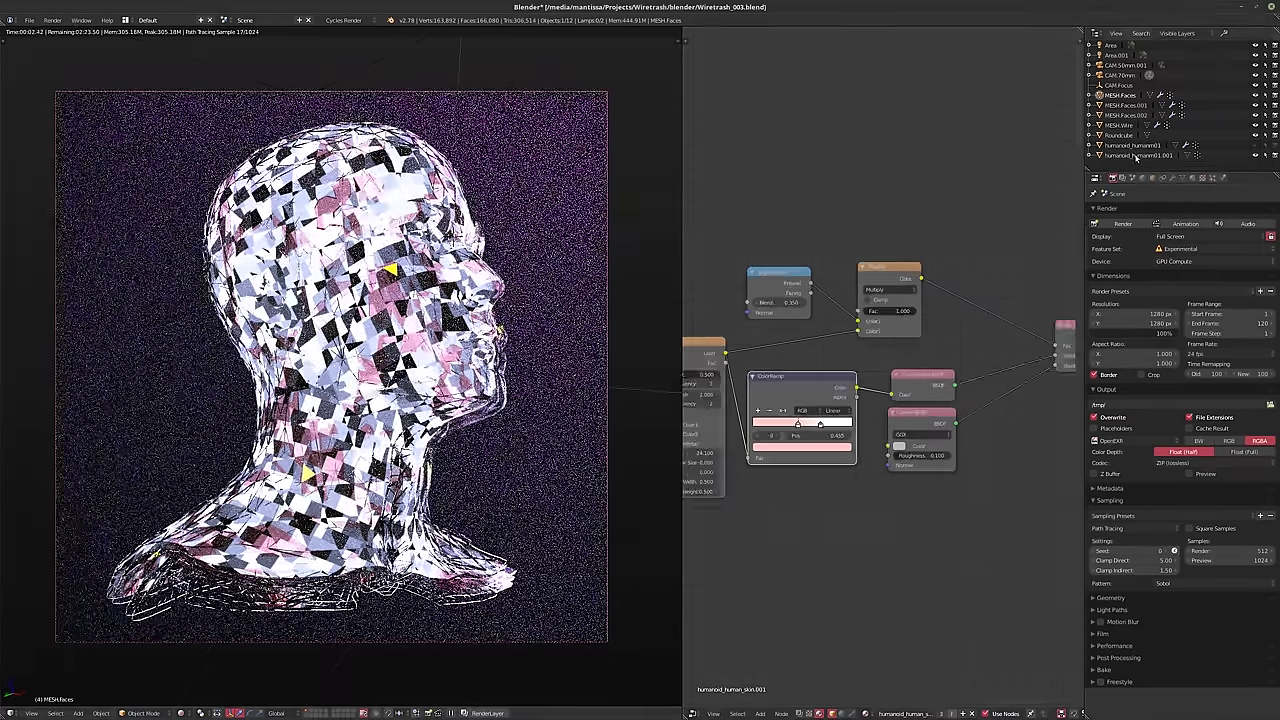
pyautogui.keyDown('ctrl'); pyautogui.hscroll(6, 804, 340); pyautogui.keyUp('ctrl')
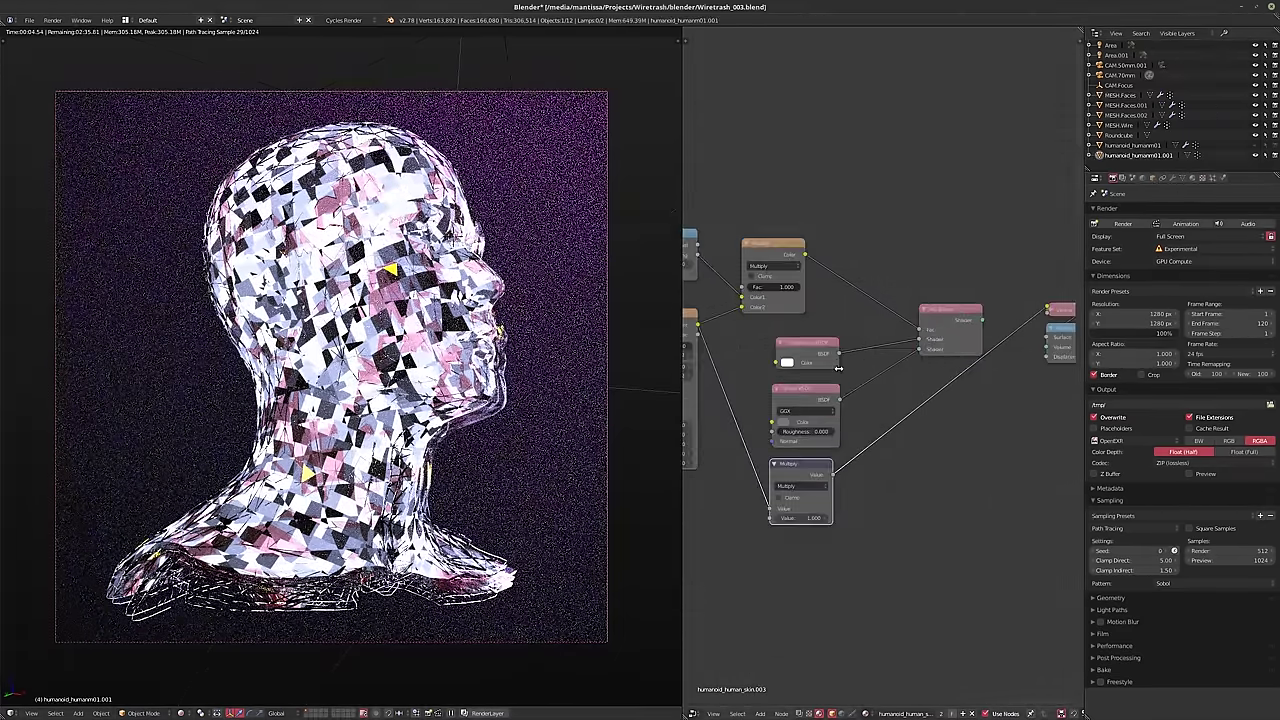
pyautogui.keyDown('ctrl'); pyautogui.hscroll(-5, 811, 373); pyautogui.keyUp('ctrl')
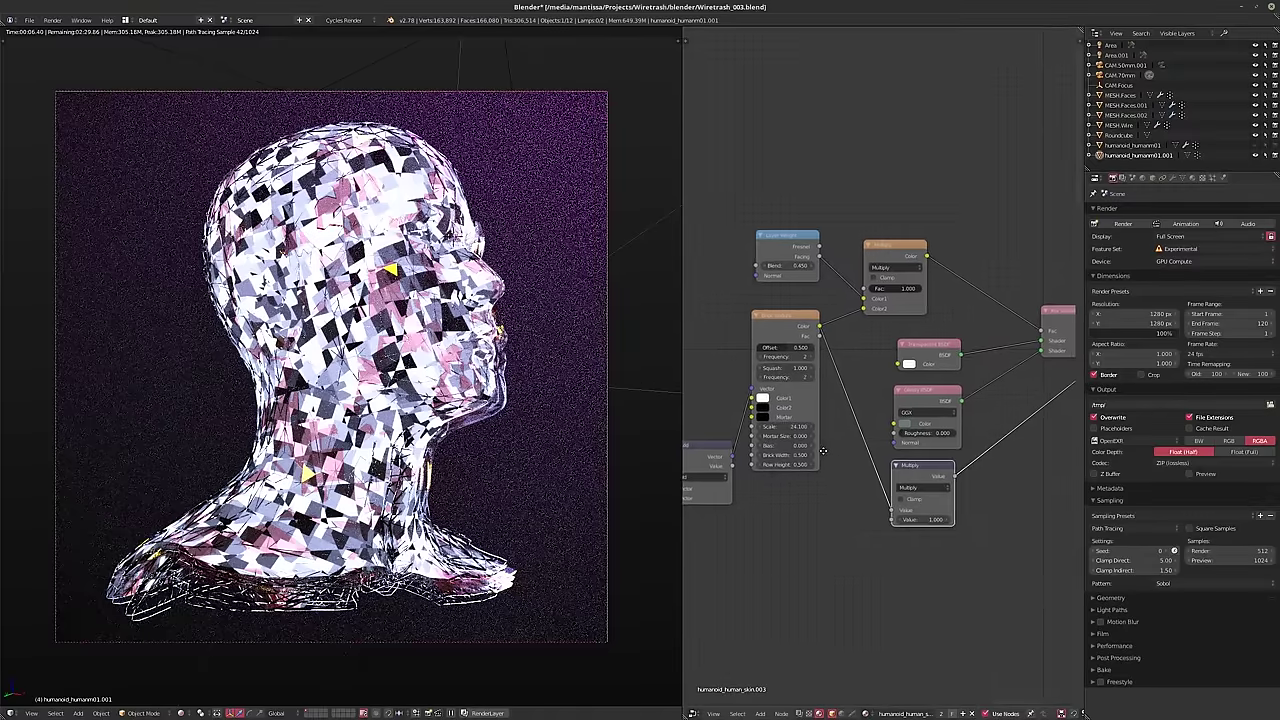
pyautogui.keyDown('ctrl'); pyautogui.hscroll(-2, 808, 440); pyautogui.keyUp('ctrl')
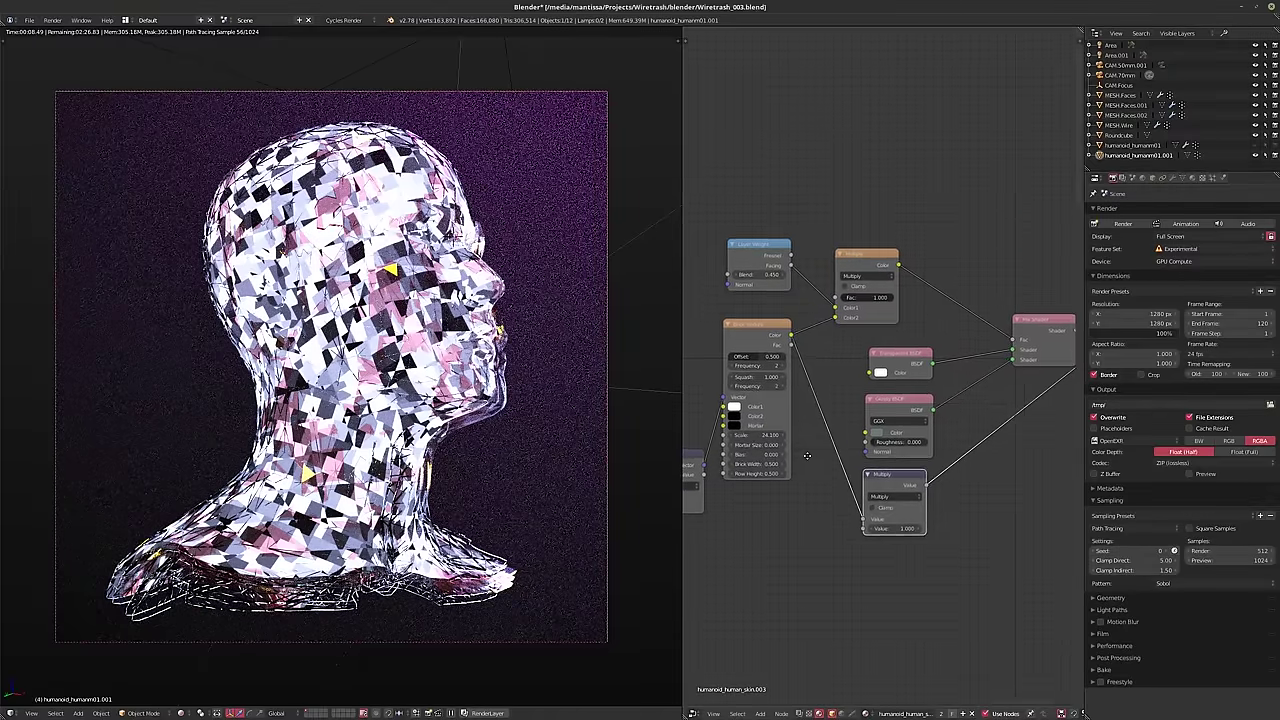
pyautogui.moveTo(808, 428); pyautogui.dragTo(884, 412, button='middle')
pyautogui.click(884, 412)
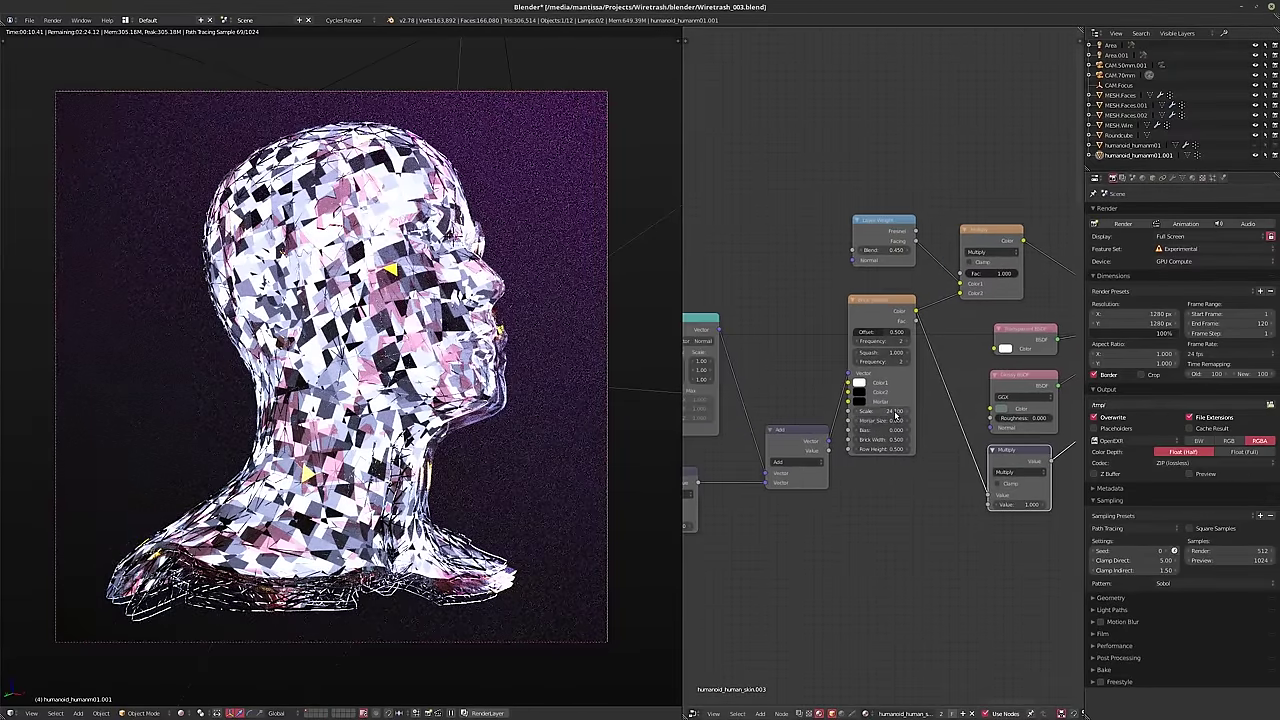
pyautogui.write('5')
pyautogui.press('Return')
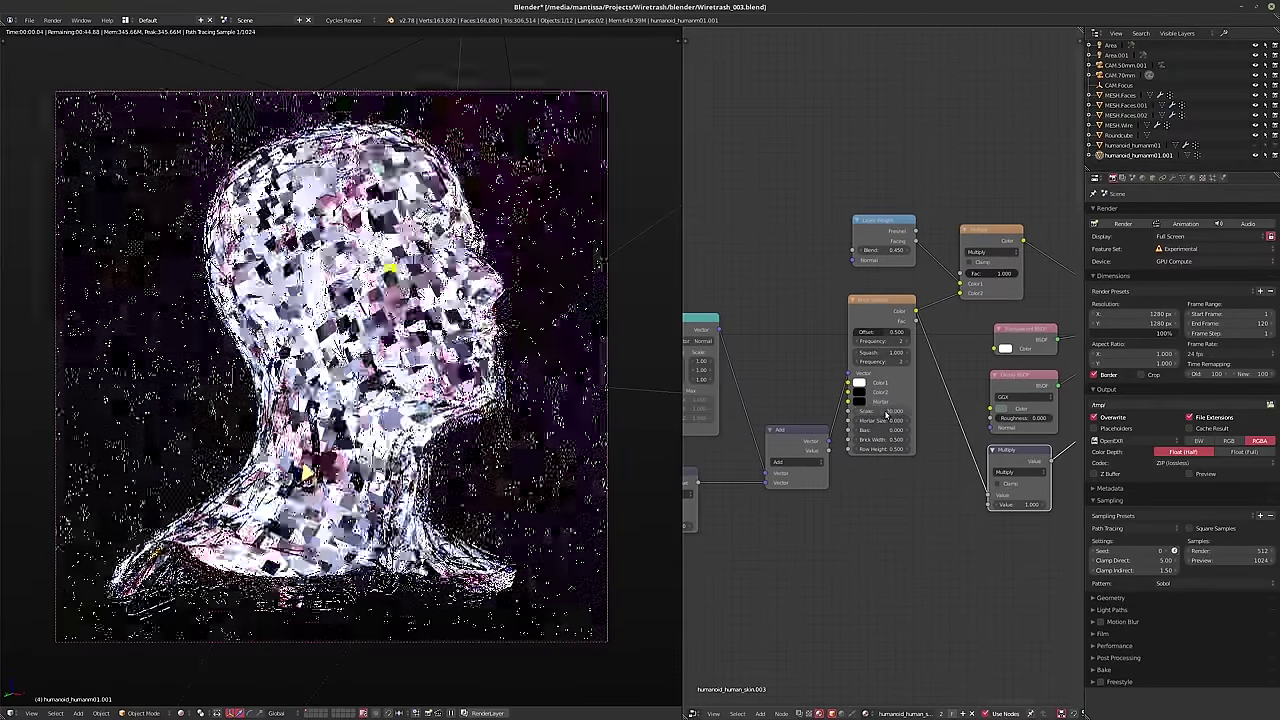
# - Connect the Multiply node's value to the Material Output's Displacement and the Mix Shader to its Surface, without the viewer node
pyautogui.moveTo(943, 387); pyautogui.dragTo(972, 373, button='middle')
pyautogui.keyDown('ctrl'); pyautogui.hscroll(10, 786, 501); pyautogui.keyUp('ctrl')
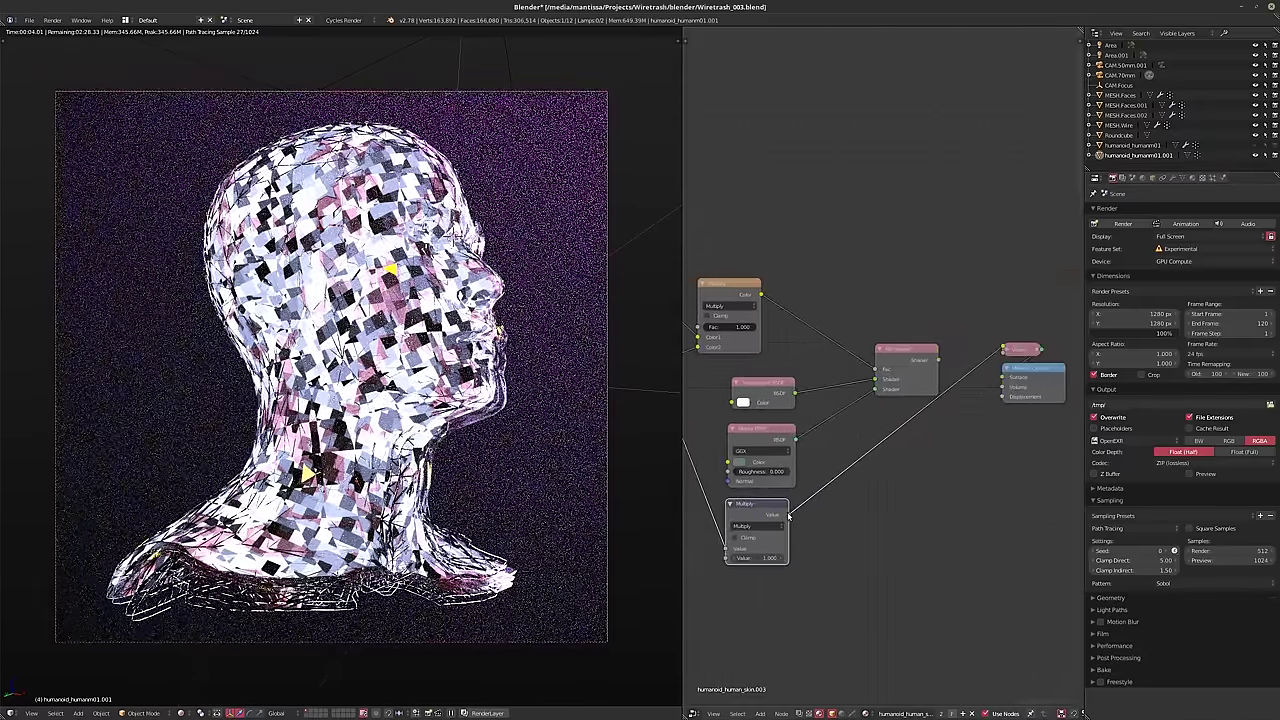
pyautogui.moveTo(789, 514); pyautogui.dragTo(1003, 397)
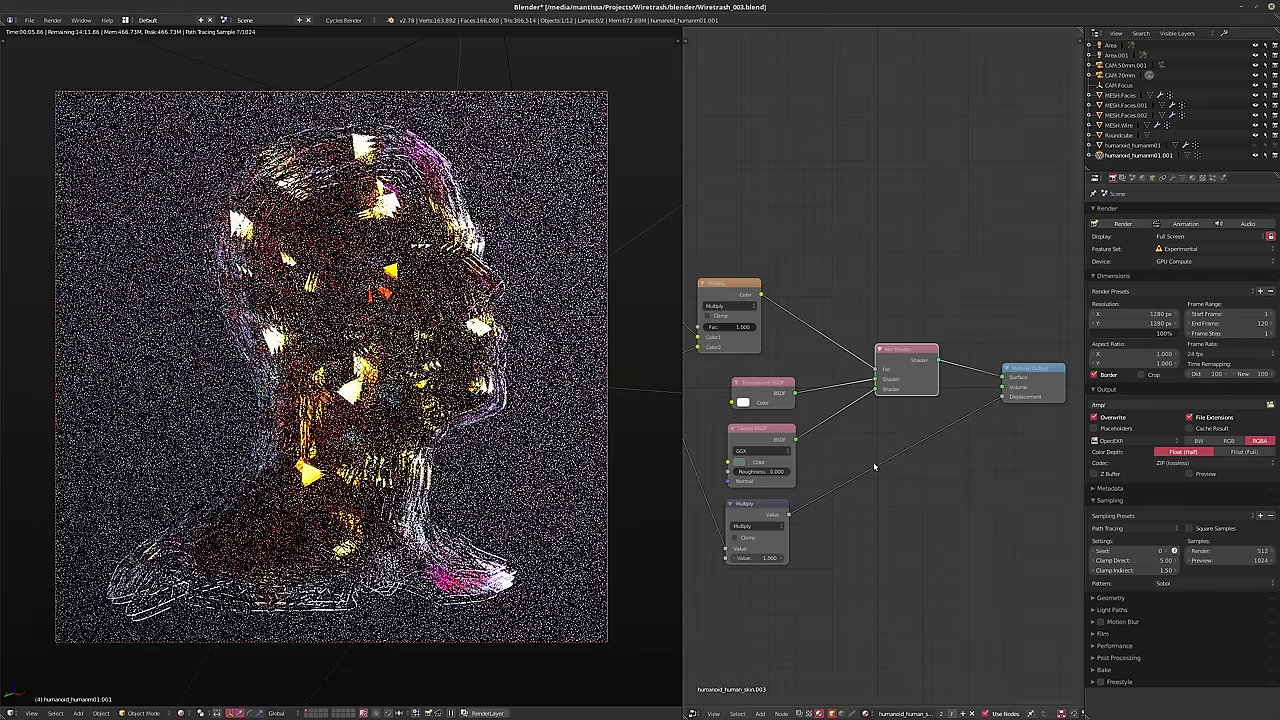
# - Add a Subdivision Surface modifier to humanoid_humanm01.001
pyautogui.click(1174, 179)
pyautogui.click(1122, 212)
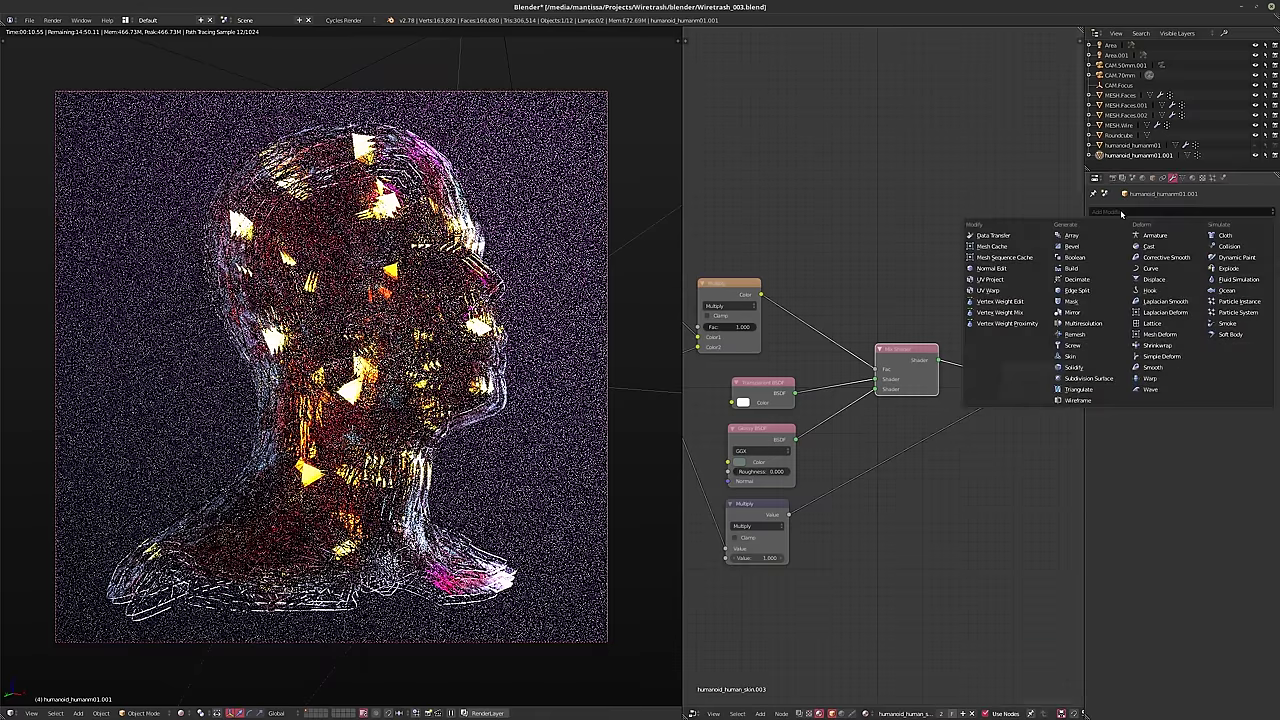
pyautogui.click(1095, 378)
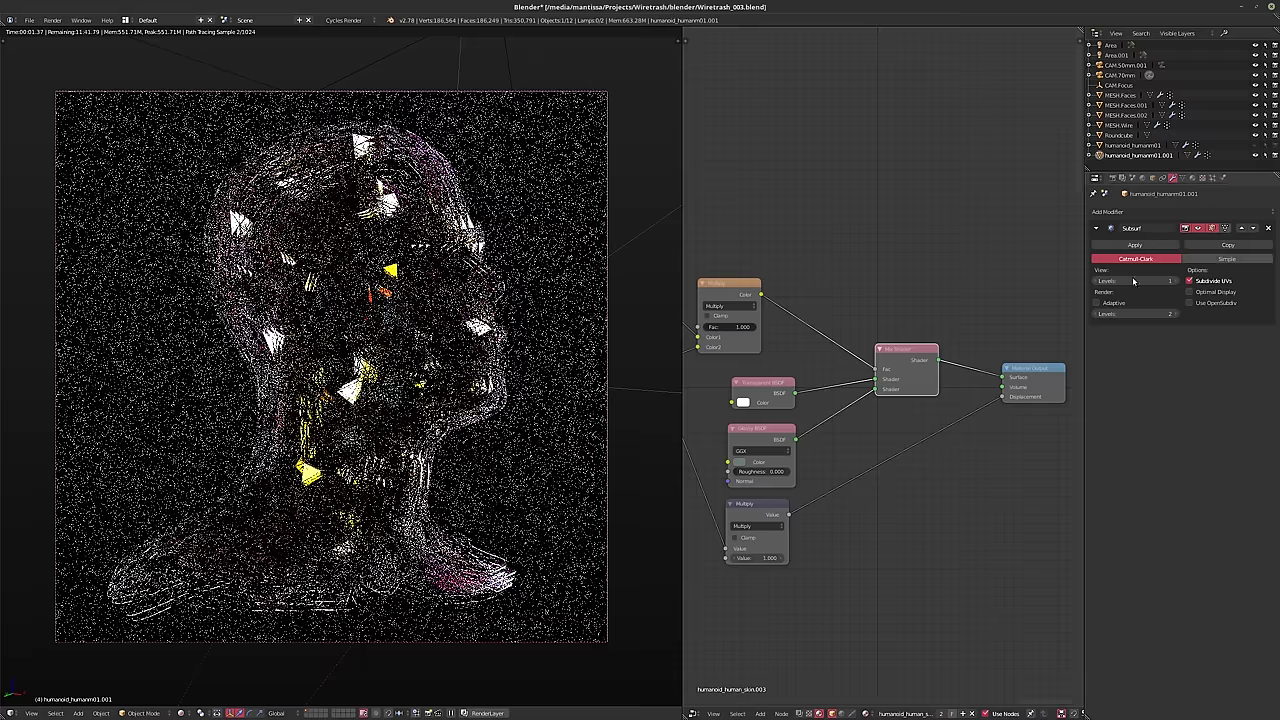
# - Set the displacement method of the humanoid_human_skin.003 material to Both and return the viewport to solid shading
pyautogui.click(1192, 177)
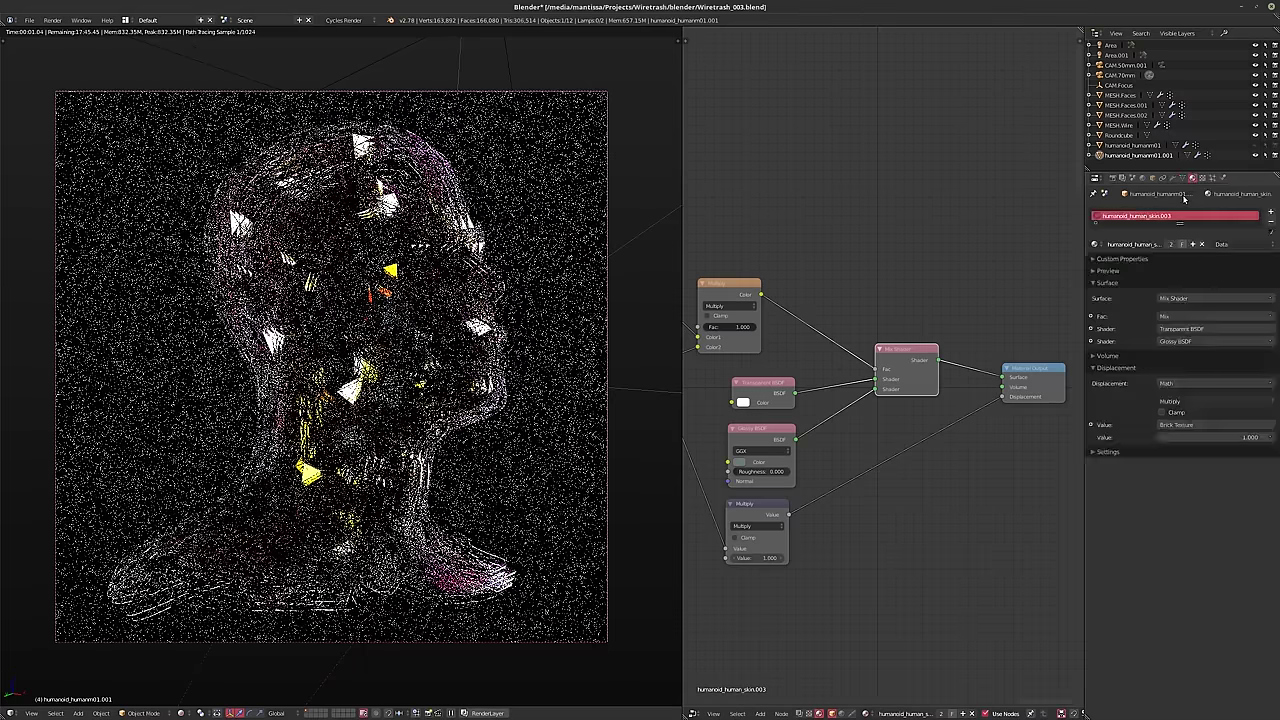
pyautogui.click(1180, 401)
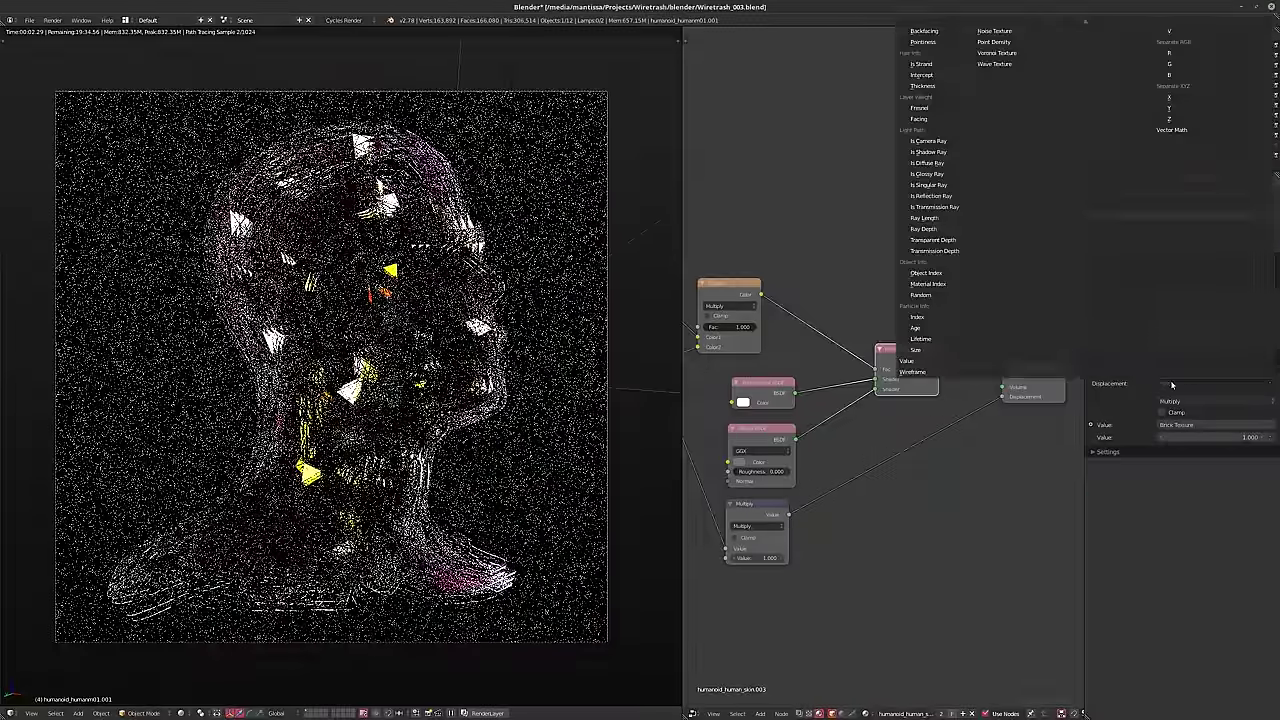
pyautogui.click(1107, 451)
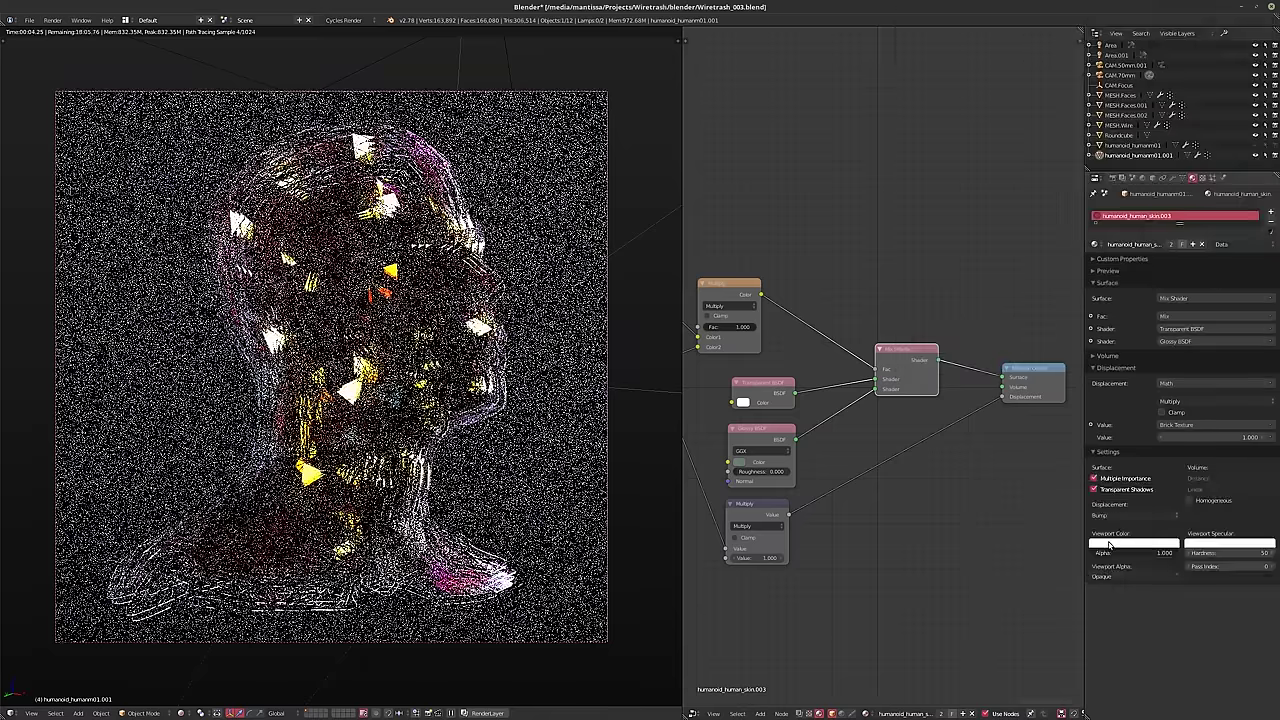
pyautogui.click(1112, 491)
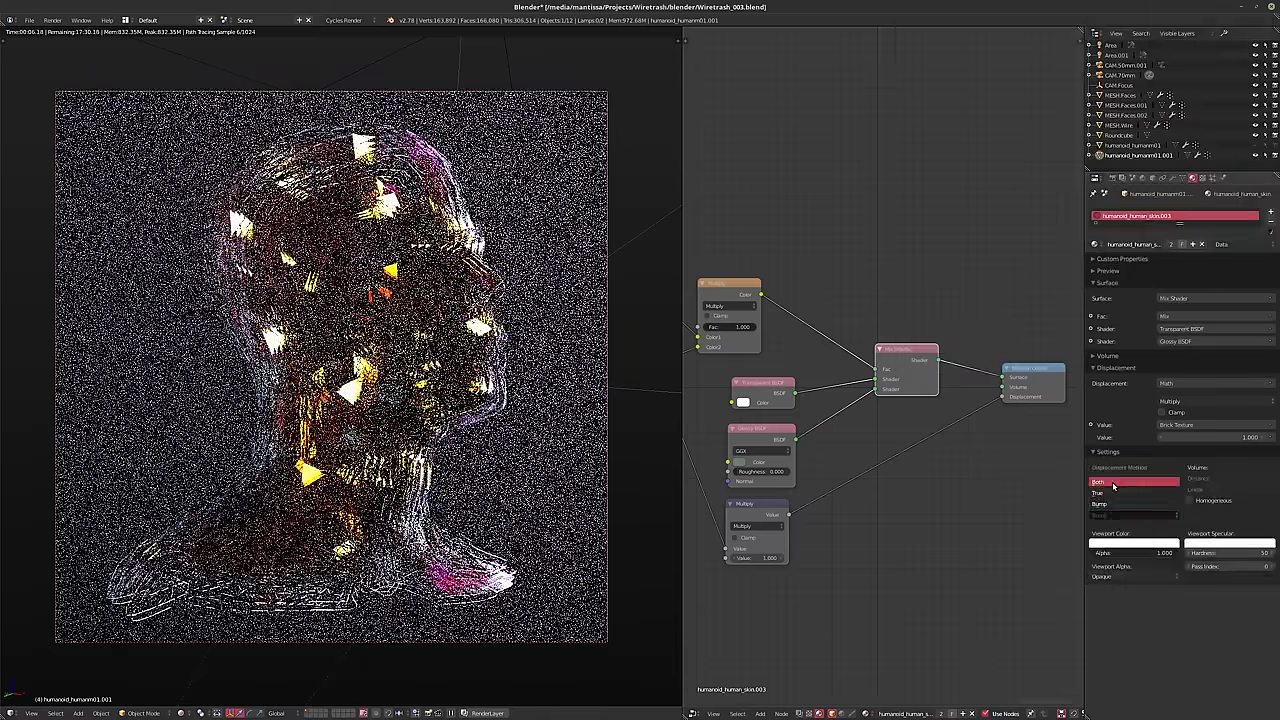
pyautogui.click(1110, 481)
pyautogui.hotkey('shift', 'z')
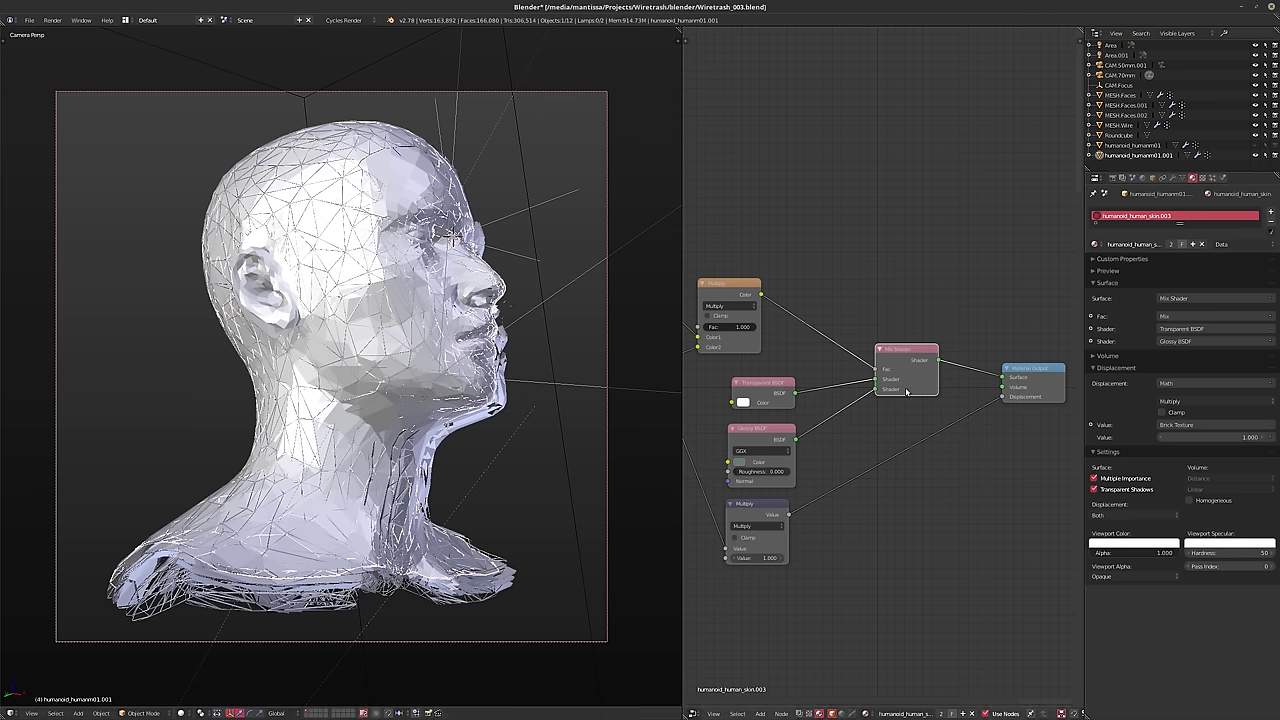
# - Set the second value of the Multiply math node that drives the displacement to 0.1
pyautogui.click(758, 557)
pyautogui.write('0.1')
pyautogui.press('Return')
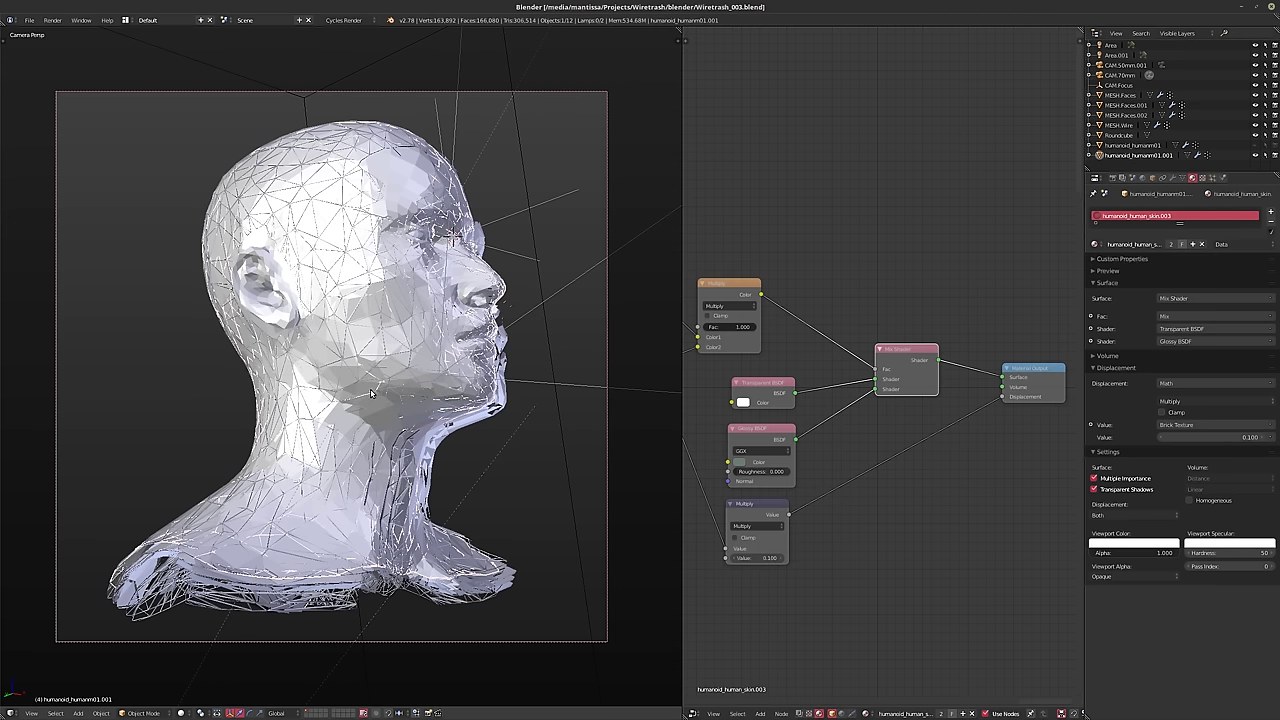
# - Switch the sampling integrator to Branched Path Tracing, start a render of the camera view and cancel it
pyautogui.click(1112, 178)
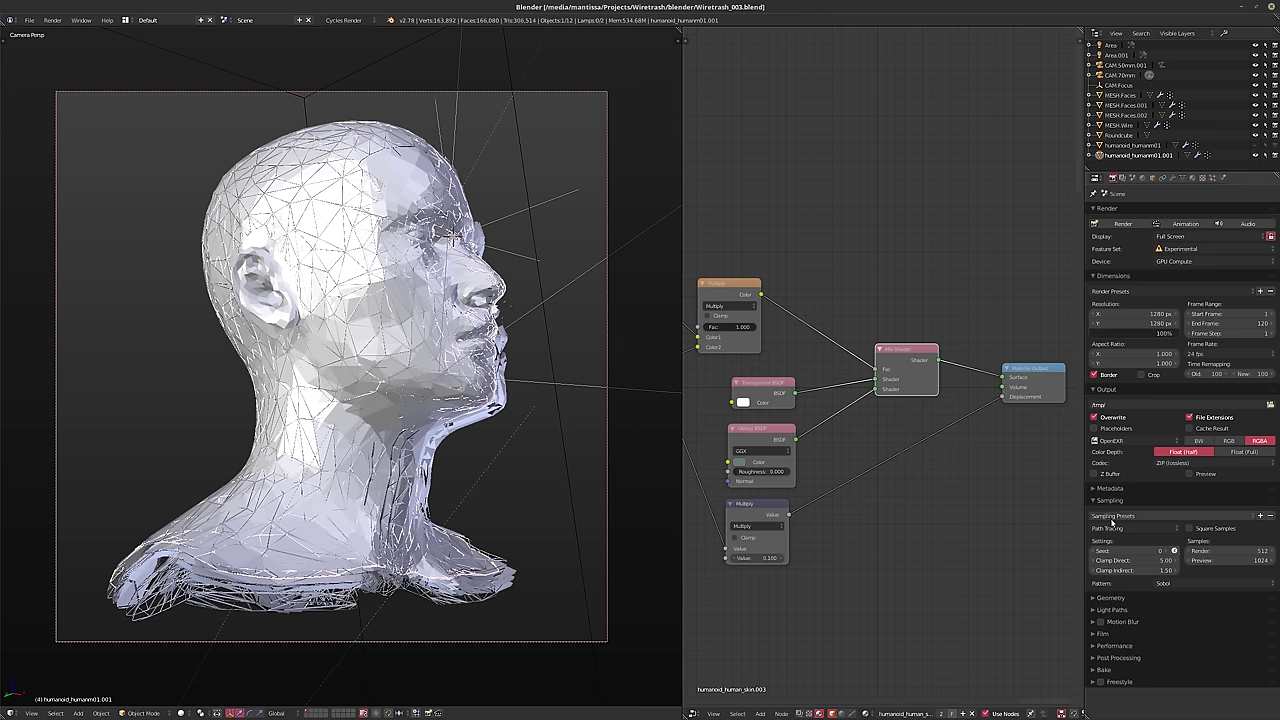
pyautogui.click(1111, 527)
pyautogui.click(1120, 512)
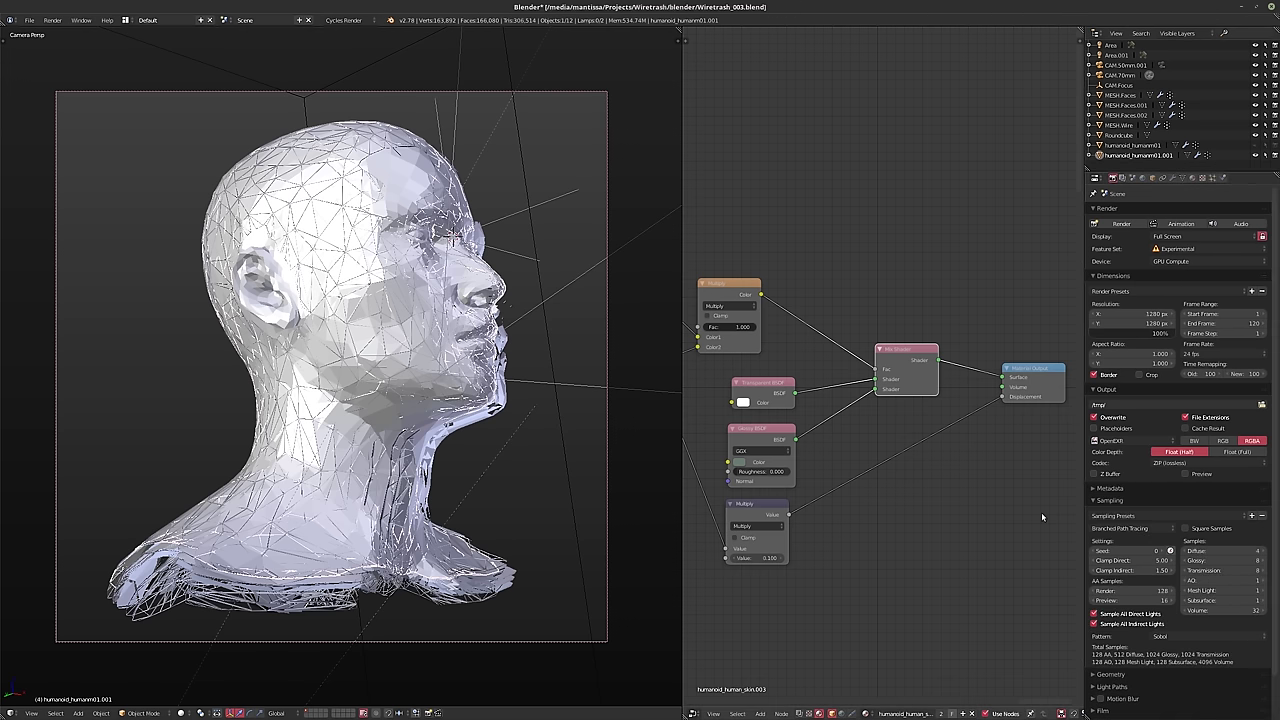
pyautogui.press('F12')
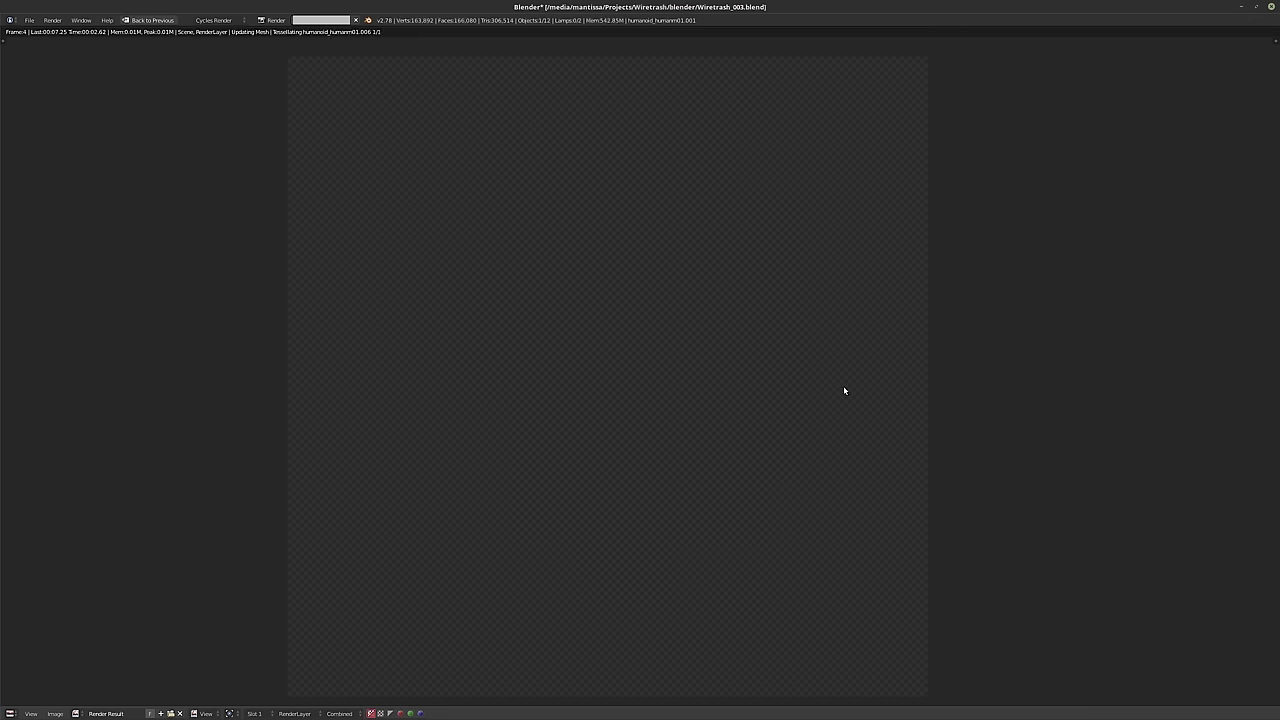
pyautogui.press('Escape')
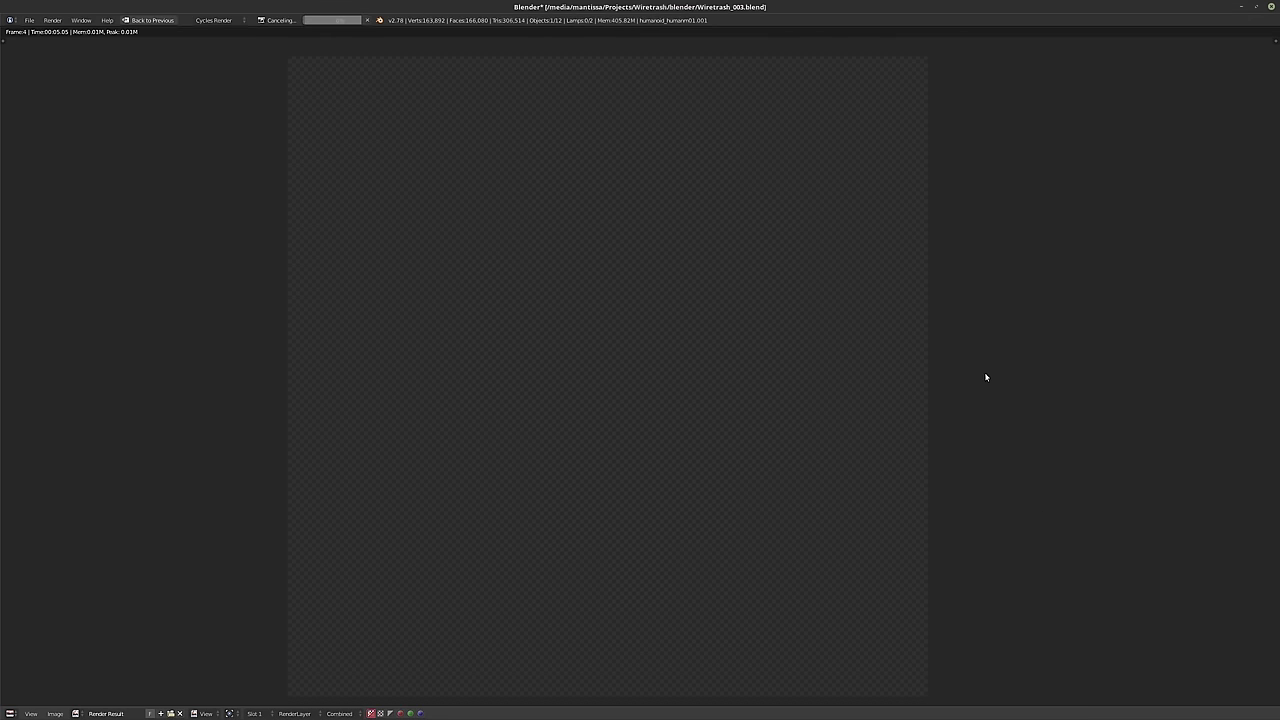
pyautogui.press('Escape')
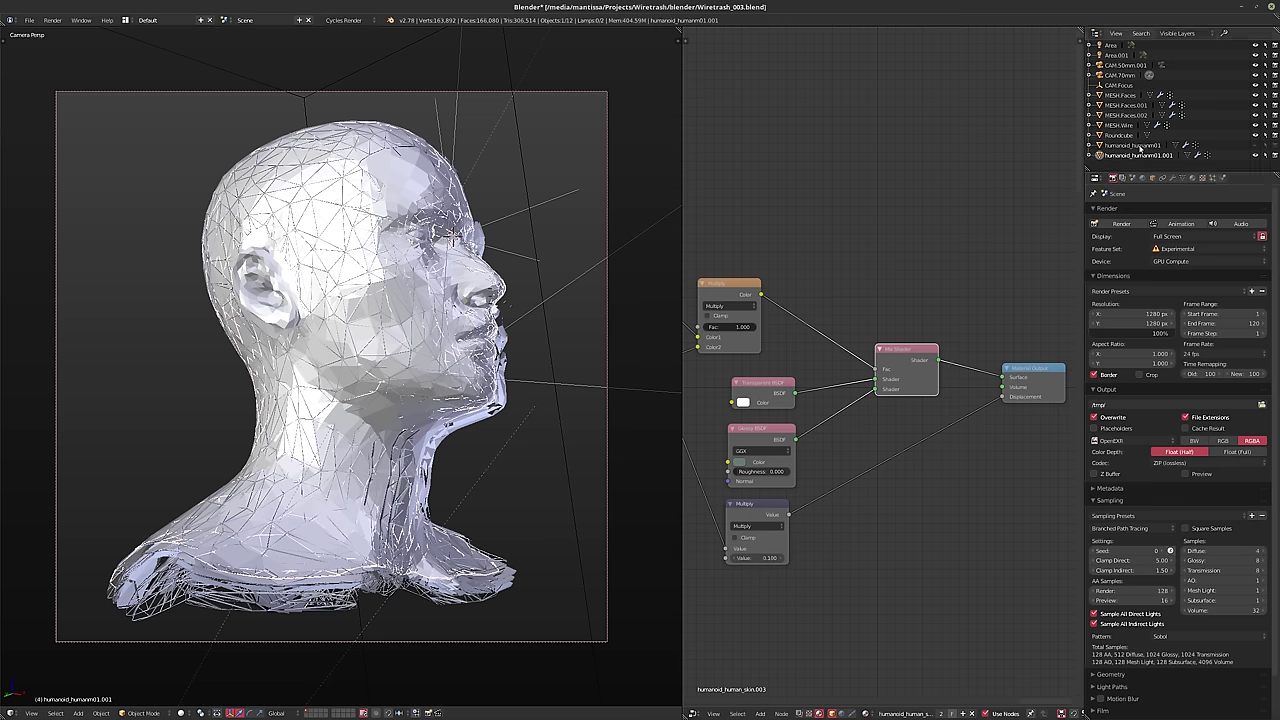
# - Examine the modifiers of MESH.Faces and MESH.Faces.001 and toggle the face meshes' visibility to tell them apart
pyautogui.click(1126, 105)
pyautogui.click(1120, 95)
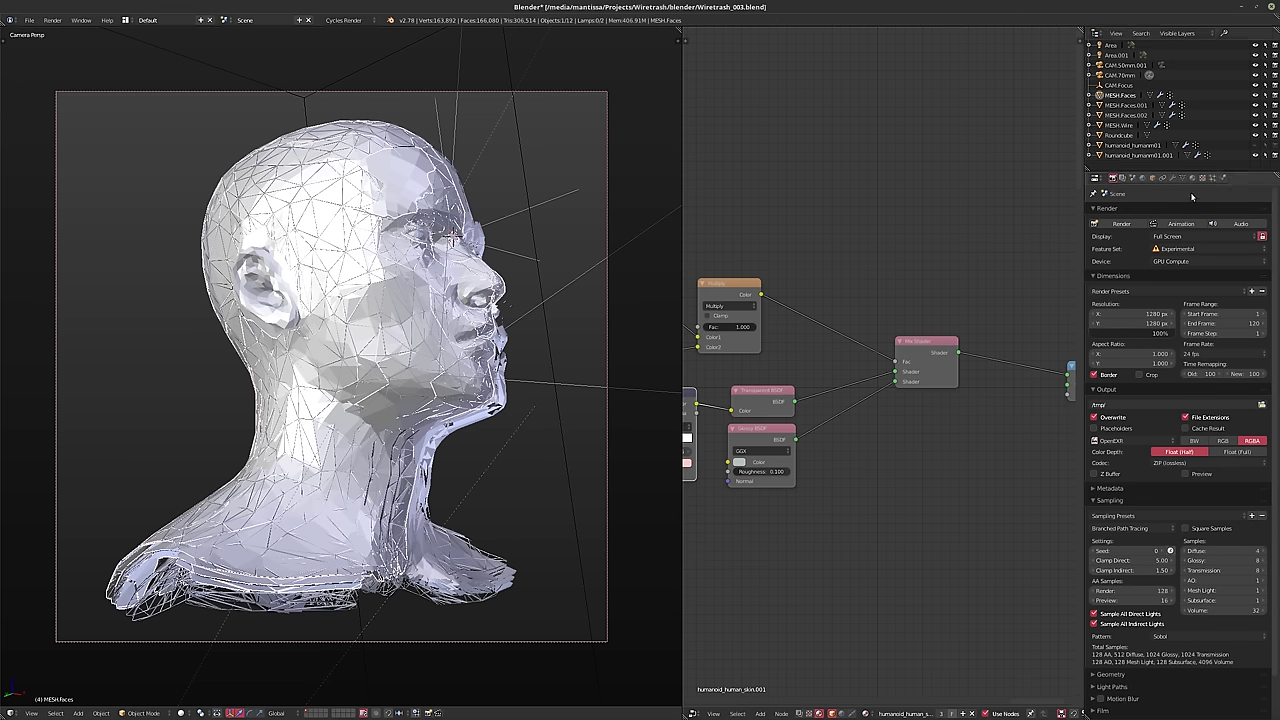
pyautogui.click(1173, 178)
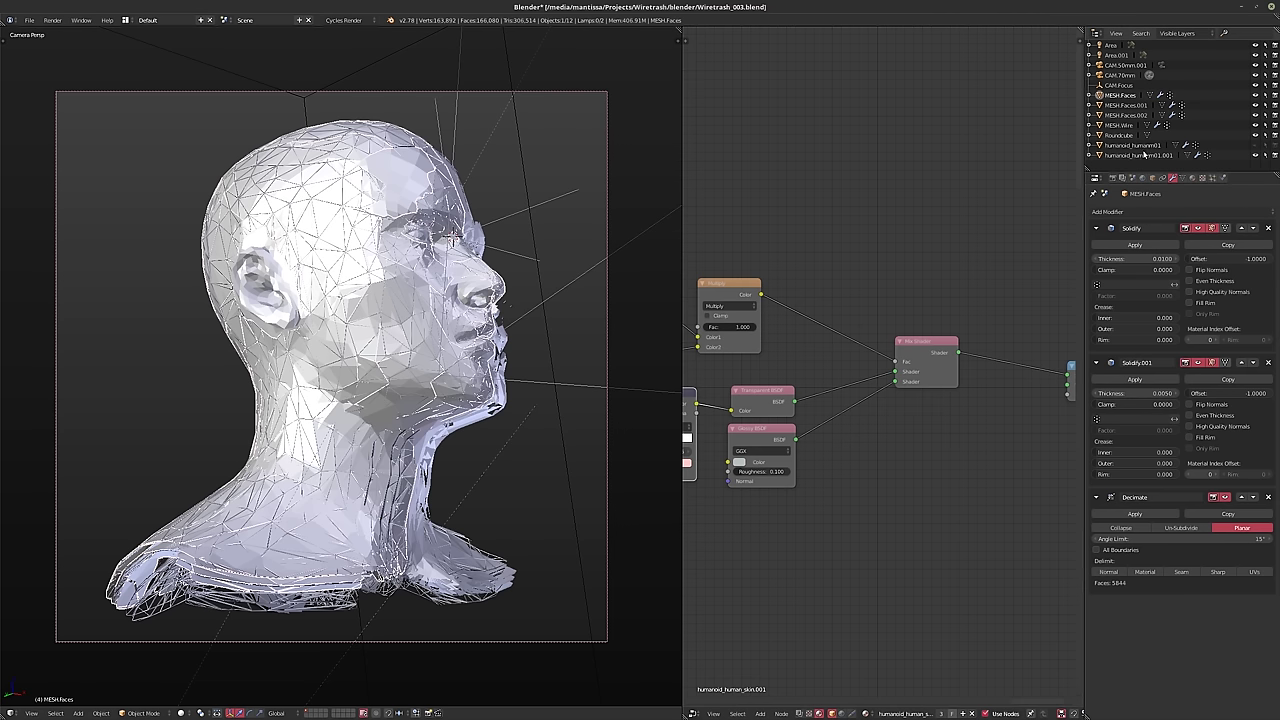
pyautogui.click(1127, 105)
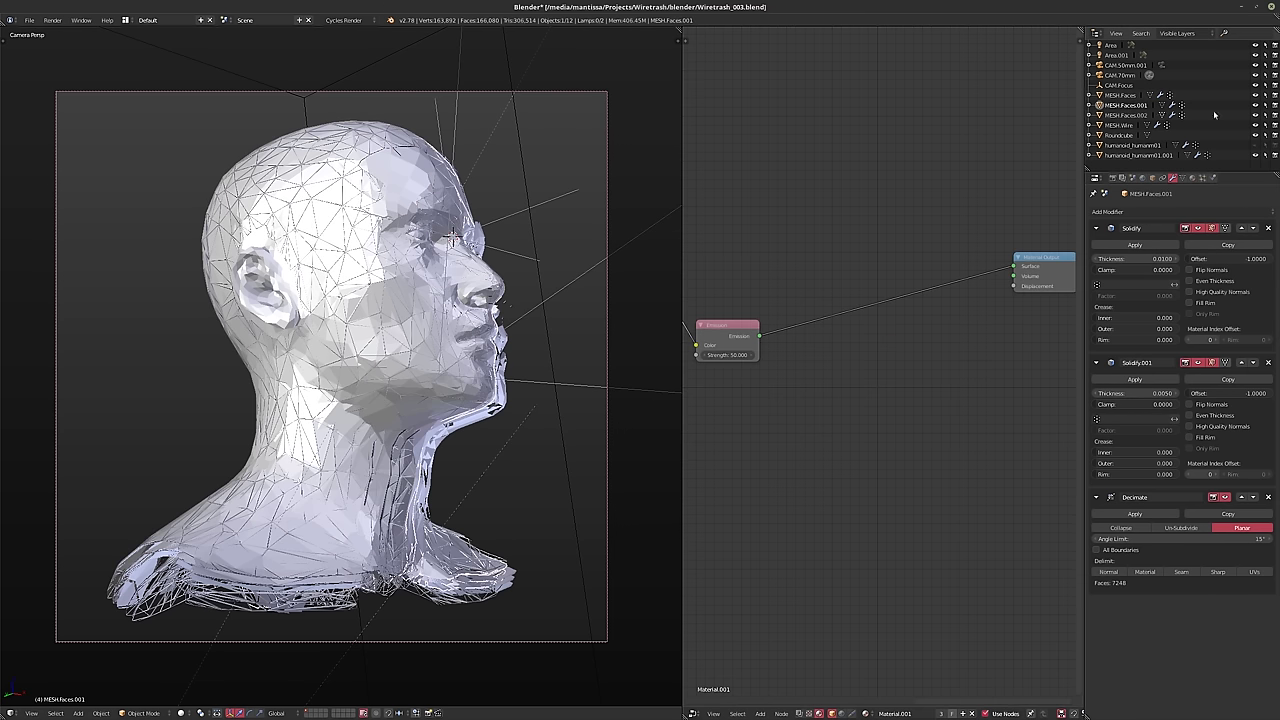
pyautogui.click(1255, 106)
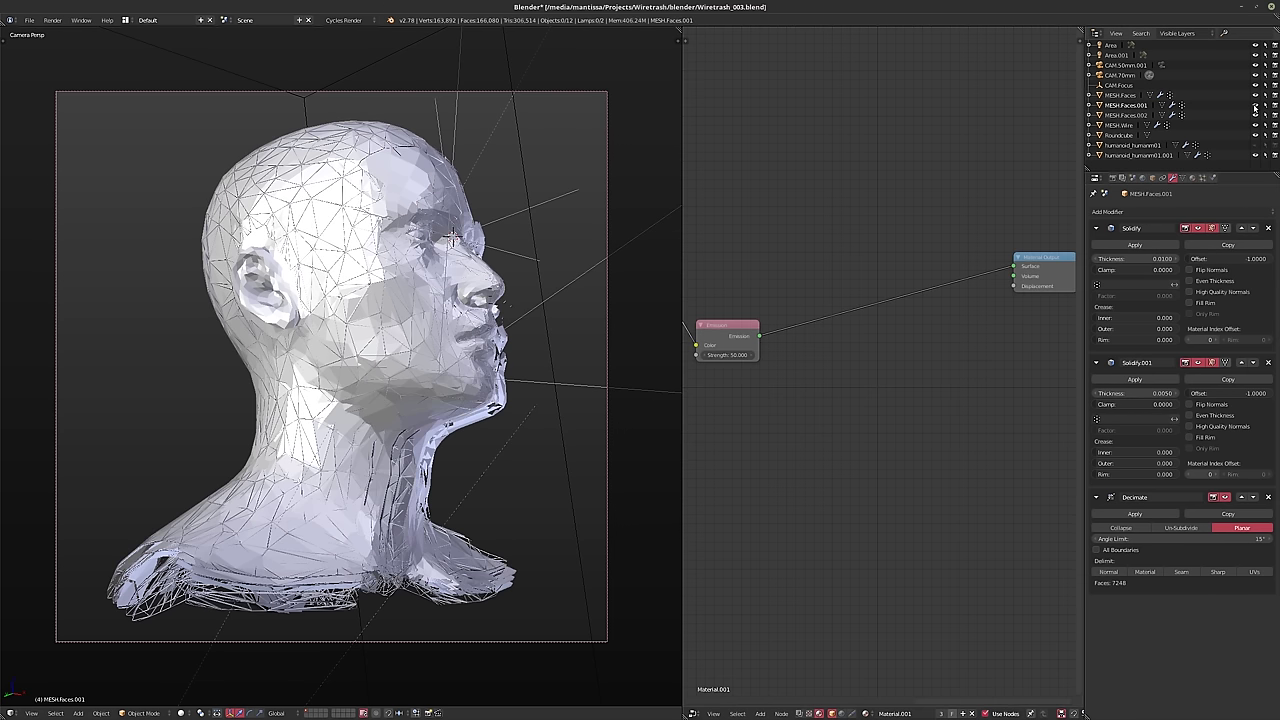
pyautogui.click(1255, 115)
pyautogui.click(1255, 115)
pyautogui.click(1255, 94)
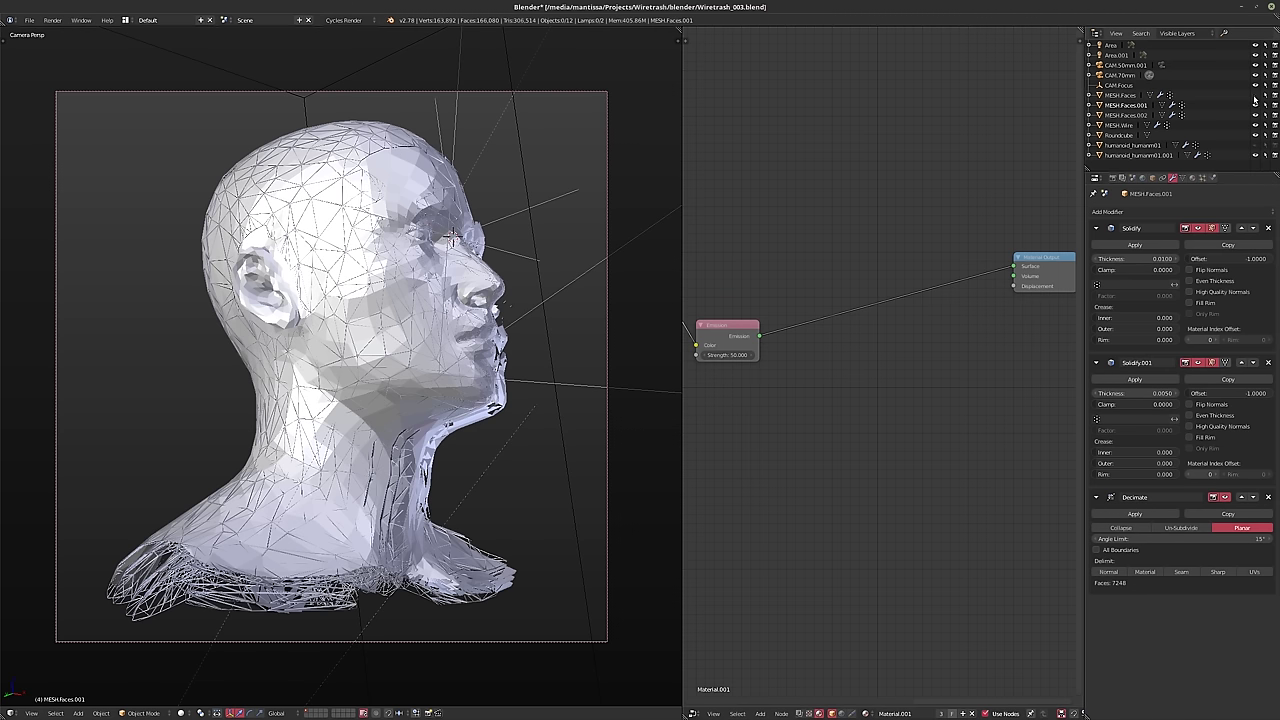
pyautogui.click(1256, 97)
# - Add a Displace modifier to MESH.Faces and move it above both Solidify modifiers and the Decimate modifier
pyautogui.click(1119, 96)
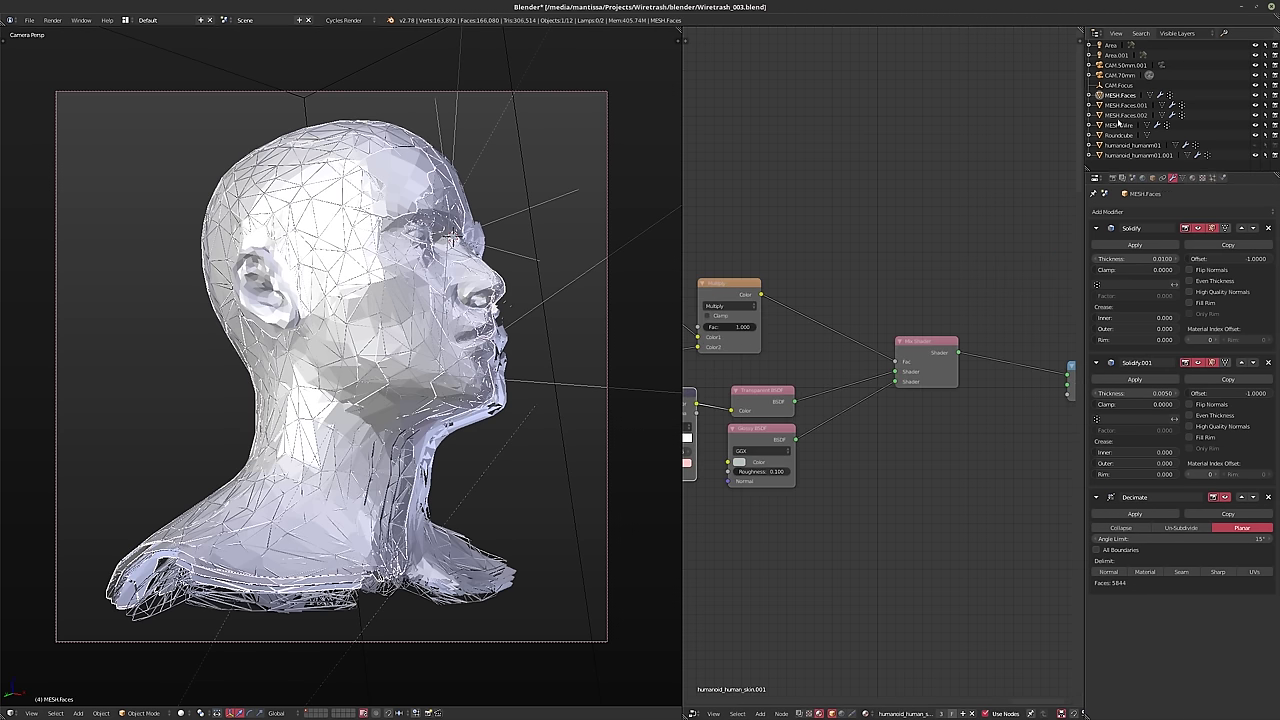
pyautogui.click(1131, 212)
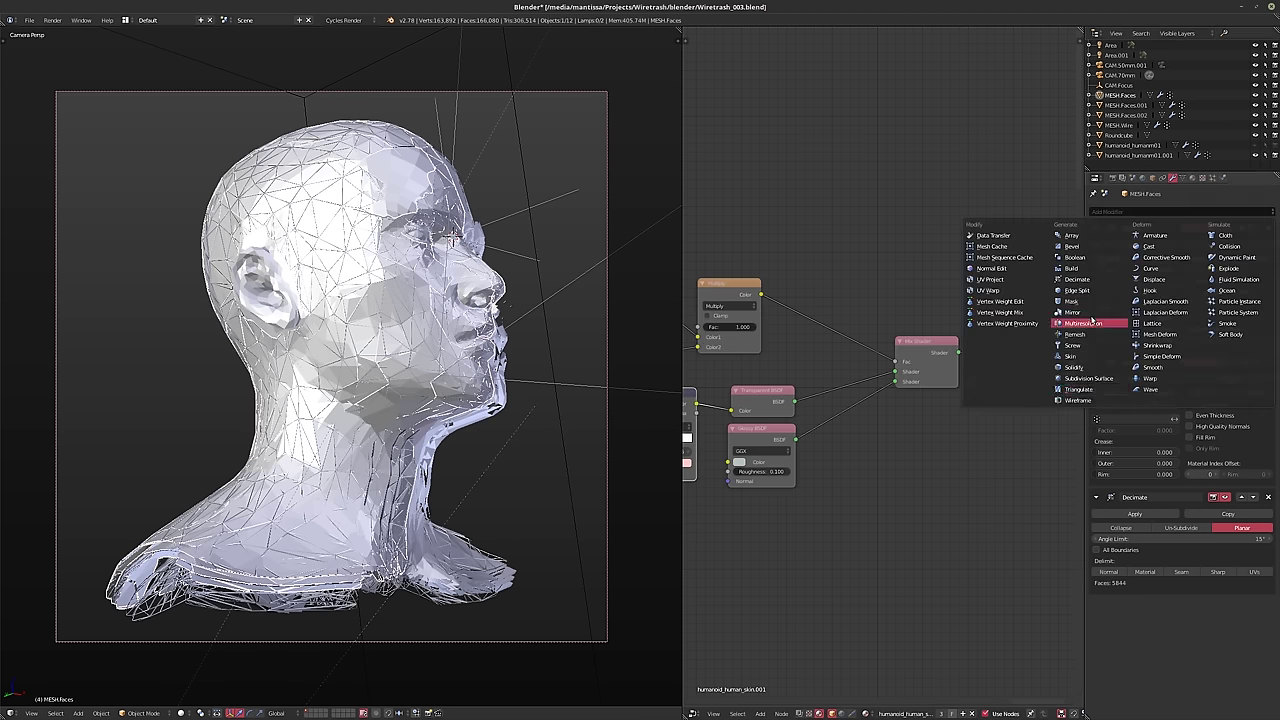
pyautogui.click(1165, 279)
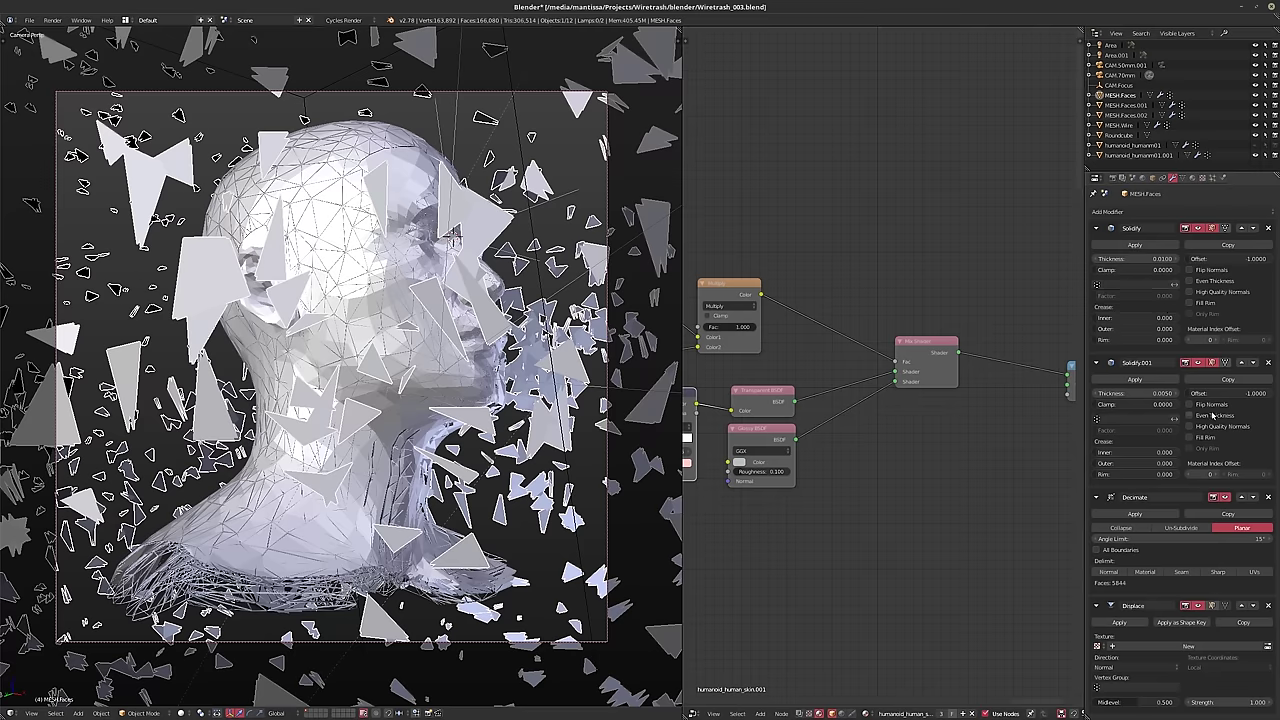
pyautogui.click(1241, 606)
pyautogui.click(1241, 497)
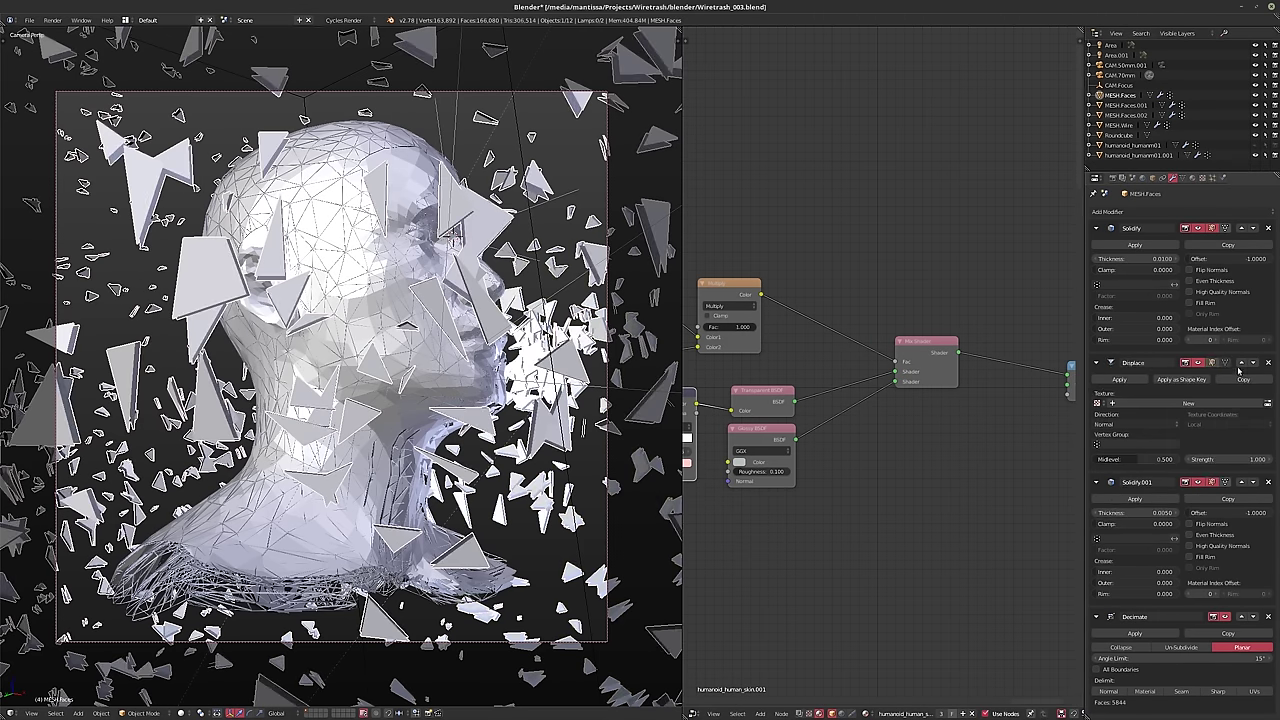
pyautogui.click(1241, 362)
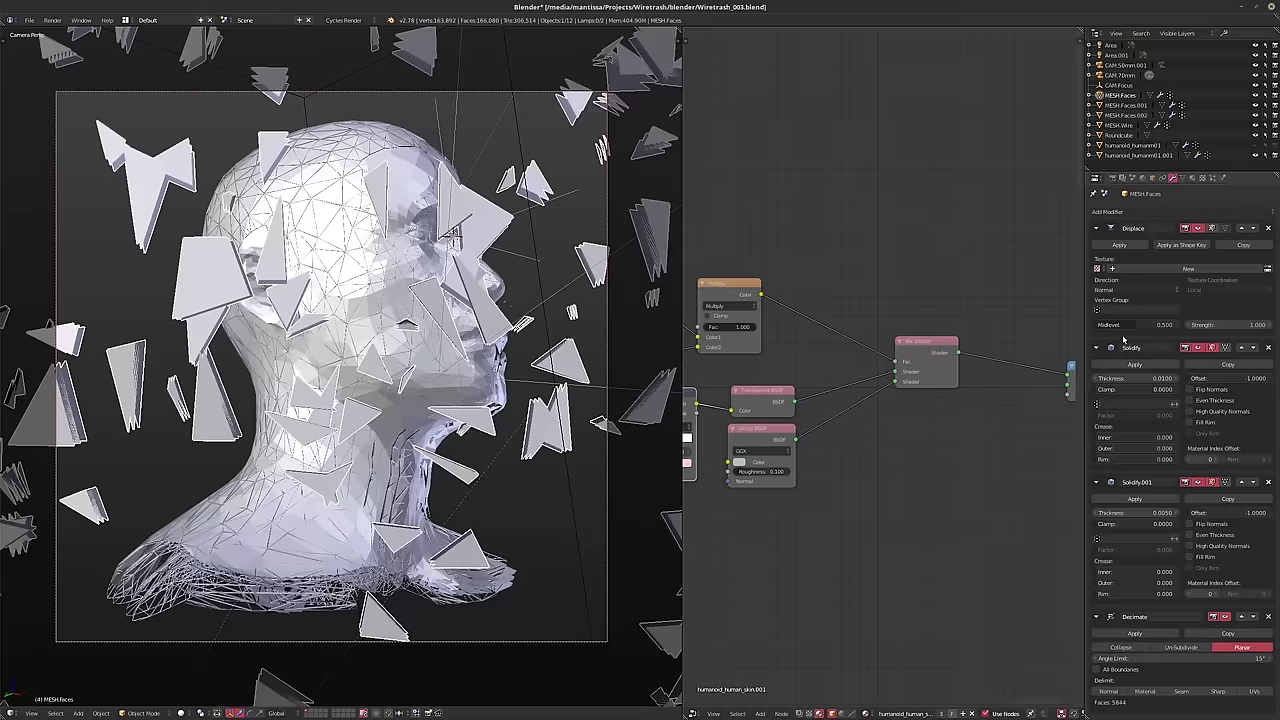
# - Assign a texture to the Displace modifier of MESH.Faces and set its strength to 0.01
pyautogui.click(1097, 268)
pyautogui.click(1120, 293)
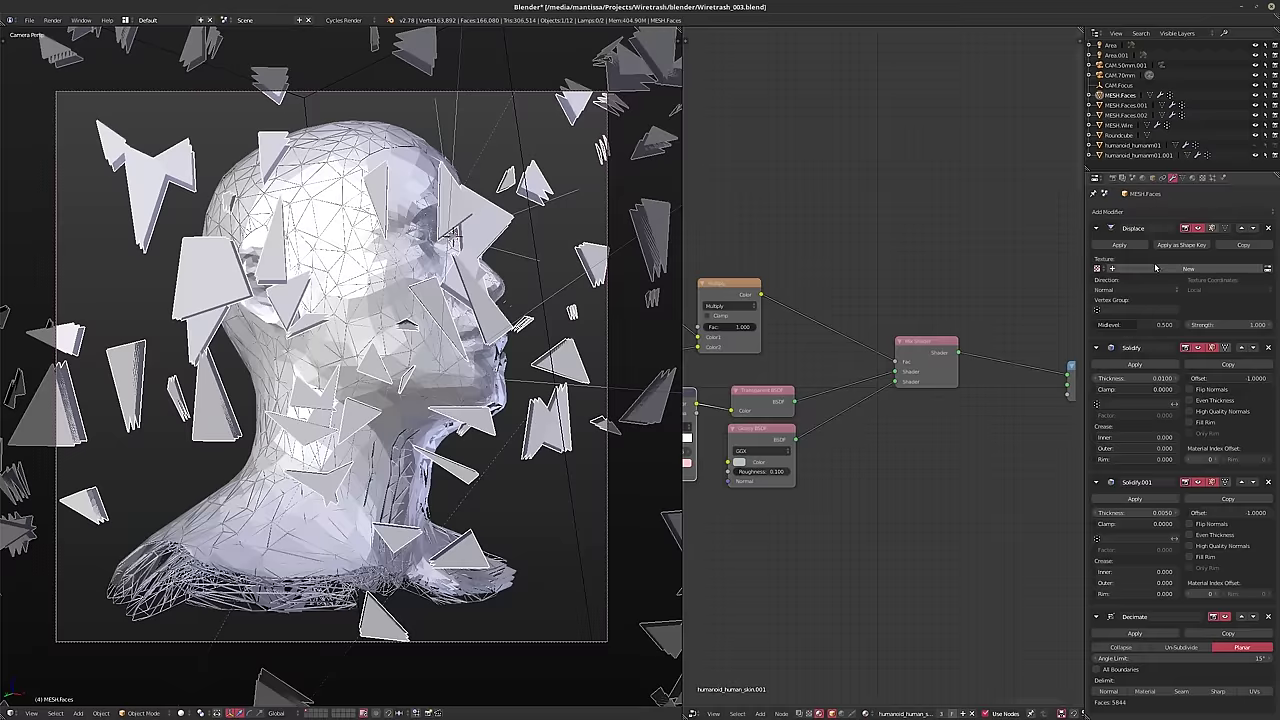
pyautogui.click(1229, 324)
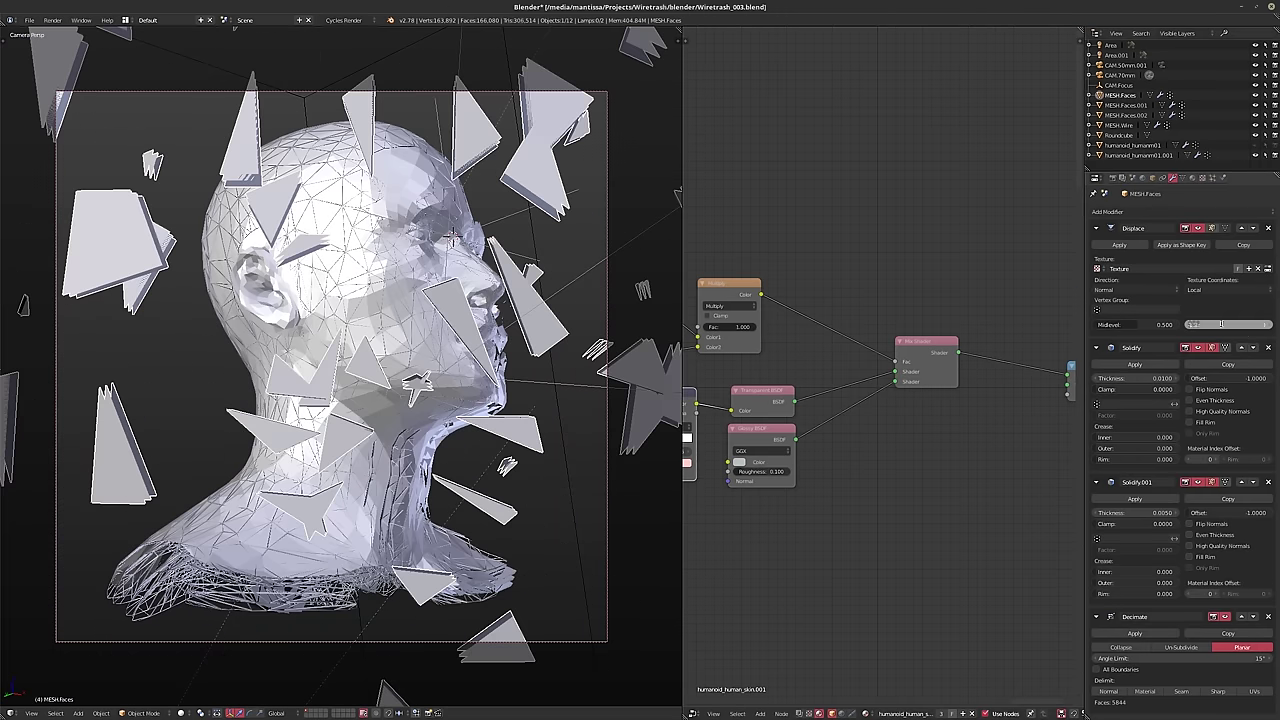
pyautogui.write('.01')
pyautogui.press('Return')
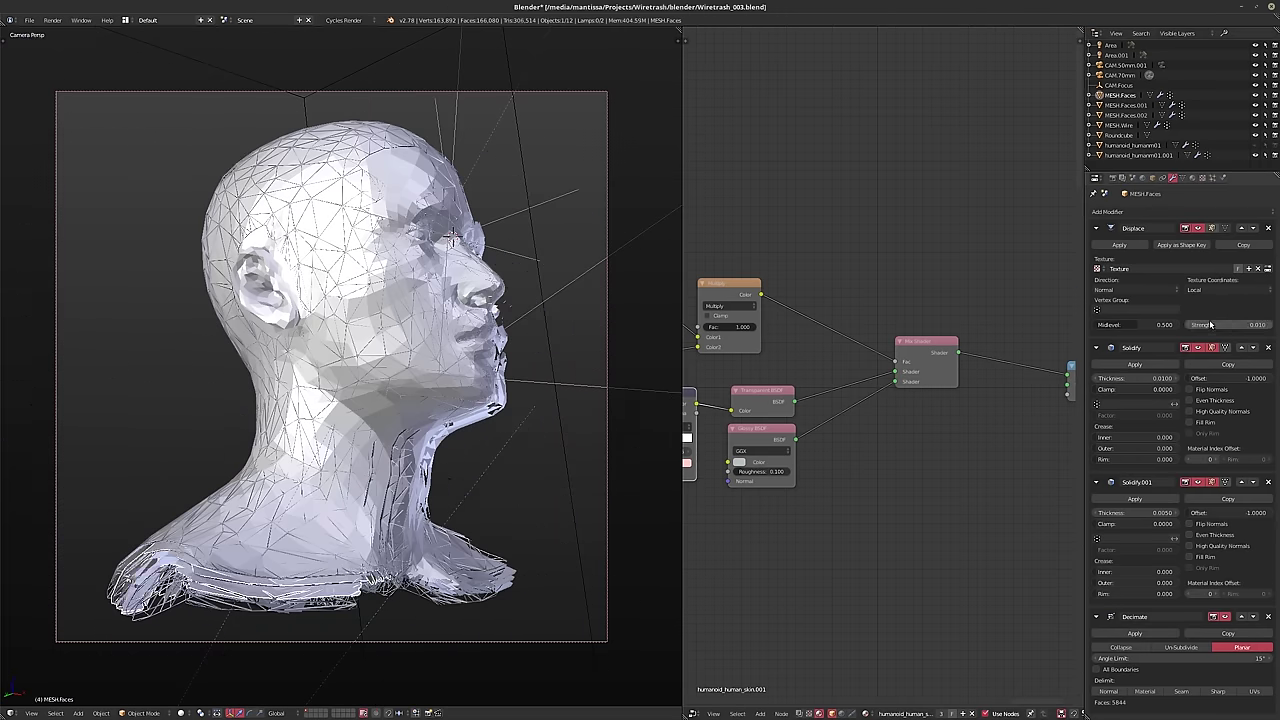
pyautogui.moveTo(1213, 324)
pyautogui.mouseDown()
pyautogui.moveTo(1255, 324)
pyautogui.moveTo(1206, 324)
pyautogui.mouseUp()
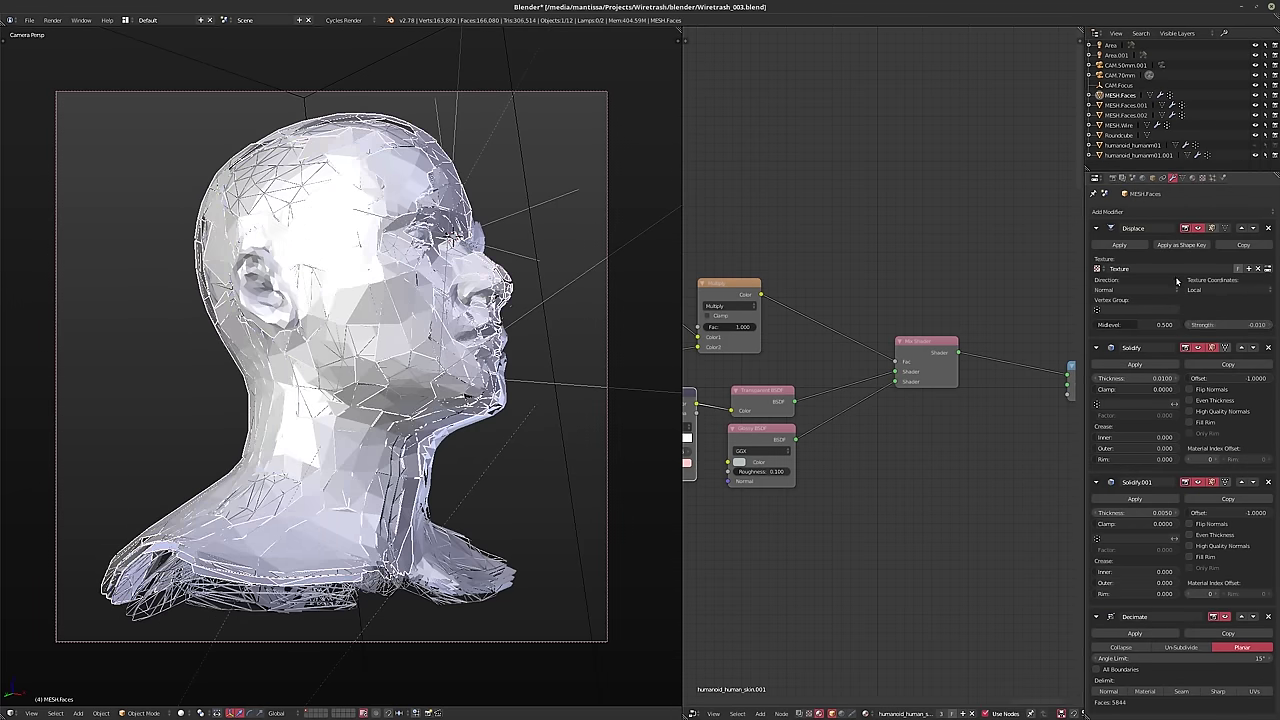
pyautogui.click(1215, 324)
pyautogui.press('Return')
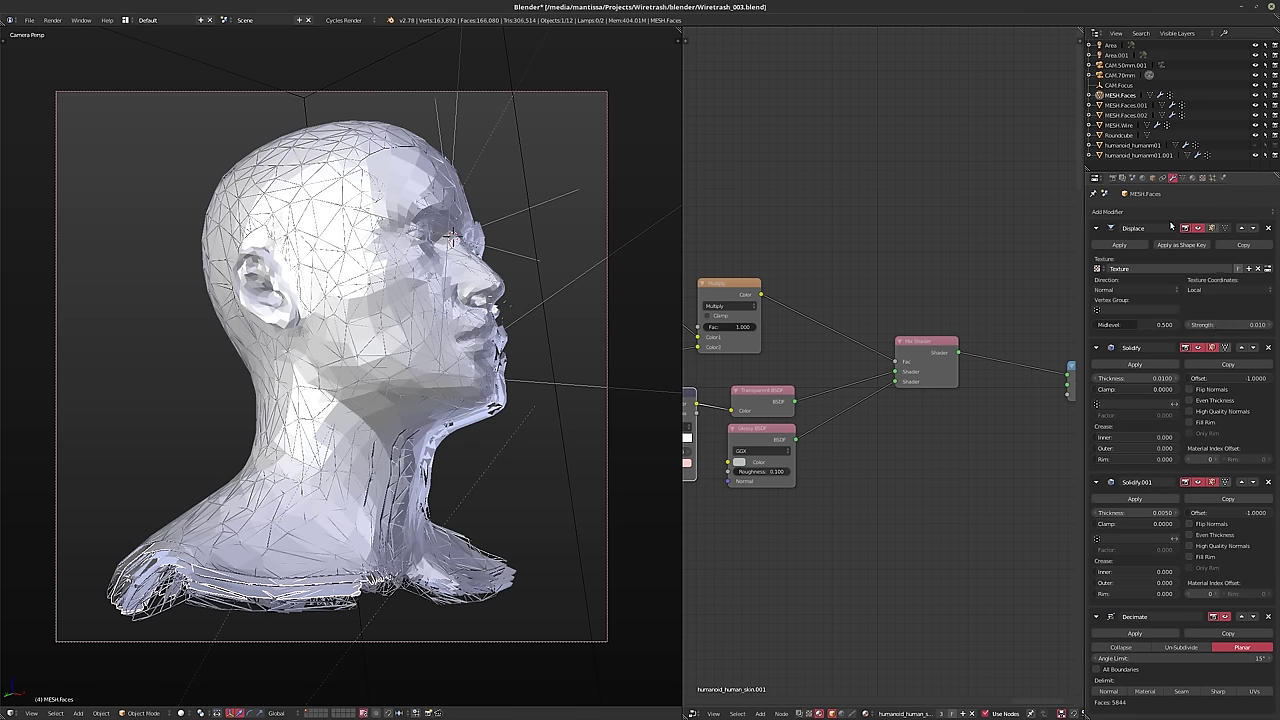
# - Open the texture used by the MESH.Faces Displace modifier and set its type to Distorted Noise
pyautogui.click(1193, 179)
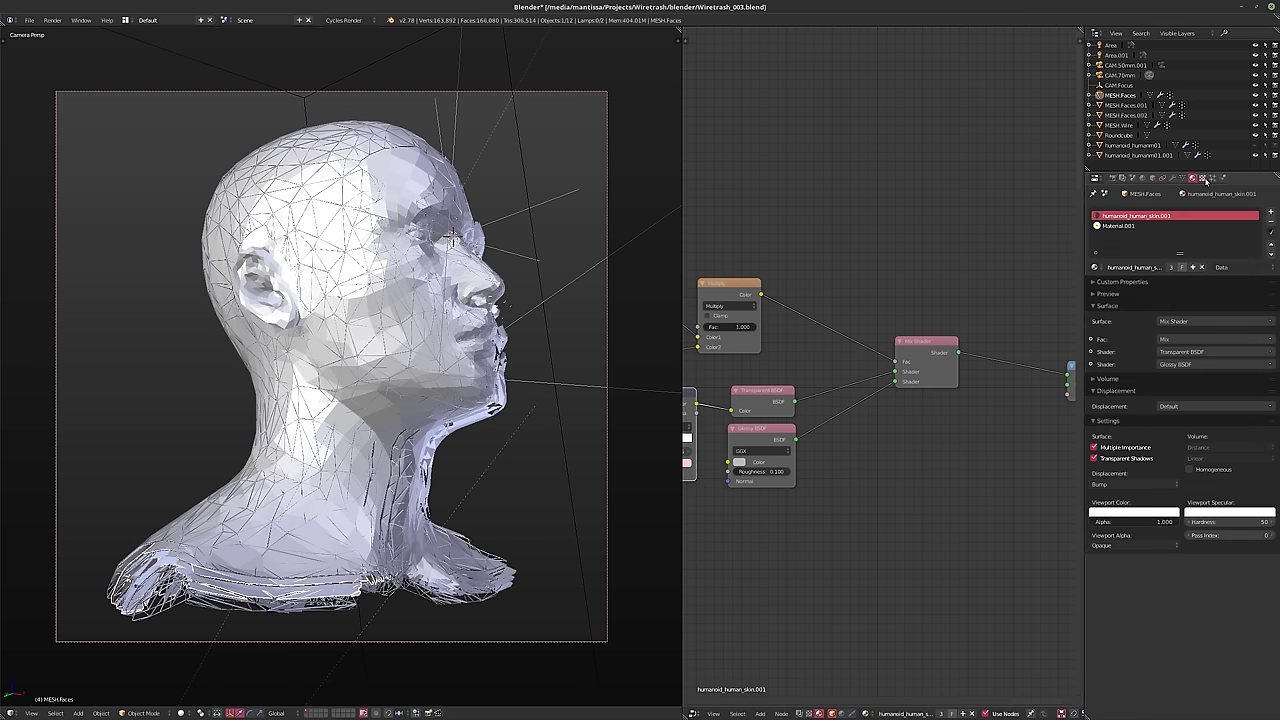
pyautogui.click(1205, 179)
pyautogui.click(1180, 197)
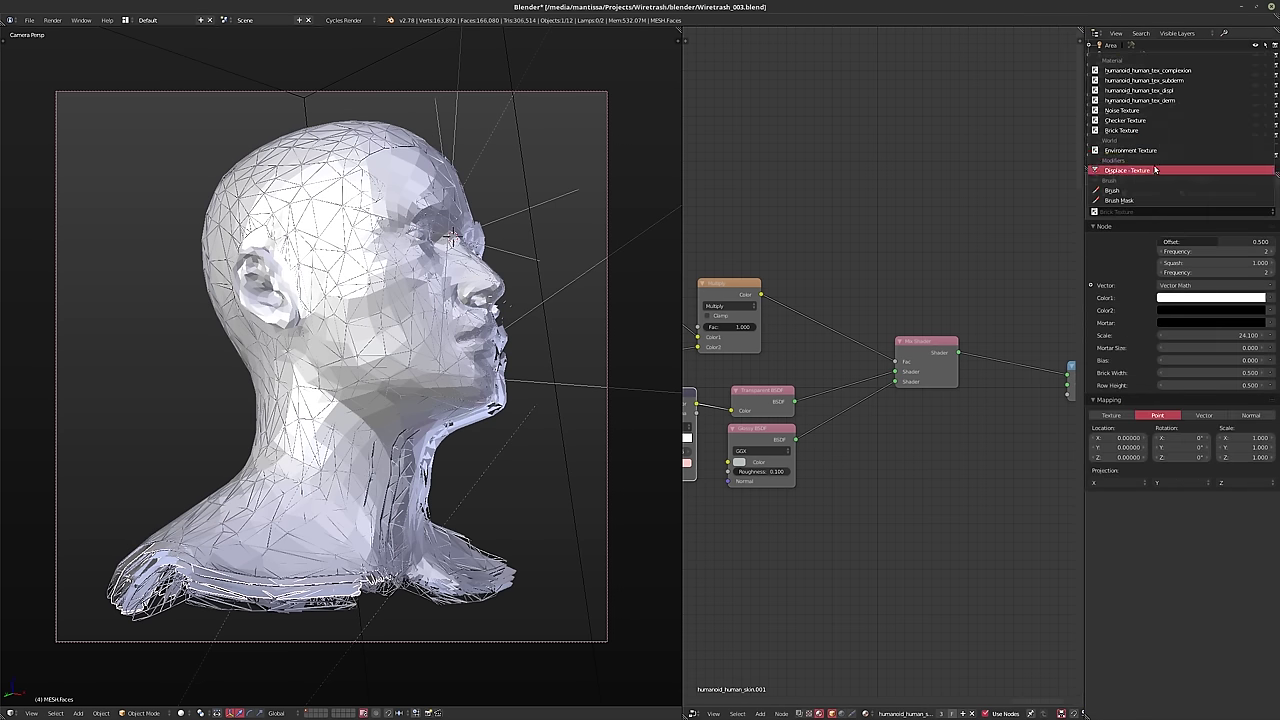
pyautogui.click(1155, 170)
pyautogui.keyDown('ctrl'); pyautogui.scroll(2, 1156, 243); pyautogui.keyUp('ctrl')
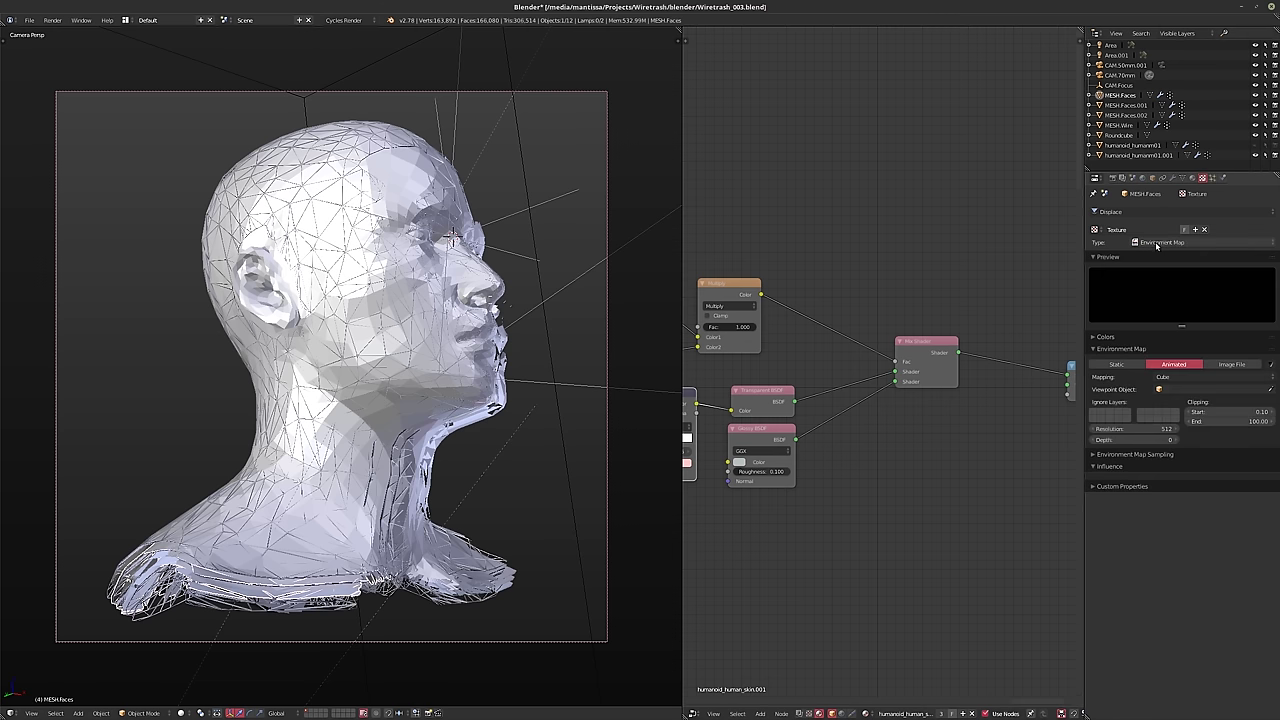
pyautogui.keyDown('ctrl'); pyautogui.scroll(1, 1156, 243); pyautogui.keyUp('ctrl')
pyautogui.keyDown('ctrl'); pyautogui.scroll(-2, 1156, 243); pyautogui.keyUp('ctrl')
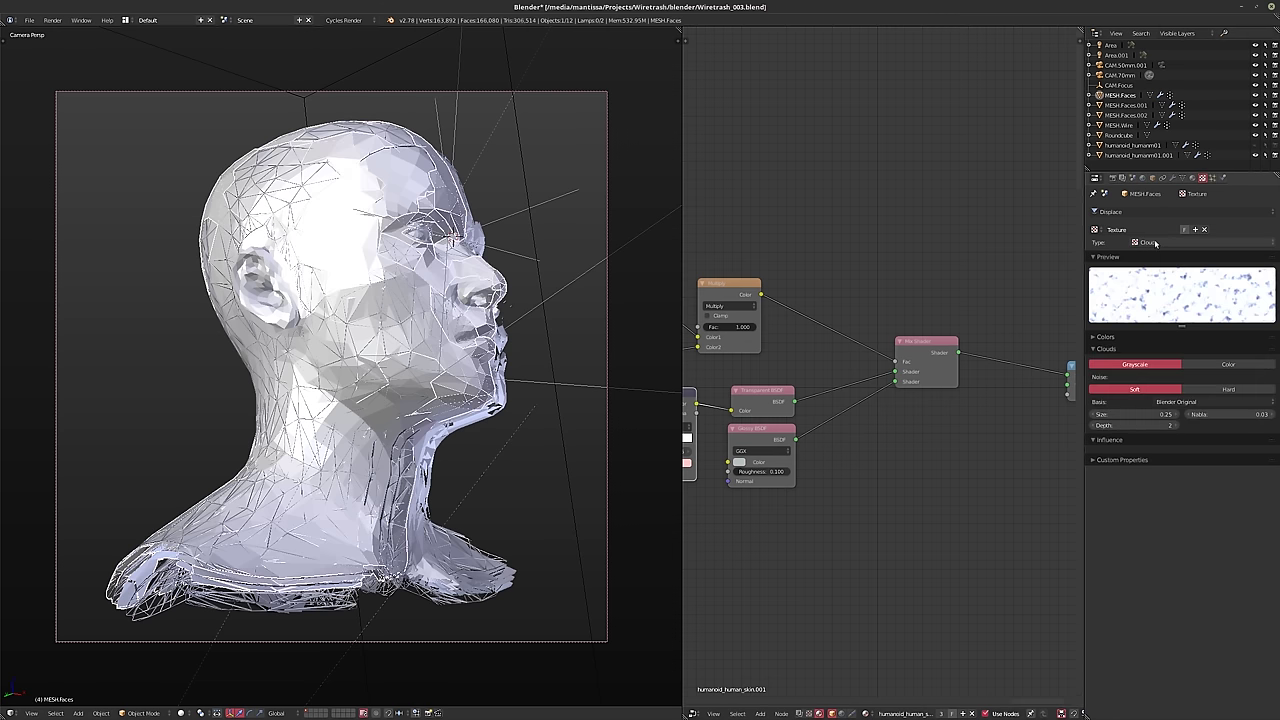
pyautogui.keyDown('ctrl'); pyautogui.scroll(1, 1156, 243); pyautogui.keyUp('ctrl')
# - Set both the basis and the noise distortion of the displacement texture to Cell Noise and inspect the displaced head
pyautogui.click(1175, 377)
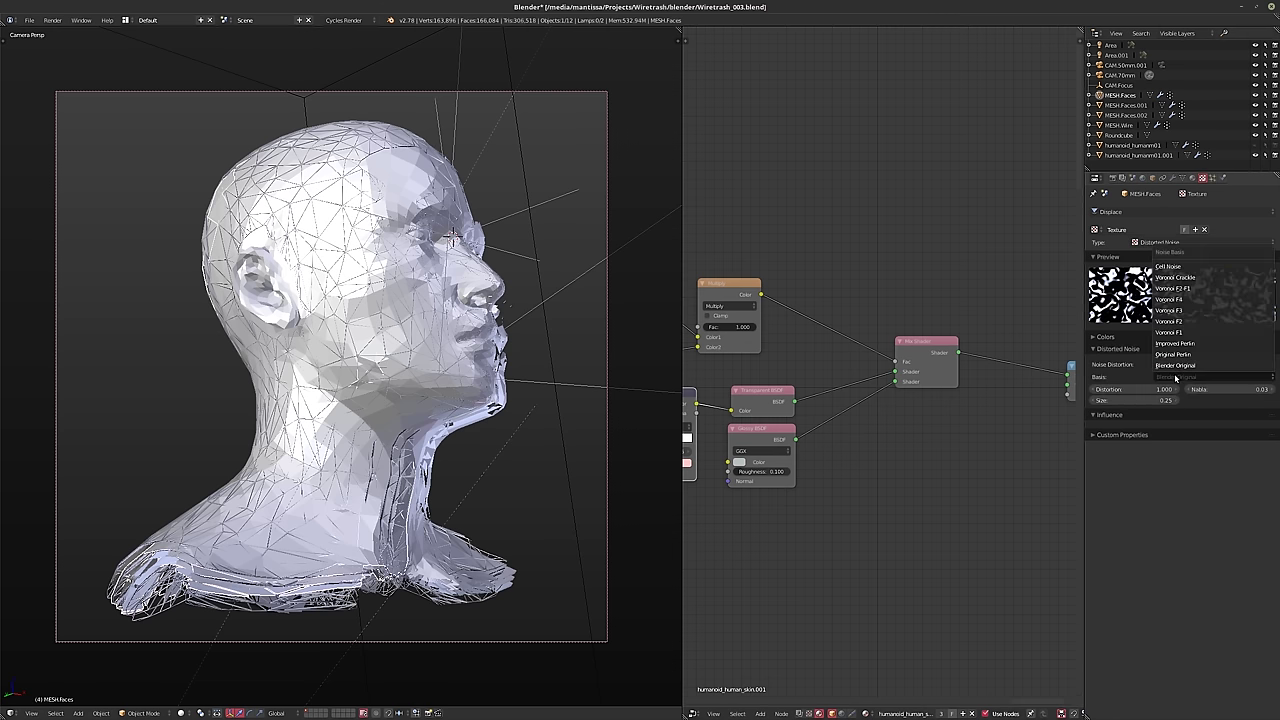
pyautogui.click(1169, 266)
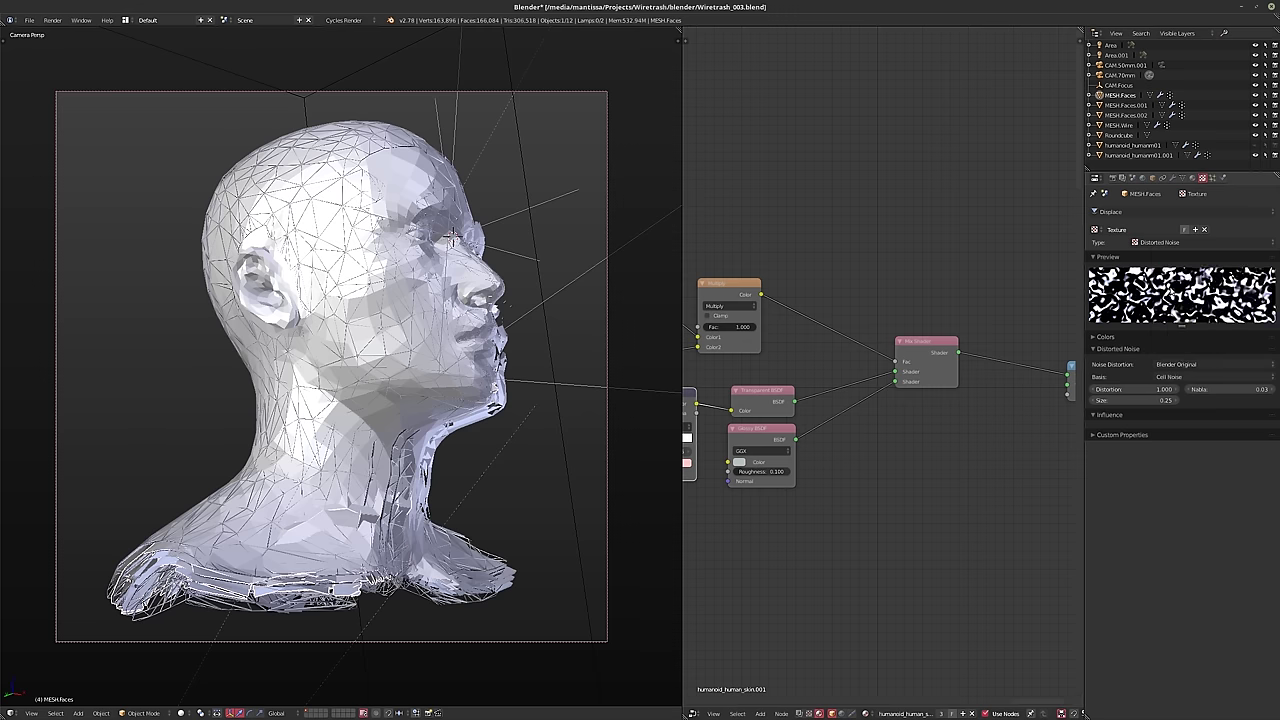
pyautogui.click(1178, 365)
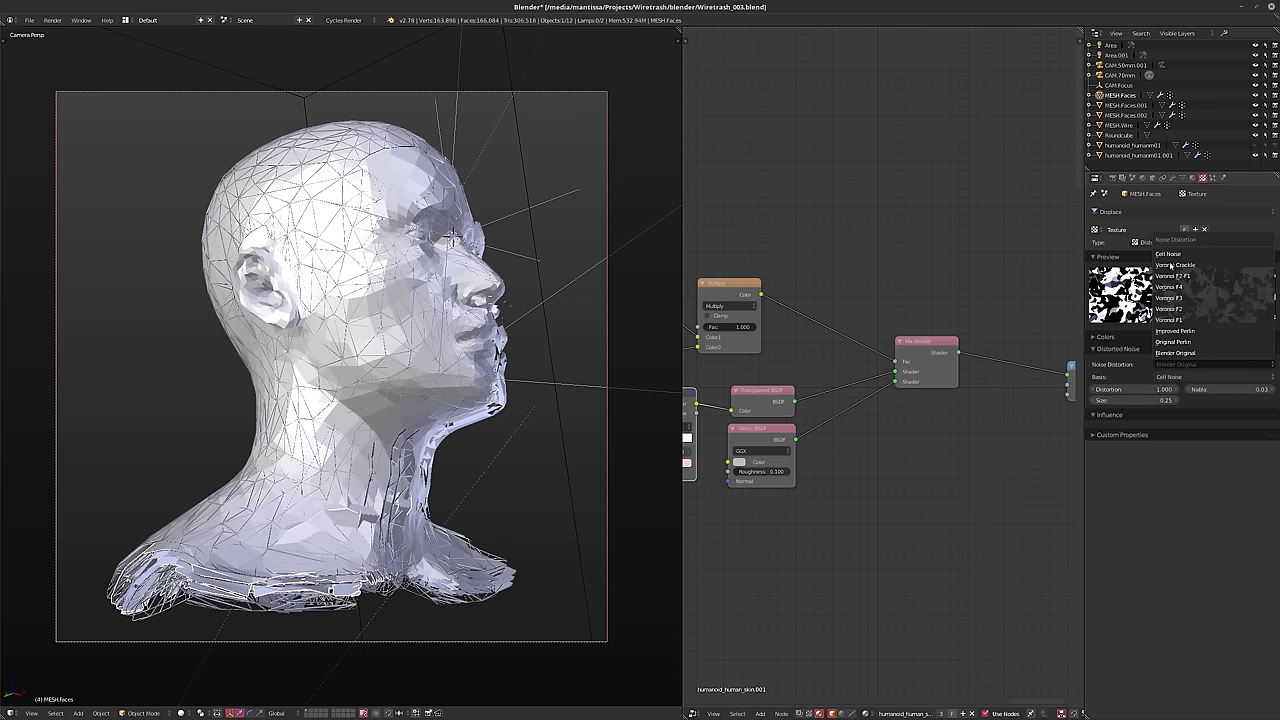
pyautogui.click(1167, 256)
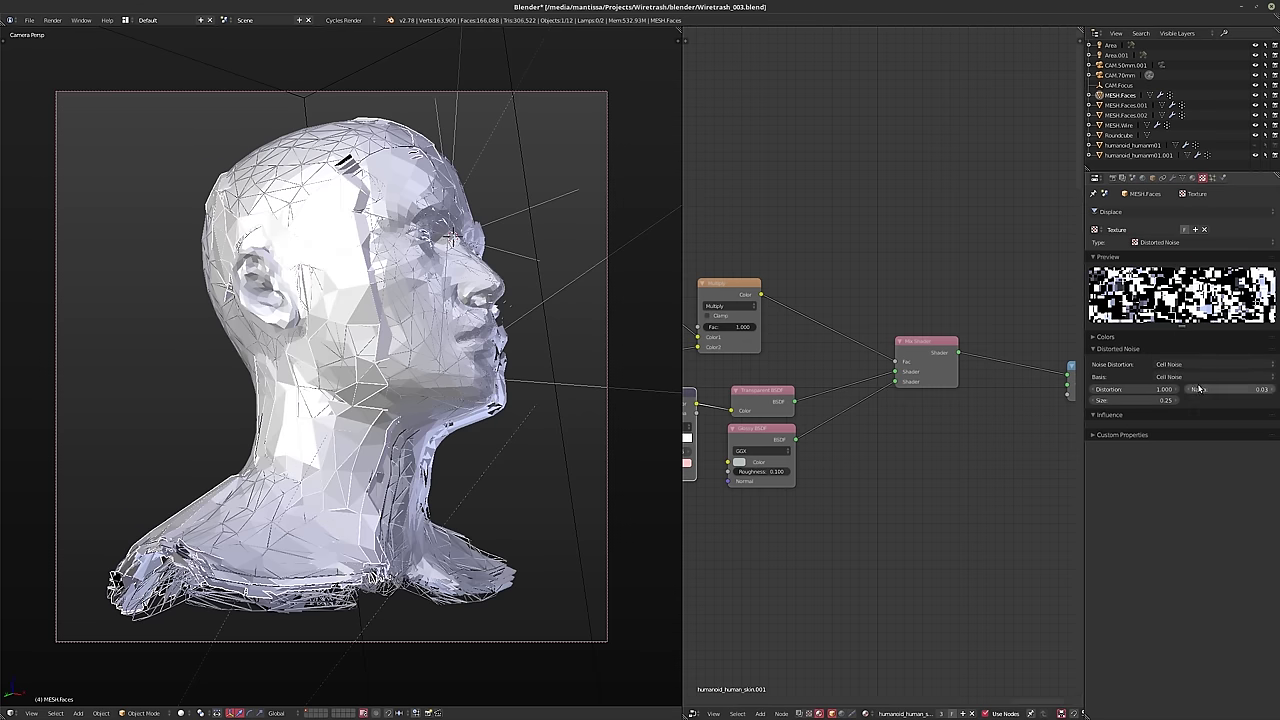
pyautogui.moveTo(621, 365); pyautogui.dragTo(460, 390, button='middle')
pyautogui.scroll(4, 395, 393)
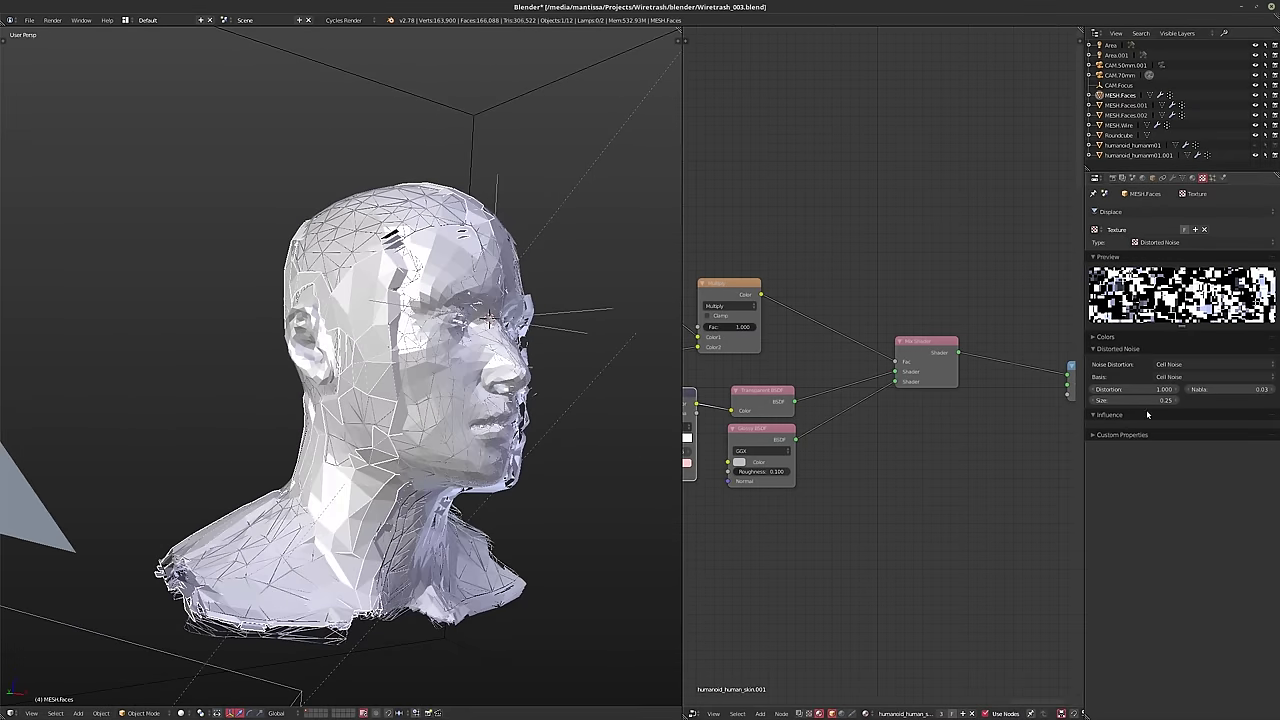
# - Try sizes of 0.15 and 0.1 for the Distorted Noise texture and inspect the displaced head
pyautogui.click(1147, 400)
pyautogui.write('.15')
pyautogui.press('Return')
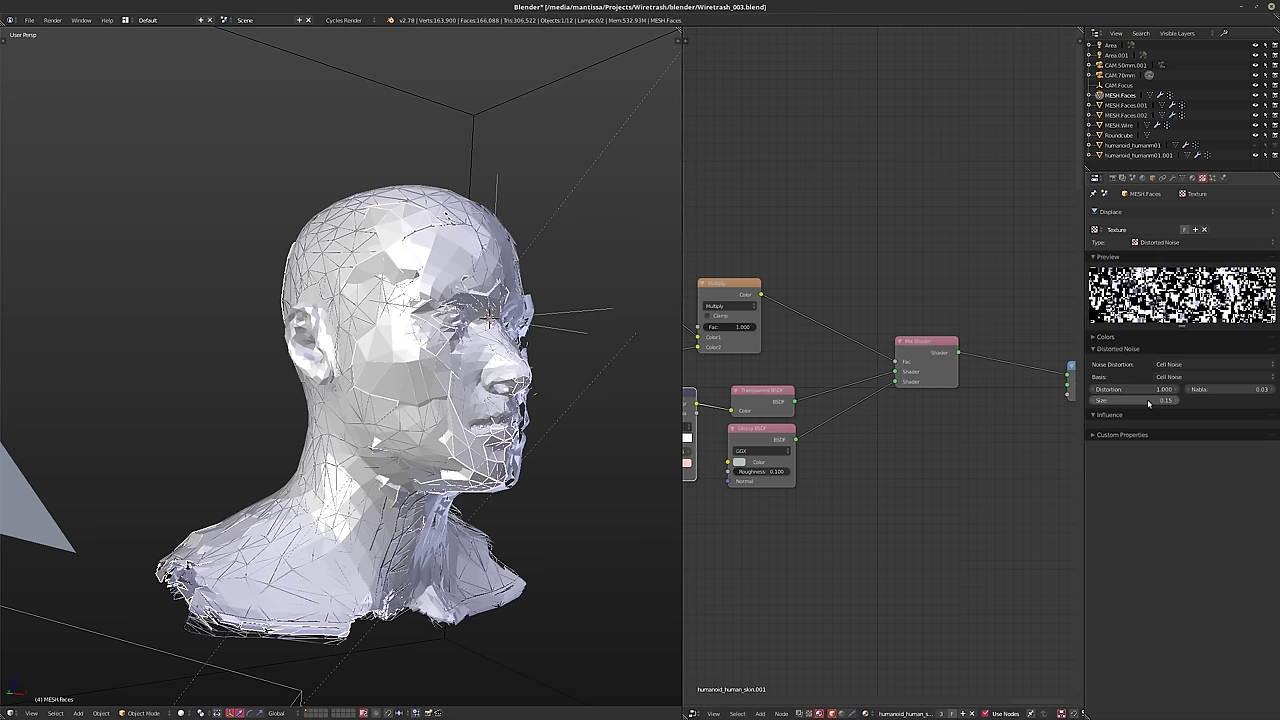
pyautogui.click(1148, 400)
pyautogui.write('.1')
pyautogui.press('Return')
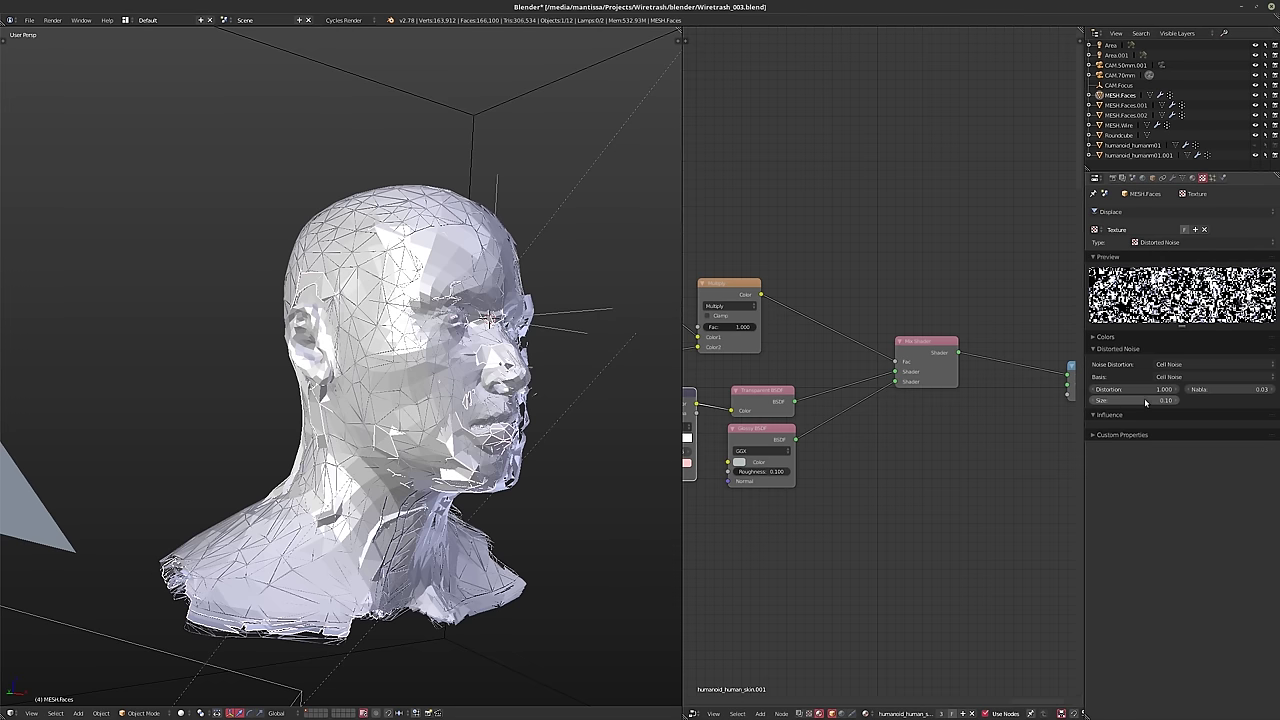
pyautogui.moveTo(620, 378); pyautogui.dragTo(455, 442, button='middle')
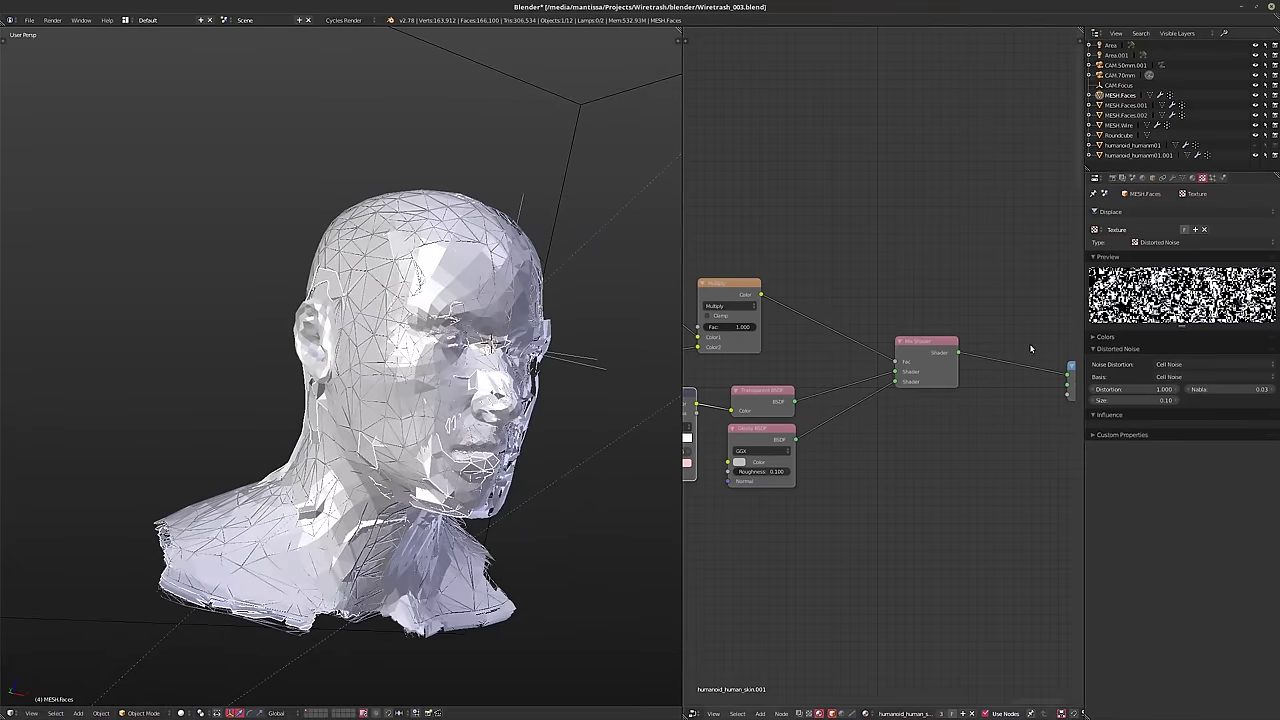
# - Set the Displace modifier's strength on MESH.Faces to 0.02 and inspect the head through the camera
pyautogui.click(1175, 178)
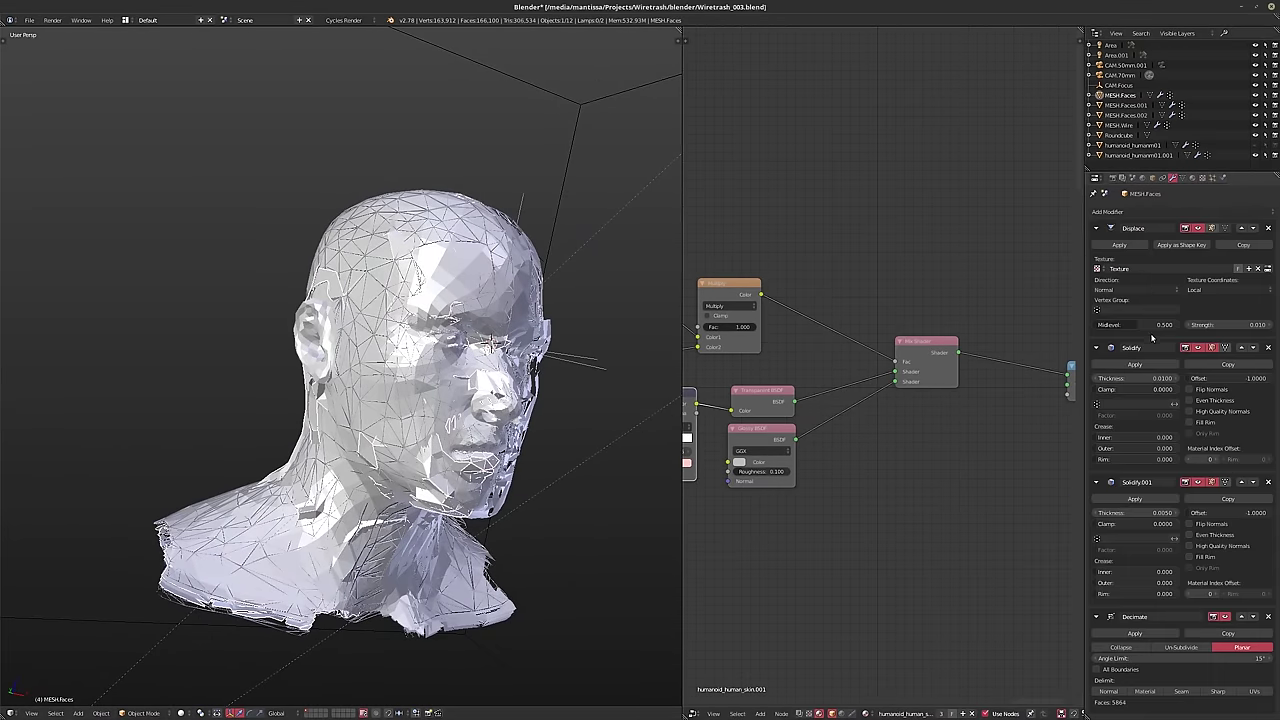
pyautogui.press('Return')
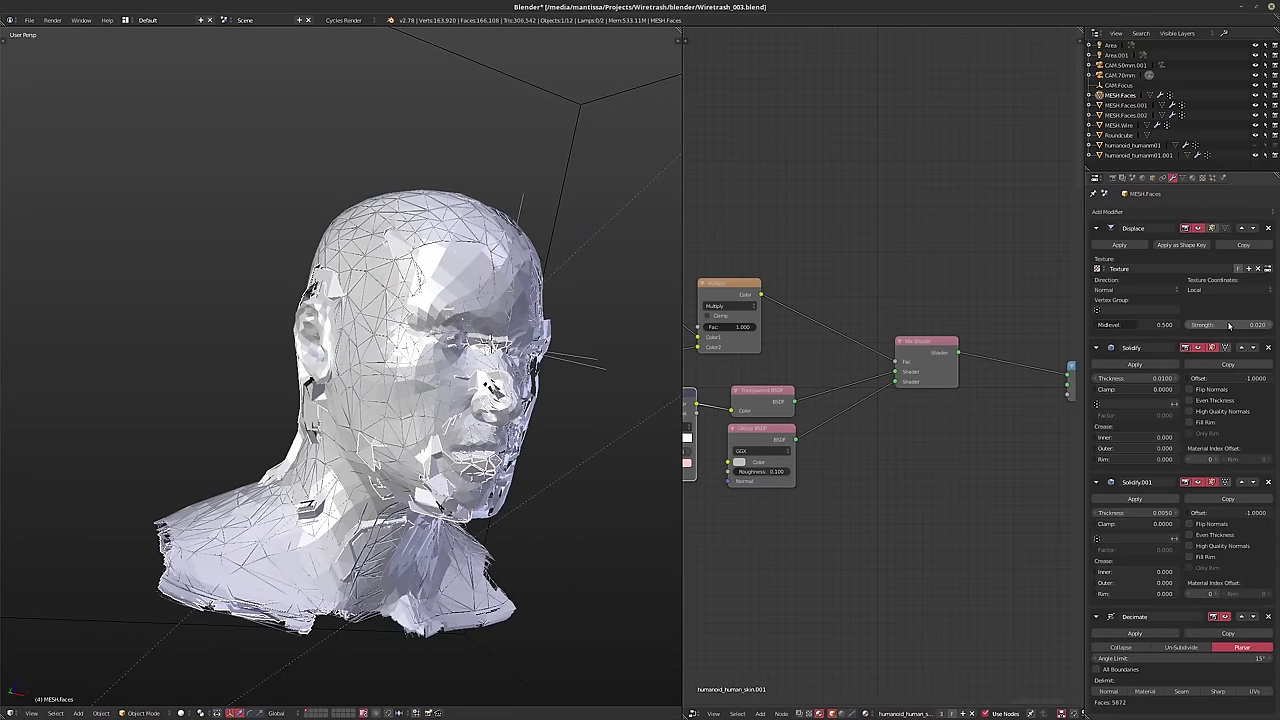
pyautogui.moveTo(434, 408); pyautogui.dragTo(454, 453, button='middle')
pyautogui.press('KP_0')
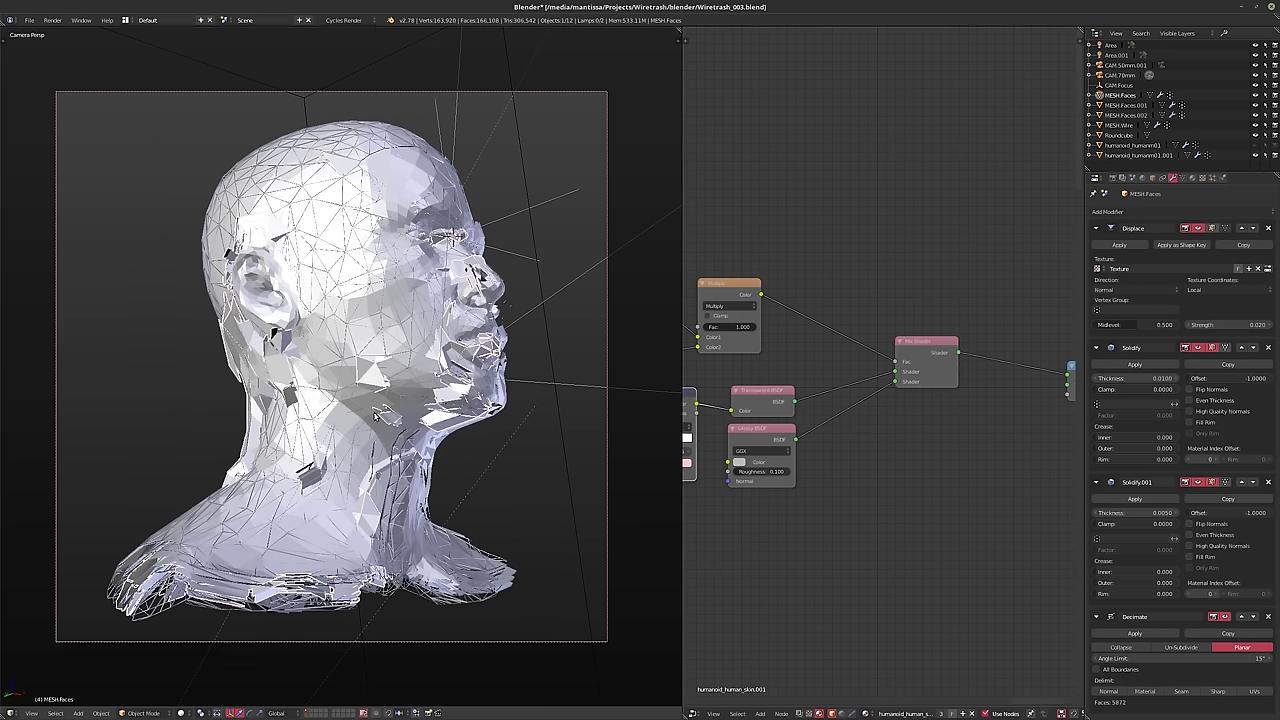
# - Preview the scene in rendered shading, switching the integrator to Path Tracing, and return to solid shading
pyautogui.hotkey('shift', 'z')
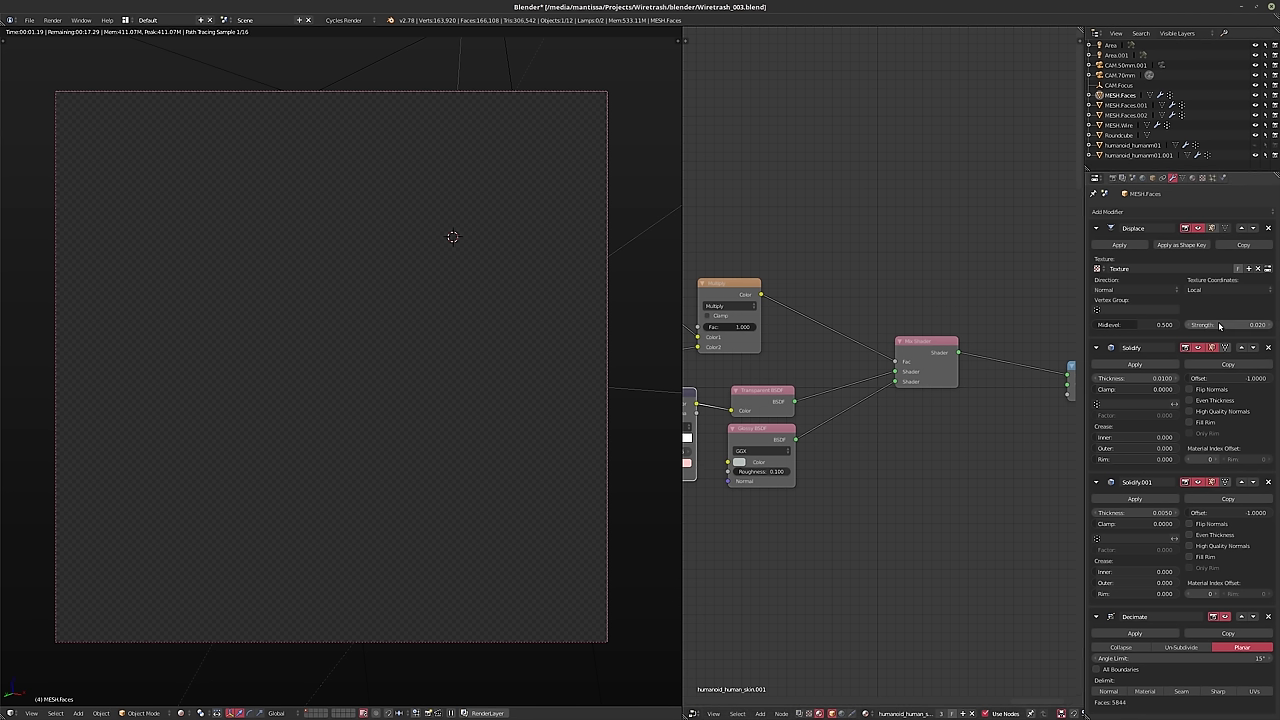
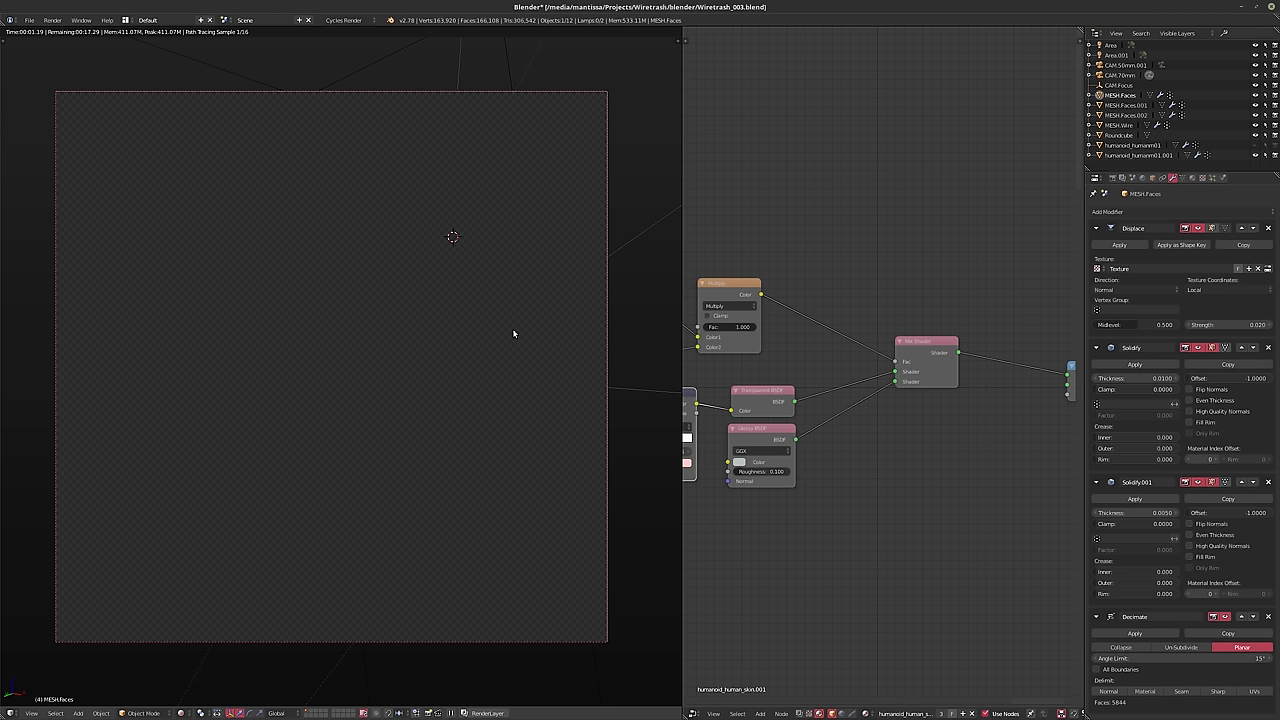
pyautogui.click(1113, 178)
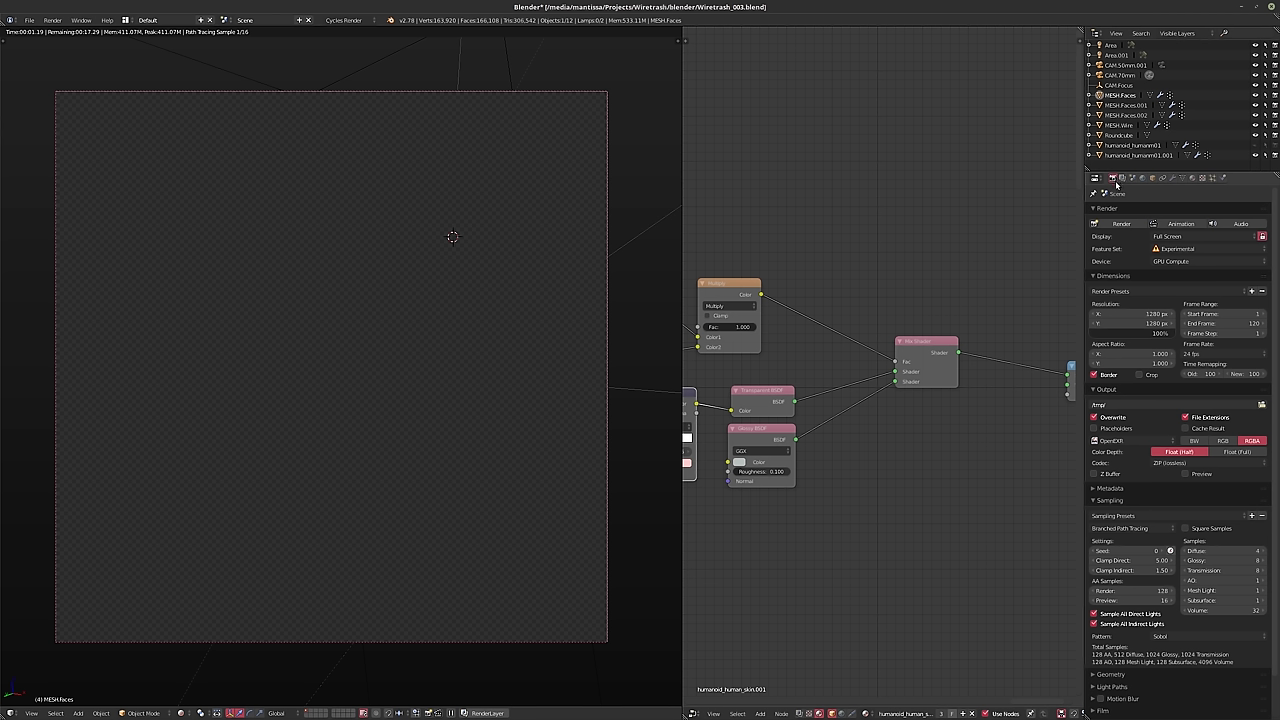
pyautogui.click(1150, 529)
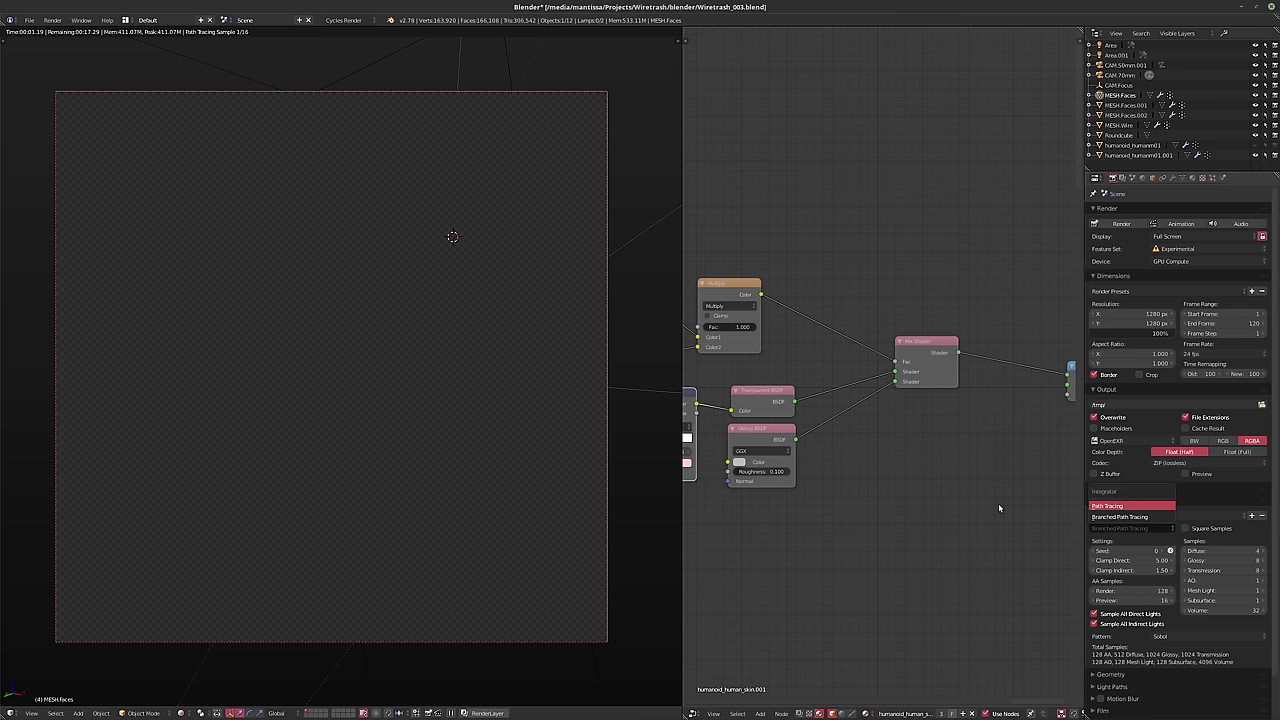
pyautogui.press('Return')
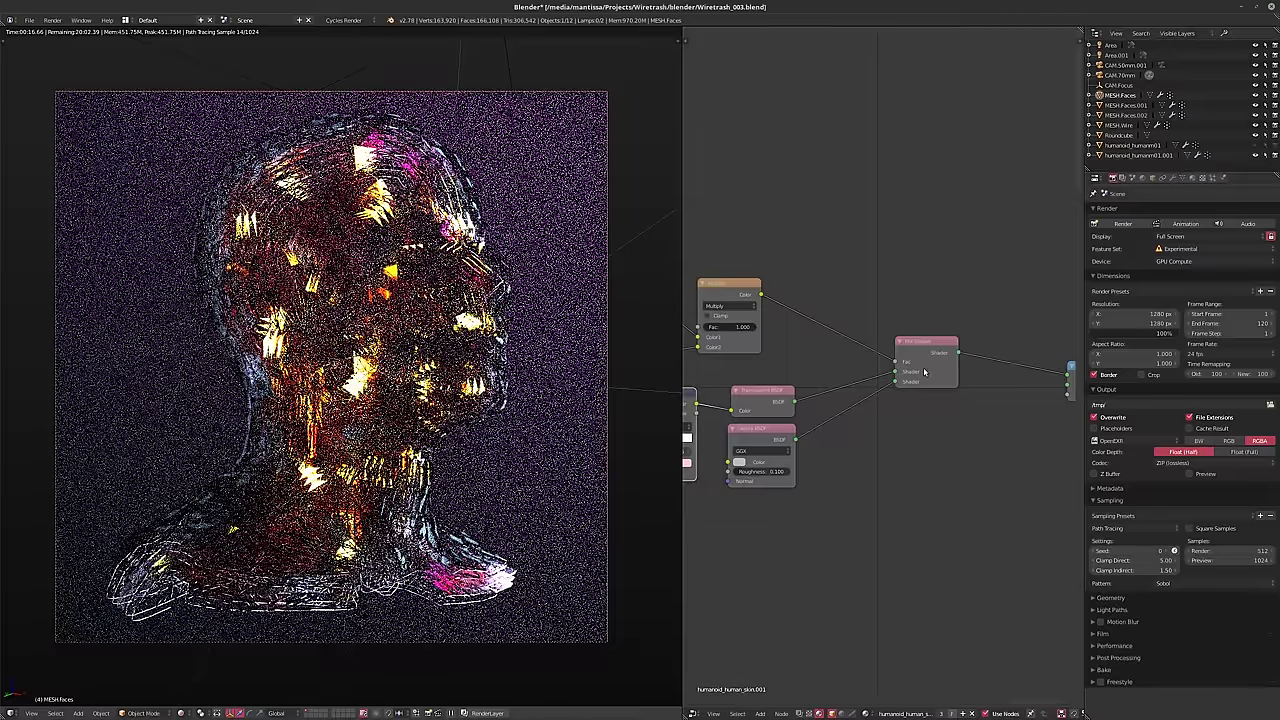
pyautogui.hotkey('shift', 'z')
# - Try a midlevel of 1 for the Displace modifier on MESH.Faces, set its strength to 0.01 and its midlevel to 0.5
pyautogui.click(1173, 178)
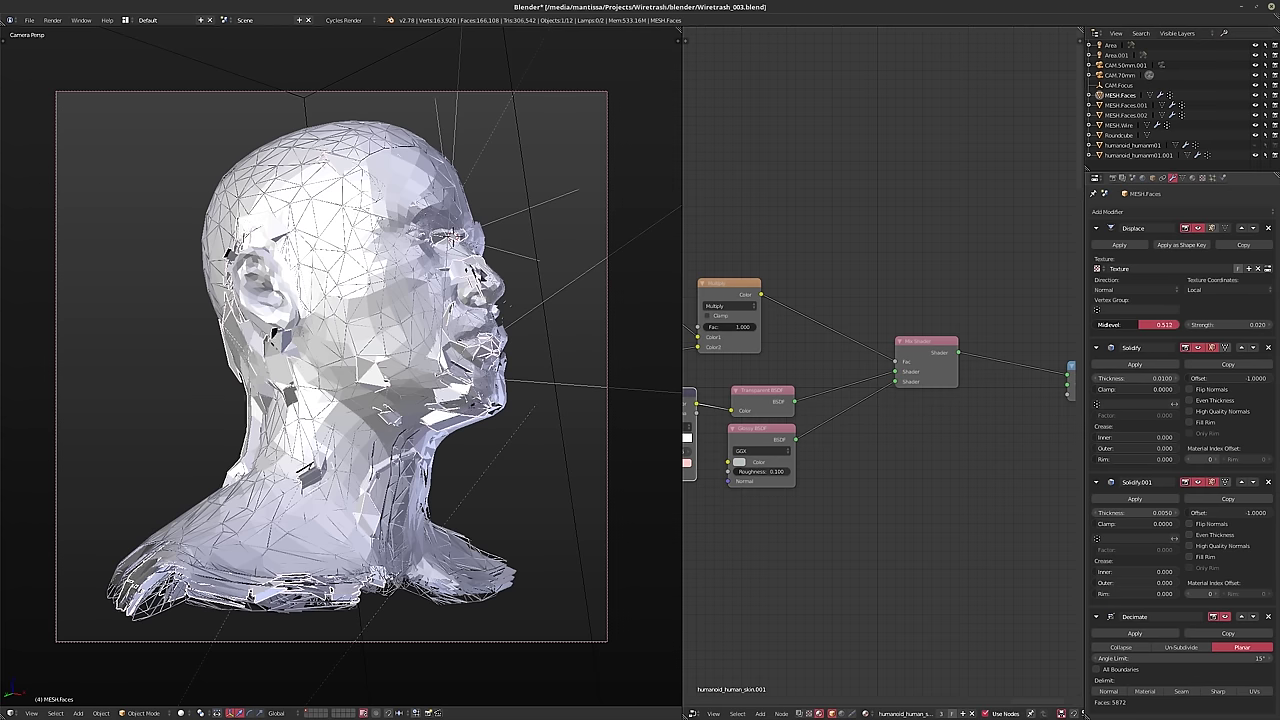
pyautogui.moveTo(1160, 324); pyautogui.dragTo(1195, 324)
pyautogui.click(1210, 324)
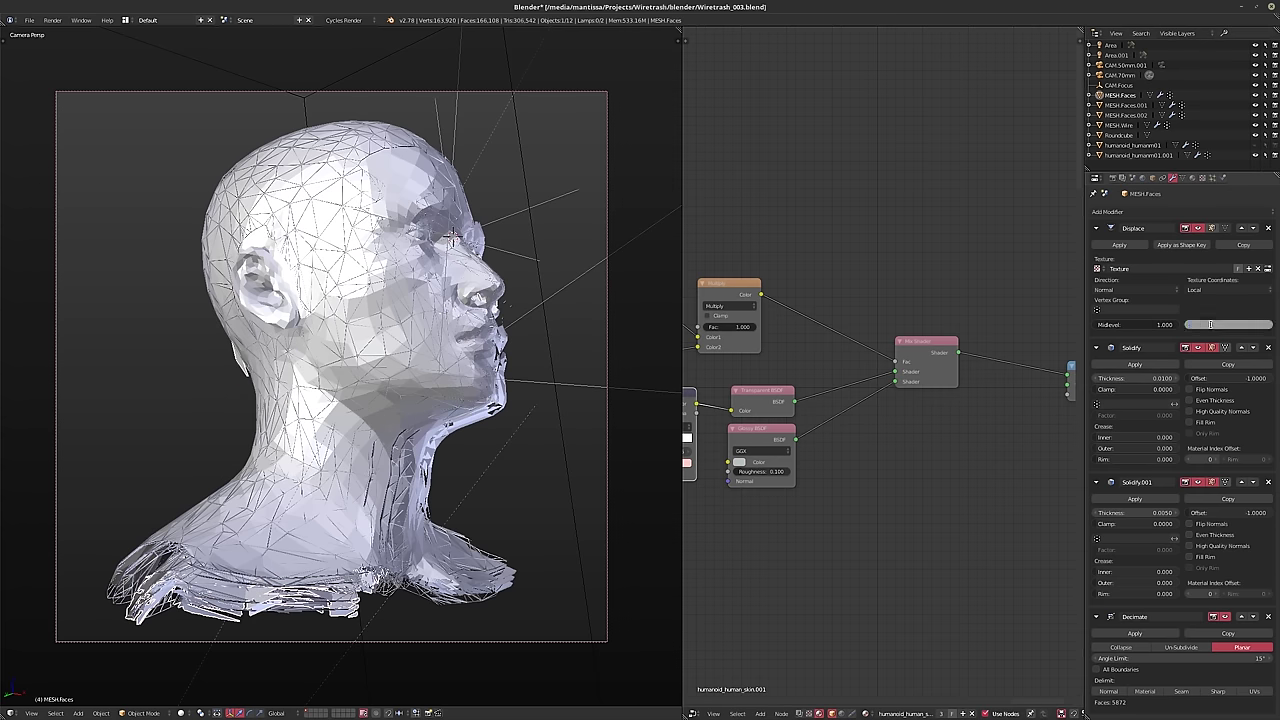
pyautogui.write('0.01')
pyautogui.press('Return')
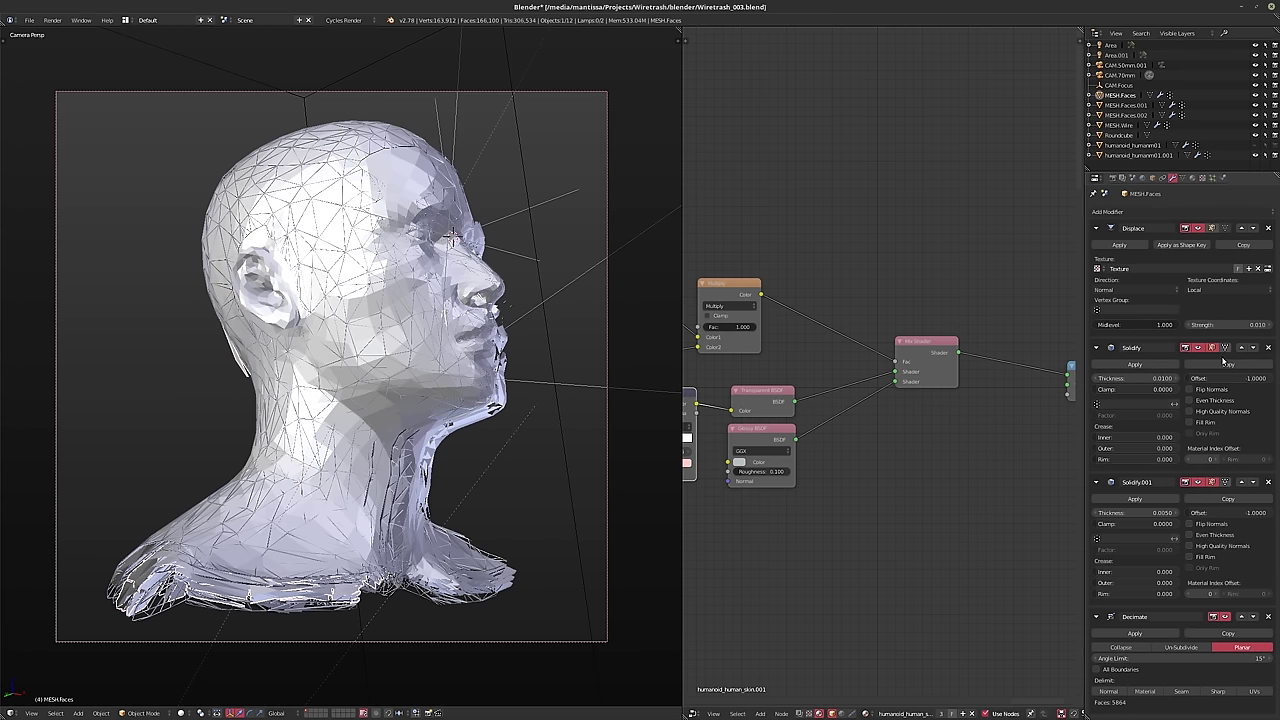
pyautogui.click(1137, 324)
pyautogui.write('0.5')
pyautogui.press('Return')
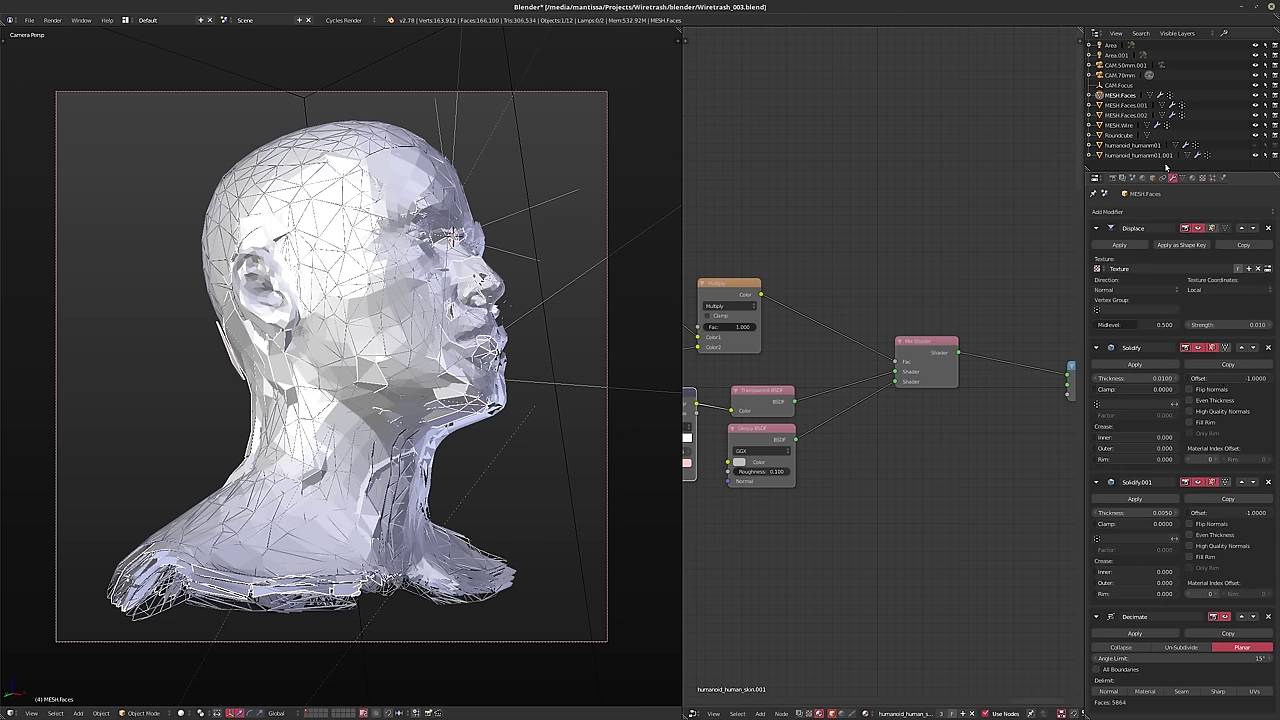
# - Set the size of the displacement texture to 0.25 and save over the existing Wiretrash_003.blend file
pyautogui.click(1202, 178)
pyautogui.click(1145, 400)
pyautogui.write('0.1')
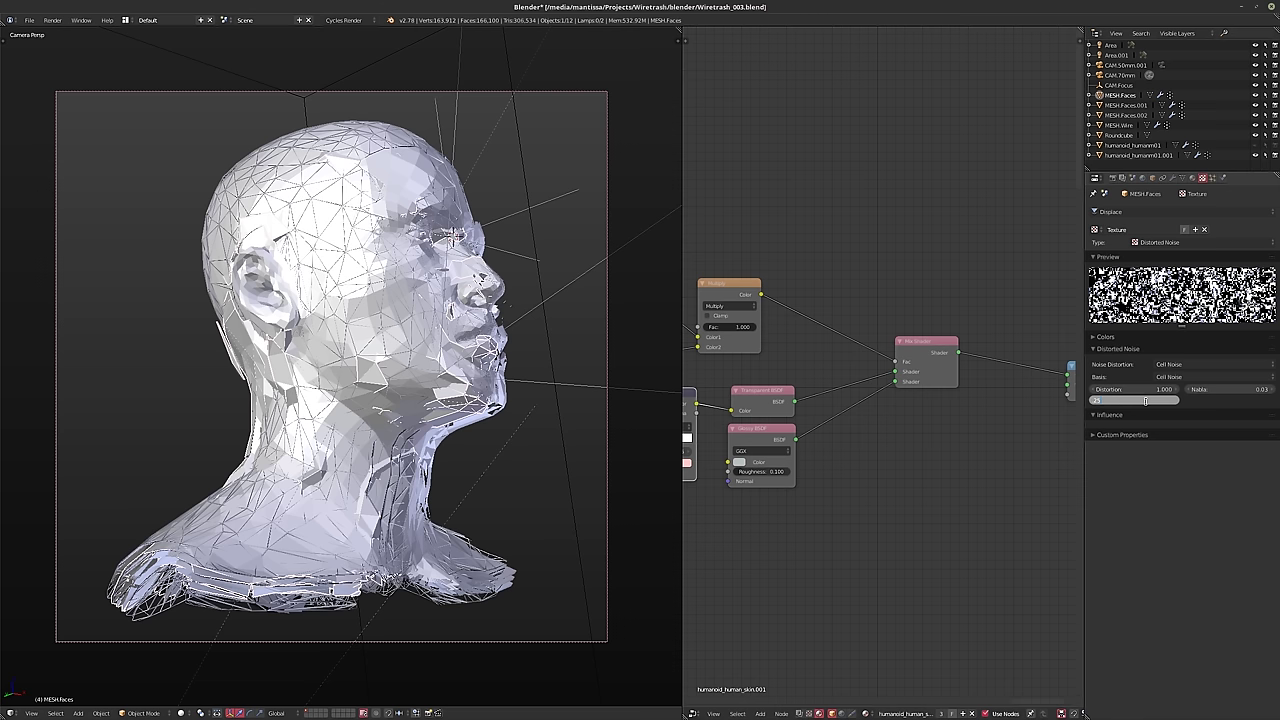
pyautogui.press('Return')
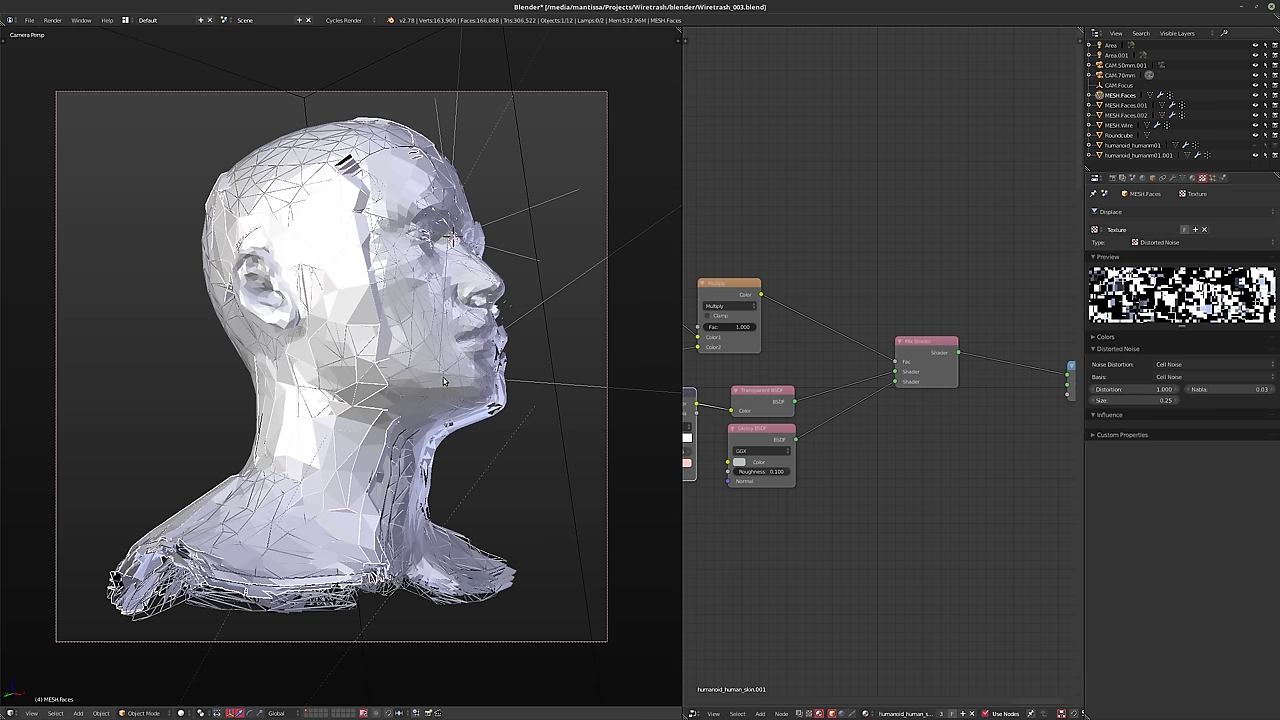
pyautogui.hotkey('ctrl', 's')
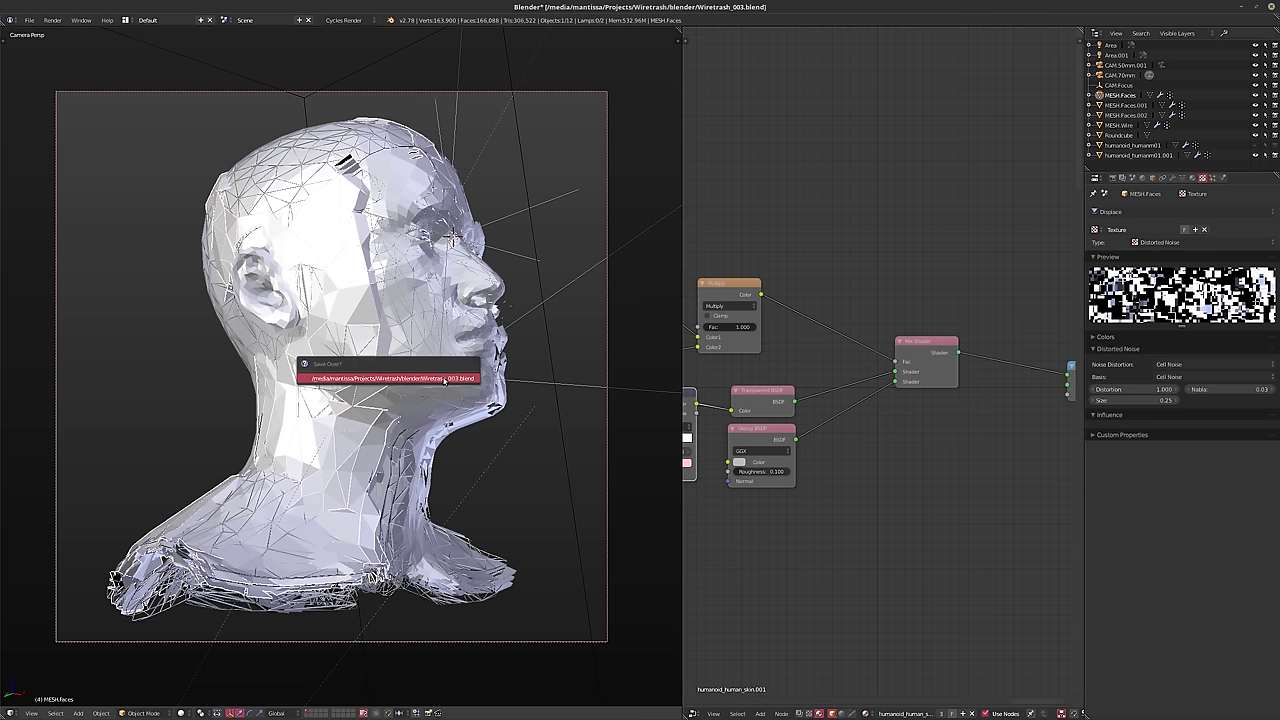
pyautogui.click(444, 376)
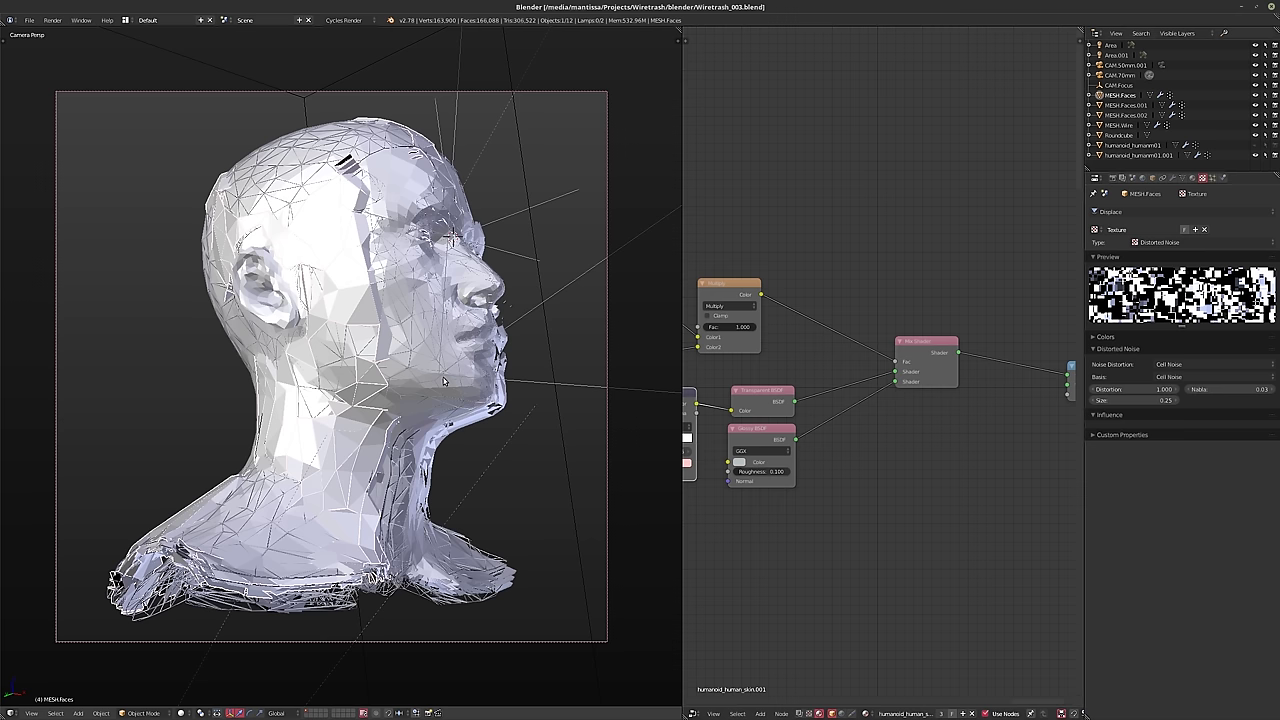
# - Set the value of the Multiply node that drives the displacement in the humanoid_humanm01.001 material to 0.01
pyautogui.scroll(-4, 840, 500)
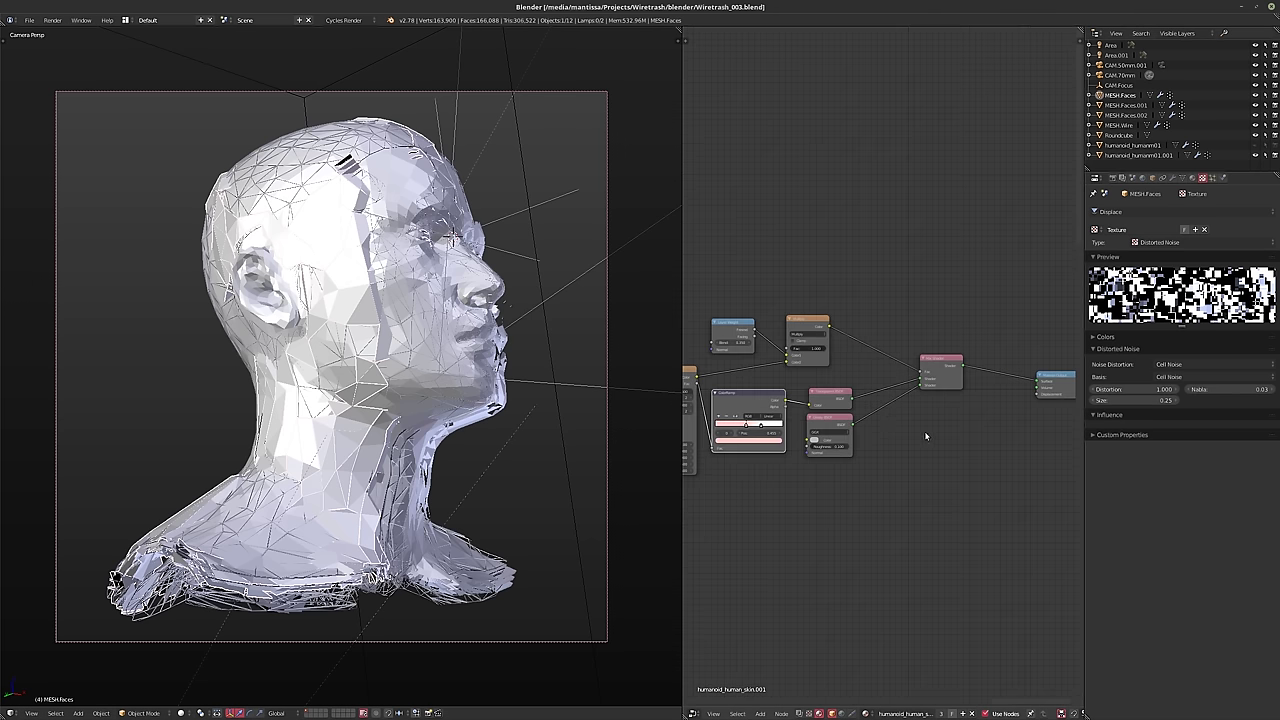
pyautogui.moveTo(925, 436); pyautogui.dragTo(955, 447, button='middle')
pyautogui.click(1140, 155)
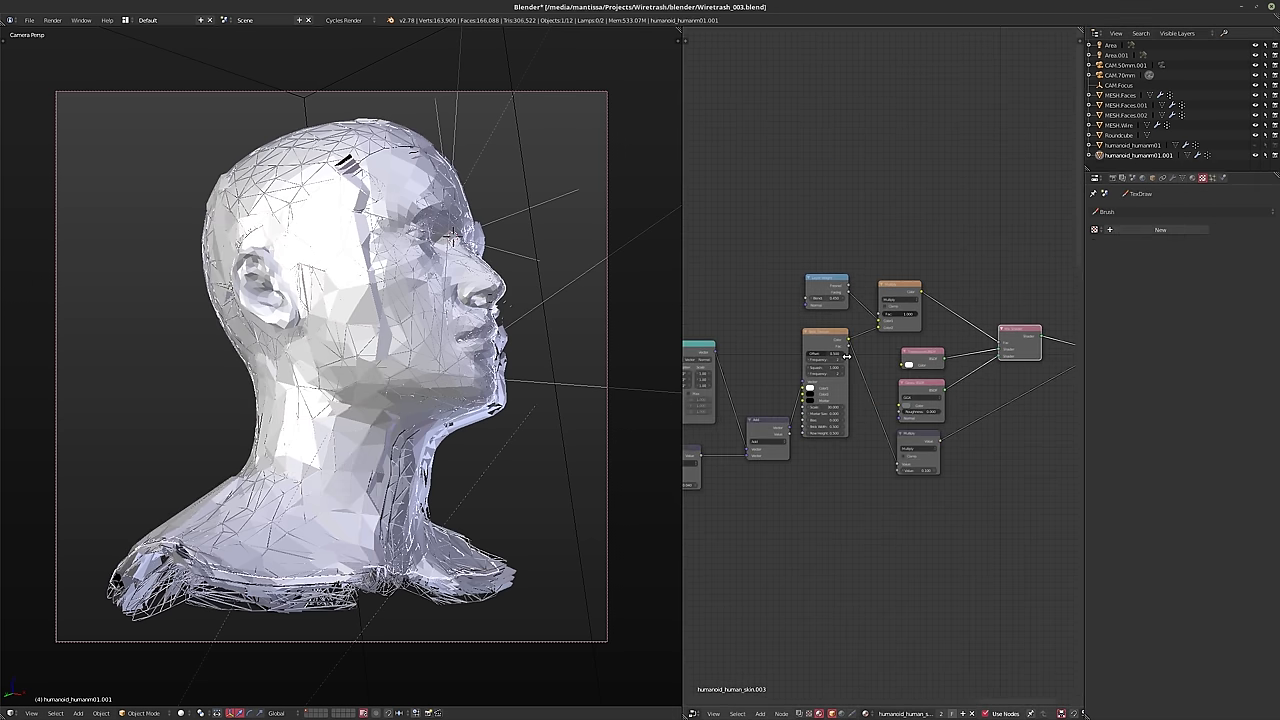
pyautogui.moveTo(847, 356); pyautogui.dragTo(737, 310, button='middle')
pyautogui.scroll(2, 804, 437)
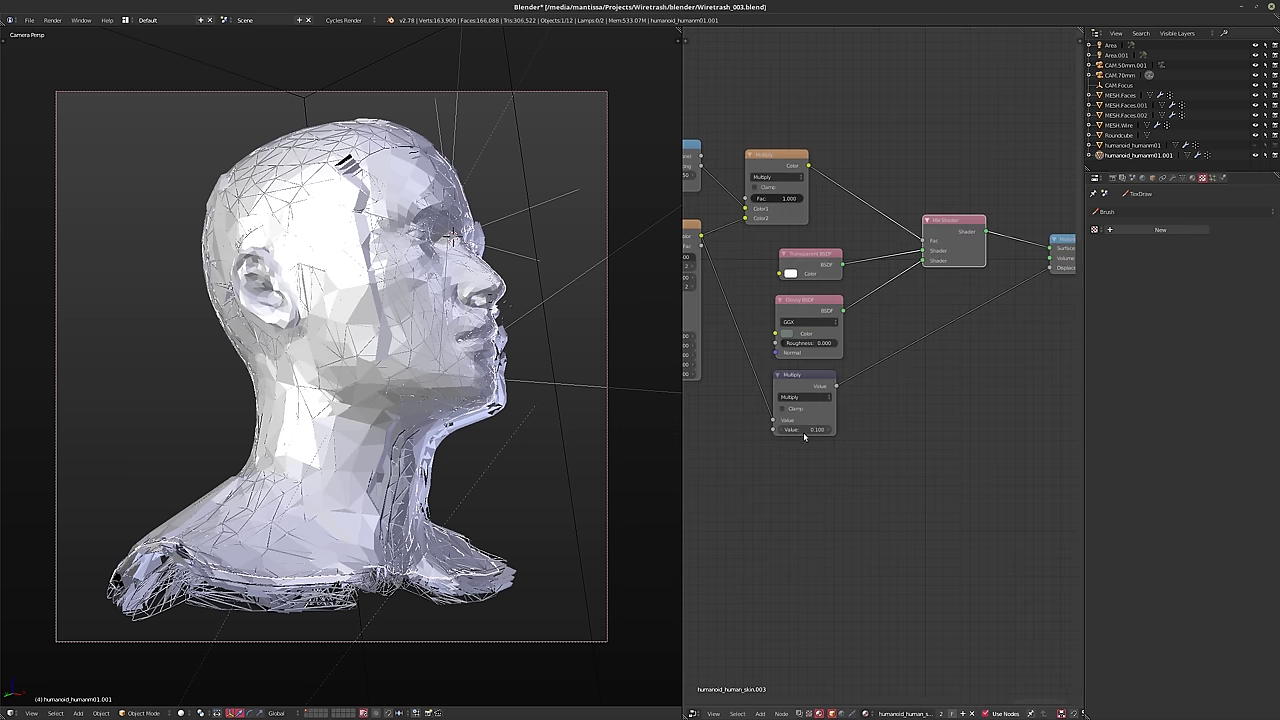
pyautogui.click(804, 437)
pyautogui.click(807, 429)
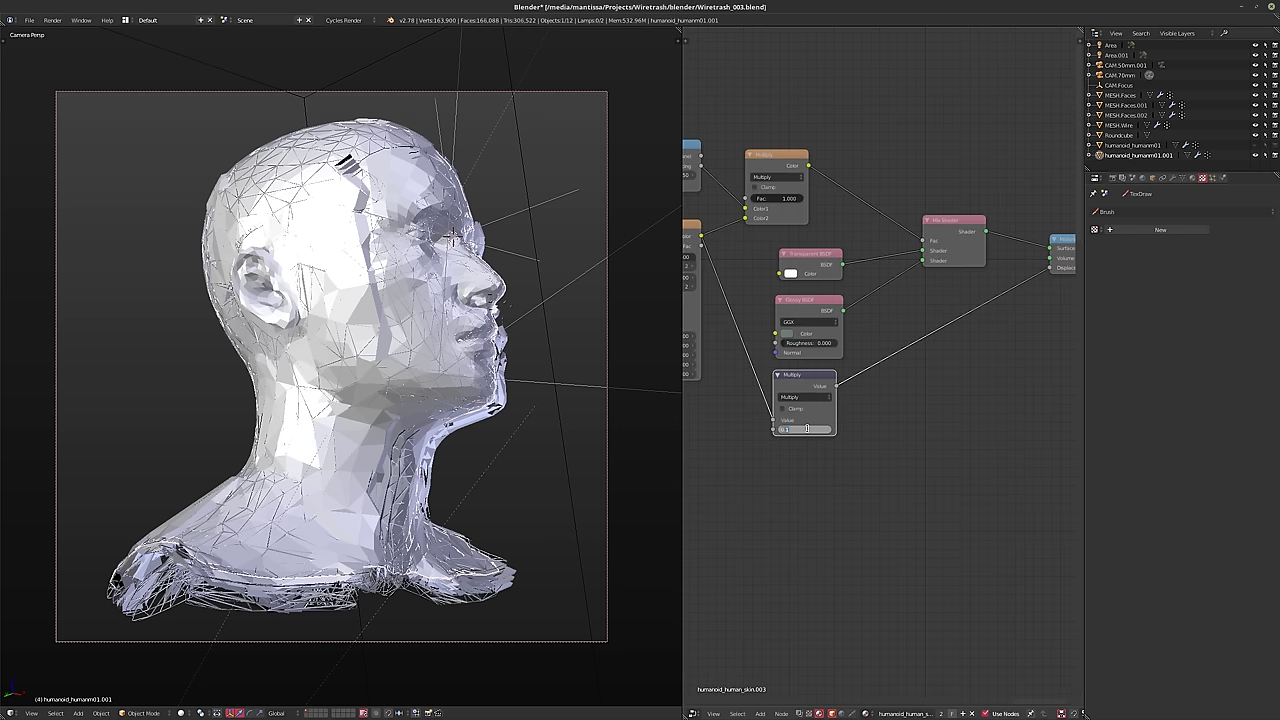
pyautogui.write('0.01')
pyautogui.press('Return')
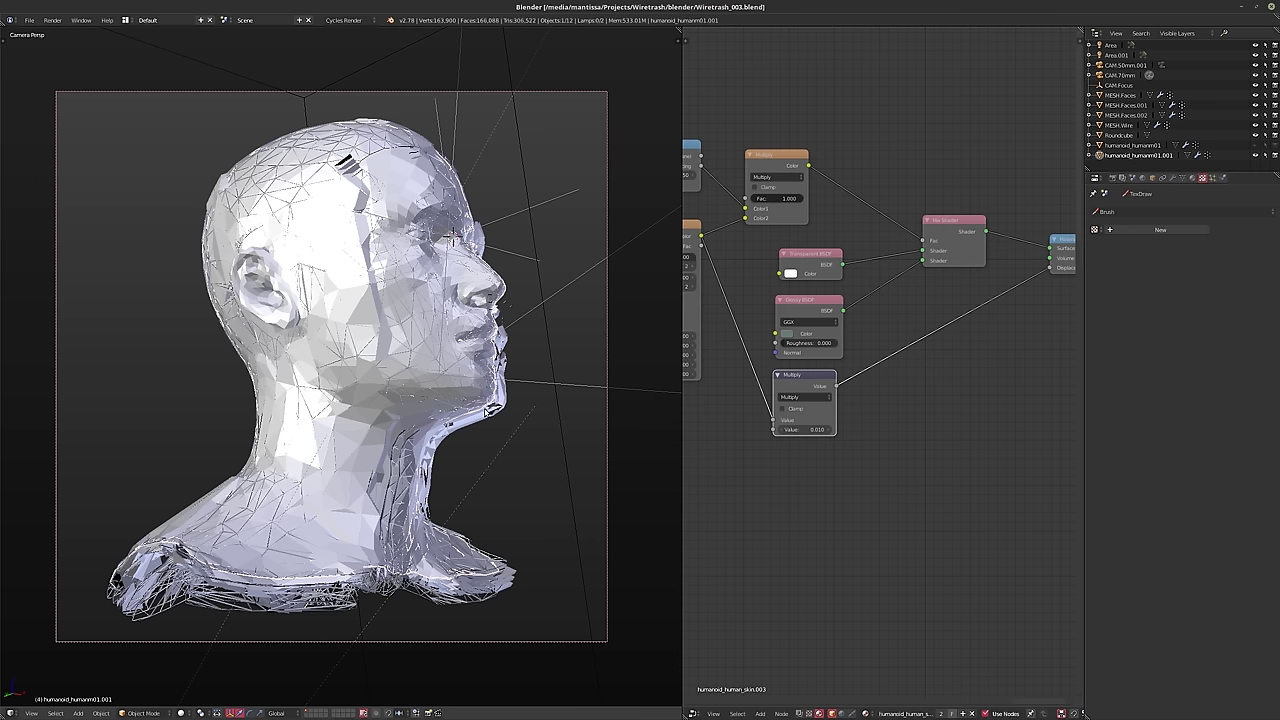
# - Set the Brick Texture scale in the humanoid_humanm01.001 material to 24, then reduce it to 22
pyautogui.keyDown('ctrl'); pyautogui.hscroll(-2, 713, 338); pyautogui.keyUp('ctrl')
pyautogui.press('Return')
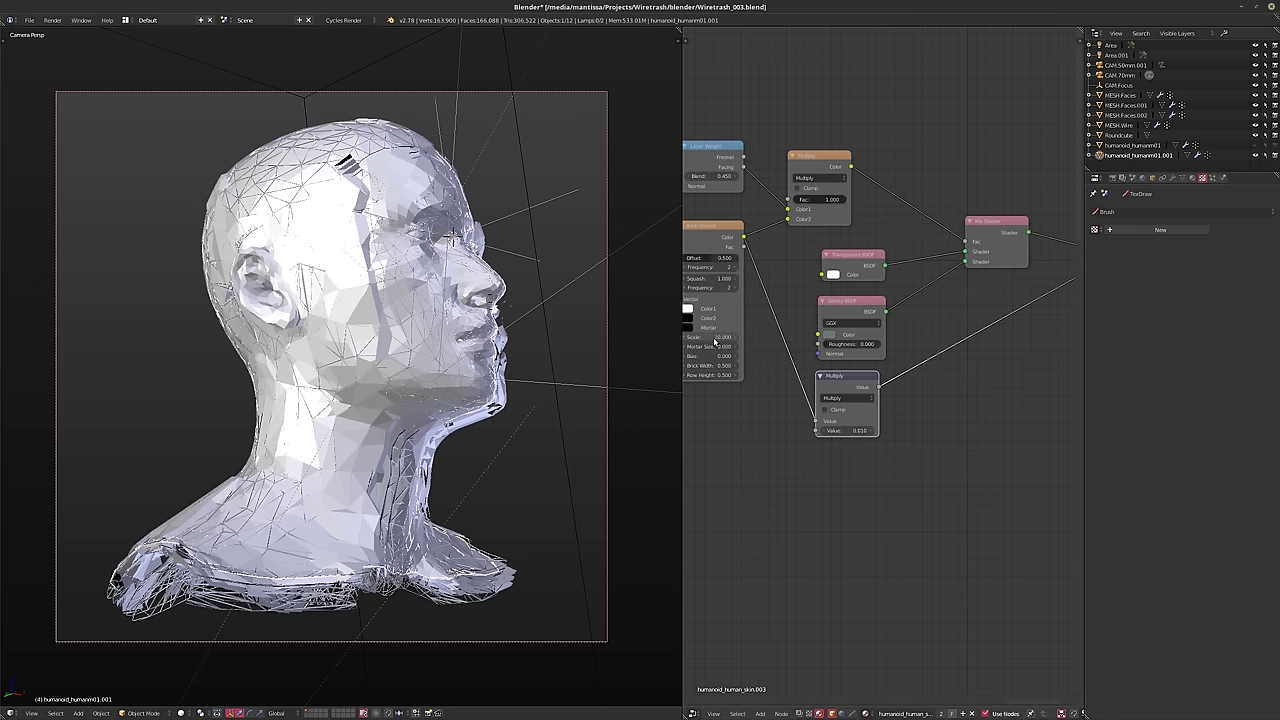
pyautogui.moveTo(713, 338); pyautogui.dragTo(900, 346, button='middle')
pyautogui.click(896, 344)
pyautogui.write('24')
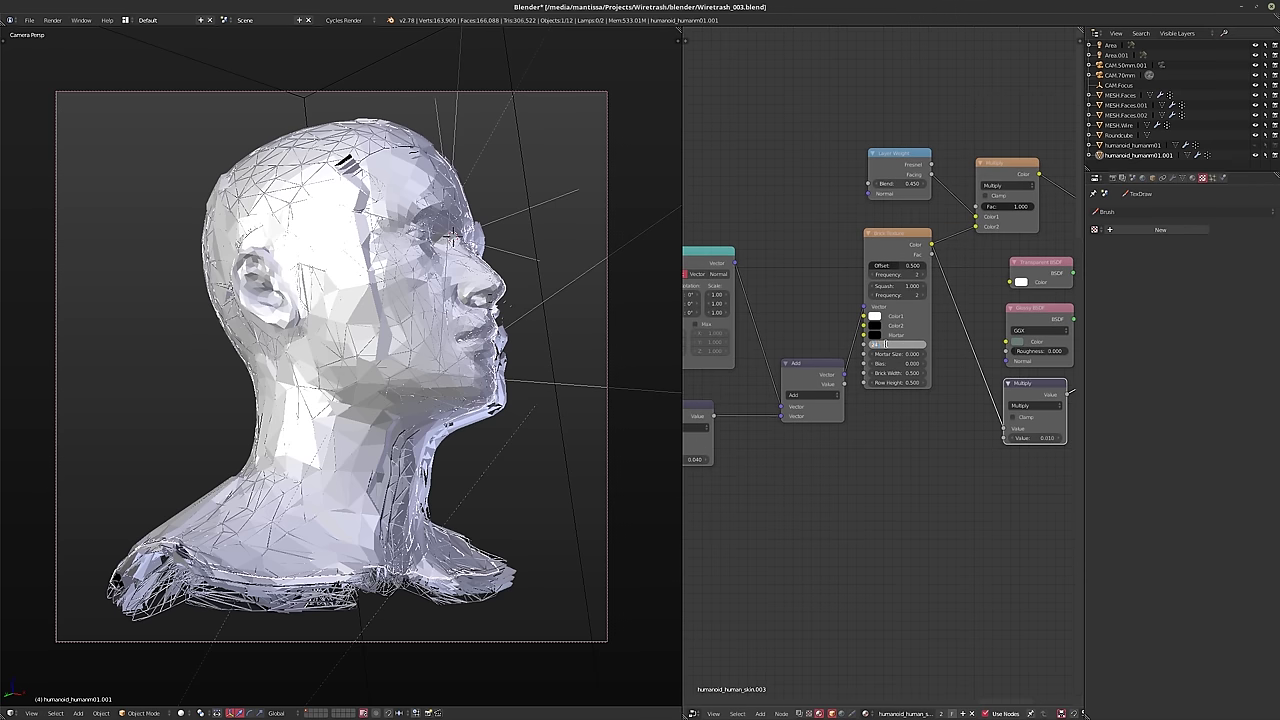
pyautogui.press('Return')
pyautogui.click(892, 345)
pyautogui.write('22')
pyautogui.press('Return')
# - Save over the existing Wiretrash_003.blend file and render the image from the camera
pyautogui.hotkey('ctrl', 's')
pyautogui.click(485, 311)
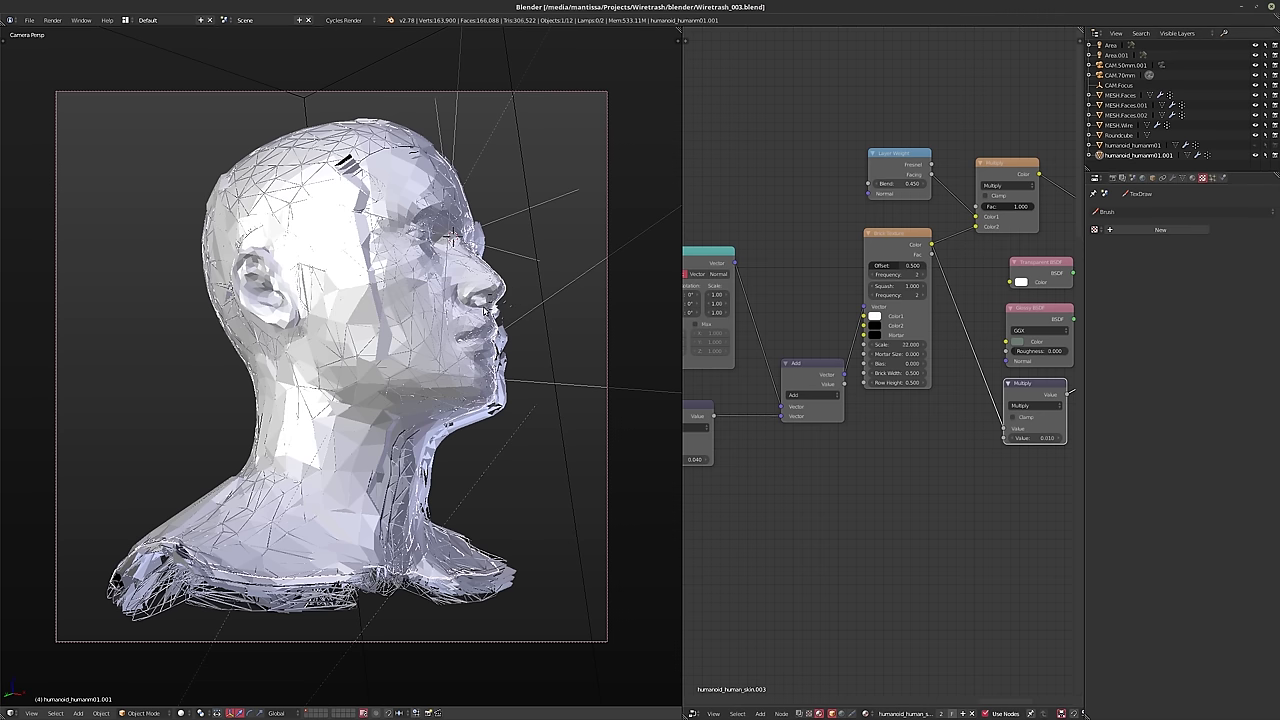
pyautogui.press('F12')
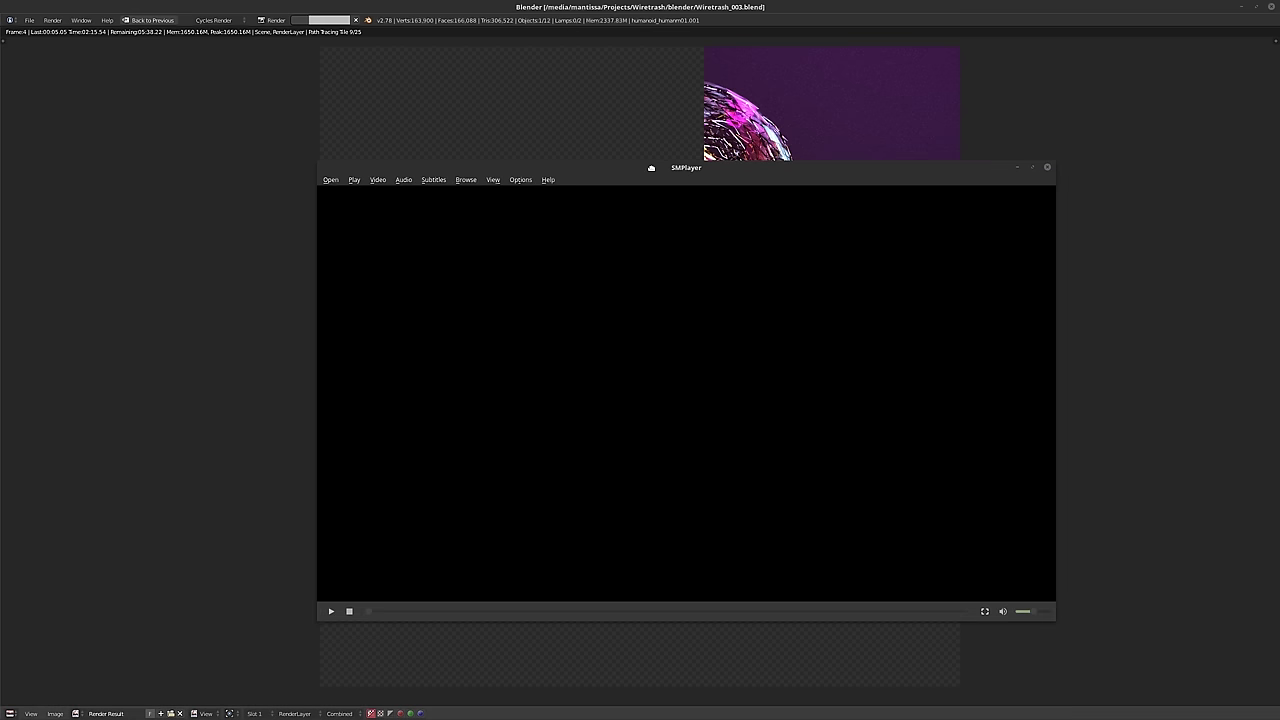
# - Close the SMPlayer window, cancel the running render and return to the scene layout
pyautogui.hotkey('alt', 'F4')
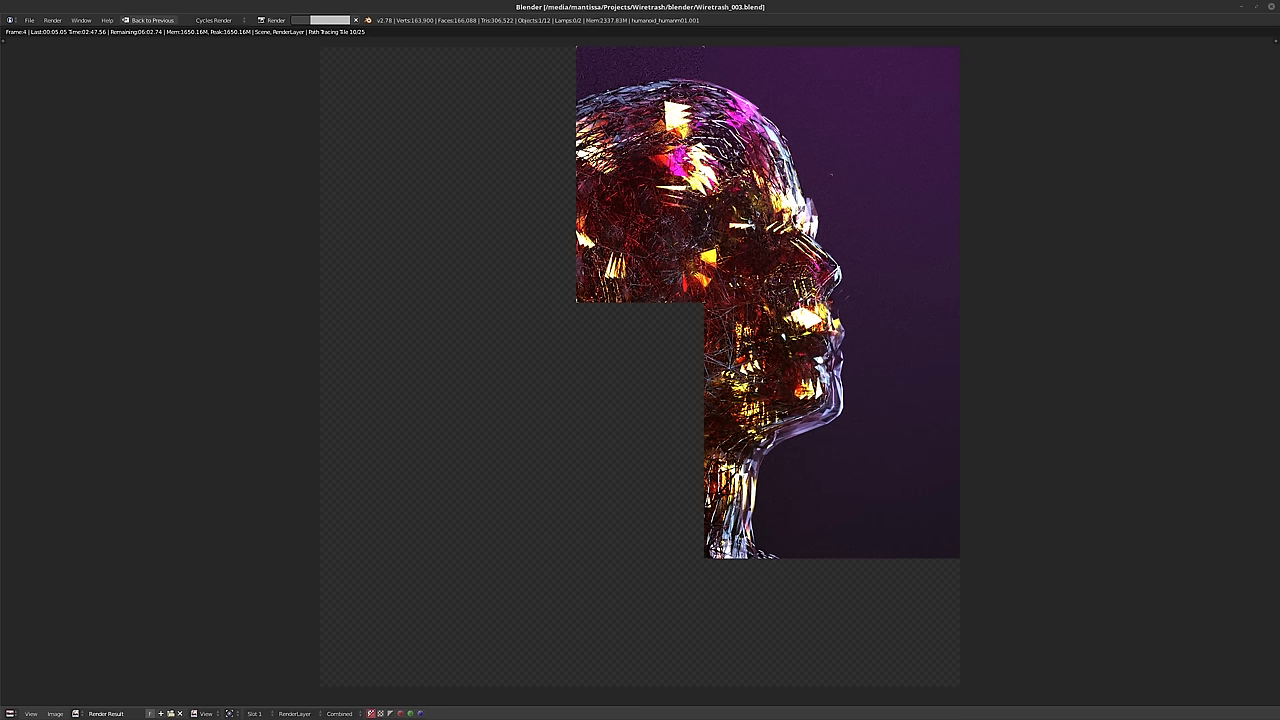
pyautogui.press('XF86AudioRaiseVolume')
pyautogui.press('XF86AudioRaiseVolume')
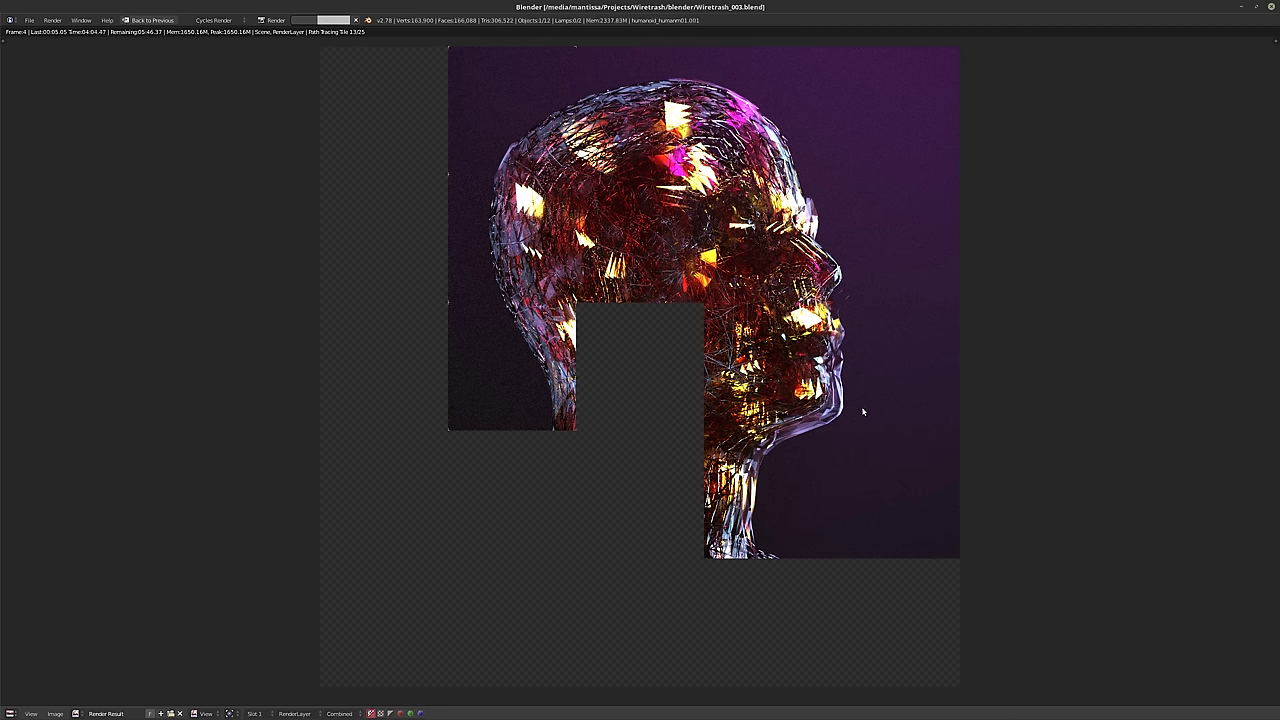
pyautogui.press('Escape')
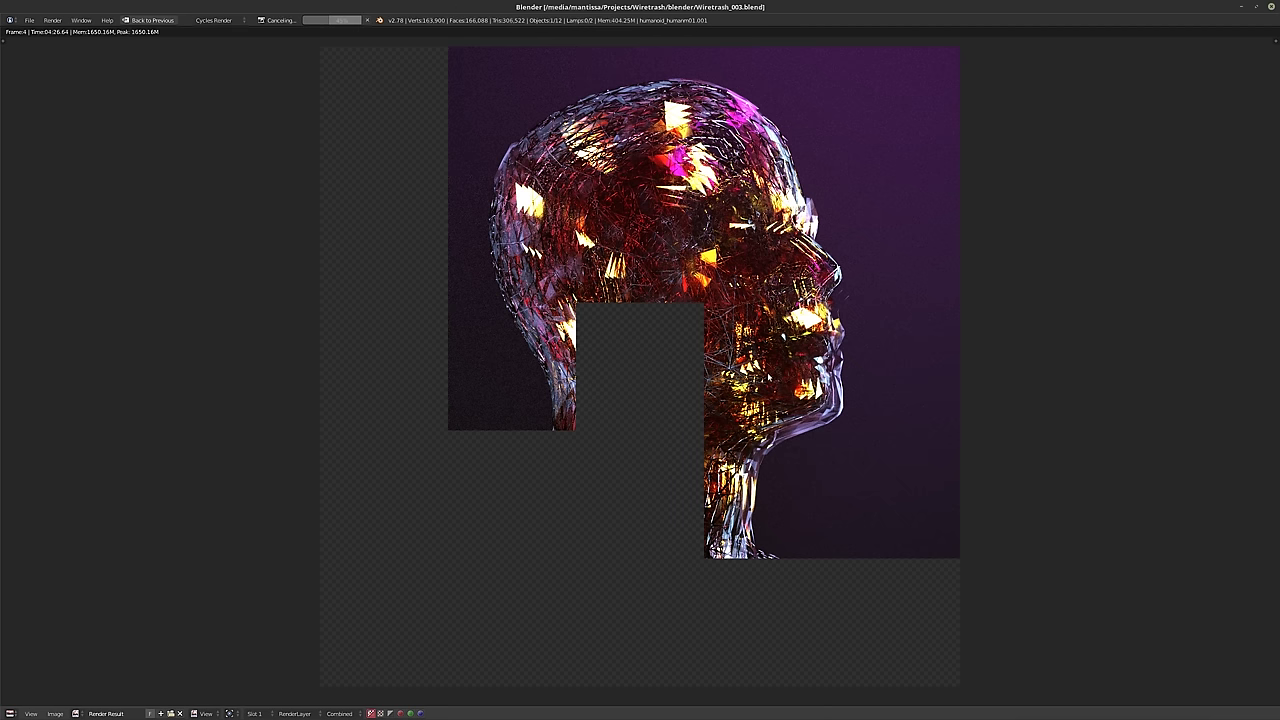
pyautogui.press('Escape')
# - Hide MESH.Faces.002 in the viewport, inspect the head from another angle and return to the camera view
pyautogui.rightClick(497, 401)
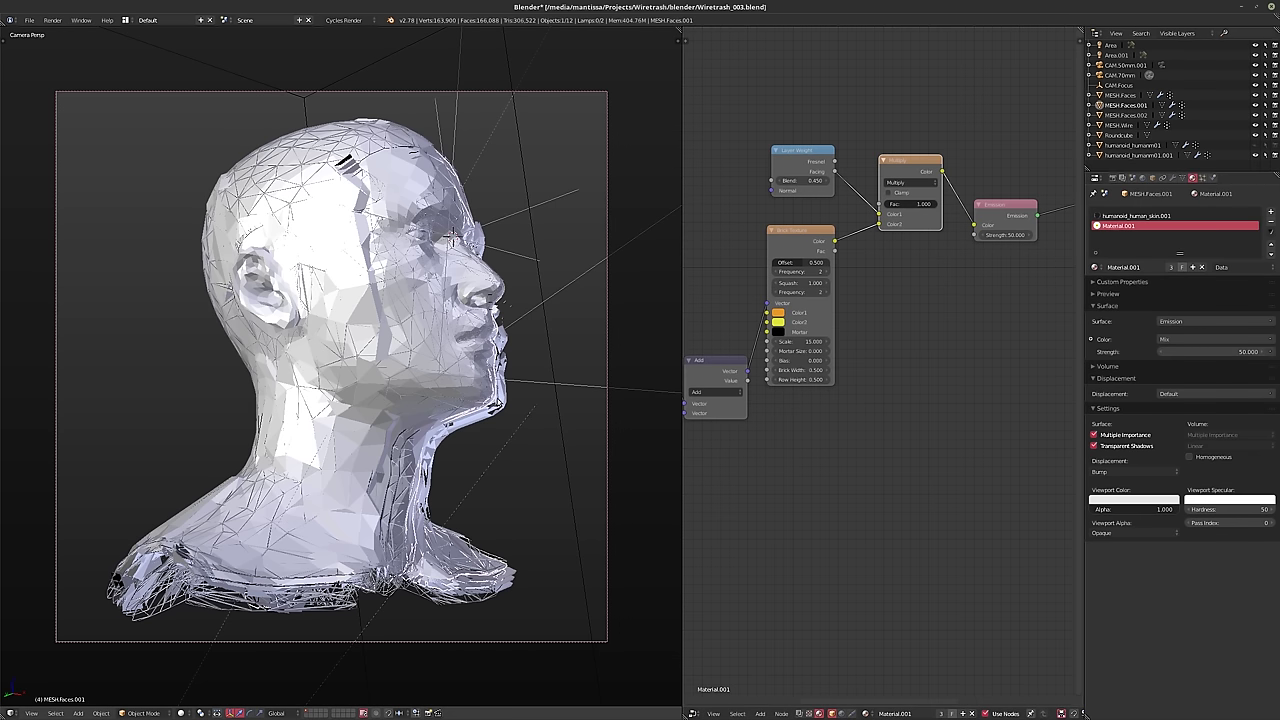
pyautogui.click(1255, 115)
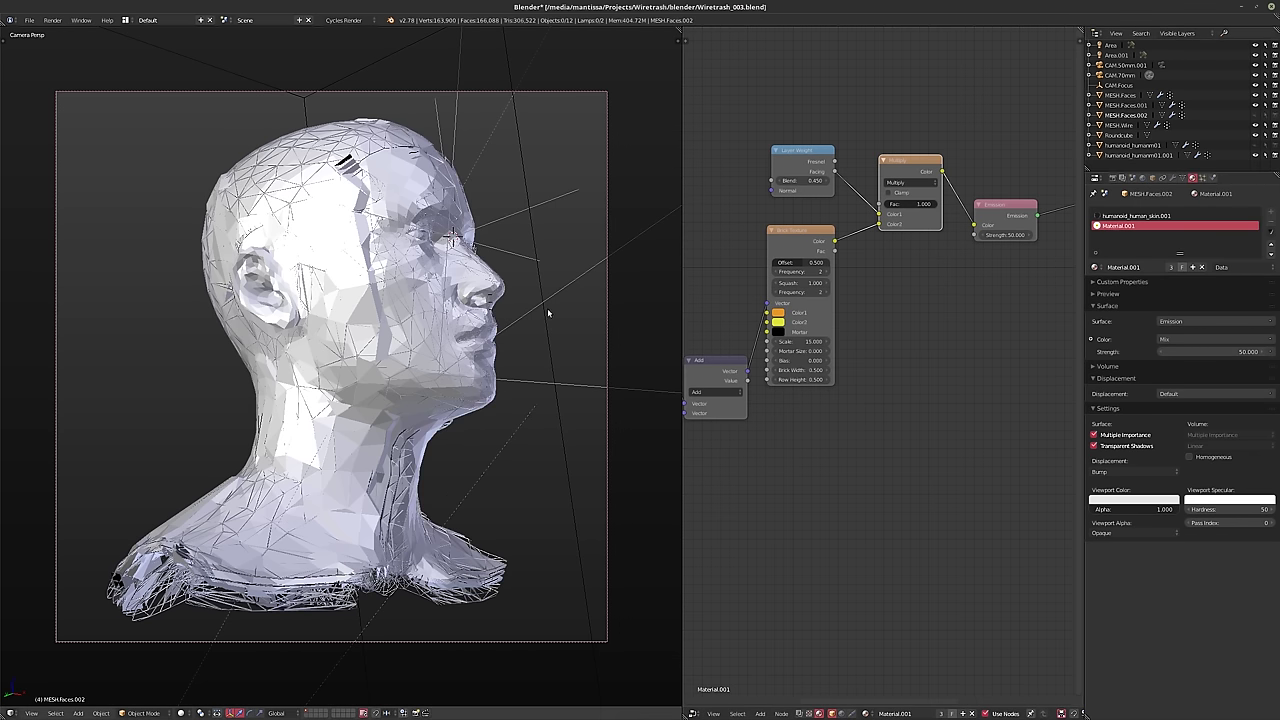
pyautogui.moveTo(452, 337); pyautogui.dragTo(400, 354, button='middle')
pyautogui.scroll(3, 340, 362)
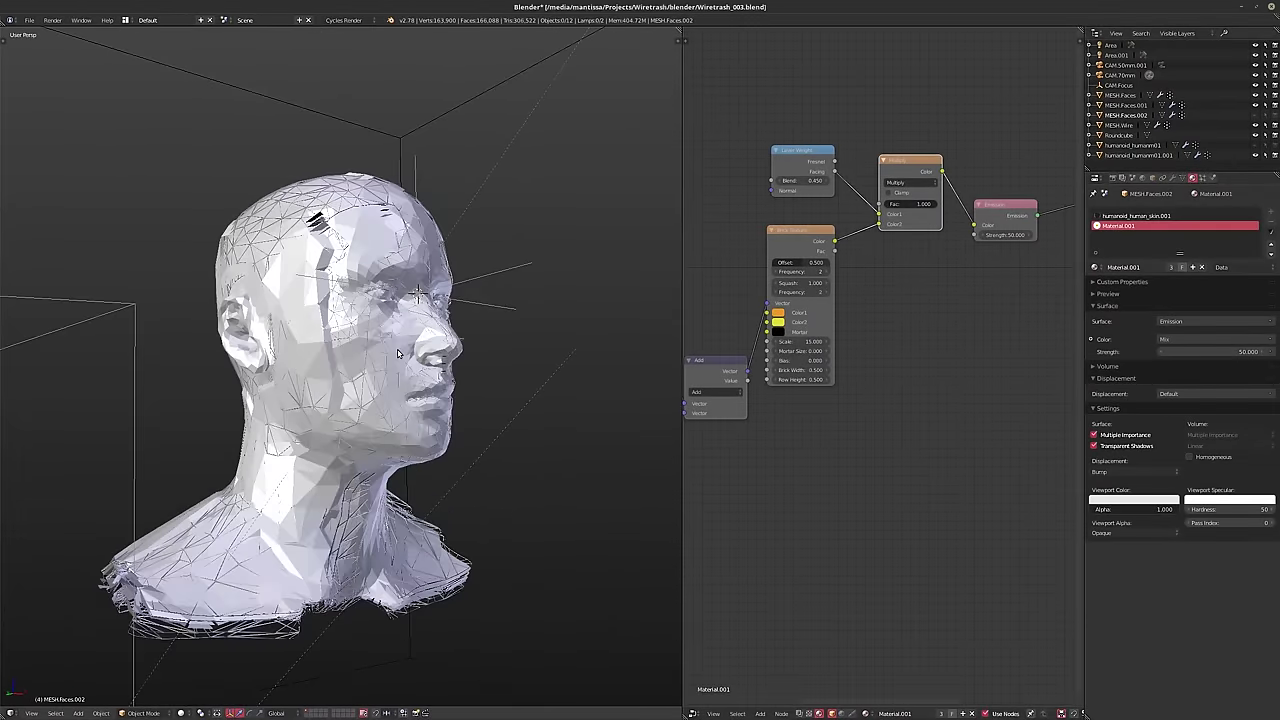
pyautogui.press('KP_0')
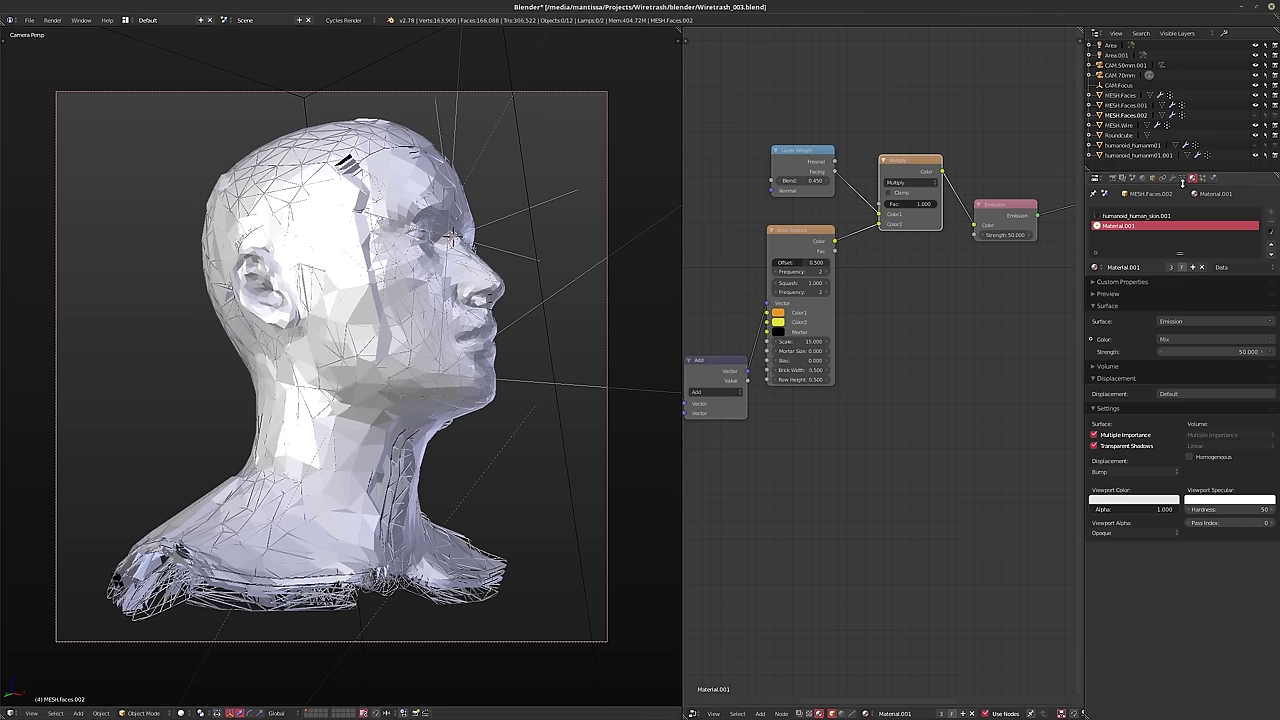
# - Check the MESH.Wire modifiers by toggling Solidify off and on, and disable Solidify.001 for the viewport and render
pyautogui.click(1173, 178)
pyautogui.rightClick(520, 365)
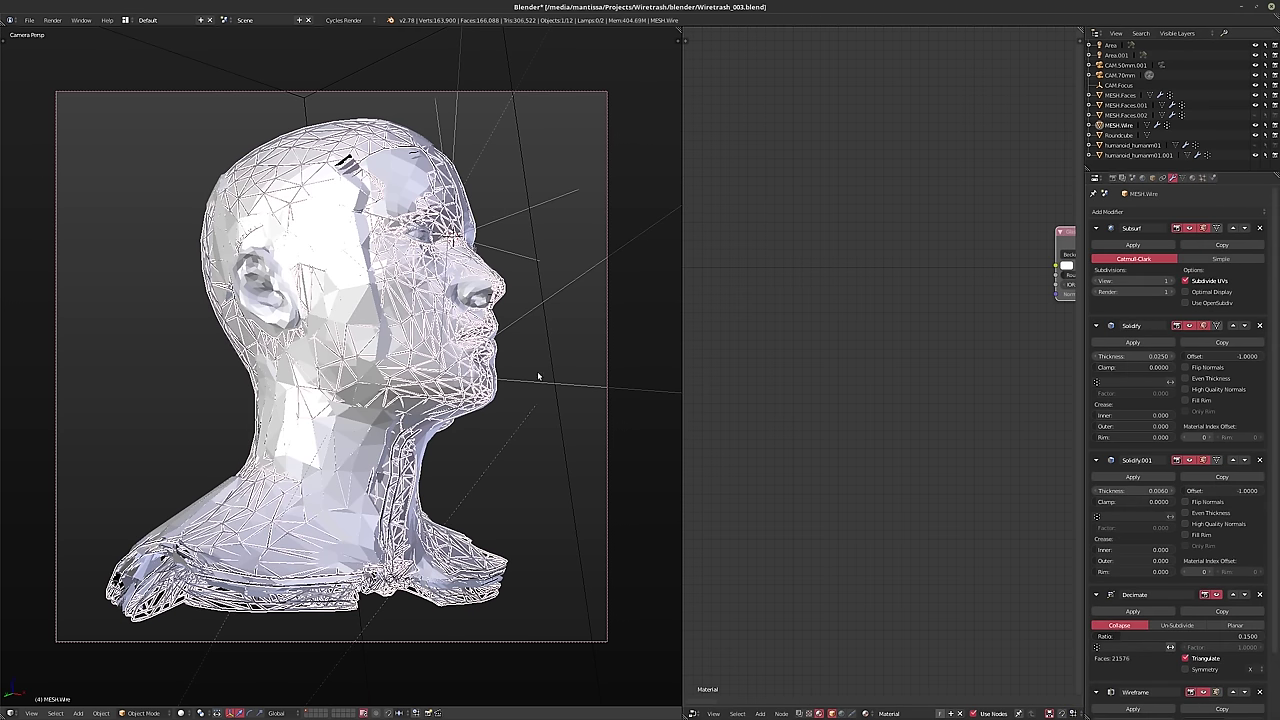
pyautogui.click(1122, 105)
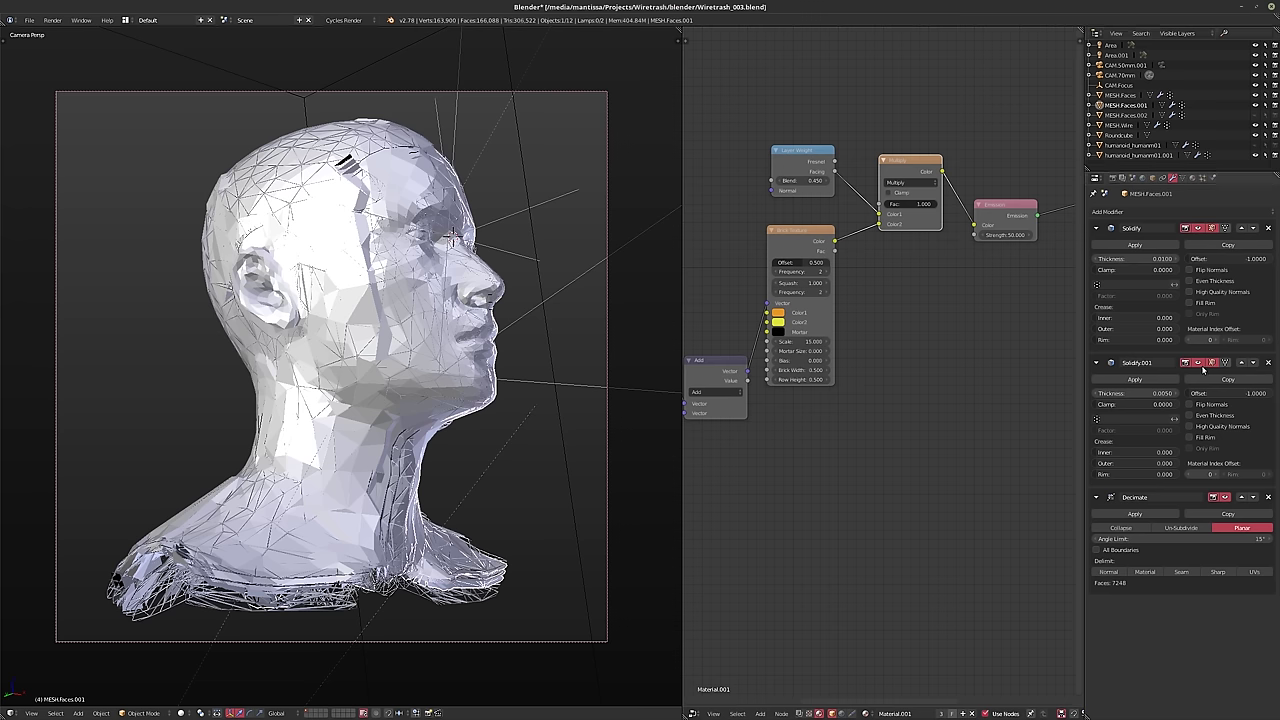
pyautogui.click(1125, 126)
pyautogui.click(1189, 326)
pyautogui.click(1189, 326)
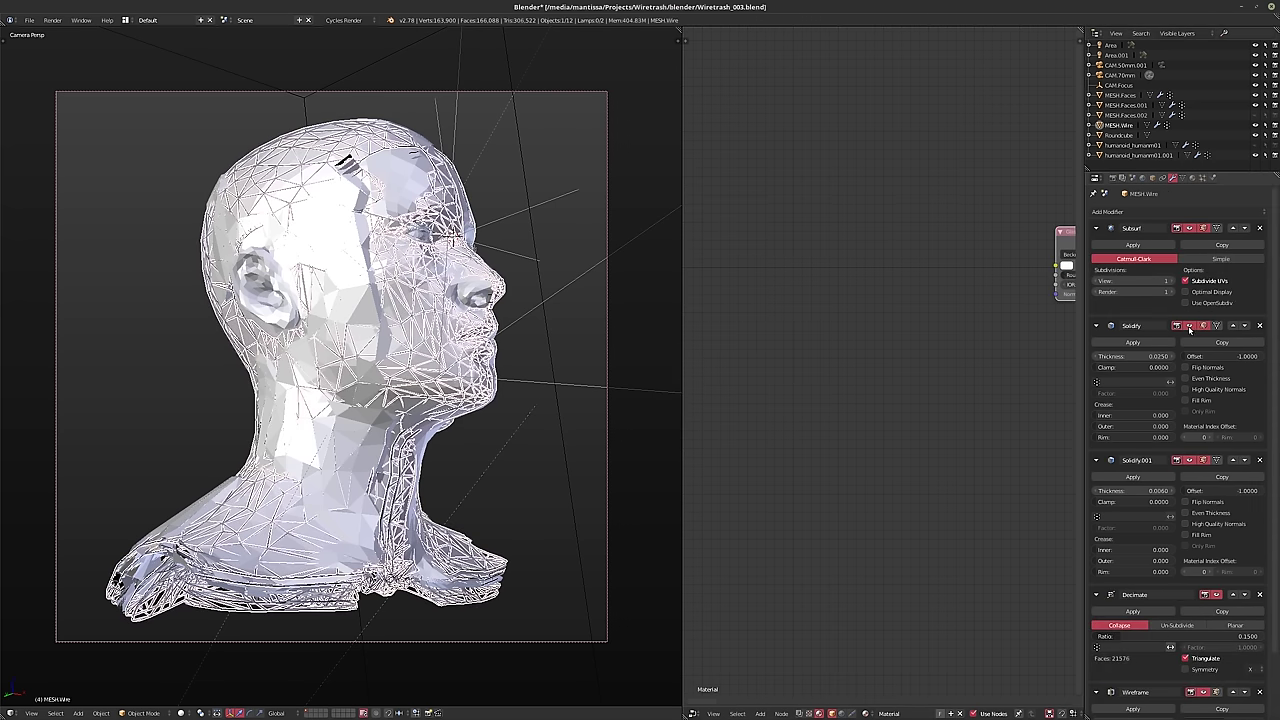
pyautogui.click(1189, 326)
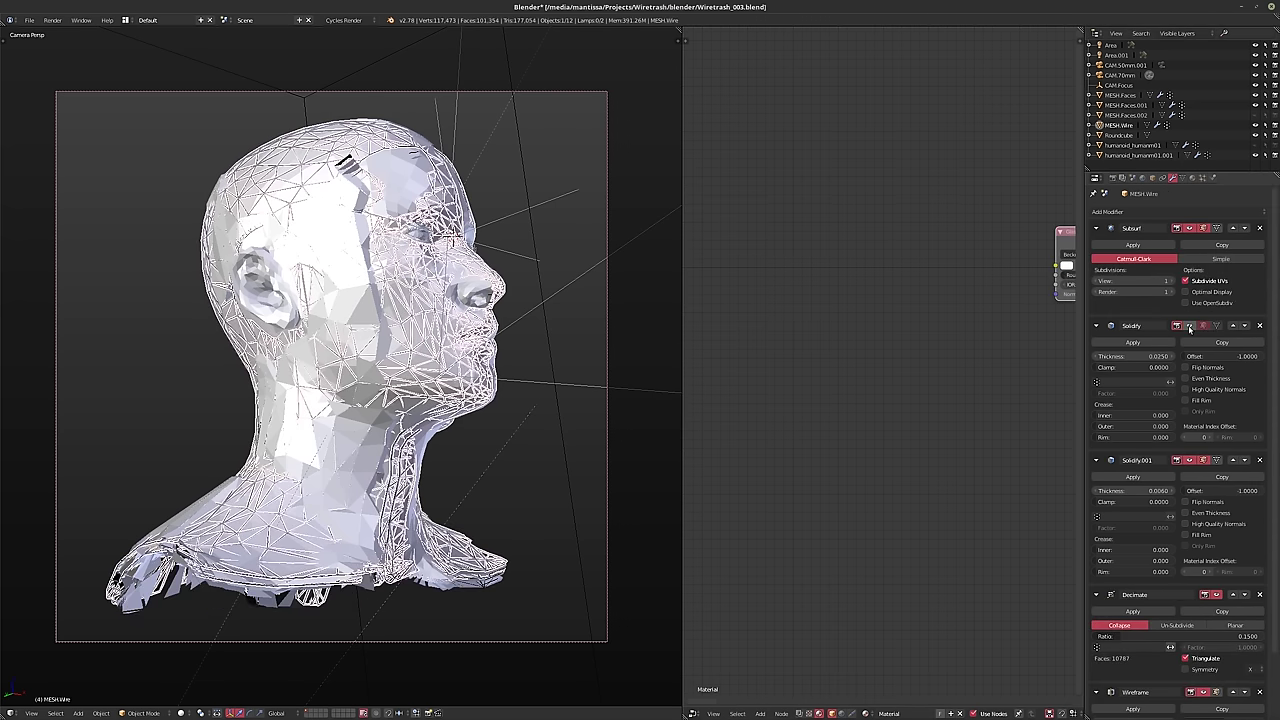
pyautogui.click(1189, 326)
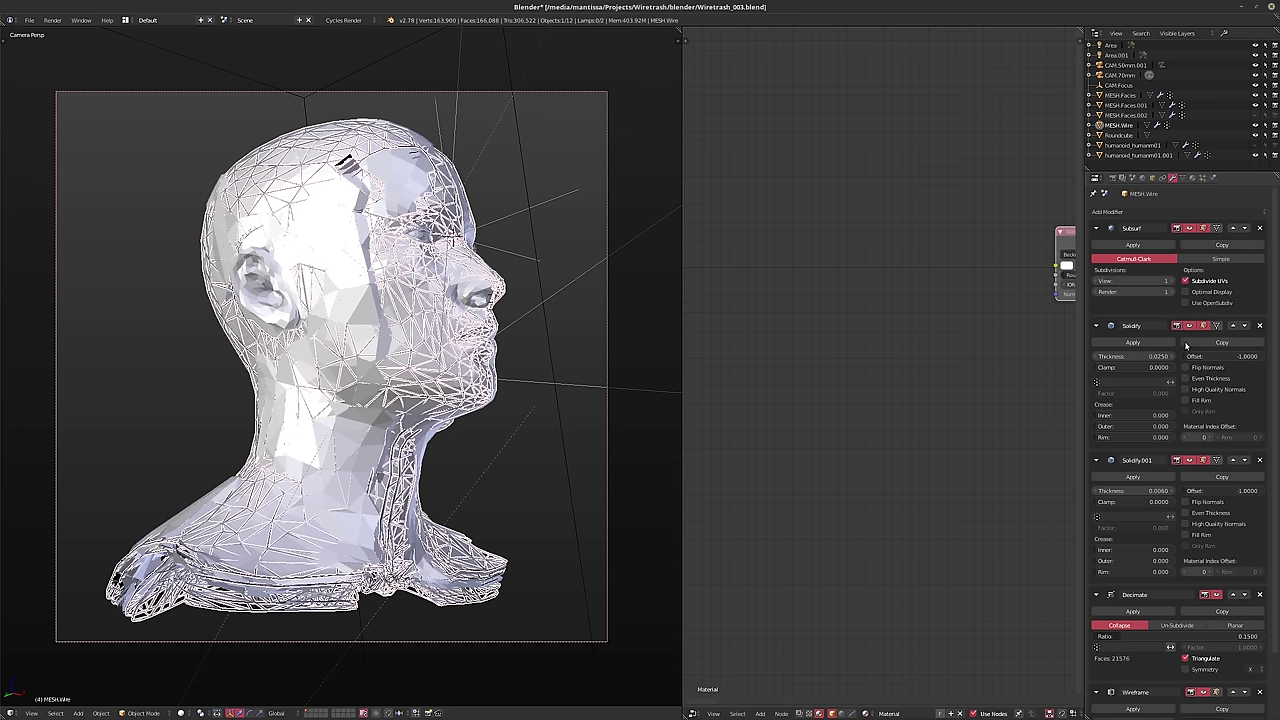
pyautogui.click(1189, 460)
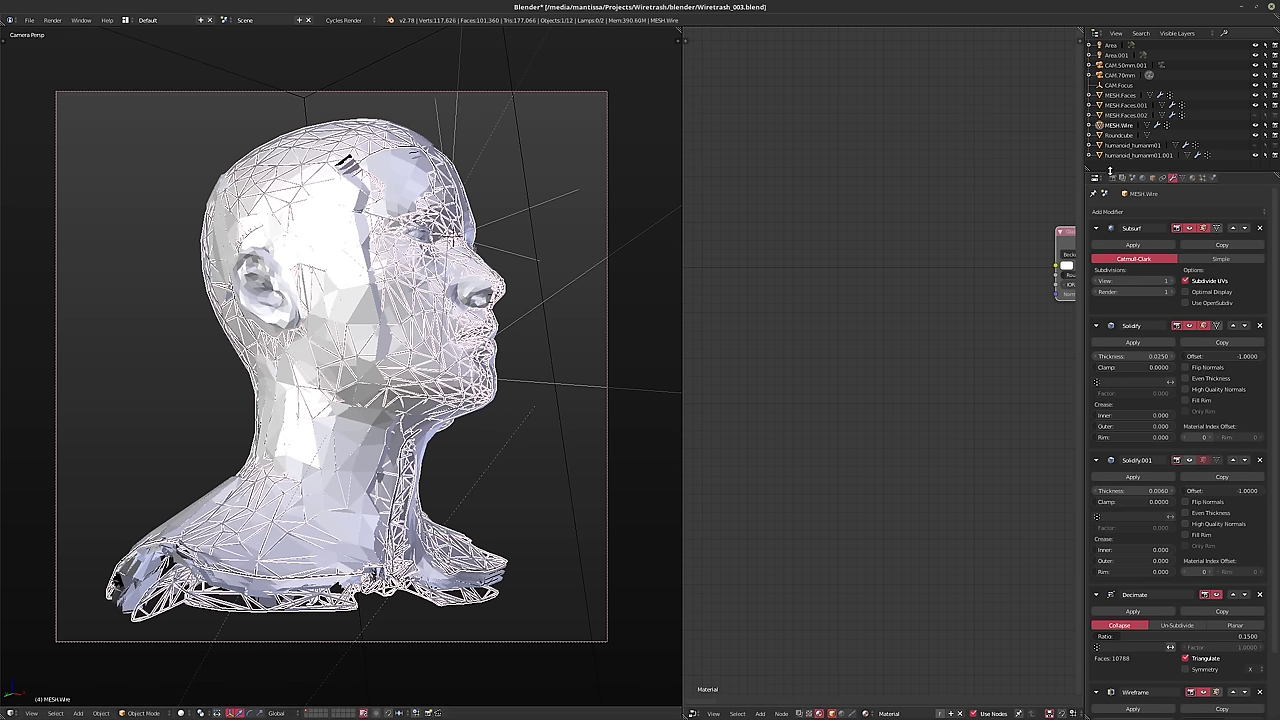
# - Switch the render sampling to Branched Path Tracing and set the AA render samples to 64
pyautogui.click(1112, 177)
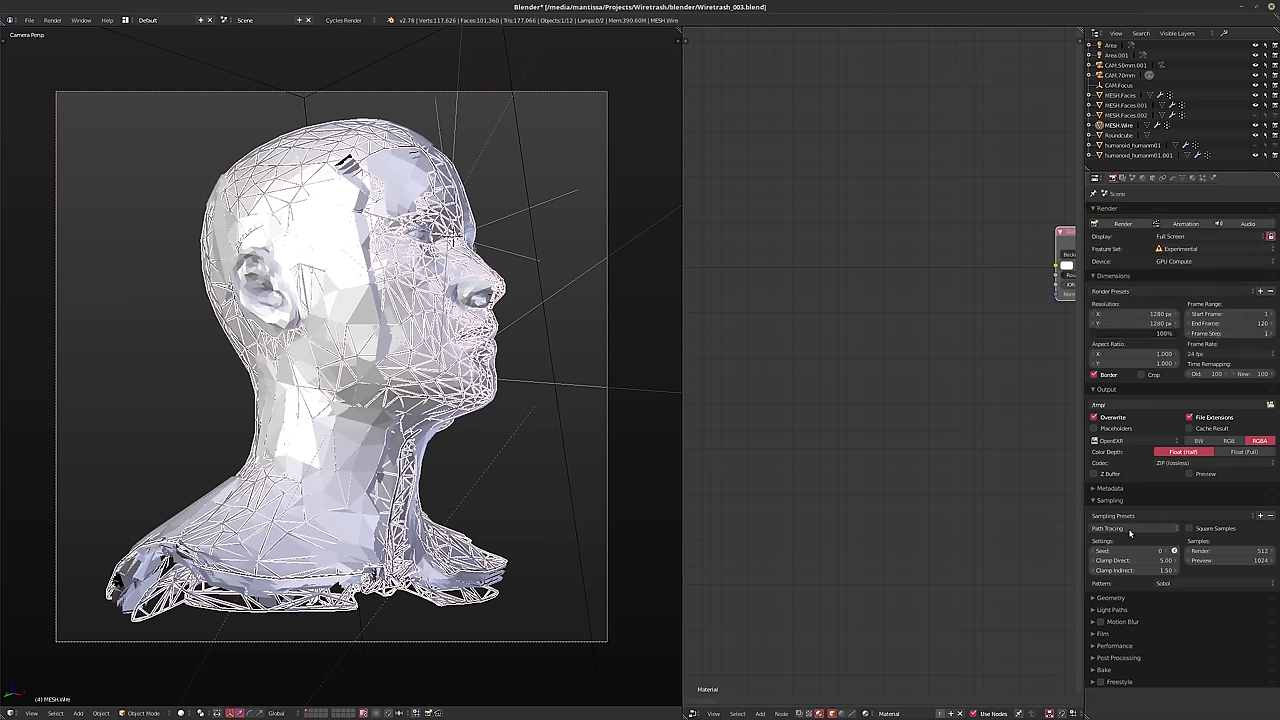
pyautogui.keyDown('ctrl'); pyautogui.scroll(-1, 1130, 530); pyautogui.keyUp('ctrl')
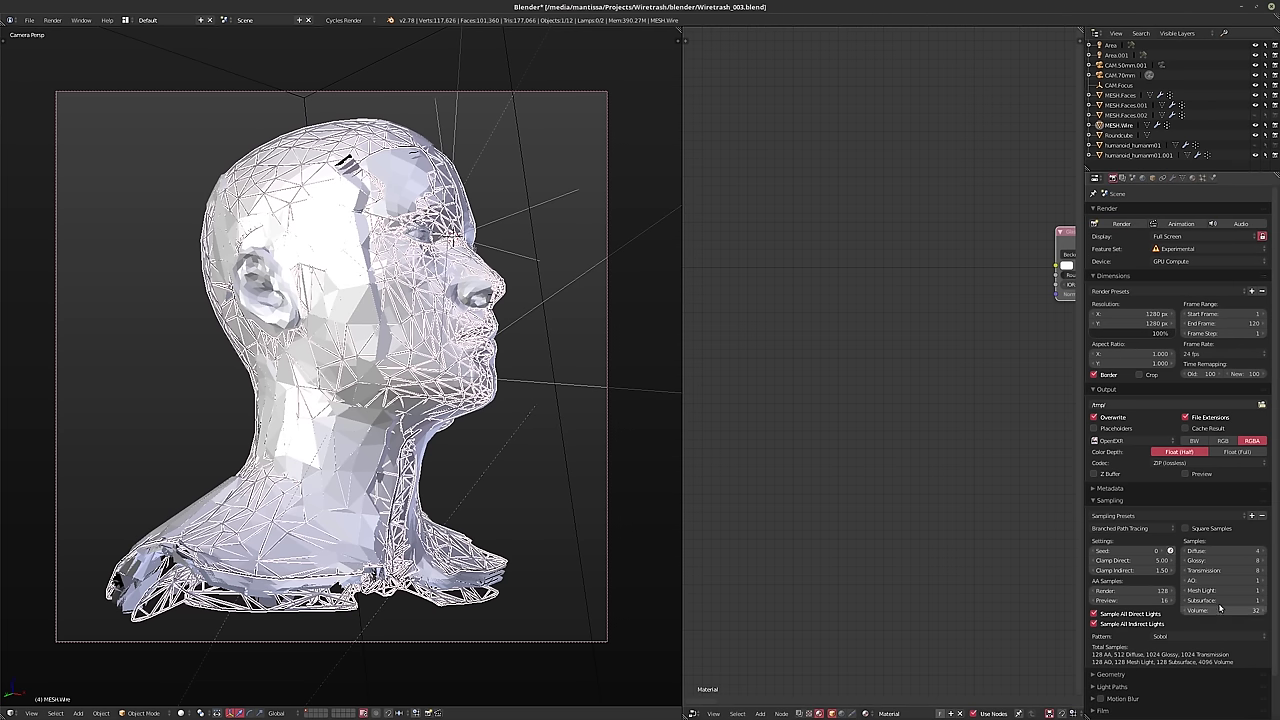
pyautogui.click(1126, 591)
pyautogui.write('64')
pyautogui.press('Return')
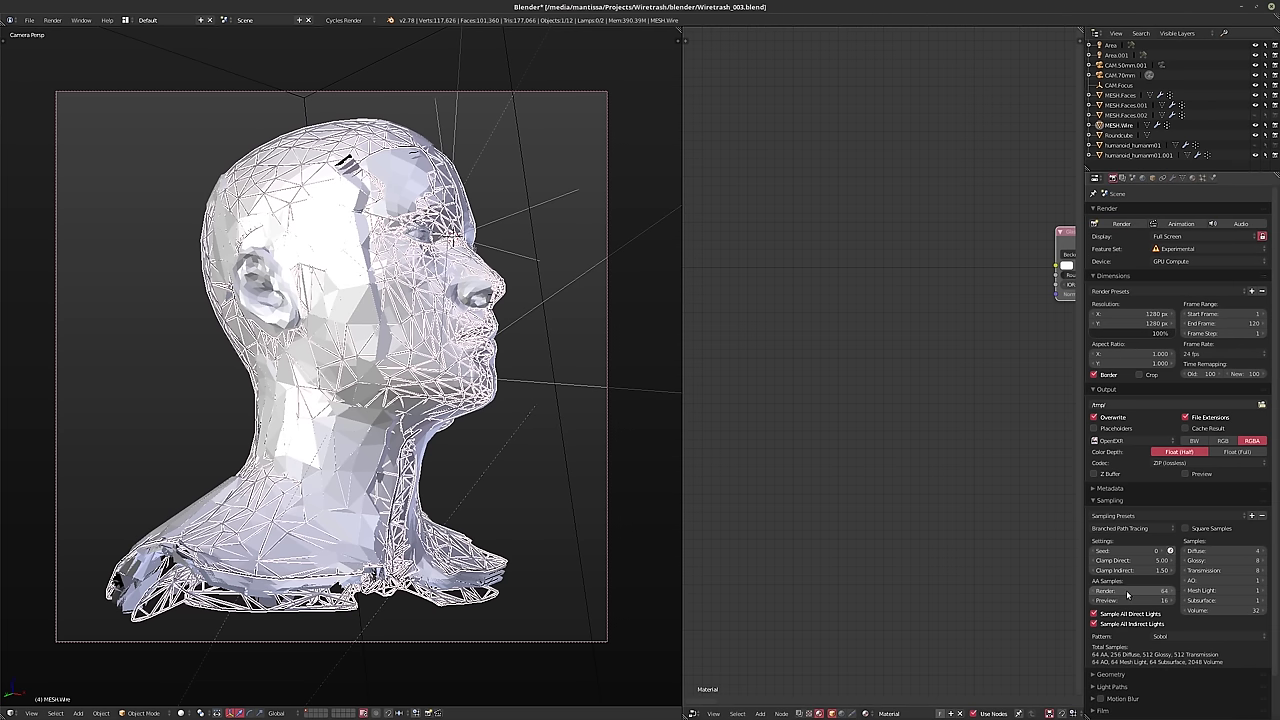
# - Save over the existing Wiretrash_003.blend file, start rendering the image, and cancel the render to return to the scene layout
pyautogui.hotkey('ctrl', 's')
pyautogui.click(829, 481)
pyautogui.press('F12')
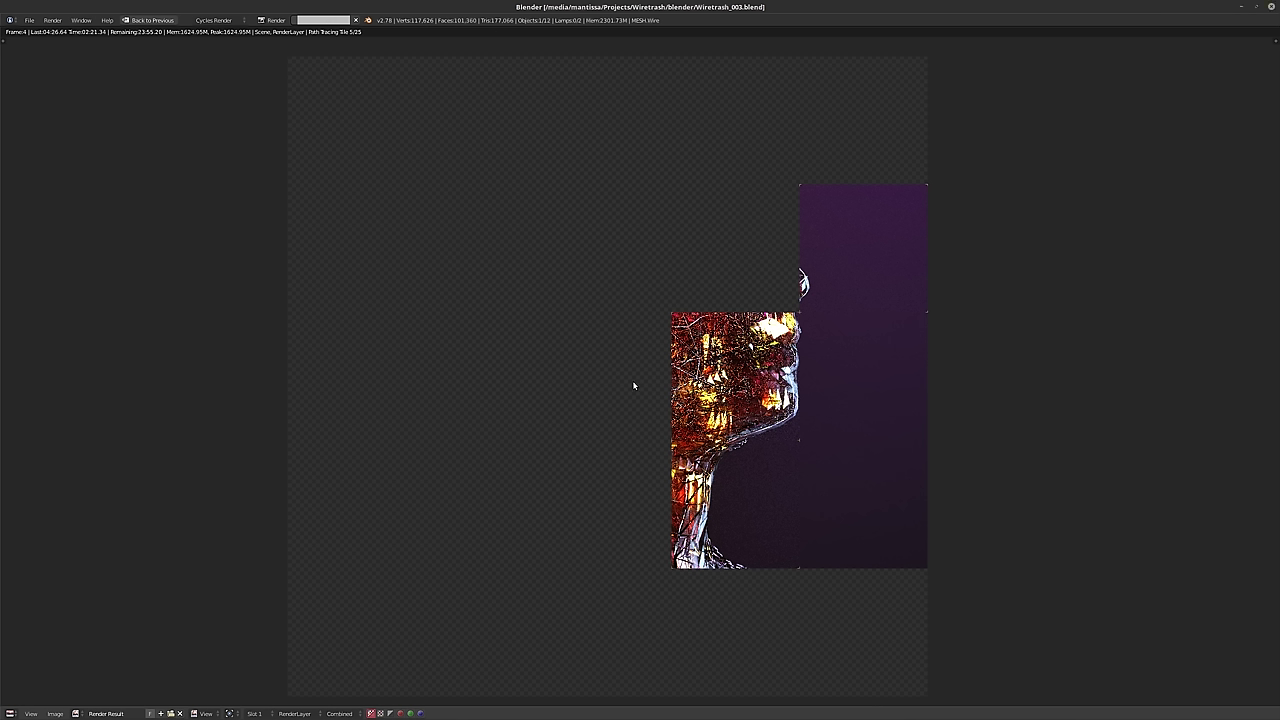
pyautogui.press('Escape')
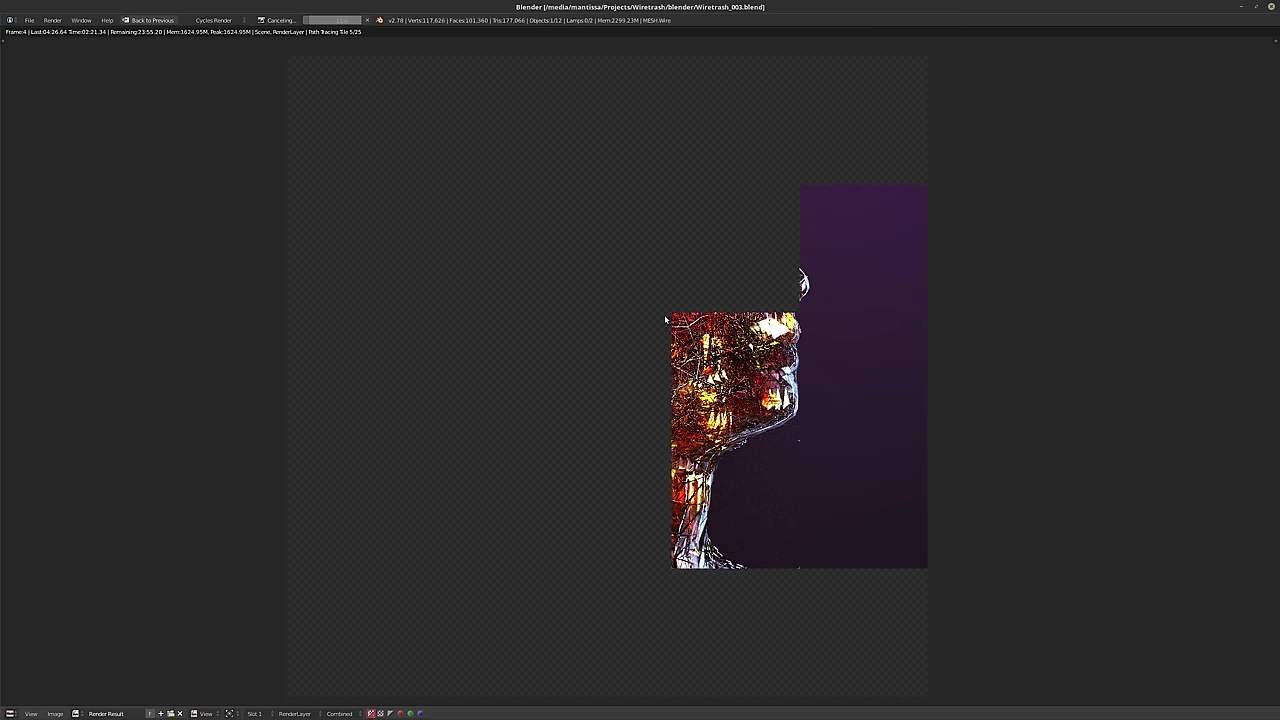
pyautogui.press('Escape')
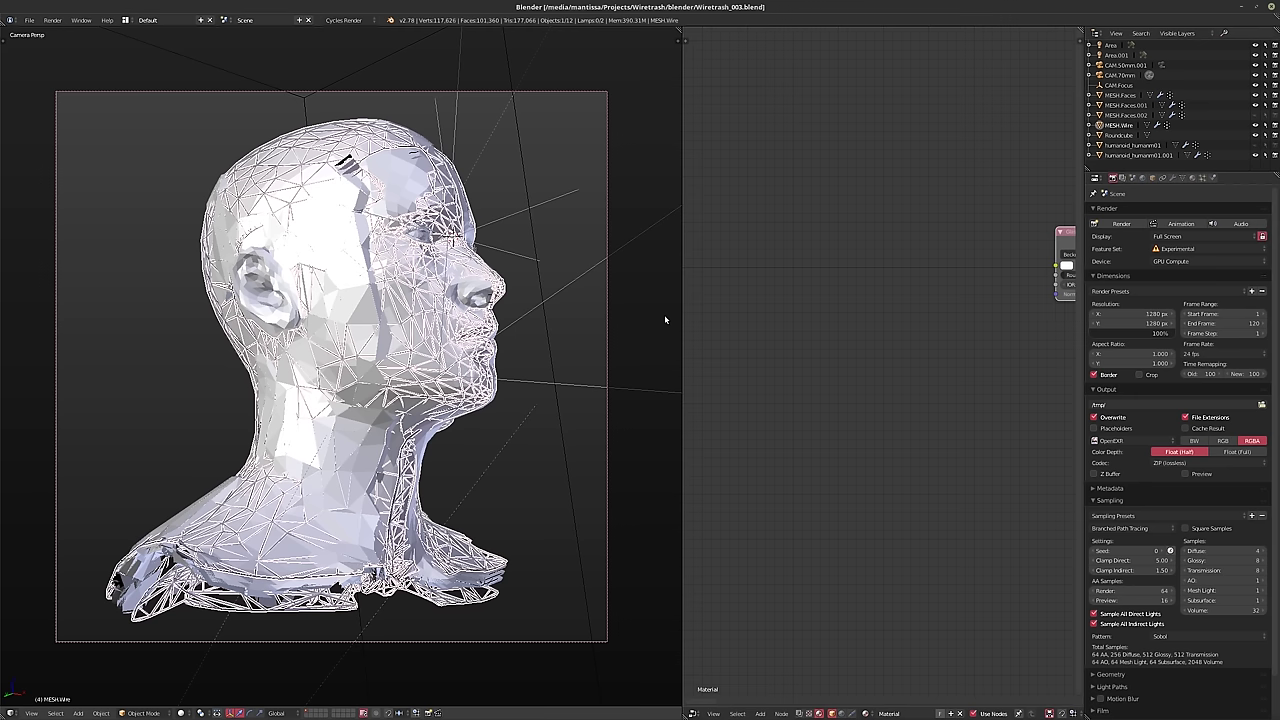
# - Switch the sampling method back to Path Tracing and set the render samples to 2048
pyautogui.keyDown('ctrl'); pyautogui.scroll(1, 1133, 531); pyautogui.keyUp('ctrl')
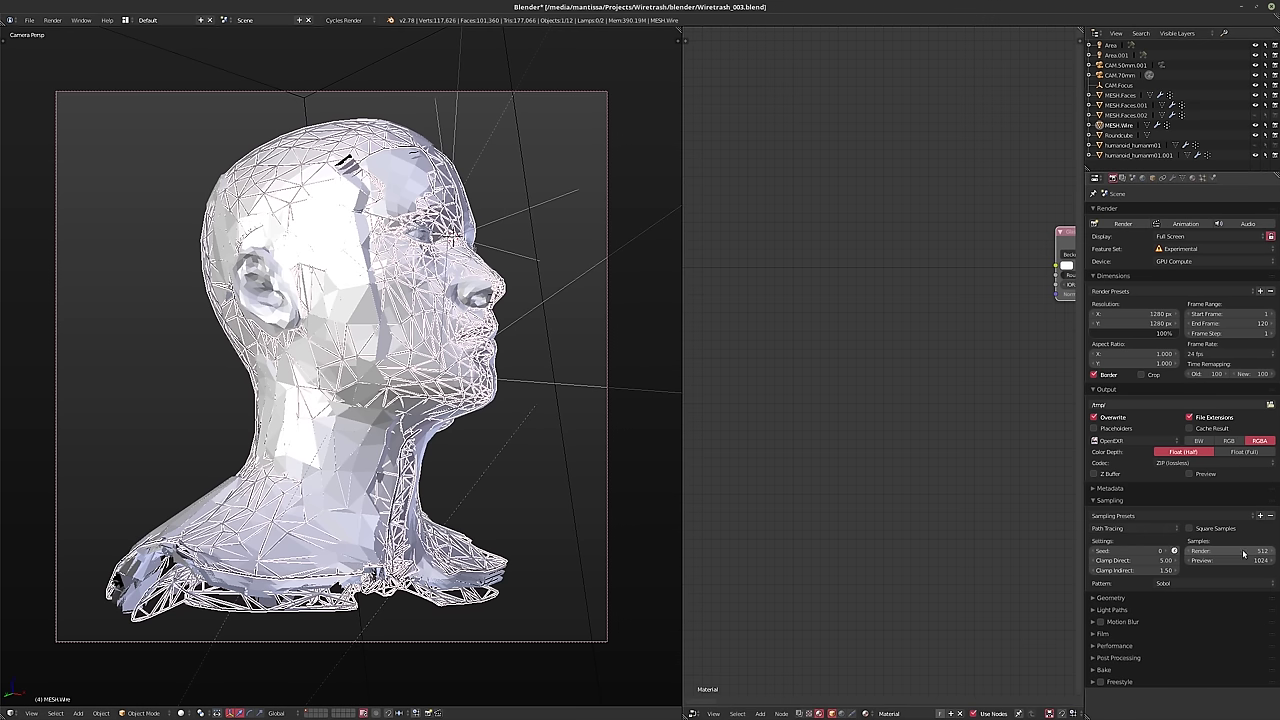
pyautogui.click(1212, 550)
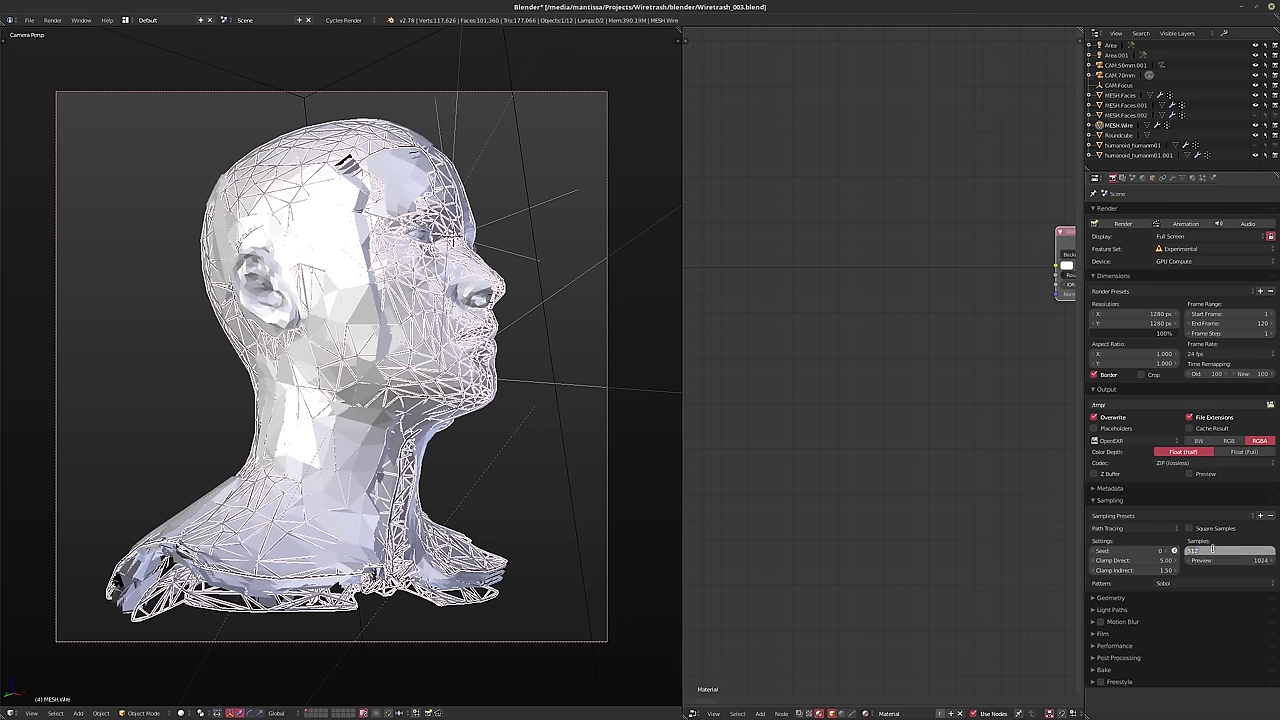
pyautogui.write('2048')
pyautogui.press('Return')
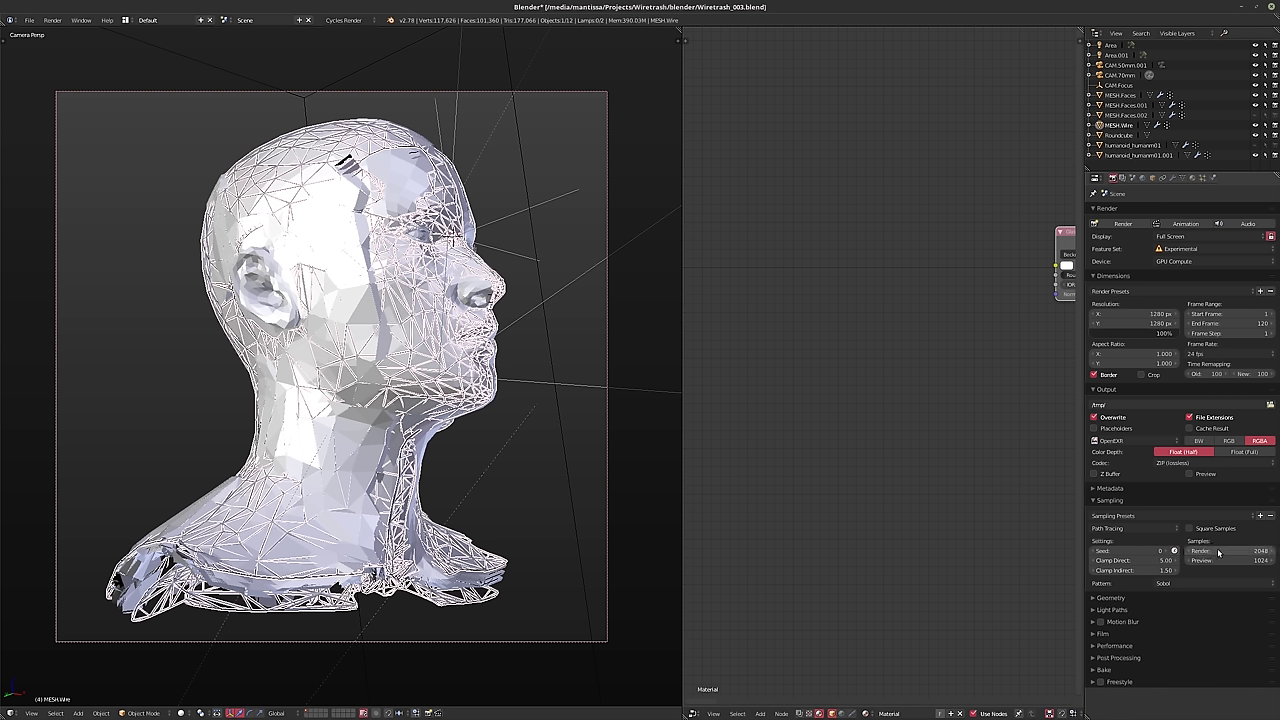
# - Set Clamp Direct to 10 and Clamp Indirect to 7 in the sampling settings
pyautogui.click(1113, 560)
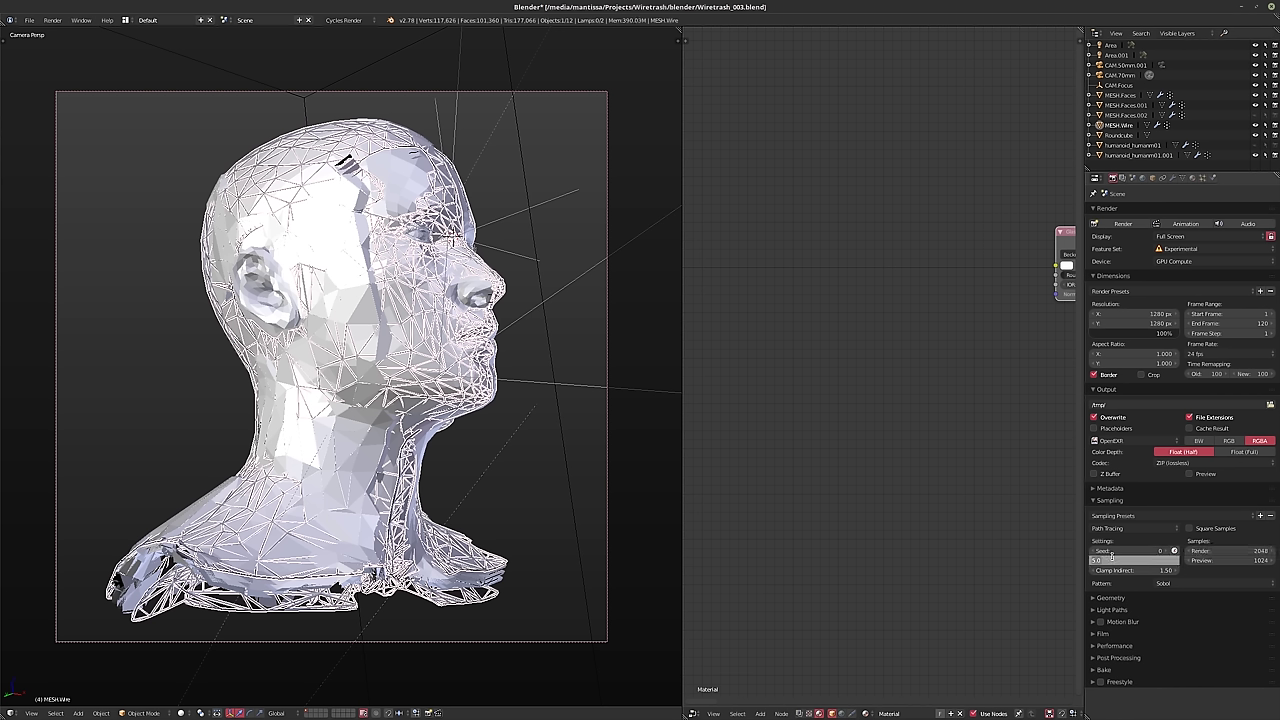
pyautogui.write('10')
pyautogui.press('Tab')
pyautogui.write('7')
pyautogui.press('Return')
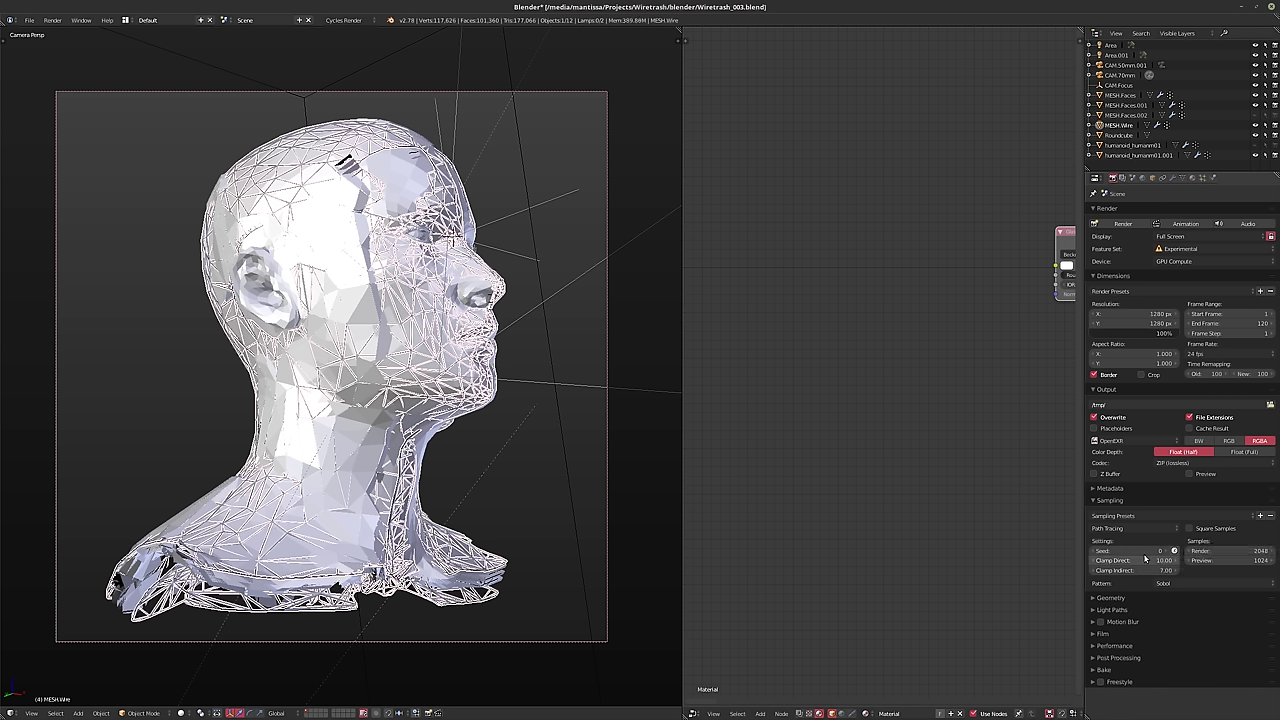
# - Set the sampling pattern to Correlated Multi-Jitter and save over the existing Wiretrash_003.blend file
pyautogui.click(1193, 582)
pyautogui.click(1190, 567)
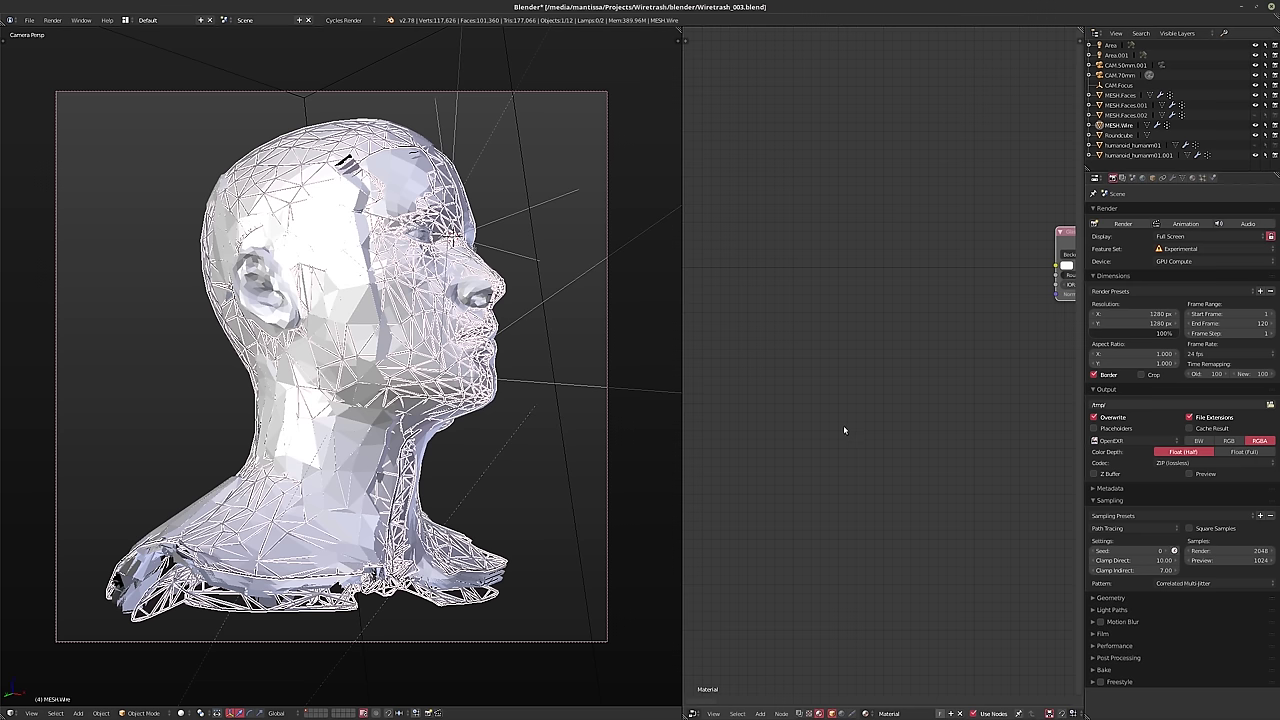
pyautogui.press('space')
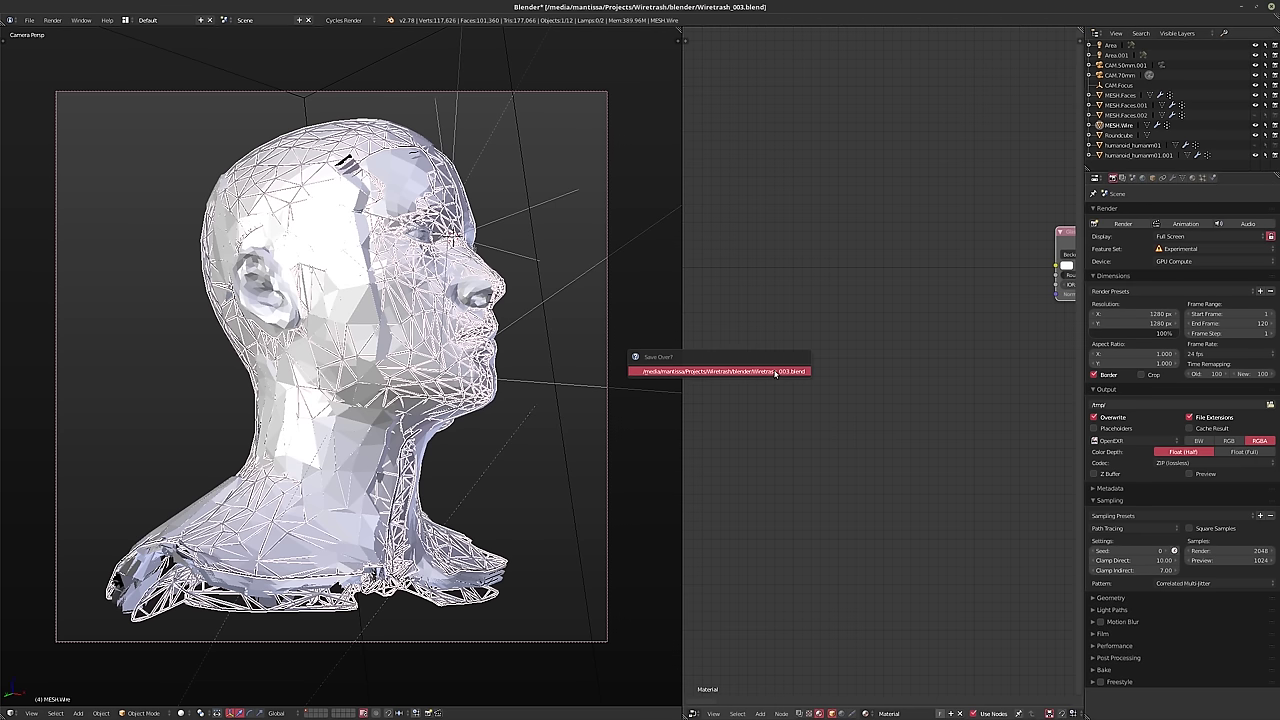
pyautogui.press('Escape')
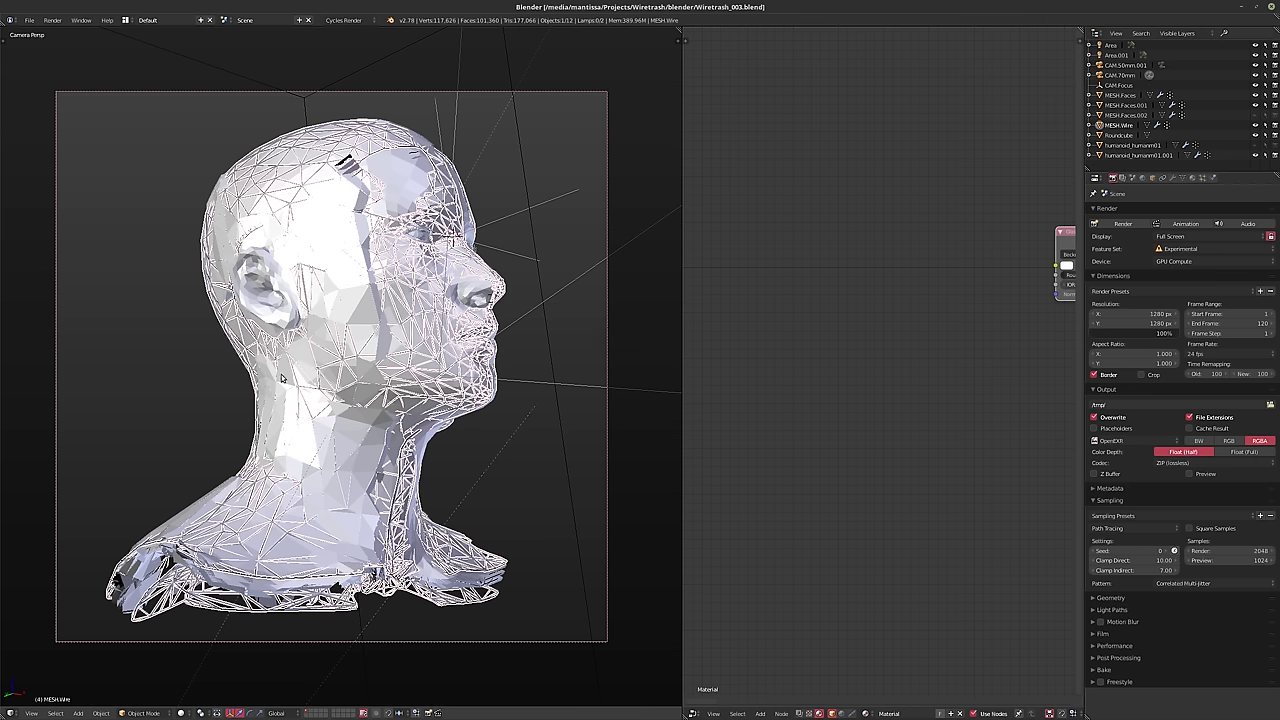
# - Lock the camera to the view, select humanoid_humanm01.001 and orbit the camera slightly around the head
pyautogui.press('n')
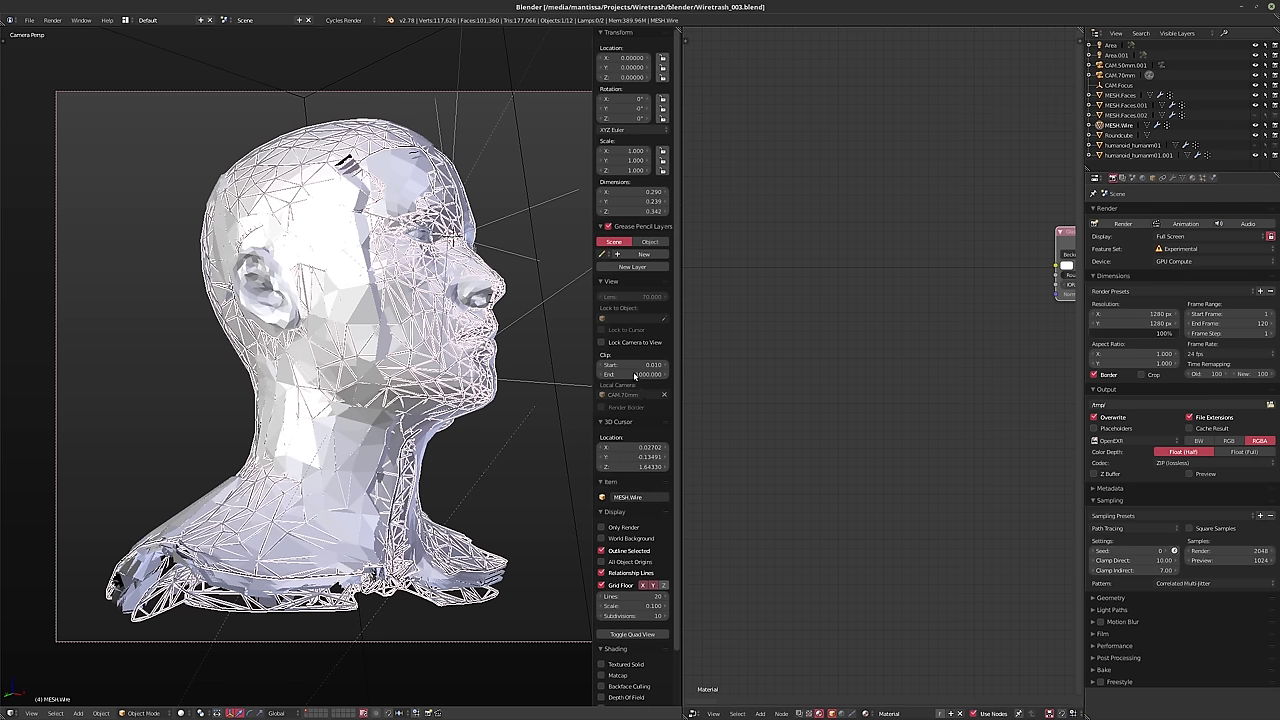
pyautogui.click(604, 344)
pyautogui.rightClick(341, 365)
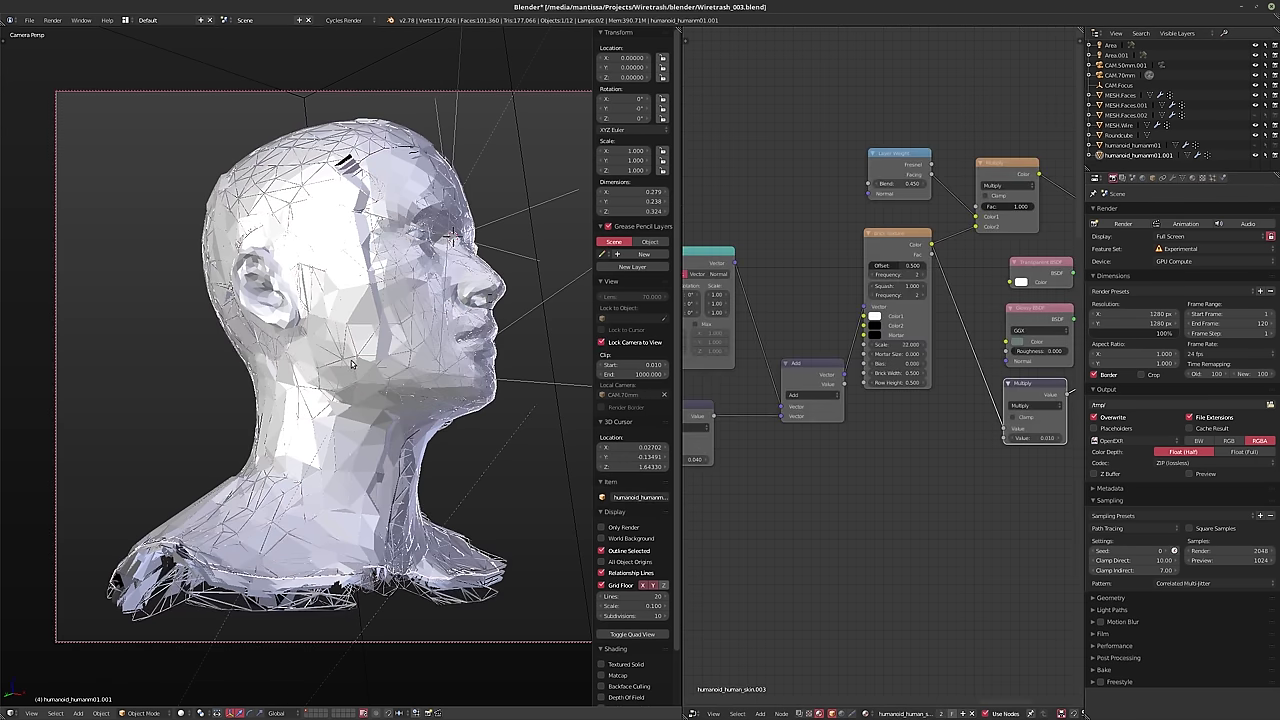
pyautogui.moveTo(341, 365)
pyautogui.mouseDown(button='middle')
pyautogui.moveTo(338, 397)
pyautogui.moveTo(341, 386)
pyautogui.mouseUp(button='middle')
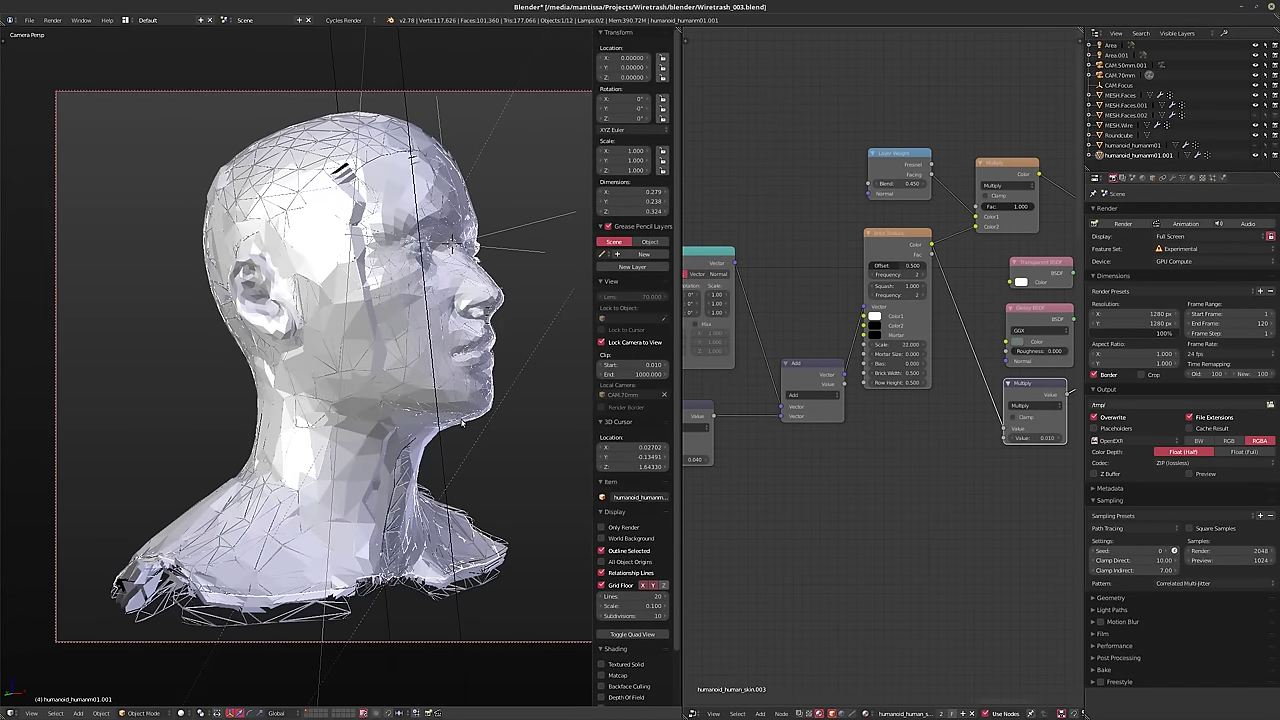
pyautogui.press('n')
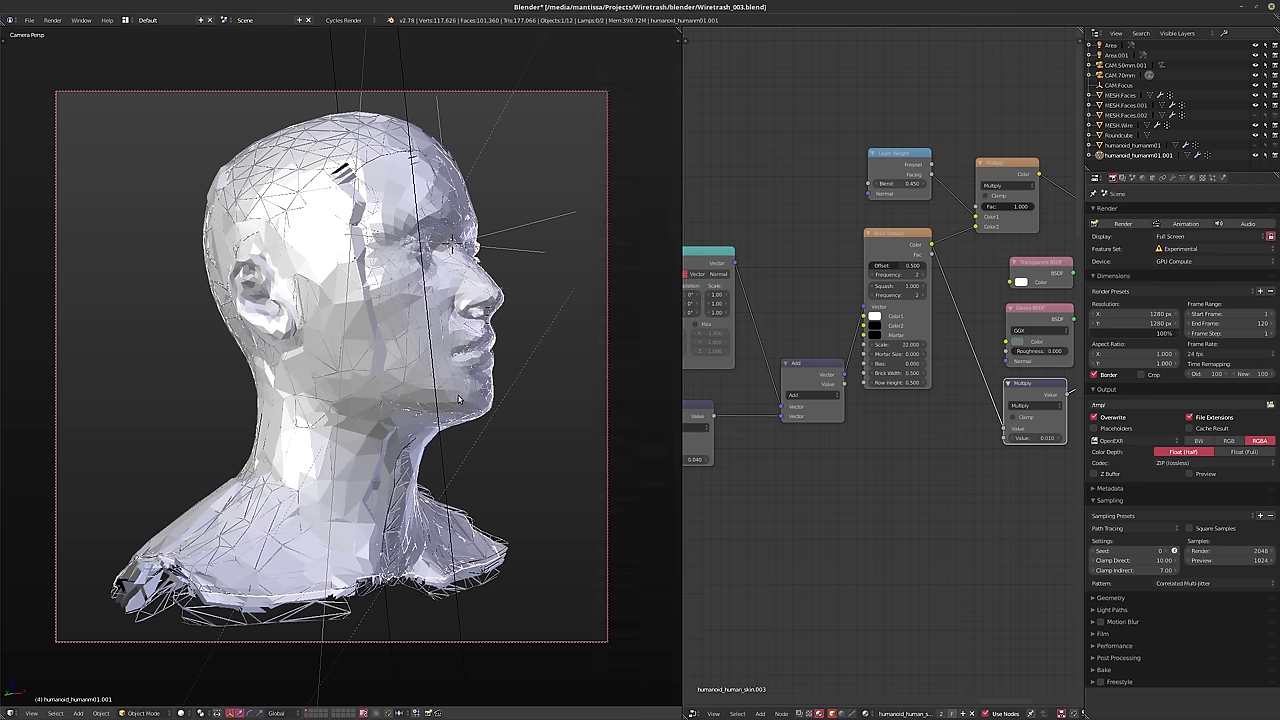
# - Preview the render from the changed camera angle, then use the undo history to revert to before the camera move
pyautogui.hotkey('shift', 'z')
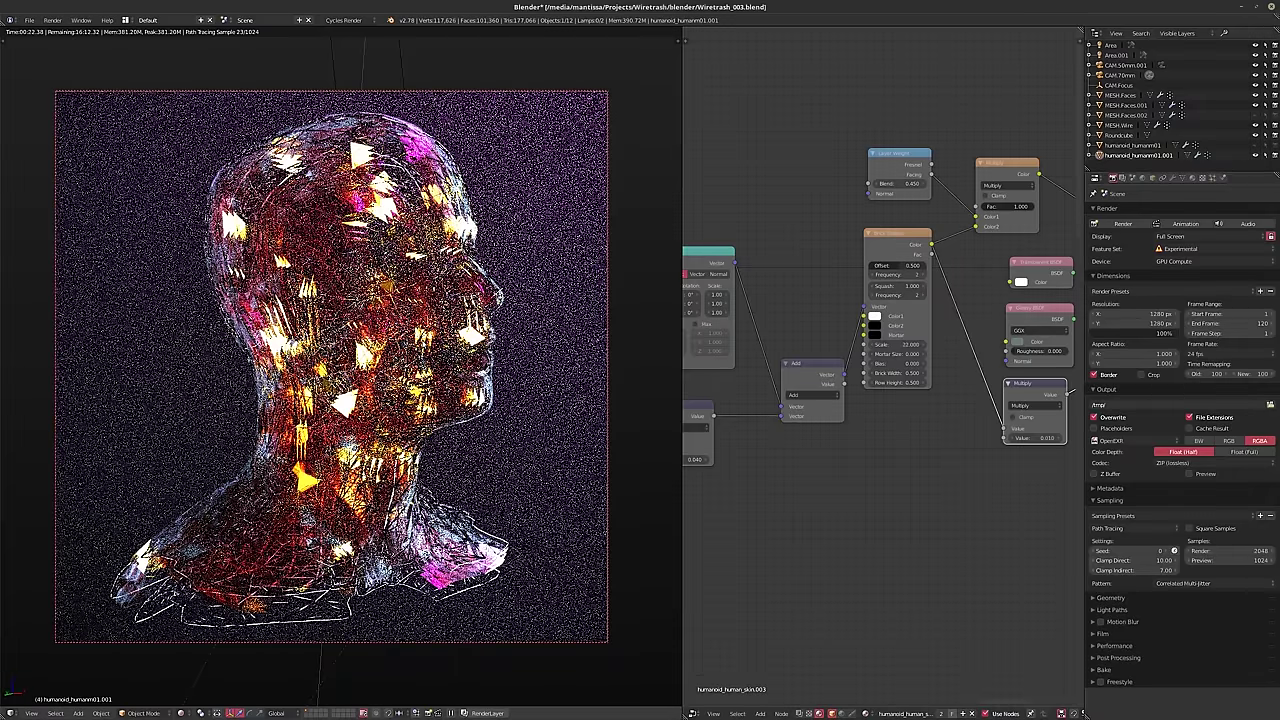
pyautogui.hotkey('shift', 'z')
pyautogui.hotkey('ctrl', 'alt', 'z')
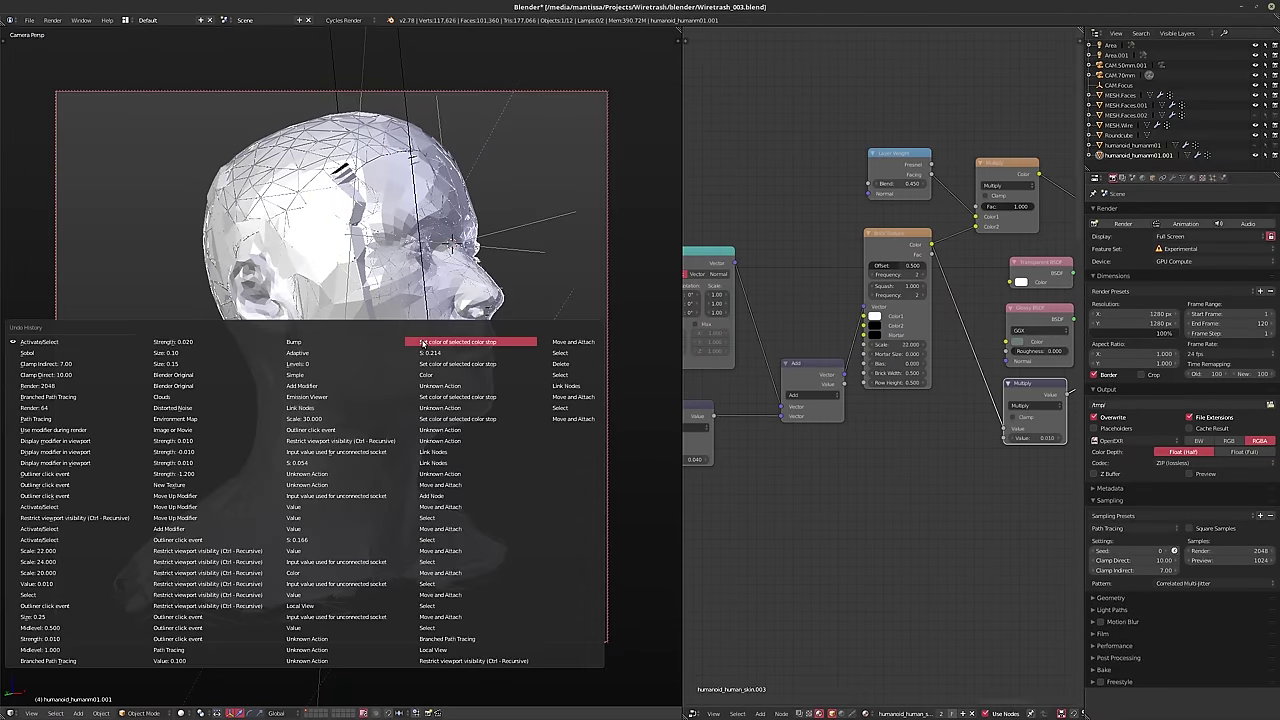
pyautogui.click(51, 354)
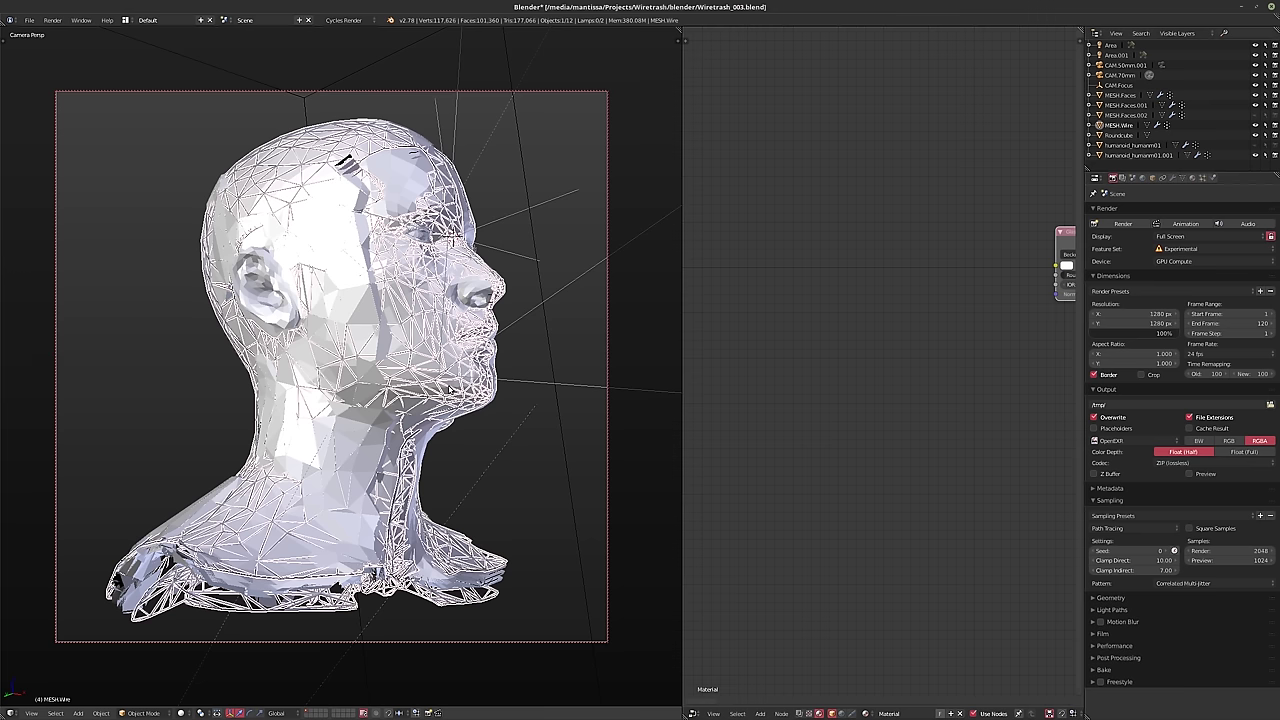
# - Preview the rendered view again, check the camera lock setting, and save over the existing Wiretrash_003.blend file
pyautogui.hotkey('shift', 'z')
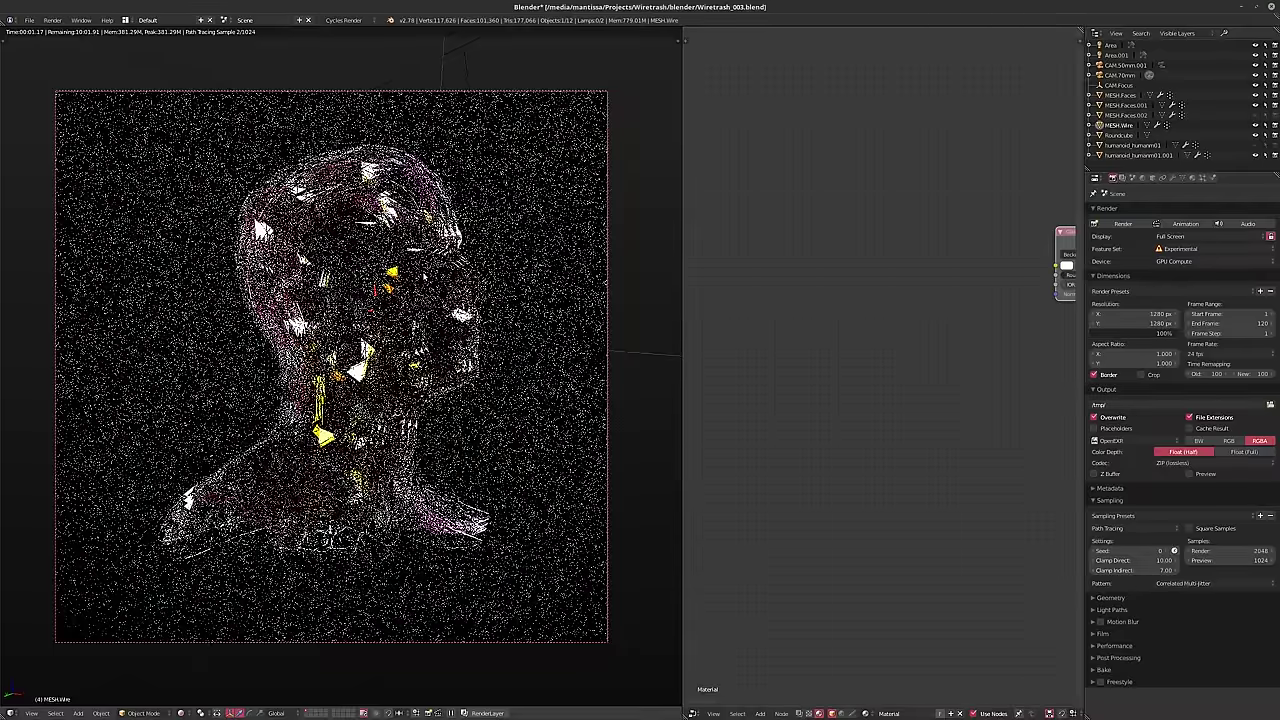
pyautogui.hotkey('shift', 'z')
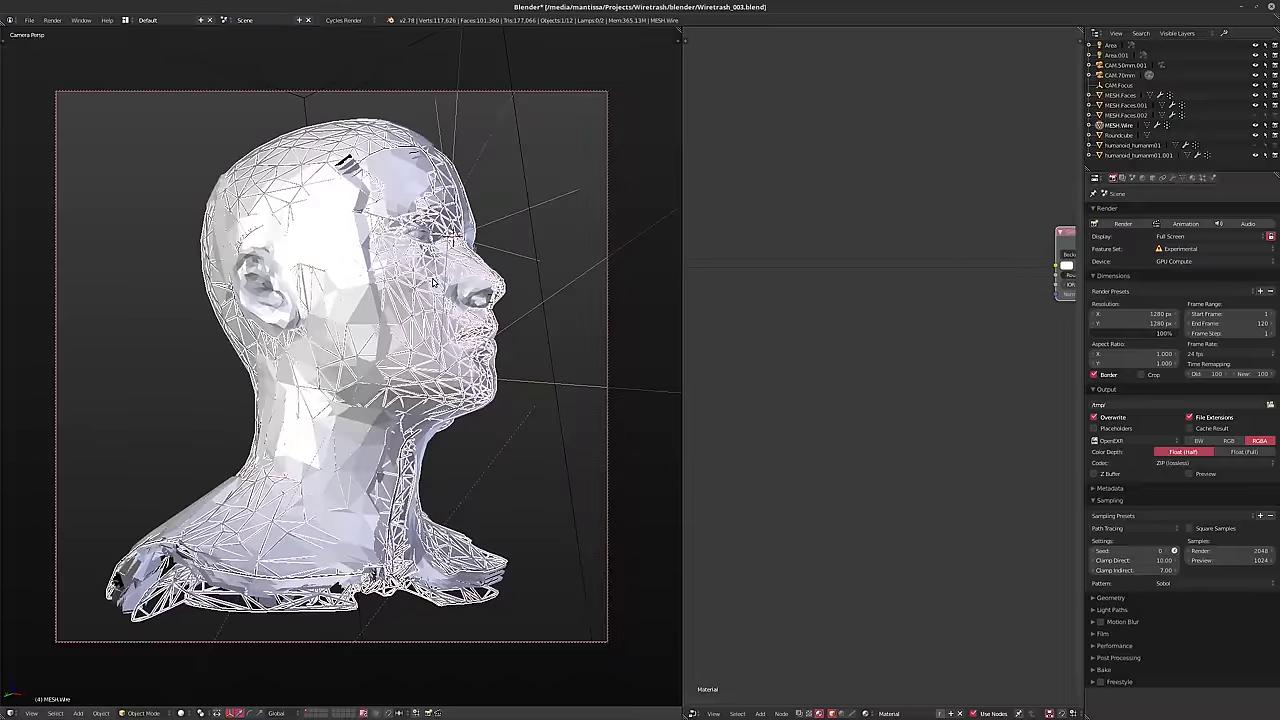
pyautogui.press('n')
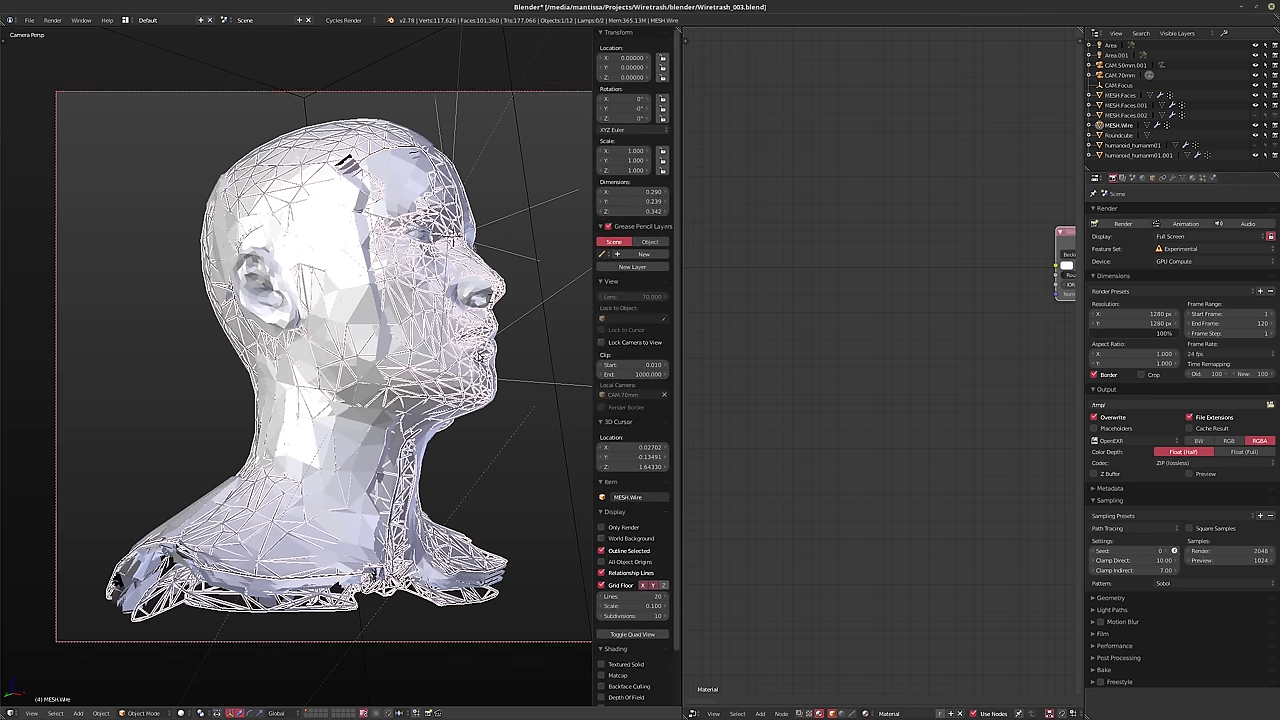
pyautogui.press('n')
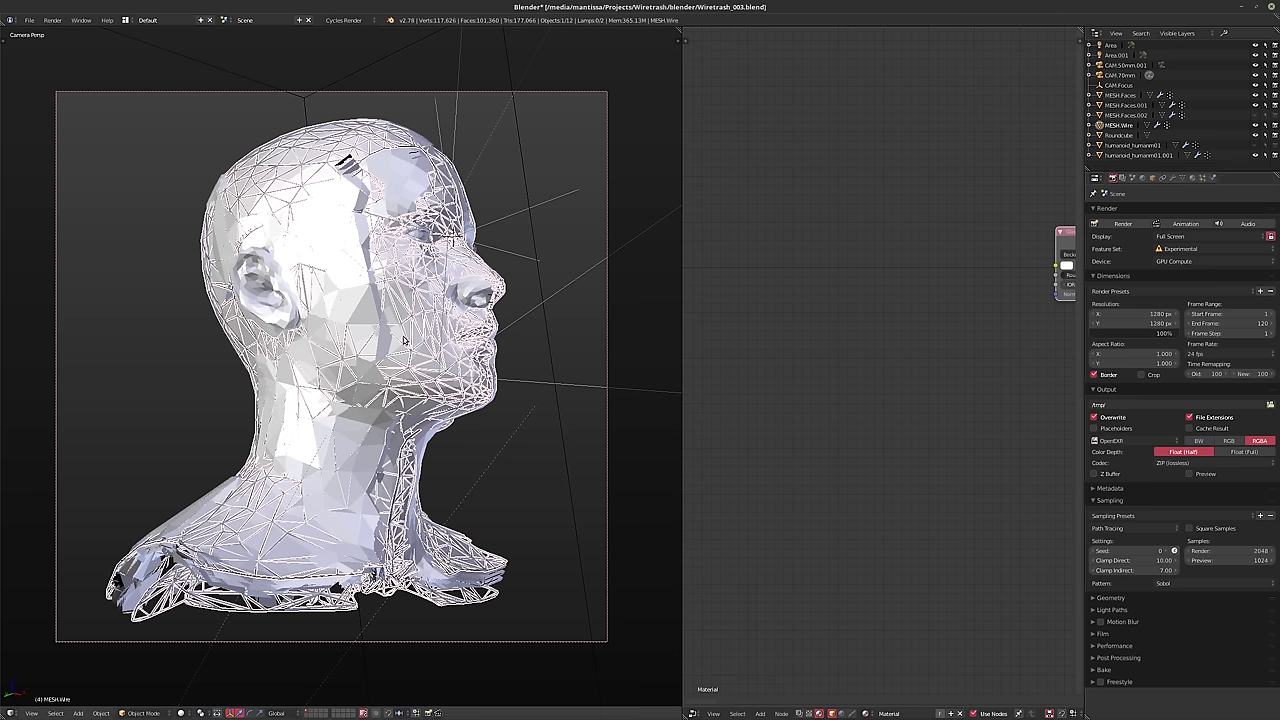
pyautogui.press('space')
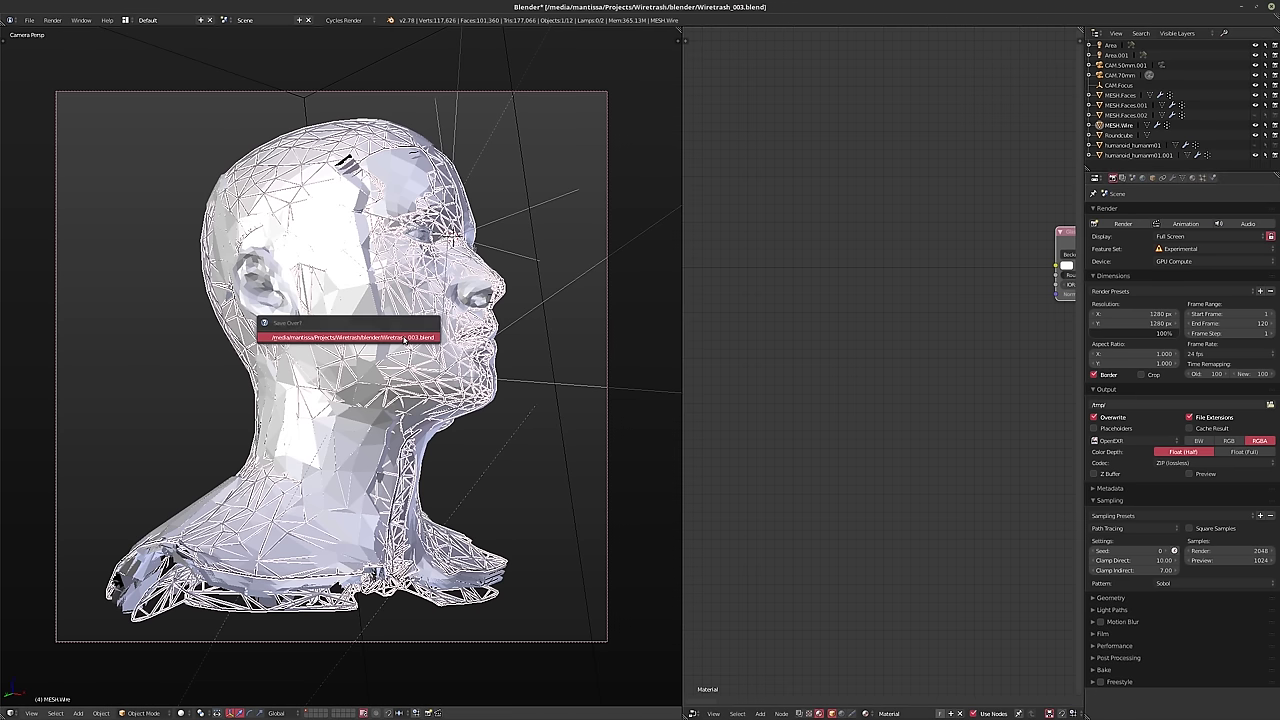
pyautogui.press('Return')
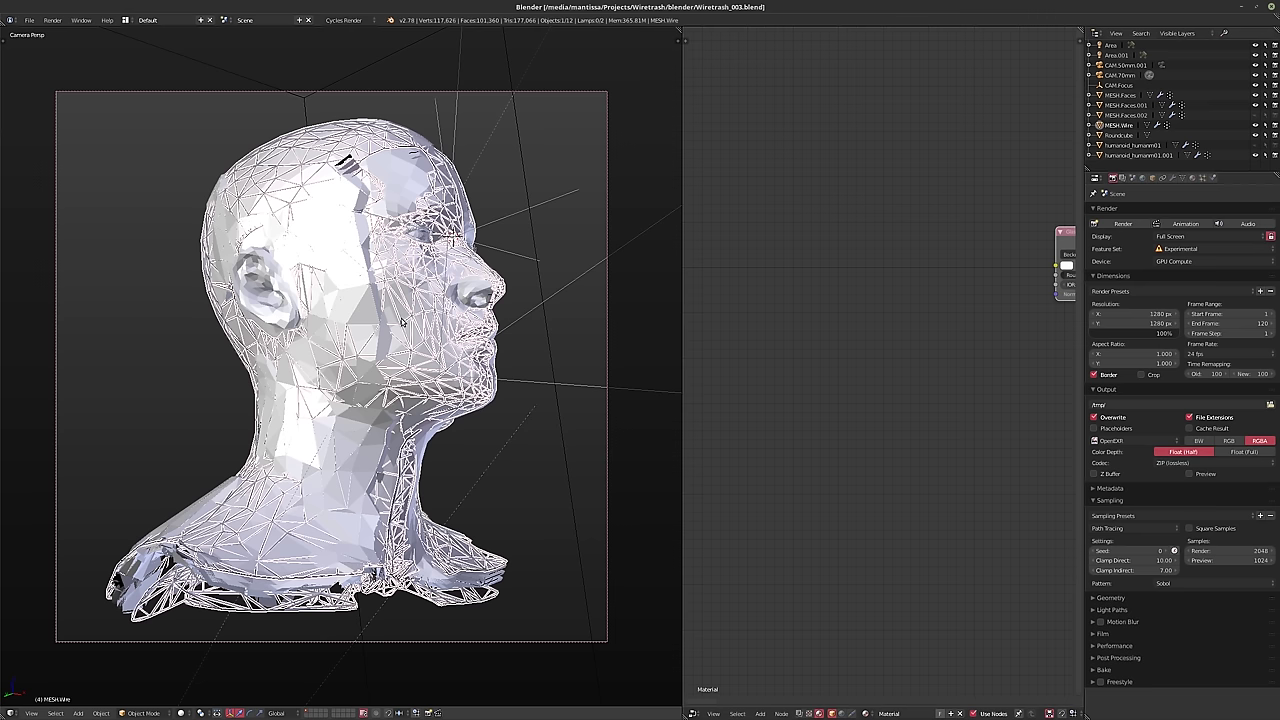
# - Look over the MESH.Wire material's node setup, and preview the rendered camera view with humanoid_humanm01.001 selected
pyautogui.moveTo(852, 356); pyautogui.dragTo(762, 403, button='middle')
pyautogui.scroll(1, 762, 403)
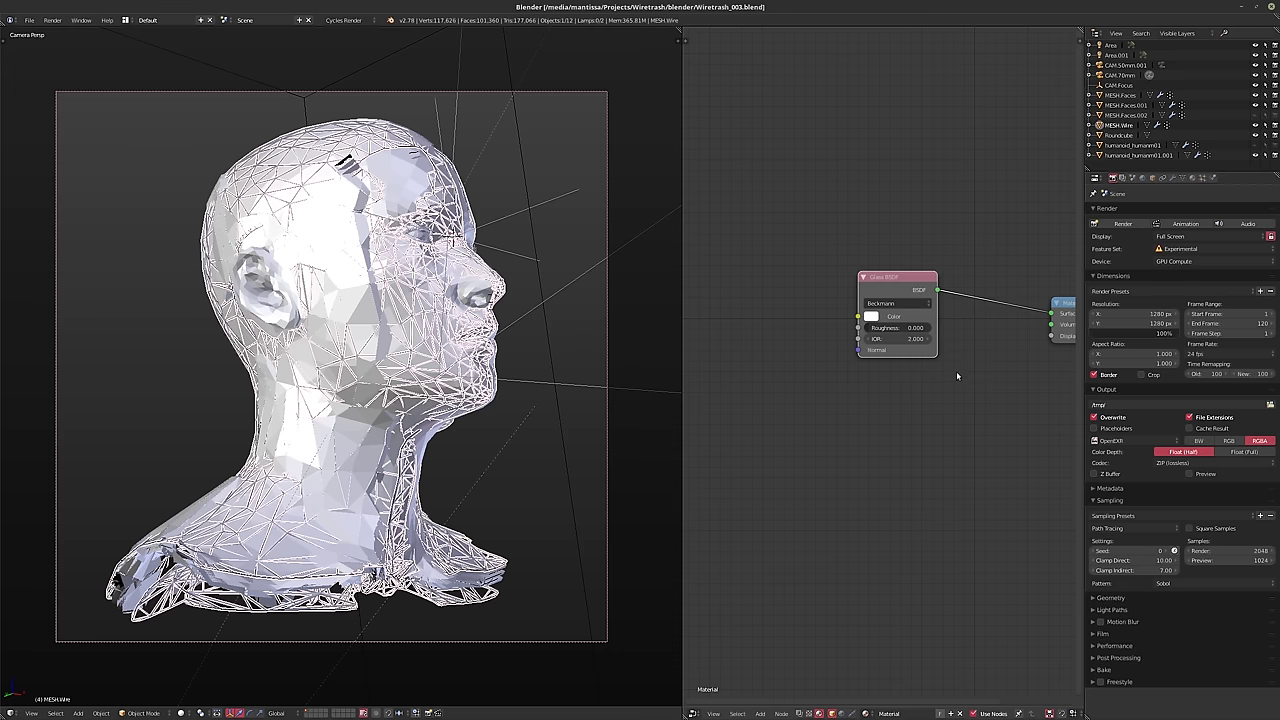
pyautogui.moveTo(956, 371); pyautogui.dragTo(937, 425, button='middle')
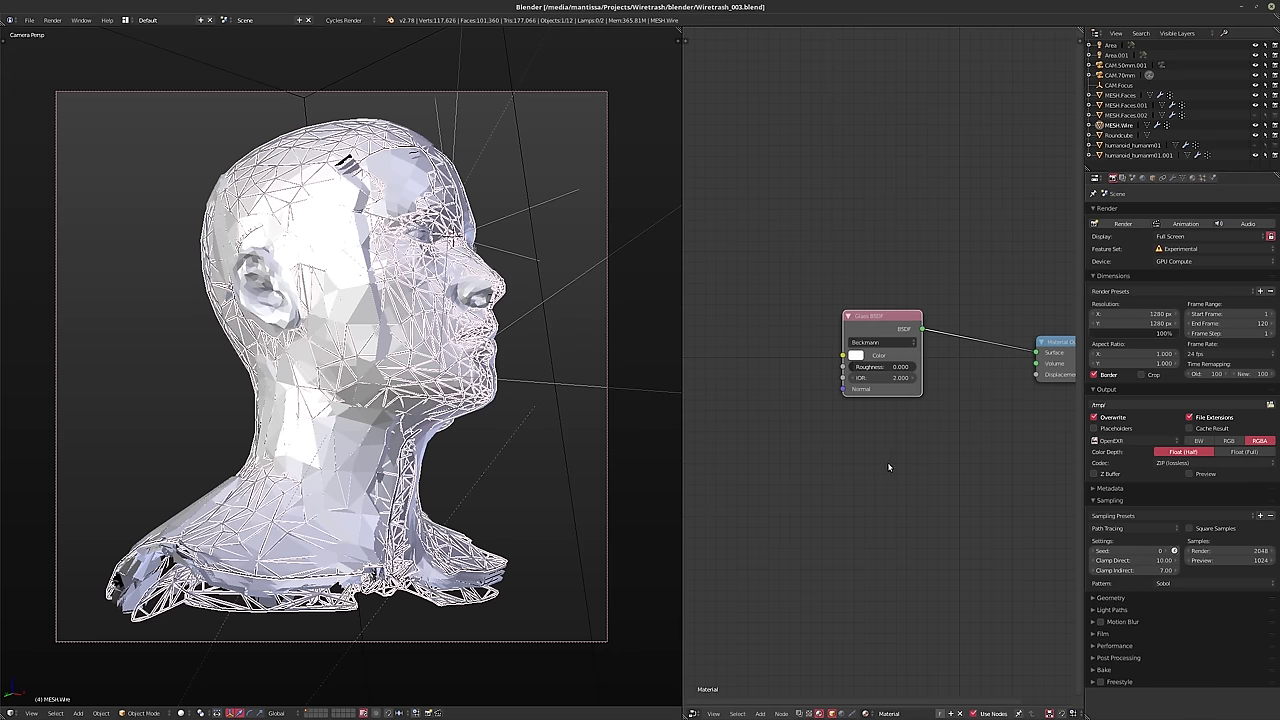
pyautogui.scroll(-1, 399, 430)
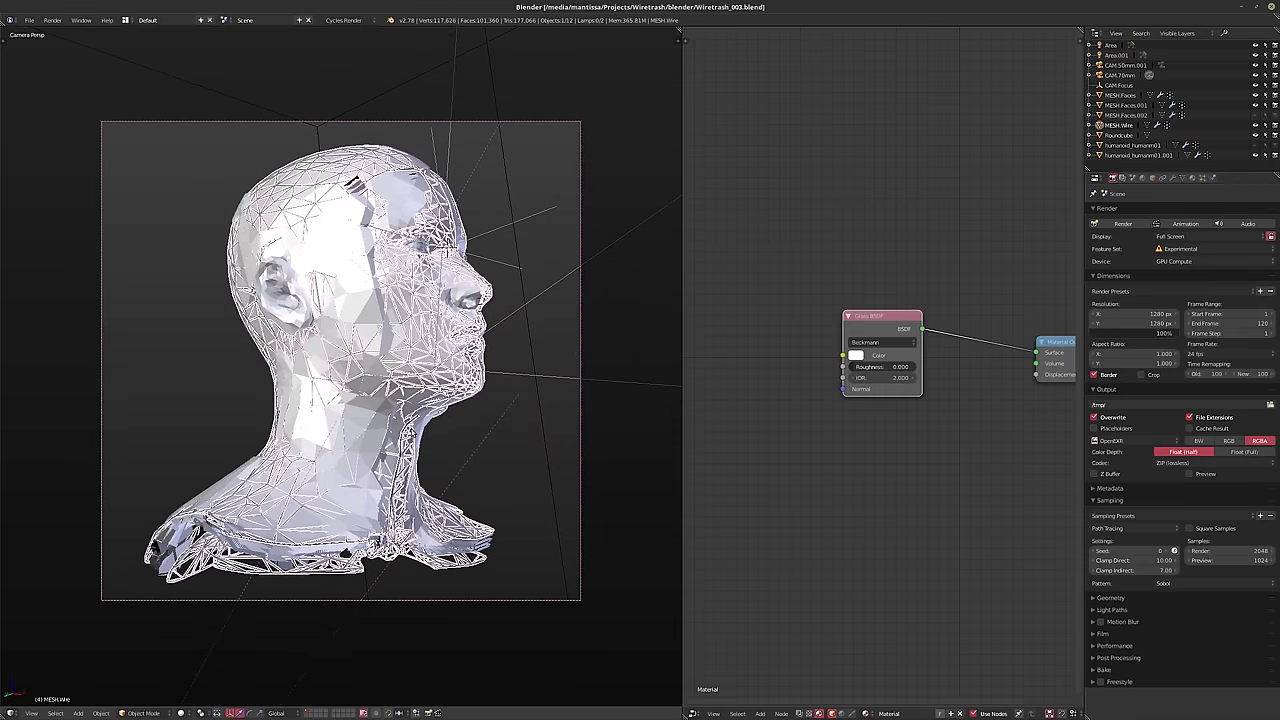
pyautogui.scroll(-1, 412, 436)
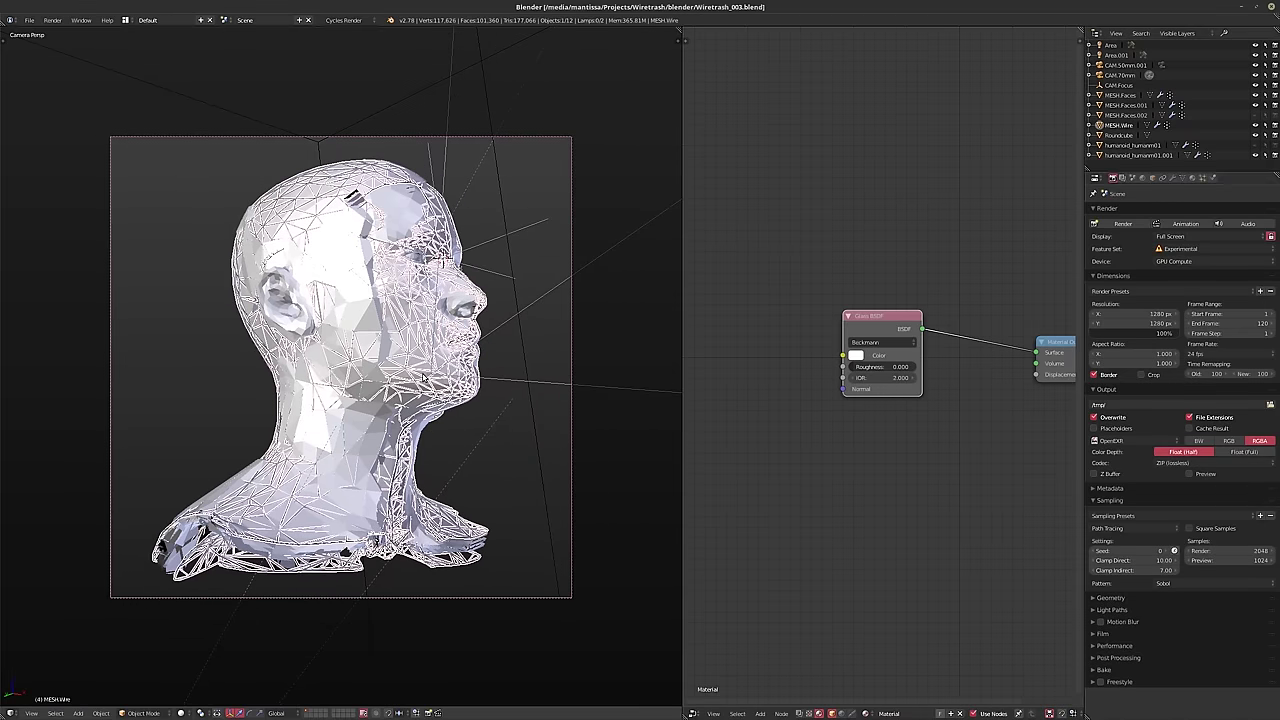
pyautogui.click(1163, 156)
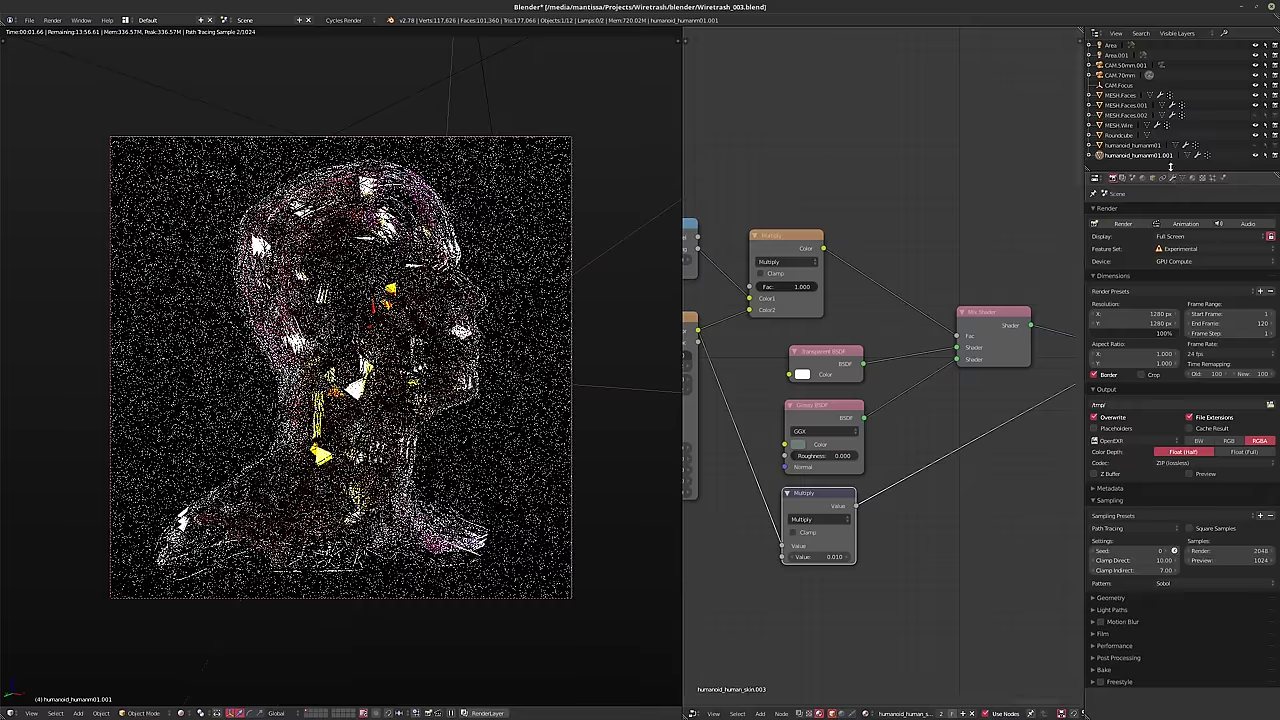
# - Select the CAM.70mm camera, show its lens settings and rename it to CAM.85mm
pyautogui.click(1120, 75)
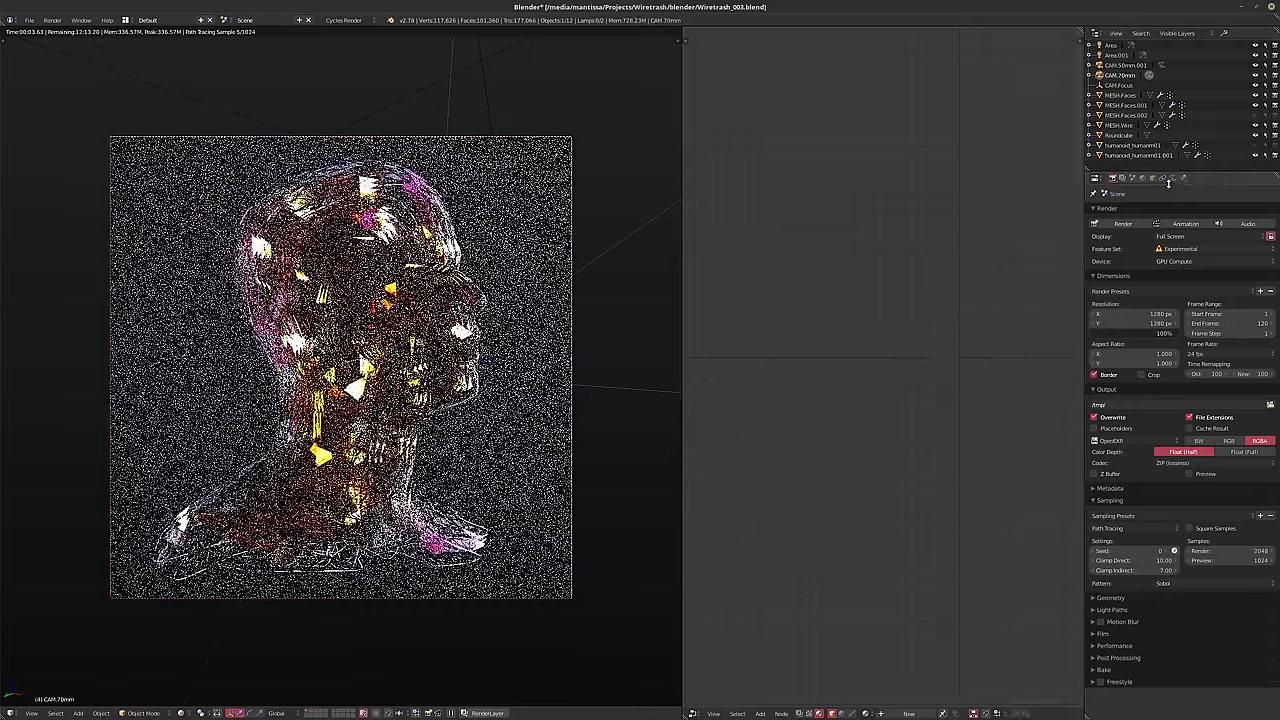
pyautogui.click(1173, 178)
pyautogui.doubleClick(1120, 76)
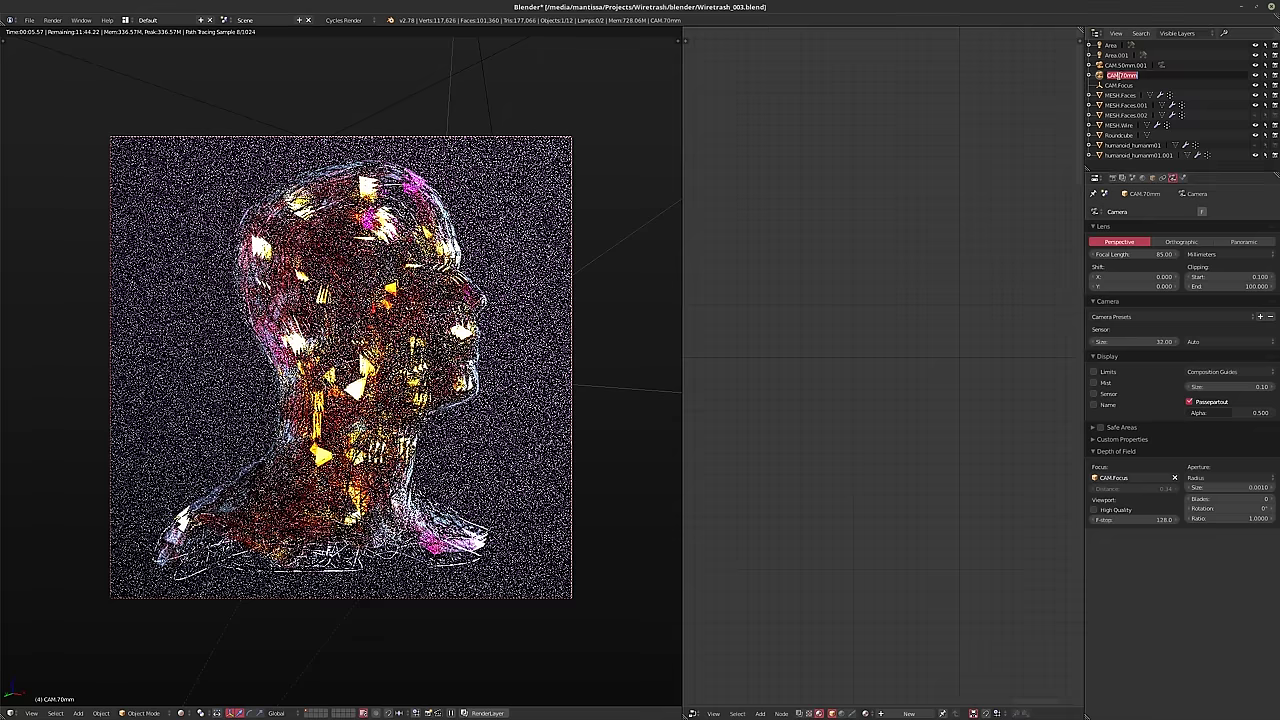
pyautogui.write('CAM.7')
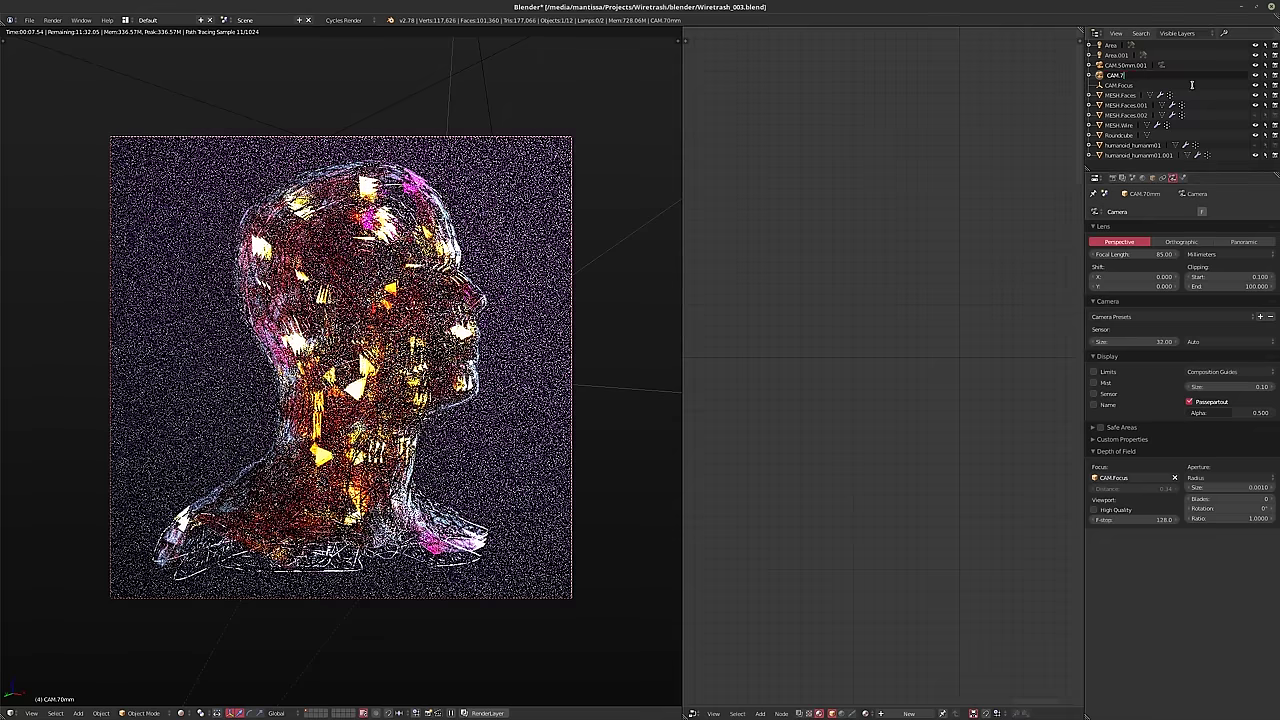
pyautogui.write('5mm')
pyautogui.press('Return')
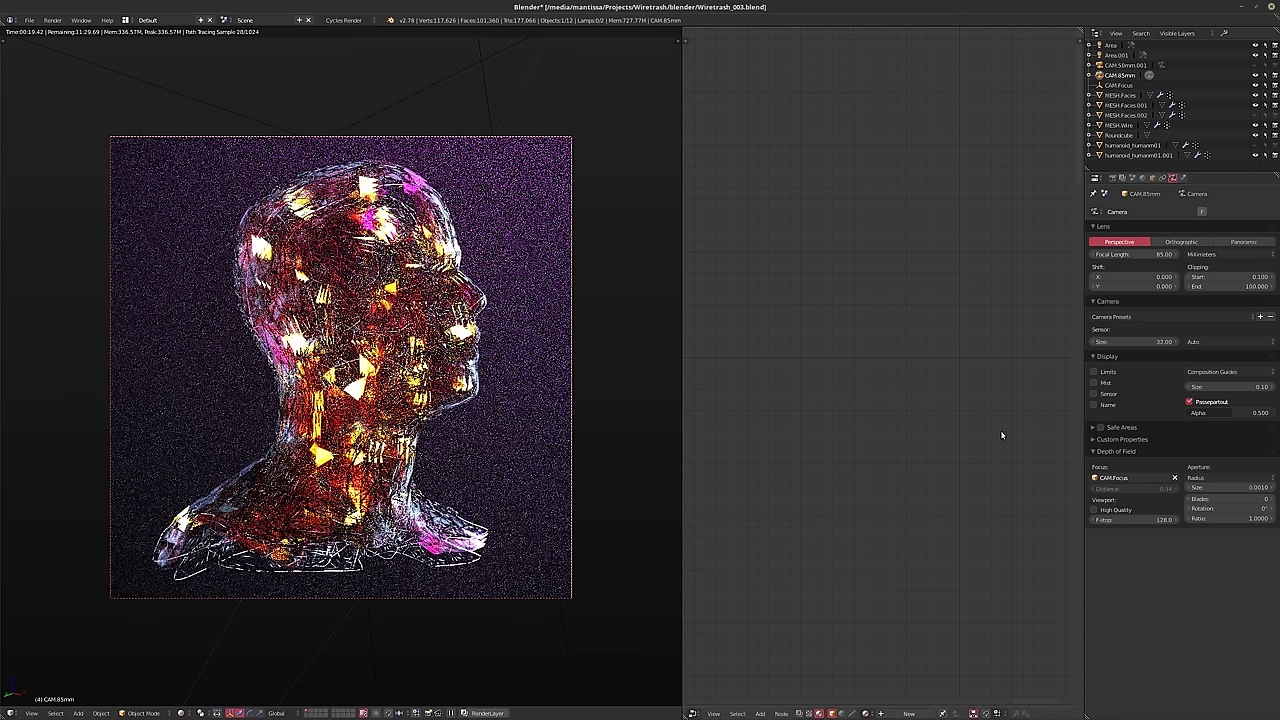
# - Set the camera's aperture radius to 0.01, clear its CAM.Focus focus object and set the focus distance to 0.94
pyautogui.click(1224, 489)
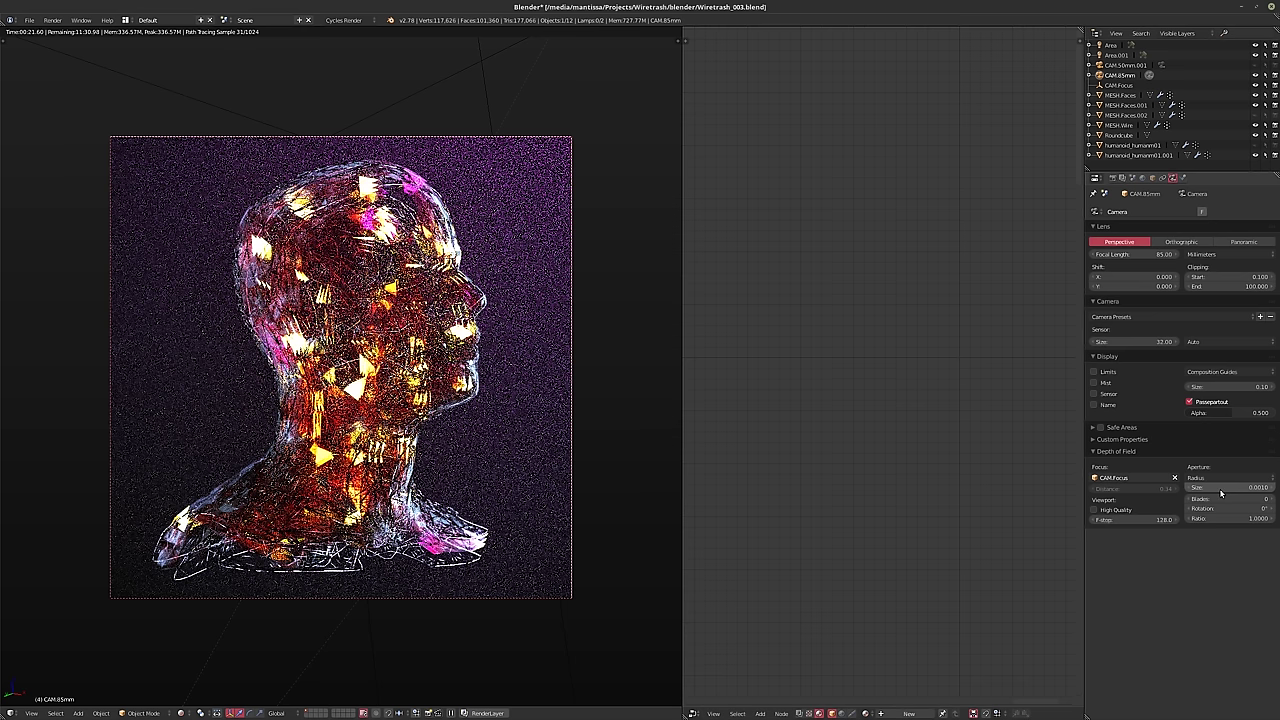
pyautogui.write('0.01')
pyautogui.press('Return')
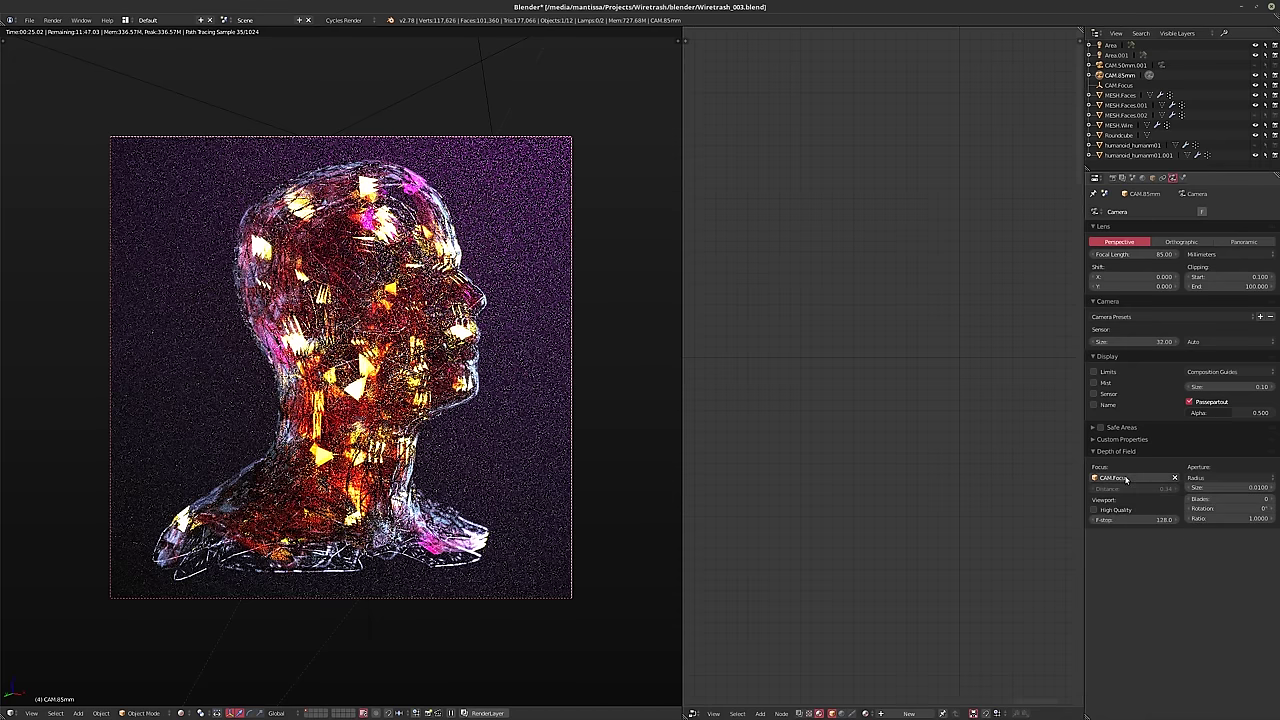
pyautogui.press('BackSpace')
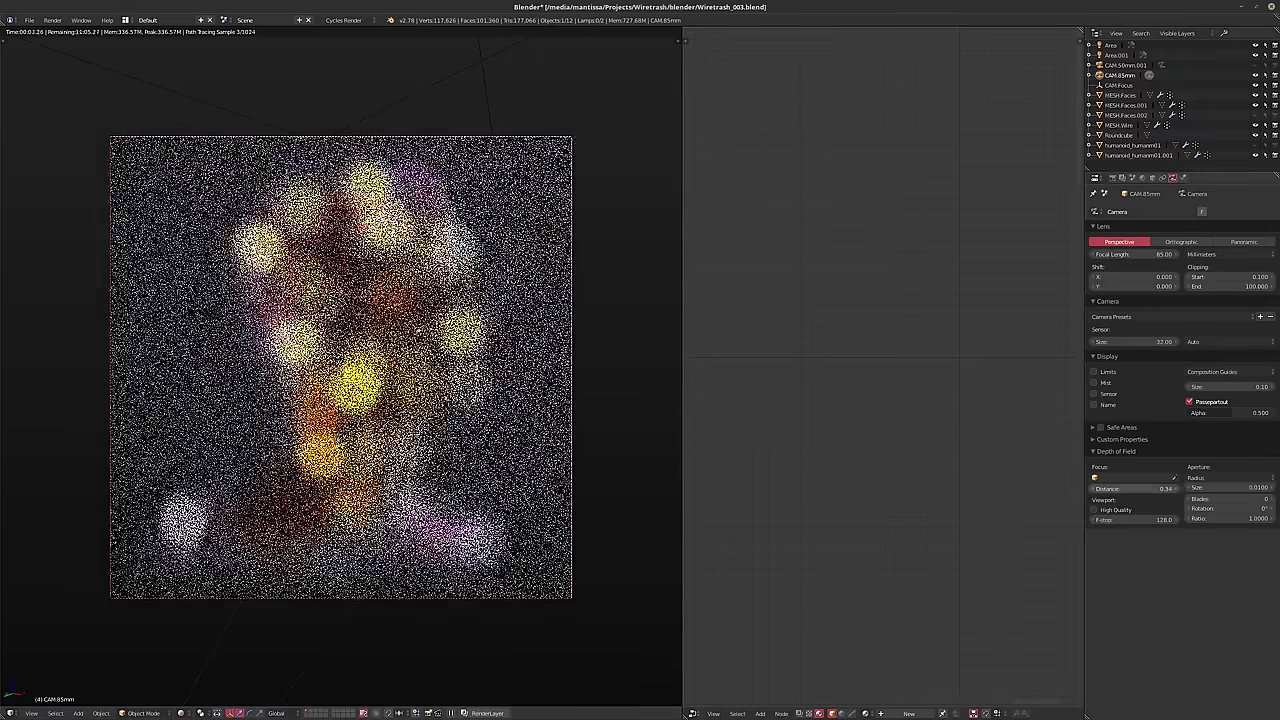
pyautogui.moveTo(1165, 488); pyautogui.dragTo(1180, 488)
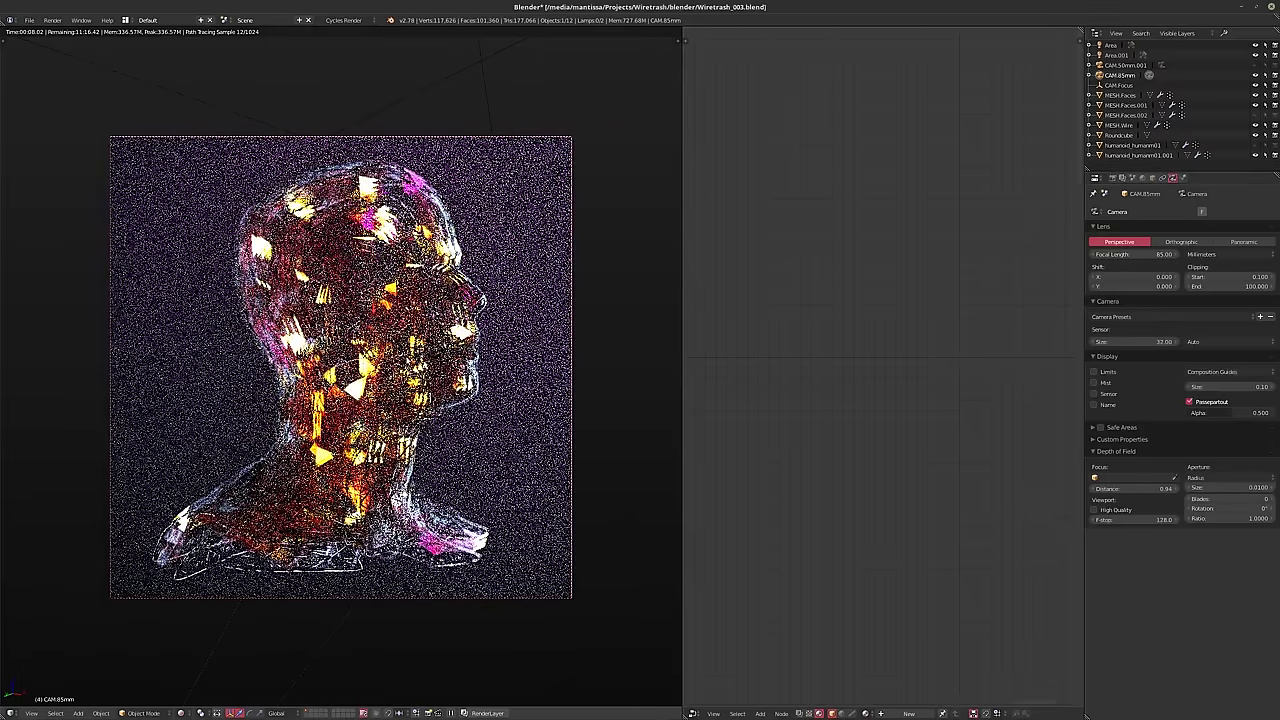
# - Save Wiretrash_003.blend with Roundcube selected, then run a full image render and stop it before completion
pyautogui.hotkey('shift', 'z')
pyautogui.click(1122, 136)
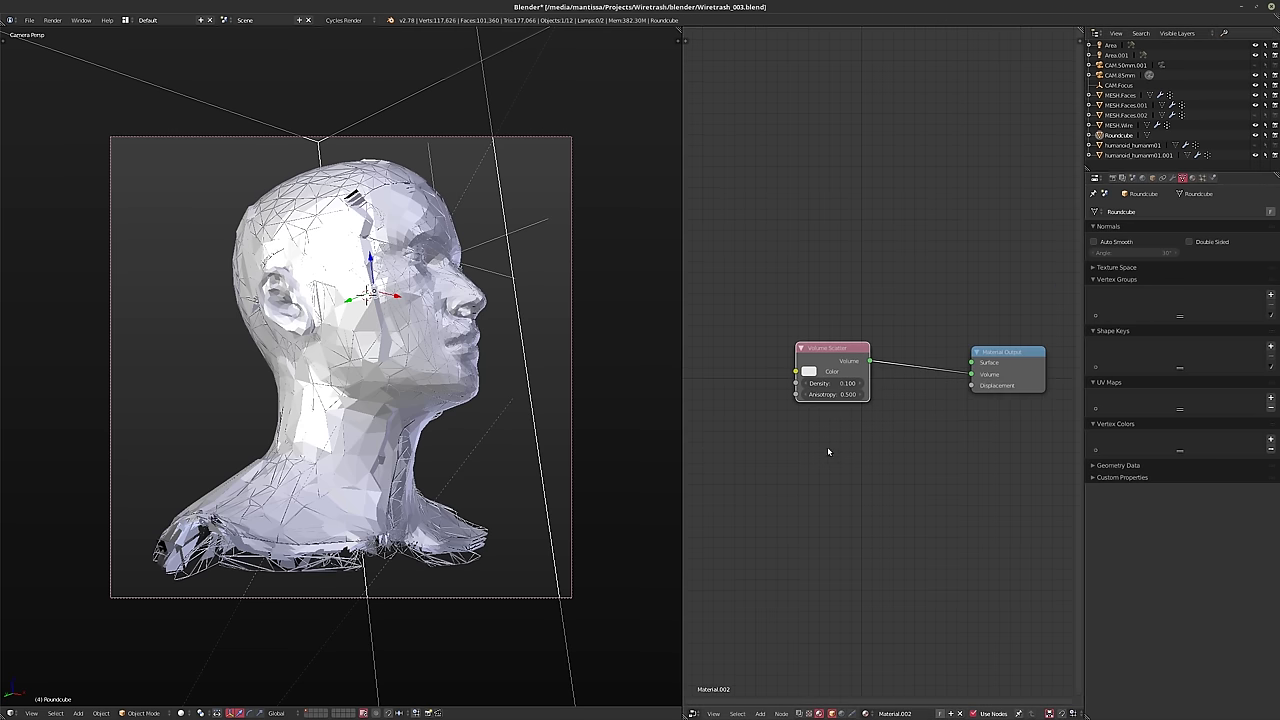
pyautogui.hotkey('ctrl', 's')
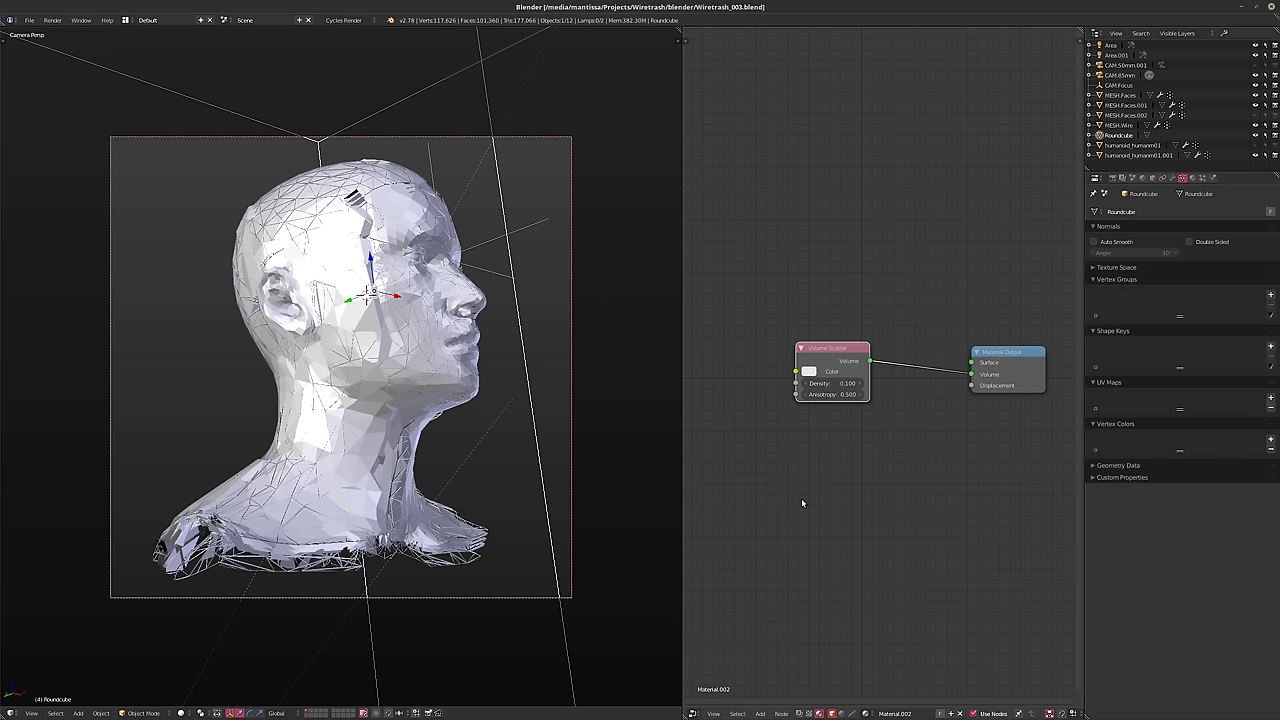
pyautogui.press('F12')
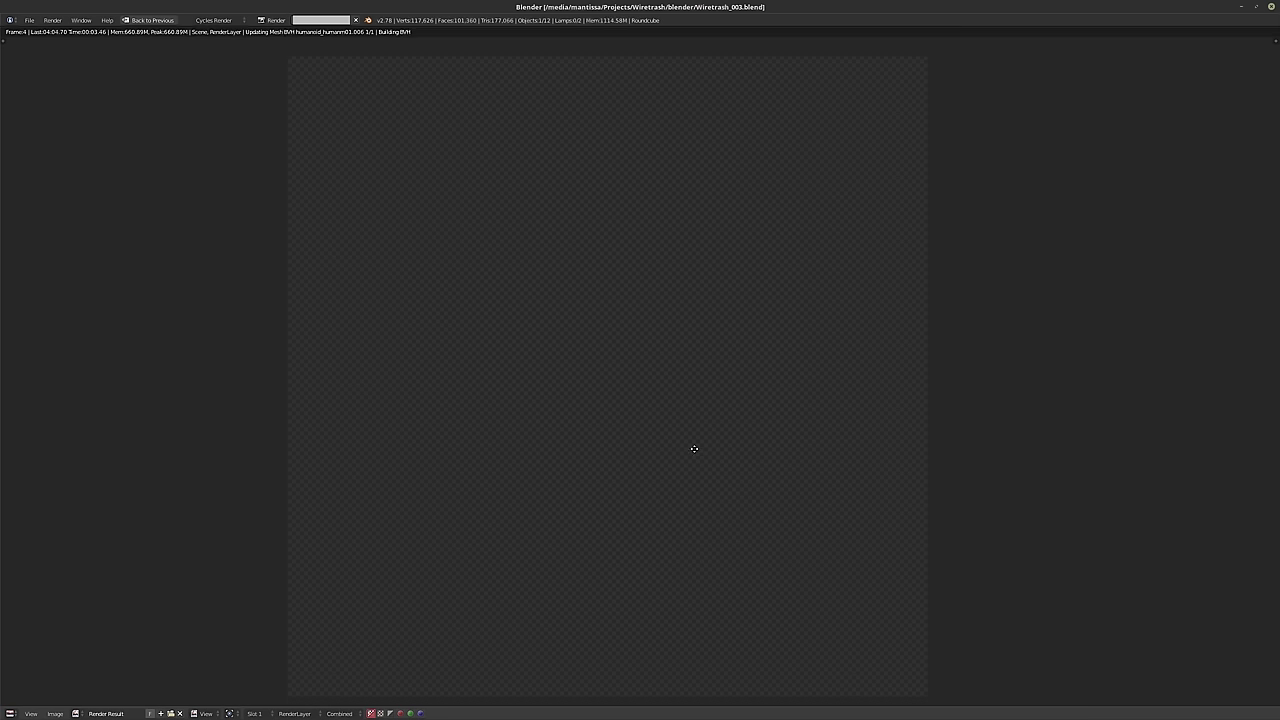
pyautogui.moveTo(691, 449); pyautogui.dragTo(696, 442, button='middle')
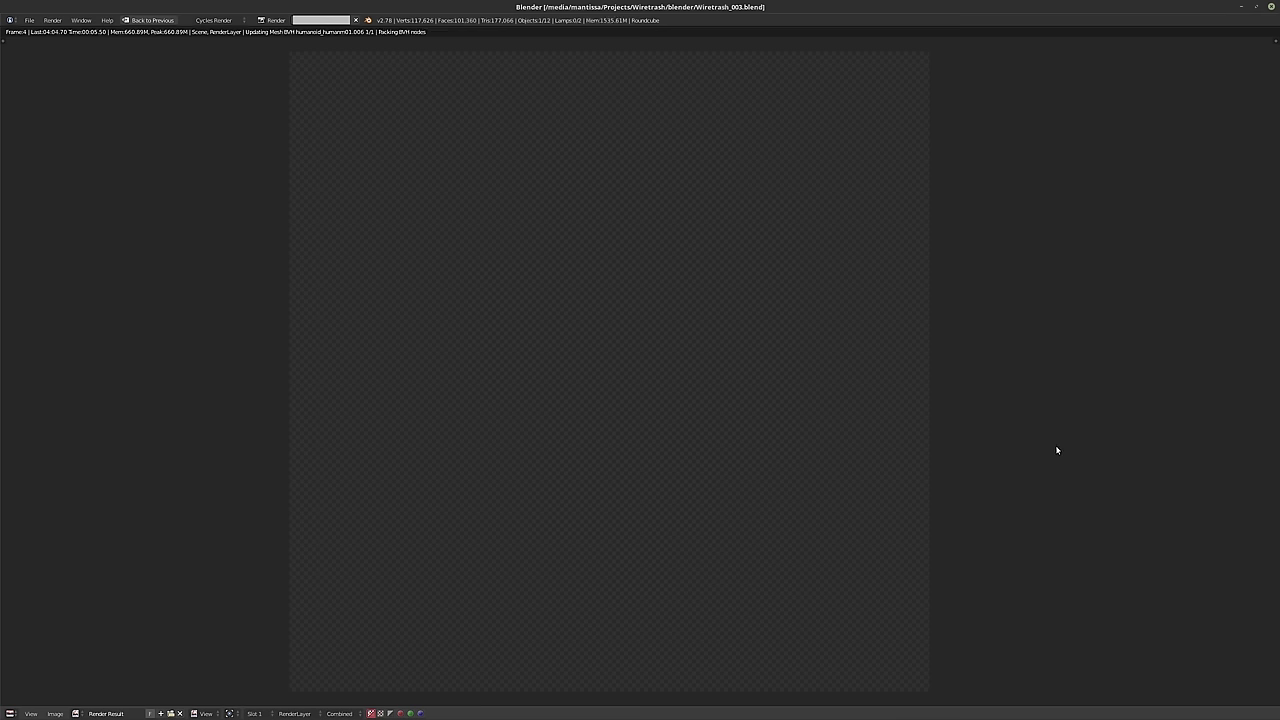
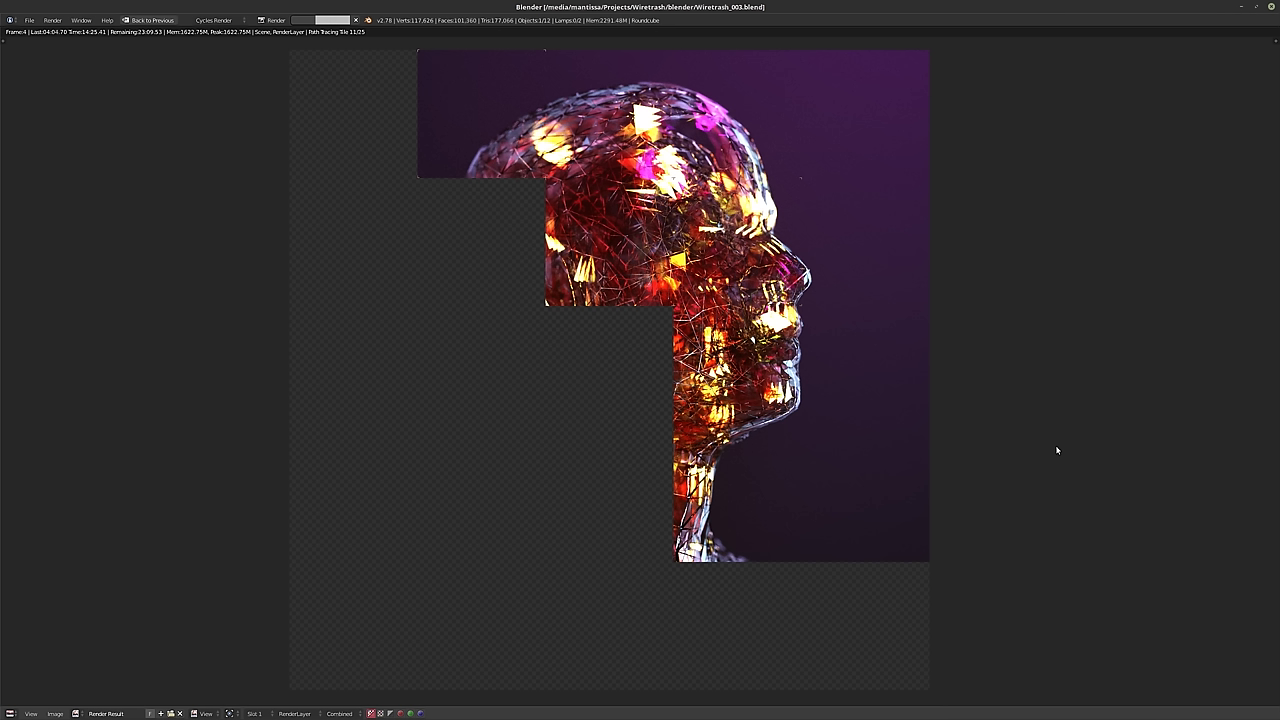
pyautogui.press('Escape')
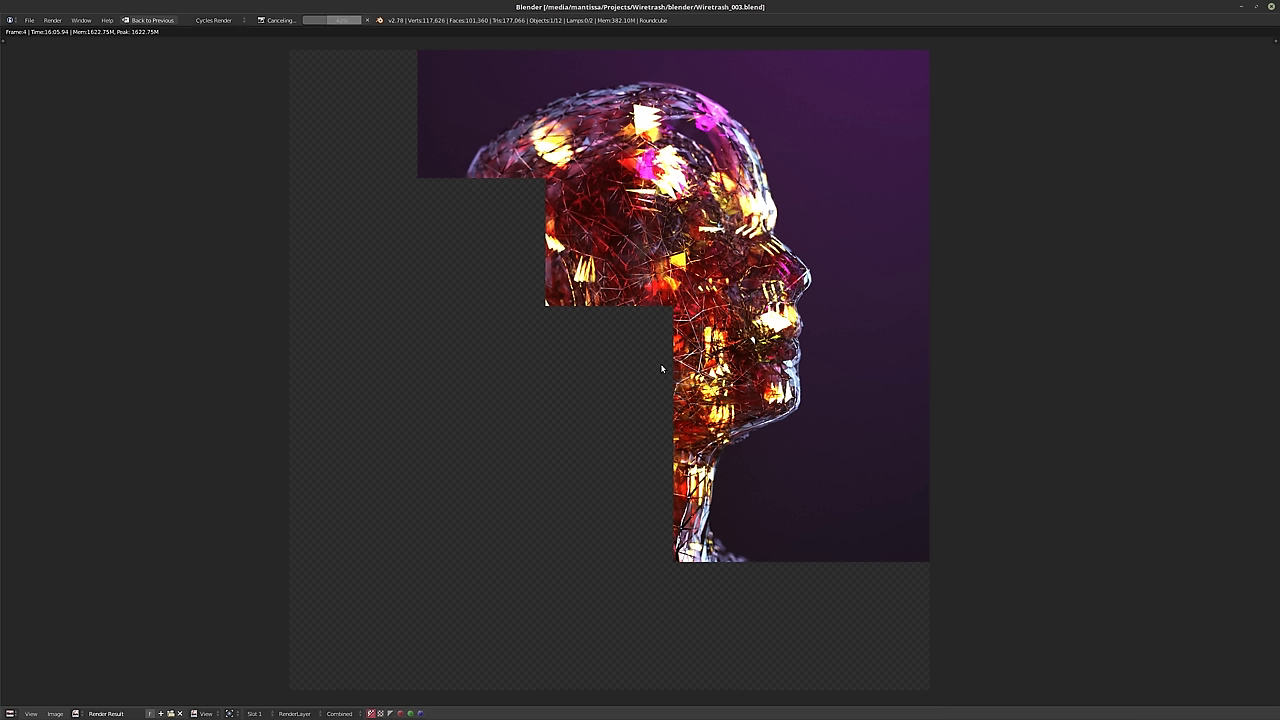
pyautogui.press('Escape')
# - Select humanoid_humanm01.001 and set the Layer Weight node's Blend to 0.6 in its humanoid_human_skin.003 material
pyautogui.click(1138, 155)
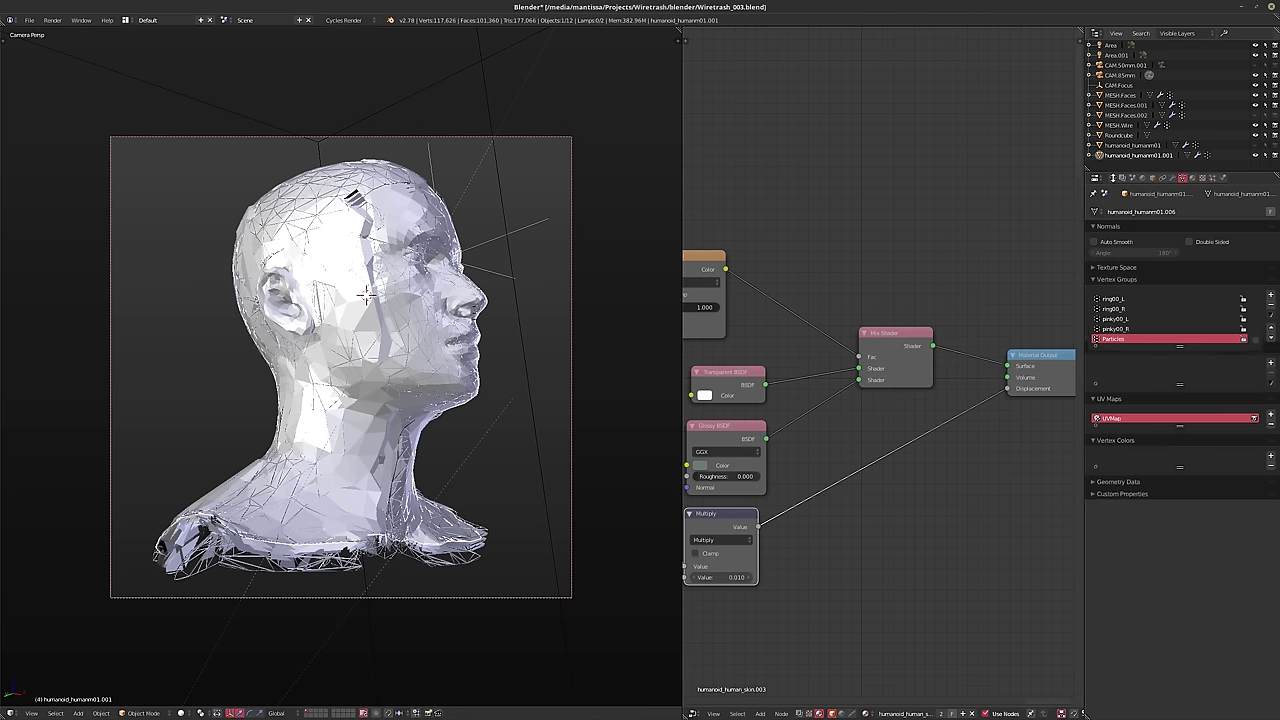
pyautogui.moveTo(894, 344); pyautogui.dragTo(910, 342, button='middle')
pyautogui.keyDown('ctrl'); pyautogui.hscroll(-6, 800, 335); pyautogui.keyUp('ctrl')
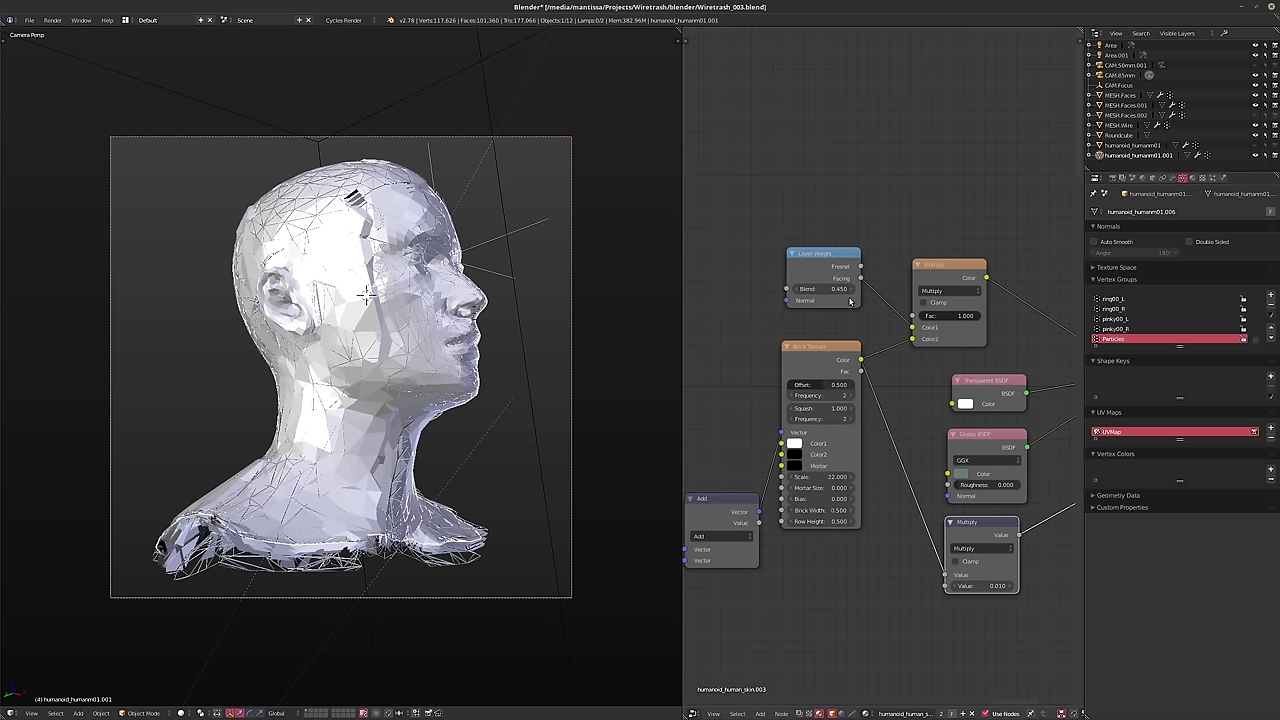
pyautogui.moveTo(867, 307); pyautogui.dragTo(833, 319, button='middle')
pyautogui.doubleClick(778, 301)
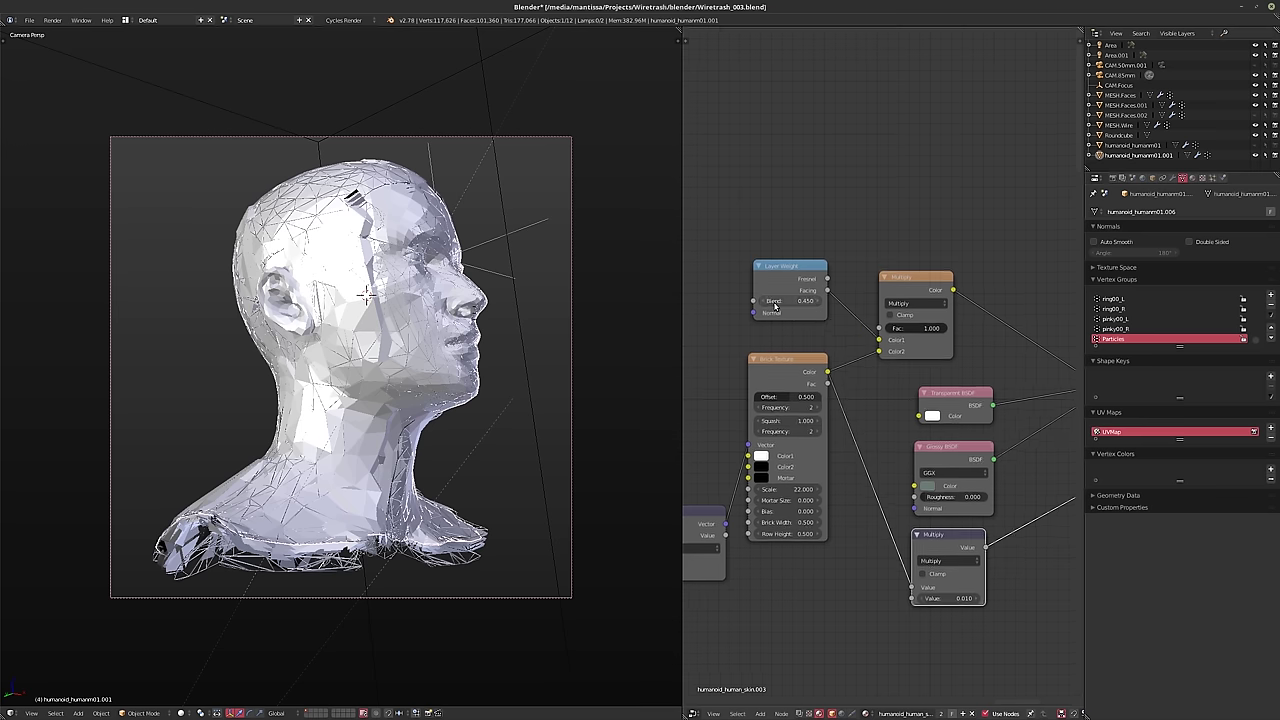
pyautogui.press('BackSpace')
pyautogui.write('0.6')
pyautogui.press('Return')
# - Add a ColorRamp node to the skin material and place it below the Multiply node next to the Checker Texture
pyautogui.scroll(3, 714, 427)
pyautogui.moveTo(848, 397); pyautogui.dragTo(882, 399, button='middle')
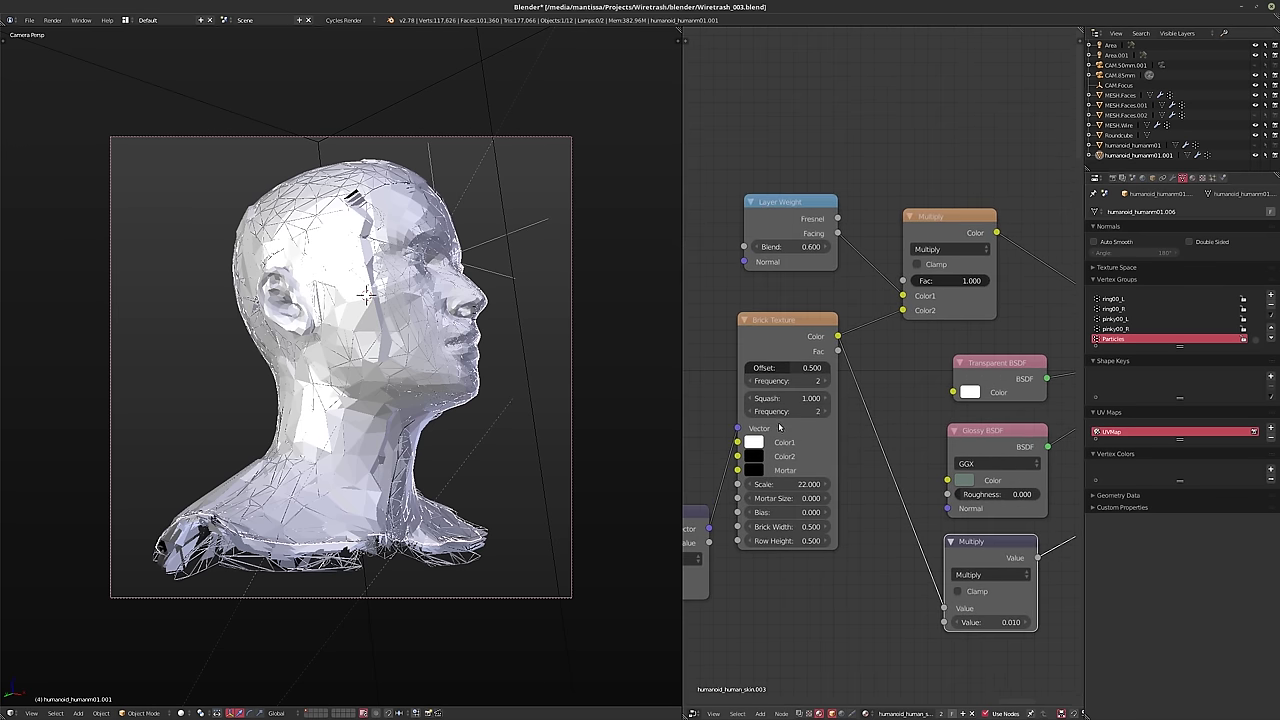
pyautogui.moveTo(699, 444); pyautogui.dragTo(968, 445, button='middle')
pyautogui.scroll(-2, 866, 445)
pyautogui.scroll(1, 968, 445)
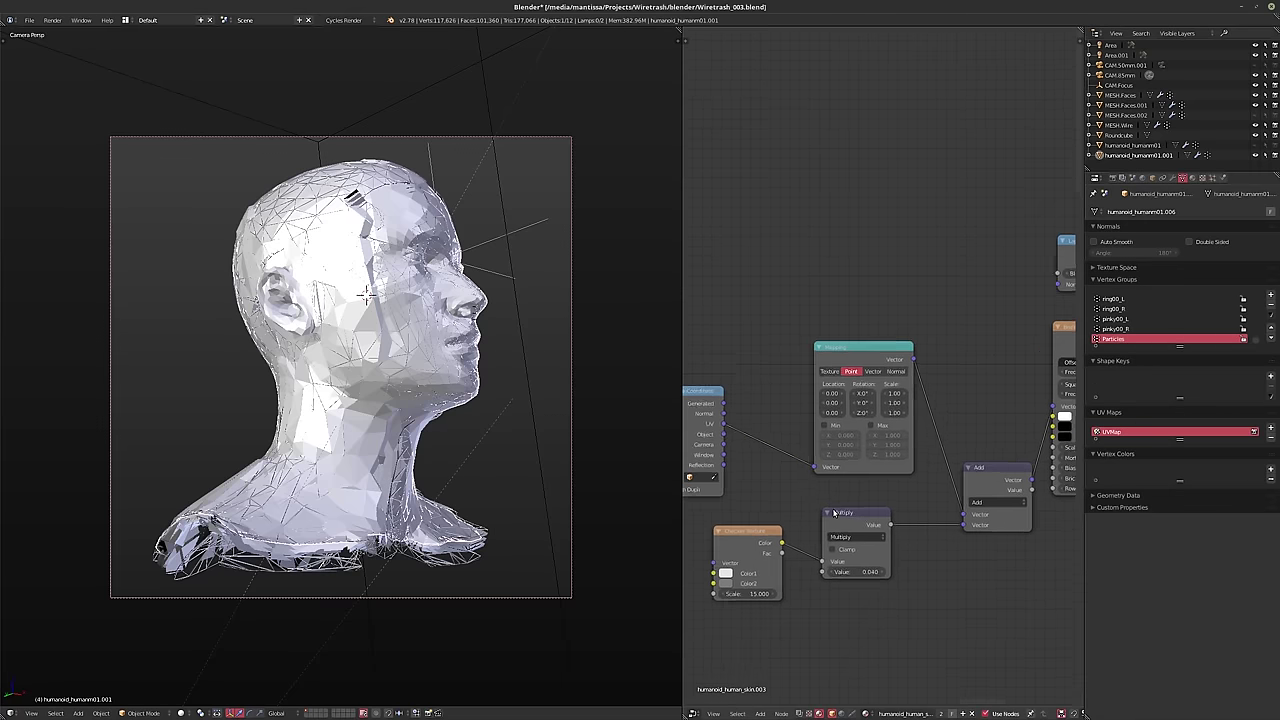
pyautogui.moveTo(783, 557); pyautogui.dragTo(757, 574, button='middle')
pyautogui.scroll(-1, 779, 567)
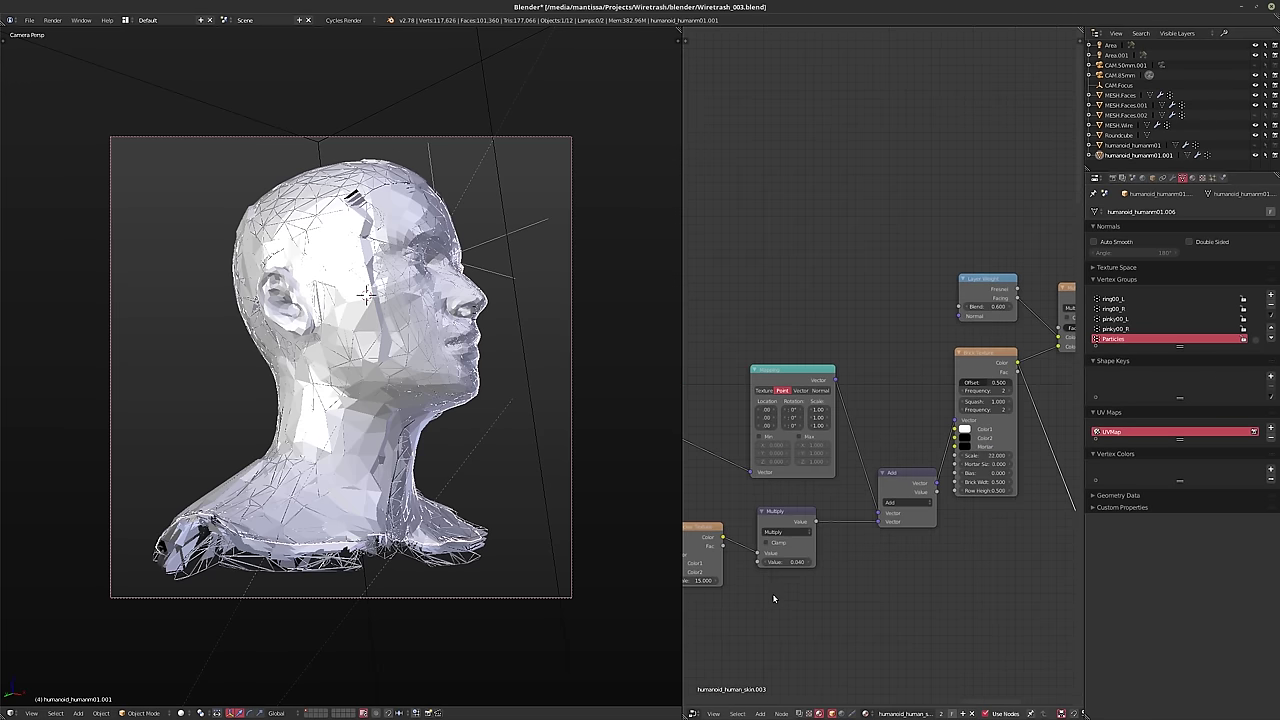
pyautogui.hotkey('shift', 'a')
pyautogui.moveTo(756, 598)
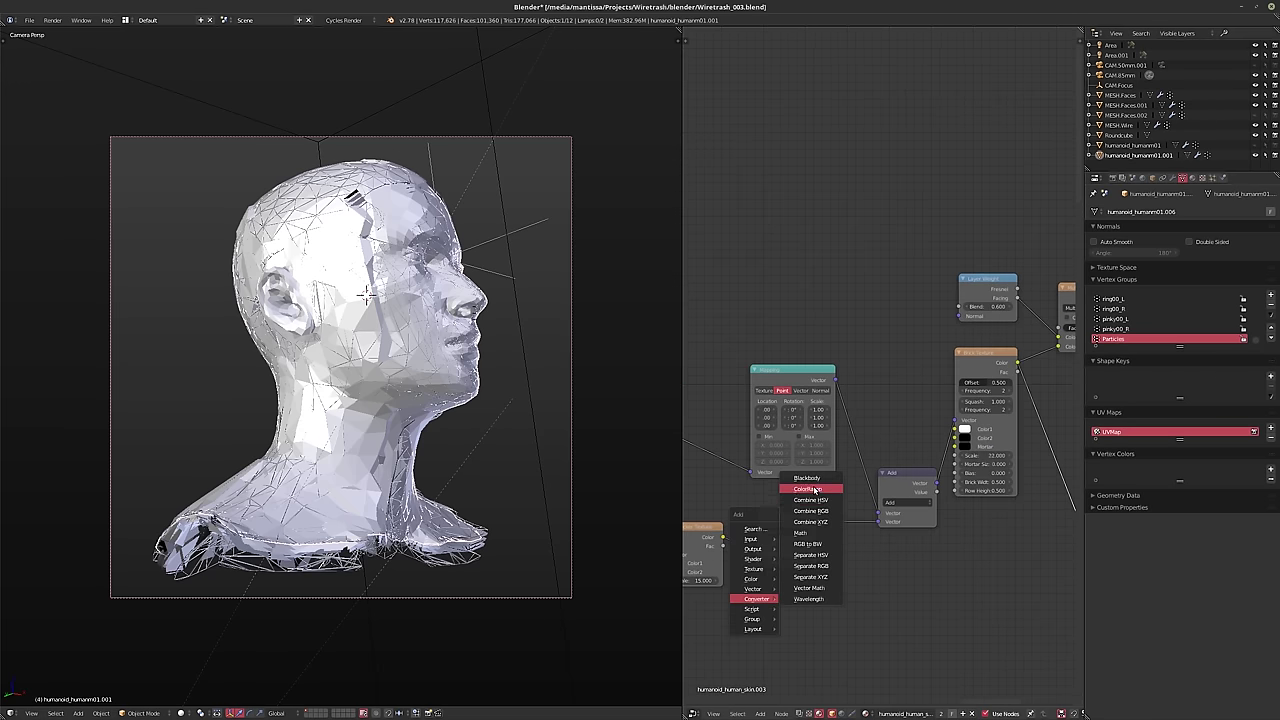
pyautogui.click(808, 489)
pyautogui.click(775, 592)
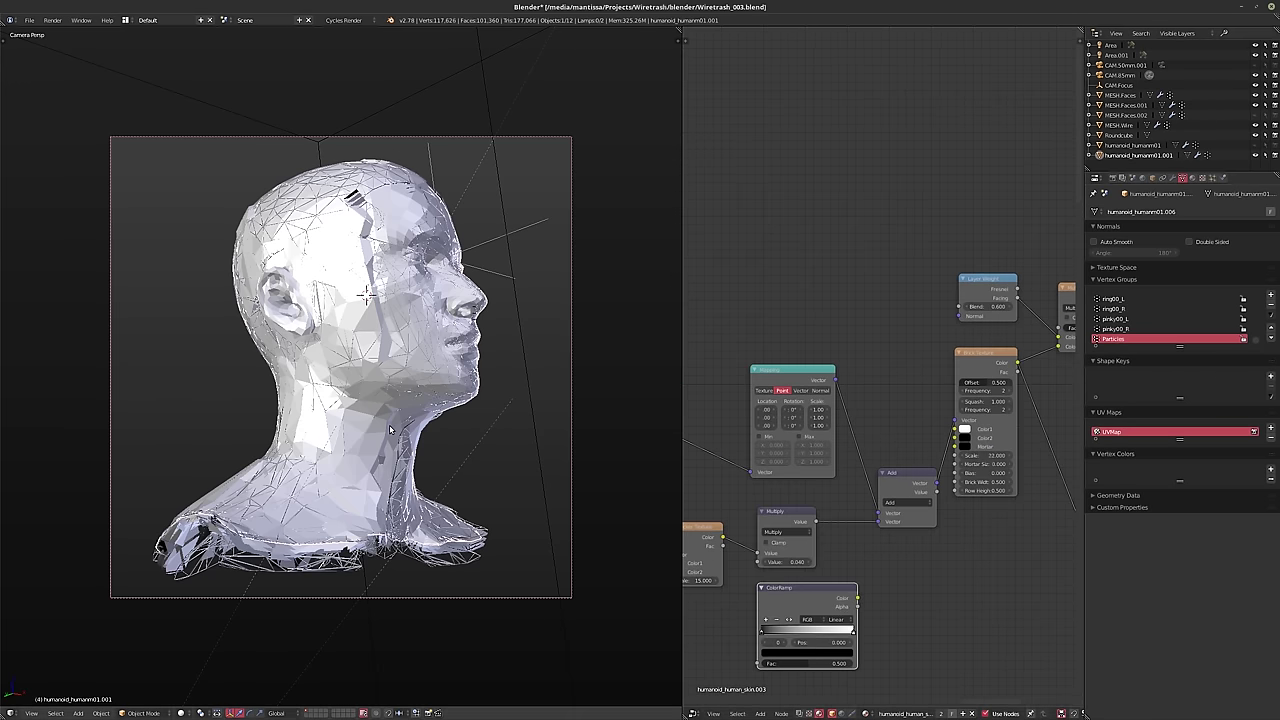
# - Isolate humanoid_humanm01.001 in local view and preview it rendered through the camera
pyautogui.press('KP_Divide')
pyautogui.press('KP_0')
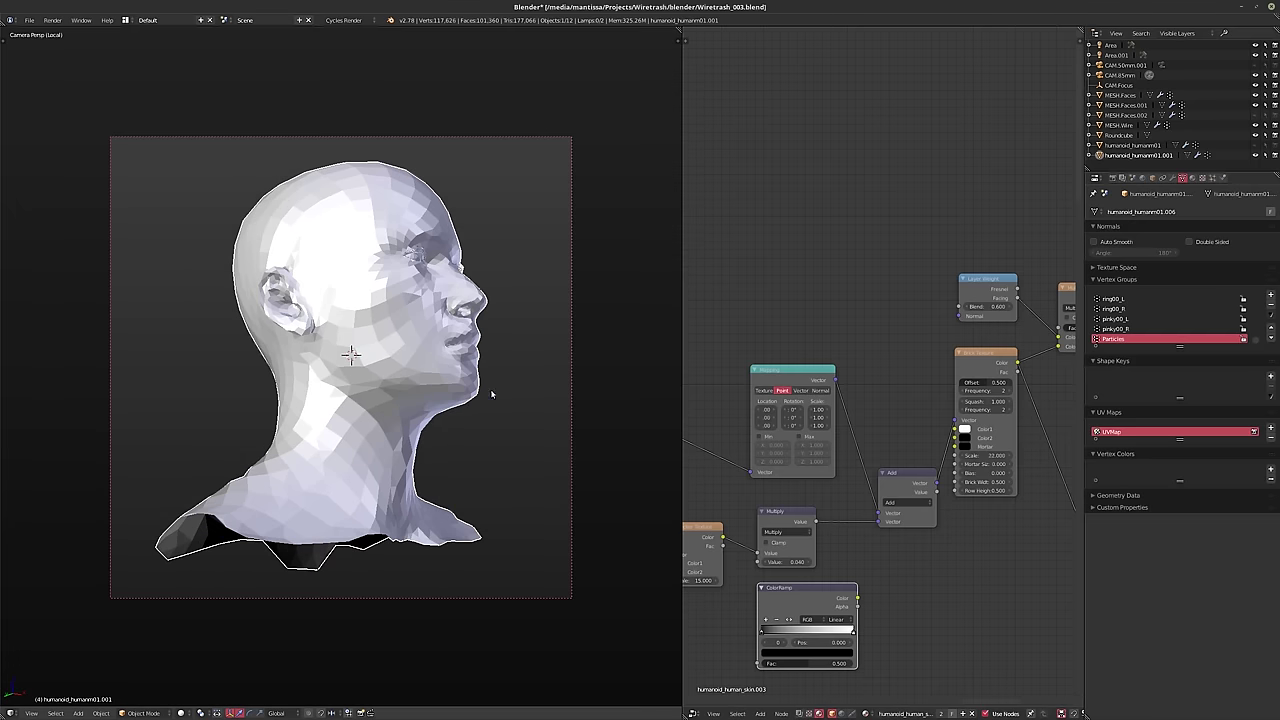
pyautogui.hotkey('shift', 'z')
pyautogui.scroll(2, 847, 570)
pyautogui.moveTo(847, 570); pyautogui.dragTo(905, 512, button='middle')
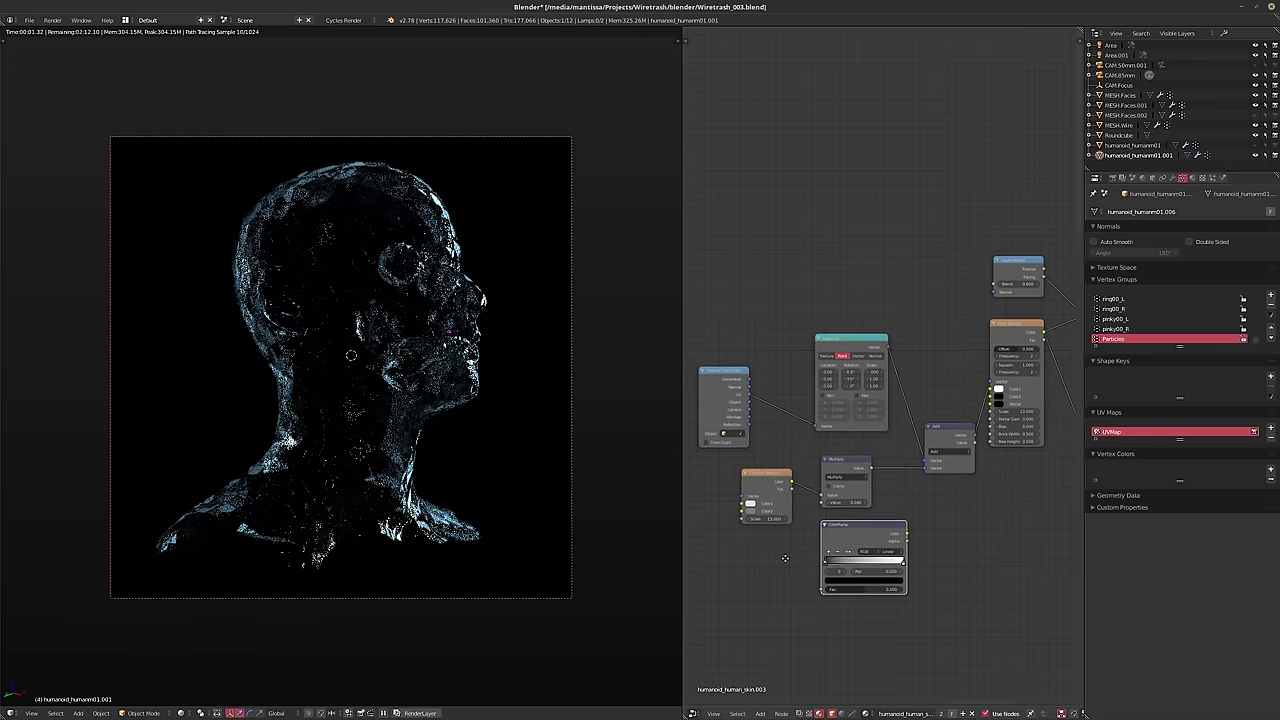
pyautogui.scroll(1, 790, 535)
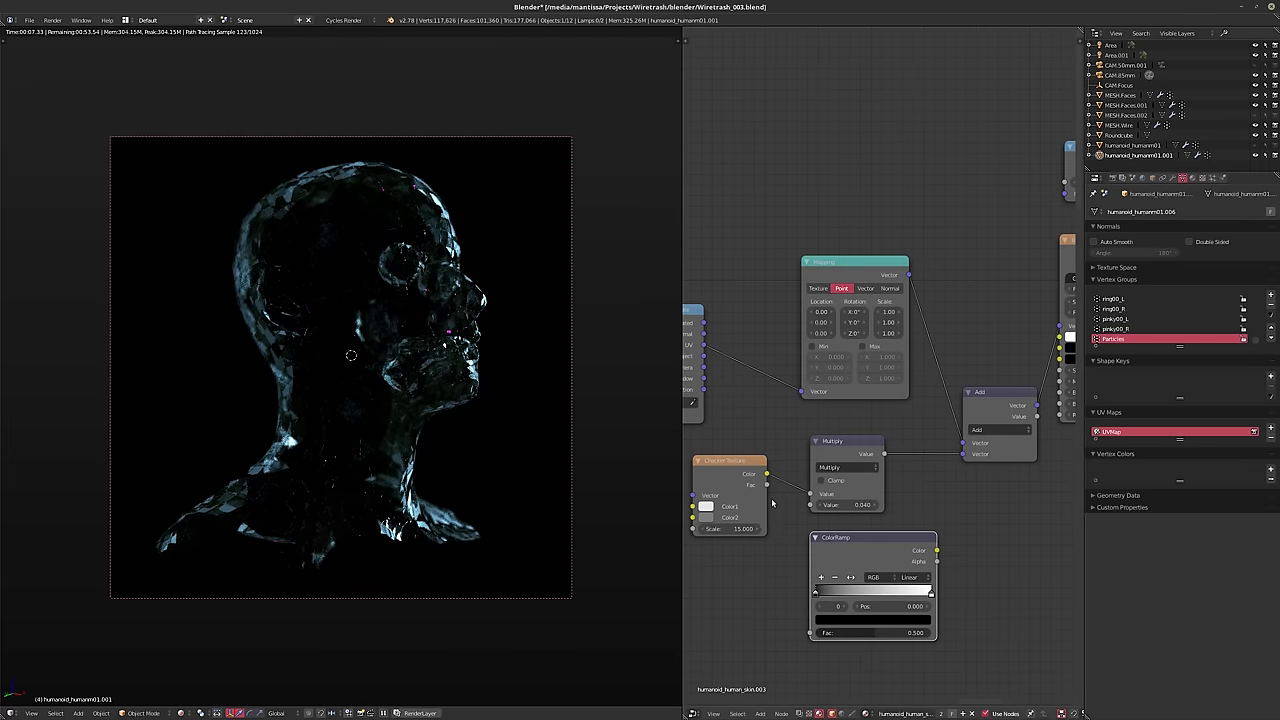
pyautogui.moveTo(878, 496); pyautogui.dragTo(800, 518, button='middle')
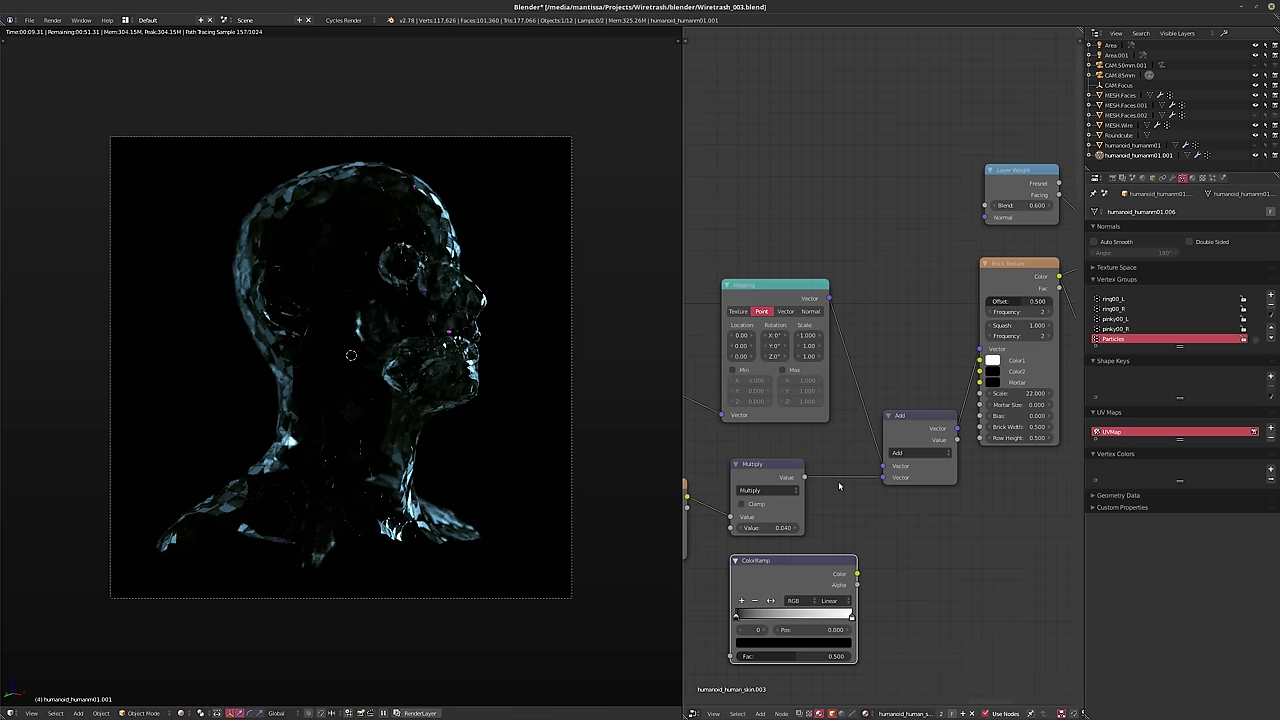
# - Compare the head's look with the Layer Weight Blend at 0.45, then set it back to 0.6
pyautogui.moveTo(1019, 202); pyautogui.dragTo(1021, 205)
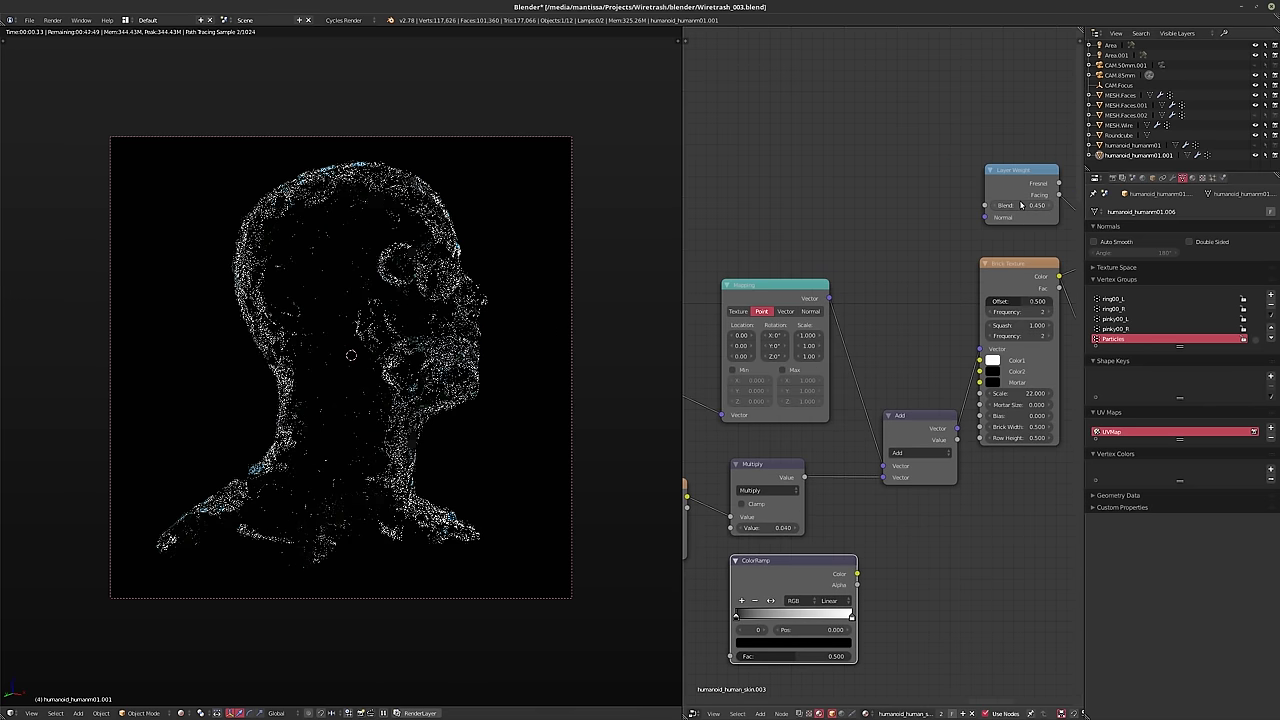
pyautogui.click(1019, 202)
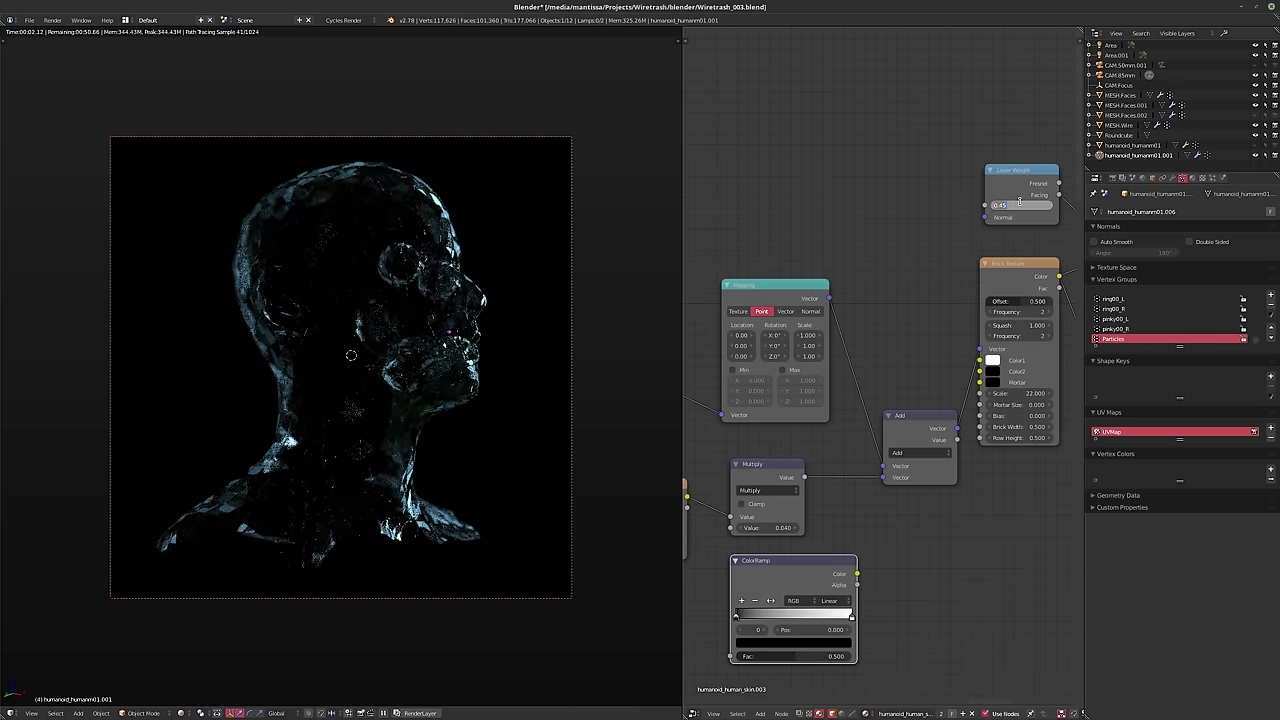
pyautogui.write('0.6')
pyautogui.press('Return')
# - Connect the Checker Texture's Color output to the ColorRamp's Fac input and move the black stop to about 0.495
pyautogui.moveTo(689, 490); pyautogui.dragTo(762, 450, button='middle')
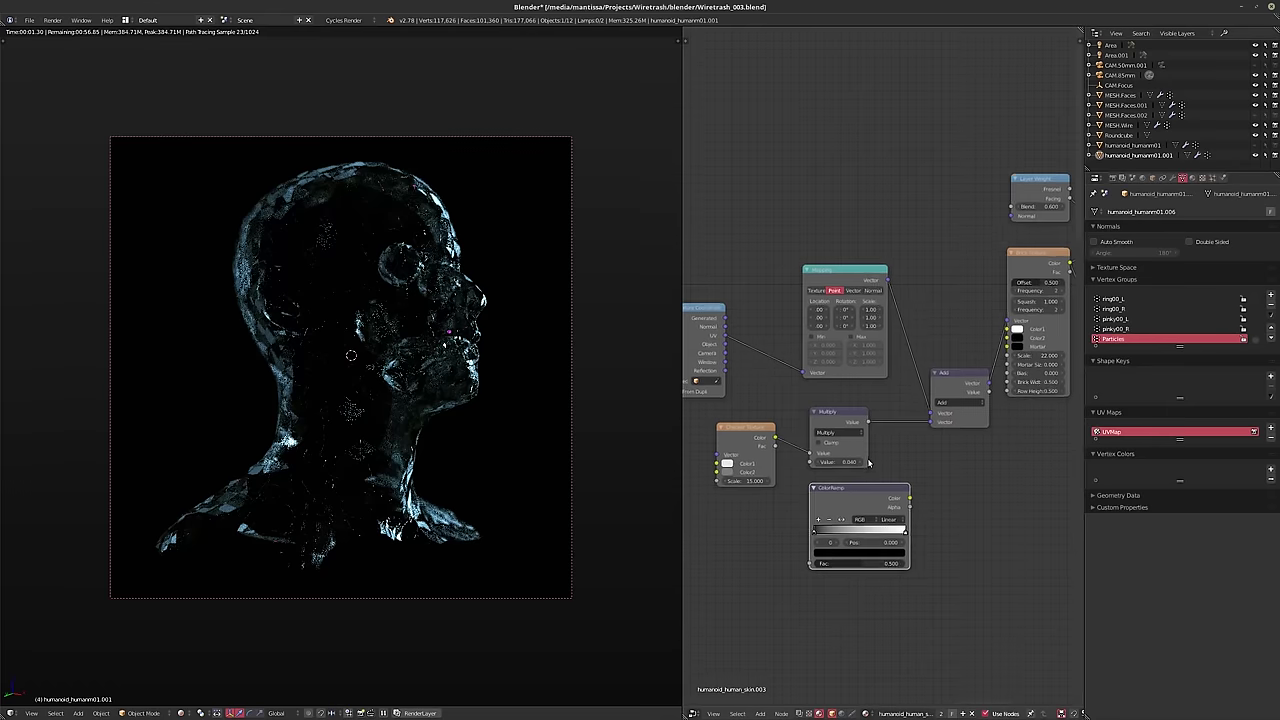
pyautogui.scroll(-1, 762, 447)
pyautogui.moveTo(762, 446); pyautogui.dragTo(862, 557)
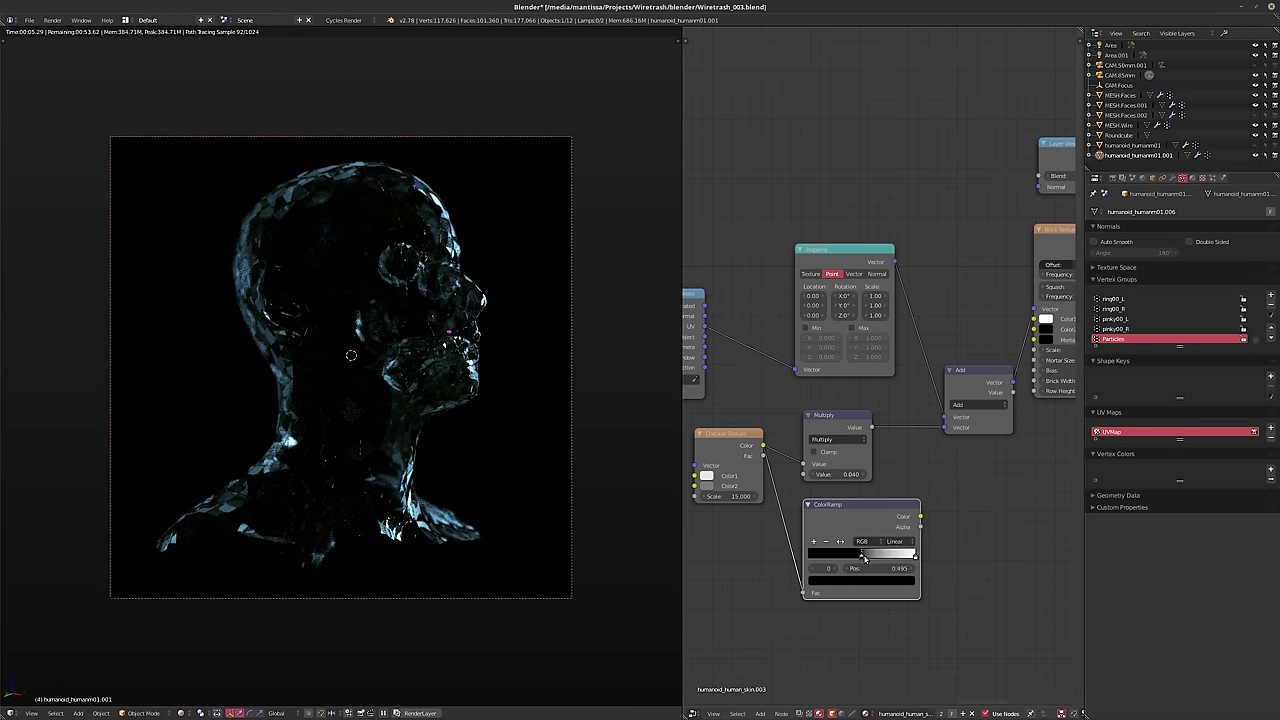
# - Connect the ColorRamp's Color output to the Brick Texture's Color2 and tighten the ramp's stops, with the white one at about 0.536
pyautogui.moveTo(919, 516); pyautogui.dragTo(1035, 319)
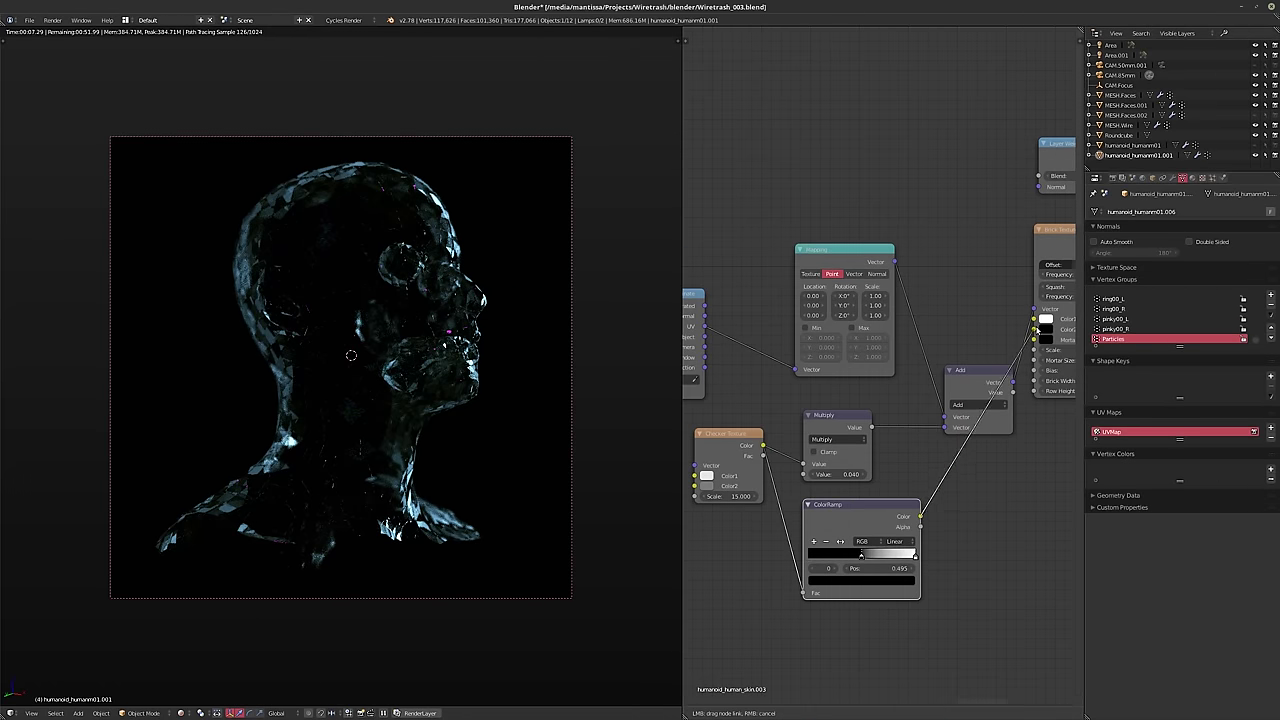
pyautogui.moveTo(896, 555); pyautogui.dragTo(806, 550, button='middle')
pyautogui.scroll(1, 806, 550)
pyautogui.scroll(1, 806, 550)
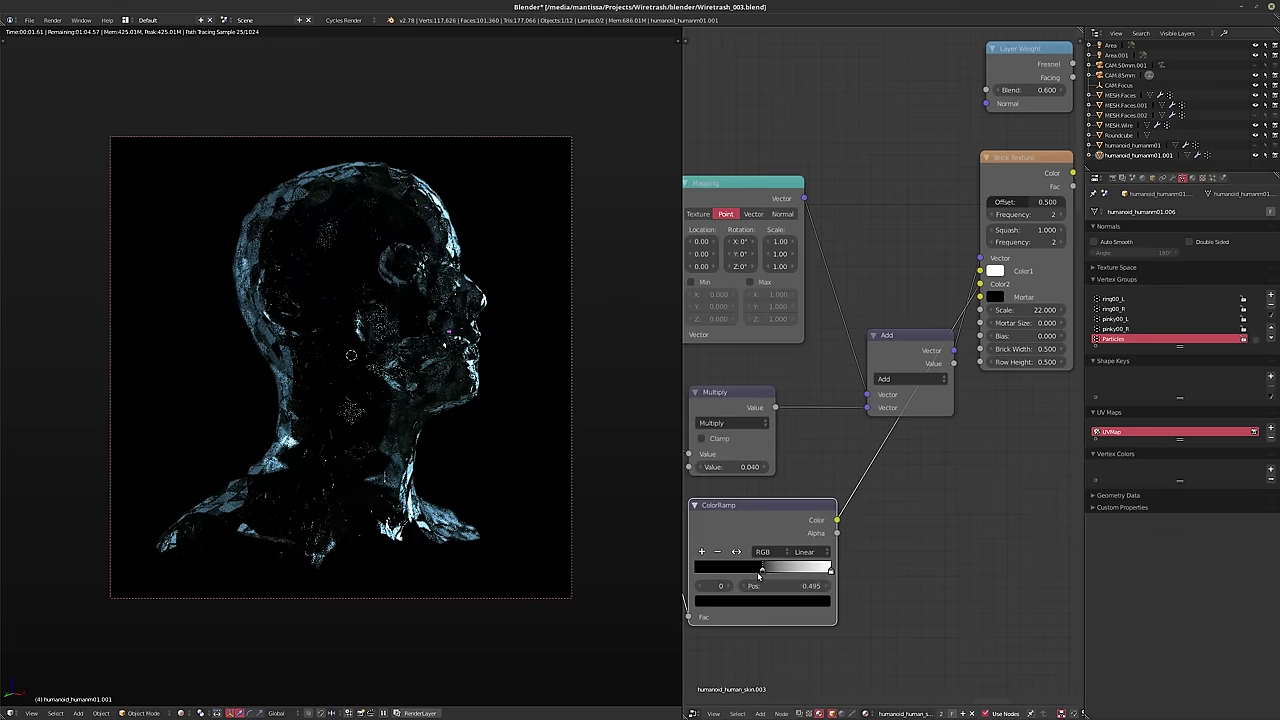
pyautogui.moveTo(763, 568)
pyautogui.mouseDown()
pyautogui.moveTo(682, 570)
pyautogui.moveTo(738, 569)
pyautogui.mouseUp()
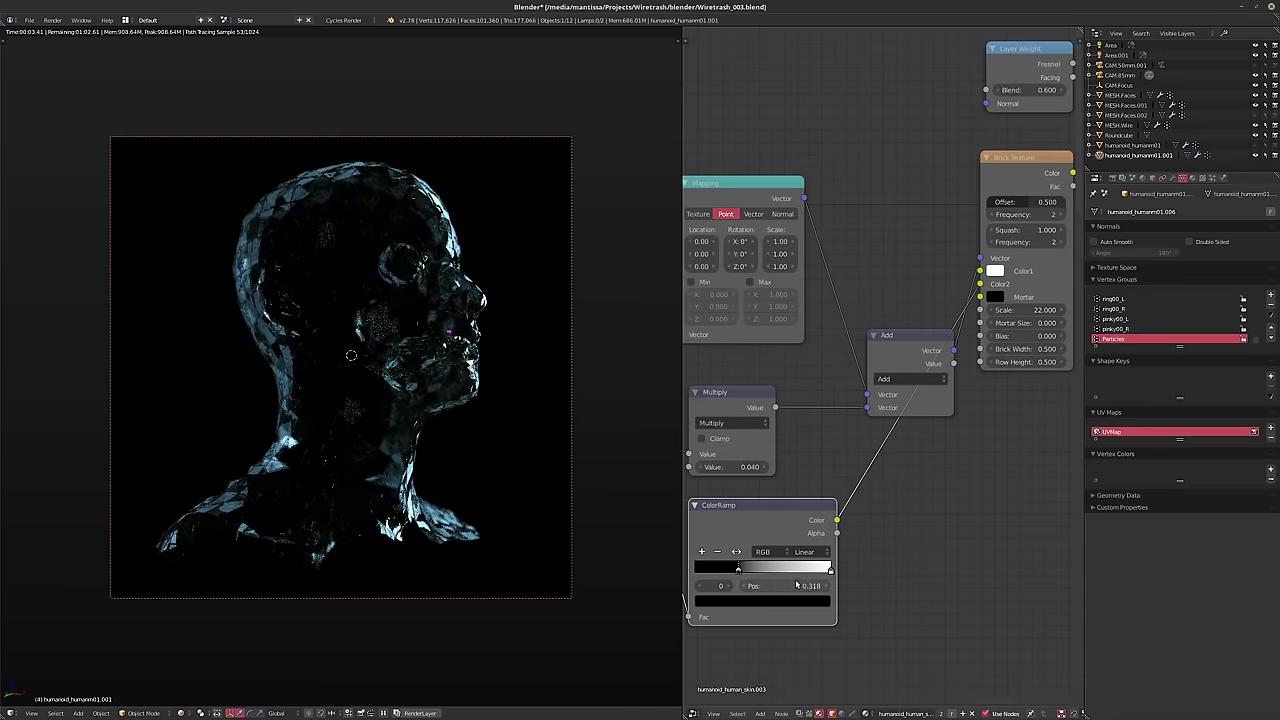
pyautogui.moveTo(781, 582)
pyautogui.mouseDown()
pyautogui.moveTo(840, 574)
pyautogui.moveTo(767, 568)
pyautogui.mouseUp()
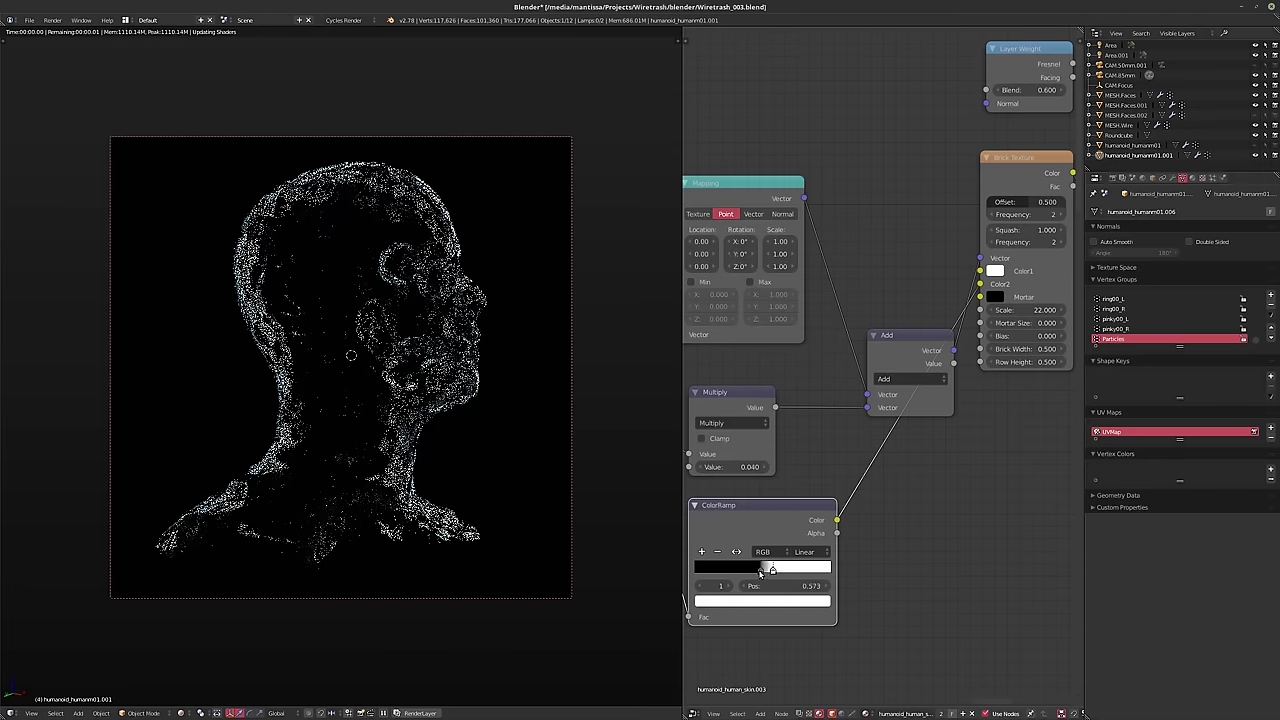
pyautogui.moveTo(735, 565); pyautogui.dragTo(685, 602, button='middle')
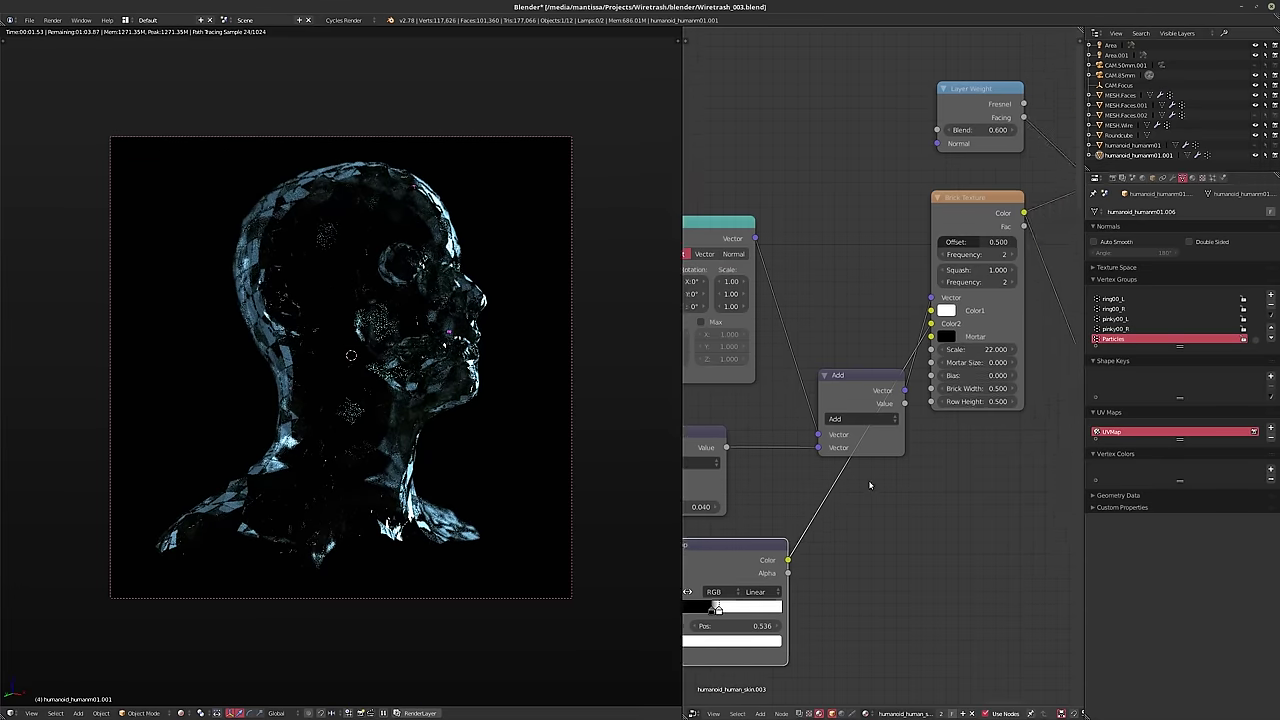
# - Try a value of 0.1 in the displacement Multiply node and preview the isolated head rendered
pyautogui.scroll(-2, 880, 420)
pyautogui.moveTo(880, 420); pyautogui.dragTo(997, 544, button='middle')
pyautogui.click(997, 544)
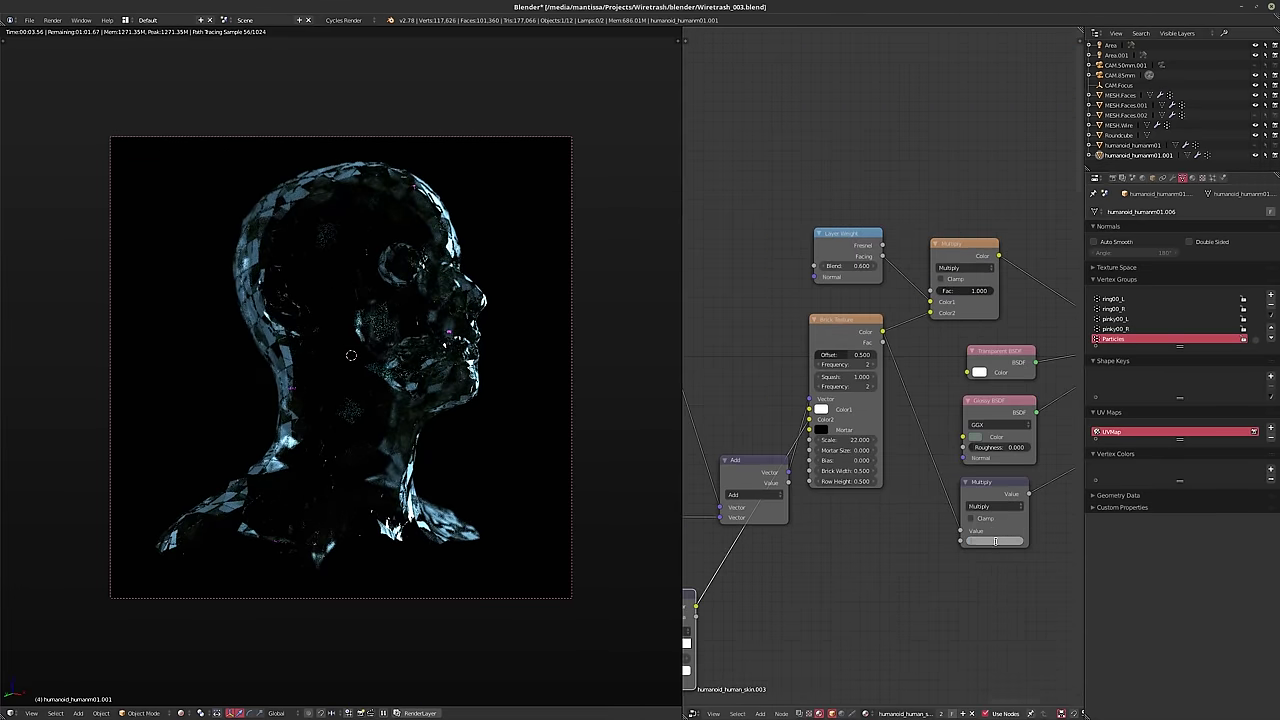
pyautogui.write('0.1')
pyautogui.press('Return')
pyautogui.hotkey('shift', 'z')
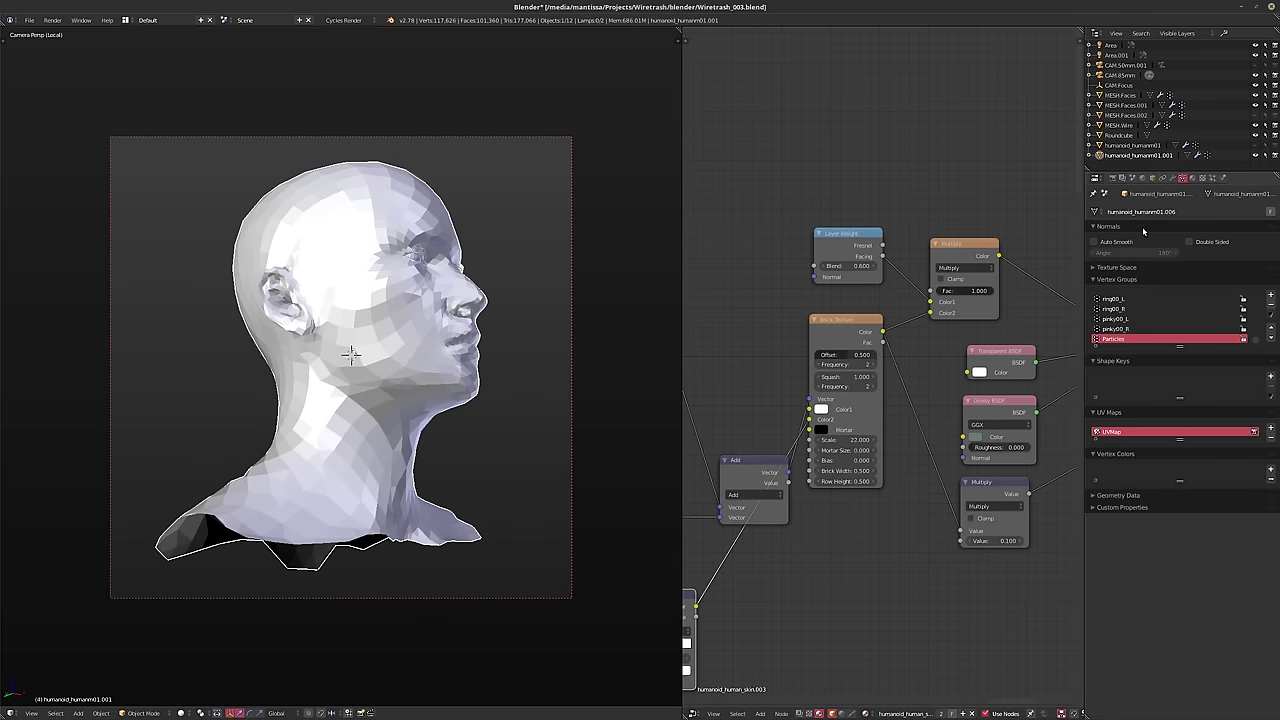
pyautogui.click(1192, 177)
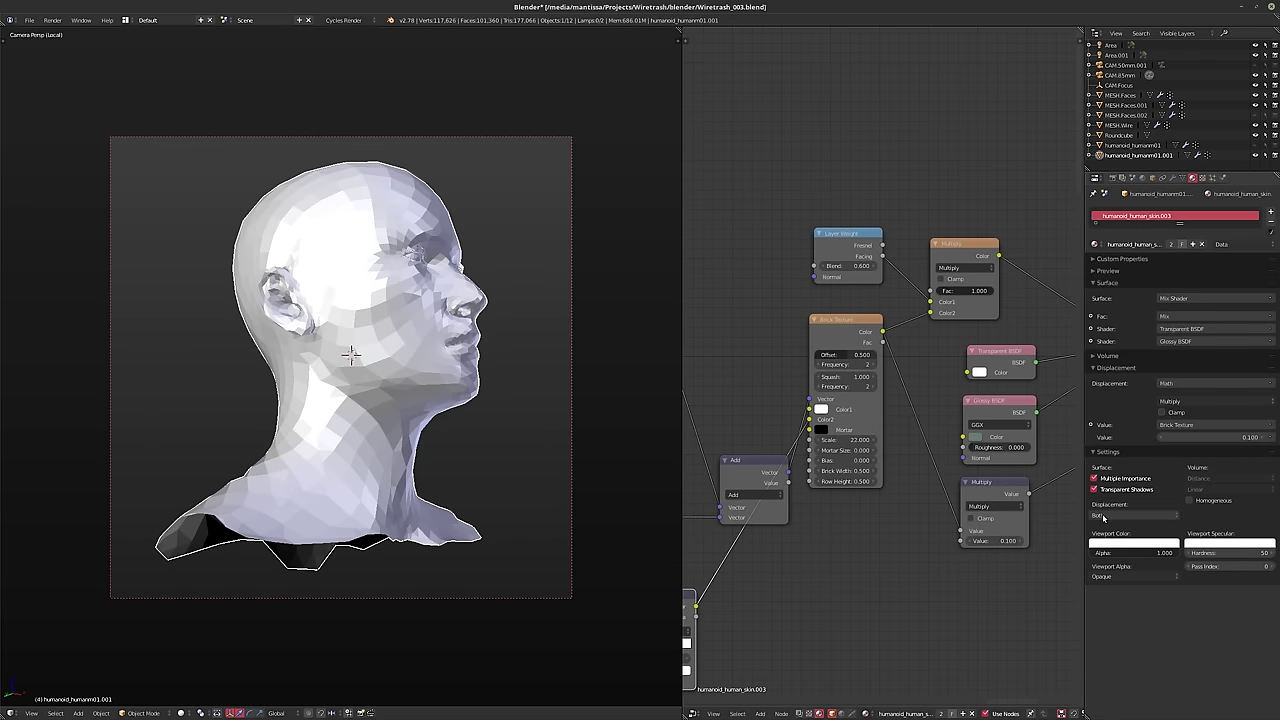
pyautogui.hotkey('shift', 'z')
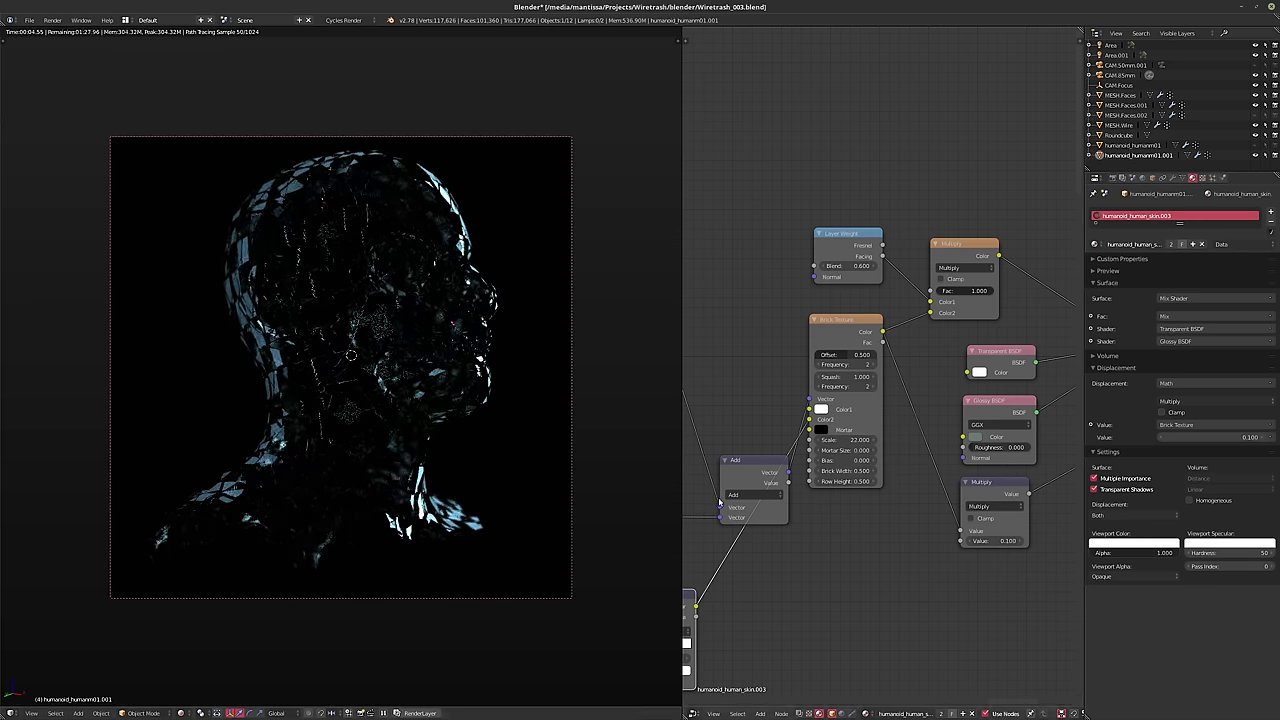
# - Set the displacement Multiply value to 0.025, preview the isolated head, and leave local view to render the full scene
pyautogui.hotkey('shift', 'z')
pyautogui.click(995, 540)
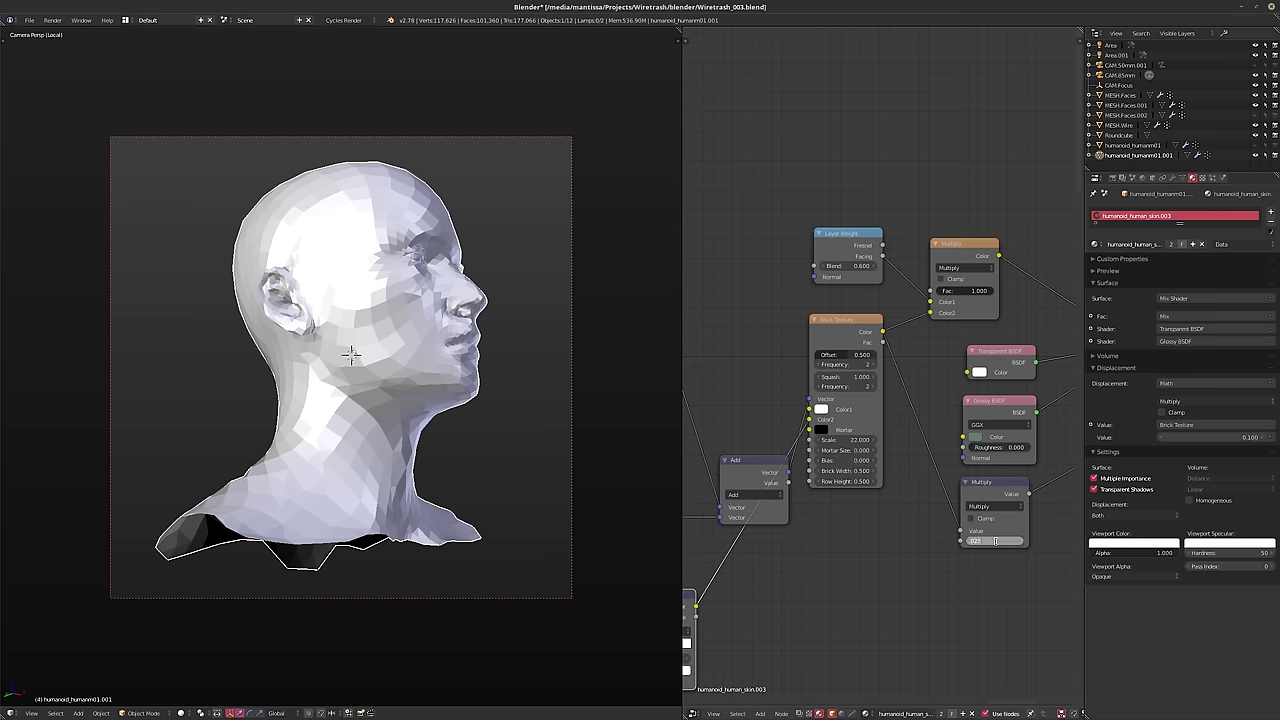
pyautogui.write('0.025')
pyautogui.press('Return')
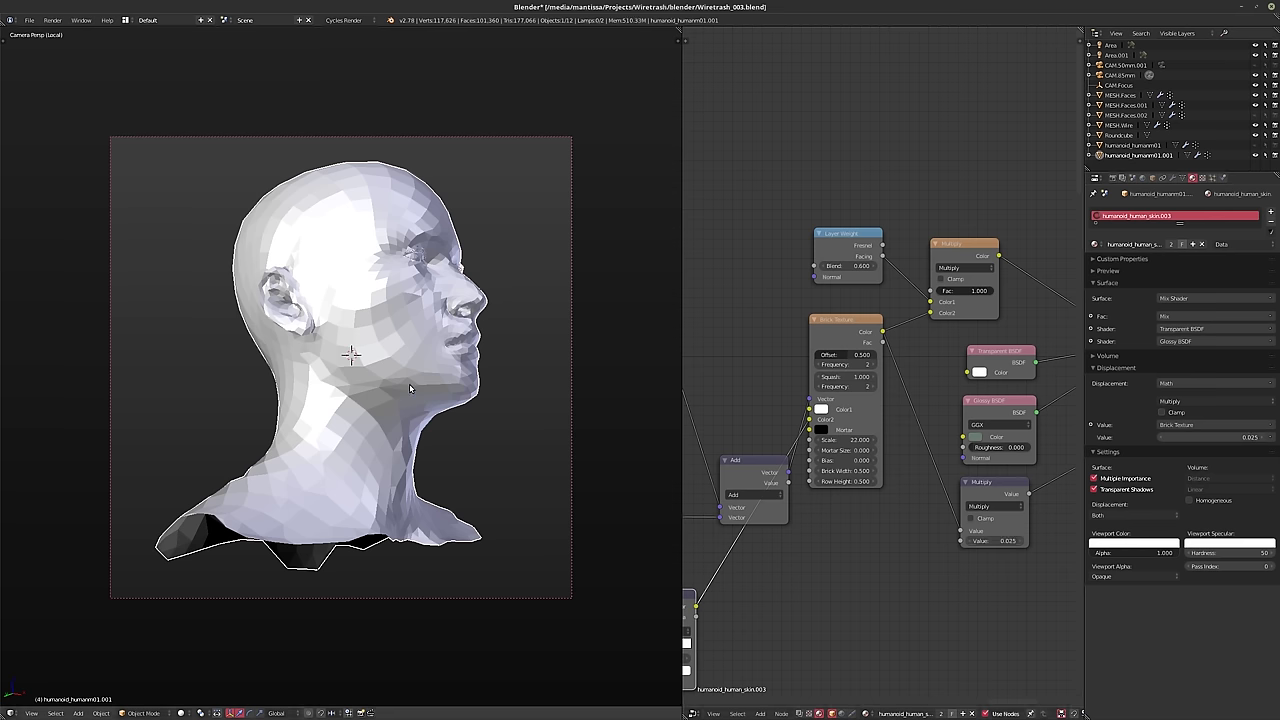
pyautogui.hotkey('shift', 'z')
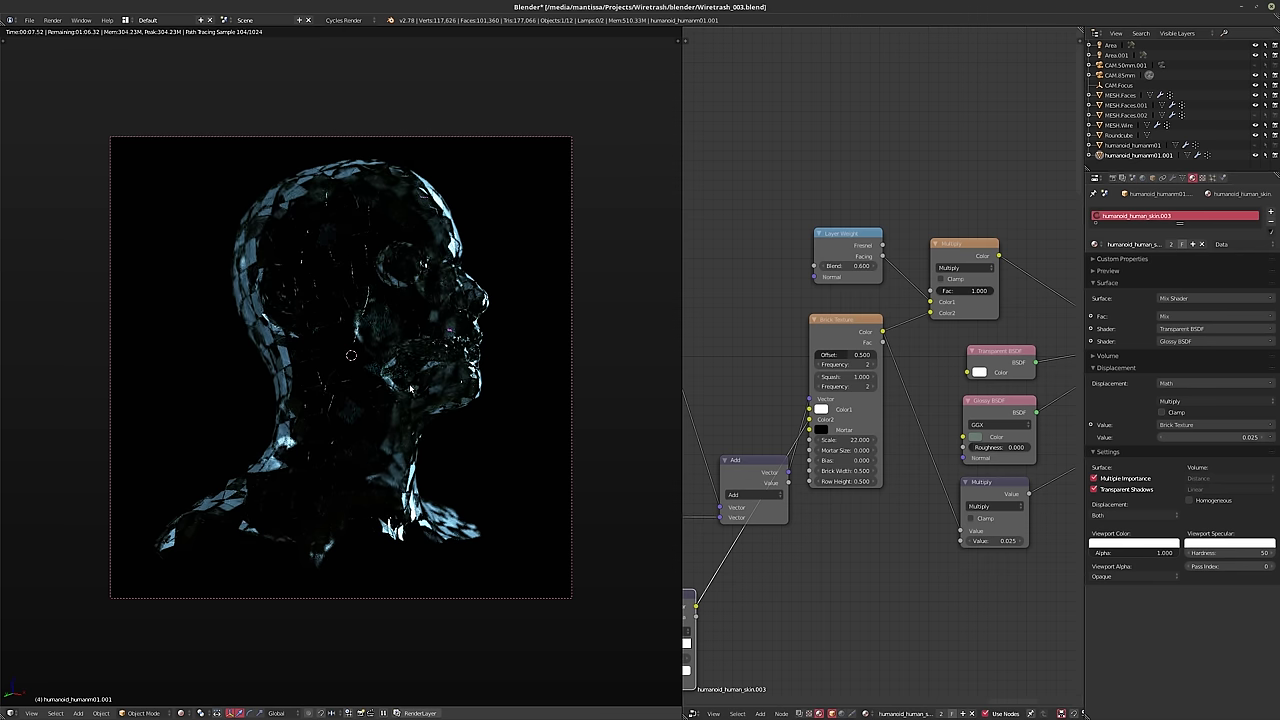
pyautogui.hotkey('shift', 'z')
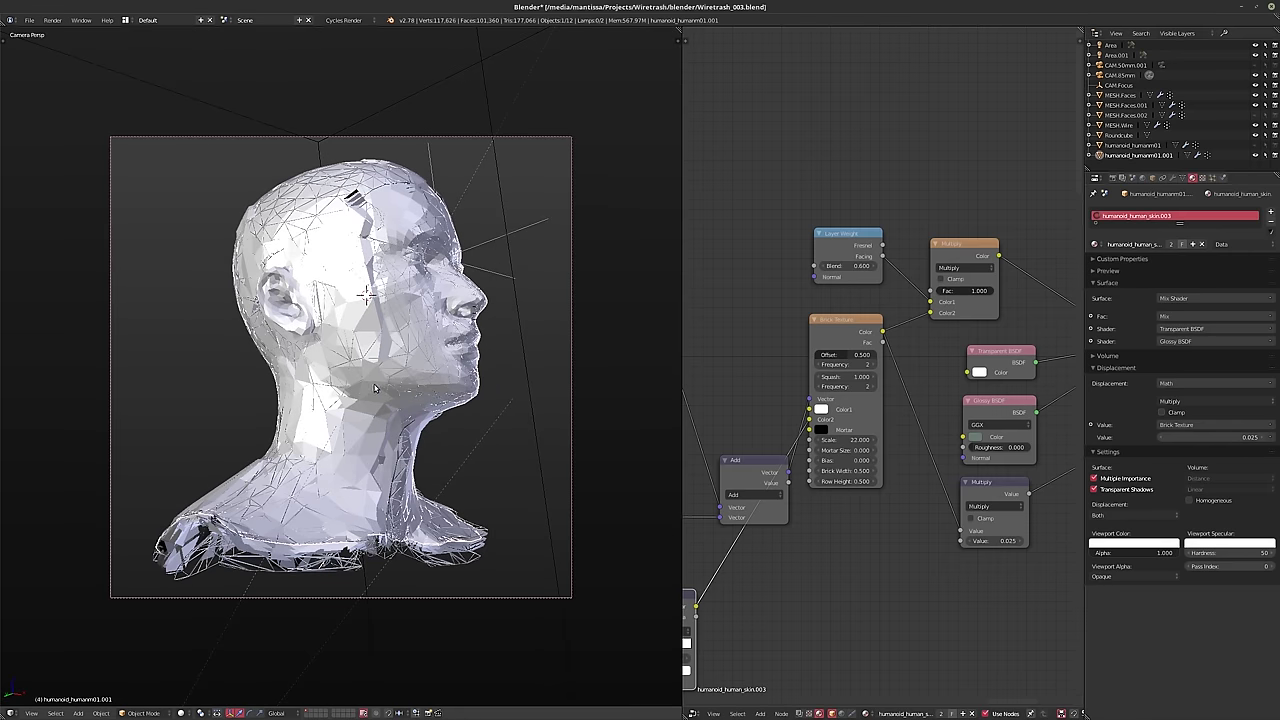
pyautogui.hotkey('shift', 'z')
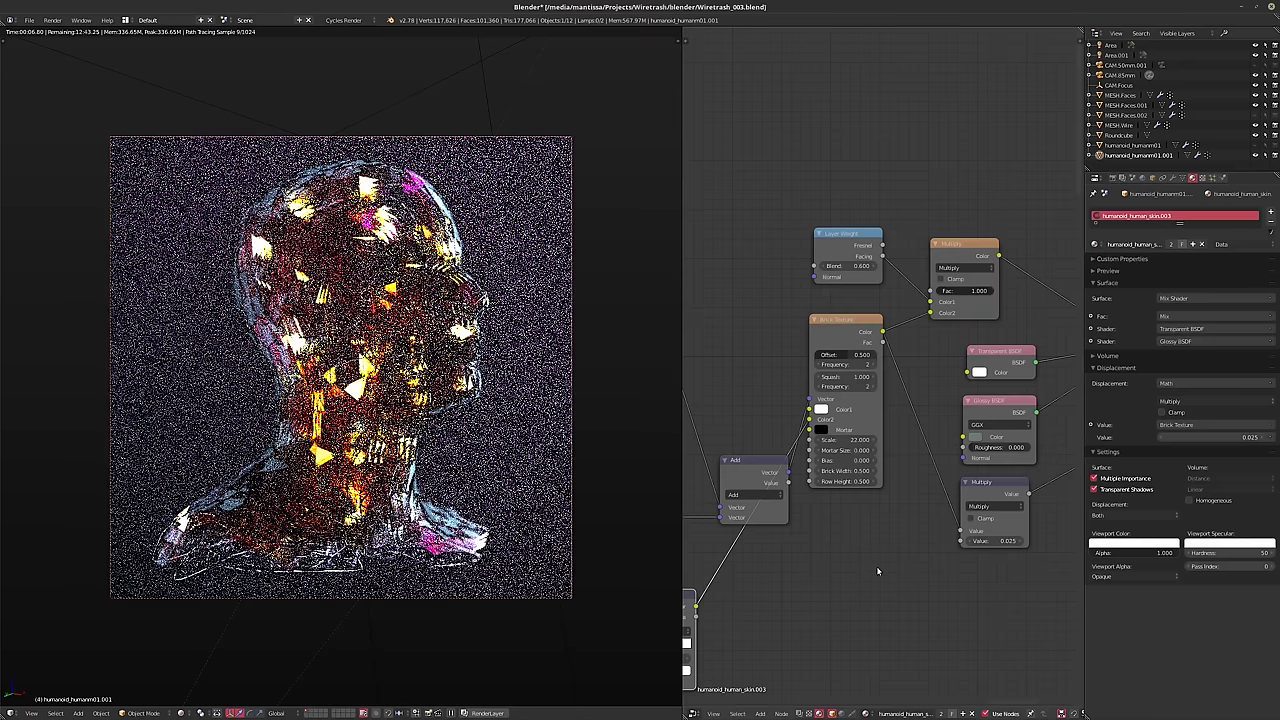
# - Move the ColorRamp's black stop to about 0.632 and its white stop to 1.000
pyautogui.moveTo(815, 619); pyautogui.dragTo(958, 550, button='middle')
pyautogui.scroll(2, 803, 572)
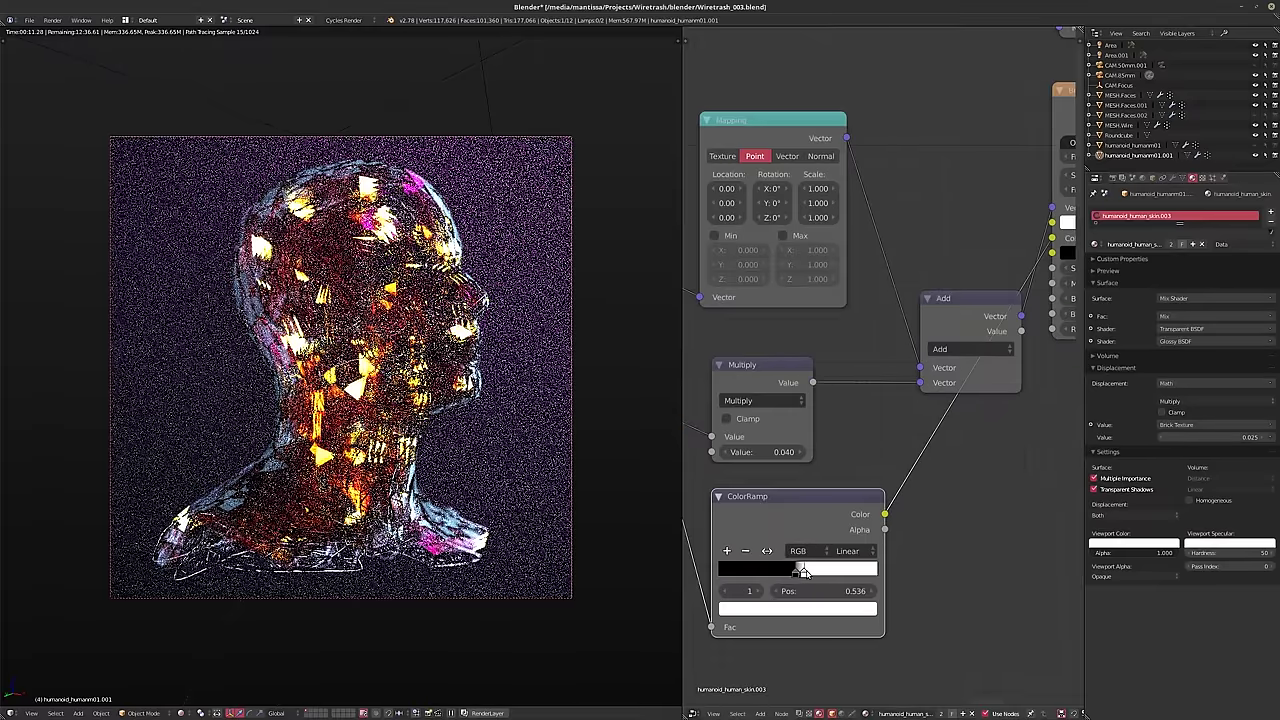
pyautogui.moveTo(803, 572); pyautogui.dragTo(862, 578)
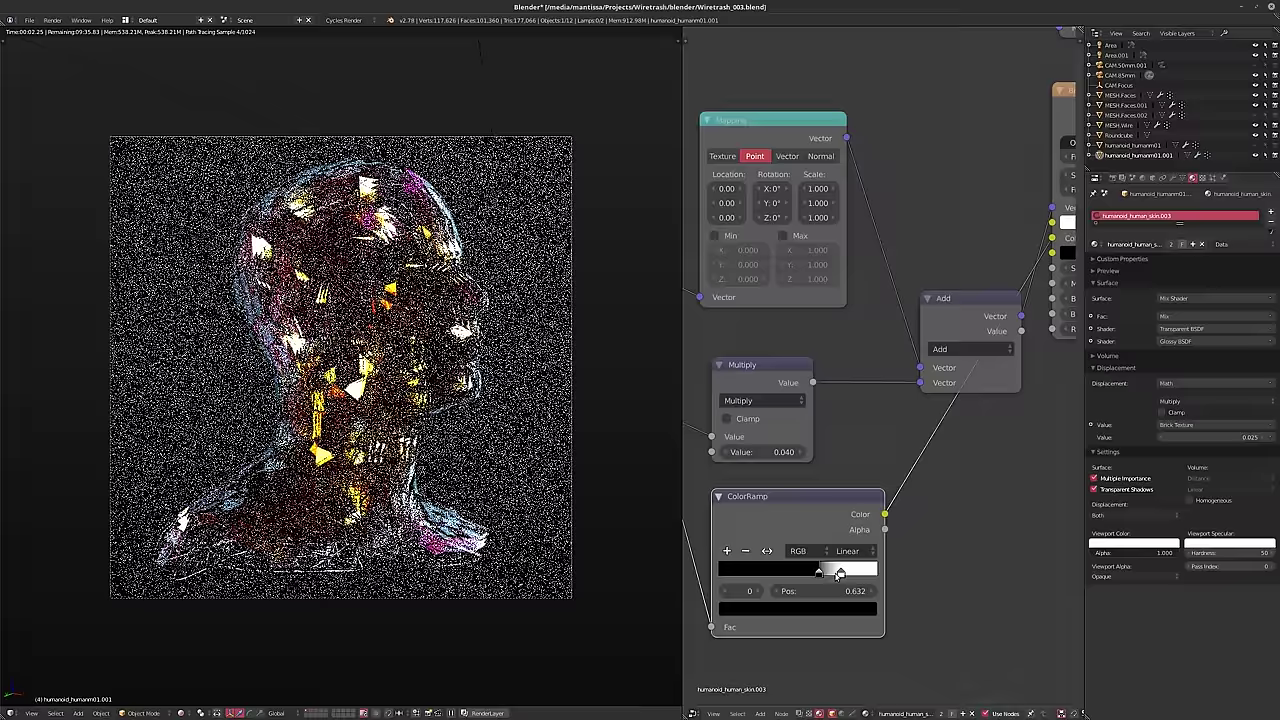
pyautogui.click(841, 573)
pyautogui.moveTo(884, 573); pyautogui.dragTo(889, 574)
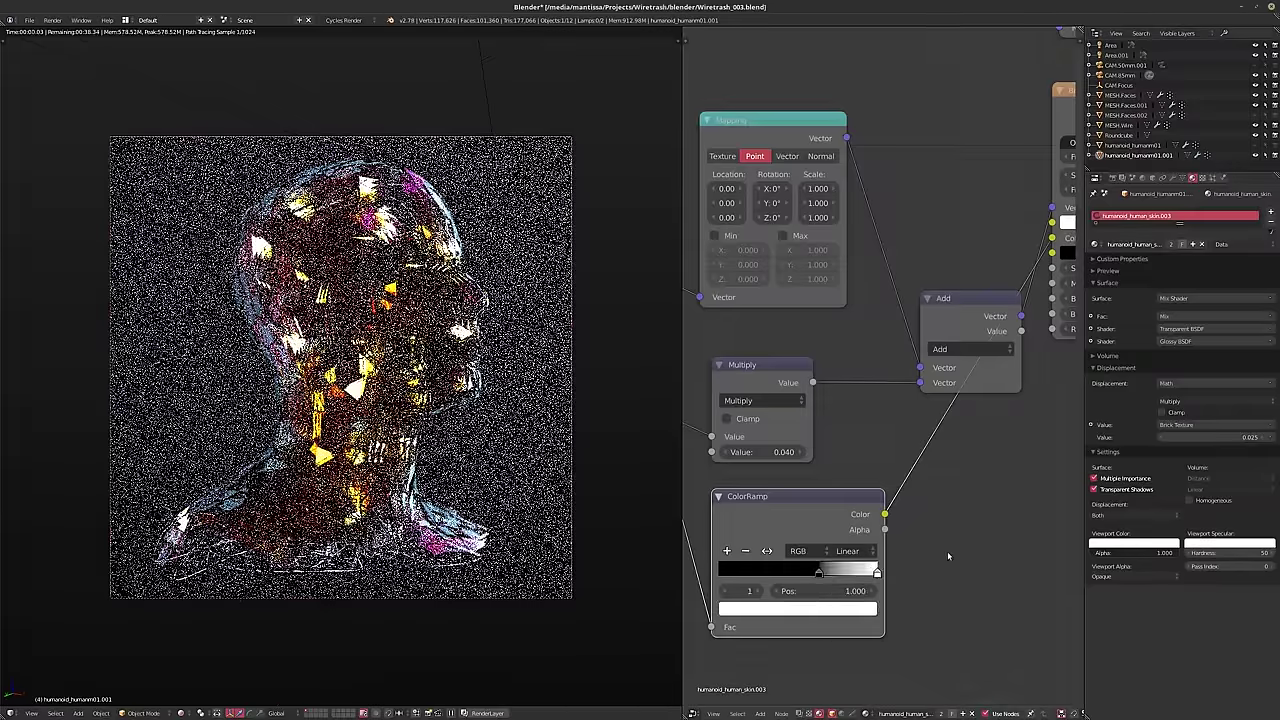
pyautogui.moveTo(985, 491); pyautogui.dragTo(877, 553, button='middle')
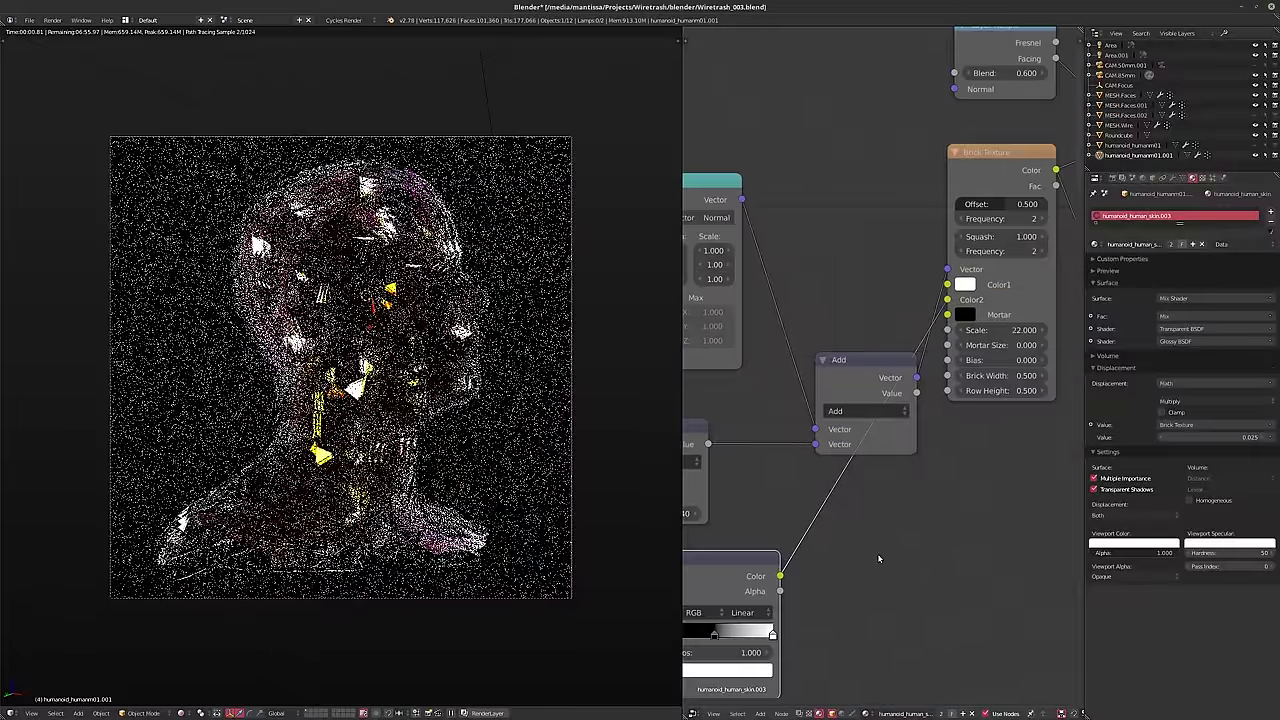
pyautogui.scroll(-2, 938, 530)
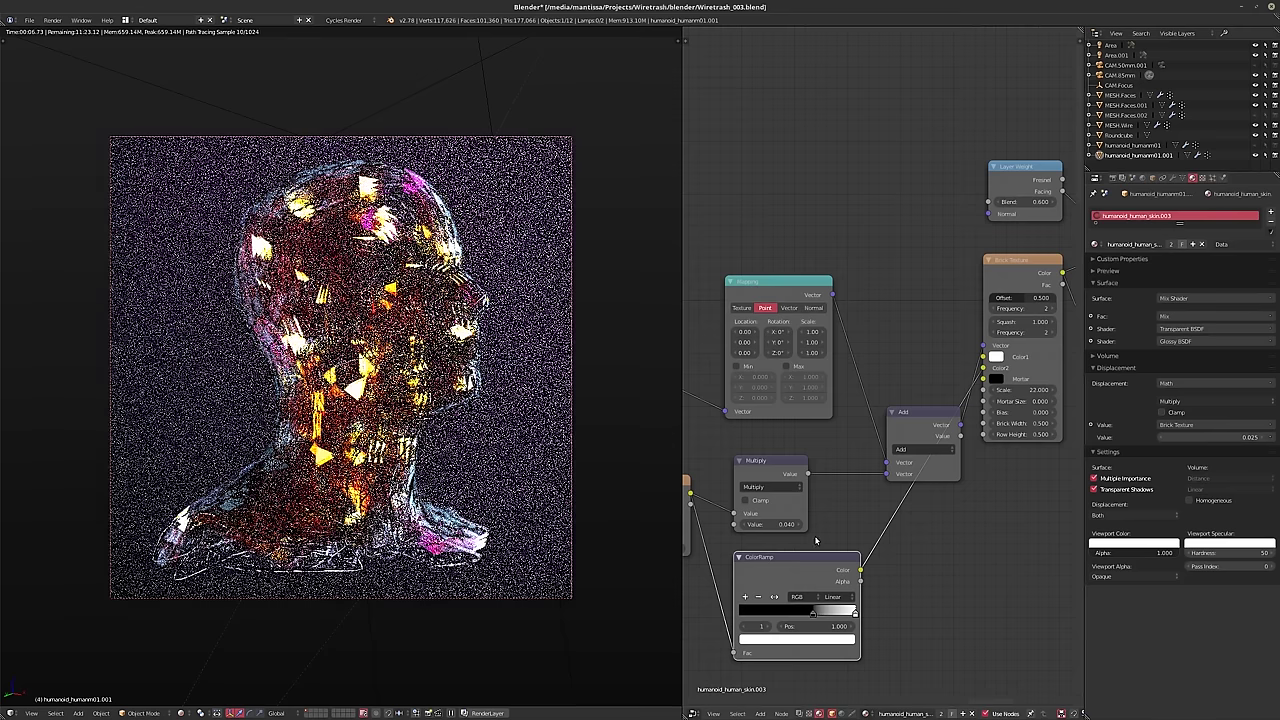
# - Preview the ColorRamp's output directly on the head, flip the ramp, and move its black stop to about 0.236
pyautogui.keyDown('ctrl'); pyautogui.keyDown('shift'); pyautogui.click(800, 574); pyautogui.keyUp('shift'); pyautogui.keyUp('ctrl')
pyautogui.moveTo(925, 592); pyautogui.dragTo(976, 539, button='middle')
pyautogui.scroll(2, 906, 550)
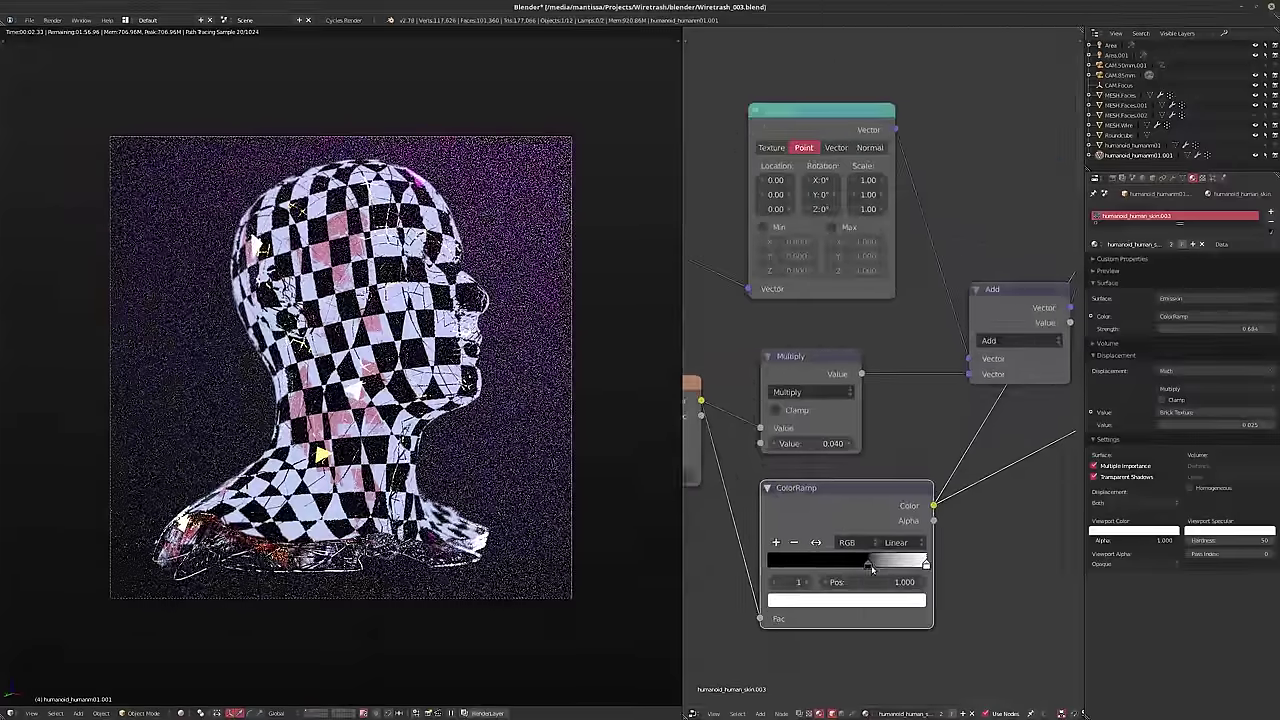
pyautogui.click(816, 542)
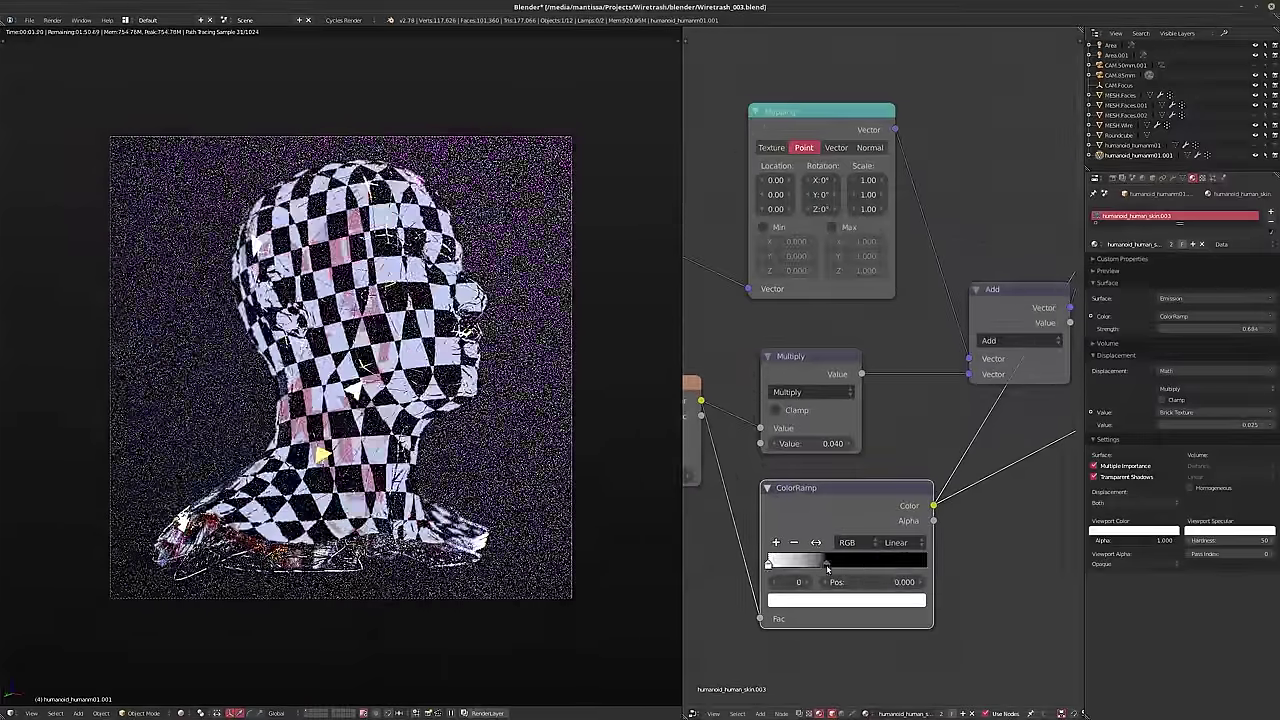
pyautogui.moveTo(826, 564); pyautogui.dragTo(803, 567)
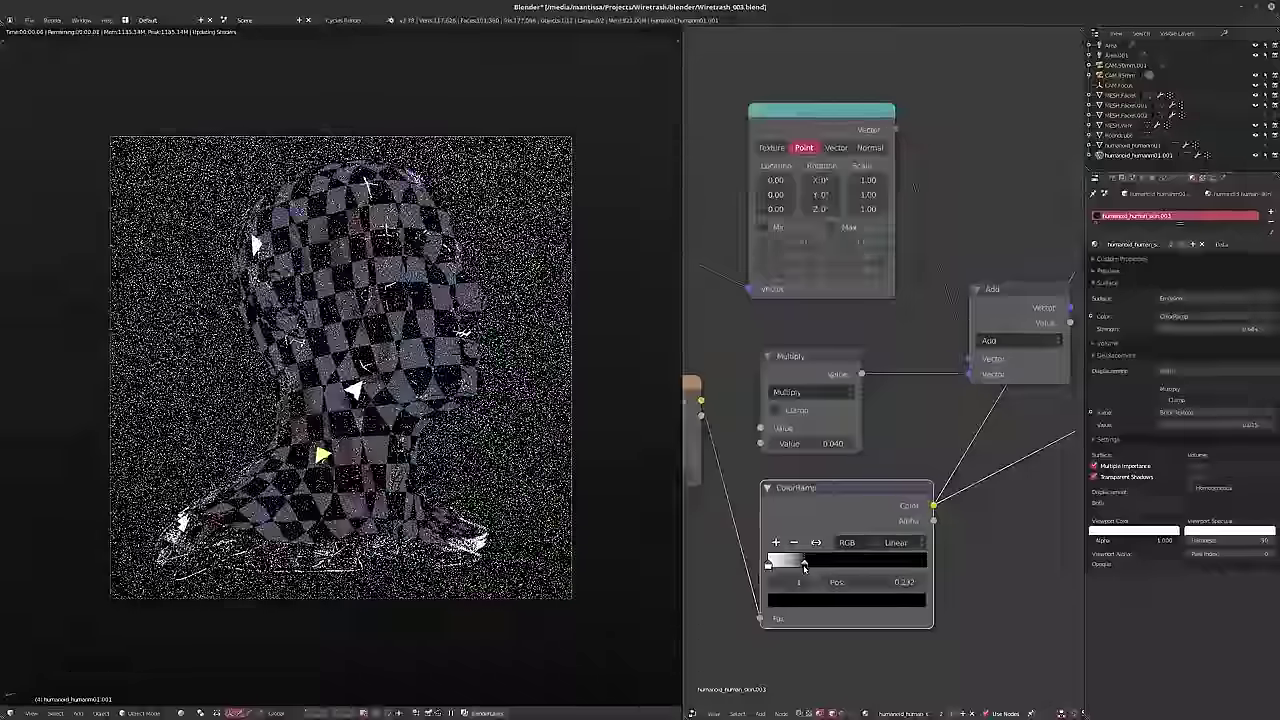
pyautogui.moveTo(805, 568); pyautogui.dragTo(807, 568)
pyautogui.scroll(-4, 805, 568)
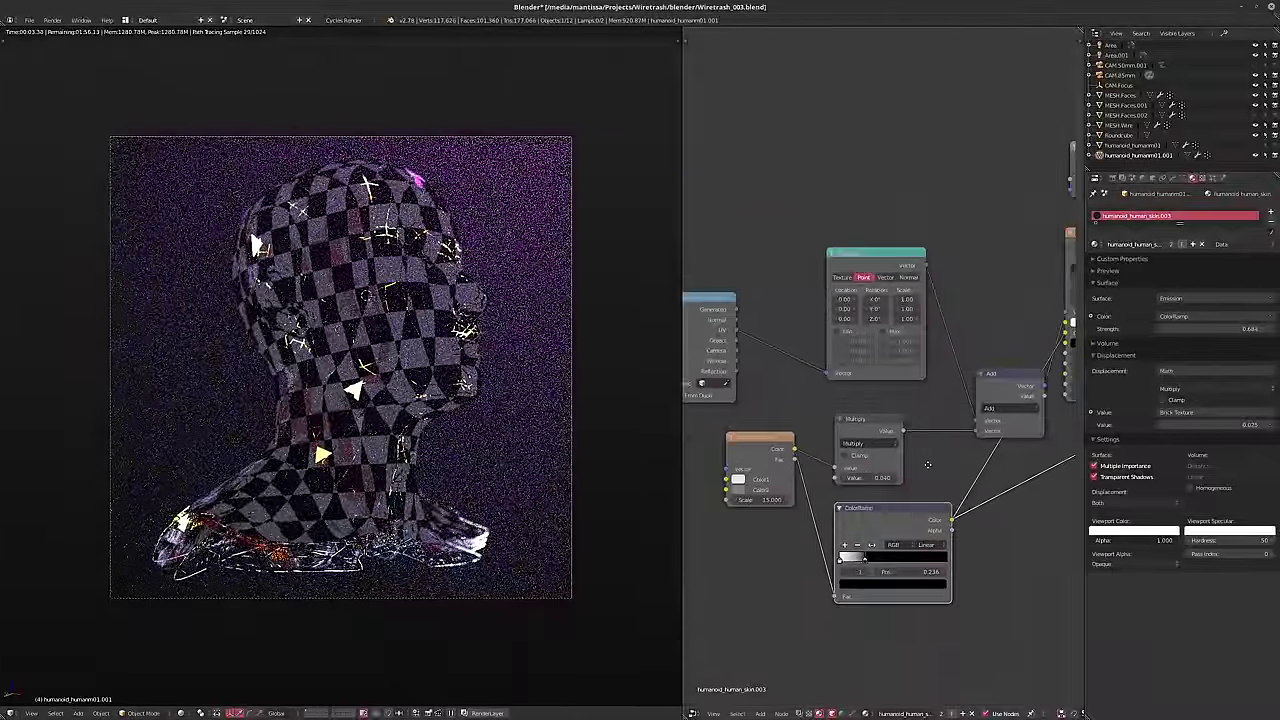
# - Restore the Mix Shader as the skin material's surface output and return the viewport to solid shading
pyautogui.moveTo(929, 464); pyautogui.dragTo(913, 460, button='middle')
pyautogui.moveTo(1058, 305); pyautogui.dragTo(897, 384, button='middle')
pyautogui.click(972, 316)
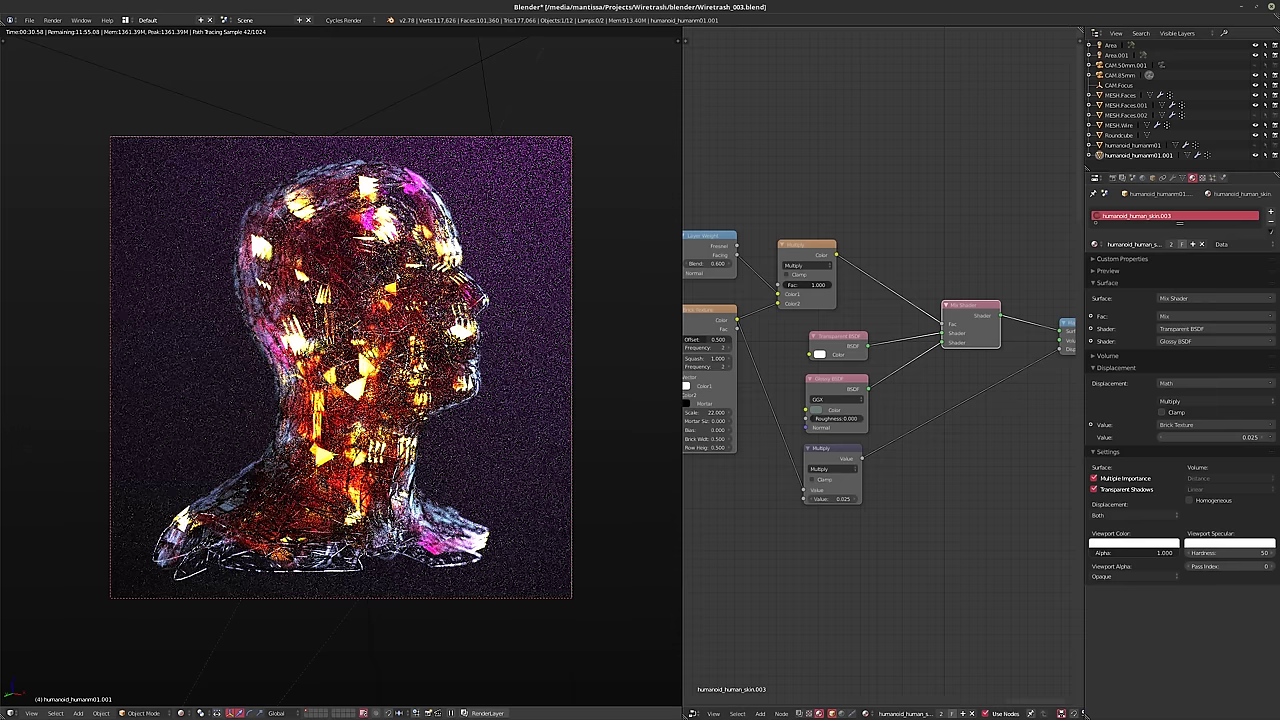
pyautogui.hotkey('shift', 'z')
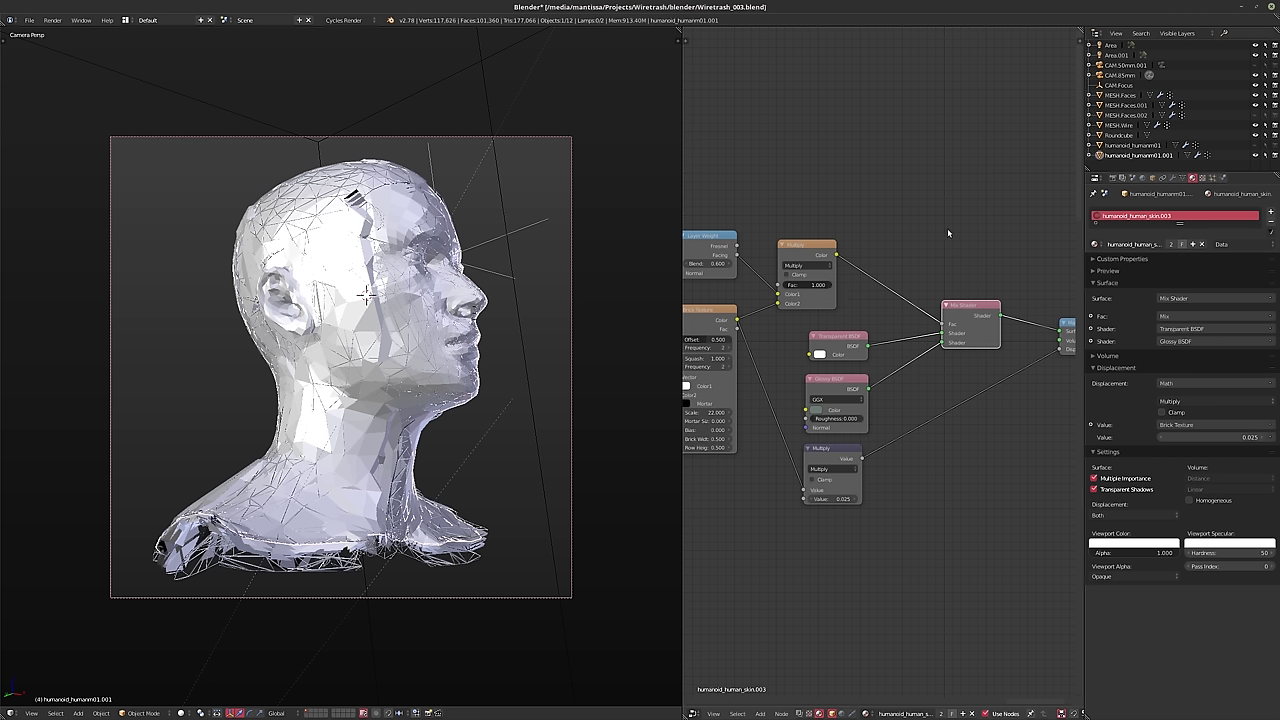
# - Duplicate humanoid_humanm01.001 in place and rename the original as MESH.Wire.Big
pyautogui.hotkey('shift', 'd')
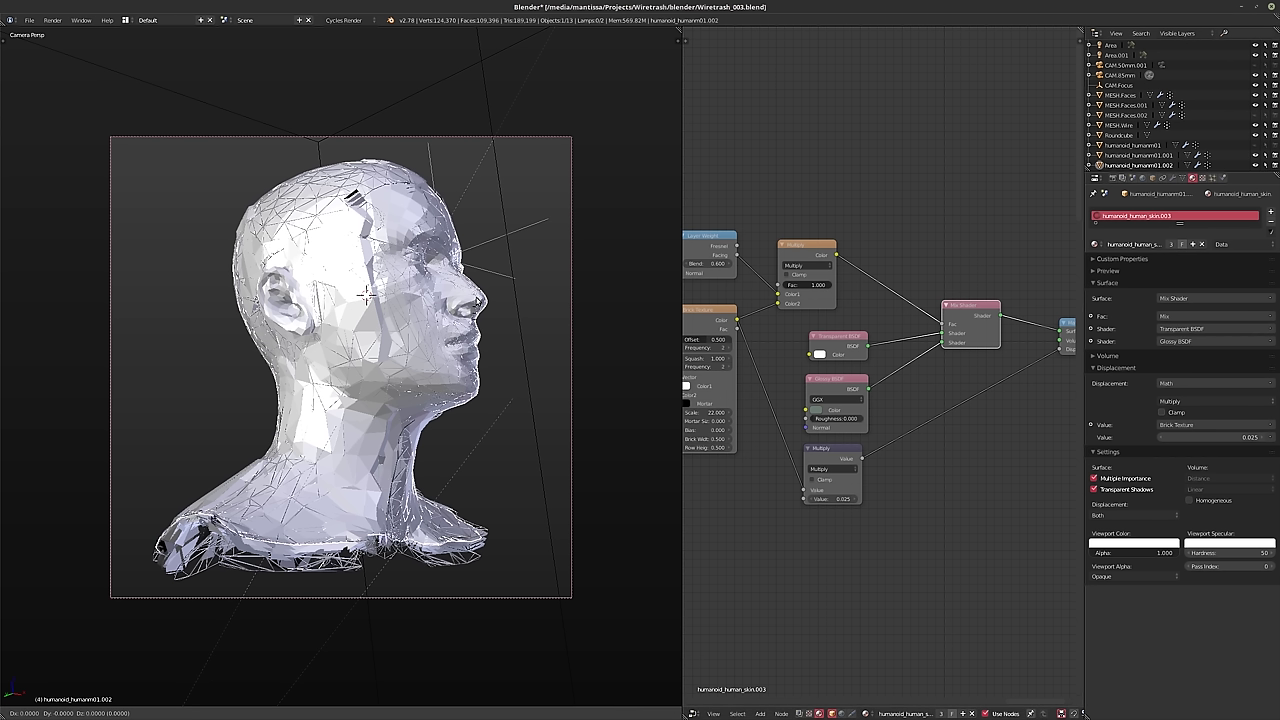
pyautogui.press('Escape')
pyautogui.doubleClick(1133, 156)
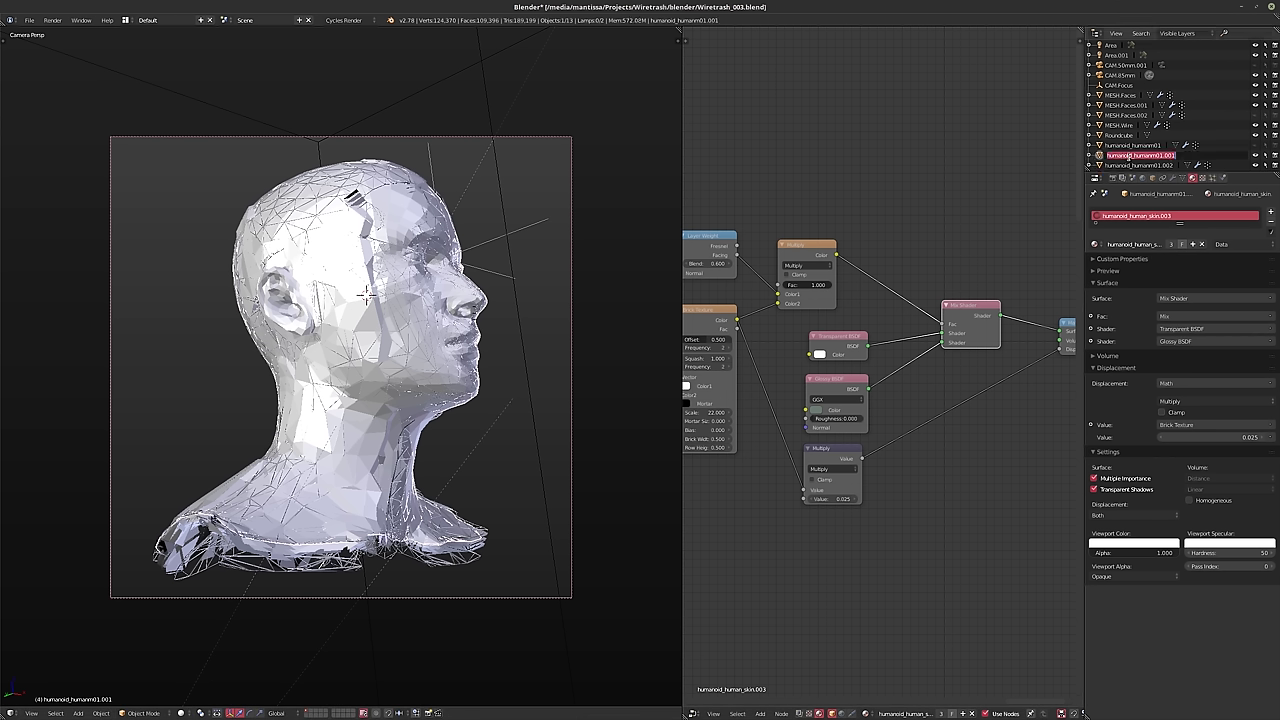
pyautogui.write('Me')
pyautogui.write('SH.Wire.Big')
pyautogui.press('Return')
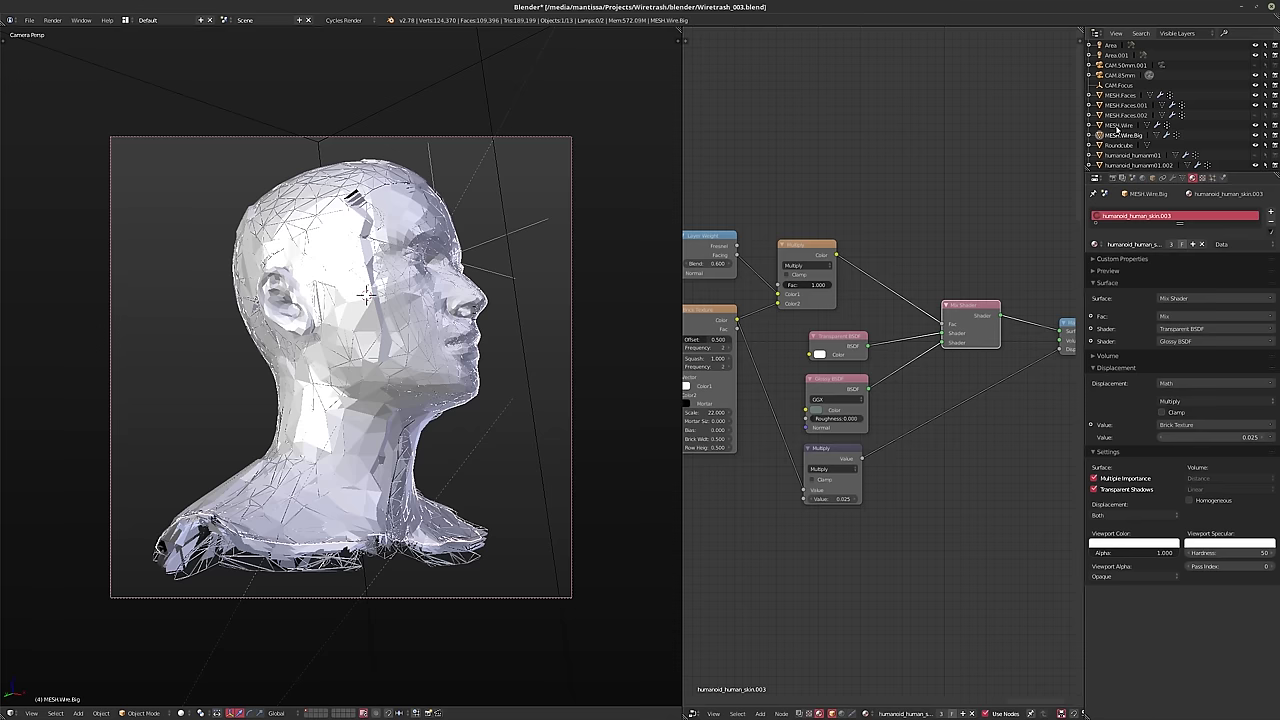
# - Check the MESH.Wire object and rename MESH.Wire.Big as MESH.Faces.Full
pyautogui.click(1118, 125)
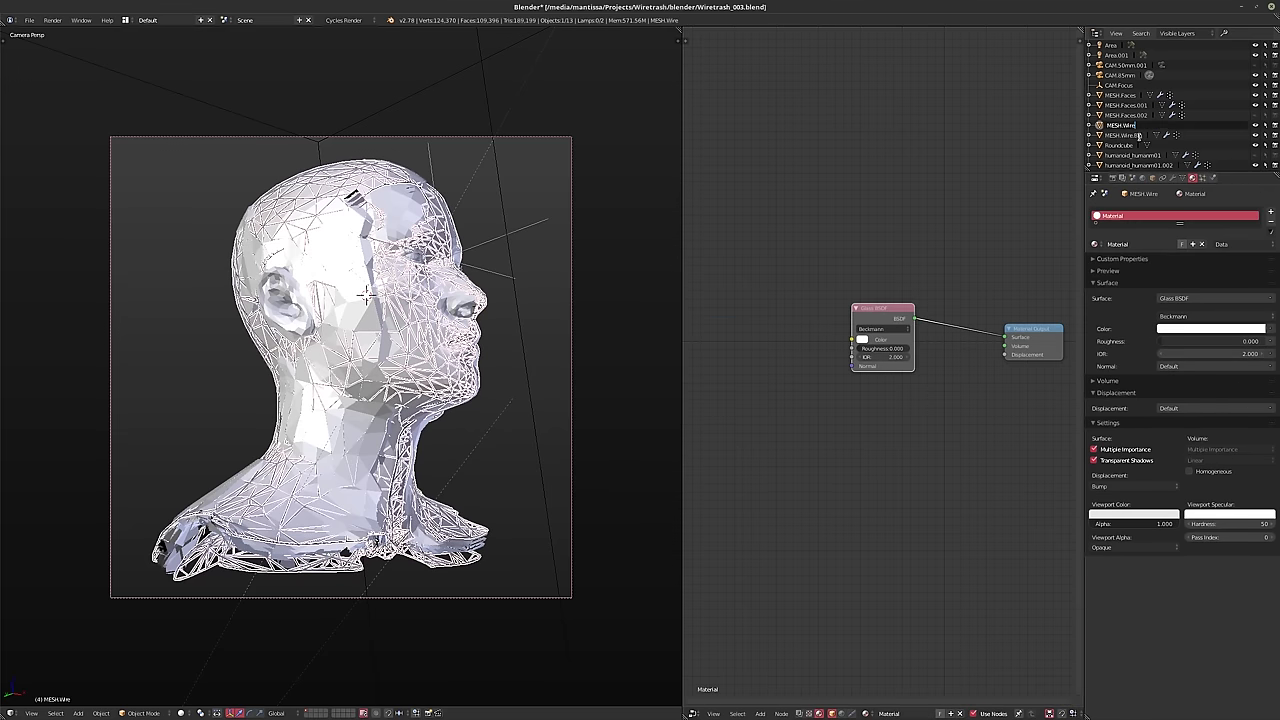
pyautogui.doubleClick(1130, 135)
pyautogui.write('MESH.Faces')
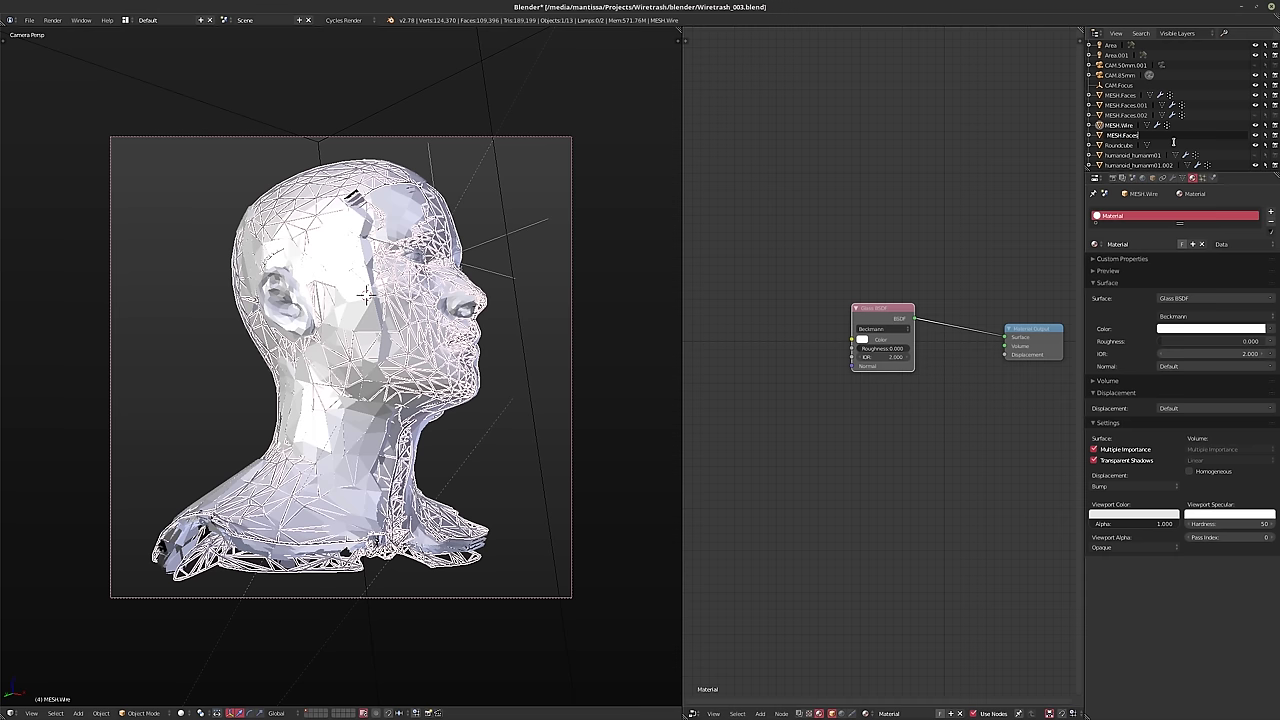
pyautogui.write('.Full')
pyautogui.press('Return')
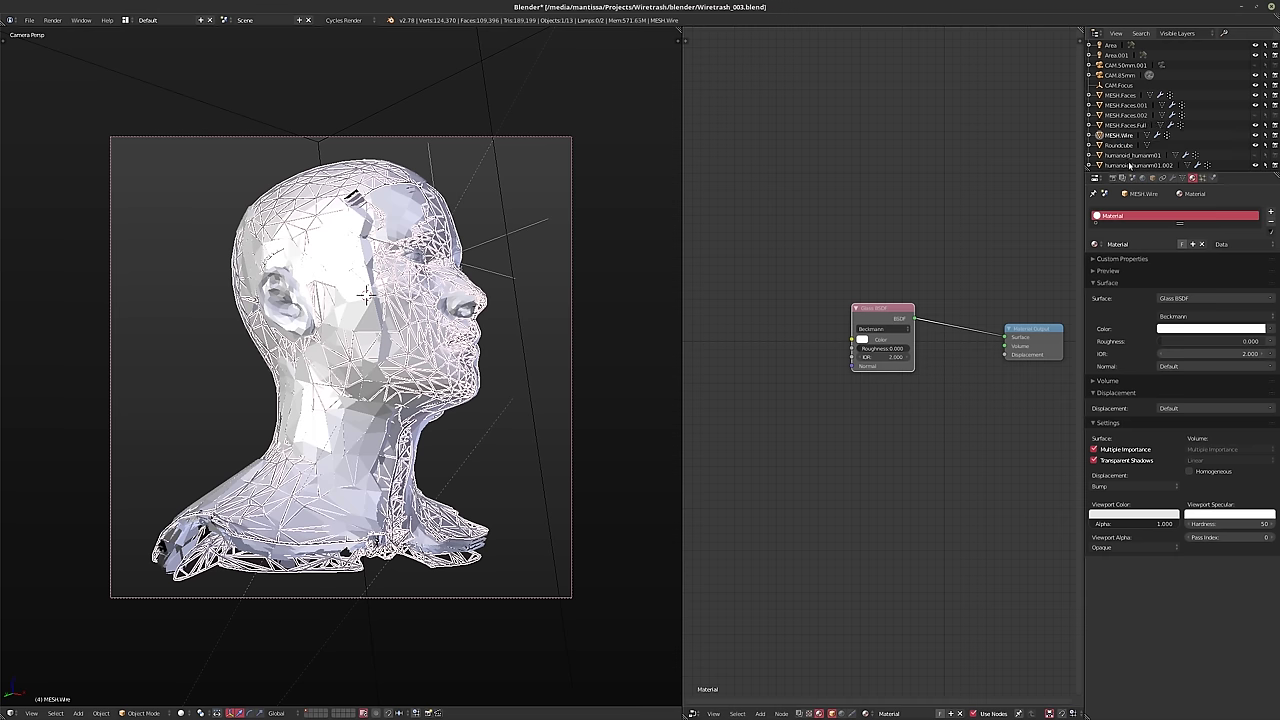
# - Replace the Subsurf modifier on the duplicate head humanoid_humanm01.002 with a Remesh modifier
pyautogui.click(1130, 165)
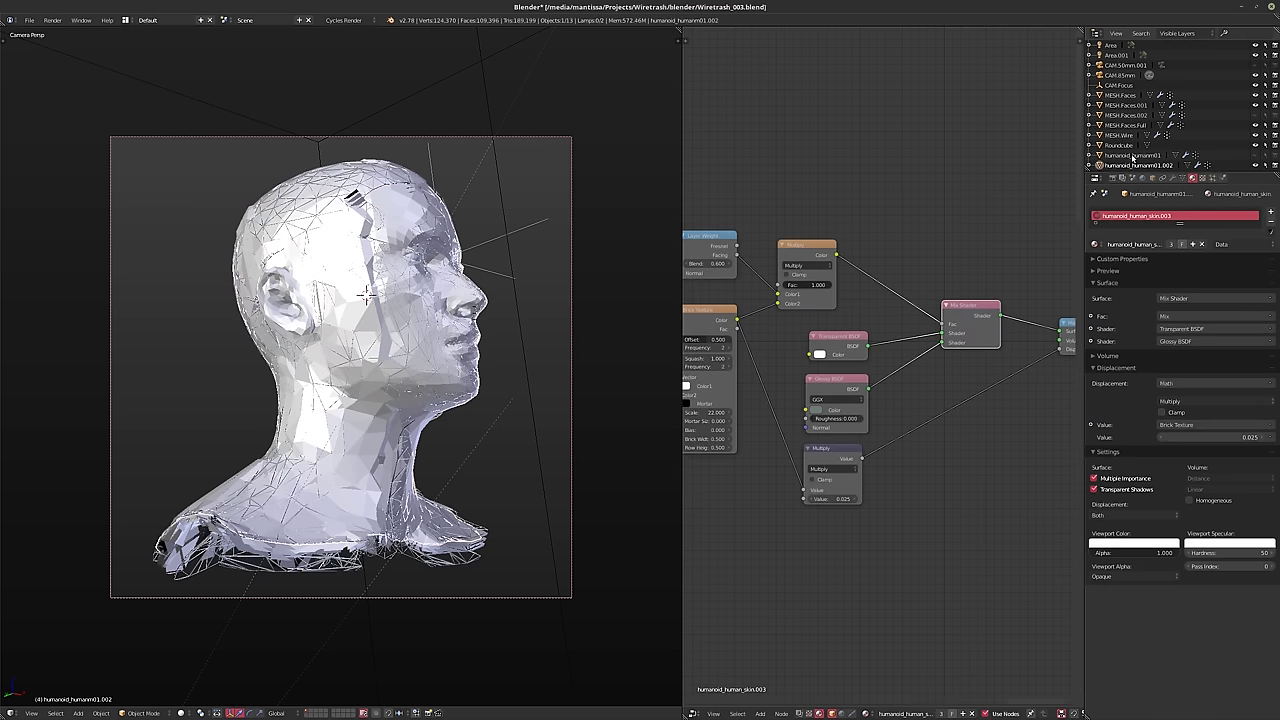
pyautogui.click(1174, 178)
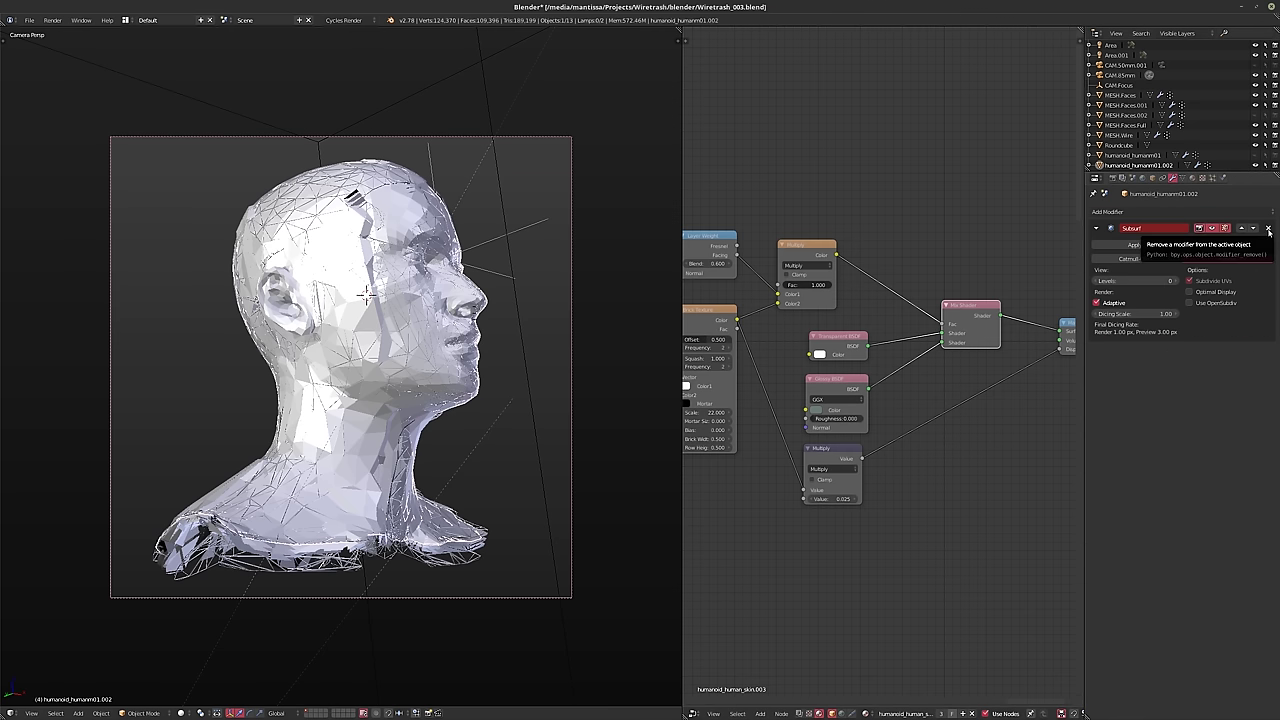
pyautogui.click(1268, 229)
pyautogui.click(1118, 212)
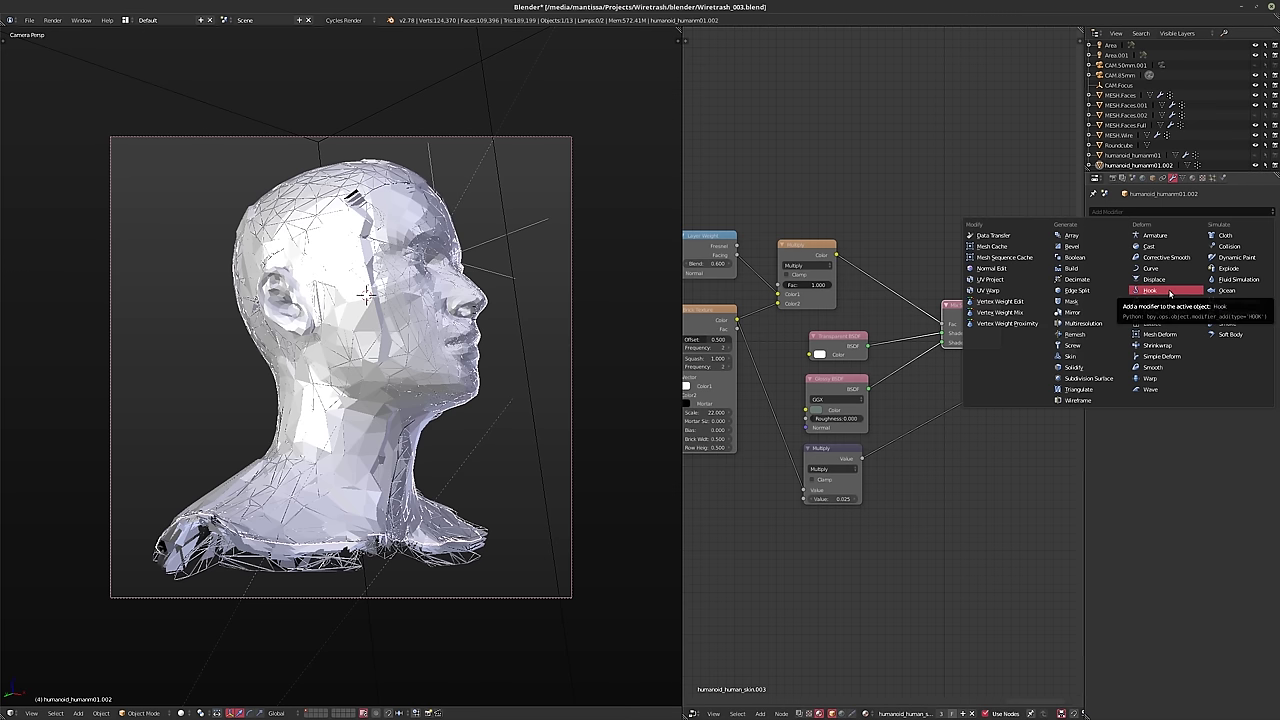
pyautogui.click(1085, 334)
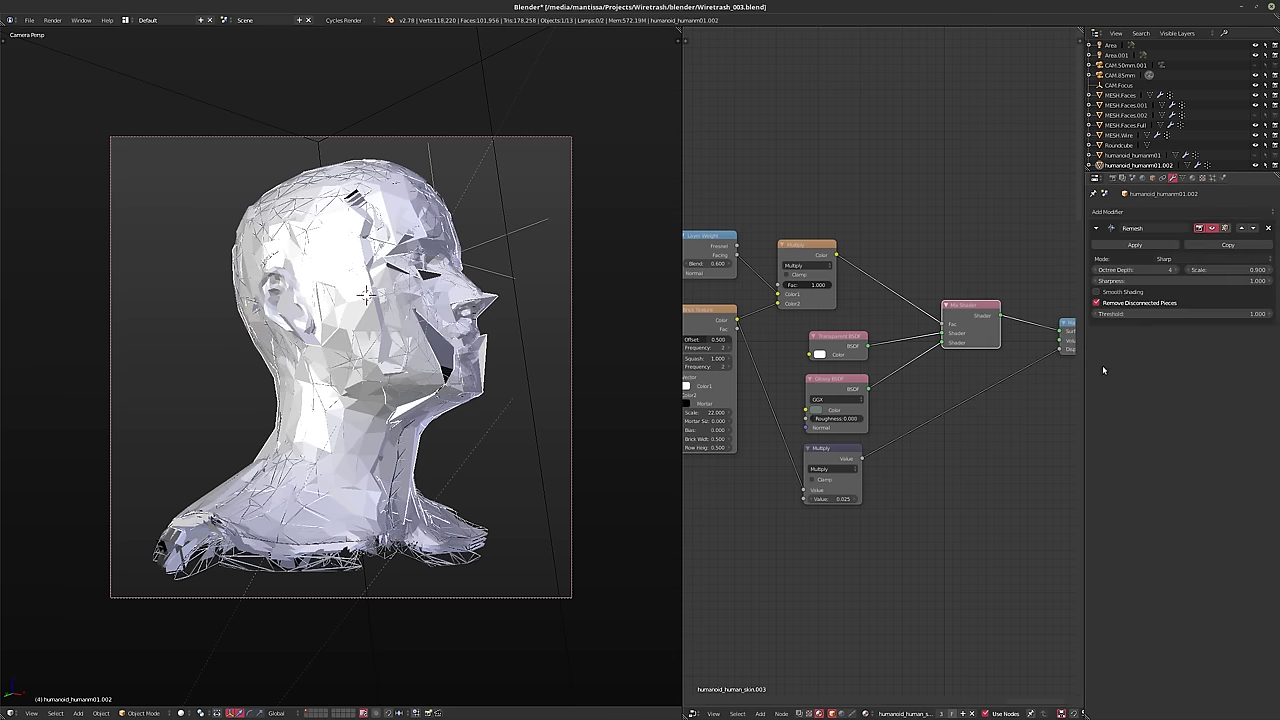
# - Set the Remesh modifier's mode to Blocks on the duplicate head
pyautogui.click(1180, 259)
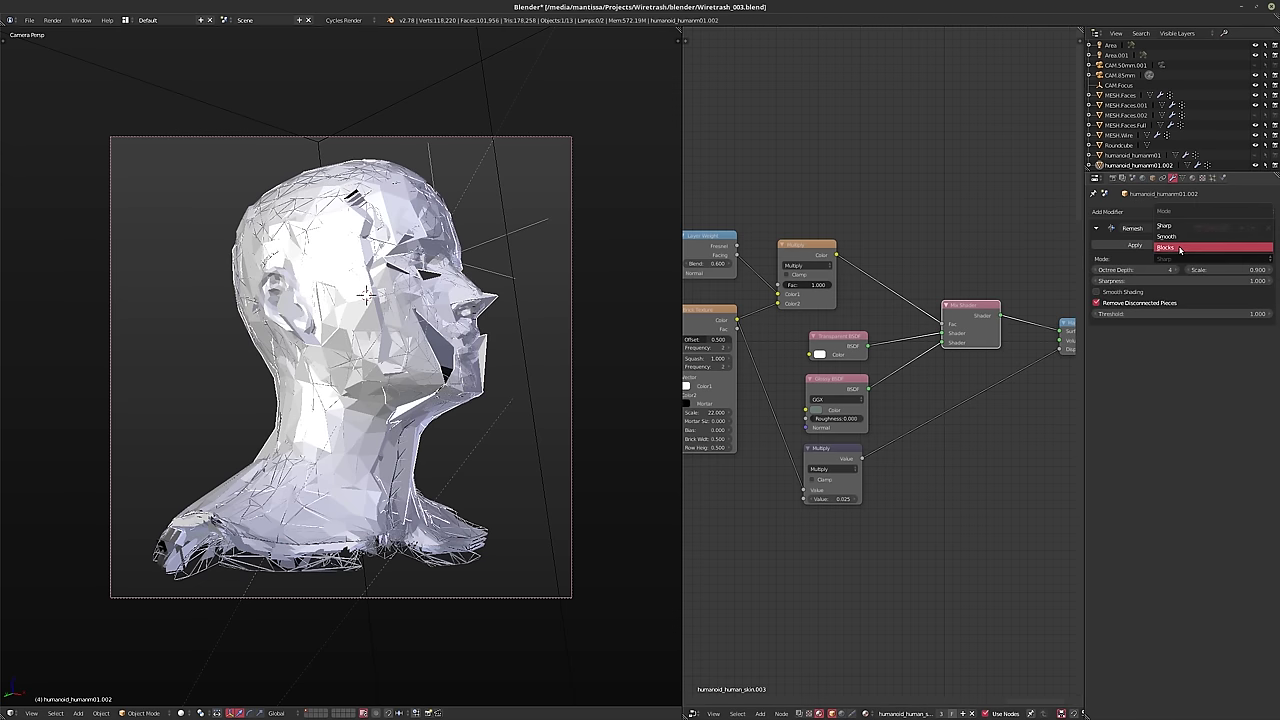
pyautogui.click(1200, 238)
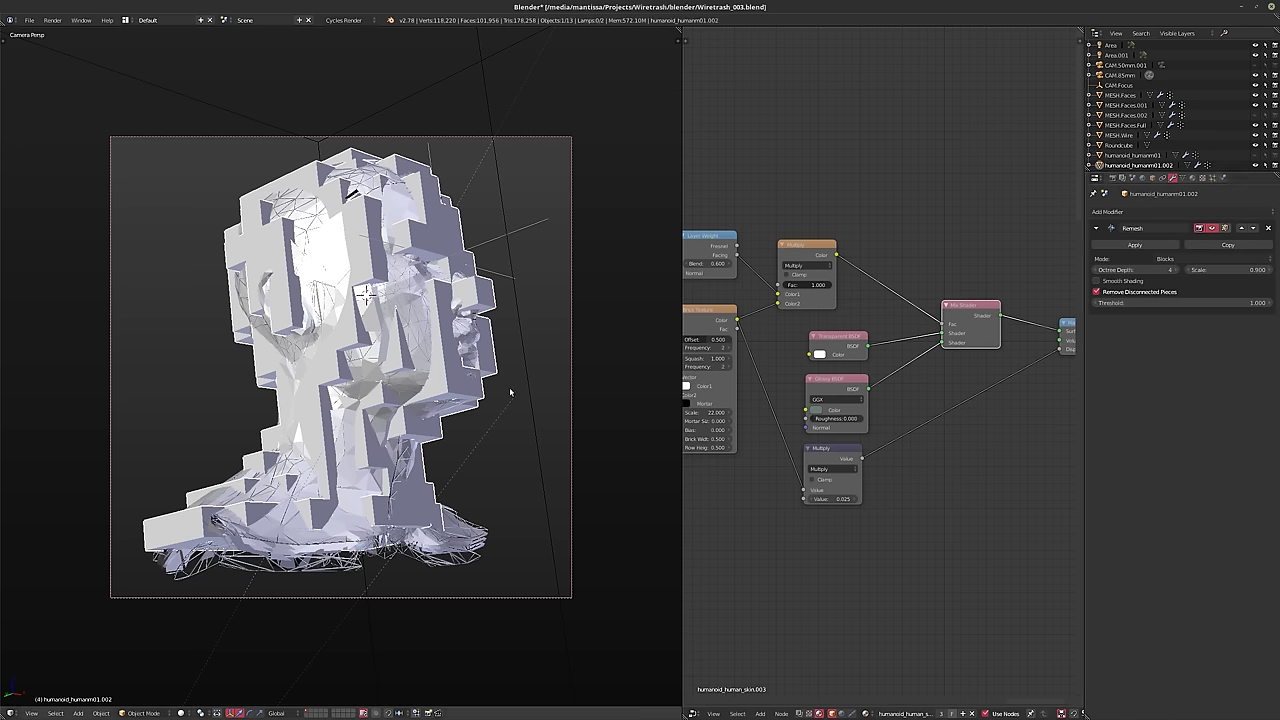
# - Try thinning the duplicate head's mesh by randomly deselecting about 62% of its faces with seed 17, inverting the selection and deleting those faces
pyautogui.press('Tab')
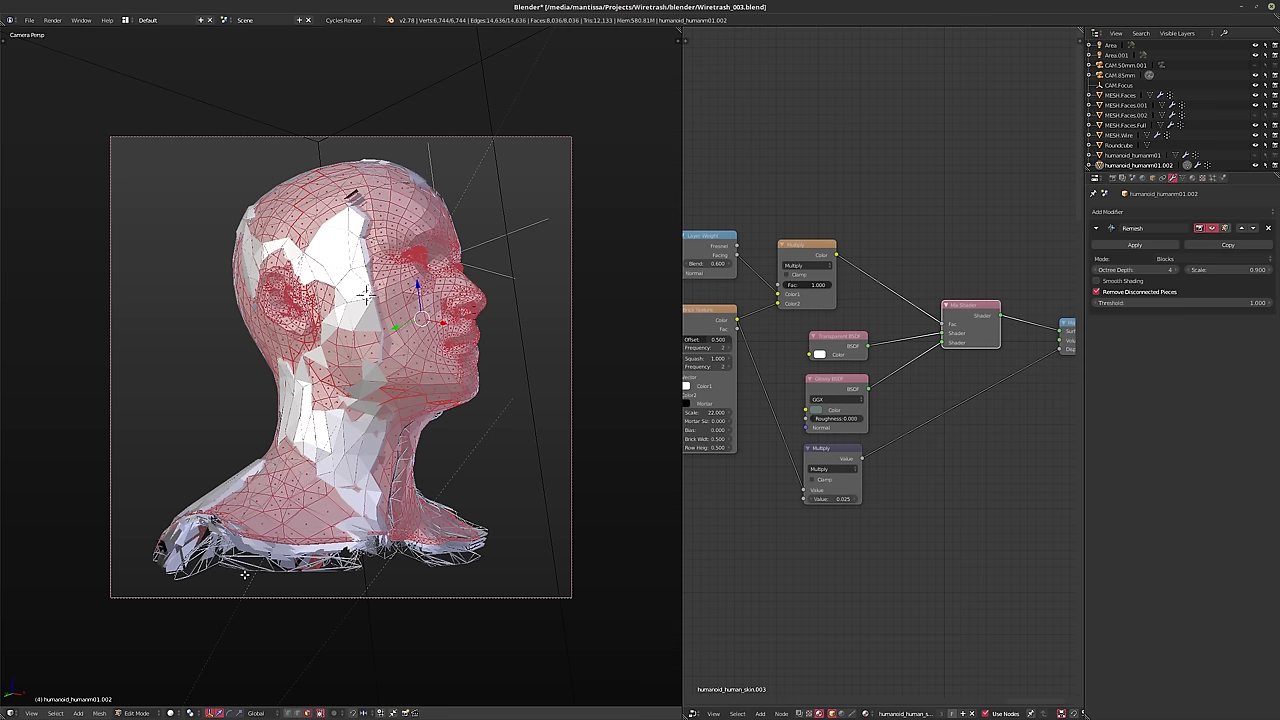
pyautogui.click(99, 713)
pyautogui.click(56, 712)
pyautogui.click(70, 652)
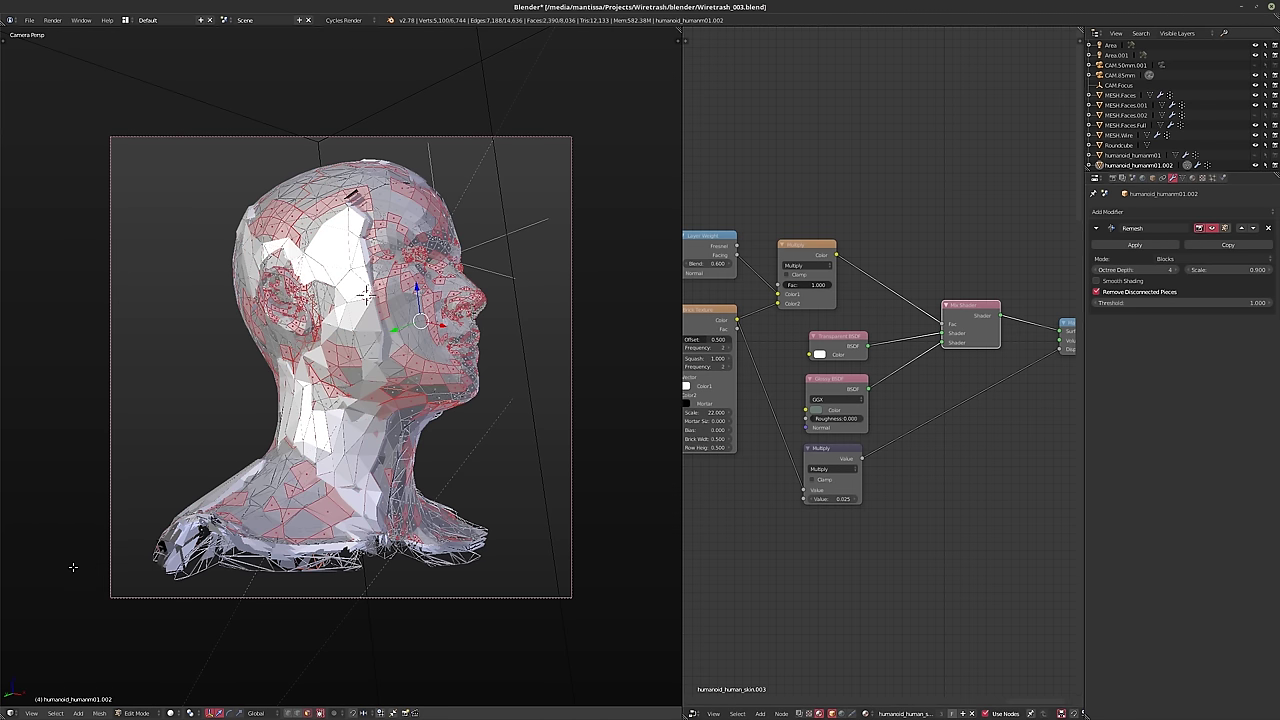
pyautogui.press('t')
pyautogui.moveTo(55, 629)
pyautogui.mouseDown()
pyautogui.moveTo(40, 629)
pyautogui.moveTo(55, 629)
pyautogui.mouseUp()
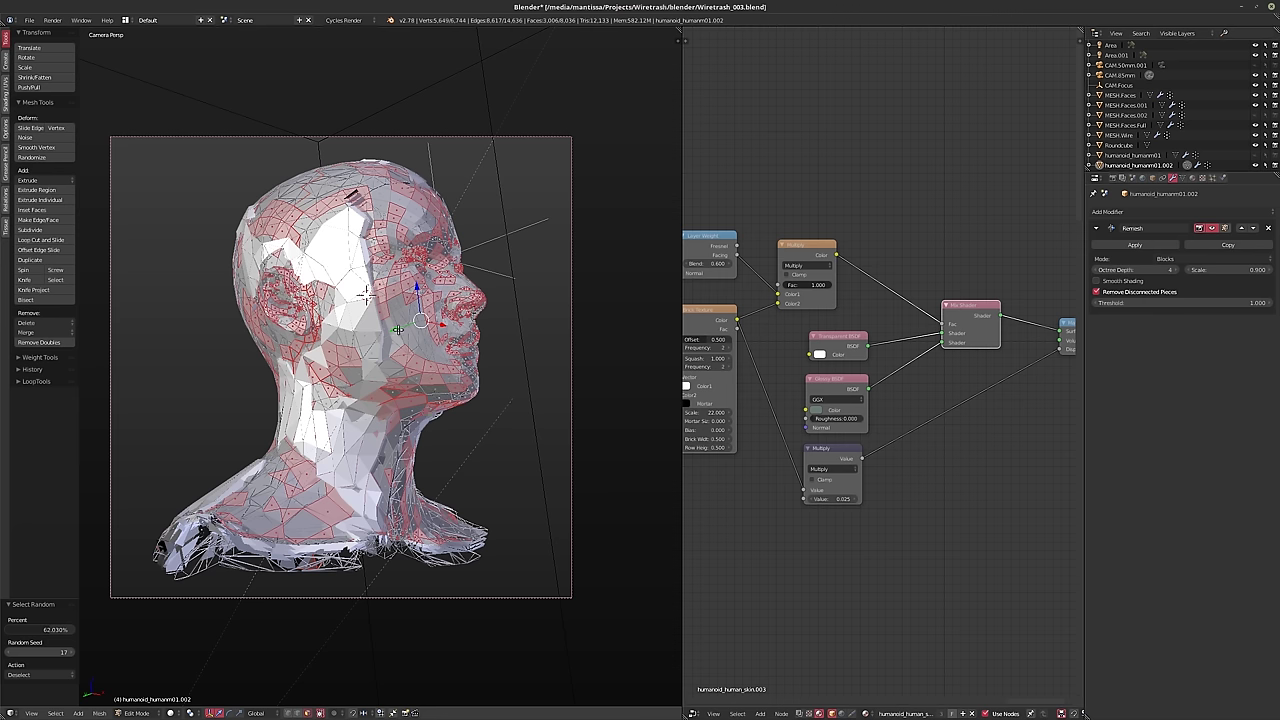
pyautogui.hotkey('ctrl', 'i')
pyautogui.press('x')
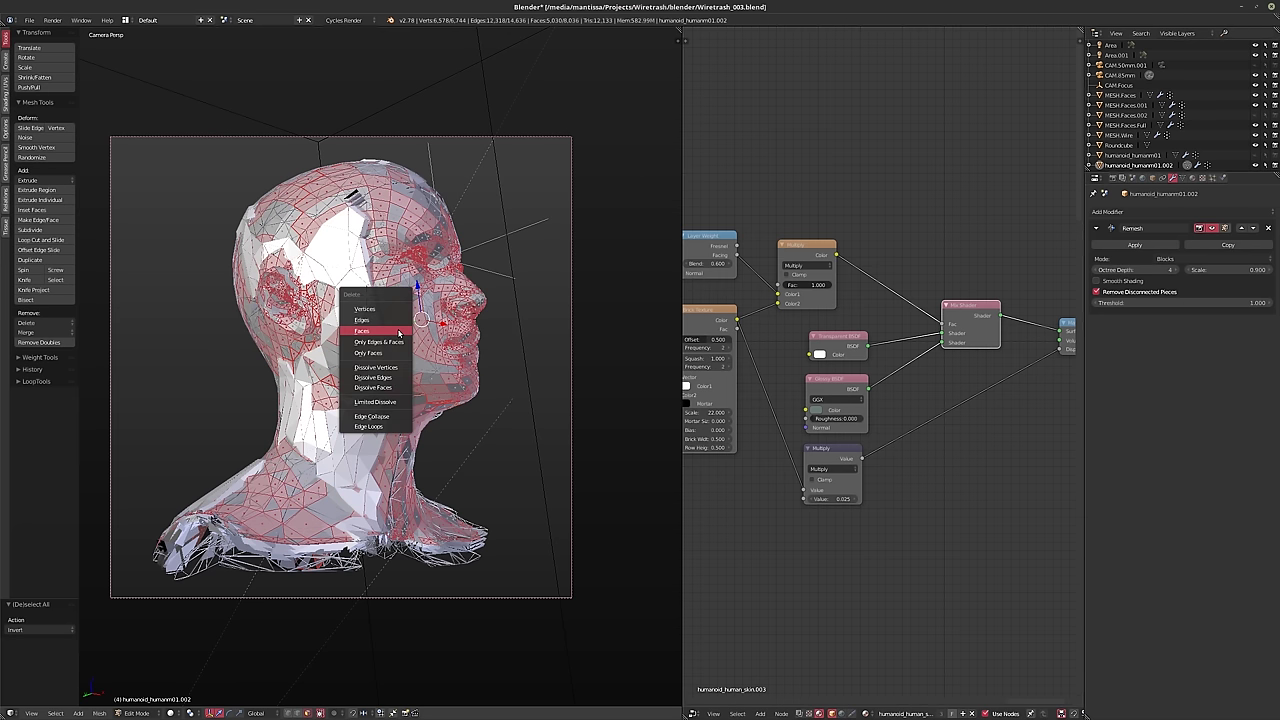
pyautogui.click(367, 337)
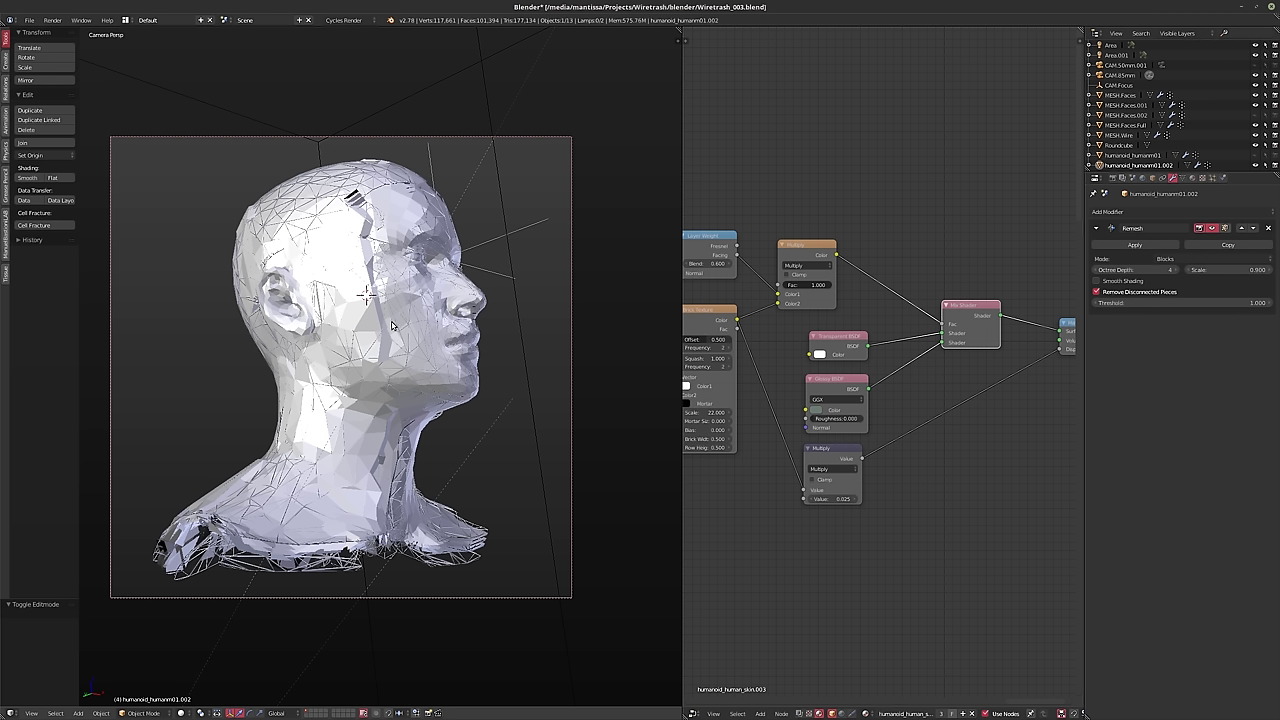
# - Turn off Remove Disconnected Pieces, and undo back to the state before the random face deletion
pyautogui.click(1096, 291)
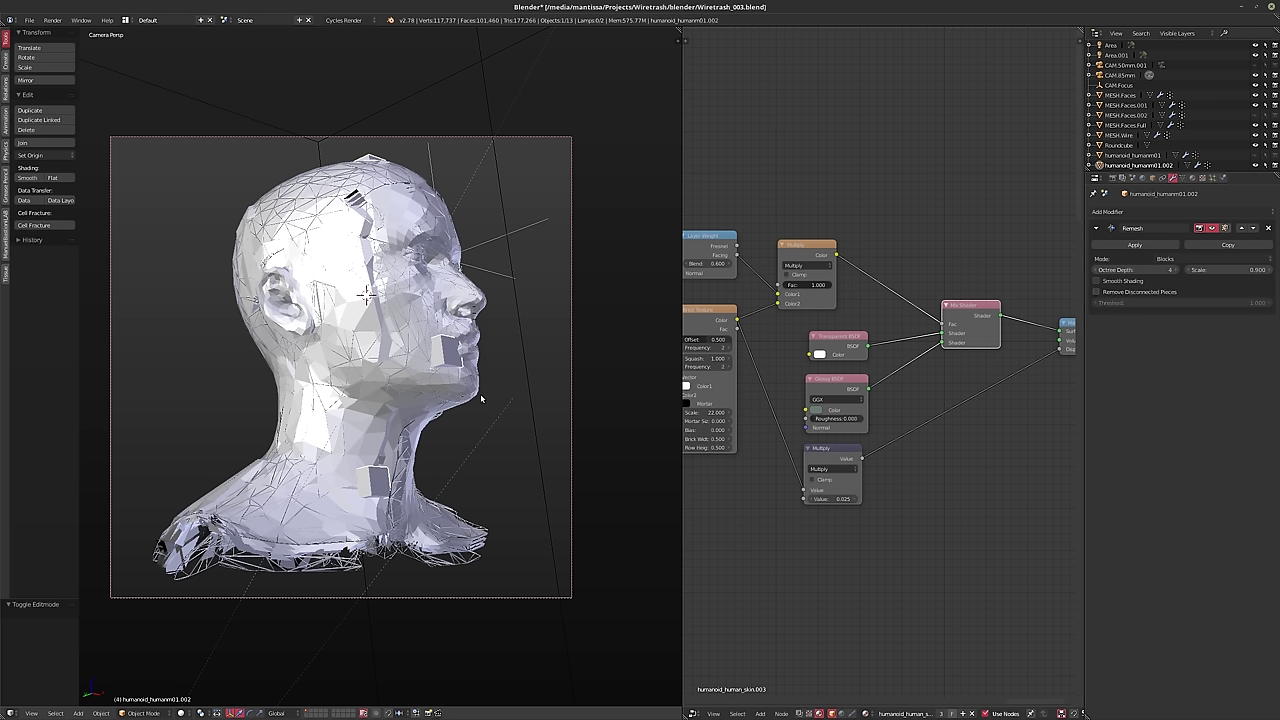
pyautogui.hotkey('ctrl', 'alt', 'z')
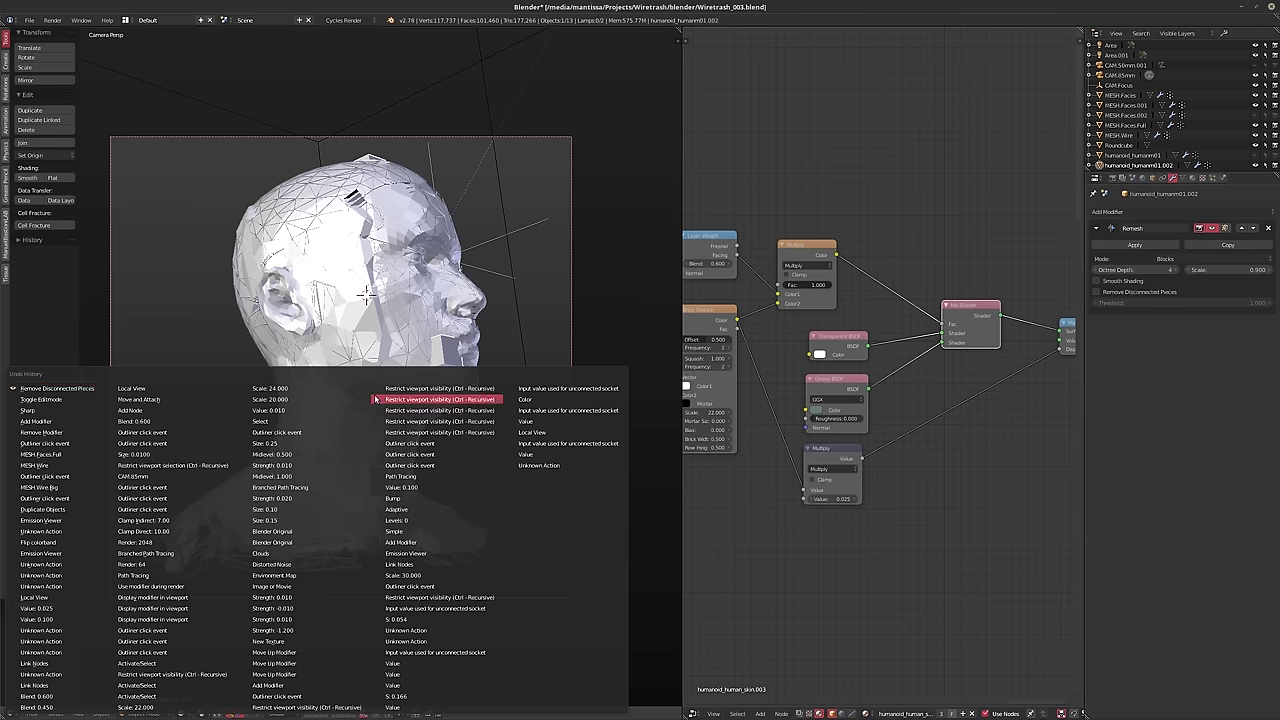
pyautogui.click(69, 400)
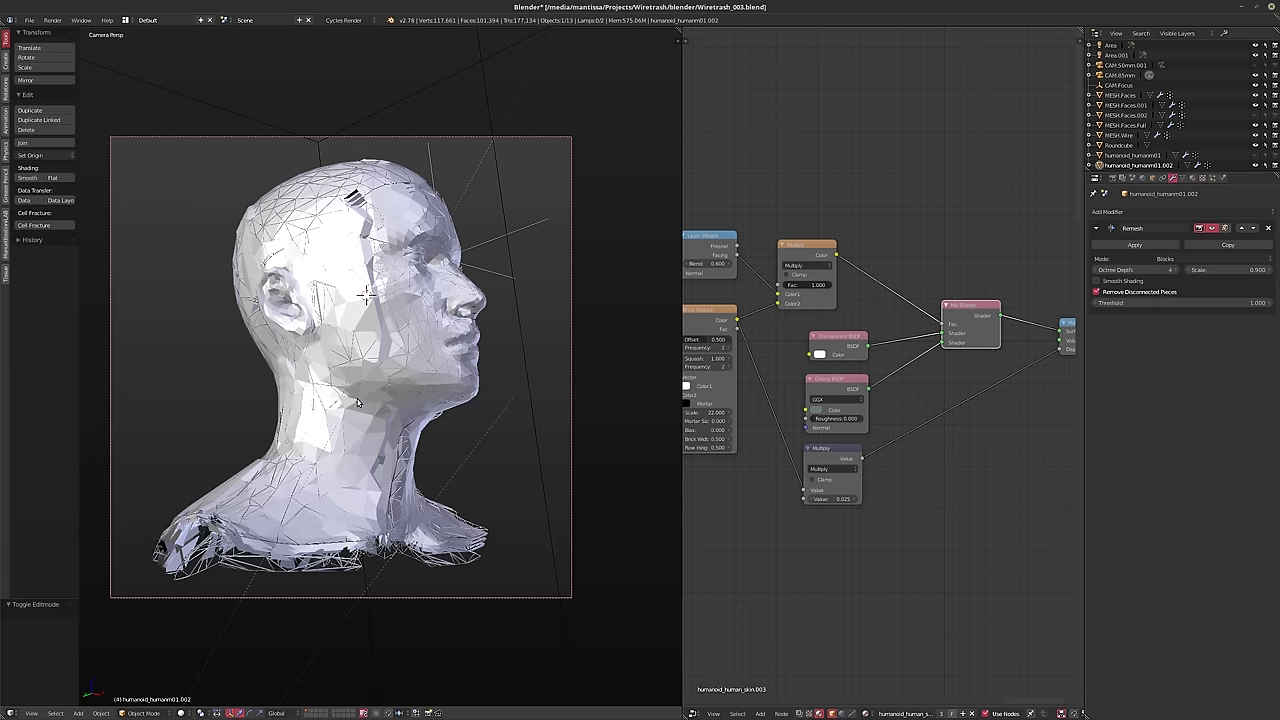
pyautogui.hotkey('ctrl', 'alt', 'z')
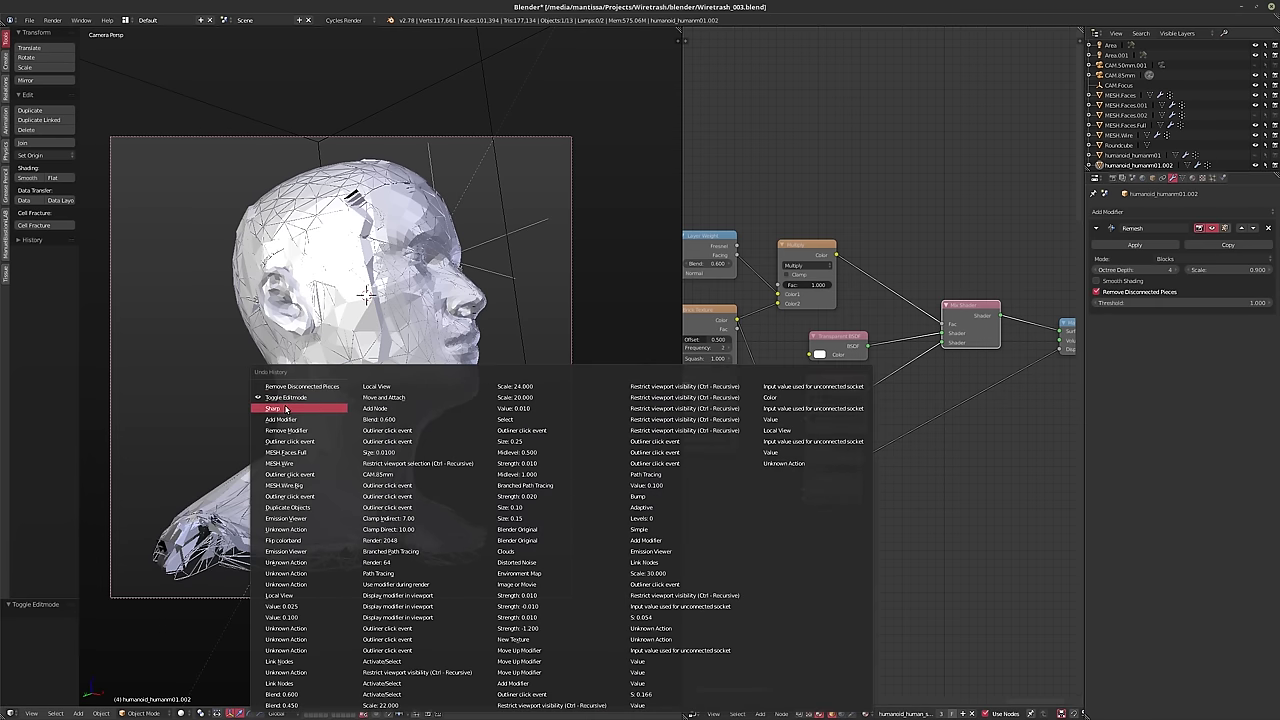
pyautogui.click(285, 409)
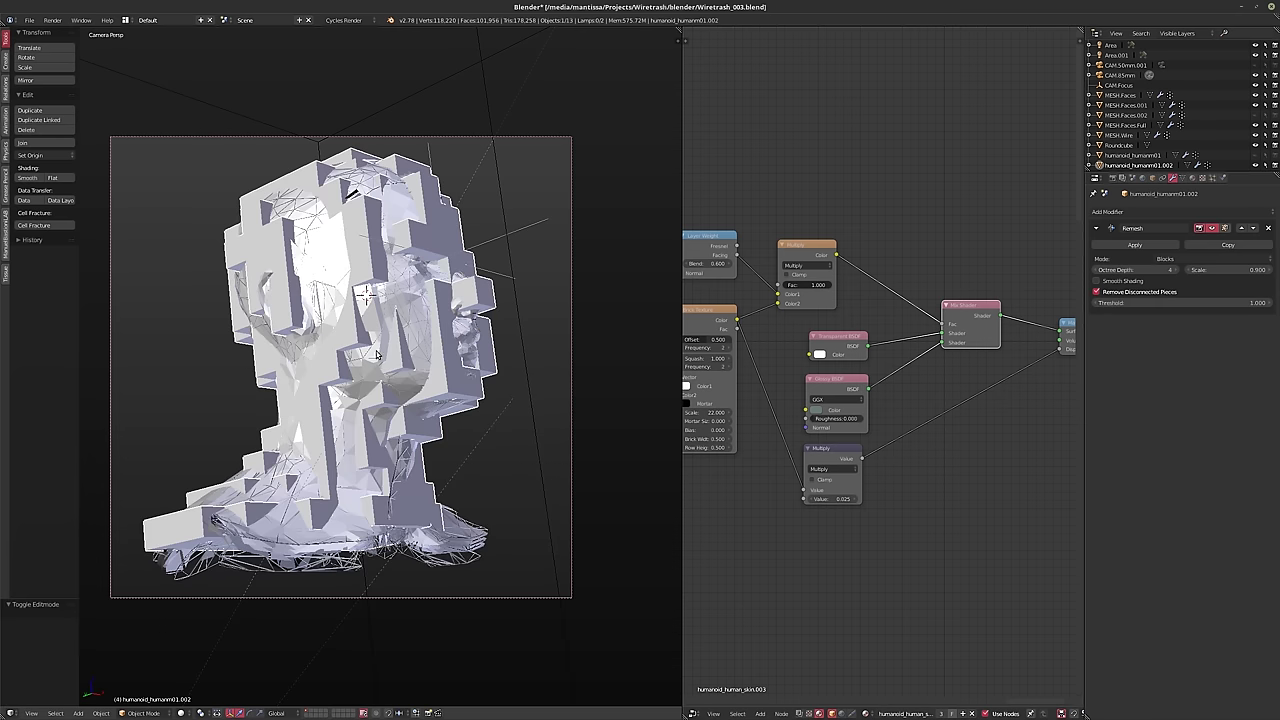
# - Randomly deselect about 21% of the duplicate head's faces with seed 18, invert the selection and delete those faces
pyautogui.press('Tab')
pyautogui.moveTo(419, 332); pyautogui.dragTo(361, 362, button='middle')
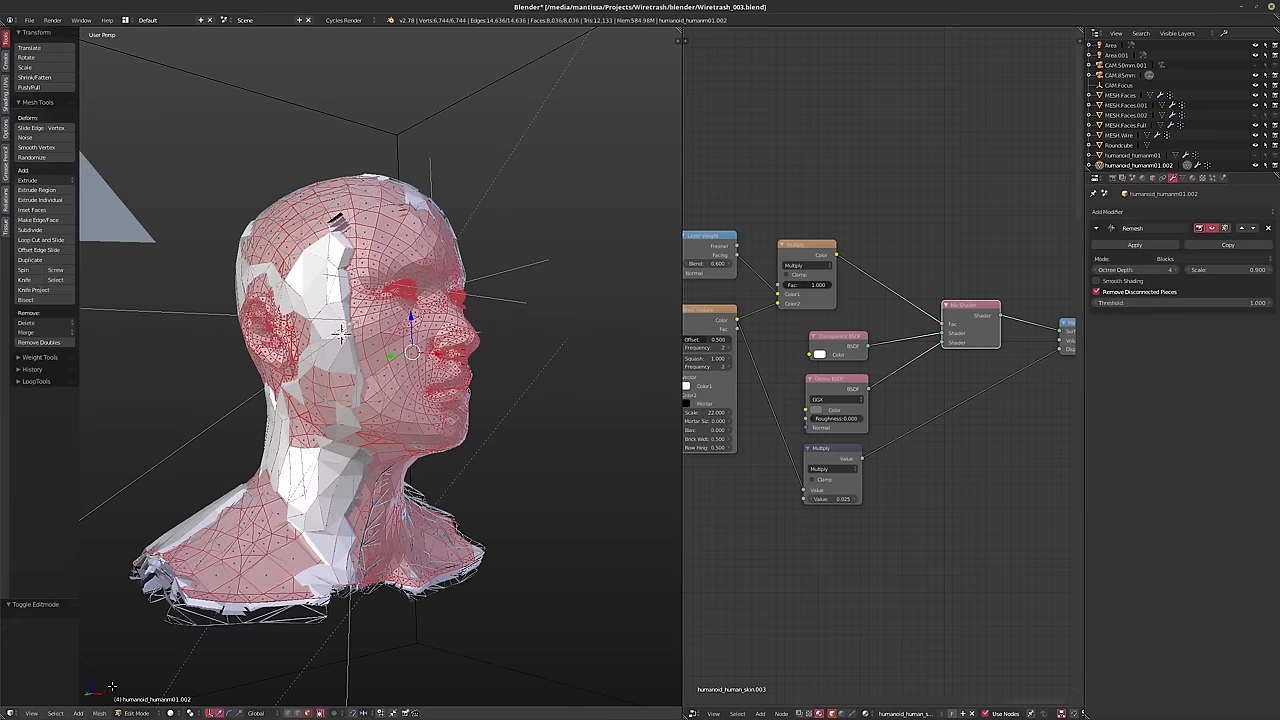
pyautogui.click(55, 713)
pyautogui.click(62, 655)
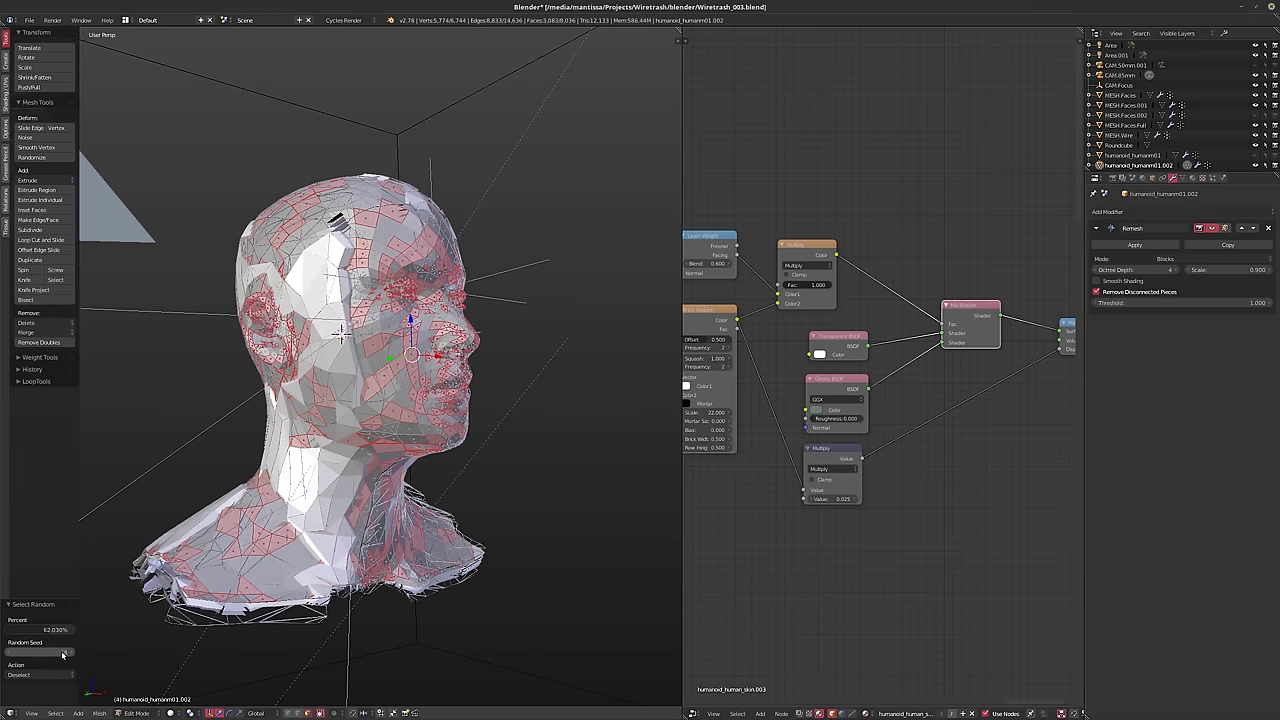
pyautogui.moveTo(50, 629)
pyautogui.mouseDown()
pyautogui.moveTo(70, 629)
pyautogui.moveTo(58, 629)
pyautogui.mouseUp()
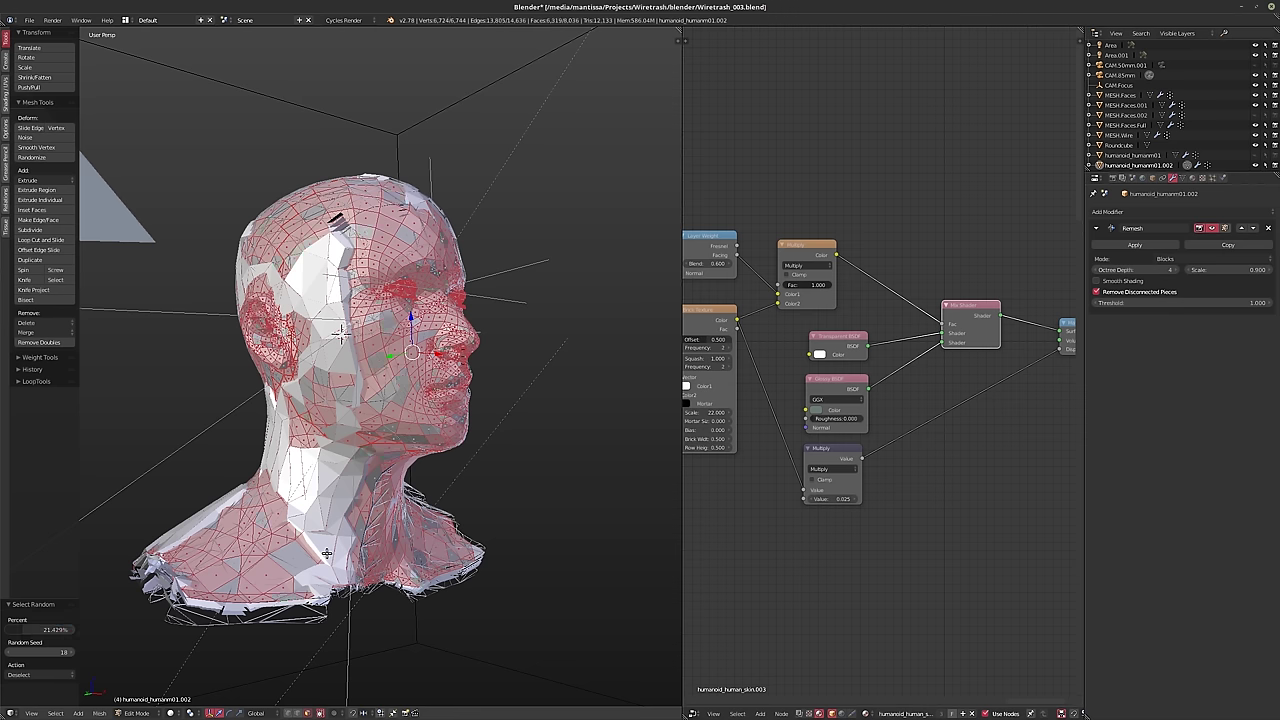
pyautogui.hotkey('ctrl', 'i')
pyautogui.press('x')
pyautogui.click(326, 553)
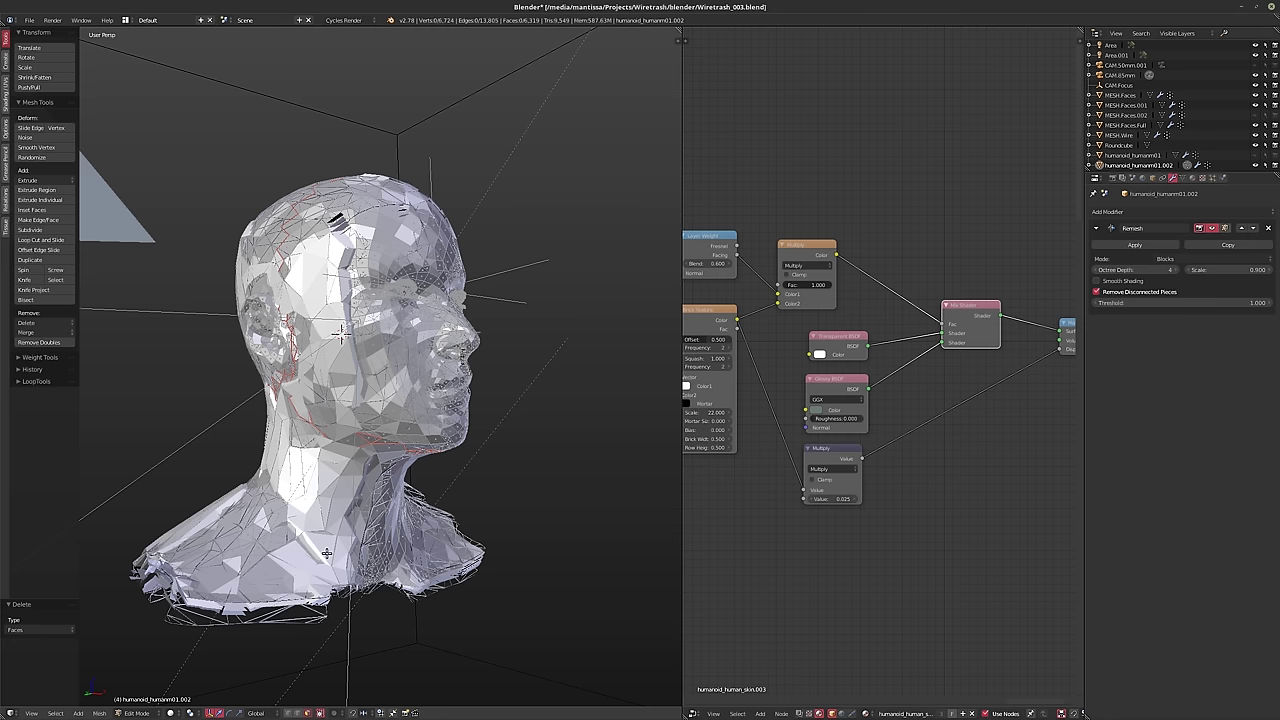
# - Check the blocky result, and delete patches of faces around the brow, eye, jaw and front of the neck
pyautogui.press('Tab')
pyautogui.moveTo(381, 443); pyautogui.dragTo(352, 457, button='middle')
pyautogui.press('Tab')
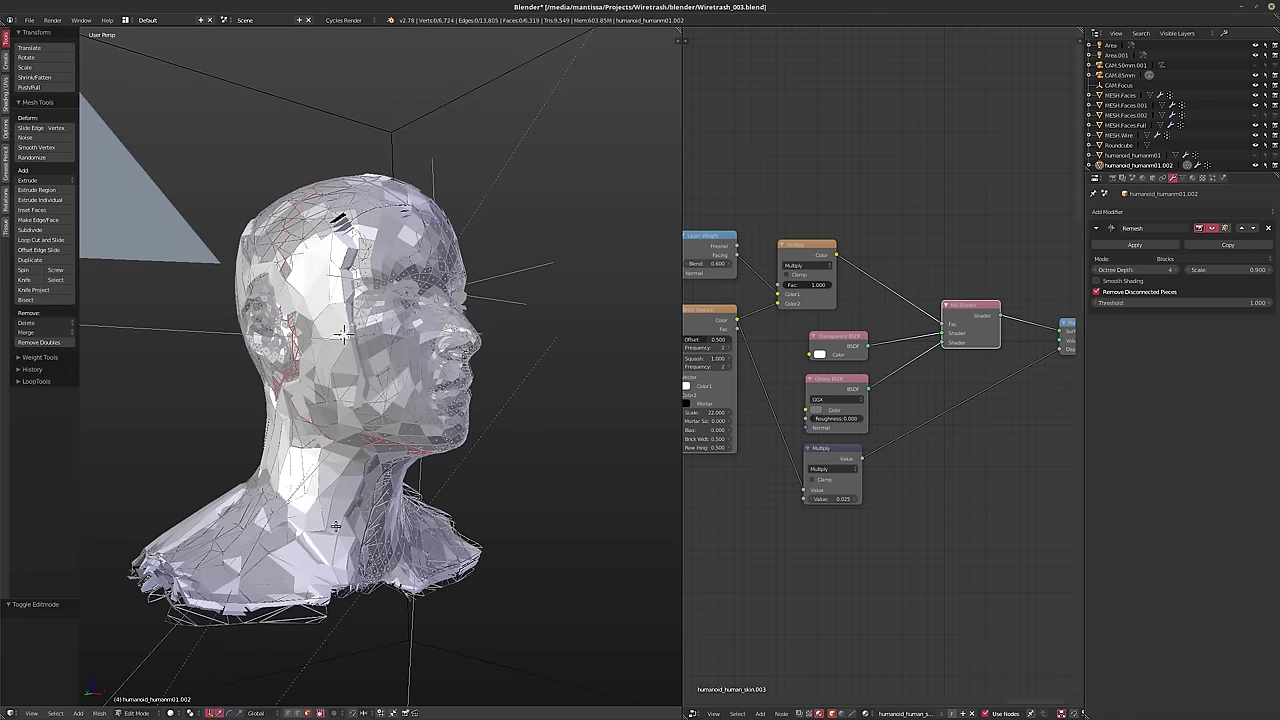
pyautogui.click(55, 713)
pyautogui.moveTo(410, 464); pyautogui.dragTo(390, 468, button='middle')
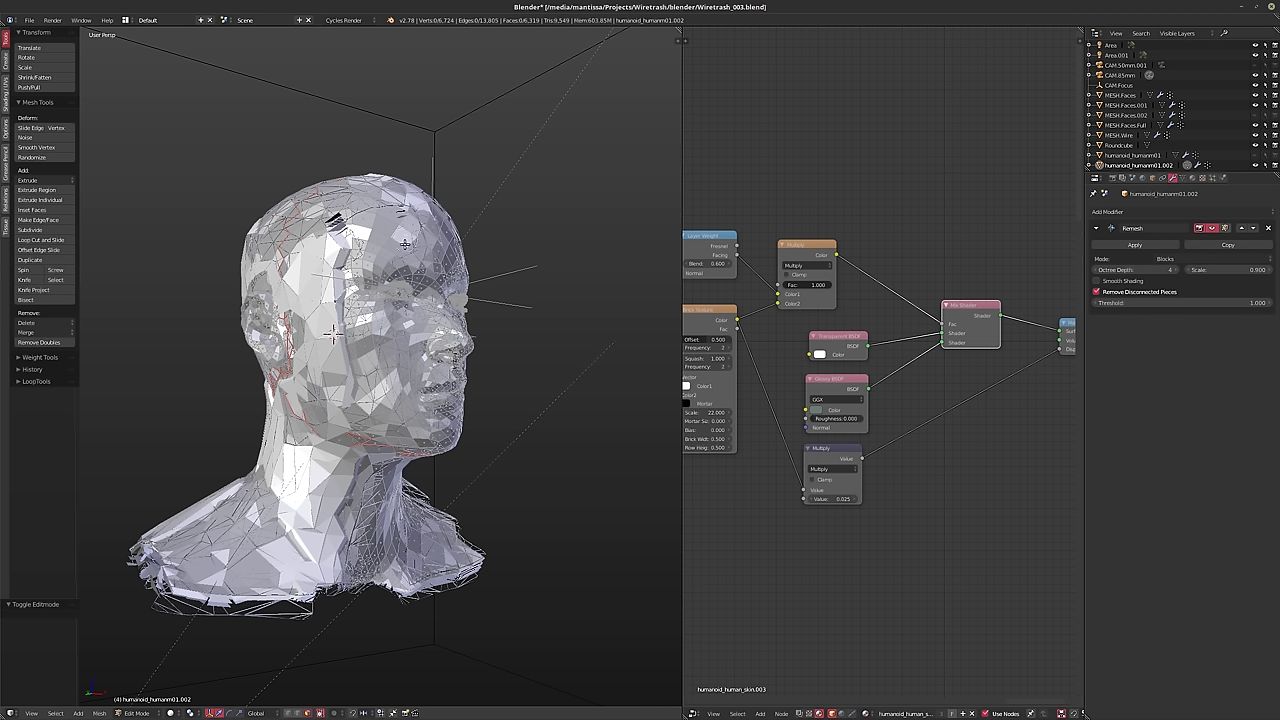
pyautogui.press('l')
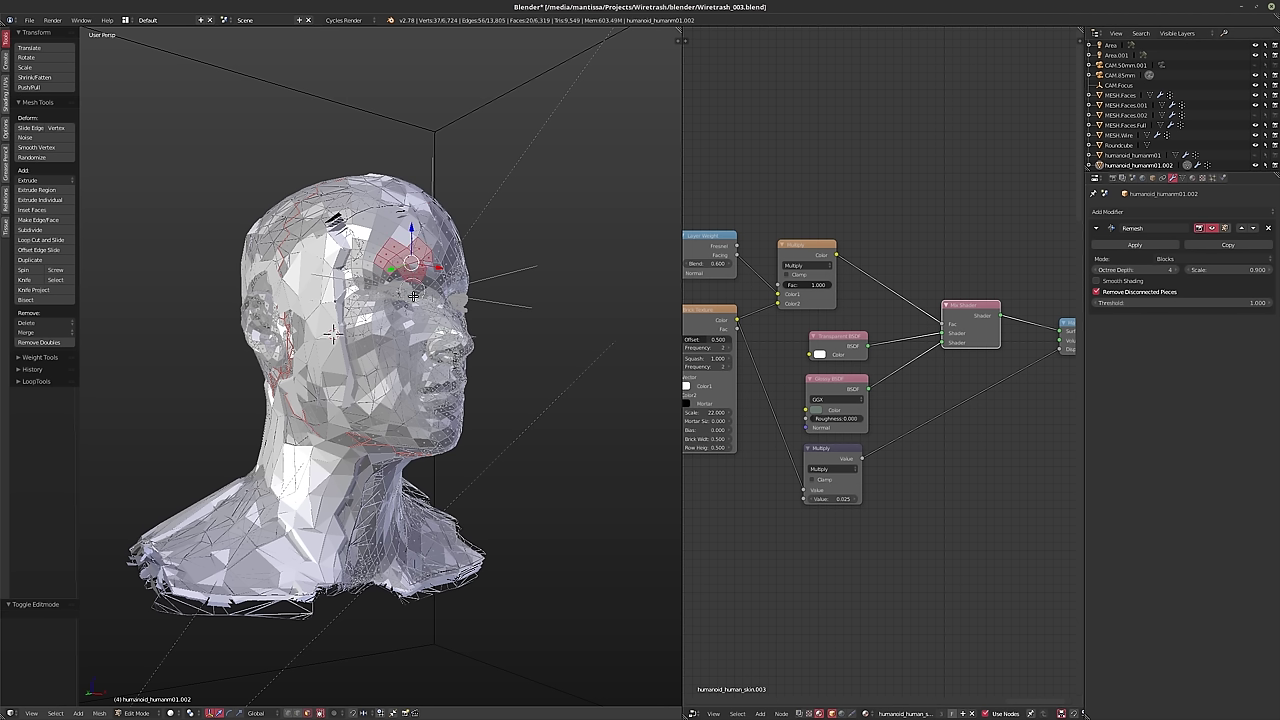
pyautogui.press('l')
pyautogui.press('l')
pyautogui.press('l')
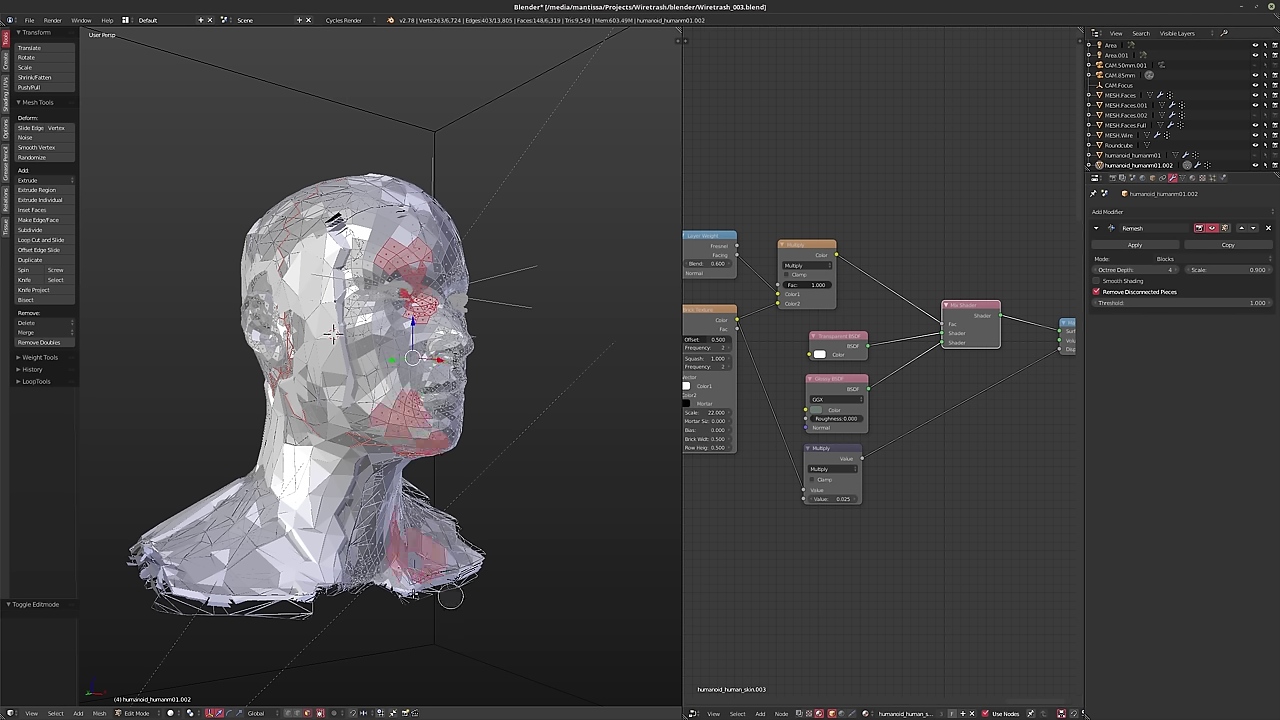
pyautogui.press('l')
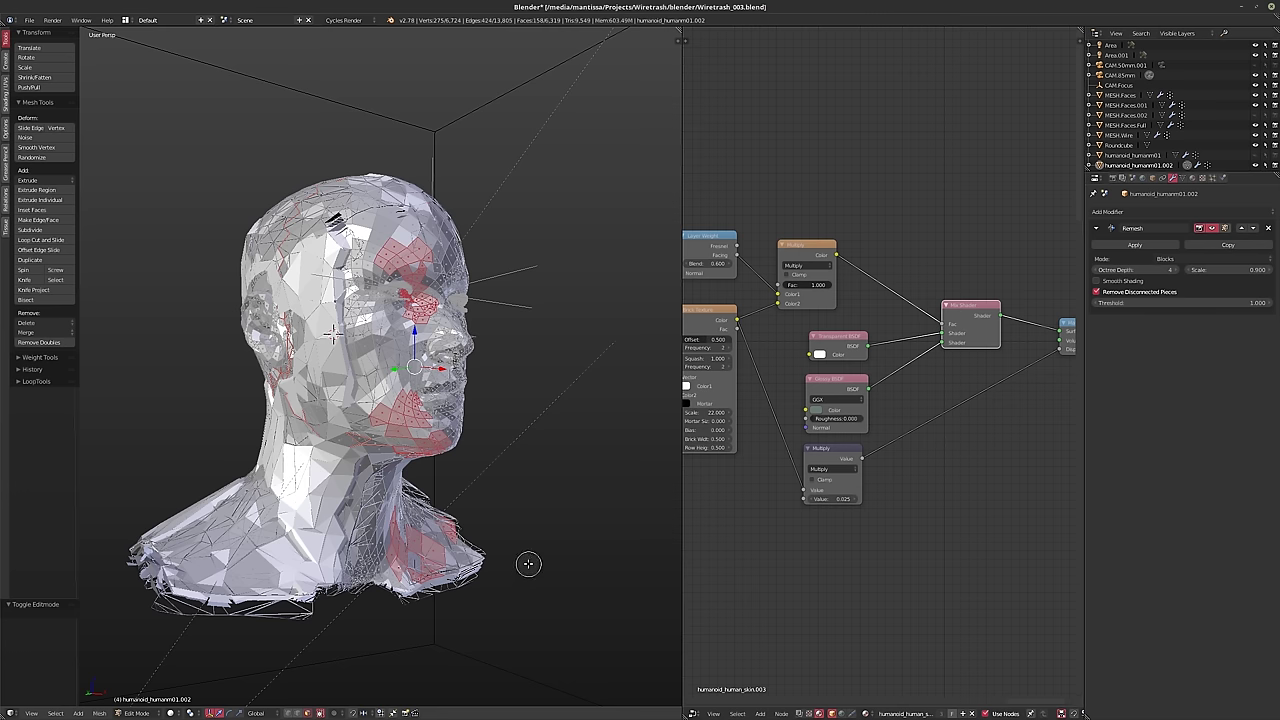
pyautogui.press('x')
pyautogui.click(505, 565)
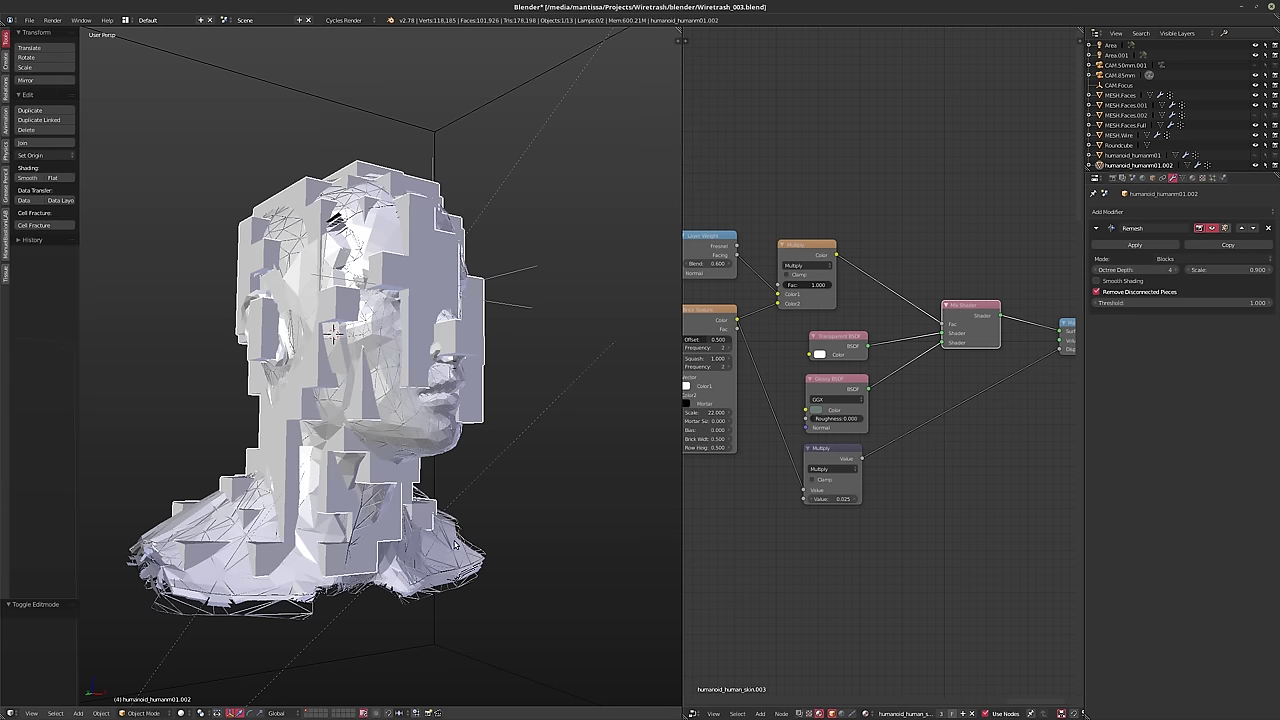
# - Circle-select faces along the back of the skull, the ear and the shoulder, and delete them
pyautogui.moveTo(380, 300); pyautogui.dragTo(338, 351, button='middle')
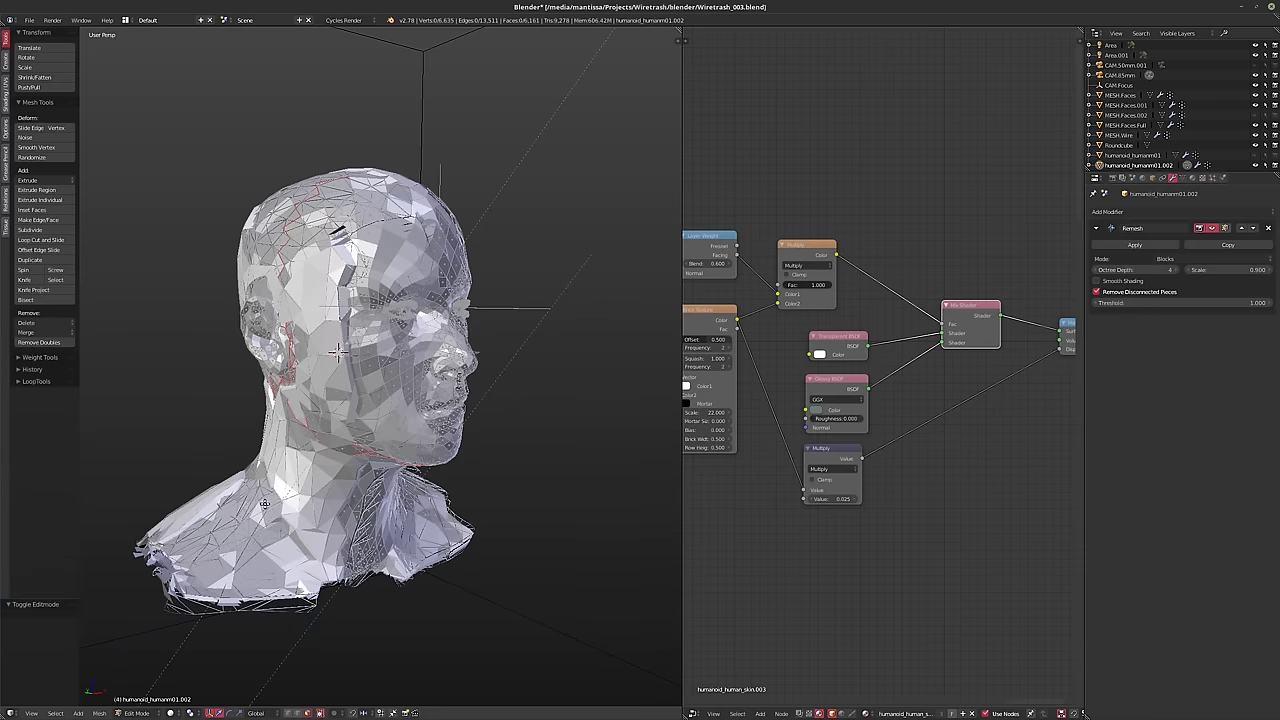
pyautogui.press('c')
pyautogui.moveTo(250, 465)
pyautogui.mouseDown()
pyautogui.moveTo(281, 558)
pyautogui.moveTo(229, 437)
pyautogui.moveTo(213, 457)
pyautogui.moveTo(196, 448)
pyautogui.moveTo(271, 230)
pyautogui.moveTo(256, 160)
pyautogui.moveTo(304, 137)
pyautogui.moveTo(228, 287)
pyautogui.mouseUp()
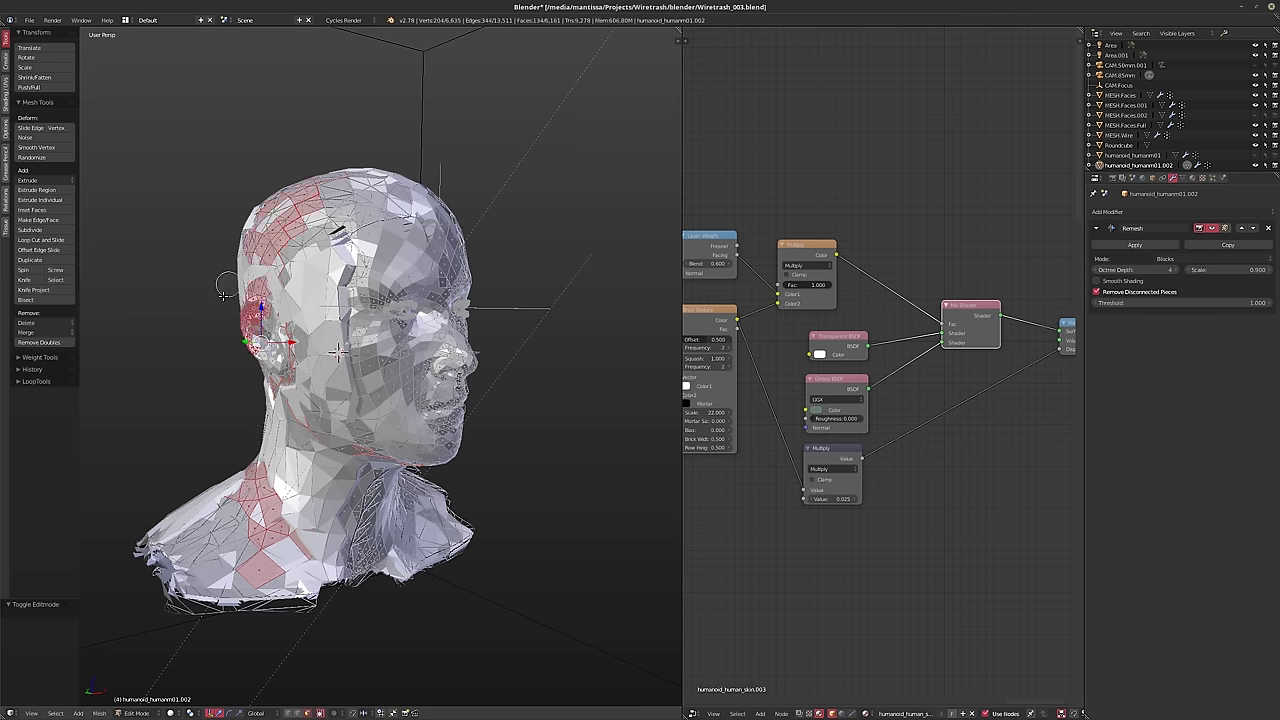
pyautogui.press('Escape')
pyautogui.press('g')
pyautogui.press('x')
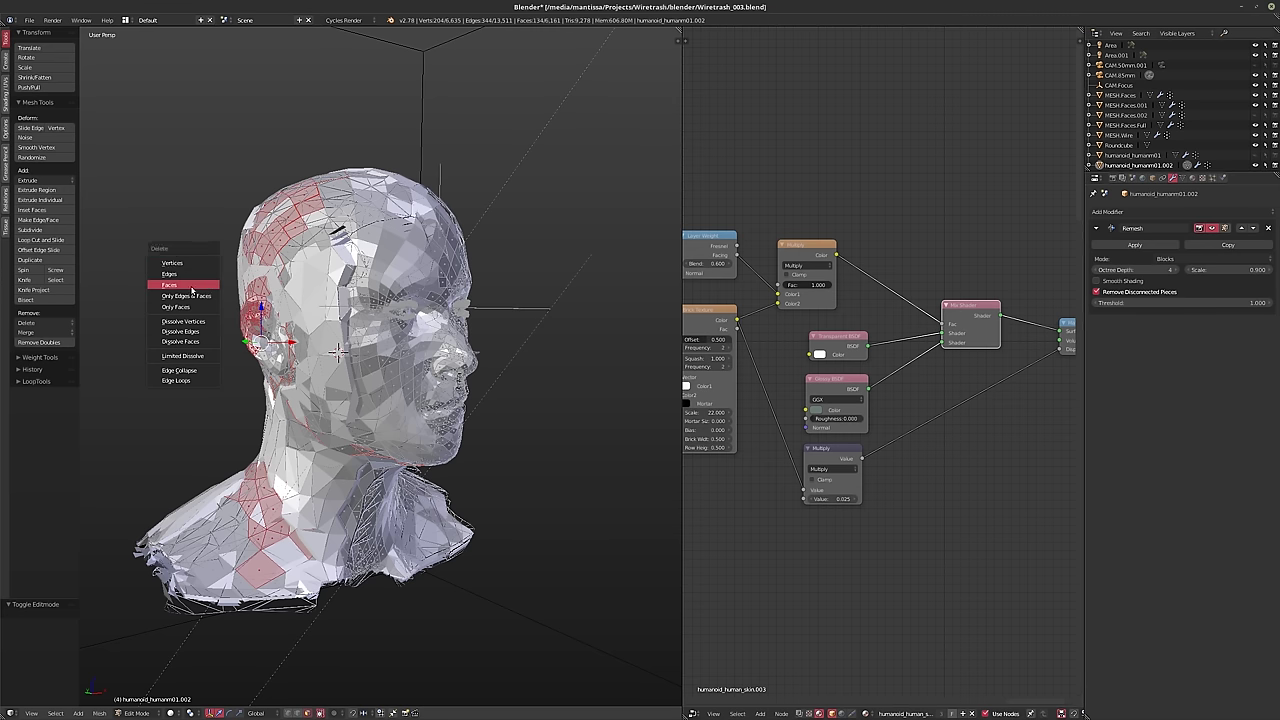
pyautogui.click(200, 289)
pyautogui.press('Tab')
# - Circle-select faces across the forehead, nose, cheek and jaw of the duplicate head, and delete them
pyautogui.moveTo(303, 376); pyautogui.dragTo(423, 335, button='middle')
pyautogui.press('Tab')
pyautogui.press('c')
pyautogui.moveTo(418, 275)
pyautogui.mouseDown()
pyautogui.moveTo(473, 318)
pyautogui.moveTo(456, 273)
pyautogui.moveTo(458, 400)
pyautogui.mouseUp()
pyautogui.moveTo(484, 467)
pyautogui.mouseDown()
pyautogui.moveTo(404, 359)
pyautogui.moveTo(350, 415)
pyautogui.moveTo(395, 516)
pyautogui.mouseUp()
pyautogui.rightClick(524, 506)
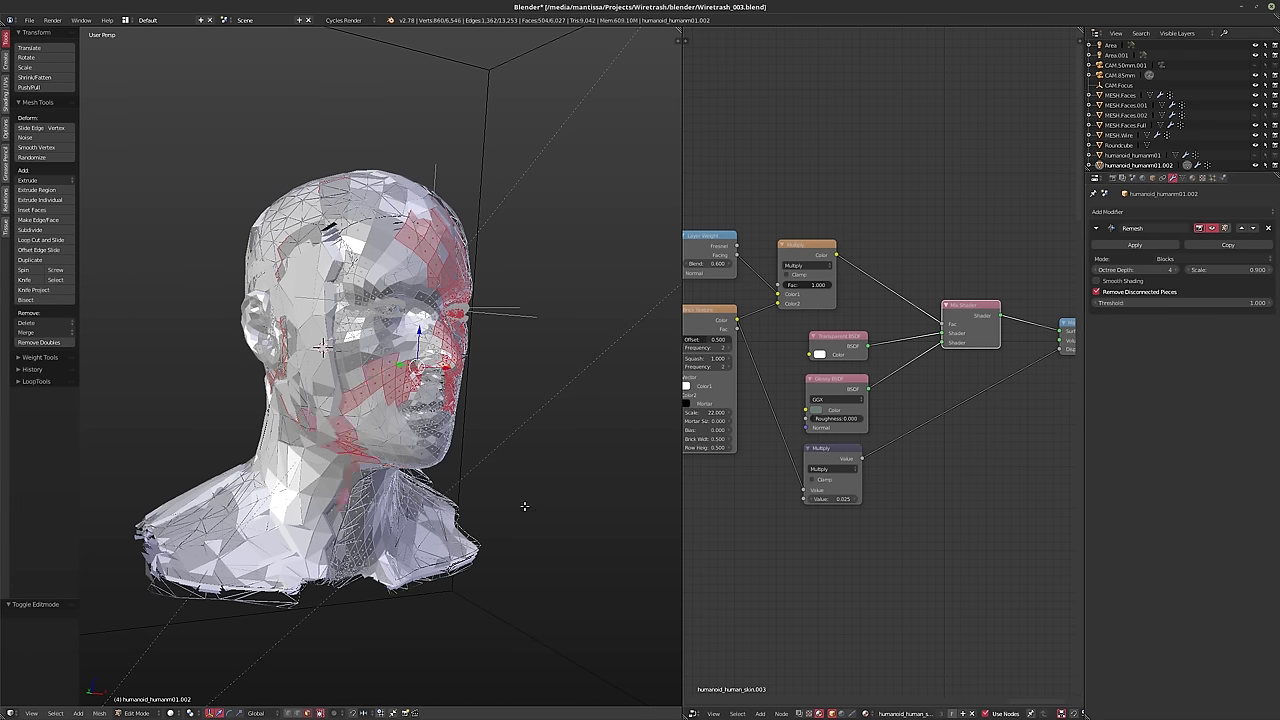
pyautogui.press('x')
pyautogui.click(537, 416)
pyautogui.press('Tab')
# - From the camera view, delete the patch of faces running across the cheek, nose, mouth and chin
pyautogui.moveTo(537, 416); pyautogui.dragTo(452, 430, button='middle')
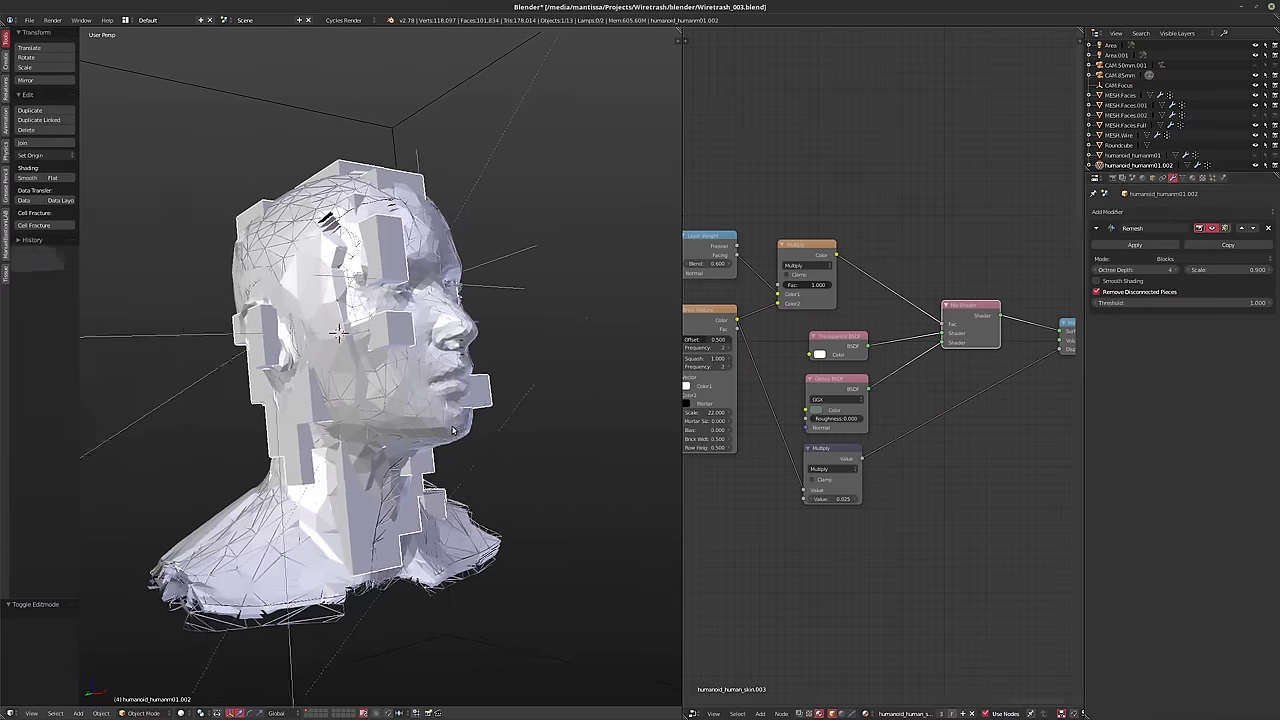
pyautogui.press('KP_0')
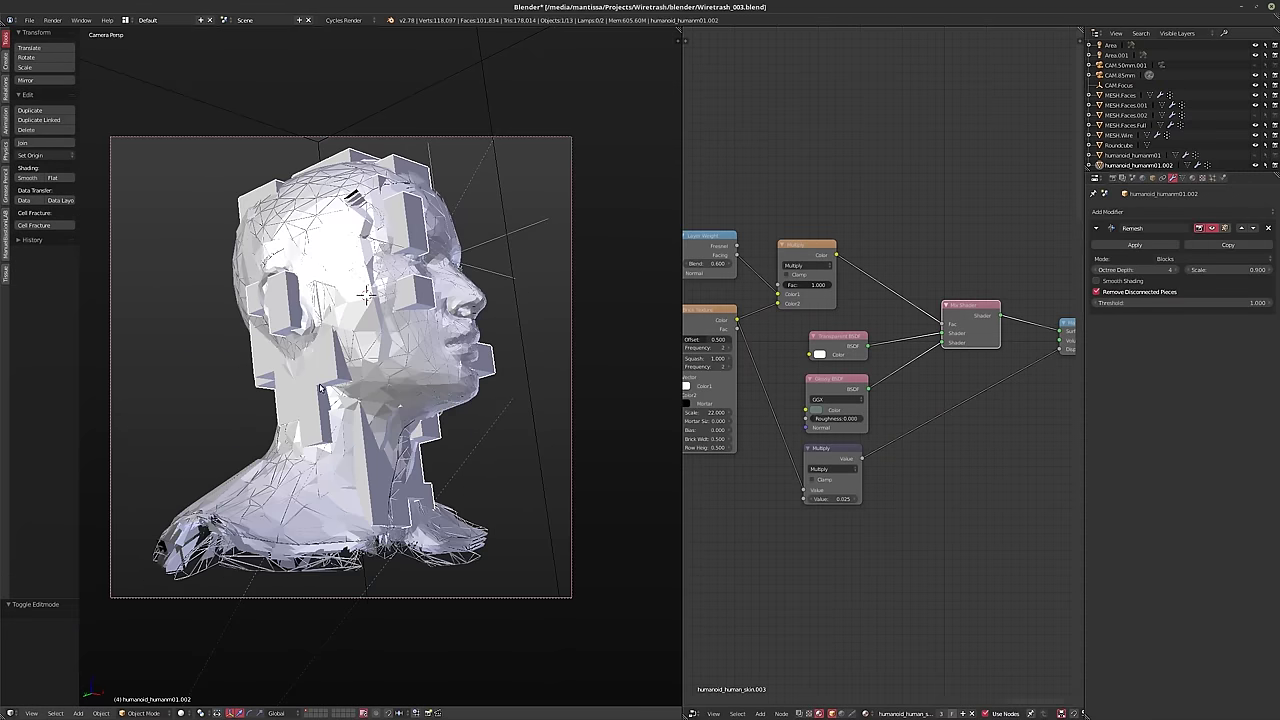
pyautogui.press('Tab')
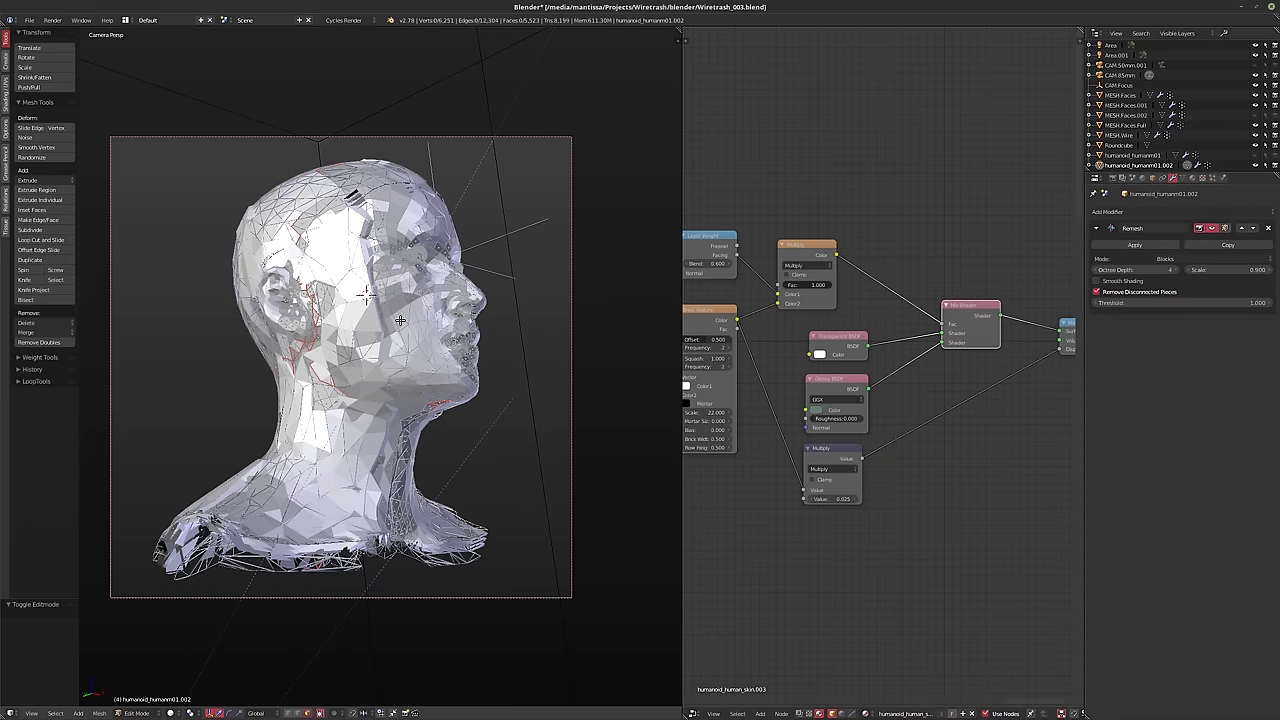
pyautogui.press('l')
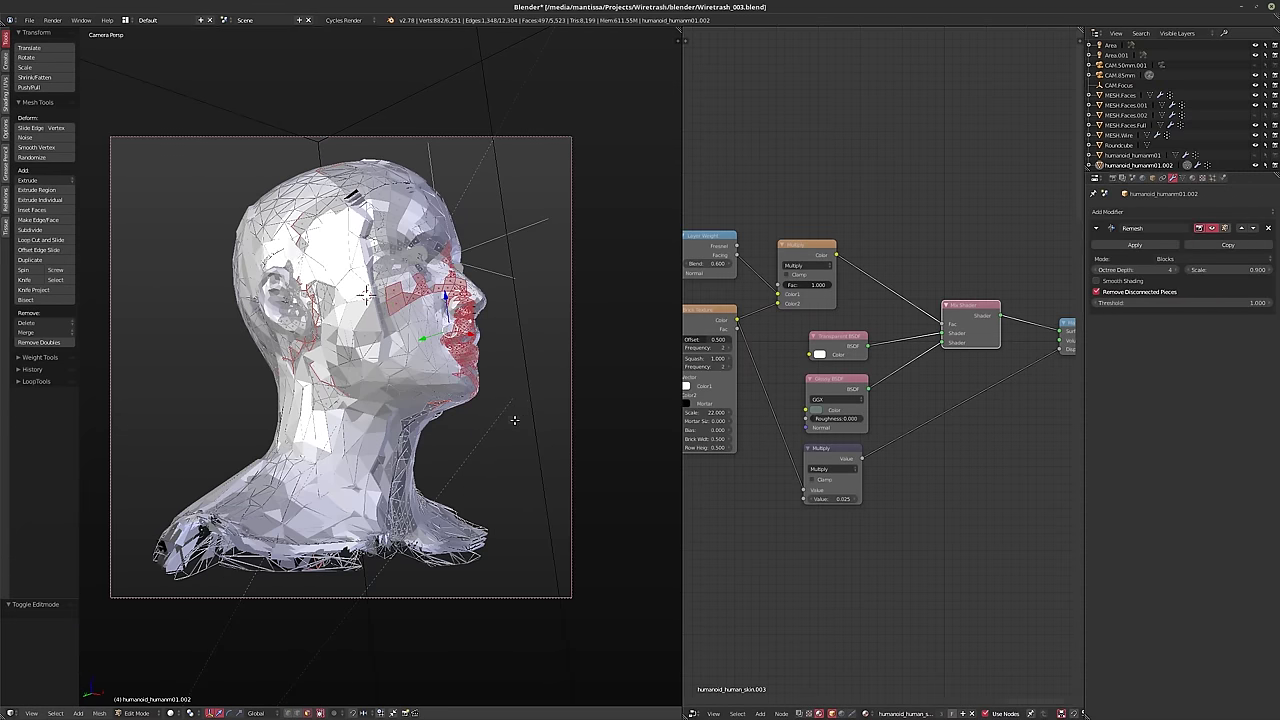
pyautogui.press('x')
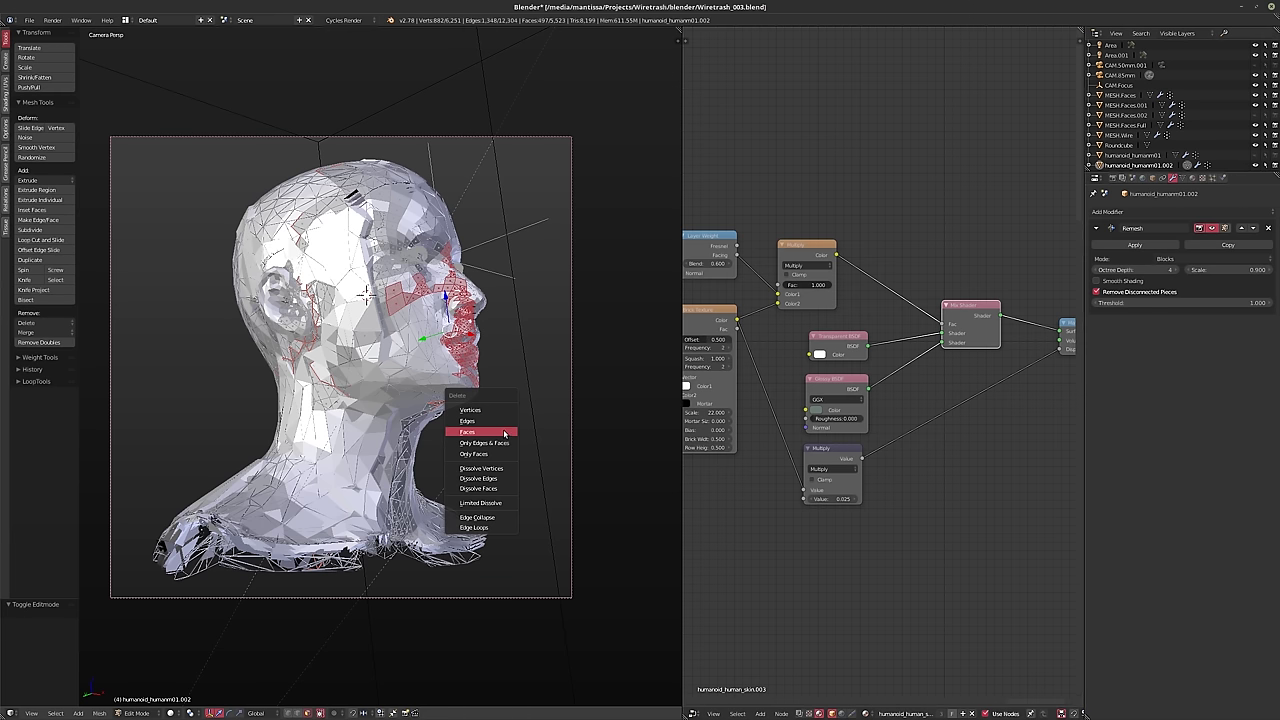
pyautogui.click(504, 430)
pyautogui.press('Tab')
# - Delete the remaining patch of faces around the eye and return to Object Mode
pyautogui.press('Tab')
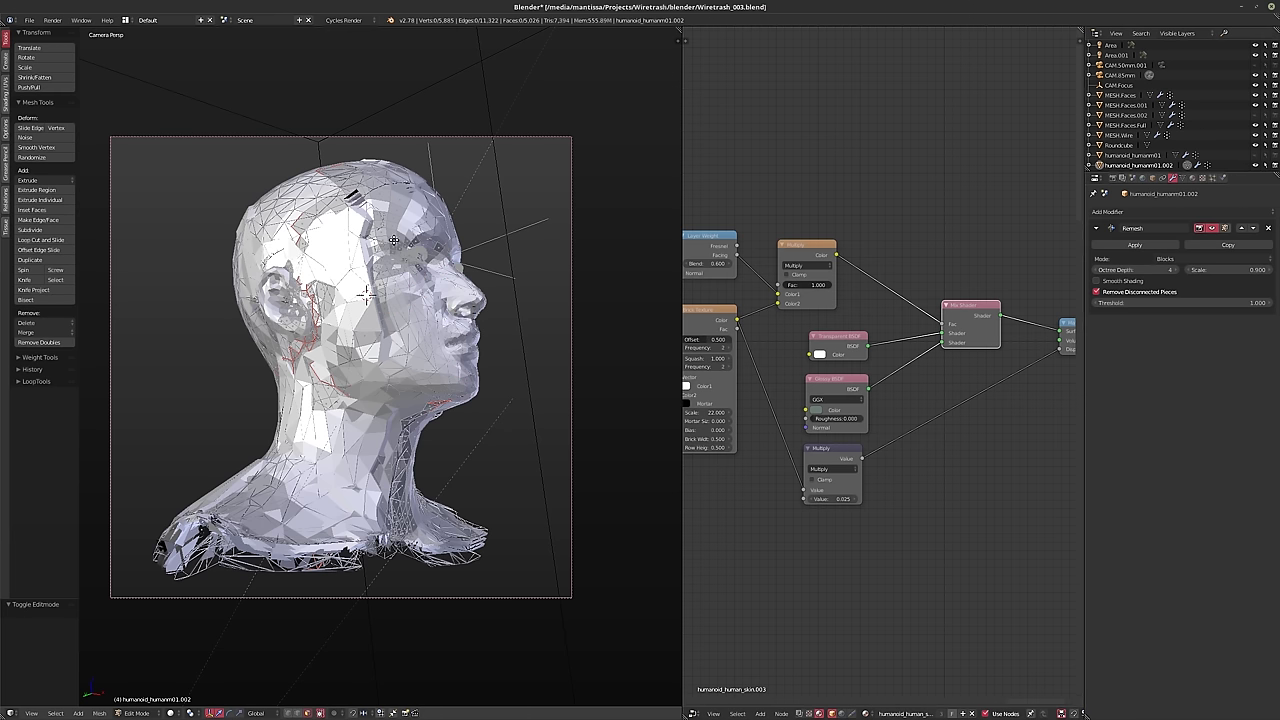
pyautogui.press('l')
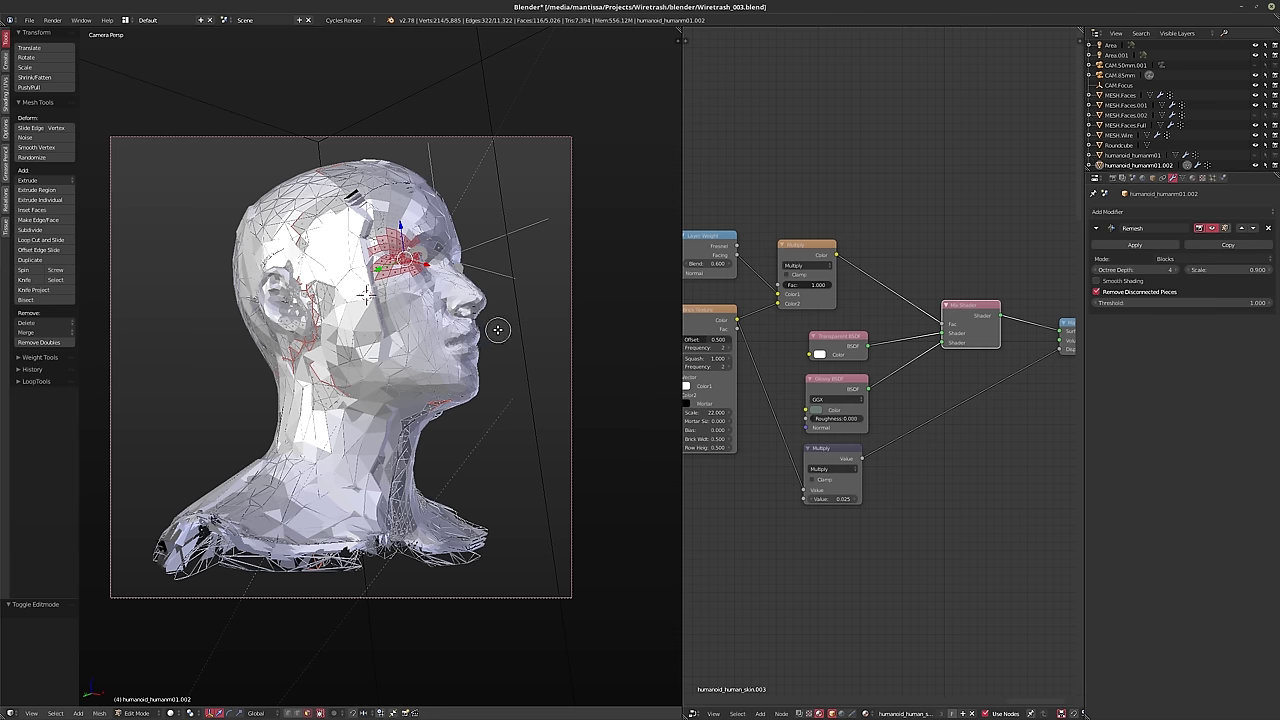
pyautogui.press('x')
pyautogui.click(447, 296)
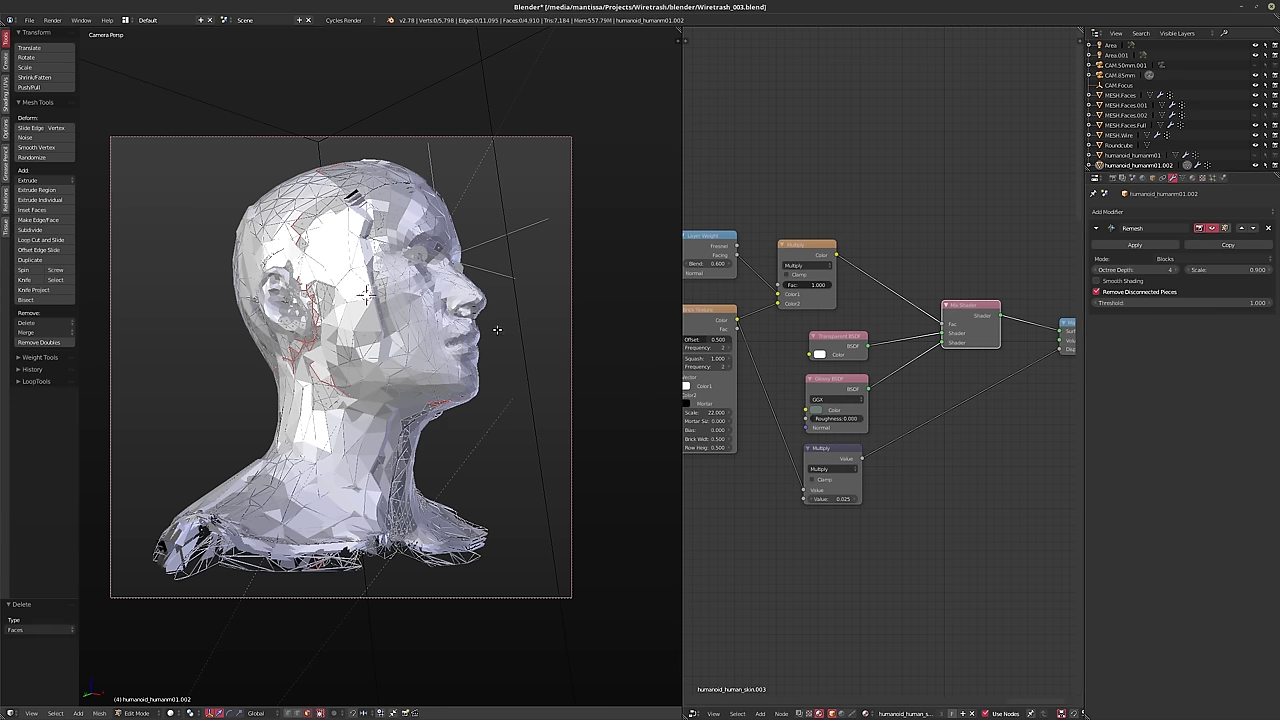
pyautogui.press('Tab')
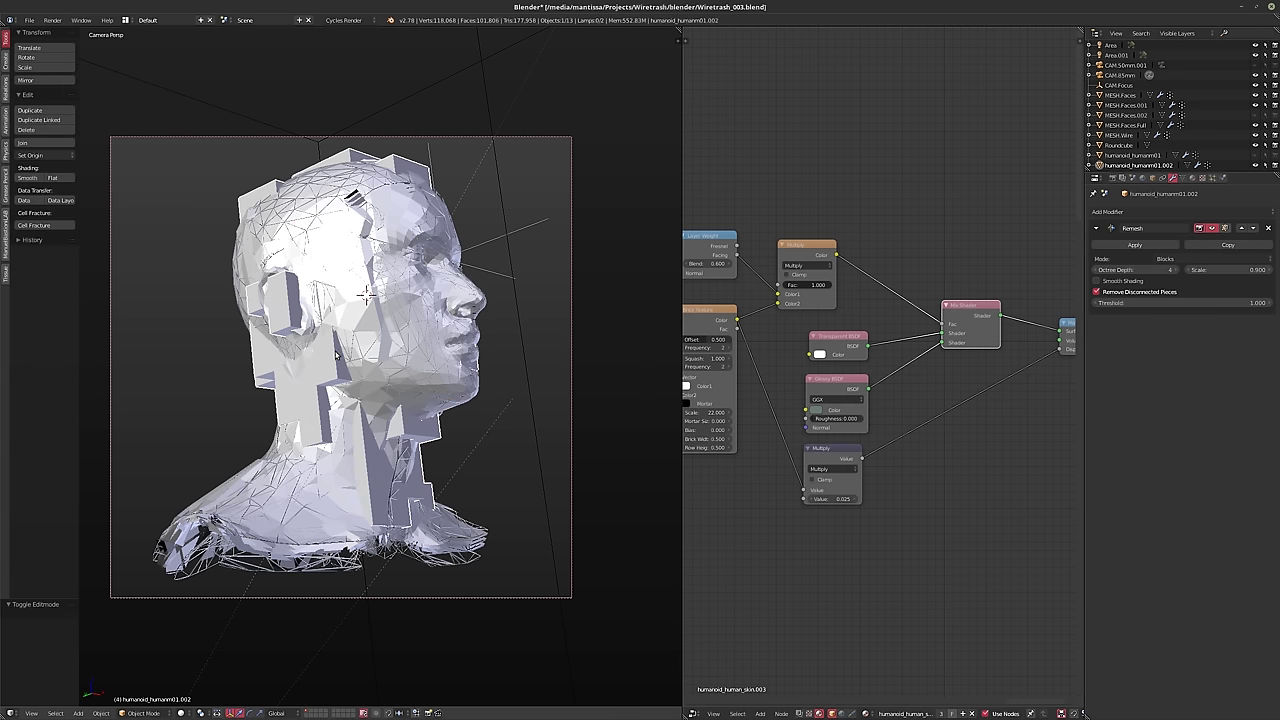
# - Add a Wireframe modifier to the blocky remeshed head duplicate and set its thickness to 0.0008
pyautogui.click(1130, 211)
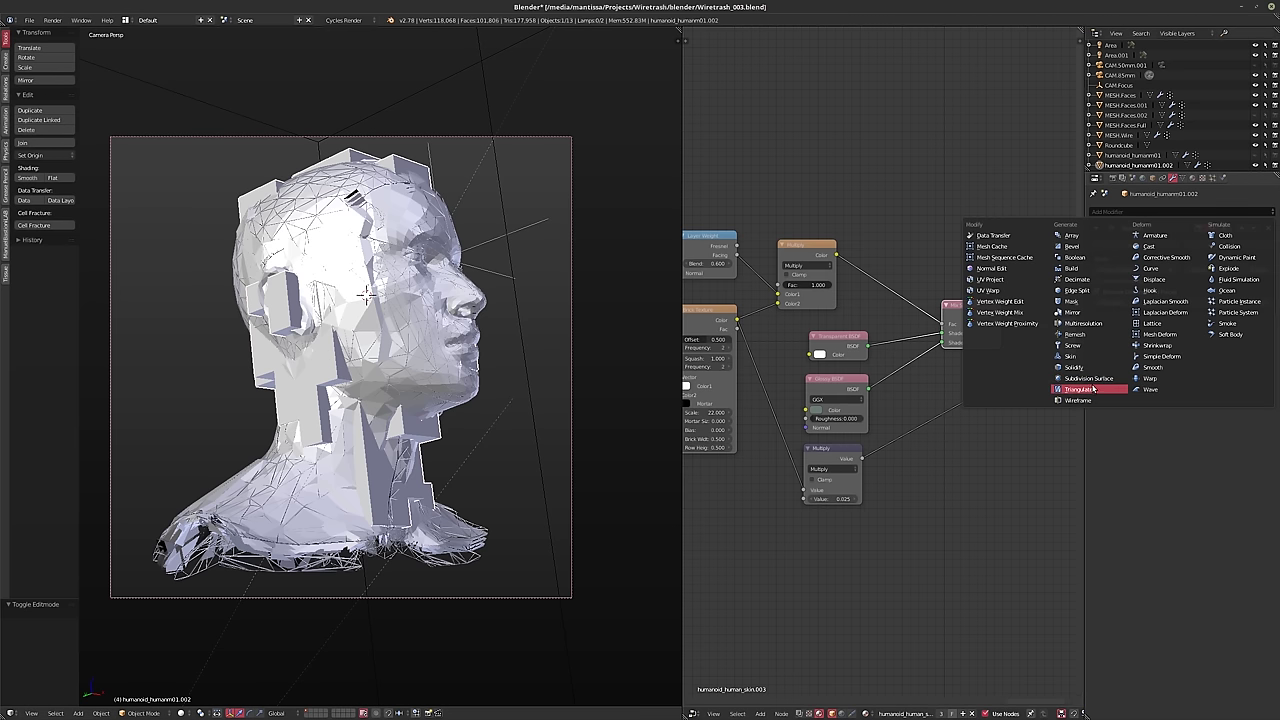
pyautogui.click(1078, 400)
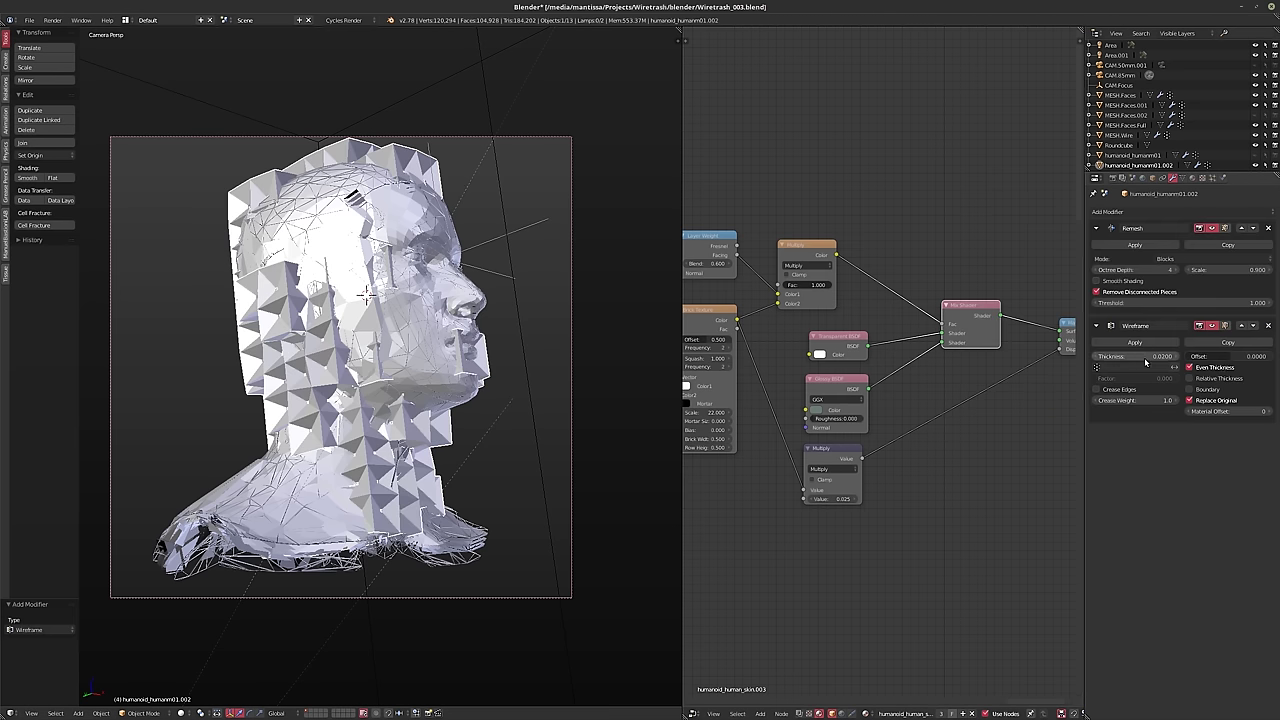
pyautogui.moveTo(1132, 356); pyautogui.dragTo(1088, 356)
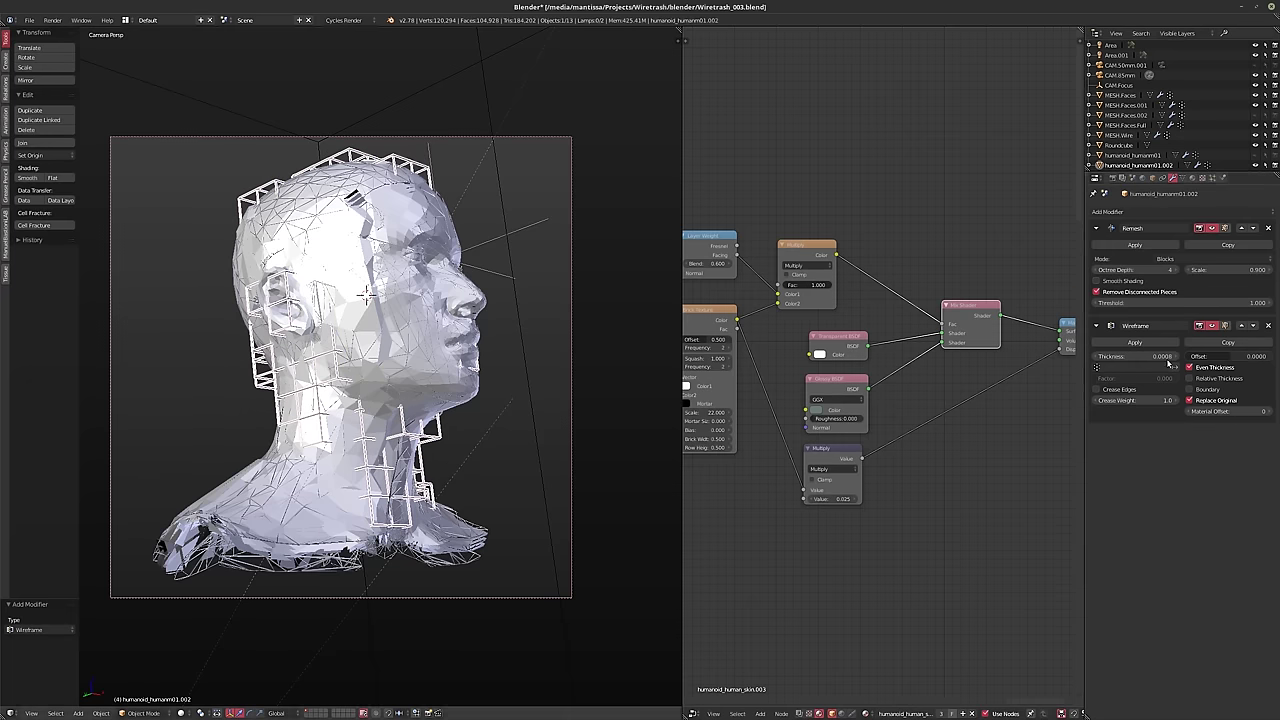
# - Add a Triangulate modifier to the head duplicate and place it before the Wireframe modifier
pyautogui.click(1141, 213)
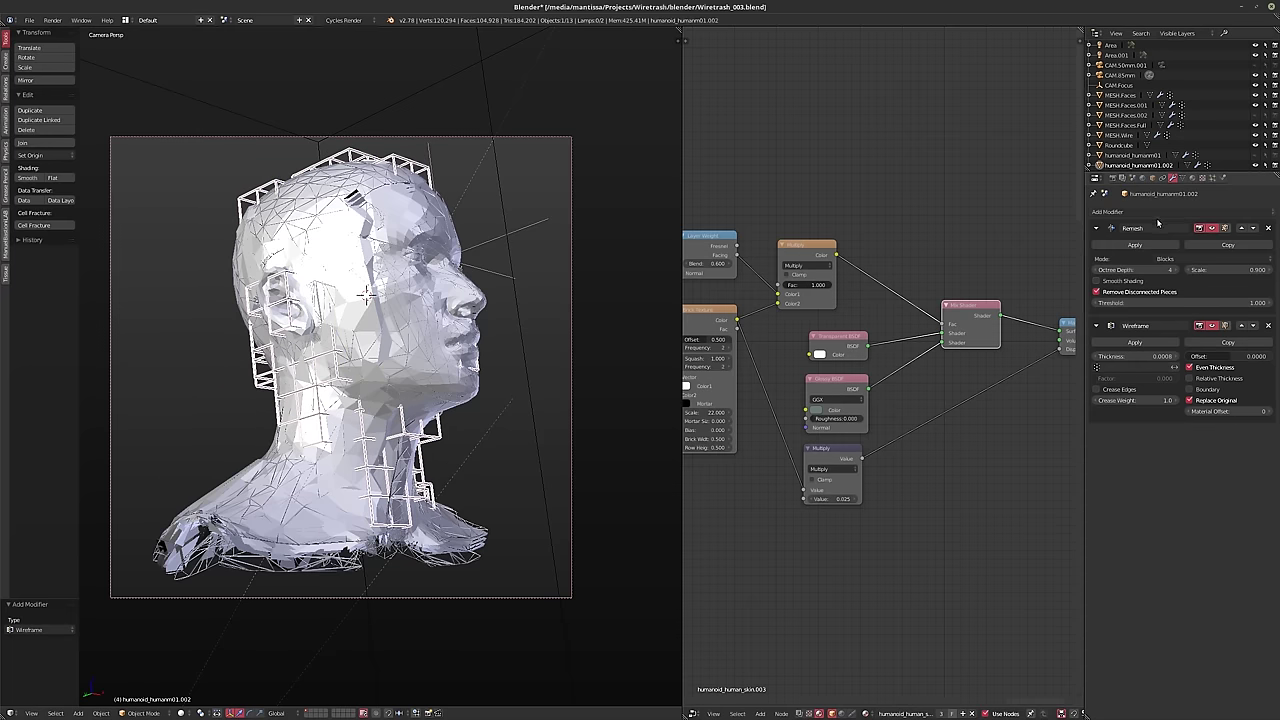
pyautogui.click(1141, 213)
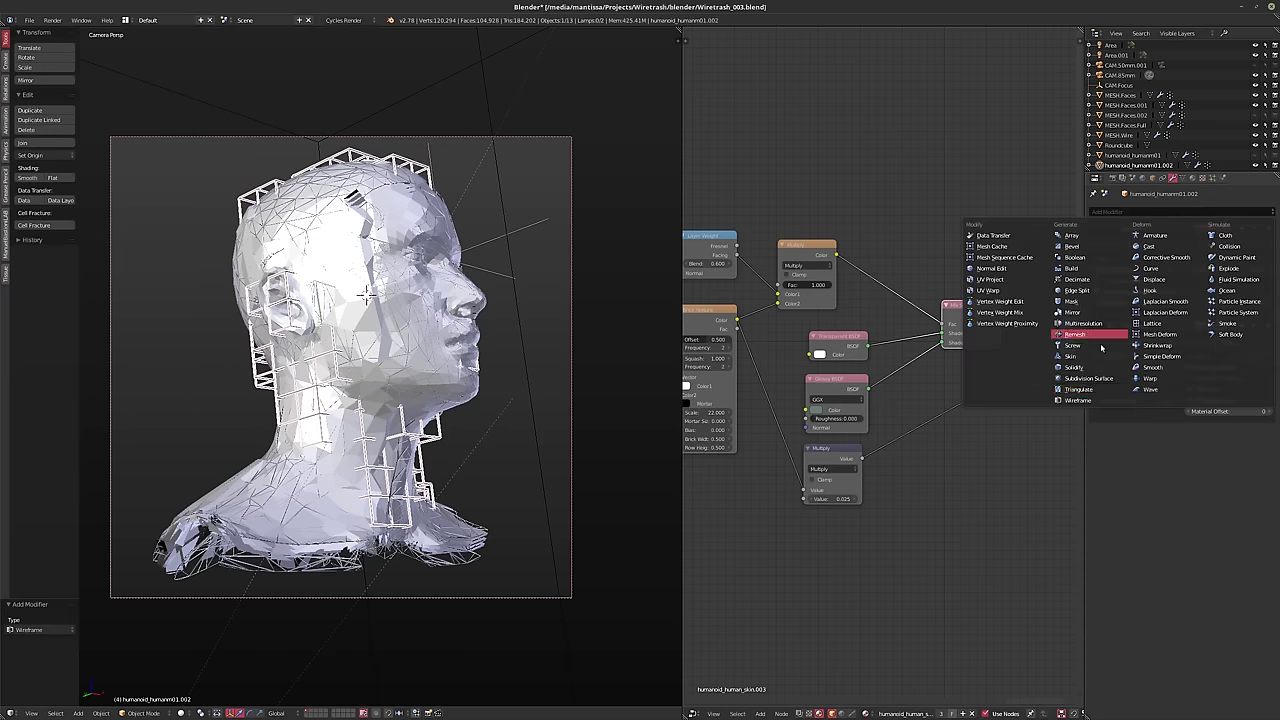
pyautogui.click(1088, 389)
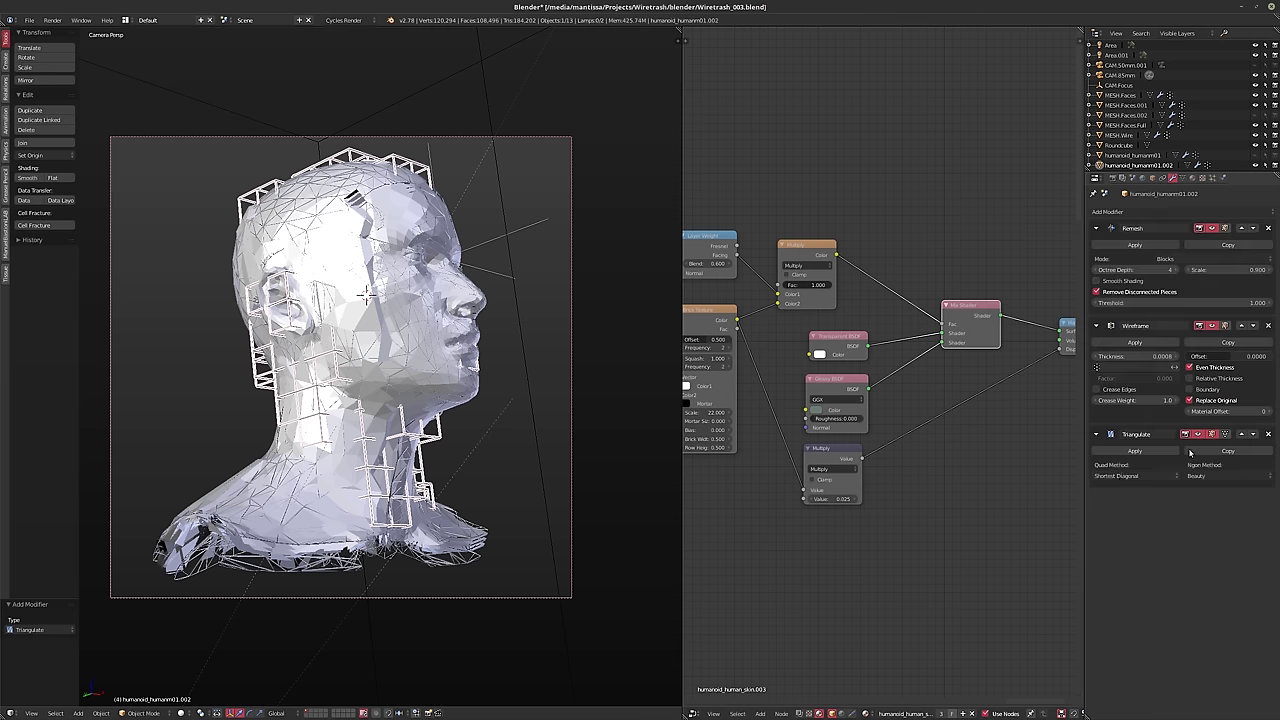
pyautogui.click(1242, 435)
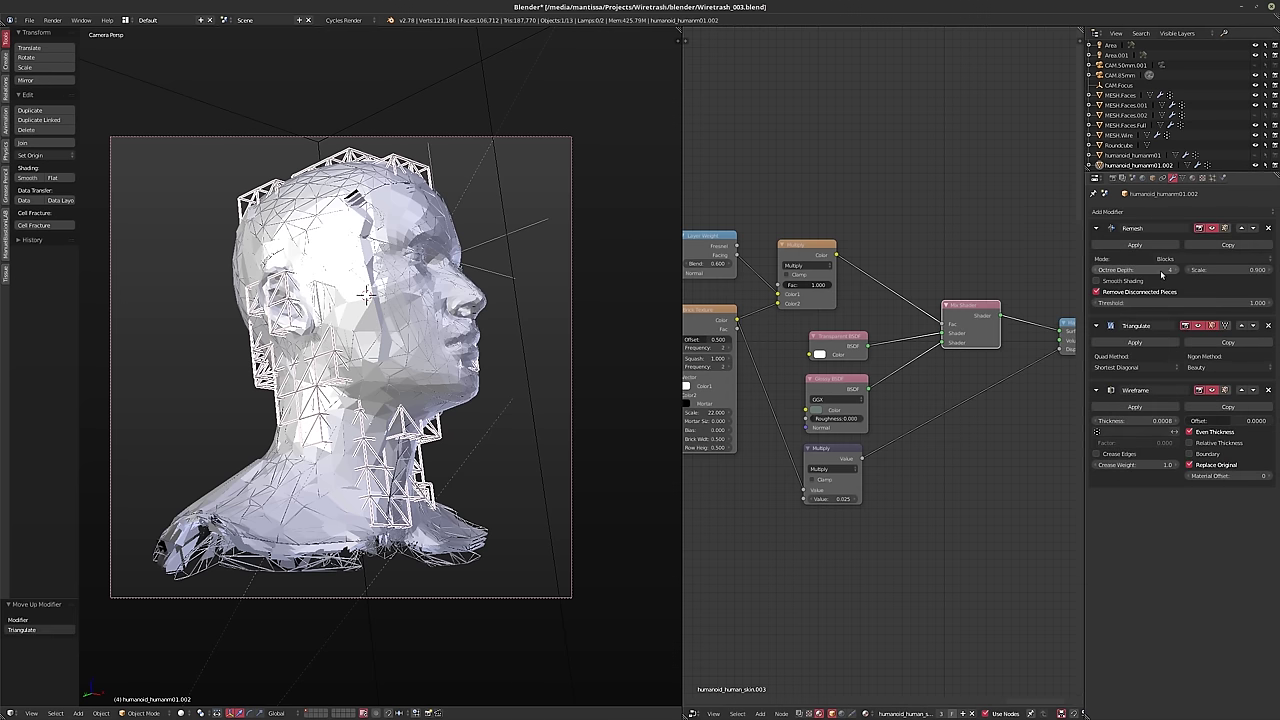
# - Add a Solidify modifier with 0.0040 thickness and order it directly after Remesh, ahead of Triangulate and Wireframe
pyautogui.click(1129, 213)
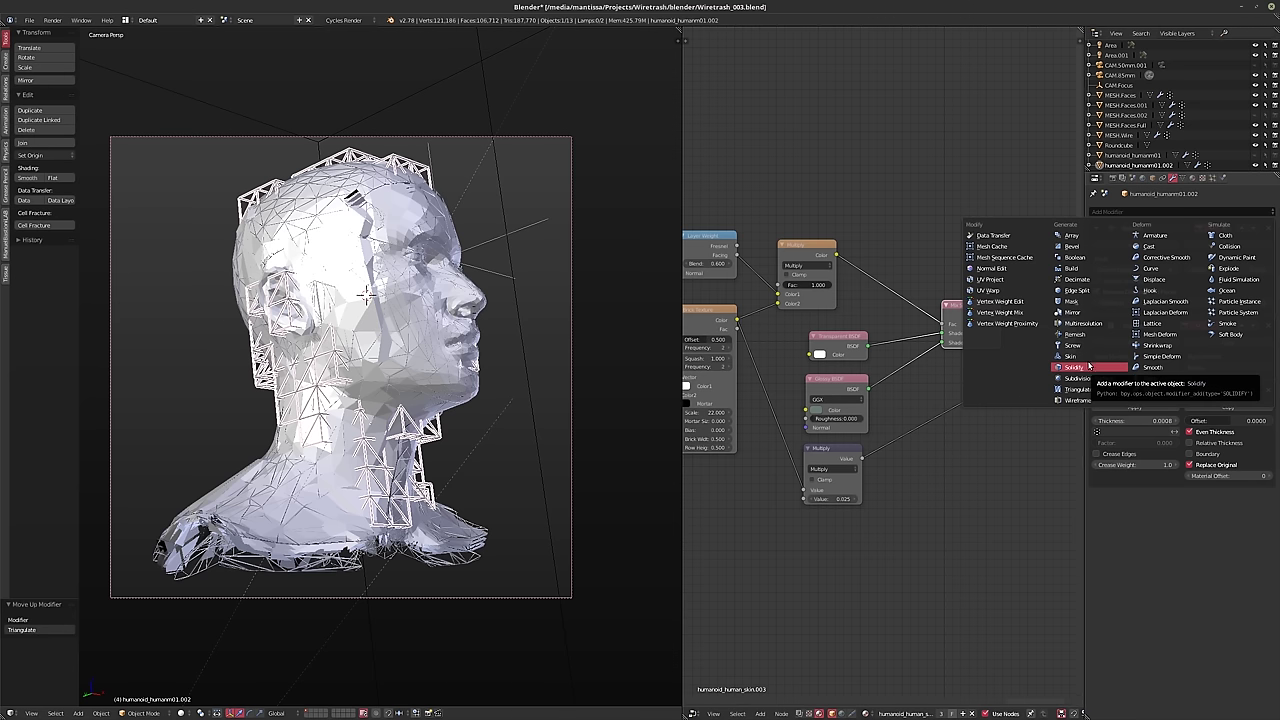
pyautogui.click(1085, 367)
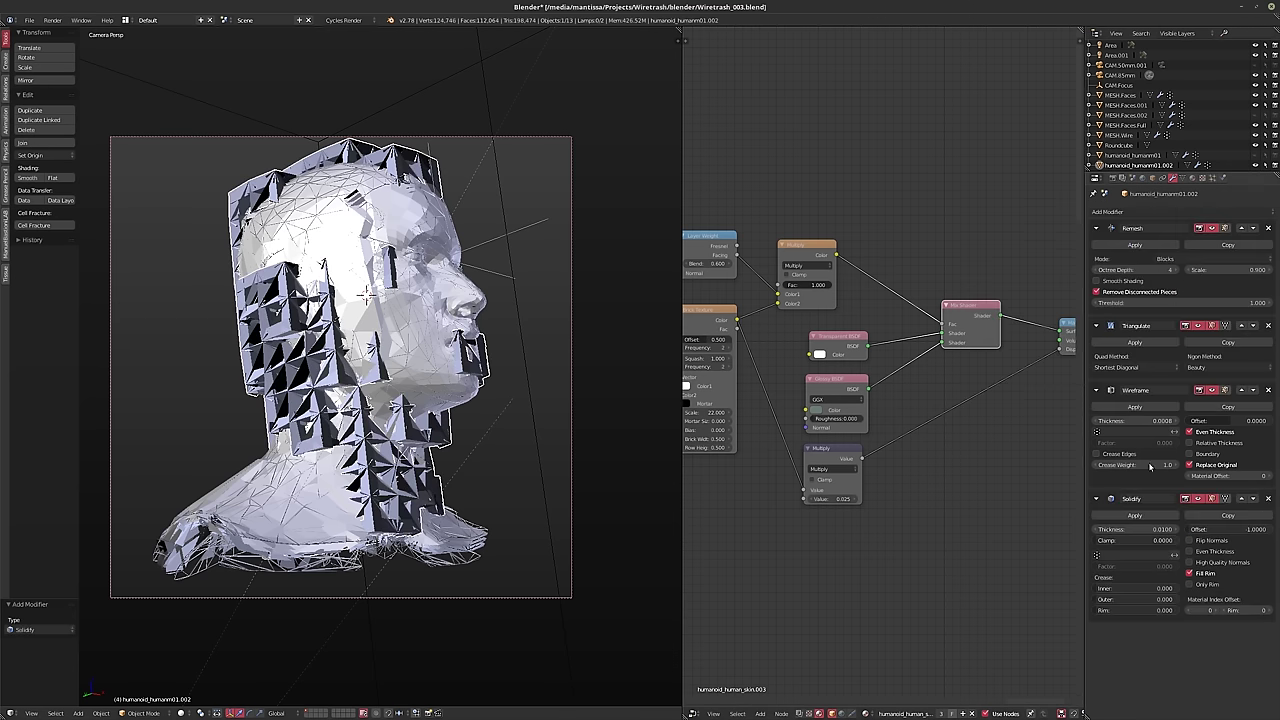
pyautogui.click(1241, 498)
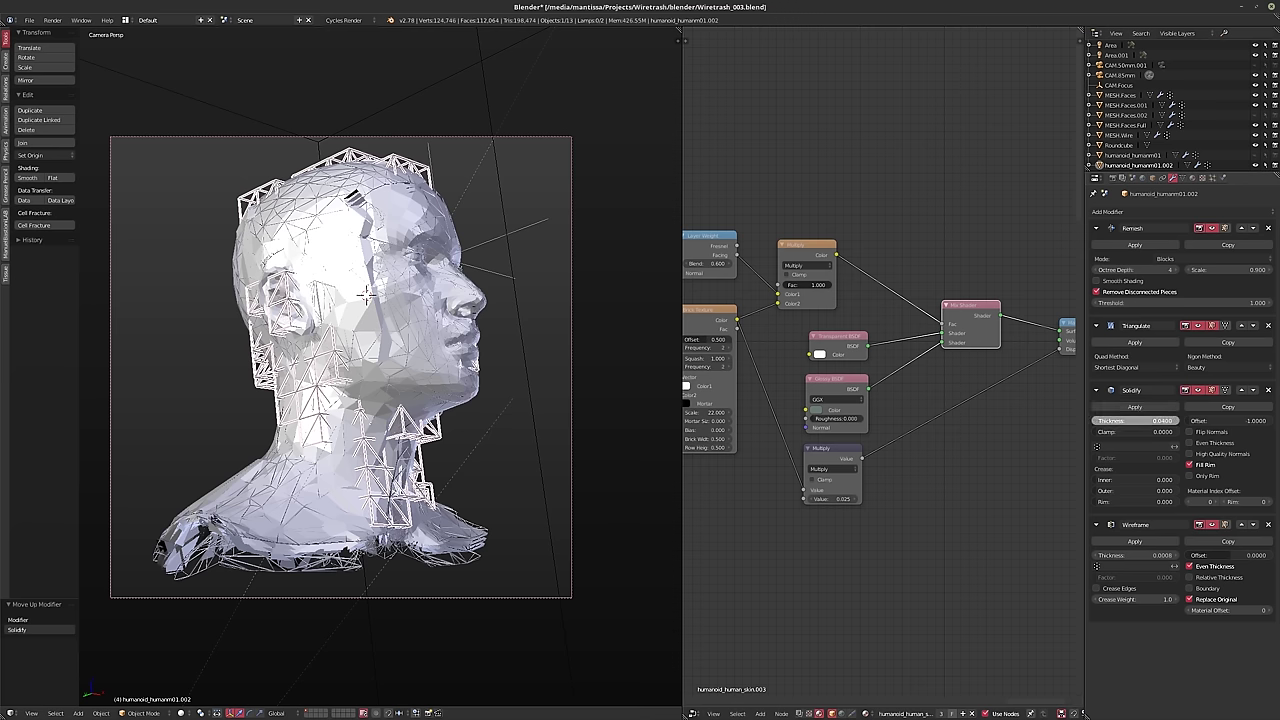
pyautogui.moveTo(1135, 420); pyautogui.dragTo(1140, 420)
pyautogui.click(1252, 326)
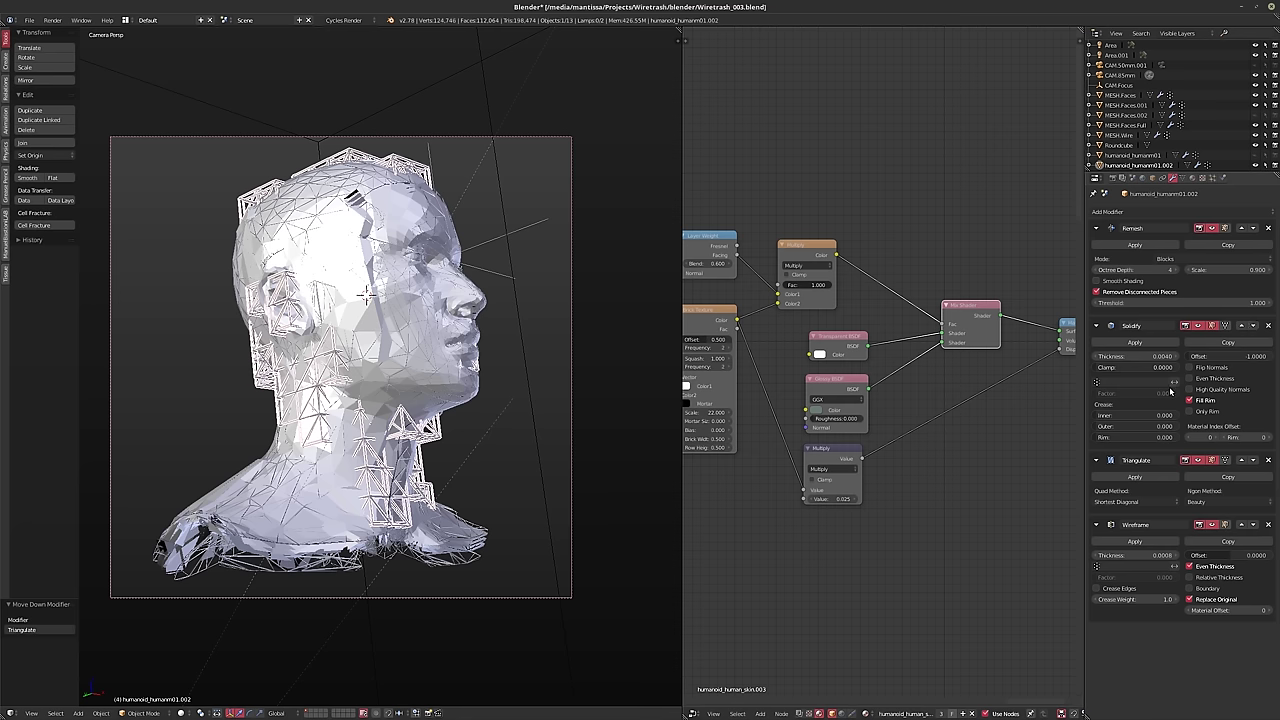
# - Add a Decimate modifier between Triangulate and Wireframe and set its collapse ratio to 0.6953
pyautogui.click(1110, 212)
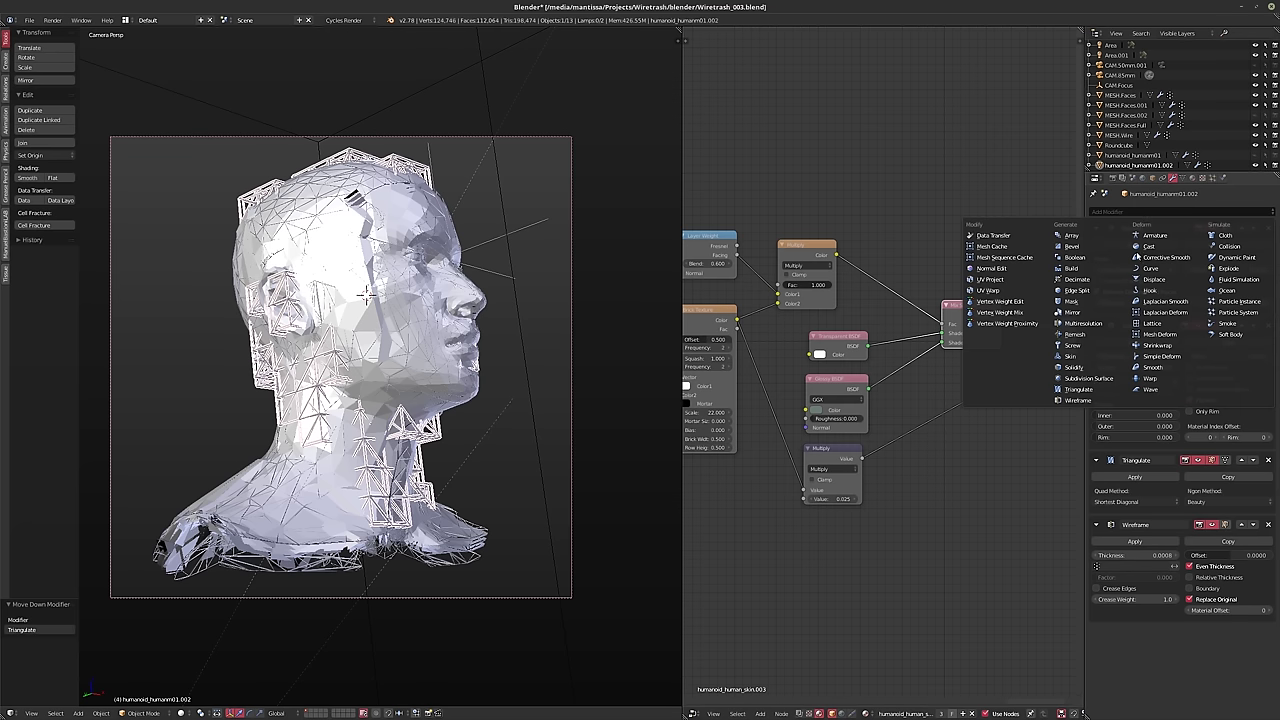
pyautogui.click(1079, 280)
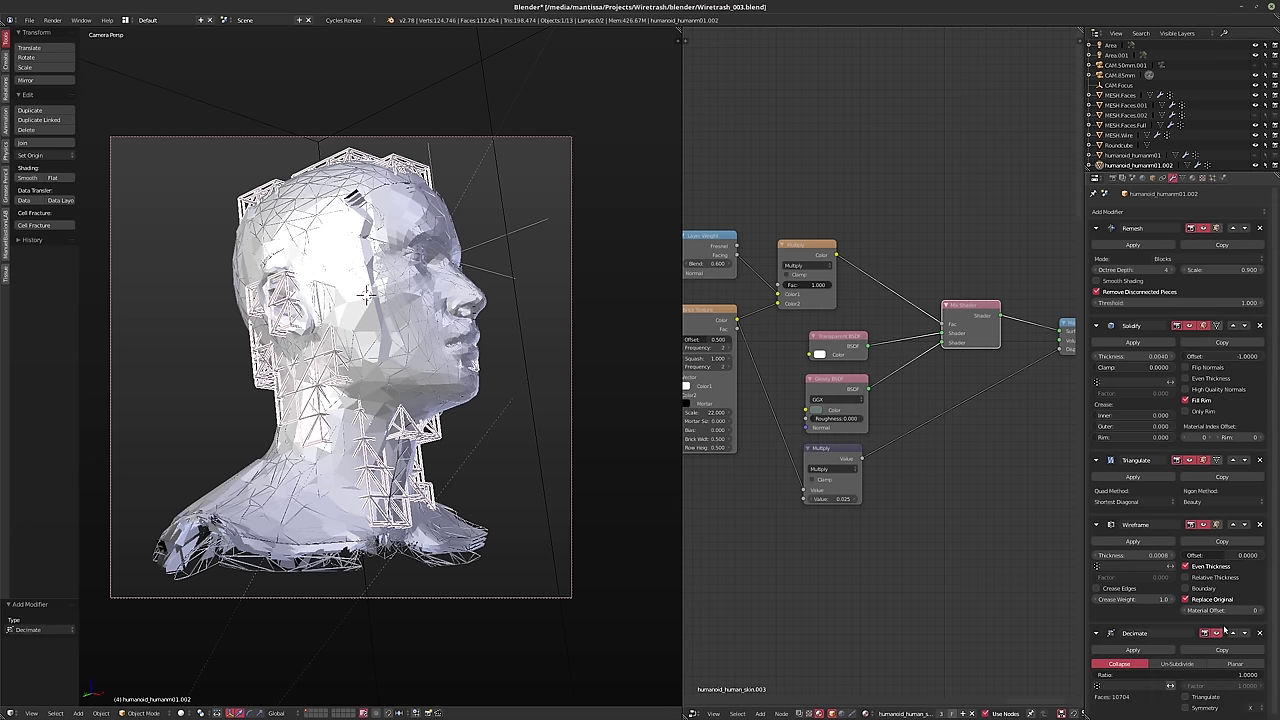
pyautogui.click(1232, 634)
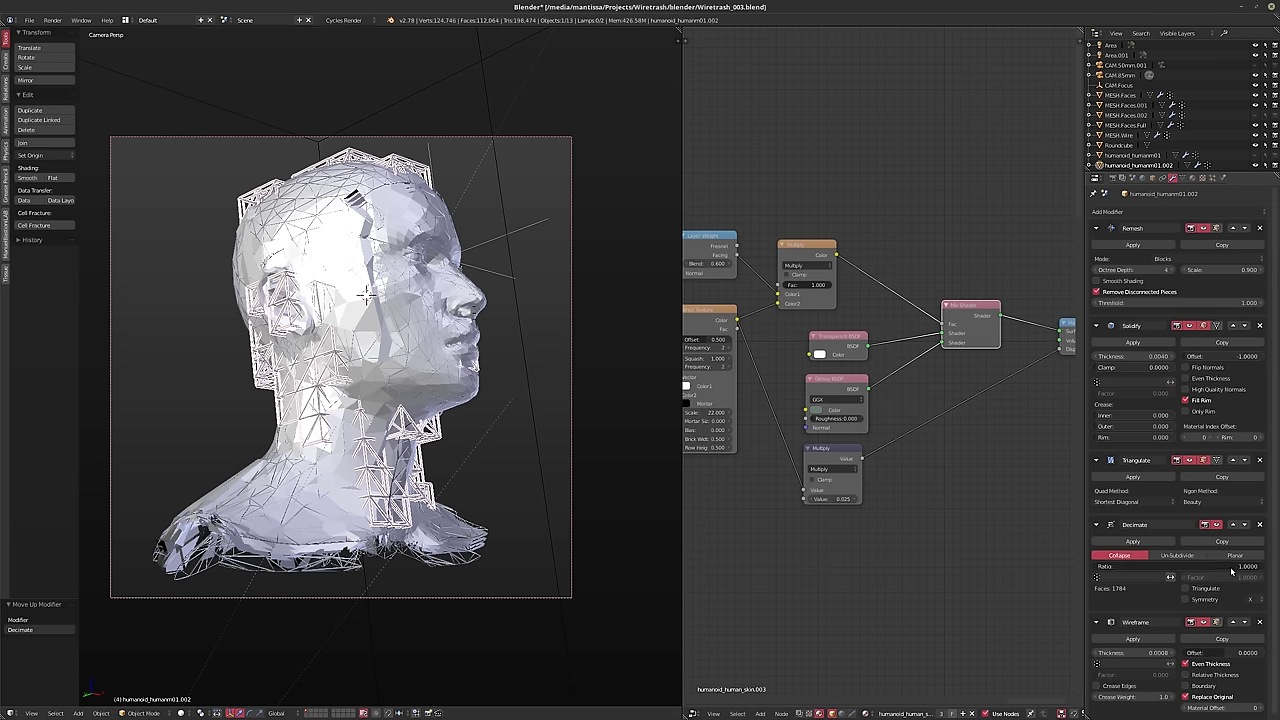
pyautogui.moveTo(1232, 570); pyautogui.dragTo(1180, 570)
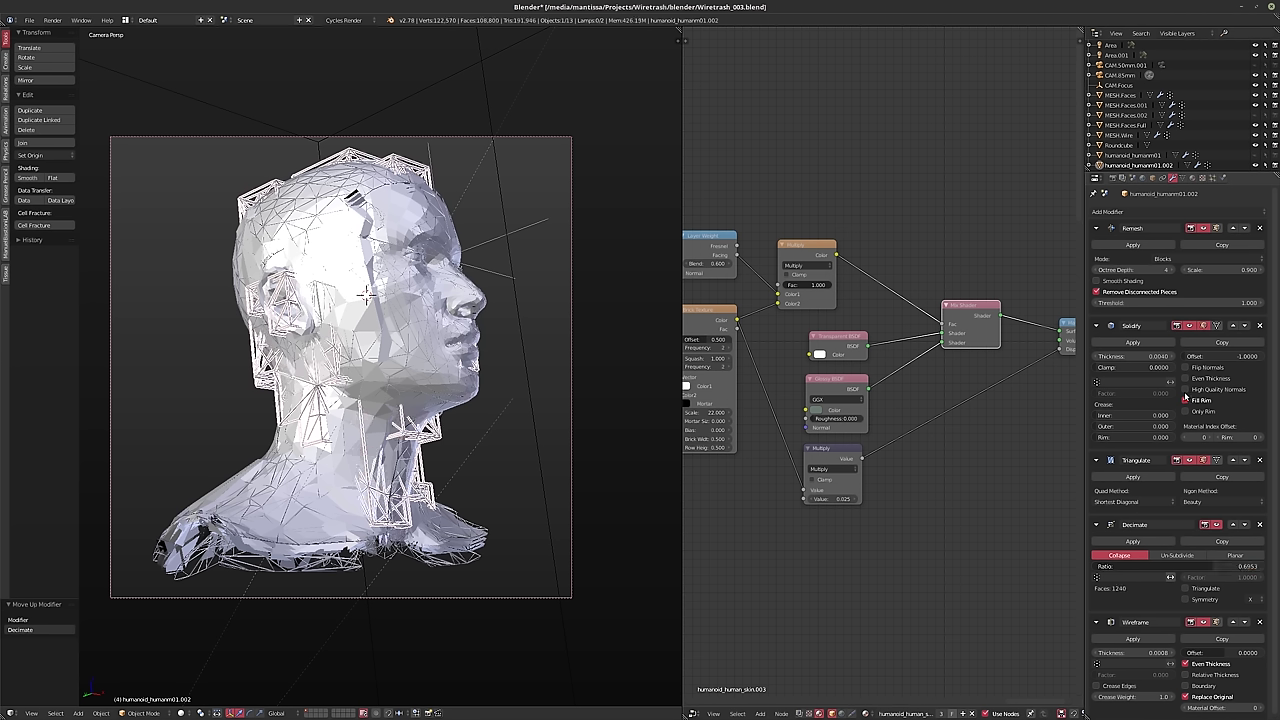
# - Set the Solidify modifier's thickness to 0.001
pyautogui.click(1148, 357)
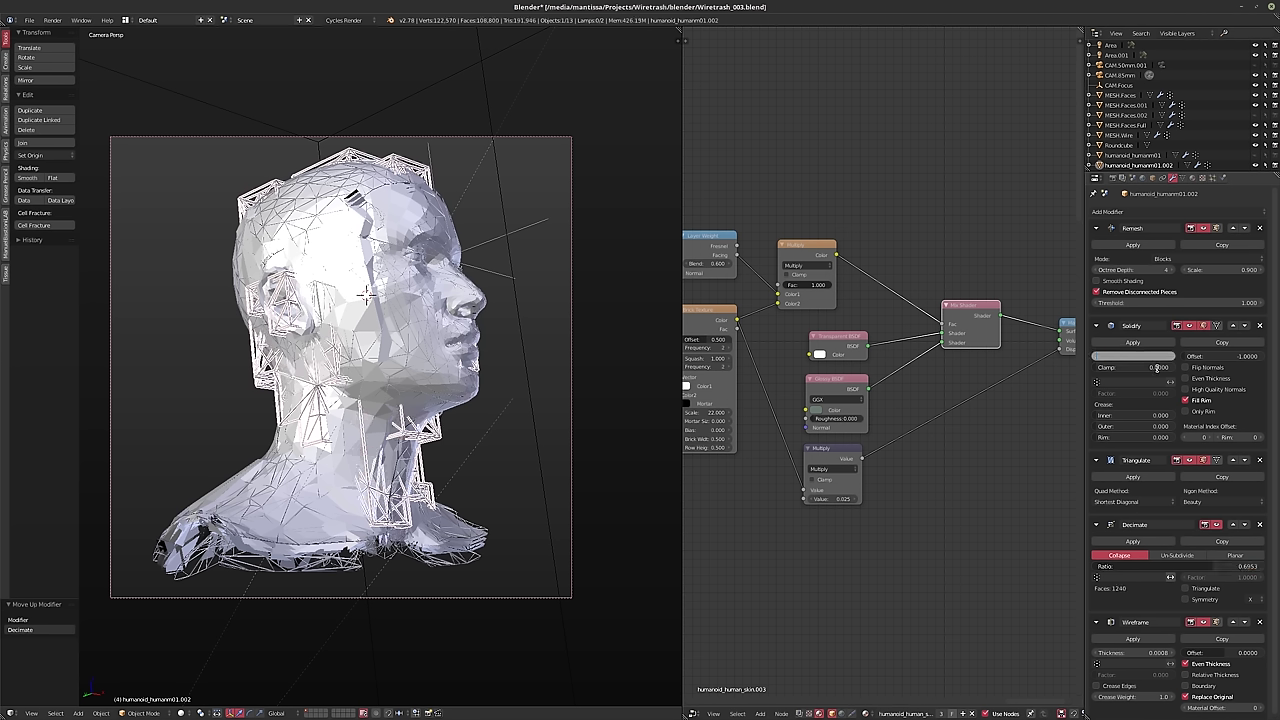
pyautogui.write('0.001')
pyautogui.press('Return')
pyautogui.click(1120, 357)
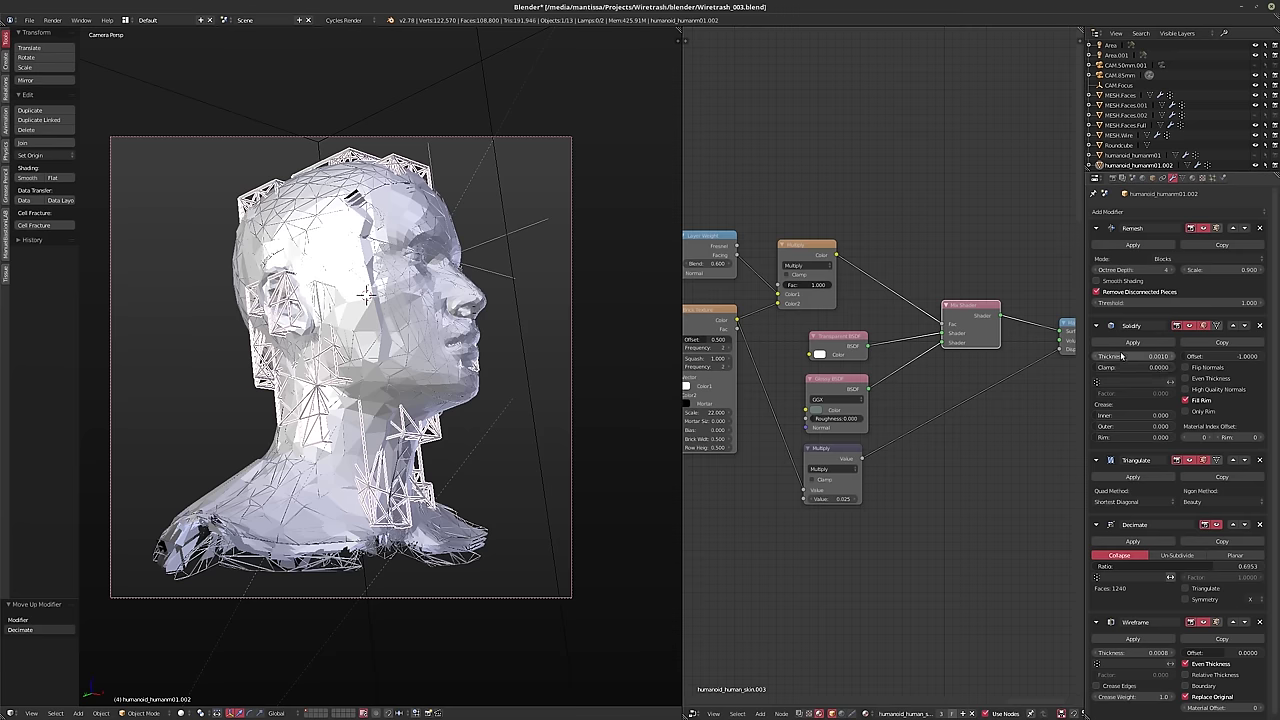
pyautogui.press('Return')
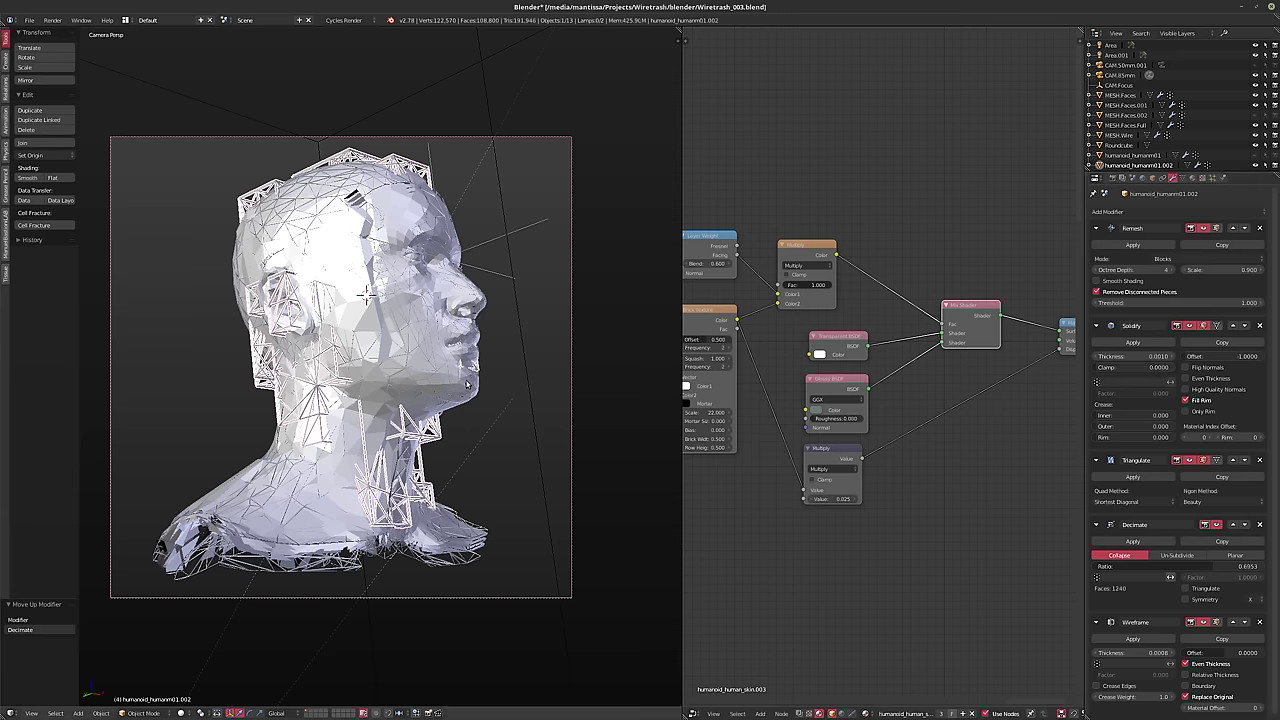
# - Add a Subdivision Surface modifier, move it up between Triangulate and Decimate, and set its type to Simple
pyautogui.press('KP_0')
pyautogui.scroll(6, 337, 336)
pyautogui.scroll(-4, 337, 336)
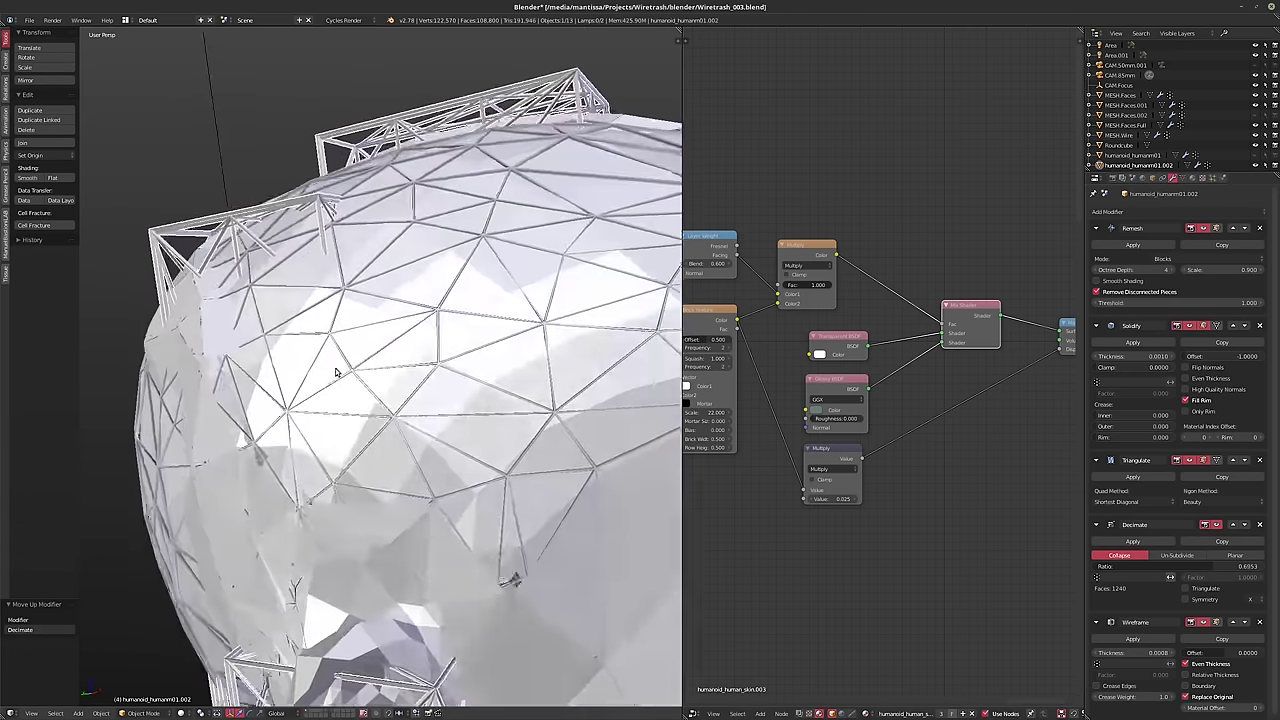
pyautogui.moveTo(337, 371); pyautogui.dragTo(556, 310, button='middle')
pyautogui.scroll(3, 376, 367)
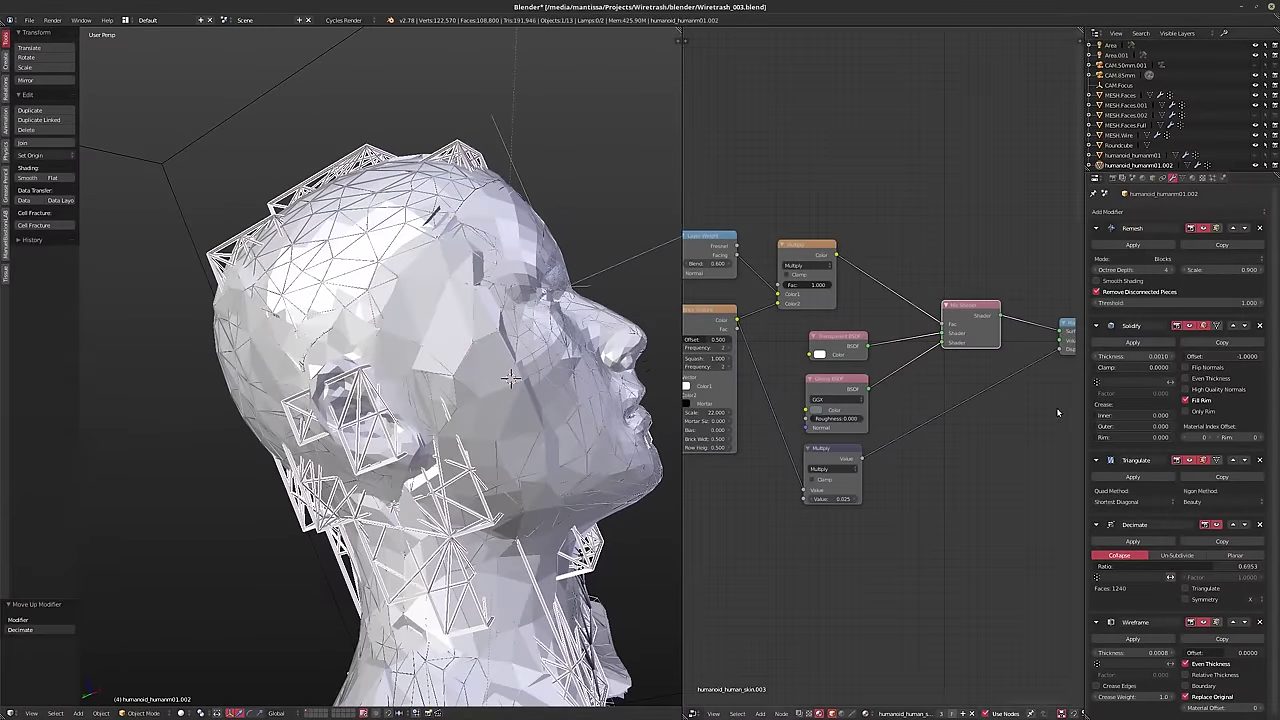
pyautogui.click(1135, 212)
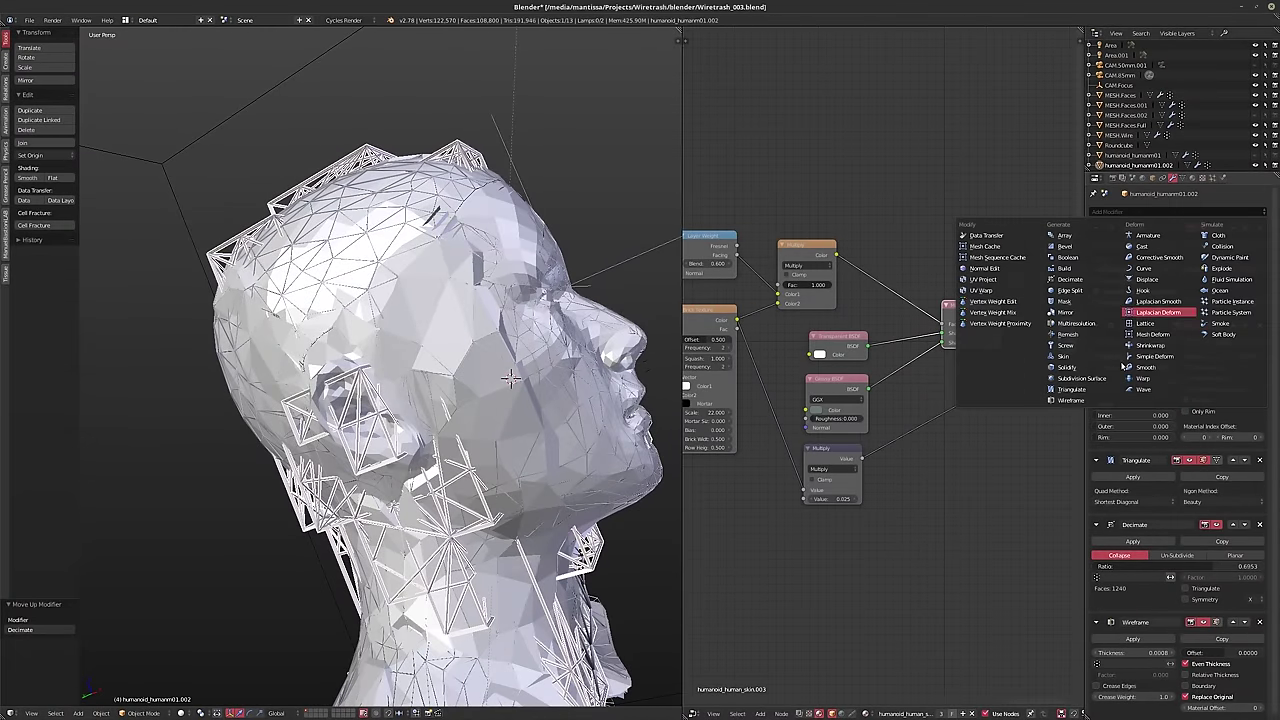
pyautogui.click(1082, 378)
pyautogui.scroll(-3, 1148, 551)
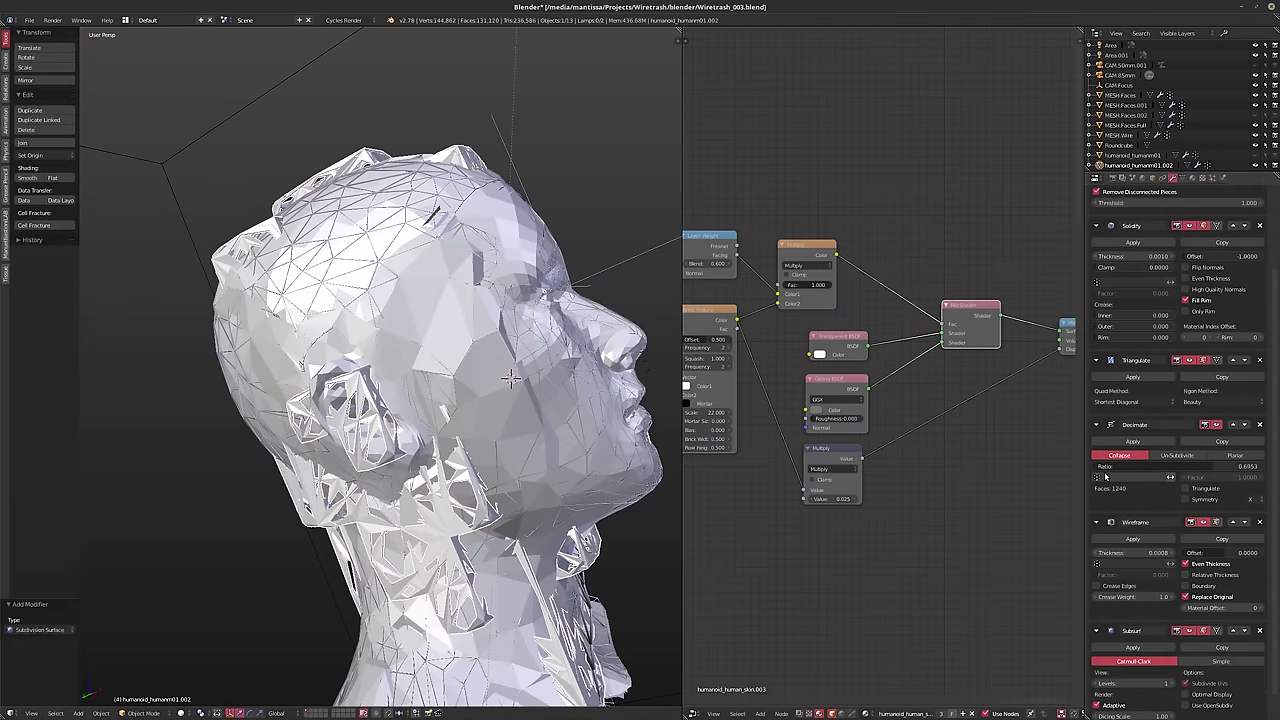
pyautogui.click(1232, 630)
pyautogui.click(1233, 522)
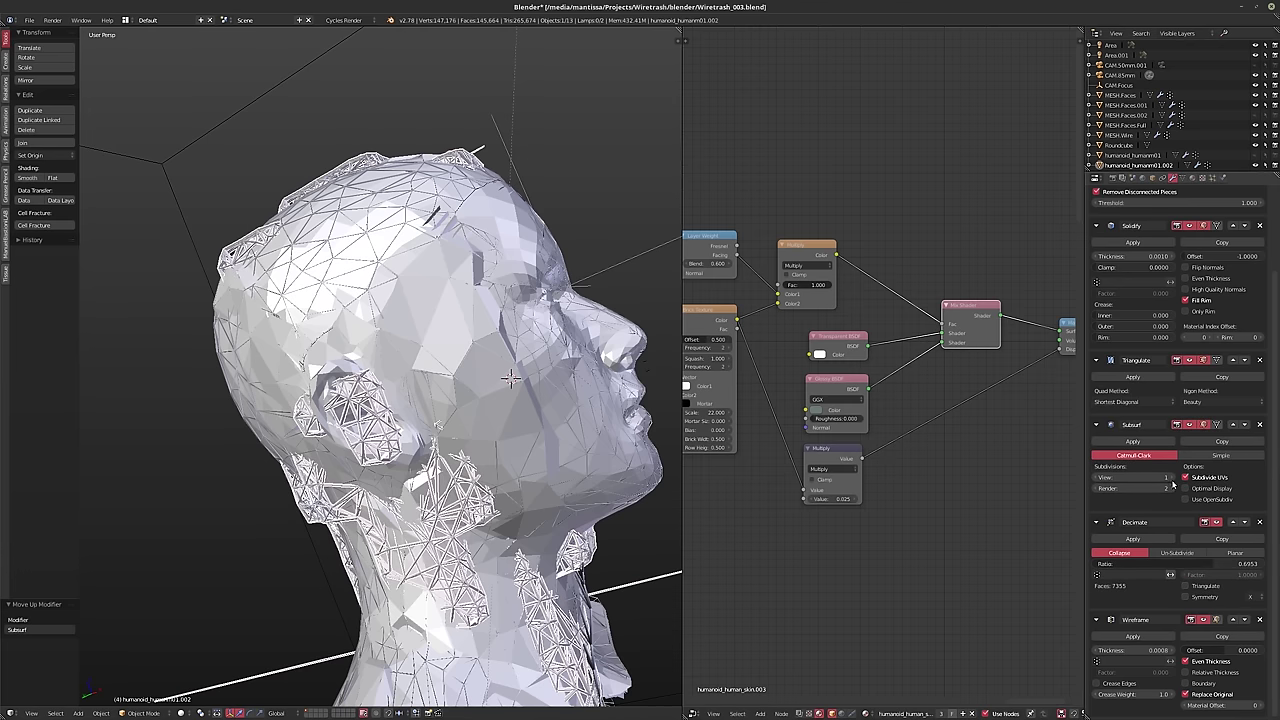
pyautogui.click(1210, 456)
# - Lower the Decimate ratio to 0.3876 and check the wire structures around the ear and neck
pyautogui.moveTo(400, 380); pyautogui.dragTo(335, 424, button='middle')
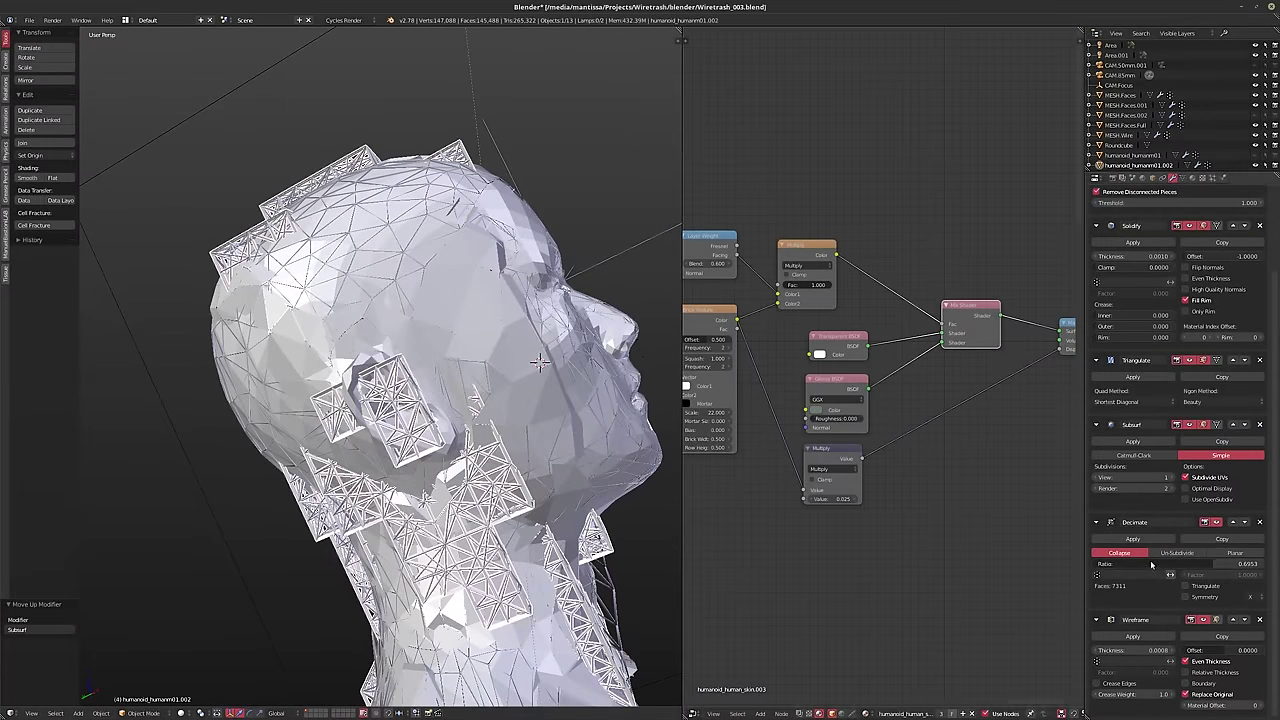
pyautogui.moveTo(1212, 564); pyautogui.dragTo(1164, 564)
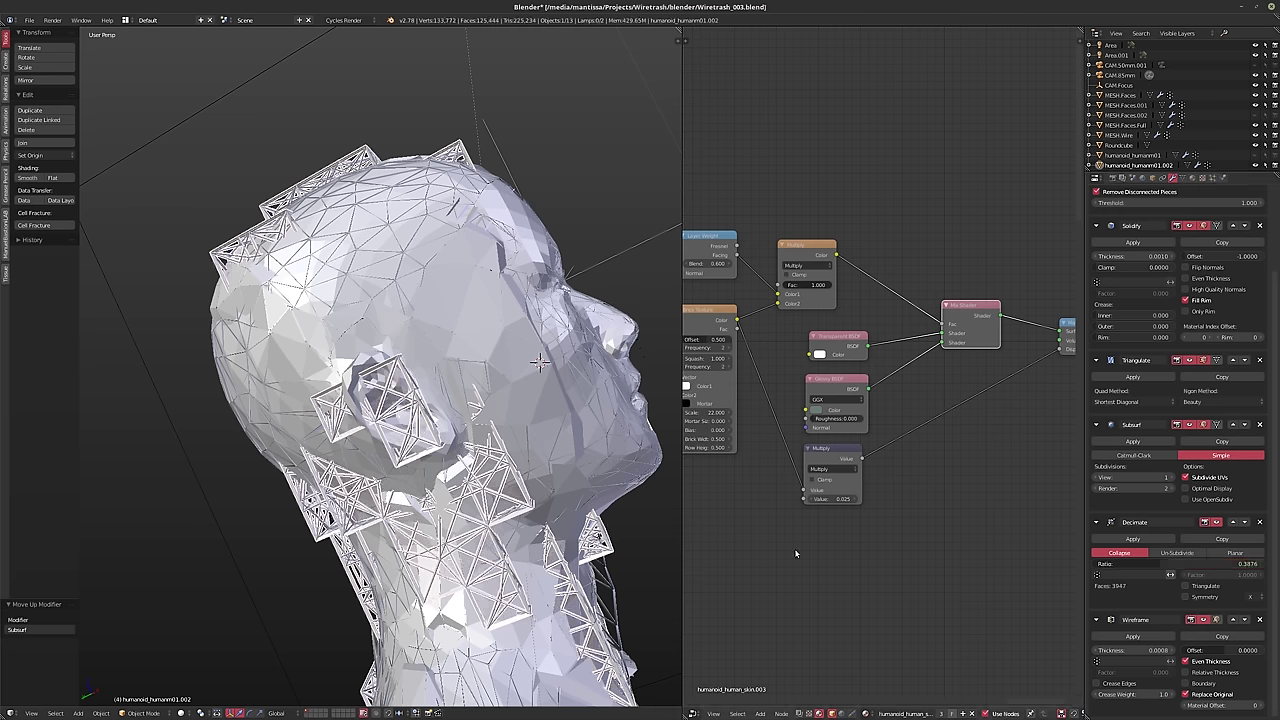
pyautogui.moveTo(430, 410); pyautogui.dragTo(423, 441, button='middle')
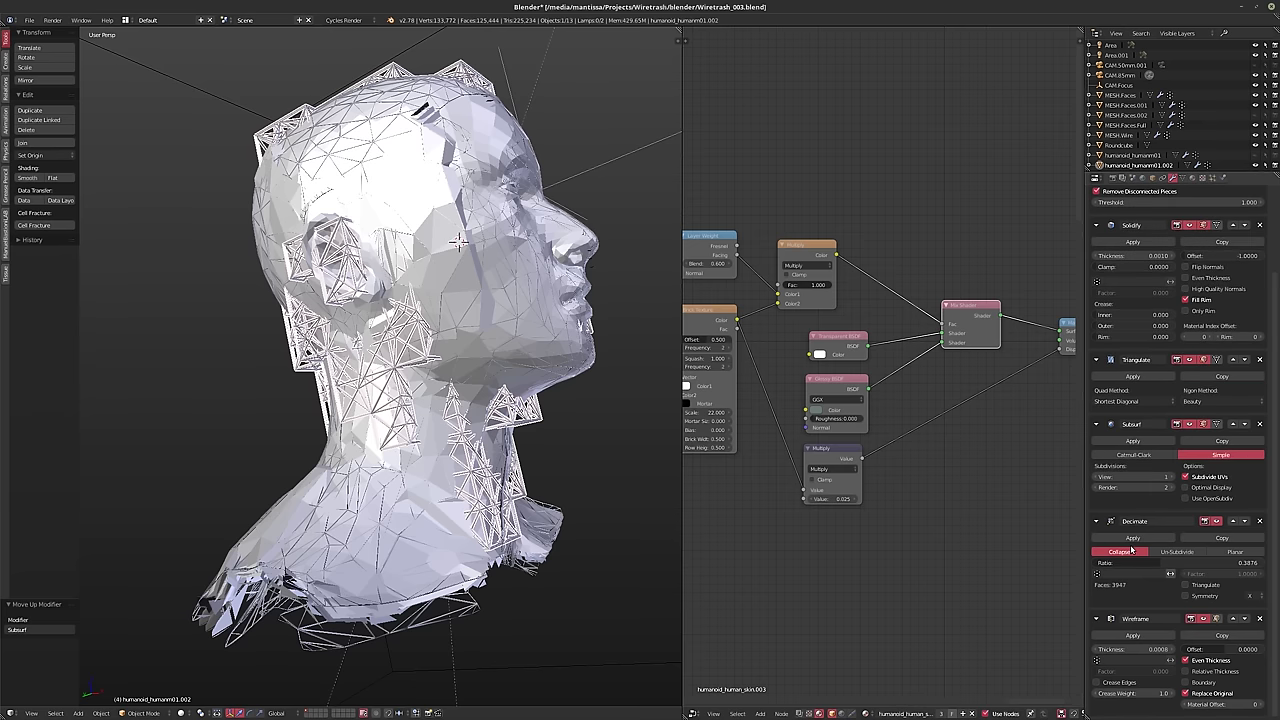
pyautogui.moveTo(470, 300); pyautogui.dragTo(430, 285, button='middle')
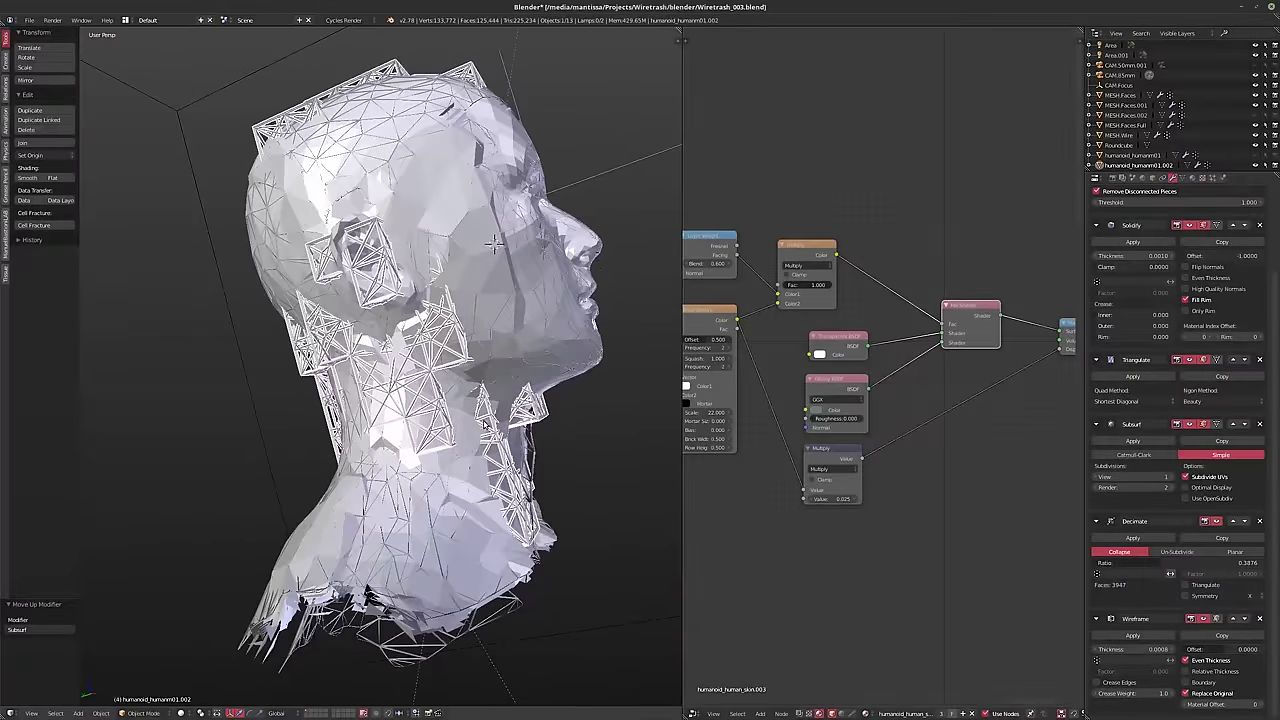
# - Try Solidify thicknesses of 0.0005 and 0.0006, and settle on 0.0008
pyautogui.click(1150, 256)
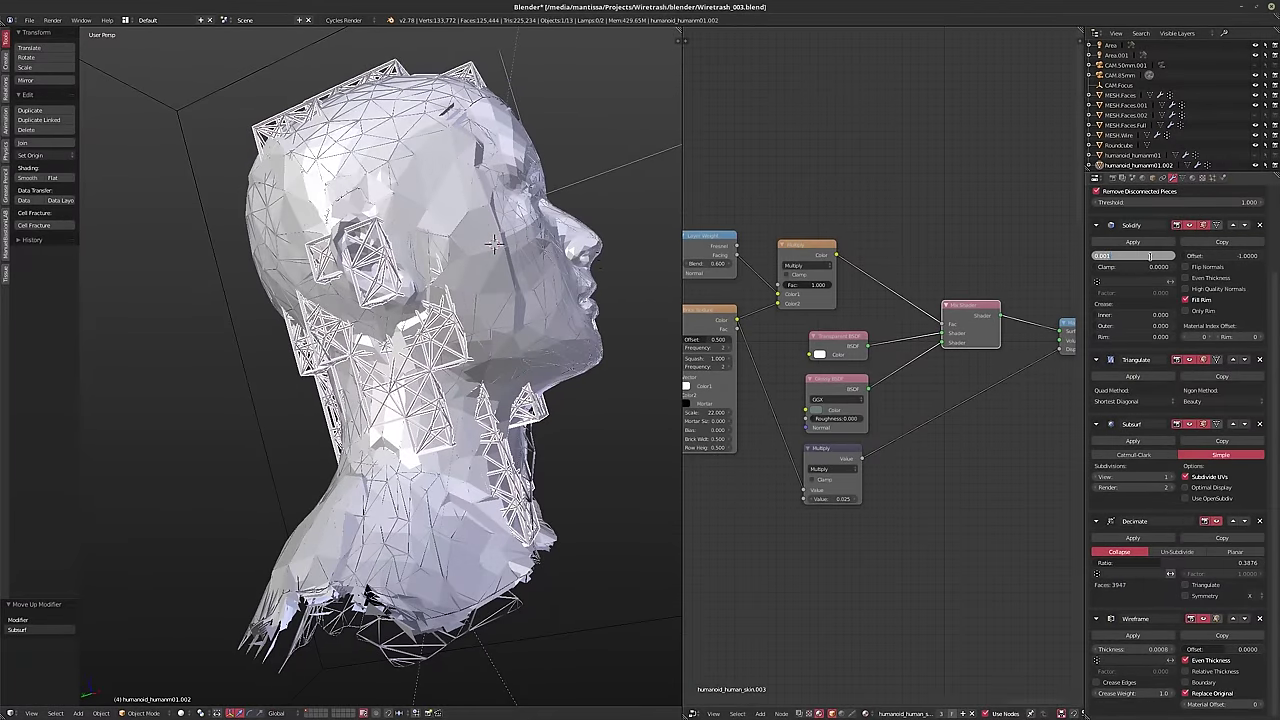
pyautogui.write('0.0005')
pyautogui.press('Return')
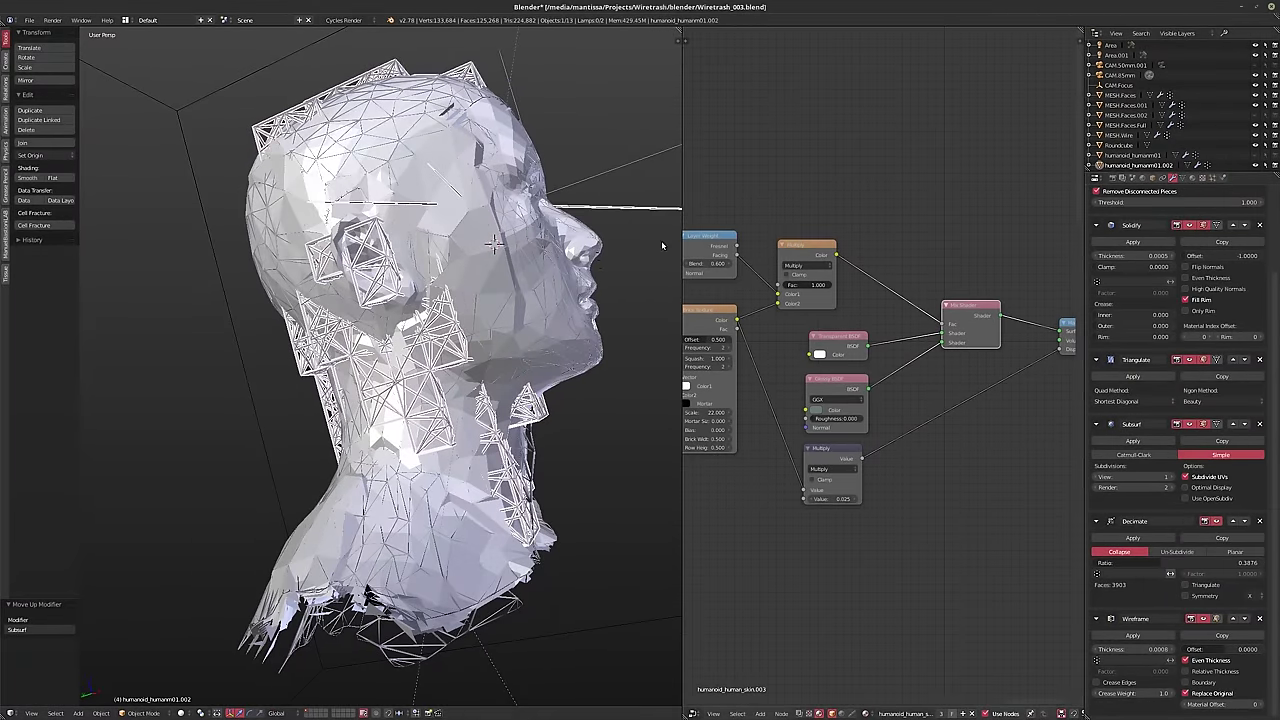
pyautogui.click(1161, 256)
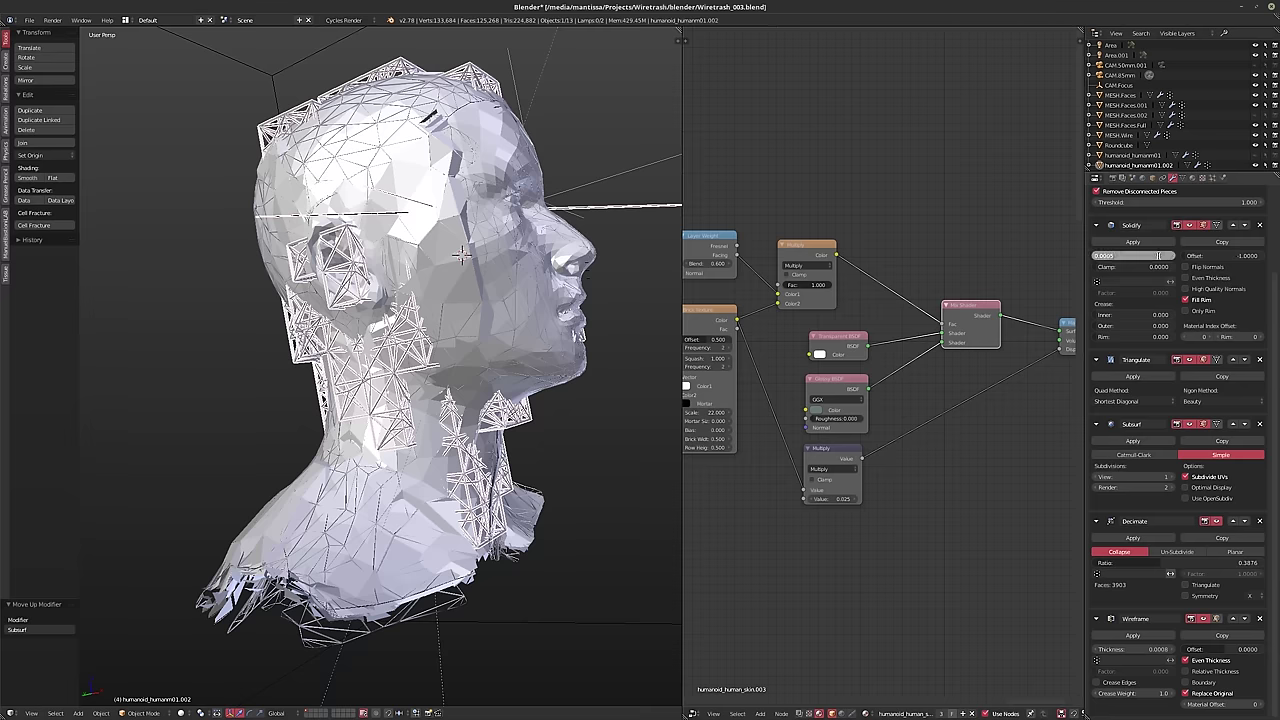
pyautogui.write('0.0006')
pyautogui.press('Return')
pyautogui.click(1161, 257)
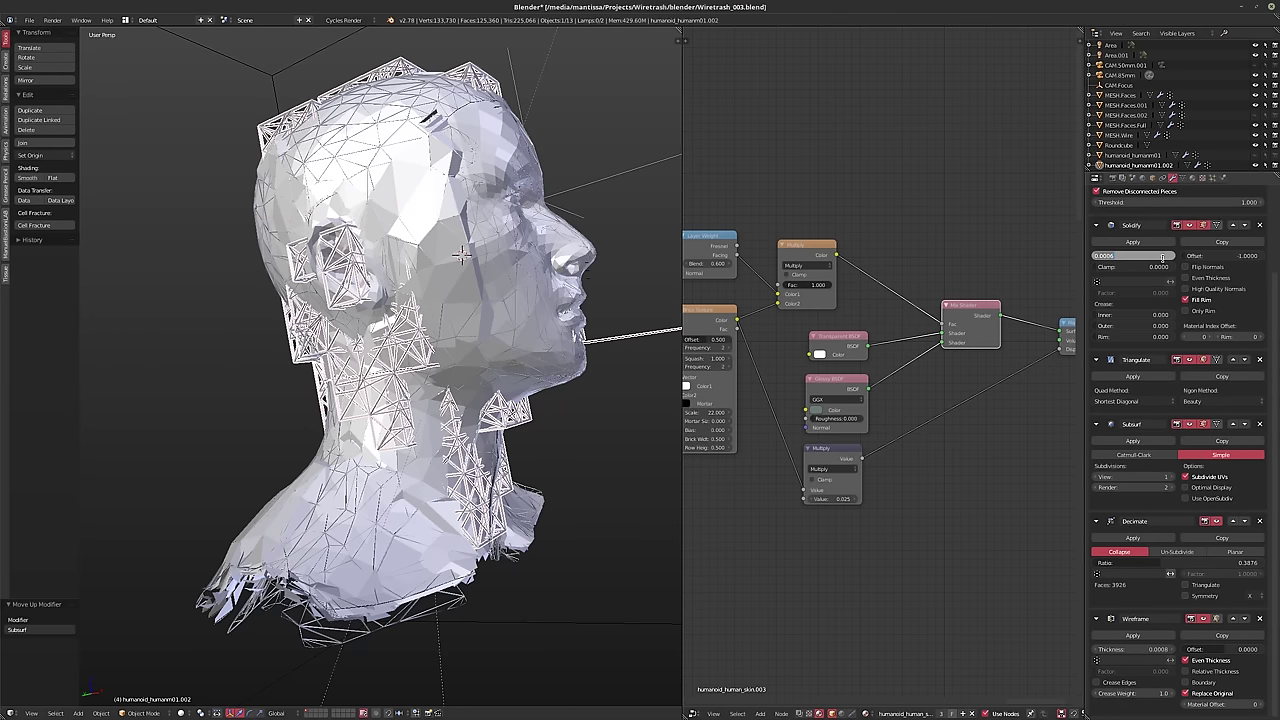
pyautogui.write('0.0008')
pyautogui.press('Return')
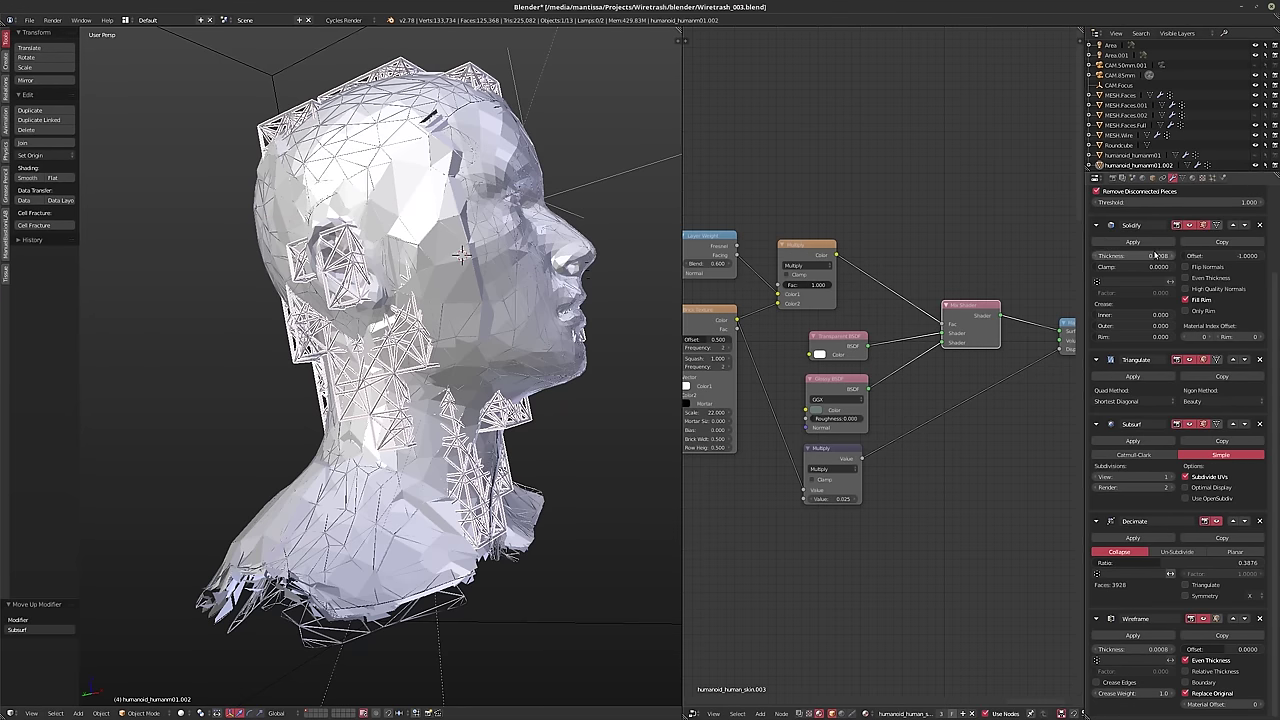
# - Preview the head in rendered shading from the camera view, with the tool shelf hidden
pyautogui.moveTo(433, 397)
pyautogui.mouseDown(button='middle')
pyautogui.moveTo(500, 400)
pyautogui.moveTo(433, 397)
pyautogui.mouseUp(button='middle')
pyautogui.press('KP_0')
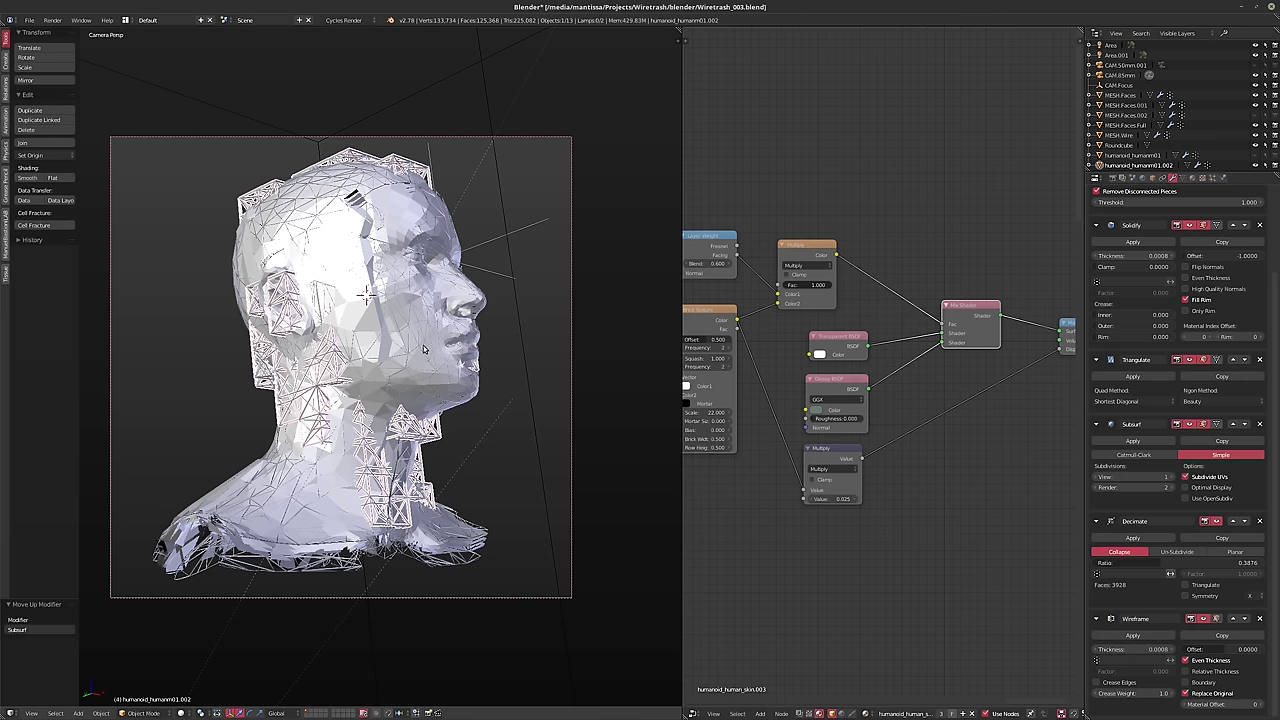
pyautogui.hotkey('shift', 'z')
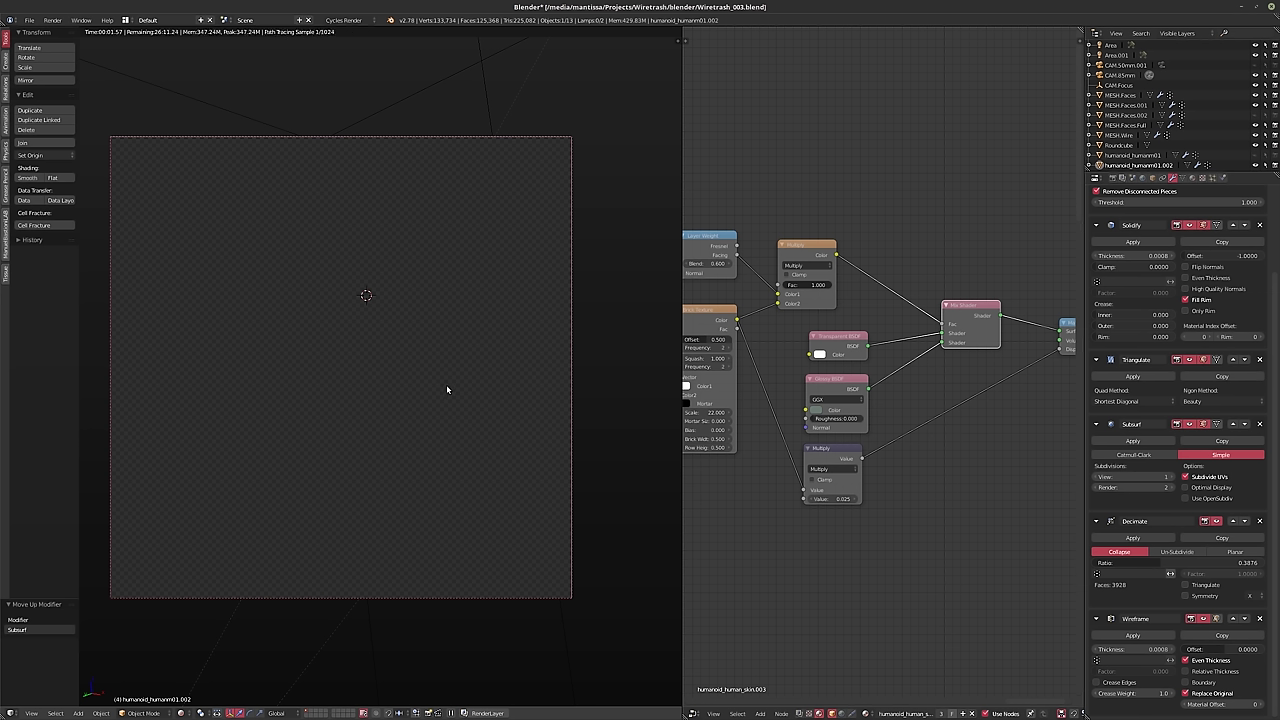
pyautogui.press('t')
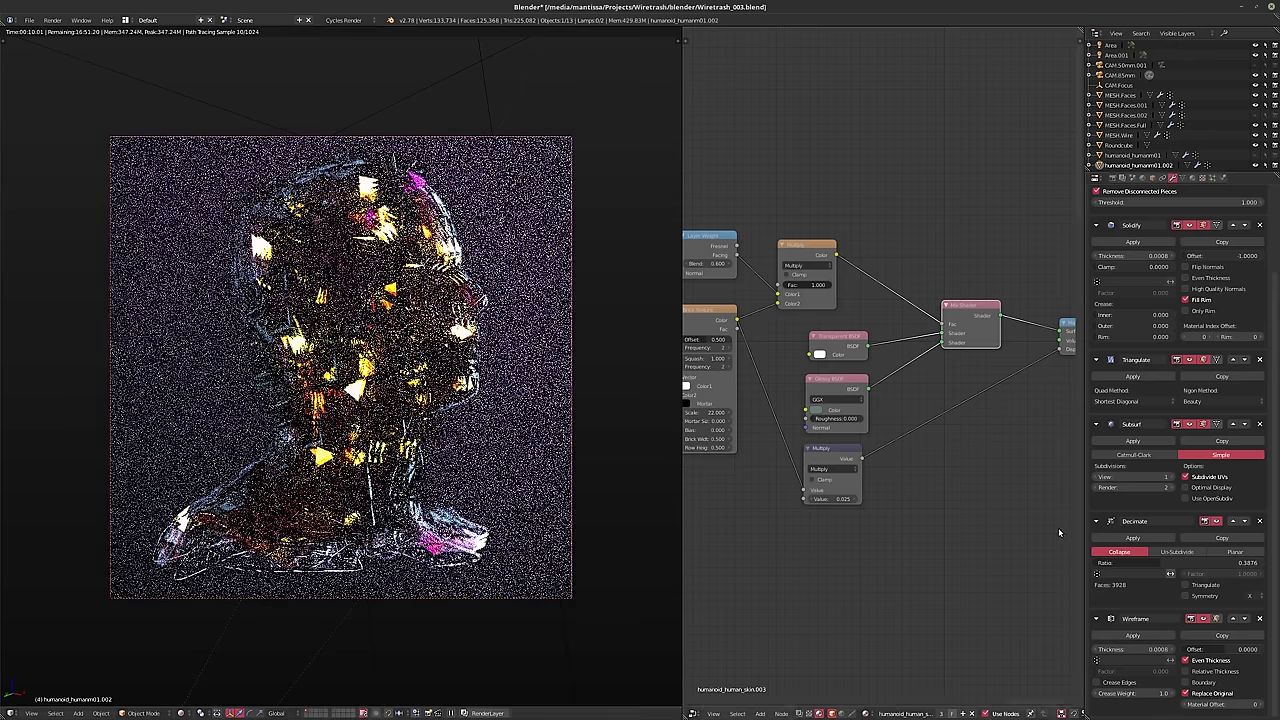
# - Make the remeshed head's material a single-user copy and delete all its nodes except the Material Output
pyautogui.click(1097, 488)
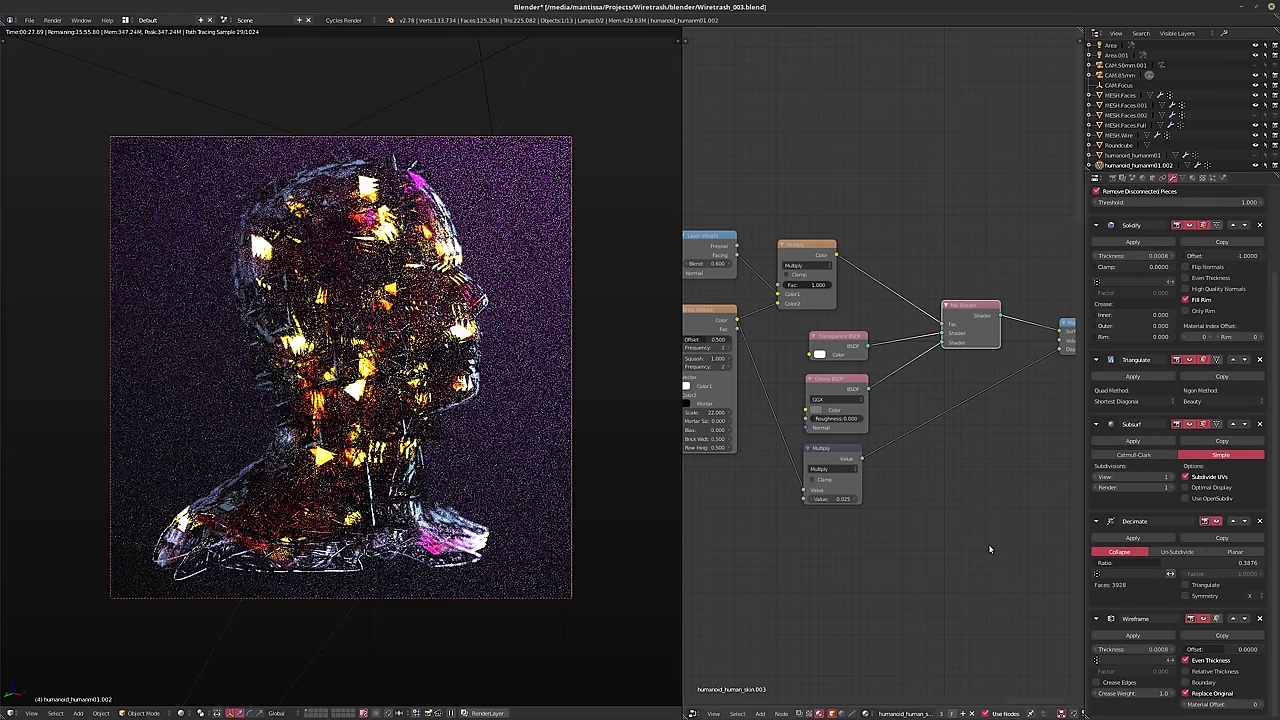
pyautogui.scroll(-3, 880, 460)
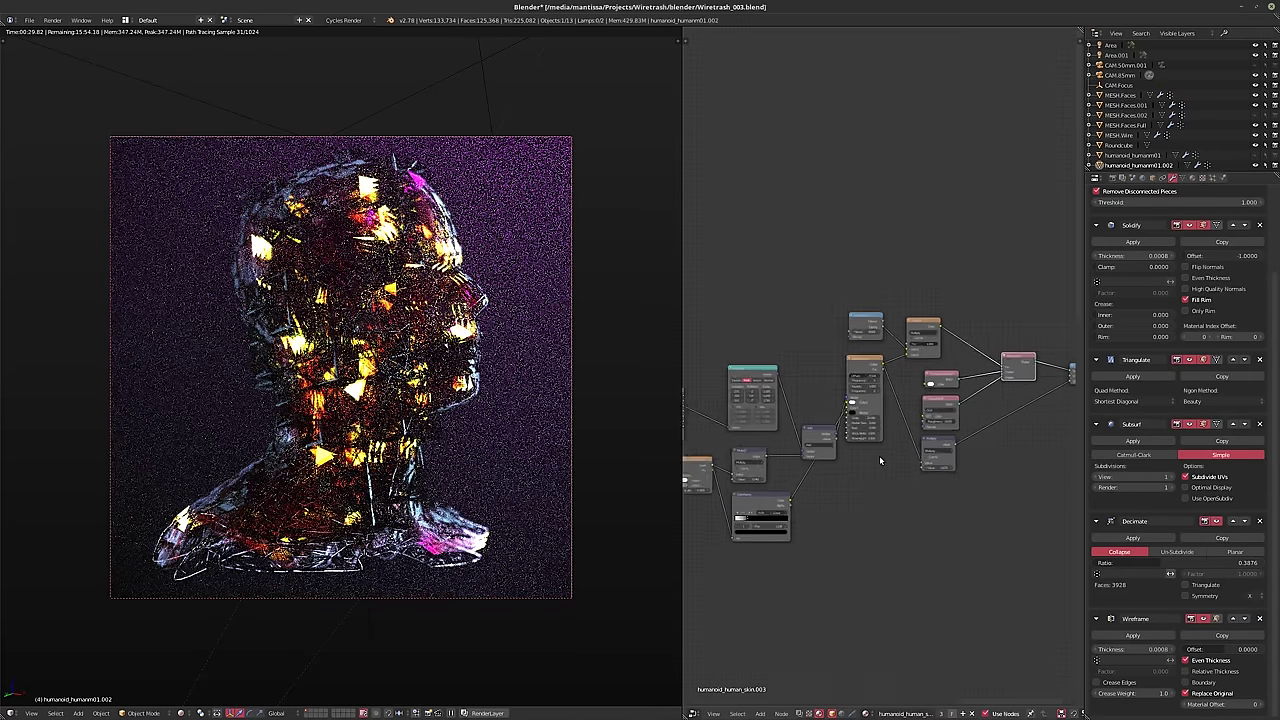
pyautogui.scroll(-2, 880, 460)
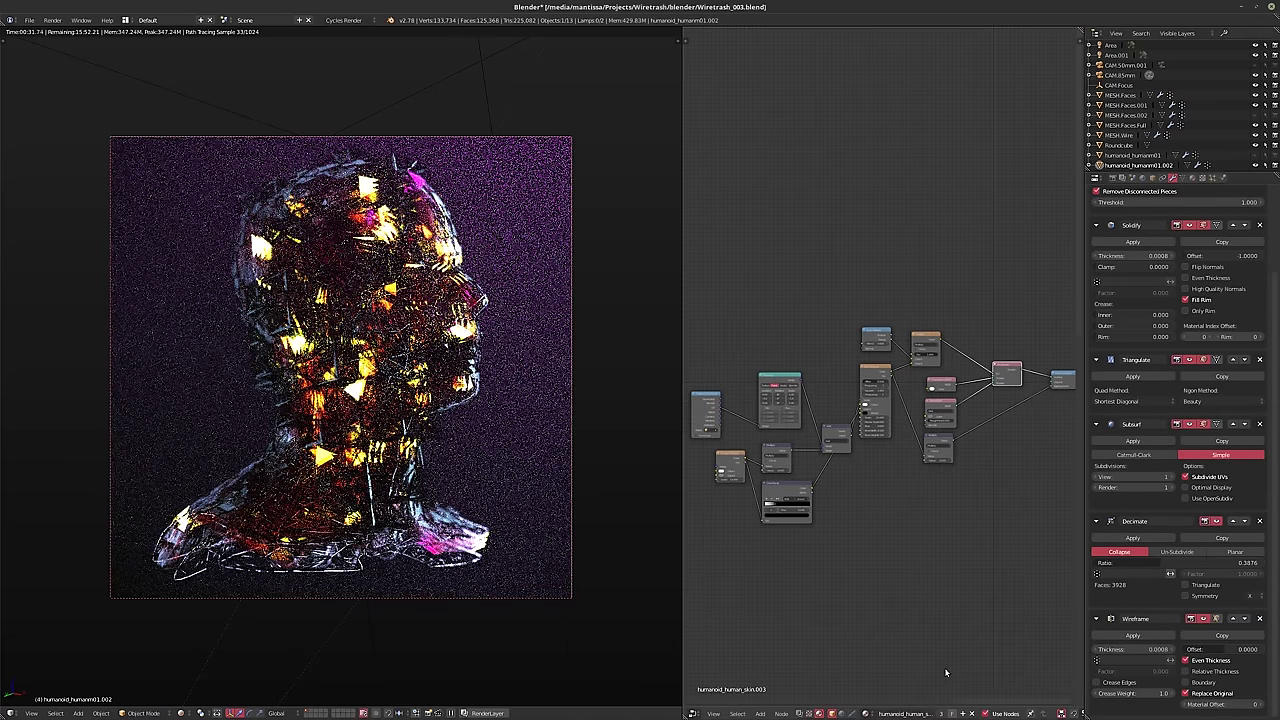
pyautogui.click(941, 713)
pyautogui.scroll(-2, 912, 467)
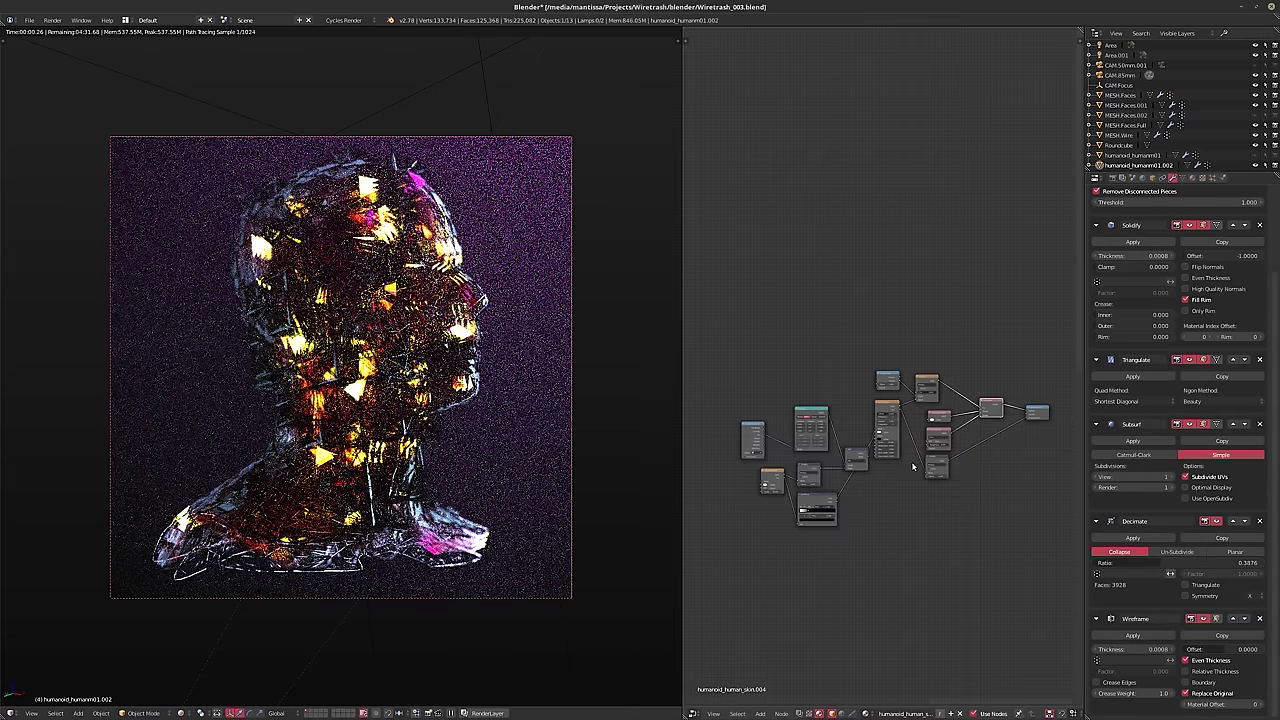
pyautogui.moveTo(912, 467); pyautogui.dragTo(886, 467, button='middle')
pyautogui.press('b')
pyautogui.moveTo(699, 328); pyautogui.dragTo(973, 604)
pyautogui.press('x')
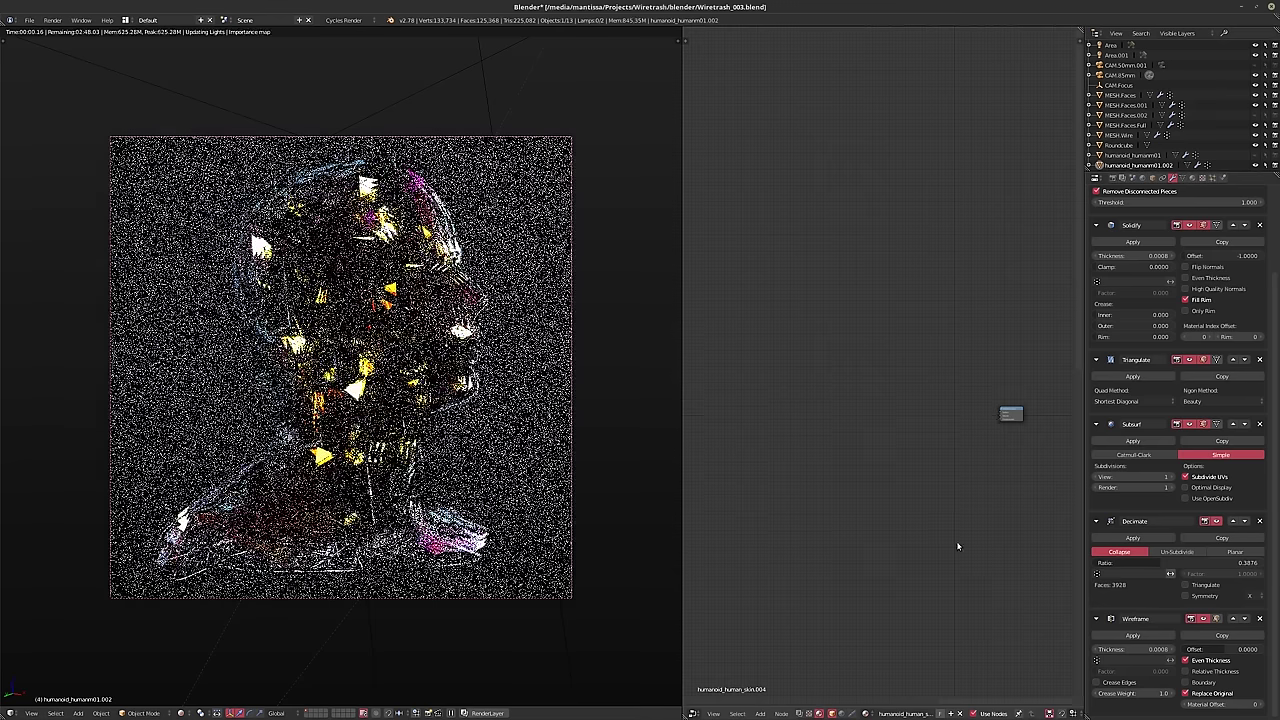
# - Start adding a shader node beside the Material Output in the emptied node tree
pyautogui.moveTo(880, 441); pyautogui.dragTo(784, 490, button='middle')
pyautogui.scroll(2, 892, 475)
pyautogui.scroll(3, 817, 471)
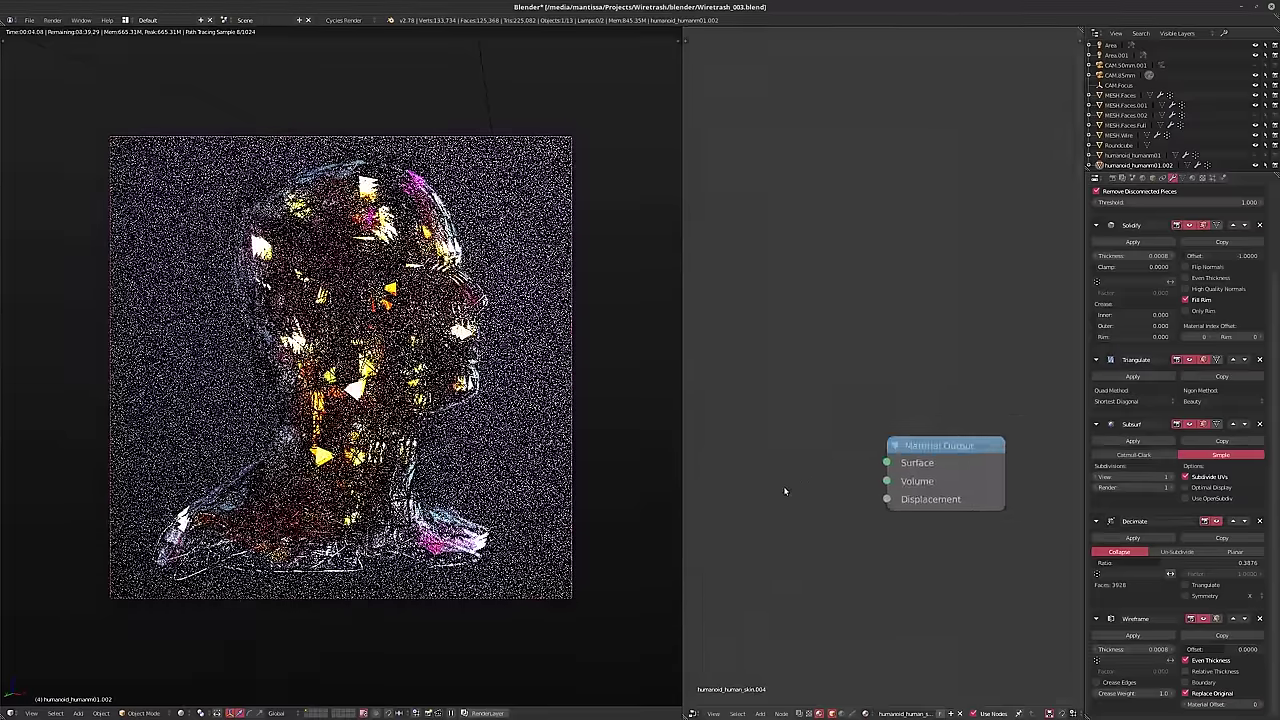
pyautogui.hotkey('shift', 'a')
pyautogui.moveTo(758, 455)
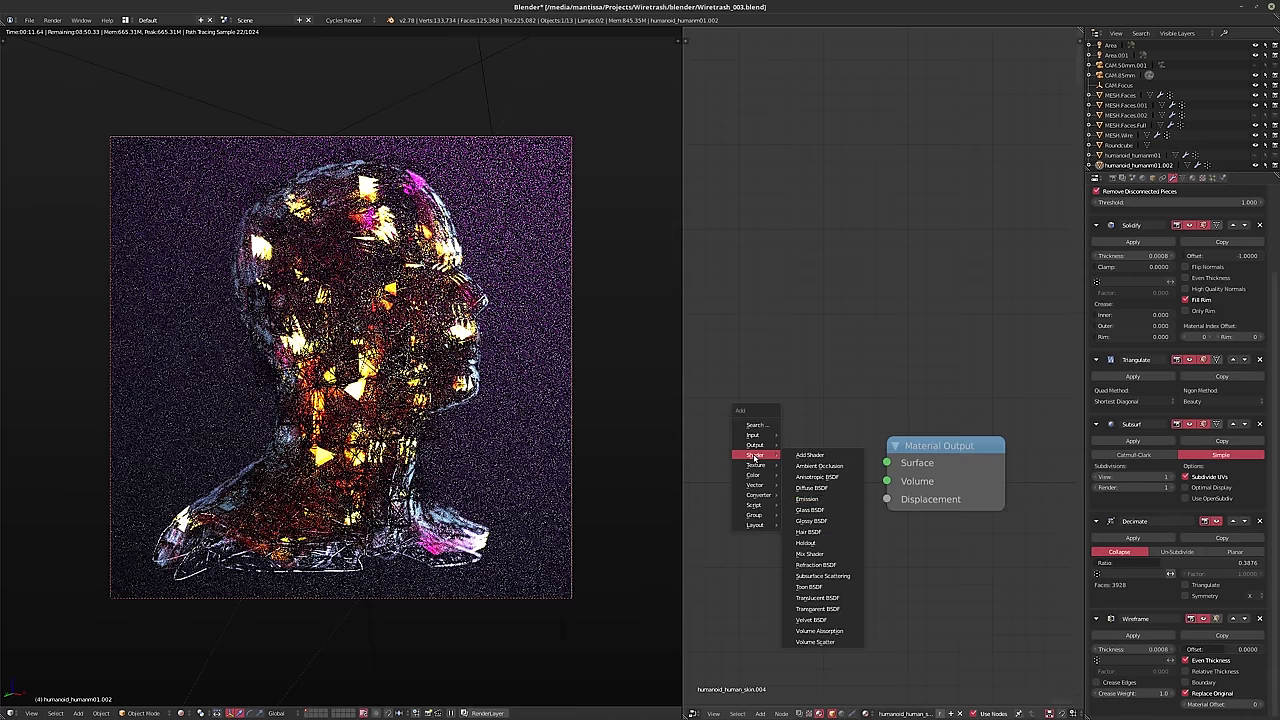
# - Add a Glossy BSDF shader to the material and connect it to the Material Output's Surface input
pyautogui.click(811, 520)
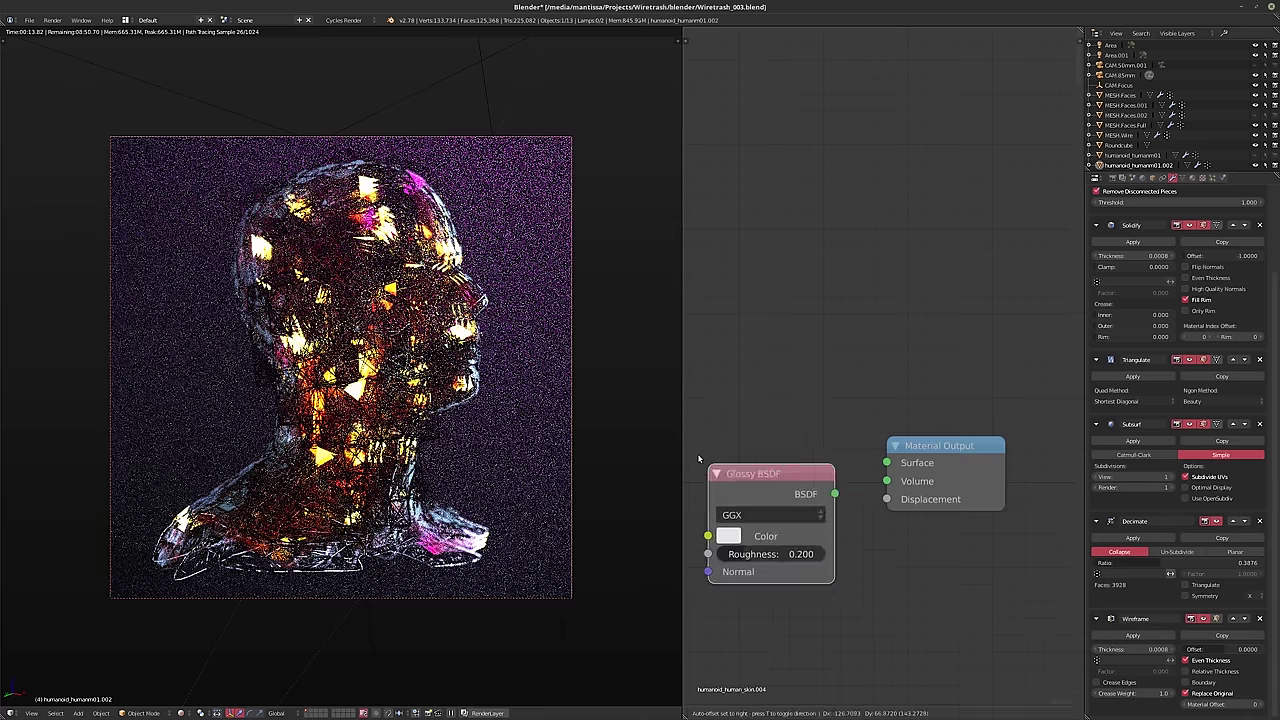
pyautogui.click(661, 422)
pyautogui.moveTo(796, 458); pyautogui.dragTo(886, 462)
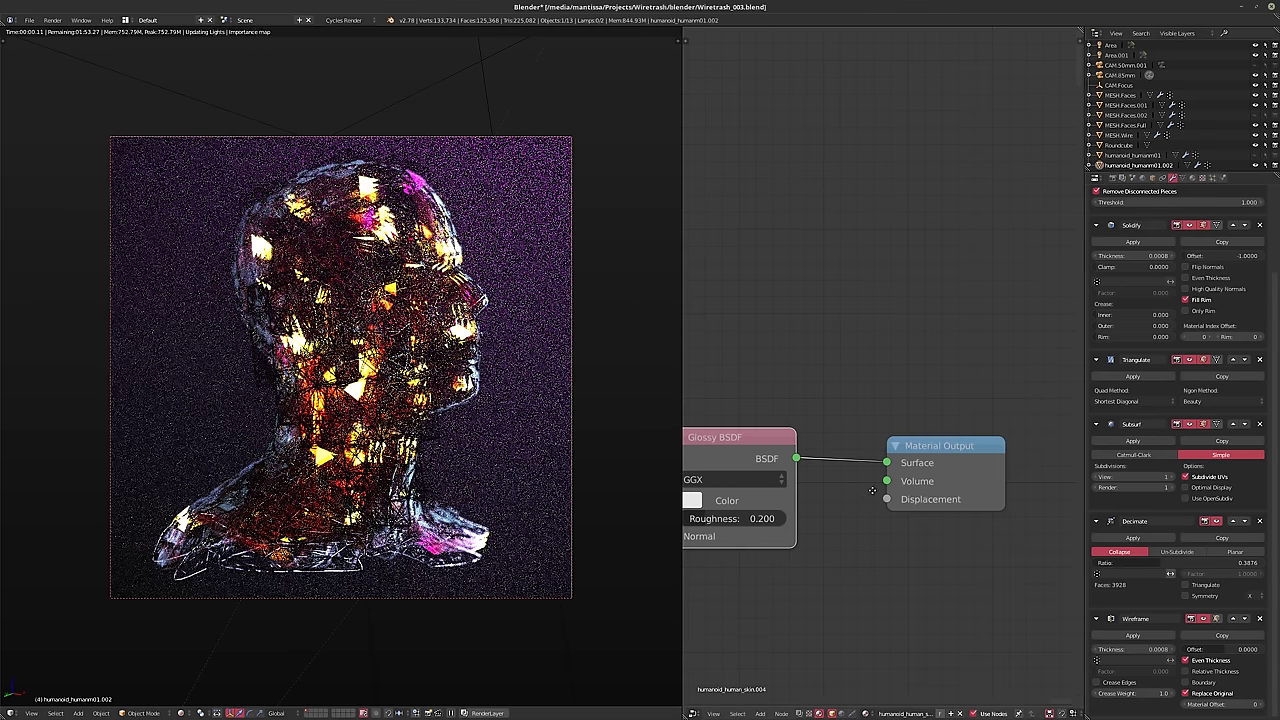
pyautogui.moveTo(872, 490); pyautogui.dragTo(972, 470, button='middle')
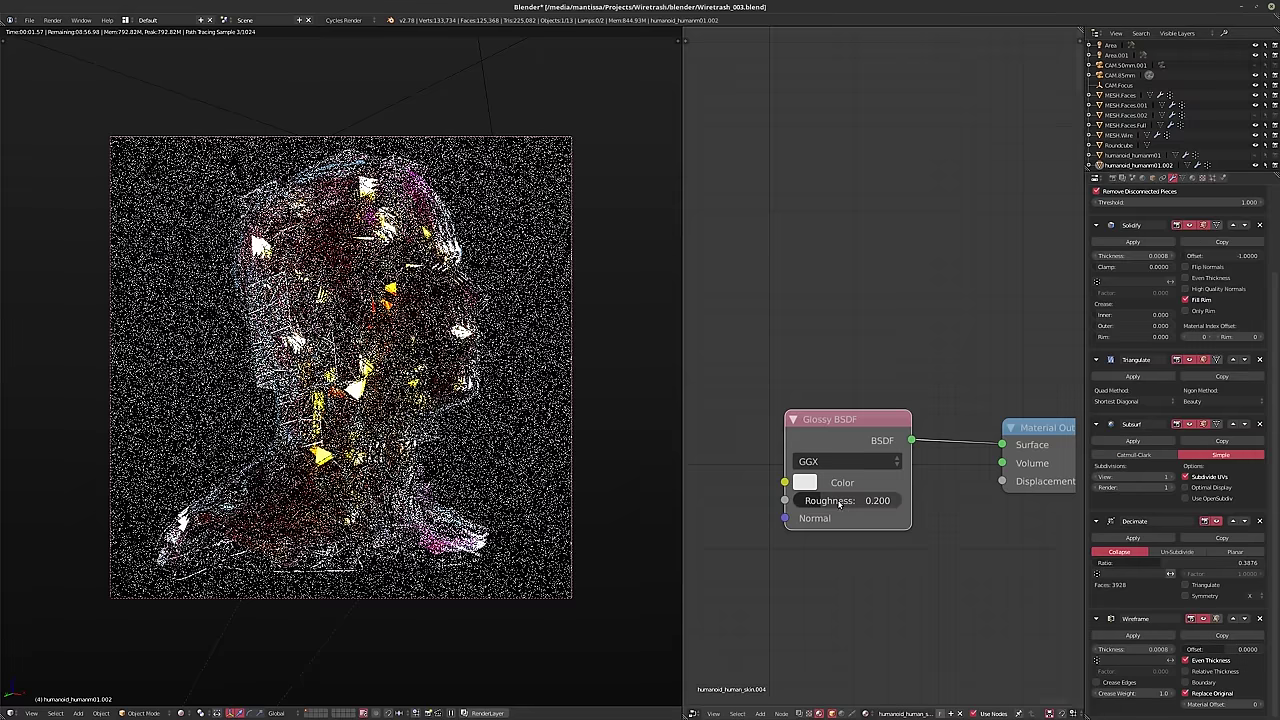
pyautogui.moveTo(803, 482); pyautogui.dragTo(731, 491)
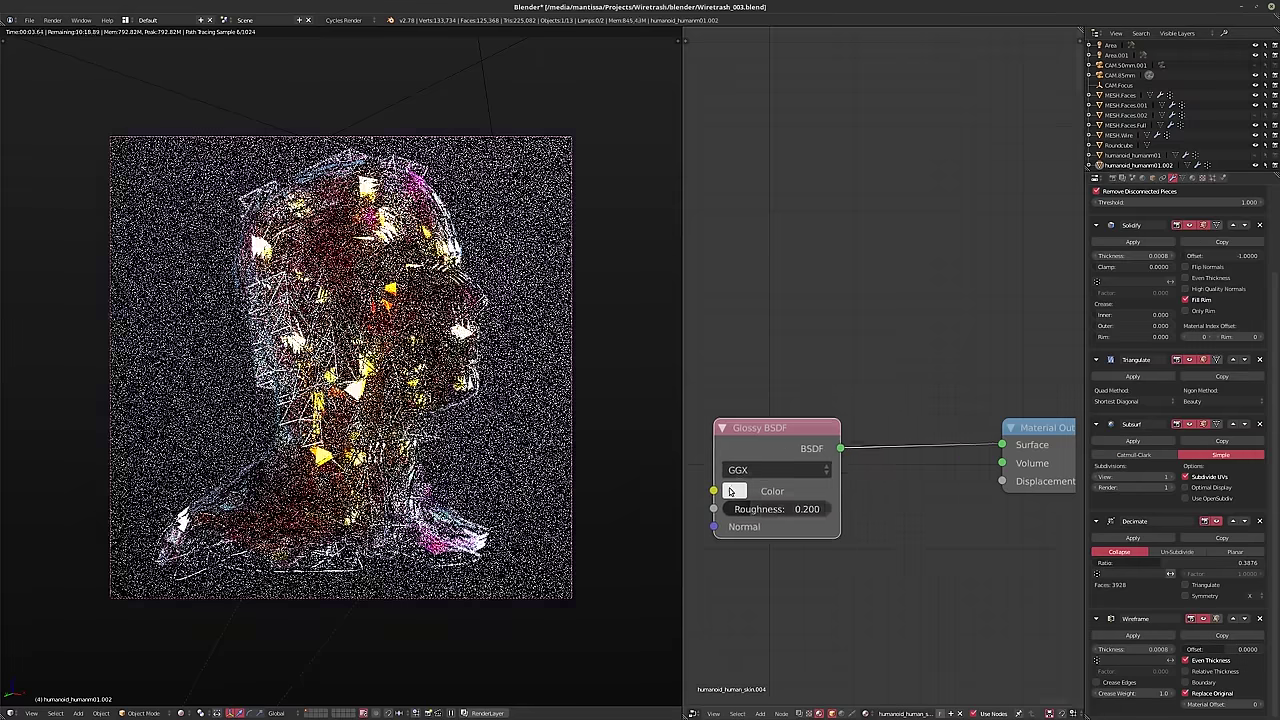
# - Darken the Glossy BSDF's colour to a neutral grey
pyautogui.click(731, 491)
pyautogui.click(868, 300)
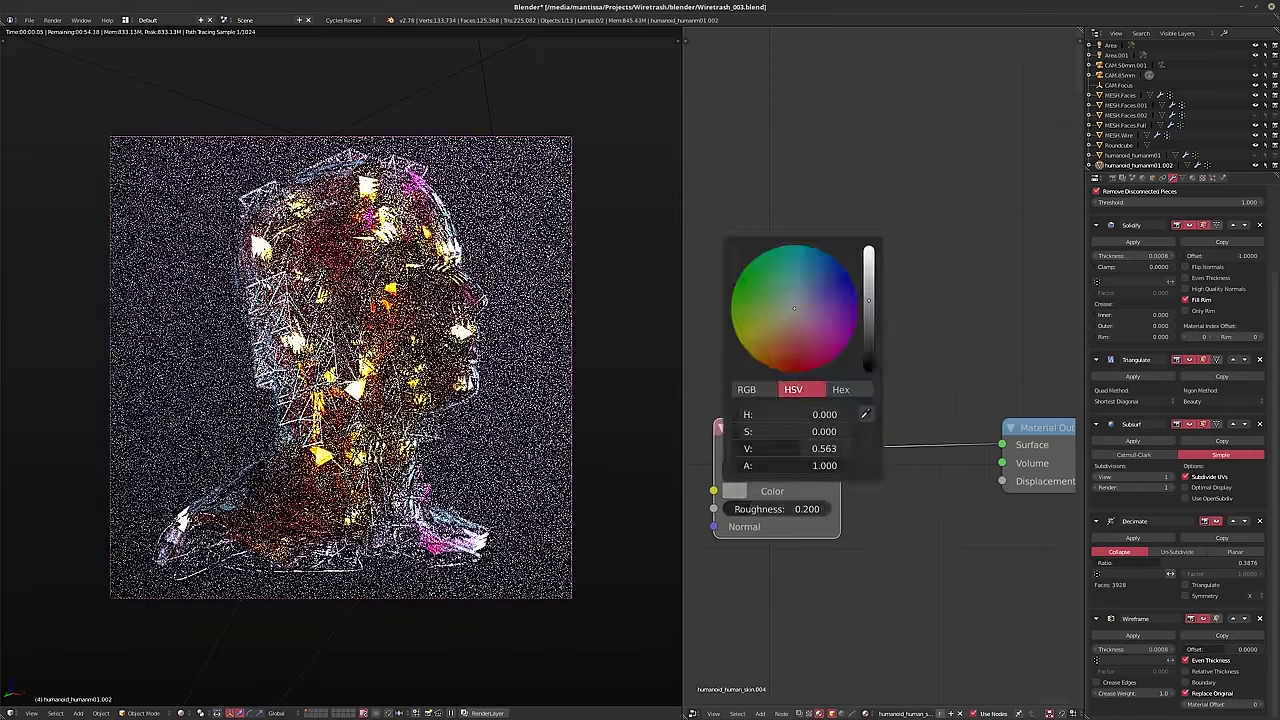
pyautogui.moveTo(868, 300); pyautogui.dragTo(868, 301)
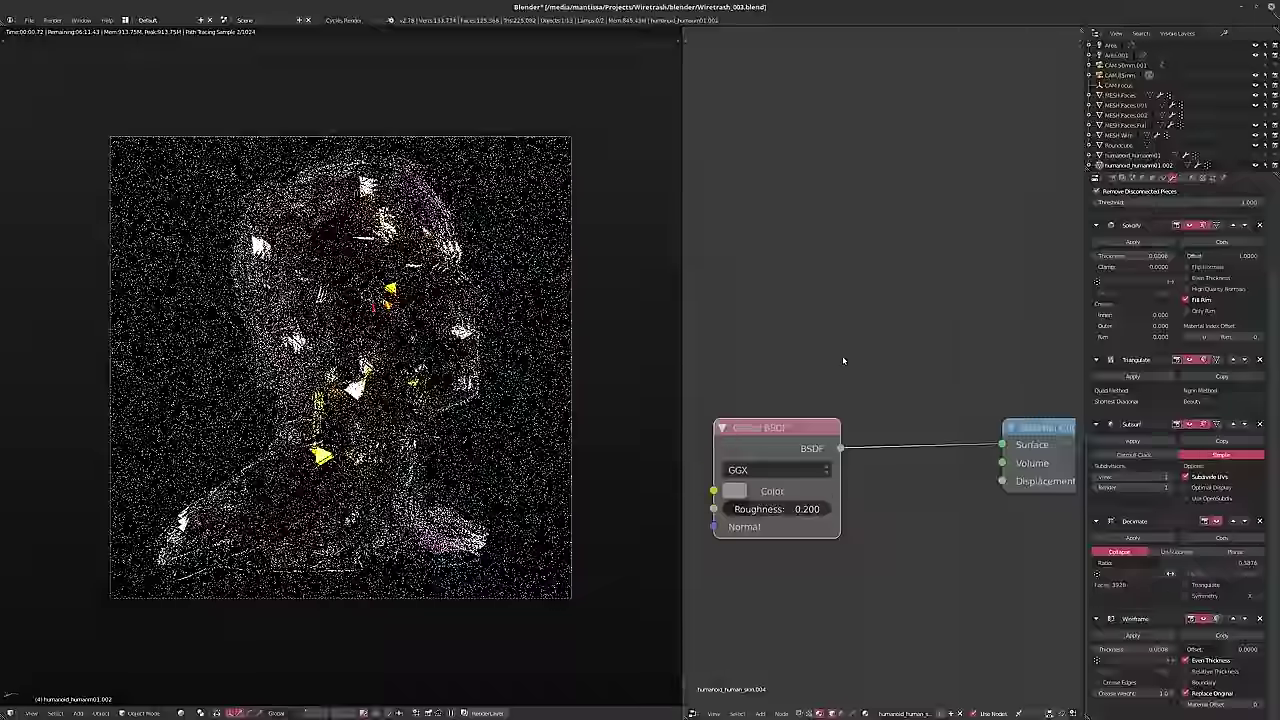
pyautogui.click(733, 491)
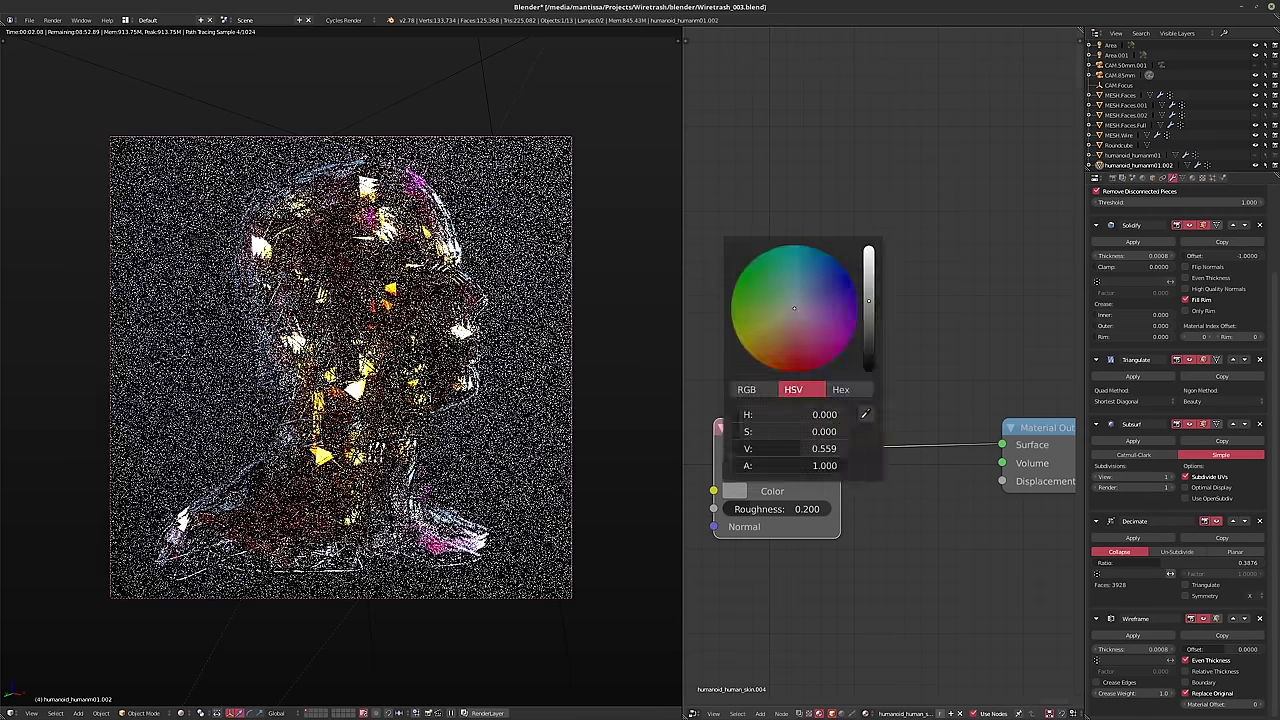
pyautogui.moveTo(868, 301); pyautogui.dragTo(868, 334)
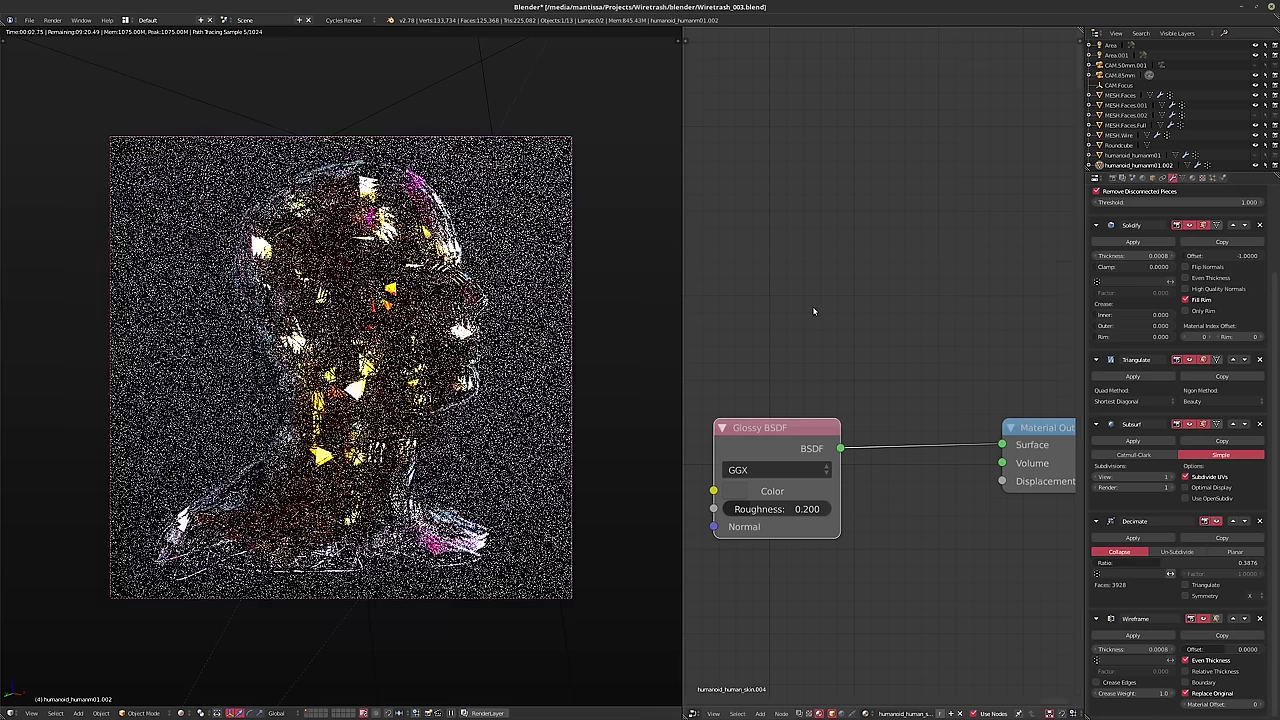
pyautogui.click(745, 494)
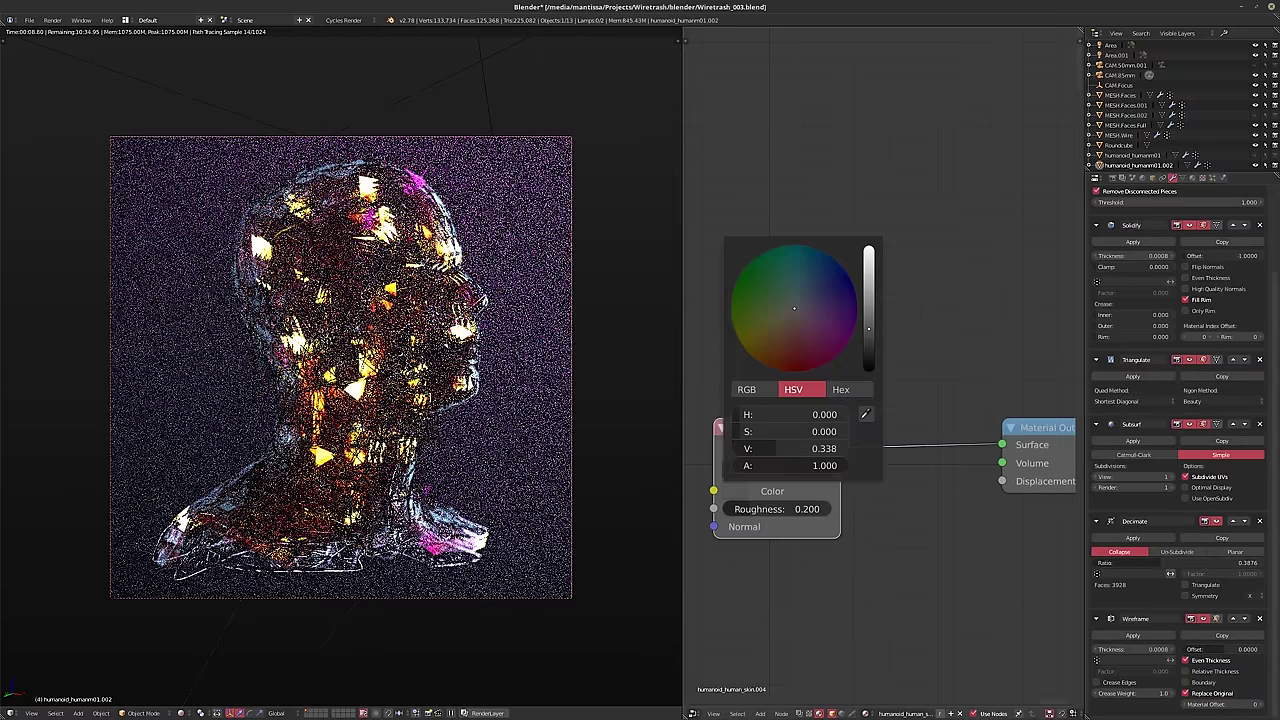
pyautogui.moveTo(805, 448); pyautogui.dragTo(830, 448)
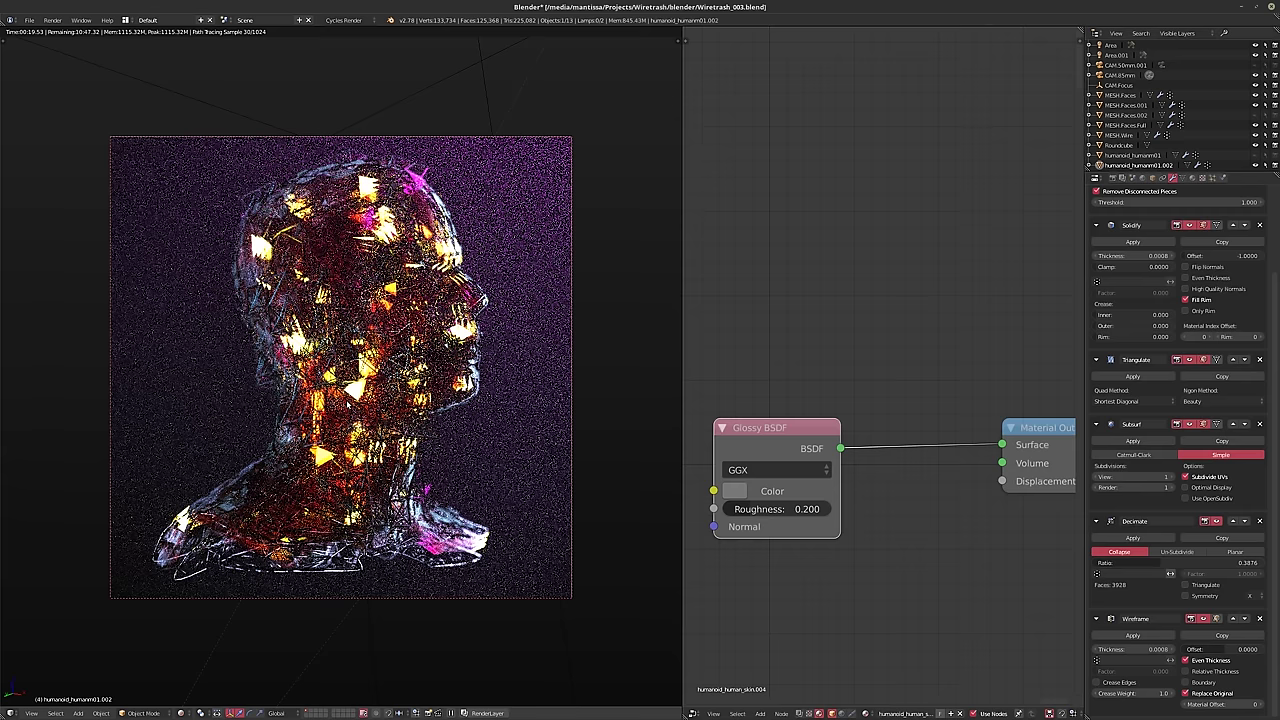
# - Leave the rendered preview, switch the sampling integrator to Branched Path Tracing and save over the existing file
pyautogui.hotkey('shift', 'z')
pyautogui.click(1113, 178)
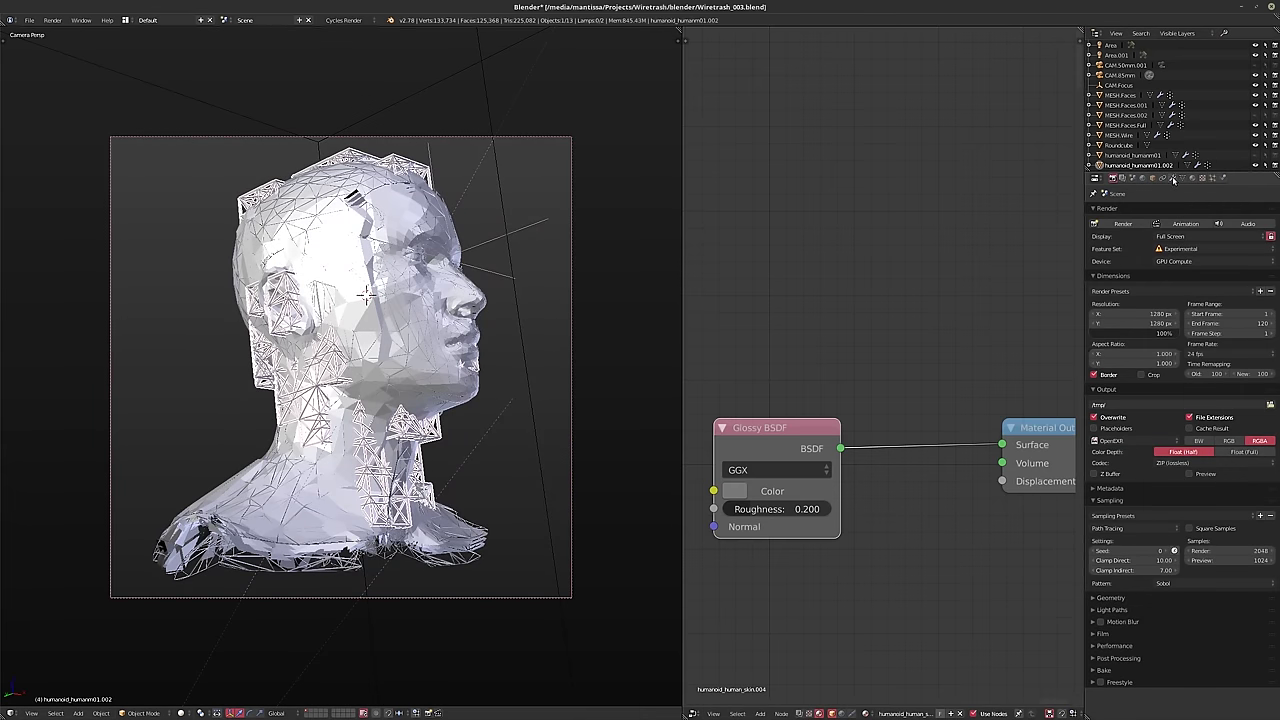
pyautogui.click(1137, 526)
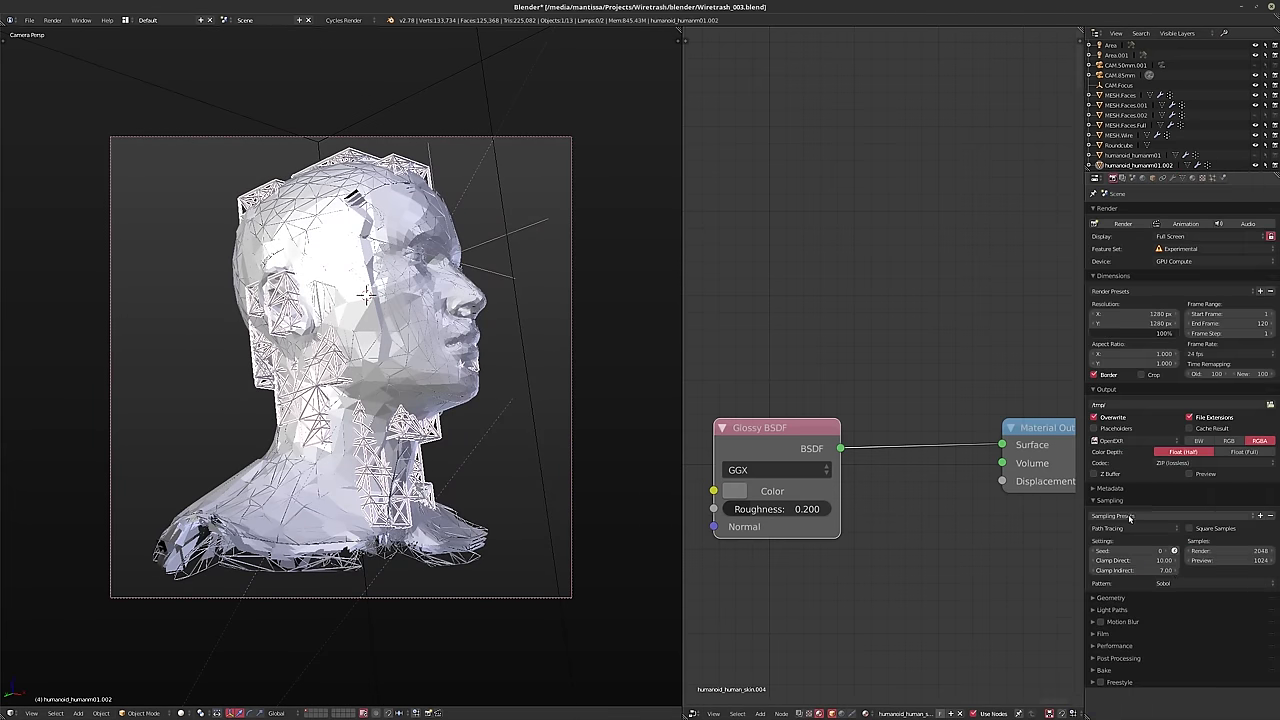
pyautogui.click(1120, 497)
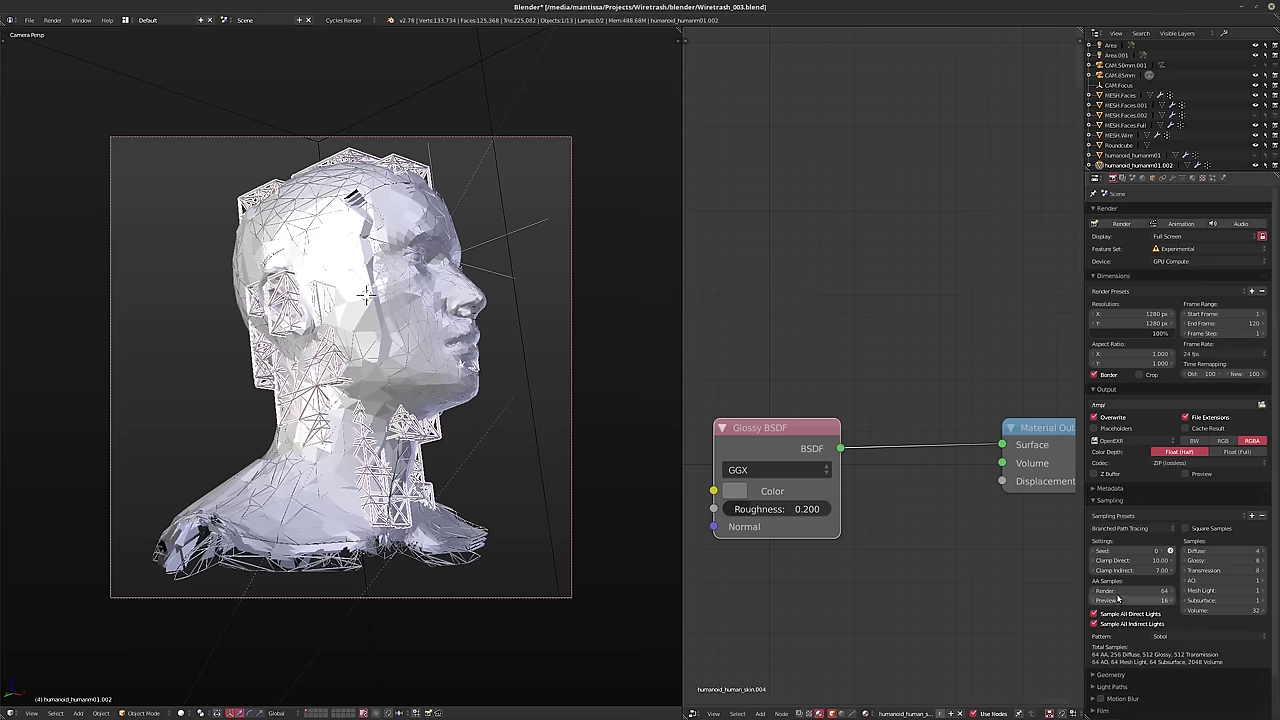
pyautogui.hotkey('ctrl', 's')
pyautogui.click(913, 552)
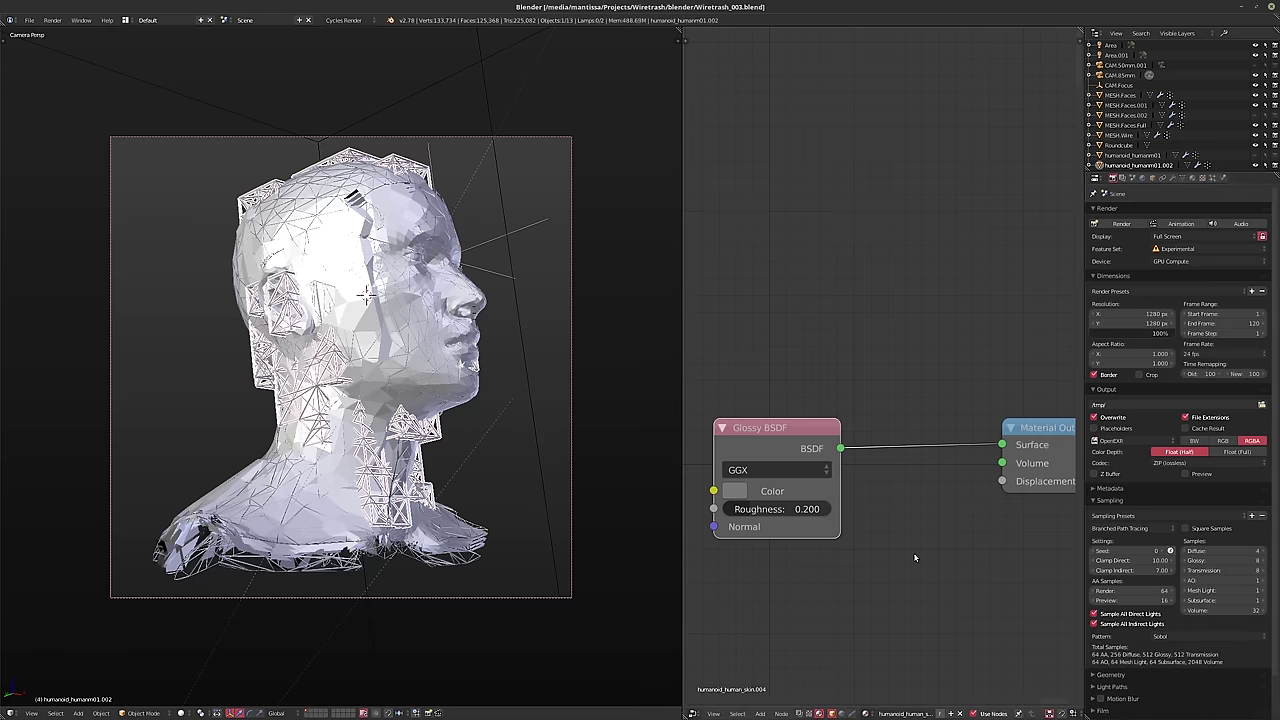
# - Render the current frame, stop the render partway and return to the scene layout
pyautogui.press('F12')
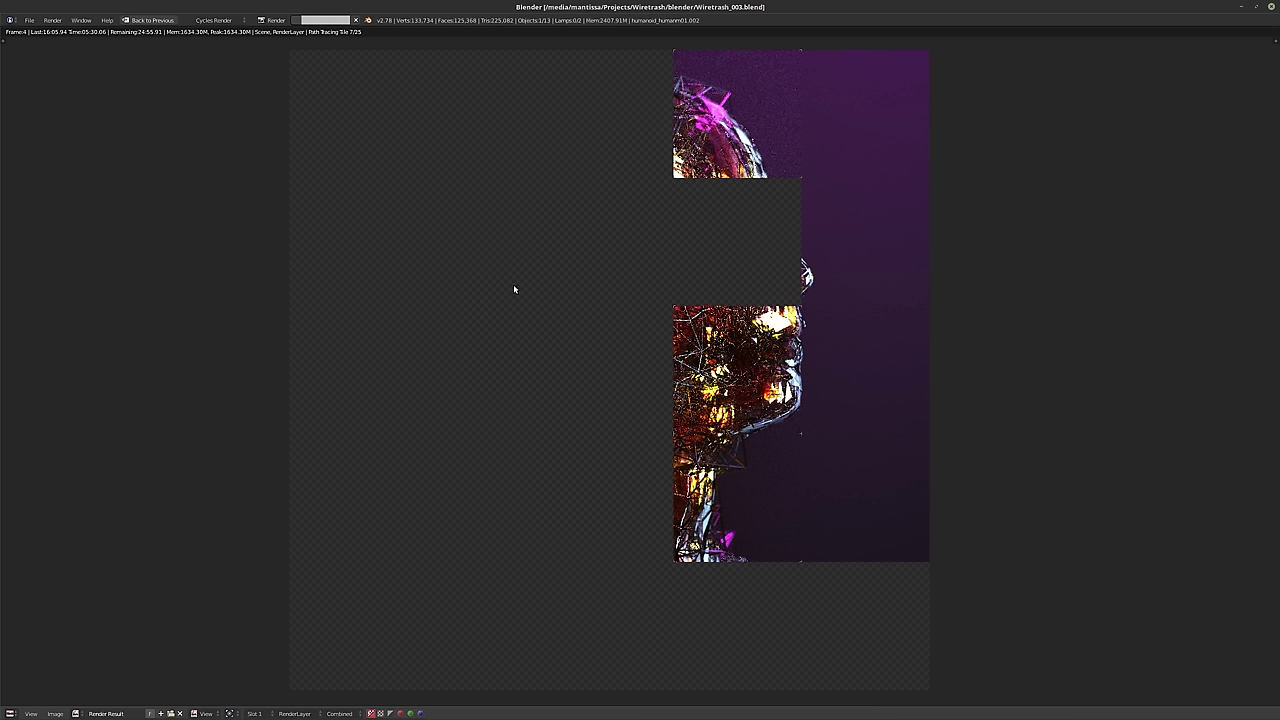
pyautogui.press('Escape')
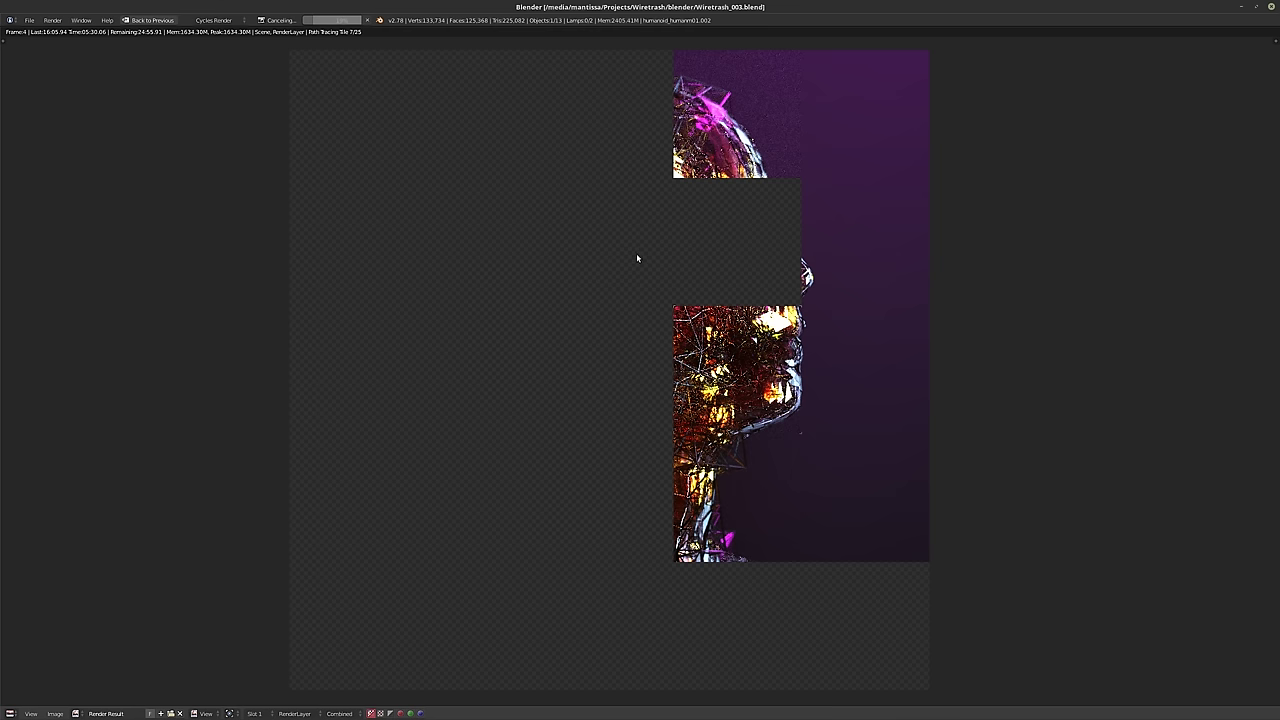
pyautogui.press('Escape')
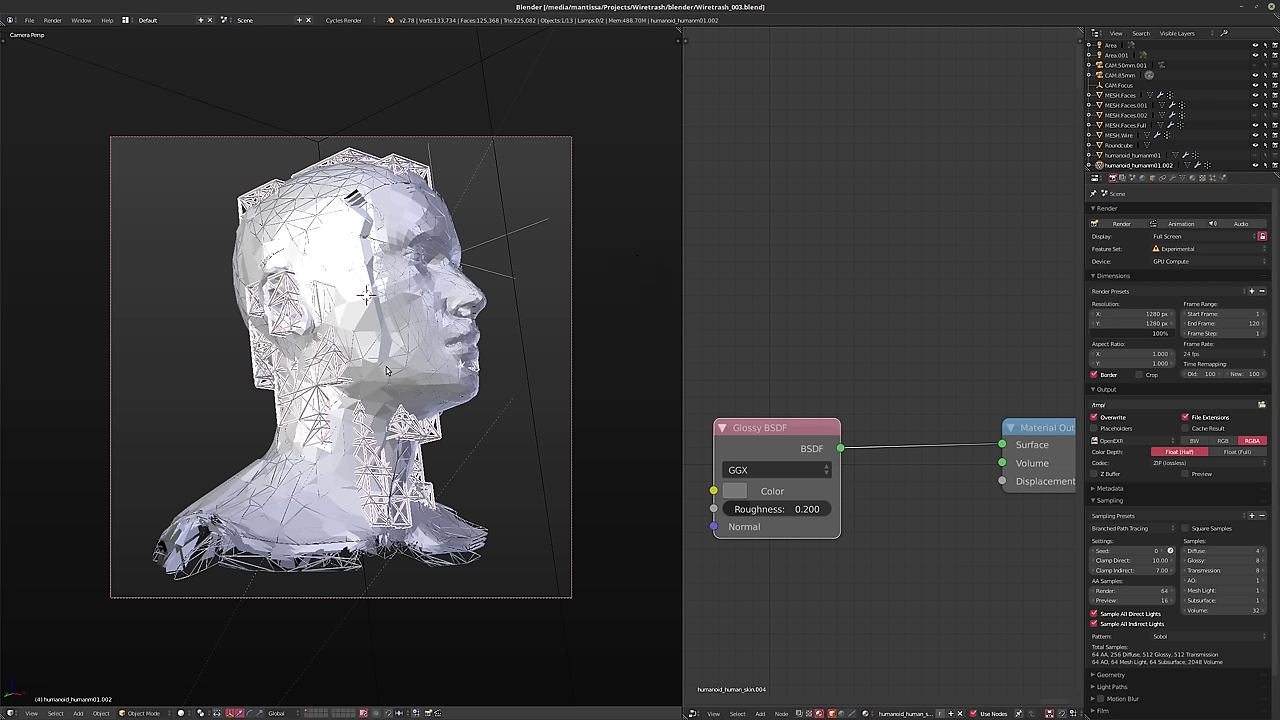
# - Select face patches around the ear, jaw, neck and top of the forehead, duplicate them and separate the copy into a new object
pyautogui.press('Tab')
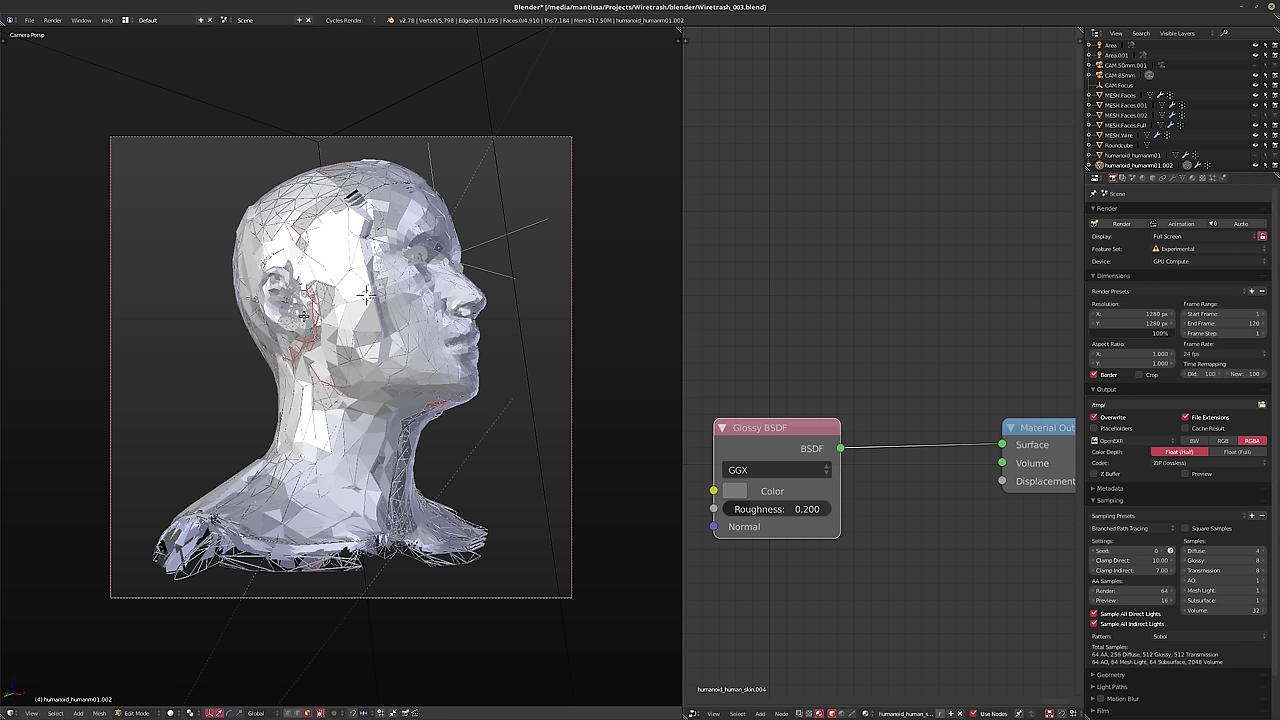
pyautogui.moveTo(302, 325)
pyautogui.mouseDown()
pyautogui.moveTo(312, 312)
pyautogui.moveTo(300, 360)
pyautogui.moveTo(318, 420)
pyautogui.moveTo(405, 488)
pyautogui.moveTo(412, 458)
pyautogui.moveTo(418, 541)
pyautogui.mouseUp()
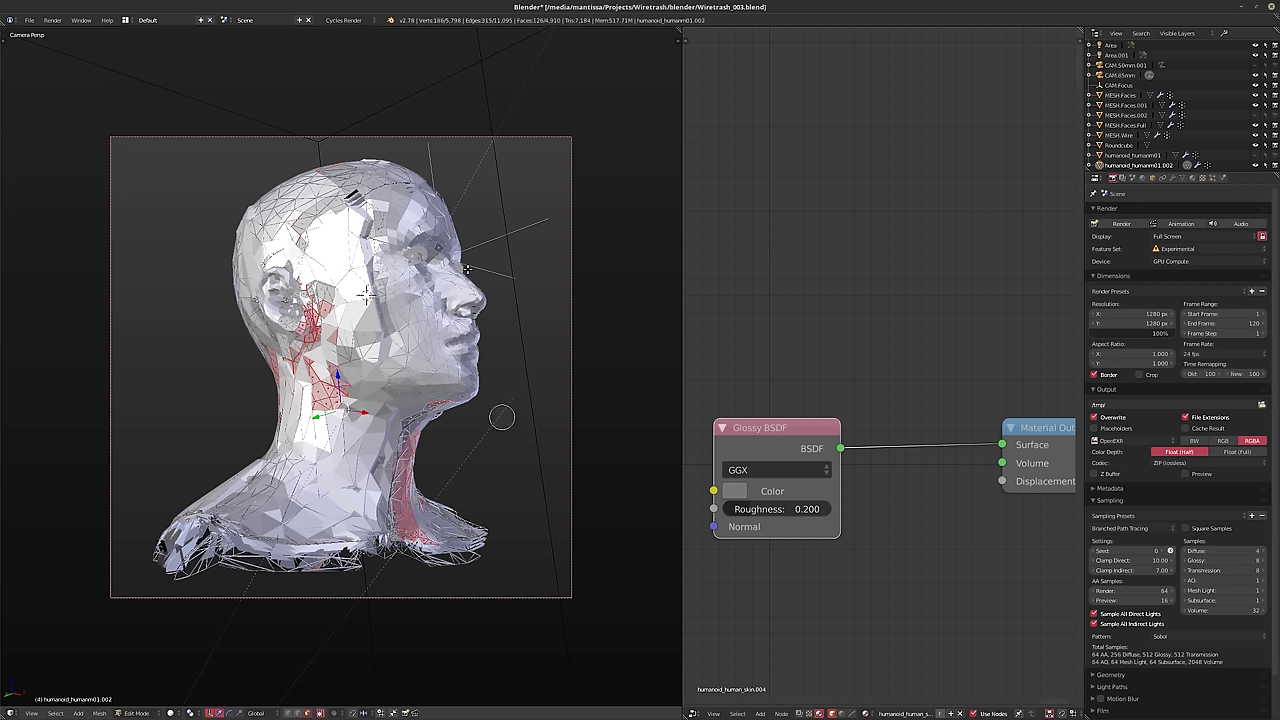
pyautogui.moveTo(380, 162); pyautogui.dragTo(422, 173)
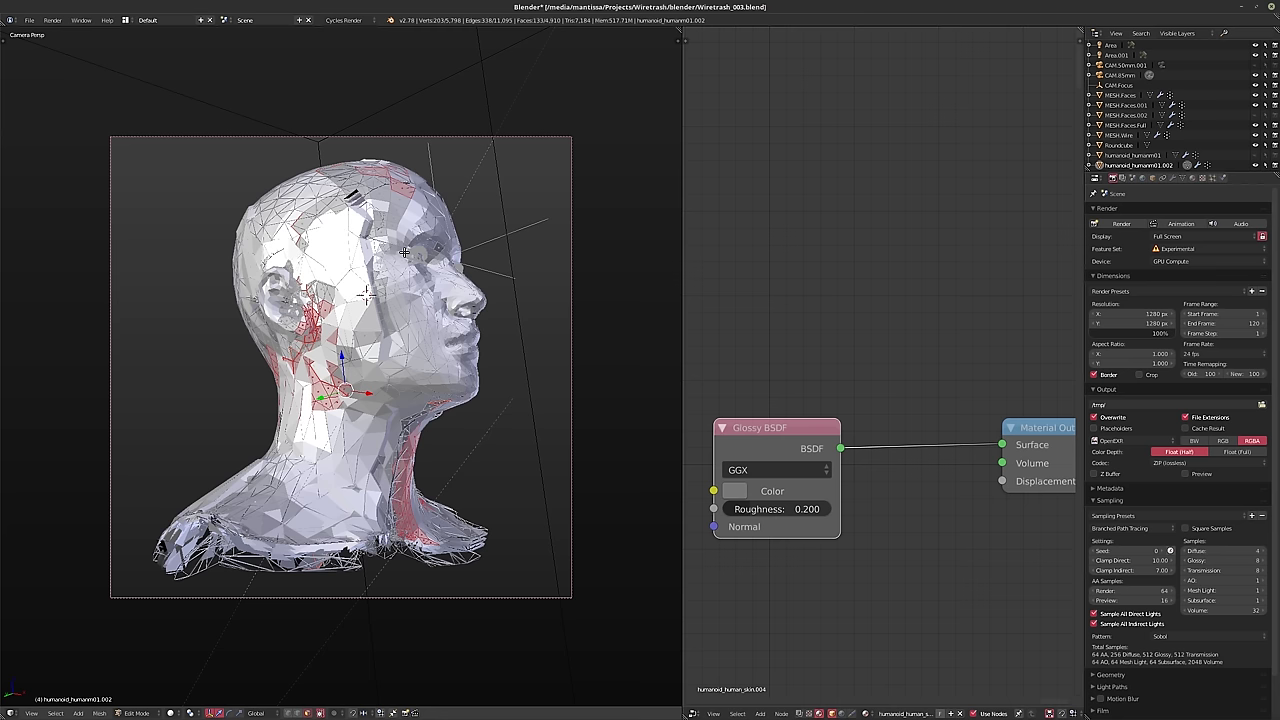
pyautogui.hotkey('ctrl', 'z')
pyautogui.press('x')
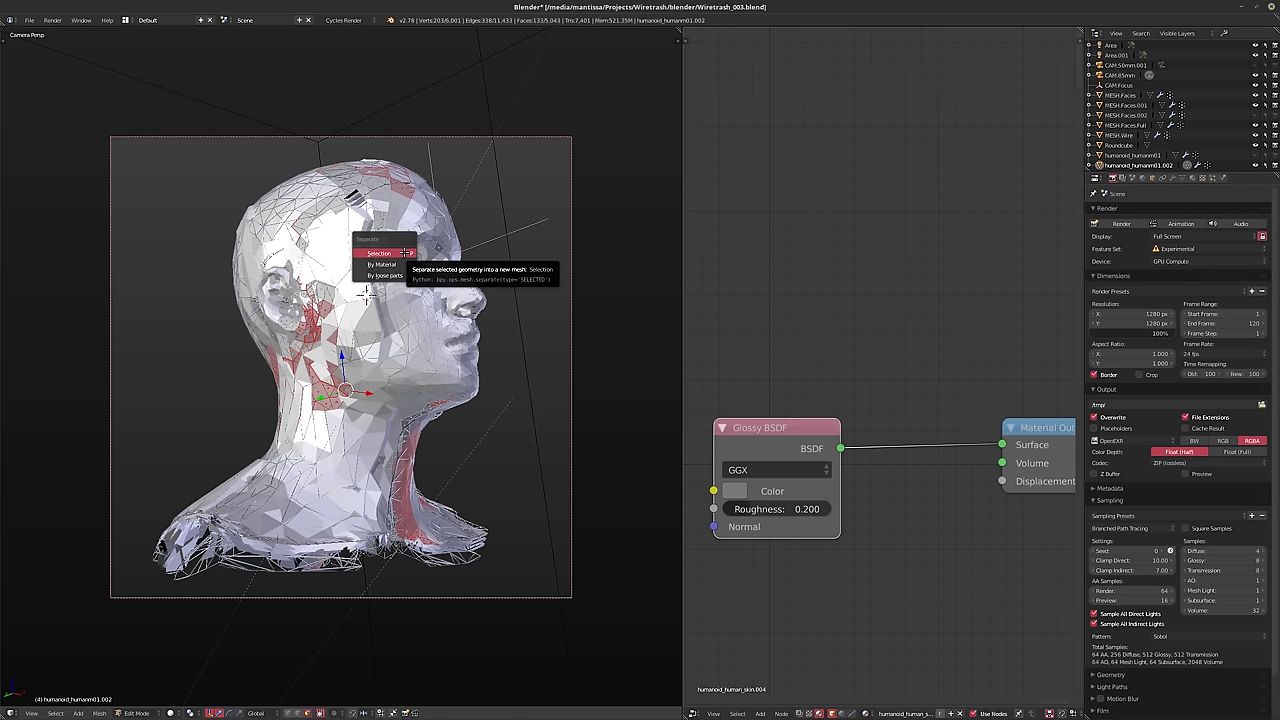
pyautogui.click(404, 251)
pyautogui.press('Tab')
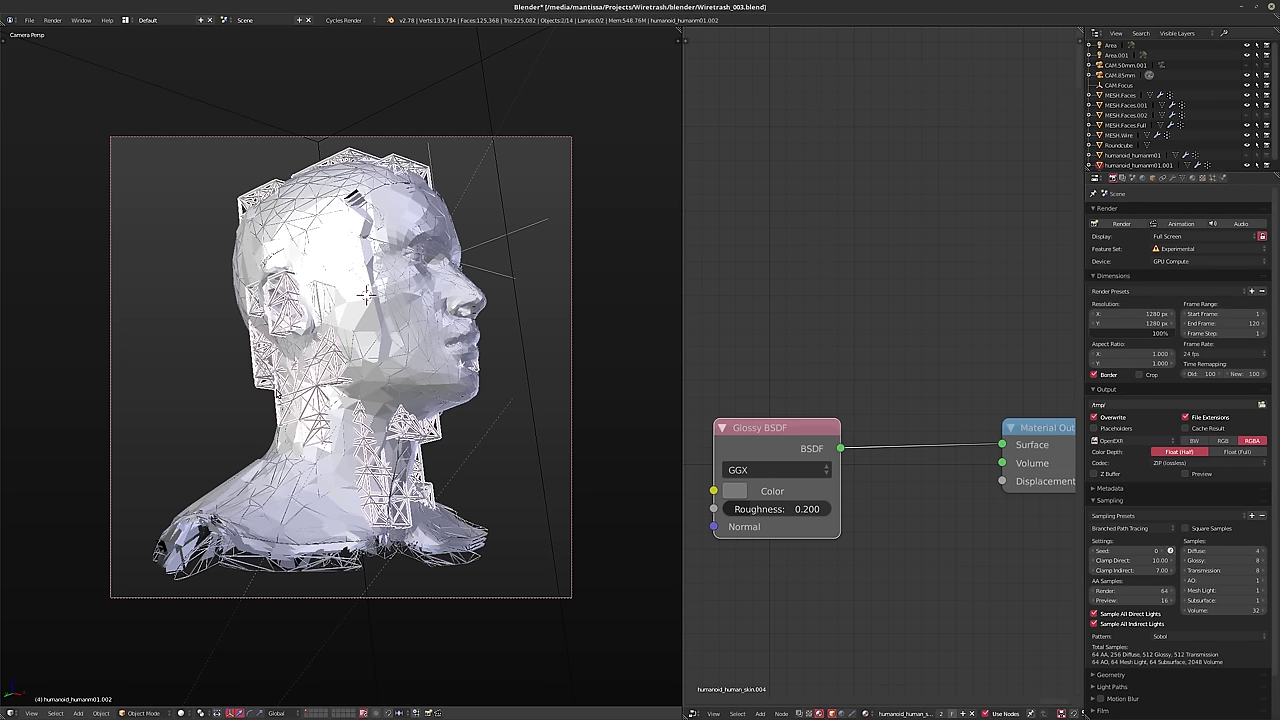
# - Try an octree depth of 5 in the Remesh modifier of humanoid_humanm01.002 and set it back to 4
pyautogui.scroll(-1, 1156, 155)
pyautogui.click(1150, 165)
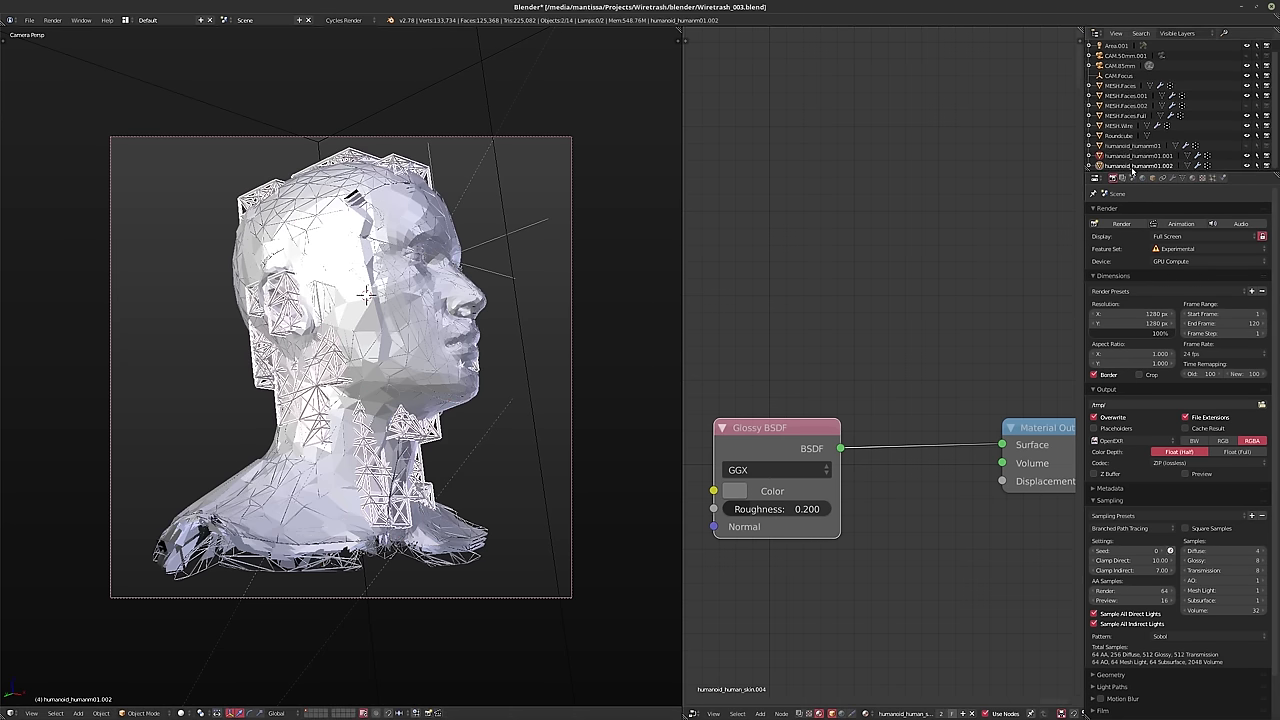
pyautogui.click(1172, 179)
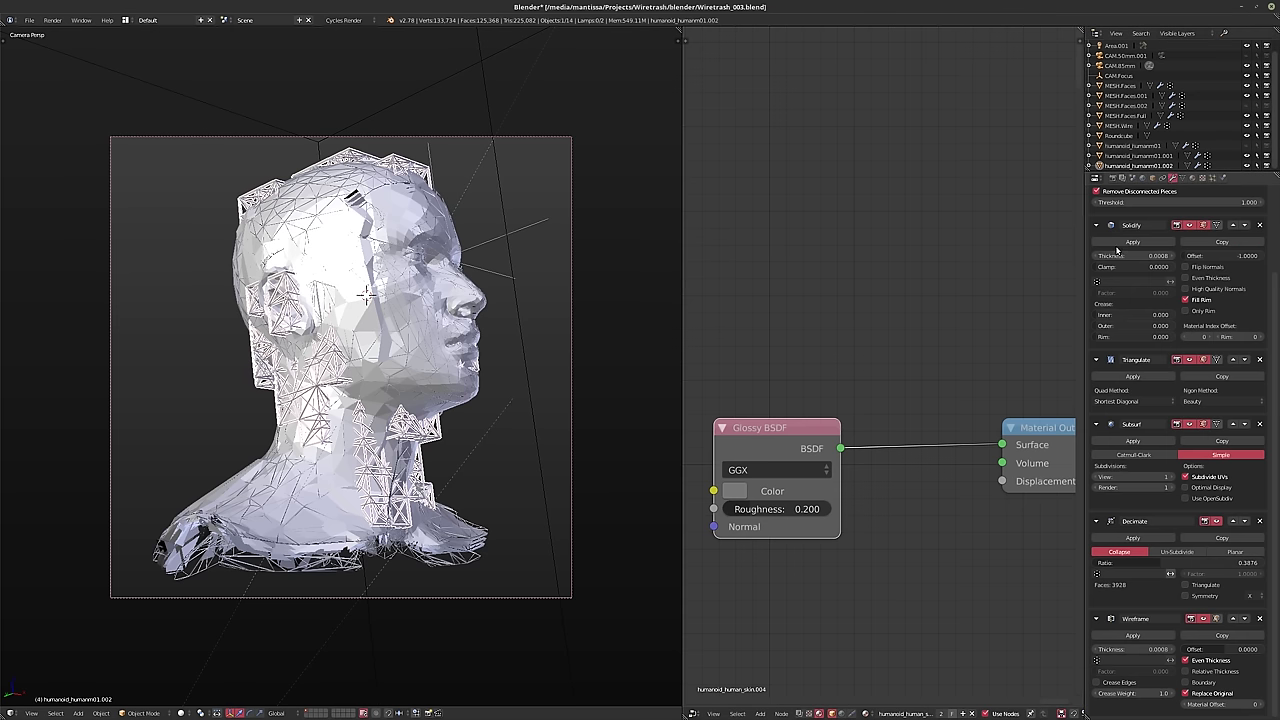
pyautogui.scroll(4, 1150, 408)
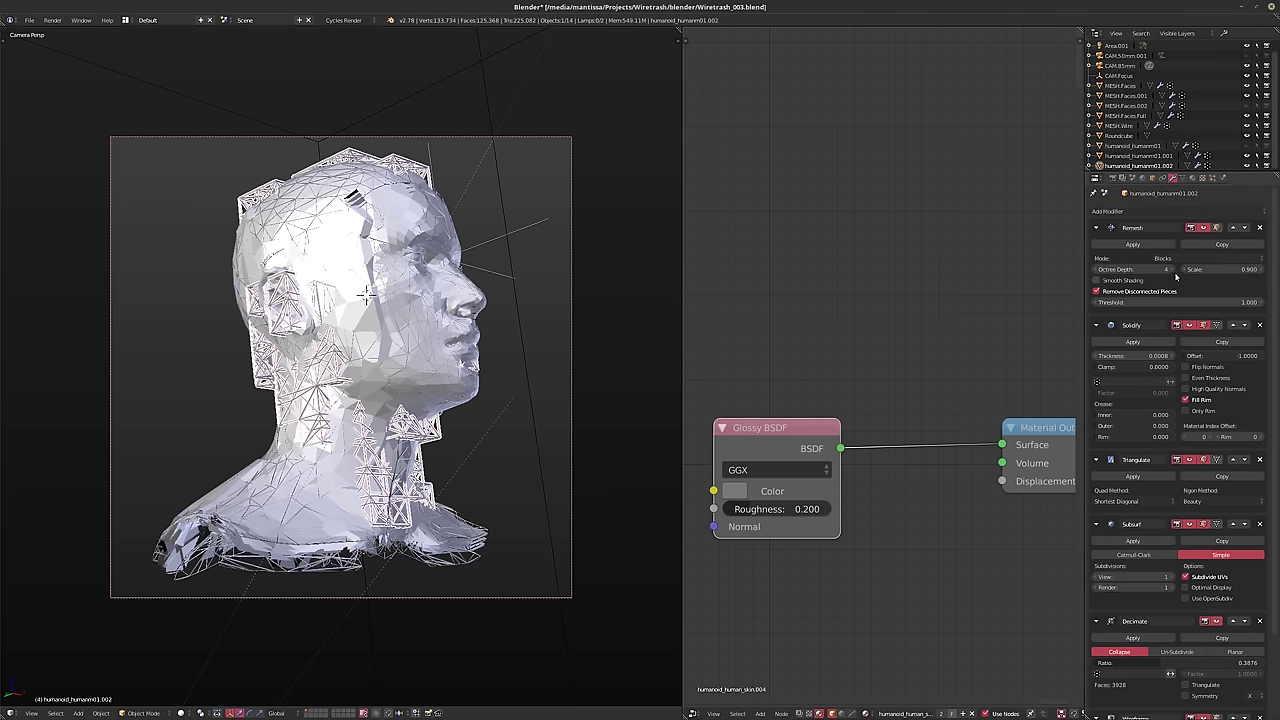
pyautogui.click(1170, 270)
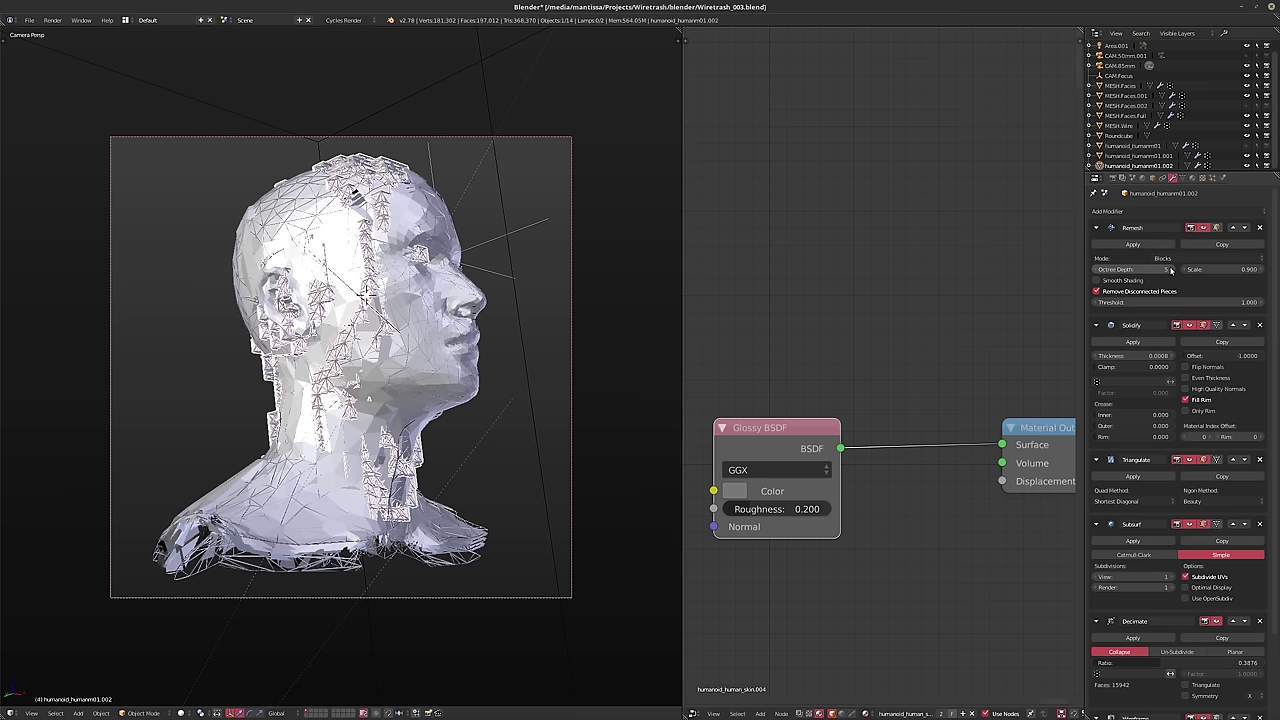
pyautogui.click(1094, 270)
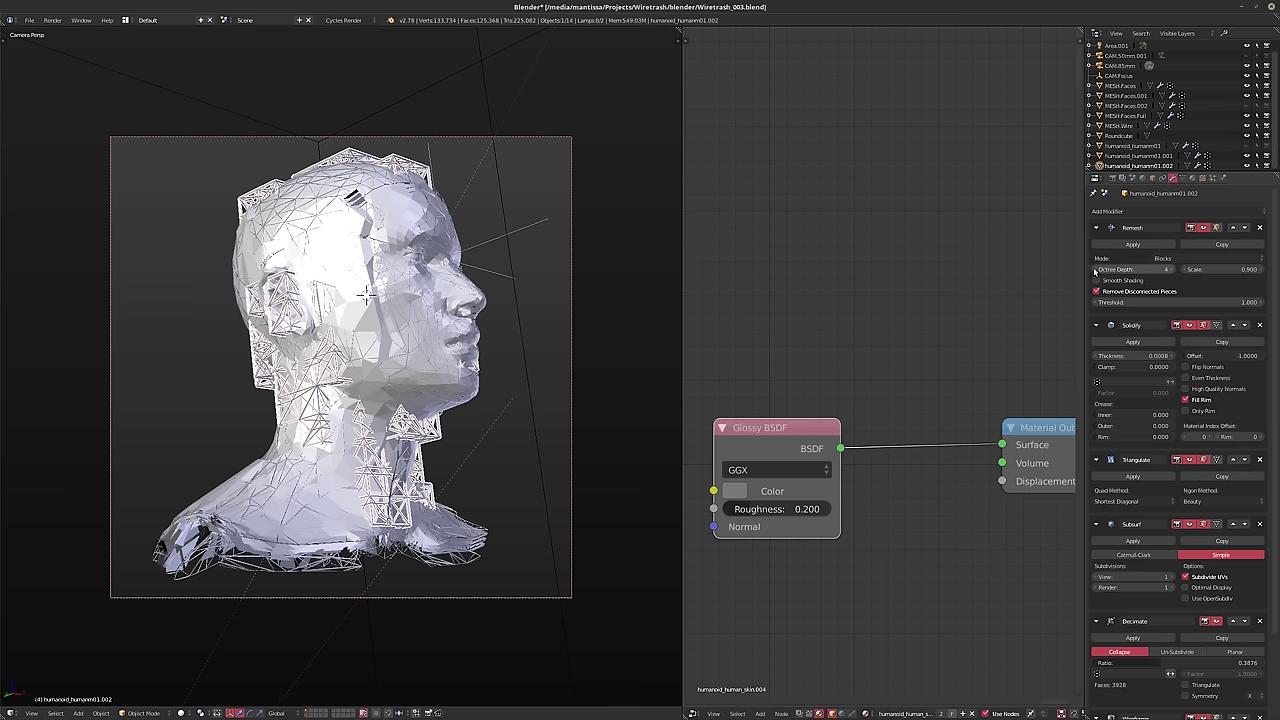
# - Select humanoid_humanm01.001 and examine the wire structures around the head from the front and side
pyautogui.click(1133, 156)
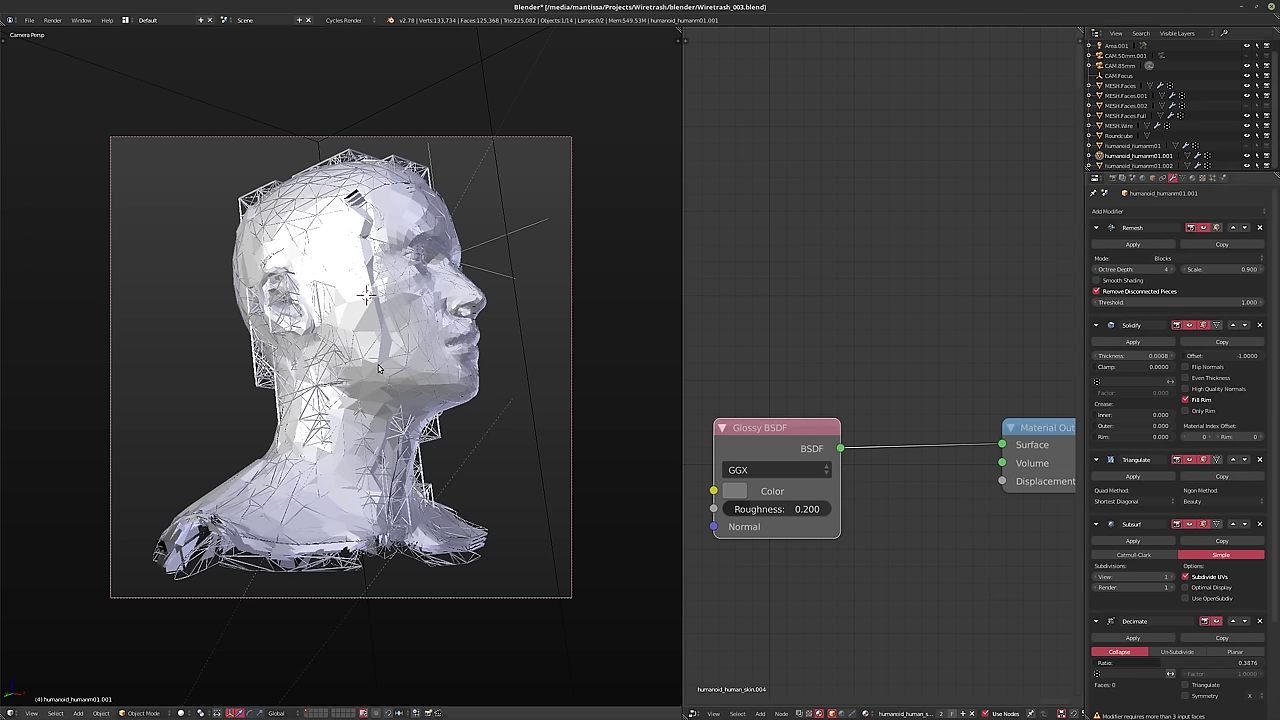
pyautogui.moveTo(380, 380); pyautogui.dragTo(266, 362, button='middle')
pyautogui.scroll(2, 266, 362)
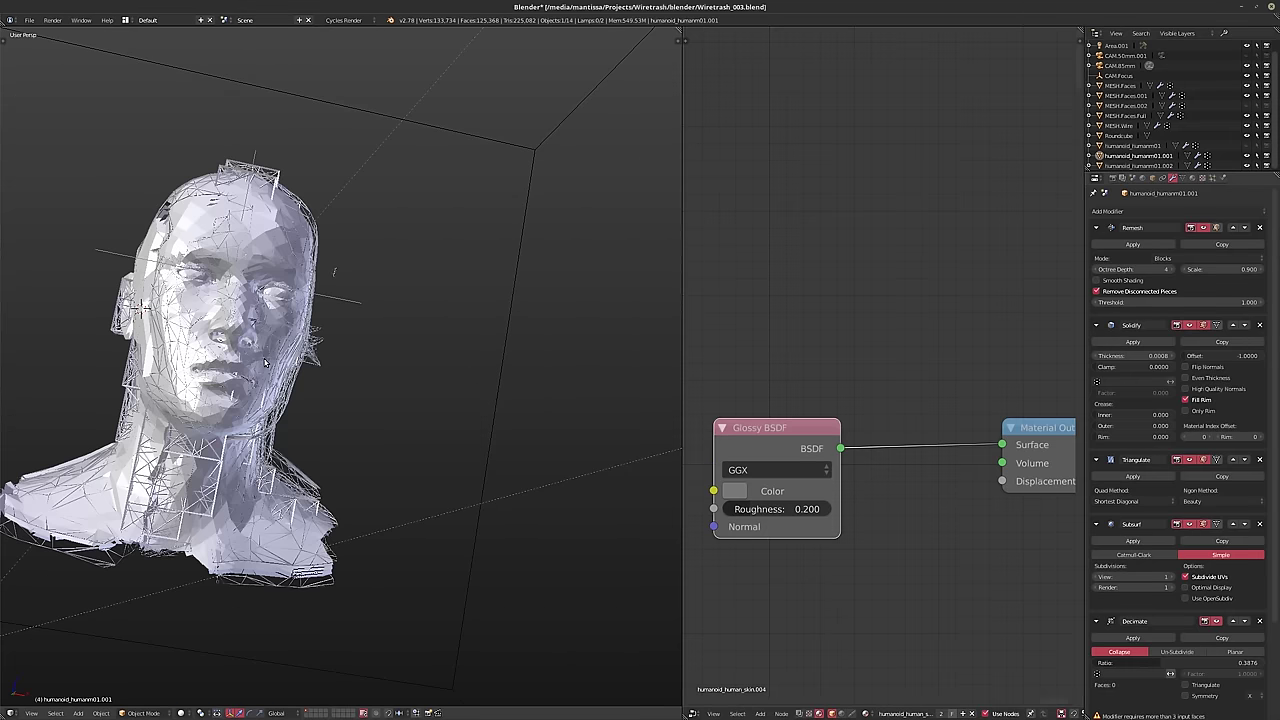
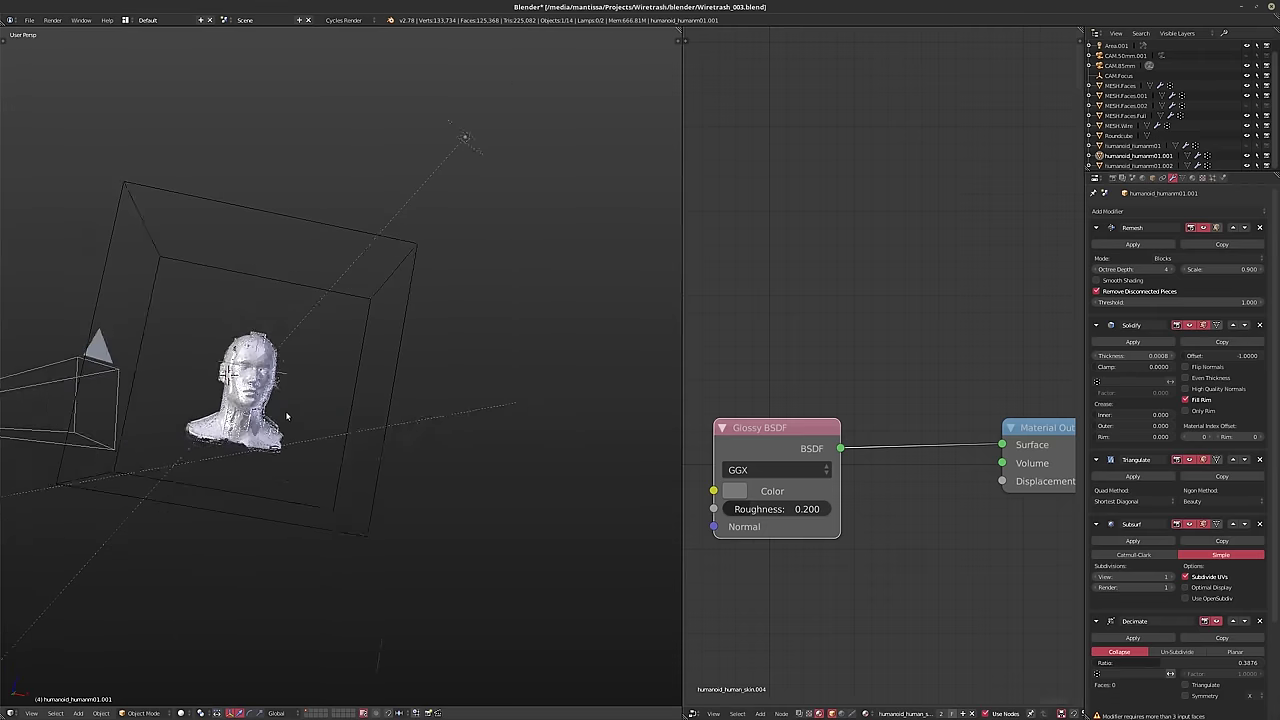
pyautogui.moveTo(290, 415); pyautogui.dragTo(270, 393, button='middle')
pyautogui.press('KP_Decimal')
pyautogui.scroll(5, 279, 391)
pyautogui.scroll(-3, 283, 400)
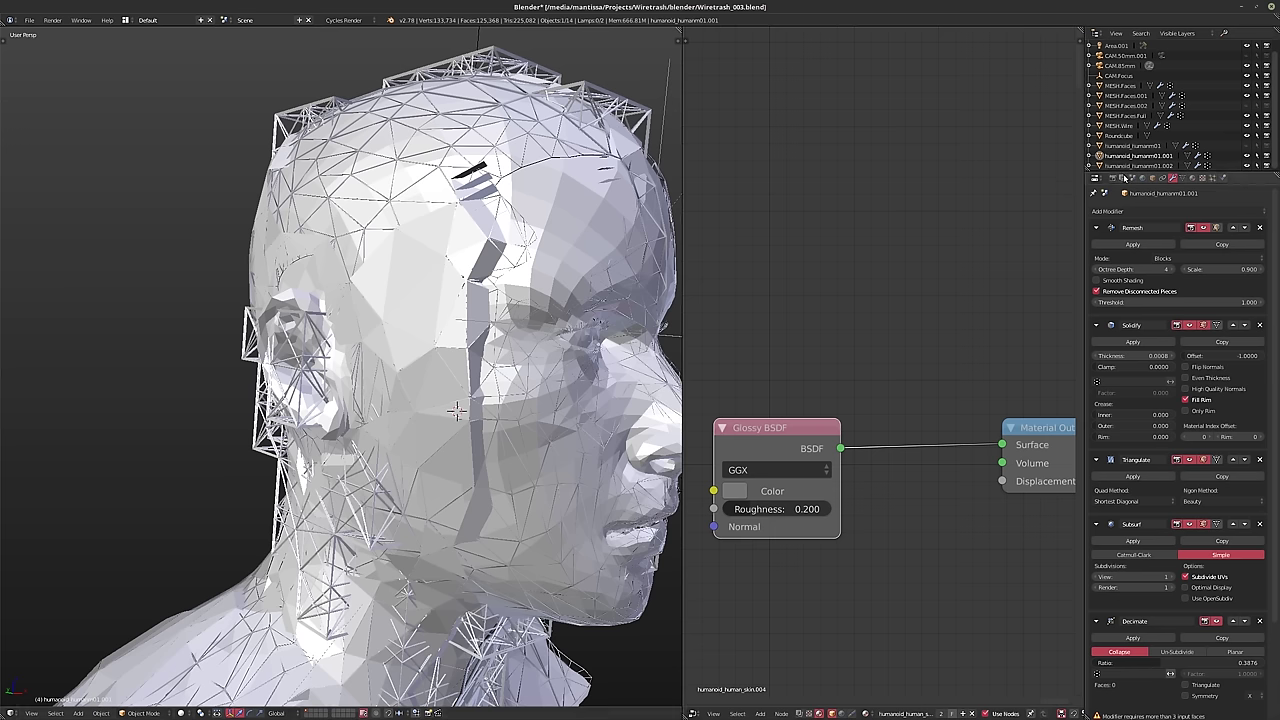
# - Select all faces of humanoid_humanm01.002 in Edit Mode, examine their layout around the top of the head and return to Object Mode
pyautogui.rightClick(508, 422)
pyautogui.press('Tab')
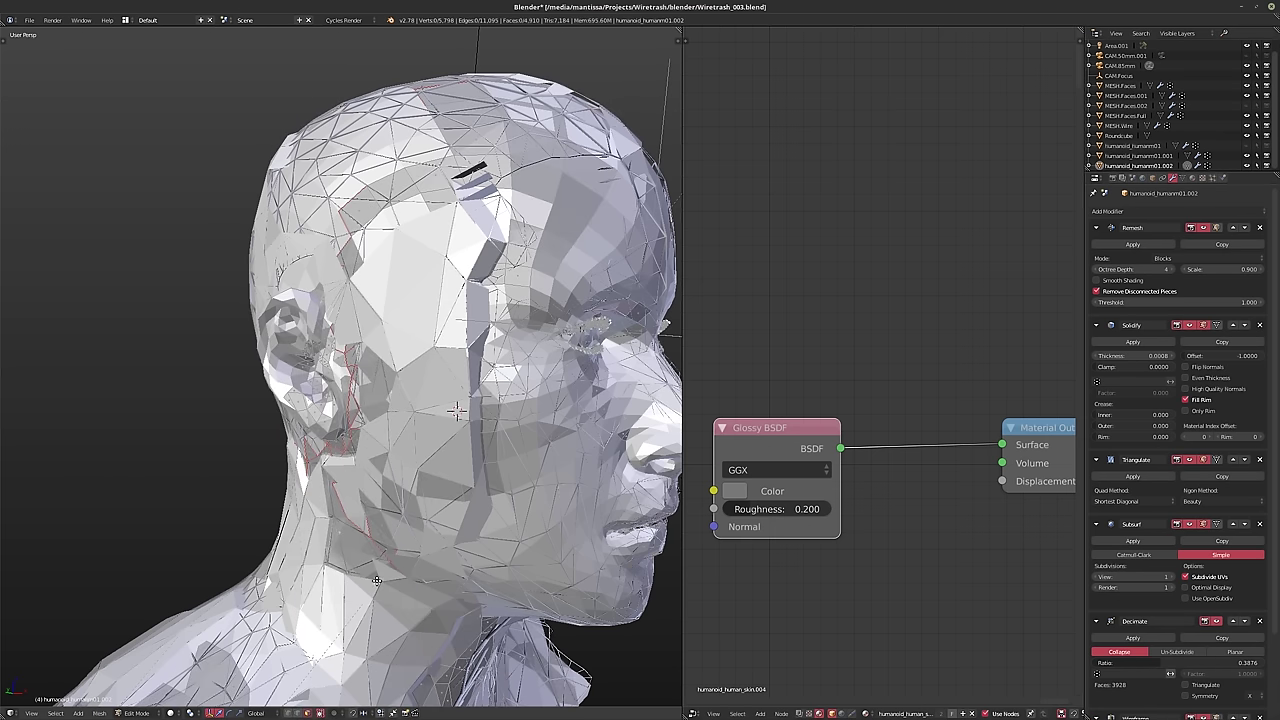
pyautogui.scroll(-5, 420, 530)
pyautogui.press('a')
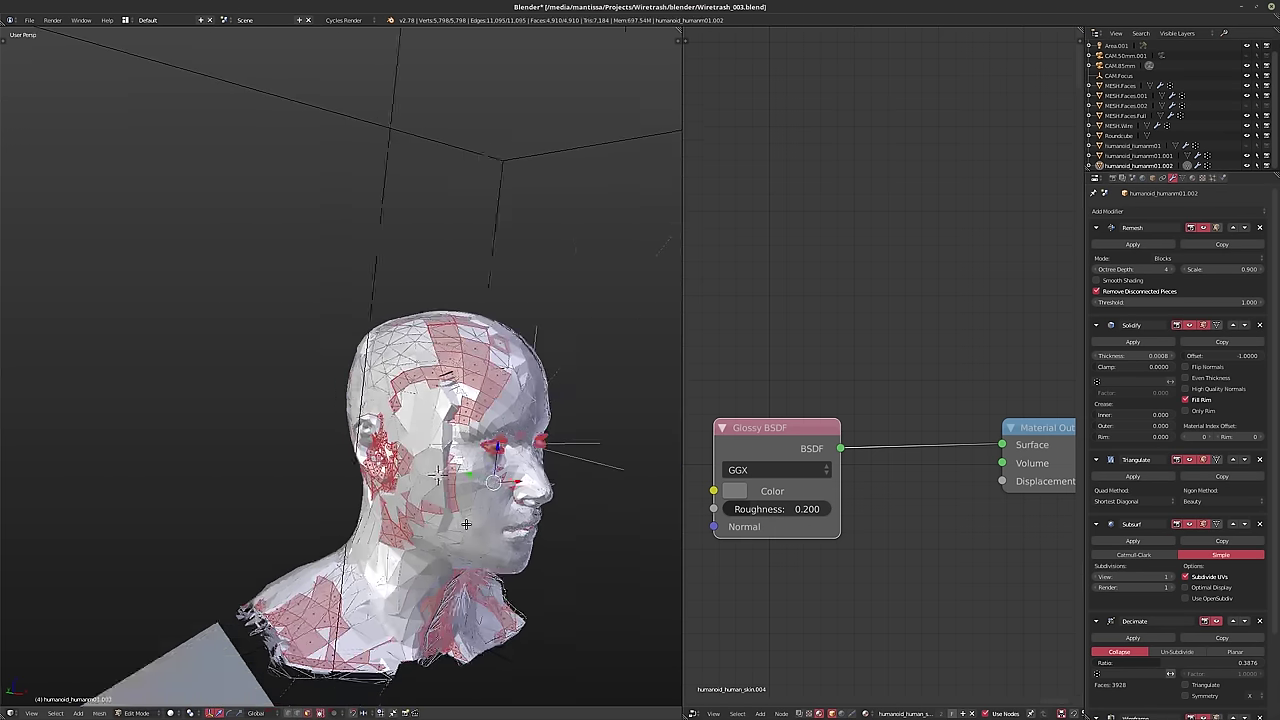
pyautogui.moveTo(466, 524); pyautogui.dragTo(474, 400, button='middle')
pyautogui.scroll(5, 474, 368)
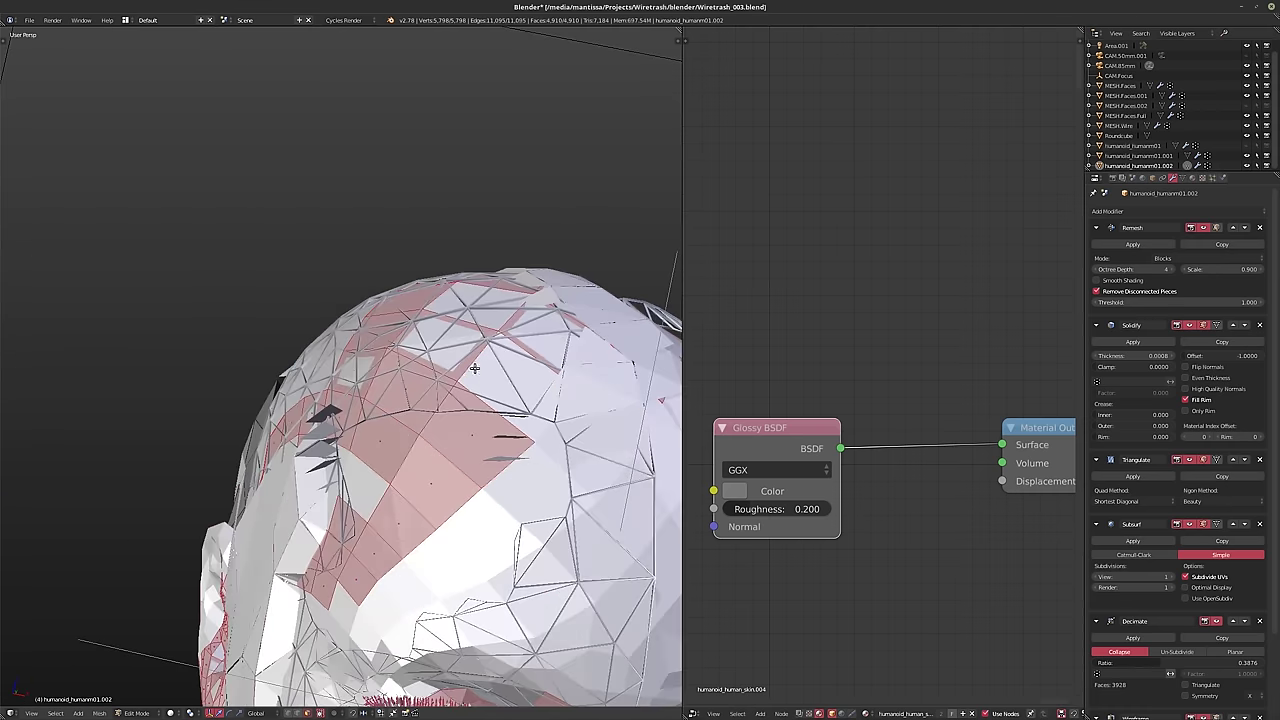
pyautogui.press('Tab')
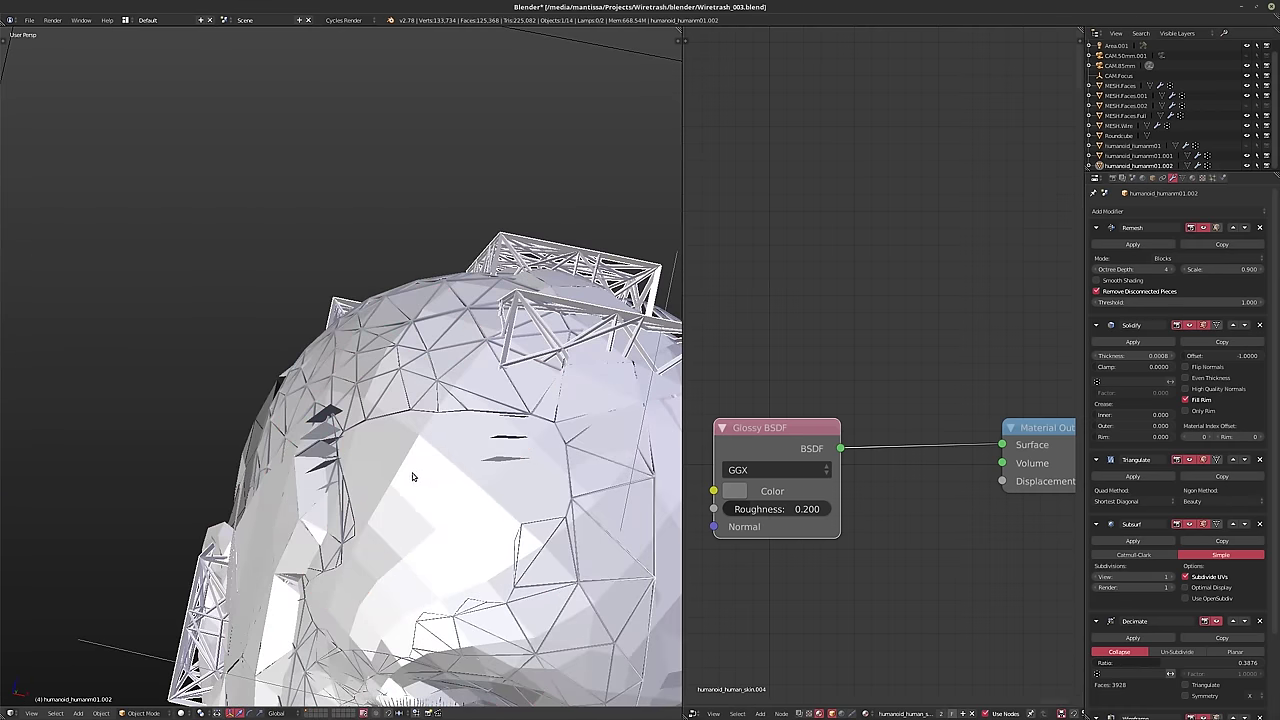
# - Select only the linked face patch running from the forehead to the ear in humanoid_humanm01.002 and move it slightly away from the head
pyautogui.press('l')
pyautogui.press('l')
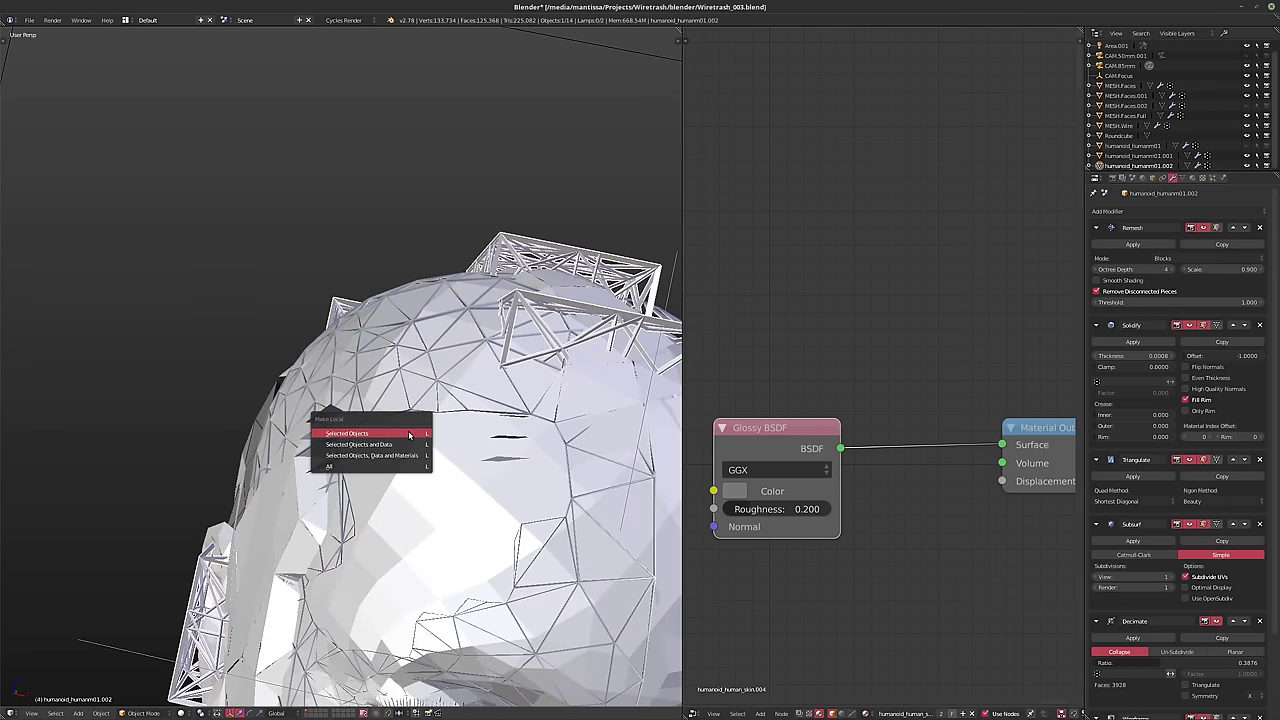
pyautogui.press('Tab')
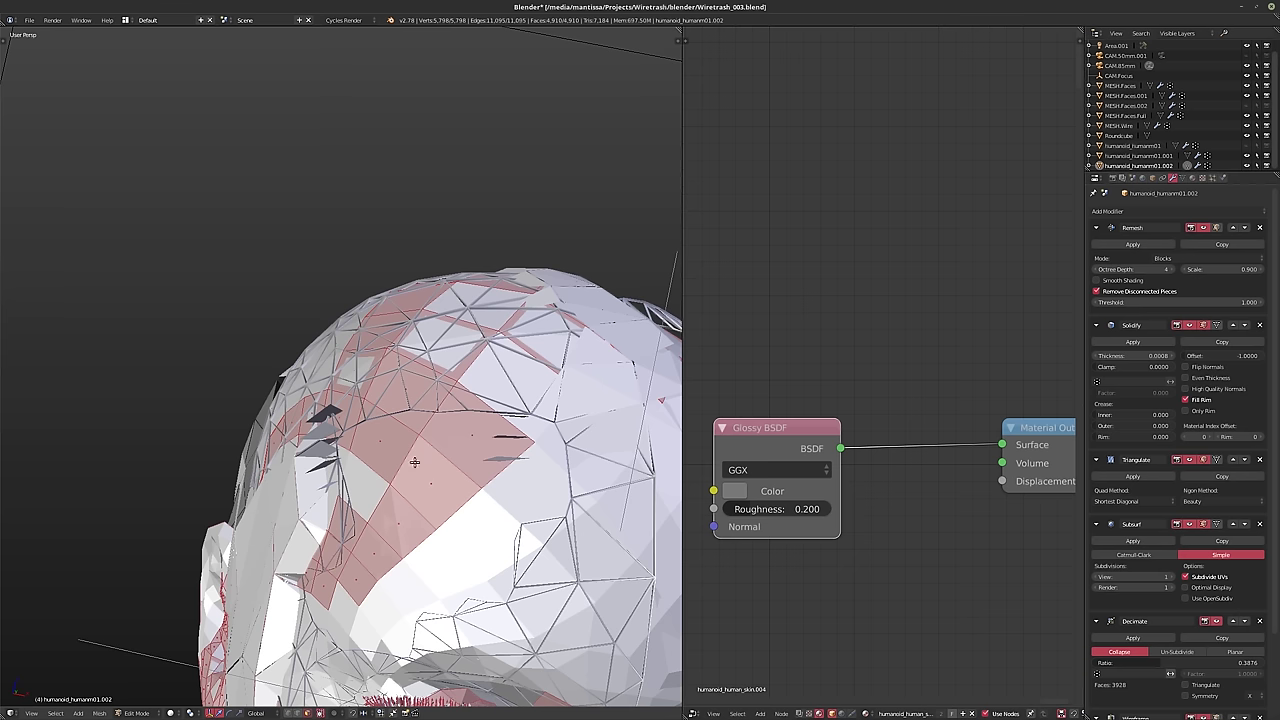
pyautogui.press('a')
pyautogui.press('l')
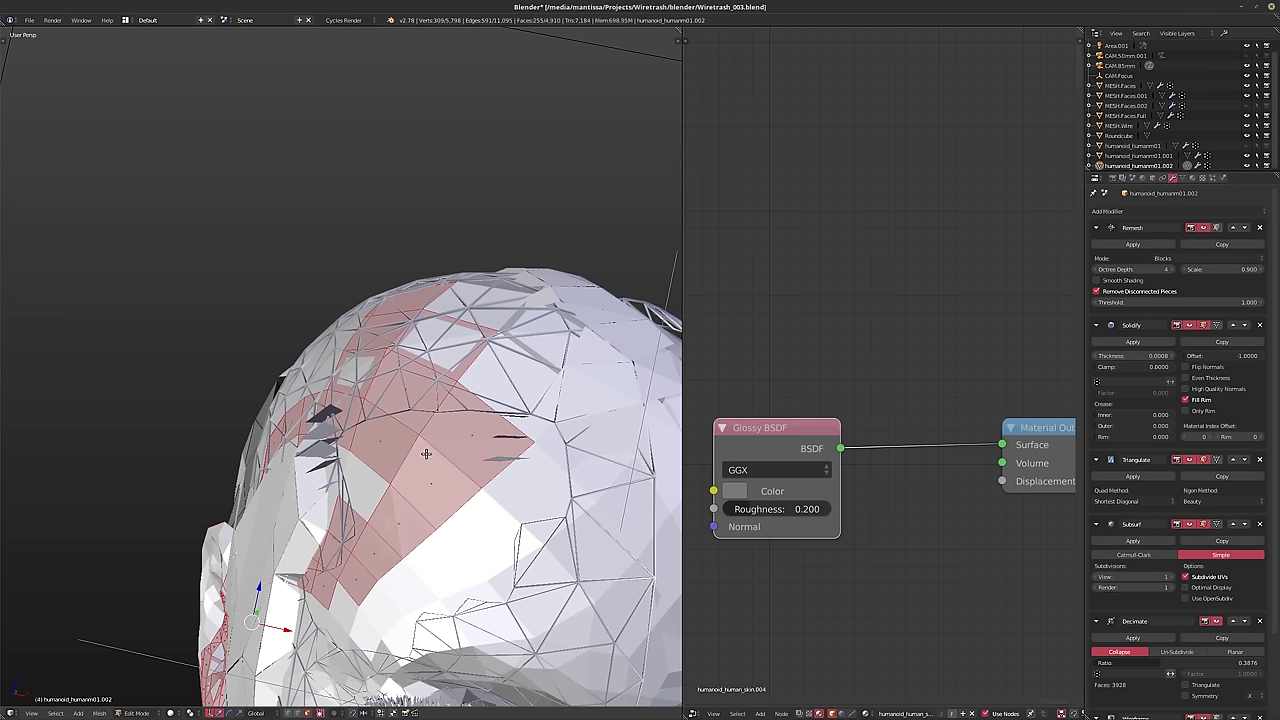
pyautogui.press('g')
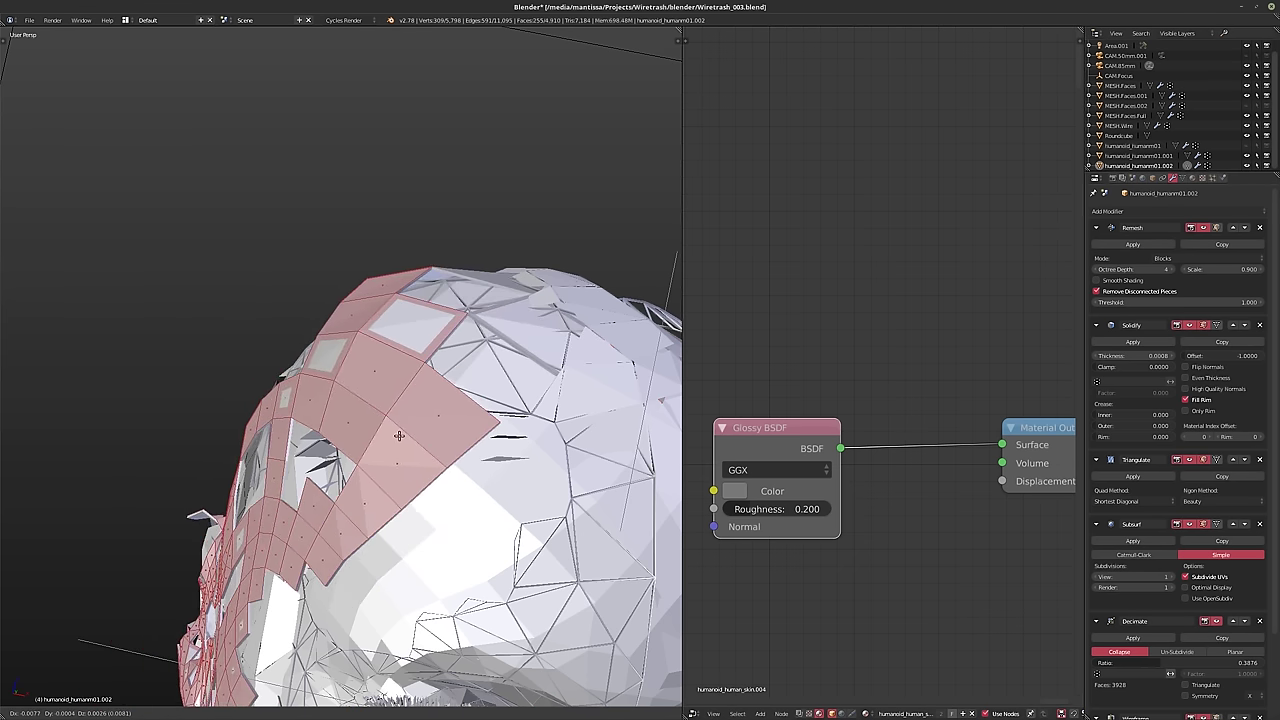
pyautogui.click(437, 434)
pyautogui.press('Tab')
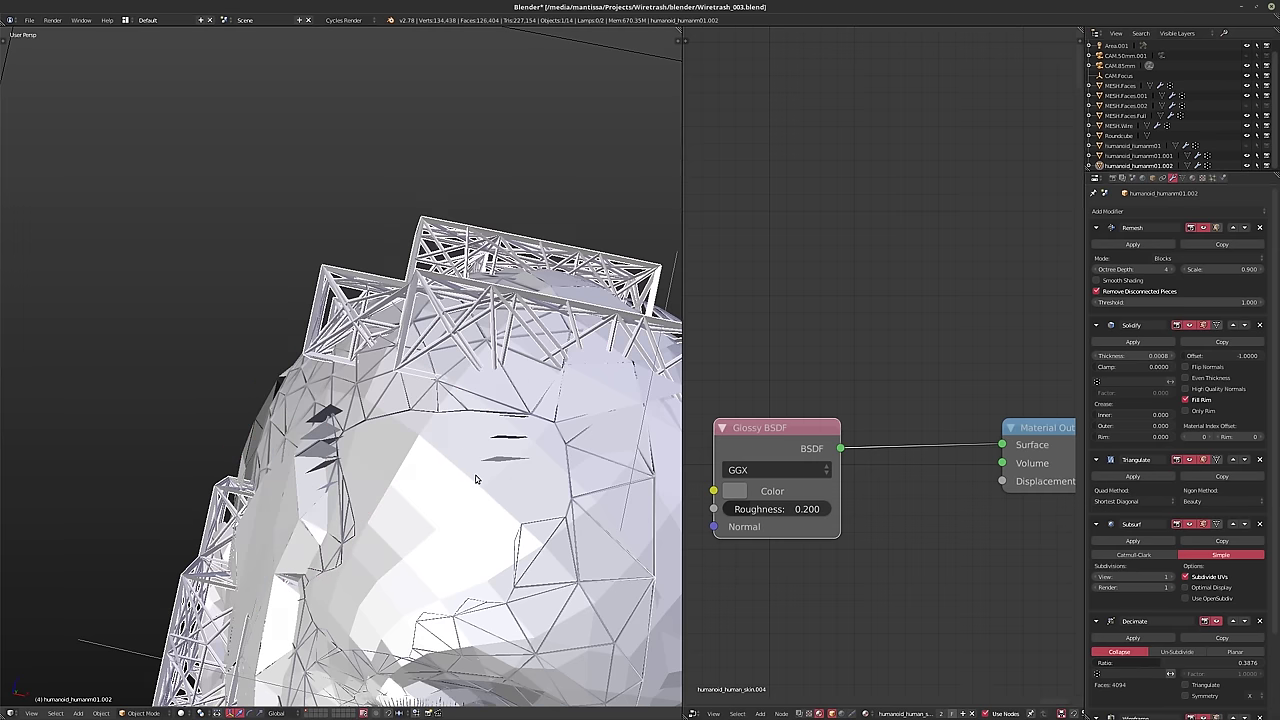
# - Compare the humanoid_humanm01 objects around the head and delete humanoid_humanm01.001
pyautogui.scroll(-6, 462, 475)
pyautogui.moveTo(462, 475); pyautogui.dragTo(336, 463, button='middle')
pyautogui.scroll(3, 336, 463)
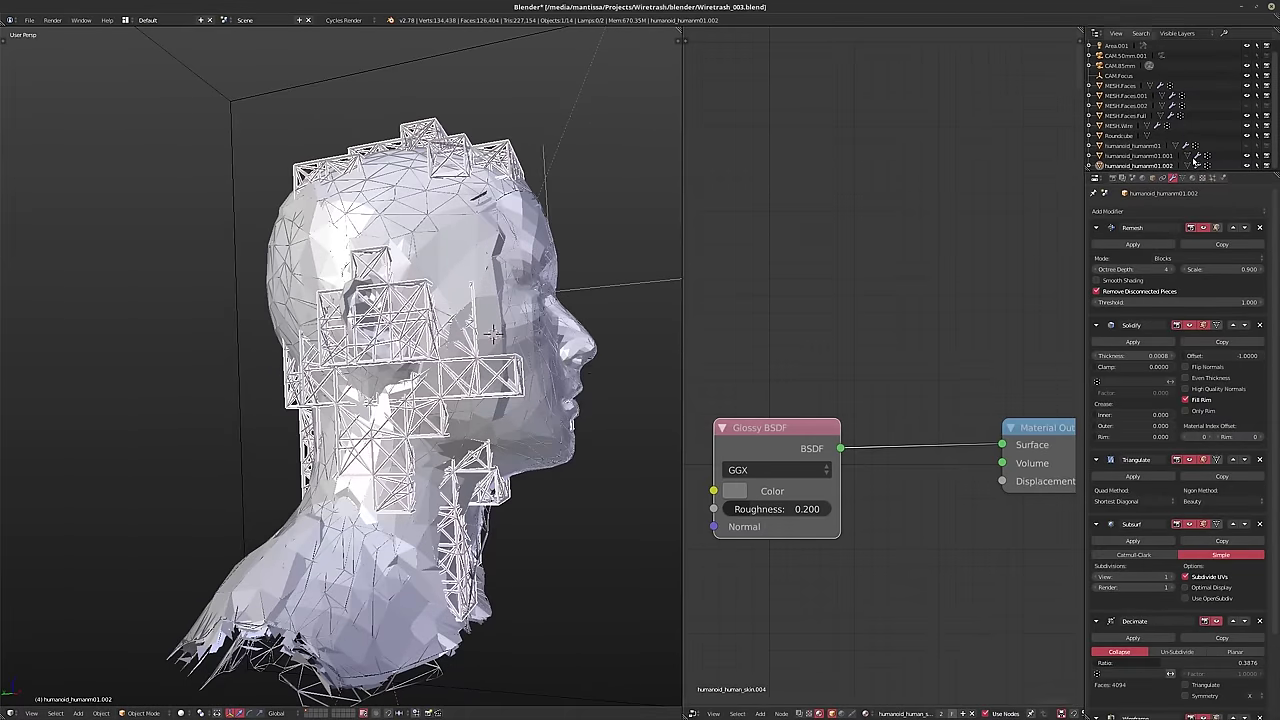
pyautogui.click(1140, 156)
pyautogui.click(1142, 166)
pyautogui.click(1140, 156)
pyautogui.click(1142, 166)
pyautogui.click(1136, 148)
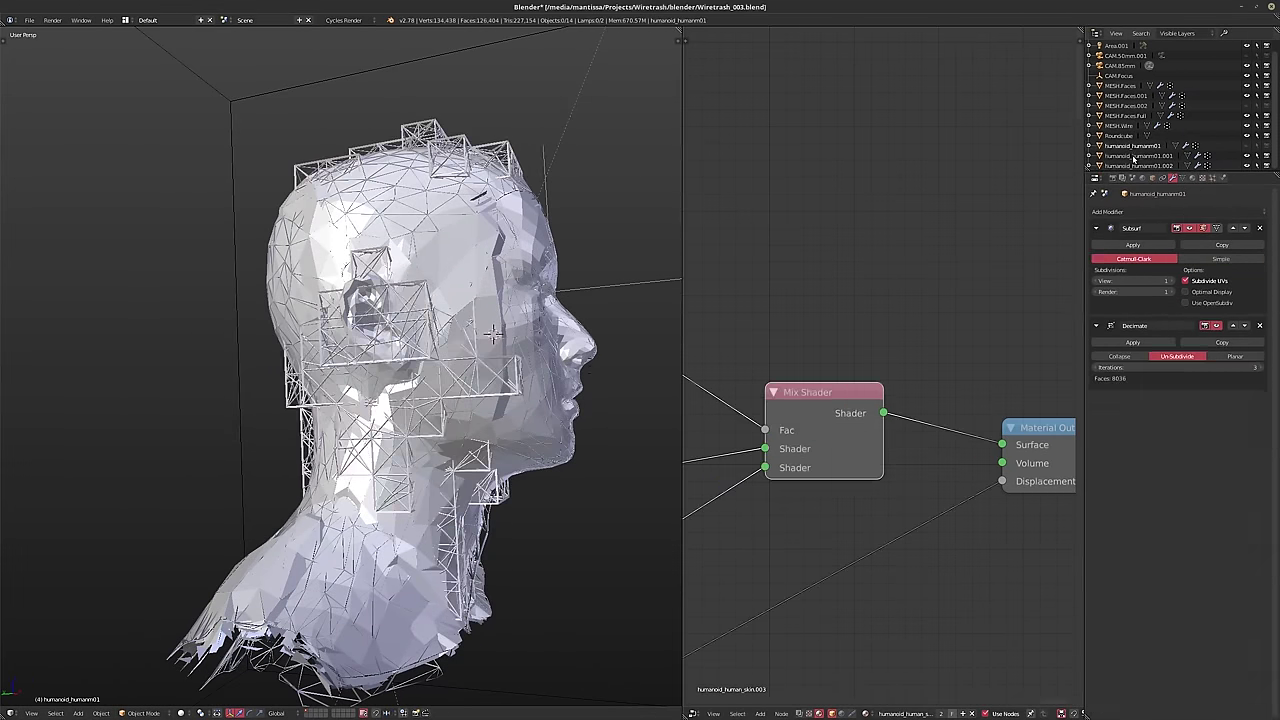
pyautogui.click(1138, 157)
pyautogui.moveTo(548, 296); pyautogui.dragTo(420, 305, button='middle')
pyautogui.scroll(-4, 420, 305)
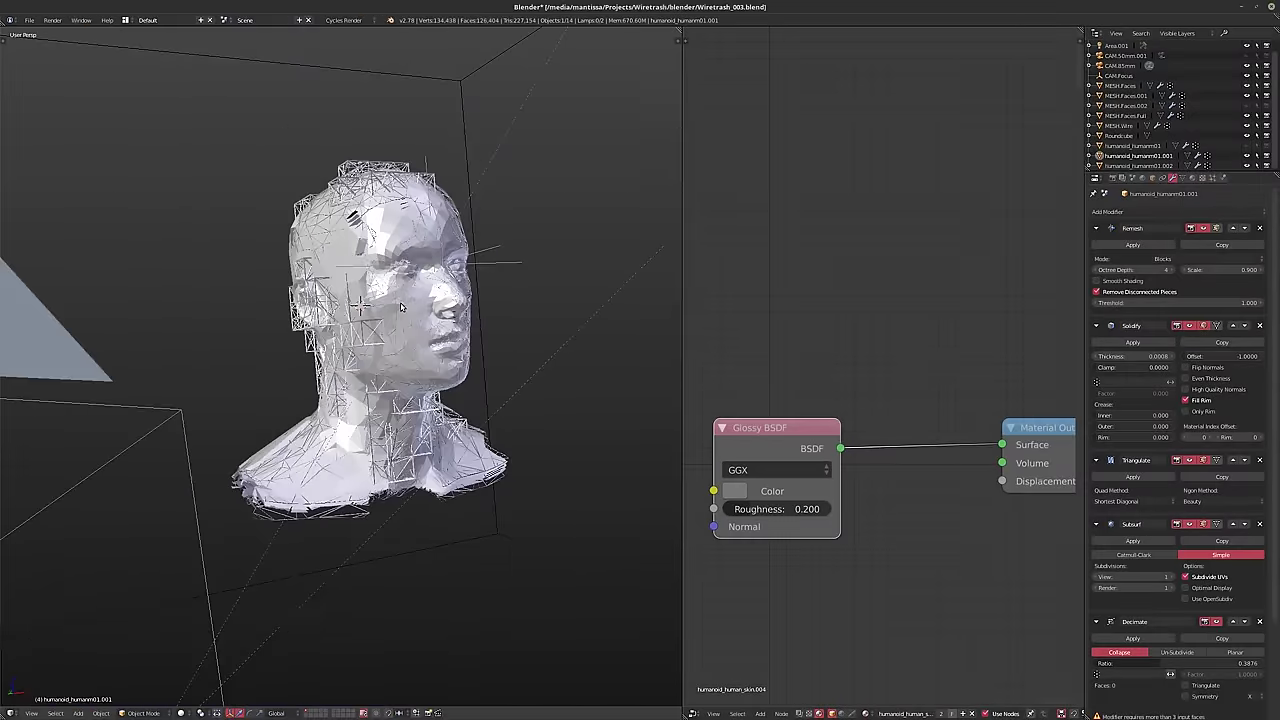
pyautogui.press('Delete')
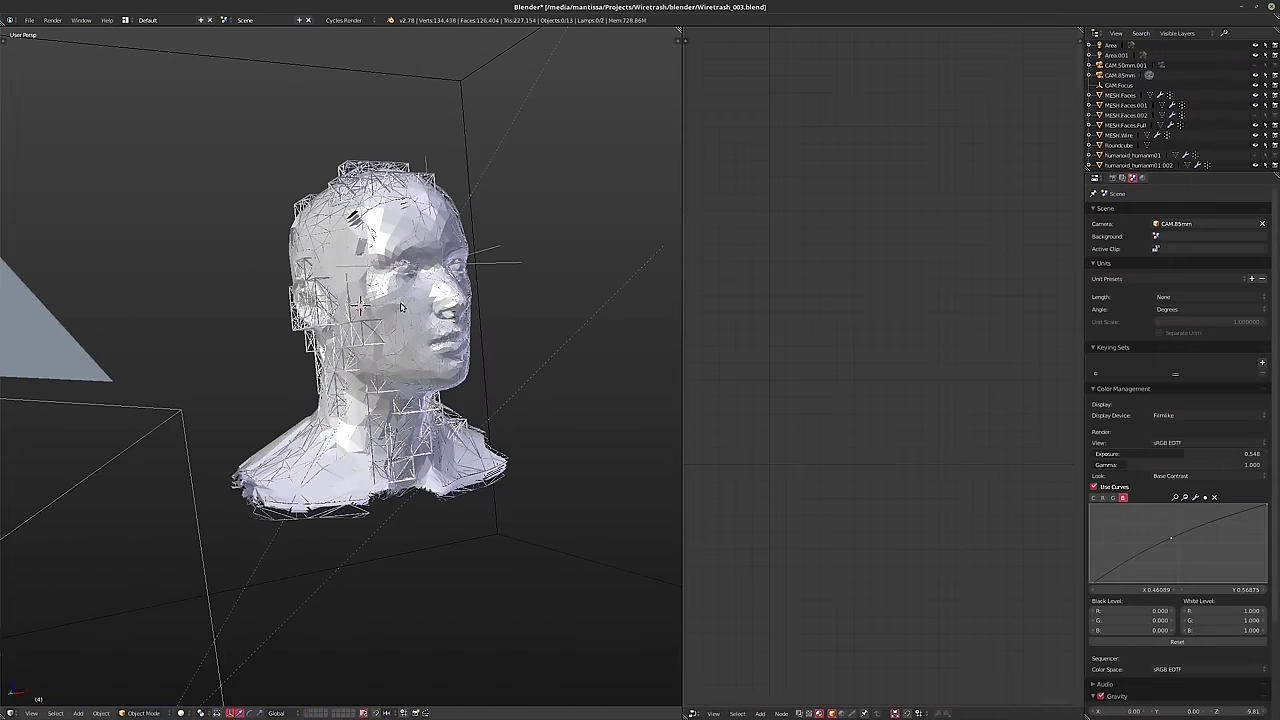
# - Separate the selected face patch of humanoid_humanm01.002 into a new object and inspect the remaining wire structure around the ear and neck
pyautogui.rightClick(349, 316)
pyautogui.rightClick(315, 323)
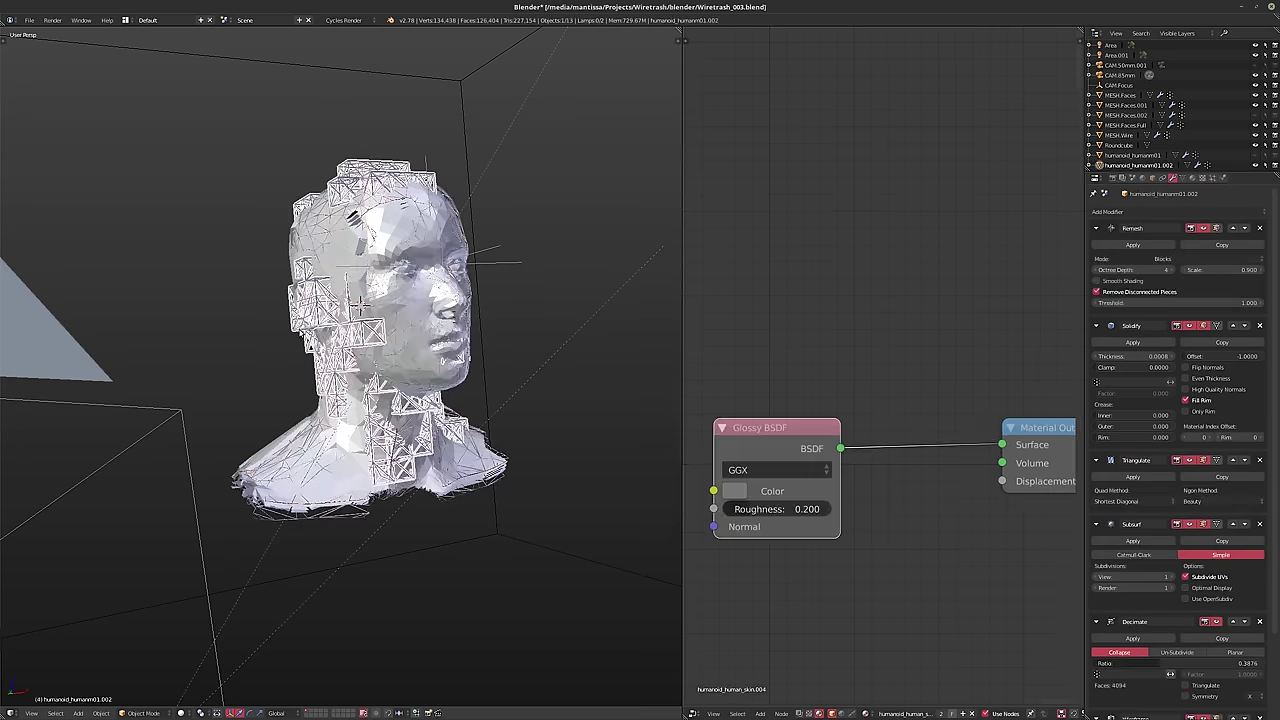
pyautogui.scroll(8, 400, 330)
pyautogui.press('Tab')
pyautogui.scroll(-5, 407, 338)
pyautogui.moveTo(407, 338)
pyautogui.mouseDown(button='middle')
pyautogui.moveTo(330, 346)
pyautogui.moveTo(424, 351)
pyautogui.mouseUp(button='middle')
pyautogui.scroll(8, 296, 344)
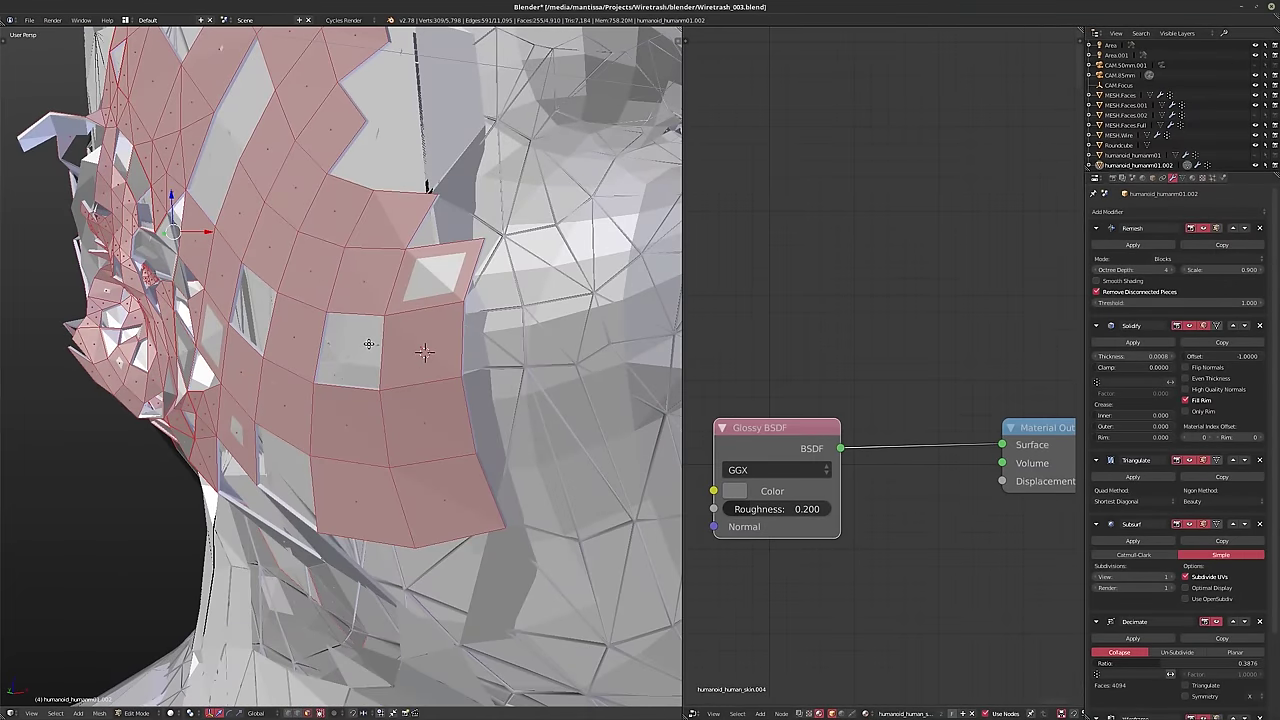
pyautogui.press('p')
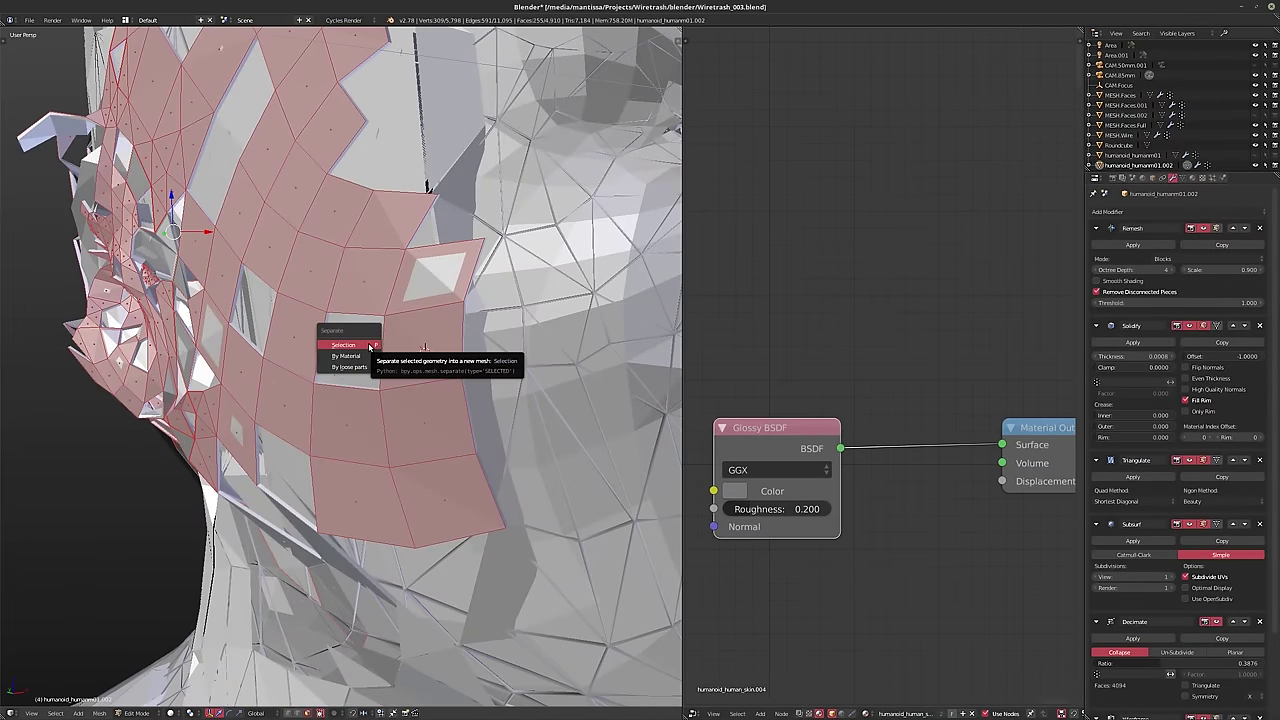
pyautogui.click(369, 345)
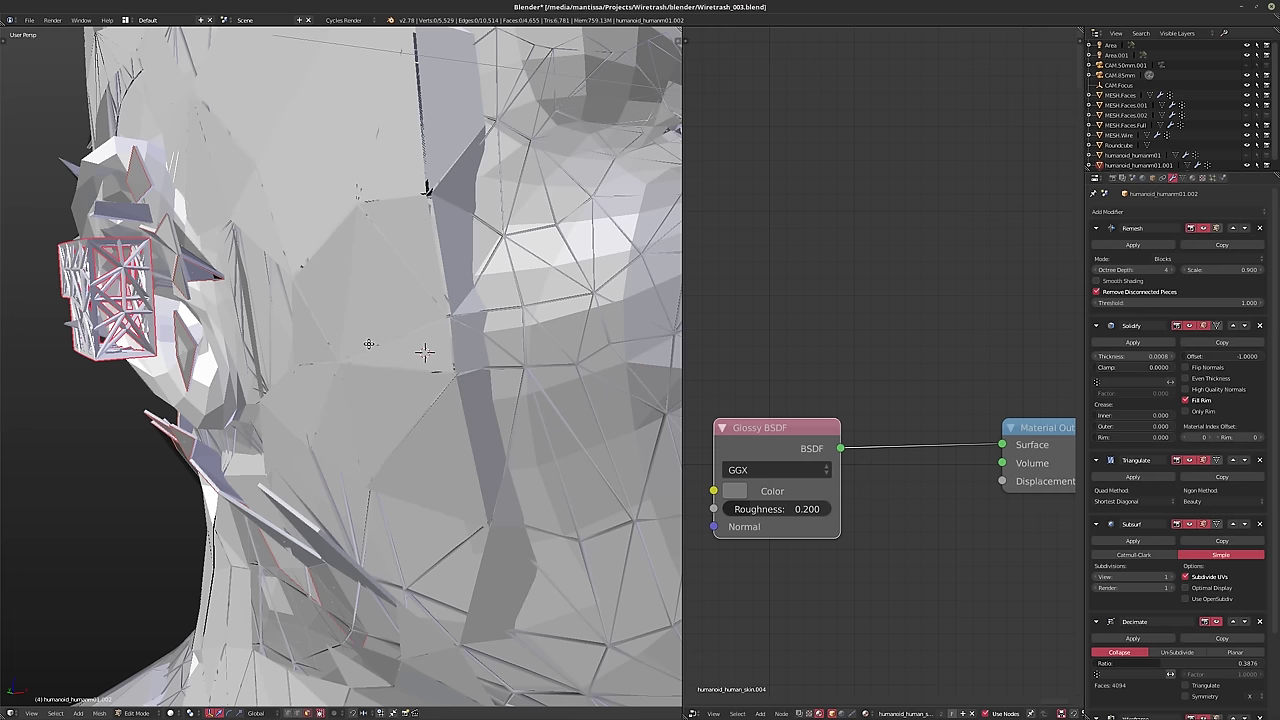
pyautogui.press('Tab')
pyautogui.scroll(-5, 455, 358)
pyautogui.moveTo(455, 358); pyautogui.dragTo(441, 324, button='middle')
pyautogui.scroll(4, 459, 358)
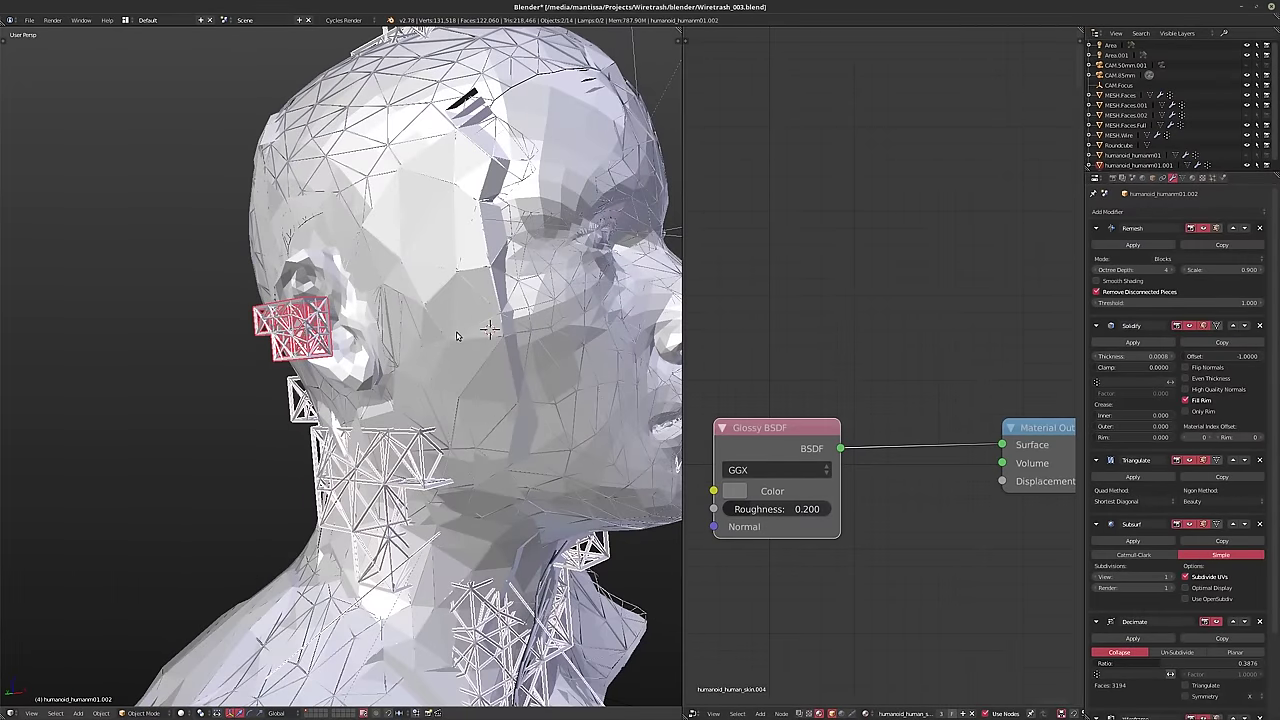
# - Undo the patch separation and the deletion of humanoid_humanm01.001 through the undo history
pyautogui.hotkey('ctrl', 'z')
pyautogui.hotkey('ctrl', 'alt', 'z')
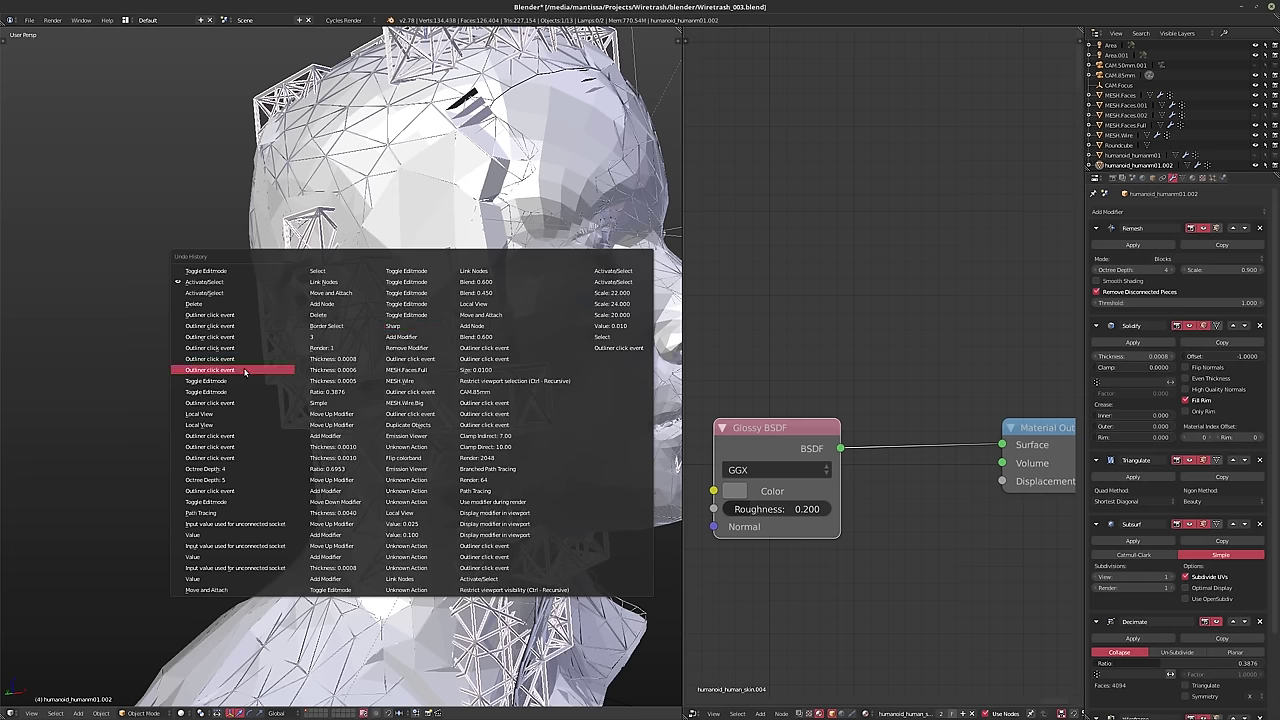
pyautogui.click(240, 384)
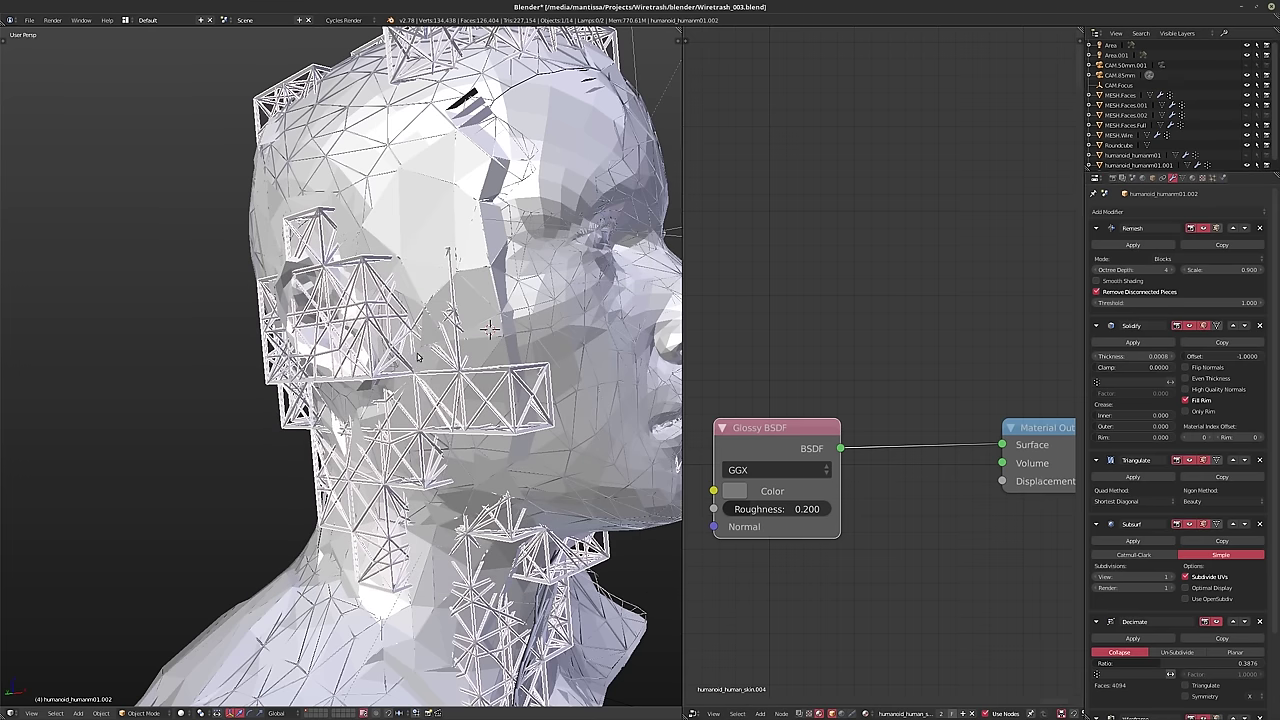
# - Examine the wire structure of humanoid_humanm01.002 around the head in both Edit Mode and Object Mode
pyautogui.moveTo(417, 353)
pyautogui.mouseDown(button='middle')
pyautogui.moveTo(435, 350)
pyautogui.moveTo(413, 343)
pyautogui.moveTo(369, 265)
pyautogui.moveTo(363, 306)
pyautogui.moveTo(460, 300)
pyautogui.moveTo(438, 319)
pyautogui.moveTo(372, 323)
pyautogui.moveTo(430, 297)
pyautogui.moveTo(430, 328)
pyautogui.moveTo(410, 348)
pyautogui.moveTo(420, 366)
pyautogui.moveTo(373, 381)
pyautogui.mouseUp(button='middle')
pyautogui.scroll(-3, 413, 343)
pyautogui.scroll(5, 400, 320)
pyautogui.press('Tab')
pyautogui.scroll(-3, 410, 360)
pyautogui.press('Tab')
pyautogui.scroll(2, 399, 352)
pyautogui.scroll(-3, 400, 372)
pyautogui.press('Tab')
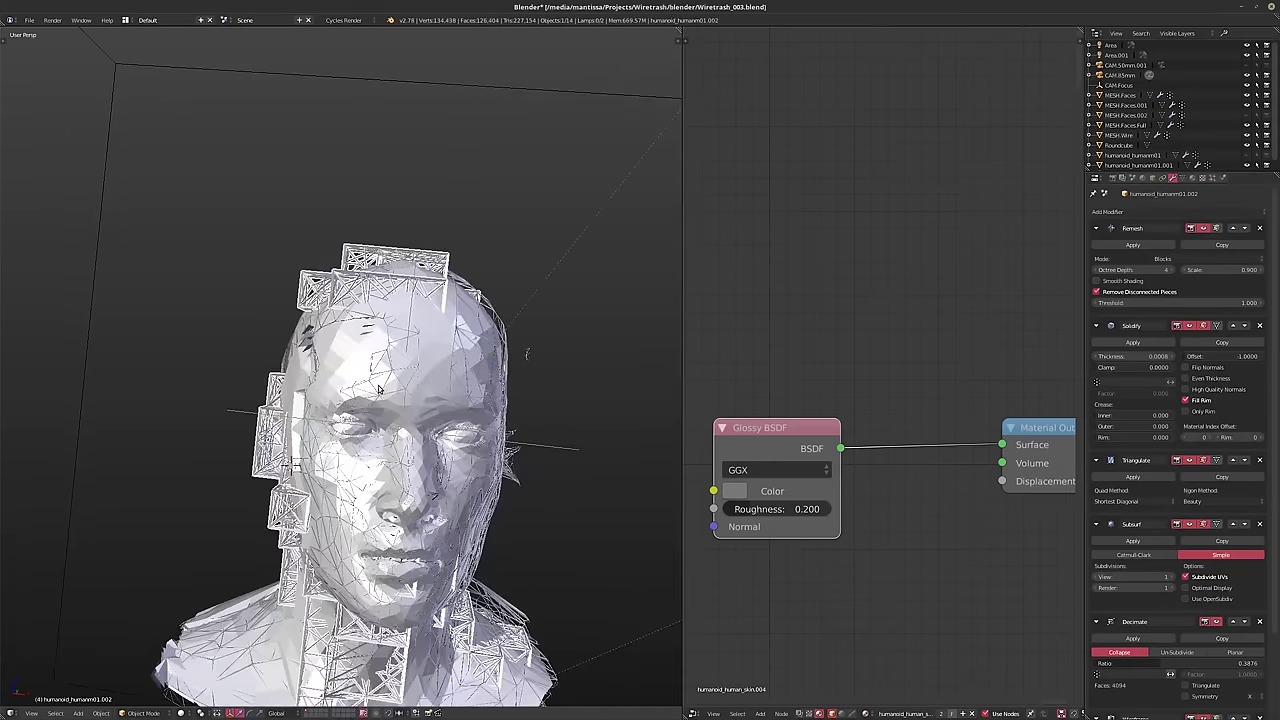
# - Undo the move of the face patch in humanoid_humanm01.002 to compare the wire structure, and redo it
pyautogui.hotkey('ctrl', 'alt', 'z')
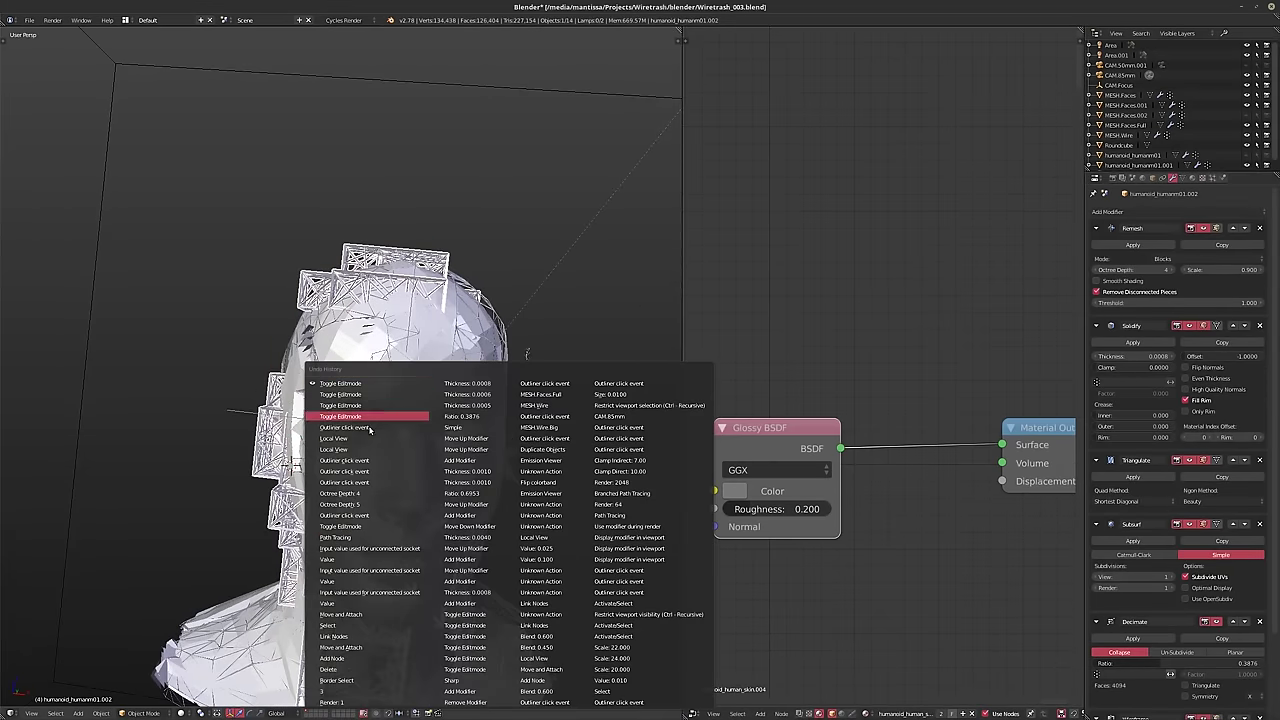
pyautogui.click(369, 430)
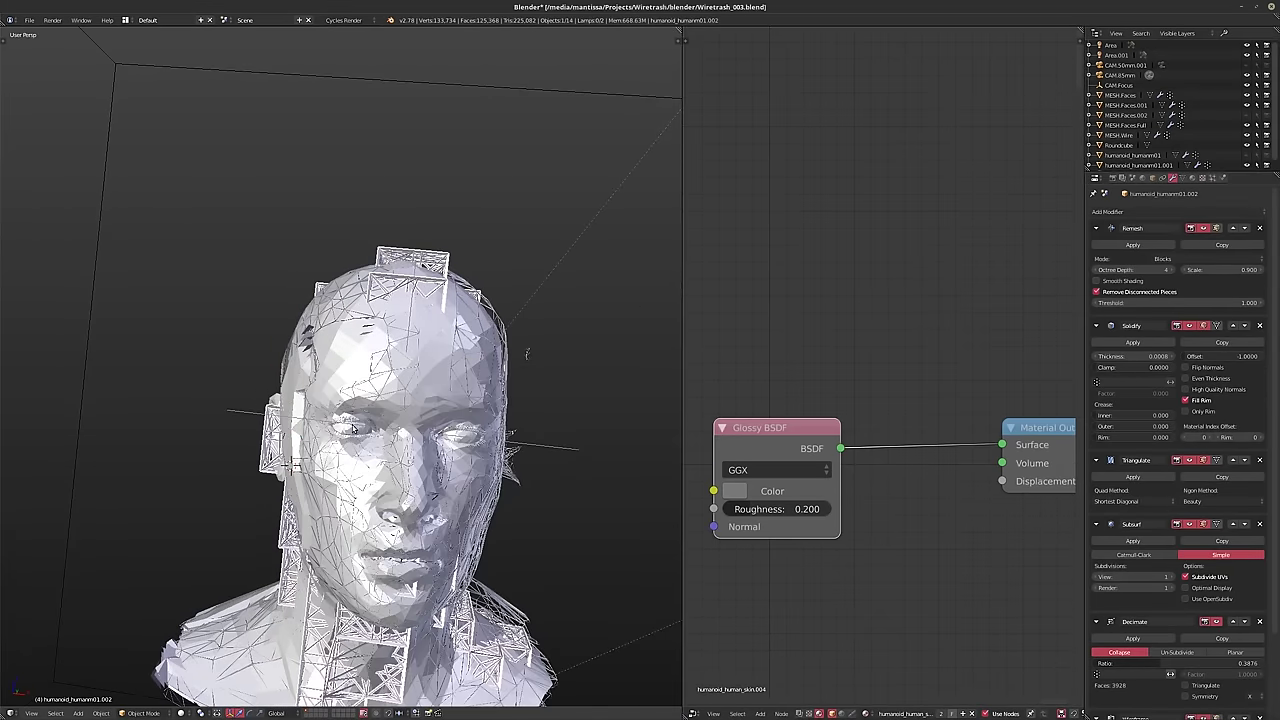
pyautogui.moveTo(352, 428); pyautogui.dragTo(386, 428, button='middle')
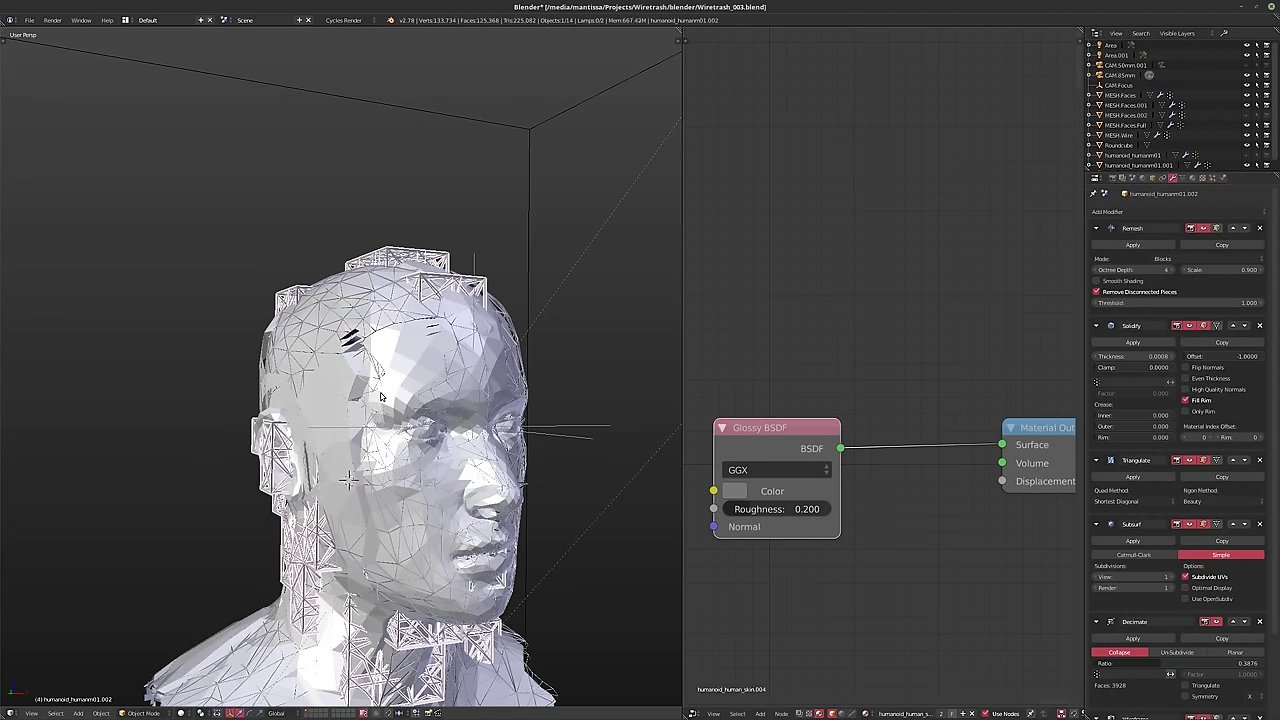
pyautogui.moveTo(380, 397); pyautogui.dragTo(386, 397, button='middle')
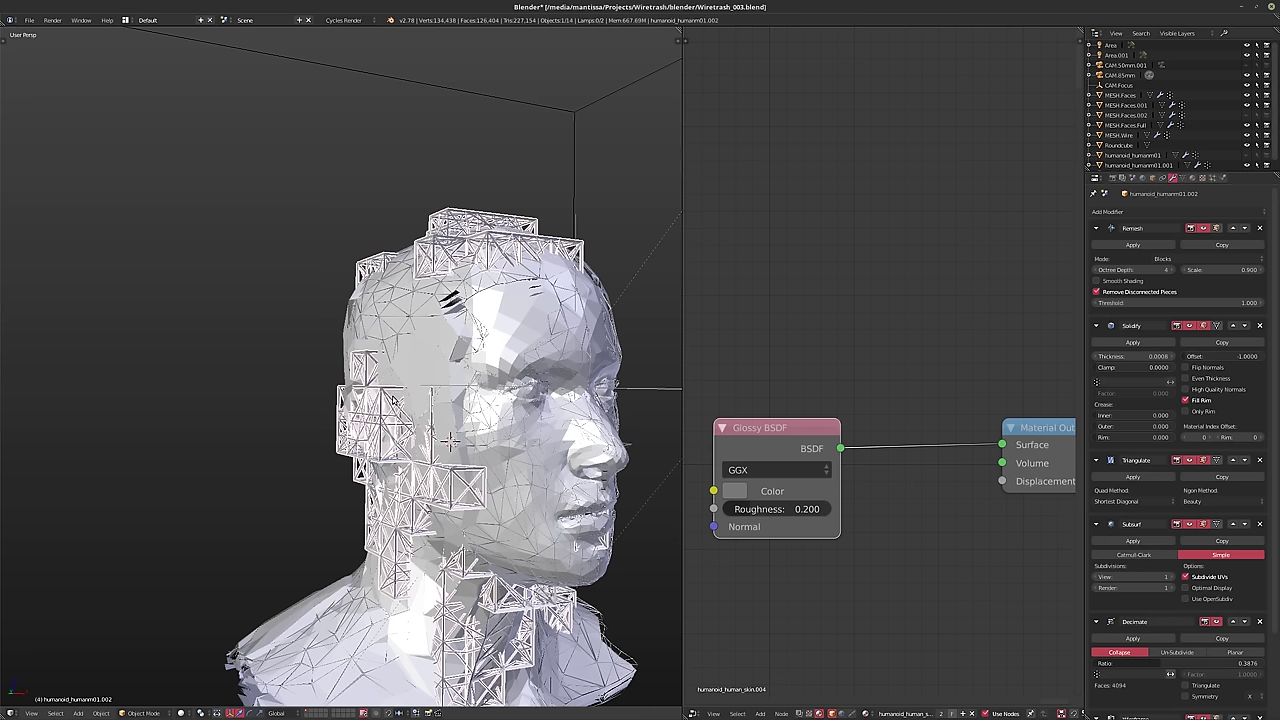
# - Duplicate the selected face patch of humanoid_humanm01.002 in place and separate the copy into a new object
pyautogui.moveTo(478, 400); pyautogui.dragTo(381, 386, button='middle')
pyautogui.press('Tab')
pyautogui.scroll(5, 382, 382)
pyautogui.scroll(-5, 382, 382)
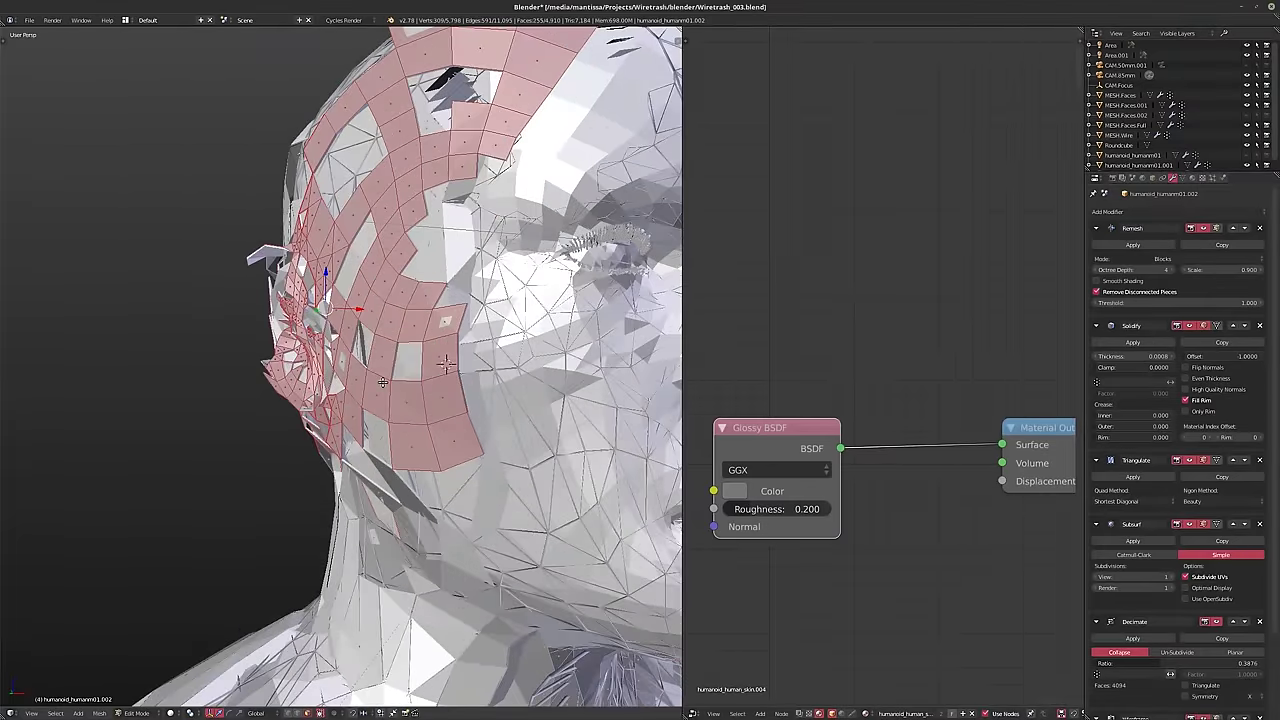
pyautogui.hotkey('shift', 'd')
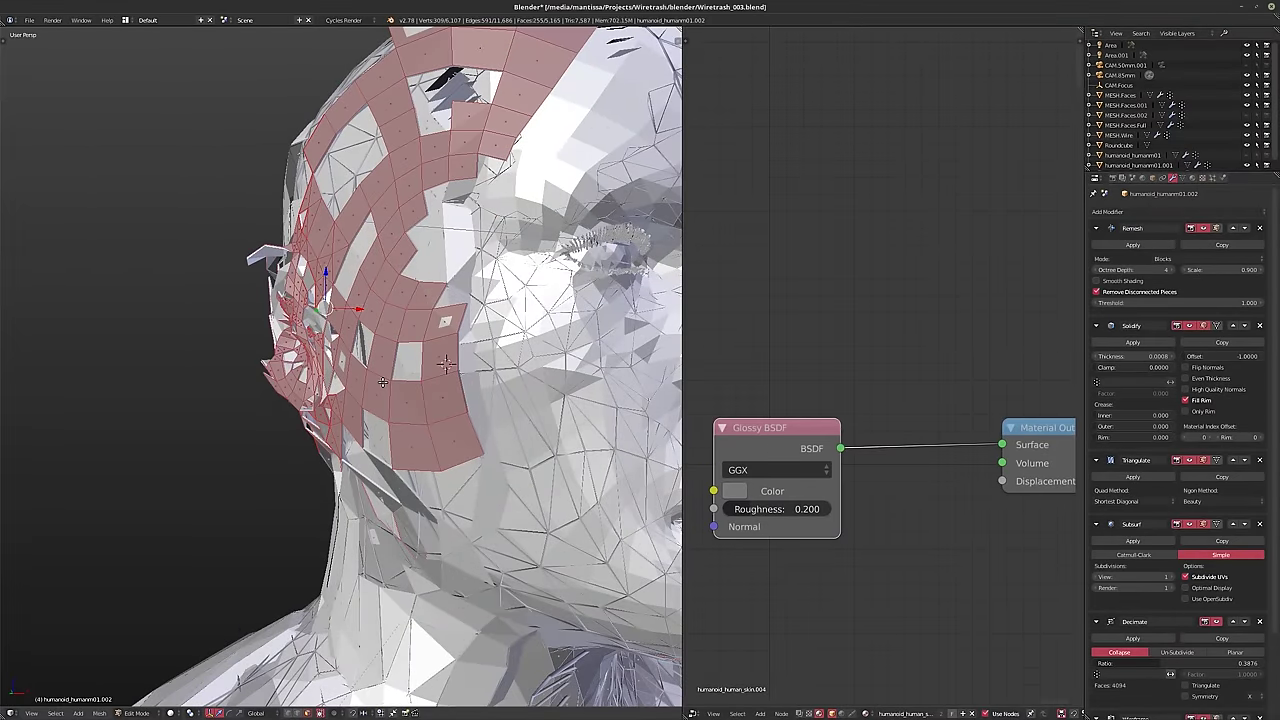
pyautogui.press('p')
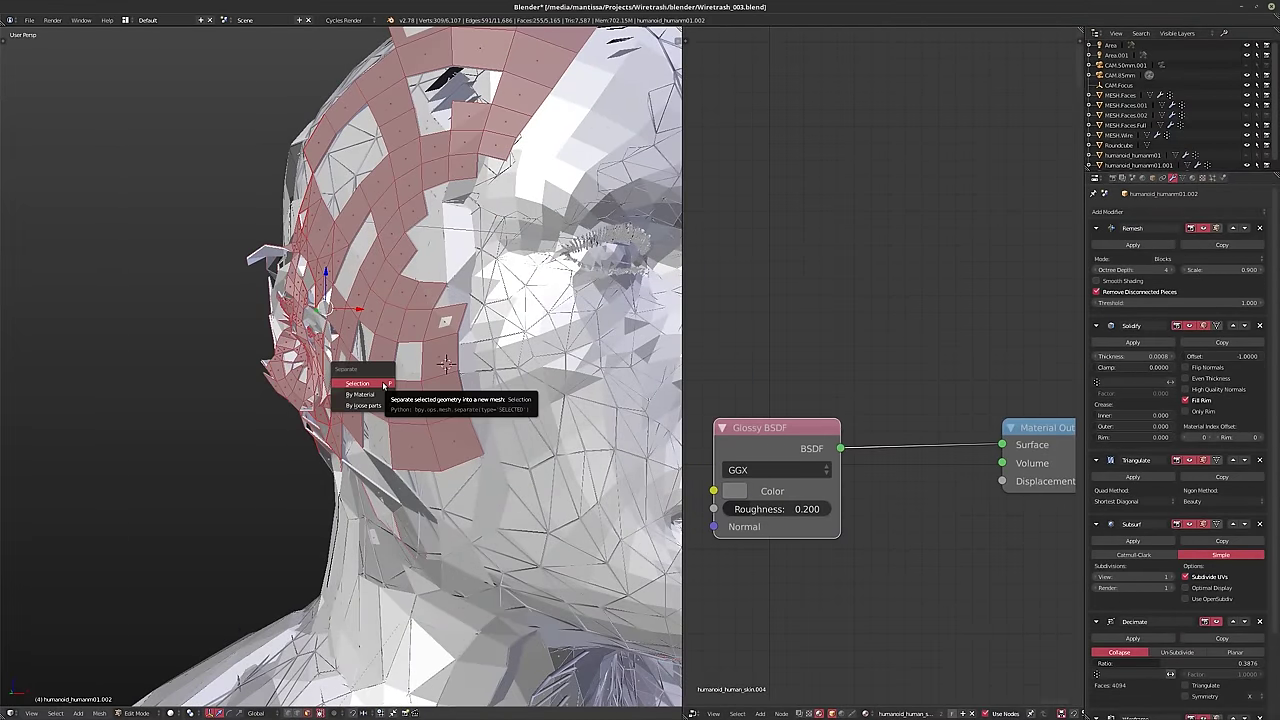
pyautogui.click(382, 382)
pyautogui.press('Tab')
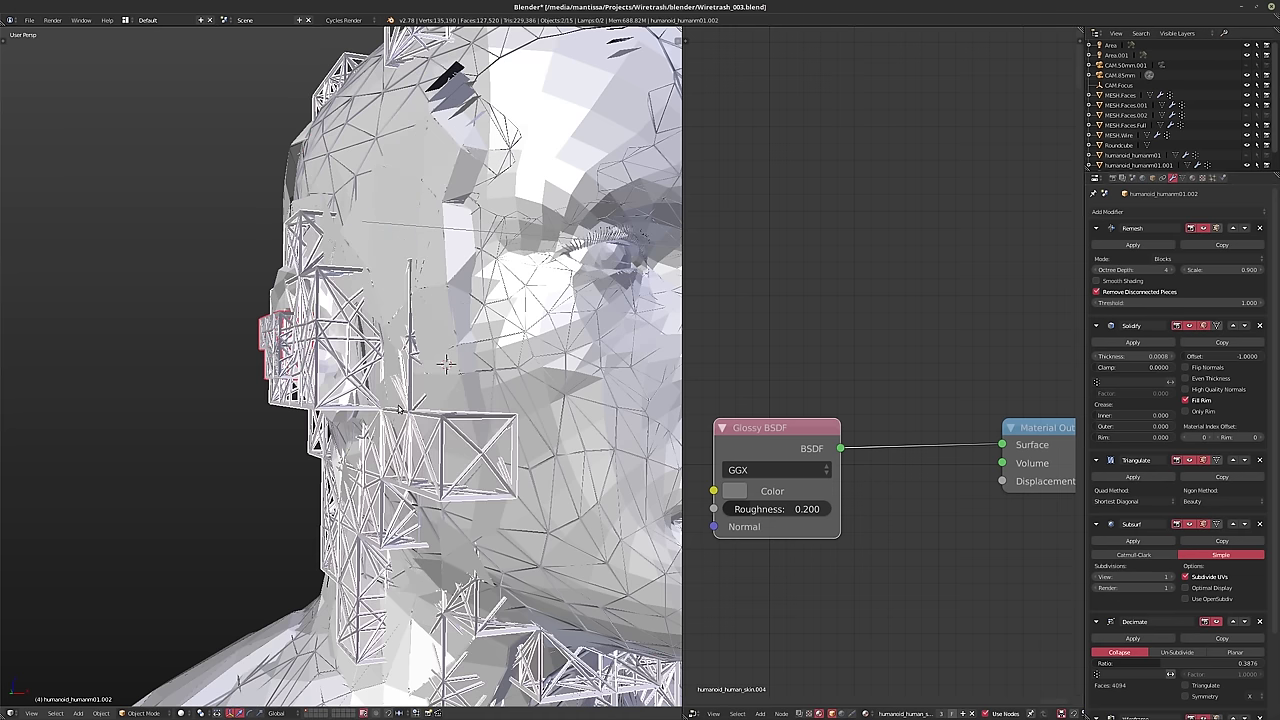
# - Select humanoid_humanm01.003 and set the octree depth of its Remesh modifier to 5
pyautogui.keyDown('shift'); pyautogui.scroll(1, 414, 402); pyautogui.keyUp('shift')
pyautogui.scroll(-2, 1187, 125)
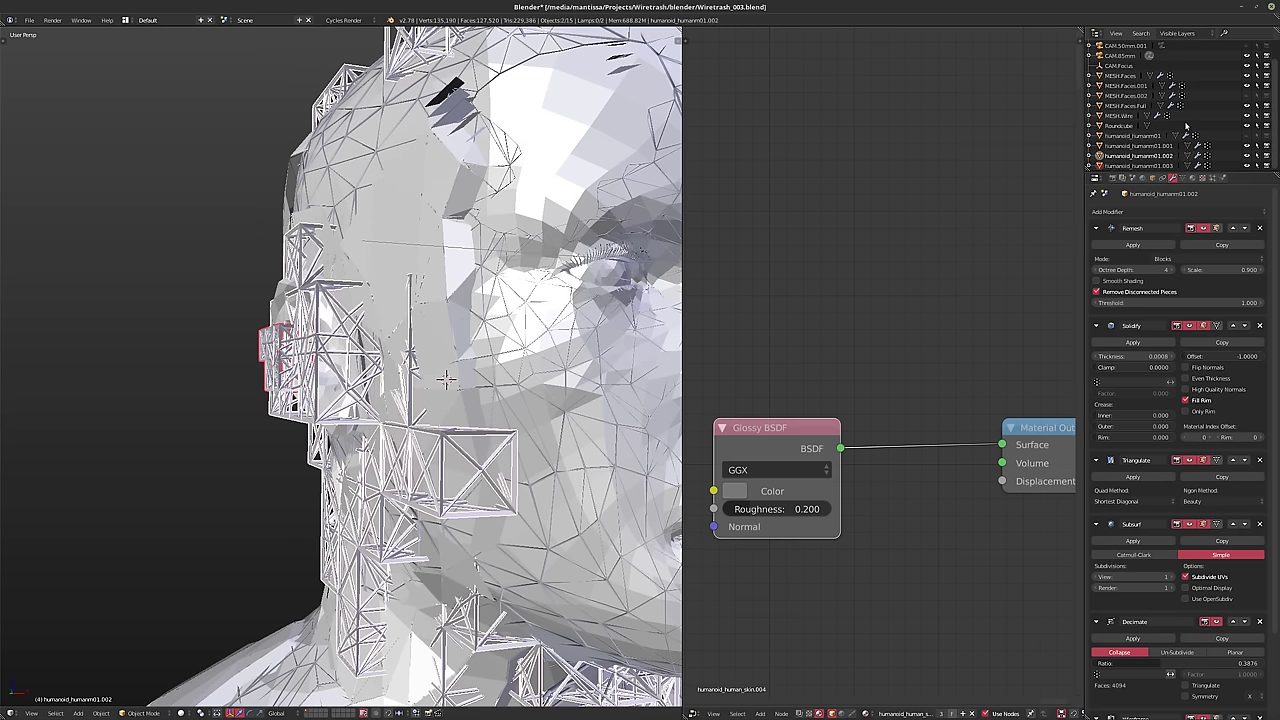
pyautogui.click(1133, 166)
pyautogui.scroll(-10, 462, 352)
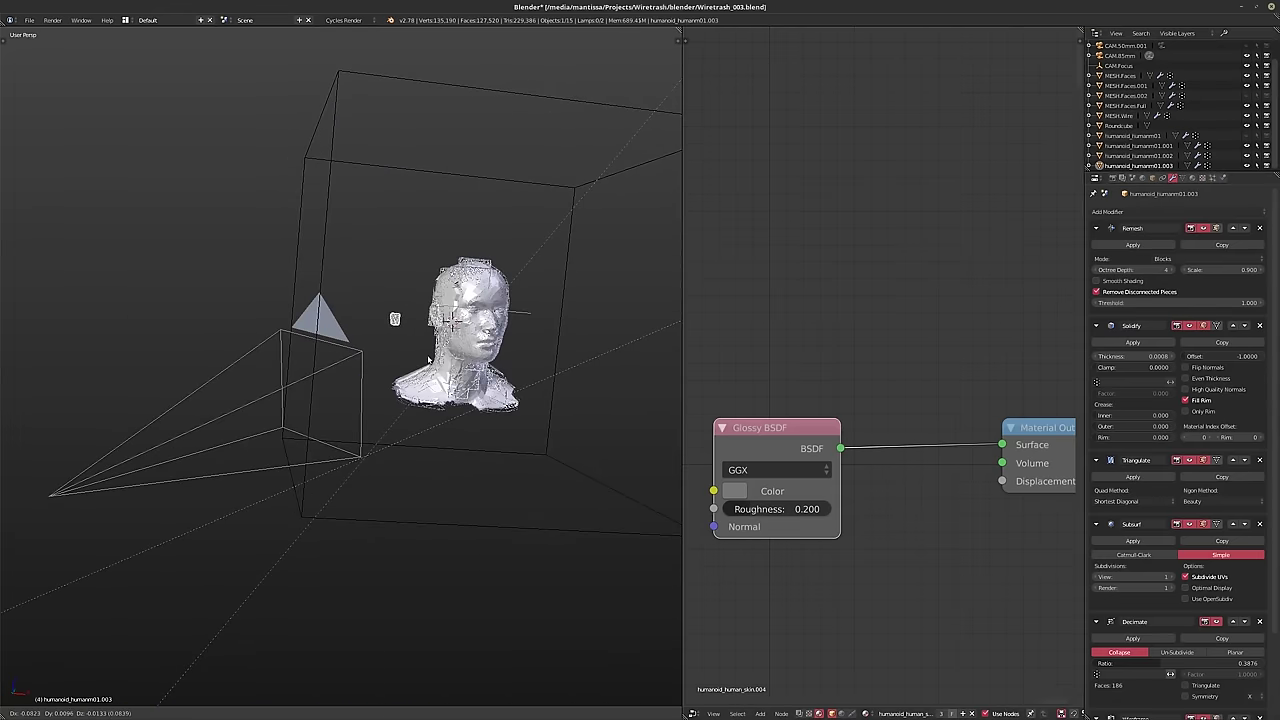
pyautogui.scroll(10, 463, 357)
pyautogui.moveTo(508, 333)
pyautogui.mouseDown(button='middle')
pyautogui.moveTo(495, 366)
pyautogui.moveTo(512, 354)
pyautogui.mouseUp(button='middle')
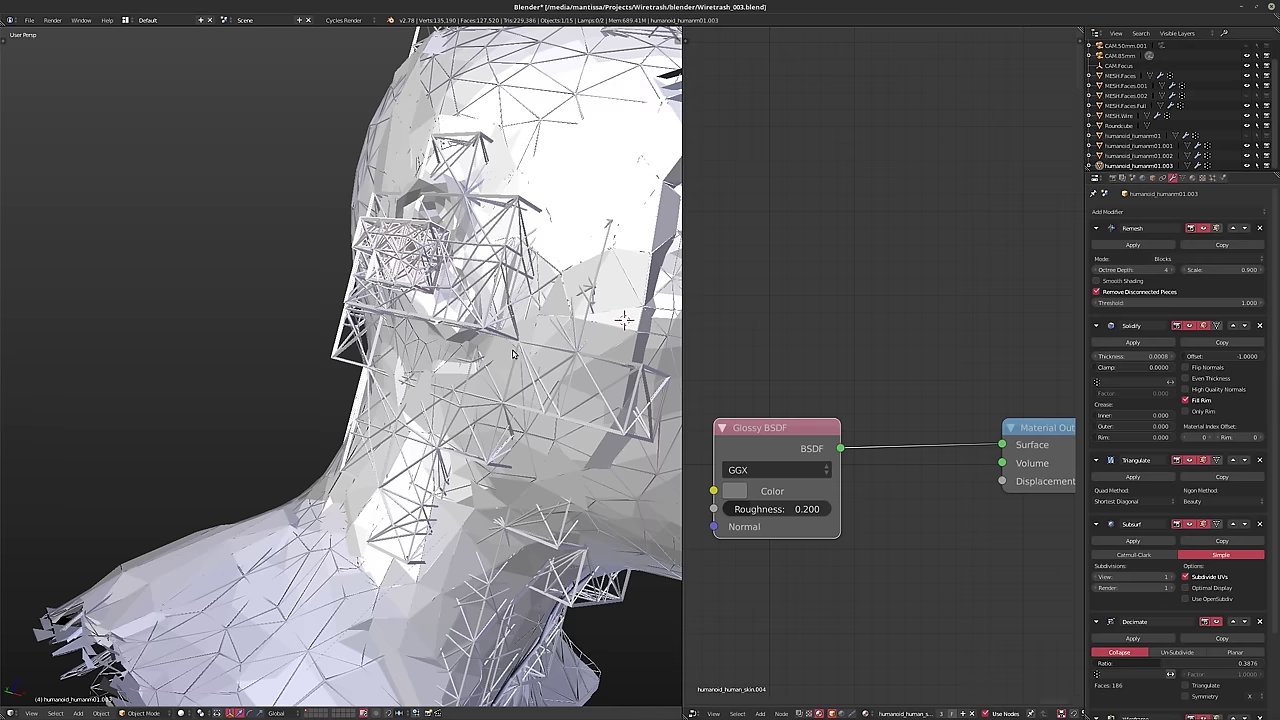
pyautogui.click(1174, 271)
pyautogui.moveTo(520, 360); pyautogui.dragTo(737, 355, button='middle')
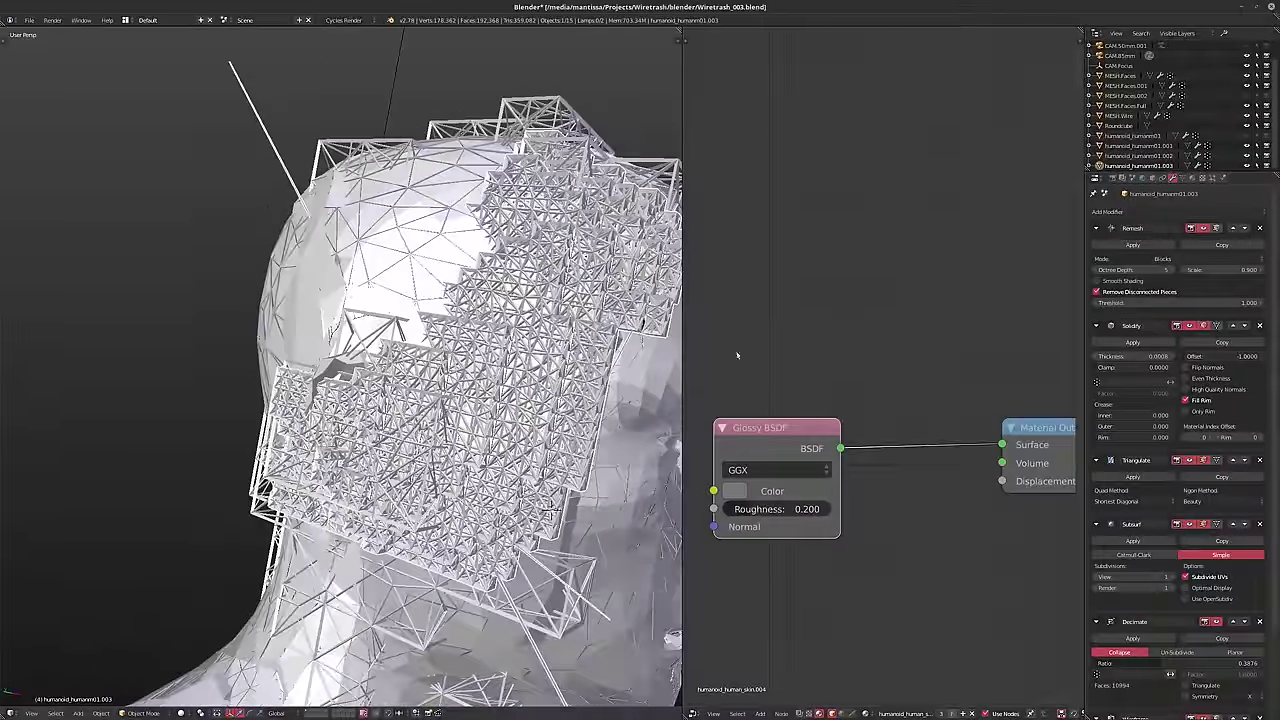
# - Select linked face patches at the temple, ear, jaw, cheek and forehead of humanoid_humanm01.003 and delete them
pyautogui.press('Tab')
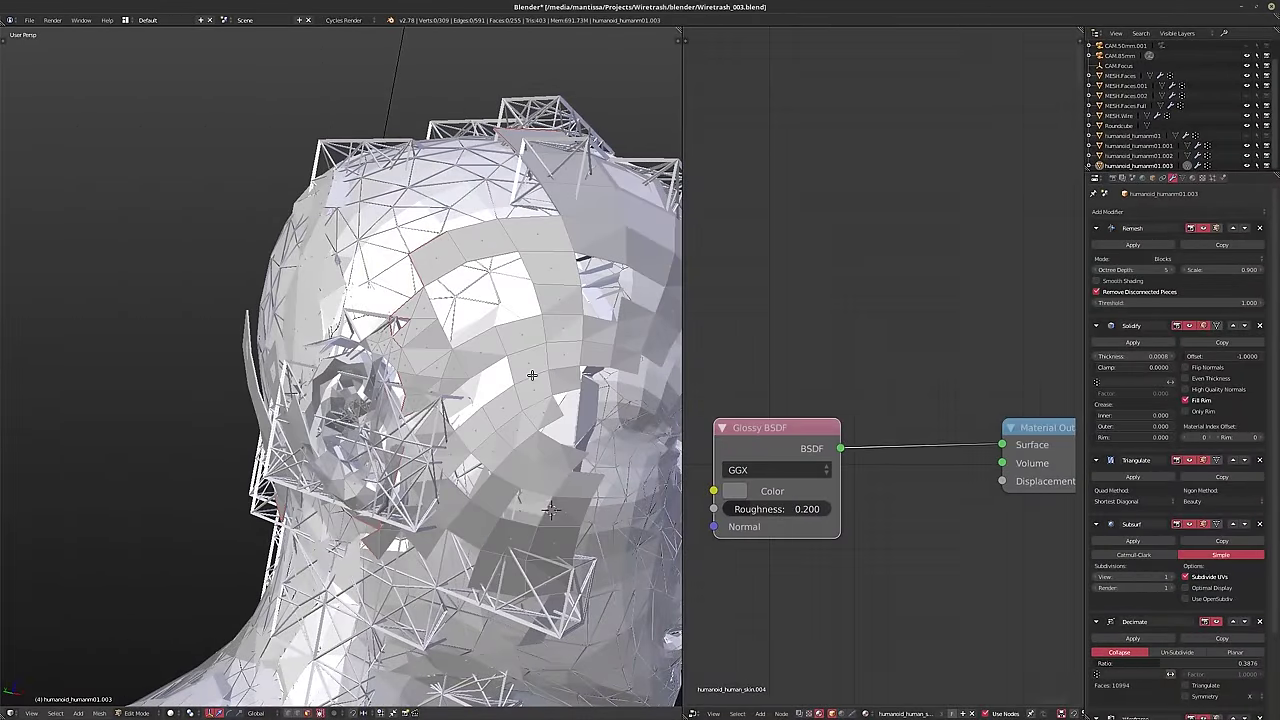
pyautogui.press('l')
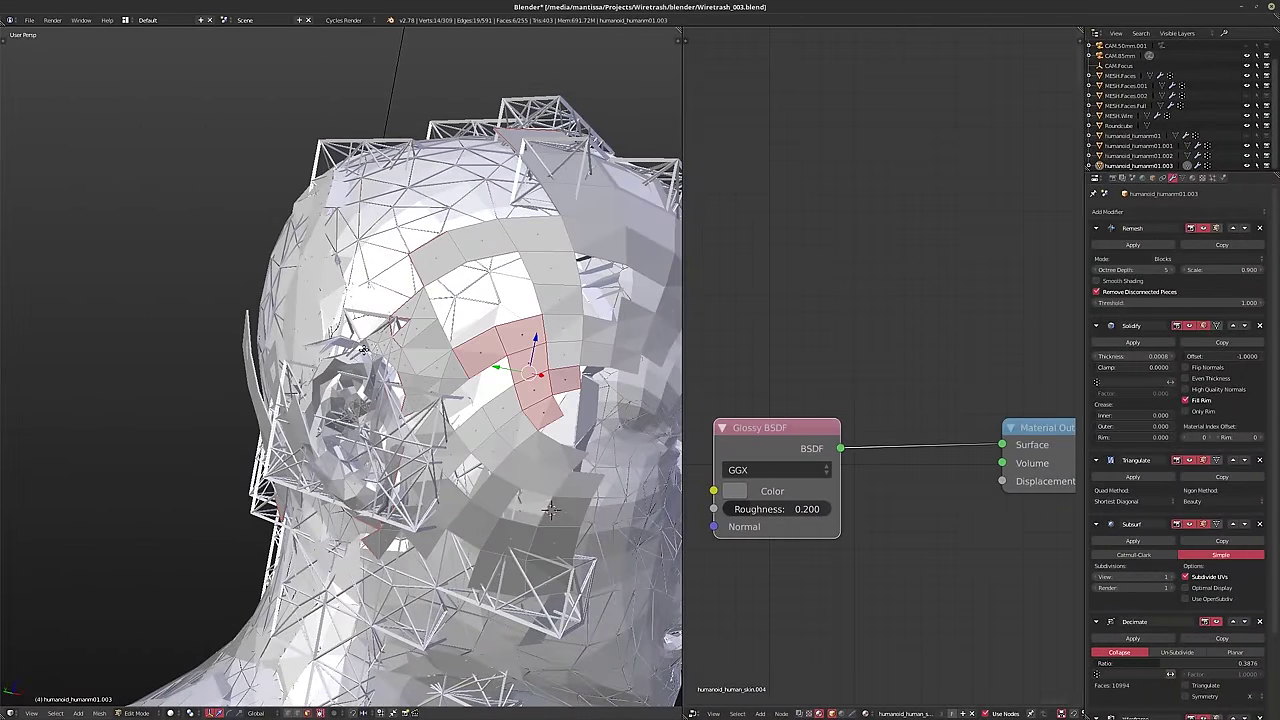
pyautogui.press('l')
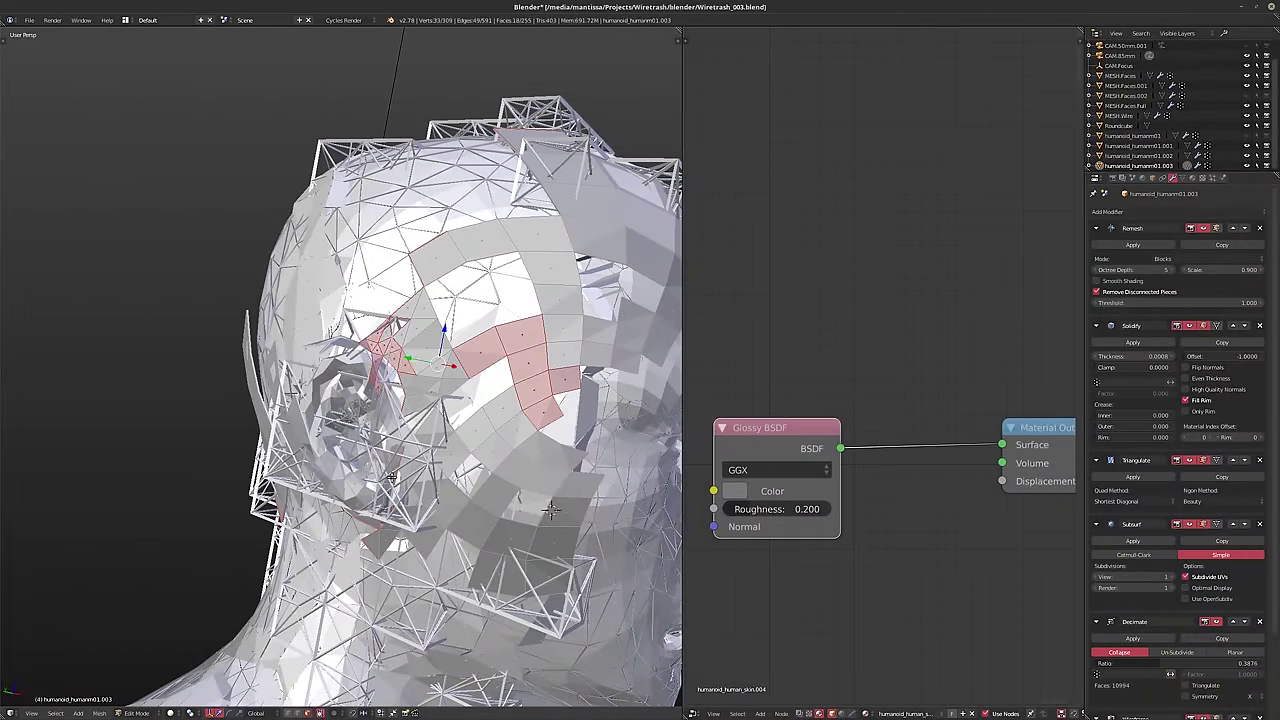
pyautogui.press('l')
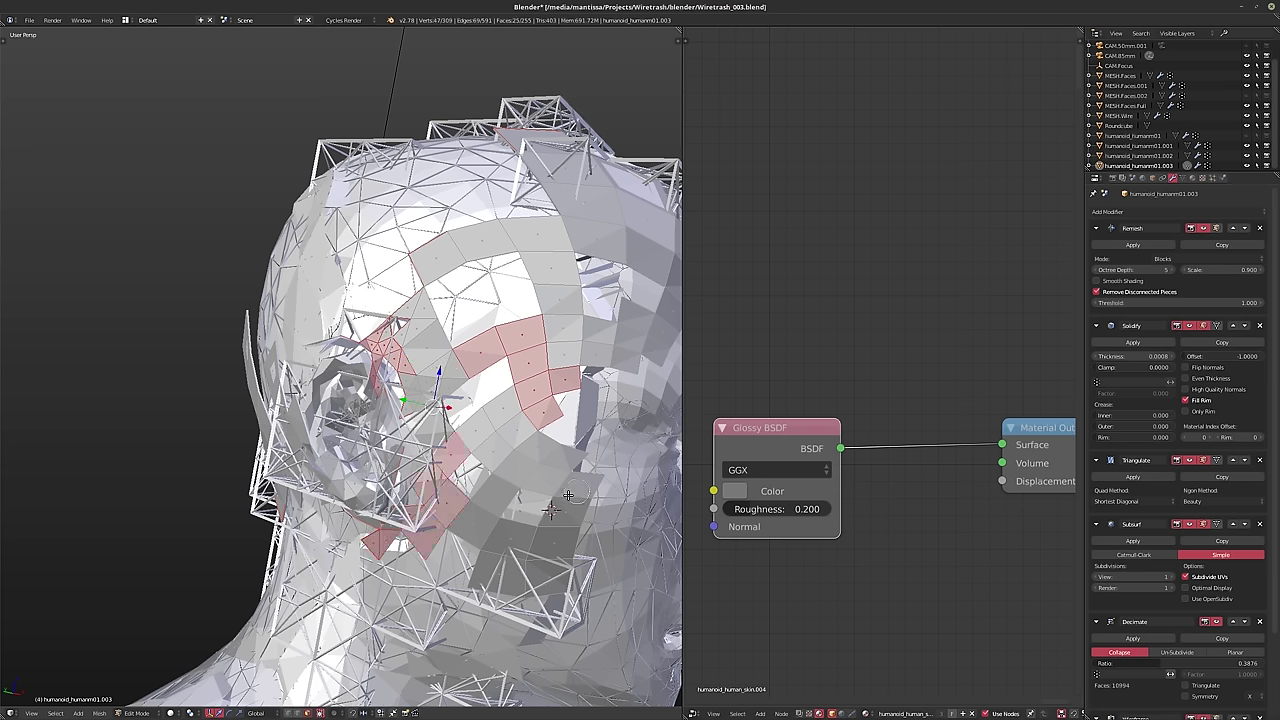
pyautogui.press('l')
pyautogui.press('l')
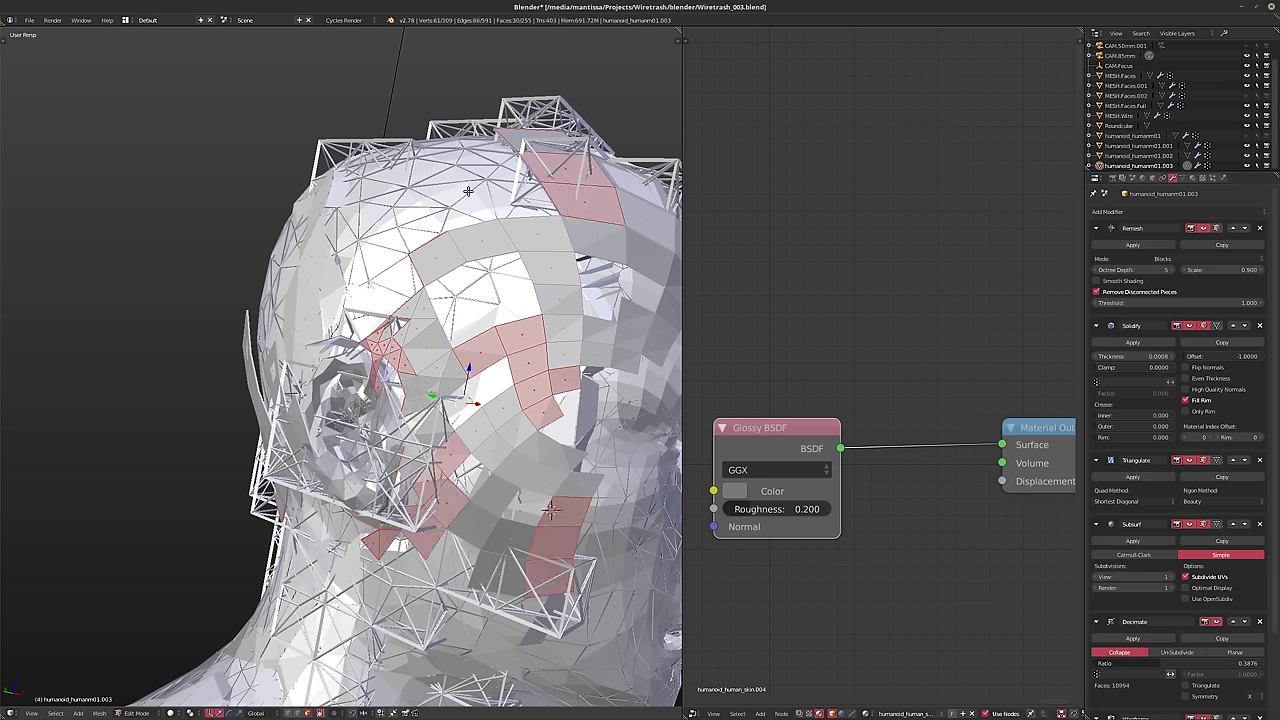
pyautogui.press('x')
pyautogui.click(465, 209)
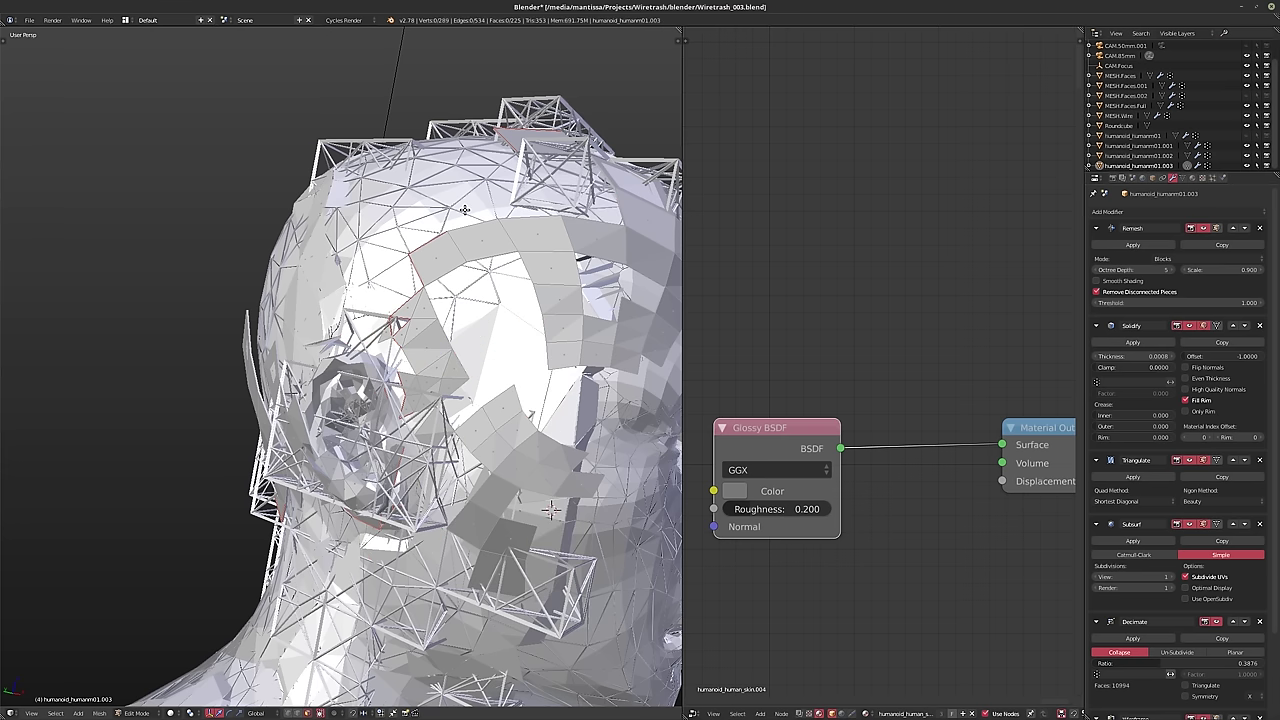
# - Leave mesh editing on humanoid_humanm01.003 and turn off Remove Disconnected Pieces in its Remesh modifier
pyautogui.press('Tab')
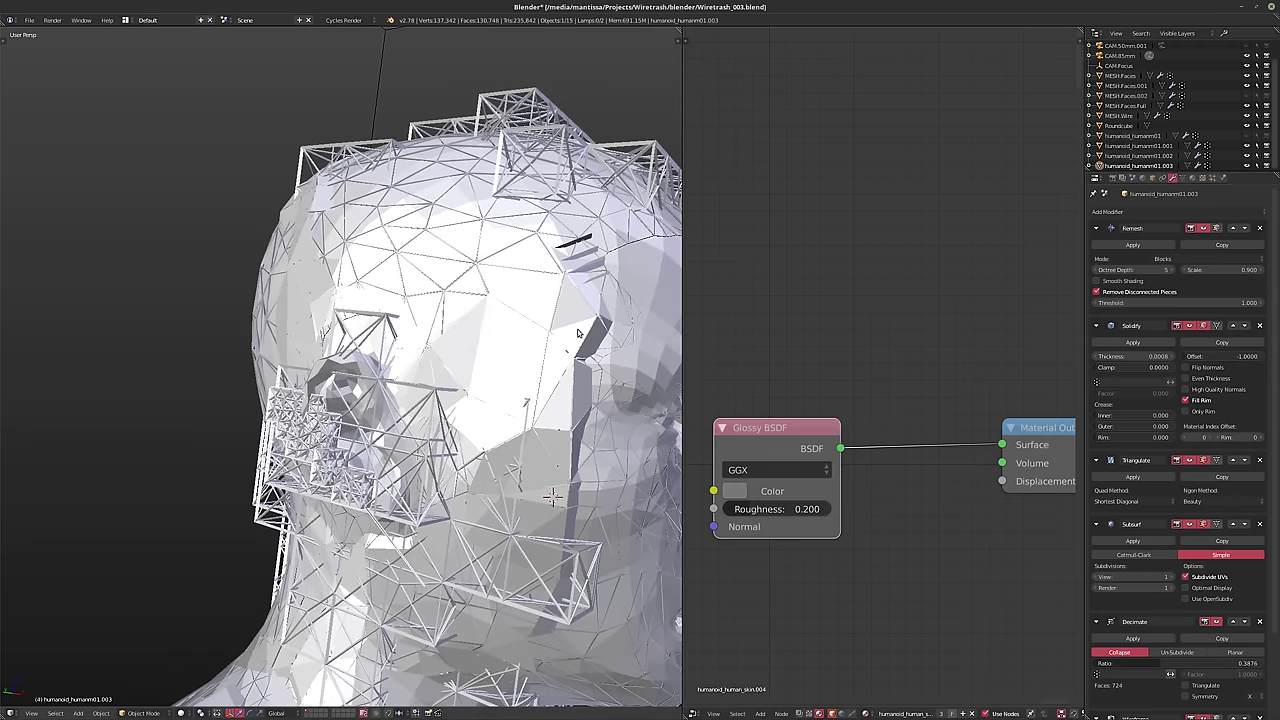
pyautogui.click(1096, 291)
pyautogui.click(1096, 291)
pyautogui.click(1096, 291)
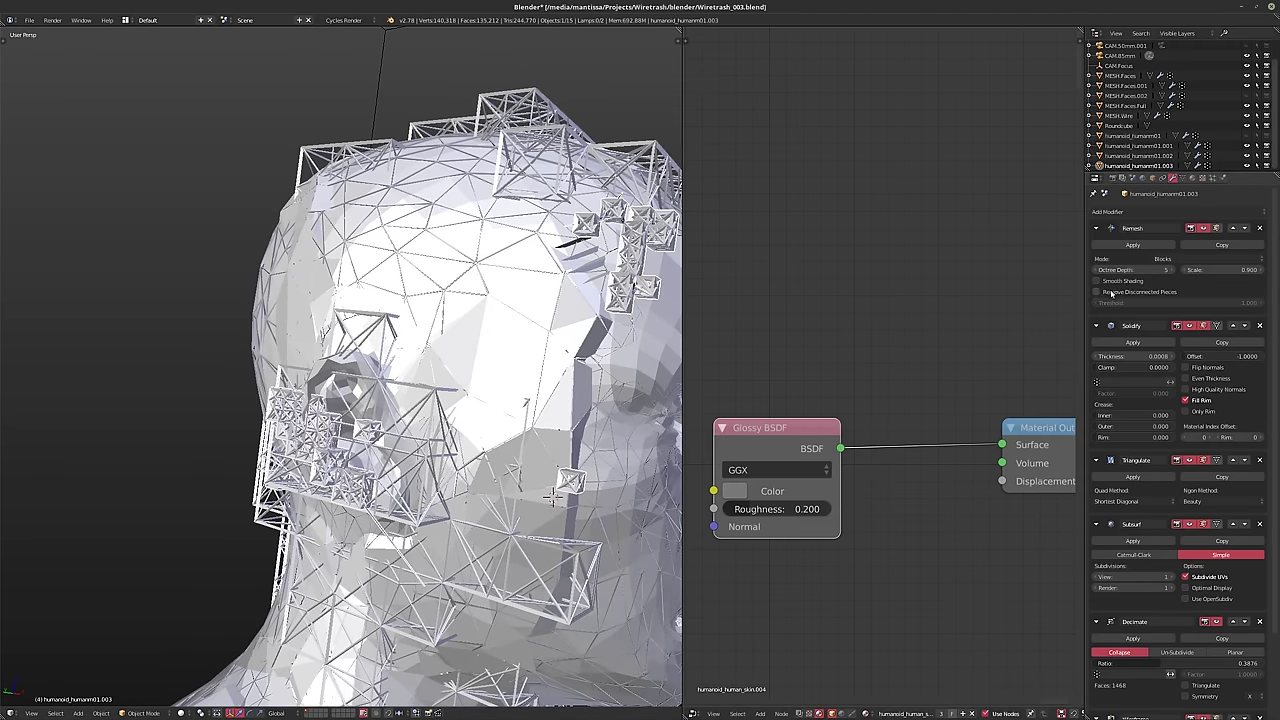
pyautogui.moveTo(590, 395); pyautogui.dragTo(556, 434, button='middle')
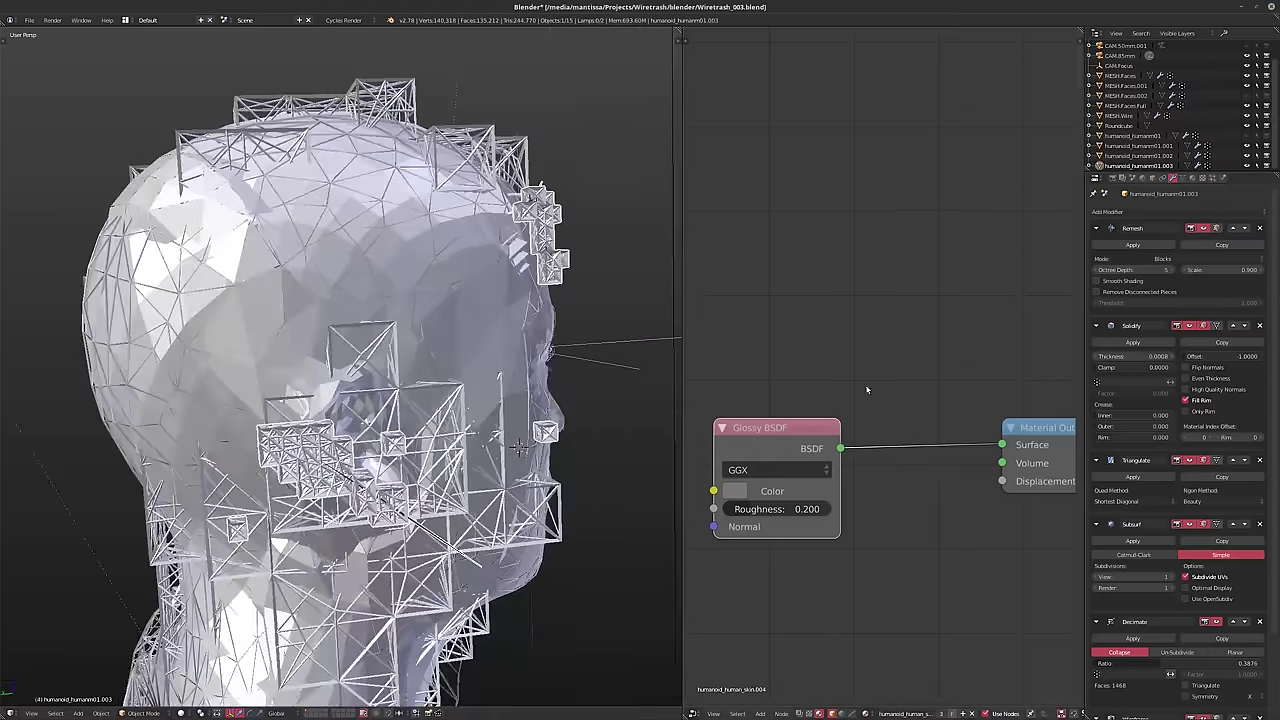
# - Disable the Subsurf and Decimate modifiers of humanoid_humanm01.003
pyautogui.click(1192, 525)
pyautogui.moveTo(450, 470); pyautogui.dragTo(578, 490, button='middle')
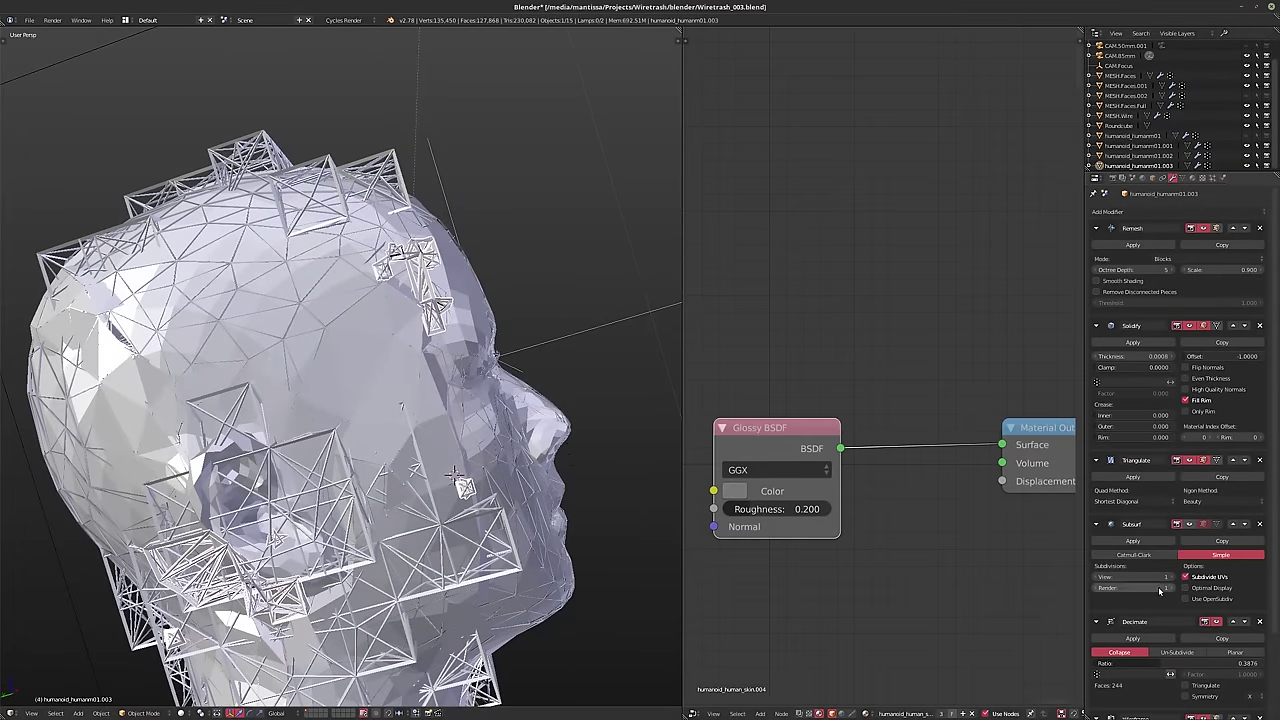
pyautogui.moveTo(504, 486); pyautogui.dragTo(668, 312, button='middle')
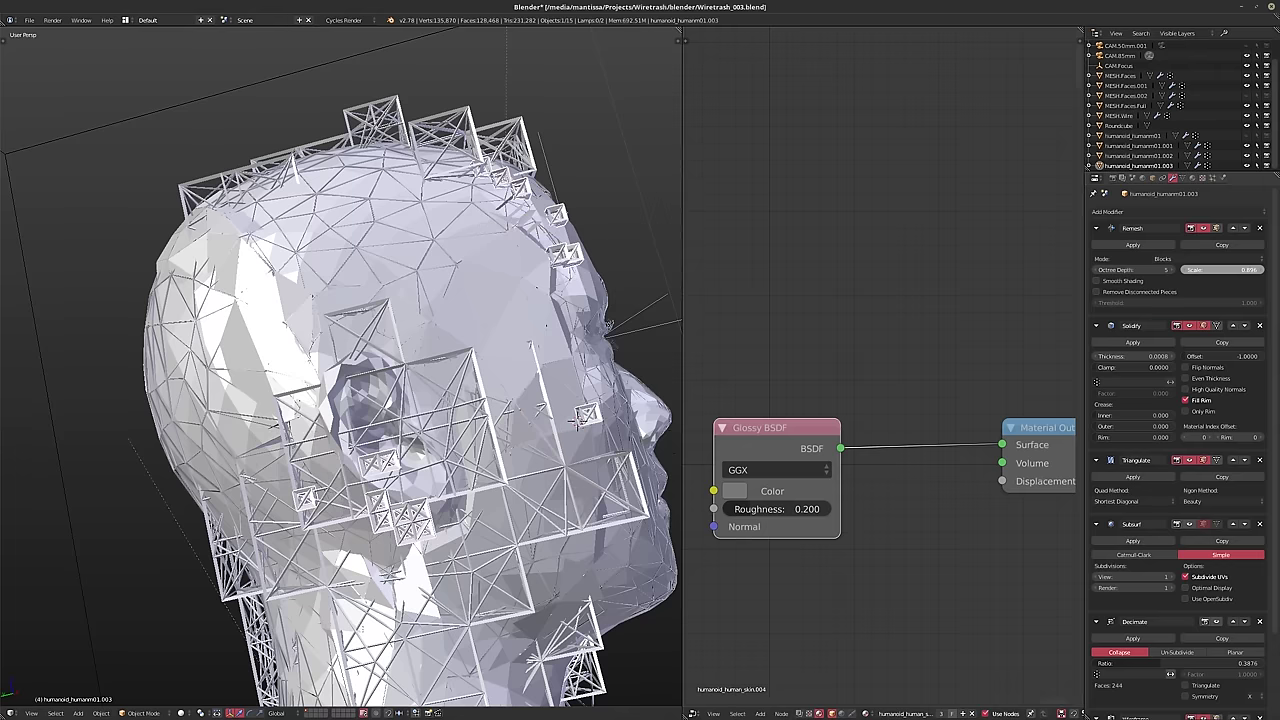
# - Temporarily hide the Wireframe modifier to inspect the solid blocks, and set the Remesh scale of humanoid_humanm01.003 to 0.816
pyautogui.scroll(-4, 1184, 588)
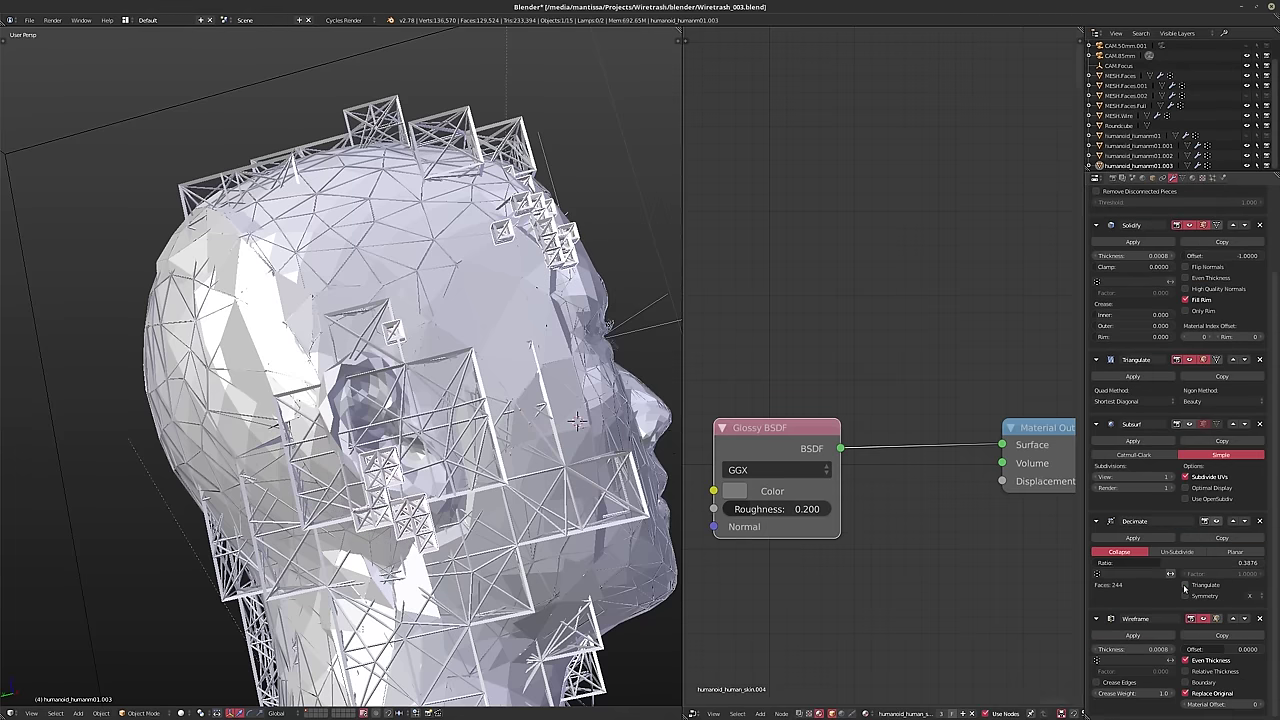
pyautogui.click(1204, 618)
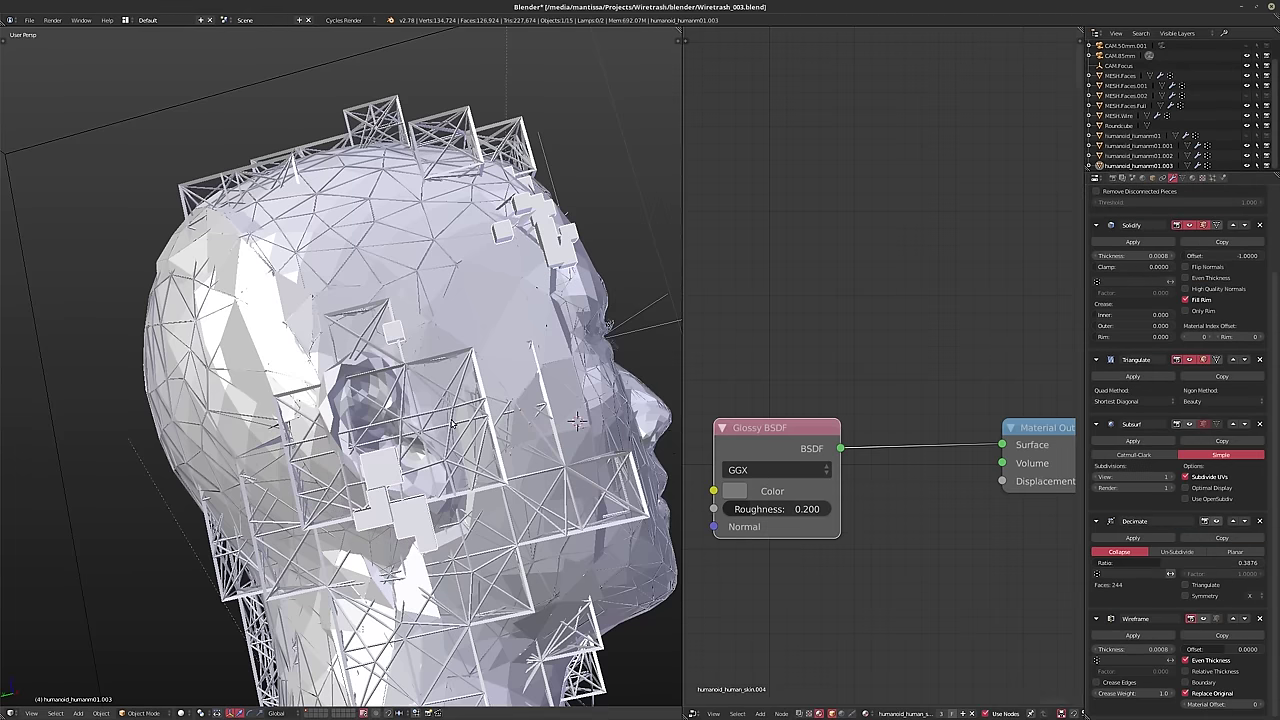
pyautogui.moveTo(480, 430); pyautogui.dragTo(466, 434, button='middle')
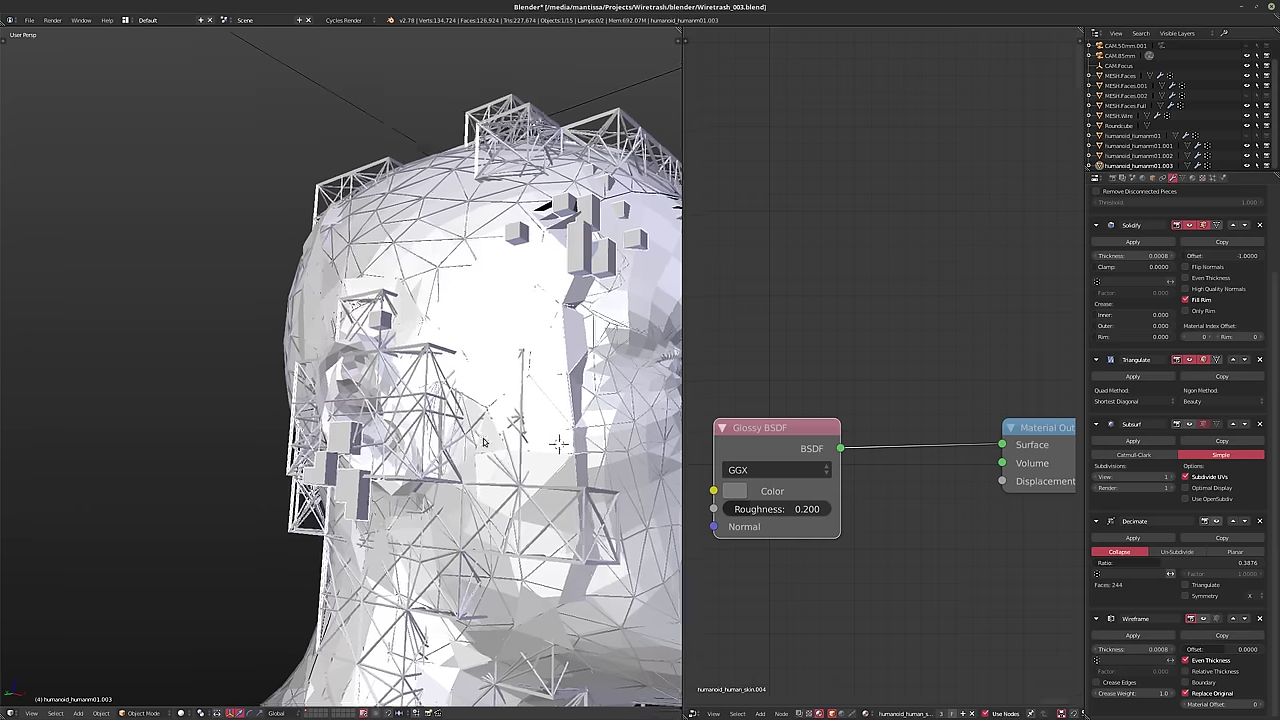
pyautogui.scroll(3, 1212, 243)
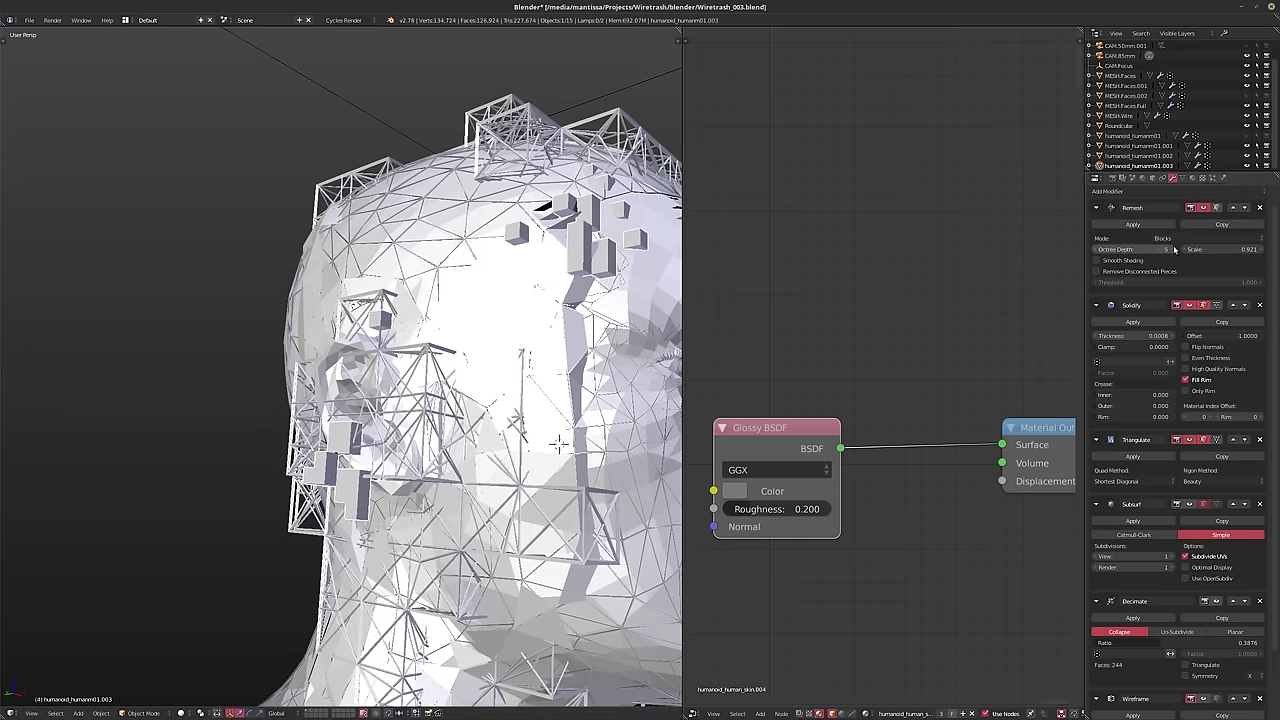
pyautogui.click(1170, 249)
pyautogui.moveTo(1135, 249)
pyautogui.mouseDown()
pyautogui.moveTo(1115, 249)
pyautogui.moveTo(1155, 249)
pyautogui.moveTo(1135, 249)
pyautogui.mouseUp()
pyautogui.moveTo(1218, 257); pyautogui.dragTo(1172, 249)
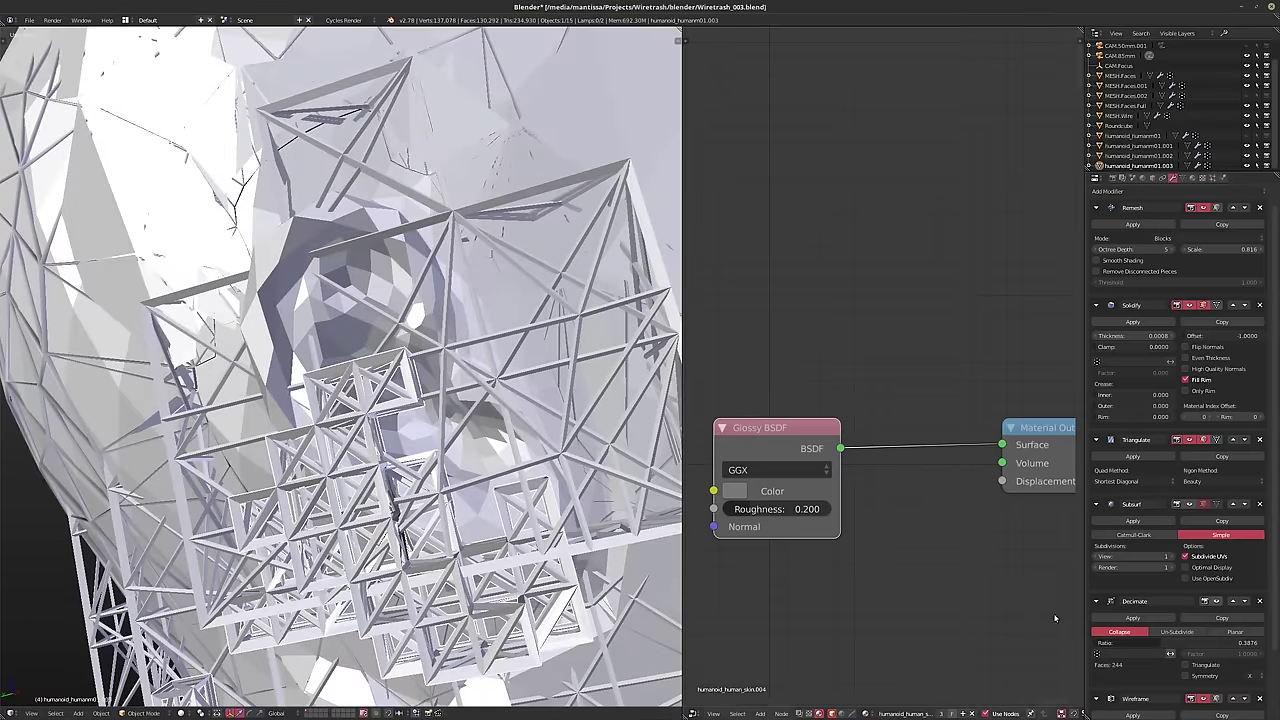
# - Set the Wireframe thickness of humanoid_humanm01.003 to 0.0002, check it through the camera and deselect everything
pyautogui.scroll(-2, 1130, 620)
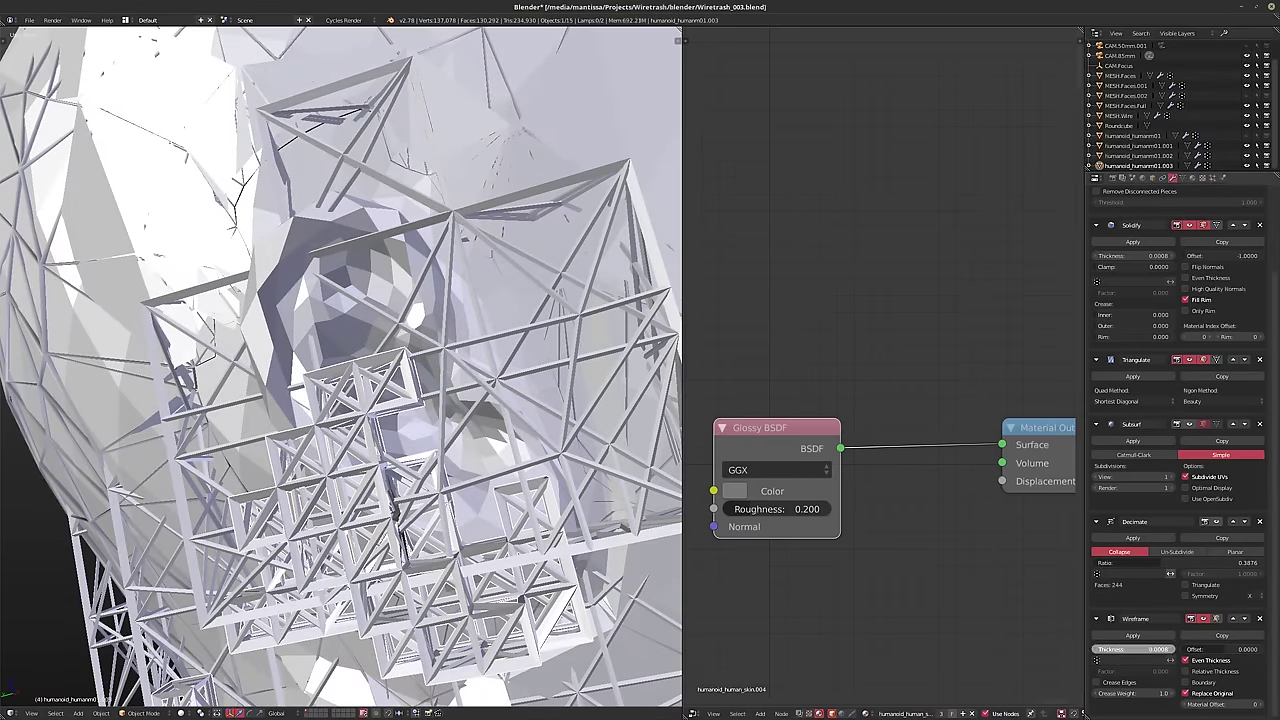
pyautogui.moveTo(1130, 649); pyautogui.dragTo(1092, 649)
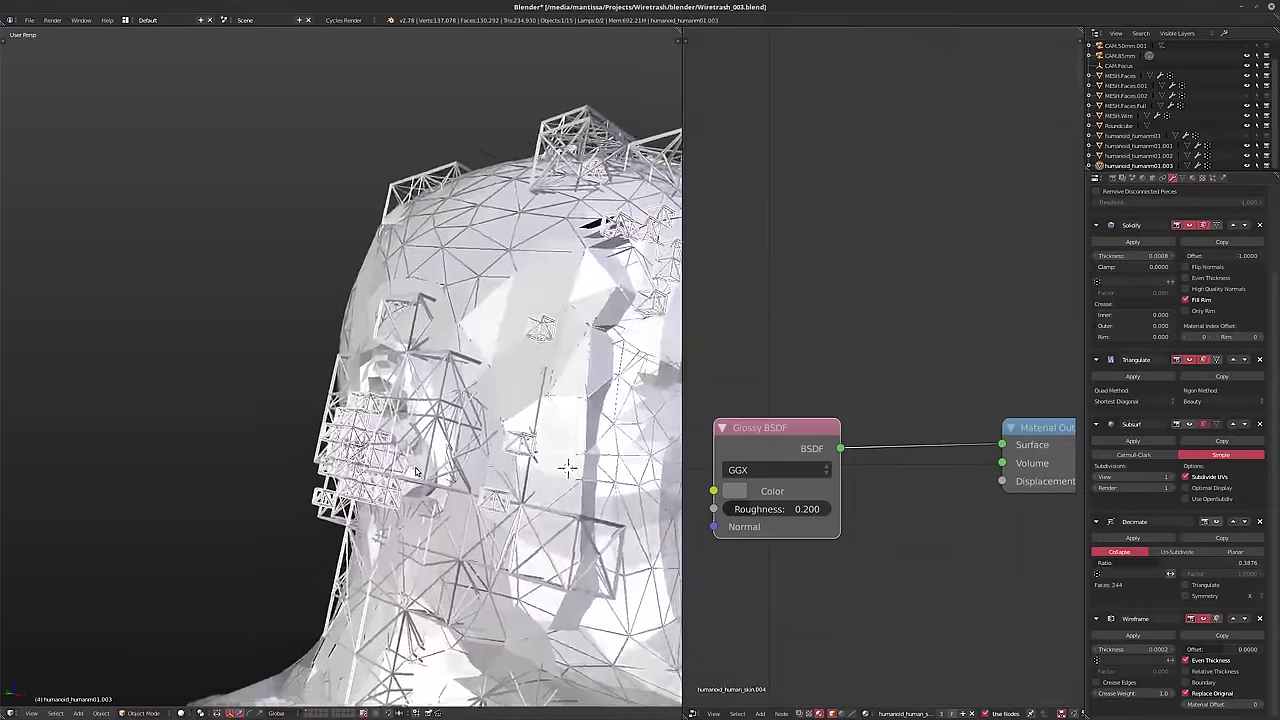
pyautogui.scroll(-5, 430, 465)
pyautogui.press('KP_0')
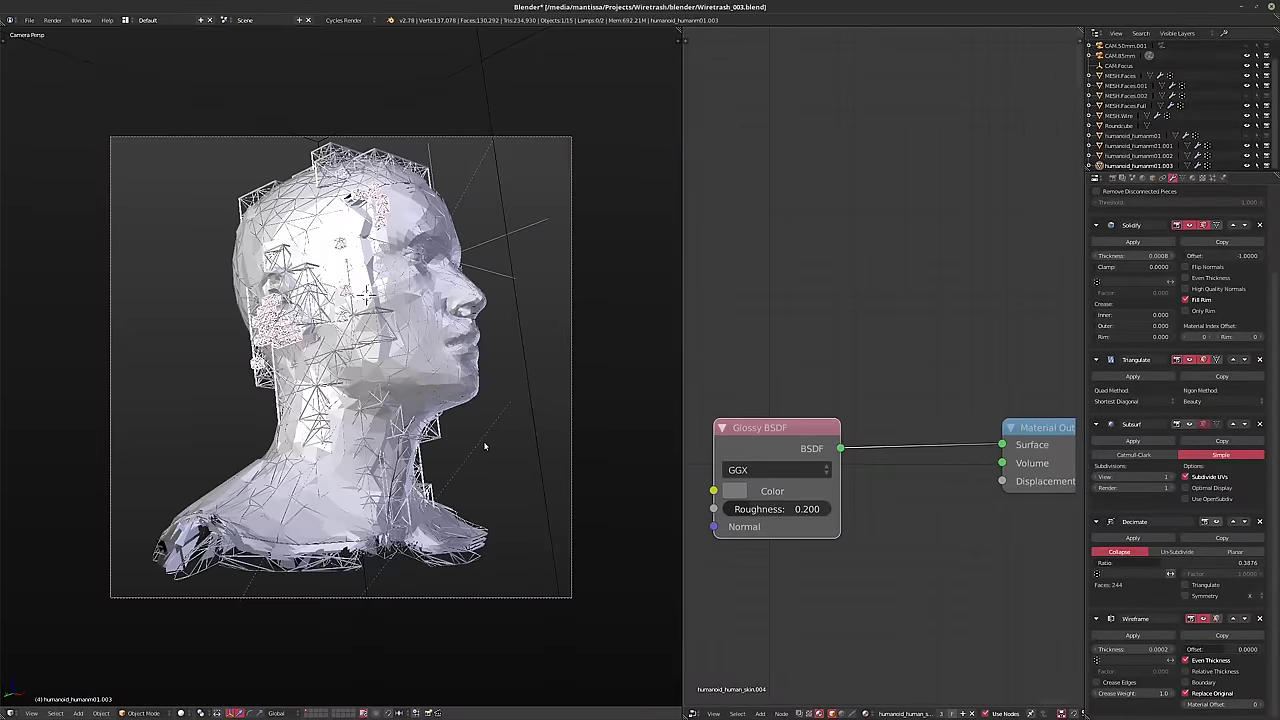
pyautogui.press('a')
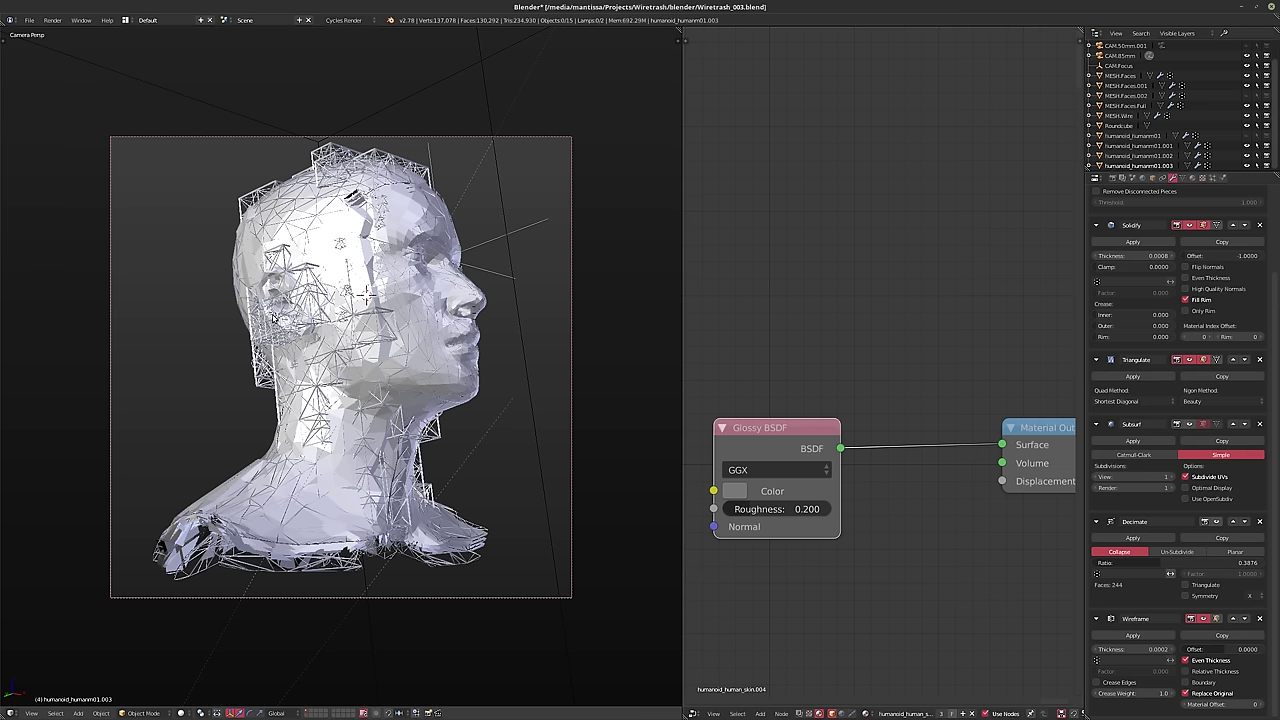
# - Select face strips across the top of humanoid_humanm01.002's head, duplicate them in place and separate the copy into a new object
pyautogui.press('KP_0')
pyautogui.scroll(8, 395, 415)
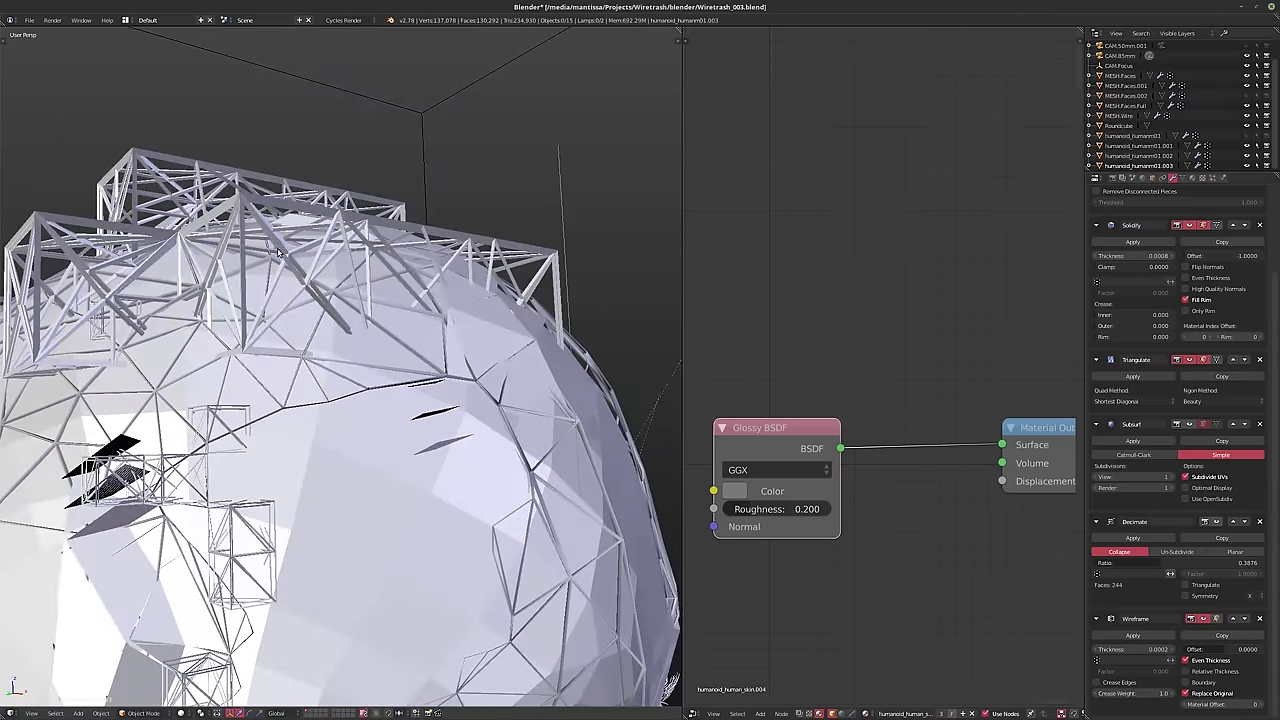
pyautogui.rightClick(279, 253)
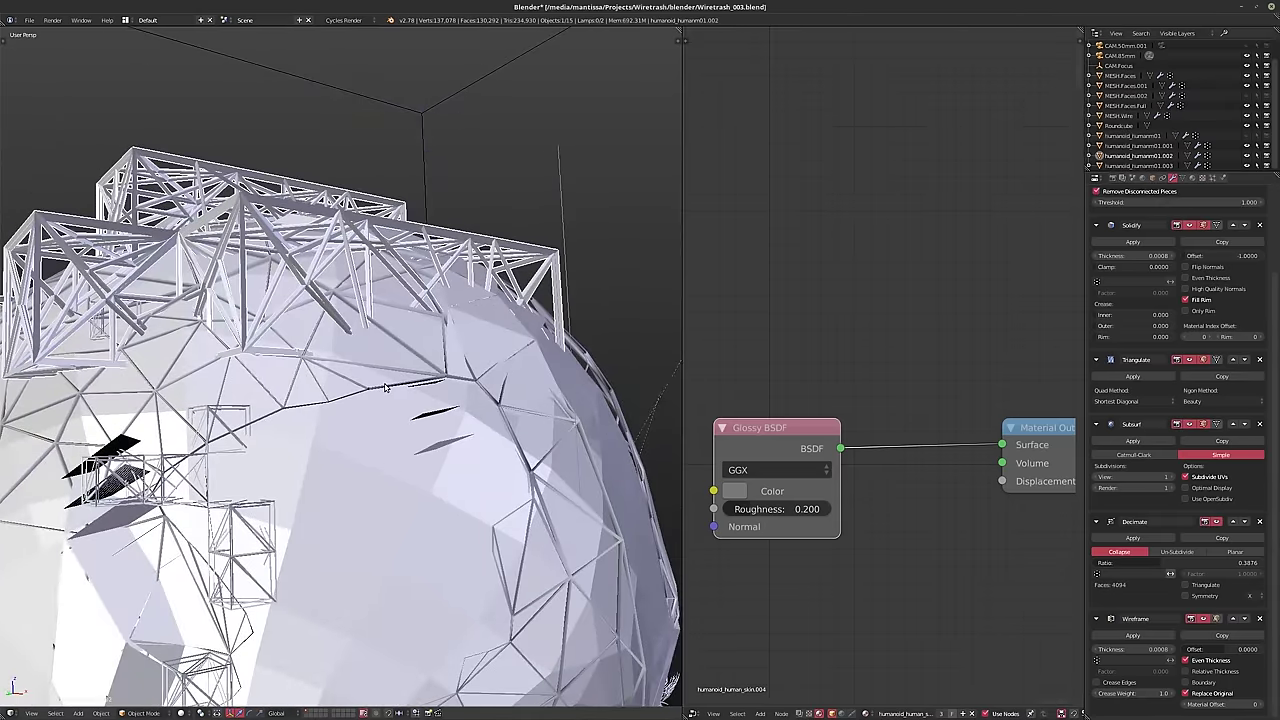
pyautogui.press('Tab')
pyautogui.scroll(-6, 393, 593)
pyautogui.moveTo(393, 593); pyautogui.dragTo(396, 436, button='middle')
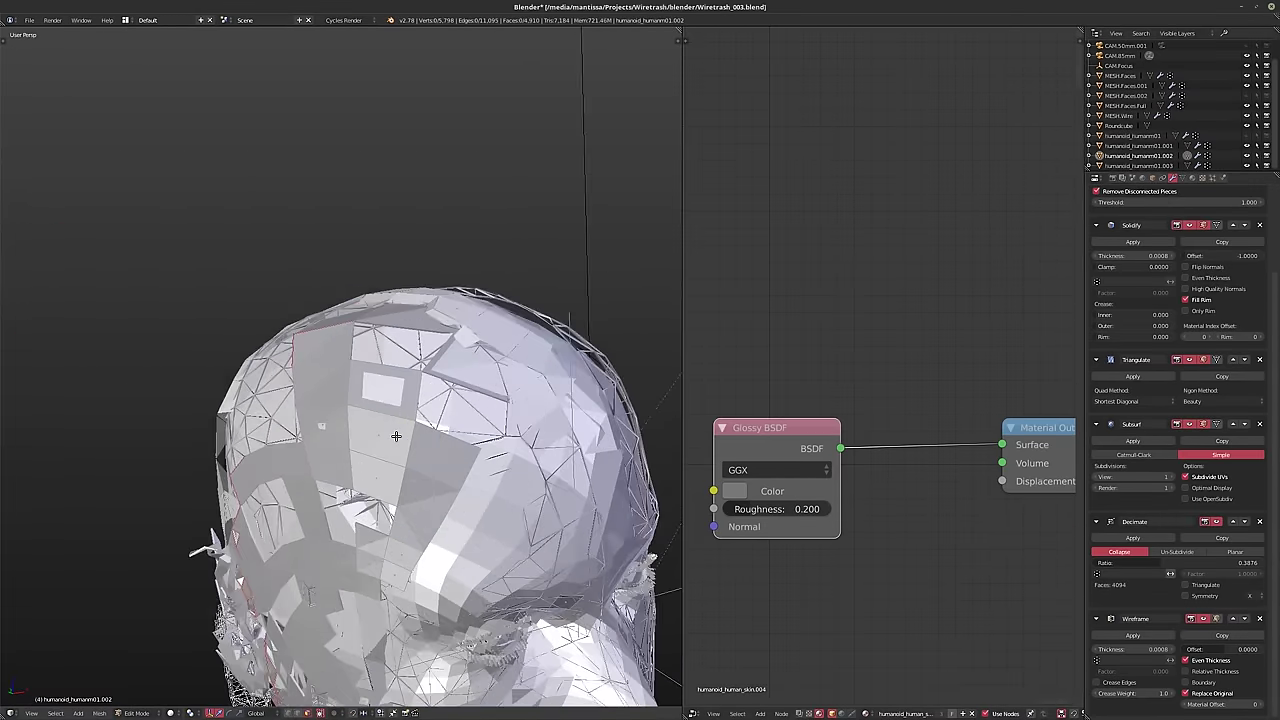
pyautogui.keyDown('alt'); pyautogui.rightClick(331, 346); pyautogui.keyUp('alt')
pyautogui.keyDown('alt'); pyautogui.keyDown('shift'); pyautogui.rightClick(448, 456); pyautogui.keyUp('shift'); pyautogui.keyUp('alt')
pyautogui.keyDown('alt'); pyautogui.keyDown('shift'); pyautogui.rightClick(465, 424); pyautogui.keyUp('shift'); pyautogui.keyUp('alt')
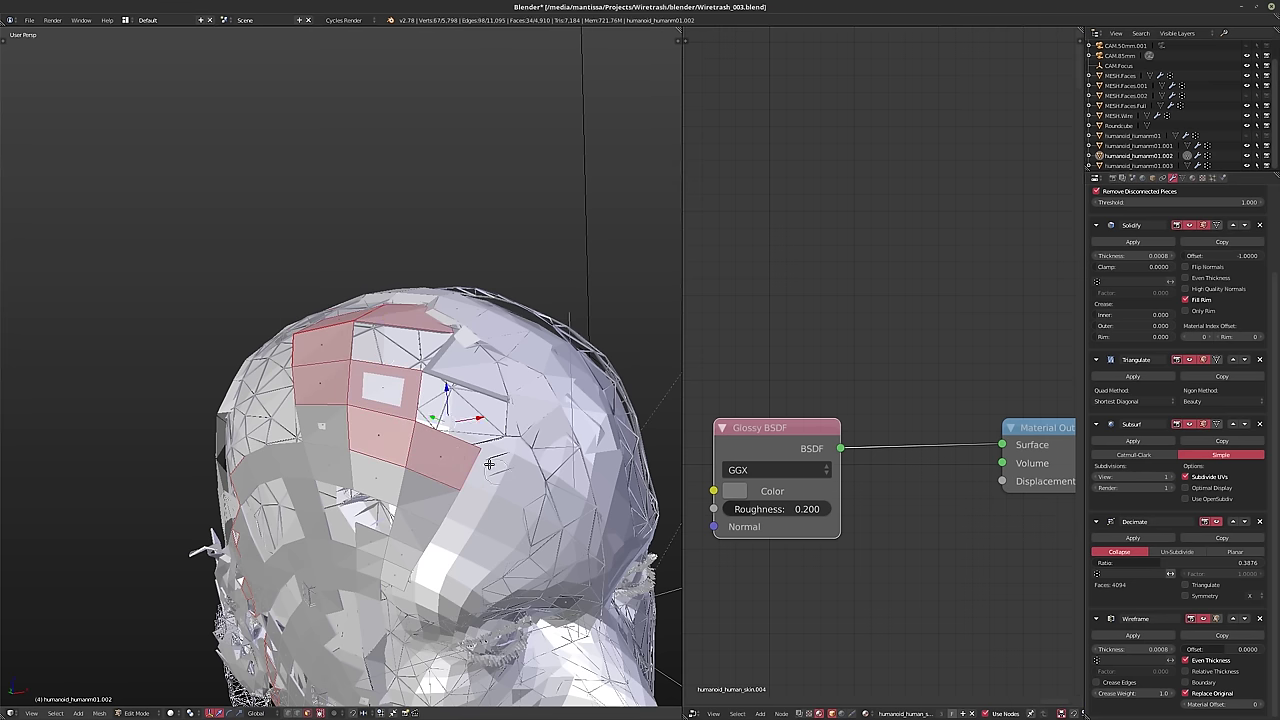
pyautogui.hotkey('shift', 'd')
pyautogui.rightClick(395, 379)
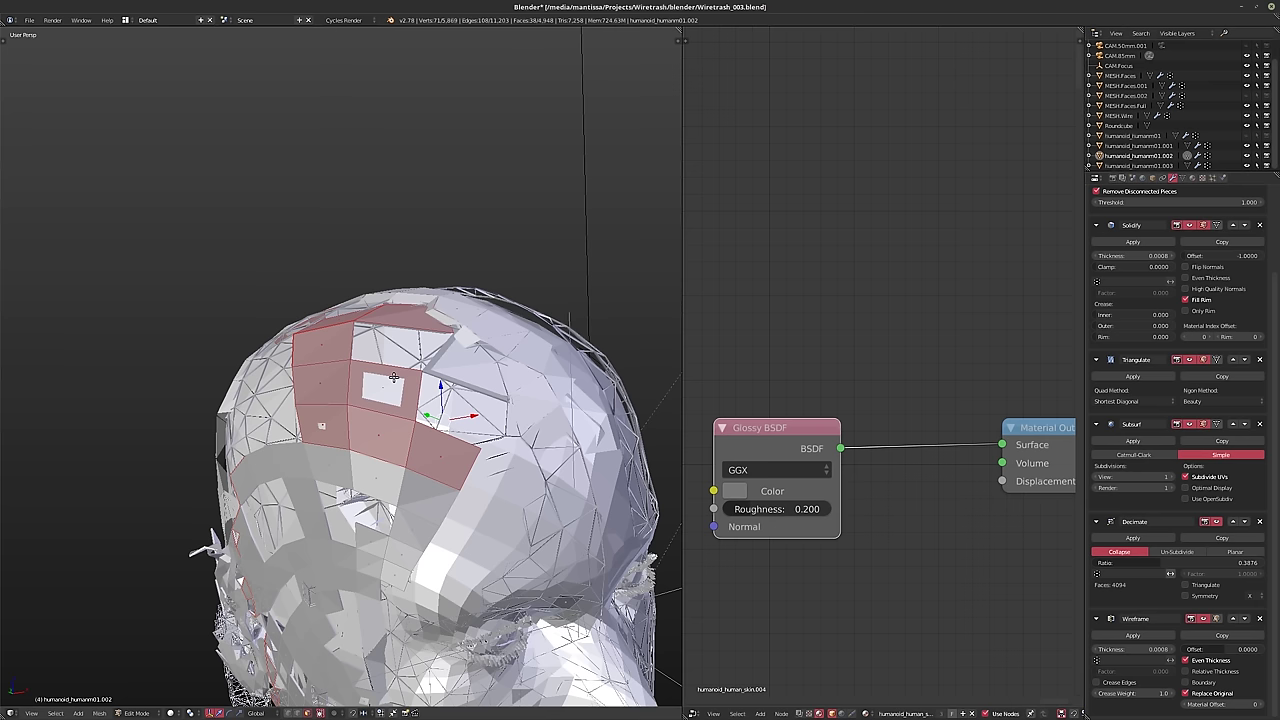
pyautogui.press('p')
pyautogui.click(395, 379)
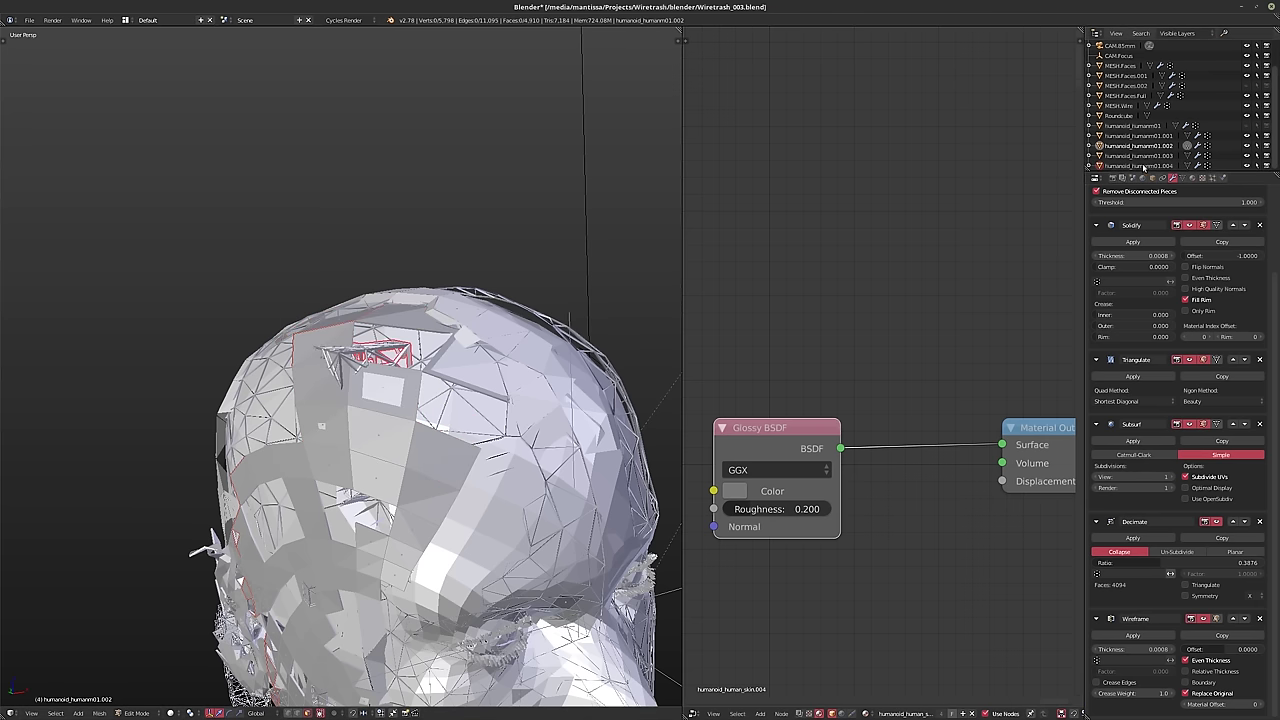
pyautogui.press('Tab')
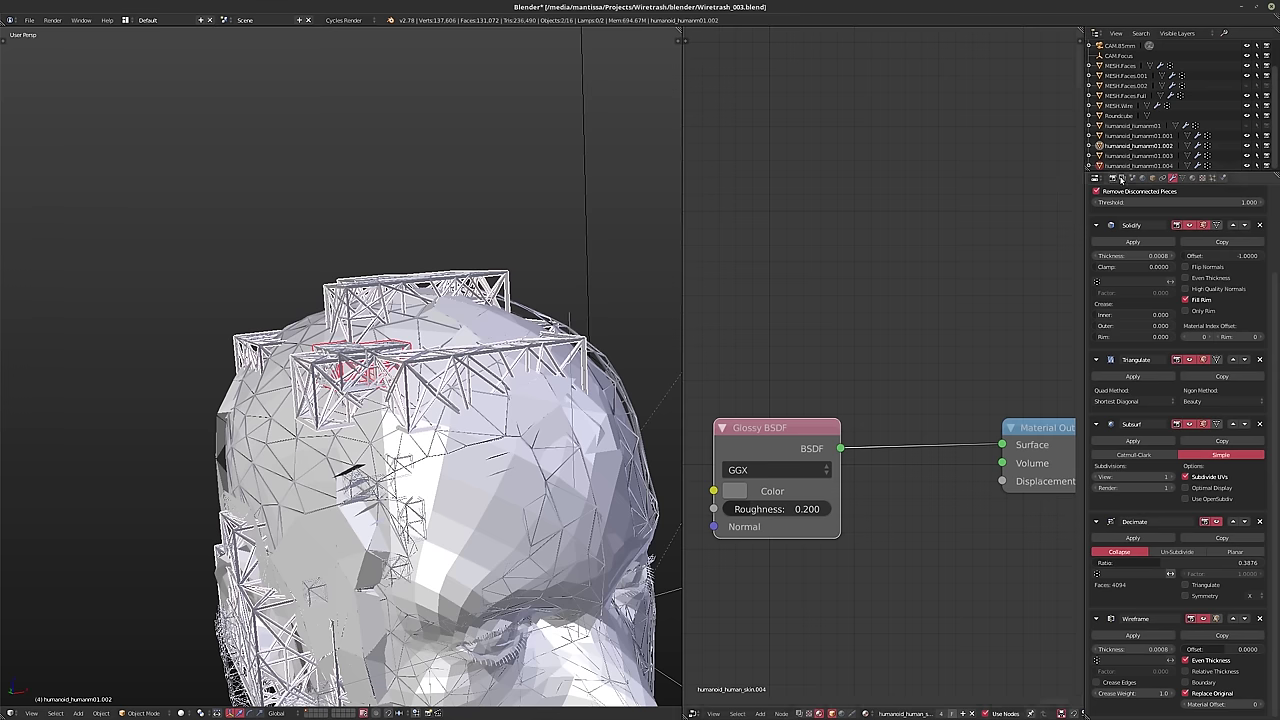
# - Join the separated scalp object humanoid_humanm01.004 into humanoid_humanm01.003
pyautogui.click(1104, 165)
pyautogui.click(1130, 156)
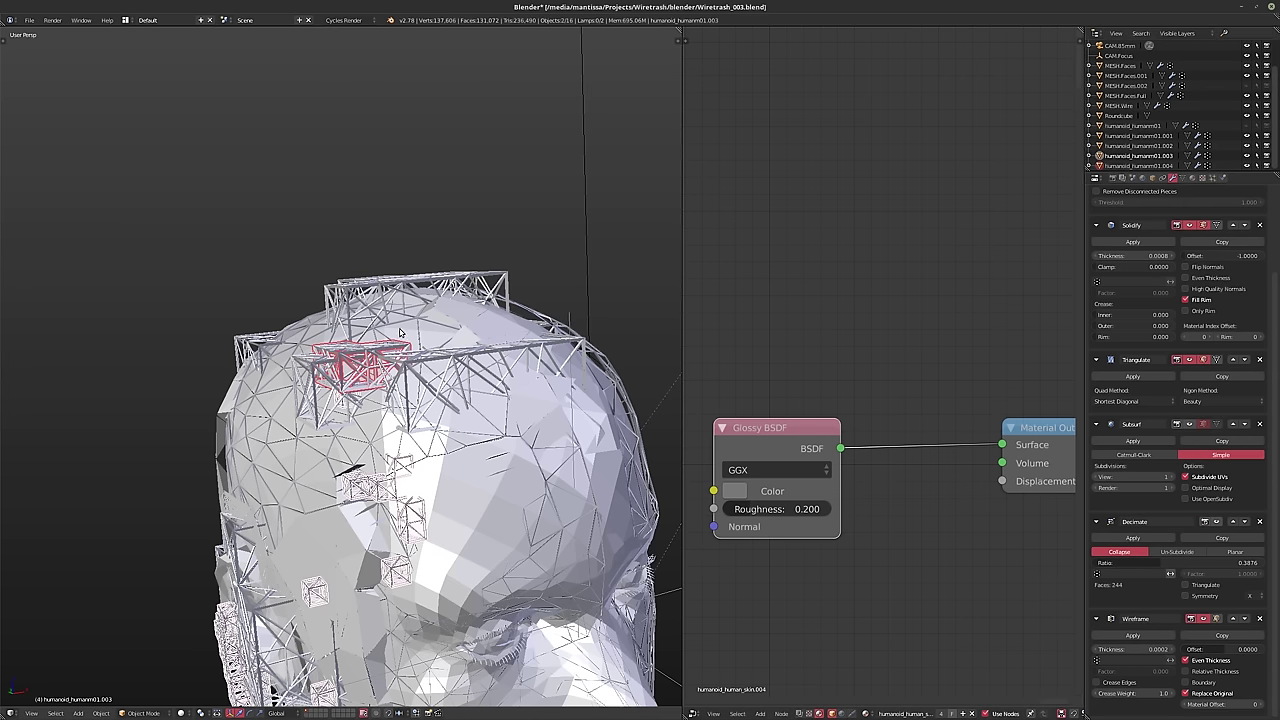
pyautogui.hotkey('ctrl', 'j')
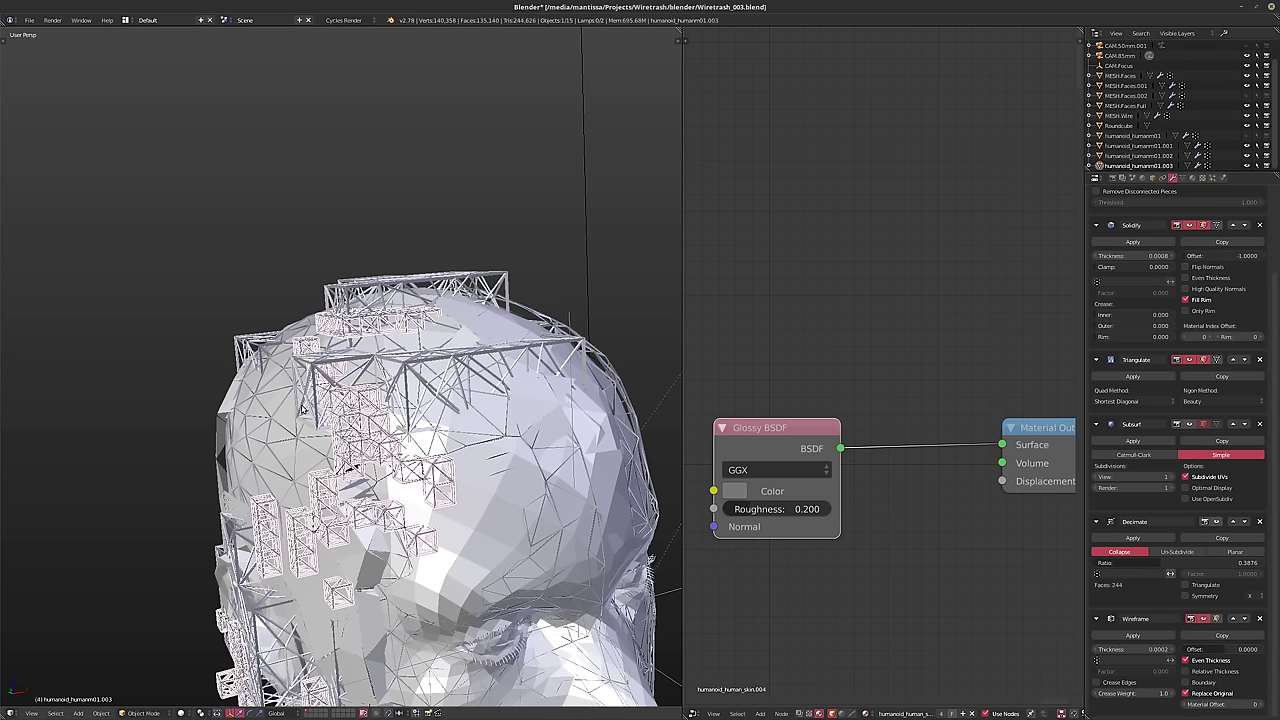
pyautogui.moveTo(385, 333); pyautogui.dragTo(615, 312, button='middle')
# - Set the Remesh scale of humanoid_humanm01.003 to 0.640 and check the blocks through the camera
pyautogui.scroll(3, 1137, 317)
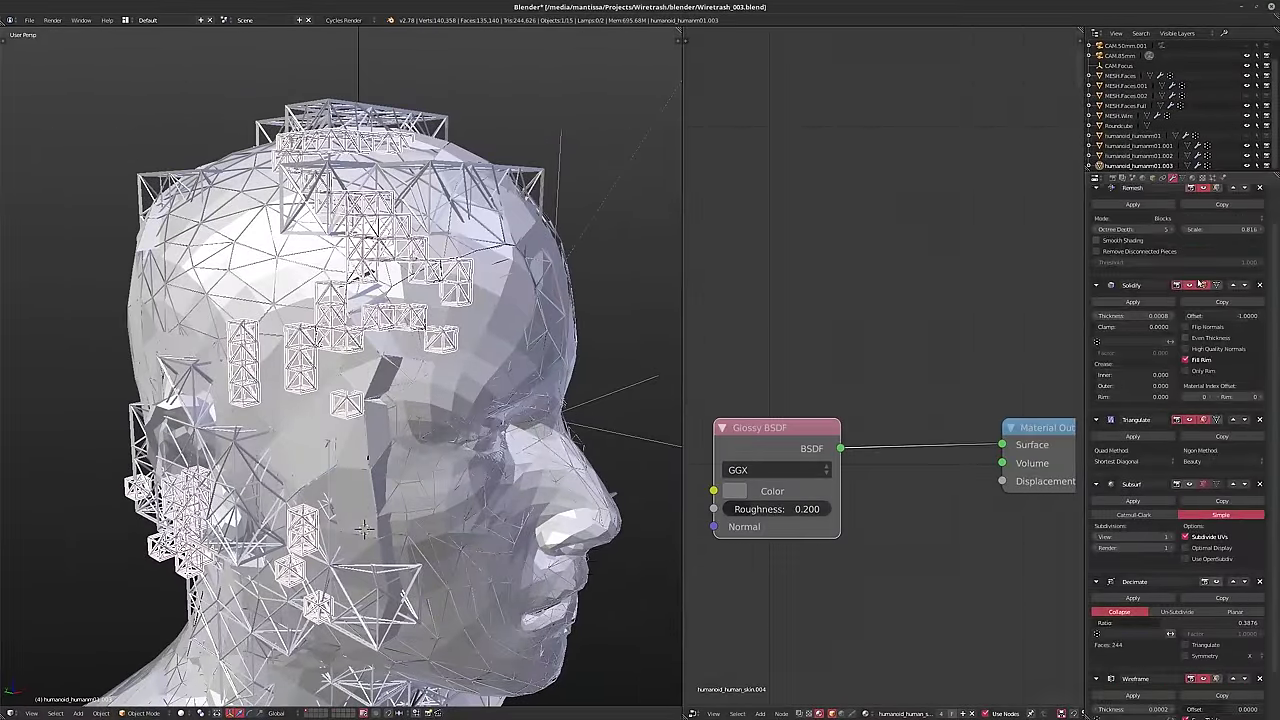
pyautogui.moveTo(1222, 270); pyautogui.dragTo(1180, 270)
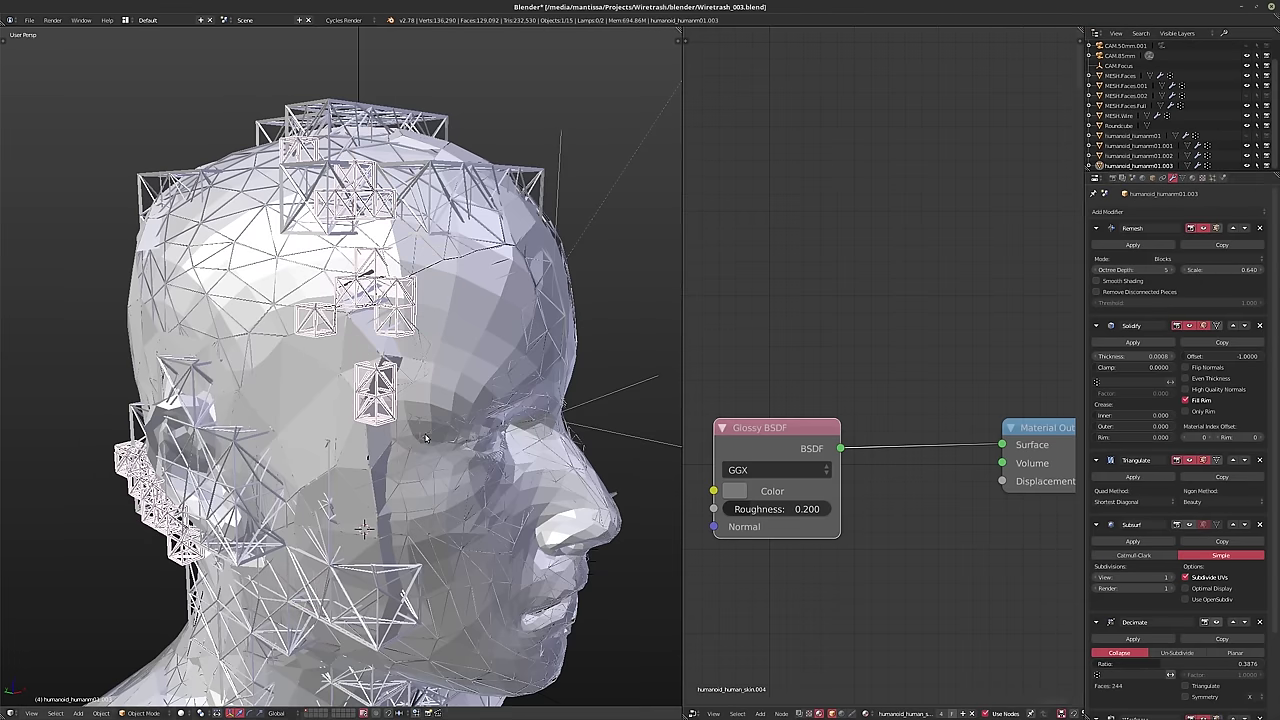
pyautogui.moveTo(430, 380); pyautogui.dragTo(471, 371, button='middle')
pyautogui.press('KP_0')
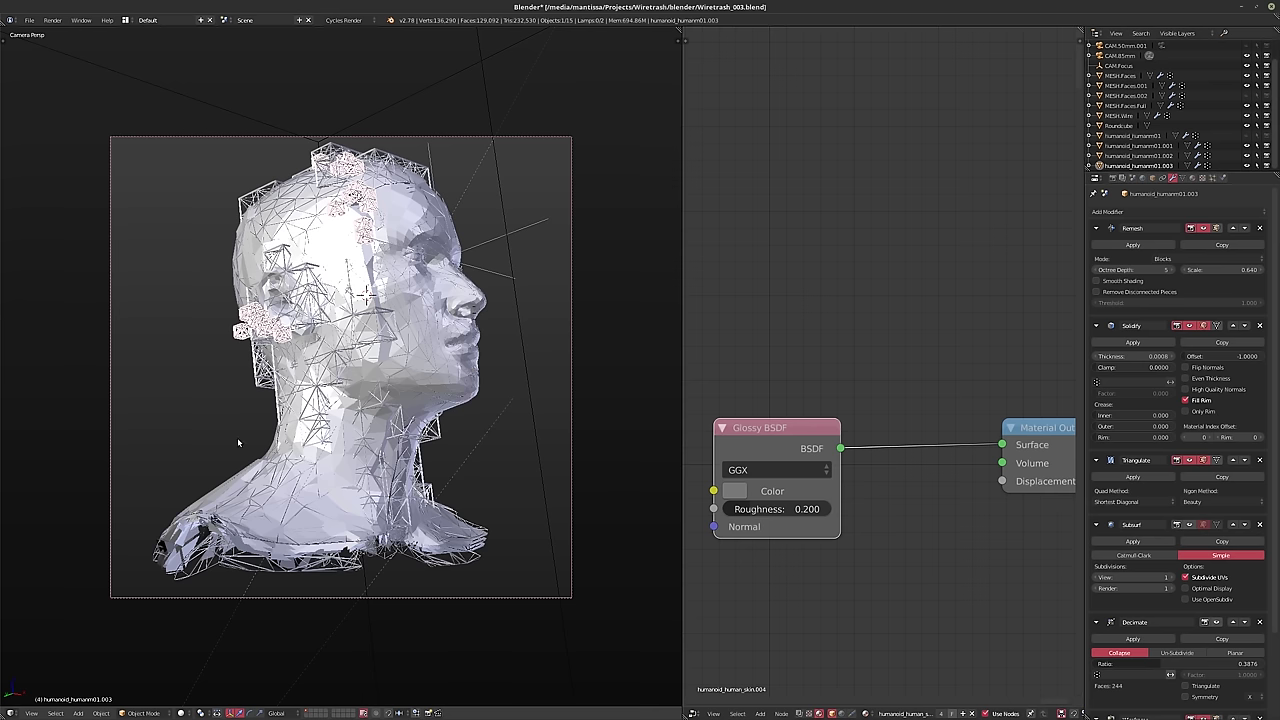
# - Select humanoid_humanm01.002 and set its Wireframe modifier thickness to 0.0002
pyautogui.rightClick(377, 486)
pyautogui.press('Tab')
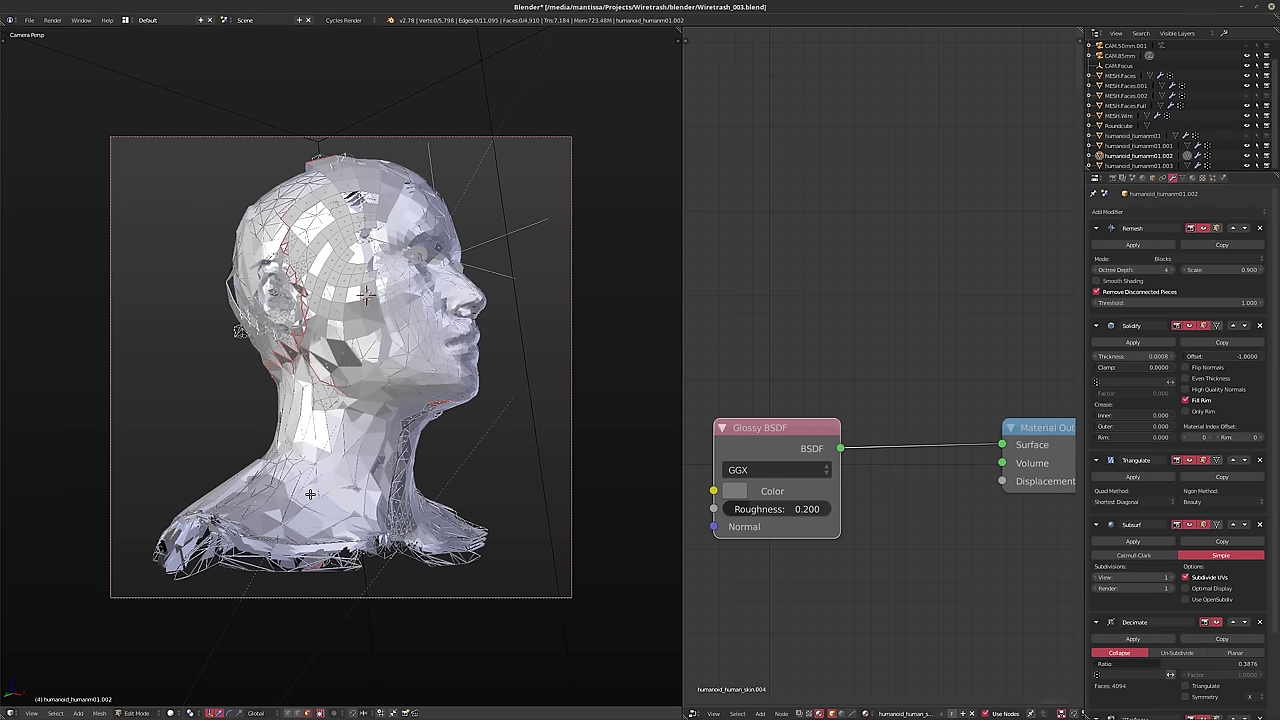
pyautogui.press('Tab')
pyautogui.press('Tab')
pyautogui.press('Tab')
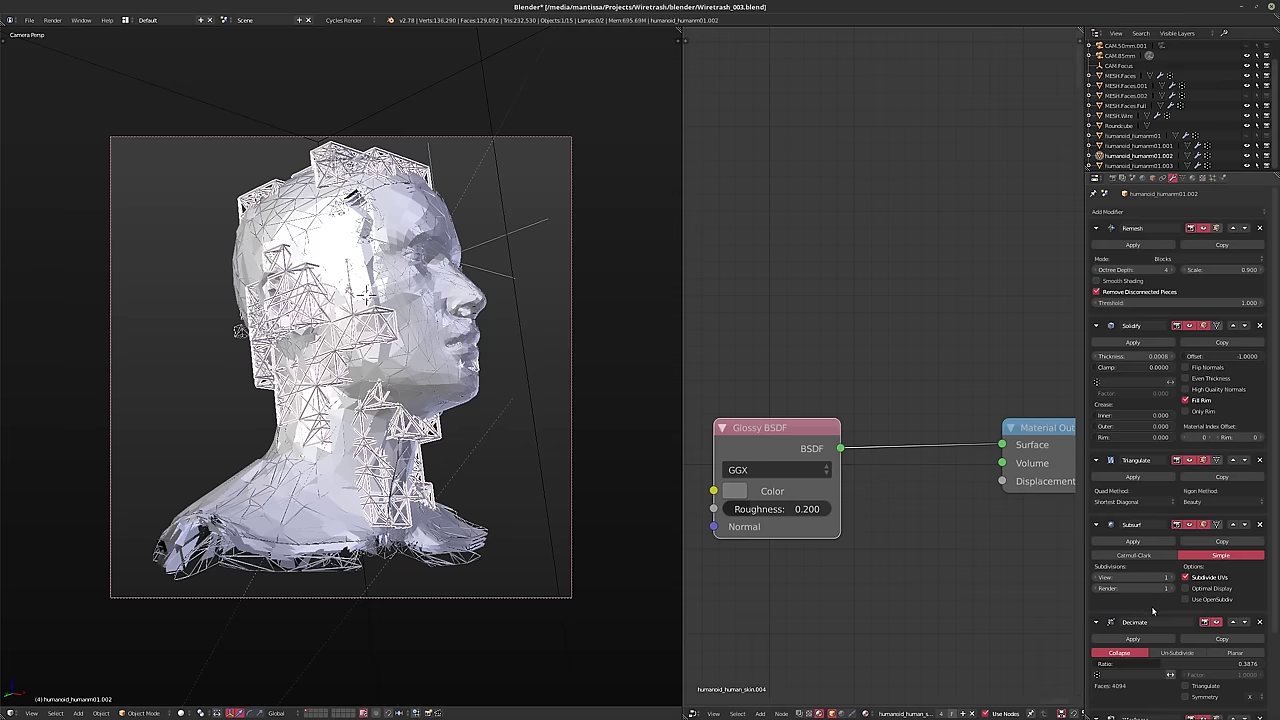
pyautogui.scroll(-3, 1154, 612)
pyautogui.moveTo(1130, 649); pyautogui.dragTo(1110, 649)
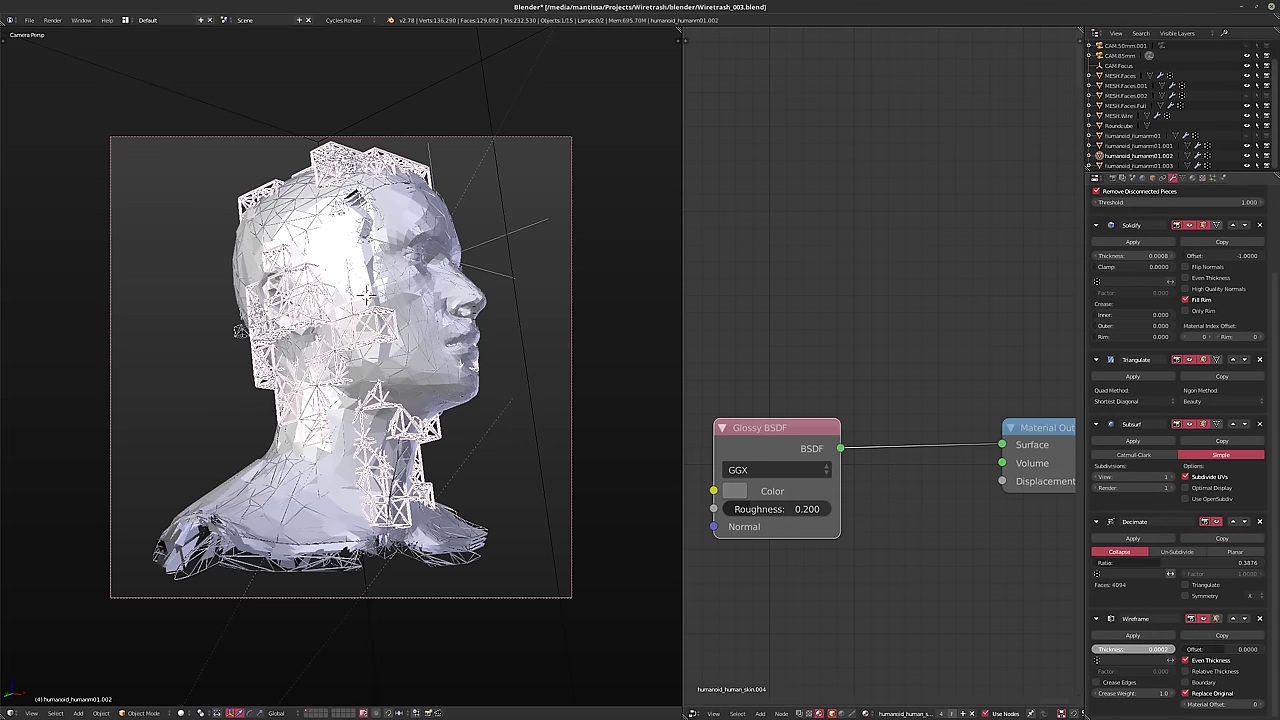
# - Set the Wireframe modifier thickness of humanoid_humanm01.003 to 0.0003 and deselect everything
pyautogui.click(1138, 165)
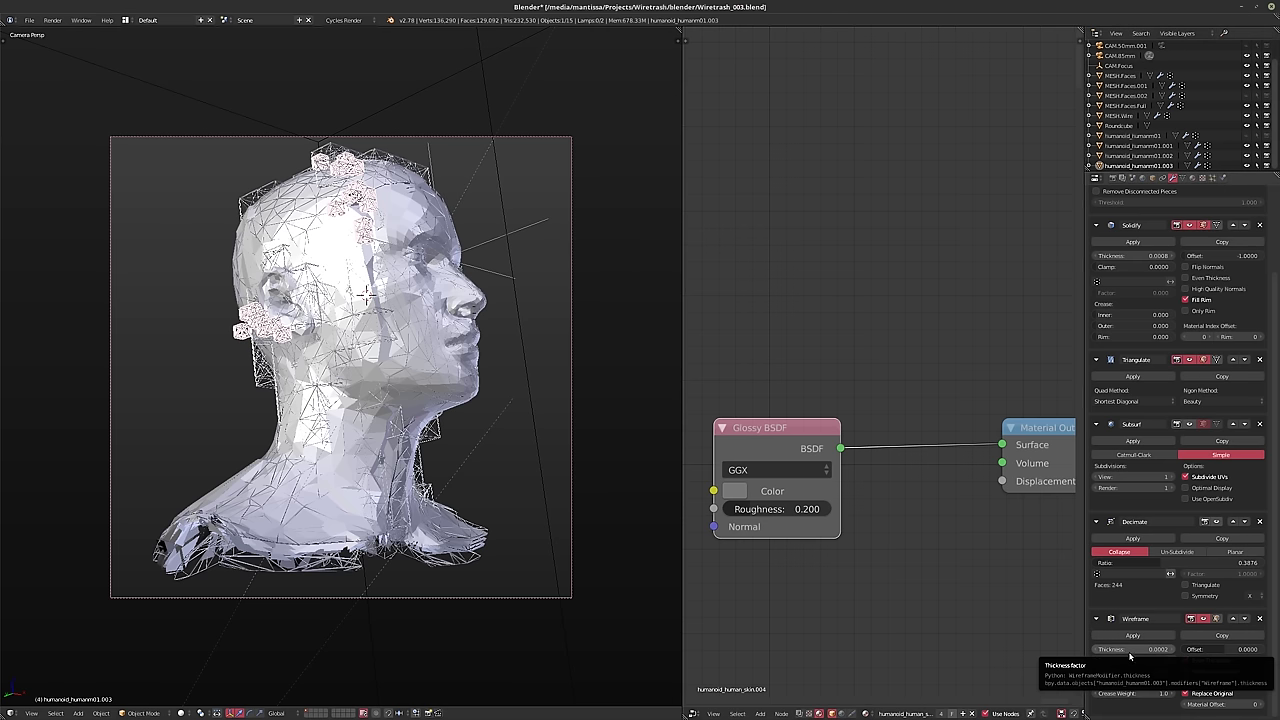
pyautogui.moveTo(1131, 652); pyautogui.dragTo(1138, 652)
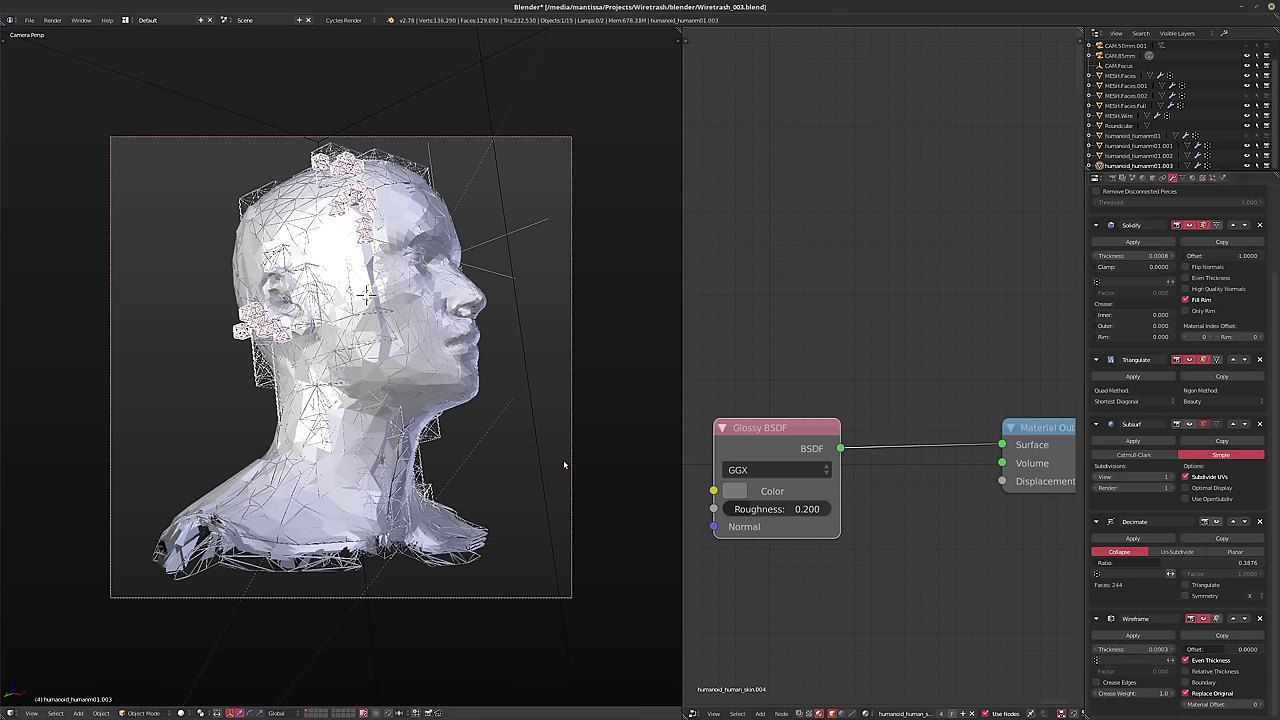
pyautogui.press('a')
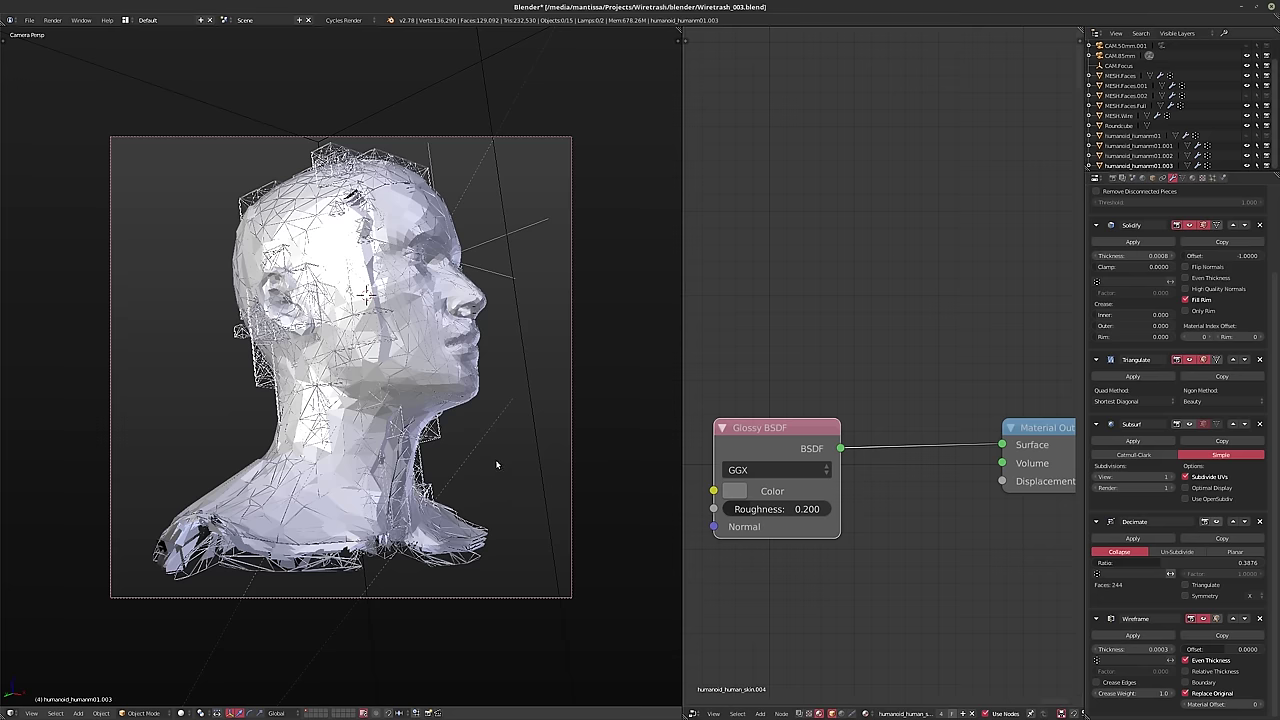
# - Inspect the wire blocks around the head and set the Remesh scale of humanoid_humanm01.003 to 0.633
pyautogui.moveTo(495, 460); pyautogui.dragTo(372, 458, button='middle')
pyautogui.scroll(8, 406, 430)
pyautogui.scroll(-8, 406, 430)
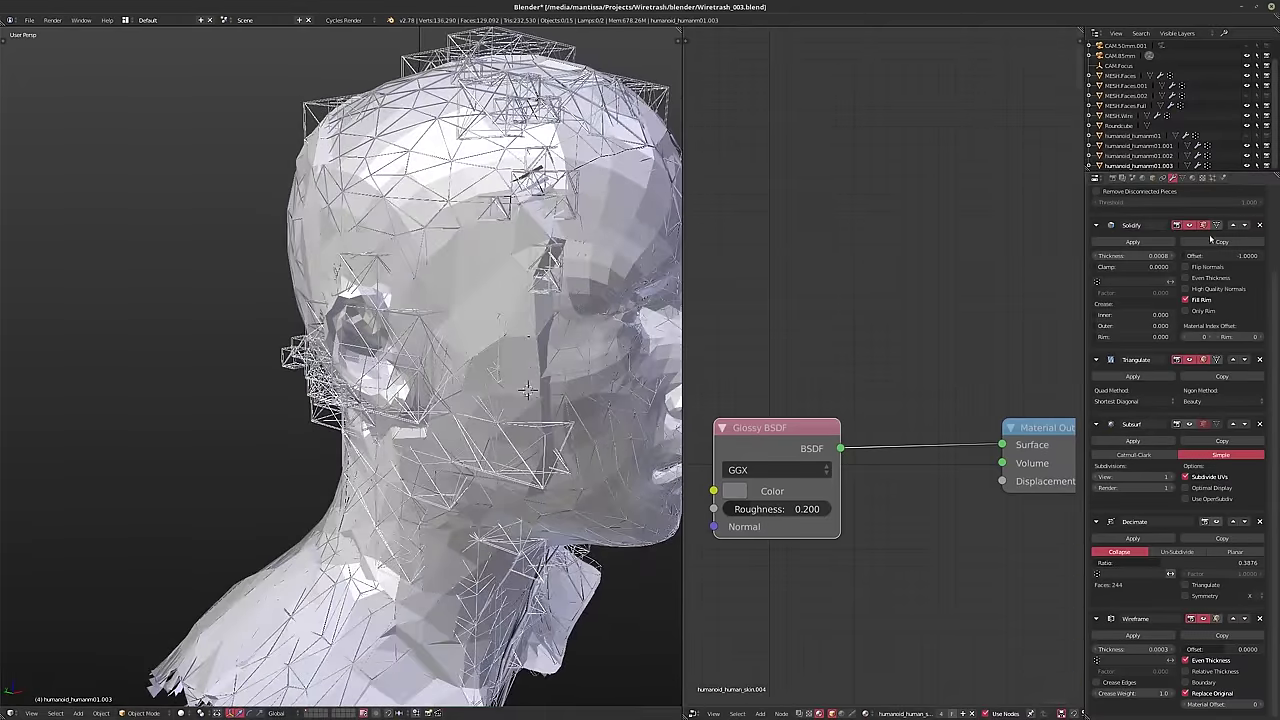
pyautogui.scroll(5, 1184, 456)
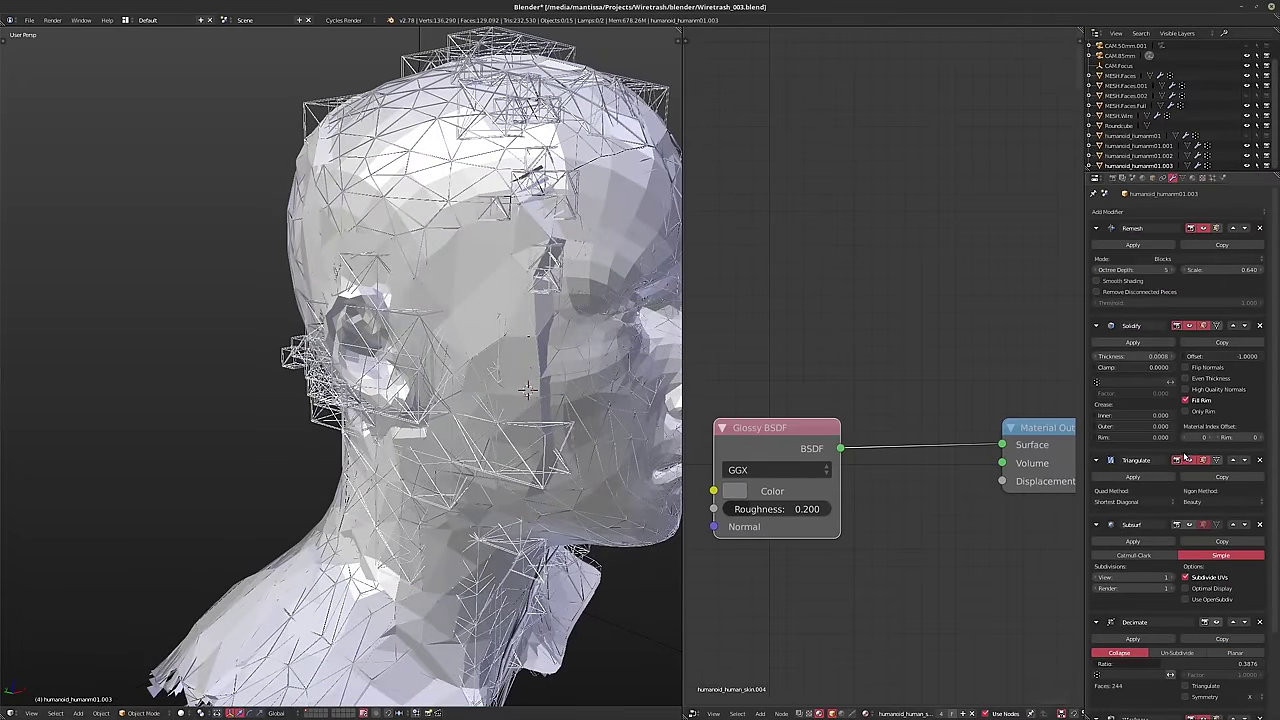
pyautogui.moveTo(1225, 272)
pyautogui.mouseDown()
pyautogui.moveTo(1190, 272)
pyautogui.moveTo(1204, 272)
pyautogui.mouseUp()
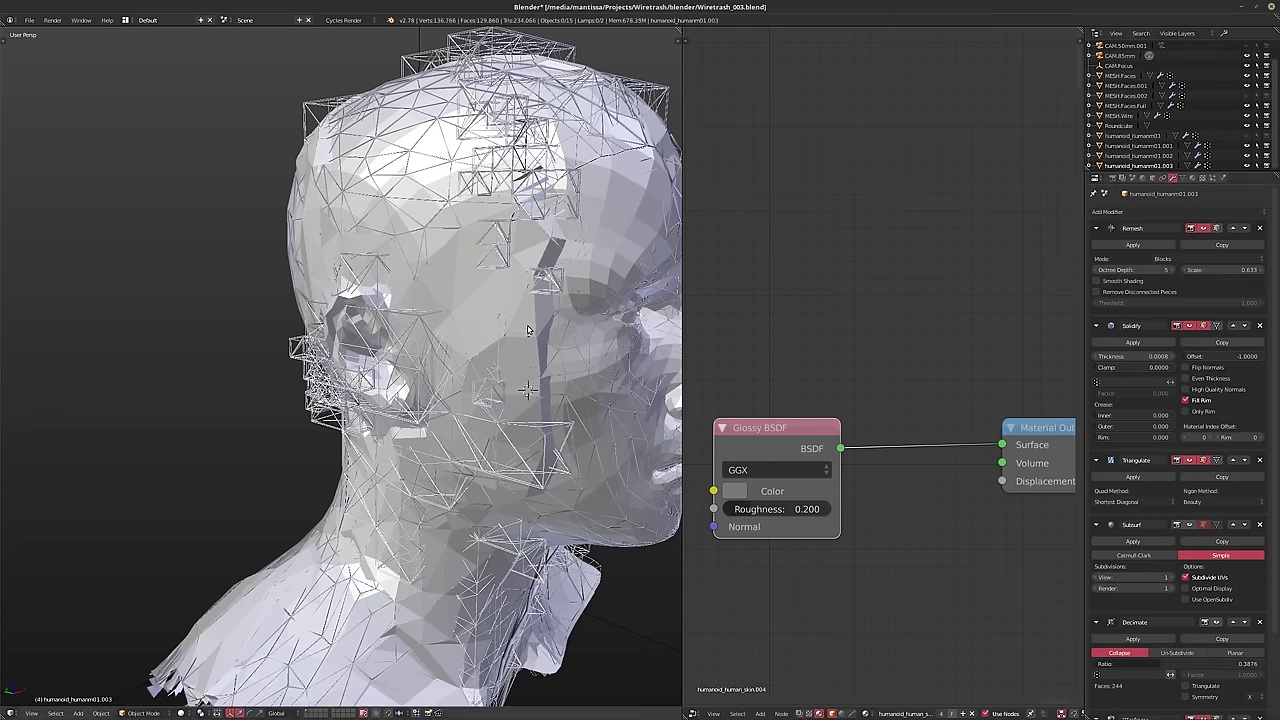
# - Return to the camera view and open the humanoid_humanm01.002 mesh for editing
pyautogui.moveTo(470, 270); pyautogui.dragTo(549, 267, button='middle')
pyautogui.press('KP_0')
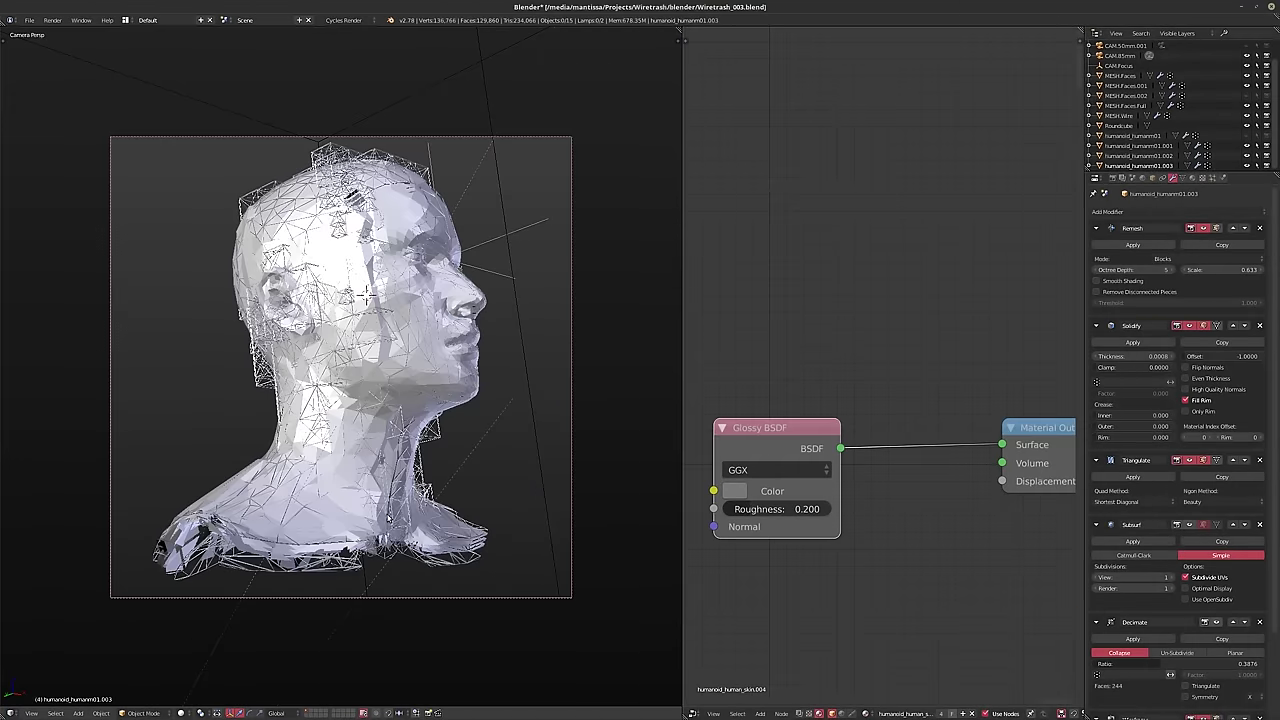
pyautogui.rightClick(296, 530)
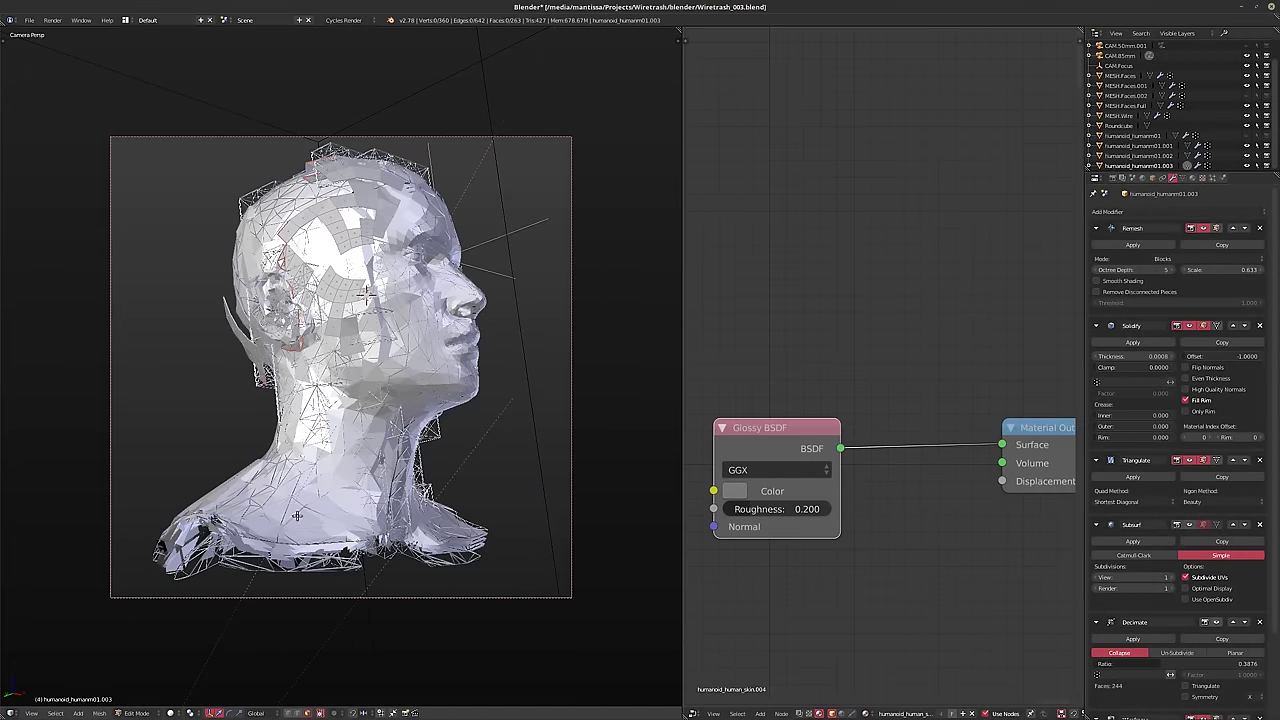
pyautogui.rightClick(285, 507)
pyautogui.rightClick(306, 528)
pyautogui.press('Tab')
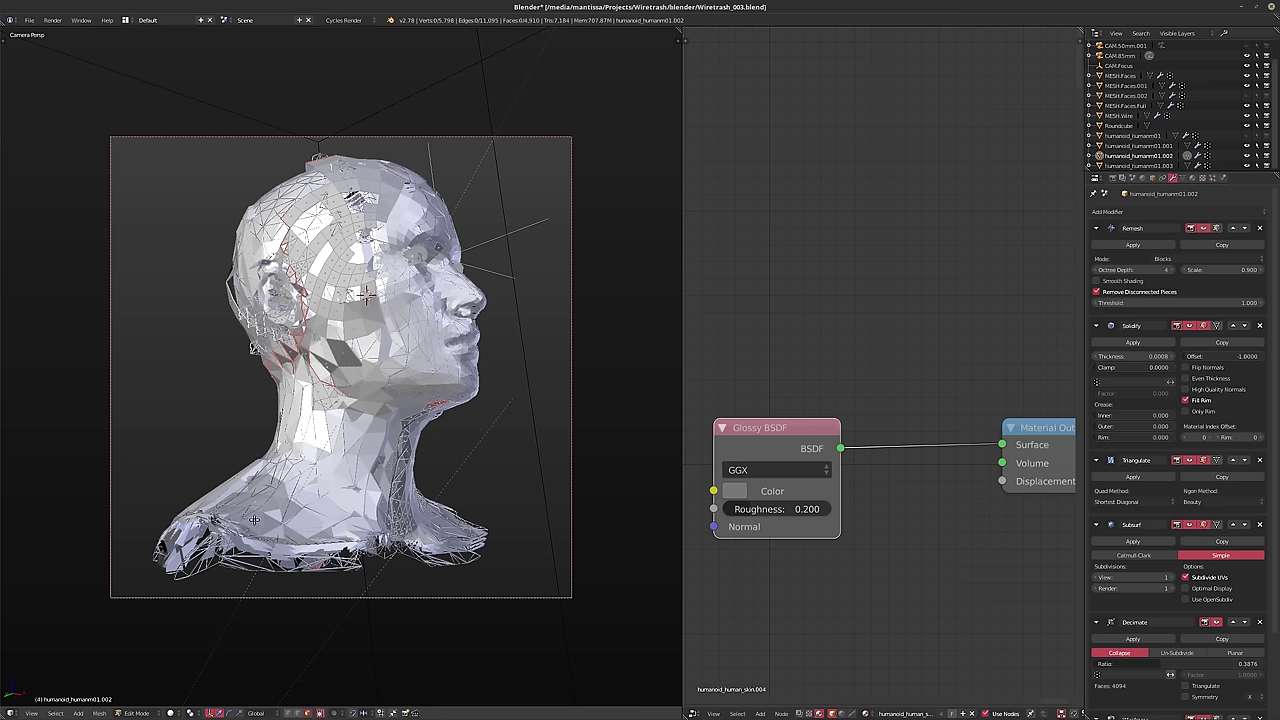
# - Select the linked faces on the shoulder of humanoid_humanm01.002, separate them into their own object and leave Edit Mode
pyautogui.press('l')
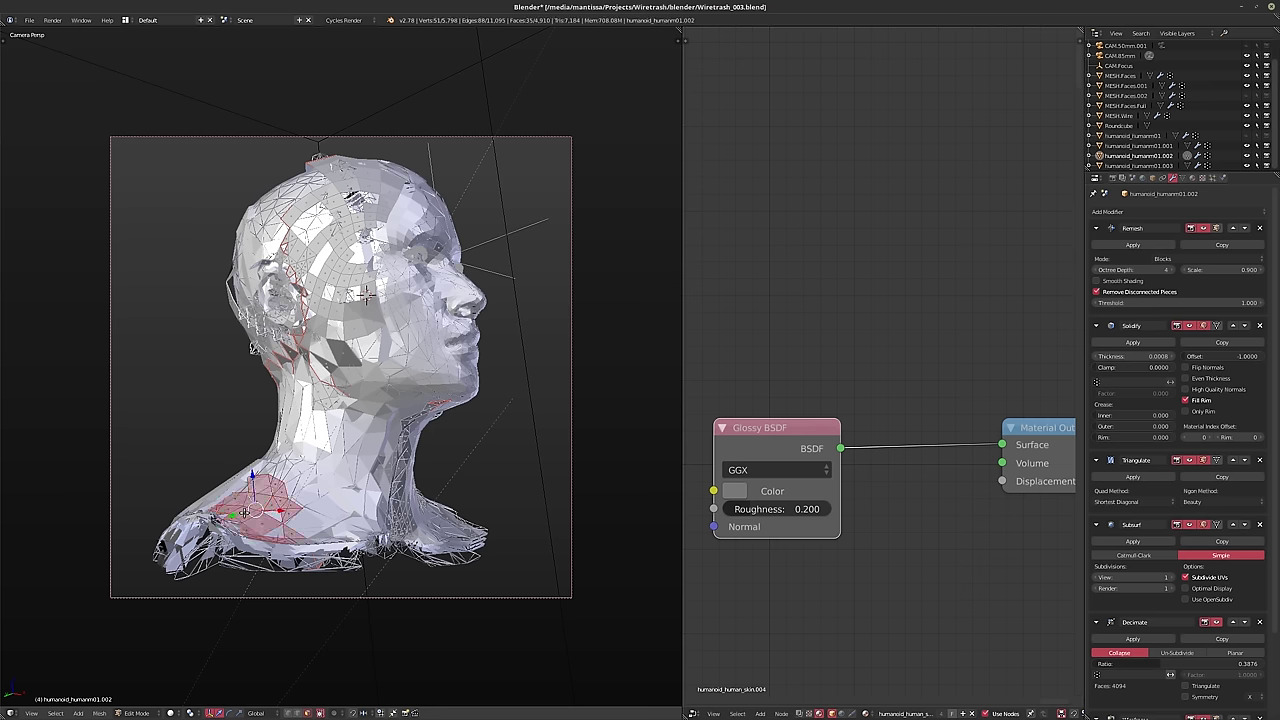
pyautogui.press('l')
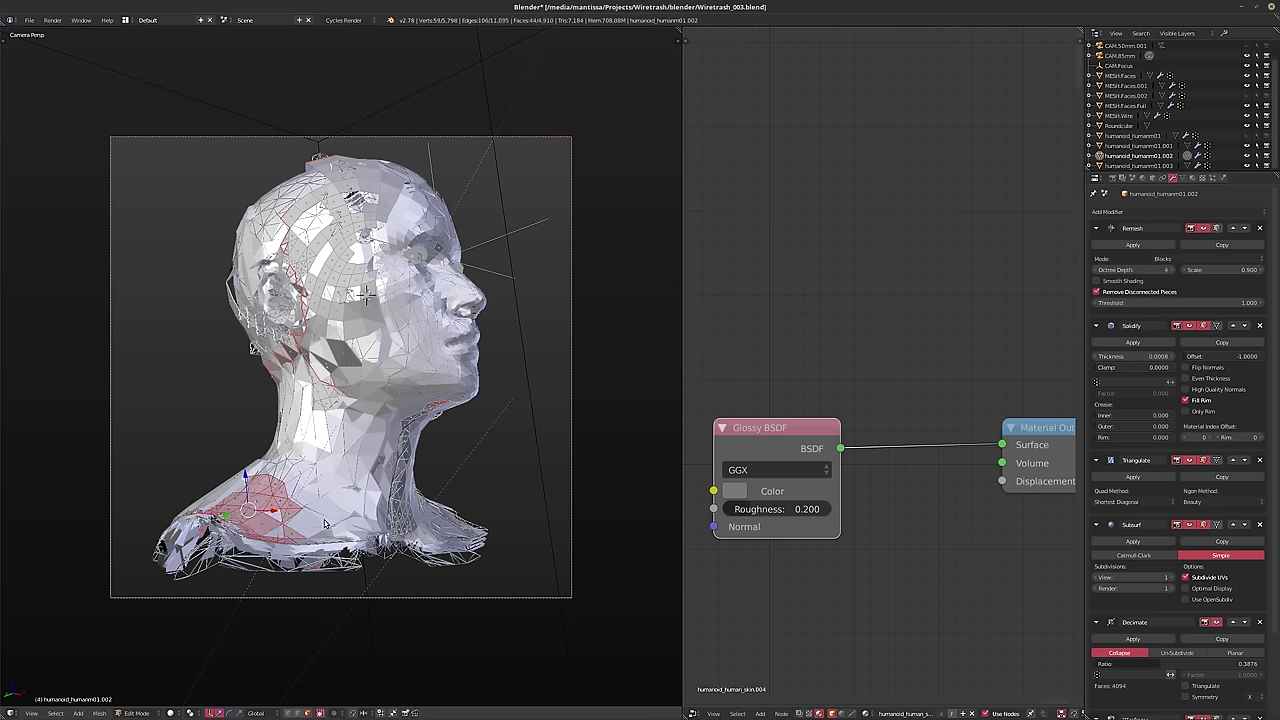
pyautogui.press('Tab')
pyautogui.press('Tab')
pyautogui.press('p')
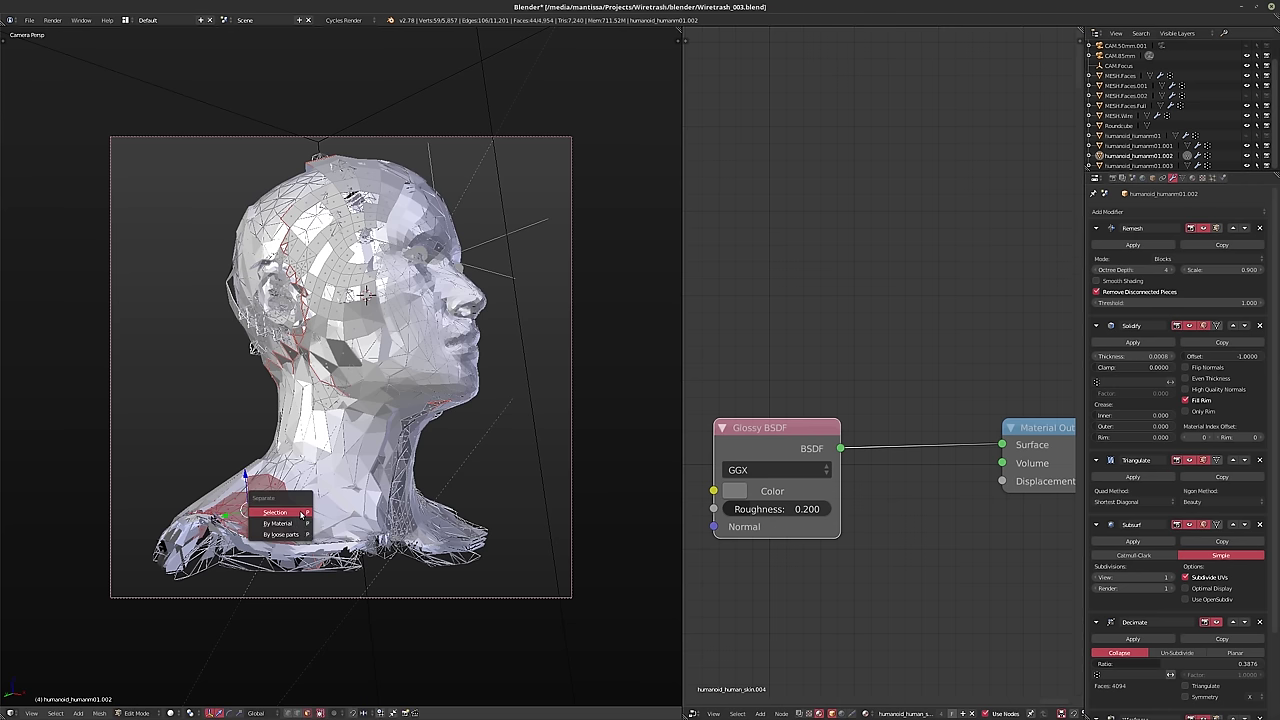
pyautogui.click(300, 512)
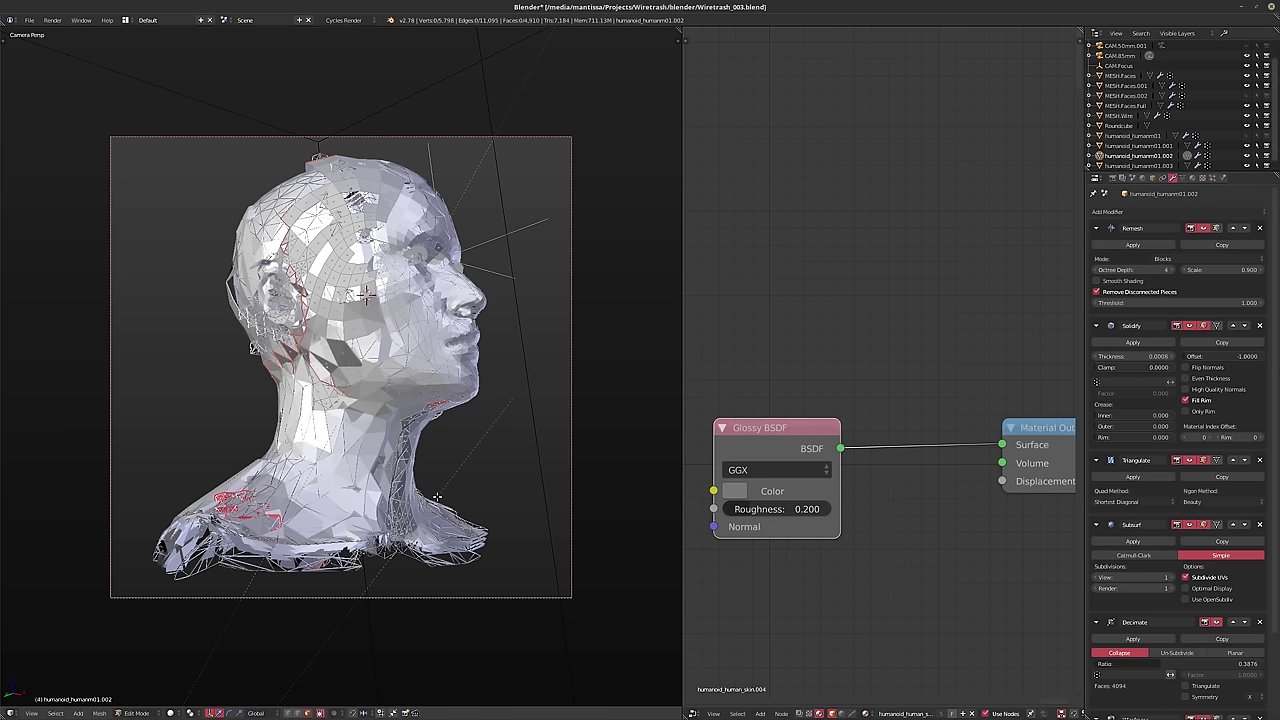
pyautogui.press('Tab')
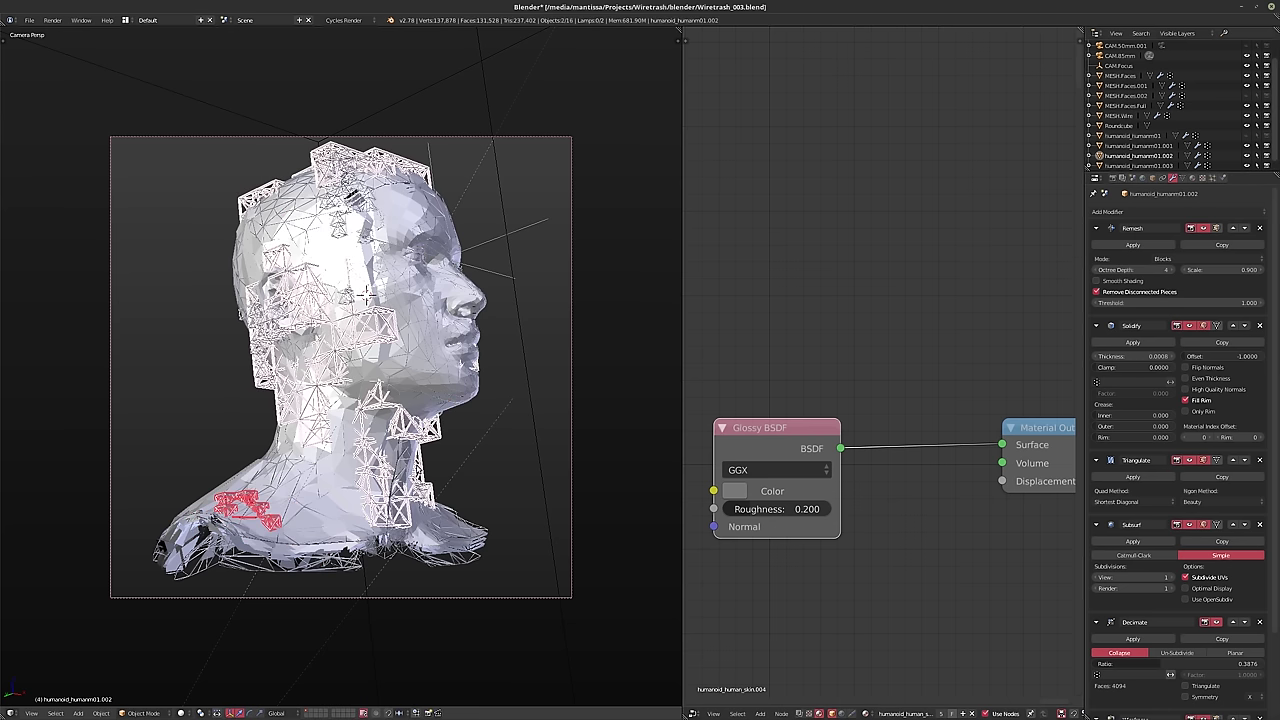
# - Make the separated shoulder piece humanoid_humanm01.004 the active object and clear the selection
pyautogui.scroll(-1, 1170, 148)
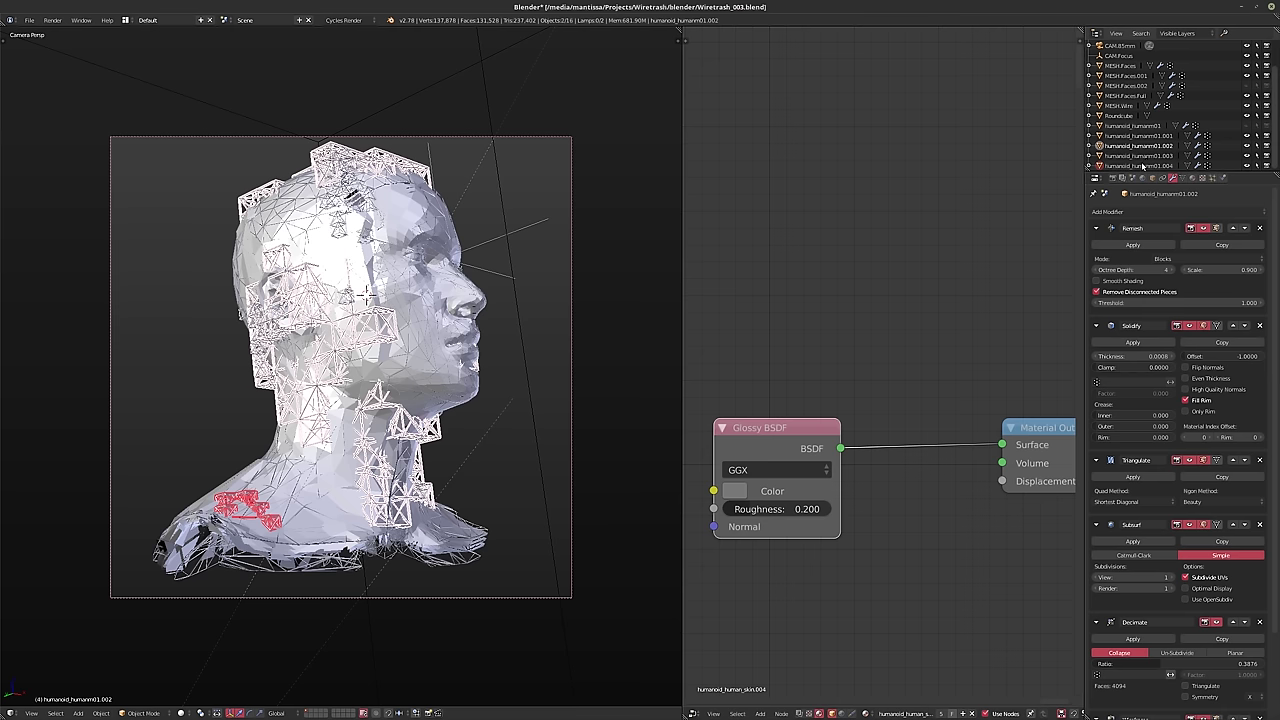
pyautogui.click(1140, 166)
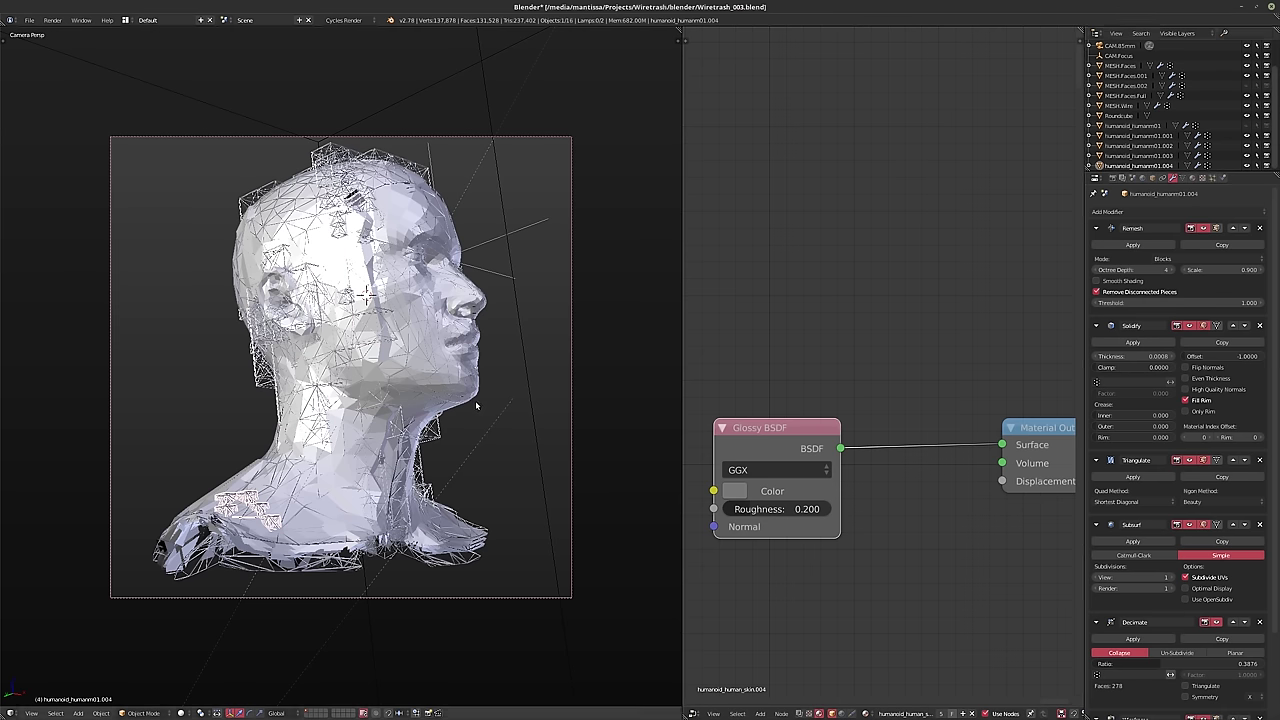
pyautogui.press('a')
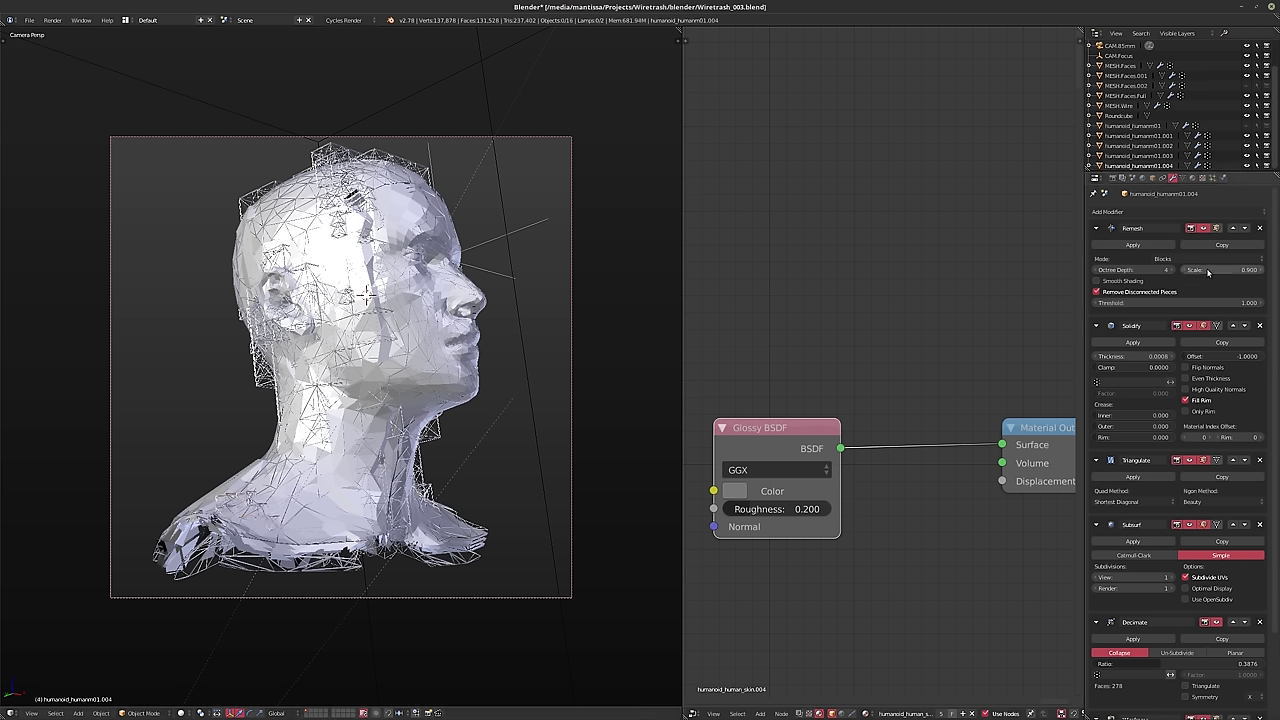
# - Try a Remesh octree depth of 5 and scale of 0.543 on the shoulder piece, and test-move it
pyautogui.moveTo(1205, 271); pyautogui.dragTo(1175, 271)
pyautogui.click(1172, 271)
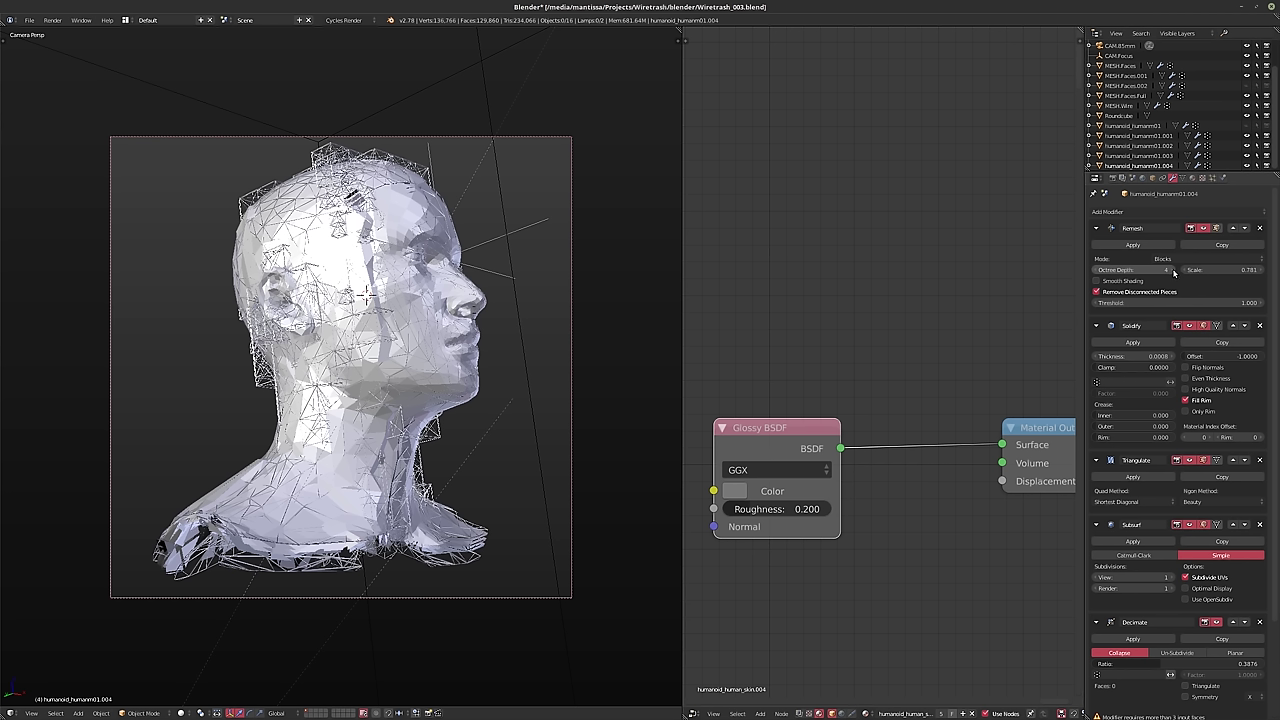
pyautogui.moveTo(1215, 270); pyautogui.dragTo(1160, 270)
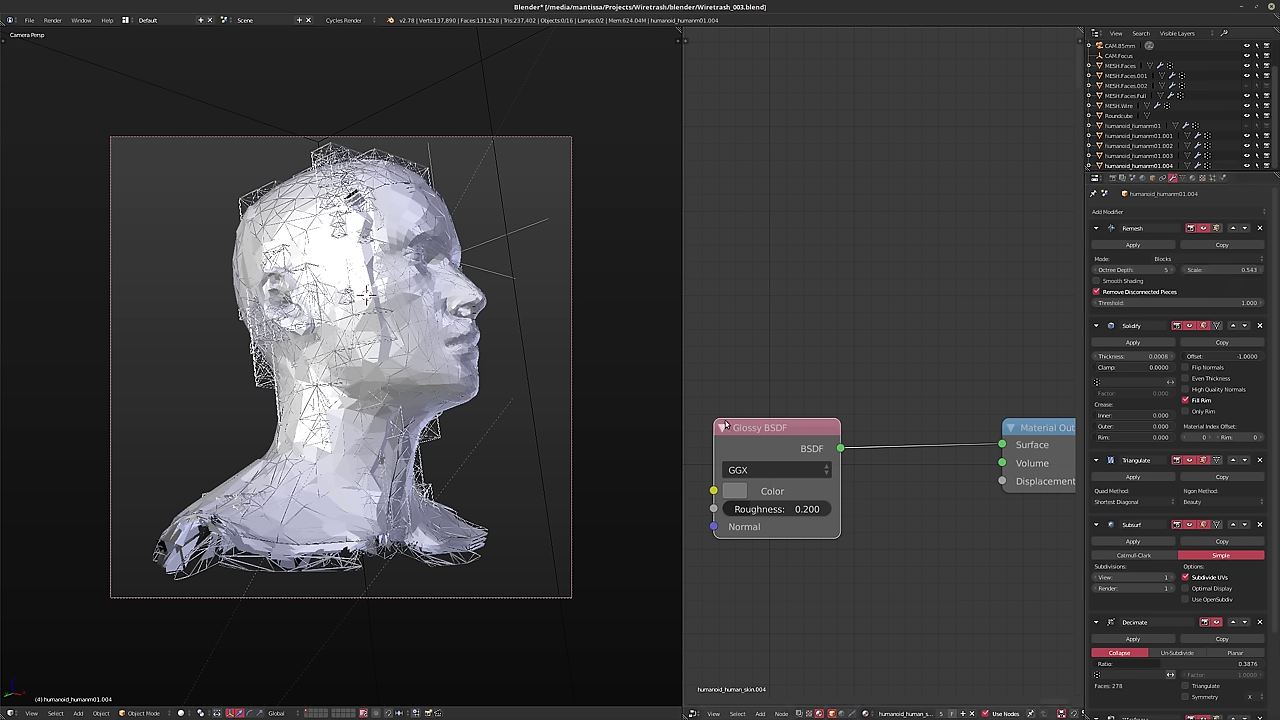
pyautogui.rightClick(240, 499)
pyautogui.press('g')
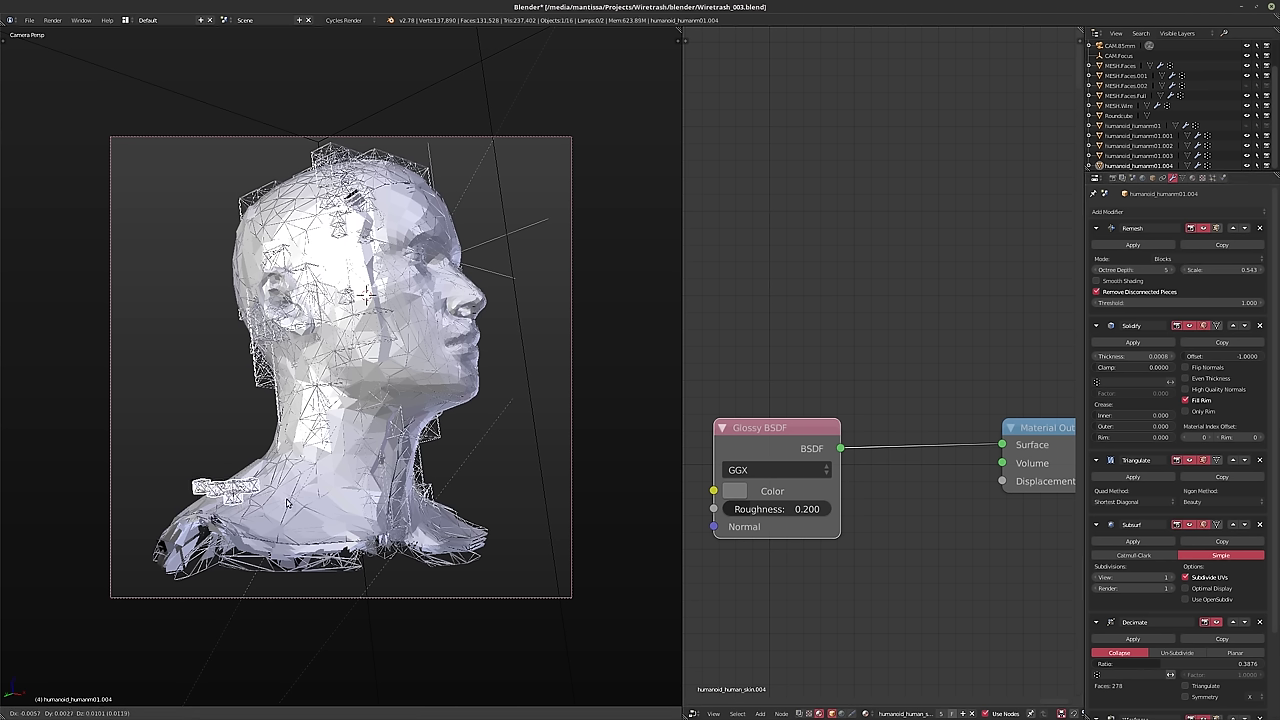
pyautogui.press('Escape')
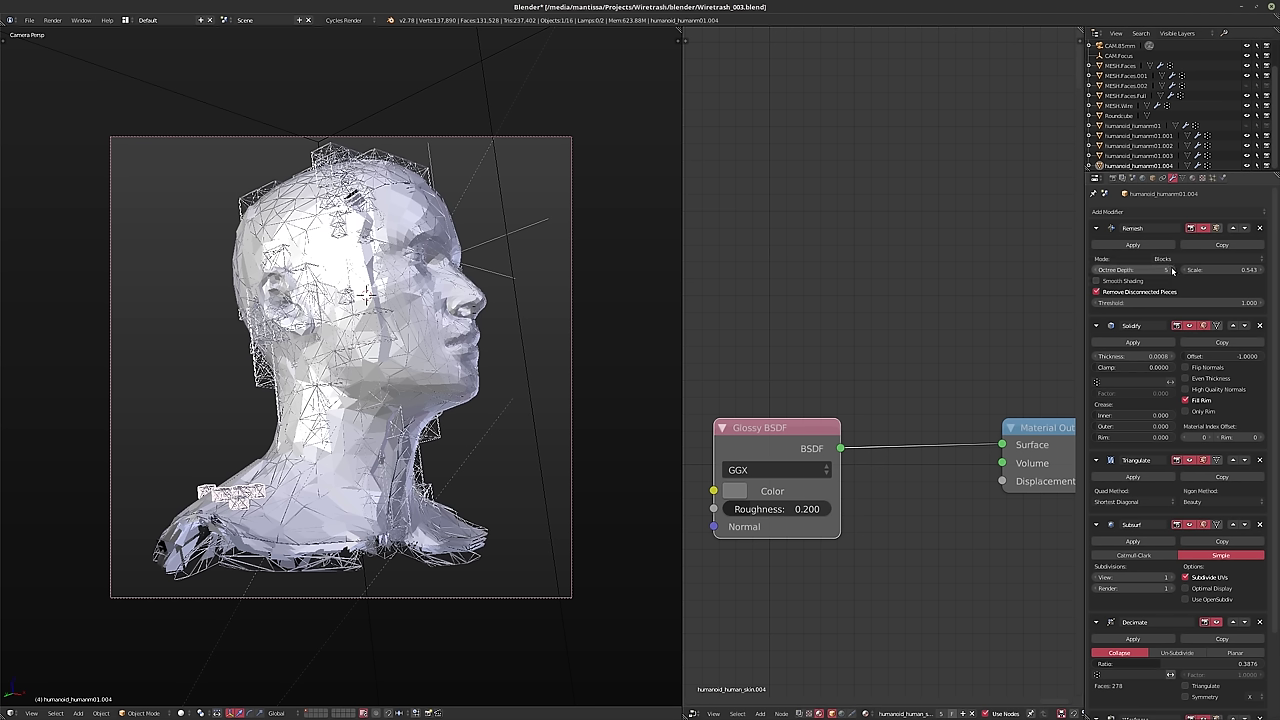
# - Set the shoulder piece's Remesh octree depth to 4 and scale to 0.902, and its Solidify thickness to 0.0043
pyautogui.click(1100, 270)
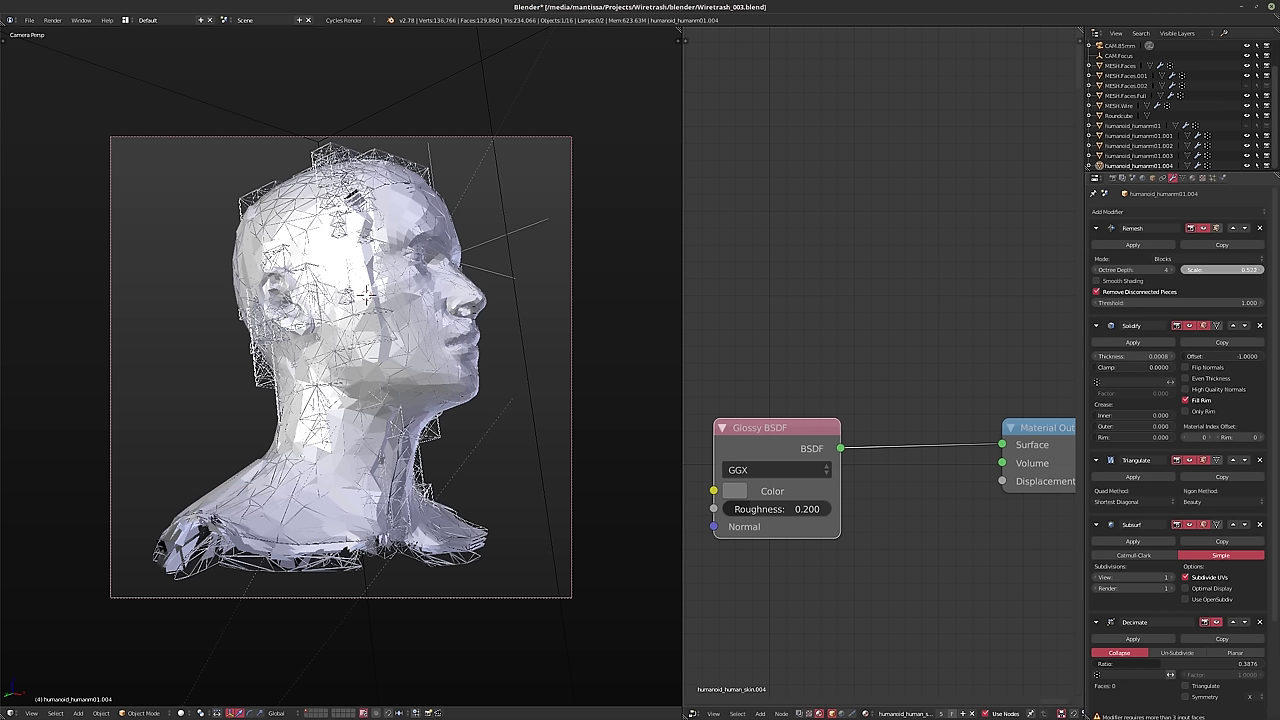
pyautogui.moveTo(1222, 270); pyautogui.dragTo(1276, 270)
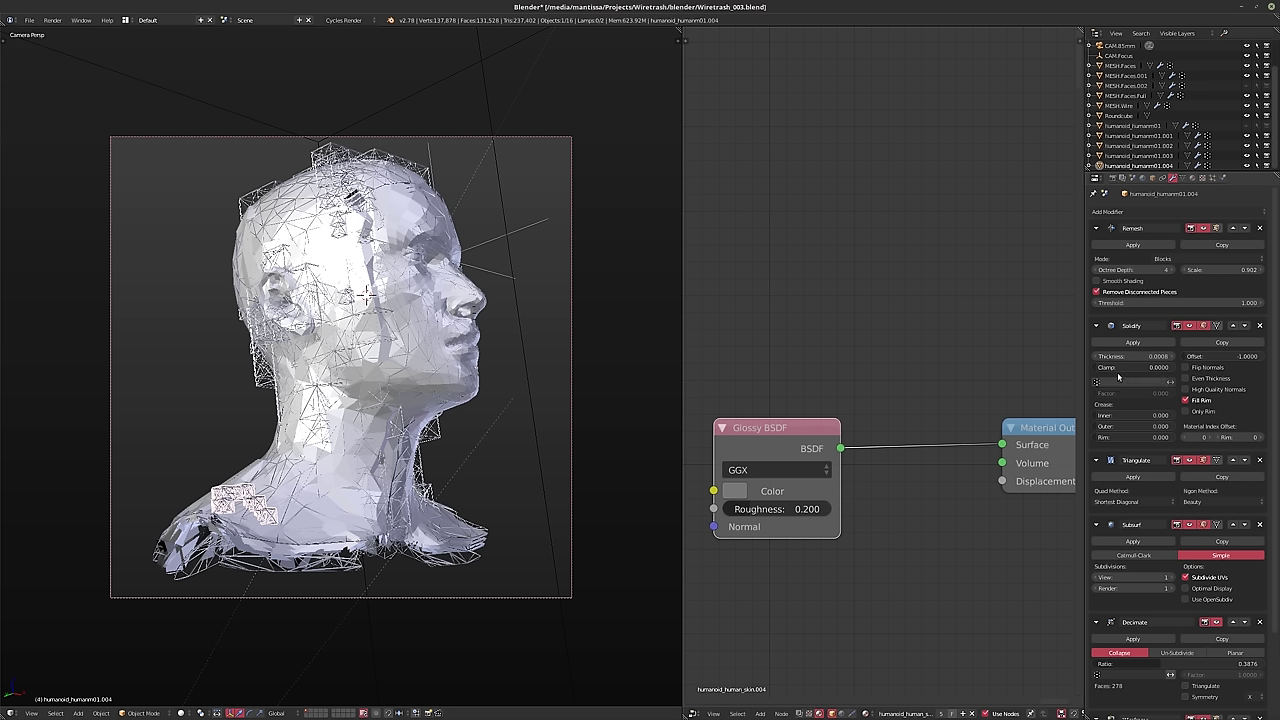
pyautogui.click(1190, 326)
pyautogui.click(1190, 326)
pyautogui.click(1190, 326)
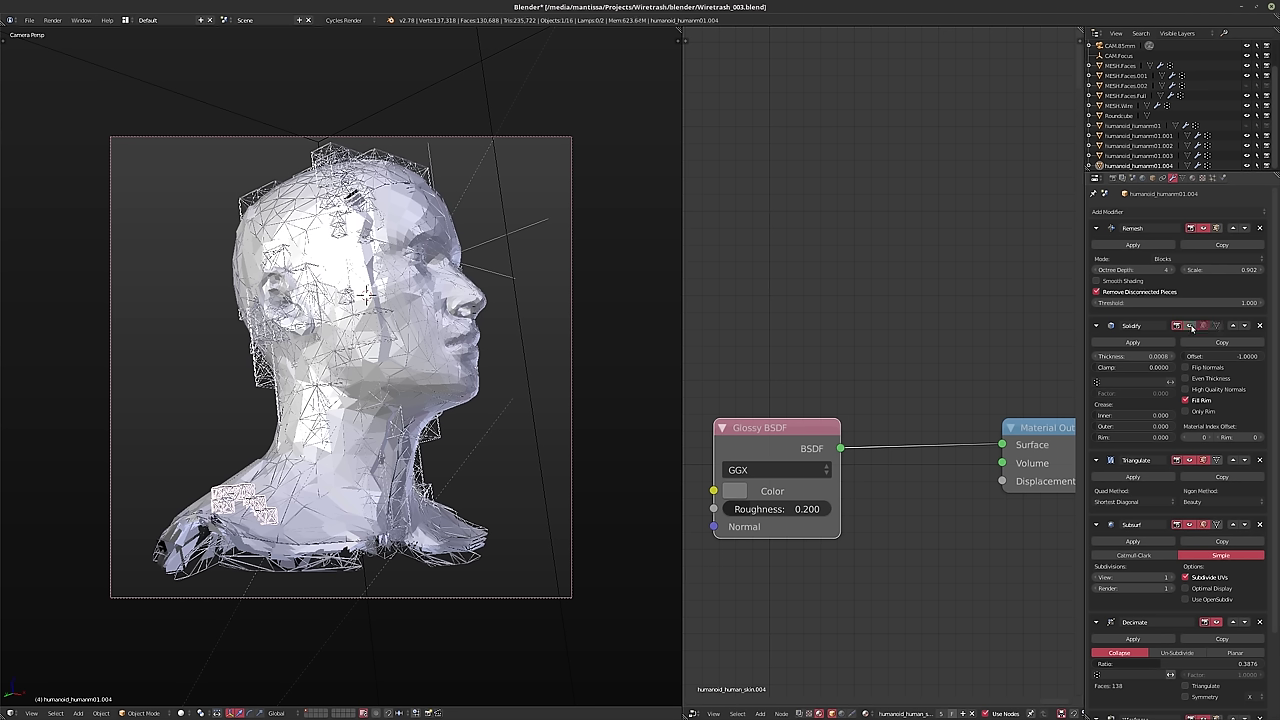
pyautogui.click(1190, 326)
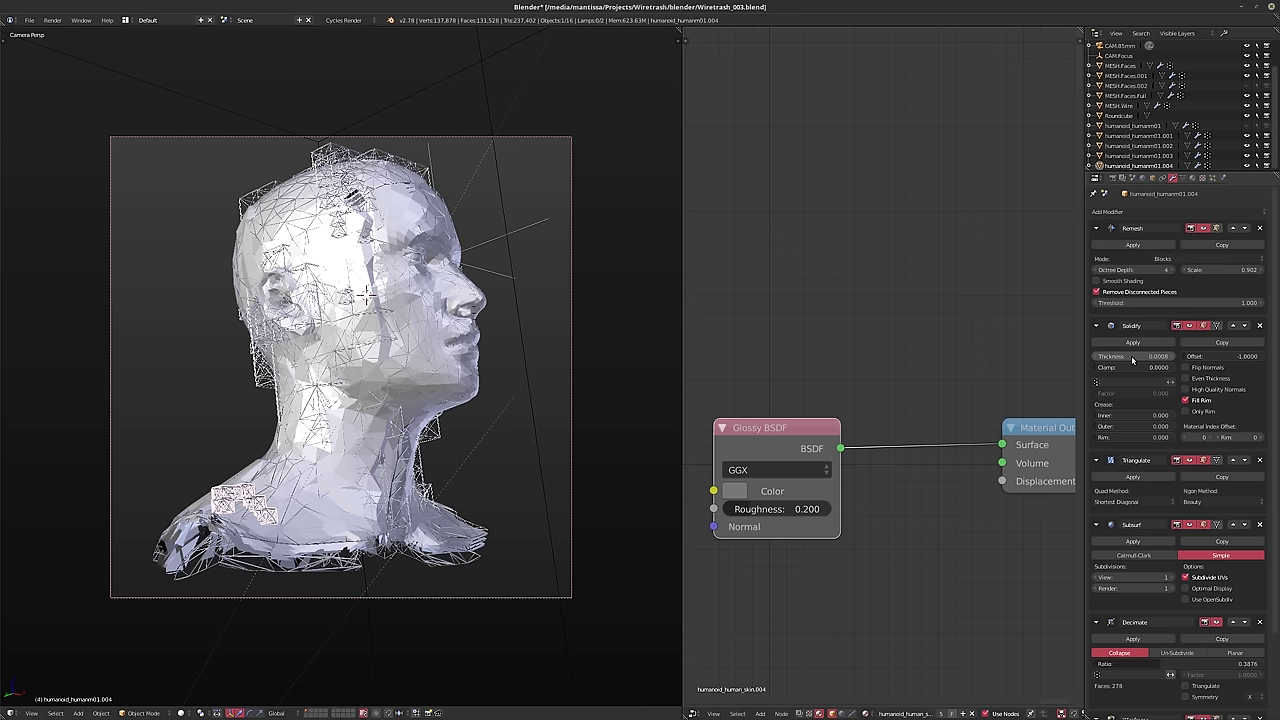
pyautogui.moveTo(1158, 356)
pyautogui.mouseDown()
pyautogui.moveTo(1190, 356)
pyautogui.moveTo(1145, 356)
pyautogui.moveTo(1165, 356)
pyautogui.mouseUp()
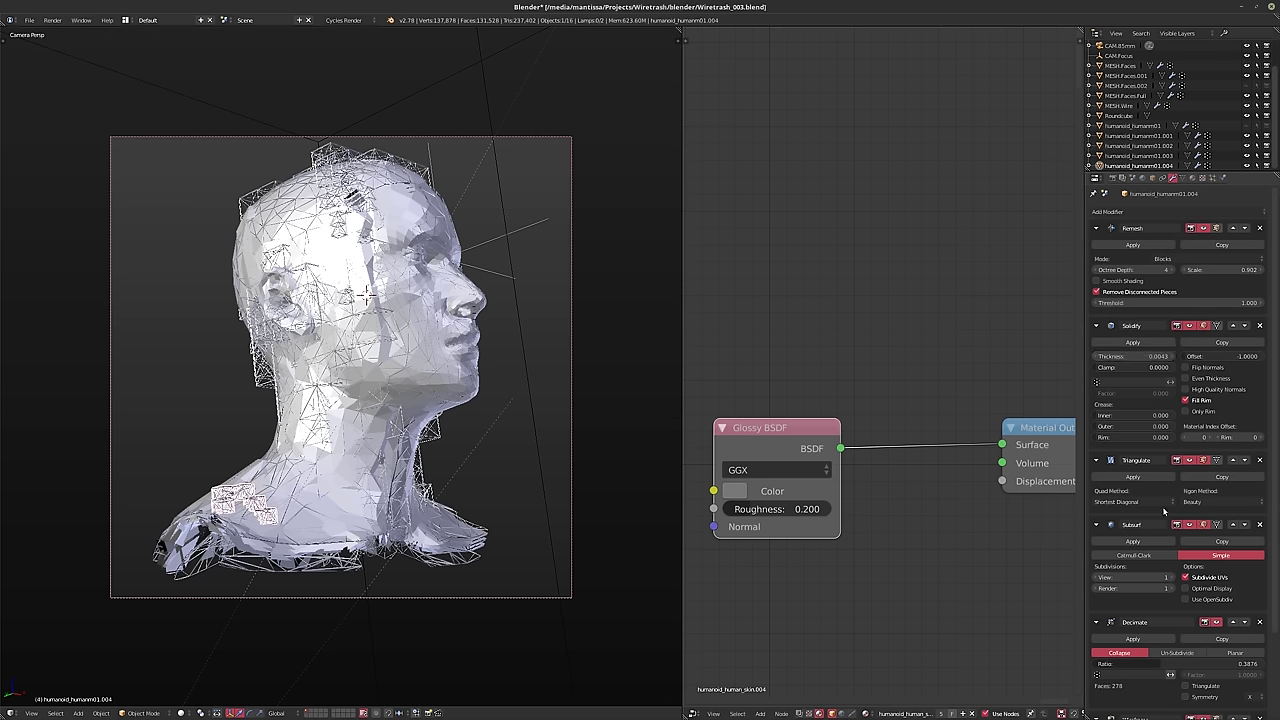
# - Set the shoulder piece's Wireframe modifier thickness to 0.0004 and save over Wiretrash_003.blend
pyautogui.scroll(-3, 1150, 622)
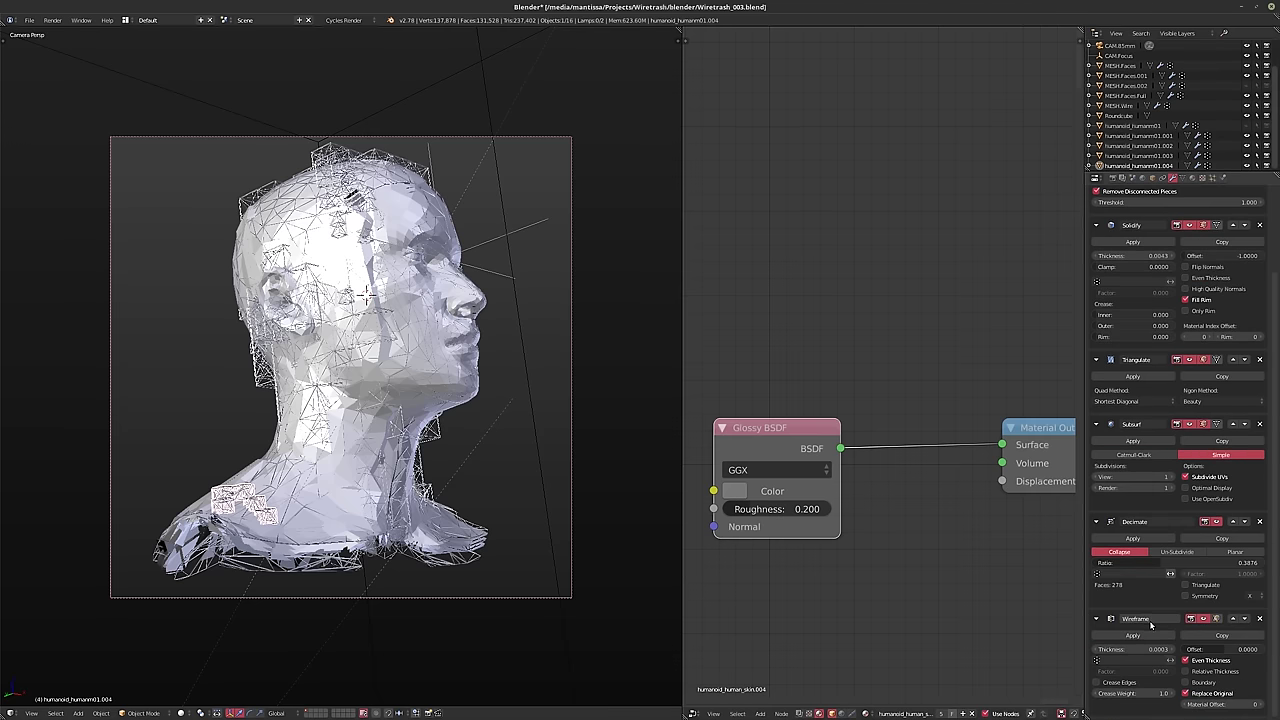
pyautogui.moveTo(1148, 652); pyautogui.dragTo(1140, 652)
pyautogui.press('a')
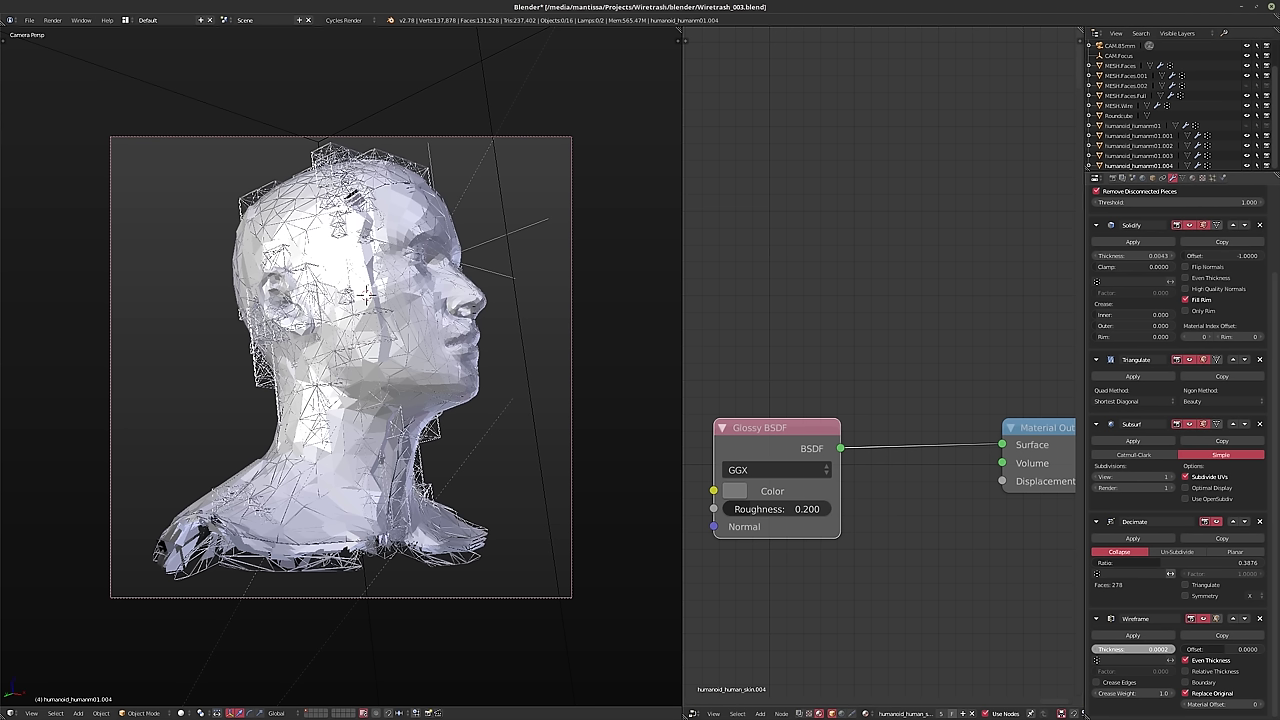
pyautogui.moveTo(1146, 649); pyautogui.dragTo(1149, 649)
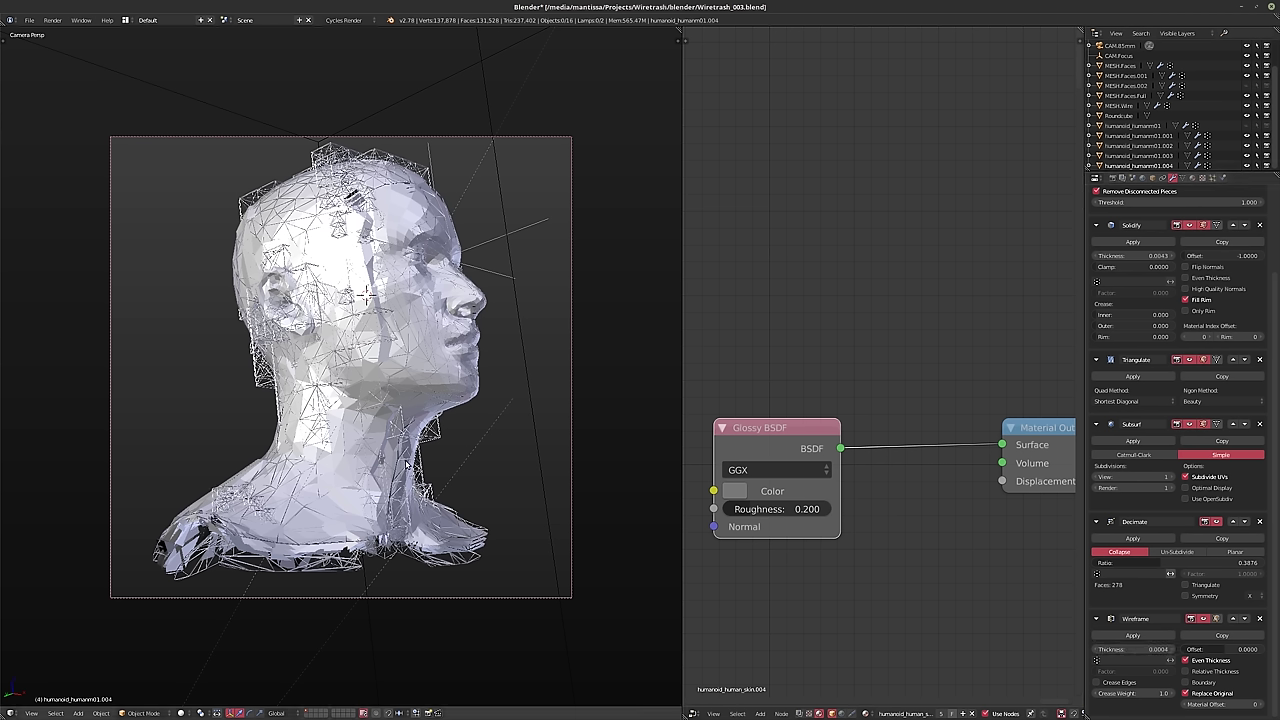
pyautogui.press('x')
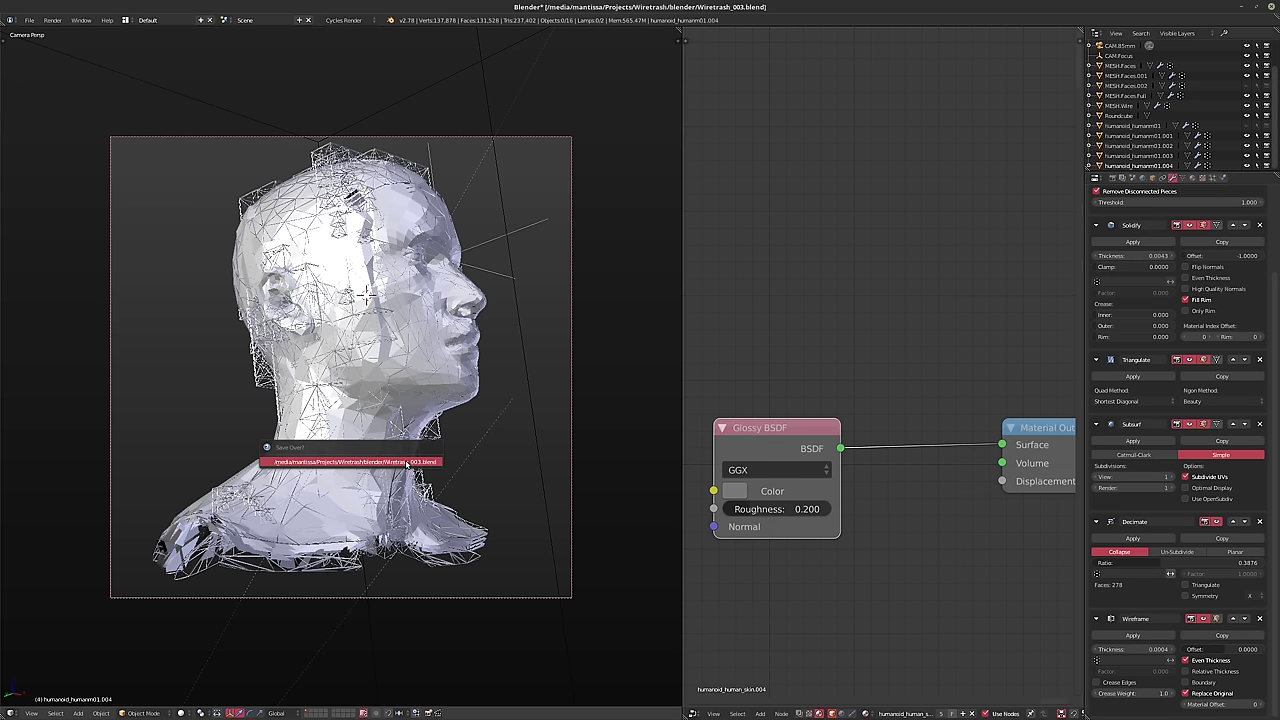
pyautogui.press('Escape')
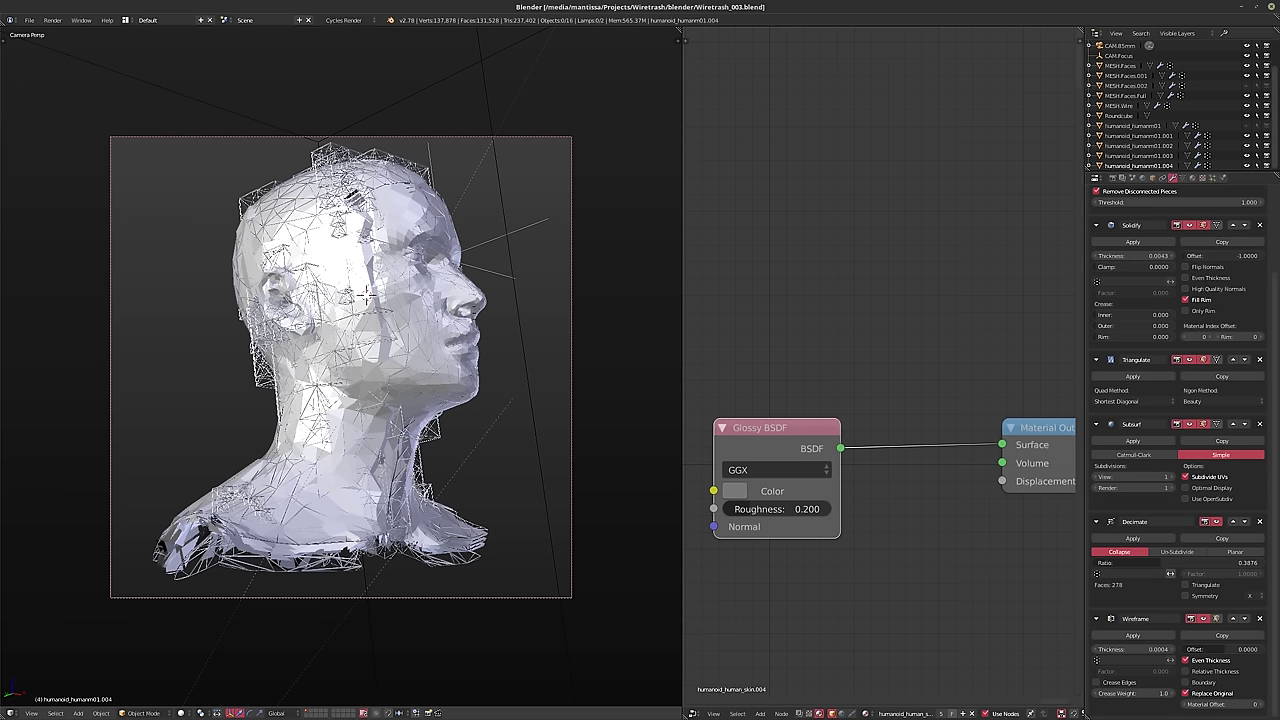
# - Preview the scene in rendered viewport shading, quit the VPN client, and restore solid shading
pyautogui.hotkey('shift', 'z')
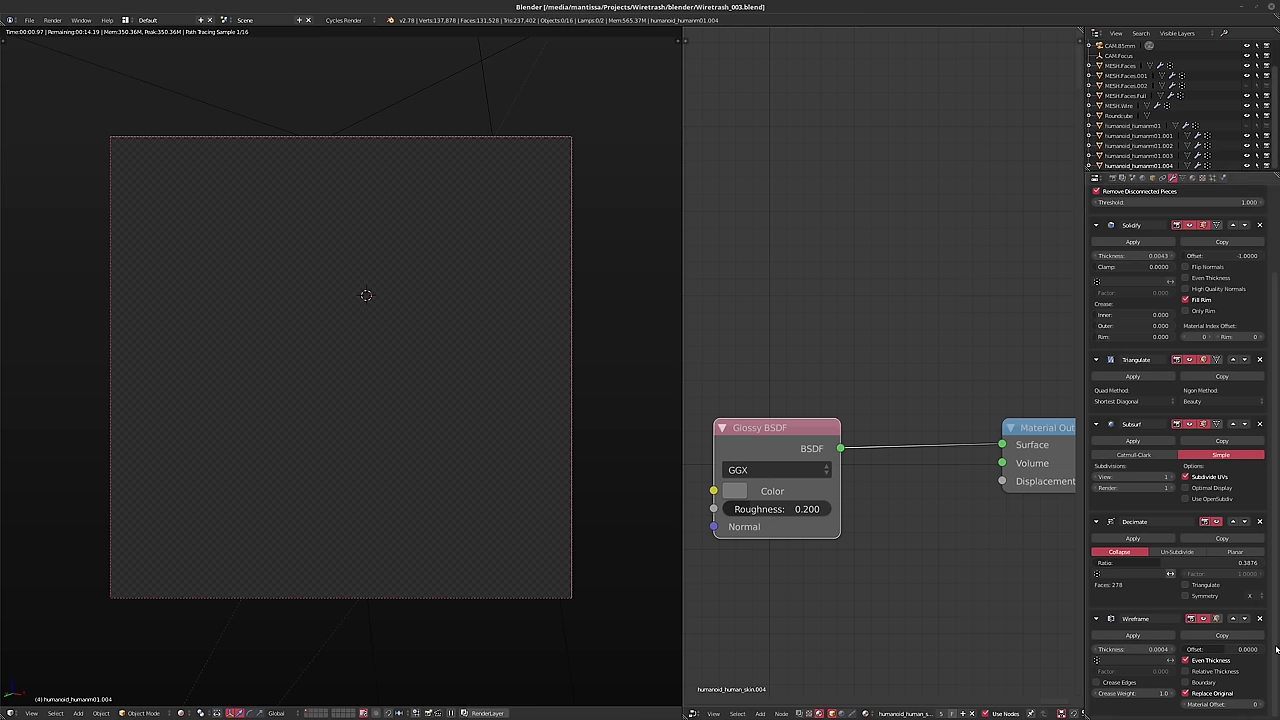
pyautogui.click(1238, 713)
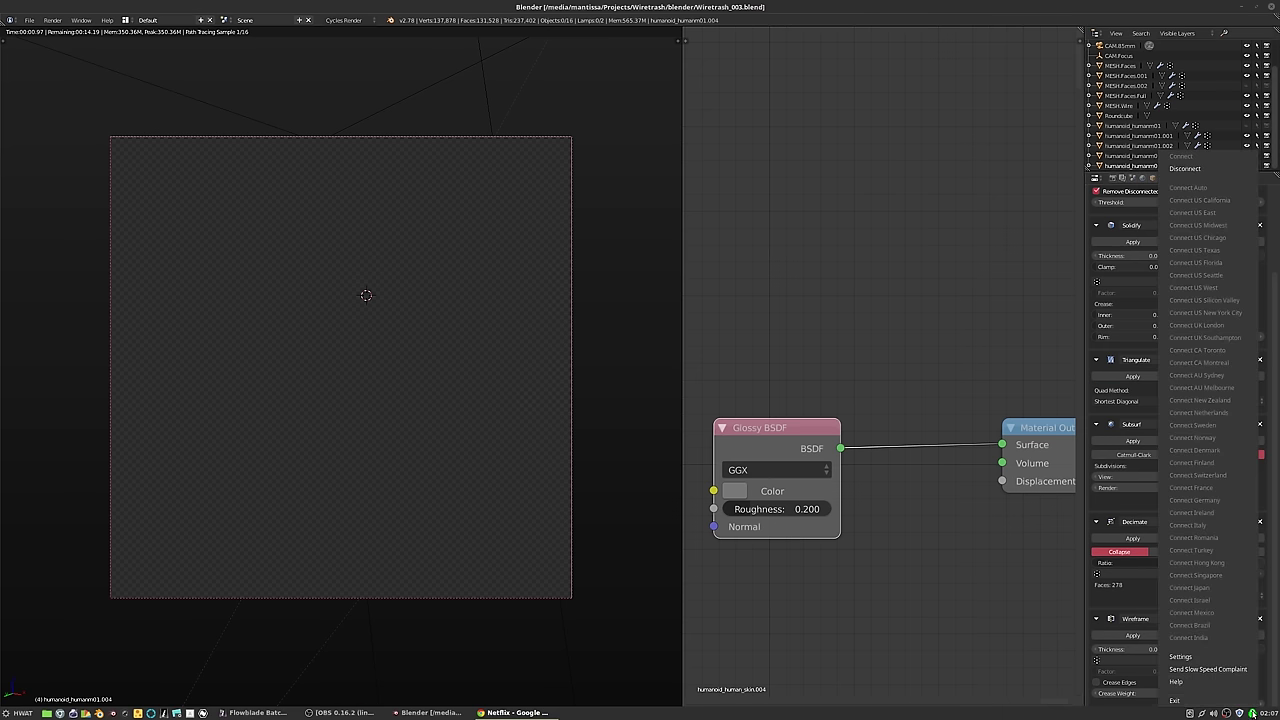
pyautogui.click(1209, 701)
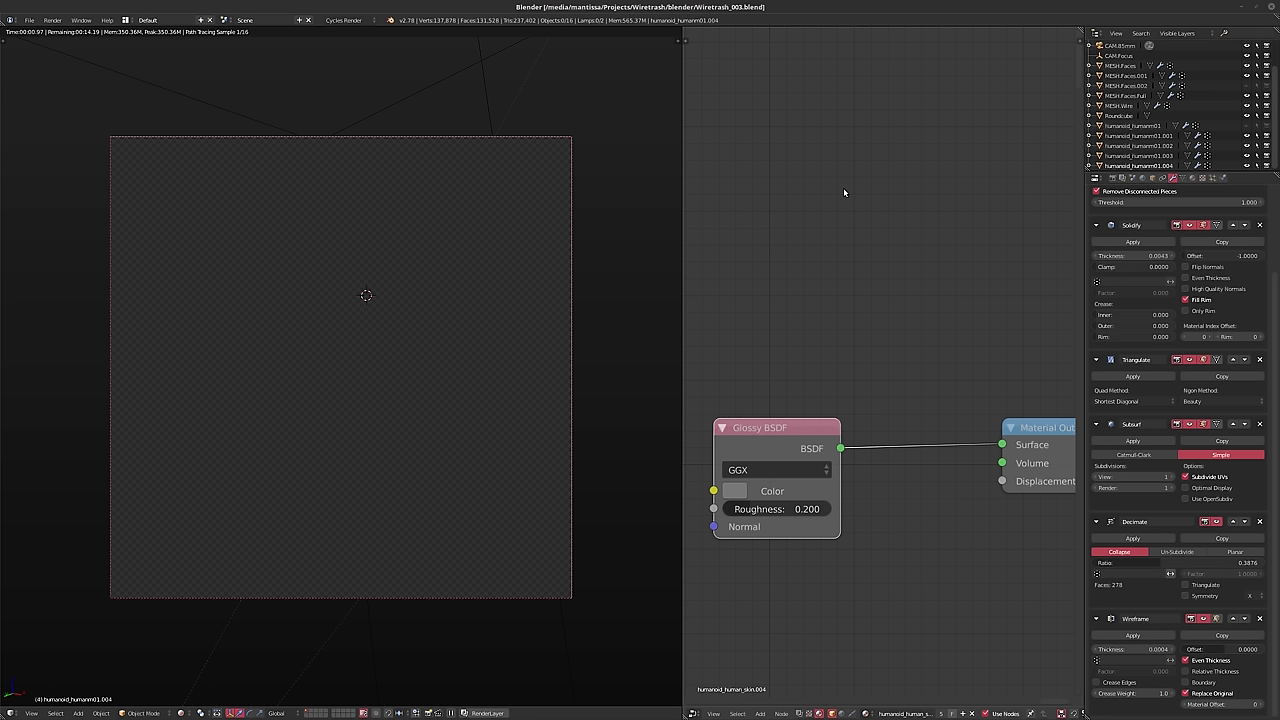
pyautogui.click(586, 129)
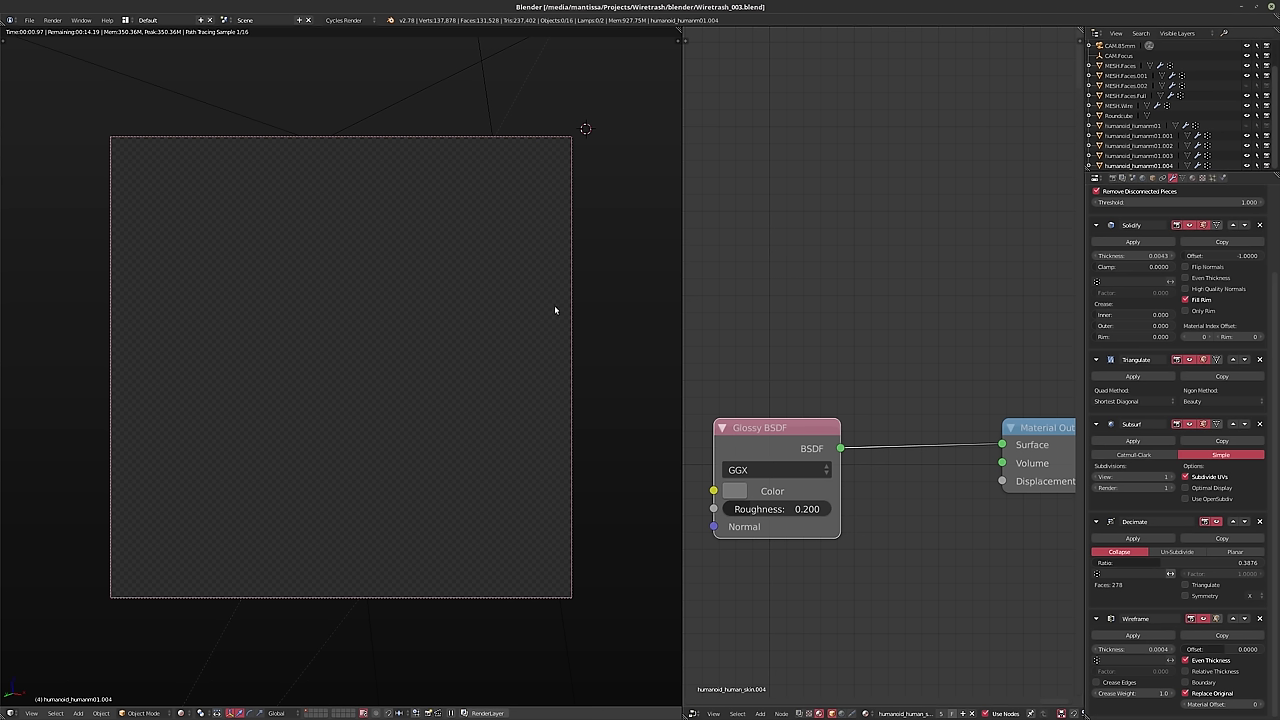
pyautogui.hotkey('shift', 'z')
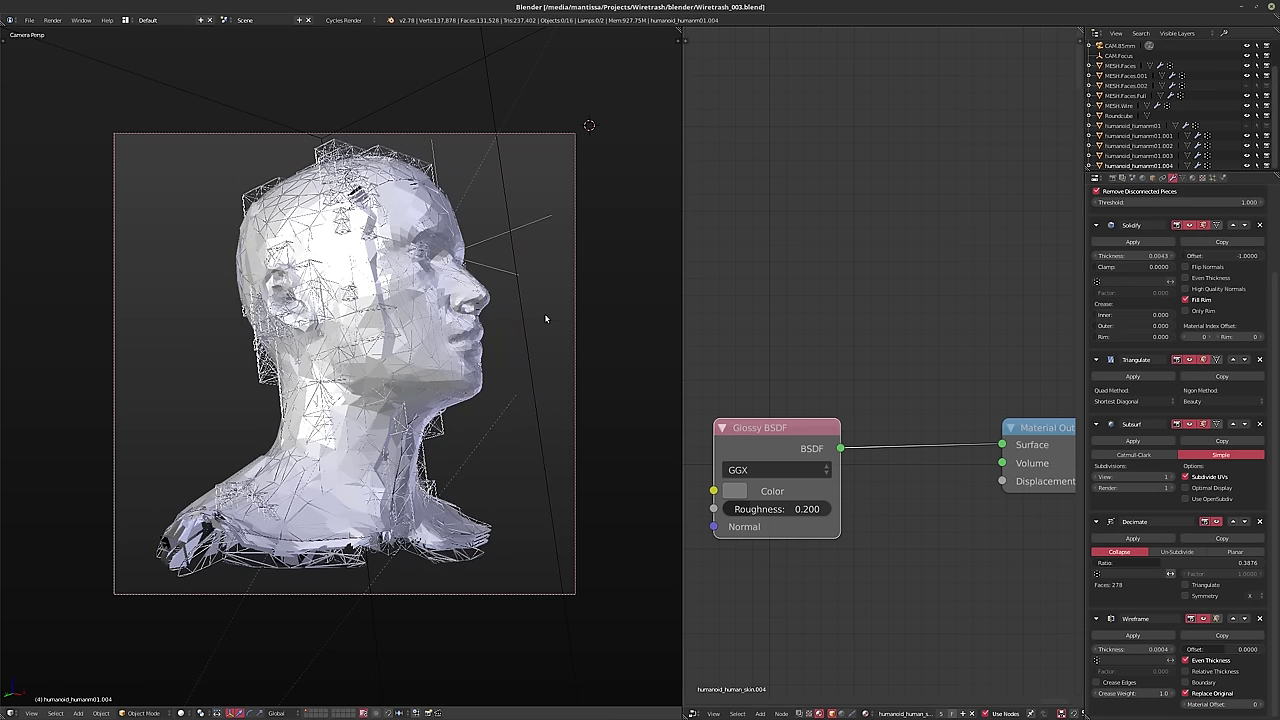
# - Render the current frame to inspect the glowing head, stop the render partway and return to the scene
pyautogui.press('x')
pyautogui.press('Escape')
pyautogui.press('F12')
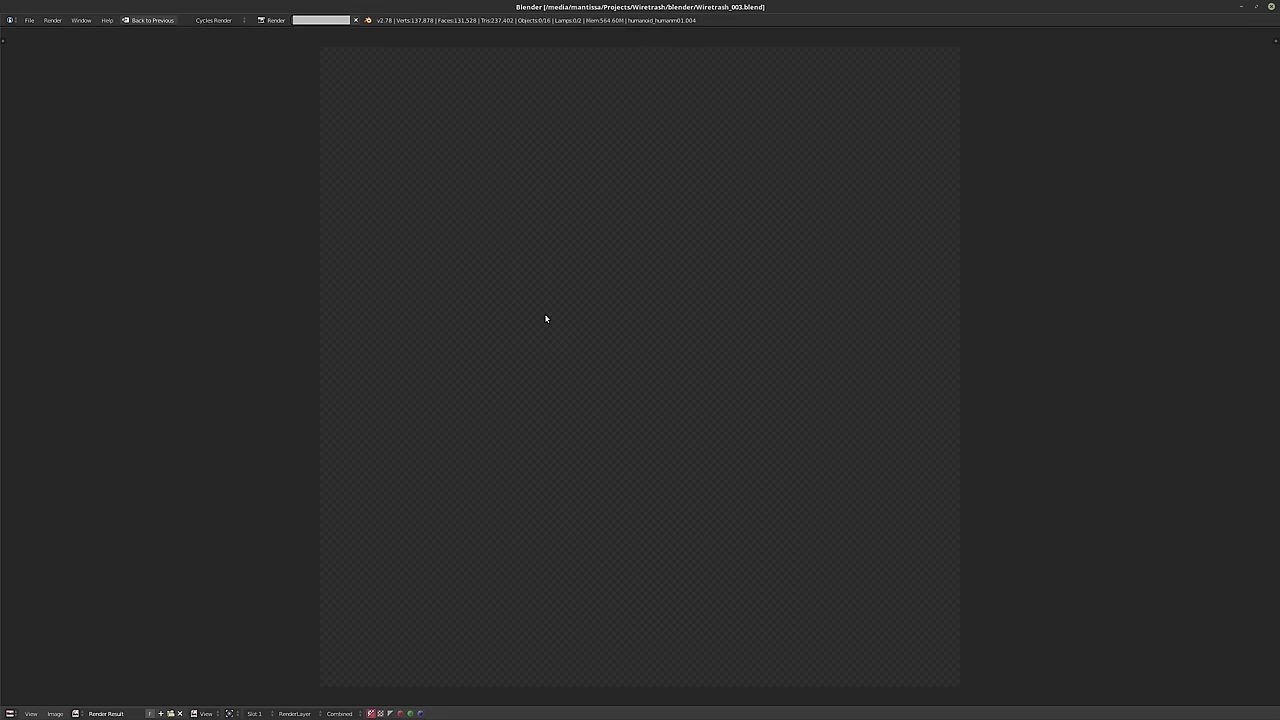
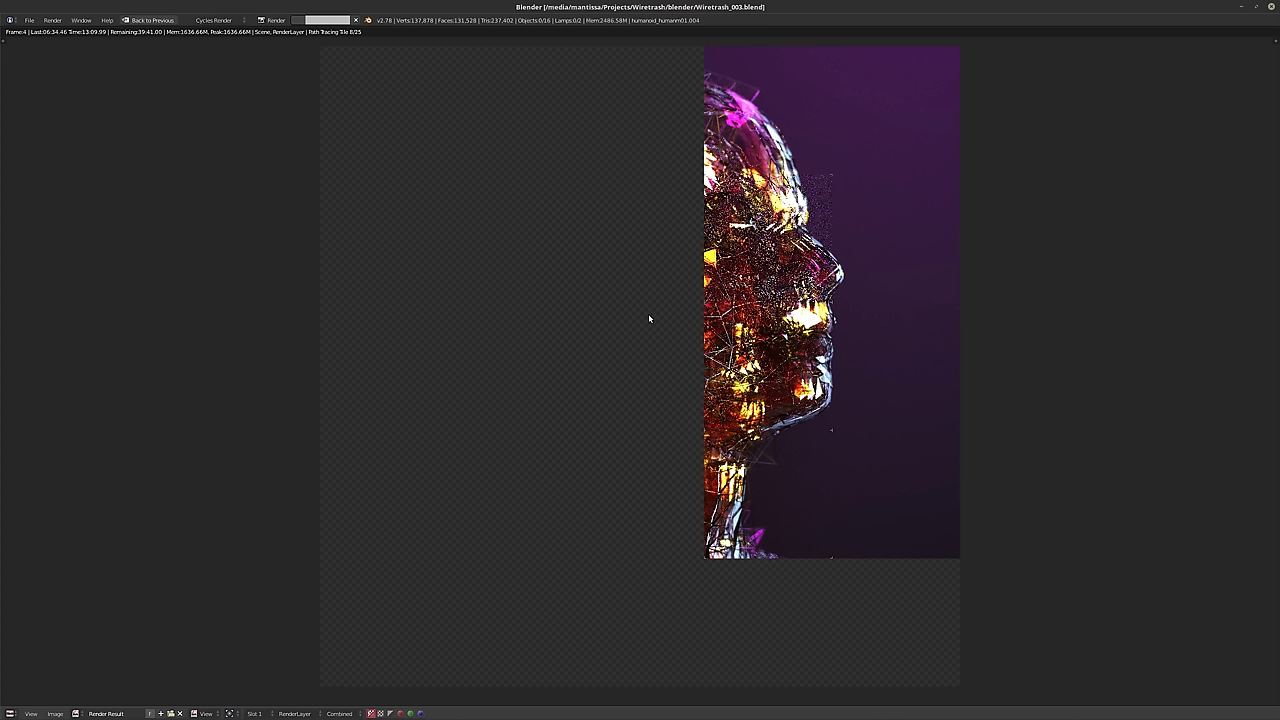
pyautogui.press('Escape')
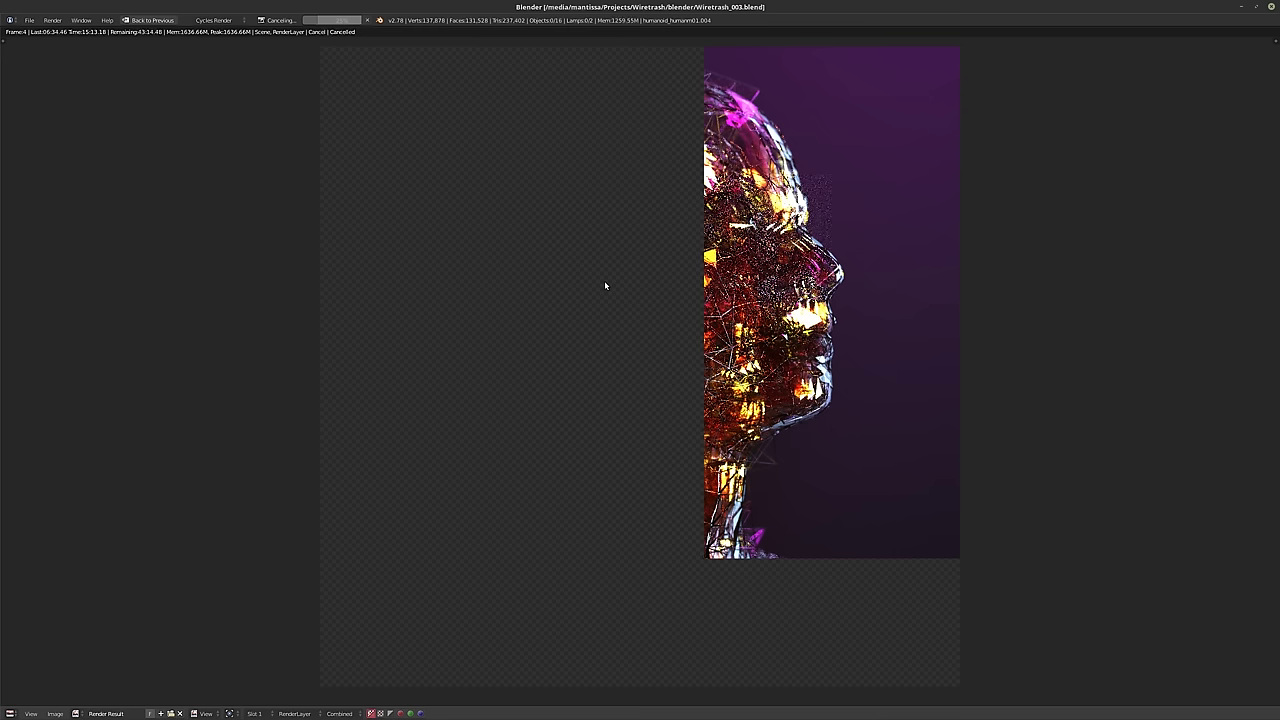
pyautogui.press('Escape')
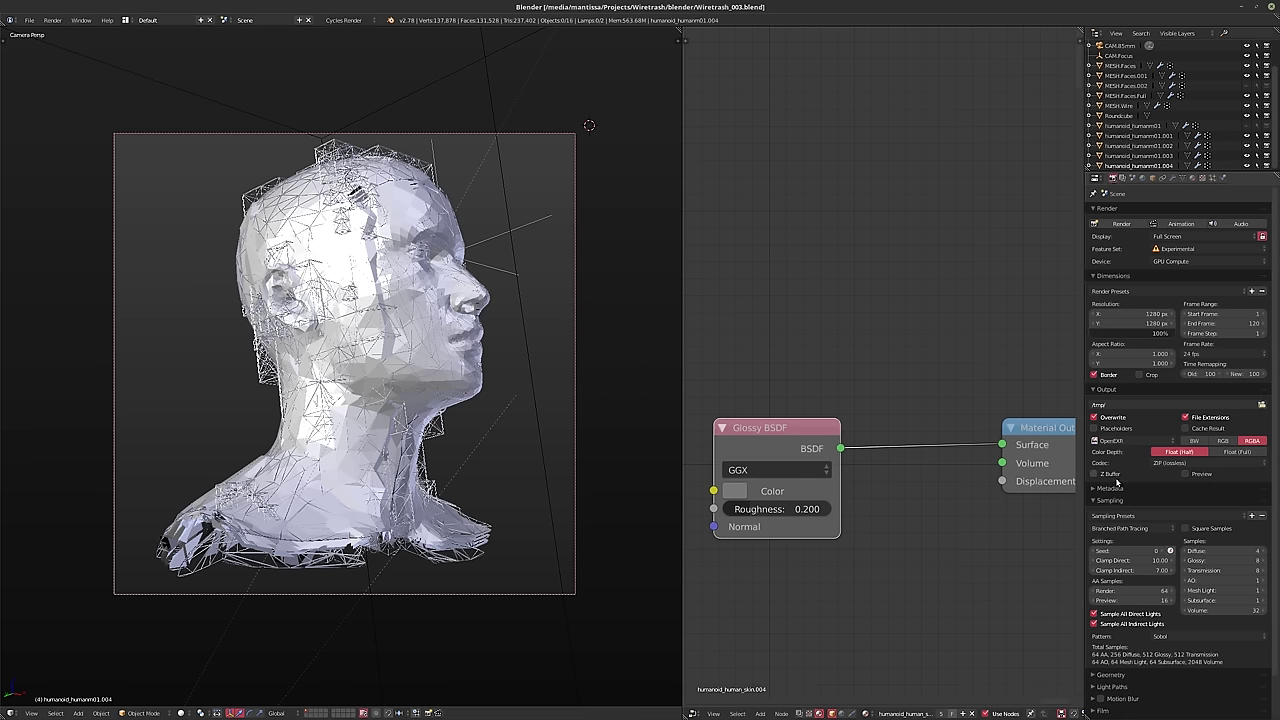
# - Set the render AA samples to 128, diffuse samples to 2 and glossy samples to 6
pyautogui.click(1138, 591)
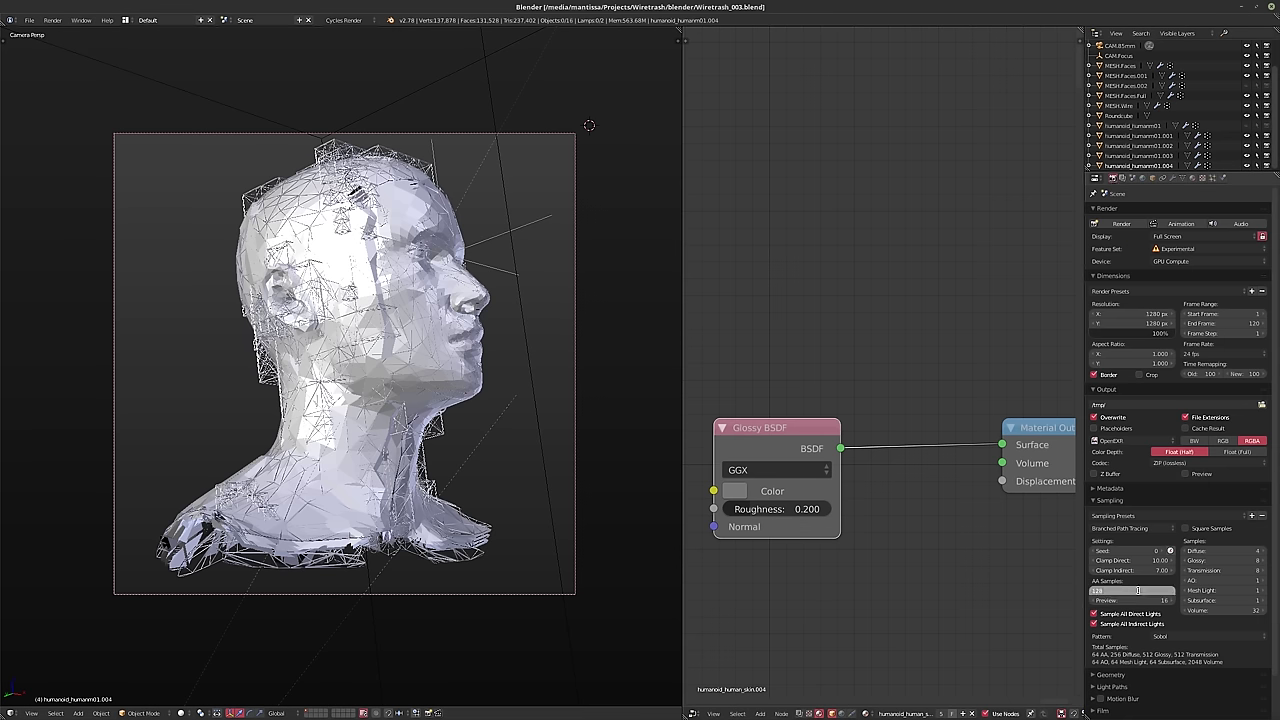
pyautogui.write('128')
pyautogui.press('Return')
pyautogui.moveTo(1187, 549); pyautogui.dragTo(1183, 565)
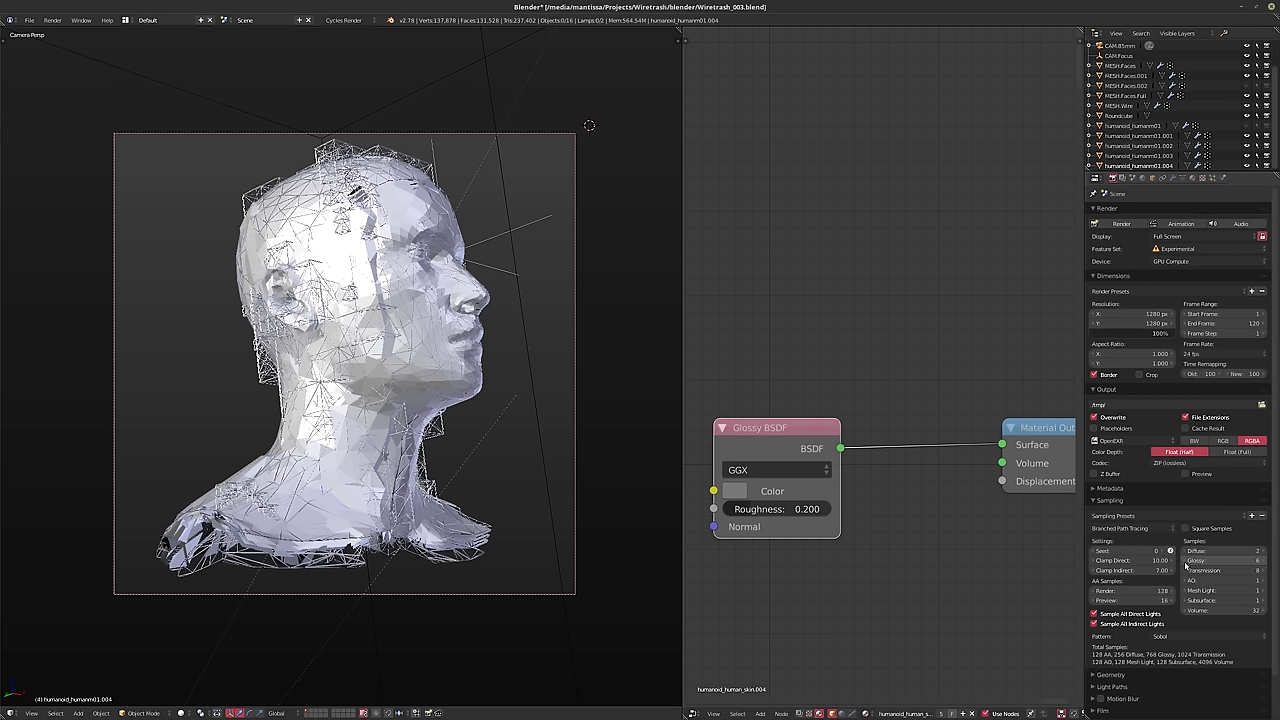
pyautogui.click(1266, 565)
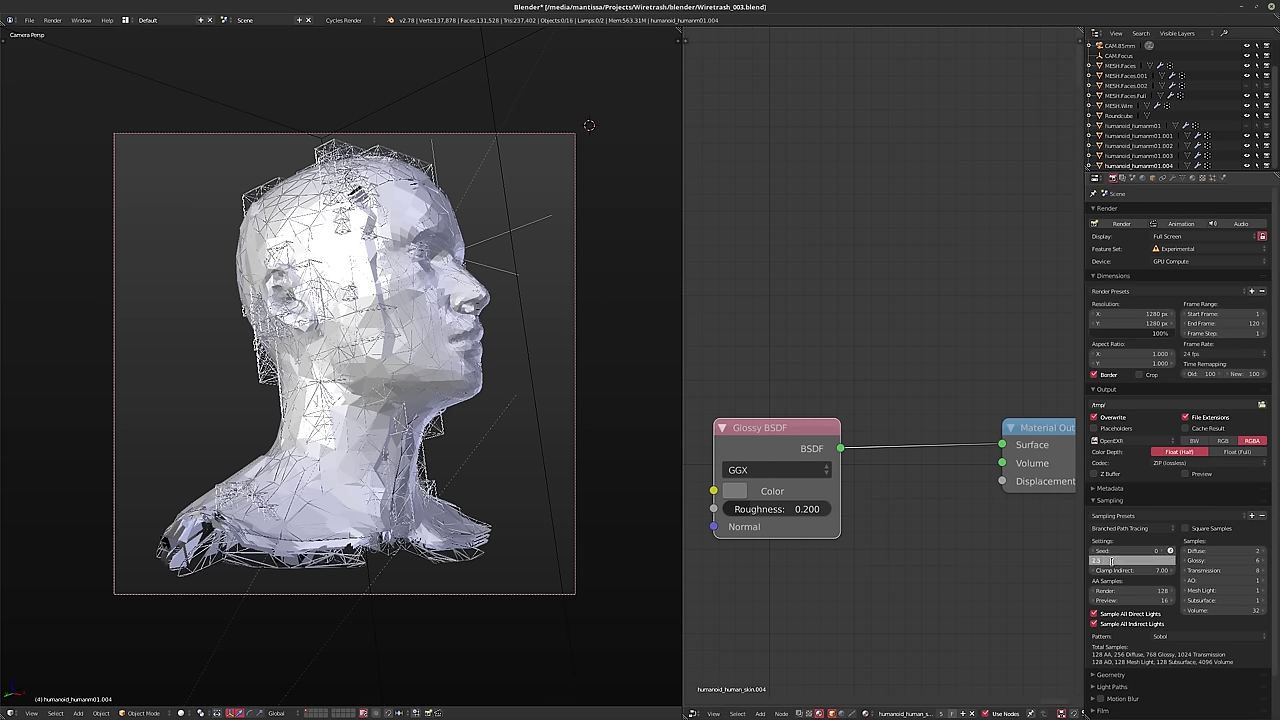
# - Set the sampling Clamp Direct to 2.50 and Clamp Indirect to 1.25
pyautogui.press('Tab')
pyautogui.write('1')
pyautogui.press('Return')
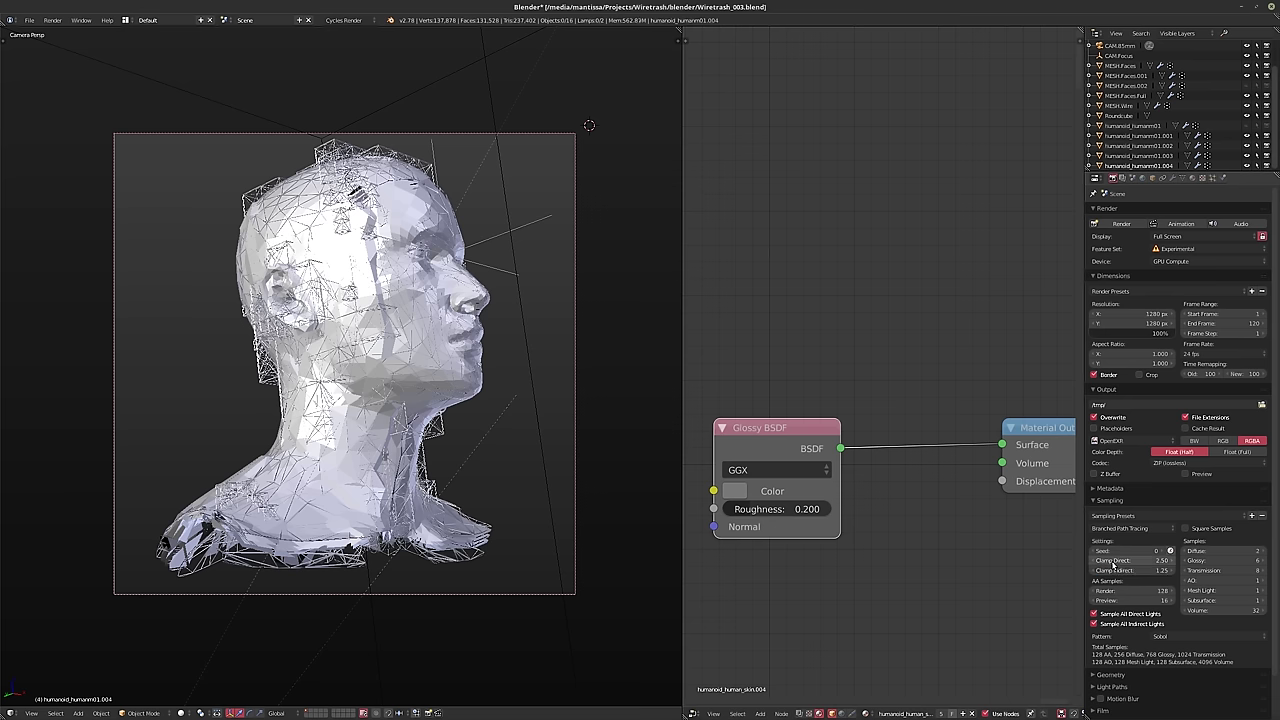
# - Enable the direct, indirect and color passes for diffuse, glossy, transmission and subsurface, plus the Emission pass, on the render layer
pyautogui.click(1132, 178)
pyautogui.click(1123, 178)
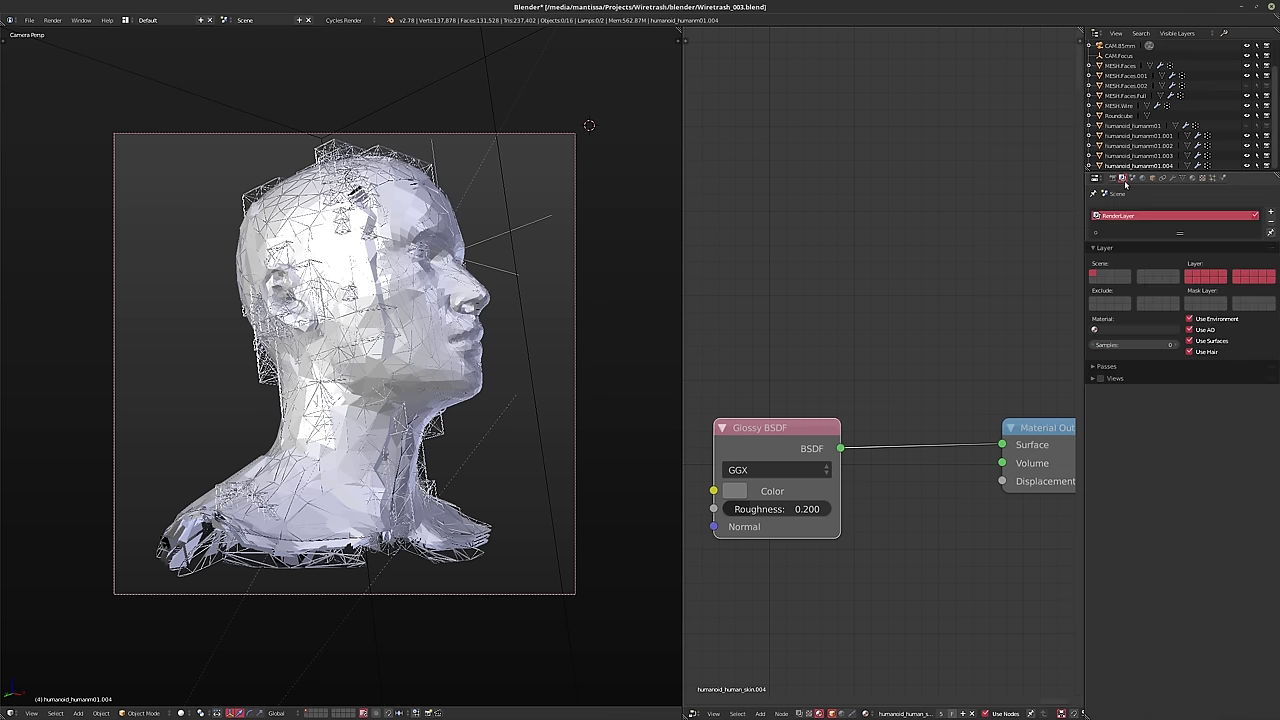
pyautogui.click(1113, 367)
pyautogui.moveTo(1199, 393)
pyautogui.mouseDown()
pyautogui.moveTo(1199, 459)
pyautogui.moveTo(1228, 459)
pyautogui.mouseUp()
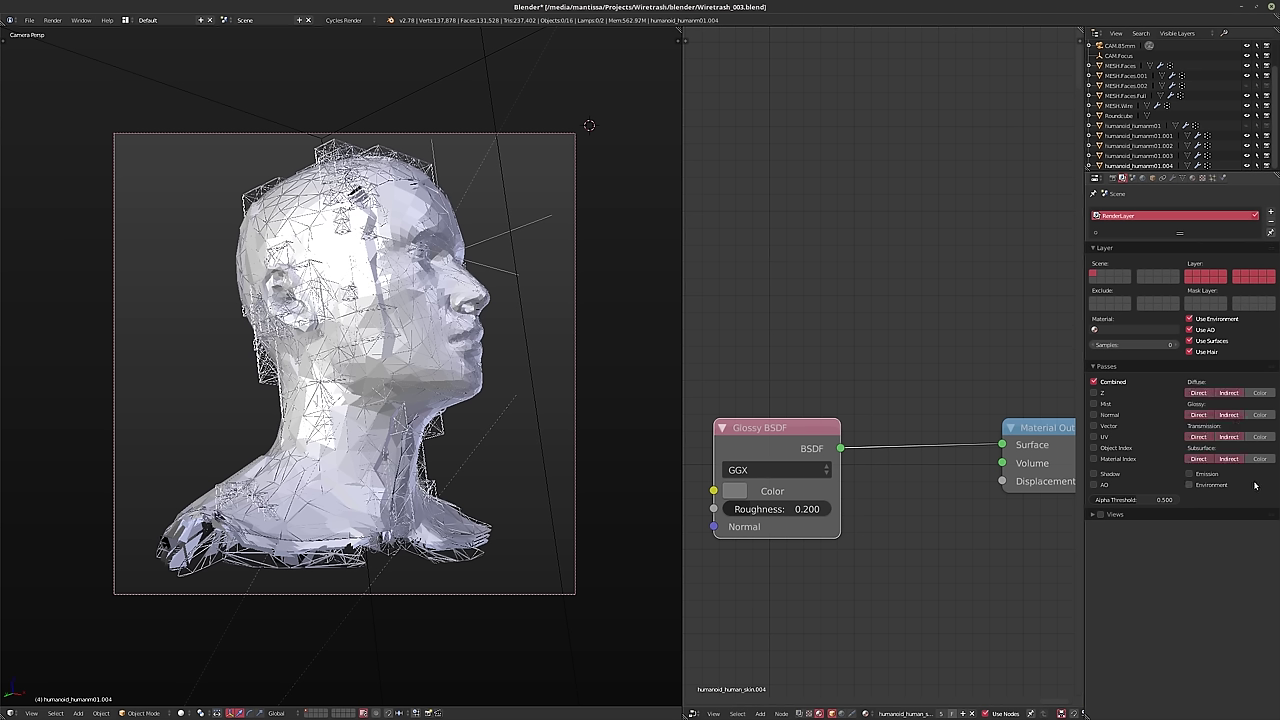
pyautogui.moveTo(1260, 393); pyautogui.dragTo(1260, 459)
pyautogui.click(1189, 474)
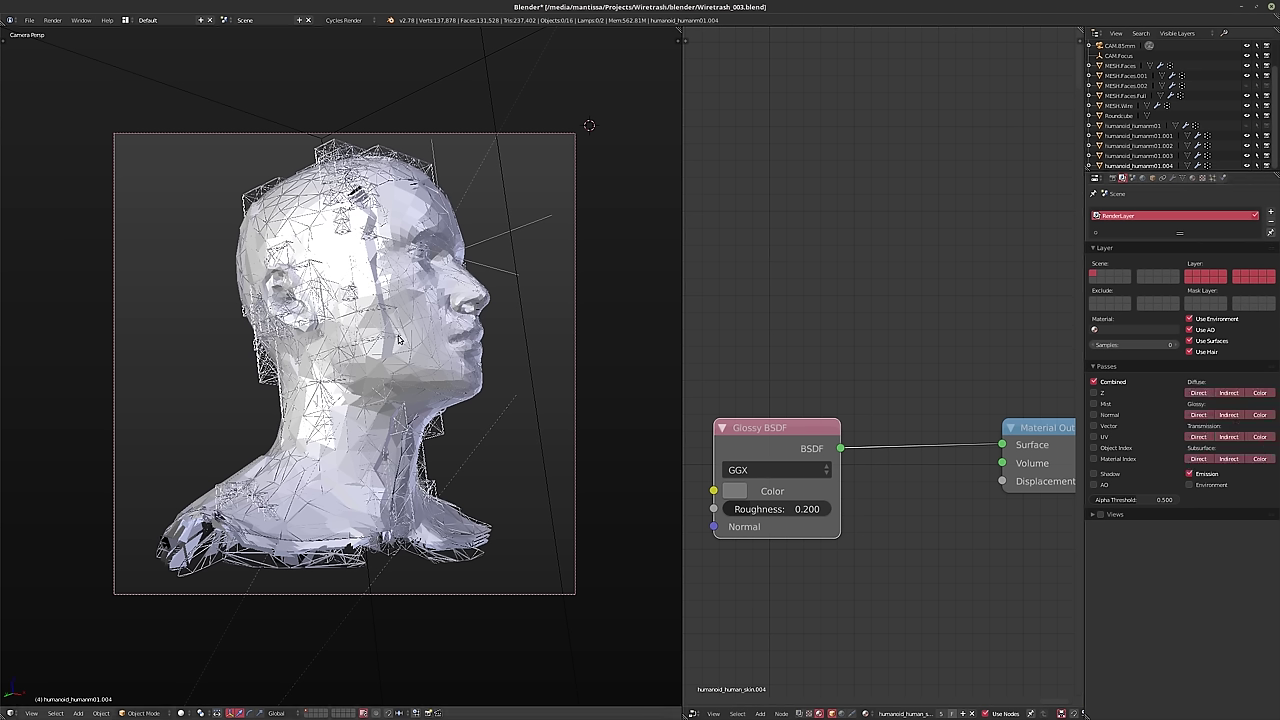
# - Set the render AA samples to 8 and save over Wiretrash_003.blend
pyautogui.click(1112, 178)
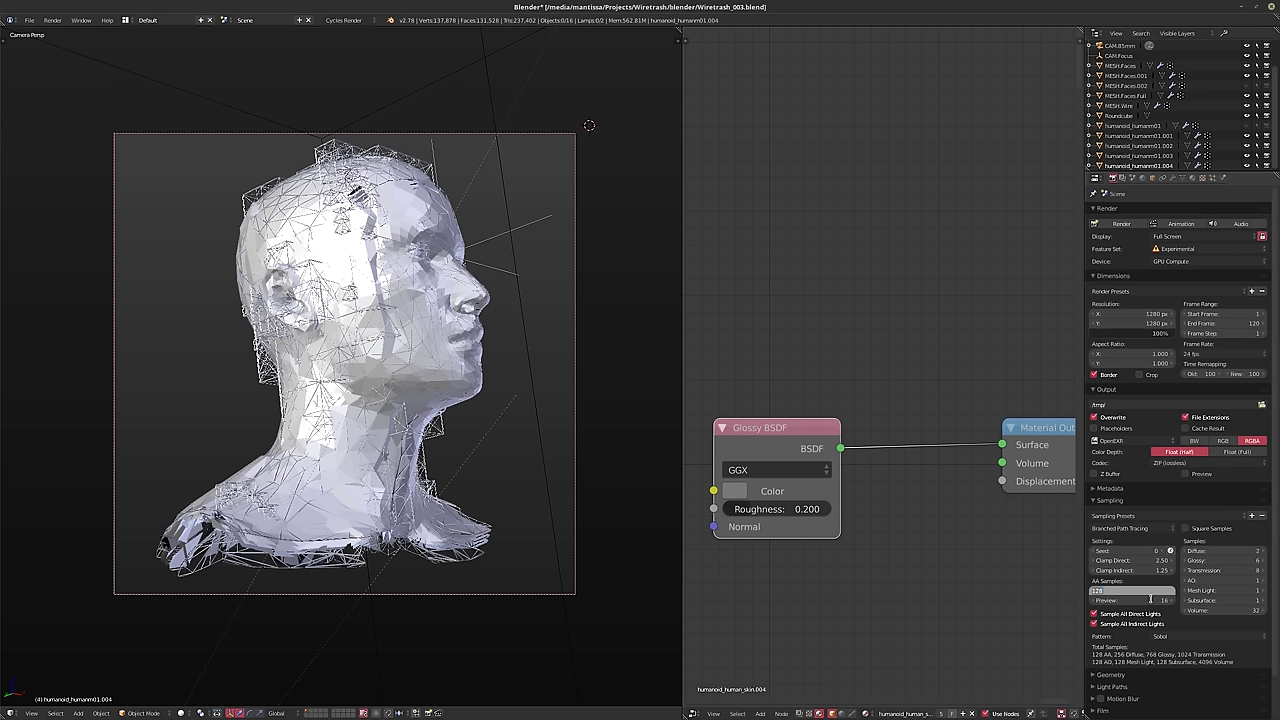
pyautogui.write('16')
pyautogui.press('Return')
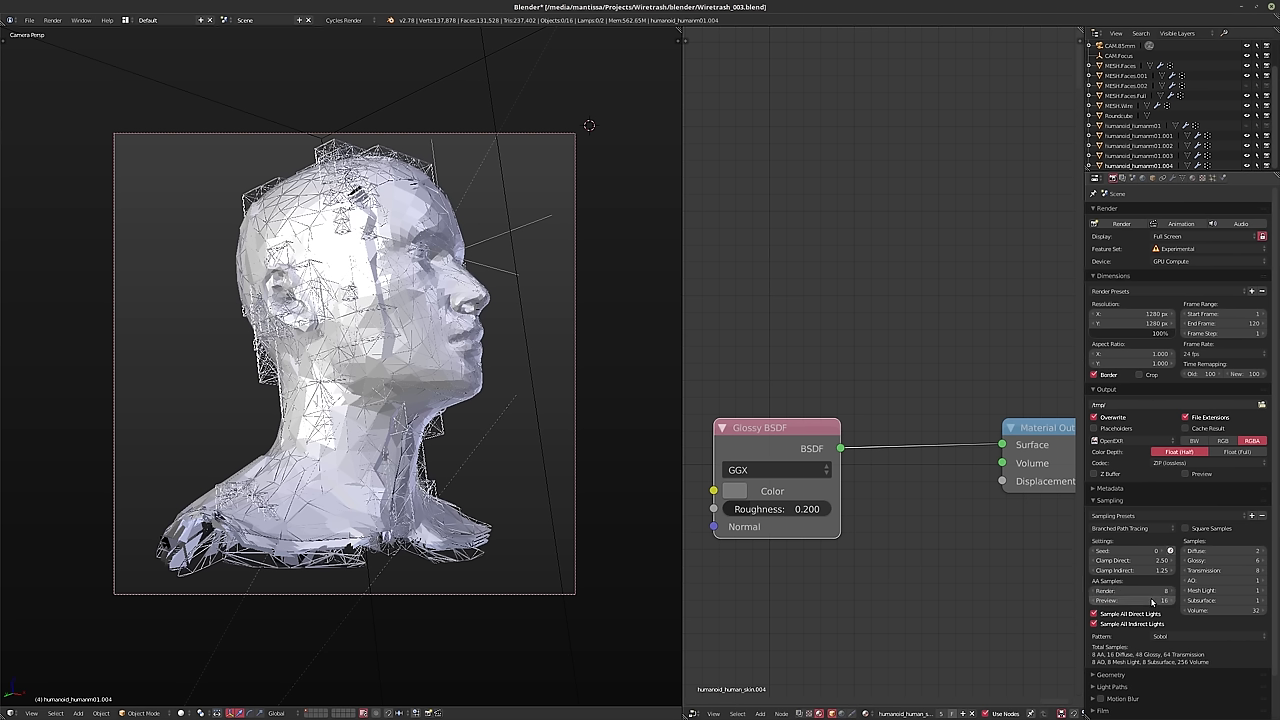
pyautogui.hotkey('ctrl', 's')
pyautogui.click(471, 512)
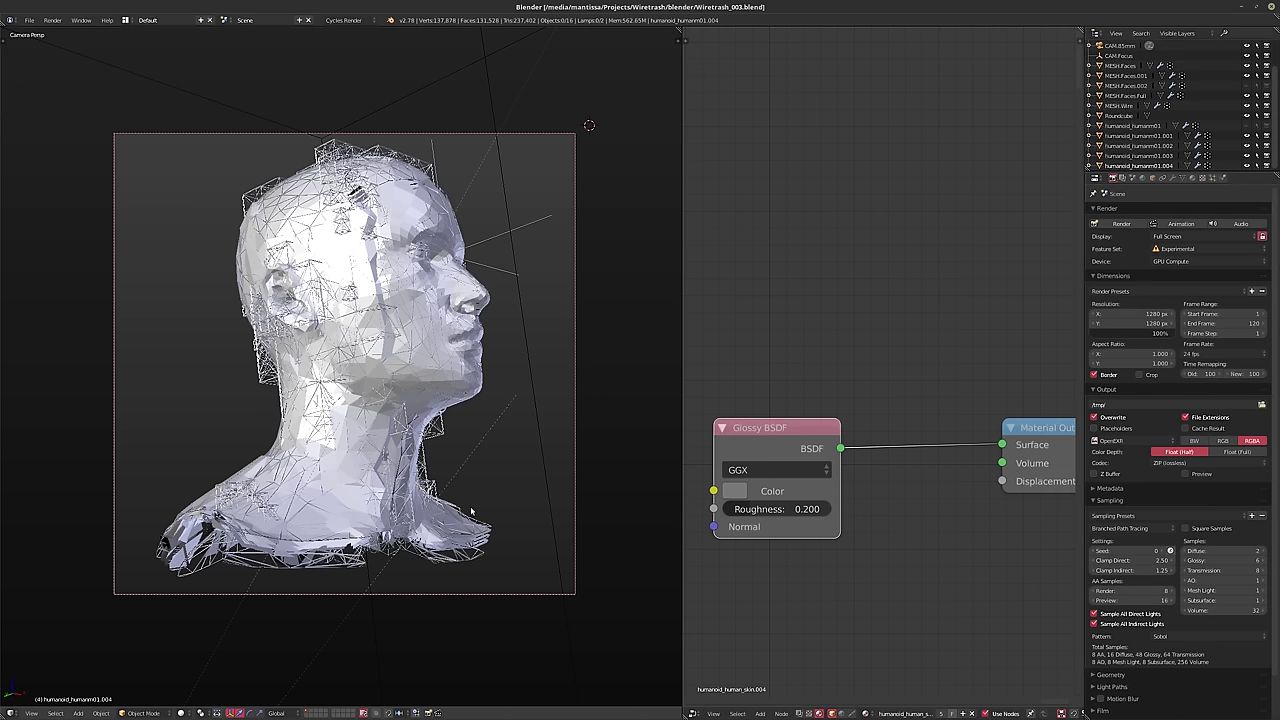
# - Render the current frame, stop it partway, and step through its emission, glossy, transmission and subsurface passes
pyautogui.press('F12')
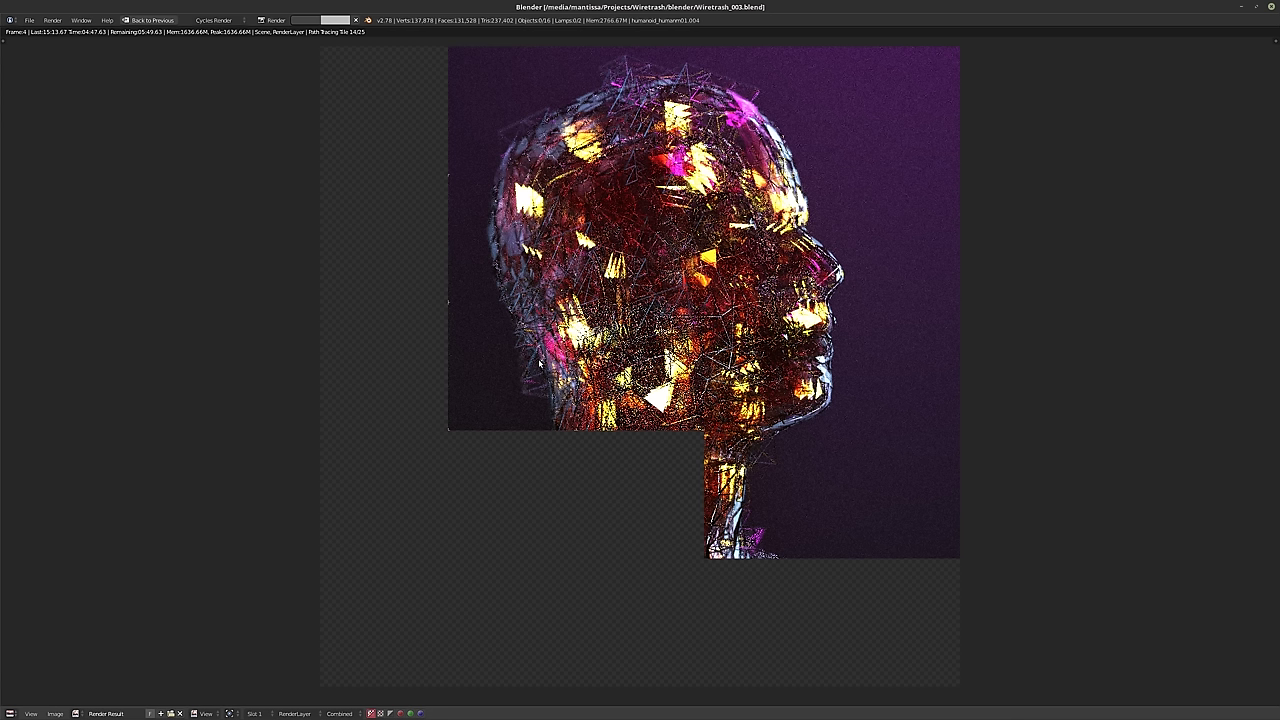
pyautogui.press('Escape')
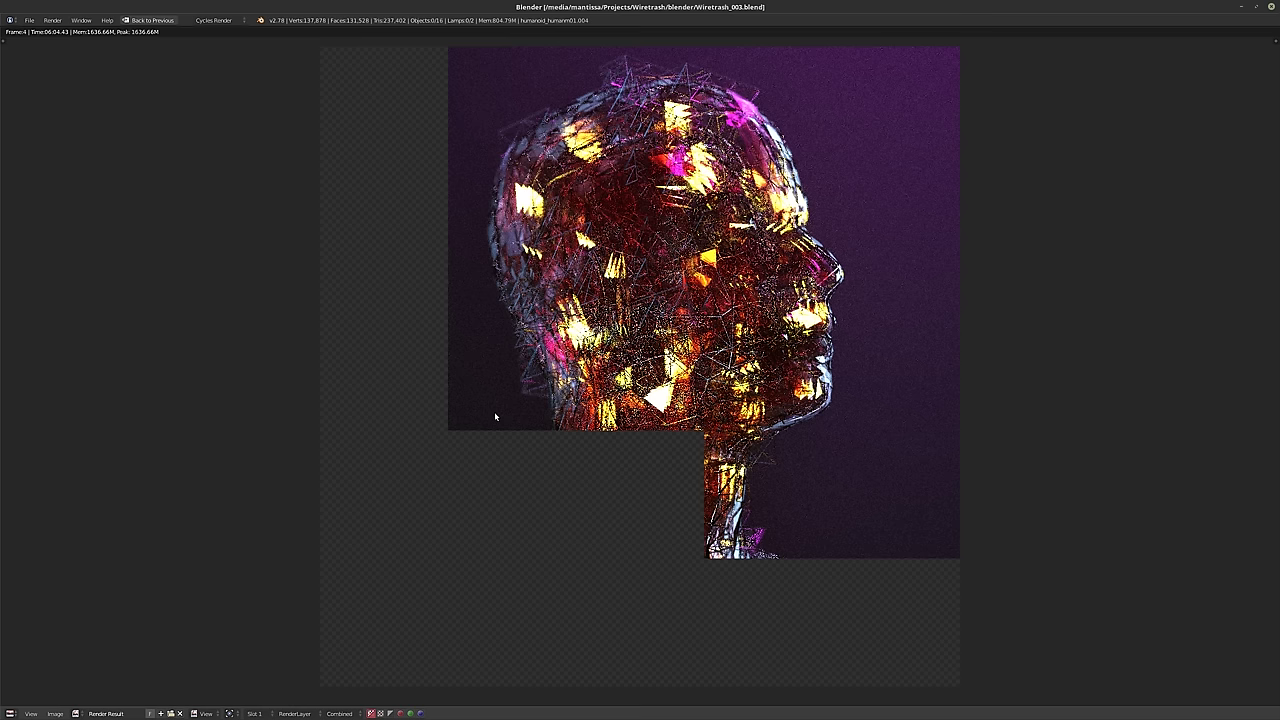
pyautogui.keyDown('ctrl'); pyautogui.scroll(-1, 338, 713); pyautogui.keyUp('ctrl')
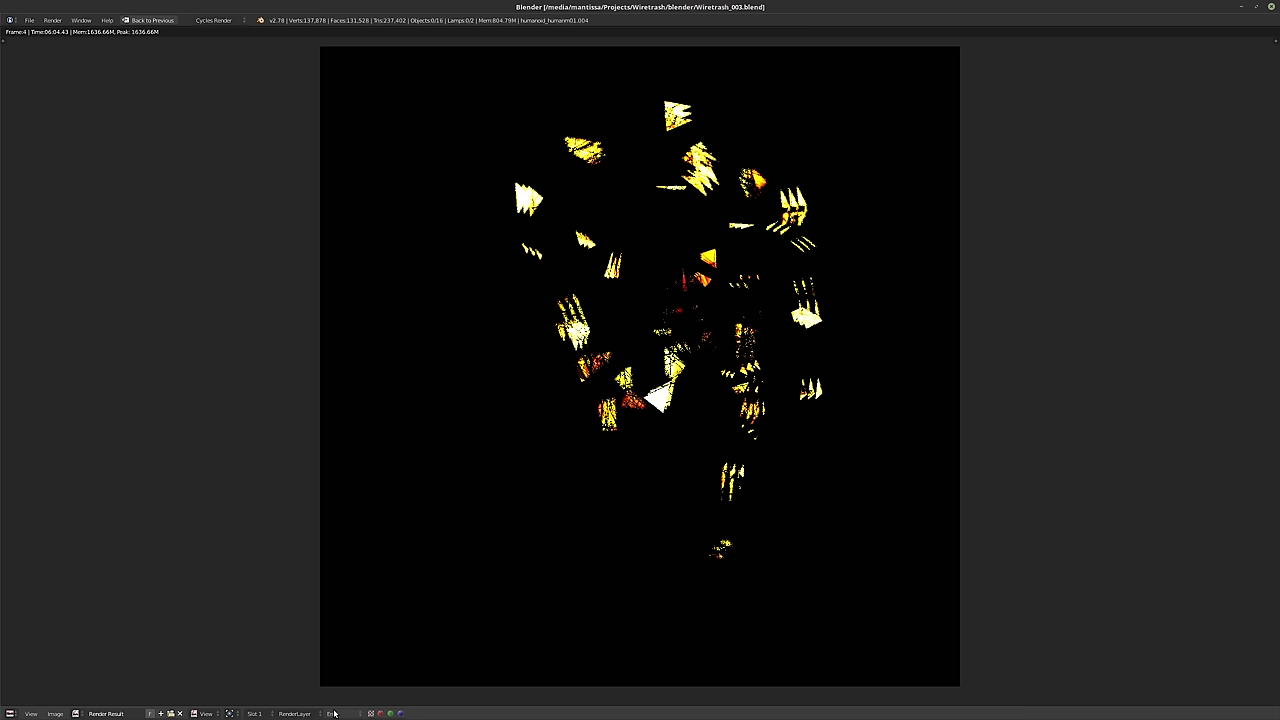
pyautogui.keyDown('ctrl'); pyautogui.scroll(-1, 344, 714); pyautogui.keyUp('ctrl')
pyautogui.keyDown('ctrl'); pyautogui.scroll(-3, 344, 714); pyautogui.keyUp('ctrl')
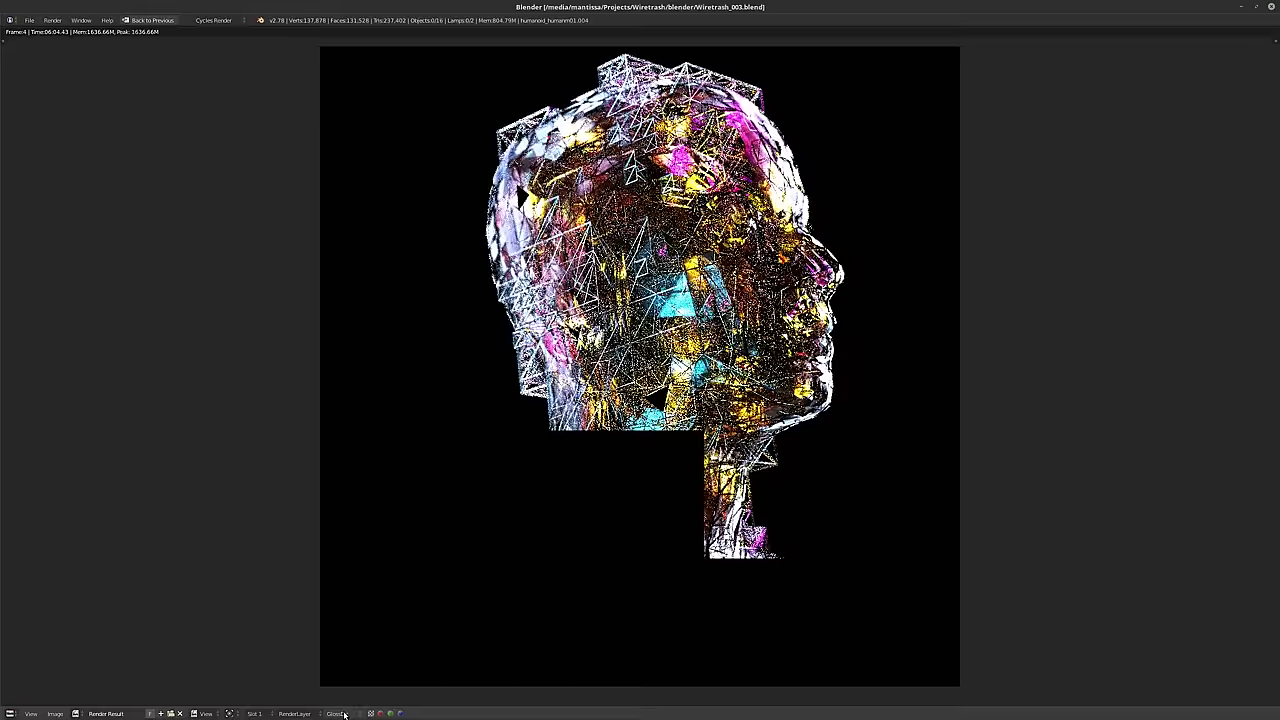
pyautogui.keyDown('ctrl'); pyautogui.scroll(-1, 344, 714); pyautogui.keyUp('ctrl')
pyautogui.keyDown('ctrl'); pyautogui.scroll(-4, 344, 714); pyautogui.keyUp('ctrl')
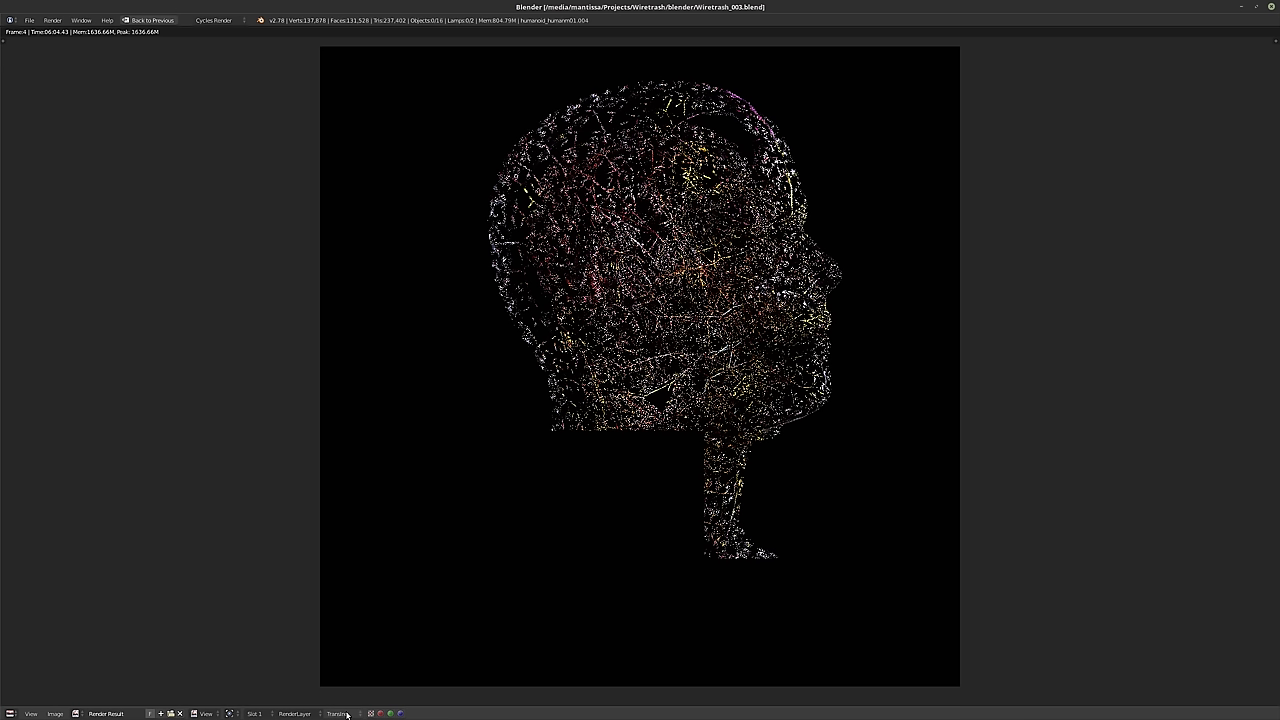
pyautogui.keyDown('ctrl'); pyautogui.scroll(-1, 347, 715); pyautogui.keyUp('ctrl')
pyautogui.keyDown('ctrl'); pyautogui.scroll(-2, 347, 714); pyautogui.keyUp('ctrl')
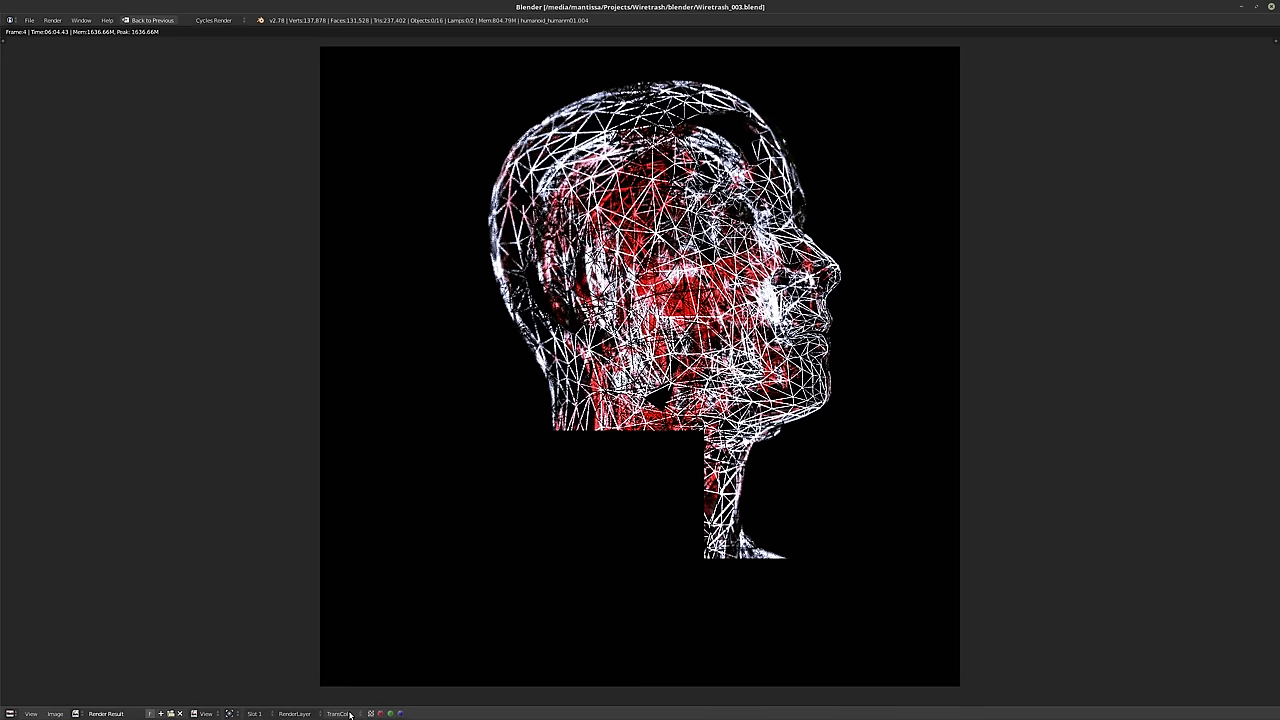
pyautogui.keyDown('ctrl'); pyautogui.scroll(-1, 349, 714); pyautogui.keyUp('ctrl')
pyautogui.keyDown('ctrl'); pyautogui.scroll(1, 349, 714); pyautogui.keyUp('ctrl')
pyautogui.keyDown('ctrl'); pyautogui.scroll(-1, 349, 714); pyautogui.keyUp('ctrl')
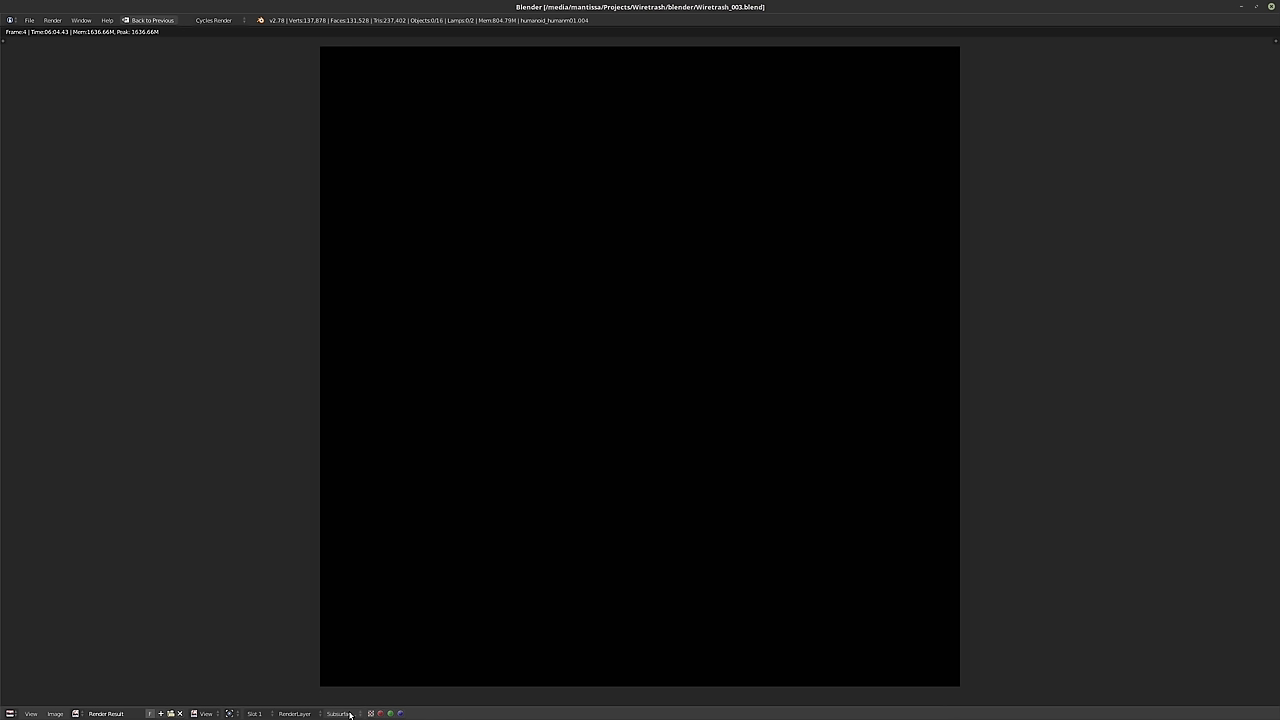
# - Compare the diffuse, glossy and transmission passes of the partial render for noise, and return to the scene
pyautogui.keyDown('ctrl'); pyautogui.scroll(4, 349, 714); pyautogui.keyUp('ctrl')
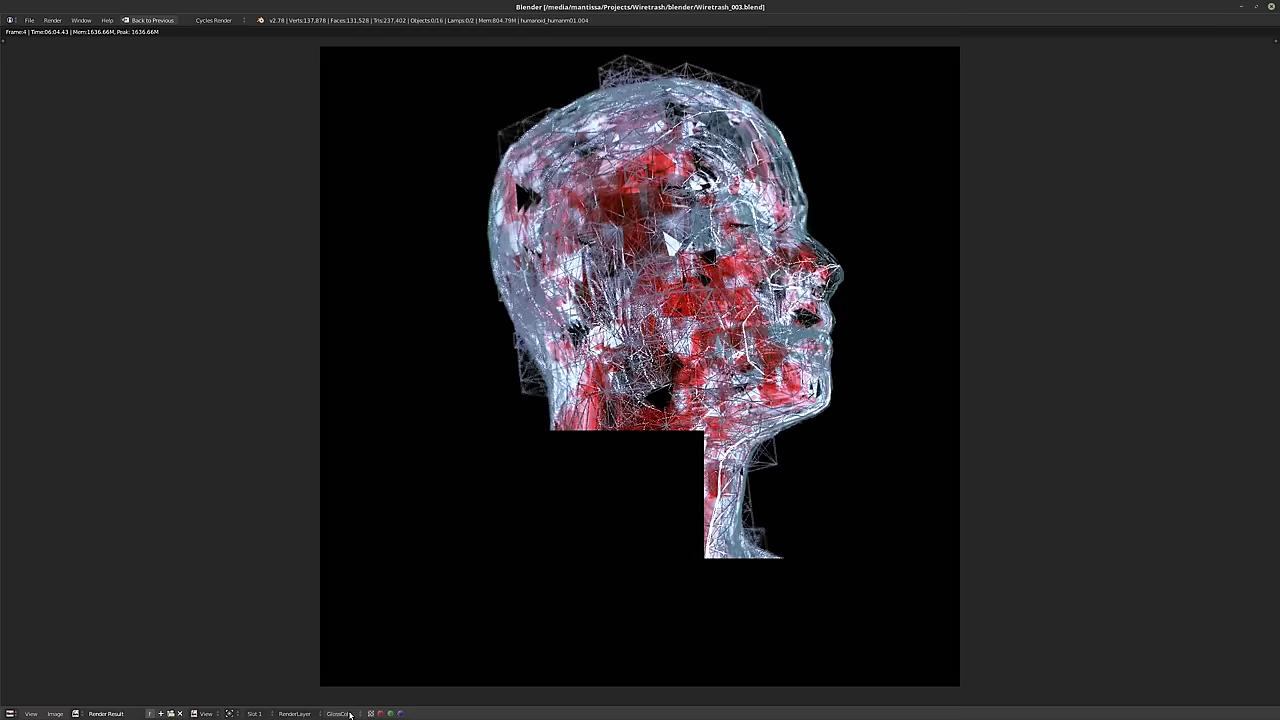
pyautogui.keyDown('ctrl'); pyautogui.scroll(3, 349, 714); pyautogui.keyUp('ctrl')
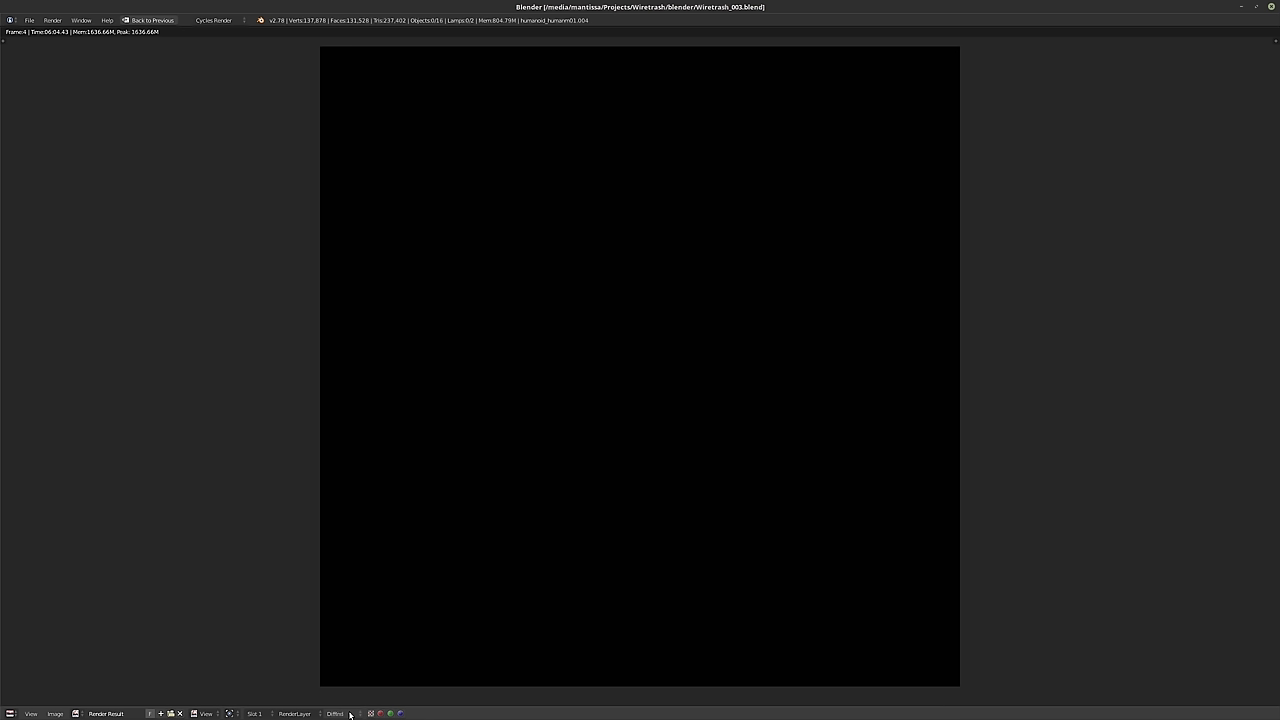
pyautogui.keyDown('ctrl'); pyautogui.scroll(2, 349, 714); pyautogui.keyUp('ctrl')
pyautogui.keyDown('ctrl'); pyautogui.scroll(-2, 349, 714); pyautogui.keyUp('ctrl')
pyautogui.keyDown('ctrl'); pyautogui.scroll(2, 349, 714); pyautogui.keyUp('ctrl')
pyautogui.keyDown('ctrl'); pyautogui.scroll(-1, 349, 714); pyautogui.keyUp('ctrl')
pyautogui.keyDown('ctrl'); pyautogui.scroll(2, 349, 714); pyautogui.keyUp('ctrl')
pyautogui.keyDown('ctrl'); pyautogui.scroll(-1, 349, 714); pyautogui.keyUp('ctrl')
pyautogui.keyDown('ctrl'); pyautogui.scroll(1, 349, 714); pyautogui.keyUp('ctrl')
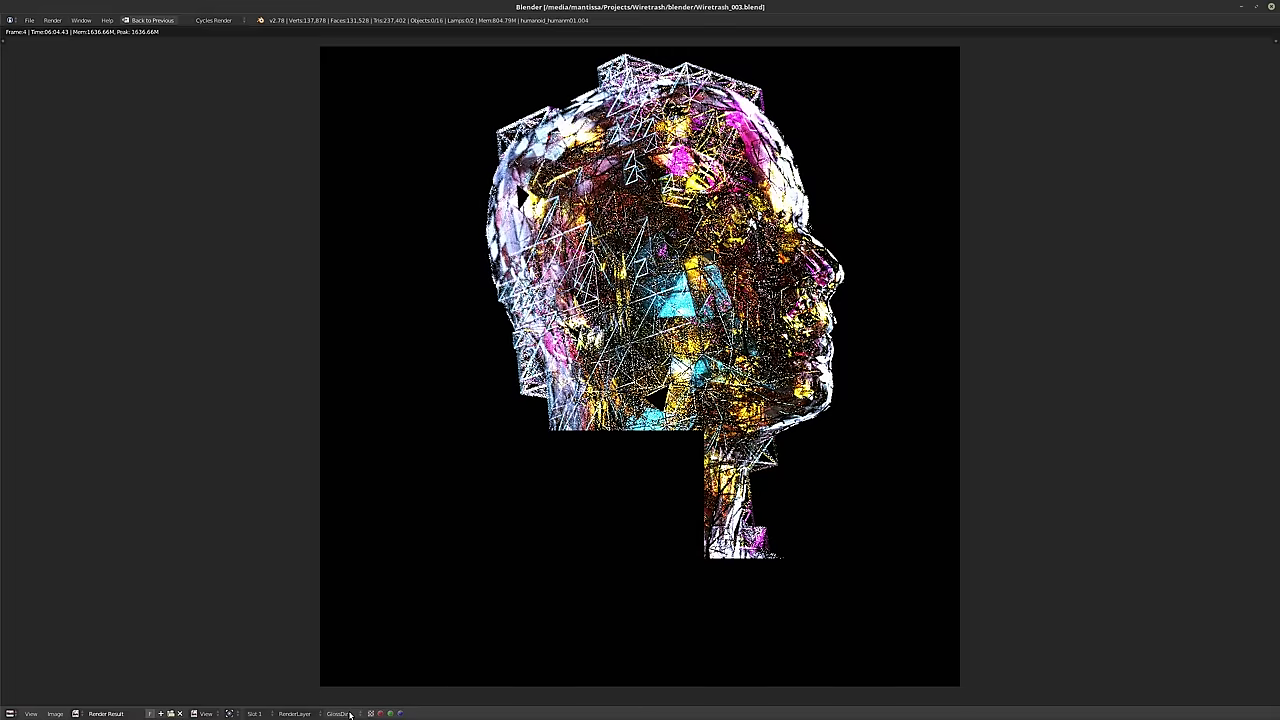
pyautogui.keyDown('ctrl'); pyautogui.scroll(-1, 349, 714); pyautogui.keyUp('ctrl')
pyautogui.keyDown('ctrl'); pyautogui.scroll(1, 349, 714); pyautogui.keyUp('ctrl')
pyautogui.keyDown('ctrl'); pyautogui.scroll(2, 349, 714); pyautogui.keyUp('ctrl')
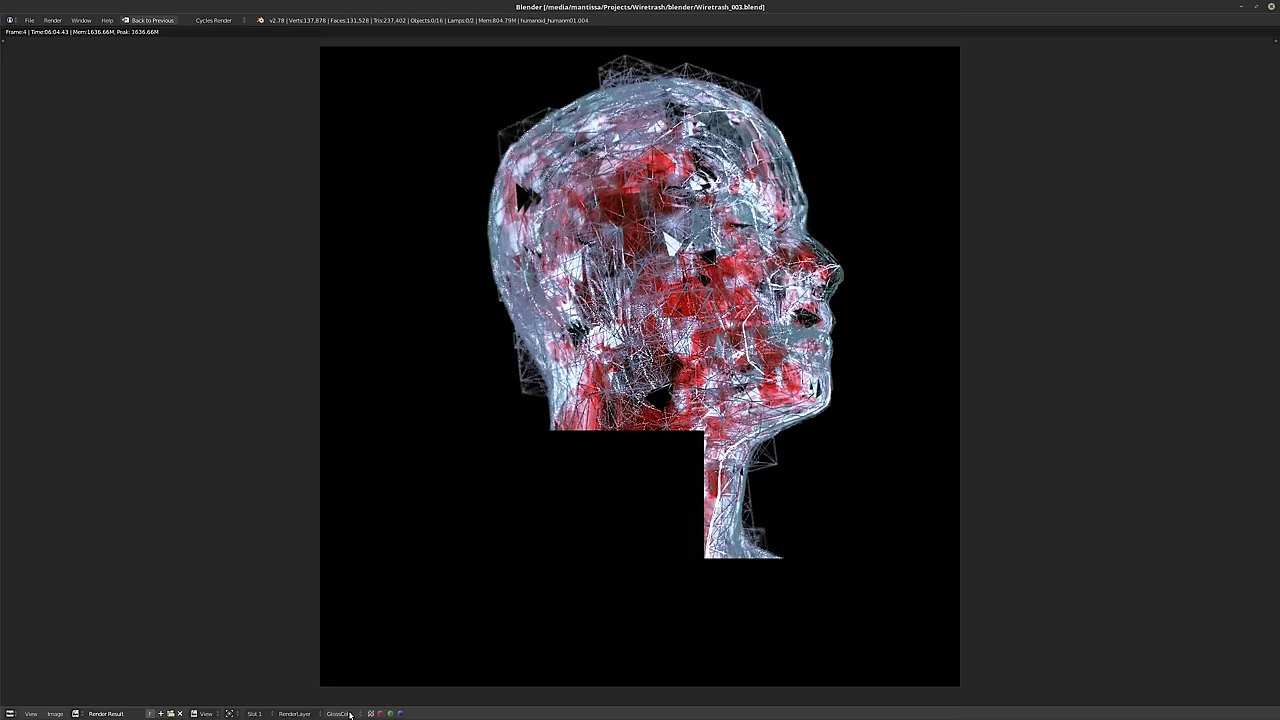
pyautogui.keyDown('ctrl'); pyautogui.scroll(2, 349, 714); pyautogui.keyUp('ctrl')
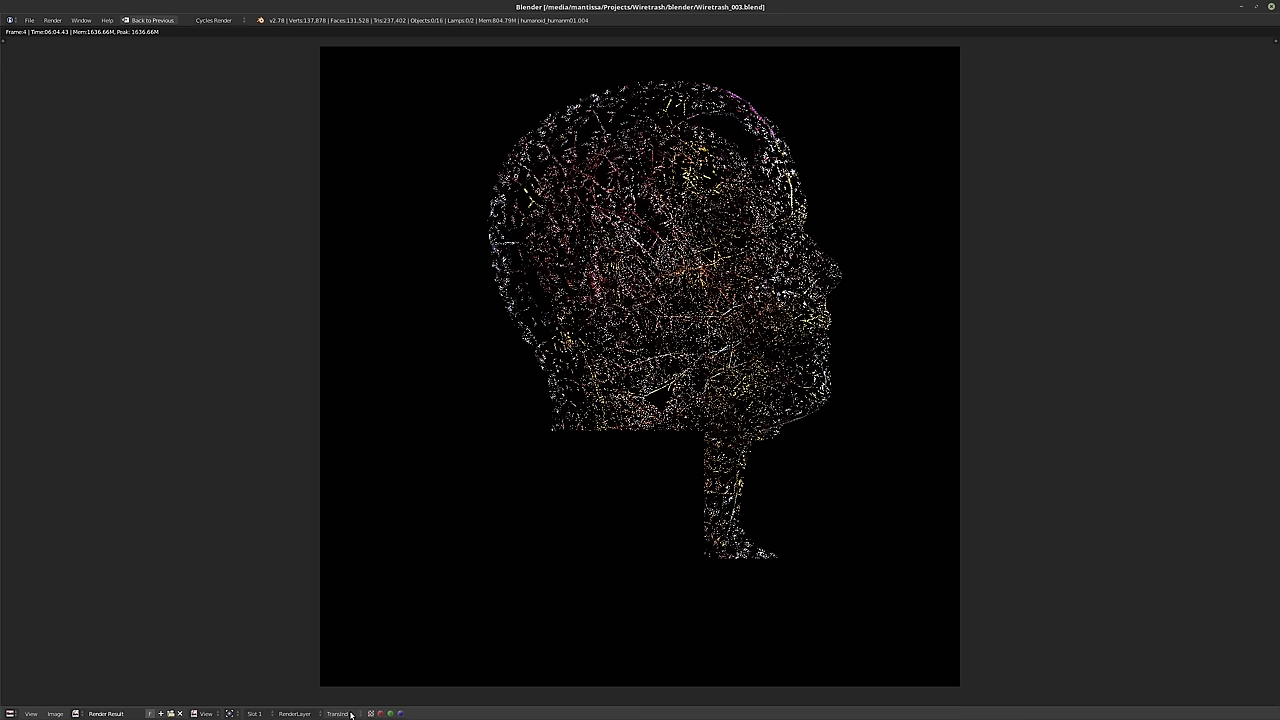
pyautogui.press('Escape')
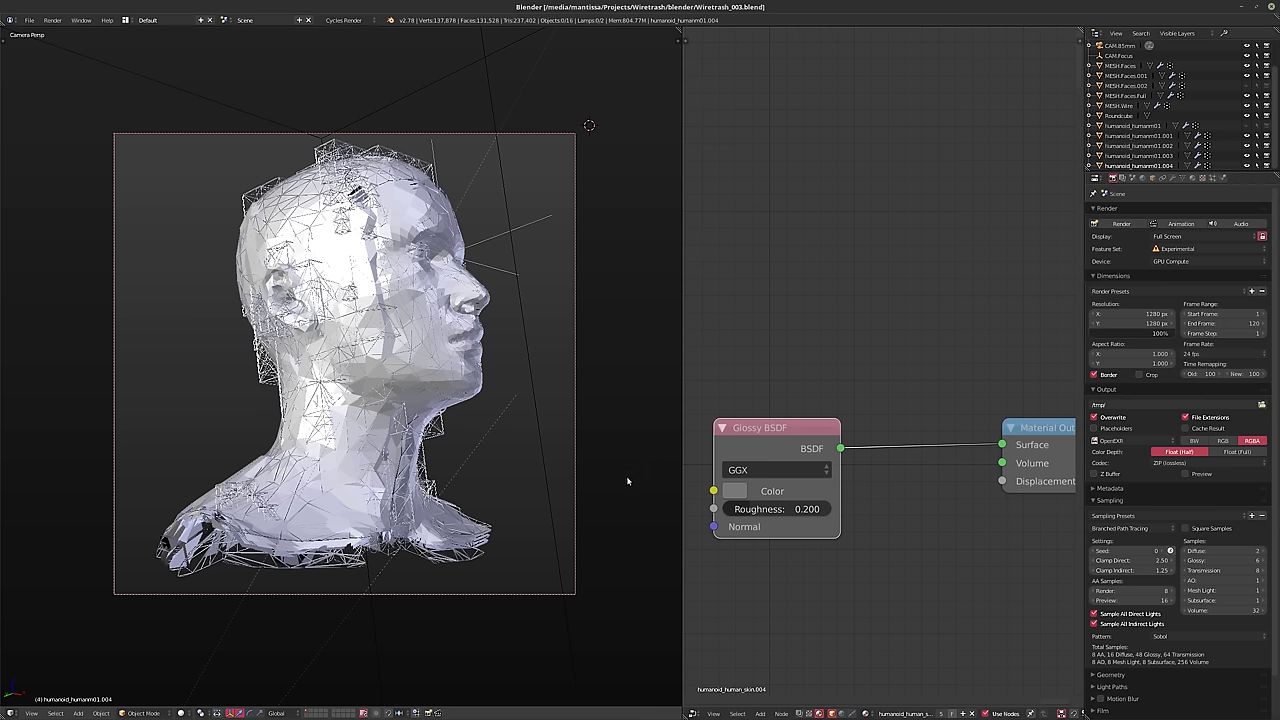
# - Set the render AA samples to 128, glossy samples to 8 and diffuse samples to 1
pyautogui.doubleClick(1163, 600)
pyautogui.write('16')
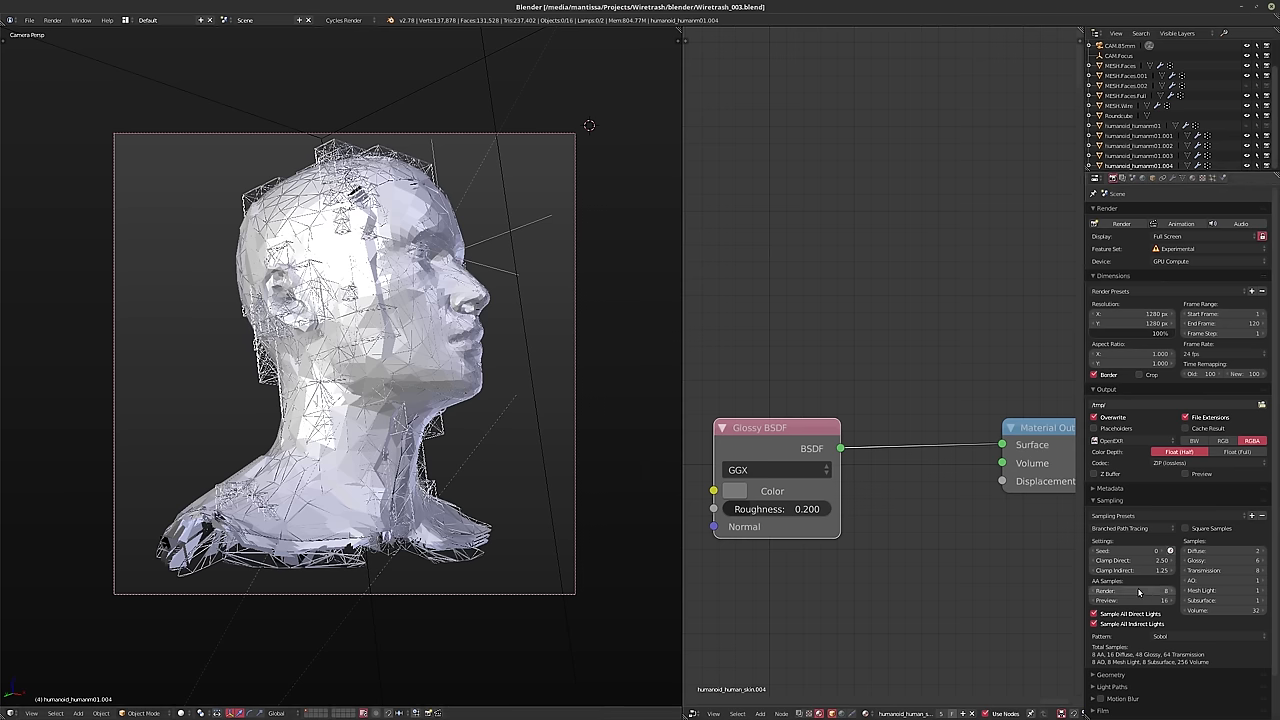
pyautogui.hotkey('shift', 'Tab')
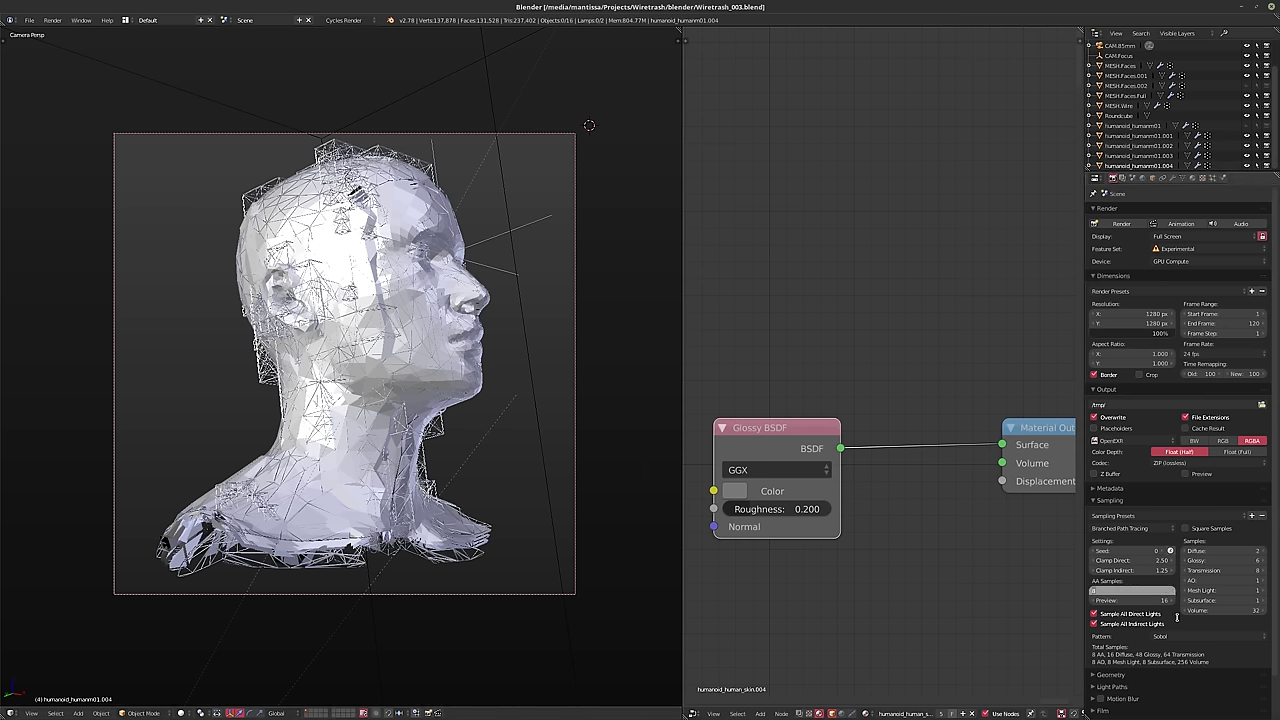
pyautogui.write('128')
pyautogui.press('Return')
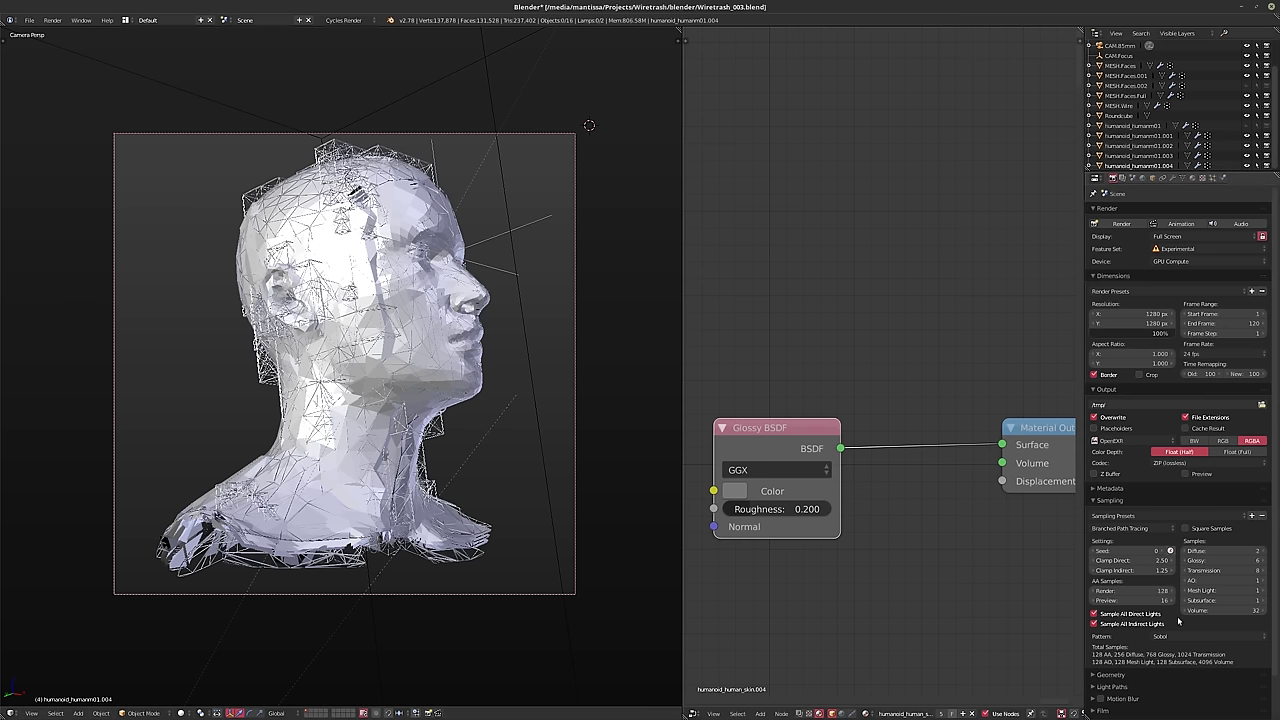
pyautogui.click(1264, 561)
pyautogui.click(1264, 561)
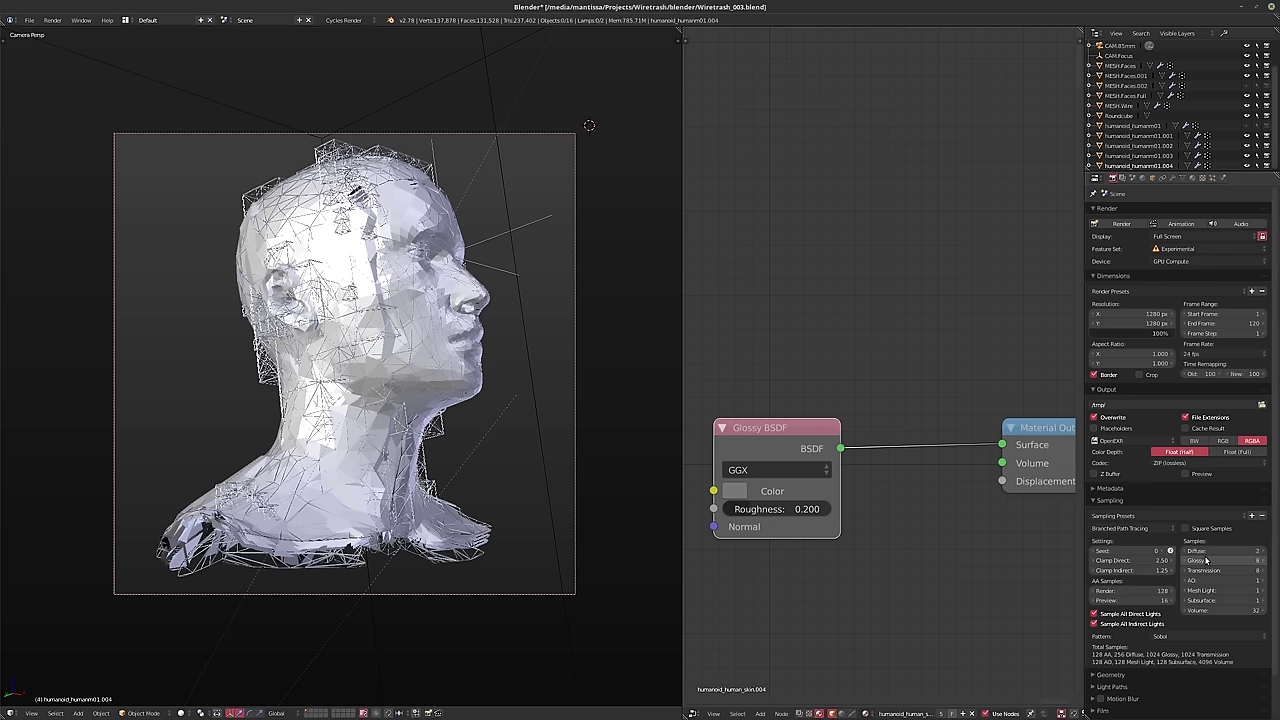
pyautogui.click(1187, 553)
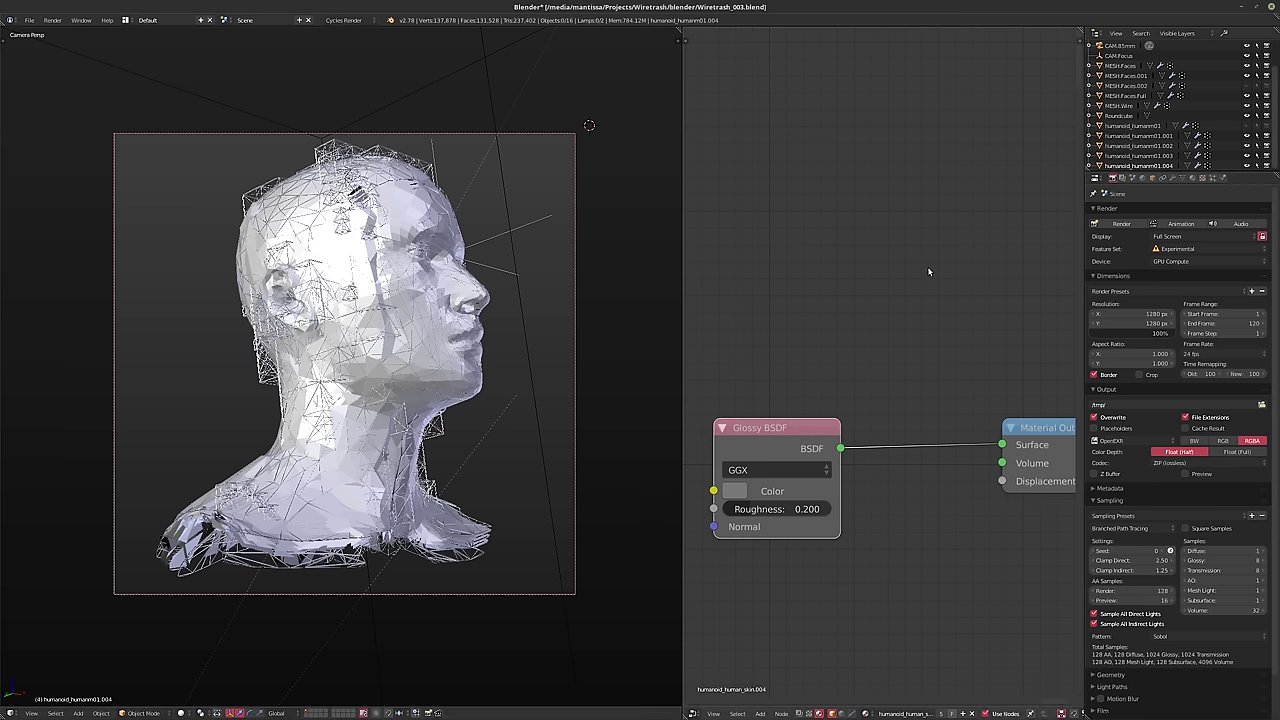
# - Set the Multiply value feeding the displacement in the MESH.Faces.Full material to 0.01
pyautogui.click(1125, 95)
pyautogui.moveTo(936, 303); pyautogui.dragTo(846, 303, button='middle')
pyautogui.scroll(-2, 900, 290)
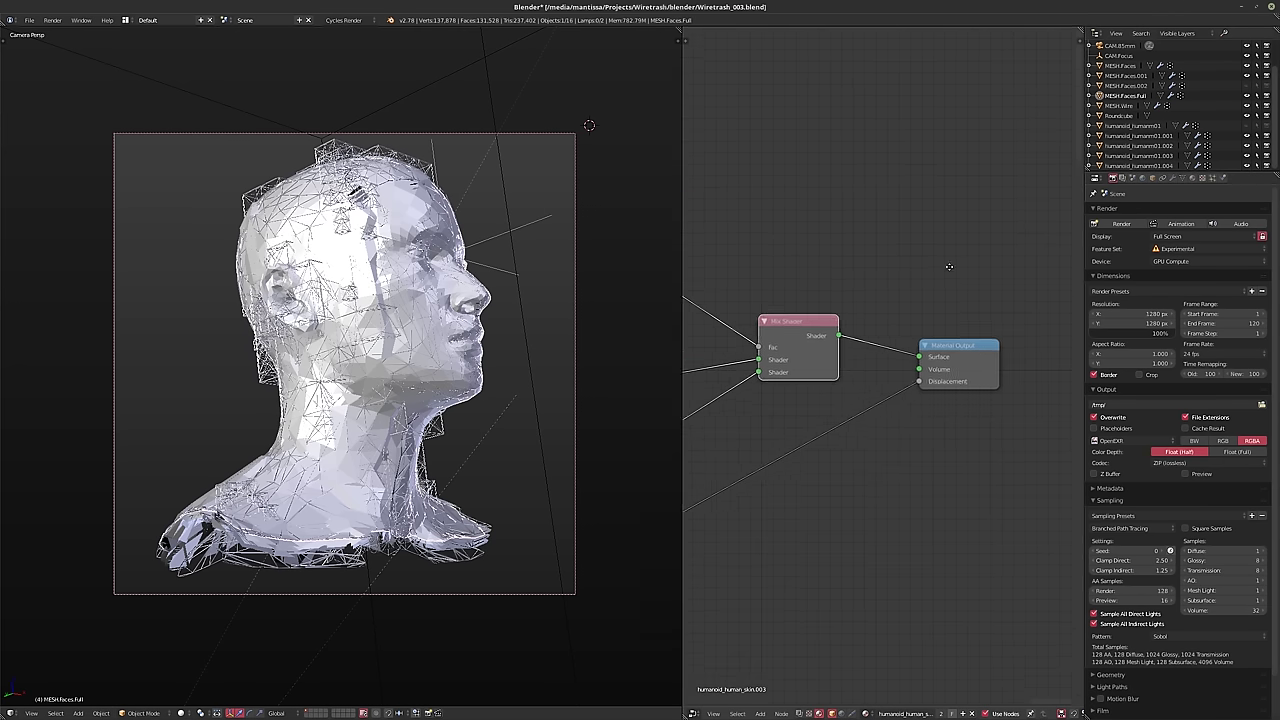
pyautogui.moveTo(949, 267); pyautogui.dragTo(1100, 160, button='middle')
pyautogui.scroll(1, 1100, 160)
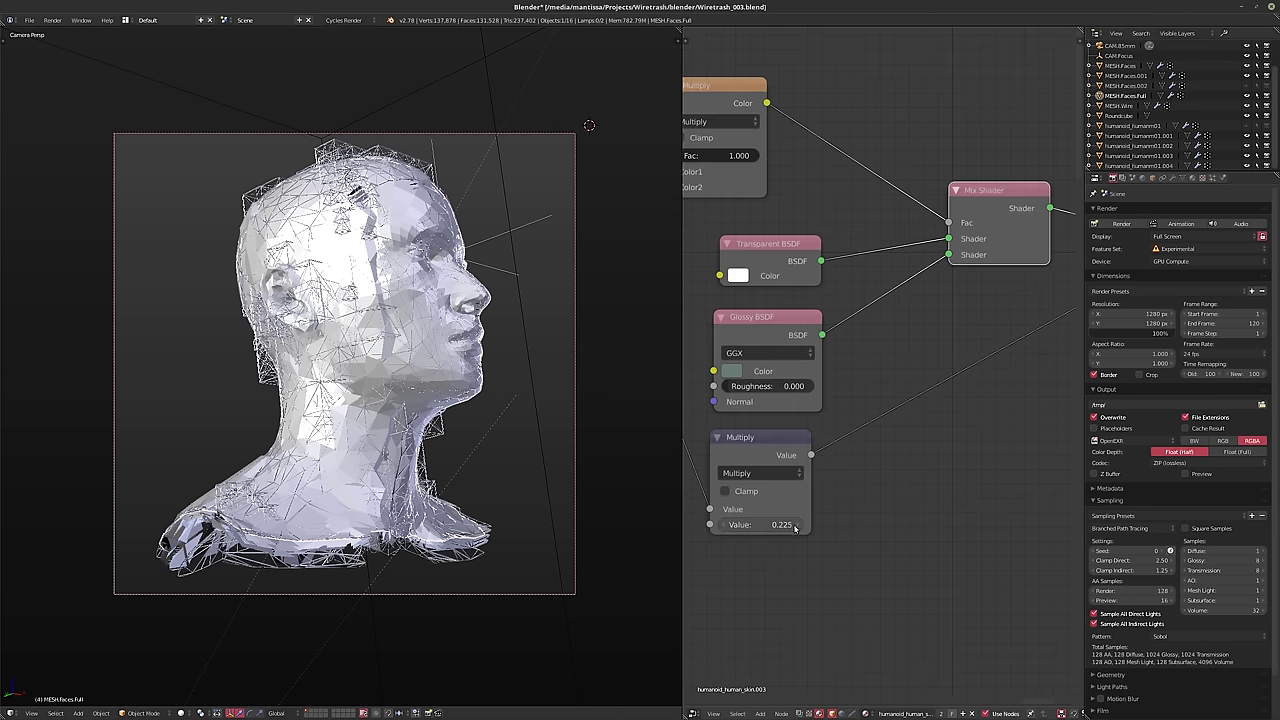
pyautogui.click(795, 528)
pyautogui.write('0.01')
pyautogui.press('Return')
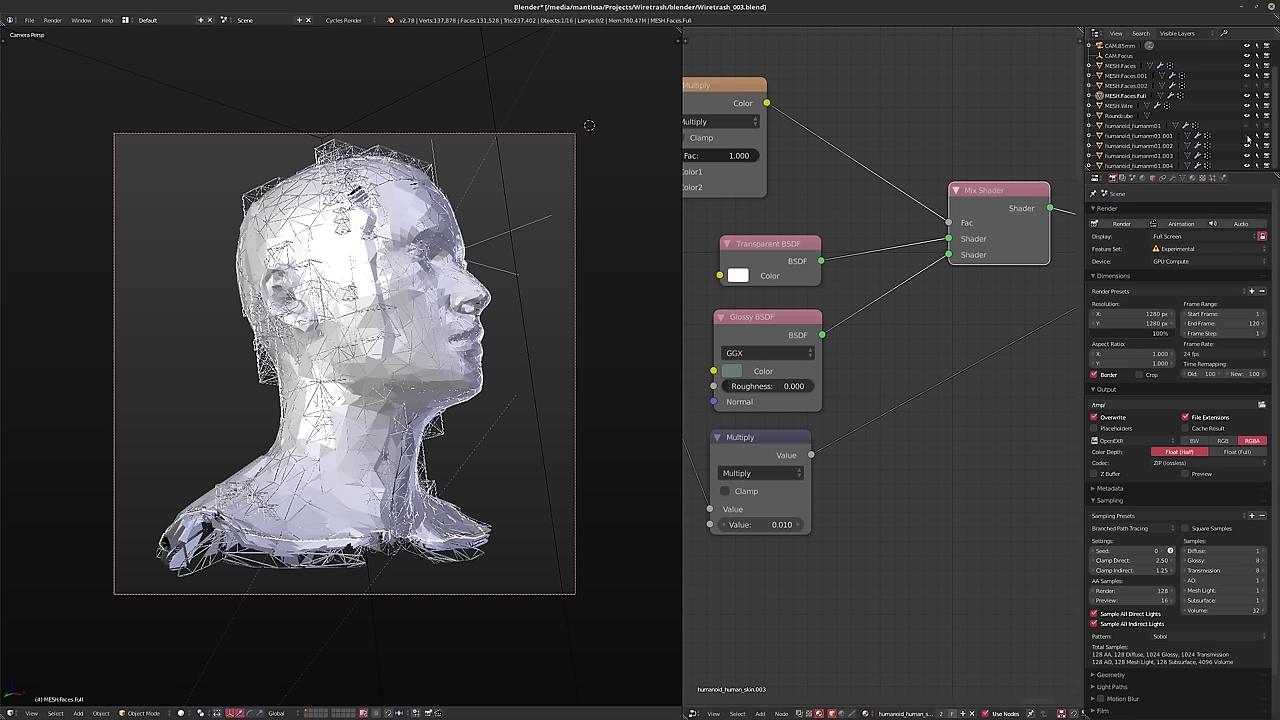
# - Delete the wireframe block object with suffix .001 and hide the ones with suffixes .002, .003 and .004
pyautogui.click(1160, 137)
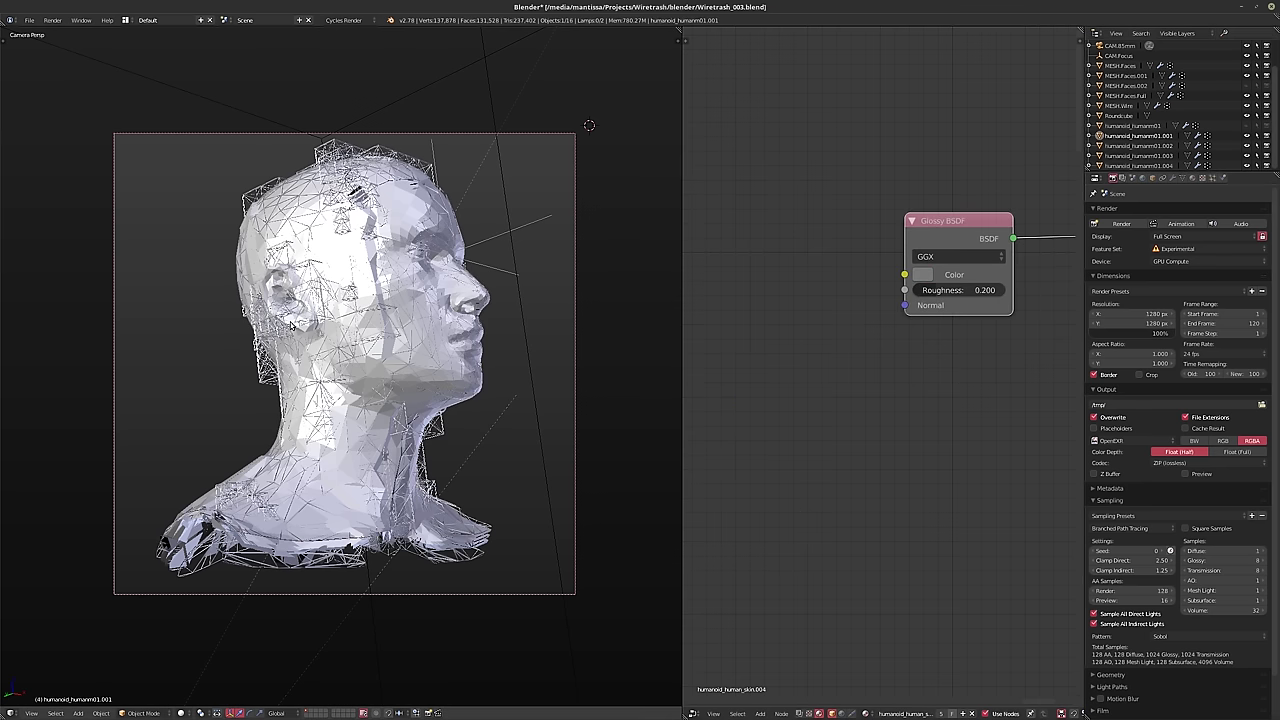
pyautogui.press('Delete')
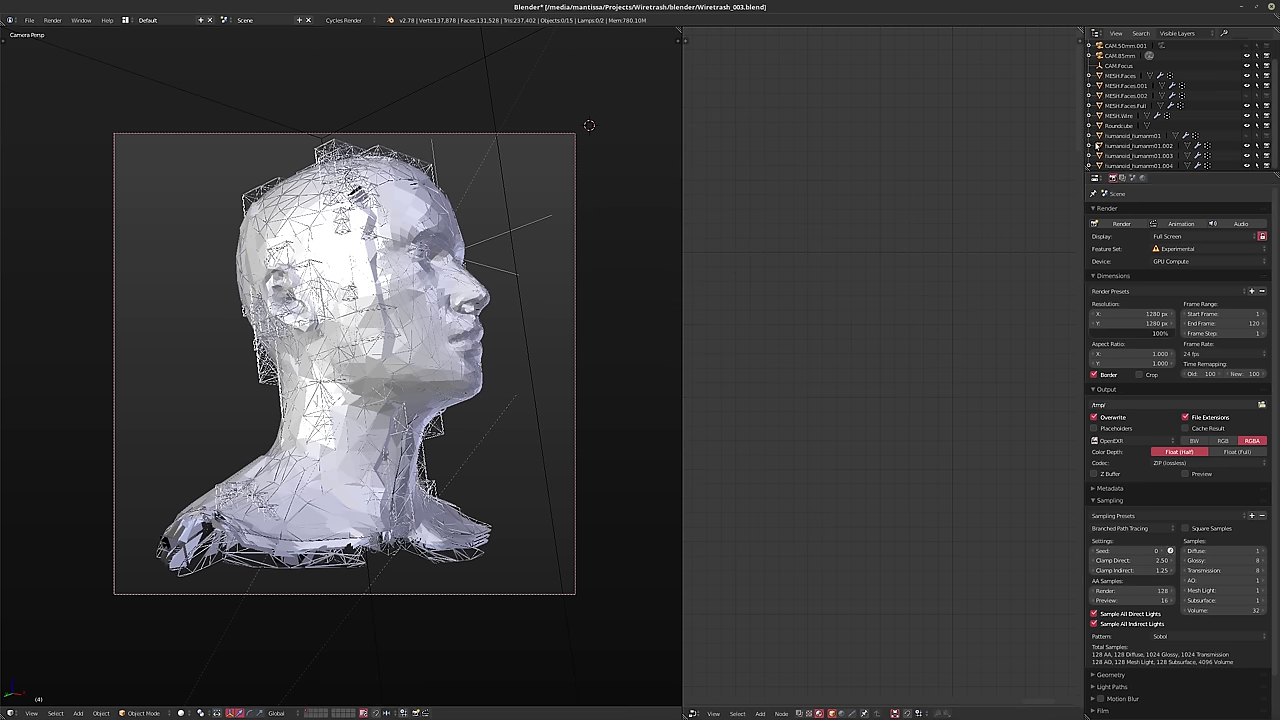
pyautogui.click(1247, 145)
pyautogui.click(1247, 147)
pyautogui.click(1247, 166)
pyautogui.click(1247, 147)
pyautogui.click(1248, 152)
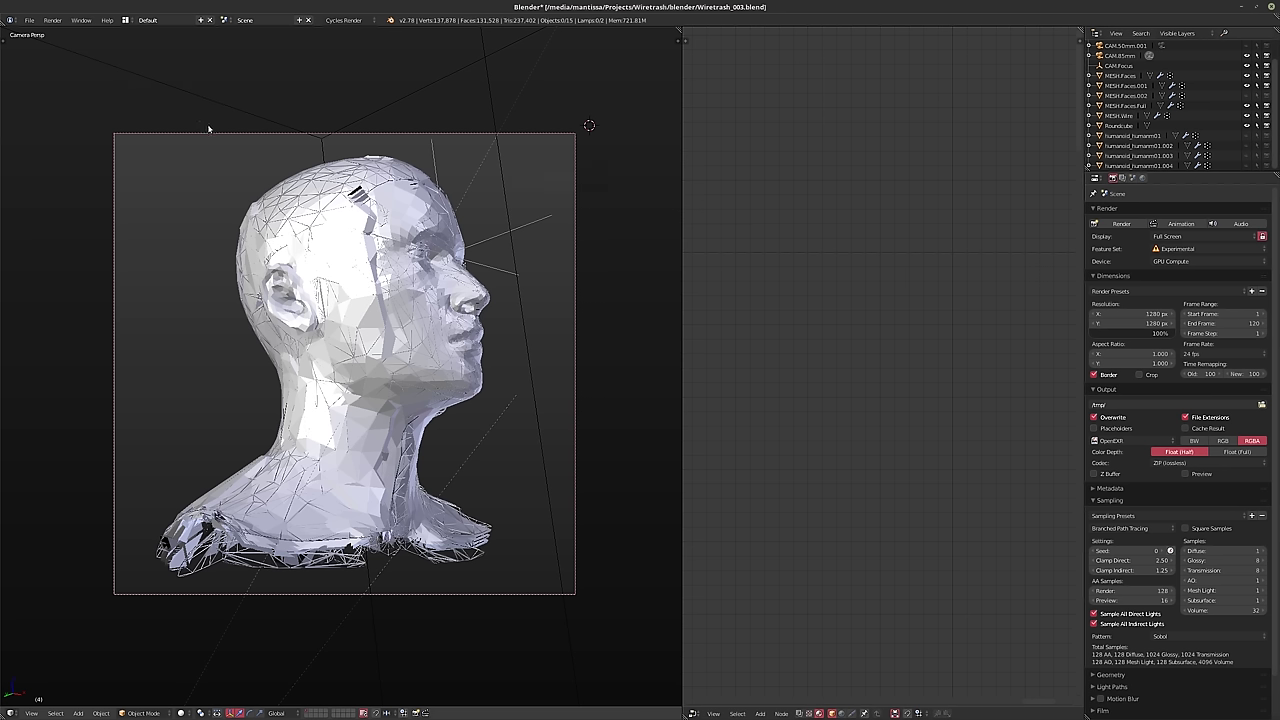
# - Save the scene as a new file version named Wiretrash_004.blend
pyautogui.hotkey('ctrl', 'shift', 's')
pyautogui.click(1207, 57)
pyautogui.click(1242, 46)
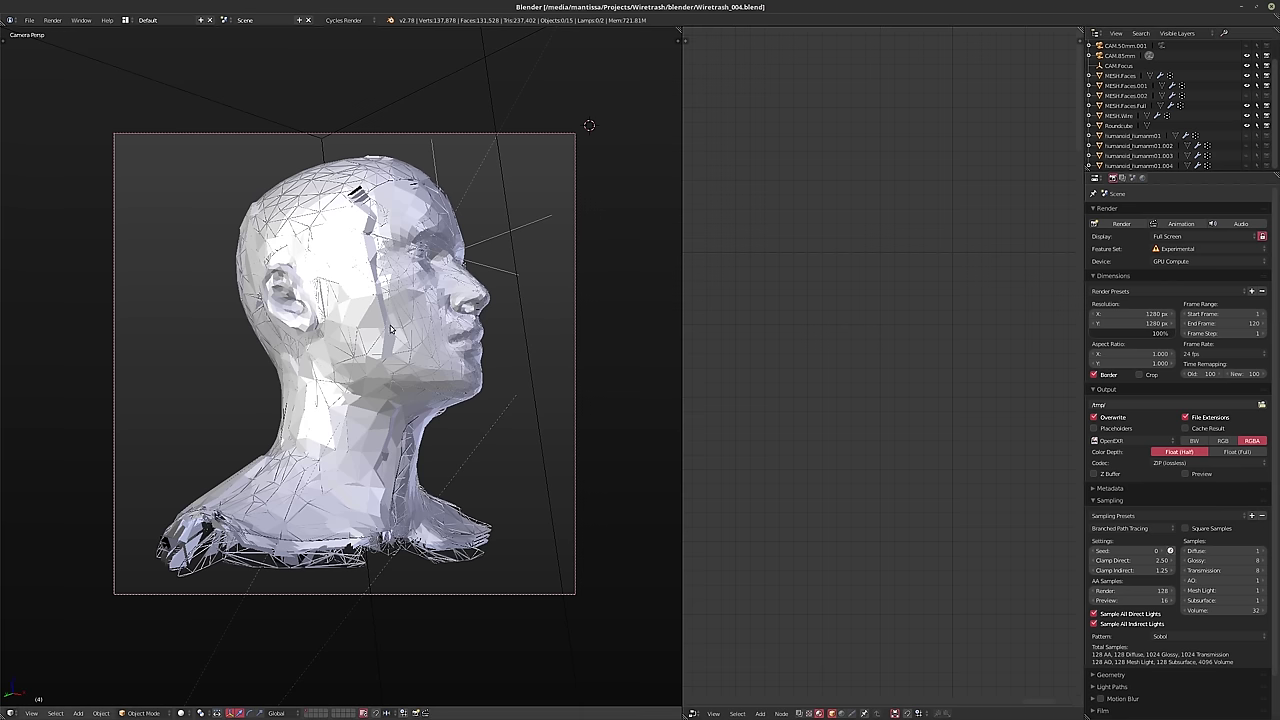
# - Switch the sampling integrator to Path Tracing and preview the scene with rendered shading in the camera view
pyautogui.click(1133, 527)
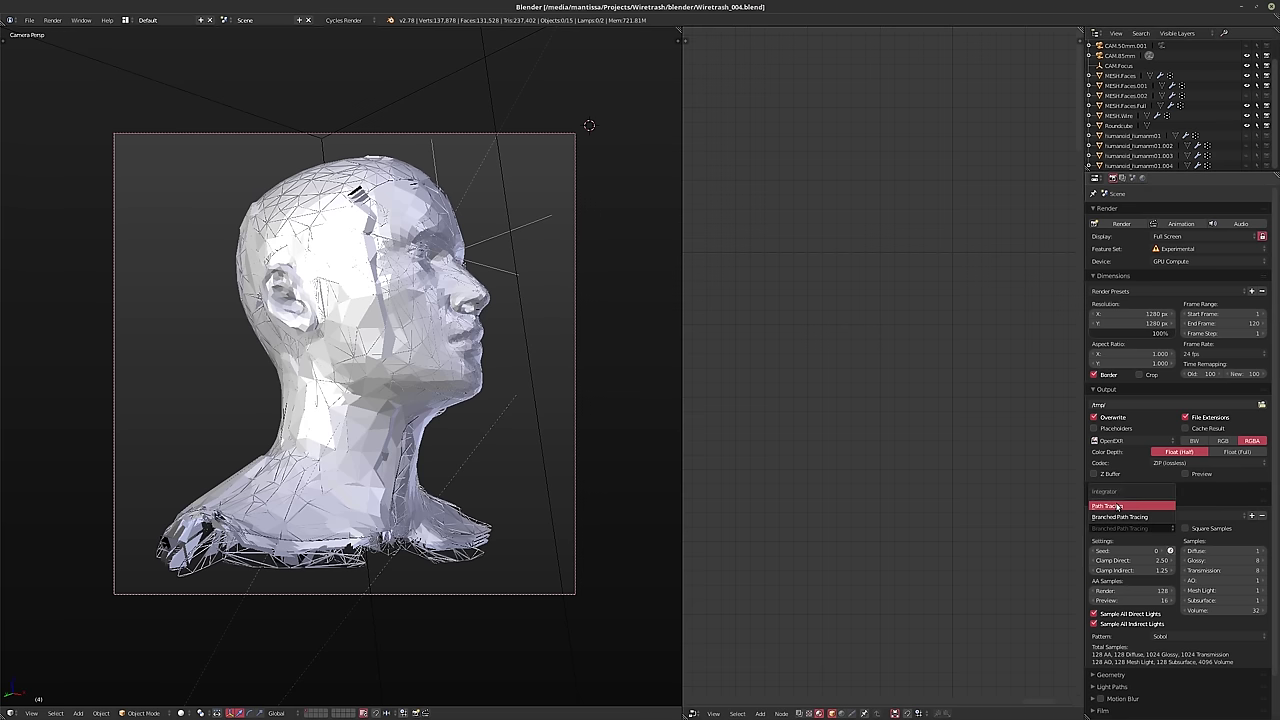
pyautogui.click(1130, 515)
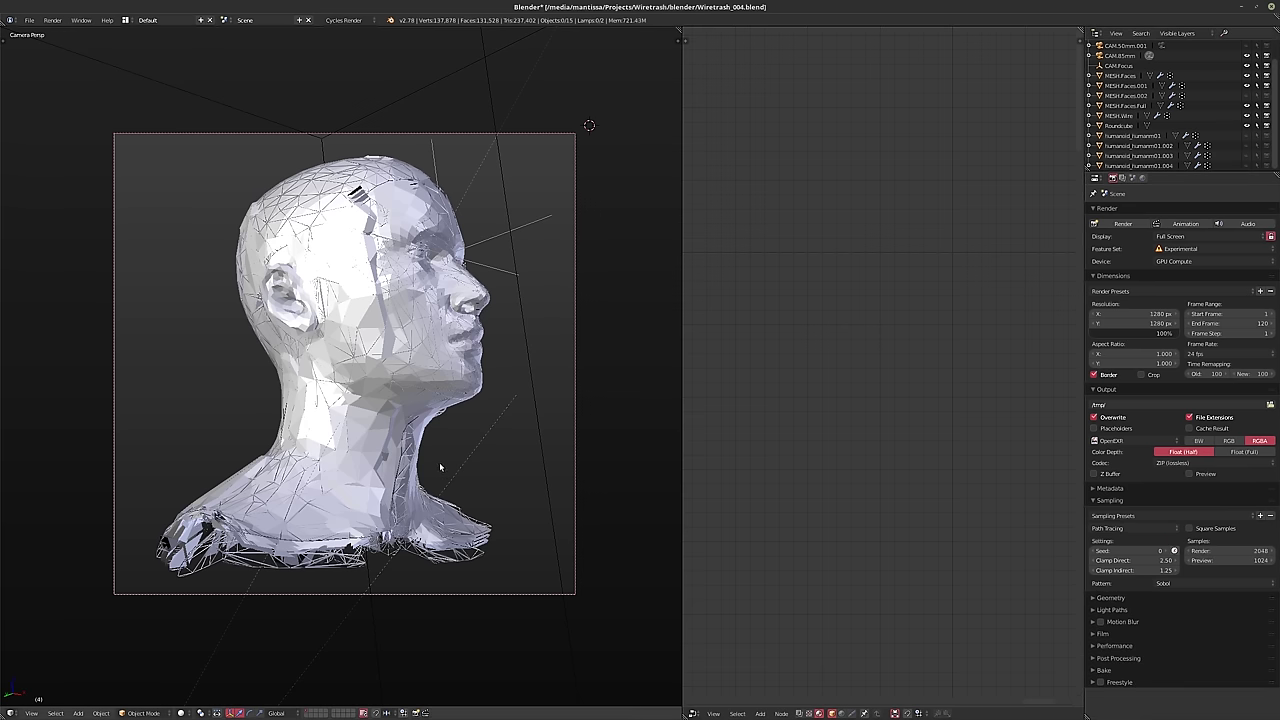
pyautogui.hotkey('shift', 'z')
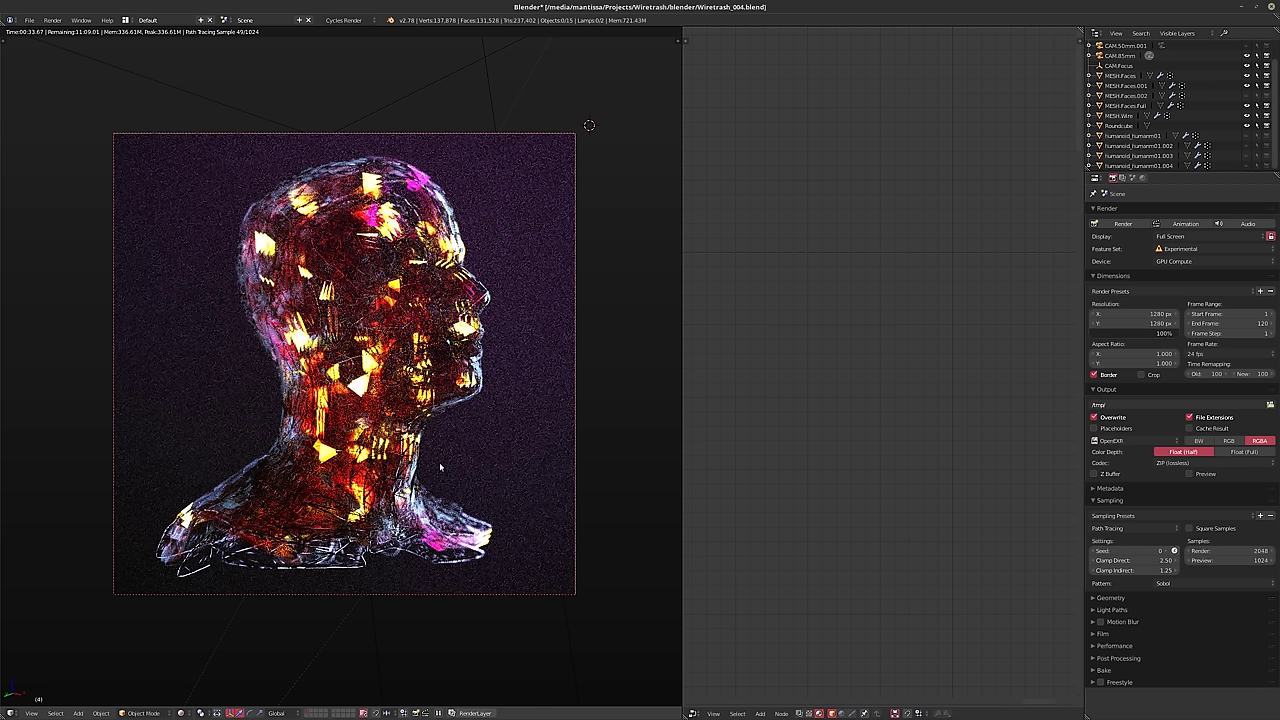
# - Set the Layer Weight node's Blend to 0.8 in the MESH.Faces.Full material
pyautogui.click(1124, 105)
pyautogui.moveTo(917, 325); pyautogui.dragTo(791, 403, button='middle')
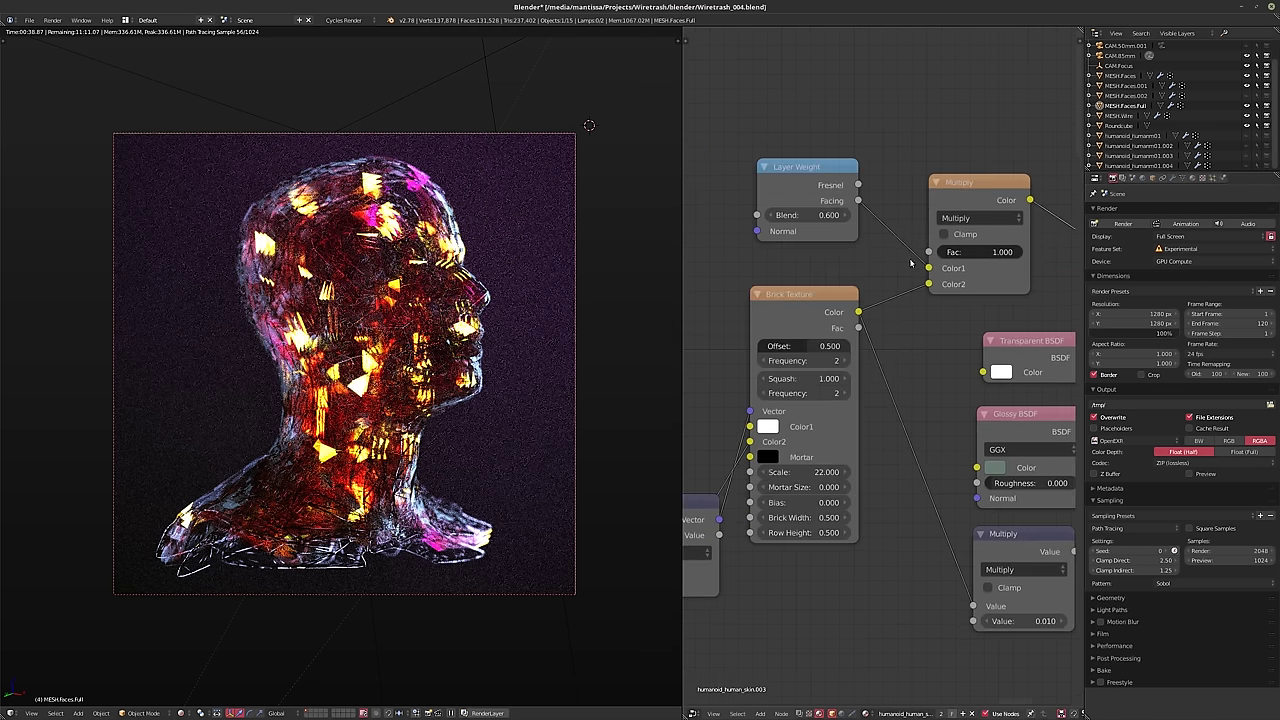
pyautogui.click(793, 215)
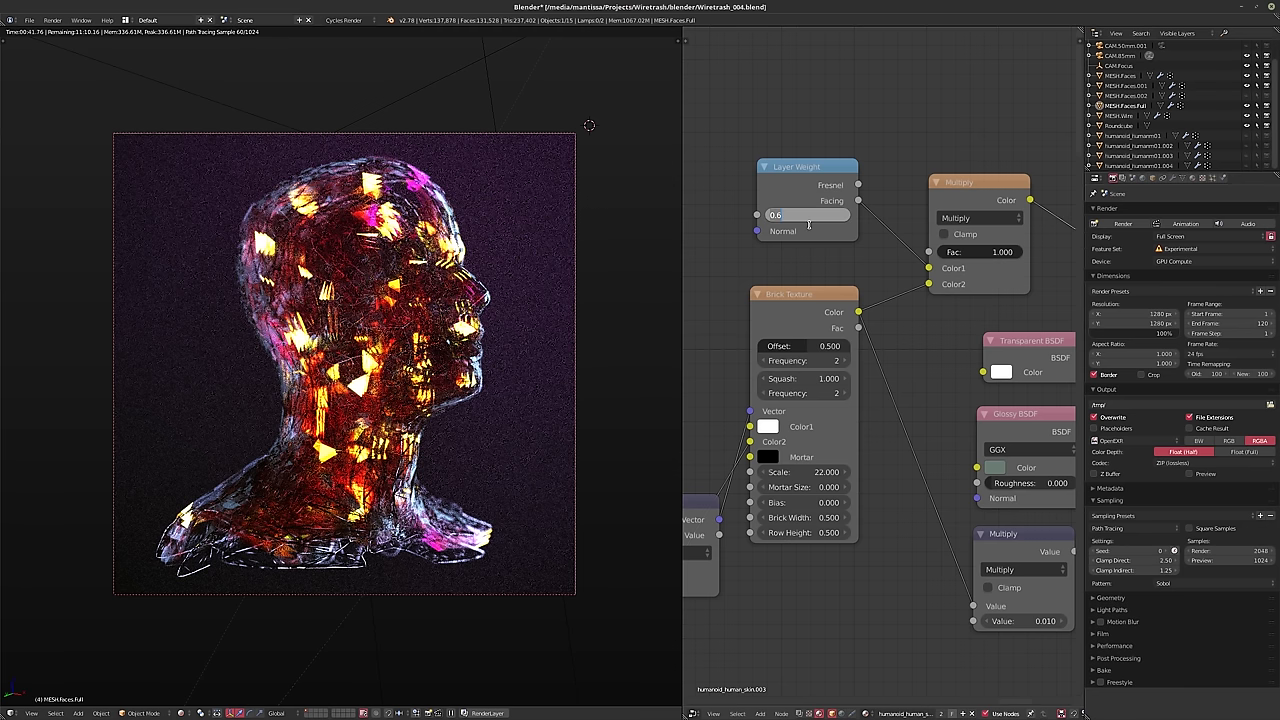
pyautogui.write('0.8')
pyautogui.press('Return')
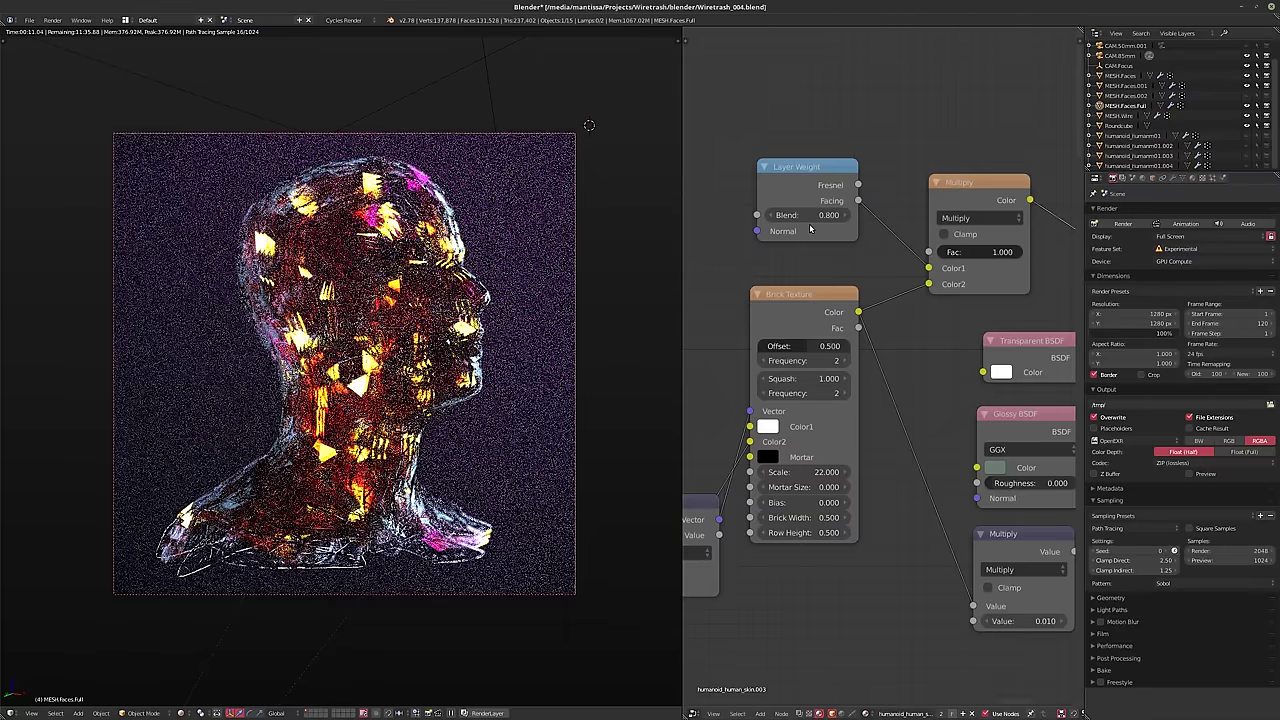
# - Try a Blend of 1 on the Layer Weight node and set it back to 0.8
pyautogui.click(801, 216)
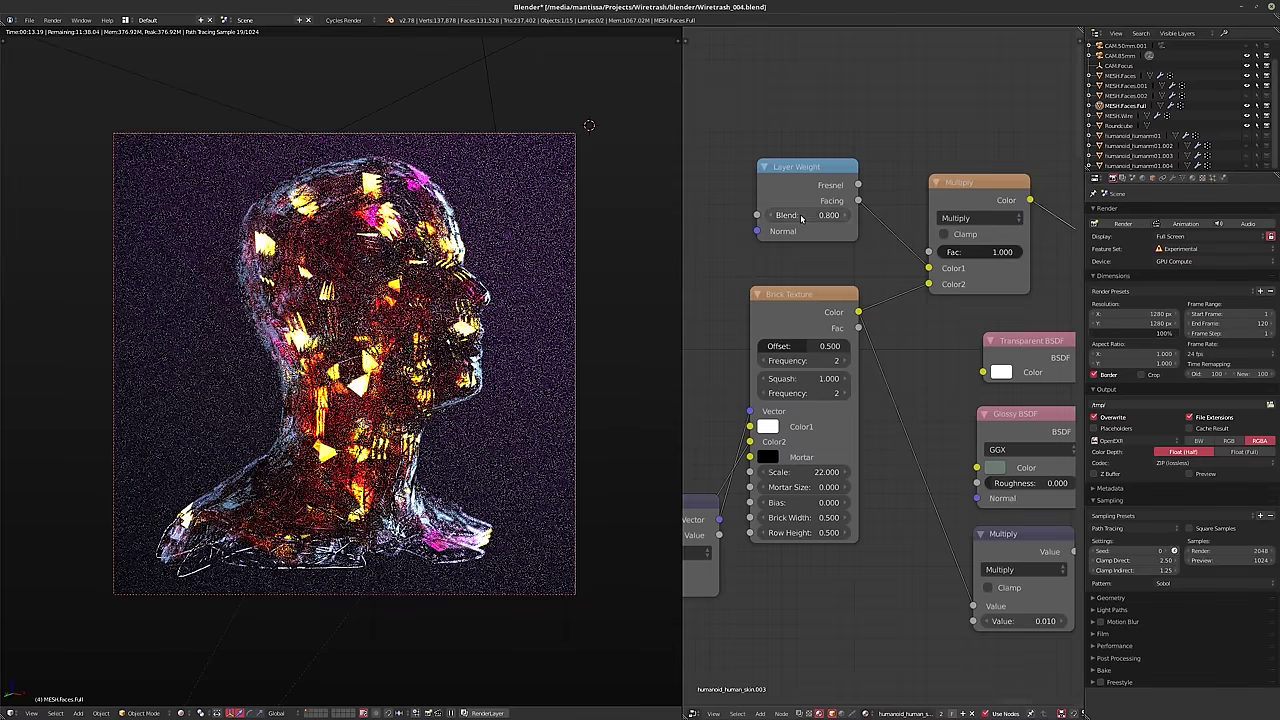
pyautogui.write('1')
pyautogui.press('Return')
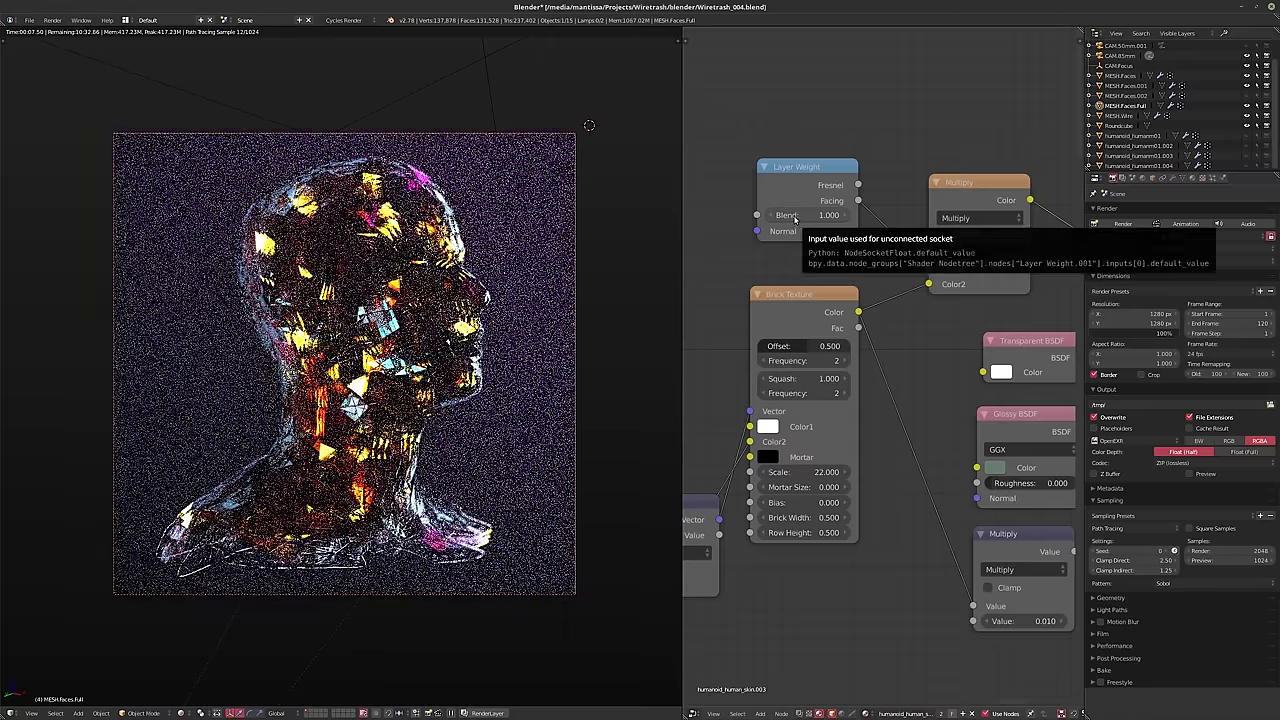
pyautogui.scroll(-2, 871, 391)
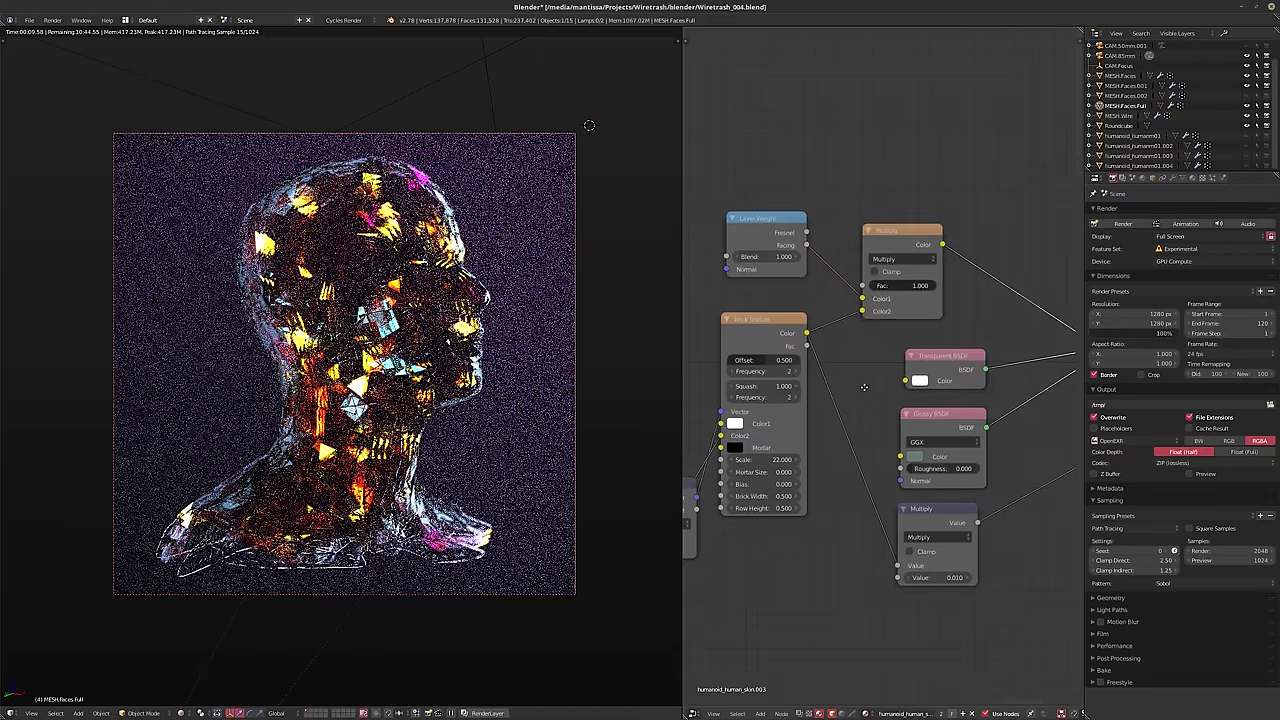
pyautogui.click(764, 298)
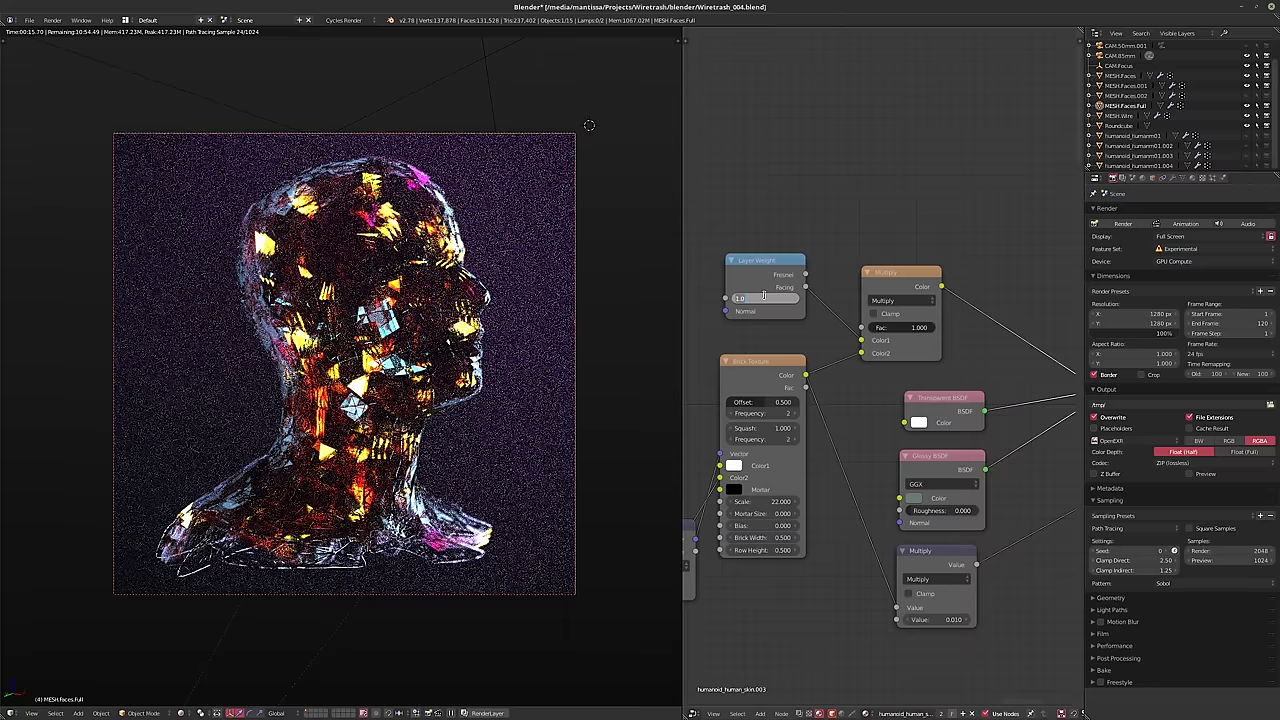
pyautogui.press('BackSpace')
pyautogui.write('0.8')
pyautogui.press('Return')
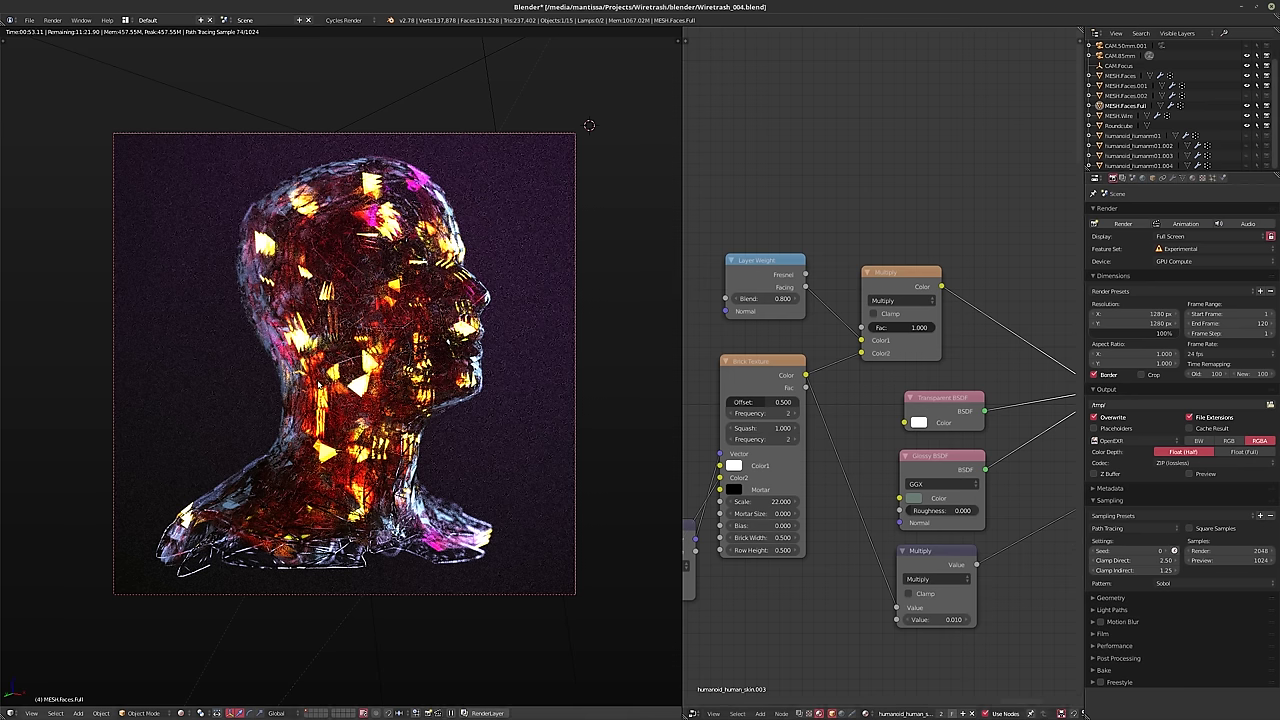
# - Return the 3D view to solid shading and save over the existing Wiretrash_004.blend file
pyautogui.hotkey('shift', 'z')
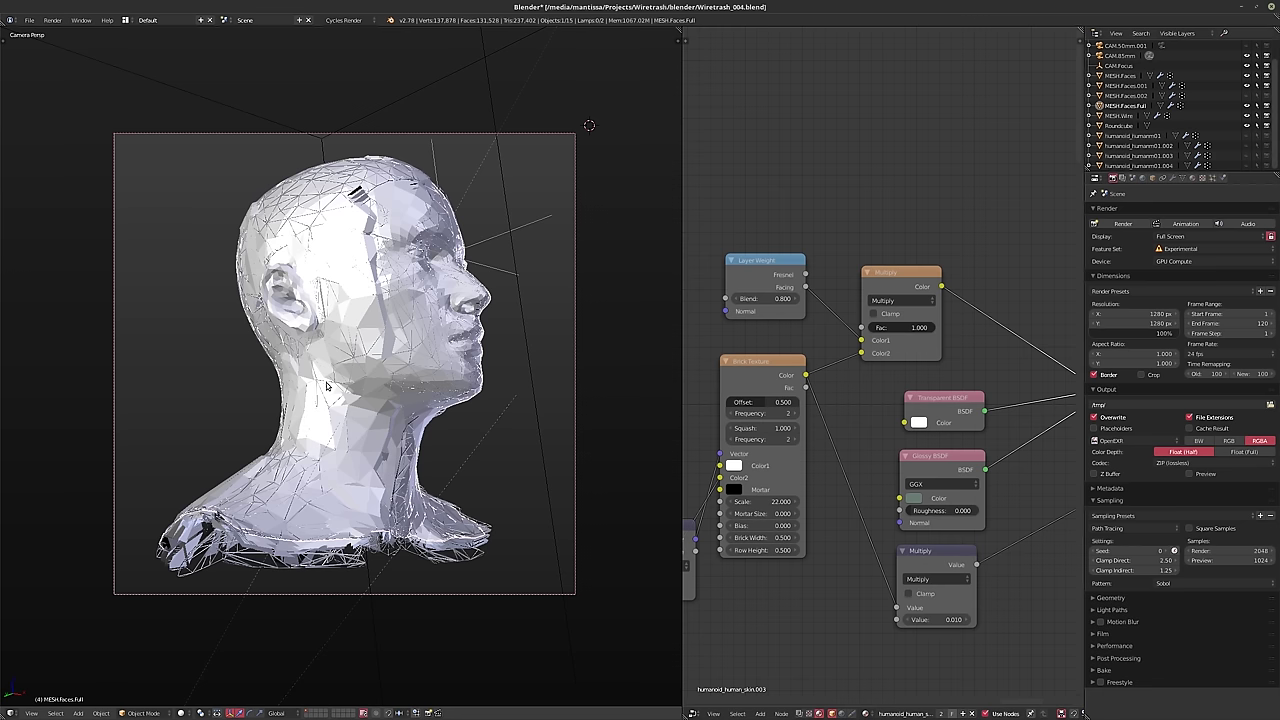
pyautogui.hotkey('ctrl', 's')
pyautogui.click(327, 384)
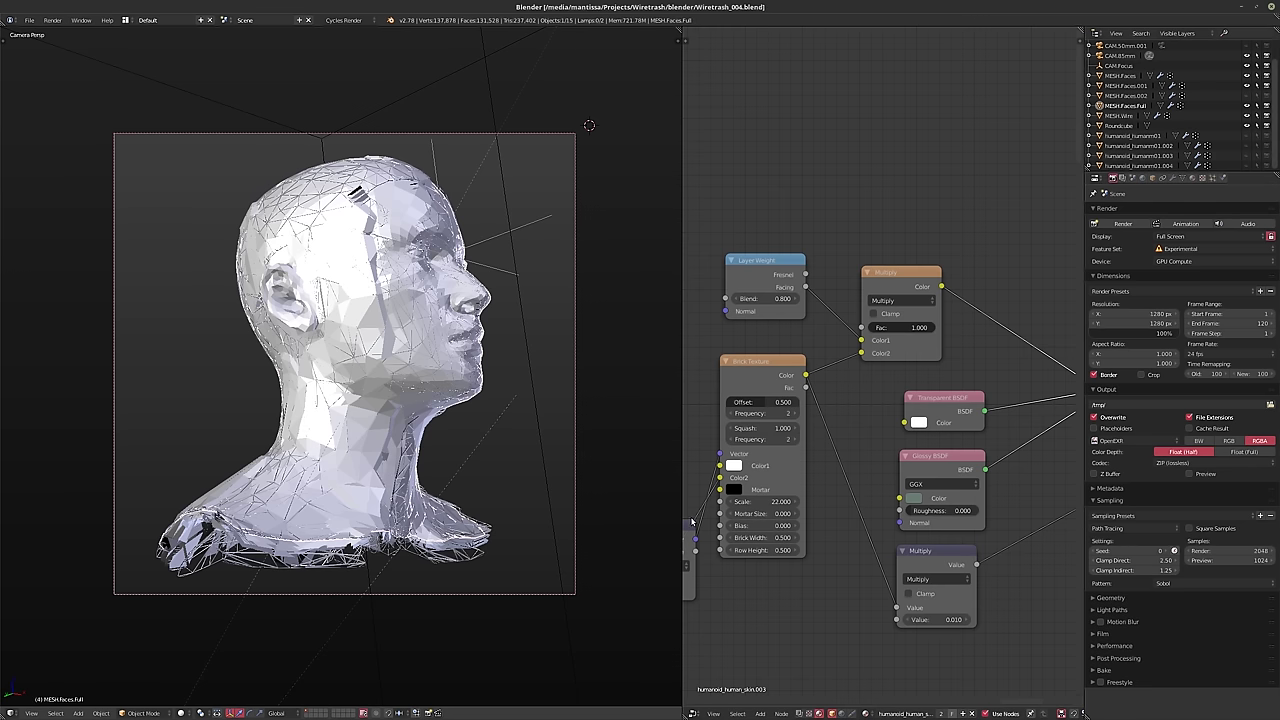
# - Switch the integrator to Branched Path Tracing and raise both the glossy and transmission samples to 12
pyautogui.click(1113, 528)
pyautogui.click(1113, 540)
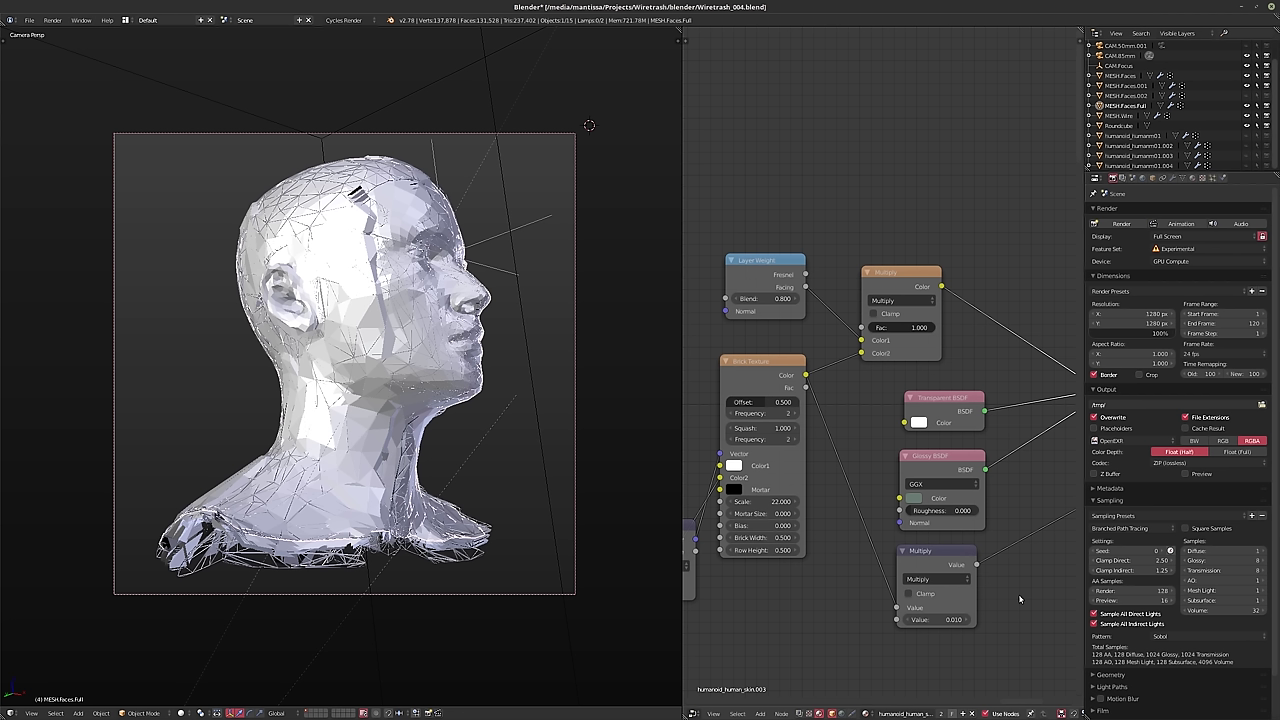
pyautogui.click(1266, 563)
pyautogui.click(1266, 563)
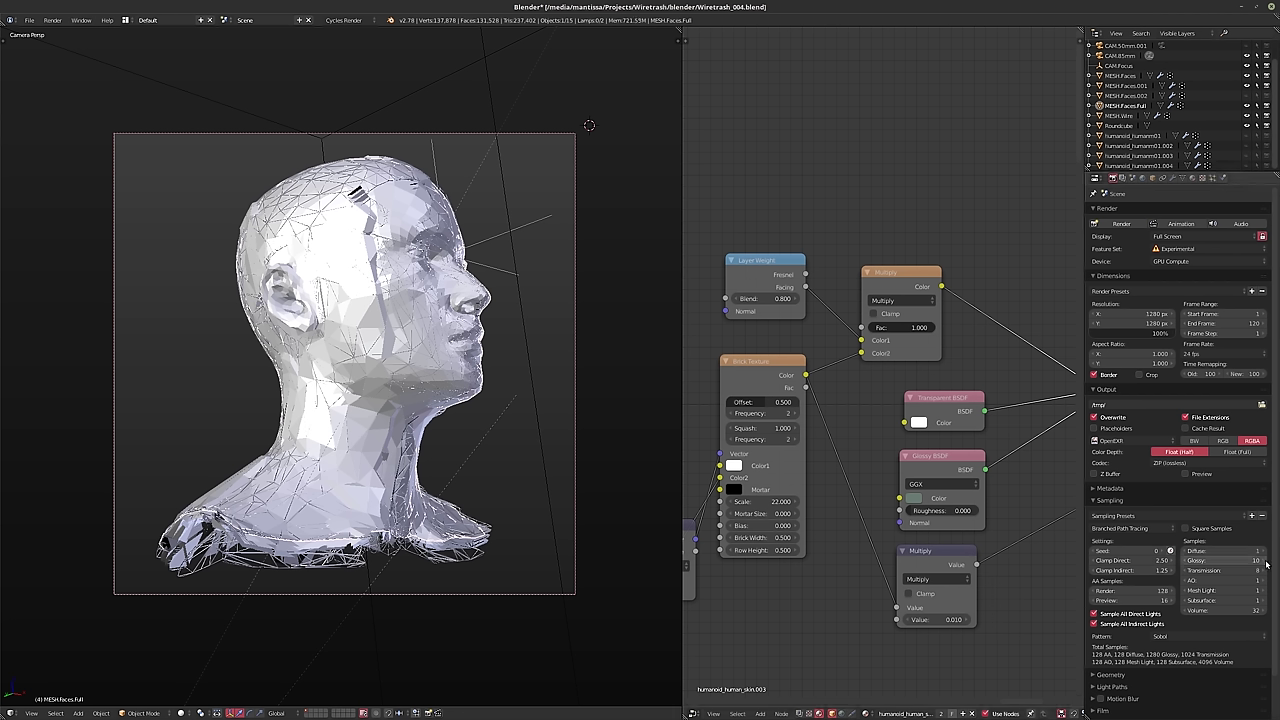
pyautogui.click(1266, 563)
pyautogui.click(1266, 563)
pyautogui.click(1263, 572)
pyautogui.click(1263, 572)
pyautogui.click(1263, 572)
pyautogui.click(1263, 572)
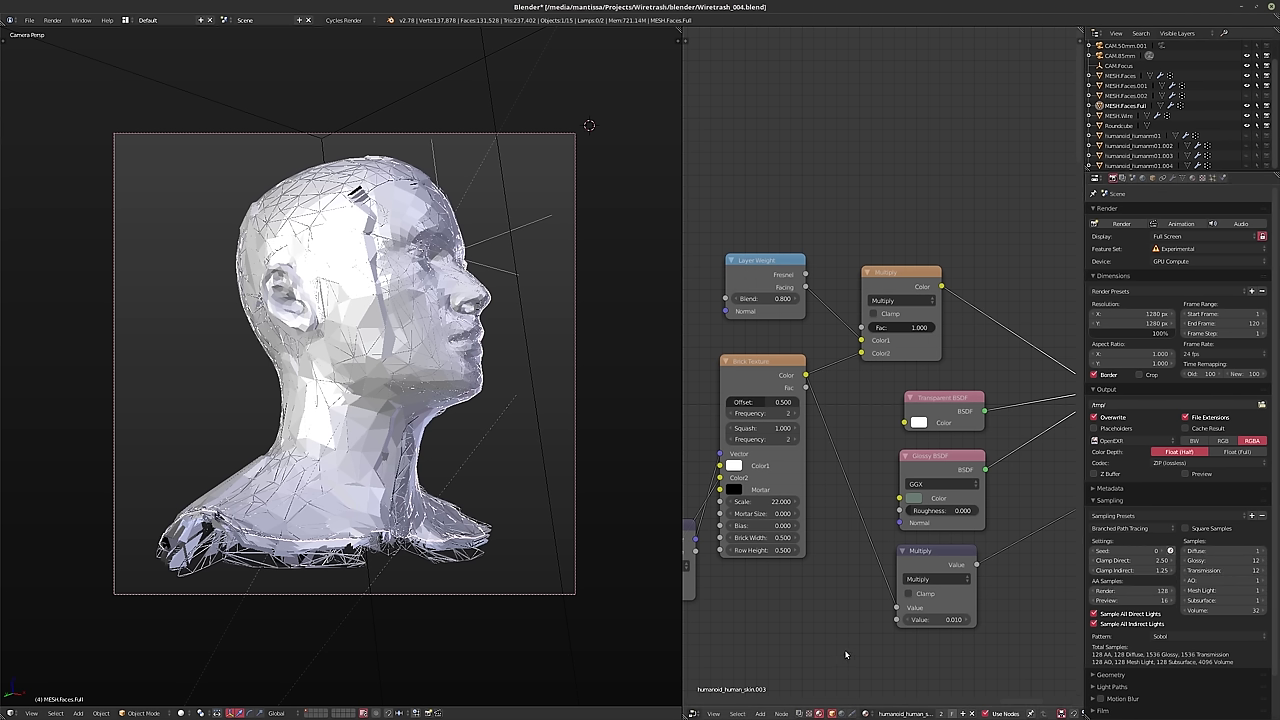
# - Save the scene and render the current frame
pyautogui.hotkey('ctrl', 's')
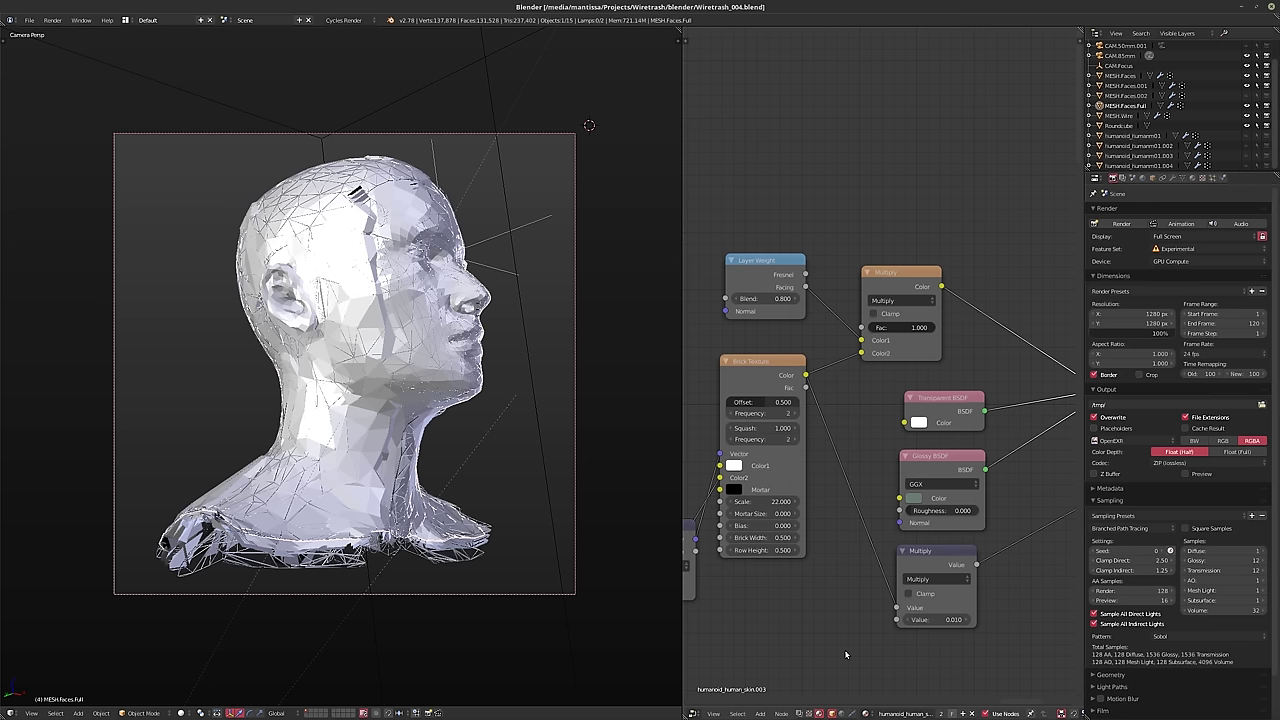
pyautogui.press('F12')
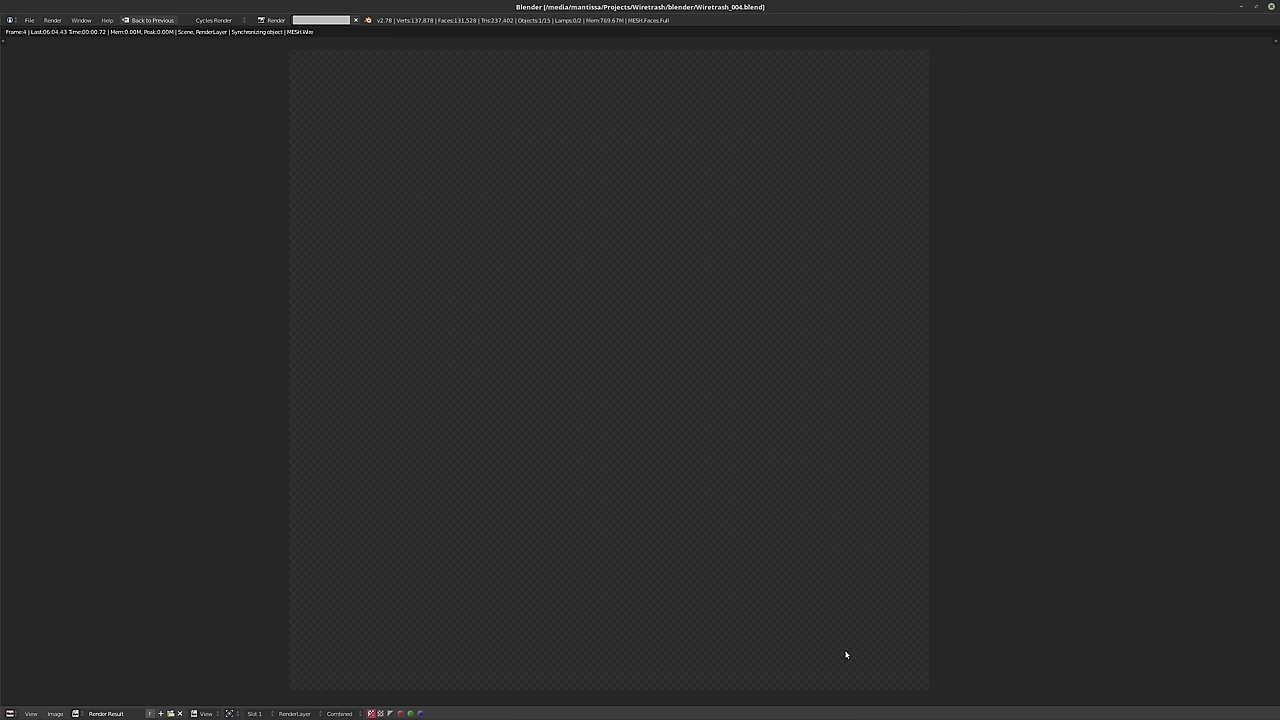
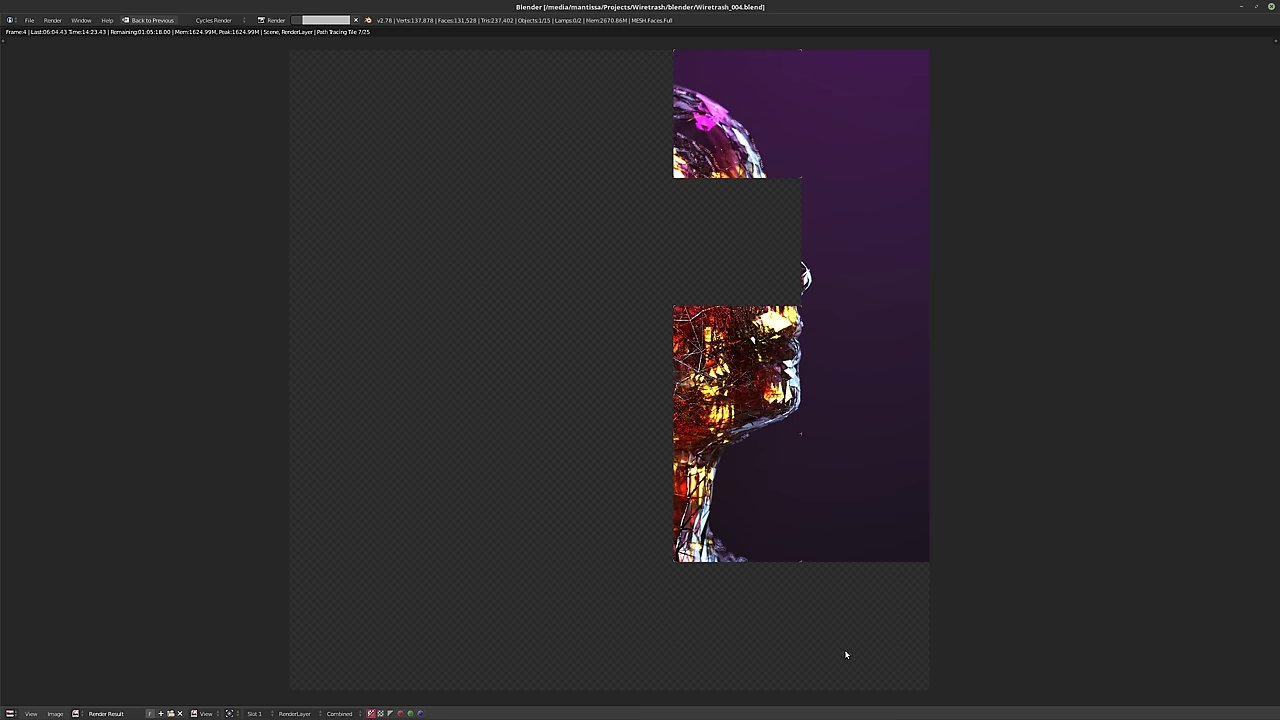
pyautogui.moveTo(357, 716)
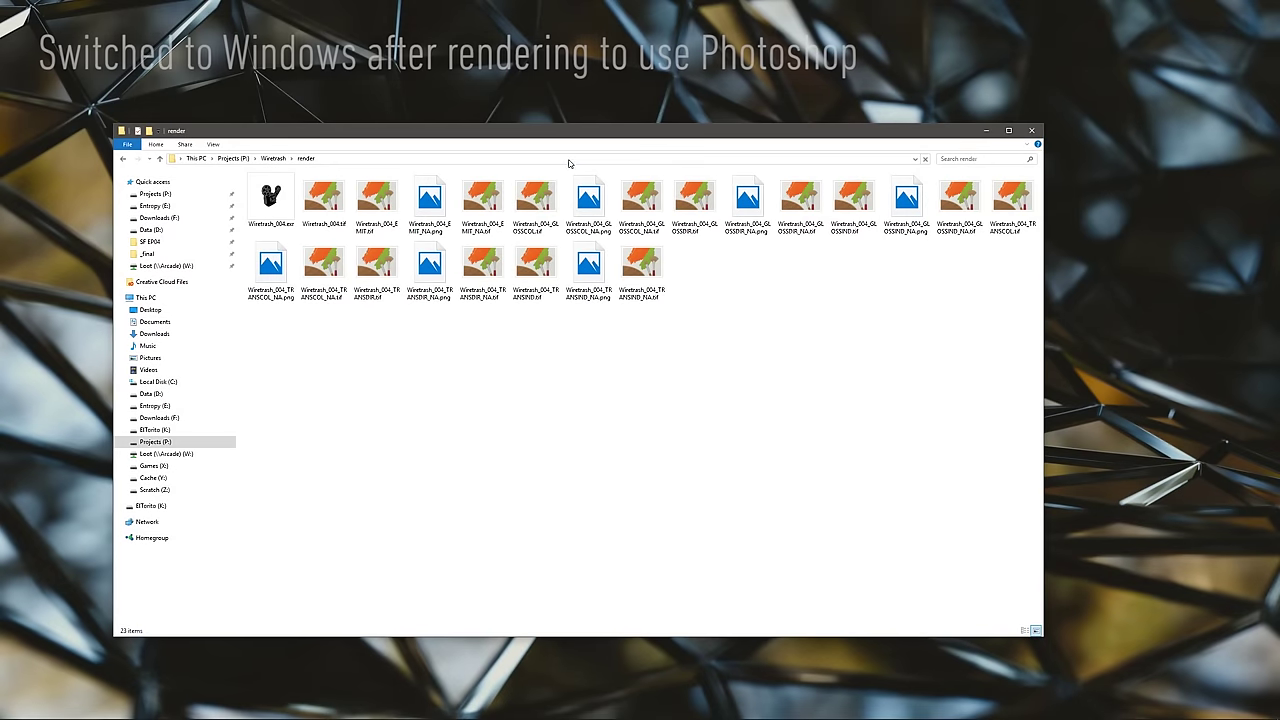
# - Switch to File Explorer and look over the Wiretrash_004 image and its render pass files in the render folder
pyautogui.moveTo(569, 130); pyautogui.dragTo(591, 94)
pyautogui.click(452, 165)
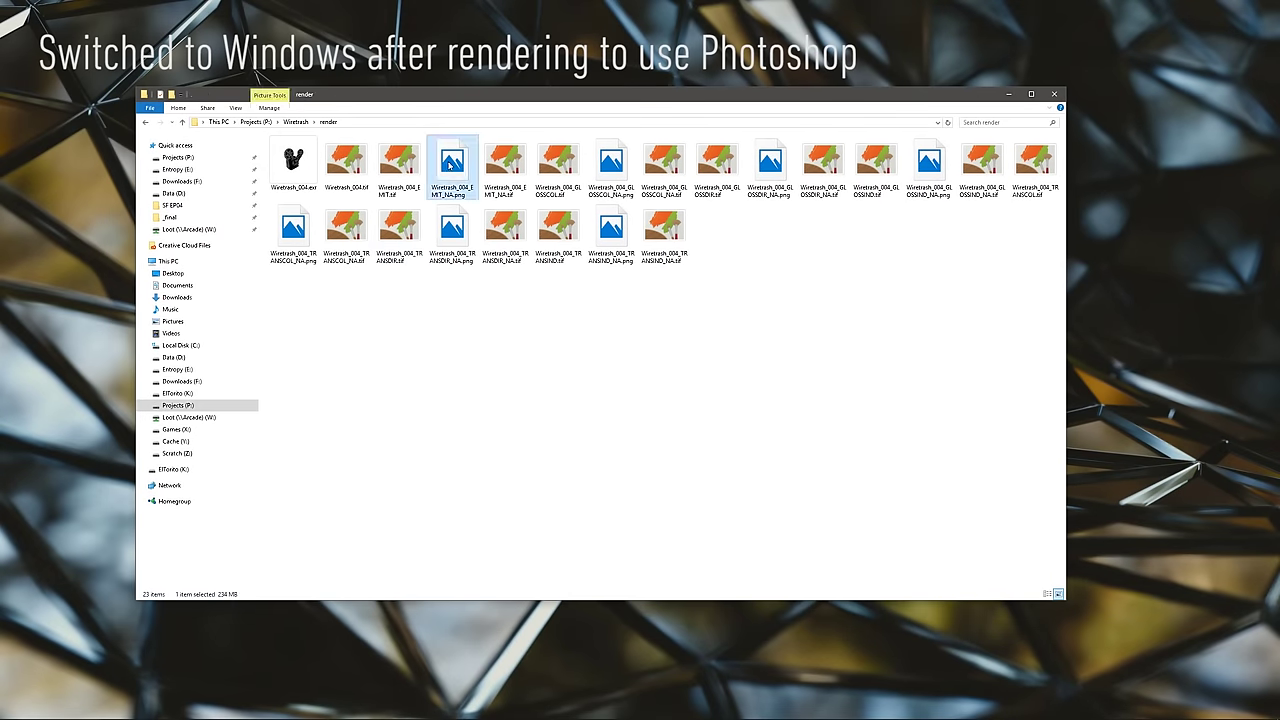
pyautogui.keyDown('ctrl'); pyautogui.click(616, 172); pyautogui.keyUp('ctrl')
pyautogui.keyDown('ctrl'); pyautogui.click(770, 165); pyautogui.keyUp('ctrl')
pyautogui.keyDown('ctrl'); pyautogui.click(929, 165); pyautogui.keyUp('ctrl')
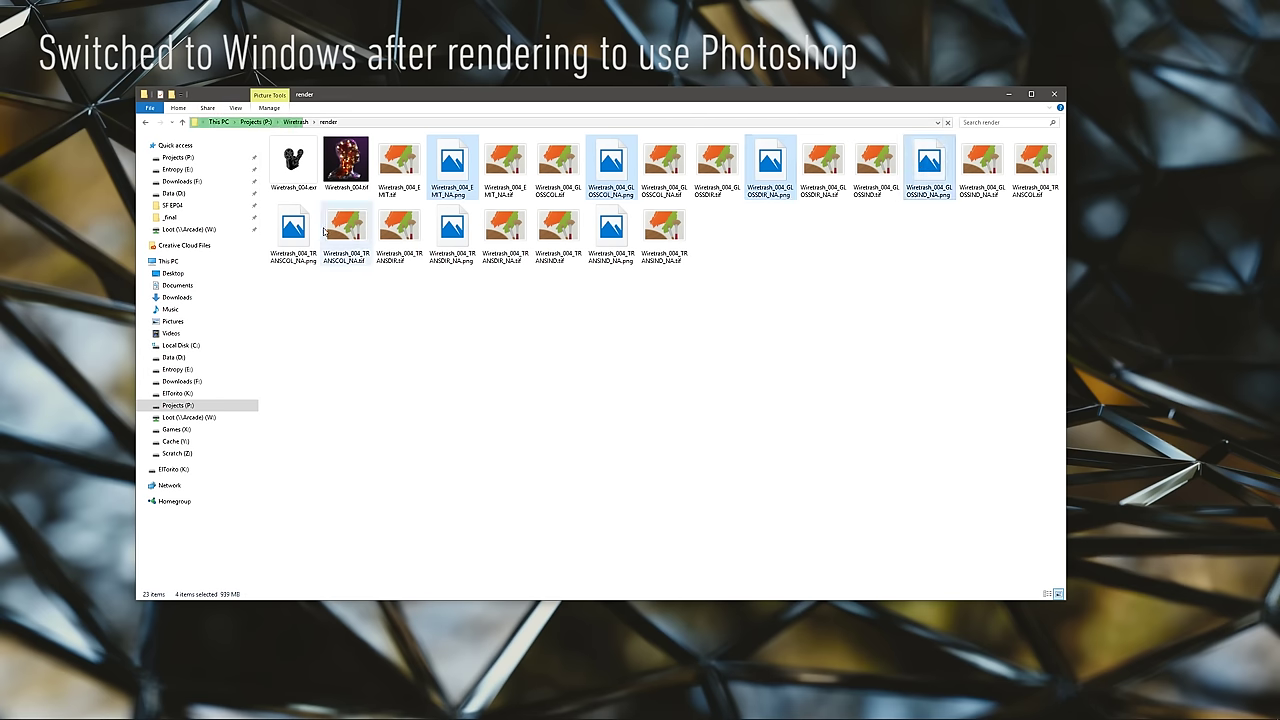
pyautogui.click(357, 357)
pyautogui.click(611, 168)
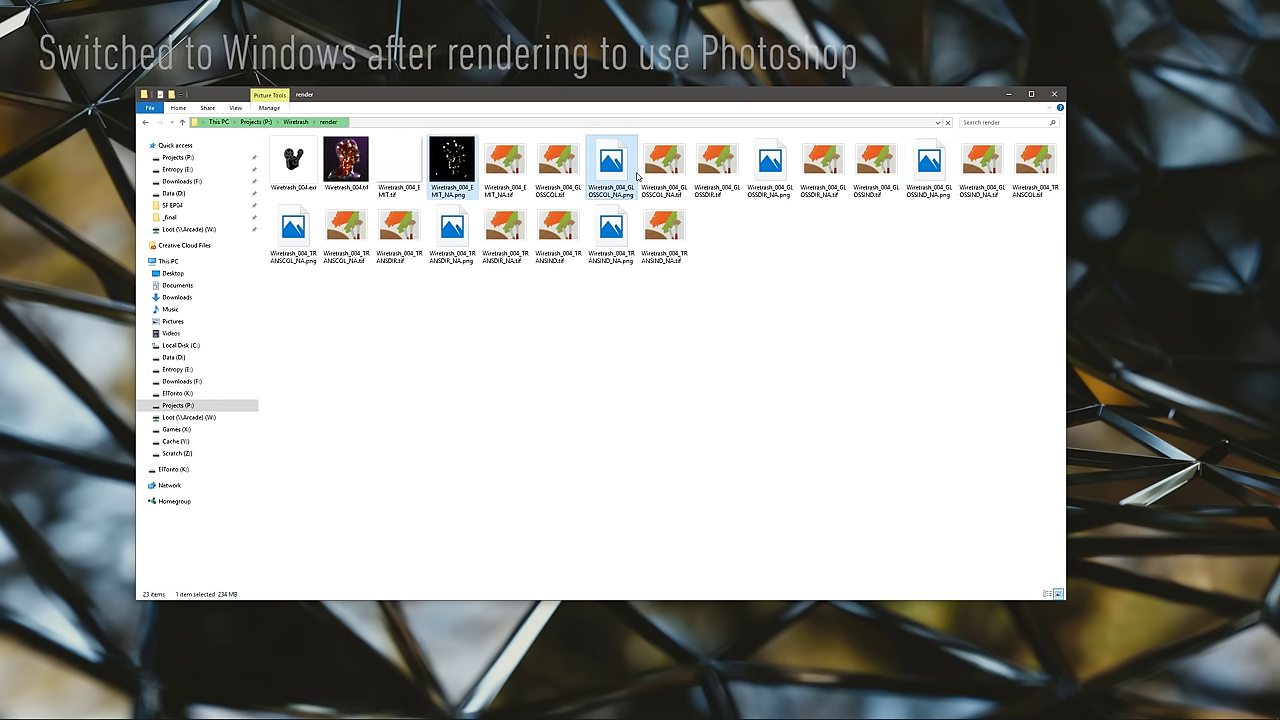
pyautogui.keyDown('ctrl'); pyautogui.click(770, 165); pyautogui.keyUp('ctrl')
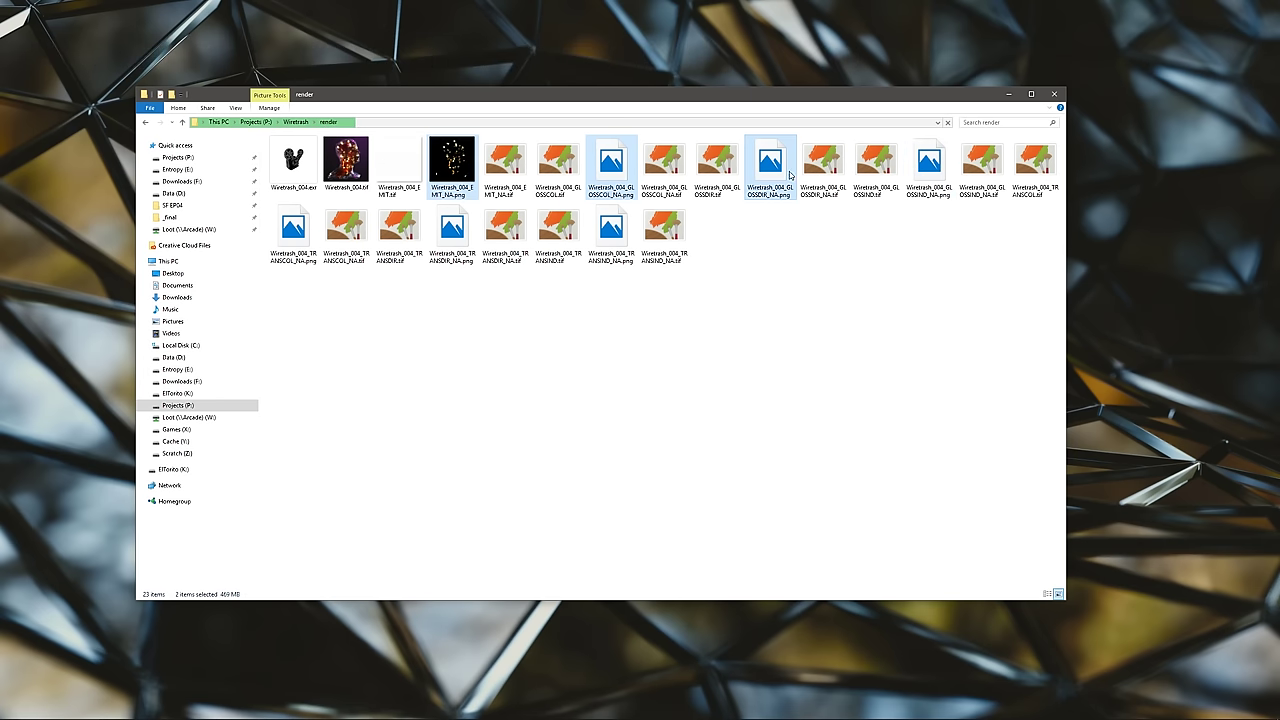
pyautogui.click(553, 363)
pyautogui.click(346, 162)
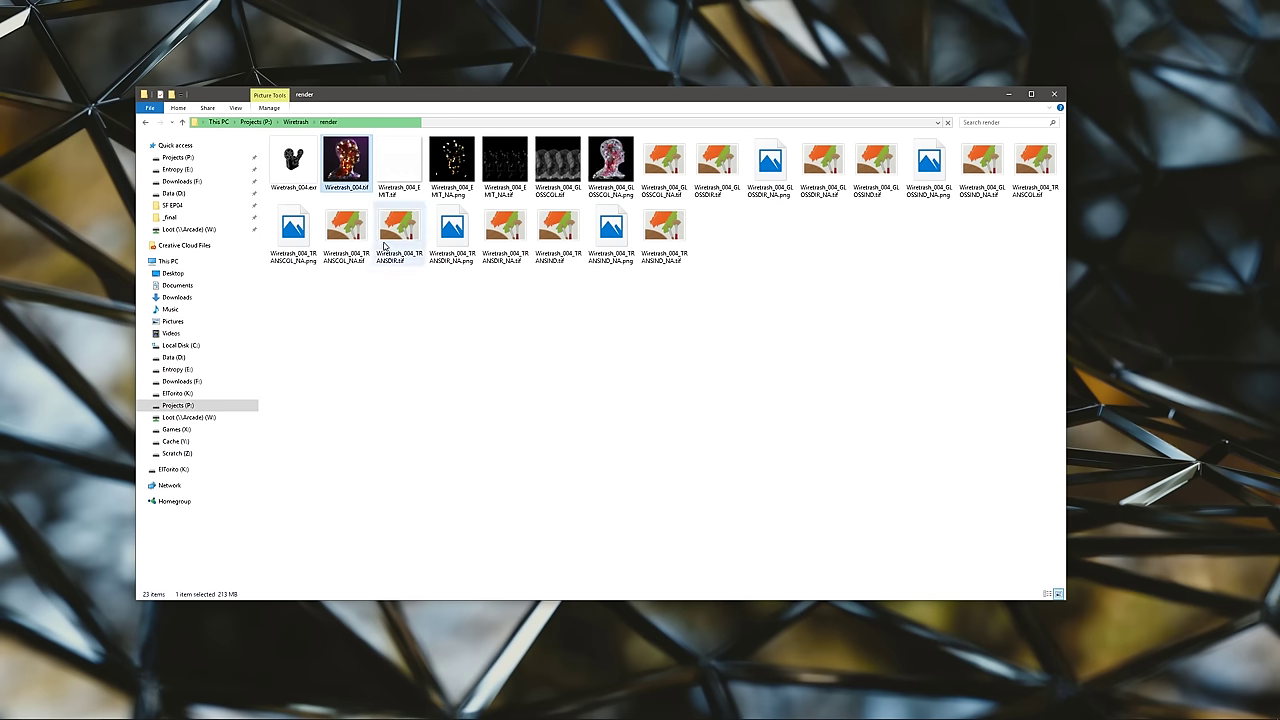
pyautogui.moveTo(346, 162); pyautogui.dragTo(779, 290)
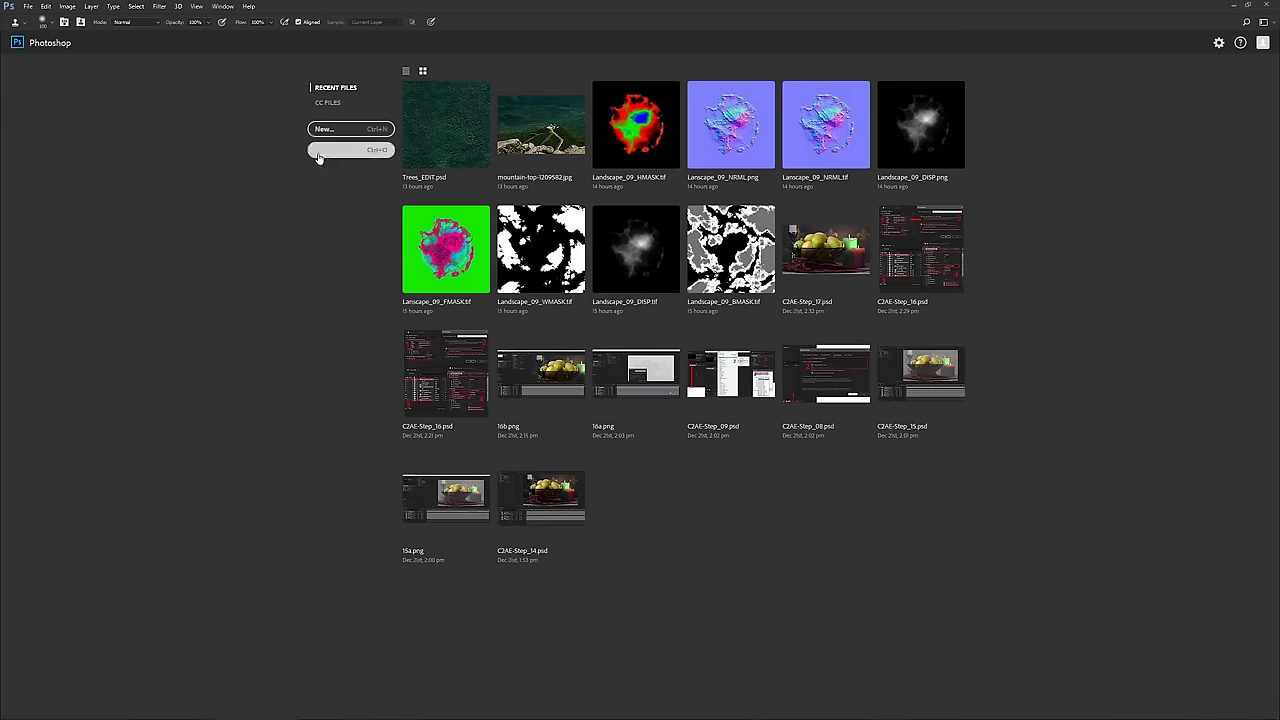
# - Switch to Photoshop and open Wiretrash_004.tif from the Wiretrash render folder on the Projects drive
pyautogui.click(346, 153)
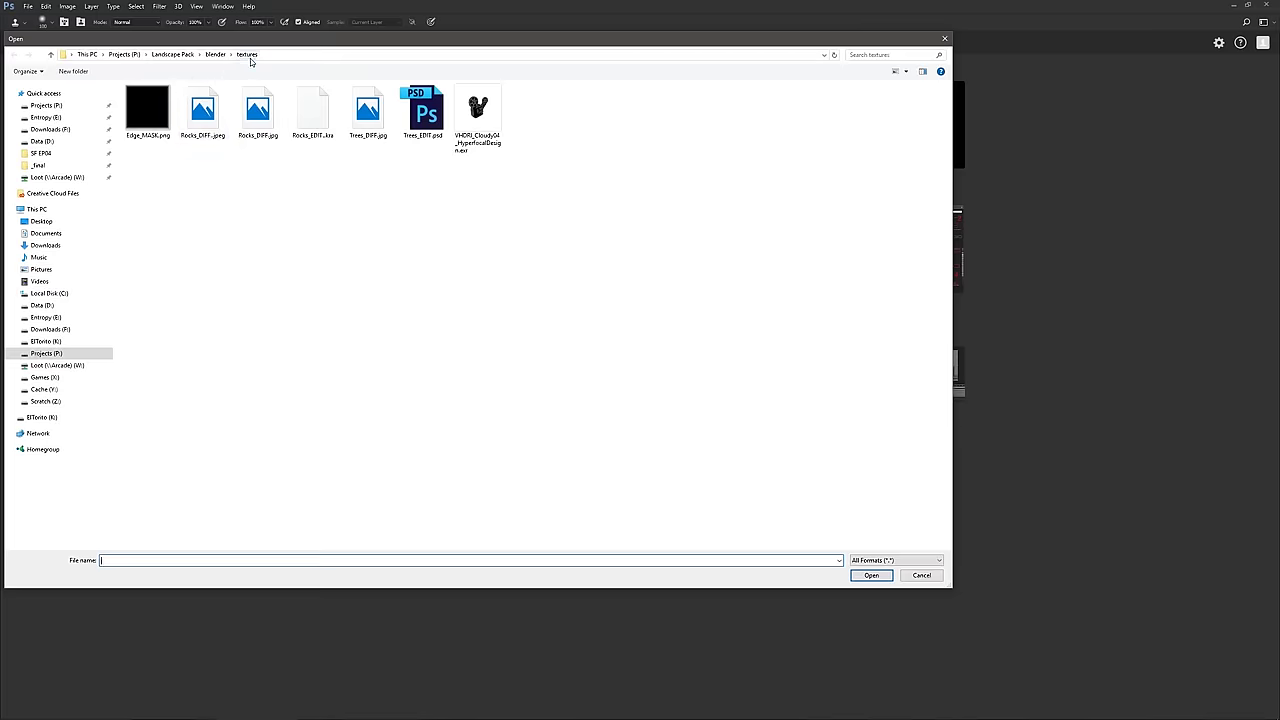
pyautogui.click(124, 54)
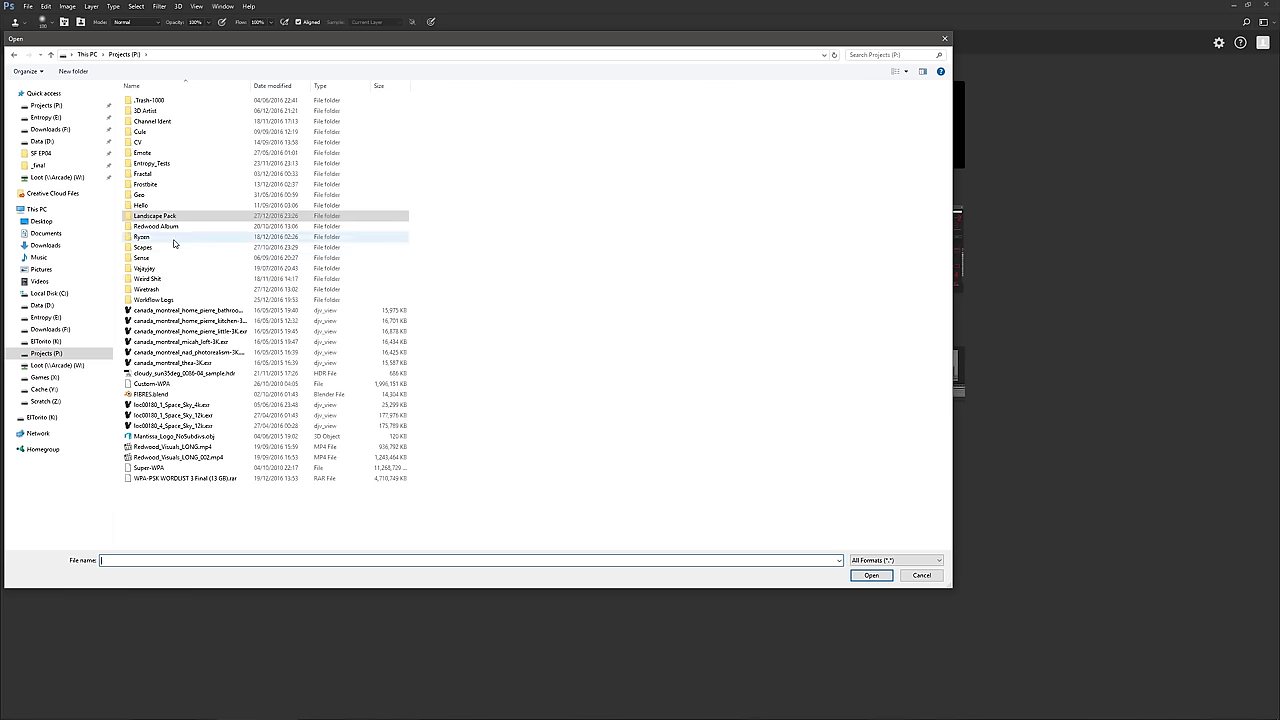
pyautogui.doubleClick(169, 289)
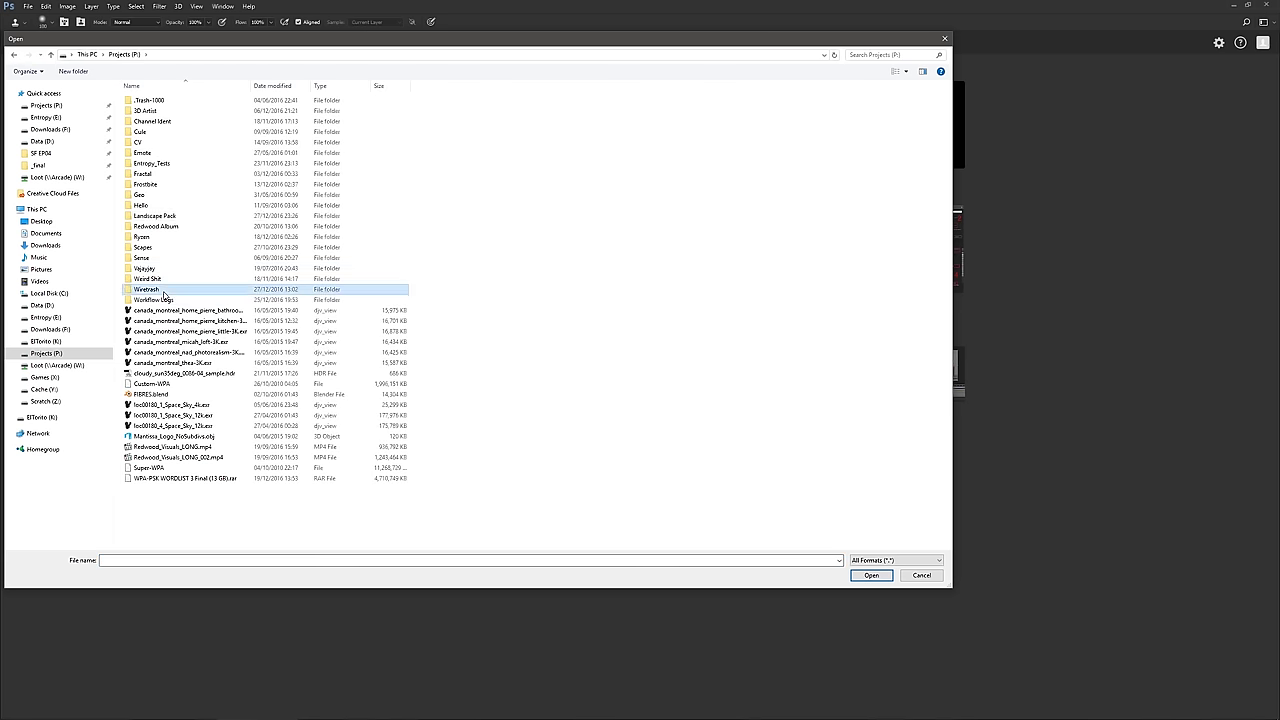
pyautogui.doubleClick(163, 111)
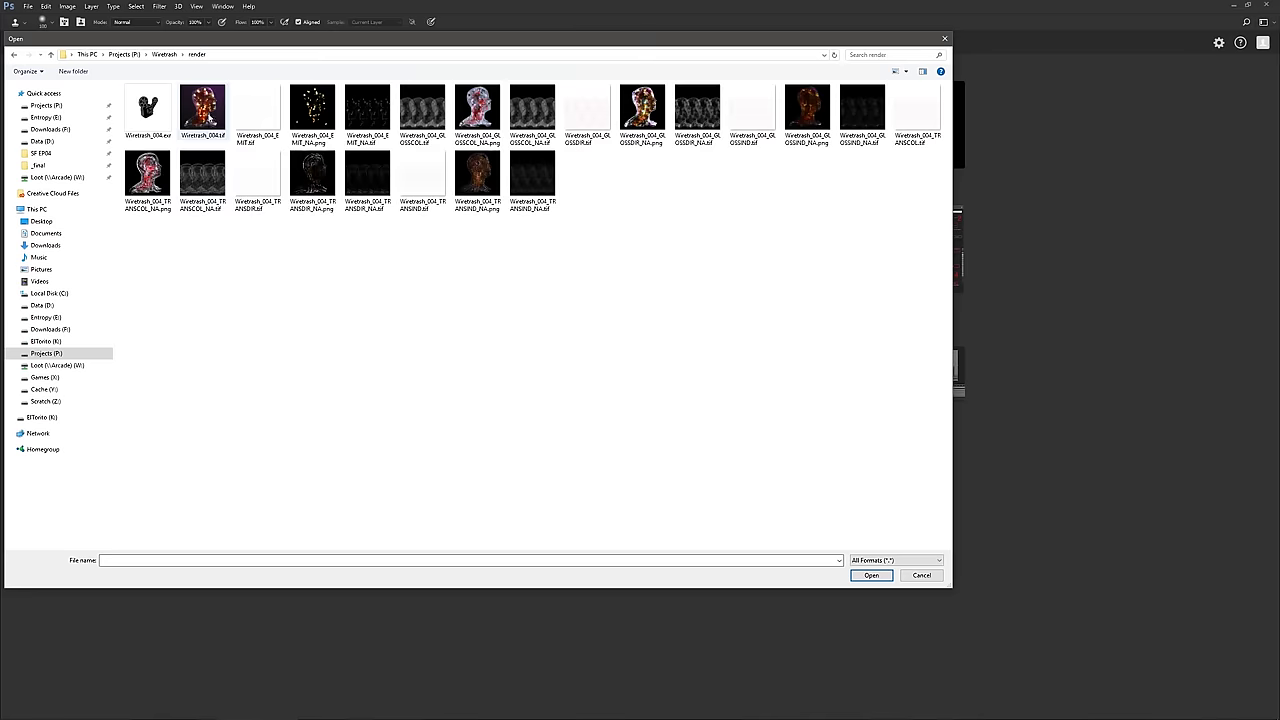
pyautogui.doubleClick(208, 118)
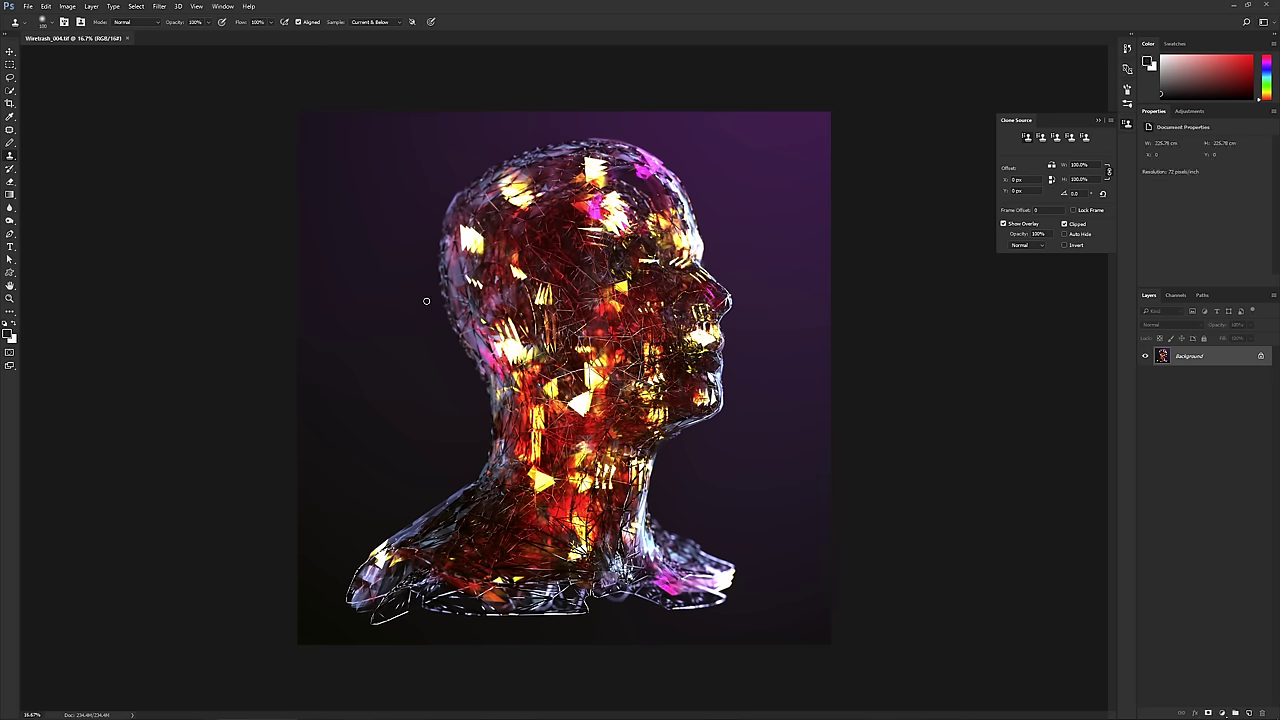
# - Examine the wire and glass detail of the rendered head at 100% magnification and in overview
pyautogui.hotkey('ctrl', '+')
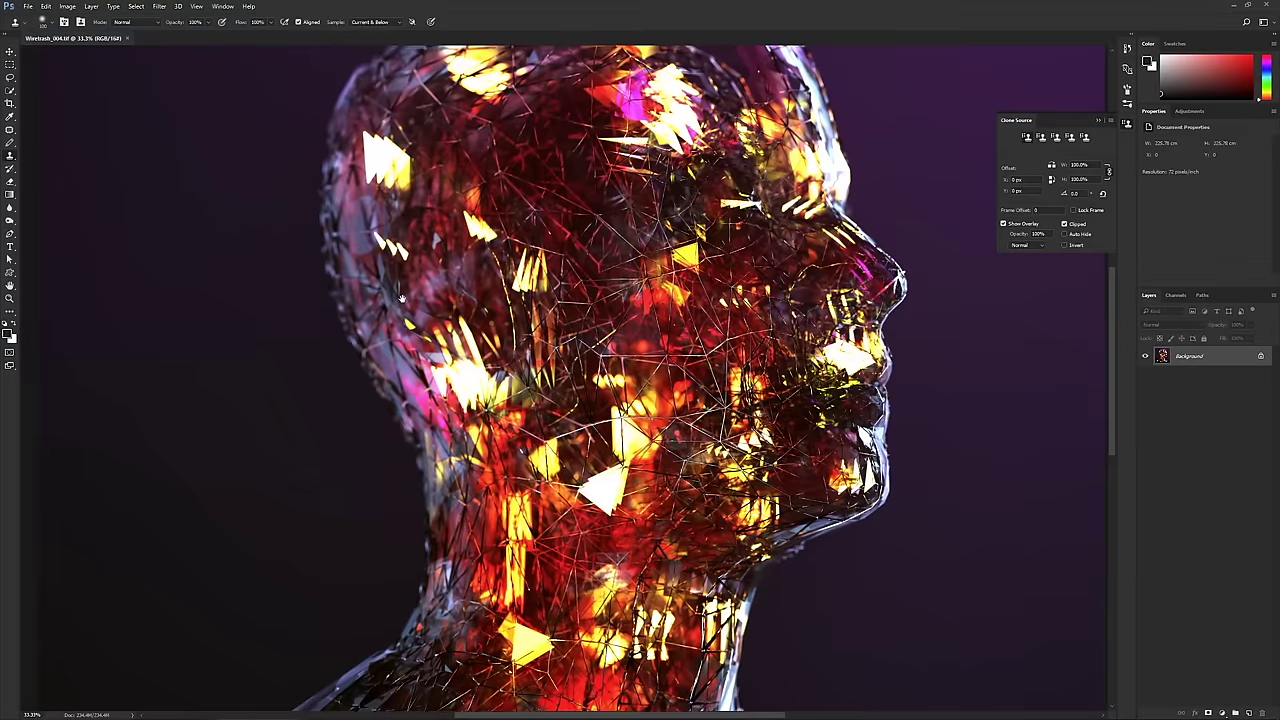
pyautogui.hotkey('ctrl', '+')
pyautogui.hotkey('ctrl', '+')
pyautogui.hotkey('ctrl', '+')
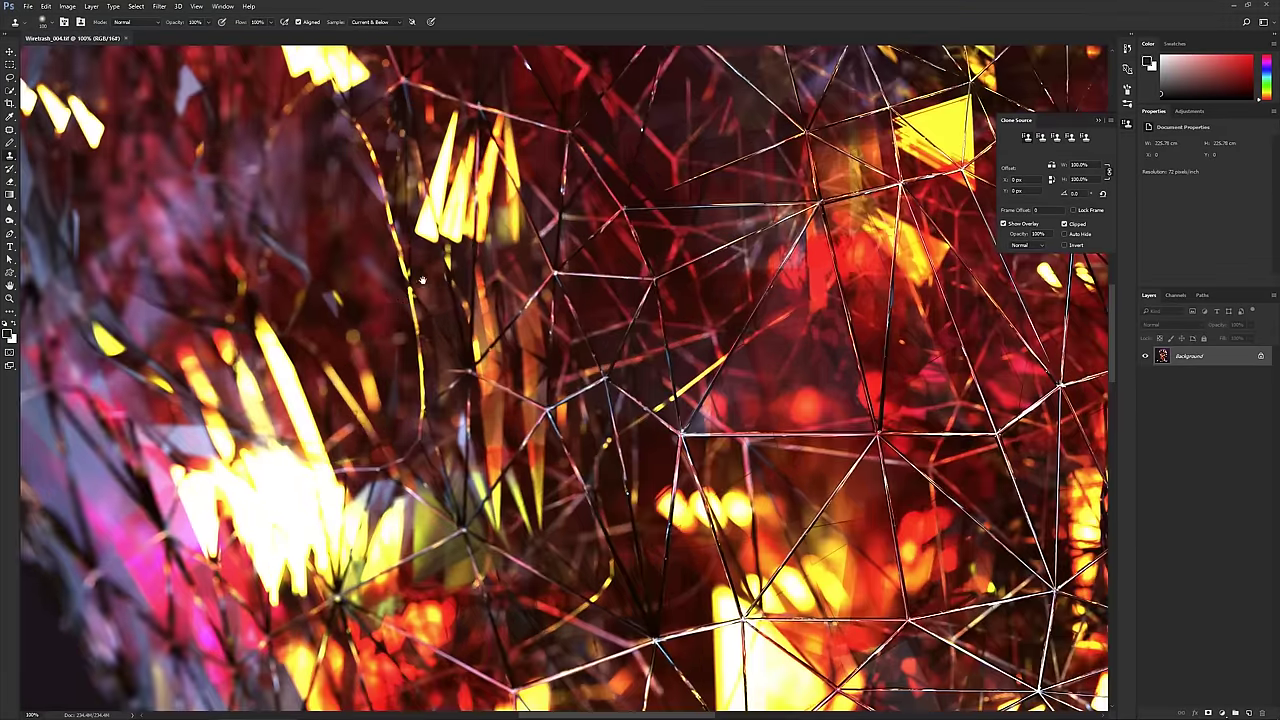
pyautogui.hotkey('ctrl', '+')
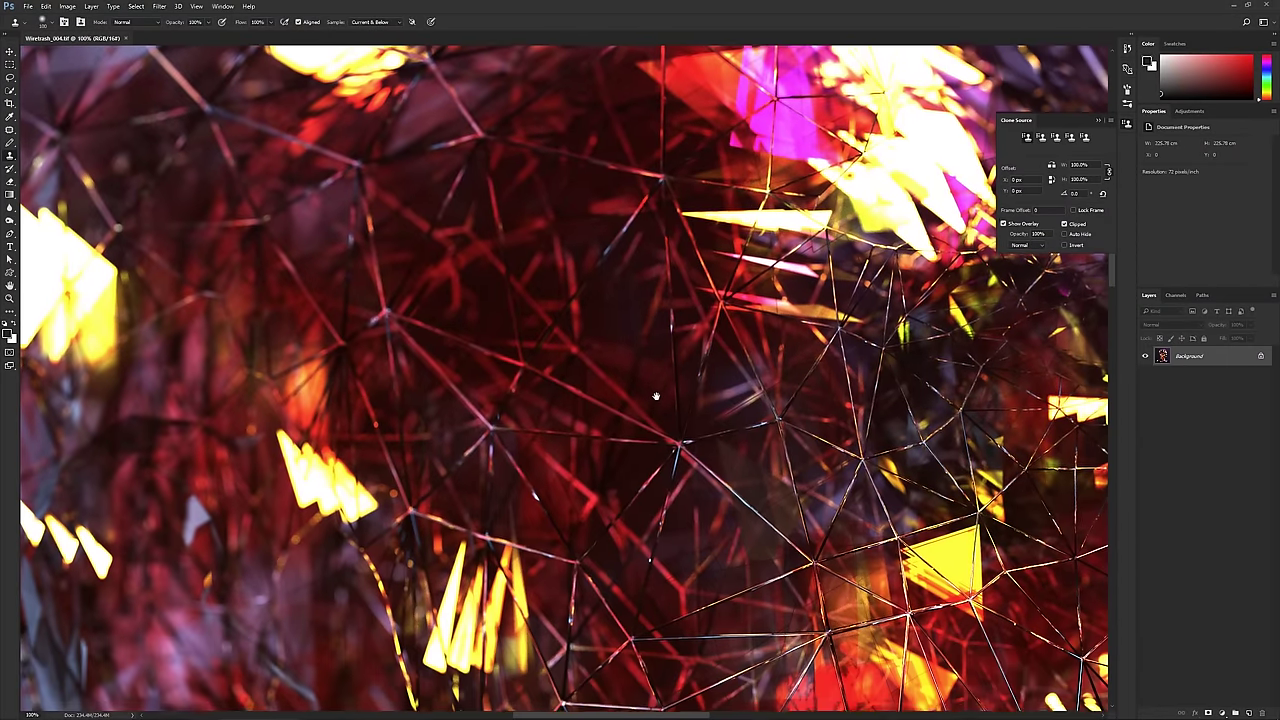
pyautogui.hotkey('ctrl', '-')
pyautogui.hotkey('ctrl', '-')
pyautogui.hotkey('ctrl', '-')
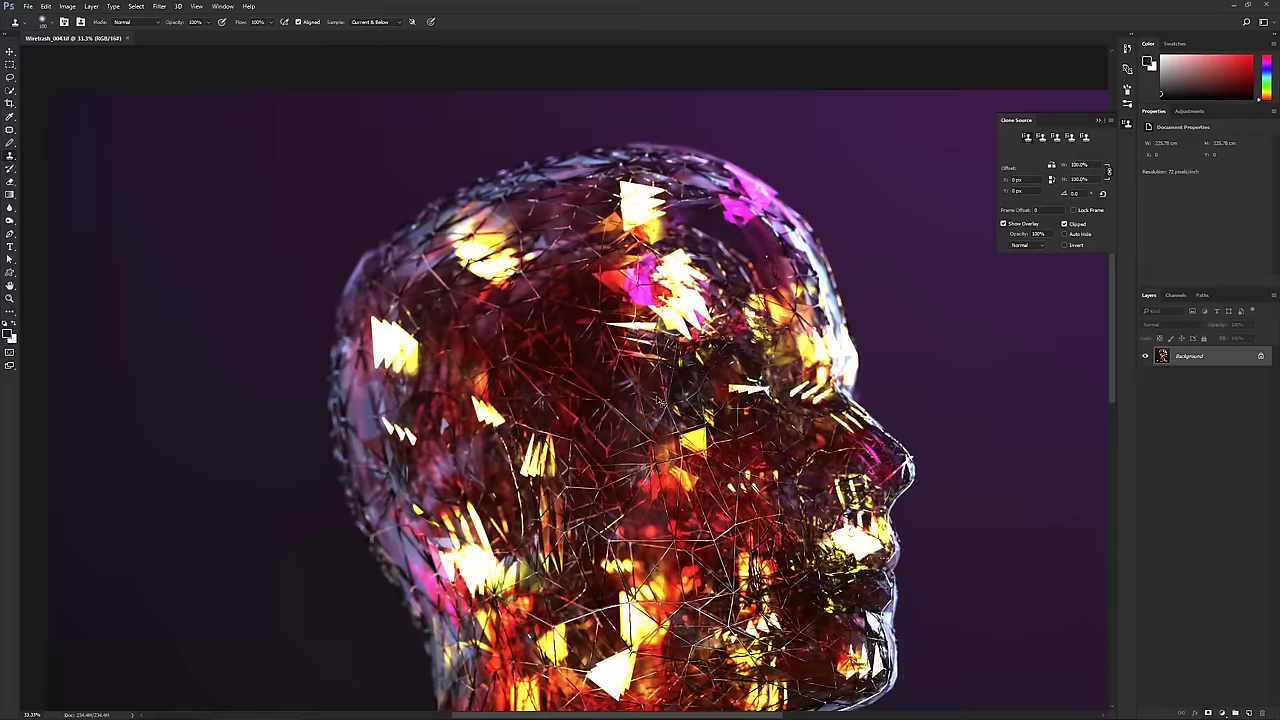
# - Convert the Background layer to a Smart Object
pyautogui.hotkey('ctrl', '-')
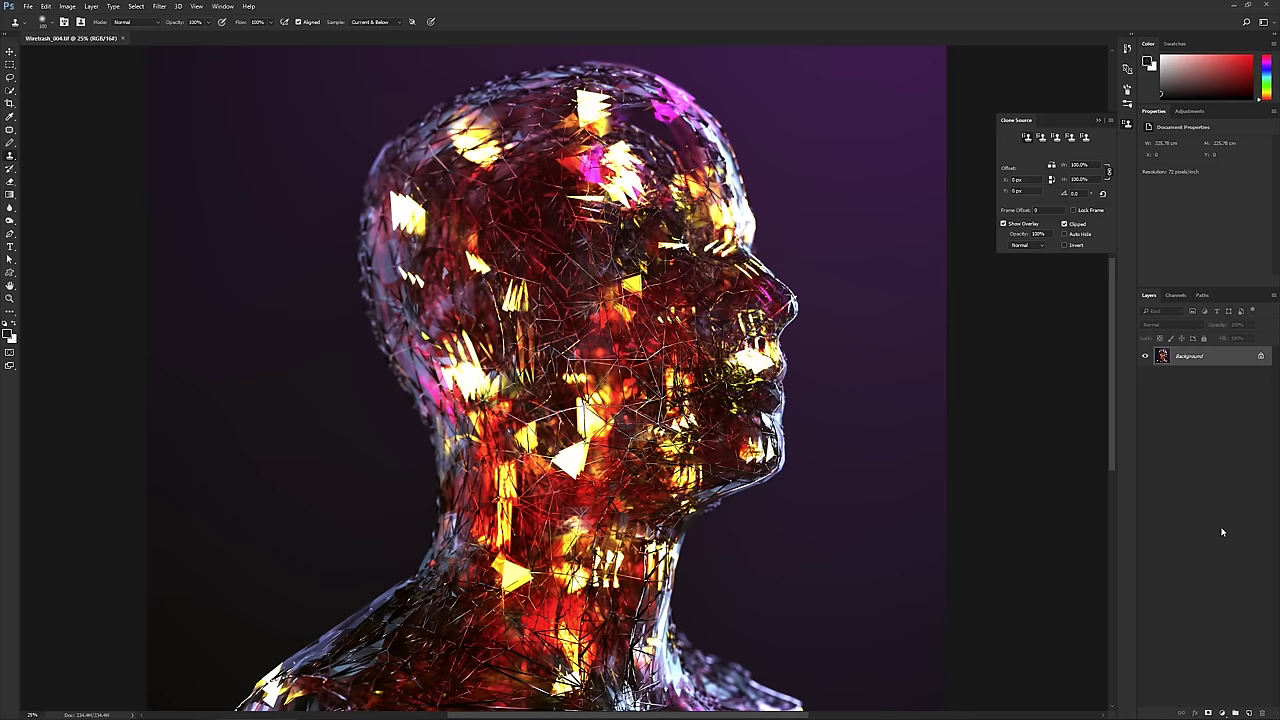
pyautogui.rightClick(1190, 364)
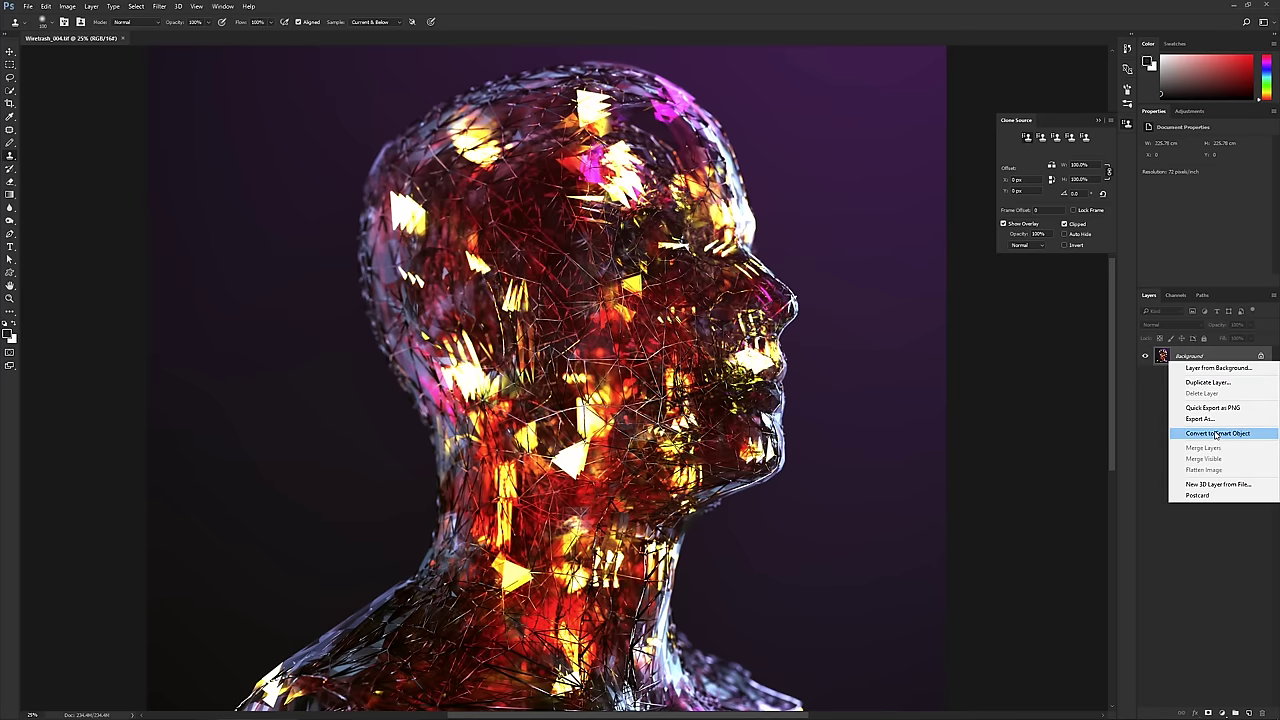
pyautogui.click(1218, 433)
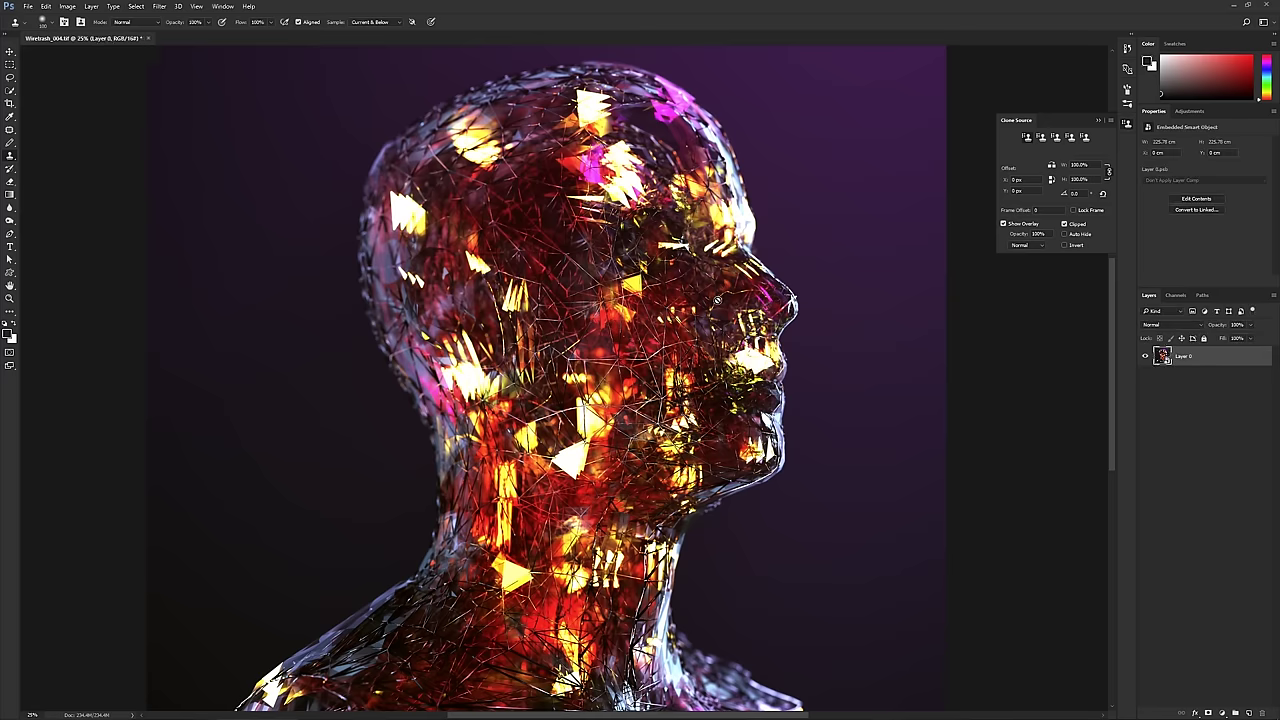
pyautogui.moveTo(717, 299); pyautogui.dragTo(703, 275)
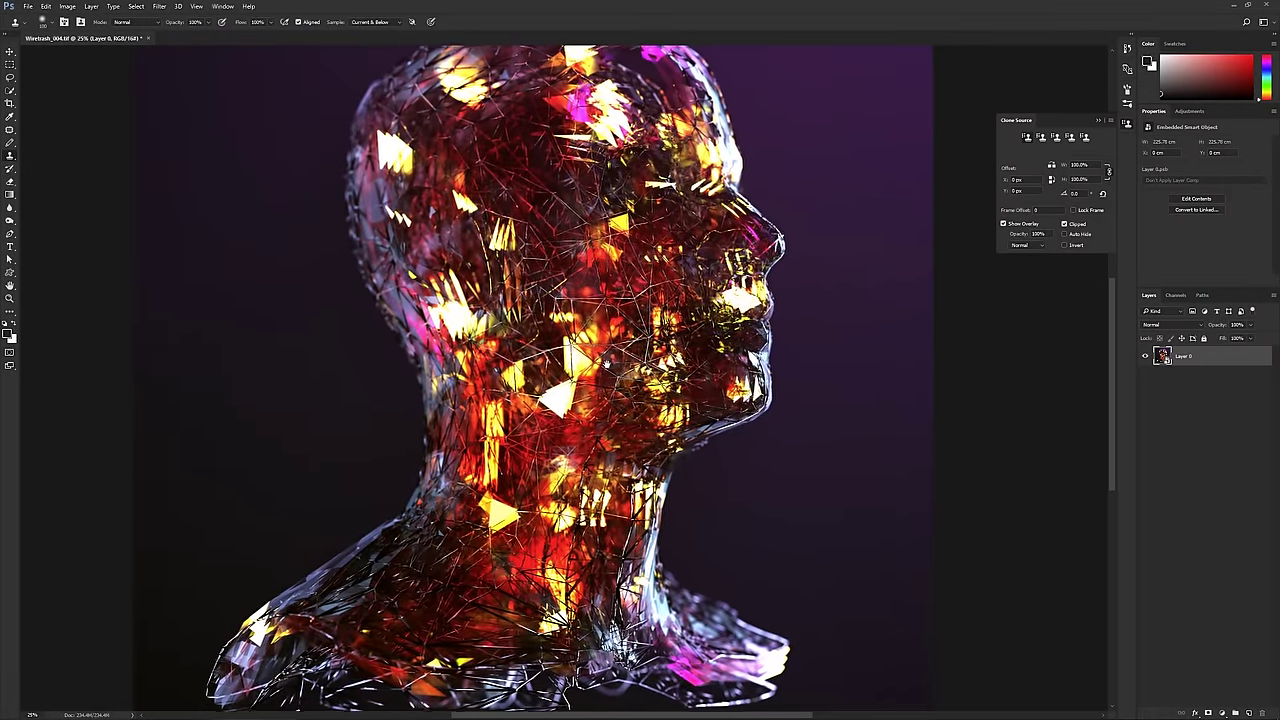
pyautogui.moveTo(605, 364); pyautogui.dragTo(611, 370)
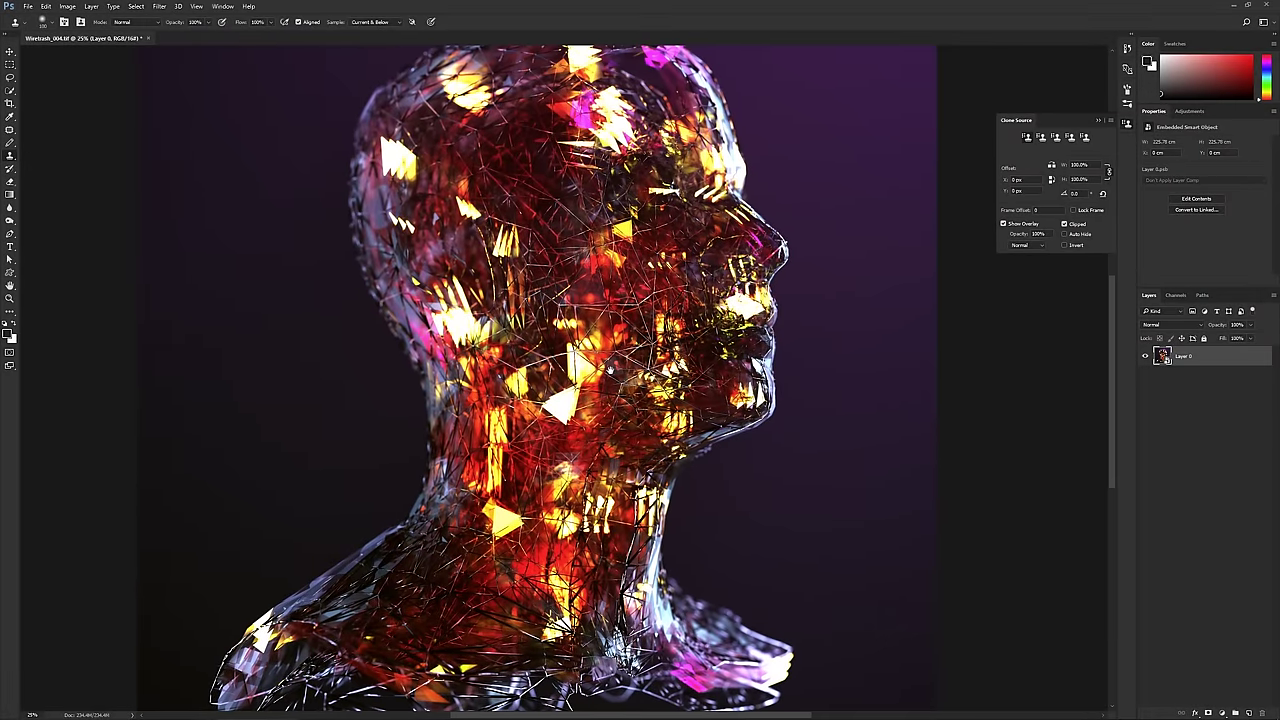
pyautogui.moveTo(675, 278); pyautogui.dragTo(663, 342)
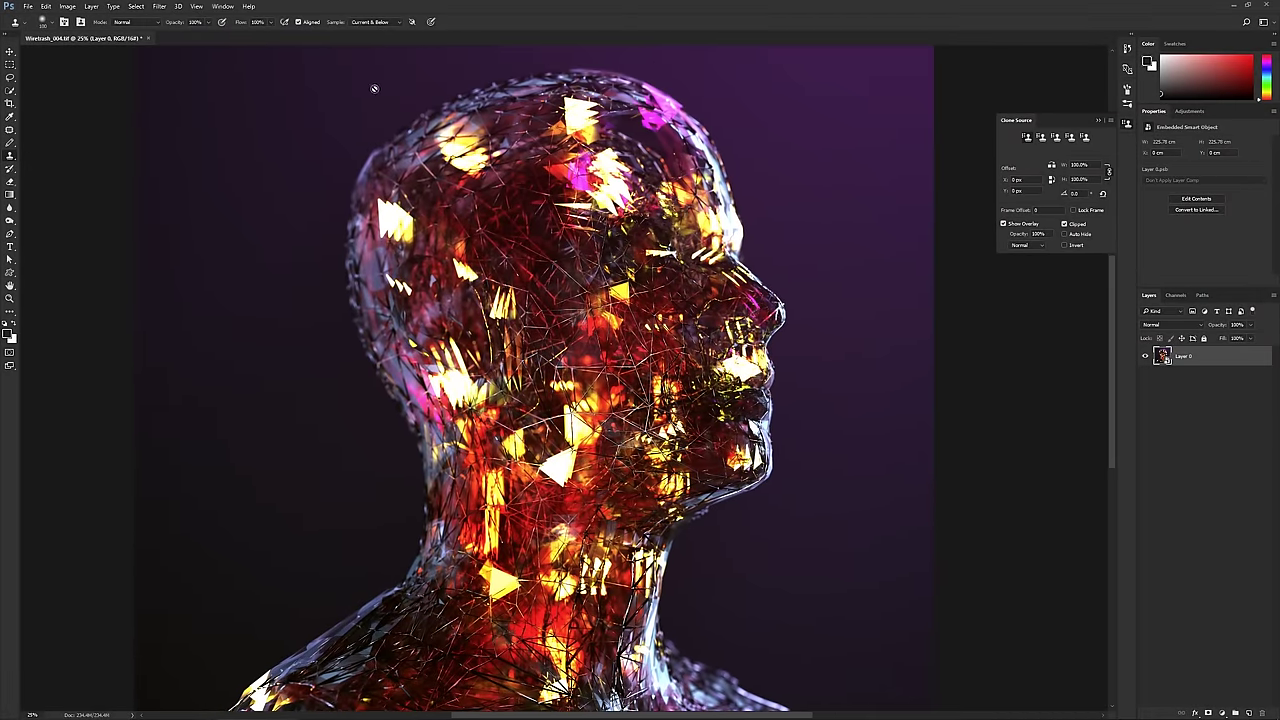
pyautogui.click(160, 6)
pyautogui.moveTo(196, 120)
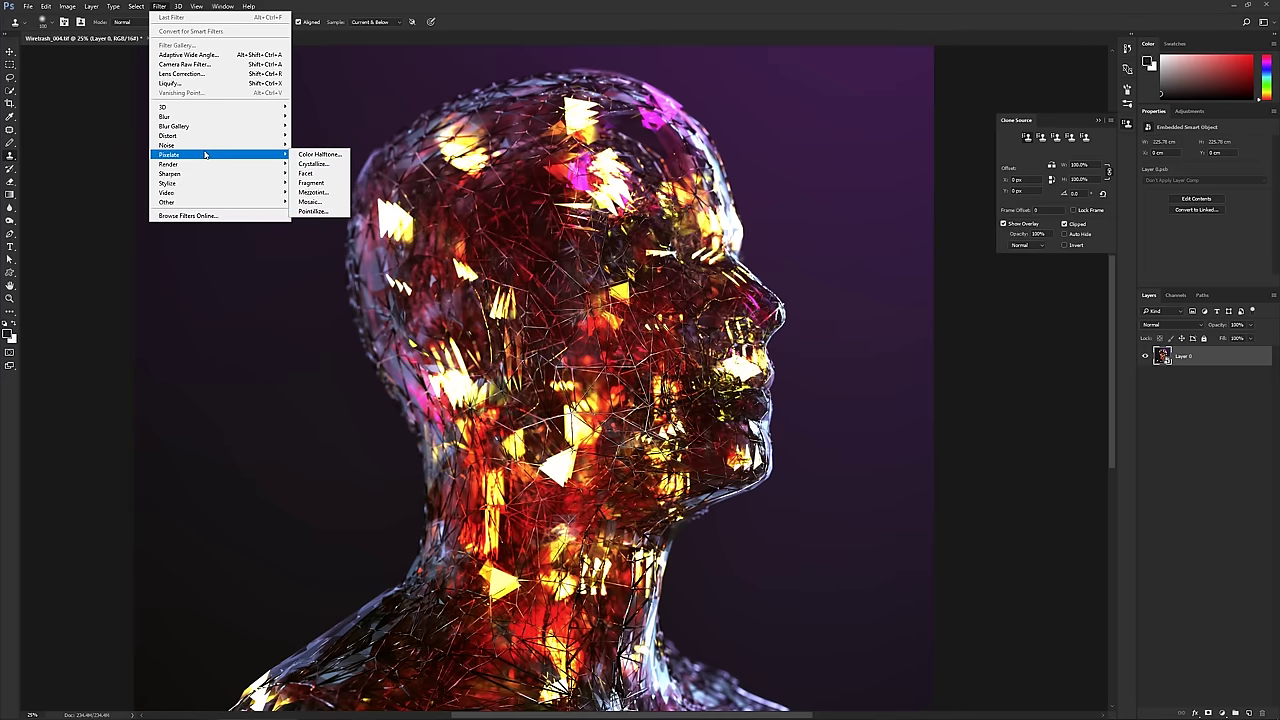
pyautogui.moveTo(201, 183)
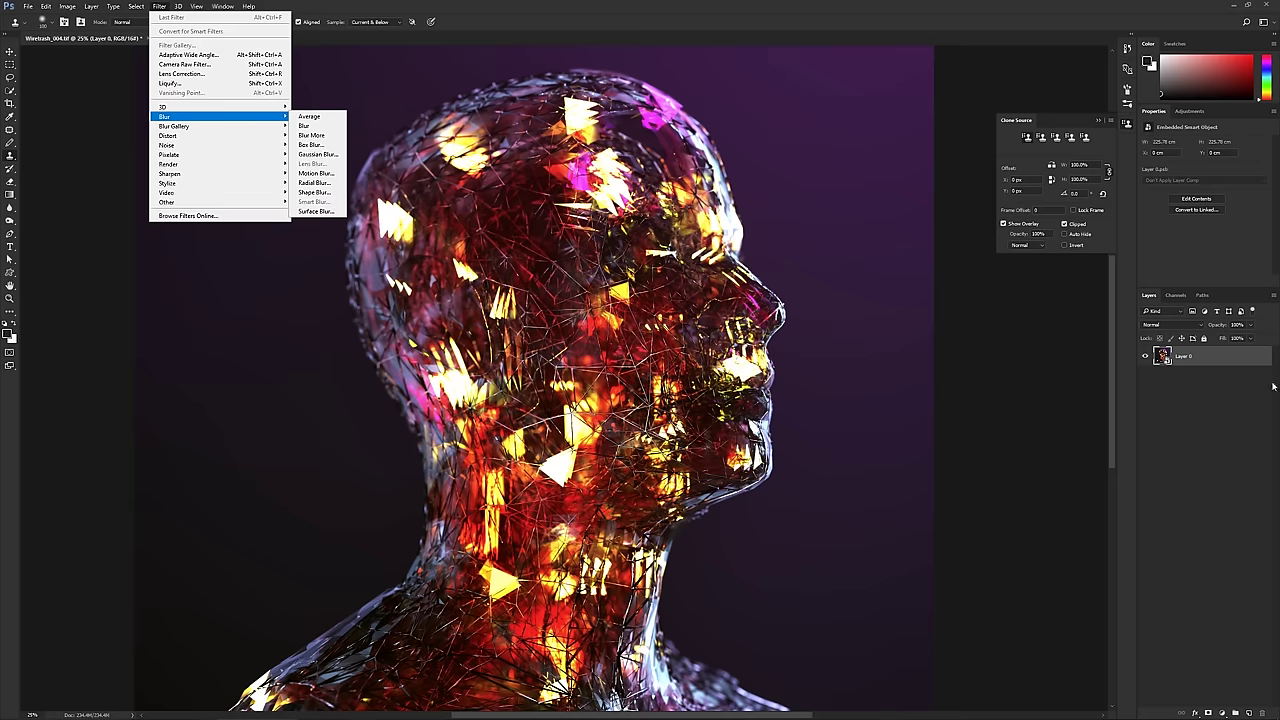
# - Duplicate the Smart Object layer and apply a Gaussian Blur with a radius of 193.5 pixels to the copy
pyautogui.click(1189, 352)
pyautogui.hotkey('ctrl', 'j')
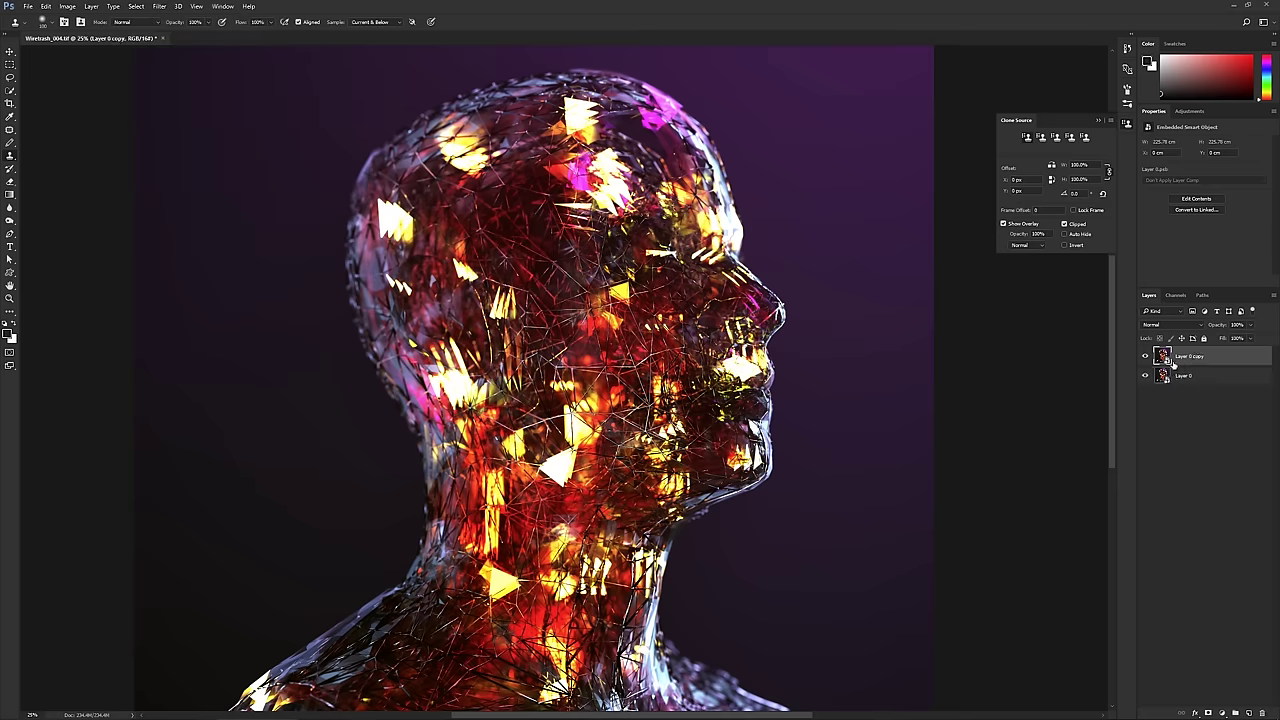
pyautogui.click(159, 6)
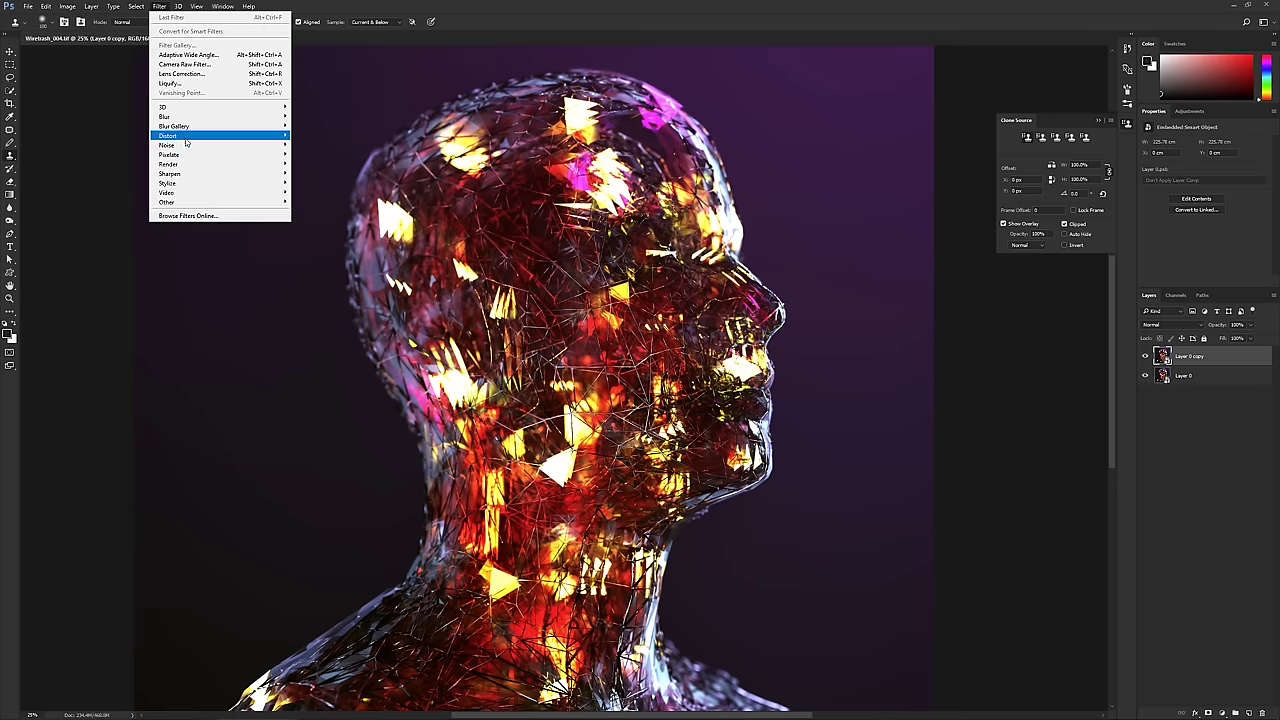
pyautogui.moveTo(220, 117)
pyautogui.click(316, 154)
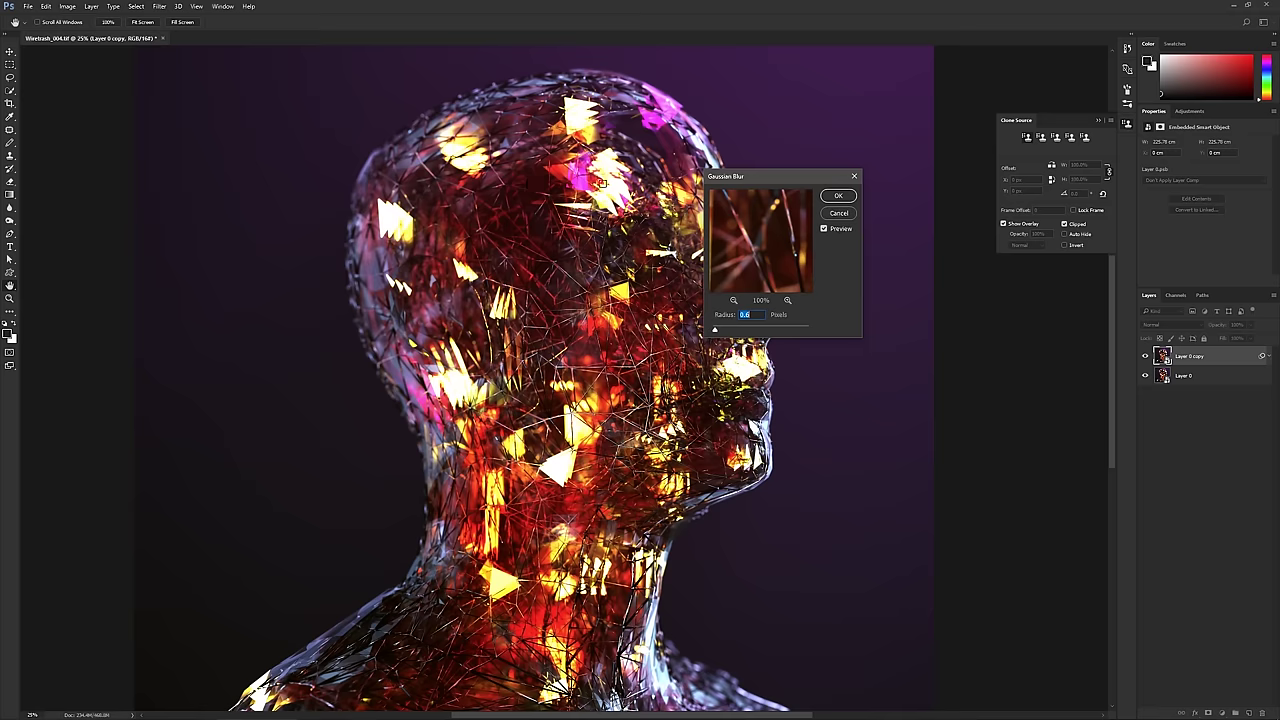
pyautogui.moveTo(722, 337); pyautogui.dragTo(797, 333)
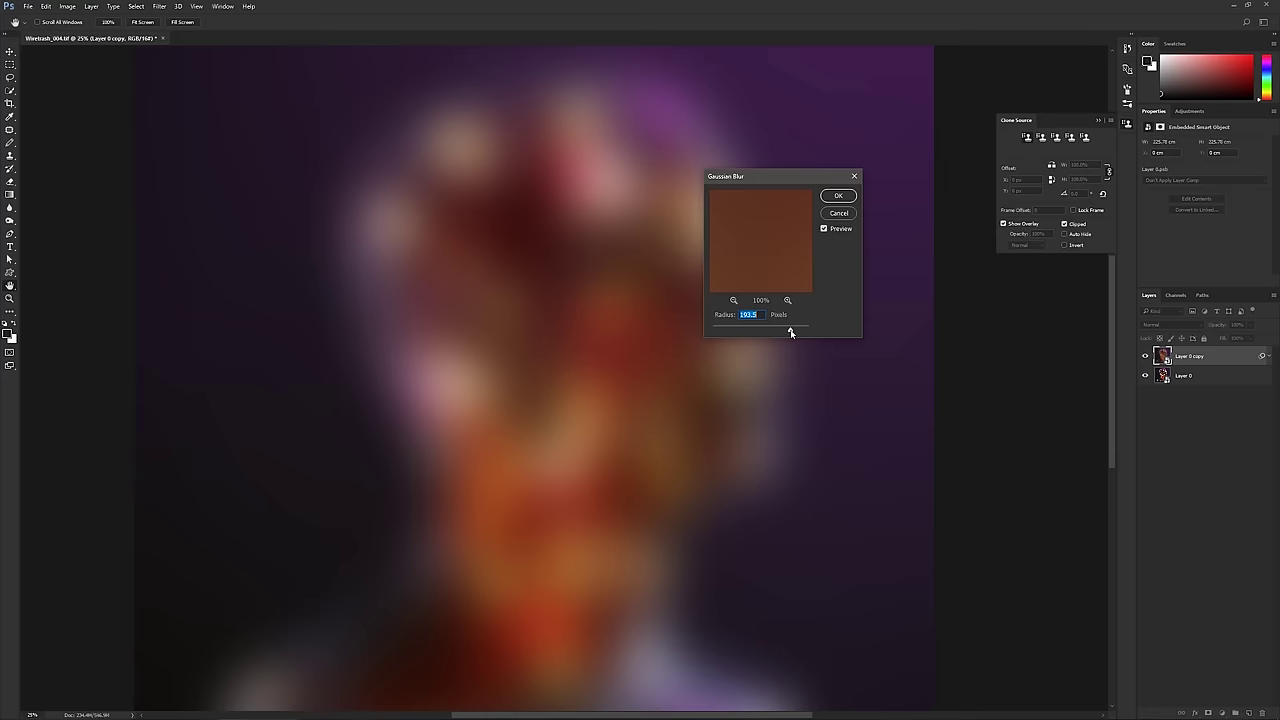
pyautogui.click(839, 197)
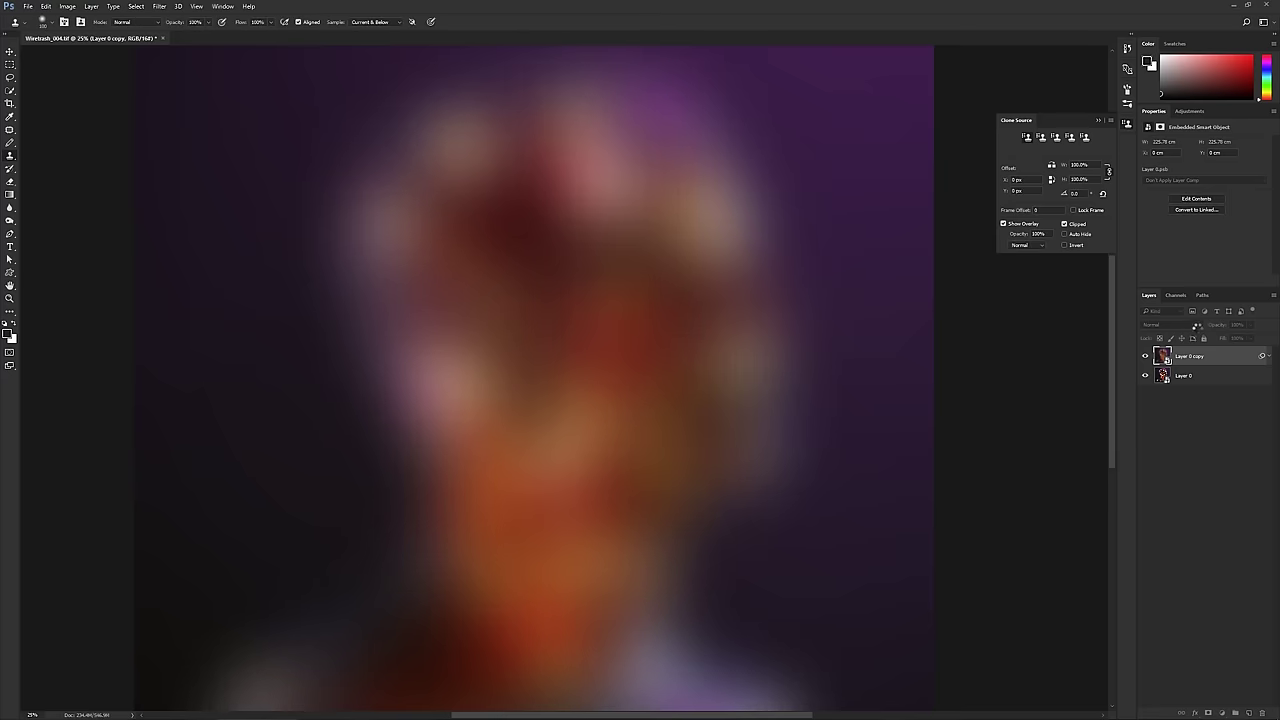
# - Set the blurred copy's blending mode to Linear Dodge (Add)
pyautogui.click(1203, 328)
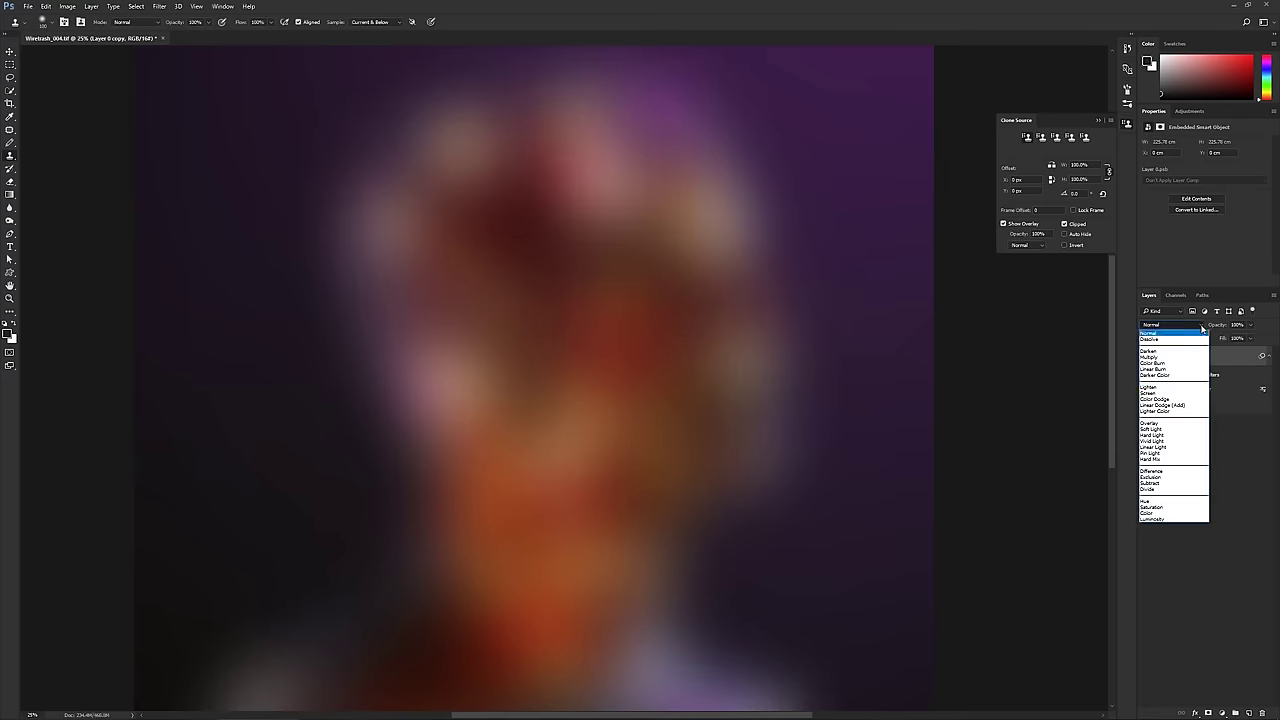
pyautogui.click(1163, 405)
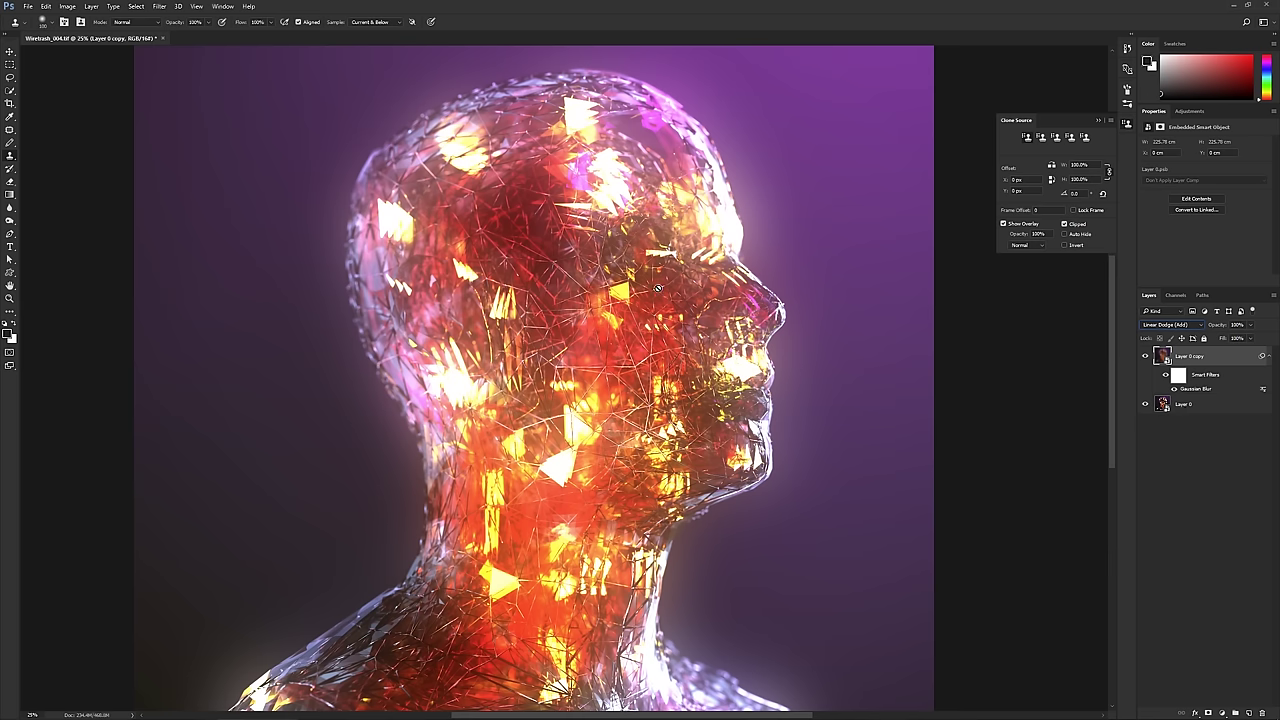
# - Enable blending RGB colors using gamma 1.00 in the color settings
pyautogui.click(28, 6)
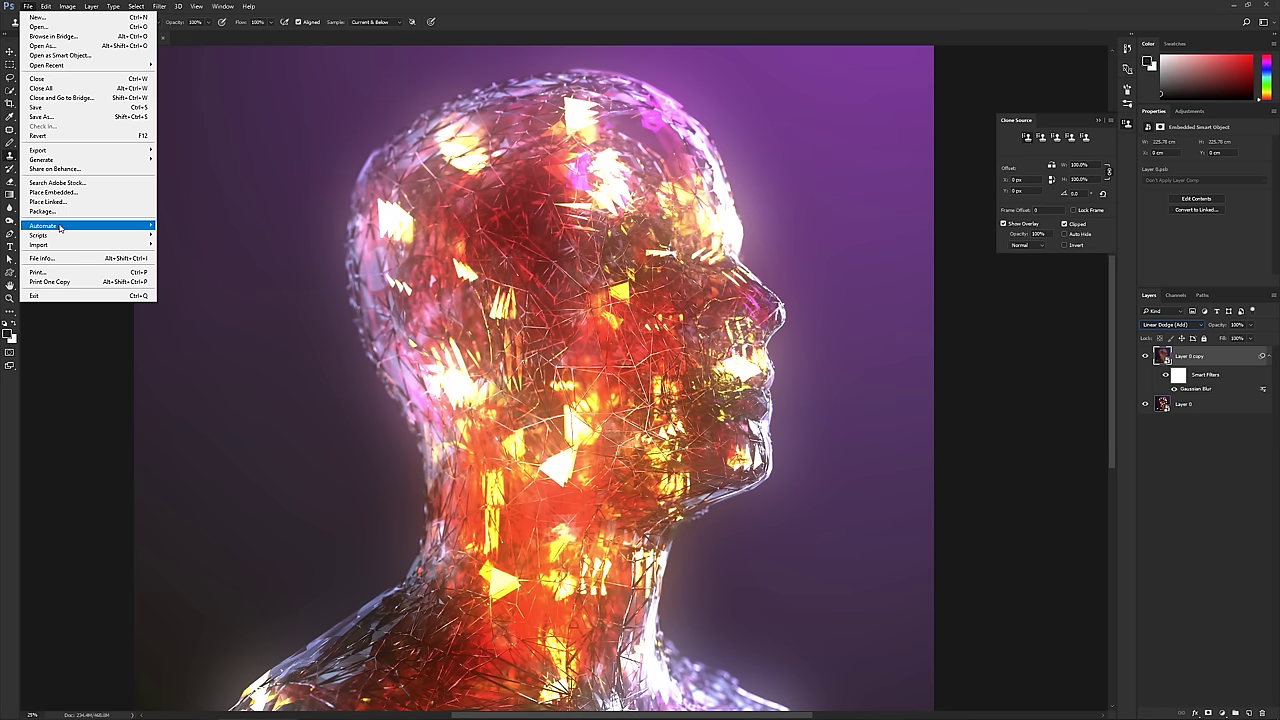
pyautogui.moveTo(46, 6)
pyautogui.moveTo(98, 398)
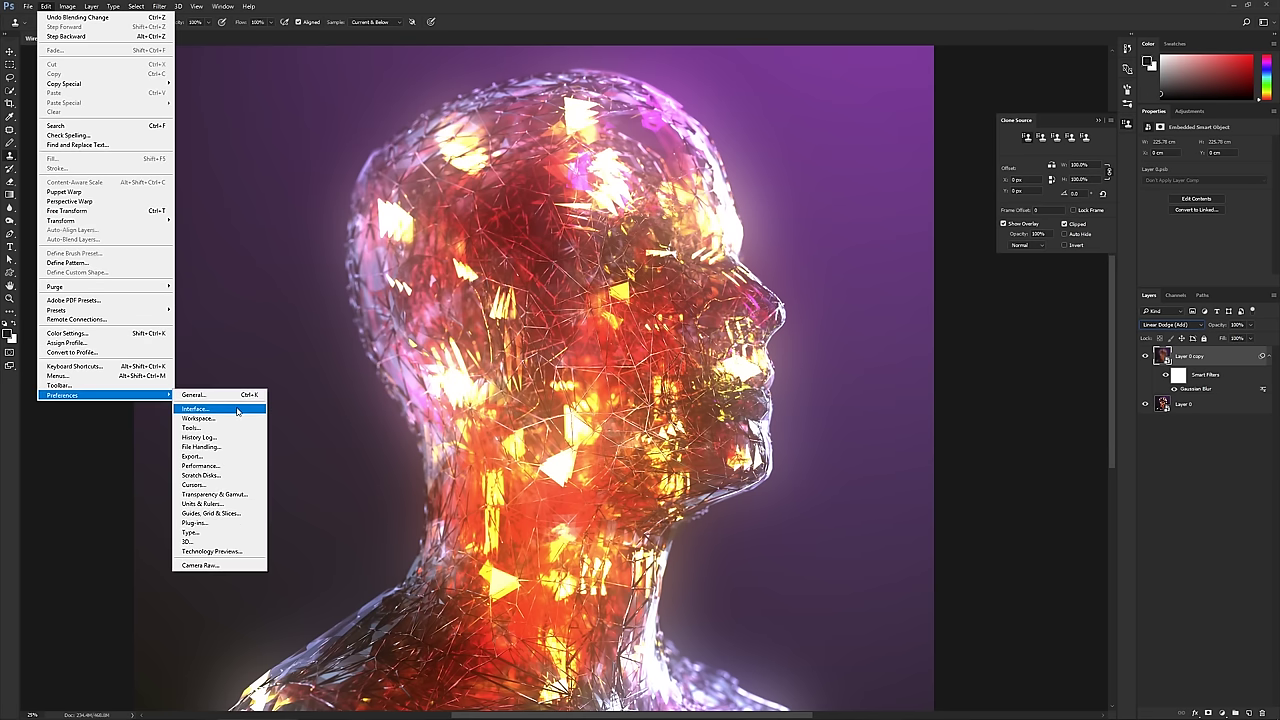
pyautogui.click(78, 336)
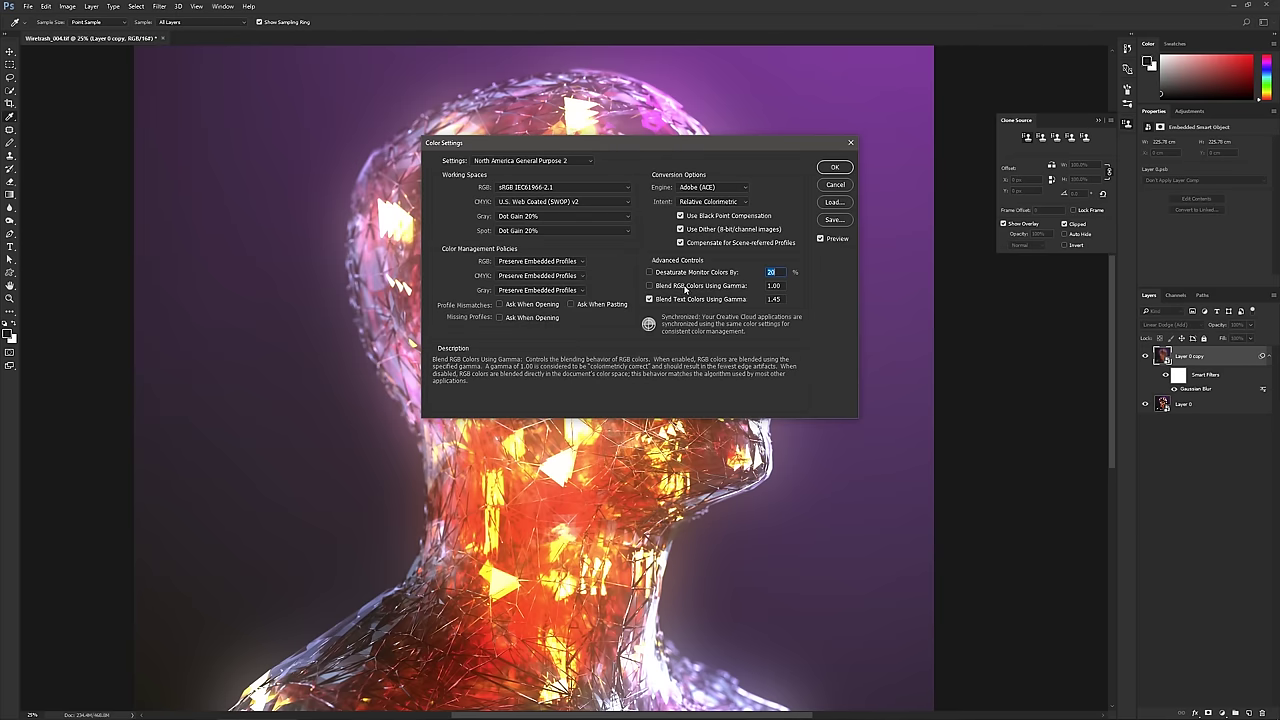
pyautogui.click(673, 287)
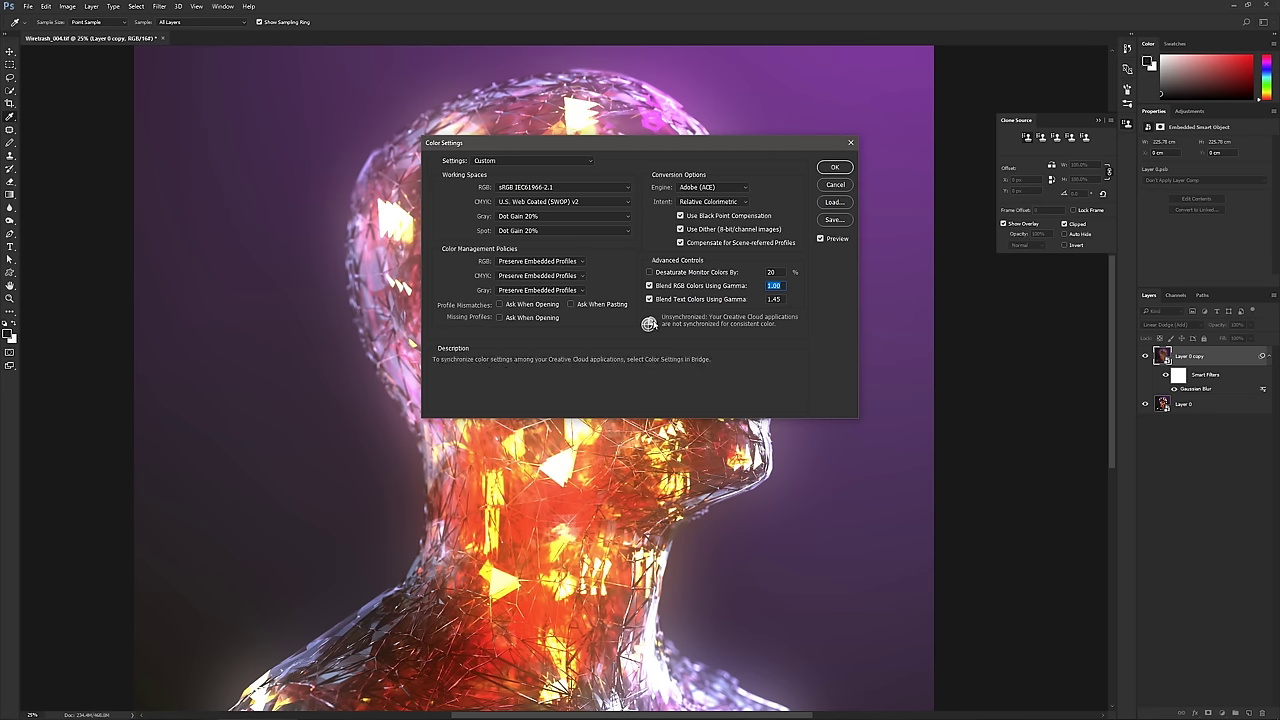
pyautogui.click(835, 168)
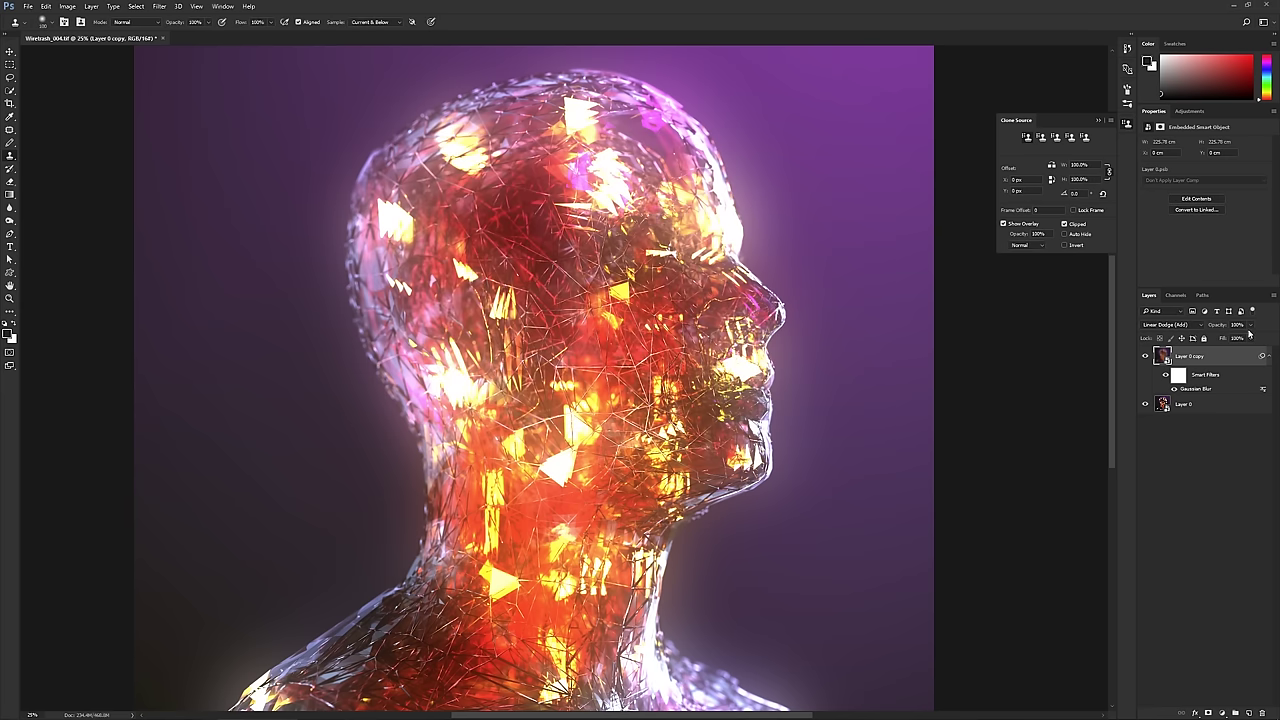
# - Reduce the blurred glow layer's opacity to 12% and compare the image with and without it
pyautogui.moveTo(1249, 328); pyautogui.dragTo(1211, 342)
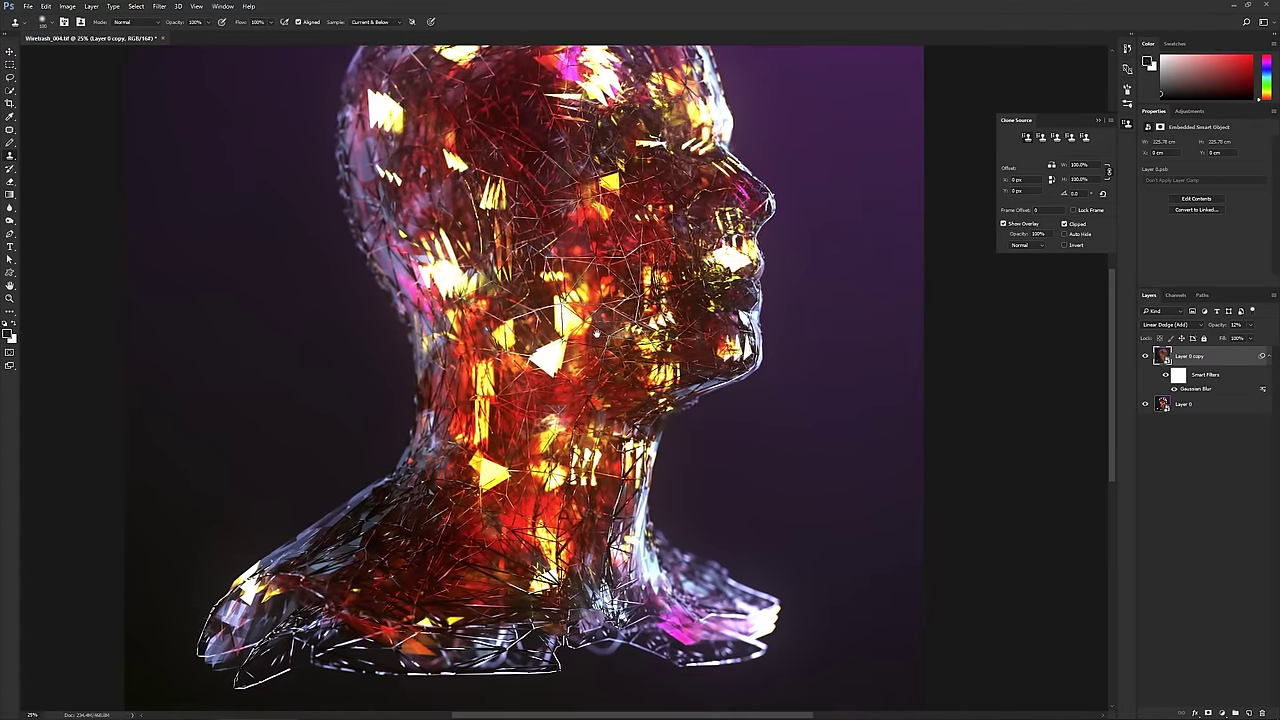
pyautogui.click(1145, 356)
pyautogui.click(1145, 356)
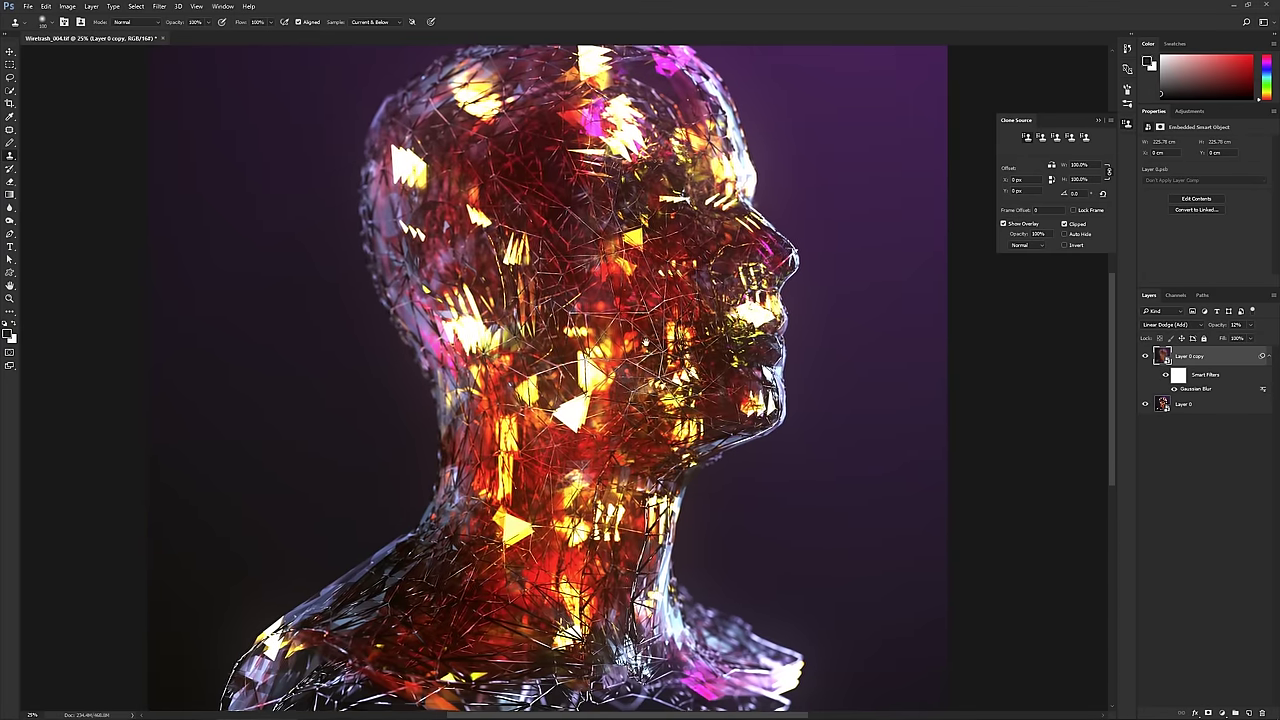
# - With the glow layer selected, turn off Add Mask by Default and keep Clip to Layer off for new adjustment layers
pyautogui.click(1190, 452)
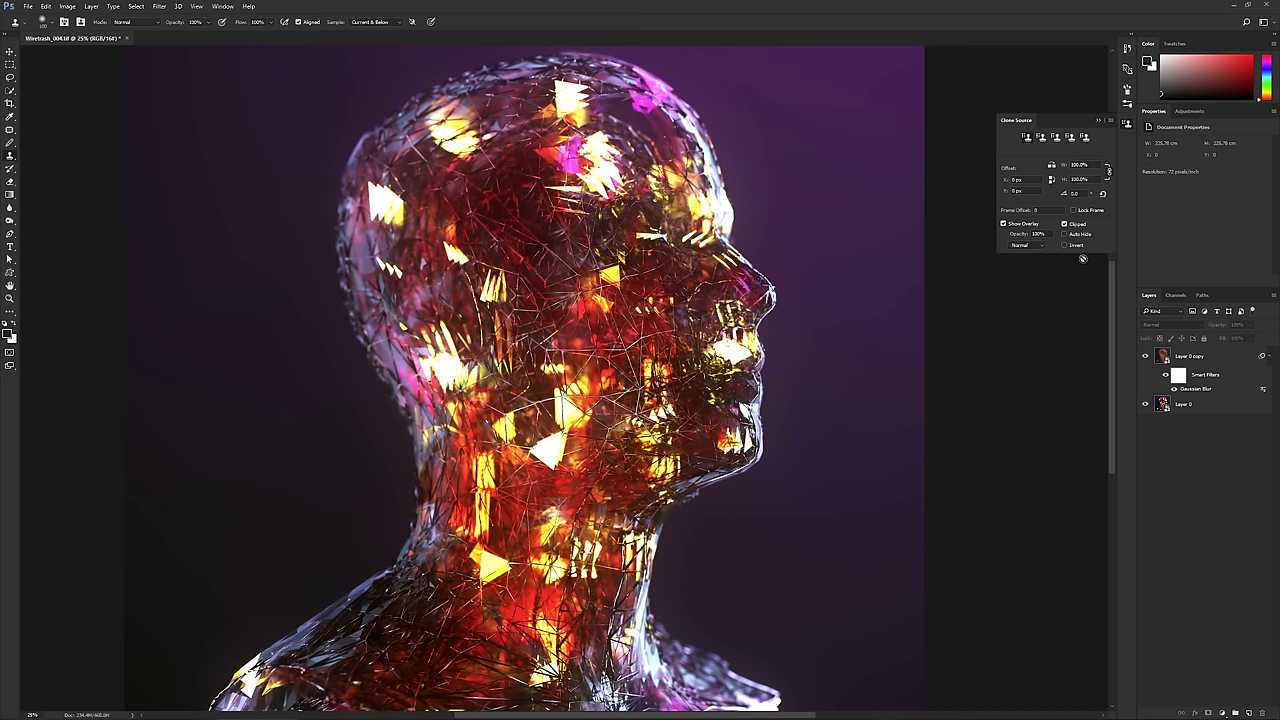
pyautogui.click(1185, 356)
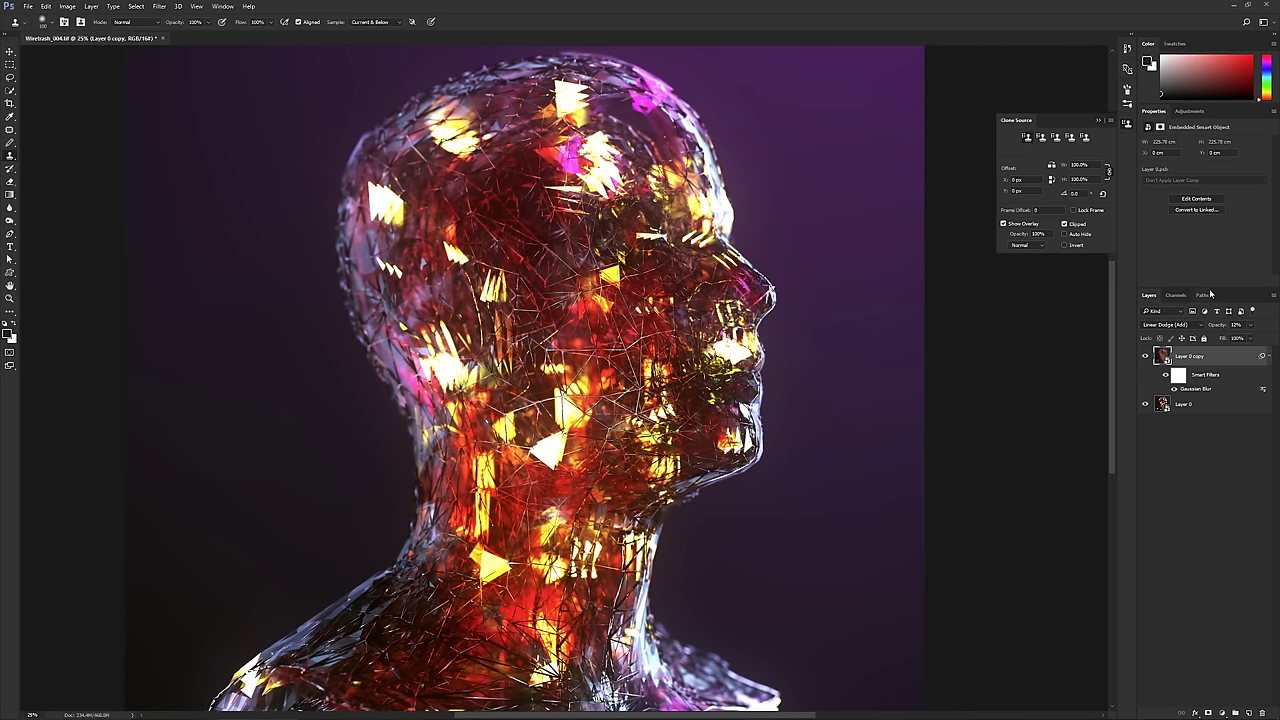
pyautogui.click(1188, 111)
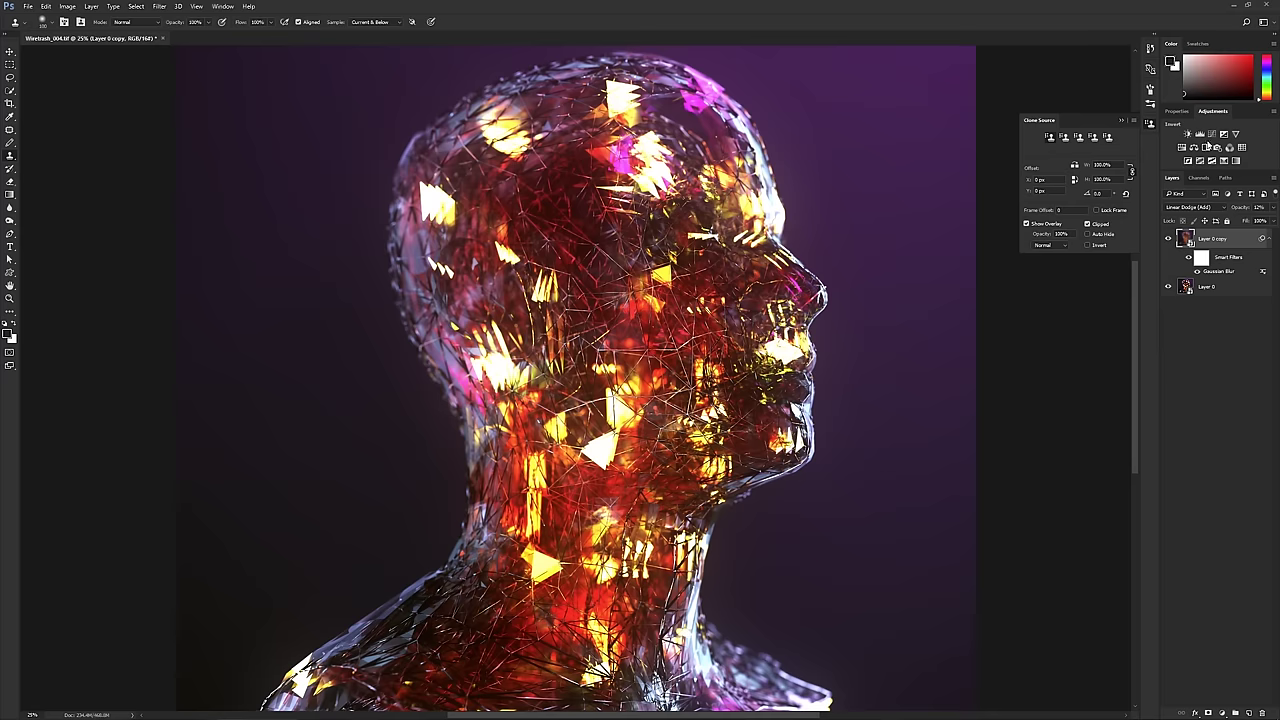
pyautogui.click(1274, 111)
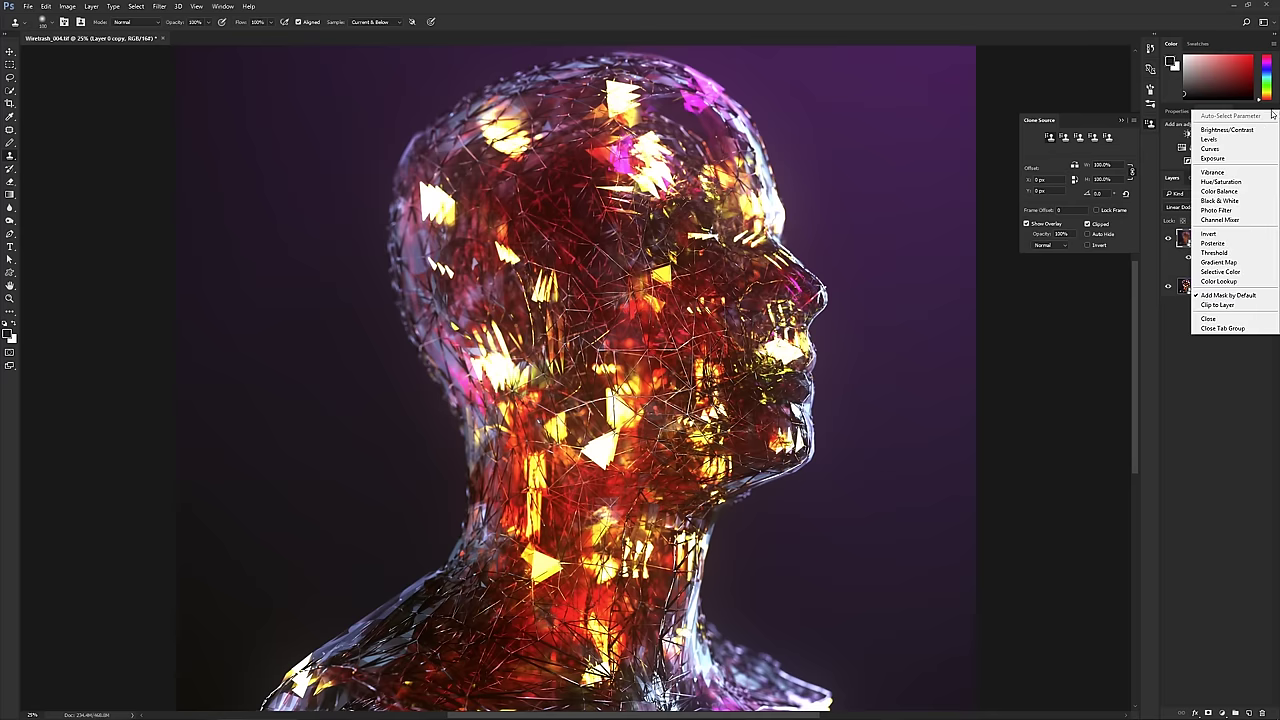
pyautogui.click(1227, 306)
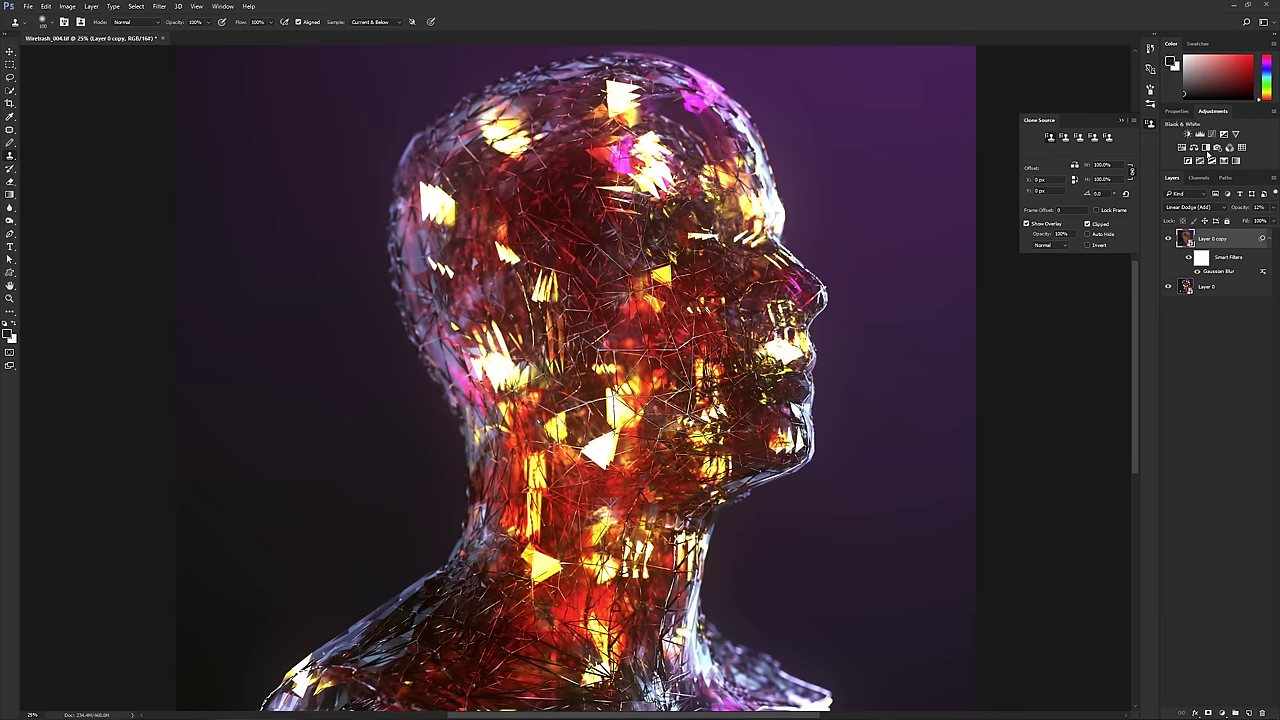
pyautogui.click(1274, 111)
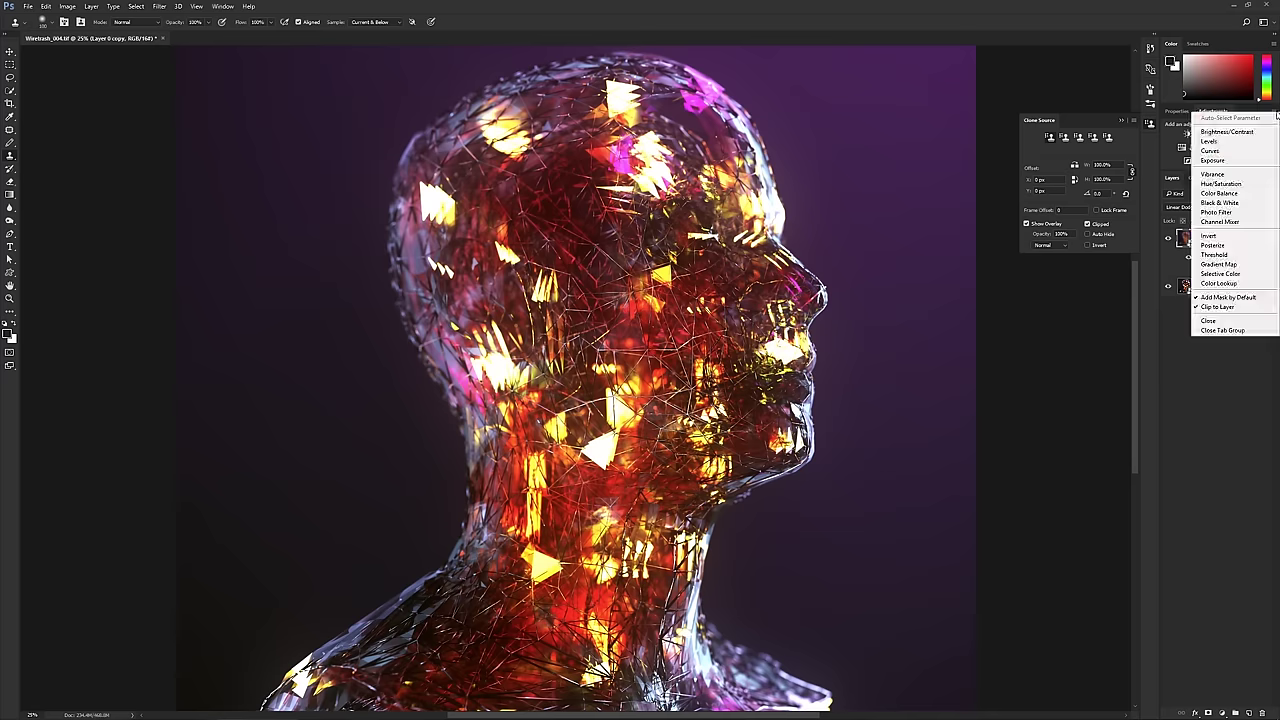
pyautogui.click(1228, 297)
pyautogui.click(1274, 111)
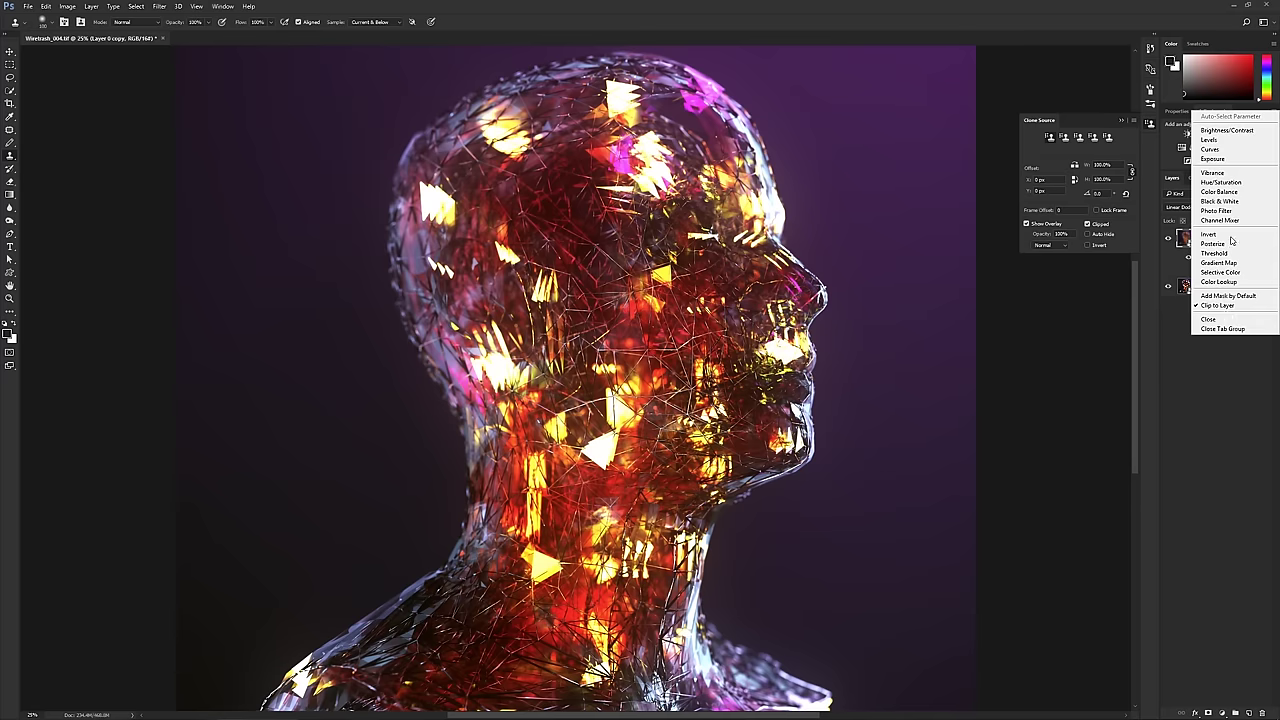
pyautogui.click(1225, 307)
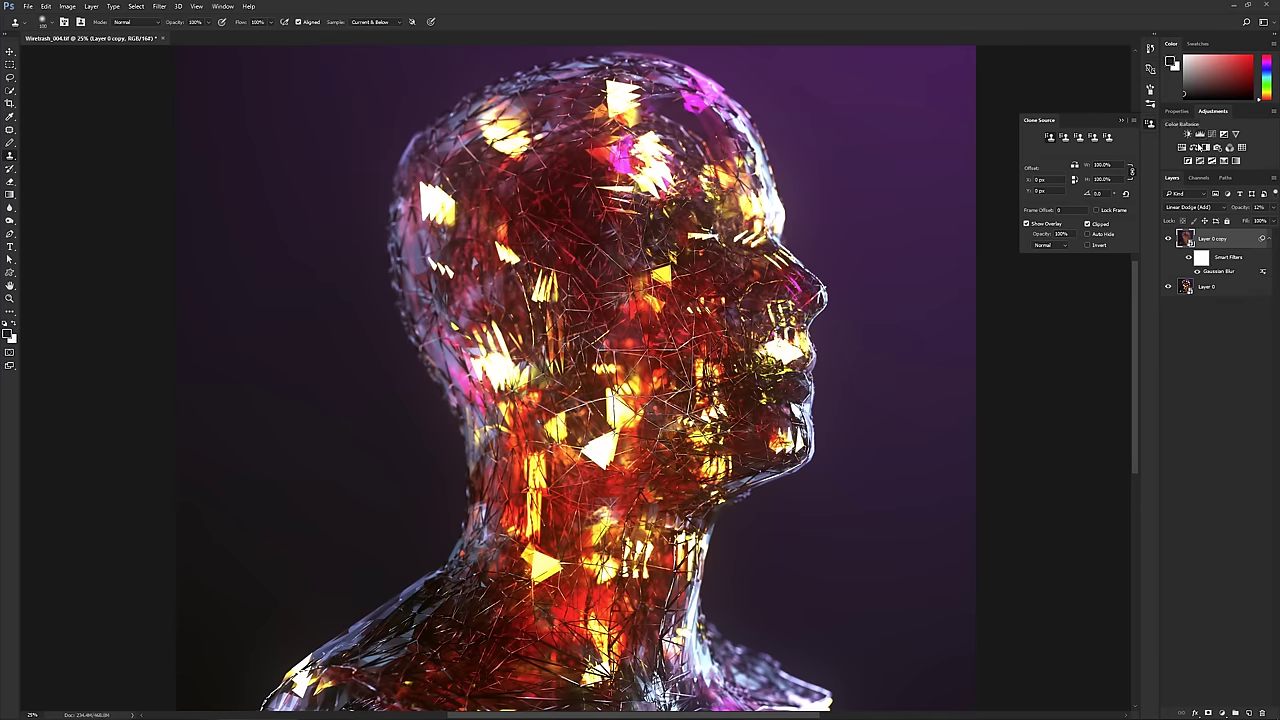
pyautogui.click(1196, 148)
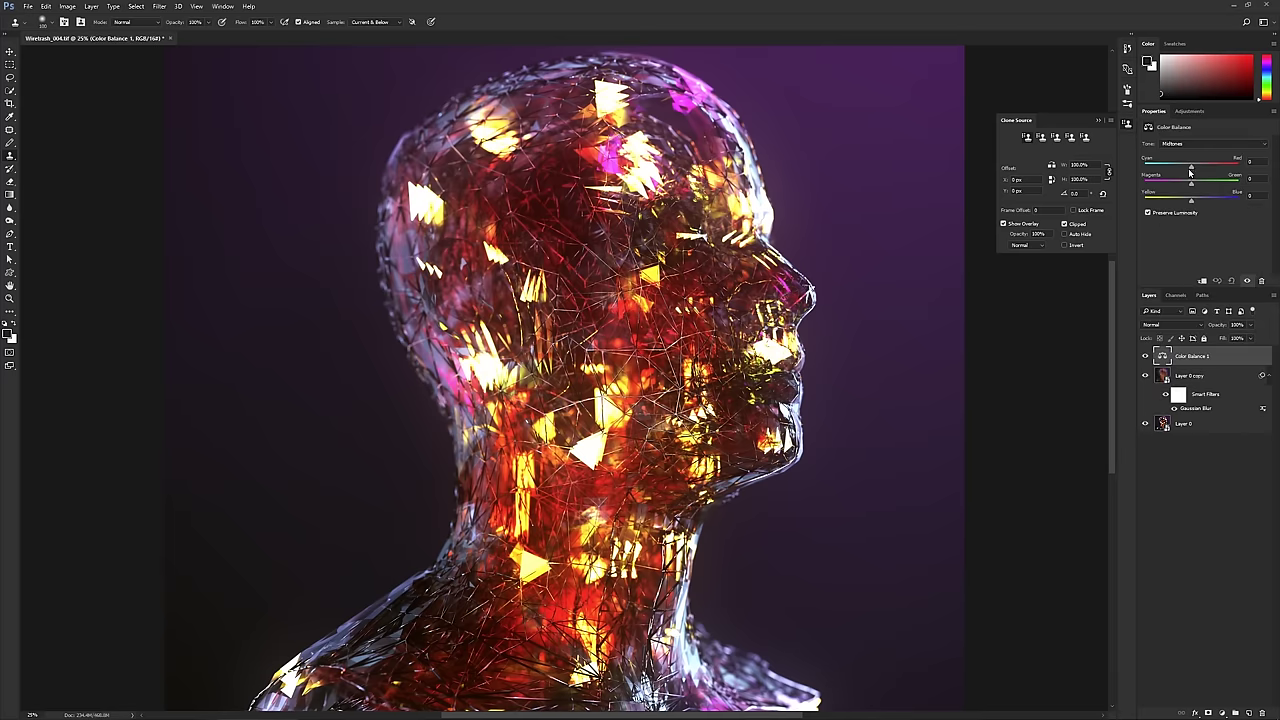
pyautogui.moveTo(1189, 172)
pyautogui.mouseDown()
pyautogui.moveTo(1167, 175)
pyautogui.moveTo(1204, 187)
pyautogui.mouseUp()
pyautogui.press('Delete')
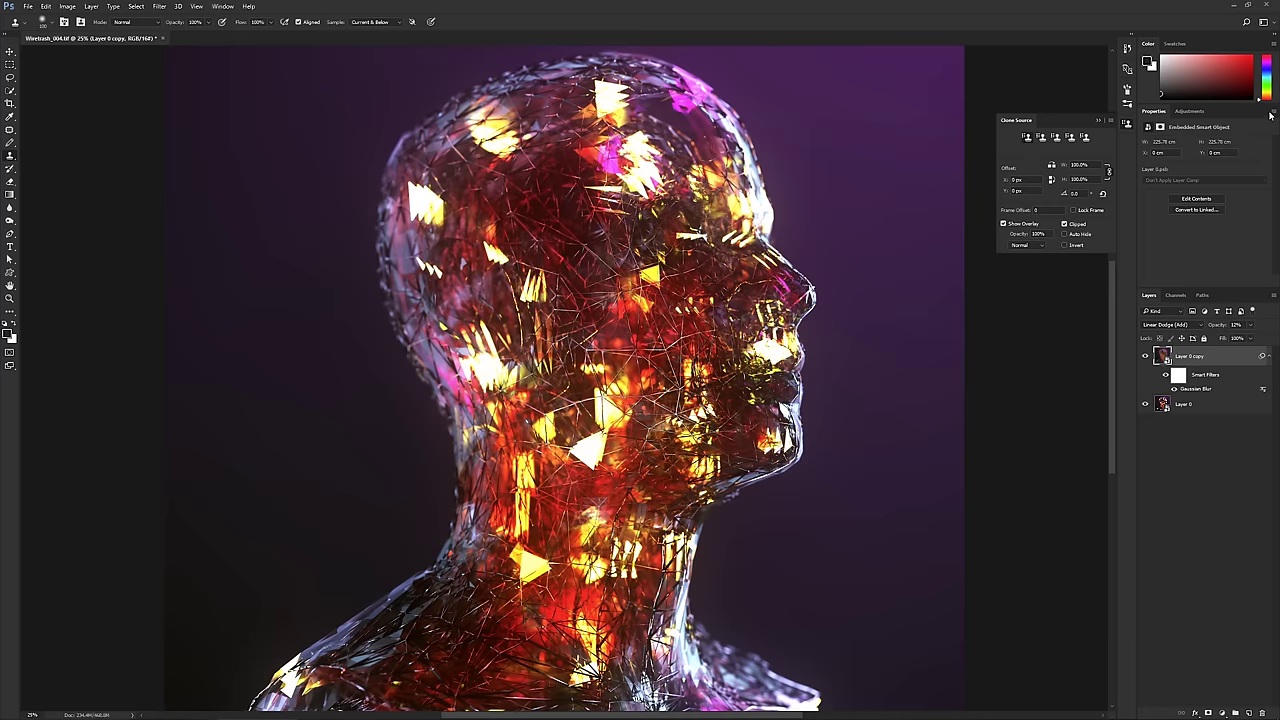
# - Add an Exposure adjustment layer above the glow layer with exposure about +0.75 and gamma correction about 0.94
pyautogui.click(1188, 112)
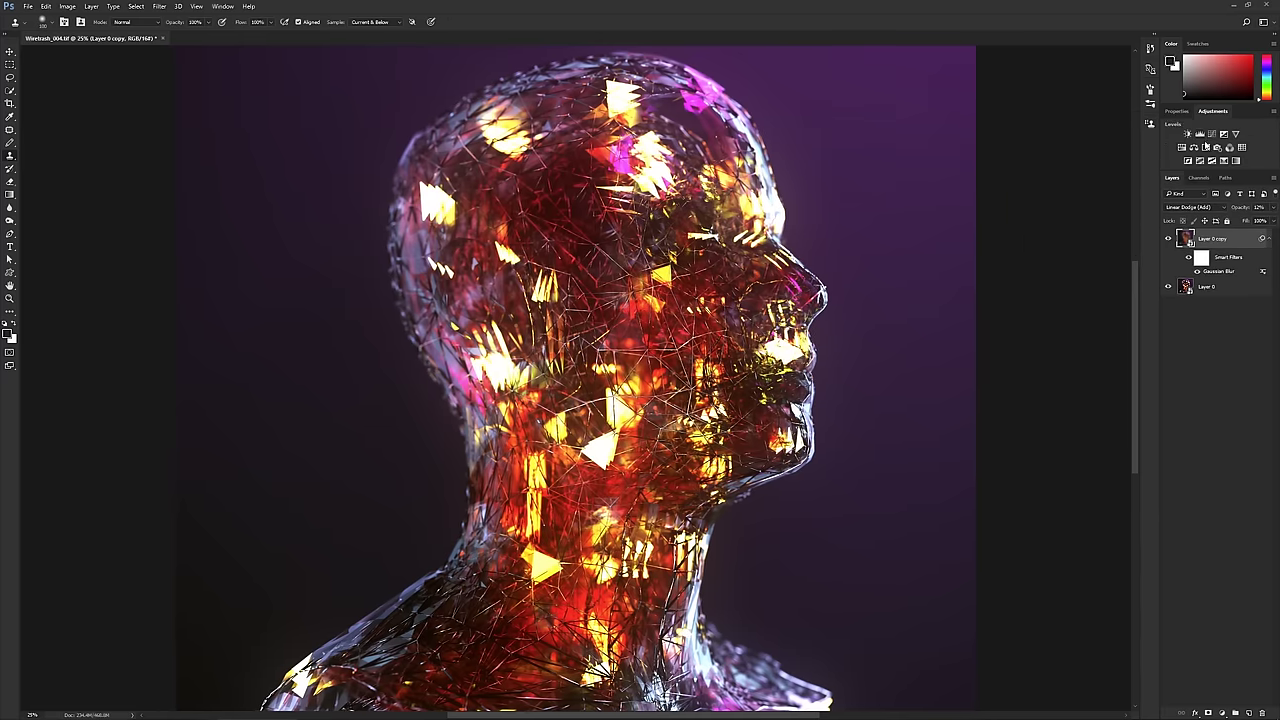
pyautogui.click(1223, 136)
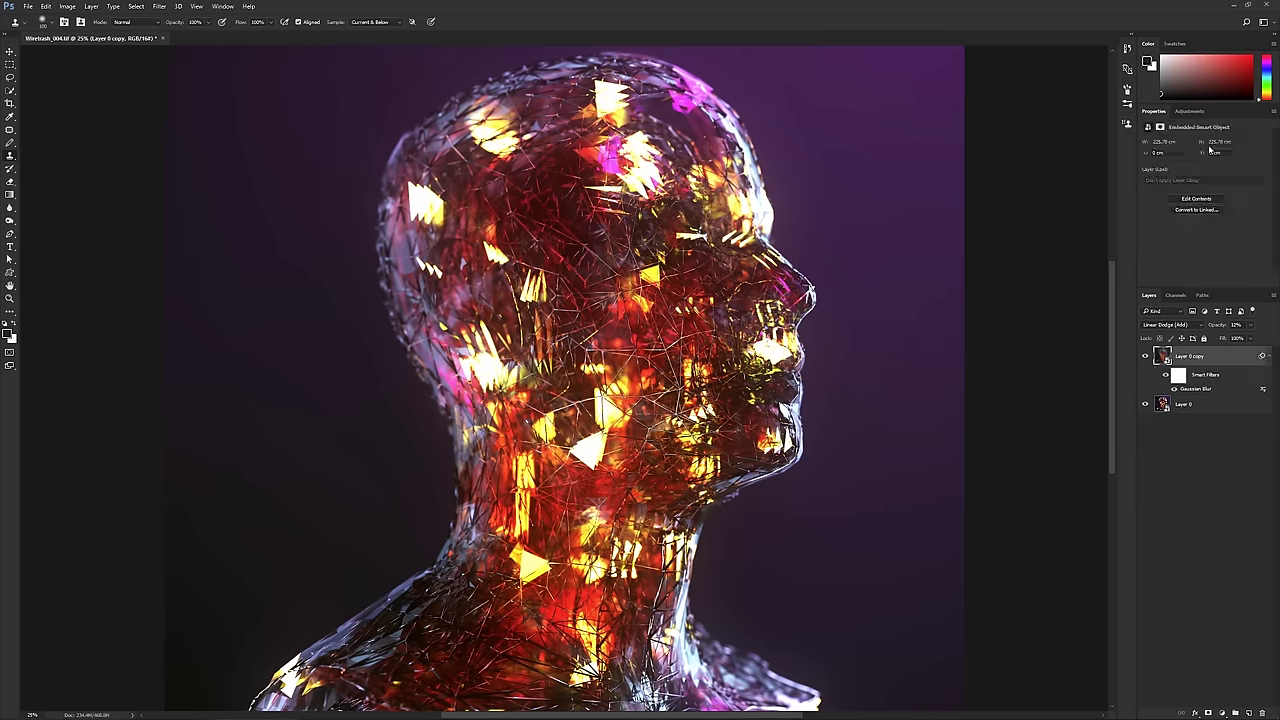
pyautogui.moveTo(1208, 176); pyautogui.dragTo(1210, 208)
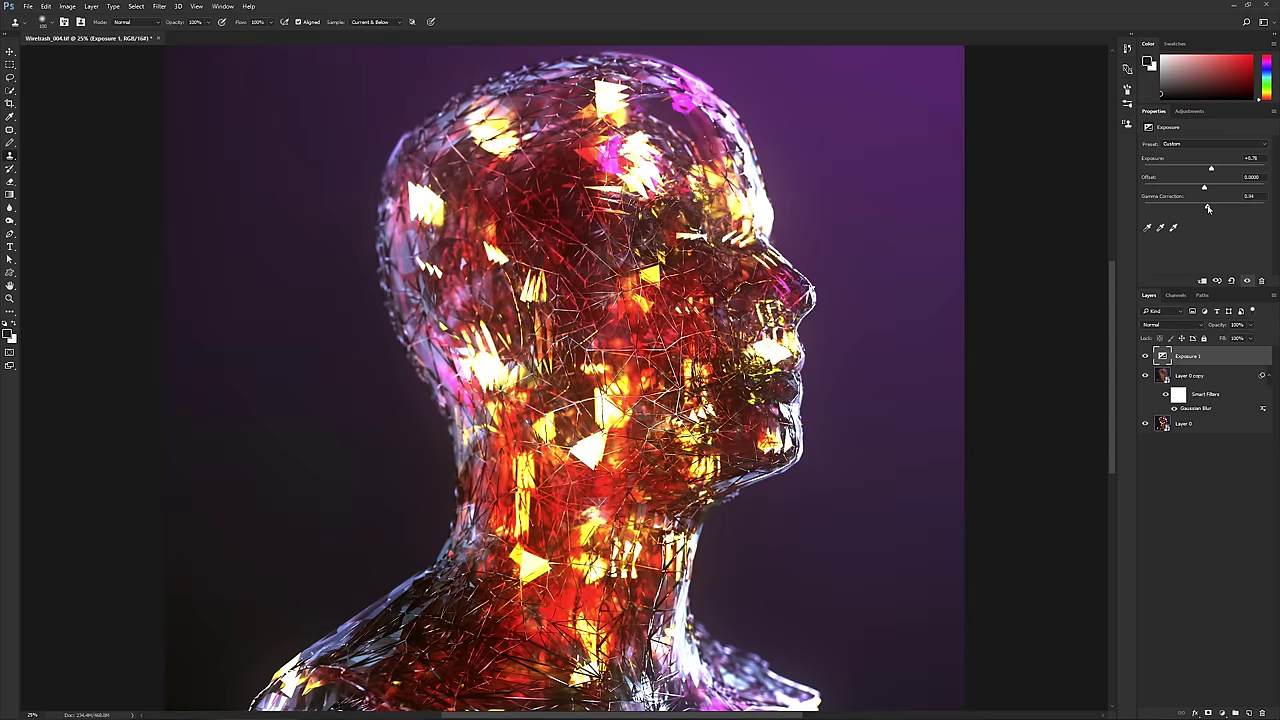
# - Compare the image with and without the Exposure adjustment, and reduce its exposure to +0.17
pyautogui.click(1145, 356)
pyautogui.click(1145, 356)
pyautogui.click(1145, 356)
pyautogui.click(1145, 356)
pyautogui.click(1145, 356)
pyautogui.click(1145, 356)
pyautogui.moveTo(1207, 170); pyautogui.dragTo(1206, 171)
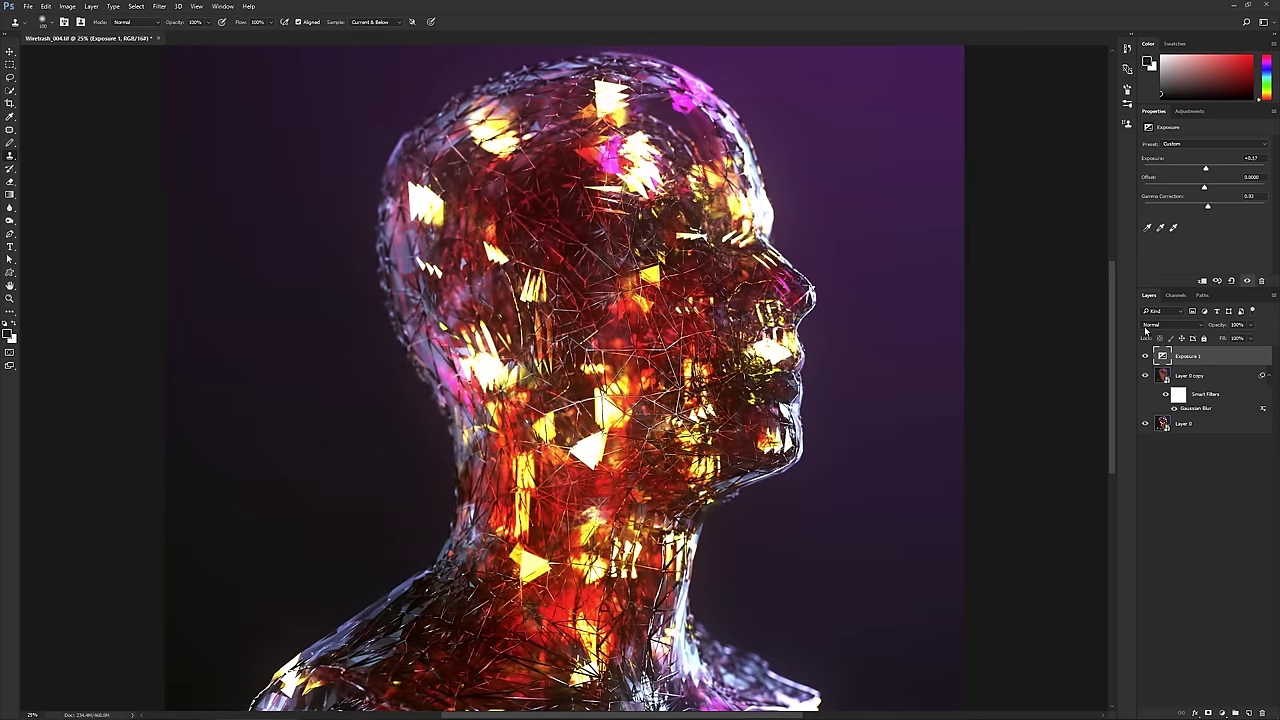
# - Check the image again with the Exposure adjustment switched on and off, and delete that adjustment layer
pyautogui.click(1145, 357)
pyautogui.click(1145, 357)
pyautogui.click(1145, 357)
pyautogui.click(1146, 357)
pyautogui.click(1146, 357)
pyautogui.click(1146, 357)
pyautogui.click(1146, 357)
pyautogui.click(1146, 357)
pyautogui.click(1146, 357)
pyautogui.press('Delete')
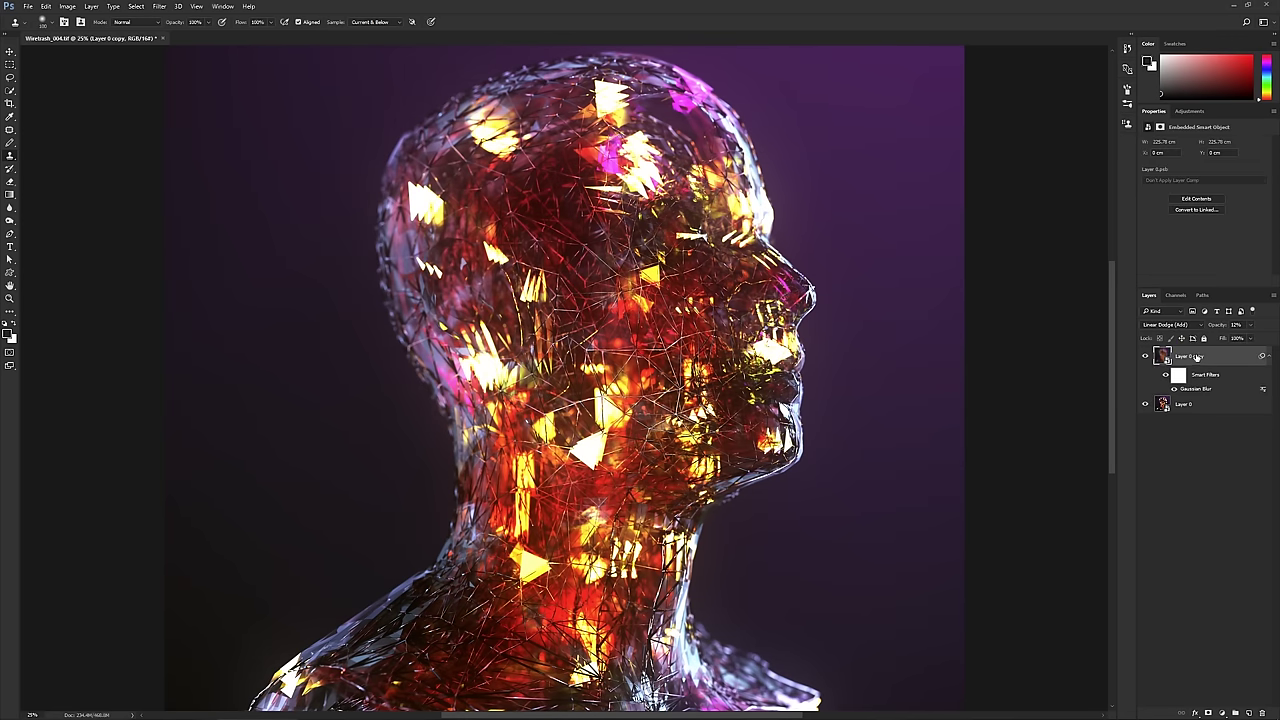
# - Save the composite in Photoshop format as Persona_CONSTRUCTED.psd in the render folder, with layers and Maximize Compatibility on
pyautogui.moveTo(832, 397)
pyautogui.mouseDown()
pyautogui.moveTo(774, 357)
pyautogui.moveTo(770, 234)
pyautogui.moveTo(820, 480)
pyautogui.moveTo(814, 384)
pyautogui.mouseUp()
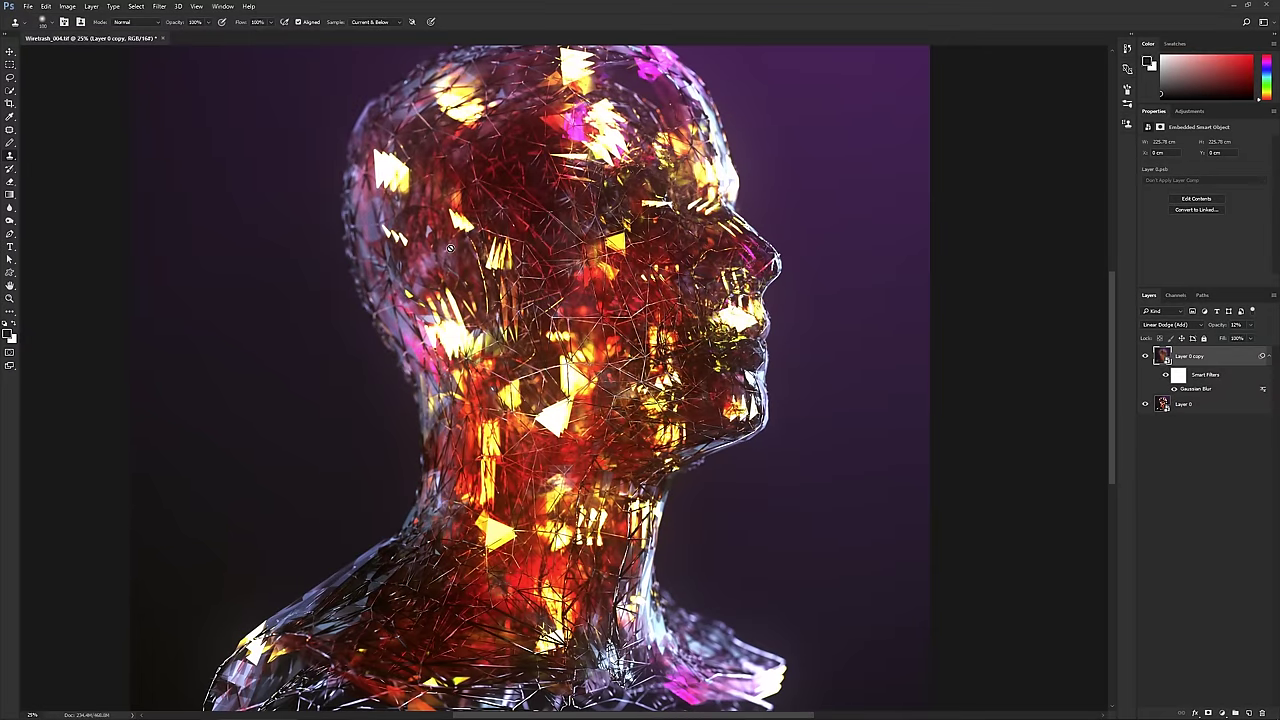
pyautogui.hotkey('ctrl', 'shift', 's')
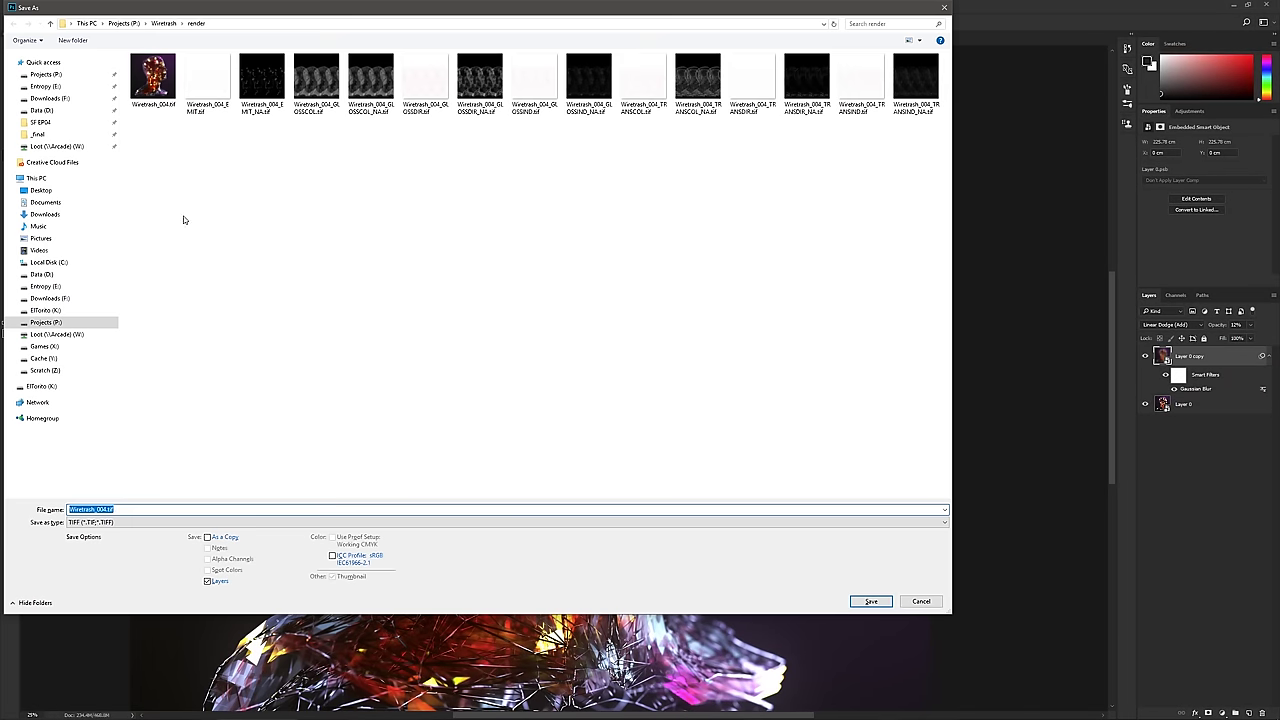
pyautogui.click(99, 510)
pyautogui.moveTo(99, 510); pyautogui.dragTo(35, 510)
pyautogui.press('BackSpace')
pyautogui.write('Persona_CONSTRUCTED')
pyautogui.click(116, 522)
pyautogui.click(116, 527)
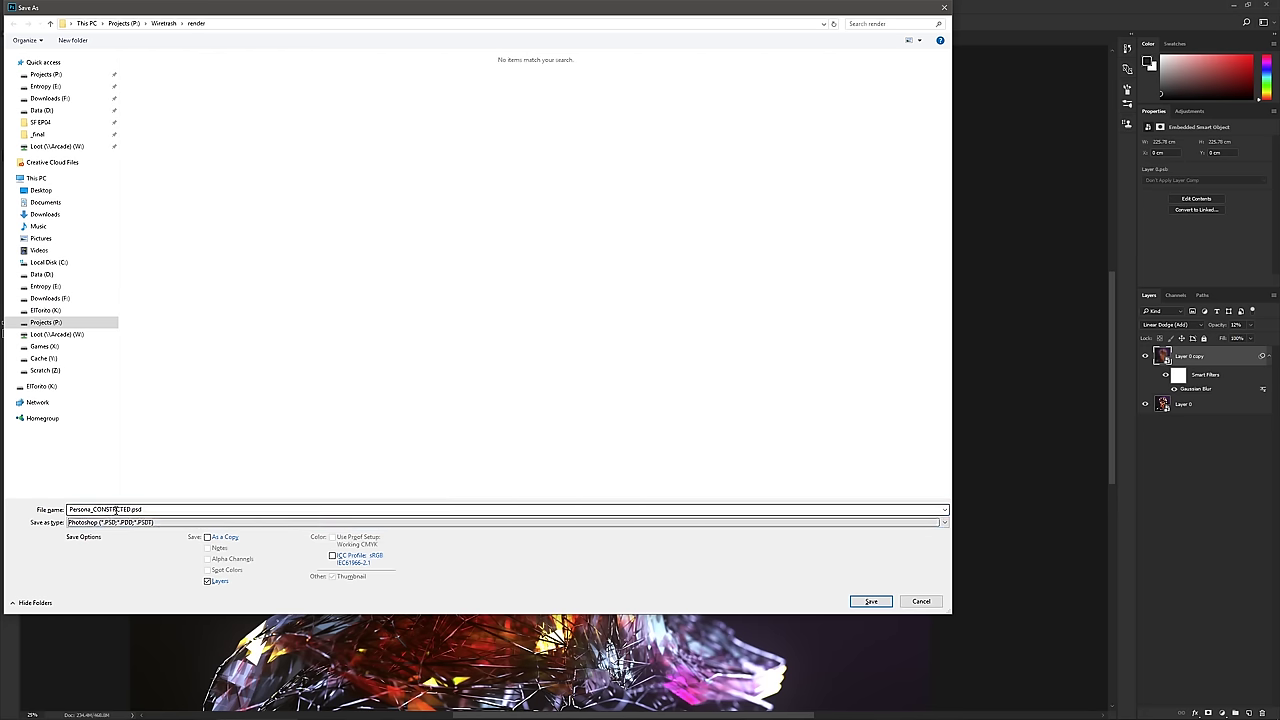
pyautogui.click(116, 510)
pyautogui.click(113, 510)
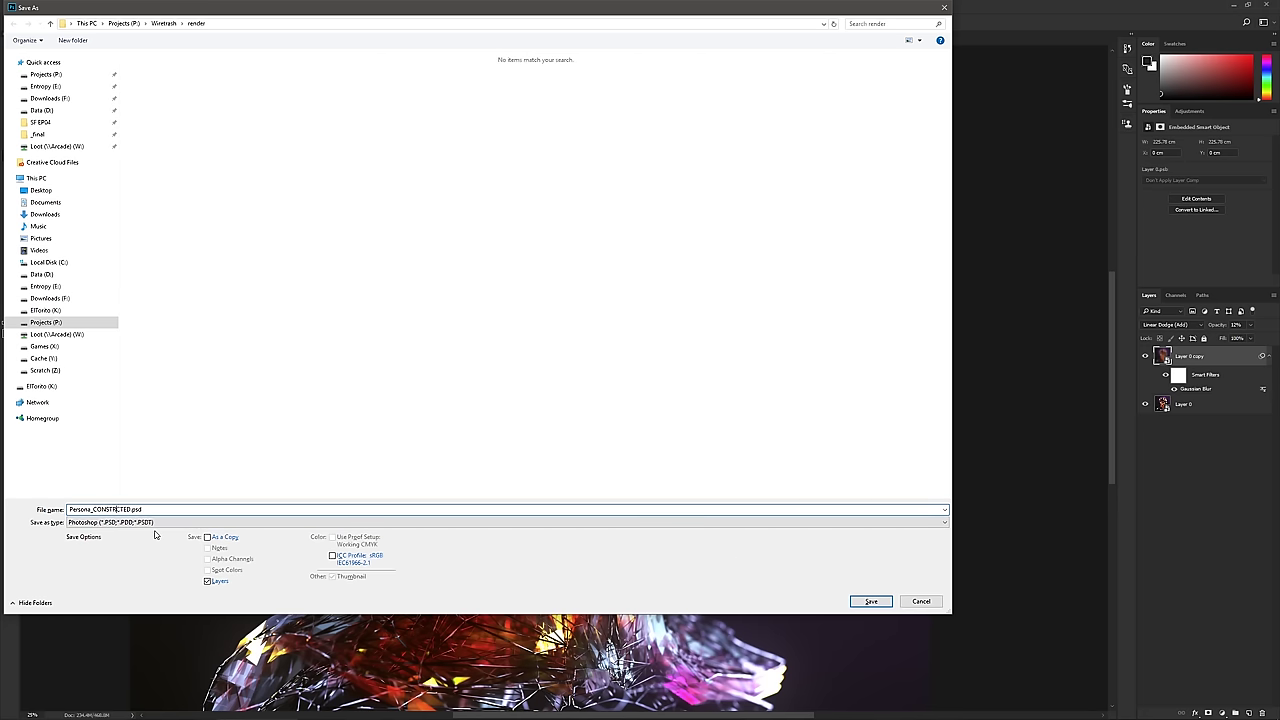
pyautogui.press('Return')
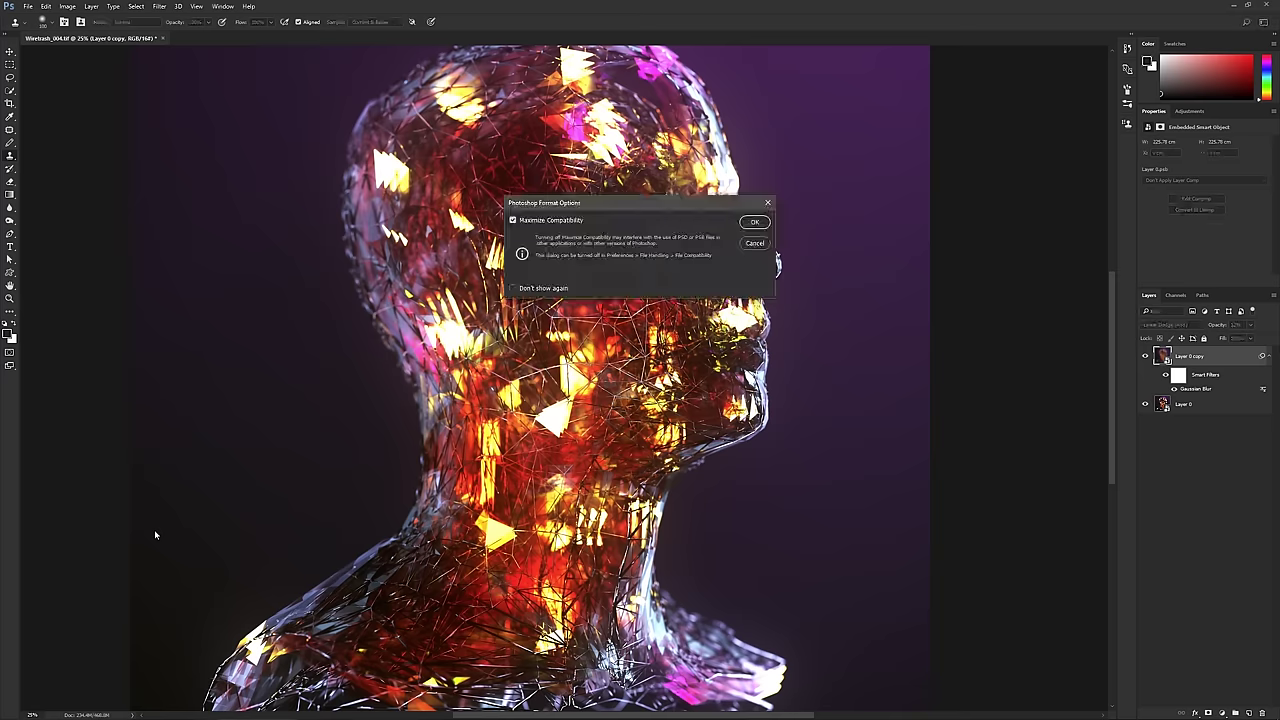
pyautogui.click(752, 223)
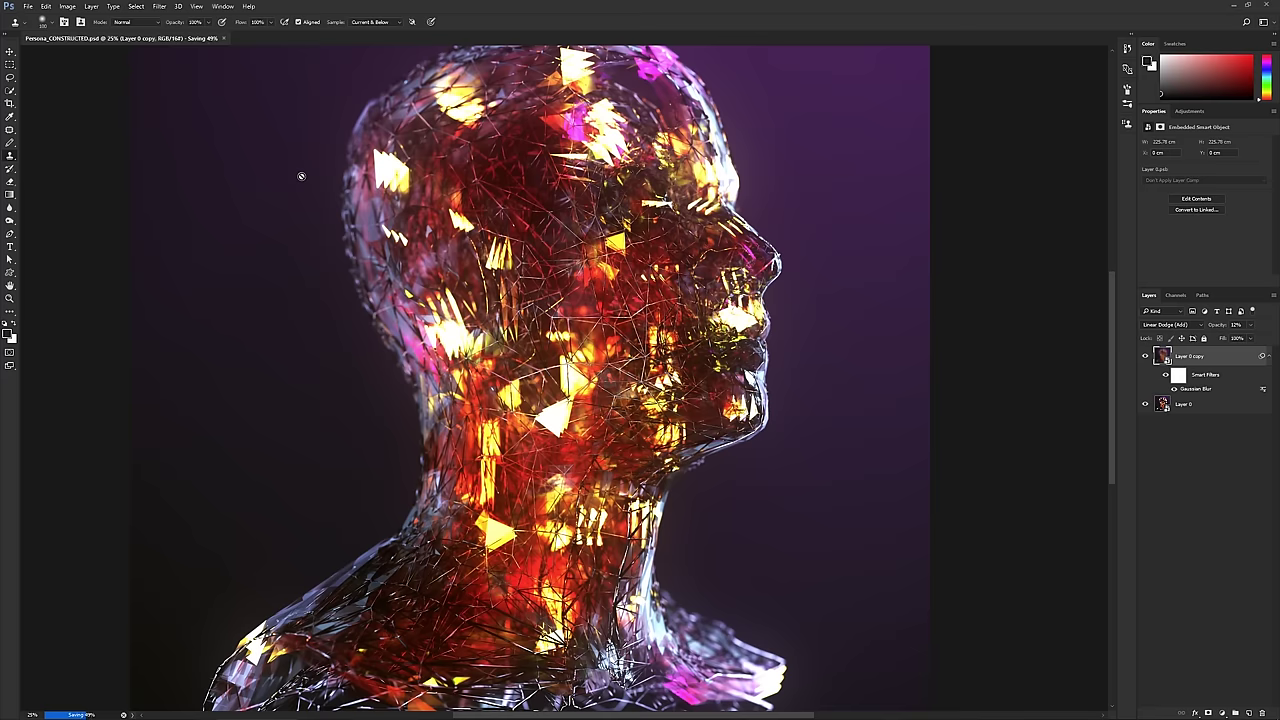
# - Open the seven Wiretrash_004 "_NA.png" passes together: EMIT, GLOSSCOL, GLOSSDIR, GLOSSIND, TRANSCOL, TRANSDIR and TRANSIND
pyautogui.click(29, 7)
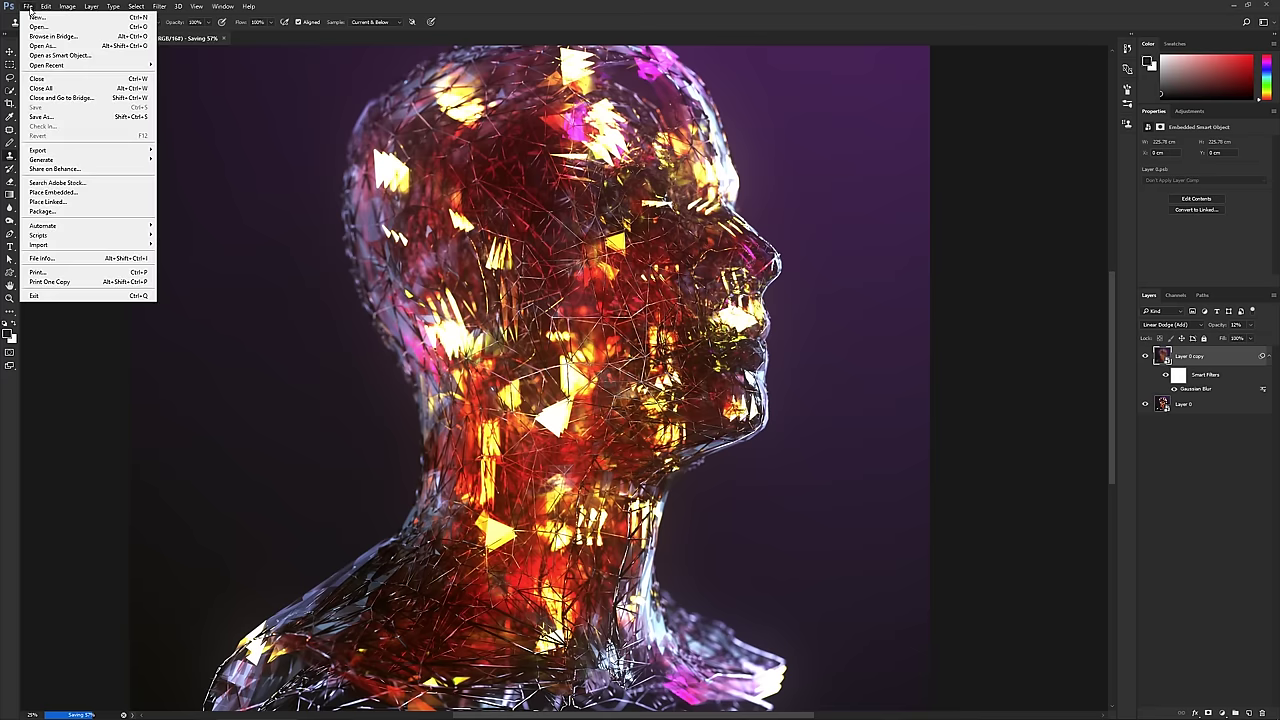
pyautogui.click(50, 27)
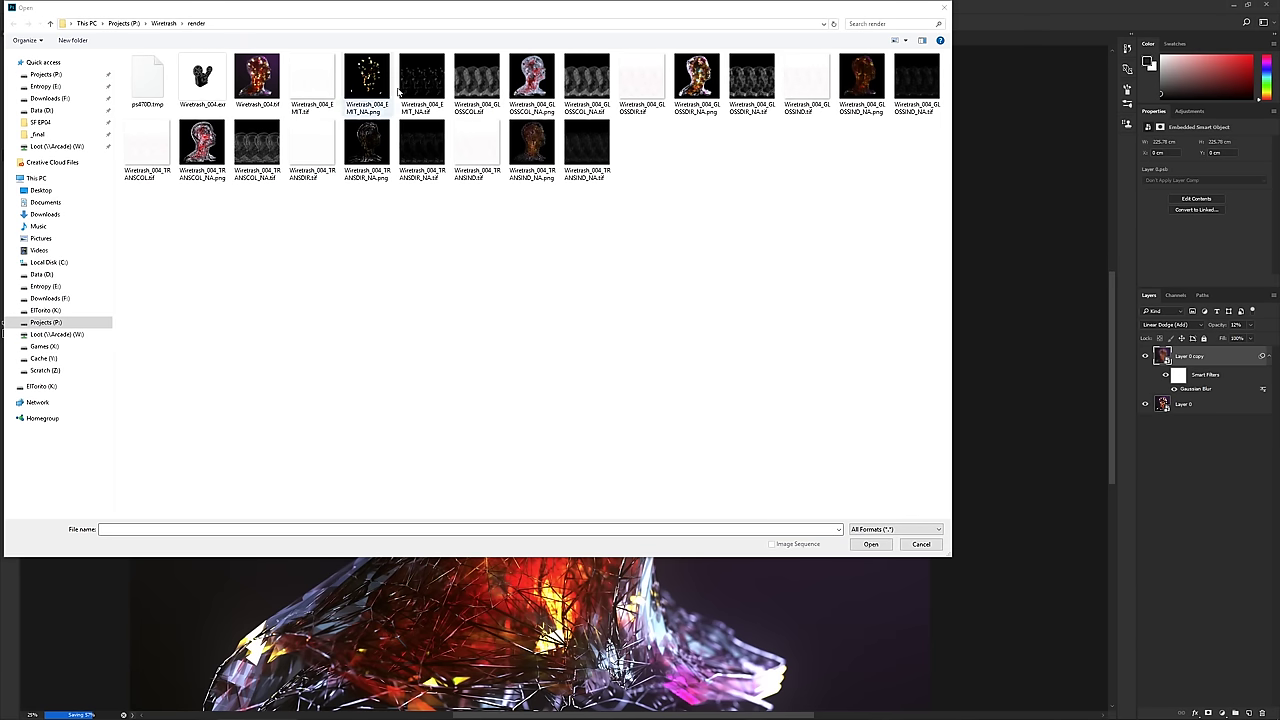
pyautogui.click(367, 77)
pyautogui.keyDown('ctrl'); pyautogui.click(531, 77); pyautogui.keyUp('ctrl')
pyautogui.keyDown('ctrl'); pyautogui.click(697, 77); pyautogui.keyUp('ctrl')
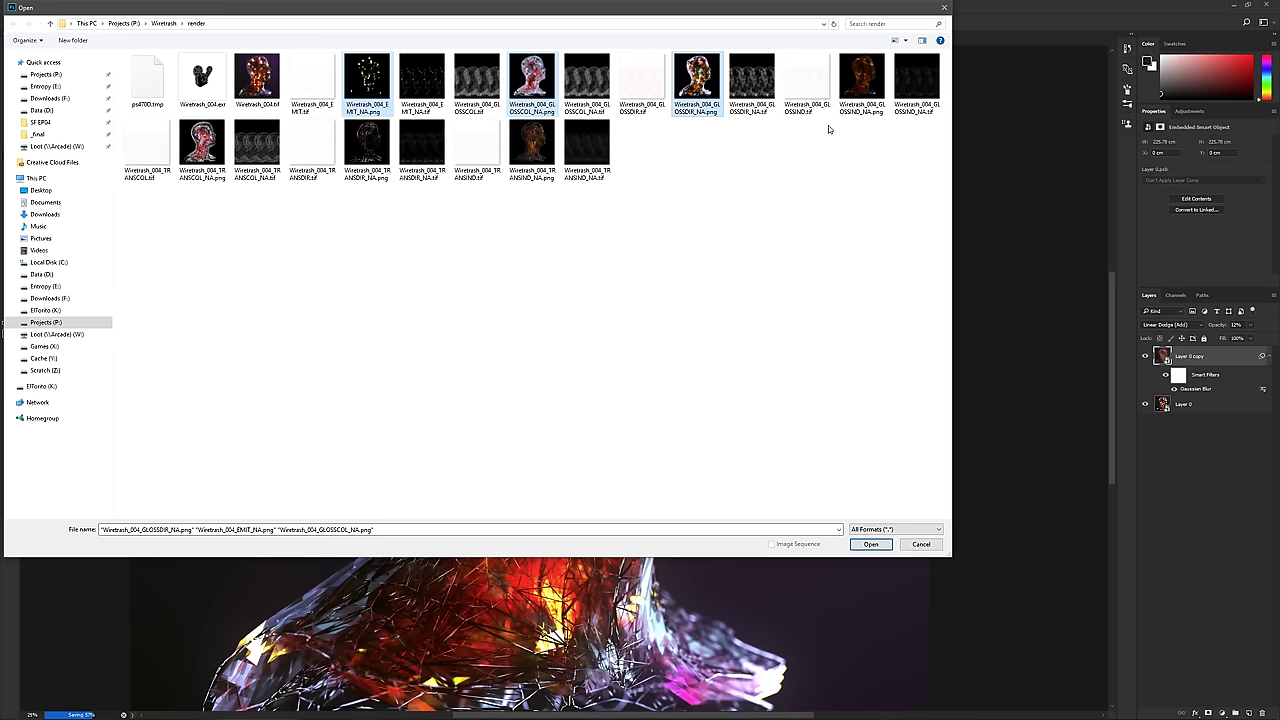
pyautogui.keyDown('ctrl'); pyautogui.click(861, 80); pyautogui.keyUp('ctrl')
pyautogui.keyDown('ctrl'); pyautogui.click(202, 142); pyautogui.keyUp('ctrl')
pyautogui.keyDown('ctrl'); pyautogui.click(372, 150); pyautogui.keyUp('ctrl')
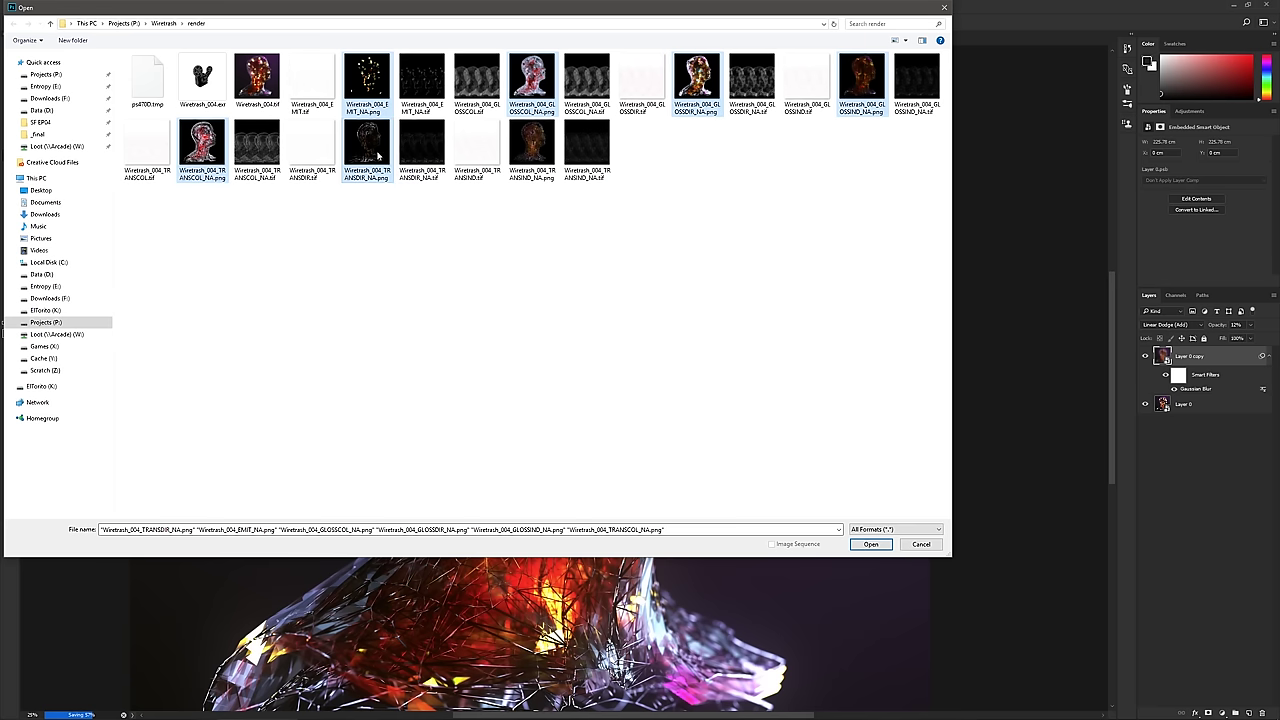
pyautogui.keyDown('ctrl'); pyautogui.click(543, 150); pyautogui.keyUp('ctrl')
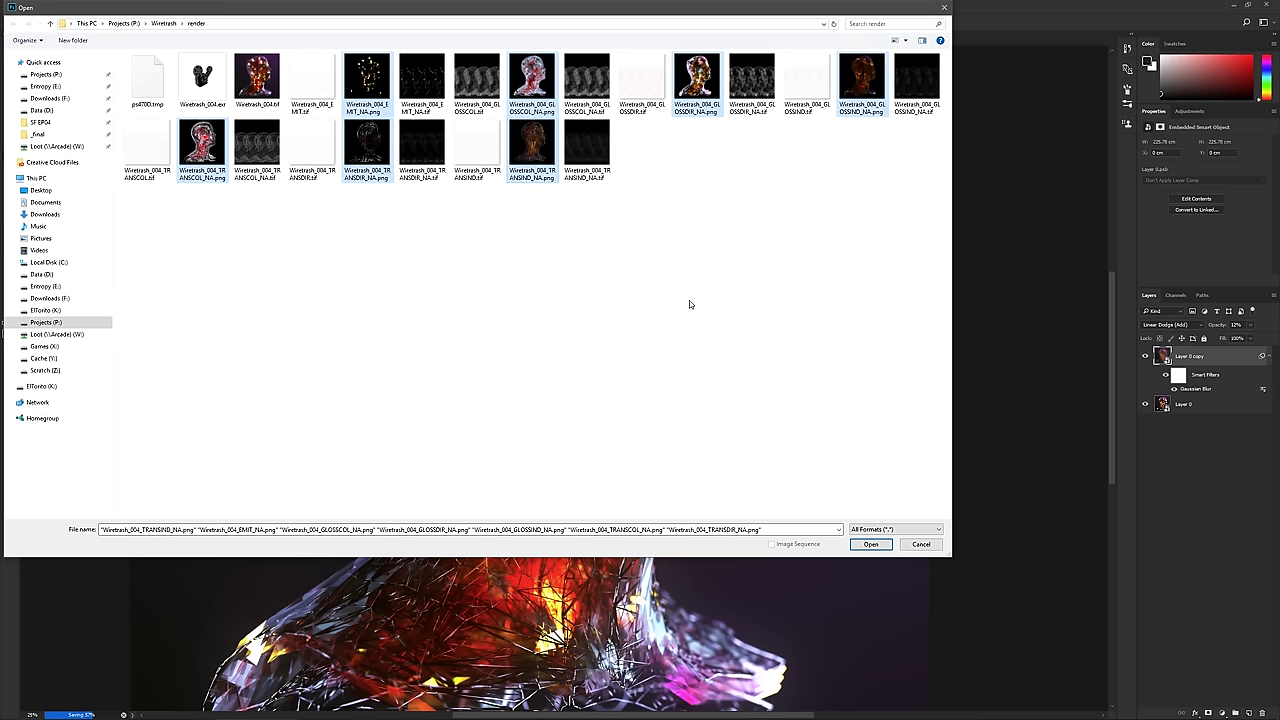
pyautogui.click(858, 543)
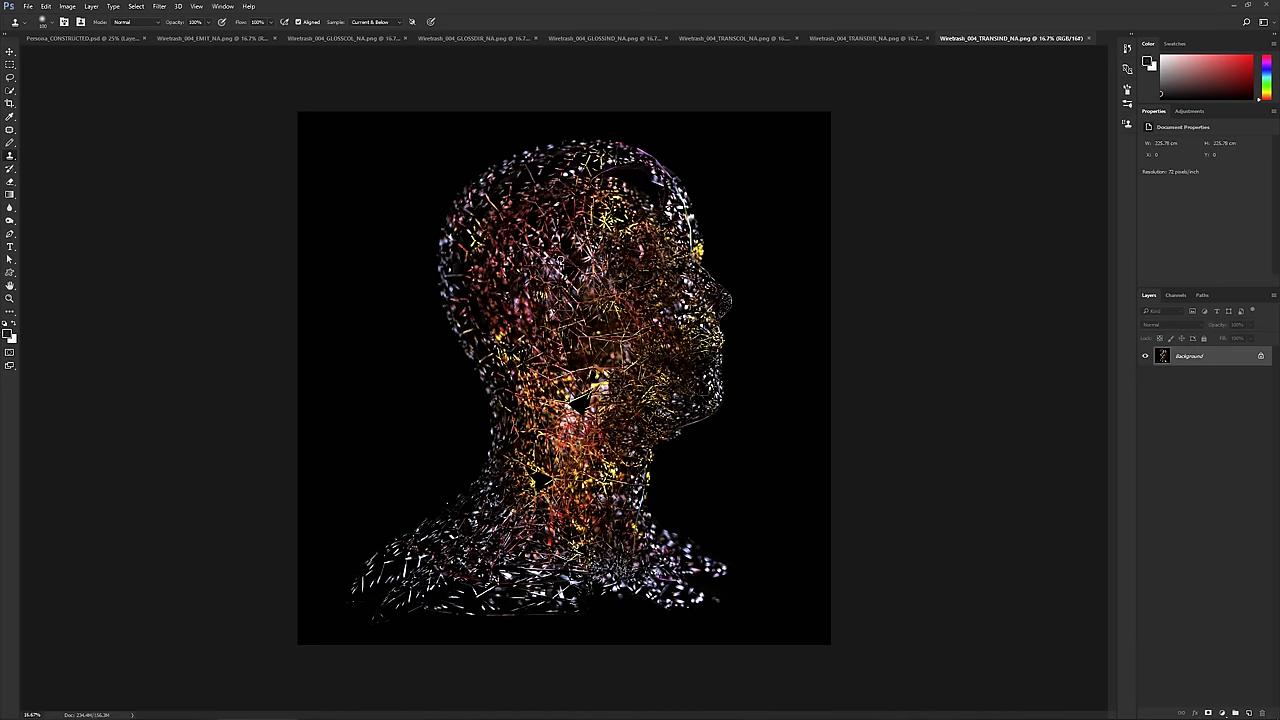
# - Examine the TRANSIND and TRANSDIR pass images up close around the head
pyautogui.hotkey('ctrl', '+')
pyautogui.hotkey('ctrl', '+')
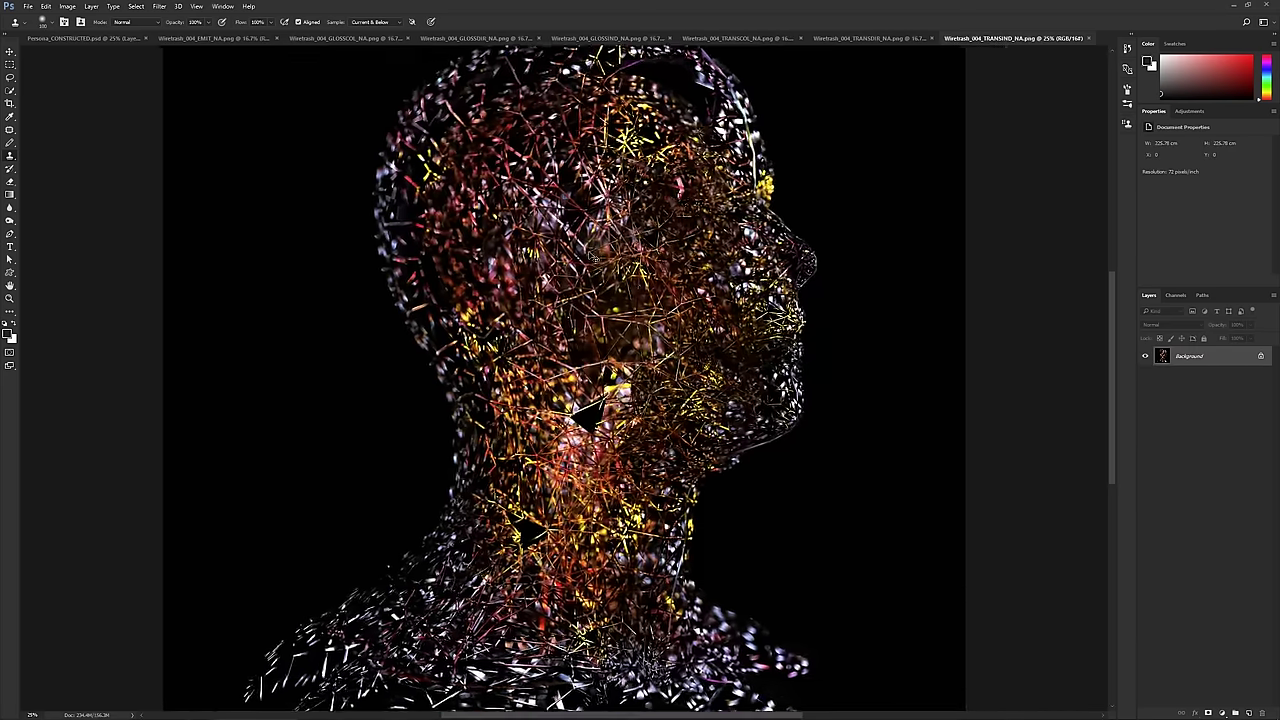
pyautogui.scroll(2, 565, 380)
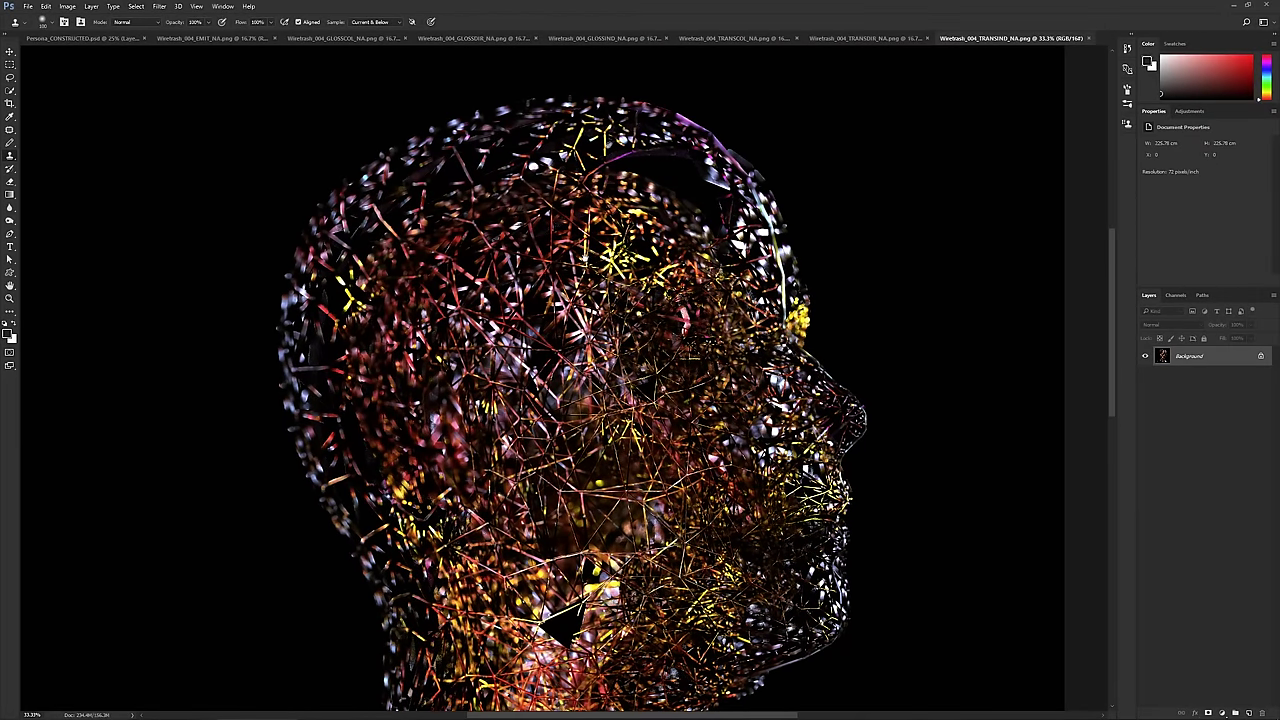
pyautogui.scroll(-1, 683, 267)
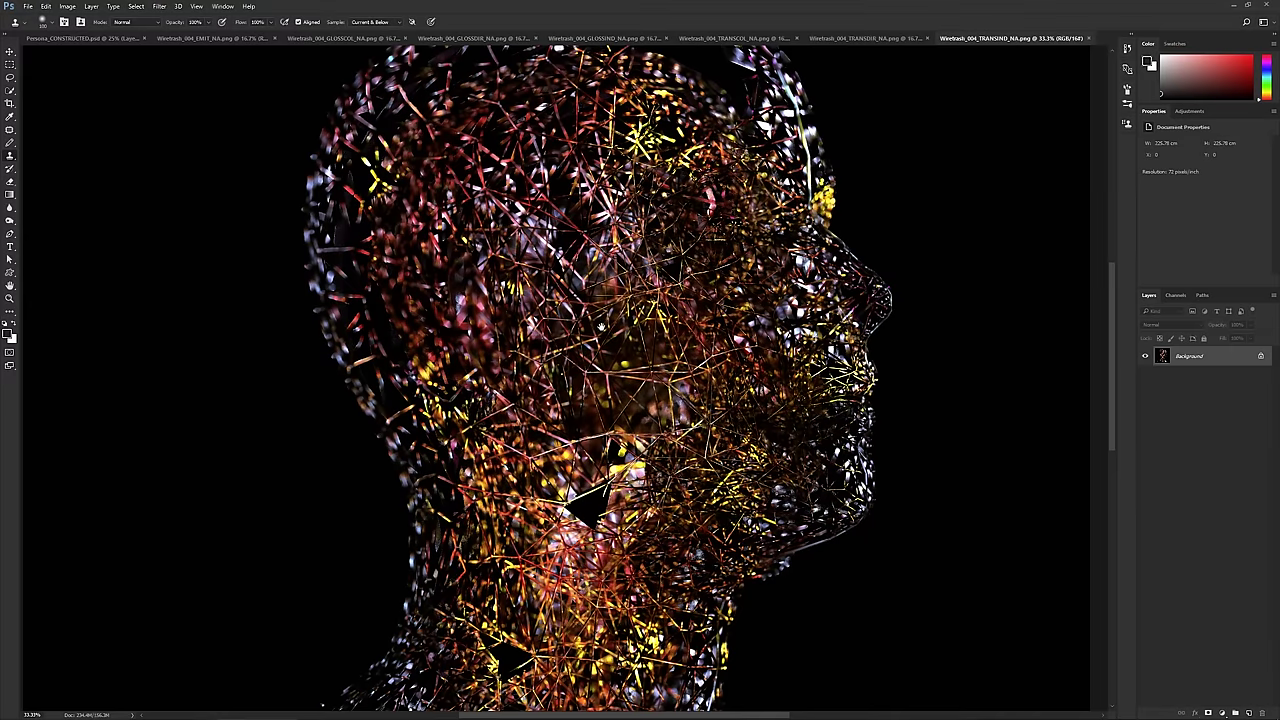
pyautogui.click(866, 38)
pyautogui.hotkey('ctrl', '+')
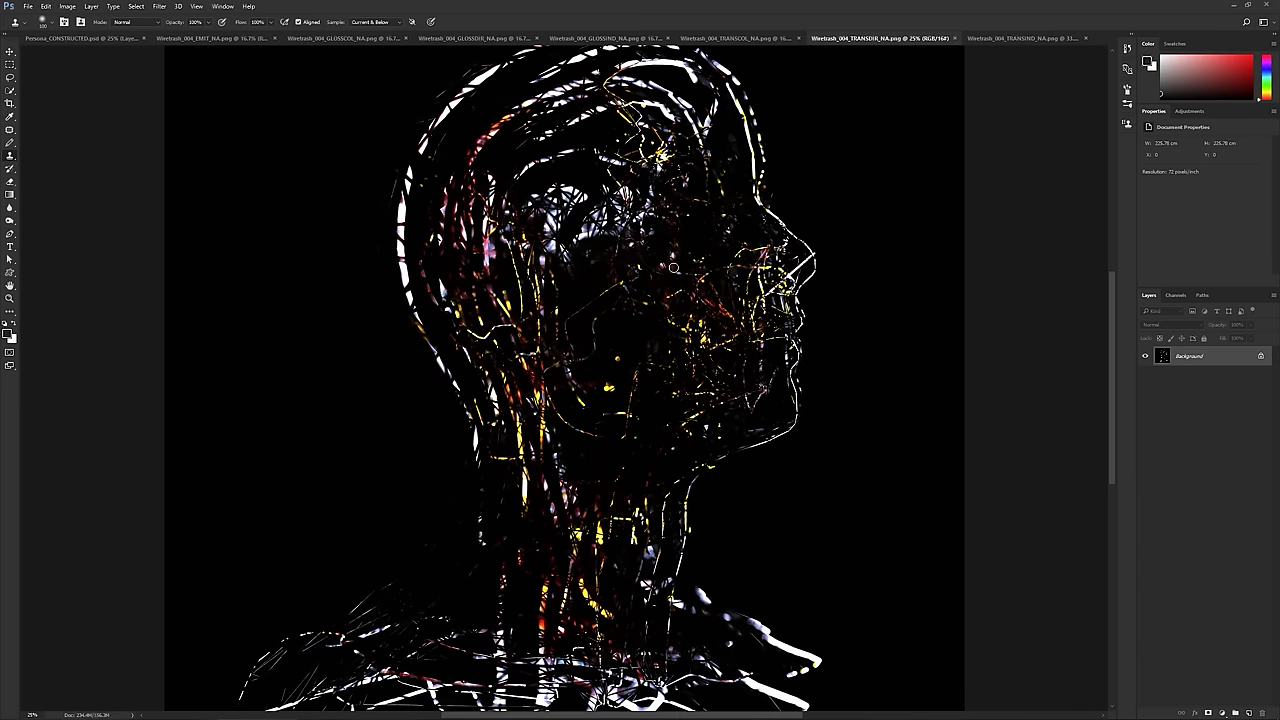
pyautogui.scroll(2, 577, 251)
pyautogui.scroll(-2, 570, 300)
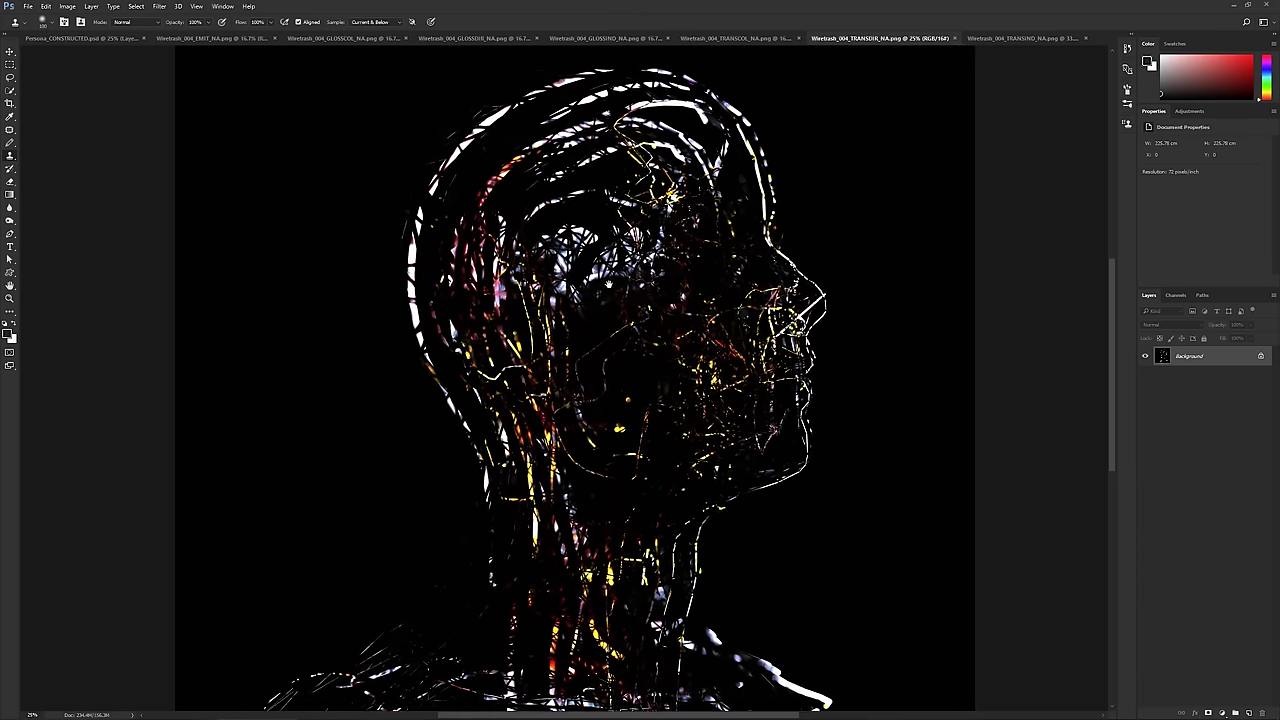
pyautogui.hscroll(-2, 570, 300)
pyautogui.scroll(2, 808, 286)
pyautogui.hscroll(4, 808, 286)
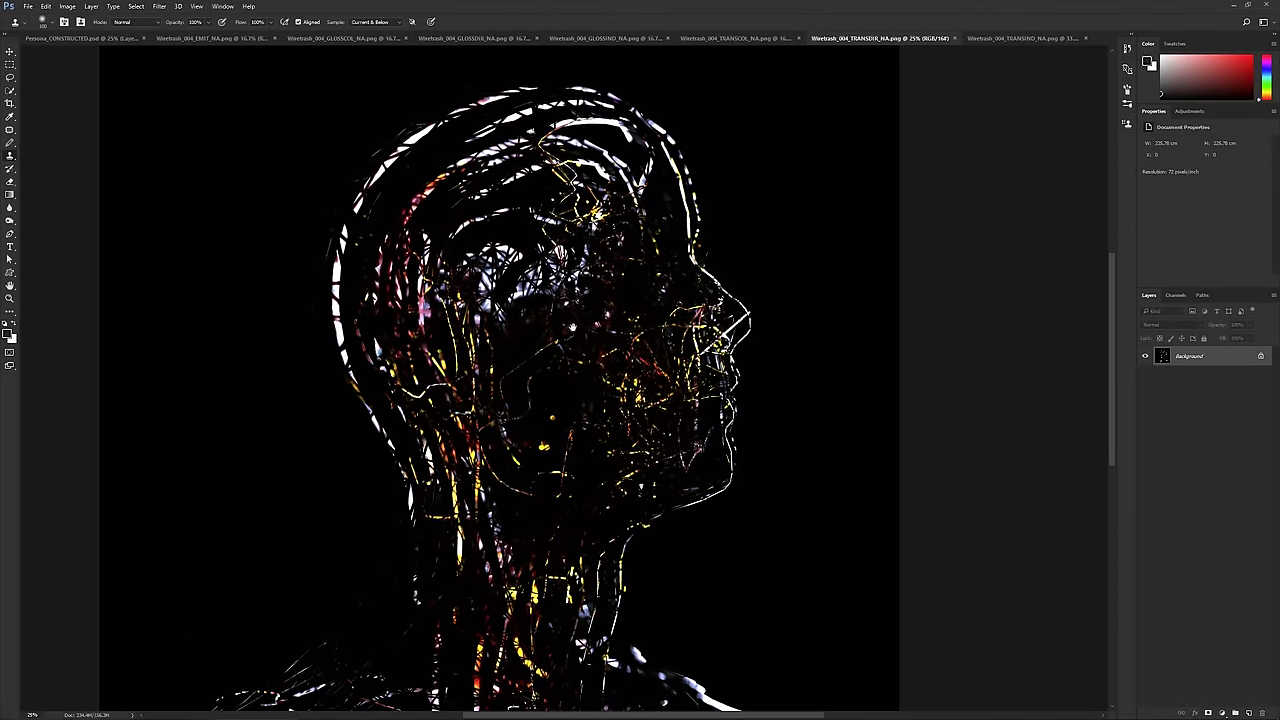
# - Compare the TRANSCOL, TRANSIND and TRANSDIR passes by switching between their documents
pyautogui.click(738, 37)
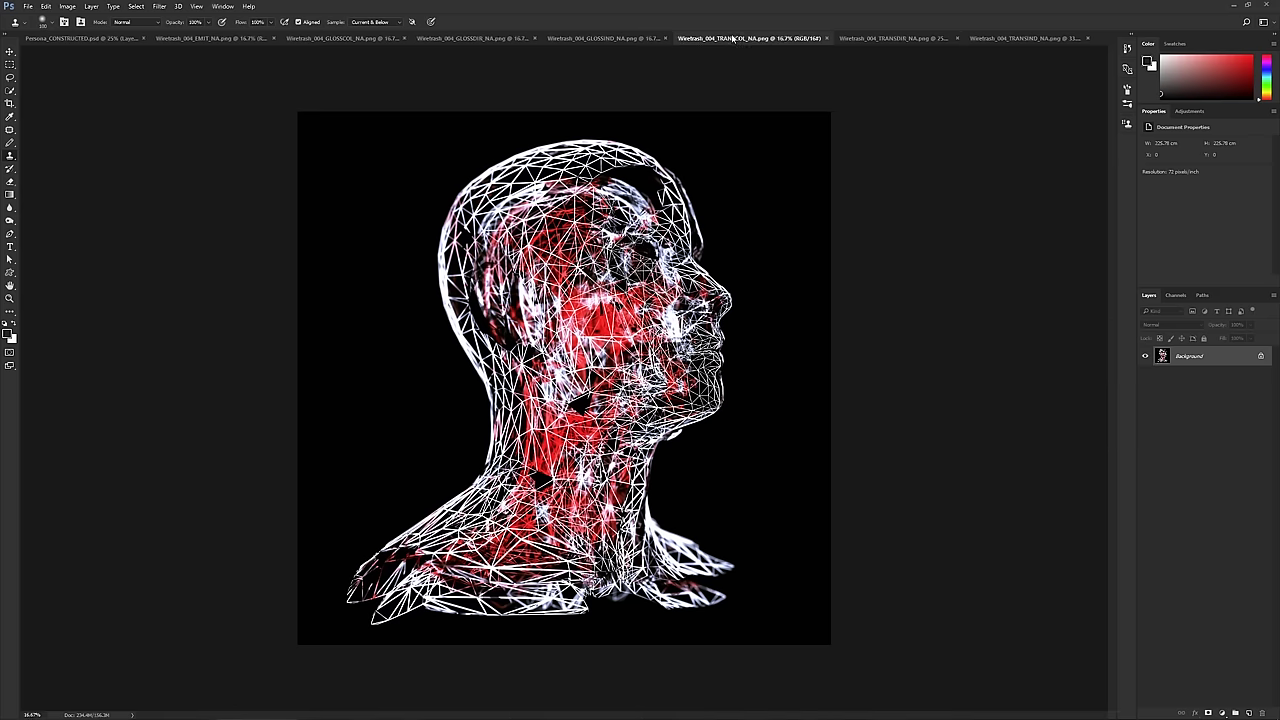
pyautogui.click(1021, 38)
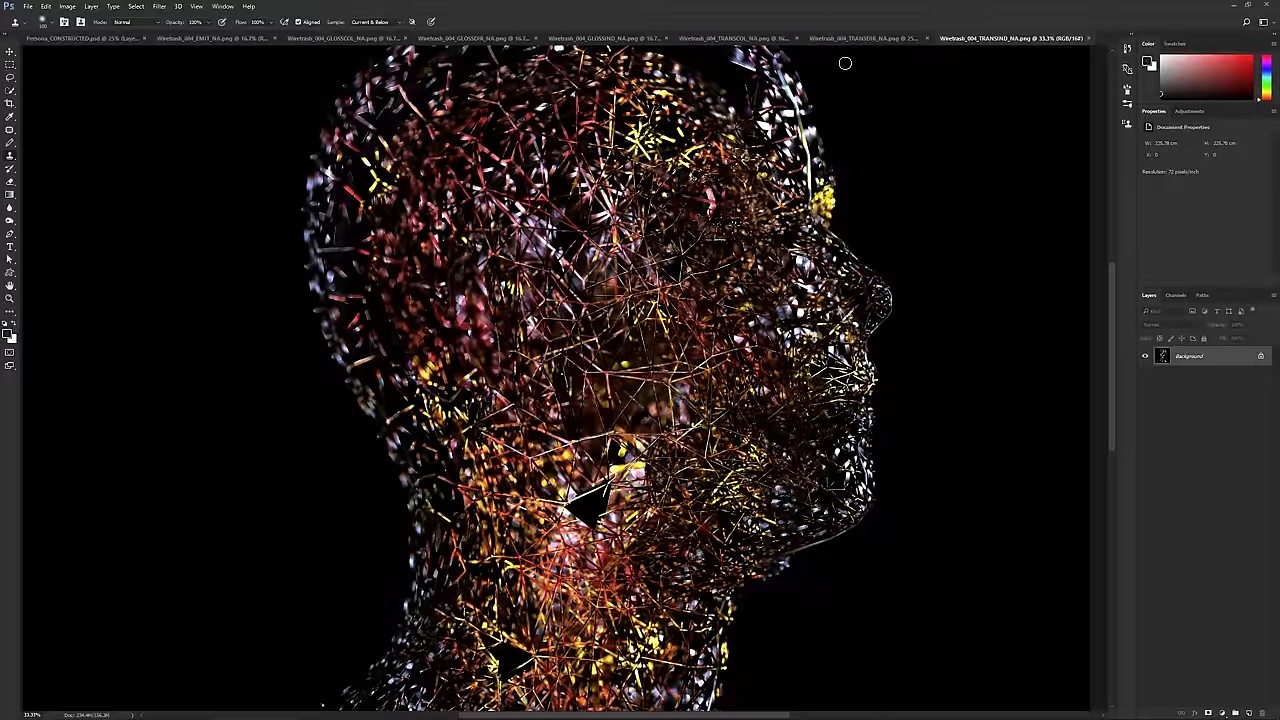
pyautogui.click(855, 39)
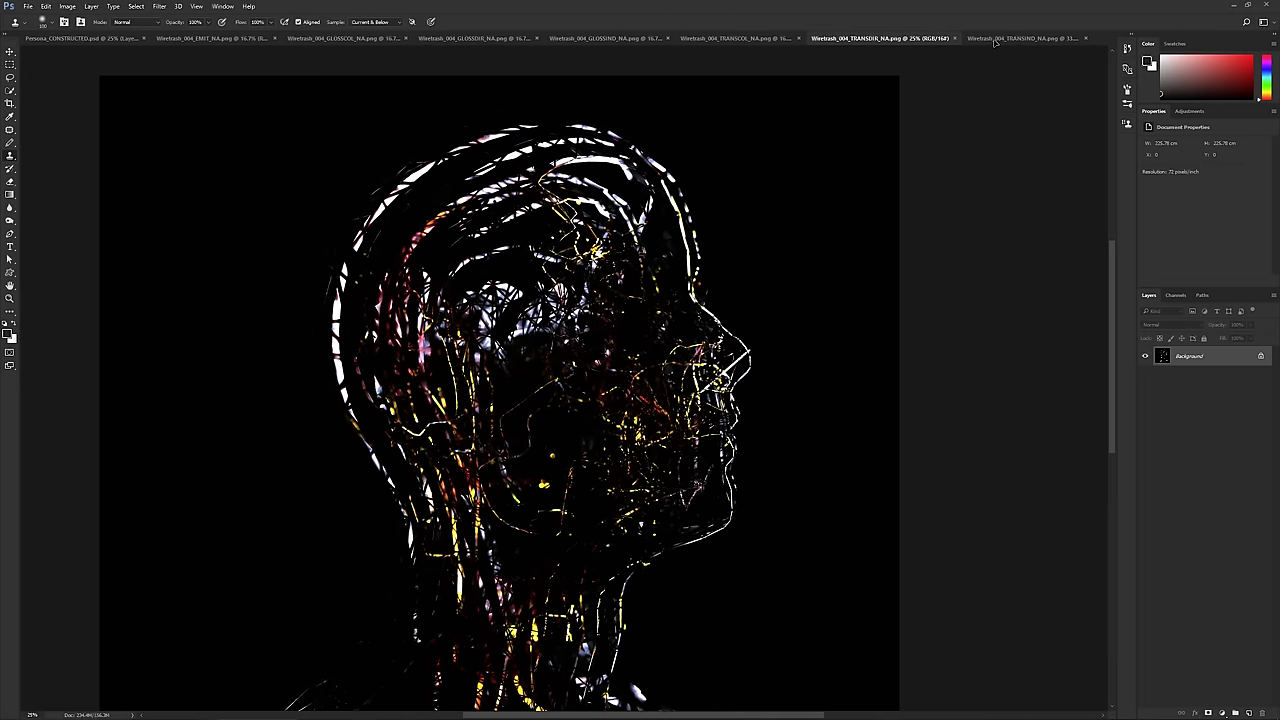
pyautogui.hotkey('ctrl', 'Tab')
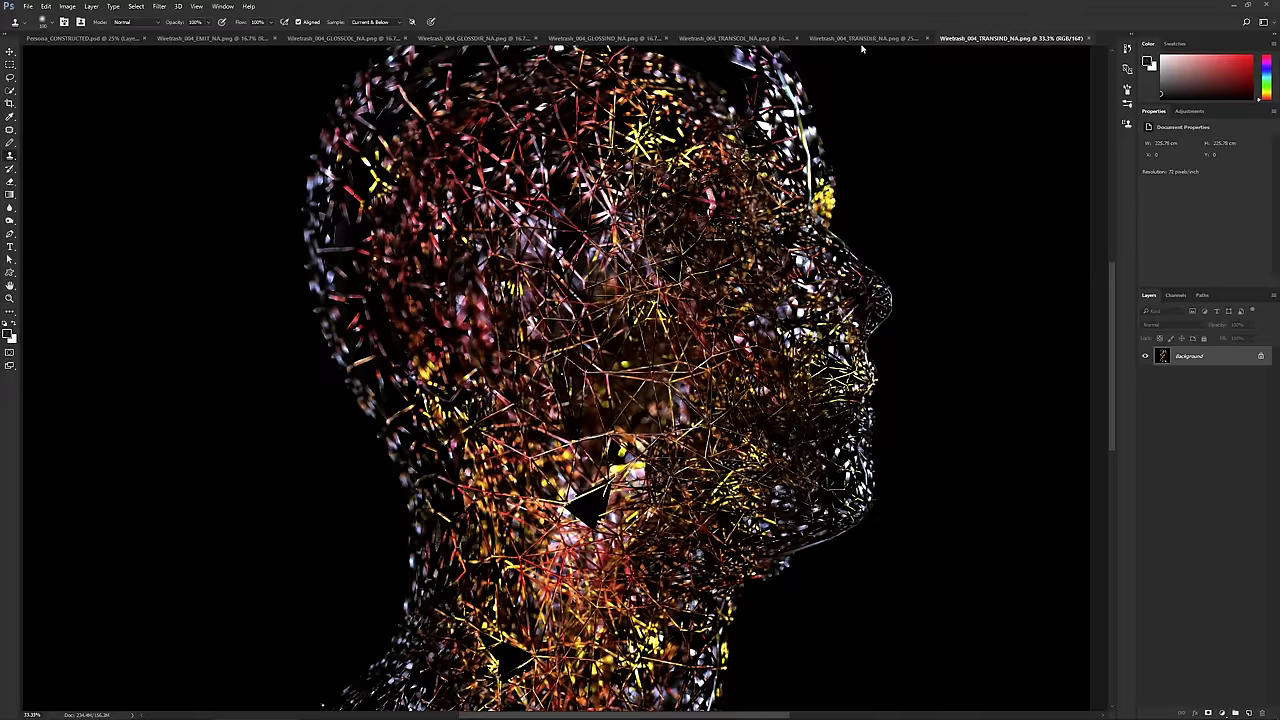
# - Copy the entire TRANSDIR pass image and paste it as a new layer into the TRANSIND document
pyautogui.hotkey('ctrl', 'shift', 'Tab')
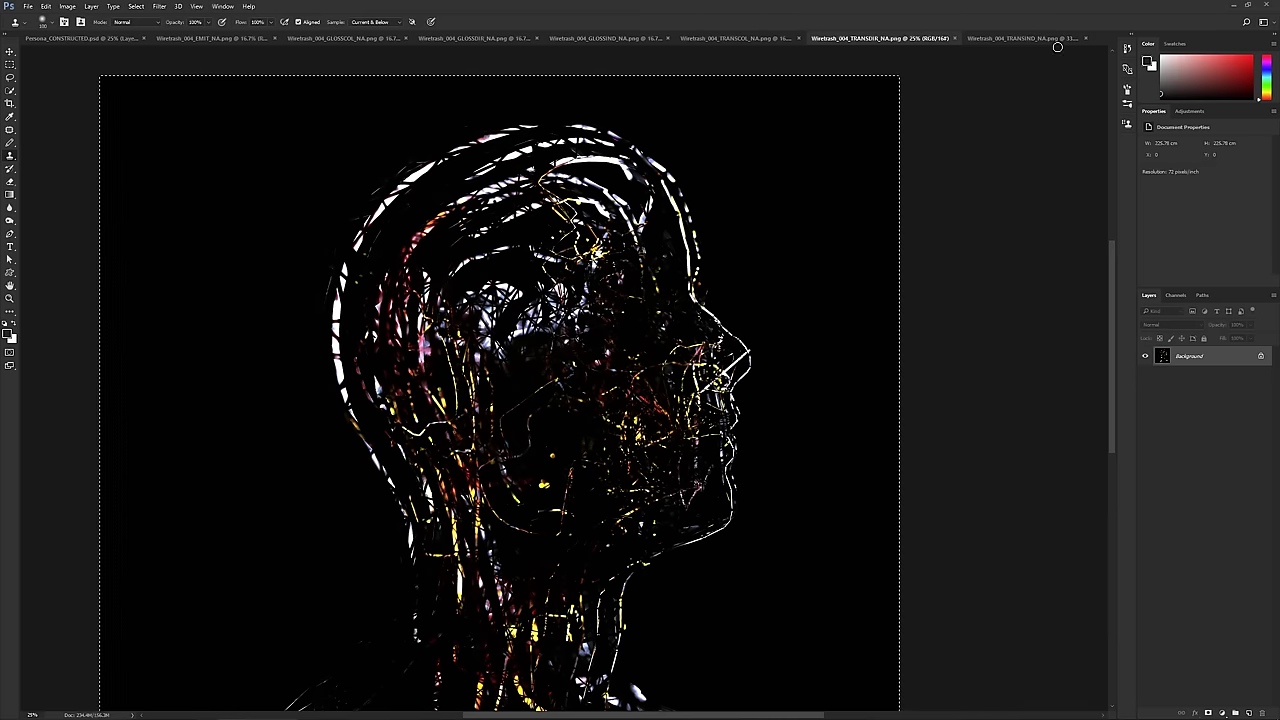
pyautogui.hotkey('ctrl', 'Tab')
pyautogui.hotkey('ctrl', 'v')
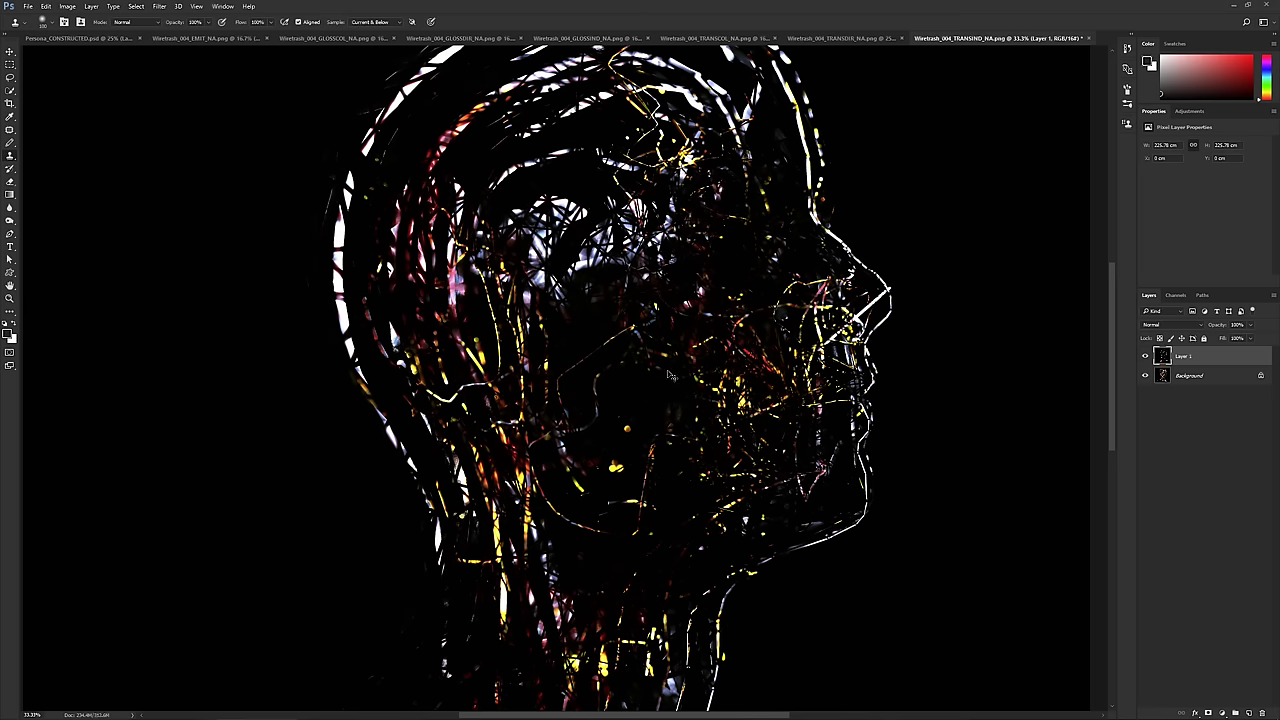
pyautogui.hotkey('ctrl', '-')
pyautogui.hotkey('ctrl', '-')
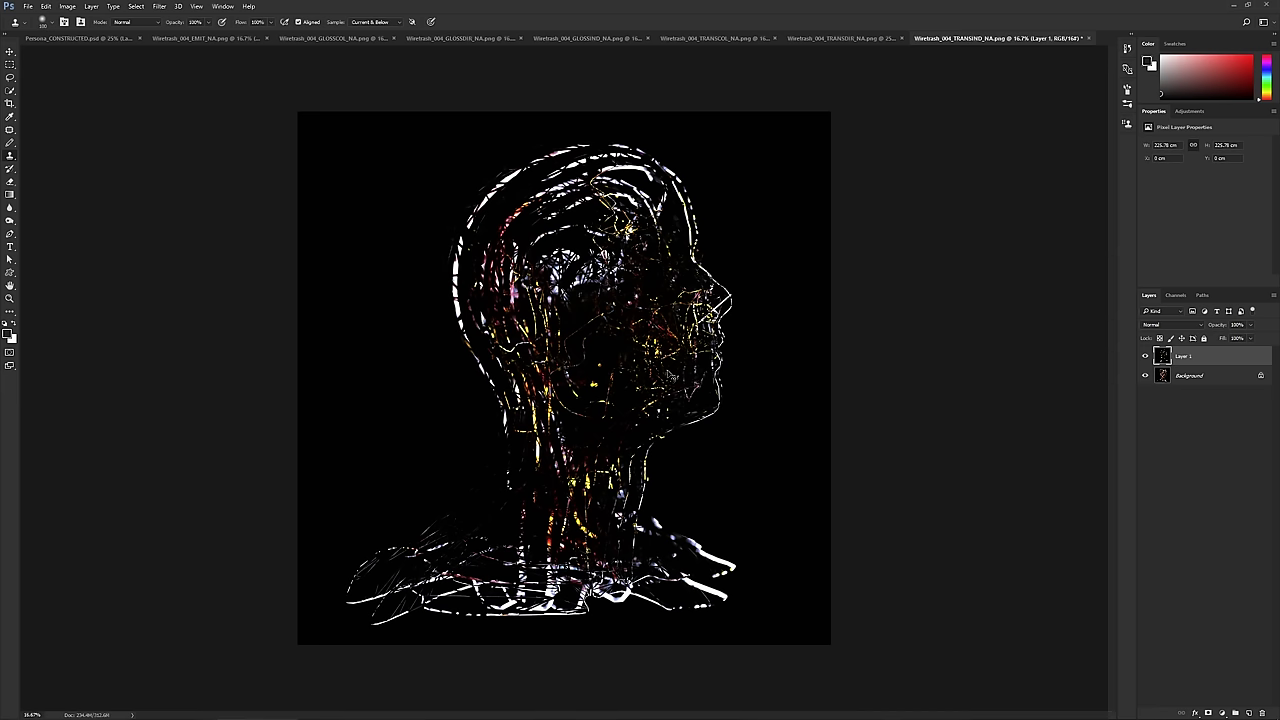
# - Try the Screen blend mode on the pasted TRANSDIR layer
pyautogui.click(1201, 327)
pyautogui.click(1201, 329)
pyautogui.moveTo(1250, 325)
pyautogui.mouseDown()
pyautogui.moveTo(1230, 342)
pyautogui.moveTo(1252, 339)
pyautogui.mouseUp()
pyautogui.click(1198, 327)
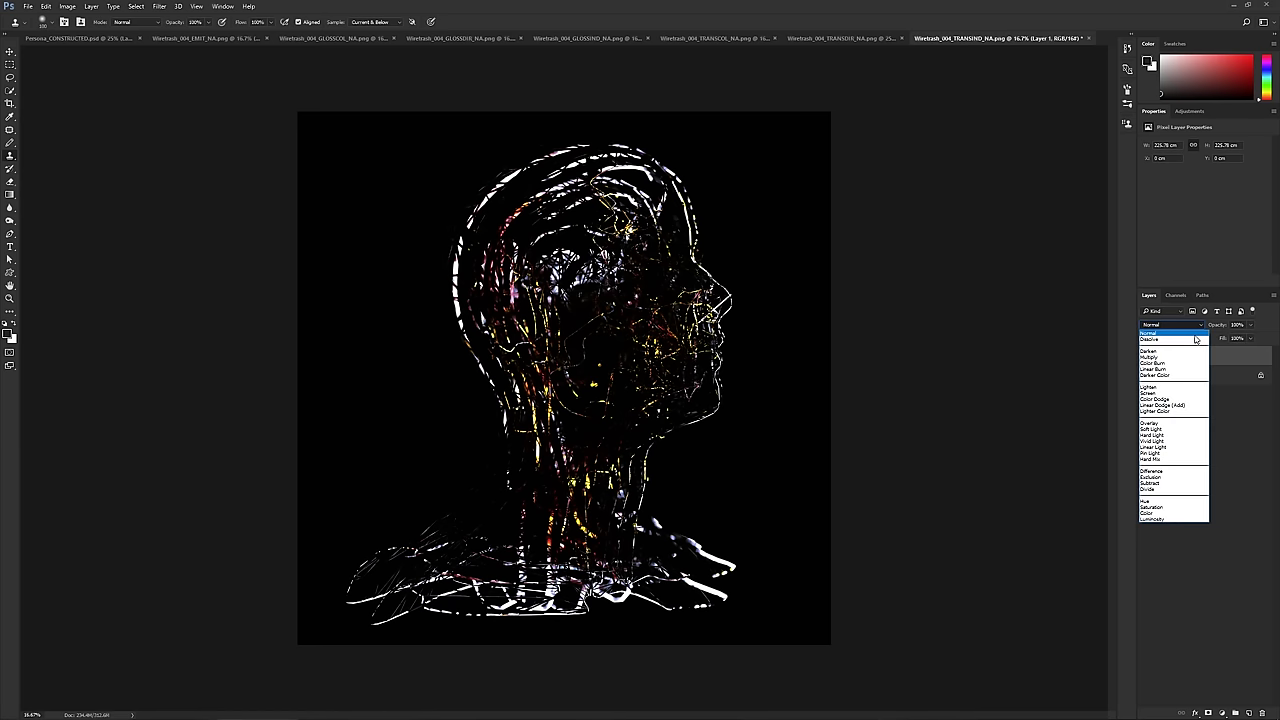
pyautogui.click(1155, 393)
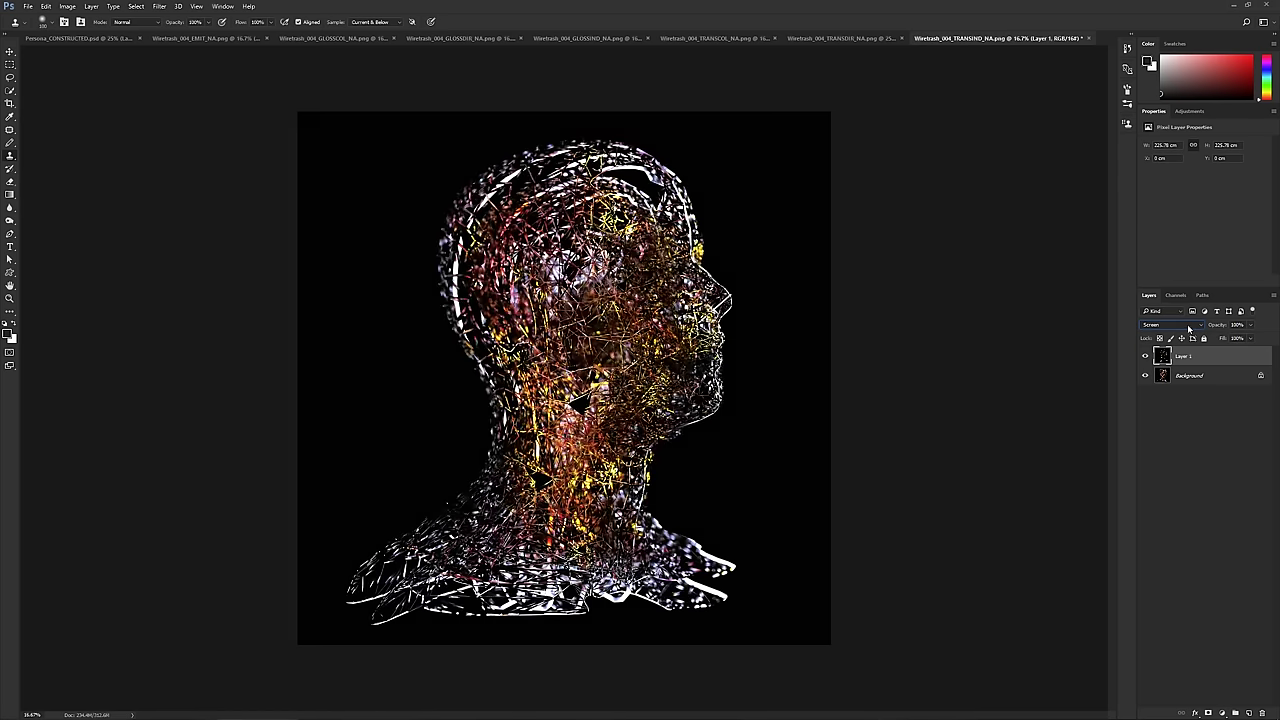
# - Try other blend modes on the pasted layer, including Hard Light, Difference, Exclusion and Hue, and return it to Normal
pyautogui.scroll(-6, 1188, 328)
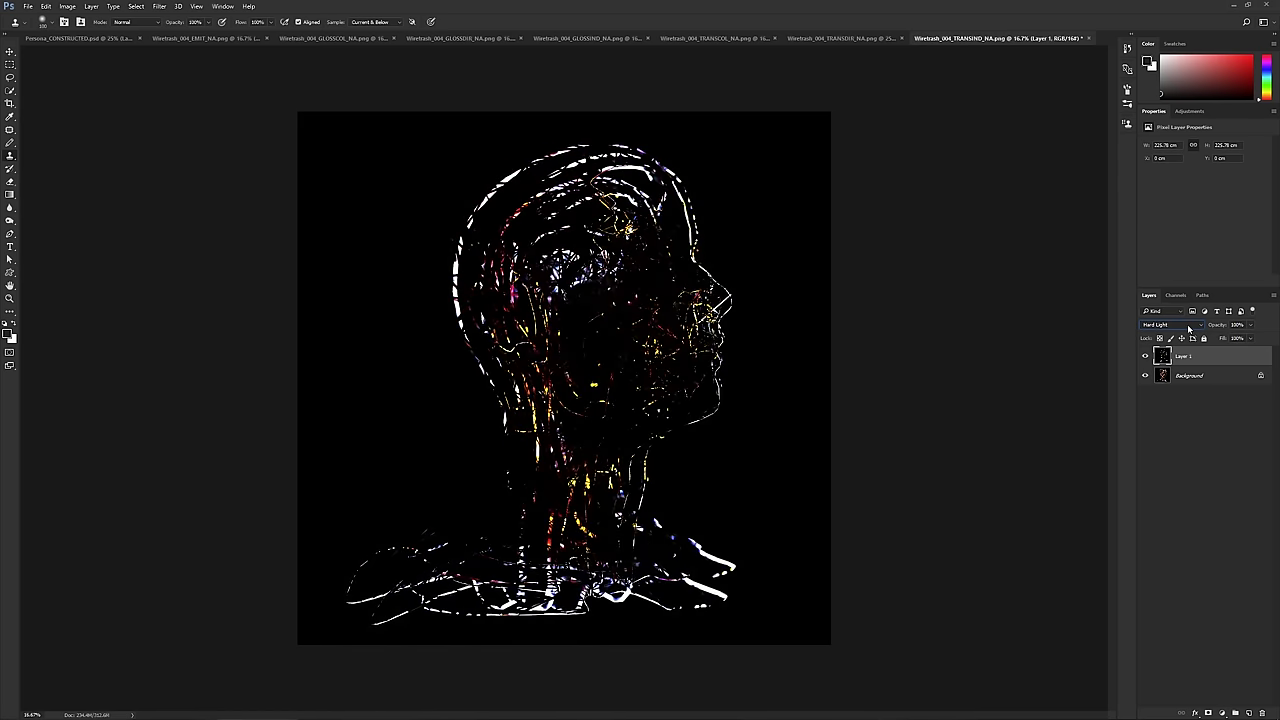
pyautogui.scroll(-1, 1188, 328)
pyautogui.scroll(-3, 1188, 328)
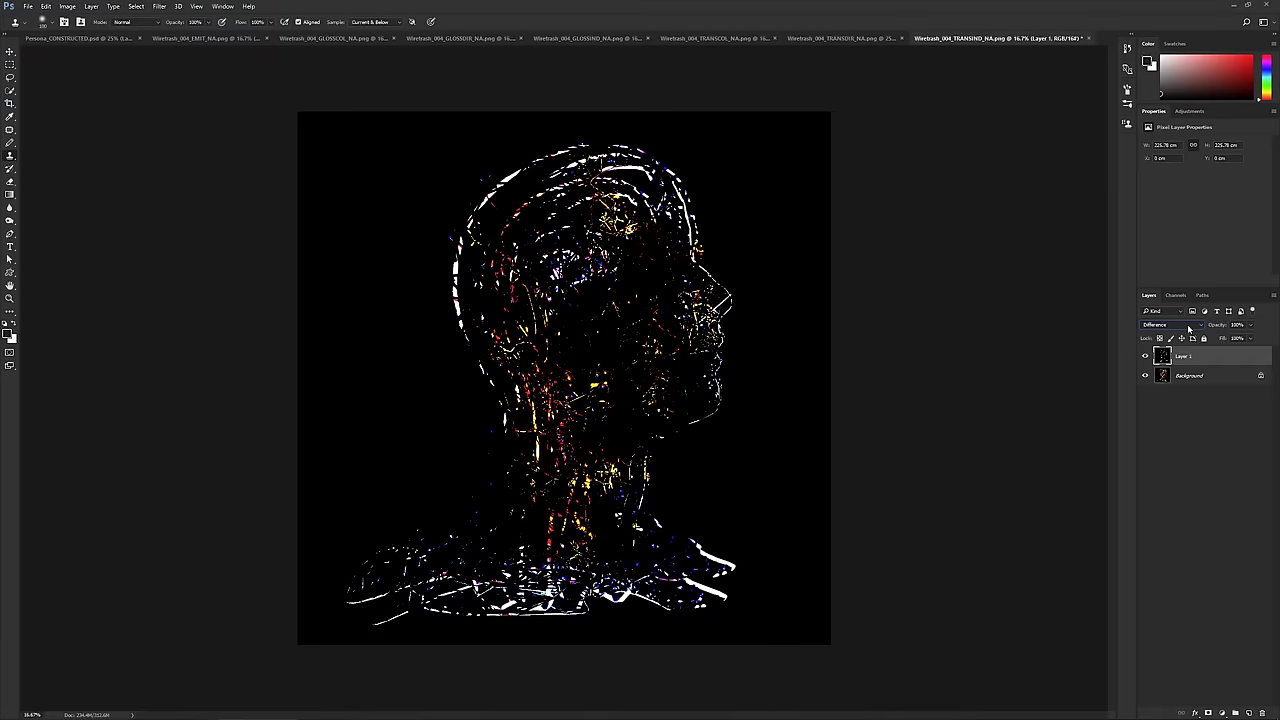
pyautogui.scroll(1, 1188, 328)
pyautogui.scroll(-5, 1188, 328)
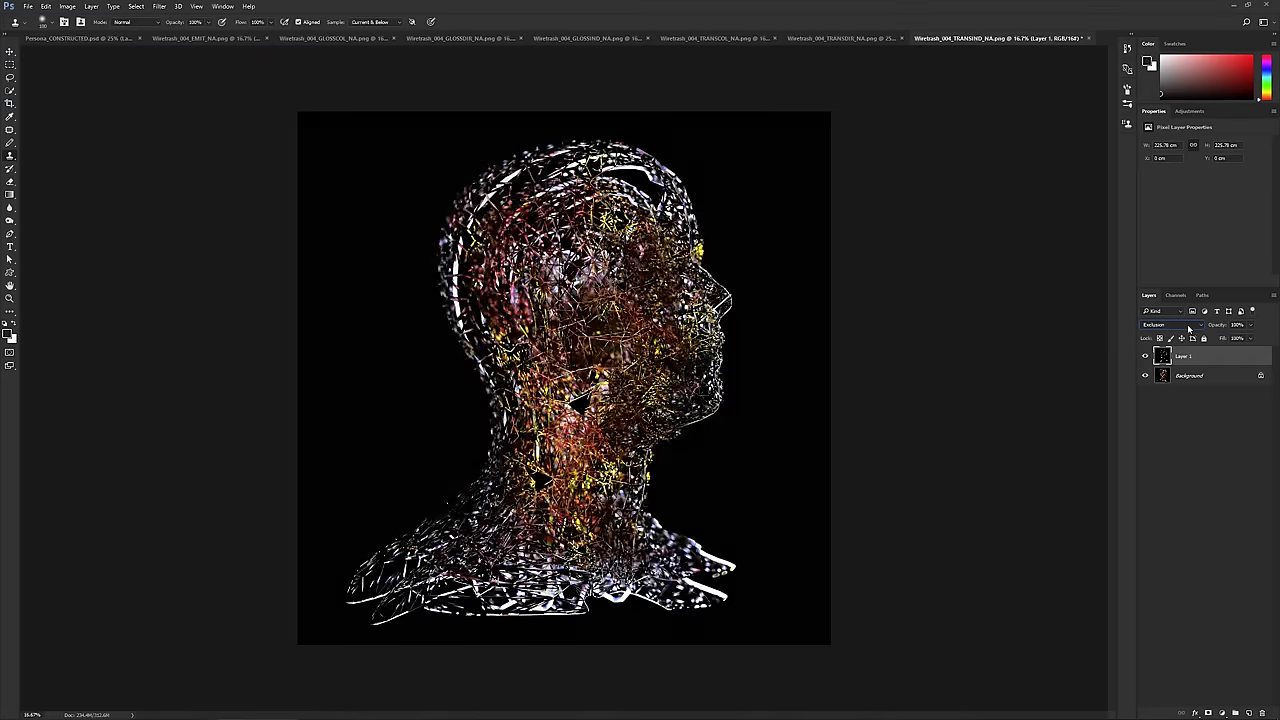
pyautogui.scroll(-2, 1188, 328)
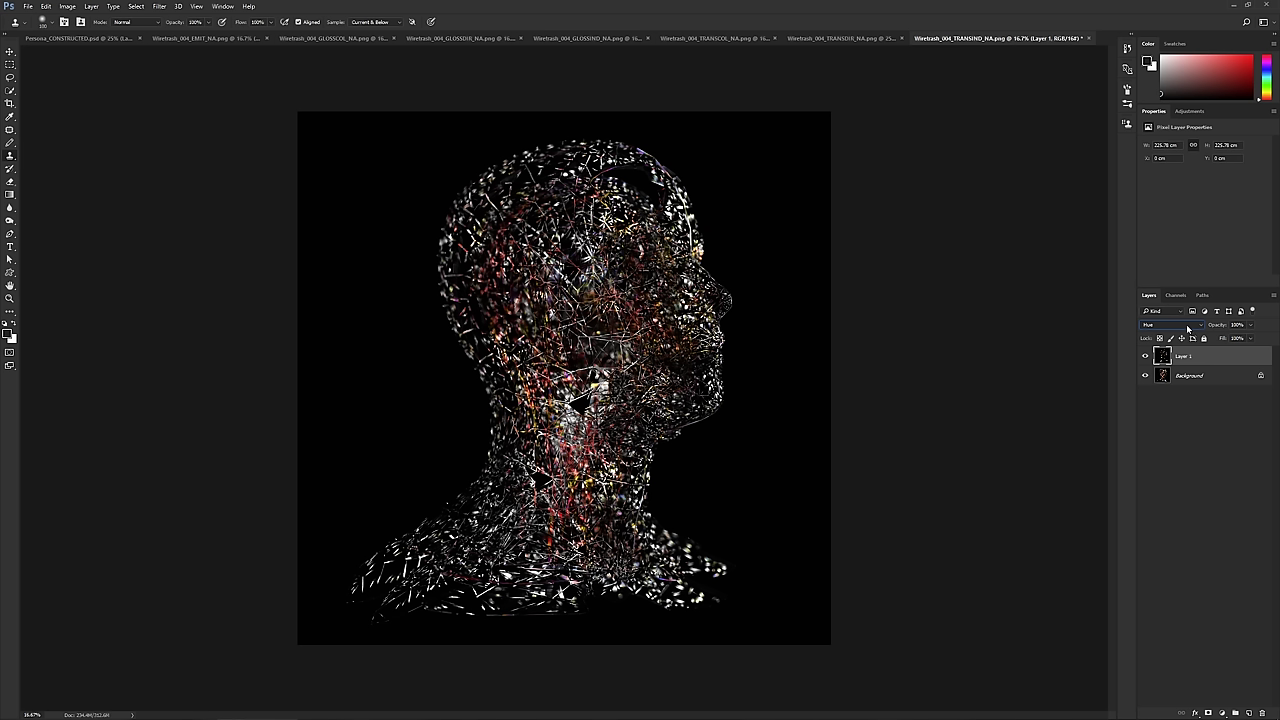
pyautogui.scroll(15, 1188, 328)
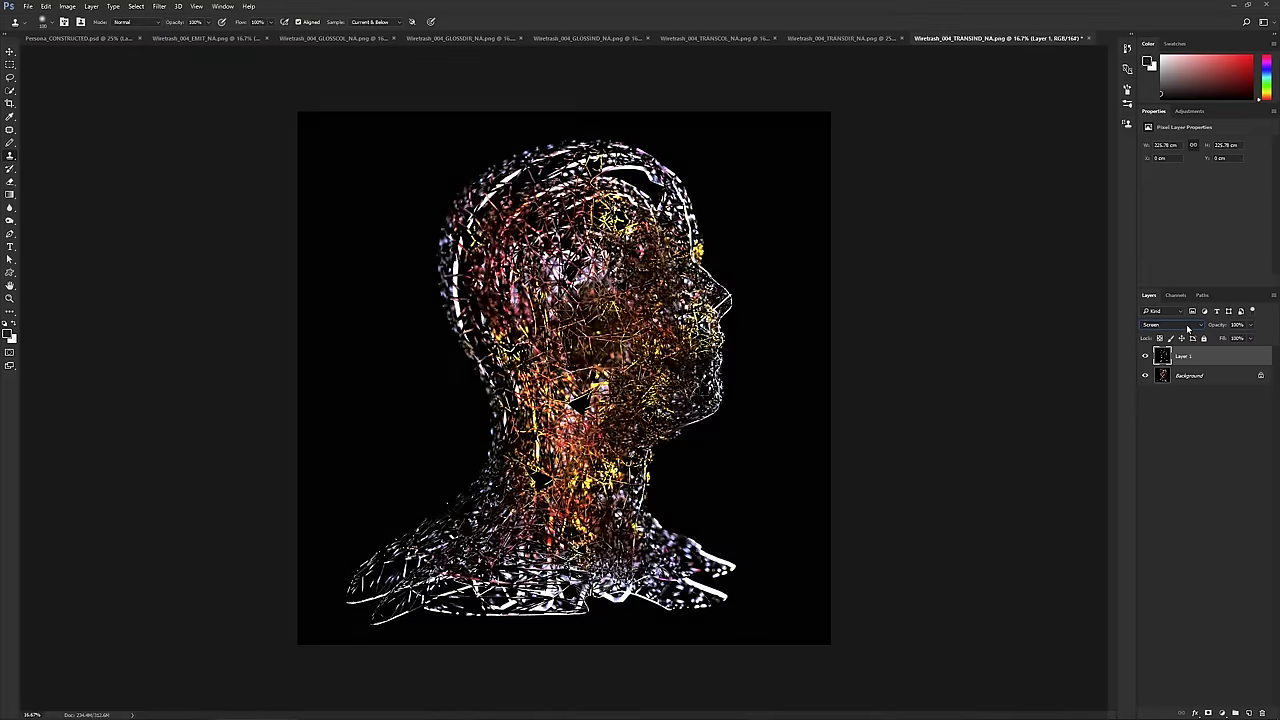
pyautogui.scroll(8, 1188, 328)
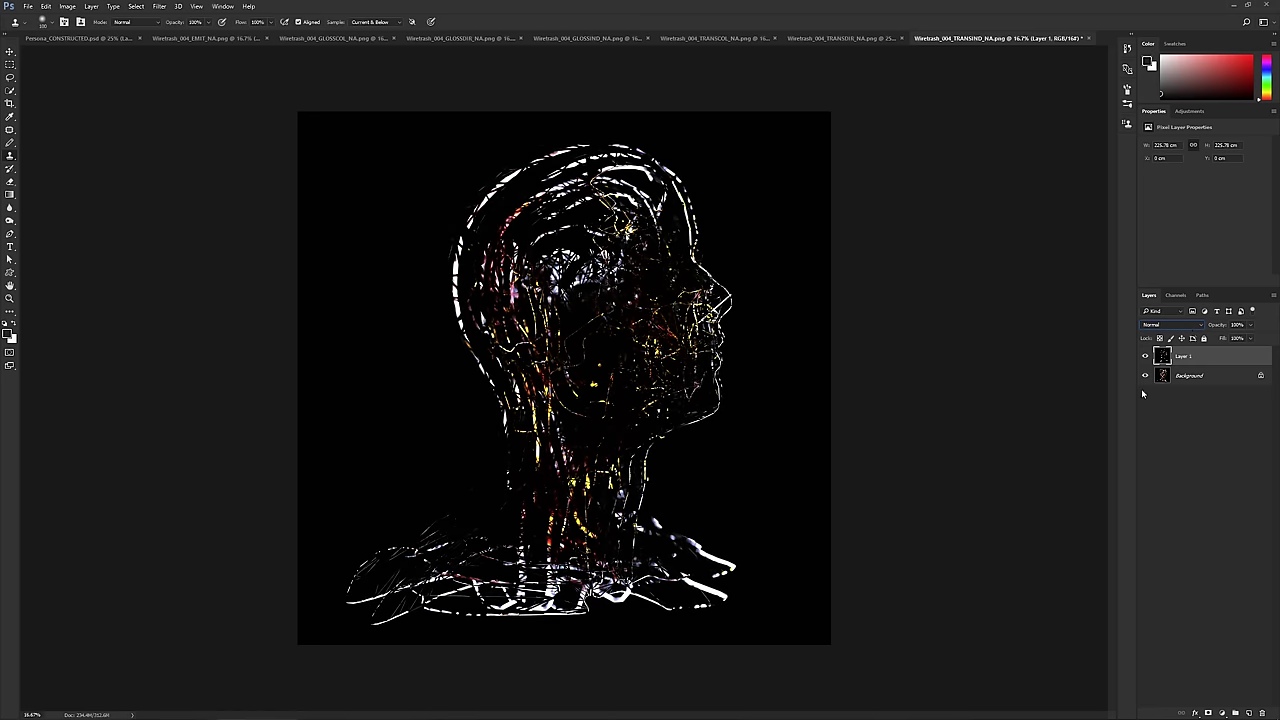
# - Hide the TRANSIND document's Background layer and paste a full copy of the TRANSCOL pass directly above it
pyautogui.click(1188, 378)
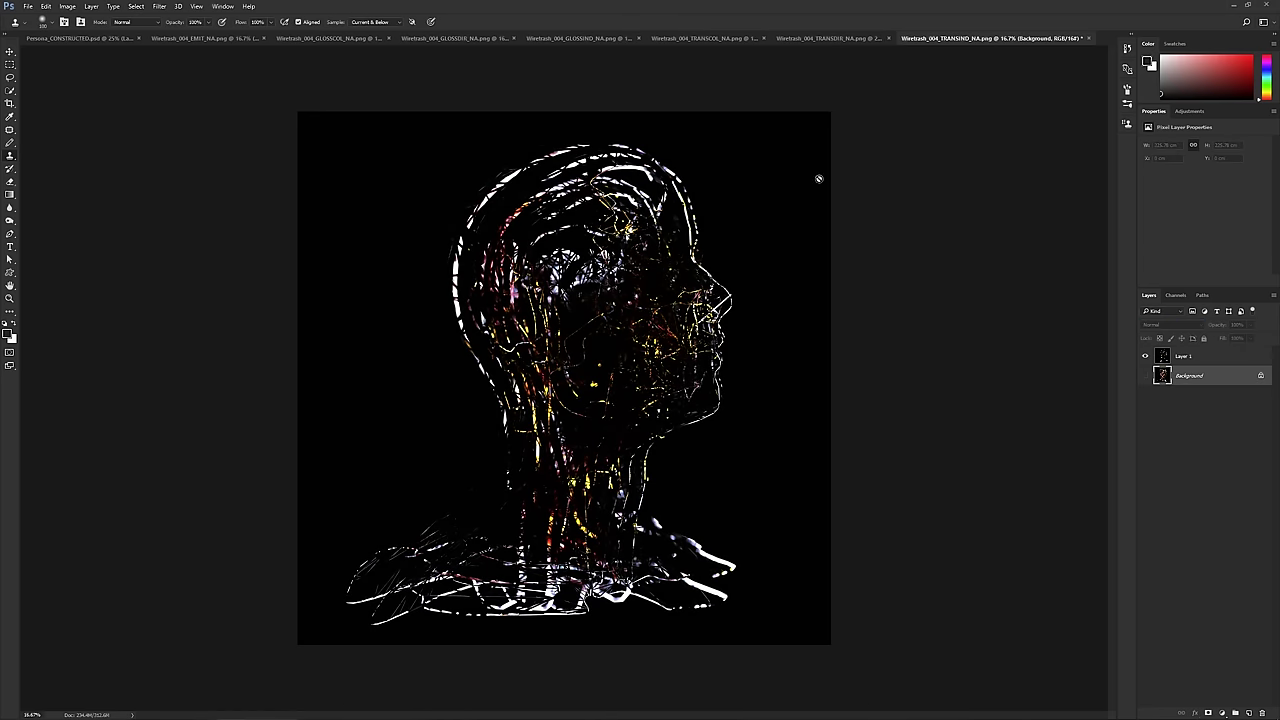
pyautogui.click(822, 38)
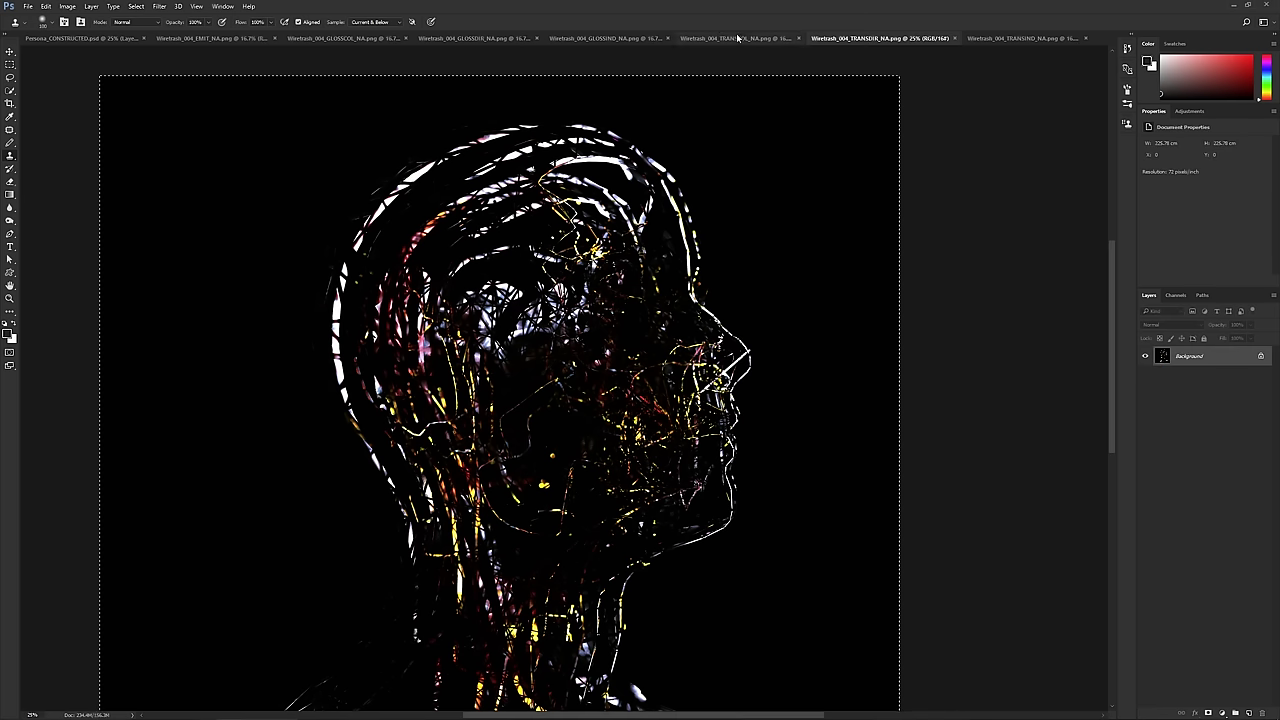
pyautogui.click(740, 38)
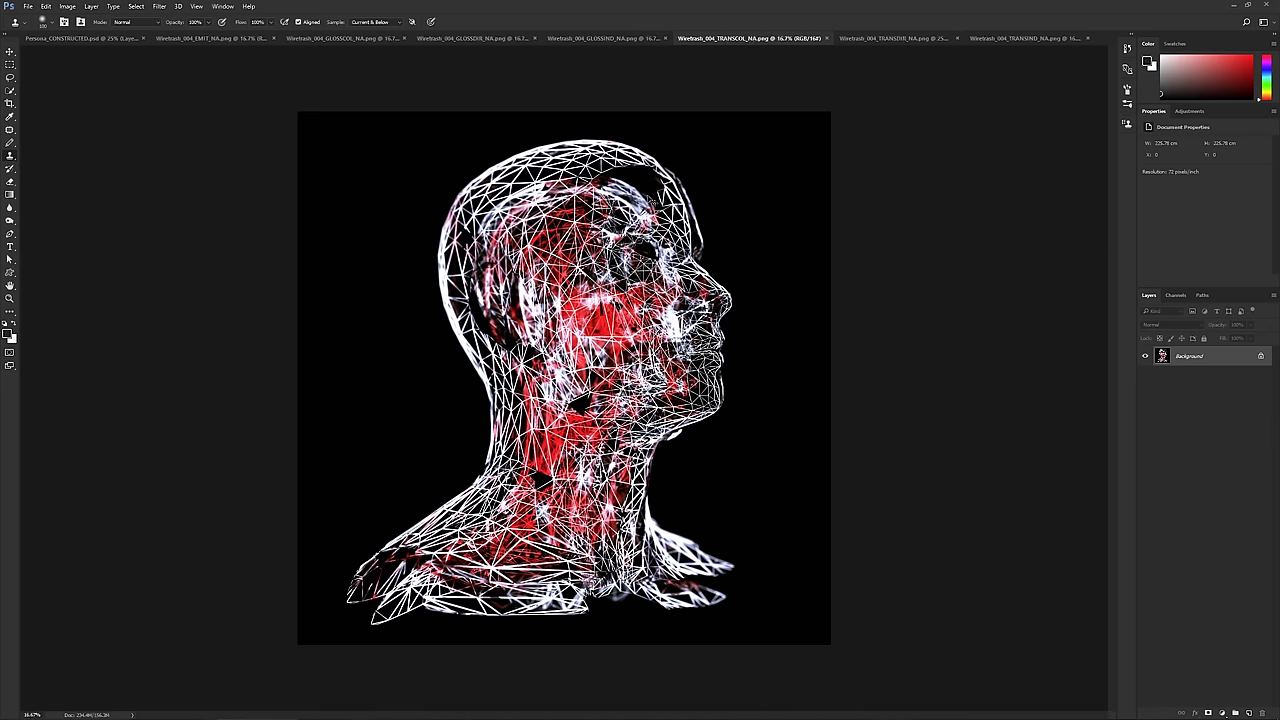
pyautogui.hotkey('ctrl', 'a')
pyautogui.click(995, 38)
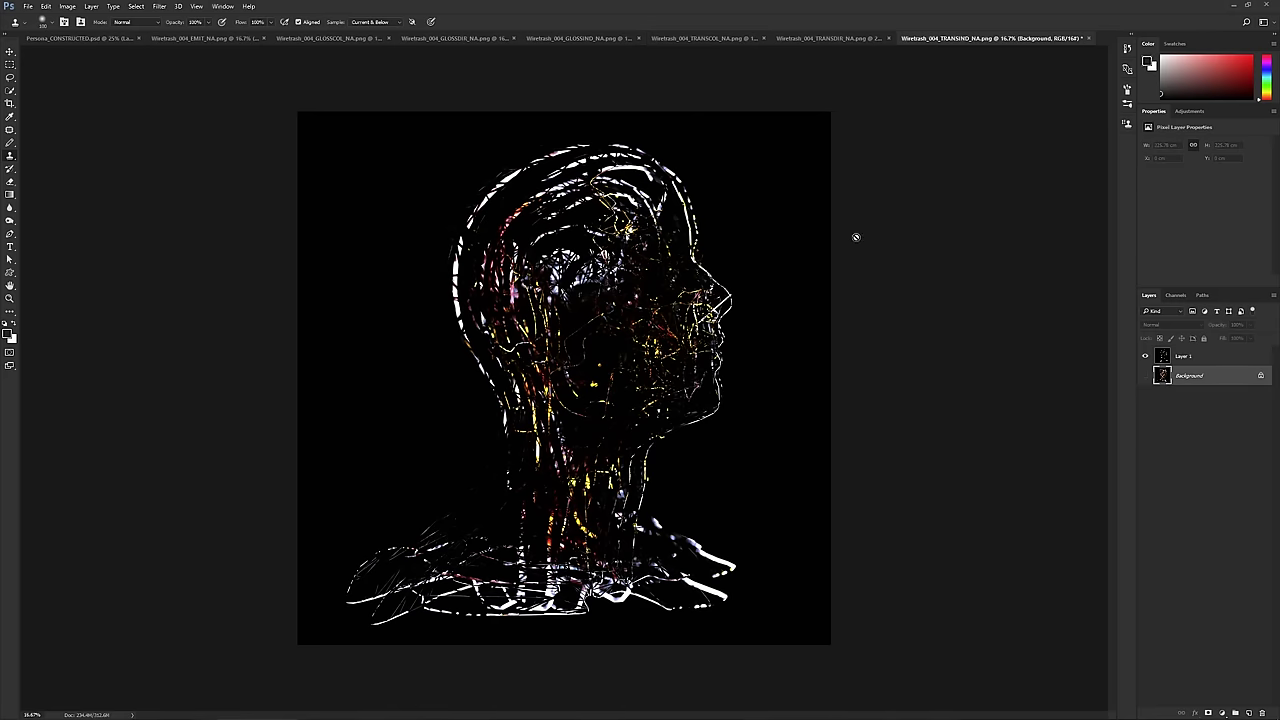
pyautogui.hotkey('ctrl', 'v')
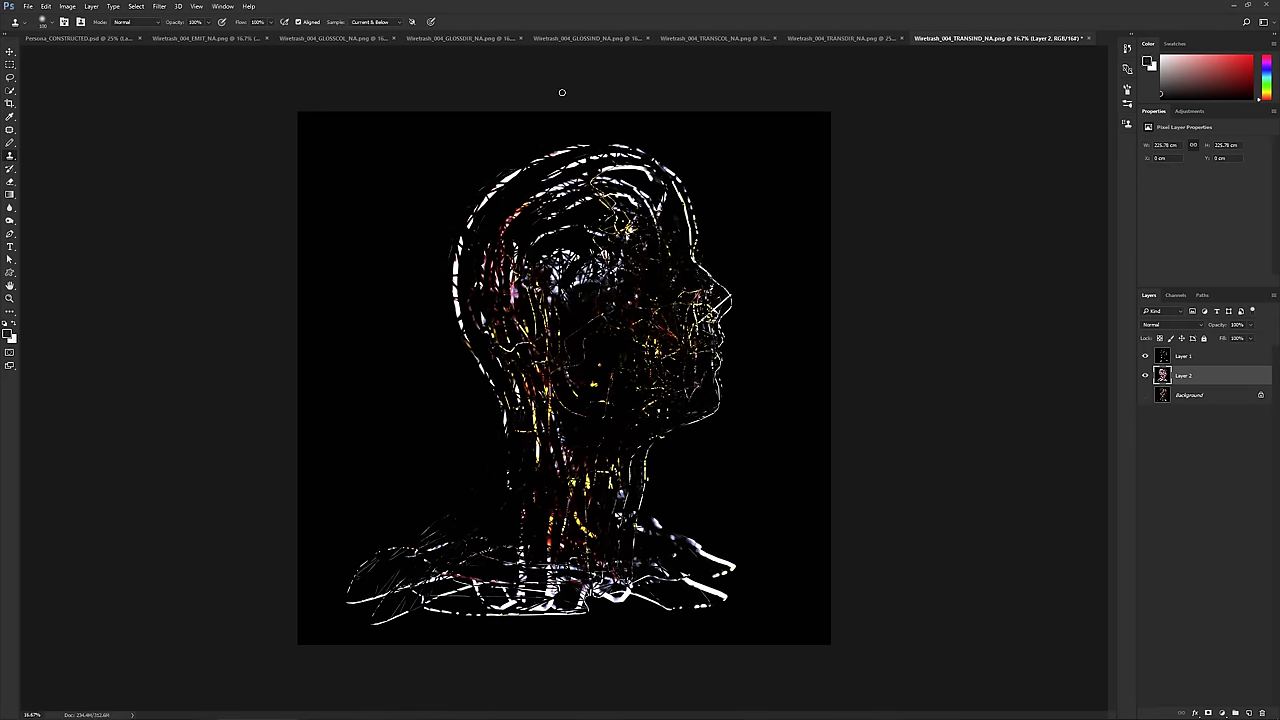
# - Copy the entire GLOSSIND pass image and paste it as a new layer into the TRANSIND document
pyautogui.click(598, 38)
pyautogui.hotkey('ctrl', 'a')
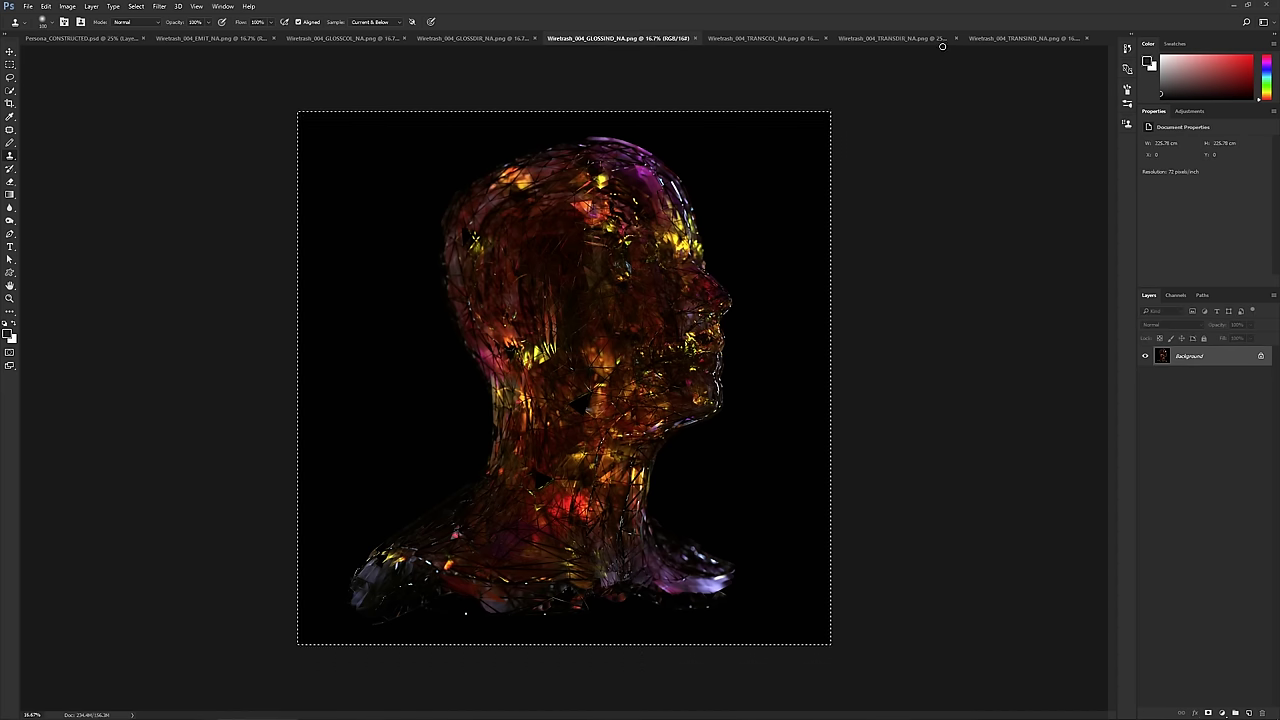
pyautogui.hotkey('ctrl', 'c')
pyautogui.click(985, 38)
pyautogui.hotkey('ctrl', 'v')
pyautogui.hotkey('ctrl', 'v')
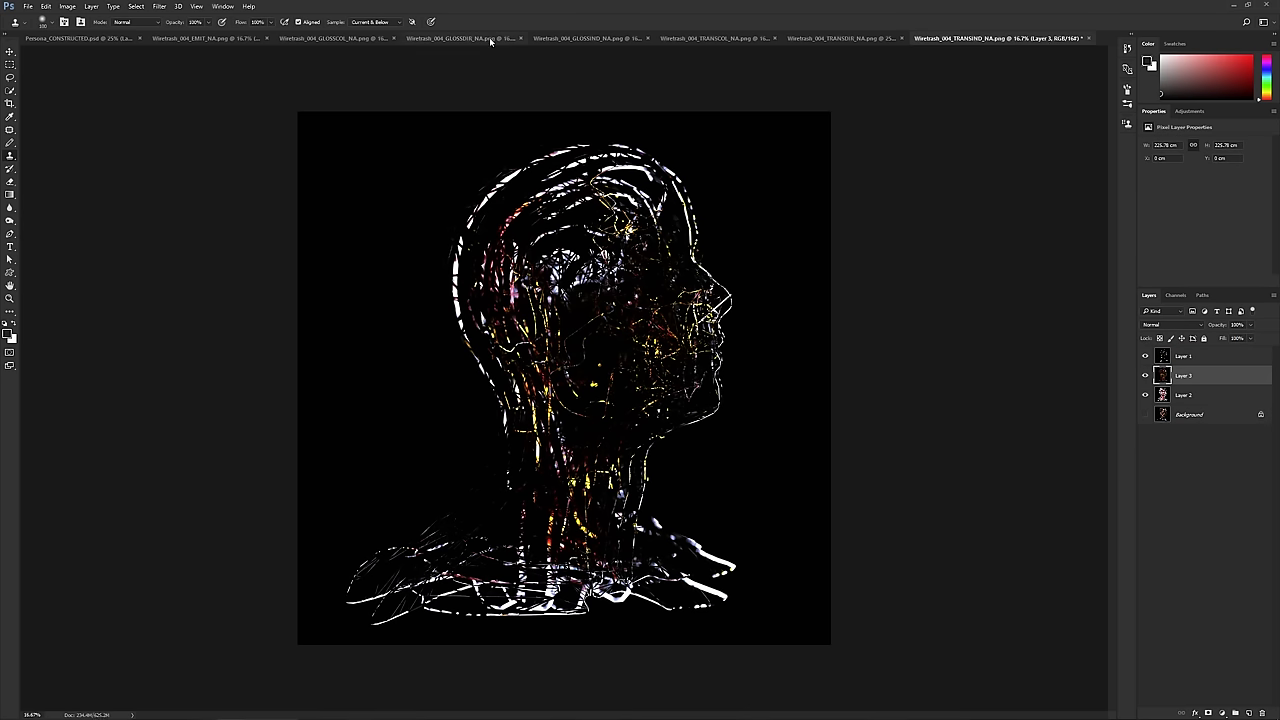
# - Copy the entire GLOSSDIR pass image and paste it as a new layer into the TRANSIND document
pyautogui.click(490, 40)
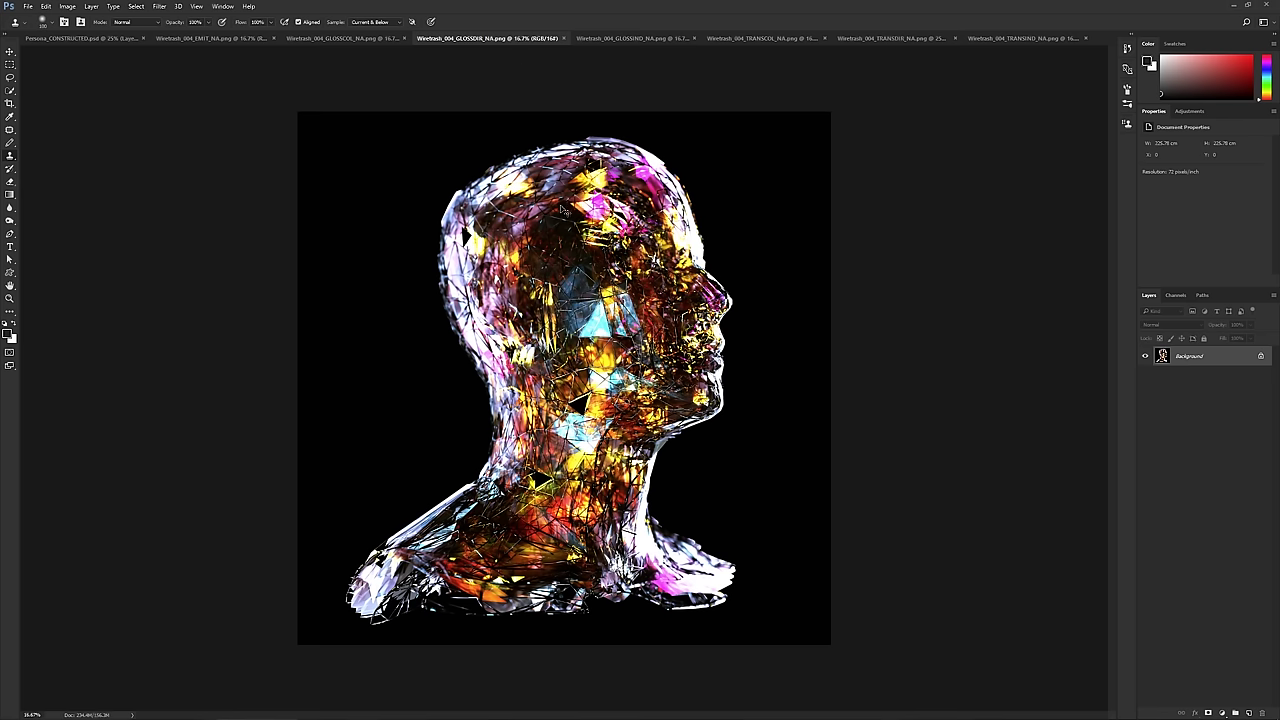
pyautogui.hotkey('ctrl', 'a')
pyautogui.click(1028, 38)
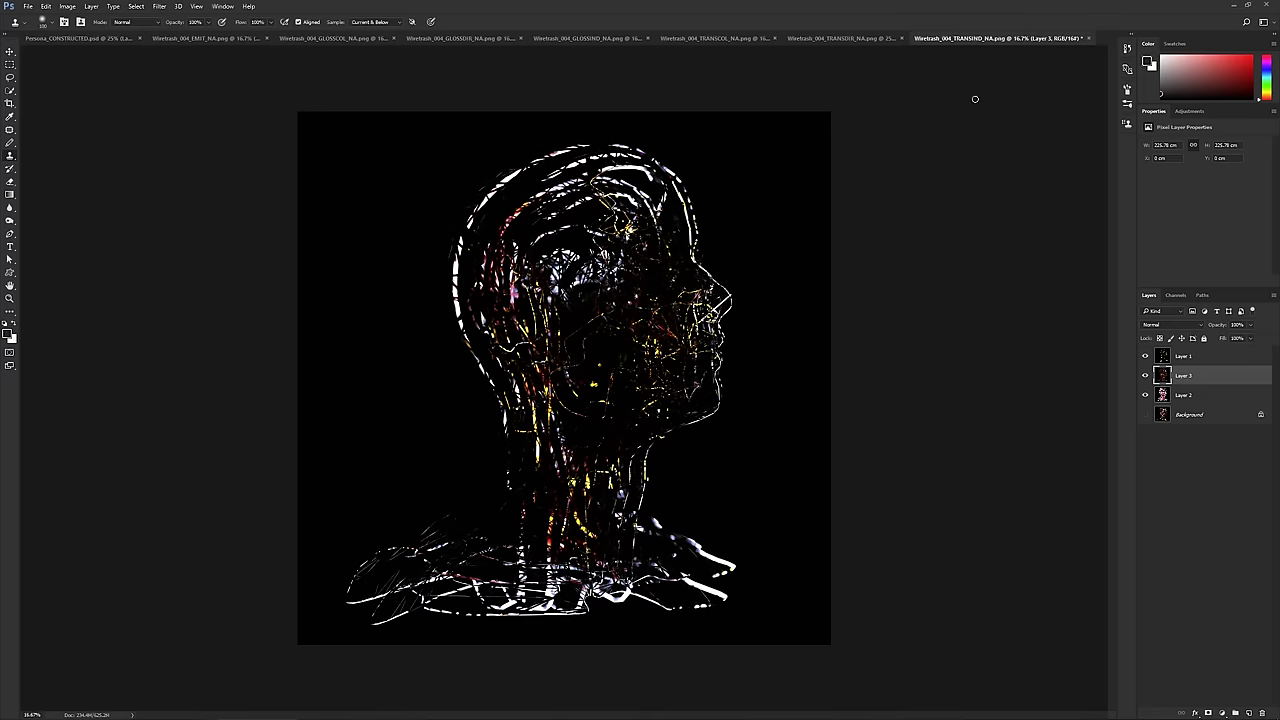
# - Copy the entire GLOSSCOL pass image and paste it as a new layer into the TRANSIND document
pyautogui.click(320, 40)
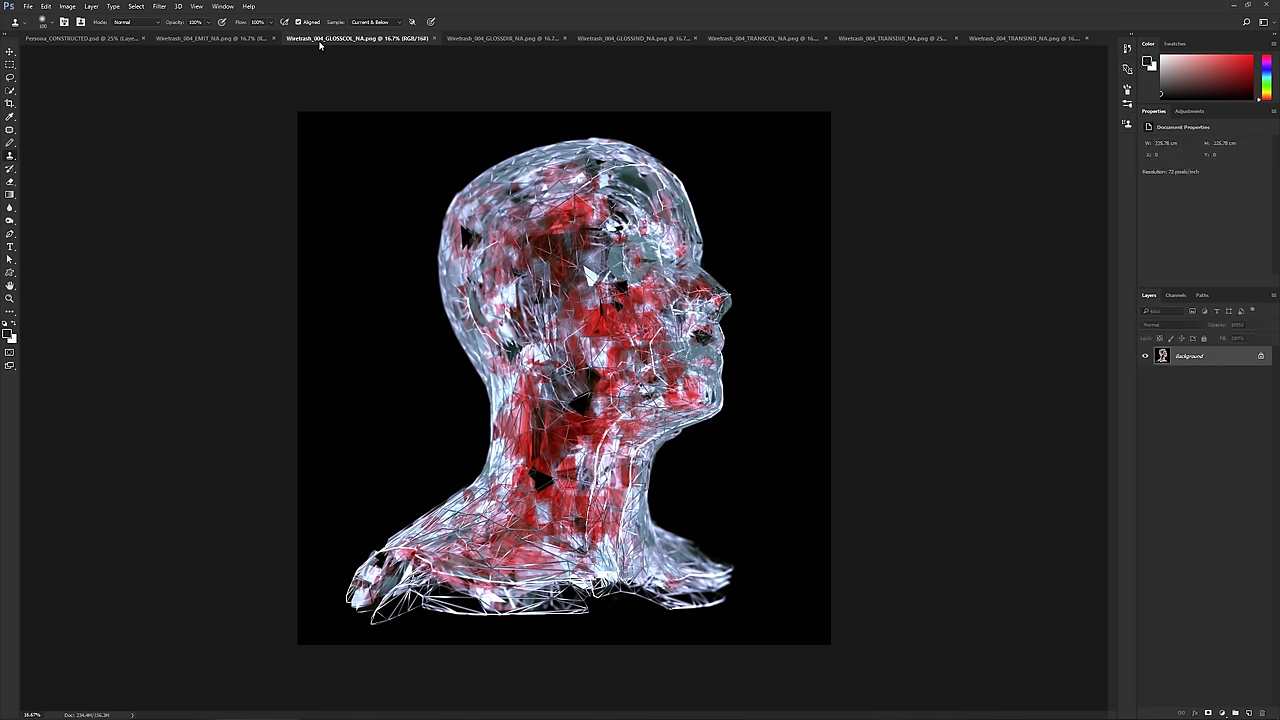
pyautogui.hotkey('ctrl', 'a')
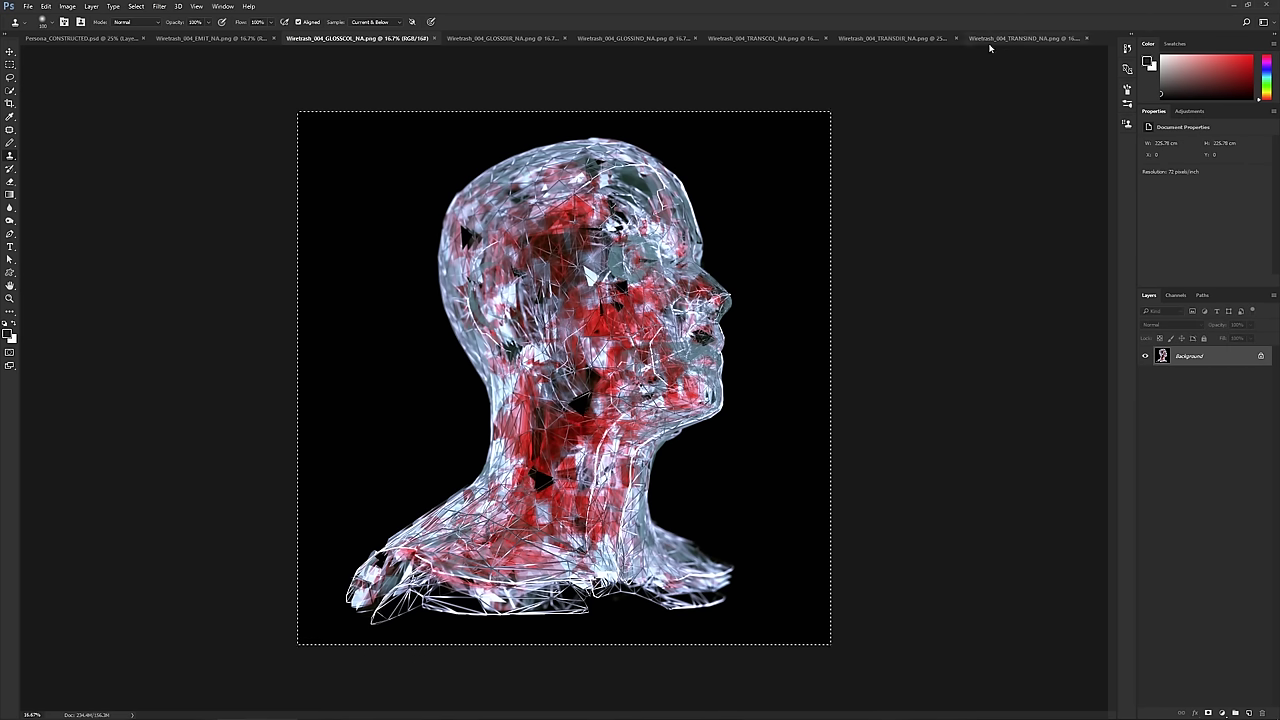
pyautogui.hotkey('ctrl', 'c')
pyautogui.click(1020, 38)
pyautogui.hotkey('ctrl', 'v')
pyautogui.hotkey('ctrl', 'v')
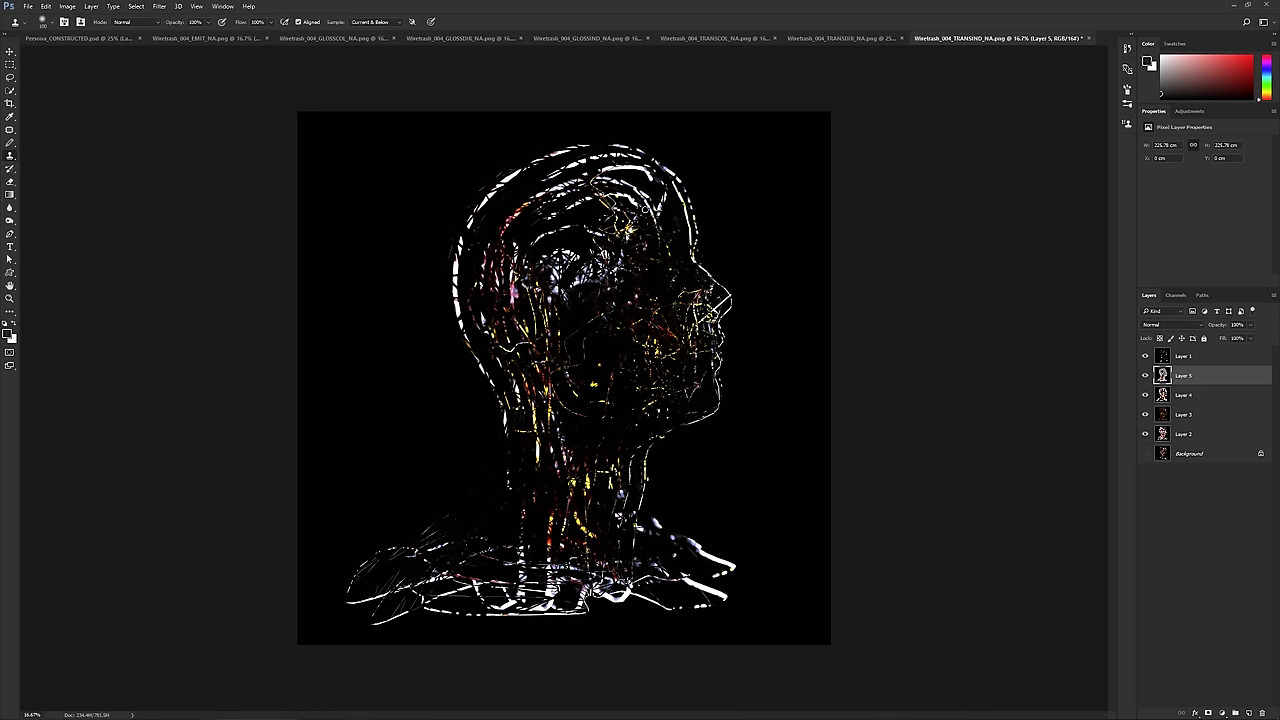
# - Copy the entire EMIT pass image and paste it as a new layer into the TRANSIND document
pyautogui.click(205, 38)
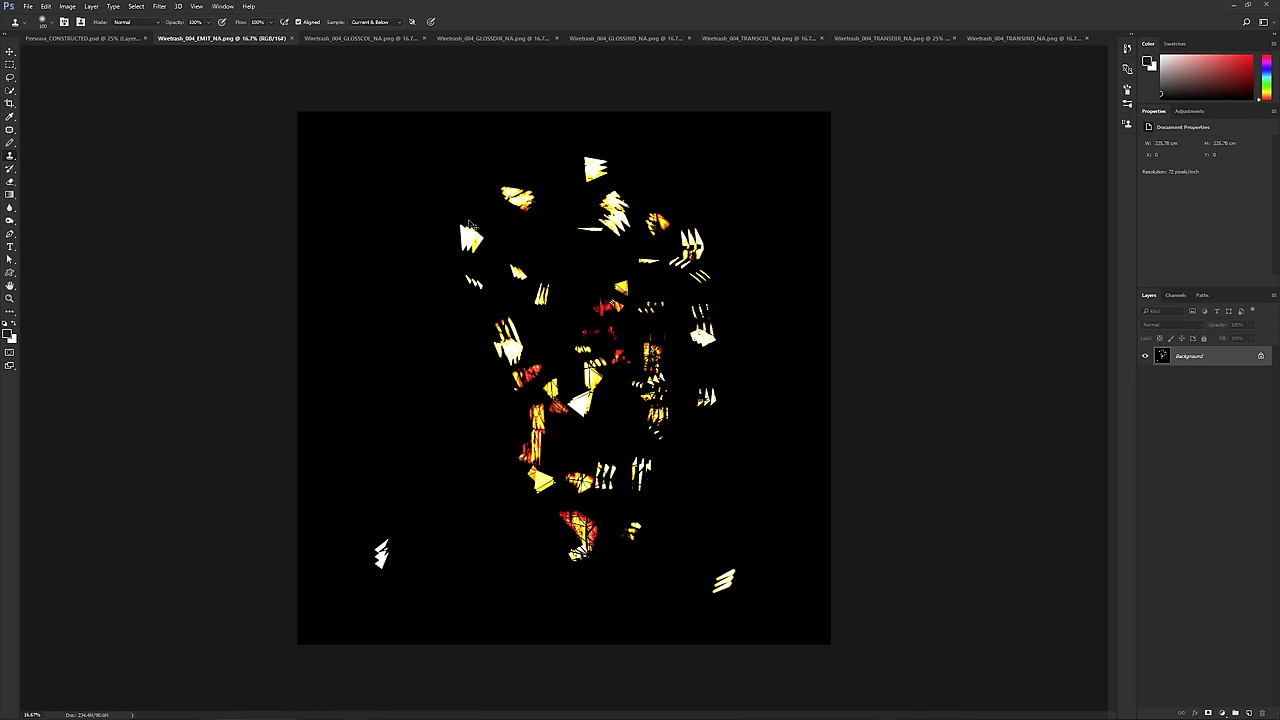
pyautogui.hotkey('ctrl', 'a')
pyautogui.hotkey('ctrl', 'c')
pyautogui.click(1052, 38)
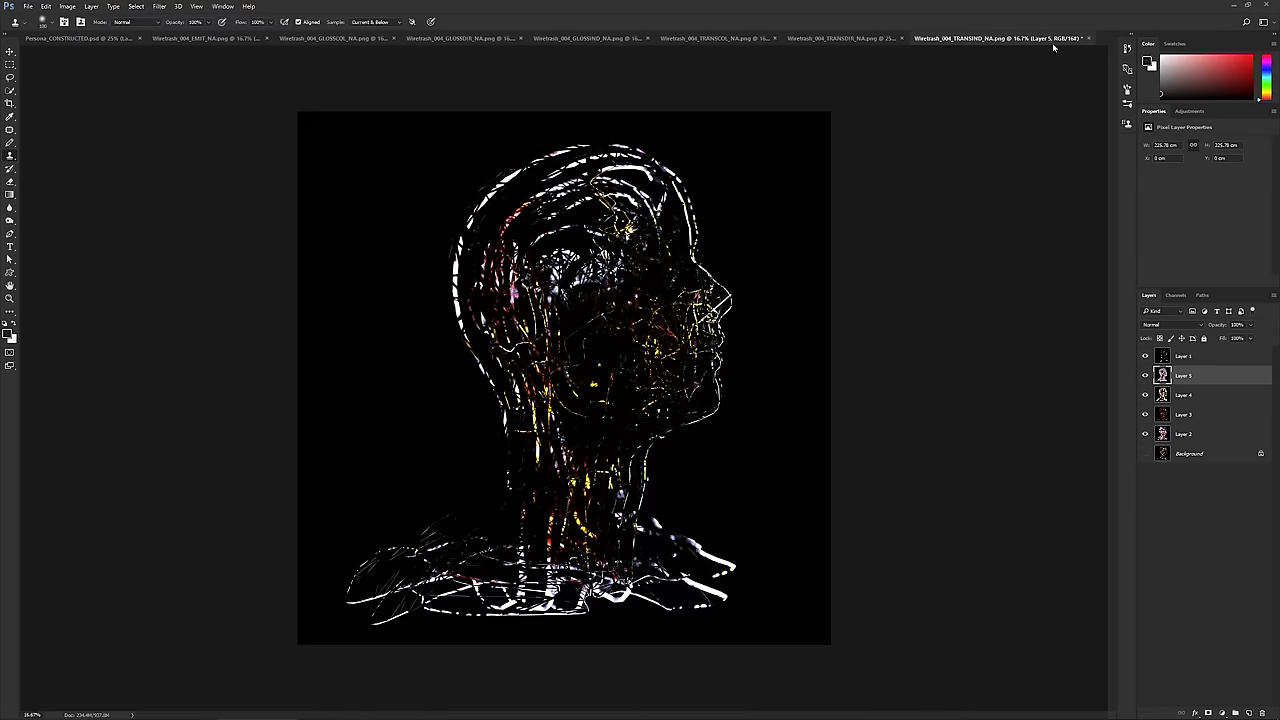
pyautogui.hotkey('ctrl', 'v')
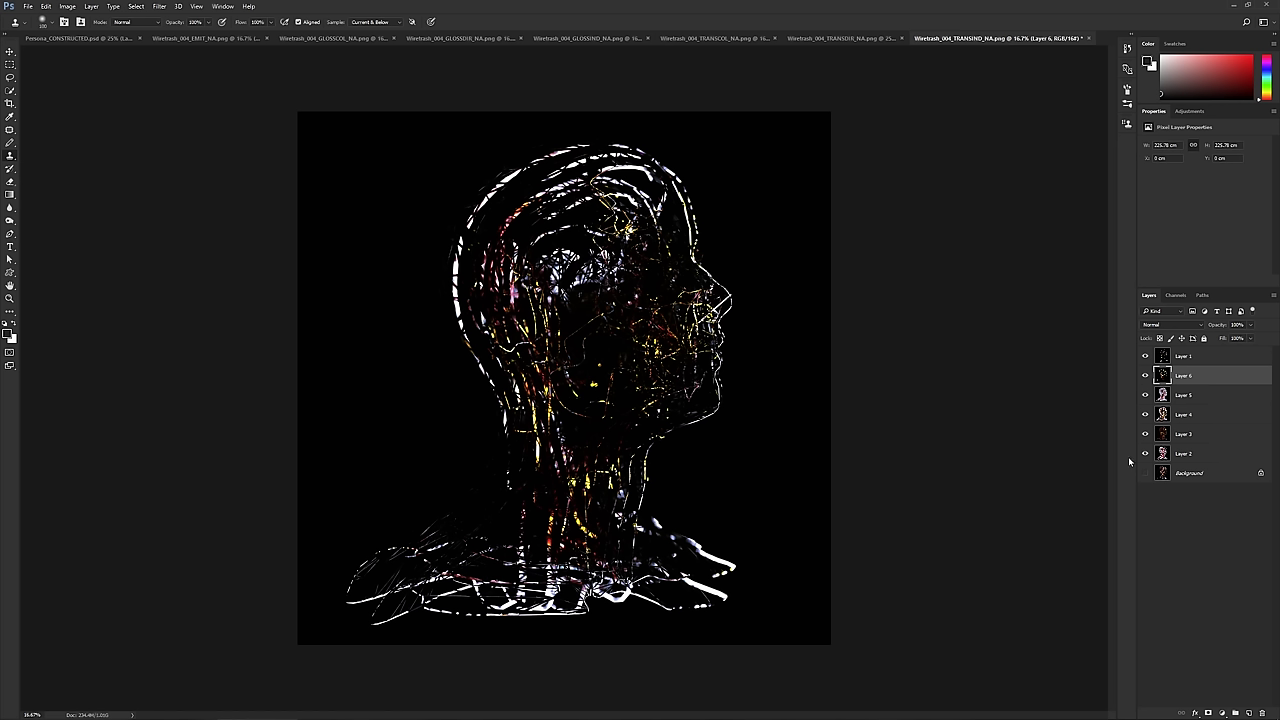
# - Show only the Background layer and convert it to a regular layer named TRANS_IND
pyautogui.click(1174, 456)
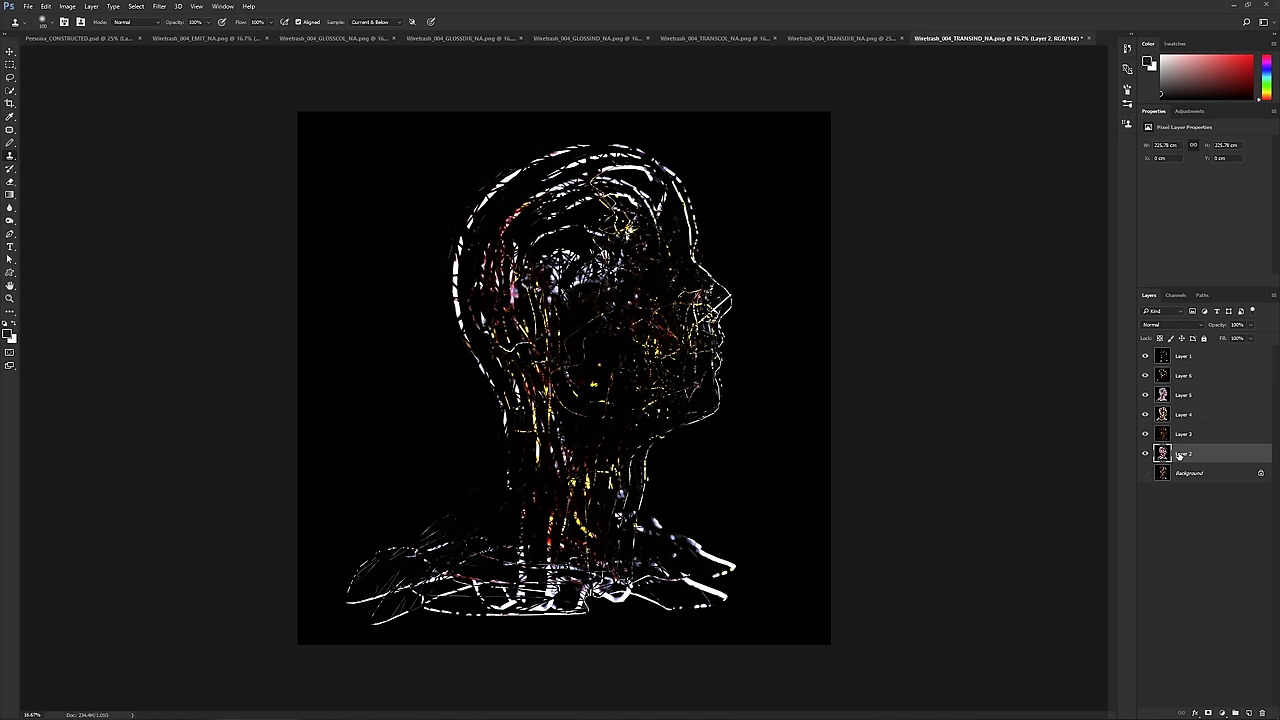
pyautogui.moveTo(1146, 357); pyautogui.dragTo(1146, 478)
pyautogui.click(1146, 473)
pyautogui.click(1198, 478)
pyautogui.doubleClick(1189, 474)
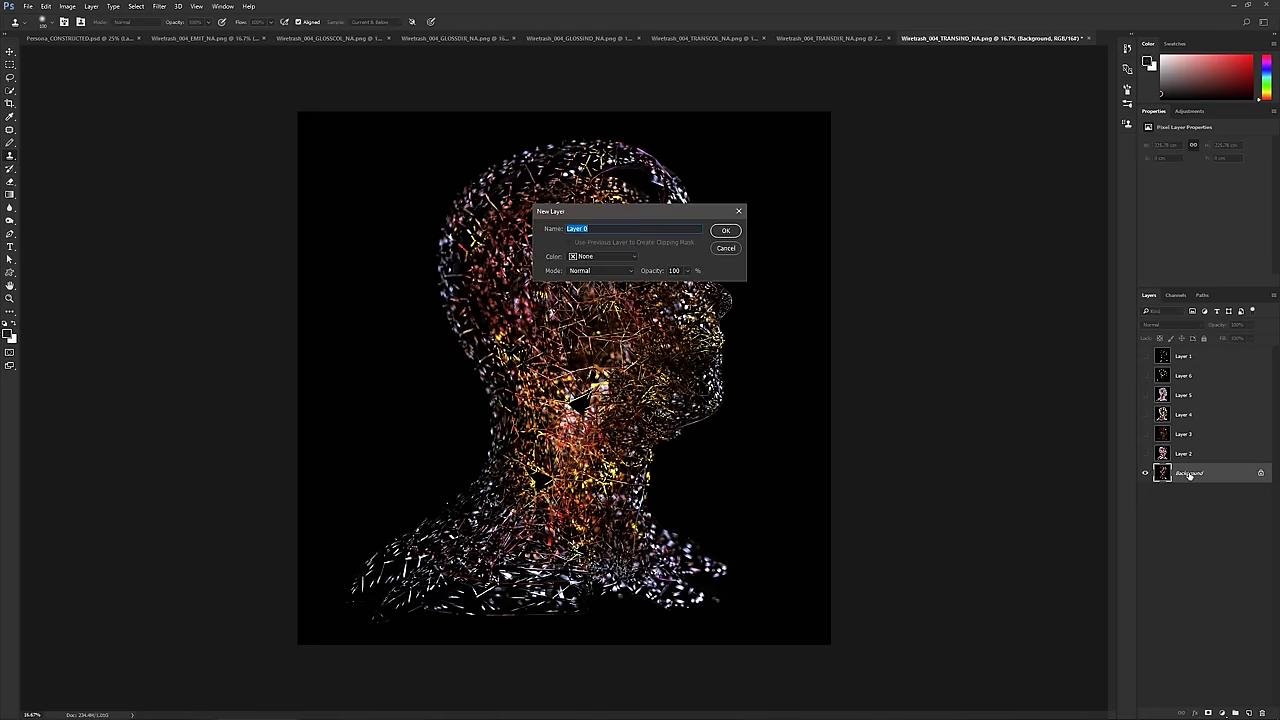
pyautogui.write('TRANS_IND')
pyautogui.press('Return')
# - Show Layer 2, check it against the TRANSCOL document, and rename it TRANS_COL
pyautogui.click(1175, 457)
pyautogui.click(1146, 455)
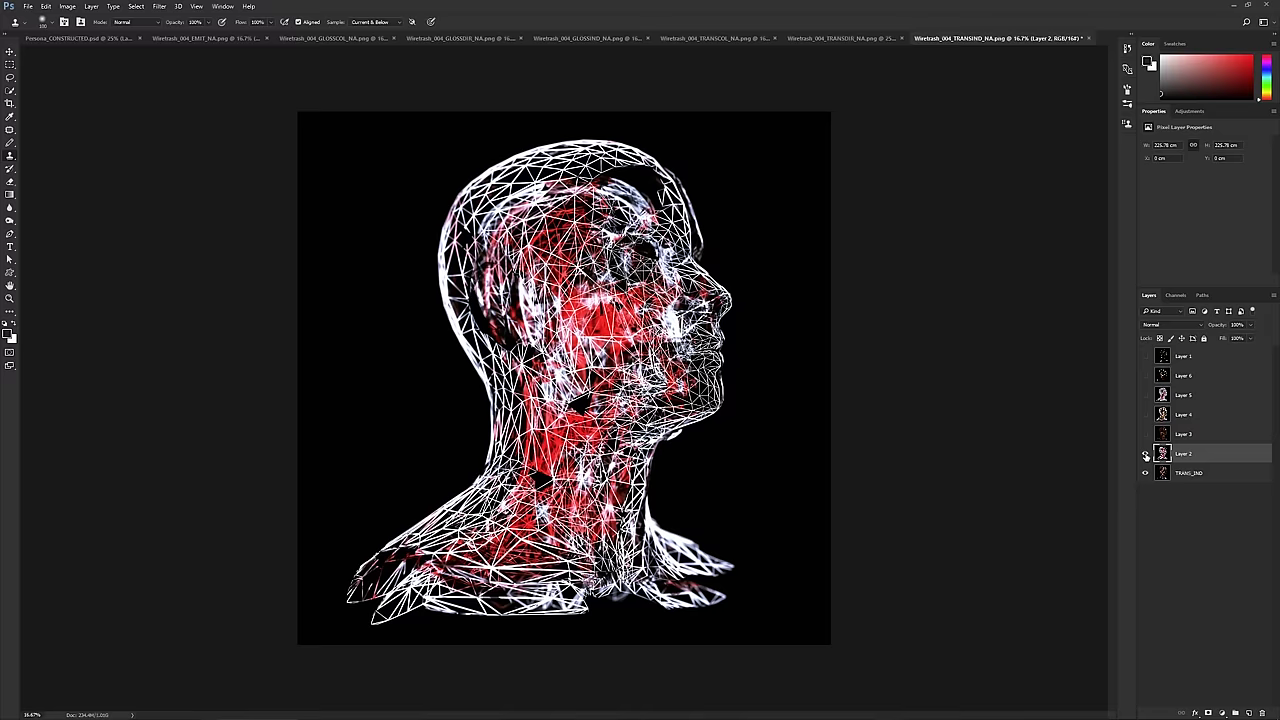
pyautogui.click(693, 40)
pyautogui.click(980, 40)
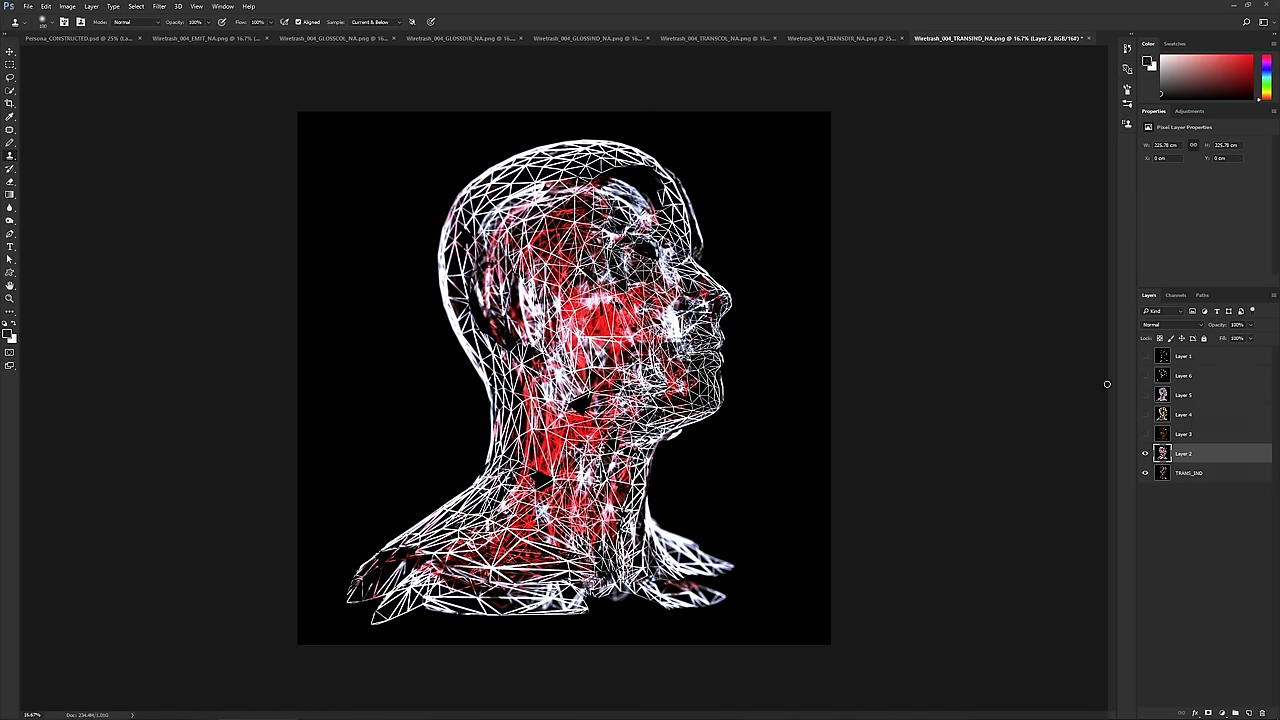
pyautogui.doubleClick(1197, 456)
pyautogui.press('Return')
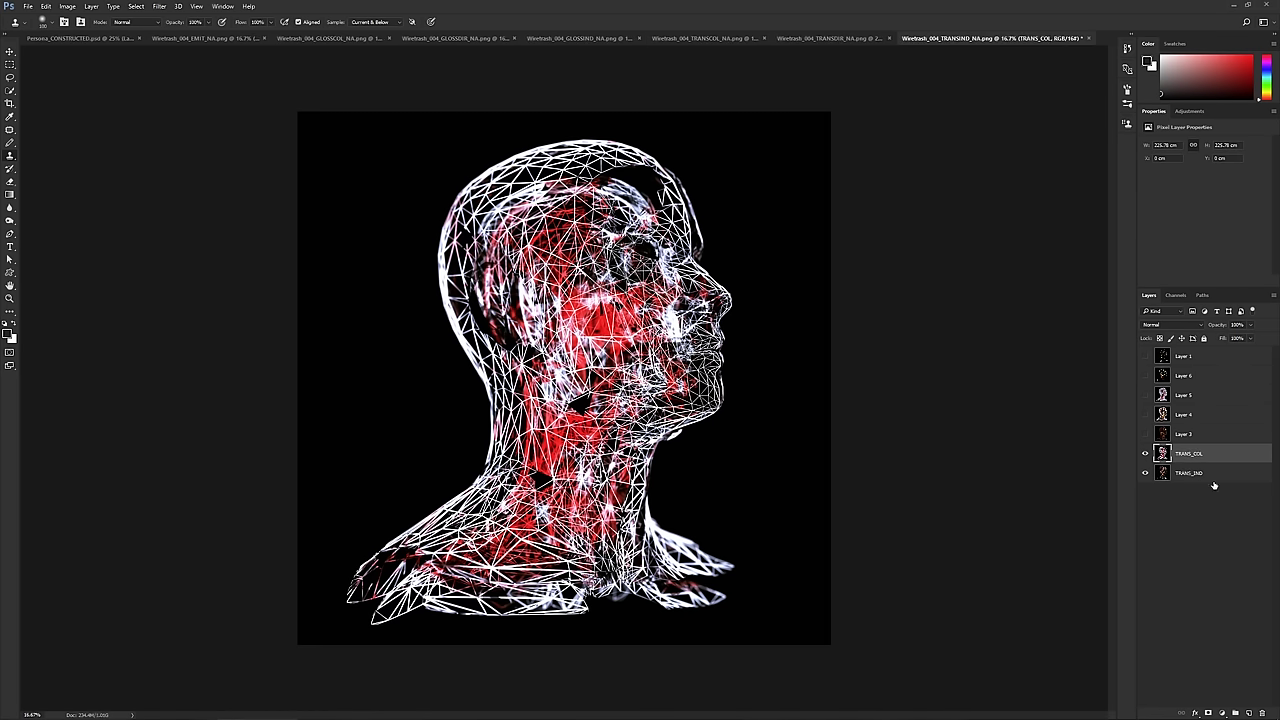
# - Show Layer 3, check it against the GLOSSIND document, and rename it GLOSS_IND
pyautogui.click(1146, 434)
pyautogui.click(1181, 436)
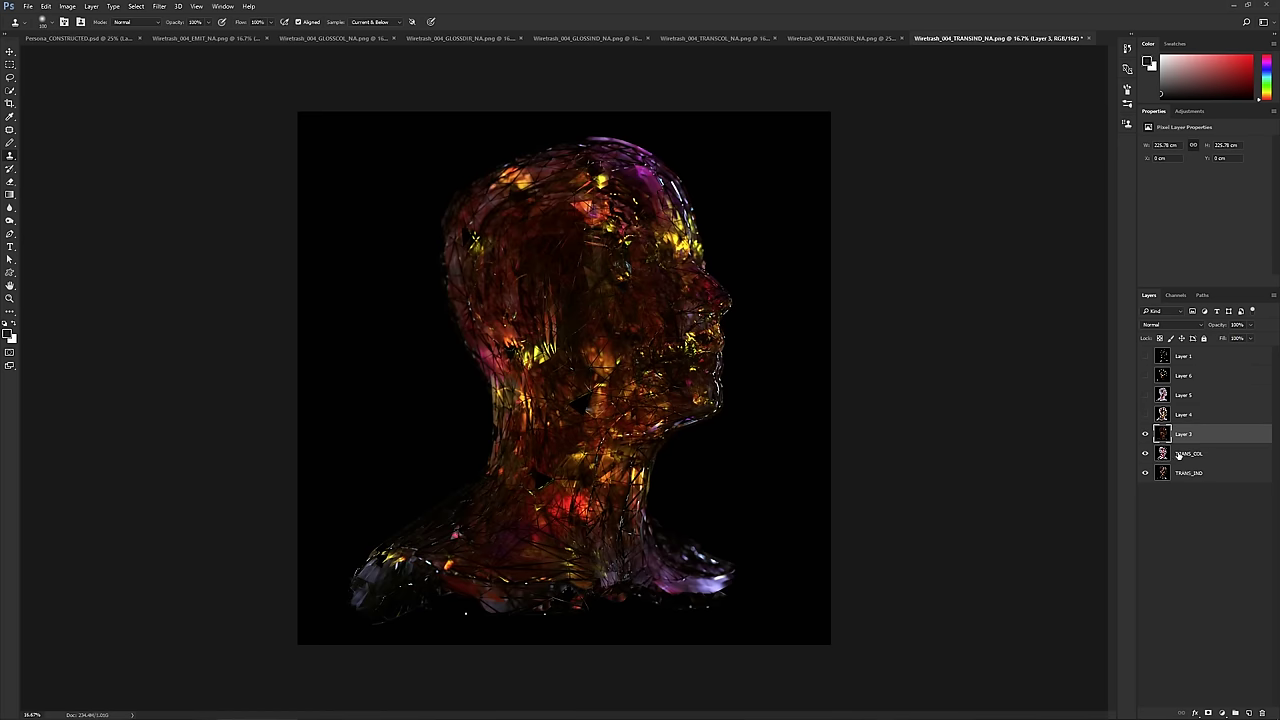
pyautogui.click(616, 40)
pyautogui.click(1024, 42)
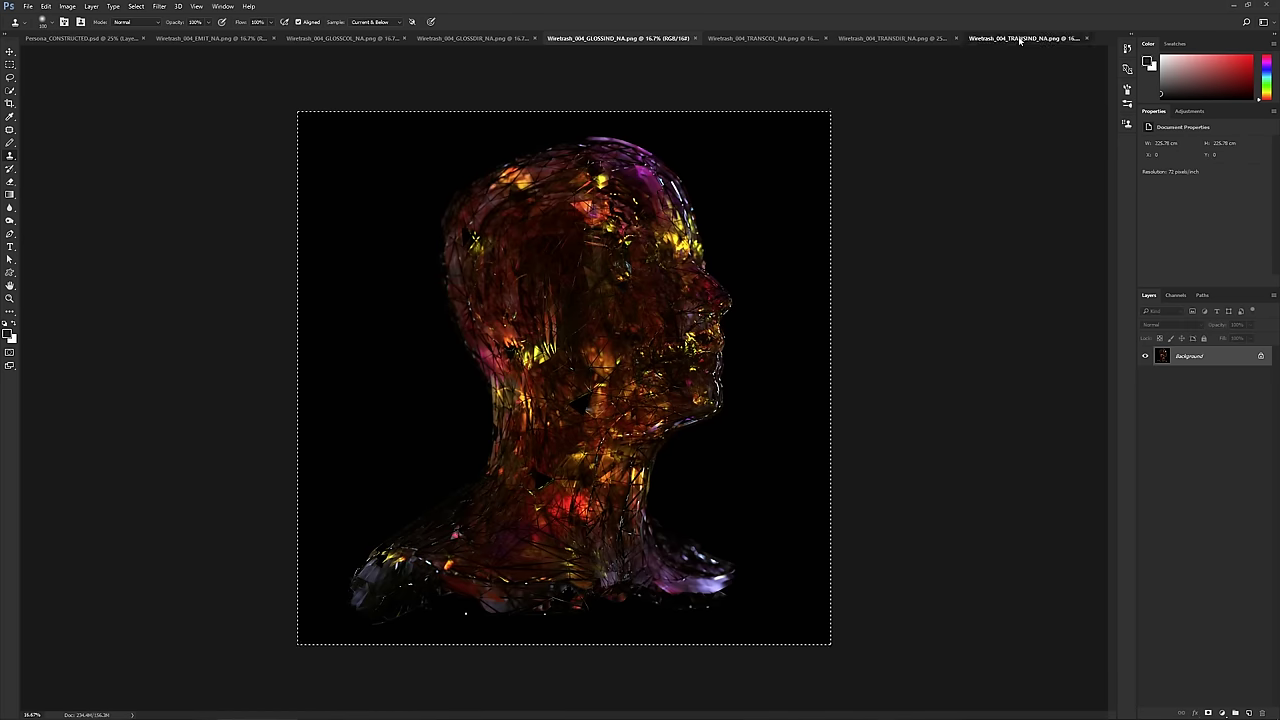
pyautogui.doubleClick(1184, 435)
pyautogui.write('GLOSS_IND')
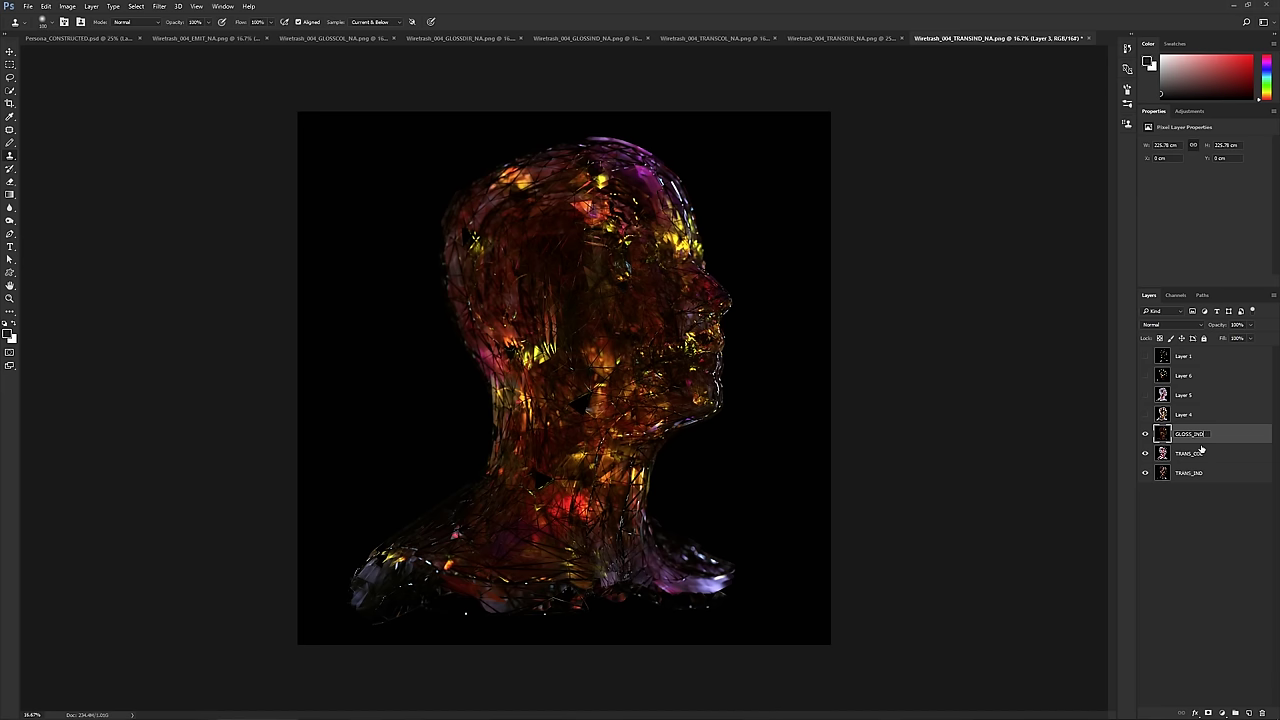
pyautogui.press('Return')
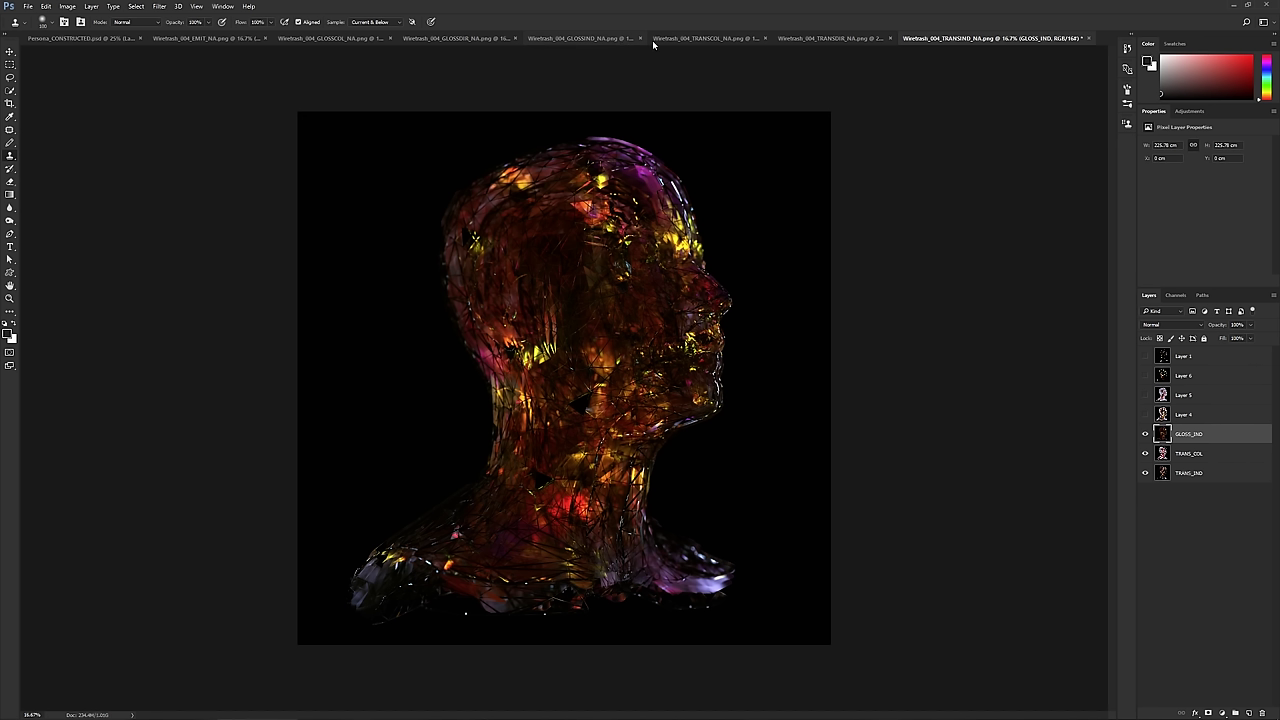
# - Check the TRANSDIR document, show the matching Layer 1, and rename it TRANS_DIR
pyautogui.click(845, 40)
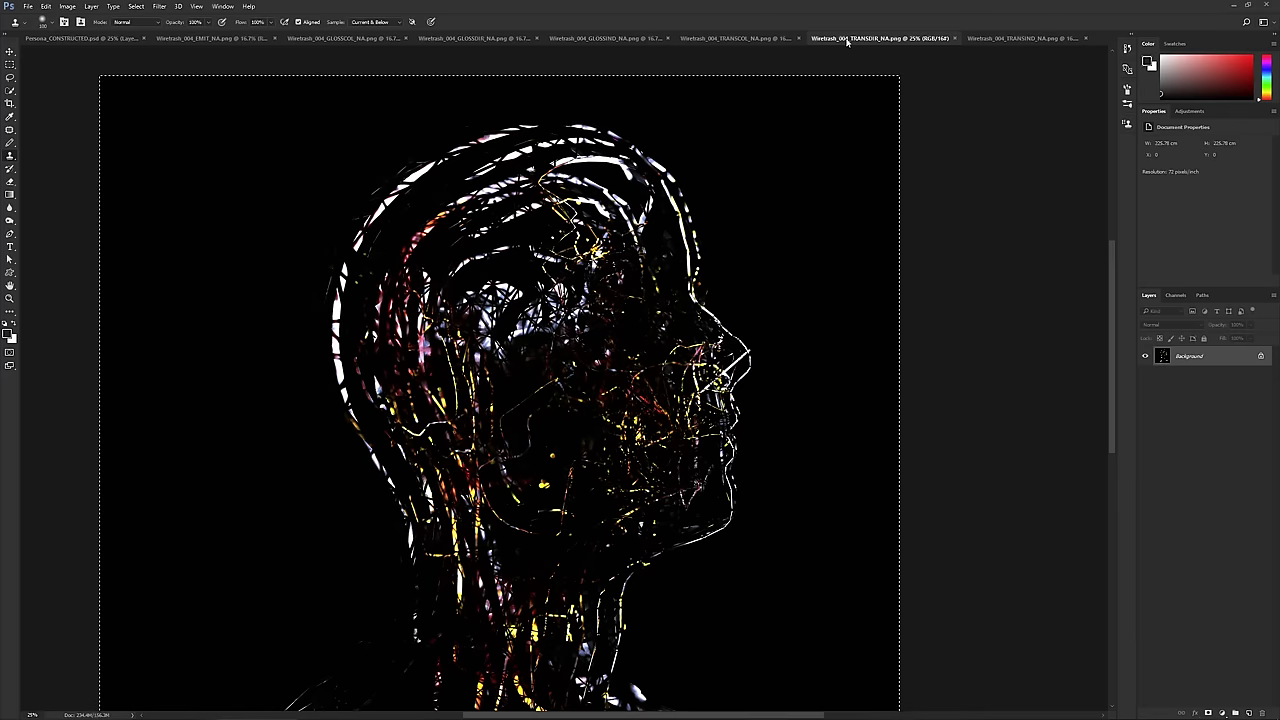
pyautogui.click(998, 40)
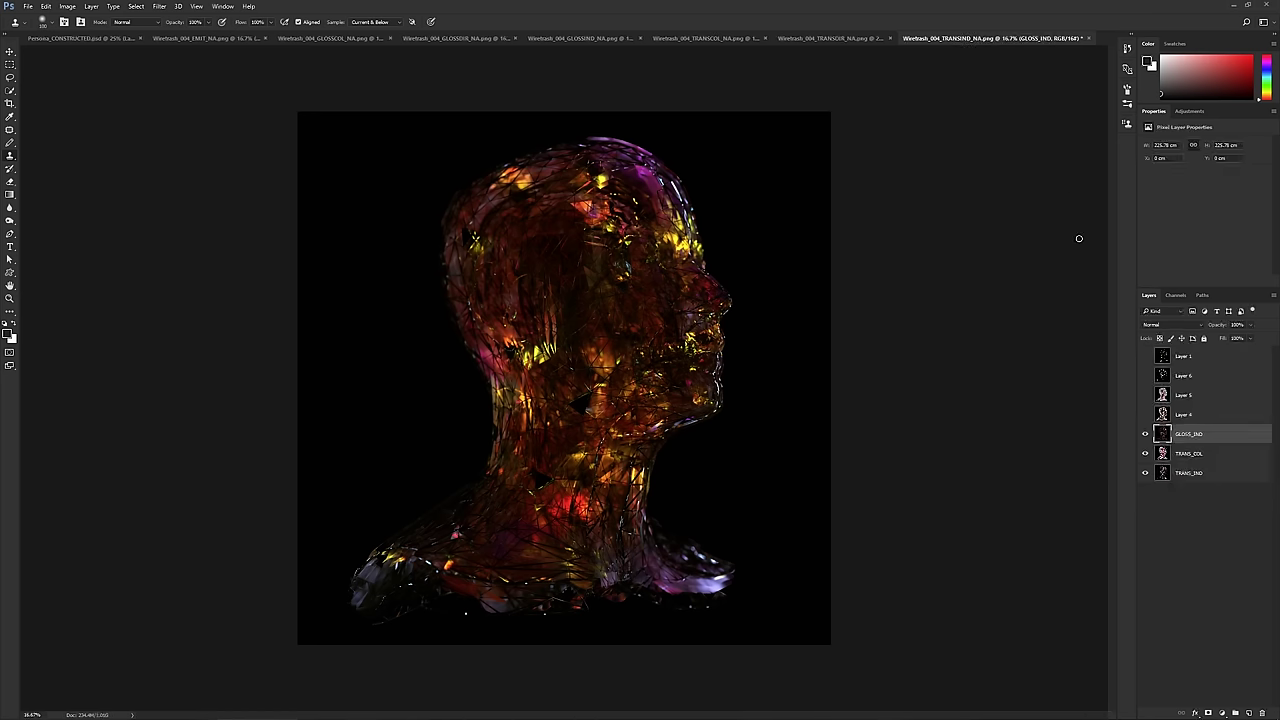
pyautogui.click(1186, 478)
pyautogui.click(1181, 358)
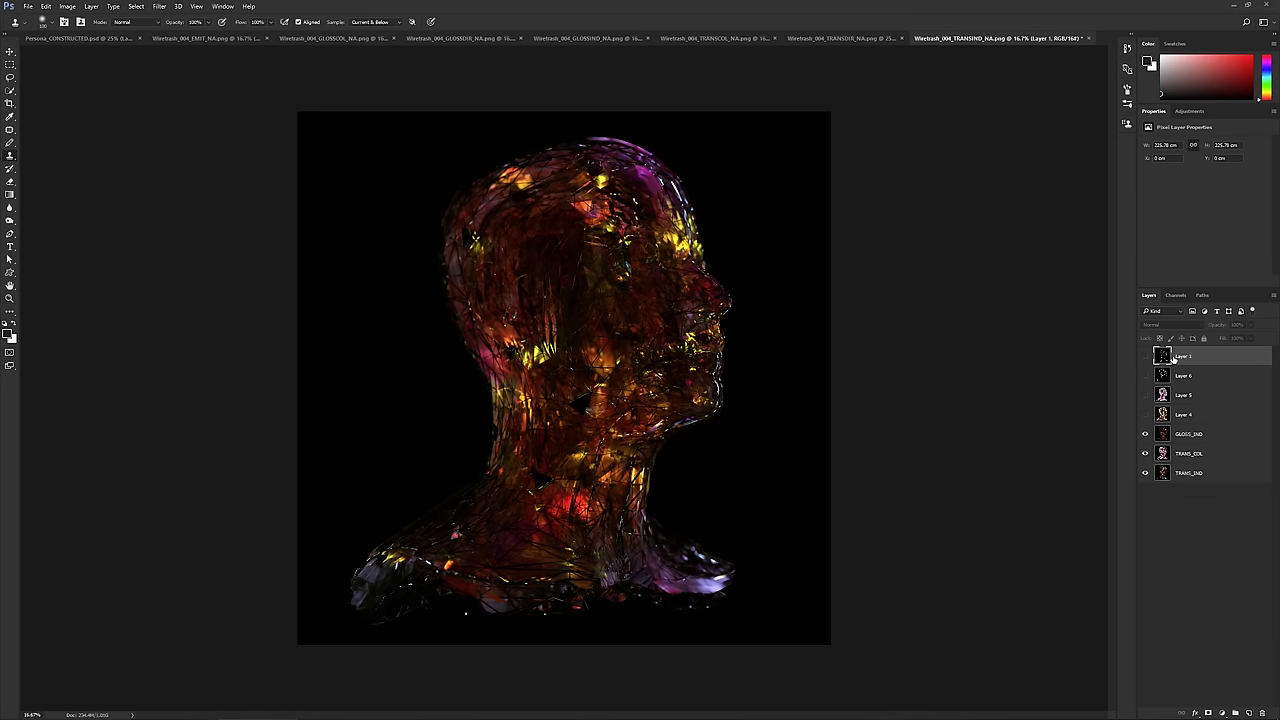
pyautogui.click(1145, 356)
pyautogui.doubleClick(1183, 356)
pyautogui.write('TRANS_DIR')
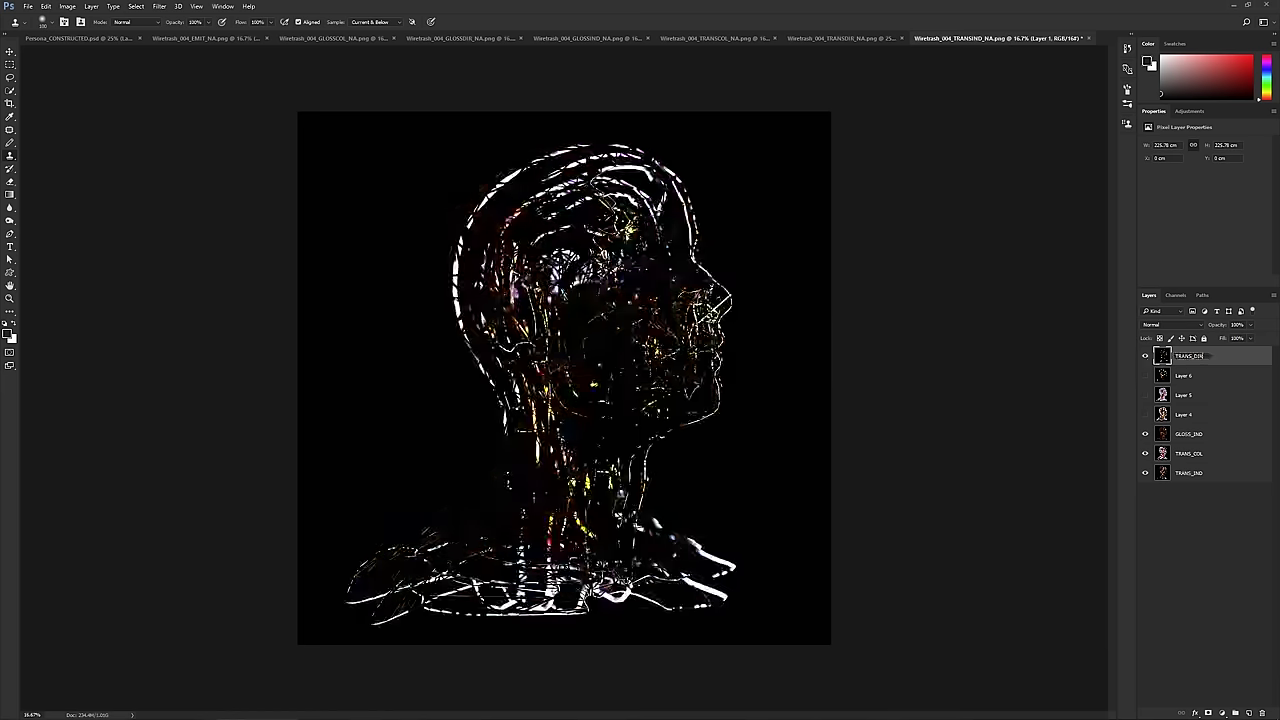
pyautogui.press('Return')
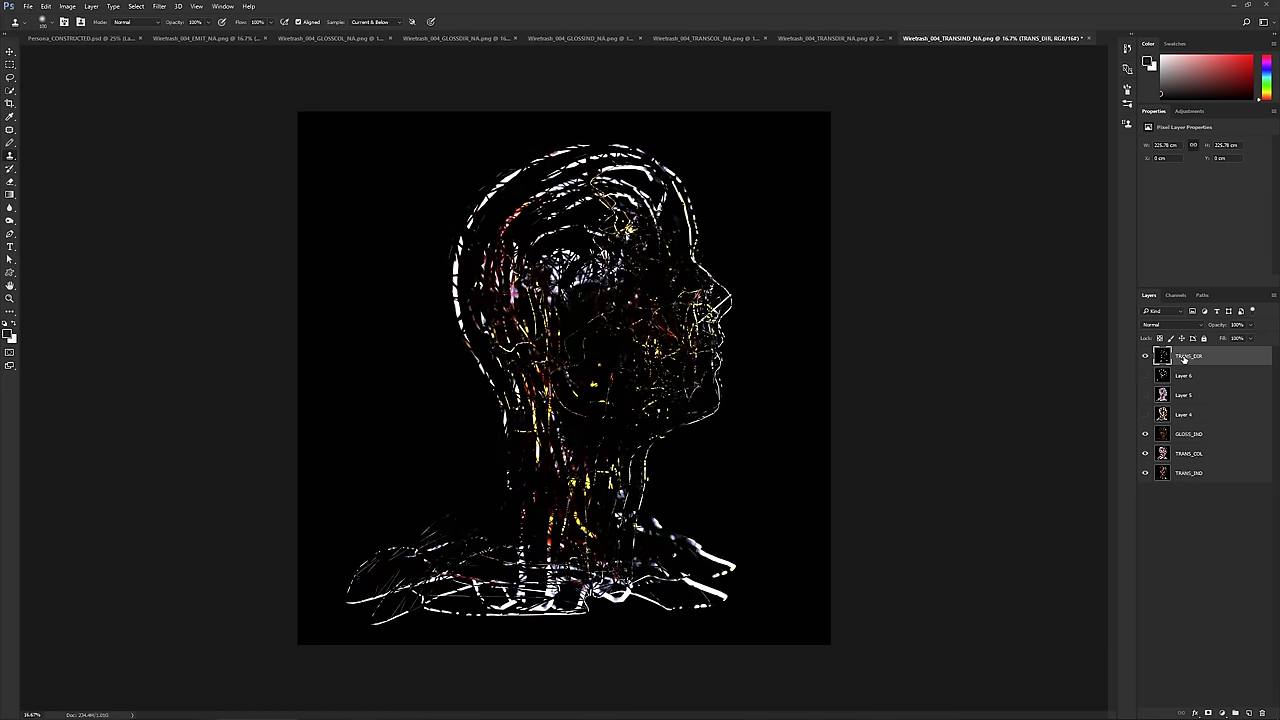
# - Move TRANS_DIR between TRANS_COL and TRANS_IND and group the three layers under the name Transmission
pyautogui.moveTo(1188, 356); pyautogui.dragTo(1200, 428)
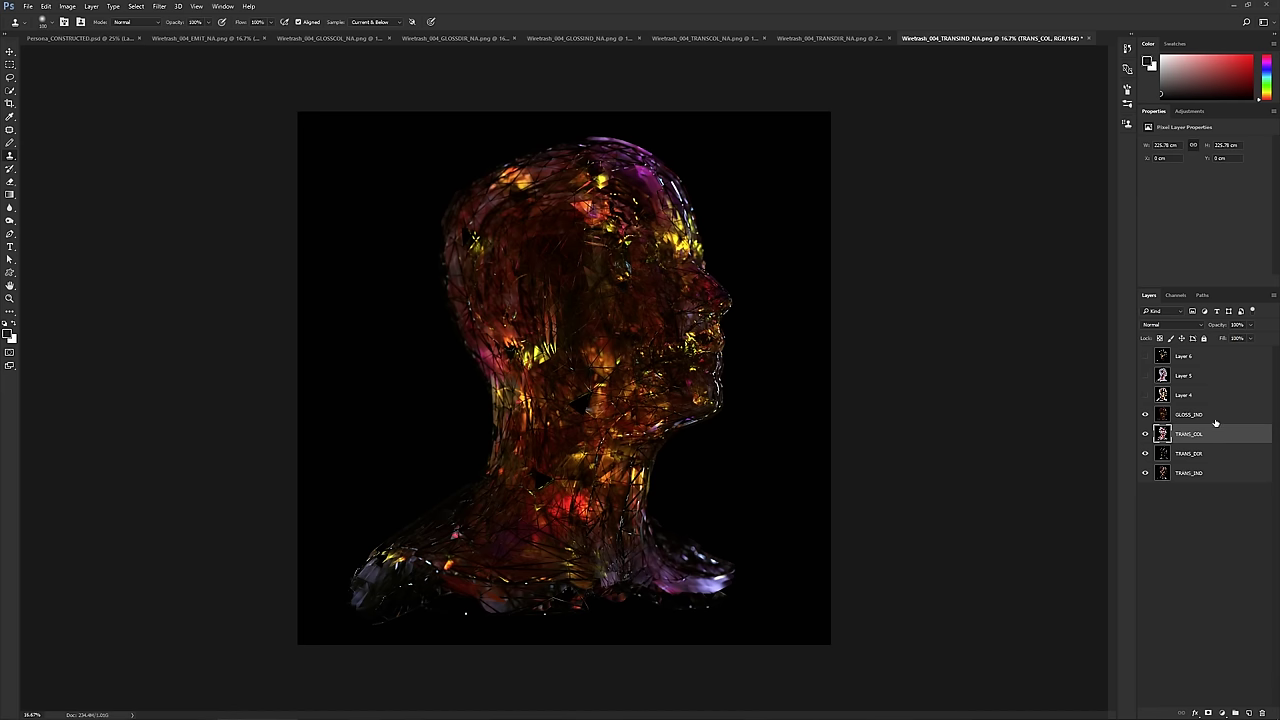
pyautogui.keyDown('shift'); pyautogui.click(1198, 474); pyautogui.keyUp('shift')
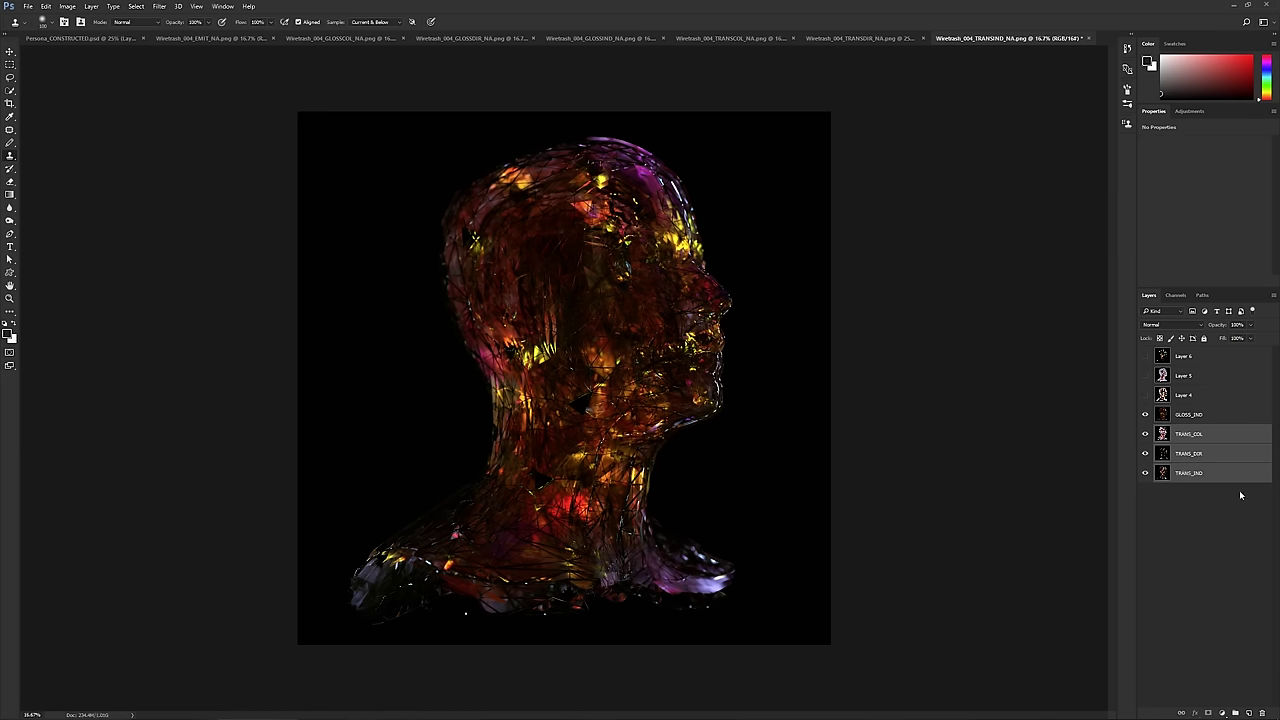
pyautogui.hotkey('ctrl', 'g')
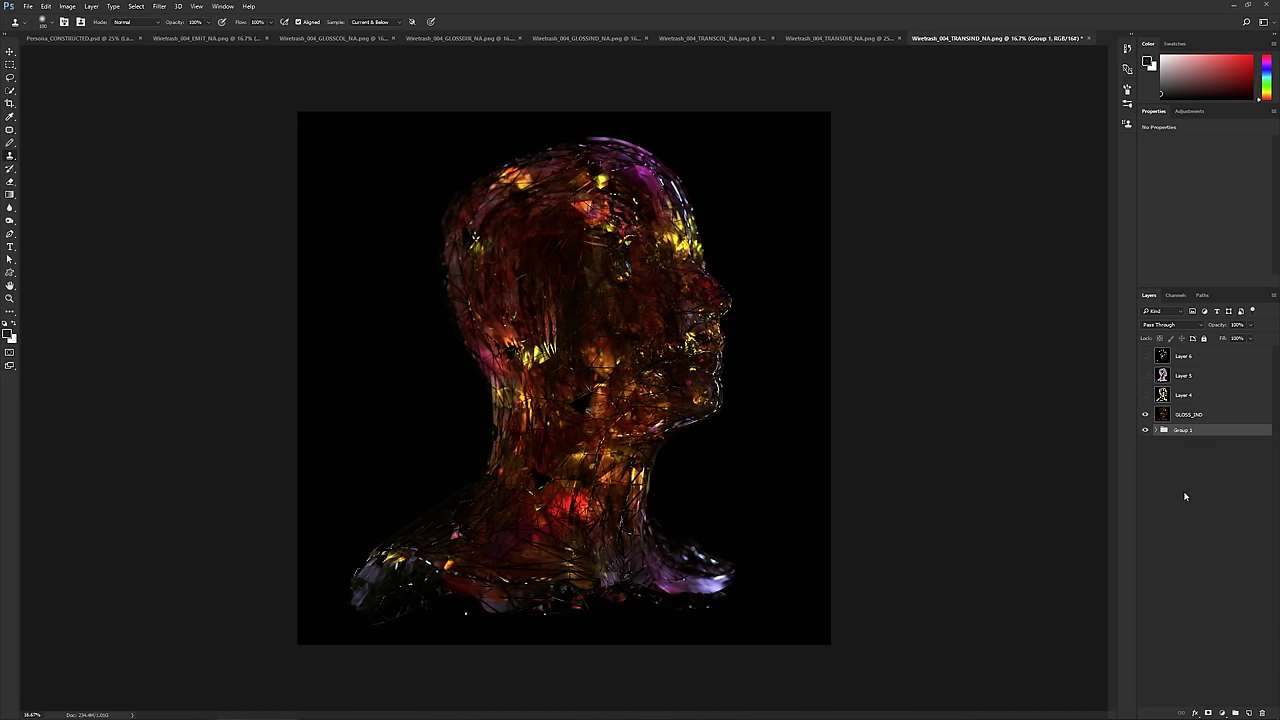
pyautogui.doubleClick(1183, 430)
pyautogui.write('Transmission')
pyautogui.press('Return')
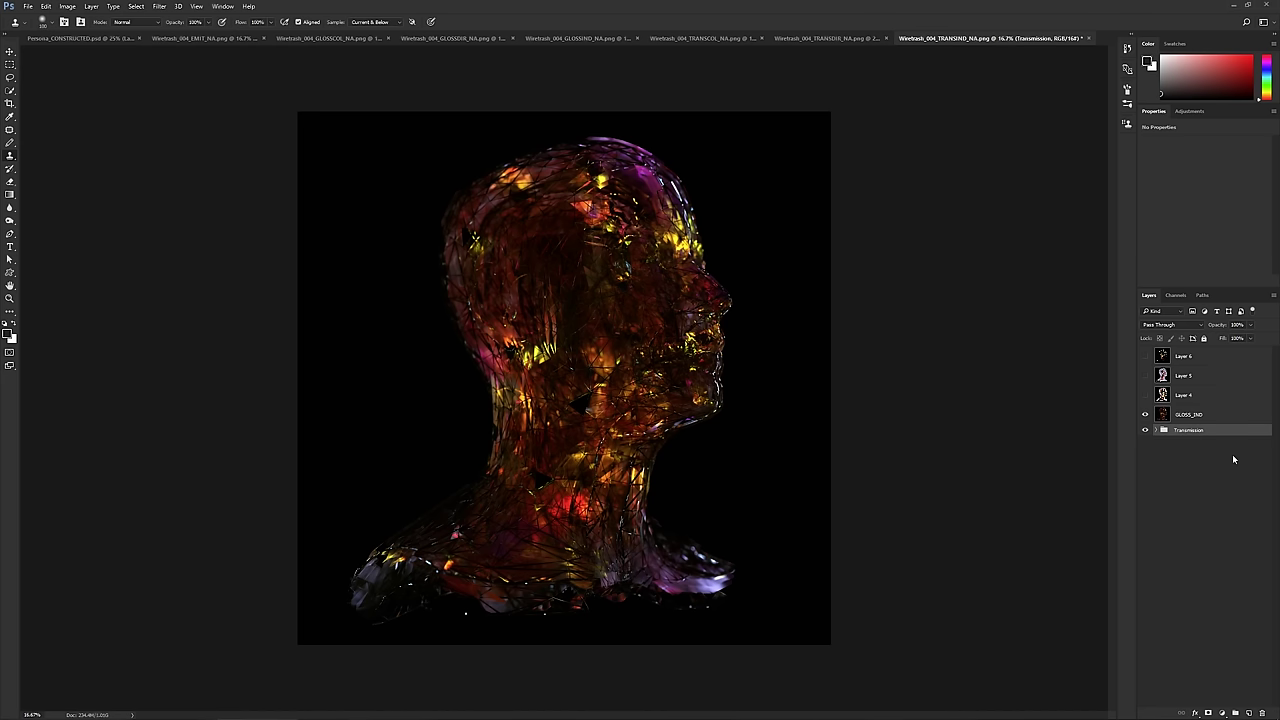
# - Rename Layer 6 as EMISSION
pyautogui.click(1192, 416)
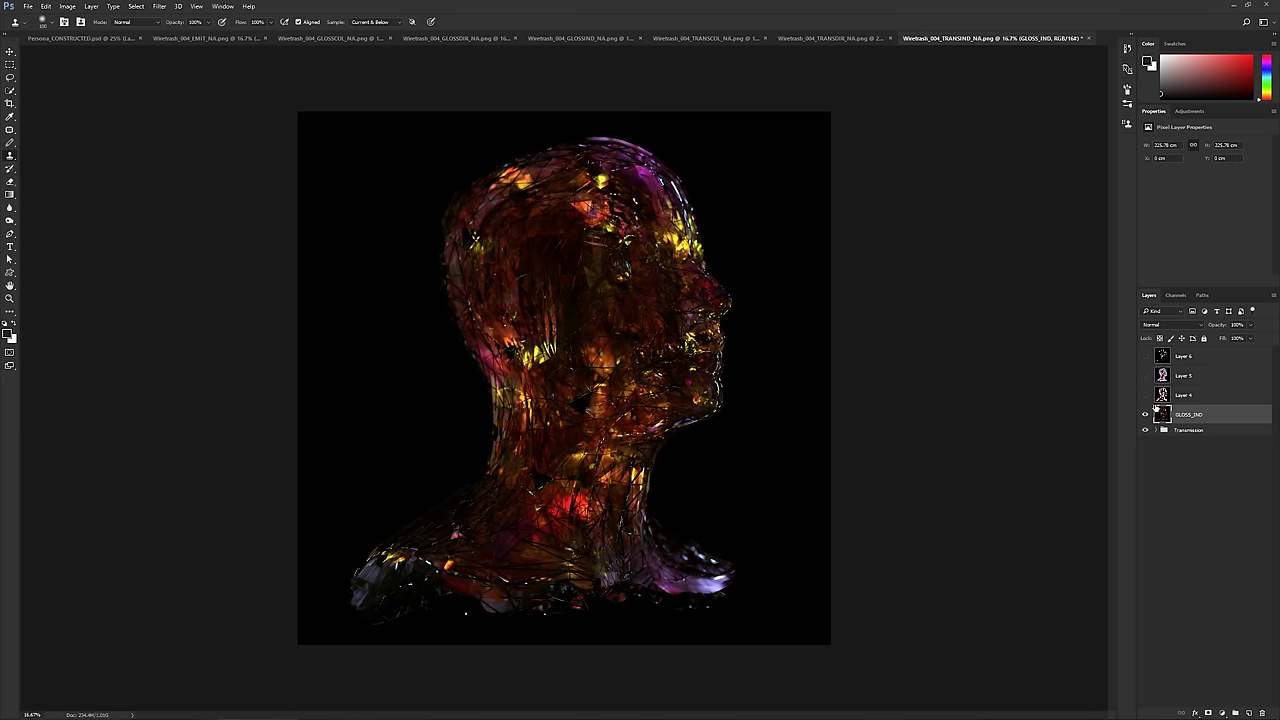
pyautogui.doubleClick(1200, 357)
pyautogui.click(878, 214)
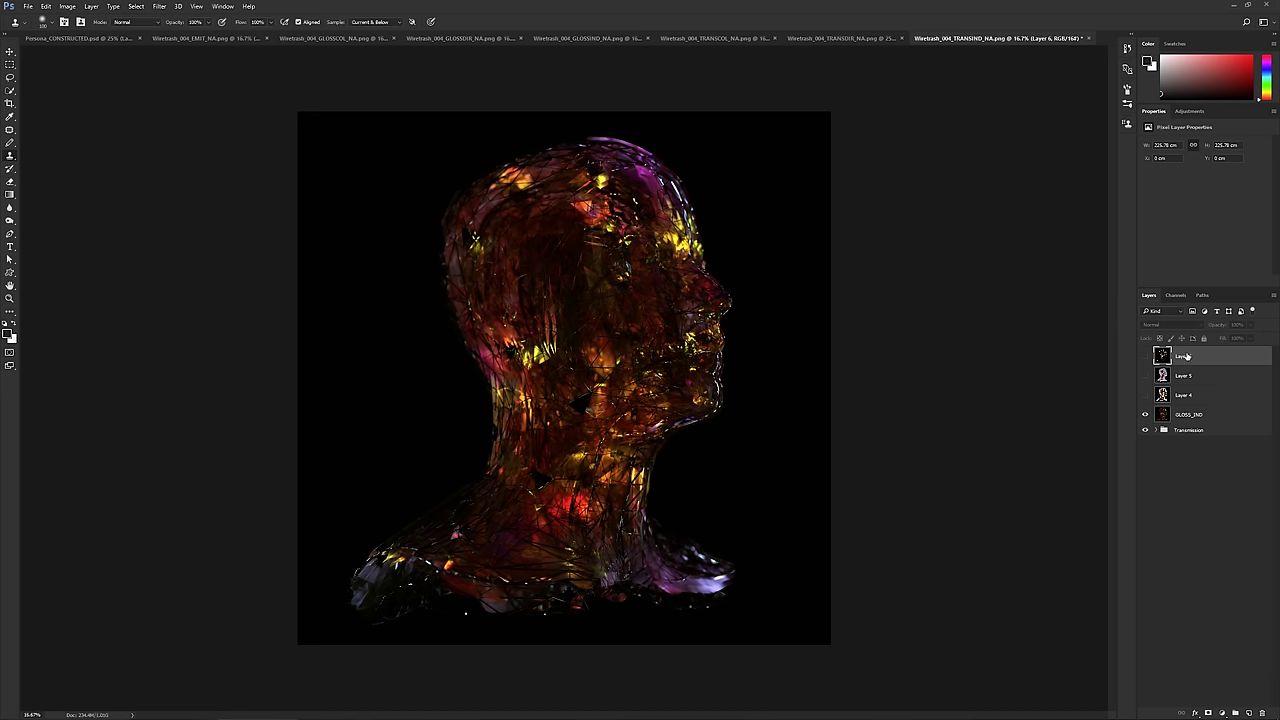
pyautogui.doubleClick(1184, 356)
pyautogui.write('EMISSION')
pyautogui.press('Return')
# - Rename Layer 5 as GLOSS_COL and Layer 4 as GLOSS_DIR
pyautogui.doubleClick(1184, 376)
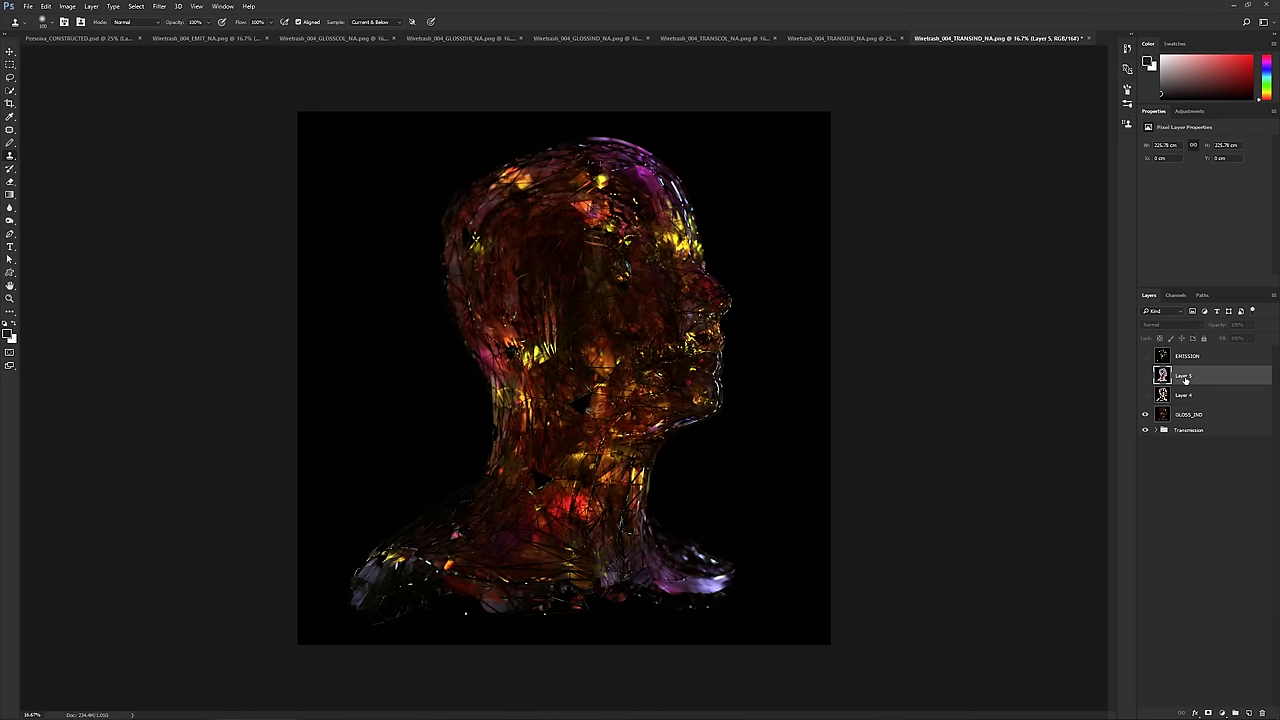
pyautogui.write('GLOSS_COL')
pyautogui.press('Return')
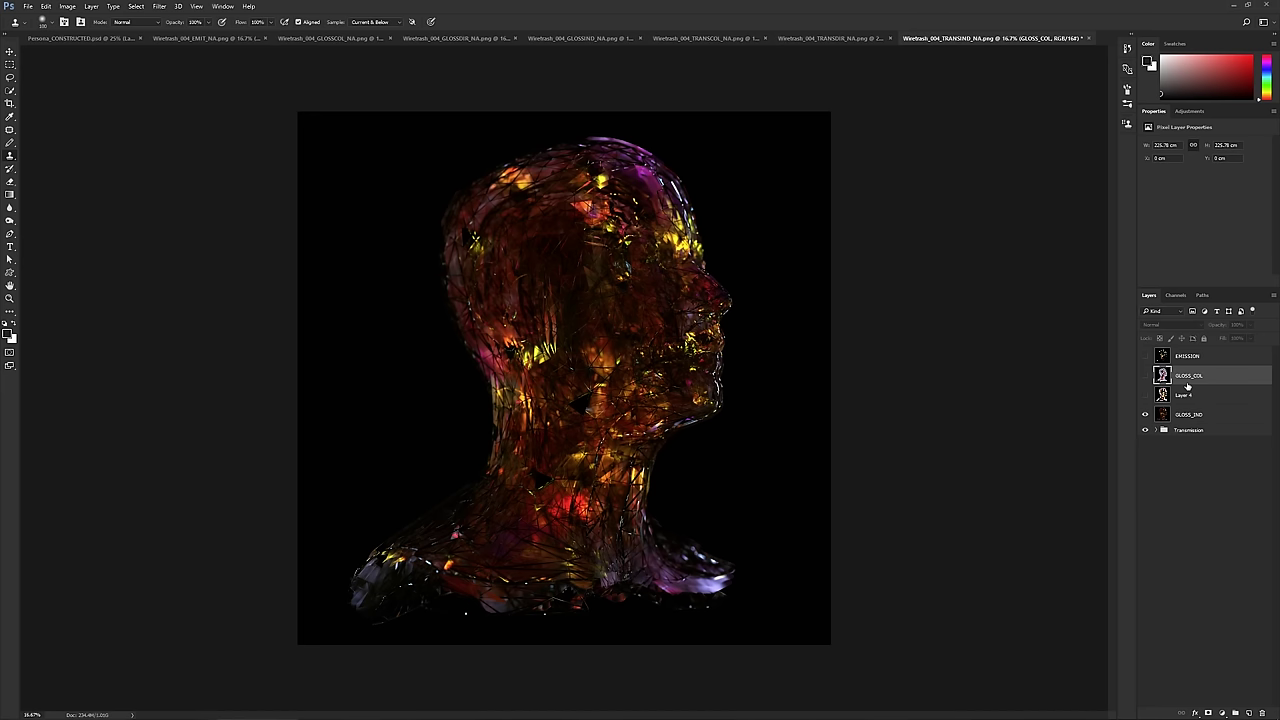
pyautogui.doubleClick(1183, 395)
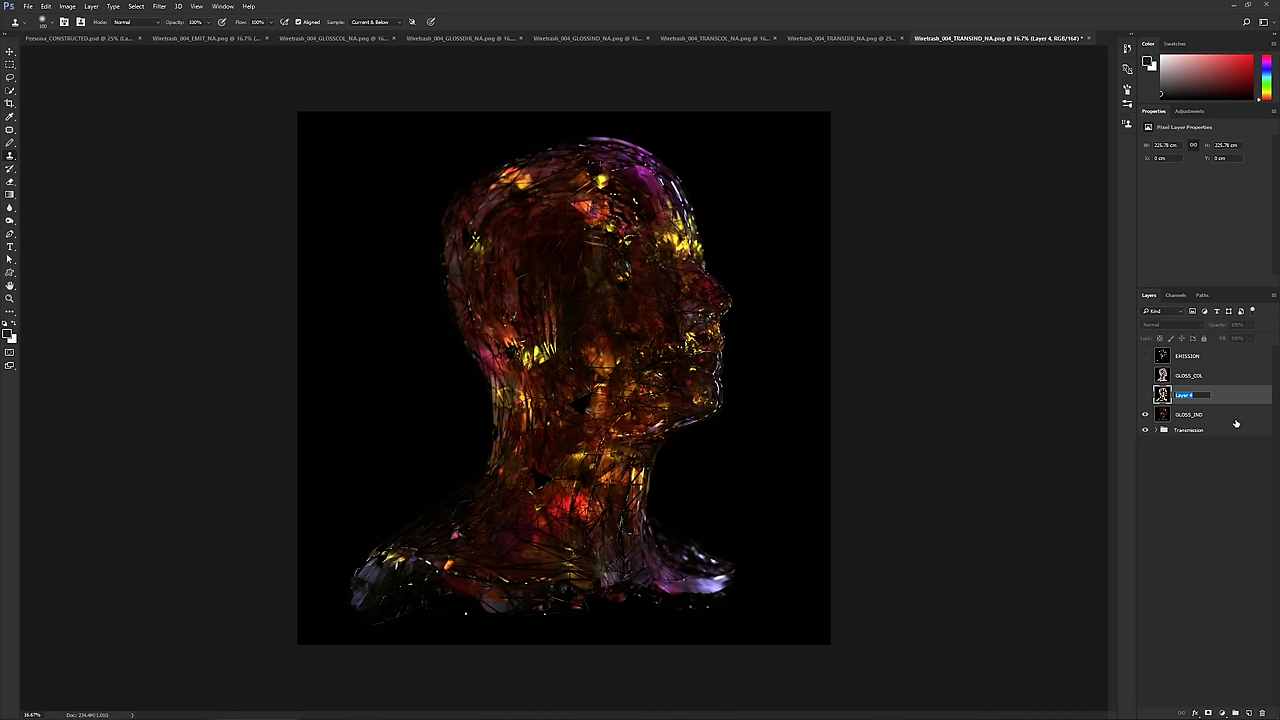
pyautogui.write('GLOSS_DIR')
pyautogui.press('Return')
# - Show the three hidden pass layers and group GLOSS_COL, GLOSS_DIR and GLOSS_IND under the name Glossy
pyautogui.moveTo(1145, 356); pyautogui.dragTo(1145, 395)
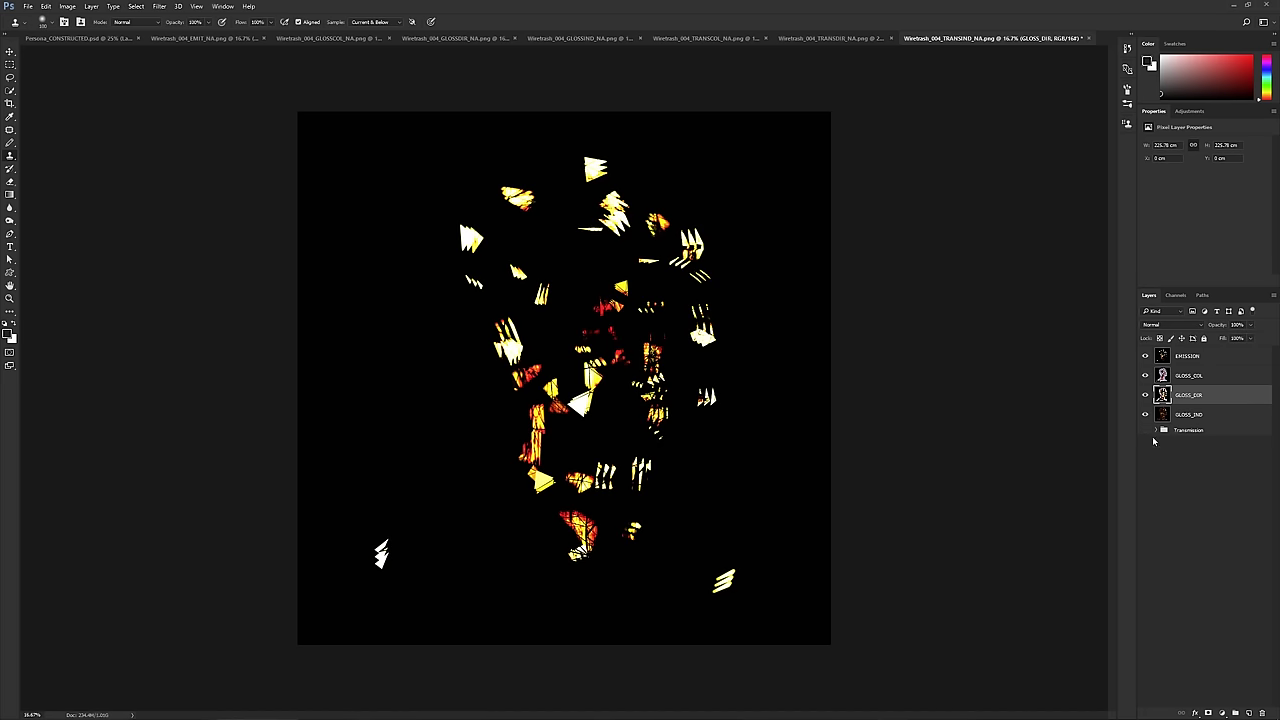
pyautogui.click(1155, 430)
pyautogui.click(1190, 380)
pyautogui.keyDown('shift'); pyautogui.click(1193, 421); pyautogui.keyUp('shift')
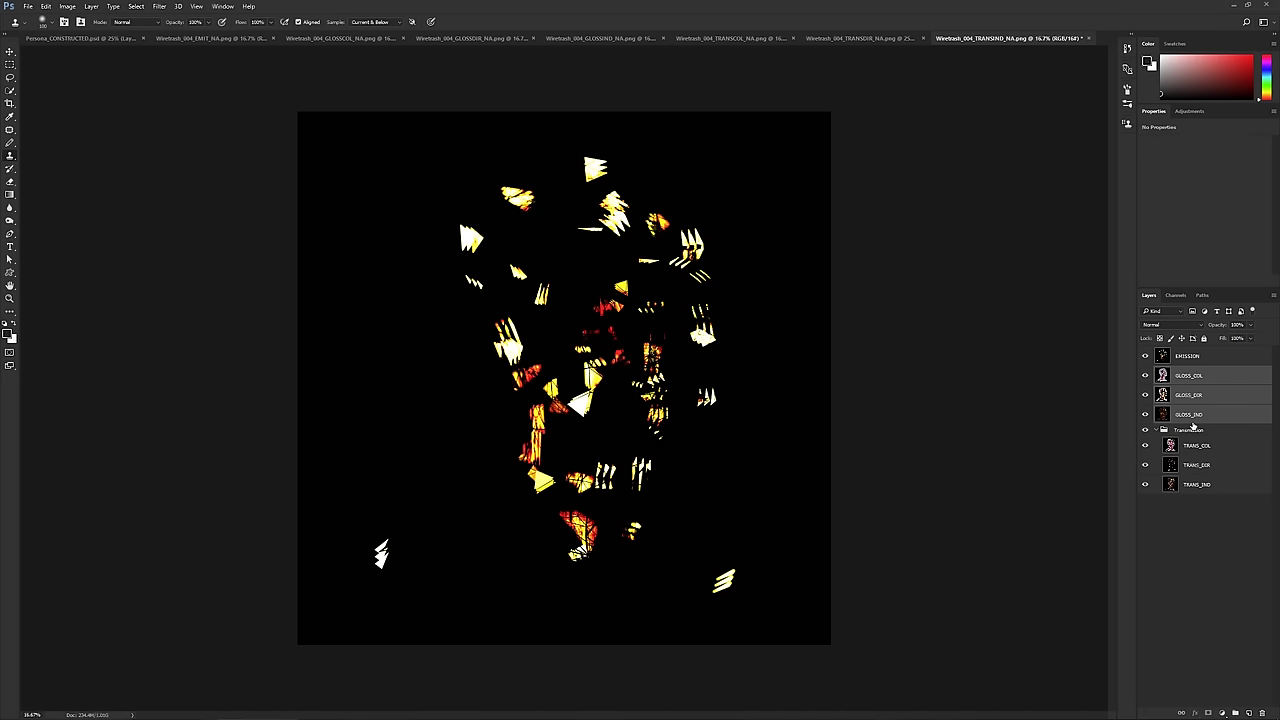
pyautogui.hotkey('ctrl', 'g')
pyautogui.doubleClick(1188, 373)
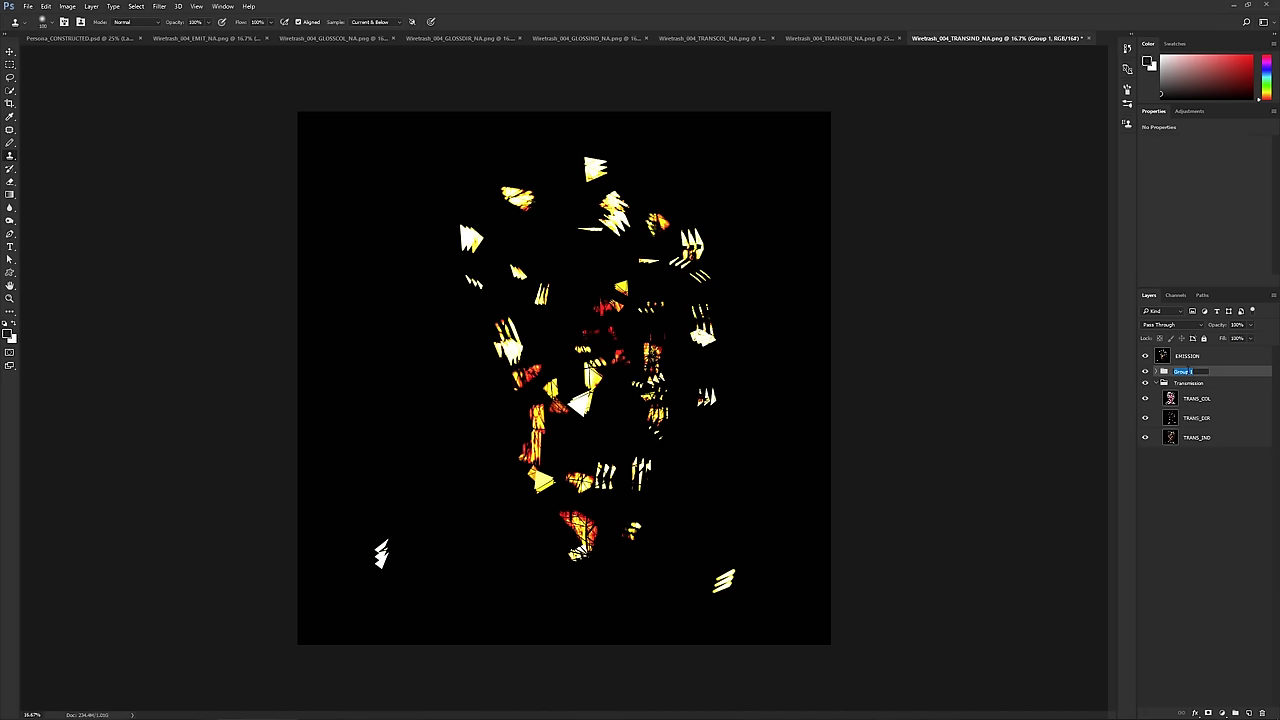
pyautogui.write('Glossy')
pyautogui.press('Return')
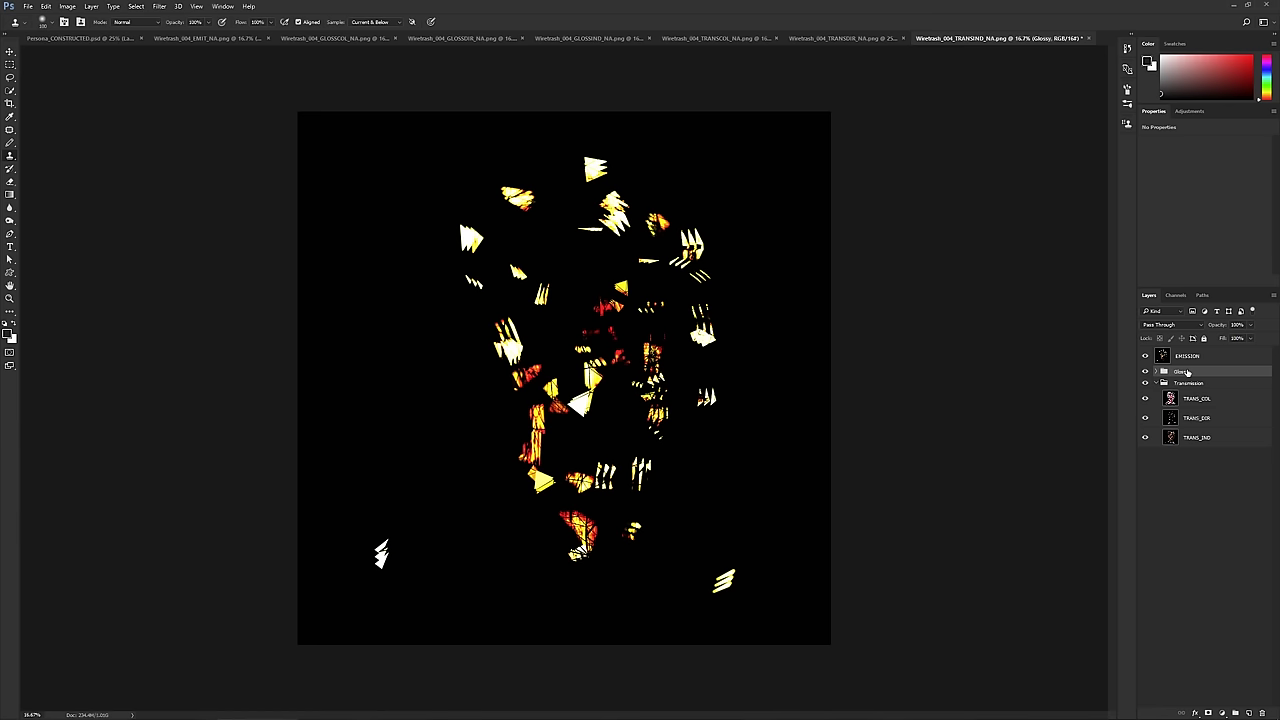
# - Choose the blend mode of the TRANS_COL layer and set TRANS_DIR to Linear Dodge (Add)
pyautogui.click(1155, 385)
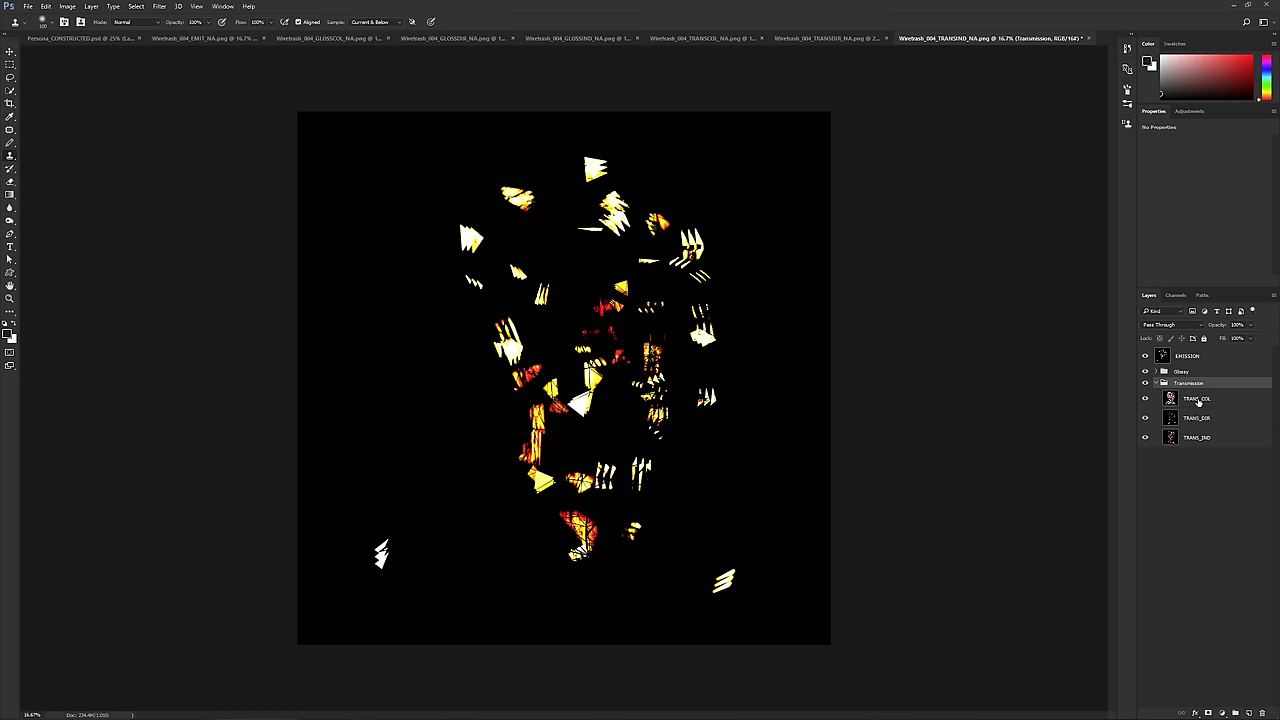
pyautogui.click(1198, 402)
pyautogui.click(1168, 325)
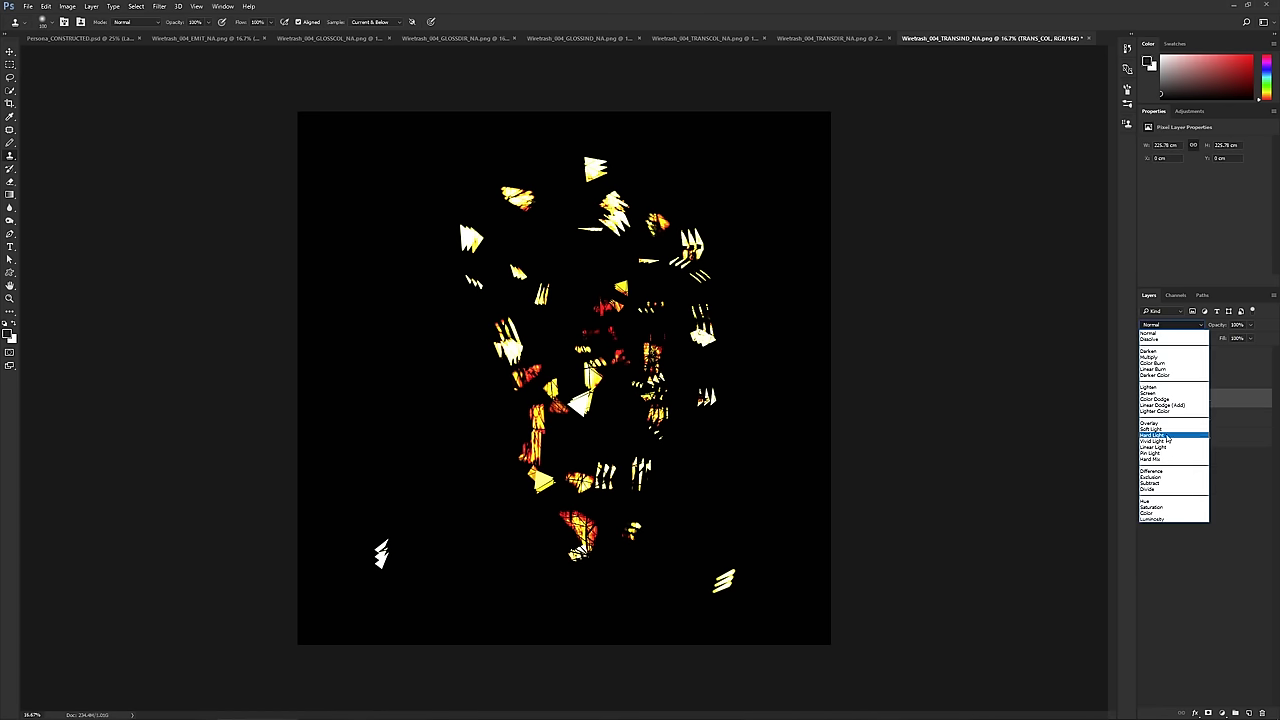
pyautogui.click(1152, 333)
pyautogui.click(1200, 418)
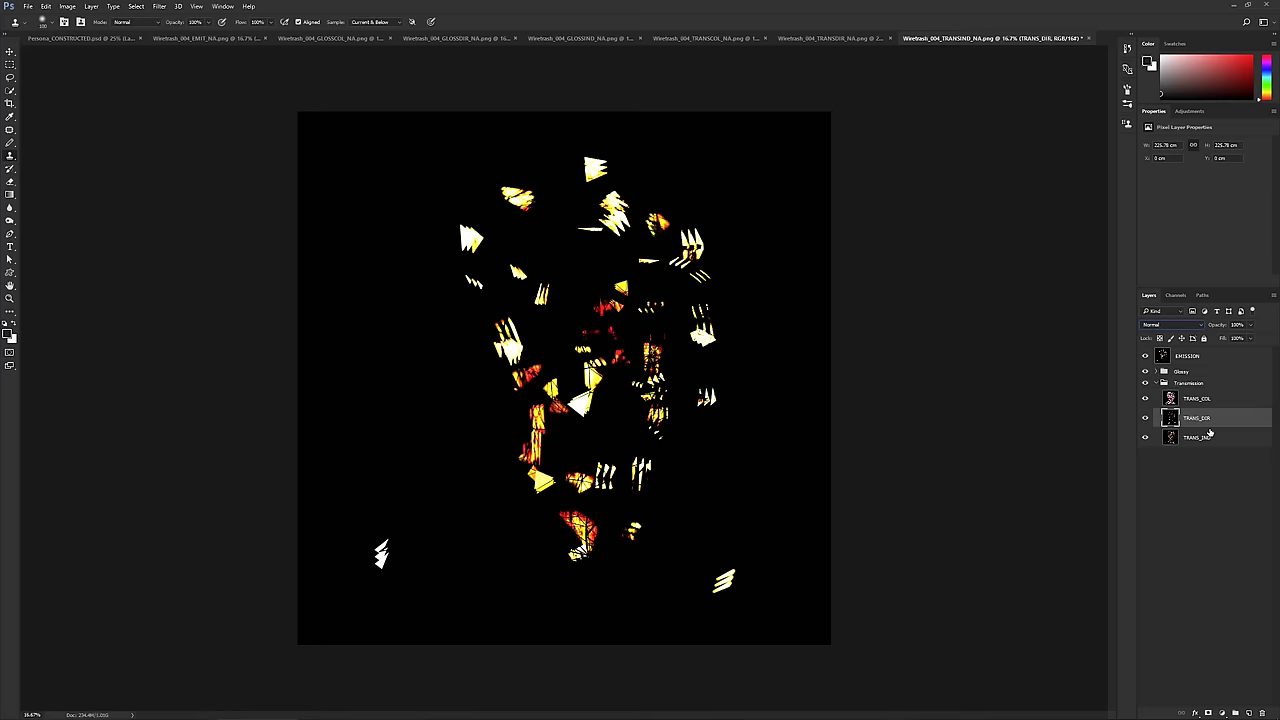
pyautogui.click(1172, 326)
pyautogui.click(1205, 405)
# - Set the Transmission group's blend mode to Linear Dodge (Add) and collapse the group
pyautogui.click(1196, 388)
pyautogui.click(1170, 325)
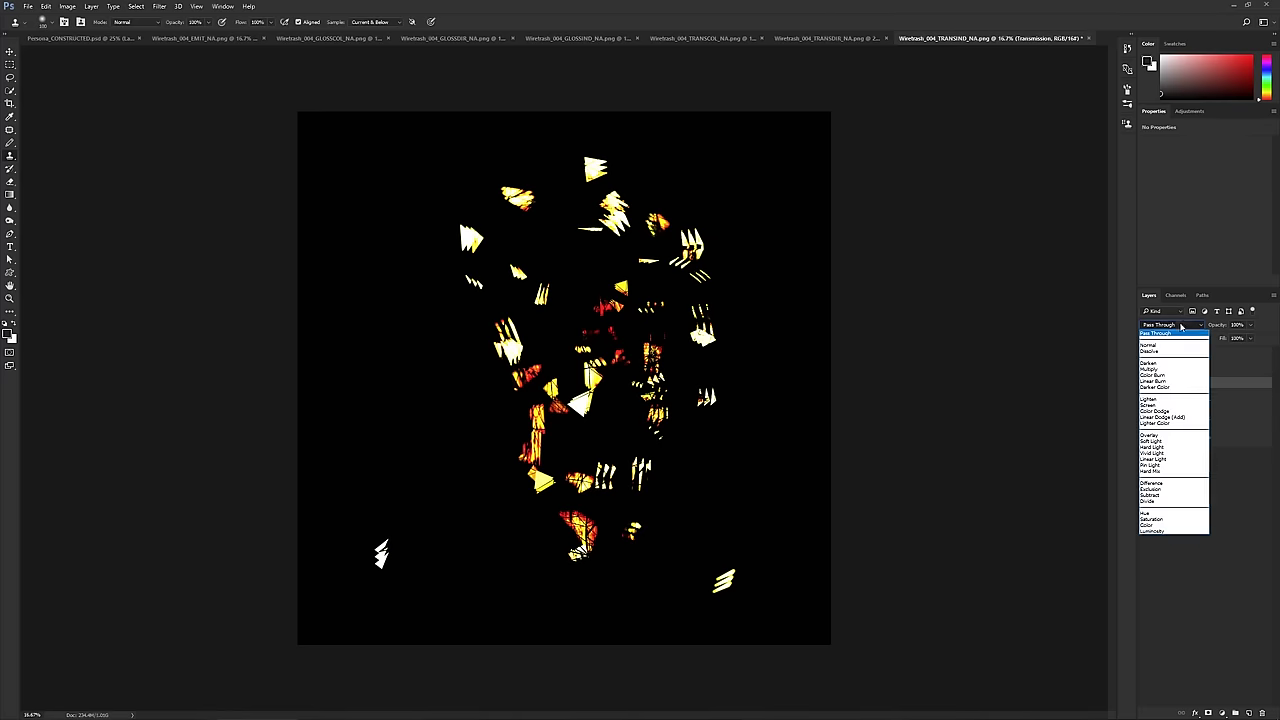
pyautogui.click(1165, 416)
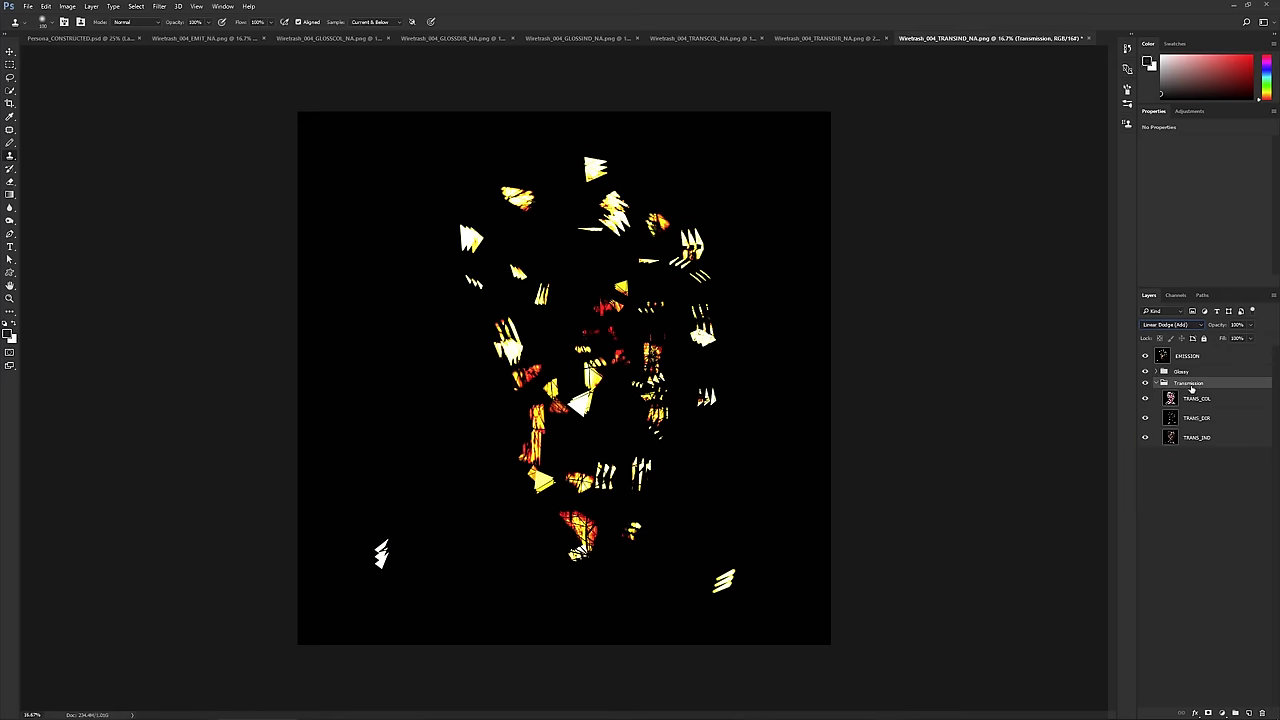
pyautogui.click(1155, 384)
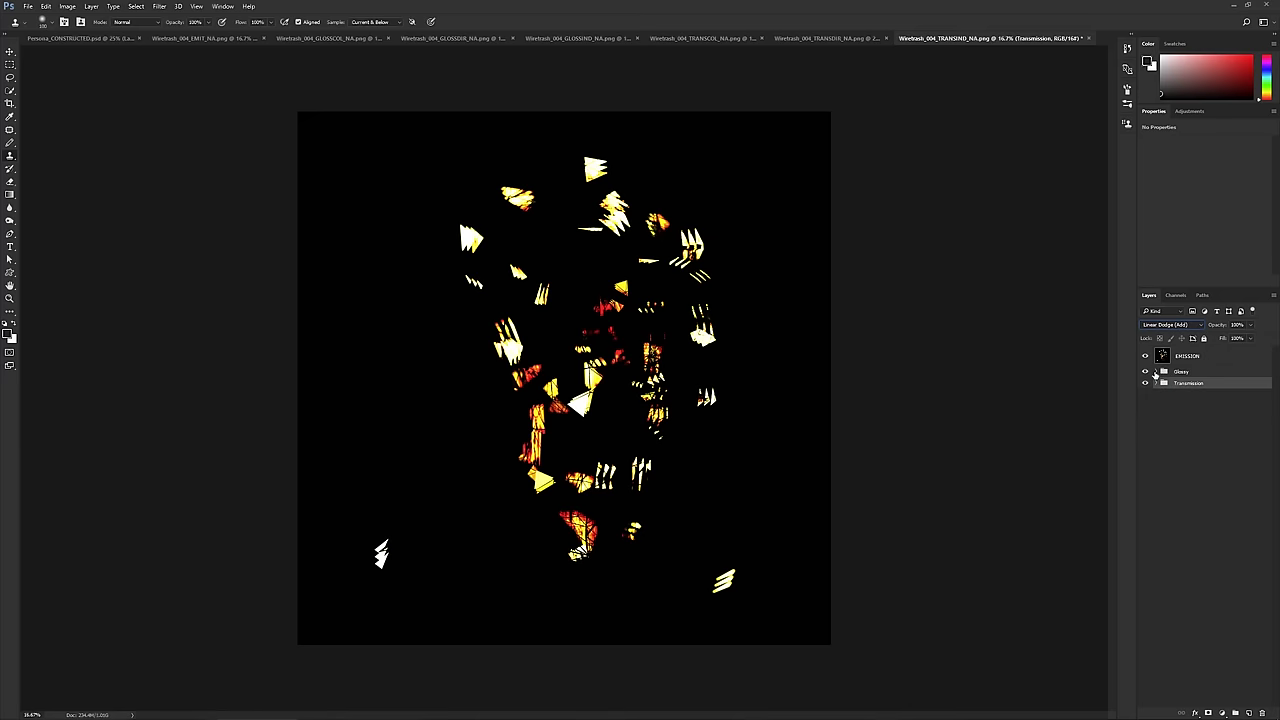
# - Expand the Glossy group, keep GLOSS_IND on Normal, and set the group's blend mode to Linear Dodge (Add)
pyautogui.click(1155, 373)
pyautogui.click(1196, 372)
pyautogui.click(1202, 428)
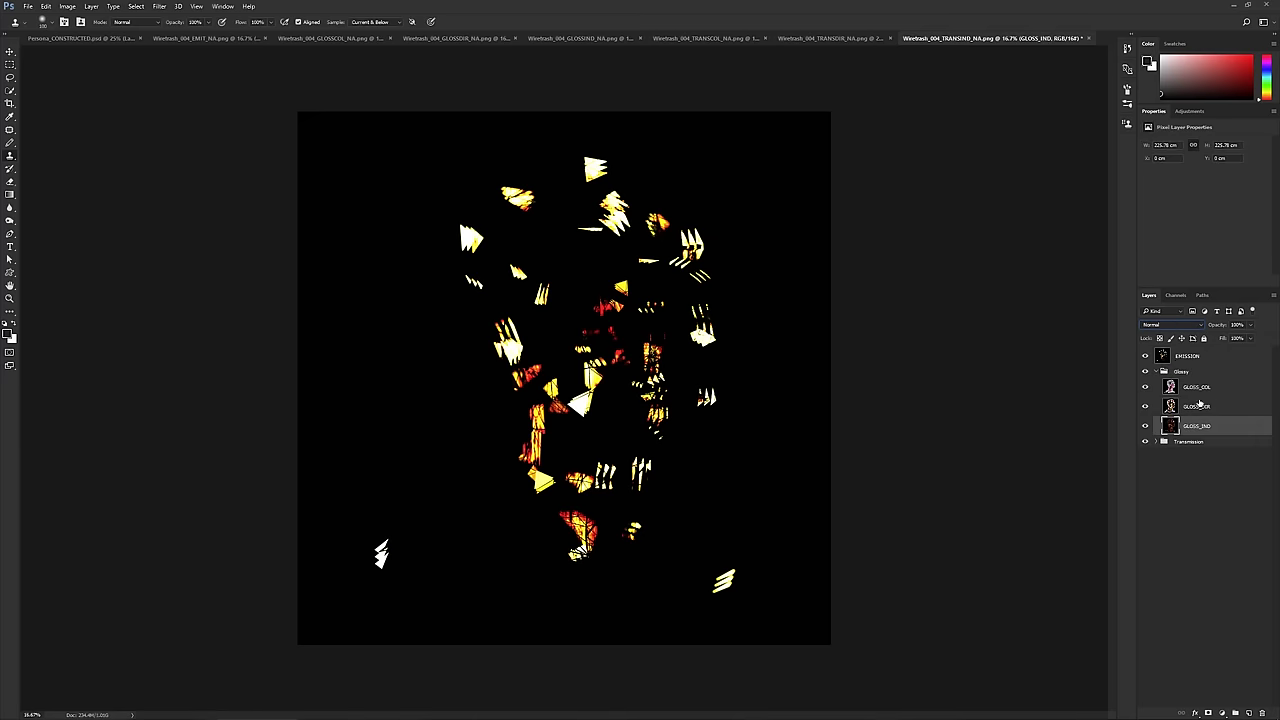
pyautogui.click(1172, 325)
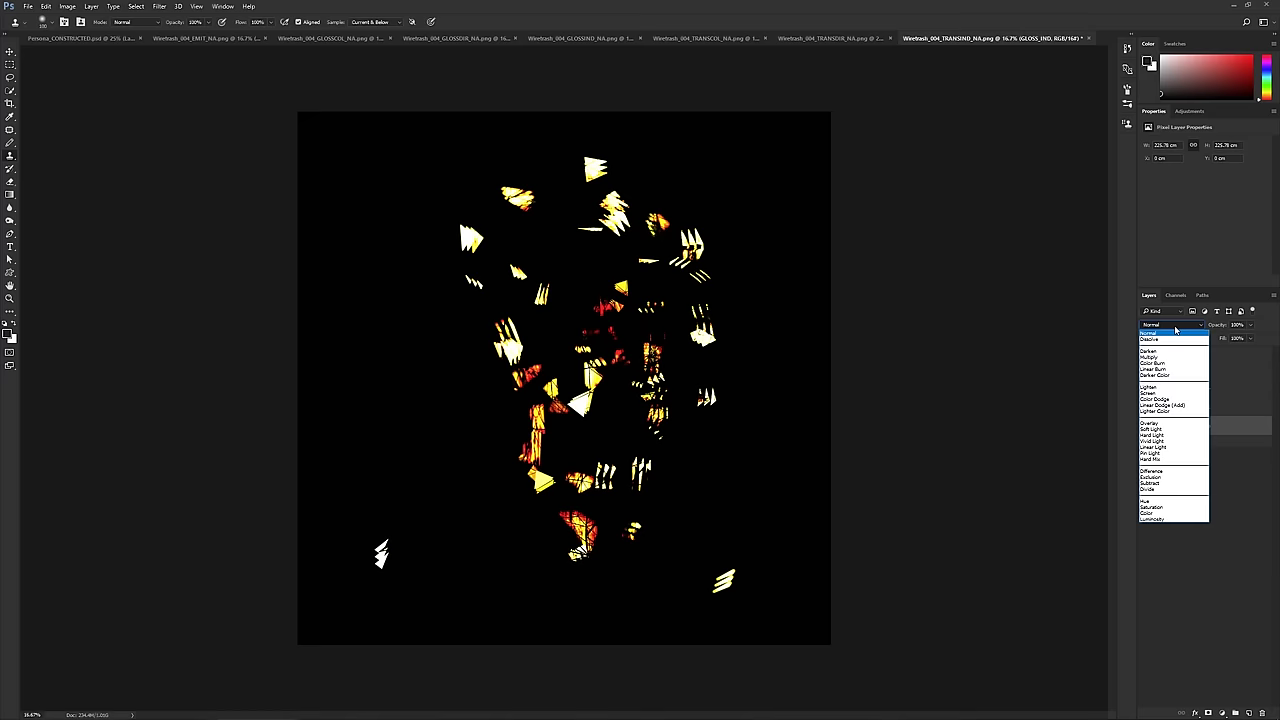
pyautogui.click(1176, 332)
pyautogui.click(1189, 373)
pyautogui.click(1172, 325)
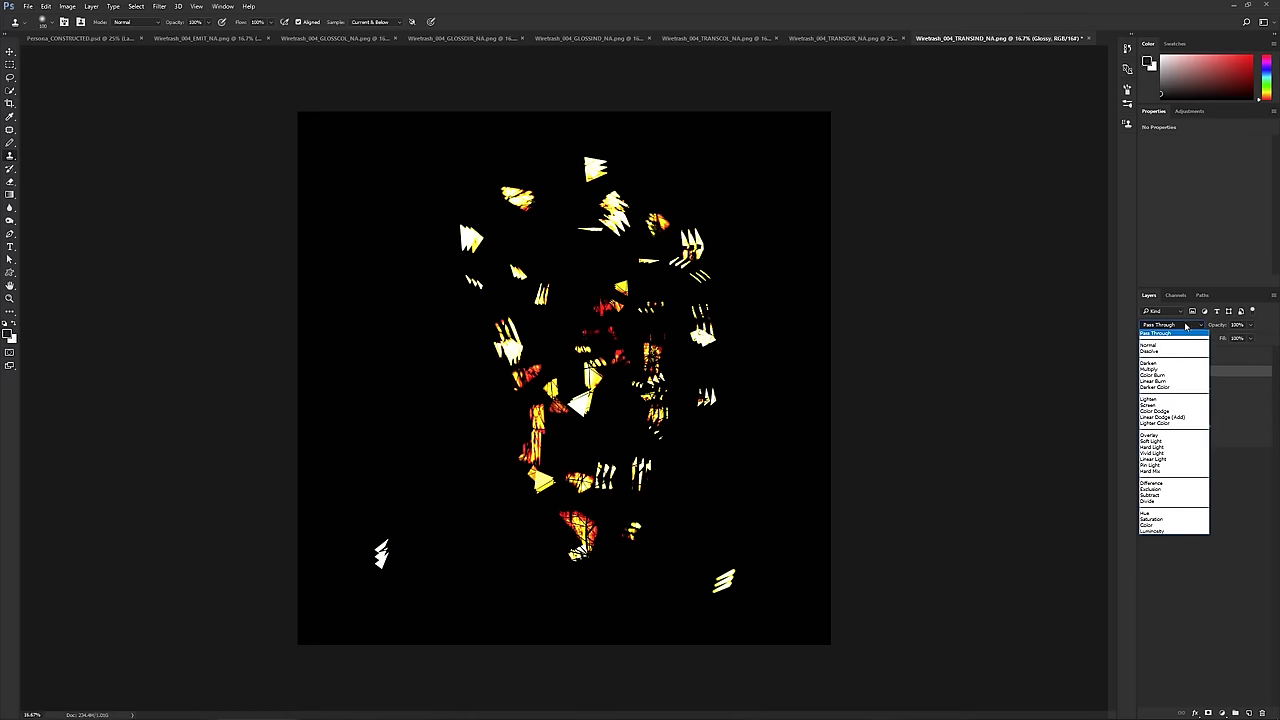
pyautogui.click(1175, 421)
# - Set GLOSS_DIR to Linear Dodge (Add) and GLOSS_COL to Multiply inside the Glossy group
pyautogui.click(1196, 387)
pyautogui.click(1192, 426)
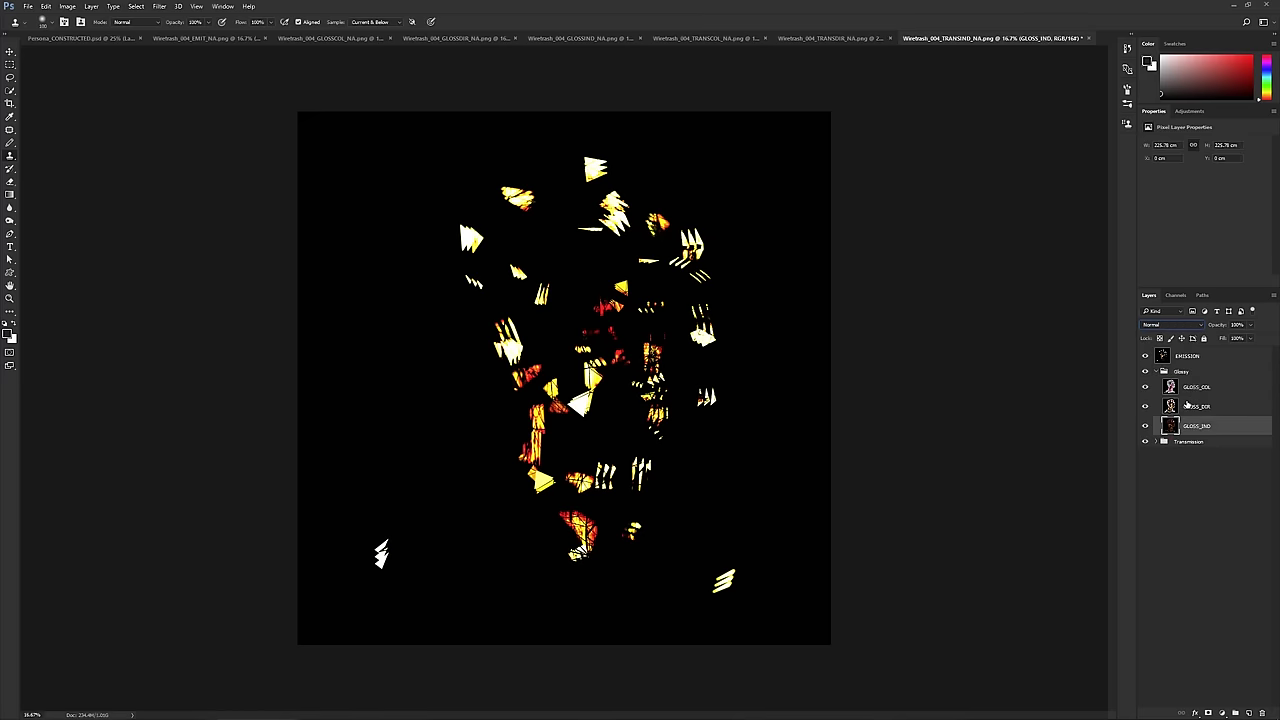
pyautogui.click(1192, 406)
pyautogui.click(1172, 325)
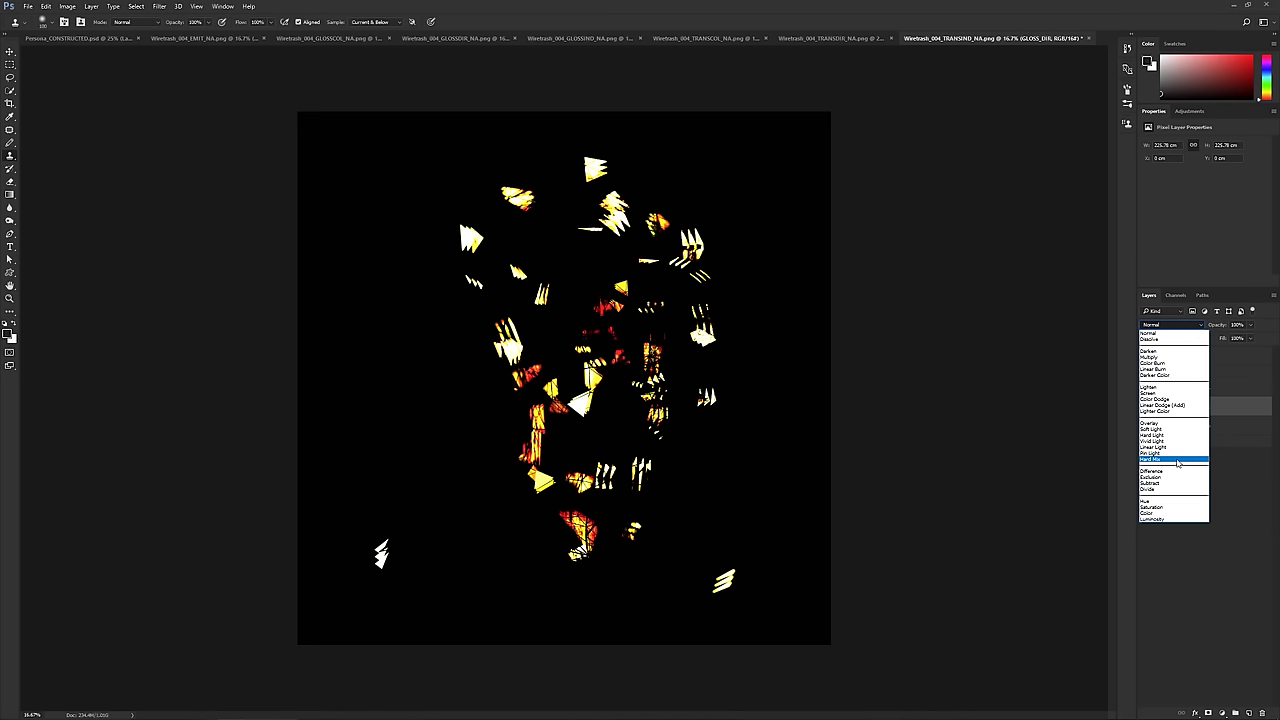
pyautogui.click(1177, 407)
pyautogui.click(1195, 387)
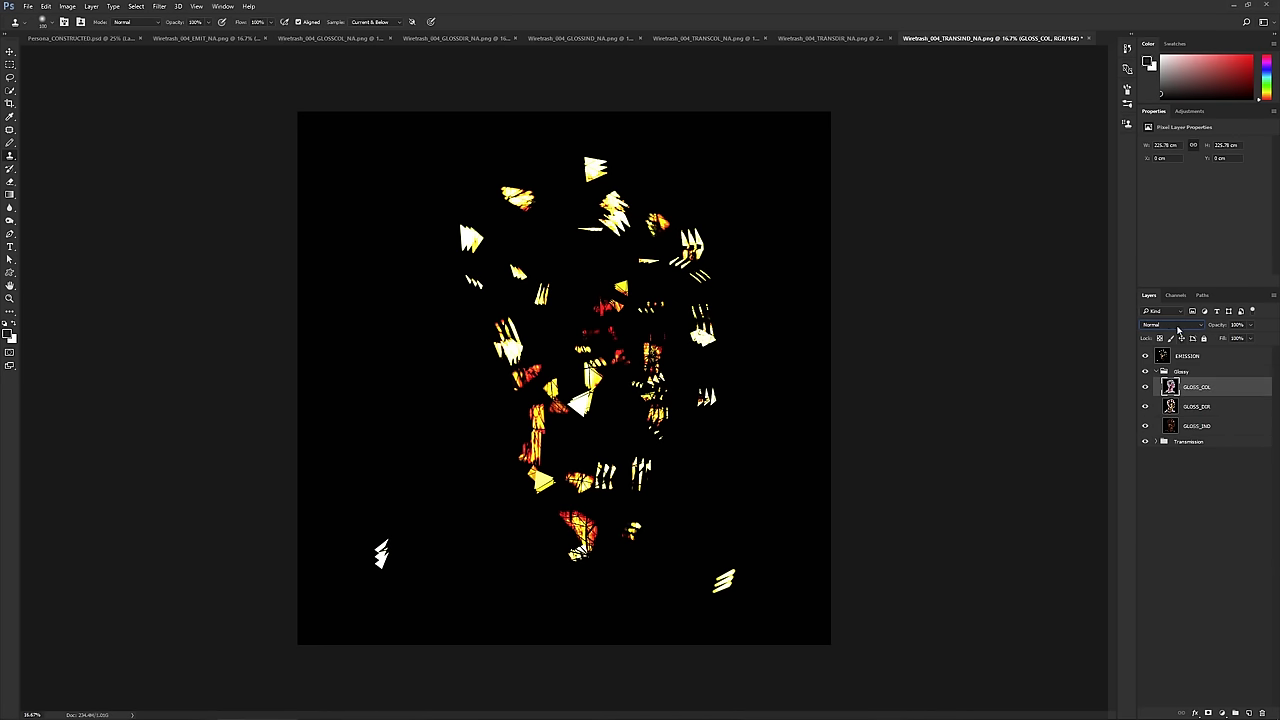
pyautogui.click(1176, 326)
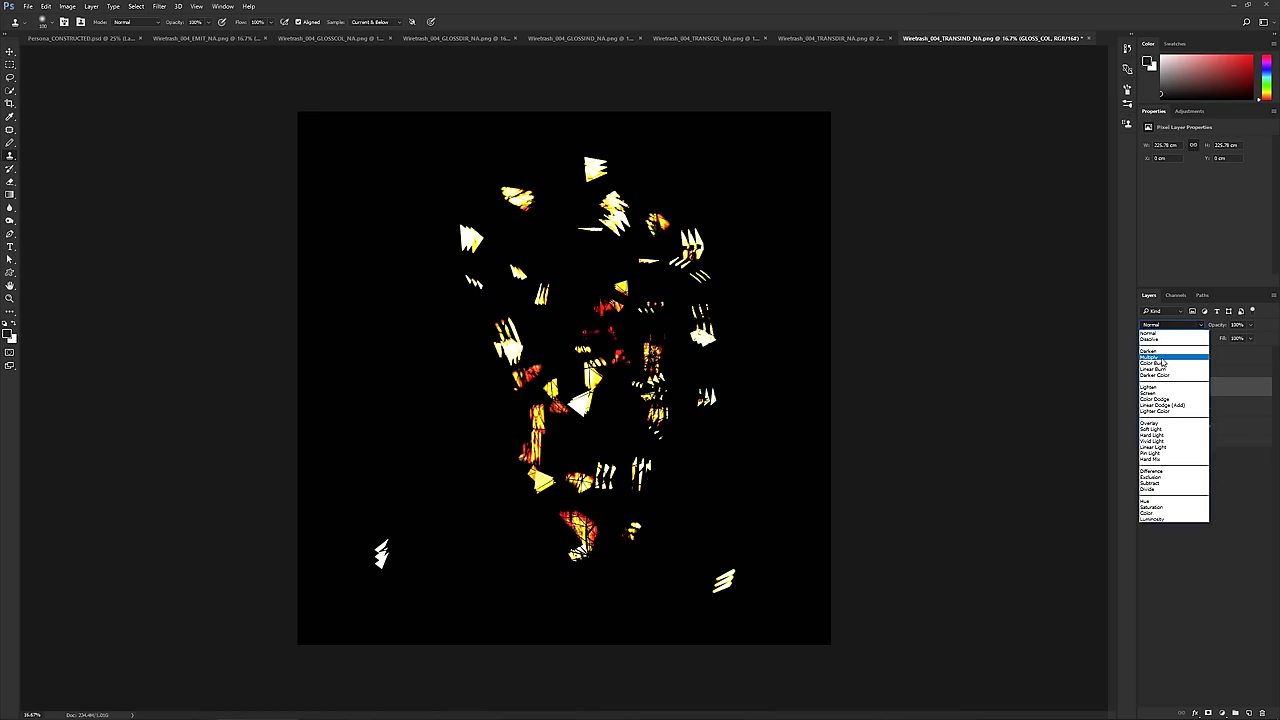
pyautogui.click(1163, 357)
# - Set the EMISSION layer's blend mode to Linear Dodge (Add) and collapse the Glossy group
pyautogui.click(1186, 356)
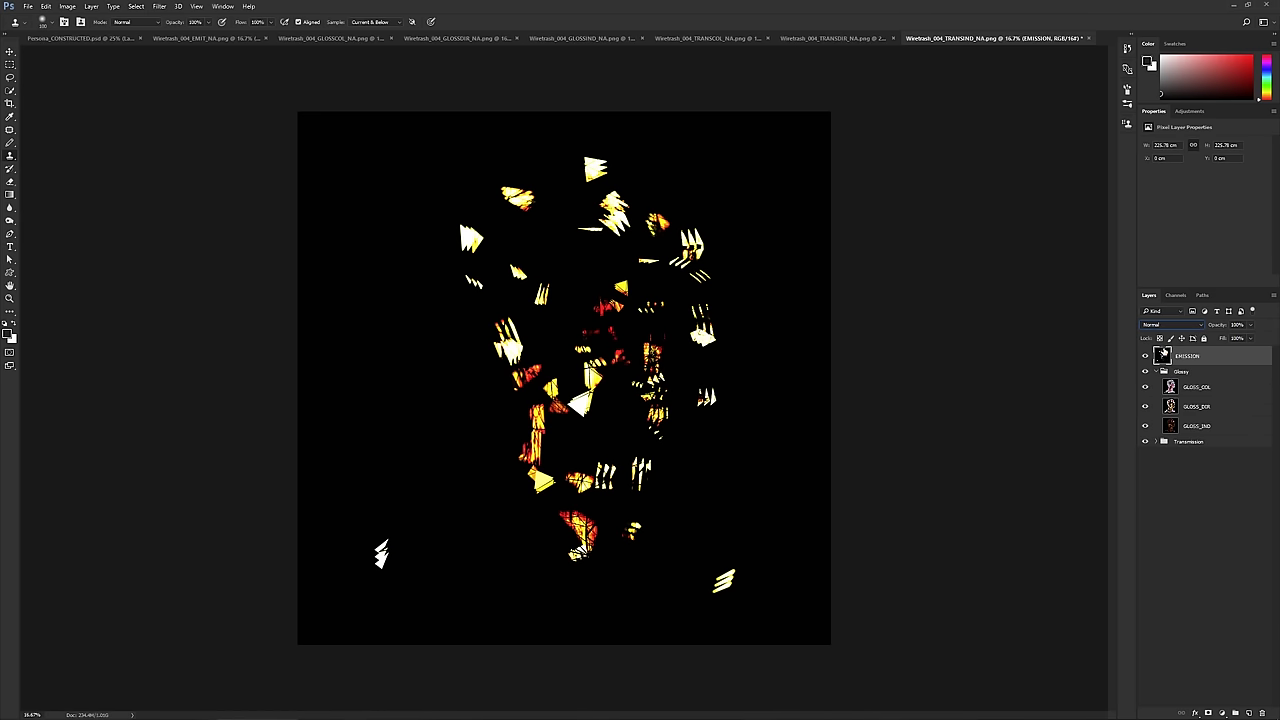
pyautogui.click(1198, 326)
pyautogui.click(1176, 401)
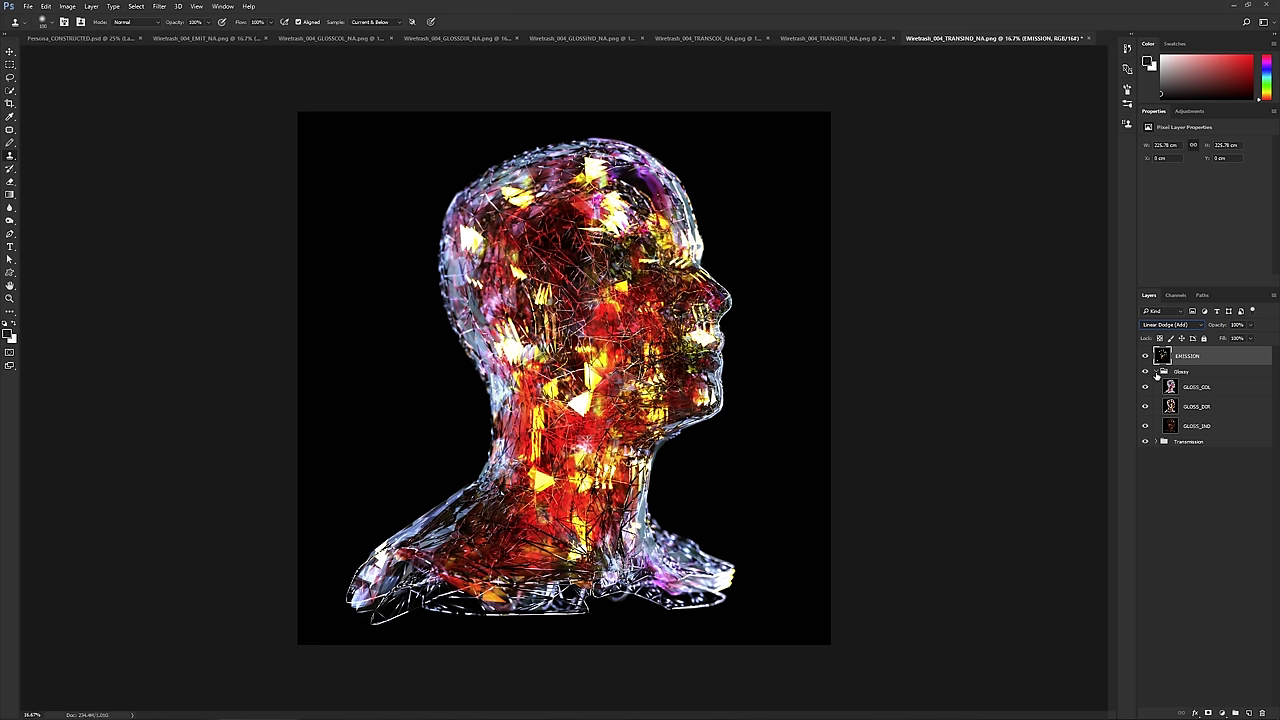
pyautogui.click(1157, 372)
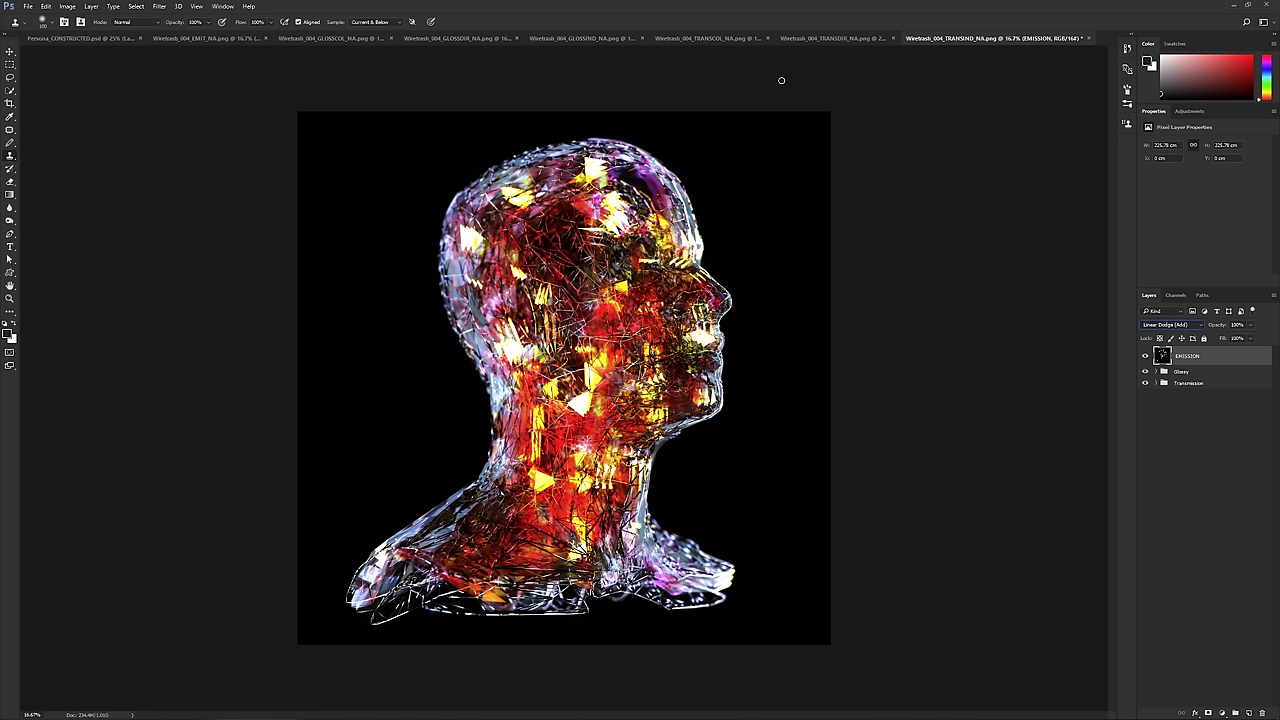
# - Compare the composited passes in the TRANSIND document with the Persona_CONSTRUCTED.psd image at the same magnification
pyautogui.click(97, 39)
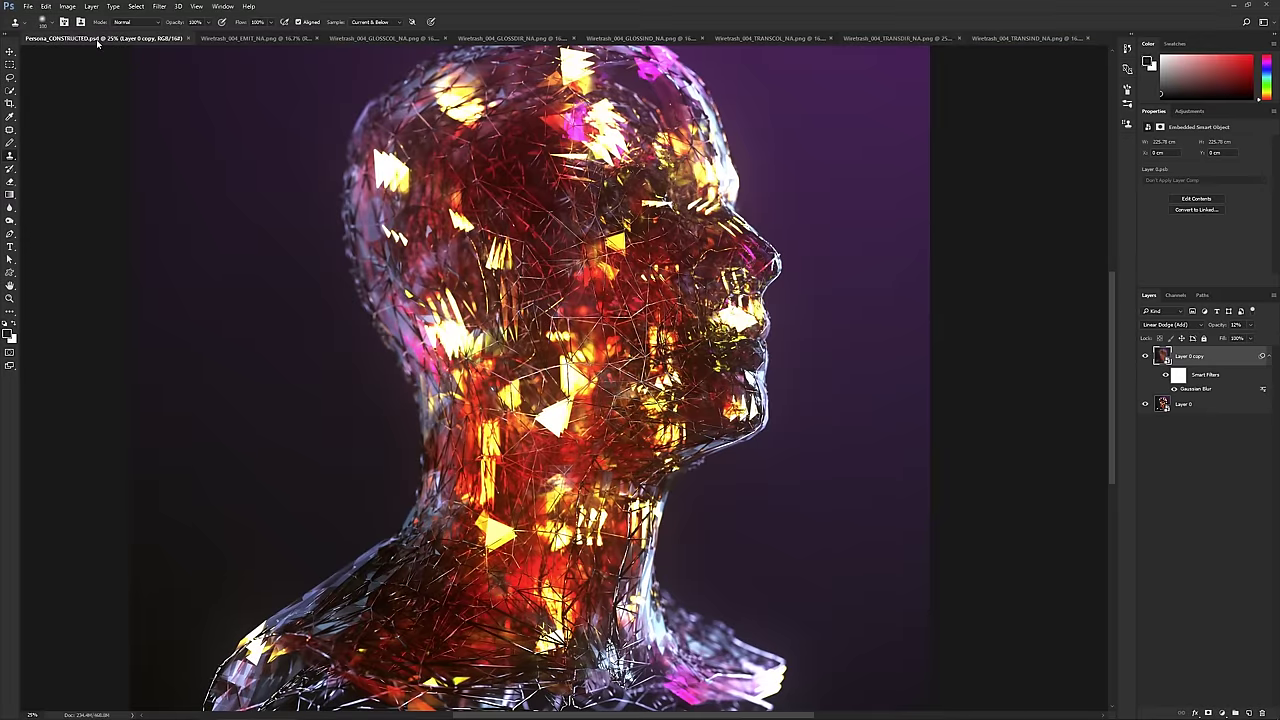
pyautogui.click(1033, 40)
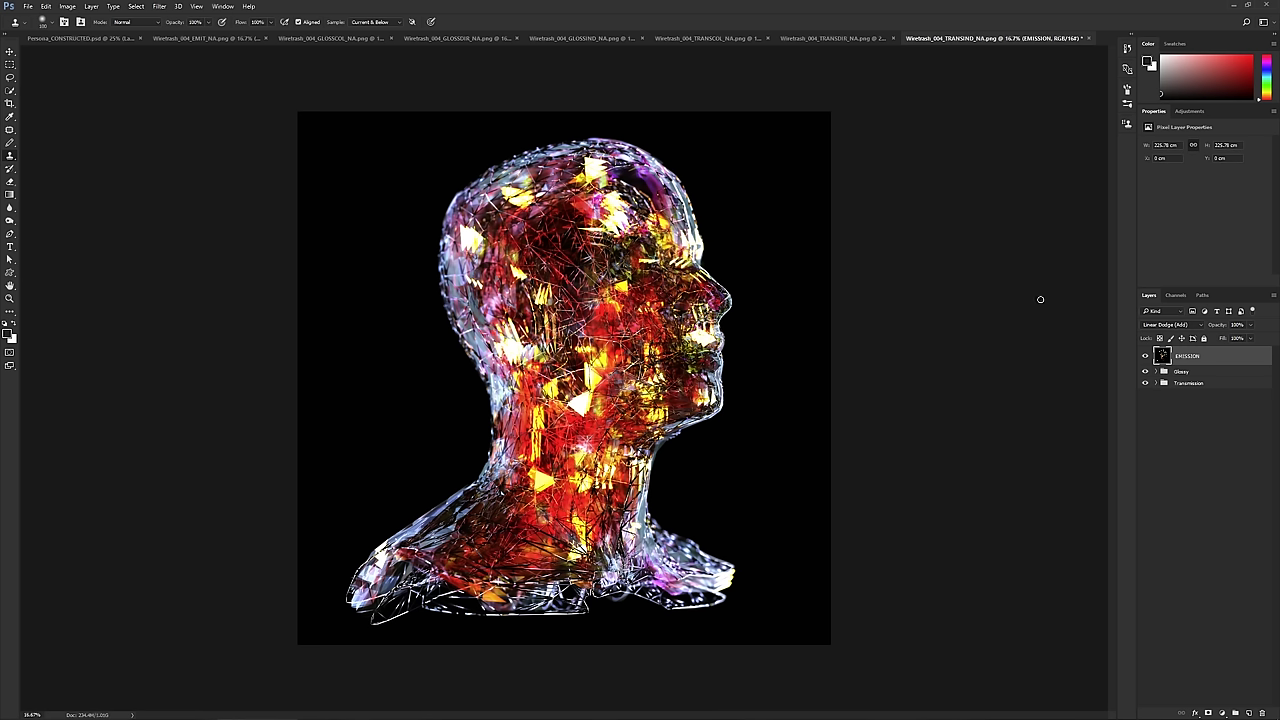
pyautogui.click(102, 38)
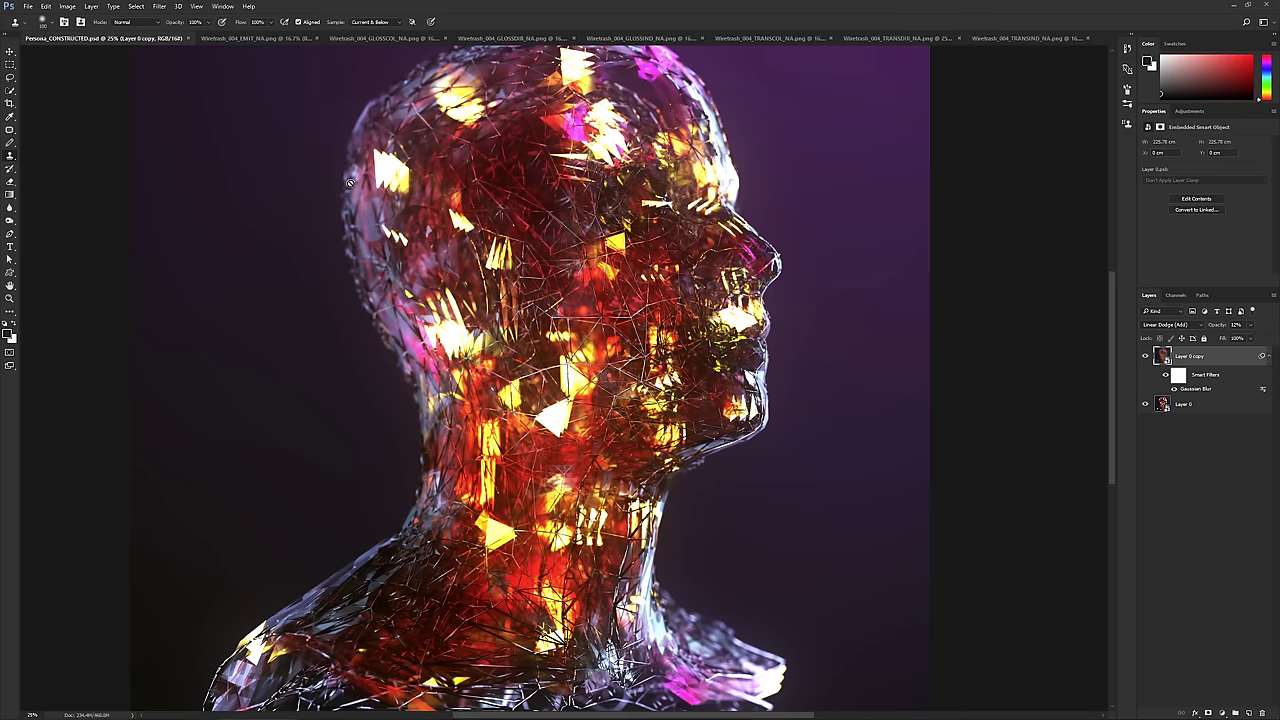
pyautogui.hotkey('ctrl', '-')
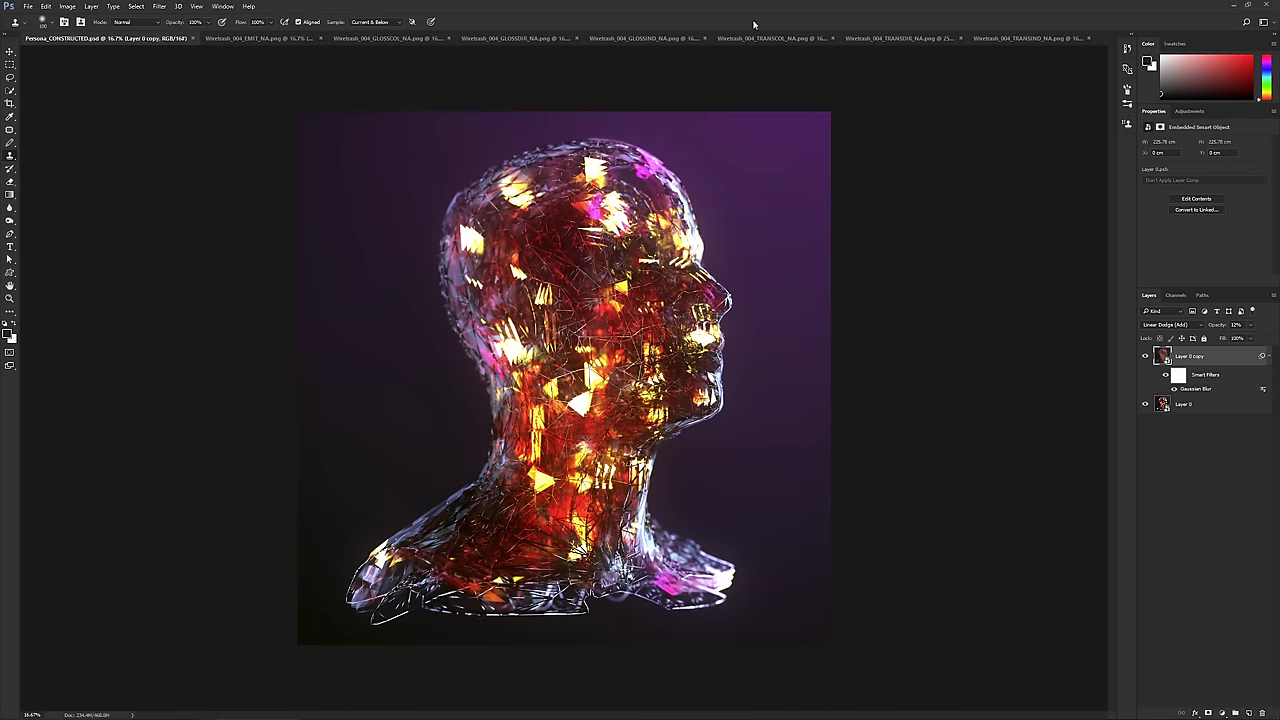
pyautogui.click(1016, 38)
pyautogui.click(104, 38)
pyautogui.click(1014, 40)
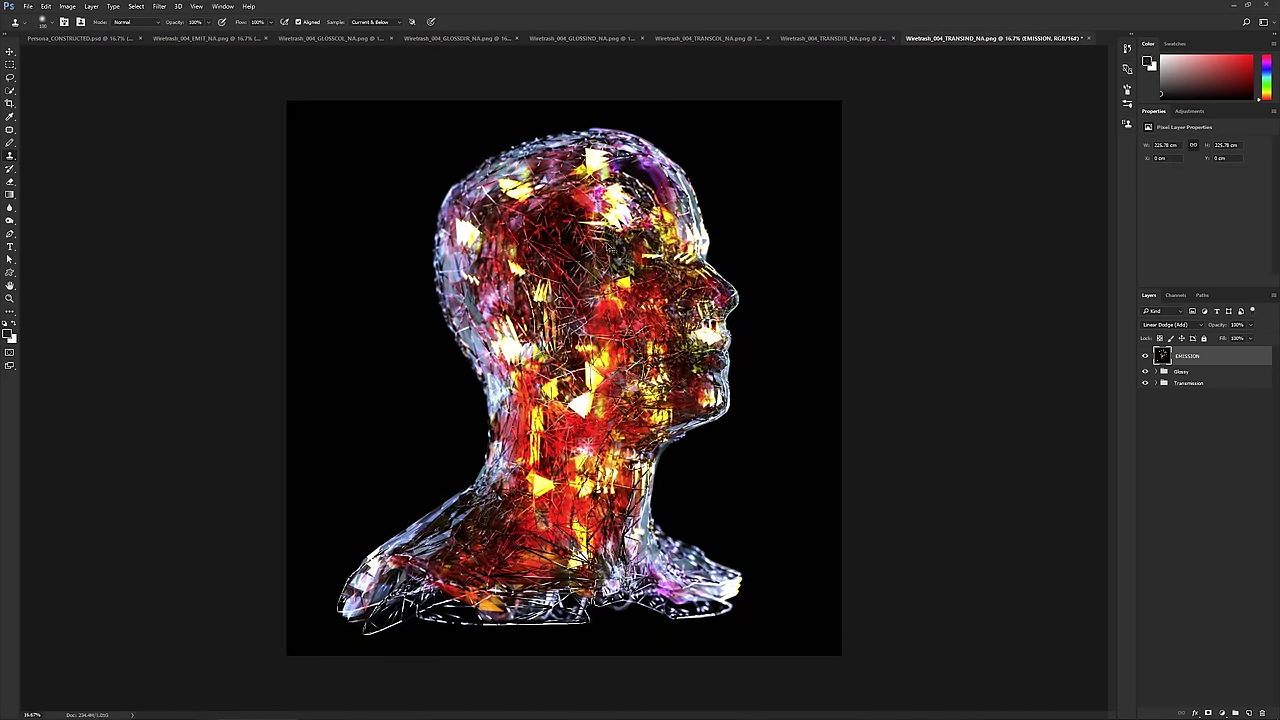
# - Expand the Glossy and Transmission groups and toggle EMISSION off and on to check its contribution to the head
pyautogui.hotkey('ctrl', '+')
pyautogui.hscroll(1, 630, 280)
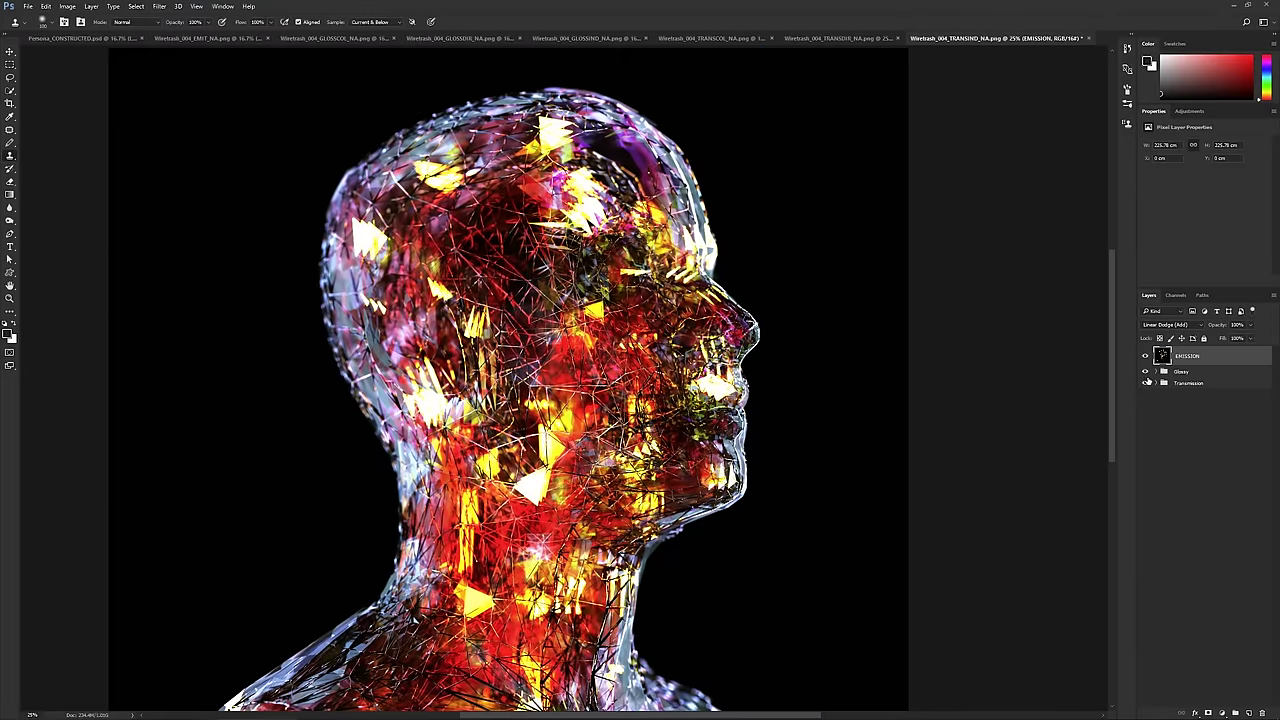
pyautogui.keyDown('ctrl'); pyautogui.click(1163, 372); pyautogui.keyUp('ctrl')
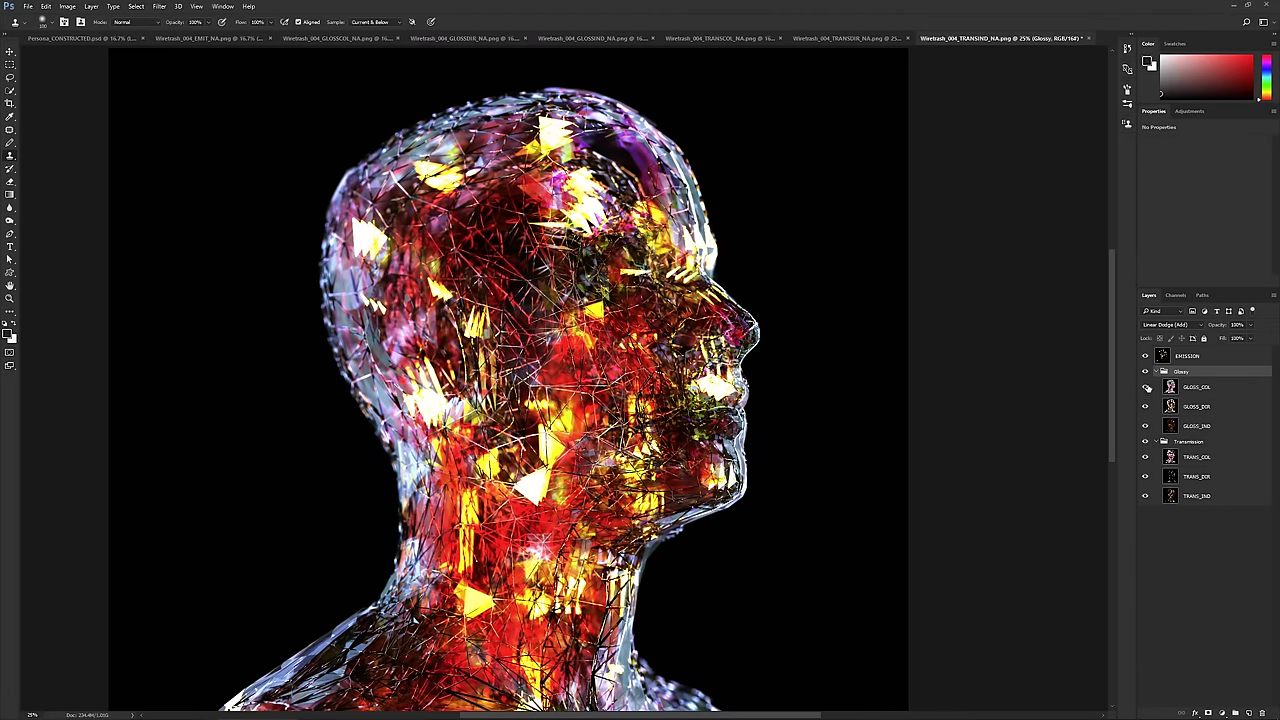
pyautogui.click(1146, 356)
pyautogui.click(1146, 356)
pyautogui.click(1187, 356)
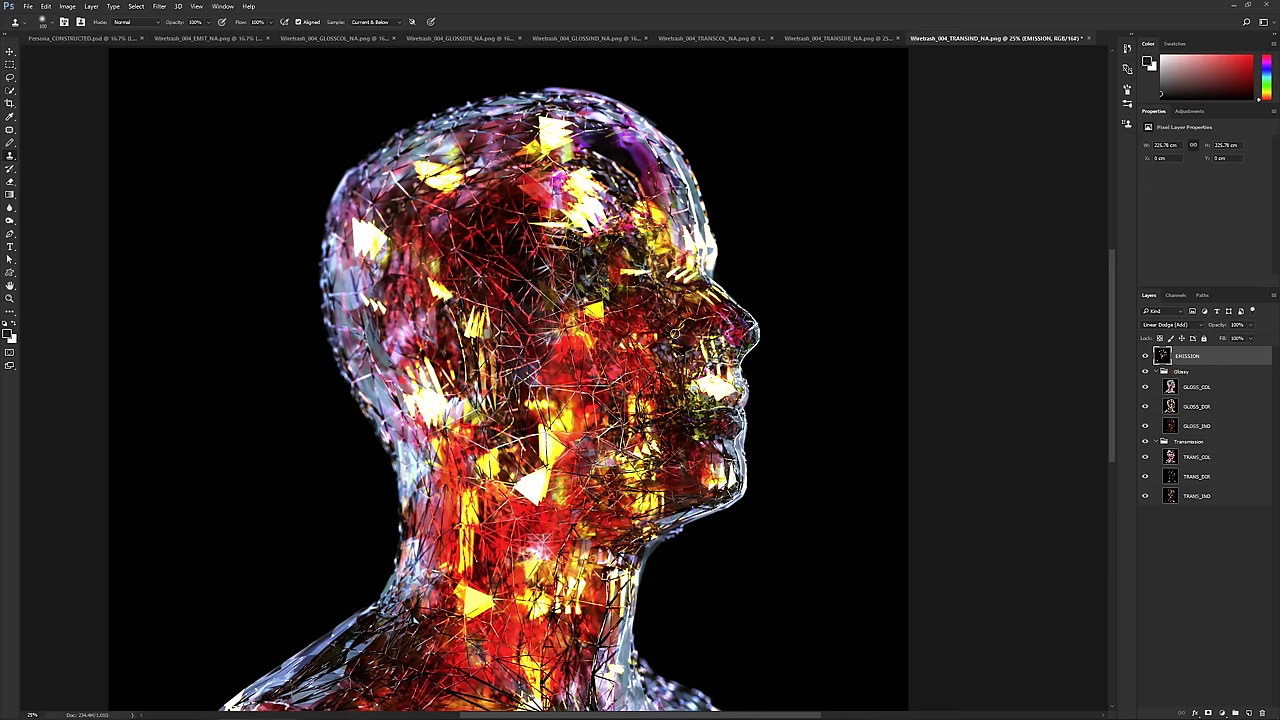
# - Hide the EMISSION layer and the Glossy group to view the Transmission passes on their own
pyautogui.moveTo(676, 333); pyautogui.dragTo(1090, 415)
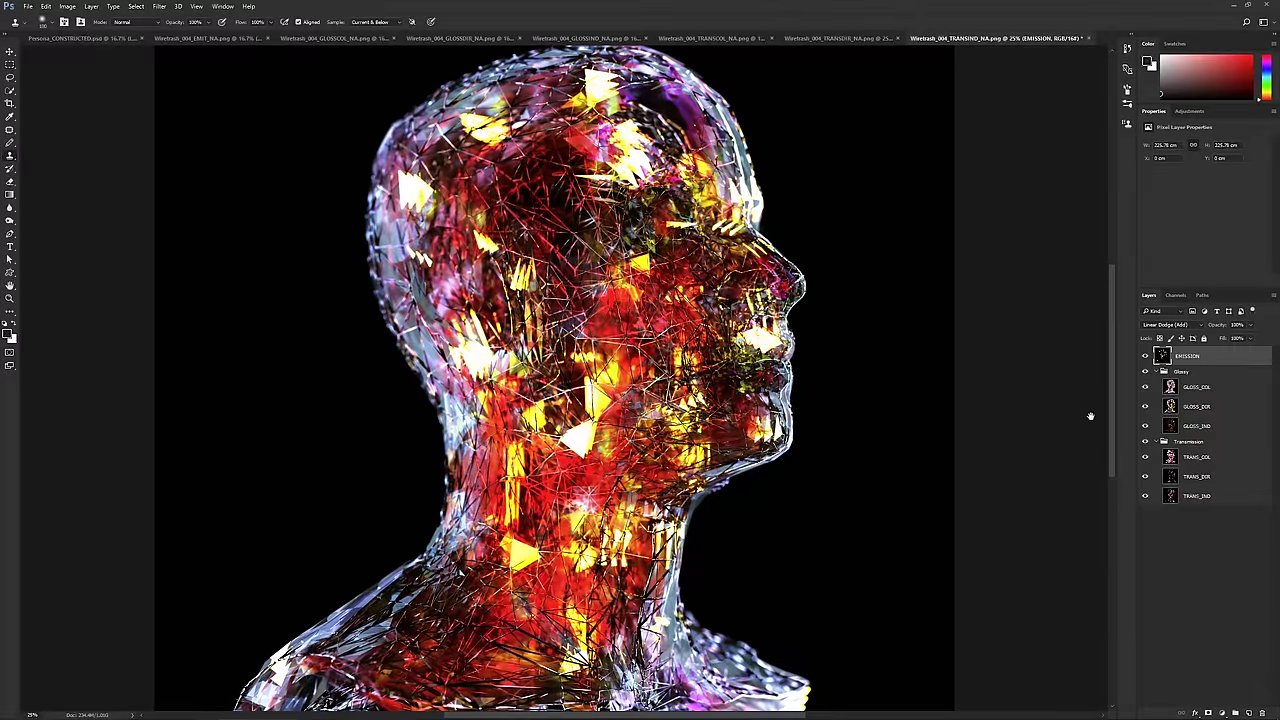
pyautogui.click(1145, 356)
pyautogui.click(1146, 372)
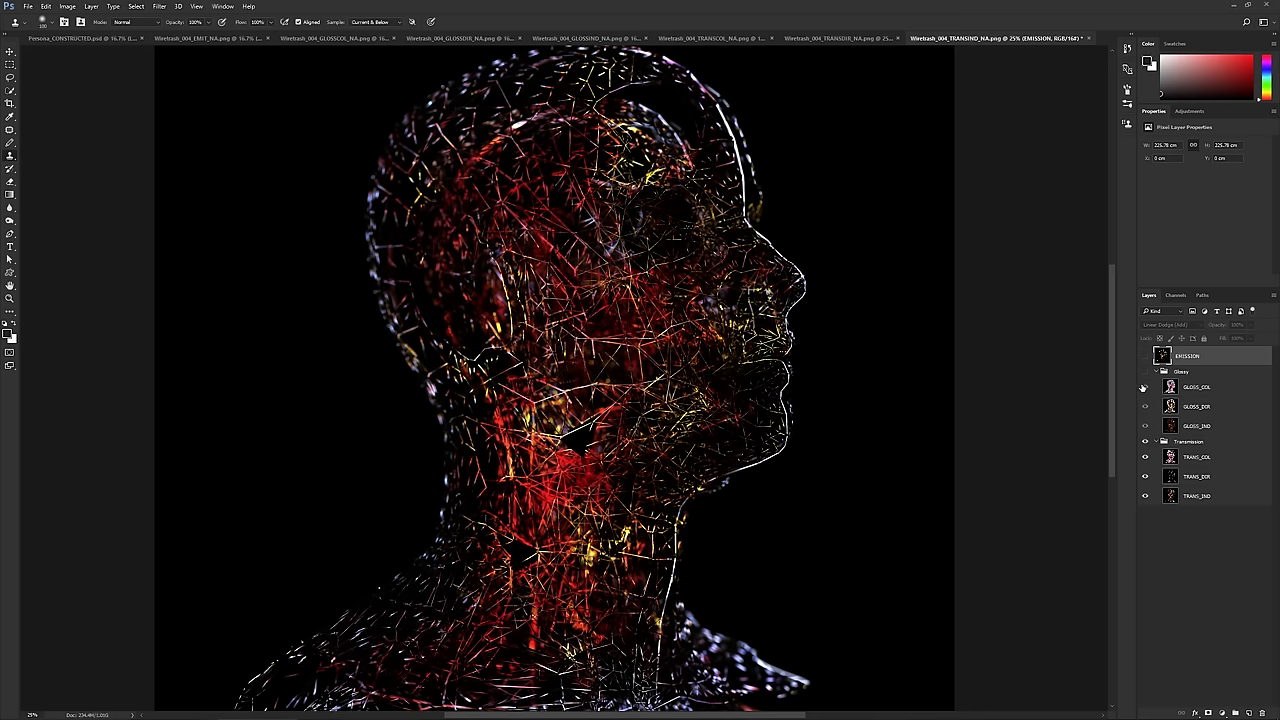
# - Toggle the Glossy group on and off over the Transmission passes and collapse it
pyautogui.moveTo(605, 487); pyautogui.dragTo(614, 387)
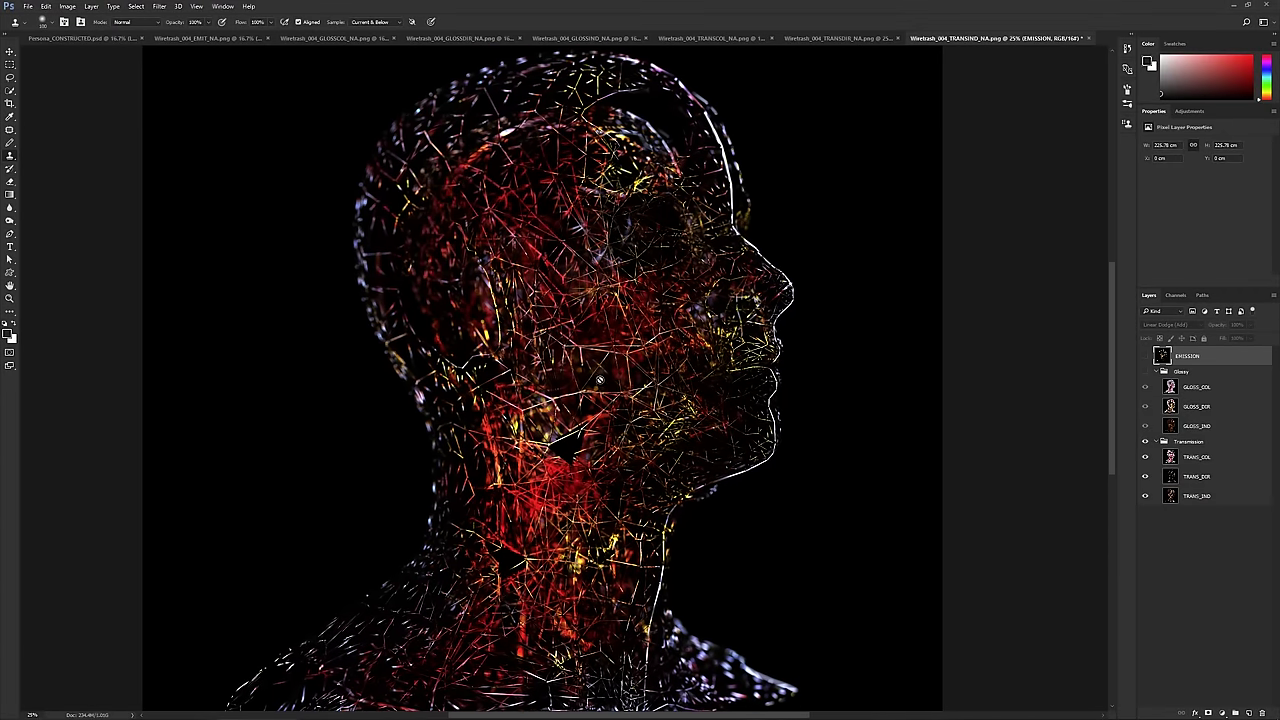
pyautogui.hotkey('ctrl', '+')
pyautogui.moveTo(999, 298); pyautogui.dragTo(965, 368)
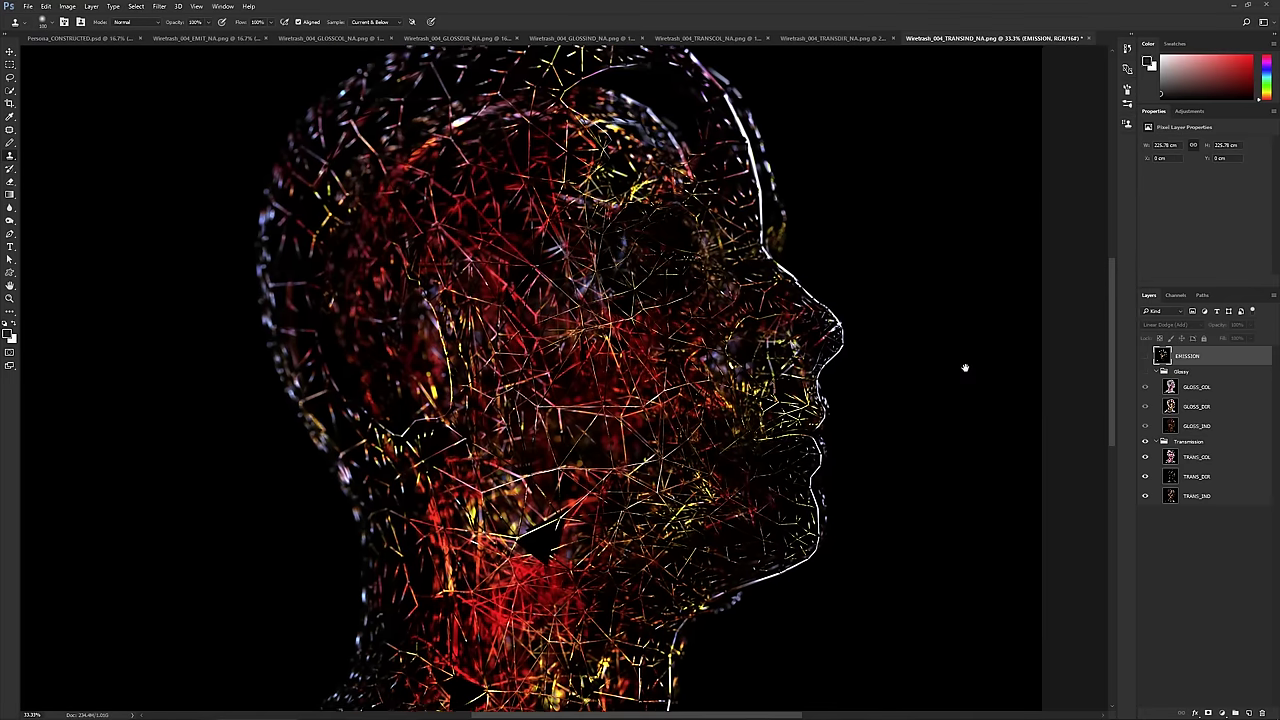
pyautogui.click(1145, 371)
pyautogui.click(1162, 371)
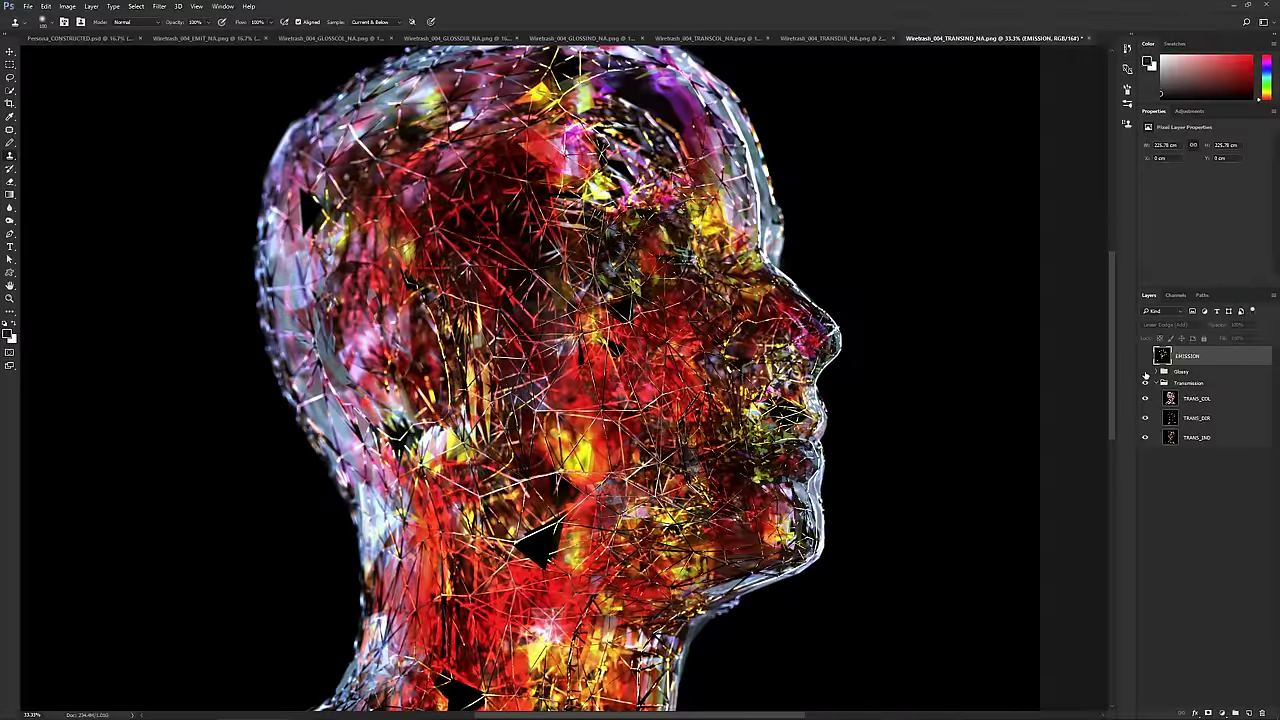
pyautogui.click(1145, 372)
# - Toggle TRANS_COL, TRANS_DIR and the whole Transmission group off and on to check what each contributes to the head
pyautogui.click(1210, 399)
pyautogui.click(1144, 400)
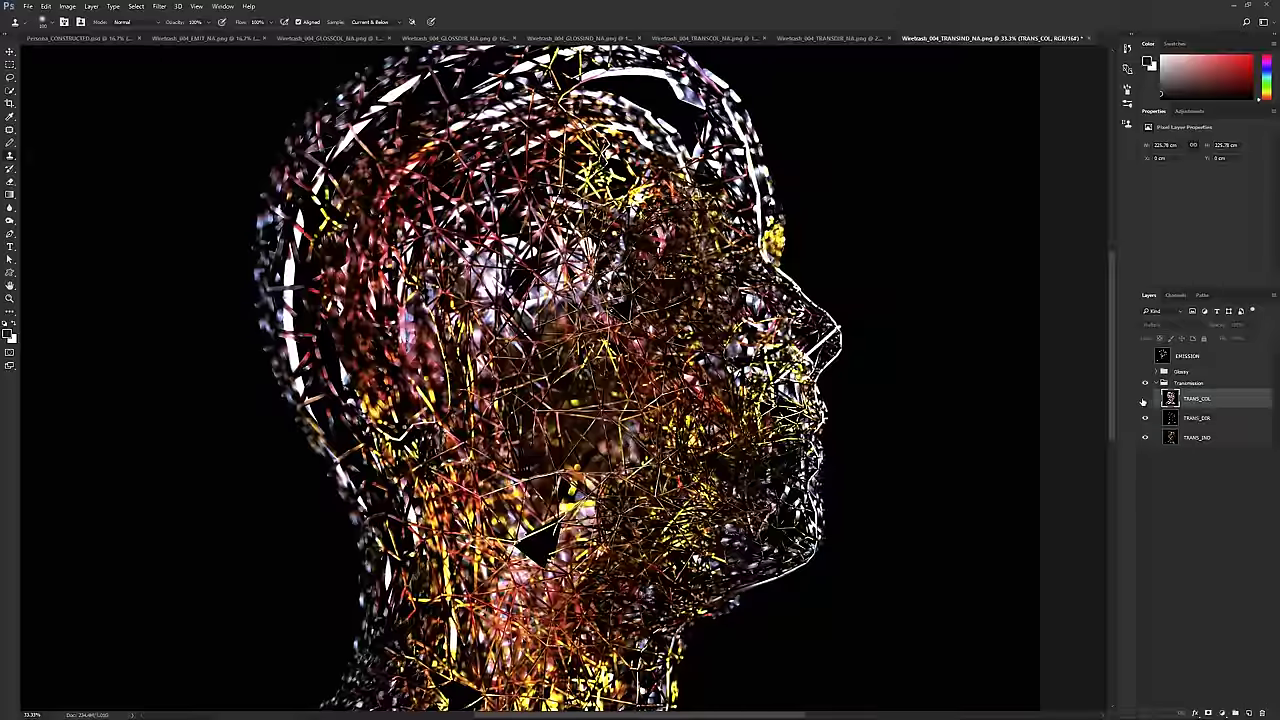
pyautogui.click(1144, 400)
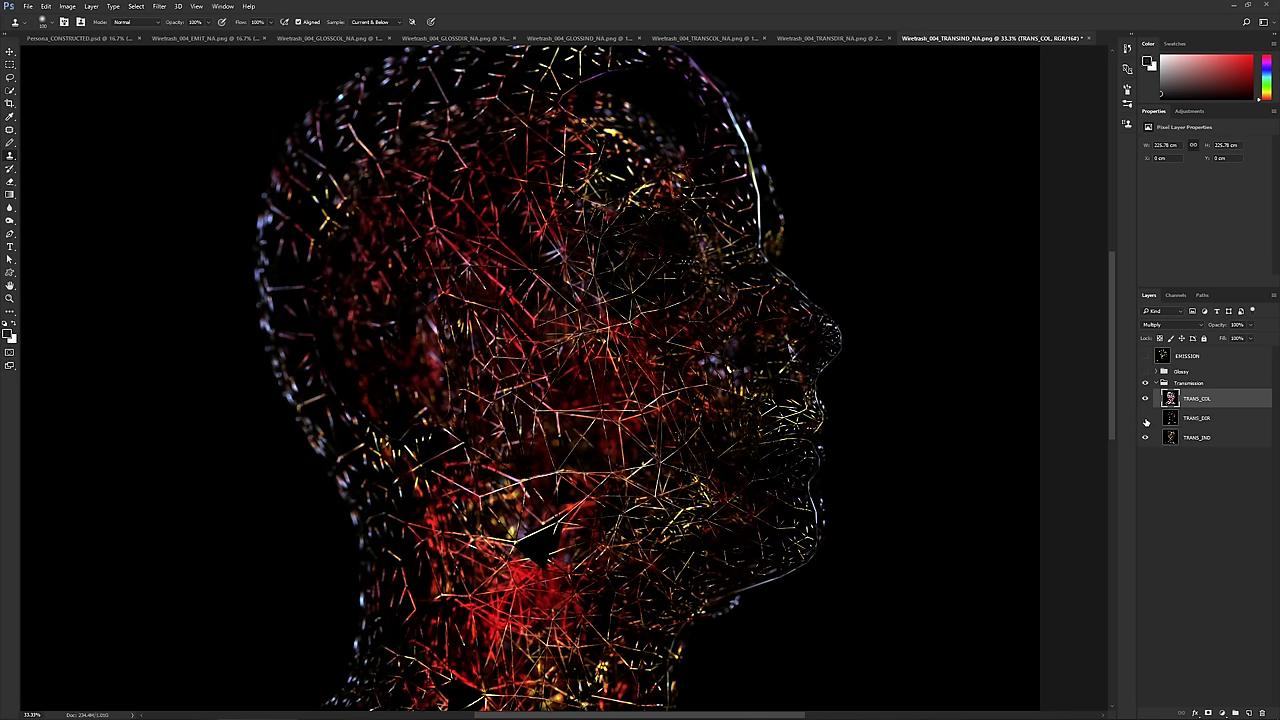
pyautogui.click(1146, 421)
pyautogui.click(1147, 422)
pyautogui.click(1147, 421)
pyautogui.click(1147, 421)
pyautogui.click(1147, 421)
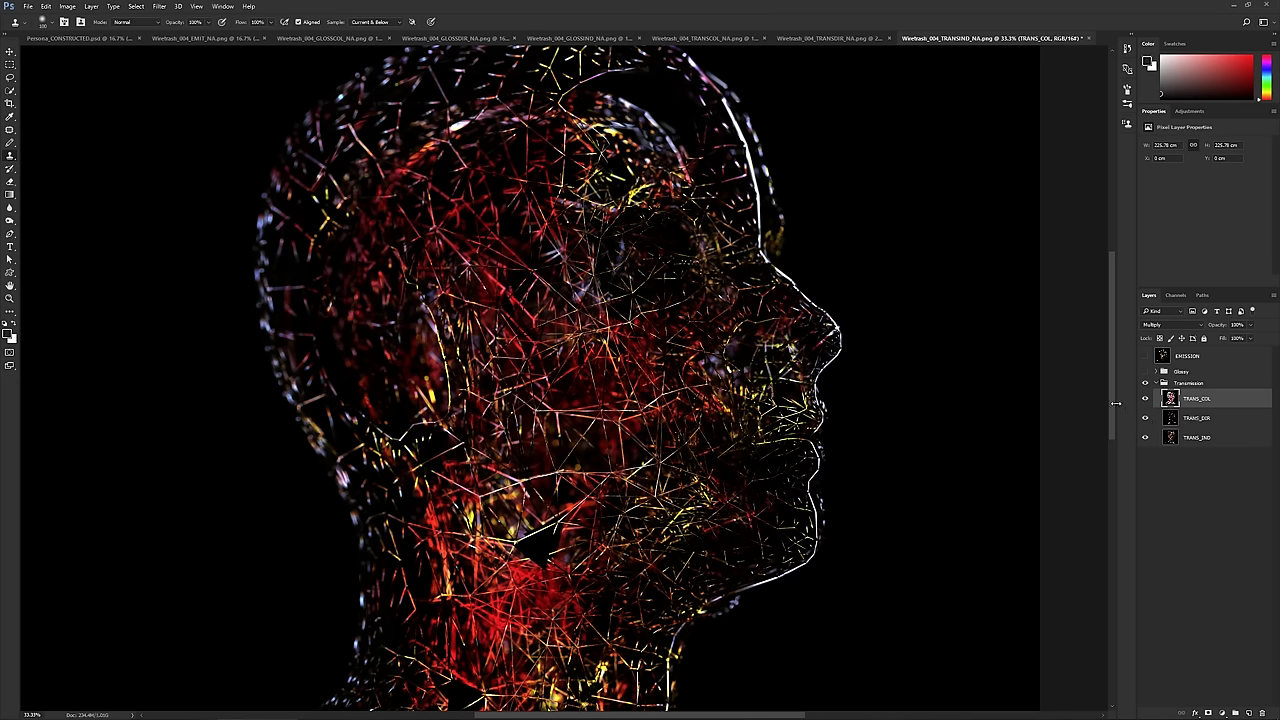
pyautogui.click(1145, 384)
pyautogui.click(1145, 384)
pyautogui.keyDown('alt'); pyautogui.scroll(5, 597, 416); pyautogui.keyUp('alt')
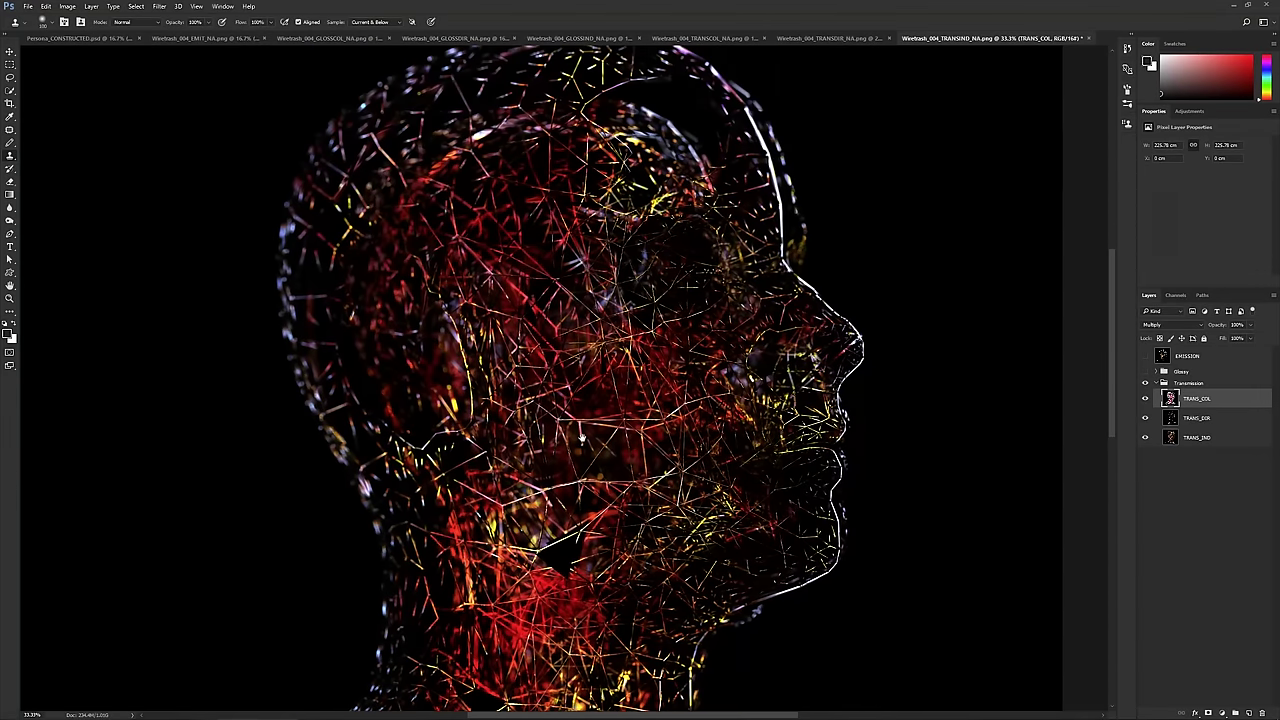
# - Duplicate the Transmission group, convert the copy to a smart object, and collapse and hide the original group
pyautogui.click(1192, 384)
pyautogui.hotkey('ctrl', 'j')
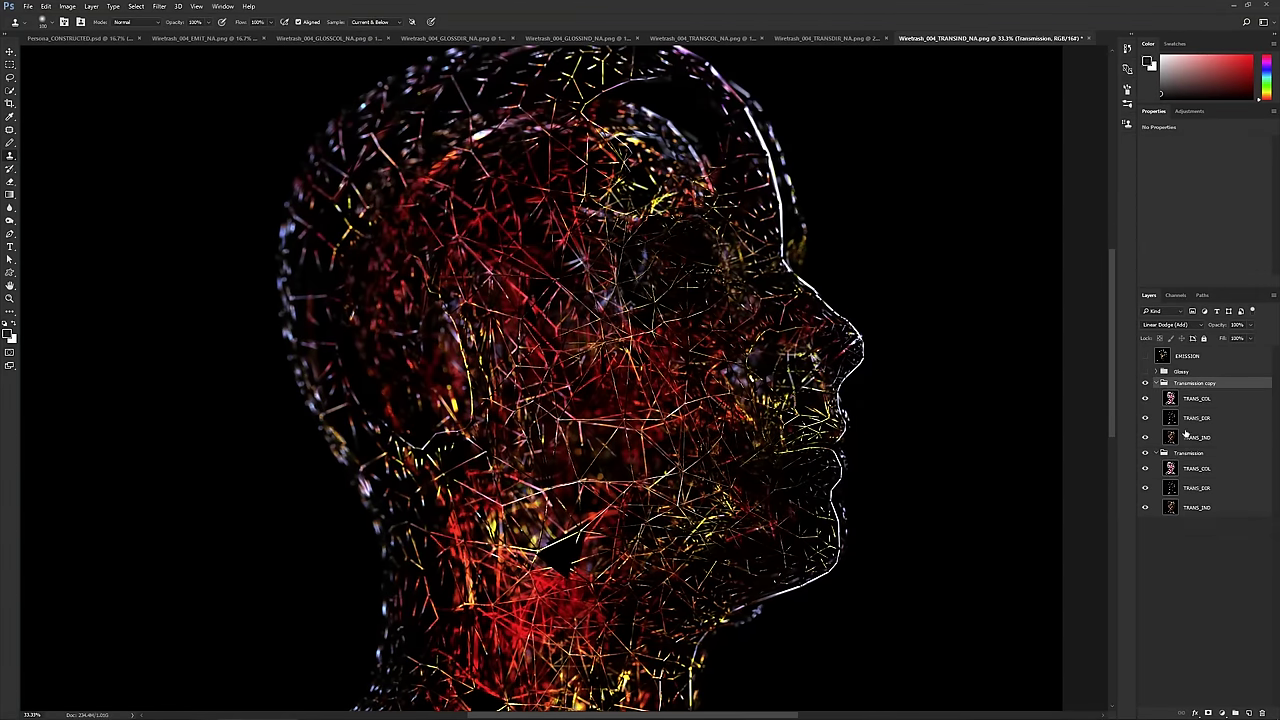
pyautogui.rightClick(1194, 384)
pyautogui.press('Escape')
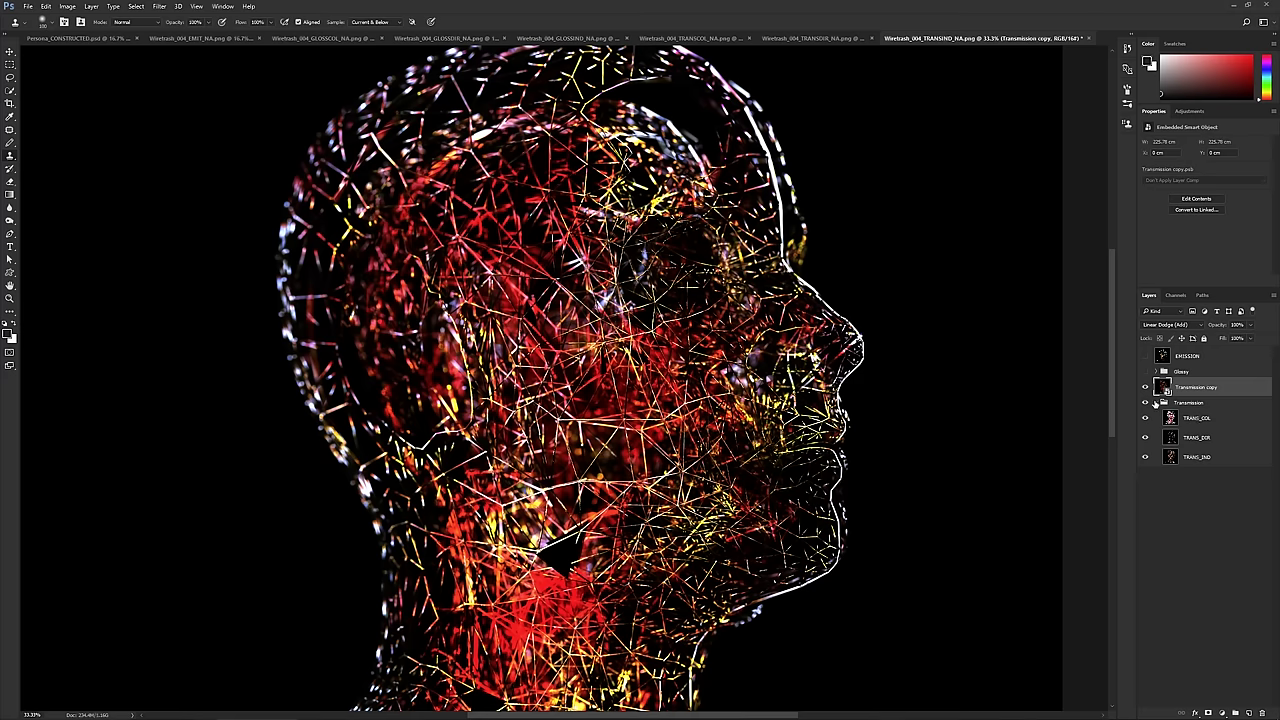
pyautogui.click(1156, 403)
pyautogui.click(1146, 404)
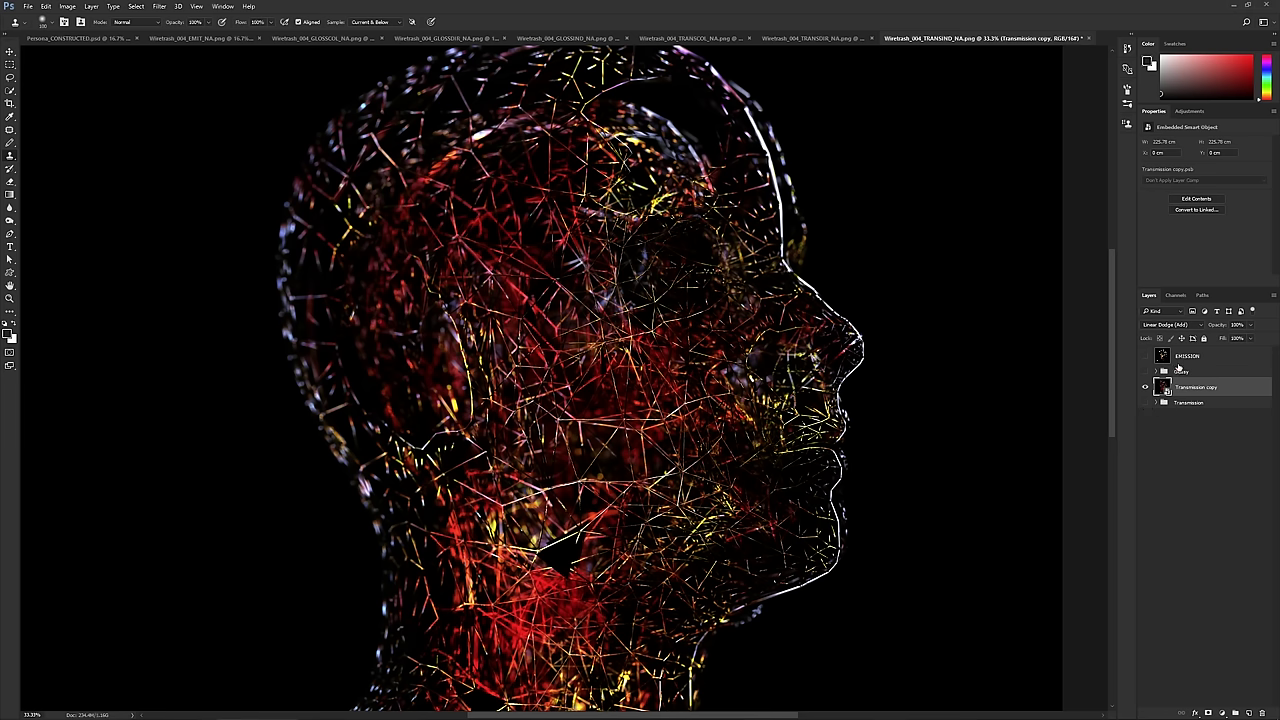
# - Set the Transmission copy smart object's blend mode to Normal and duplicate it
pyautogui.click(1170, 325)
pyautogui.click(1170, 333)
pyautogui.hotkey('ctrl', 'j')
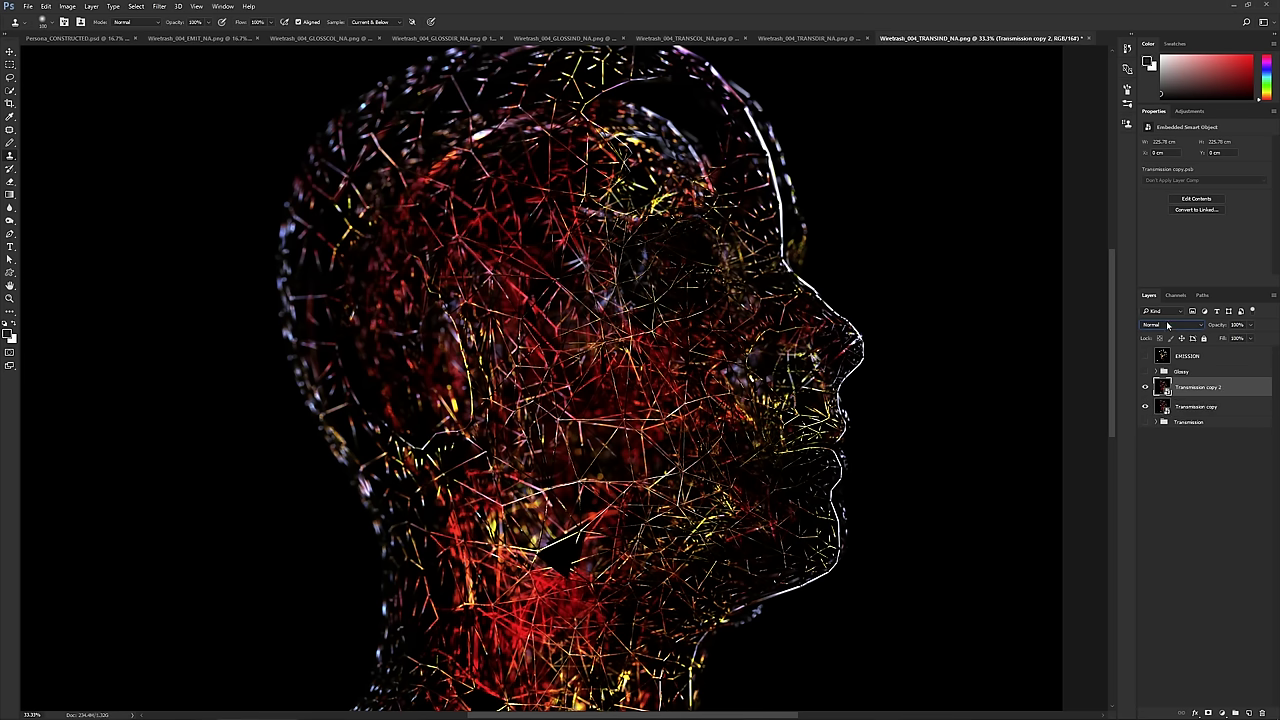
# - Apply a vertical Motion Blur with a distance of 1023 pixels to Transmission copy 2
pyautogui.click(160, 6)
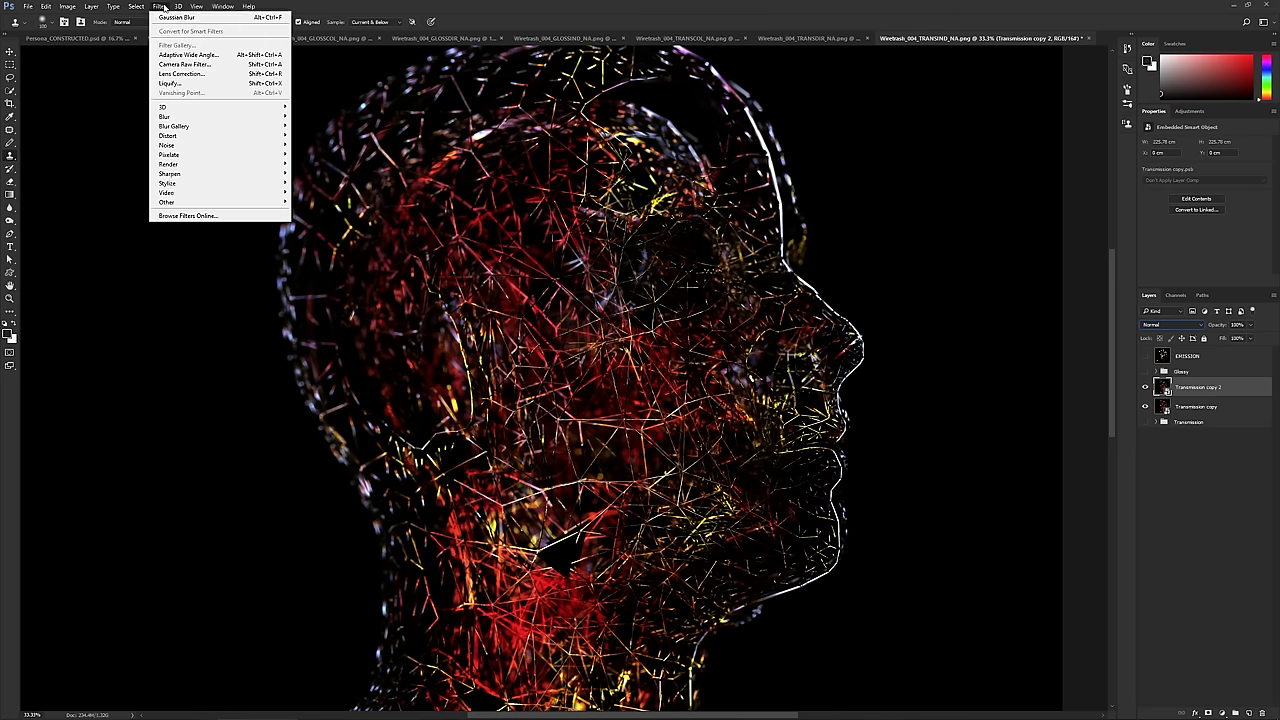
pyautogui.moveTo(184, 118)
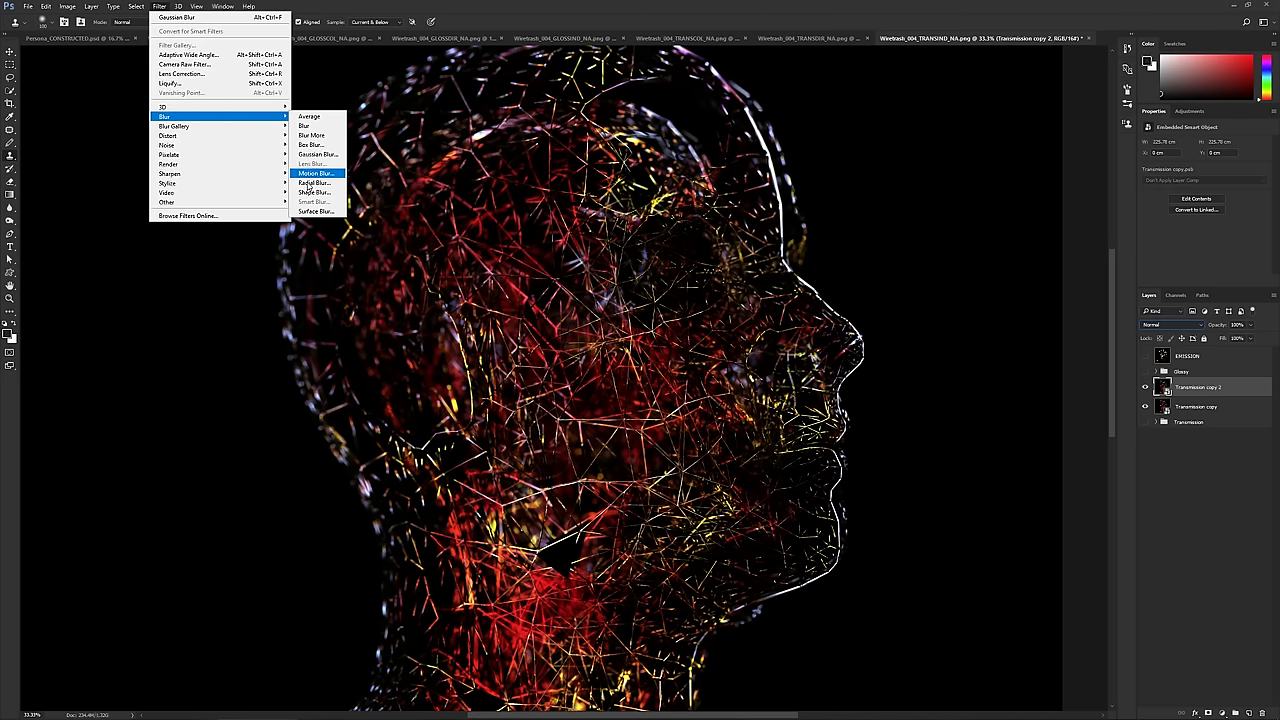
pyautogui.click(317, 175)
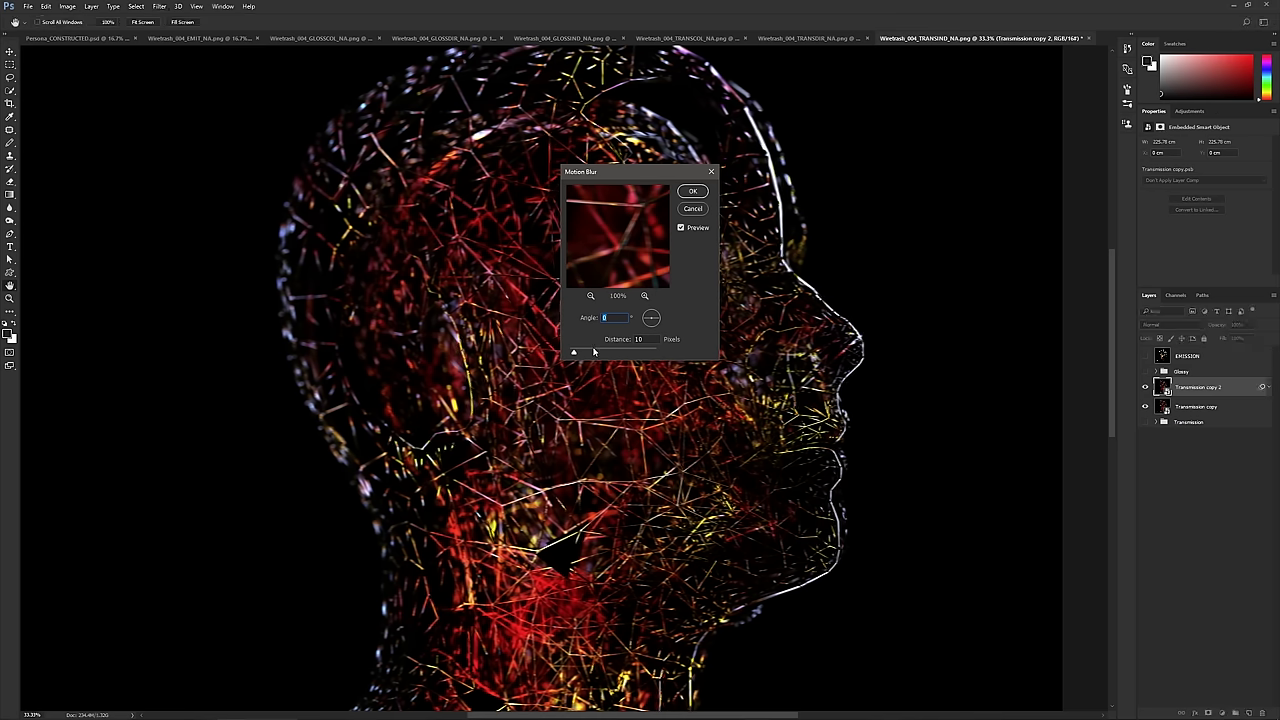
pyautogui.moveTo(656, 326); pyautogui.dragTo(651, 344)
pyautogui.moveTo(574, 352); pyautogui.dragTo(641, 356)
pyautogui.click(693, 192)
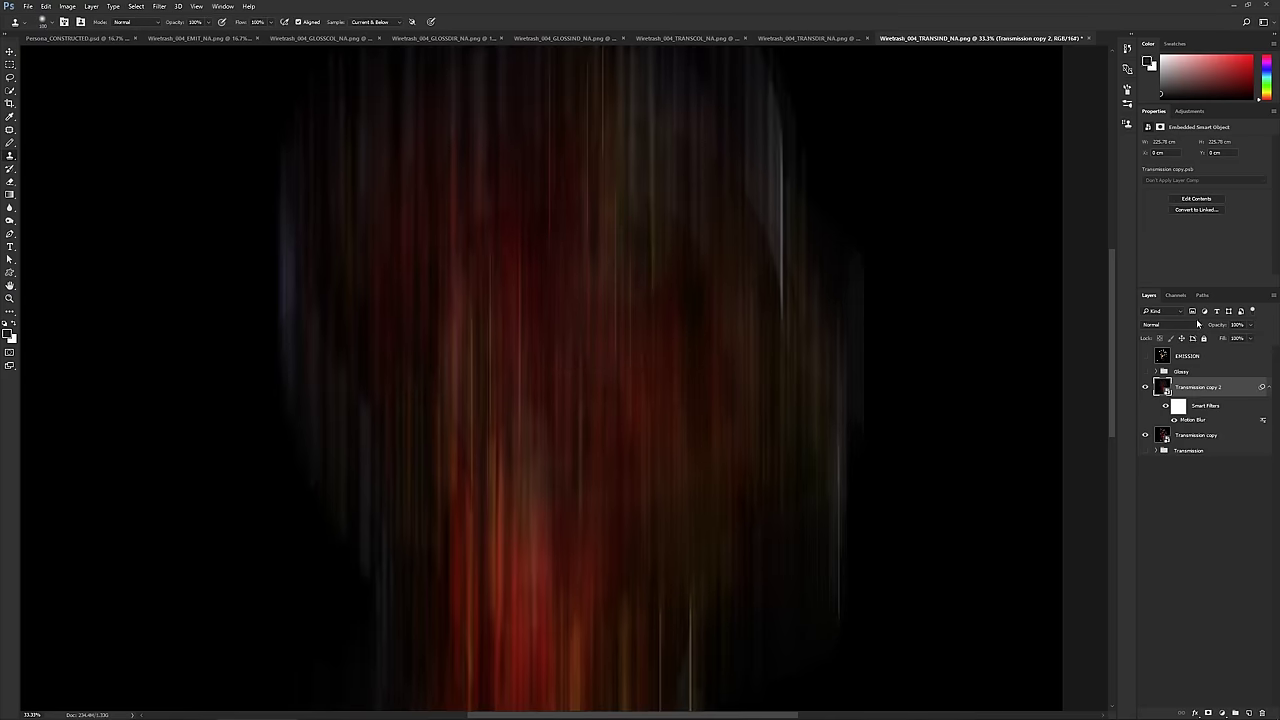
# - Set the blurred Transmission copy 2 layer's blend mode to Linear Dodge (Add)
pyautogui.click(1188, 326)
pyautogui.click(1188, 326)
pyautogui.click(1188, 326)
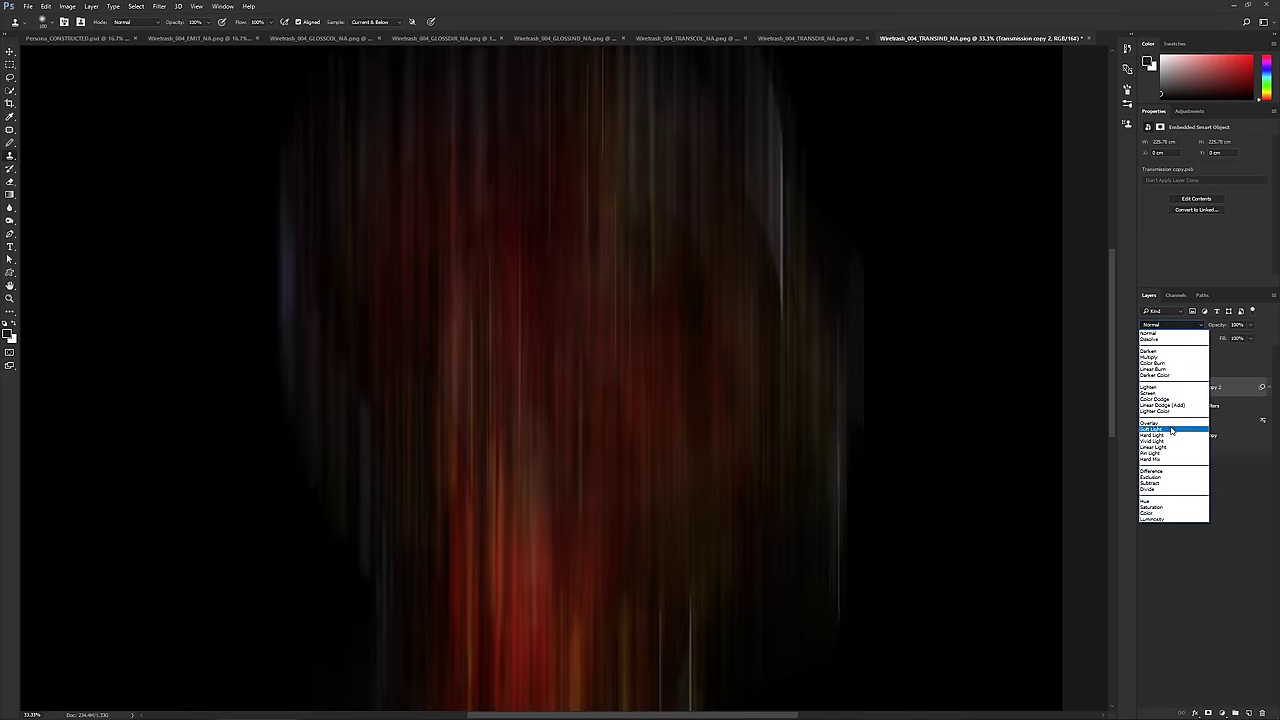
pyautogui.click(1156, 399)
pyautogui.press('Down')
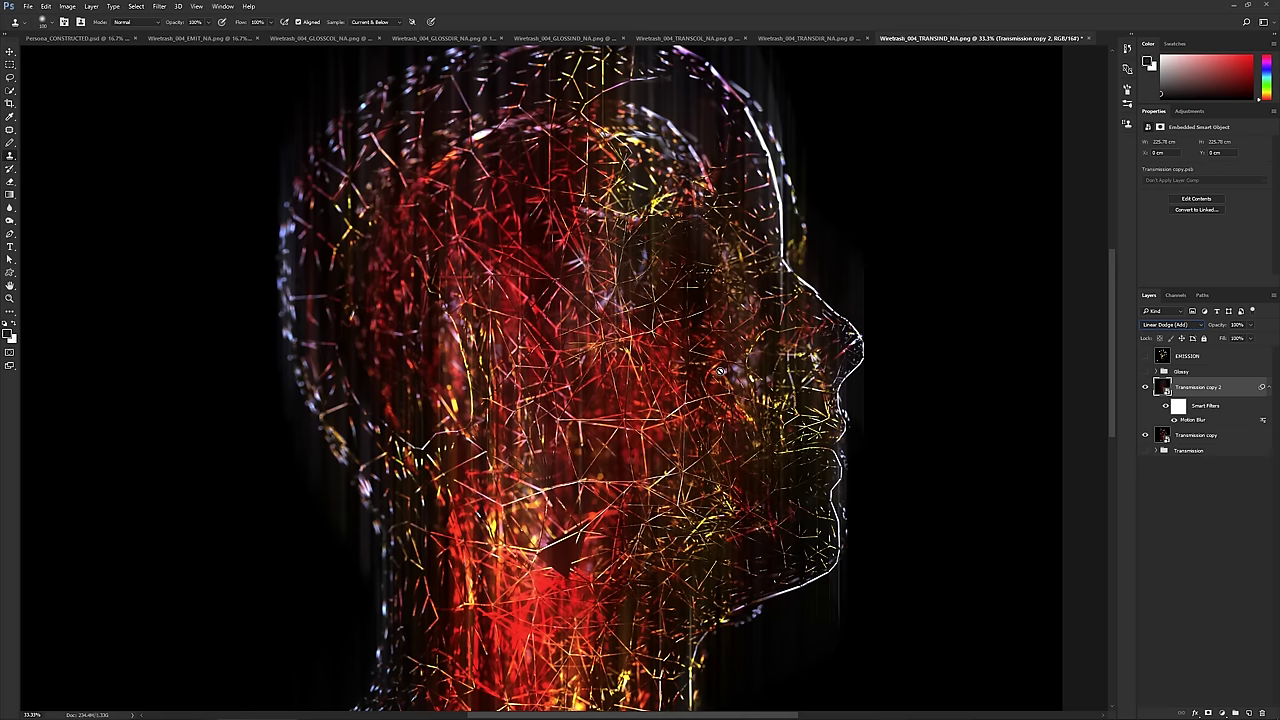
pyautogui.scroll(-5, 638, 467)
pyautogui.scroll(4, 638, 467)
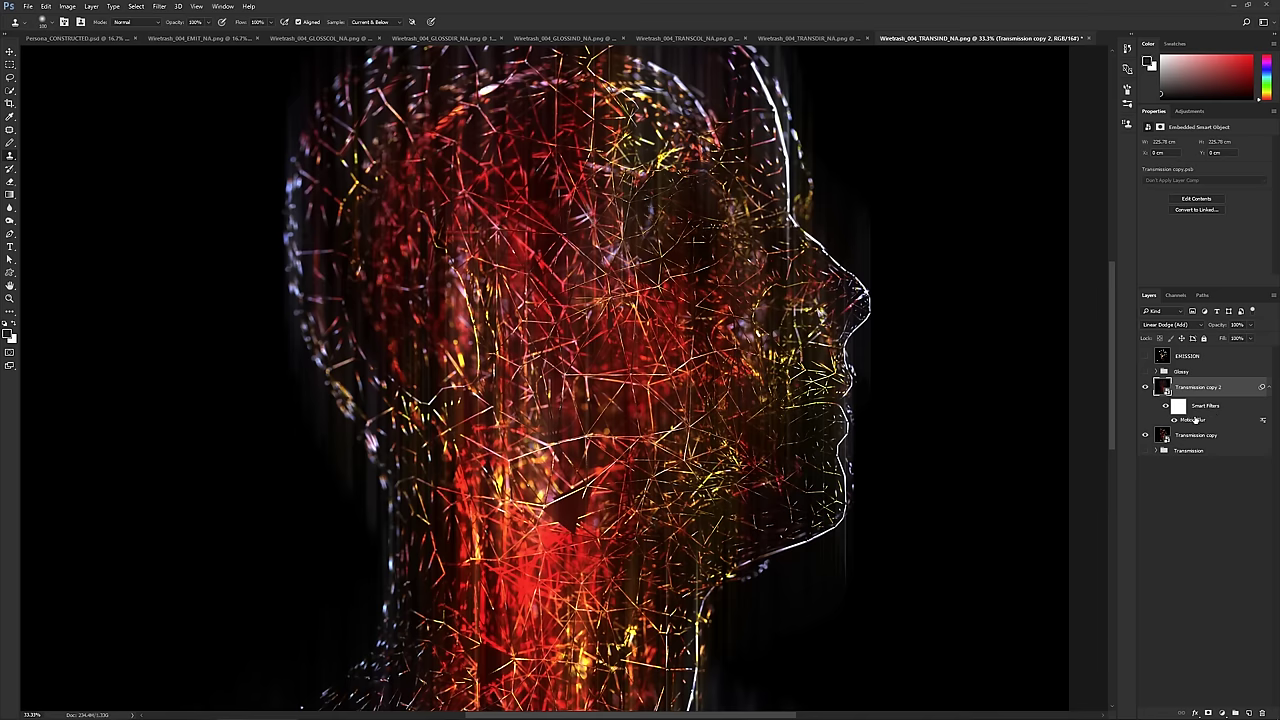
# - Change the Motion Blur smart filter on Transmission copy 2 to an angle of 35° and a distance of 2000 pixels
pyautogui.doubleClick(1194, 420)
pyautogui.moveTo(657, 315); pyautogui.dragTo(659, 317)
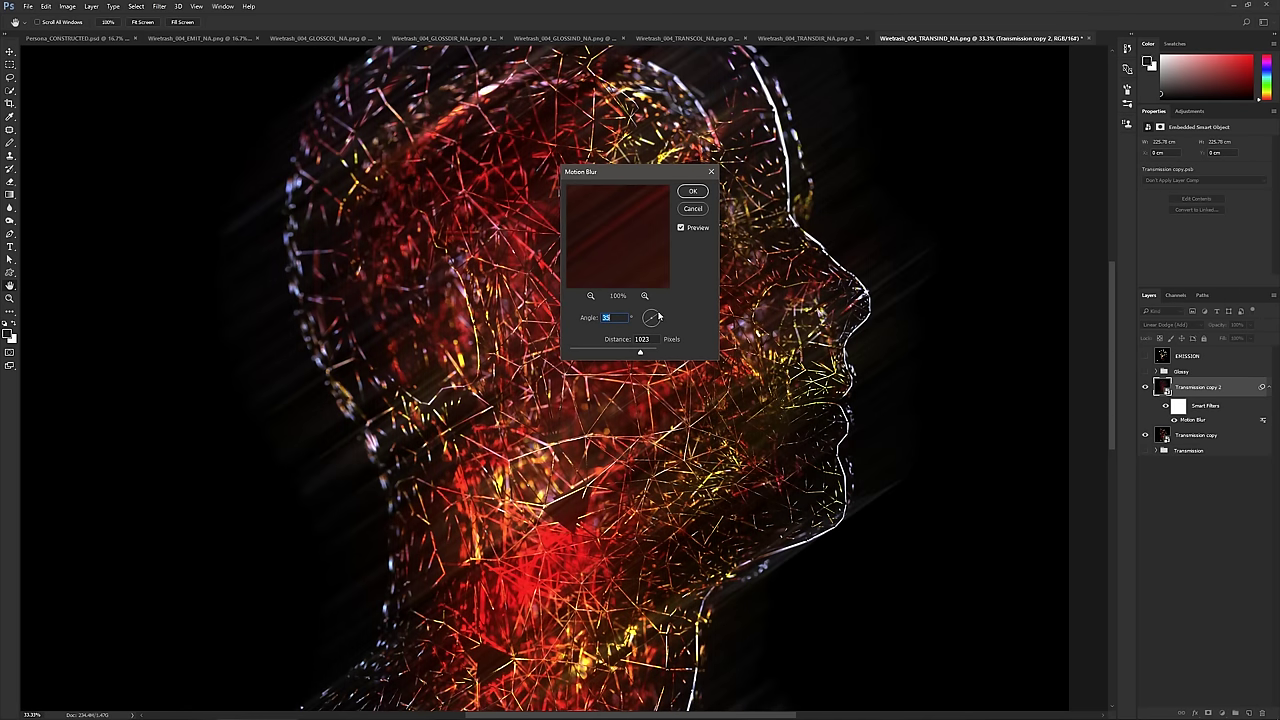
pyautogui.moveTo(646, 353); pyautogui.dragTo(657, 354)
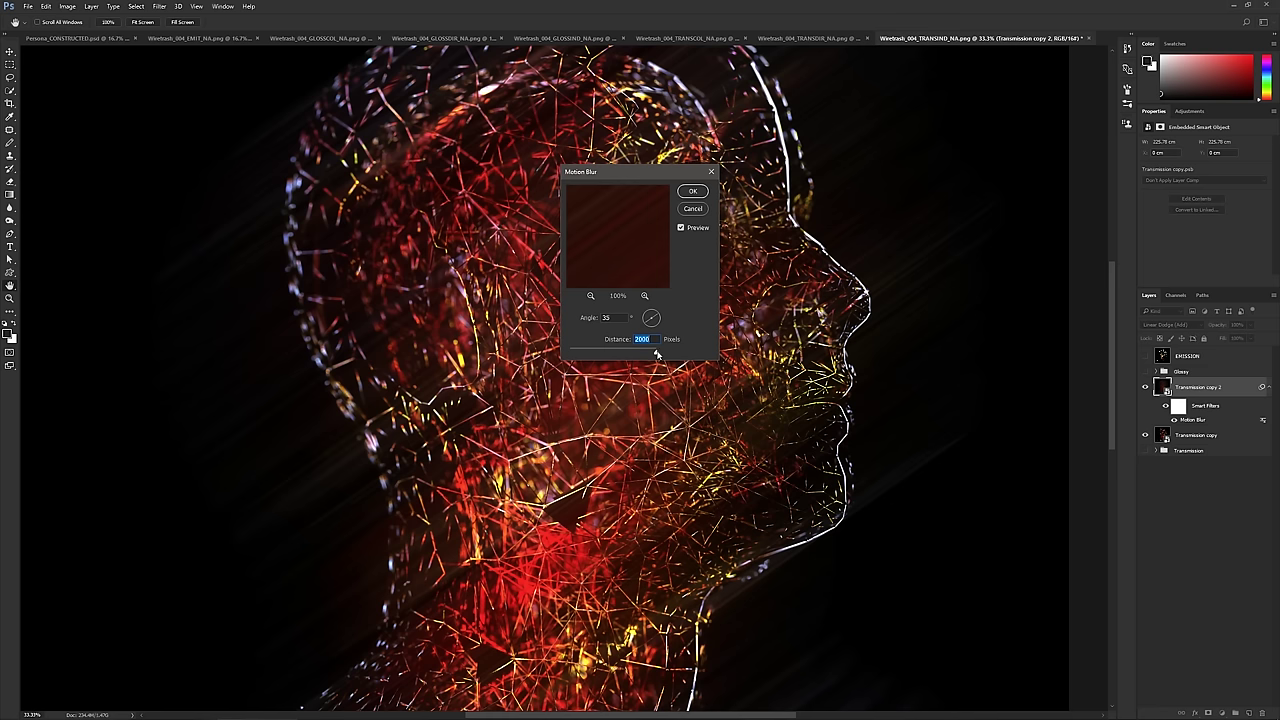
pyautogui.click(693, 191)
pyautogui.press('s')
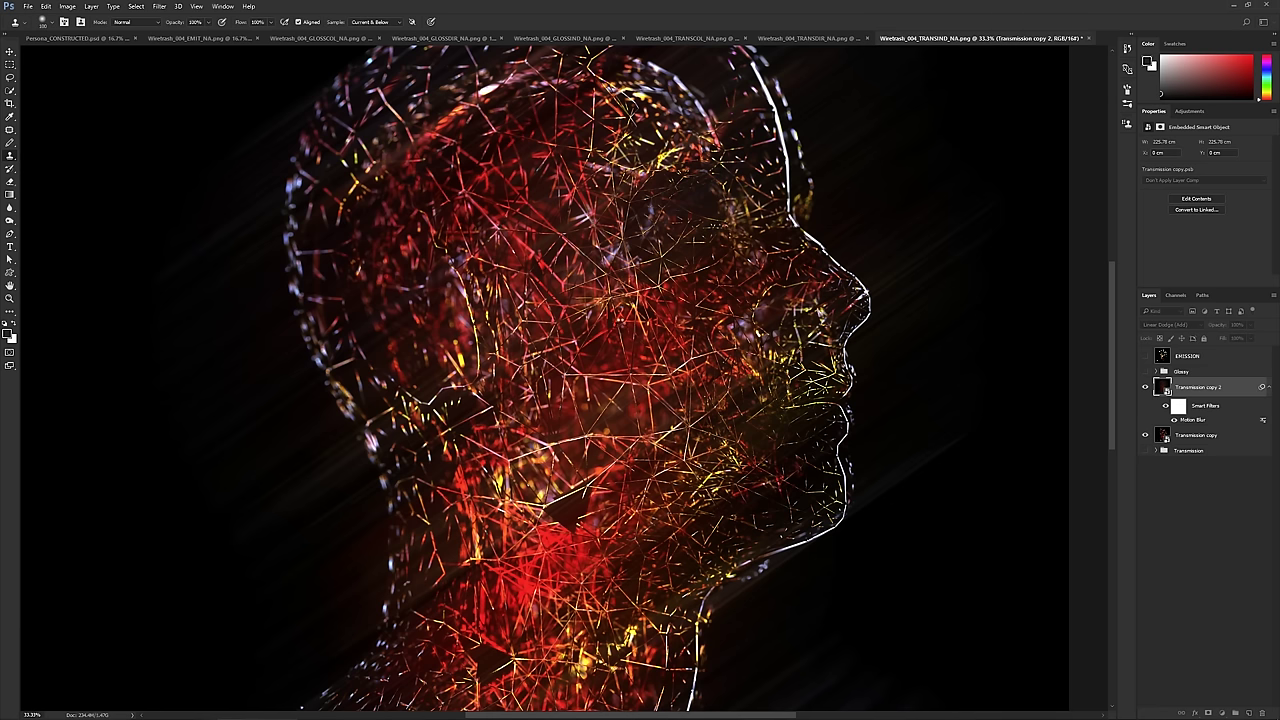
pyautogui.moveTo(691, 201); pyautogui.dragTo(609, 297)
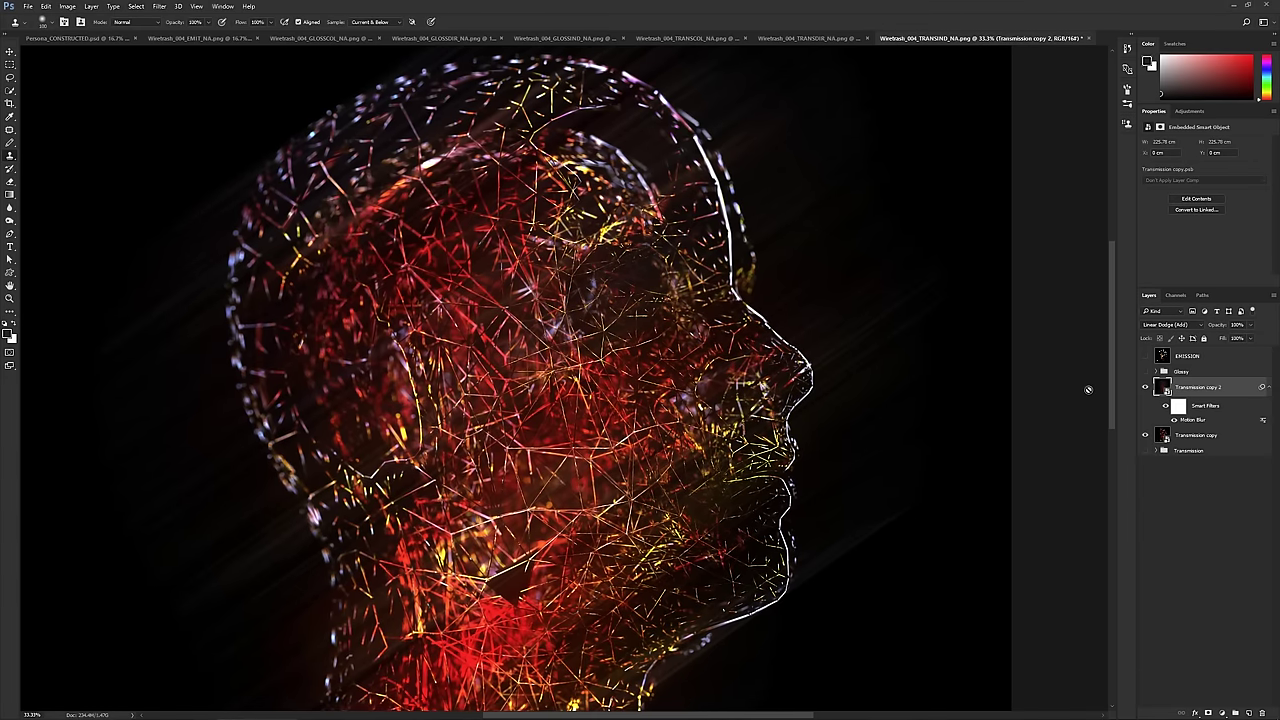
# - Compare the image with and without the EMISSION layer, leaving that layer shown and selected
pyautogui.click(1146, 357)
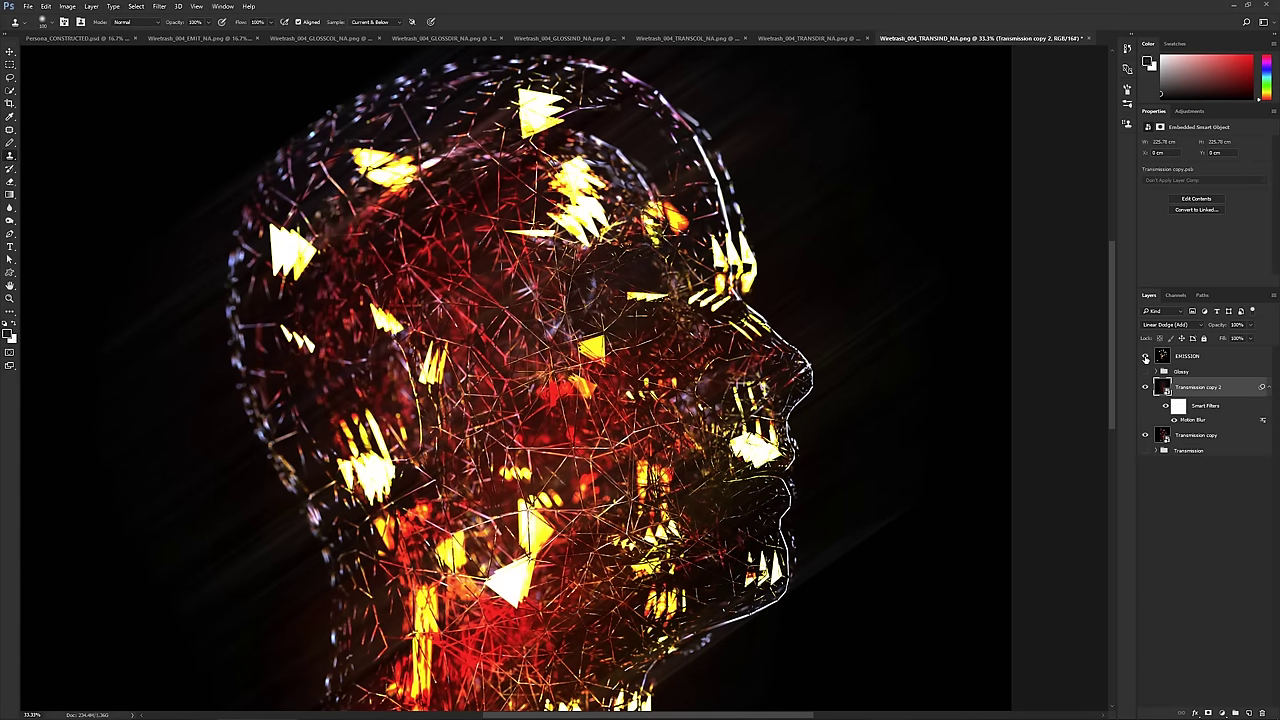
pyautogui.click(1146, 357)
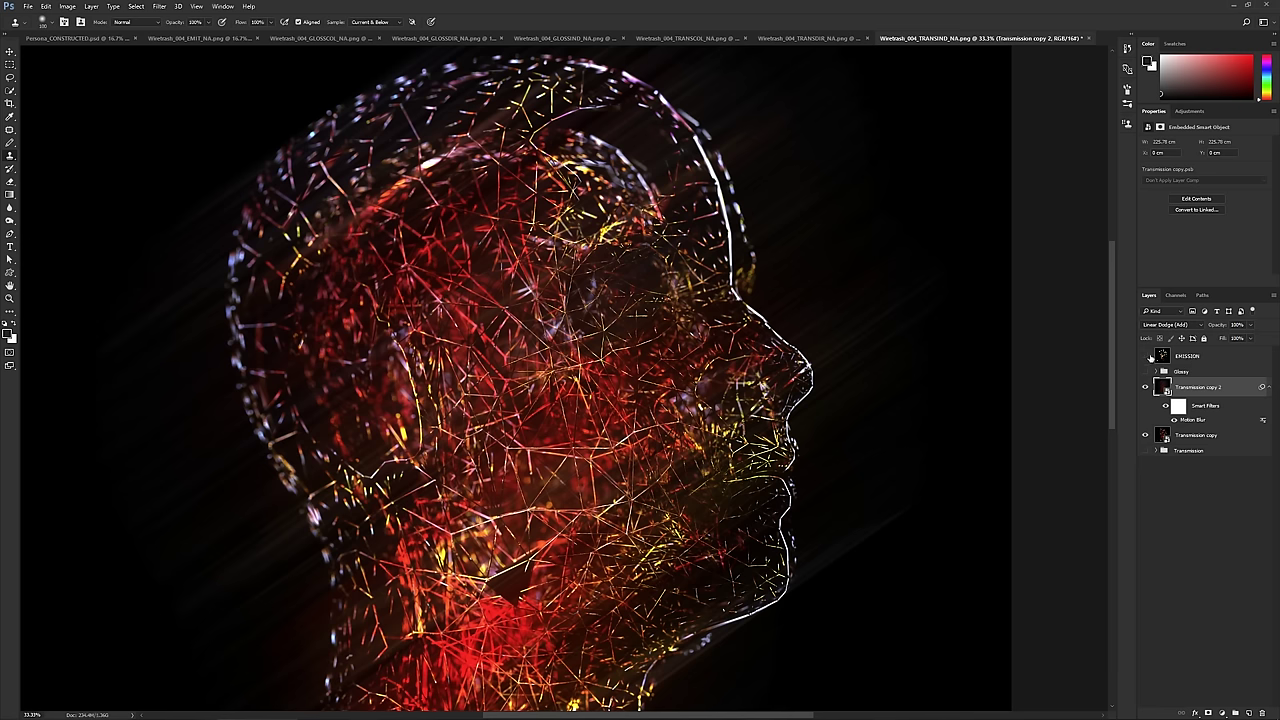
pyautogui.click(1146, 357)
pyautogui.click(1186, 357)
pyautogui.moveTo(1253, 331)
pyautogui.mouseDown()
pyautogui.moveTo(1208, 338)
pyautogui.moveTo(1256, 339)
pyautogui.mouseUp()
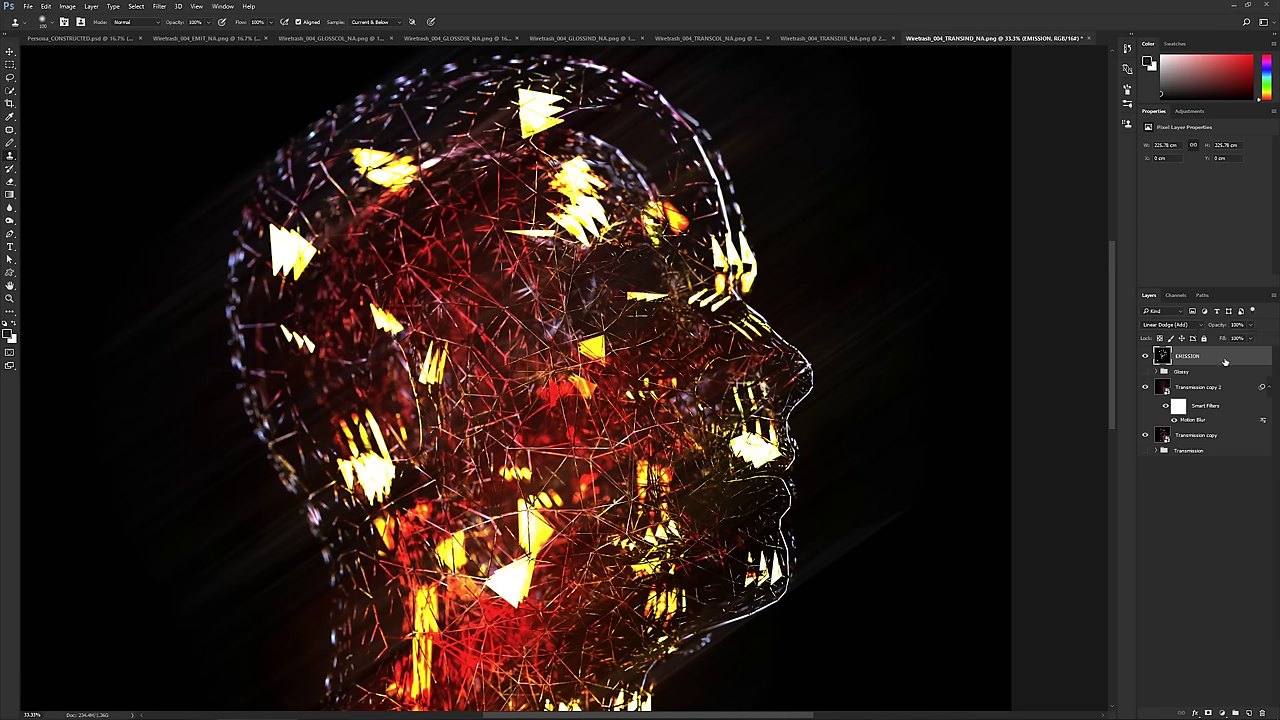
# - Add a Hue/Saturation adjustment clipped to the EMISSION layer, with a negative hue shift and saturation at -64
pyautogui.click(1190, 111)
pyautogui.click(1274, 113)
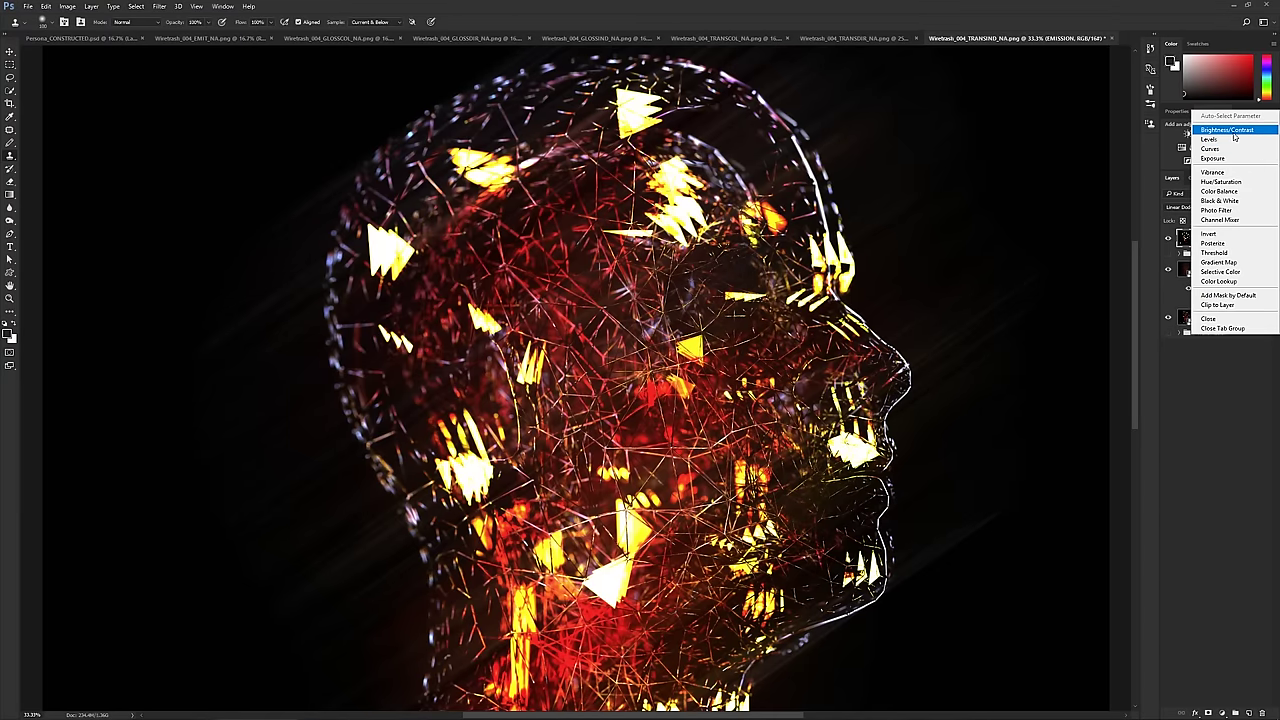
pyautogui.click(1240, 304)
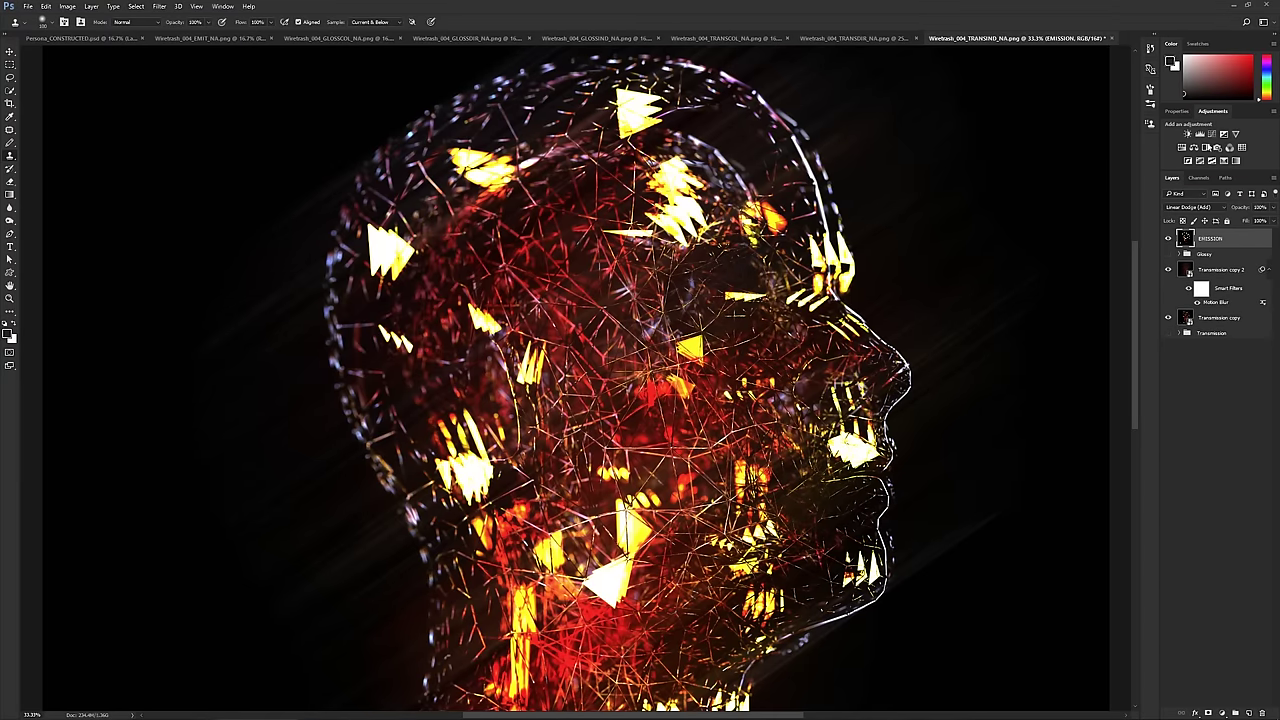
pyautogui.click(1190, 148)
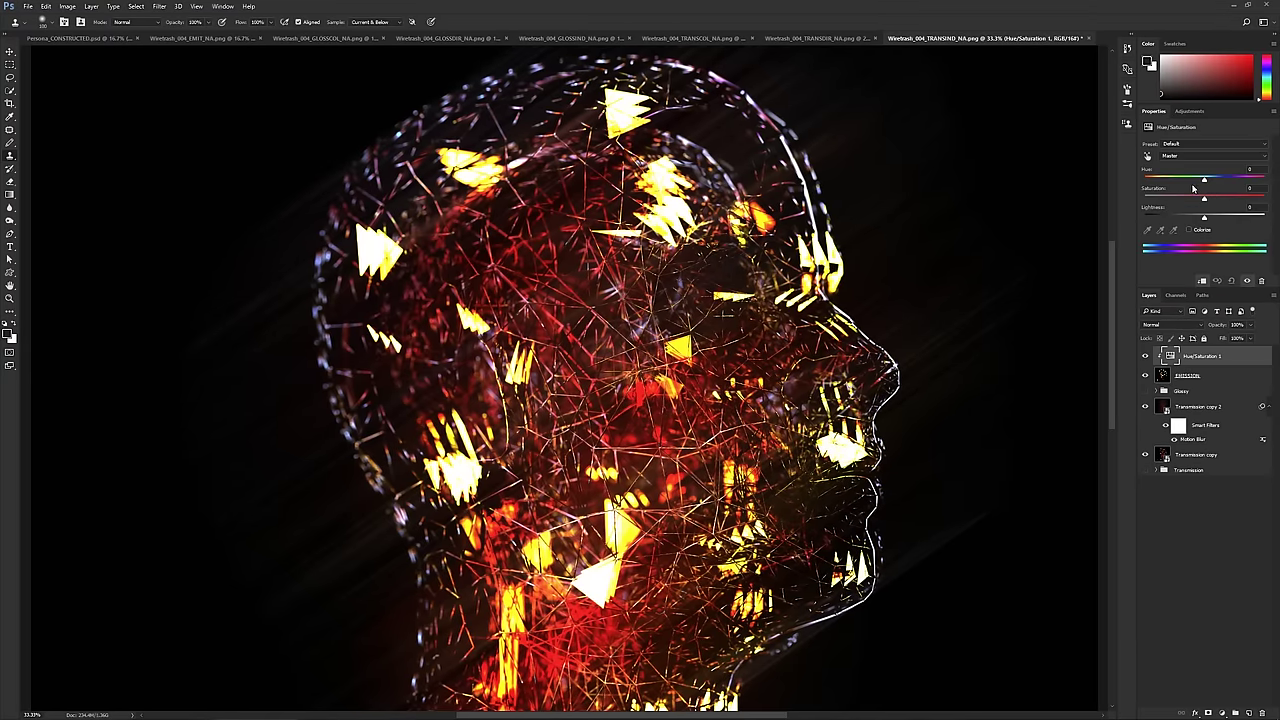
pyautogui.moveTo(1205, 181); pyautogui.dragTo(1165, 200)
# - Convert the EMISSION layer to a smart object, keeping its opacity at 100%
pyautogui.click(1250, 325)
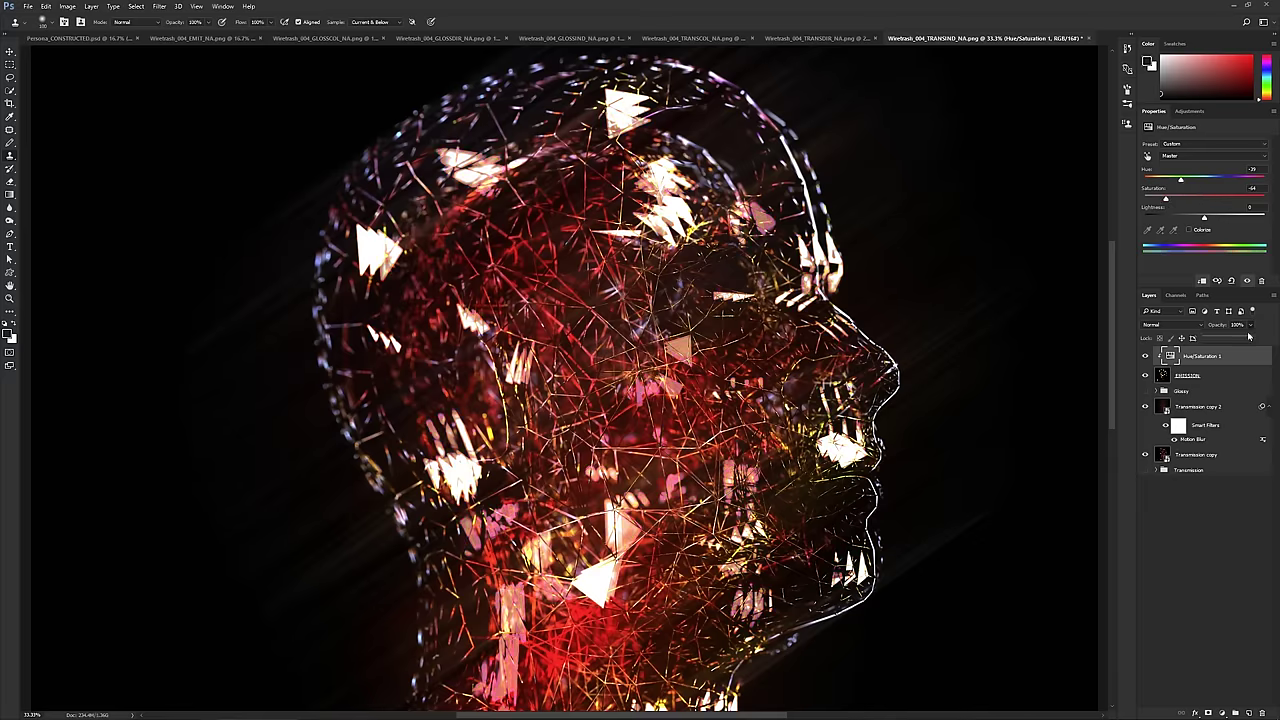
pyautogui.moveTo(1254, 339)
pyautogui.mouseDown()
pyautogui.moveTo(1217, 344)
pyautogui.moveTo(1224, 352)
pyautogui.moveTo(1248, 340)
pyautogui.moveTo(1184, 339)
pyautogui.moveTo(1254, 341)
pyautogui.mouseUp()
pyautogui.click(1218, 376)
pyautogui.click(1250, 325)
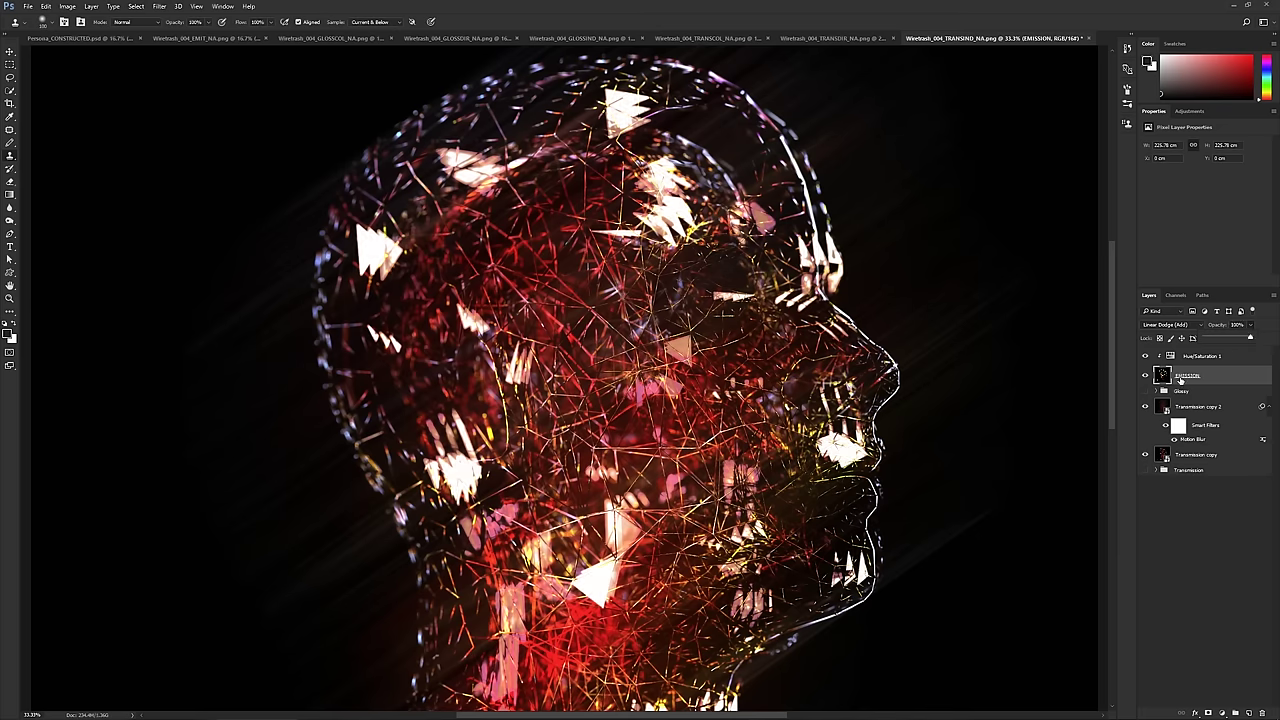
pyautogui.rightClick(1219, 378)
pyautogui.click(1160, 384)
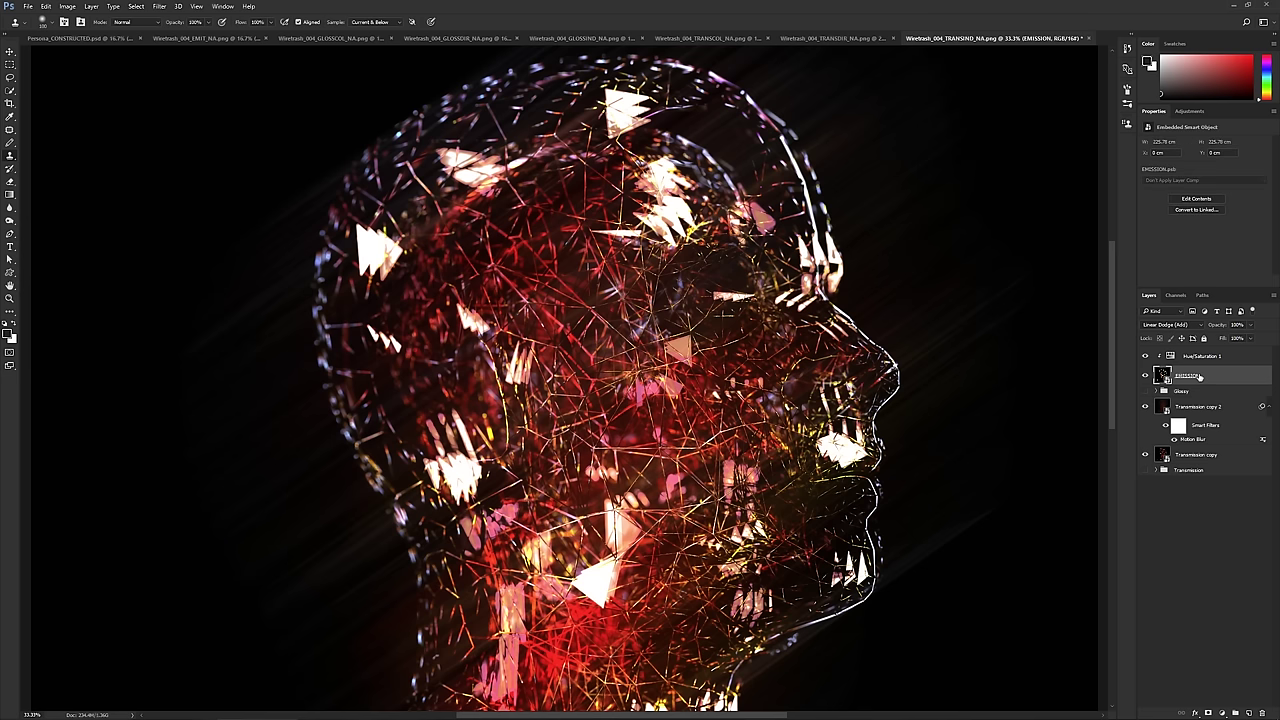
# - Apply a Spin Blur to the EMISSION smart object, centred on the middle of the head with a 15° blur angle
pyautogui.click(180, 6)
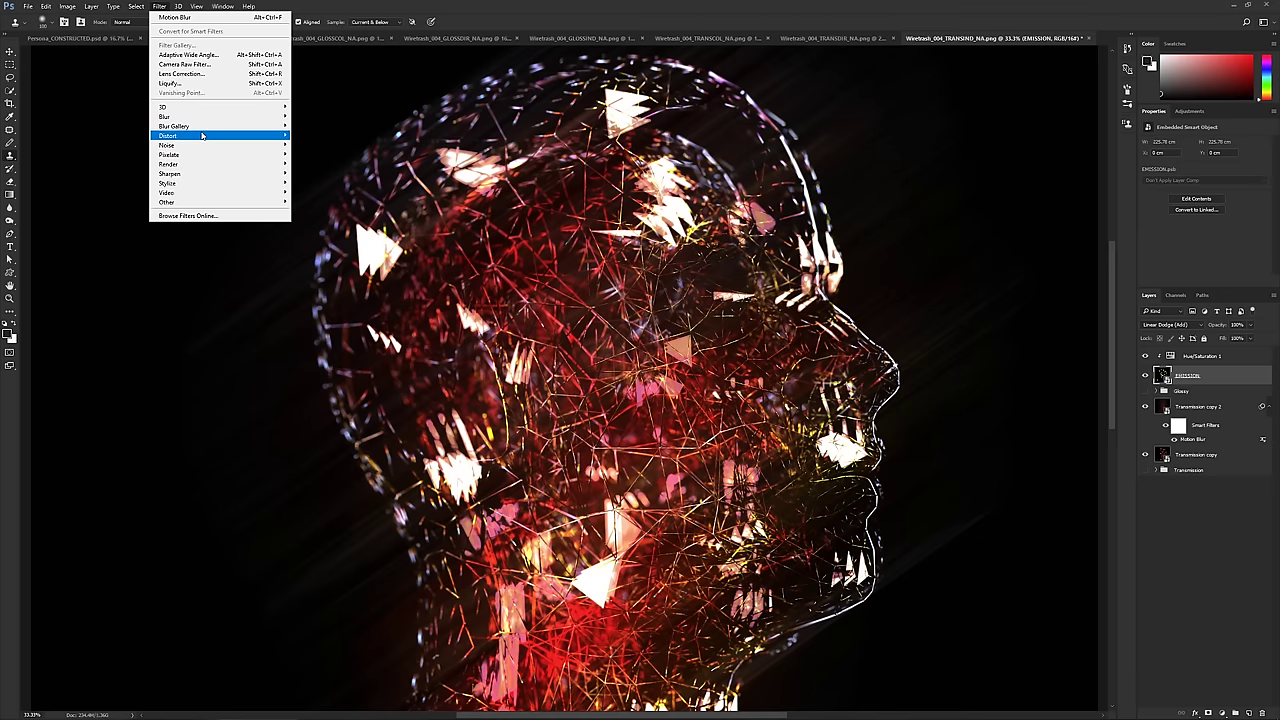
pyautogui.moveTo(203, 130)
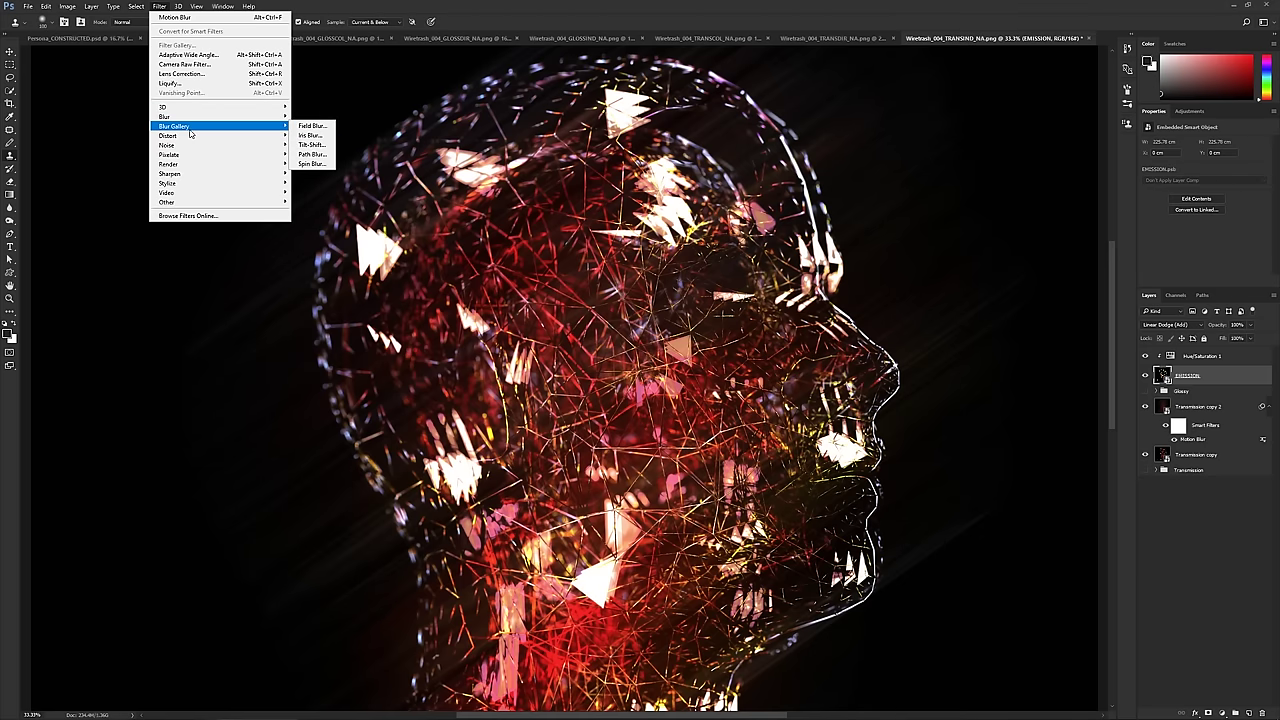
pyautogui.click(311, 163)
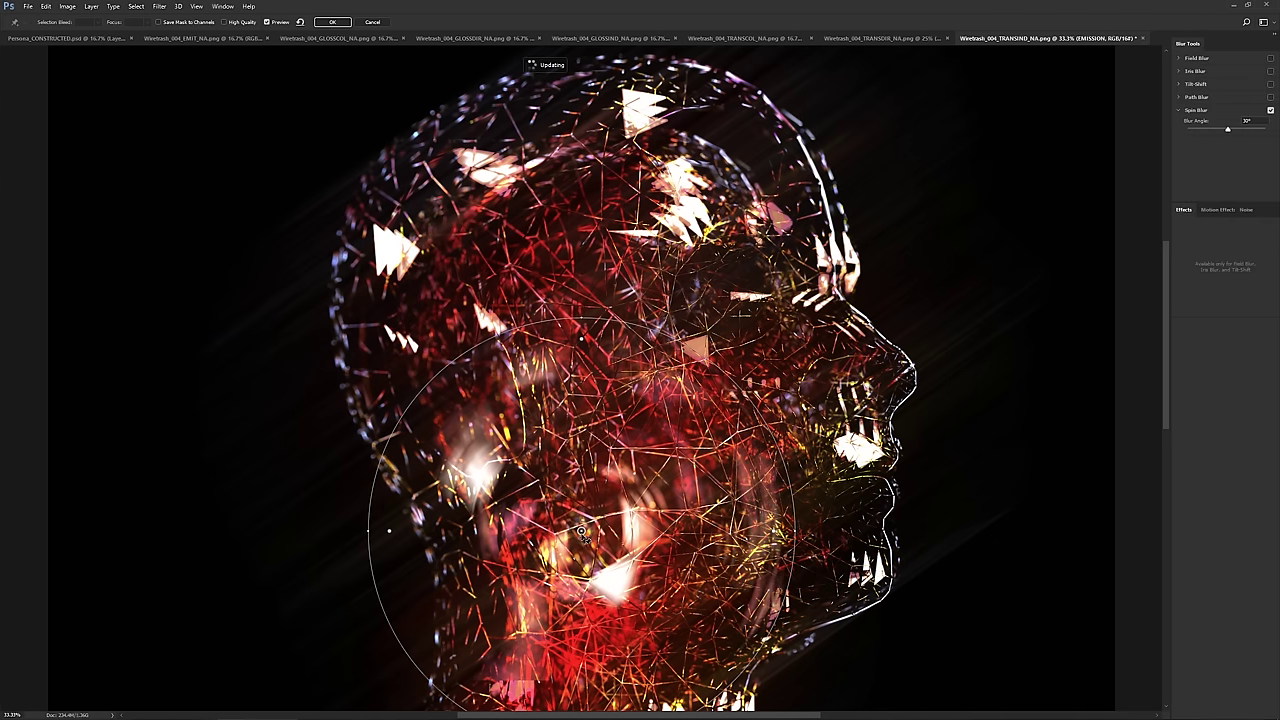
pyautogui.moveTo(583, 530); pyautogui.dragTo(613, 335)
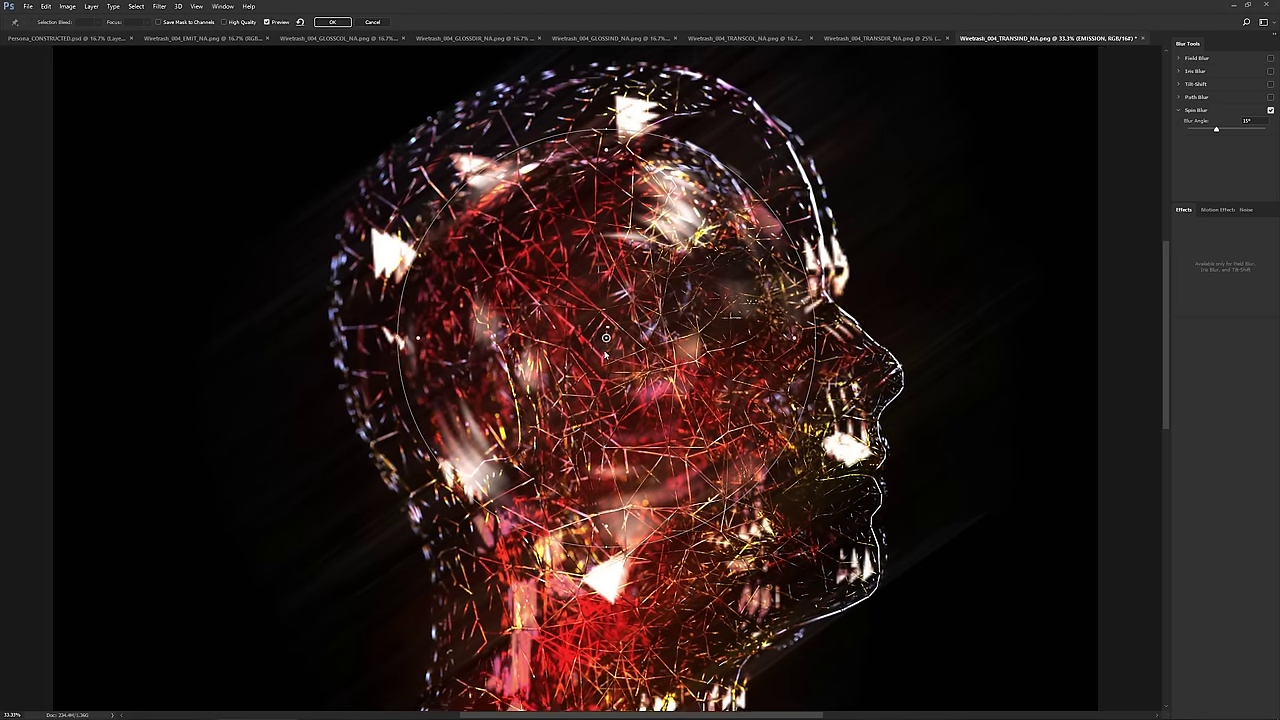
# - Enlarge the Spin Blur ring beyond the whole head and move its centre down toward the back of the jaw
pyautogui.hotkey('ctrl', '-')
pyautogui.scroll(-3, 600, 360)
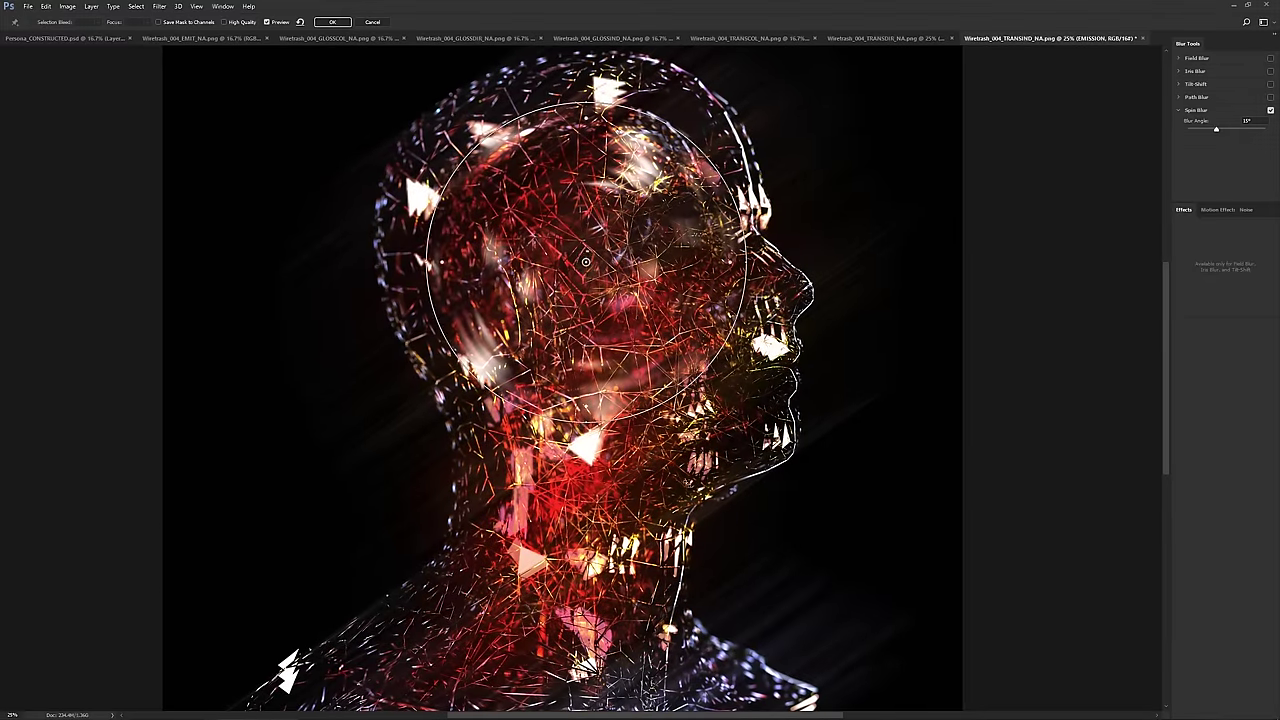
pyautogui.moveTo(857, 661); pyautogui.dragTo(845, 643)
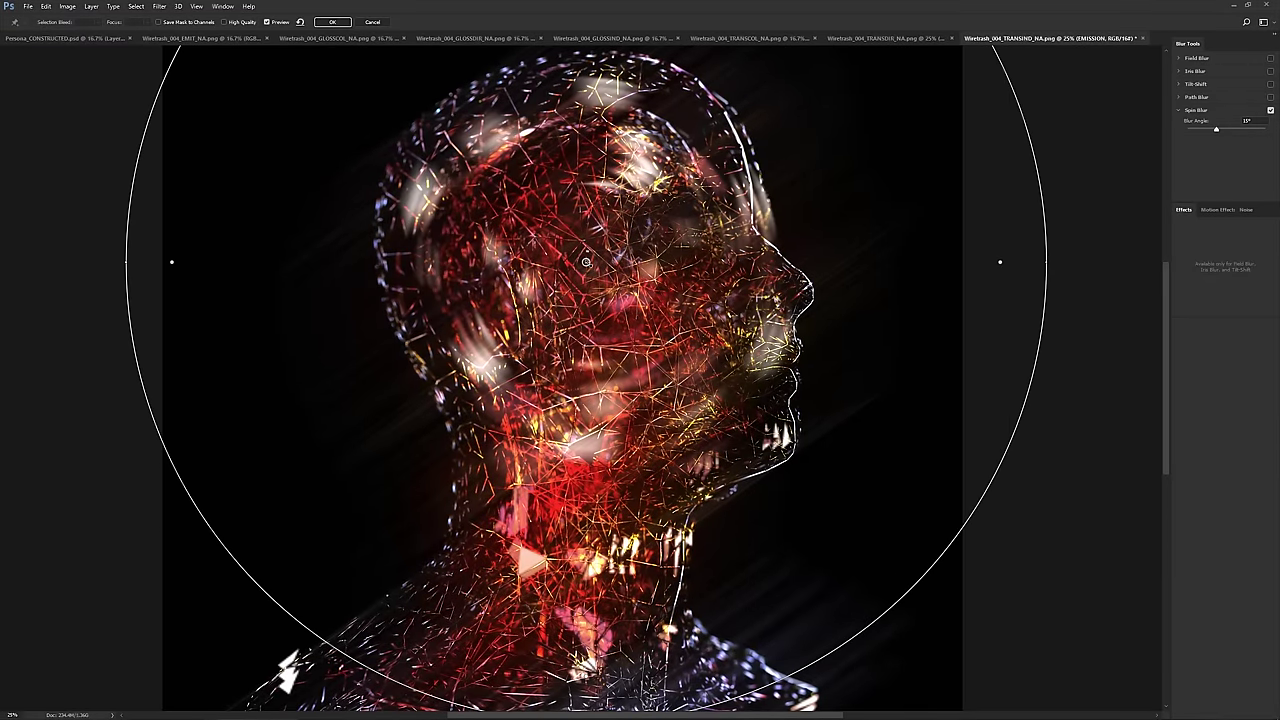
pyautogui.moveTo(586, 262); pyautogui.dragTo(551, 351)
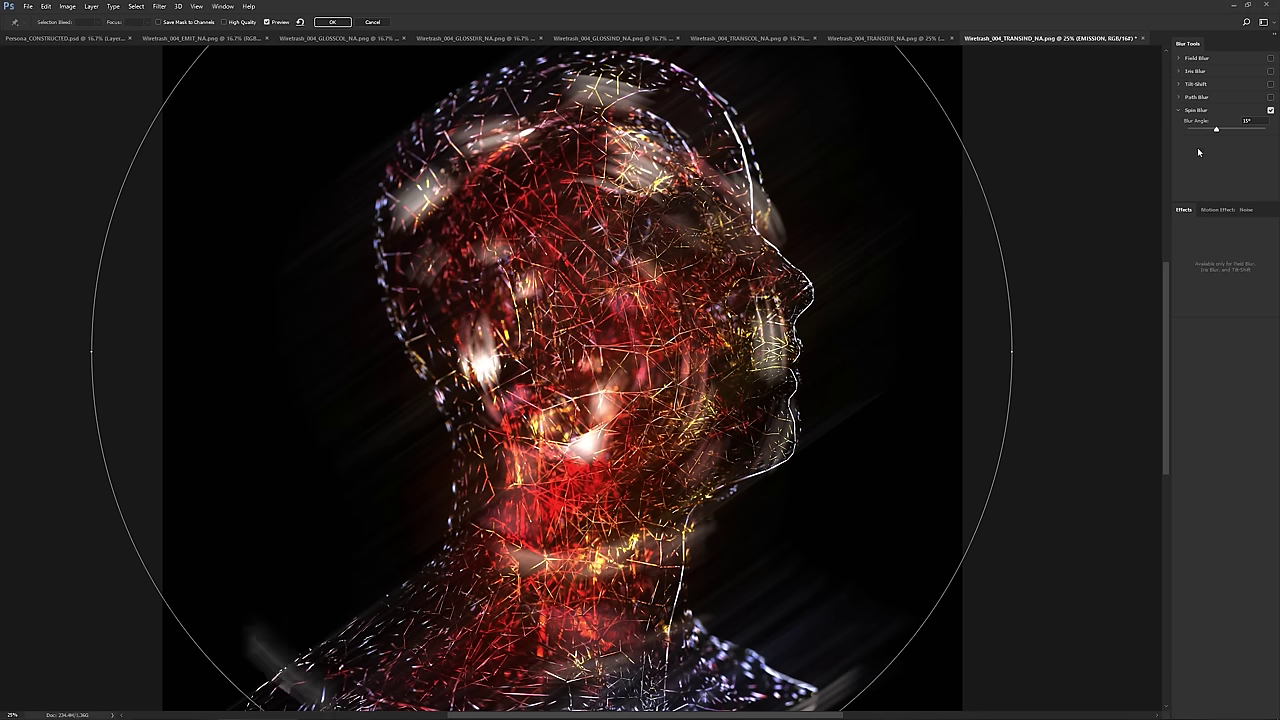
# - Set the Spin Blur angle to 20° and adjust its strobe effect with about 81% strength, fewer flashes and a shorter flash duration
pyautogui.moveTo(1217, 129); pyautogui.dragTo(1200, 131)
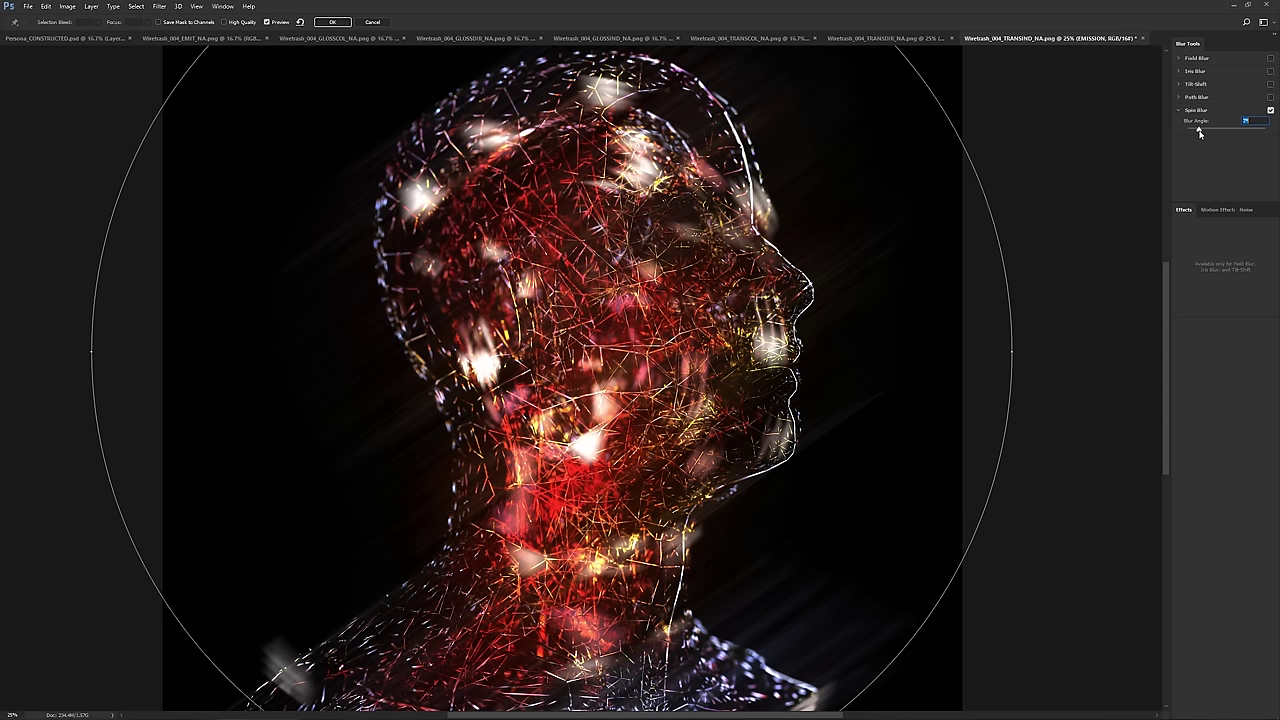
pyautogui.moveTo(1199, 130); pyautogui.dragTo(1231, 134)
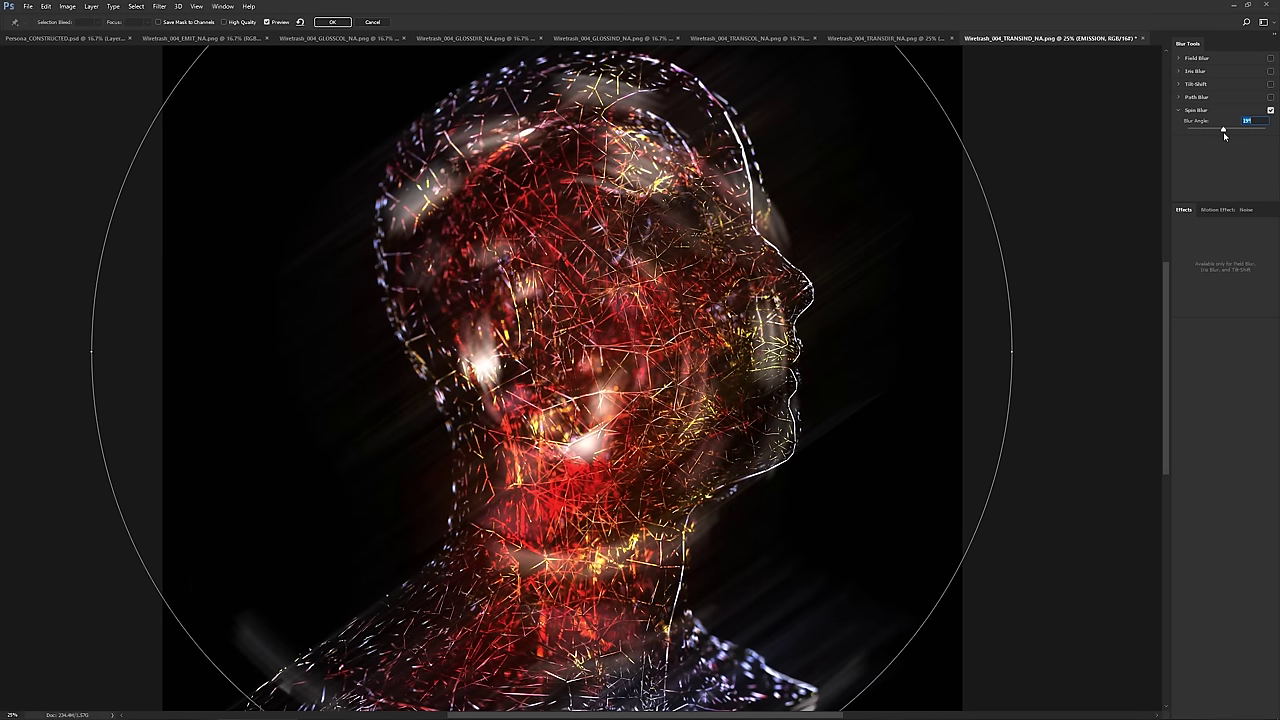
pyautogui.click(1215, 210)
pyautogui.moveTo(1181, 240); pyautogui.dragTo(1255, 246)
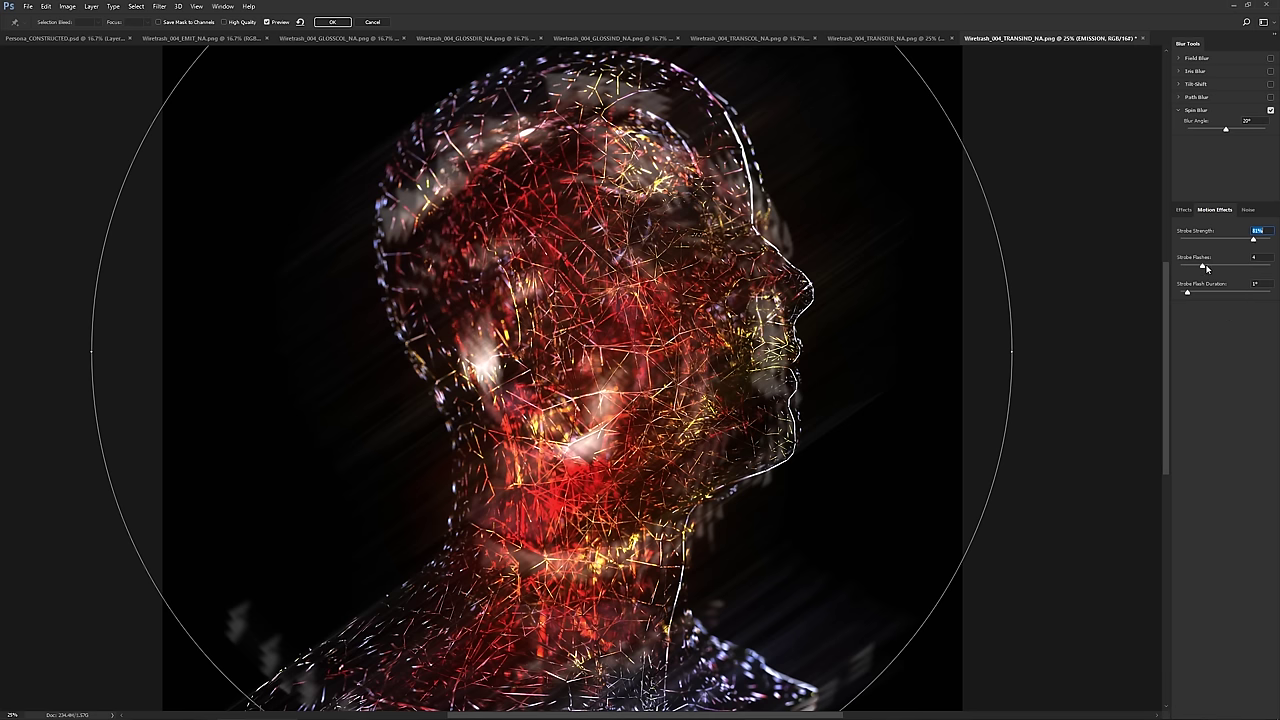
pyautogui.moveTo(1202, 265)
pyautogui.mouseDown()
pyautogui.moveTo(1222, 268)
pyautogui.moveTo(1184, 269)
pyautogui.mouseUp()
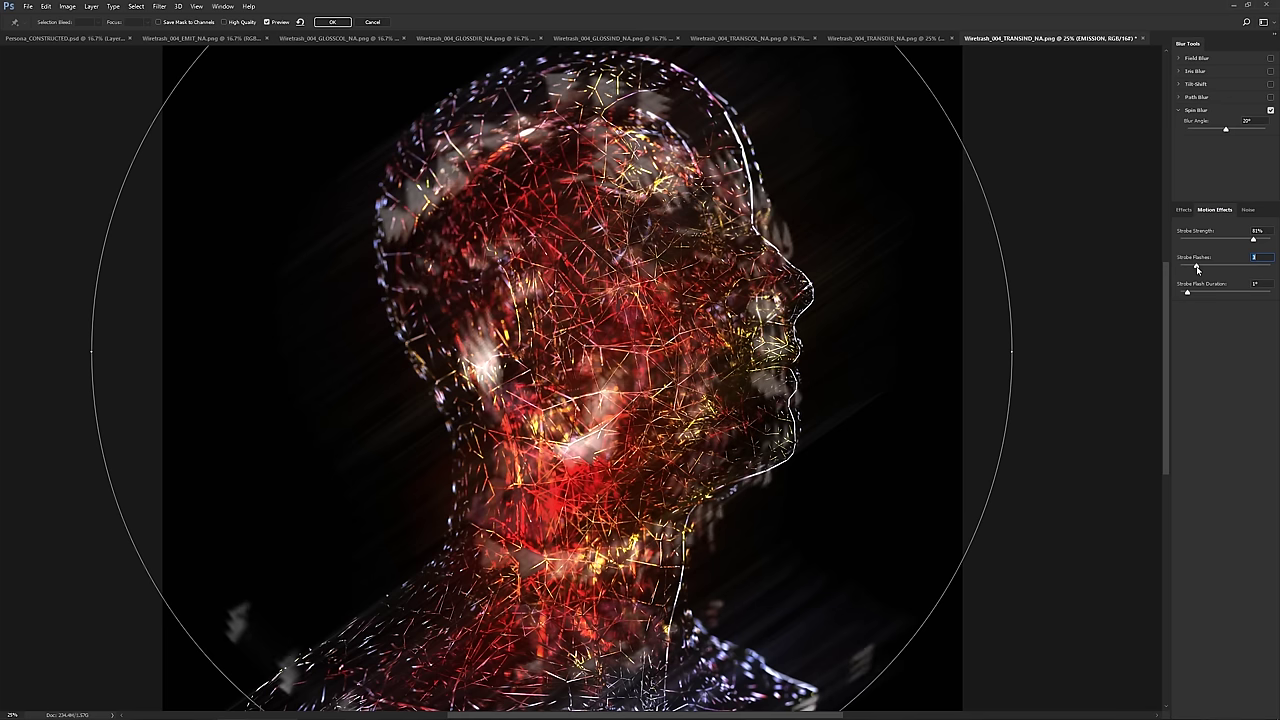
pyautogui.moveTo(1187, 294)
pyautogui.mouseDown()
pyautogui.moveTo(1211, 296)
pyautogui.moveTo(1180, 294)
pyautogui.mouseUp()
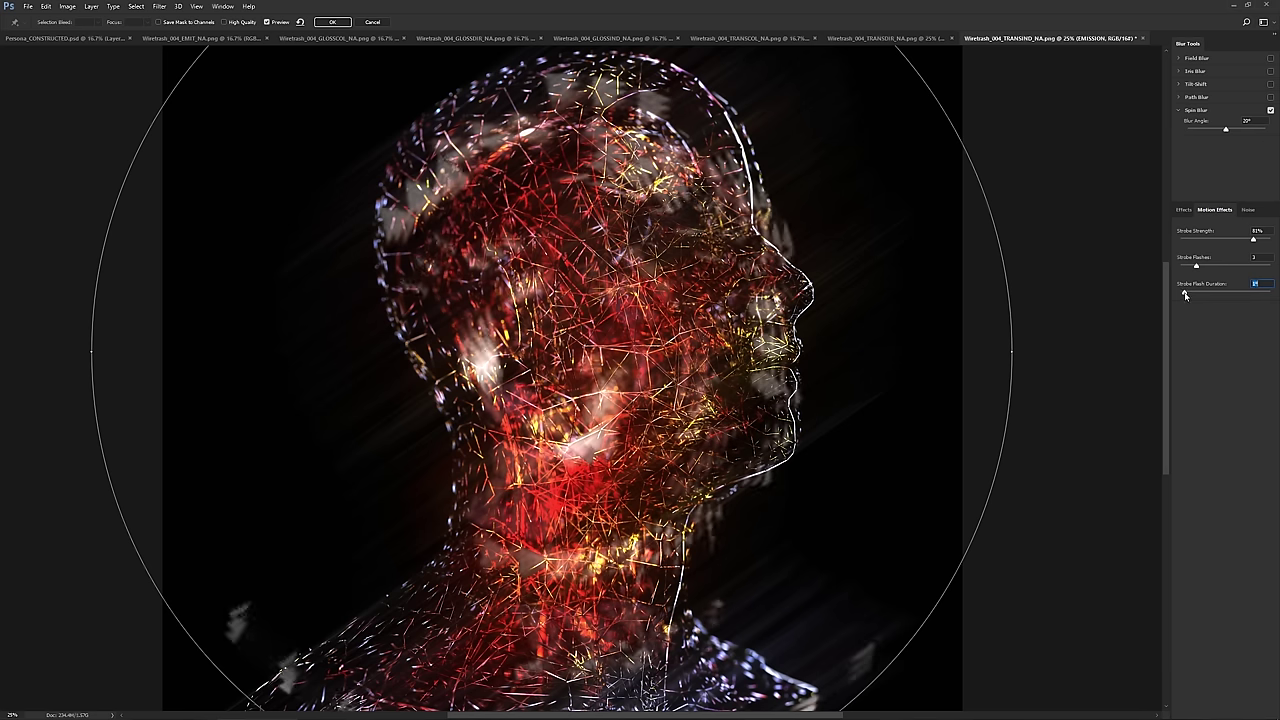
# - Reduce the Spin Blur angle to 12° without adding grain and apply the blur to the EMISSION layer
pyautogui.click(1247, 210)
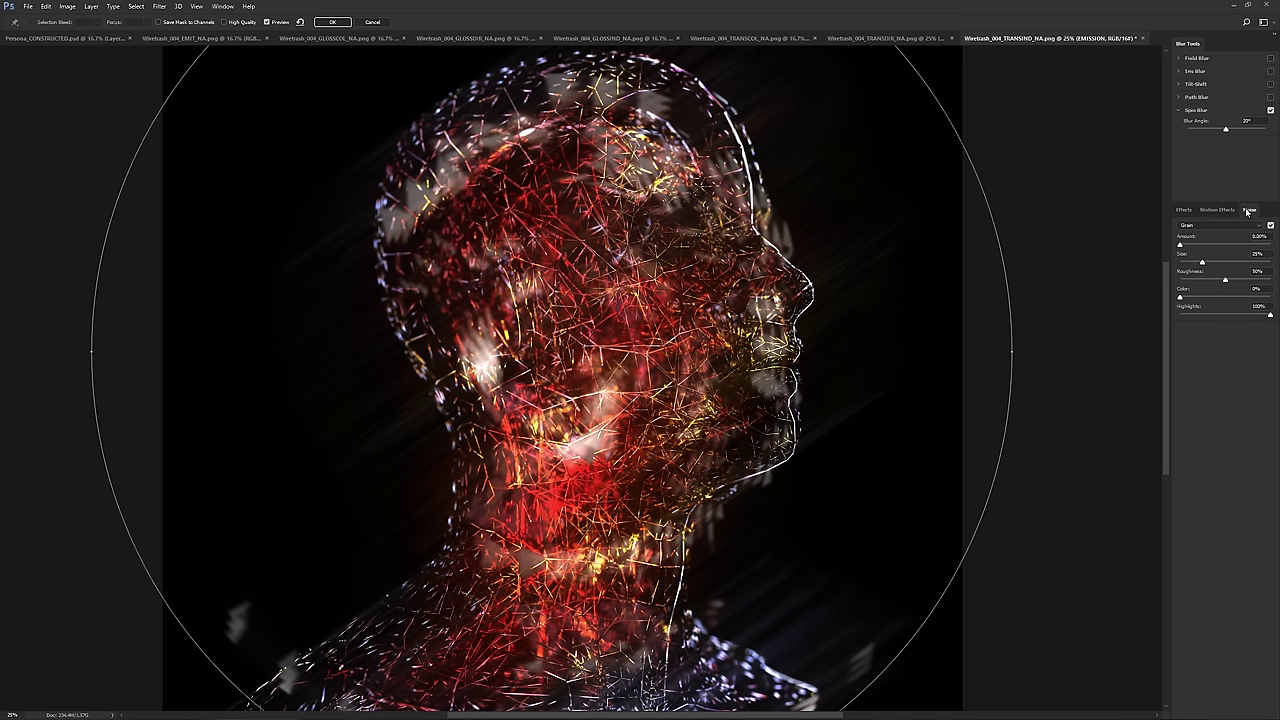
pyautogui.moveTo(1181, 245)
pyautogui.mouseDown()
pyautogui.moveTo(1218, 248)
pyautogui.moveTo(1167, 247)
pyautogui.mouseUp()
pyautogui.click(1186, 210)
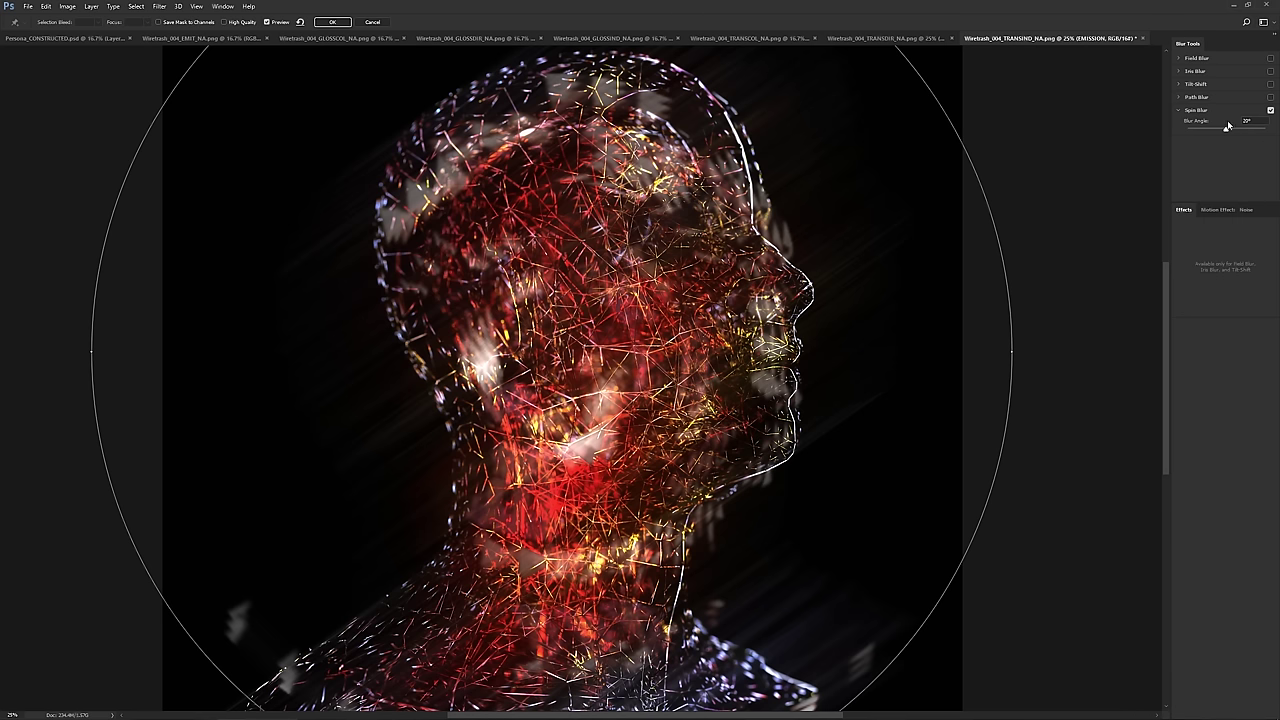
pyautogui.moveTo(1228, 132); pyautogui.dragTo(1209, 131)
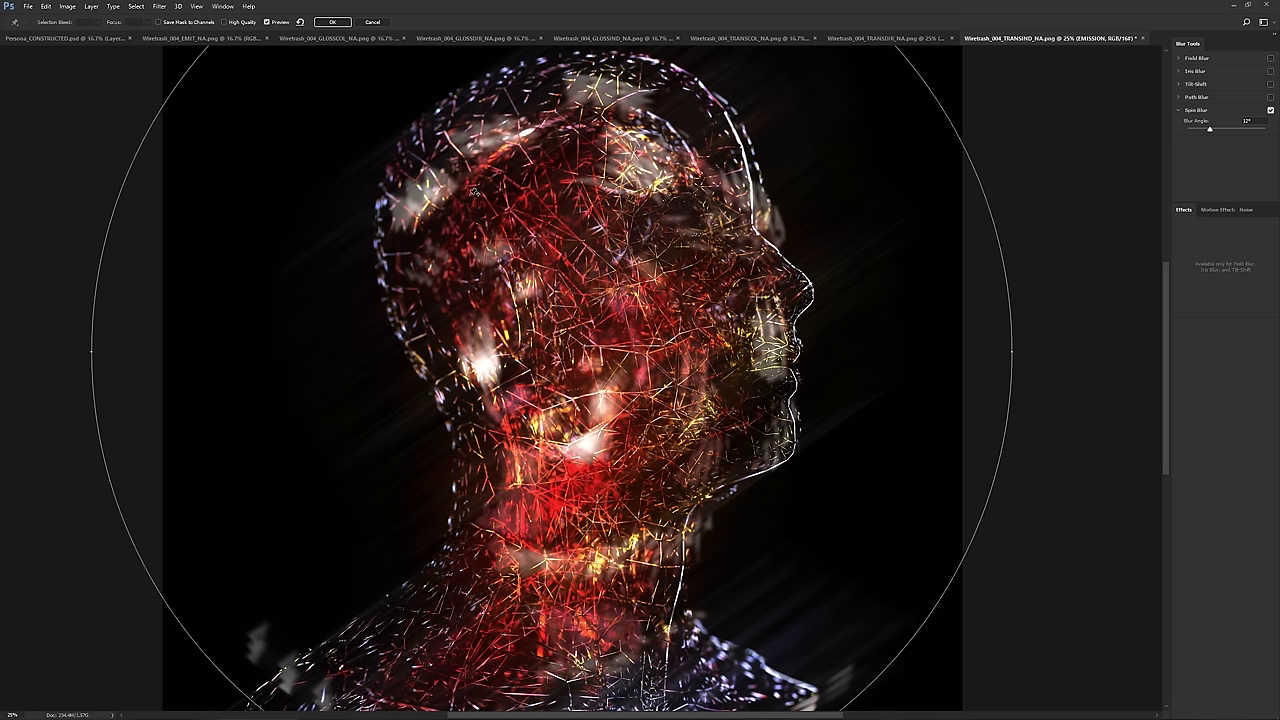
pyautogui.moveTo(551, 351)
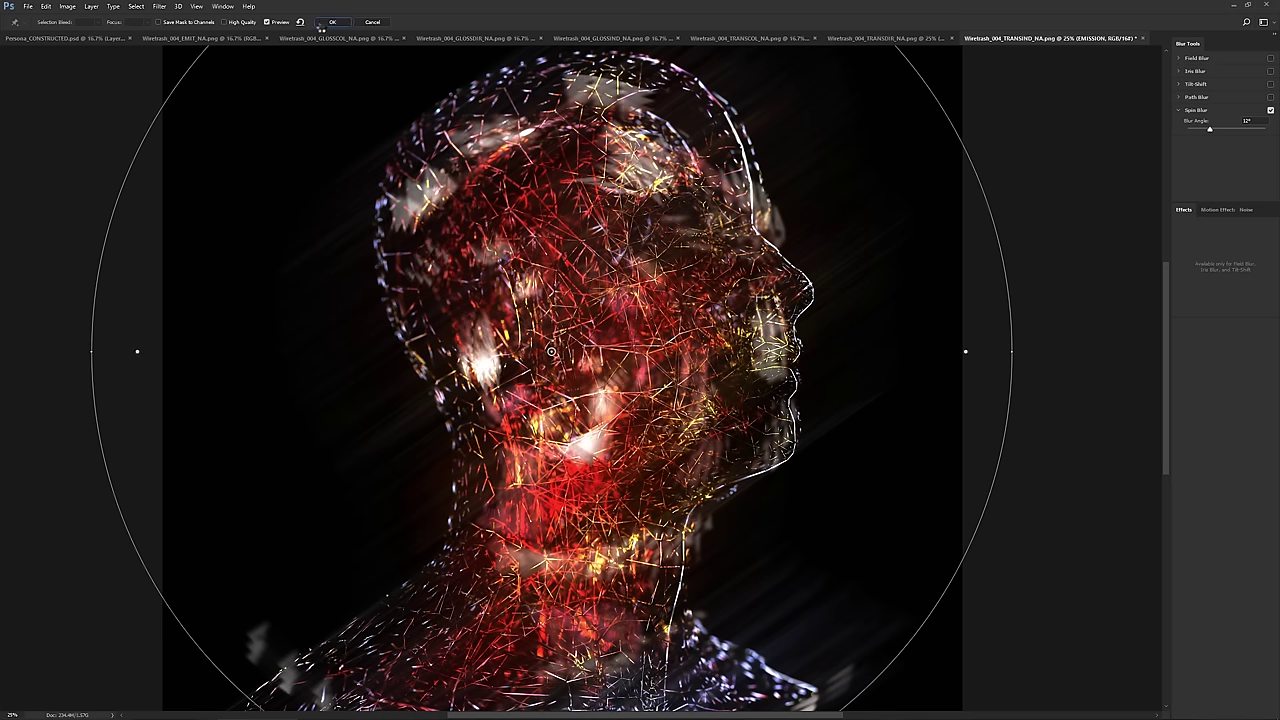
pyautogui.press('Return')
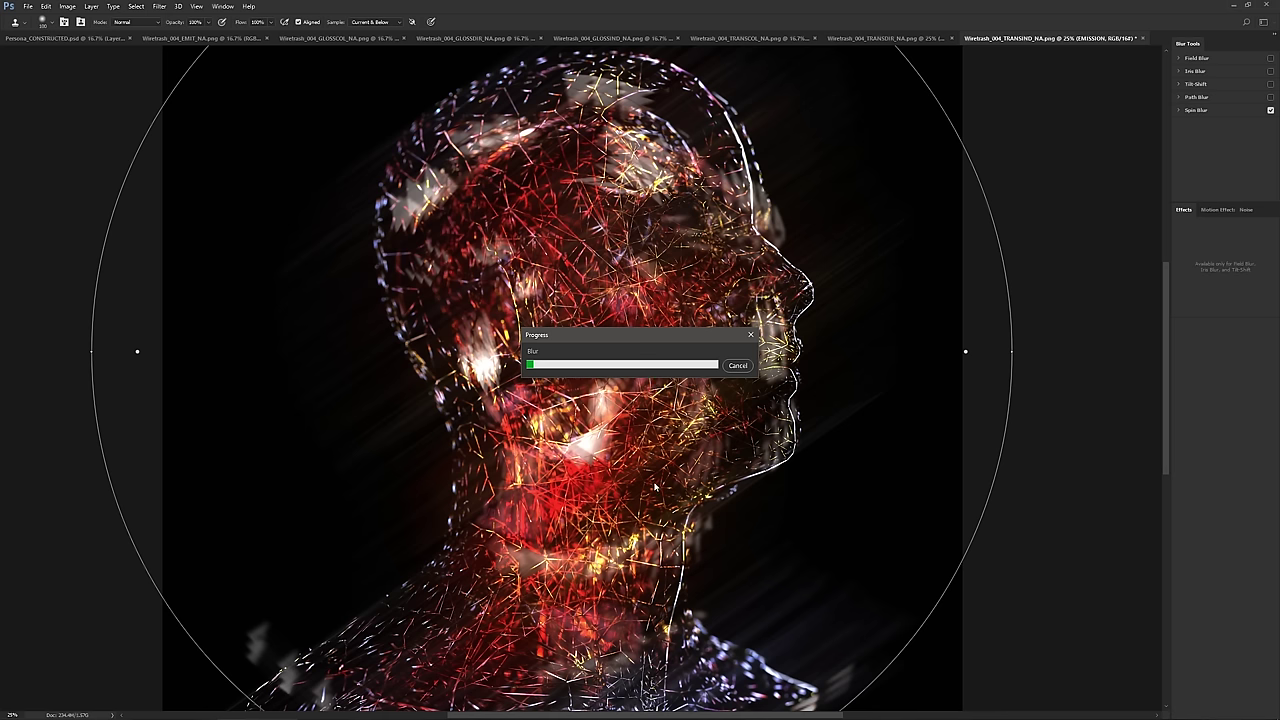
pyautogui.moveTo(612, 342); pyautogui.dragTo(579, 333)
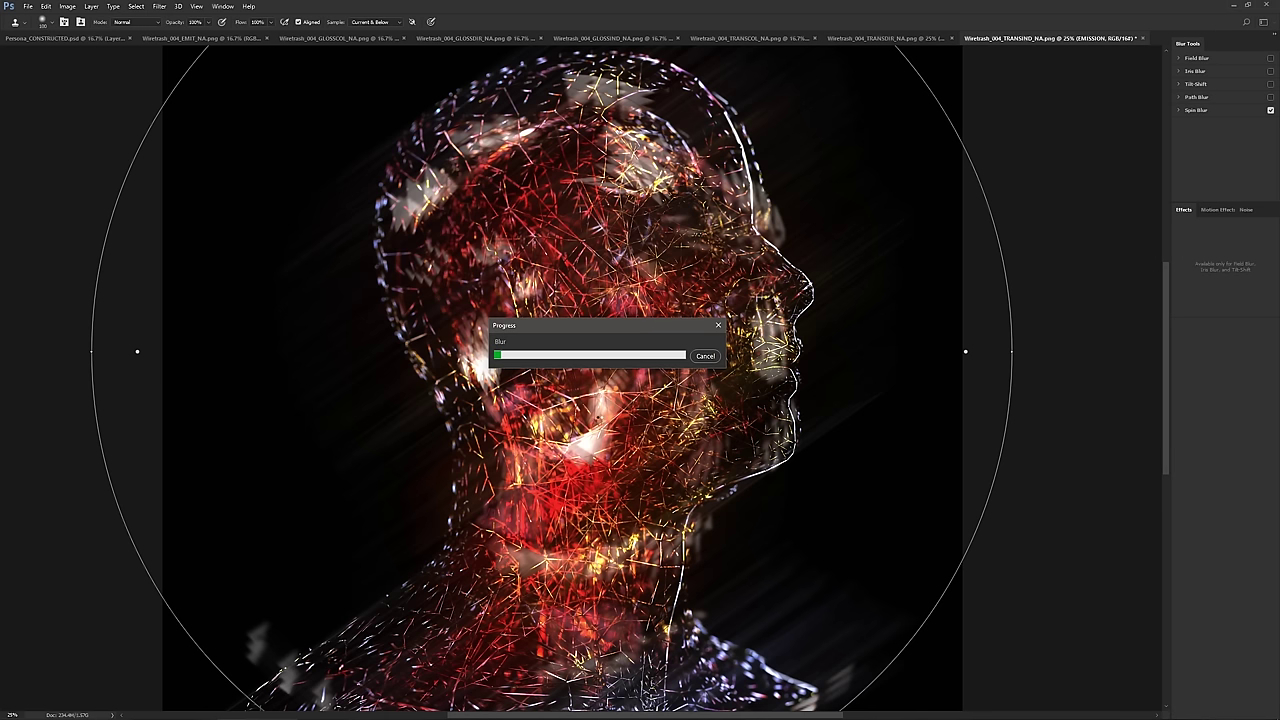
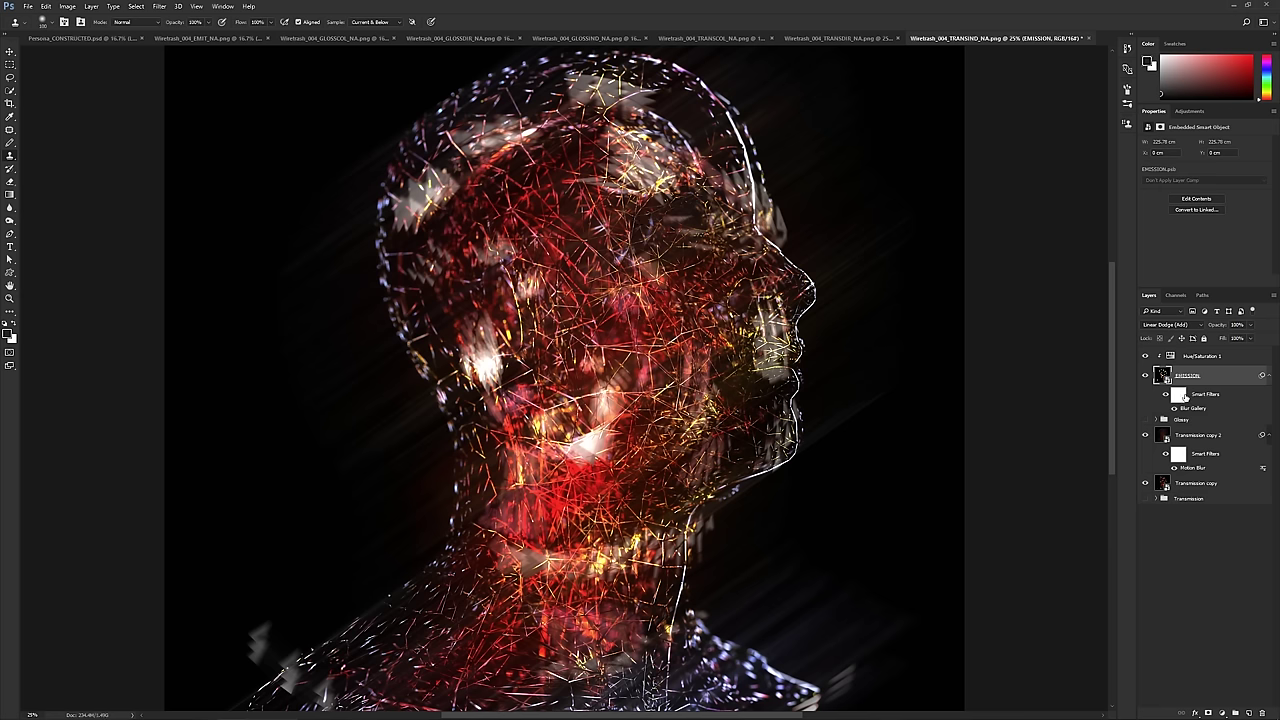
# - Compare the image with and without the EMISSION layer and add a white layer mask to that layer
pyautogui.click(1146, 376)
pyautogui.click(1146, 376)
pyautogui.click(1209, 713)
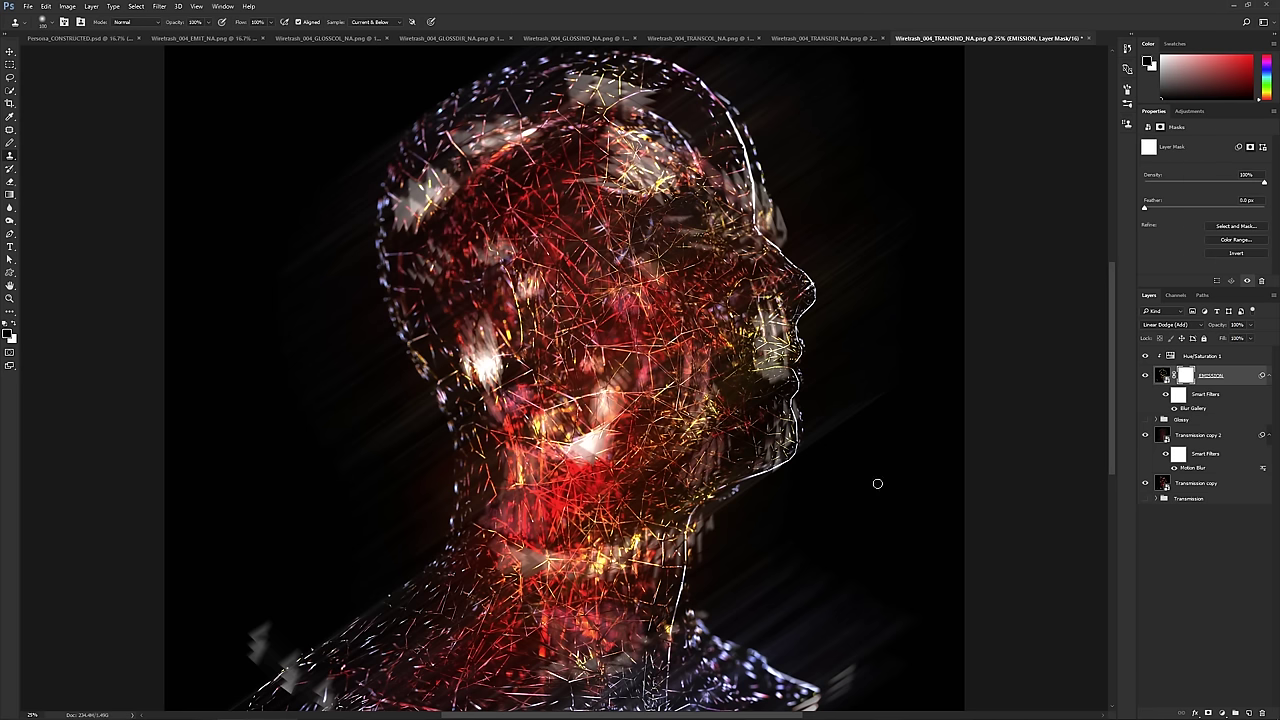
pyautogui.press(']')
pyautogui.press(']')
pyautogui.press(']')
pyautogui.press(']')
pyautogui.press(']')
pyautogui.press(']')
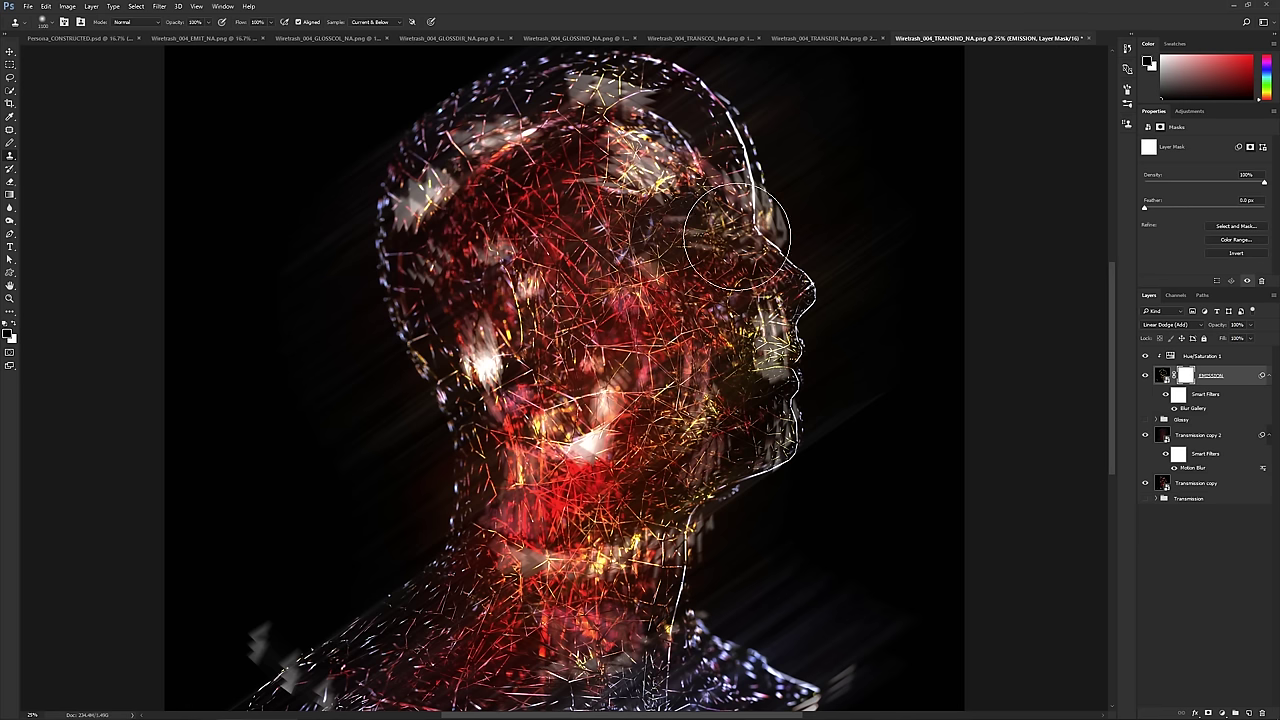
pyautogui.click(690, 178)
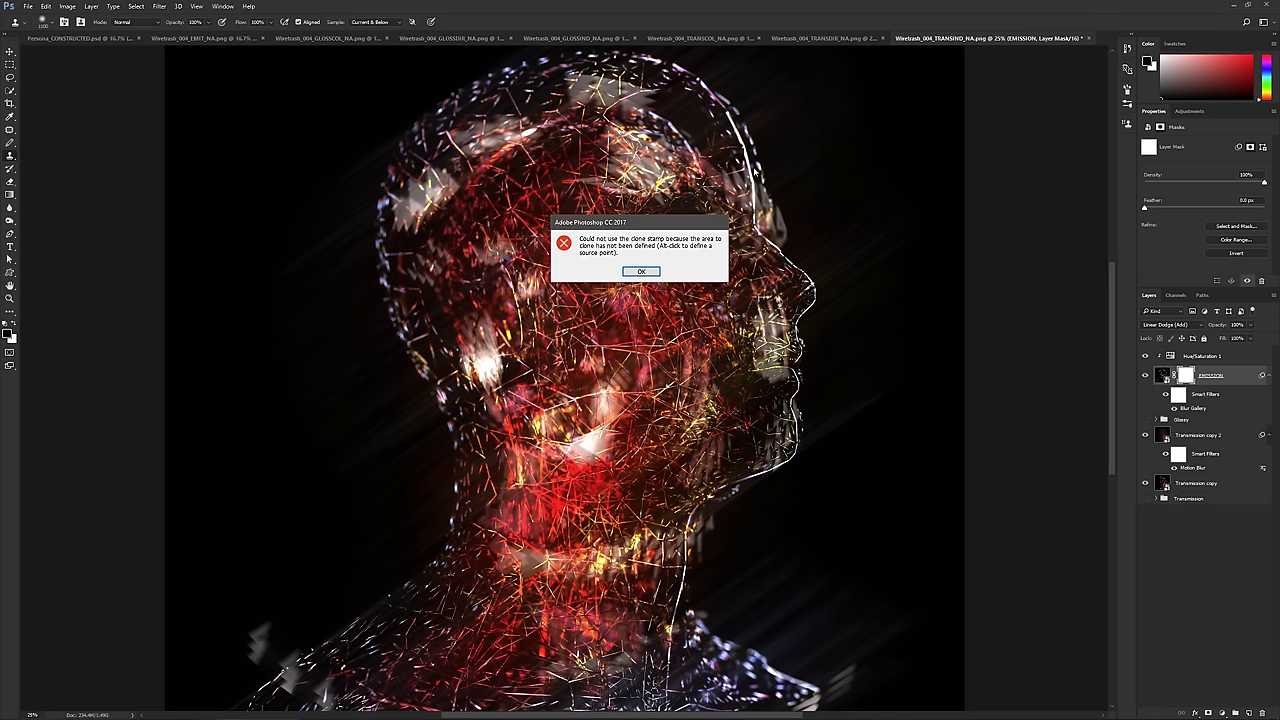
pyautogui.click(643, 276)
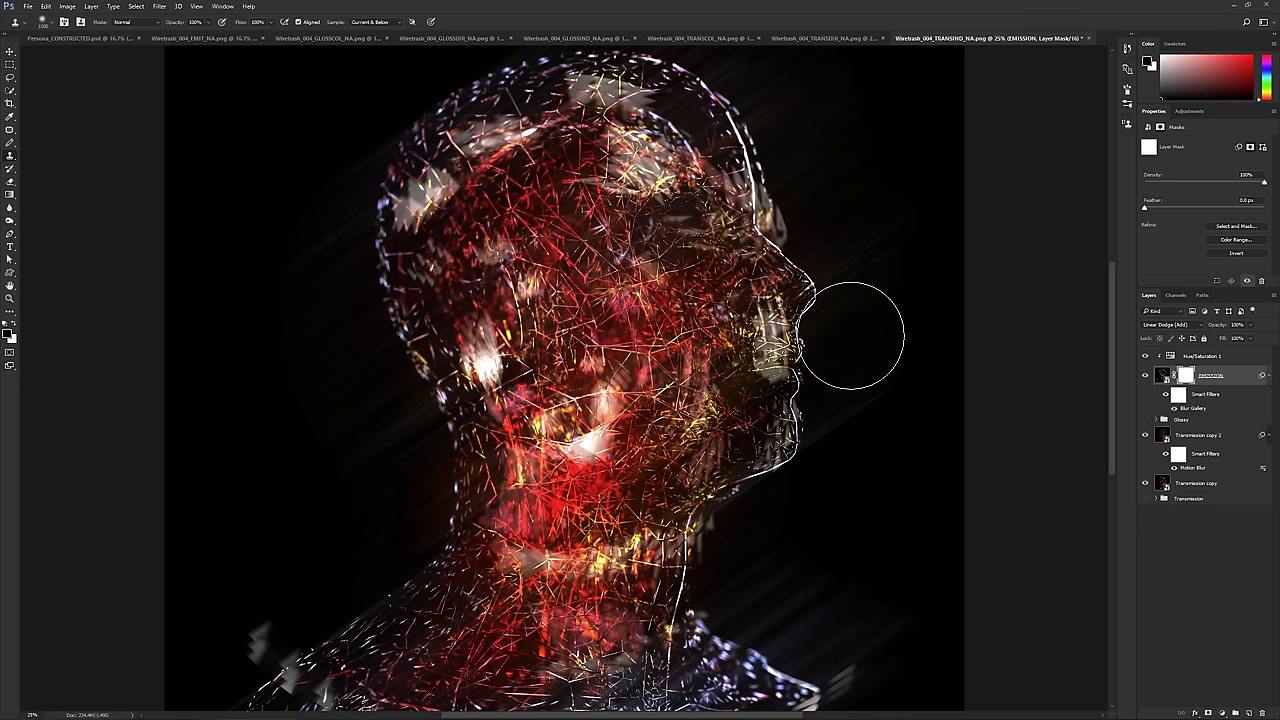
# - Switch to the Brush tool with a soft round tip at 0% hardness for painting on the EMISSION mask
pyautogui.press('b')
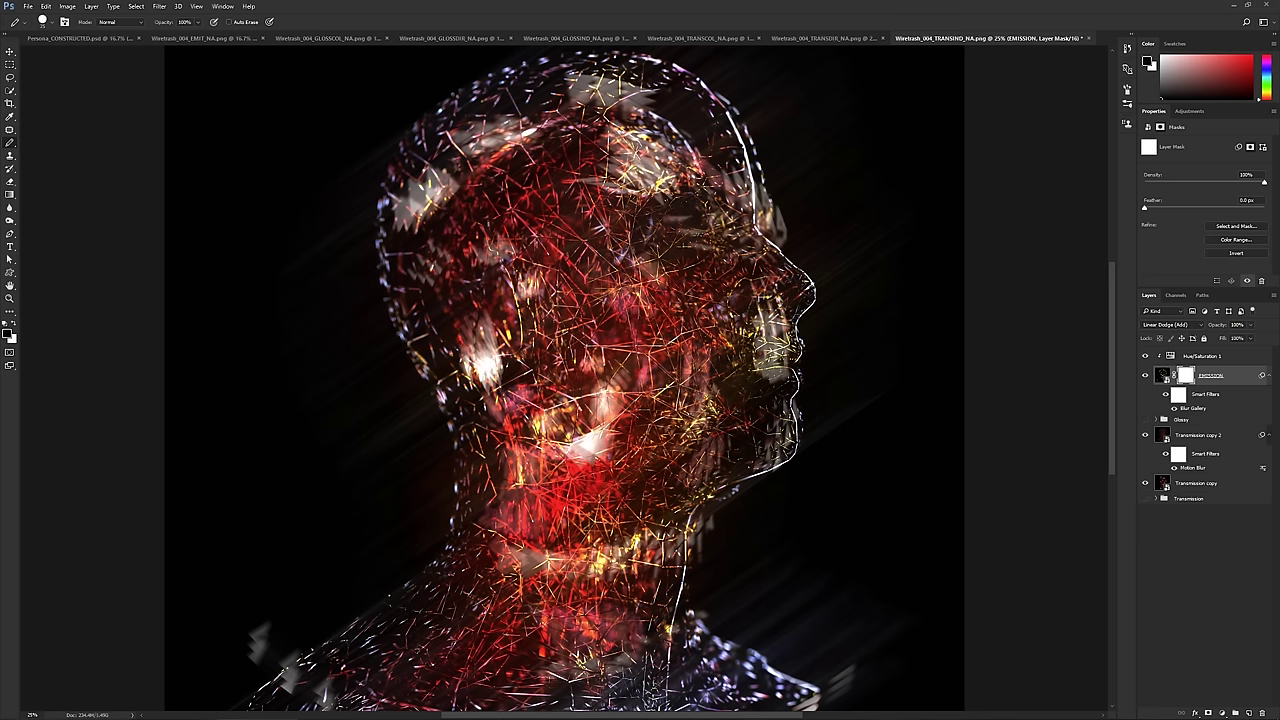
pyautogui.rightClick(716, 230)
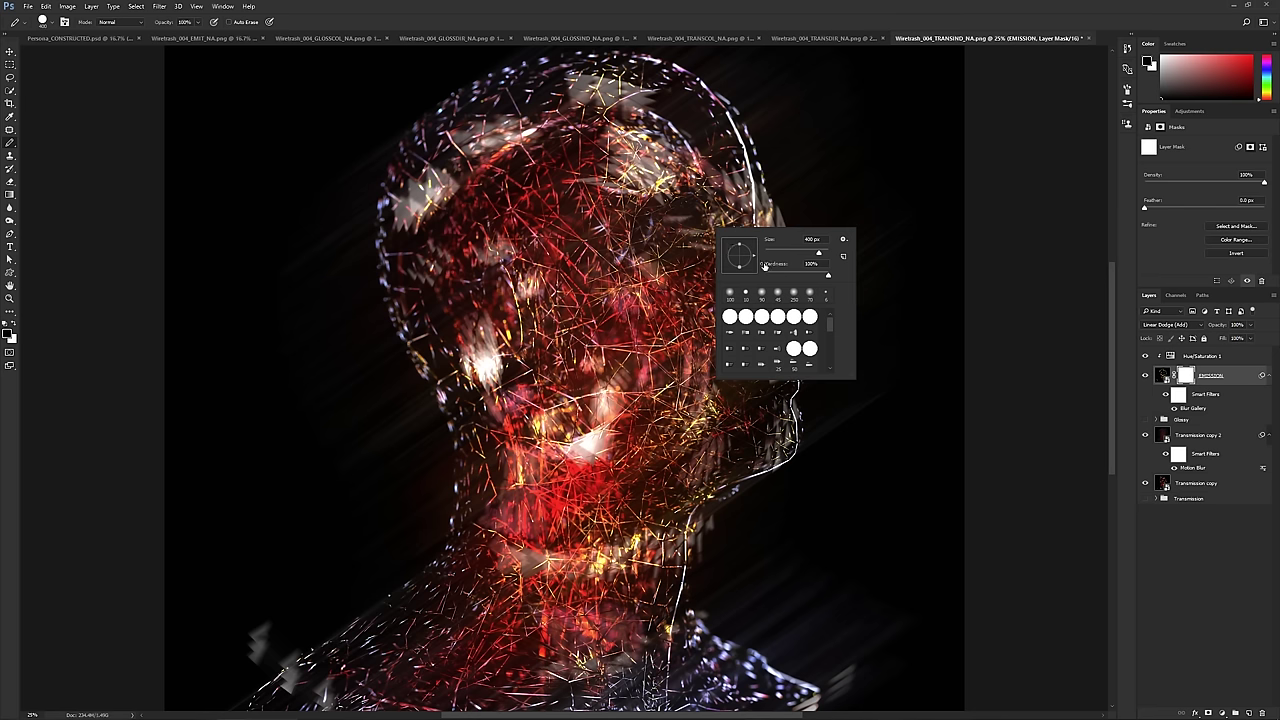
pyautogui.rightClick(670, 250)
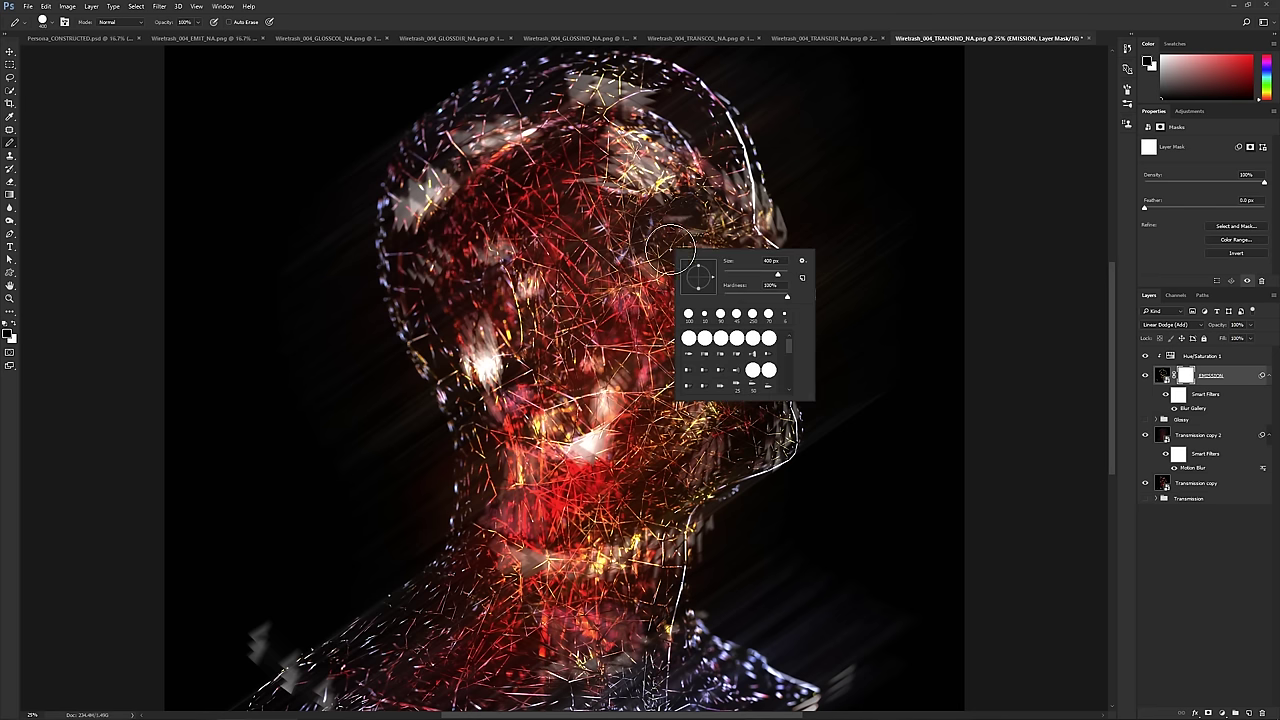
pyautogui.click(46, 22)
pyautogui.click(52, 22)
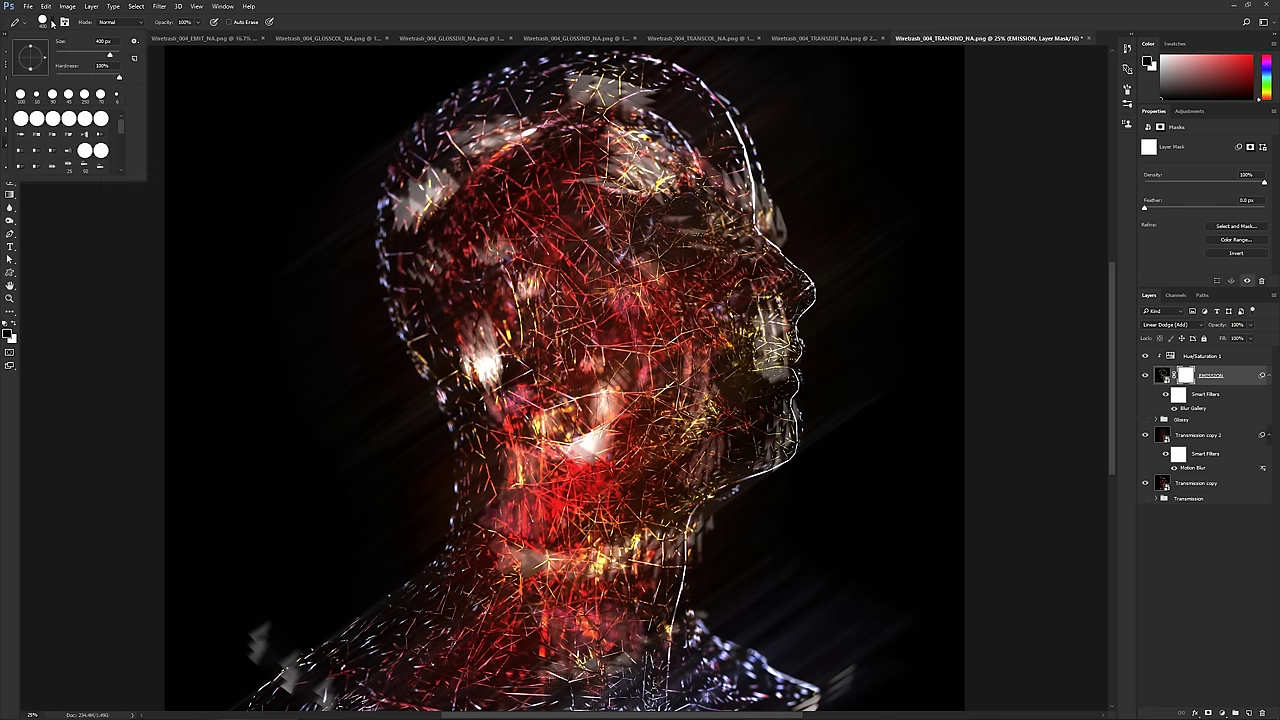
pyautogui.click(64, 22)
pyautogui.click(64, 22)
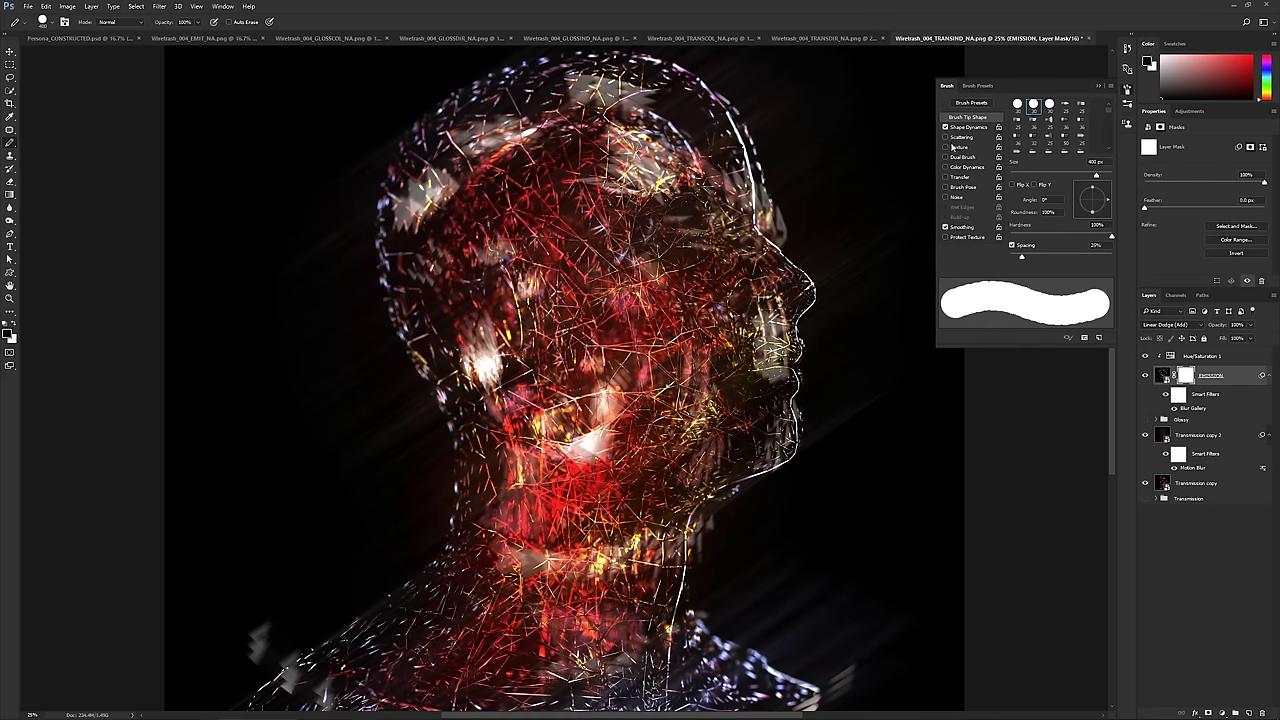
pyautogui.rightClick(385, 188)
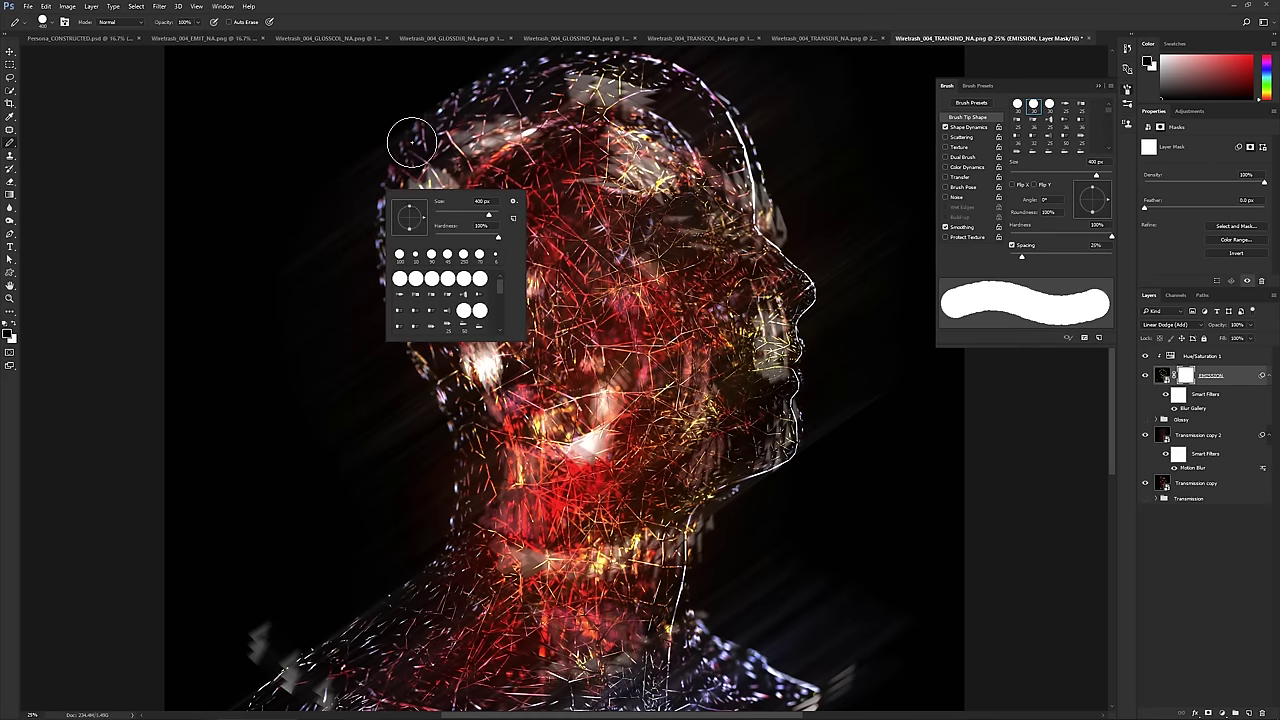
pyautogui.press('Escape')
pyautogui.hotkey('shift', 'b')
pyautogui.hotkey('shift', 'b')
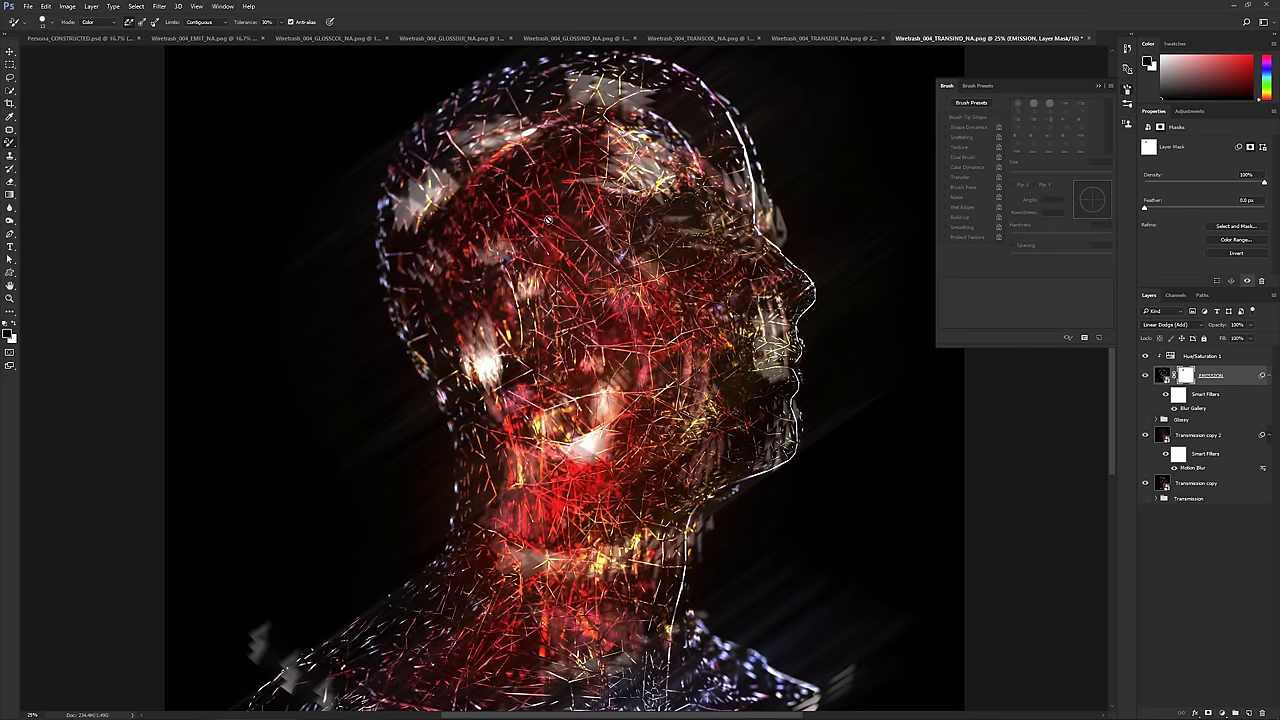
pyautogui.hotkey('shift', 'b')
pyautogui.hotkey('shift', 'b')
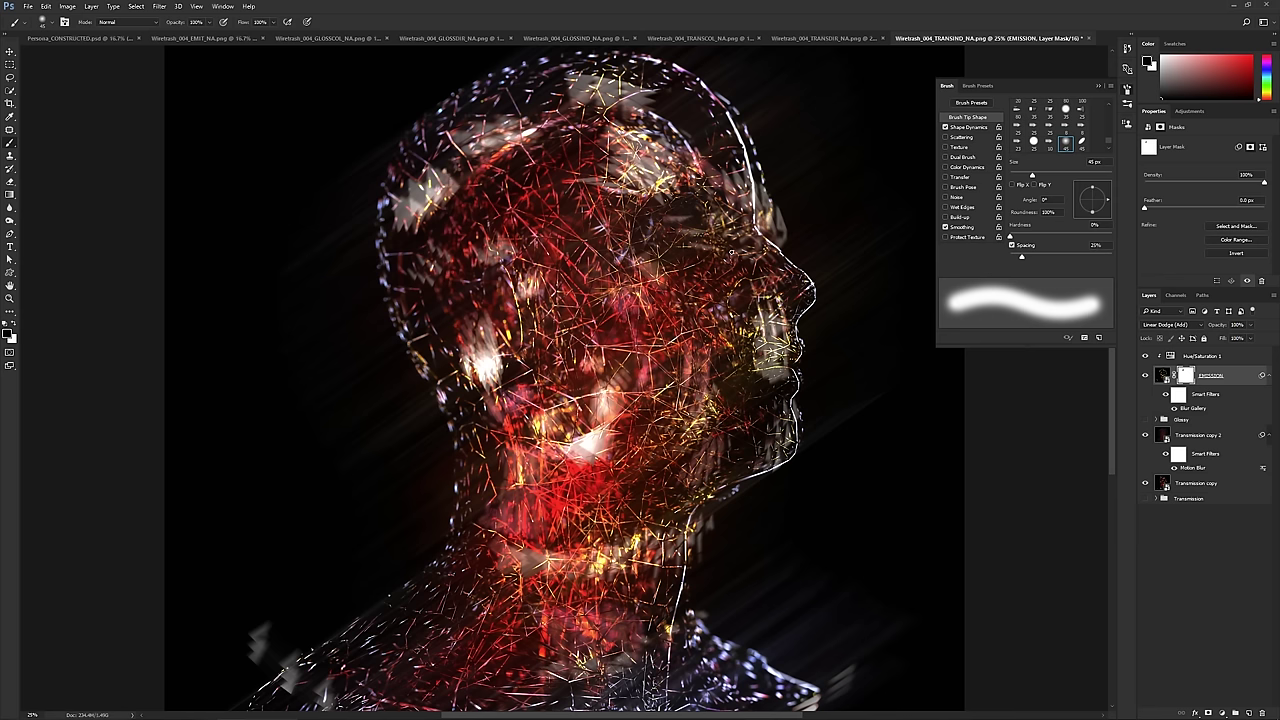
pyautogui.press('shift+')
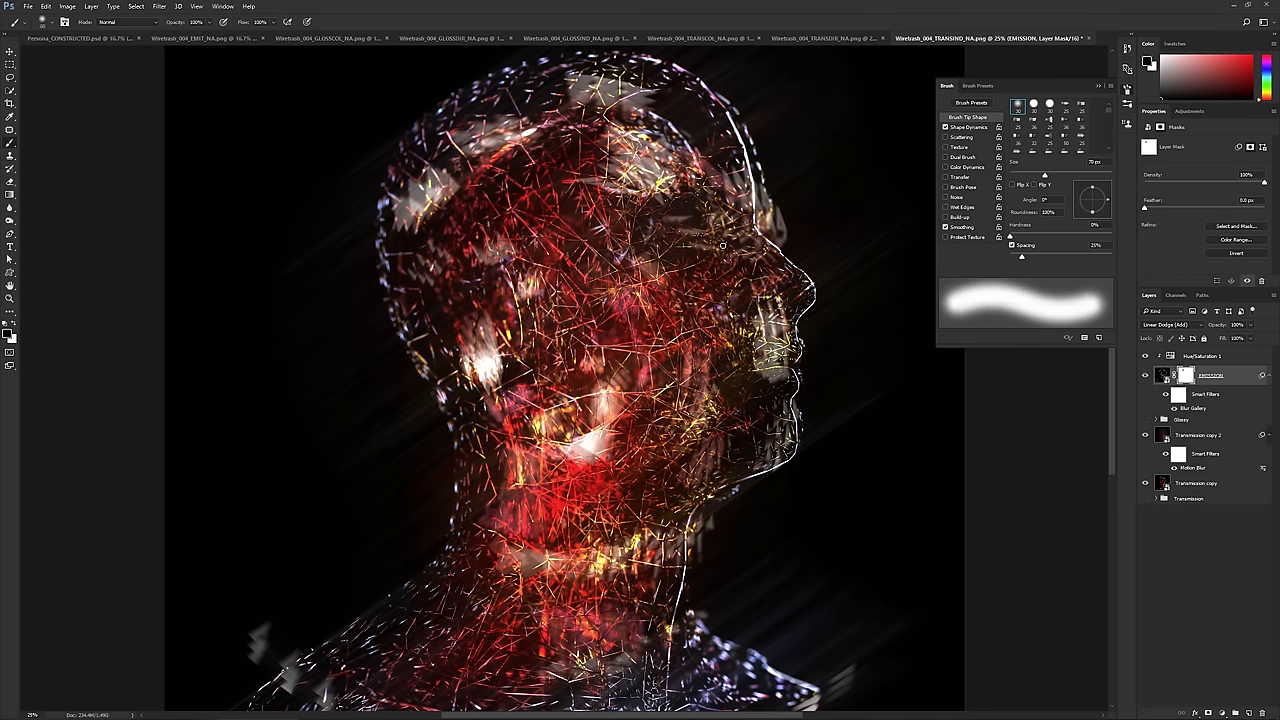
# - Paint black on the EMISSION mask with a 600 px brush to hide the blurred streaks over the face, crown, neck and back shoulder
pyautogui.press(']')
pyautogui.press(']')
pyautogui.press(']')
pyautogui.press(']')
pyautogui.press(']')
pyautogui.press(']')
pyautogui.press(']')
pyautogui.press(']')
pyautogui.press(']')
pyautogui.press(']')
pyautogui.press(']')
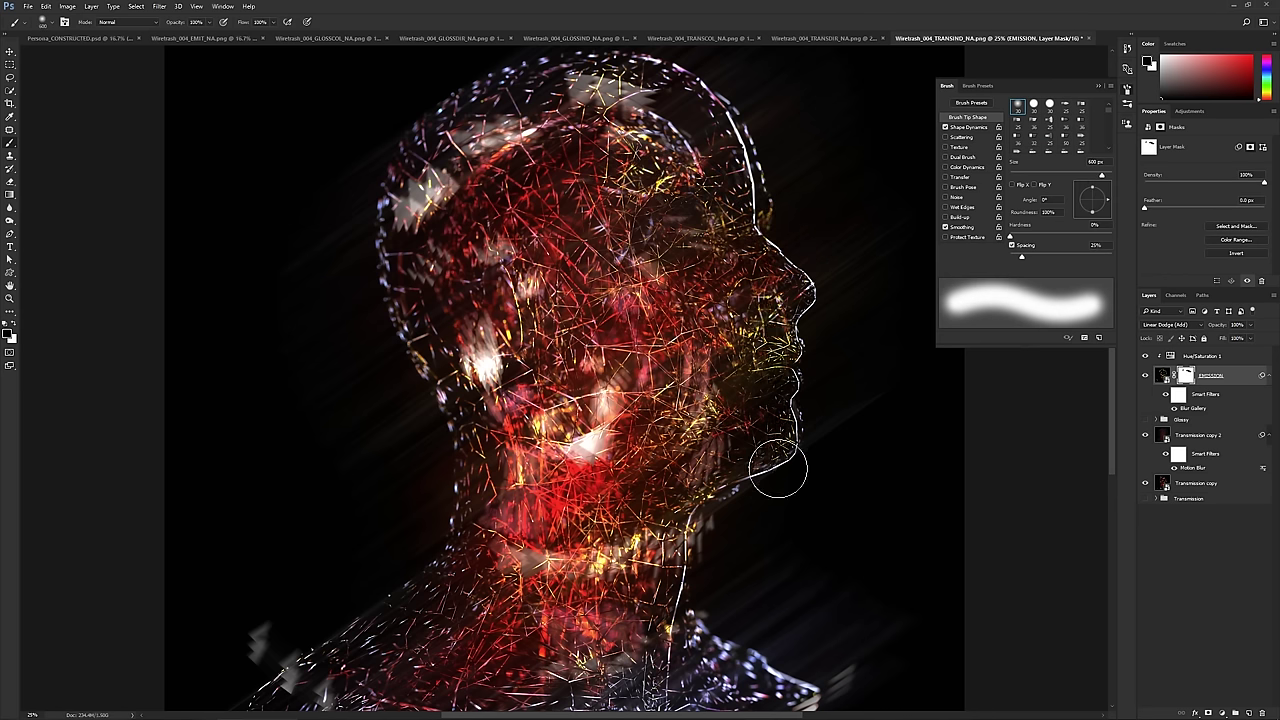
pyautogui.moveTo(663, 97)
pyautogui.mouseDown()
pyautogui.moveTo(436, 119)
pyautogui.moveTo(536, 134)
pyautogui.moveTo(494, 180)
pyautogui.mouseUp()
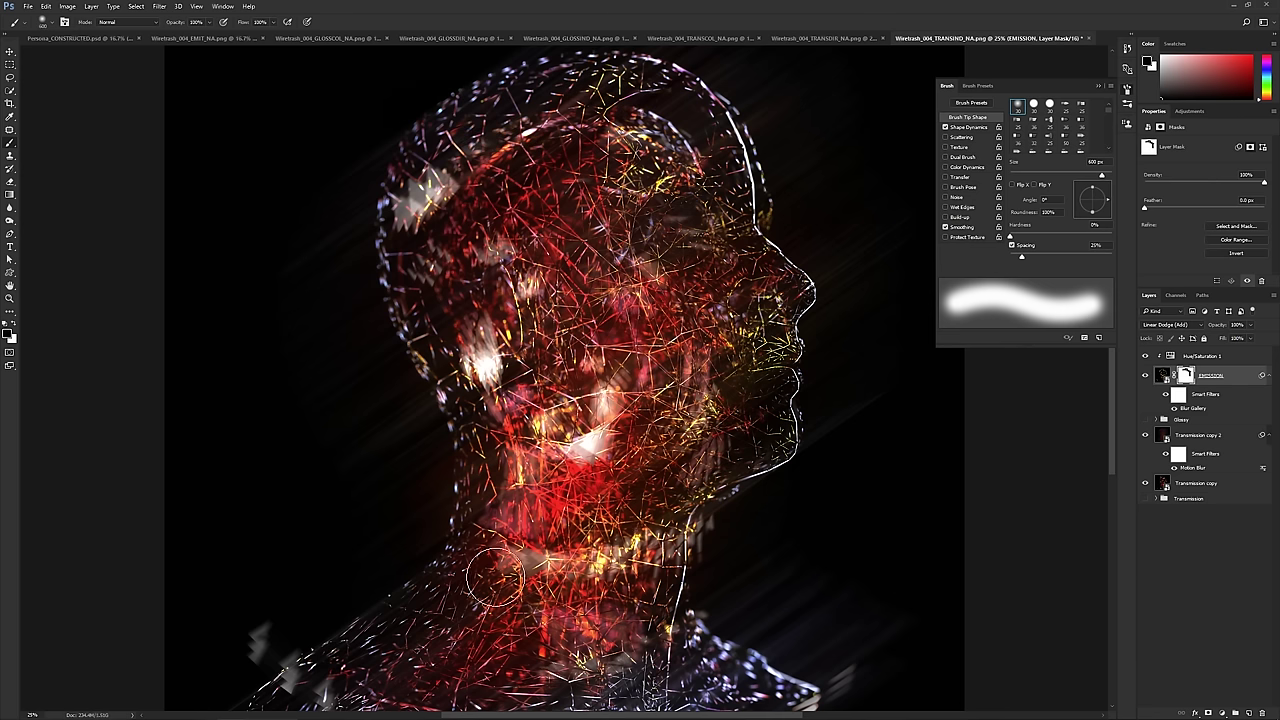
pyautogui.moveTo(511, 572)
pyautogui.mouseDown()
pyautogui.moveTo(662, 550)
pyautogui.moveTo(499, 566)
pyautogui.mouseUp()
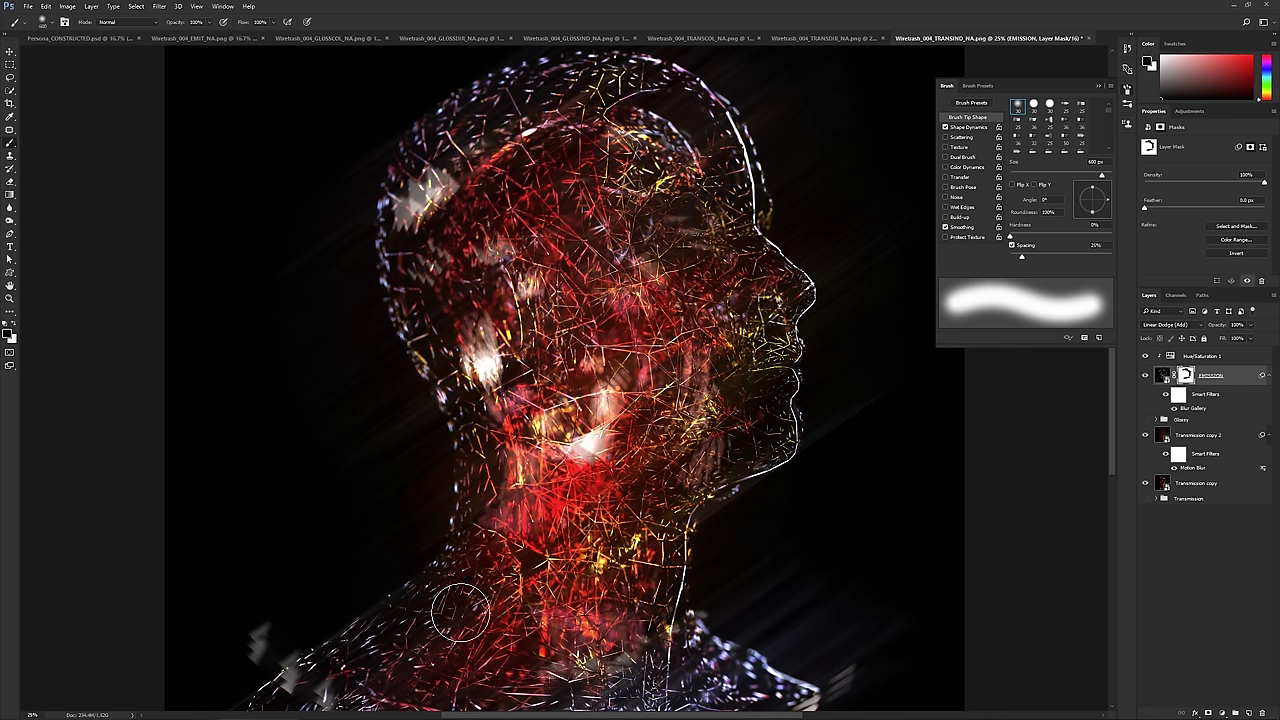
pyautogui.moveTo(257, 643)
pyautogui.mouseDown()
pyautogui.moveTo(411, 587)
pyautogui.moveTo(249, 660)
pyautogui.moveTo(300, 690)
pyautogui.mouseUp()
pyautogui.click(1128, 92)
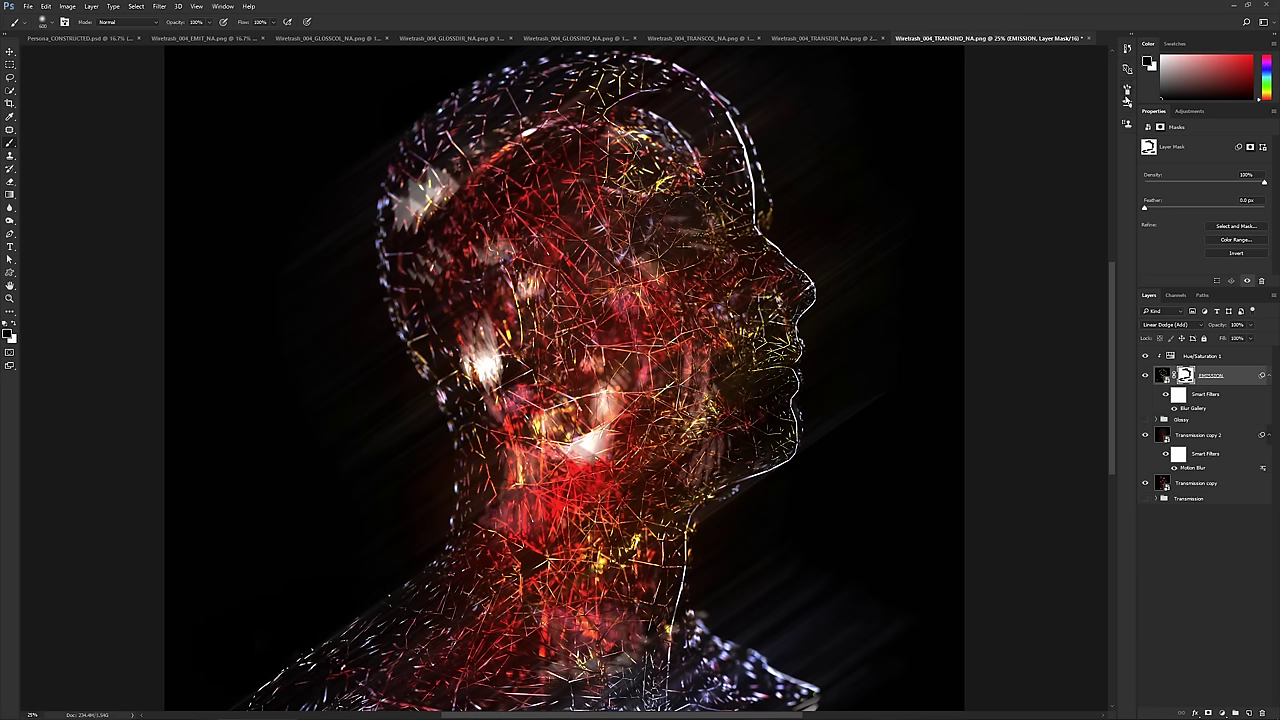
# - Paint black over the streaks beside the front shoulder tip, and restore them by painting white on the EMISSION mask
pyautogui.scroll(-5, 667, 515)
pyautogui.moveTo(766, 605); pyautogui.dragTo(822, 566)
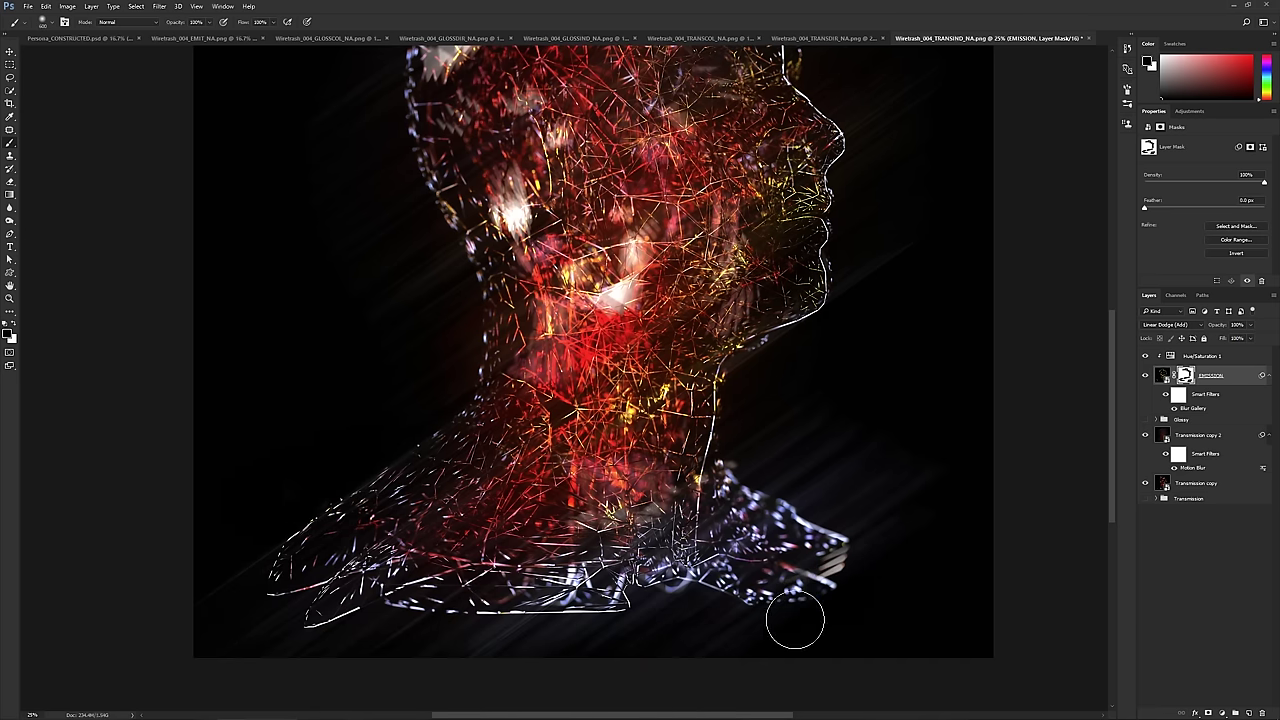
pyautogui.scroll(1, 698, 530)
pyautogui.press('x')
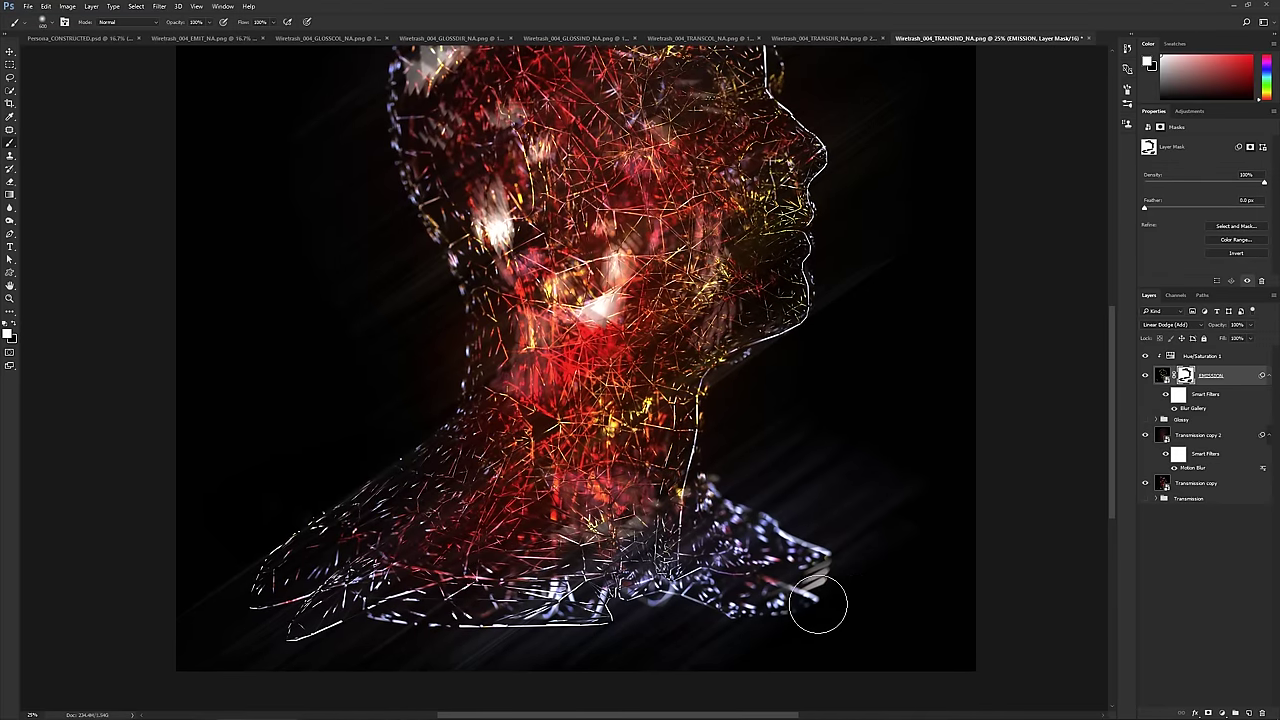
pyautogui.moveTo(823, 594)
pyautogui.mouseDown()
pyautogui.moveTo(829, 571)
pyautogui.moveTo(862, 556)
pyautogui.mouseUp()
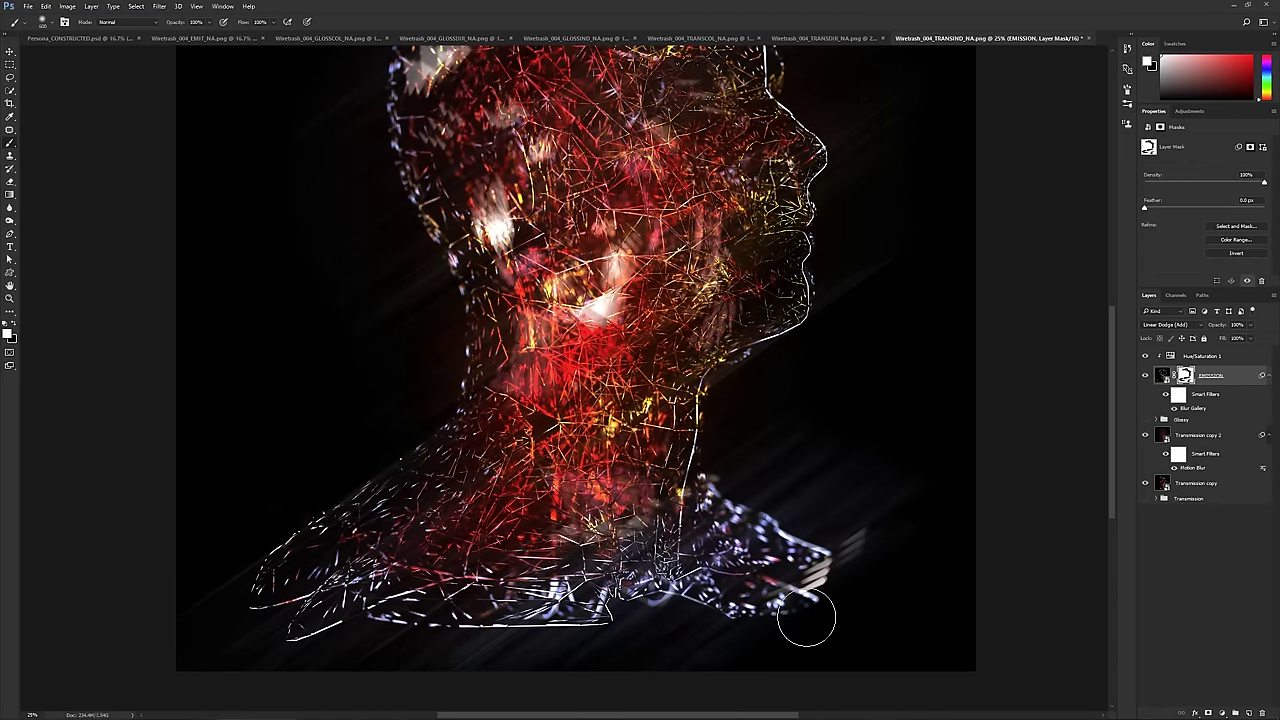
# - Add a white layer mask to Transmission copy 2 and paint black on it over the motion-blur streaks behind the upper back of the head
pyautogui.scroll(2, 594, 492)
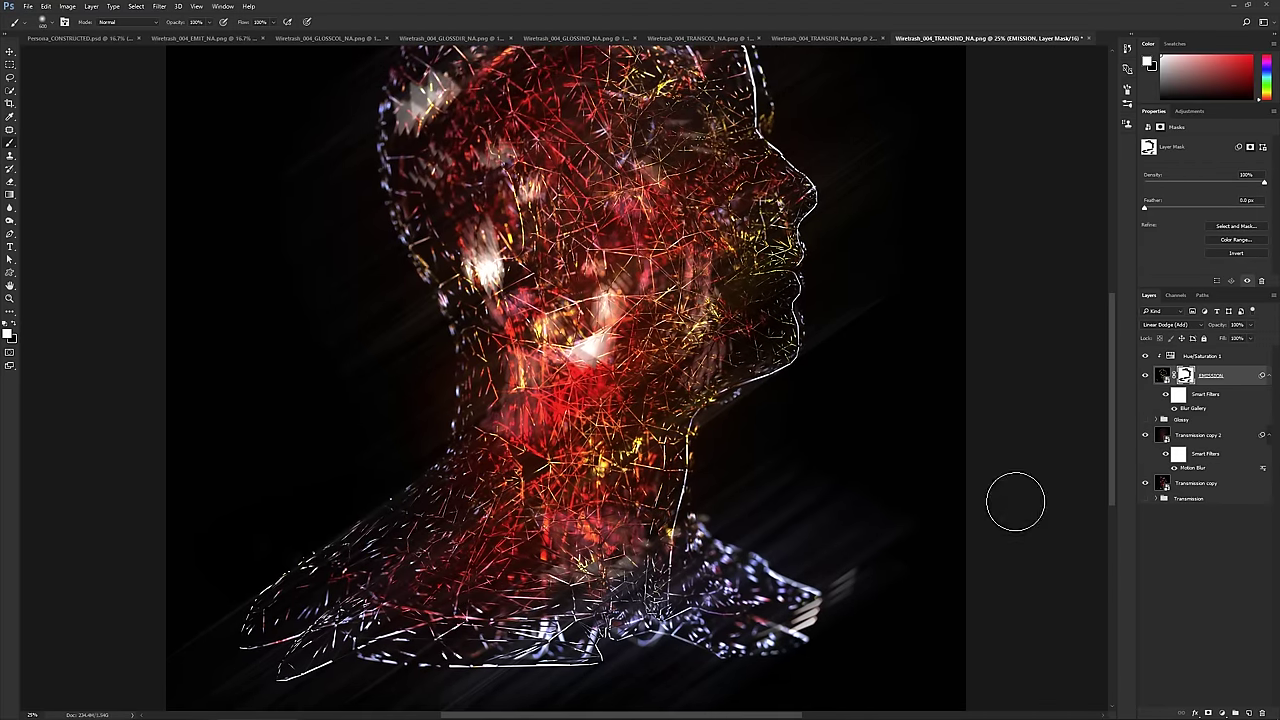
pyautogui.click(1198, 437)
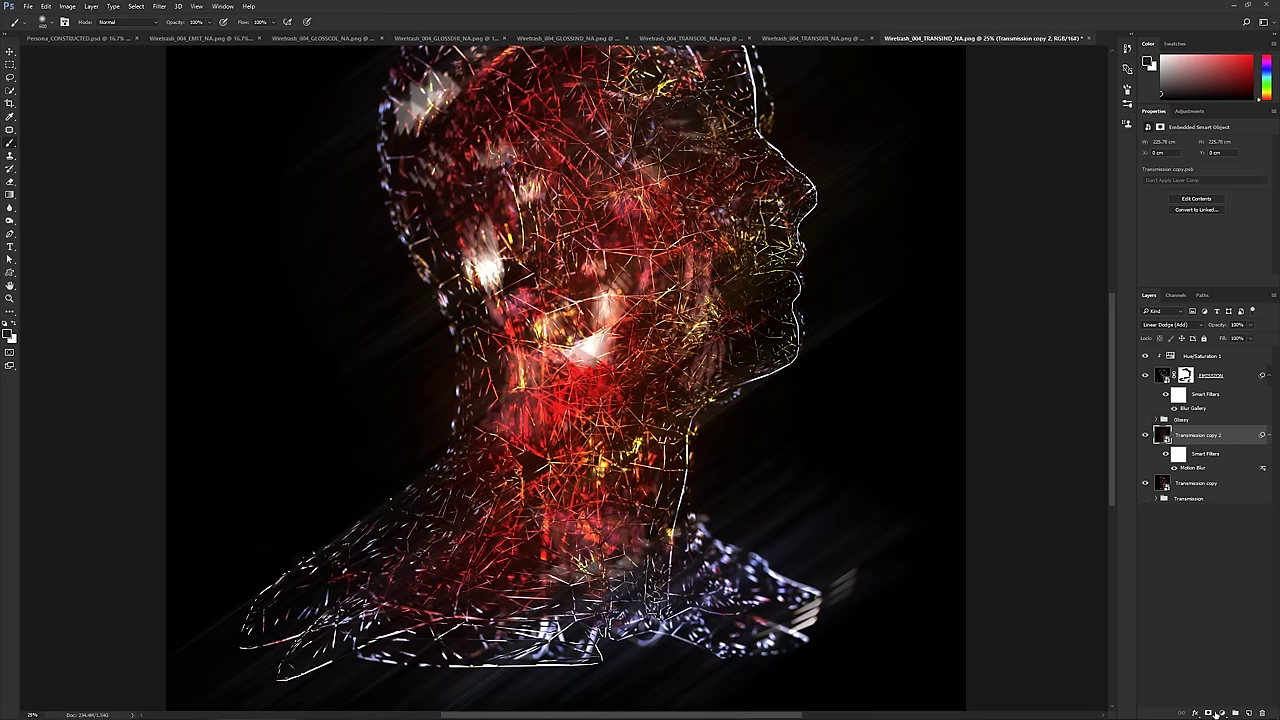
pyautogui.click(1222, 713)
pyautogui.scroll(3, 606, 378)
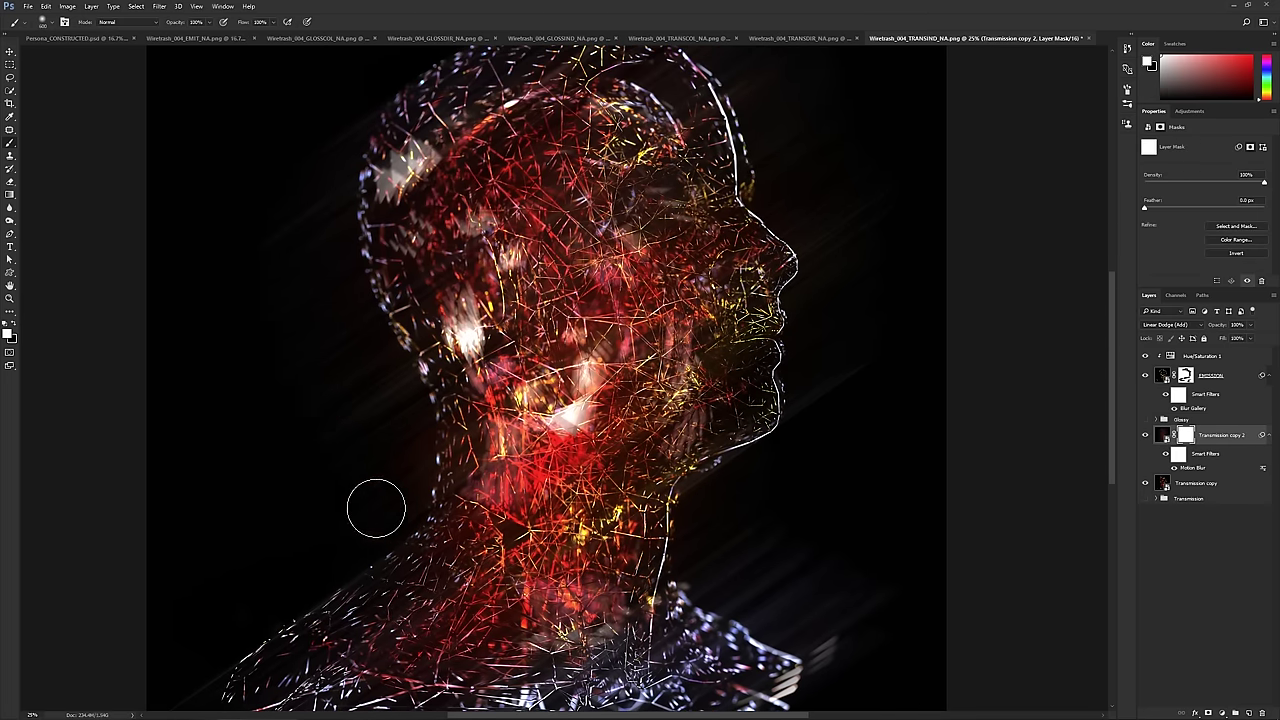
pyautogui.scroll(3, 398, 424)
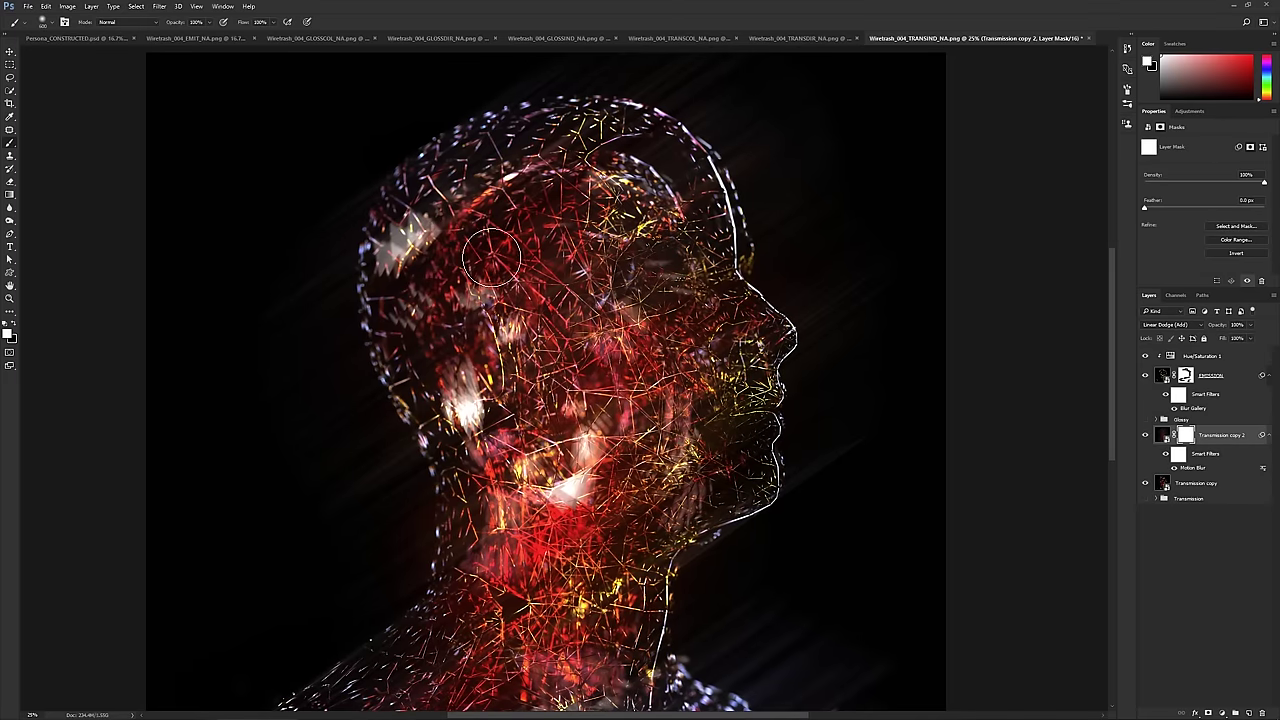
pyautogui.moveTo(338, 233); pyautogui.dragTo(399, 235)
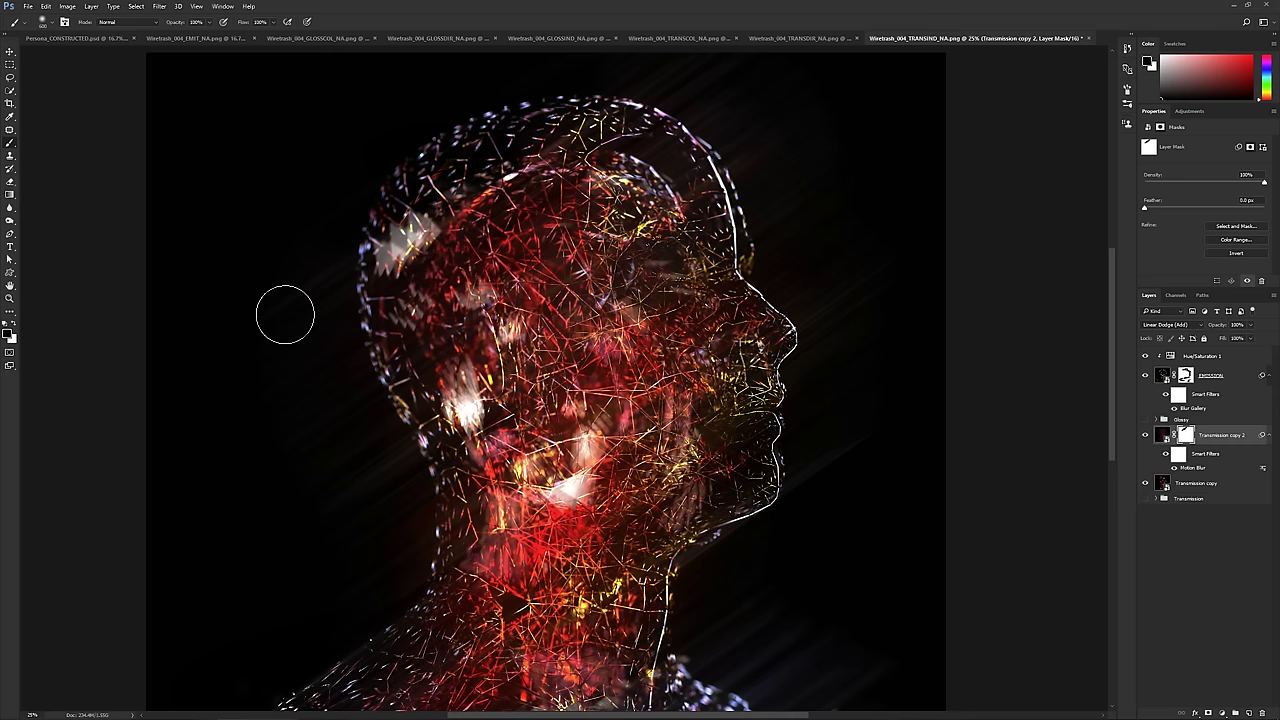
# - Lower the brush flow to 46% and paint black on the Transmission copy 2 mask over the streaks behind the head and around the forehead
pyautogui.click(273, 22)
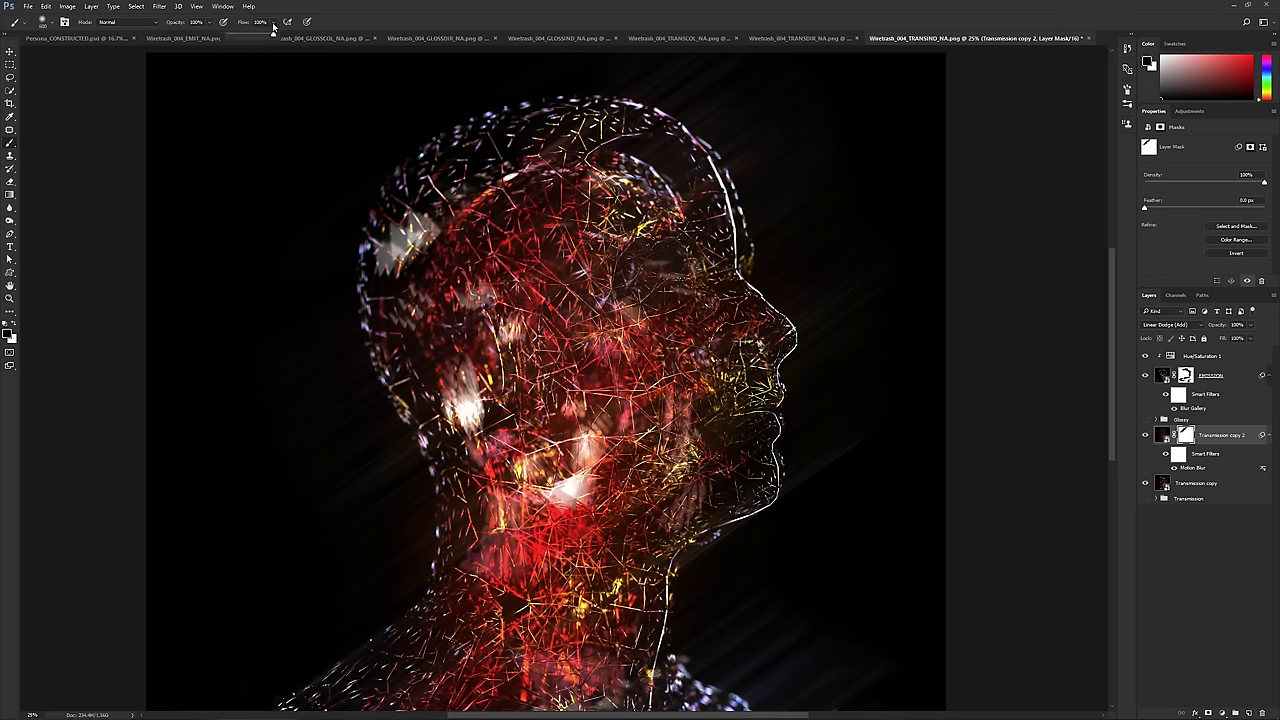
pyautogui.moveTo(257, 36); pyautogui.dragTo(250, 36)
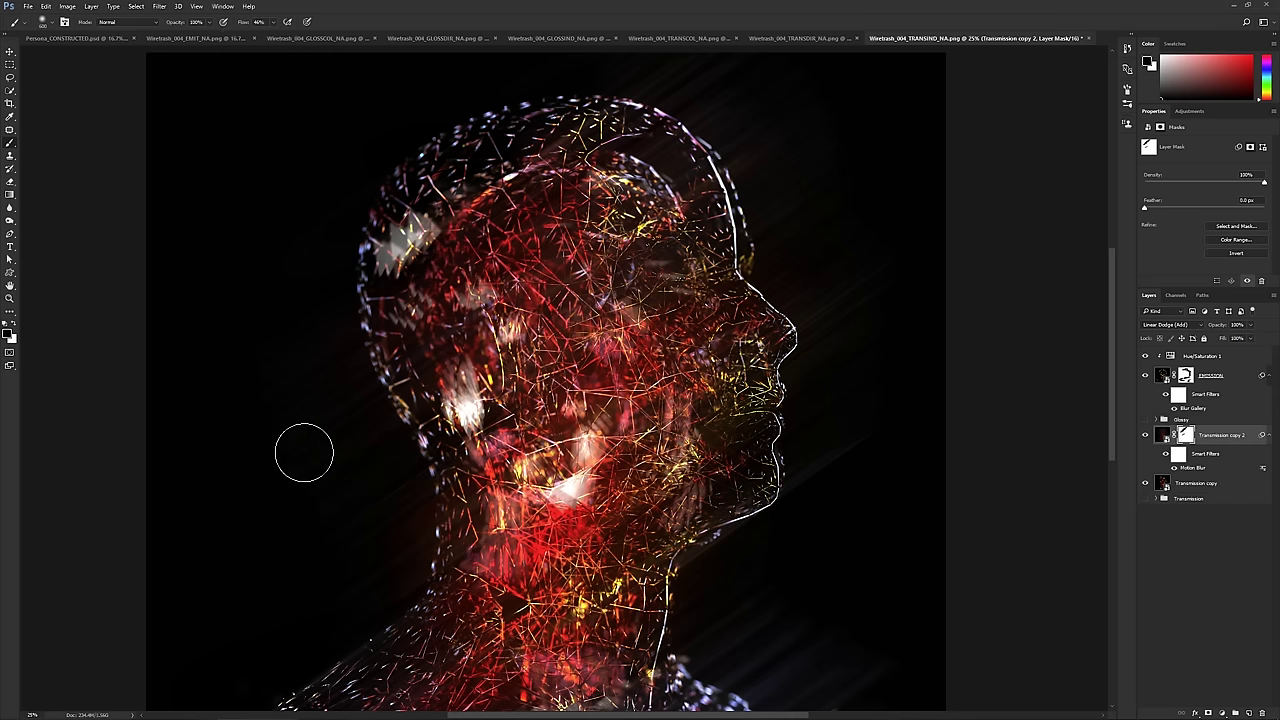
pyautogui.moveTo(531, 450)
pyautogui.mouseDown()
pyautogui.moveTo(499, 406)
pyautogui.moveTo(394, 488)
pyautogui.moveTo(306, 608)
pyautogui.mouseUp()
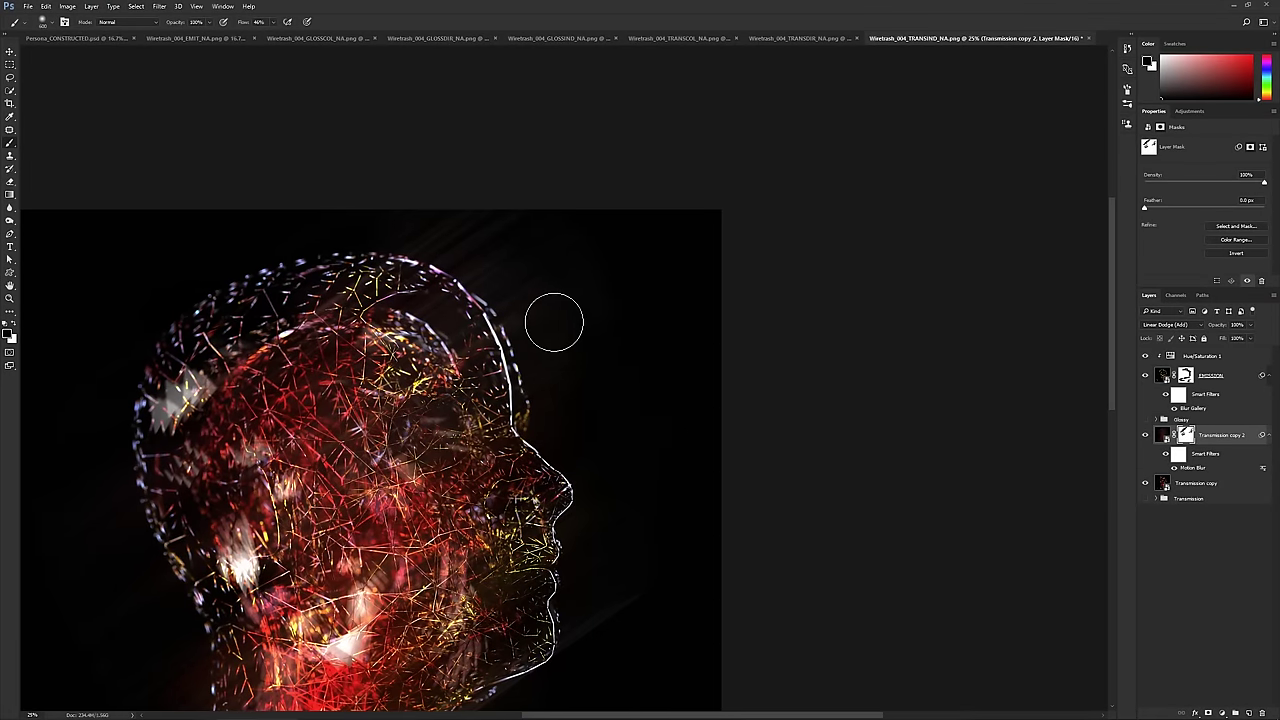
pyautogui.moveTo(537, 290); pyautogui.dragTo(709, 129)
pyautogui.moveTo(609, 560); pyautogui.dragTo(612, 561)
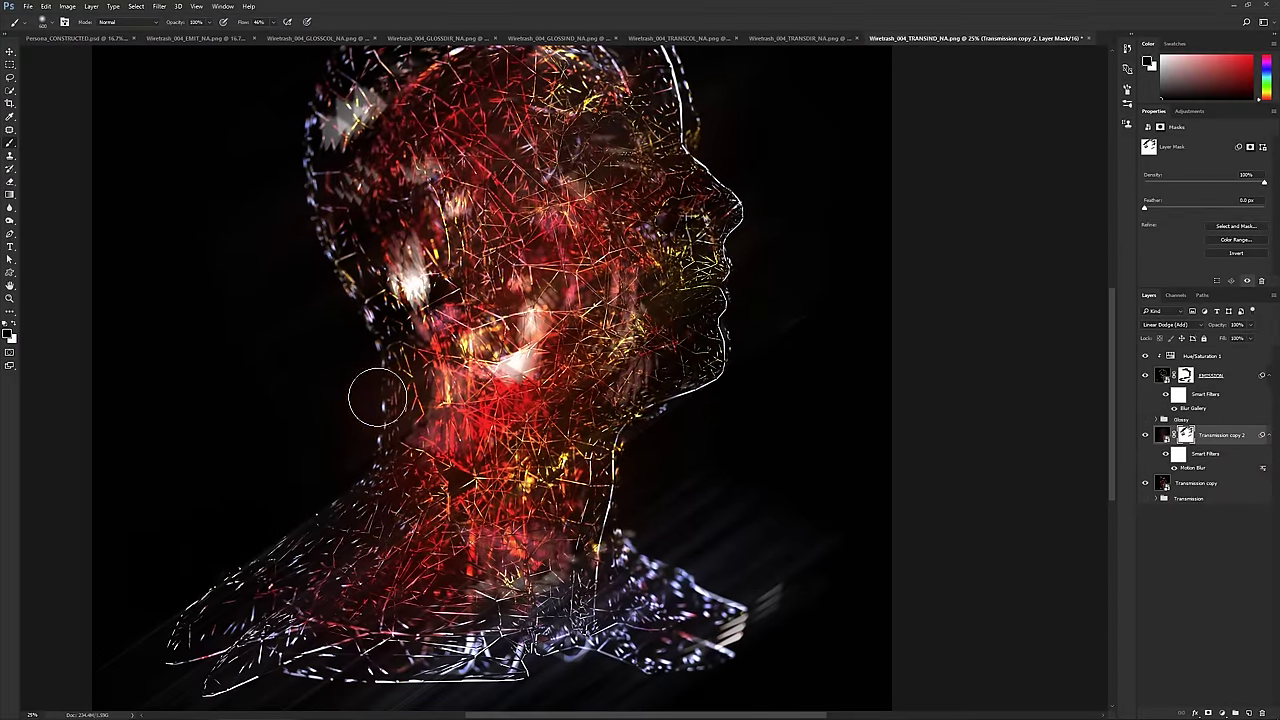
# - Paint black on the Transmission copy 2 mask over the streaks around the back shoulder, below the bust and in front of the neck
pyautogui.moveTo(295, 524); pyautogui.dragTo(325, 469)
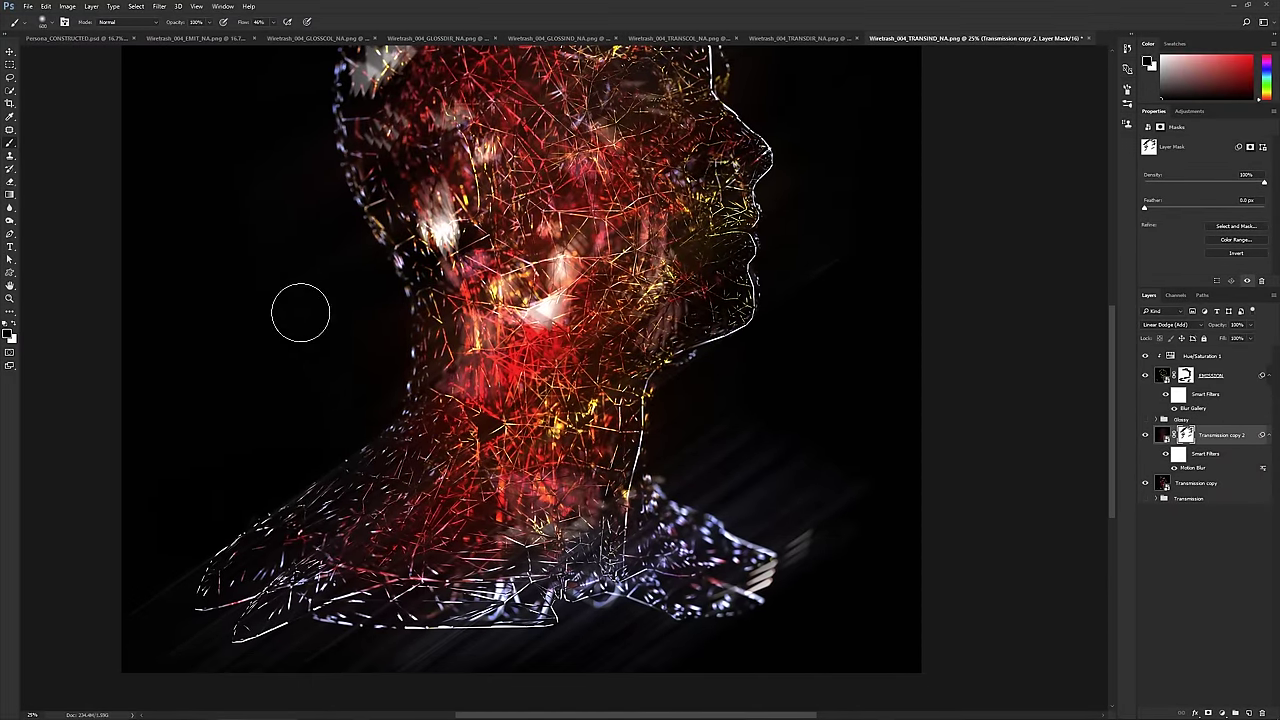
pyautogui.moveTo(198, 574); pyautogui.dragTo(412, 579)
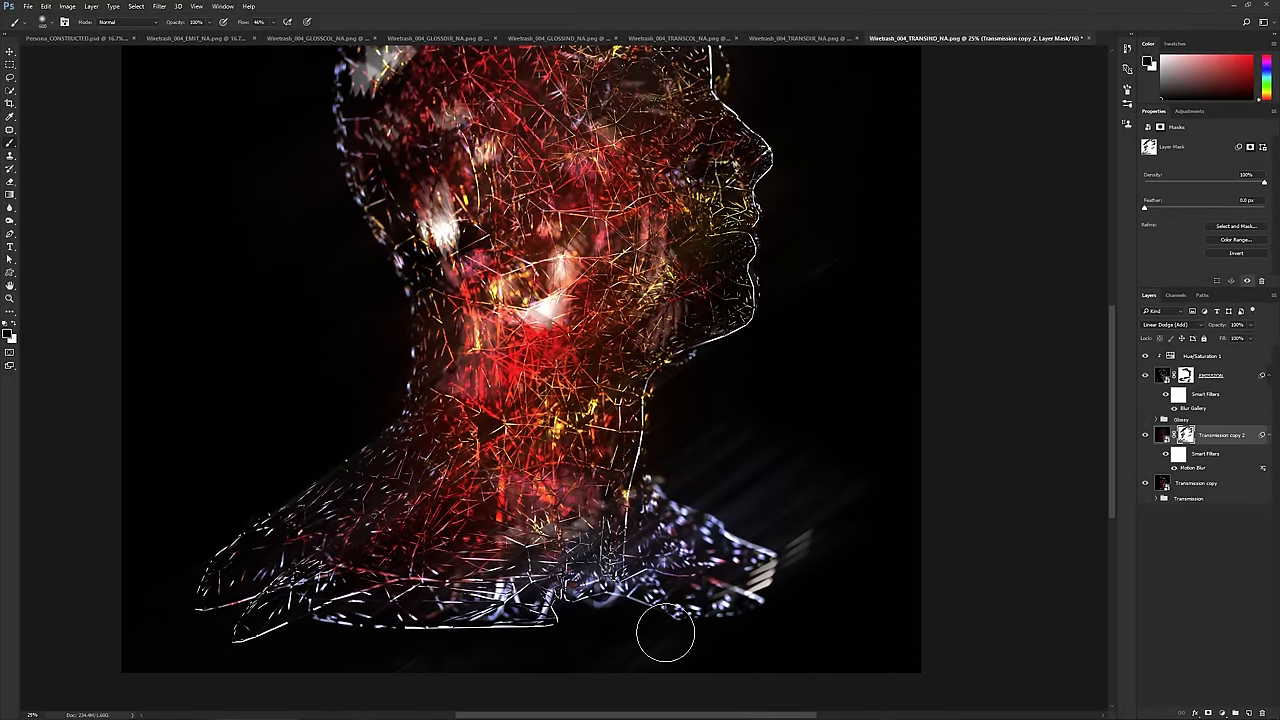
pyautogui.moveTo(663, 634); pyautogui.dragTo(605, 694)
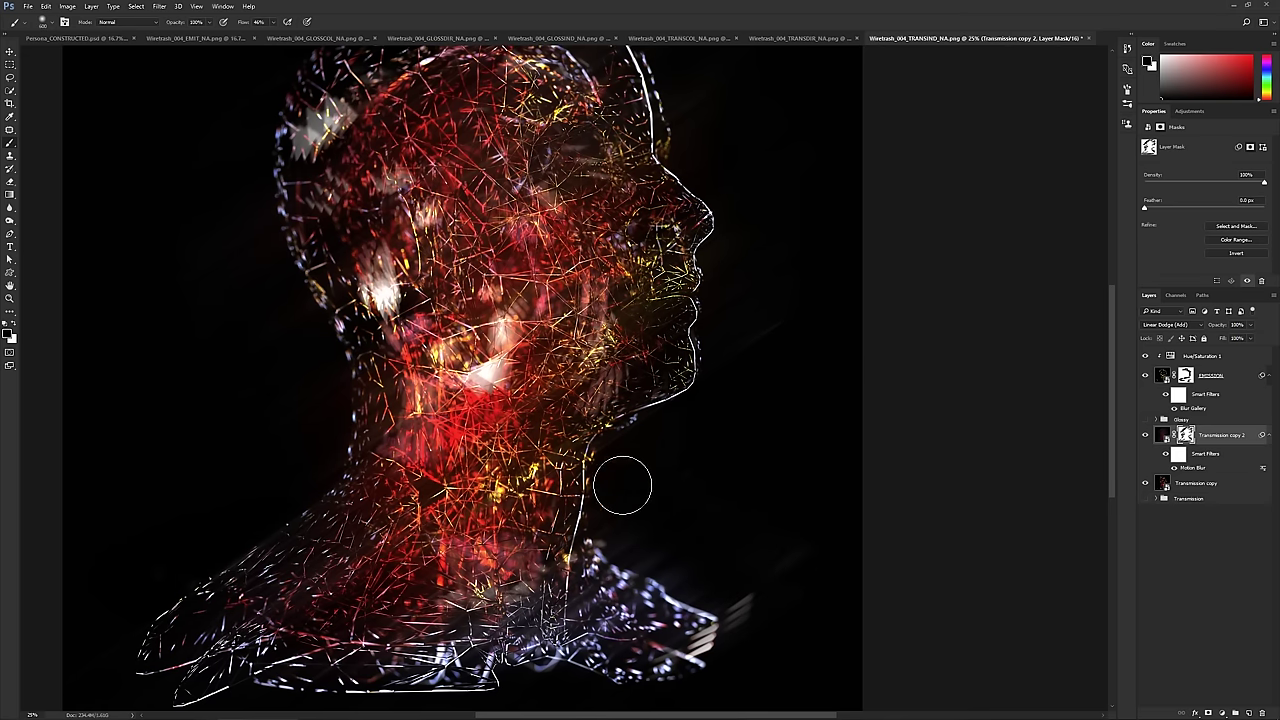
pyautogui.moveTo(667, 457); pyautogui.dragTo(663, 541)
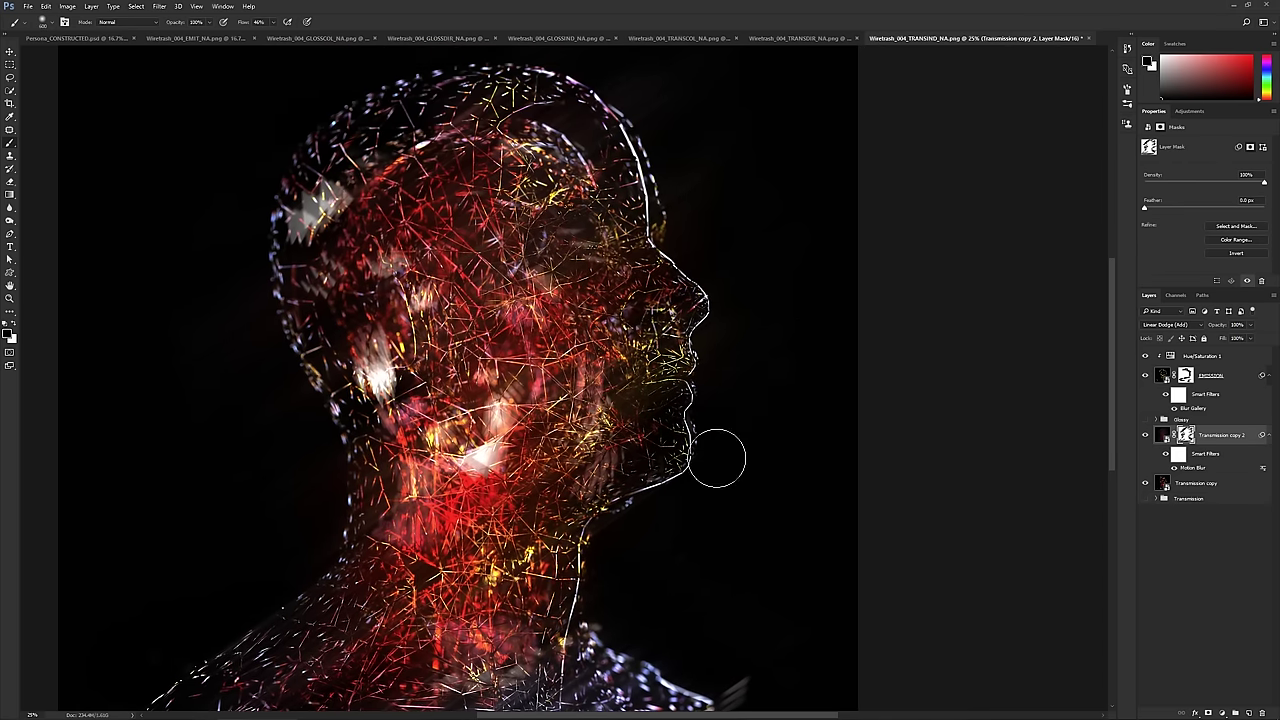
pyautogui.scroll(5, 694, 263)
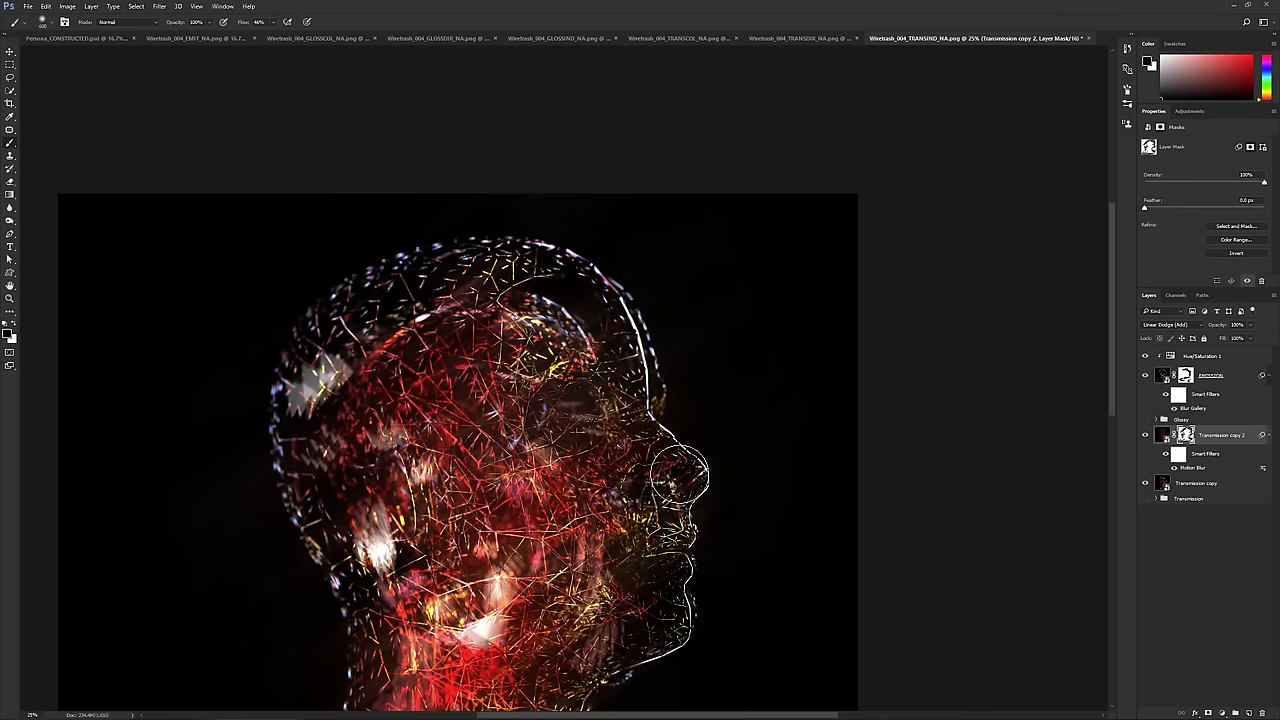
pyautogui.scroll(-5, 518, 525)
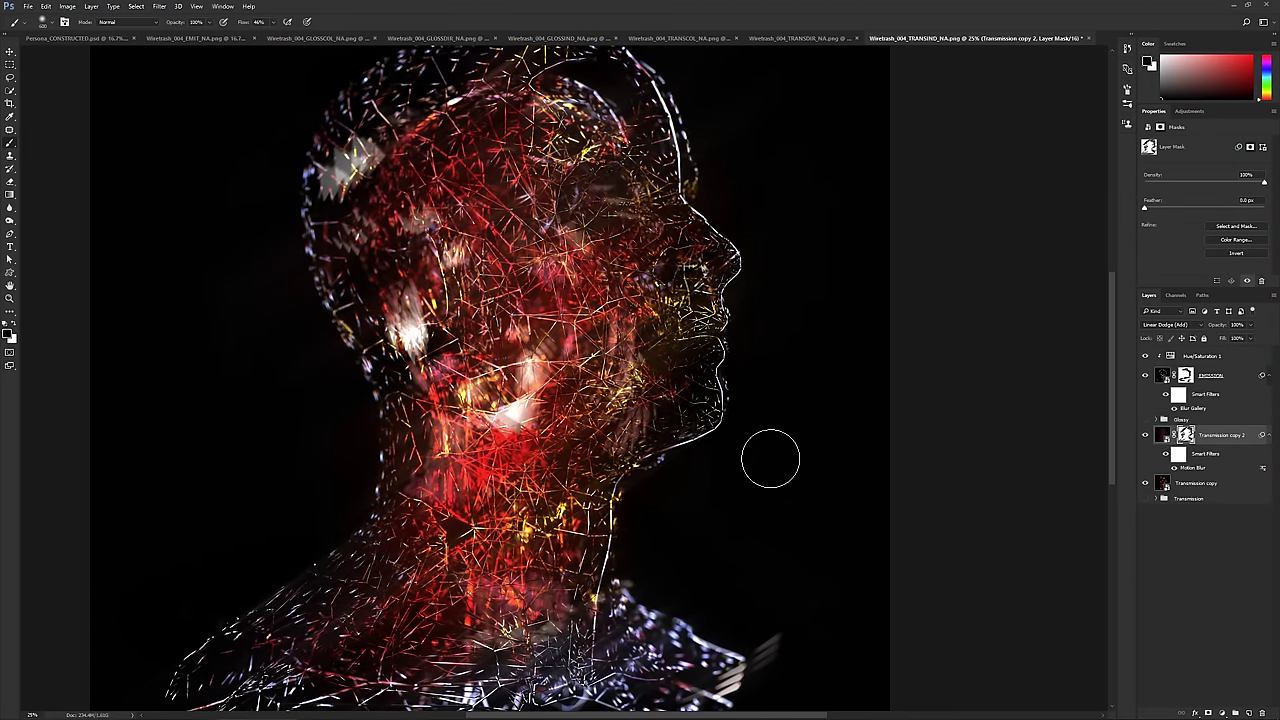
# - Compare the image with and without the Transmission copy 2 layer, and with and without the EMISSION layer
pyautogui.click(1146, 436)
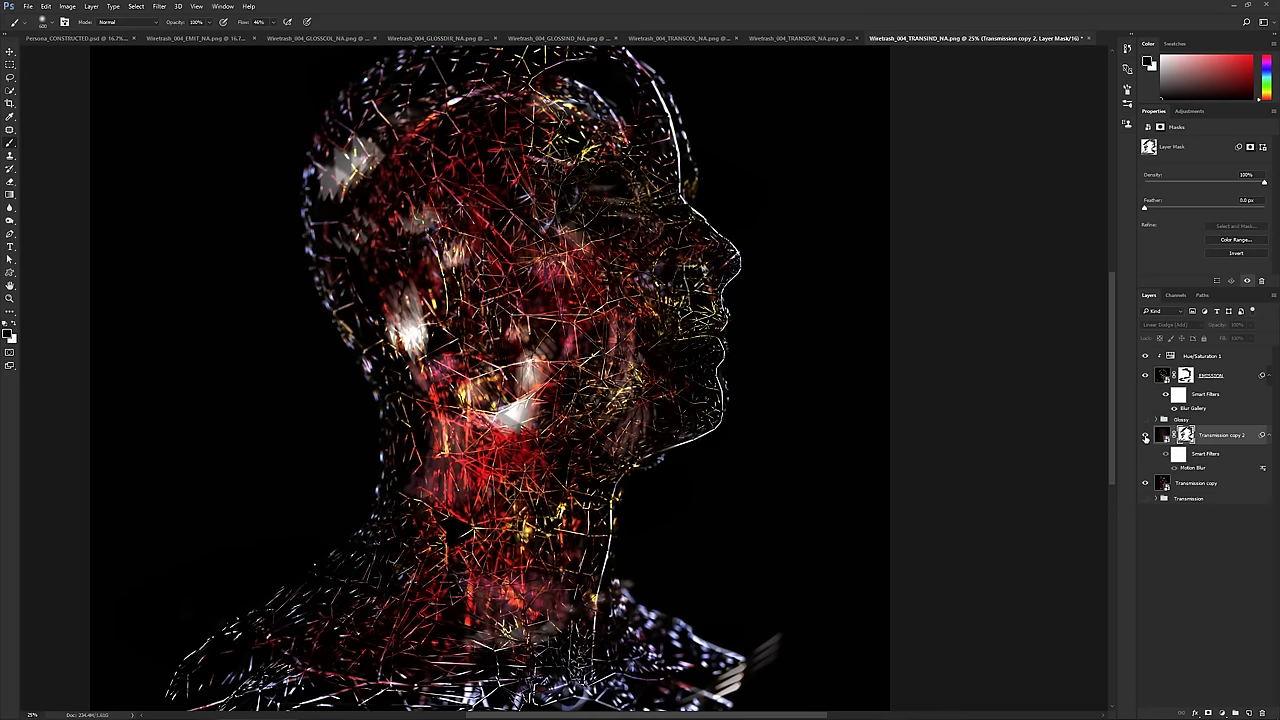
pyautogui.click(1146, 436)
pyautogui.moveTo(705, 447); pyautogui.dragTo(757, 455)
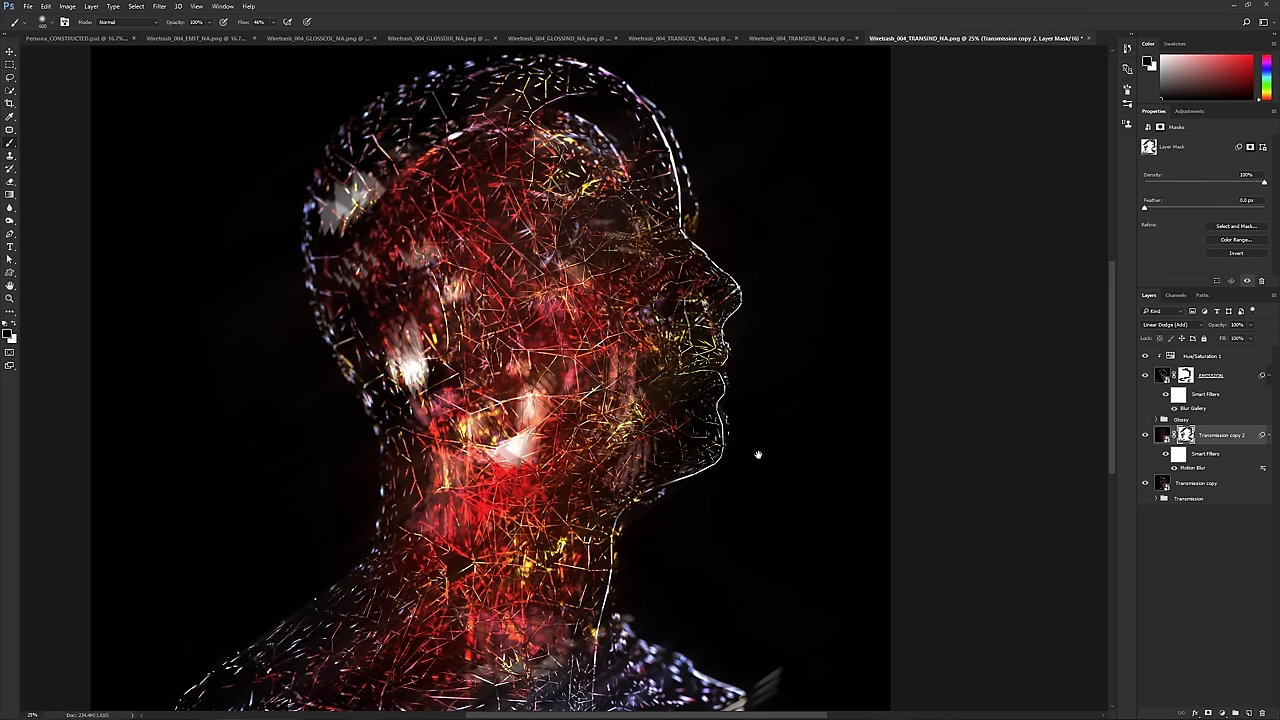
pyautogui.click(1160, 376)
pyautogui.click(1145, 376)
pyautogui.click(1145, 376)
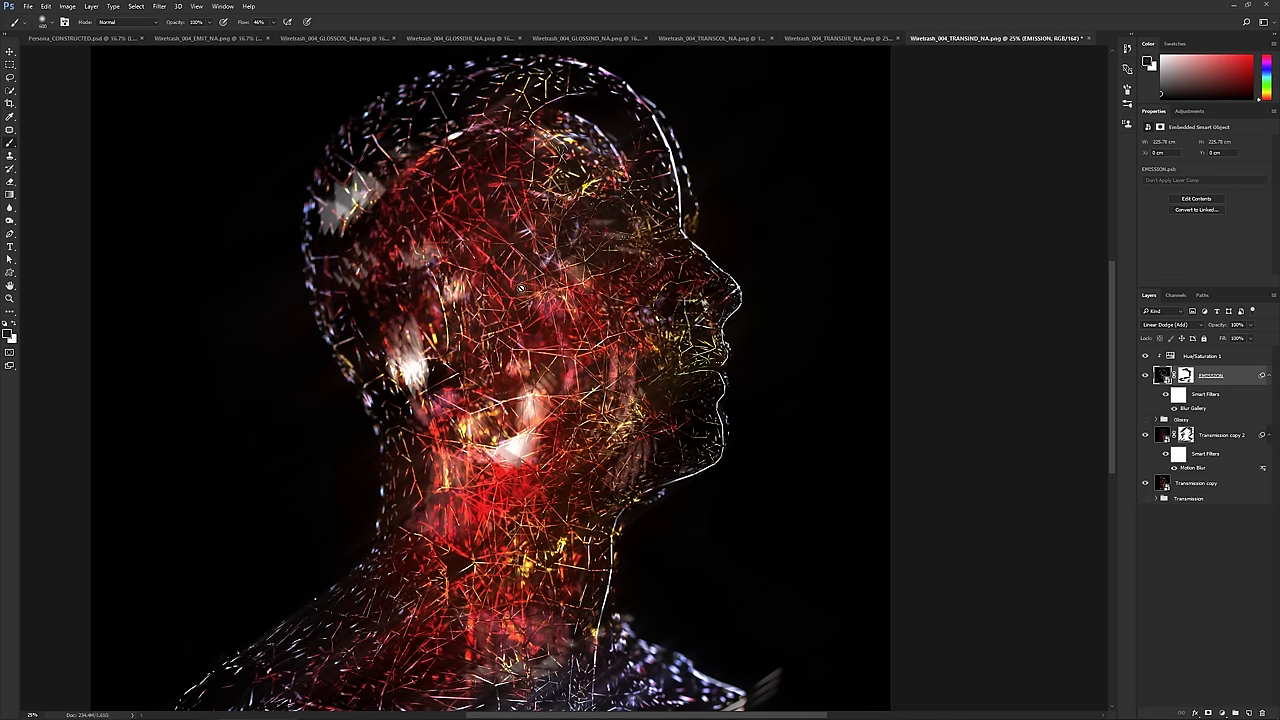
# - Paint black on the EMISSION mask over the pale patch at the back of the head, and lower that layer's opacity to 63%
pyautogui.click(1188, 378)
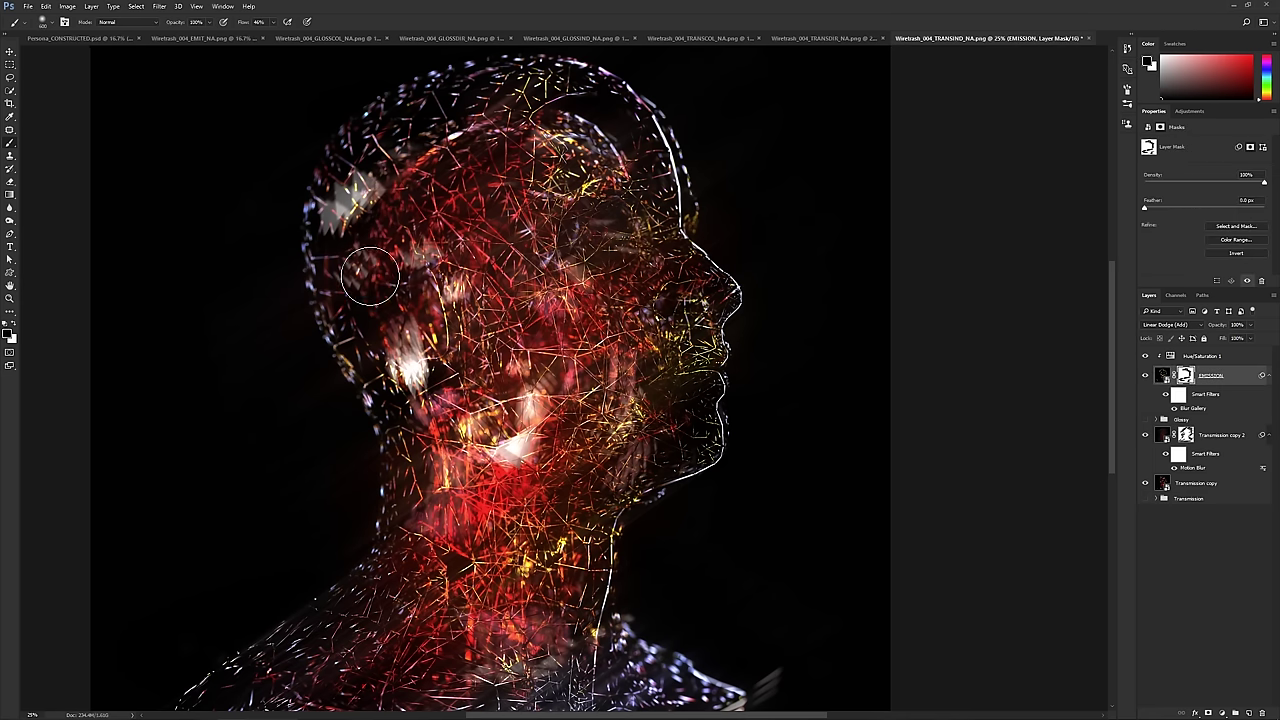
pyautogui.moveTo(345, 215)
pyautogui.mouseDown()
pyautogui.moveTo(397, 184)
pyautogui.moveTo(324, 208)
pyautogui.mouseUp()
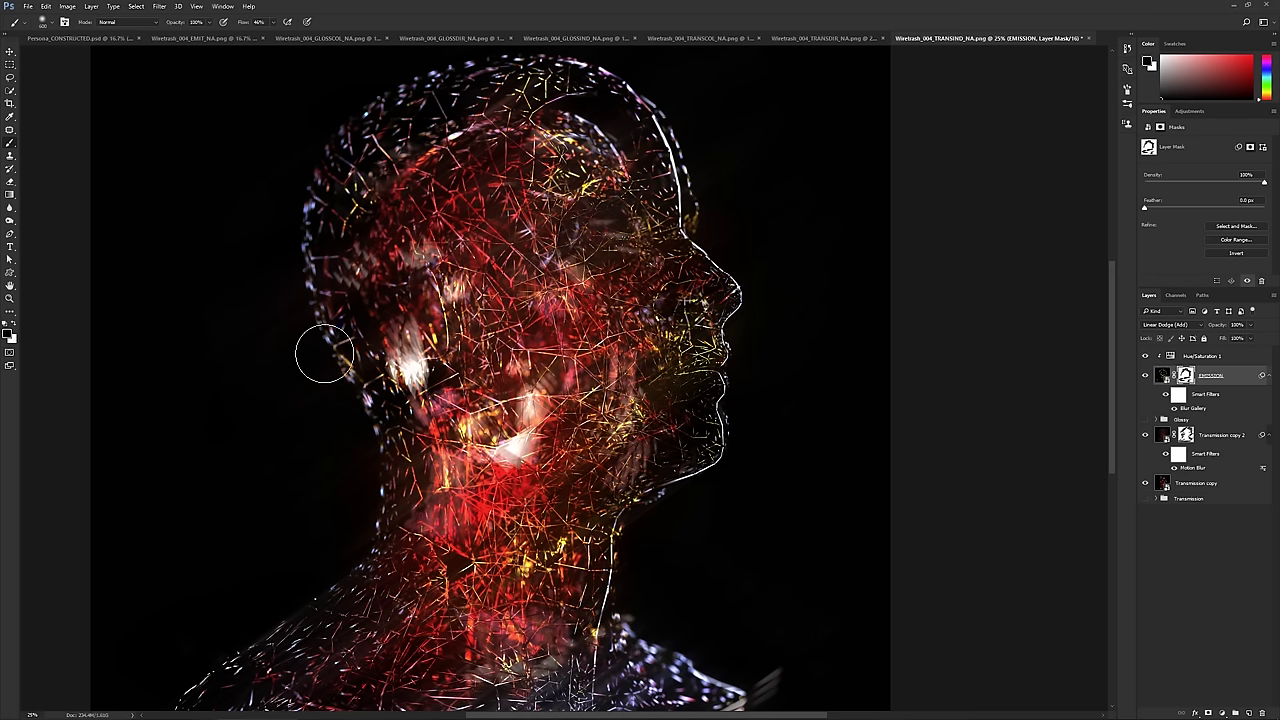
pyautogui.click(1185, 313)
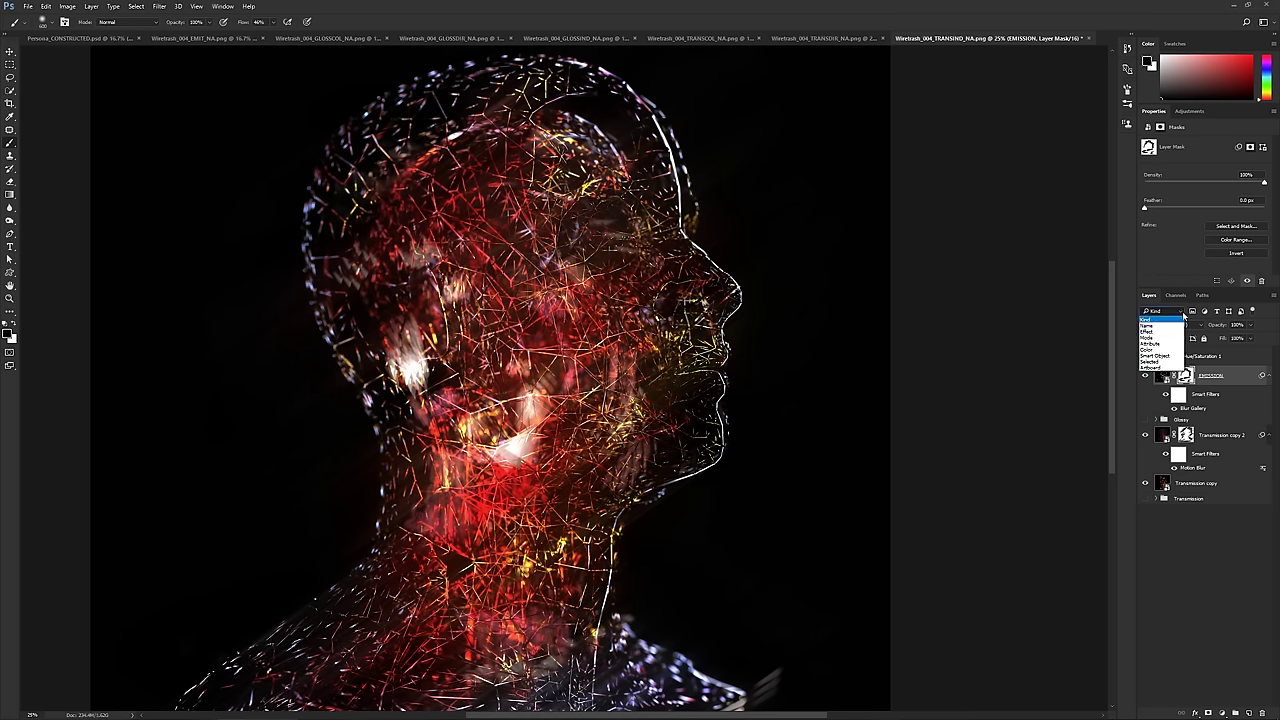
pyautogui.click(1250, 325)
pyautogui.moveTo(1254, 340)
pyautogui.mouseDown()
pyautogui.moveTo(1215, 342)
pyautogui.moveTo(1231, 342)
pyautogui.mouseUp()
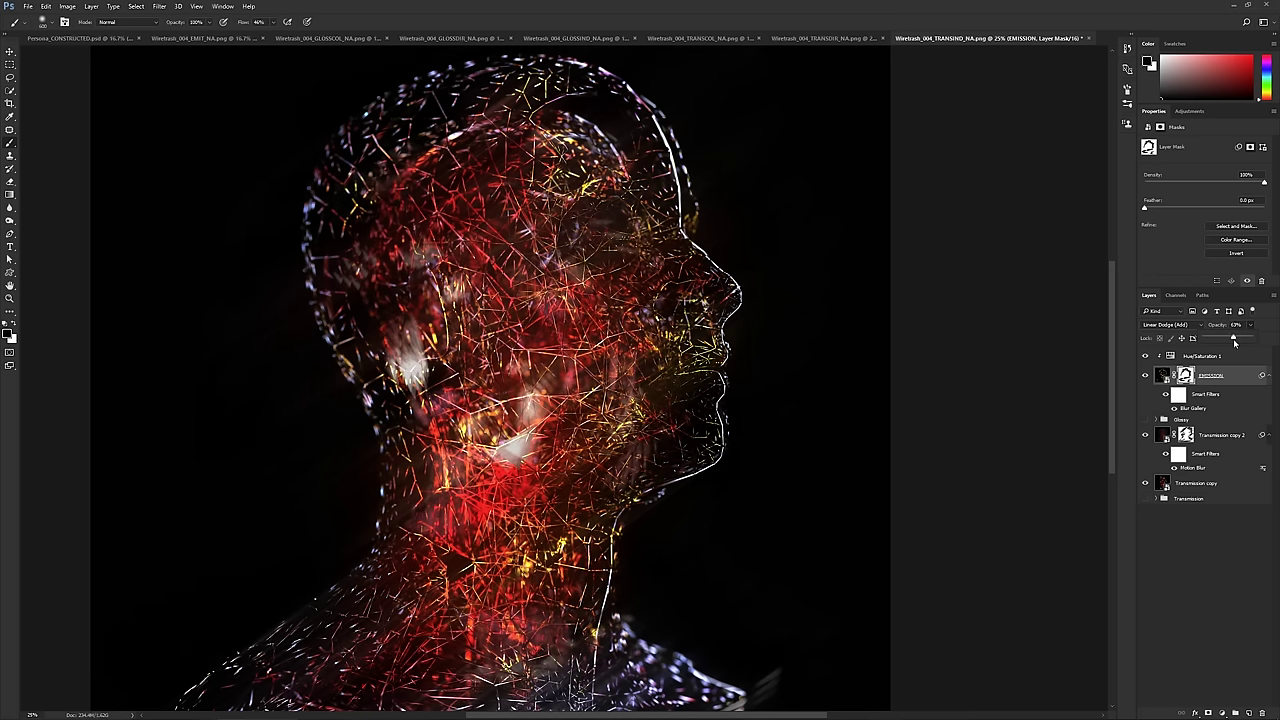
pyautogui.moveTo(843, 437); pyautogui.dragTo(815, 392)
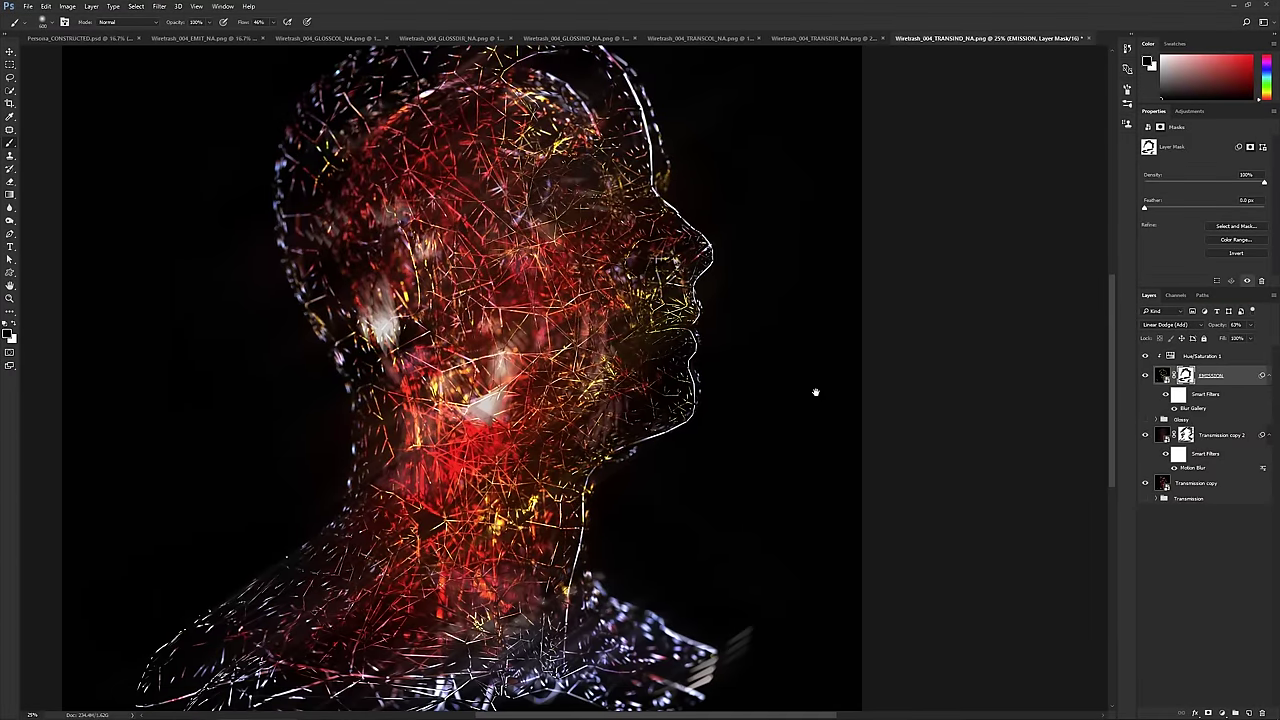
# - Check the effect of the Glossy group's visibility and compare the image with and without the Transmission copy layer
pyautogui.click(1146, 420)
pyautogui.click(1146, 421)
pyautogui.moveTo(586, 328); pyautogui.dragTo(624, 376)
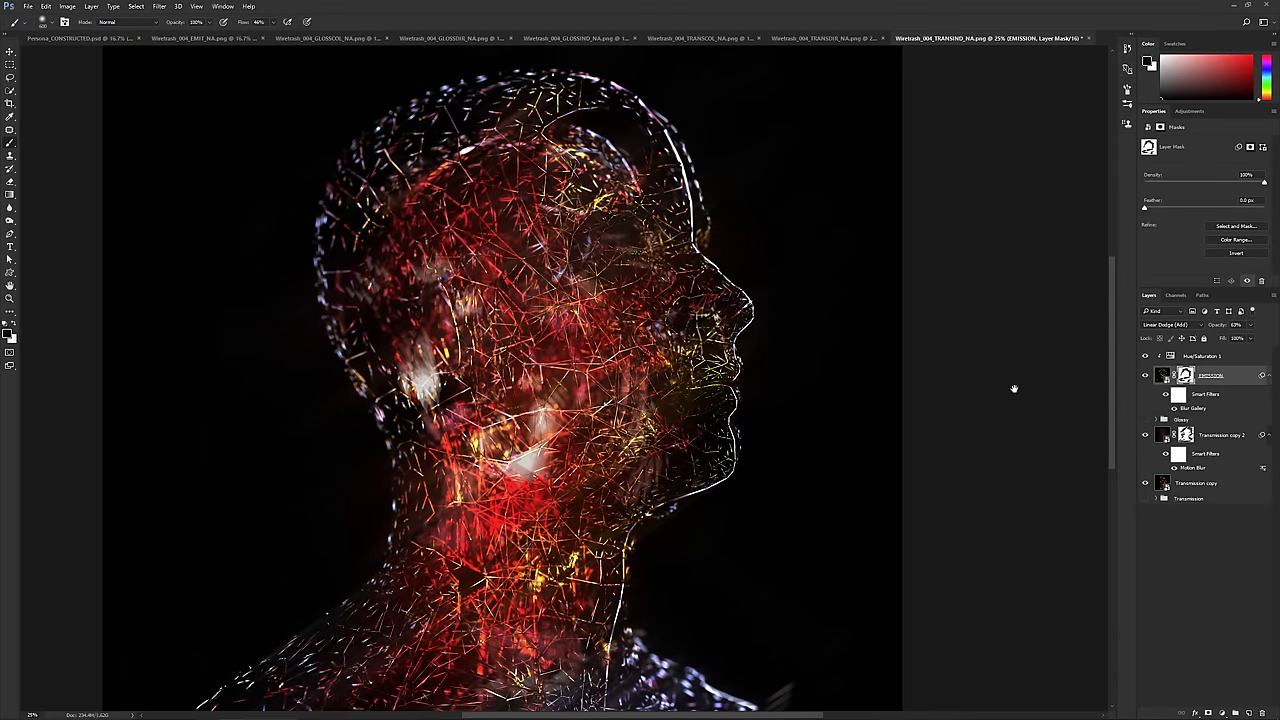
pyautogui.moveTo(525, 316); pyautogui.dragTo(540, 355)
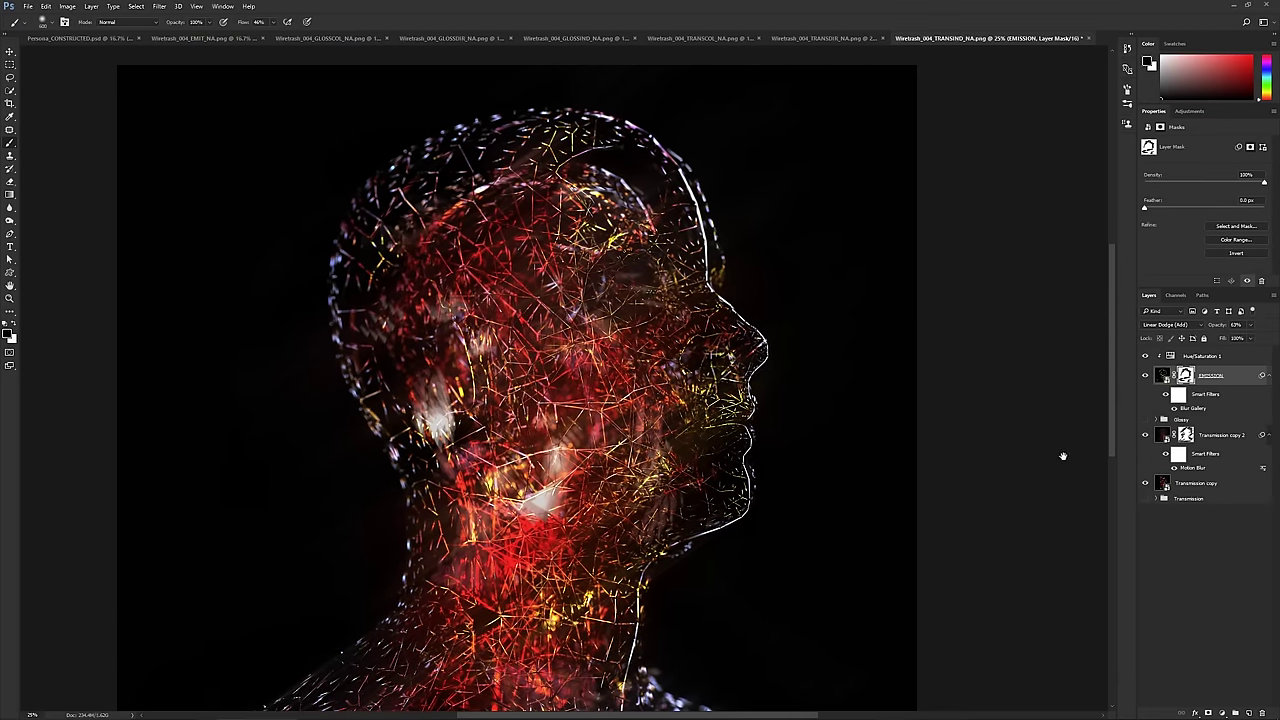
pyautogui.click(1192, 483)
pyautogui.keyDown('alt'); pyautogui.click(1146, 484); pyautogui.keyUp('alt')
pyautogui.keyDown('alt'); pyautogui.click(1146, 484); pyautogui.keyUp('alt')
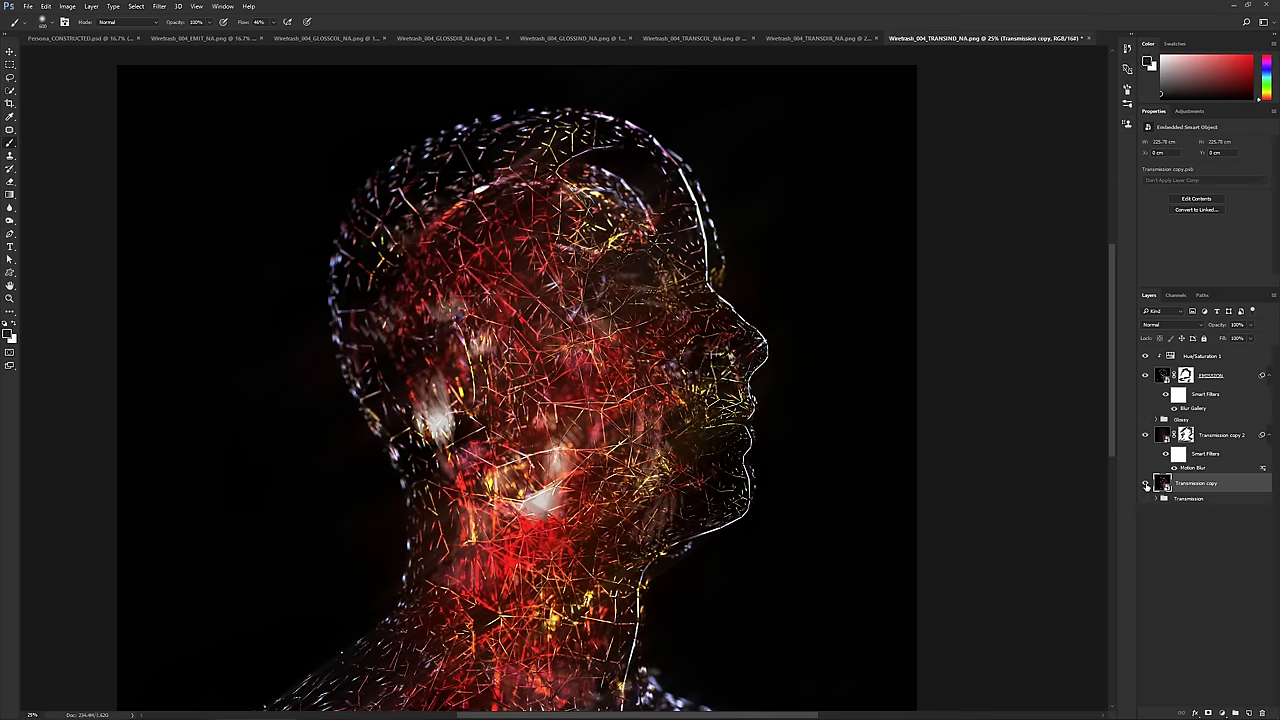
pyautogui.keyDown('alt'); pyautogui.click(1146, 484); pyautogui.keyUp('alt')
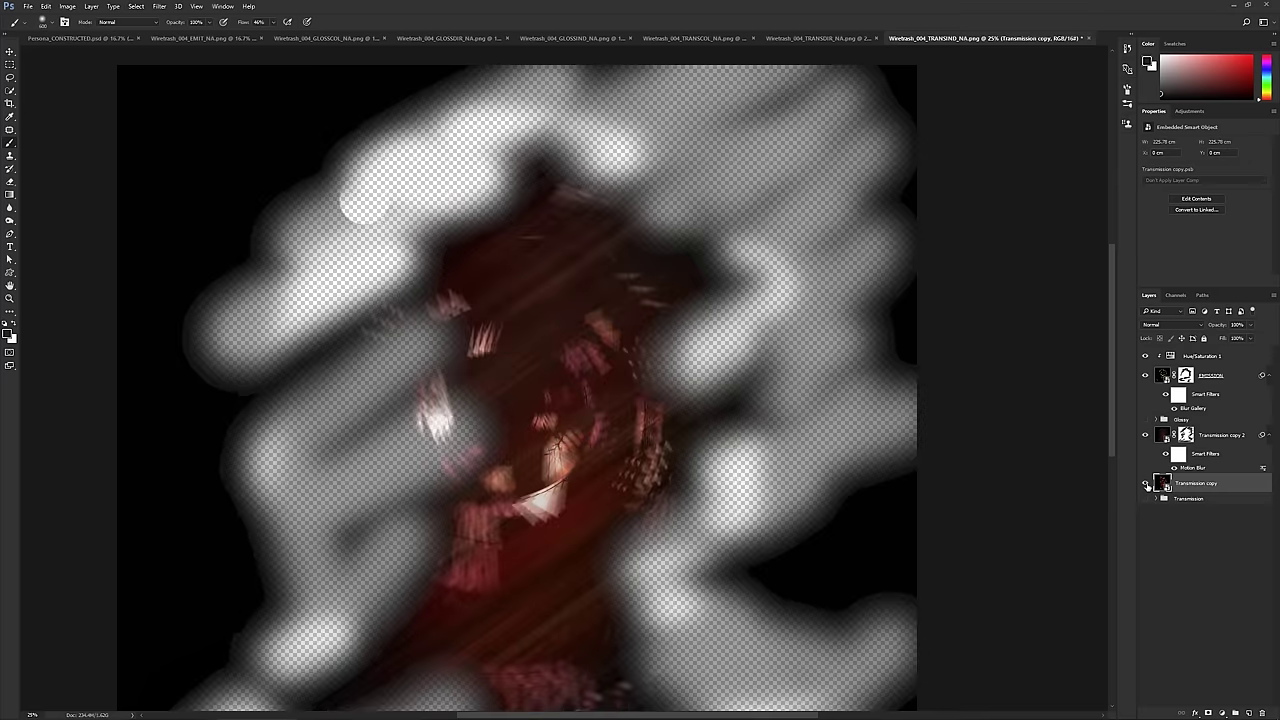
pyautogui.keyDown('alt'); pyautogui.click(1146, 484); pyautogui.keyUp('alt')
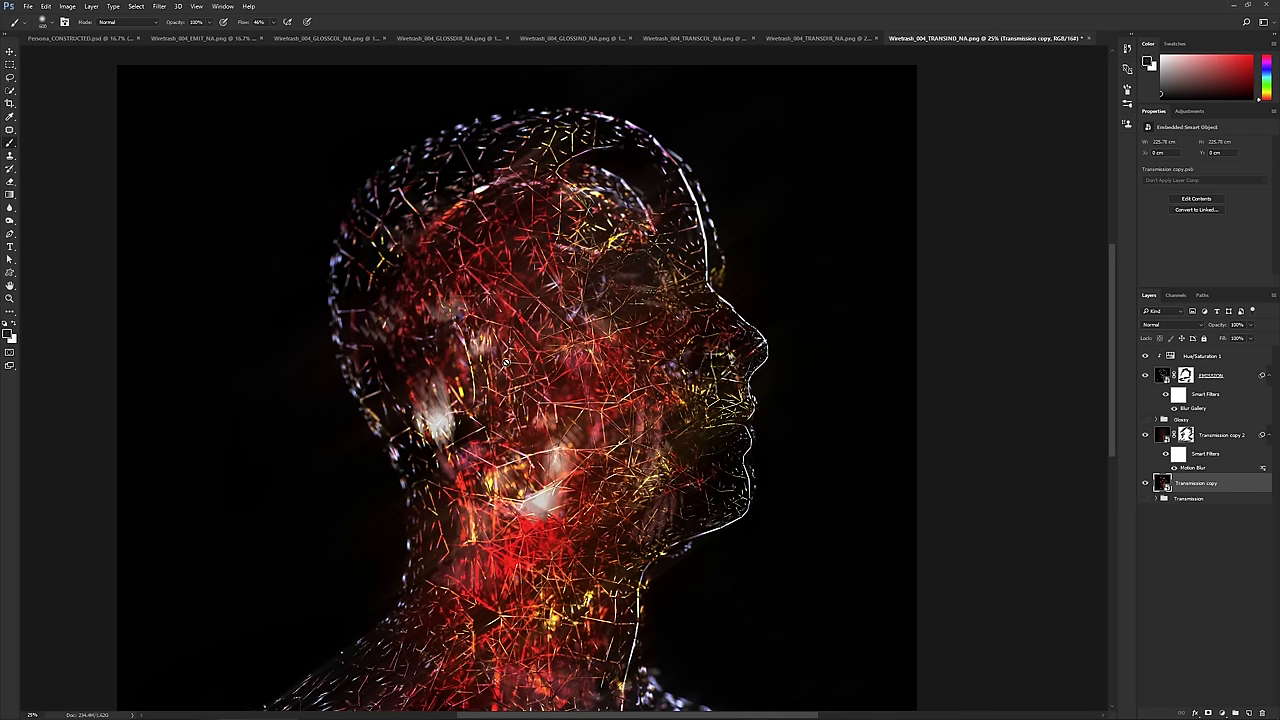
pyautogui.moveTo(922, 527); pyautogui.dragTo(1040, 548)
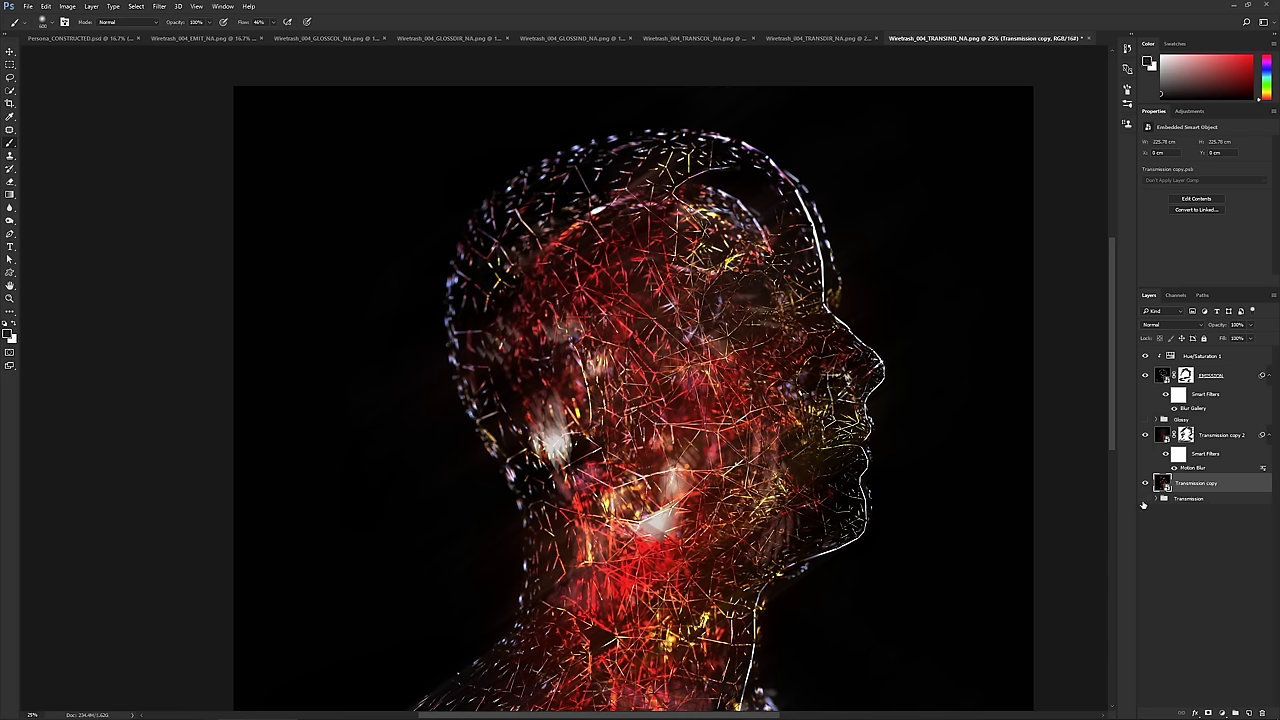
# - Set the Transmission copy layer's blend mode to Linear Dodge (Add)
pyautogui.click(1185, 328)
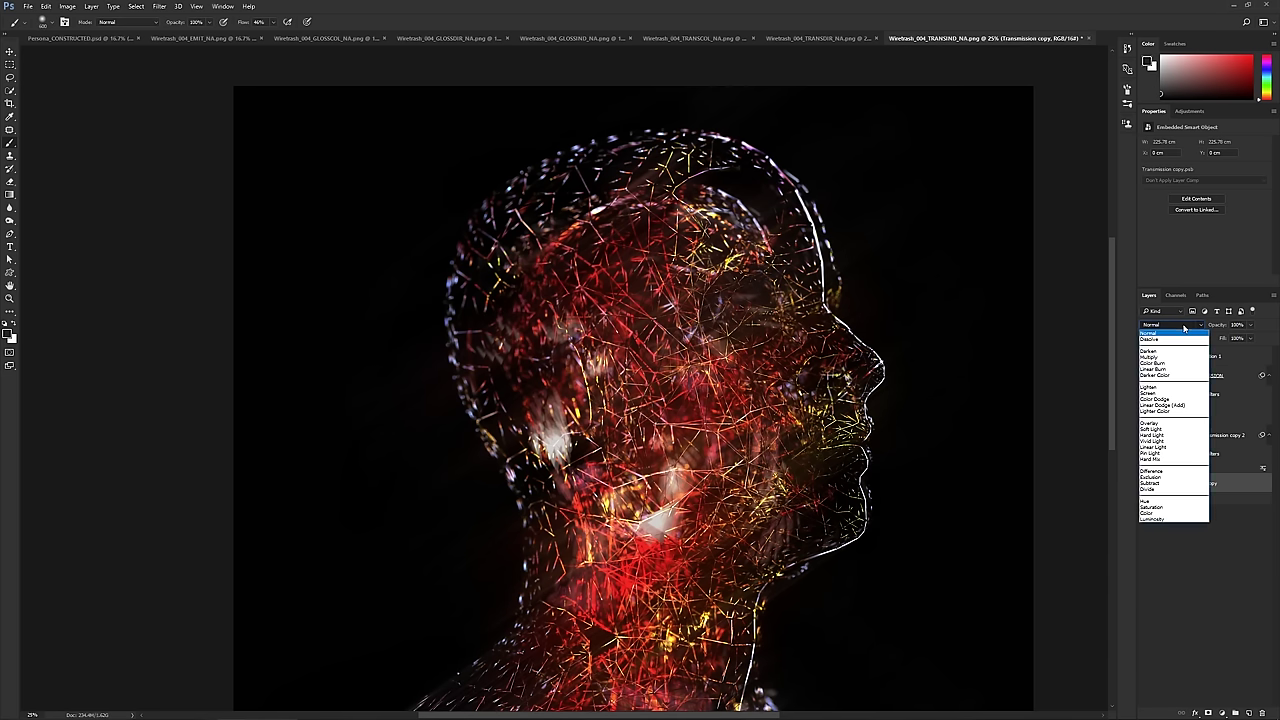
pyautogui.click(1178, 408)
pyautogui.click(1213, 436)
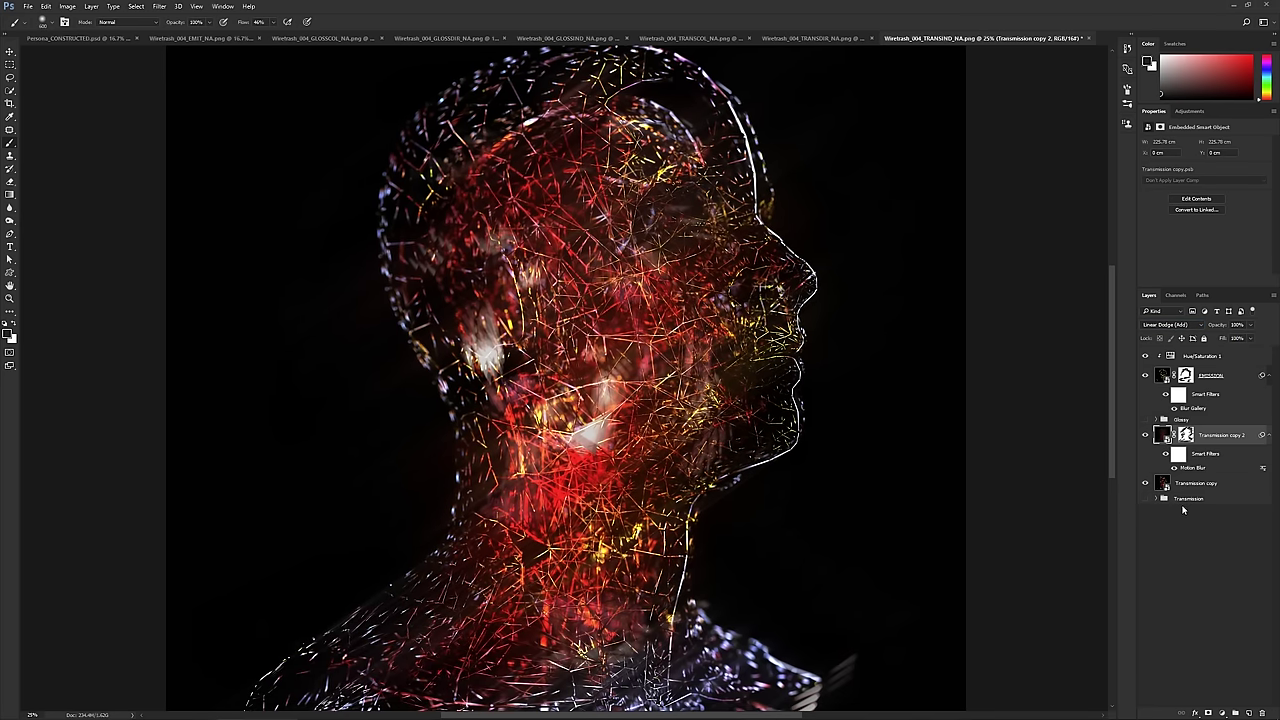
# - Create a new empty layer and place it beneath the Transmission group at the bottom of the layer stack
pyautogui.click(1188, 499)
pyautogui.click(1250, 711)
pyautogui.moveTo(1200, 500); pyautogui.dragTo(1205, 560)
# - Paint the EMISSION mask at the front shoulder tip, hiding the streaks beyond it and restoring the nearer ones with white
pyautogui.hotkey('ctrl', '-')
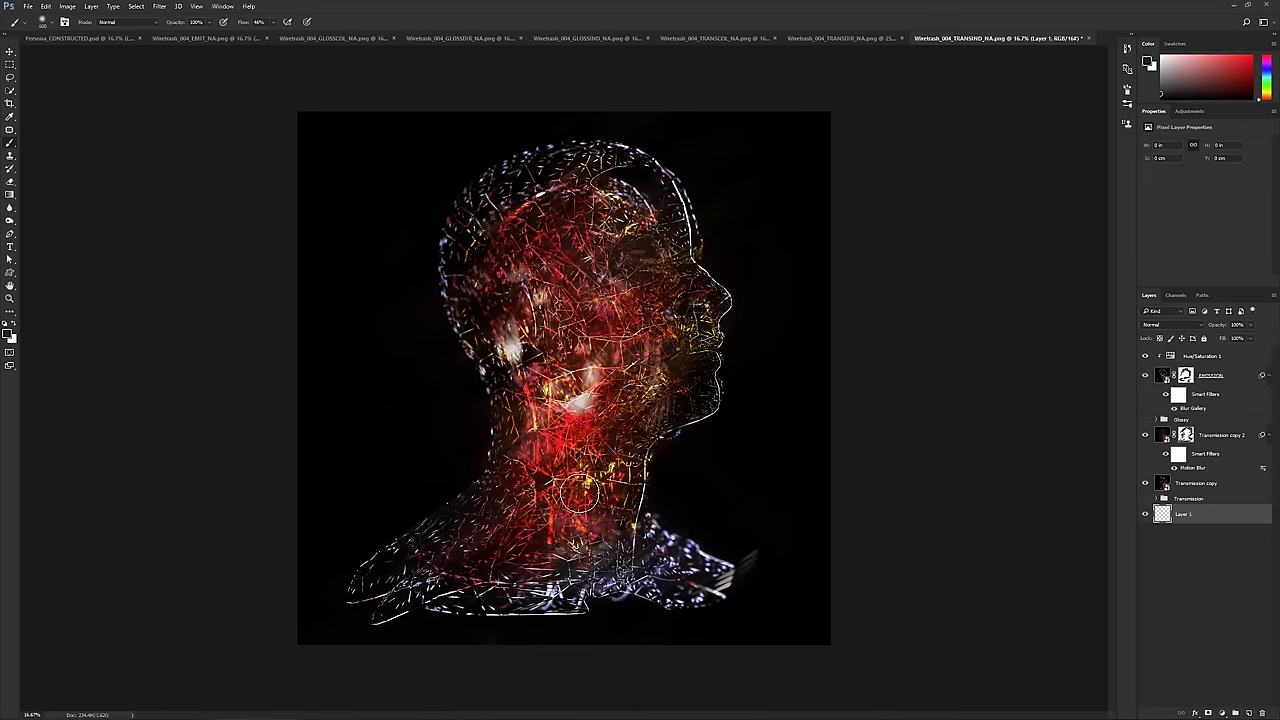
pyautogui.click(1187, 376)
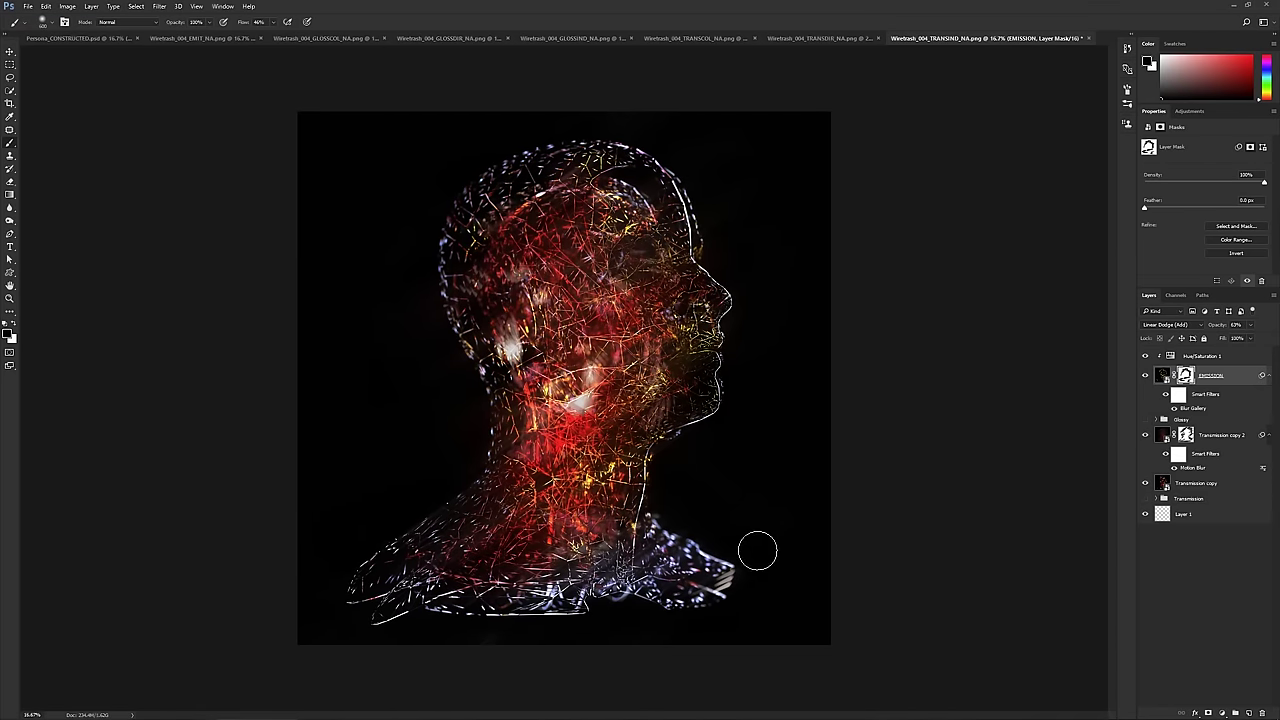
pyautogui.hotkey('ctrl', '+')
pyautogui.hotkey('ctrl', '+')
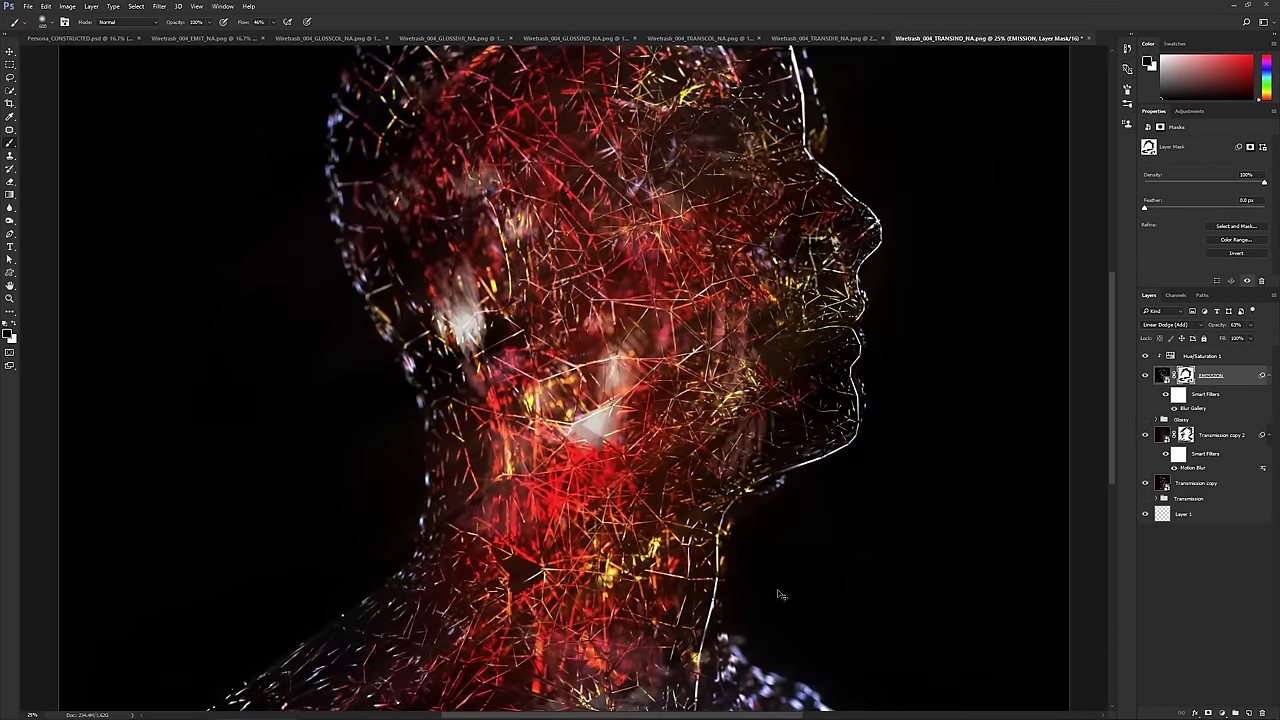
pyautogui.scroll(-5, 777, 589)
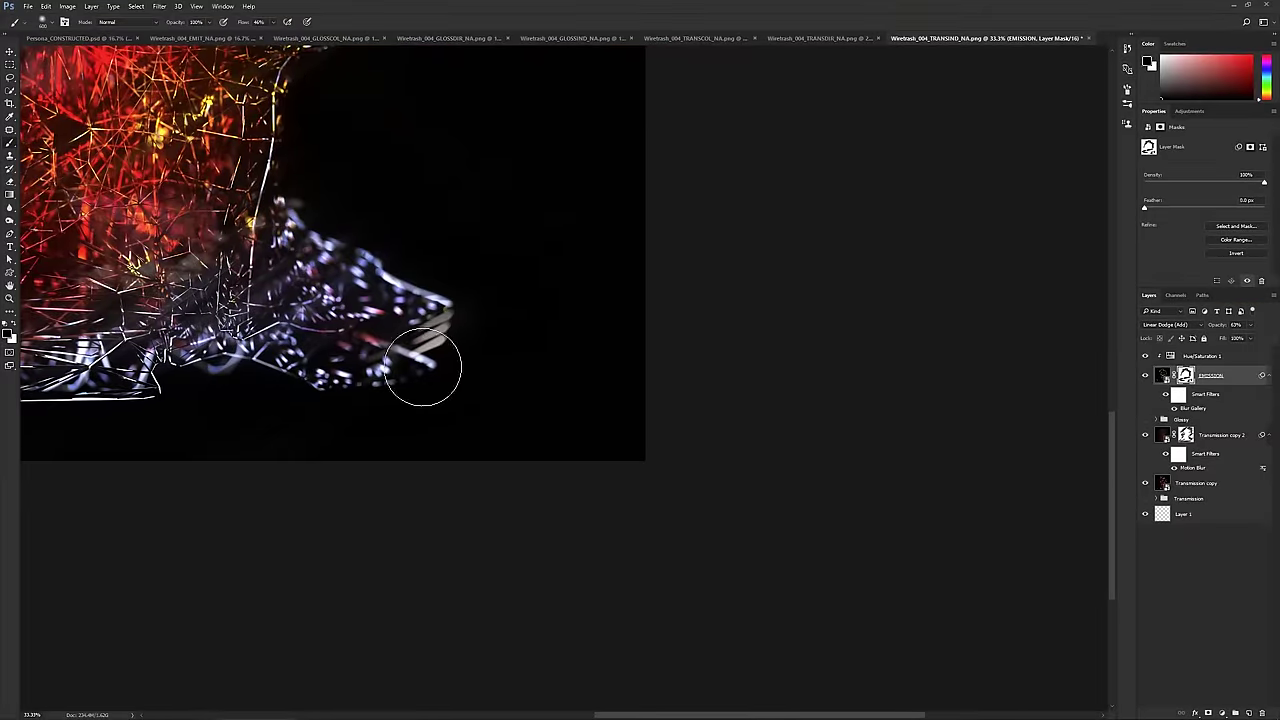
pyautogui.press('x')
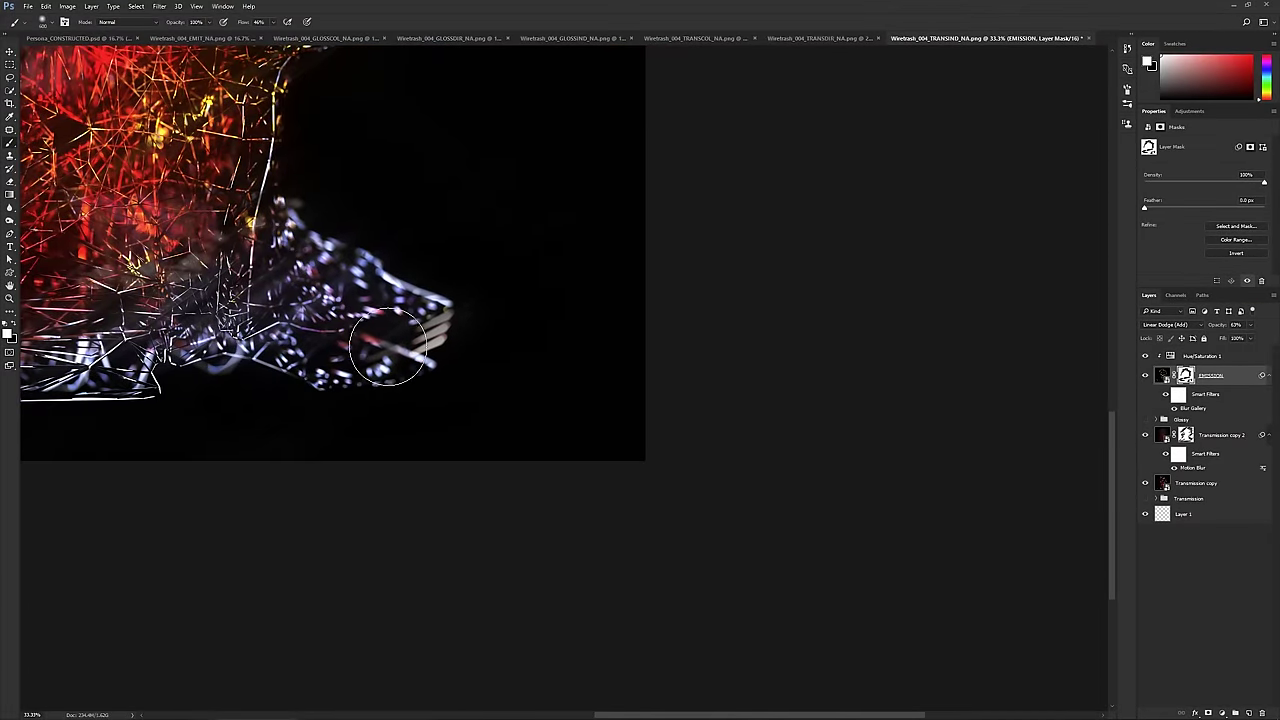
pyautogui.moveTo(413, 341); pyautogui.dragTo(803, 661)
pyautogui.moveTo(532, 395); pyautogui.dragTo(509, 482)
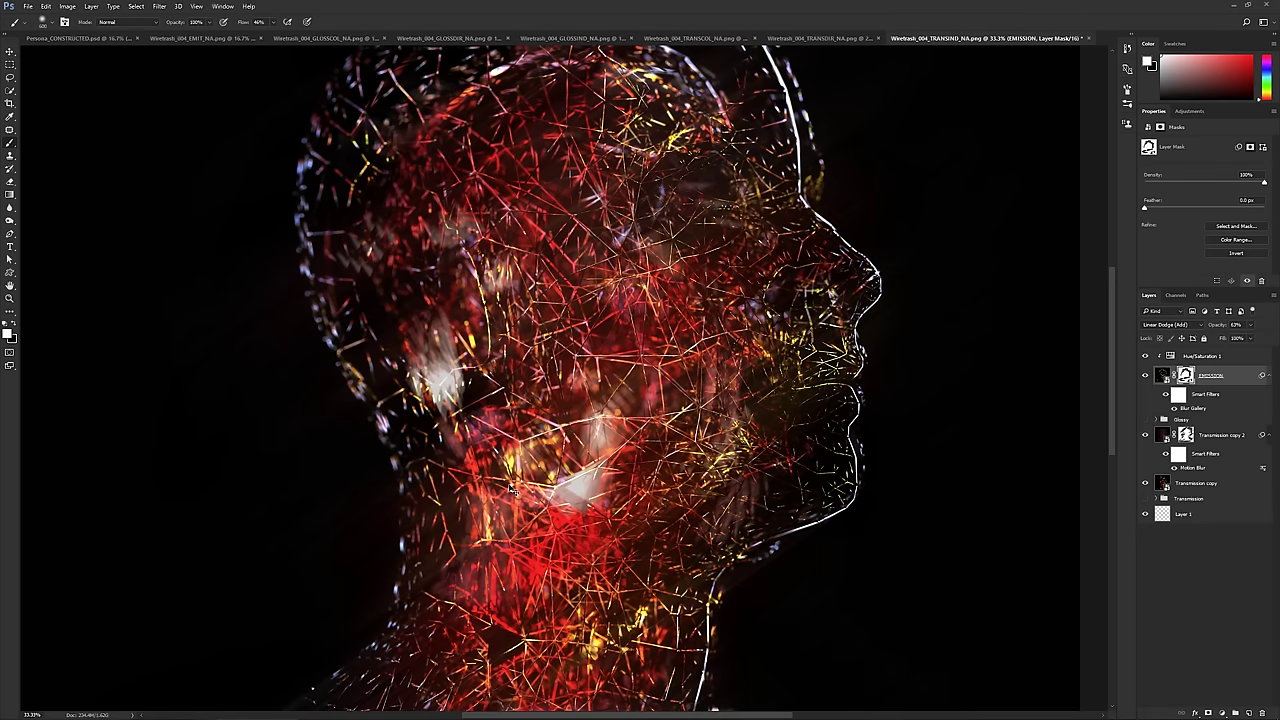
pyautogui.hotkey('ctrl', '-')
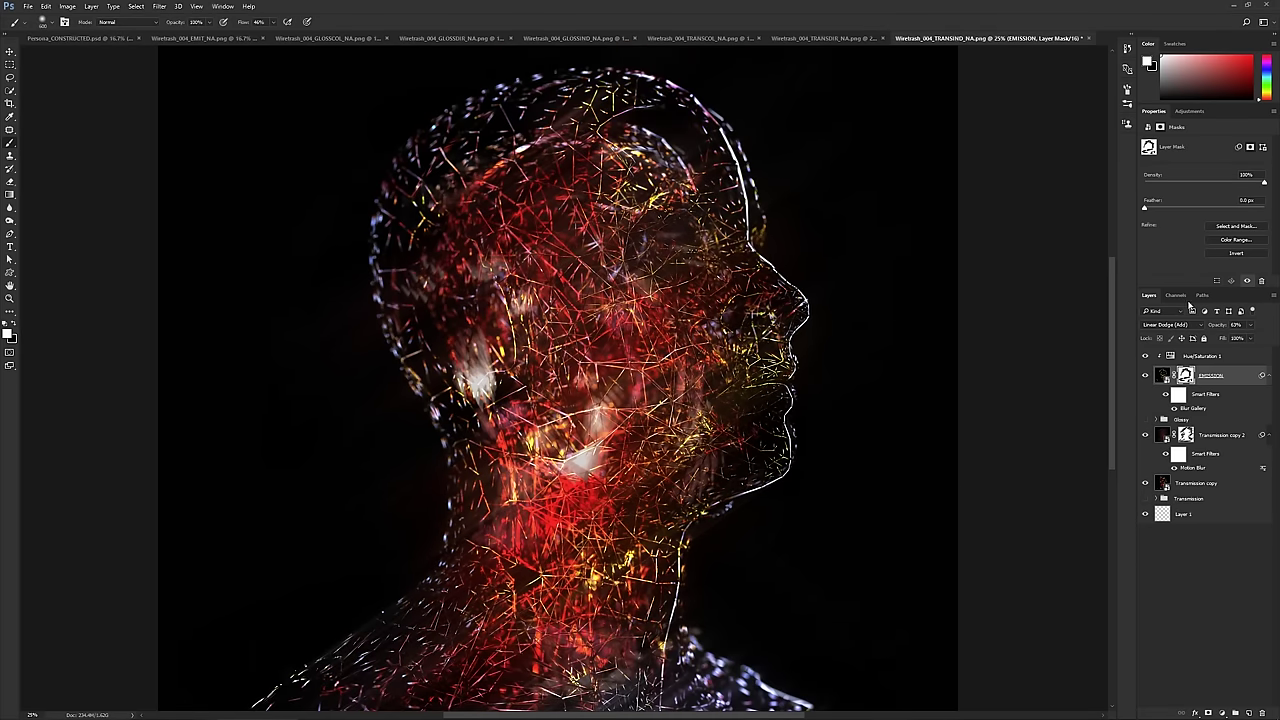
# - Set the Hue/Saturation adjustment above EMISSION to hue -18, saturation +100 and lightness -30
pyautogui.click(1205, 356)
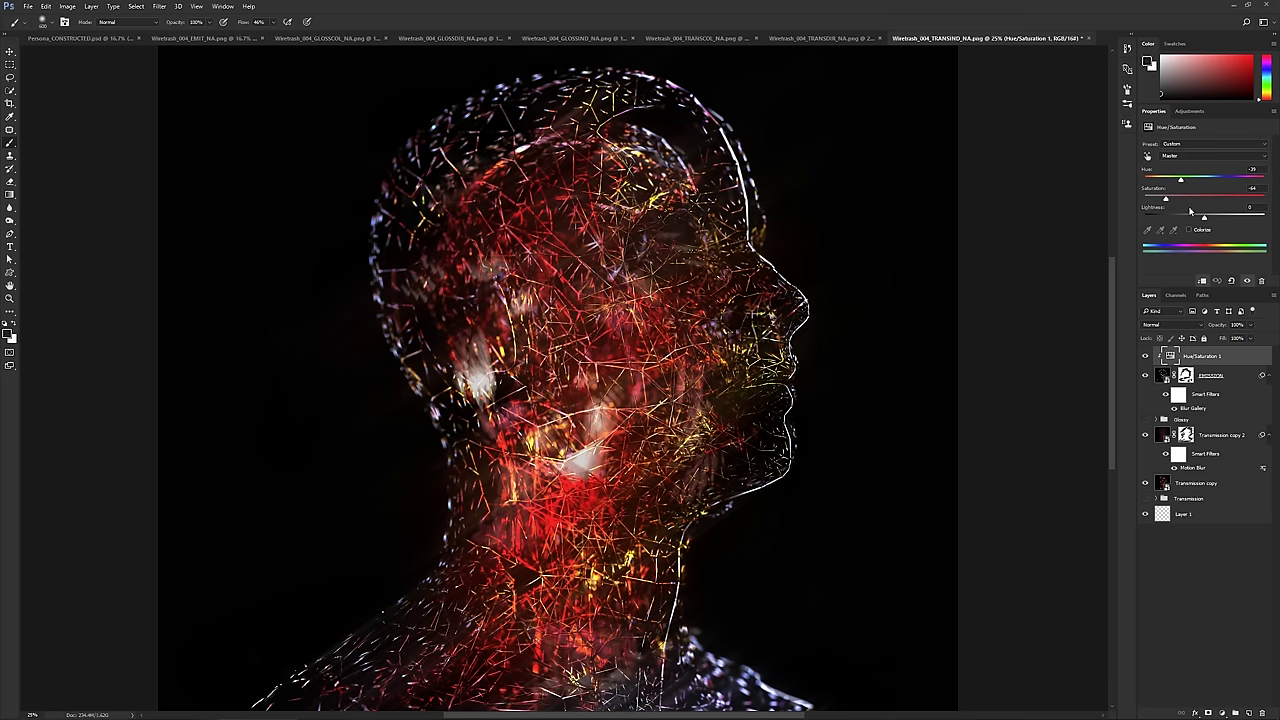
pyautogui.moveTo(1177, 182); pyautogui.dragTo(1275, 189)
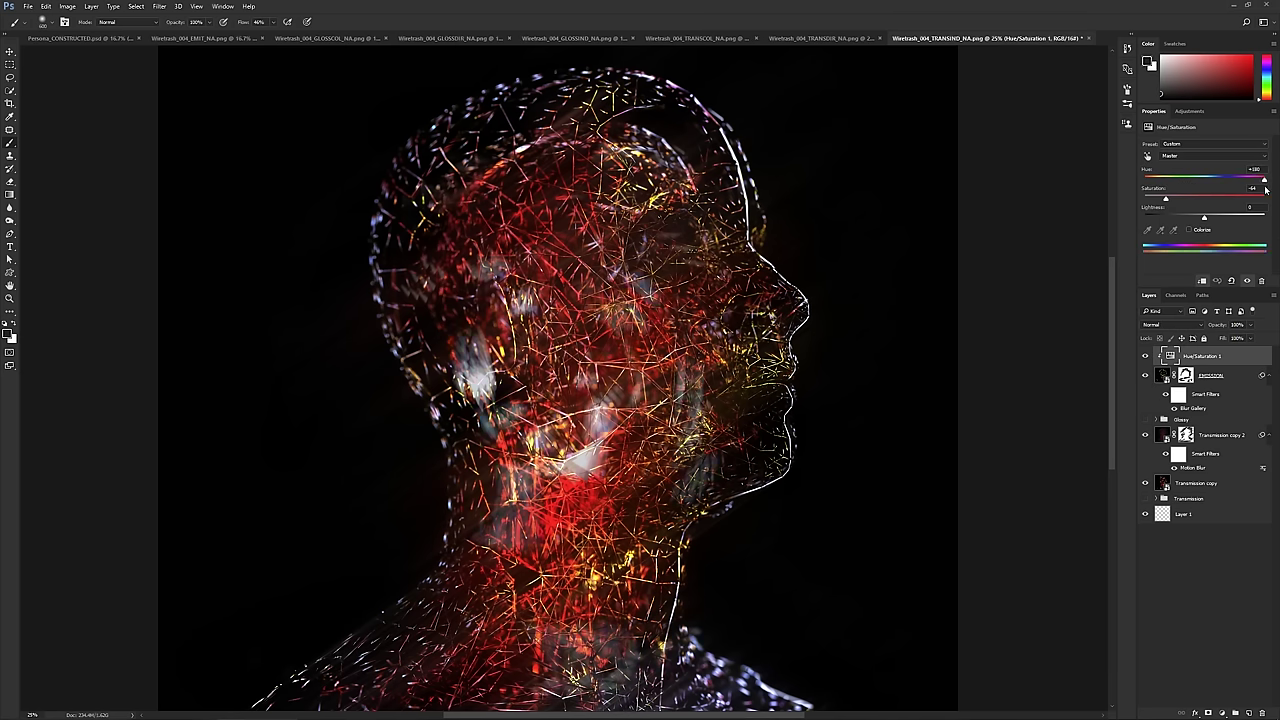
pyautogui.click(1195, 199)
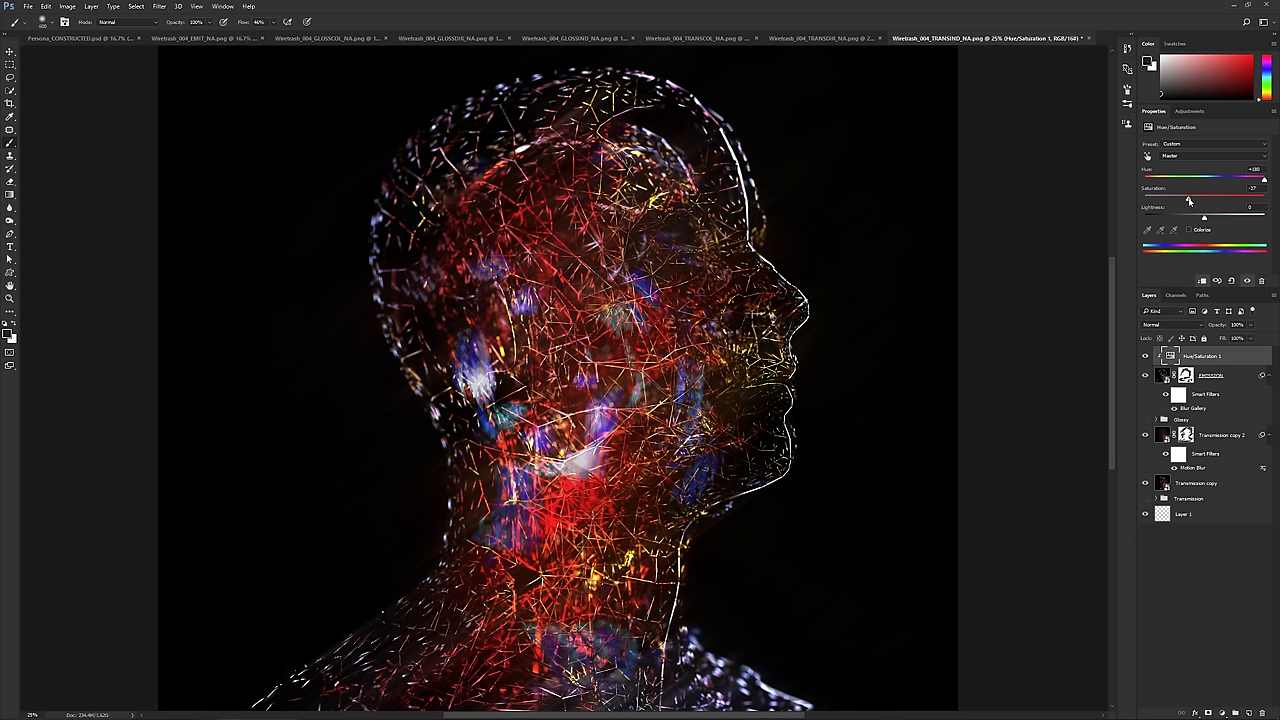
pyautogui.moveTo(1196, 200); pyautogui.dragTo(1183, 204)
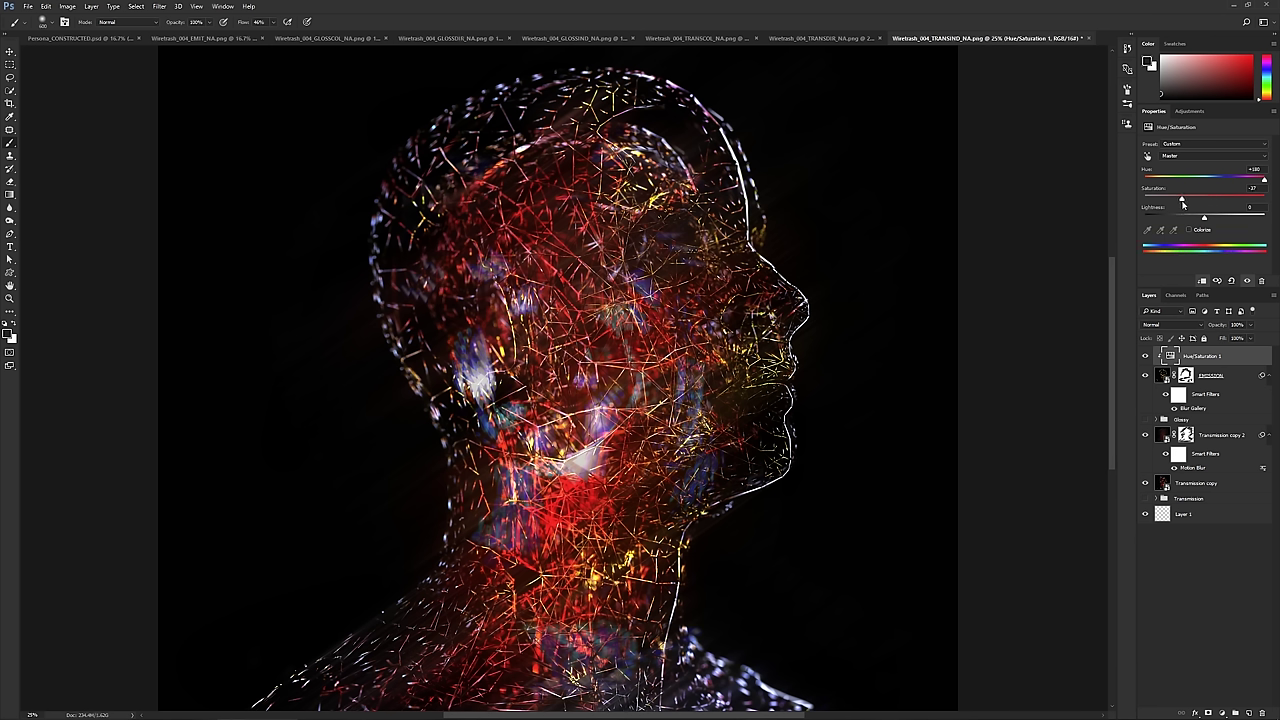
pyautogui.moveTo(1264, 180)
pyautogui.mouseDown()
pyautogui.moveTo(1177, 184)
pyautogui.moveTo(1213, 202)
pyautogui.moveTo(1267, 202)
pyautogui.mouseUp()
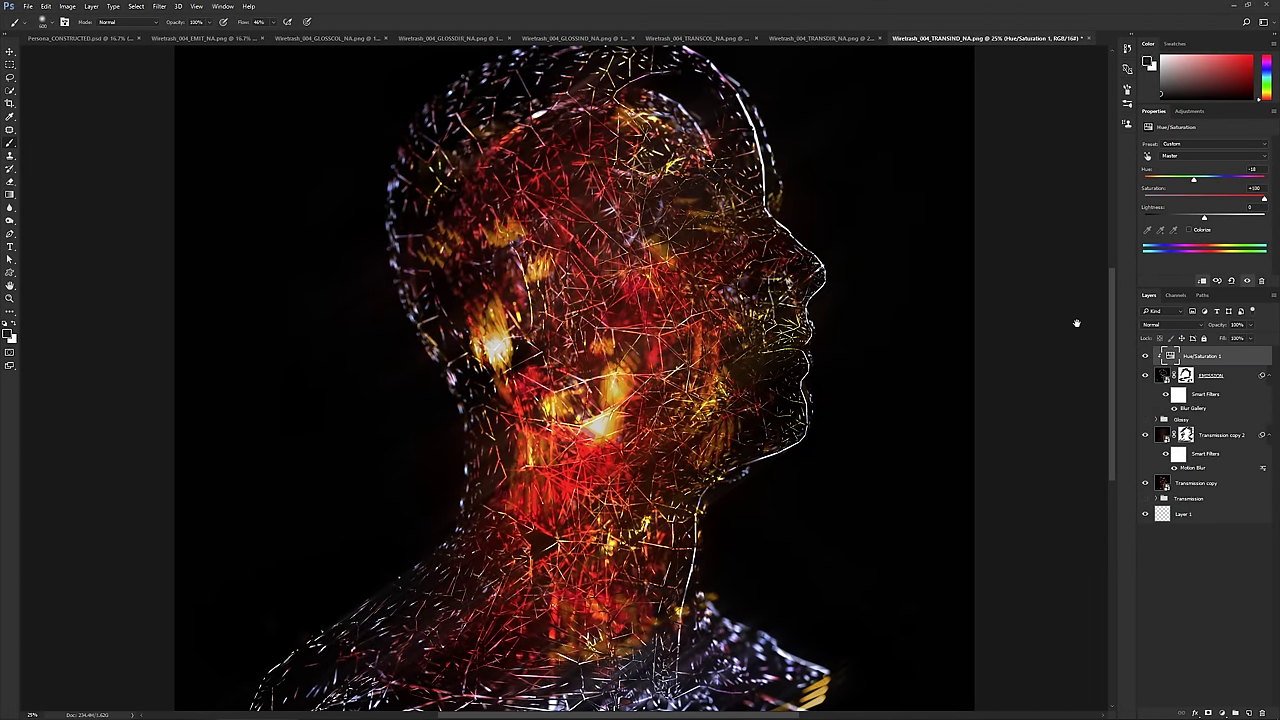
pyautogui.moveTo(1200, 222)
pyautogui.mouseDown()
pyautogui.moveTo(1222, 221)
pyautogui.moveTo(1168, 221)
pyautogui.moveTo(1186, 226)
pyautogui.mouseUp()
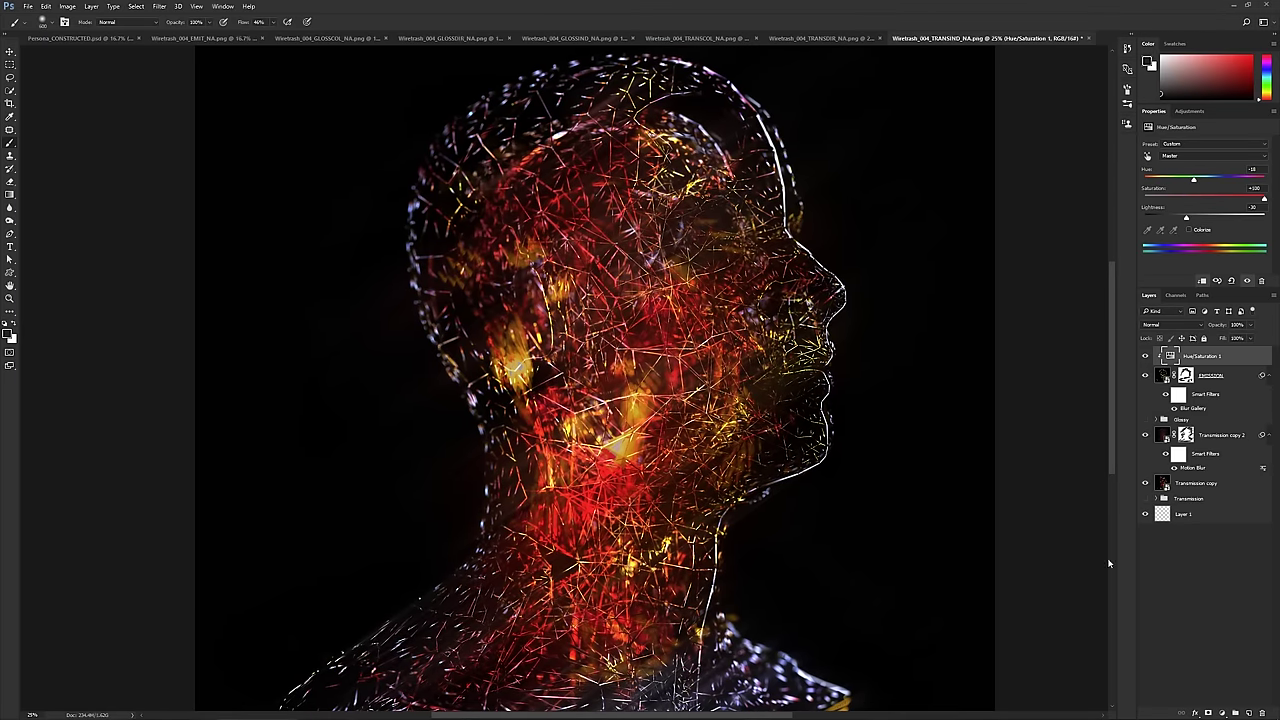
# - Try filling the empty bottom layer with the dark grey foreground colour, and undo the fill
pyautogui.click(1172, 513)
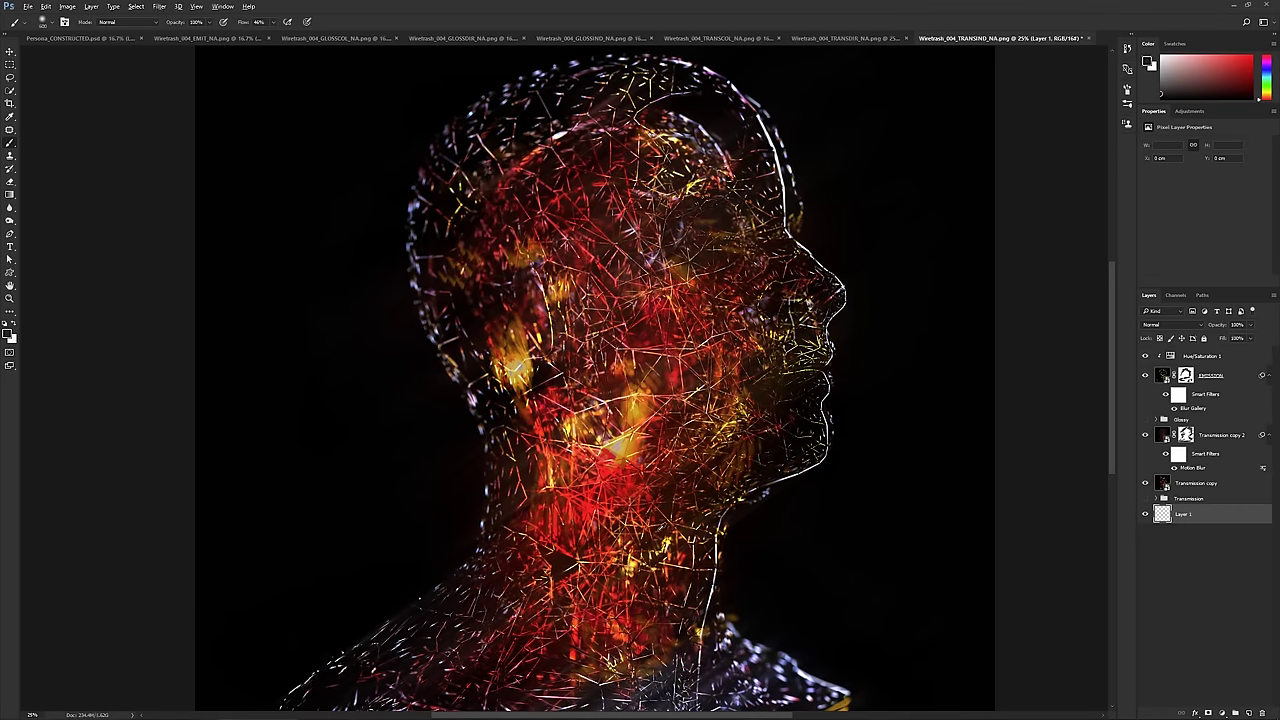
pyautogui.hotkey('alt', 'BackSpace')
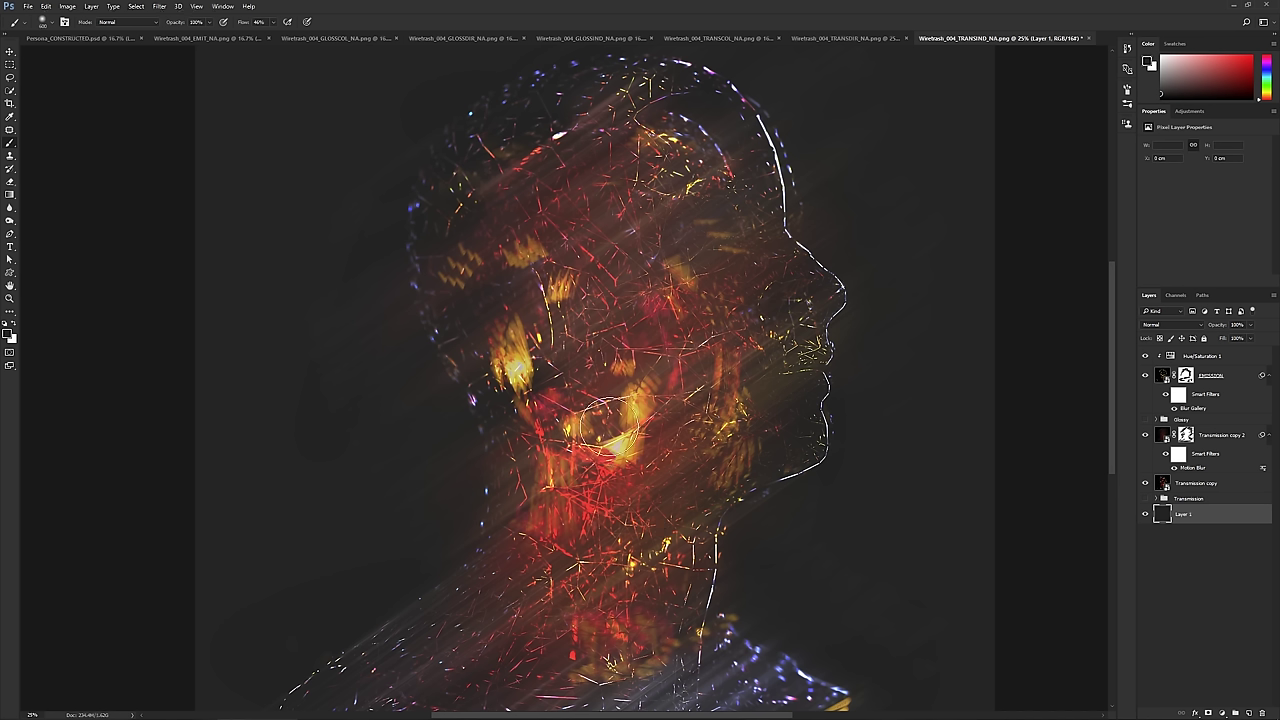
pyautogui.hotkey('ctrl', 'z')
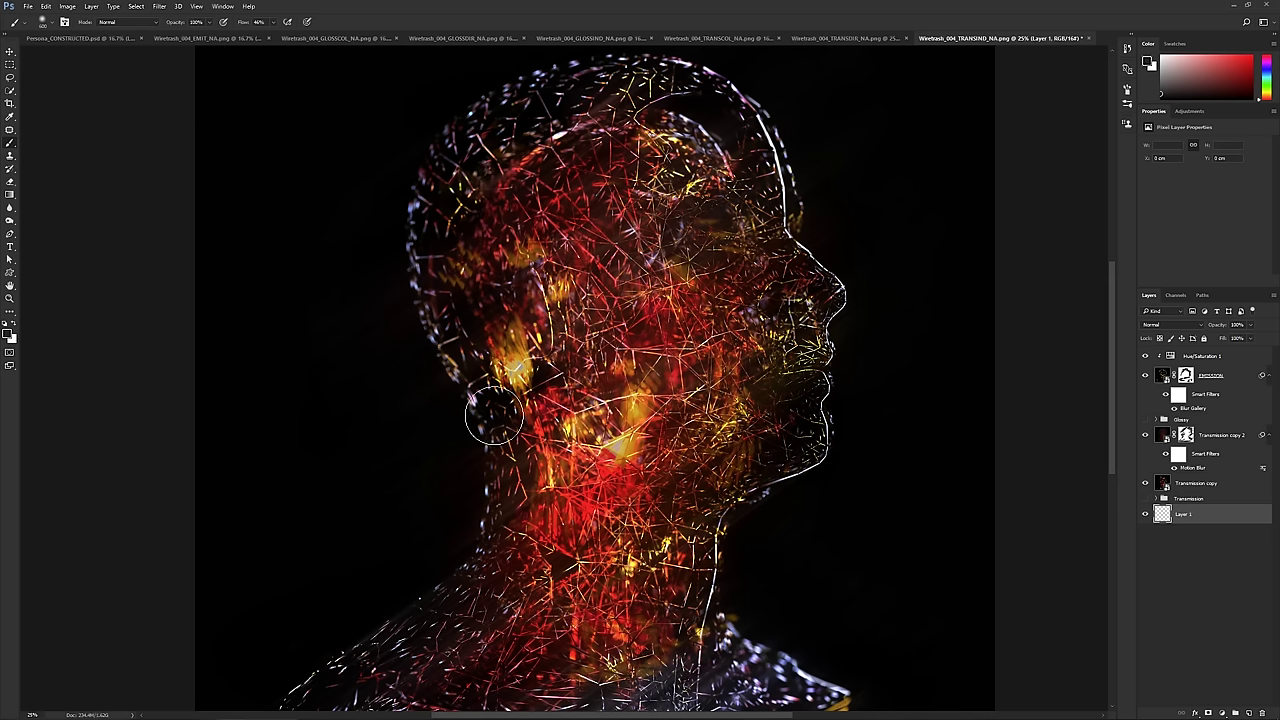
# - Set the Gradient tool to a radial gradient and fill the bottom layer with black
pyautogui.click(10, 194)
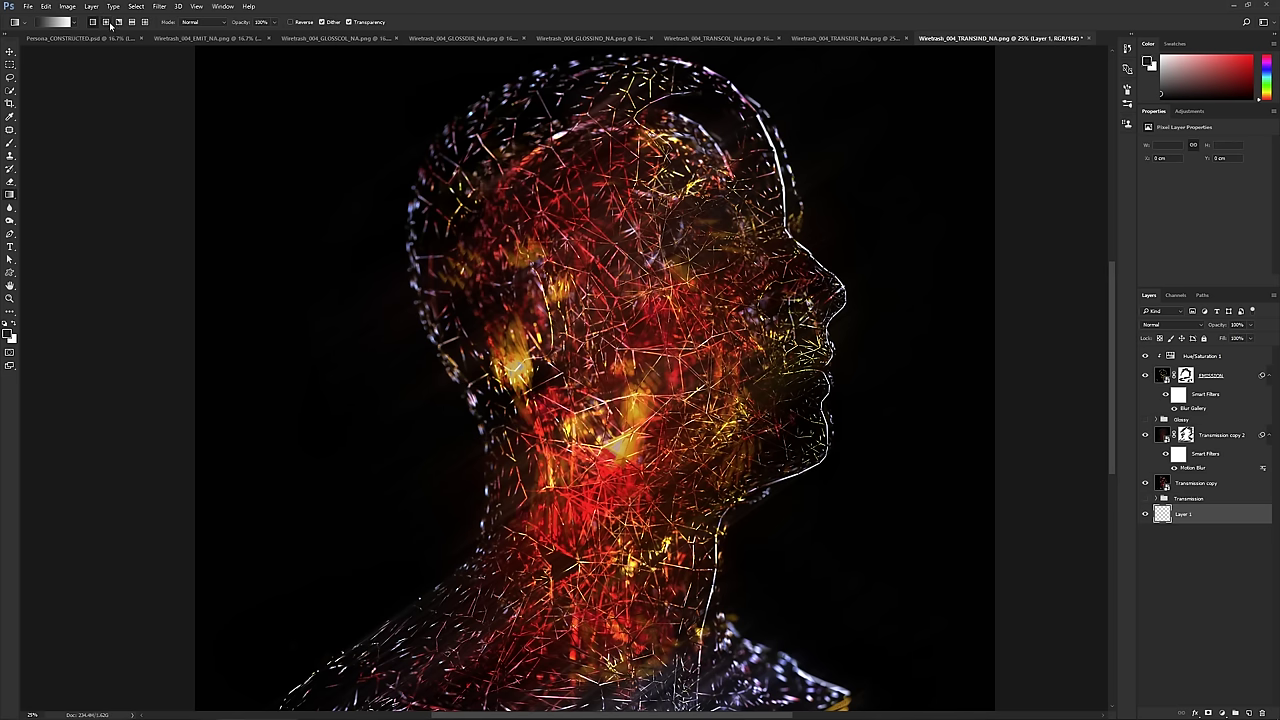
pyautogui.click(52, 22)
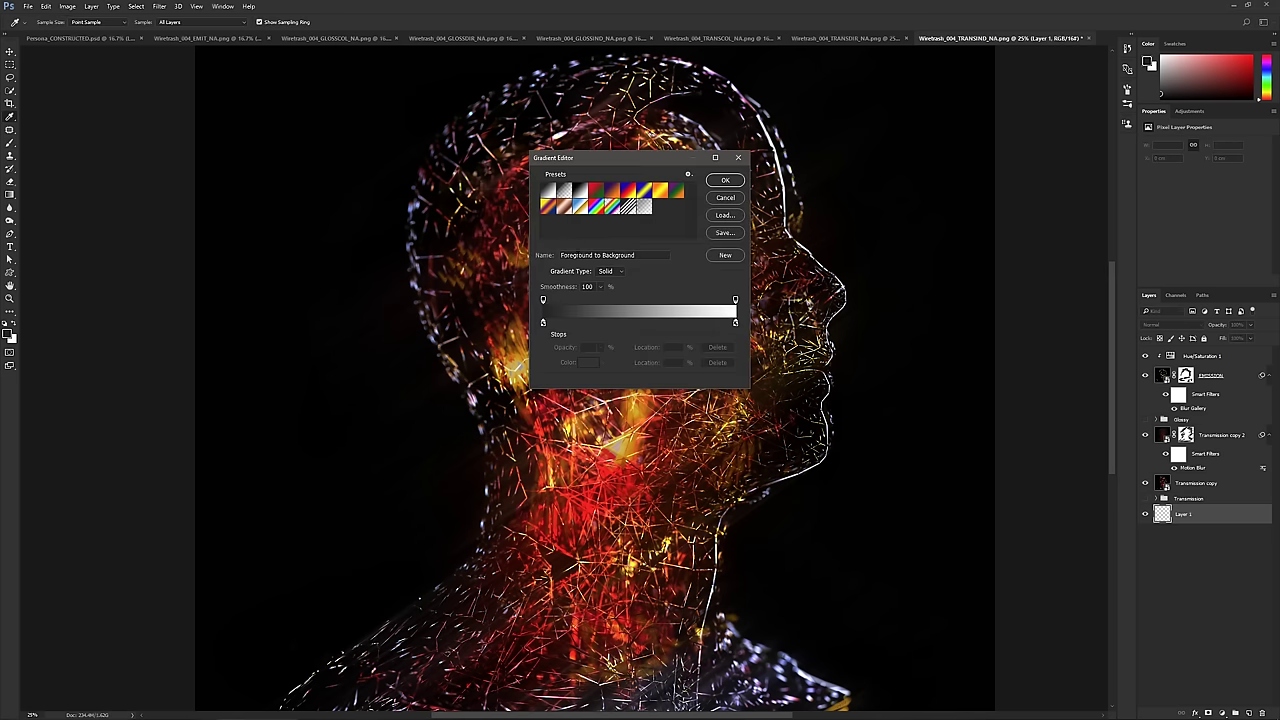
pyautogui.click(725, 198)
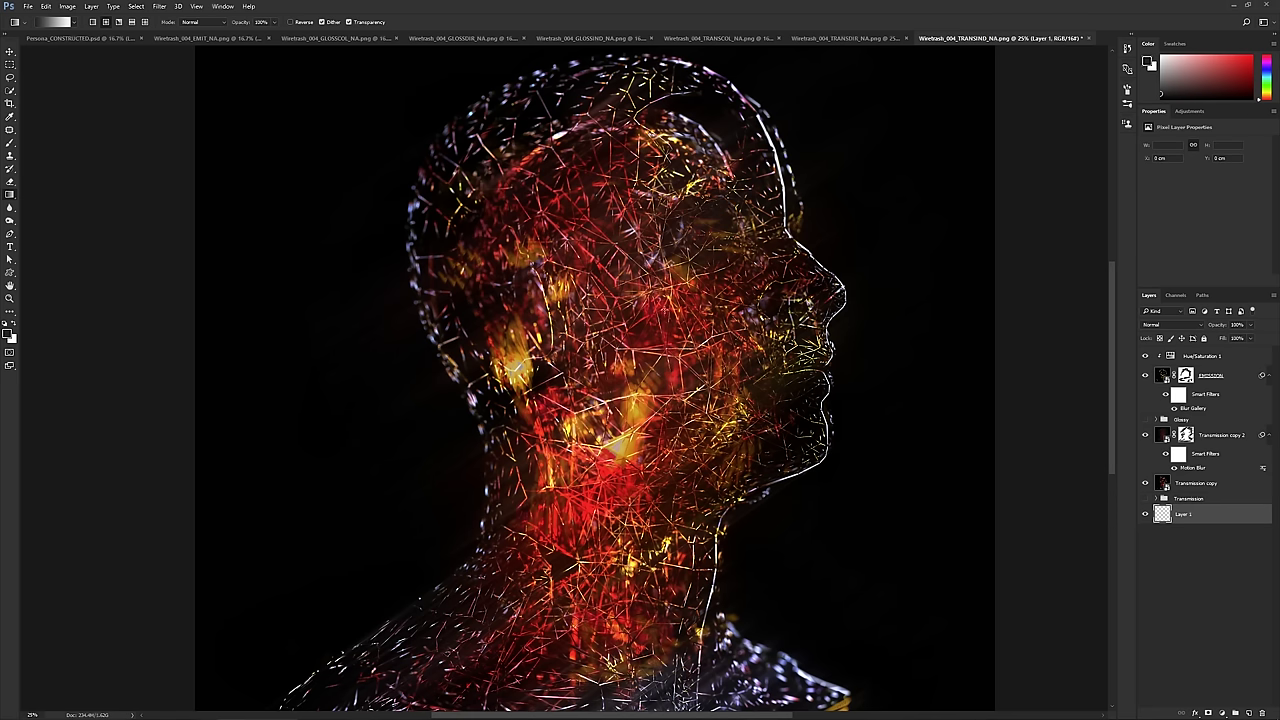
pyautogui.click(664, 310)
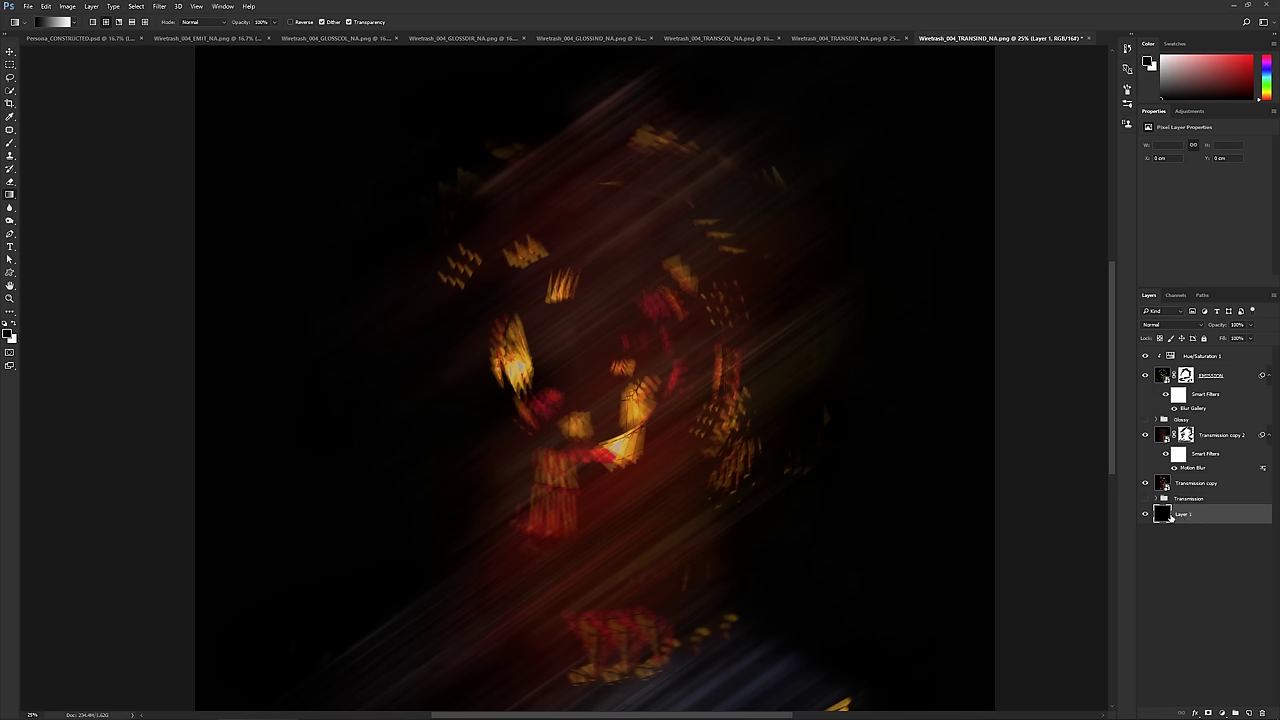
# - Change the Transmission copy layer's blend mode to Linear Dodge (Add)
pyautogui.click(1212, 485)
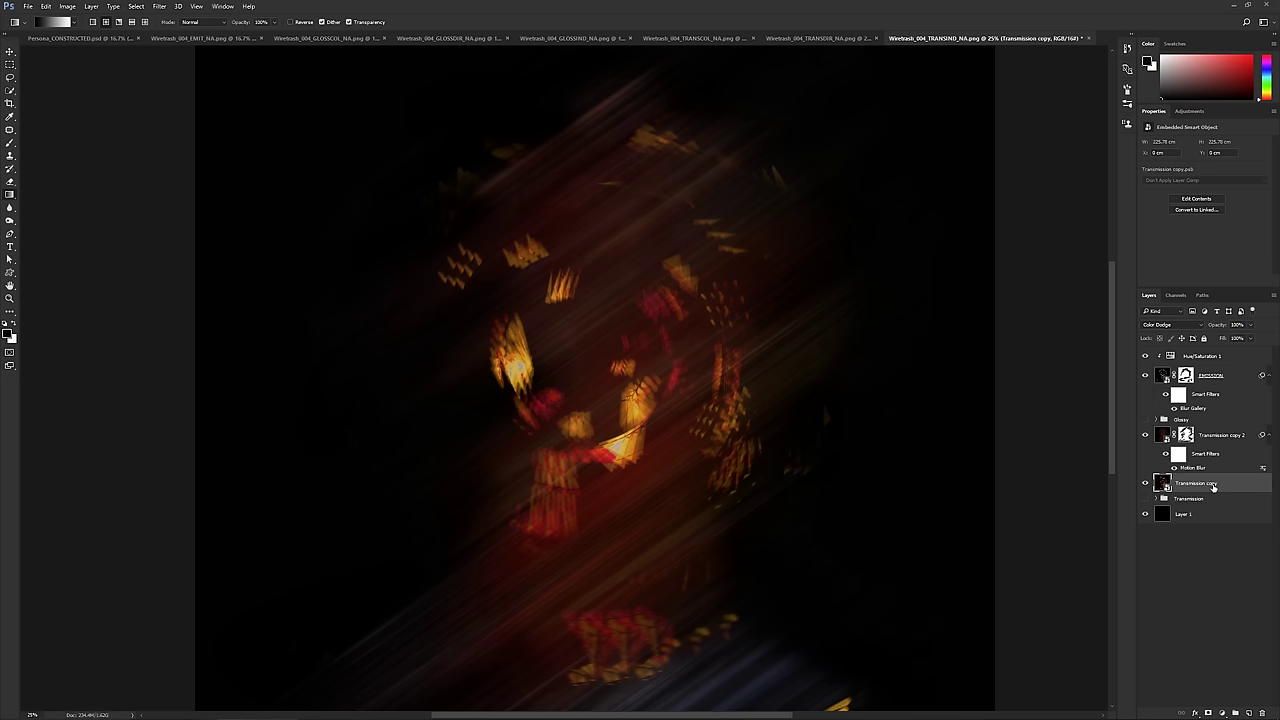
pyautogui.click(1183, 328)
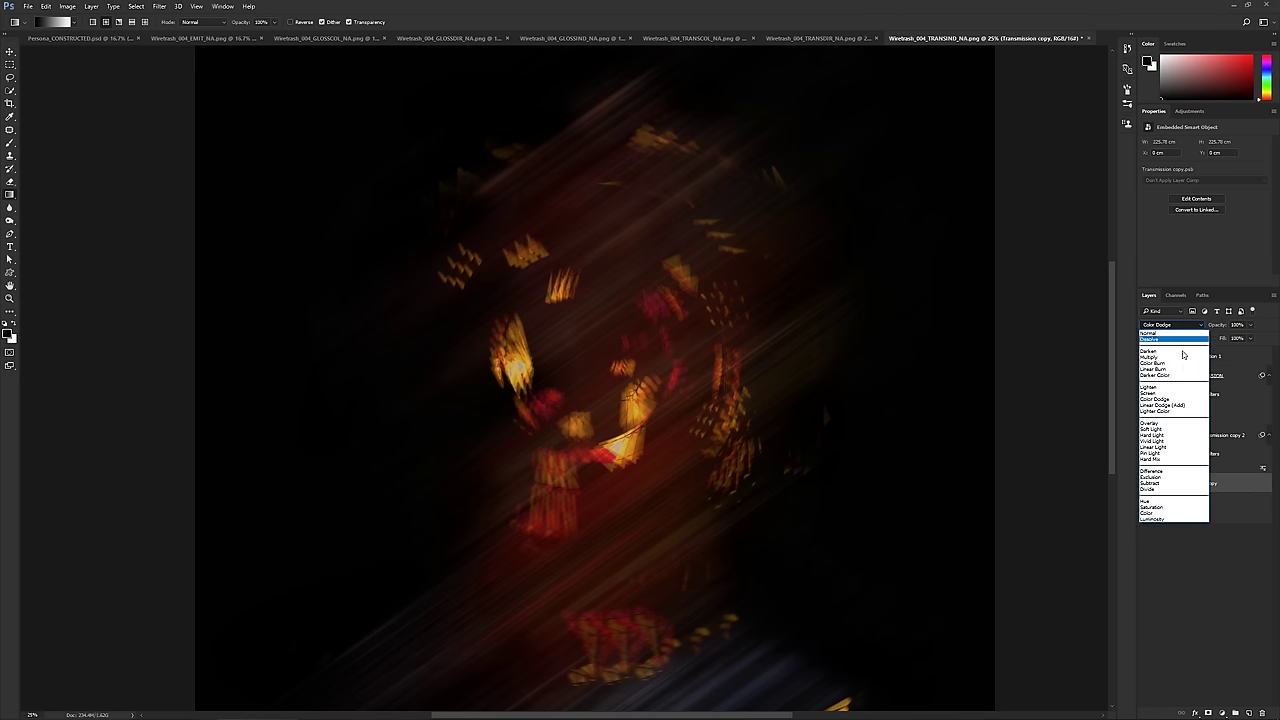
pyautogui.click(1180, 413)
# - Add a Gradient Overlay effect to the black bottom layer, with Normal blend mode and Radial style
pyautogui.click(1173, 516)
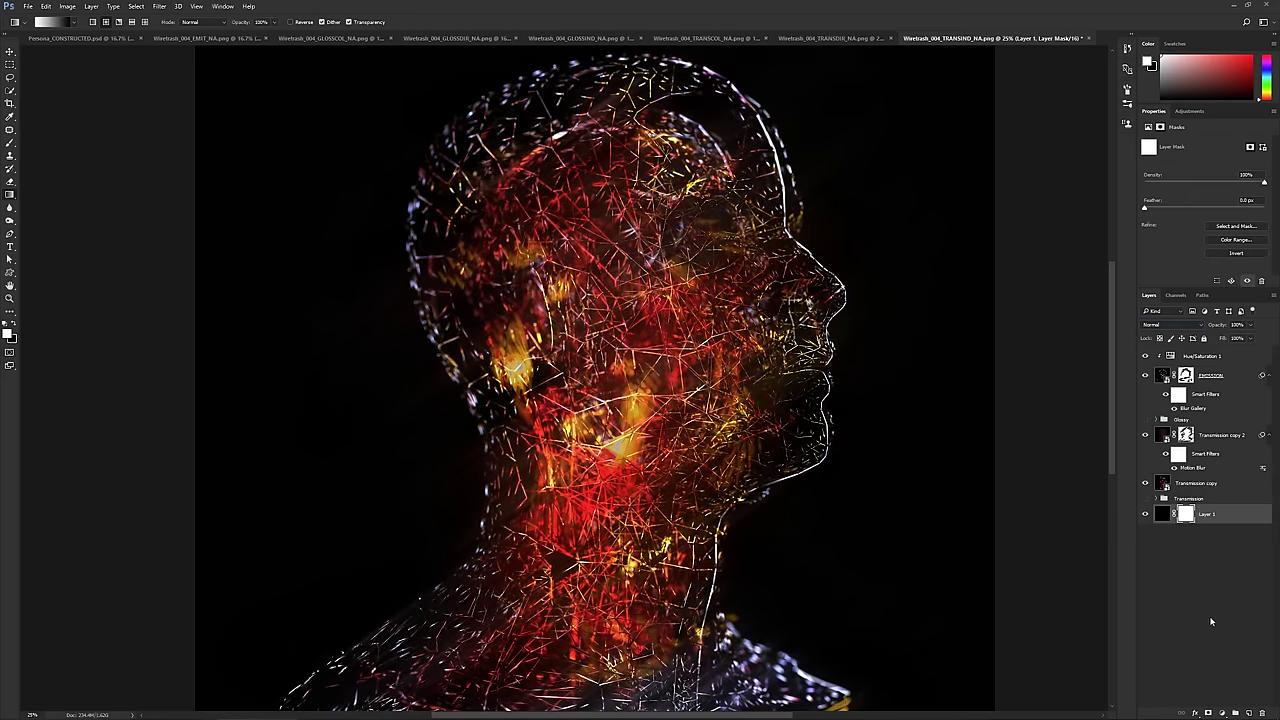
pyautogui.click(1221, 713)
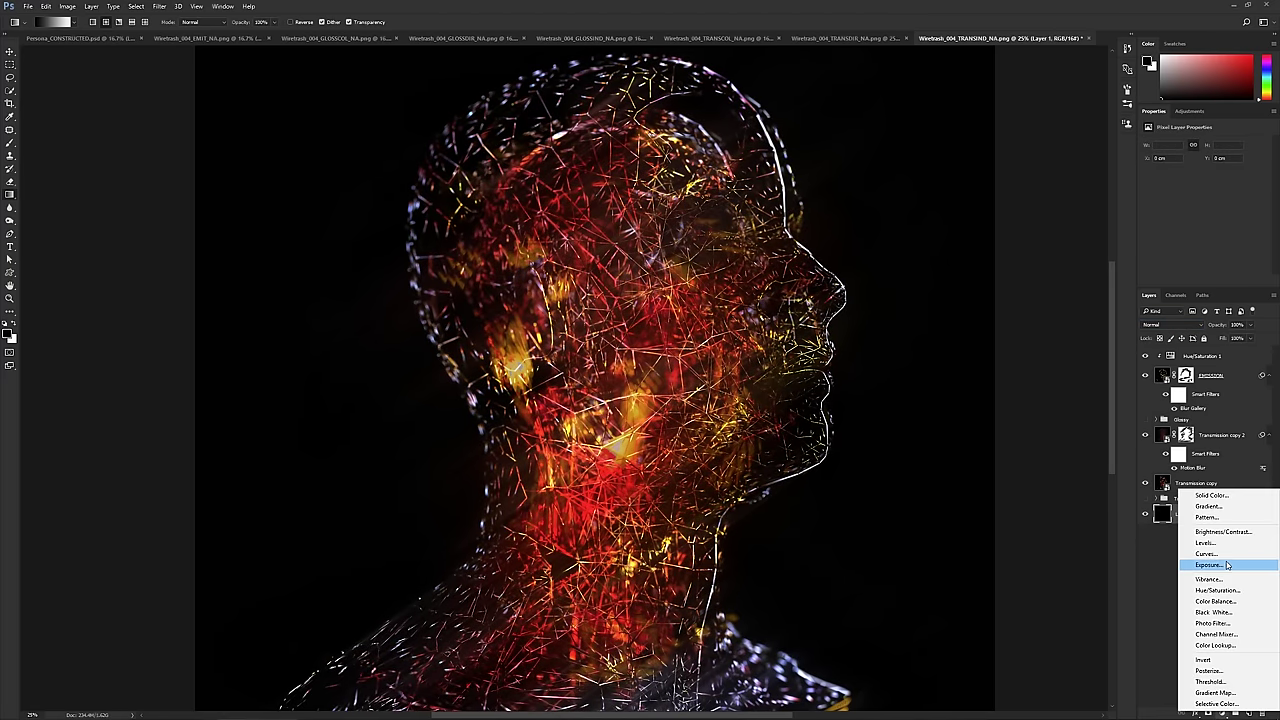
pyautogui.click(1168, 671)
pyautogui.click(1196, 713)
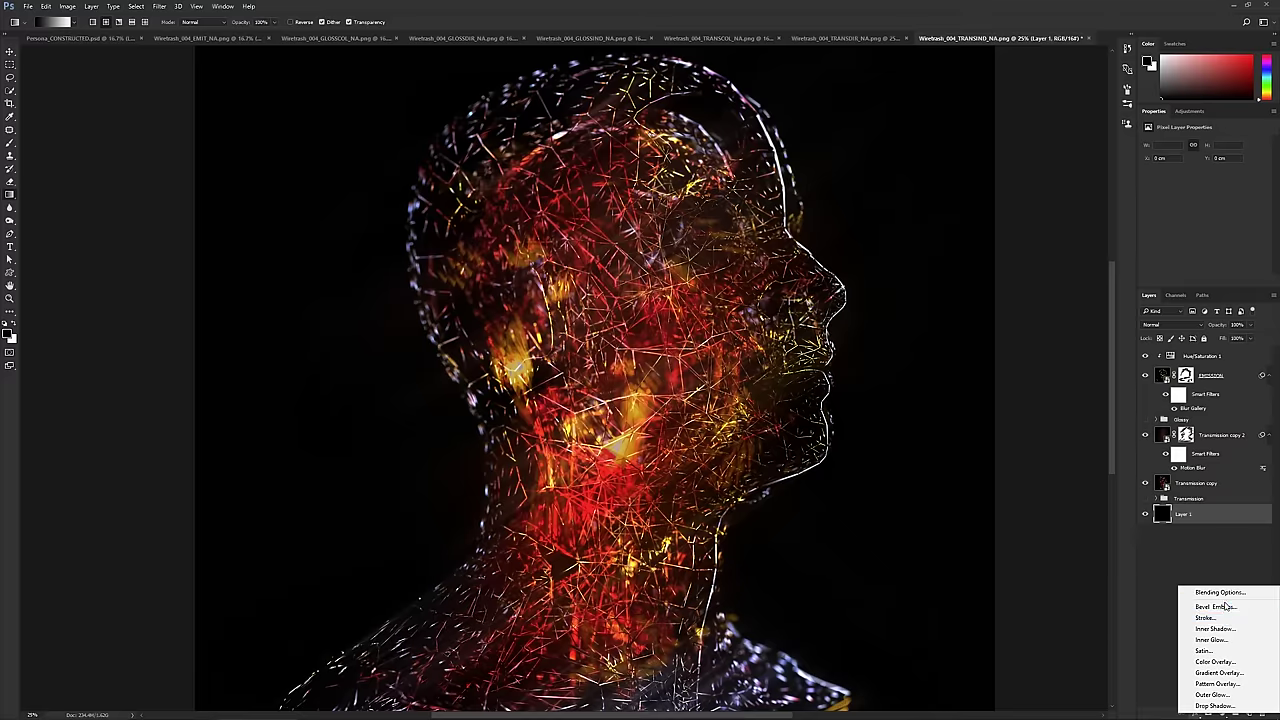
pyautogui.click(1218, 678)
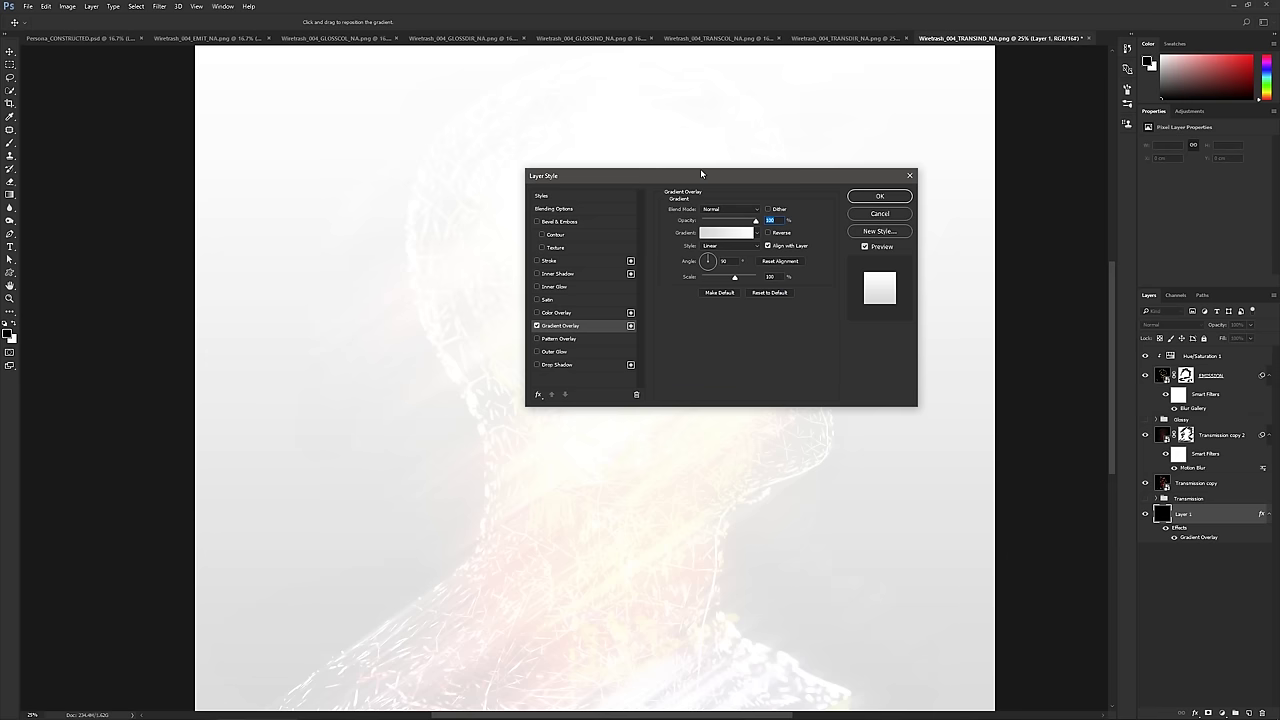
pyautogui.moveTo(700, 168); pyautogui.dragTo(219, 160)
pyautogui.click(245, 192)
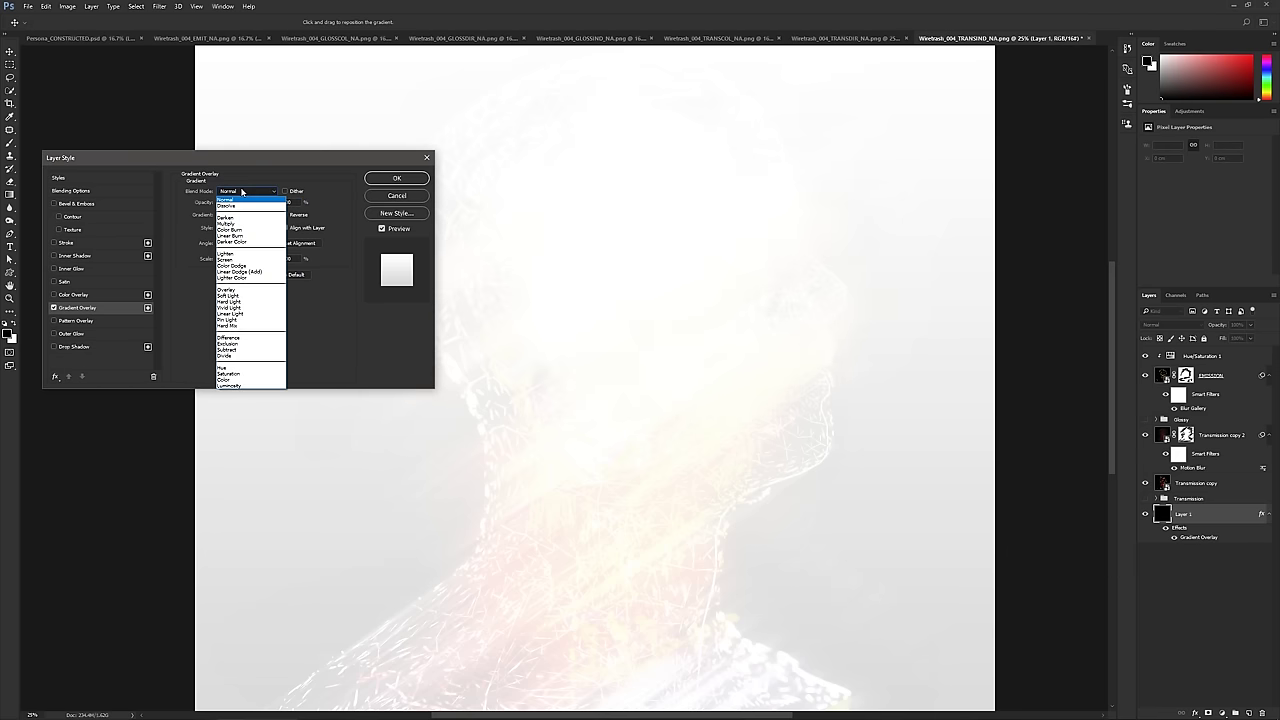
pyautogui.click(245, 196)
pyautogui.click(245, 228)
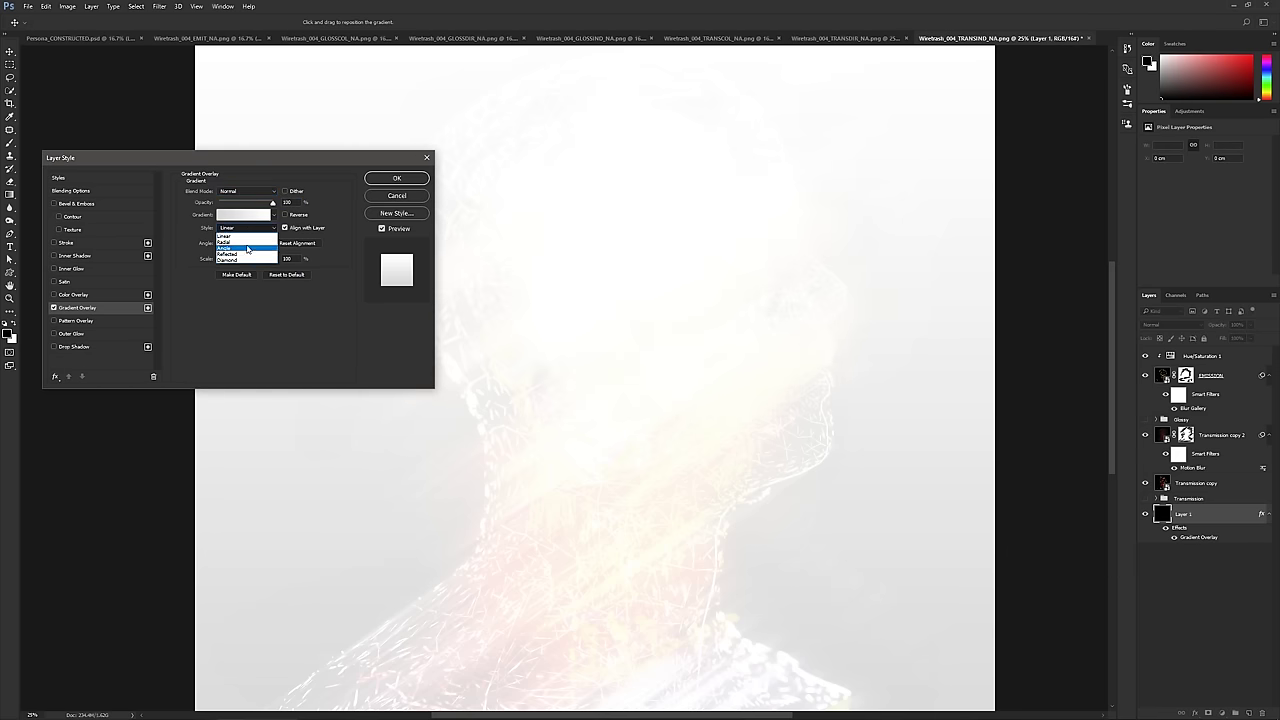
pyautogui.click(246, 242)
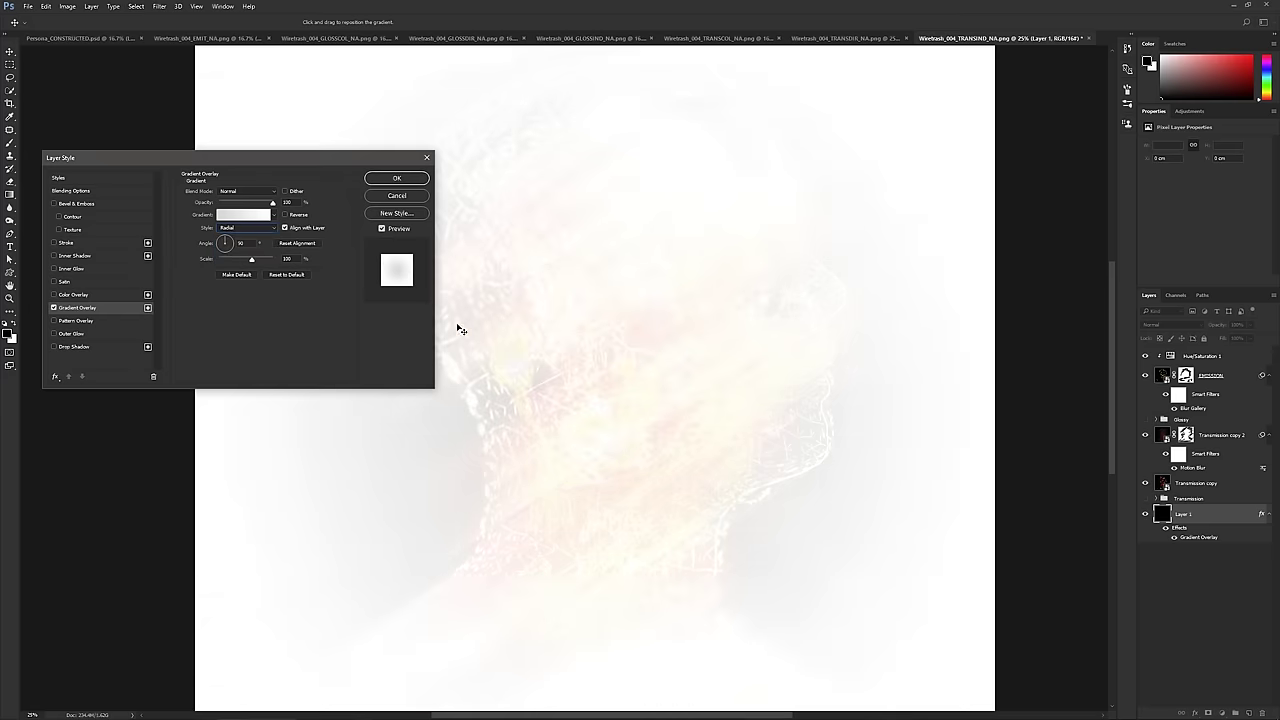
# - Use the Violet, Orange preset as the colours of the bottom layer's gradient overlay
pyautogui.click(244, 216)
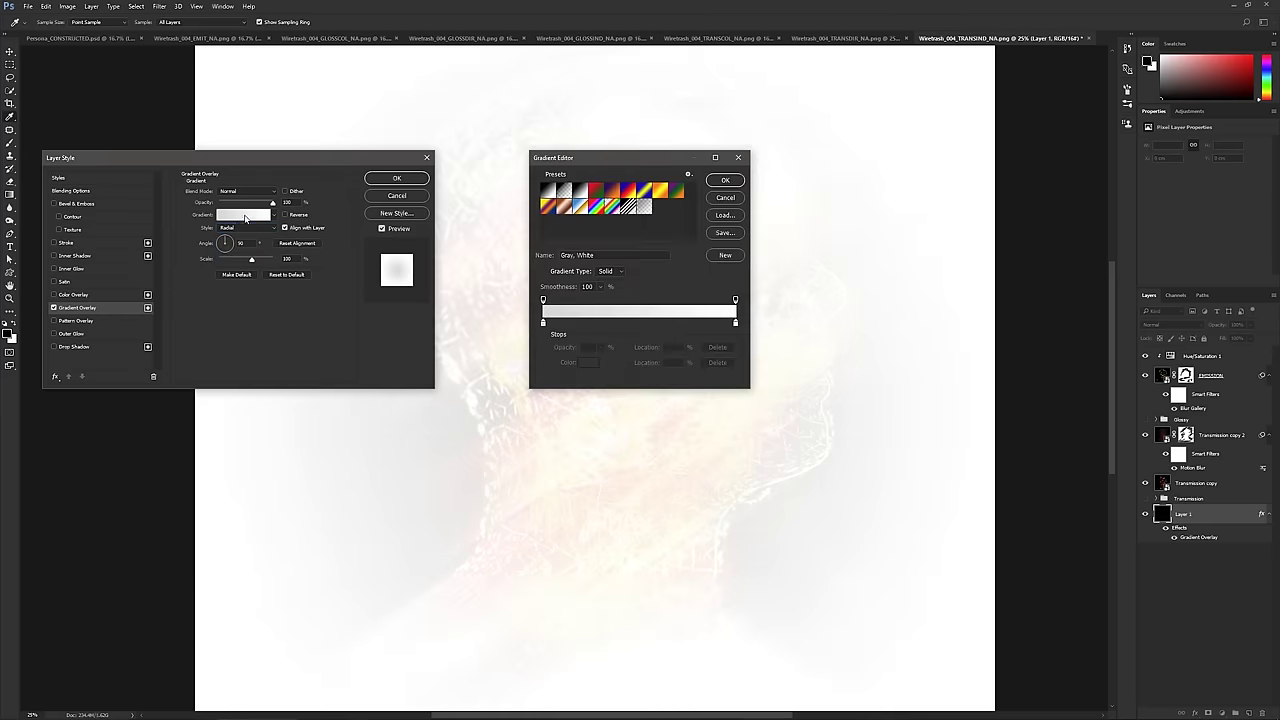
pyautogui.click(610, 194)
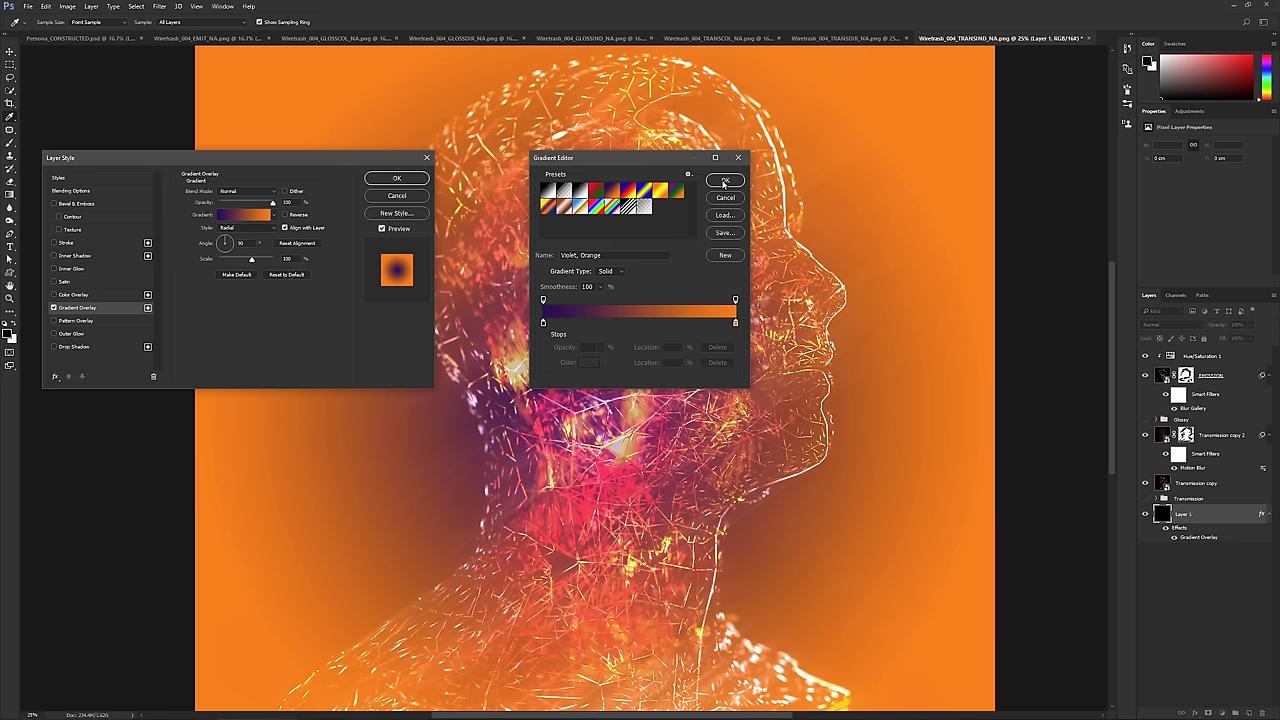
pyautogui.click(724, 181)
pyautogui.click(250, 217)
pyautogui.click(724, 183)
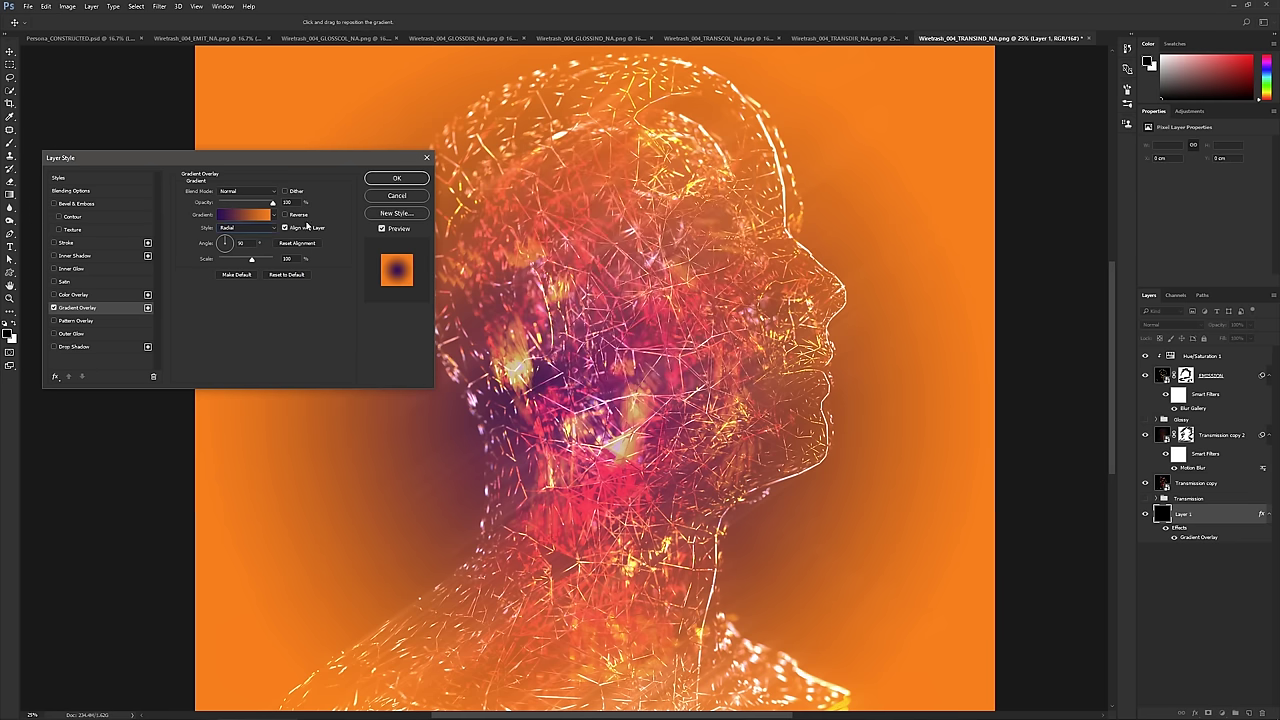
# - Reverse the overlay gradient so orange lies at the centre, and set its scale to about 131%
pyautogui.click(285, 215)
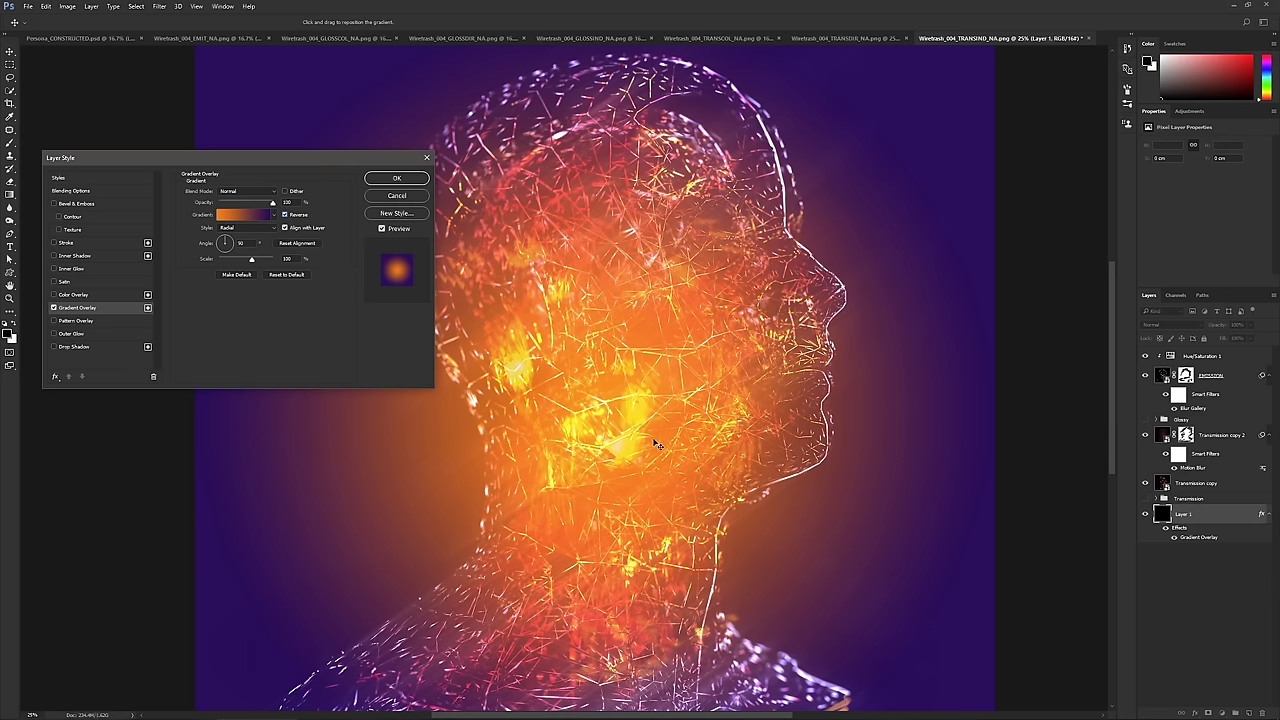
pyautogui.moveTo(252, 261); pyautogui.dragTo(352, 306)
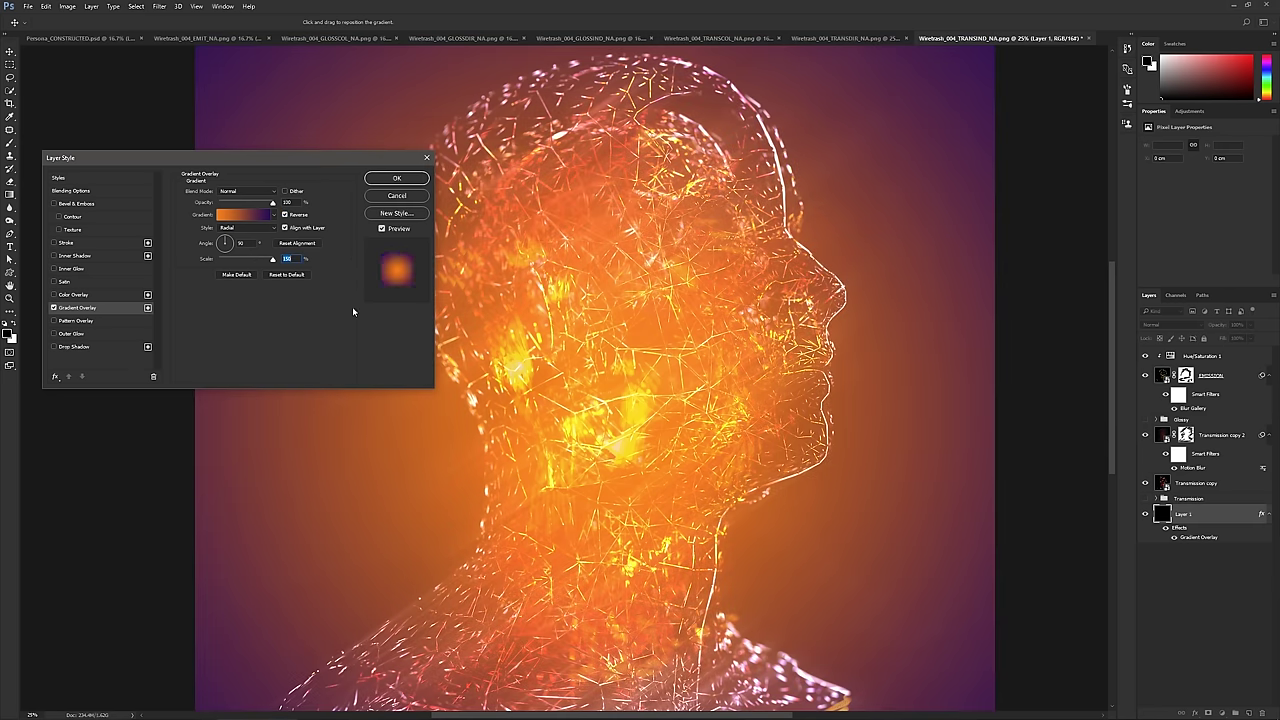
pyautogui.moveTo(266, 261); pyautogui.dragTo(264, 261)
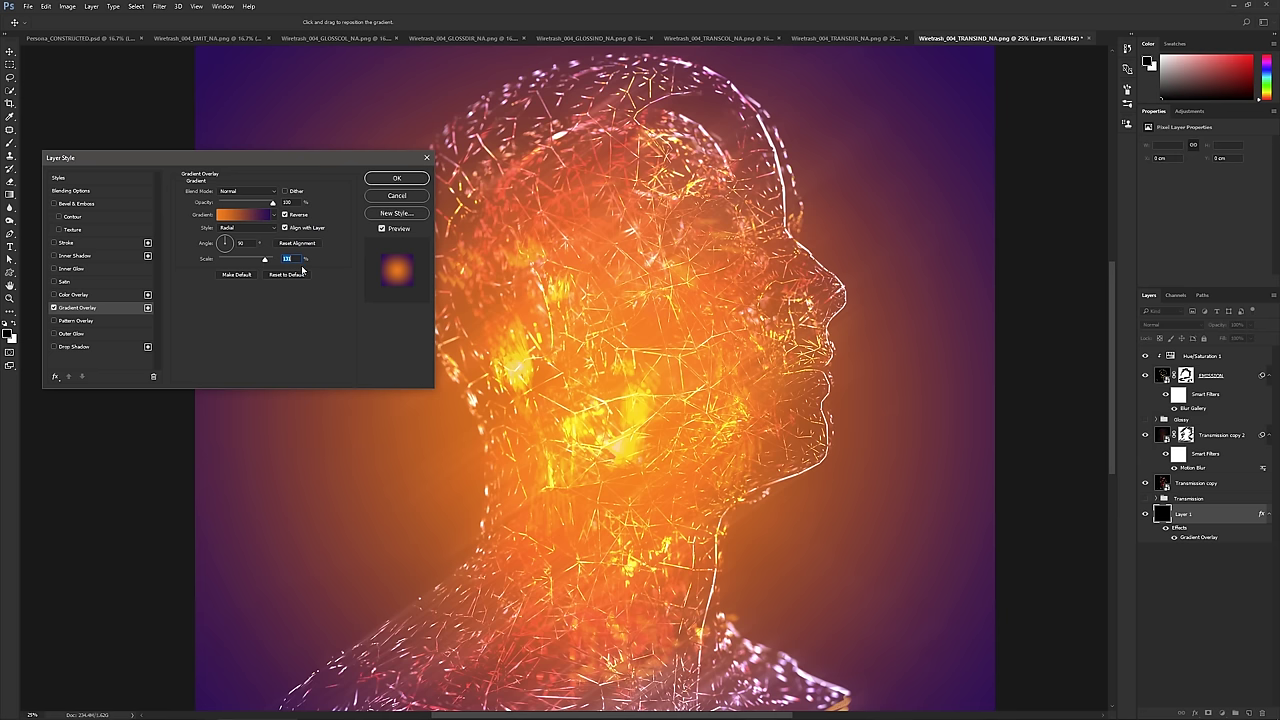
# - Change the orange colour stop of the bottom layer's overlay gradient to dark brown #281401
pyautogui.click(235, 218)
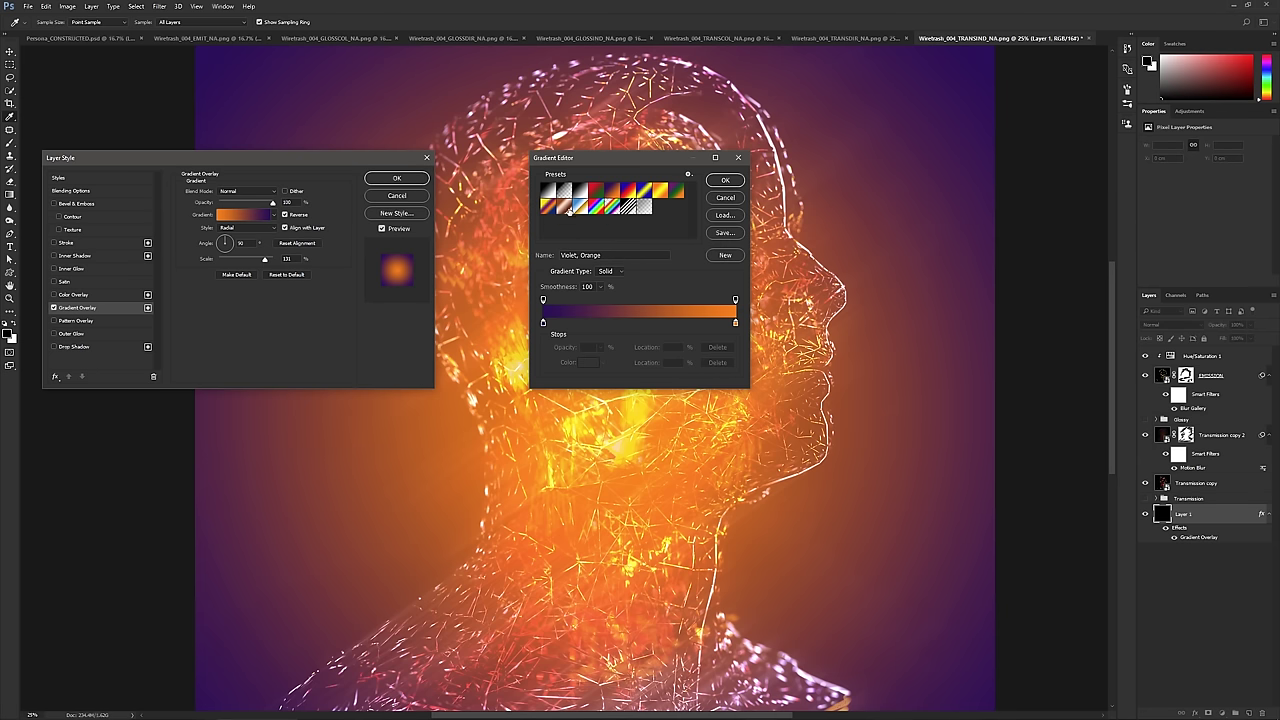
pyautogui.click(735, 322)
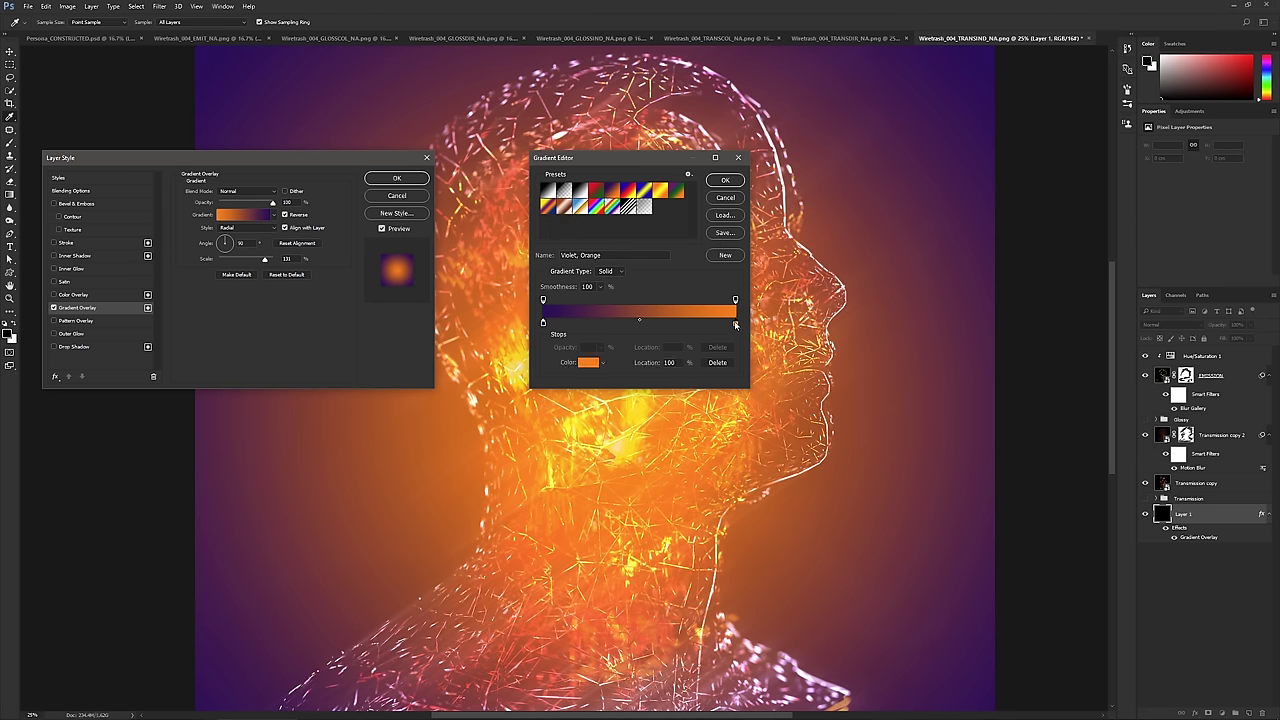
pyautogui.click(588, 363)
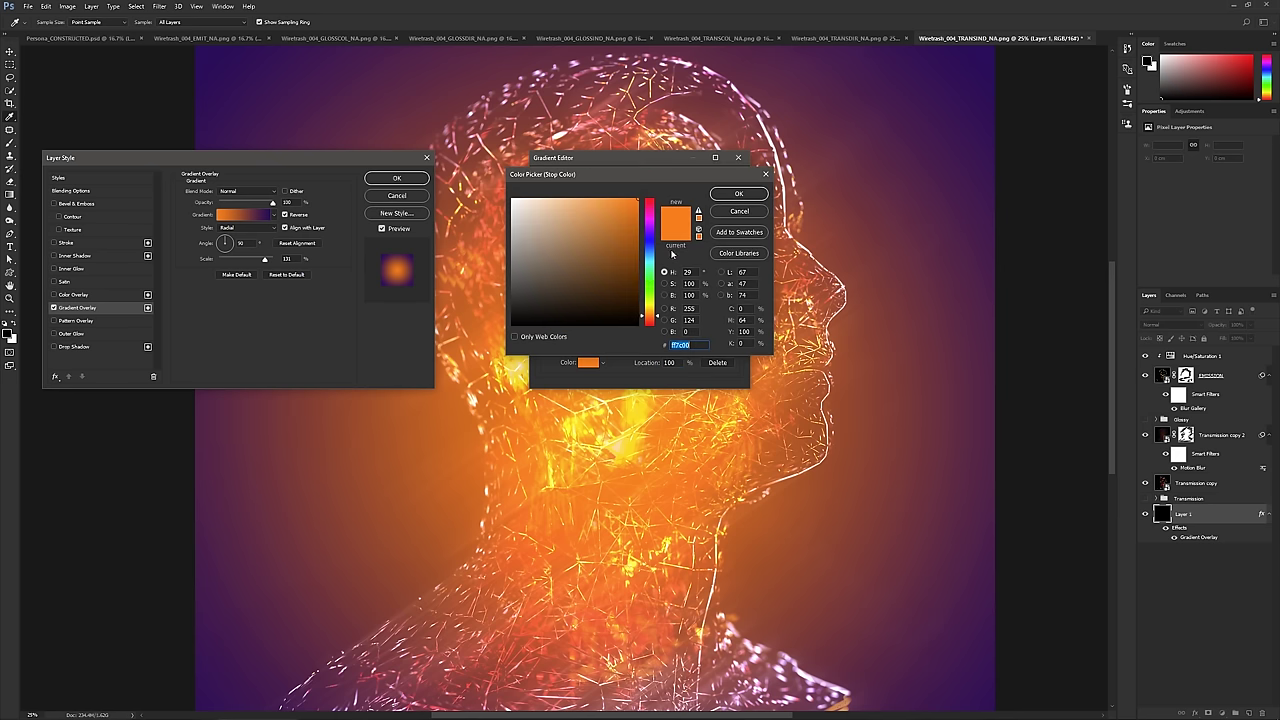
pyautogui.moveTo(625, 289); pyautogui.dragTo(634, 305)
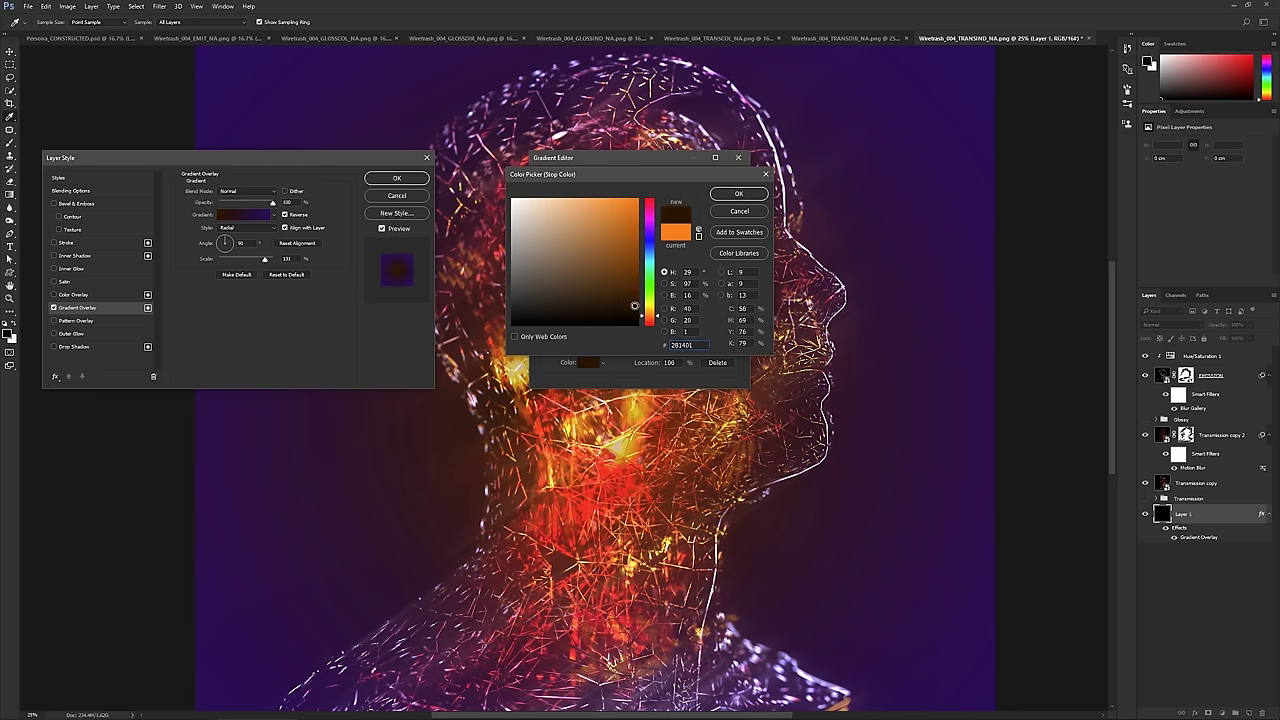
pyautogui.click(739, 193)
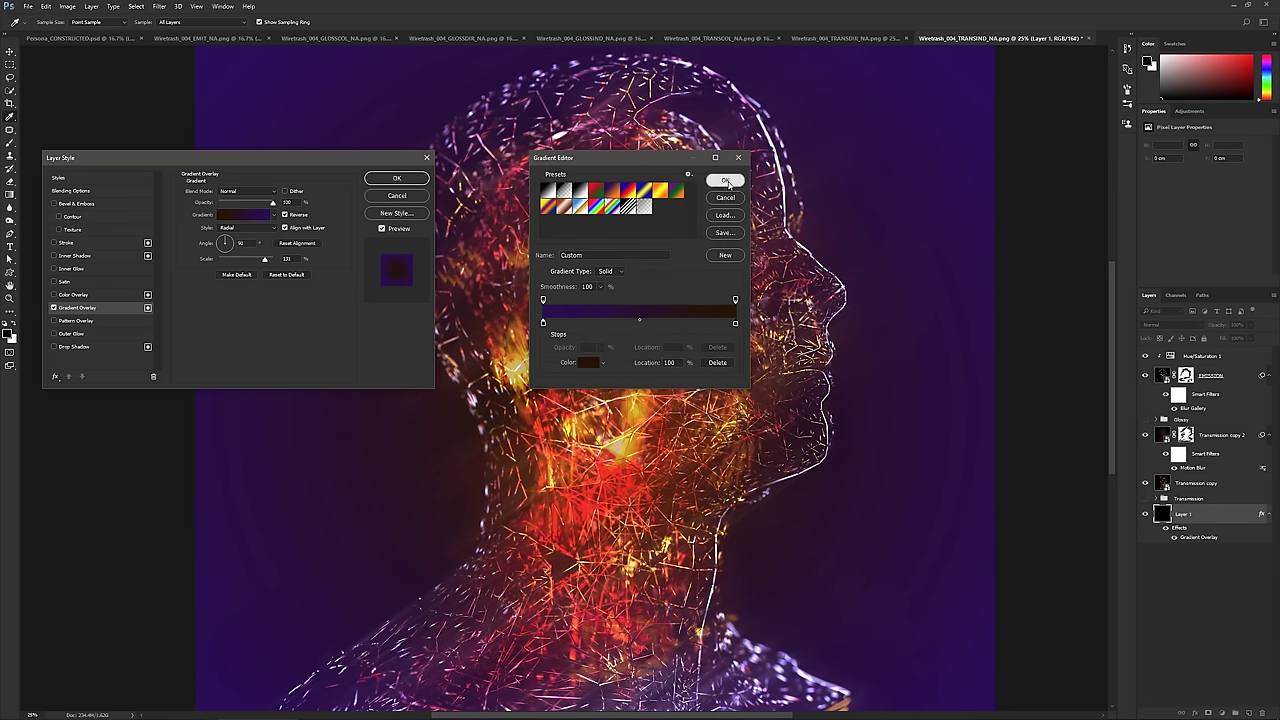
pyautogui.click(725, 180)
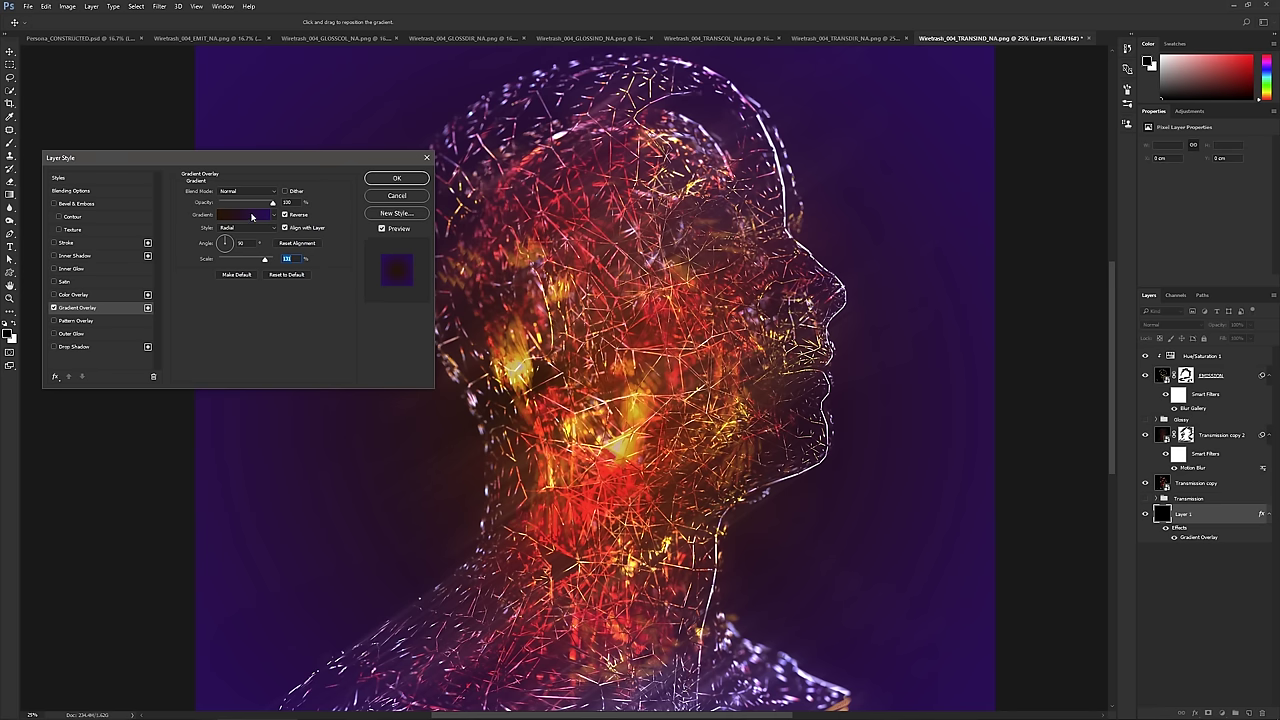
# - Change the violet colour stop of the overlay gradient to dark navy blue #040f2d
pyautogui.click(252, 216)
pyautogui.doubleClick(543, 322)
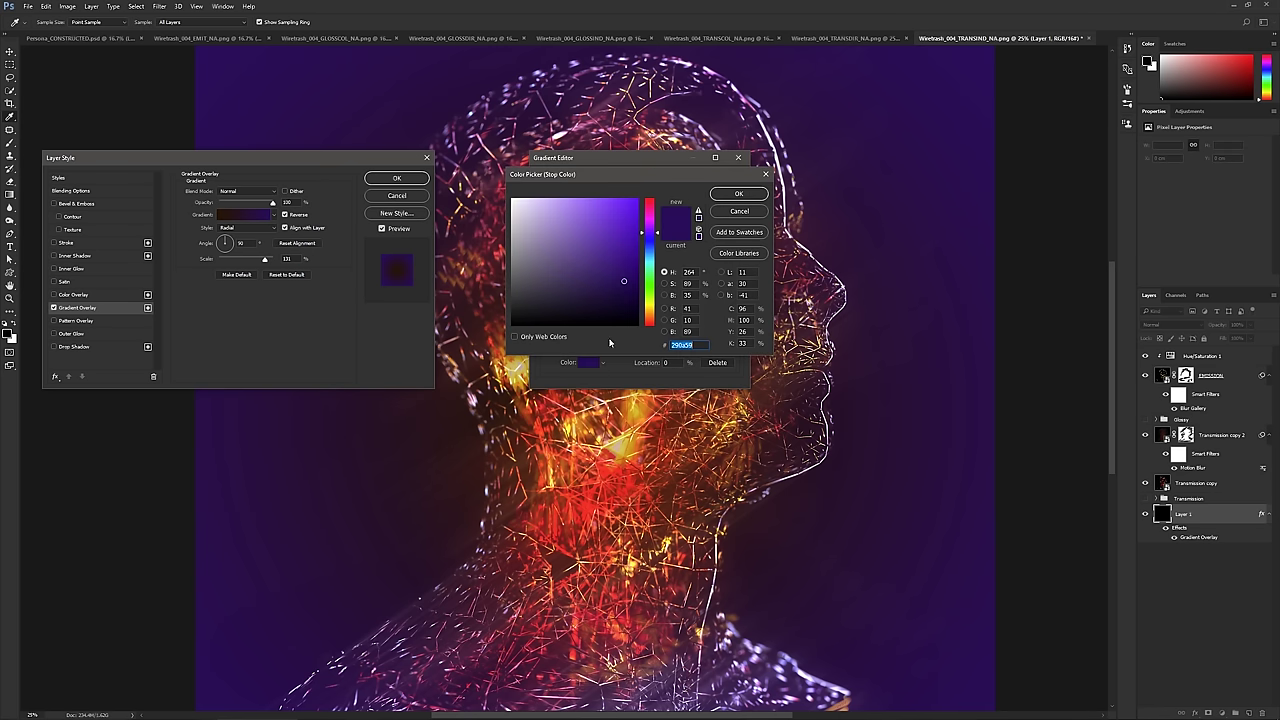
pyautogui.moveTo(626, 279); pyautogui.dragTo(638, 305)
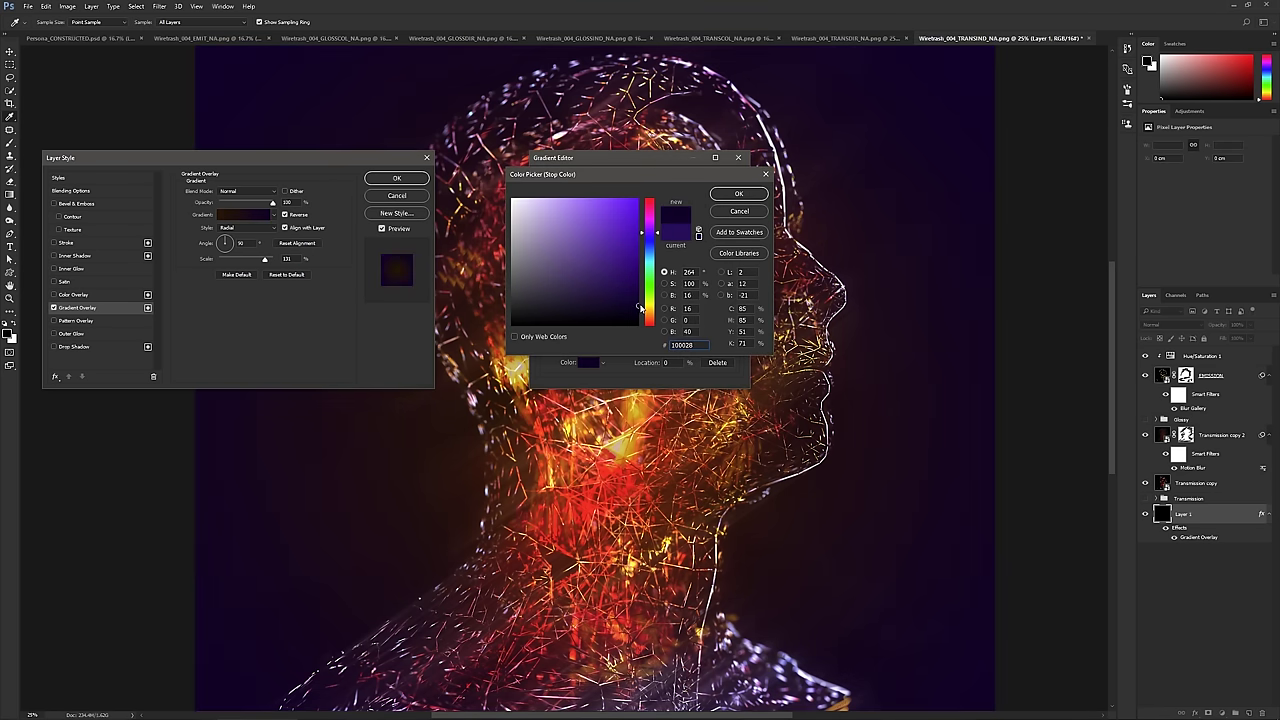
pyautogui.click(641, 311)
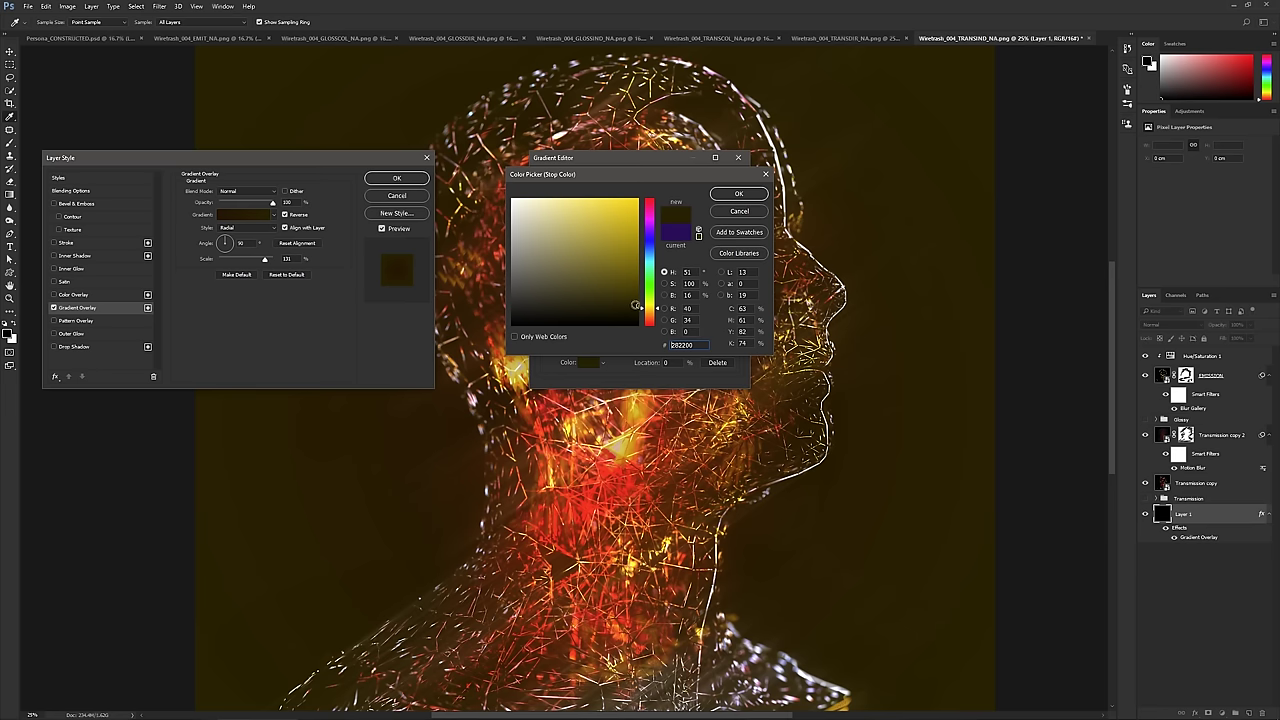
pyautogui.click(625, 303)
pyautogui.moveTo(650, 313)
pyautogui.mouseDown()
pyautogui.moveTo(649, 329)
pyautogui.moveTo(651, 249)
pyautogui.mouseUp()
pyautogui.click(741, 197)
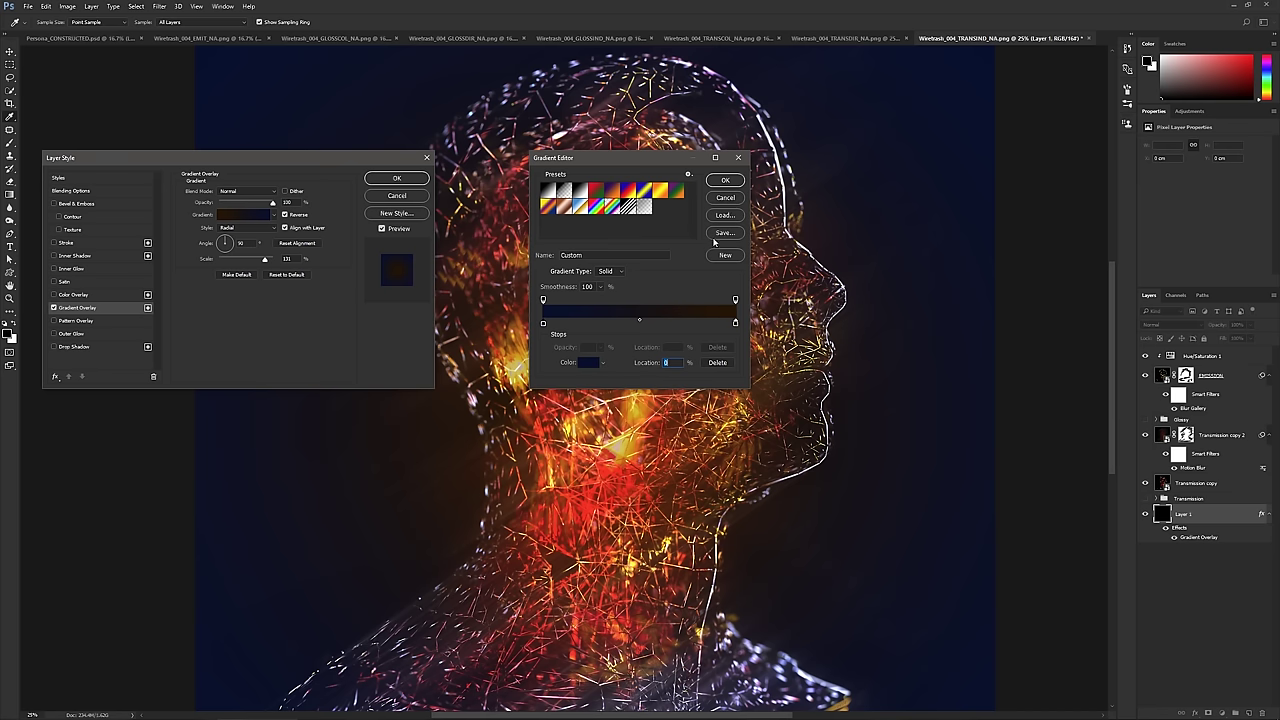
# - Darken the navy stop of the overlay gradient slightly further and accept the edited gradient
pyautogui.click(590, 362)
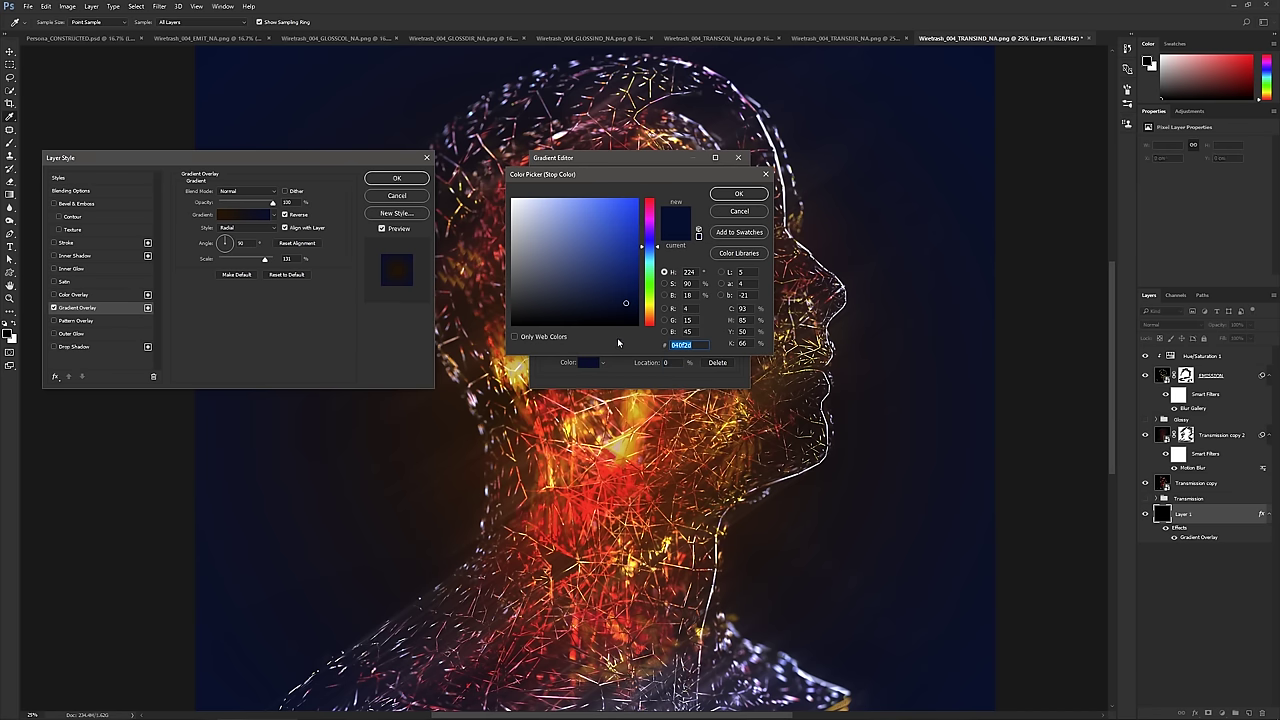
pyautogui.moveTo(624, 308); pyautogui.dragTo(630, 309)
pyautogui.click(742, 195)
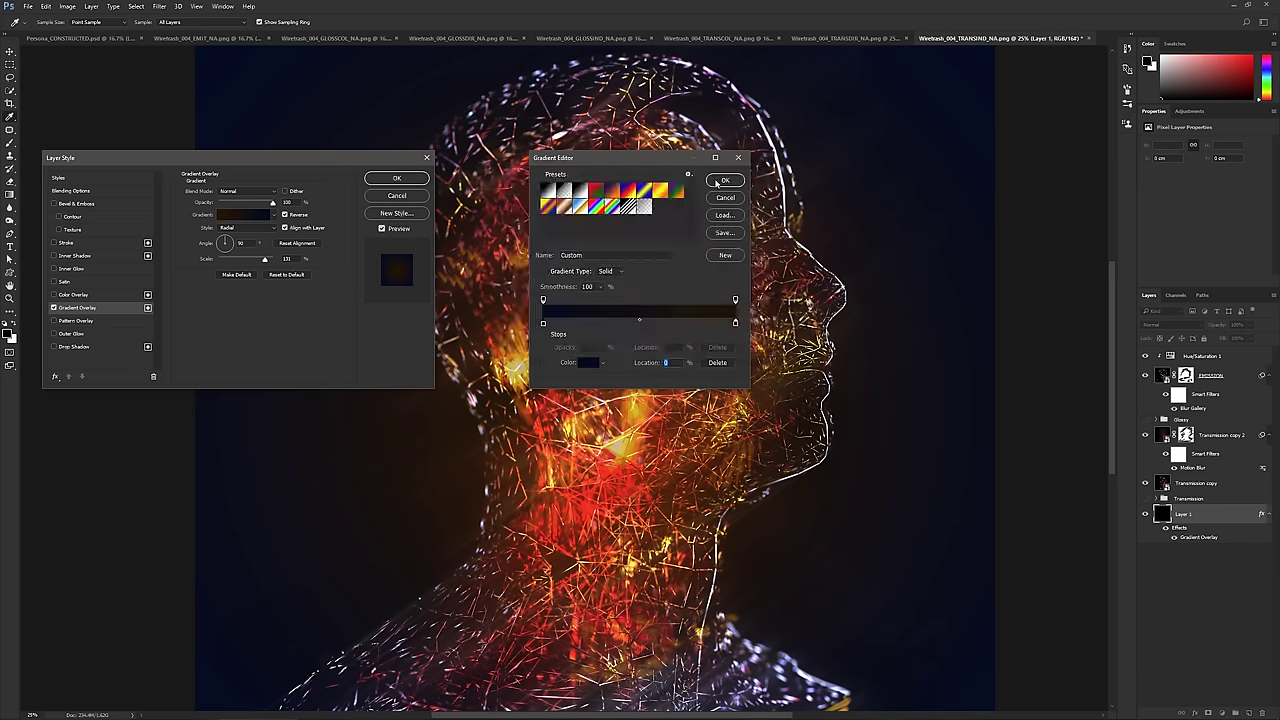
pyautogui.click(722, 181)
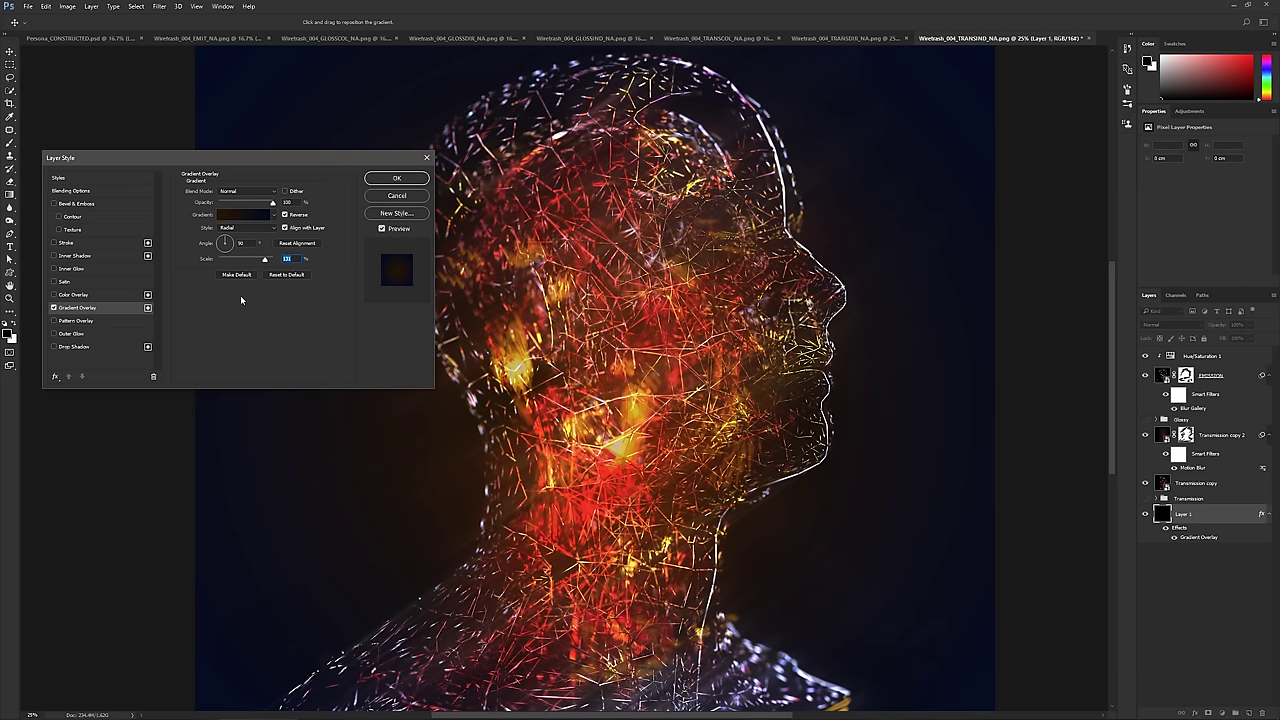
pyautogui.click(252, 218)
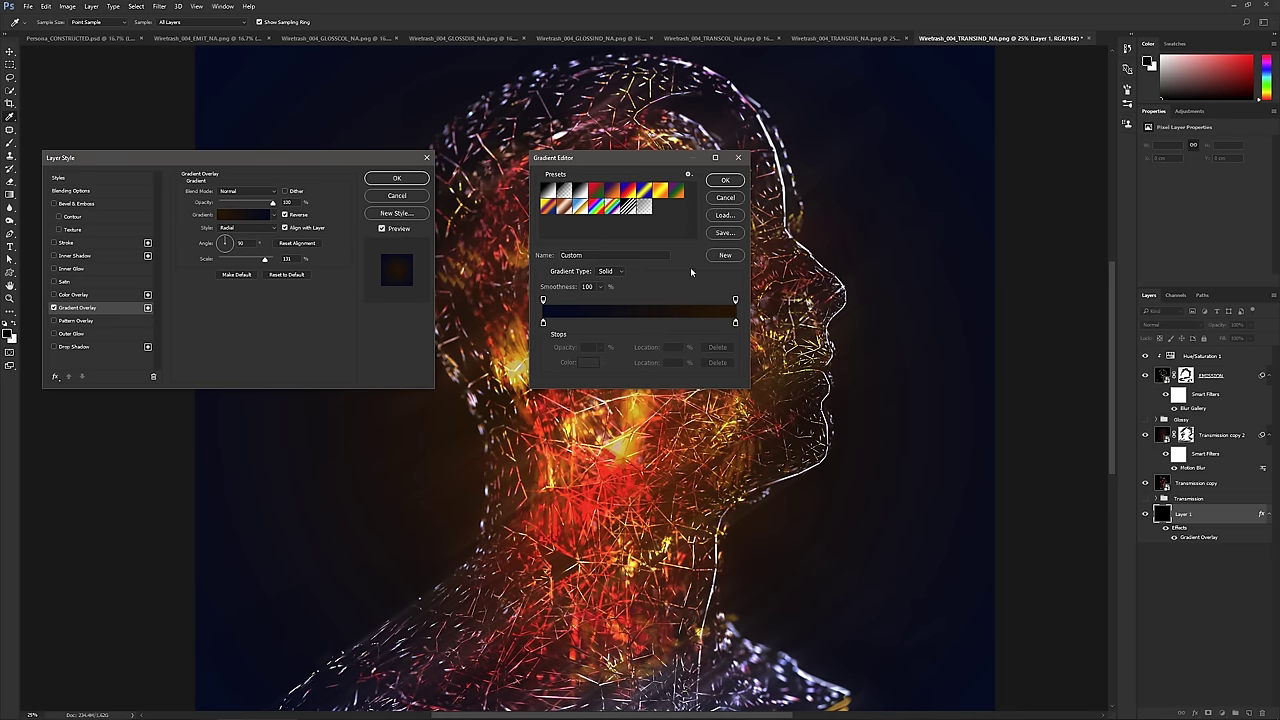
pyautogui.click(725, 180)
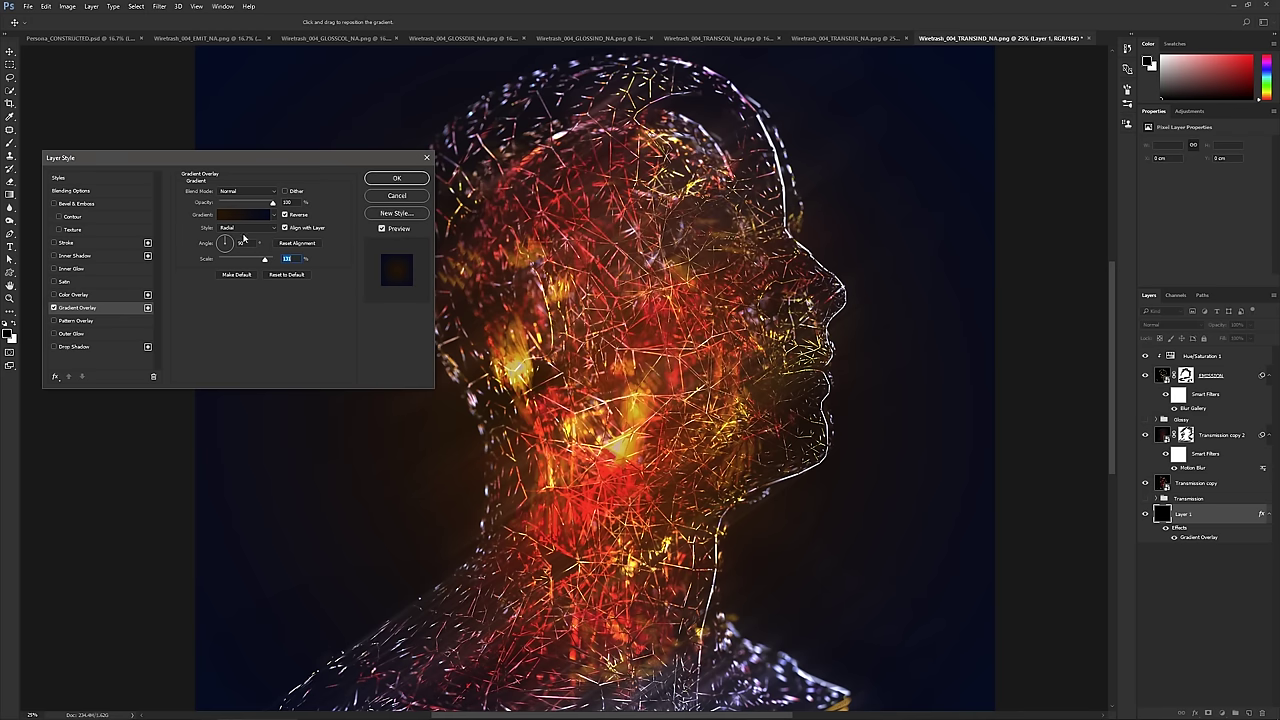
# - Enable dithering on the gradient overlay, increase its scale, and apply the layer style
pyautogui.click(285, 191)
pyautogui.moveTo(263, 261); pyautogui.dragTo(272, 260)
pyautogui.click(396, 178)
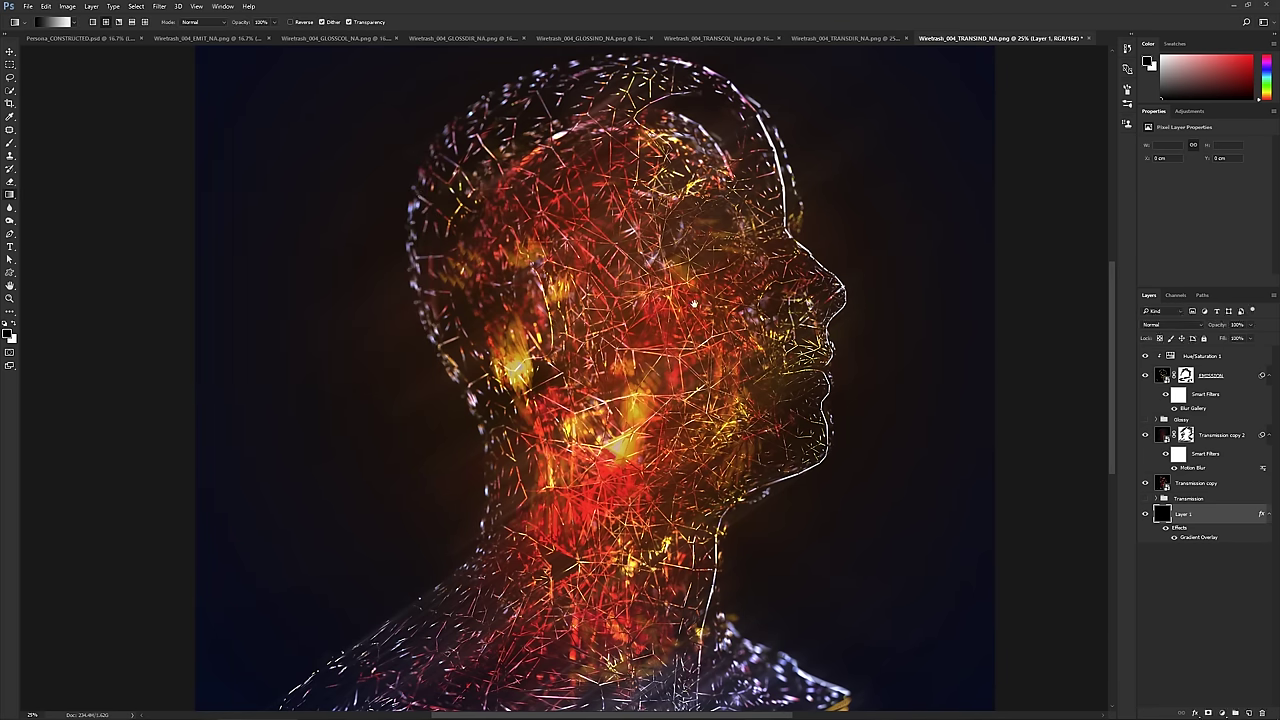
# - Paint black over the background around the head and shoulders on the Transmission copy 2 layer mask, using a brush enlarged to 1200 px
pyautogui.moveTo(693, 303); pyautogui.dragTo(668, 323)
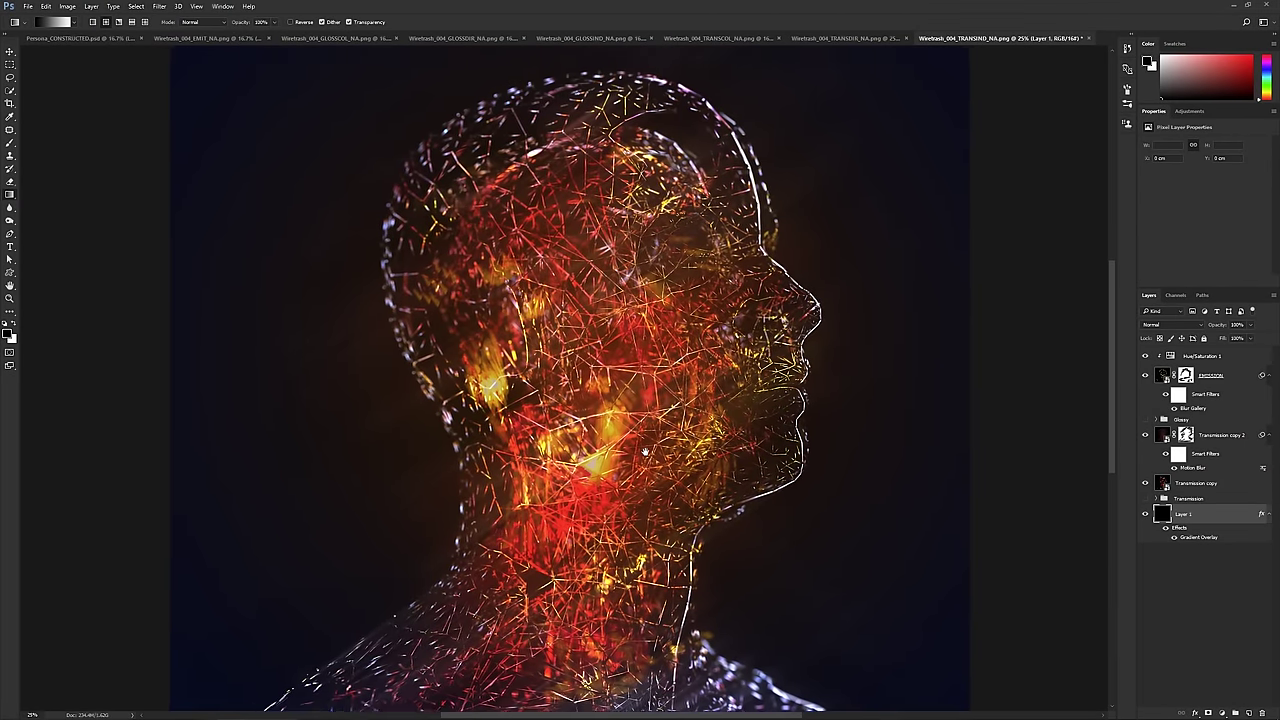
pyautogui.moveTo(644, 451); pyautogui.dragTo(649, 466)
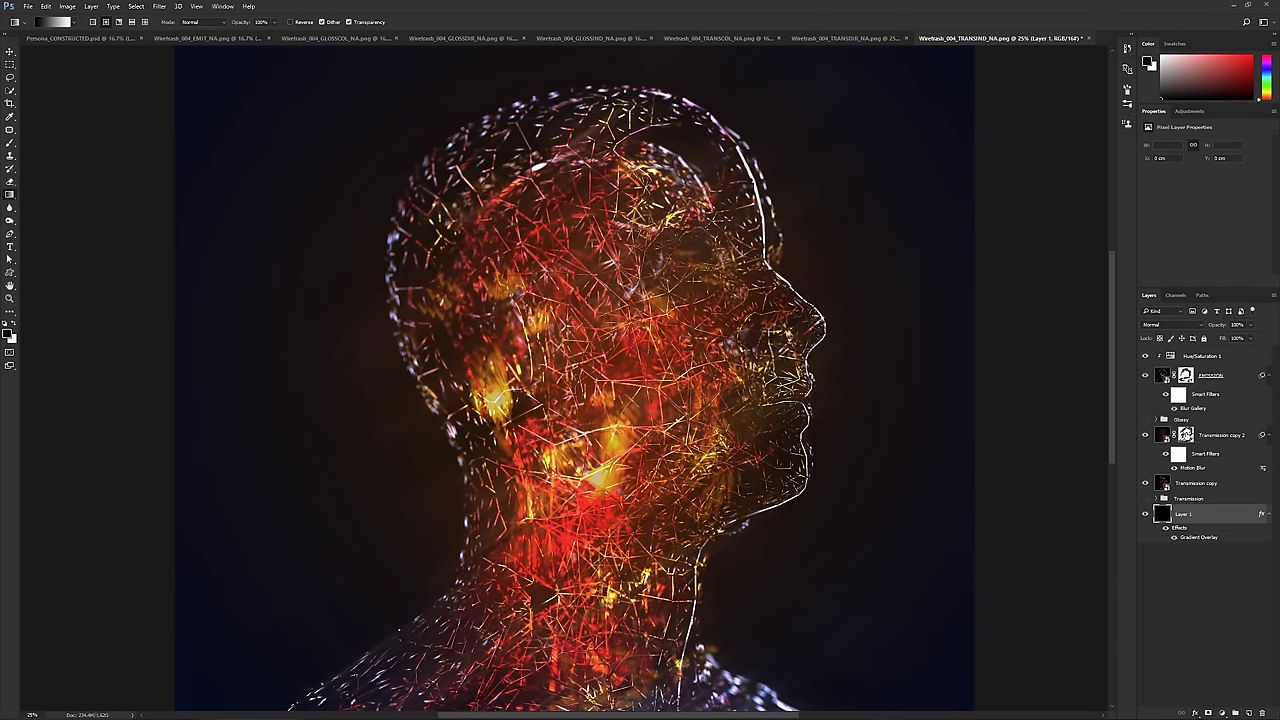
pyautogui.keyDown('ctrl'); pyautogui.click(755, 451); pyautogui.keyUp('ctrl')
pyautogui.press('b')
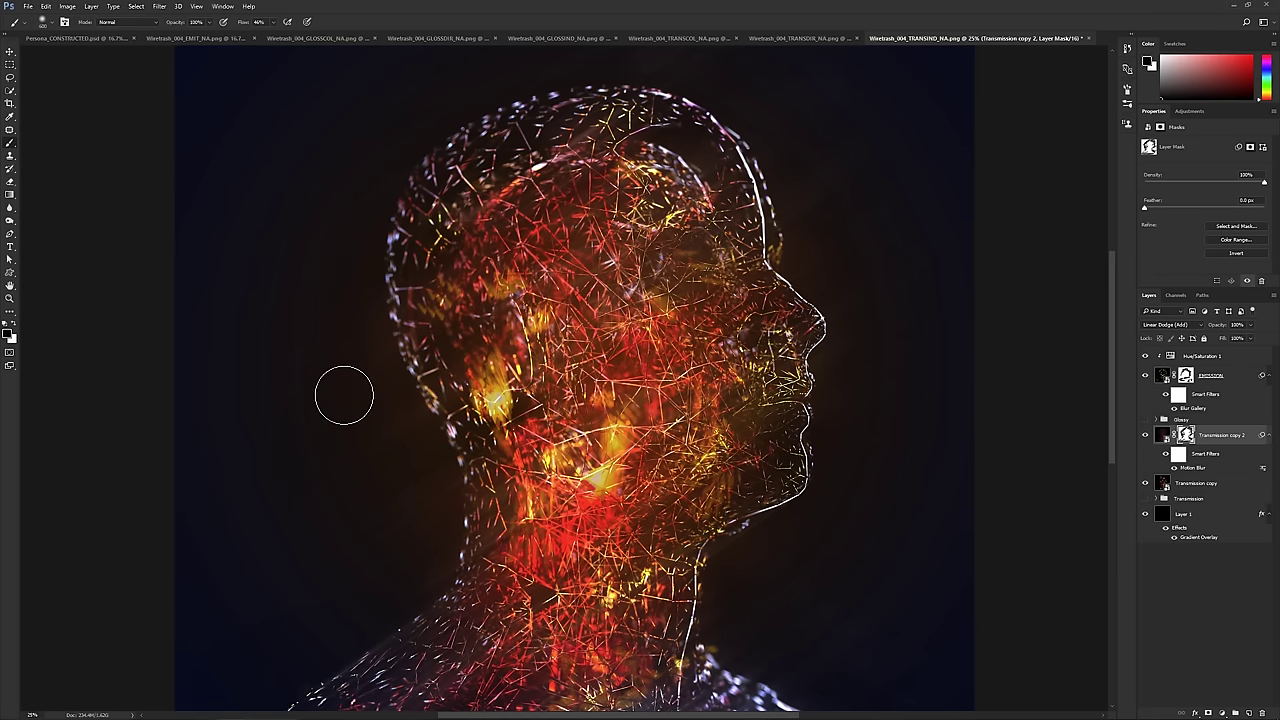
pyautogui.press(']')
pyautogui.press(']')
pyautogui.press(']')
pyautogui.press(']')
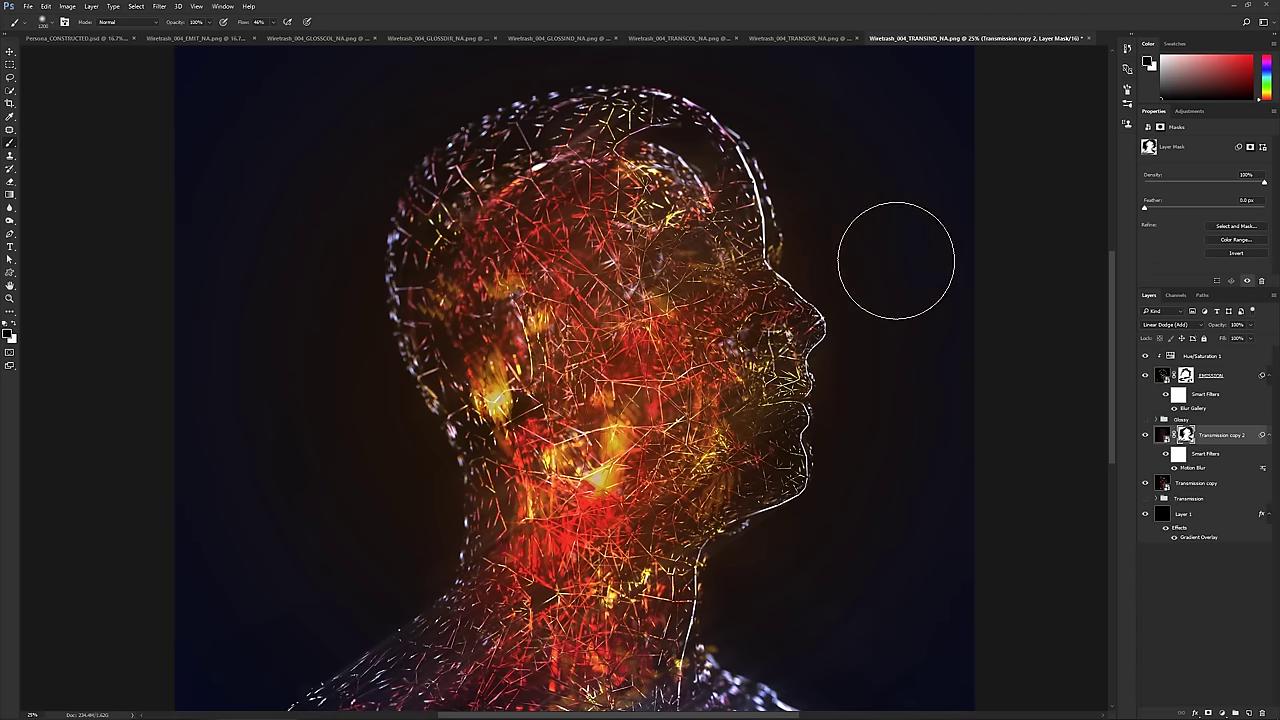
pyautogui.moveTo(766, 577); pyautogui.dragTo(681, 484)
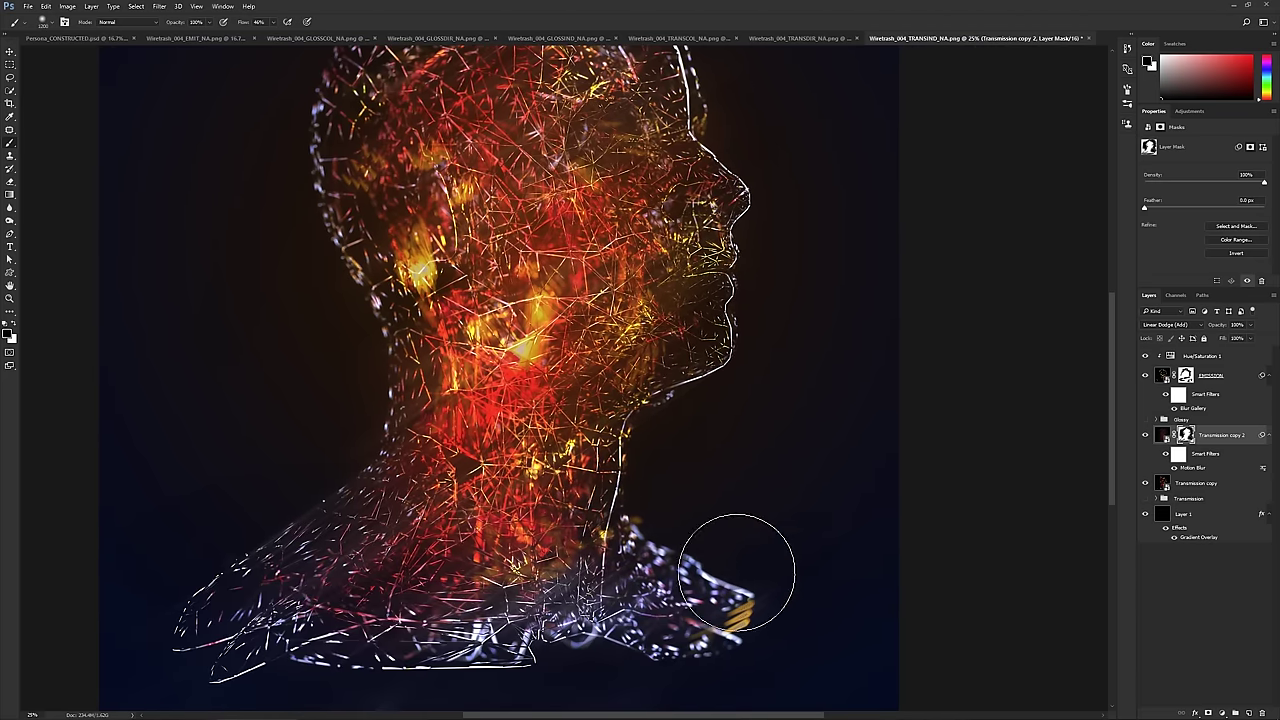
pyautogui.moveTo(530, 628); pyautogui.dragTo(536, 518)
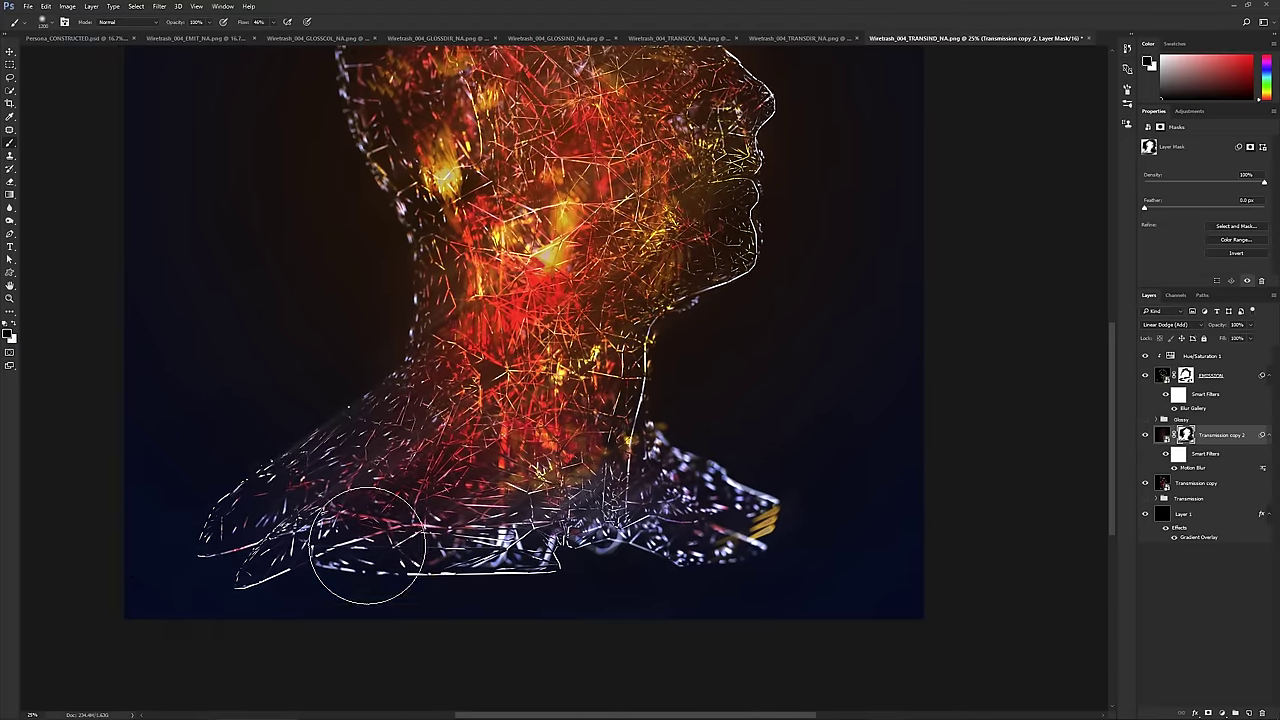
pyautogui.moveTo(300, 523); pyautogui.dragTo(280, 620)
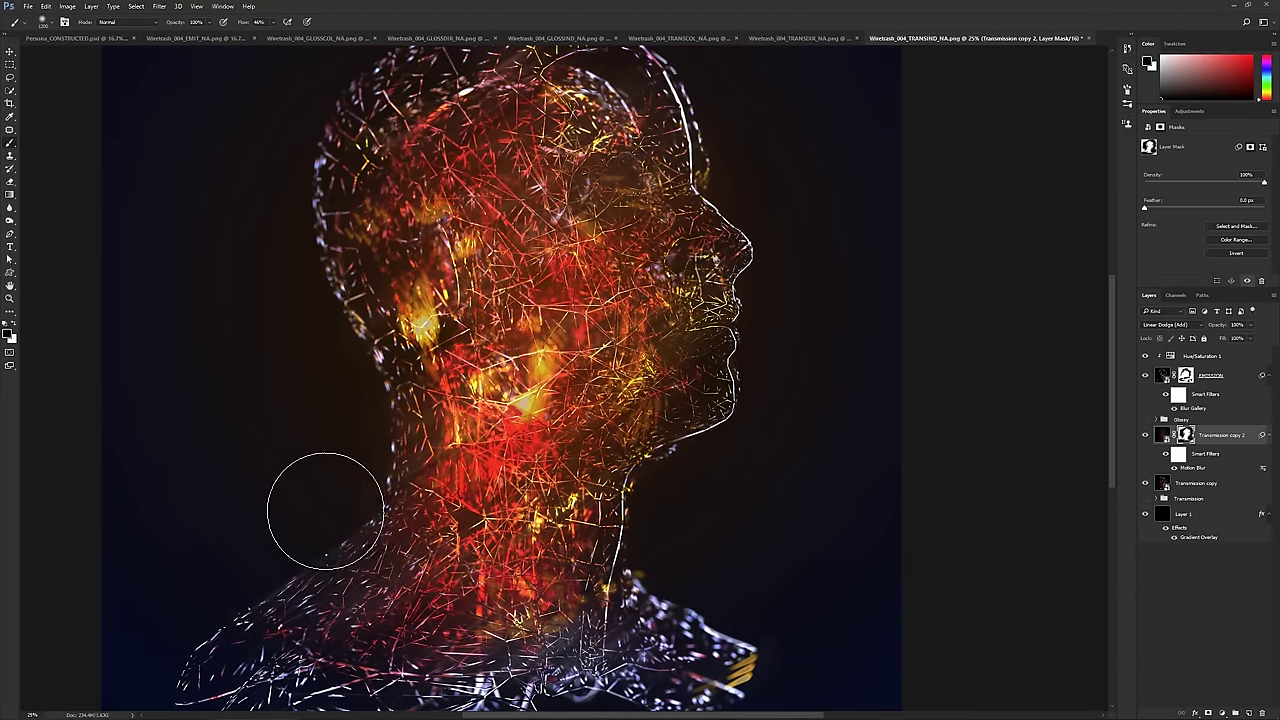
pyautogui.moveTo(540, 370)
pyautogui.mouseDown()
pyautogui.moveTo(496, 438)
pyautogui.moveTo(520, 442)
pyautogui.moveTo(541, 491)
pyautogui.mouseUp()
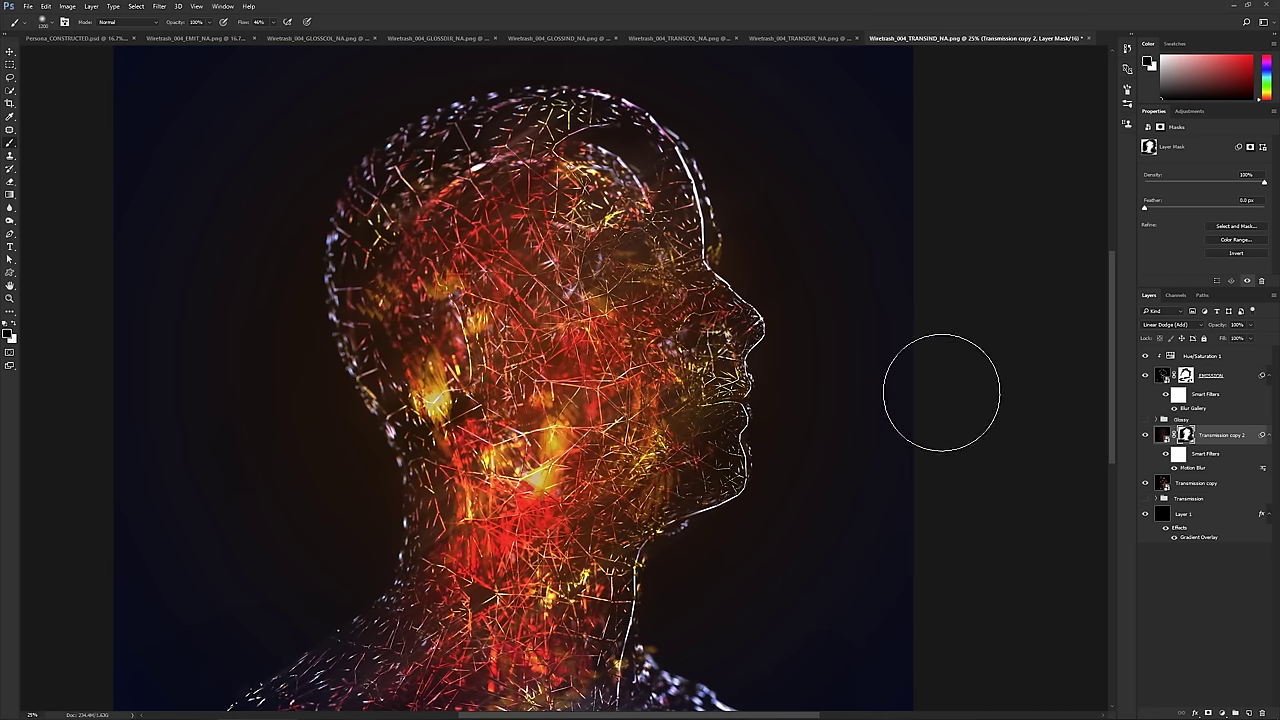
# - Rasterize the layer style of Layer 1 and convert the layer to a smart object
pyautogui.click(1163, 515)
pyautogui.rightClick(1195, 520)
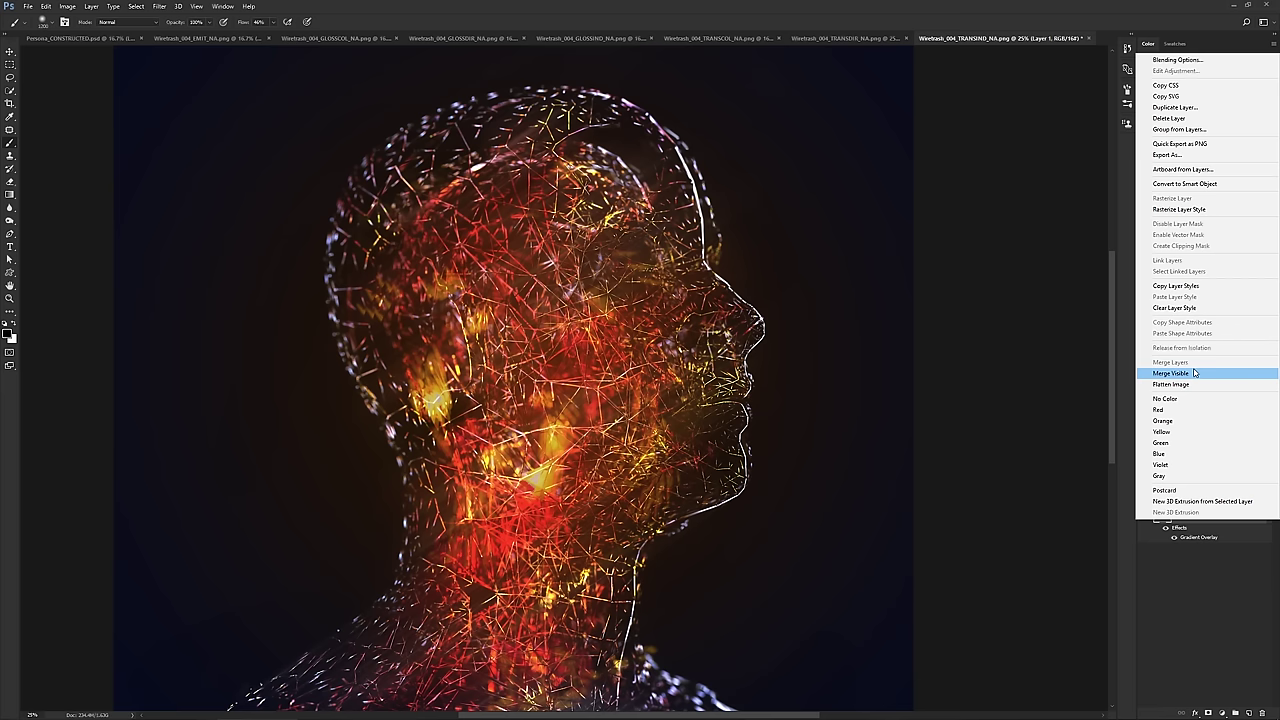
pyautogui.click(1193, 210)
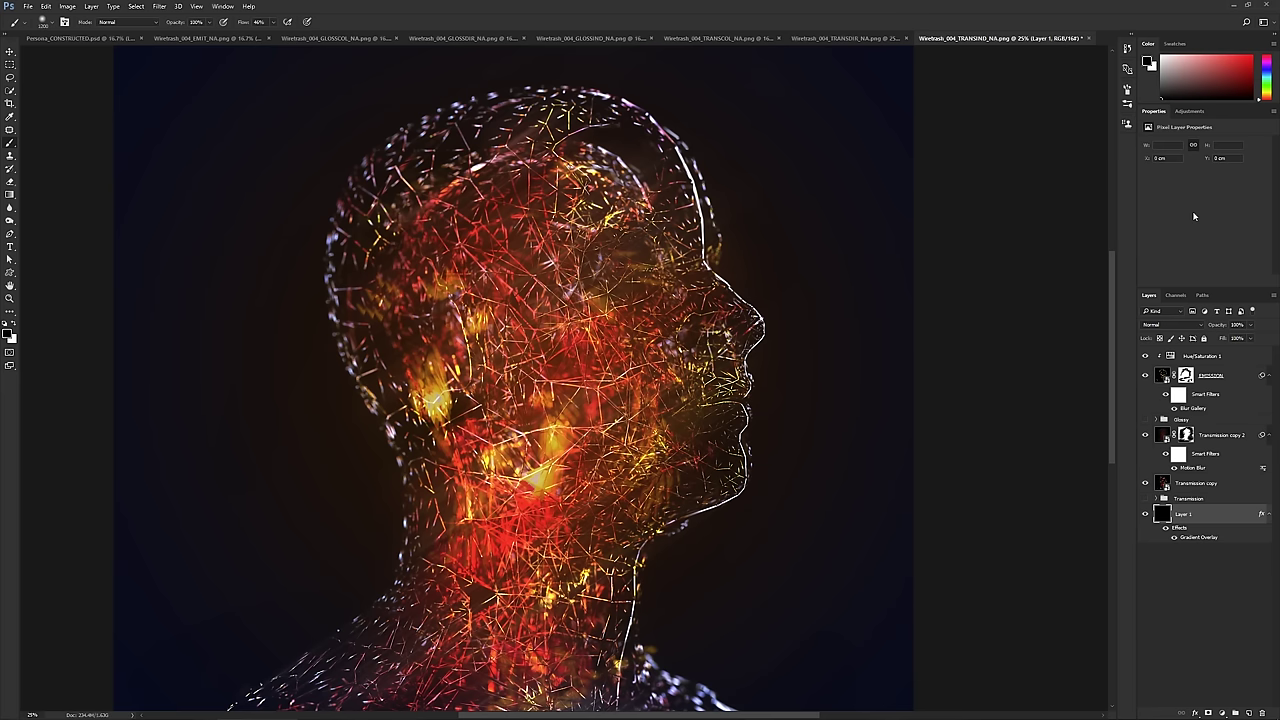
pyautogui.rightClick(1204, 516)
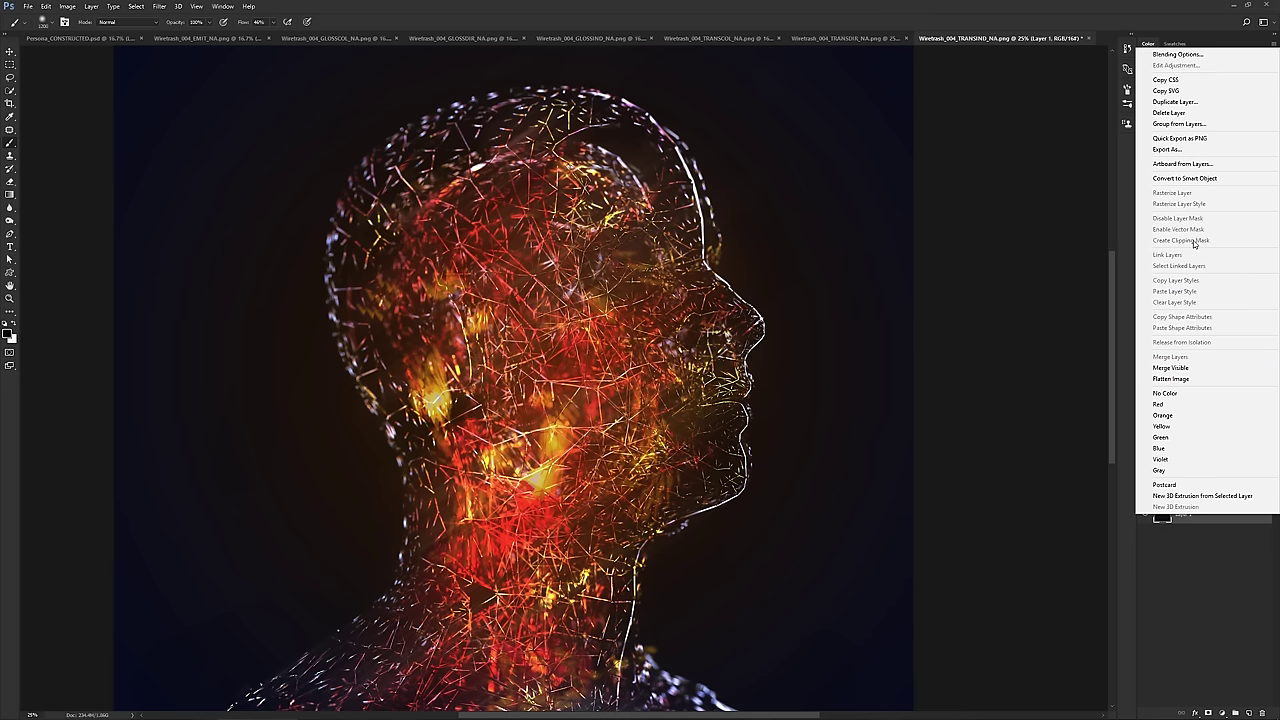
pyautogui.click(1183, 209)
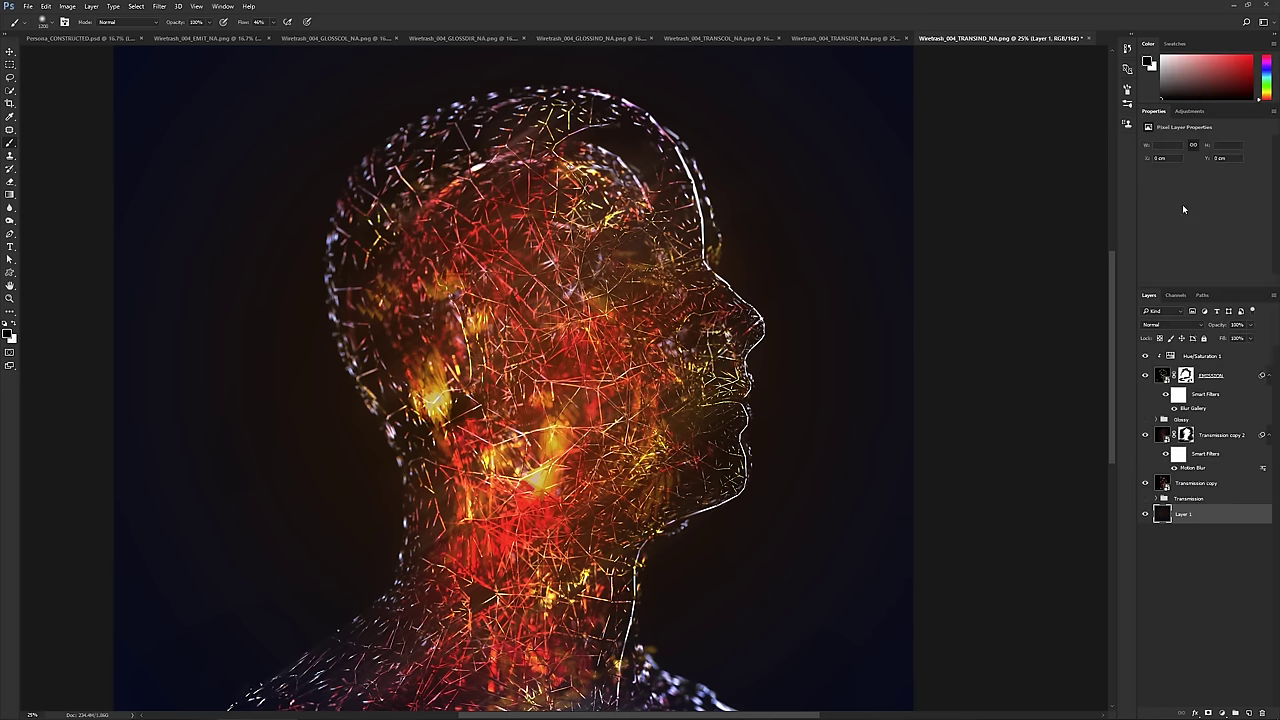
# - Apply a Gaussian Blur smart filter with a large radius to Layer 1 to smooth the gradient background
pyautogui.click(160, 6)
pyautogui.moveTo(174, 120)
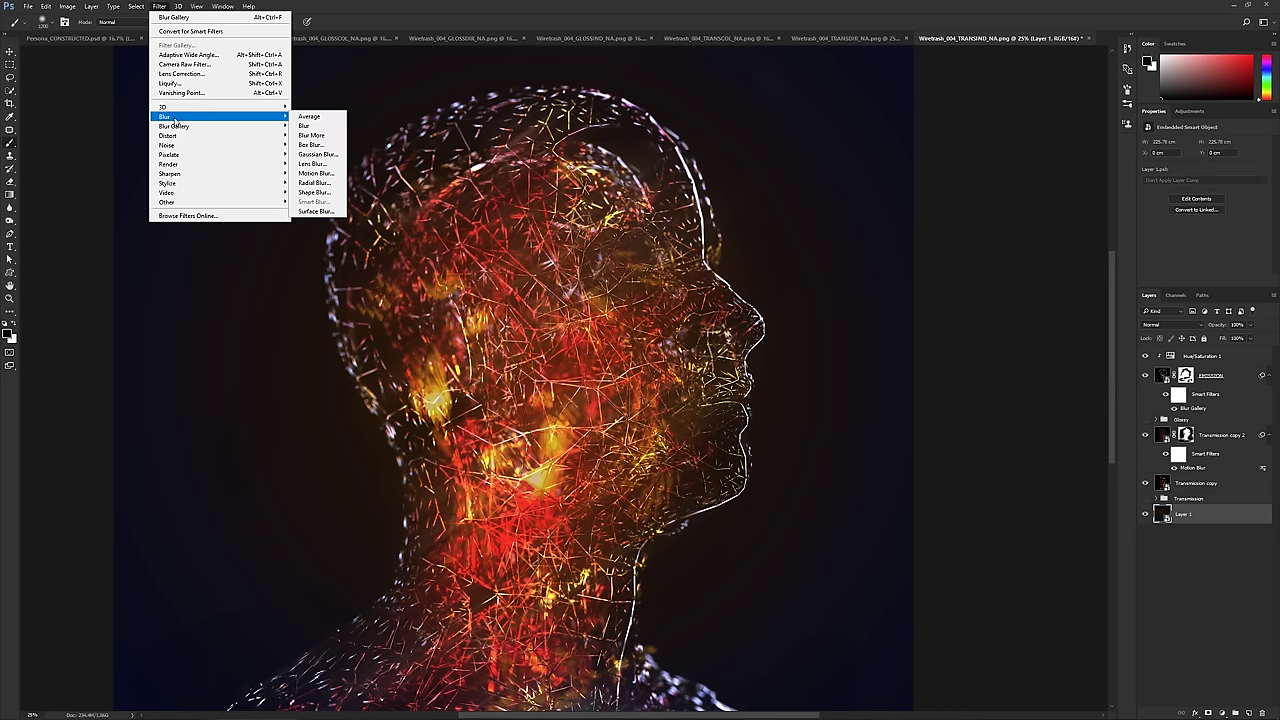
pyautogui.click(320, 154)
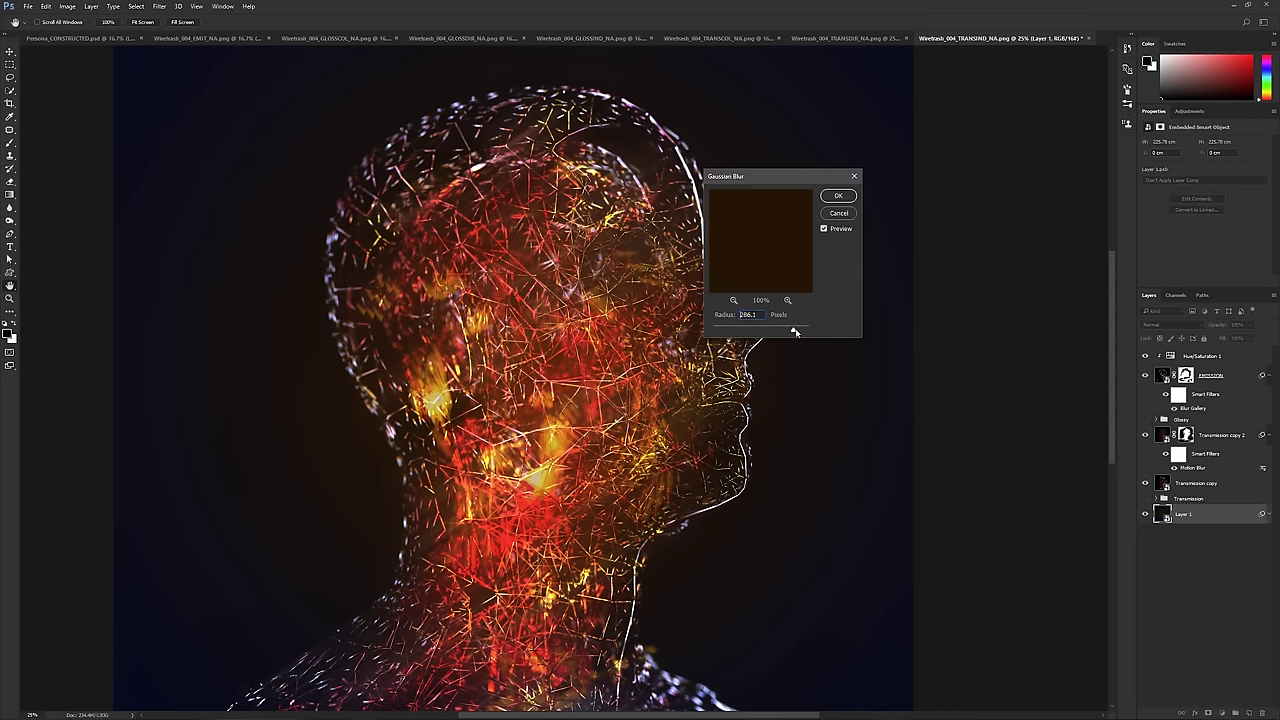
pyautogui.moveTo(792, 331)
pyautogui.mouseDown()
pyautogui.moveTo(811, 331)
pyautogui.moveTo(729, 331)
pyautogui.moveTo(790, 333)
pyautogui.moveTo(756, 332)
pyautogui.moveTo(778, 333)
pyautogui.mouseUp()
pyautogui.click(838, 212)
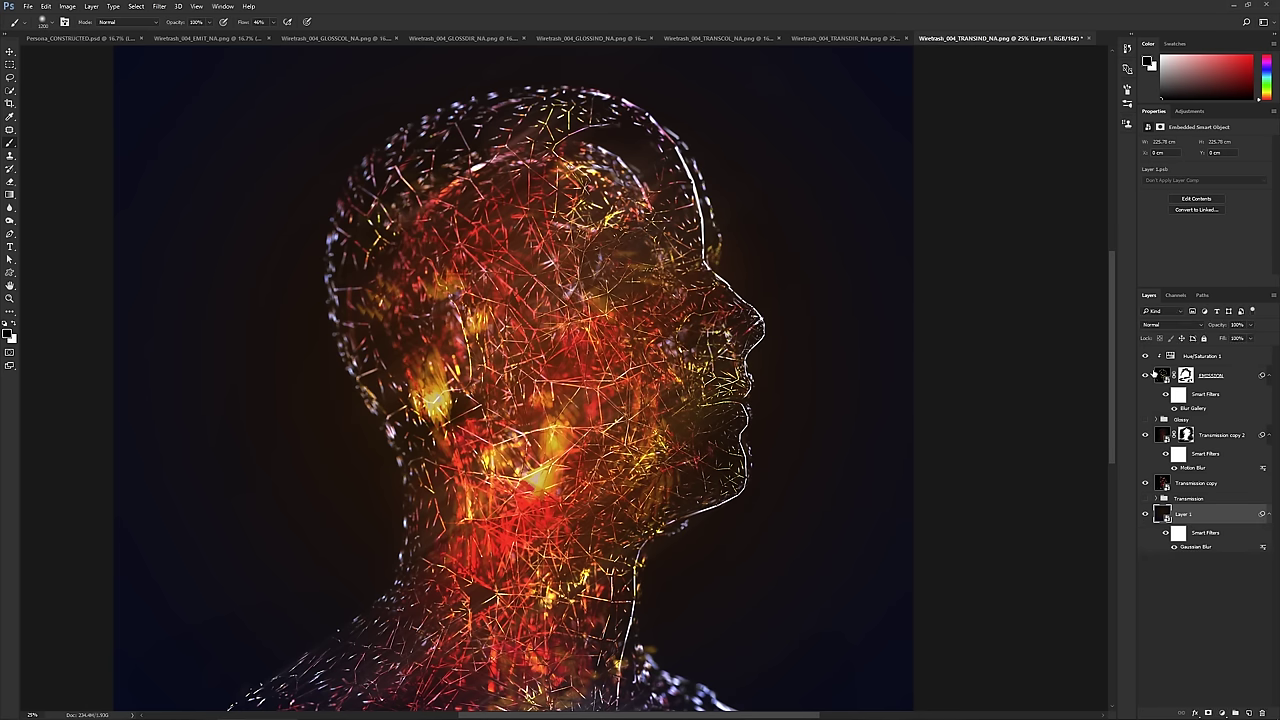
# - Compare the image with and without the EMISSION layer, and paint black around the head and shoulders on its mask
pyautogui.click(1146, 375)
pyautogui.click(1146, 375)
pyautogui.click(1146, 375)
pyautogui.click(1146, 375)
pyautogui.click(1185, 375)
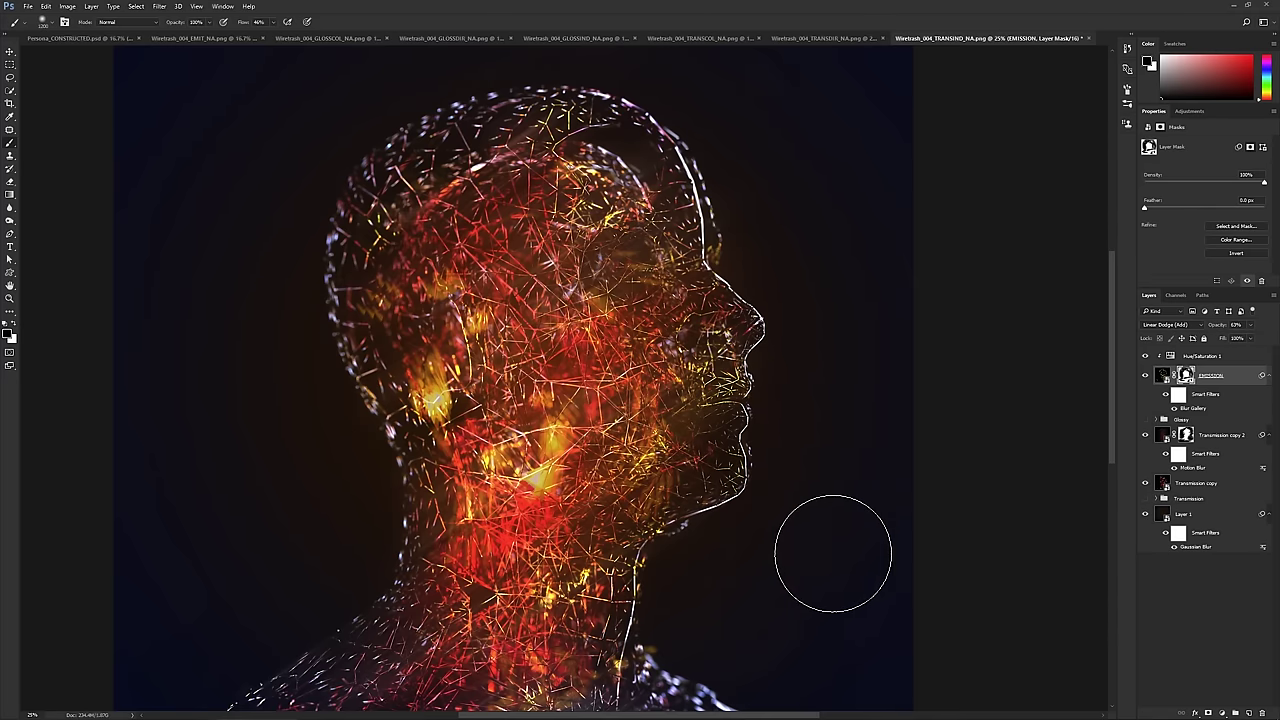
pyautogui.moveTo(648, 633); pyautogui.dragTo(636, 533)
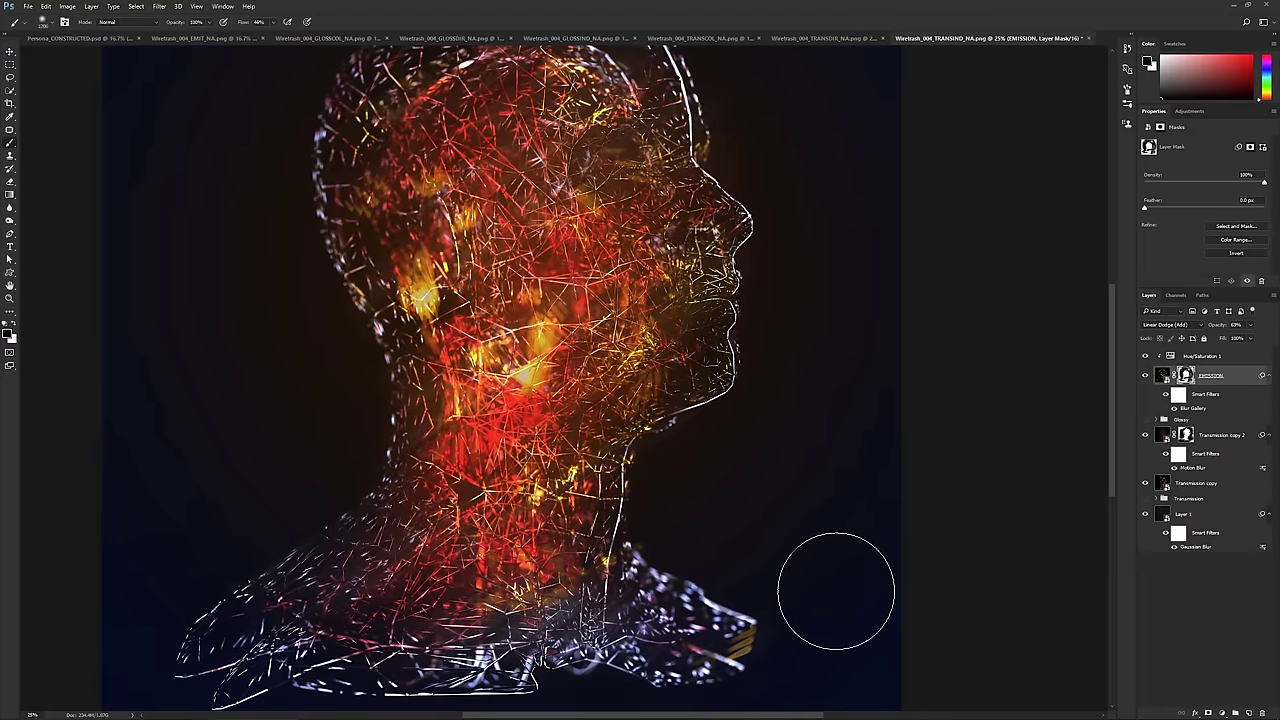
pyautogui.moveTo(873, 638)
pyautogui.mouseDown()
pyautogui.moveTo(657, 678)
pyautogui.moveTo(757, 662)
pyautogui.moveTo(530, 664)
pyautogui.moveTo(268, 560)
pyautogui.mouseUp()
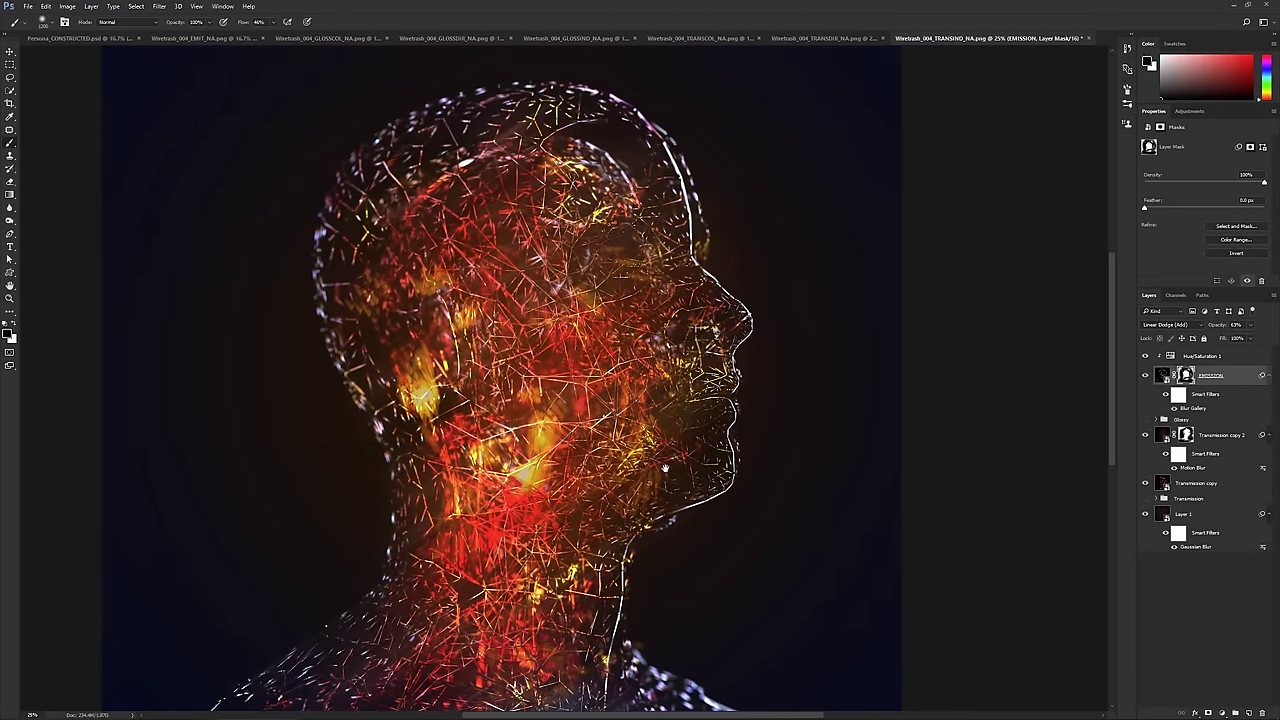
pyautogui.moveTo(720, 403); pyautogui.dragTo(680, 412)
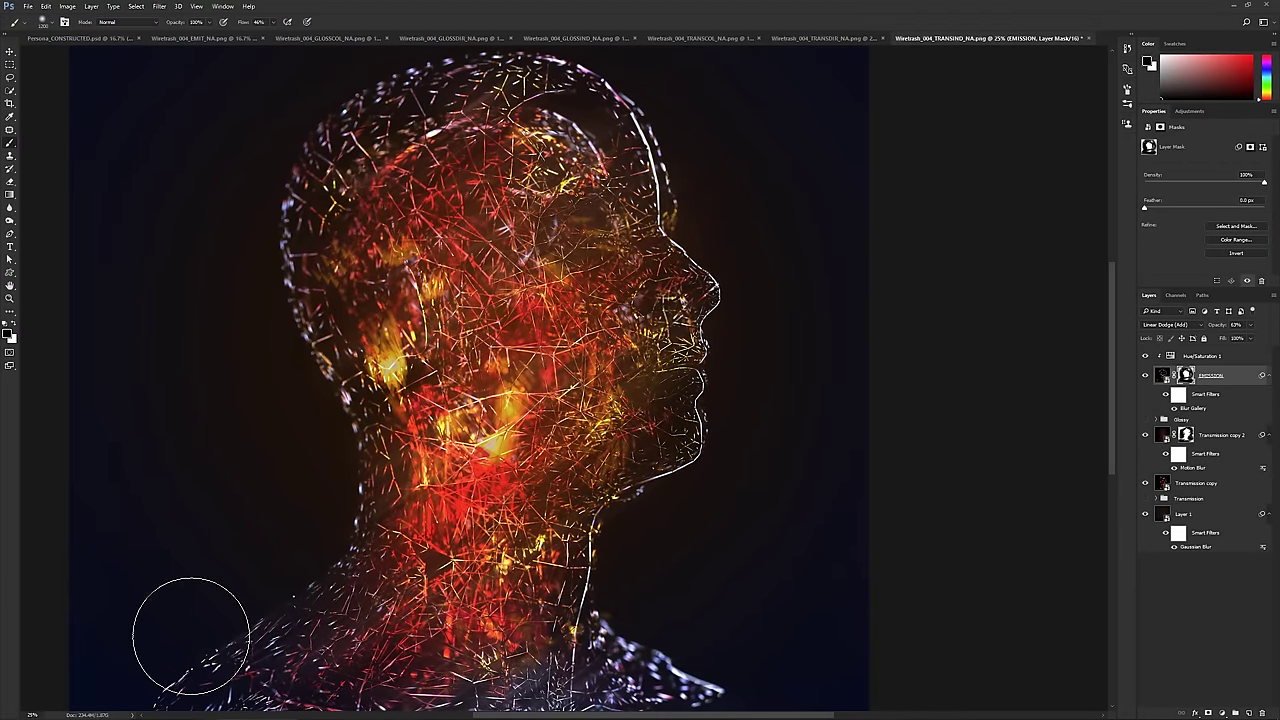
# - Compare the image with and without Layer 1, and inspect the Transmission copy 2 and EMISSION masks around the head
pyautogui.click(1213, 515)
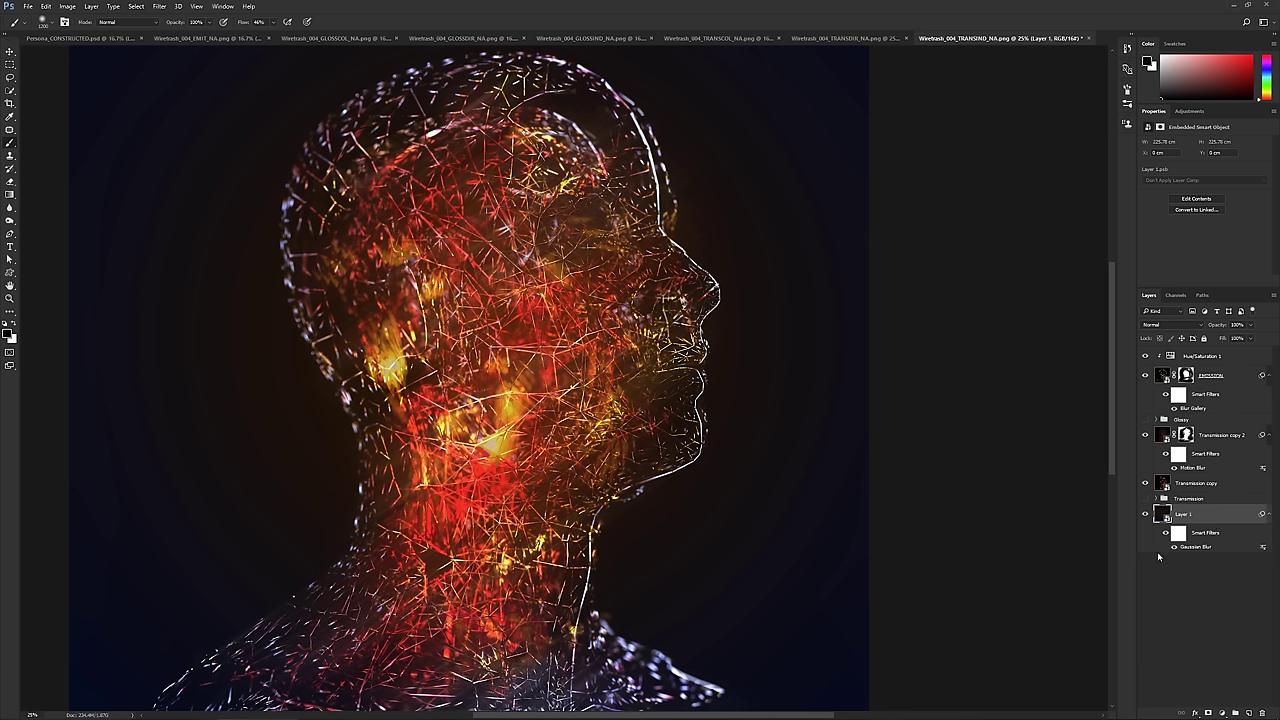
pyautogui.click(1145, 514)
pyautogui.click(1145, 514)
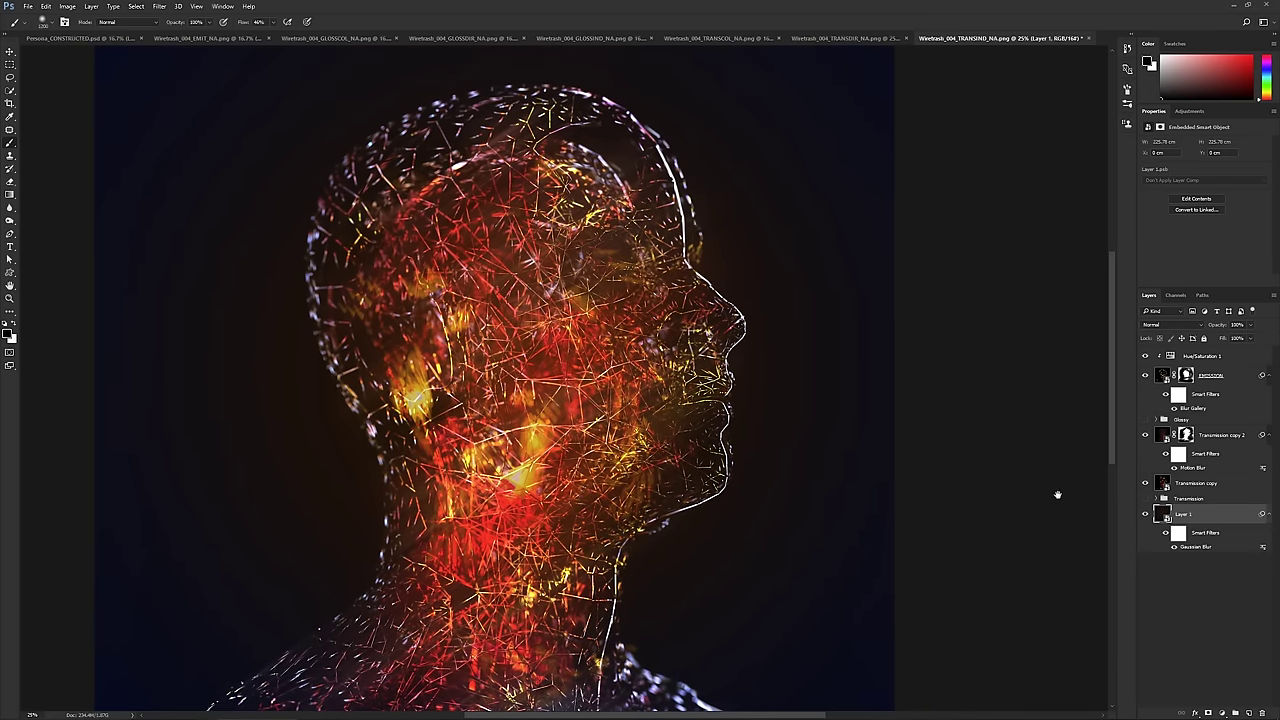
pyautogui.moveTo(1248, 331)
pyautogui.mouseDown()
pyautogui.moveTo(1222, 339)
pyautogui.moveTo(1248, 344)
pyautogui.mouseUp()
pyautogui.click(1187, 436)
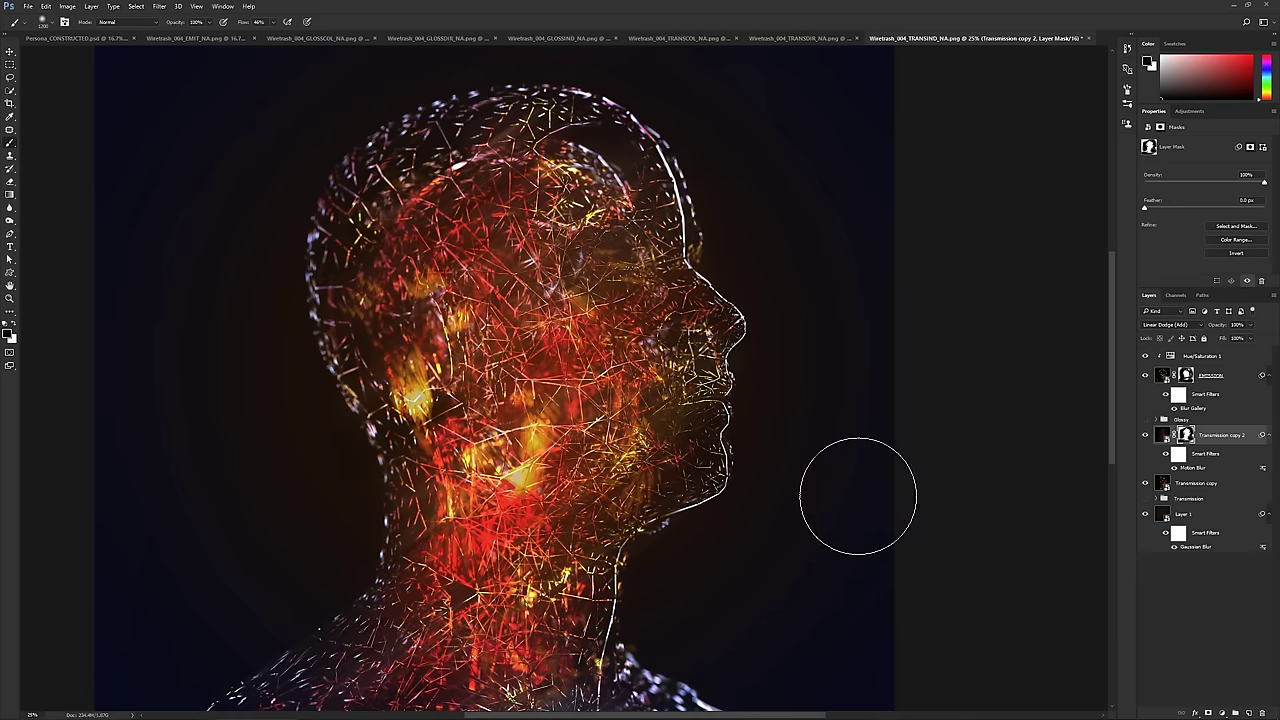
pyautogui.click(1186, 375)
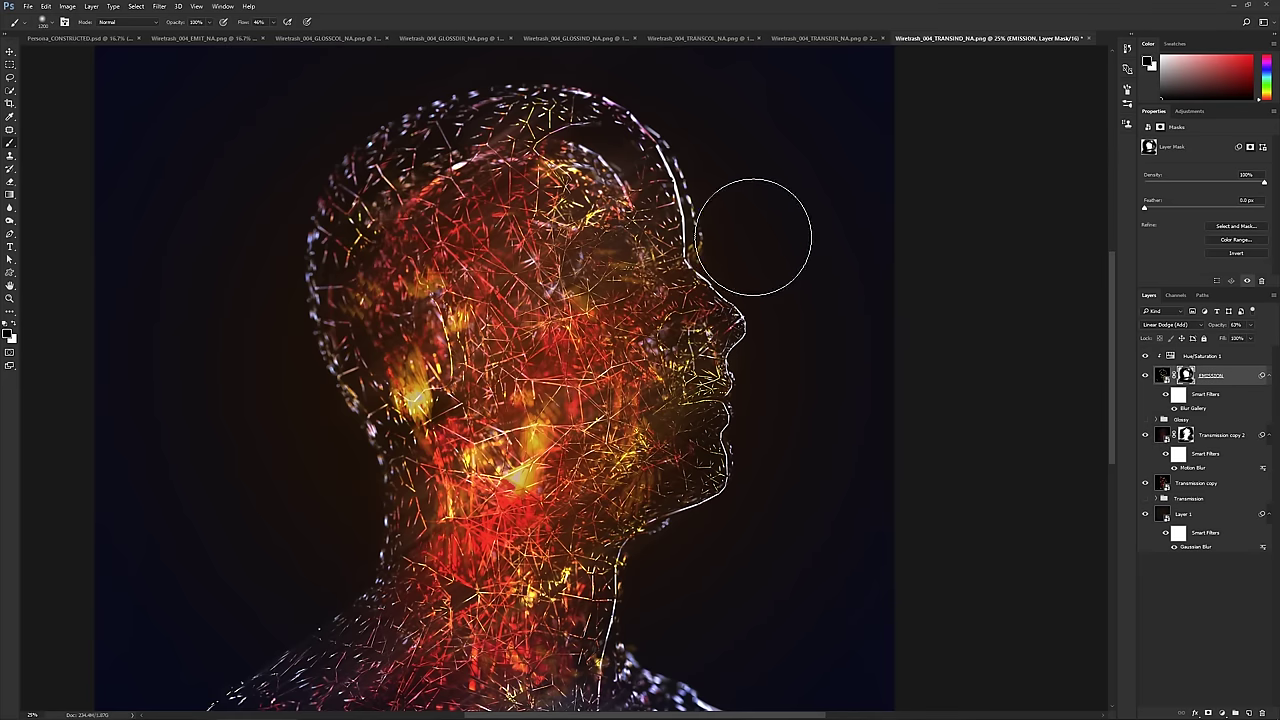
pyautogui.moveTo(655, 540)
pyautogui.mouseDown()
pyautogui.moveTo(785, 537)
pyautogui.moveTo(818, 412)
pyautogui.moveTo(674, 436)
pyautogui.moveTo(605, 508)
pyautogui.moveTo(631, 536)
pyautogui.mouseUp()
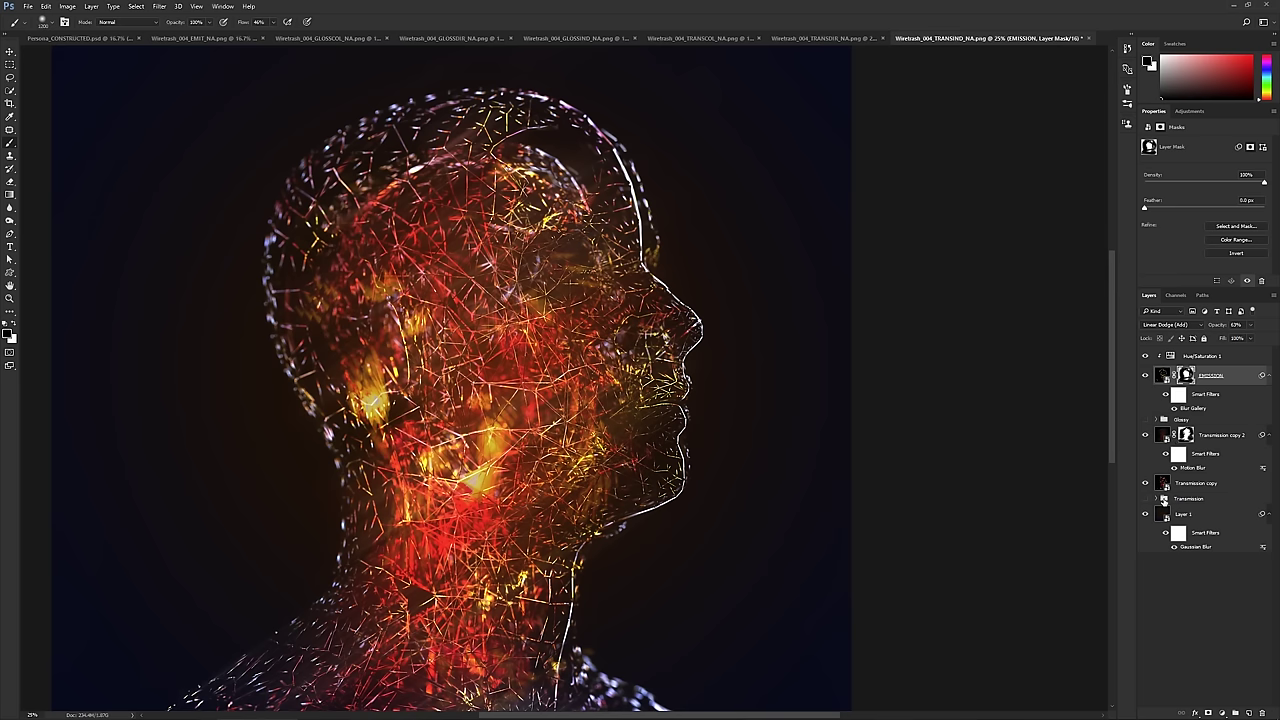
# - Expand the Transmission group and toggle its visibility to compare its effect on the head and shoulders
pyautogui.click(1163, 499)
pyautogui.click(1156, 498)
pyautogui.click(1145, 499)
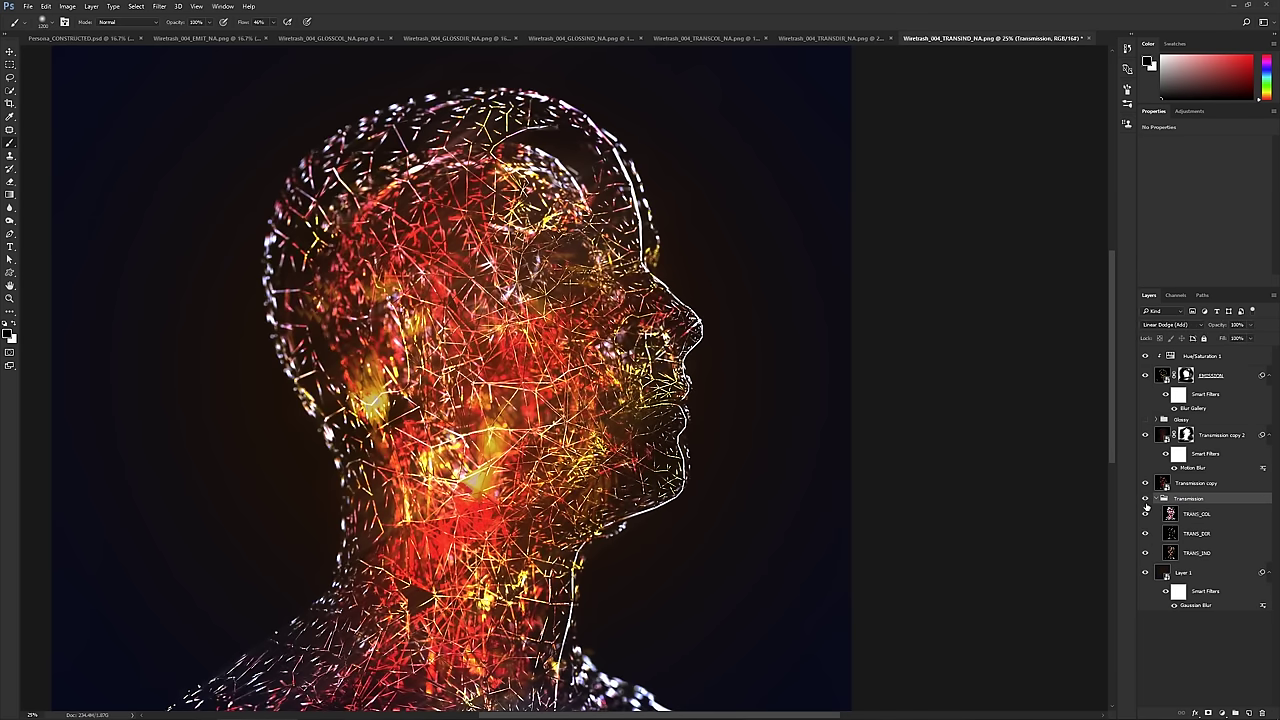
pyautogui.click(1146, 502)
pyautogui.click(1146, 502)
pyautogui.moveTo(704, 545); pyautogui.dragTo(723, 480)
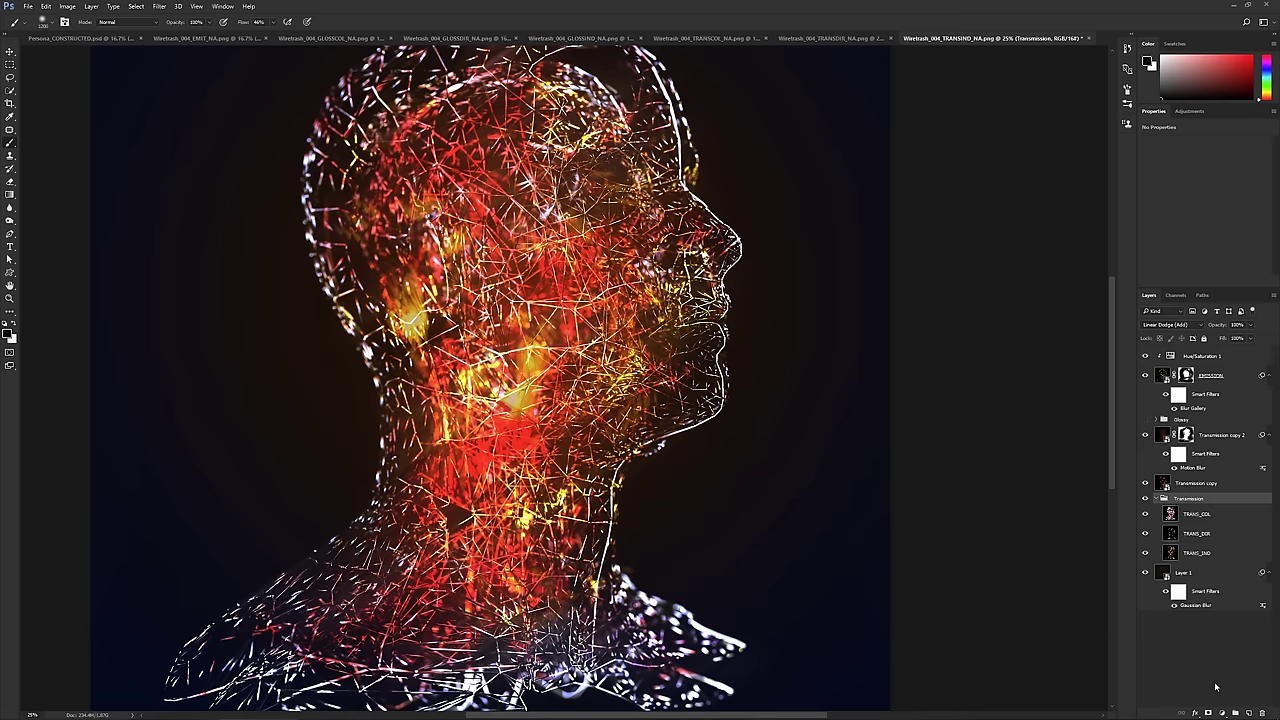
# - Add a layer mask to the Transmission group, reduce the brush to 600 px and look through the brush presets
pyautogui.click(1208, 713)
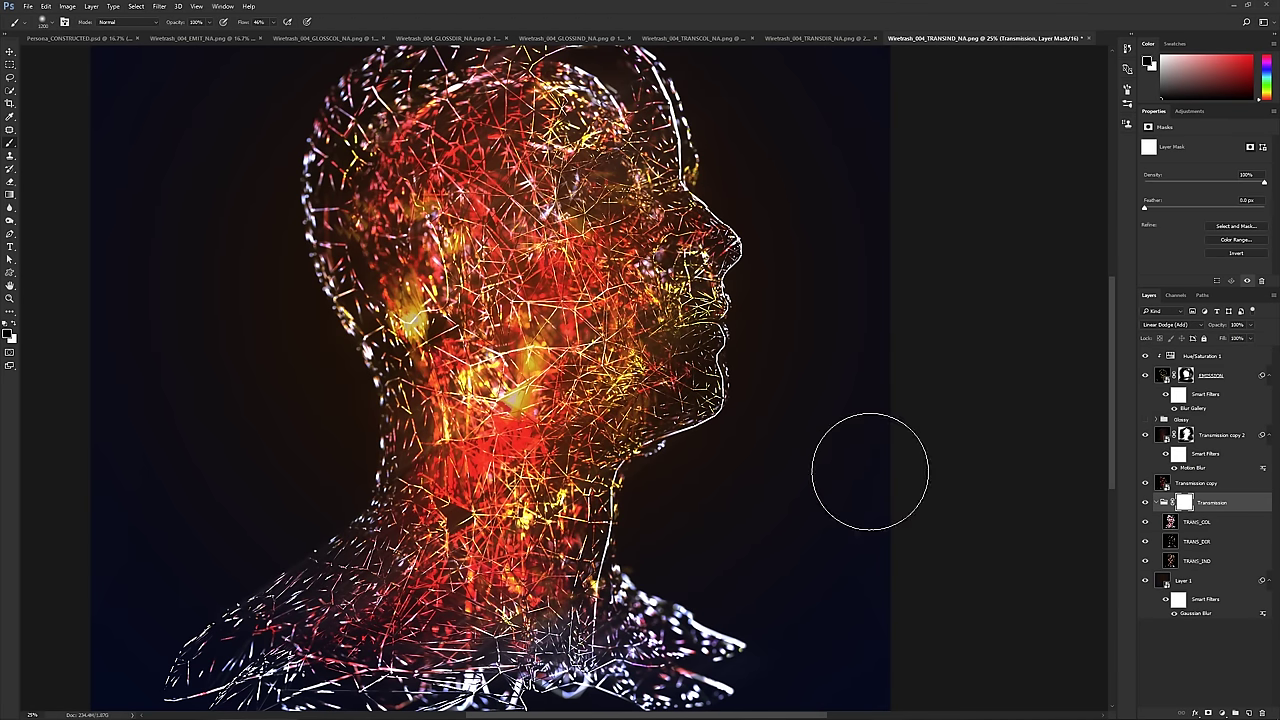
pyautogui.scroll(1, 540, 260)
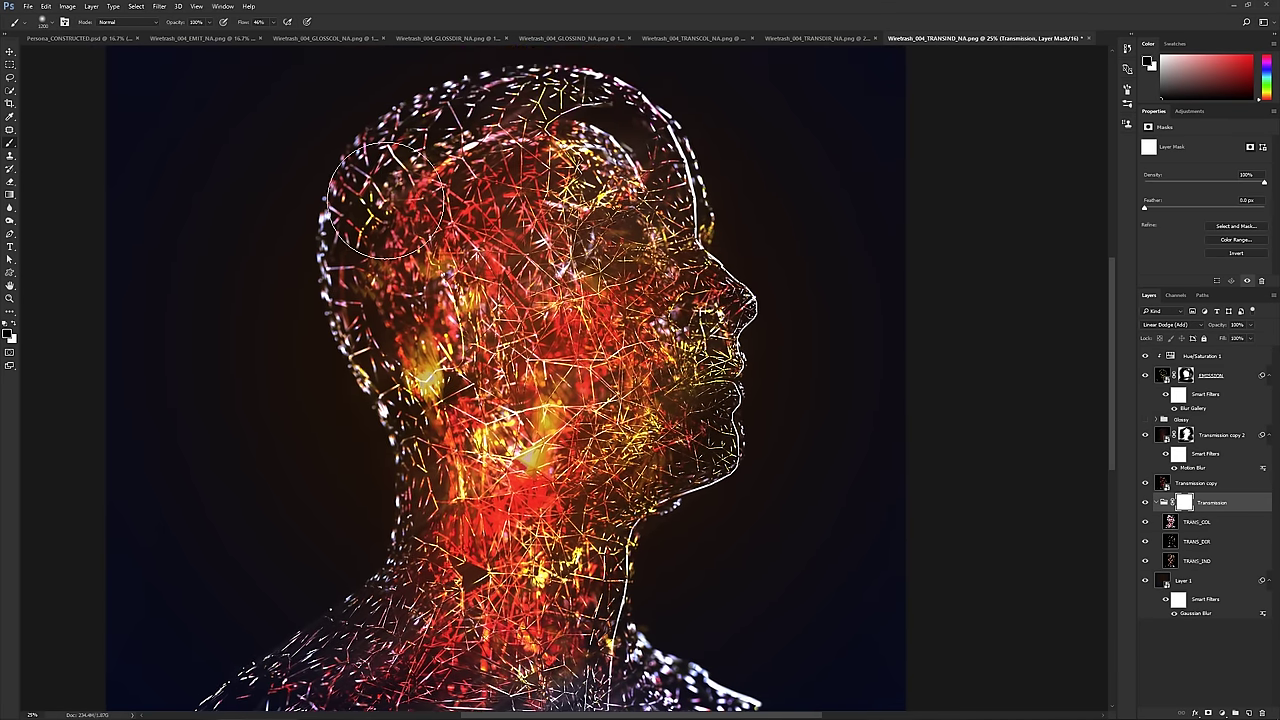
pyautogui.press('[')
pyautogui.press('[')
pyautogui.press('[')
pyautogui.press('[')
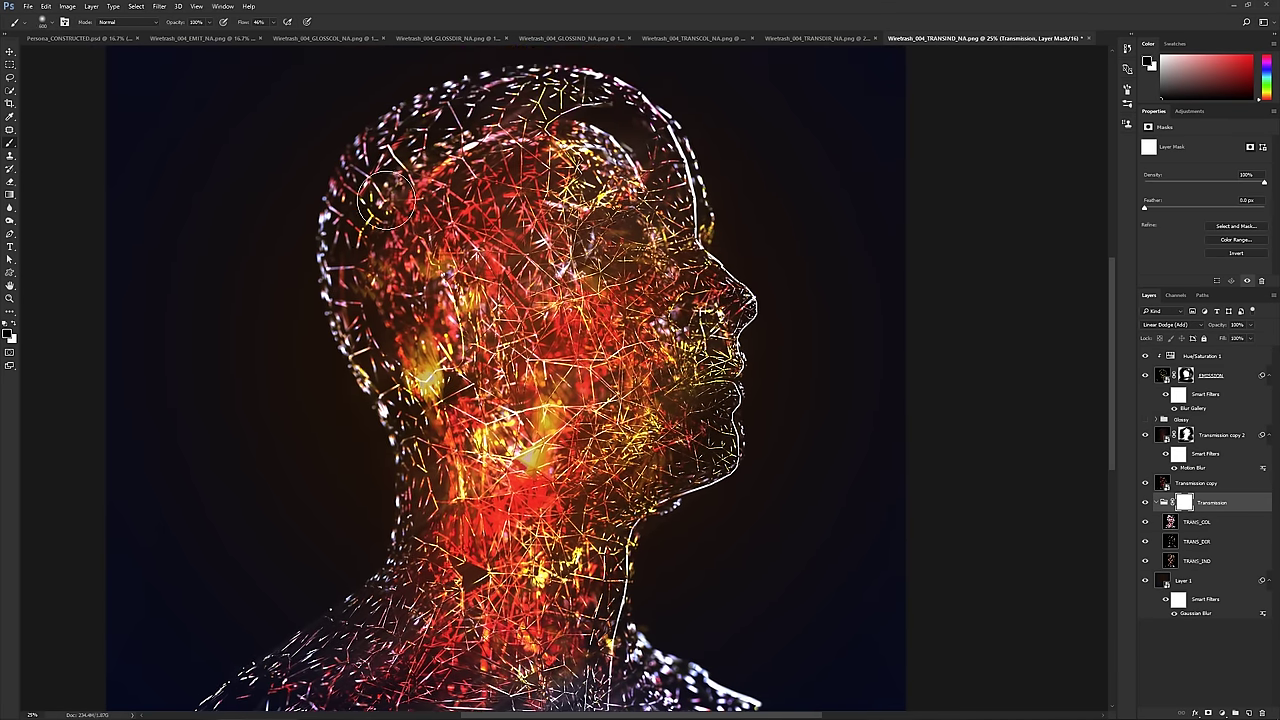
pyautogui.rightClick(220, 114)
pyautogui.moveTo(341, 212); pyautogui.dragTo(339, 252)
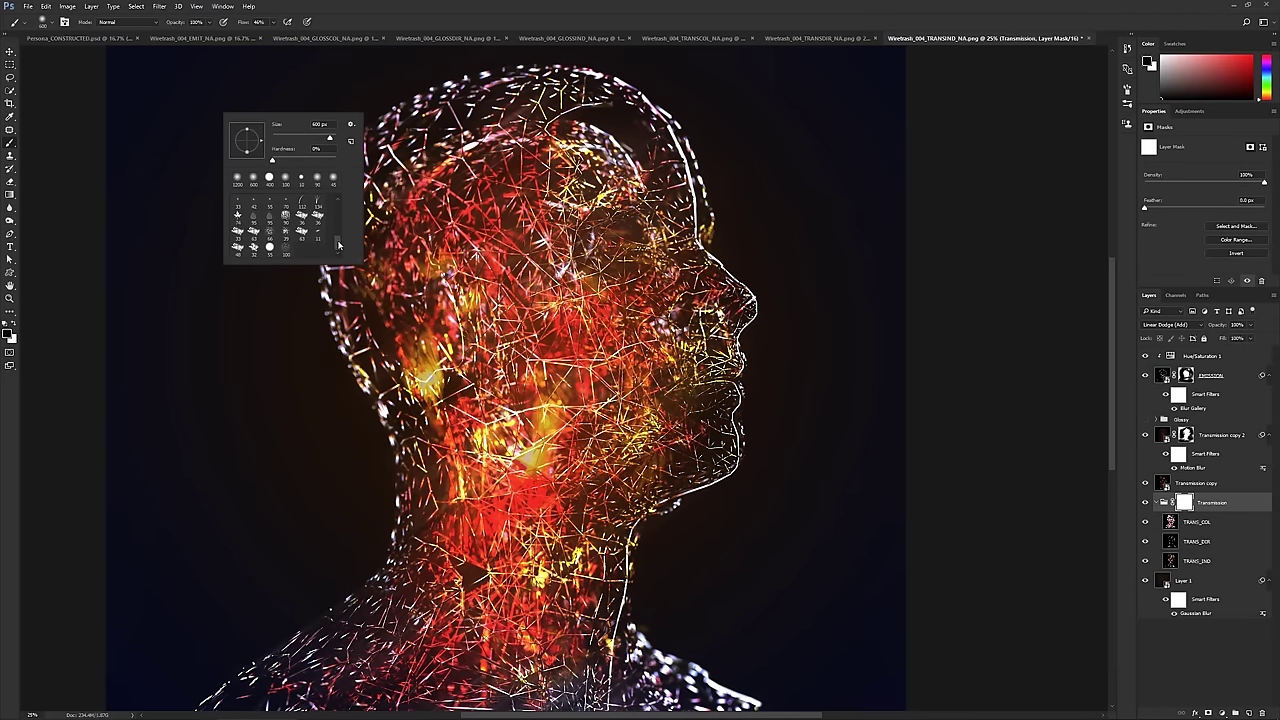
pyautogui.moveTo(339, 245); pyautogui.dragTo(339, 222)
# - Show the Glossy group and compare the image with and without the Transmission group
pyautogui.click(1207, 502)
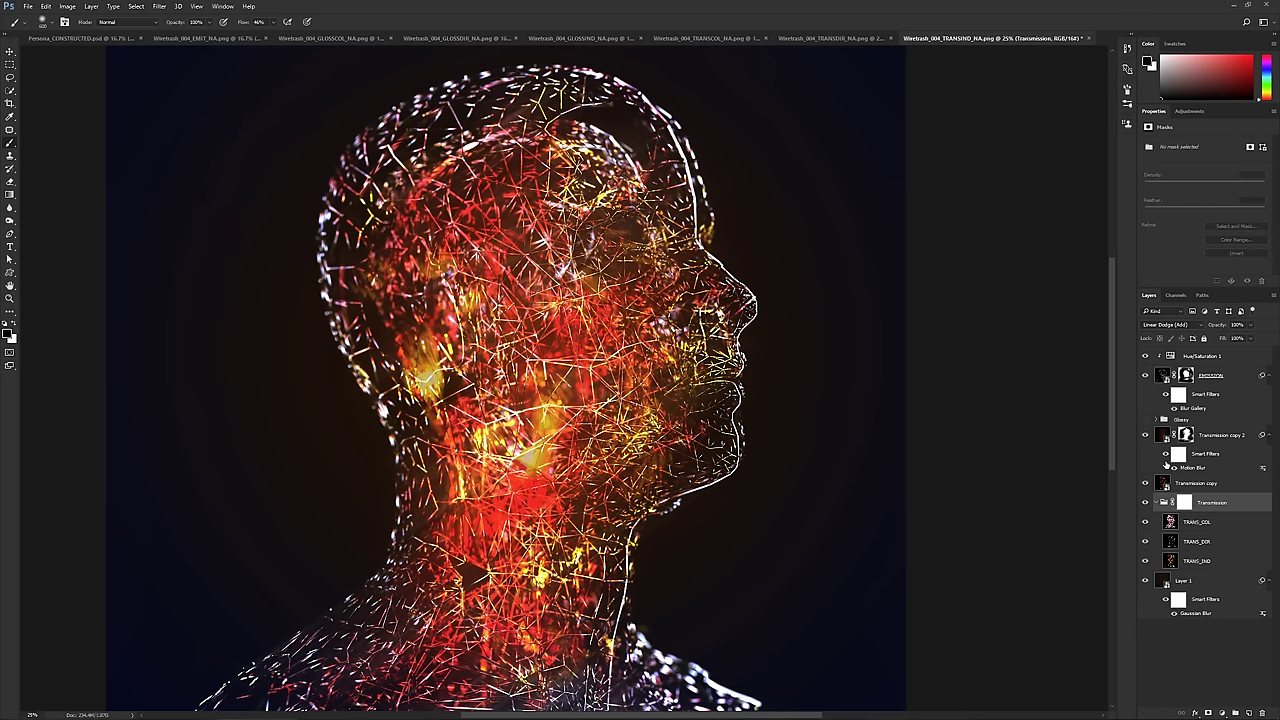
pyautogui.click(1146, 419)
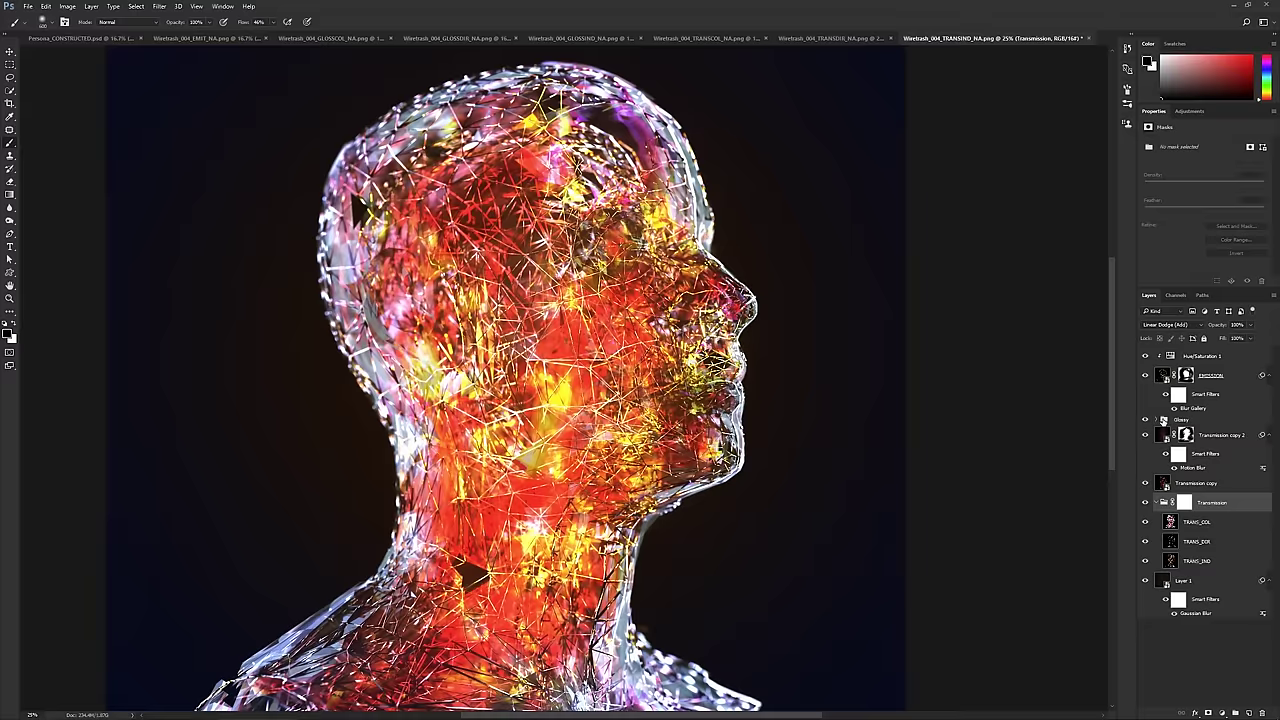
pyautogui.click(1146, 503)
pyautogui.click(1146, 503)
# - Examine the GLOSS_DIR, GLOSS_COL and GLOSS_IND layers each in isolation, and collapse and hide the Glossy group
pyautogui.click(1155, 420)
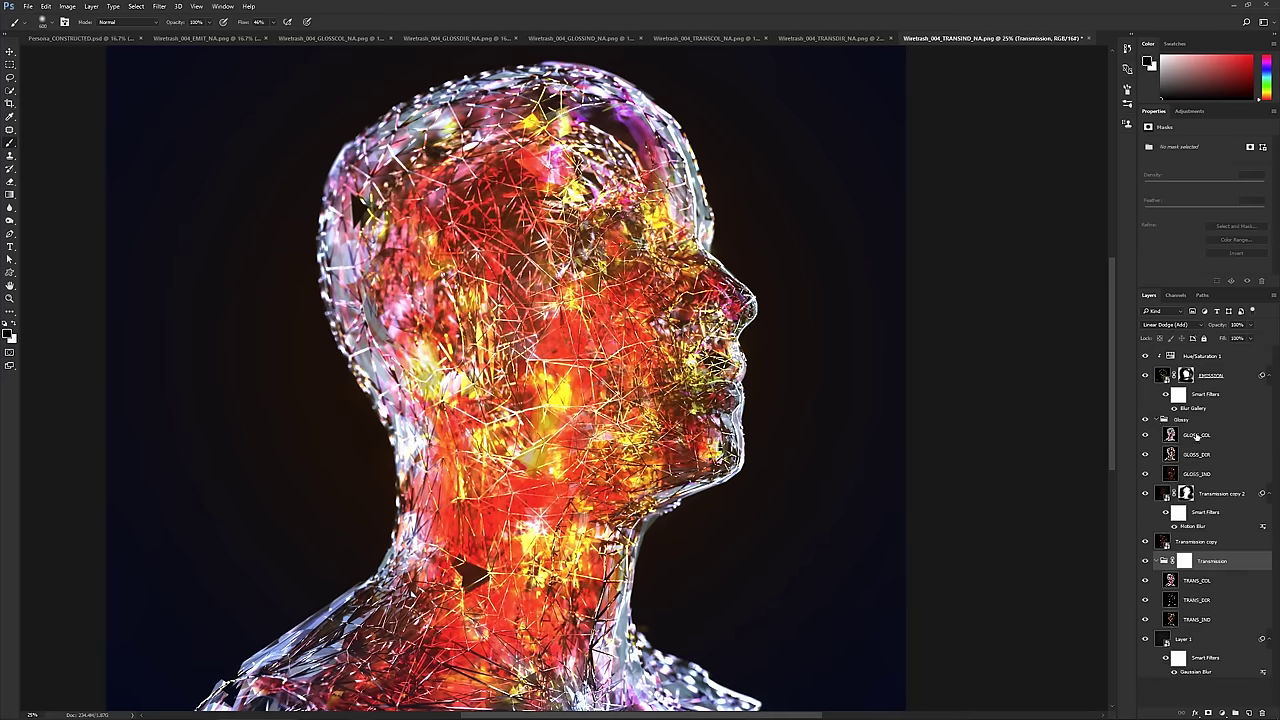
pyautogui.keyDown('alt'); pyautogui.click(1146, 455); pyautogui.keyUp('alt')
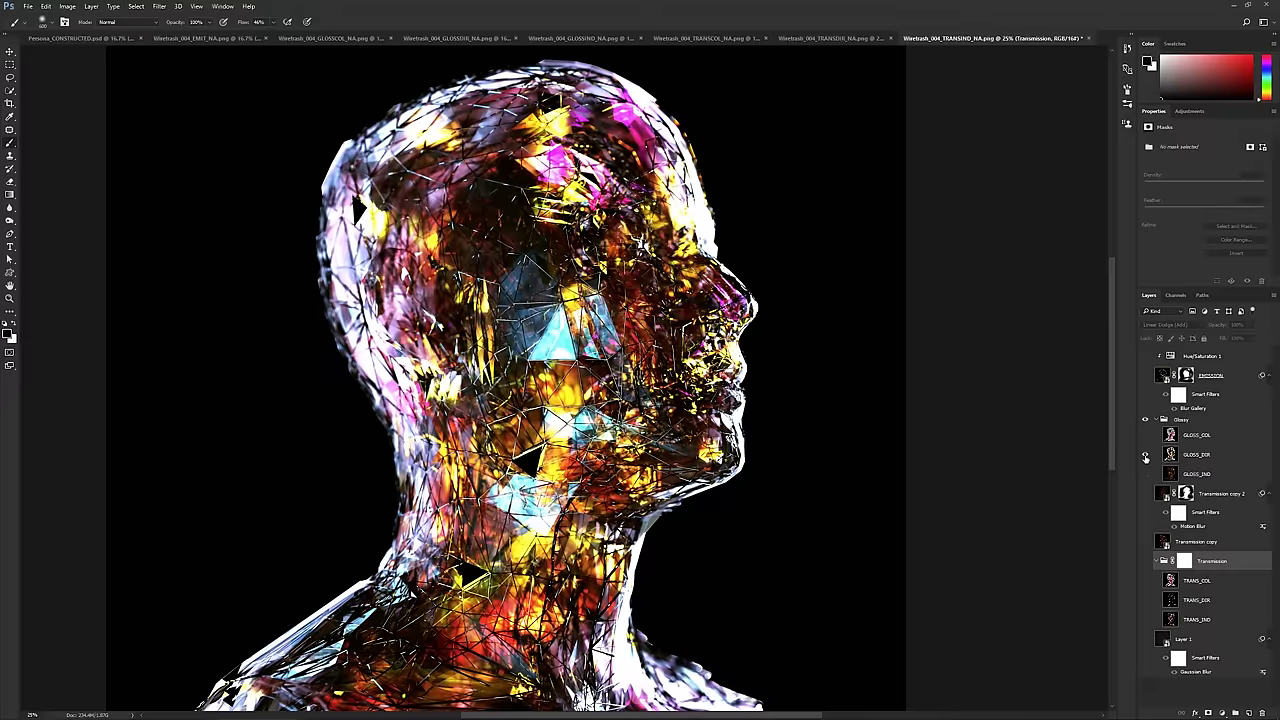
pyautogui.keyDown('alt'); pyautogui.click(1146, 455); pyautogui.keyUp('alt')
pyautogui.keyDown('alt'); pyautogui.click(1146, 435); pyautogui.keyUp('alt')
pyautogui.keyDown('alt'); pyautogui.click(1146, 435); pyautogui.keyUp('alt')
pyautogui.keyDown('alt'); pyautogui.click(1149, 474); pyautogui.keyUp('alt')
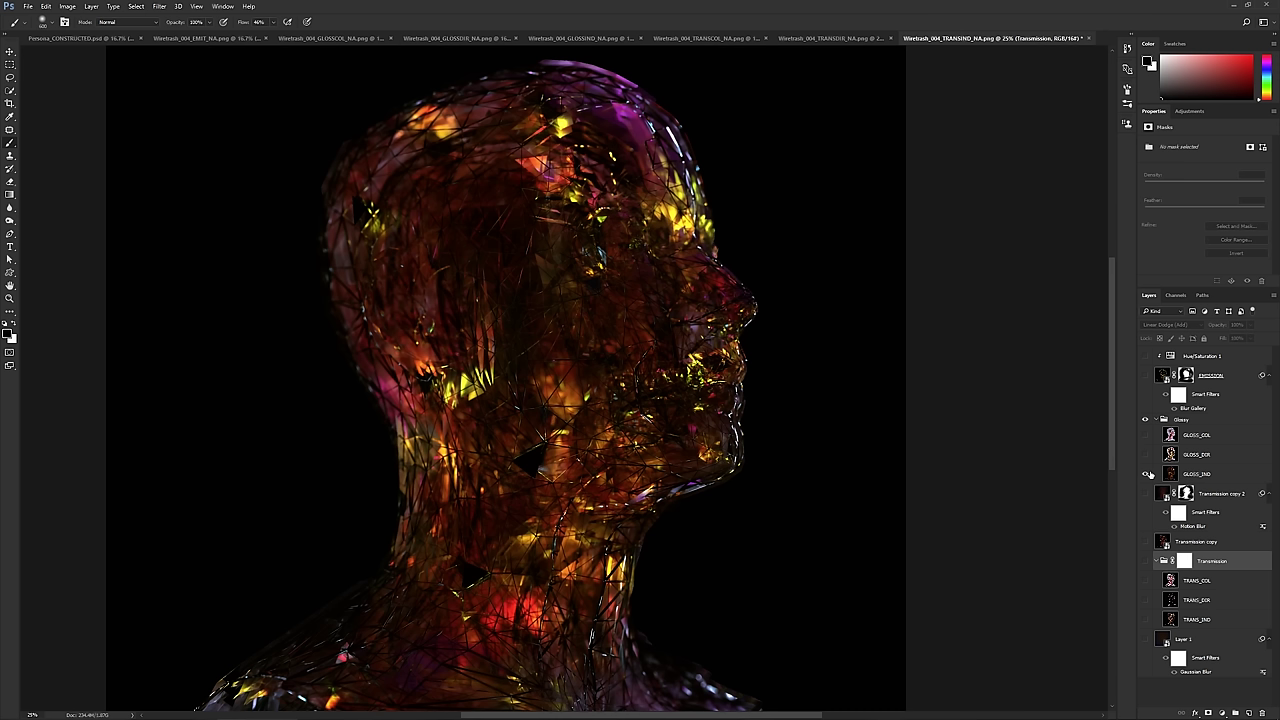
pyautogui.keyDown('alt'); pyautogui.click(1149, 474); pyautogui.keyUp('alt')
pyautogui.click(1157, 420)
pyautogui.click(1146, 420)
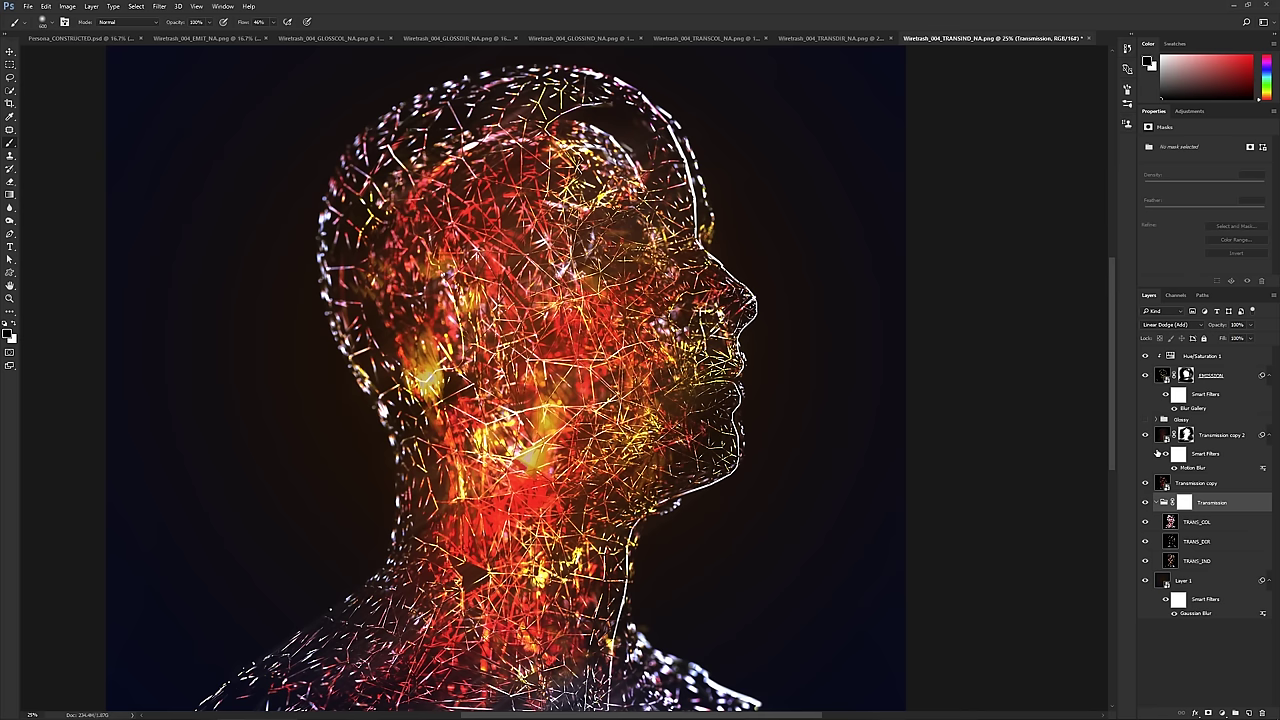
# - Hide the Transmission group and add a layer mask to the Transmission copy layer
pyautogui.click(1184, 502)
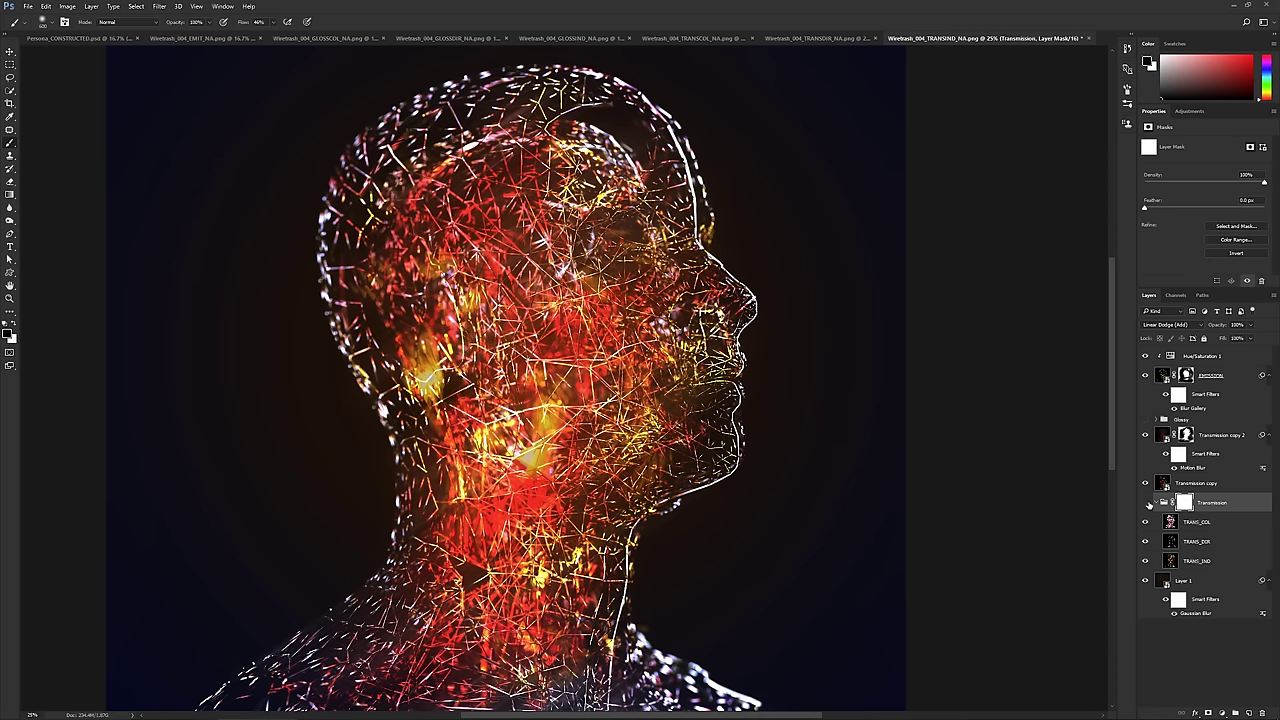
pyautogui.moveTo(1196, 521); pyautogui.dragTo(1229, 646)
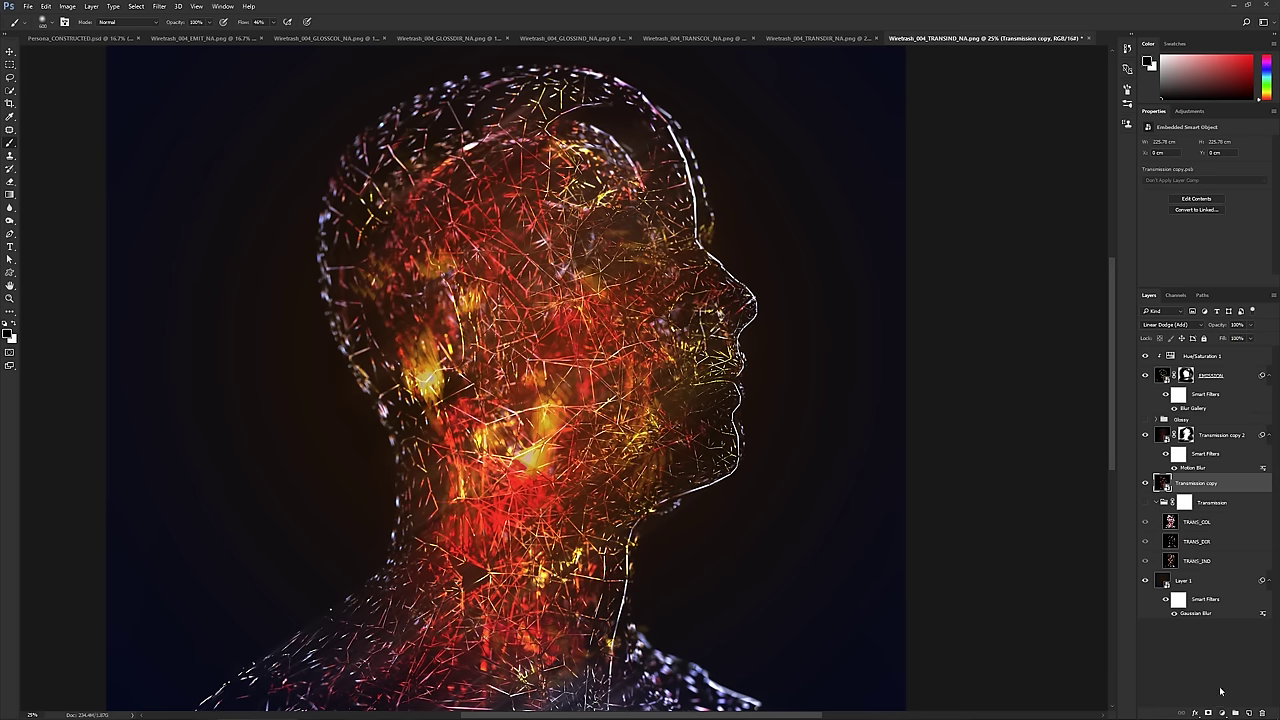
pyautogui.click(1209, 713)
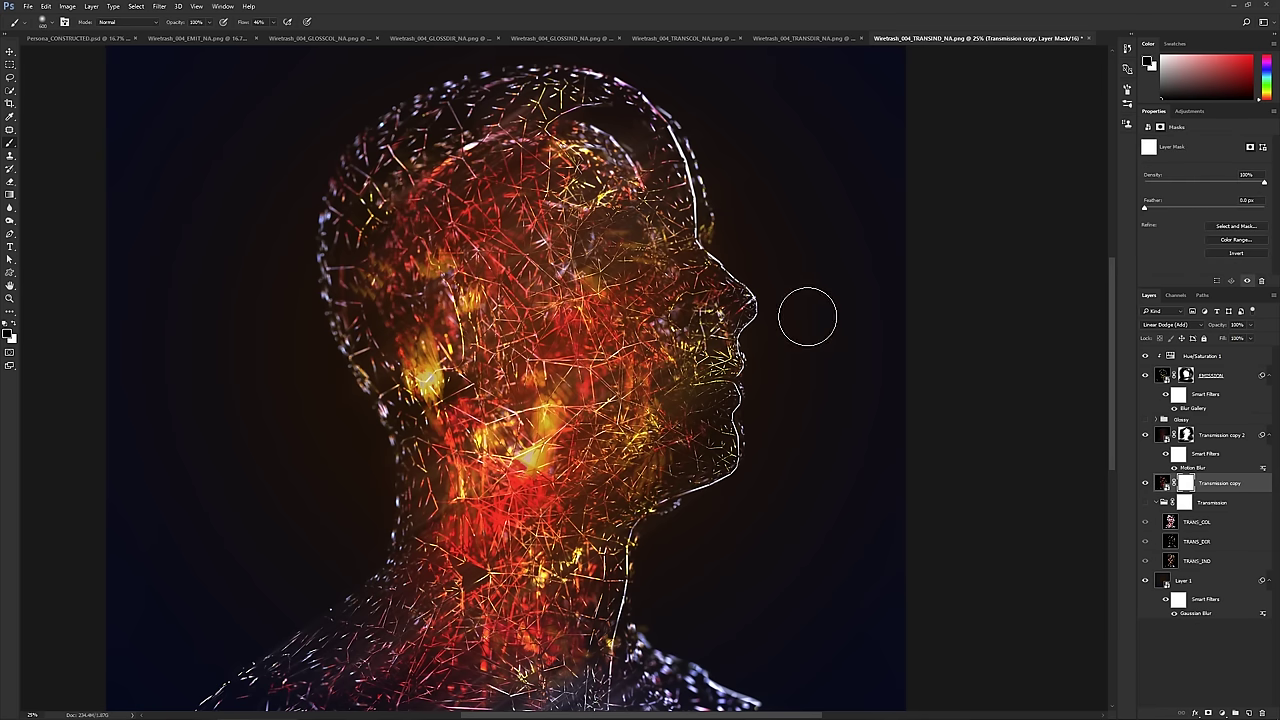
# - Paint black on the Transmission copy mask over the background in front of the forehead, using a harder brush
pyautogui.rightClick(692, 100)
pyautogui.moveTo(750, 147); pyautogui.dragTo(787, 152)
pyautogui.click(694, 63)
pyautogui.moveTo(677, 100)
pyautogui.mouseDown()
pyautogui.moveTo(625, 160)
pyautogui.moveTo(640, 157)
pyautogui.moveTo(686, 277)
pyautogui.moveTo(689, 220)
pyautogui.moveTo(648, 162)
pyautogui.moveTo(689, 277)
pyautogui.moveTo(697, 268)
pyautogui.moveTo(657, 170)
pyautogui.mouseUp()
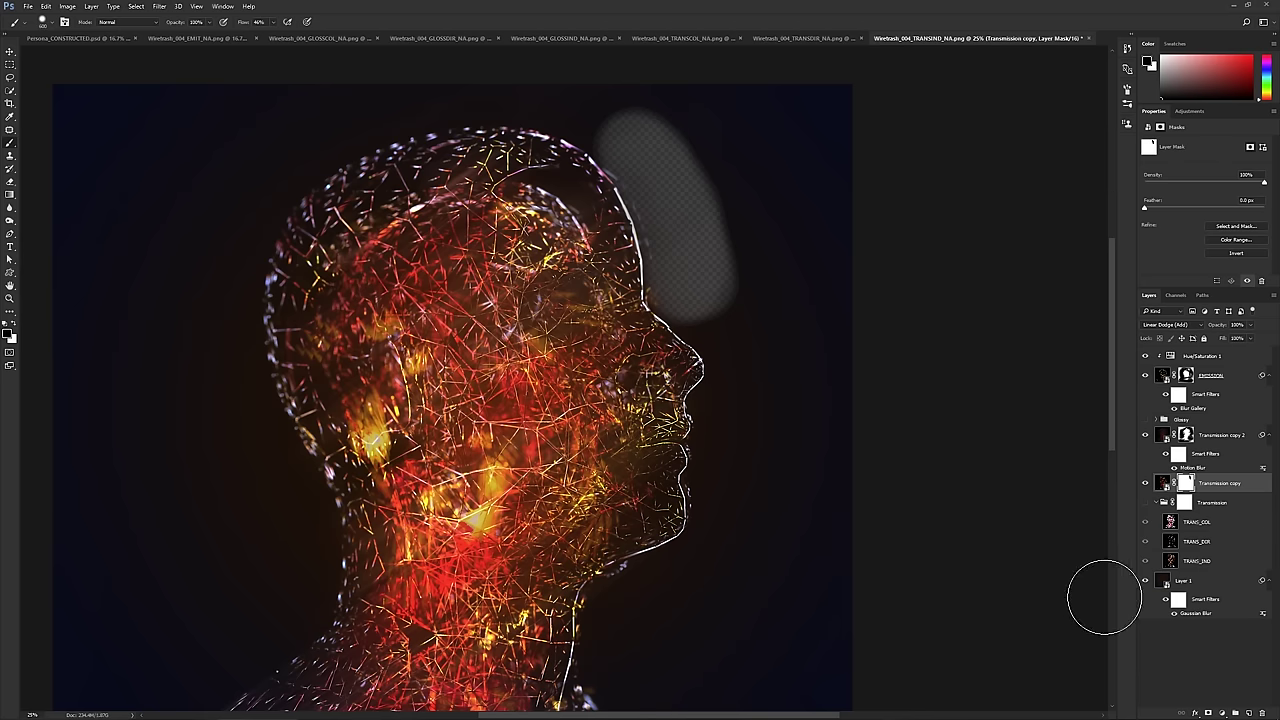
# - Create a new layer at the very bottom of the layer stack, below Layer 1, and fill it with black
pyautogui.click(1249, 713)
pyautogui.moveTo(1209, 500); pyautogui.dragTo(1203, 681)
pyautogui.hotkey('alt', 'BackSpace')
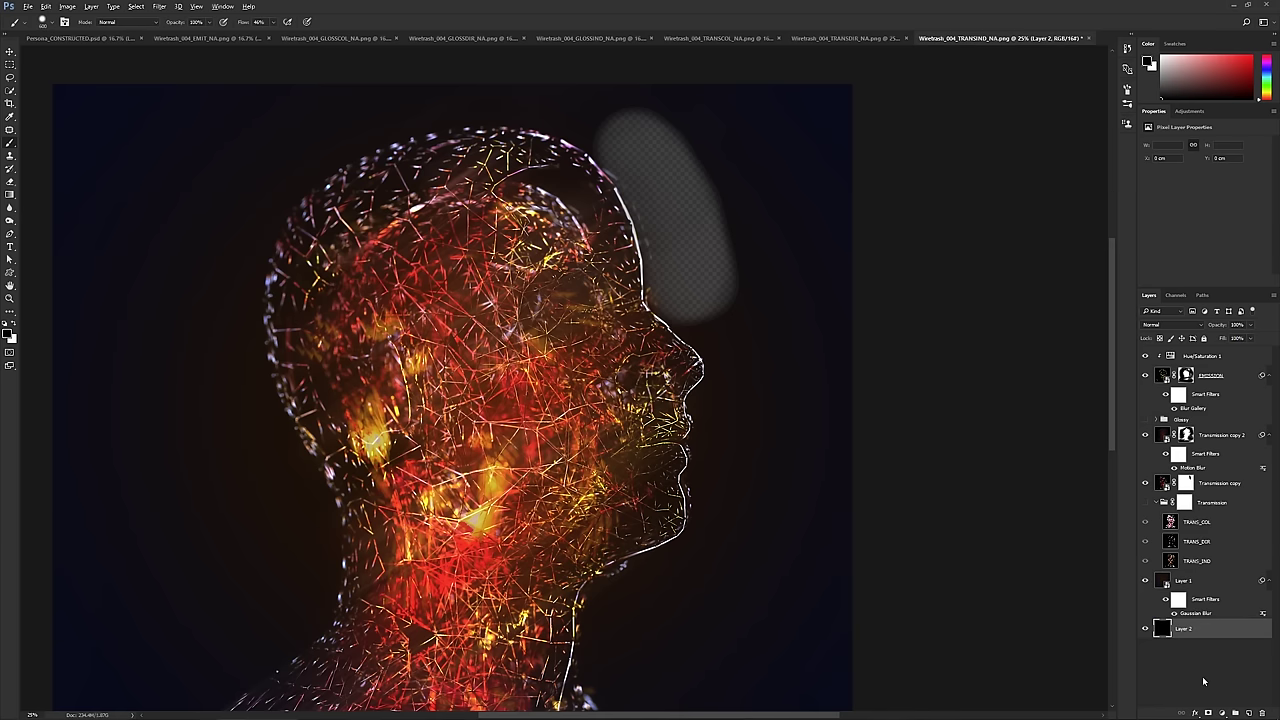
# - Inspect the forehead outline up close and set the brush hardness to 100%
pyautogui.hotkey('ctrl', '+')
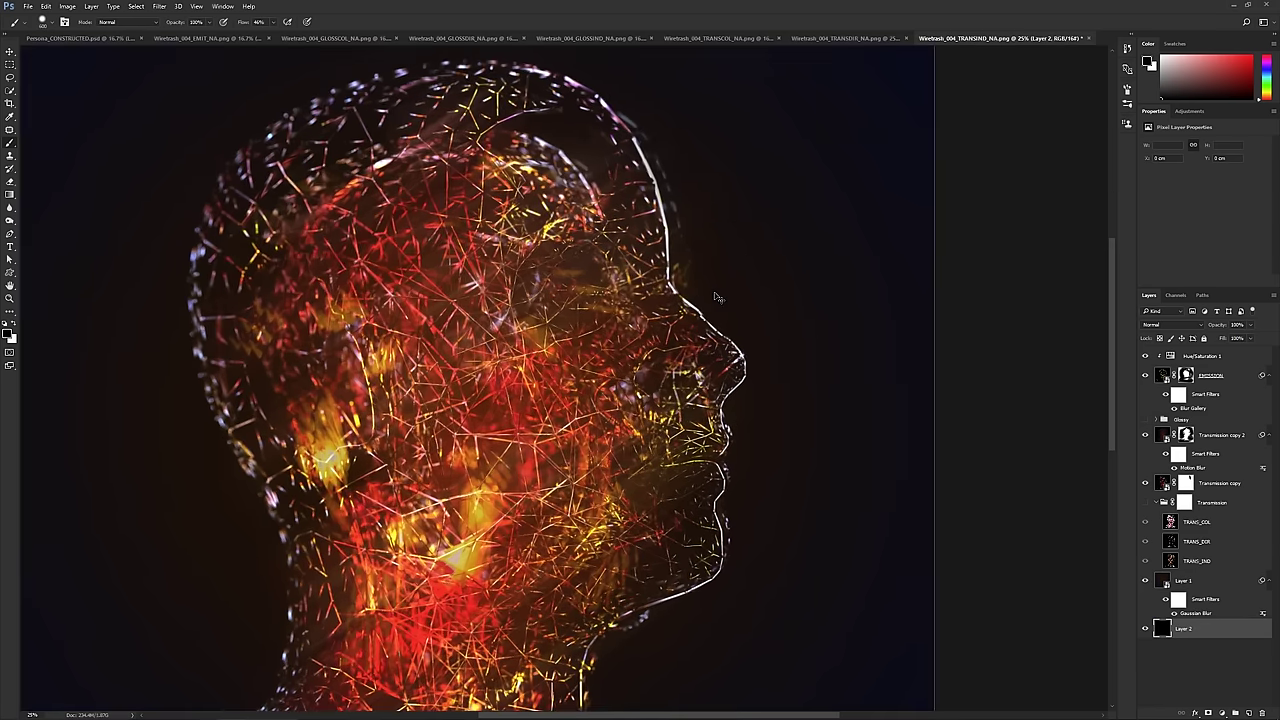
pyautogui.keyDown('alt'); pyautogui.scroll(2, 716, 297); pyautogui.keyUp('alt')
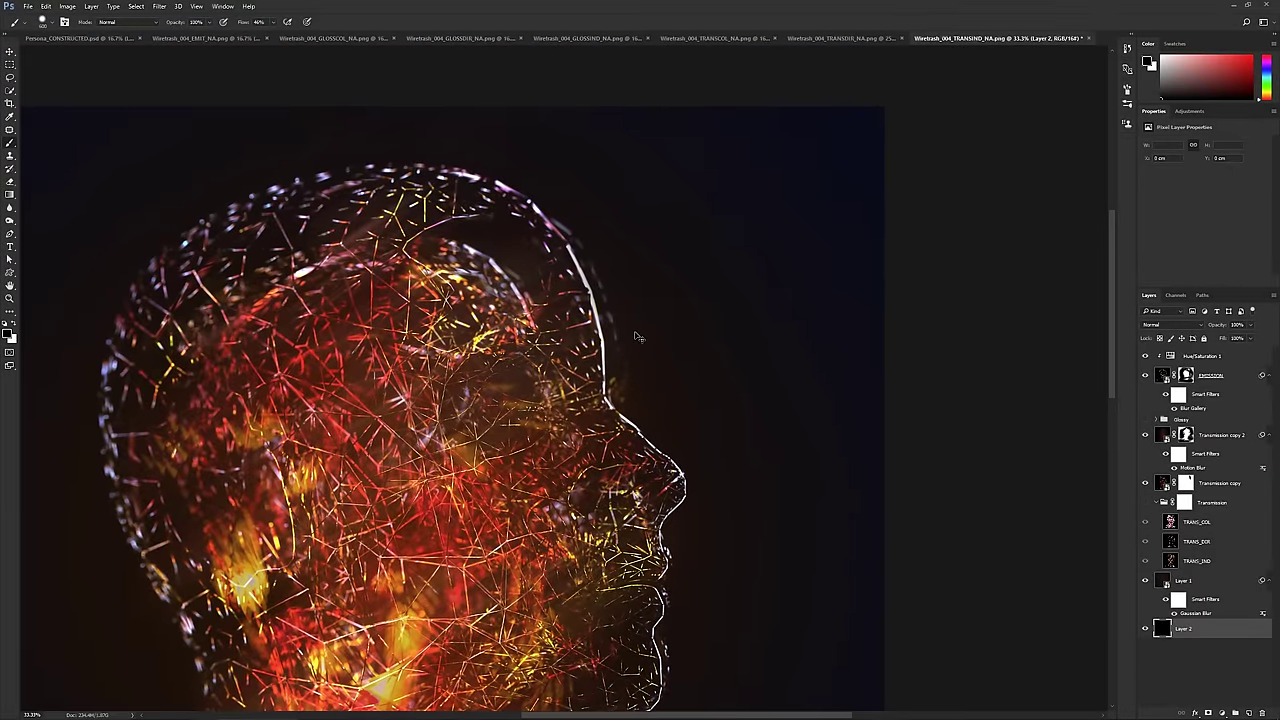
pyautogui.keyDown('alt'); pyautogui.scroll(-2, 586, 251); pyautogui.keyUp('alt')
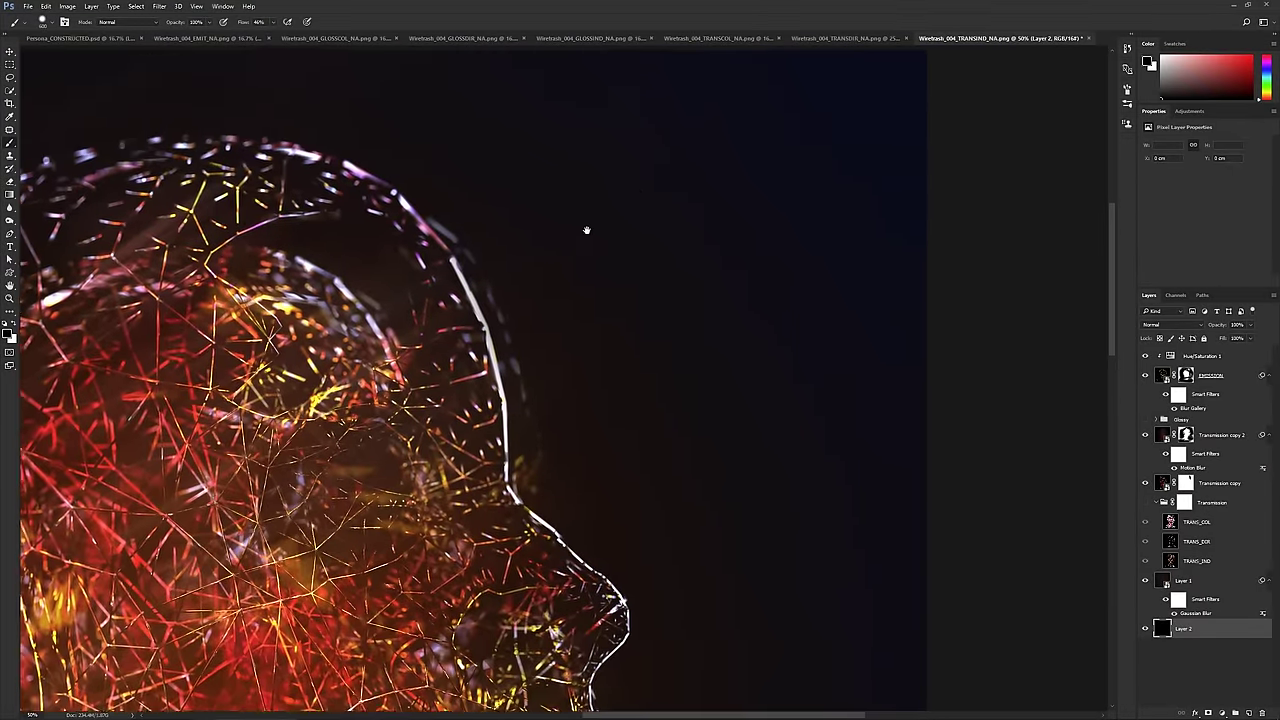
pyautogui.rightClick(594, 262)
pyautogui.moveTo(687, 310); pyautogui.dragTo(713, 310)
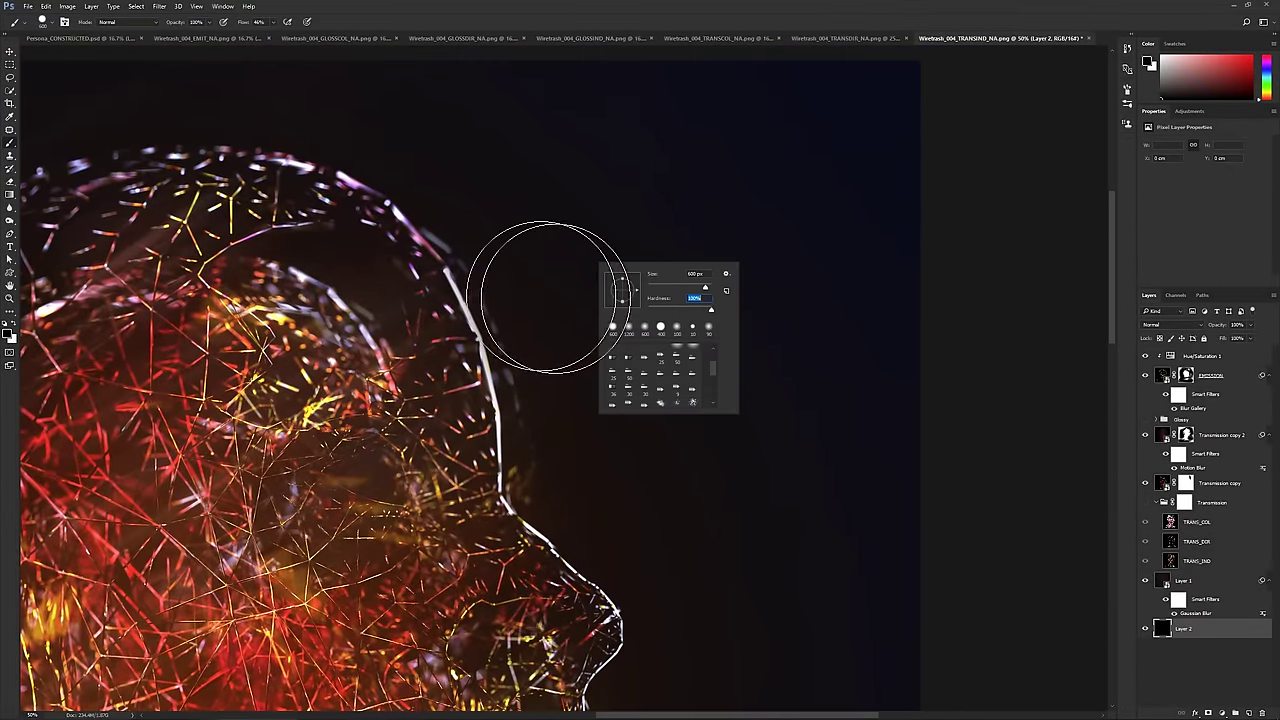
pyautogui.press('Return')
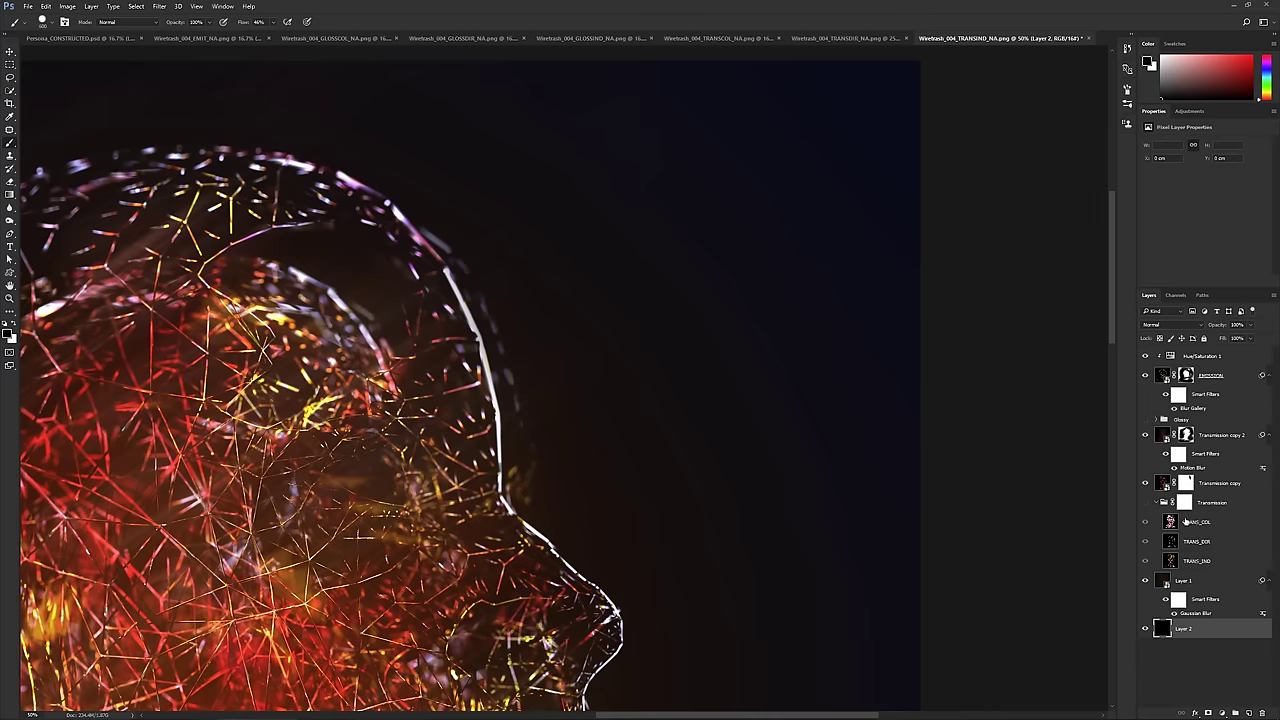
# - Paint black over the ghost outline in front of the forehead on the Transmission copy mask, using a much smaller brush
pyautogui.click(1222, 436)
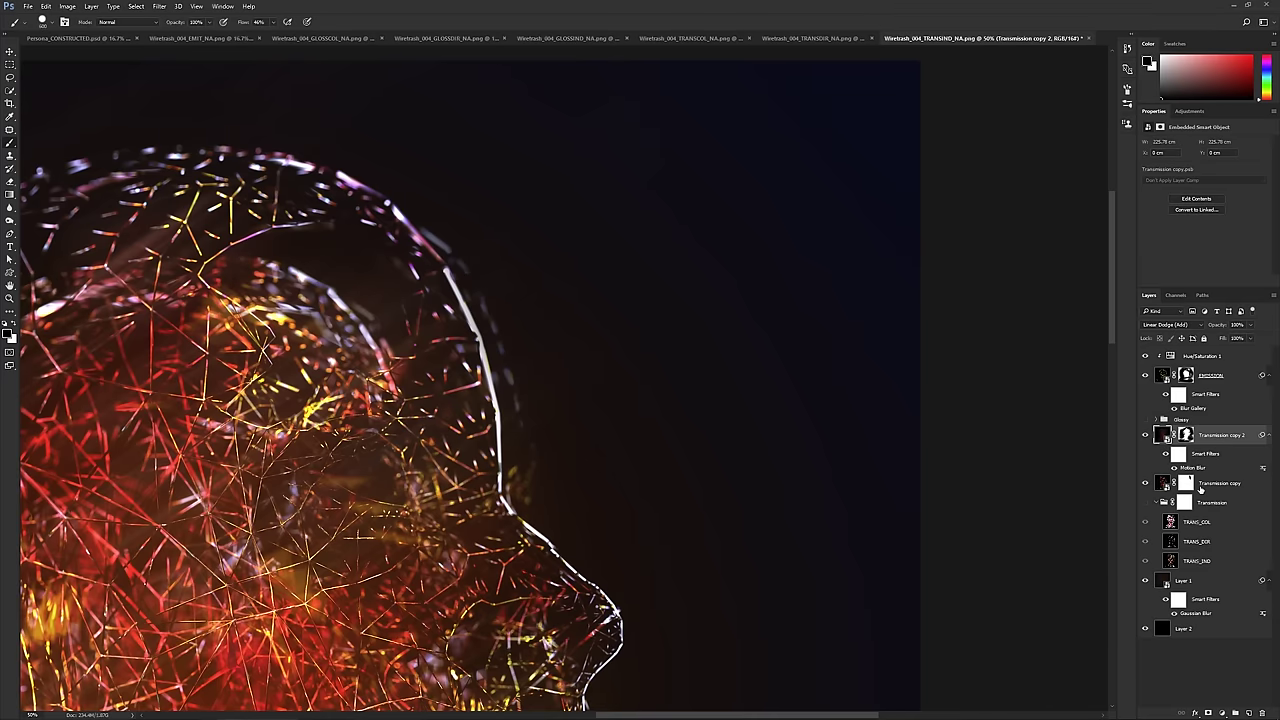
pyautogui.click(1203, 486)
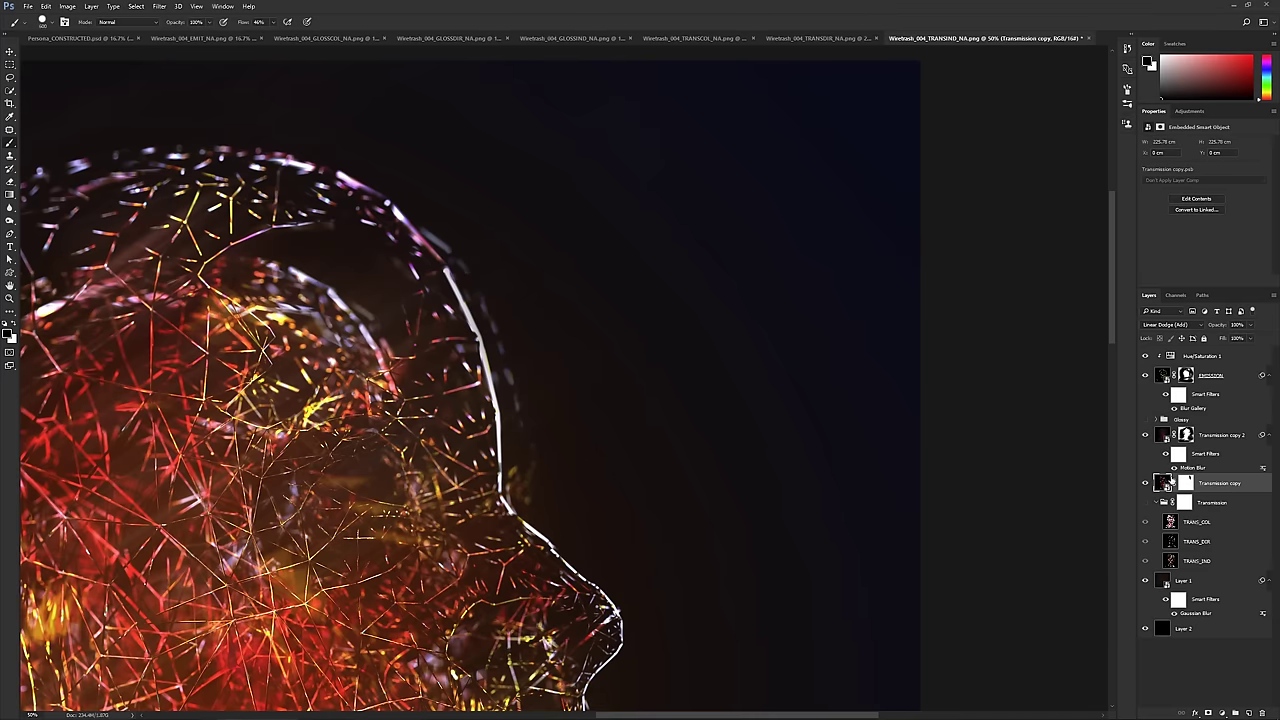
pyautogui.click(1187, 483)
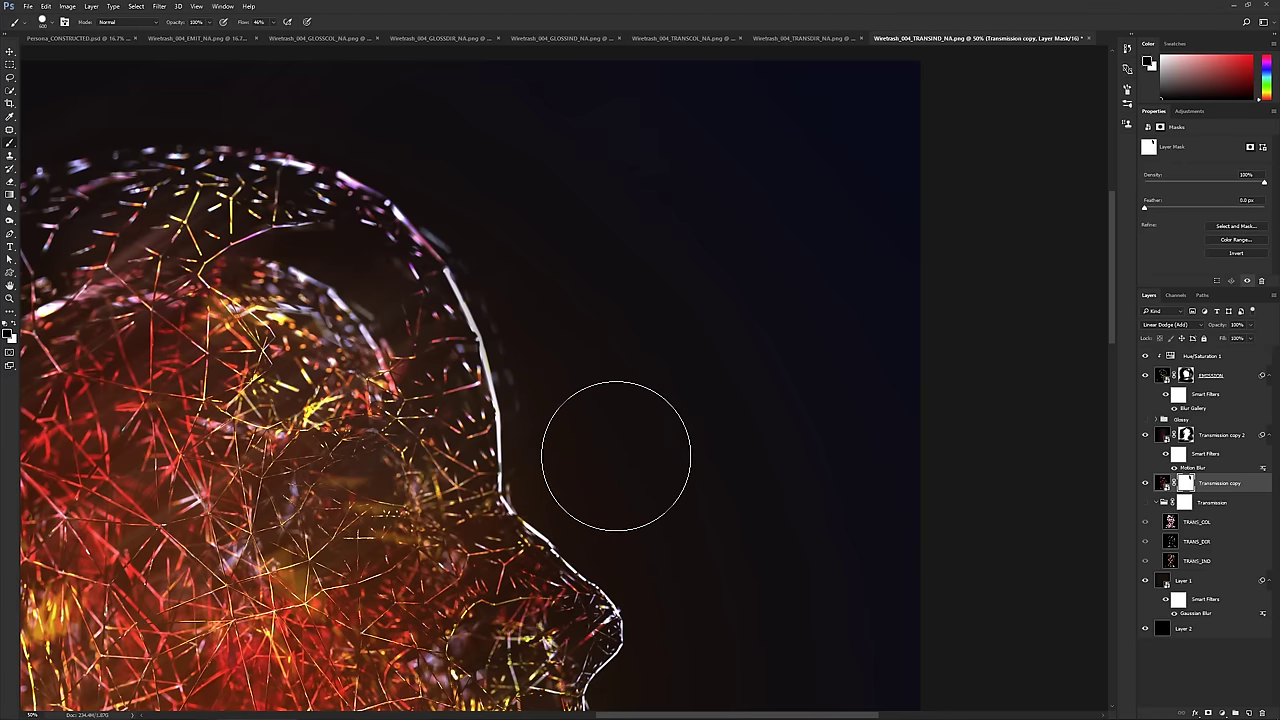
pyautogui.press('[')
pyautogui.press('[')
pyautogui.press('[')
pyautogui.press('[')
pyautogui.press('[')
pyautogui.press('[')
pyautogui.press('[')
pyautogui.press('[')
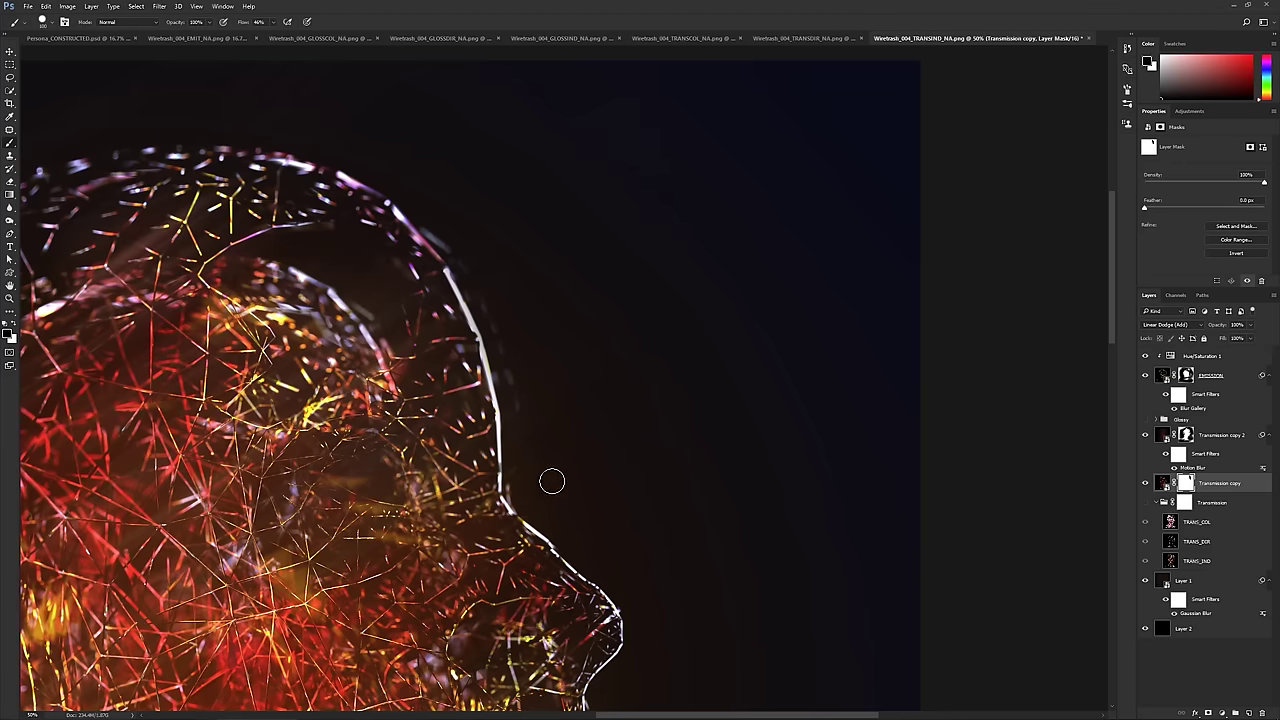
pyautogui.press(']')
pyautogui.moveTo(414, 497); pyautogui.dragTo(512, 338)
pyautogui.keyDown('alt'); pyautogui.scroll(-1, 541, 415); pyautogui.keyUp('alt')
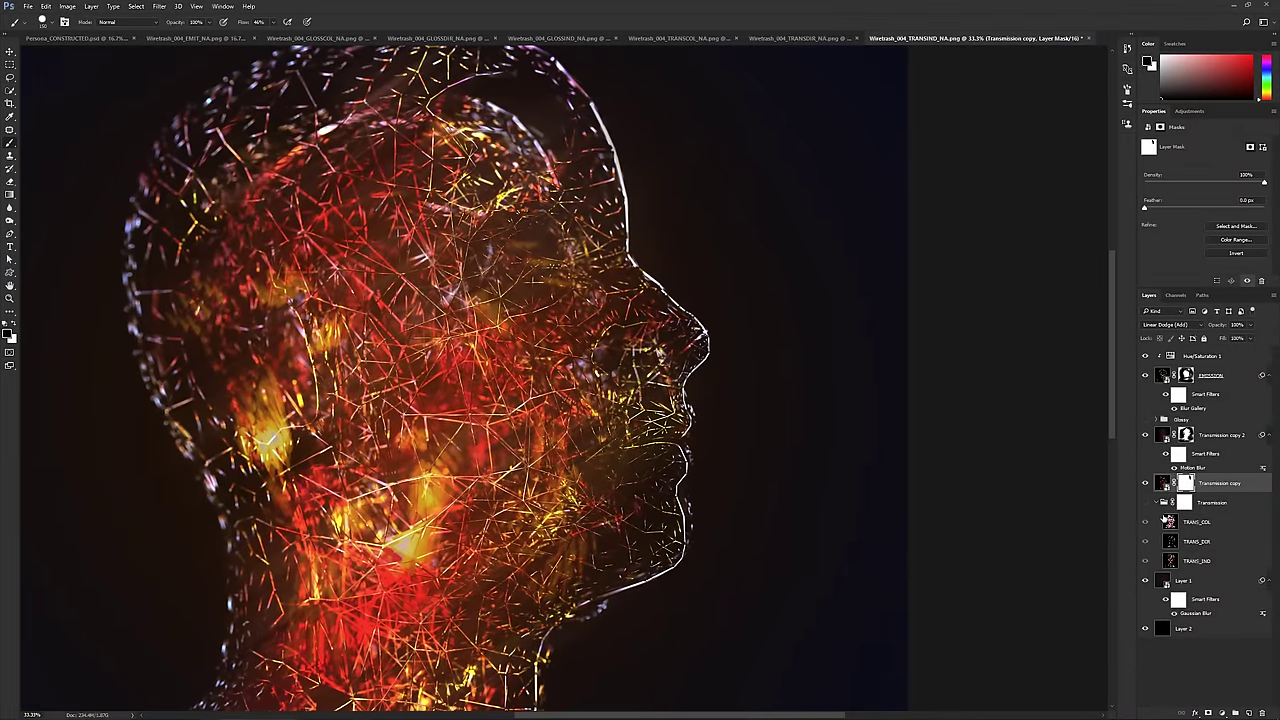
# - Duplicate the Transmission copy layer, naming the lower layer BASE and the upper one LIGHT
pyautogui.click(1162, 483)
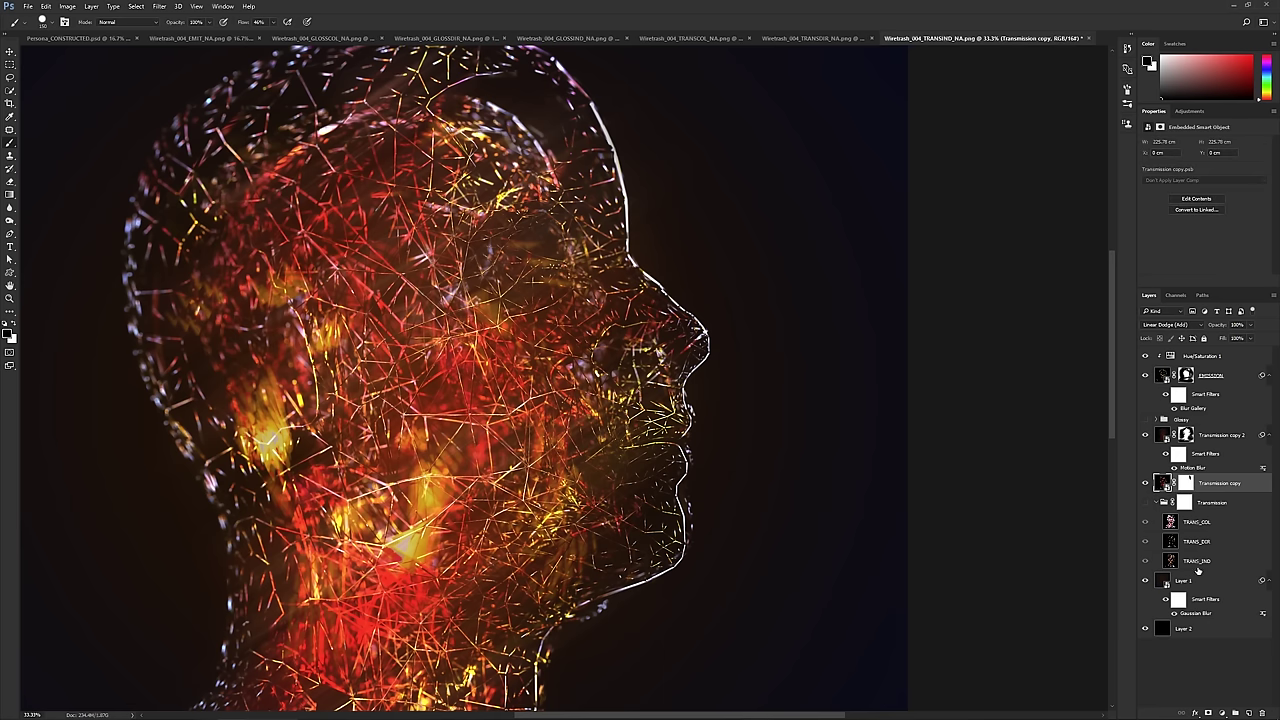
pyautogui.hotkey('ctrl', 'j')
pyautogui.doubleClick(1224, 504)
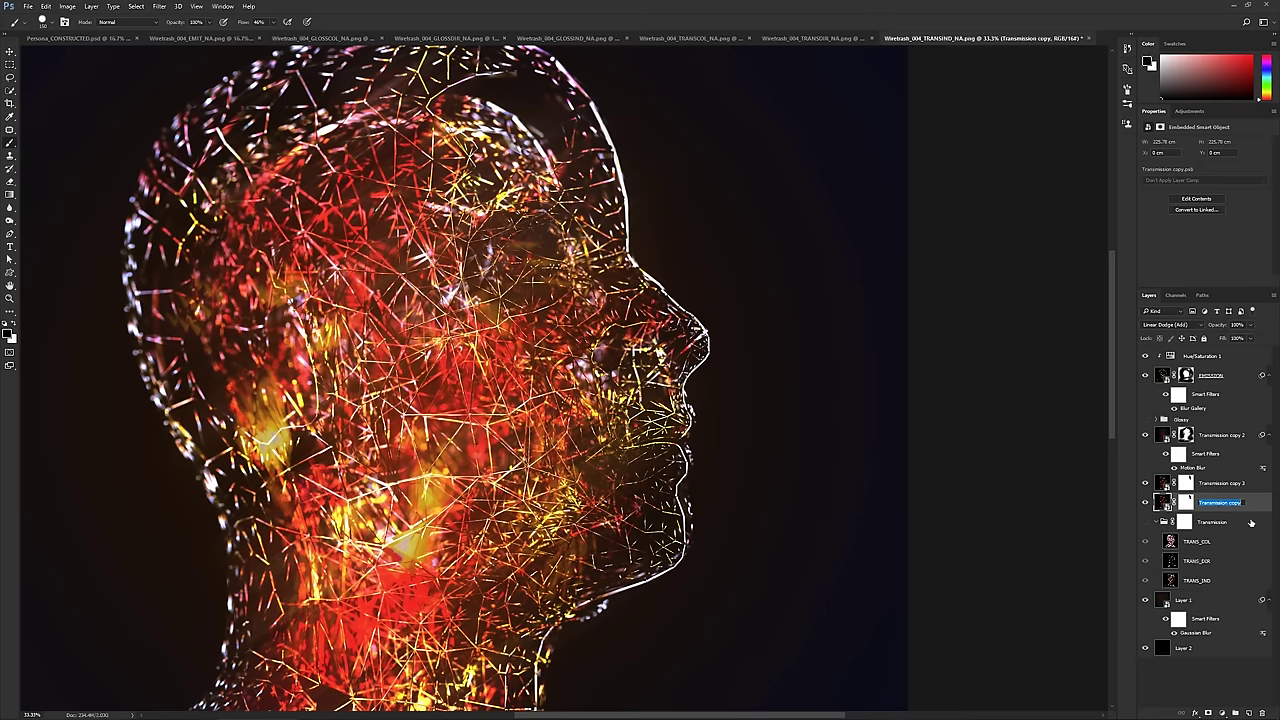
pyautogui.write('R')
pyautogui.press('Return')
pyautogui.doubleClick(1229, 485)
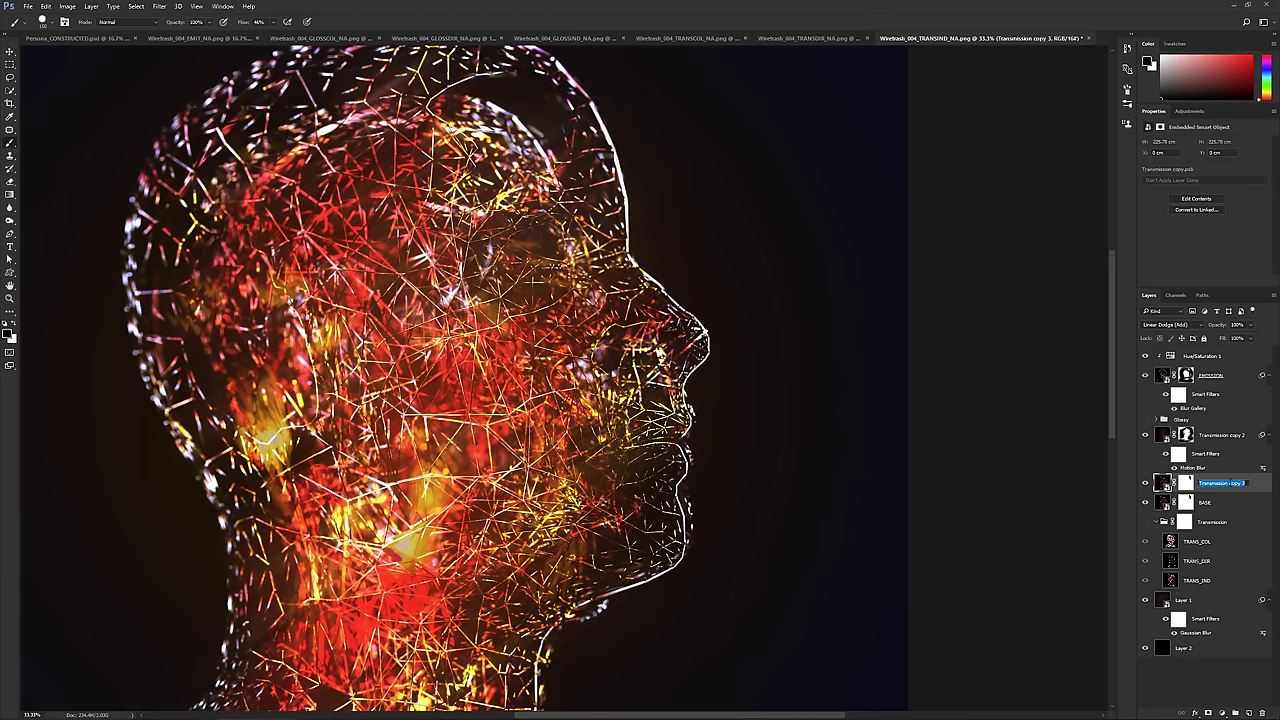
pyautogui.write('LIGHT')
pyautogui.press('Return')
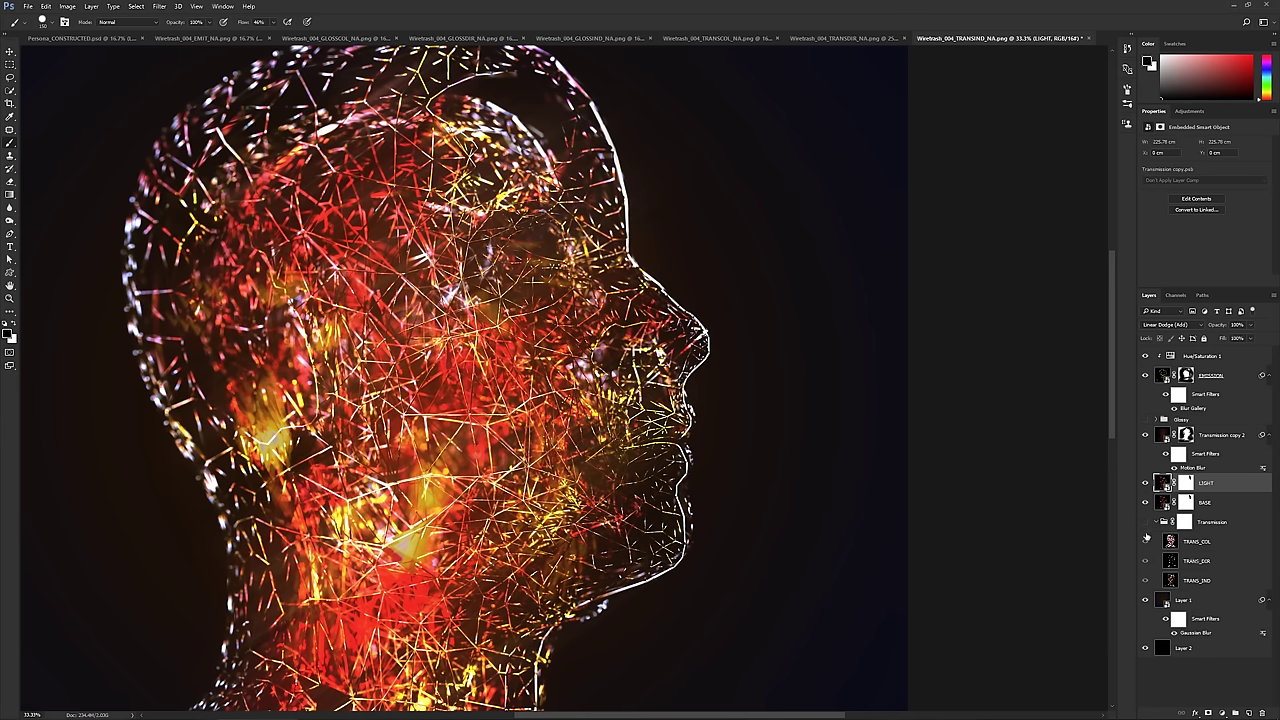
# - Isolate the TRANS_DIR layer and try placing a copy of it above the LIGHT layer
pyautogui.click(1145, 562)
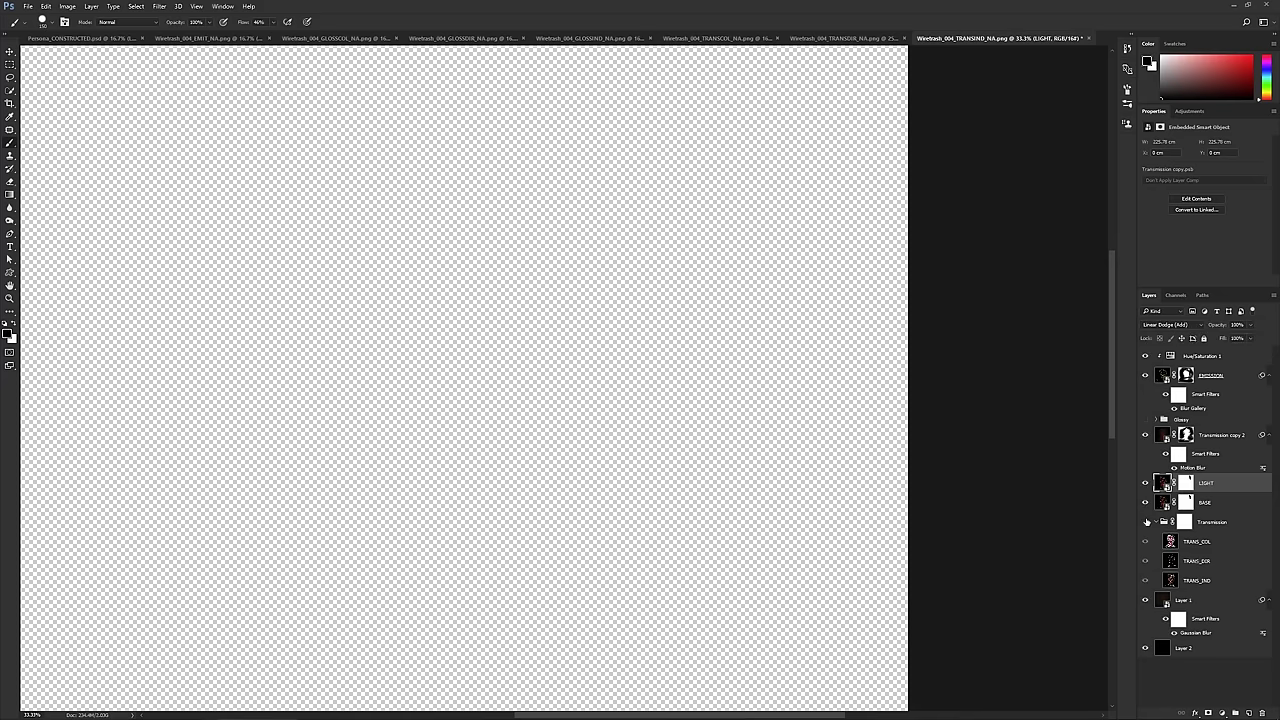
pyautogui.keyDown('alt'); pyautogui.click(1146, 561); pyautogui.keyUp('alt')
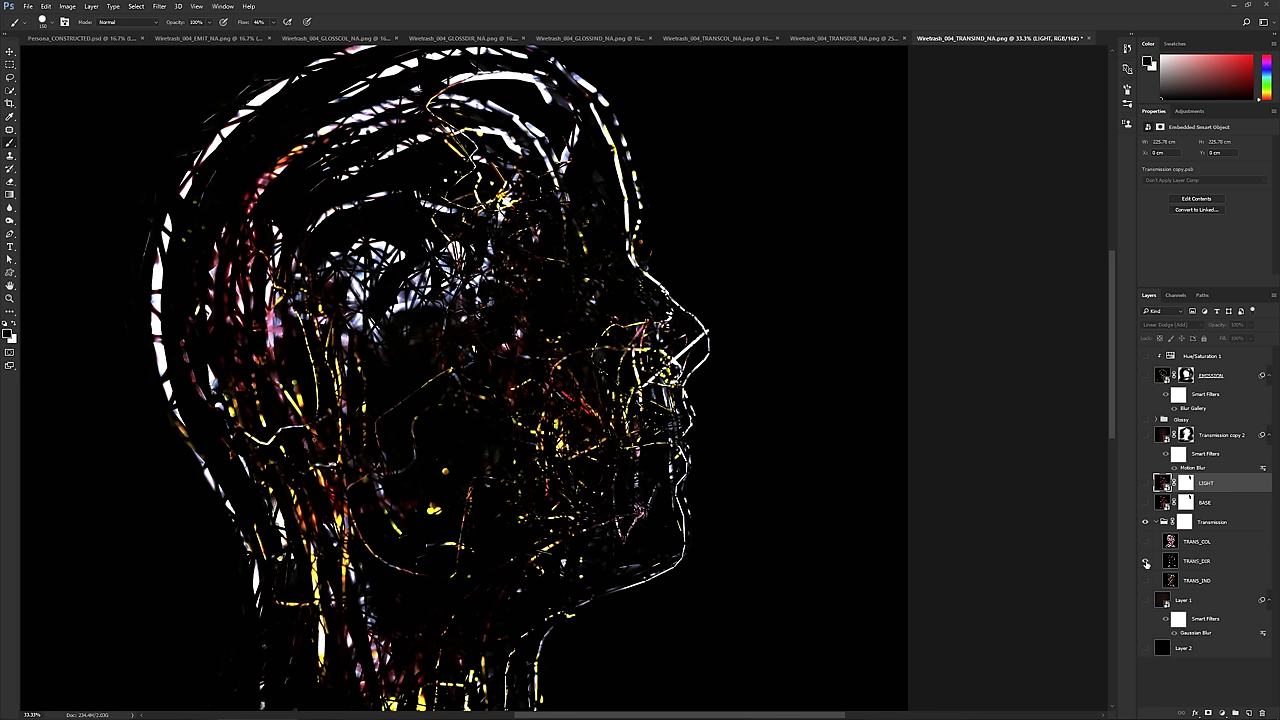
pyautogui.keyDown('alt'); pyautogui.click(1146, 562); pyautogui.keyUp('alt')
pyautogui.moveTo(1200, 562); pyautogui.dragTo(1218, 482)
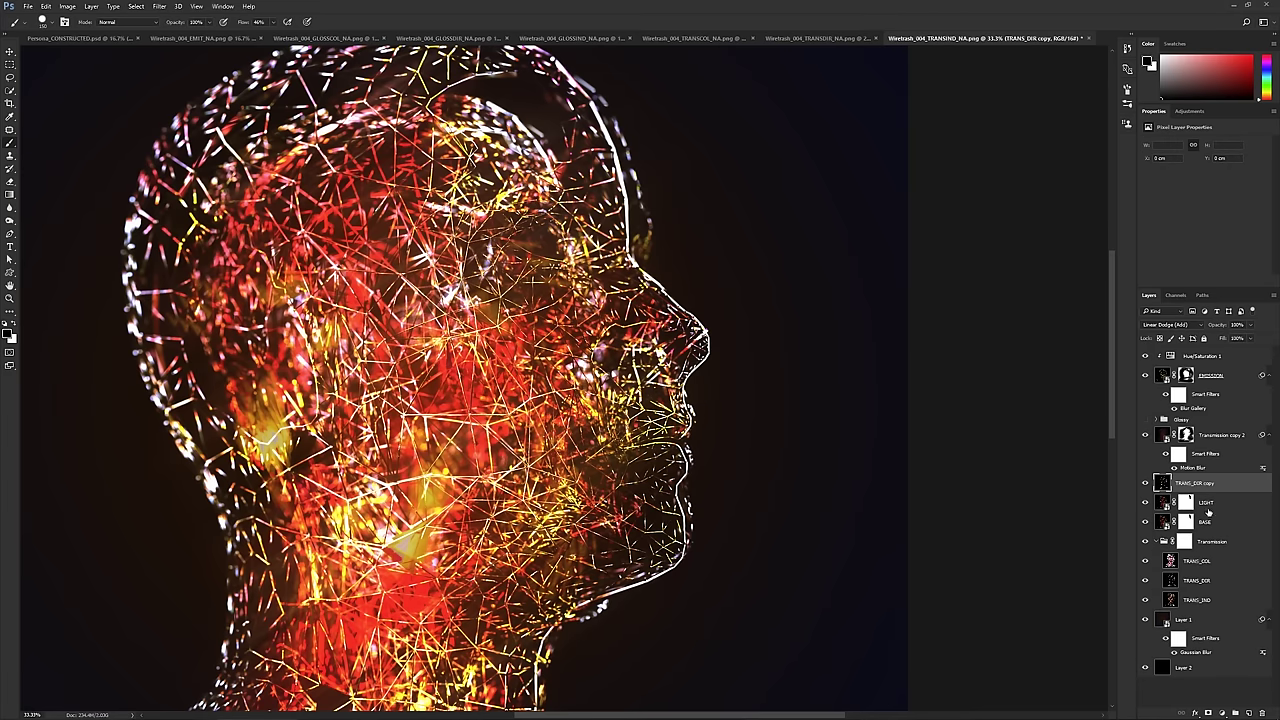
pyautogui.hotkey('ctrl', 'z')
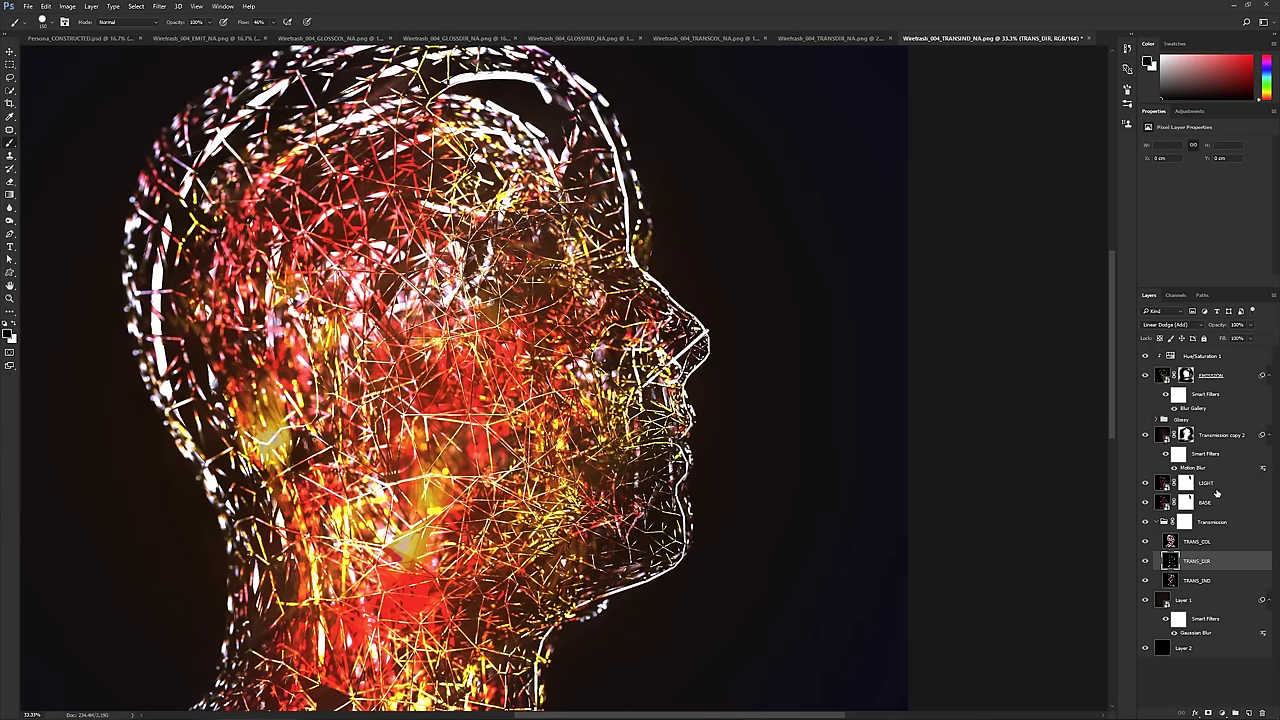
# - Select the whole canvas with Transmission copy 2 as the active layer and create a new alpha channel
pyautogui.hotkey('ctrl', 'a')
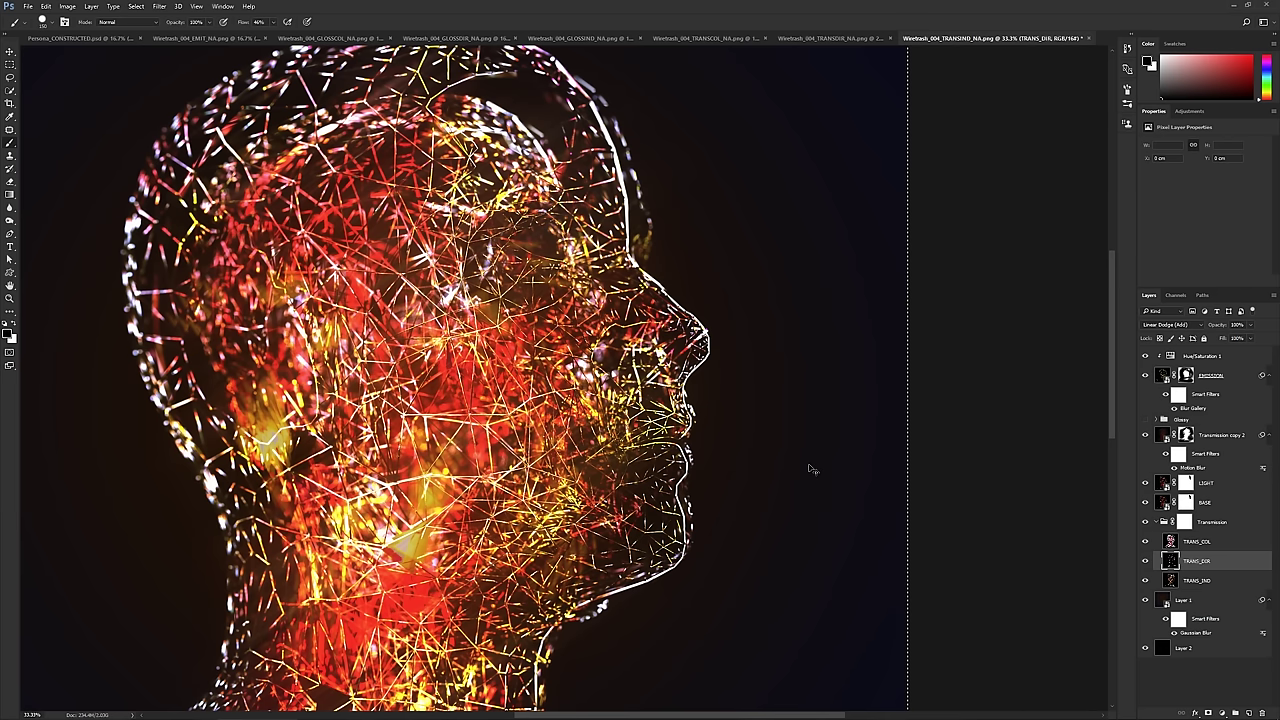
pyautogui.click(1211, 466)
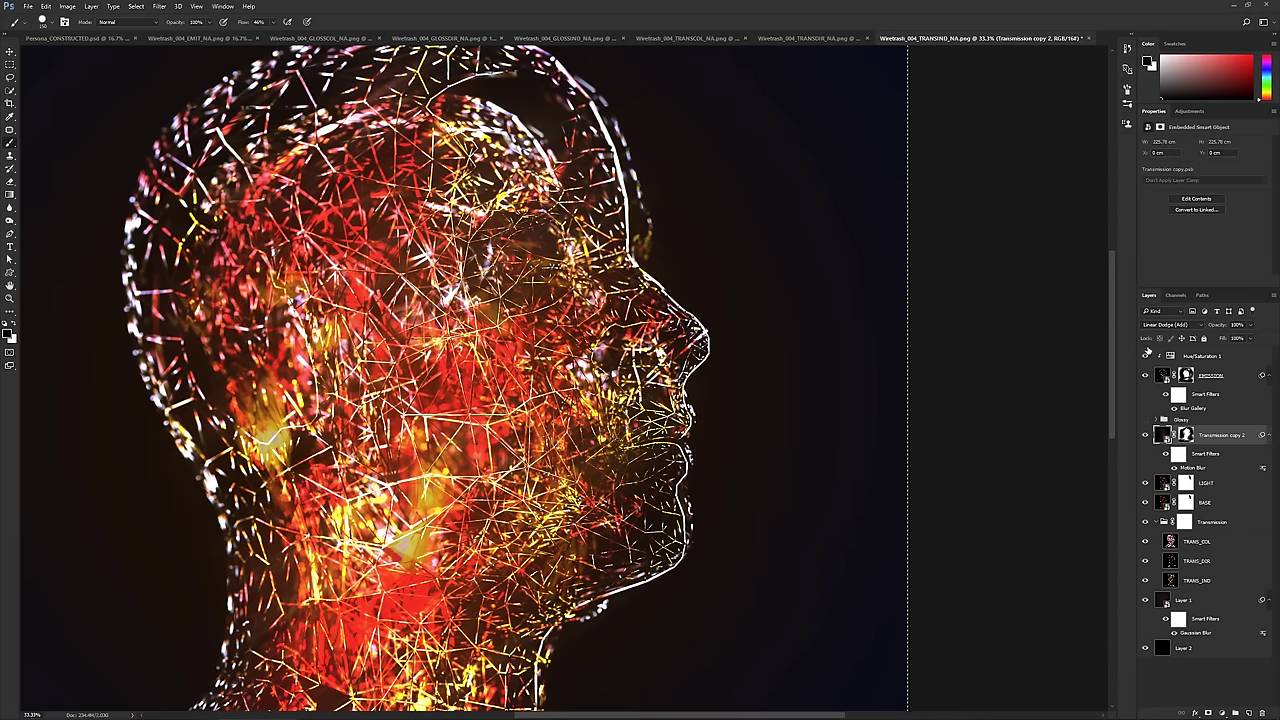
pyautogui.click(1175, 295)
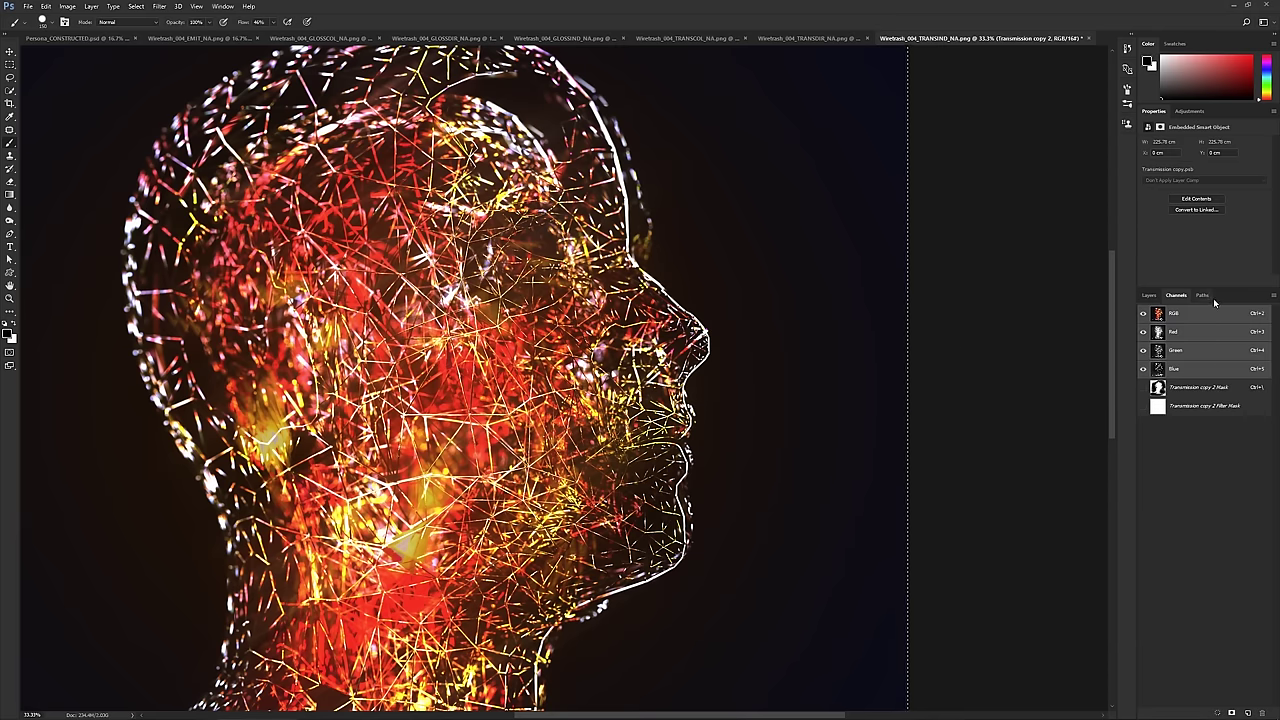
pyautogui.click(1247, 712)
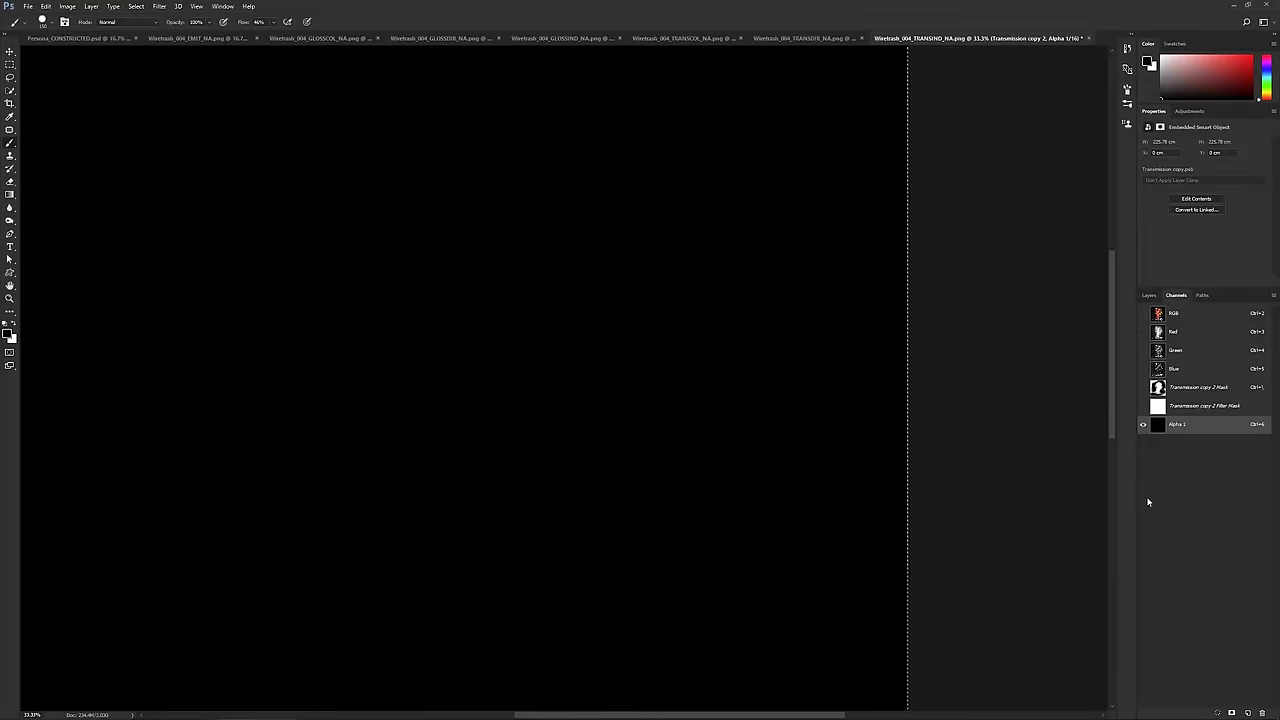
# - Try pasting the copied Transmission copy 2 image into the new alpha channel
pyautogui.hotkey('ctrl', 'v')
pyautogui.hscroll(-2, 414, 466)
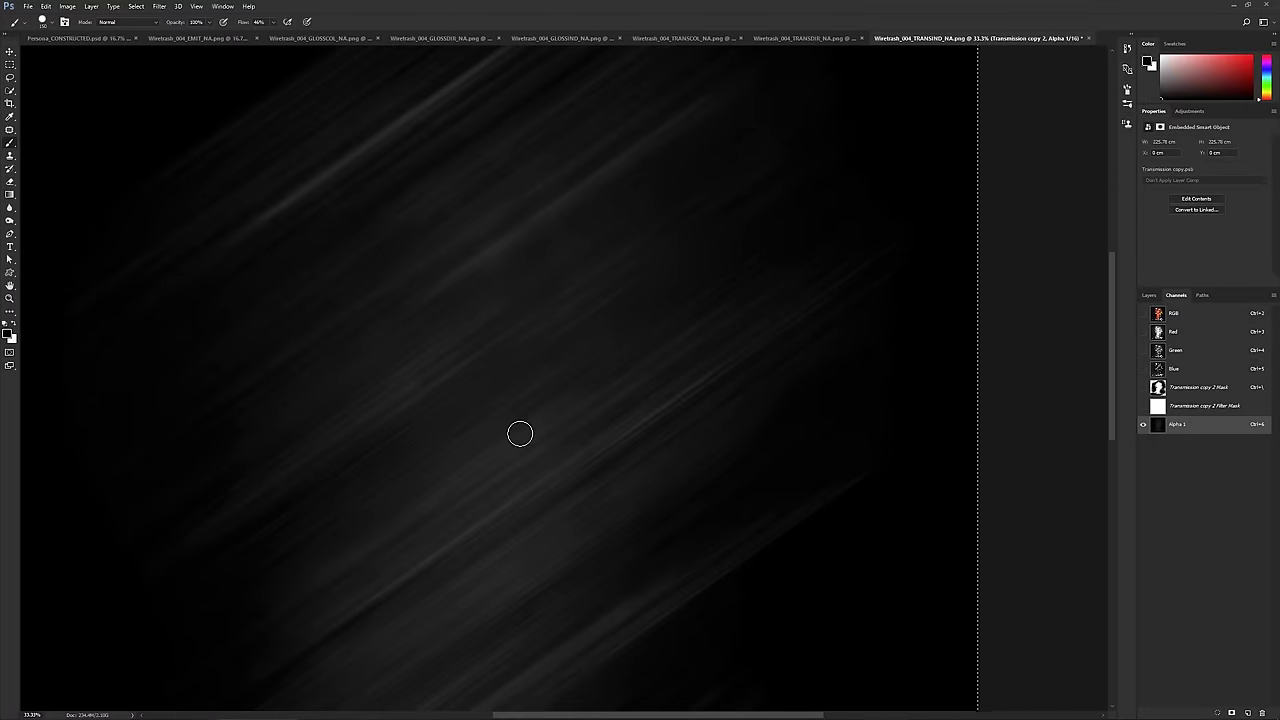
pyautogui.hotkey('ctrl', 'z')
# - Show only the TRANS_DIR layer, copy its image and paste it into the Alpha 1 channel
pyautogui.click(1149, 295)
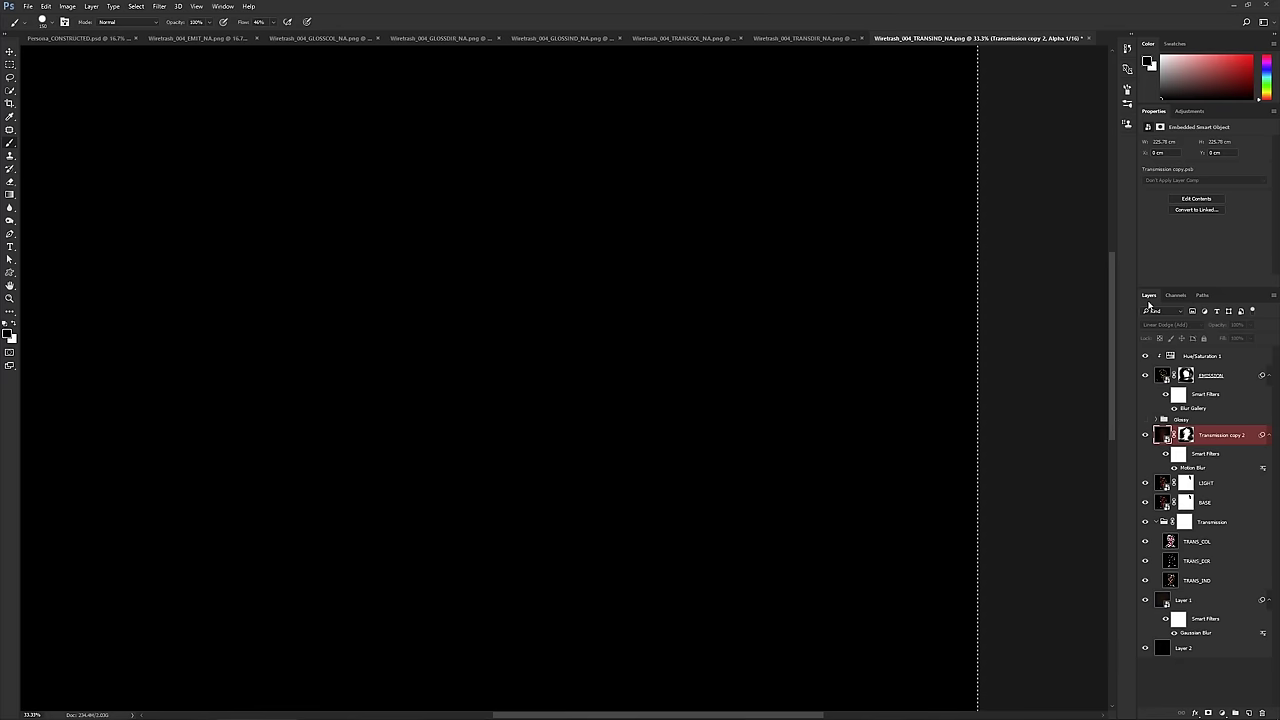
pyautogui.click(1201, 543)
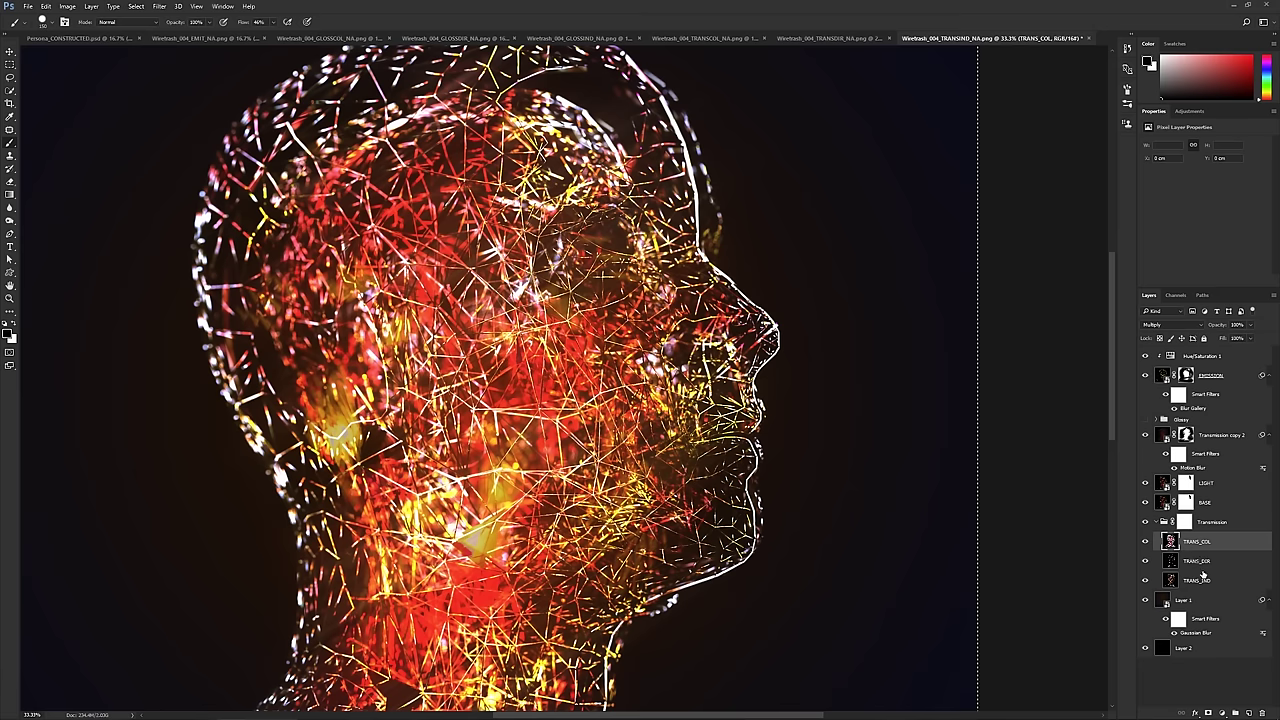
pyautogui.click(1203, 582)
pyautogui.click(1196, 562)
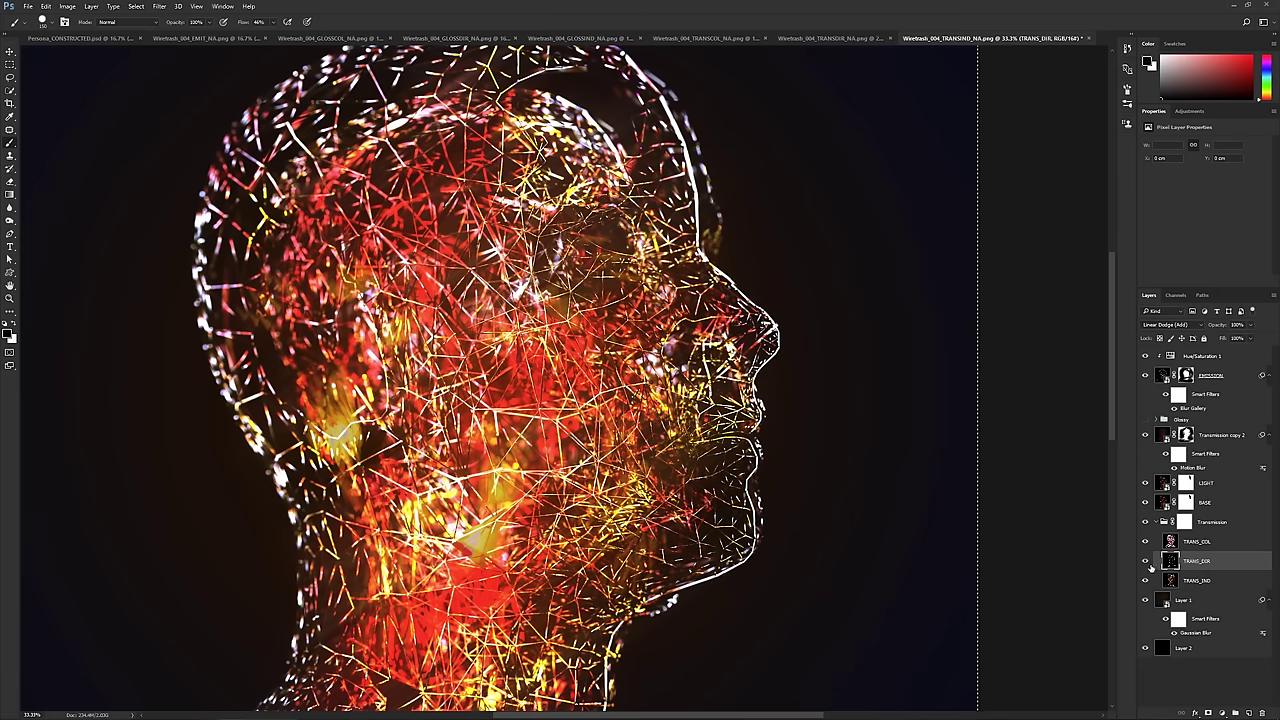
pyautogui.keyDown('alt'); pyautogui.click(1145, 561); pyautogui.keyUp('alt')
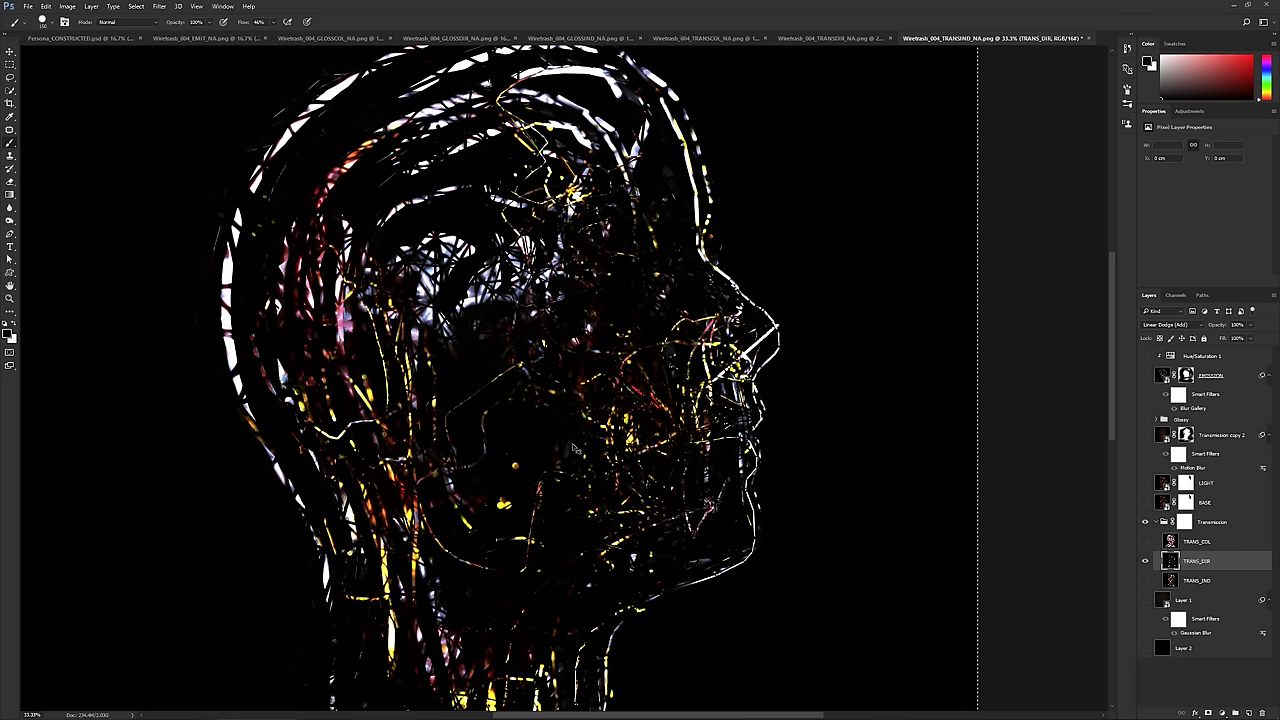
pyautogui.click(1177, 298)
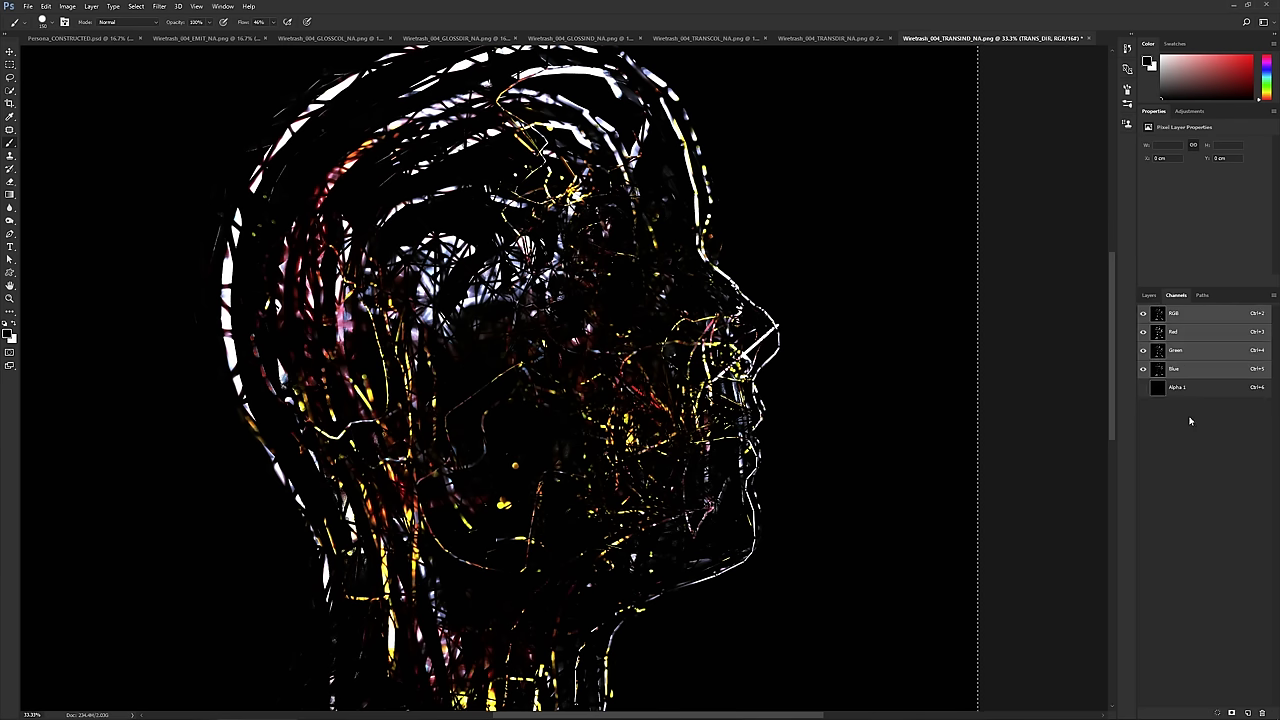
pyautogui.click(1177, 389)
pyautogui.hotkey('ctrl', 'v')
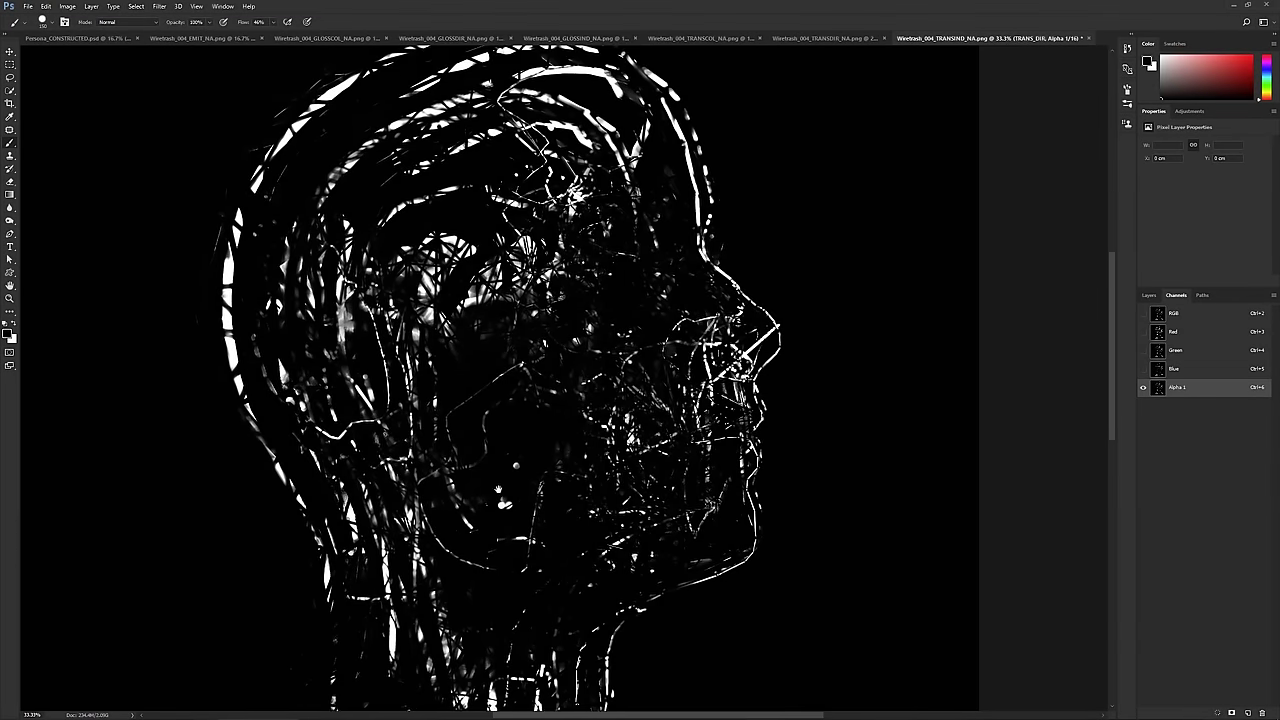
# - Return to the composite RGB view and load the Alpha 1 channel as a selection
pyautogui.click(1190, 315)
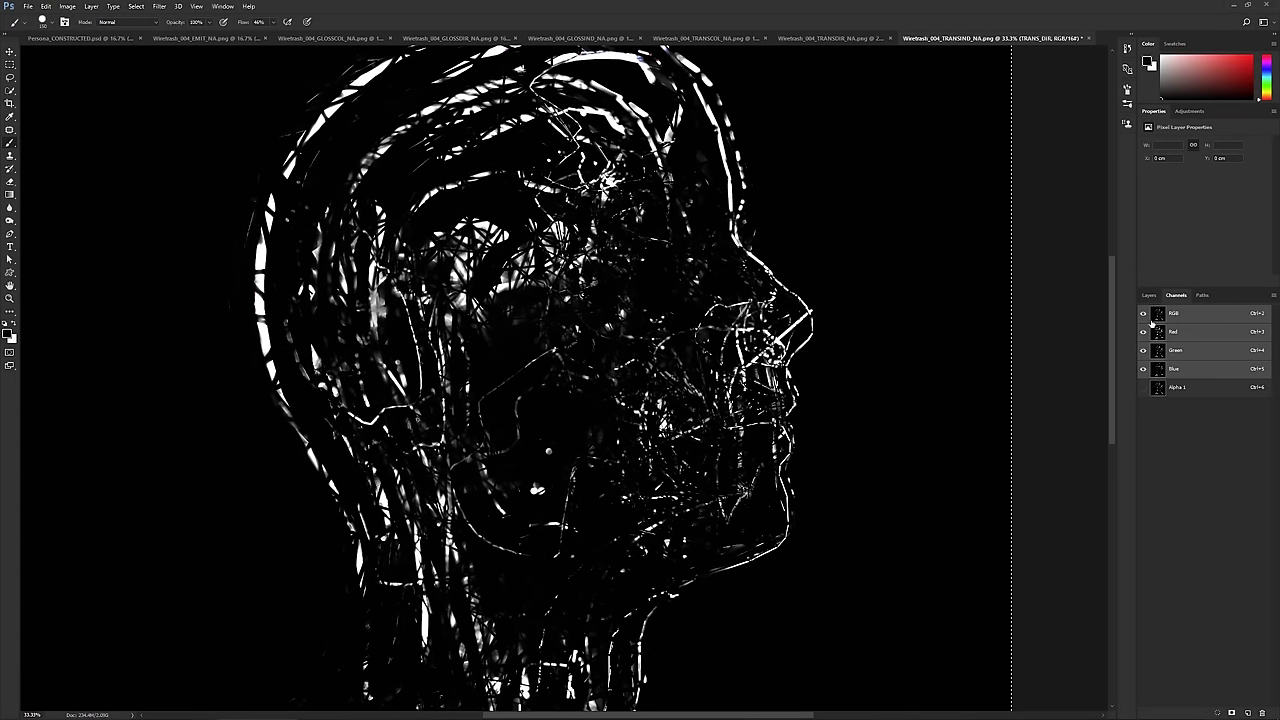
pyautogui.click(1149, 296)
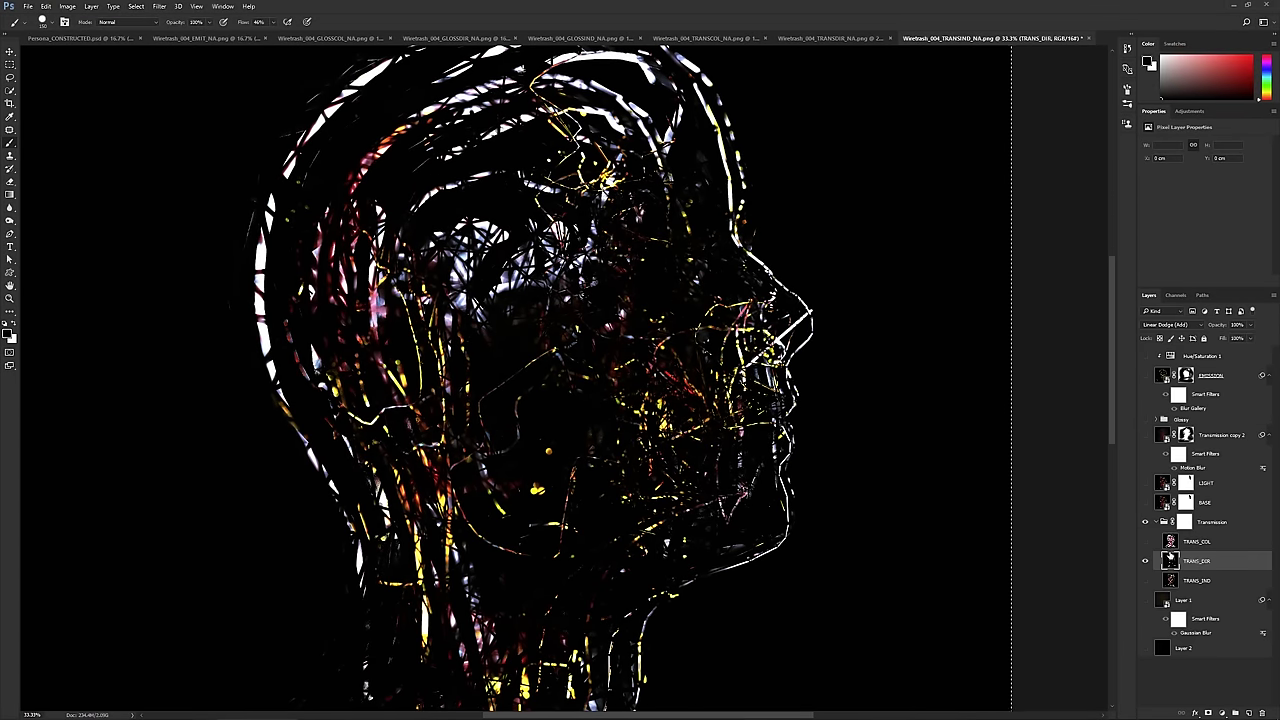
pyautogui.click(1175, 298)
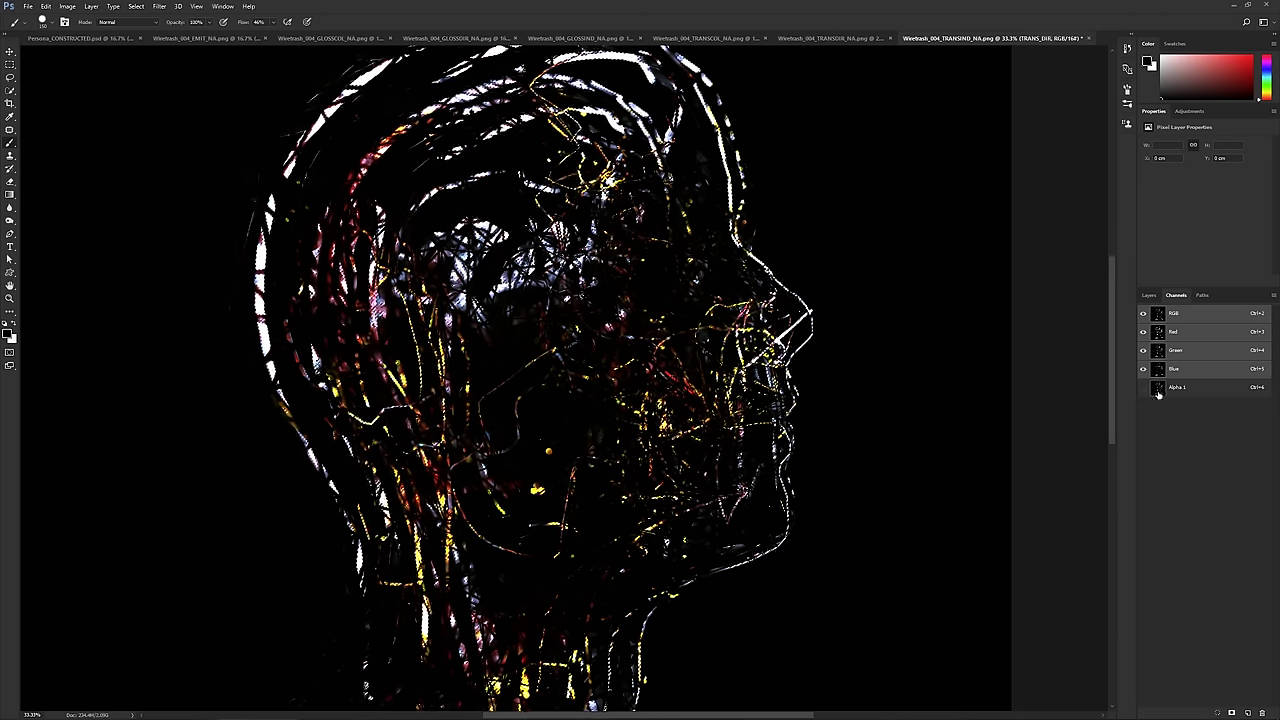
pyautogui.click(1149, 296)
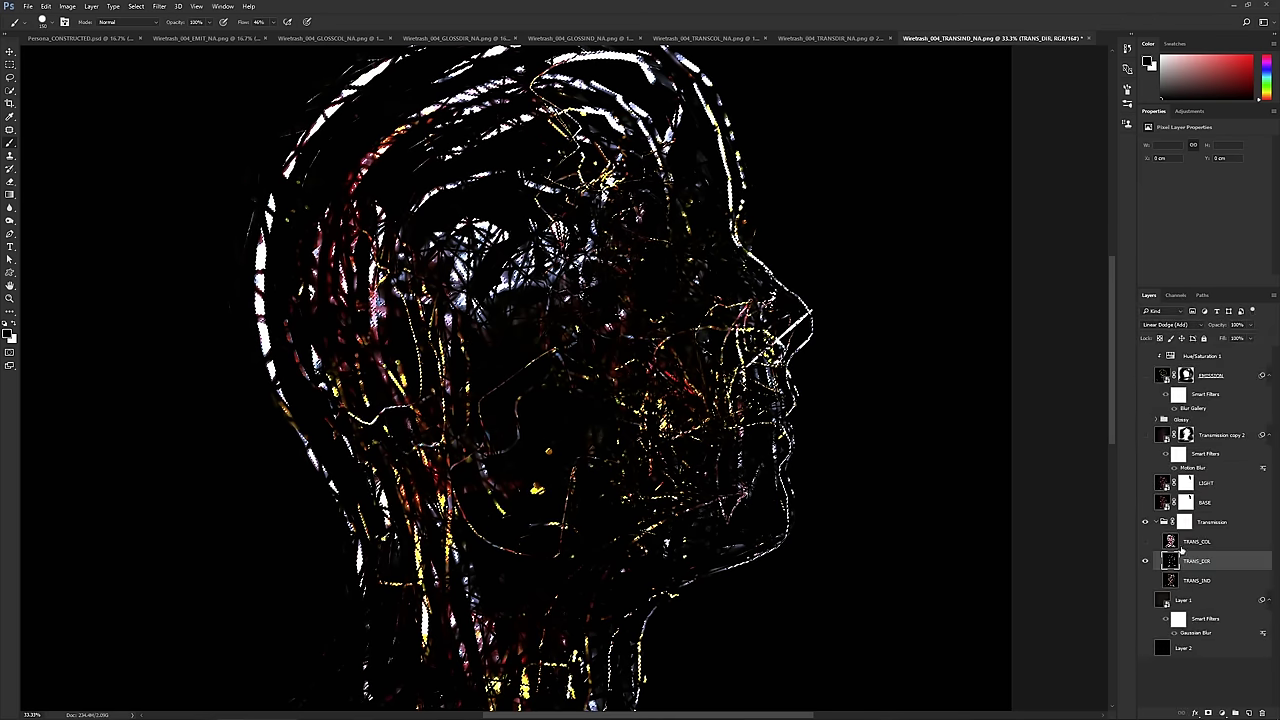
# - Restore the visibility of the other layers, then hide and collapse the Transmission group
pyautogui.click(1153, 524)
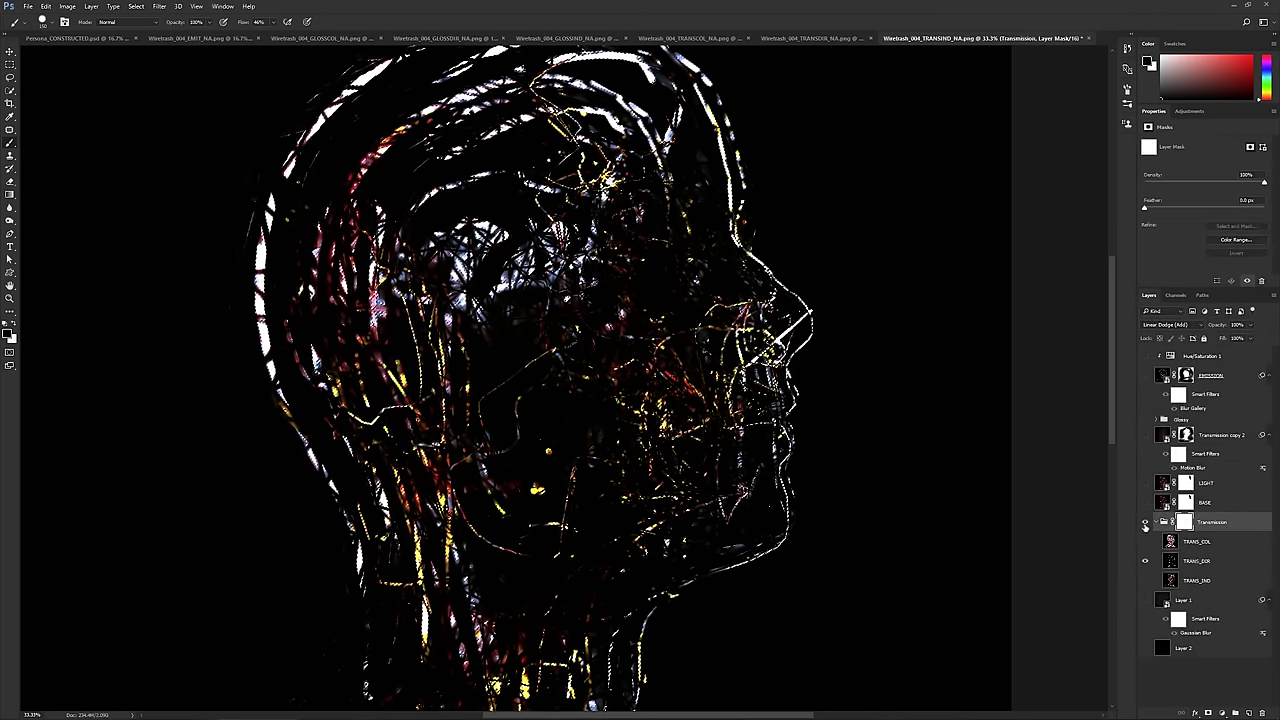
pyautogui.click(1145, 562)
pyautogui.click(1160, 524)
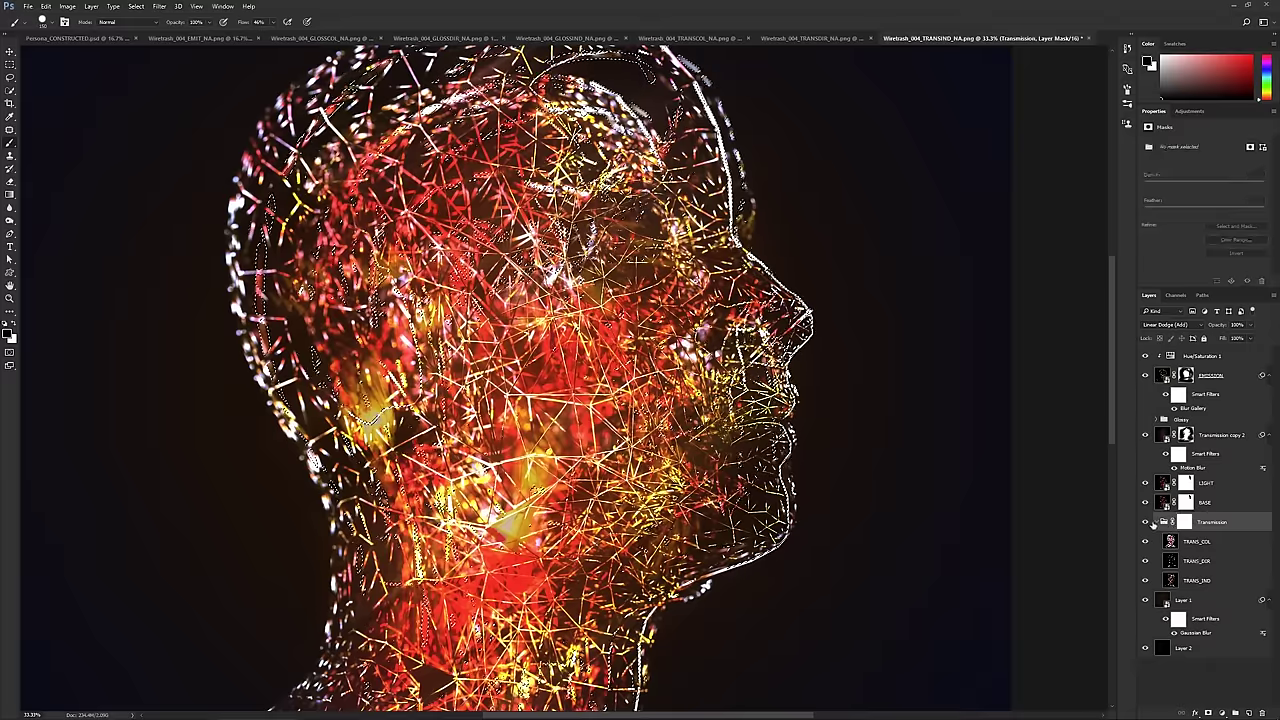
pyautogui.click(1156, 523)
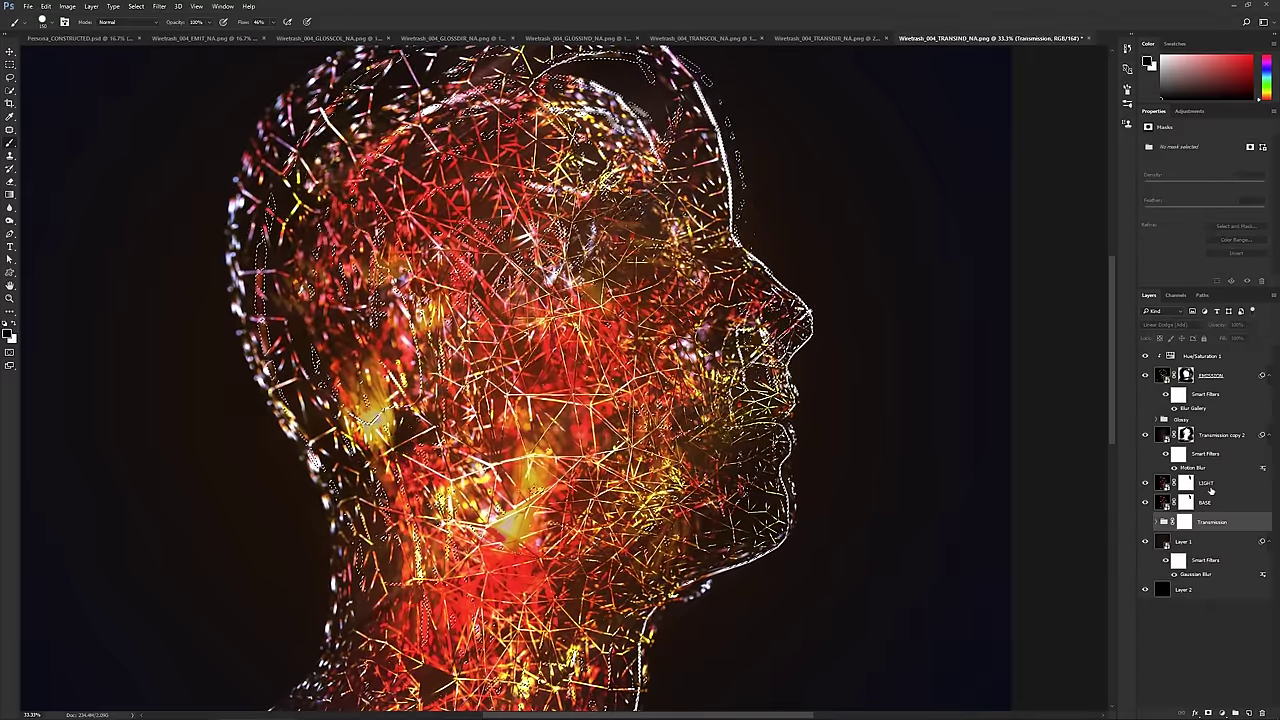
# - Delete the LIGHT layer's existing mask and replace it with a mask made from the loaded selection
pyautogui.click(1186, 484)
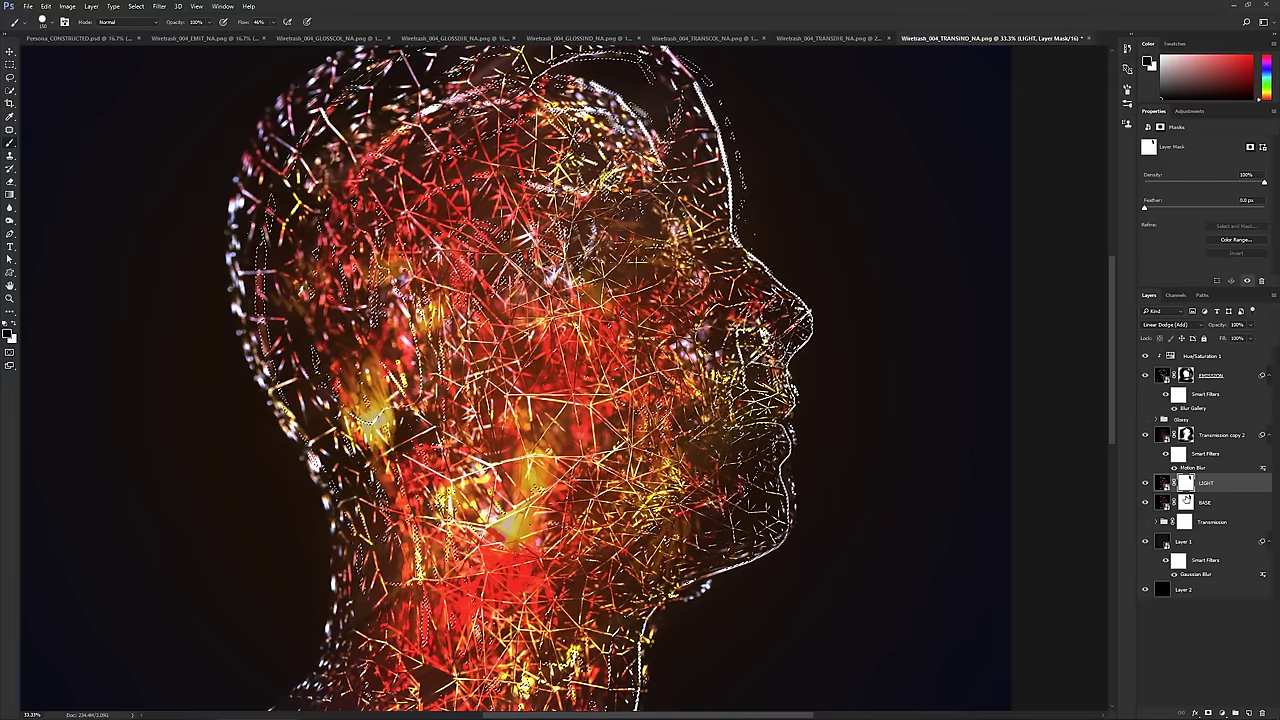
pyautogui.moveTo(1186, 482); pyautogui.dragTo(1262, 712)
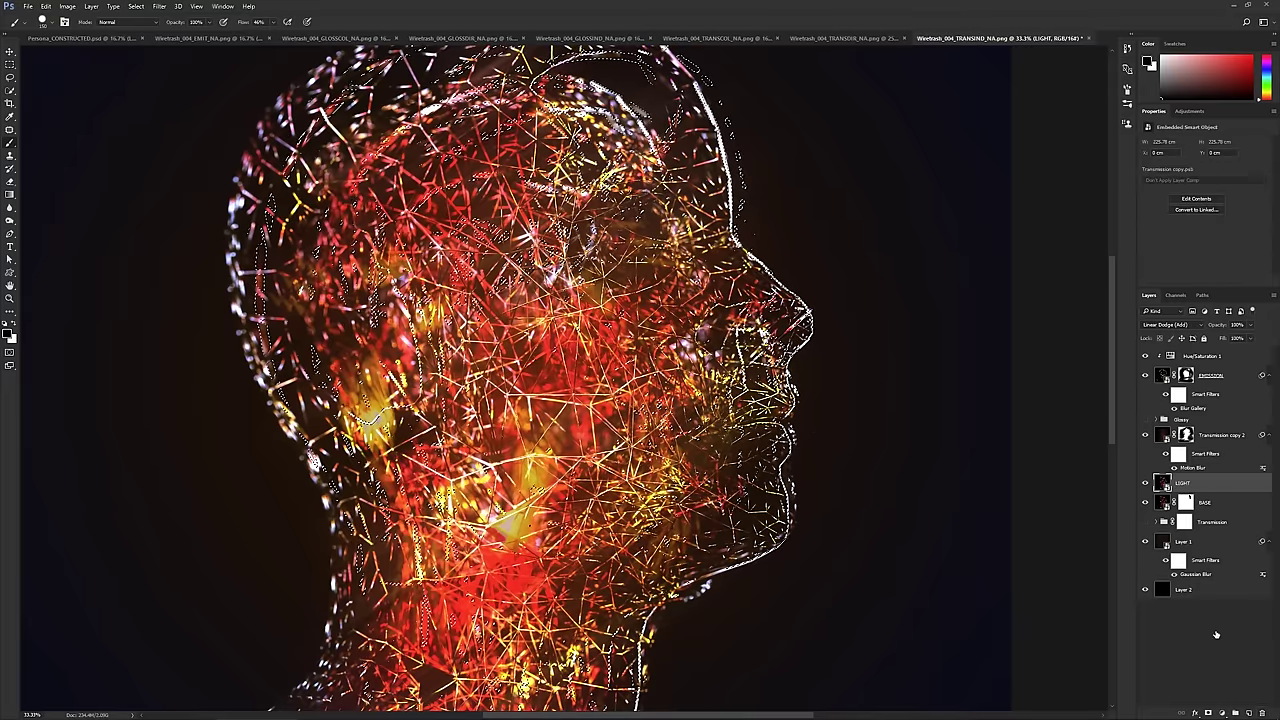
pyautogui.click(1222, 712)
pyautogui.hotkey('ctrl', 'i')
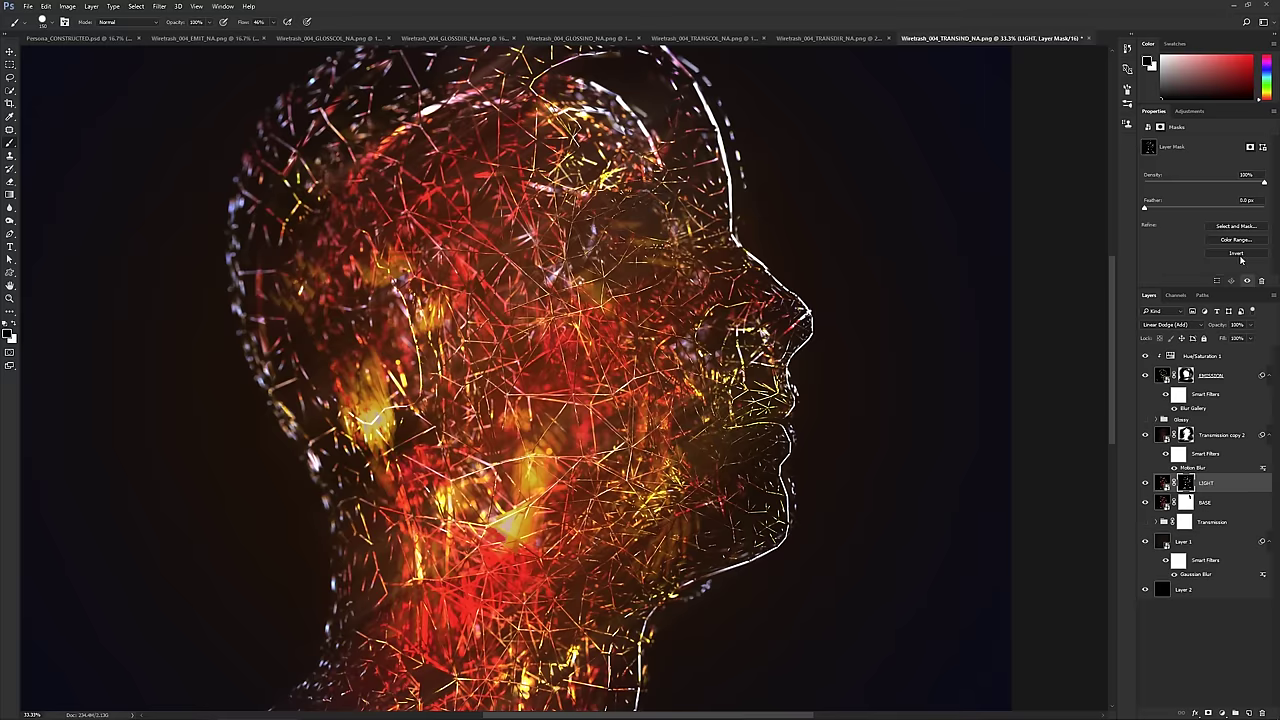
pyautogui.moveTo(1147, 212); pyautogui.dragTo(1117, 213)
pyautogui.moveTo(1222, 212); pyautogui.dragTo(1069, 322)
# - Duplicate TRANS_DIR from the Transmission group to above the LIGHT layer and convert the copy to a smart object
pyautogui.click(1156, 522)
pyautogui.click(1190, 541)
pyautogui.click(1175, 580)
pyautogui.click(1200, 561)
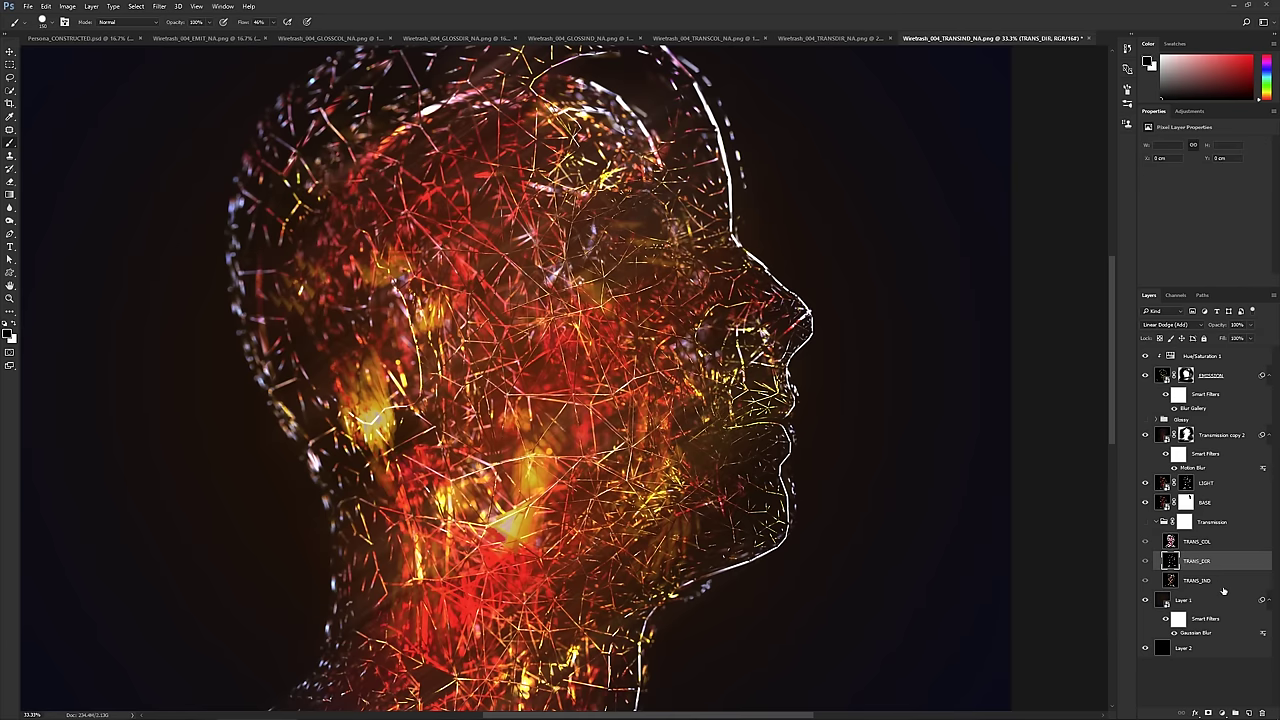
pyautogui.keyDown('alt'); pyautogui.moveTo(1200, 563); pyautogui.dragTo(1195, 484); pyautogui.keyUp('alt')
pyautogui.click(1157, 541)
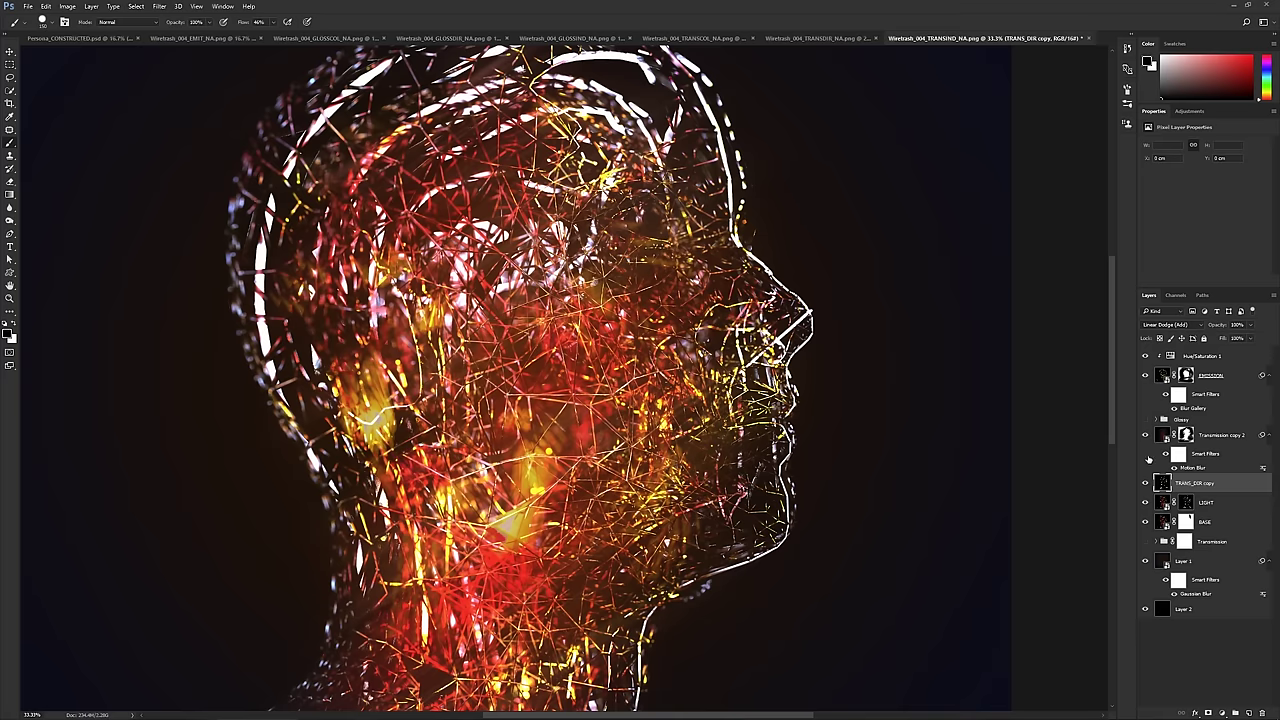
pyautogui.rightClick(1209, 484)
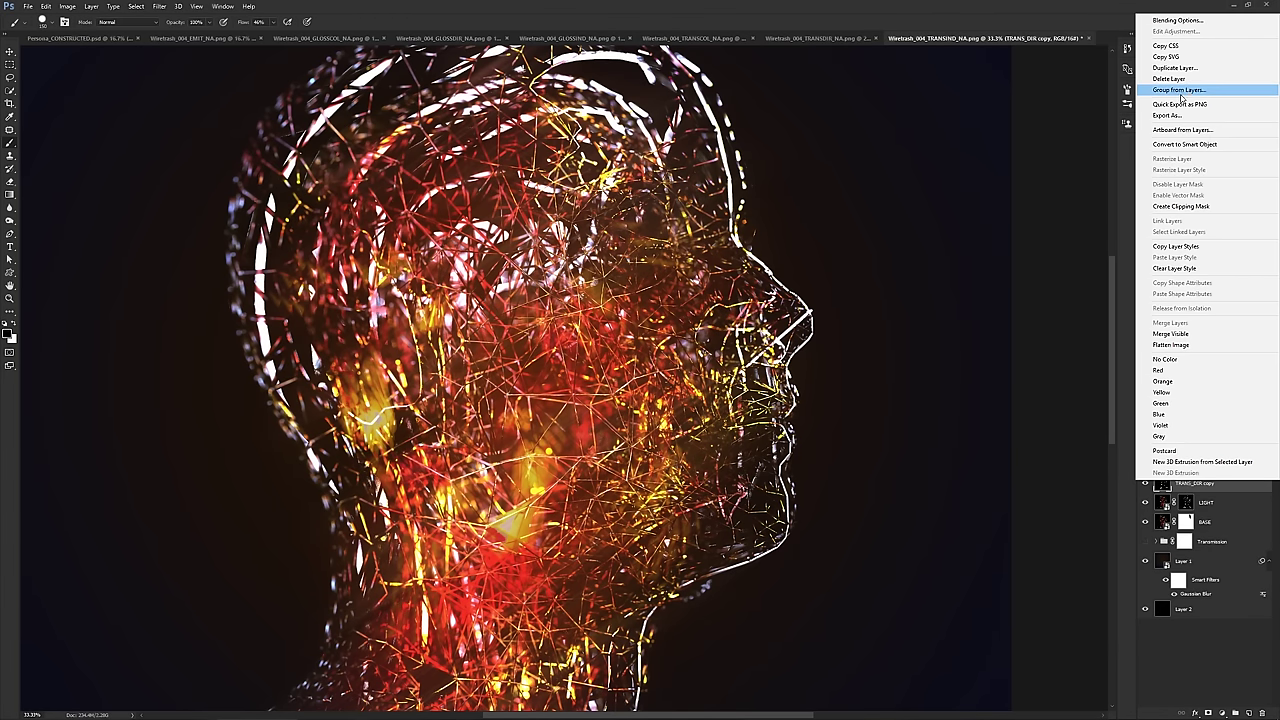
pyautogui.click(1185, 144)
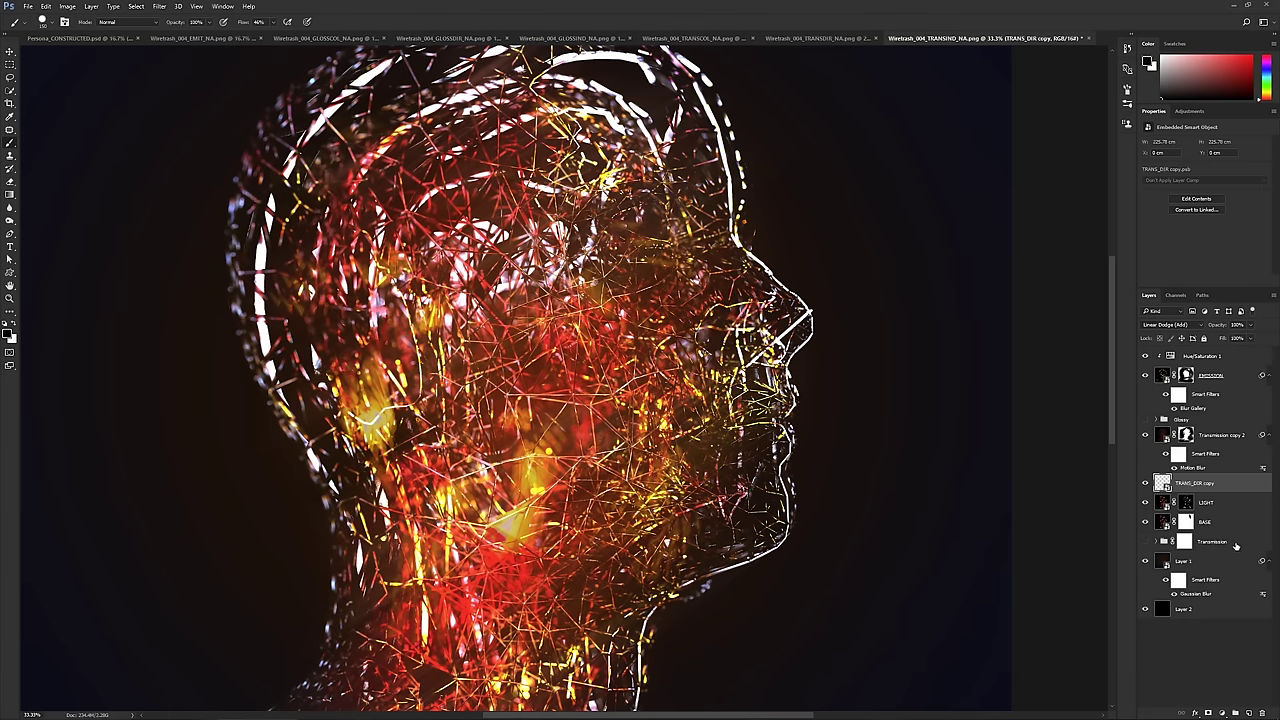
# - Delete the Transmission group's mask and move the Glossy and Transmission groups to the bottom of the layer stack
pyautogui.moveTo(1184, 546); pyautogui.dragTo(1262, 713)
pyautogui.click(599, 264)
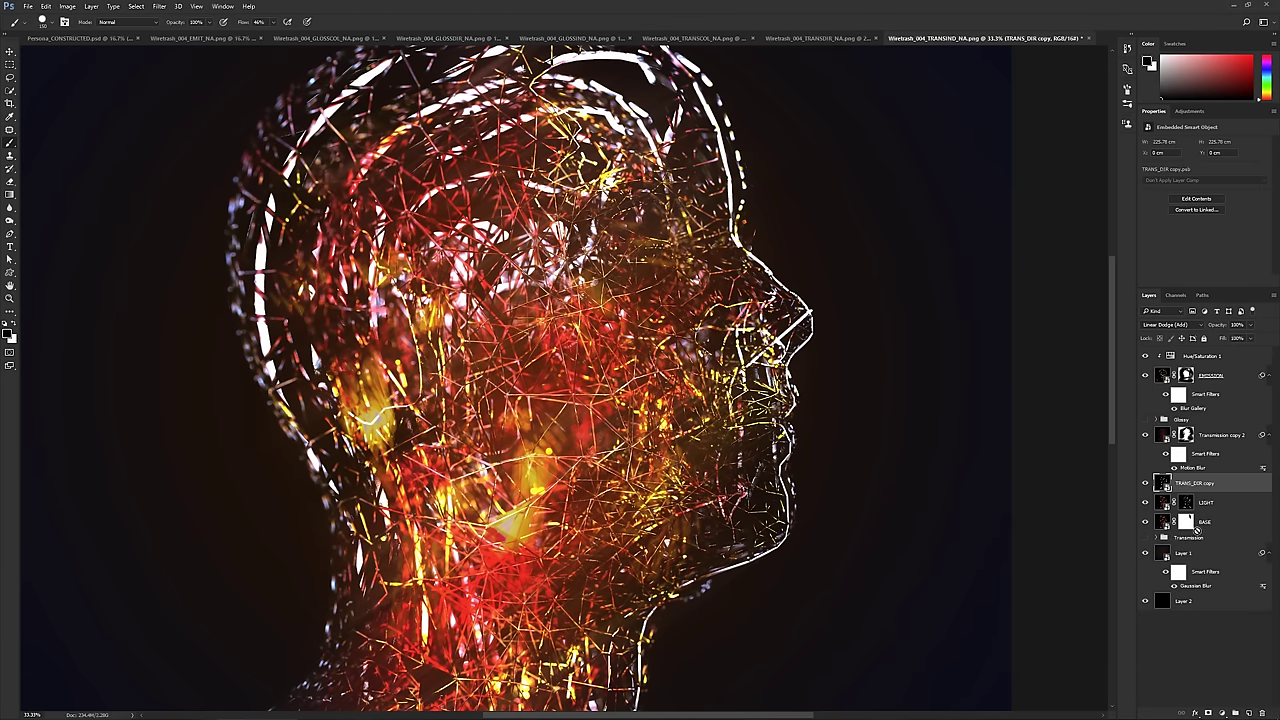
pyautogui.click(1207, 537)
pyautogui.click(1184, 412)
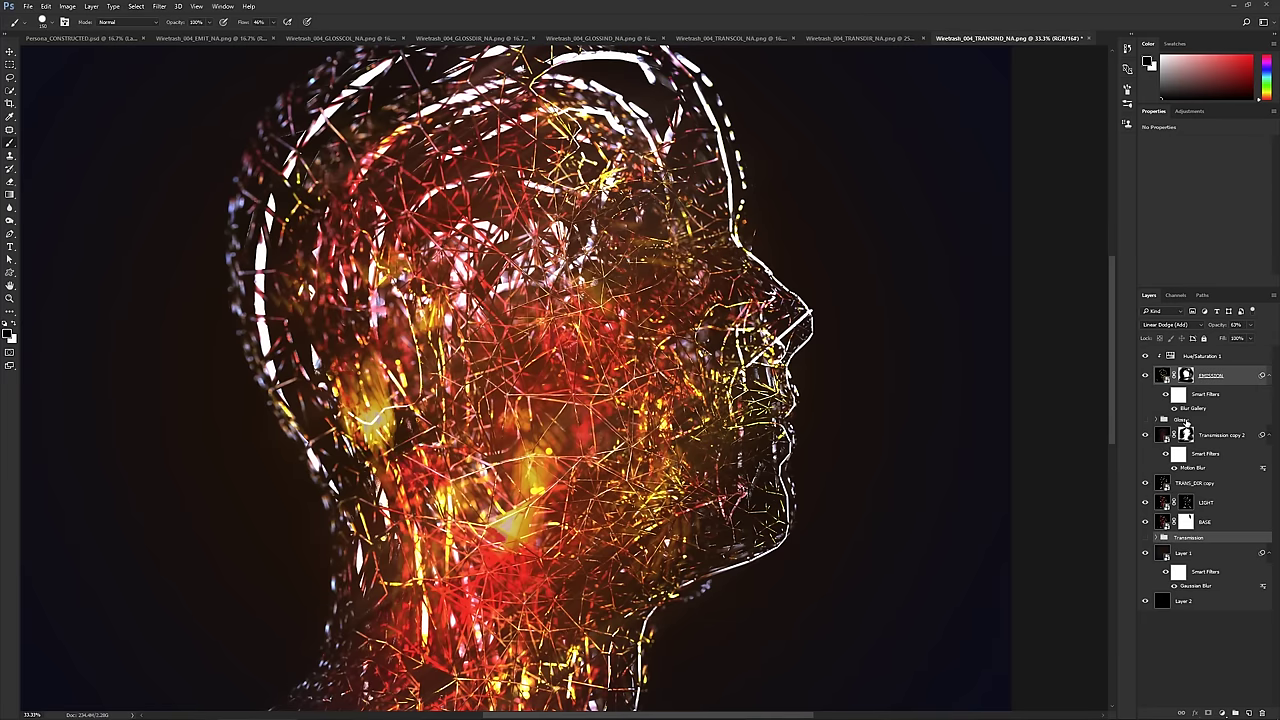
pyautogui.click(1203, 420)
pyautogui.keyDown('ctrl'); pyautogui.click(1192, 541); pyautogui.keyUp('ctrl')
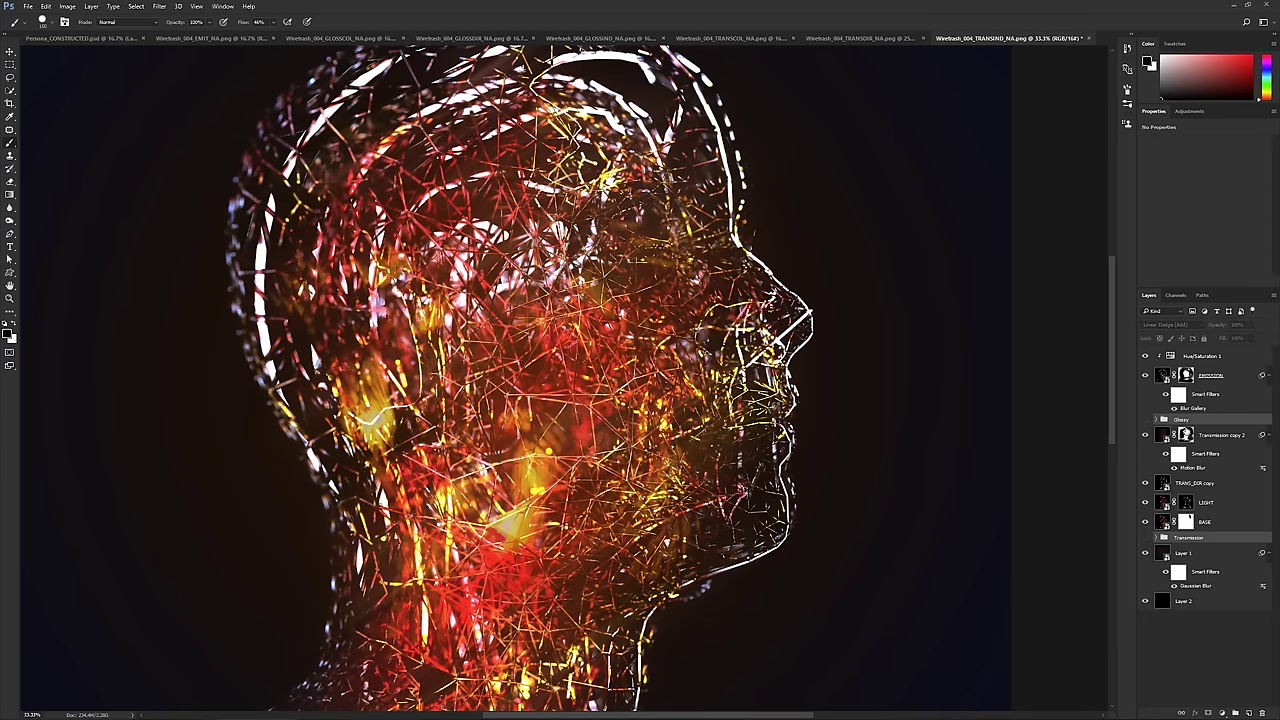
pyautogui.moveTo(1192, 541); pyautogui.dragTo(1192, 633)
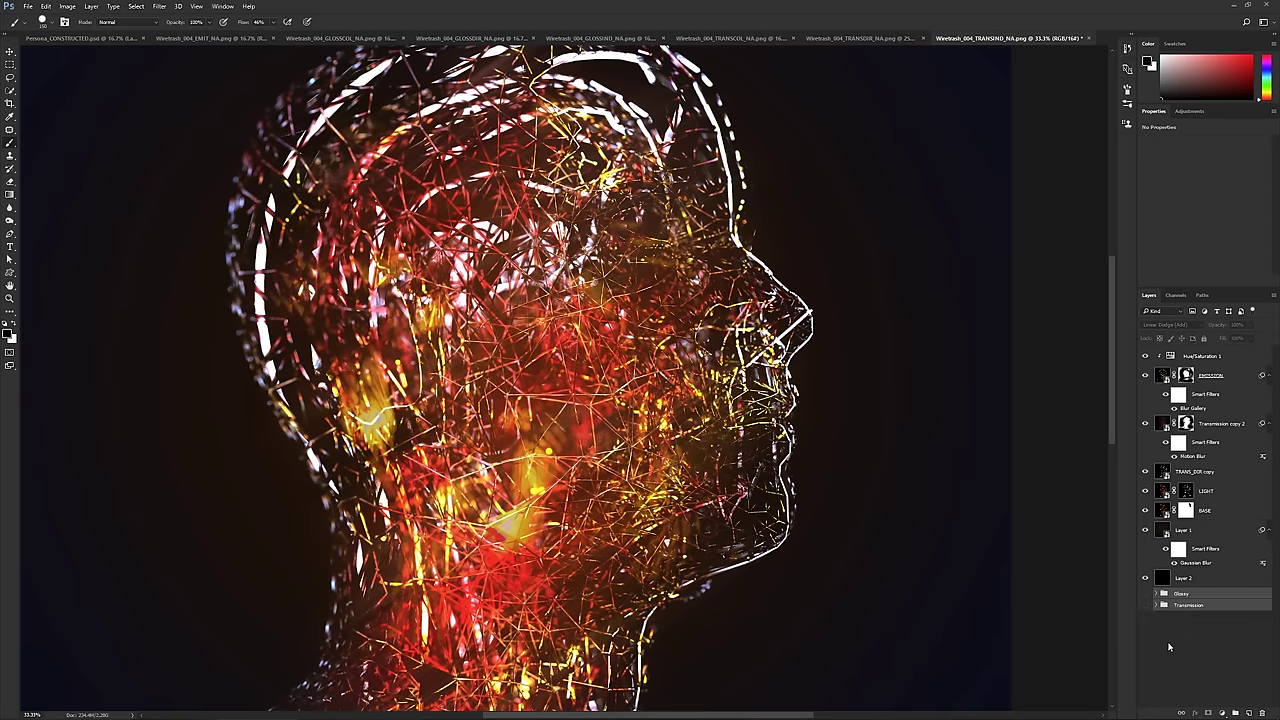
pyautogui.click(1168, 647)
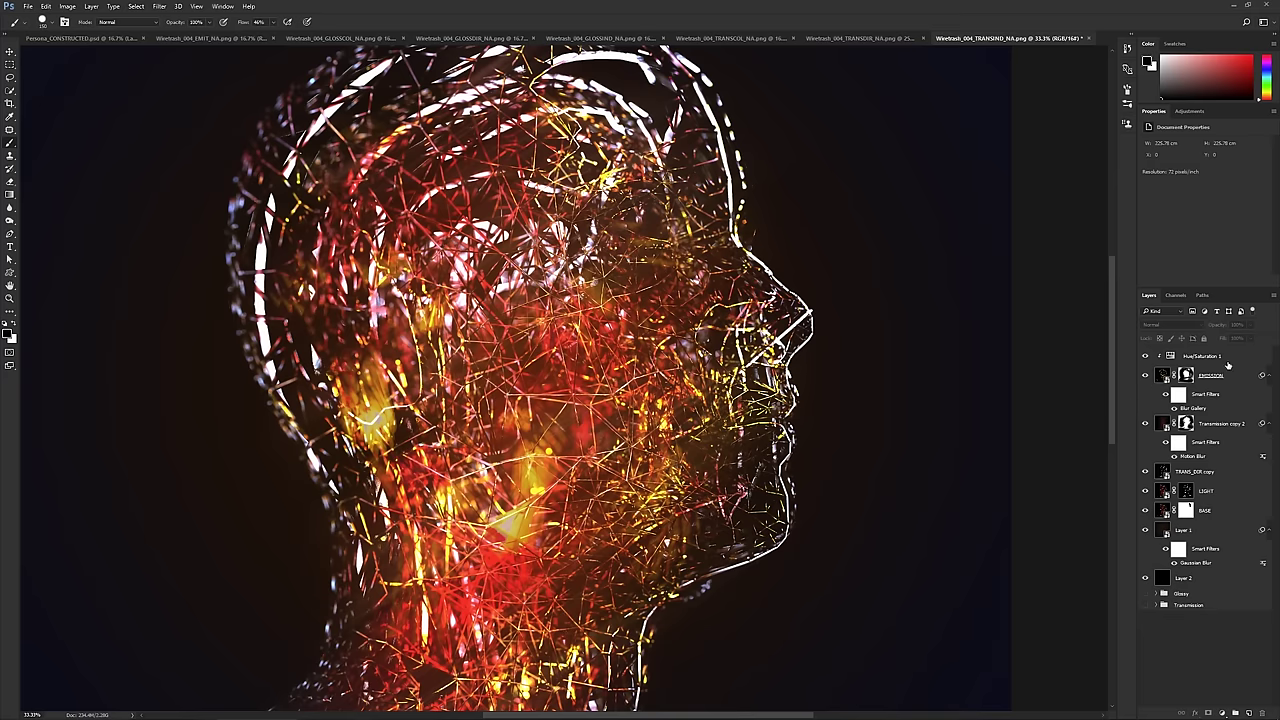
# - Apply a Gaussian Blur with a 16.6-pixel radius to TRANS_DIR copy and lower its opacity to 30%
pyautogui.click(1194, 474)
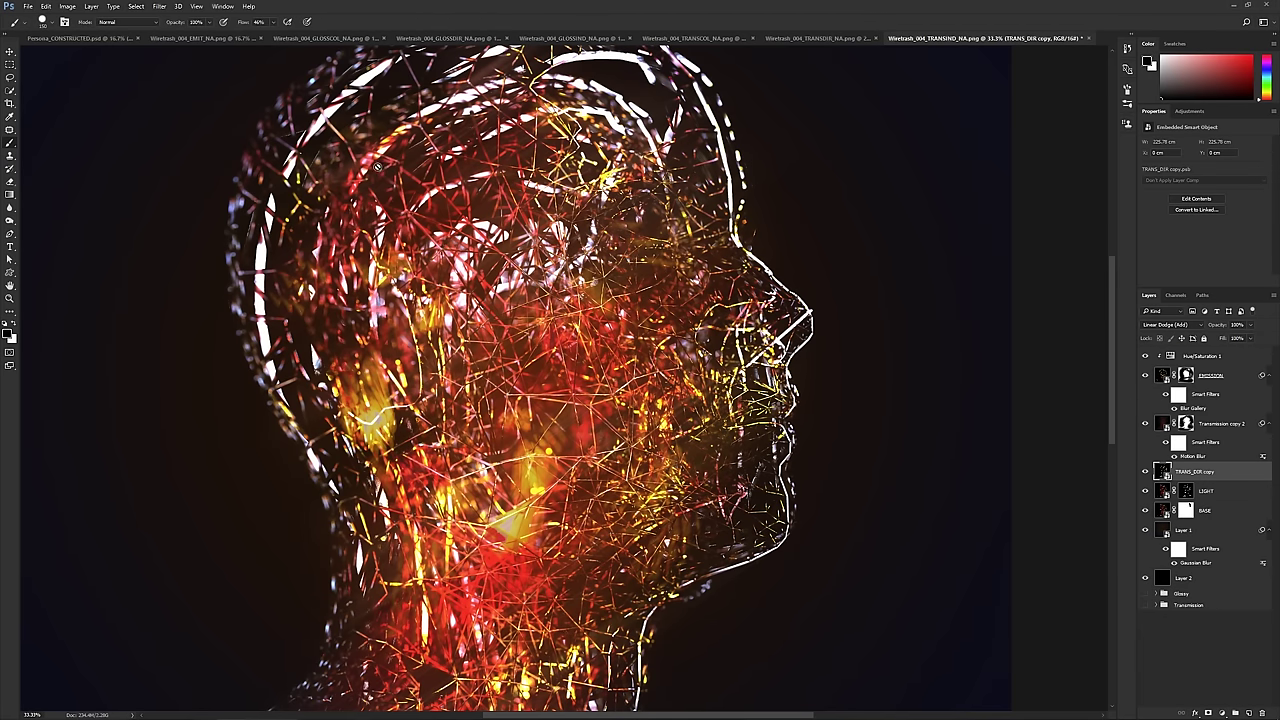
pyautogui.click(156, 8)
pyautogui.moveTo(185, 118)
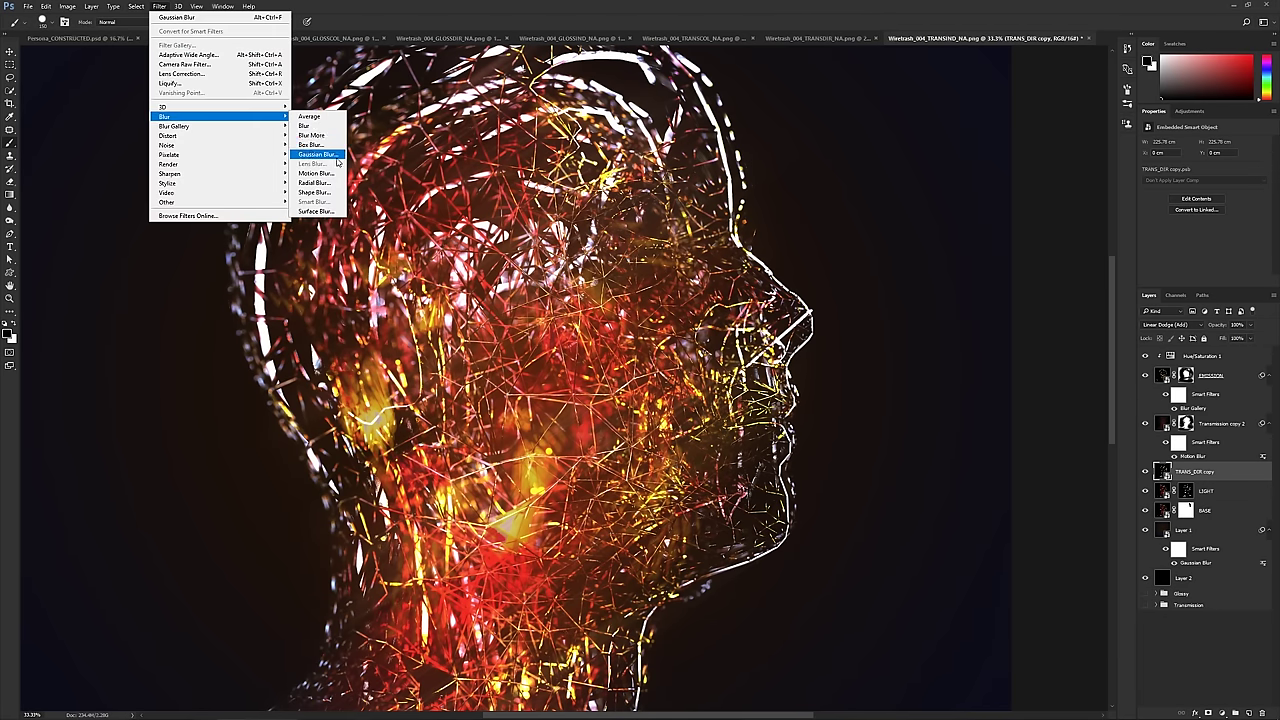
pyautogui.click(316, 155)
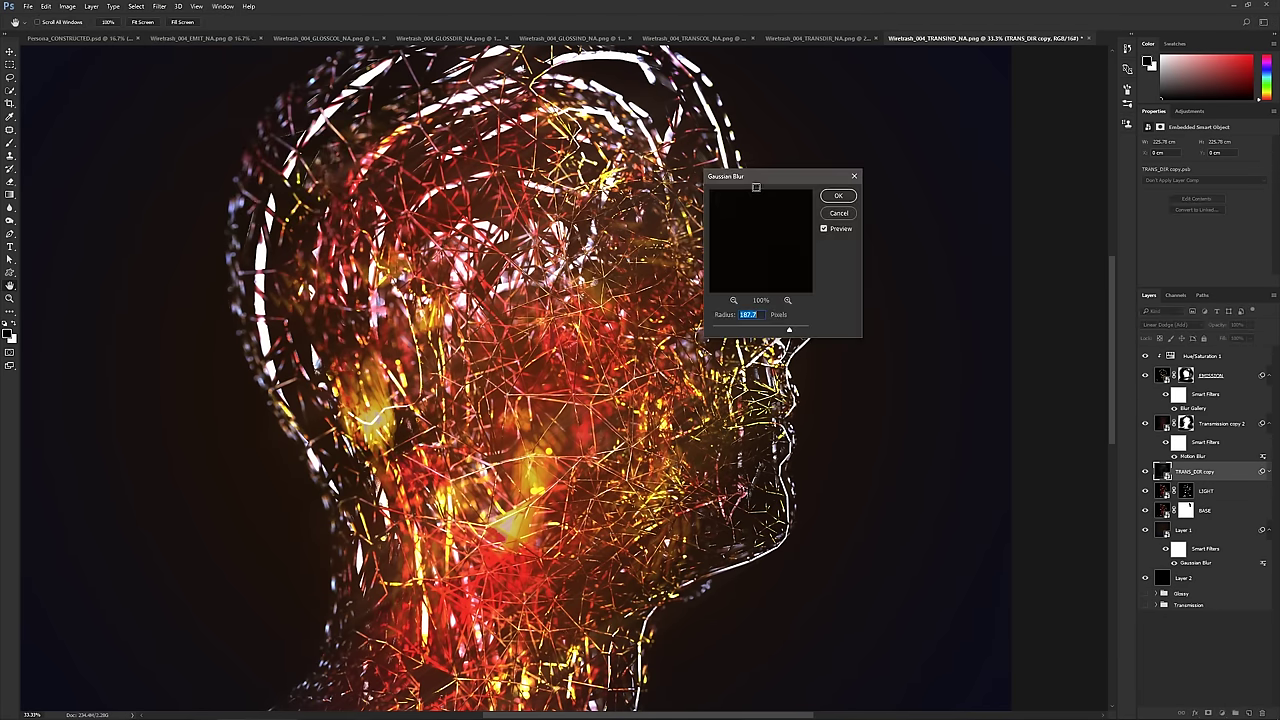
pyautogui.moveTo(756, 186); pyautogui.dragTo(862, 168)
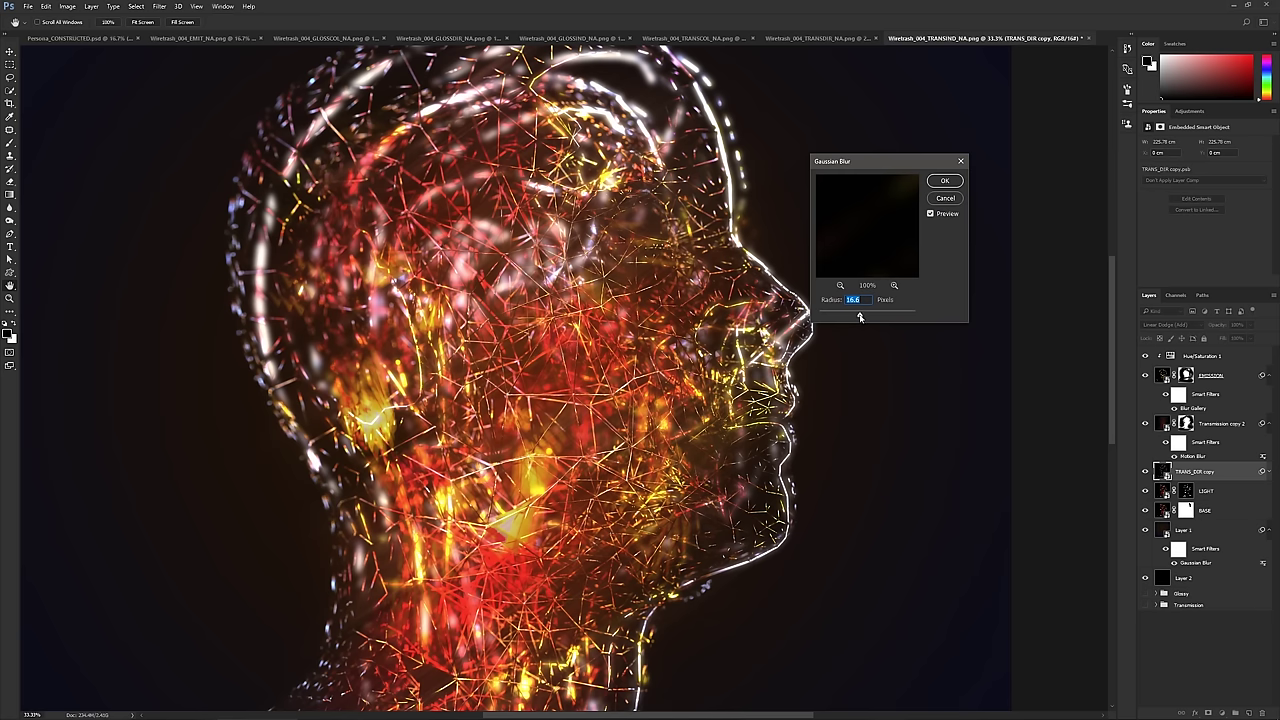
pyautogui.click(944, 182)
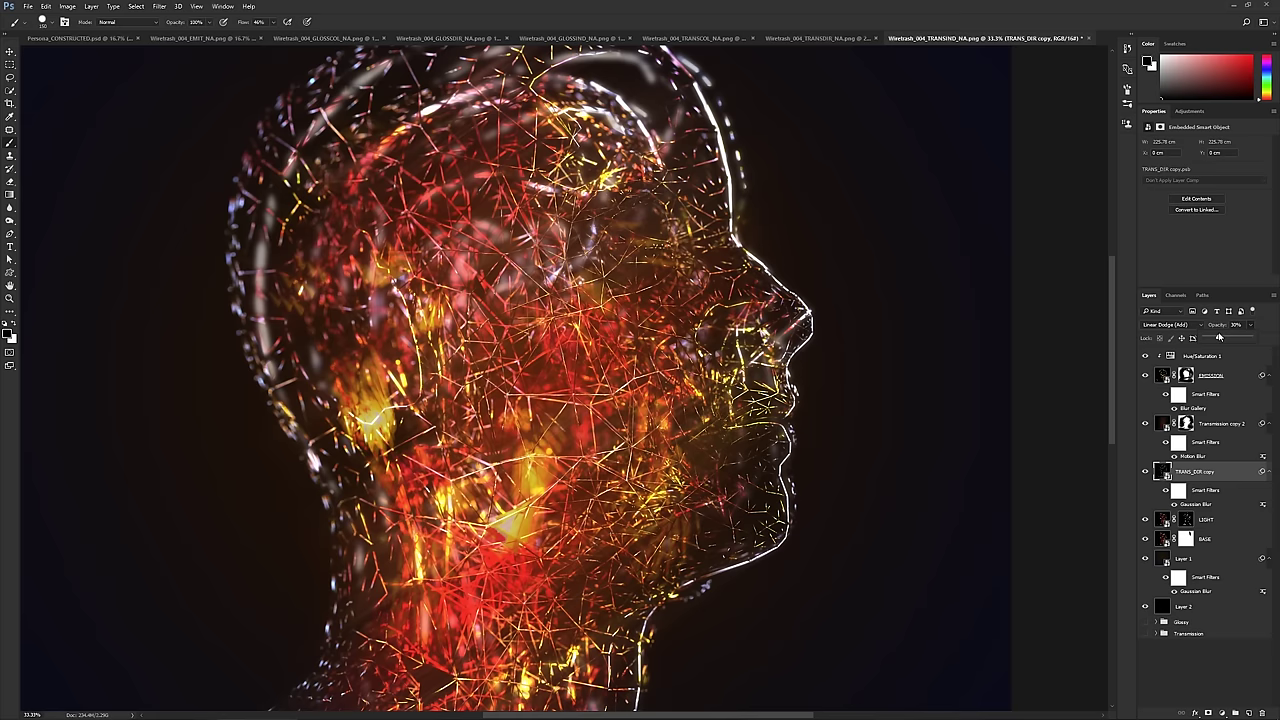
pyautogui.click(1145, 472)
pyautogui.click(1145, 472)
# - Add a layer mask to TRANS_DIR copy and paint it black over the back of the head, the neck and the shoulders
pyautogui.hotkey('ctrl', '-')
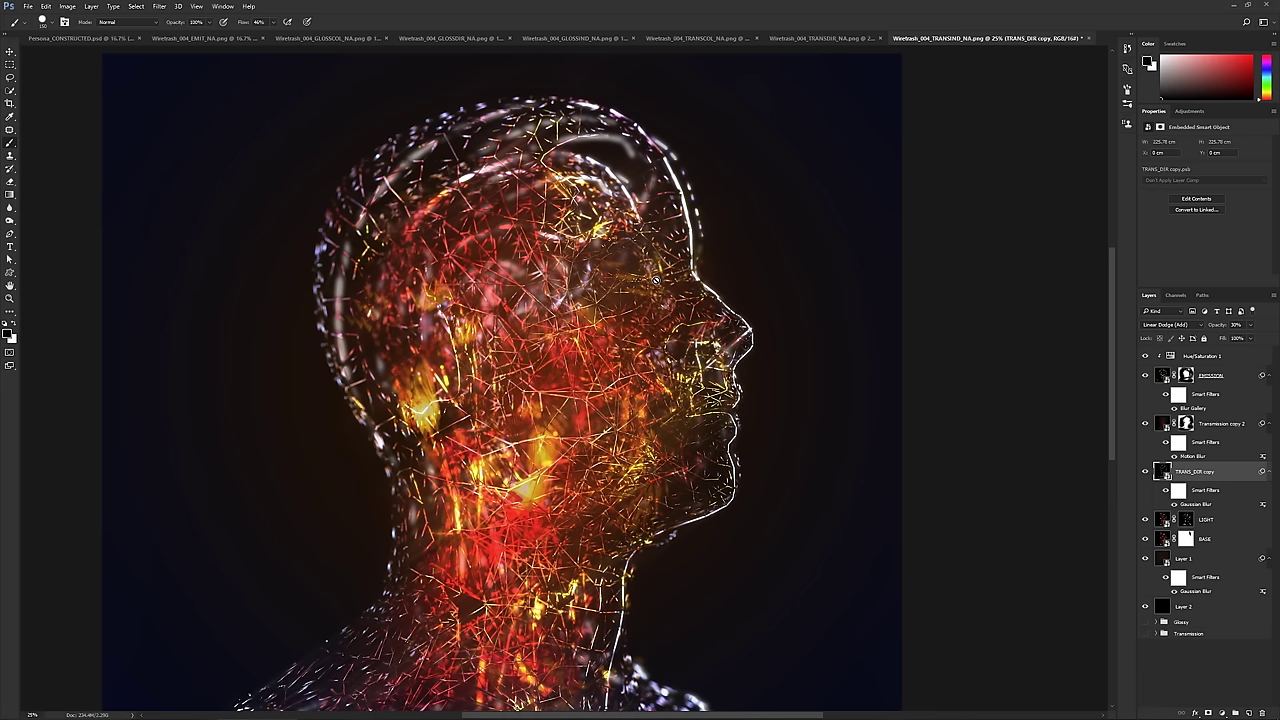
pyautogui.click(1208, 713)
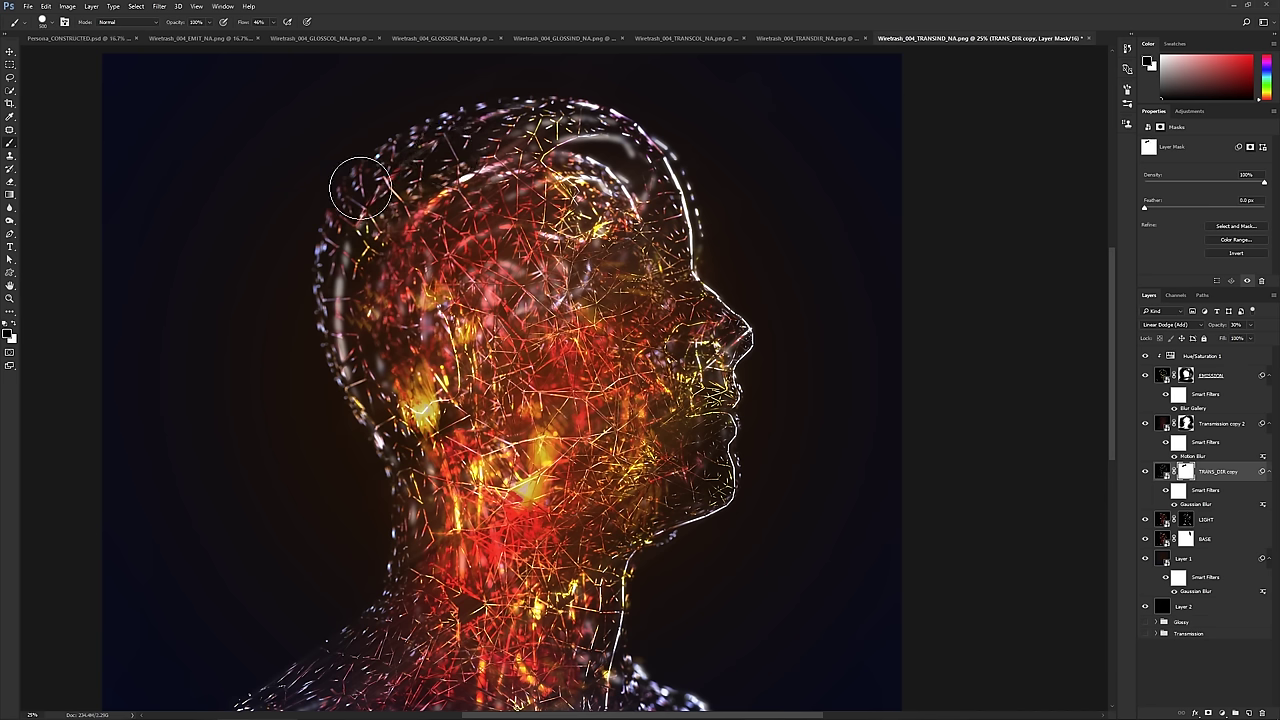
pyautogui.moveTo(342, 235)
pyautogui.mouseDown()
pyautogui.moveTo(357, 494)
pyautogui.moveTo(354, 250)
pyautogui.moveTo(352, 290)
pyautogui.mouseUp()
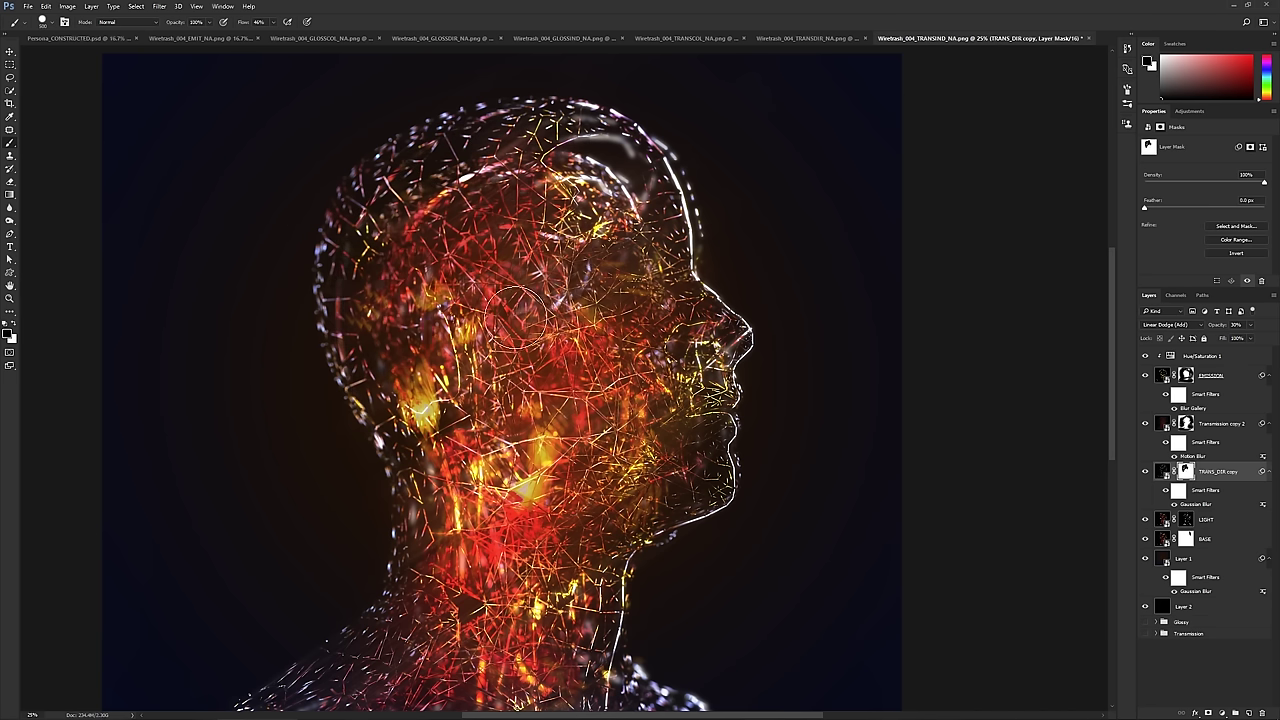
pyautogui.scroll(-3, 515, 573)
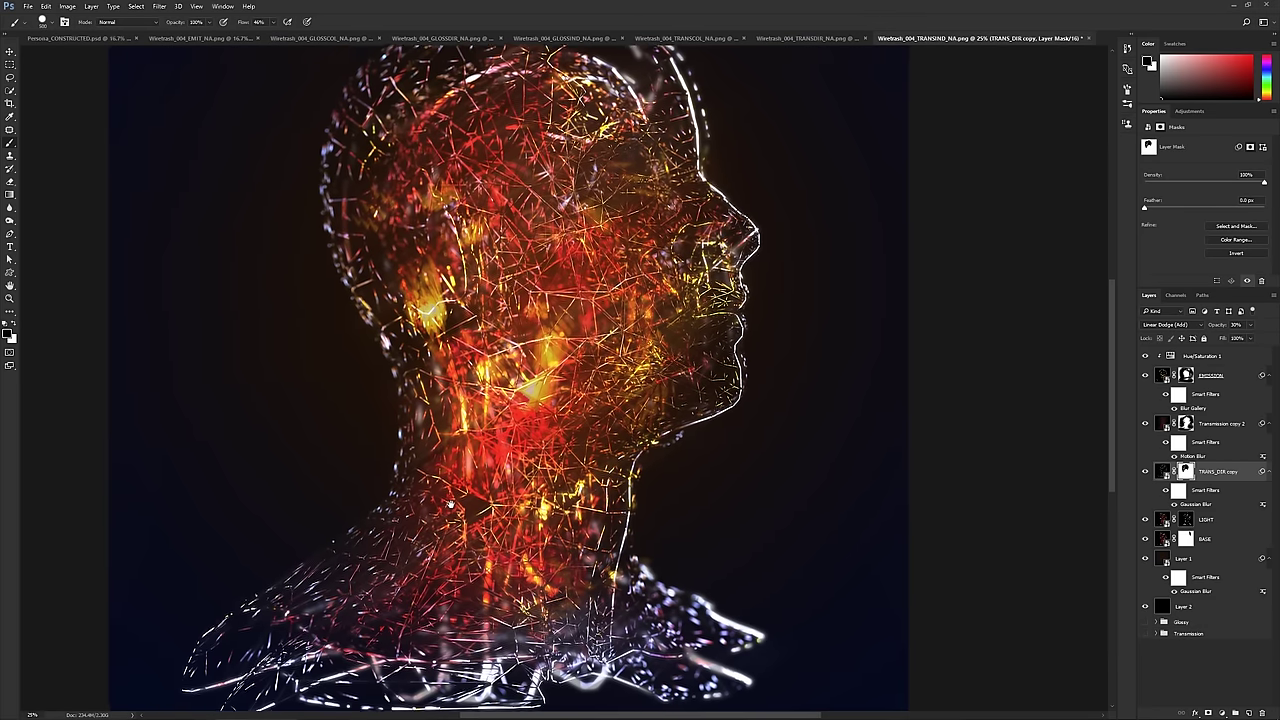
pyautogui.moveTo(313, 632)
pyautogui.mouseDown()
pyautogui.moveTo(269, 659)
pyautogui.moveTo(553, 614)
pyautogui.moveTo(444, 614)
pyautogui.moveTo(457, 630)
pyautogui.moveTo(587, 629)
pyautogui.moveTo(582, 615)
pyautogui.moveTo(602, 642)
pyautogui.moveTo(586, 629)
pyautogui.moveTo(594, 615)
pyautogui.moveTo(599, 635)
pyautogui.moveTo(566, 615)
pyautogui.moveTo(621, 615)
pyautogui.moveTo(455, 637)
pyautogui.mouseUp()
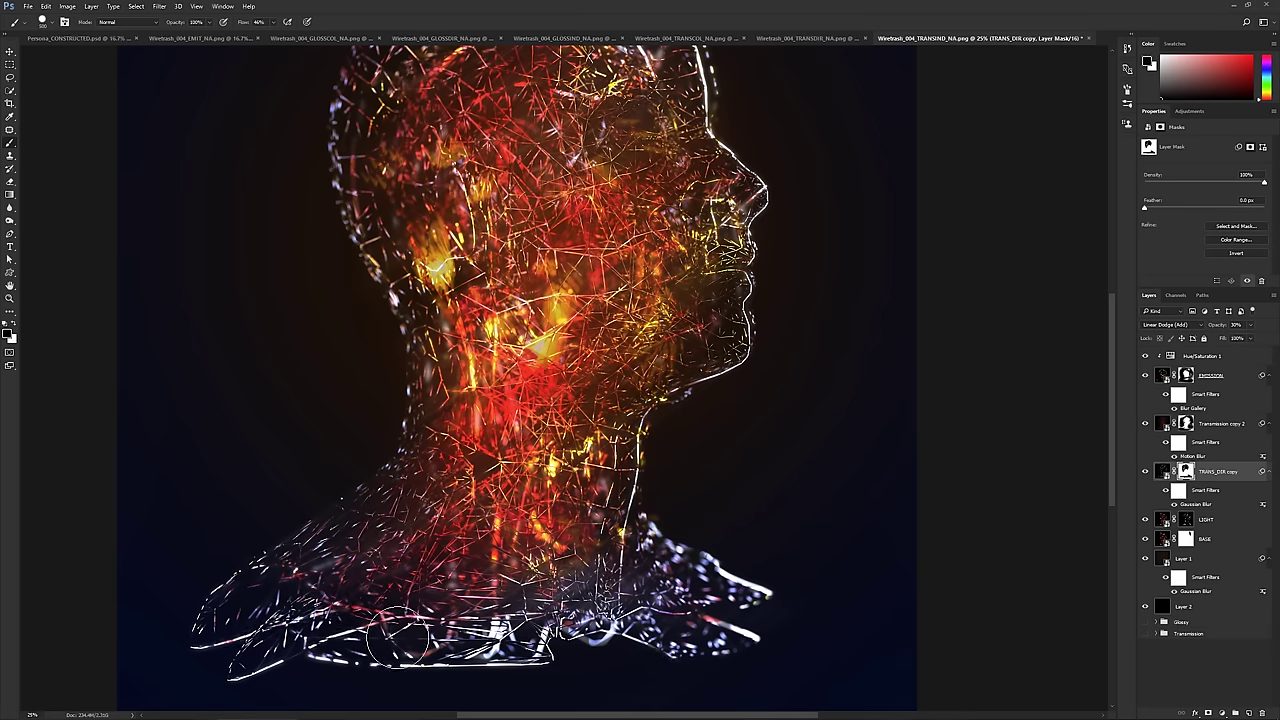
pyautogui.moveTo(442, 505); pyautogui.dragTo(475, 590)
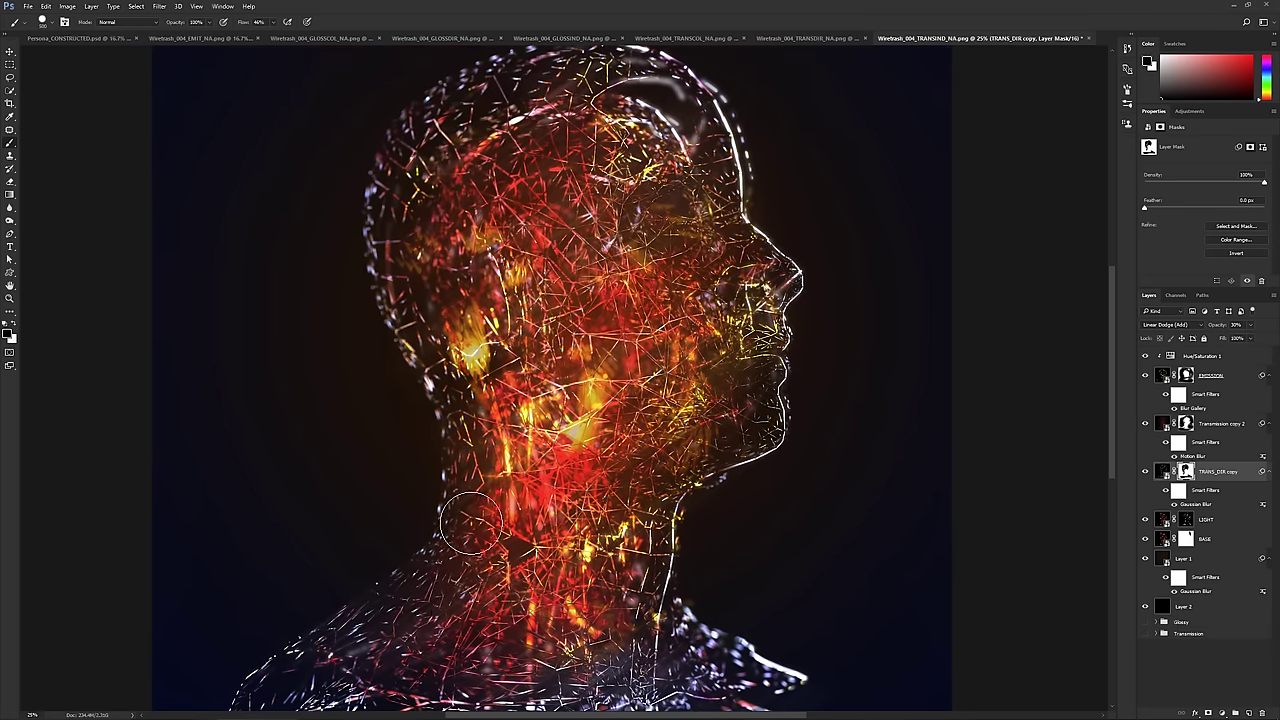
pyautogui.moveTo(484, 518); pyautogui.dragTo(454, 548)
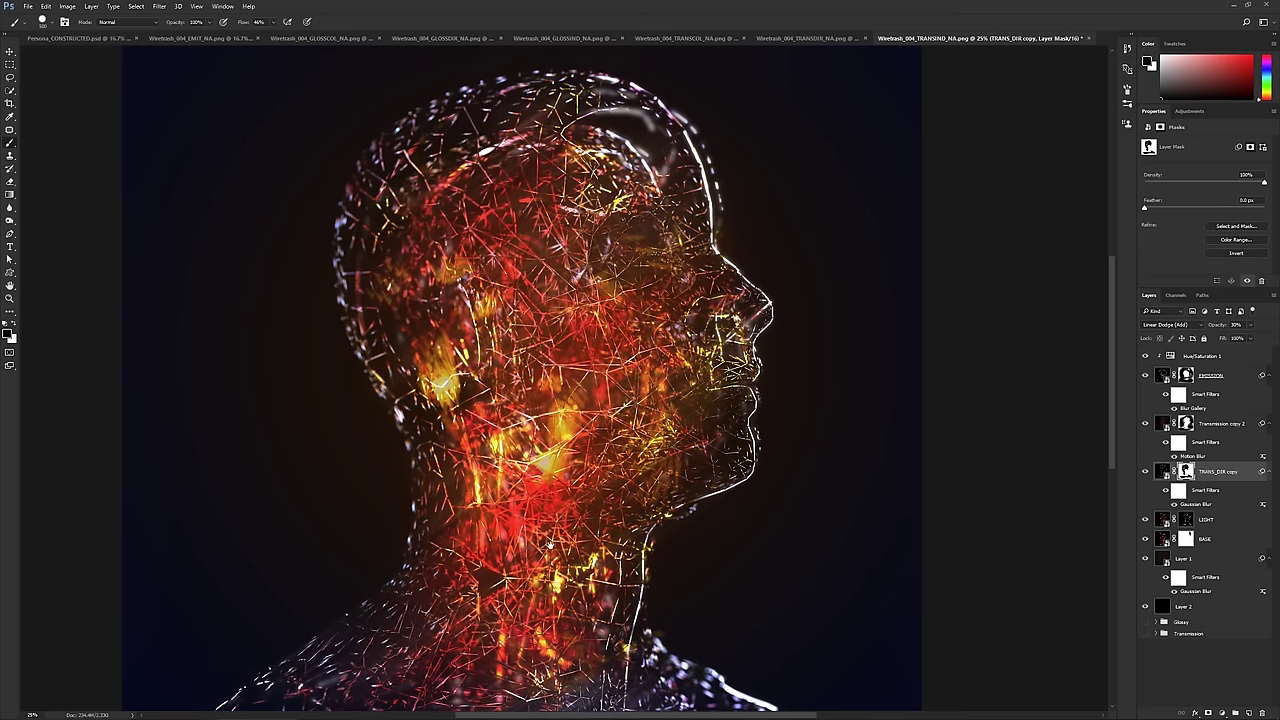
pyautogui.click(1146, 474)
pyautogui.click(1146, 474)
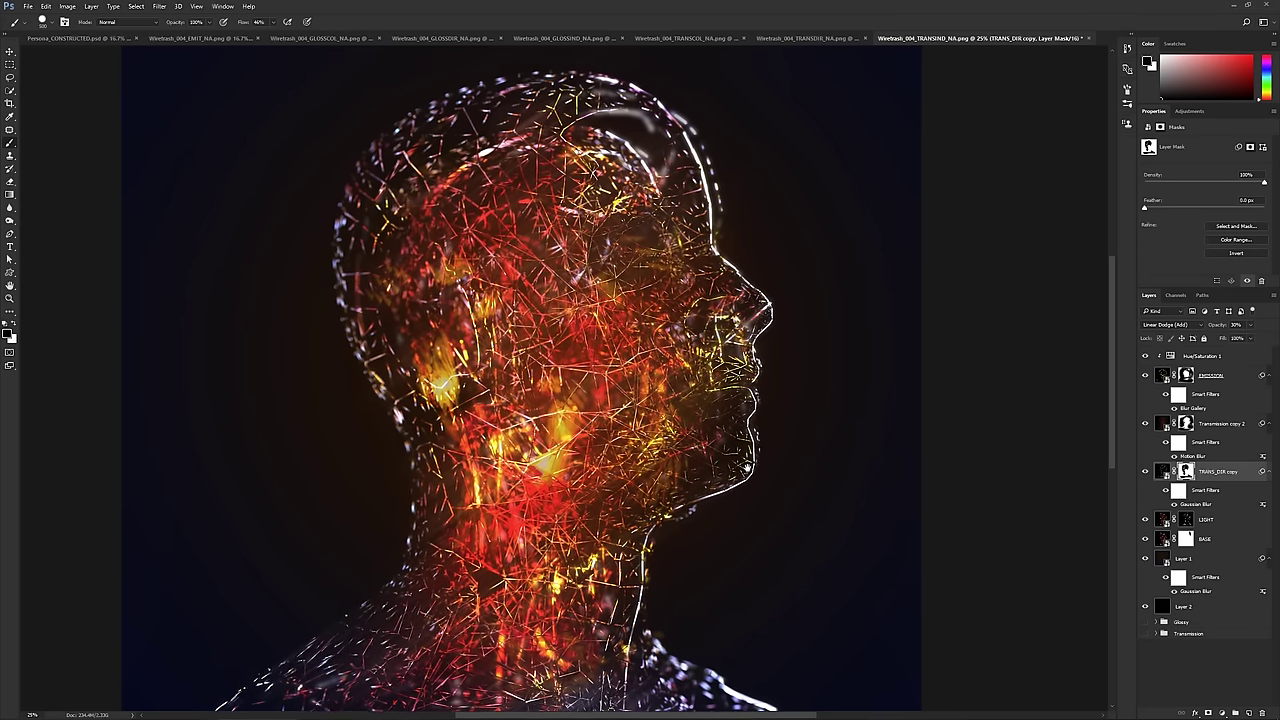
pyautogui.moveTo(457, 341); pyautogui.dragTo(477, 363)
pyautogui.moveTo(495, 635); pyautogui.dragTo(524, 590)
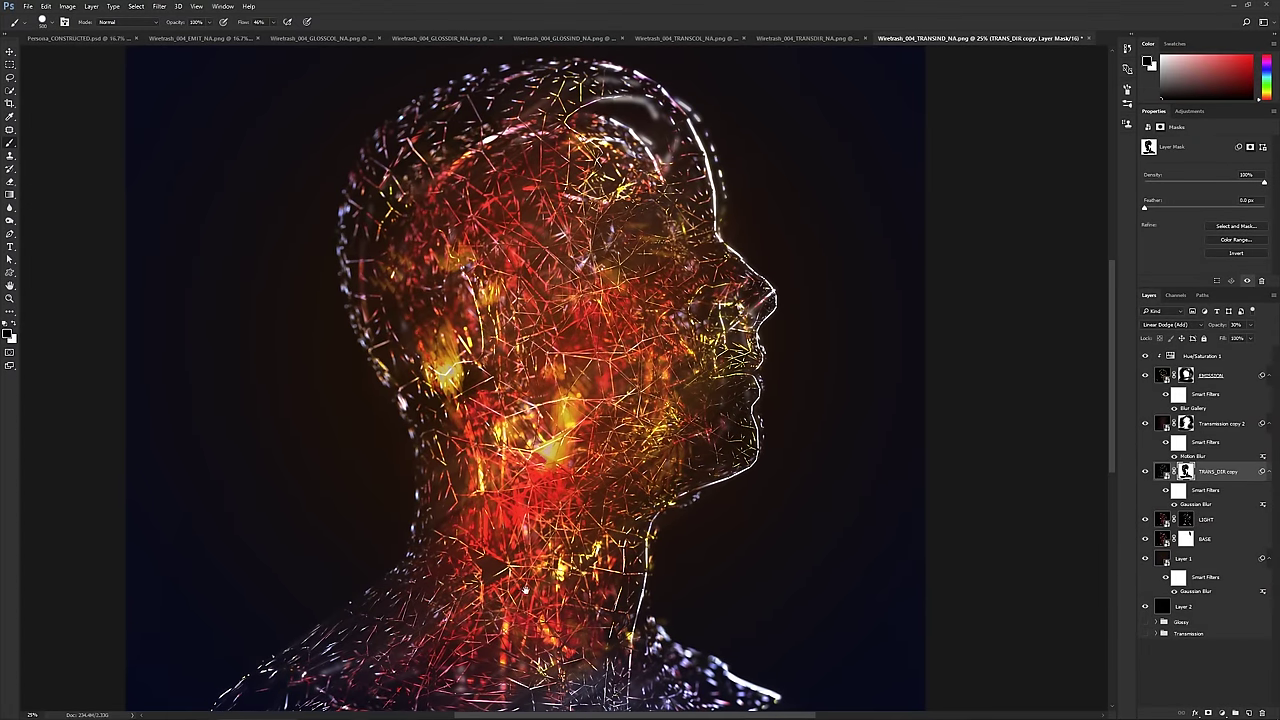
# - Compare the image with TRANS_DIR copy off and on, and check it against the Persona_CONSTRUCTED.psd reference
pyautogui.click(1145, 472)
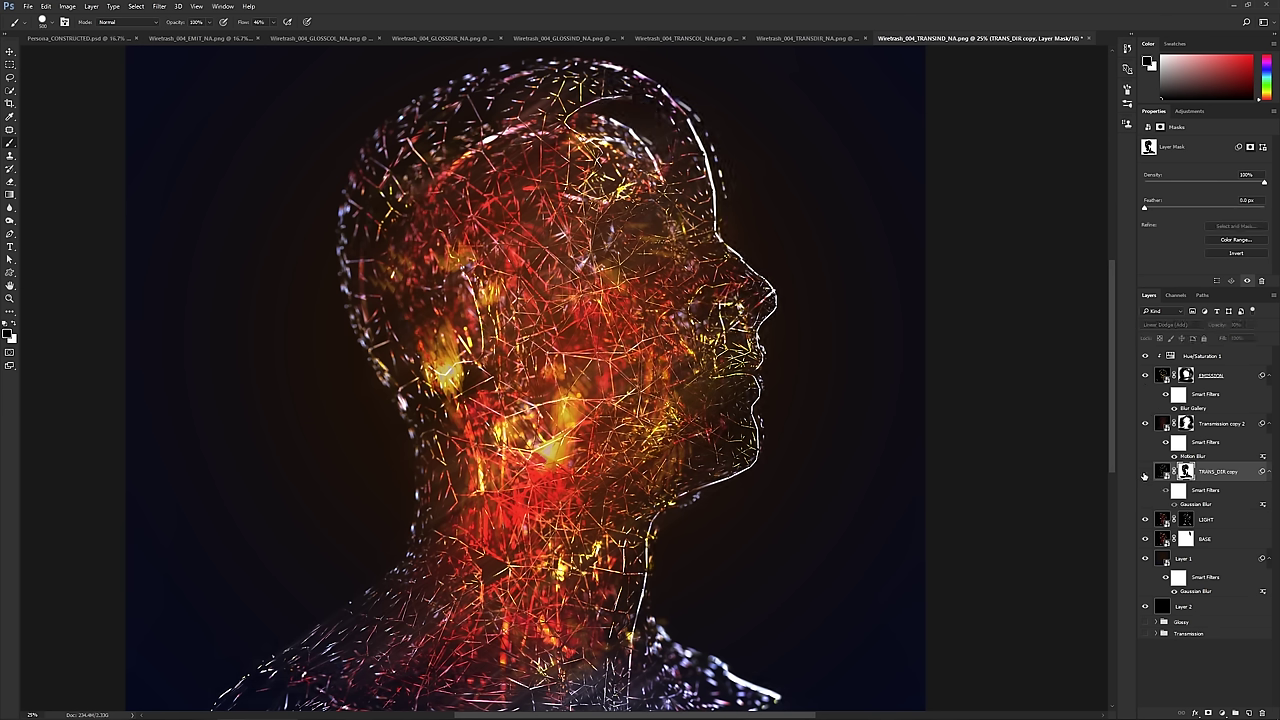
pyautogui.click(1145, 472)
pyautogui.click(60, 39)
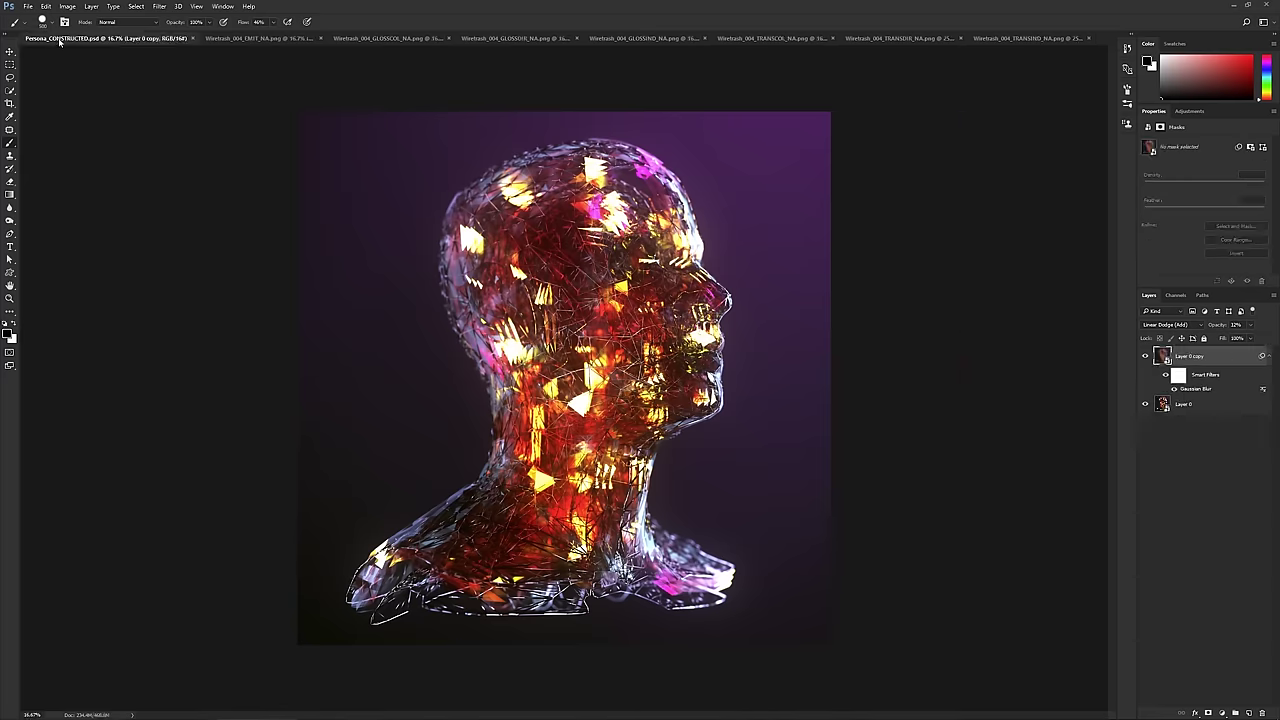
pyautogui.click(1022, 42)
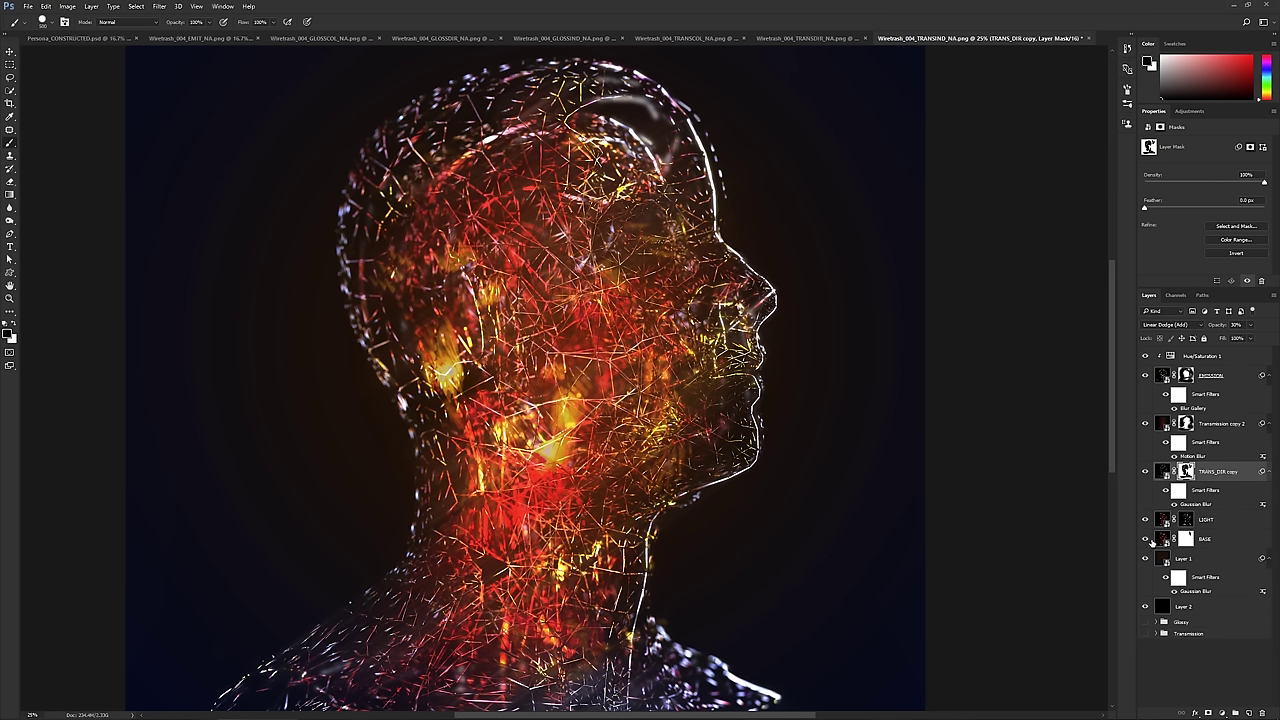
# - Paint black at 100% flow on the LIGHT layer's mask to remove the stray dashes outside the forehead
pyautogui.click(1186, 520)
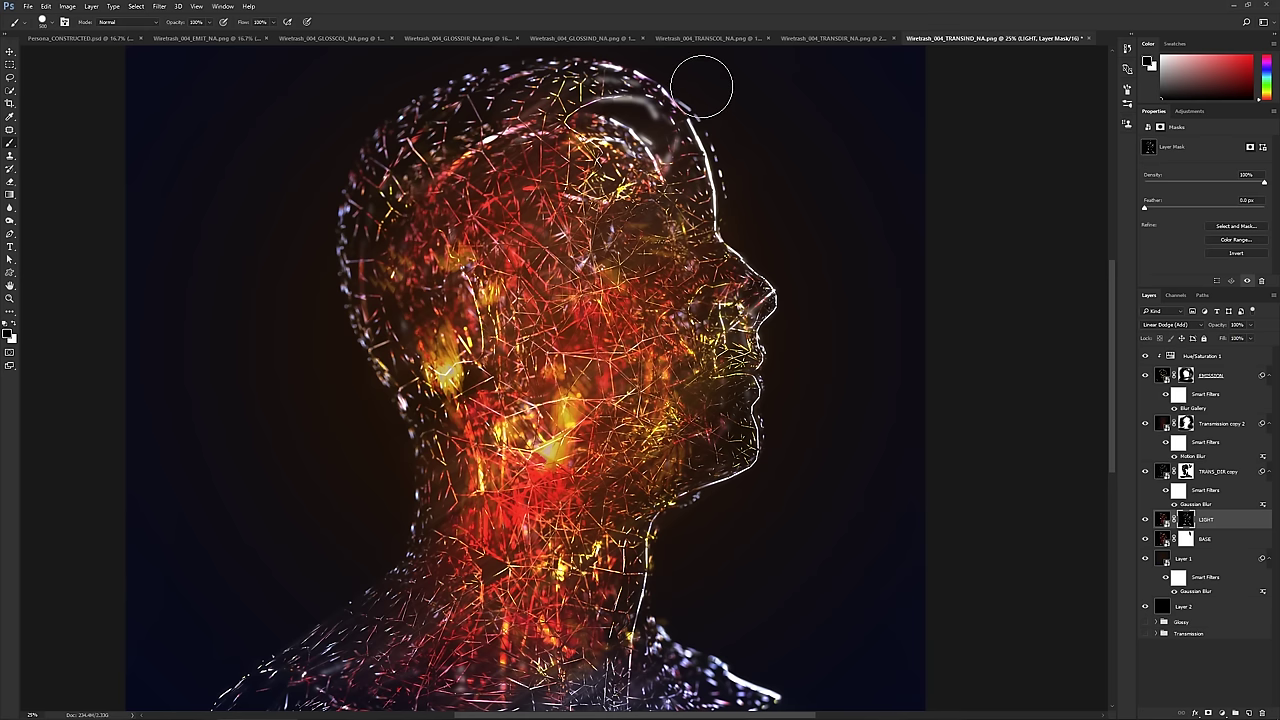
pyautogui.moveTo(719, 106)
pyautogui.mouseDown()
pyautogui.moveTo(751, 217)
pyautogui.moveTo(724, 227)
pyautogui.moveTo(712, 254)
pyautogui.mouseUp()
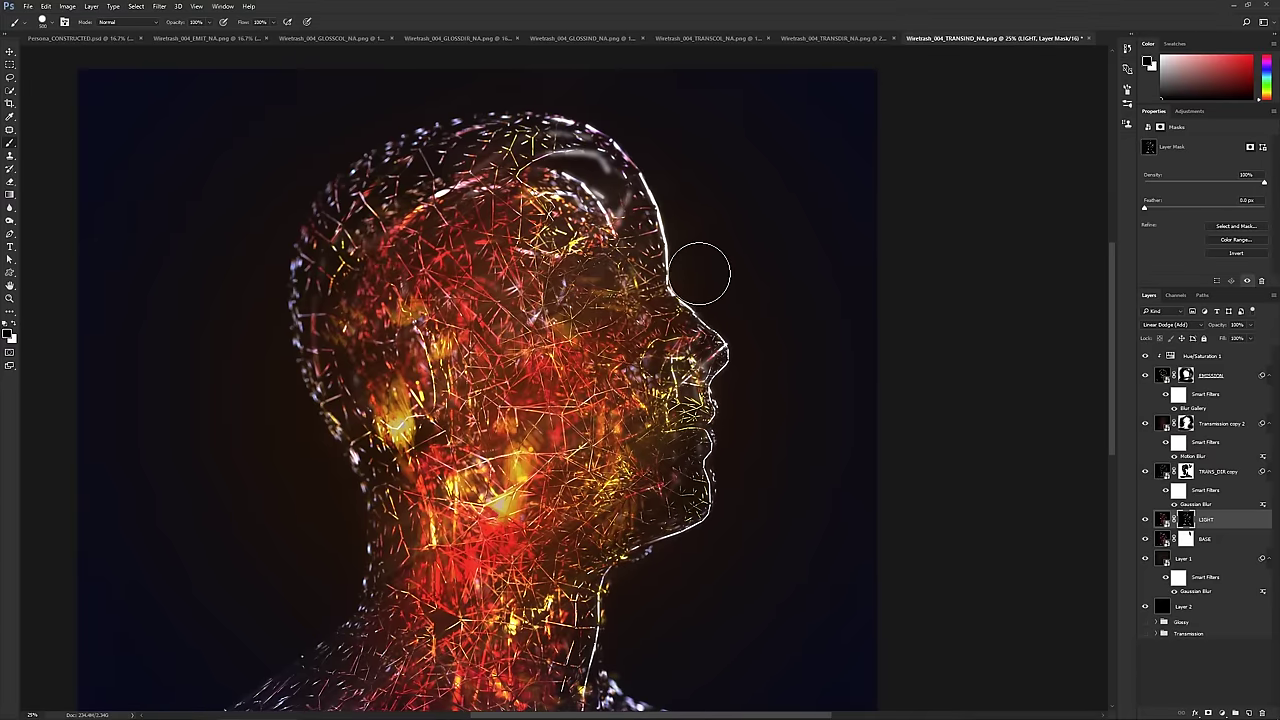
pyautogui.moveTo(727, 325); pyautogui.dragTo(766, 317)
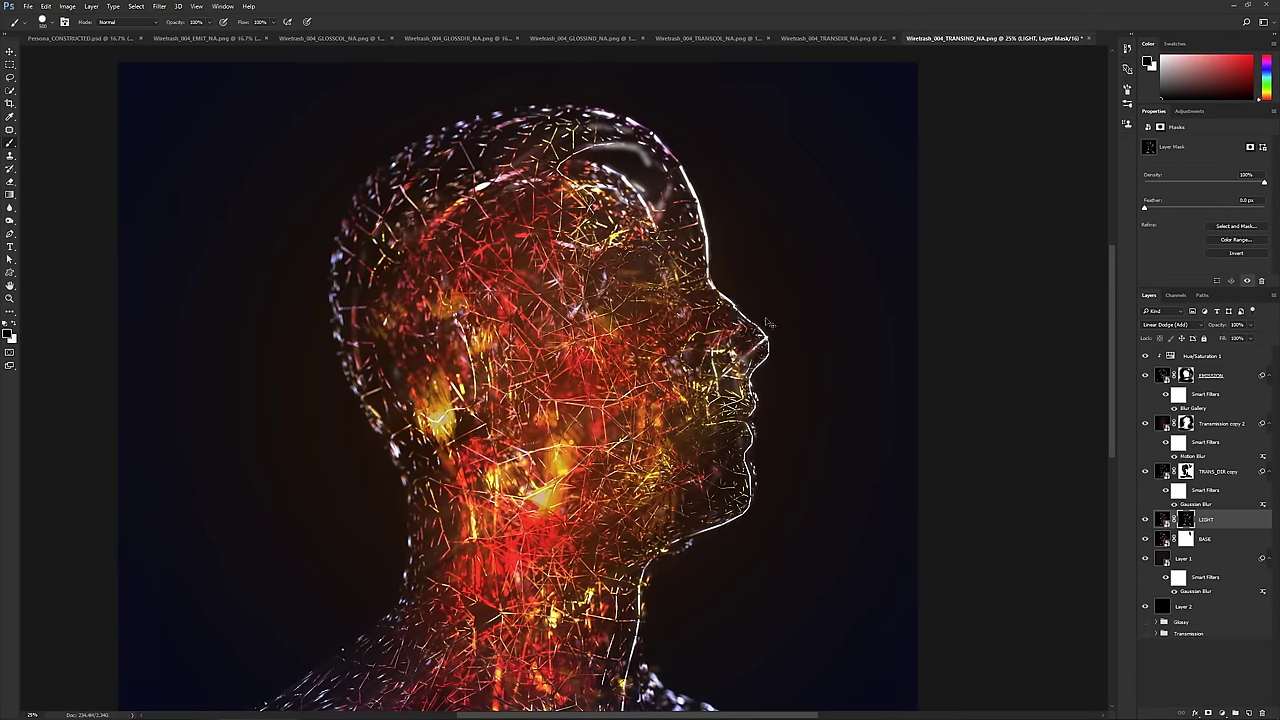
# - Set the brush hardness to 100% for masking along the outer edge of the forehead
pyautogui.keyDown('alt'); pyautogui.scroll(1, 769, 323); pyautogui.keyUp('alt')
pyautogui.keyDown('alt'); pyautogui.scroll(3, 769, 323); pyautogui.keyUp('alt')
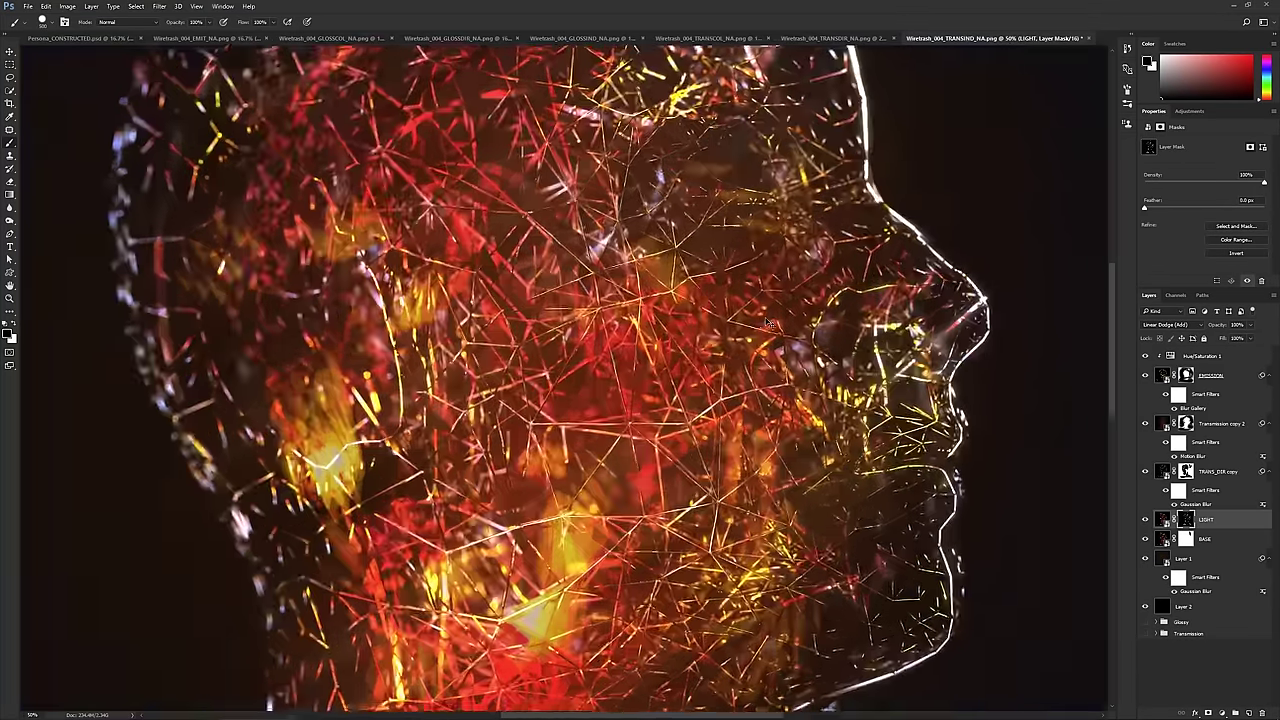
pyautogui.keyDown('alt'); pyautogui.scroll(1, 769, 323); pyautogui.keyUp('alt')
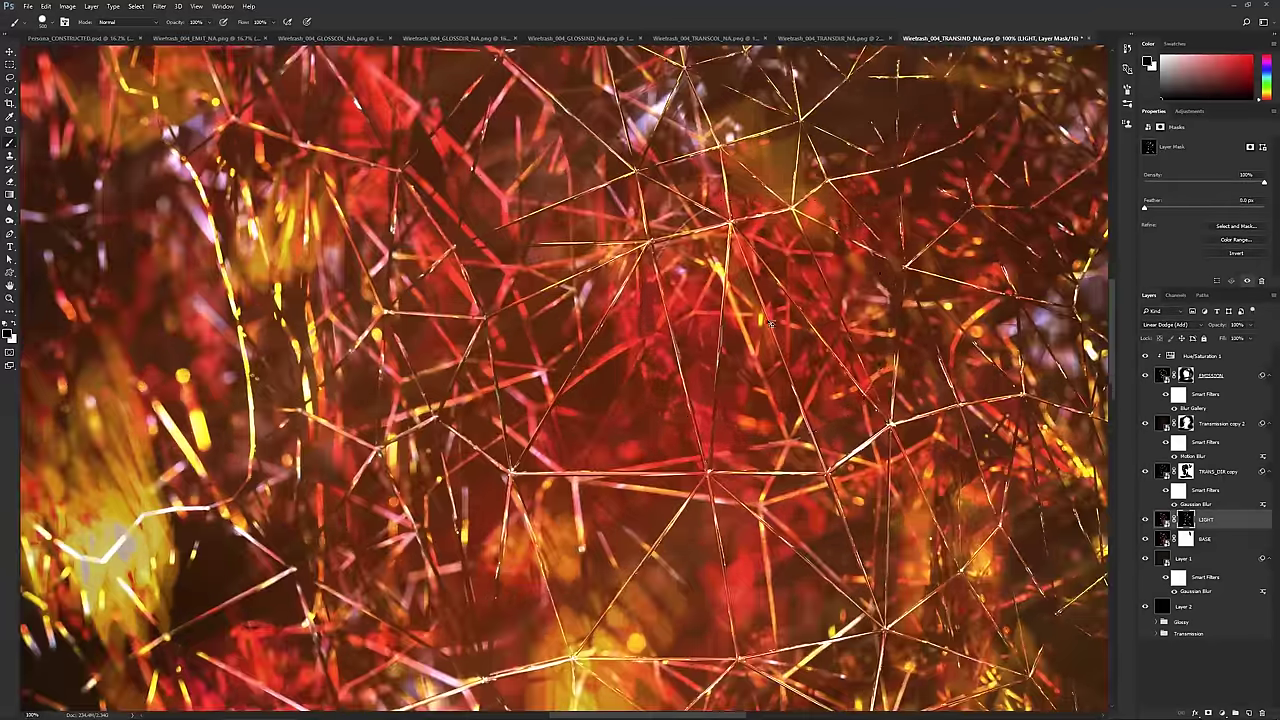
pyautogui.moveTo(1030, 320); pyautogui.dragTo(614, 284)
pyautogui.scroll(5, 614, 284)
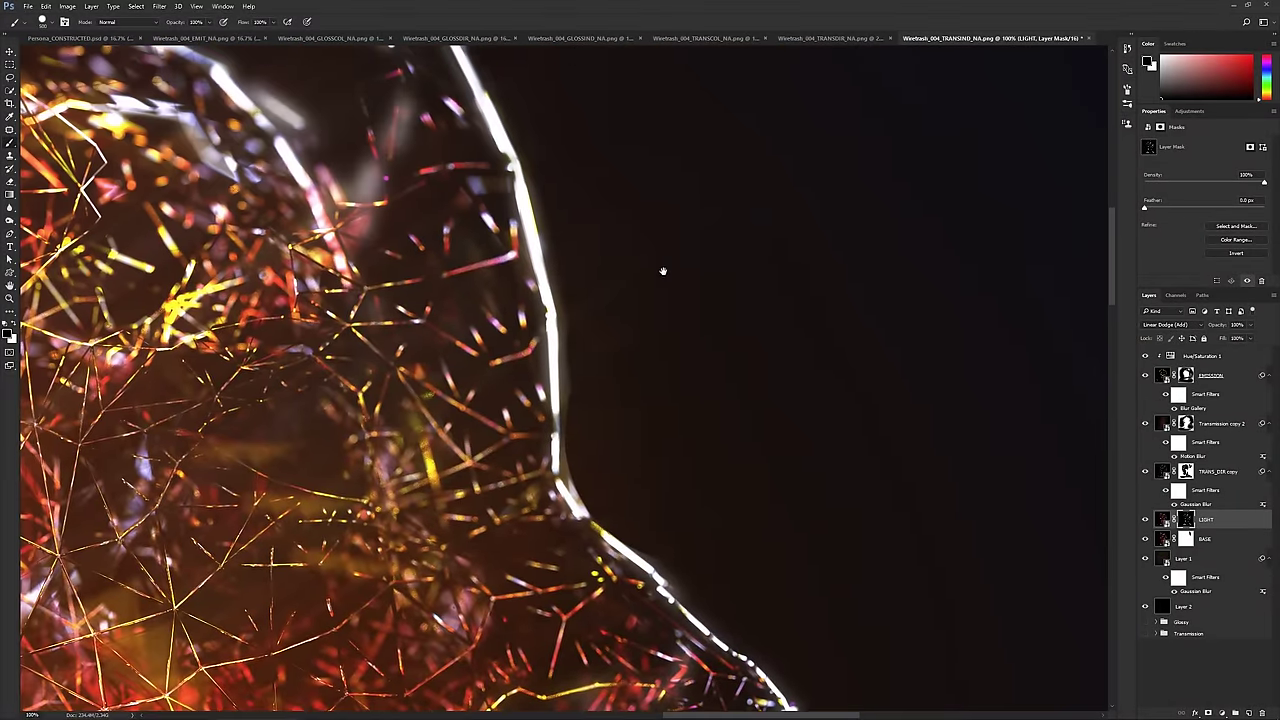
pyautogui.rightClick(663, 269)
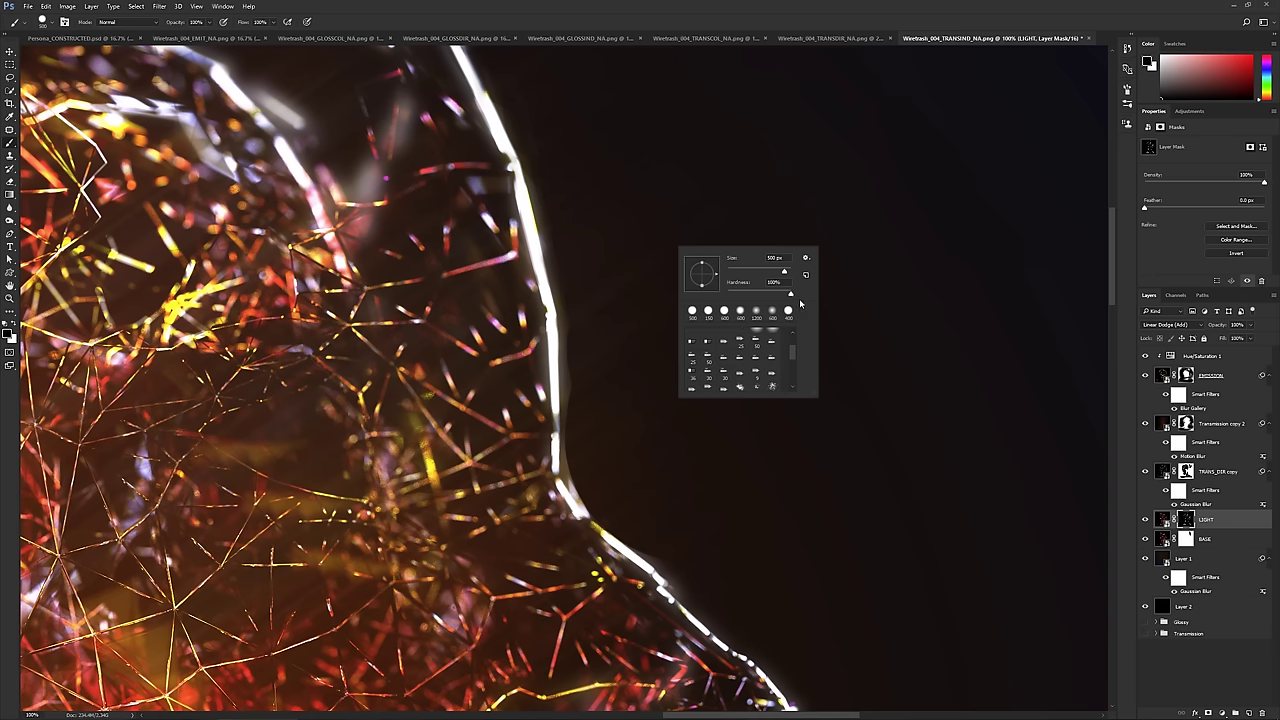
pyautogui.rightClick(860, 222)
pyautogui.moveTo(682, 223)
pyautogui.mouseDown()
pyautogui.moveTo(724, 302)
pyautogui.moveTo(773, 339)
pyautogui.mouseUp()
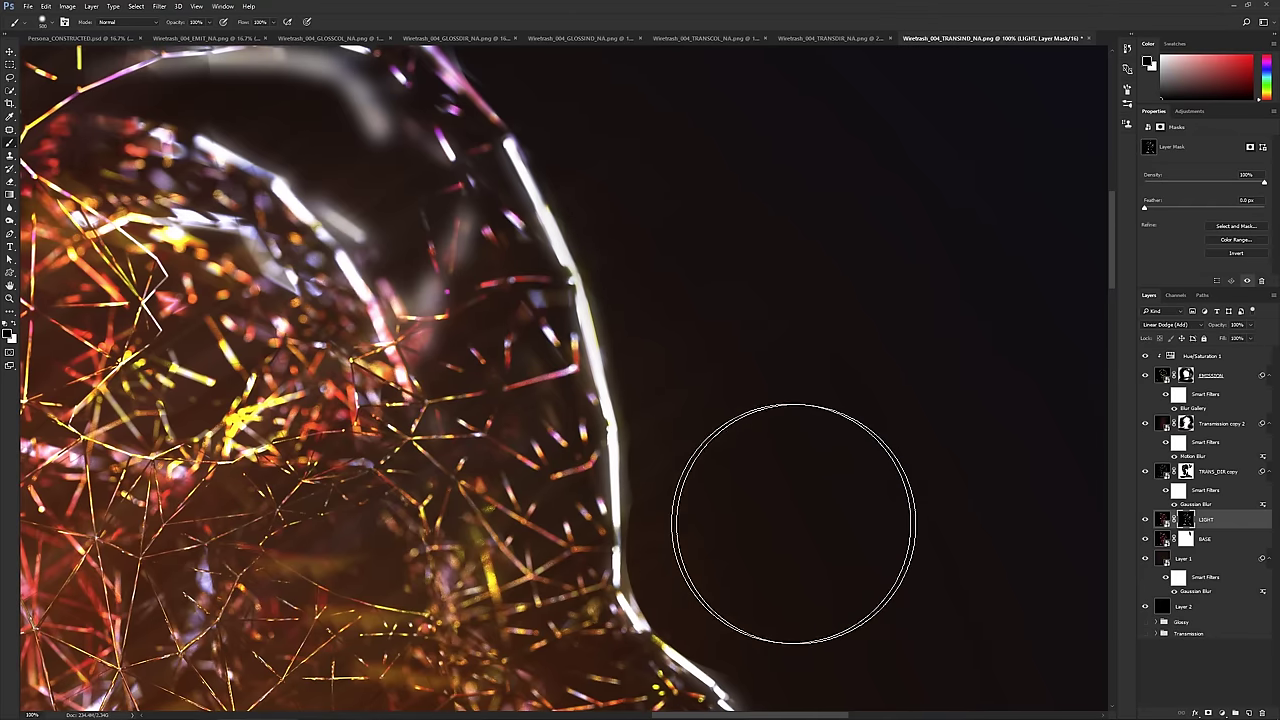
pyautogui.moveTo(807, 519); pyautogui.dragTo(794, 449)
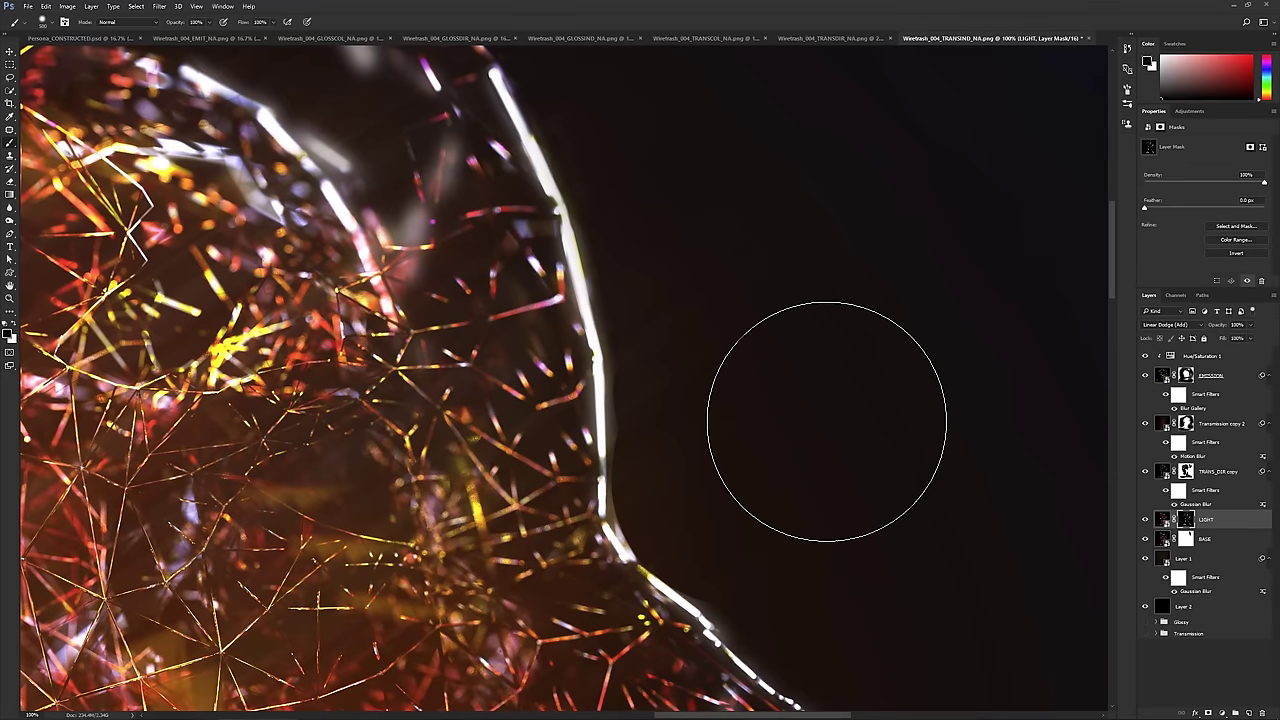
# - Reduce the brush to 200 px for masking along the outer edge of the forehead on the LIGHT mask
pyautogui.press('[')
pyautogui.press('[')
pyautogui.press('[')
pyautogui.press('[')
pyautogui.press('[')
pyautogui.press('[')
pyautogui.moveTo(870, 545); pyautogui.dragTo(745, 425)
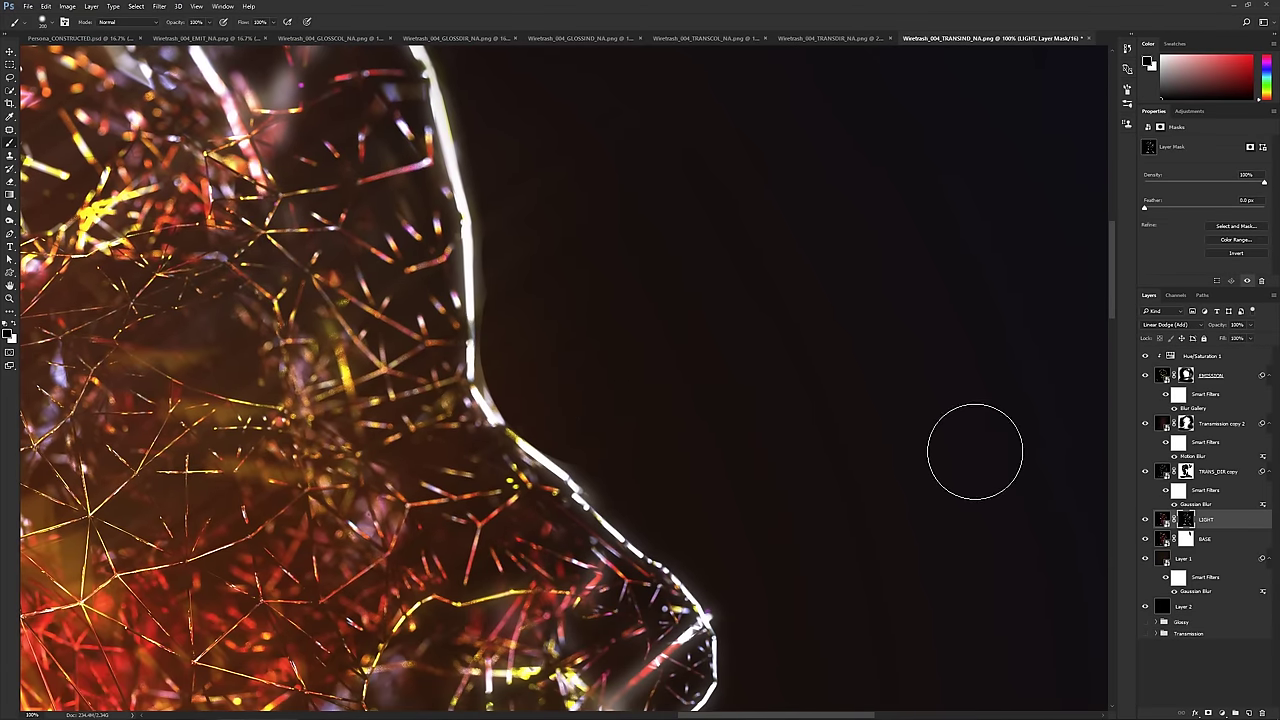
# - Paint black on the TRANS_DIR copy mask along the outside of the forehead and nose bridge
pyautogui.click(1187, 473)
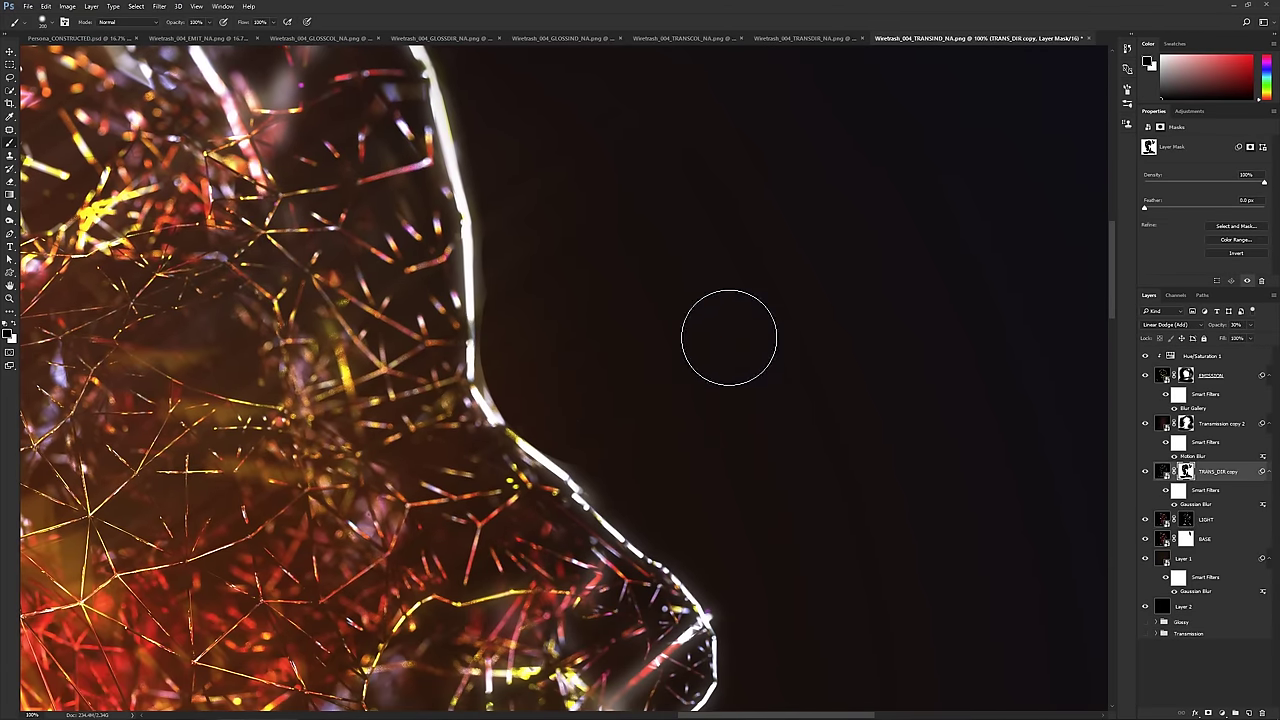
pyautogui.scroll(3, 700, 340)
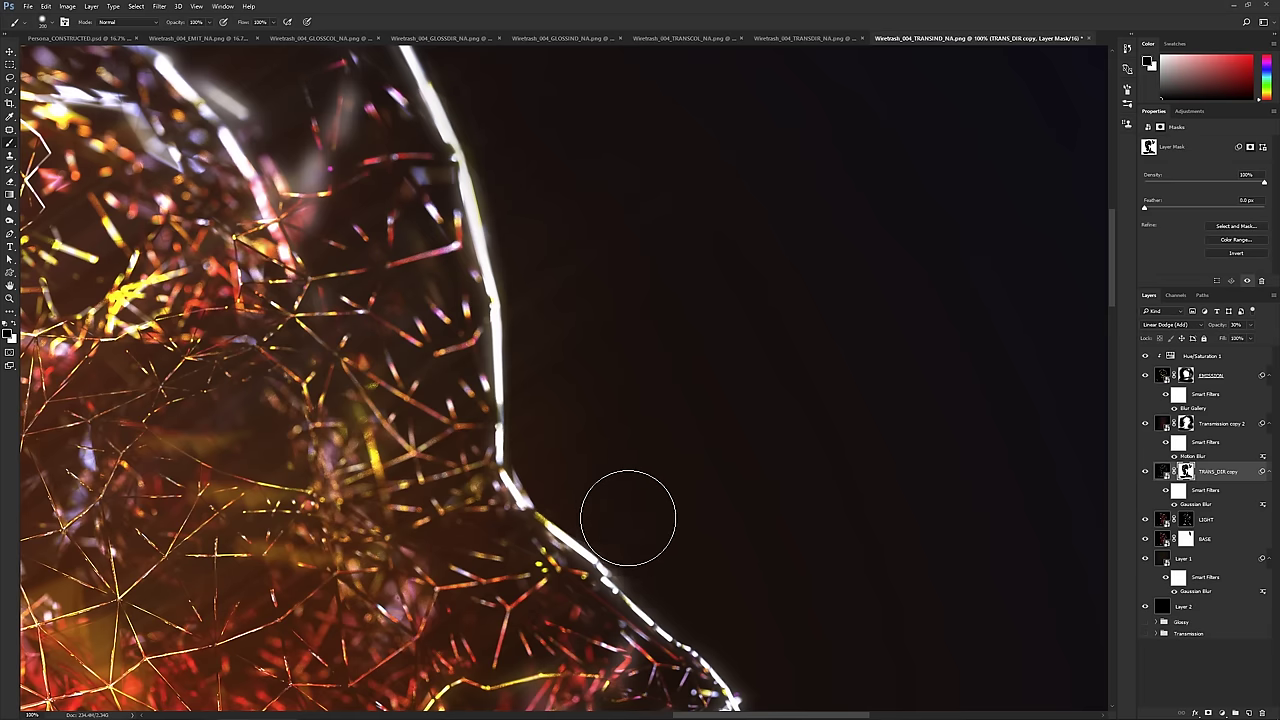
pyautogui.moveTo(763, 565); pyautogui.dragTo(751, 489)
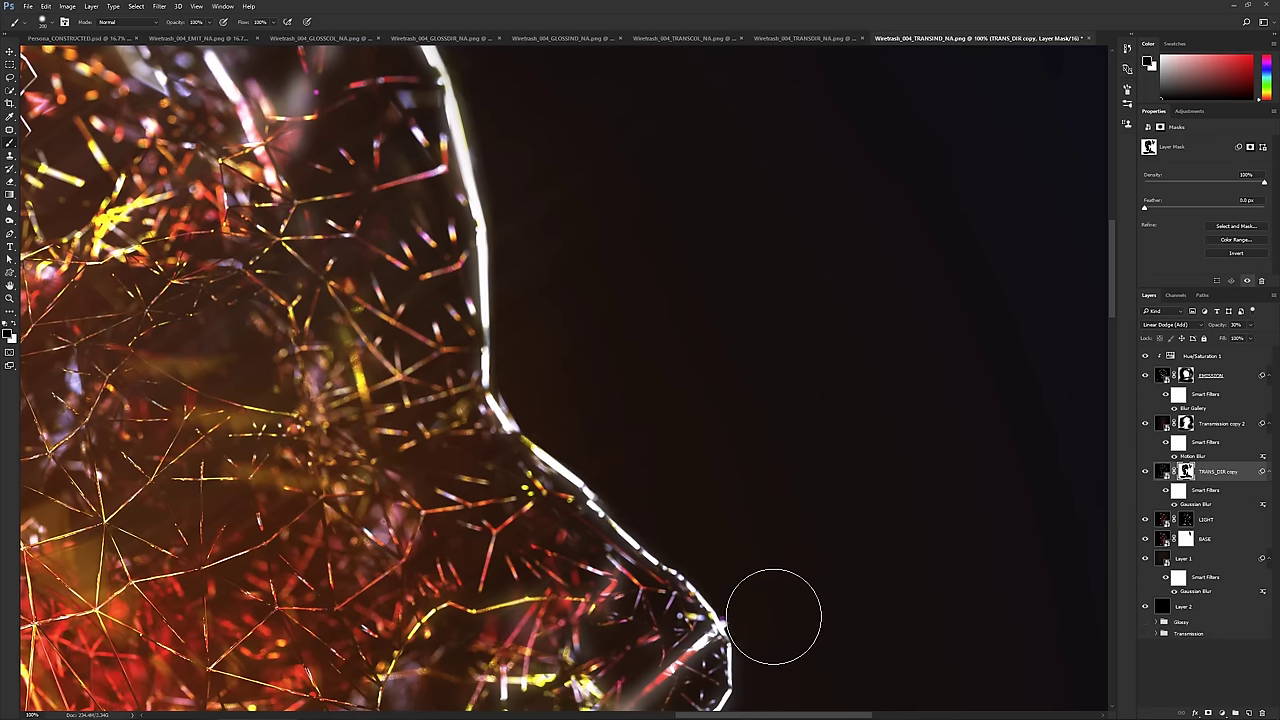
pyautogui.moveTo(674, 374)
pyautogui.mouseDown()
pyautogui.moveTo(640, 449)
pyautogui.moveTo(648, 480)
pyautogui.mouseUp()
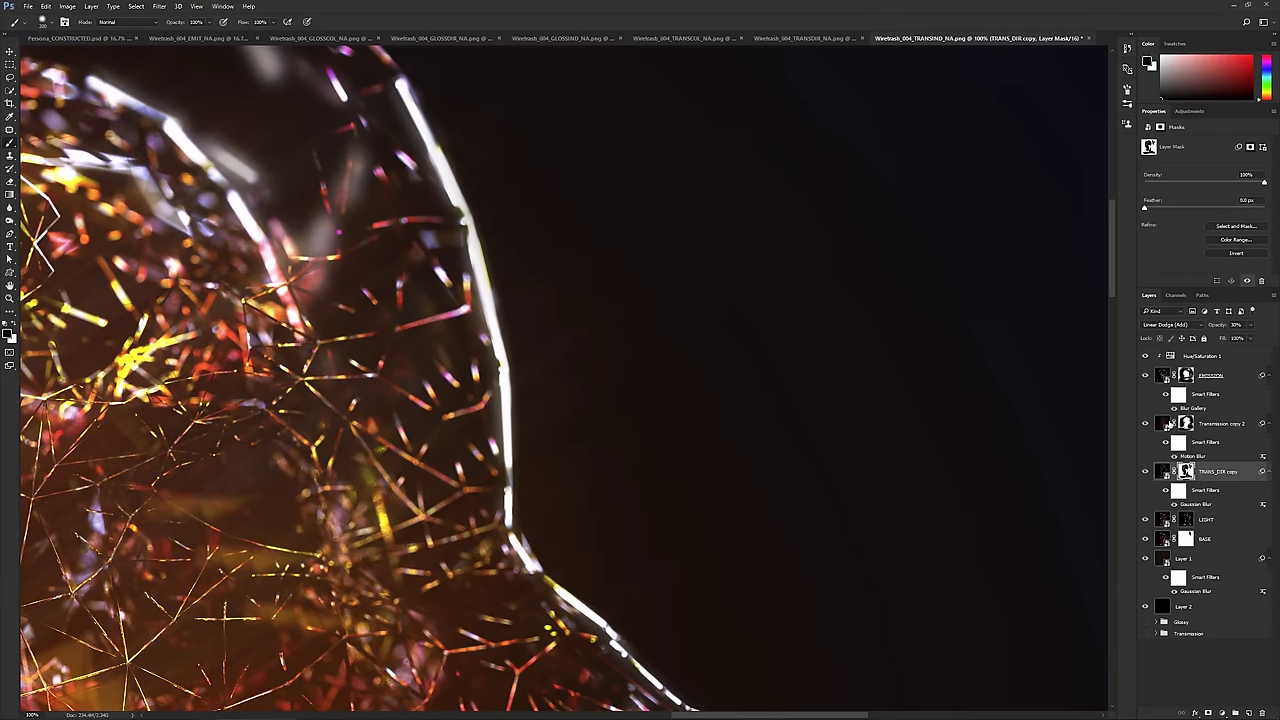
# - Paint black on the Transmission copy 2 mask just outside the brow and nose outline
pyautogui.click(1186, 423)
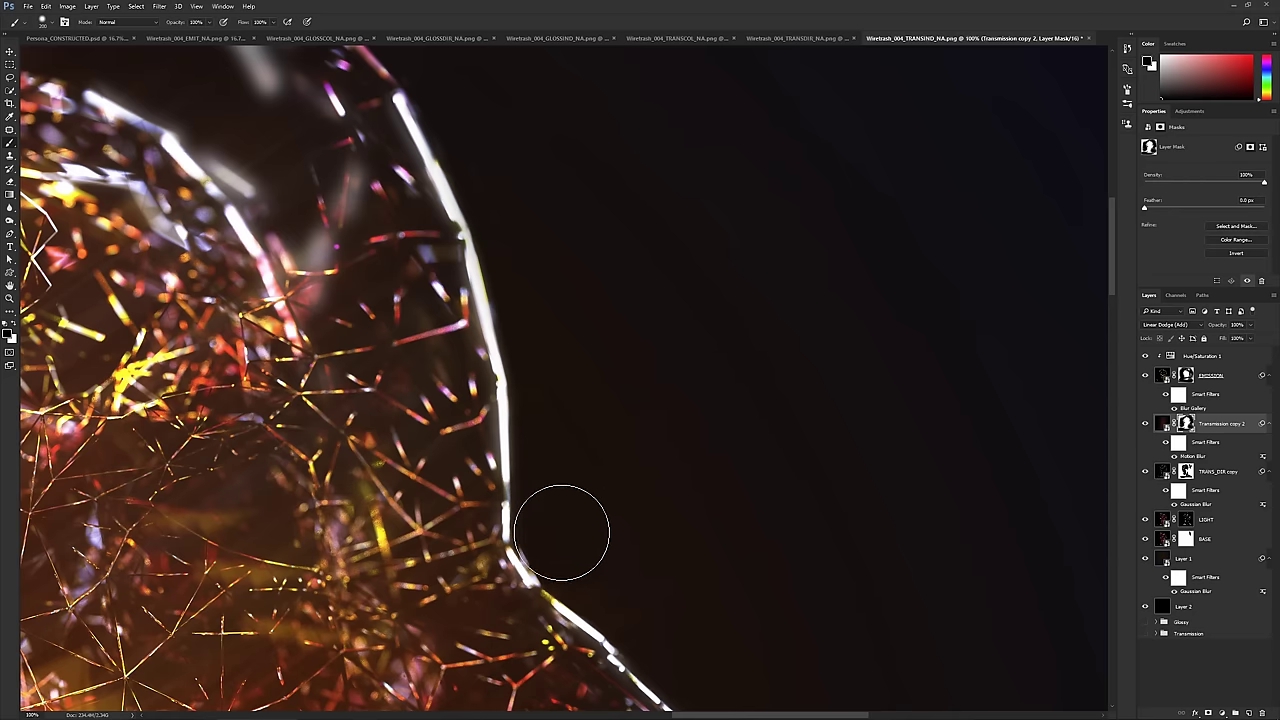
pyautogui.moveTo(623, 500); pyautogui.dragTo(617, 377)
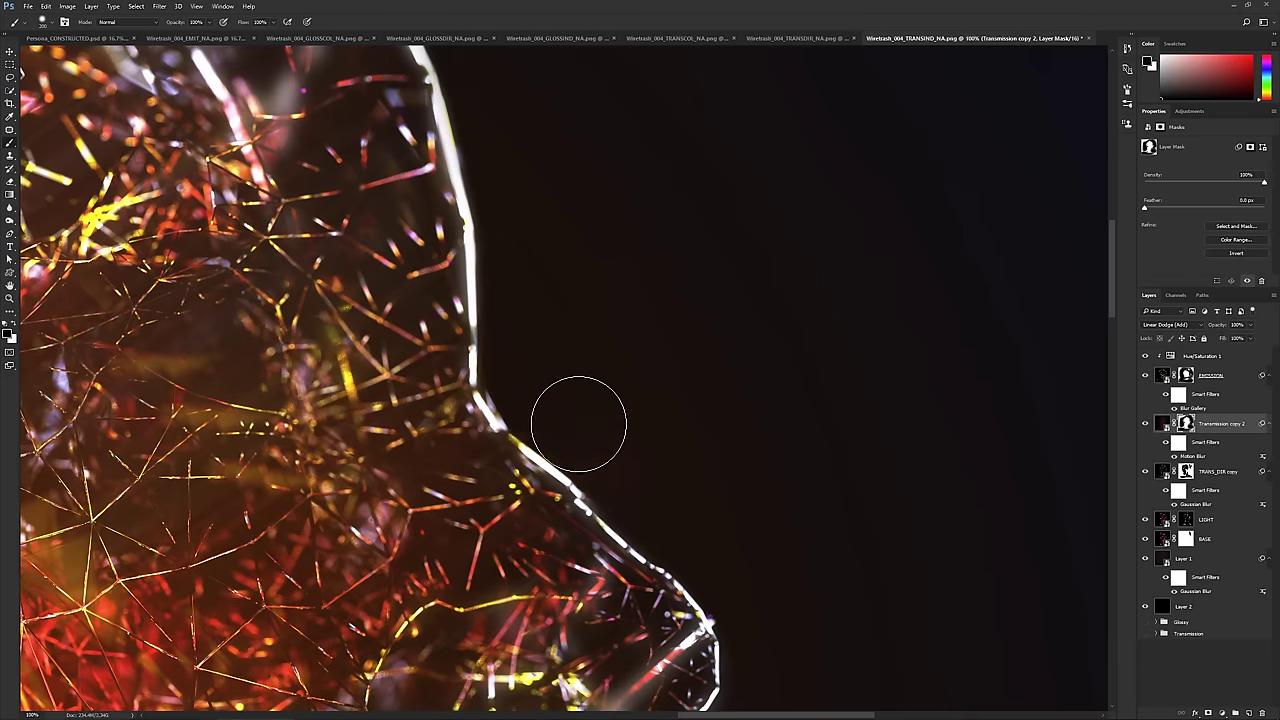
pyautogui.moveTo(689, 529); pyautogui.dragTo(711, 280)
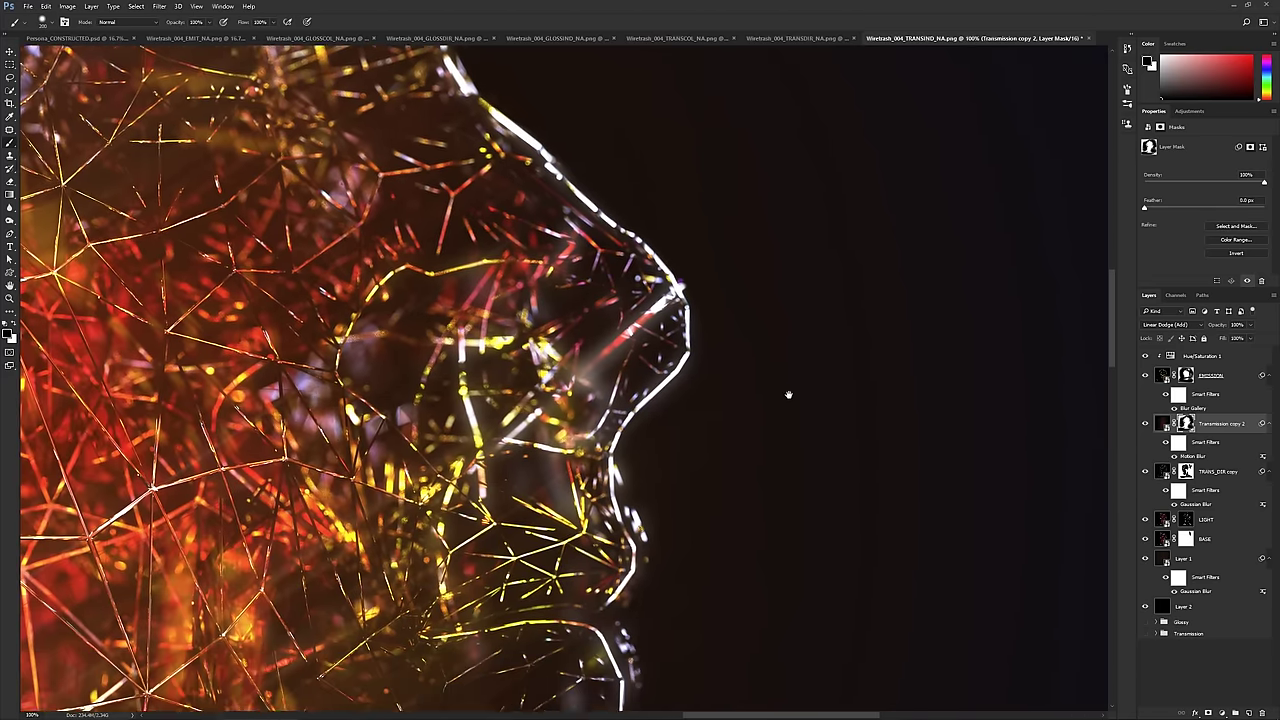
pyautogui.moveTo(788, 394)
pyautogui.mouseDown()
pyautogui.moveTo(783, 351)
pyautogui.moveTo(734, 337)
pyautogui.moveTo(745, 331)
pyautogui.moveTo(731, 354)
pyautogui.moveTo(711, 334)
pyautogui.moveTo(735, 438)
pyautogui.mouseUp()
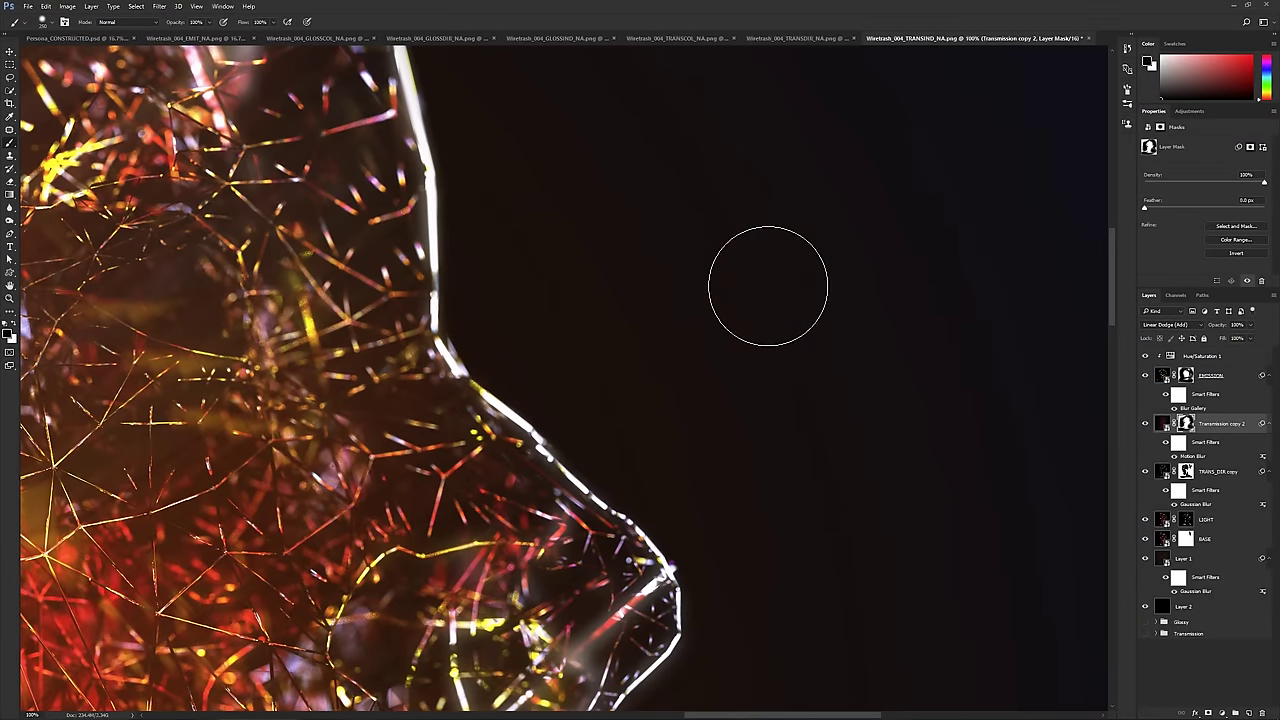
# - Enlarge the brush to 1000 px and mask Transmission copy 2 across the open background in front of the face
pyautogui.press(']')
pyautogui.press(']')
pyautogui.press(']')
pyautogui.press(']')
pyautogui.press(']')
pyautogui.press(']')
pyautogui.press(']')
pyautogui.press(']')
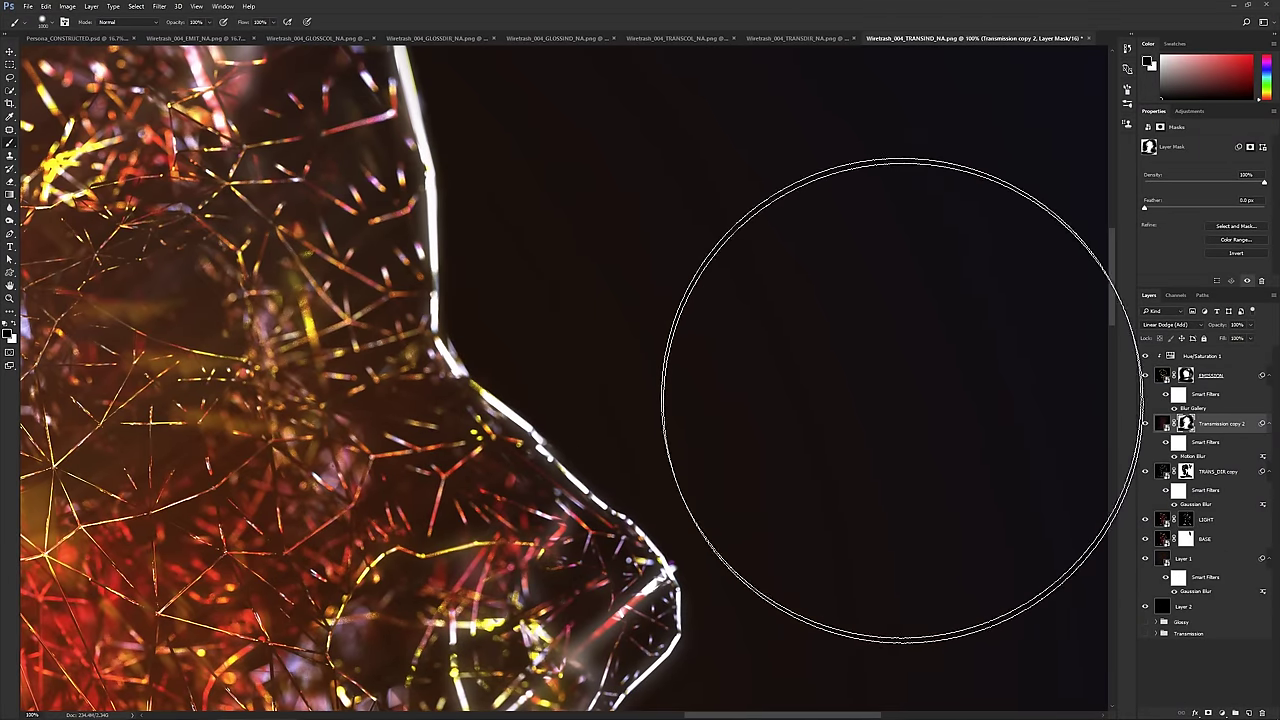
pyautogui.moveTo(902, 400); pyautogui.dragTo(694, 274)
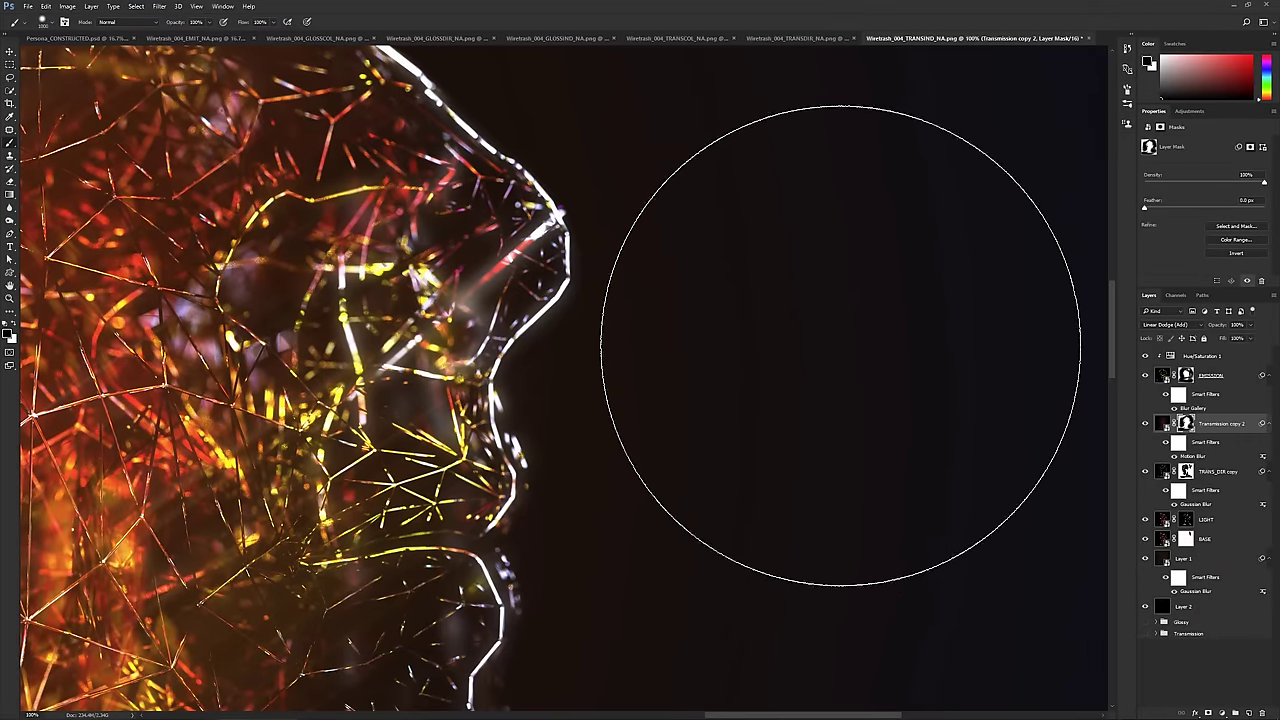
# - Reduce the brush to 200 px and touch up the Transmission copy 2 mask outside the nose and lips
pyautogui.press('p')
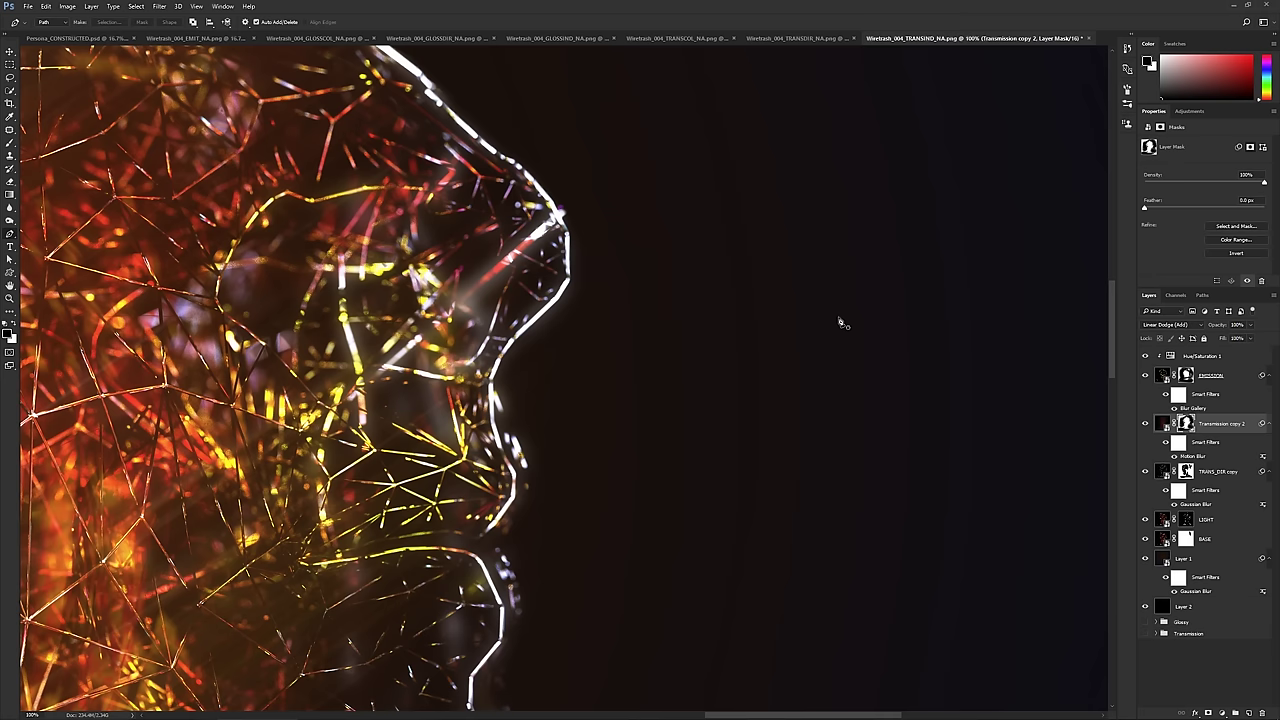
pyautogui.press('b')
pyautogui.press('[')
pyautogui.press('[')
pyautogui.press('[')
pyautogui.press('[')
pyautogui.press('[')
pyautogui.press('[')
pyautogui.press('[')
pyautogui.press('[')
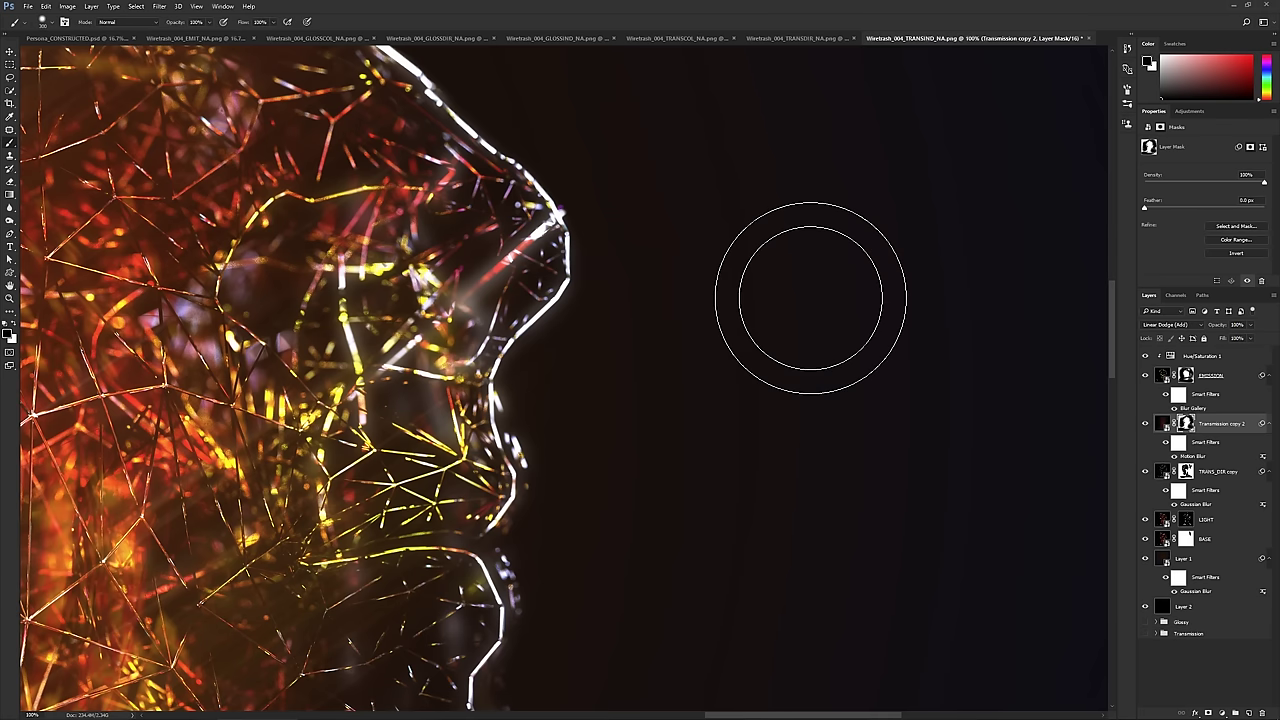
pyautogui.moveTo(678, 310); pyautogui.dragTo(593, 360)
pyautogui.keyDown('alt'); pyautogui.scroll(-5, 593, 360); pyautogui.keyUp('alt')
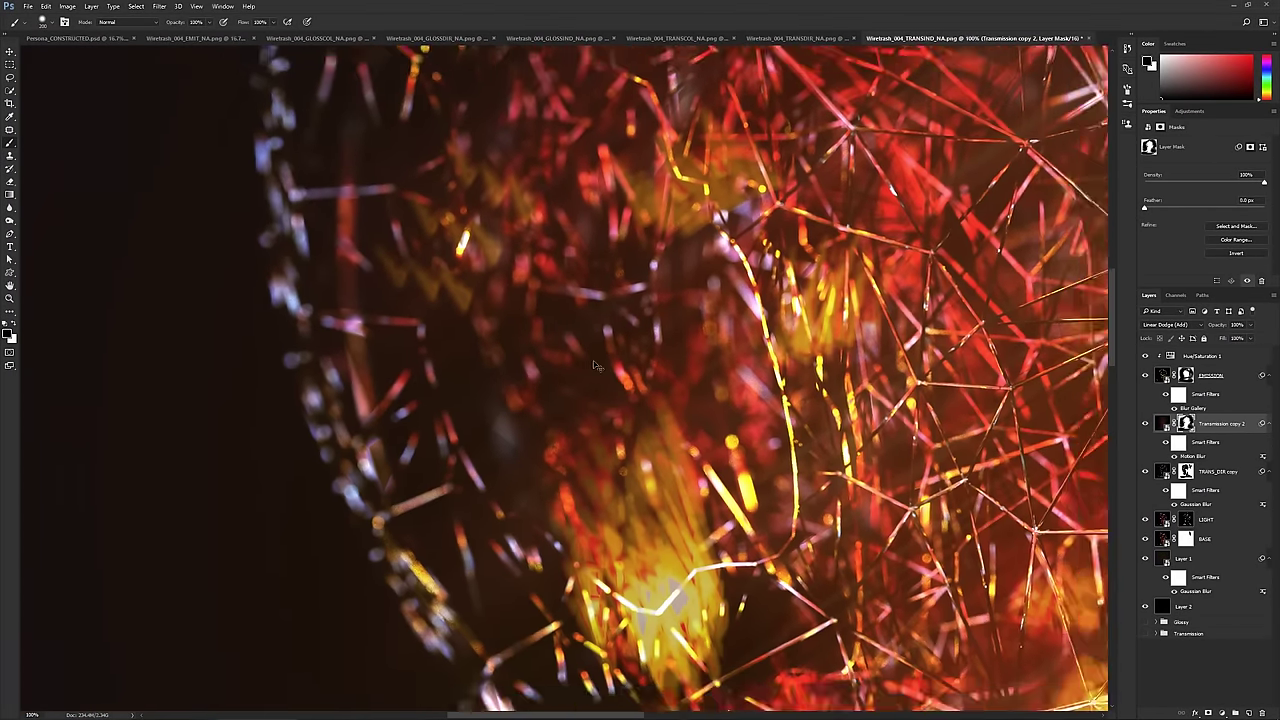
pyautogui.keyDown('alt'); pyautogui.scroll(-1, 597, 362); pyautogui.keyUp('alt')
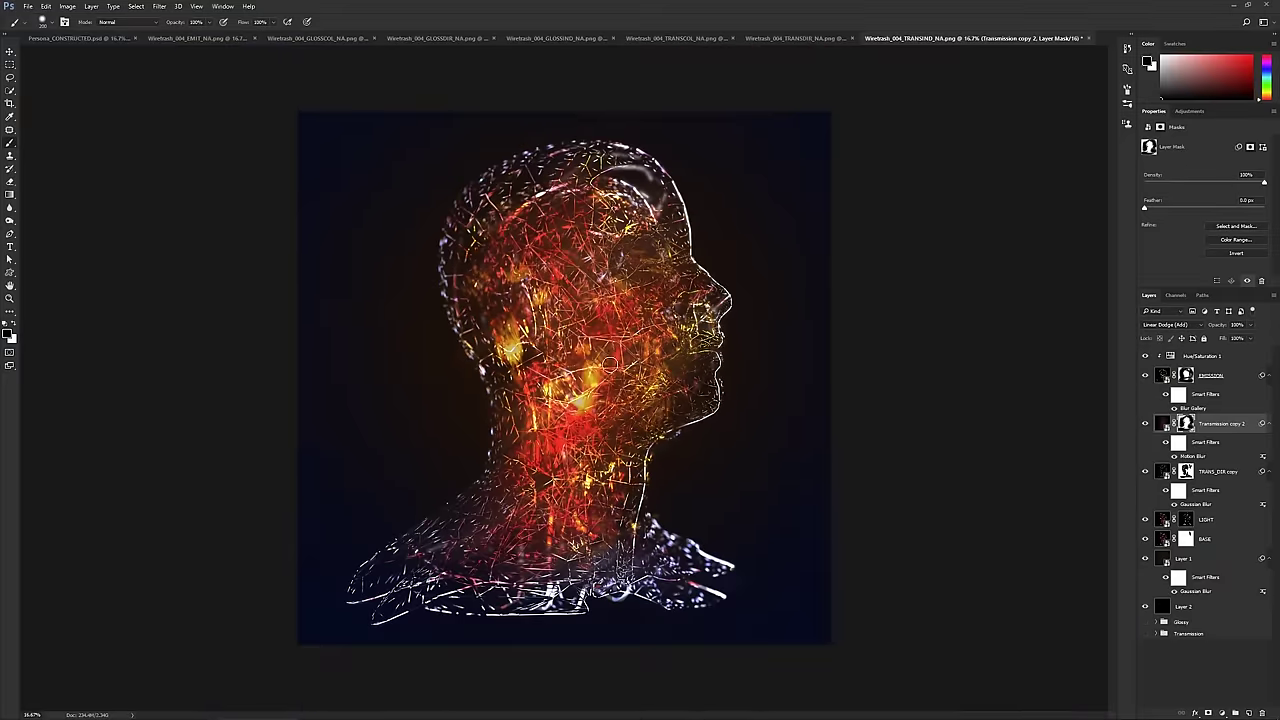
# - View the BASE layer on its own, and compare the image with TRANS_DIR copy off and on
pyautogui.keyDown('alt'); pyautogui.click(1145, 539); pyautogui.keyUp('alt')
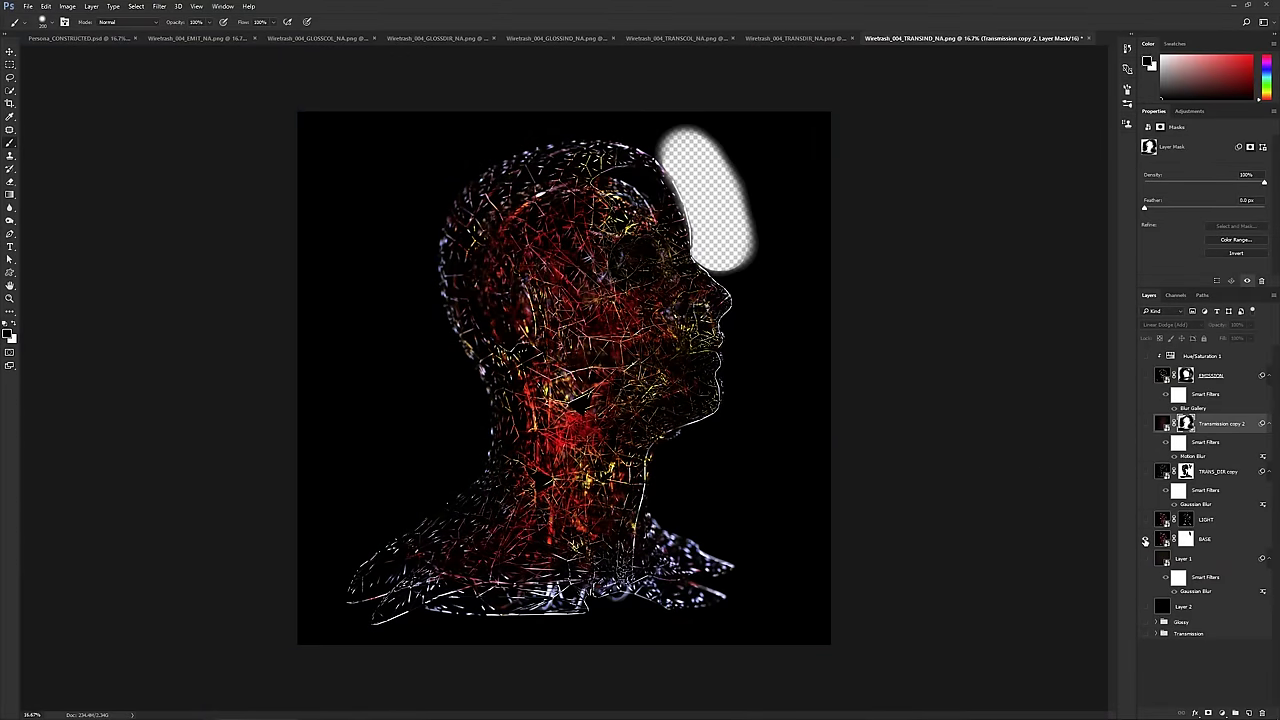
pyautogui.keyDown('alt'); pyautogui.click(1145, 539); pyautogui.keyUp('alt')
pyautogui.keyDown('alt'); pyautogui.click(1145, 539); pyautogui.keyUp('alt')
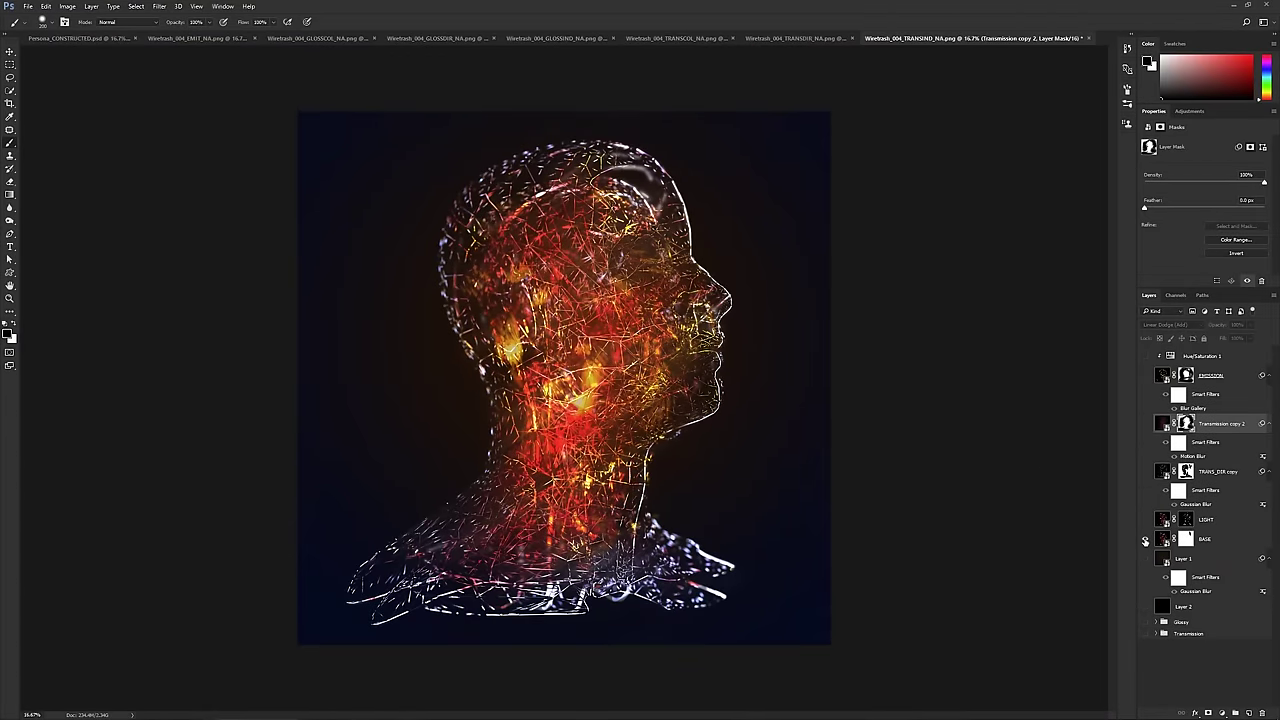
pyautogui.keyDown('alt'); pyautogui.click(1145, 539); pyautogui.keyUp('alt')
pyautogui.keyDown('alt'); pyautogui.click(1145, 539); pyautogui.keyUp('alt')
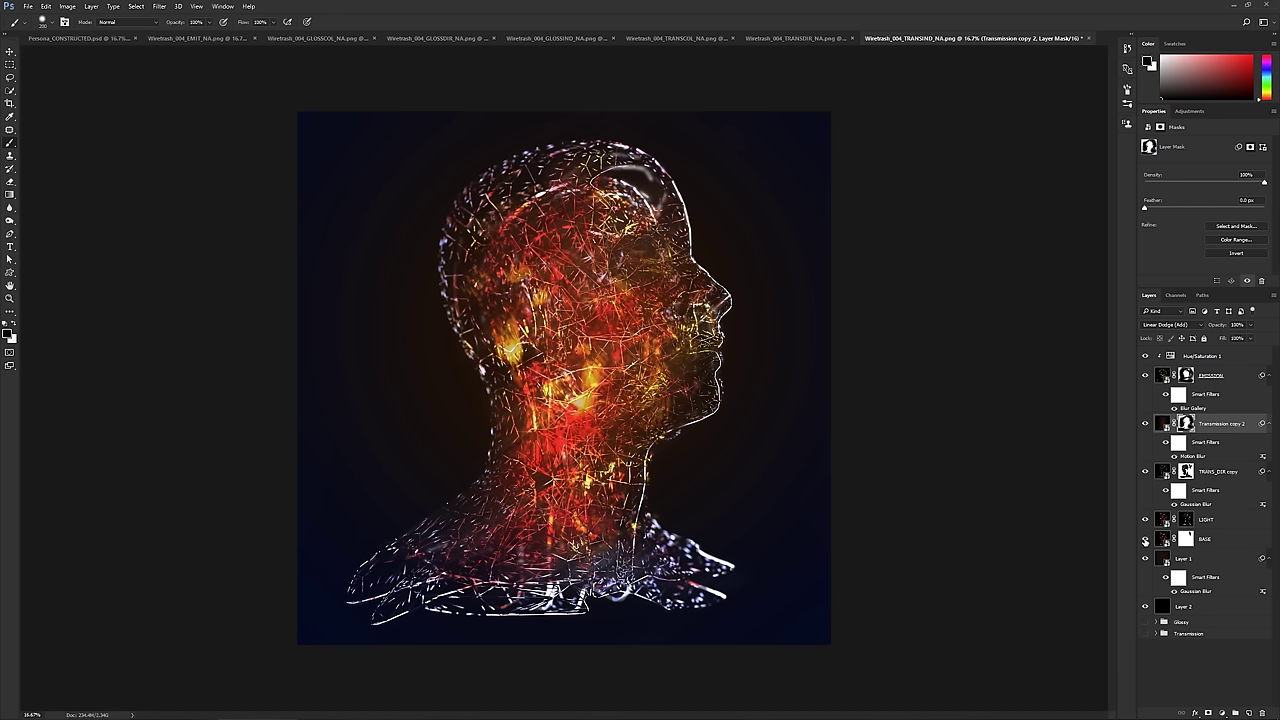
pyautogui.click(1145, 472)
pyautogui.click(1145, 472)
pyautogui.click(1145, 472)
pyautogui.click(1145, 472)
# - Increase the brush to 600 px and brush black over the forehead highlight on the Transmission copy 2 mask
pyautogui.press(']')
pyautogui.press(']')
pyautogui.press(']')
pyautogui.press(']')
pyautogui.moveTo(660, 222); pyautogui.dragTo(615, 185)
# - Check Layer 1, BASE, LIGHT and TRANS_DIR copy off and on to find the source of the forehead highlight
pyautogui.click(1146, 560)
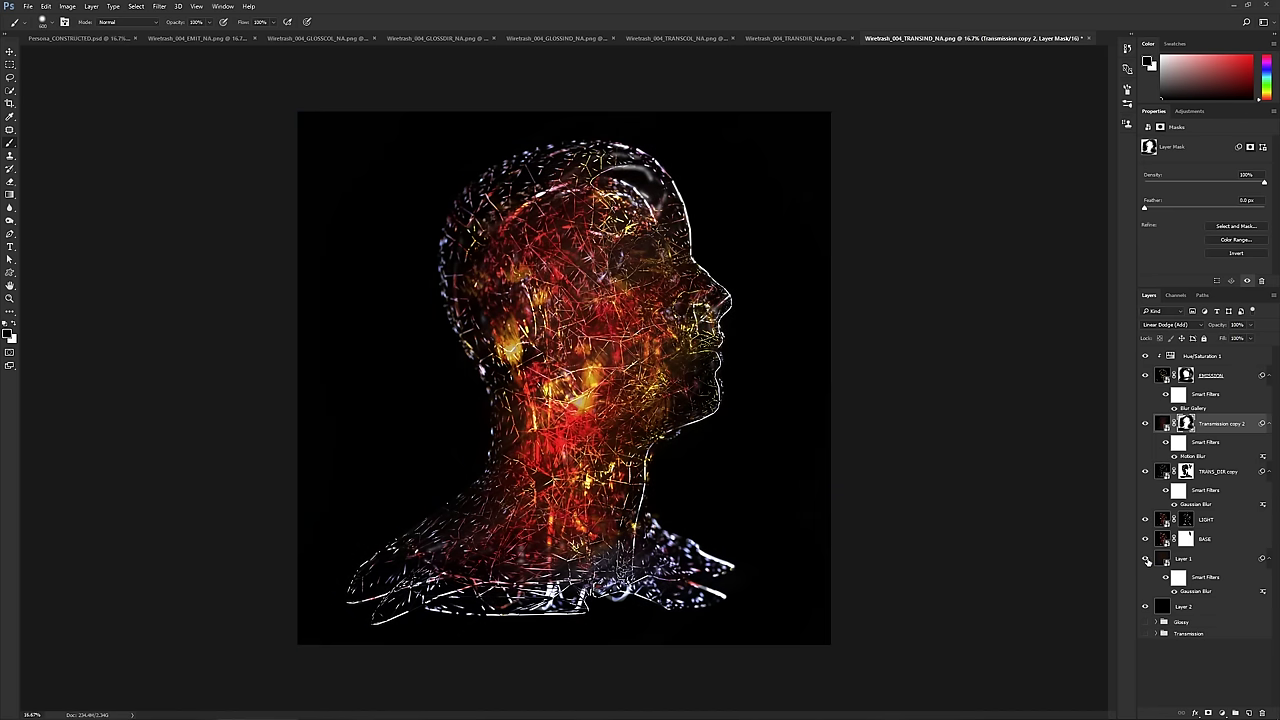
pyautogui.click(1146, 557)
pyautogui.click(1146, 540)
pyautogui.click(1146, 537)
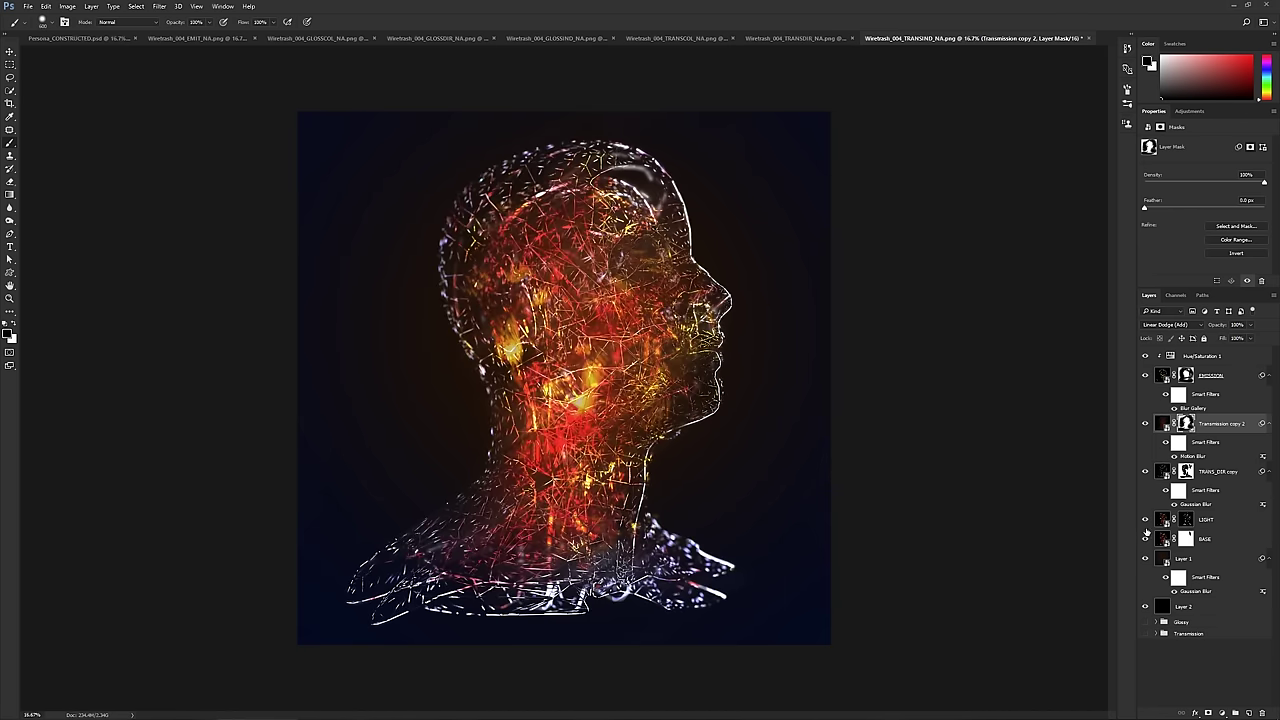
pyautogui.click(1145, 521)
pyautogui.click(1145, 521)
pyautogui.keyDown('alt'); pyautogui.click(1145, 521); pyautogui.keyUp('alt')
pyautogui.keyDown('alt'); pyautogui.click(1145, 518); pyautogui.keyUp('alt')
pyautogui.click(1145, 472)
pyautogui.click(1145, 472)
# - Add a Hue/Saturation adjustment clipped to TRANS_DIR copy, with saturation +100 and the hue shifted to a negative value
pyautogui.hotkey('alt', '[')
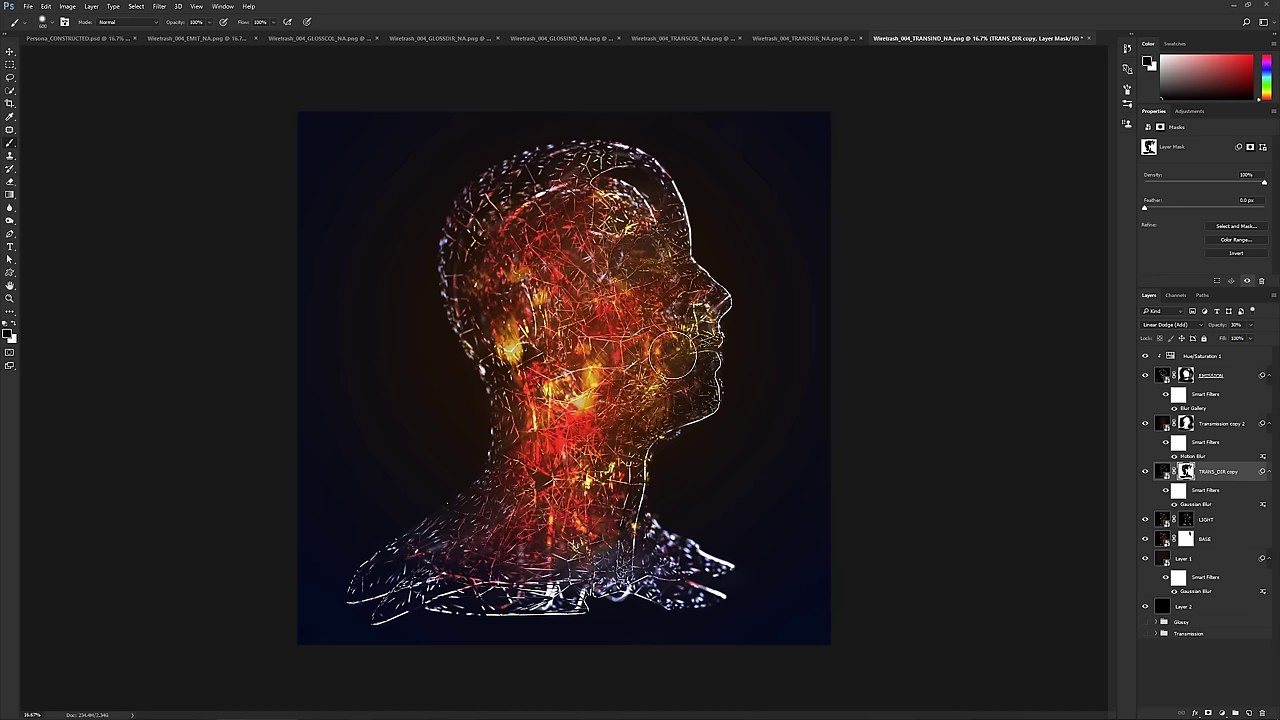
pyautogui.hotkey('ctrl', '2')
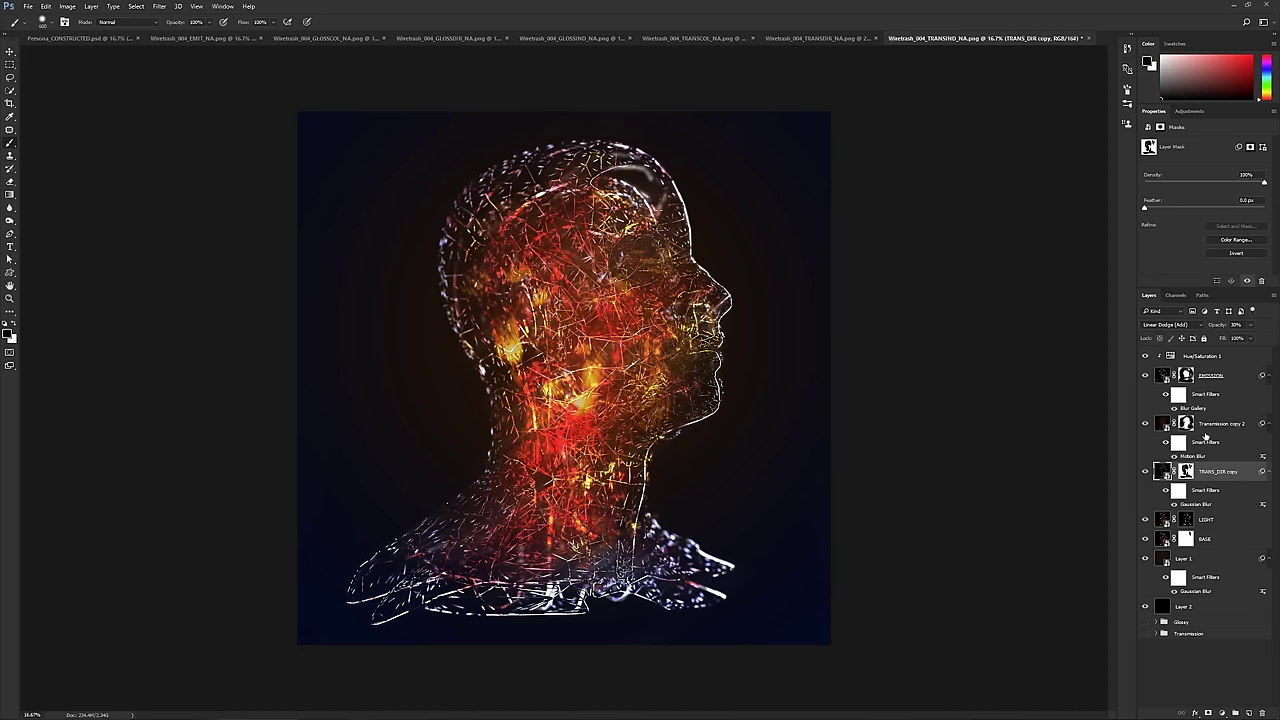
pyautogui.click(1189, 113)
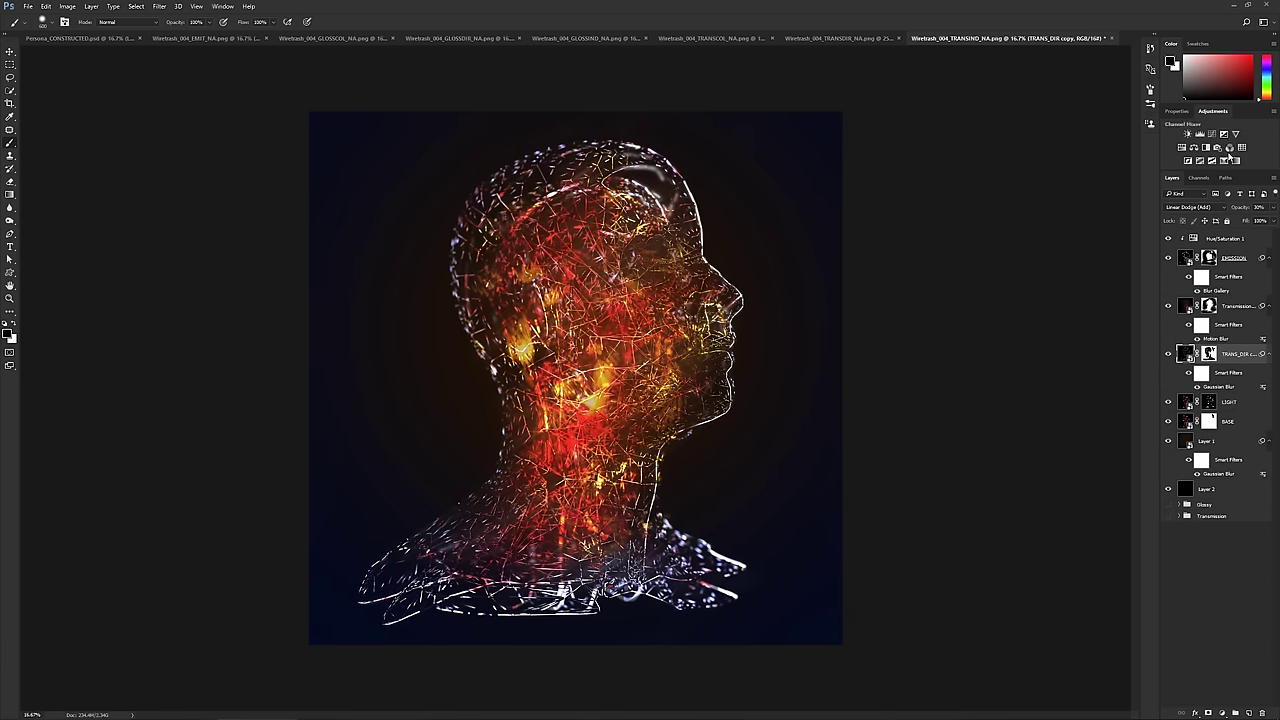
pyautogui.click(1182, 148)
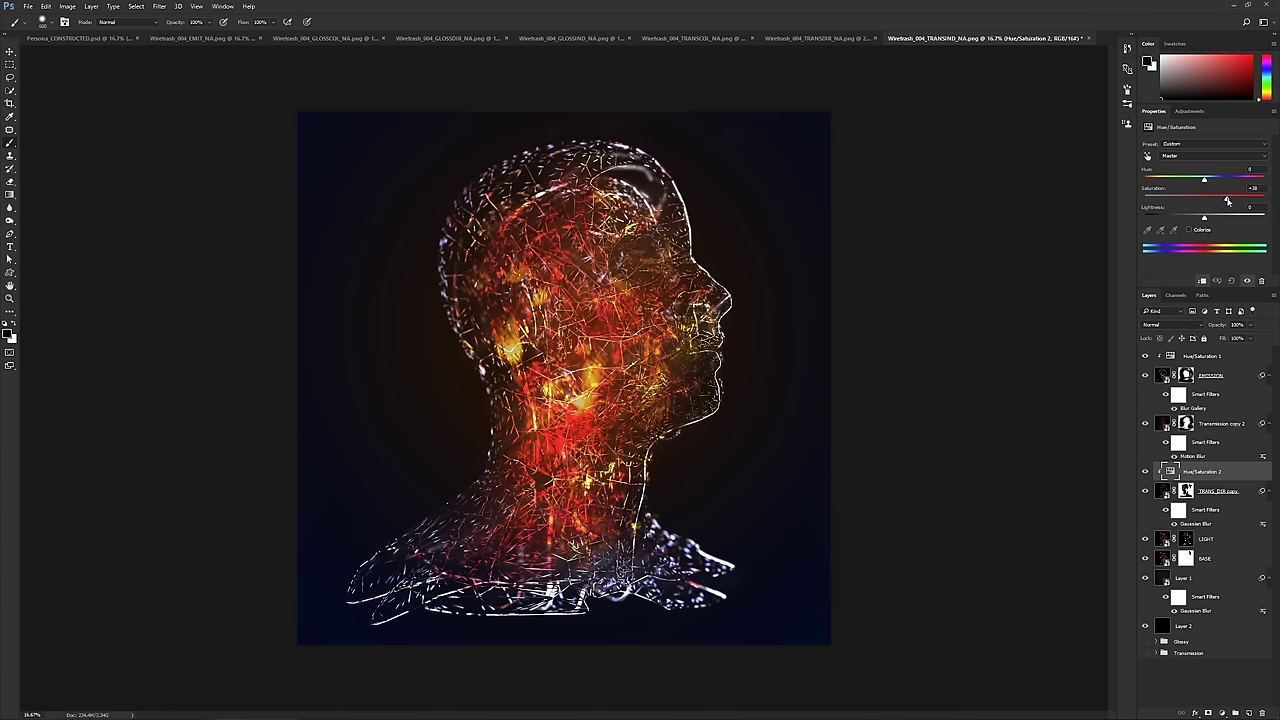
pyautogui.moveTo(1227, 201); pyautogui.dragTo(1264, 202)
pyautogui.moveTo(1210, 219); pyautogui.dragTo(1206, 220)
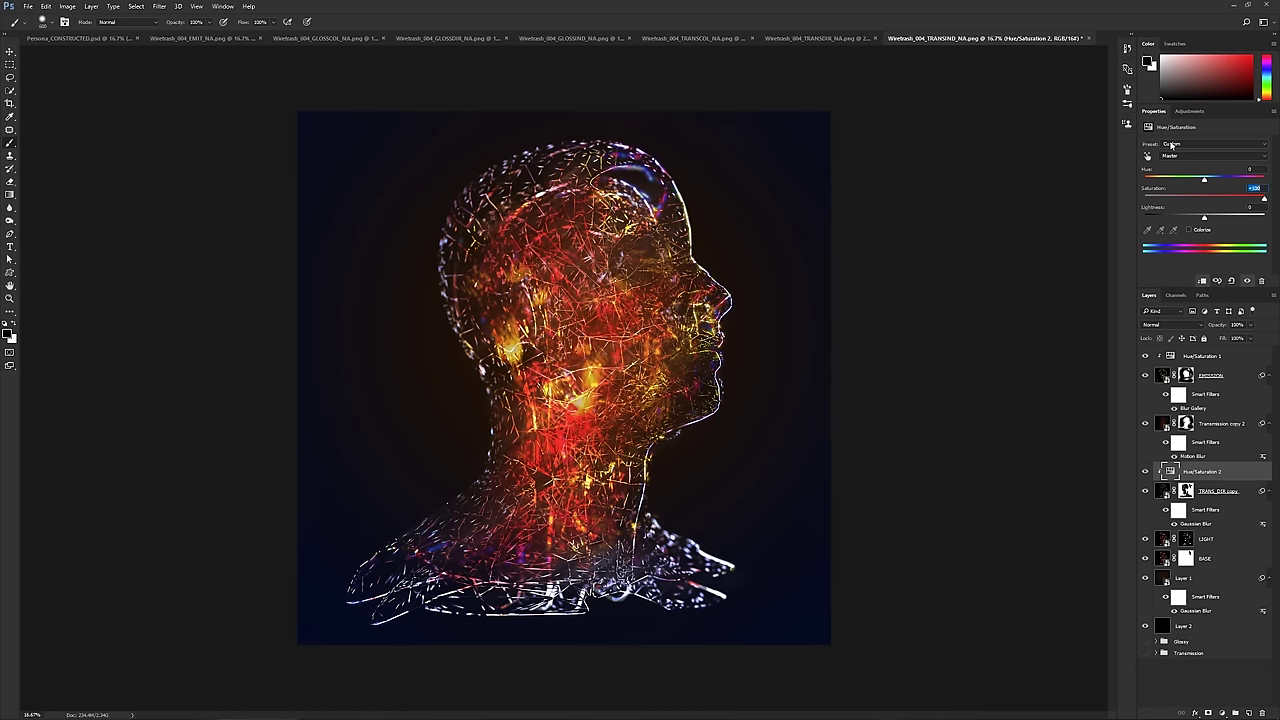
pyautogui.moveTo(1206, 183); pyautogui.dragTo(1179, 184)
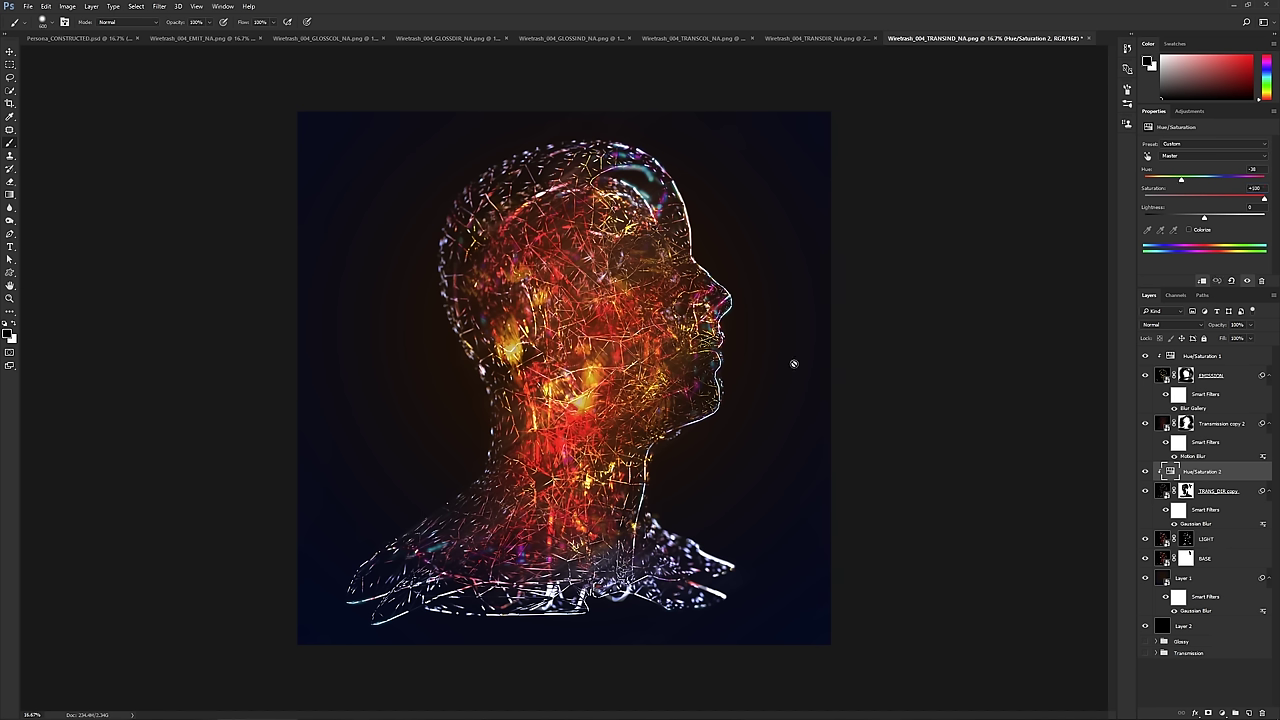
# - Compare the image with the Hue/Saturation 2 adjustment off and on
pyautogui.click(1146, 472)
pyautogui.click(1146, 472)
pyautogui.click(1146, 472)
pyautogui.click(1146, 472)
pyautogui.click(1146, 472)
pyautogui.click(1146, 472)
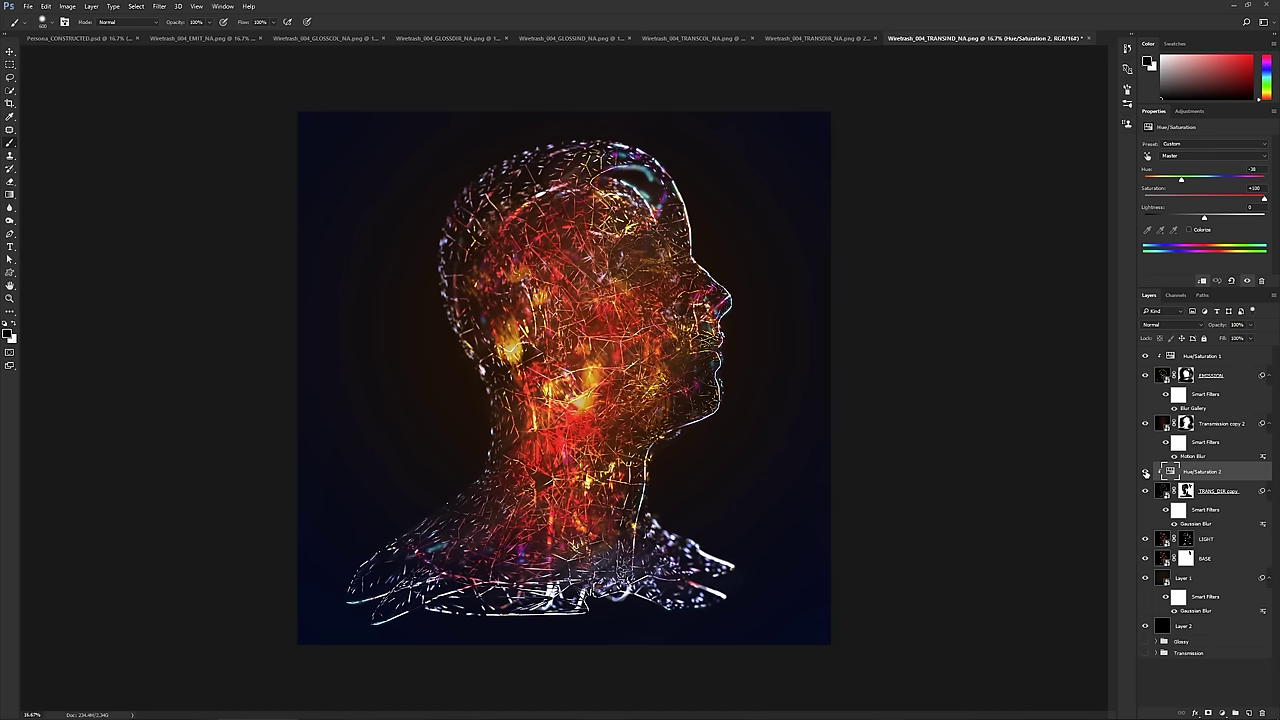
# - Lower the opacity of the TRANS_DIR copy layer to 13%
pyautogui.click(1220, 491)
pyautogui.click(1250, 325)
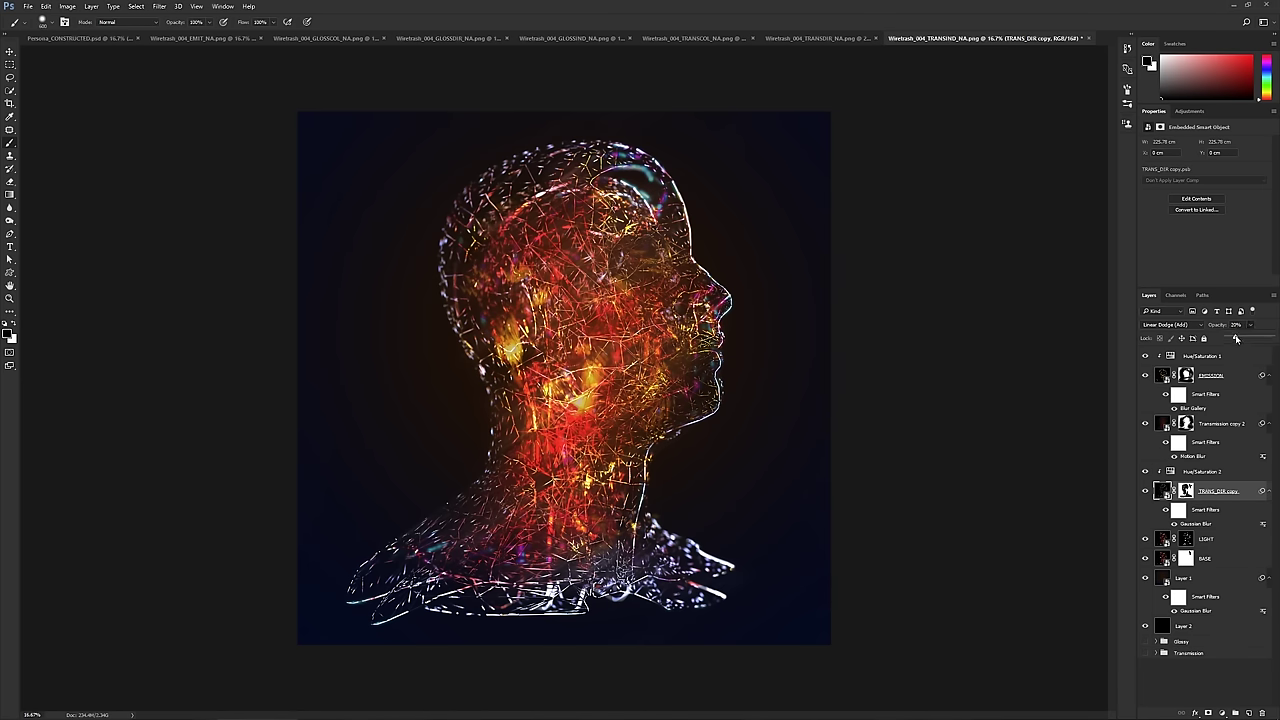
pyautogui.moveTo(1236, 339); pyautogui.dragTo(1259, 342)
pyautogui.moveTo(1238, 341); pyautogui.dragTo(1233, 341)
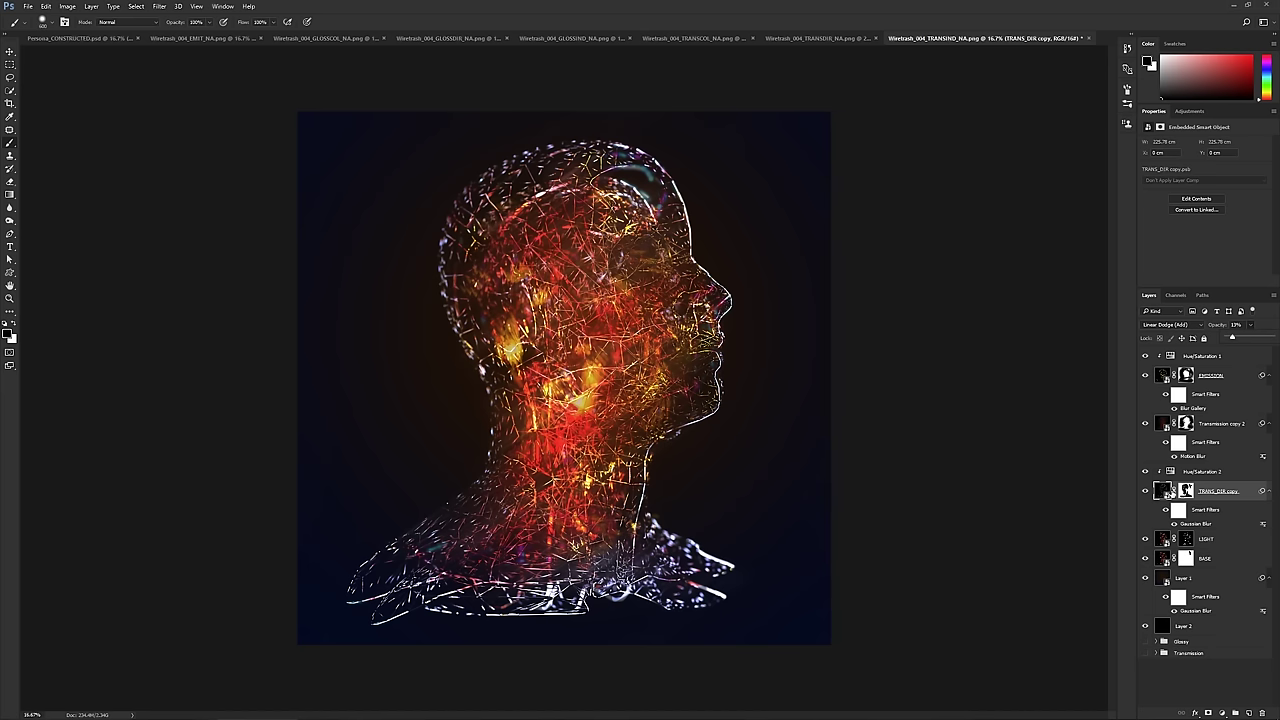
# - Check the EMISSION, Transmission copy 2, TRANS_DIR copy, LIGHT and BASE layers off and on for stray marks around the chin and neck
pyautogui.click(1186, 490)
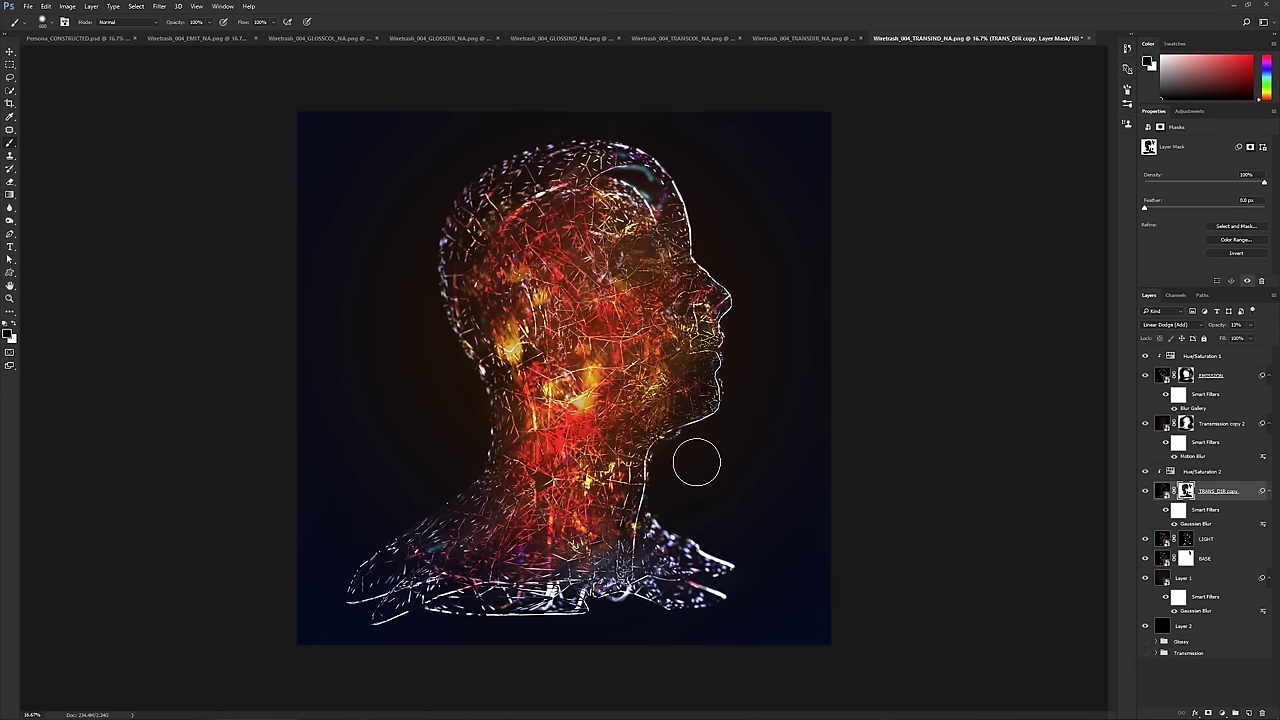
pyautogui.click(1186, 423)
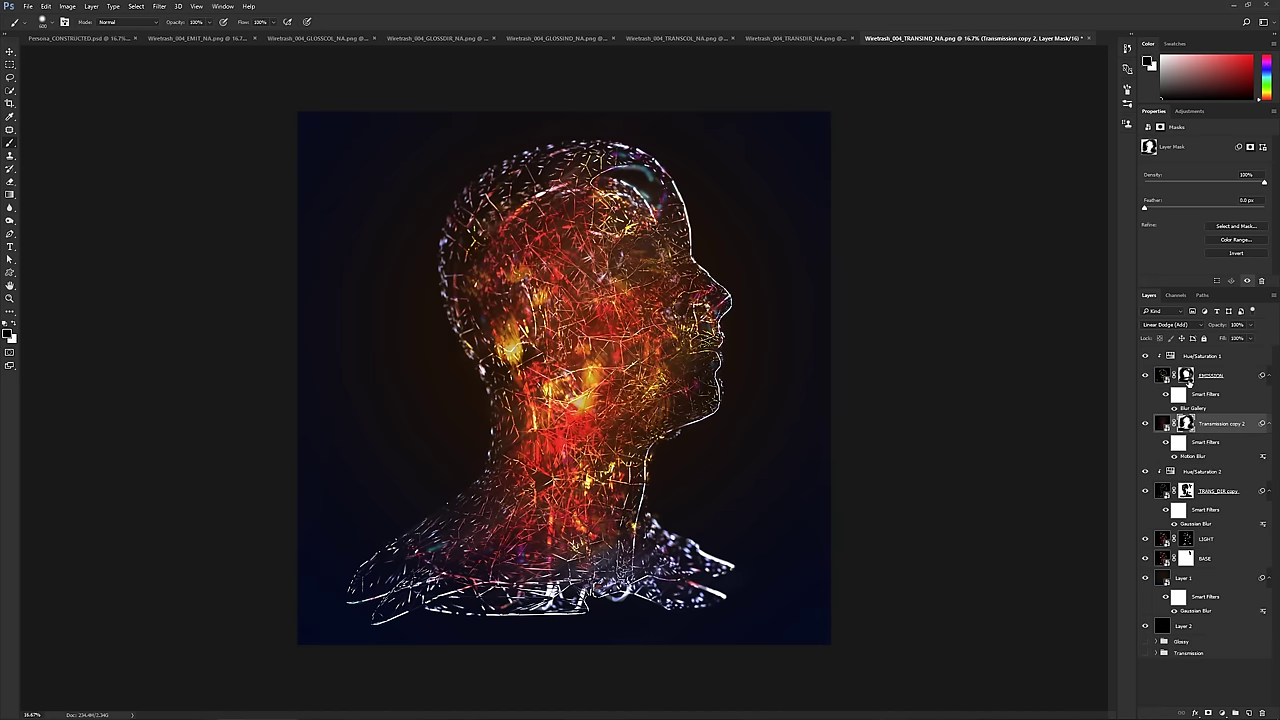
pyautogui.click(1187, 377)
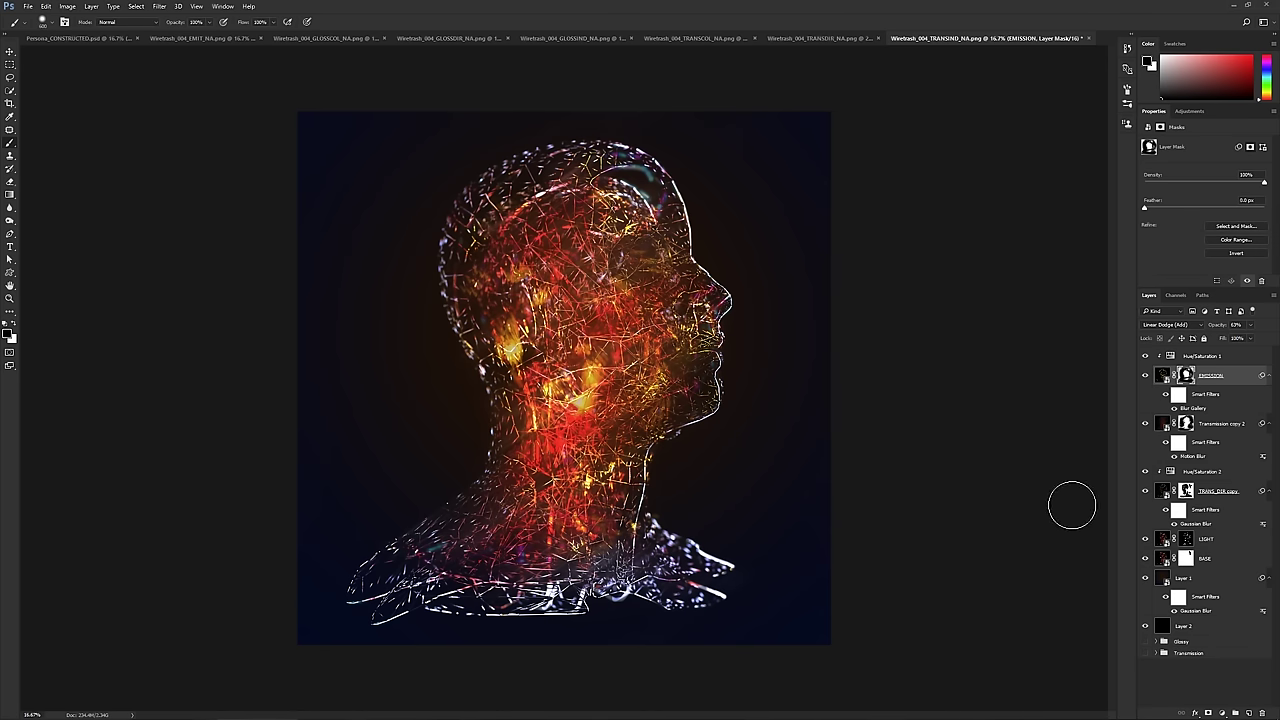
pyautogui.click(1146, 375)
pyautogui.click(1146, 375)
pyautogui.click(1146, 424)
pyautogui.click(1146, 424)
pyautogui.click(1146, 491)
pyautogui.click(1146, 491)
pyautogui.click(1146, 539)
pyautogui.click(1146, 539)
pyautogui.click(1146, 561)
pyautogui.click(1146, 561)
# - Paint black on the BASE layer mask along the front of the neck with a 250 px brush to hide stray marks
pyautogui.click(1186, 558)
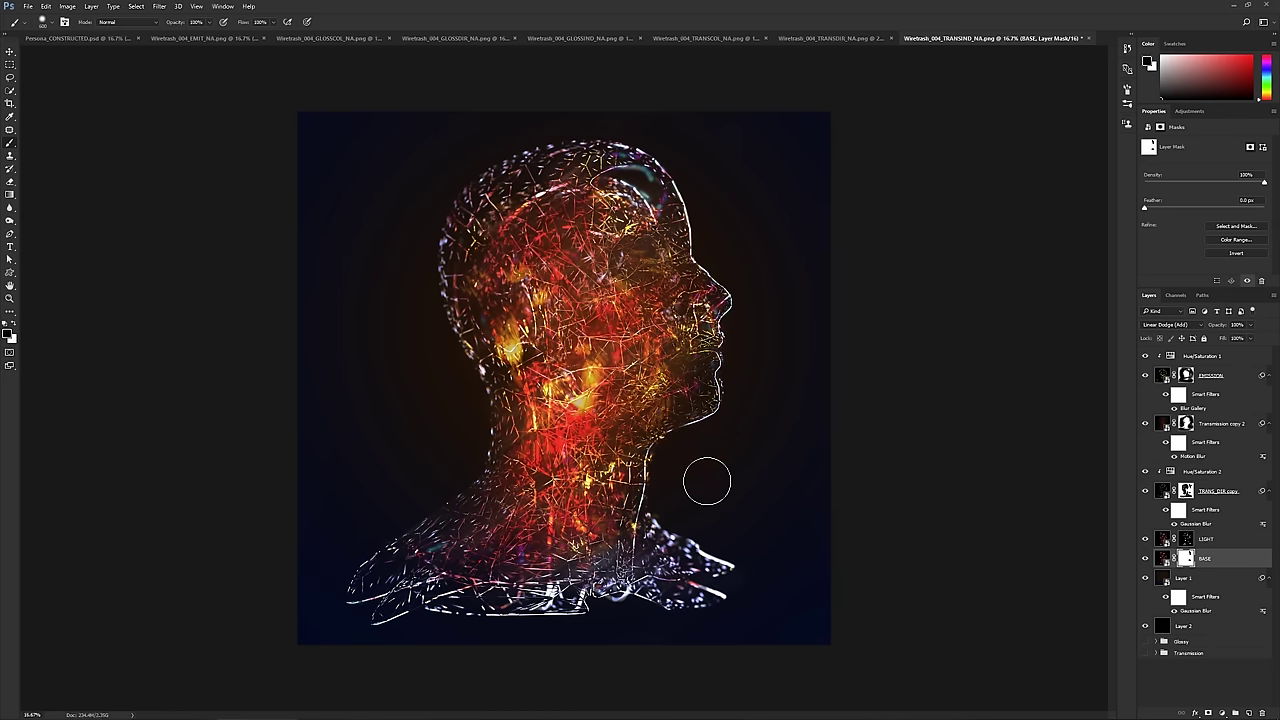
pyautogui.hotkey('ctrl', '+')
pyautogui.hotkey('ctrl', '+')
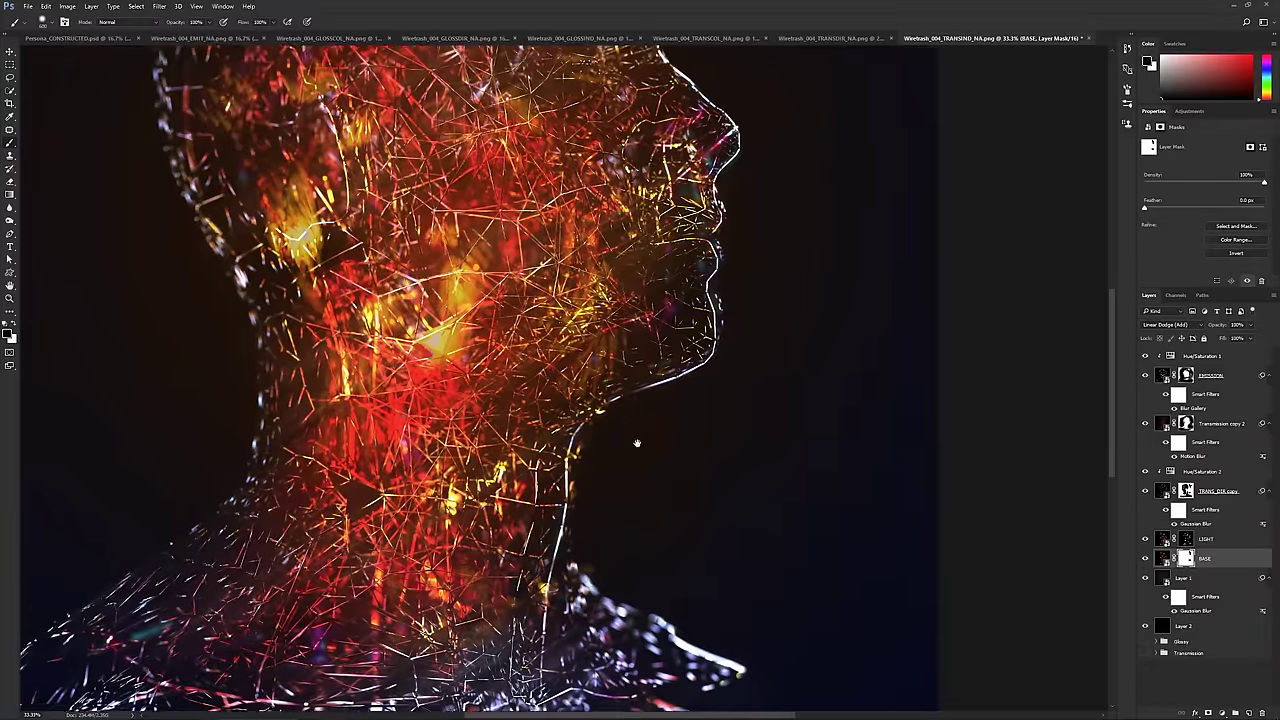
pyautogui.hotkey('ctrl', '+')
pyautogui.moveTo(636, 442); pyautogui.dragTo(620, 377)
pyautogui.hotkey('ctrl', '+')
pyautogui.hotkey('ctrl', '+')
pyautogui.hotkey('ctrl', '+')
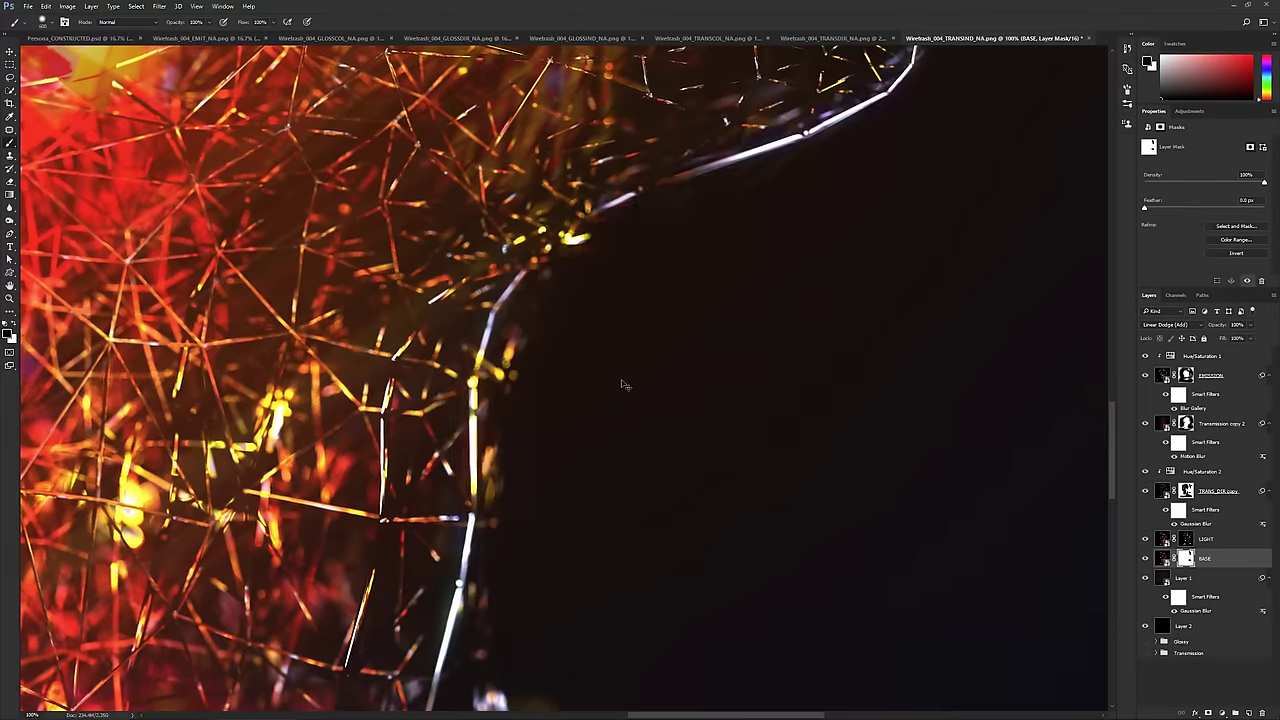
pyautogui.hotkey('ctrl', '-')
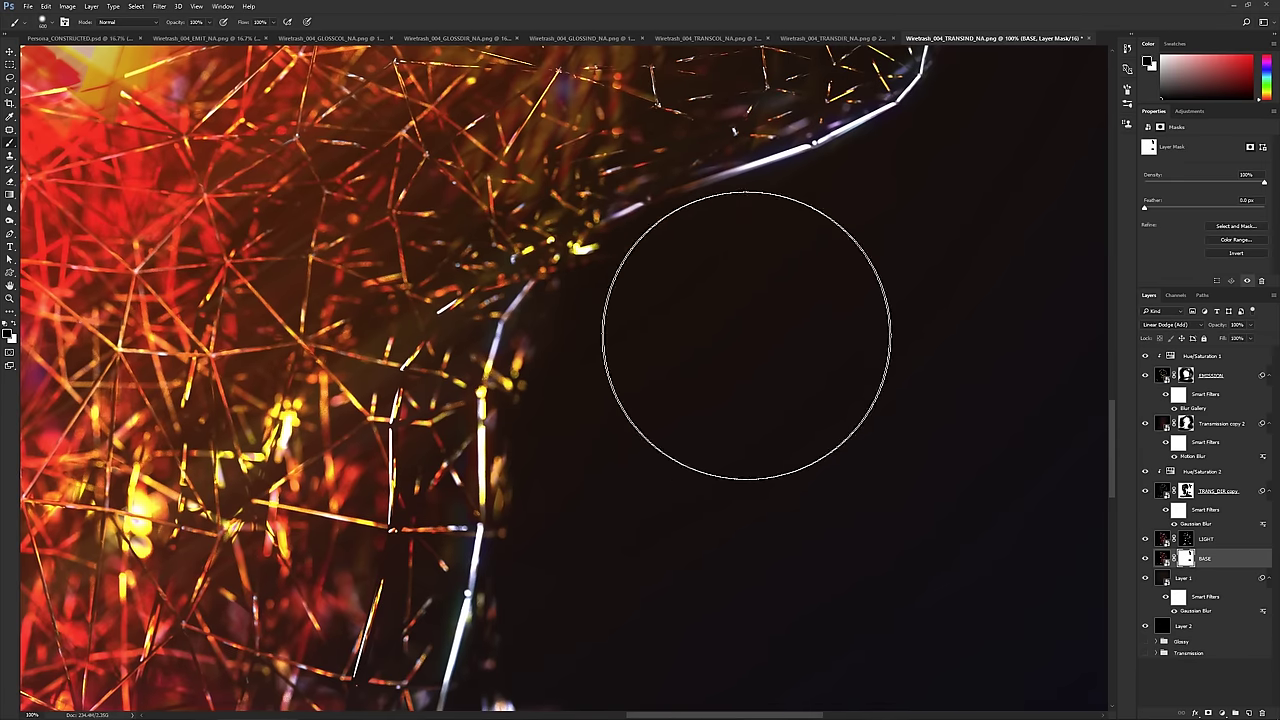
pyautogui.press('[')
pyautogui.press('[')
pyautogui.press('[')
pyautogui.press('[')
pyautogui.press('[')
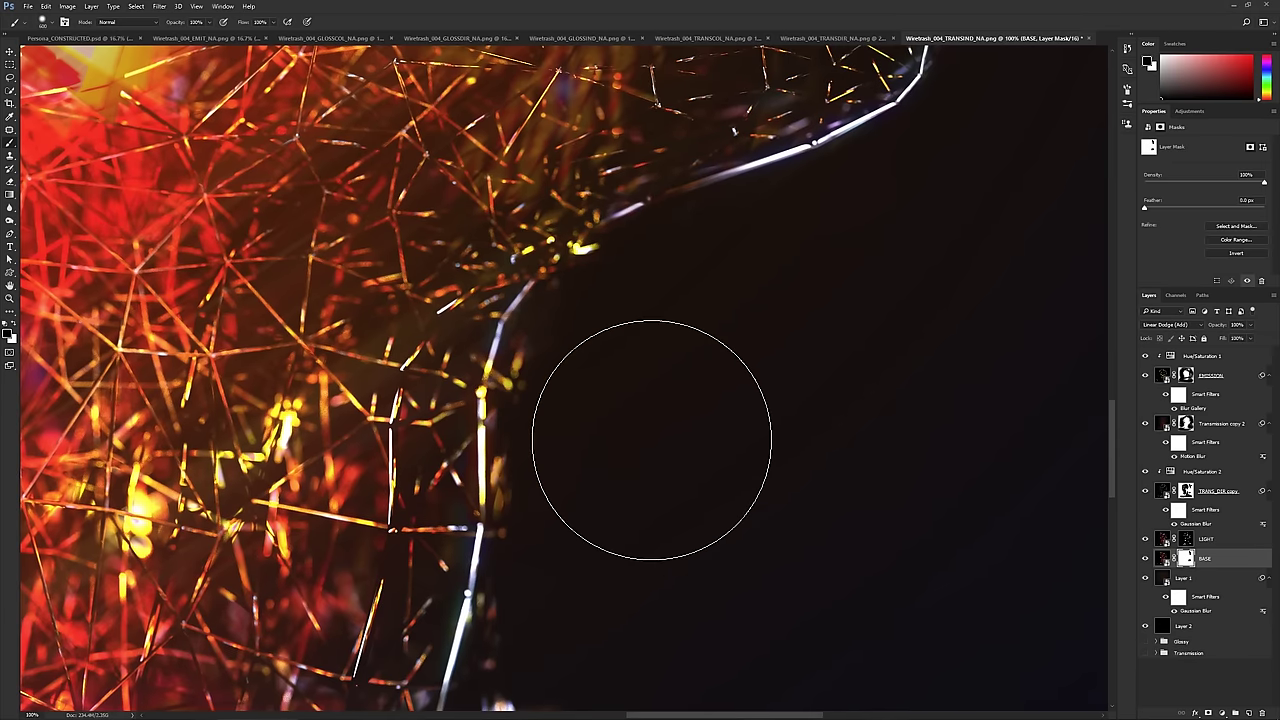
pyautogui.moveTo(554, 385)
pyautogui.mouseDown()
pyautogui.moveTo(540, 546)
pyautogui.moveTo(549, 462)
pyautogui.moveTo(557, 486)
pyautogui.moveTo(537, 513)
pyautogui.mouseUp()
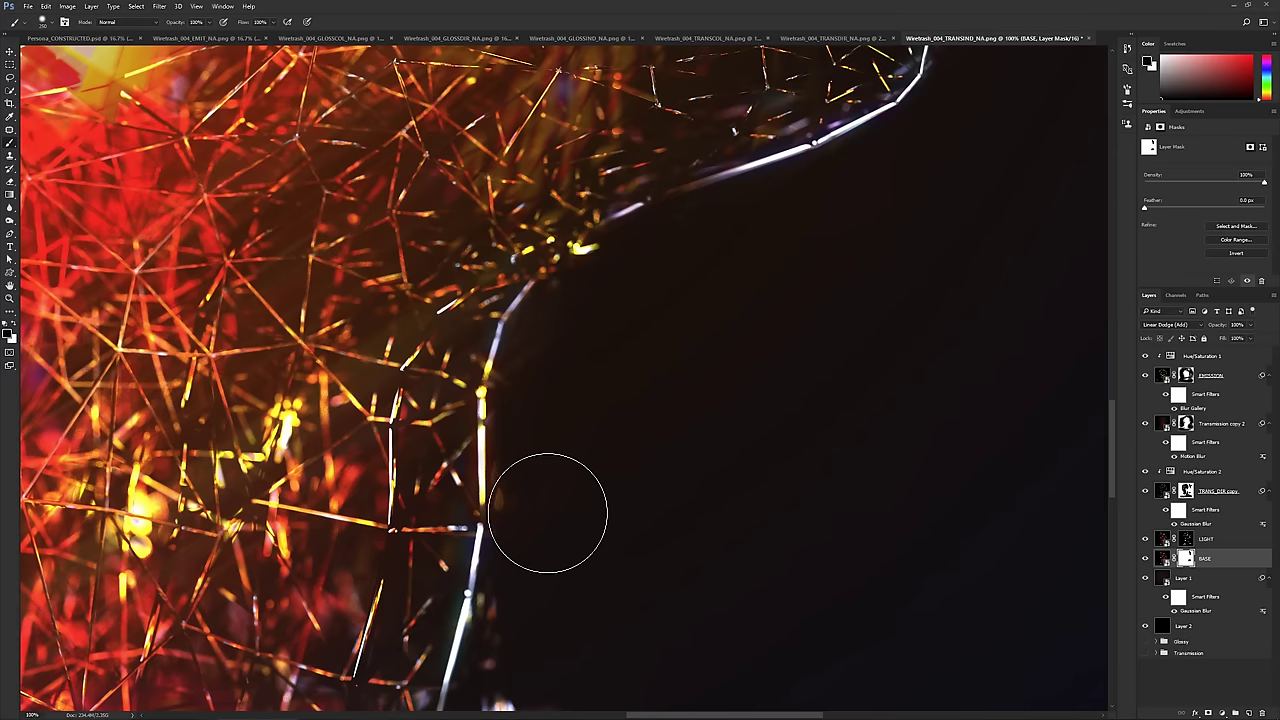
pyautogui.moveTo(571, 586); pyautogui.dragTo(561, 466)
# - Mask out the BASE layer's stray marks below the jaw and in front of the chin and lower lip
pyautogui.scroll(8, 561, 466)
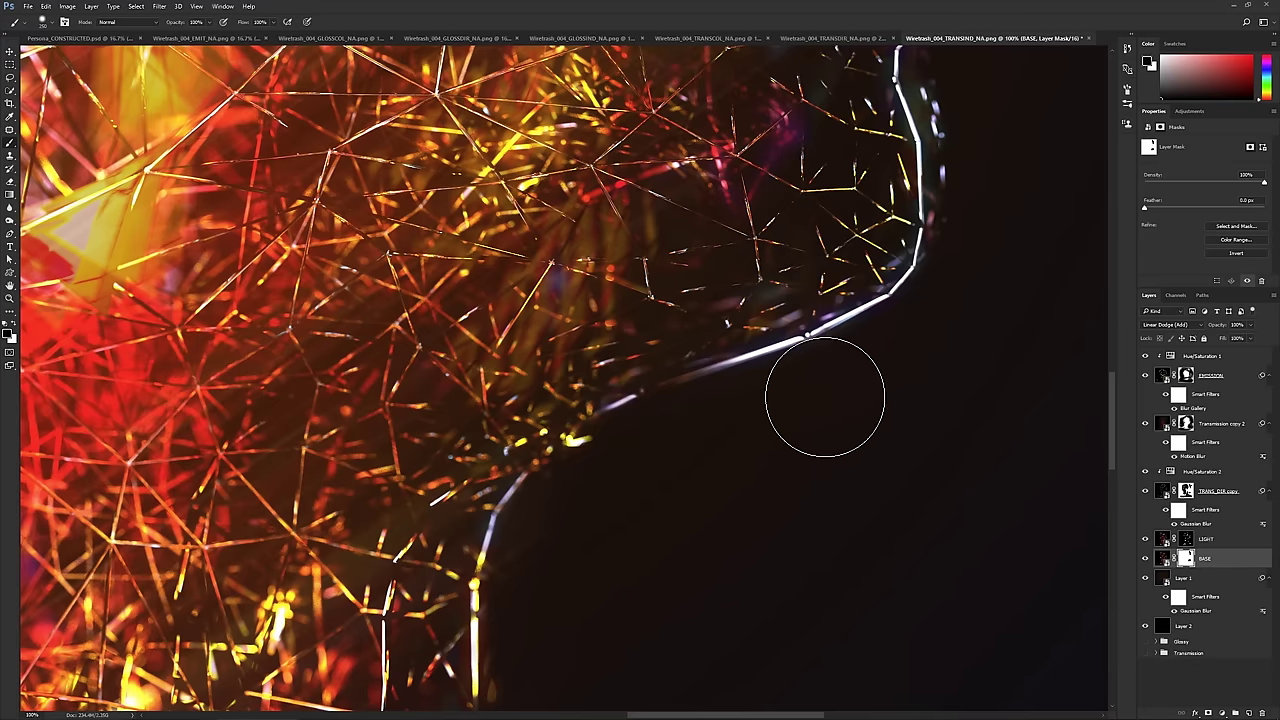
pyautogui.moveTo(843, 409); pyautogui.dragTo(703, 539)
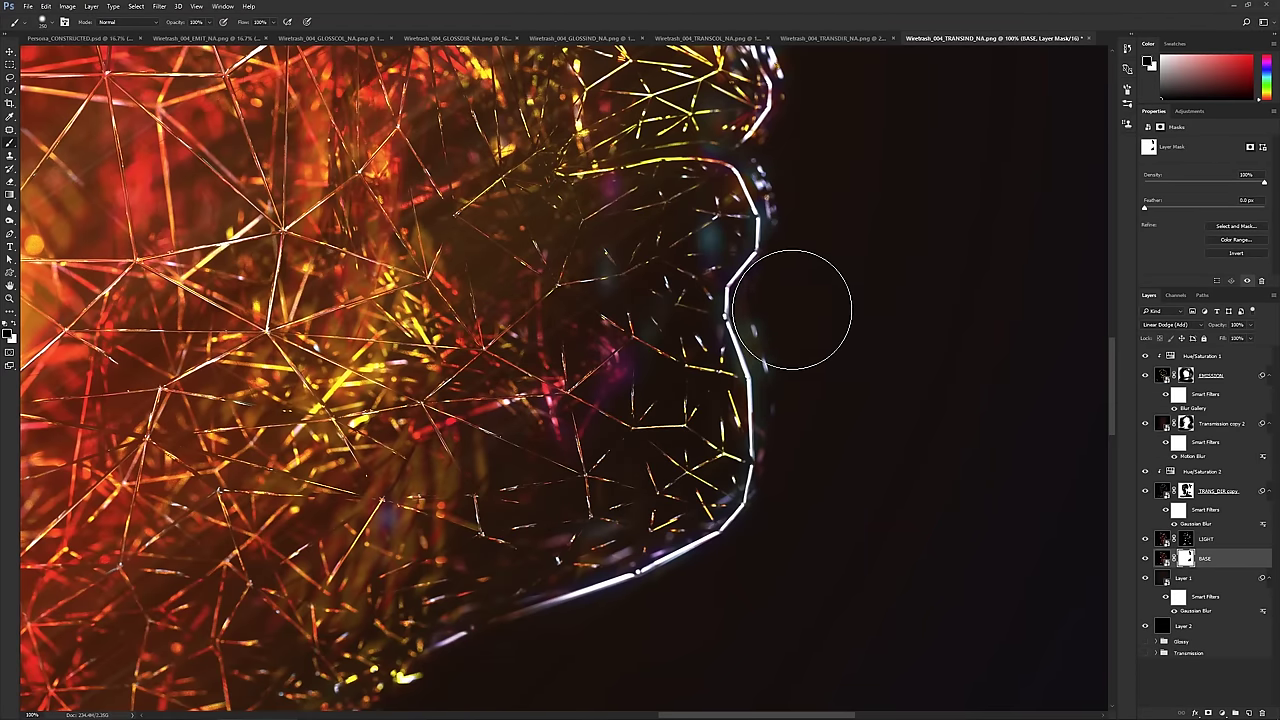
pyautogui.moveTo(845, 318); pyautogui.dragTo(829, 429)
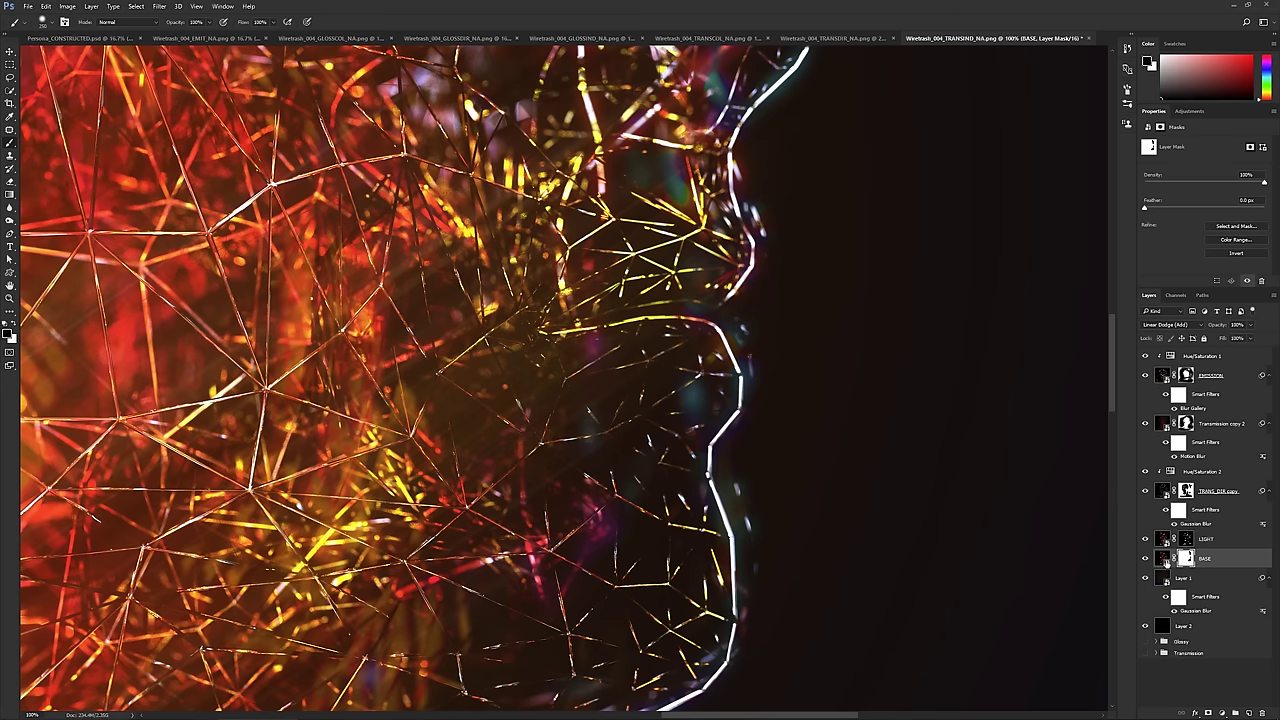
pyautogui.moveTo(962, 566); pyautogui.dragTo(916, 524)
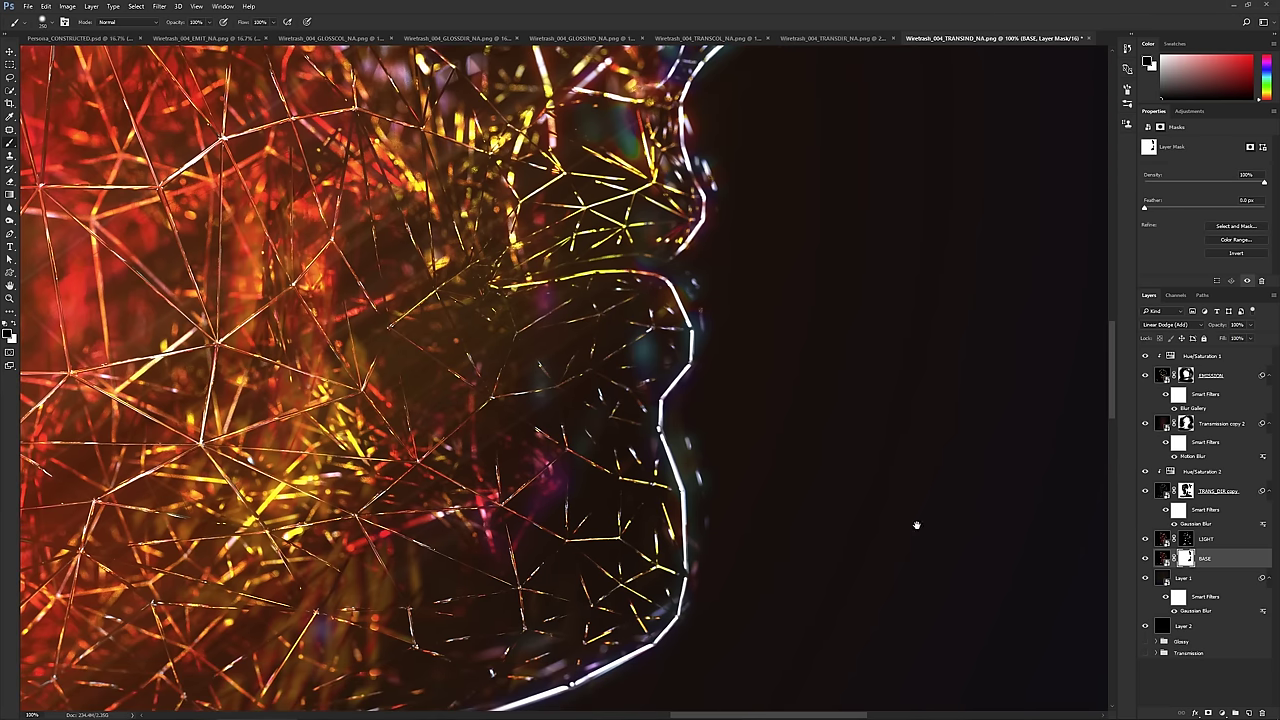
# - Compare the BASE and LIGHT layers off and on, and mask out LIGHT's stray specks in front of the chin
pyautogui.click(1145, 558)
pyautogui.click(1145, 558)
pyautogui.click(1145, 541)
pyautogui.click(1145, 541)
pyautogui.click(1185, 539)
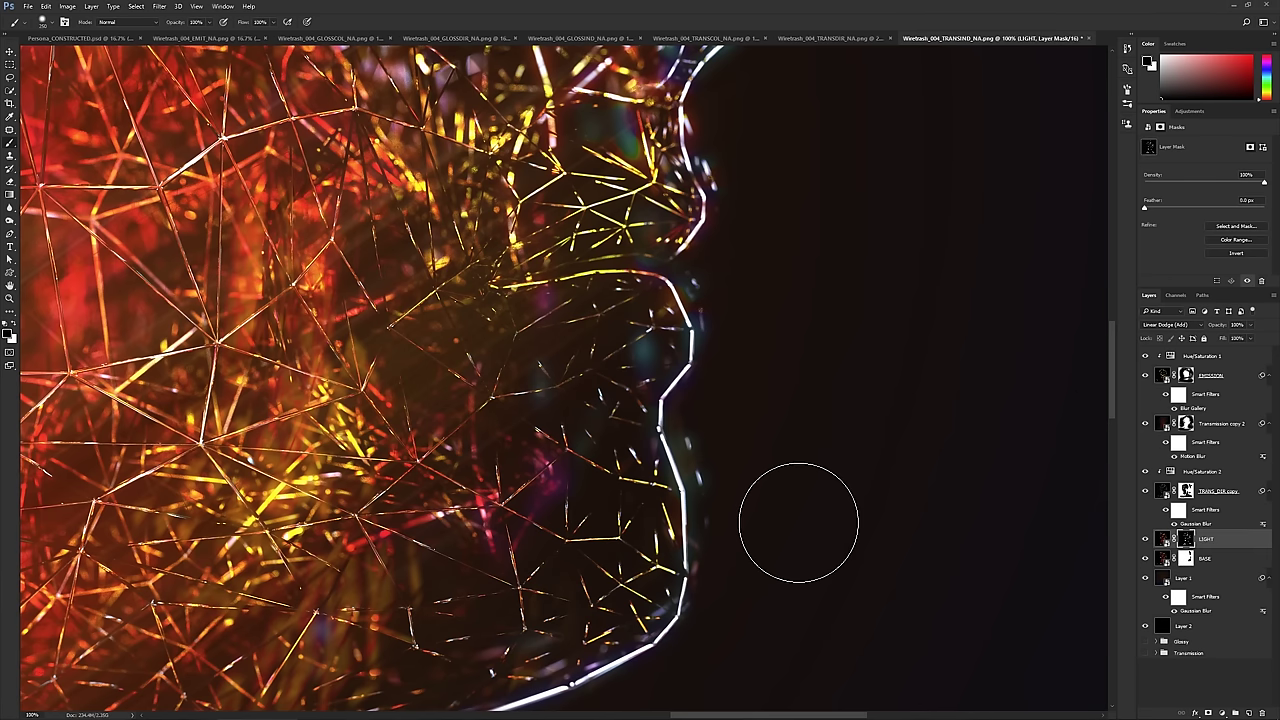
pyautogui.moveTo(736, 435)
pyautogui.mouseDown()
pyautogui.moveTo(737, 463)
pyautogui.moveTo(746, 451)
pyautogui.moveTo(771, 514)
pyautogui.moveTo(760, 606)
pyautogui.moveTo(717, 489)
pyautogui.mouseUp()
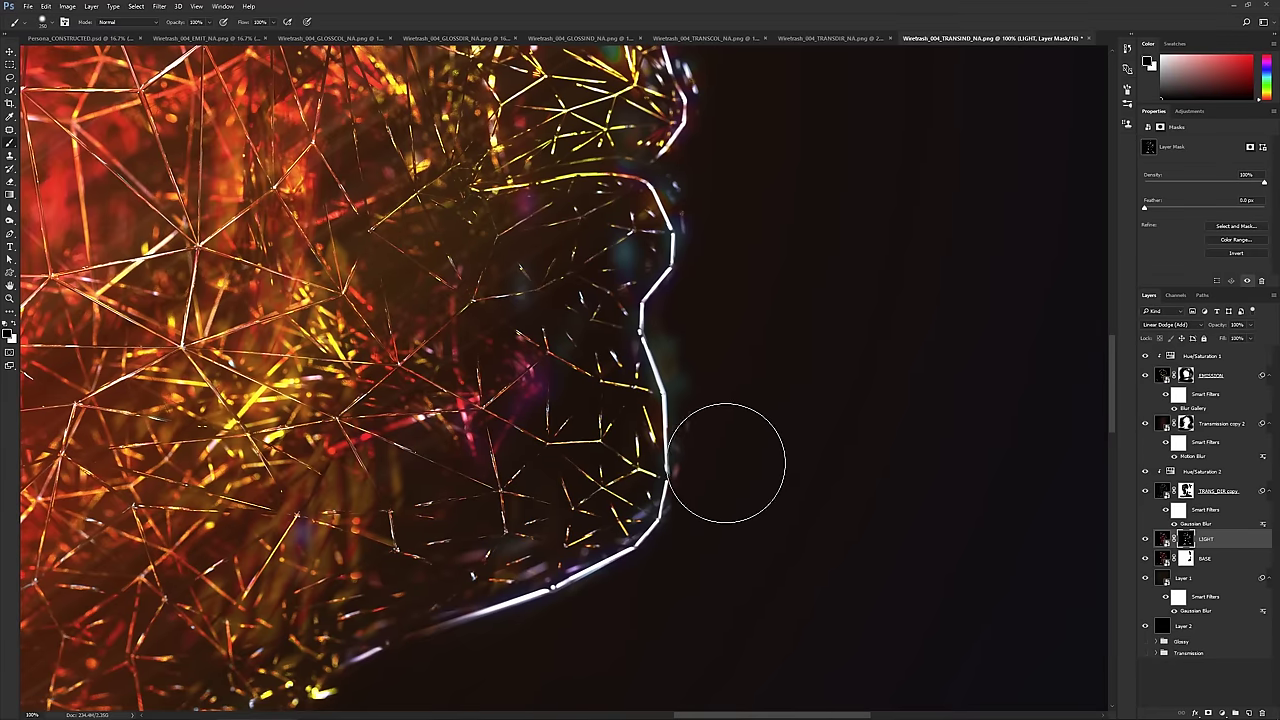
# - Set the brush hardness to 77% and paint out the remaining specks along the lips and chin on the LIGHT mask
pyautogui.rightClick(809, 461)
pyautogui.moveTo(888, 506); pyautogui.dragTo(908, 506)
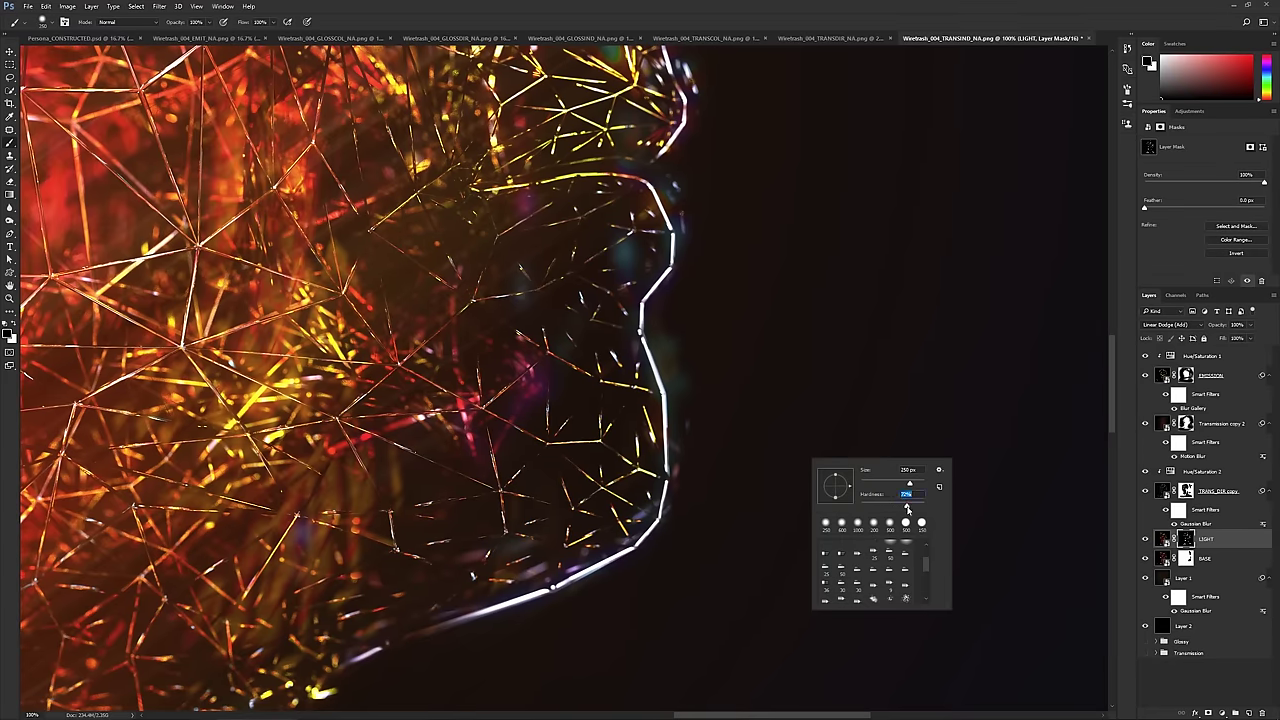
pyautogui.click(734, 408)
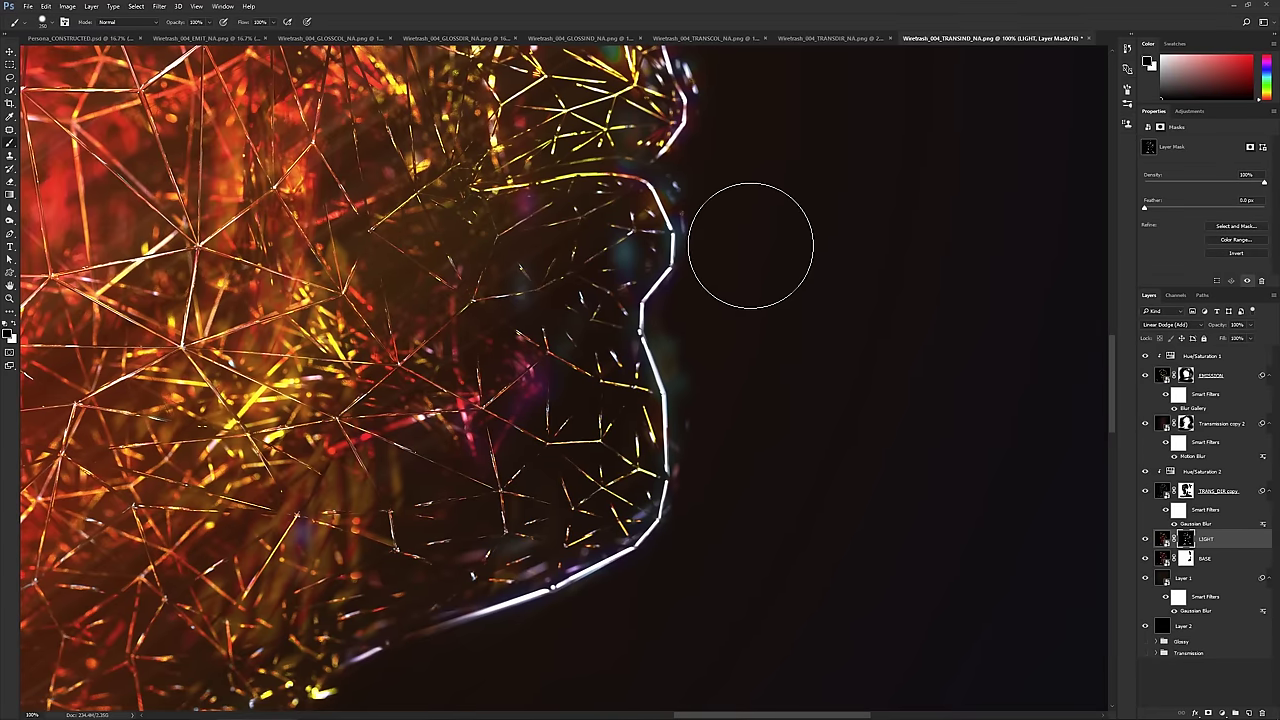
pyautogui.moveTo(760, 274); pyautogui.dragTo(769, 423)
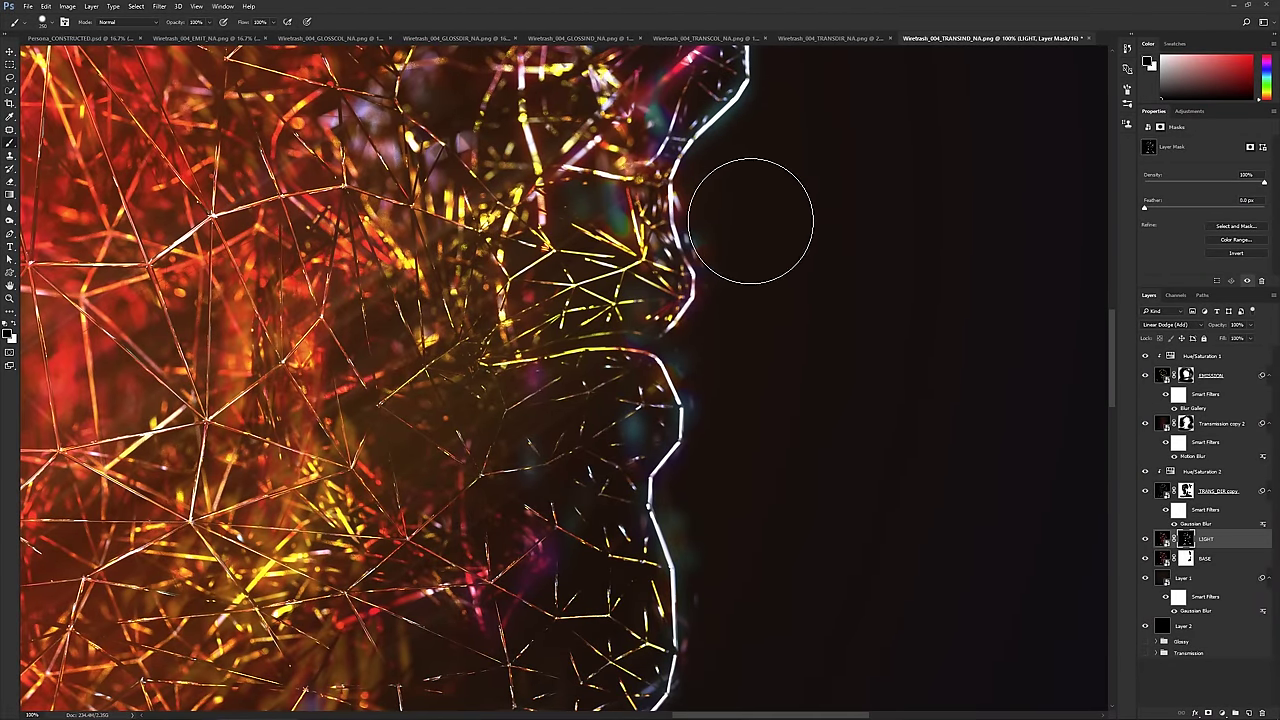
# - Reduce the brush to 150 px, check the TRANS_DIR copy and BASE layers, and mask out BASE's specks beside the upper lip
pyautogui.press('[')
pyautogui.press('[')
pyautogui.press('[')
pyautogui.press('[')
pyautogui.press('[')
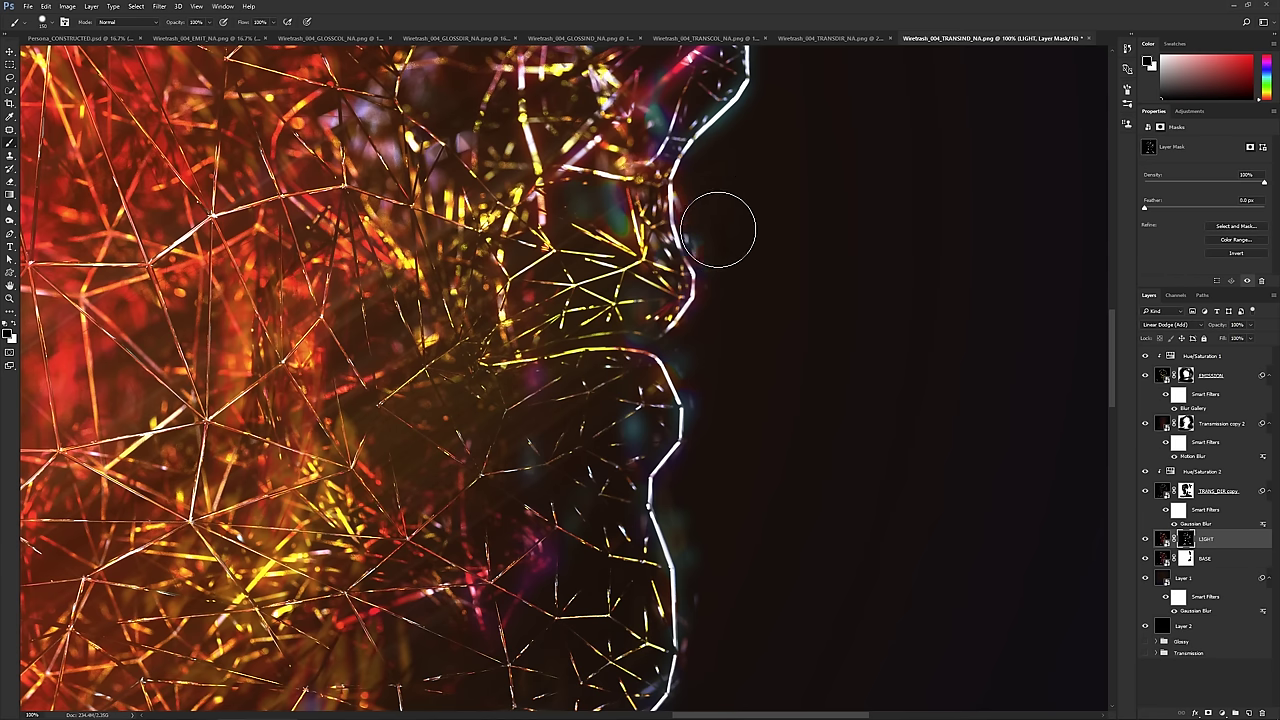
pyautogui.click(1146, 492)
pyautogui.click(1146, 492)
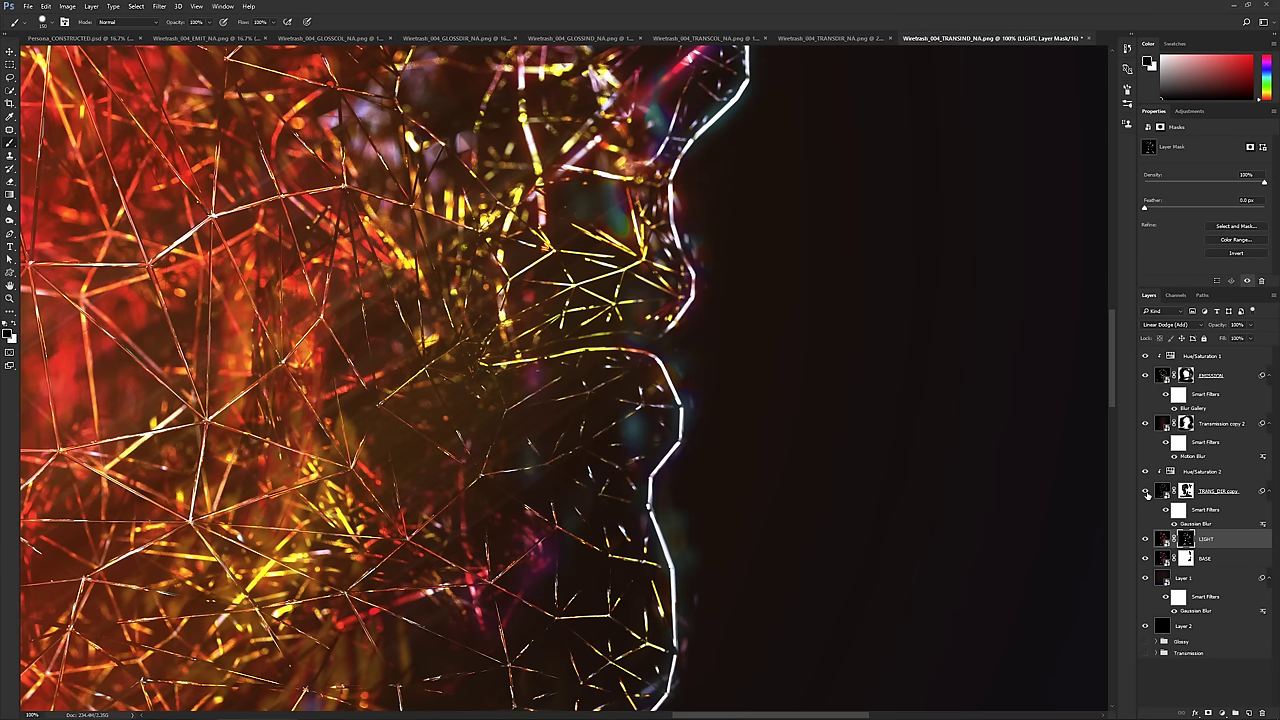
pyautogui.click(1146, 559)
pyautogui.click(1186, 558)
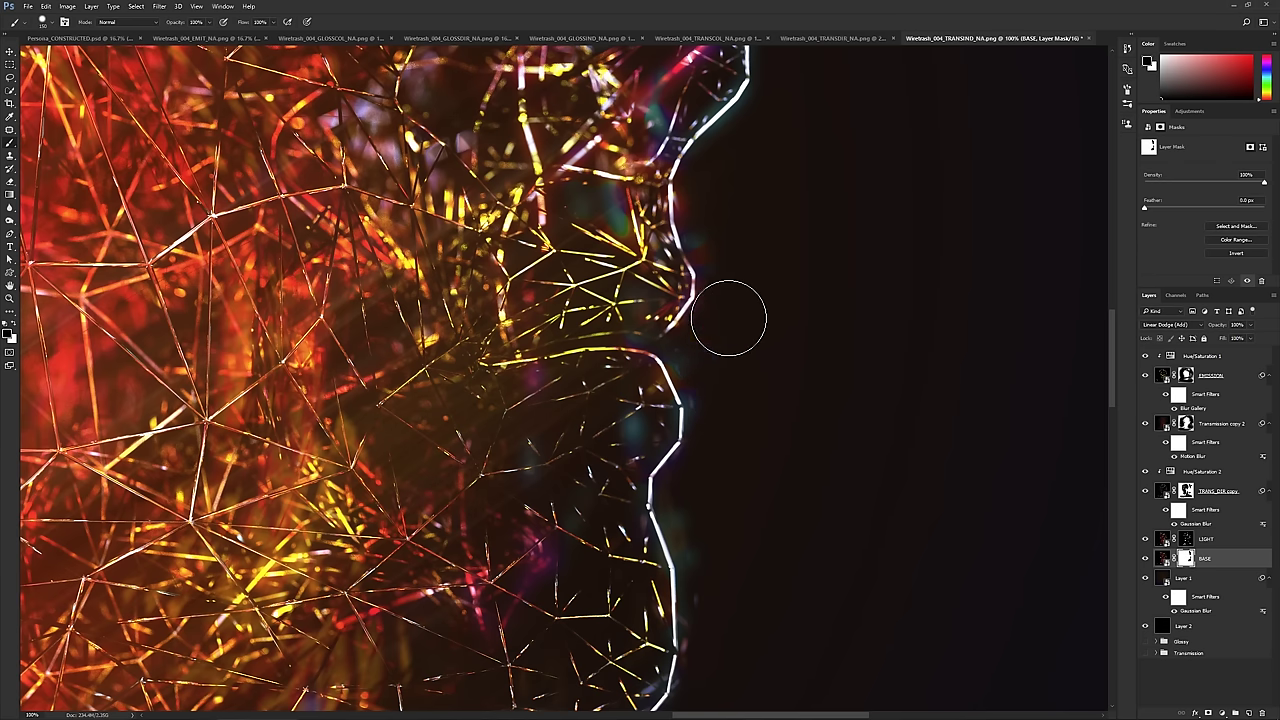
# - Inspect the profile outline from the lips down the neck and up to the top of the head for leftover marks
pyautogui.scroll(-3, 723, 408)
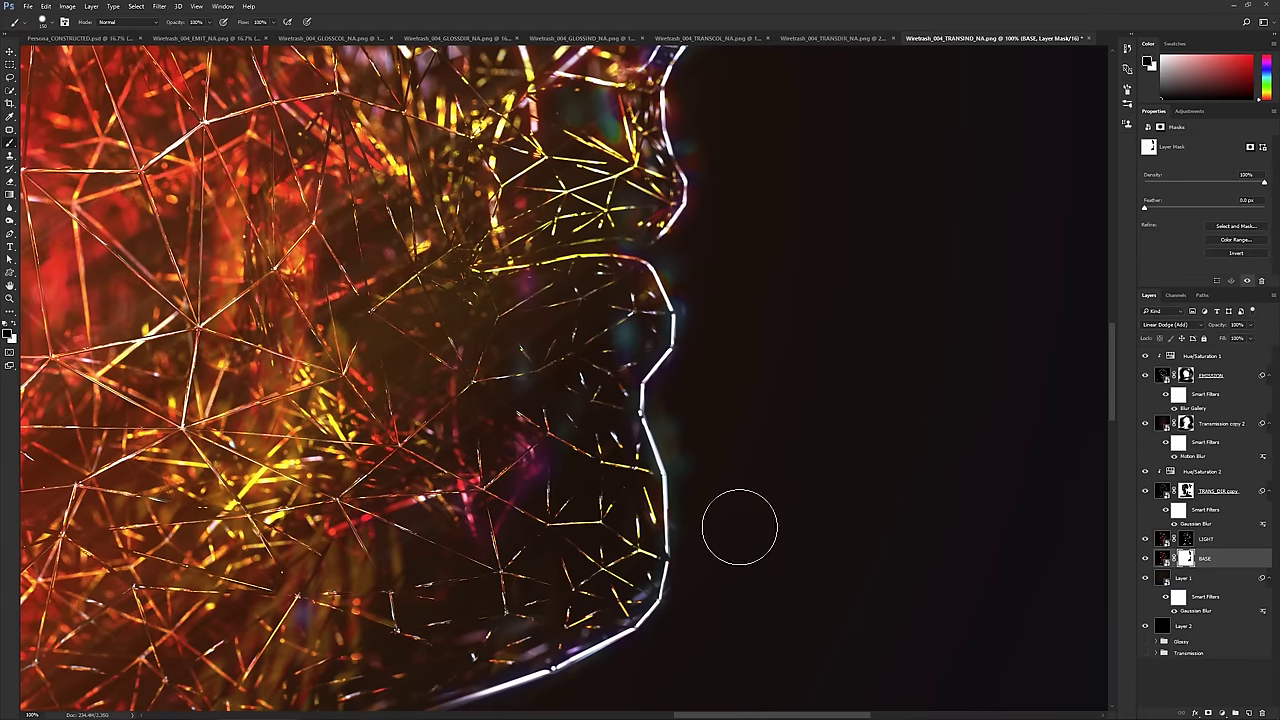
pyautogui.scroll(-8, 737, 523)
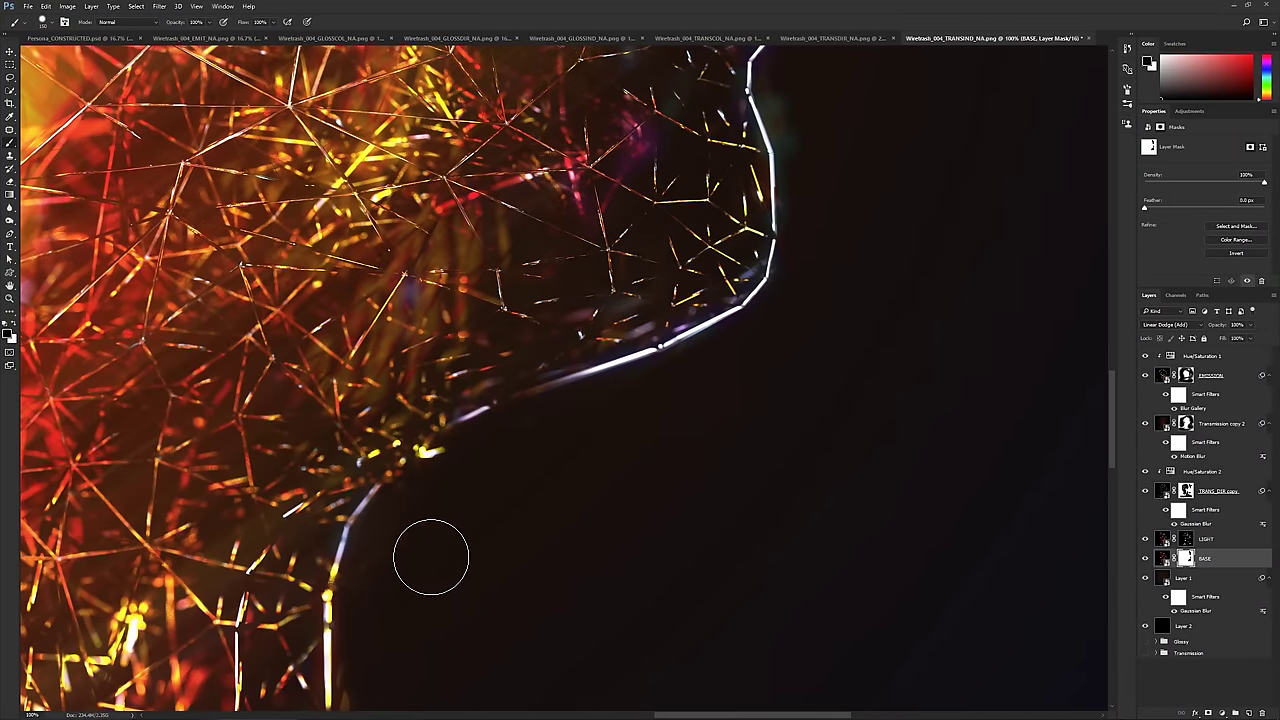
pyautogui.keyDown('alt'); pyautogui.scroll(3, 570, 540); pyautogui.keyUp('alt')
pyautogui.keyDown('alt'); pyautogui.scroll(-2, 557, 527); pyautogui.keyUp('alt')
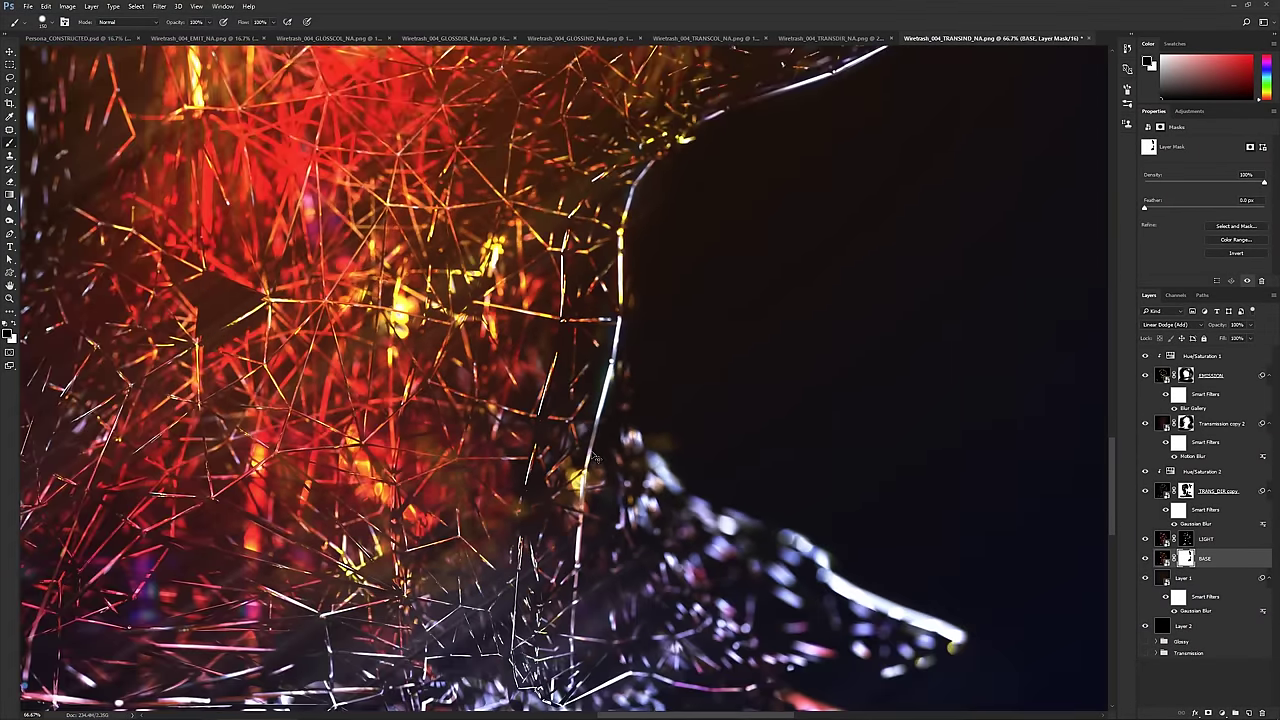
pyautogui.keyDown('alt'); pyautogui.scroll(-3, 594, 457); pyautogui.keyUp('alt')
pyautogui.keyDown('alt'); pyautogui.scroll(1, 594, 415); pyautogui.keyUp('alt')
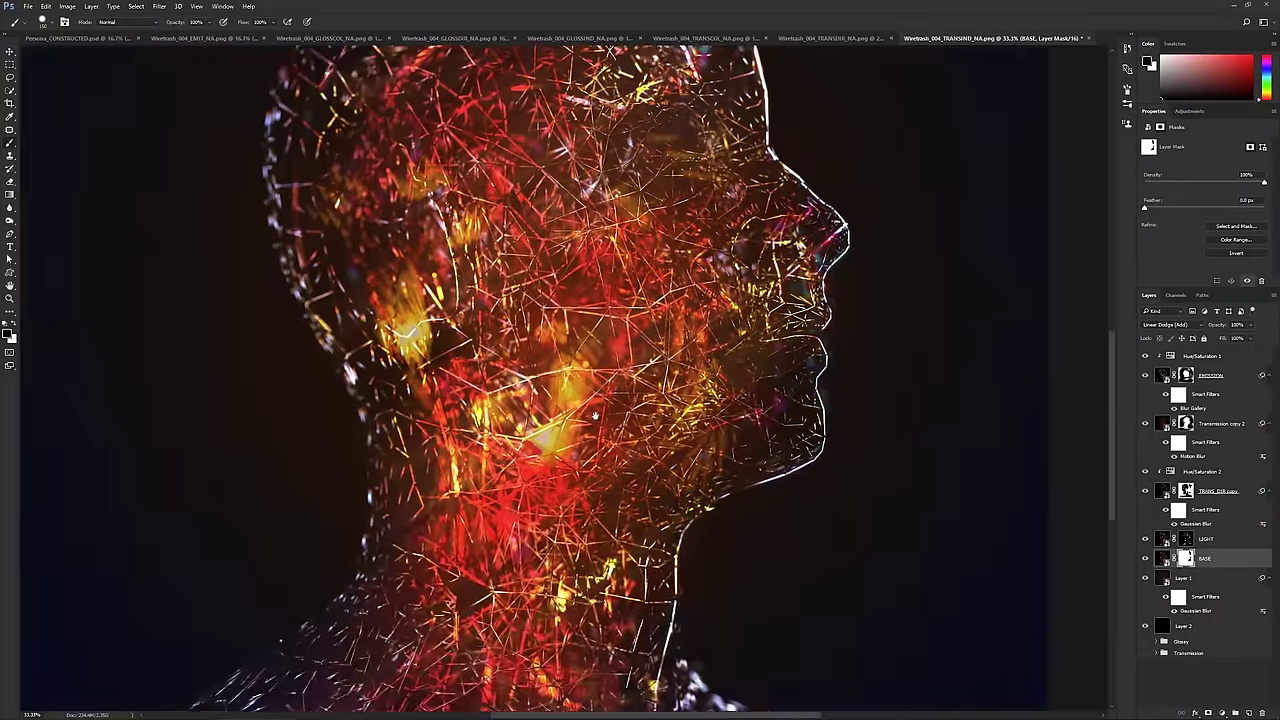
pyautogui.scroll(4, 594, 415)
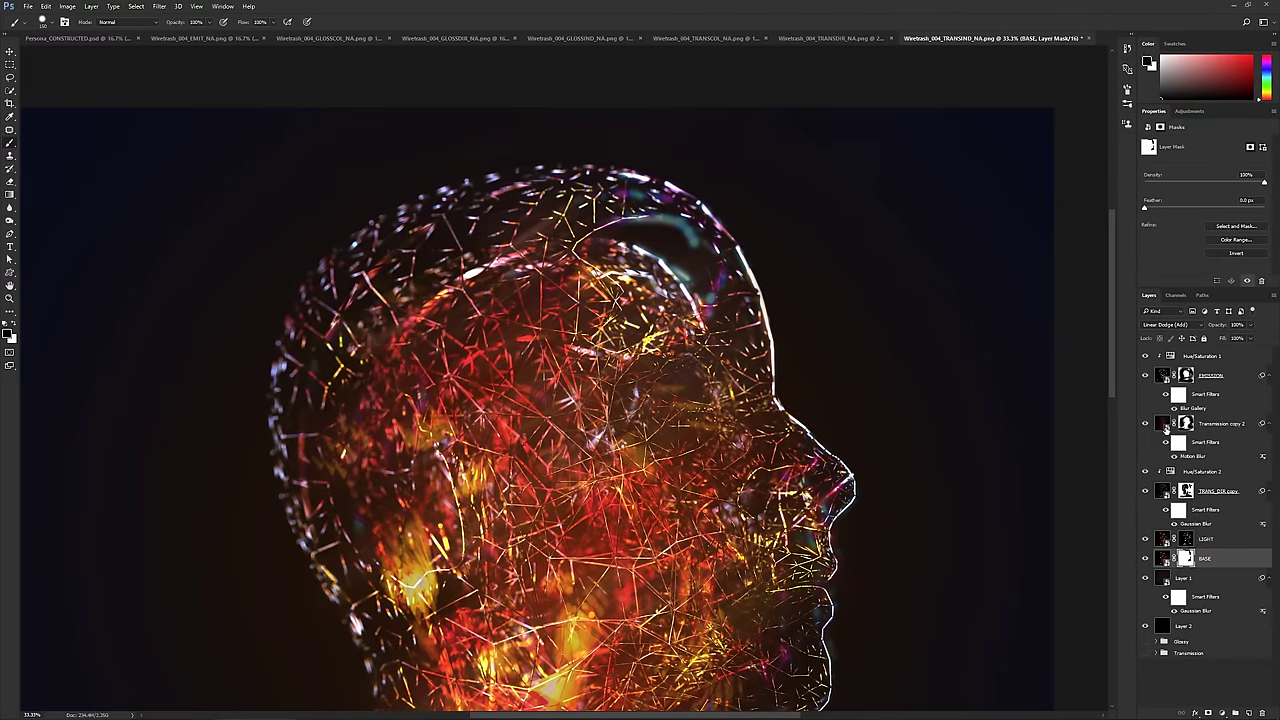
# - Paint black on the Transmission copy 2 mask around the outside of the head with a 400 px brush
pyautogui.click(1165, 428)
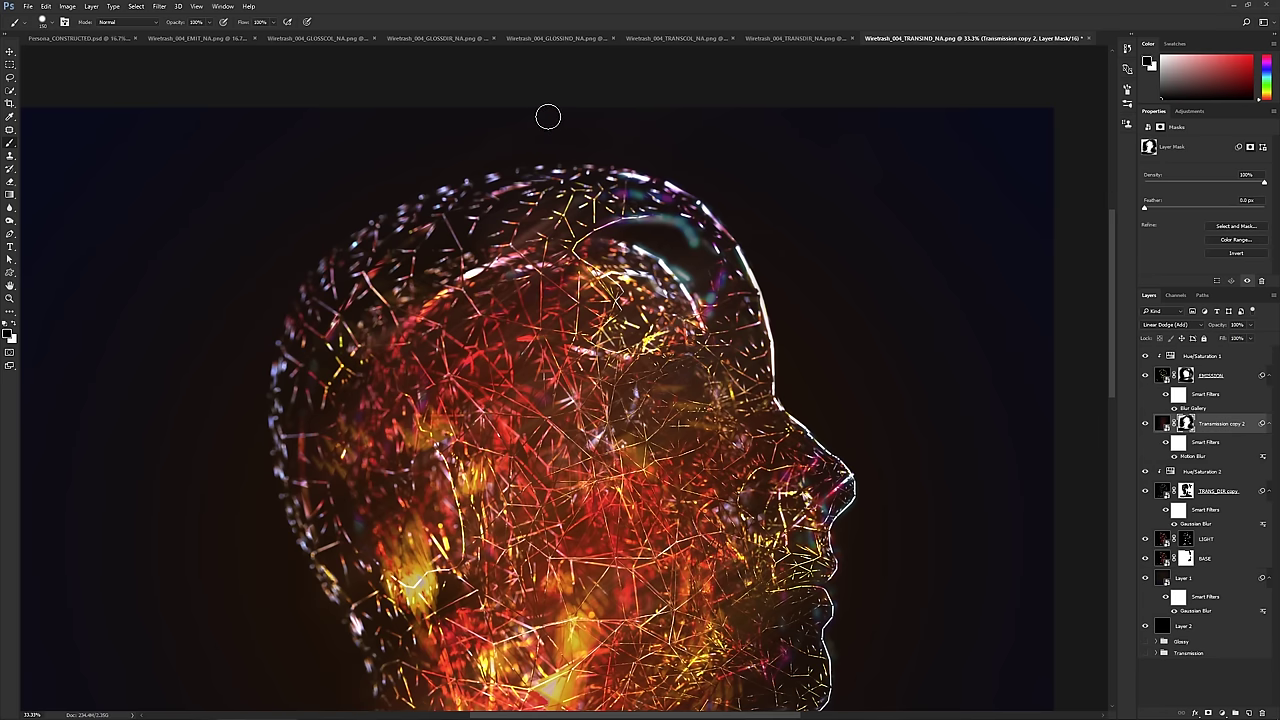
pyautogui.press(']')
pyautogui.press(']')
pyautogui.press(']')
pyautogui.press(']')
pyautogui.press(']')
pyautogui.press(']')
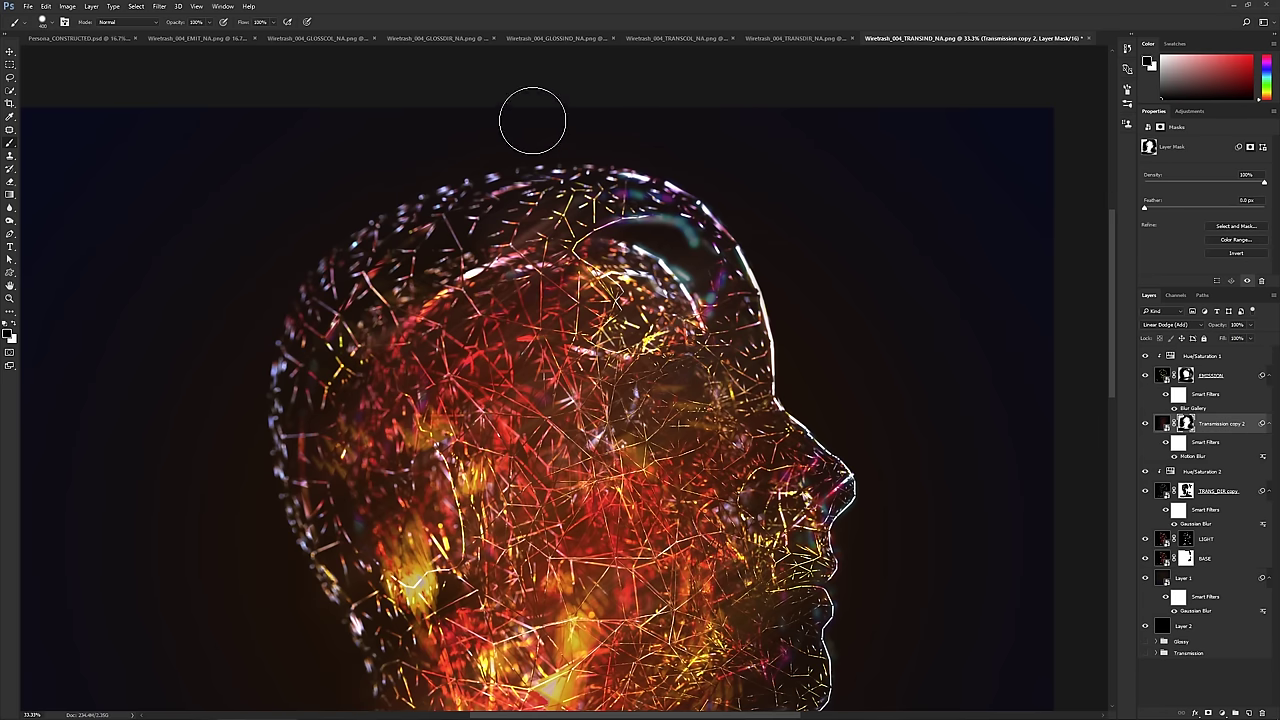
pyautogui.moveTo(723, 337)
pyautogui.mouseDown()
pyautogui.moveTo(536, 240)
pyautogui.moveTo(811, 207)
pyautogui.mouseUp()
pyautogui.moveTo(715, 359); pyautogui.dragTo(582, 242)
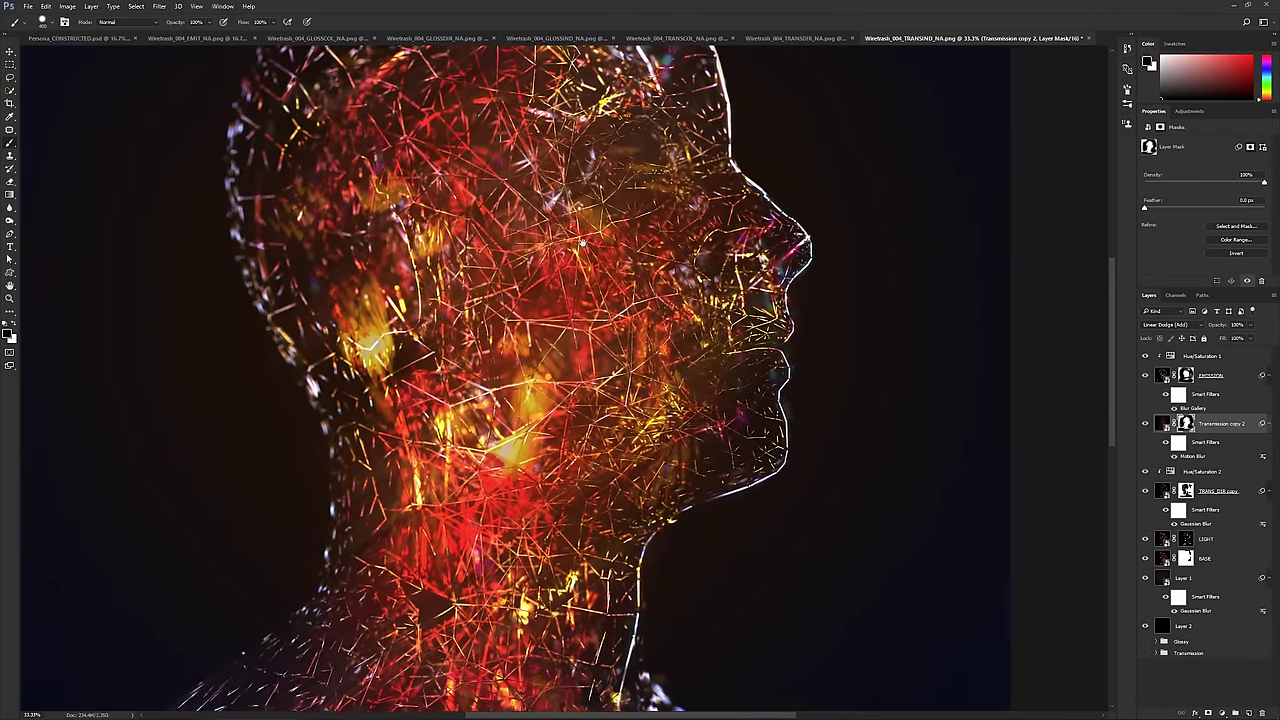
pyautogui.keyDown('alt'); pyautogui.scroll(-3, 581, 242); pyautogui.keyUp('alt')
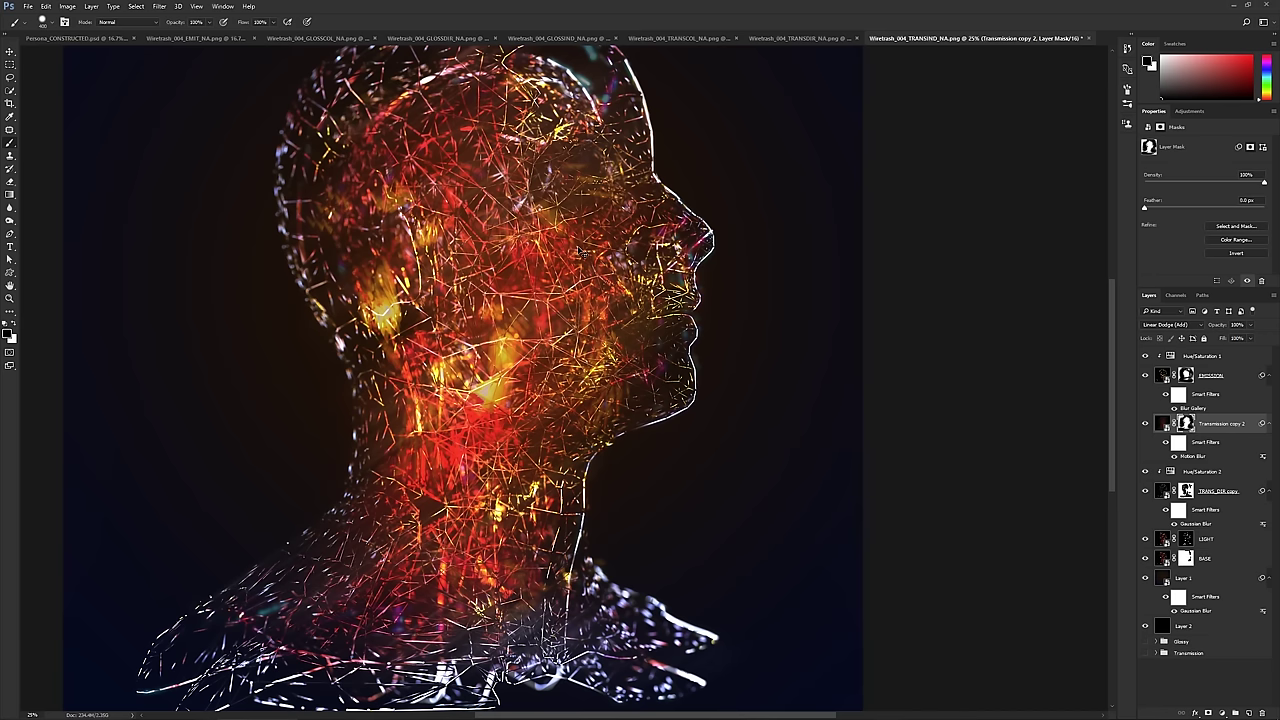
pyautogui.keyDown('alt'); pyautogui.scroll(-2, 580, 252); pyautogui.keyUp('alt')
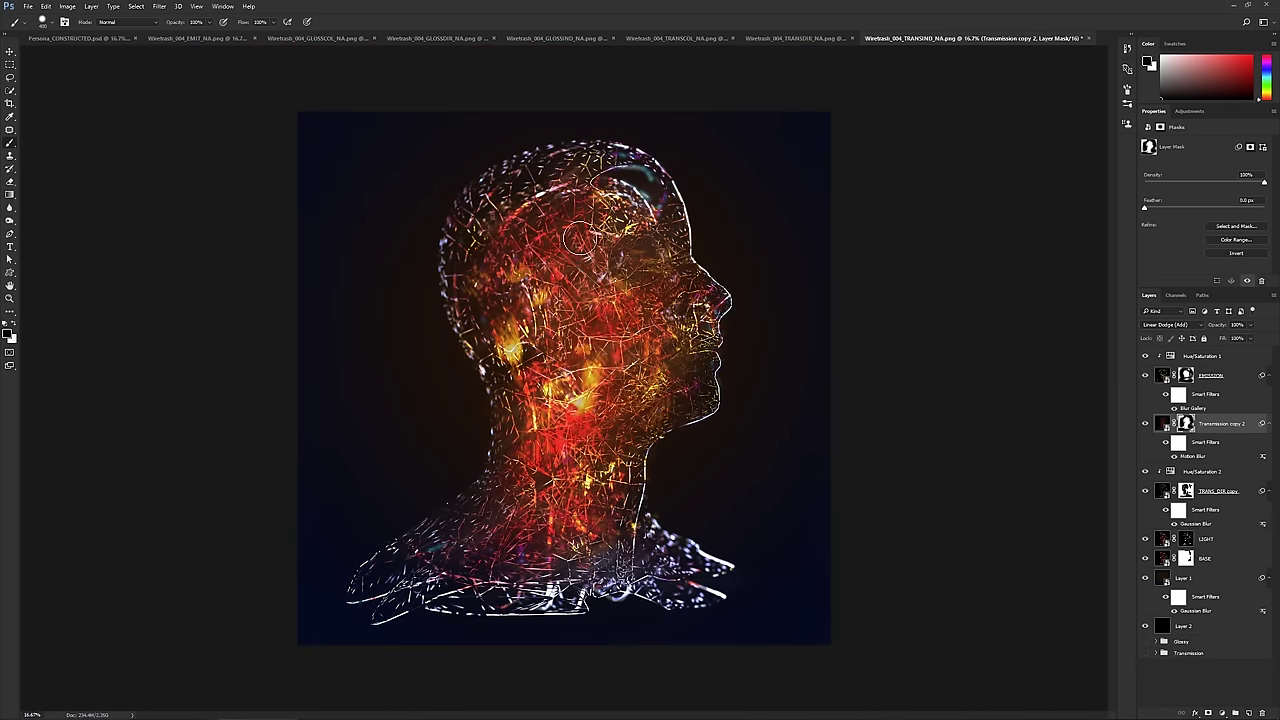
# - Select all layers from Hue/Saturation 1 down to BASE and move the head slightly left and up on the canvas
pyautogui.click(1215, 381)
pyautogui.keyDown('shift'); pyautogui.click(1199, 586); pyautogui.keyUp('shift')
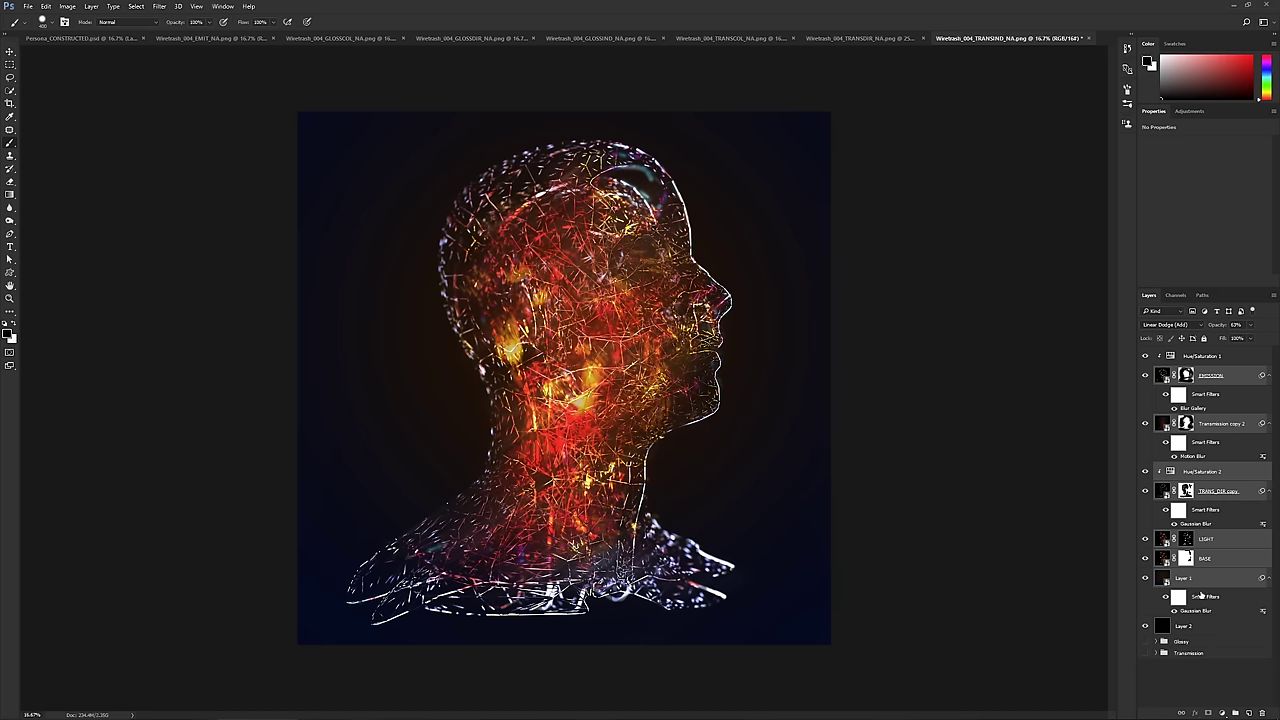
pyautogui.keyDown('ctrl'); pyautogui.click(1201, 583); pyautogui.keyUp('ctrl')
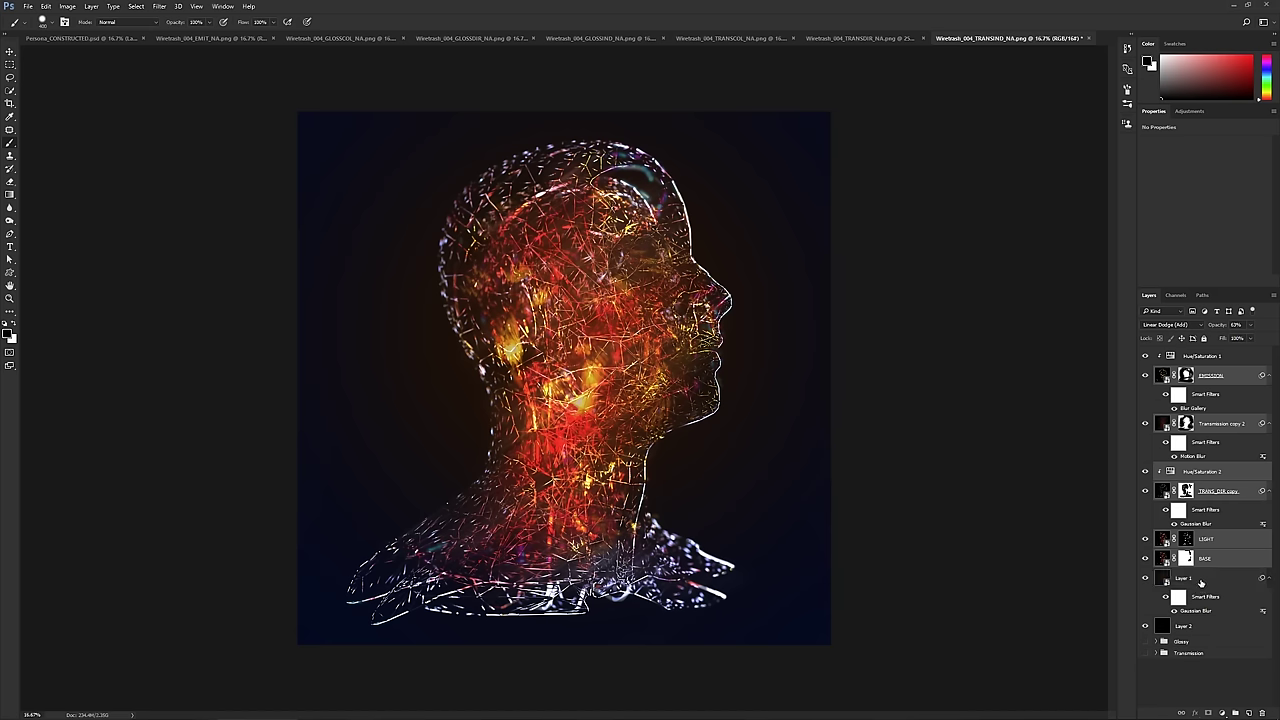
pyautogui.click(1212, 360)
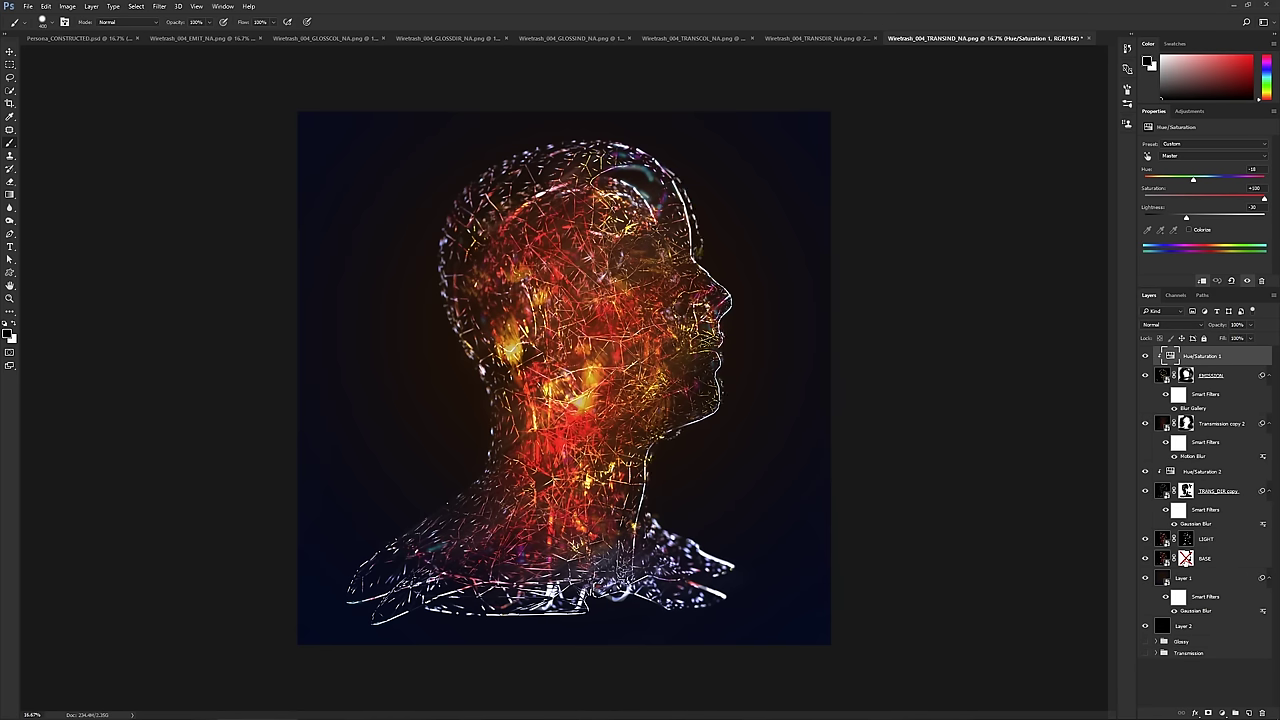
pyautogui.keyDown('shift'); pyautogui.click(1222, 562); pyautogui.keyUp('shift')
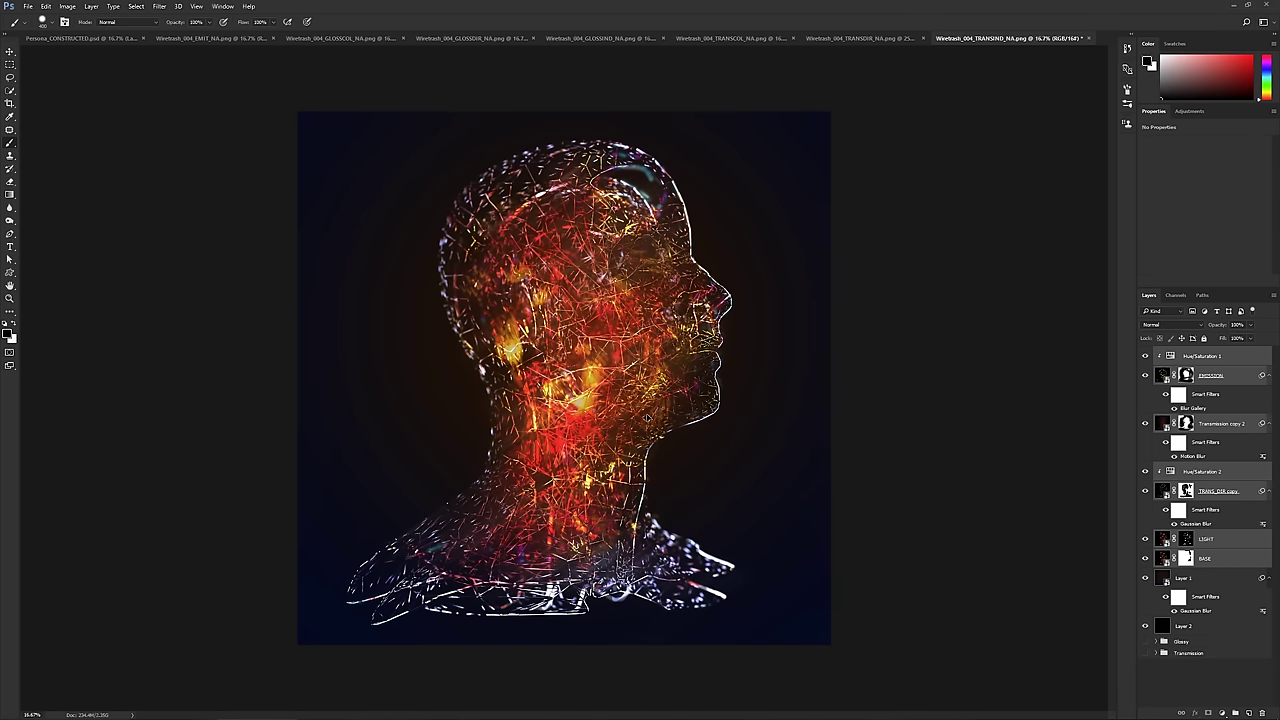
pyautogui.moveTo(647, 418)
pyautogui.keyDown('ctrl'); pyautogui.mouseDown()
pyautogui.moveTo(632, 414)
pyautogui.moveTo(647, 414)
pyautogui.mouseUp(); pyautogui.keyUp('ctrl')
# - Compare the layered composite with the head render in Persona_CONSTRUCTED.psd
pyautogui.click(84, 40)
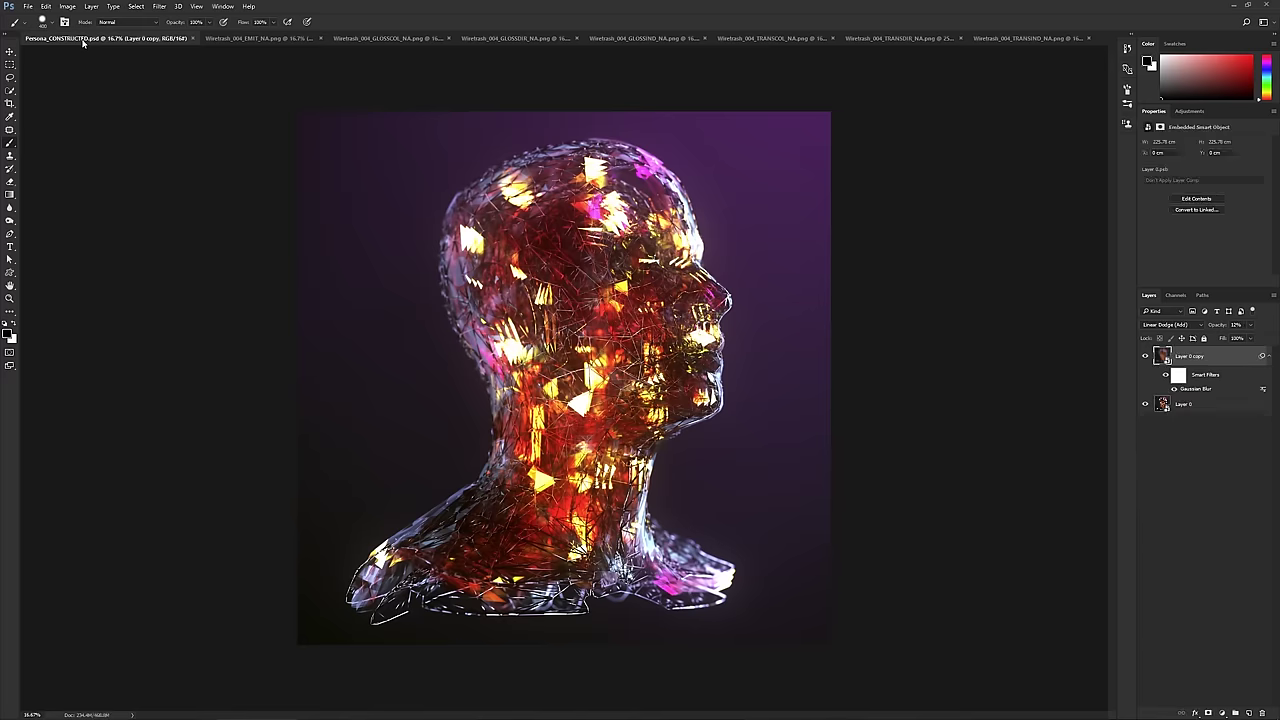
pyautogui.click(1002, 42)
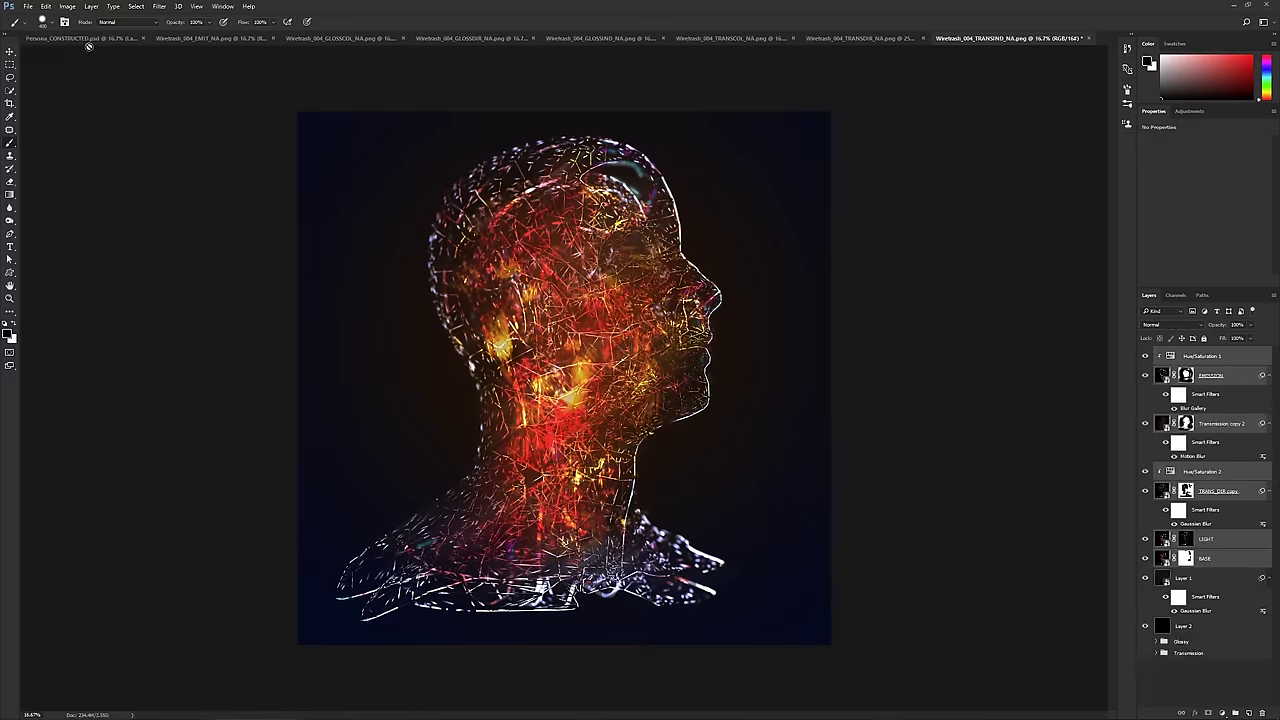
pyautogui.click(90, 42)
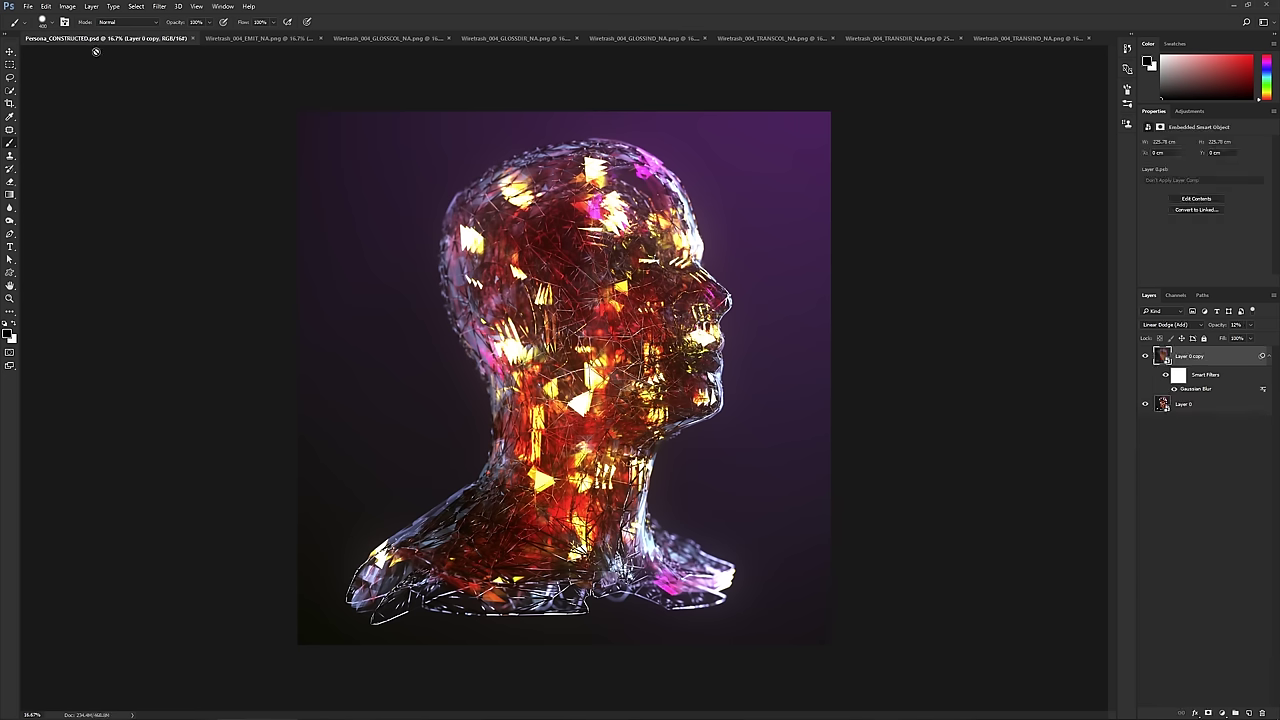
# - Return to the Wiretrash_004_TRANSIND_NA.png composite and compare it with the Transmission copy 2, EMISSION and TRANS_DIR copy layers hidden and shown
pyautogui.click(1024, 38)
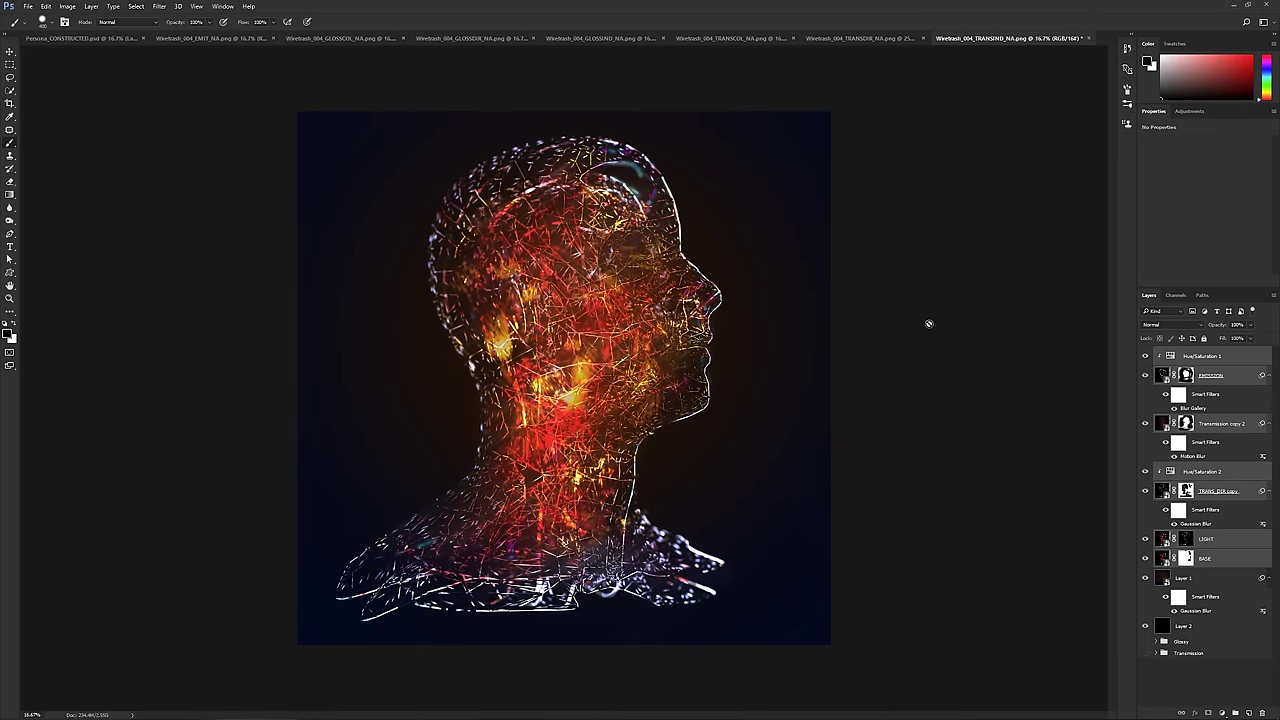
pyautogui.click(1229, 376)
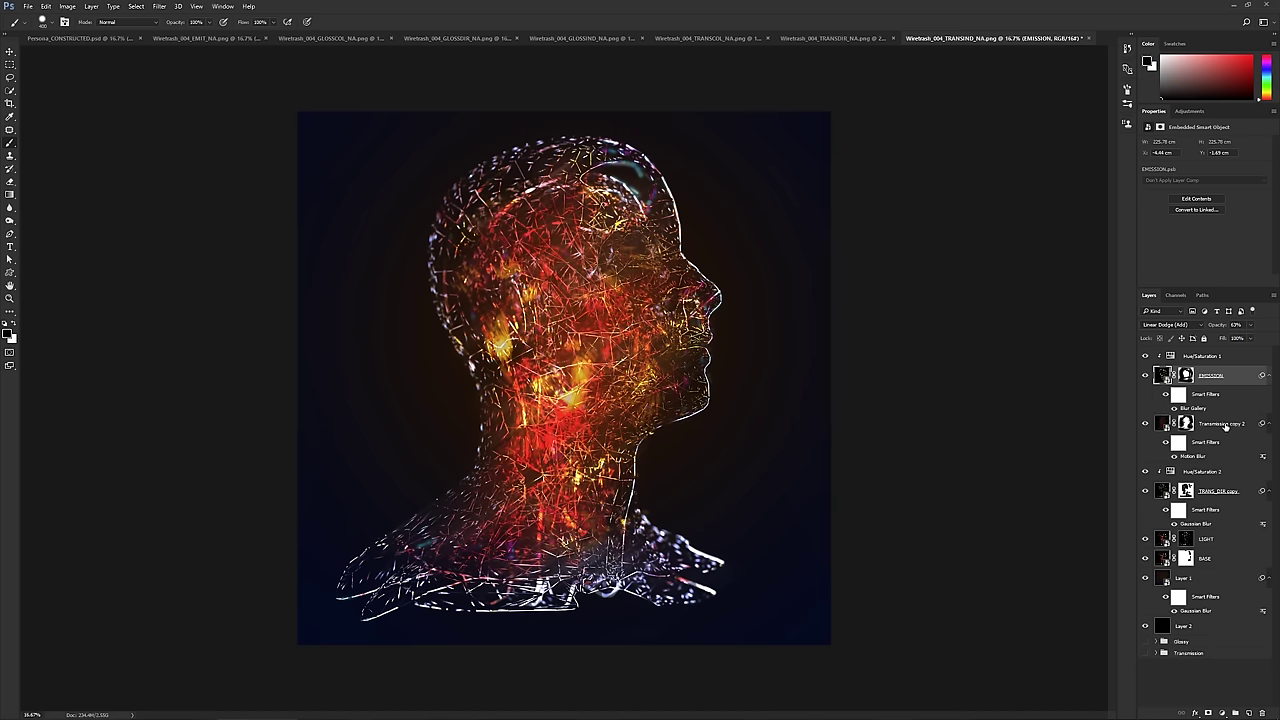
pyautogui.click(1141, 426)
pyautogui.click(1144, 424)
pyautogui.click(1146, 375)
pyautogui.click(1146, 375)
pyautogui.click(1146, 492)
pyautogui.click(1146, 492)
# - Try Colorize on Hue/Saturation 2, turn it back off, and set the TRANS_DIR copy layer's opacity to 29%
pyautogui.click(1201, 470)
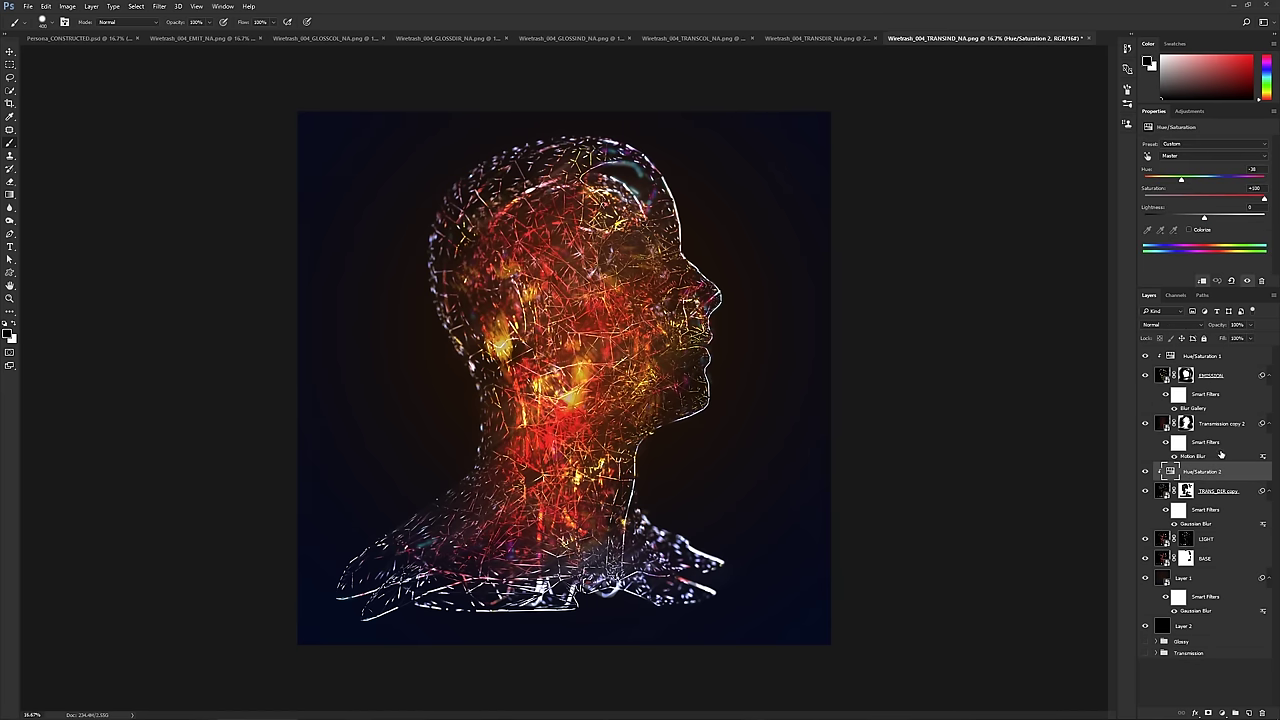
pyautogui.click(1190, 230)
pyautogui.click(1190, 230)
pyautogui.click(1228, 490)
pyautogui.click(1251, 325)
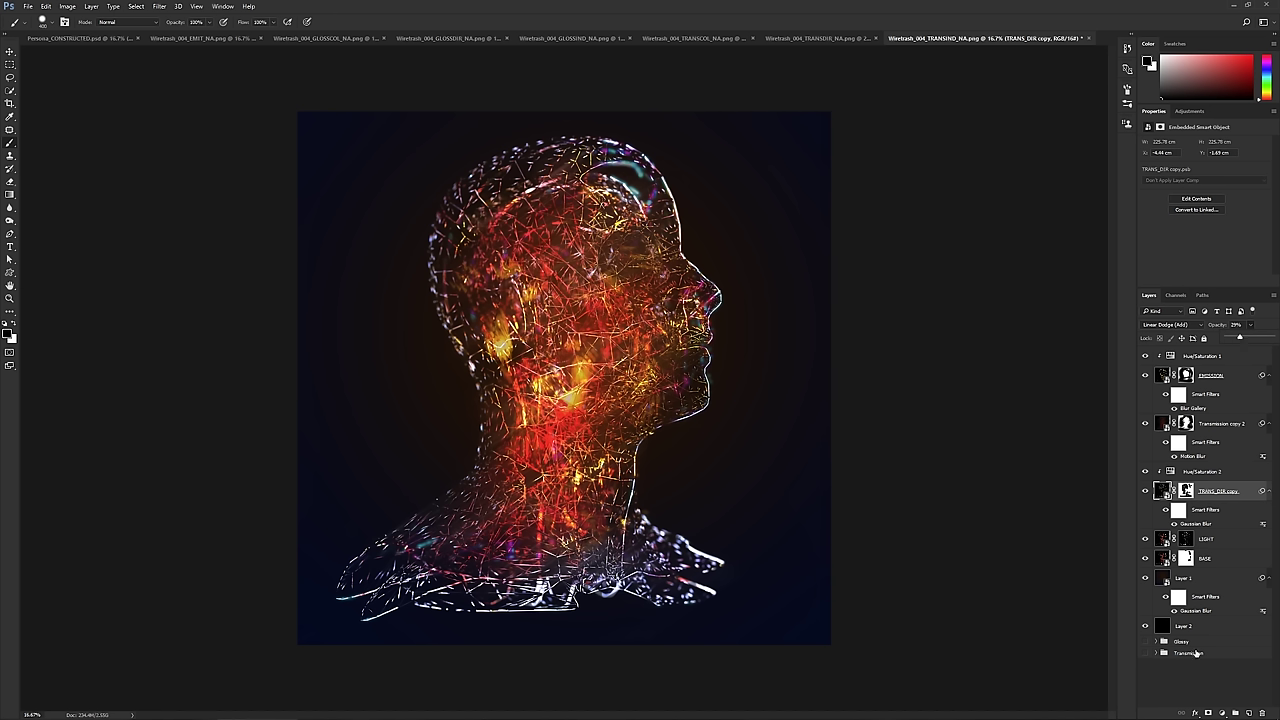
# - Add a new layer above Layer 1 and enlarge the brush to 5000 px
pyautogui.click(1200, 580)
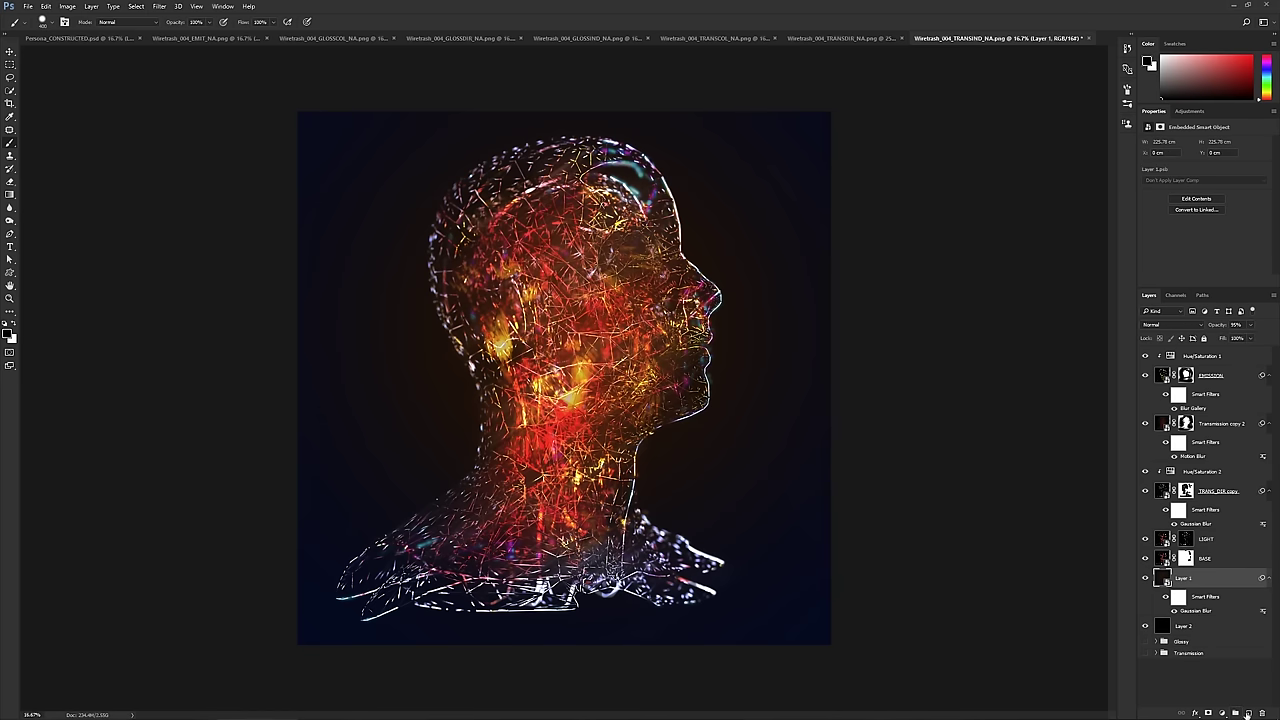
pyautogui.click(1249, 713)
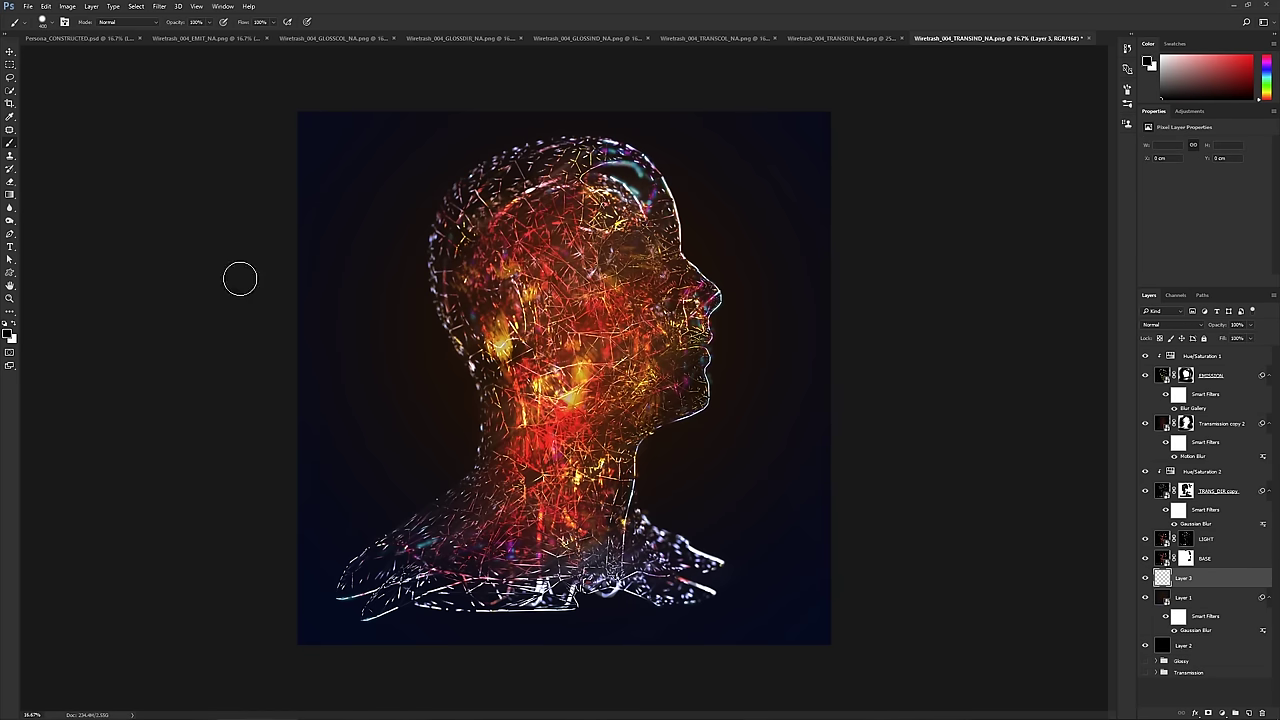
pyautogui.press(']')
pyautogui.press(']')
pyautogui.press(']')
pyautogui.press(']')
pyautogui.press(']')
pyautogui.press(']')
pyautogui.press(']')
pyautogui.press(']')
pyautogui.press(']')
pyautogui.press(']')
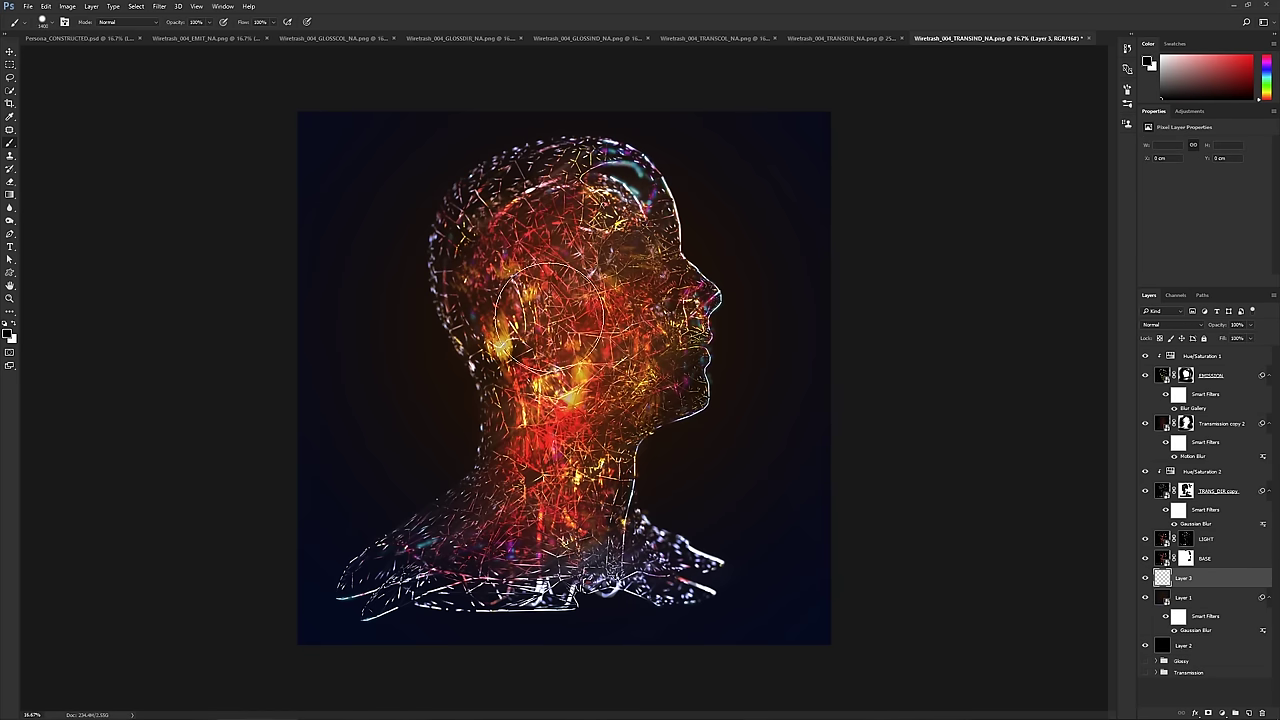
pyautogui.press(']')
pyautogui.press(']')
pyautogui.press(']')
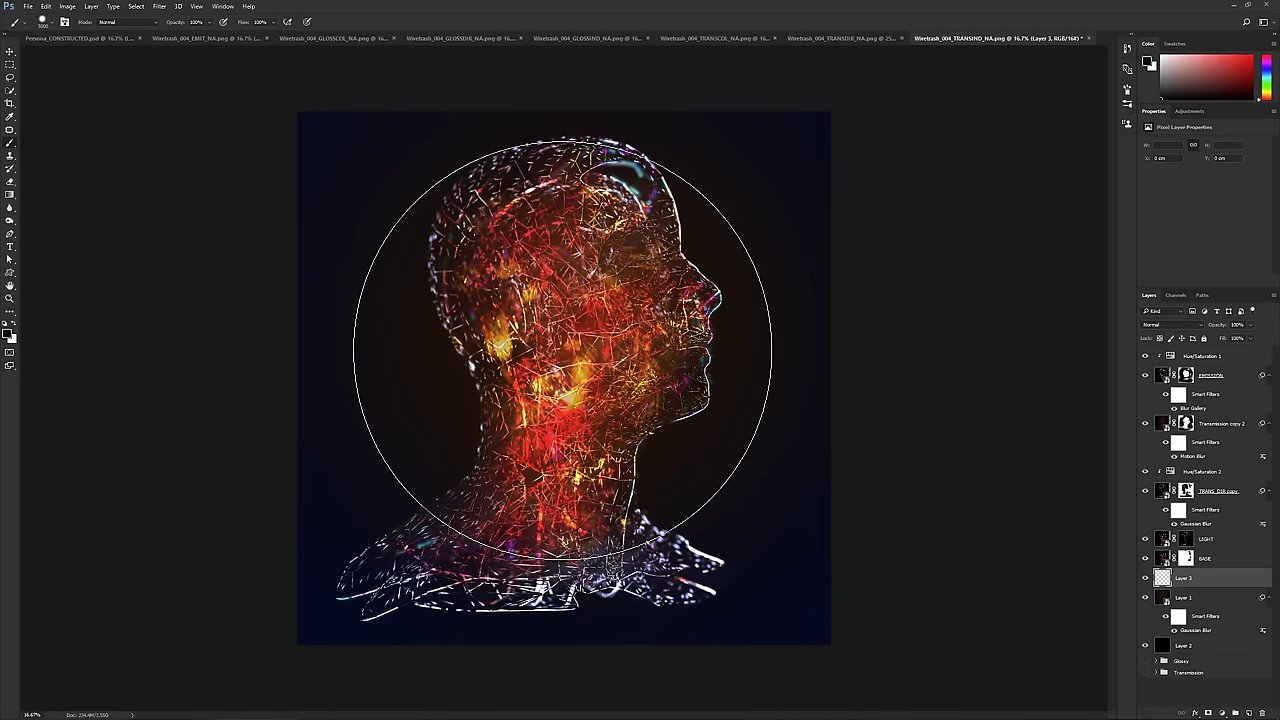
# - Set the foreground color to a bright, fully saturated orange
pyautogui.click(10, 334)
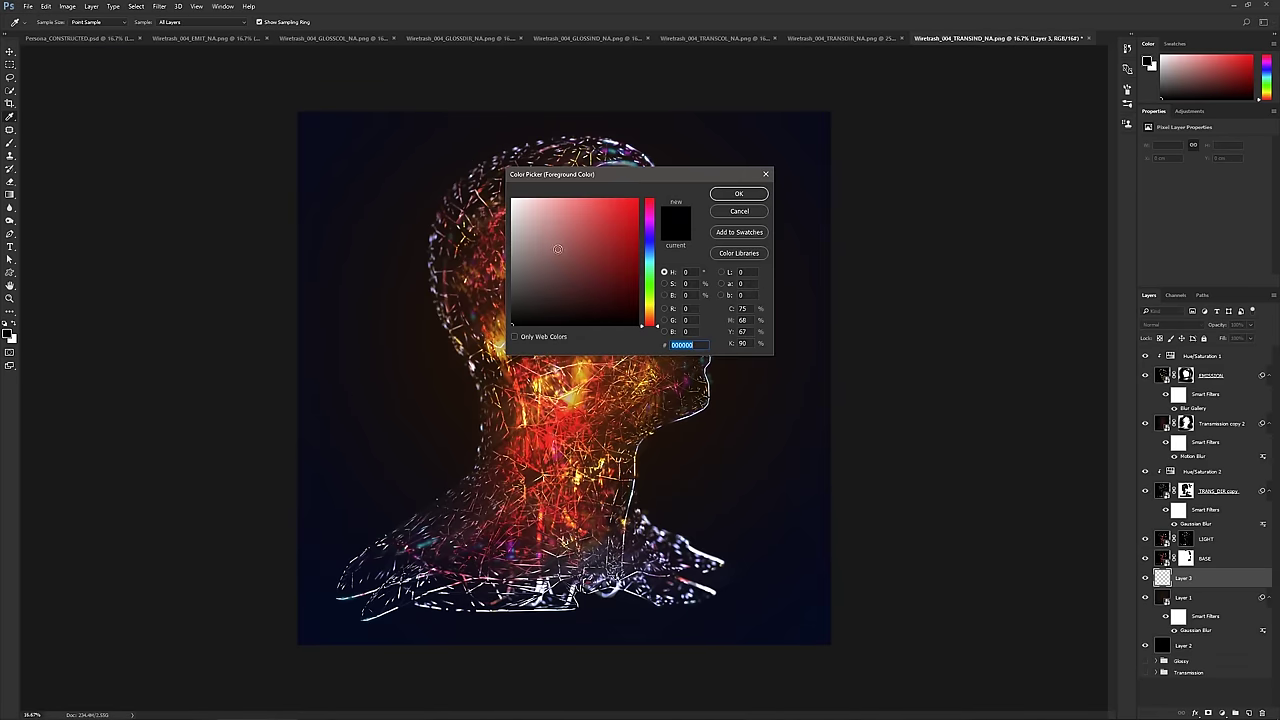
pyautogui.moveTo(648, 330)
pyautogui.mouseDown()
pyautogui.moveTo(651, 305)
pyautogui.moveTo(652, 316)
pyautogui.mouseUp()
pyautogui.click(615, 206)
pyautogui.click(739, 194)
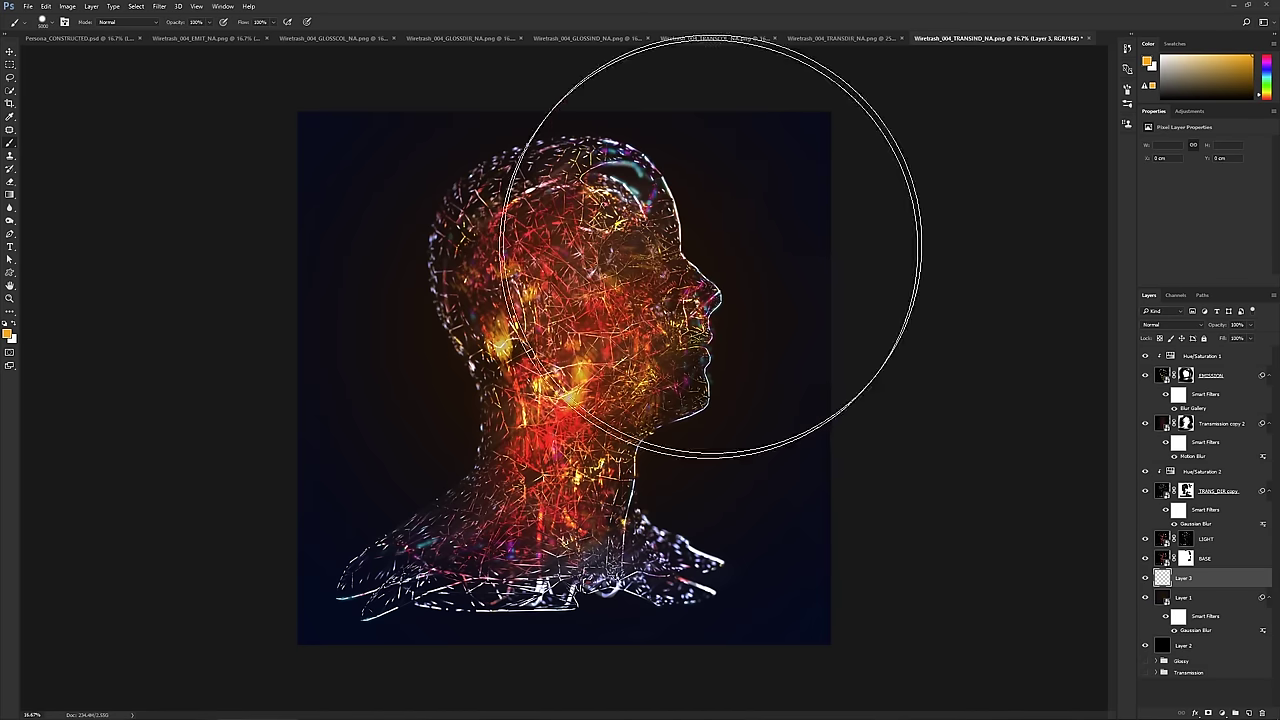
# - Paint one large soft orange dab behind the head and lower the layer's opacity to a faint glow
pyautogui.moveTo(712, 240); pyautogui.dragTo(560, 365)
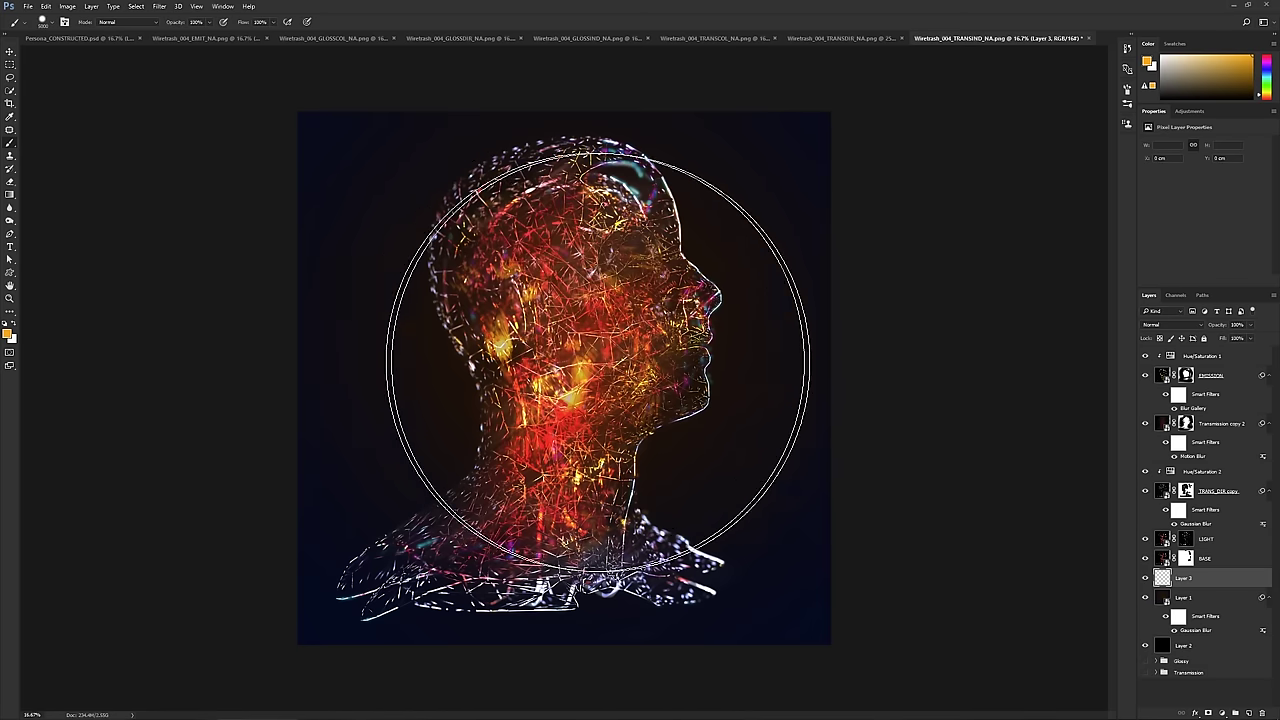
pyautogui.click(559, 335)
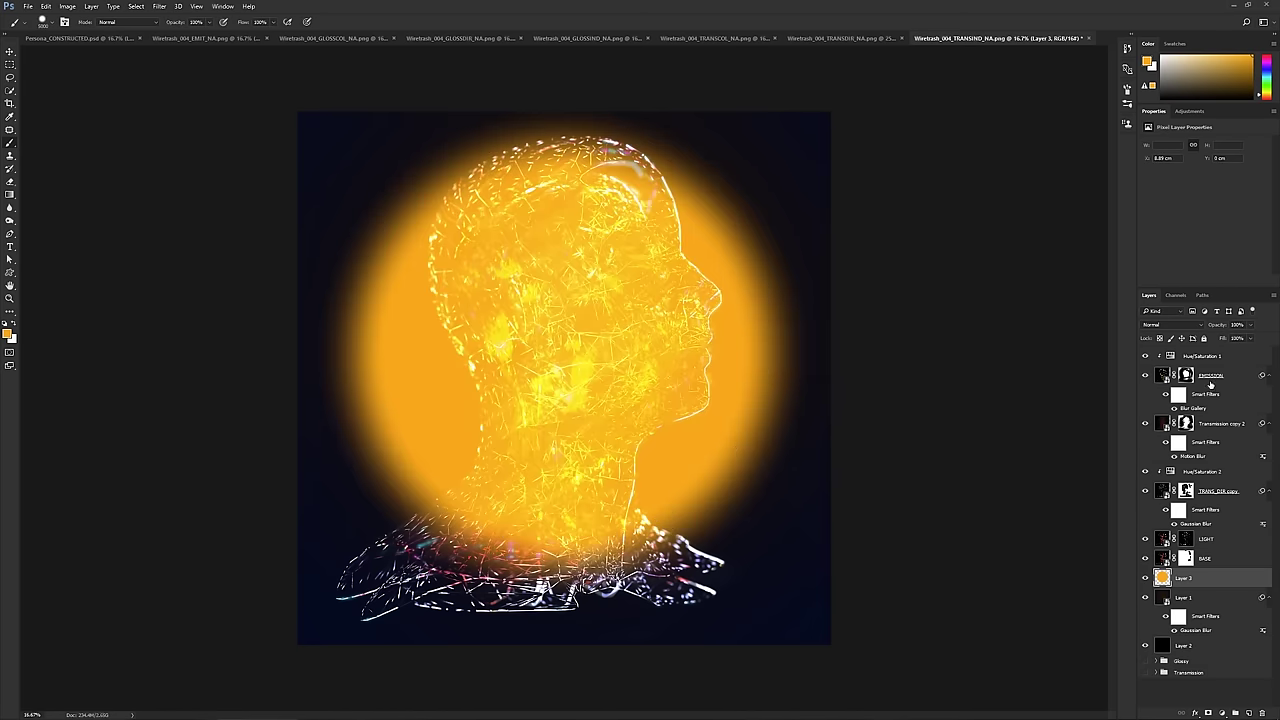
pyautogui.click(1251, 328)
pyautogui.moveTo(1244, 339); pyautogui.dragTo(1207, 338)
pyautogui.click(1249, 333)
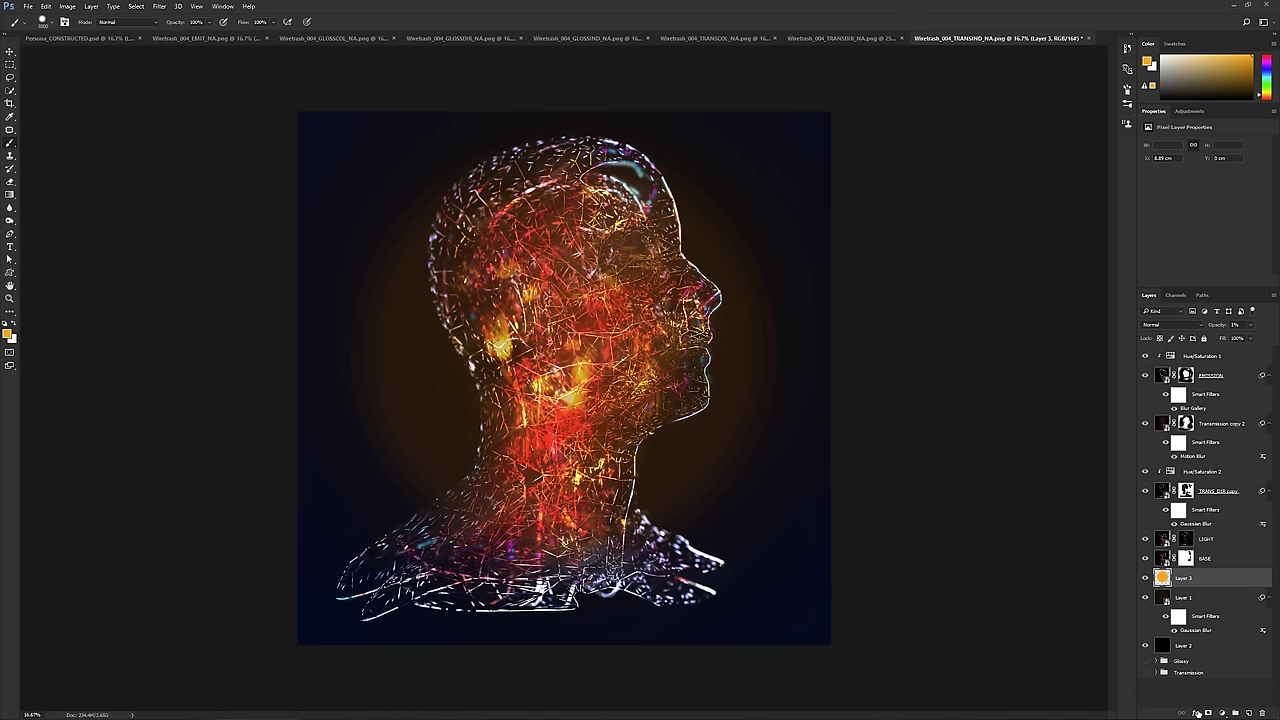
# - Soften the orange glow with a large-radius Gaussian Blur and delete the glow layer
pyautogui.click(160, 7)
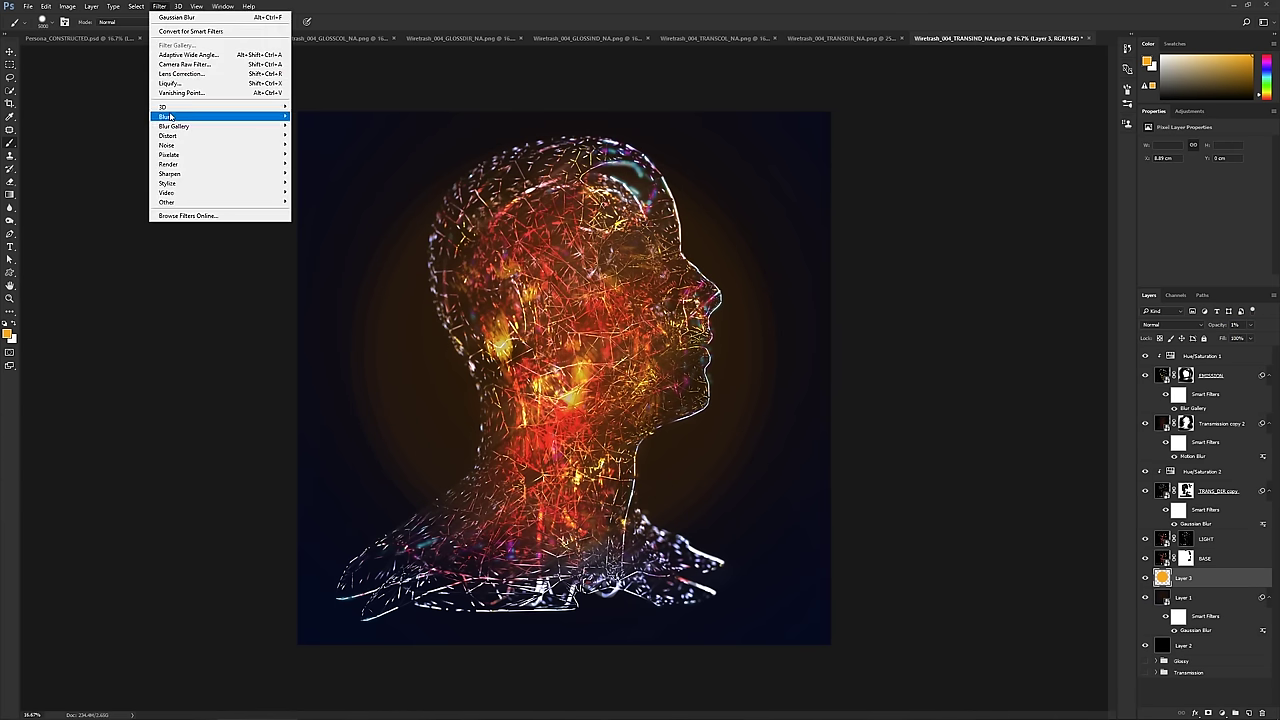
pyautogui.moveTo(170, 117)
pyautogui.click(312, 155)
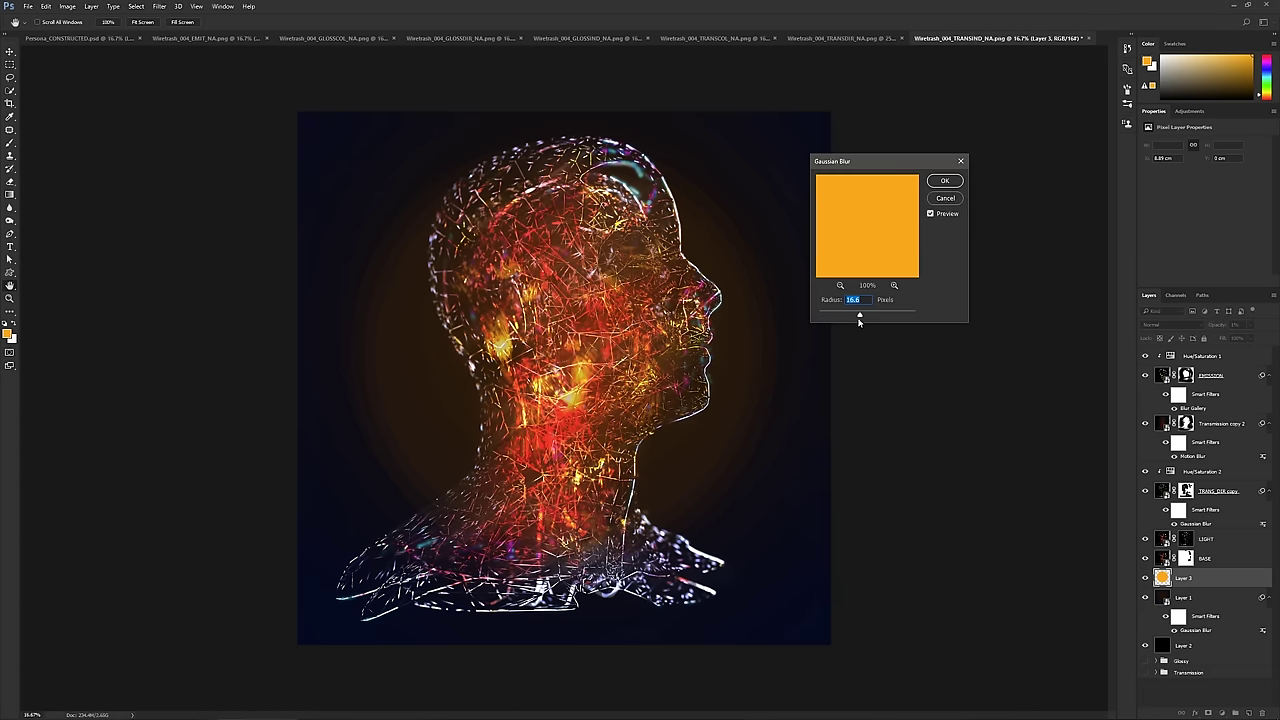
pyautogui.moveTo(859, 320); pyautogui.dragTo(997, 320)
pyautogui.click(942, 206)
pyautogui.press('b')
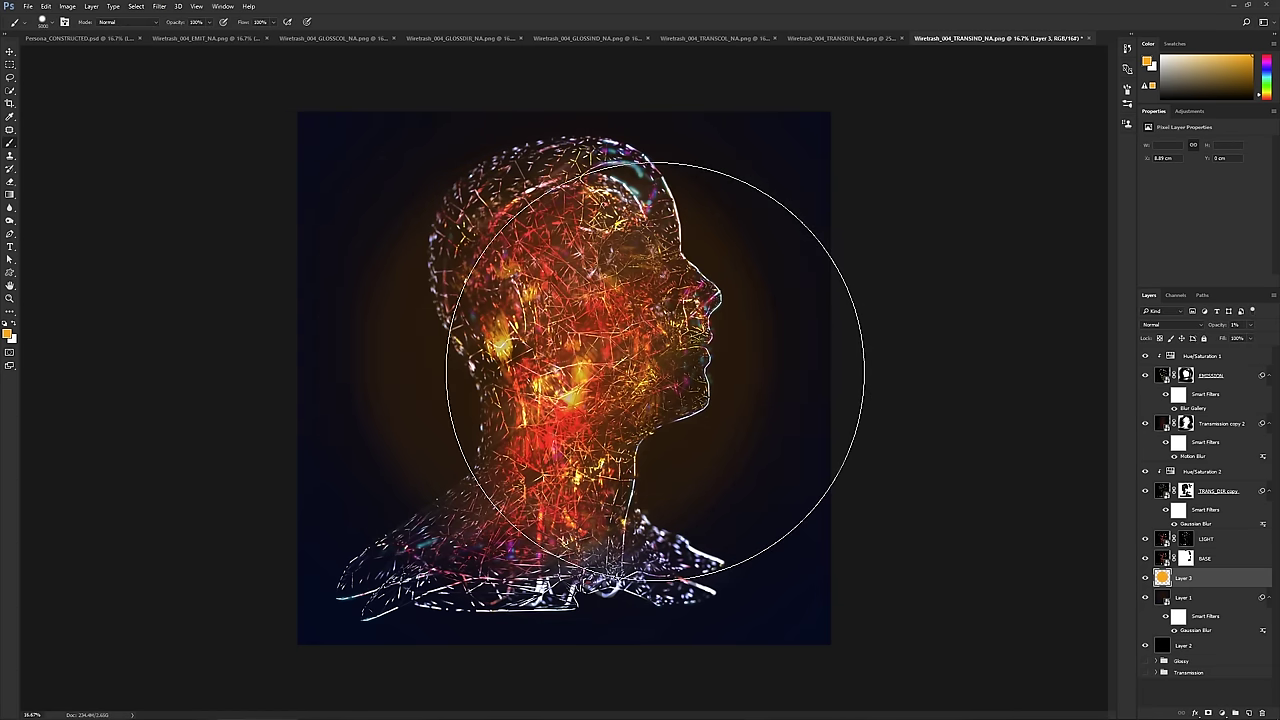
pyautogui.hotkey('ctrl', '+')
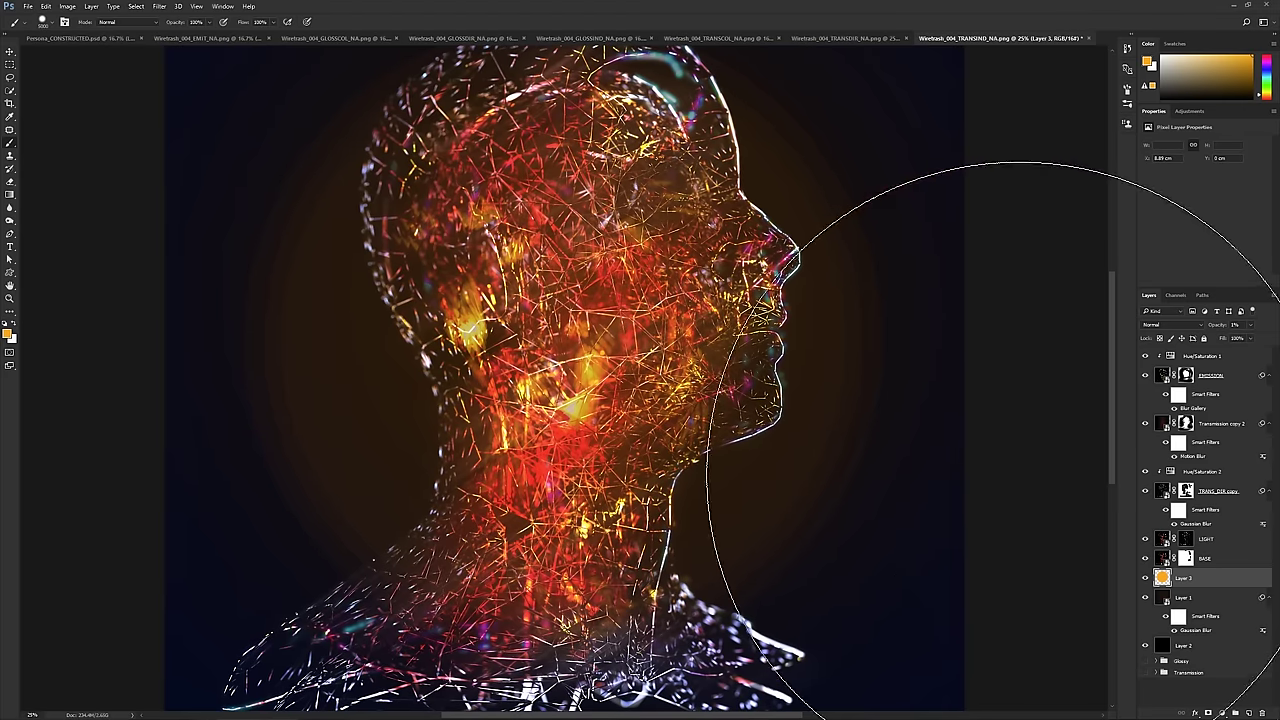
pyautogui.press('Delete')
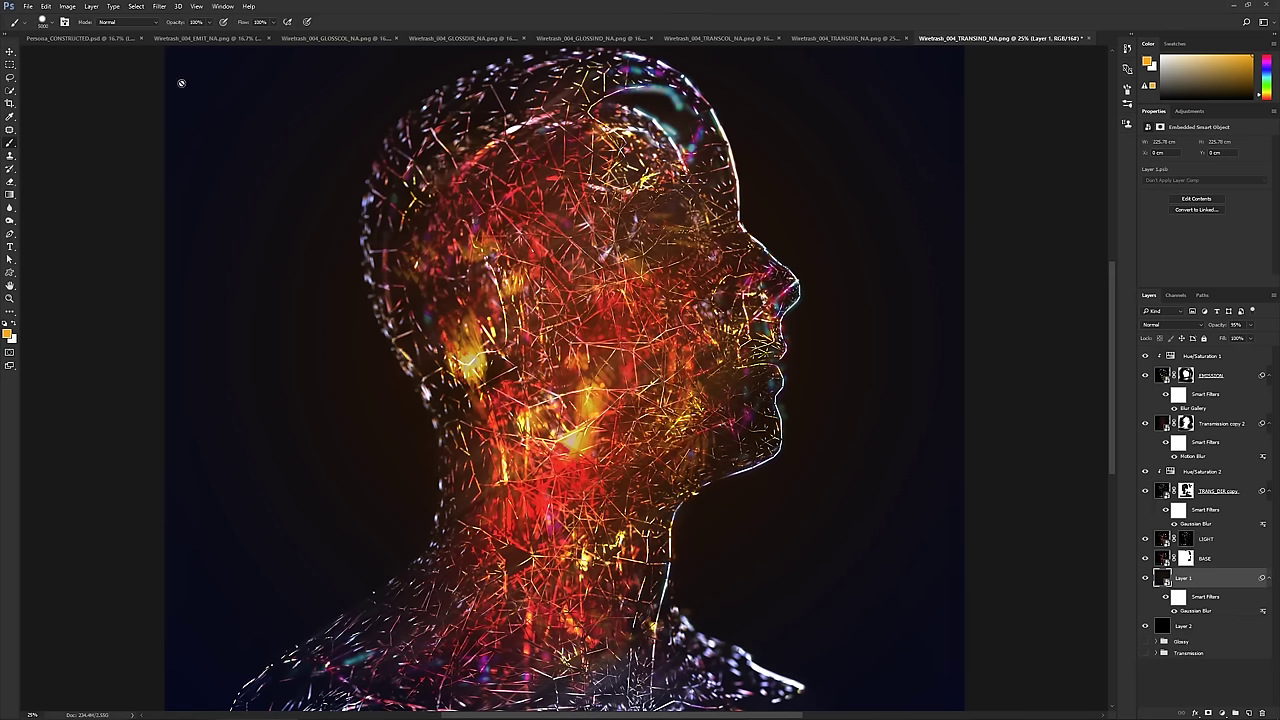
# - Add a new layer above Layer 1 and fill it with a radial orange-to-white gradient spreading from the head to the canvas corner
pyautogui.click(15, 196)
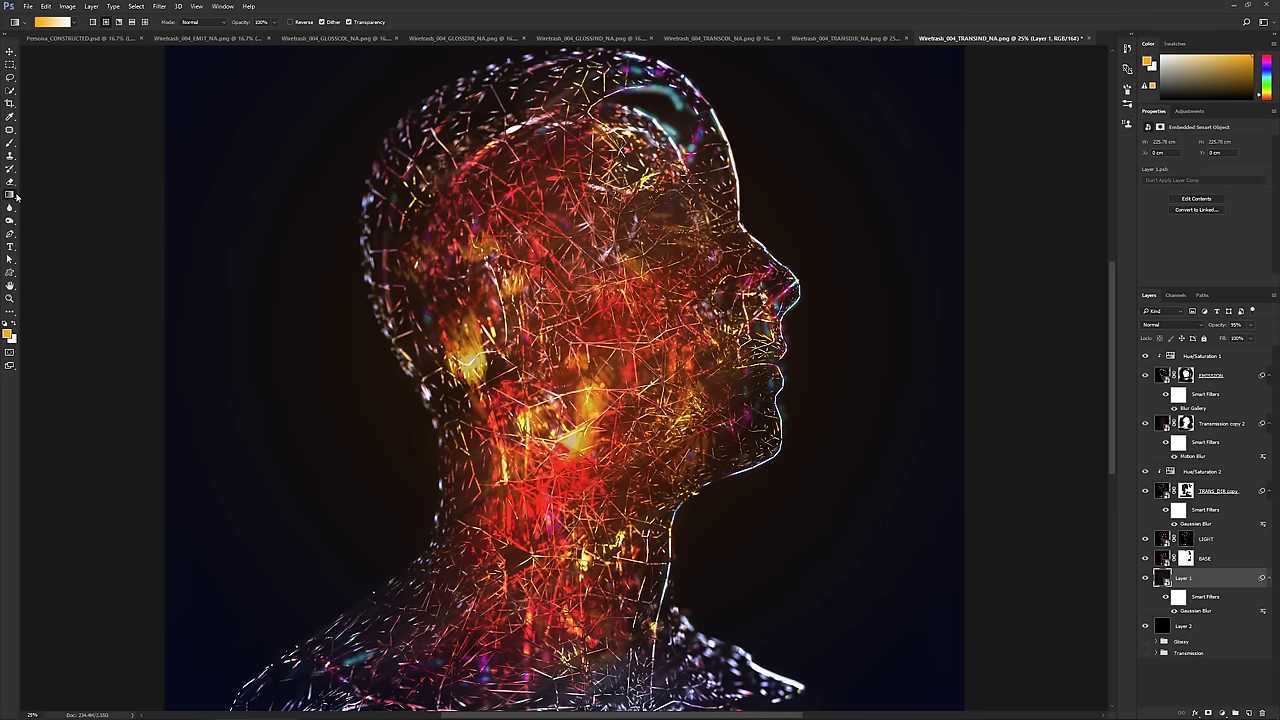
pyautogui.scroll(-3, 587, 515)
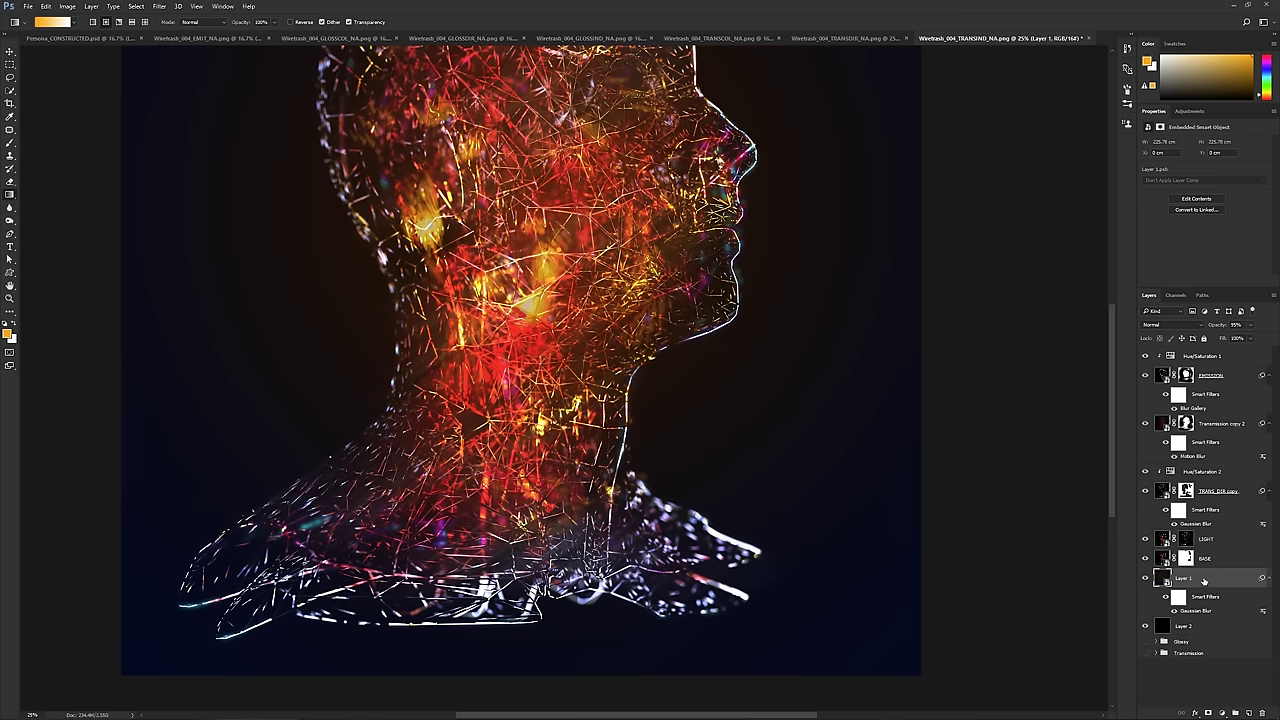
pyautogui.hotkey('ctrl', 'shift', 'alt', 'n')
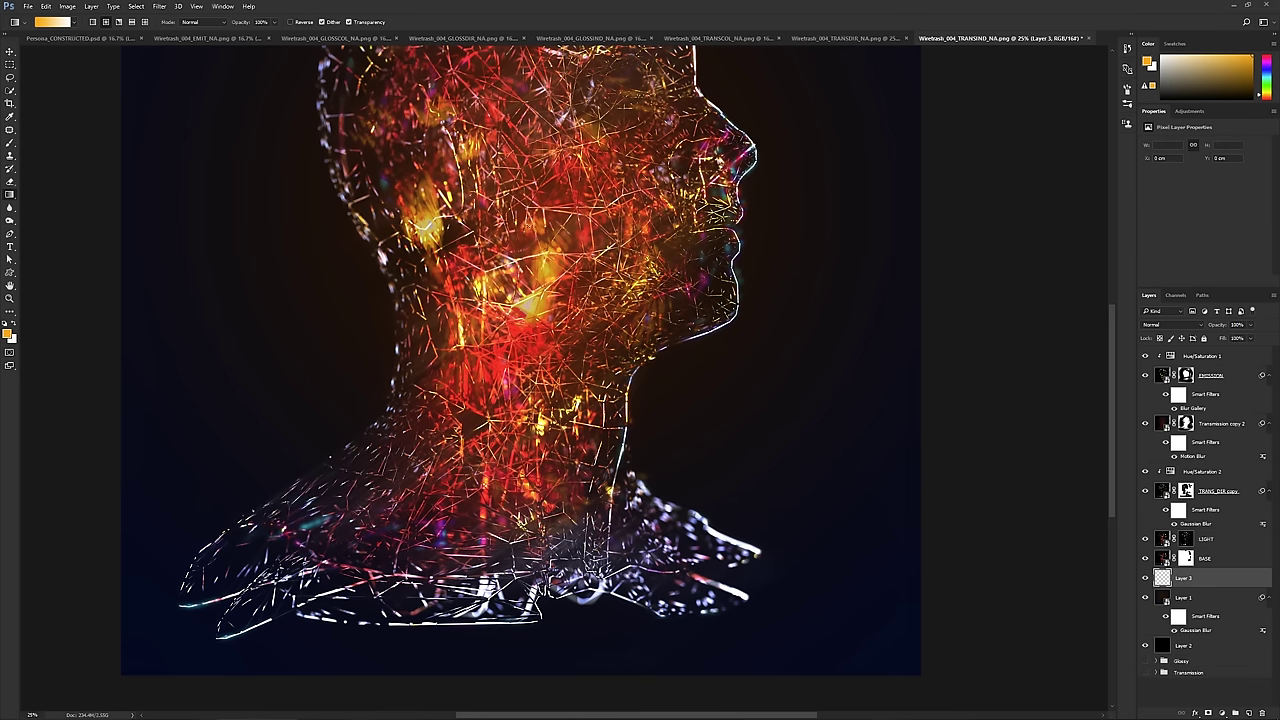
pyautogui.moveTo(490, 200); pyautogui.dragTo(848, 588)
pyautogui.moveTo(919, 667); pyautogui.dragTo(919, 667)
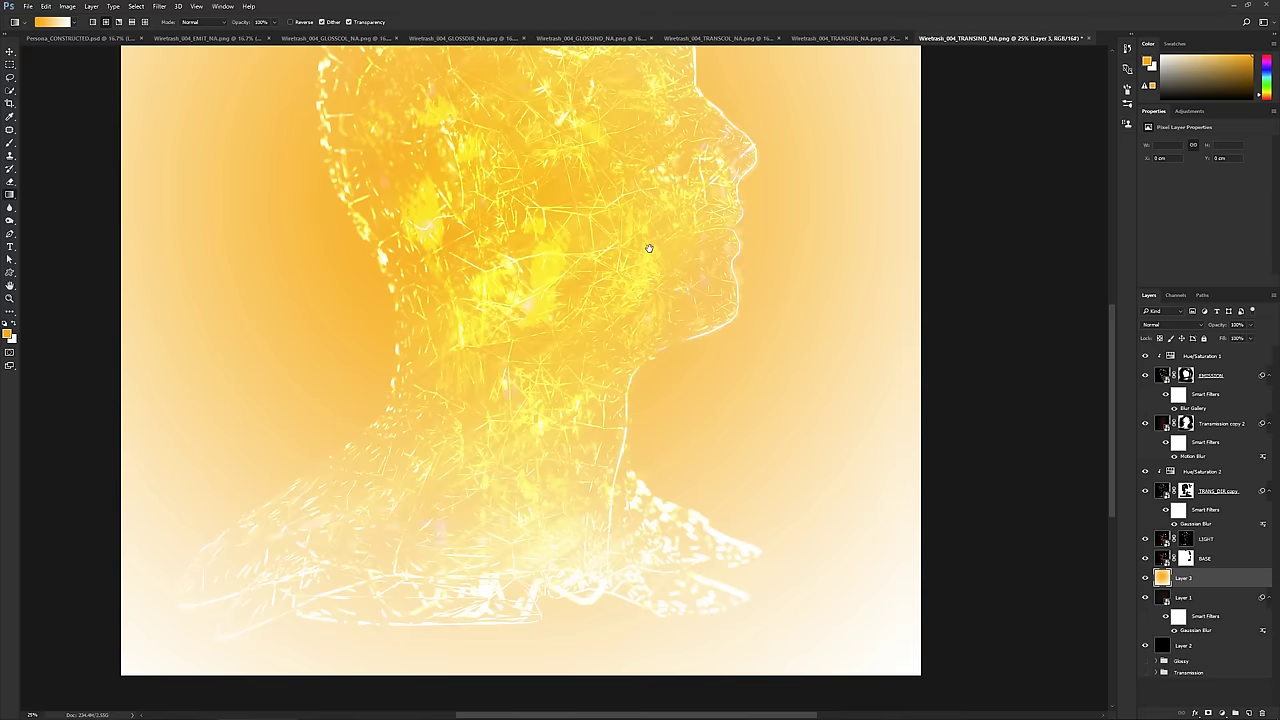
pyautogui.moveTo(651, 249); pyautogui.dragTo(673, 390)
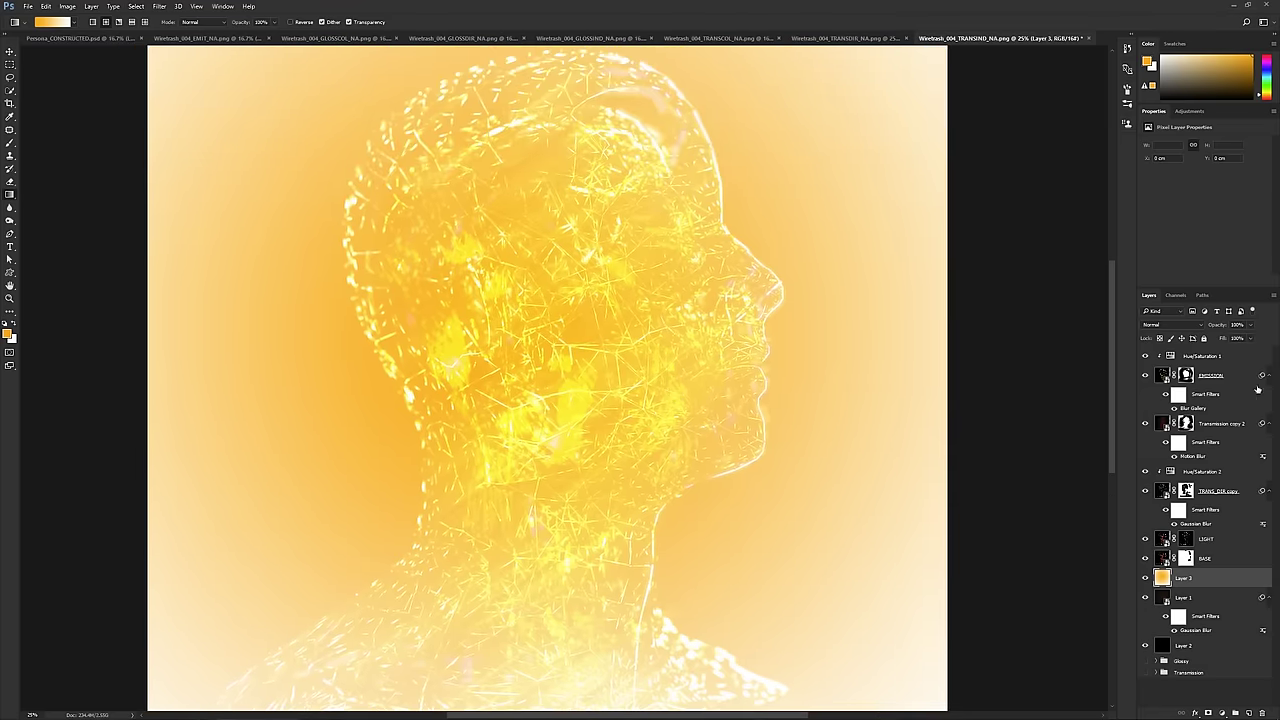
# - Try Multiply blending on the gradient layer, compare it hidden and shown, and return the blend mode to Normal
pyautogui.click(1190, 325)
pyautogui.click(1180, 352)
pyautogui.moveTo(752, 395); pyautogui.dragTo(766, 351)
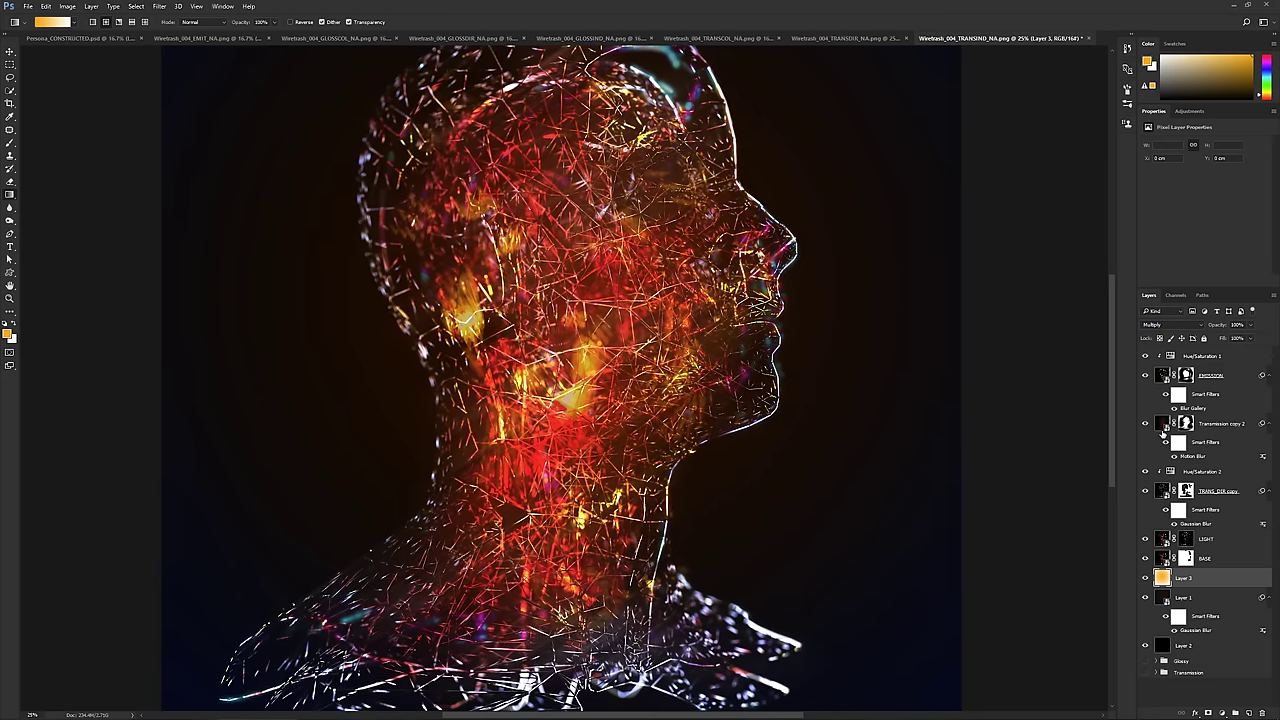
pyautogui.click(1145, 579)
pyautogui.click(1145, 579)
pyautogui.moveTo(648, 359)
pyautogui.mouseDown()
pyautogui.moveTo(679, 436)
pyautogui.moveTo(653, 371)
pyautogui.mouseUp()
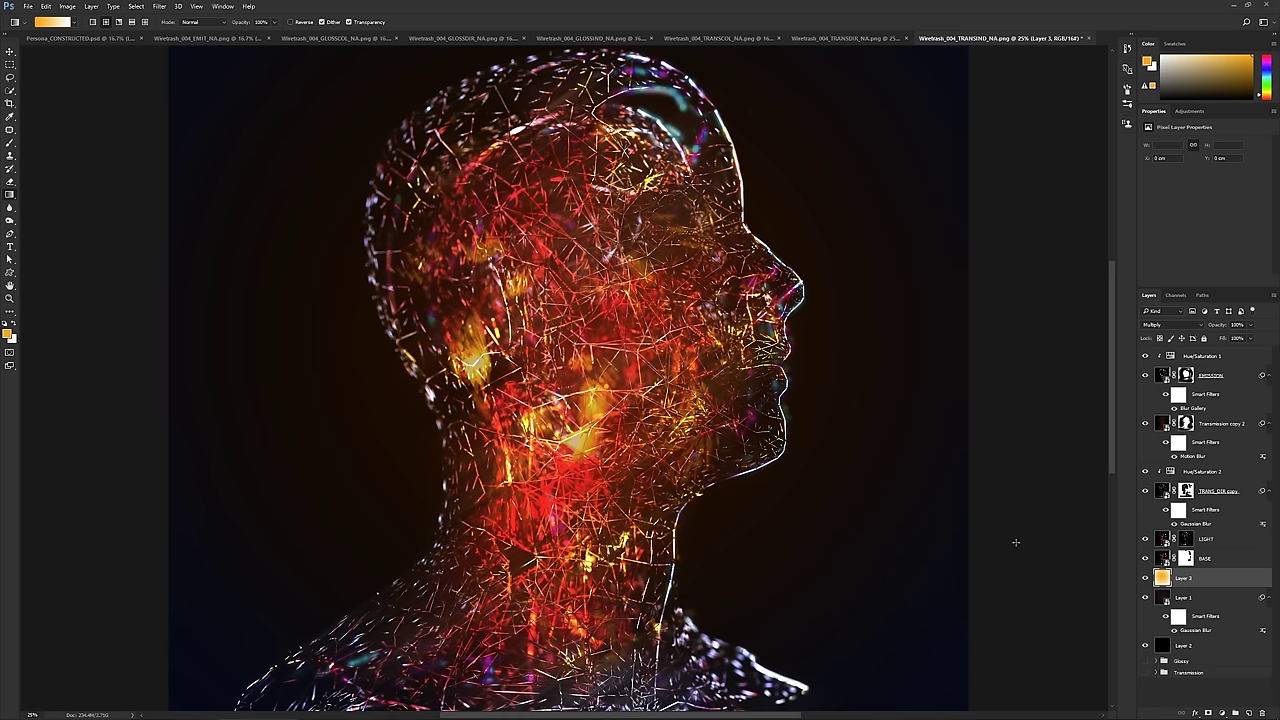
pyautogui.click(1182, 327)
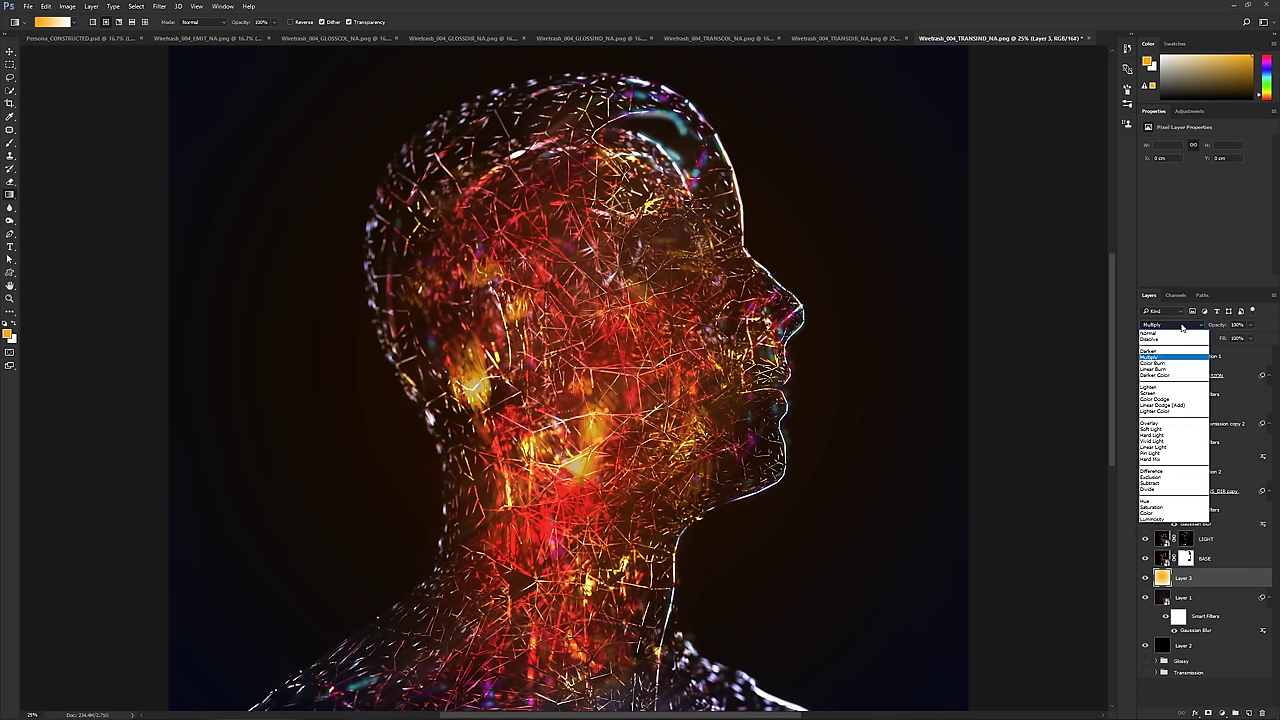
pyautogui.click(1182, 328)
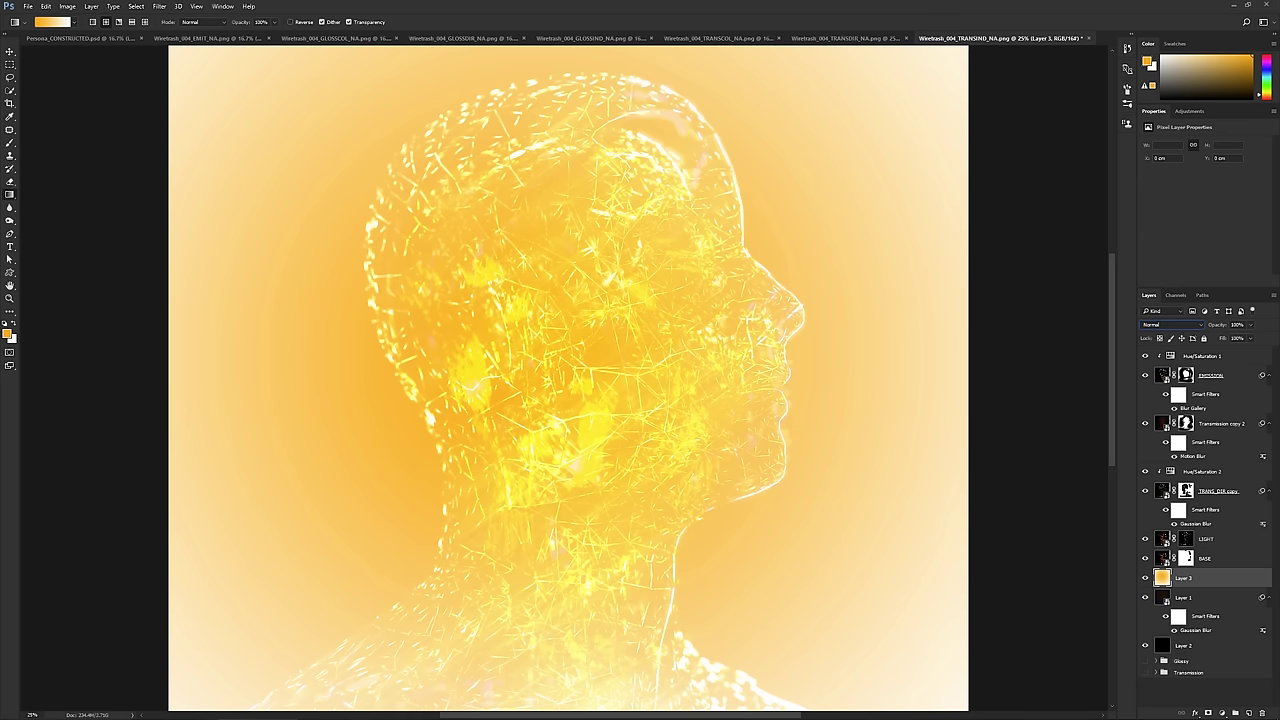
# - Open the gradient for editing and check the color values of its starting orange stop
pyautogui.click(52, 21)
pyautogui.click(736, 323)
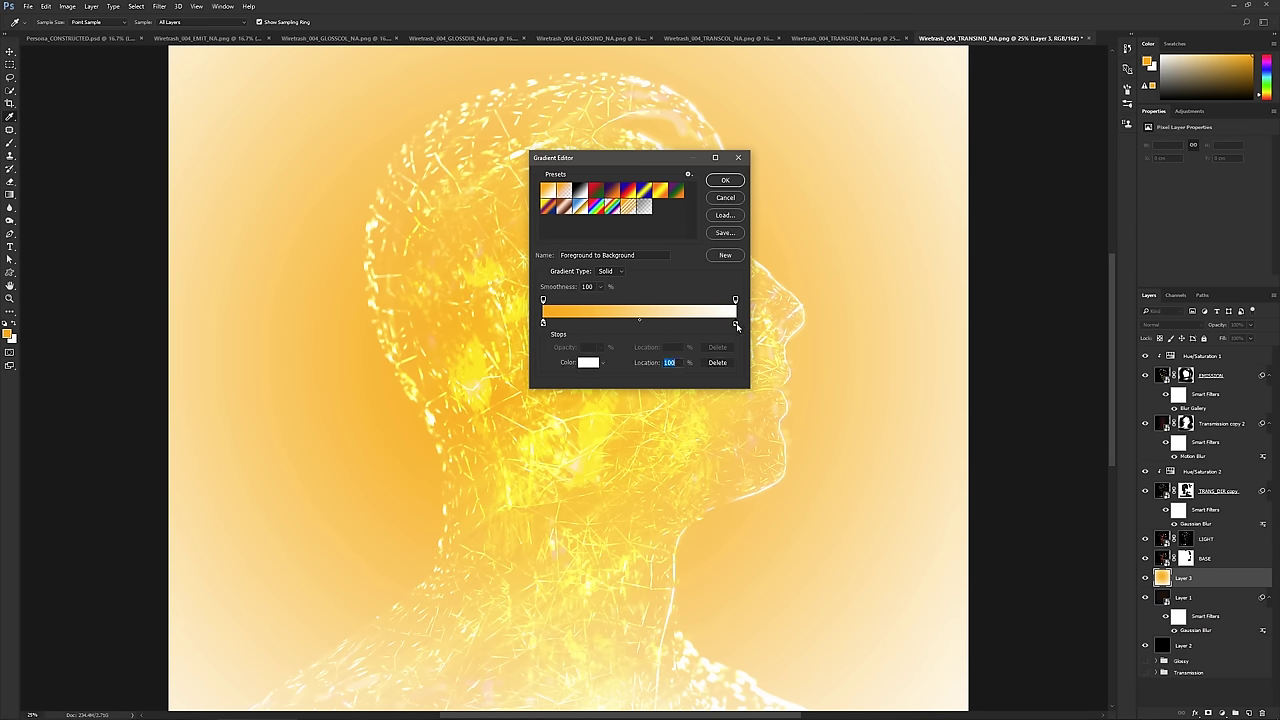
pyautogui.click(547, 324)
pyautogui.moveTo(547, 324); pyautogui.dragTo(587, 371)
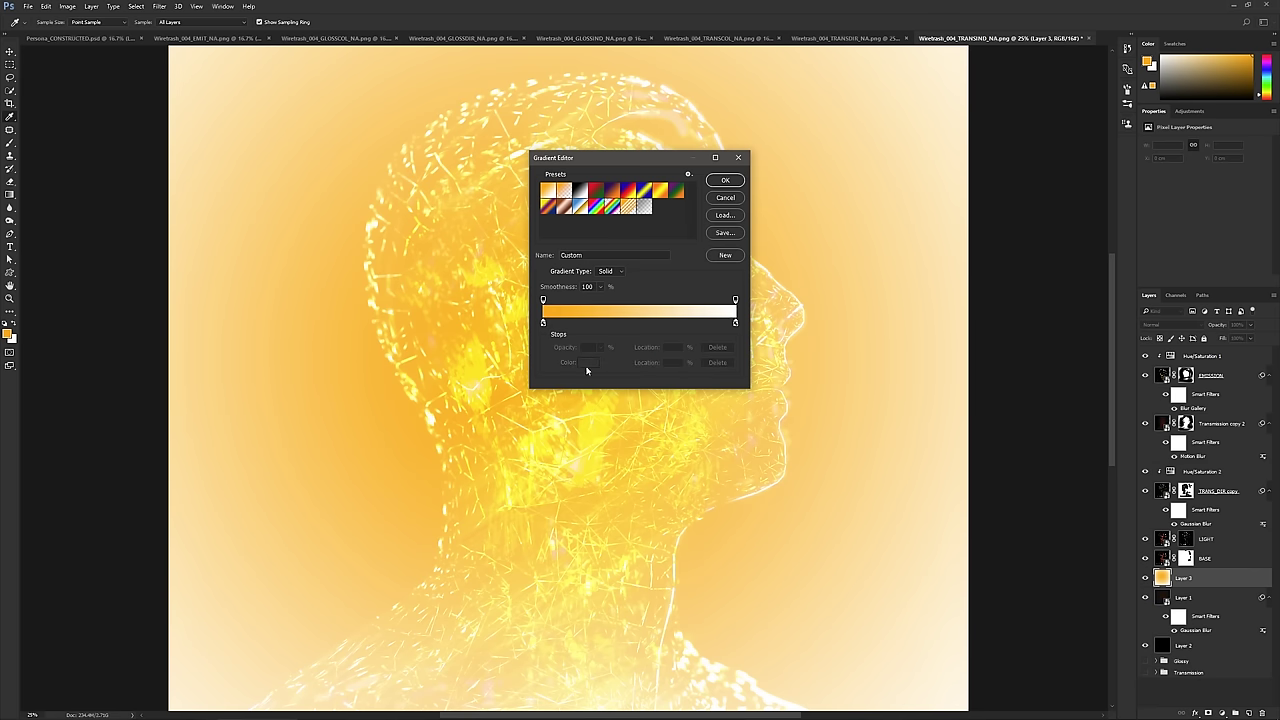
pyautogui.click(544, 324)
pyautogui.click(588, 363)
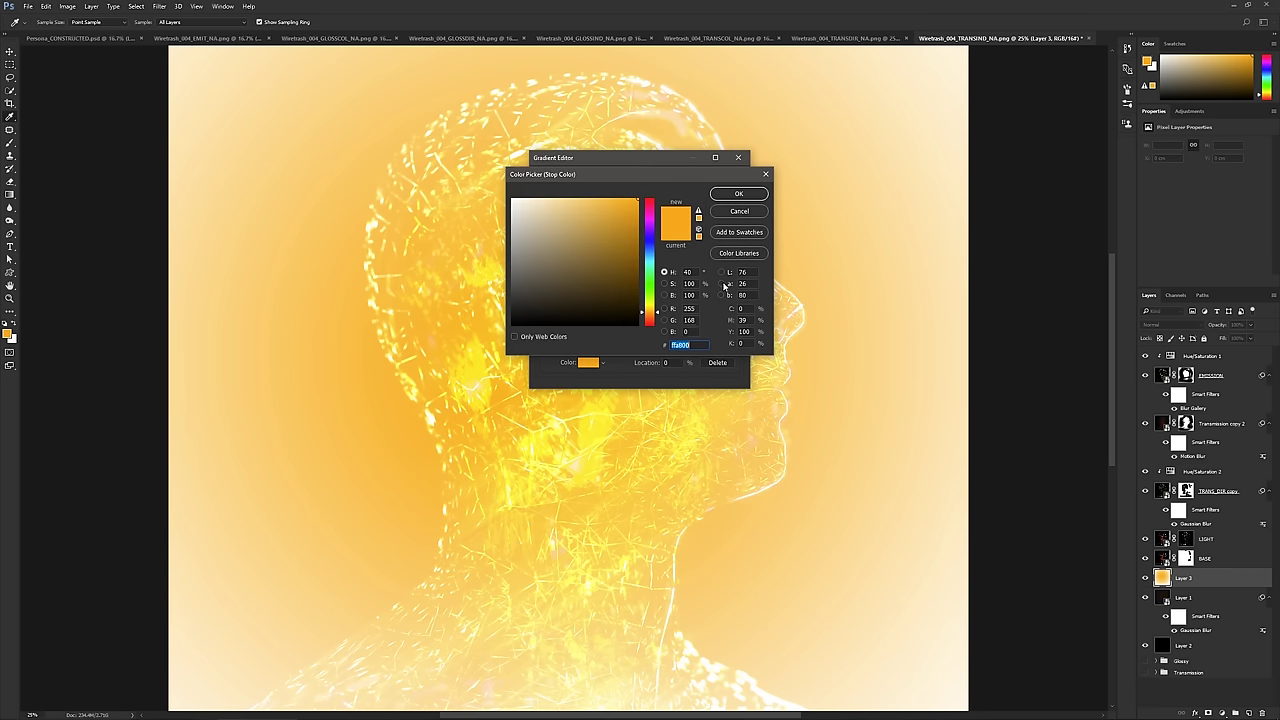
pyautogui.click(739, 211)
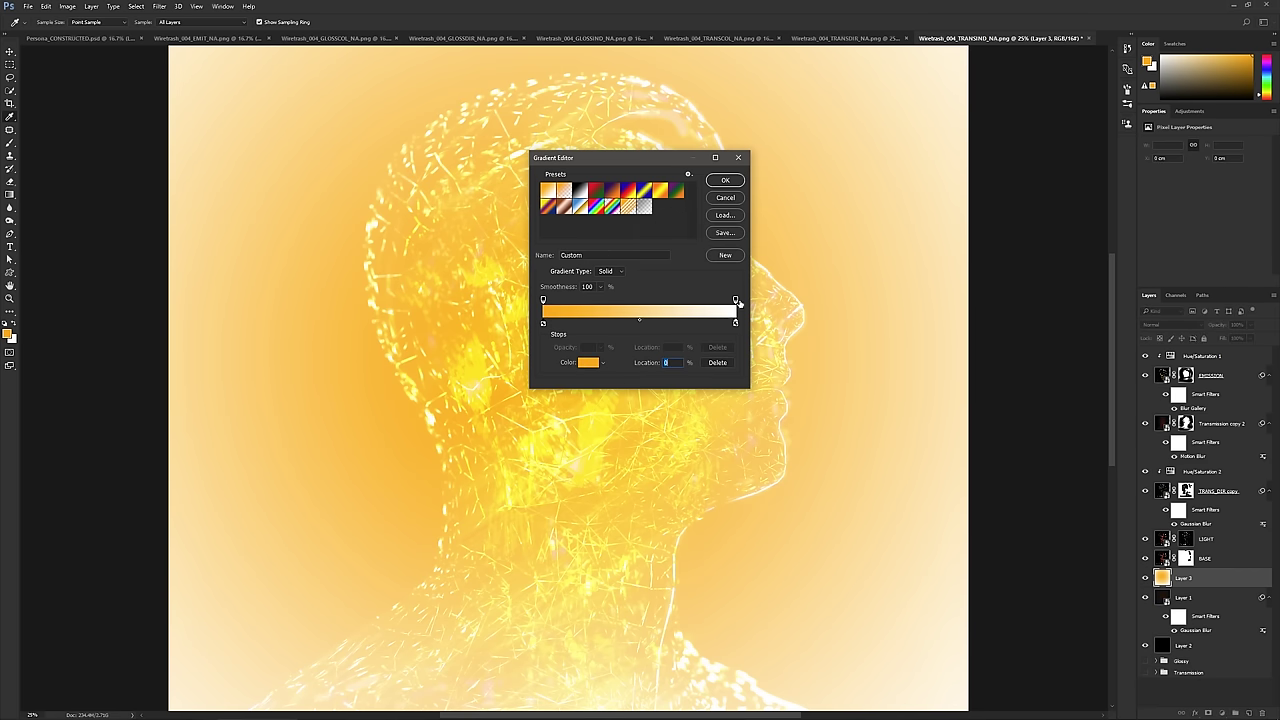
# - Change the gradient's end color stop to the same orange by setting green to 168 and blue to 0
pyautogui.click(735, 323)
pyautogui.click(588, 363)
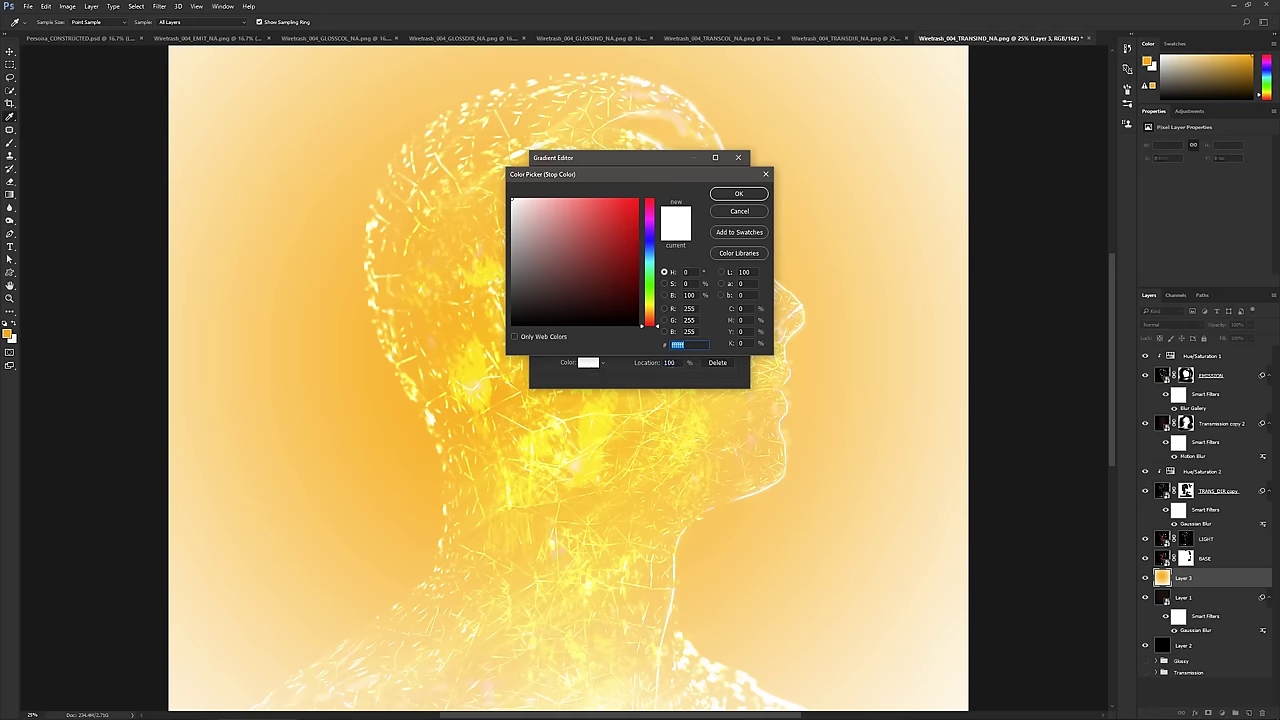
pyautogui.click(689, 320)
pyautogui.write('5')
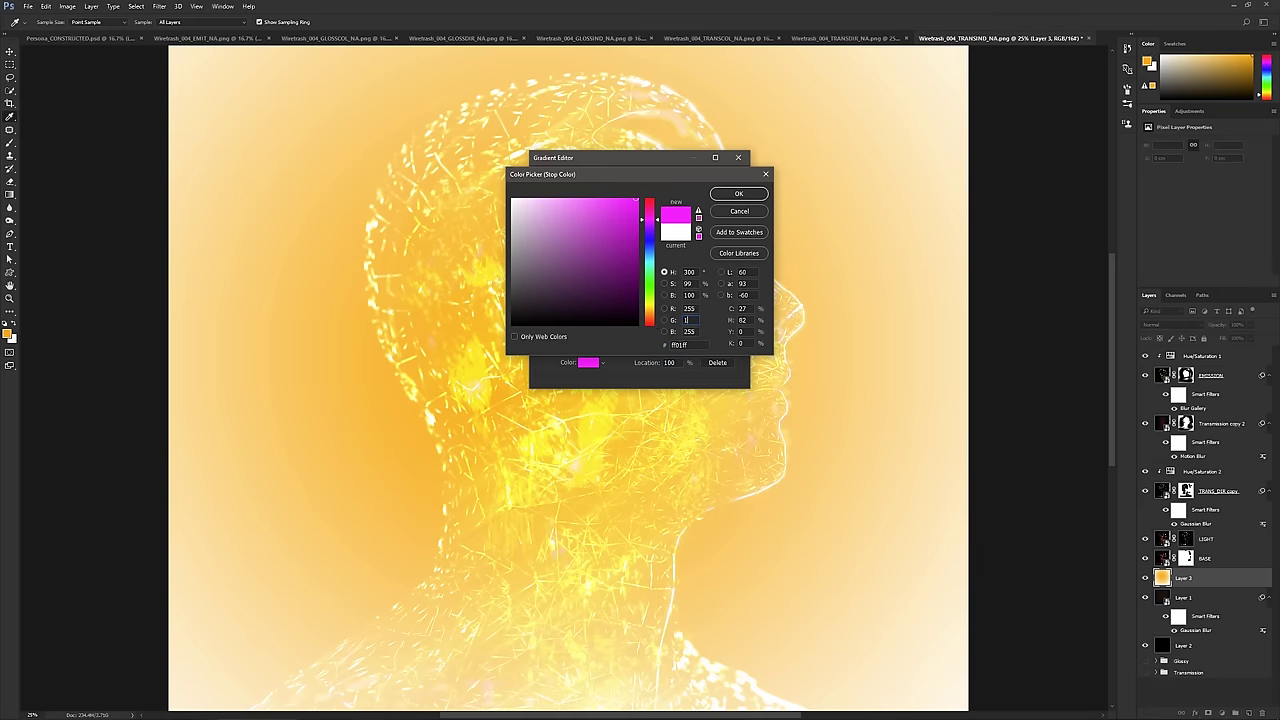
pyautogui.write('68')
pyautogui.press('Tab')
pyautogui.write('0')
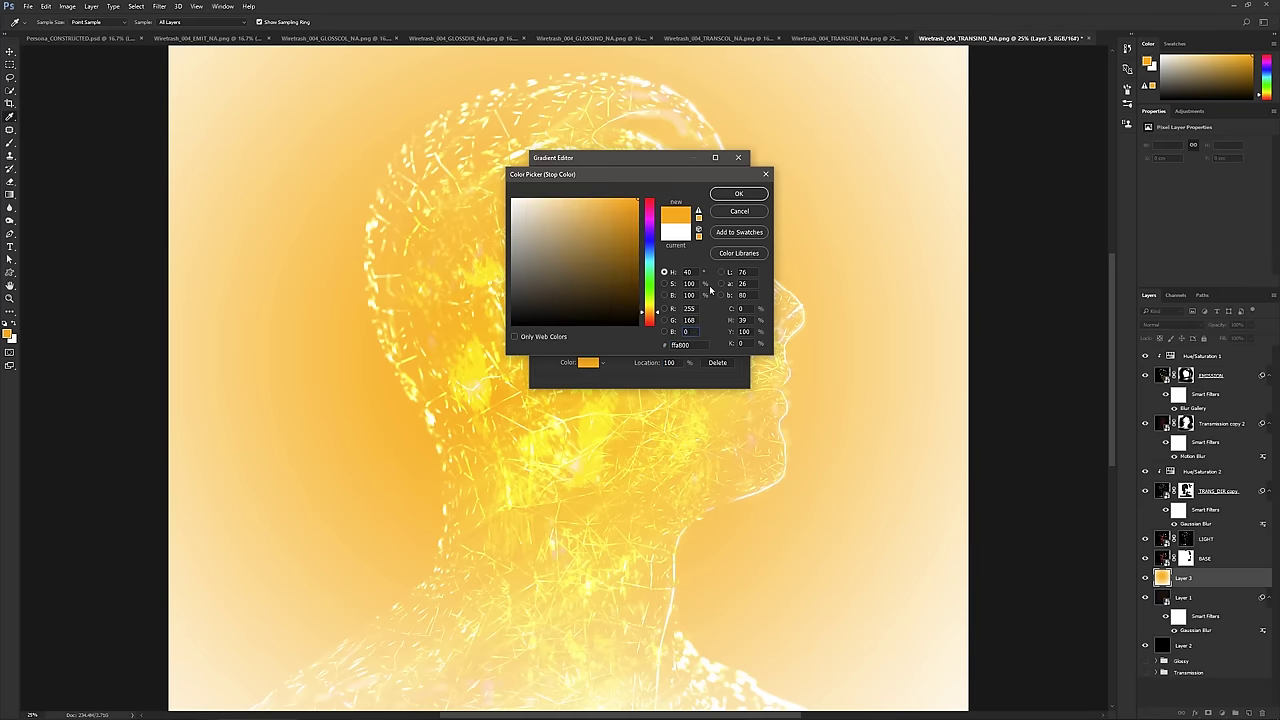
pyautogui.click(746, 195)
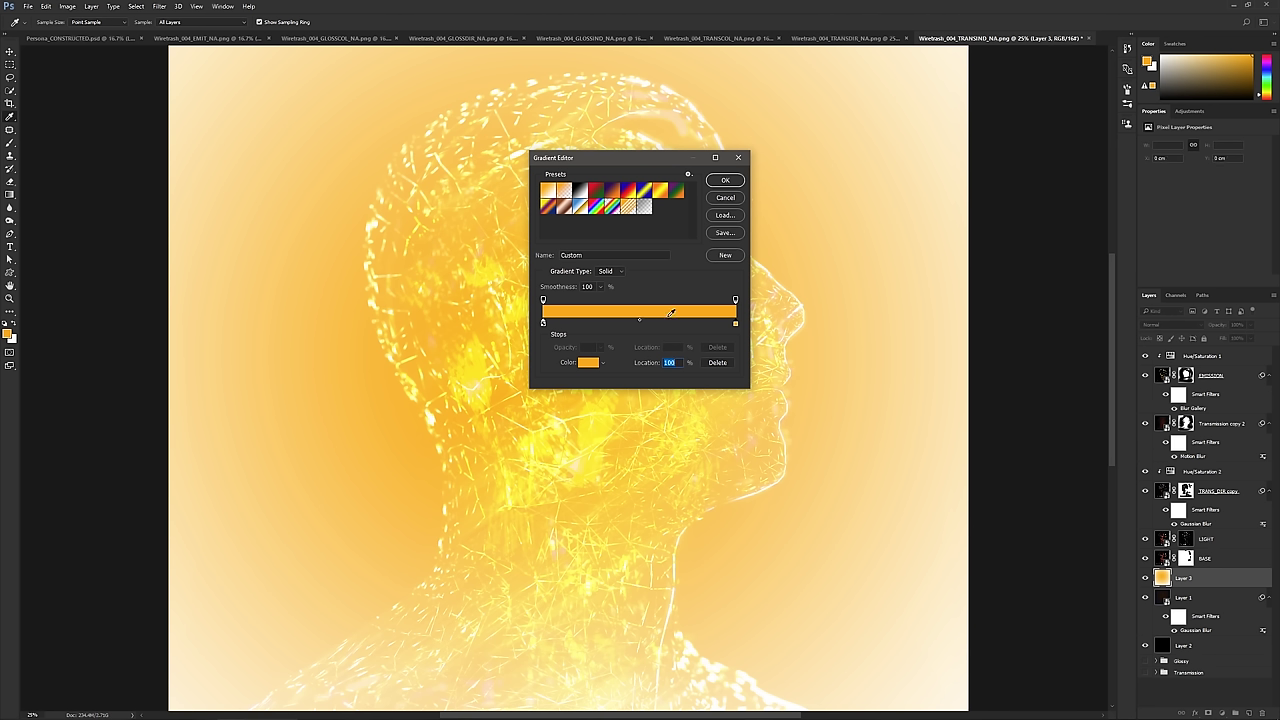
# - Make the gradient's end opacity stop fully transparent and accept the edited gradient
pyautogui.click(735, 300)
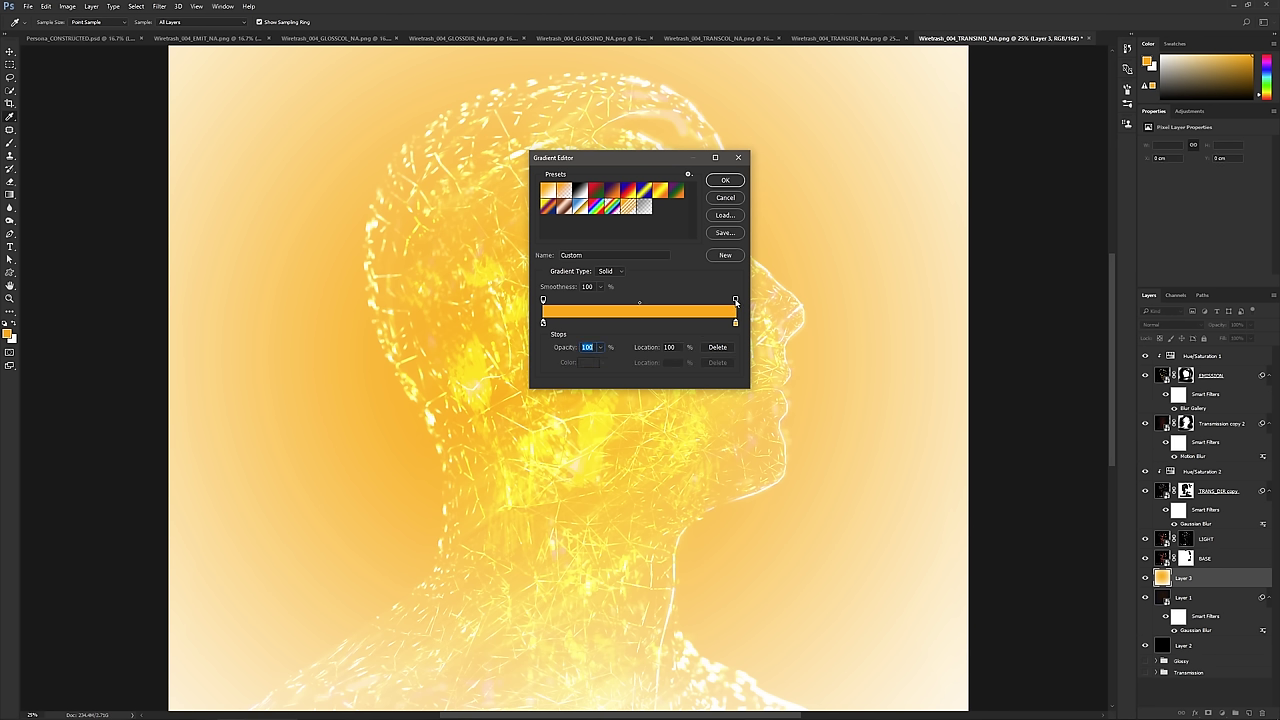
pyautogui.click(600, 347)
pyautogui.moveTo(596, 364); pyautogui.dragTo(541, 358)
pyautogui.click(726, 180)
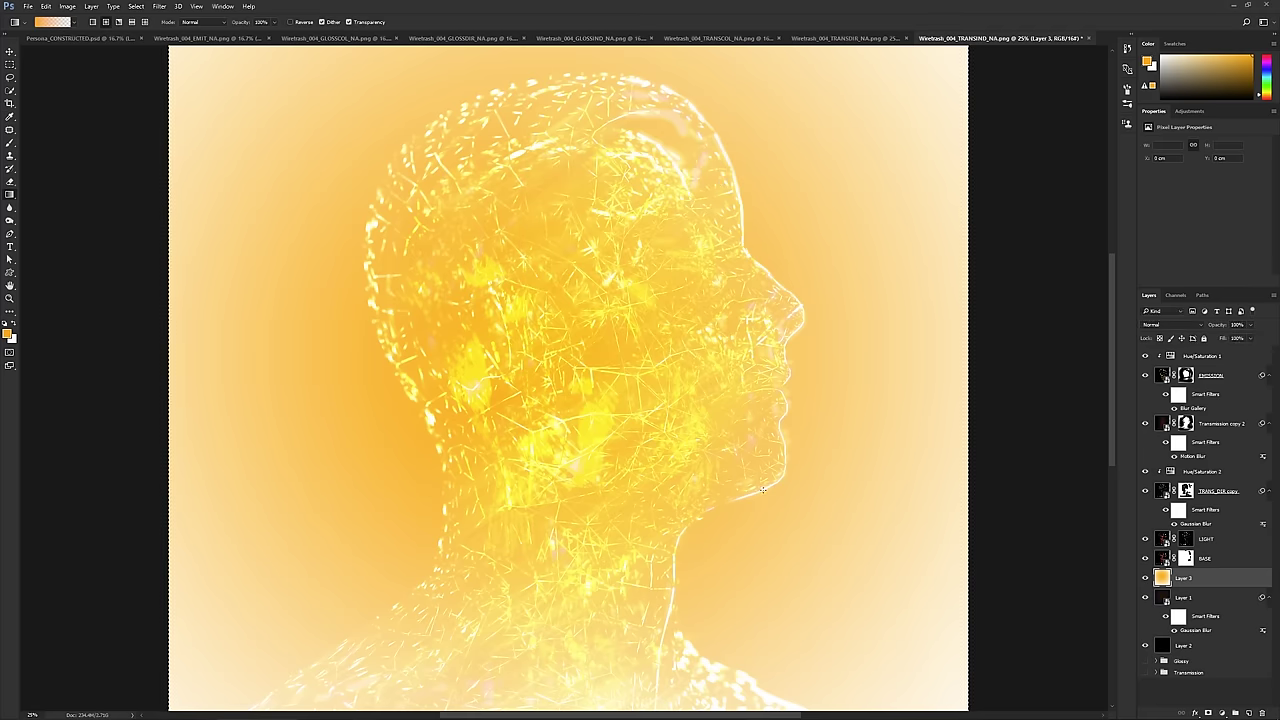
# - Clear the old gradient from Layer 3 and redraw it radially from the head's centre toward the canvas's lower-right corner
pyautogui.hotkey('ctrl', 'z')
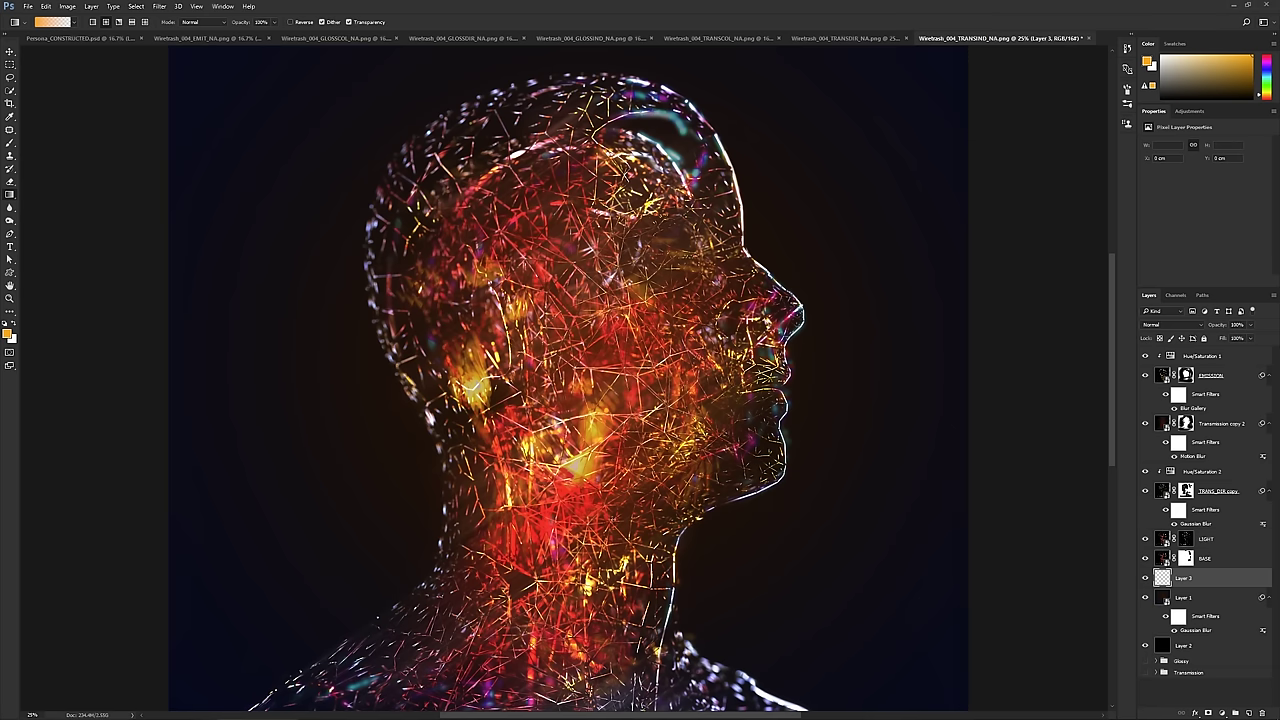
pyautogui.moveTo(552, 338); pyautogui.dragTo(914, 651)
pyautogui.keyDown('alt'); pyautogui.scroll(1, 617, 336); pyautogui.keyUp('alt')
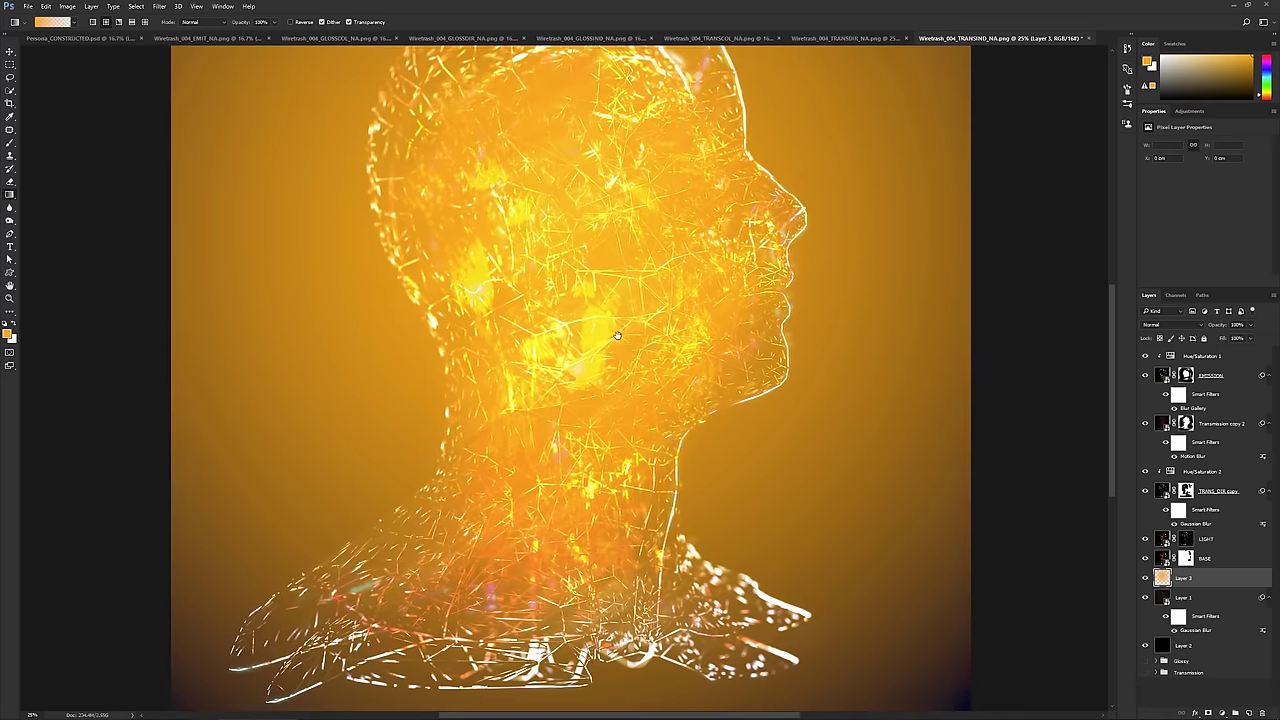
# - Set Layer 3's blend mode to Linear Dodge (Add), try a very low opacity, and return the opacity to 100%
pyautogui.click(1194, 325)
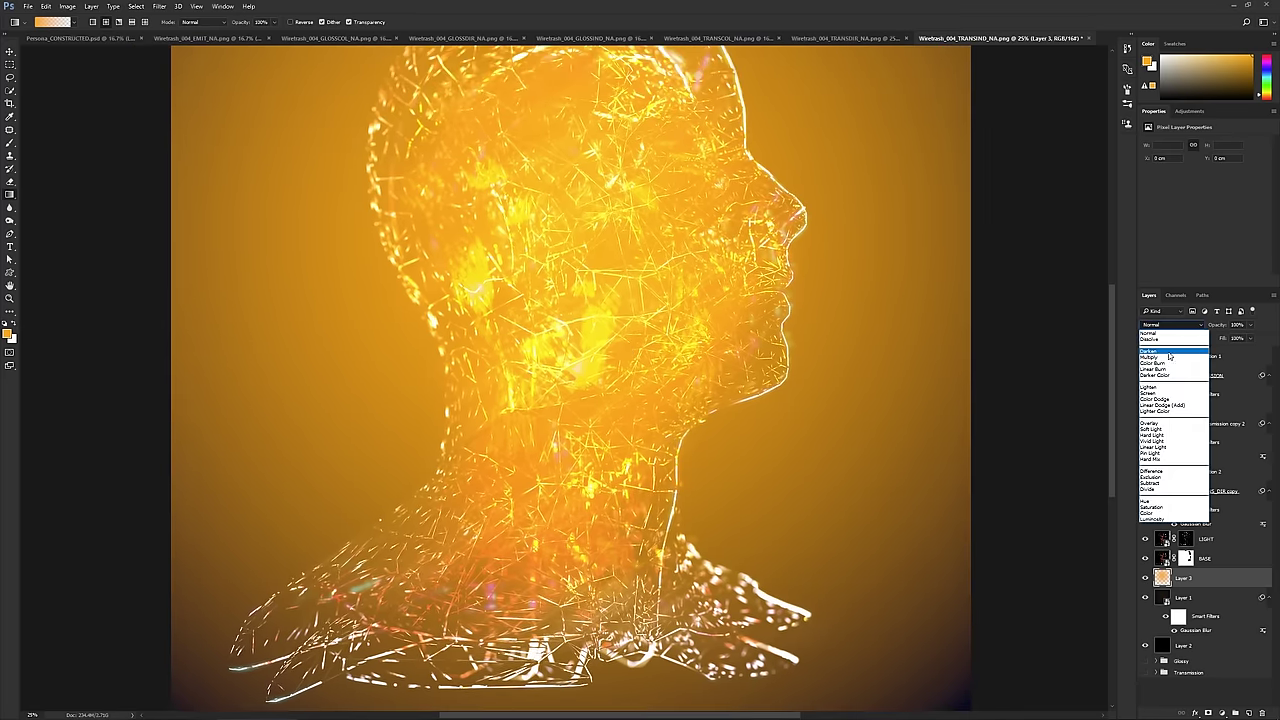
pyautogui.click(1180, 405)
pyautogui.click(1250, 325)
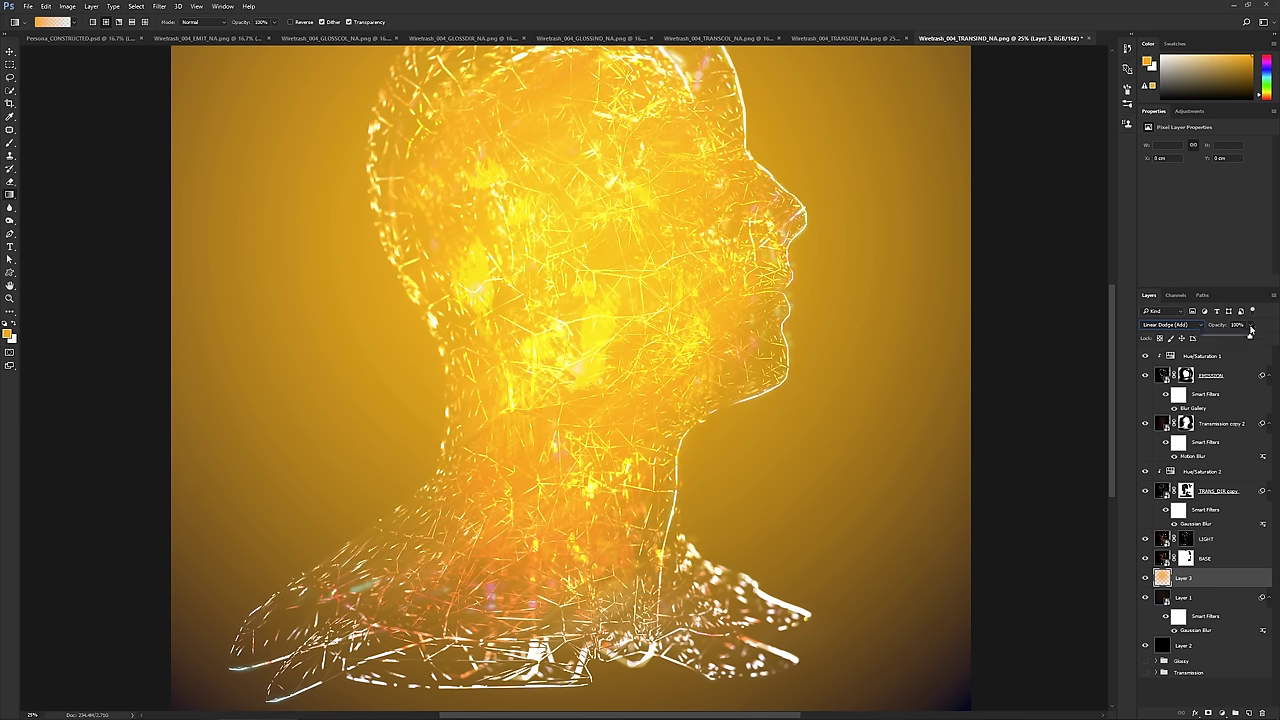
pyautogui.moveTo(1250, 338); pyautogui.dragTo(1206, 340)
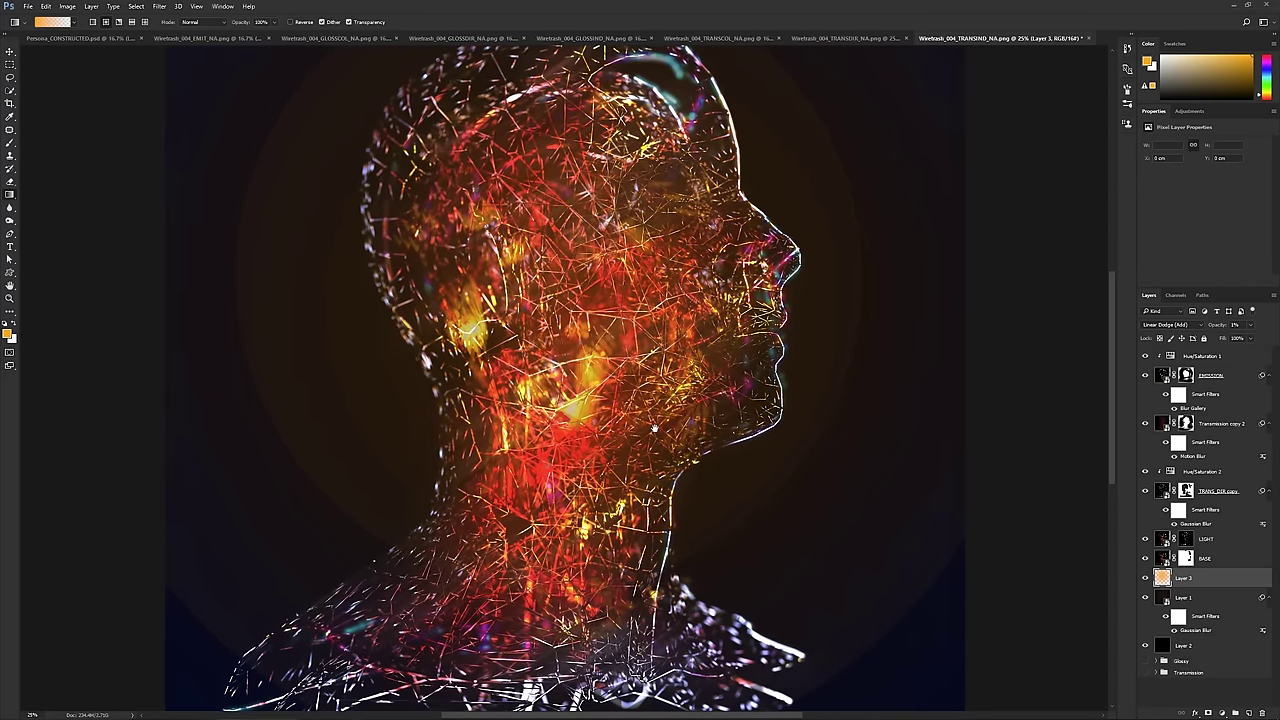
pyautogui.click(1250, 325)
pyautogui.moveTo(1228, 338); pyautogui.dragTo(1272, 338)
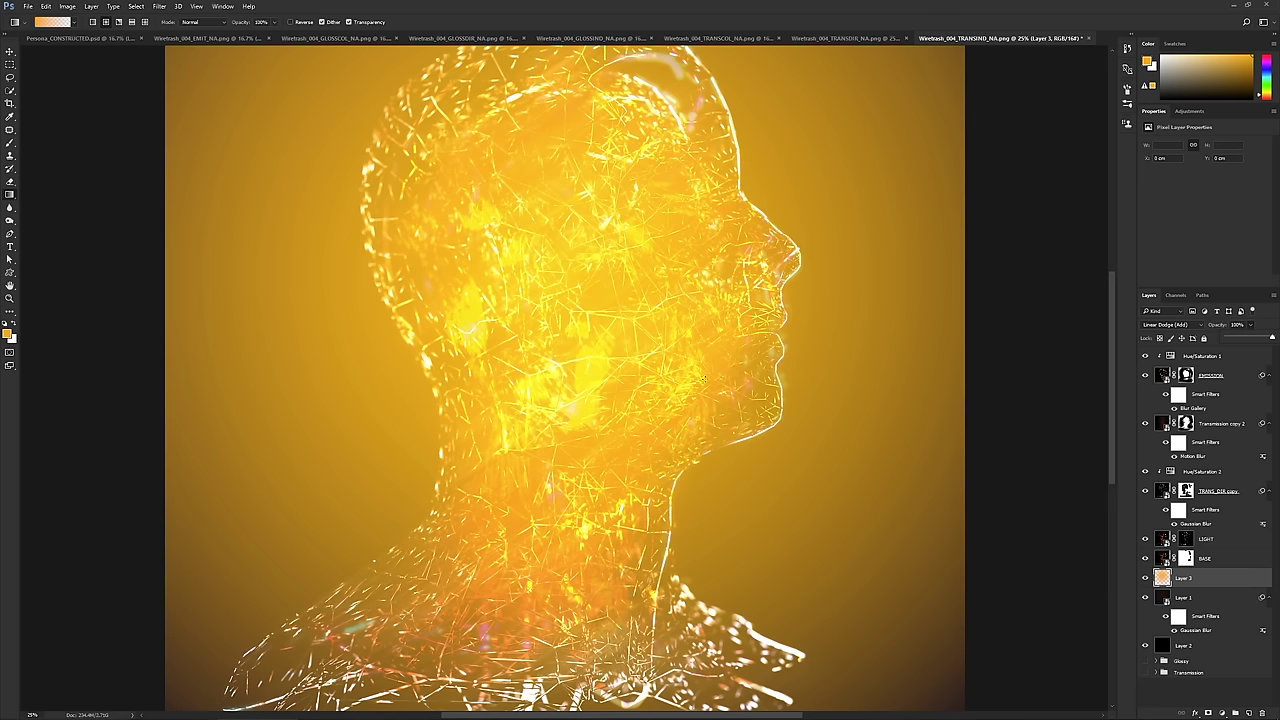
# - Change the gradient's starting color stop to dark brown, #3f2a00
pyautogui.click(53, 22)
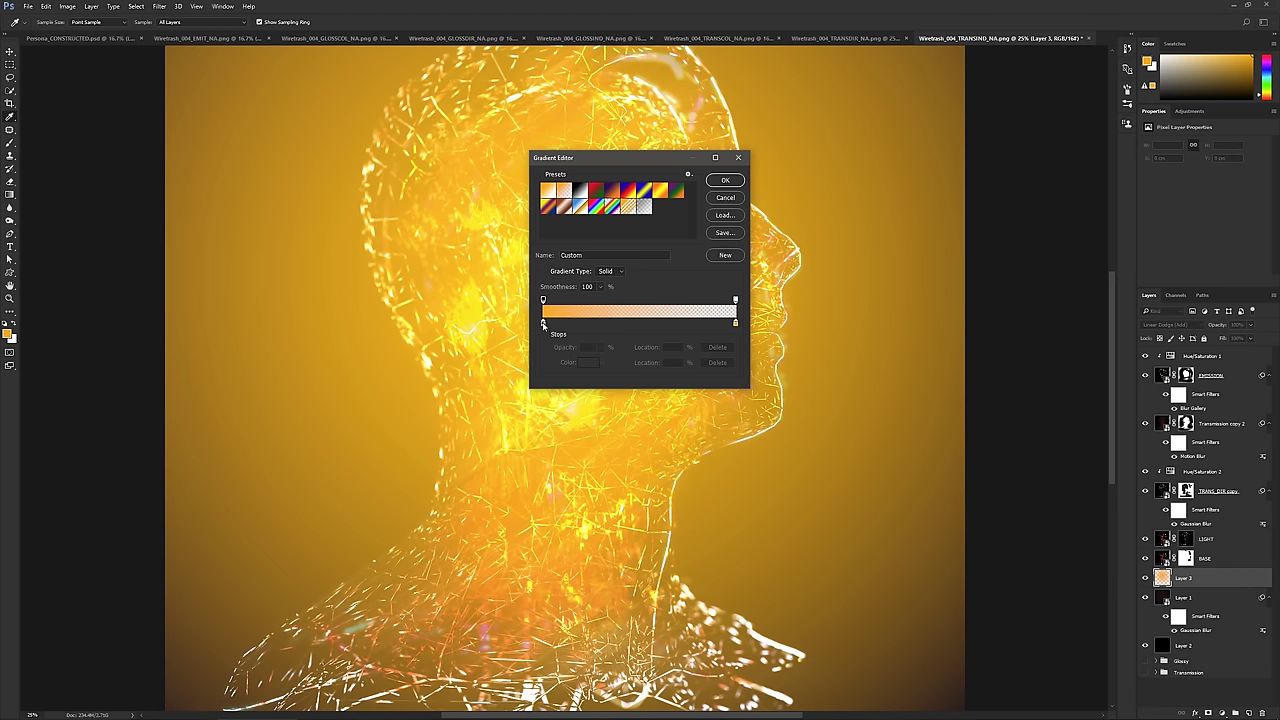
pyautogui.click(543, 322)
pyautogui.click(588, 364)
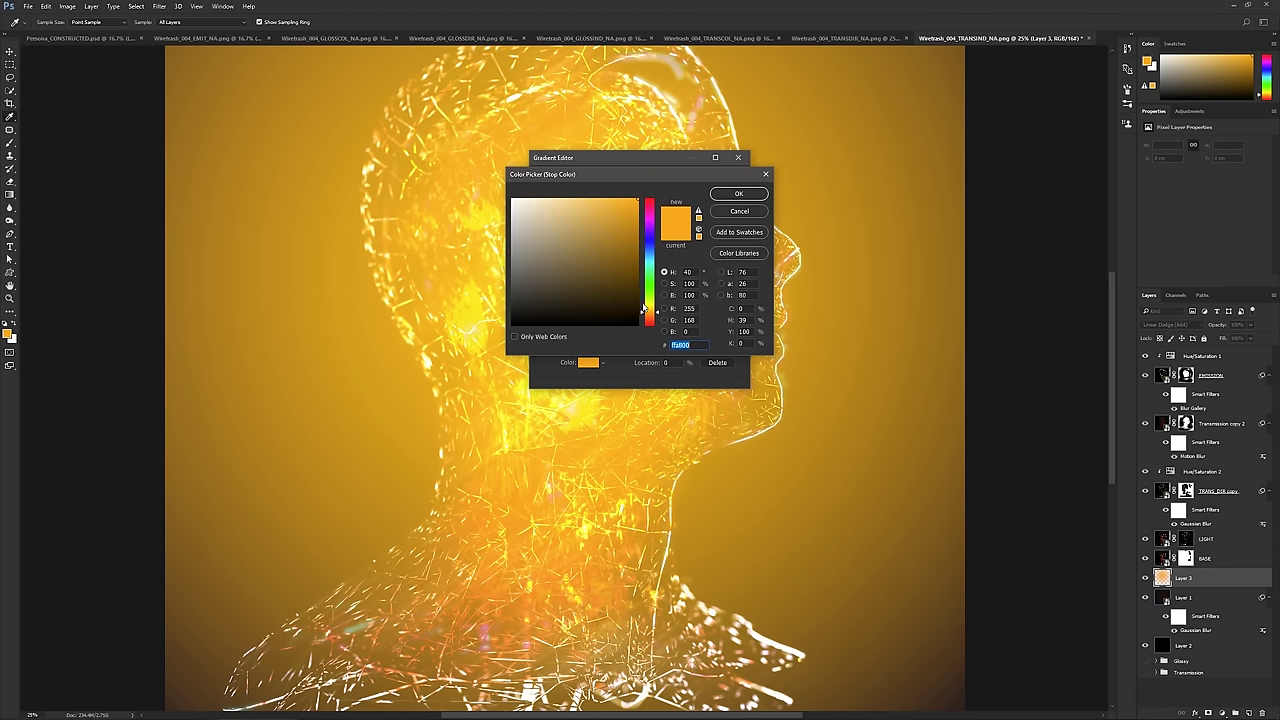
pyautogui.moveTo(638, 264); pyautogui.dragTo(661, 294)
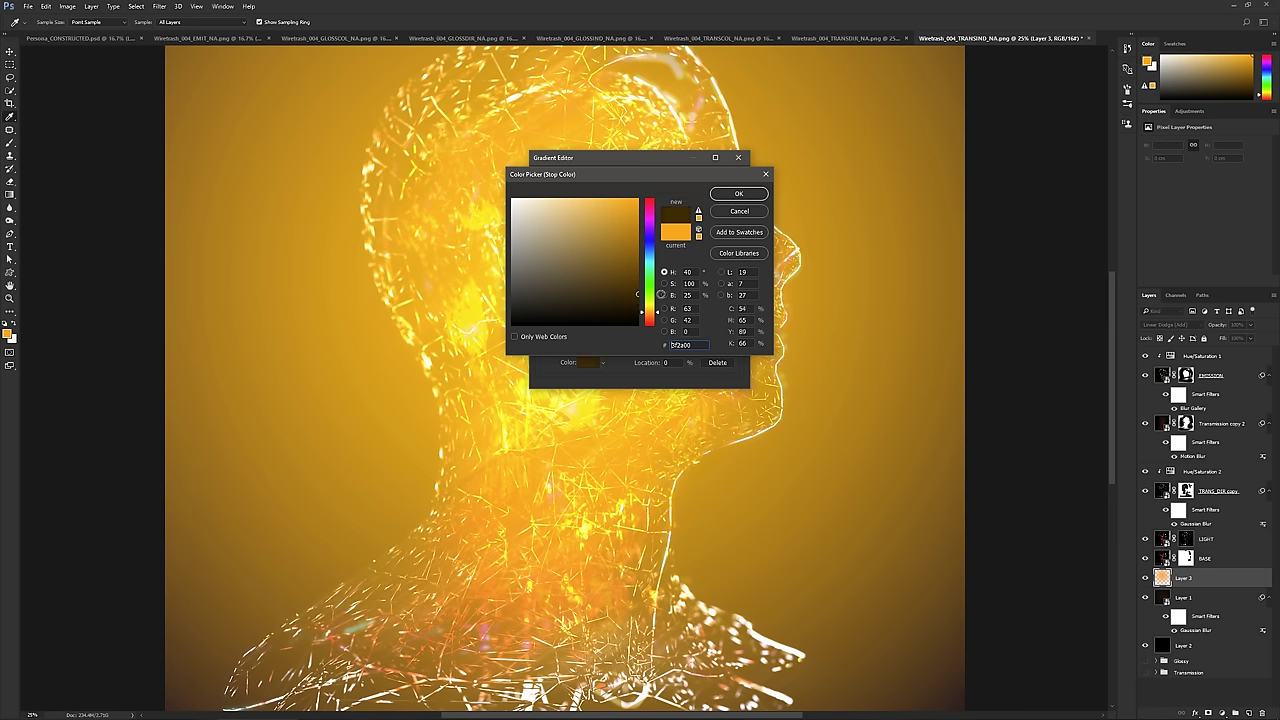
pyautogui.click(739, 193)
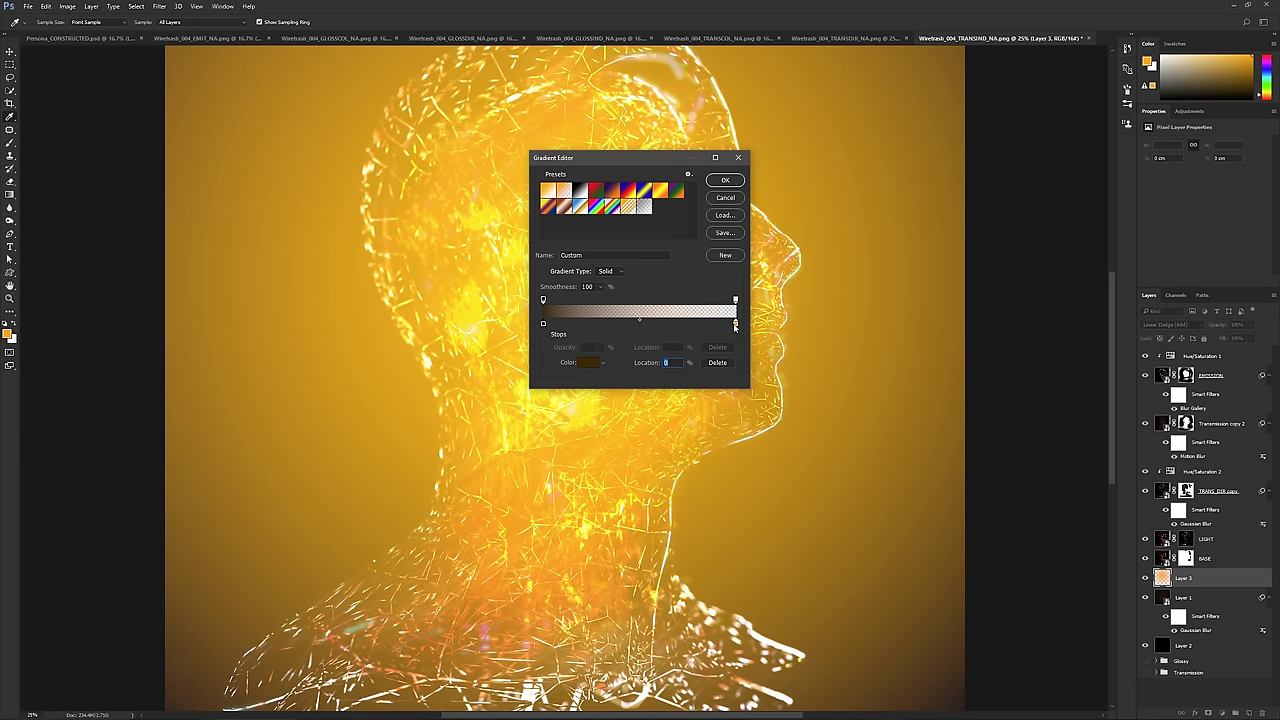
# - Change the gradient's end color stop to near-black brown, #170f00, and accept the gradient
pyautogui.click(735, 324)
pyautogui.click(590, 363)
pyautogui.moveTo(630, 290); pyautogui.dragTo(640, 314)
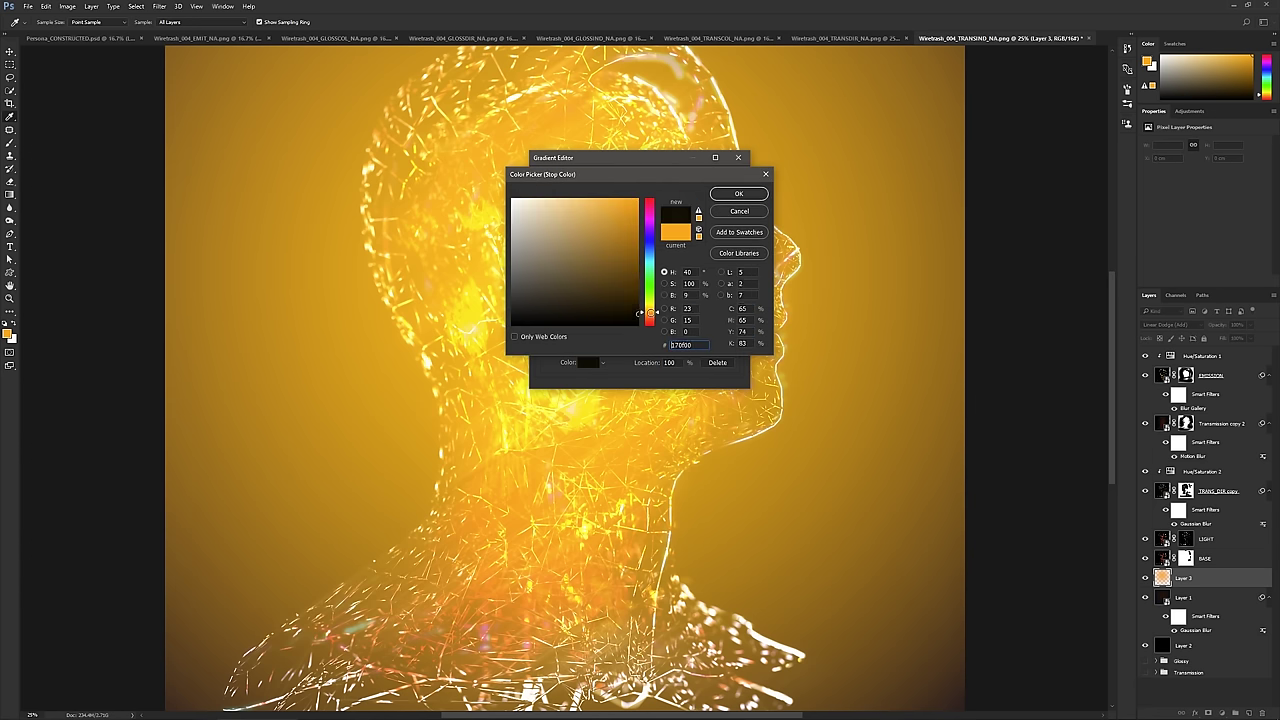
pyautogui.click(739, 193)
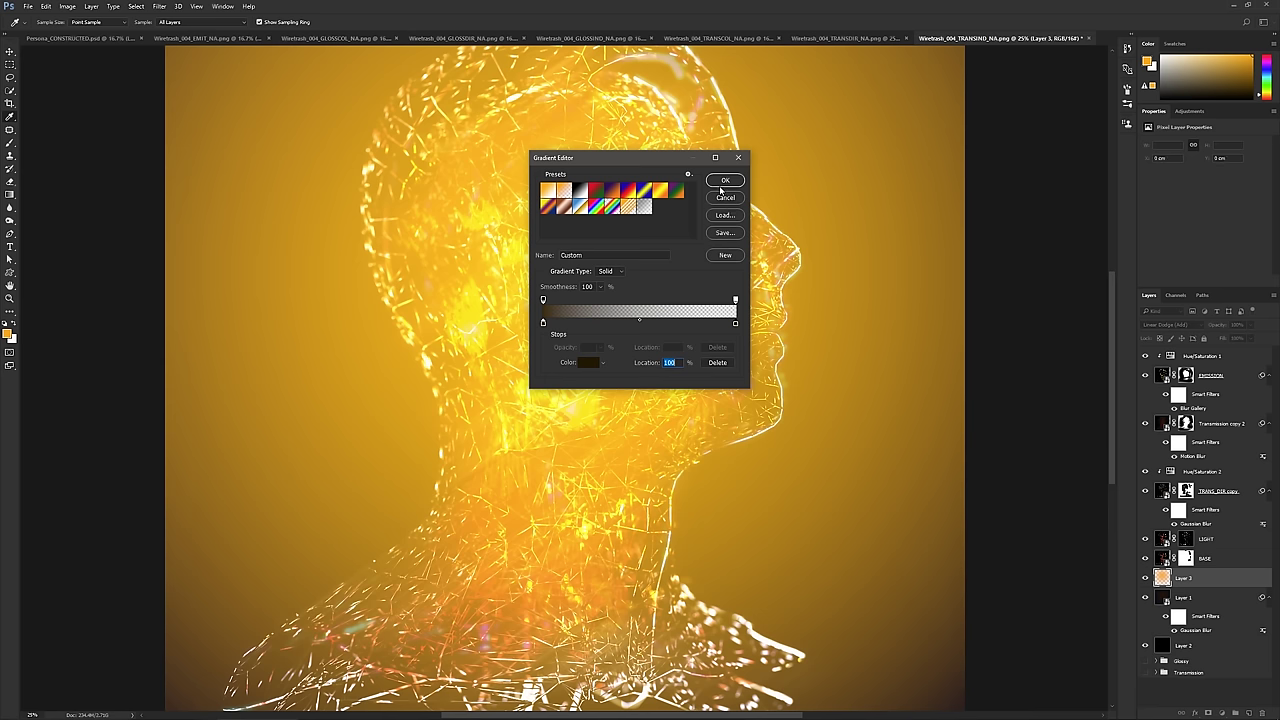
pyautogui.click(724, 181)
# - Clear Layer 3 and draw the darker radial gradient from the head's centre toward the canvas's lower-right corner
pyautogui.hotkey('ctrl', 'a')
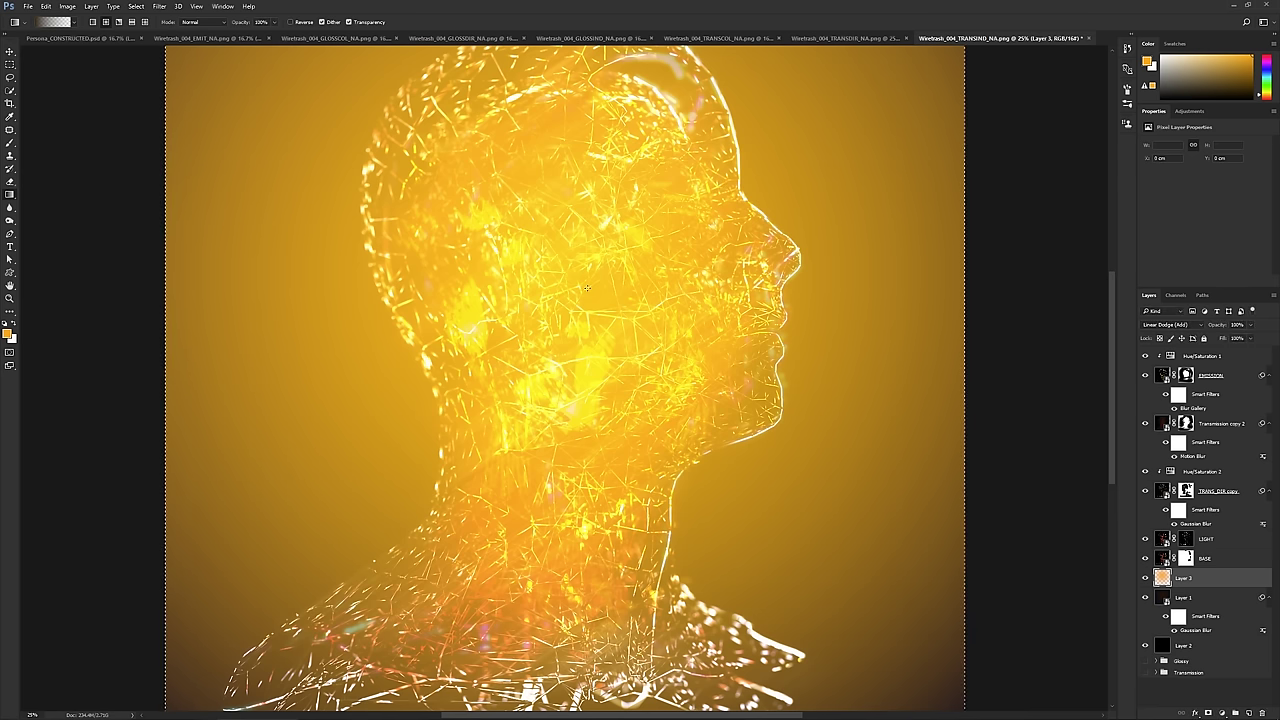
pyautogui.press('Delete')
pyautogui.rightClick(588, 291)
pyautogui.press('Escape')
pyautogui.rightClick(520, 338)
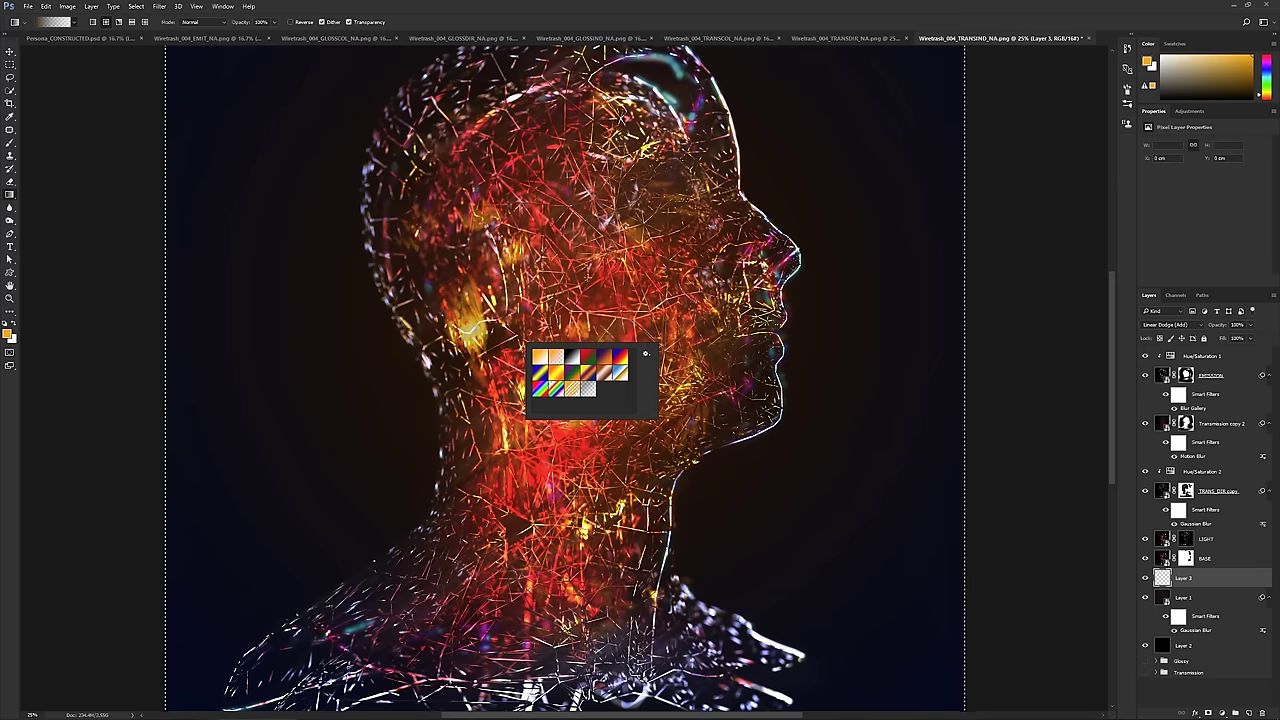
pyautogui.press('Escape')
pyautogui.moveTo(568, 298); pyautogui.dragTo(914, 700)
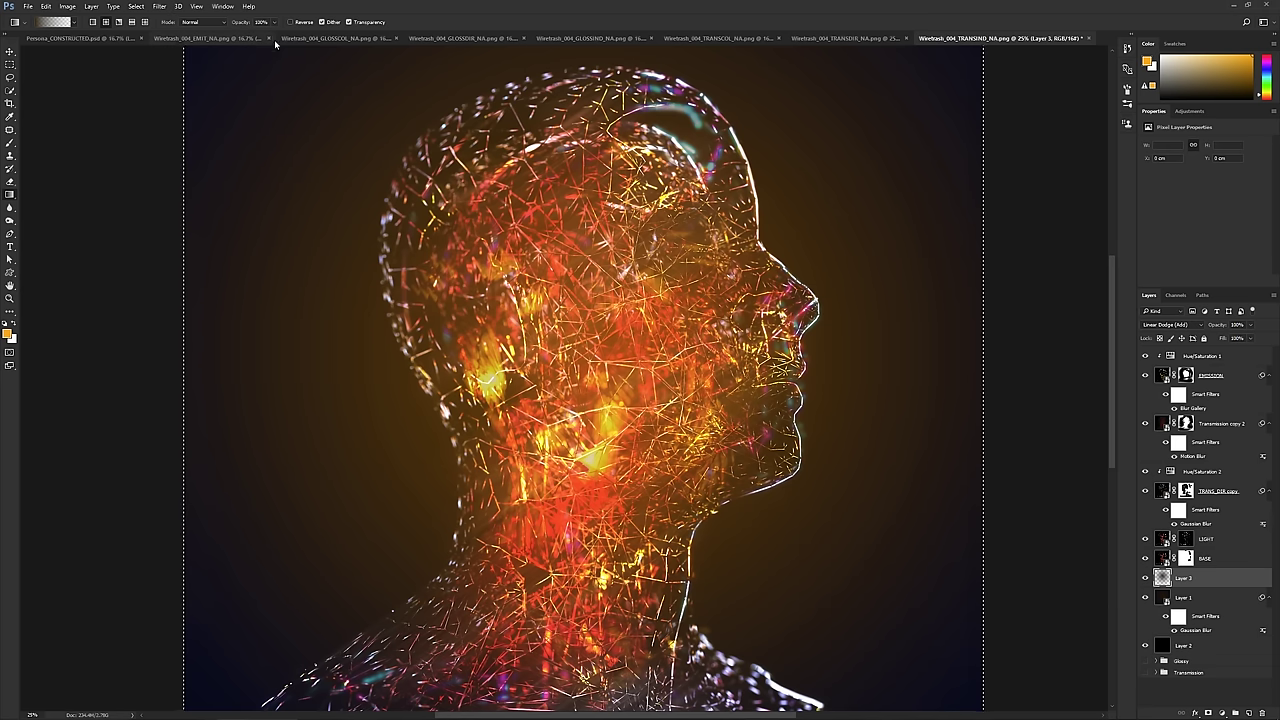
# - Lower Layer 3's opacity to 12%
pyautogui.click(195, 21)
pyautogui.click(200, 26)
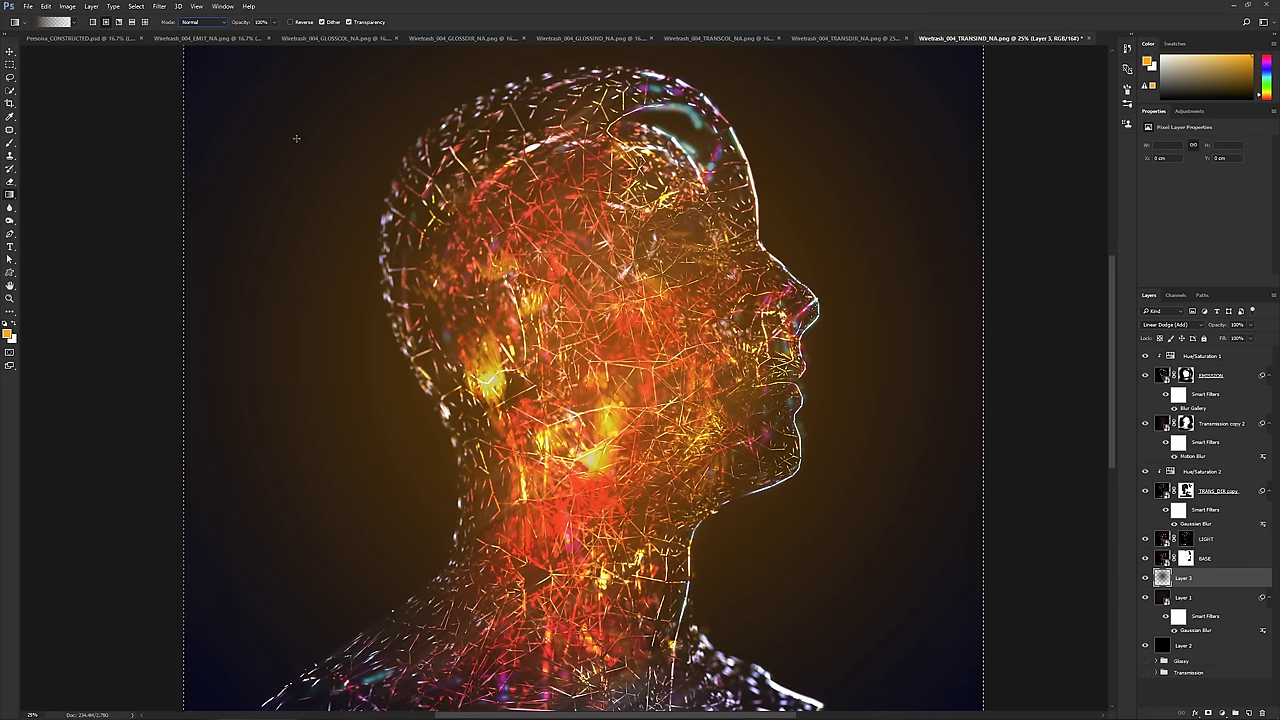
pyautogui.click(1248, 330)
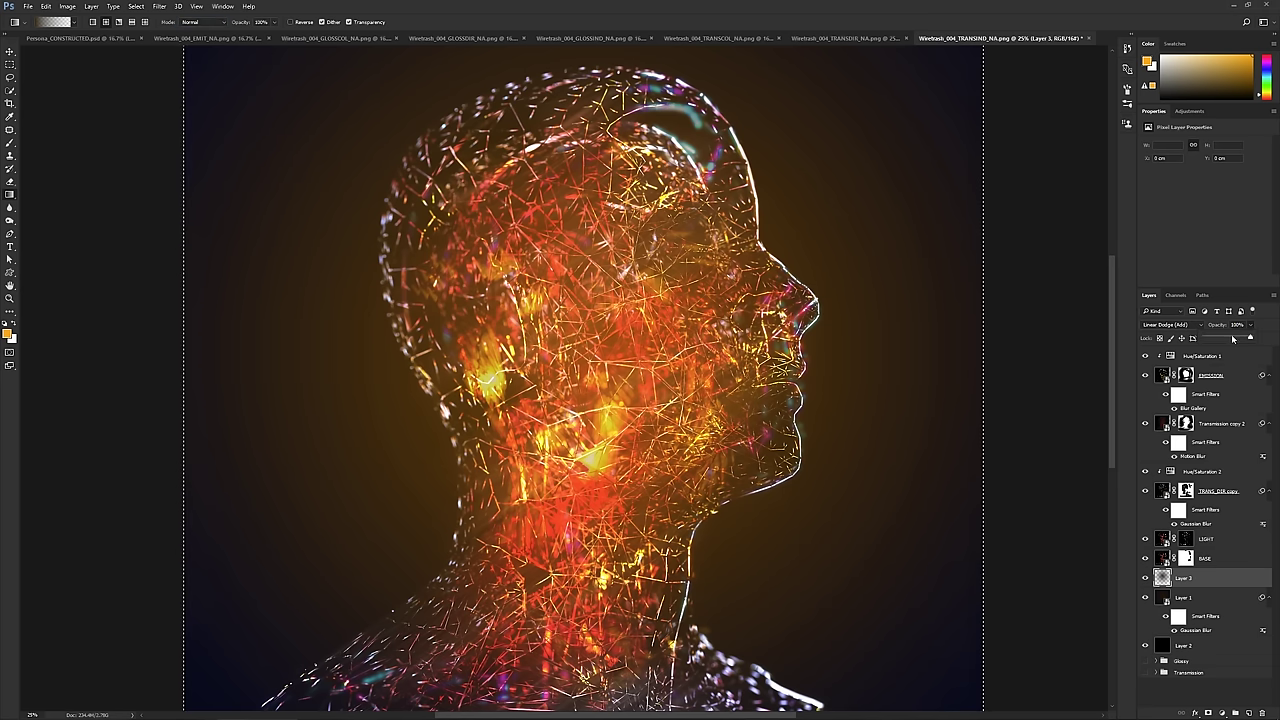
pyautogui.moveTo(1233, 340); pyautogui.dragTo(1210, 341)
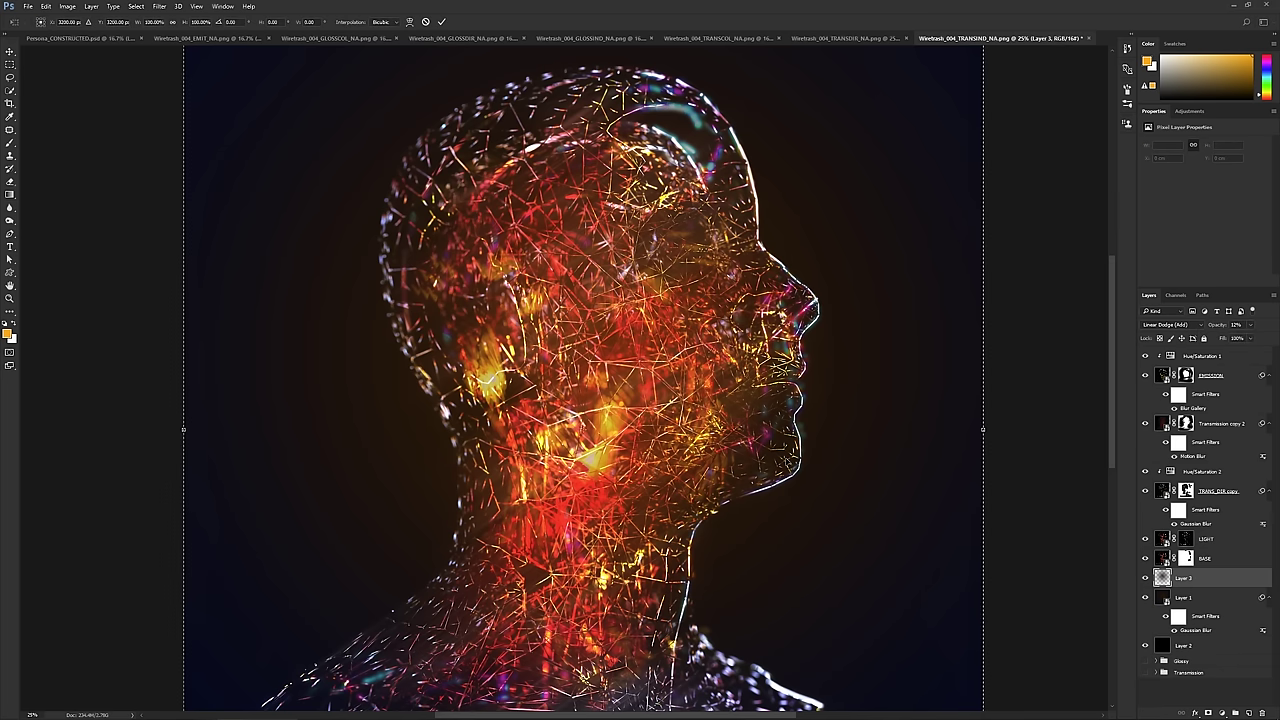
# - Scale the gradient glow up beyond the canvas, deselect it, and try moving it behind the head
pyautogui.hotkey('ctrl', 't')
pyautogui.hotkey('ctrl', '-')
pyautogui.hotkey('ctrl', '-')
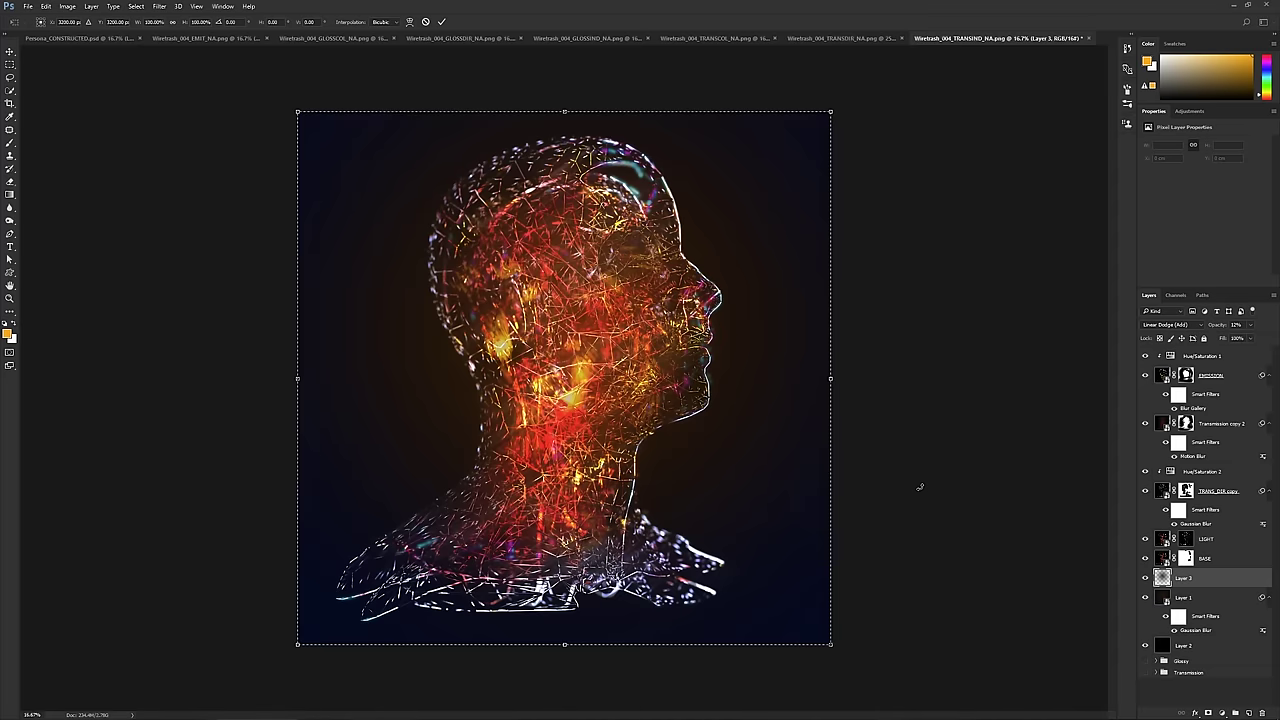
pyautogui.keyDown('alt'); pyautogui.keyDown('shift'); pyautogui.moveTo(766, 580); pyautogui.dragTo(935, 700); pyautogui.keyUp('shift'); pyautogui.keyUp('alt')
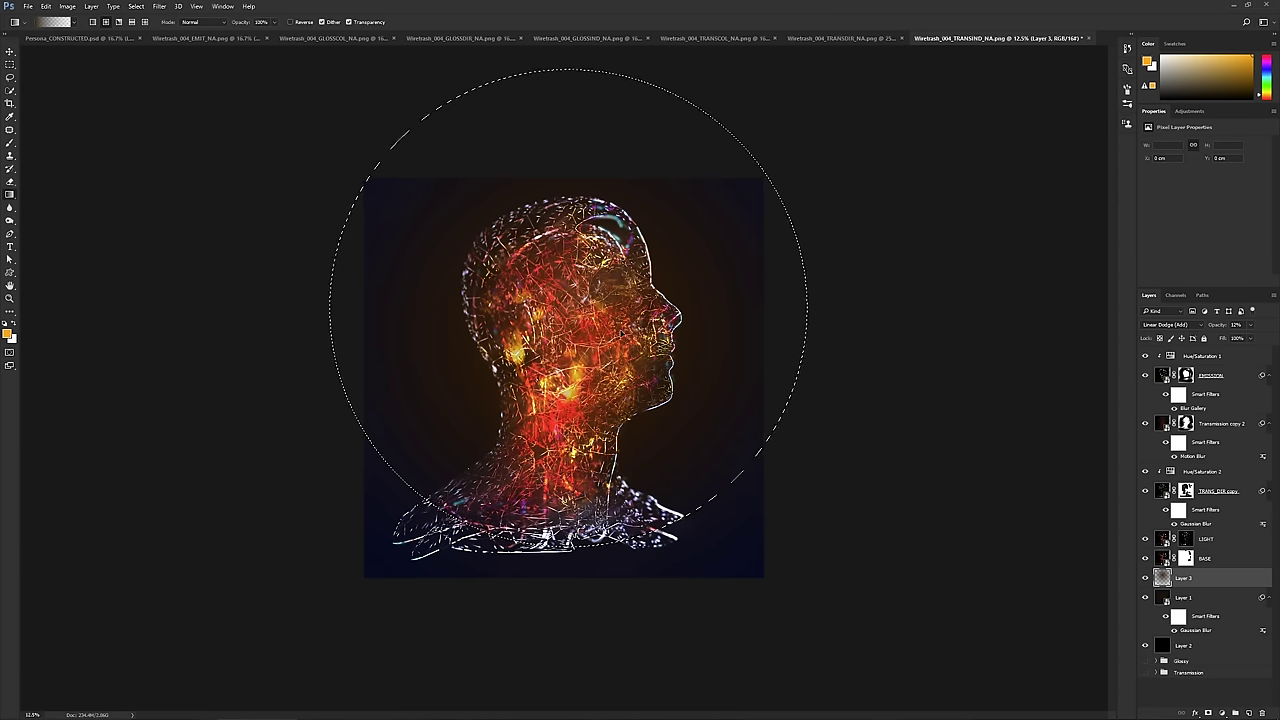
pyautogui.hotkey('ctrl', 'd')
pyautogui.keyDown('ctrl'); pyautogui.moveTo(671, 346); pyautogui.dragTo(676, 376); pyautogui.keyUp('ctrl')
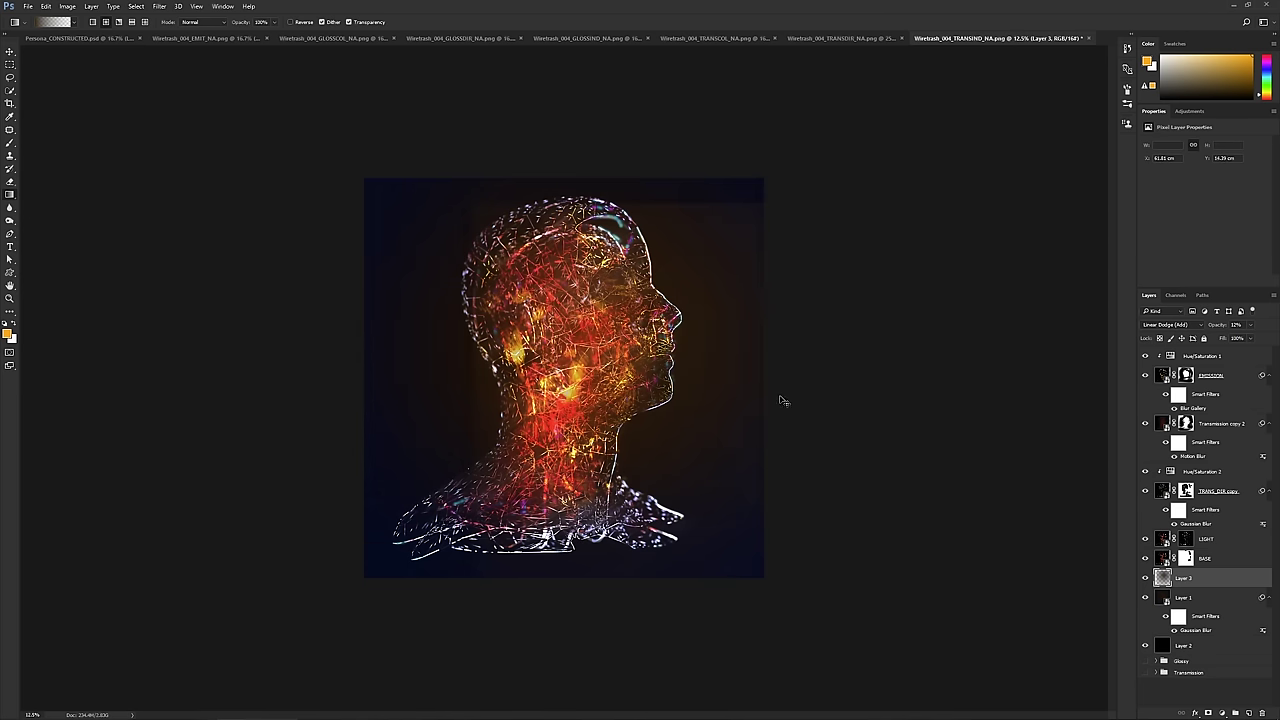
# - Delete the gradient glow layer and hide Layer 1
pyautogui.press('Delete')
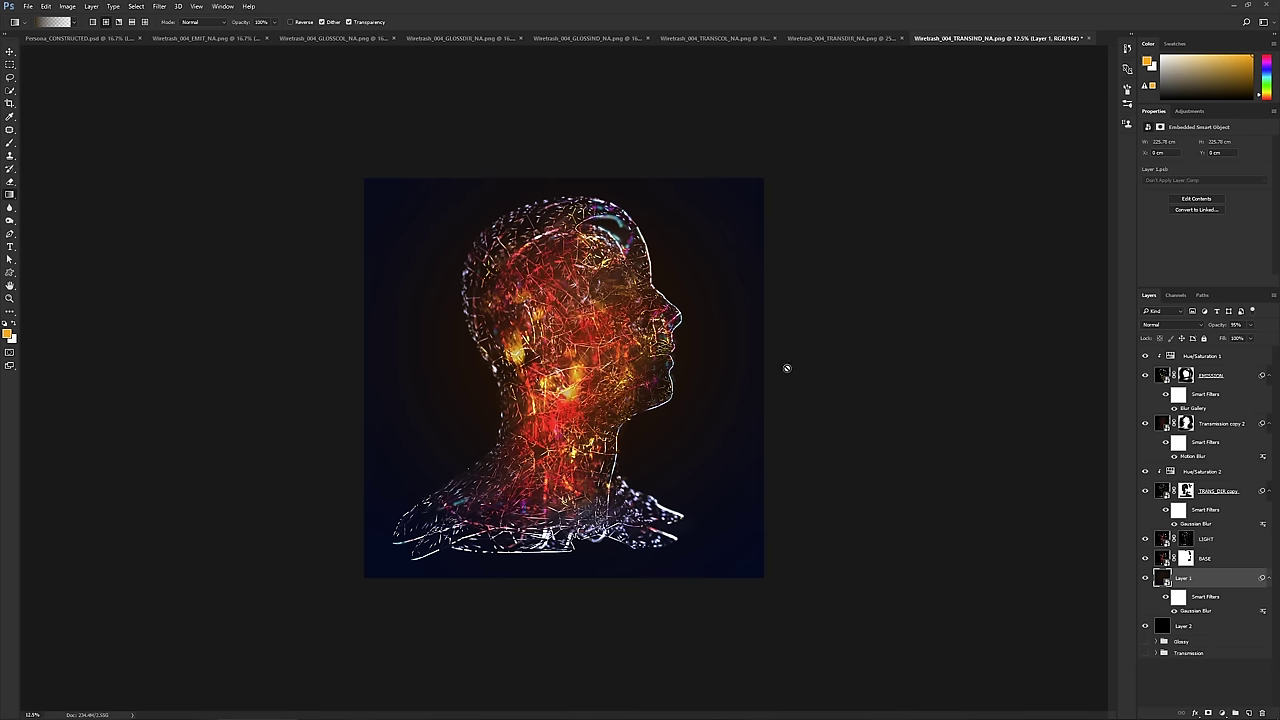
pyautogui.click(1145, 578)
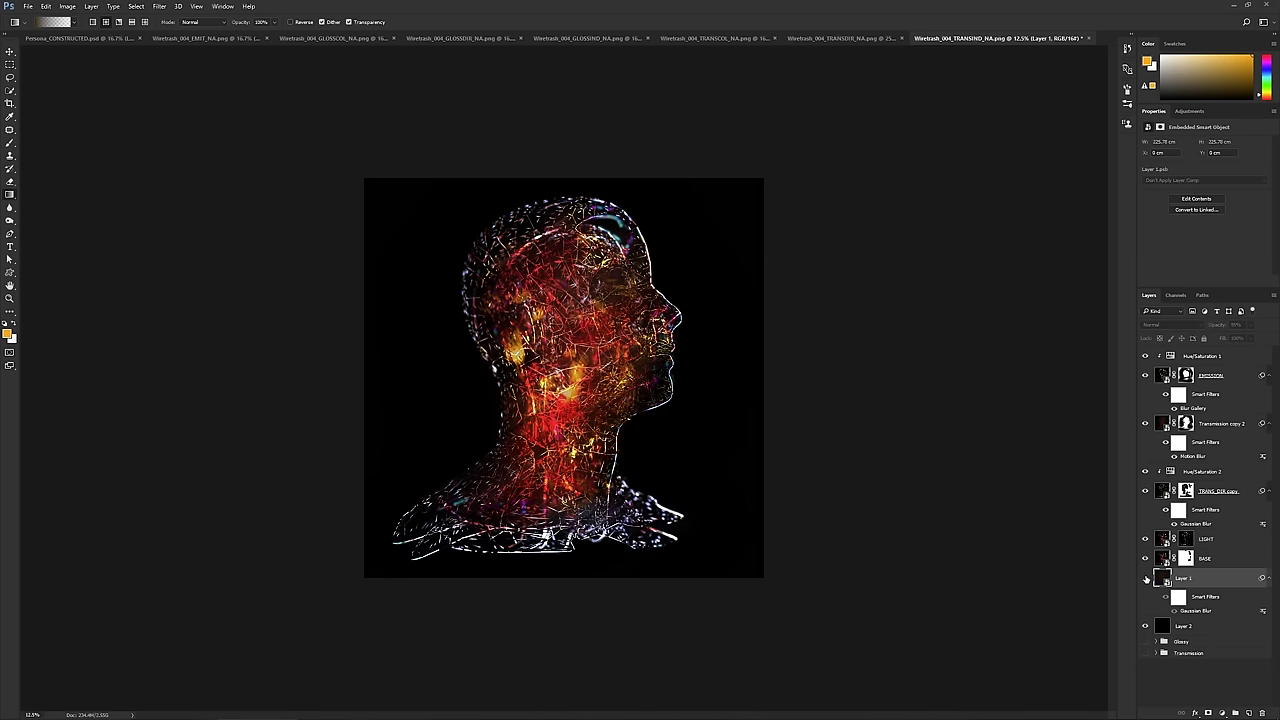
pyautogui.hotkey('ctrl', '+')
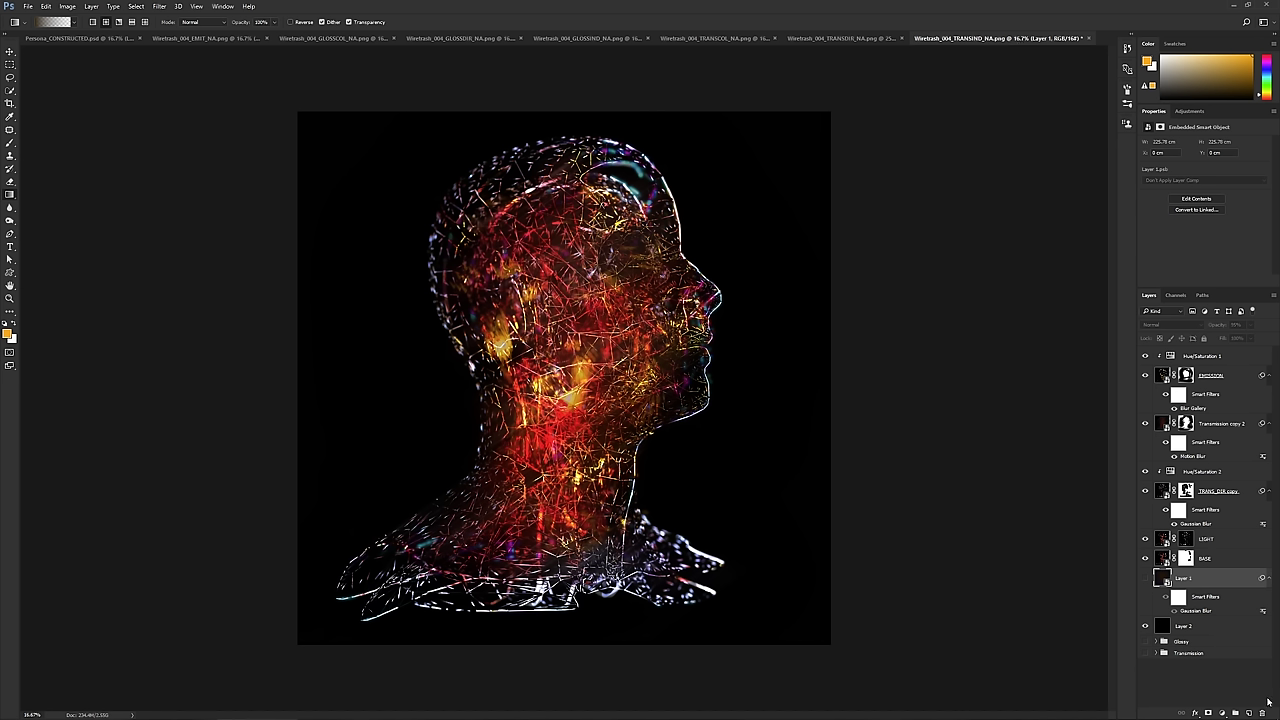
# - Add a new black-filled layer above Layer 1 and give it a radial Gradient Overlay effect
pyautogui.hotkey('ctrl', 'shift', 'alt', 'n')
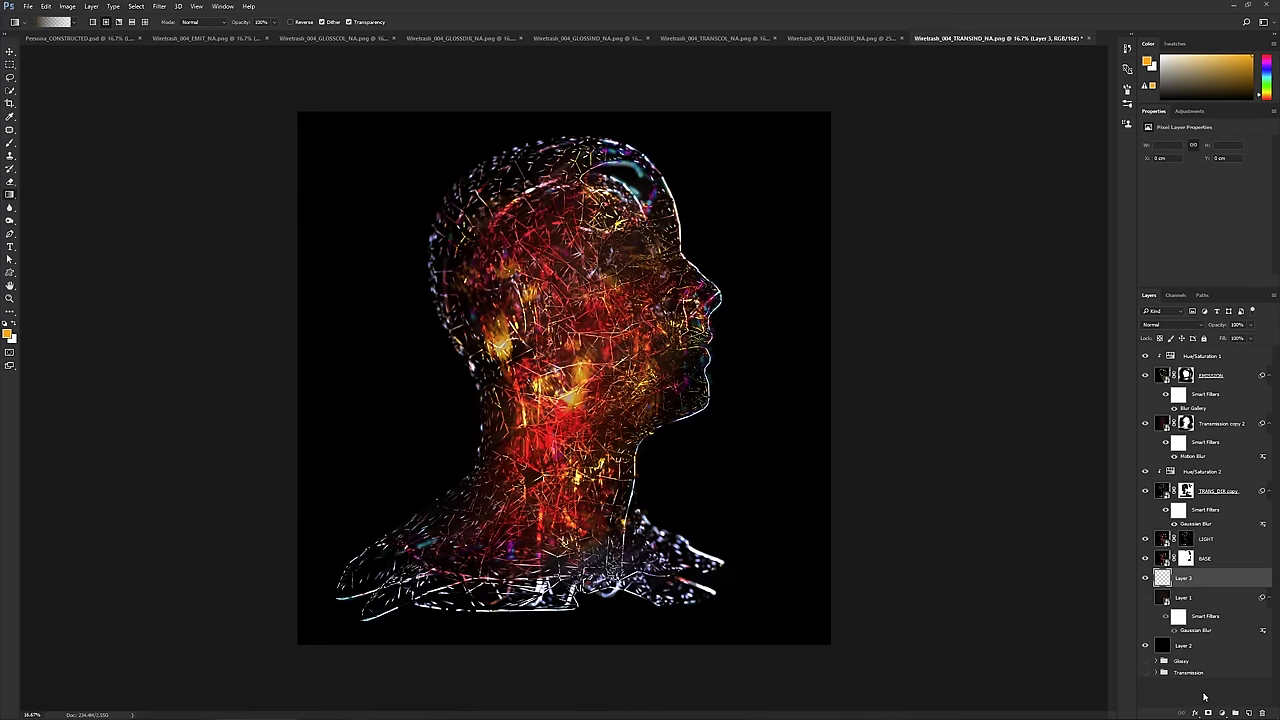
pyautogui.press('d')
pyautogui.hotkey('alt', 'BackSpace')
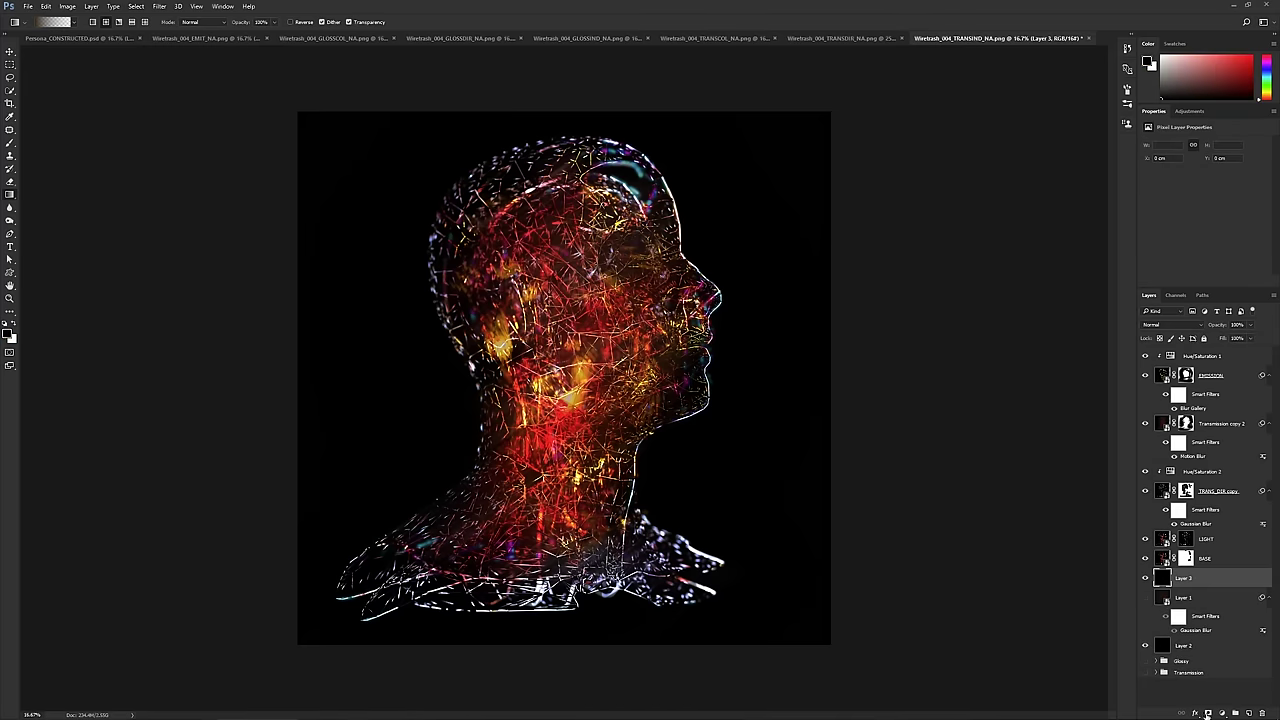
pyautogui.click(1195, 713)
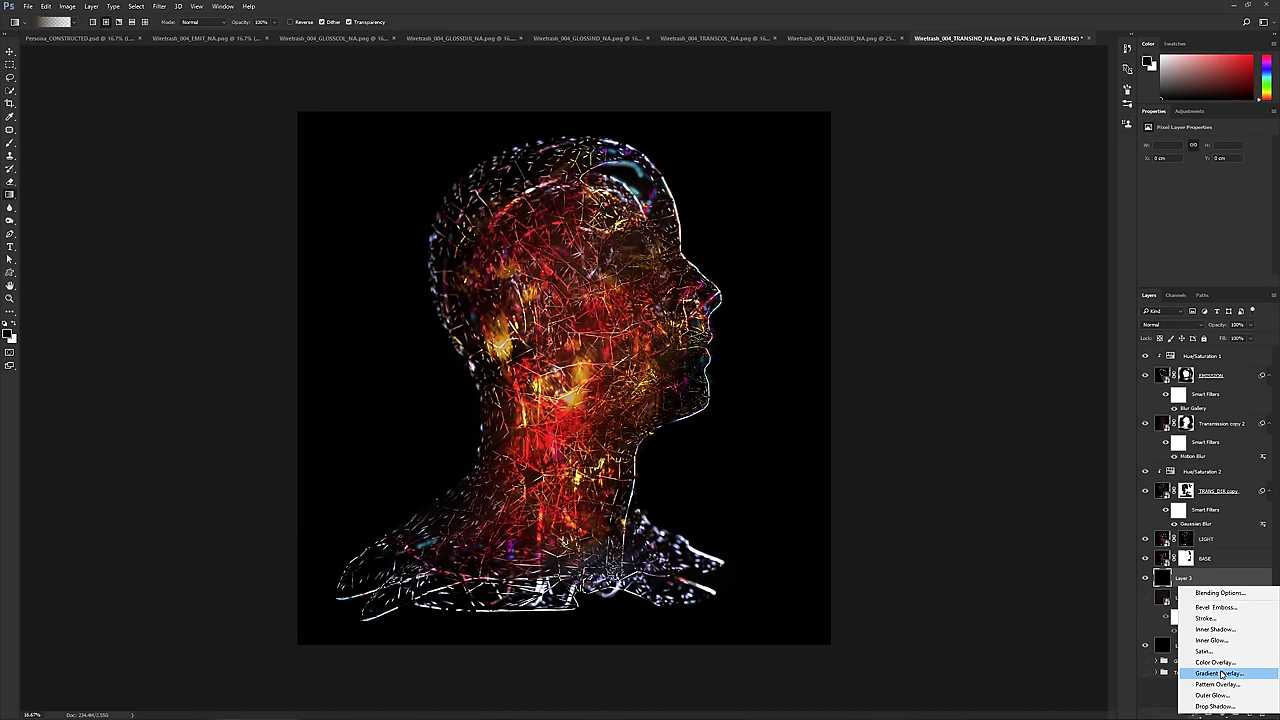
pyautogui.click(1072, 605)
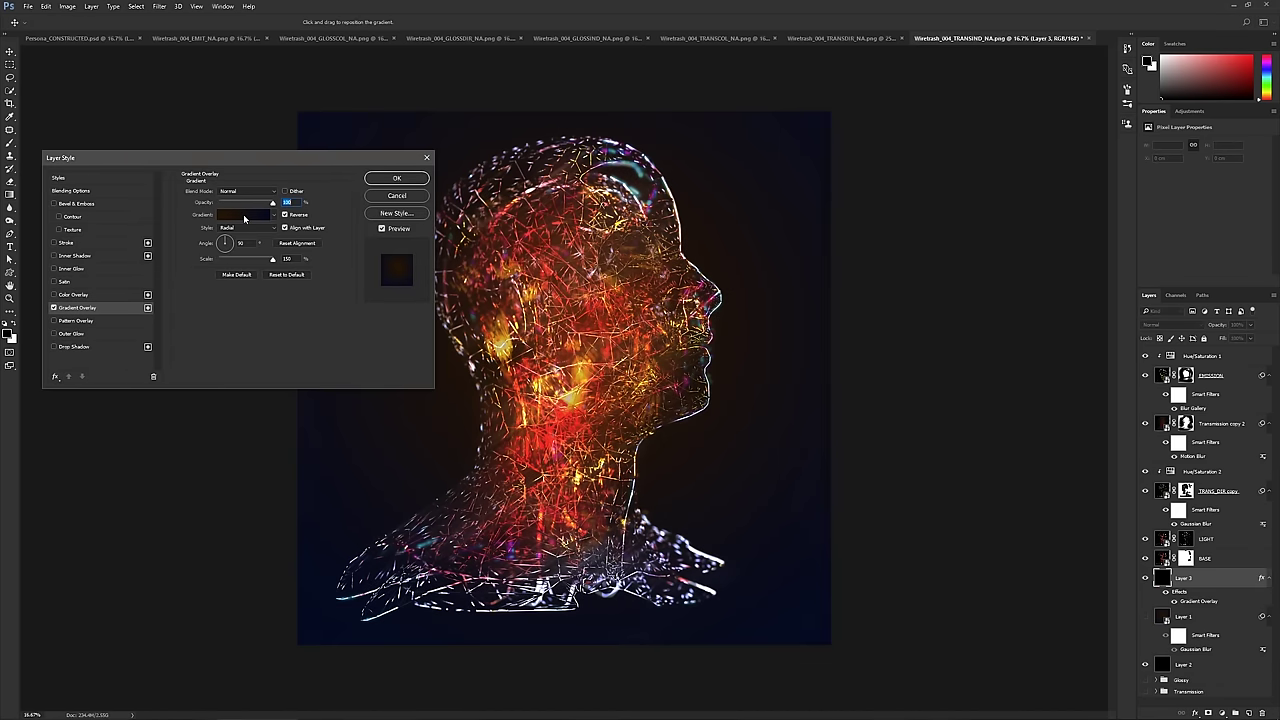
# - Swap the overlay gradient's stops so brown is at 0% and dark blue at 100%, and turn off Reverse
pyautogui.click(243, 214)
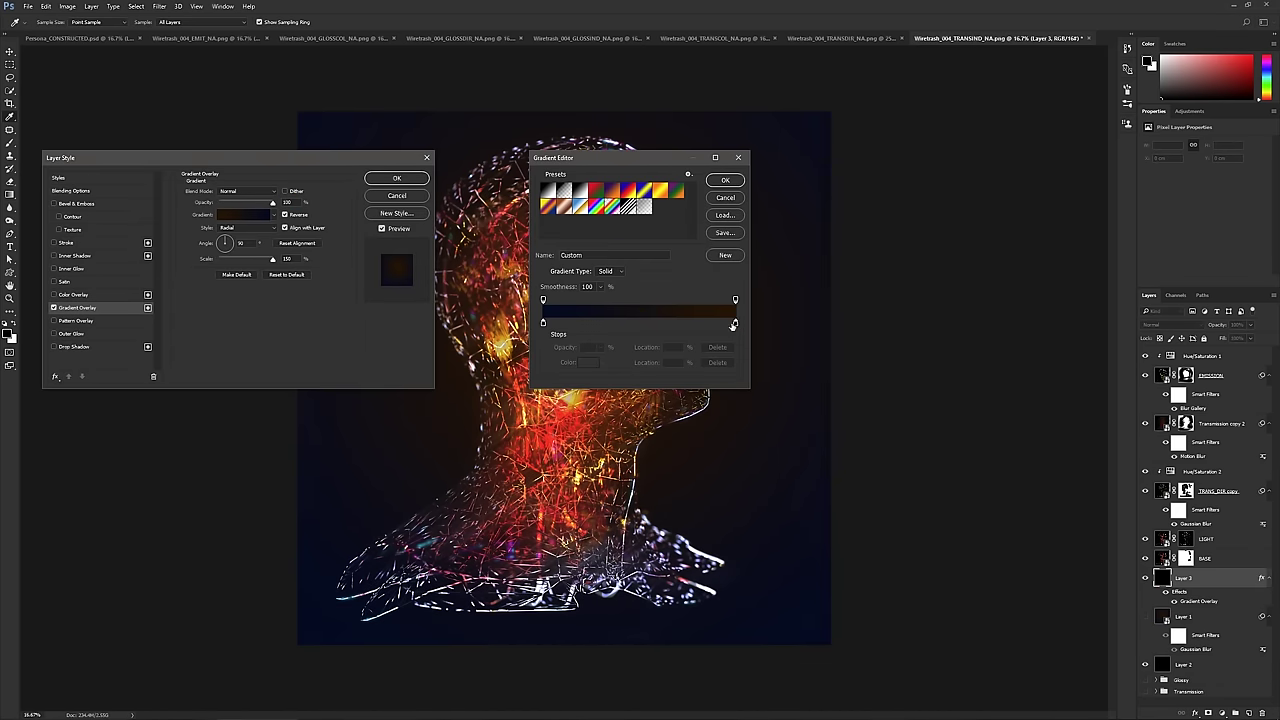
pyautogui.moveTo(733, 325); pyautogui.dragTo(634, 323)
pyautogui.moveTo(543, 323); pyautogui.dragTo(735, 323)
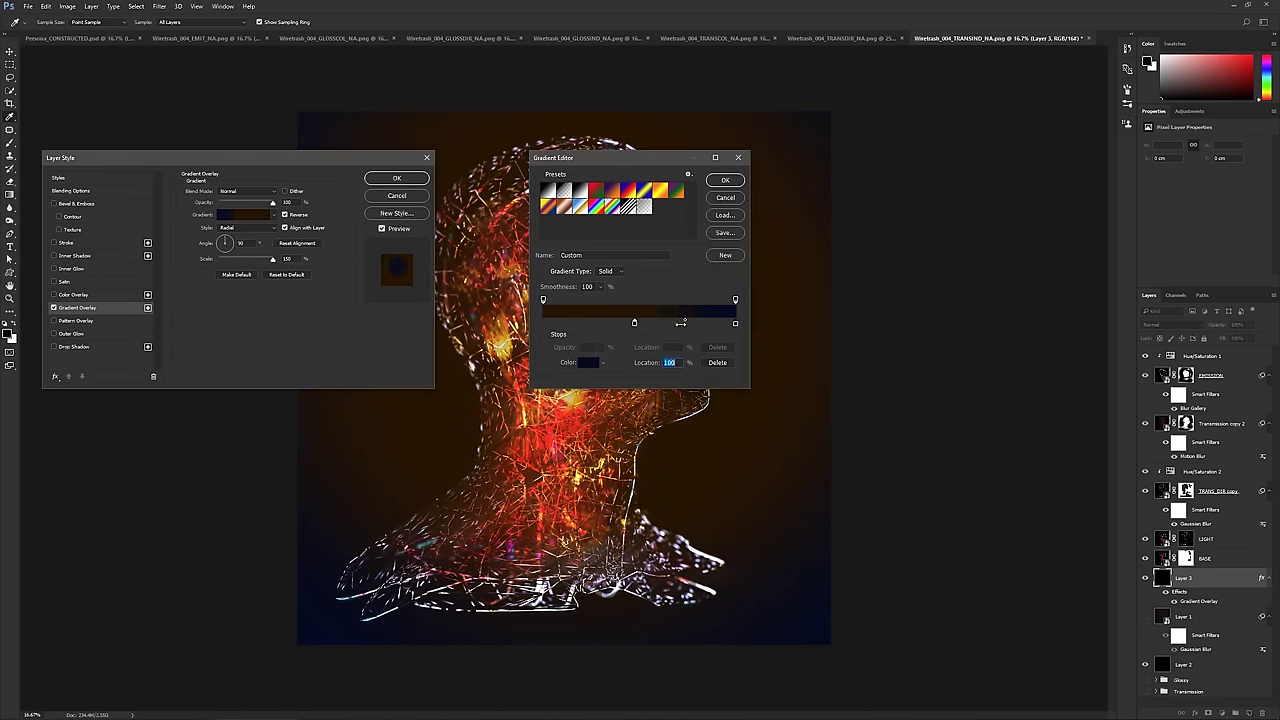
pyautogui.moveTo(634, 323); pyautogui.dragTo(543, 324)
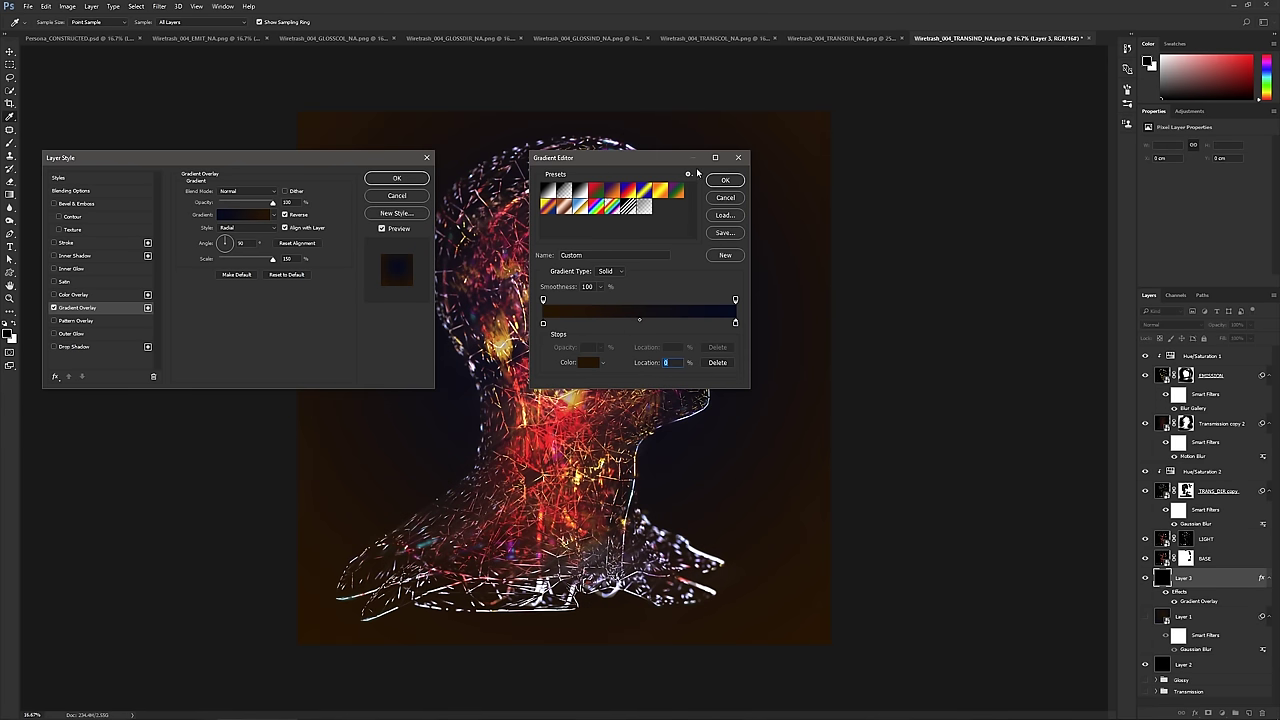
pyautogui.click(725, 180)
pyautogui.click(285, 214)
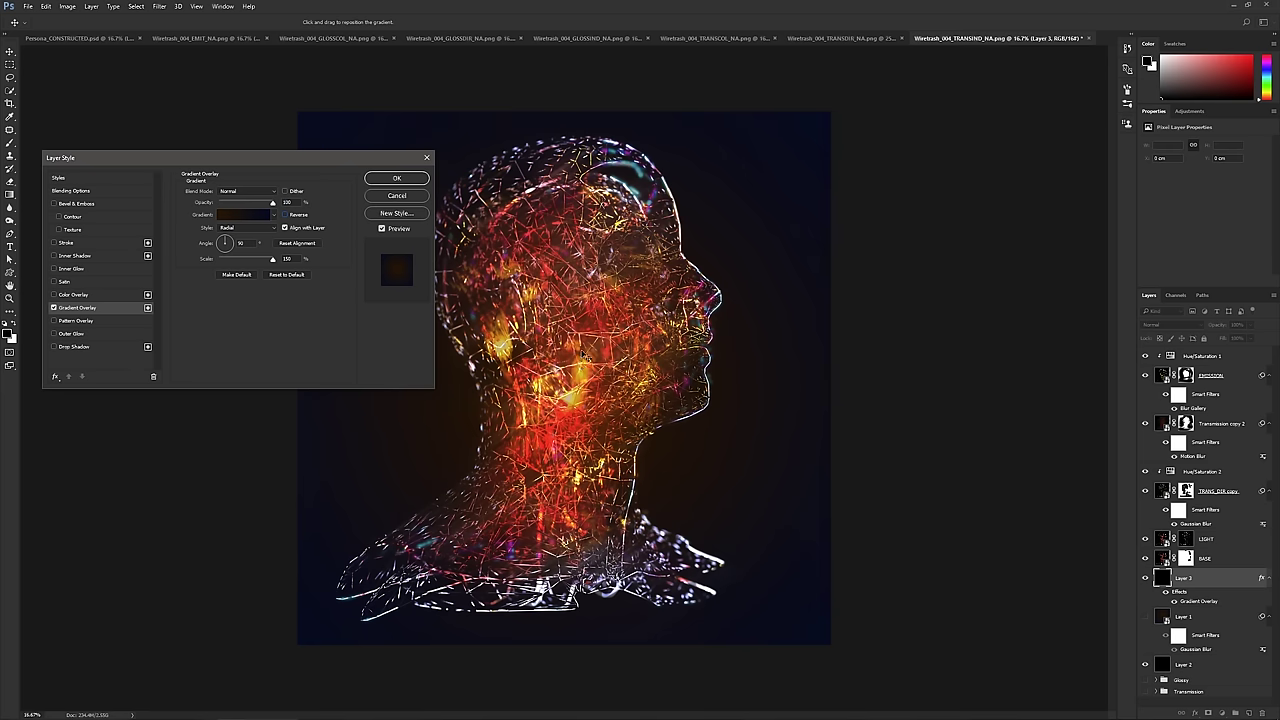
# - Change the overlay gradient's brown stop at 0% to the brighter brown 391c00
pyautogui.click(238, 217)
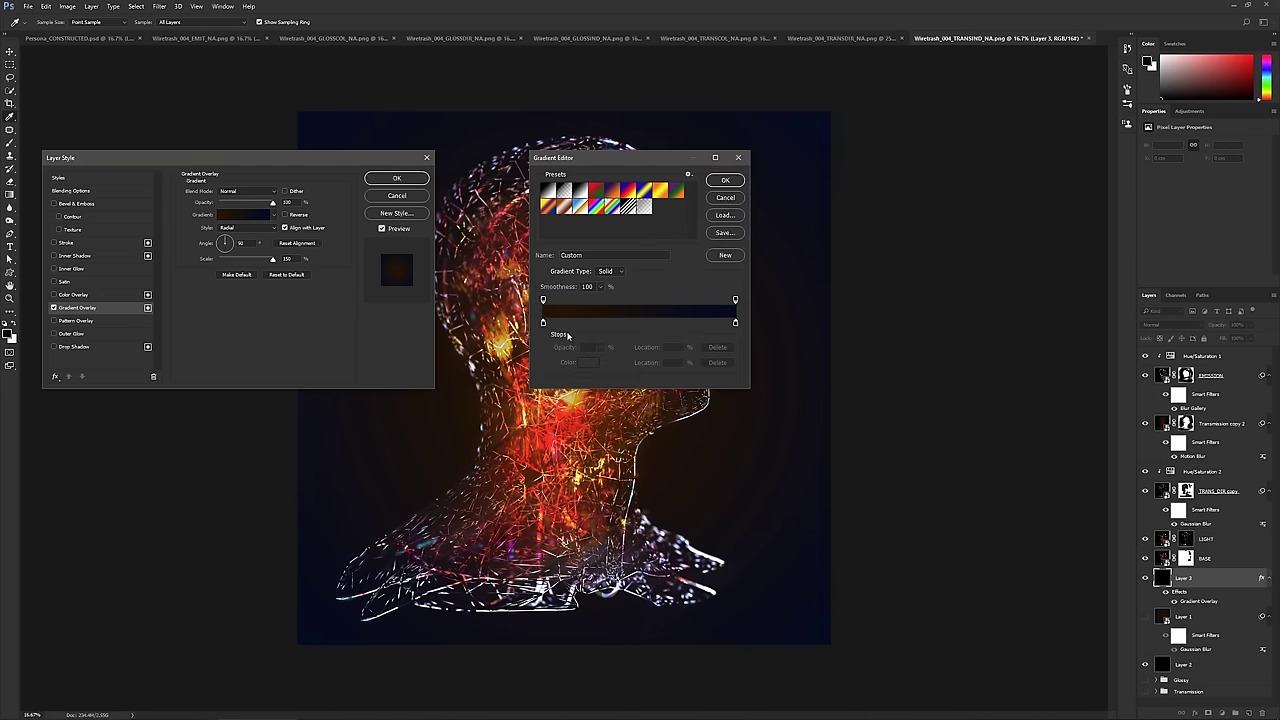
pyautogui.click(543, 322)
pyautogui.click(588, 362)
pyautogui.moveTo(634, 305); pyautogui.dragTo(637, 296)
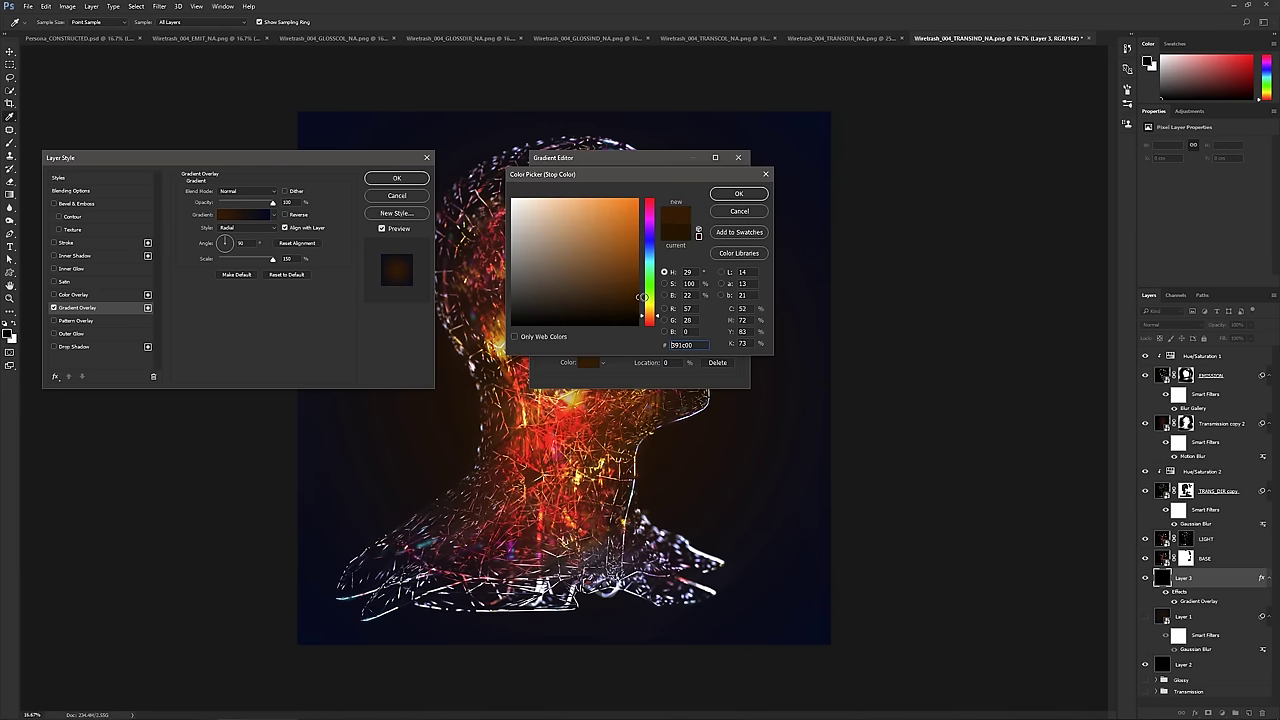
pyautogui.click(740, 195)
pyautogui.click(726, 181)
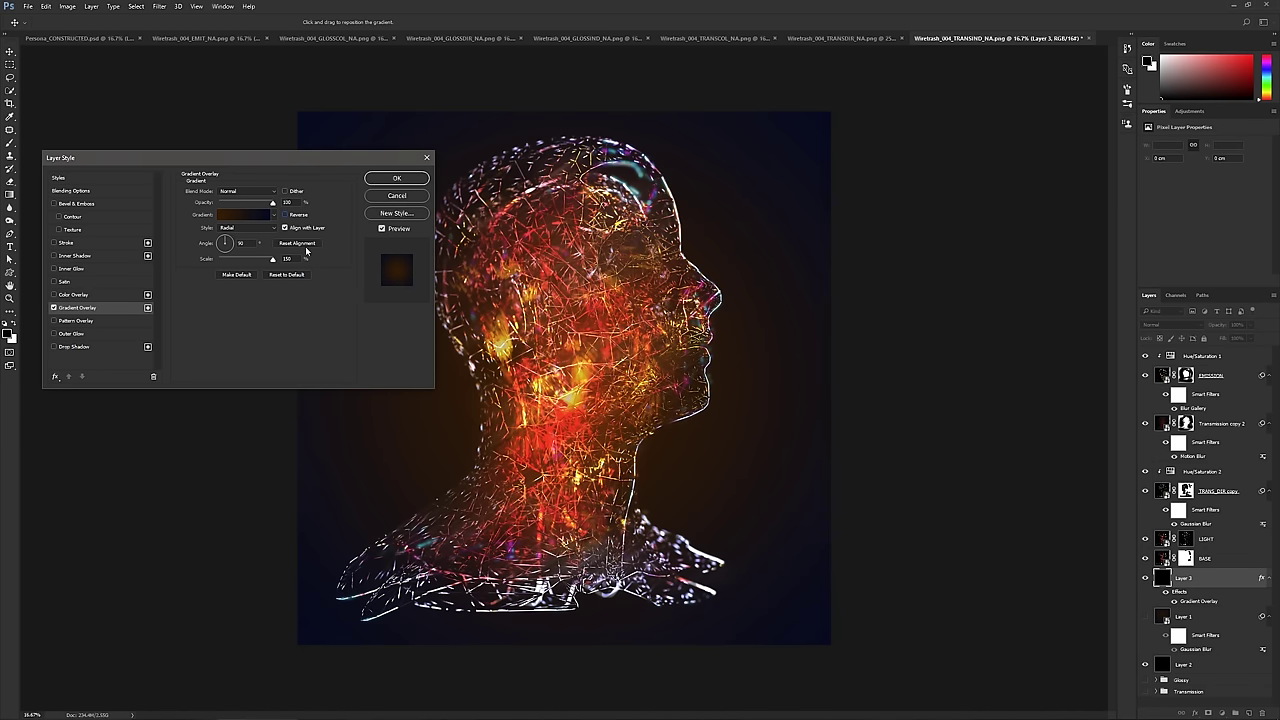
# - Change the overlay gradient's dark blue stop at 100% to the near-black grey 121316
pyautogui.click(258, 215)
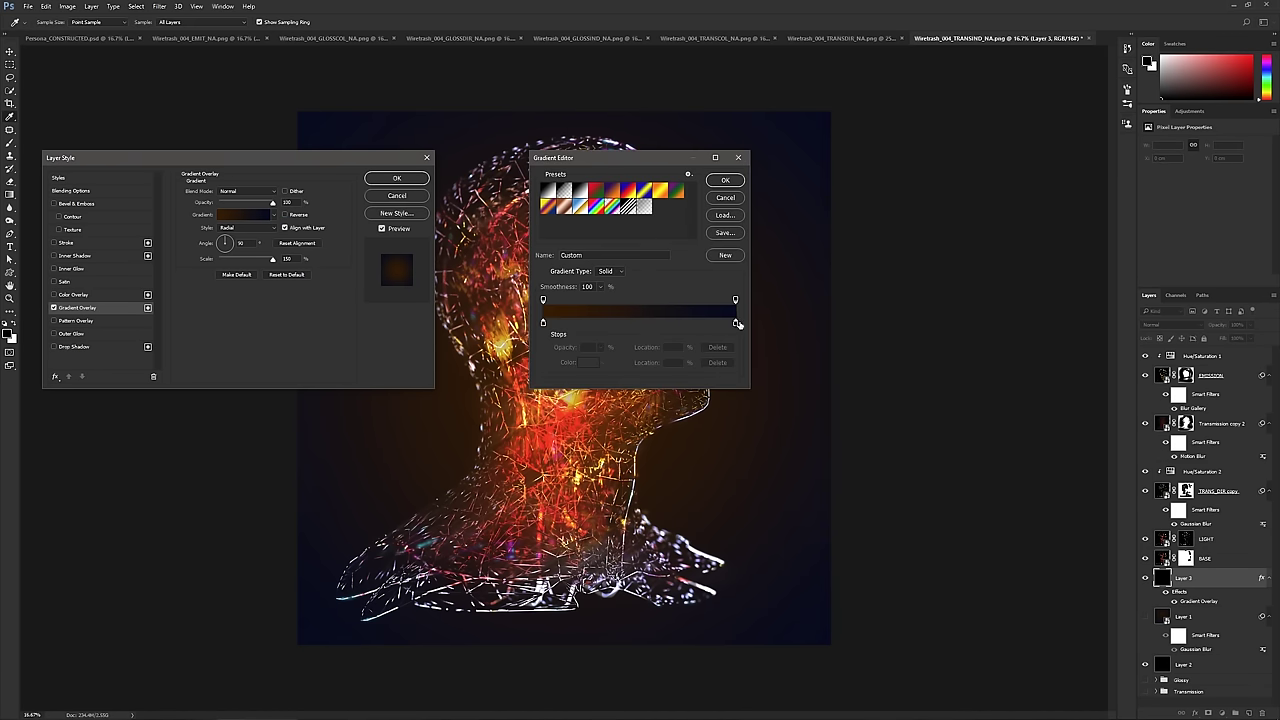
pyautogui.moveTo(738, 324); pyautogui.dragTo(736, 325)
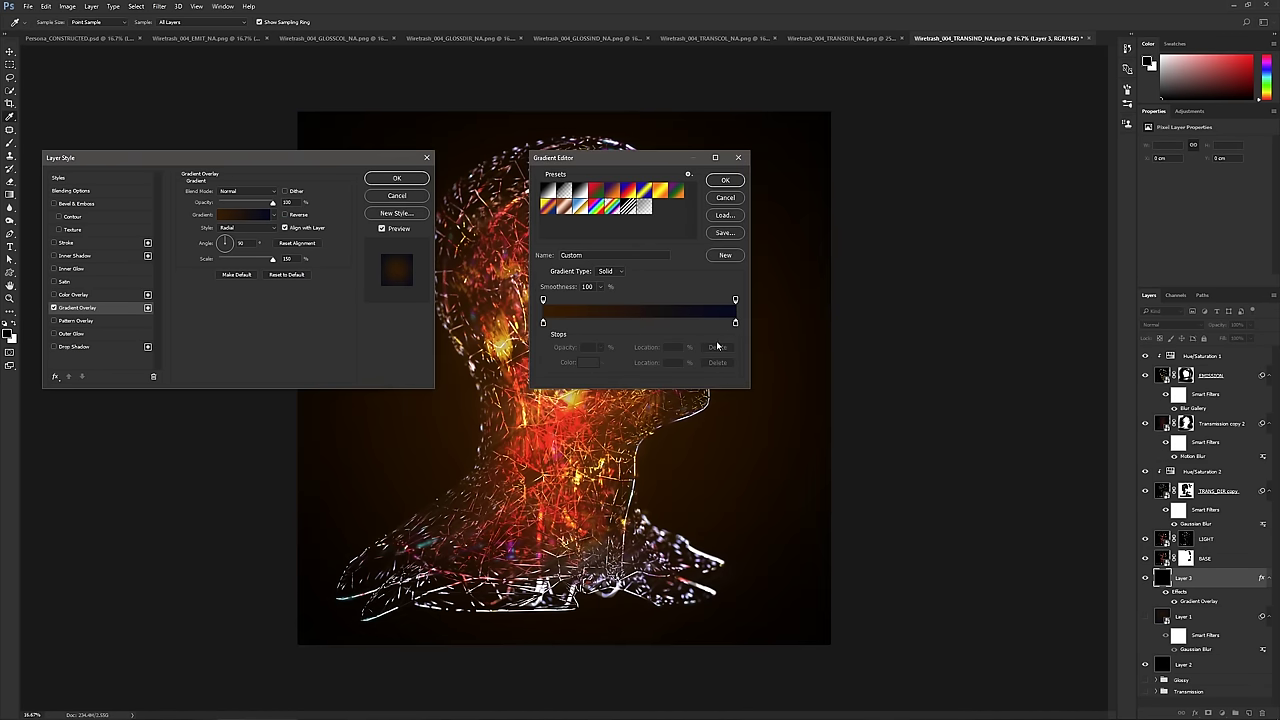
pyautogui.click(588, 362)
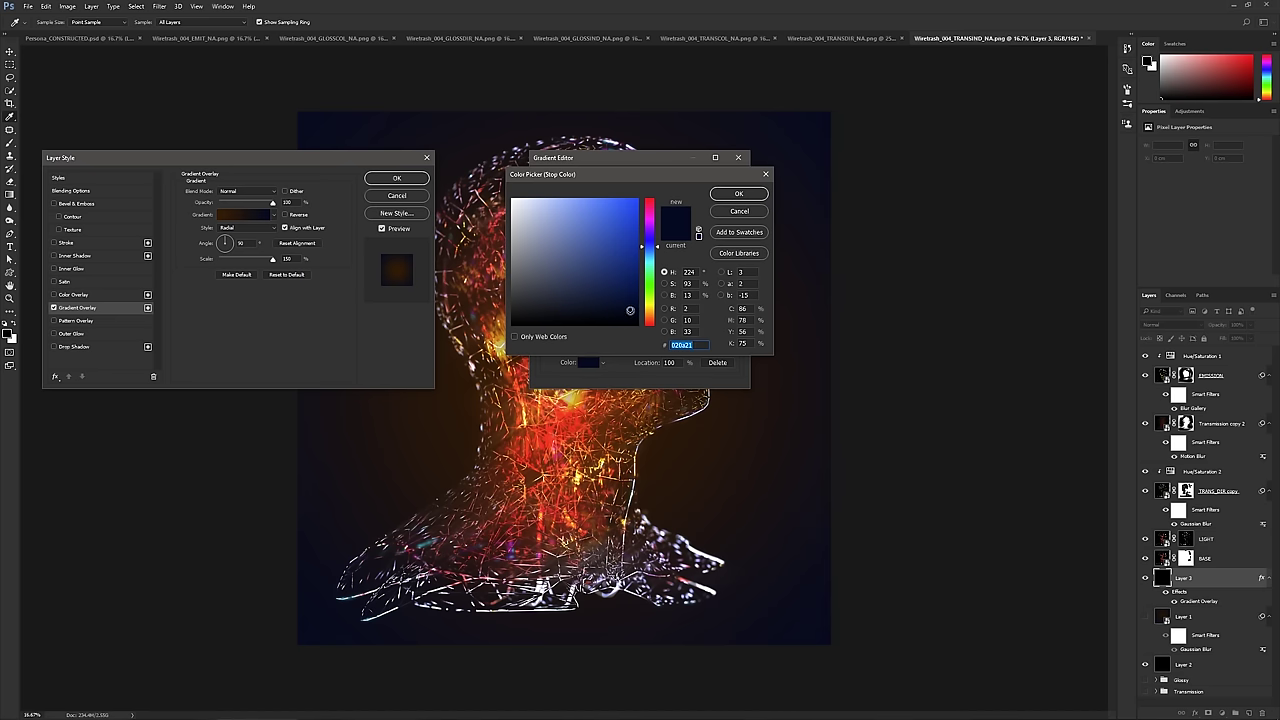
pyautogui.click(562, 306)
pyautogui.moveTo(562, 306); pyautogui.dragTo(533, 314)
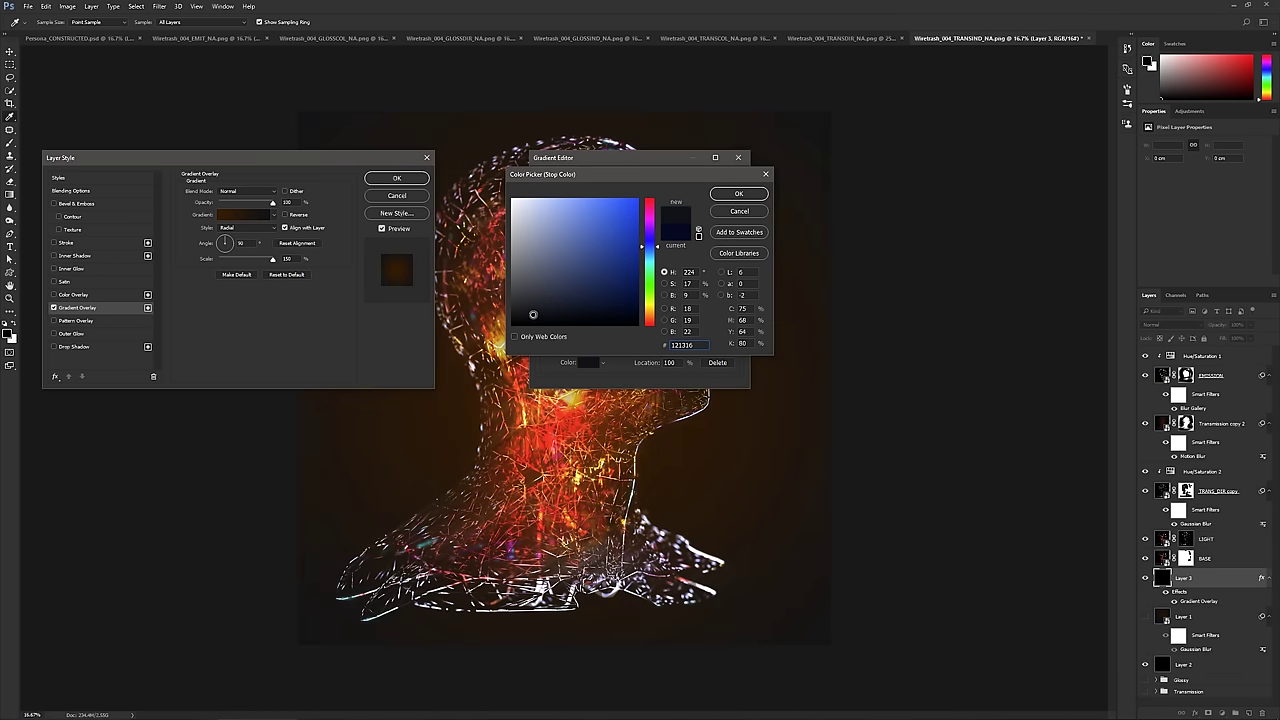
pyautogui.click(739, 193)
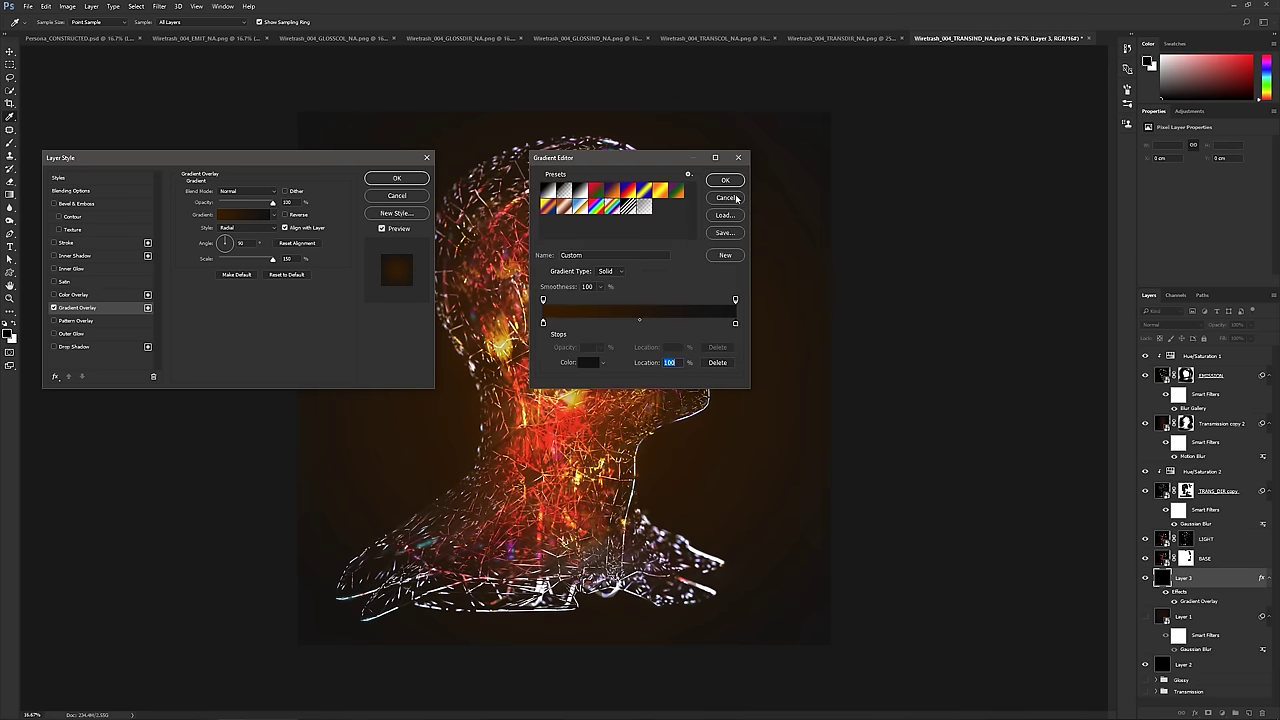
pyautogui.click(724, 180)
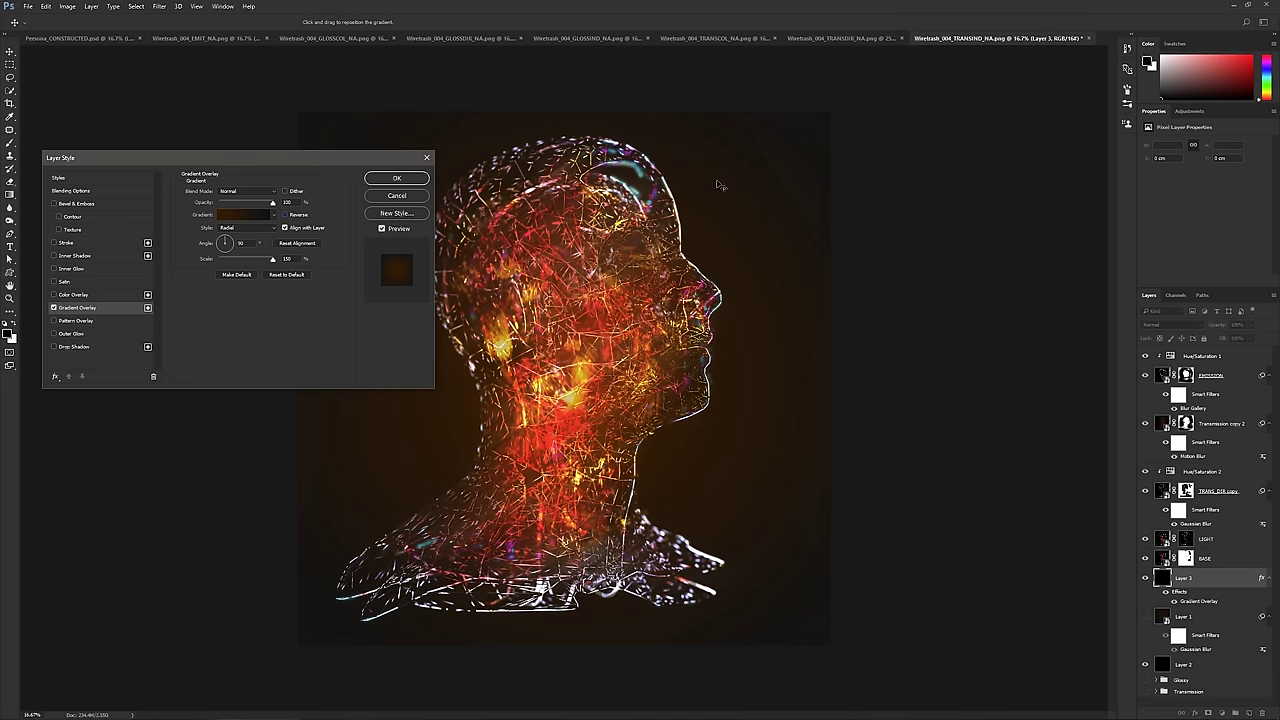
# - Enable Dither for the Gradient Overlay on Layer 3 and apply the layer style
pyautogui.moveTo(271, 204)
pyautogui.mouseDown()
pyautogui.moveTo(251, 205)
pyautogui.moveTo(266, 207)
pyautogui.mouseUp()
pyautogui.click(285, 191)
pyautogui.click(398, 179)
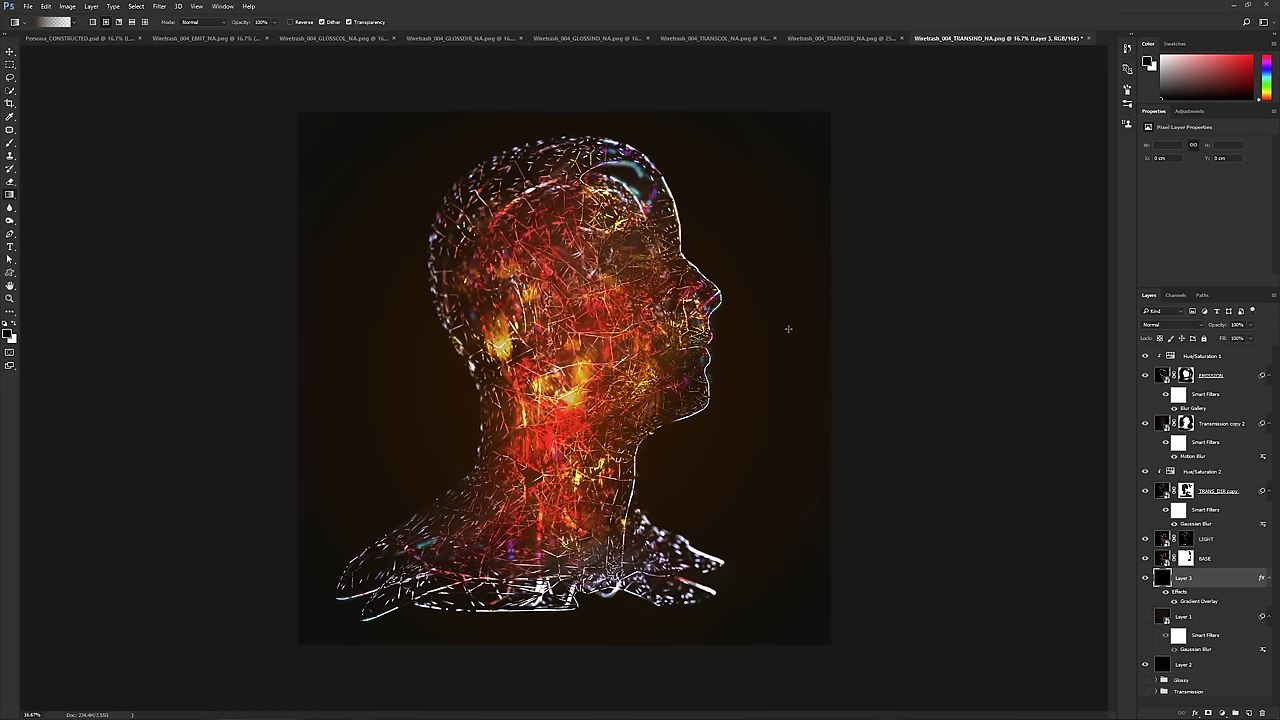
# - Select all head layers from BASE up to Hue/Saturation 1 and shift them slightly to the right together
pyautogui.click(1207, 558)
pyautogui.keyDown('shift'); pyautogui.click(1212, 360); pyautogui.keyUp('shift')
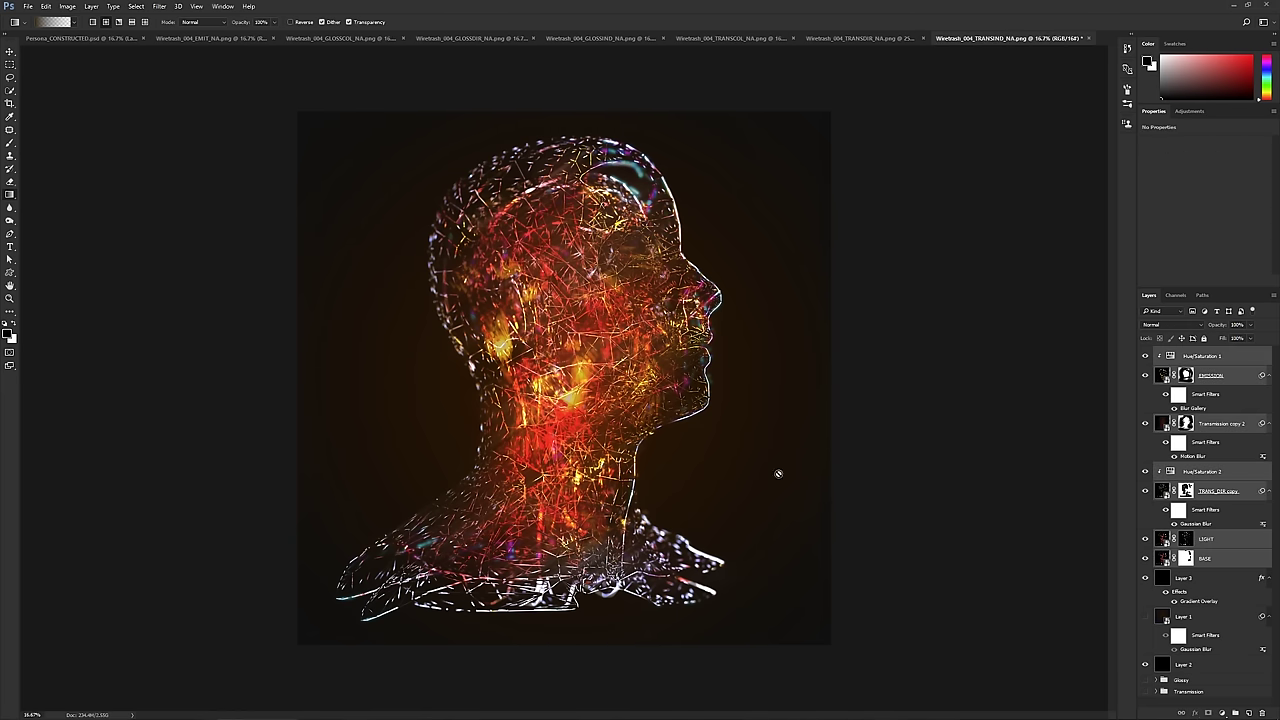
pyautogui.moveTo(592, 452); pyautogui.dragTo(600, 422)
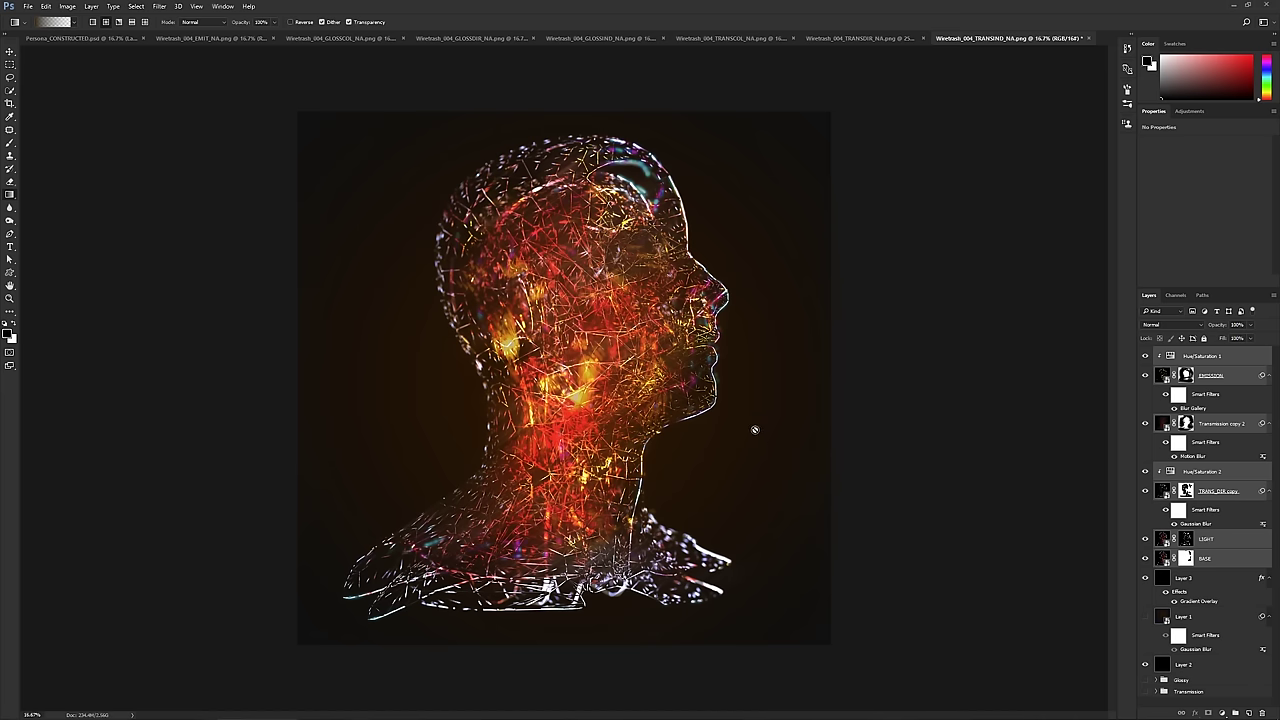
# - Check the Gaussian Blur smart filter settings of Layer 1 and inspect the head and background up close
pyautogui.click(1194, 637)
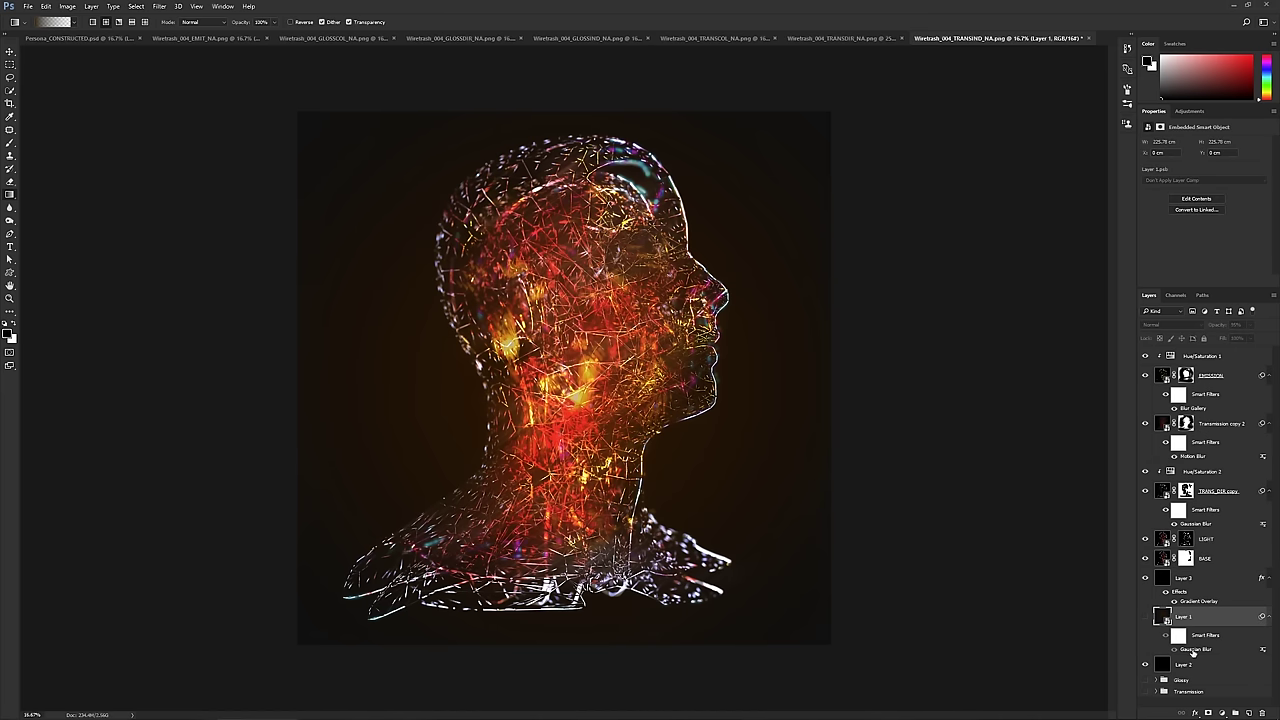
pyautogui.doubleClick(1193, 650)
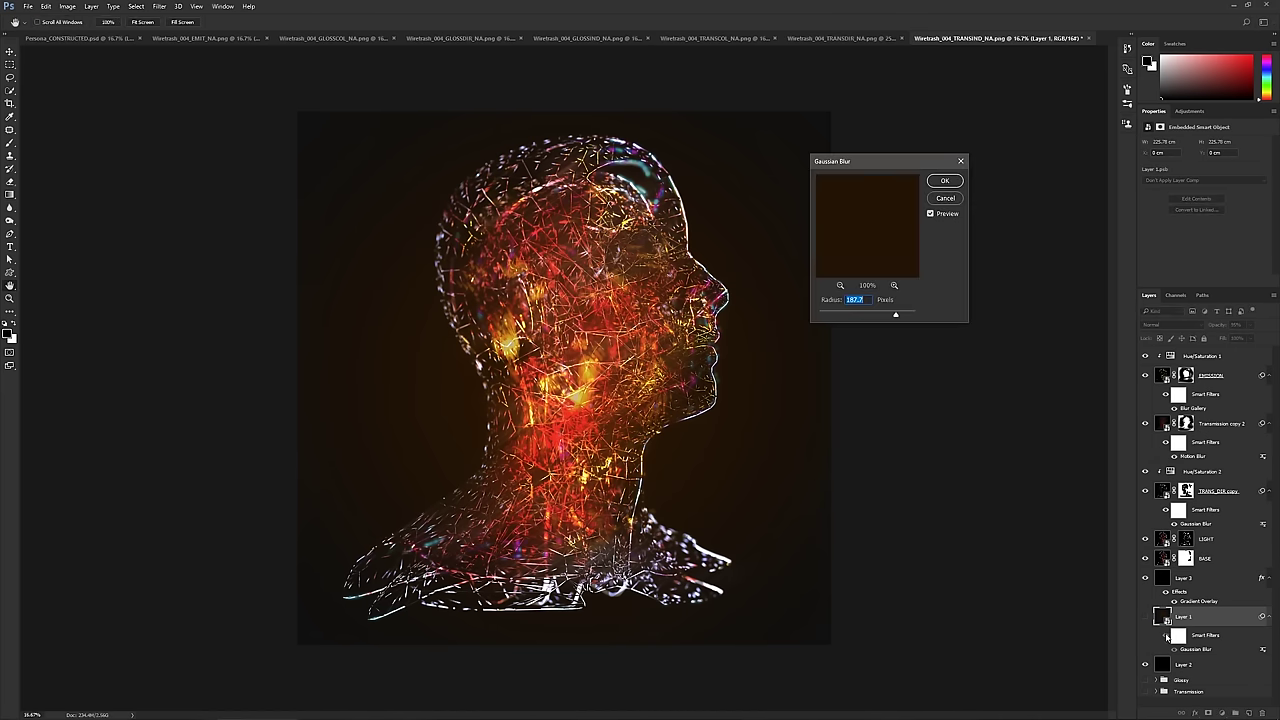
pyautogui.click(945, 180)
pyautogui.hotkey('ctrl', '+')
pyautogui.hotkey('ctrl', '+')
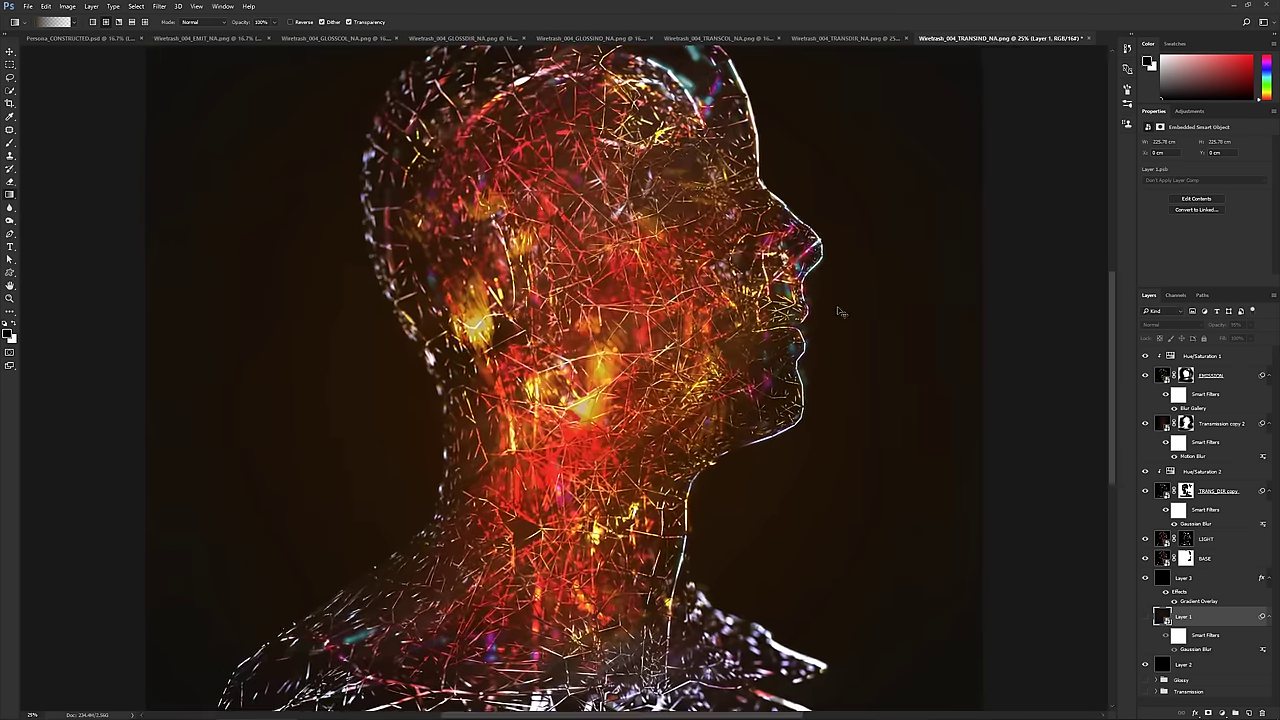
# - Compare the background with Layer 3 hidden and shown, and inspect its Gradient Overlay settings without changing them
pyautogui.moveTo(803, 254); pyautogui.dragTo(717, 374)
pyautogui.hotkey('ctrl', '+')
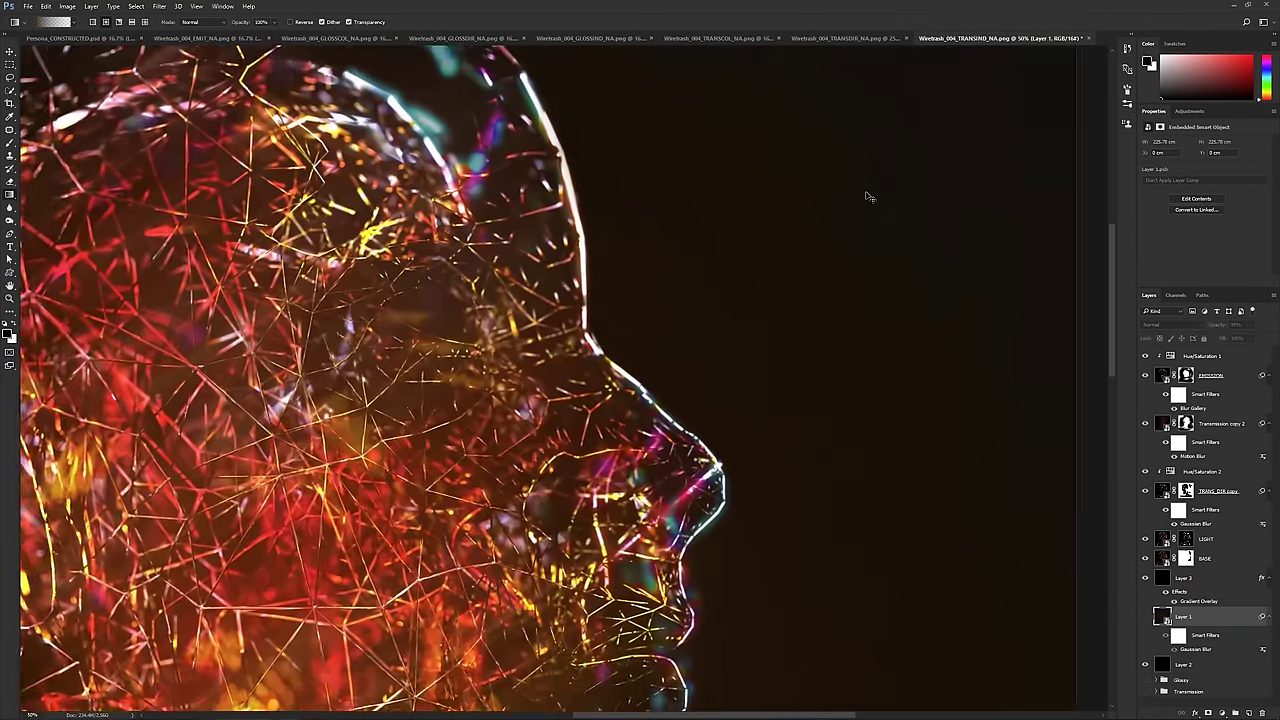
pyautogui.hotkey('ctrl', '+')
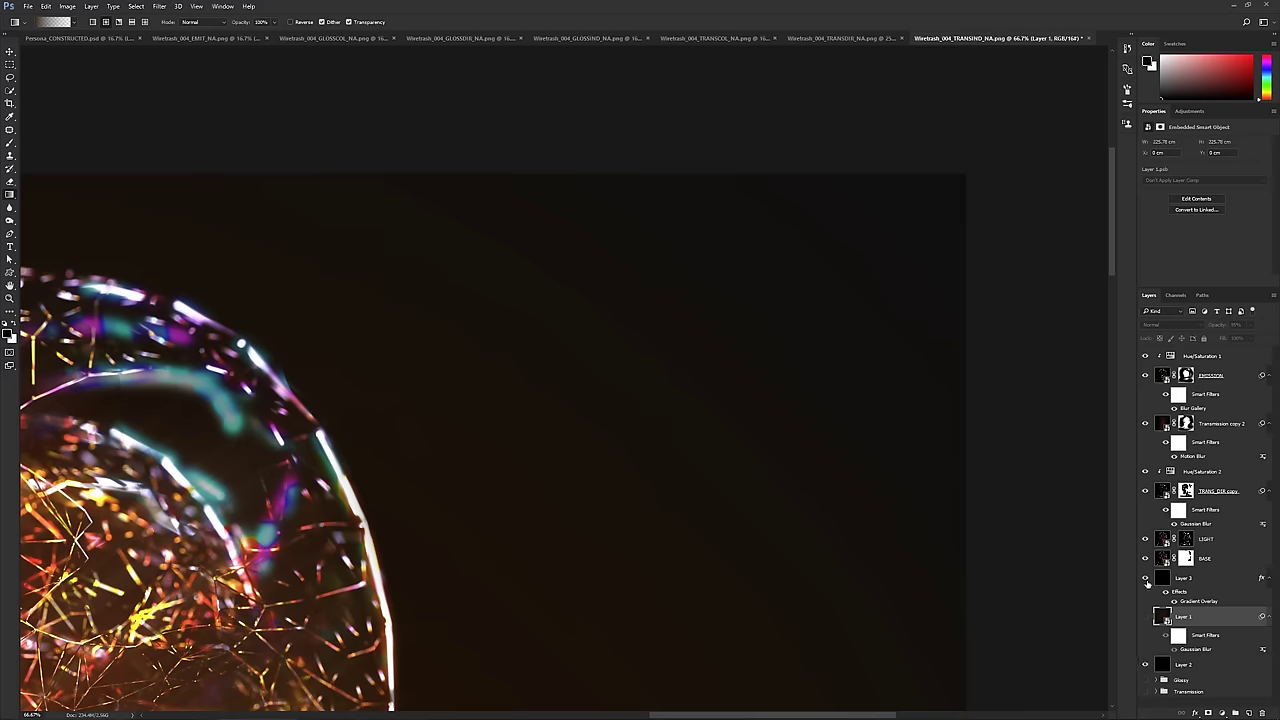
pyautogui.click(1146, 578)
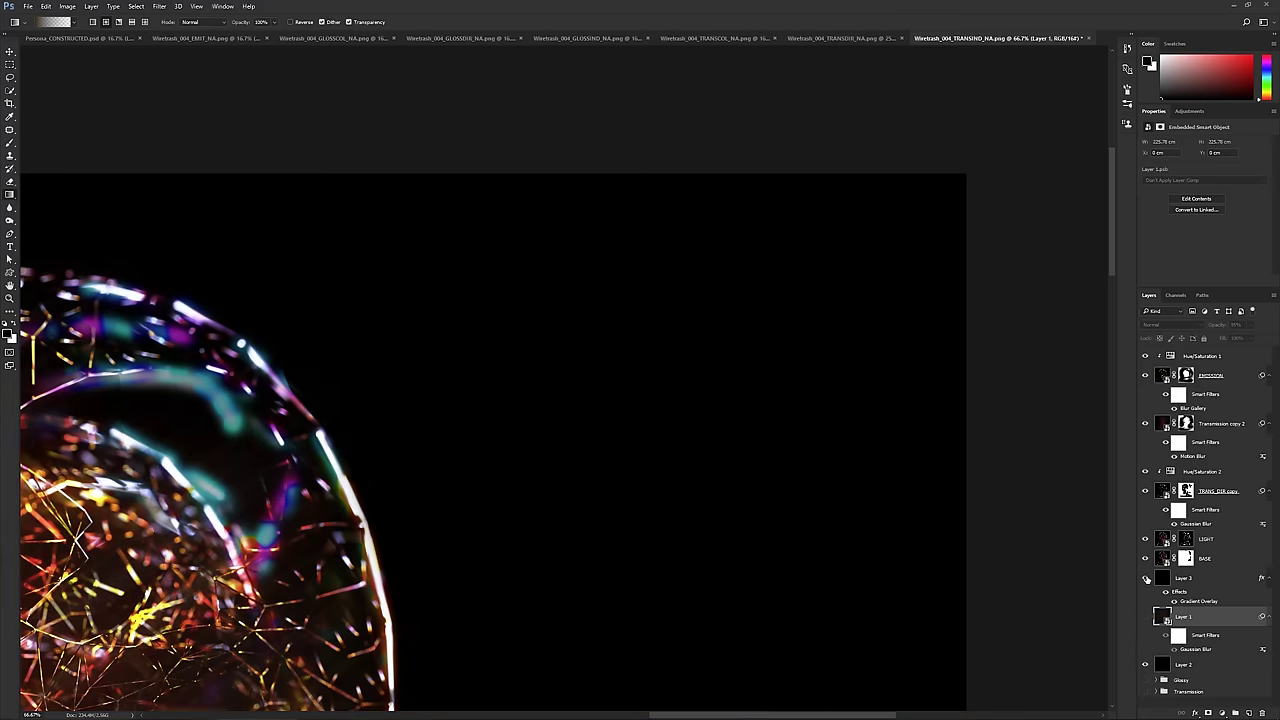
pyautogui.click(1146, 578)
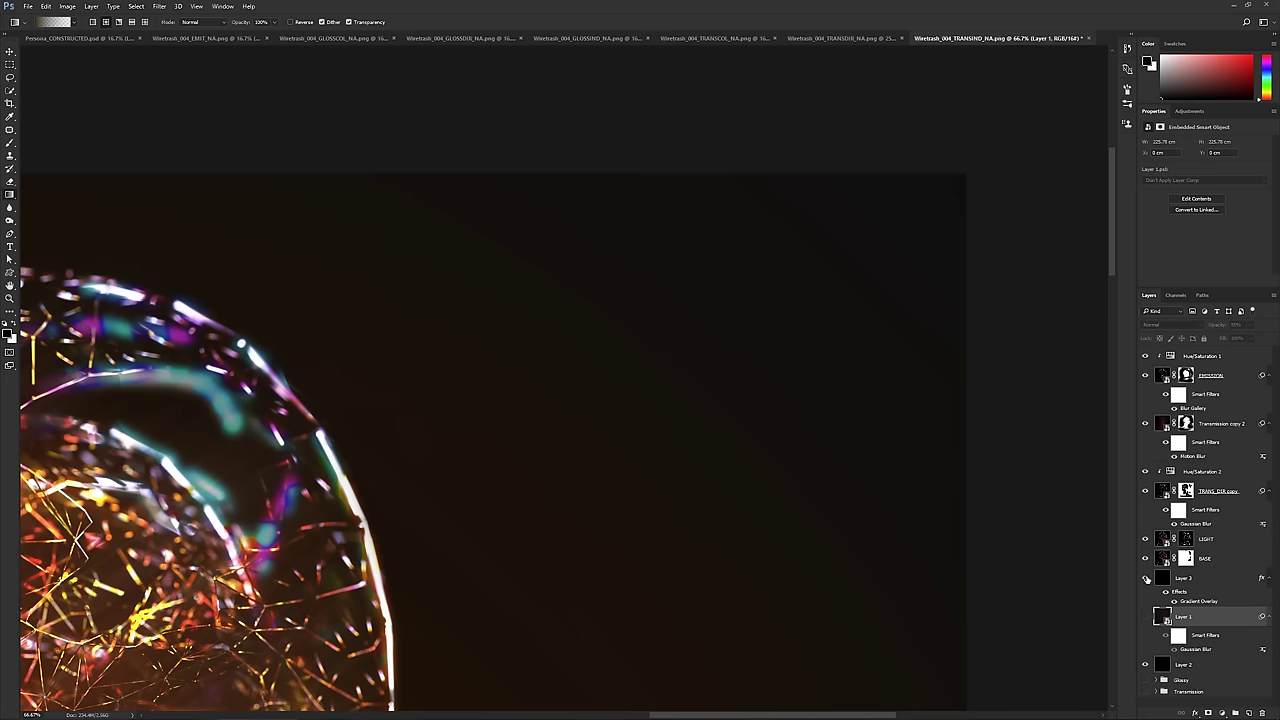
pyautogui.doubleClick(1192, 601)
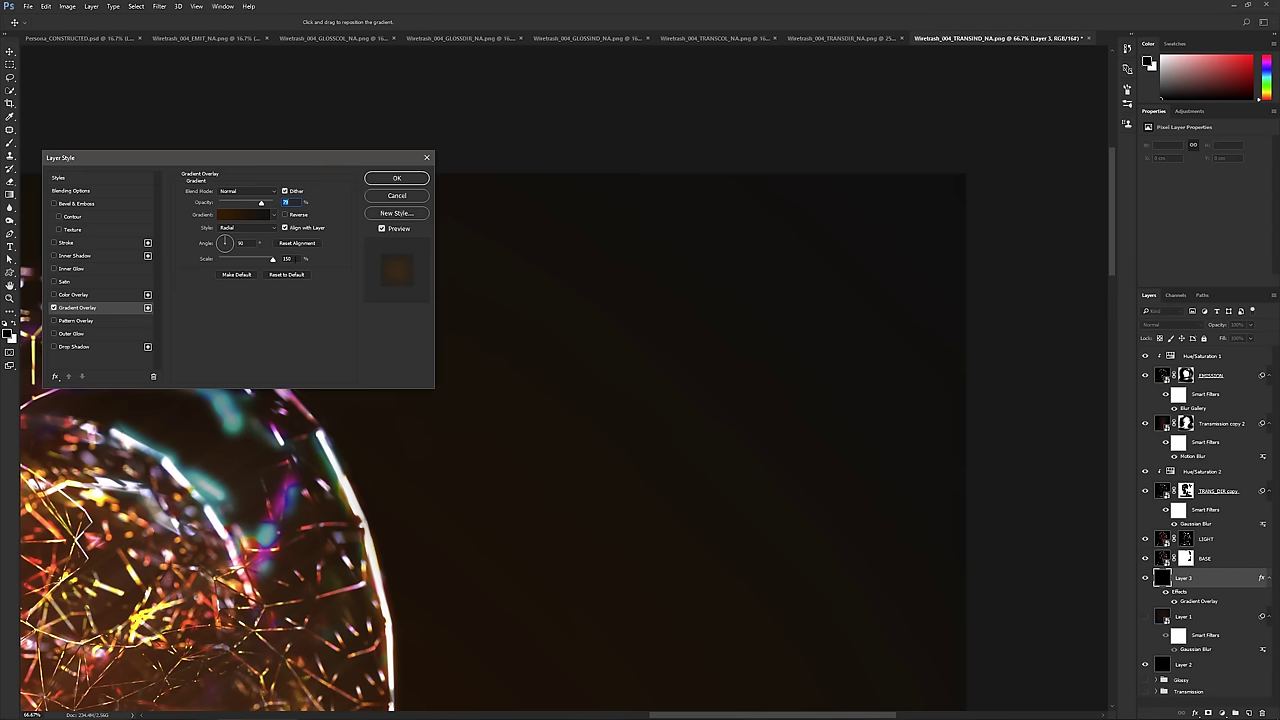
pyautogui.click(386, 198)
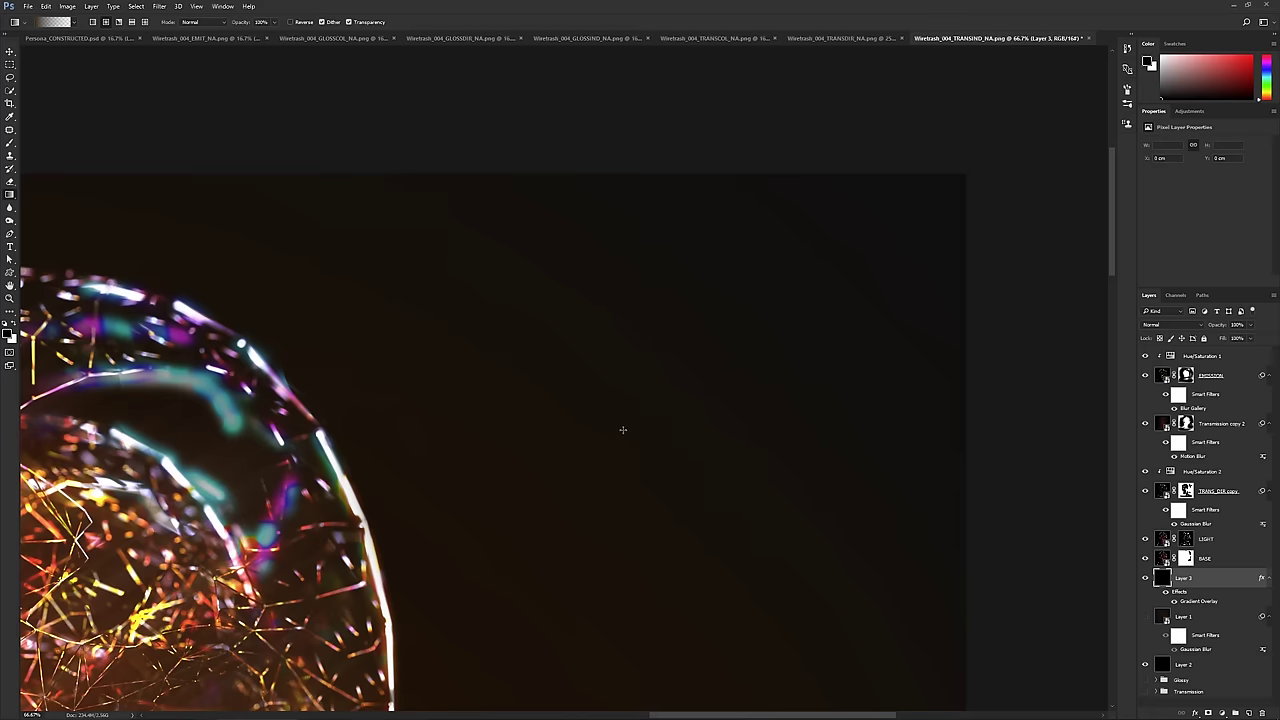
# - Scale Layer 3 up to about 113.97% around its centre so it extends beyond the canvas
pyautogui.hotkey('ctrl', 't')
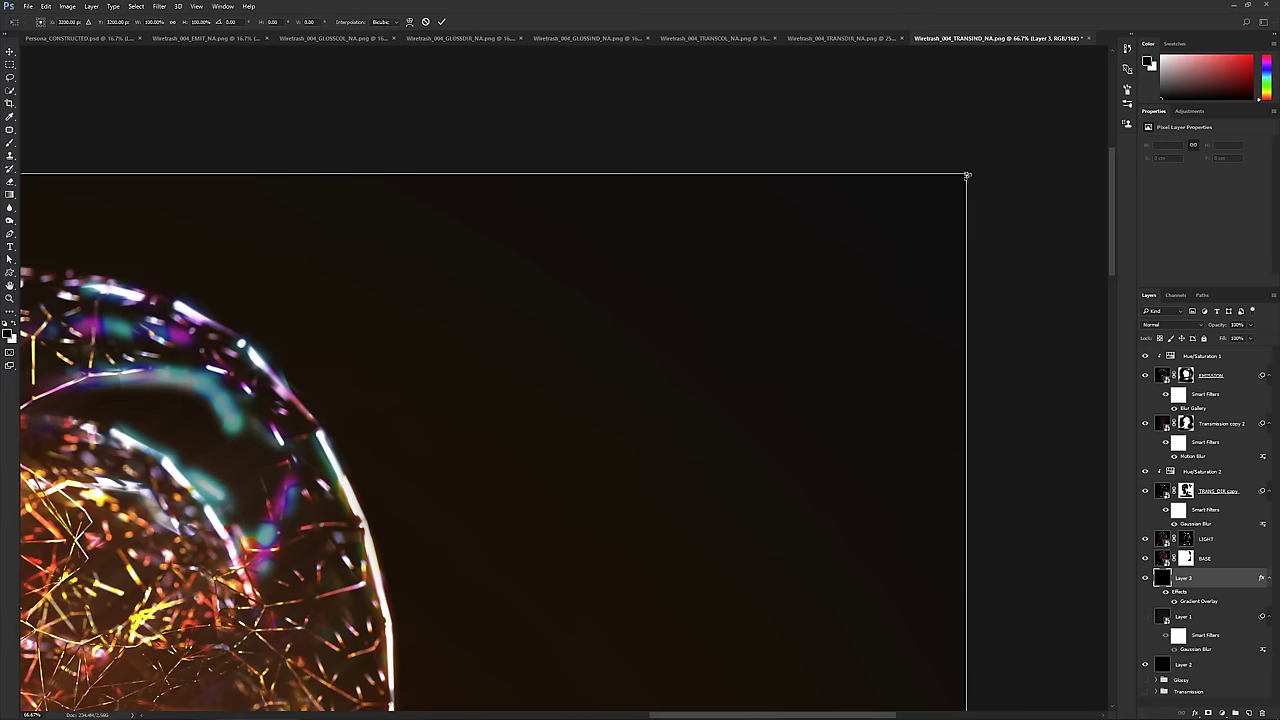
pyautogui.moveTo(1034, 100); pyautogui.dragTo(1105, 45)
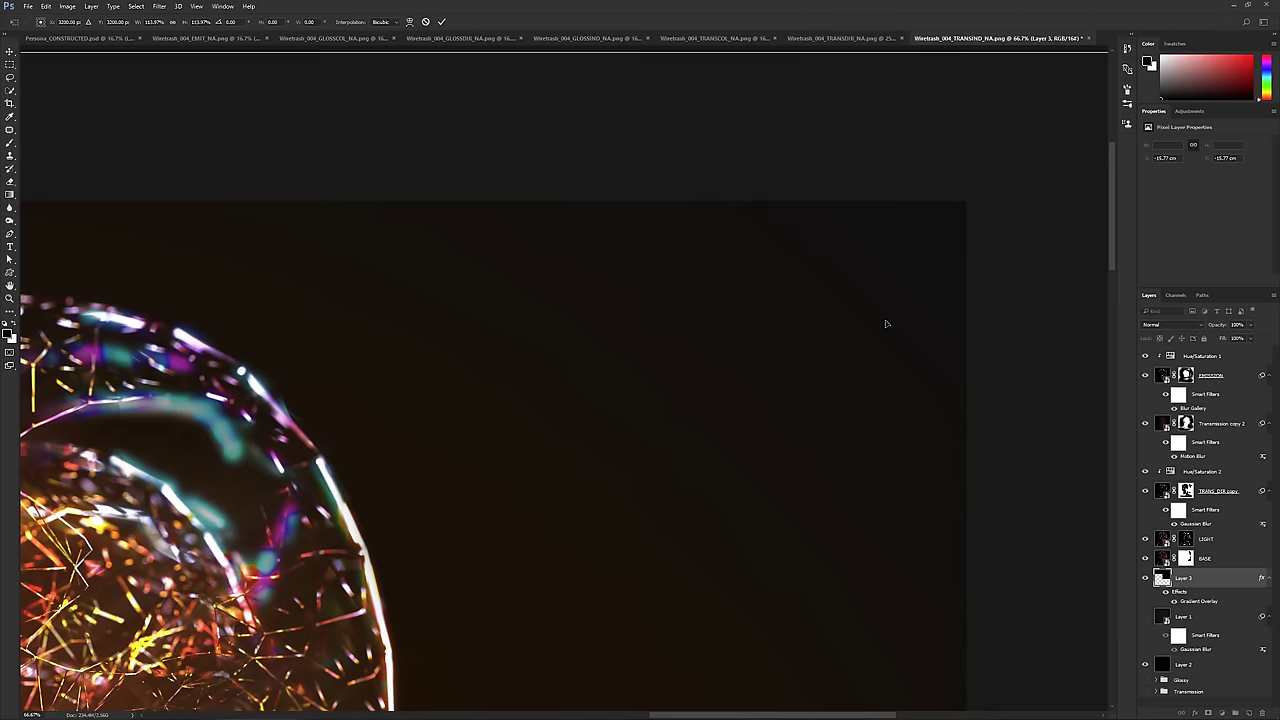
pyautogui.press('Return')
pyautogui.press('g')
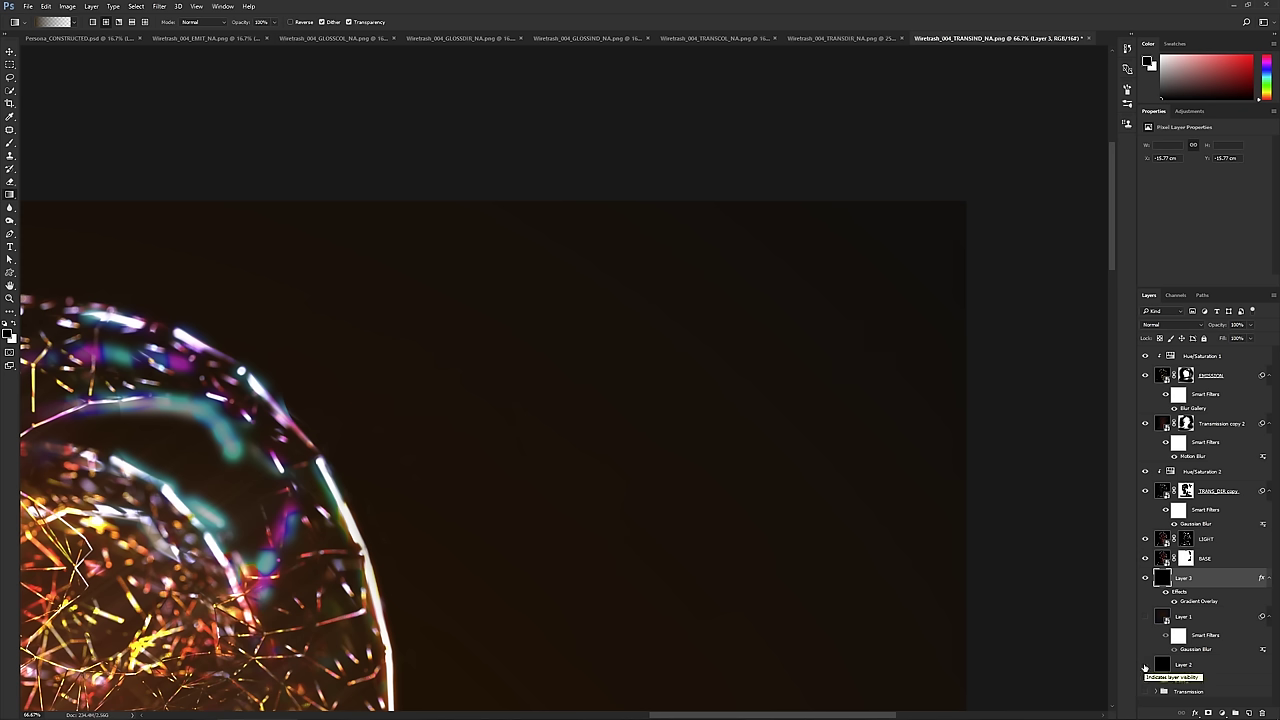
# - Toggle the visibility of Layer 2, BASE, EMISSION and Transmission copy 2 to check each layer's effect on the background
pyautogui.click(1145, 665)
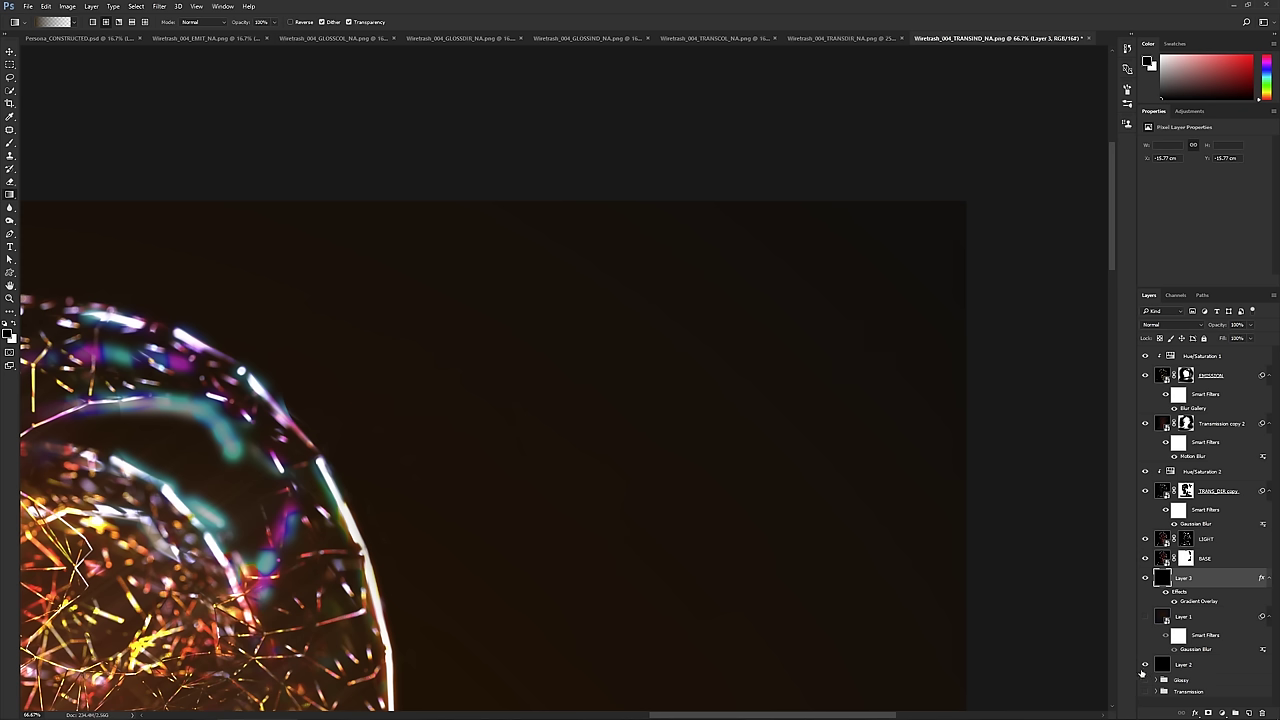
pyautogui.click(1145, 558)
pyautogui.click(1145, 558)
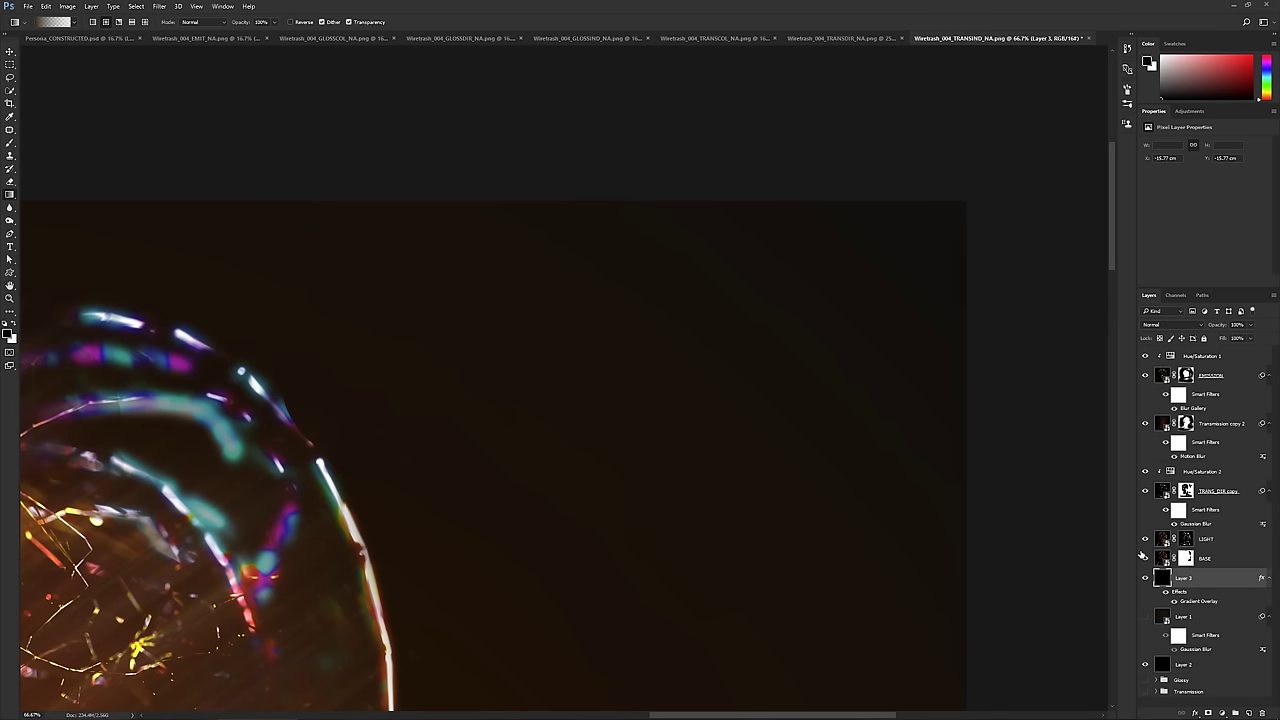
pyautogui.click(1145, 376)
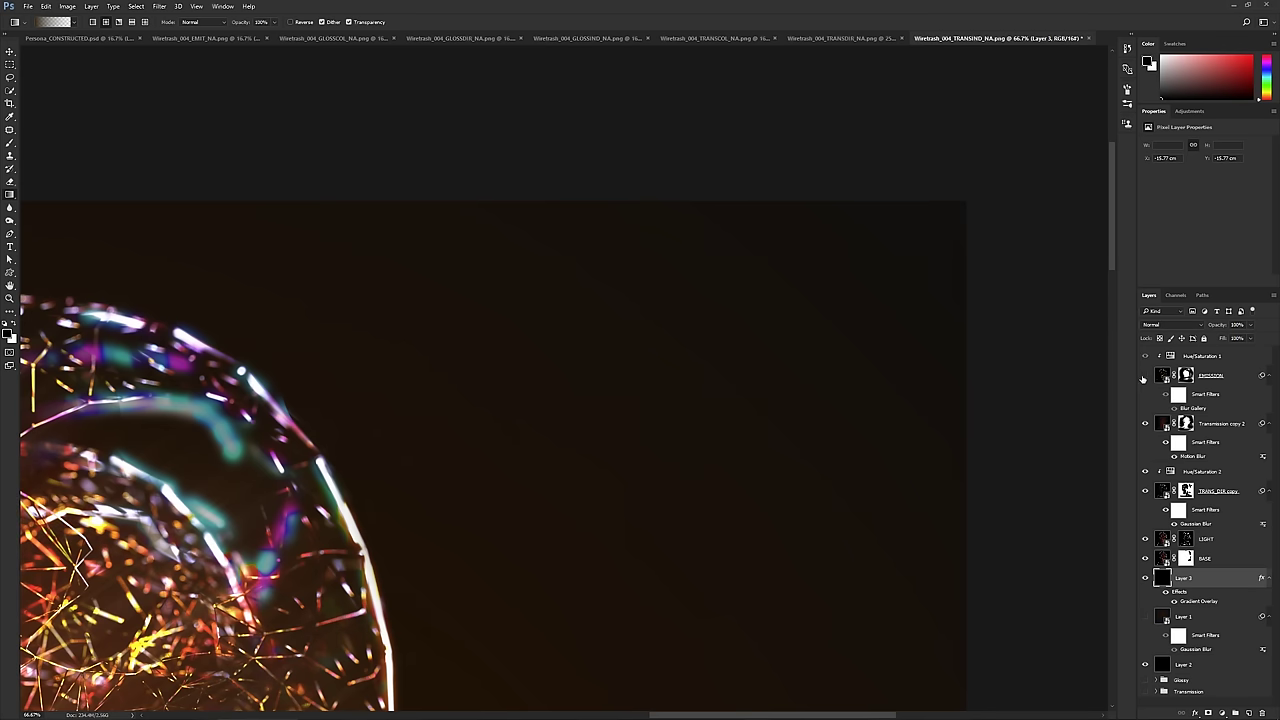
pyautogui.click(1145, 376)
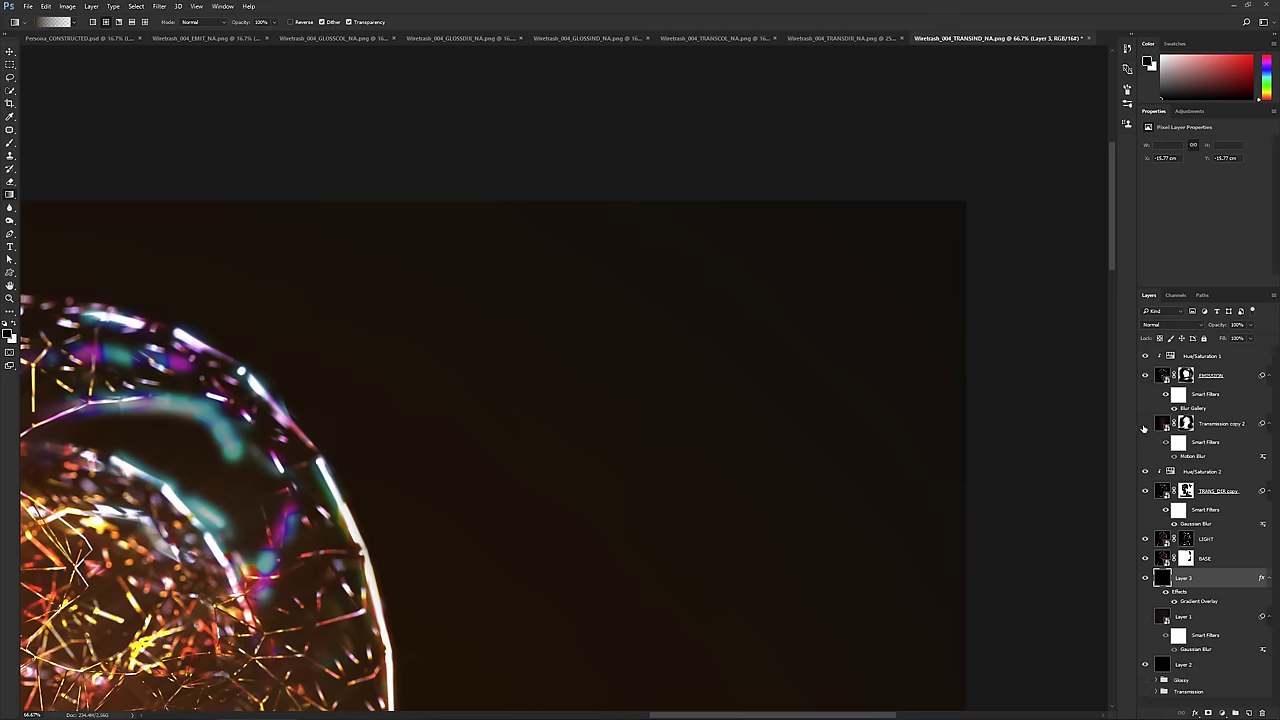
pyautogui.click(1145, 424)
pyautogui.click(1145, 424)
pyautogui.scroll(3, 646, 426)
pyautogui.scroll(-2, 677, 416)
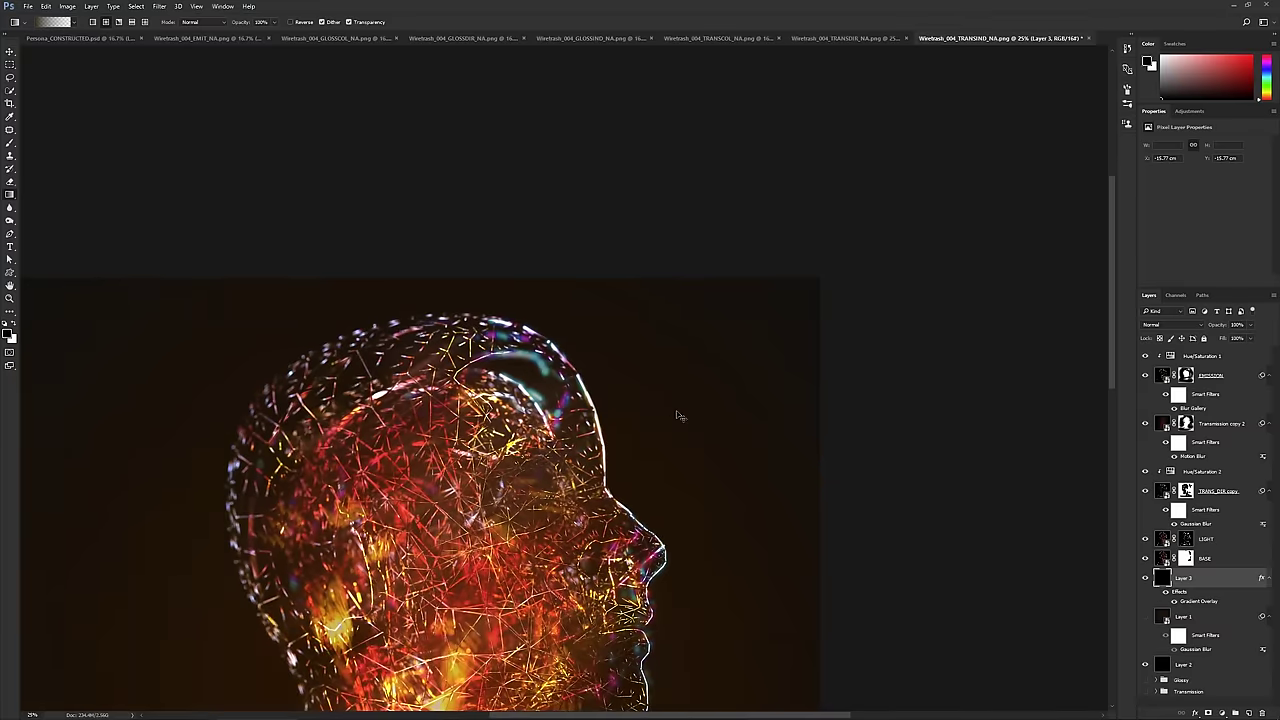
pyautogui.moveTo(434, 586); pyautogui.dragTo(574, 316)
pyautogui.scroll(1, 622, 490)
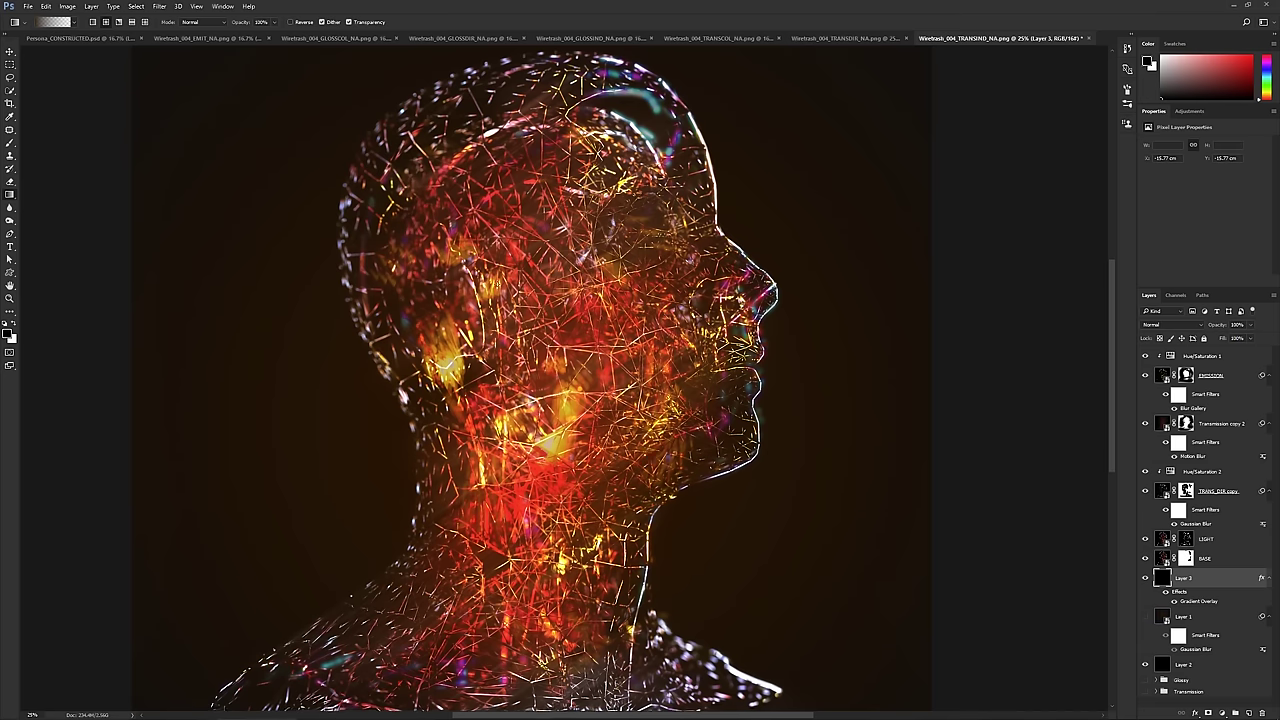
# - Open these Wiretrash_004 TIFFs from the render folder: EMIT_NA, TRANSIND_NA, and GLOSSCOL, GLOSSDIR, GLOSSIND, TRANSCOL and TRANSDIR with their NA versions
pyautogui.hotkey('ctrl', 'o')
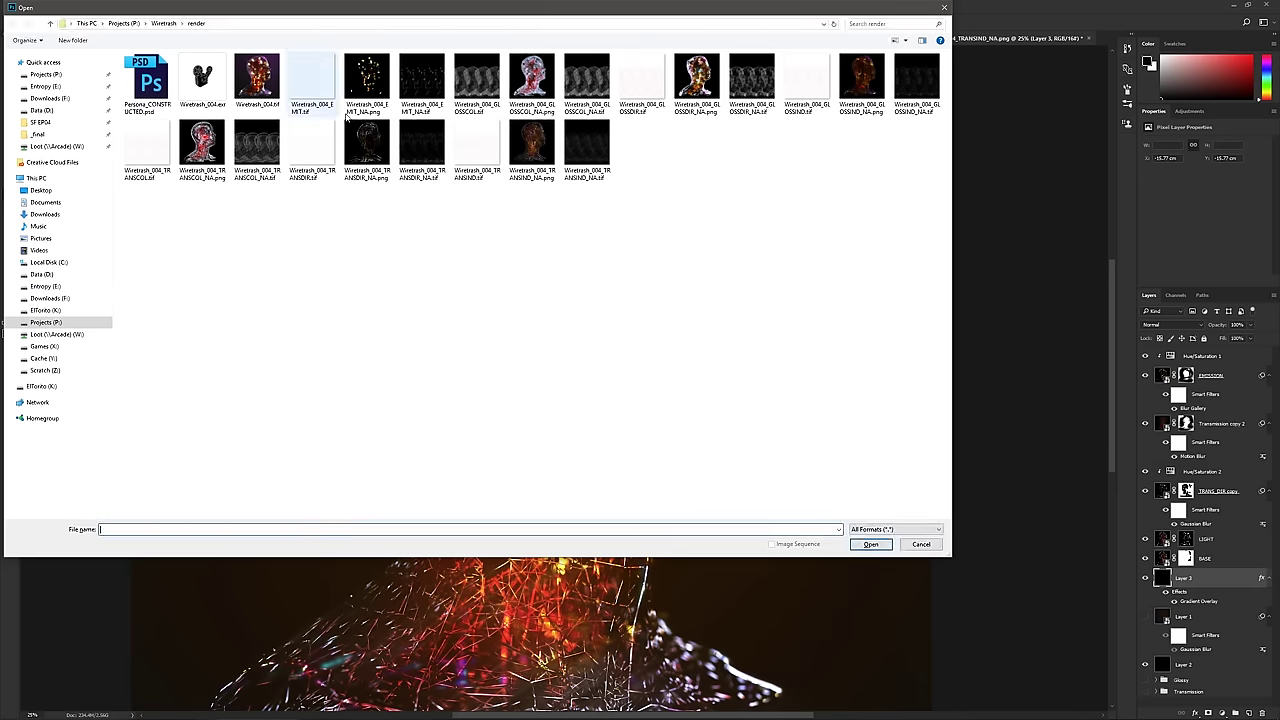
pyautogui.click(420, 88)
pyautogui.keyDown('ctrl'); pyautogui.click(477, 85); pyautogui.keyUp('ctrl')
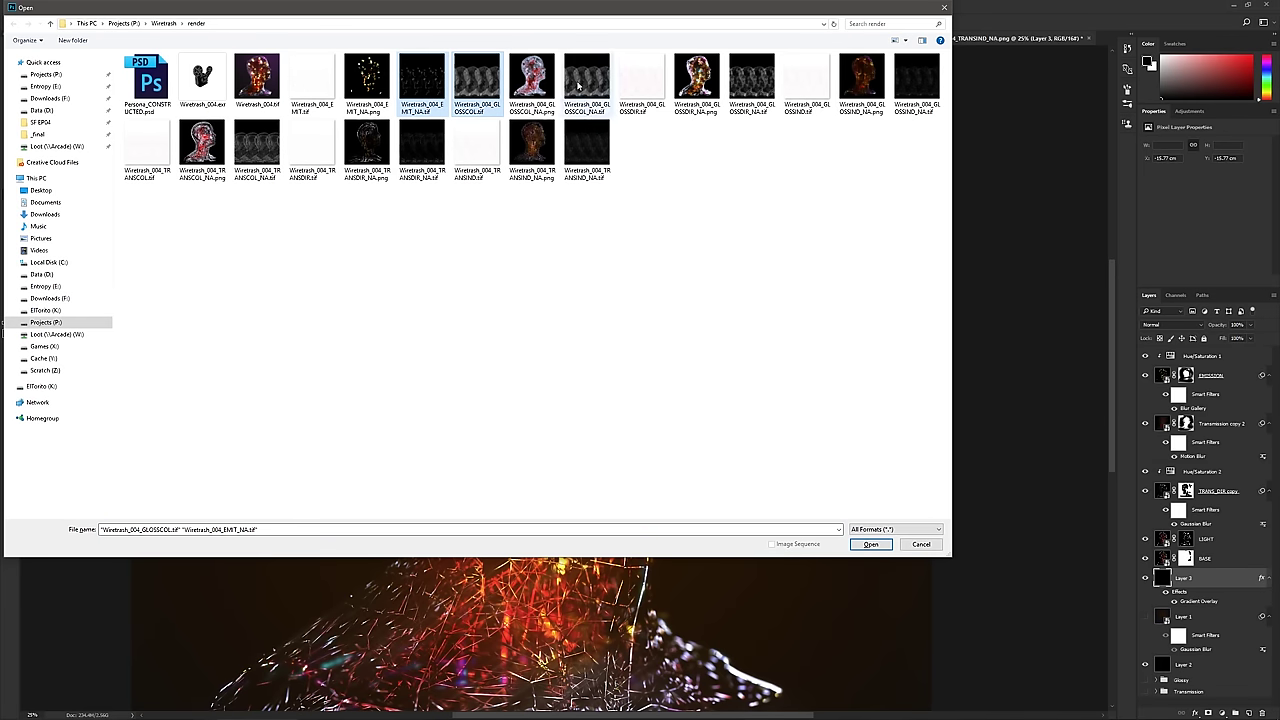
pyautogui.keyDown('ctrl'); pyautogui.click(584, 85); pyautogui.keyUp('ctrl')
pyautogui.keyDown('ctrl'); pyautogui.click(641, 80); pyautogui.keyUp('ctrl')
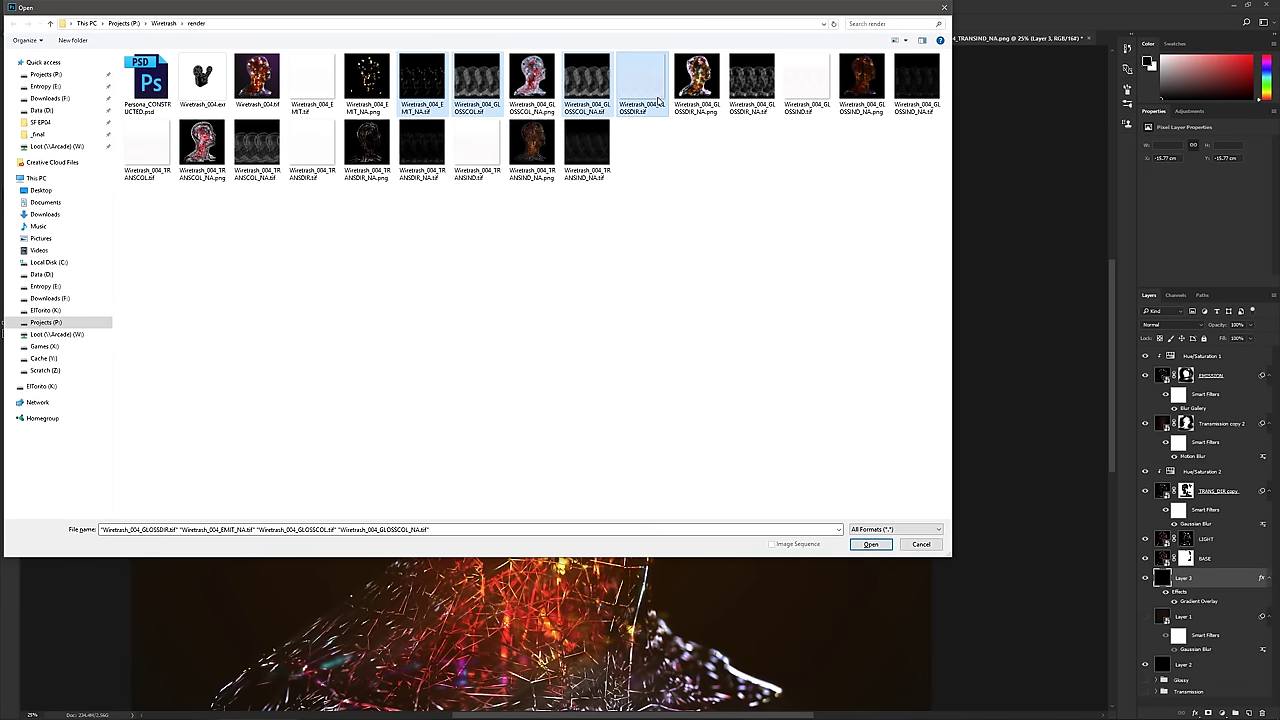
pyautogui.keyDown('ctrl'); pyautogui.click(755, 85); pyautogui.keyUp('ctrl')
pyautogui.keyDown('ctrl'); pyautogui.click(808, 88); pyautogui.keyUp('ctrl')
pyautogui.keyDown('ctrl'); pyautogui.click(916, 85); pyautogui.keyUp('ctrl')
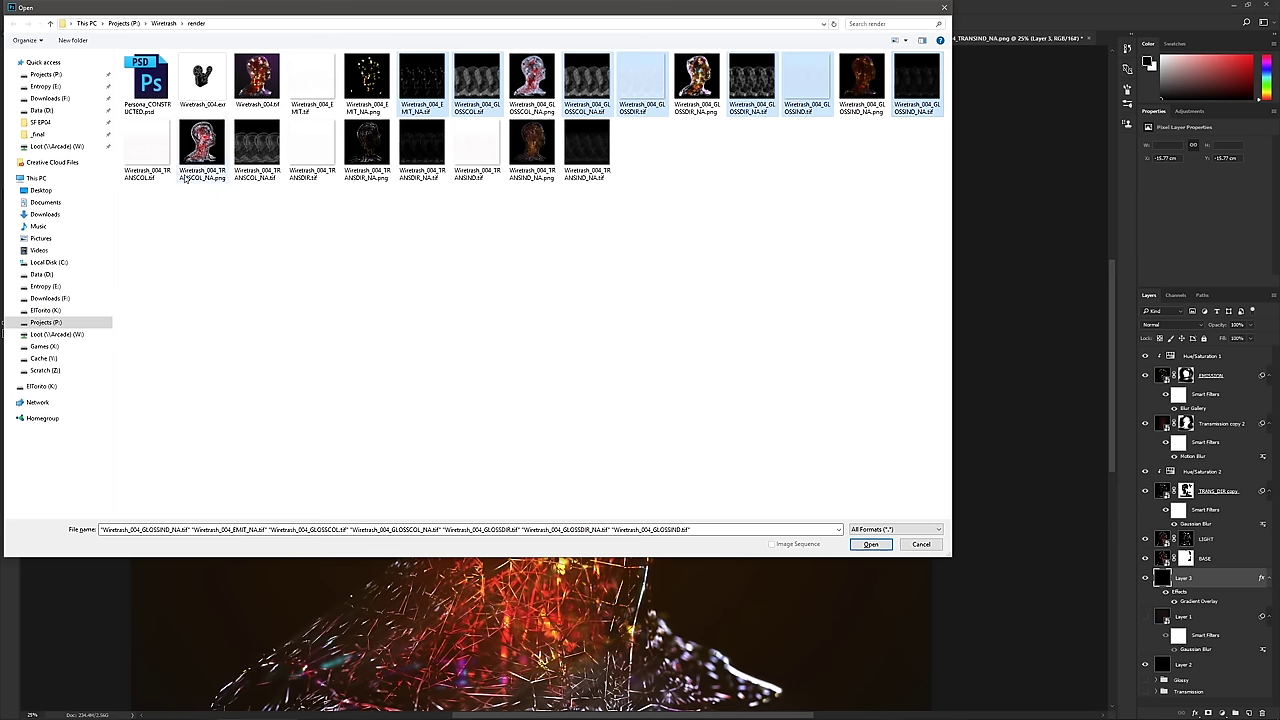
pyautogui.keyDown('ctrl'); pyautogui.click(147, 148); pyautogui.keyUp('ctrl')
pyautogui.keyDown('ctrl'); pyautogui.click(305, 160); pyautogui.keyUp('ctrl')
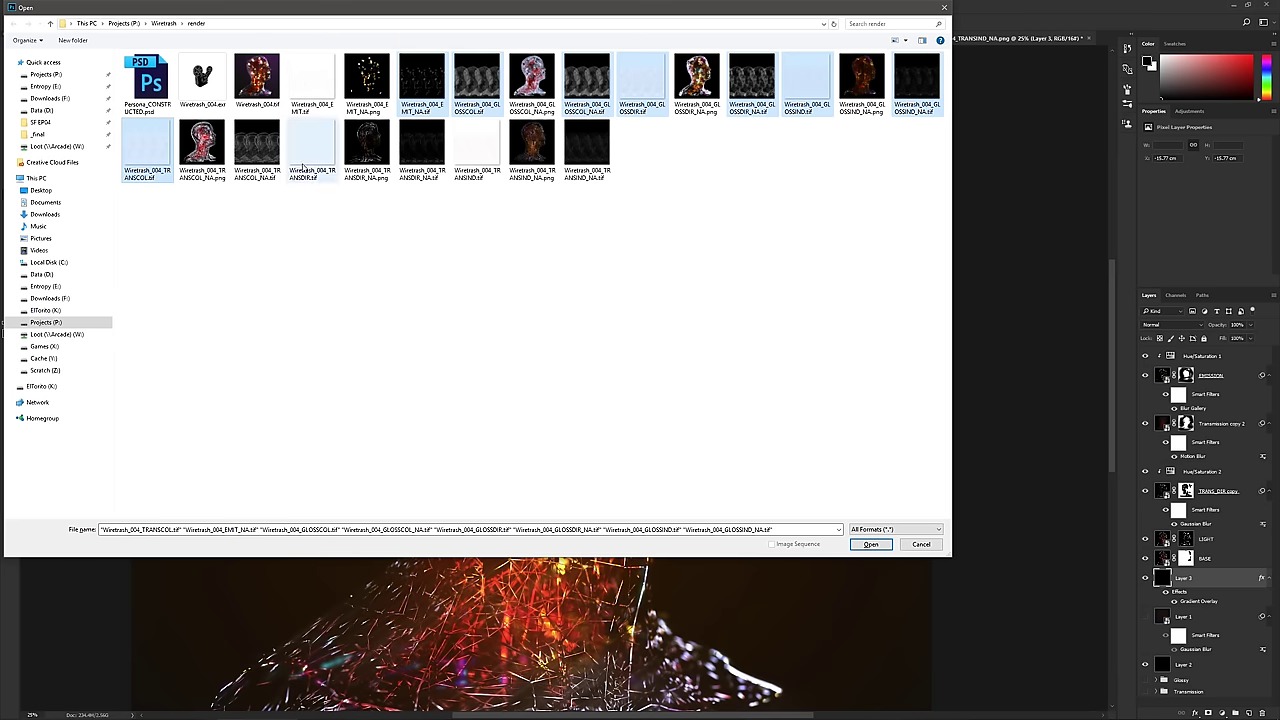
pyautogui.keyDown('ctrl'); pyautogui.click(425, 170); pyautogui.keyUp('ctrl')
pyautogui.keyDown('ctrl'); pyautogui.click(532, 150); pyautogui.keyUp('ctrl')
pyautogui.keyDown('ctrl'); pyautogui.click(587, 150); pyautogui.keyUp('ctrl')
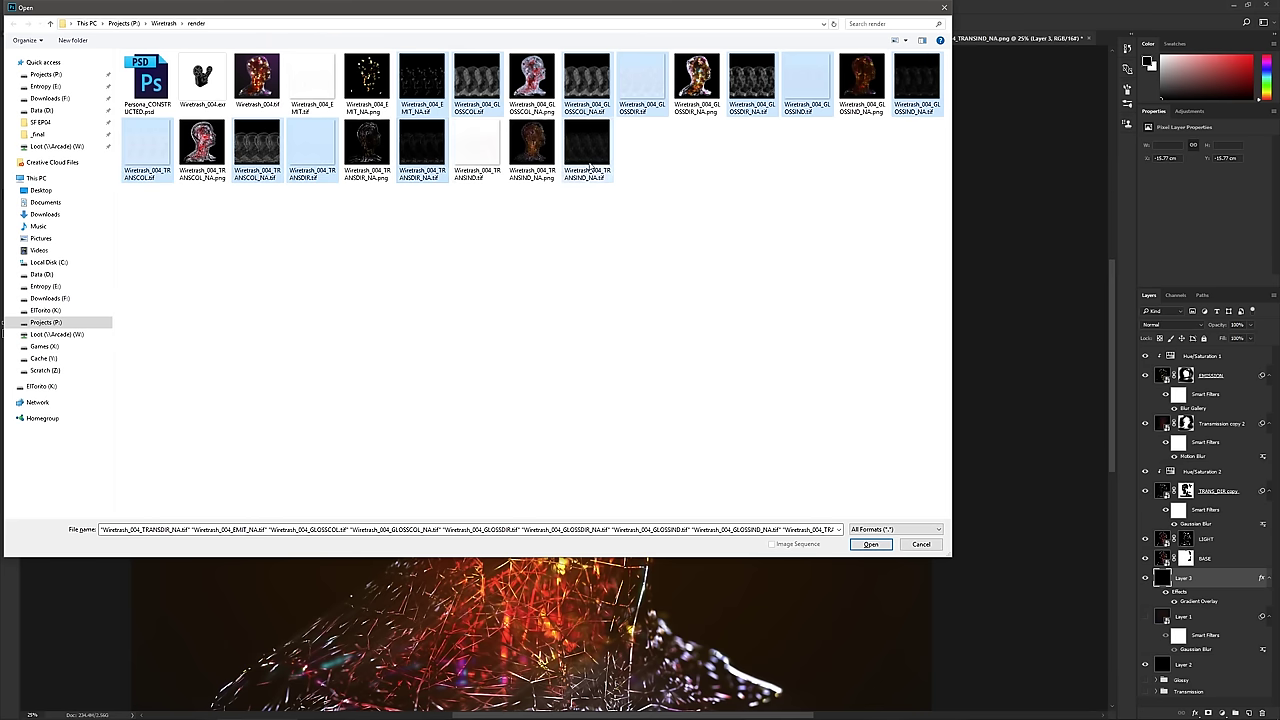
pyautogui.click(869, 544)
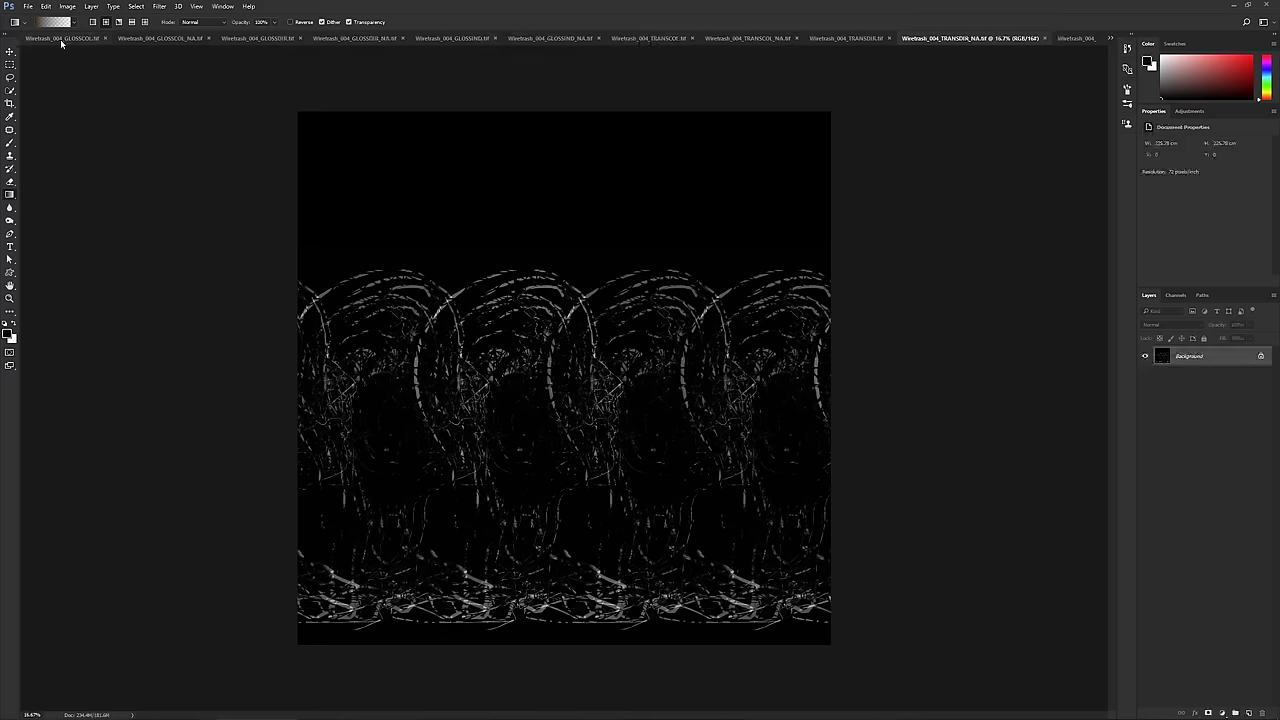
# - Save the layered Wiretrash_004_TRANSIND_NA.png composite as the Photoshop file Persona_RECONSTRUCTED in the render folder, with maximized compatibility
pyautogui.click(60, 40)
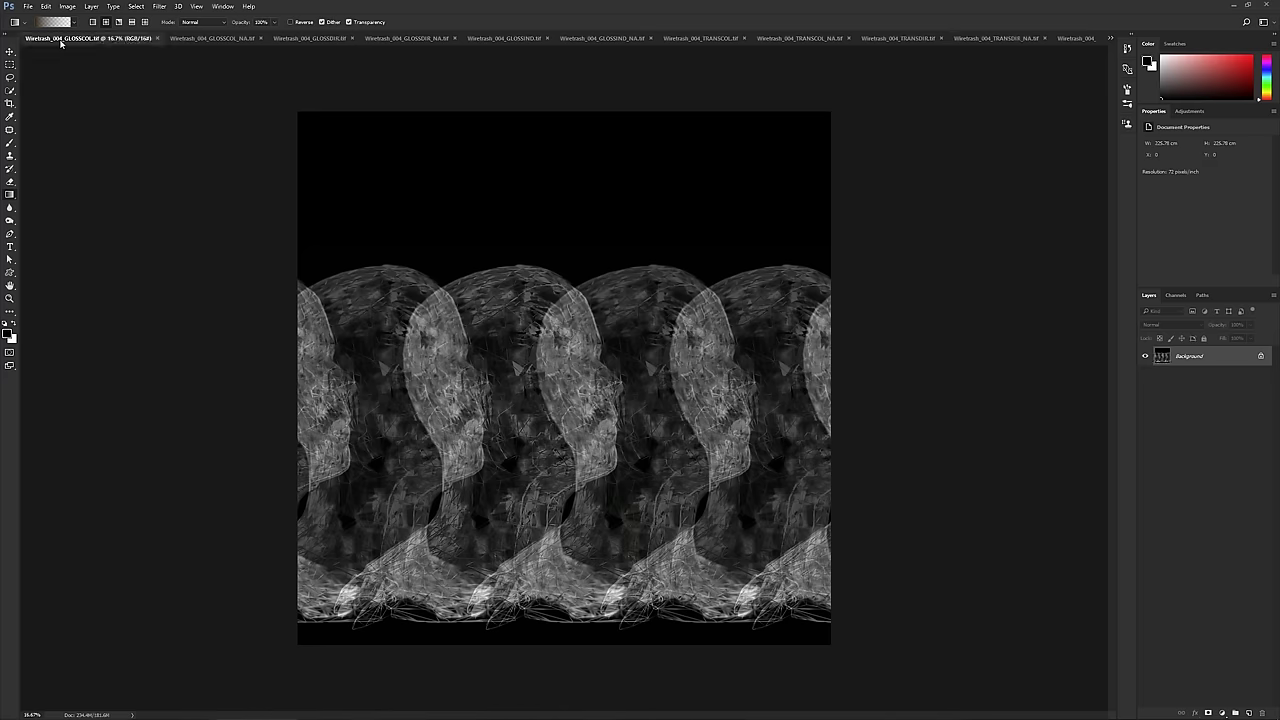
pyautogui.click(1110, 39)
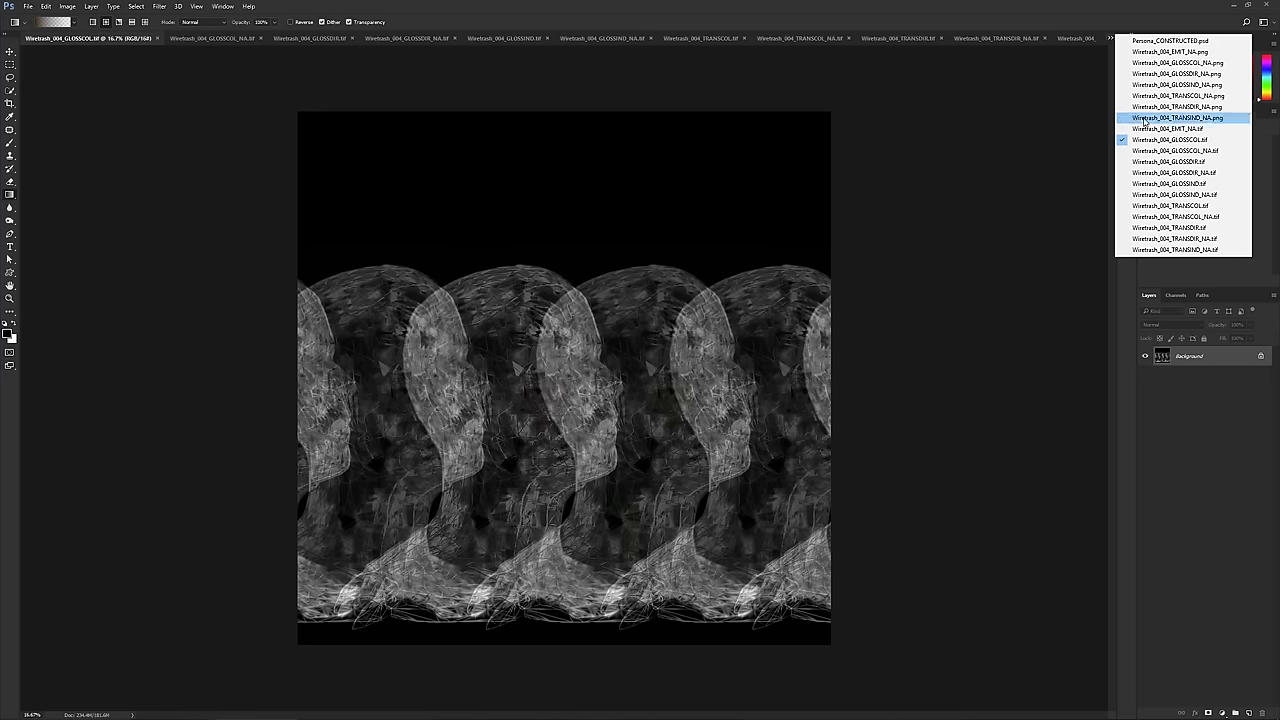
pyautogui.click(1145, 119)
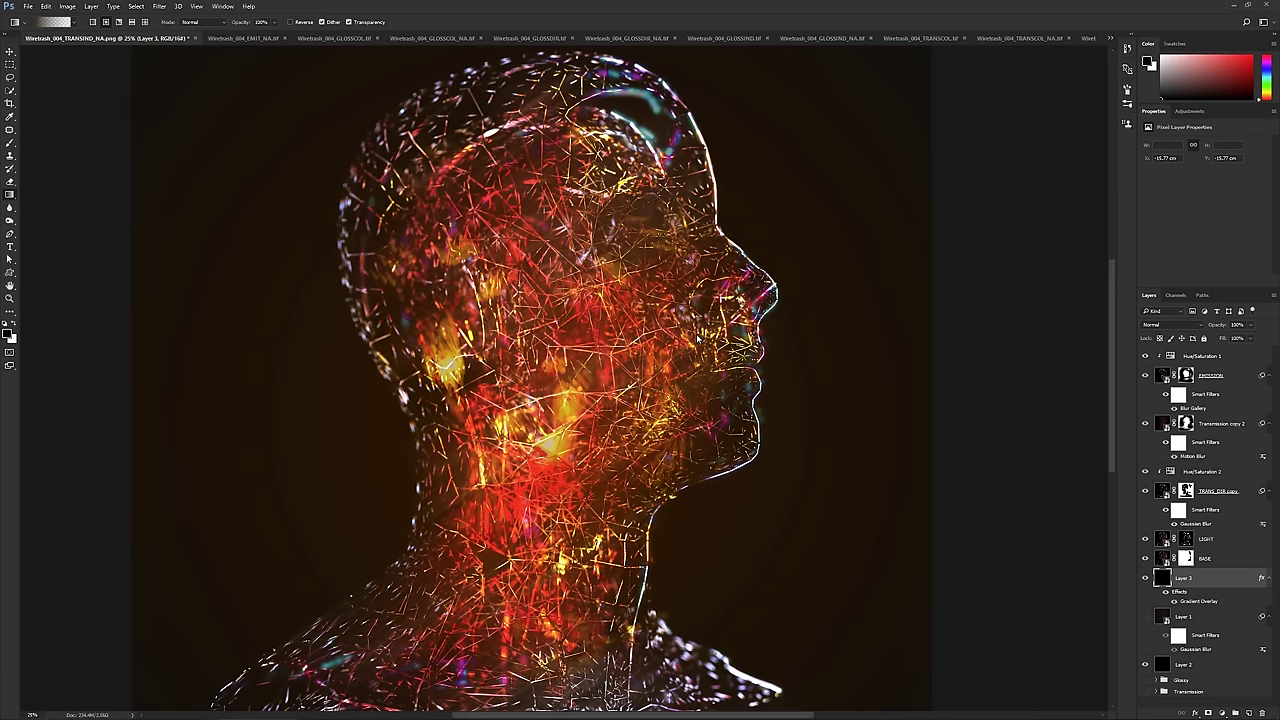
pyautogui.hotkey('ctrl', 'shift', 's')
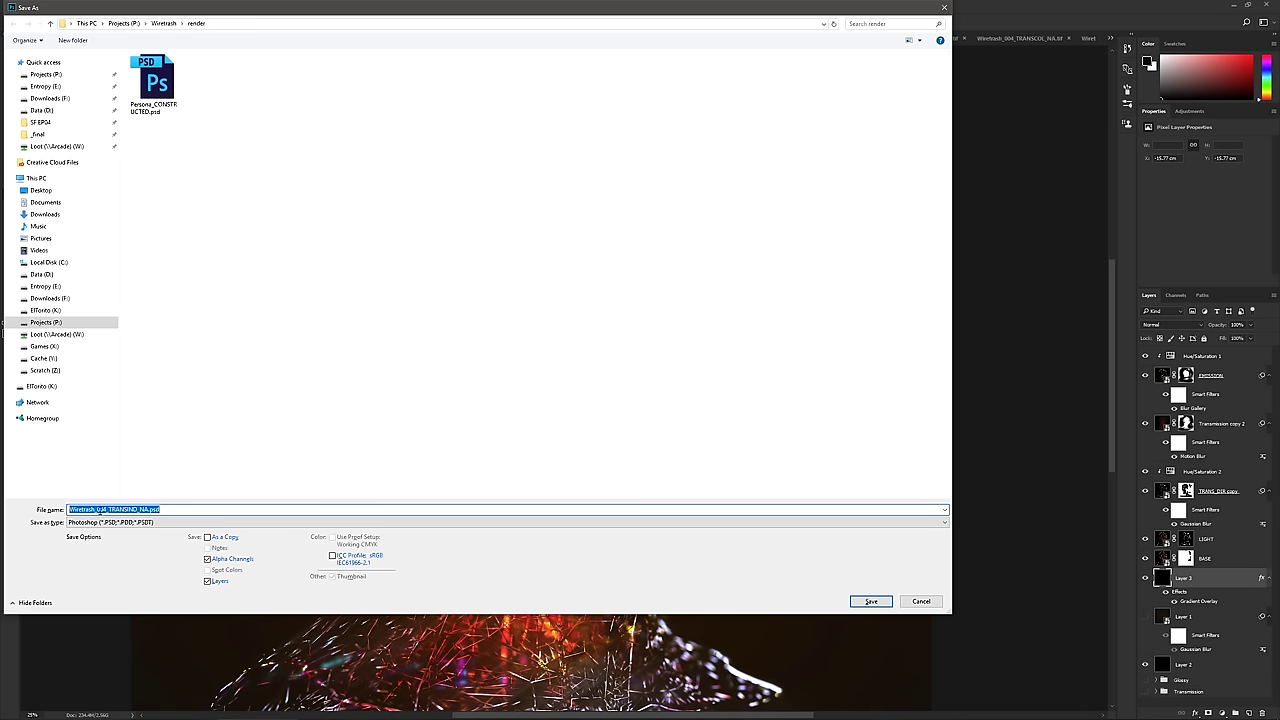
pyautogui.click(138, 510)
pyautogui.moveTo(148, 509); pyautogui.dragTo(41, 510)
pyautogui.write('PERSONA_RECONSTRUCTED')
pyautogui.press('BackSpace')
pyautogui.press('BackSpace')
pyautogui.press('BackSpace')
pyautogui.press('BackSpace')
pyautogui.press('BackSpace')
pyautogui.press('BackSpace')
pyautogui.press('BackSpace')
pyautogui.write('Persona')
pyautogui.press('Return')
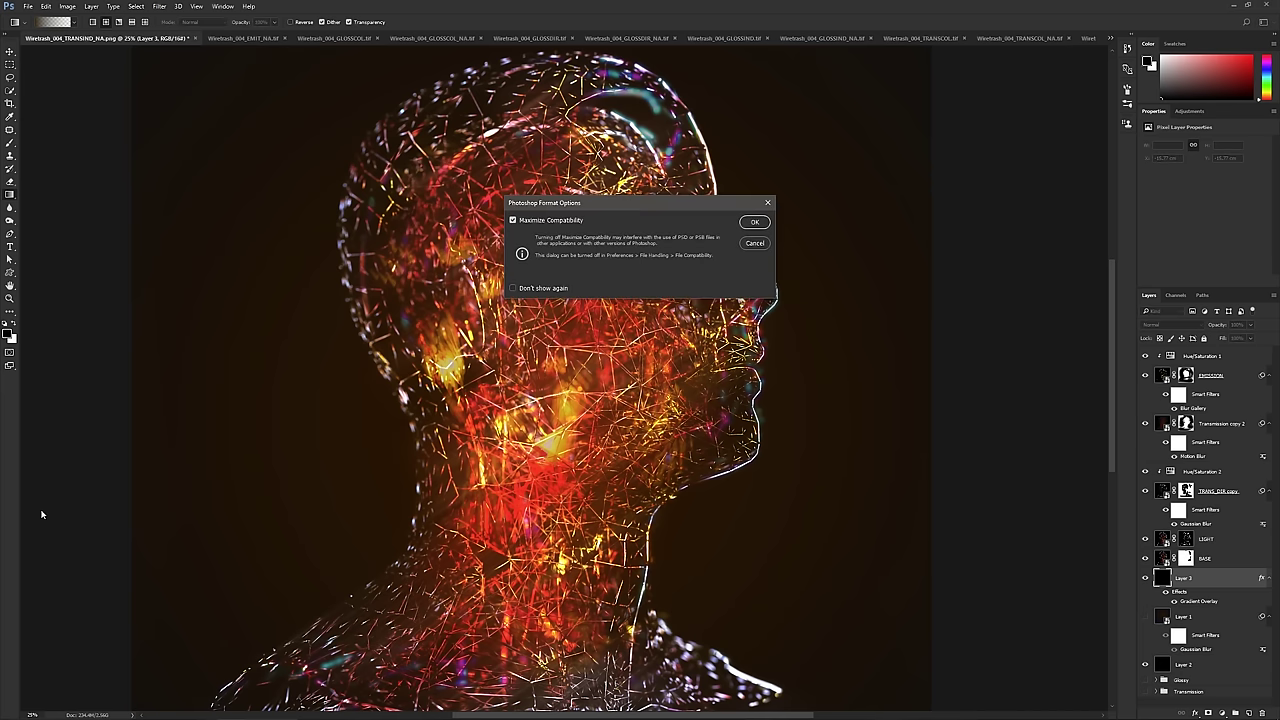
pyautogui.click(765, 224)
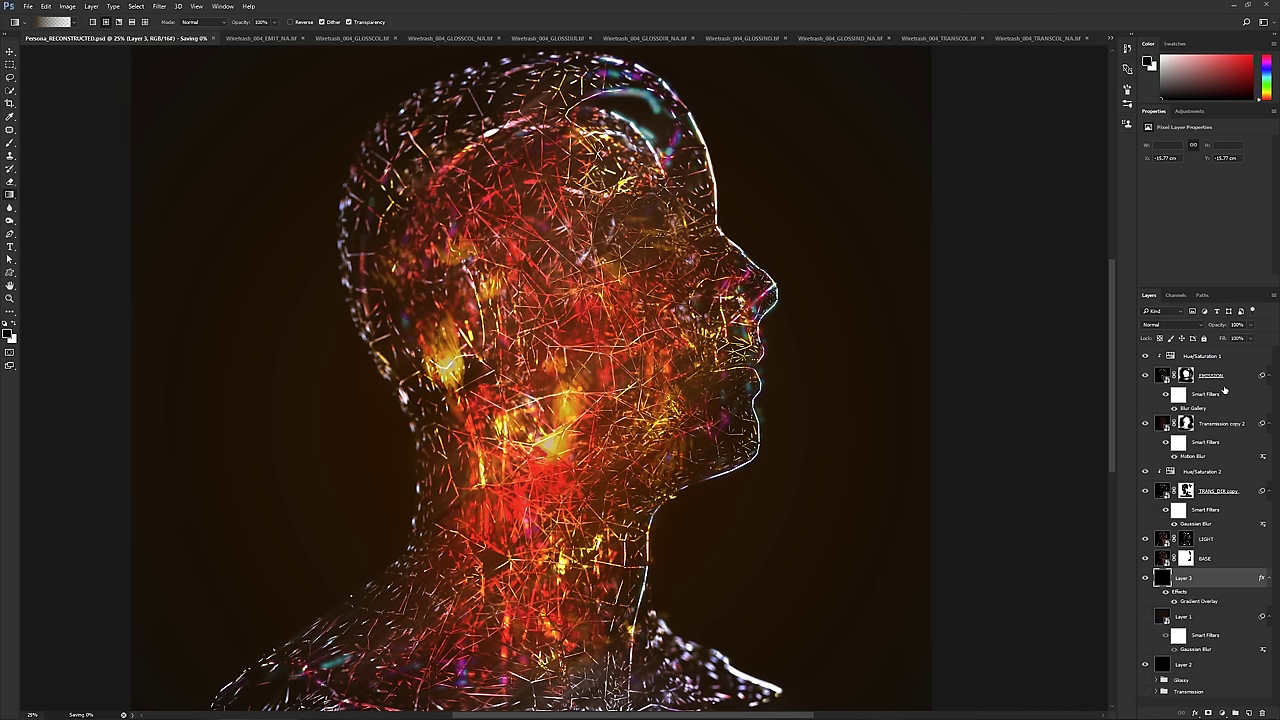
# - Compare the GLOSSCOL and GLOSSCOL_NA TIFF passes and close both files
pyautogui.click(266, 40)
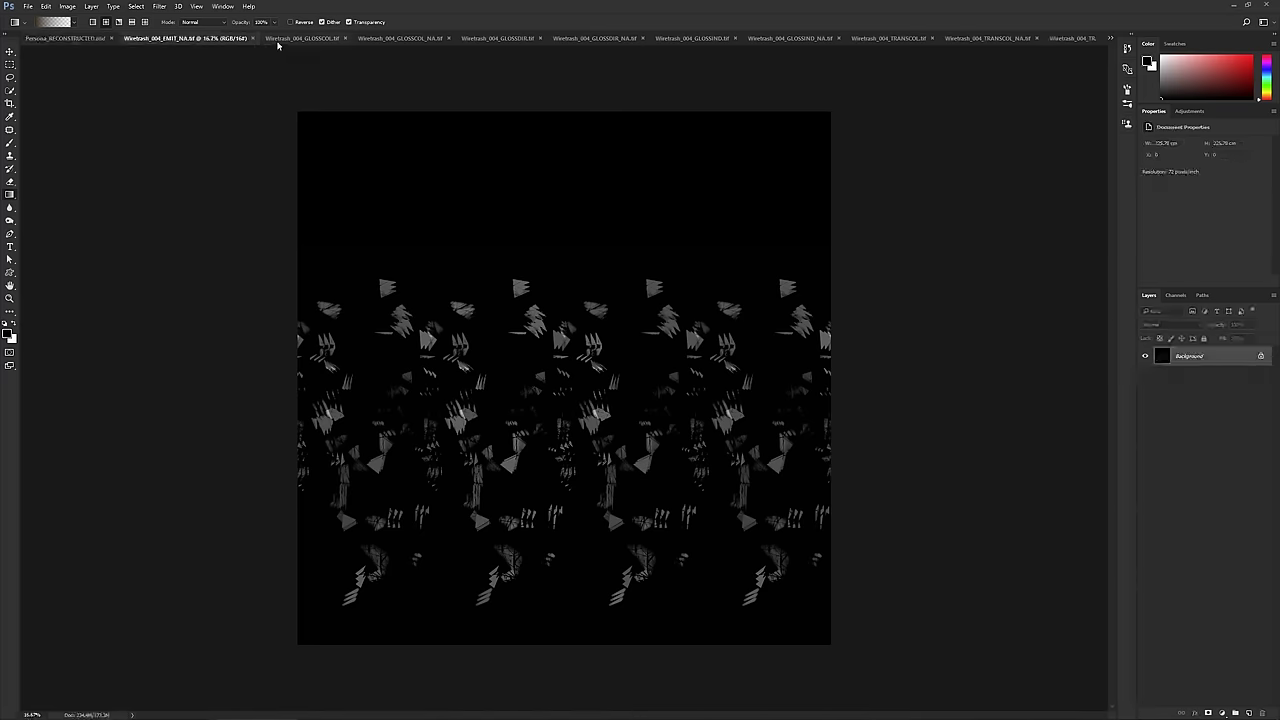
pyautogui.click(308, 40)
pyautogui.click(389, 40)
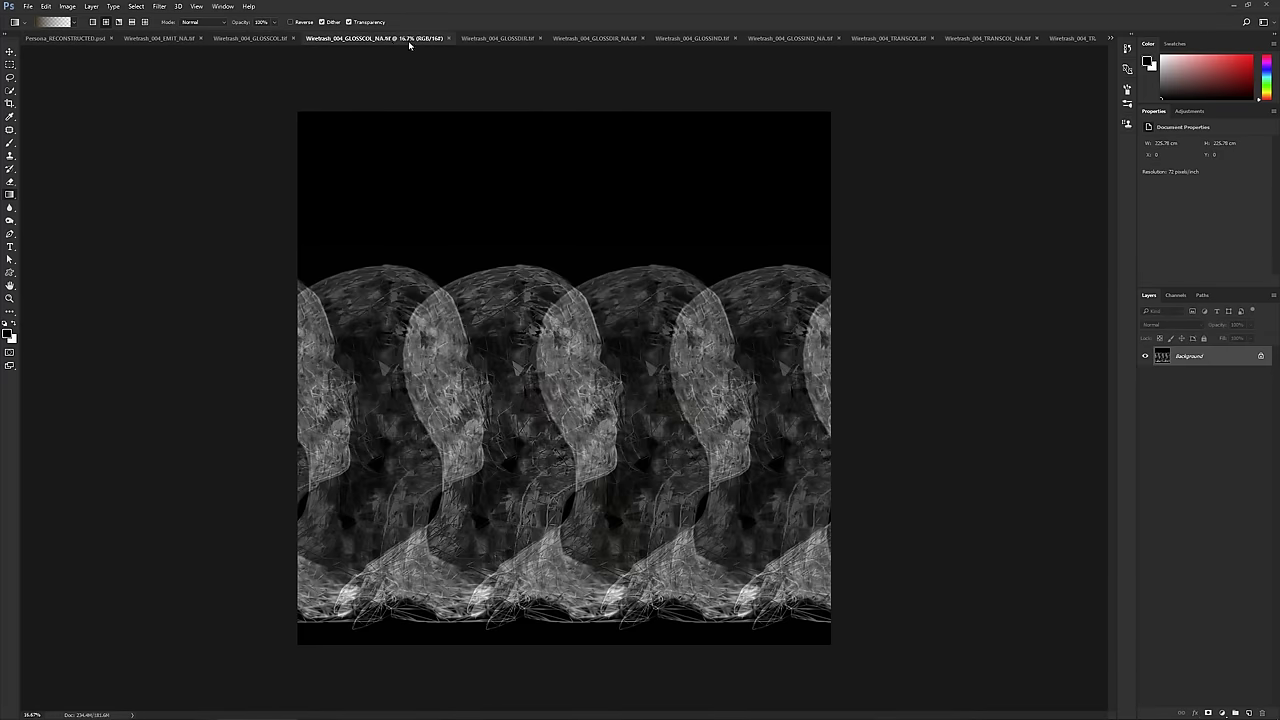
pyautogui.click(267, 40)
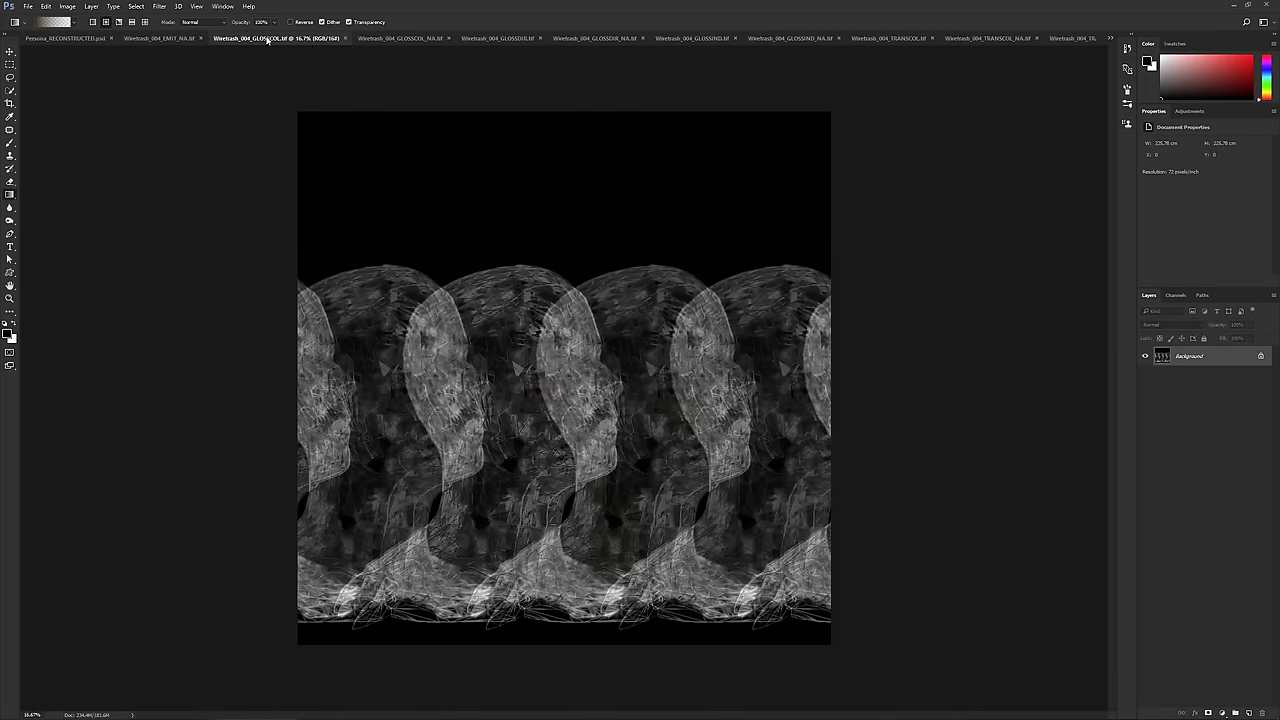
pyautogui.click(369, 43)
pyautogui.click(258, 42)
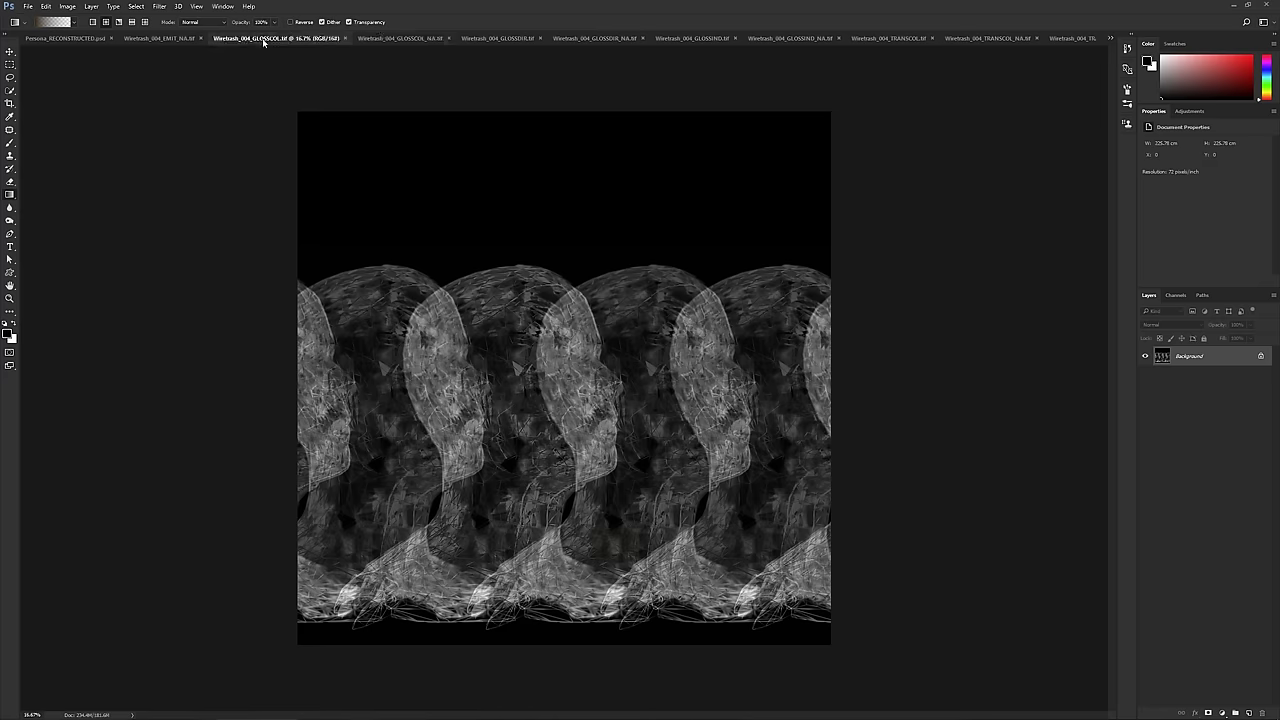
pyautogui.click(344, 39)
pyautogui.click(356, 39)
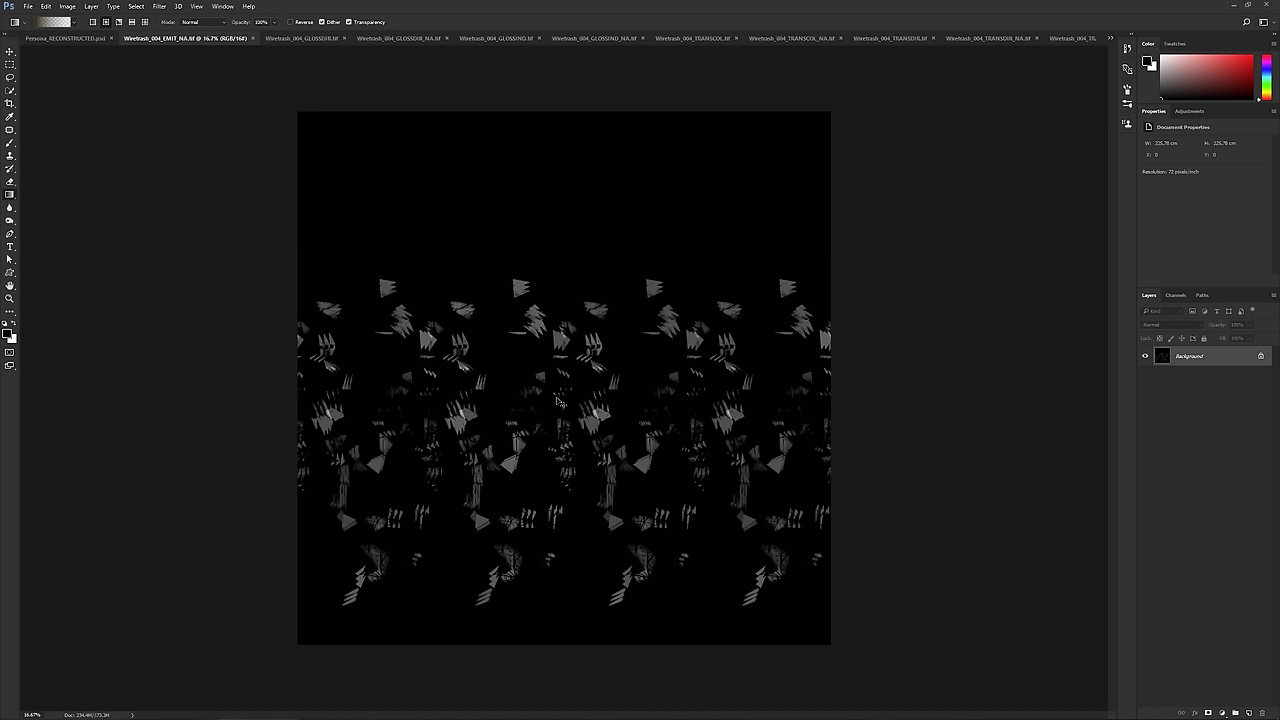
# - Copy the entire Wiretrash_004_EMIT_NA.tif image into Persona_RECONSTRUCTED.psd as a new layer above Layer 3 and save the document
pyautogui.hotkey('ctrl', 'a')
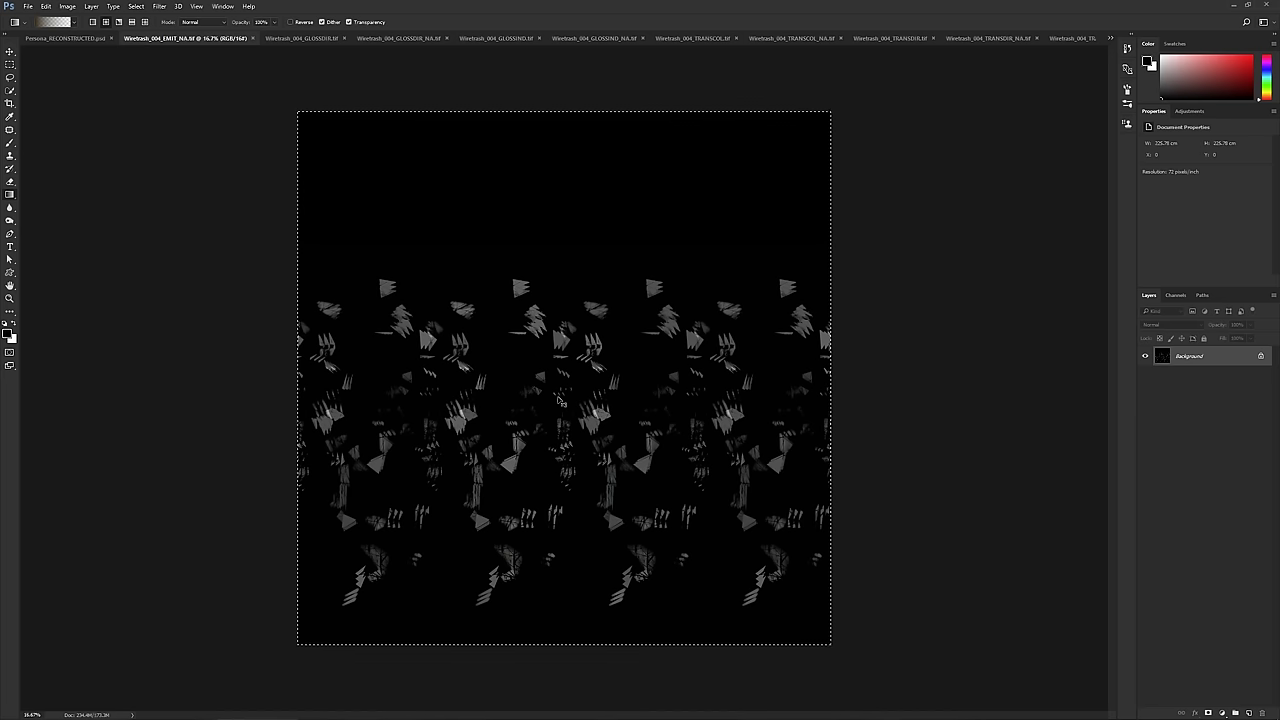
pyautogui.click(70, 38)
pyautogui.hotkey('ctrl', 'v')
pyautogui.hotkey('ctrl', 's')
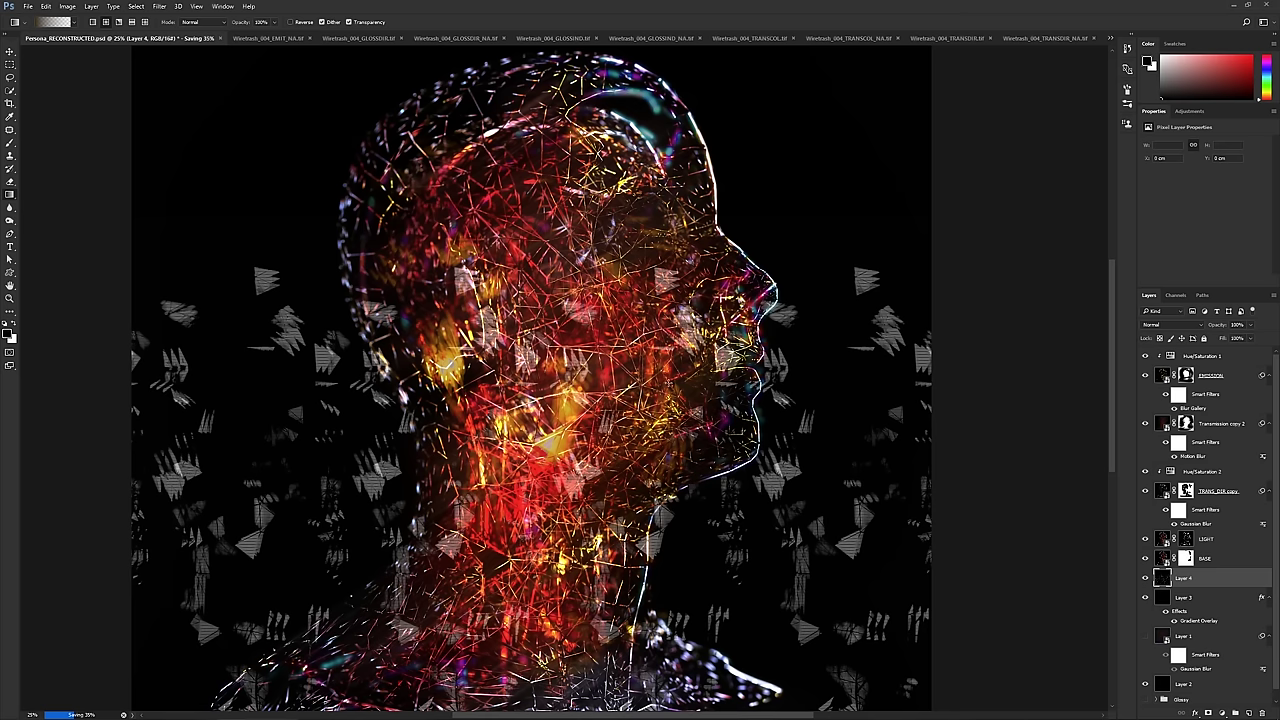
# - Rotate Layer 4 by about 76°, enlarge it to about 122% and shift it off-centre over the canvas
pyautogui.hotkey('ctrl', '-')
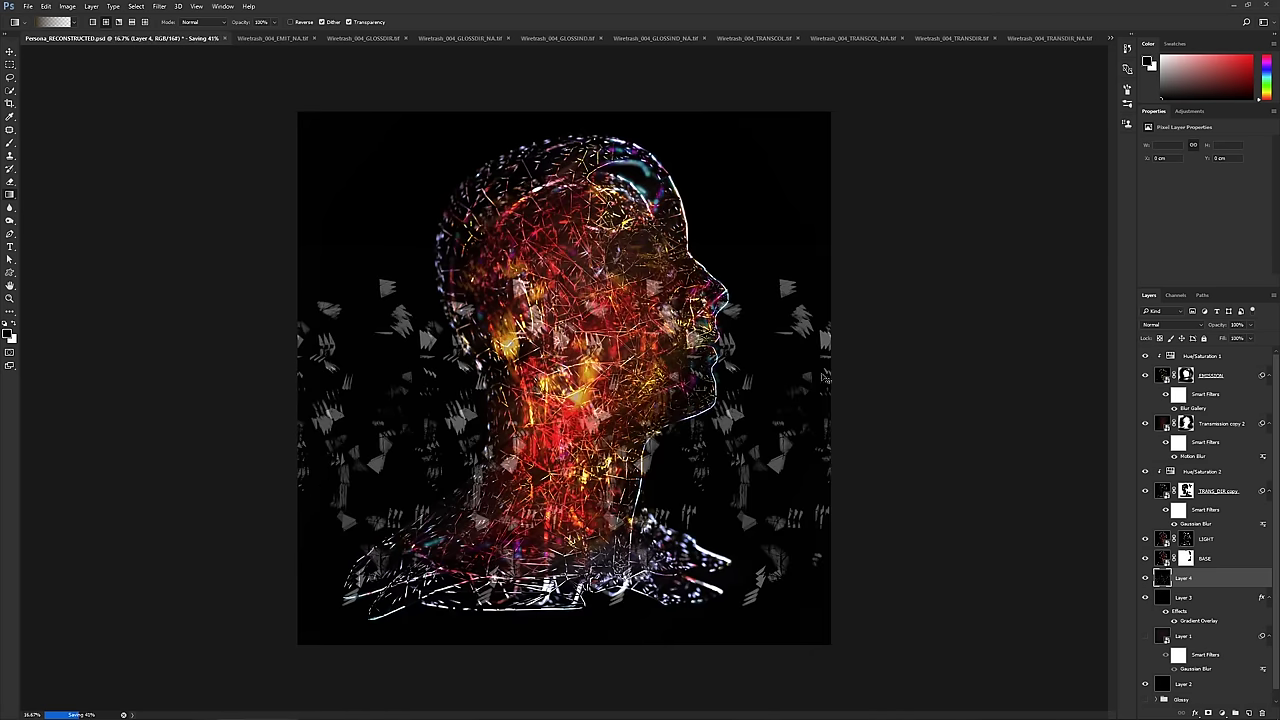
pyautogui.hotkey('ctrl', 't')
pyautogui.moveTo(706, 612); pyautogui.dragTo(580, 622)
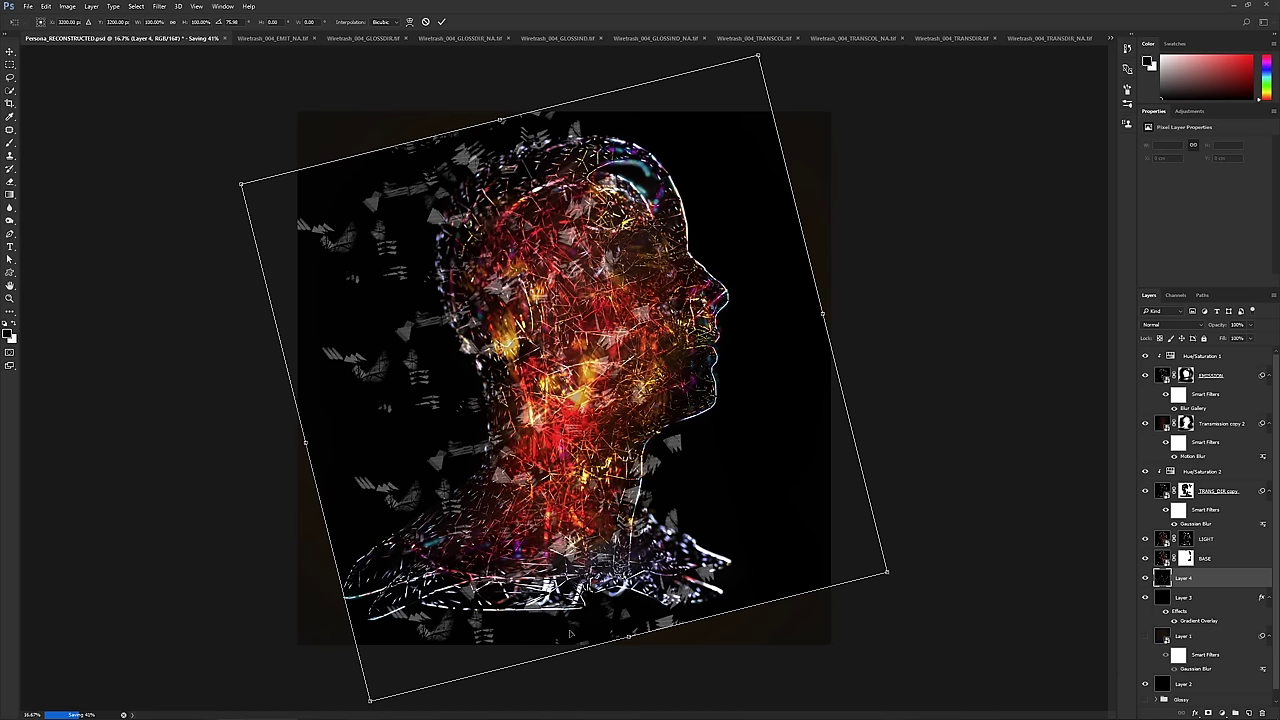
pyautogui.moveTo(645, 510); pyautogui.dragTo(703, 488)
pyautogui.keyDown('alt'); pyautogui.moveTo(403, 716); pyautogui.dragTo(318, 693); pyautogui.keyUp('alt')
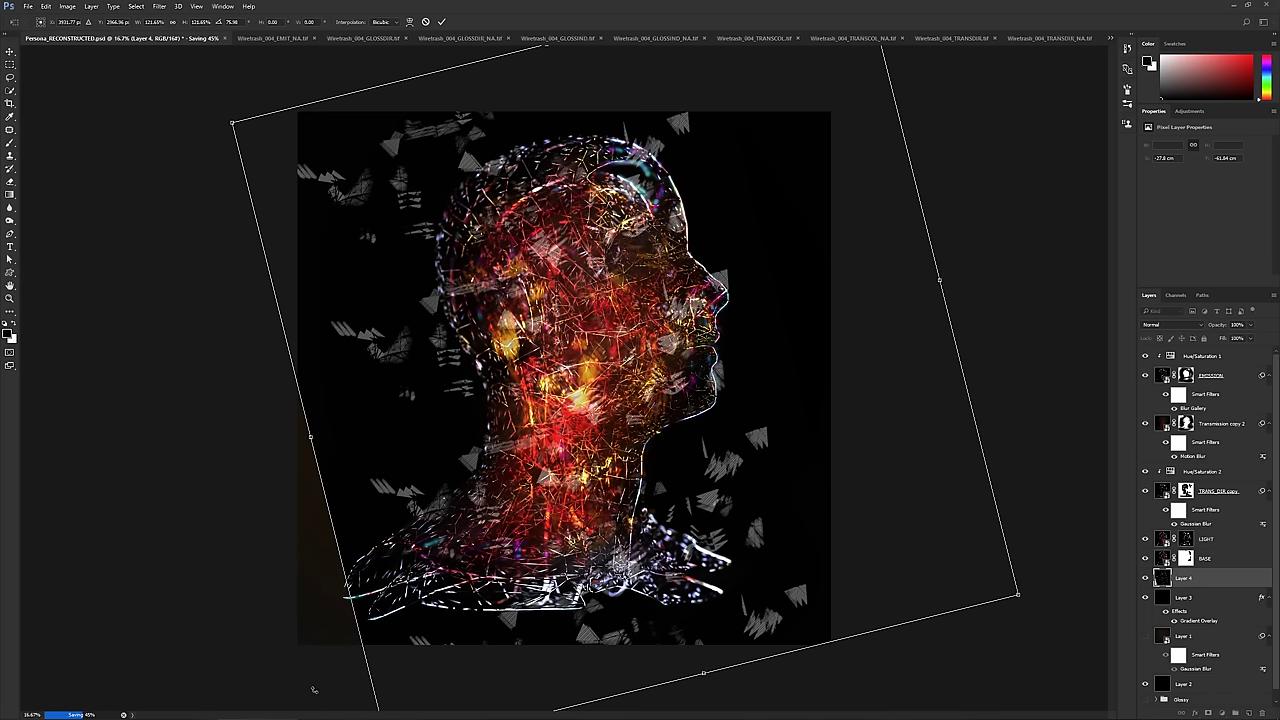
pyautogui.press('Return')
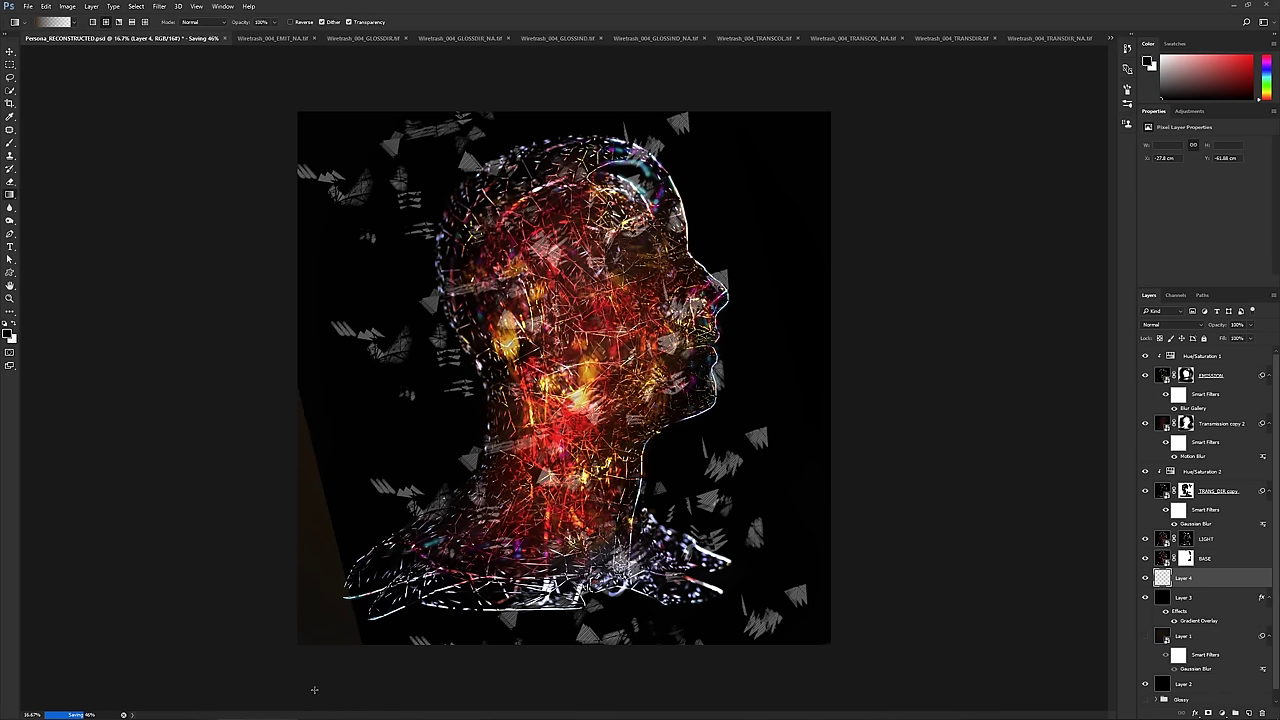
# - Set Layer 4's blend mode to Linear Dodge (Add) after trying Color Dodge
pyautogui.hotkey('ctrl', '+')
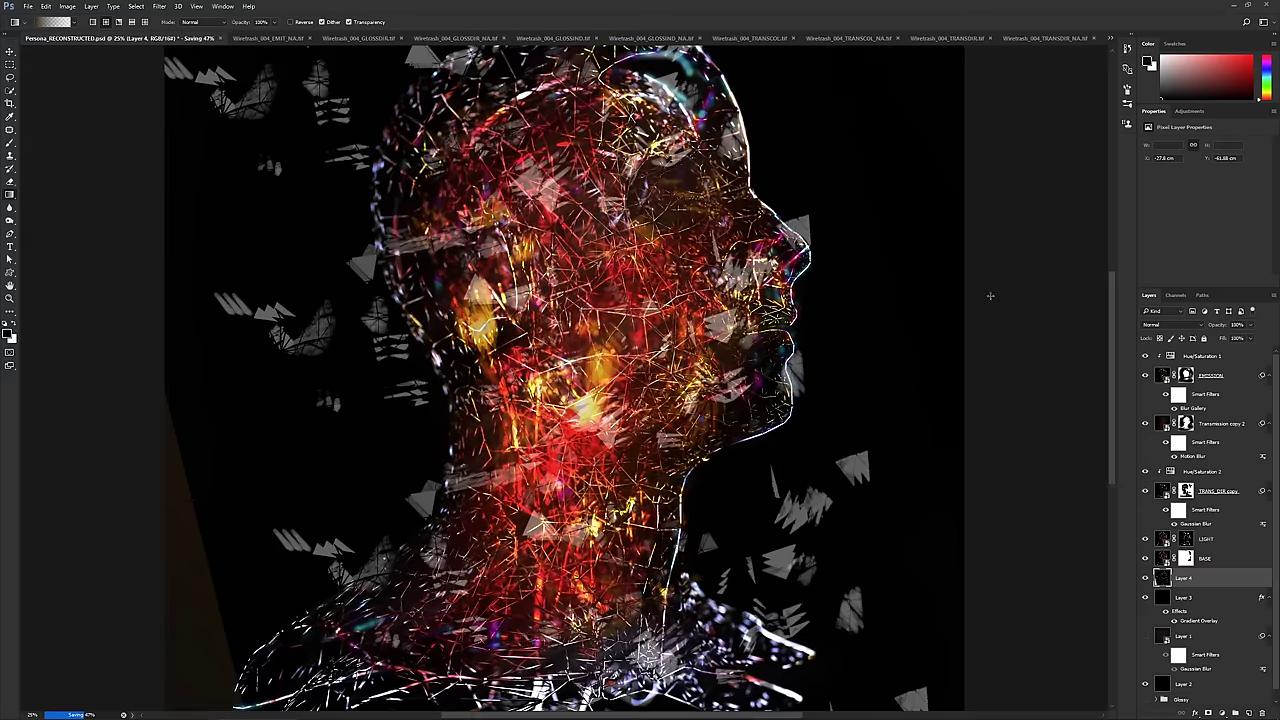
pyautogui.click(1175, 326)
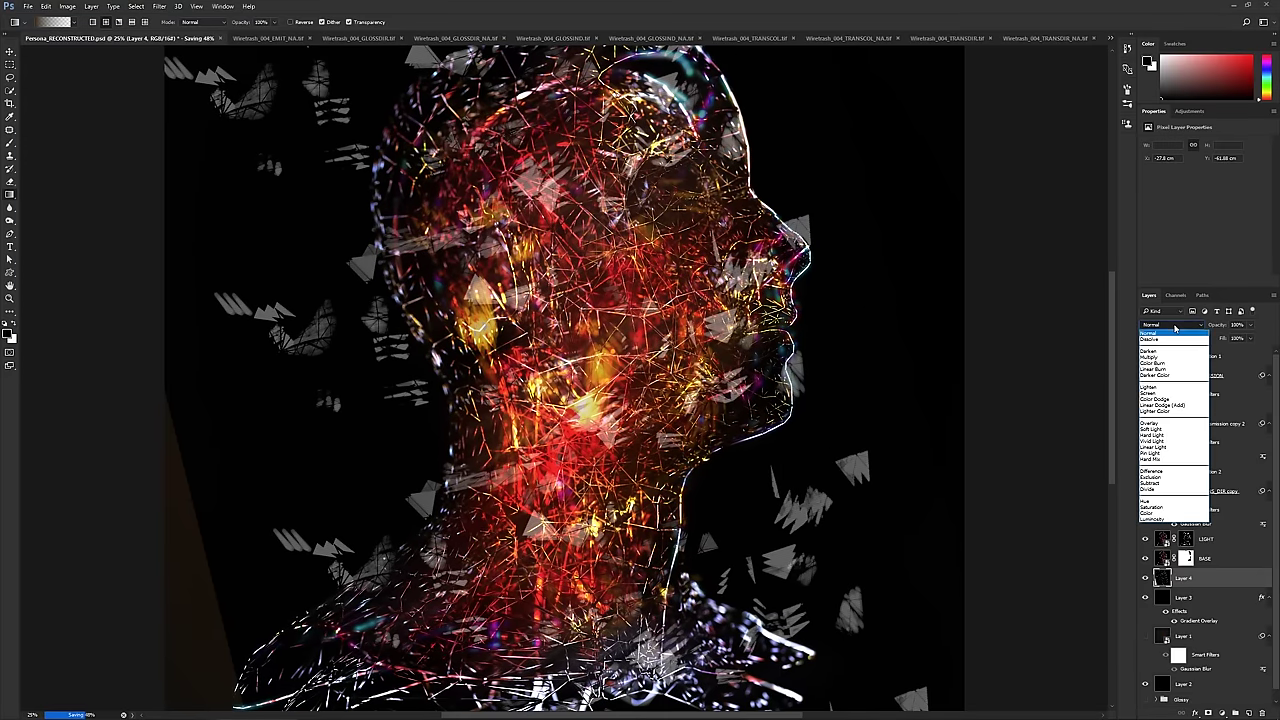
pyautogui.click(1182, 408)
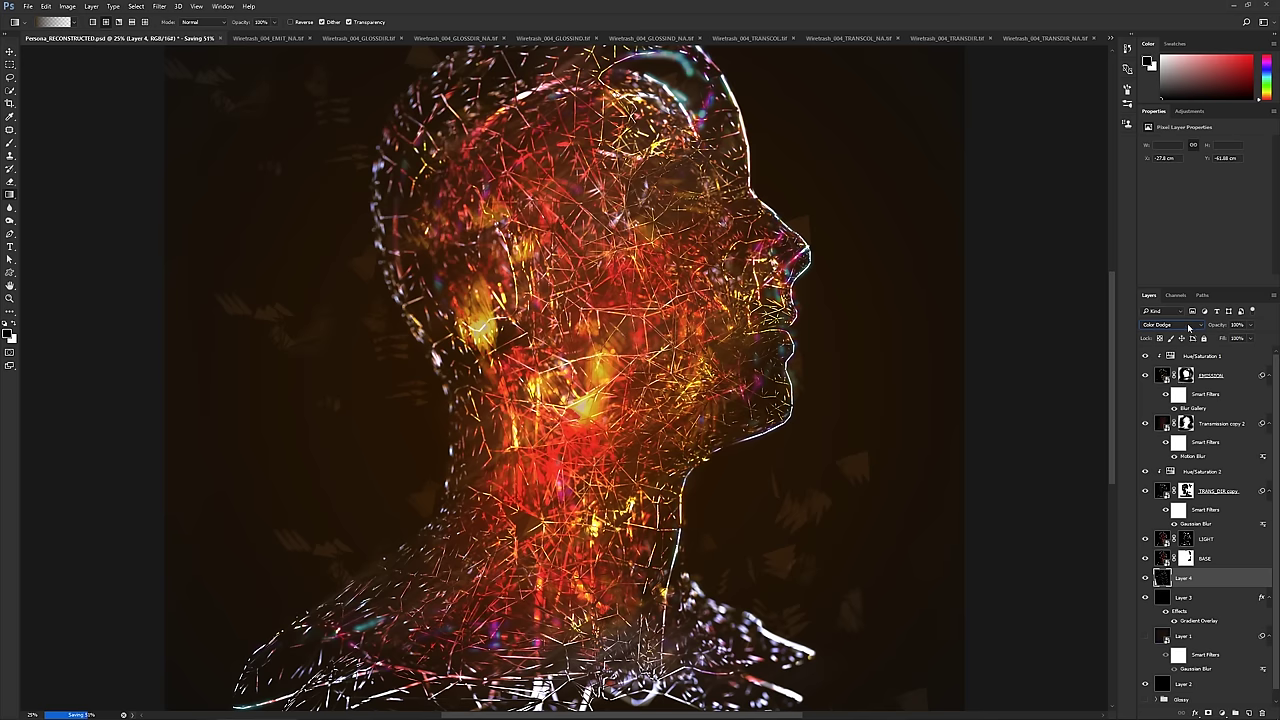
pyautogui.press('Down')
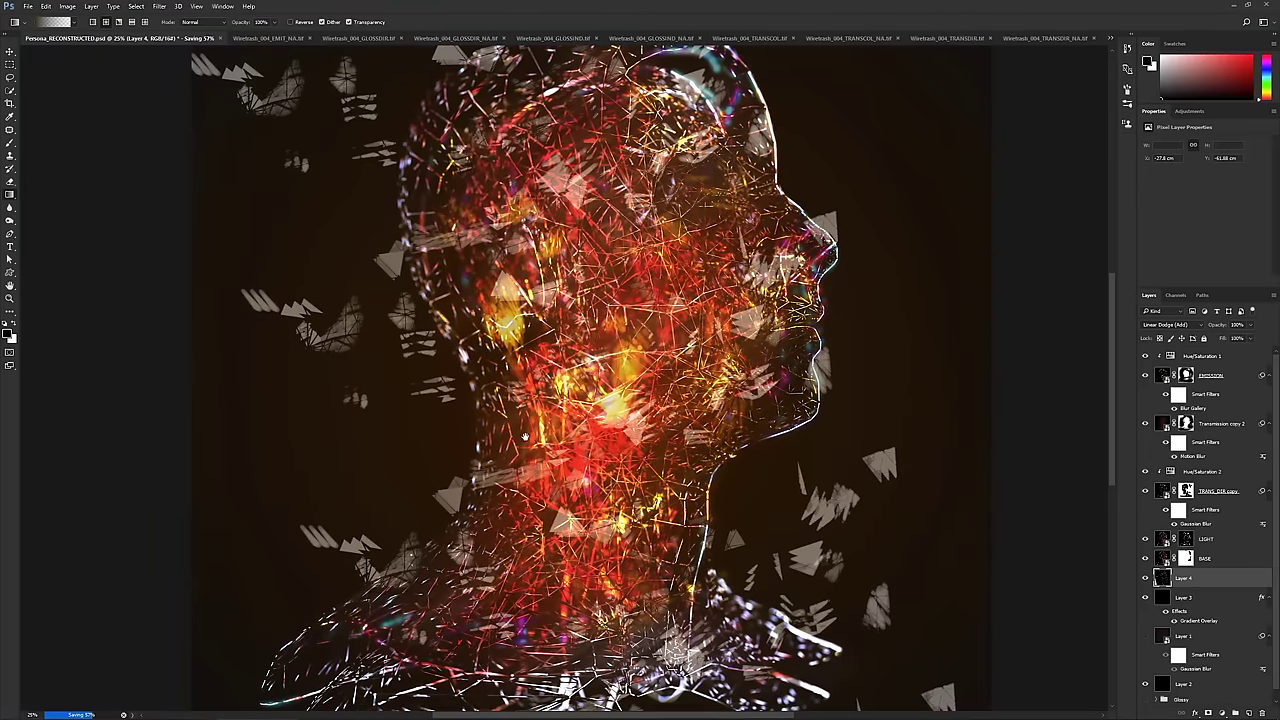
pyautogui.scroll(-5, 575, 302)
pyautogui.keyDown('shift'); pyautogui.hscroll(-2, 575, 302); pyautogui.keyUp('shift')
pyautogui.scroll(5, 575, 302)
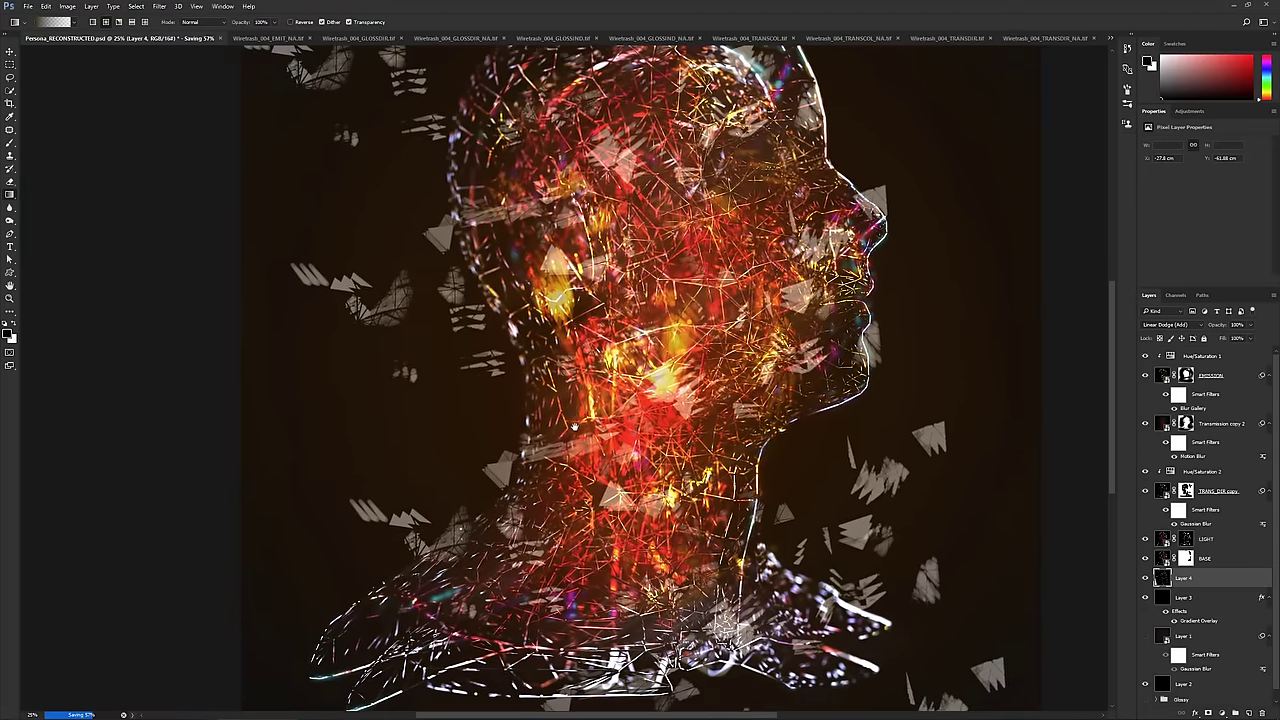
pyautogui.moveTo(488, 351); pyautogui.dragTo(533, 402)
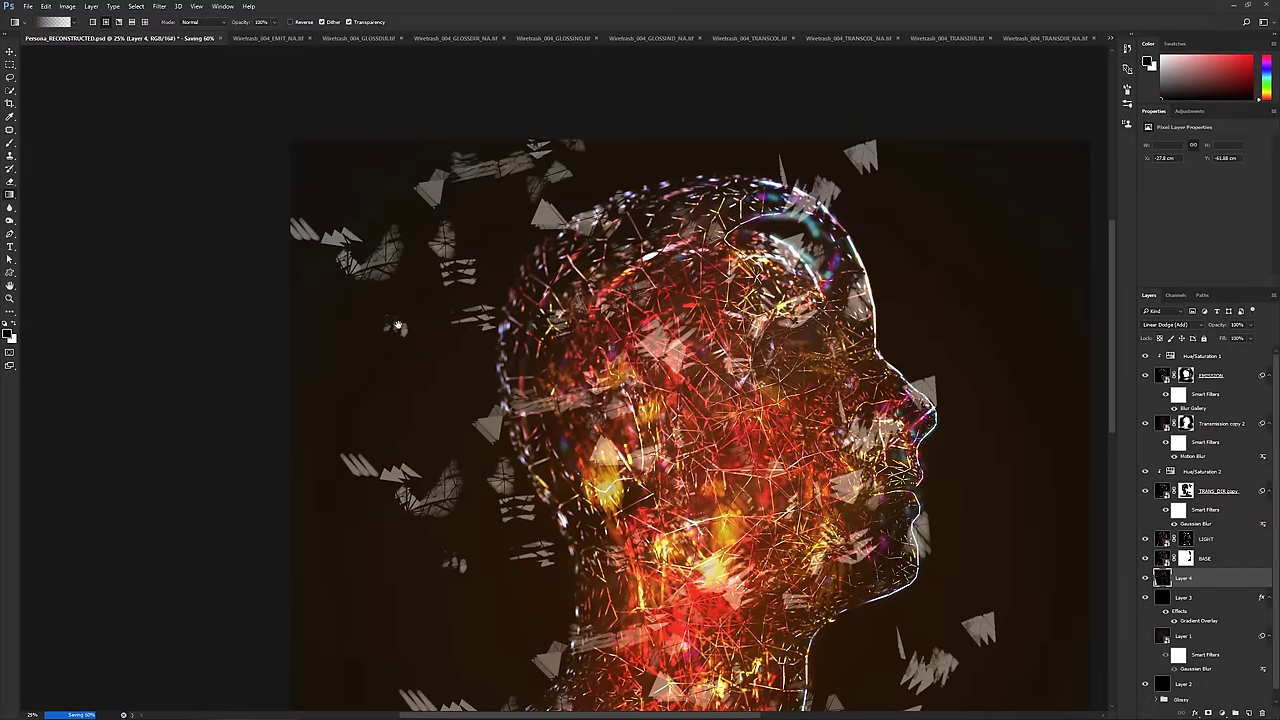
# - Try outlining the wing-shaped fragment beside the back of the head with a feathered lasso selection, and deselect it
pyautogui.hotkey('ctrl', '+')
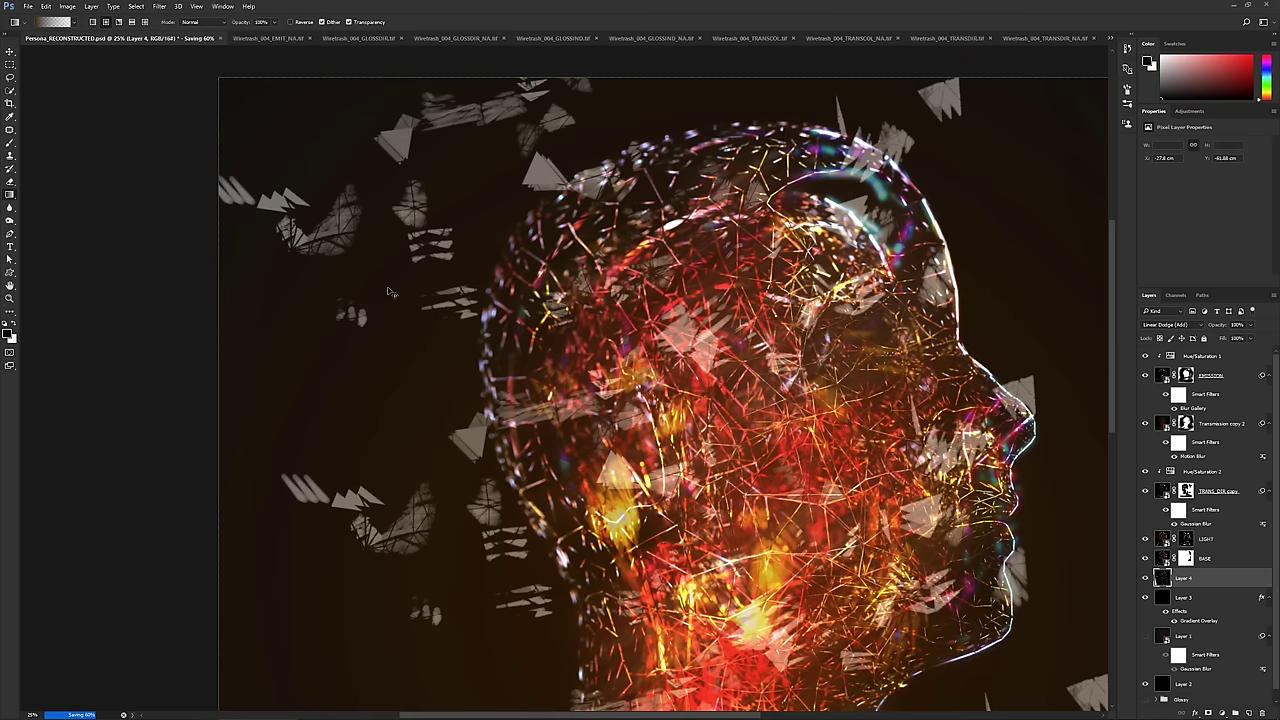
pyautogui.hotkey('ctrl', '+')
pyautogui.hotkey('ctrl', '+')
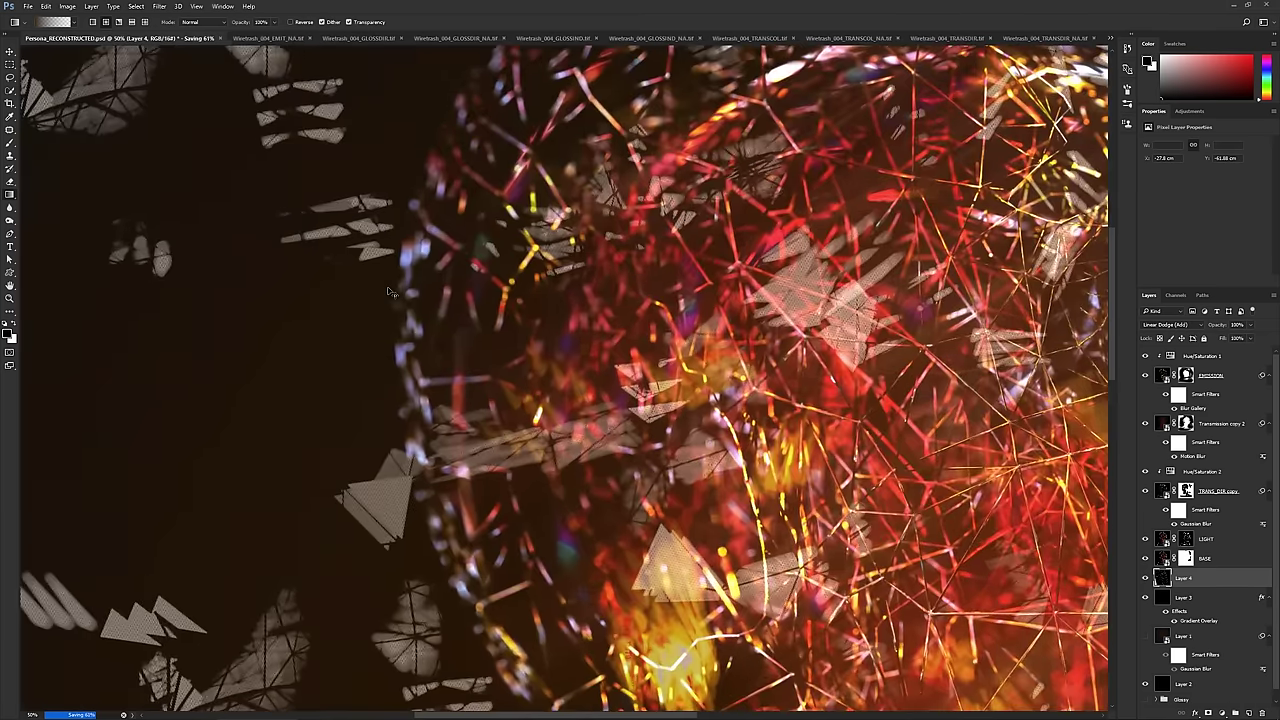
pyautogui.hotkey('ctrl', '+')
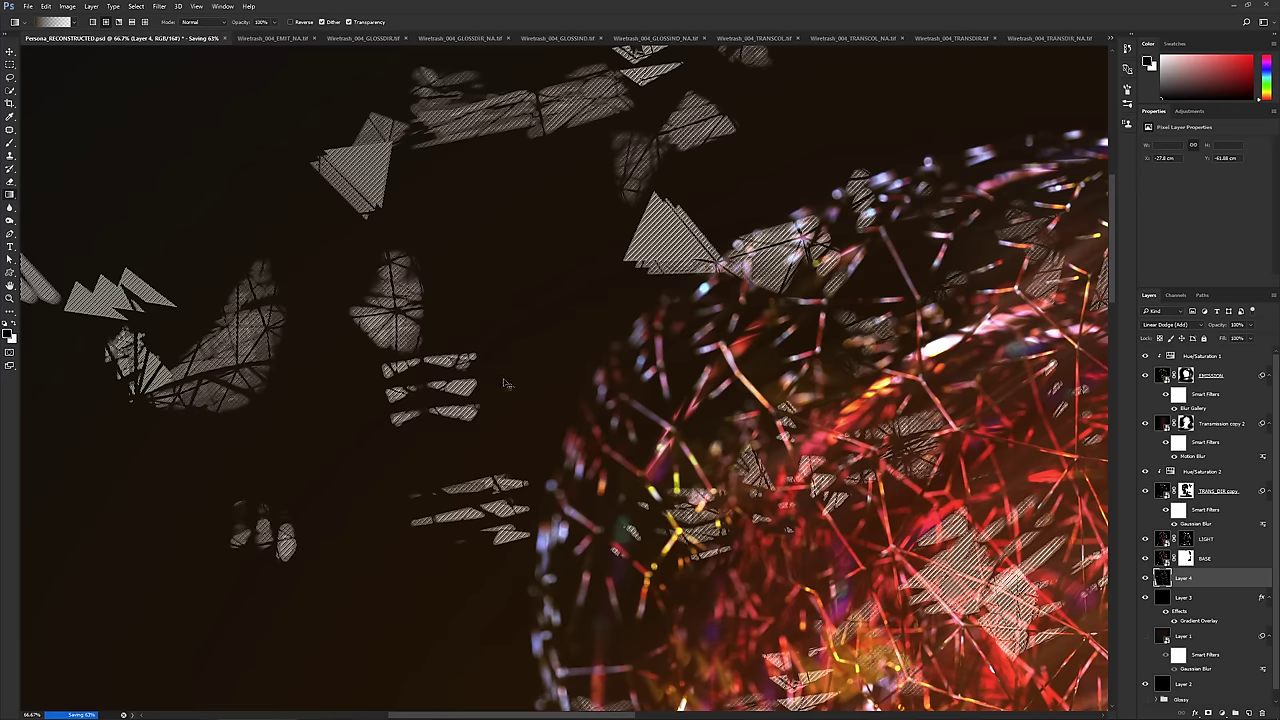
pyautogui.hotkey('ctrl', '+')
pyautogui.hscroll(-5, 503, 379)
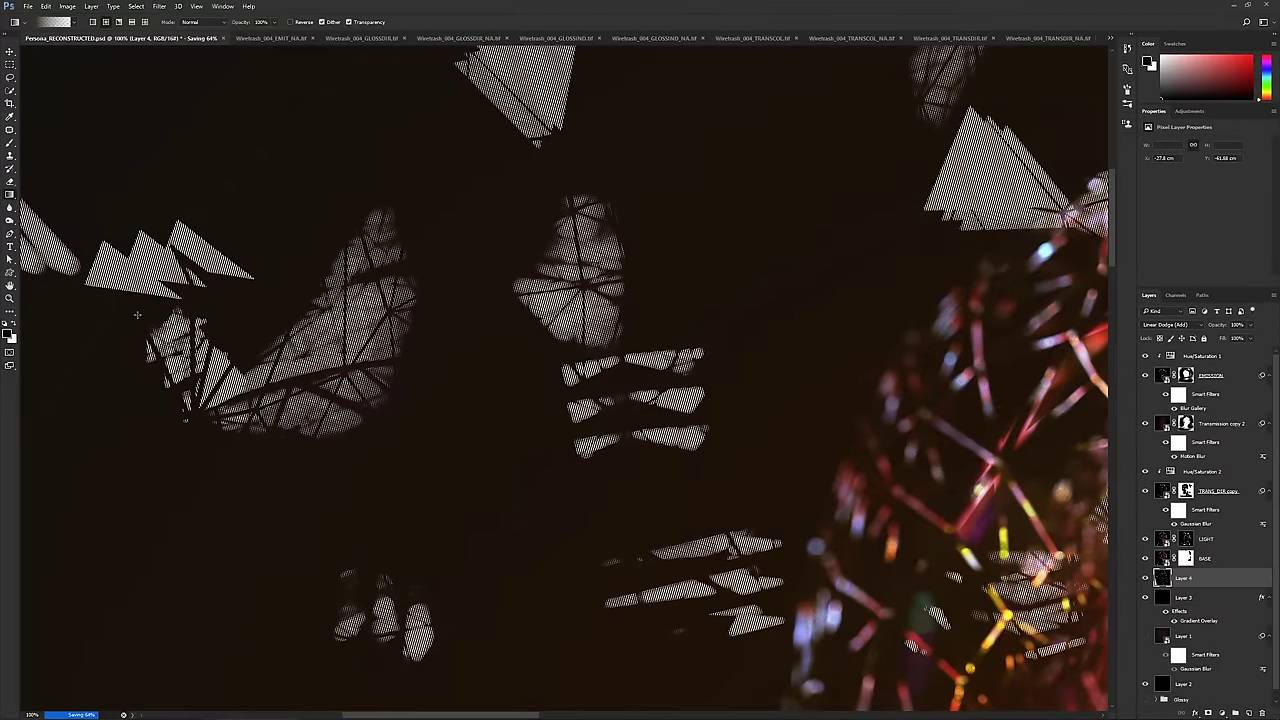
pyautogui.press('l')
pyautogui.moveTo(165, 306)
pyautogui.mouseDown()
pyautogui.moveTo(119, 374)
pyautogui.moveTo(164, 460)
pyautogui.moveTo(412, 520)
pyautogui.moveTo(436, 308)
pyautogui.moveTo(432, 194)
pyautogui.moveTo(403, 162)
pyautogui.moveTo(342, 207)
pyautogui.moveTo(255, 332)
pyautogui.moveTo(167, 308)
pyautogui.mouseUp()
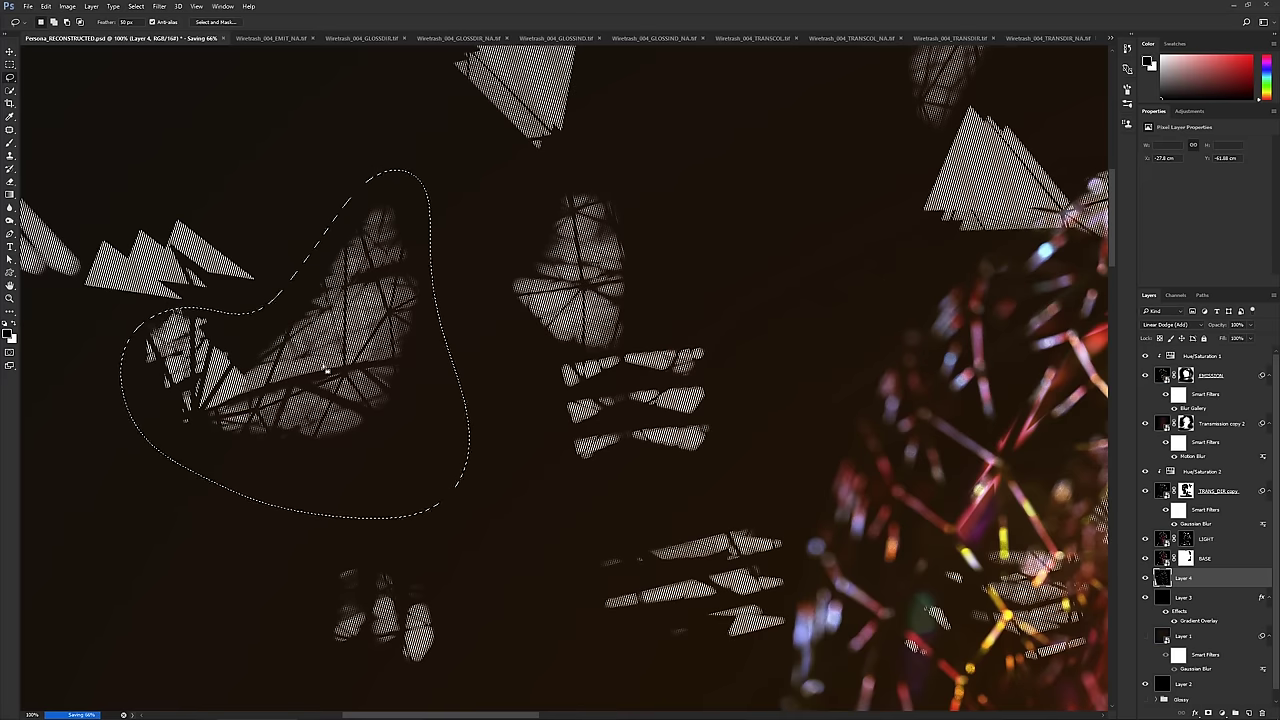
pyautogui.hotkey('ctrl', 'd')
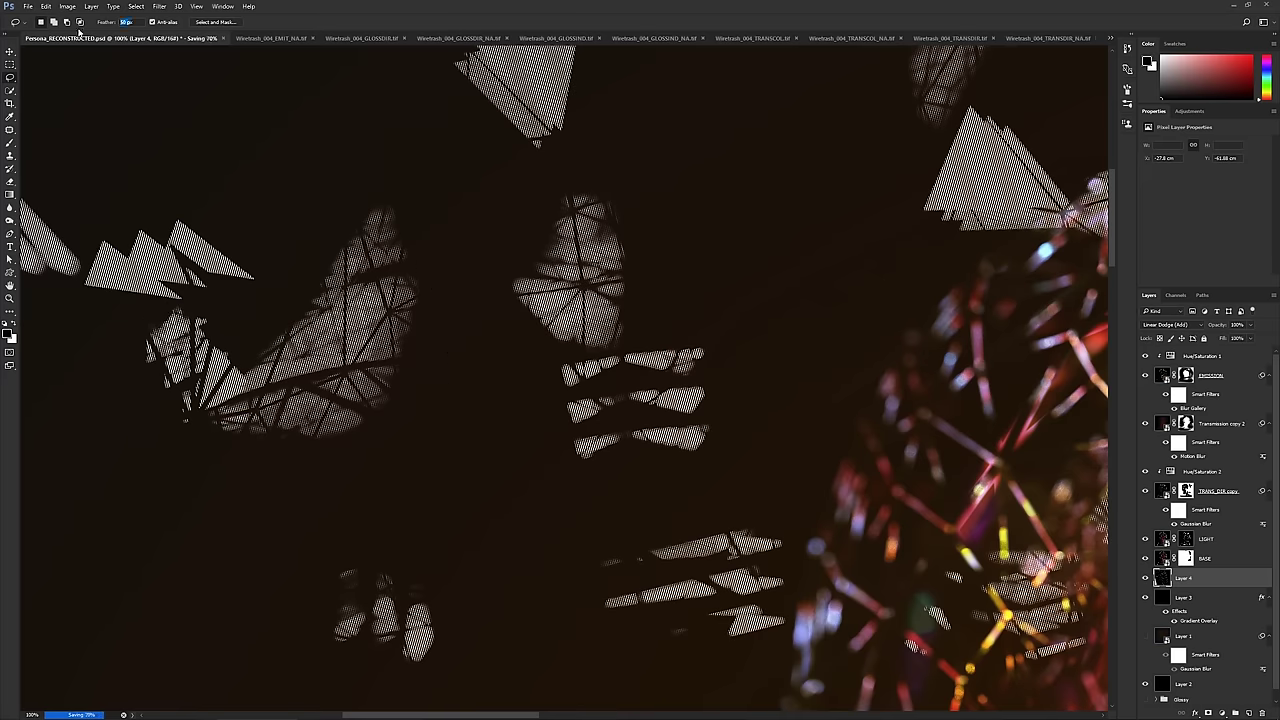
# - Set the Lasso feather to 0 px, outline the wing-shaped fragment again and copy it to a new layer
pyautogui.press('Return')
pyautogui.press('Return')
pyautogui.moveTo(175, 310)
pyautogui.mouseDown()
pyautogui.moveTo(122, 345)
pyautogui.moveTo(129, 409)
pyautogui.moveTo(214, 494)
pyautogui.moveTo(416, 456)
pyautogui.moveTo(462, 280)
pyautogui.moveTo(424, 178)
pyautogui.moveTo(335, 207)
pyautogui.moveTo(282, 291)
pyautogui.moveTo(246, 318)
pyautogui.moveTo(172, 310)
pyautogui.mouseUp()
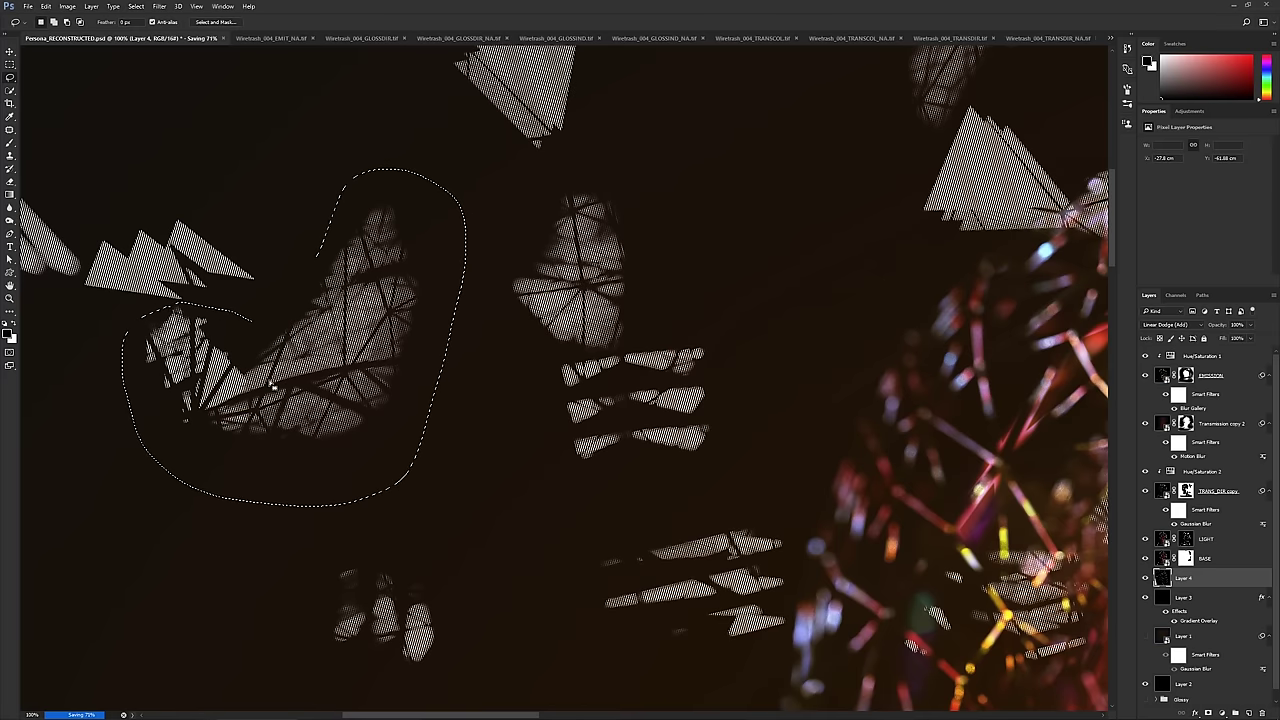
pyautogui.hotkey('ctrl', 'j')
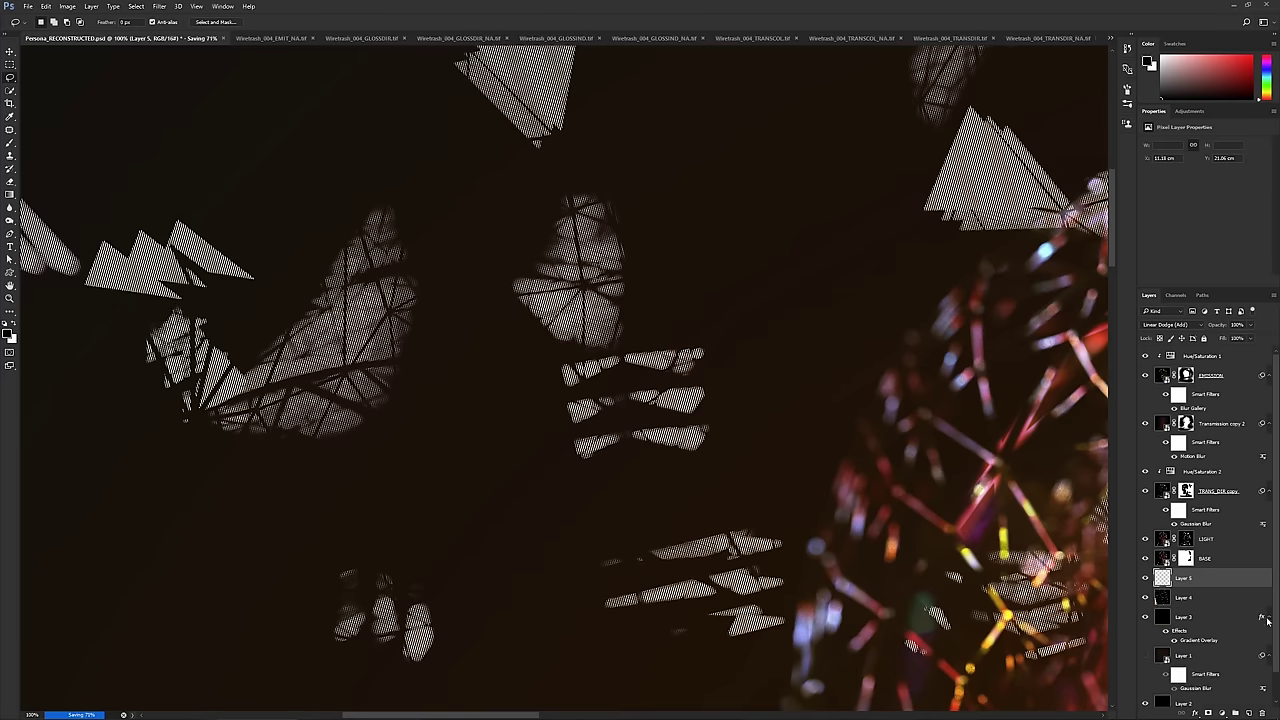
# - Enlarge the copied fragment to about 353% width and 319% height and rotate it about 131° behind the head
pyautogui.hotkey('ctrl', '-')
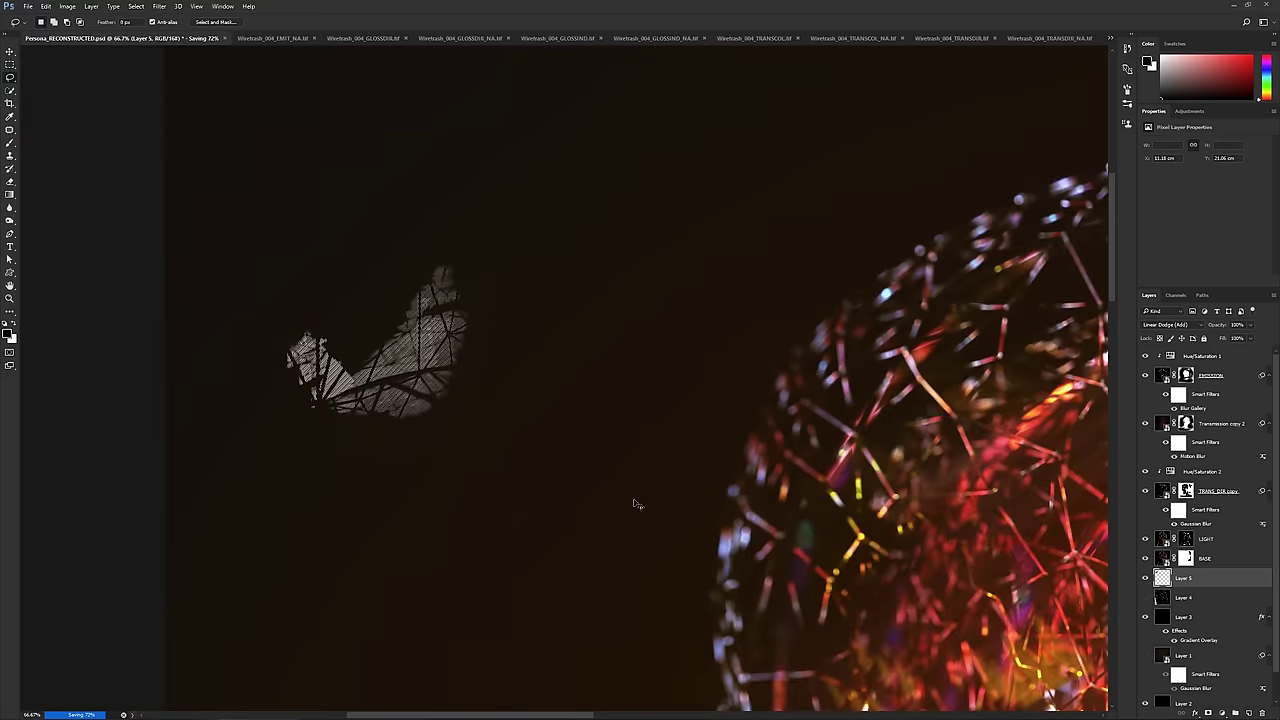
pyautogui.hotkey('ctrl', '-')
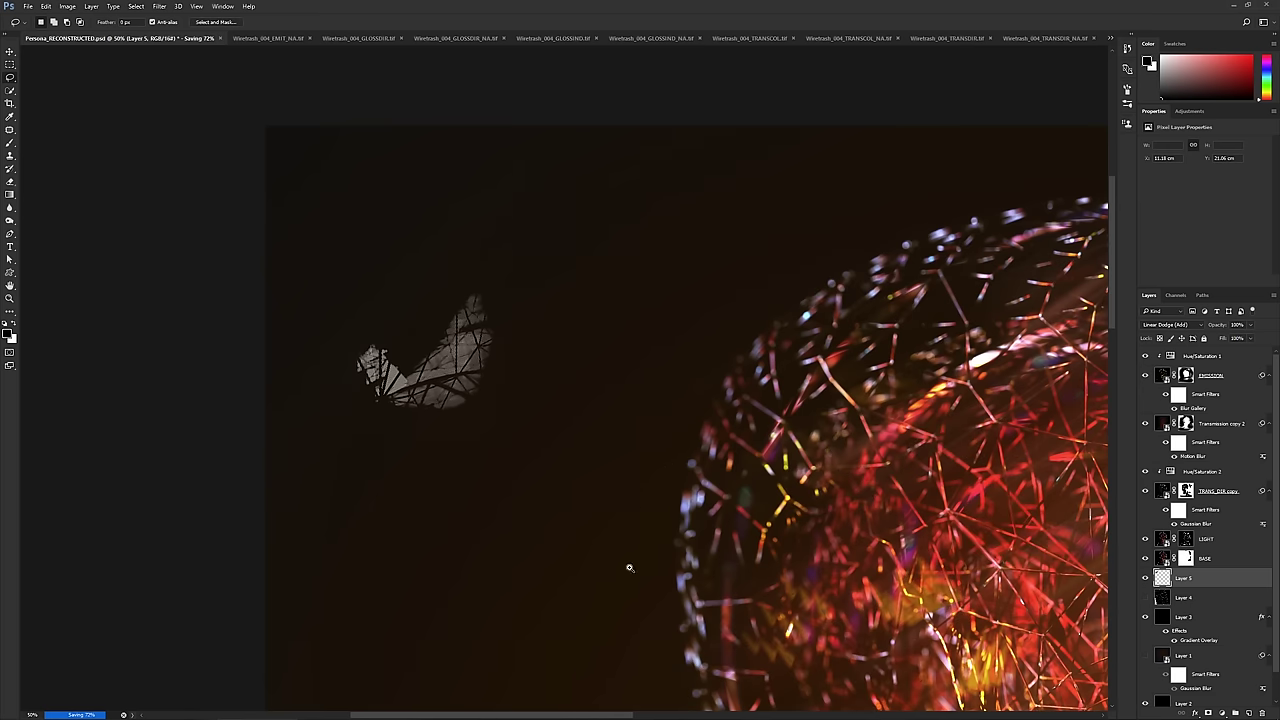
pyautogui.keyDown('alt'); pyautogui.scroll(-1, 629, 568); pyautogui.keyUp('alt')
pyautogui.hotkey('ctrl', 't')
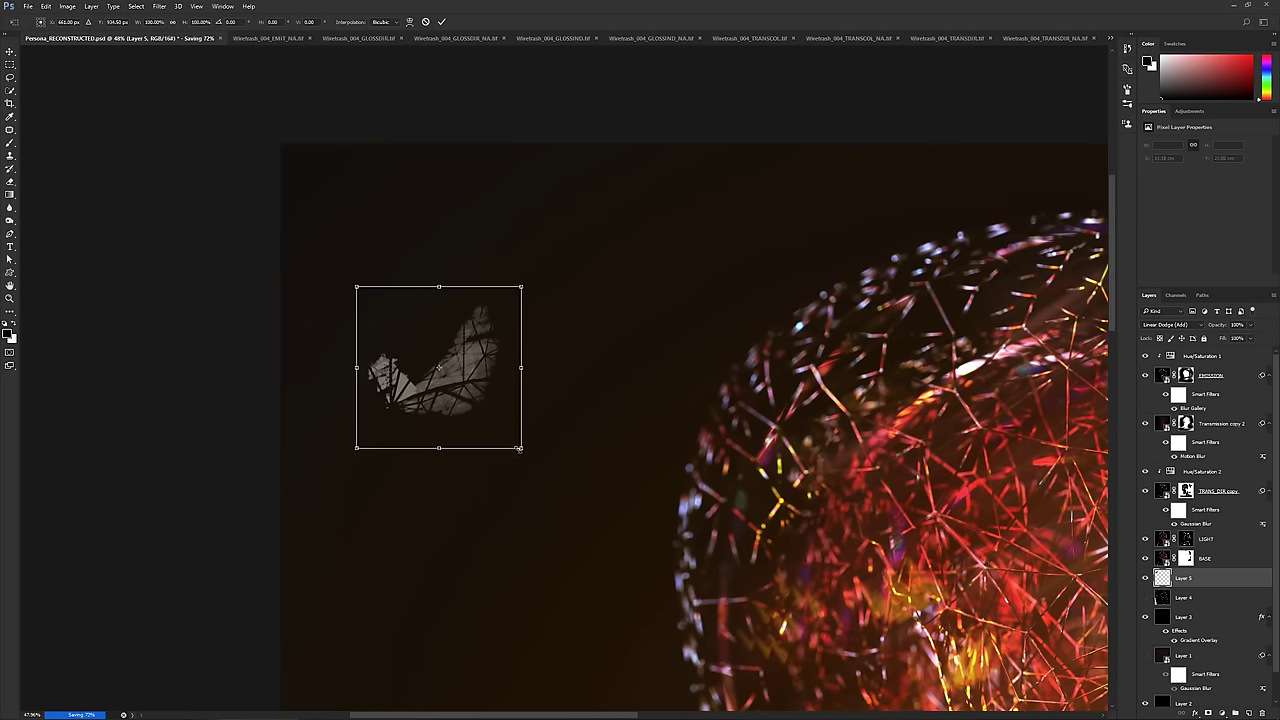
pyautogui.scroll(-1, 647, 578)
pyautogui.moveTo(650, 540); pyautogui.dragTo(532, 292)
pyautogui.hotkey('ctrl', 'z')
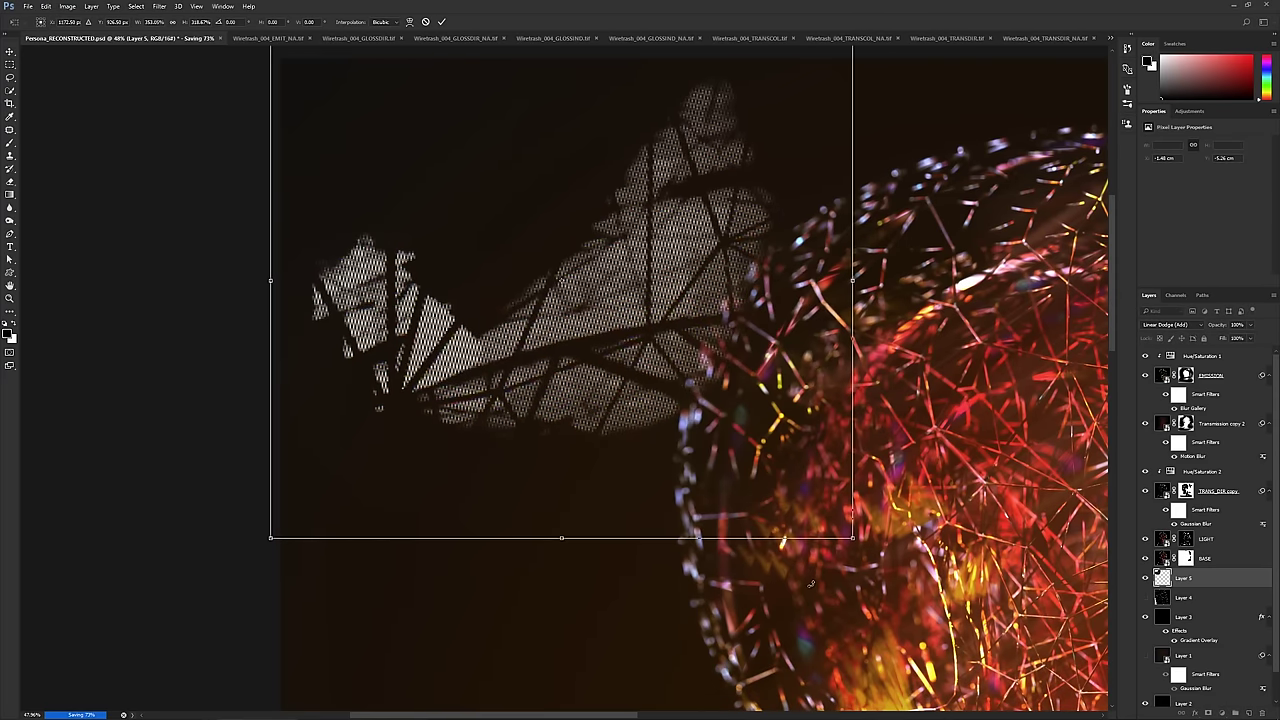
pyautogui.moveTo(811, 583); pyautogui.dragTo(577, 231)
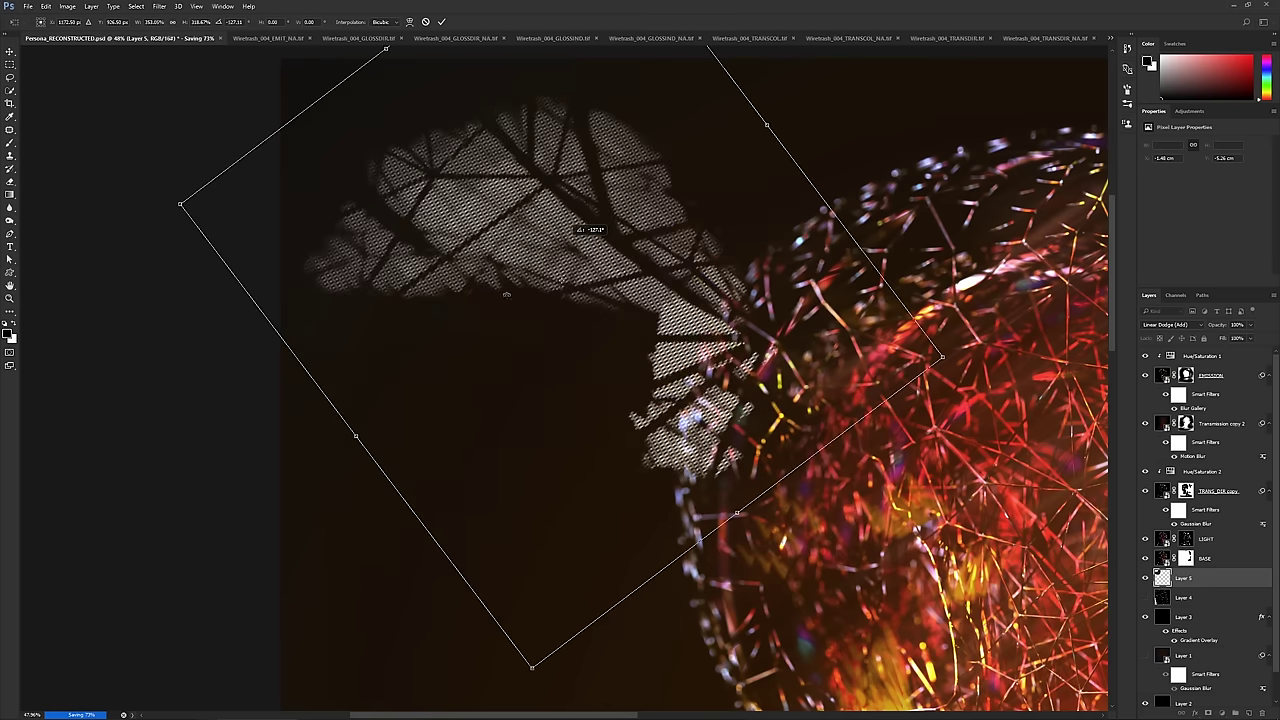
pyautogui.moveTo(506, 294); pyautogui.dragTo(462, 347)
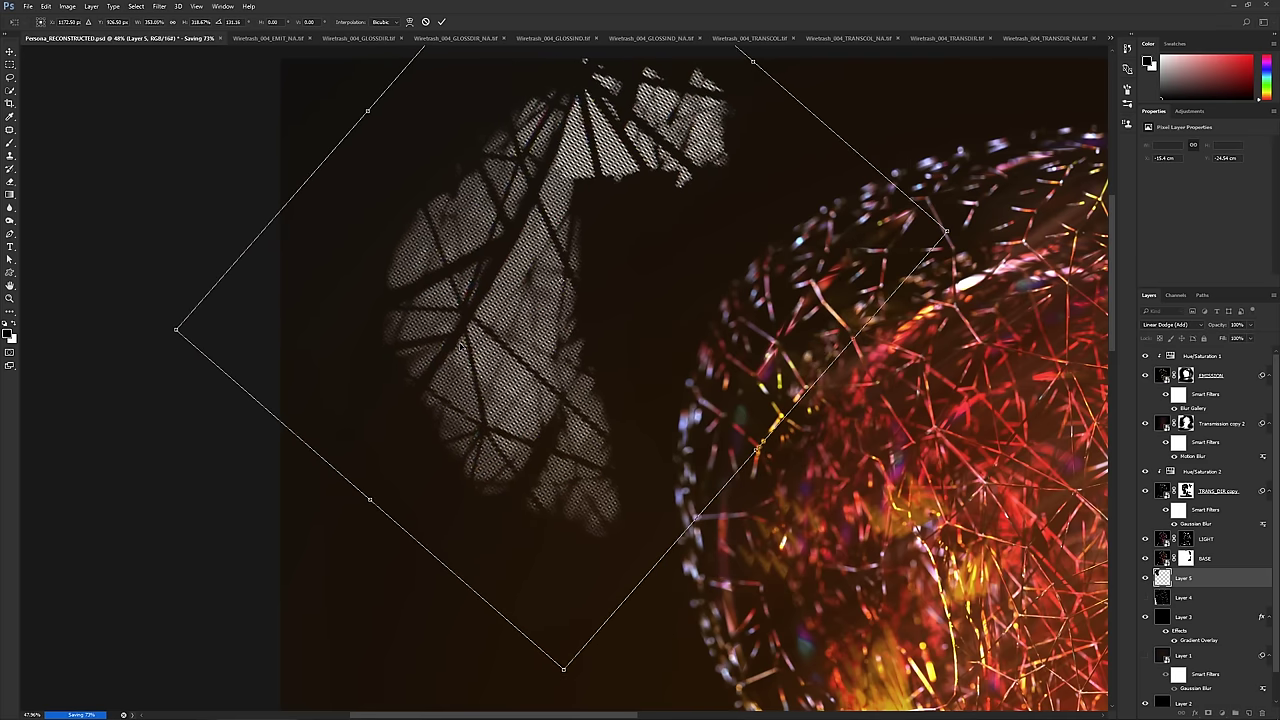
pyautogui.press('Return')
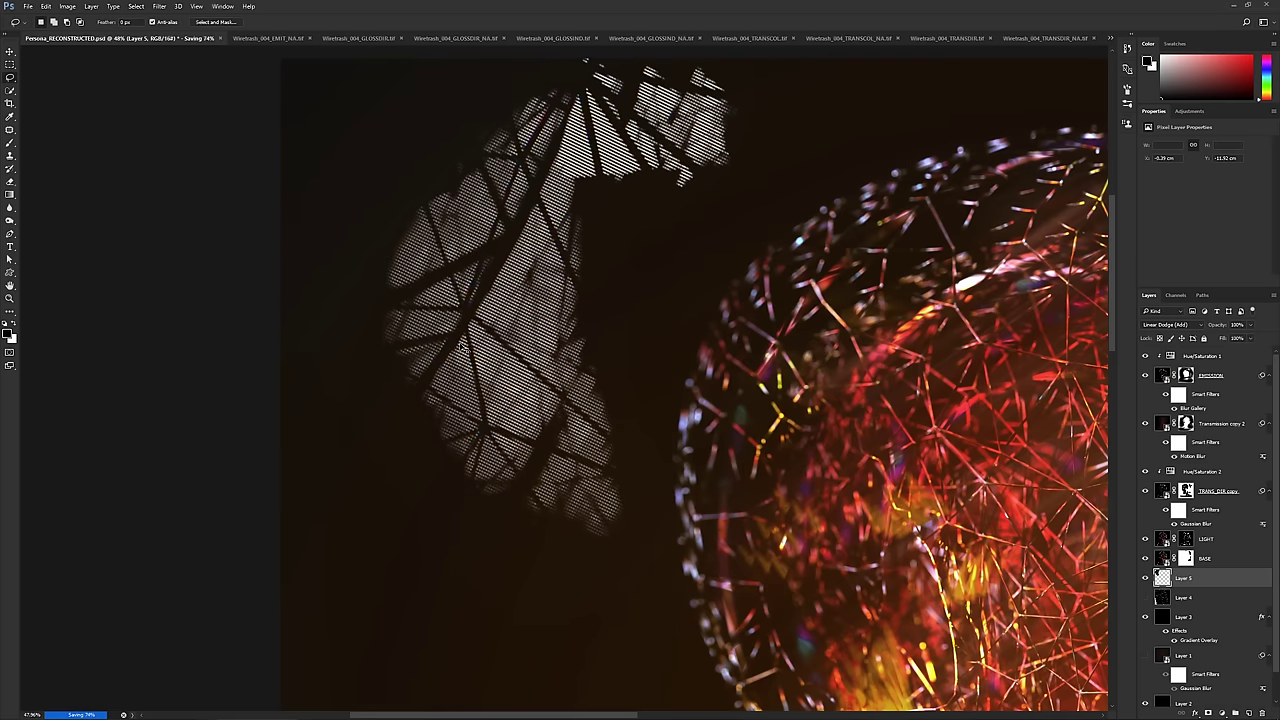
# - Move the enlarged fragment slightly closer to the back of the head and fade its layer opacity to about 2%
pyautogui.hotkey('ctrl', '-')
pyautogui.hotkey('ctrl', '-')
pyautogui.hotkey('ctrl', '-')
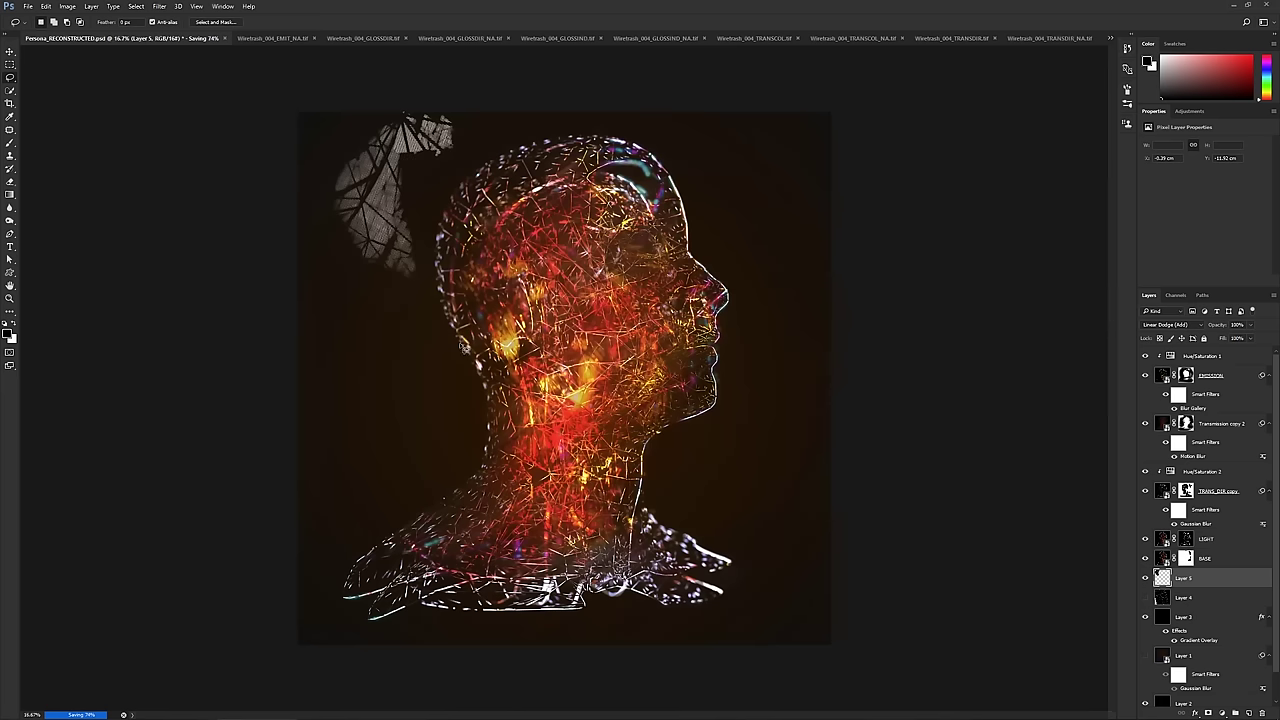
pyautogui.keyDown('ctrl'); pyautogui.moveTo(380, 229); pyautogui.dragTo(394, 257); pyautogui.keyUp('ctrl')
pyautogui.moveTo(1248, 329); pyautogui.dragTo(1206, 342)
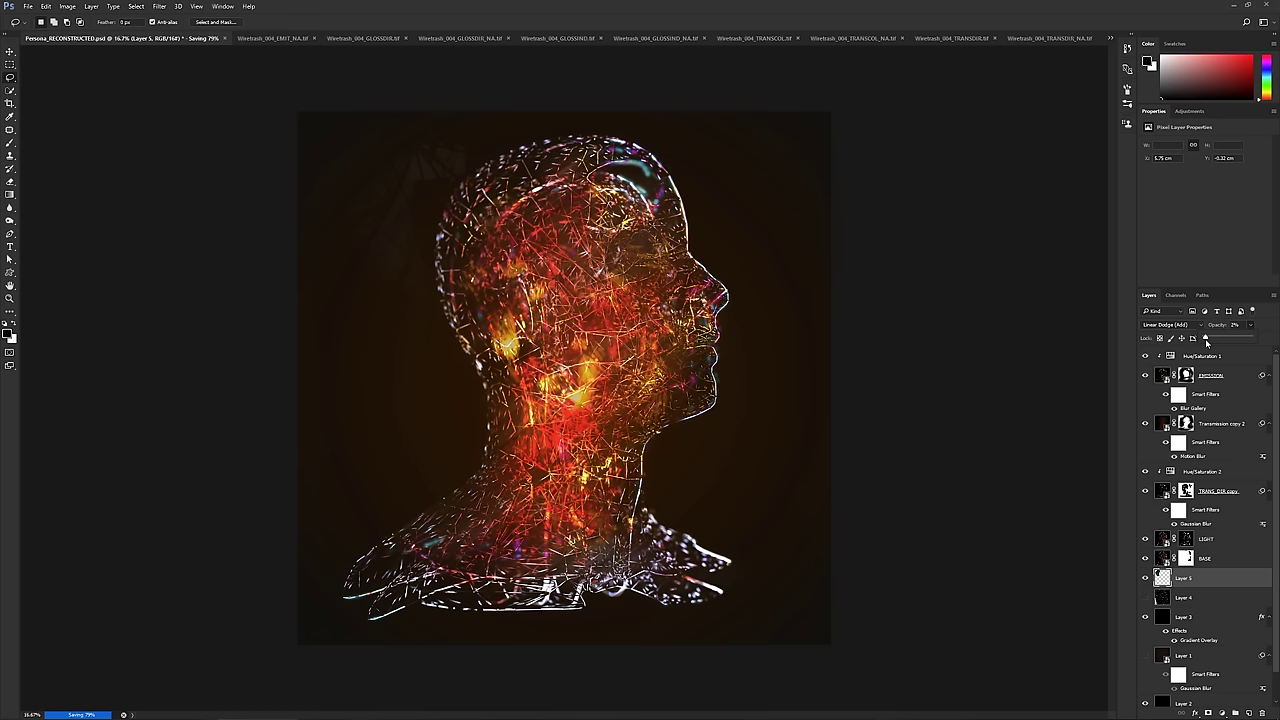
pyautogui.moveTo(1206, 342); pyautogui.dragTo(1191, 338)
# - Delete Layer 5 and Layer 4 from the composite
pyautogui.click(1184, 586)
pyautogui.press('Delete')
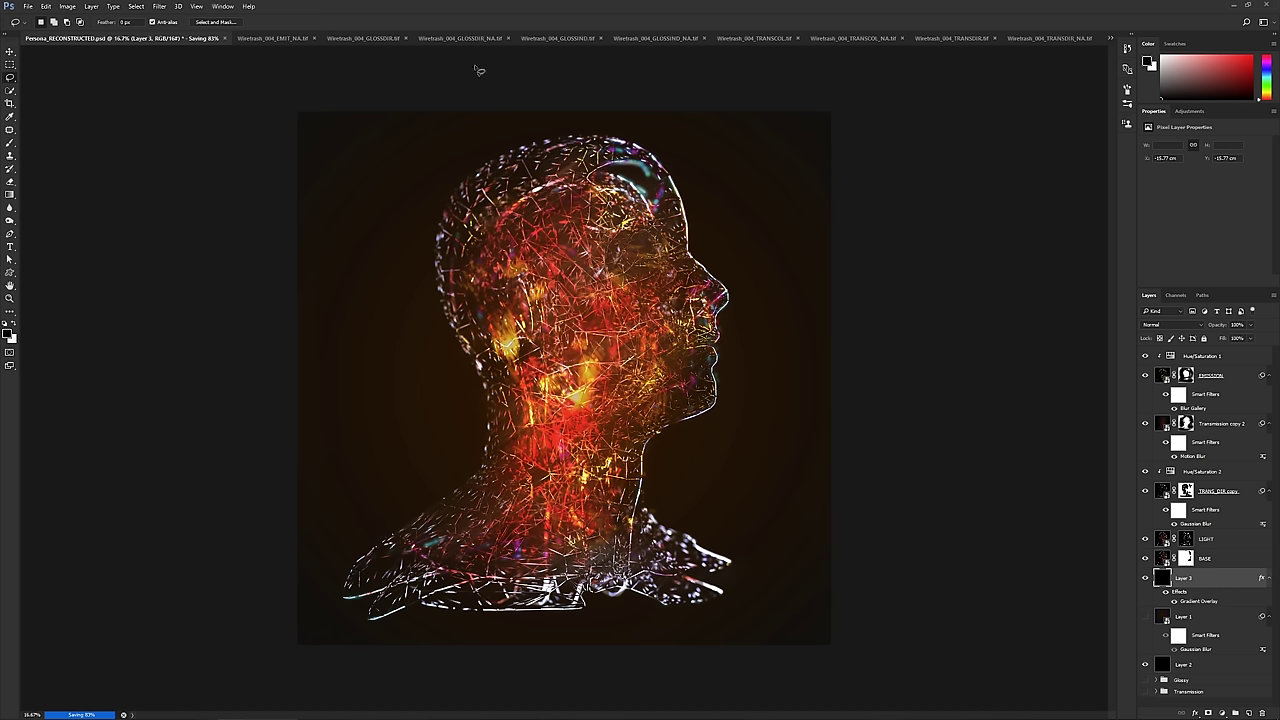
# - Add a black-filled layer beneath Layer 0 in Wiretrash_004_GLOSSDIR.tif and compare the image with the GLOSSDIR_NA pass
pyautogui.click(340, 39)
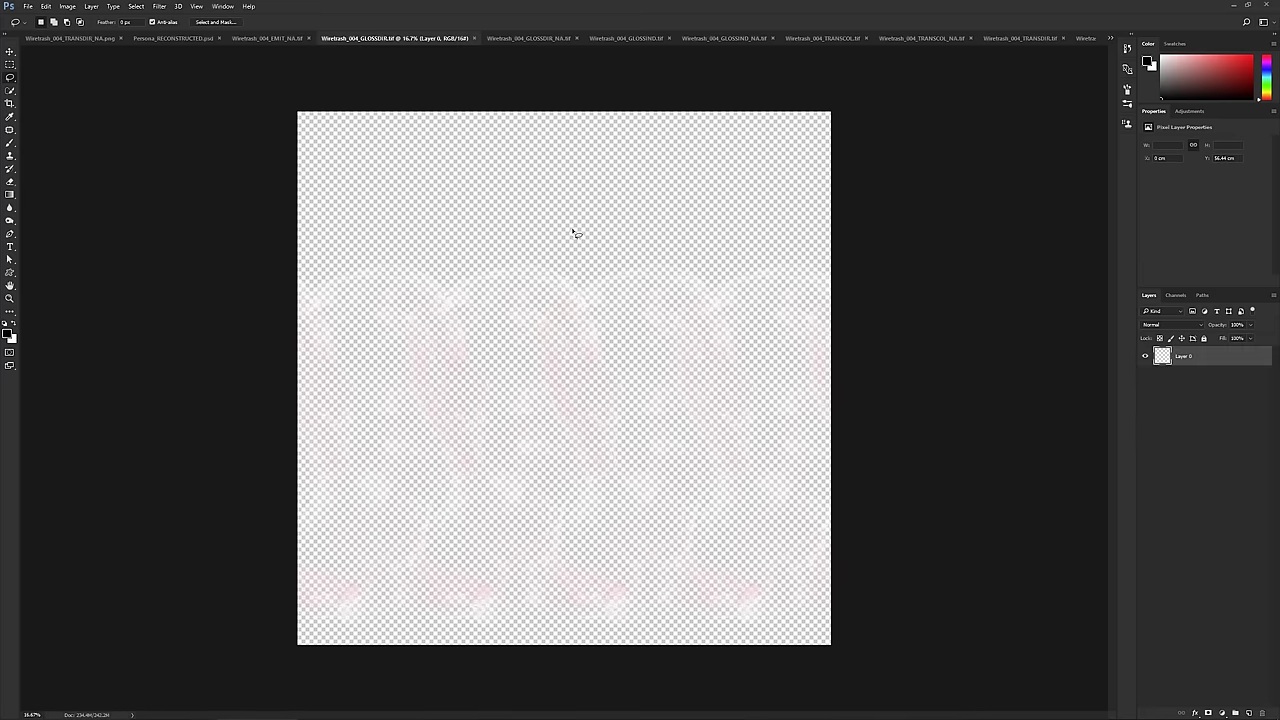
pyautogui.hotkey('ctrl', 'shift', 'alt', 'n')
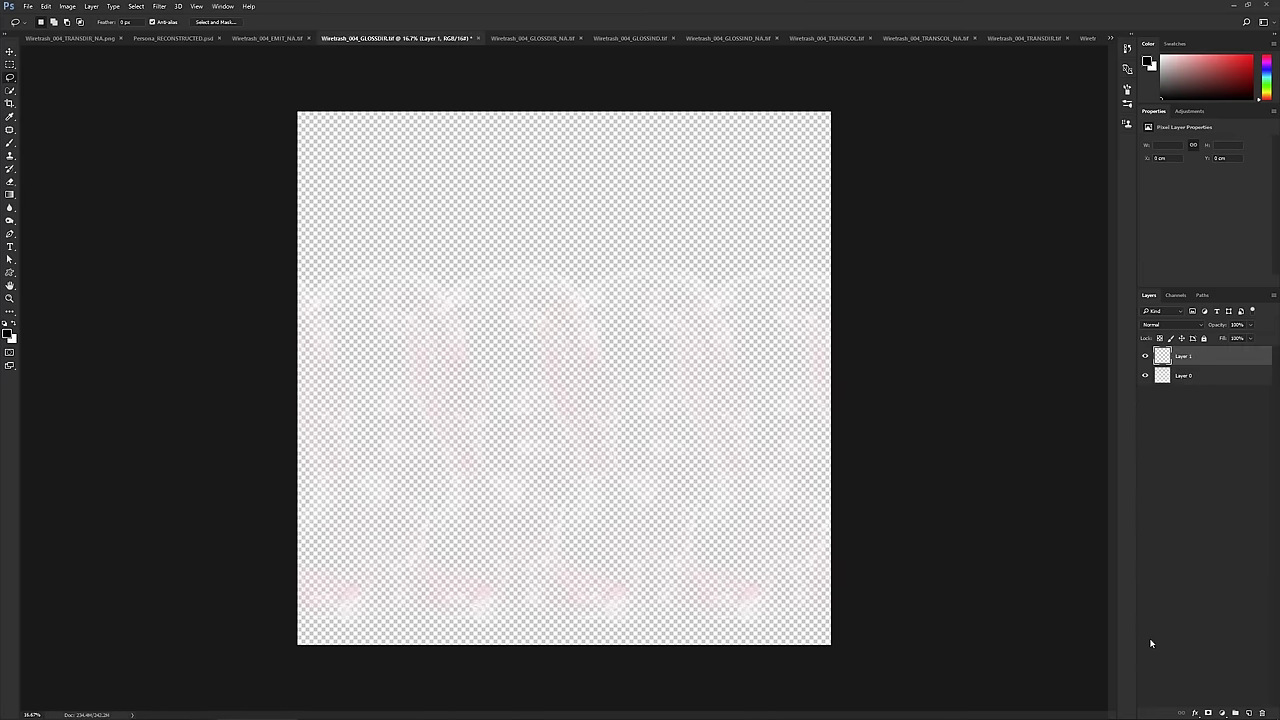
pyautogui.moveTo(1199, 370); pyautogui.dragTo(1209, 465)
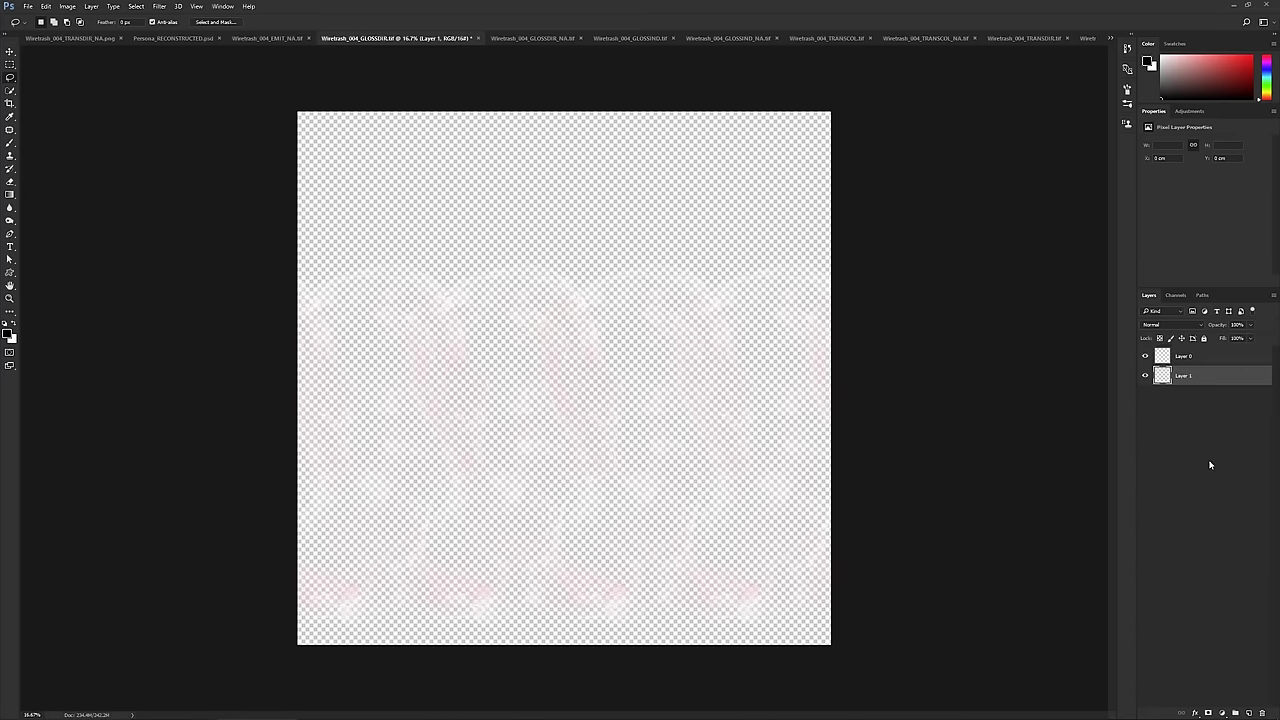
pyautogui.hotkey('alt', 'BackSpace')
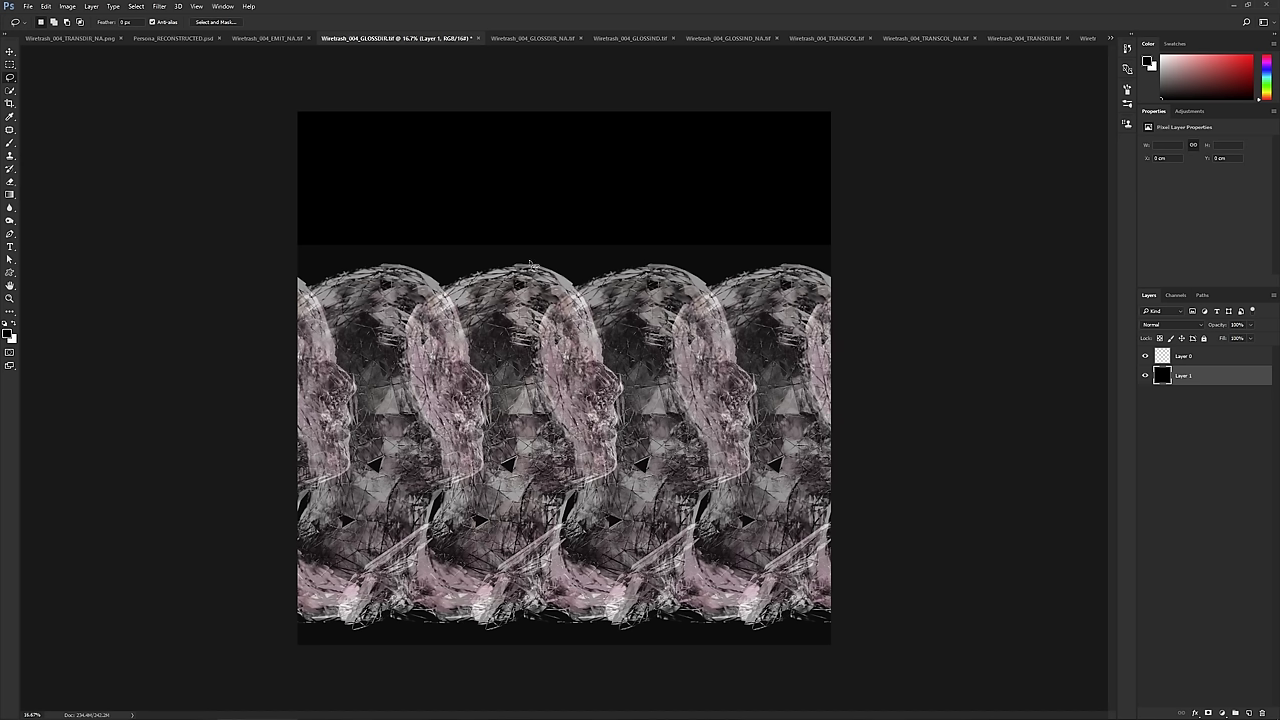
pyautogui.click(520, 39)
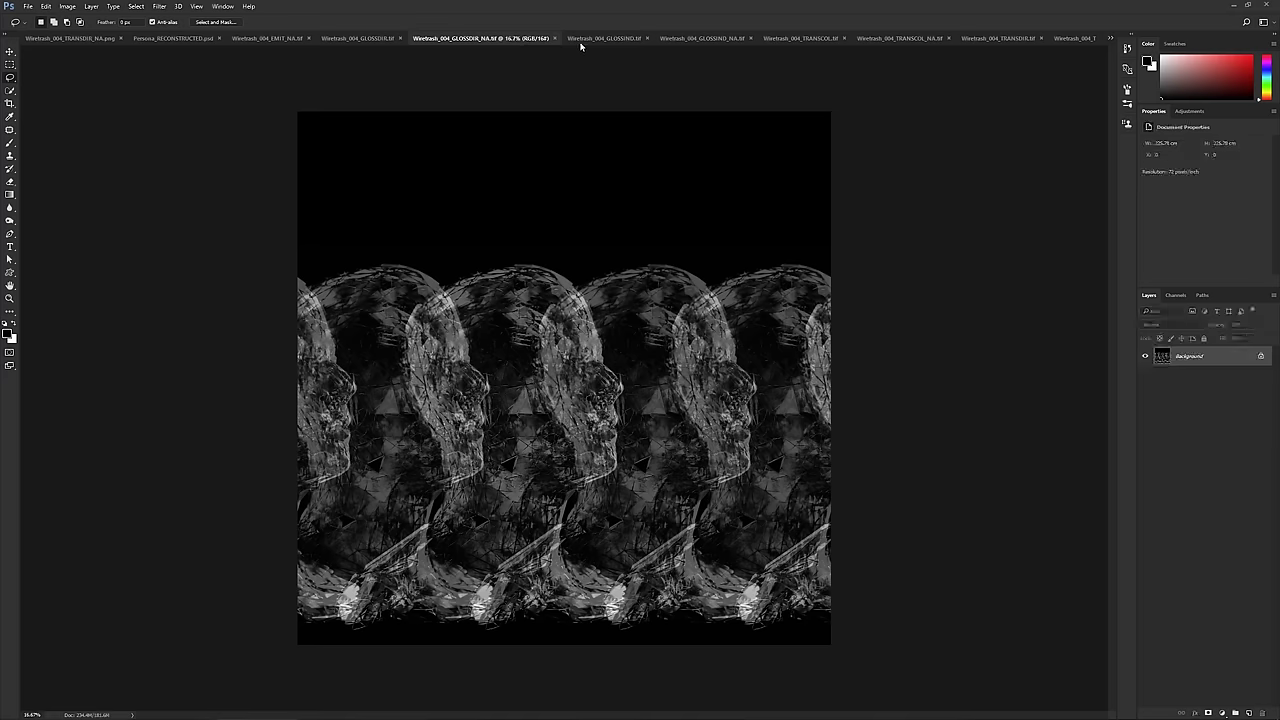
# - Add a black-filled layer beneath Layer 0 in Wiretrash_004_GLOSSIND.tif and compare the image with the GLOSSIND_NA pass
pyautogui.click(613, 40)
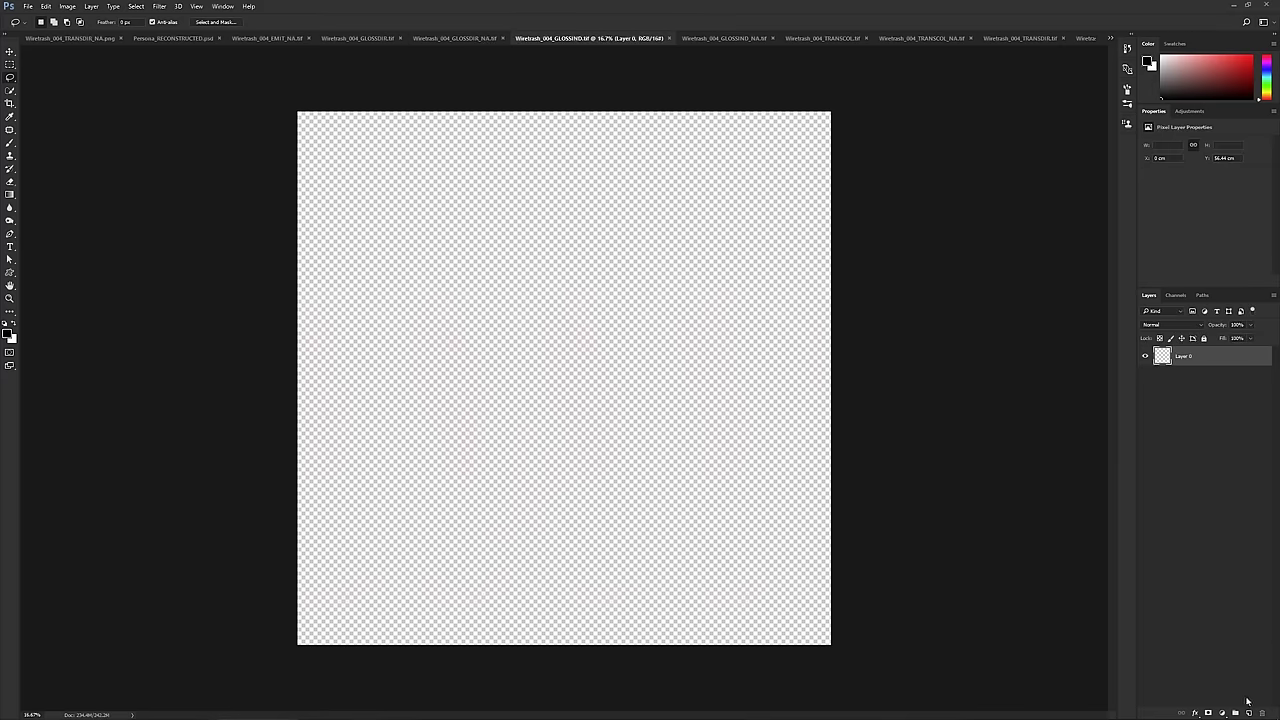
pyautogui.keyDown('ctrl'); pyautogui.click(1249, 713); pyautogui.keyUp('ctrl')
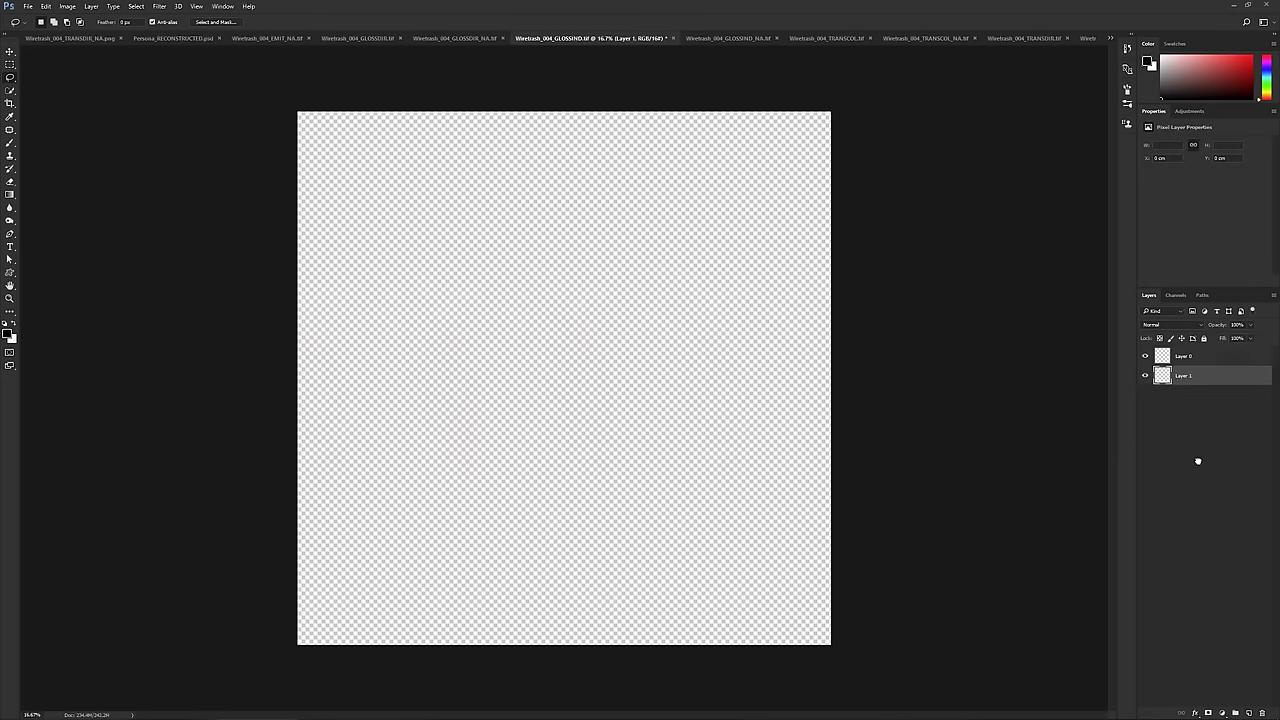
pyautogui.hotkey('alt', 'BackSpace')
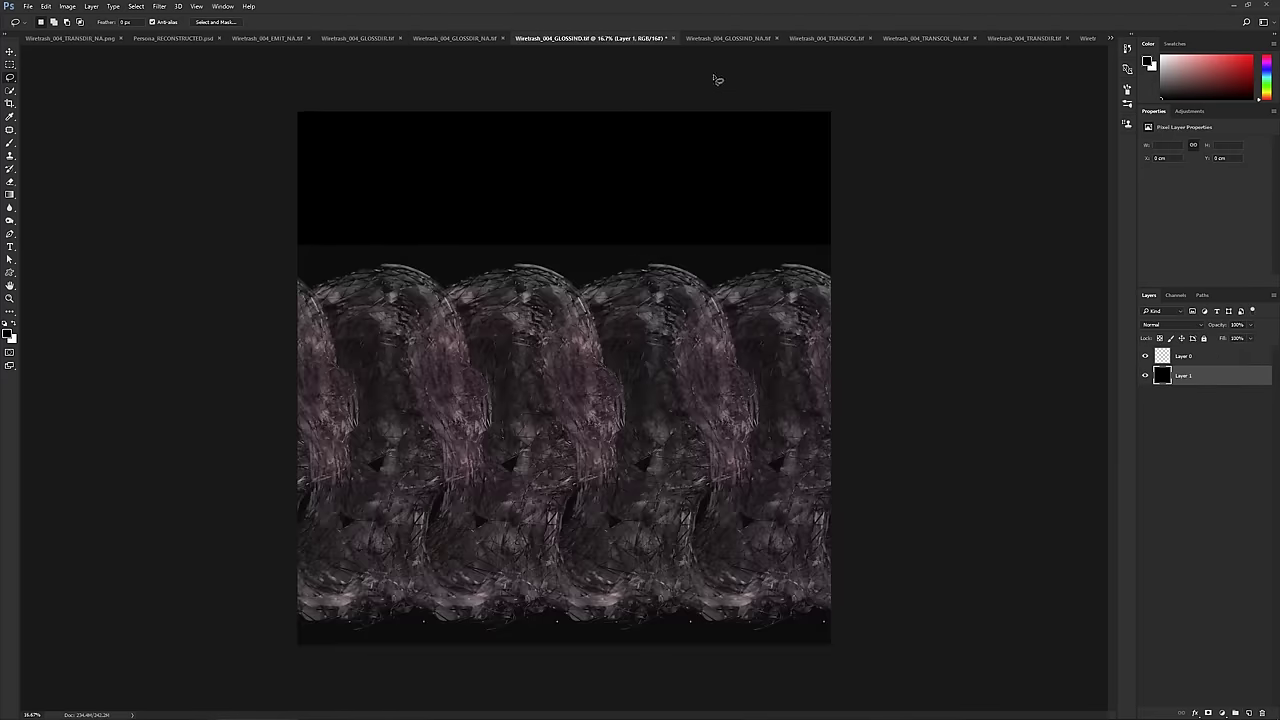
pyautogui.click(710, 39)
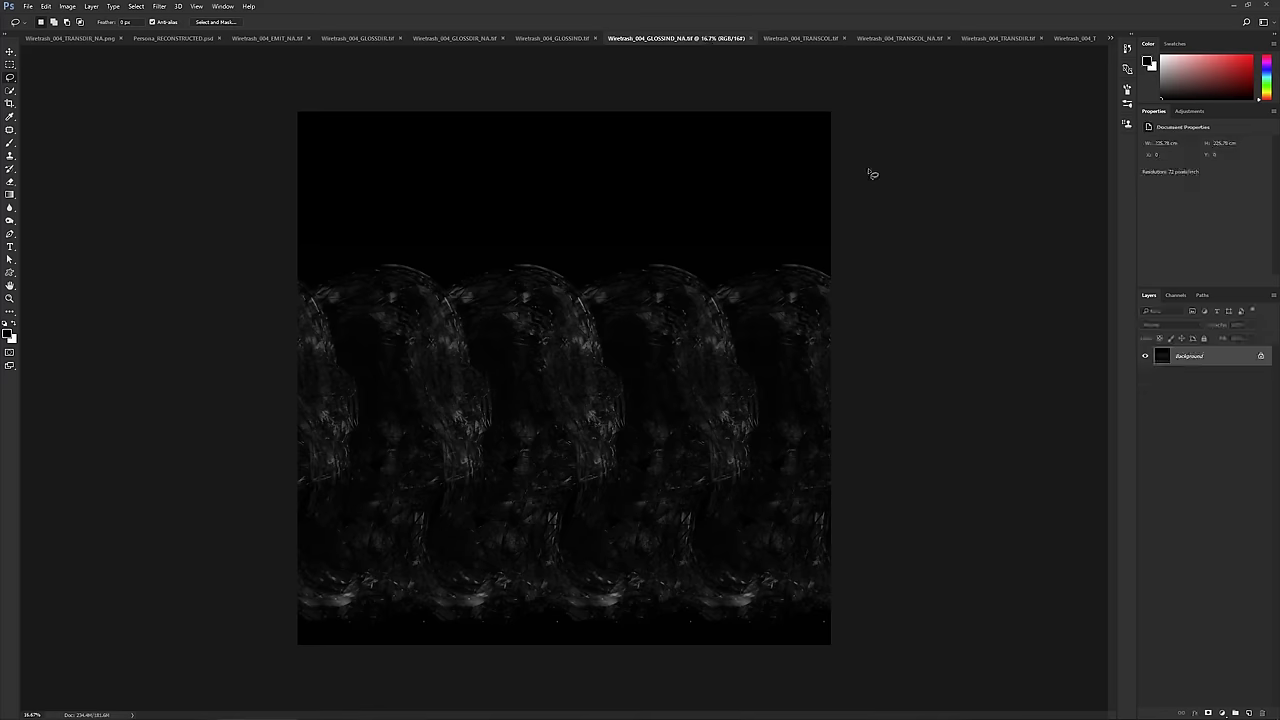
# - Add a black-filled layer beneath Layer 0 in Wiretrash_004_TRANSCOL.tif and compare the image with the TRANSCOL_NA pass
pyautogui.click(823, 44)
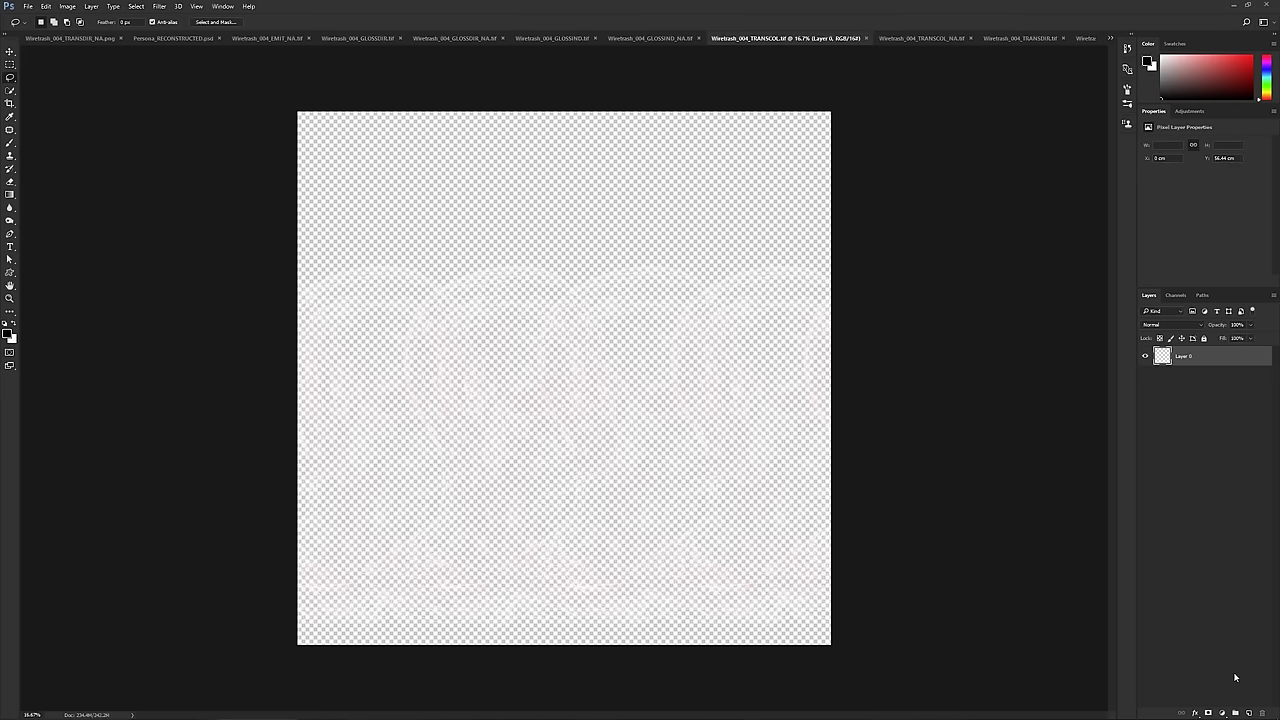
pyautogui.keyDown('ctrl'); pyautogui.click(1249, 711); pyautogui.keyUp('ctrl')
pyautogui.hotkey('alt', 'BackSpace')
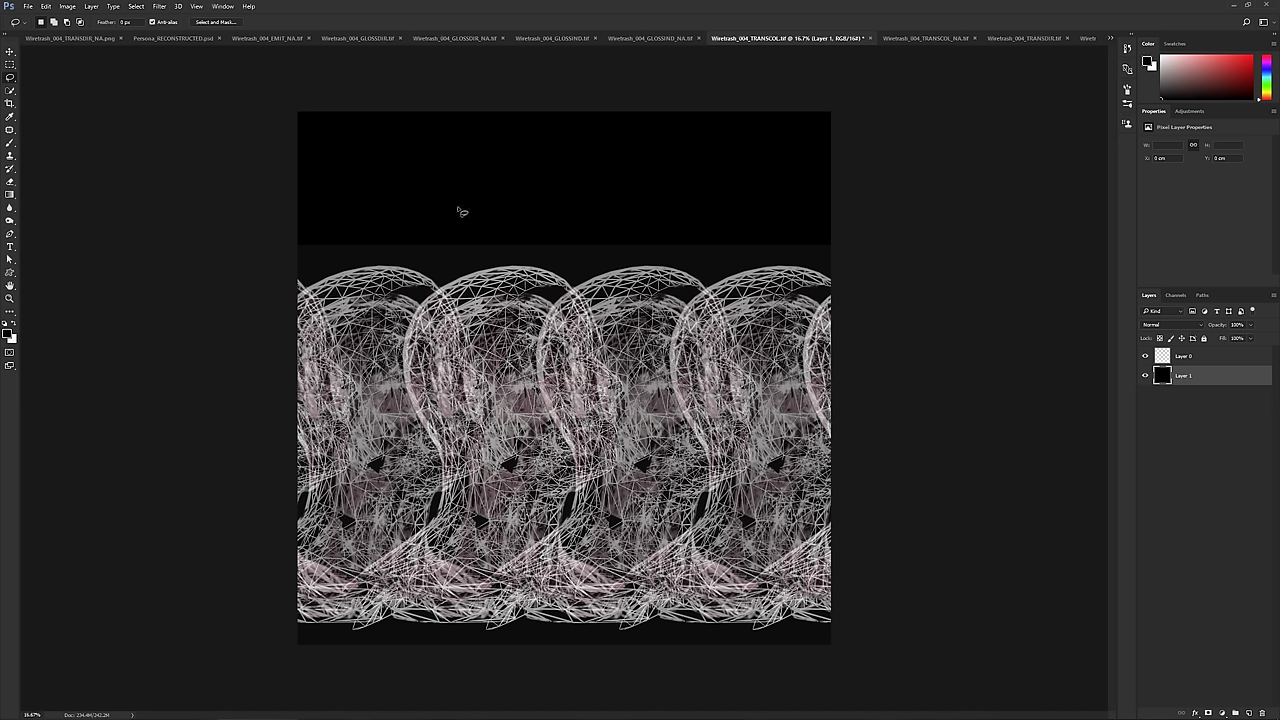
pyautogui.click(911, 39)
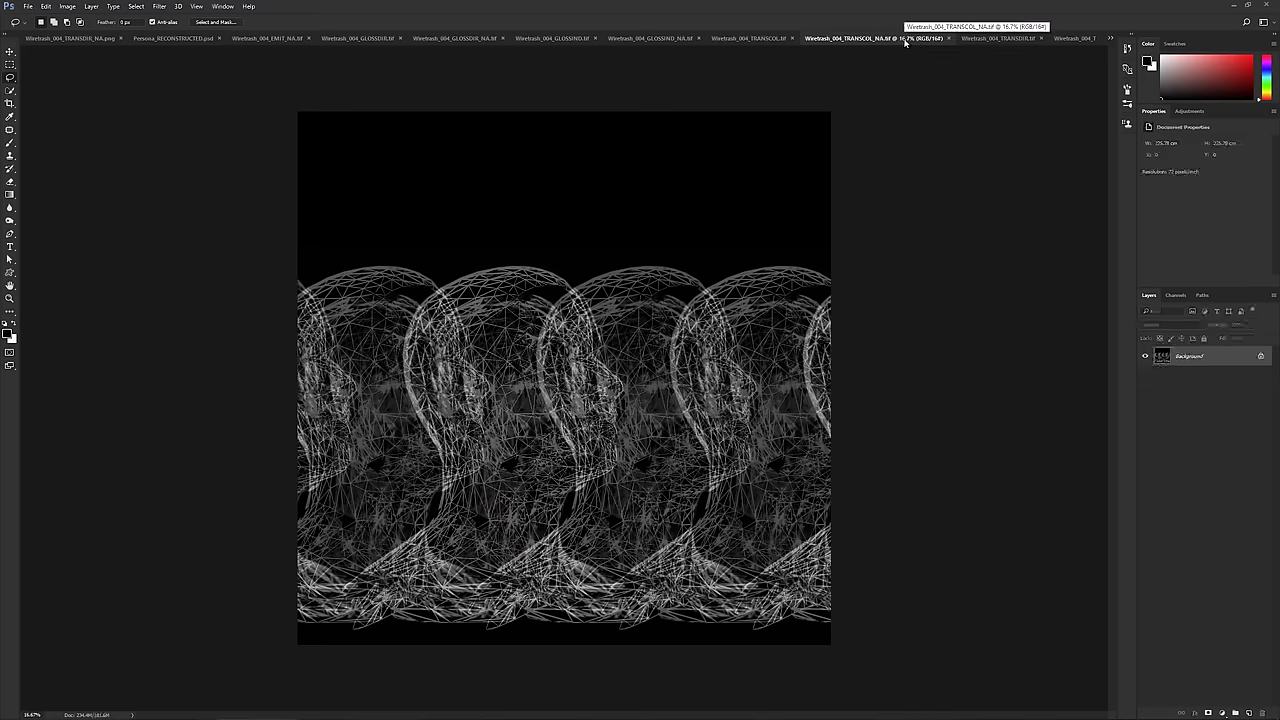
# - View the TRANSDIR render passes and close Wiretrash_004_TRANSDIR_NA.png
pyautogui.click(1000, 39)
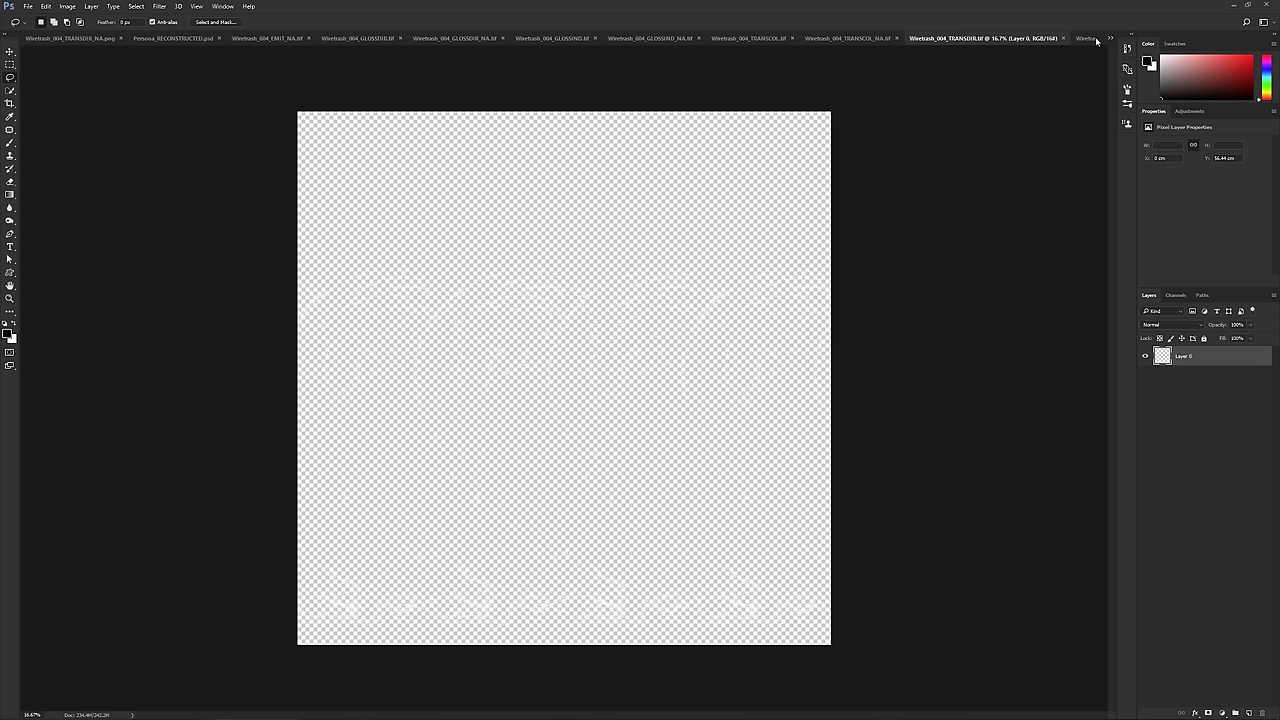
pyautogui.click(1095, 40)
pyautogui.click(32, 40)
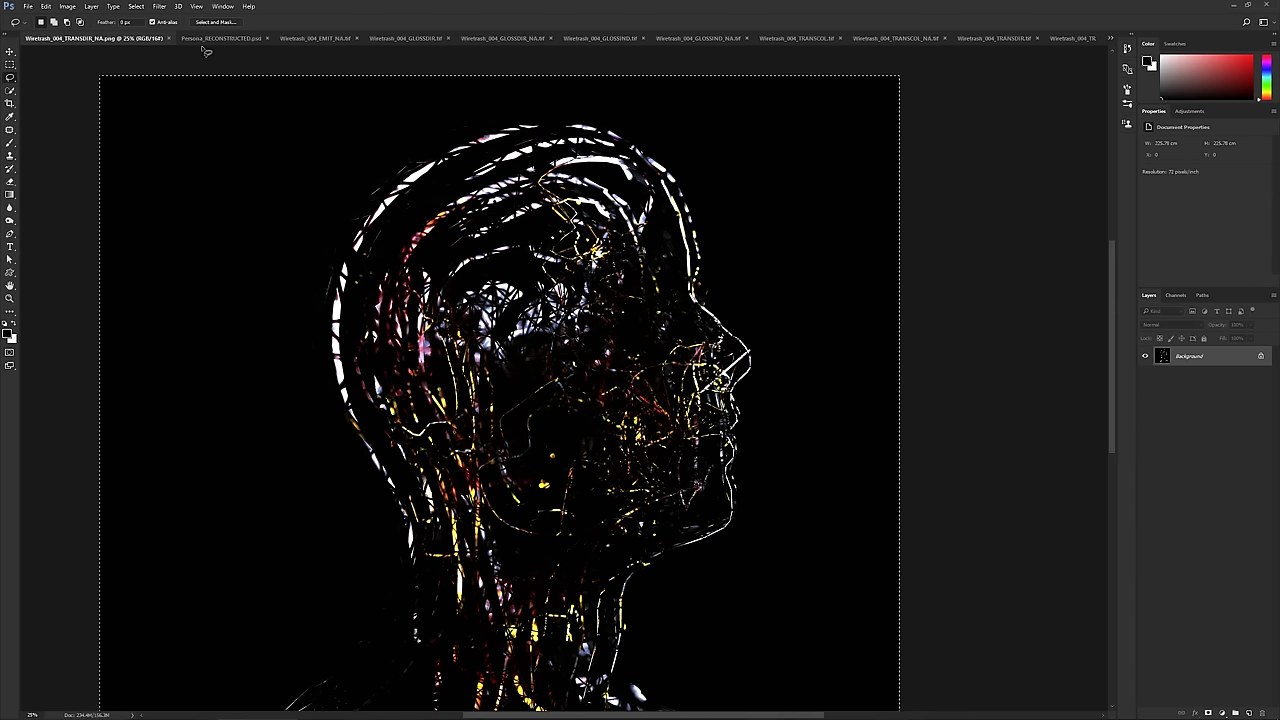
pyautogui.click(220, 39)
pyautogui.click(84, 37)
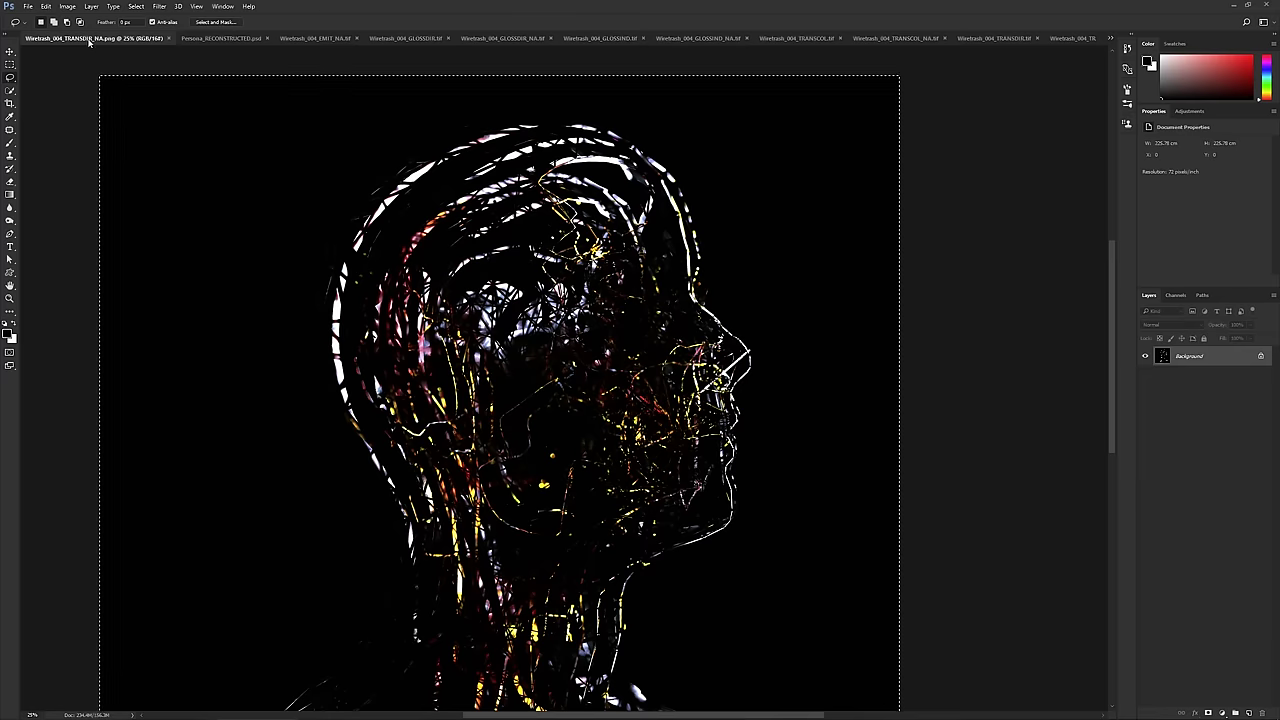
pyautogui.click(168, 41)
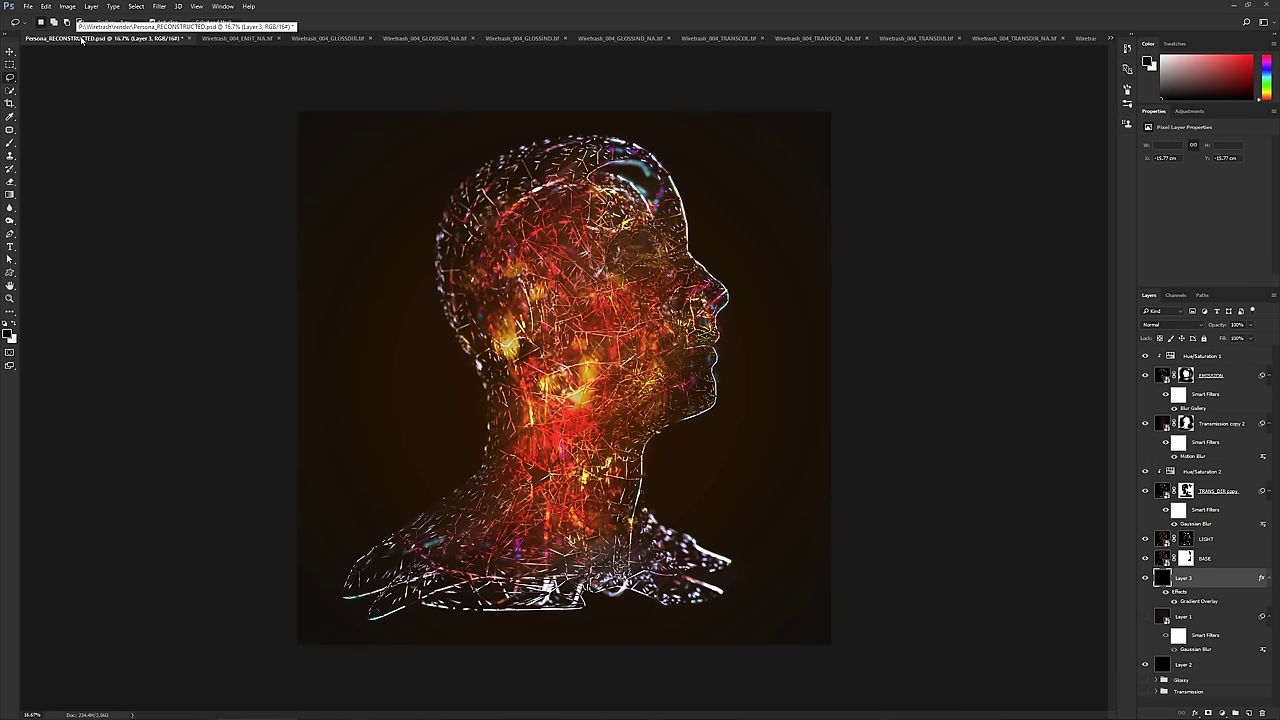
# - Close the remaining PNG render passes EMIT_NA, GLOSSCOL_NA, GLOSSDIR_NA, GLOSSIND_NA and TRANSCOL_NA
pyautogui.click(1110, 38)
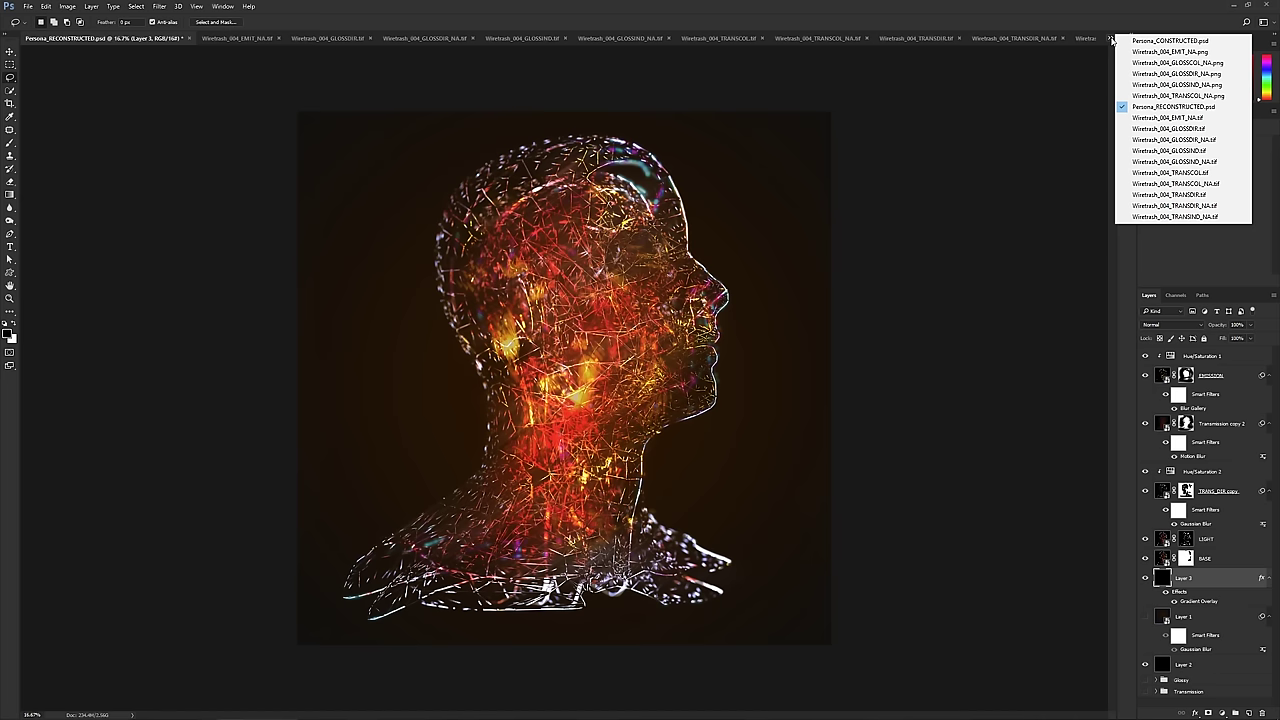
pyautogui.click(1148, 52)
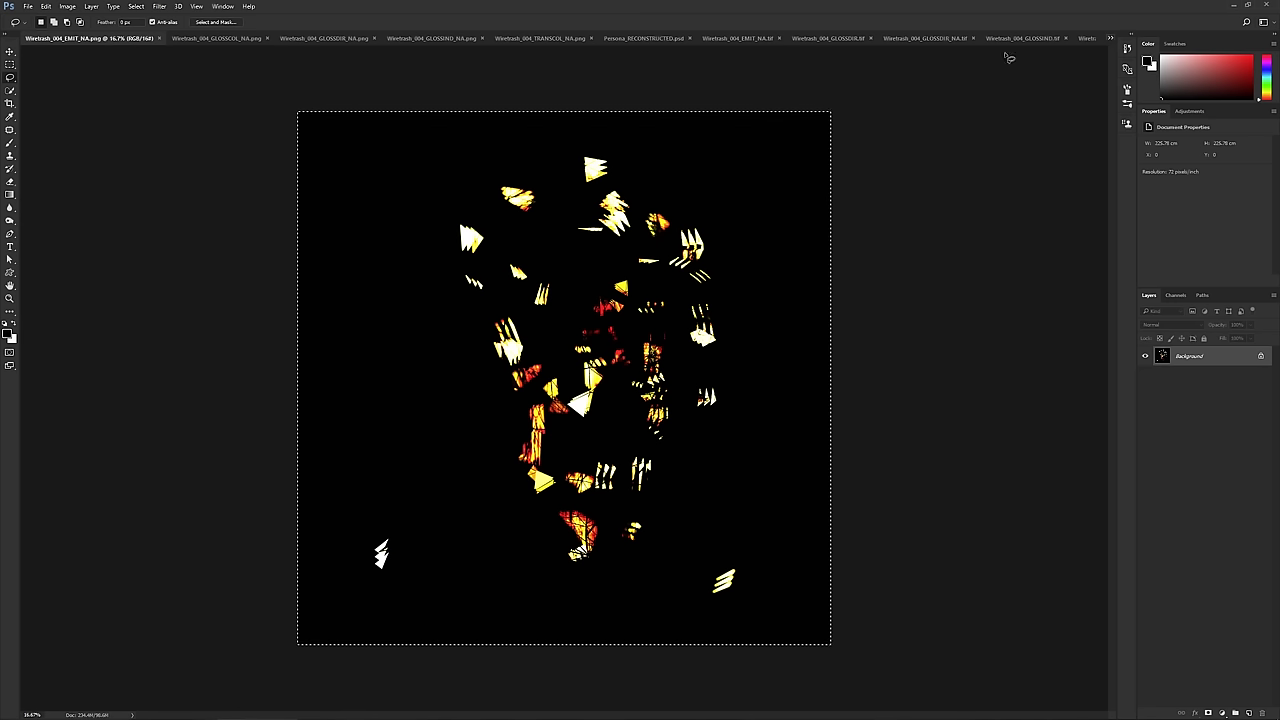
pyautogui.click(158, 39)
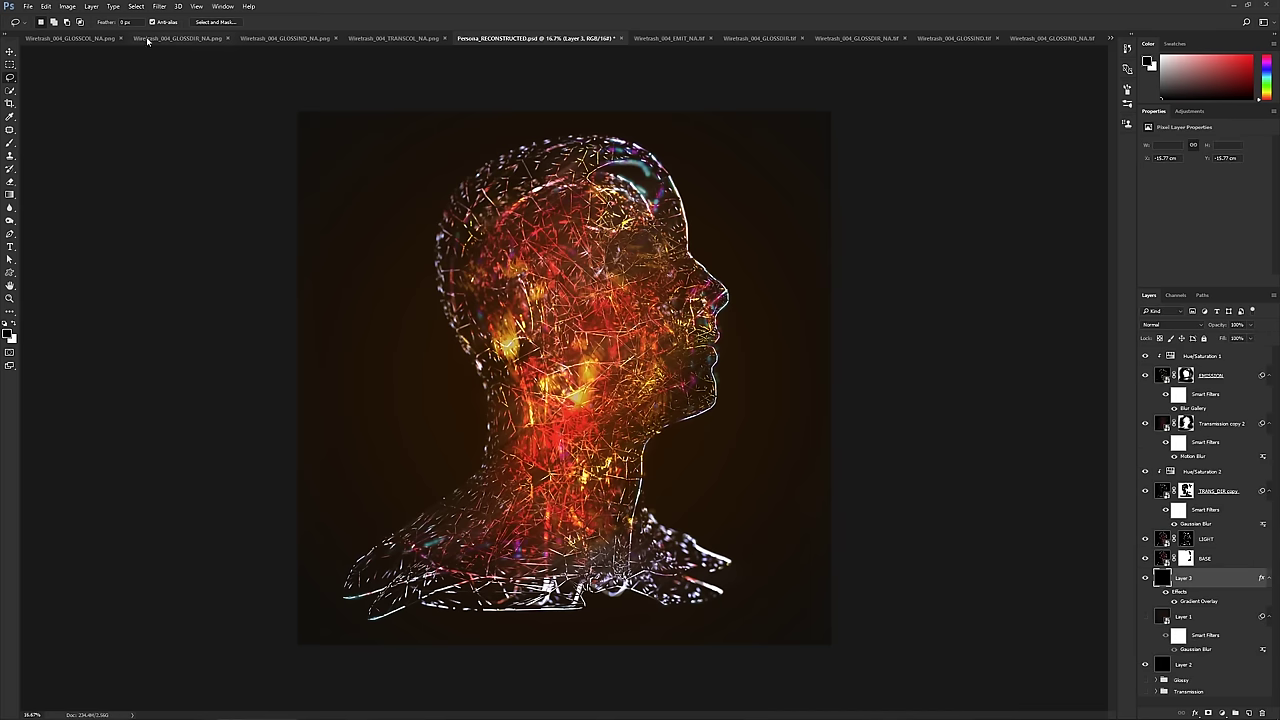
pyautogui.click(104, 39)
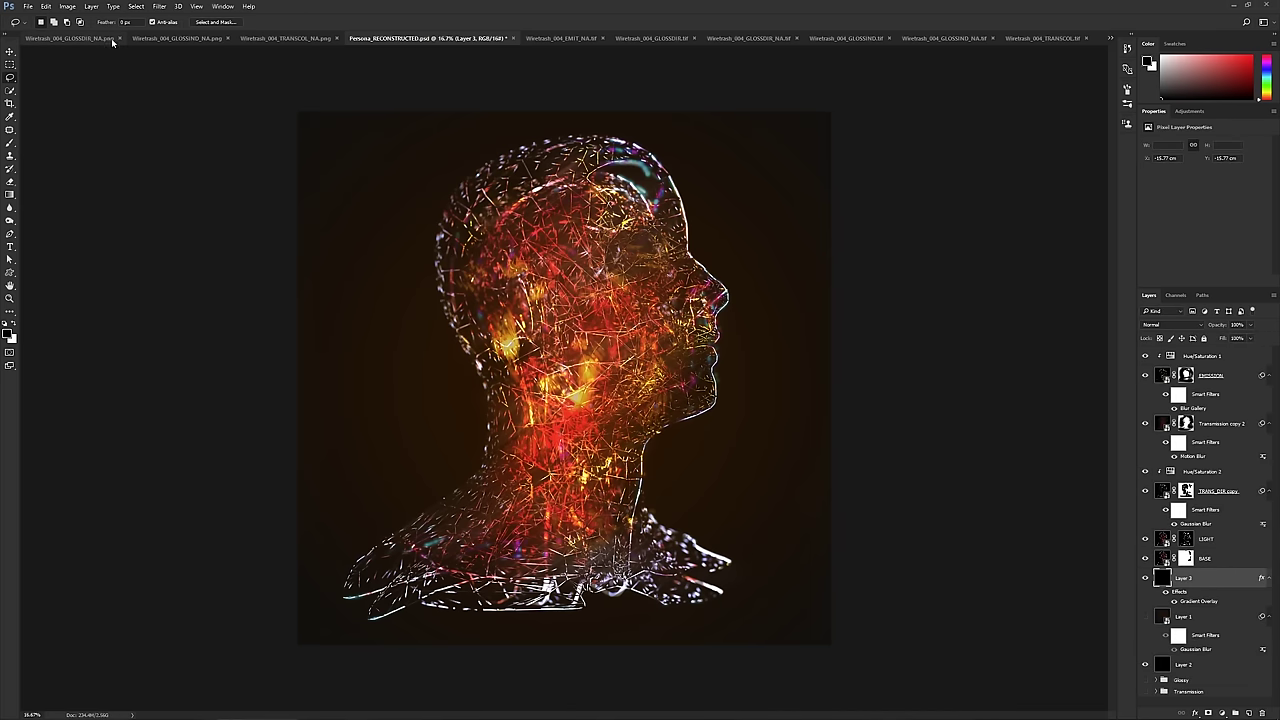
pyautogui.click(119, 39)
pyautogui.click(120, 39)
pyautogui.click(120, 39)
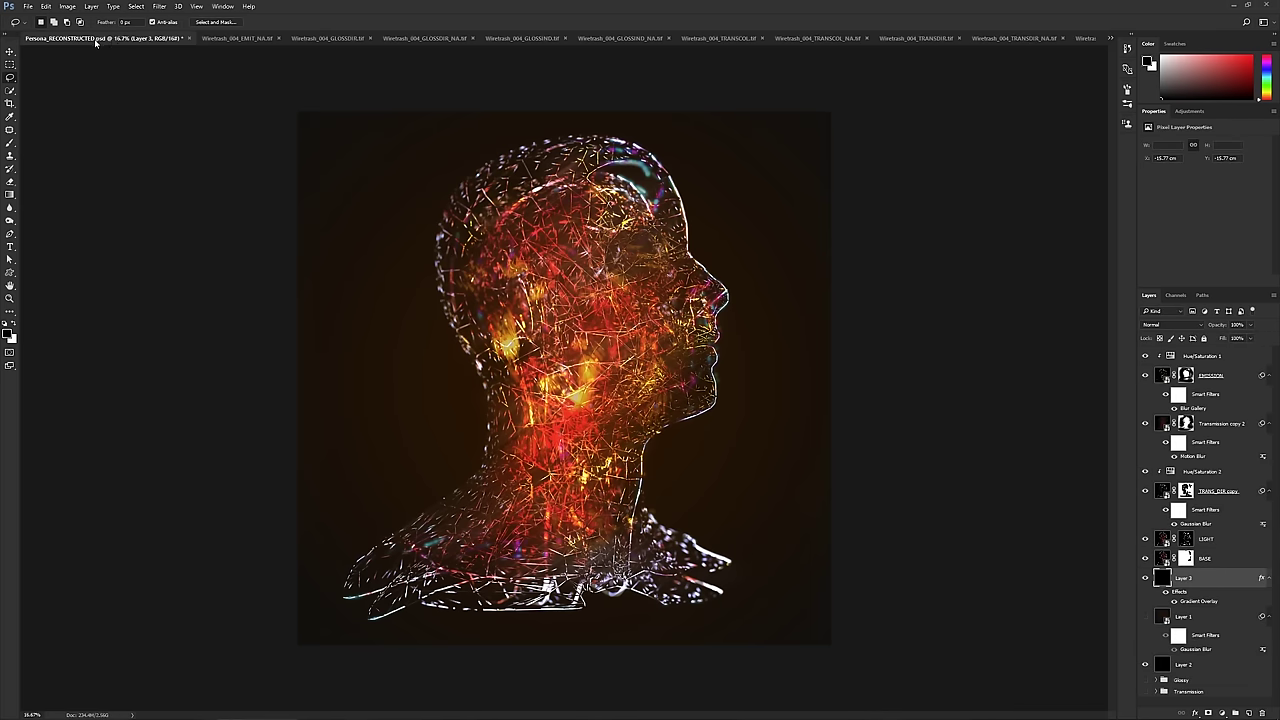
# - Open Persona_CONSTRUCTED.psd from the render folder without creating a new library from it
pyautogui.click(28, 6)
pyautogui.moveTo(100, 65)
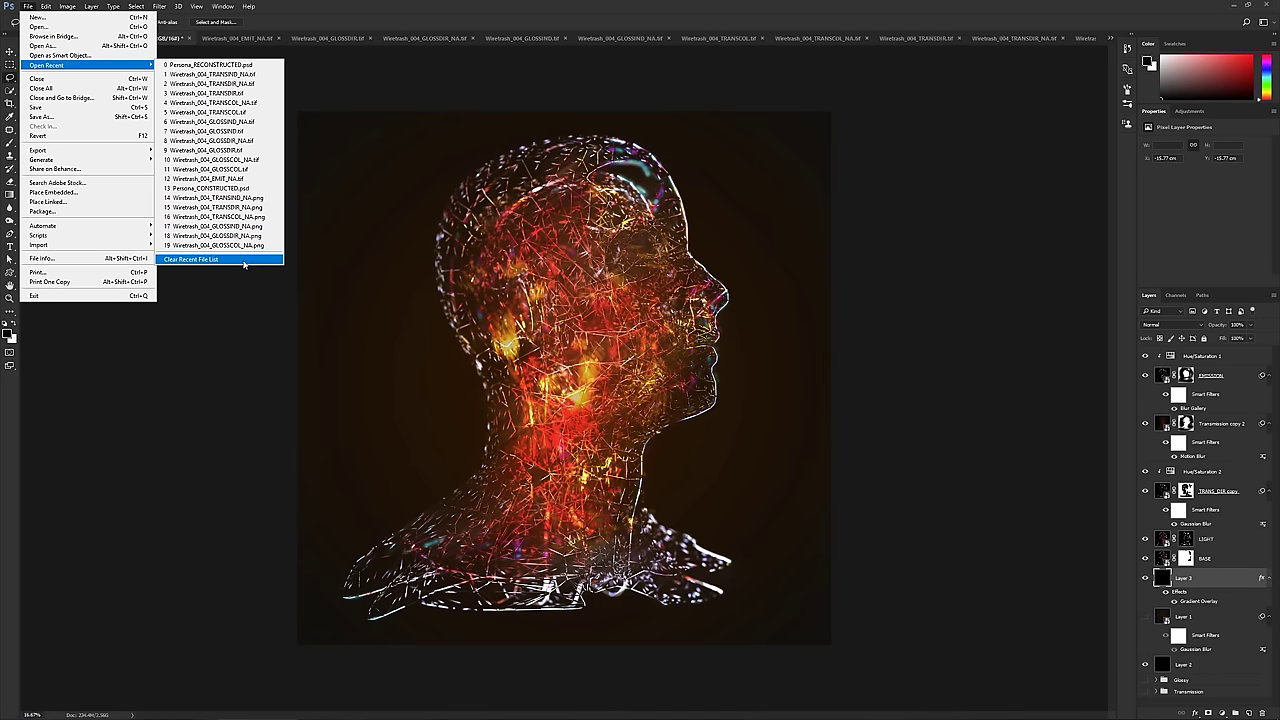
pyautogui.click(45, 26)
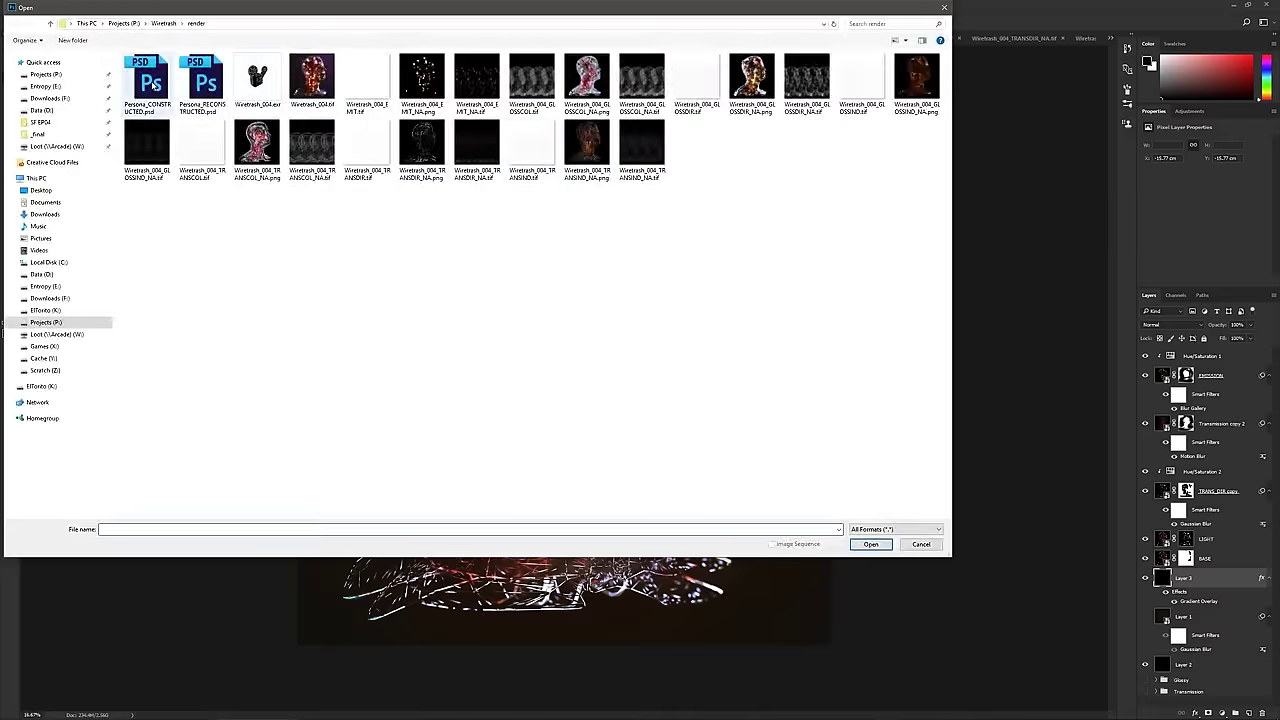
pyautogui.click(155, 86)
pyautogui.doubleClick(155, 86)
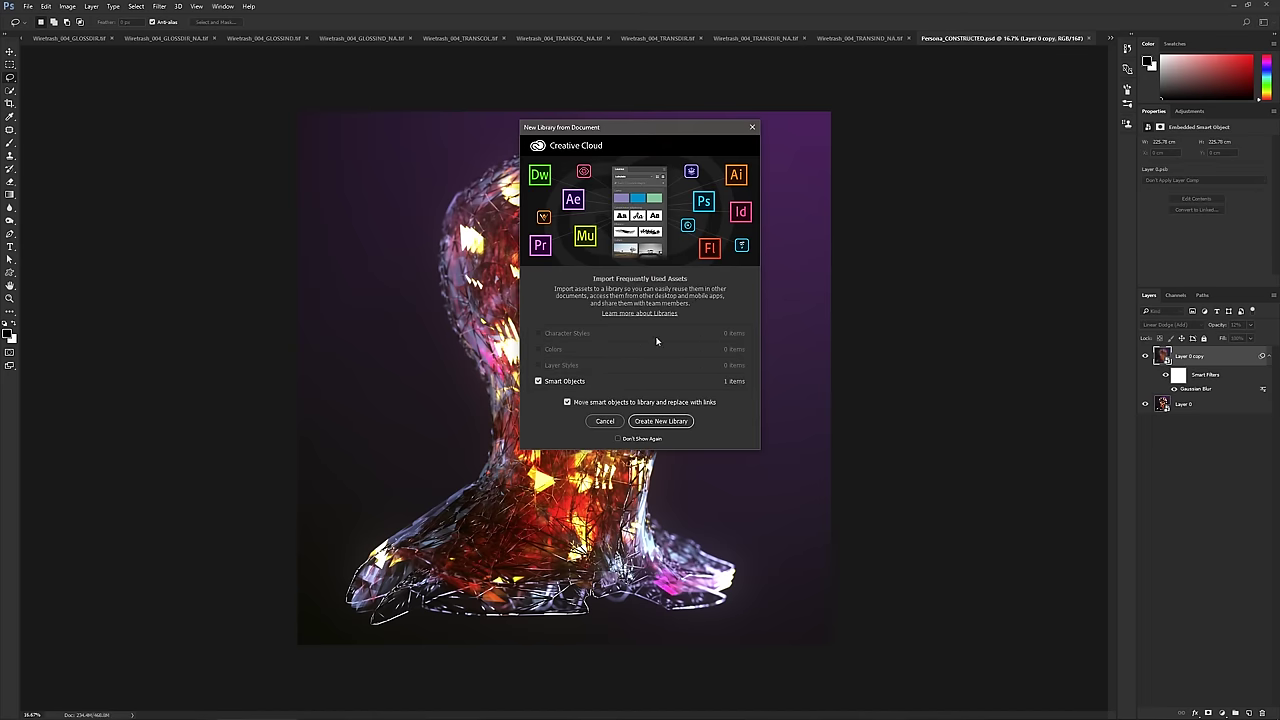
pyautogui.click(752, 127)
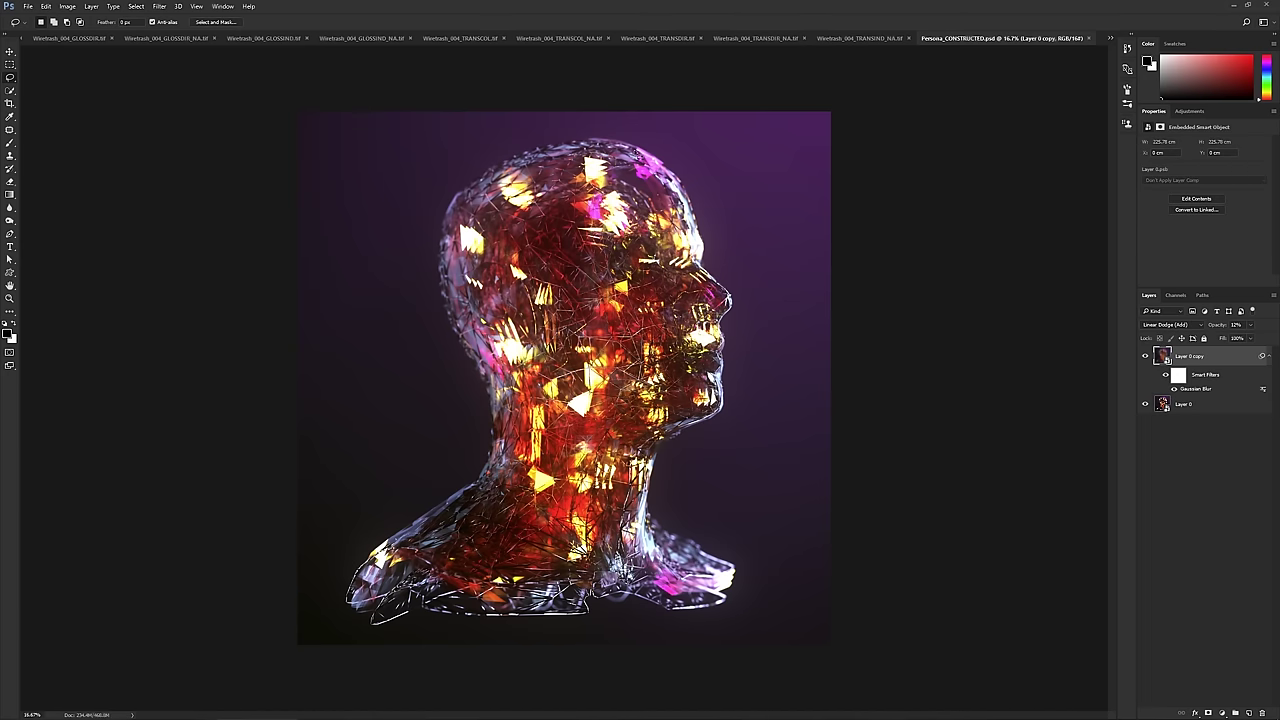
# - Close the TRANSIND_NA, EMIT_NA and GLOSSDIR TIFF passes, discarding the changes to Wiretrash_004_GLOSSDIR.tif
pyautogui.moveTo(973, 40); pyautogui.dragTo(120, 42)
pyautogui.click(907, 39)
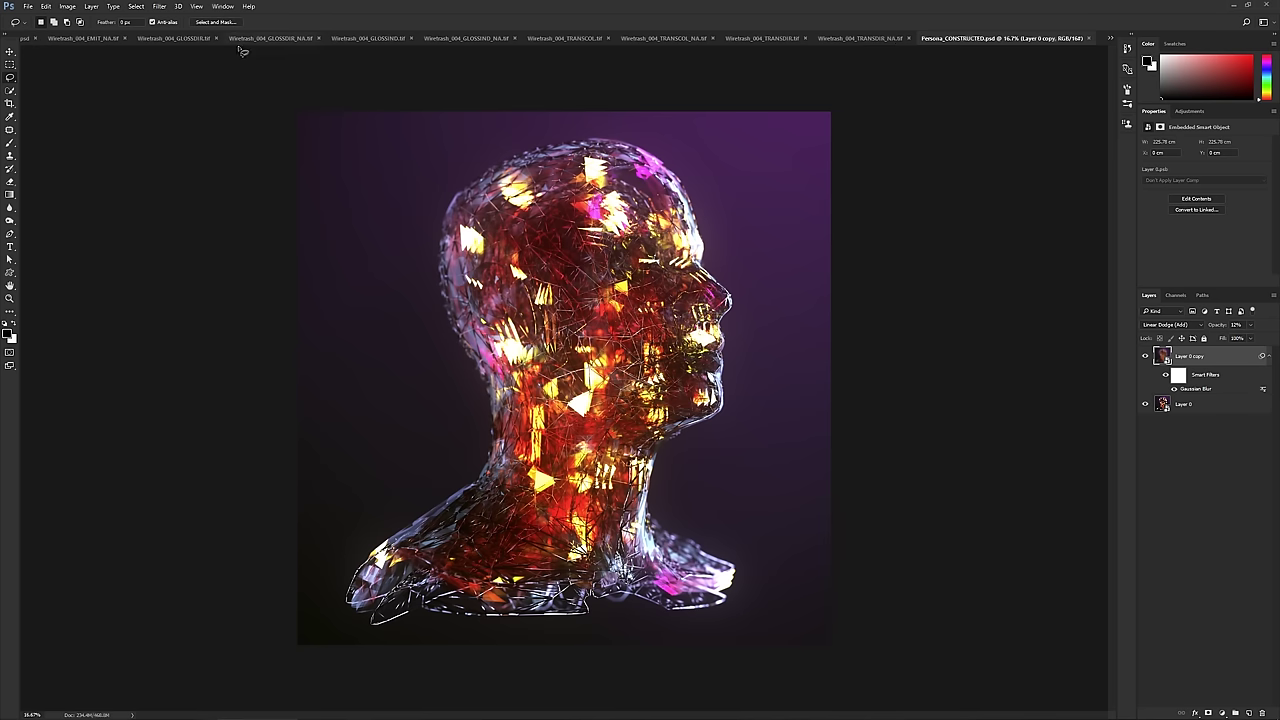
pyautogui.click(124, 39)
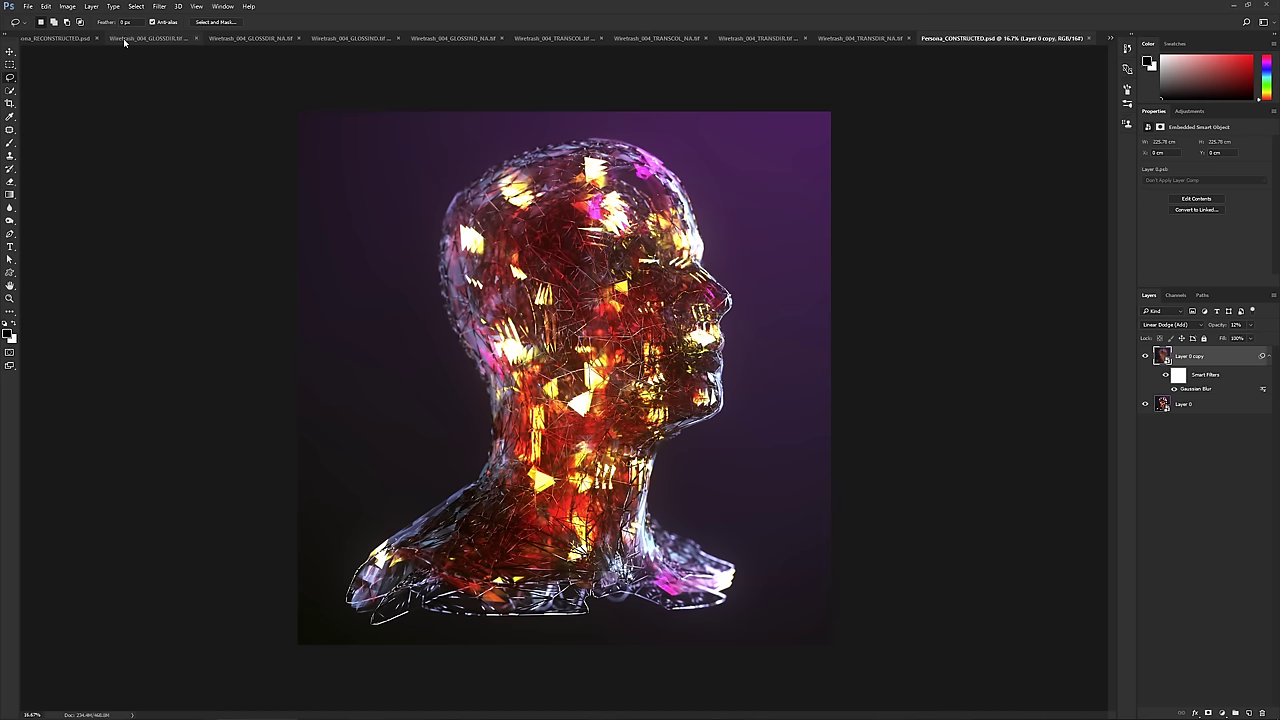
pyautogui.click(194, 38)
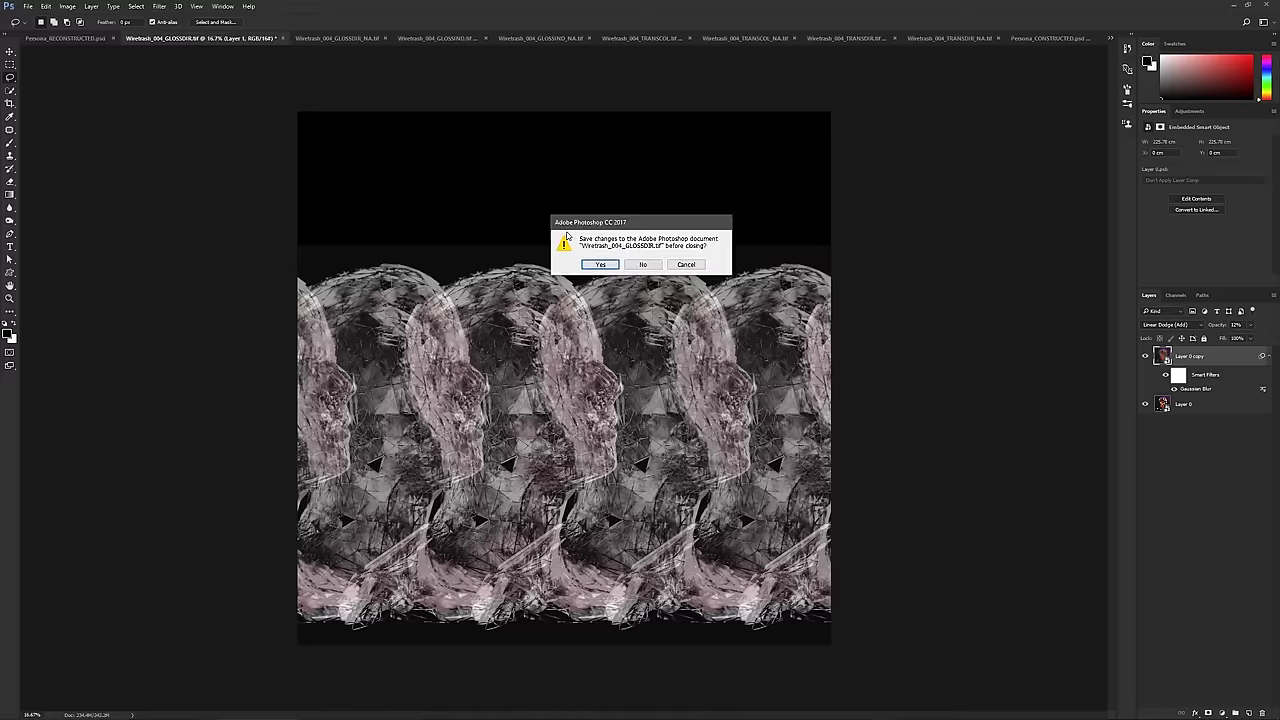
pyautogui.click(658, 266)
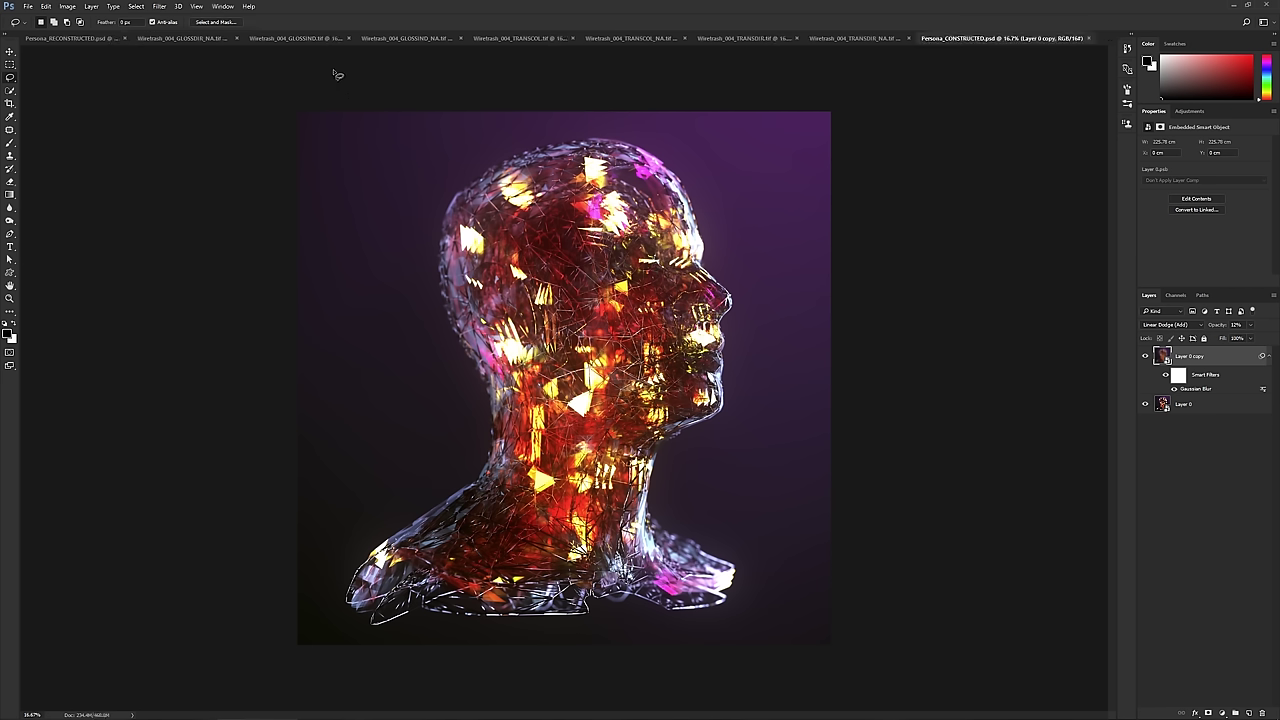
# - Close the GLOSSDIR_NA, GLOSSIND and GLOSSIND_NA TIFF passes without saving the changes to Wiretrash_004_GLOSSIND.tif
pyautogui.click(239, 37)
pyautogui.click(278, 39)
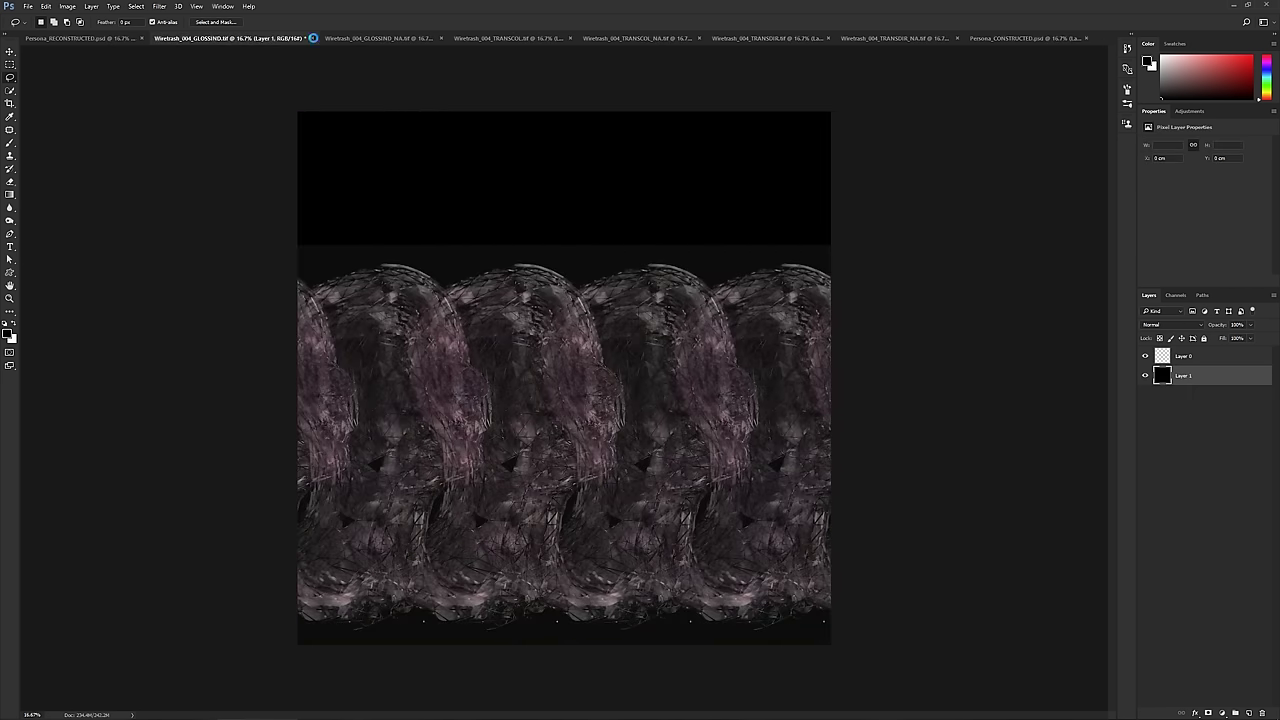
pyautogui.click(312, 38)
pyautogui.click(644, 266)
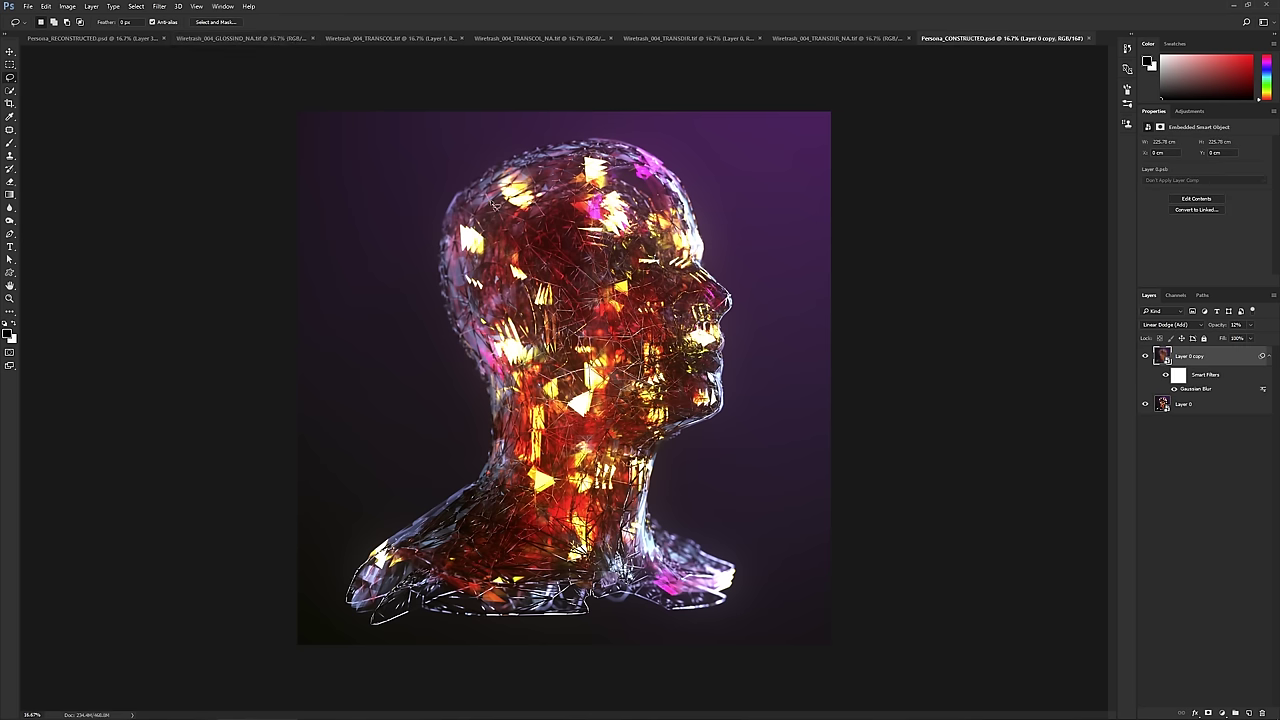
pyautogui.click(314, 40)
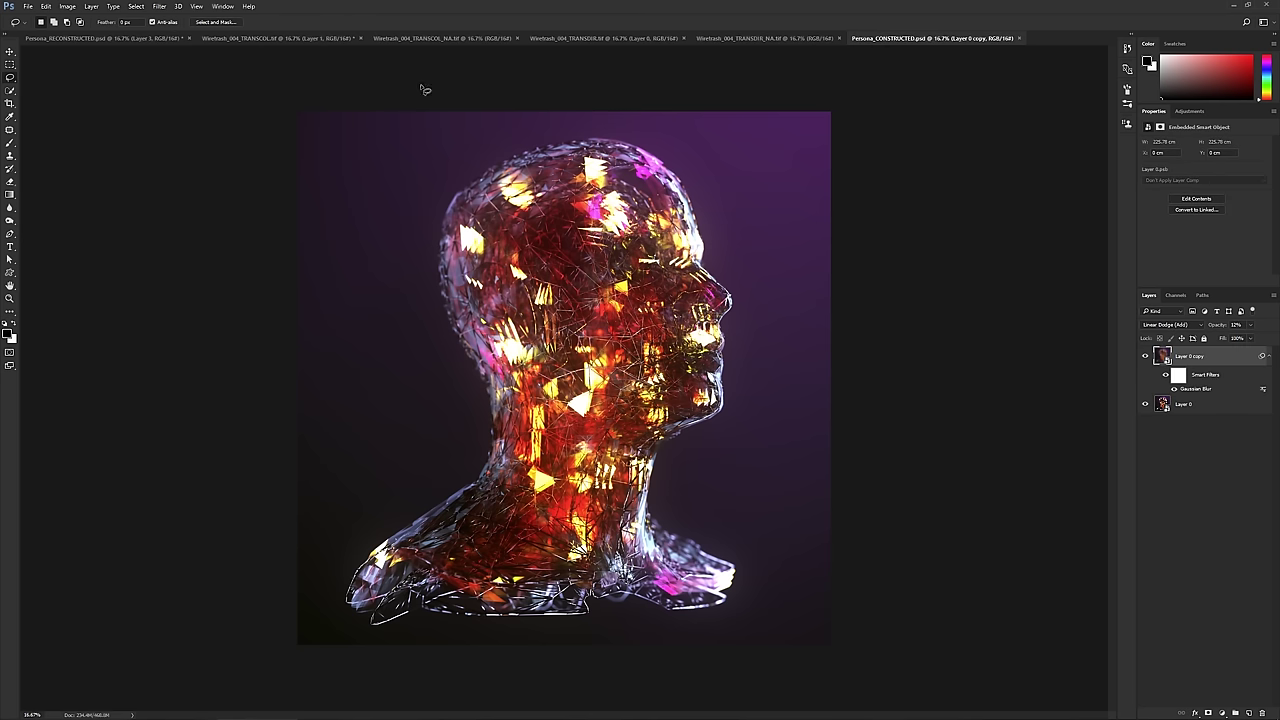
# - Close the TRANSCOL, TRANSCOL_NA, TRANSDIR and TRANSDIR_NA TIFF passes, discarding the changes to Wiretrash_004_TRANSCOL.tif
pyautogui.click(364, 40)
pyautogui.click(362, 38)
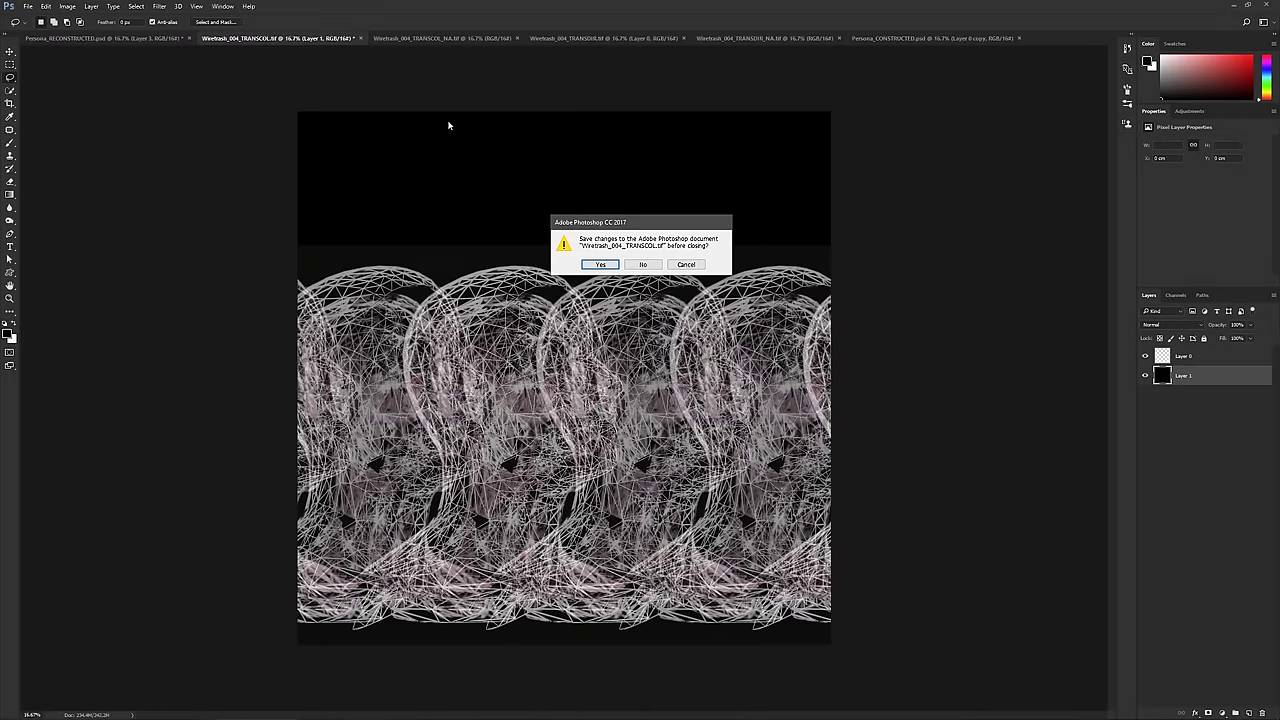
pyautogui.click(644, 266)
pyautogui.click(347, 38)
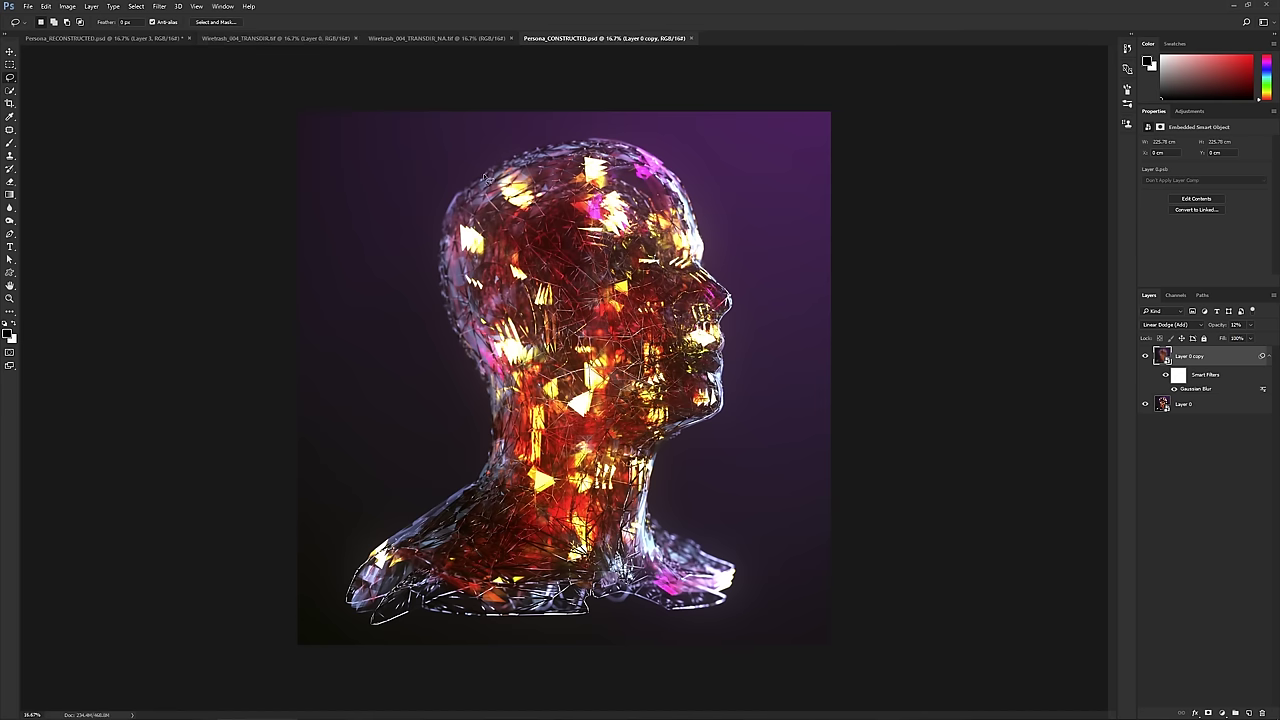
pyautogui.click(354, 38)
pyautogui.click(330, 42)
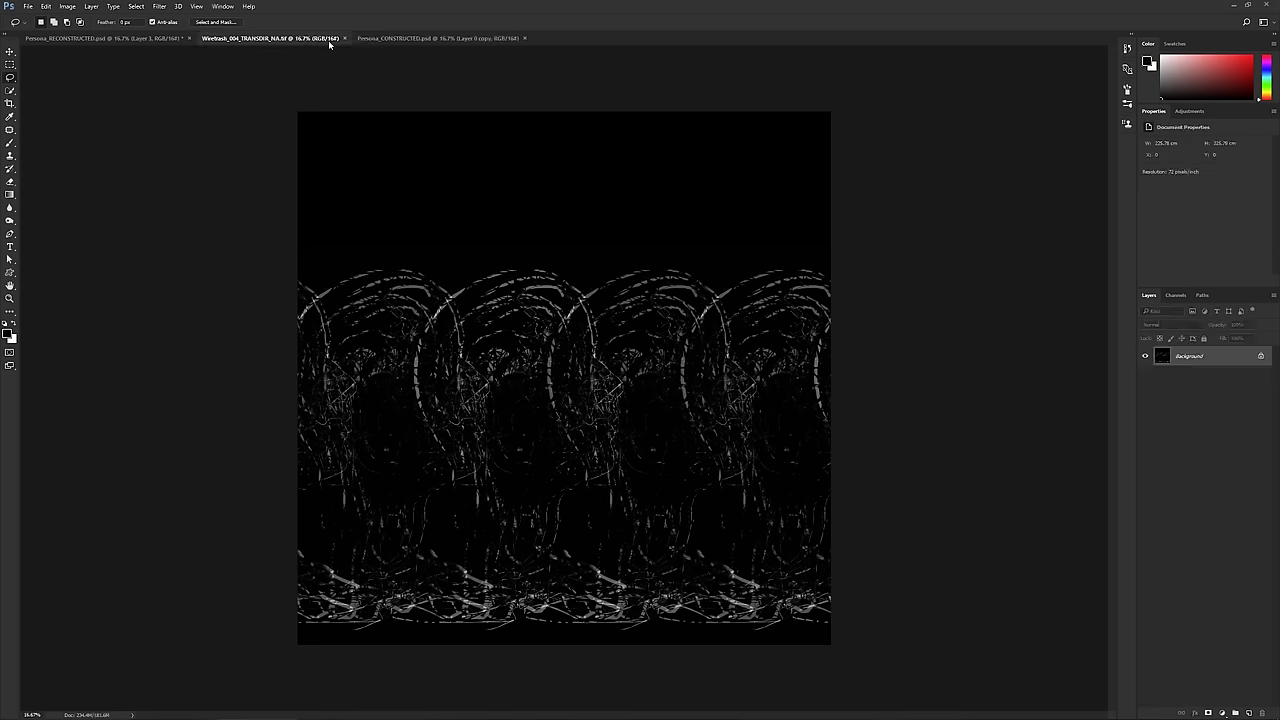
pyautogui.click(343, 39)
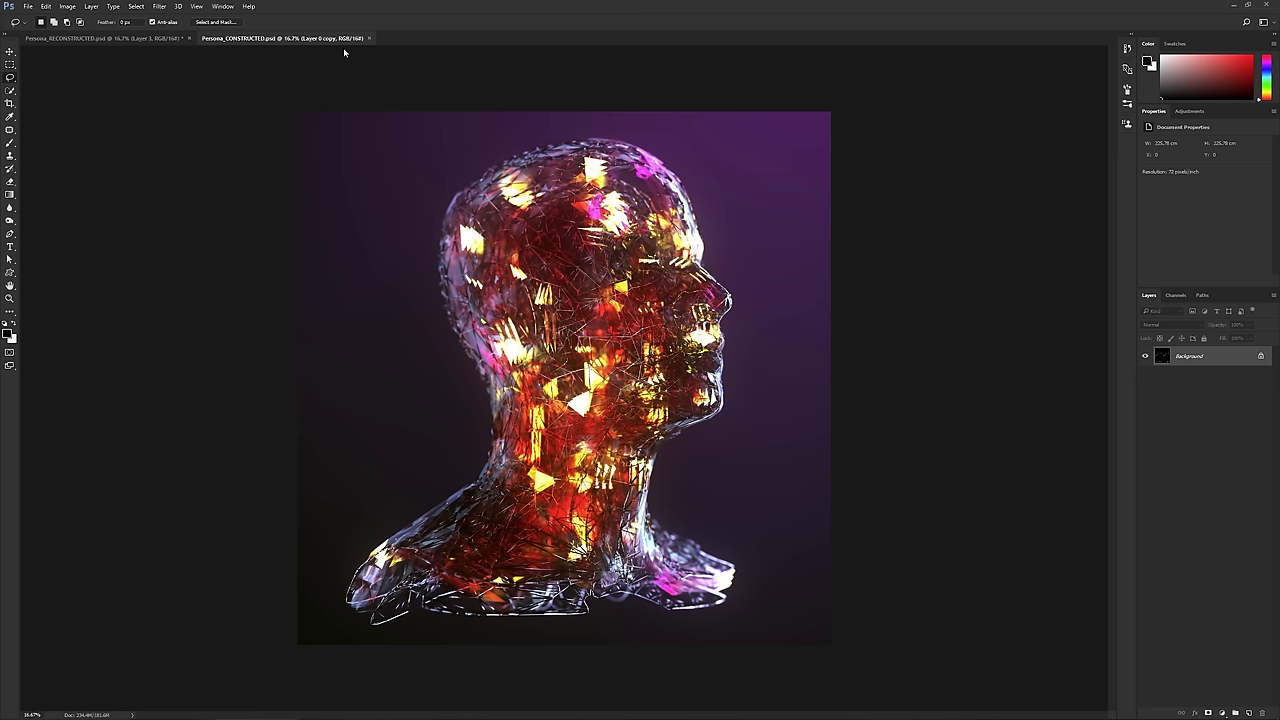
# - Place Persona_RECONSTRUCTED.psd after Persona_CONSTRUCTED.psd in the document order to compare both heads, and save the reconstructed composite
pyautogui.moveTo(170, 38); pyautogui.dragTo(271, 43)
pyautogui.click(131, 40)
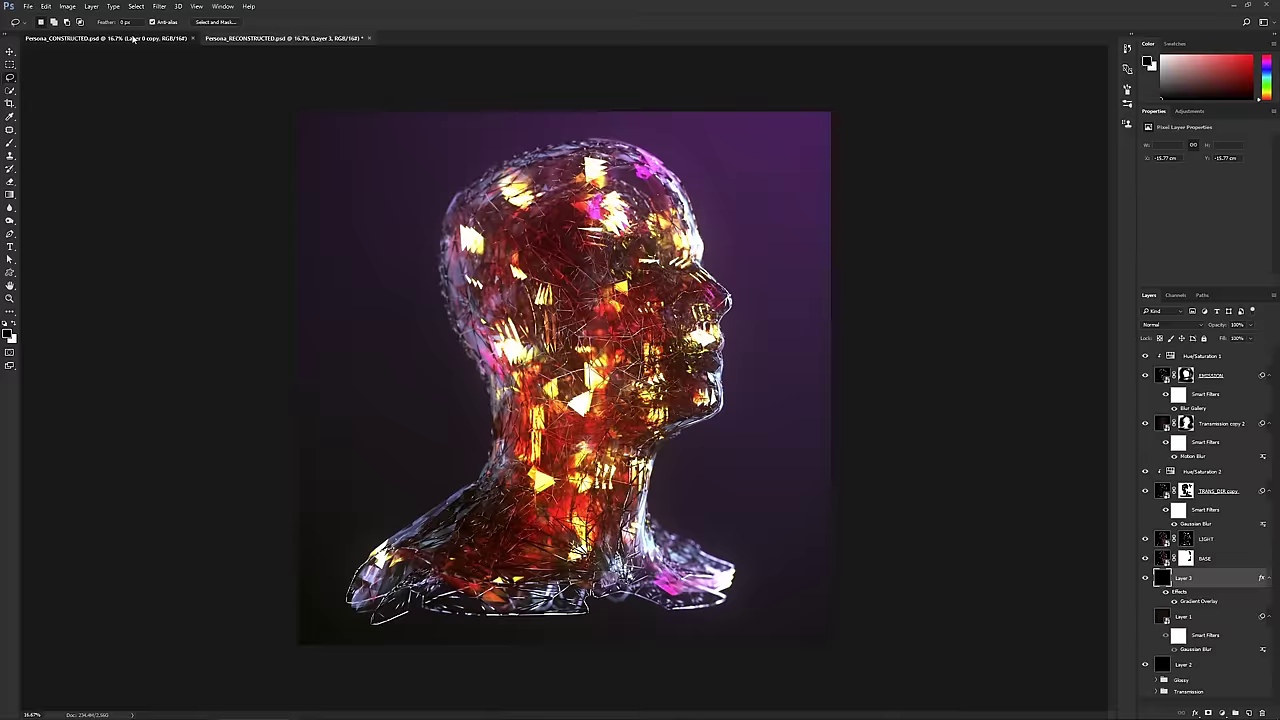
pyautogui.click(301, 40)
pyautogui.click(183, 41)
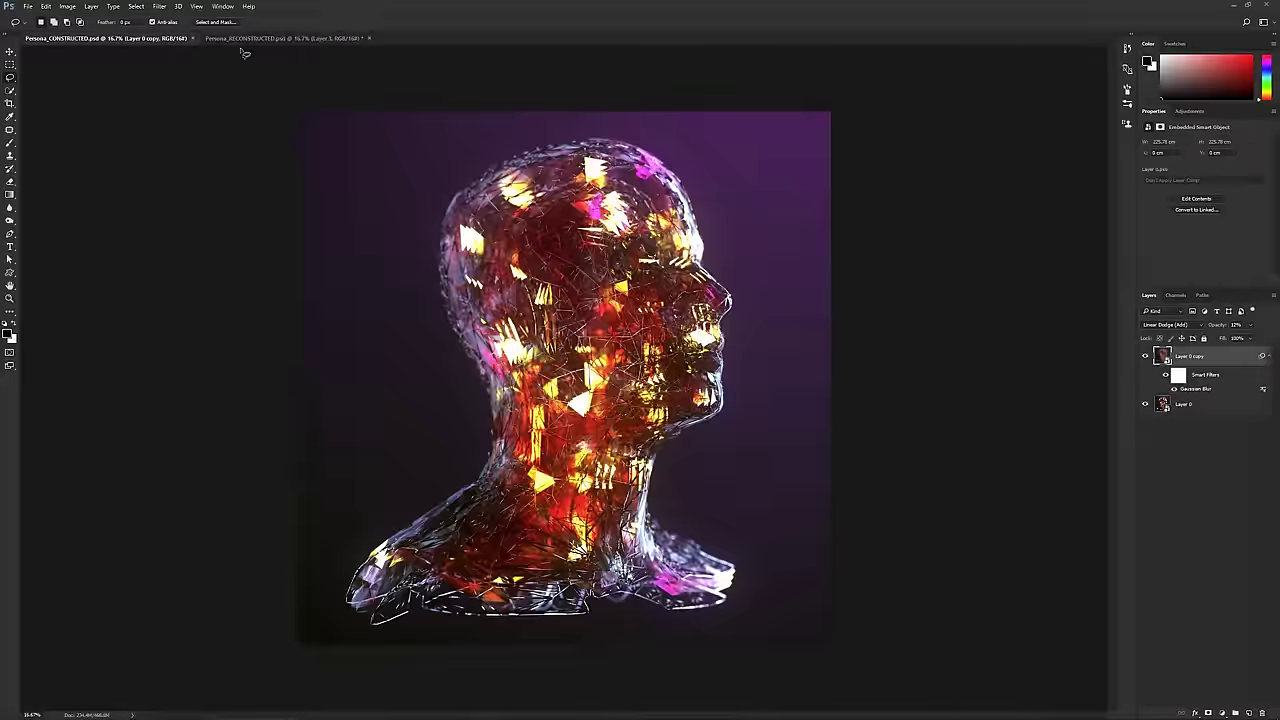
pyautogui.click(282, 42)
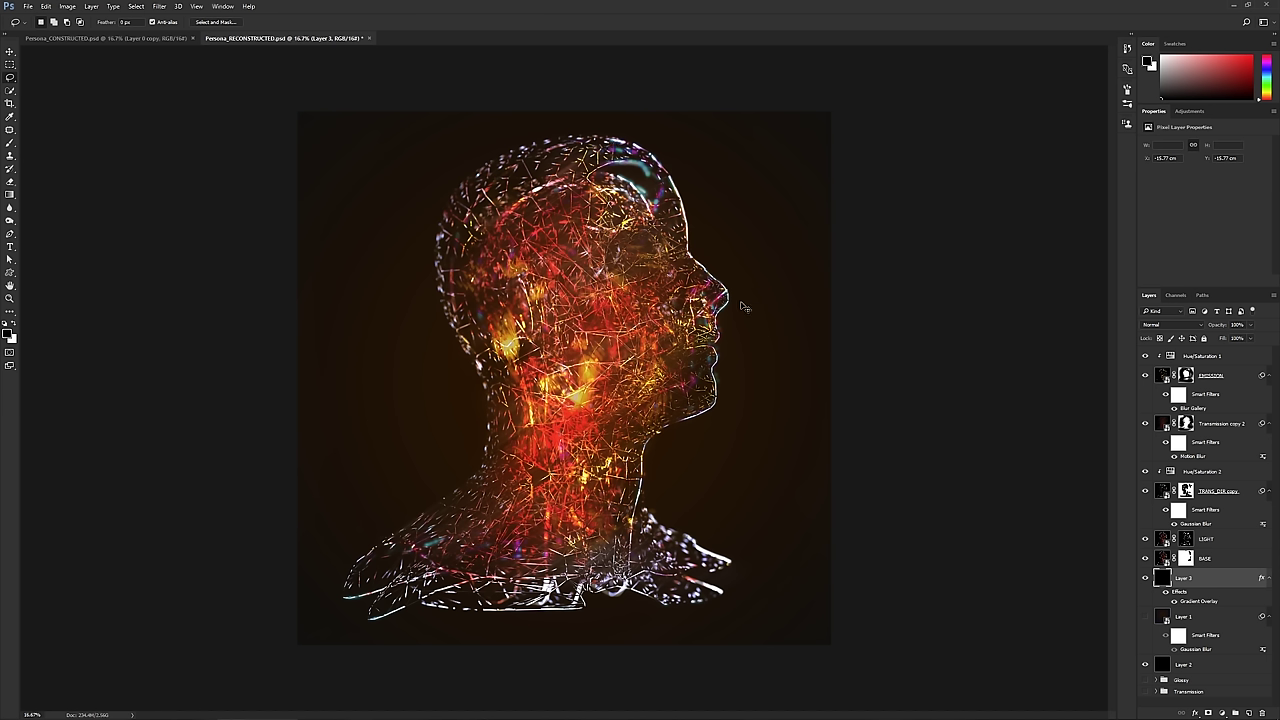
pyautogui.hotkey('ctrl', 's')
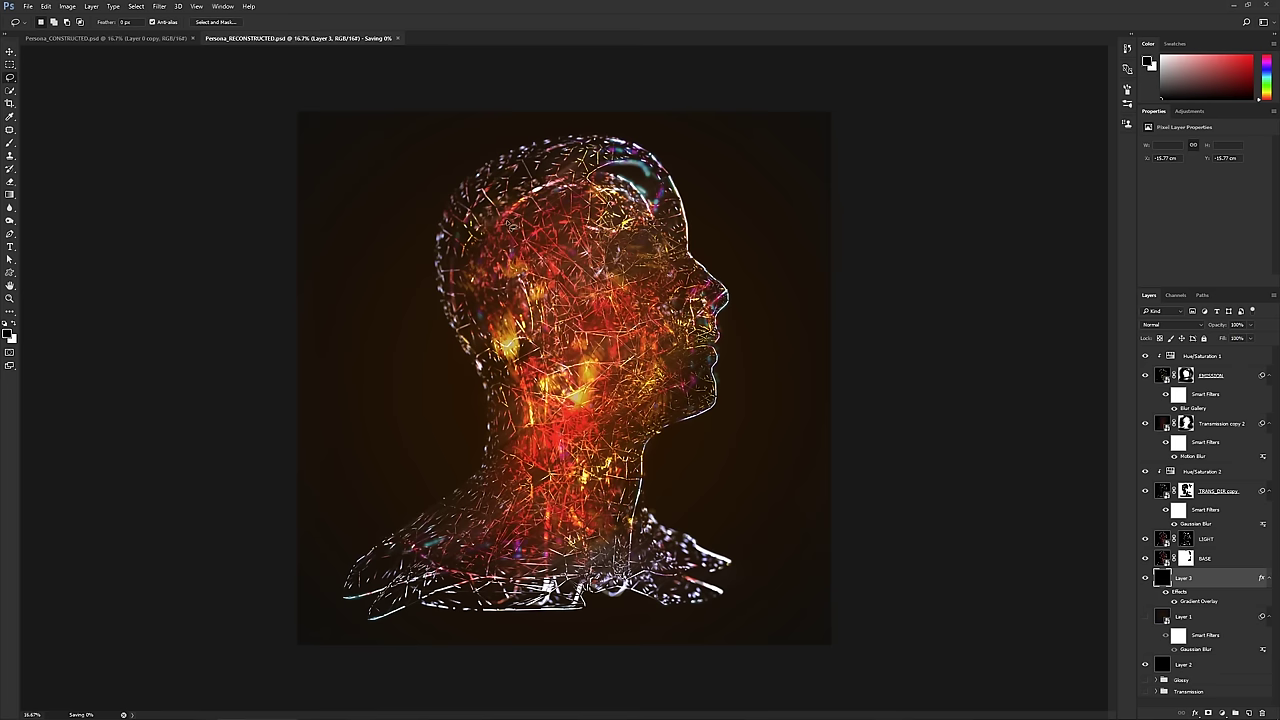
# - Save Persona_RECONSTRUCTED.psd and hide and show the EMISSION layer to check its contribution
pyautogui.hotkey('ctrl', 'shift', 's')
pyautogui.click(652, 272)
pyautogui.click(1145, 375)
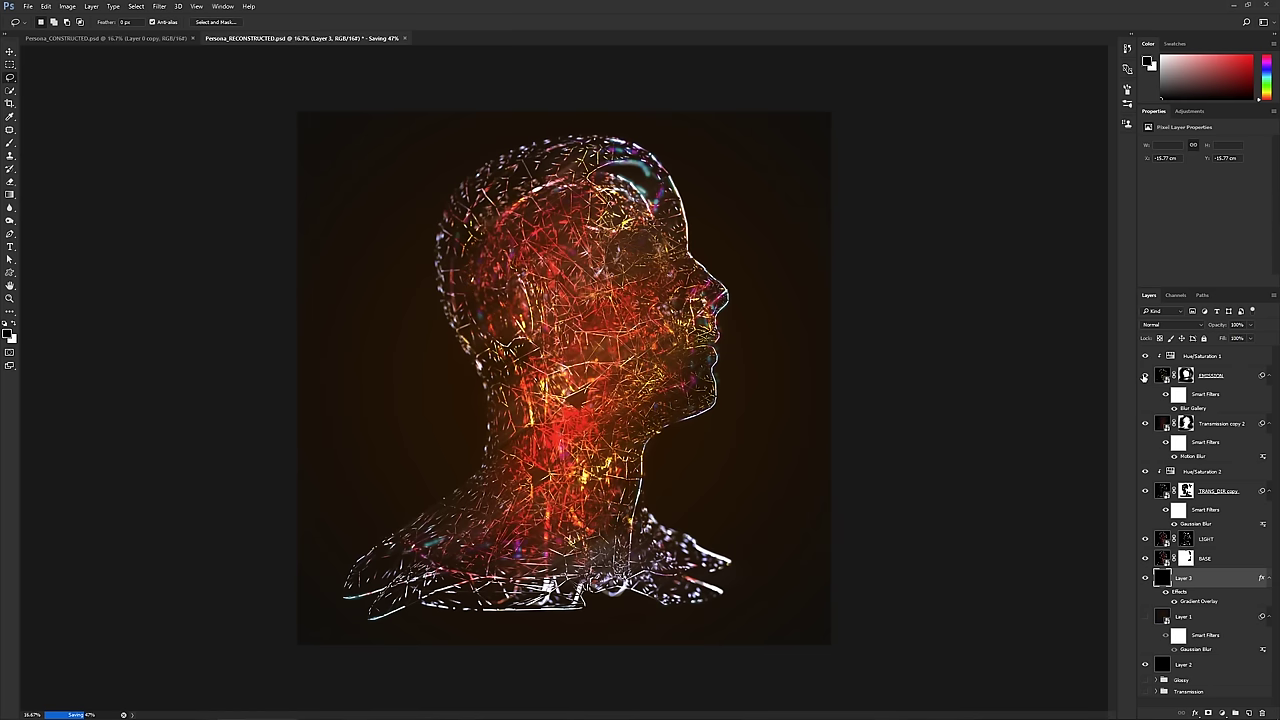
pyautogui.click(1145, 375)
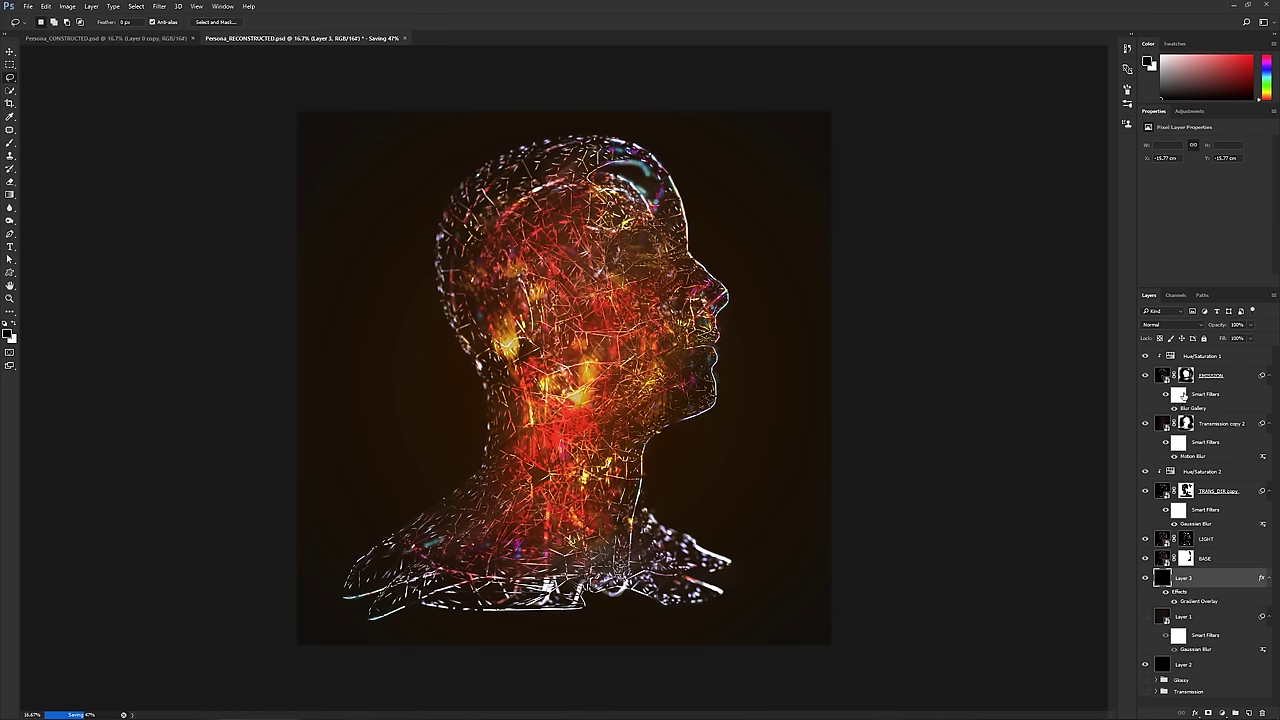
# - Select the EMISSION layer's mask and reduce the Brush tool's size to about 900 px
pyautogui.press('b')
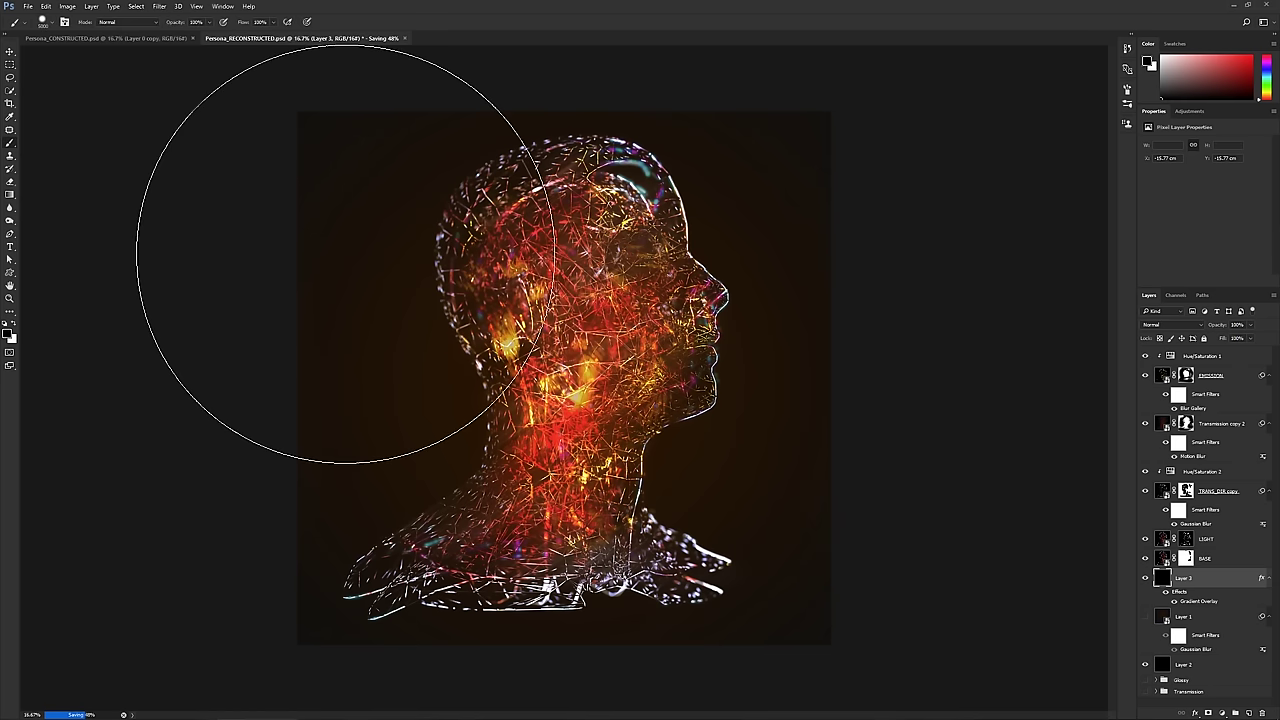
pyautogui.press('[')
pyautogui.press('[')
pyautogui.press('[')
pyautogui.press('[')
pyautogui.press('[')
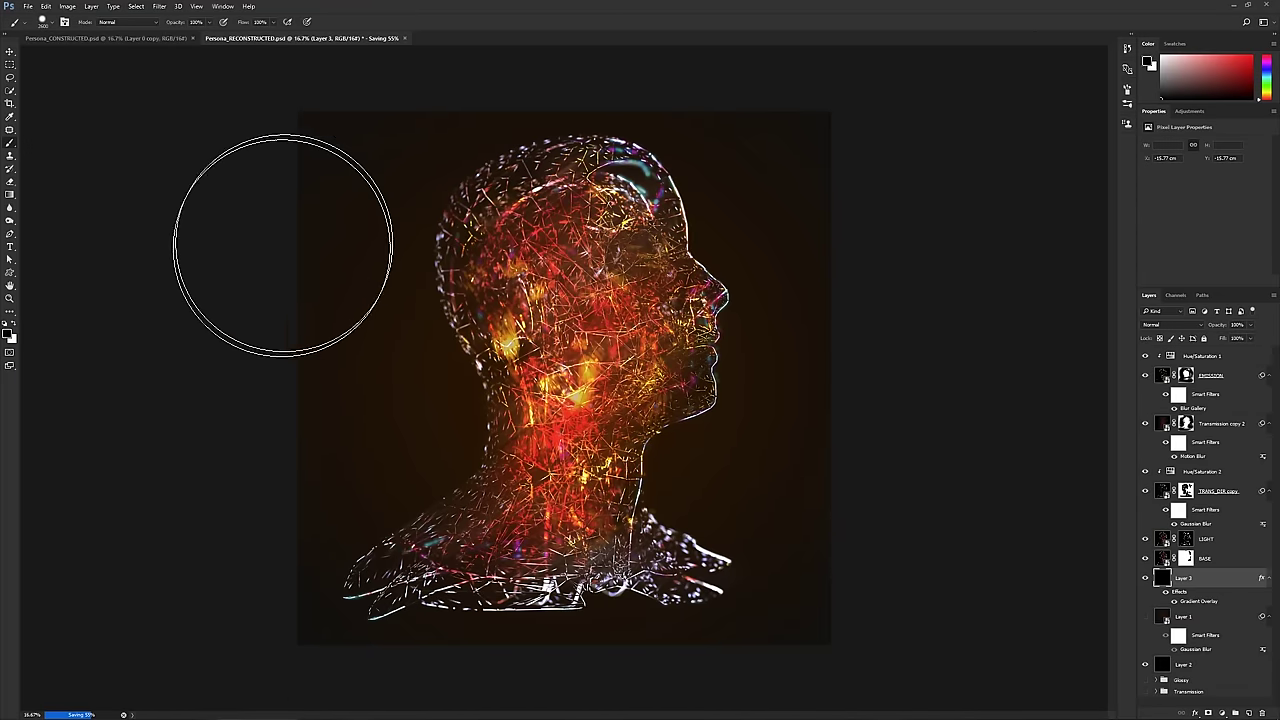
pyautogui.rightClick(253, 290)
pyautogui.rightClick(336, 252)
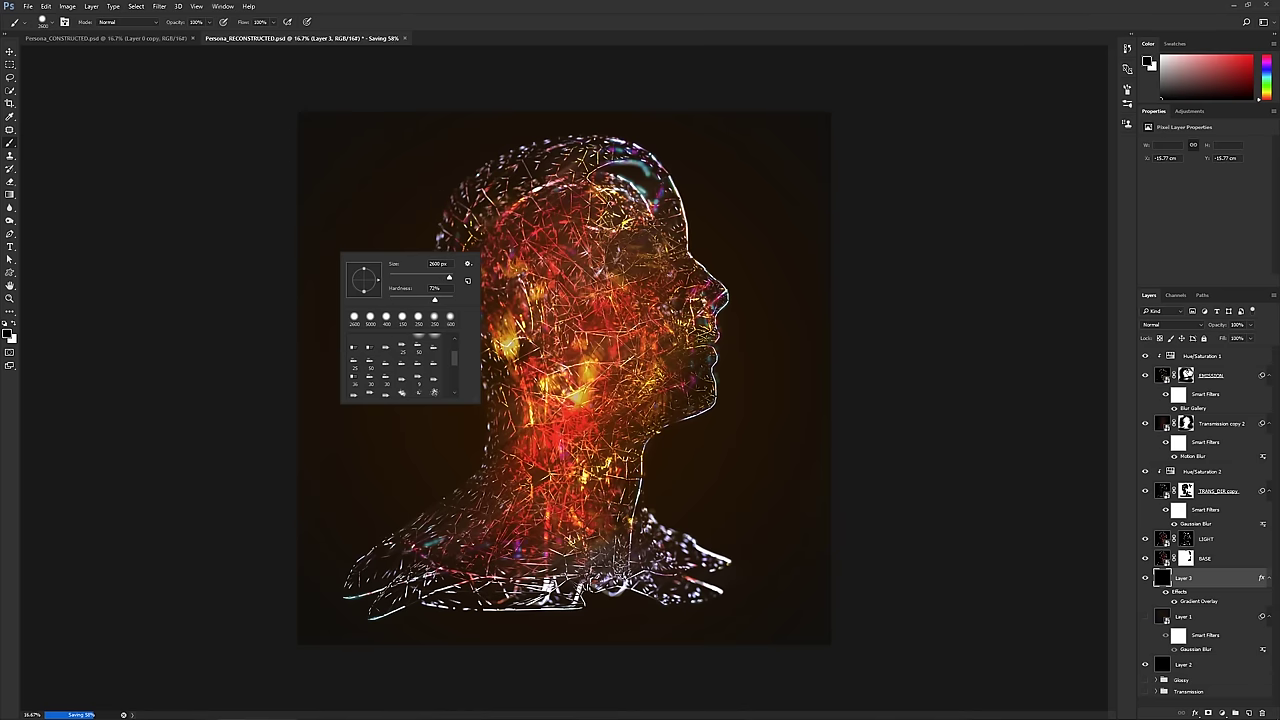
pyautogui.click(1188, 377)
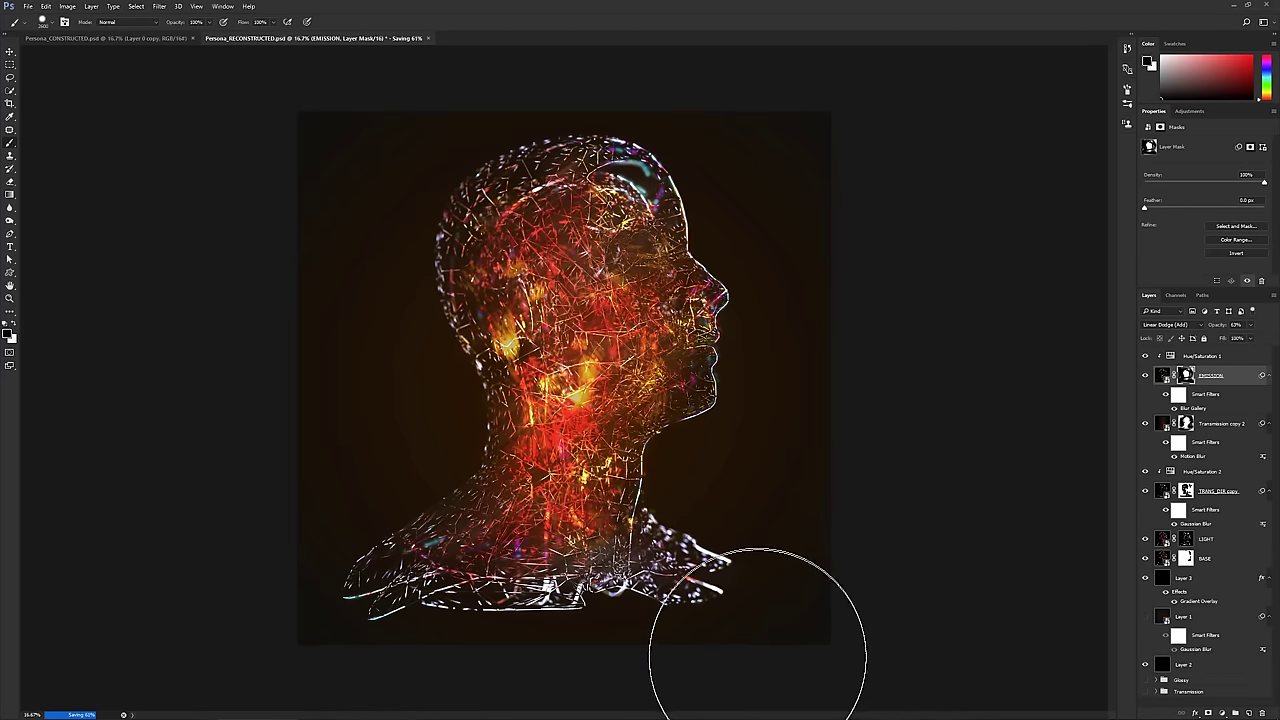
pyautogui.press('[')
pyautogui.press('[')
pyautogui.press('[')
pyautogui.press('[')
pyautogui.press('[')
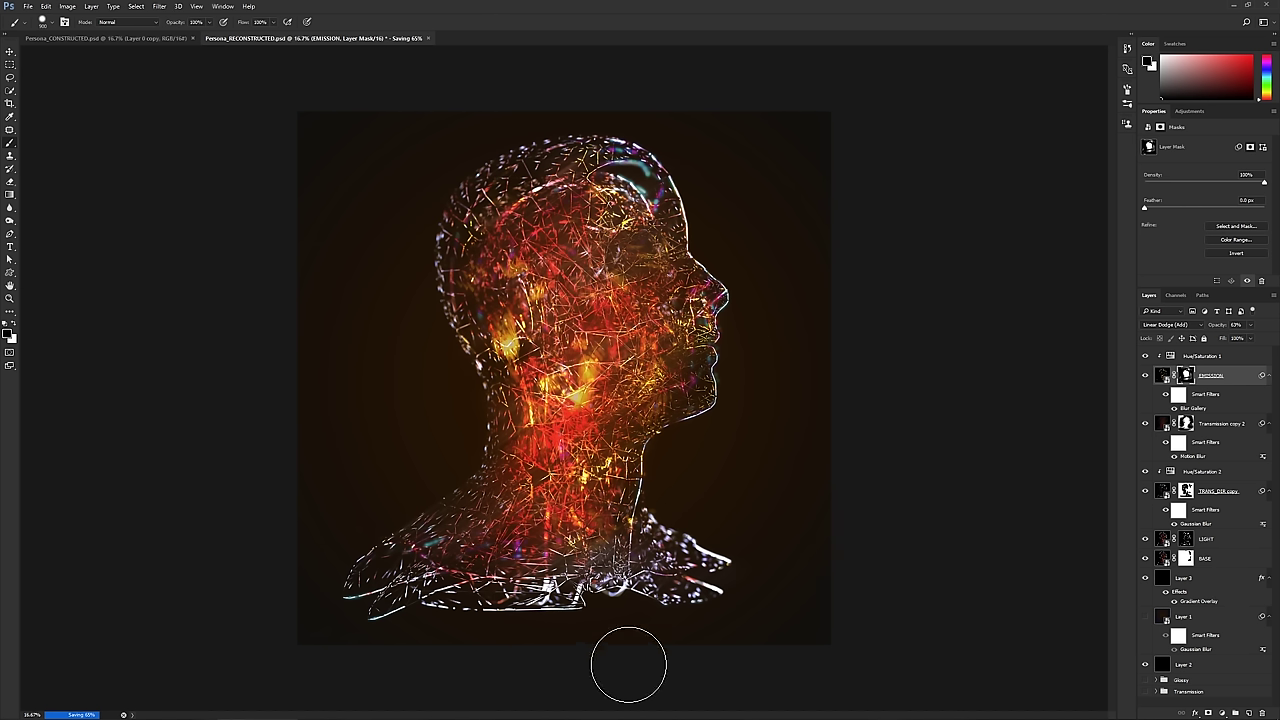
# - Hide and show the TRANS_DIR copy, BASE and Transmission copy 2 layers in turn to examine what each contributes
pyautogui.click(1145, 491)
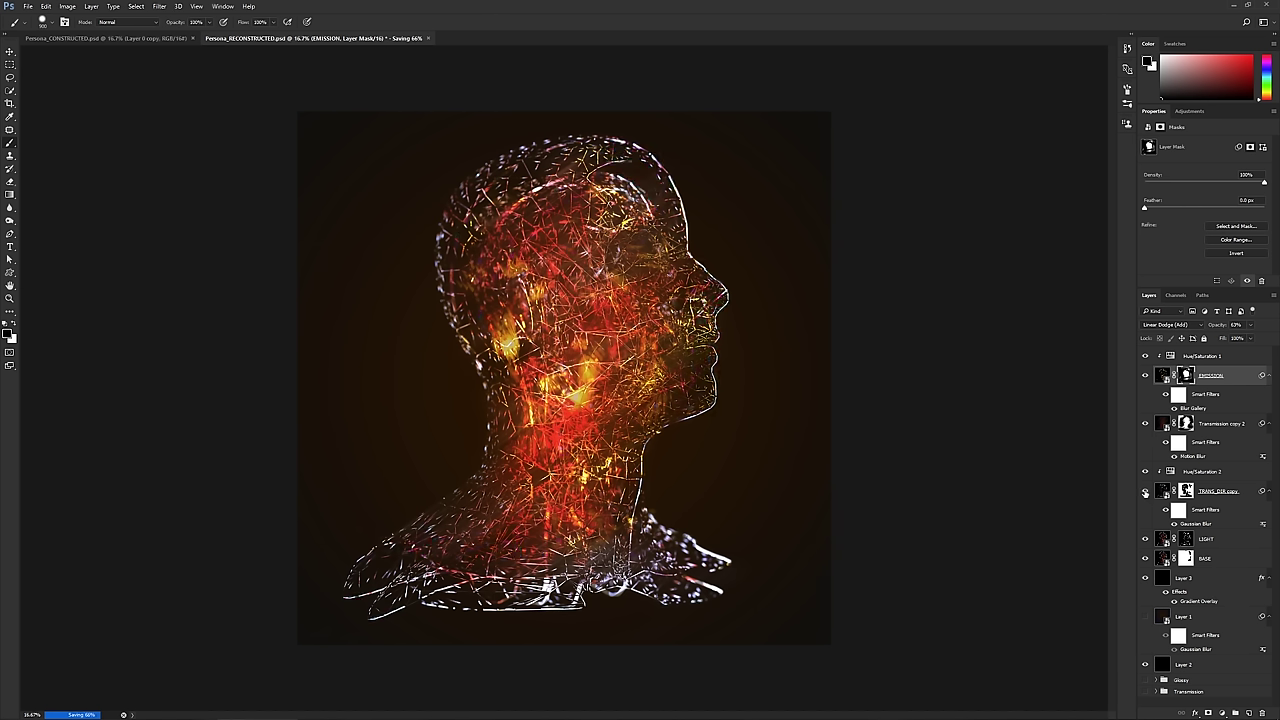
pyautogui.click(1145, 491)
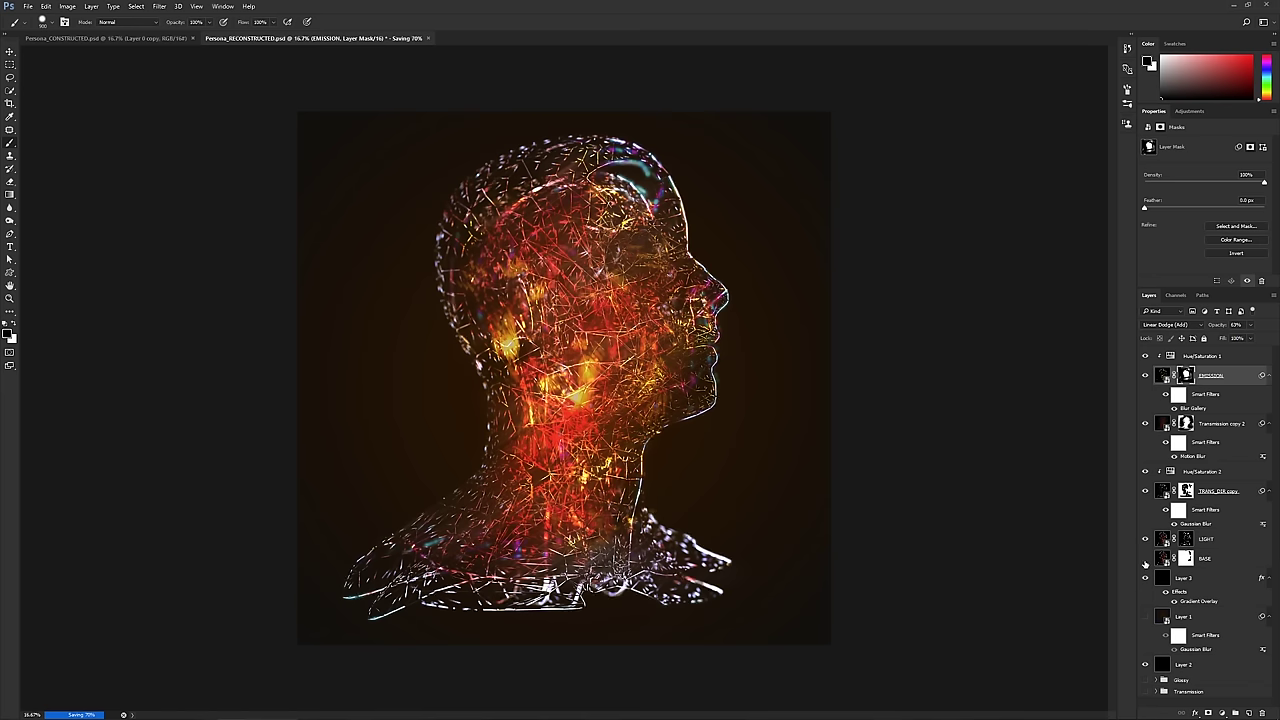
pyautogui.click(1145, 560)
pyautogui.click(1145, 560)
pyautogui.click(1145, 424)
pyautogui.click(1145, 424)
pyautogui.click(1145, 424)
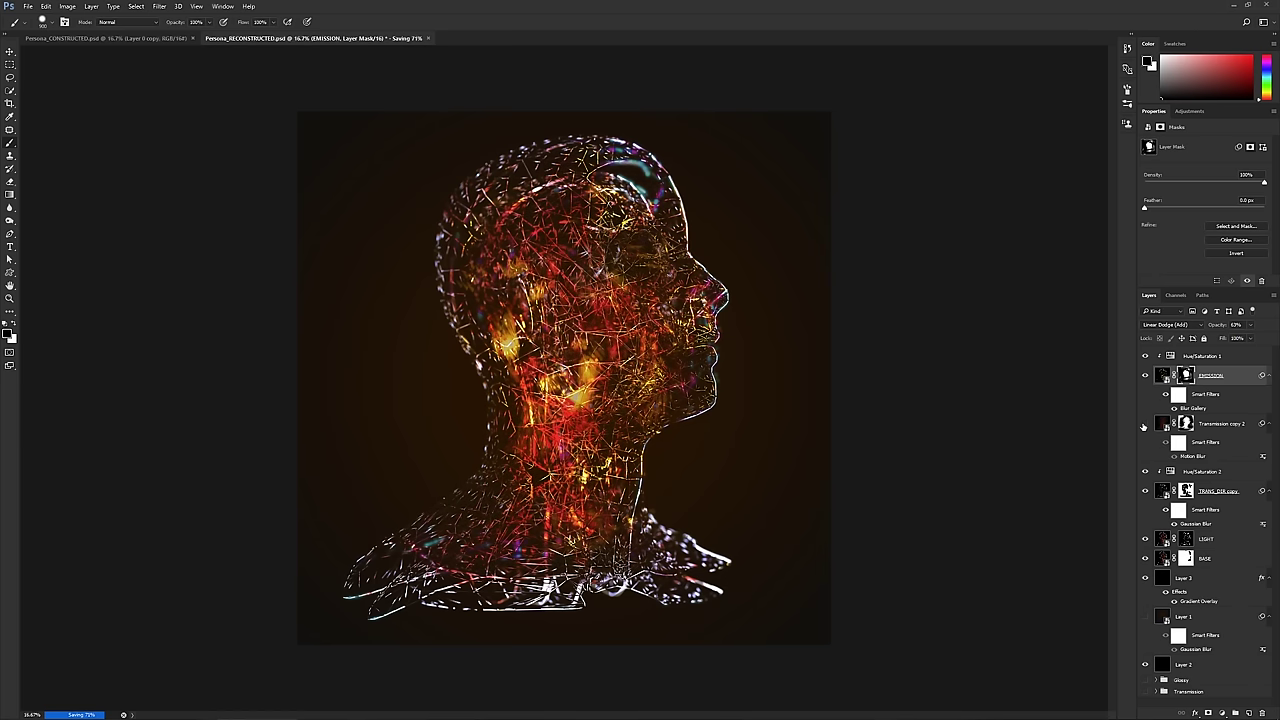
pyautogui.click(1145, 424)
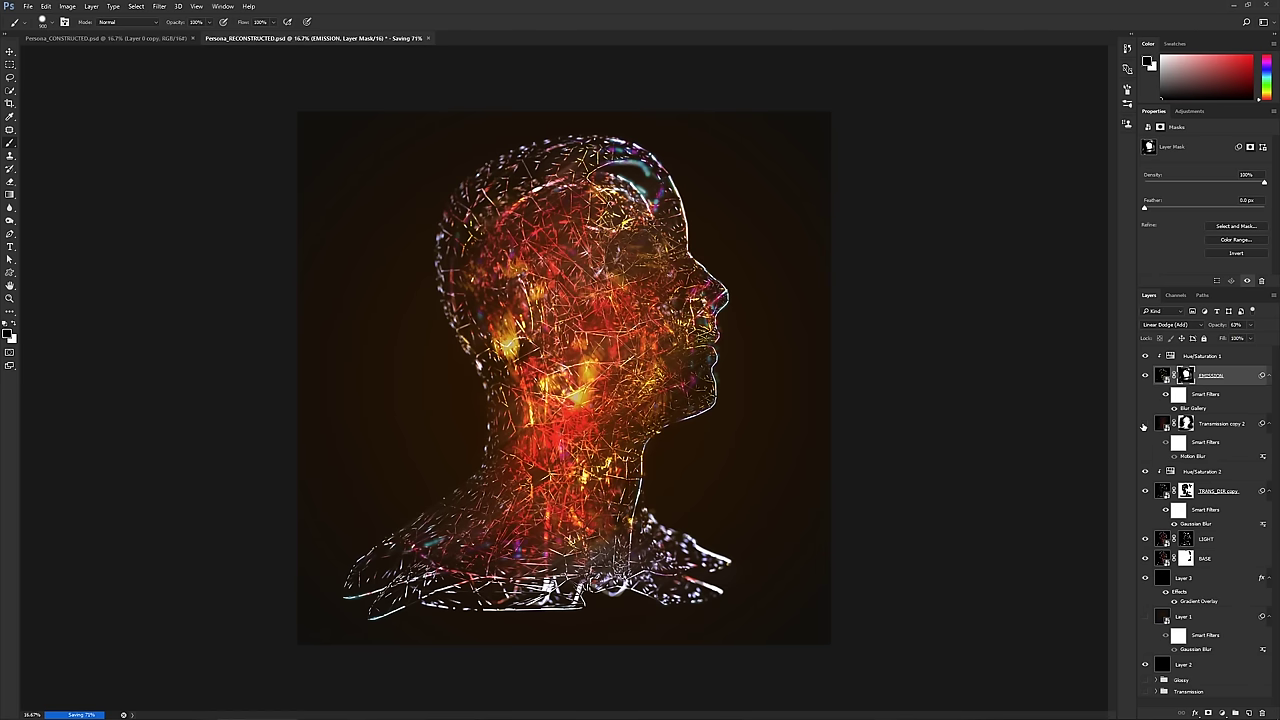
pyautogui.click(1145, 424)
pyautogui.click(1145, 424)
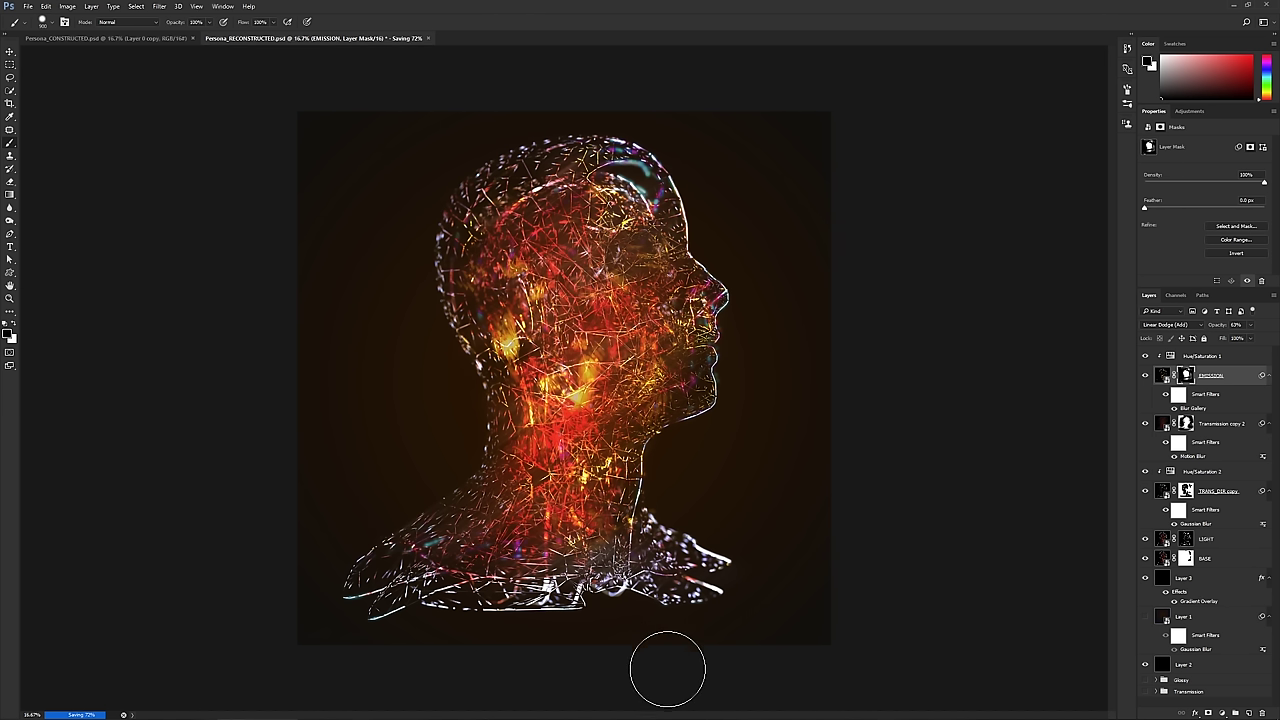
pyautogui.click(1145, 424)
pyautogui.click(1145, 424)
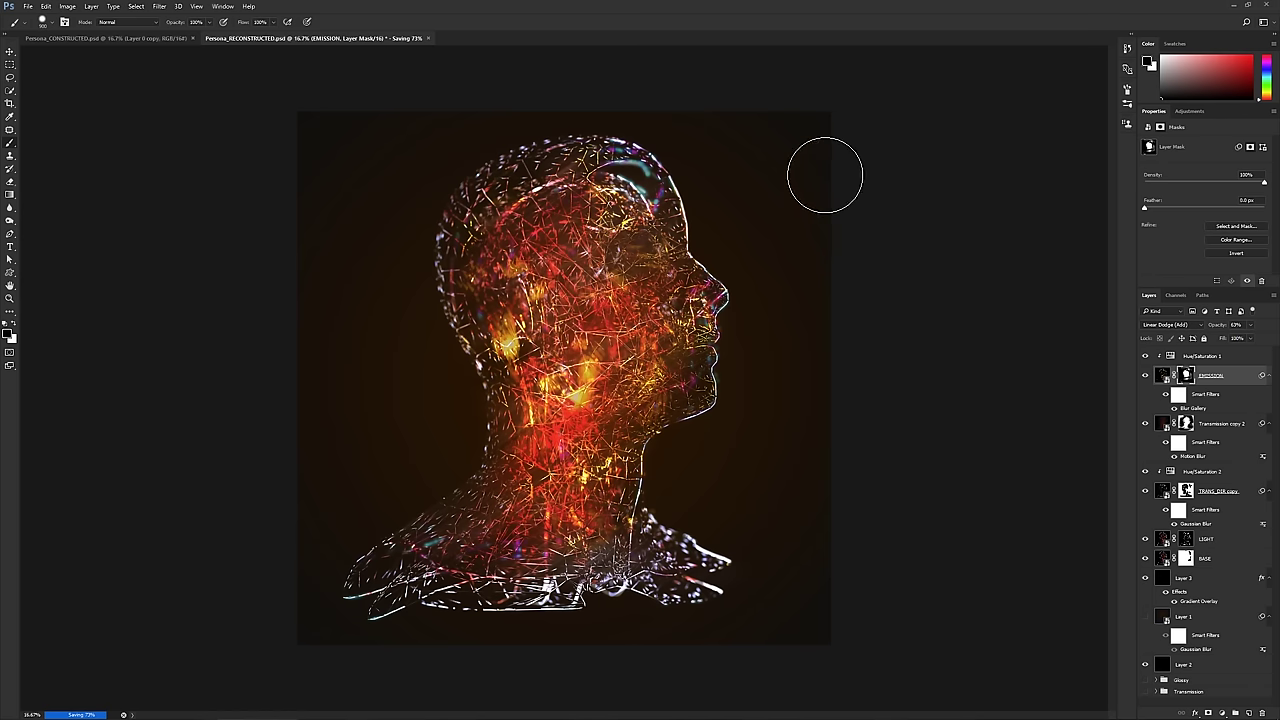
# - Hide and show the LIGHT, BASE and Layer 3 layers in turn to compare their effect on the head and background
pyautogui.click(1145, 539)
pyautogui.click(1145, 539)
pyautogui.click(1144, 559)
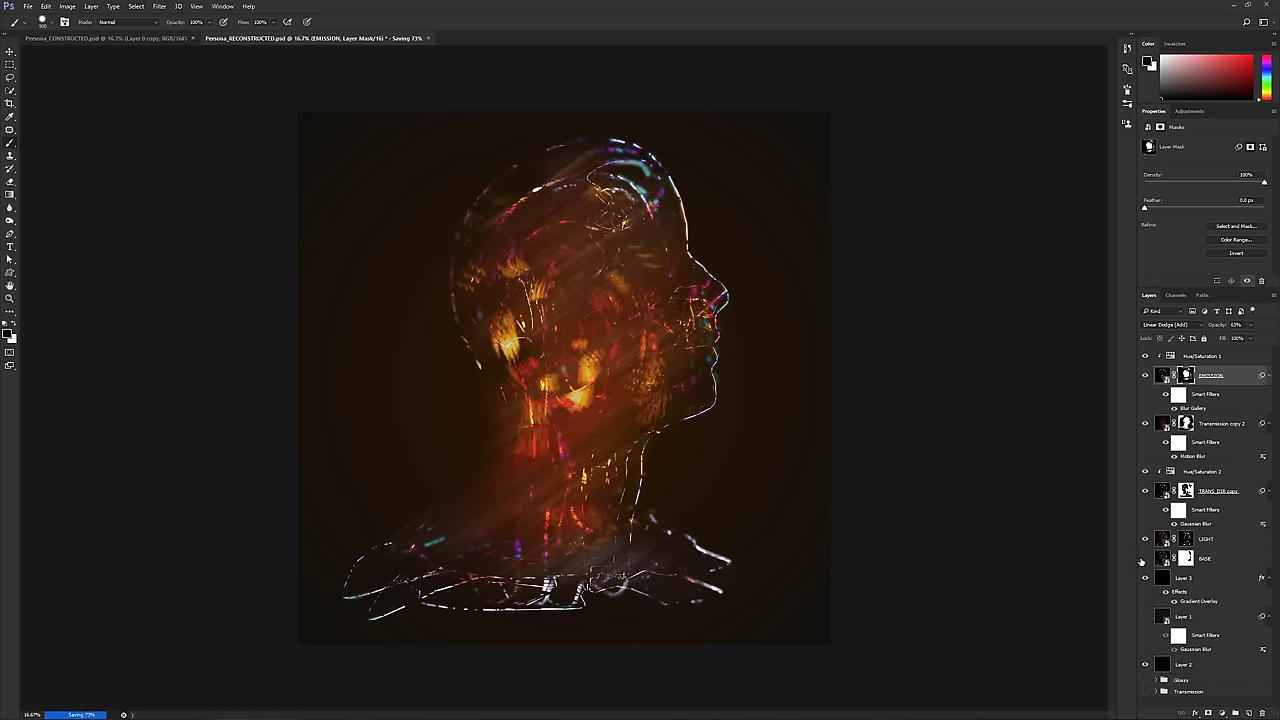
pyautogui.click(1144, 559)
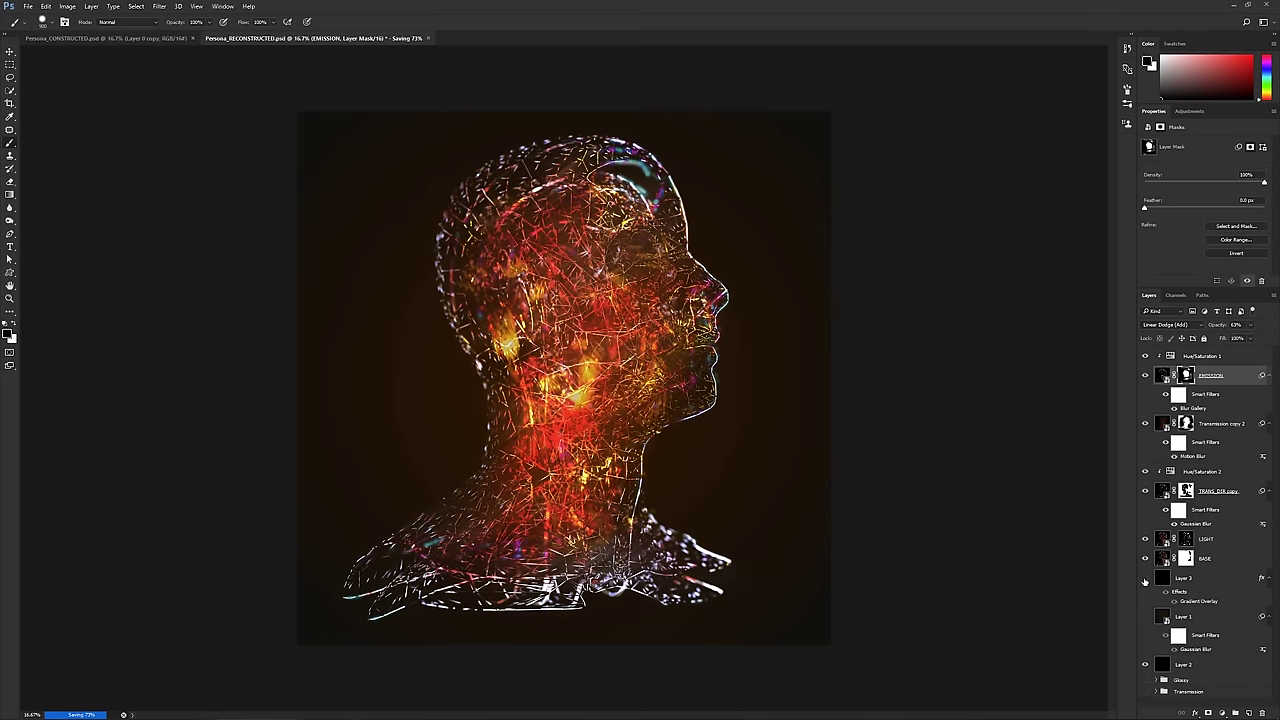
pyautogui.click(1145, 579)
pyautogui.click(1145, 579)
# - Add a layer mask to Layer 3, try a brush stroke along the canvas's bottom edge, and undo the stroke
pyautogui.click(1205, 580)
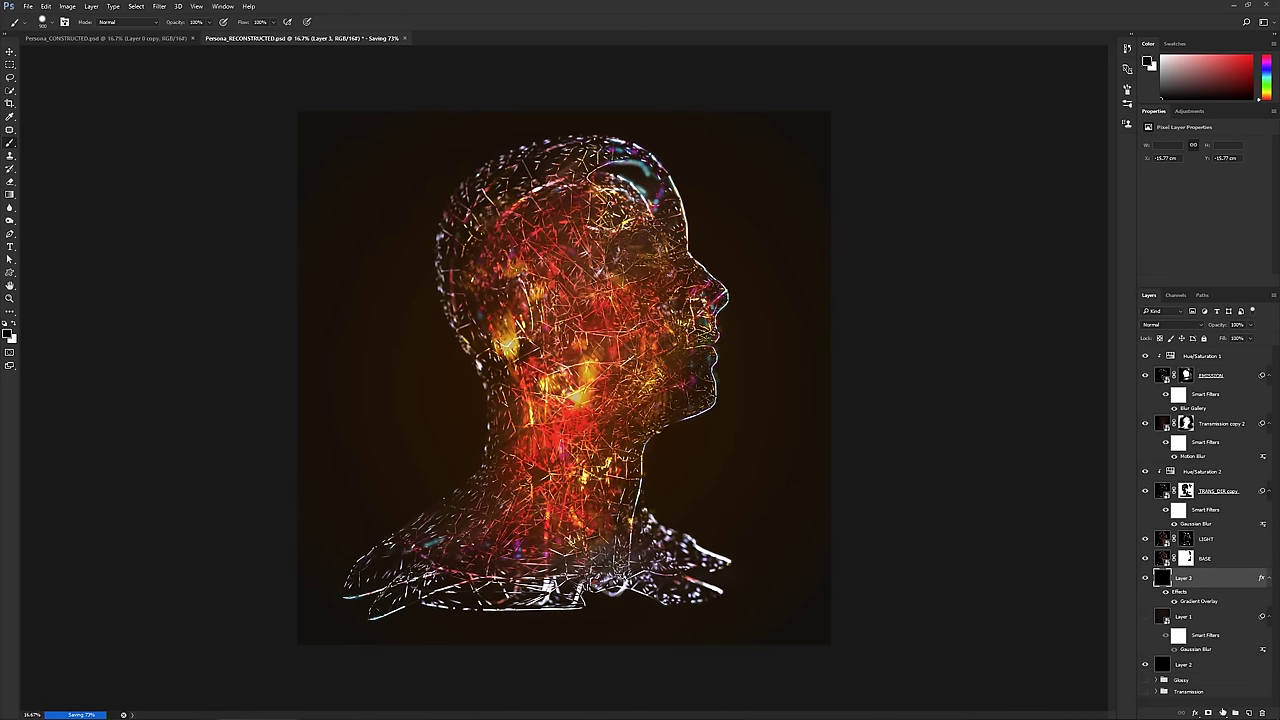
pyautogui.click(1208, 712)
pyautogui.moveTo(591, 669); pyautogui.dragTo(677, 666)
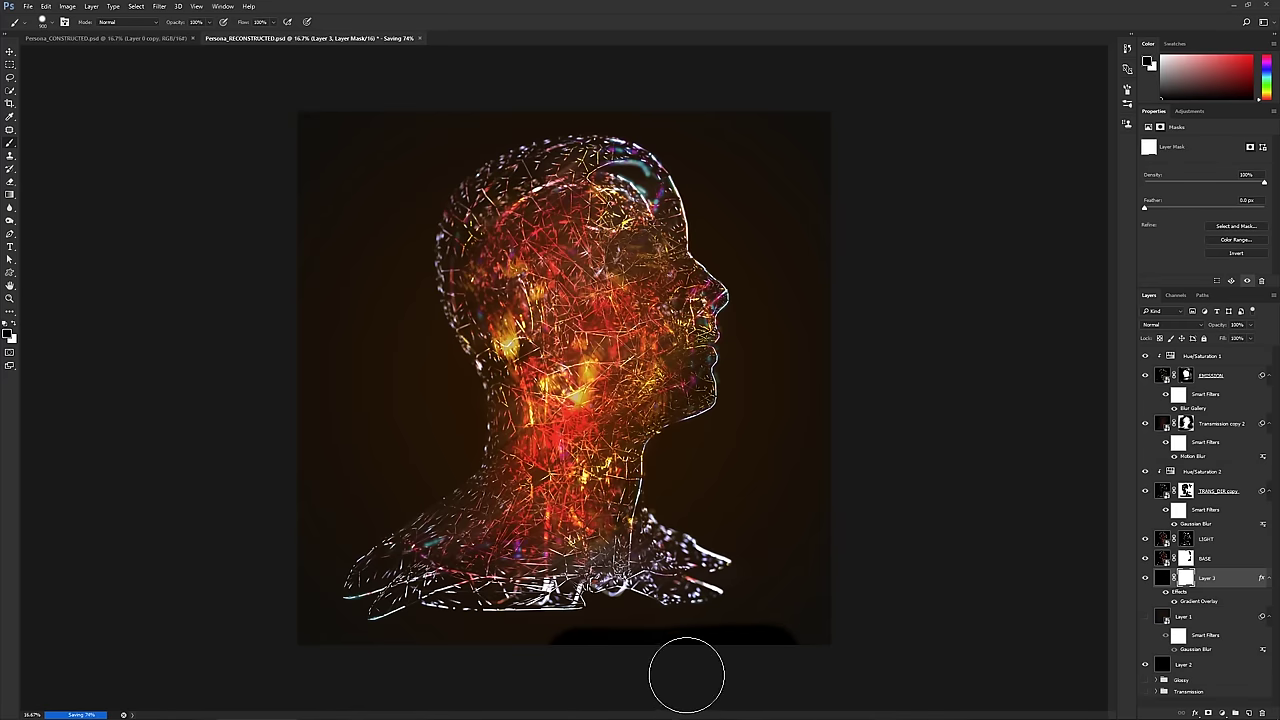
pyautogui.hotkey('ctrl', 'z')
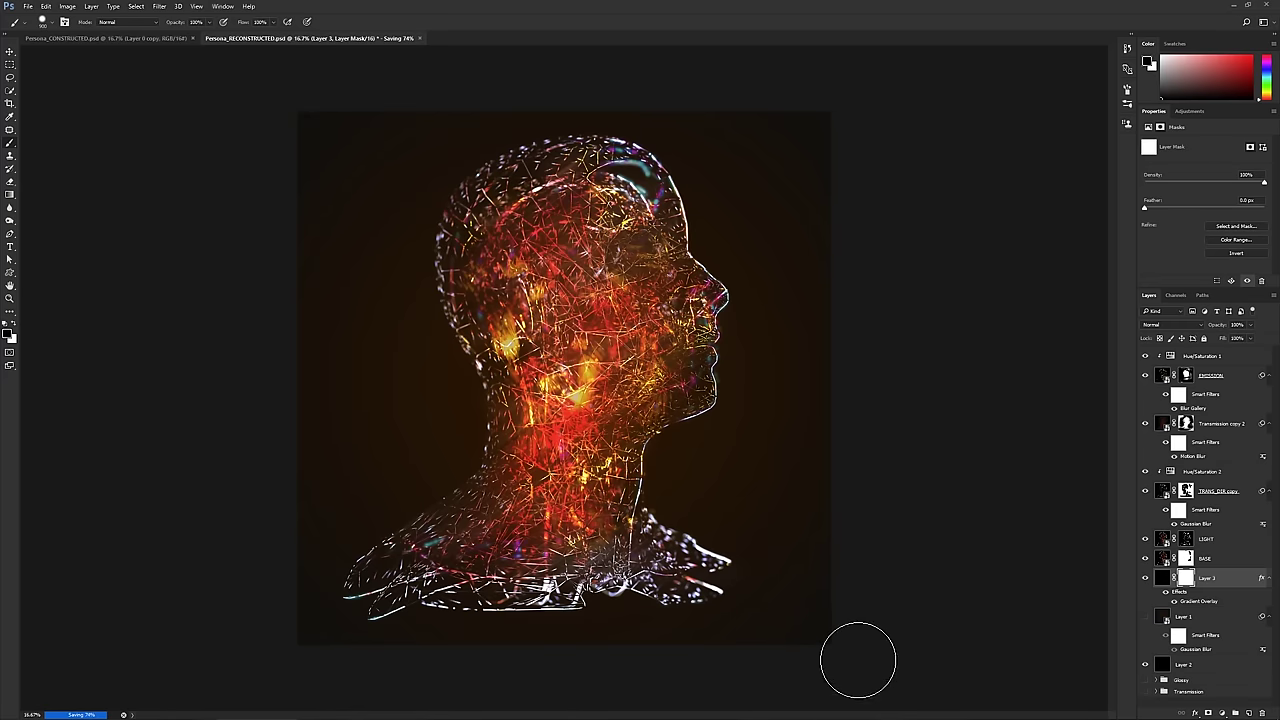
# - Check the Transmission copy 2 layer's contribution by toggling it, and select its layer mask
pyautogui.click(1145, 424)
pyautogui.click(1145, 424)
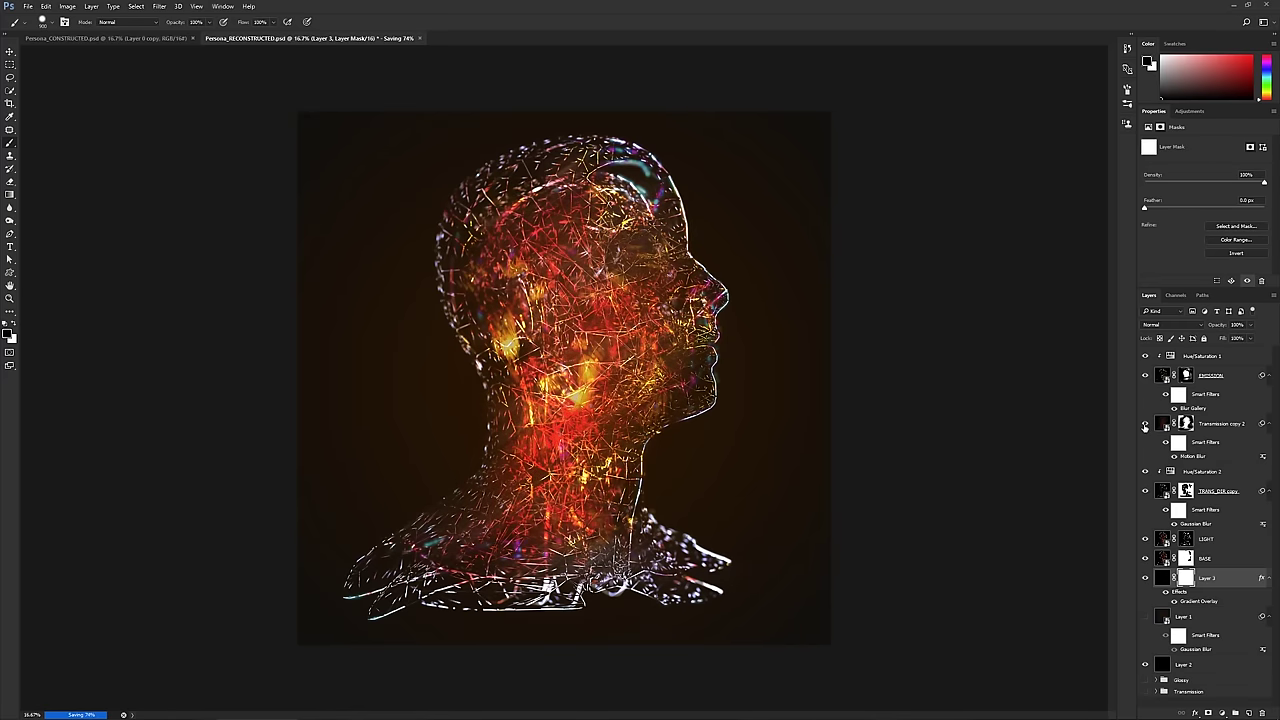
pyautogui.click(1187, 424)
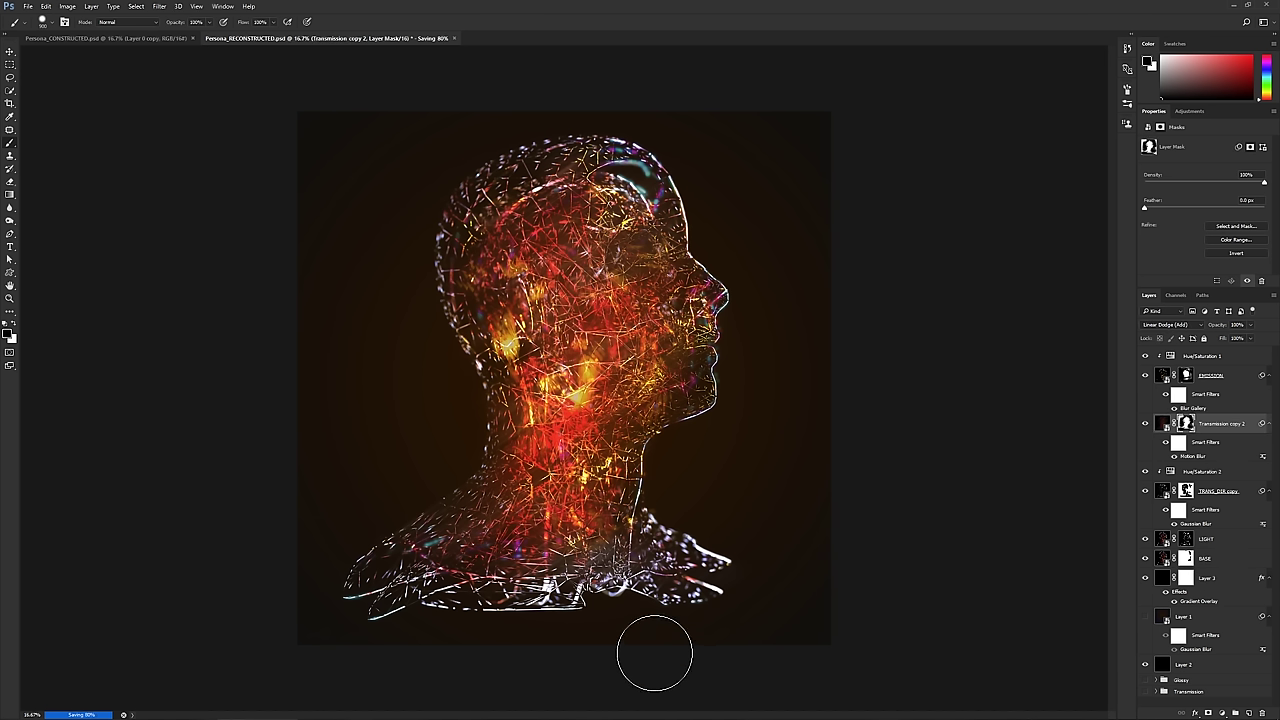
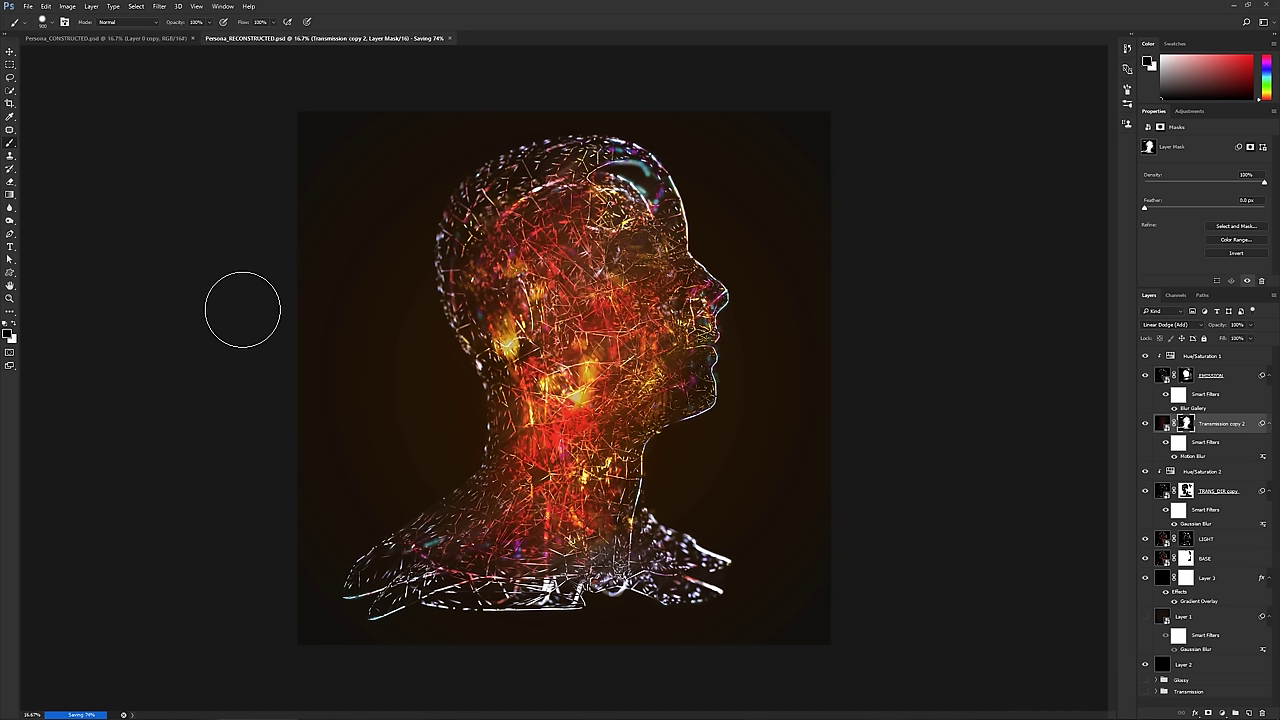
# - Switch to File Explorer and duplicate Persona_RECONSTRUCTED.psd in the render folder of the Wiretrash project on drive P:
pyautogui.press('super+e')
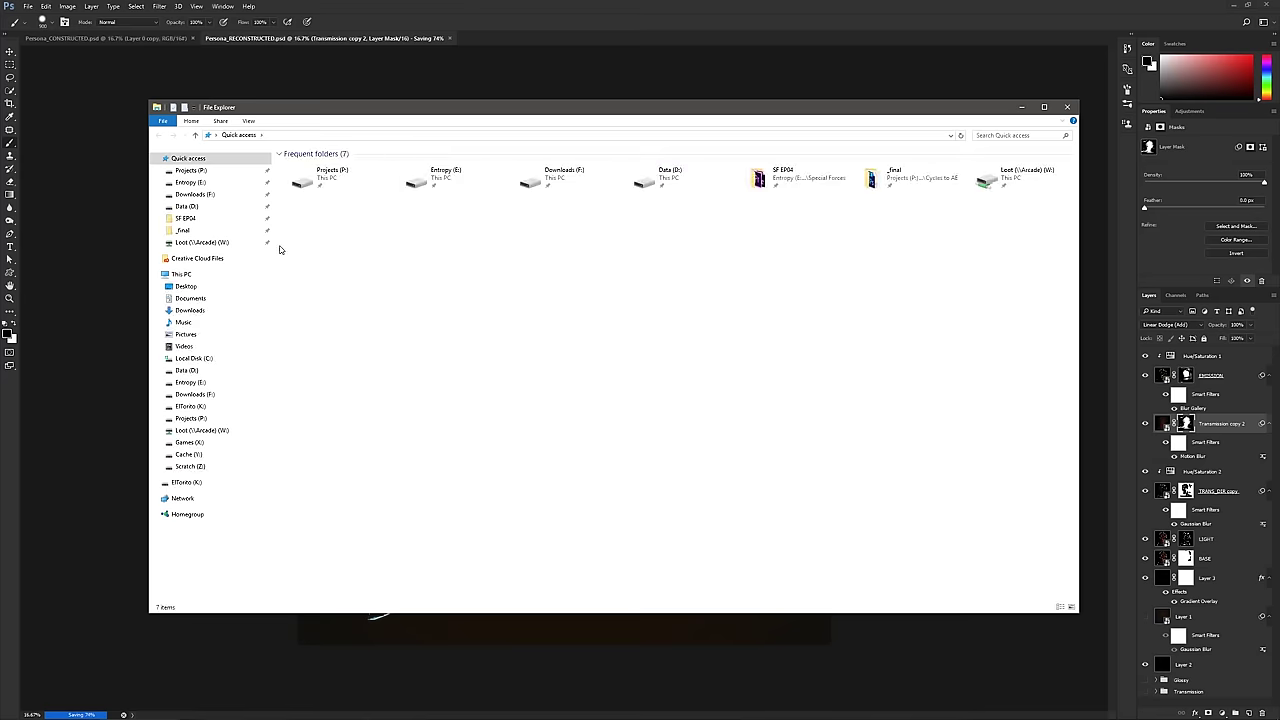
pyautogui.click(196, 172)
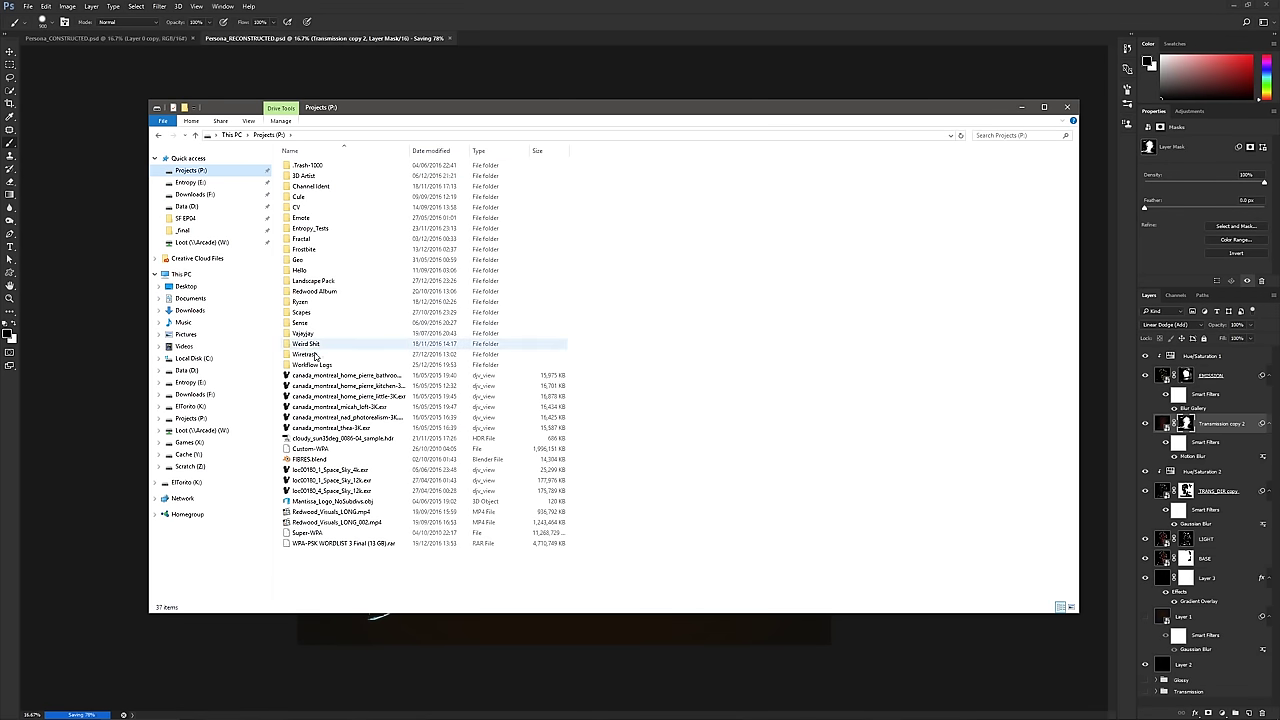
pyautogui.doubleClick(316, 351)
pyautogui.doubleClick(323, 176)
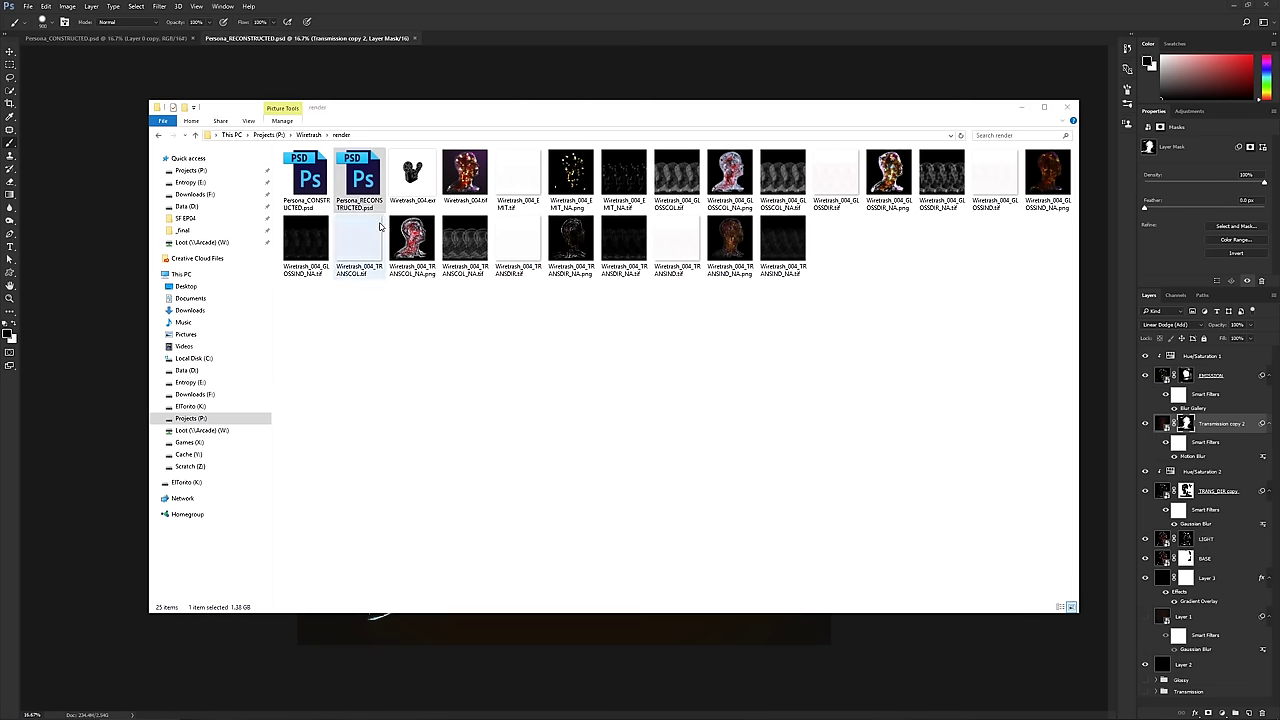
pyautogui.hotkey('ctrl', 'v')
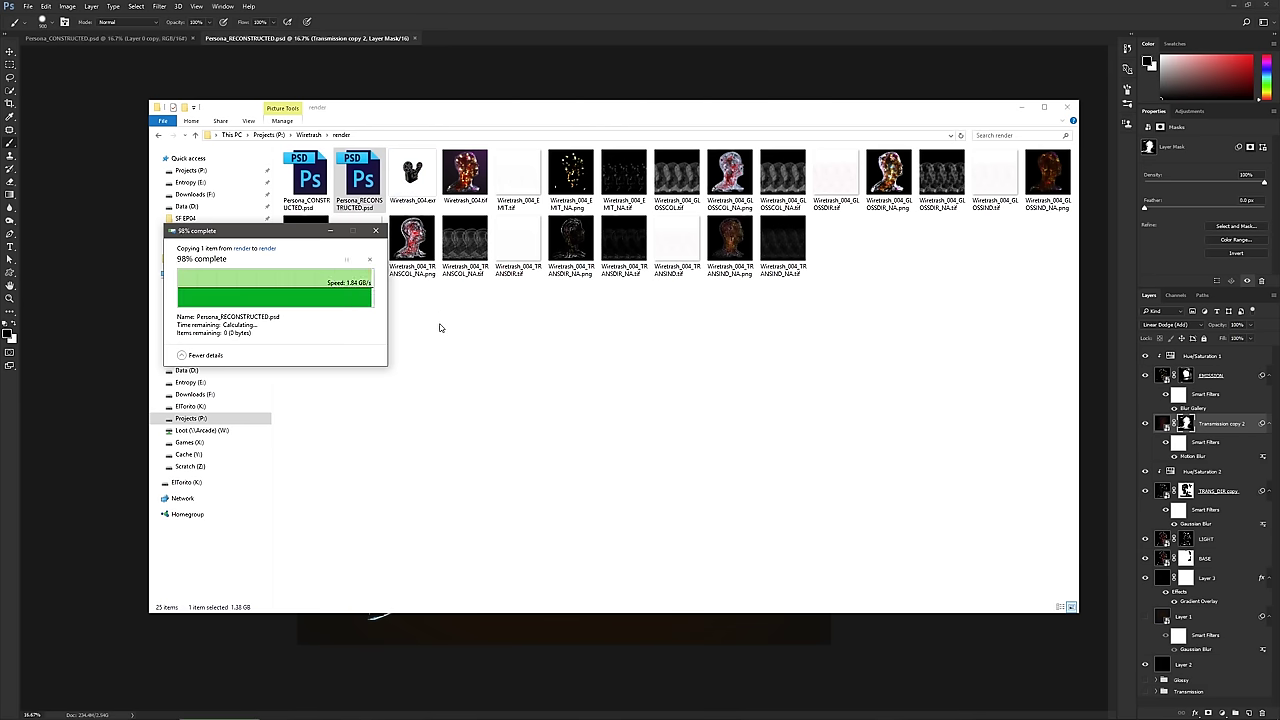
# - Rename the copied Photoshop file as Persona_DECONSTRUCTED.psd
pyautogui.press('F2')
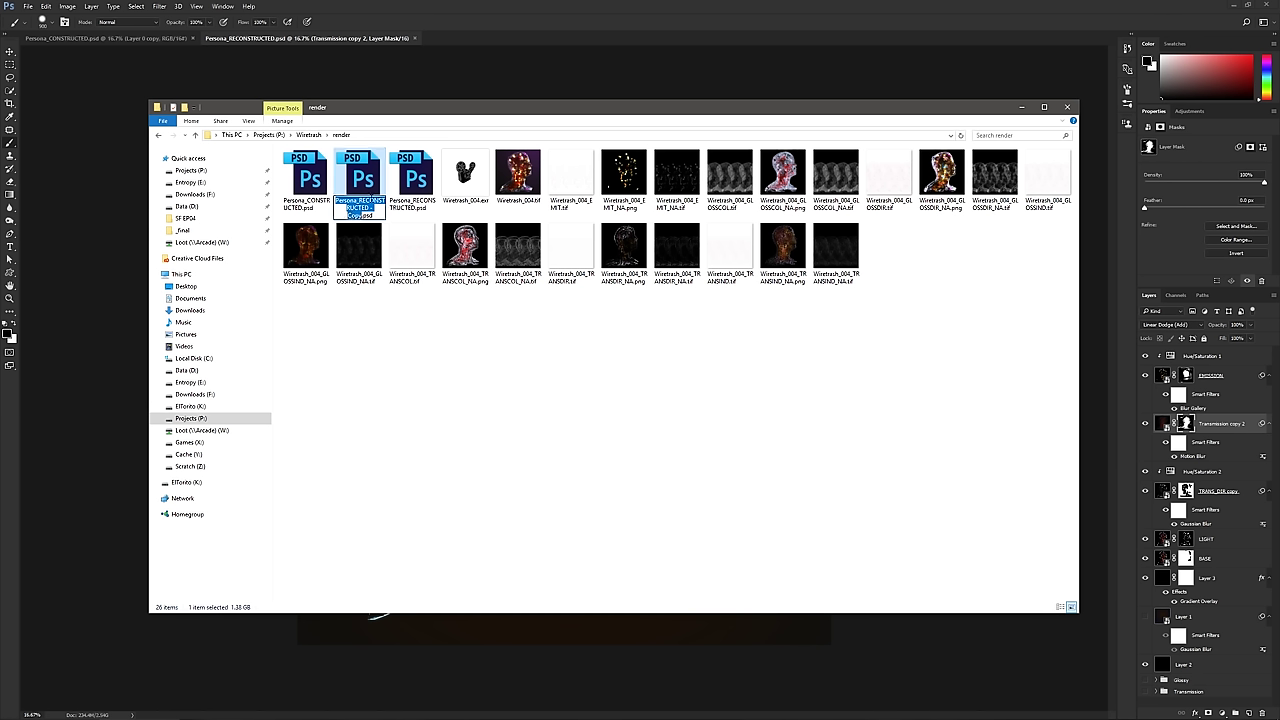
pyautogui.moveTo(359, 200); pyautogui.dragTo(359, 215)
pyautogui.click(364, 201)
pyautogui.press('BackSpace')
pyautogui.write('D')
pyautogui.doubleClick(350, 212)
pyautogui.press('BackSpace')
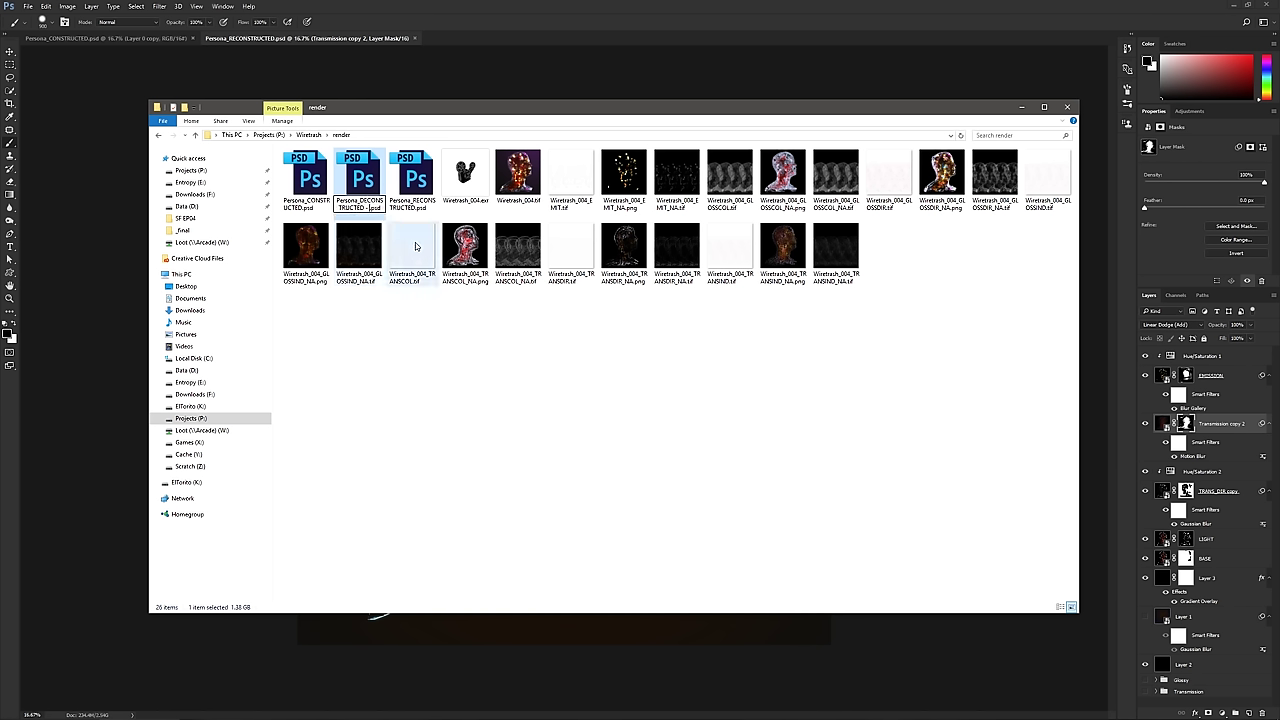
pyautogui.press('BackSpace')
pyautogui.press('BackSpace')
pyautogui.press('BackSpace')
pyautogui.press('Return')
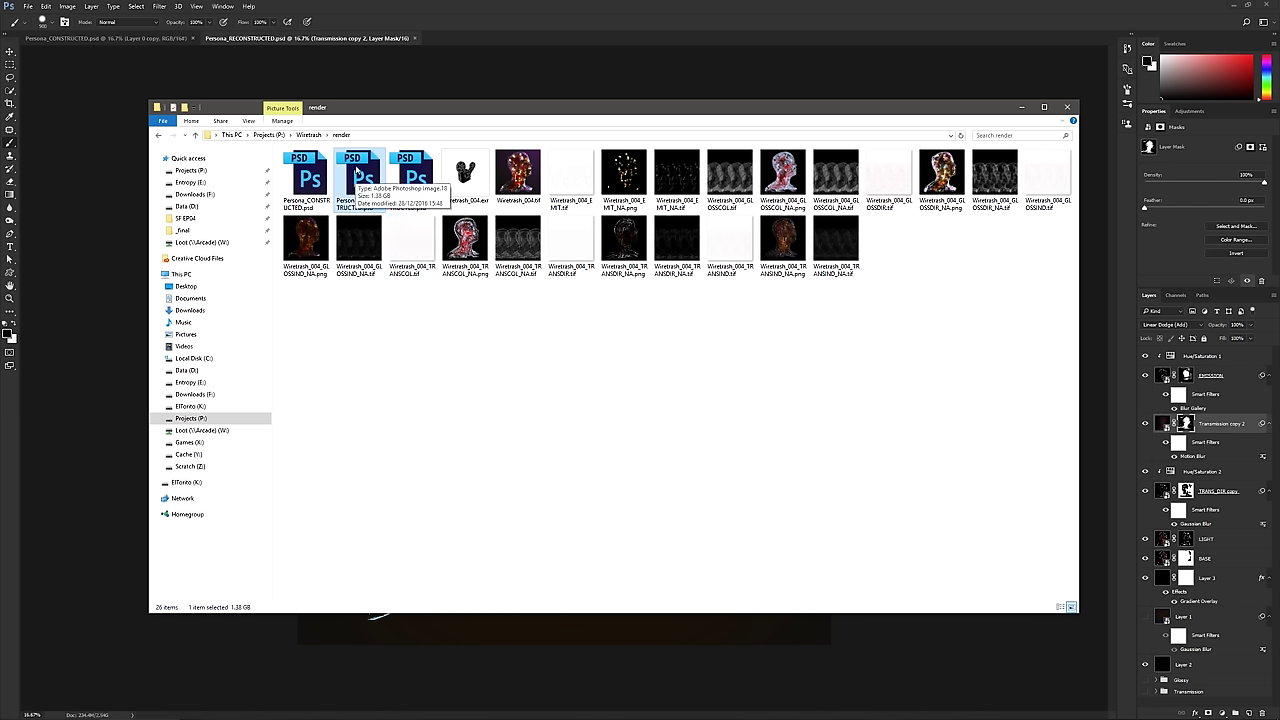
# - Switch to Photoshop and open Persona_DECONSTRUCTED.psd, declining to create a new library from the document
pyautogui.hotkey('alt', 'Tab')
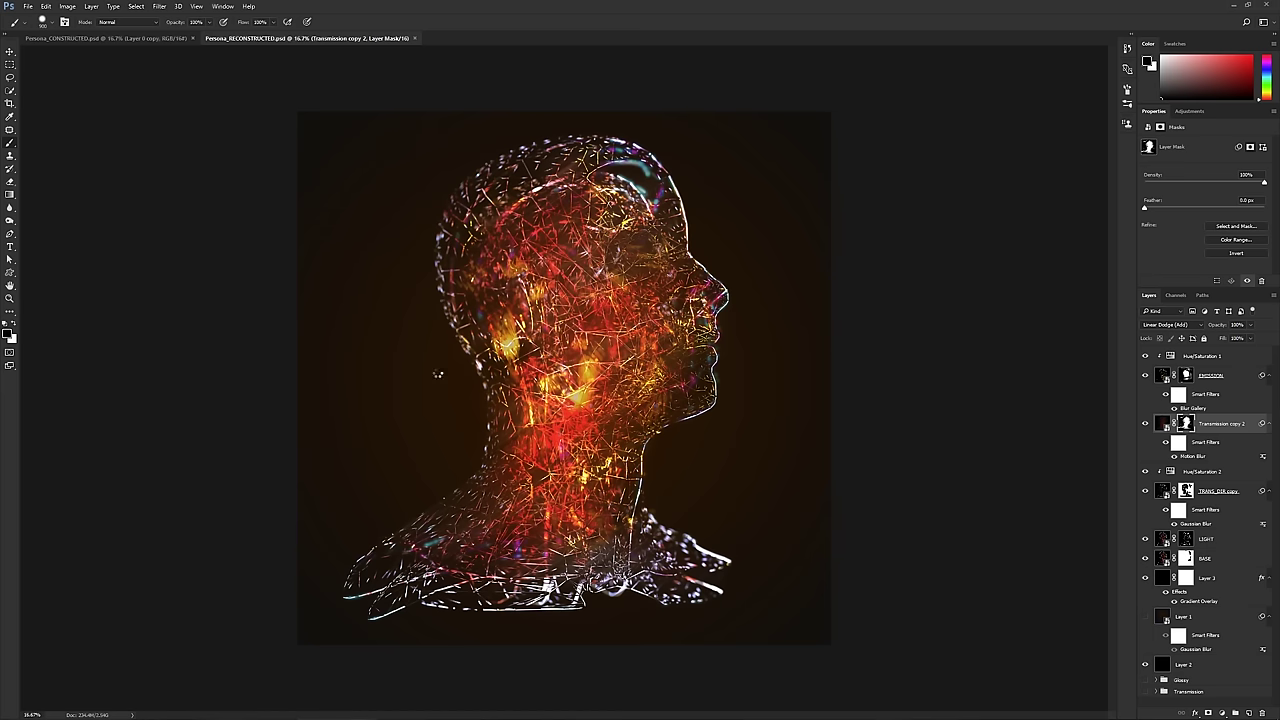
pyautogui.moveTo(437, 374); pyautogui.dragTo(457, 368)
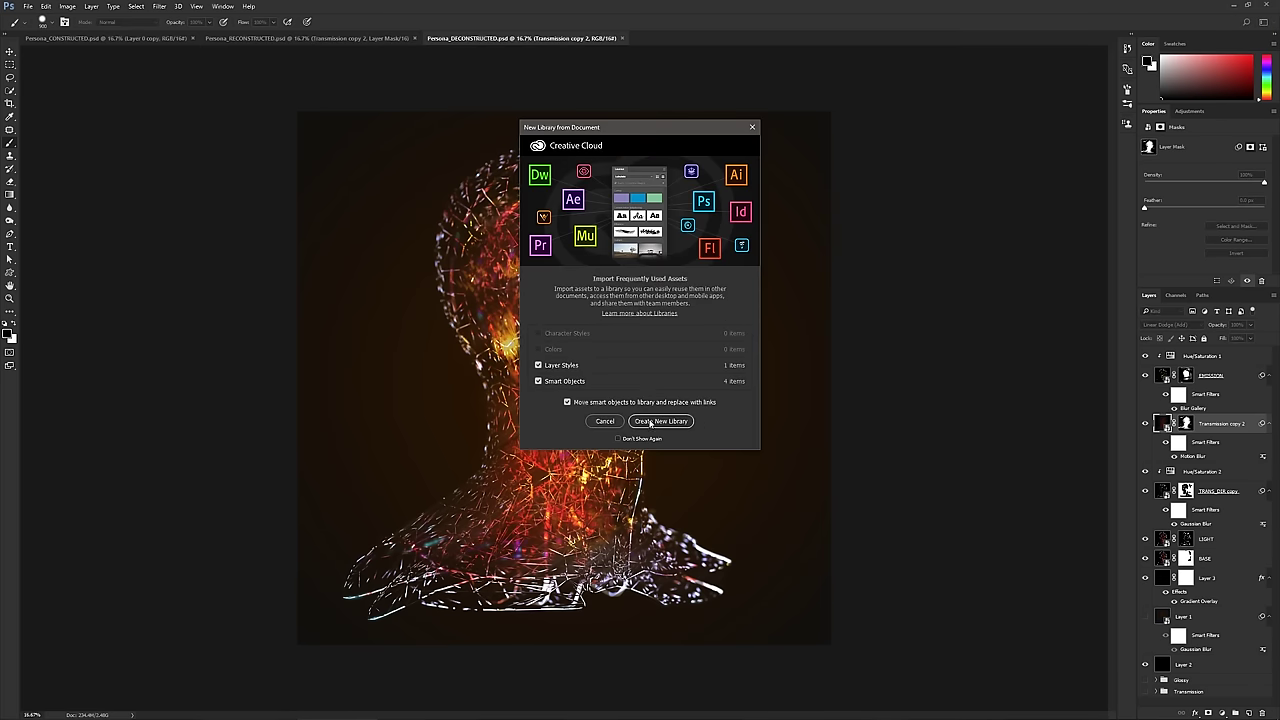
pyautogui.click(605, 421)
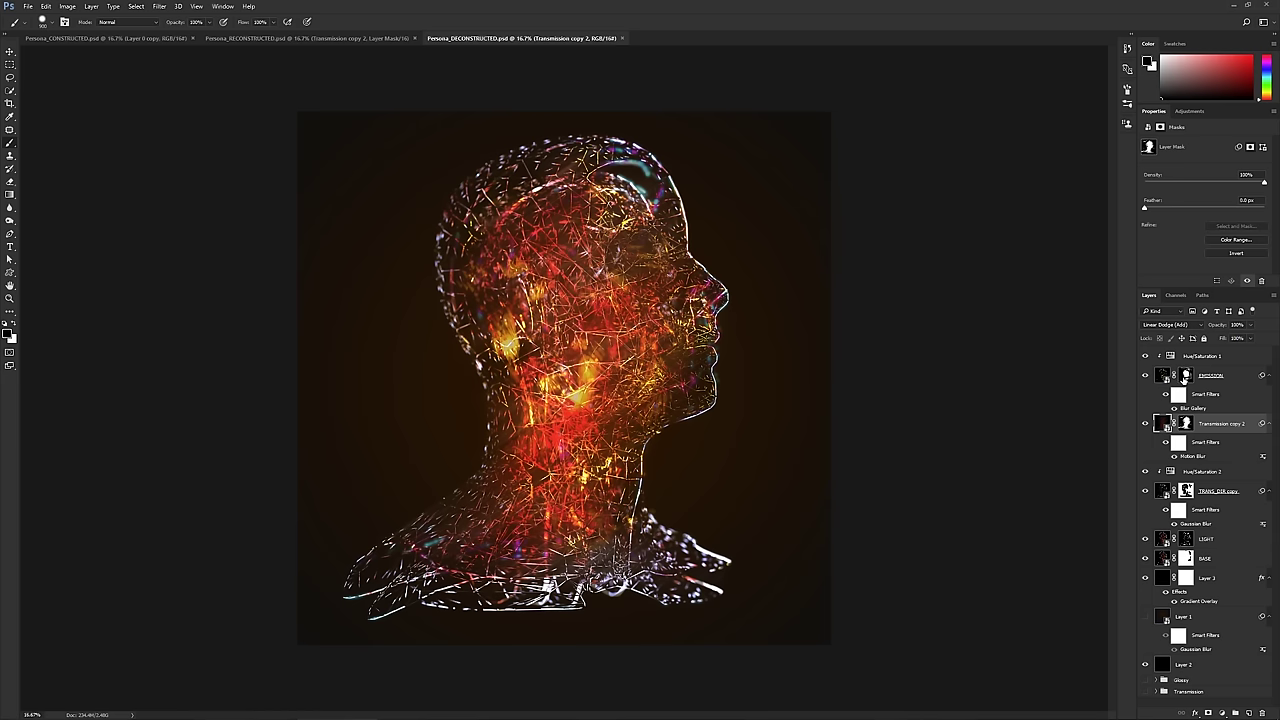
# - Delete all layers from Hue/Saturation 1 down to Layer 2, keeping only the Glossy and Transmission groups
pyautogui.click(1204, 361)
pyautogui.click(1204, 361)
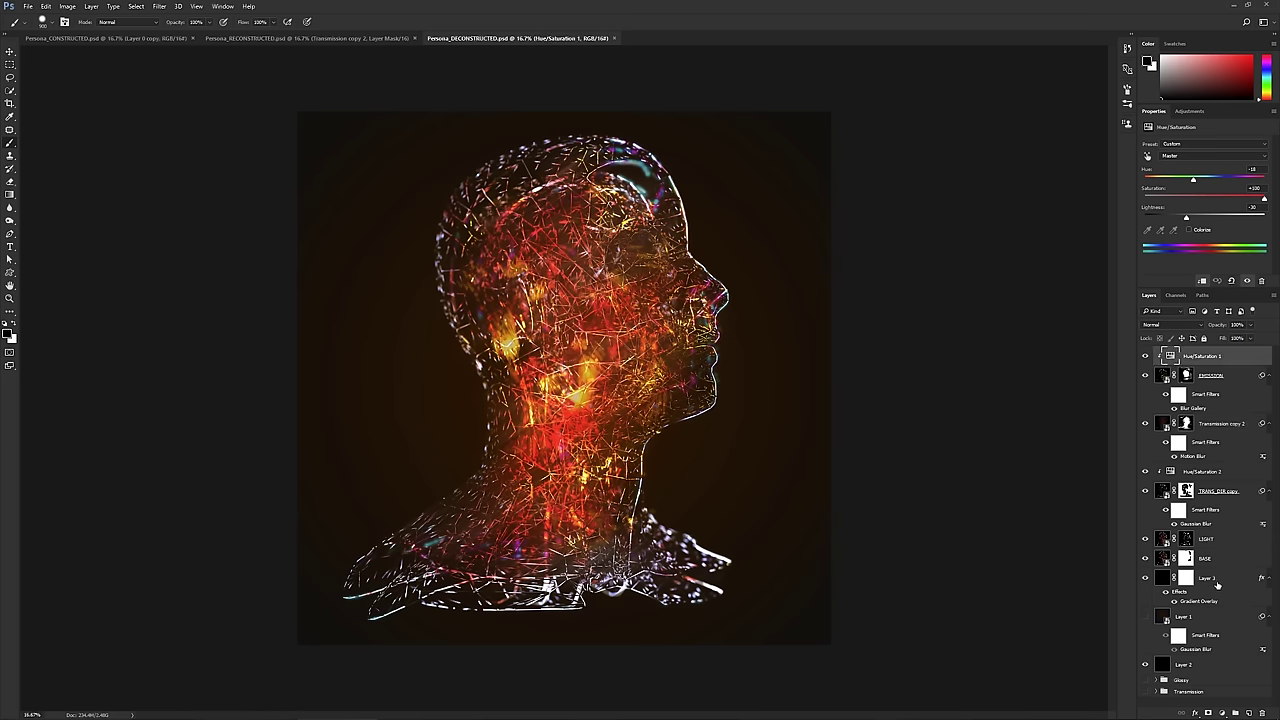
pyautogui.keyDown('shift'); pyautogui.click(1200, 665); pyautogui.keyUp('shift')
pyautogui.press('Delete')
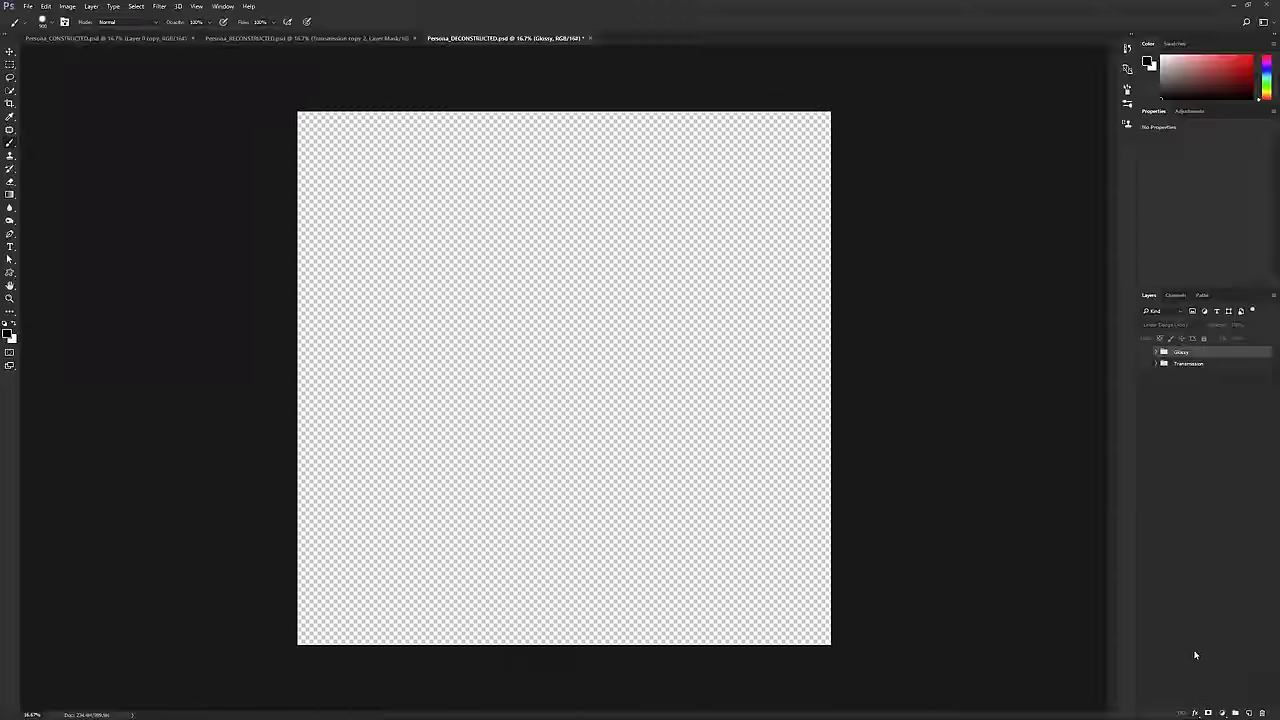
# - Make the Glossy and Transmission groups visible and expand both to list their pass layers
pyautogui.click(1145, 352)
pyautogui.click(1157, 352)
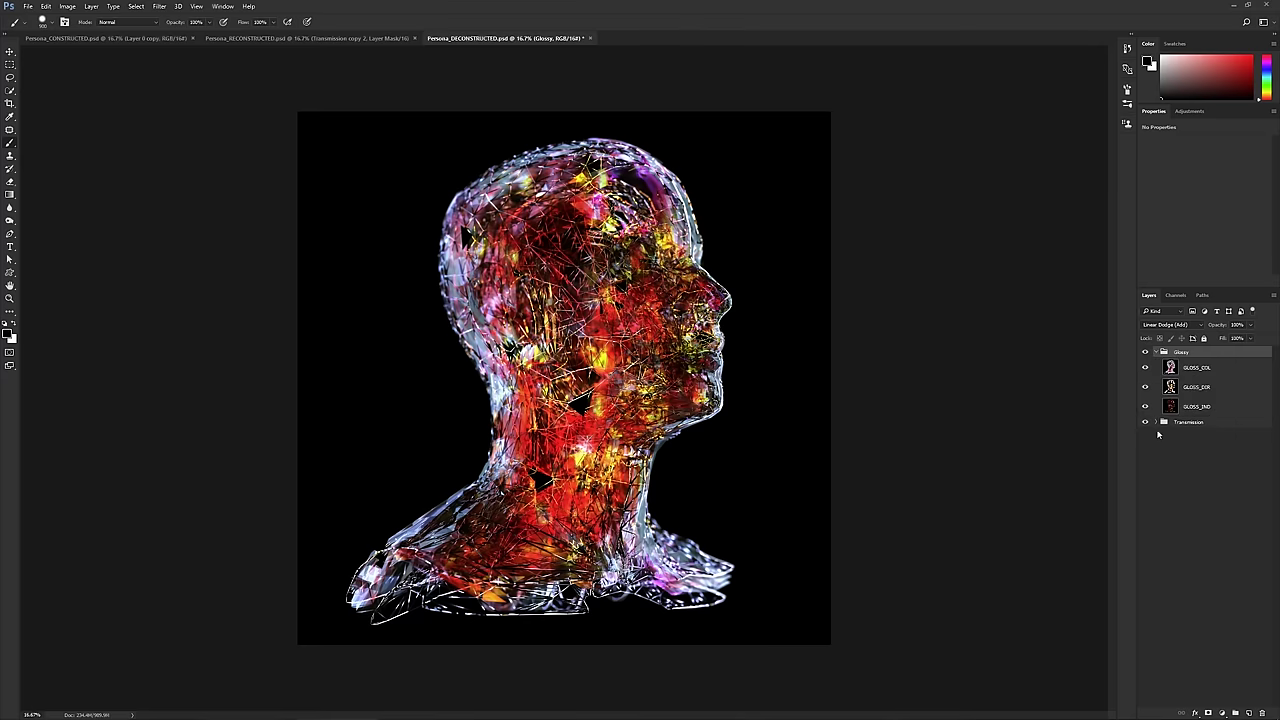
pyautogui.click(1157, 422)
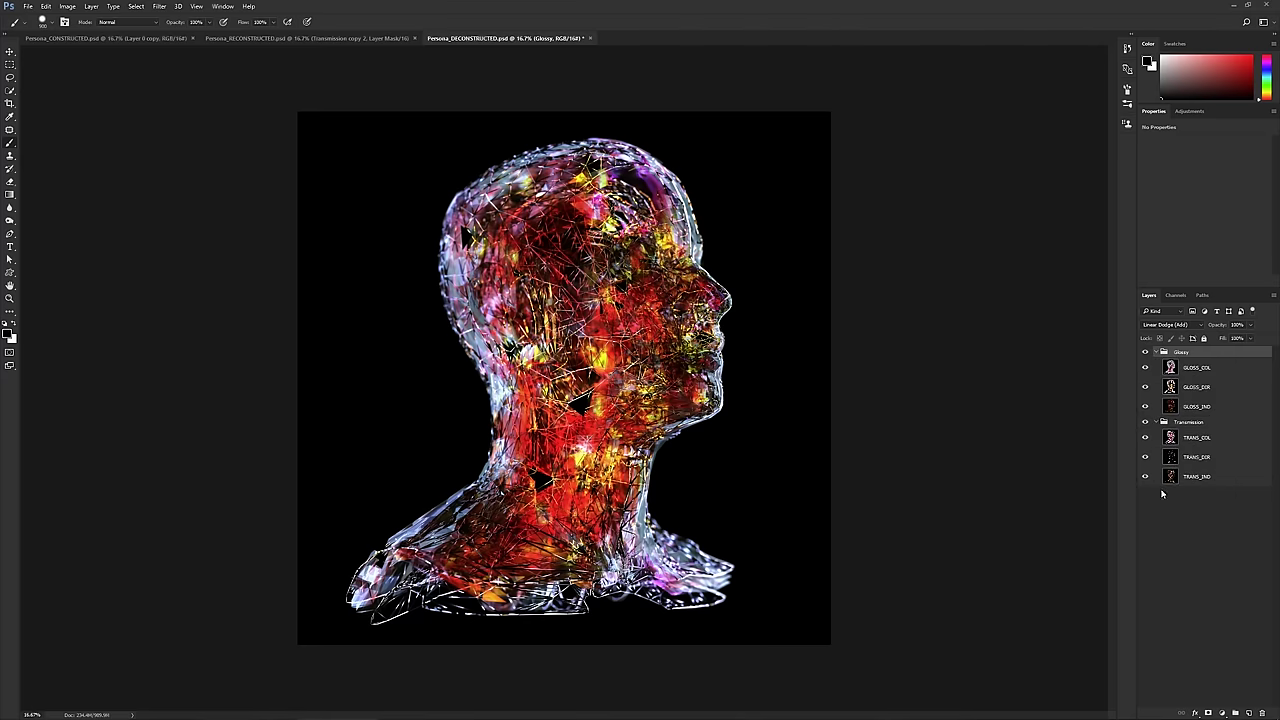
# - Mask the GLOSS_COL layer with scattered, mostly wide rectangular marquee selections spread across the head, neck and shoulders
pyautogui.click(1195, 368)
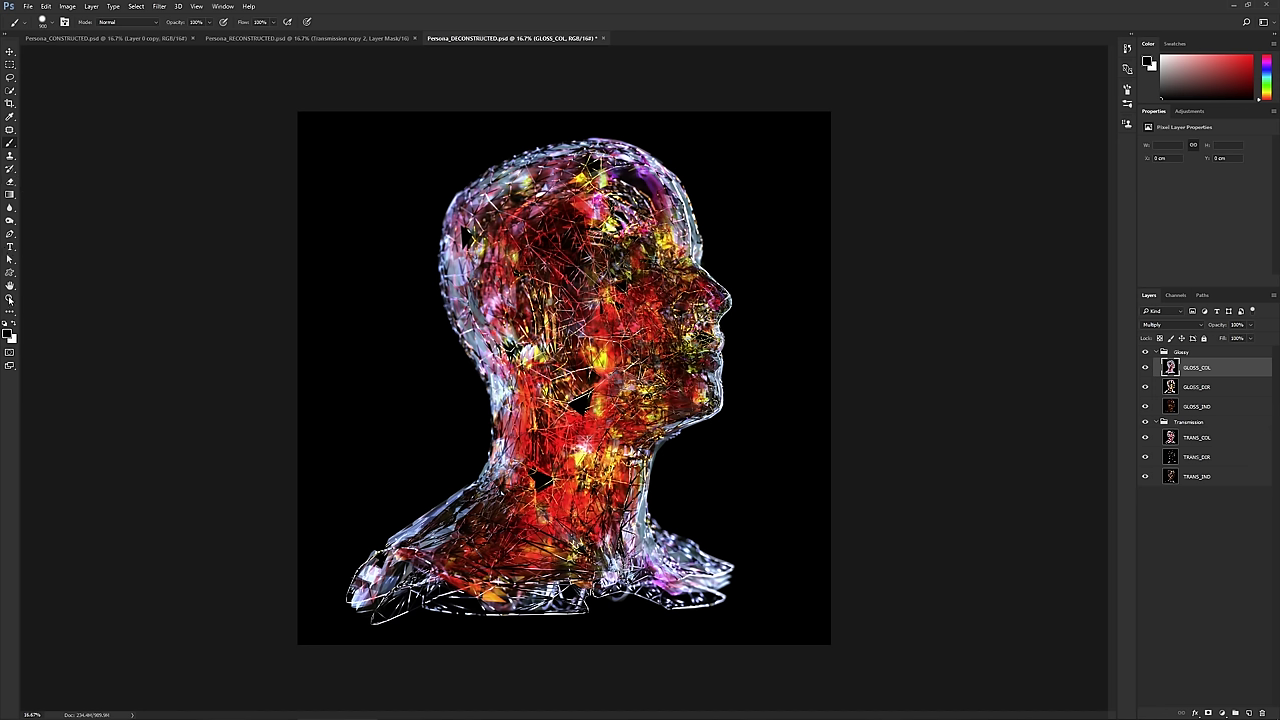
pyautogui.click(10, 64)
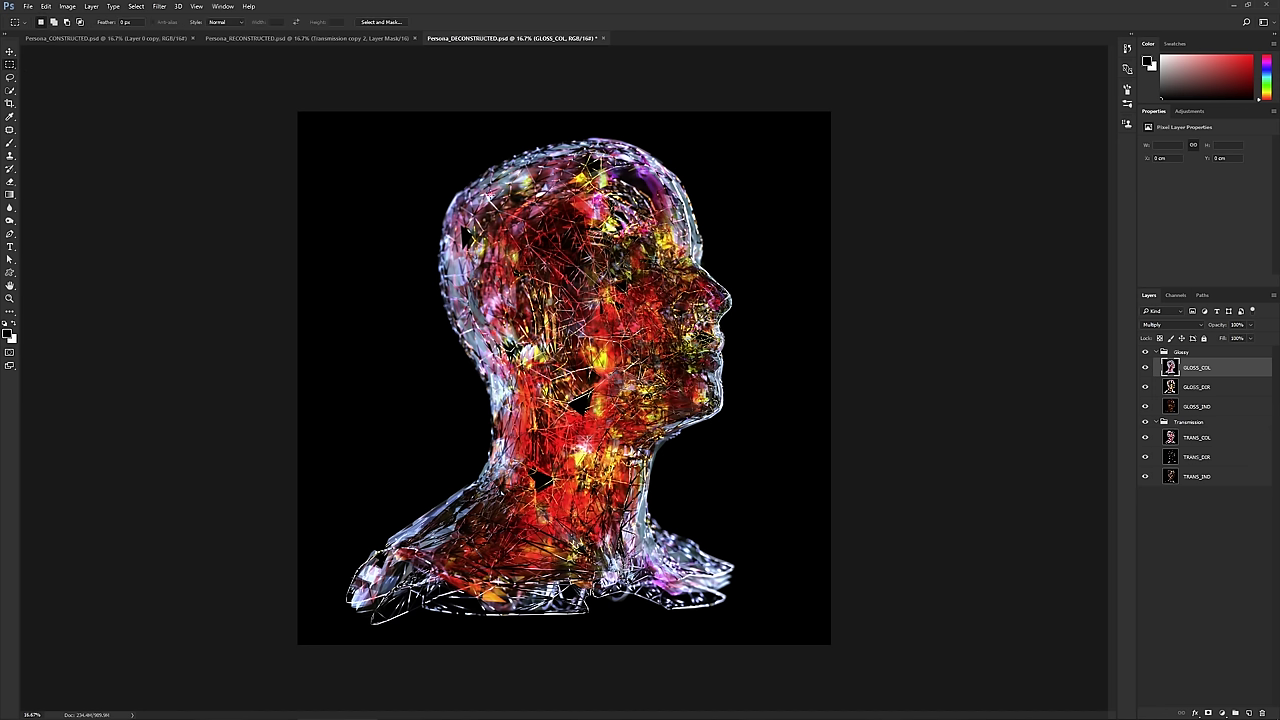
pyautogui.moveTo(389, 146); pyautogui.dragTo(715, 188)
pyautogui.keyDown('shift'); pyautogui.moveTo(813, 224); pyautogui.dragTo(650, 291); pyautogui.keyUp('shift')
pyautogui.keyDown('shift'); pyautogui.moveTo(388, 279); pyautogui.dragTo(511, 341); pyautogui.keyUp('shift')
pyautogui.keyDown('shift'); pyautogui.moveTo(608, 357); pyautogui.dragTo(726, 428); pyautogui.keyUp('shift')
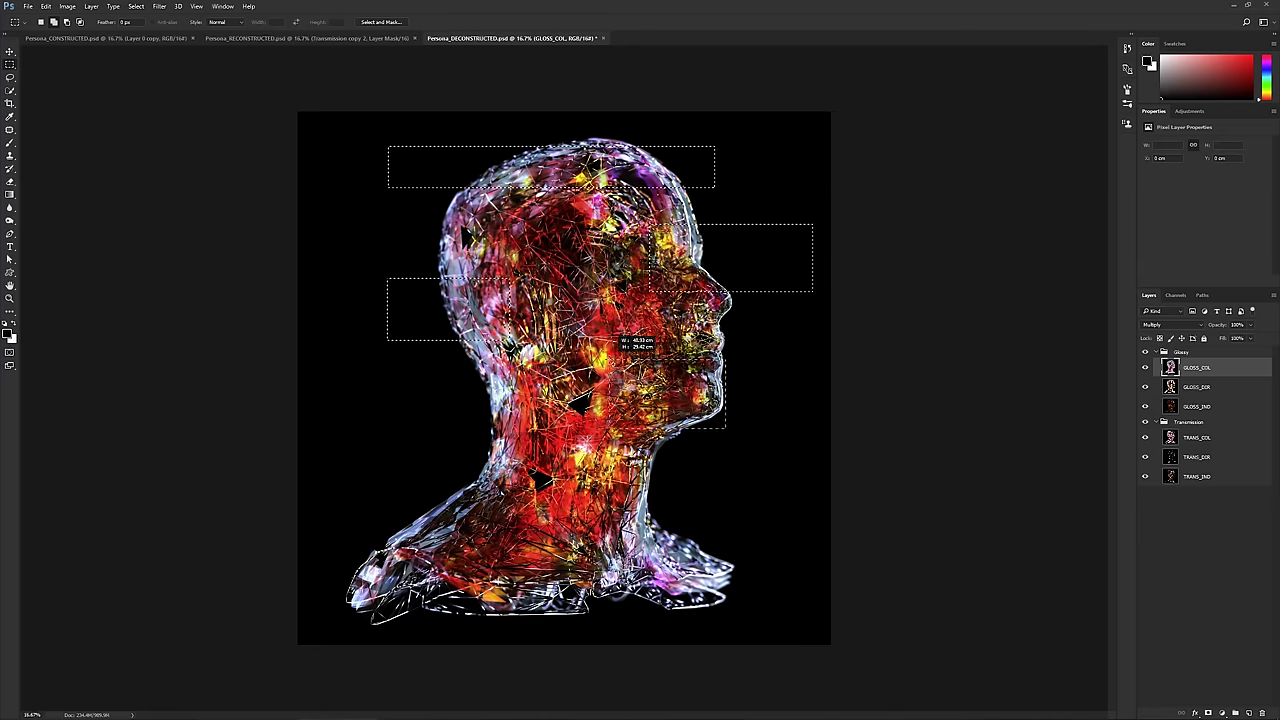
pyautogui.keyDown('shift'); pyautogui.moveTo(451, 427); pyautogui.dragTo(558, 448); pyautogui.keyUp('shift')
pyautogui.keyDown('shift'); pyautogui.moveTo(404, 478); pyautogui.dragTo(742, 493); pyautogui.keyUp('shift')
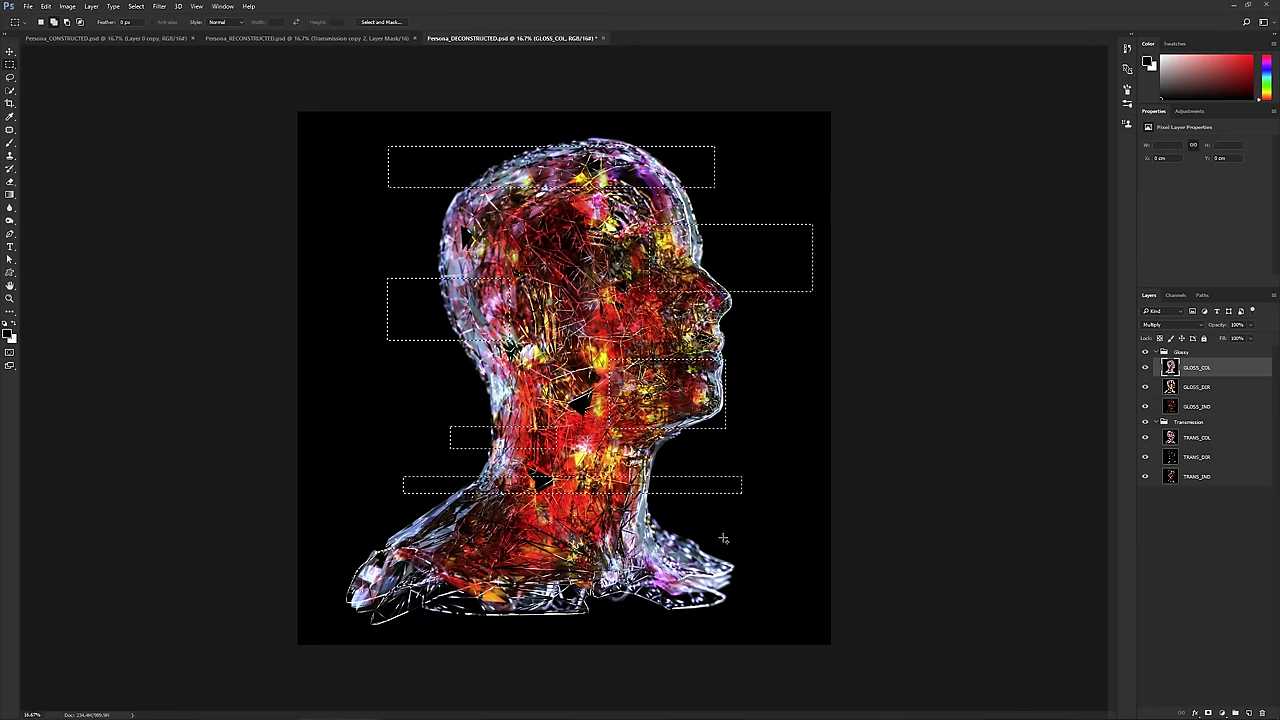
pyautogui.keyDown('shift'); pyautogui.moveTo(765, 536); pyautogui.dragTo(509, 584); pyautogui.keyUp('shift')
pyautogui.keyDown('shift'); pyautogui.moveTo(509, 568); pyautogui.dragTo(335, 531); pyautogui.keyUp('shift')
pyautogui.keyDown('shift'); pyautogui.moveTo(317, 593); pyautogui.dragTo(468, 628); pyautogui.keyUp('shift')
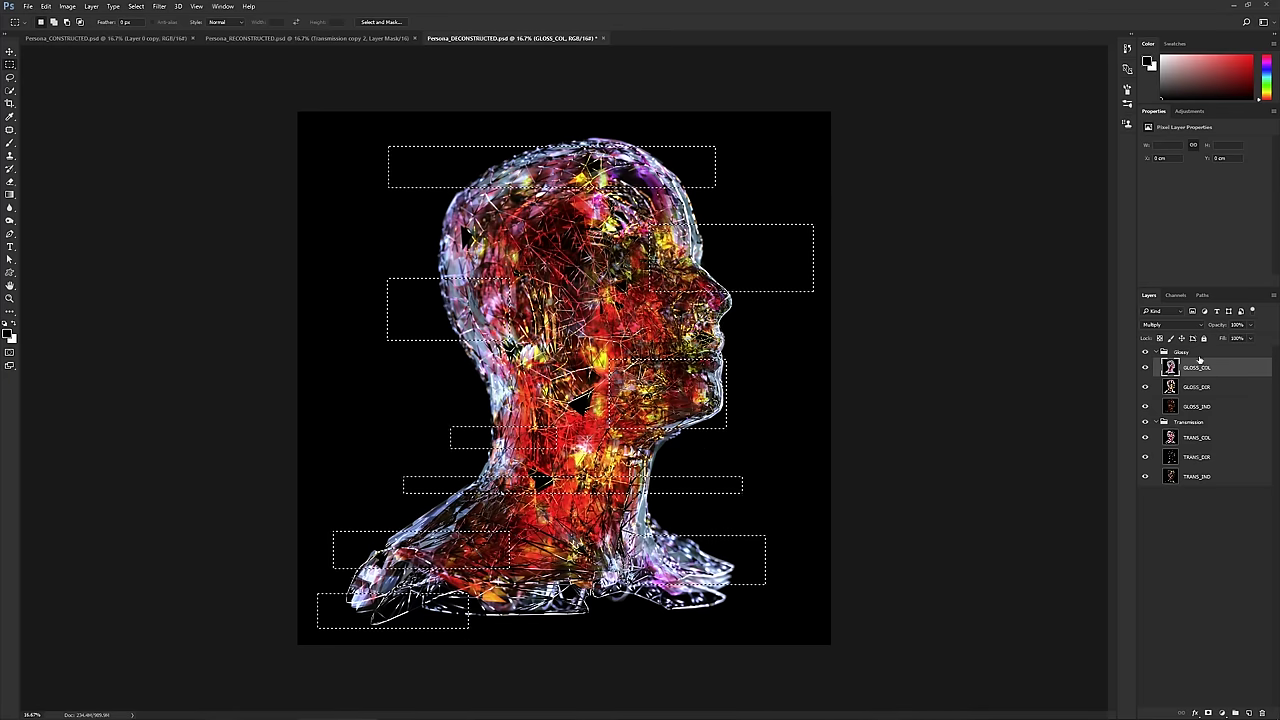
pyautogui.click(1209, 713)
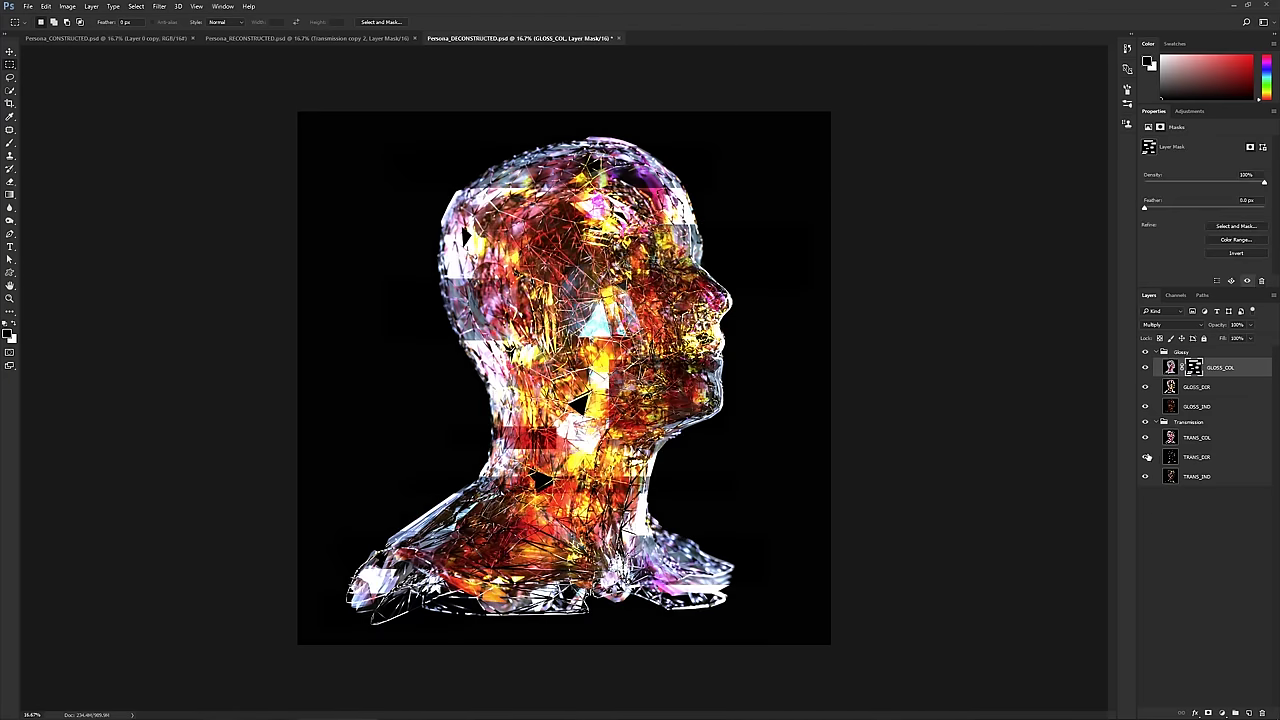
# - Mask the GLOSS_DIR layer with mostly tall rectangular selections over the back of the head, face, neck, shoulders and chest
pyautogui.click(1216, 391)
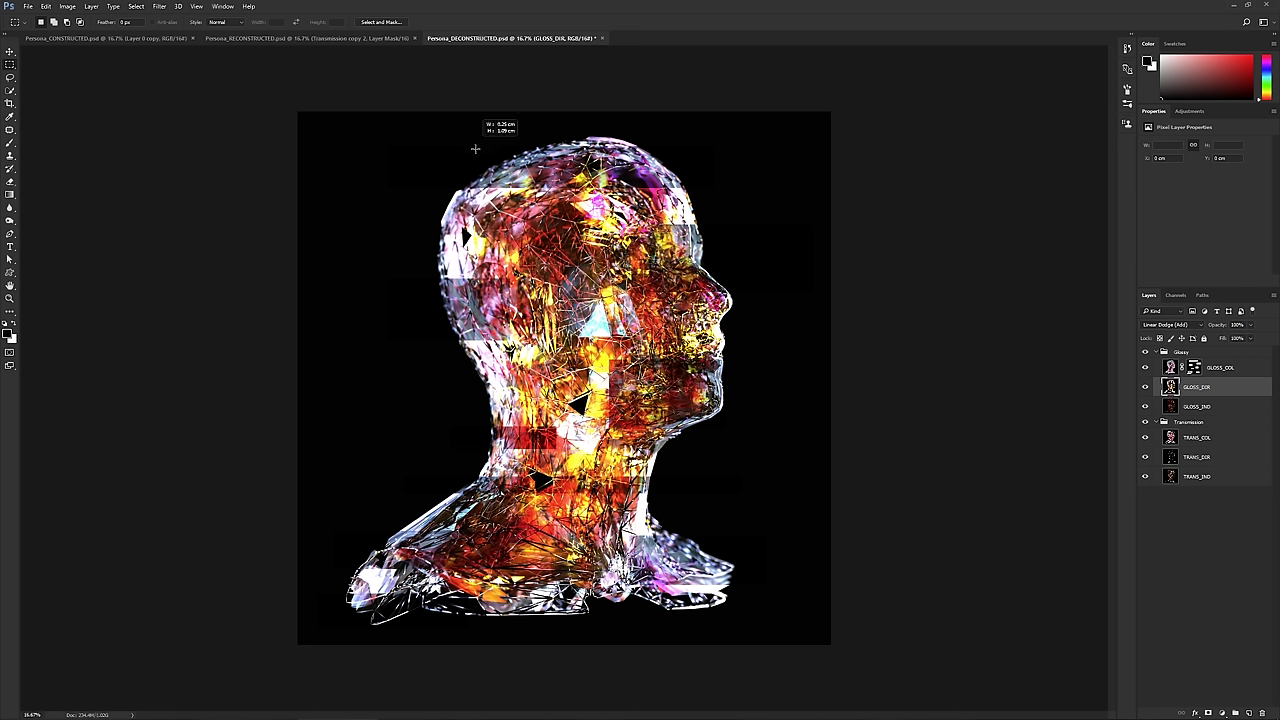
pyautogui.moveTo(475, 148); pyautogui.dragTo(495, 272)
pyautogui.keyDown('shift'); pyautogui.moveTo(686, 178); pyautogui.dragTo(753, 316); pyautogui.keyUp('shift')
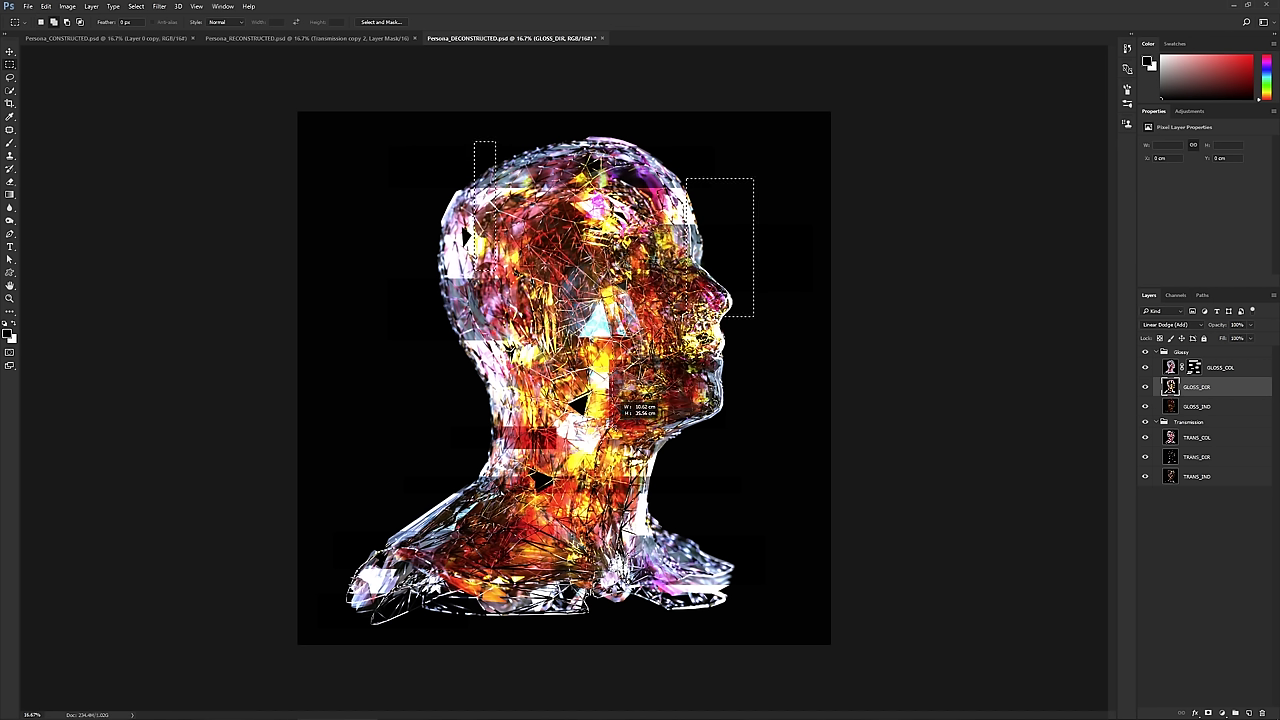
pyautogui.keyDown('shift'); pyautogui.moveTo(480, 428); pyautogui.dragTo(545, 585); pyautogui.keyUp('shift')
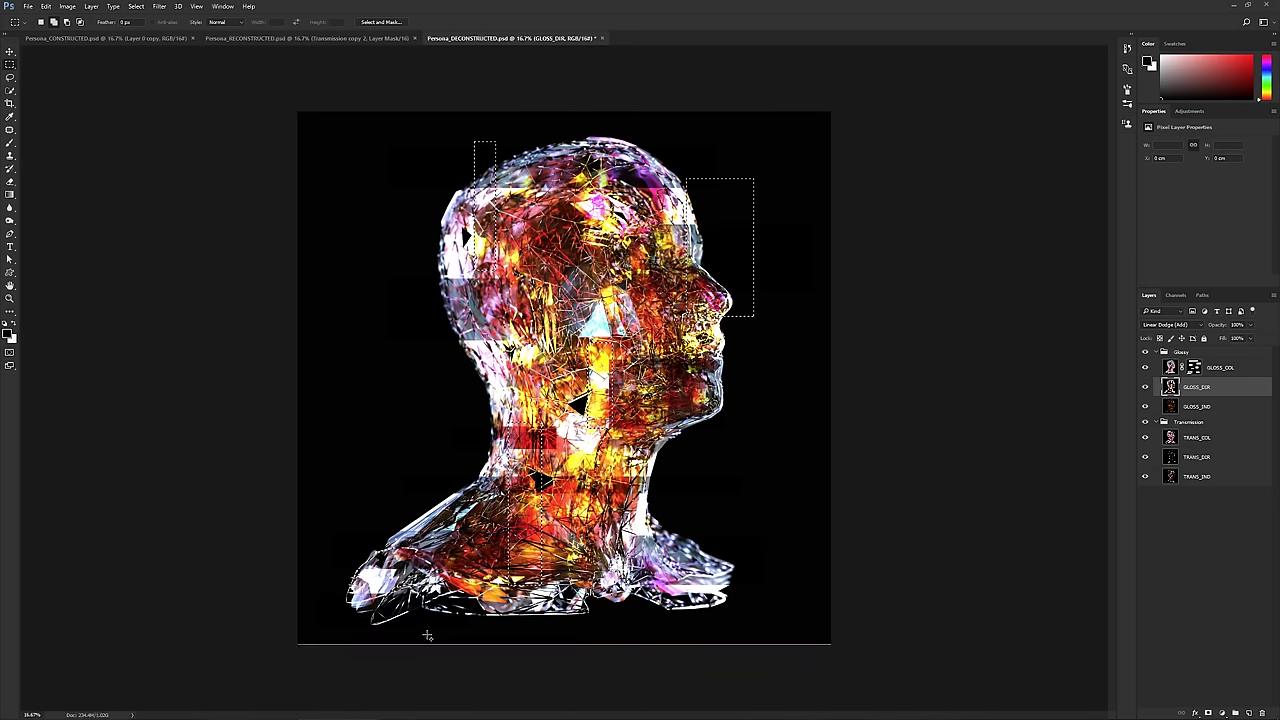
pyautogui.keyDown('shift'); pyautogui.moveTo(450, 645); pyautogui.dragTo(386, 530); pyautogui.keyUp('shift')
pyautogui.keyDown('shift'); pyautogui.moveTo(390, 484); pyautogui.dragTo(460, 530); pyautogui.keyUp('shift')
pyautogui.keyDown('shift'); pyautogui.moveTo(604, 462); pyautogui.dragTo(680, 600); pyautogui.keyUp('shift')
pyautogui.keyDown('shift'); pyautogui.moveTo(795, 593); pyautogui.dragTo(720, 603); pyautogui.keyUp('shift')
pyautogui.keyDown('shift'); pyautogui.moveTo(428, 302); pyautogui.dragTo(488, 392); pyautogui.keyUp('shift')
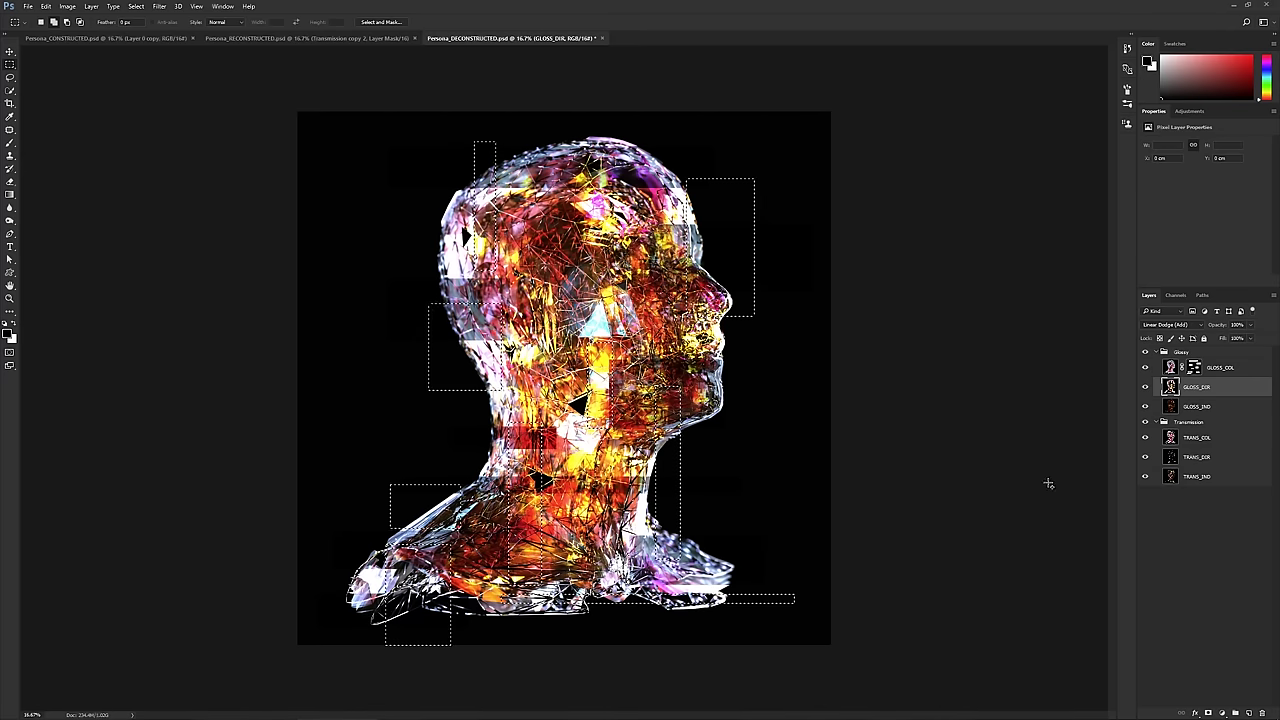
pyautogui.hotkey('ctrl', 'shift', 'm')
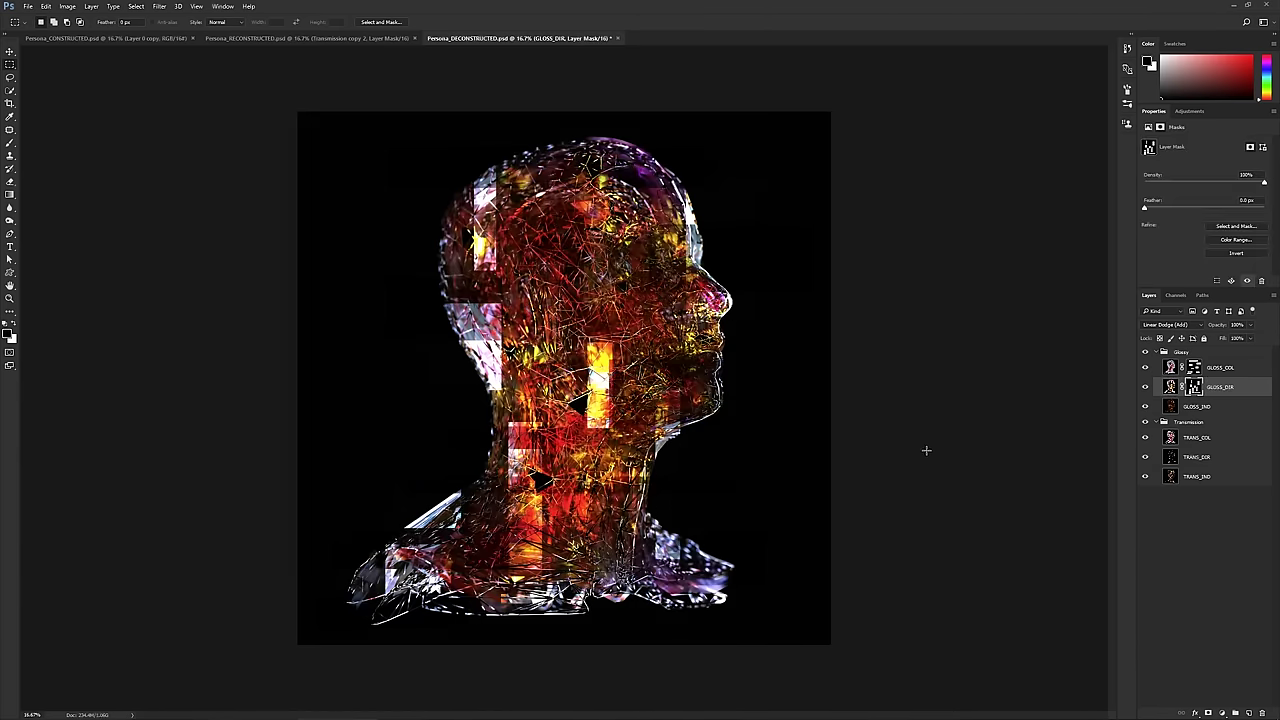
# - Mask the GLOSS_IND layer with horizontal rectangular selections across the head, jaw and shoulders, plus upright blocks at the neck and chest
pyautogui.click(1195, 408)
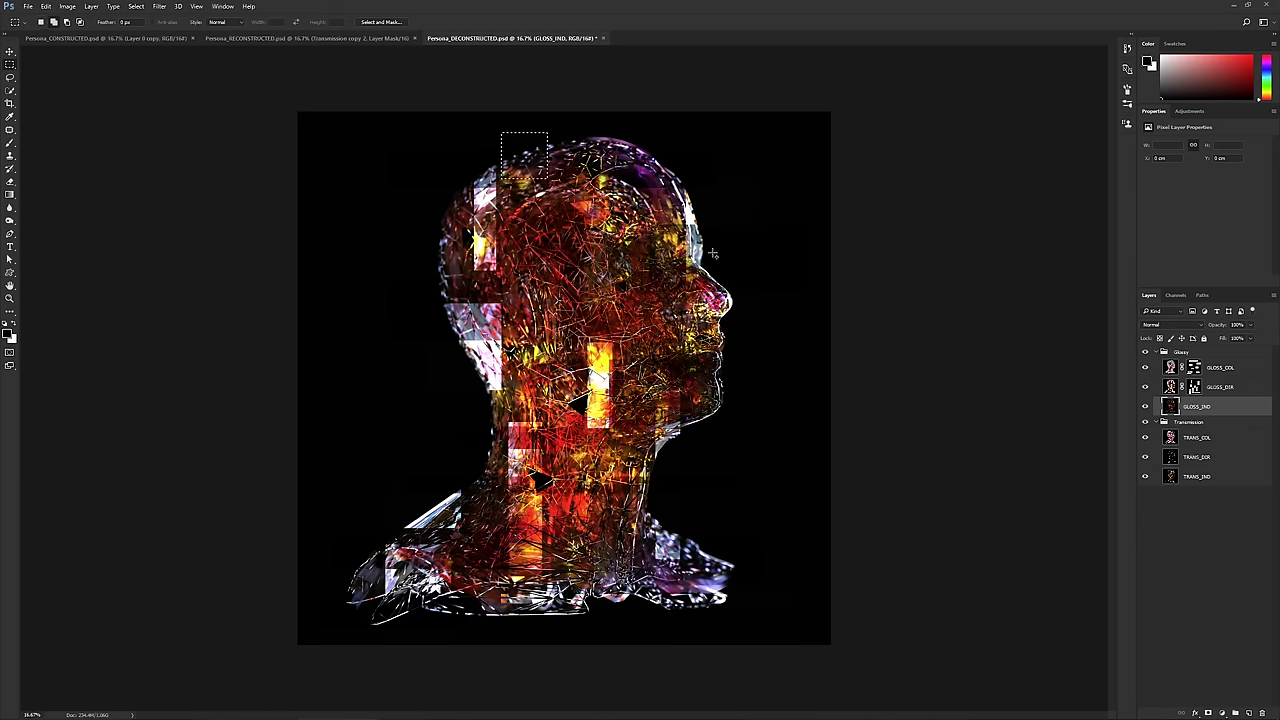
pyautogui.moveTo(728, 234); pyautogui.dragTo(608, 264)
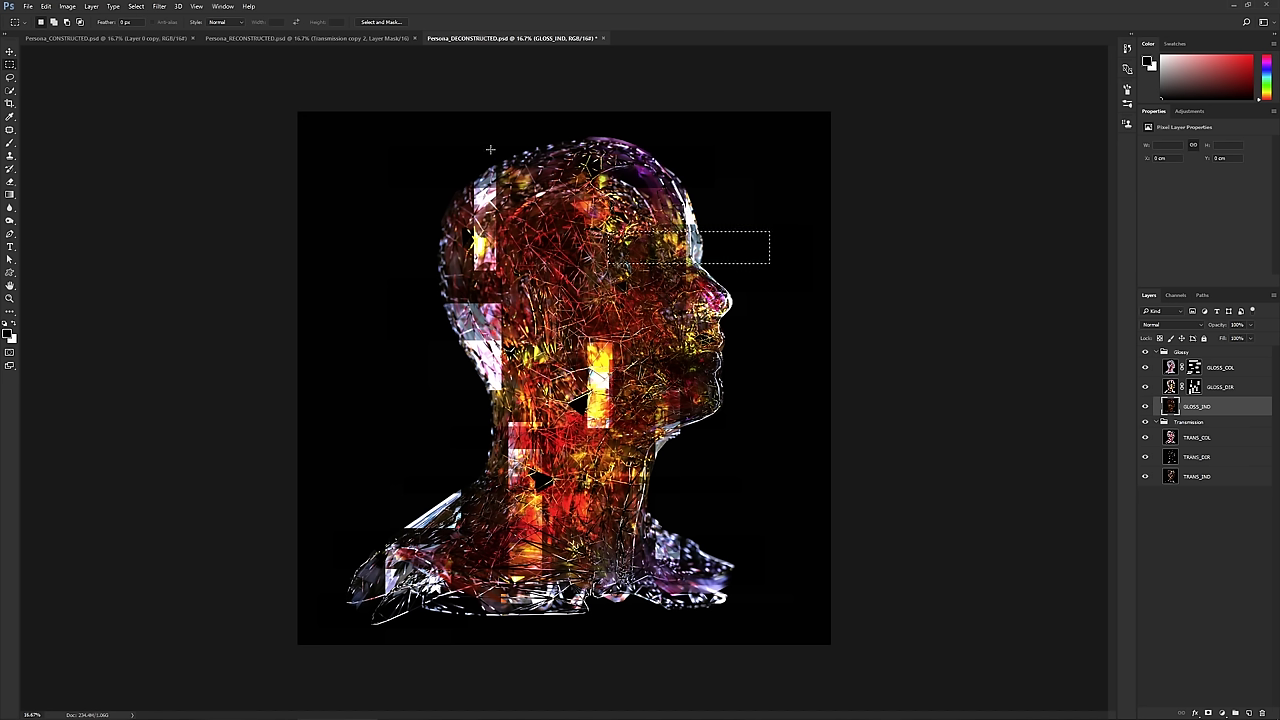
pyautogui.keyDown('shift'); pyautogui.moveTo(480, 140); pyautogui.dragTo(620, 190); pyautogui.keyUp('shift')
pyautogui.moveTo(396, 228); pyautogui.dragTo(527, 282)
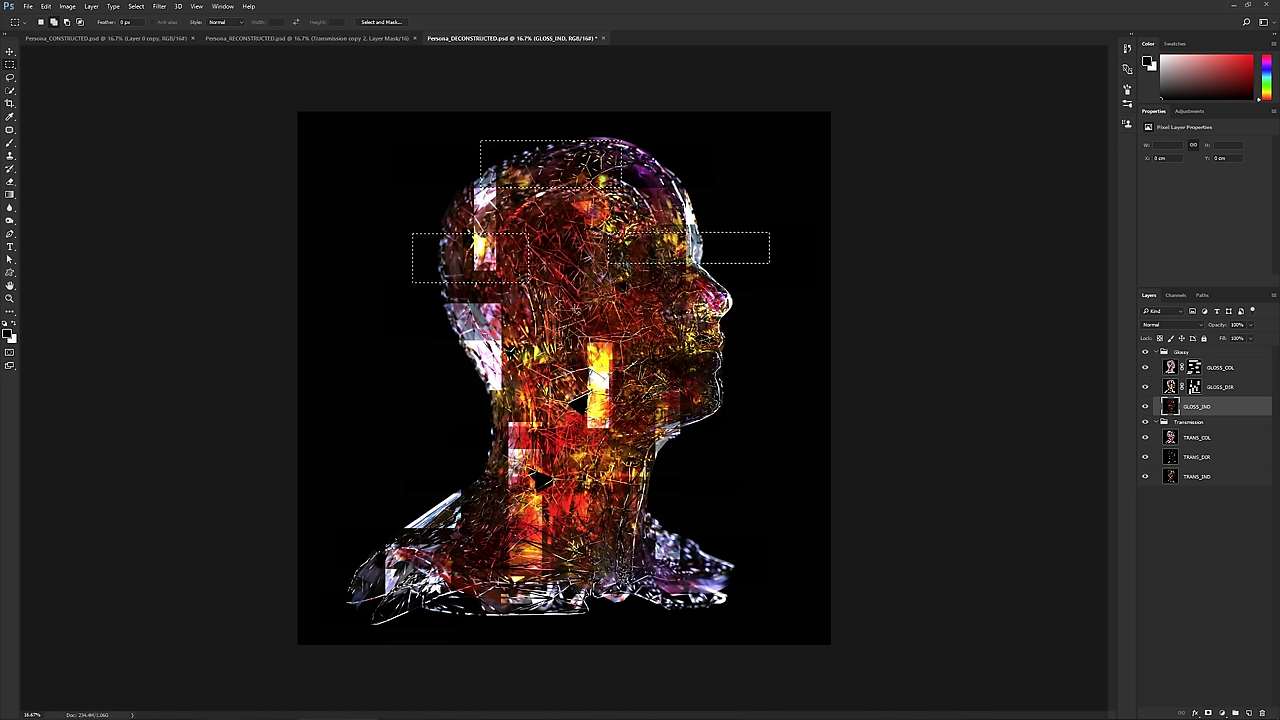
pyautogui.keyDown('shift'); pyautogui.moveTo(405, 337); pyautogui.dragTo(690, 351); pyautogui.keyUp('shift')
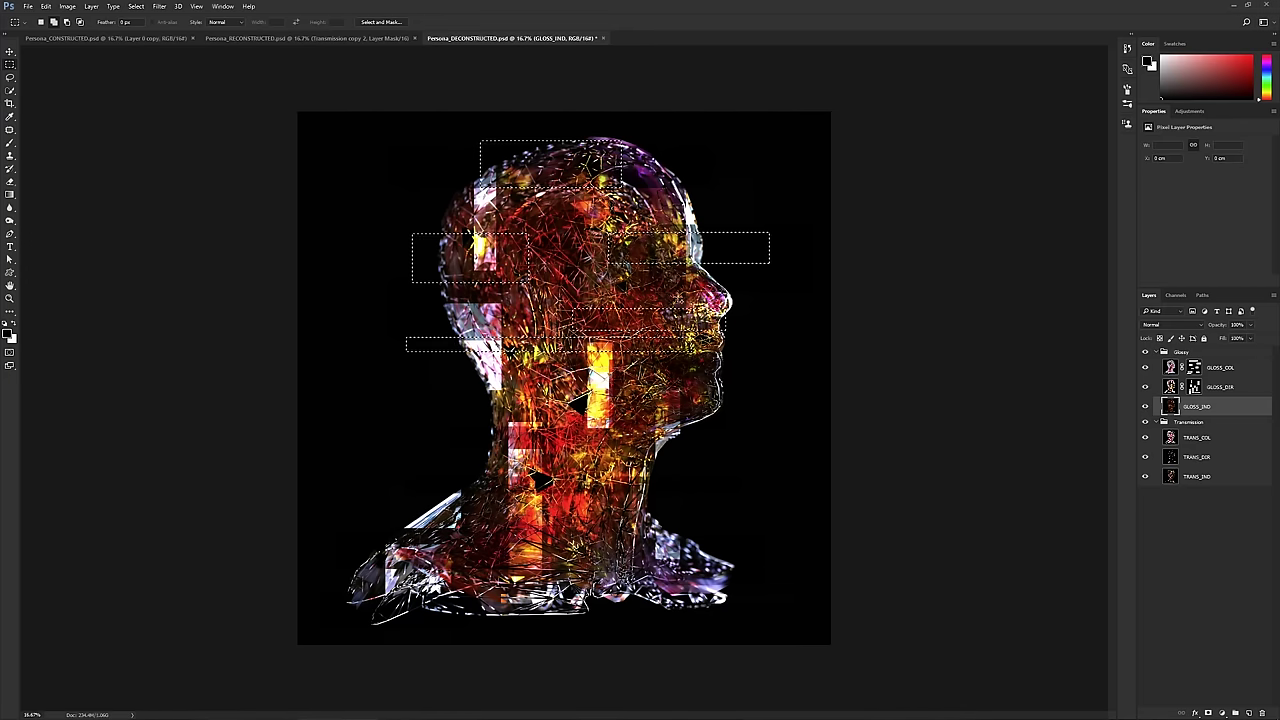
pyautogui.keyDown('shift'); pyautogui.moveTo(673, 298); pyautogui.dragTo(751, 299); pyautogui.keyUp('shift')
pyautogui.keyDown('shift'); pyautogui.moveTo(592, 406); pyautogui.dragTo(738, 452); pyautogui.keyUp('shift')
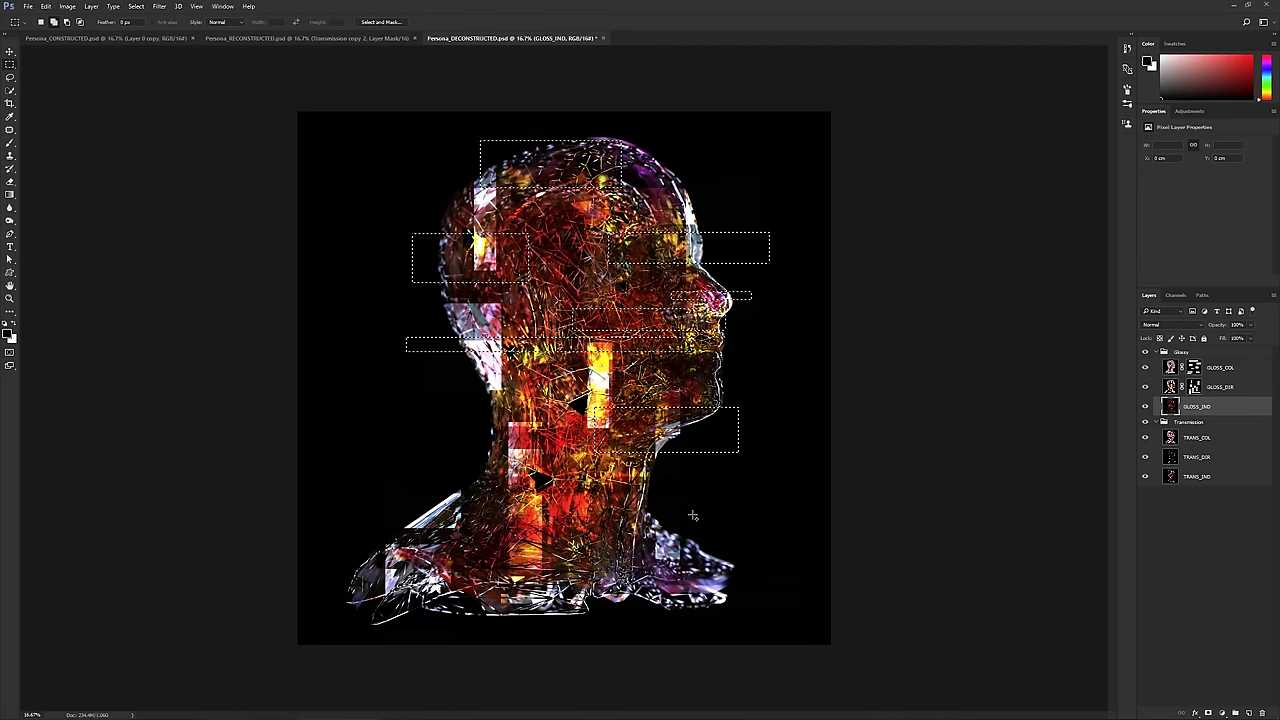
pyautogui.keyDown('shift'); pyautogui.moveTo(643, 500); pyautogui.dragTo(756, 556); pyautogui.keyUp('shift')
pyautogui.keyDown('shift'); pyautogui.moveTo(358, 497); pyautogui.dragTo(486, 517); pyautogui.keyUp('shift')
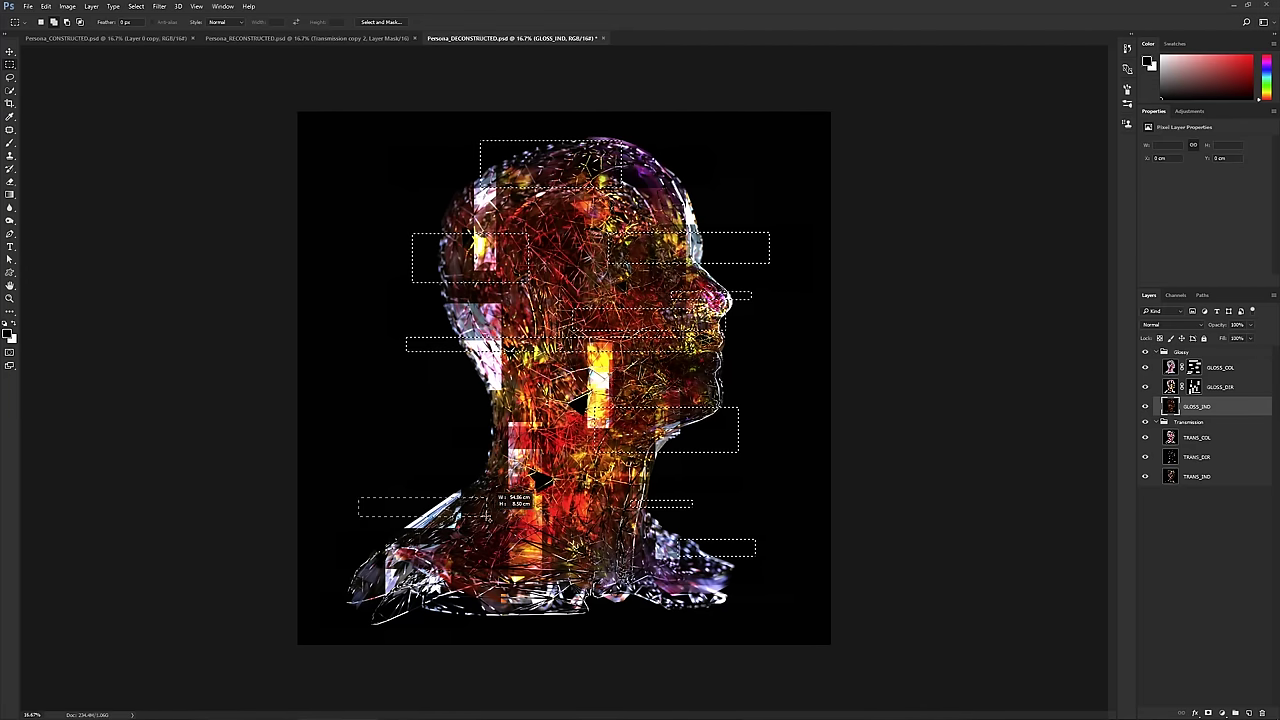
pyautogui.keyDown('shift'); pyautogui.moveTo(333, 545); pyautogui.dragTo(388, 568); pyautogui.keyUp('shift')
pyautogui.keyDown('shift'); pyautogui.moveTo(487, 620); pyautogui.dragTo(548, 533); pyautogui.keyUp('shift')
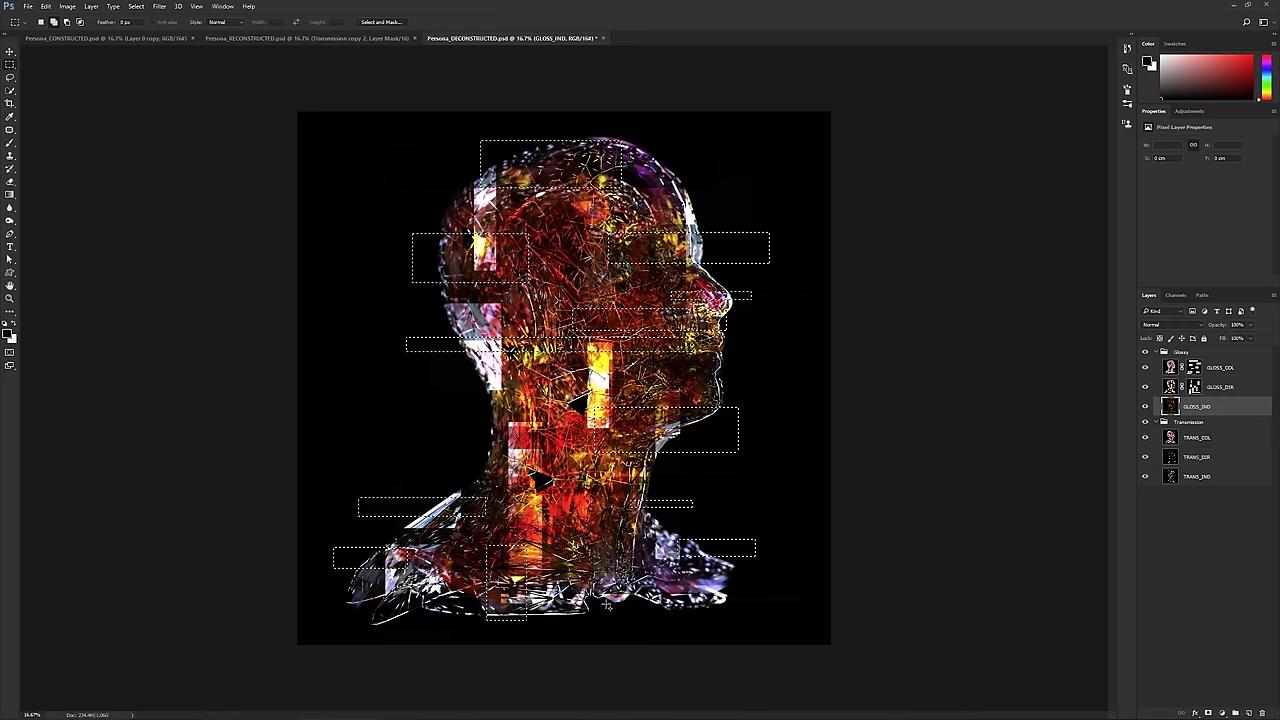
pyautogui.keyDown('shift'); pyautogui.moveTo(600, 478); pyautogui.dragTo(622, 610); pyautogui.keyUp('shift')
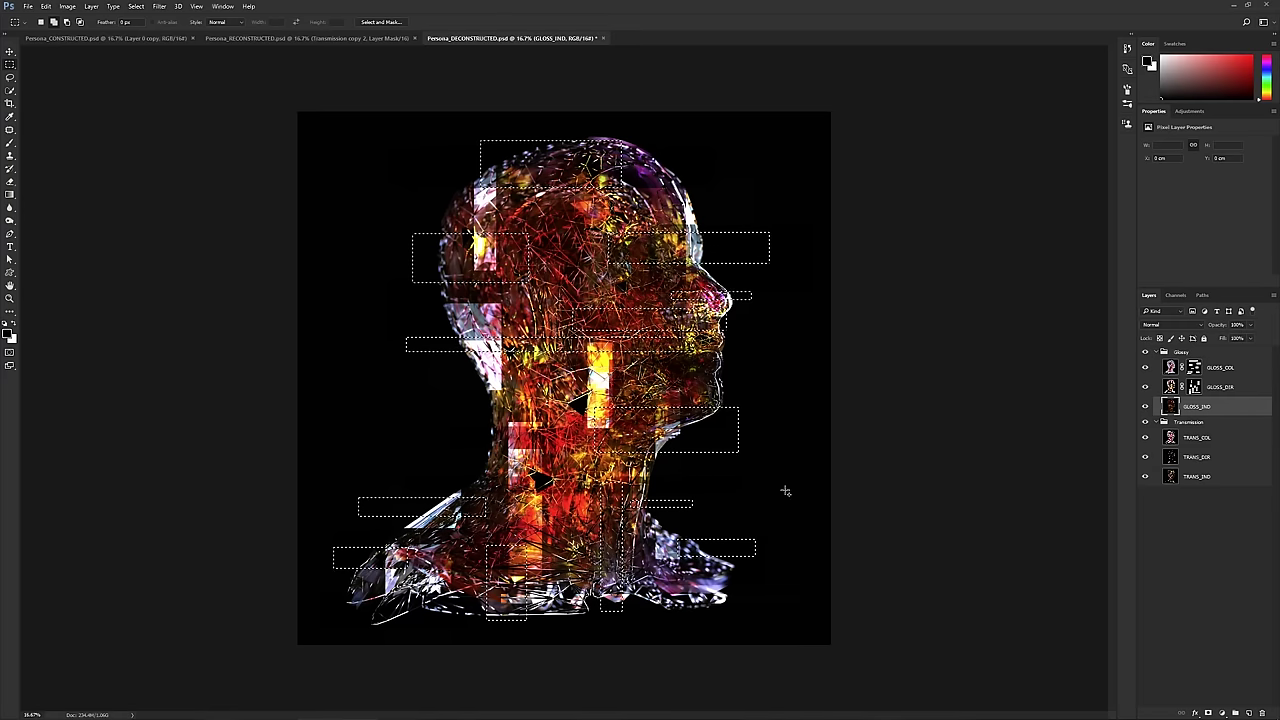
pyautogui.click(1208, 712)
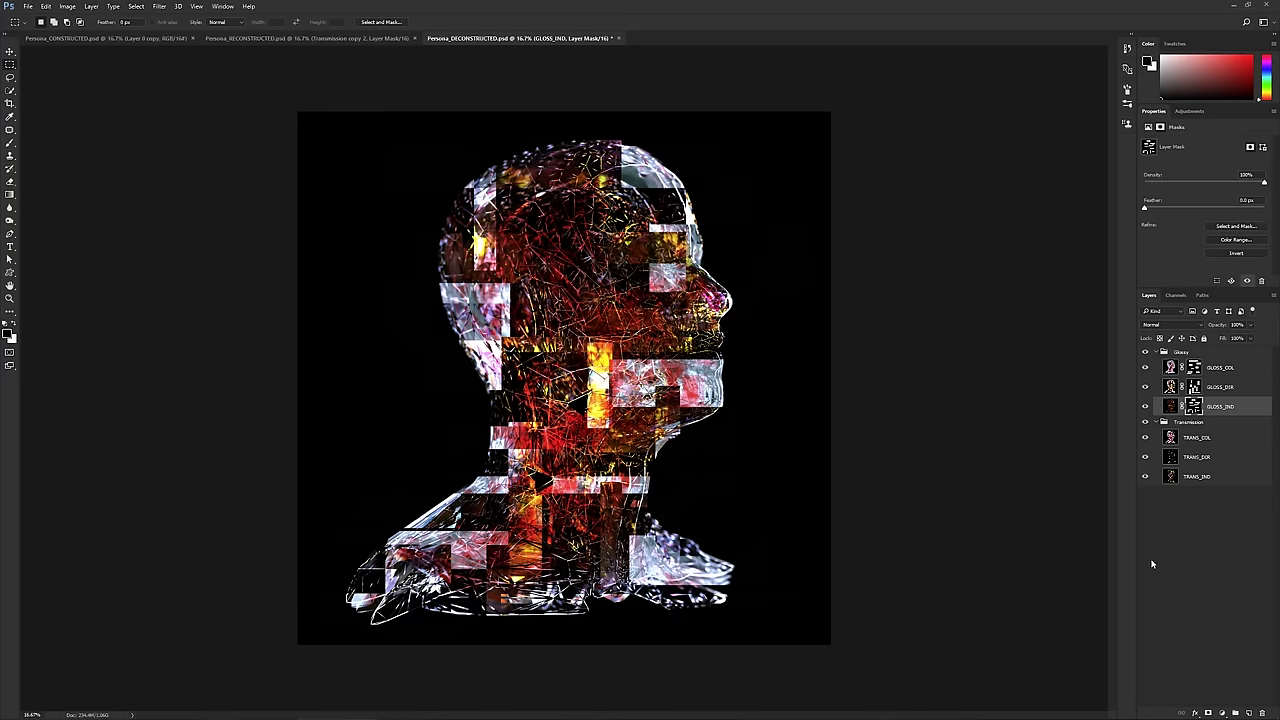
# - Mask the TRANS_COL layer with thin vertical strip selections through the head and neck, plus wider upright blocks at the face and shoulders
pyautogui.click(1208, 440)
pyautogui.moveTo(443, 182); pyautogui.dragTo(445, 258)
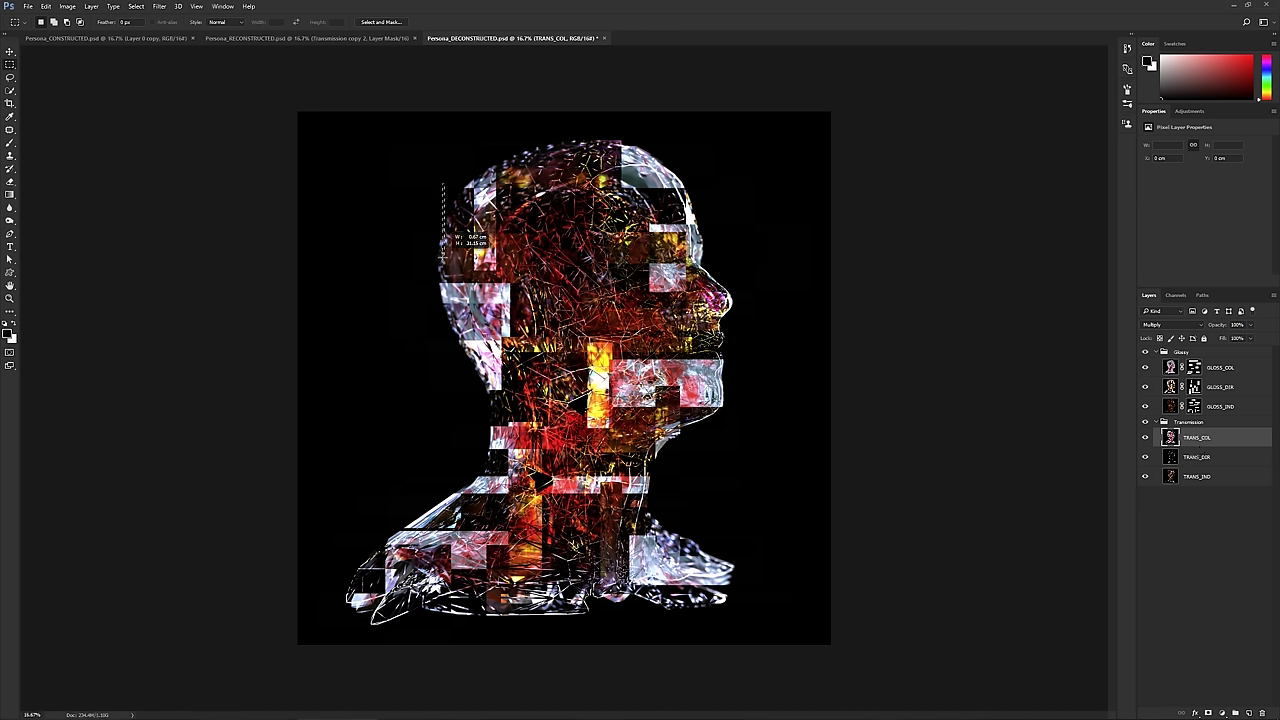
pyautogui.moveTo(447, 335); pyautogui.dragTo(453, 345)
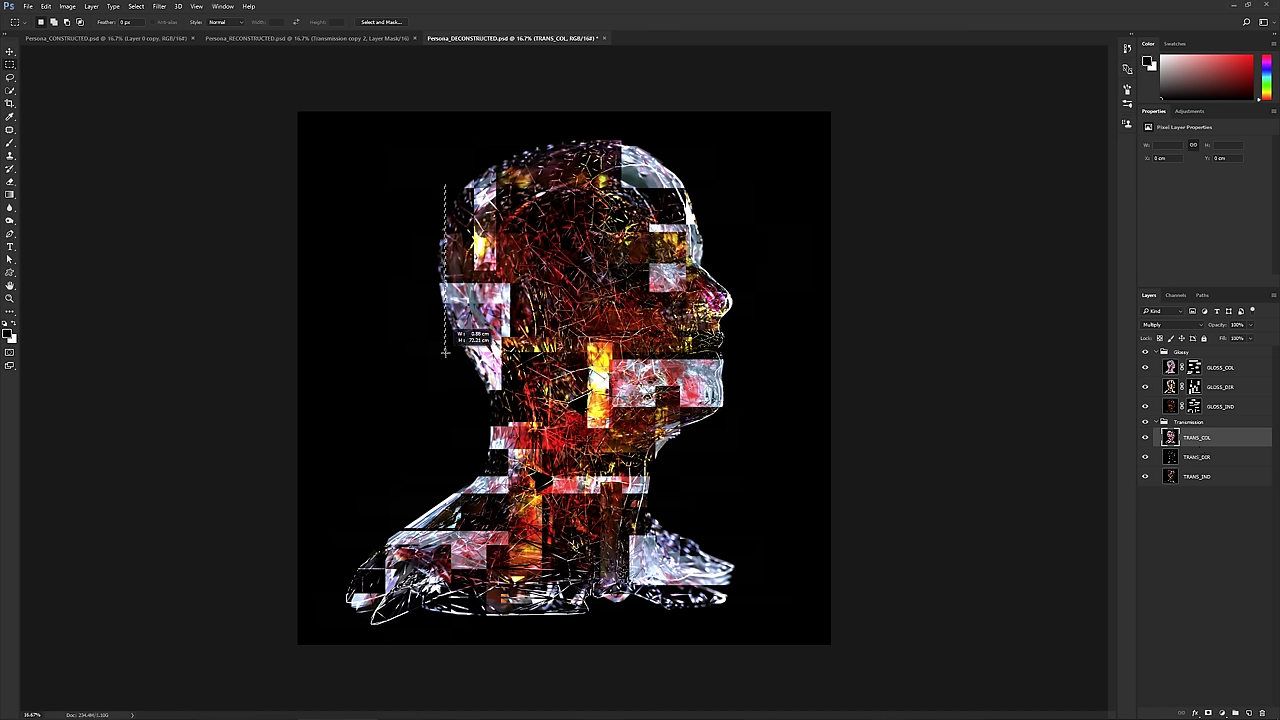
pyautogui.keyDown('shift'); pyautogui.moveTo(454, 155); pyautogui.dragTo(459, 502); pyautogui.keyUp('shift')
pyautogui.keyDown('shift'); pyautogui.moveTo(469, 135); pyautogui.dragTo(475, 644); pyautogui.keyUp('shift')
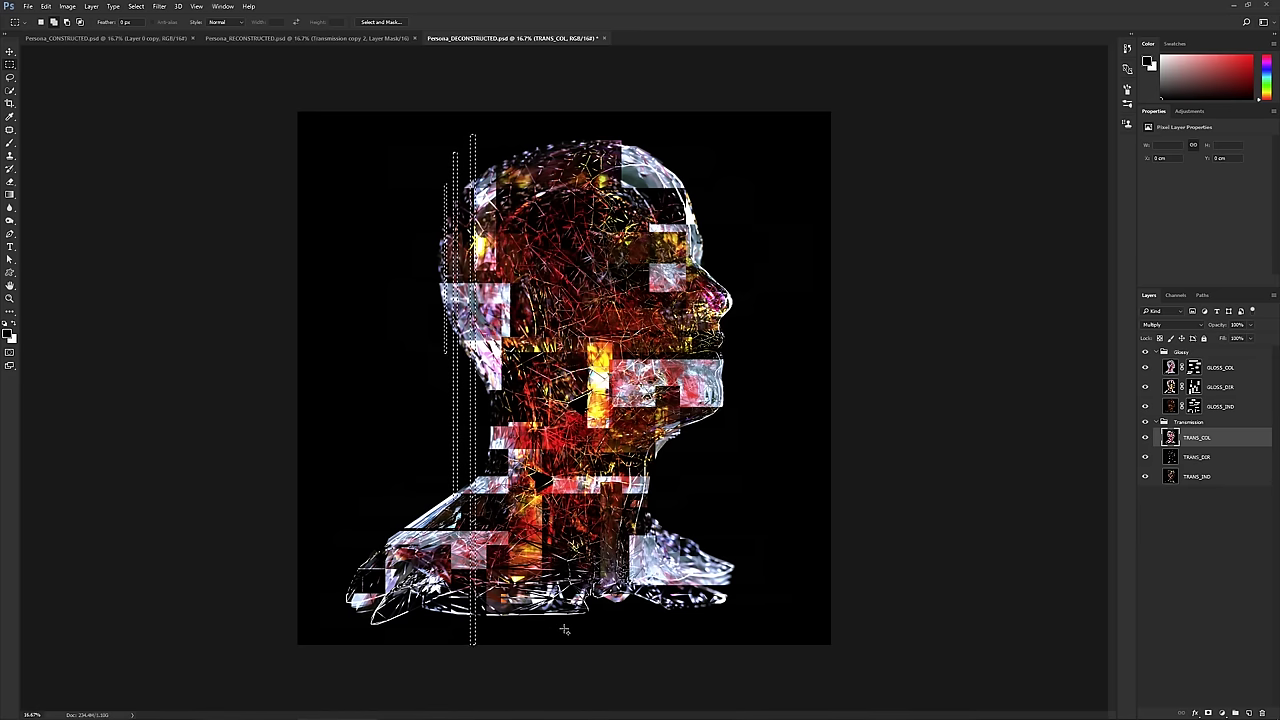
pyautogui.keyDown('shift'); pyautogui.moveTo(564, 266); pyautogui.dragTo(568, 630); pyautogui.keyUp('shift')
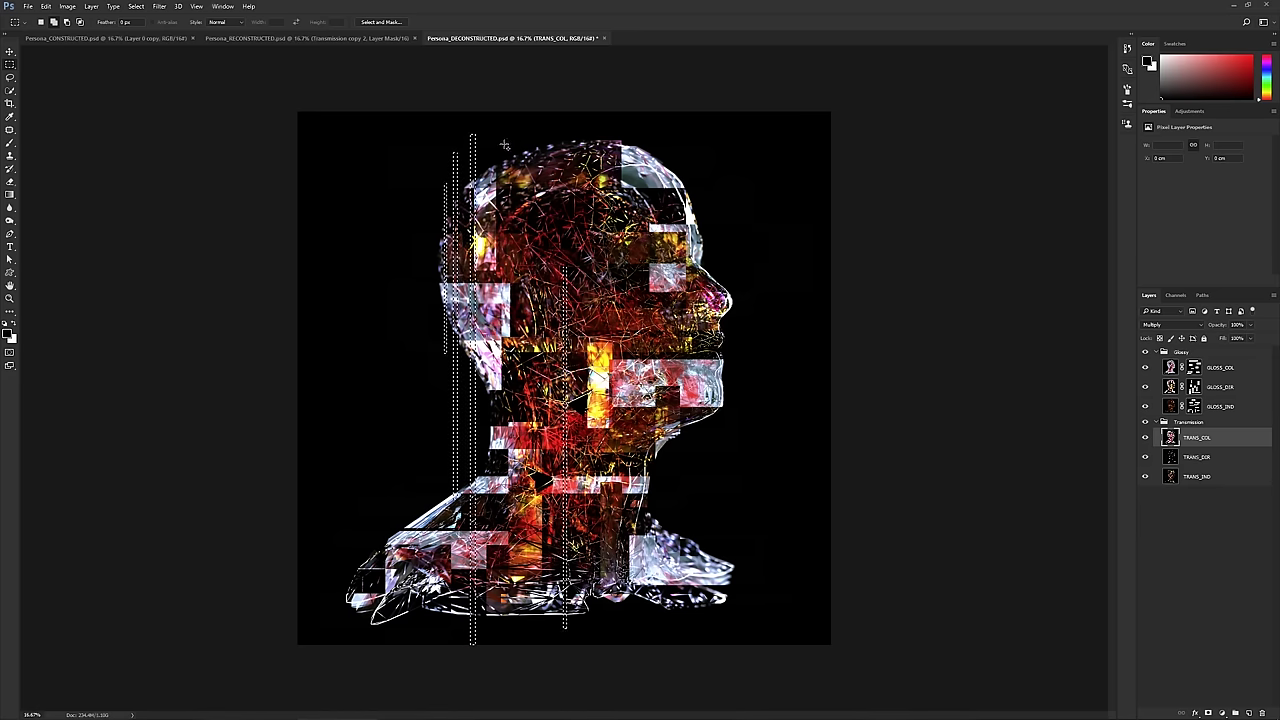
pyautogui.keyDown('shift'); pyautogui.moveTo(511, 249); pyautogui.dragTo(501, 134); pyautogui.keyUp('shift')
pyautogui.keyDown('shift'); pyautogui.moveTo(499, 344); pyautogui.dragTo(512, 492); pyautogui.keyUp('shift')
pyautogui.keyDown('shift'); pyautogui.moveTo(598, 128); pyautogui.dragTo(606, 386); pyautogui.keyUp('shift')
pyautogui.keyDown('shift'); pyautogui.moveTo(592, 444); pyautogui.dragTo(626, 432); pyautogui.keyUp('shift')
pyautogui.keyDown('shift'); pyautogui.moveTo(742, 436); pyautogui.dragTo(713, 273); pyautogui.keyUp('shift')
pyautogui.keyDown('shift'); pyautogui.moveTo(658, 152); pyautogui.dragTo(748, 637); pyautogui.keyUp('shift')
pyautogui.keyDown('shift'); pyautogui.moveTo(370, 507); pyautogui.dragTo(391, 620); pyautogui.keyUp('shift')
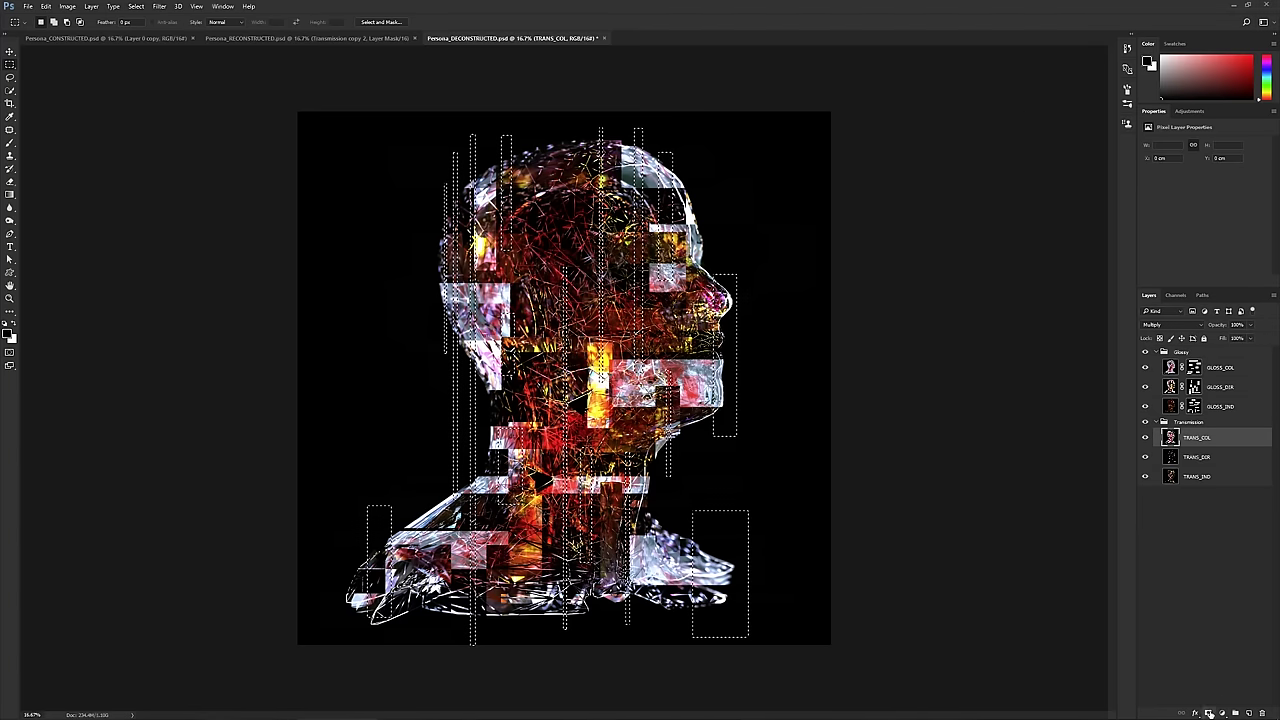
pyautogui.click(1222, 713)
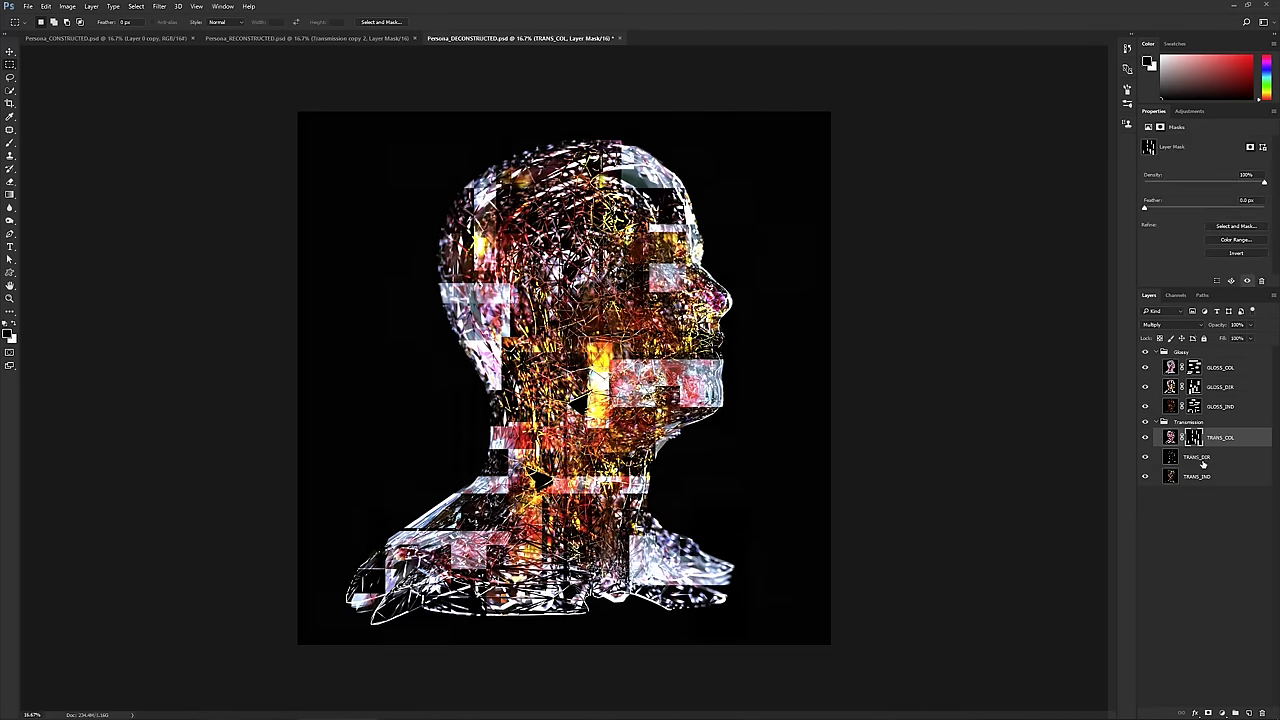
# - Mask the TRANS_DIR layer with staggered horizontal bar selections from the crown down to the shoulders and small blocks along the bust's lower edge
pyautogui.click(1201, 460)
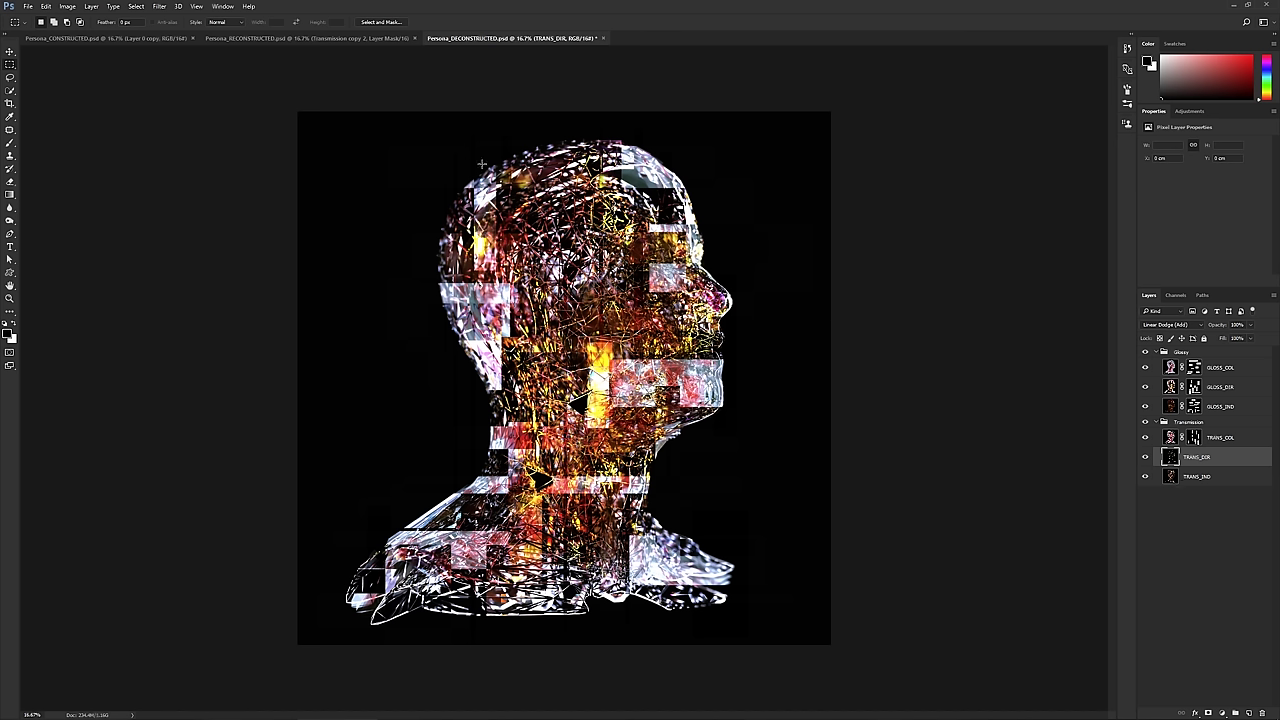
pyautogui.moveTo(510, 262); pyautogui.dragTo(499, 146)
pyautogui.moveTo(438, 138); pyautogui.dragTo(652, 190)
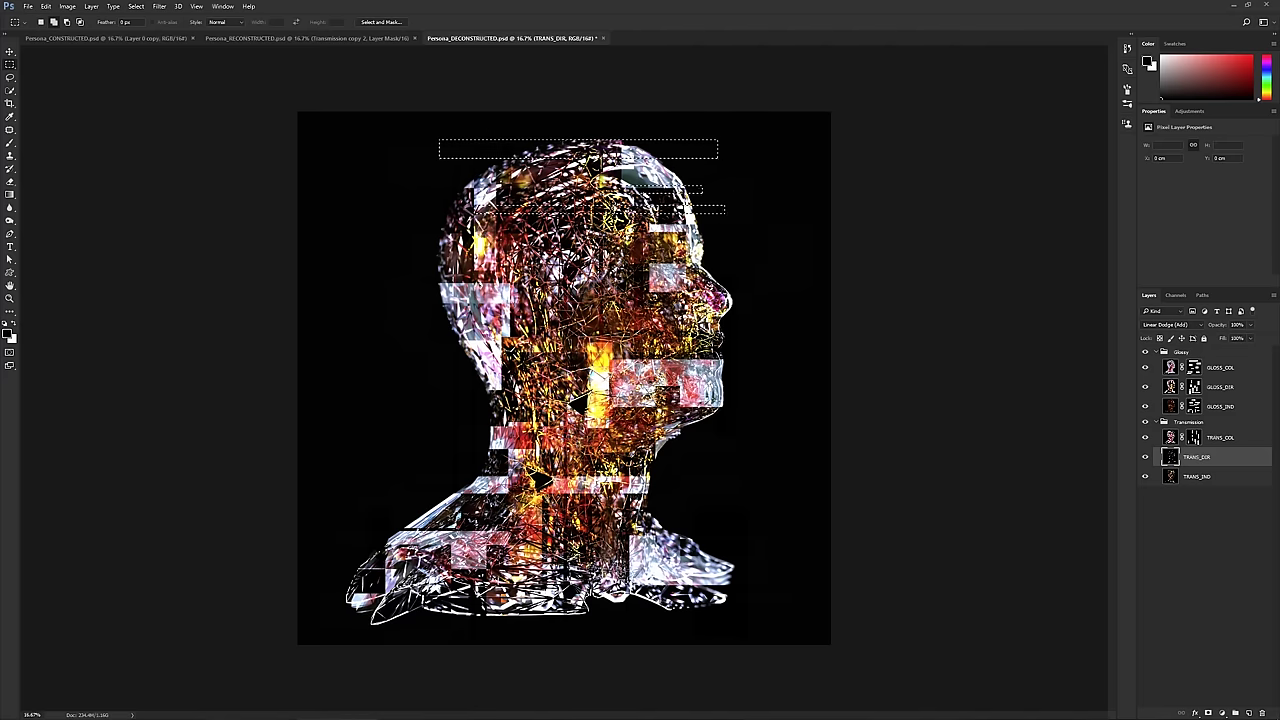
pyautogui.moveTo(750, 258); pyautogui.dragTo(700, 270)
pyautogui.moveTo(430, 270); pyautogui.dragTo(647, 315)
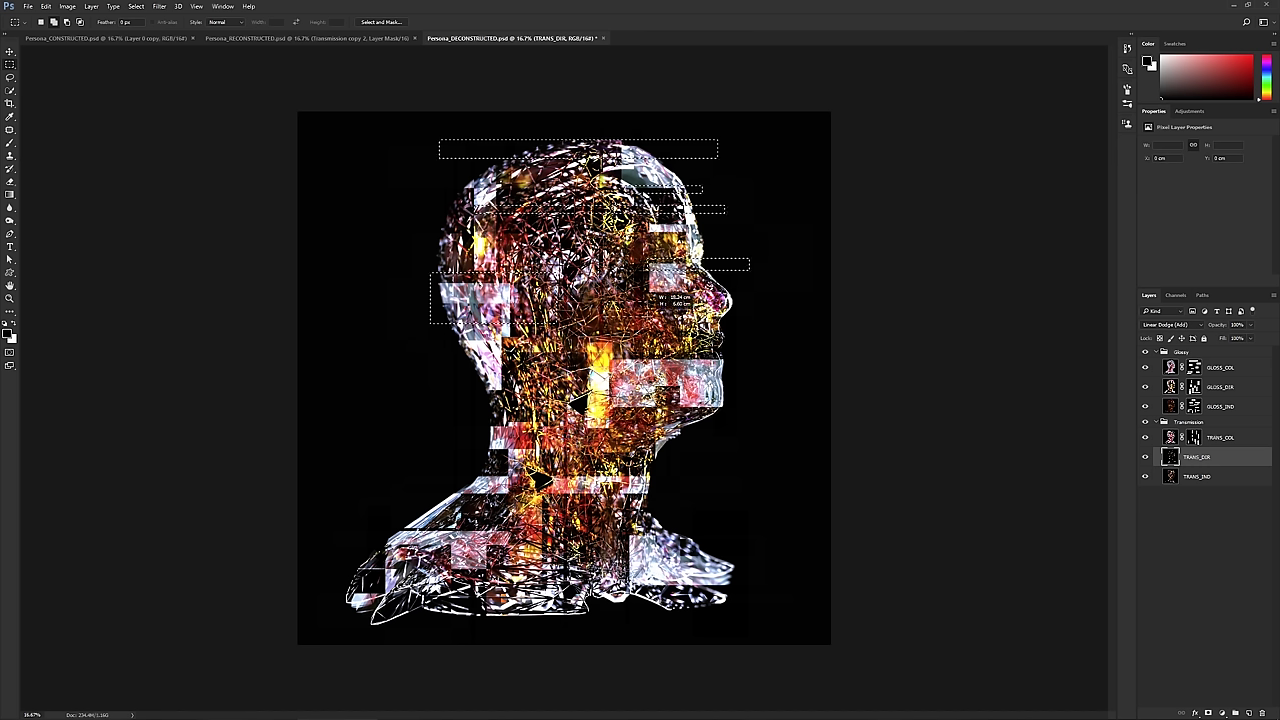
pyautogui.moveTo(702, 346); pyautogui.dragTo(758, 370)
pyautogui.moveTo(443, 406); pyautogui.dragTo(520, 421)
pyautogui.moveTo(714, 451); pyautogui.dragTo(485, 447)
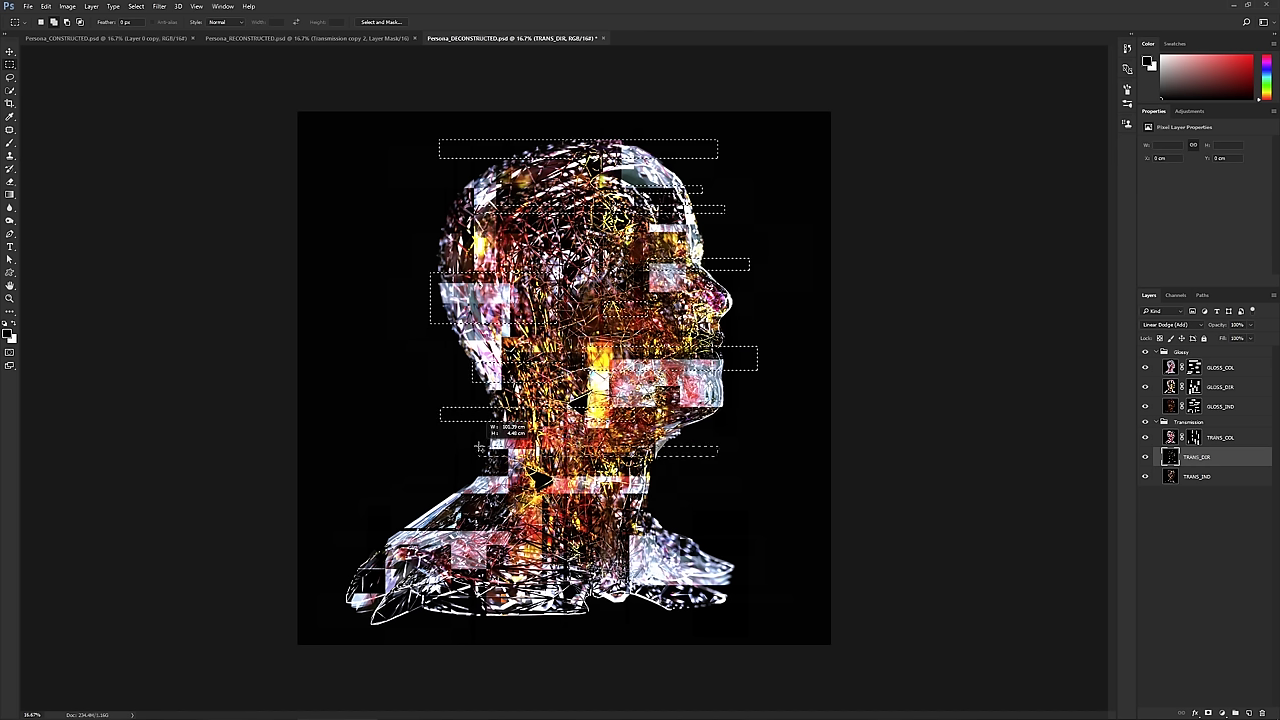
pyautogui.moveTo(690, 398); pyautogui.dragTo(772, 428)
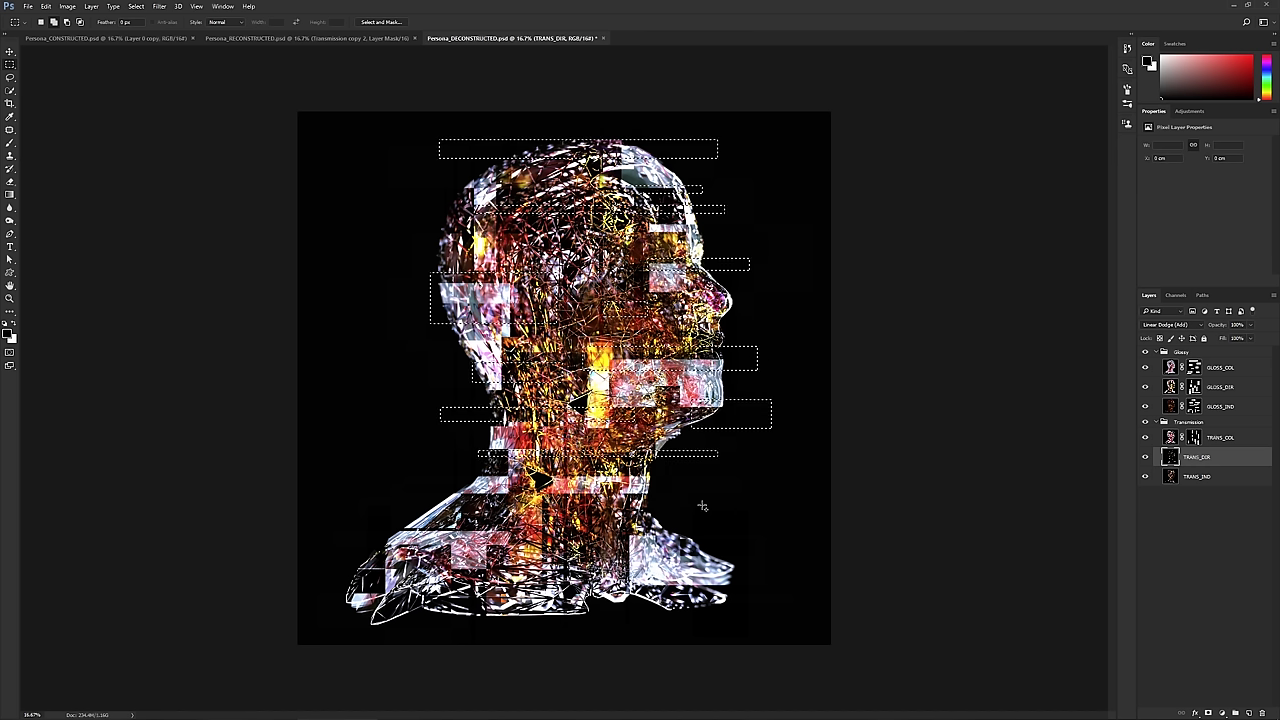
pyautogui.moveTo(704, 506); pyautogui.dragTo(622, 528)
pyautogui.moveTo(384, 492); pyautogui.dragTo(620, 528)
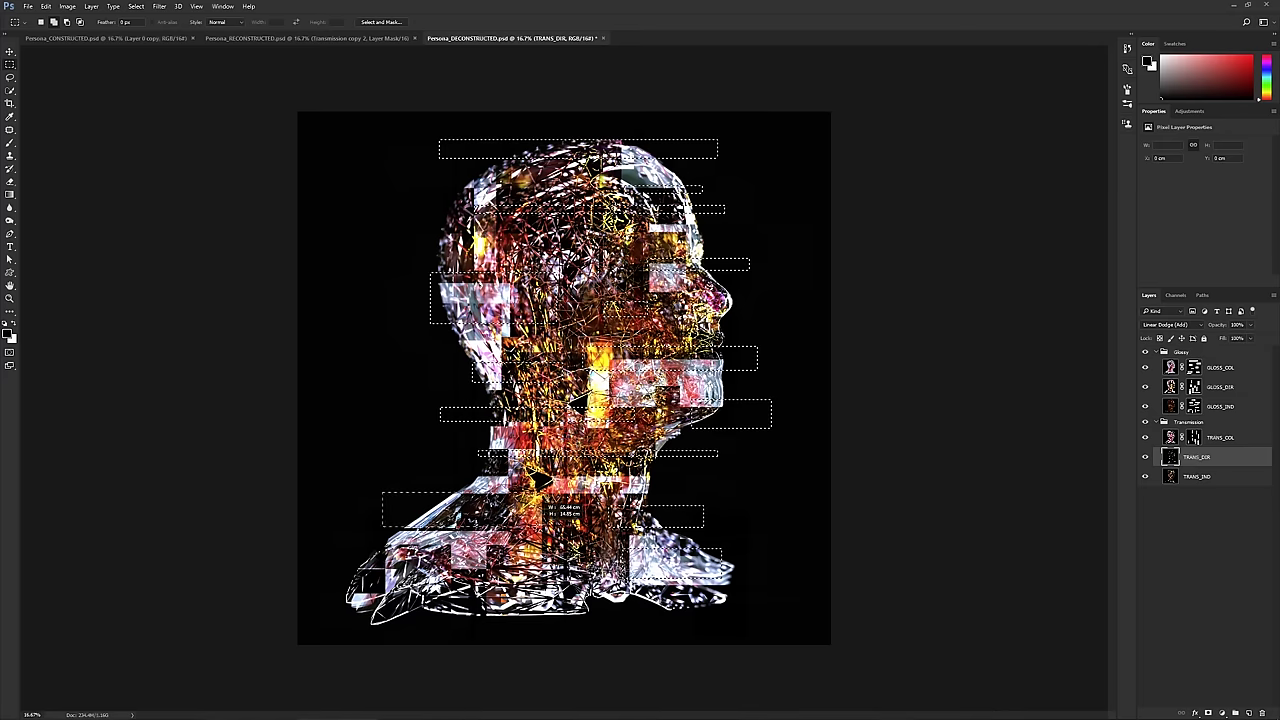
pyautogui.moveTo(722, 548); pyautogui.dragTo(630, 580)
pyautogui.moveTo(385, 568); pyautogui.dragTo(343, 602)
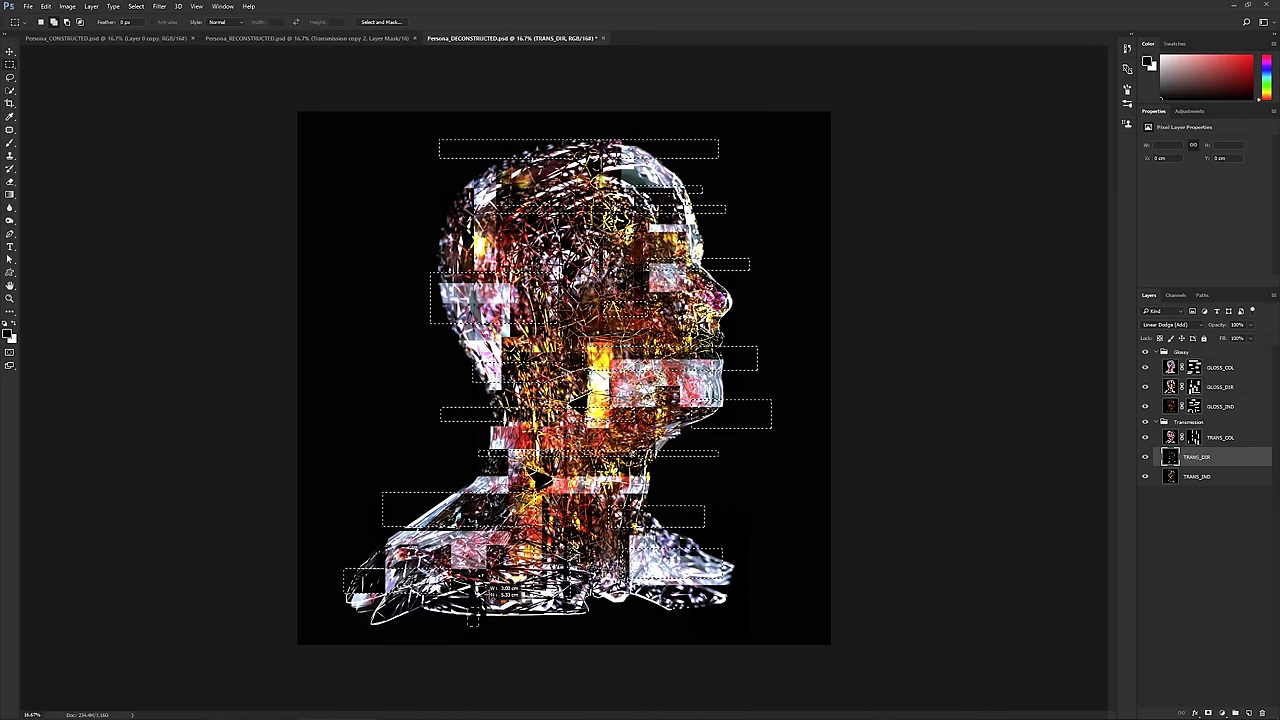
pyautogui.moveTo(467, 615); pyautogui.dragTo(512, 625)
pyautogui.moveTo(616, 622); pyautogui.dragTo(603, 598)
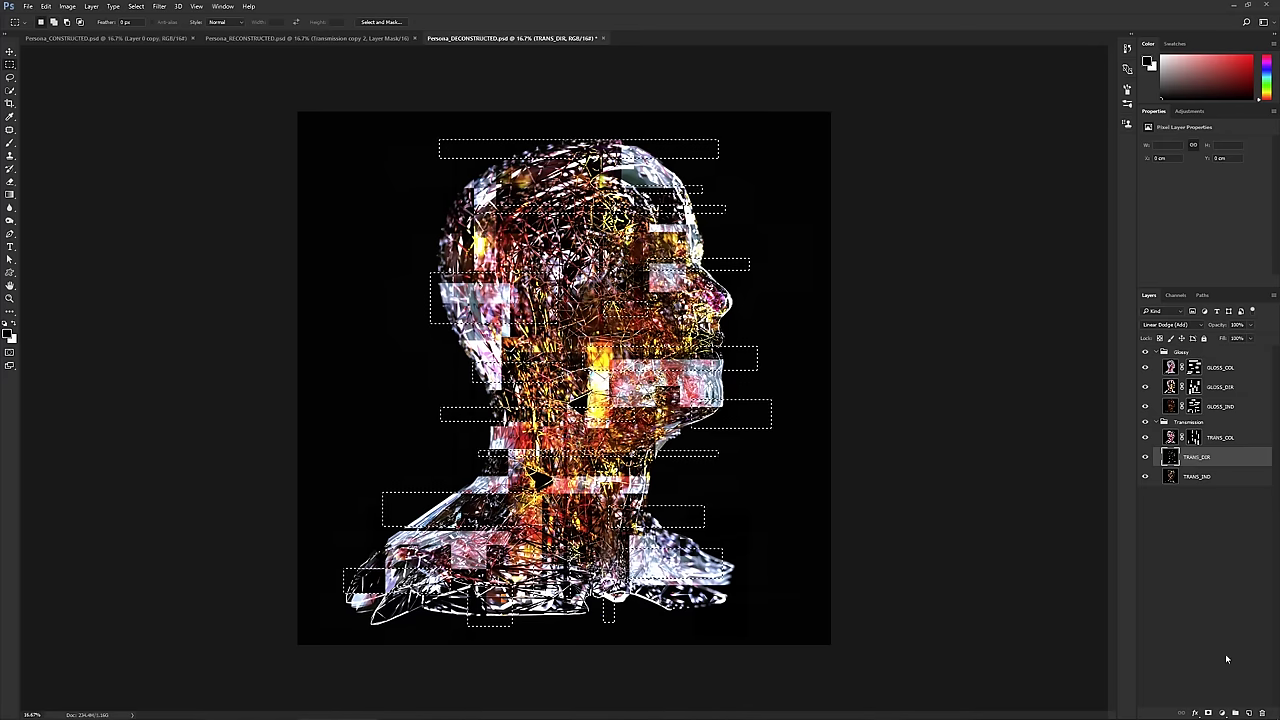
pyautogui.click(1208, 713)
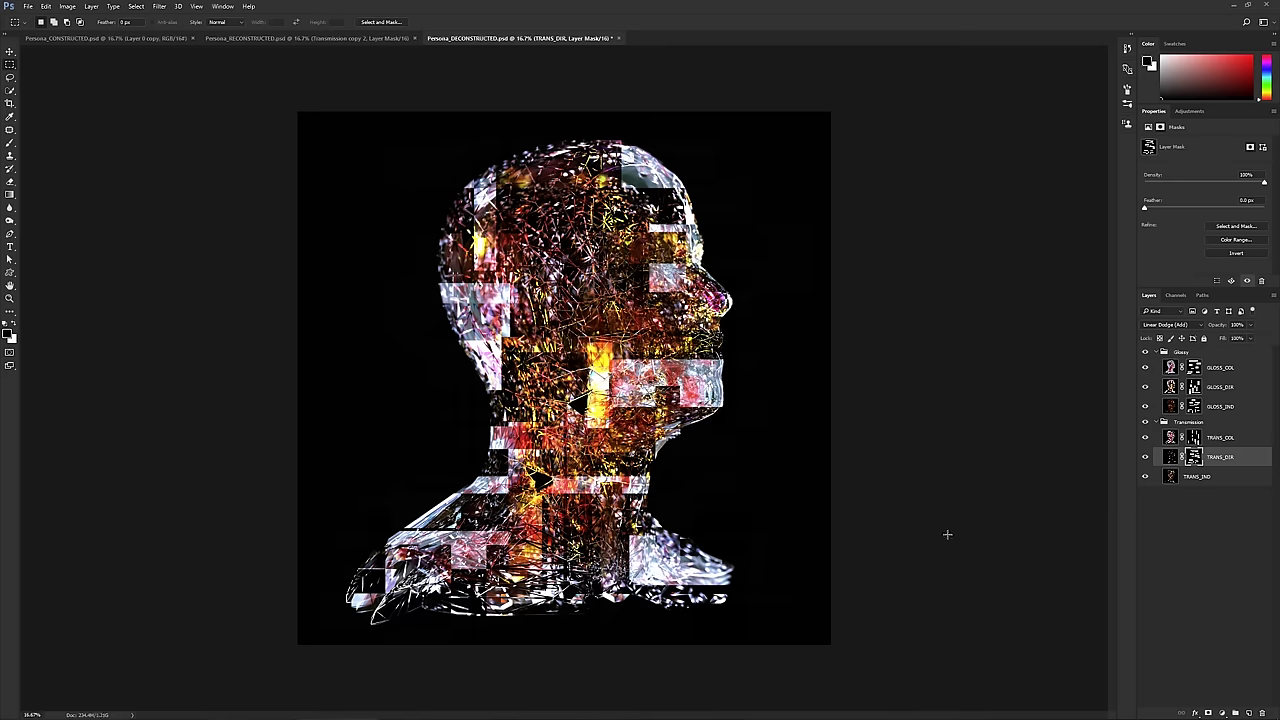
# - Mask the TRANS_IND layer with staggered horizontal bar selections across the crown, forehead, nose, back of the head, jaw, neck, shoulders and lower chest
pyautogui.click(1196, 477)
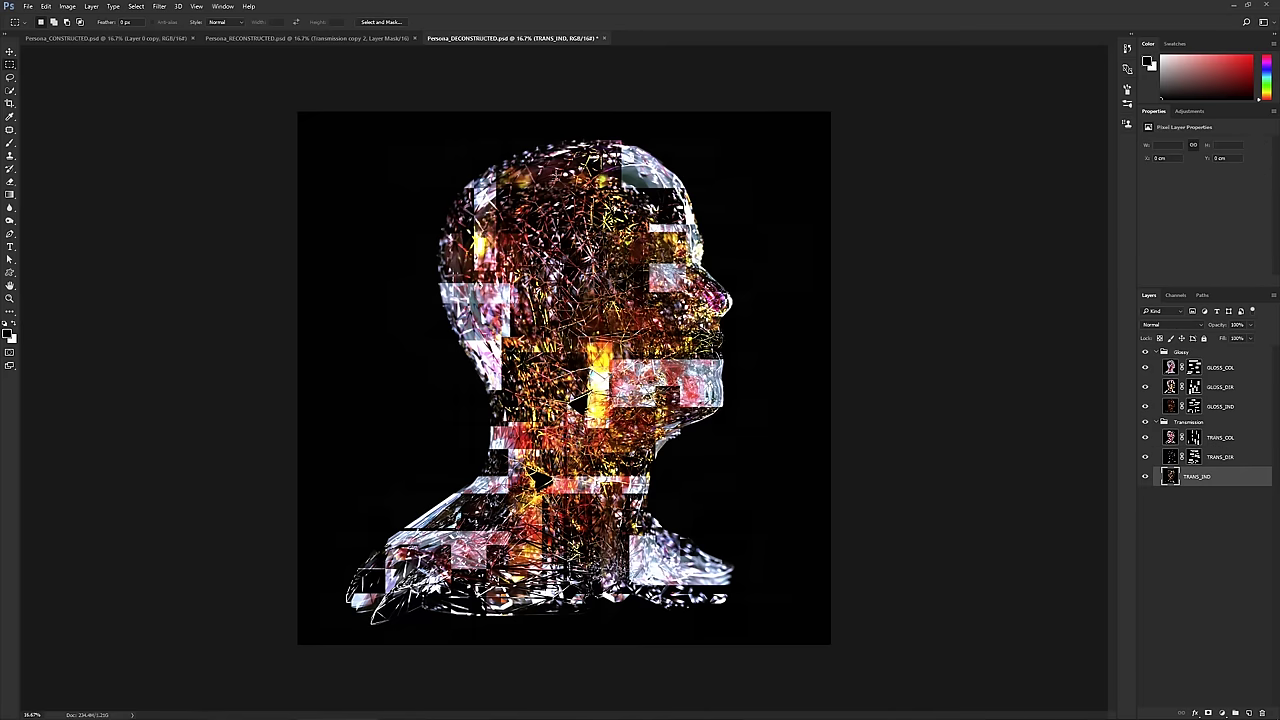
pyautogui.moveTo(720, 170); pyautogui.dragTo(721, 171)
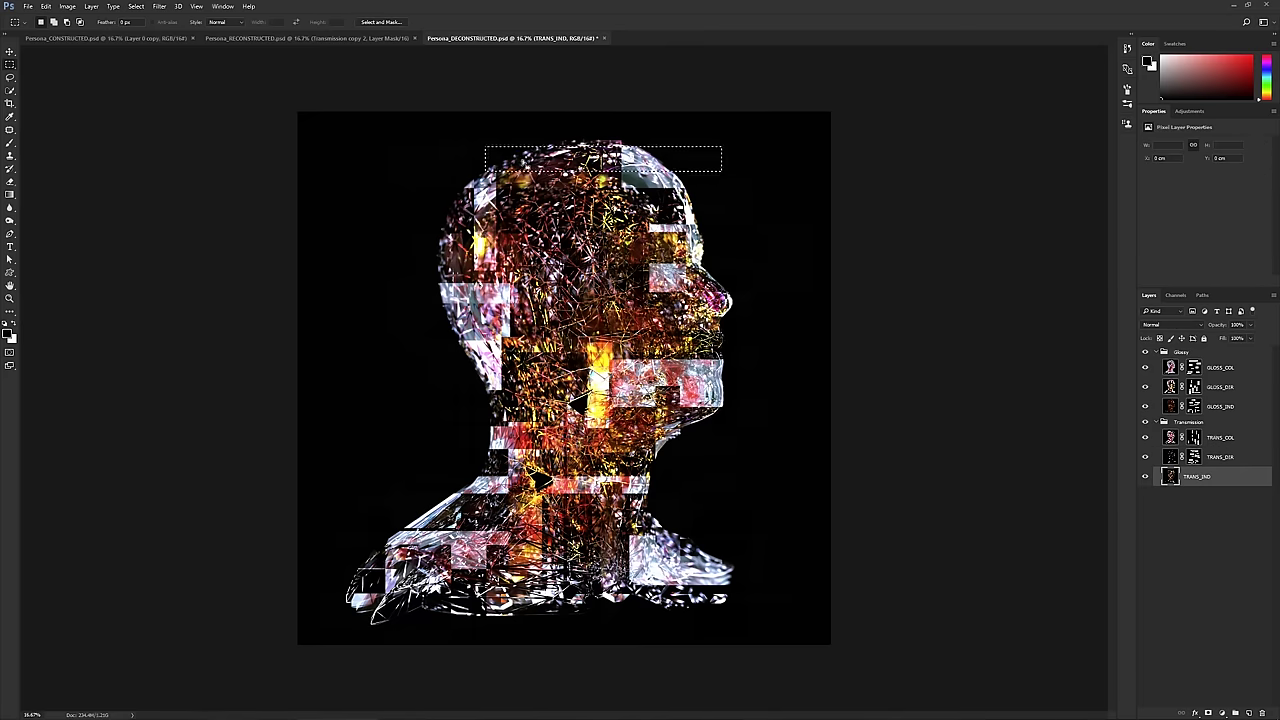
pyautogui.keyDown('shift'); pyautogui.moveTo(516, 216); pyautogui.dragTo(704, 248); pyautogui.keyUp('shift')
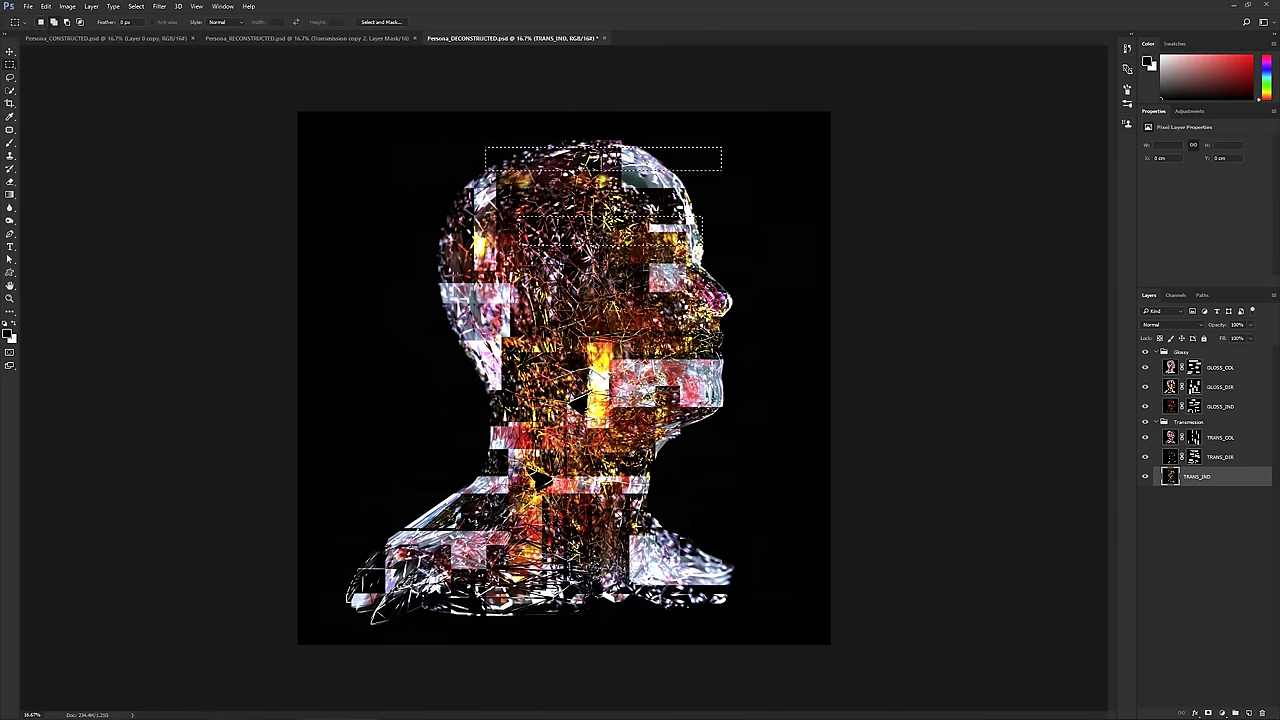
pyautogui.keyDown('shift'); pyautogui.moveTo(745, 298); pyautogui.dragTo(628, 316); pyautogui.keyUp('shift')
pyautogui.keyDown('shift'); pyautogui.moveTo(392, 323); pyautogui.dragTo(520, 292); pyautogui.keyUp('shift')
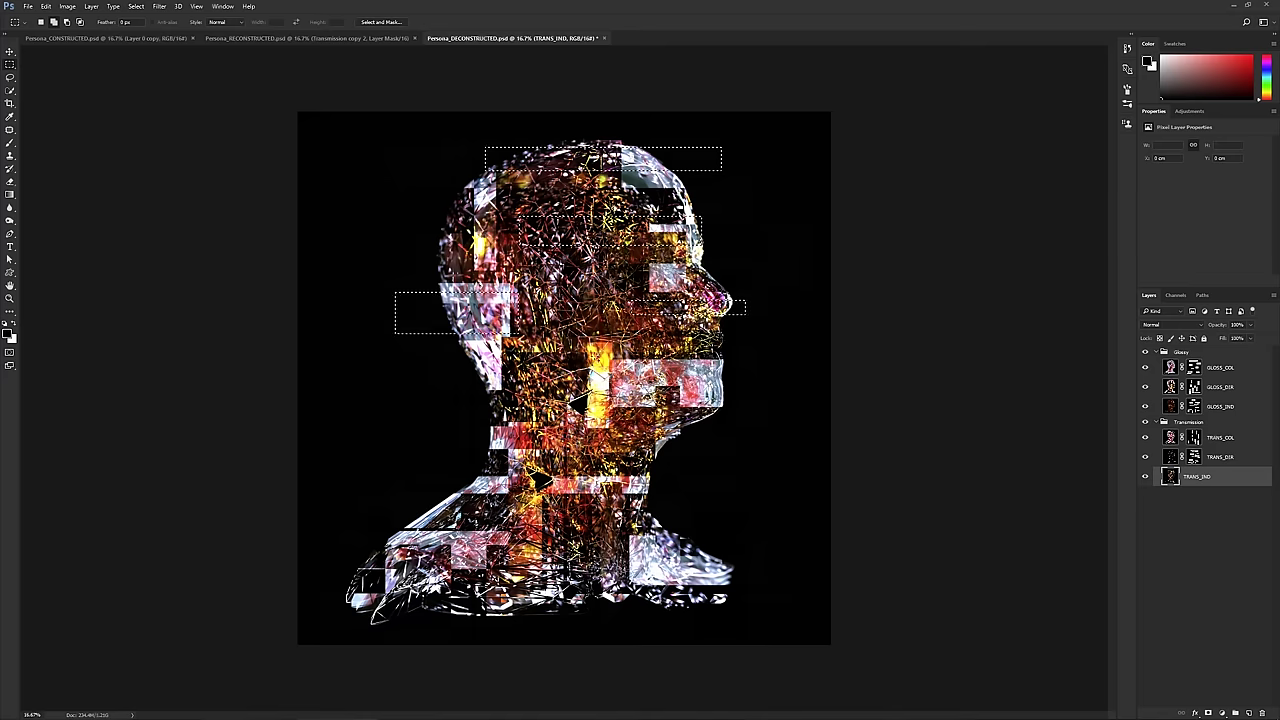
pyautogui.keyDown('shift'); pyautogui.moveTo(722, 383); pyautogui.dragTo(807, 420); pyautogui.keyUp('shift')
pyautogui.keyDown('shift'); pyautogui.moveTo(414, 418); pyautogui.dragTo(570, 438); pyautogui.keyUp('shift')
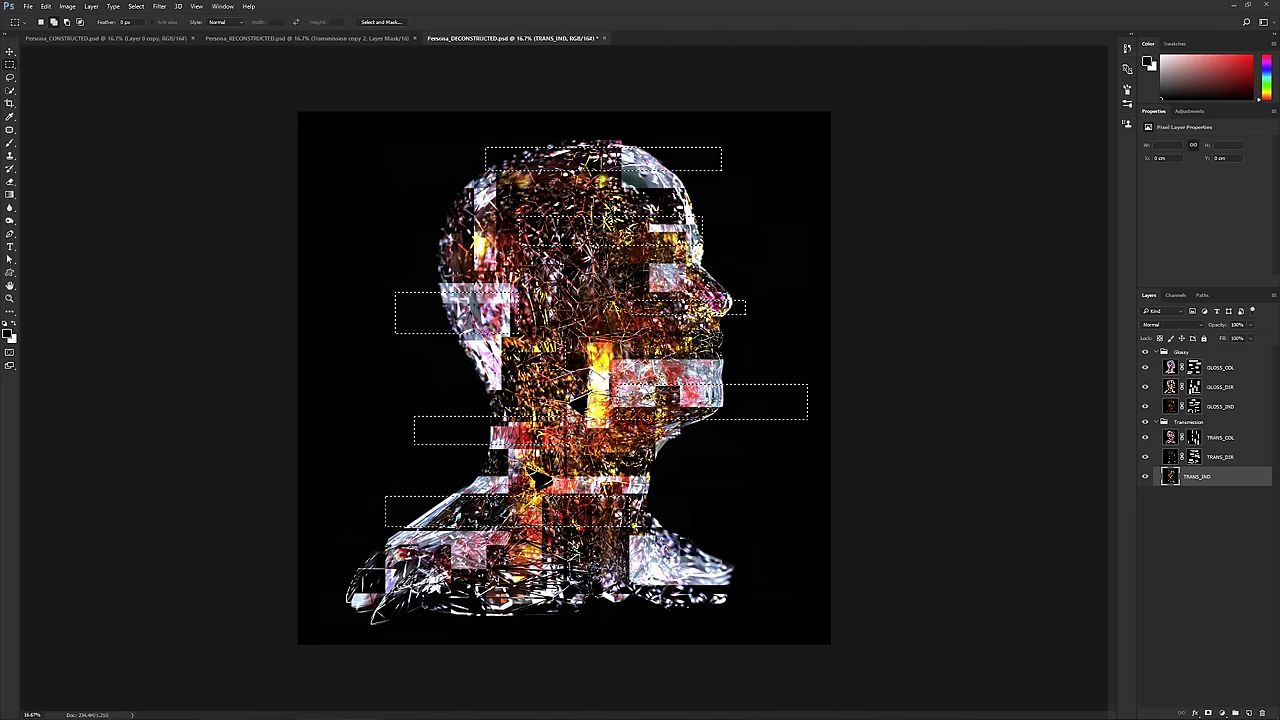
pyautogui.keyDown('shift'); pyautogui.moveTo(385, 496); pyautogui.dragTo(632, 527); pyautogui.keyUp('shift')
pyautogui.keyDown('shift'); pyautogui.moveTo(492, 600); pyautogui.dragTo(661, 637); pyautogui.keyUp('shift')
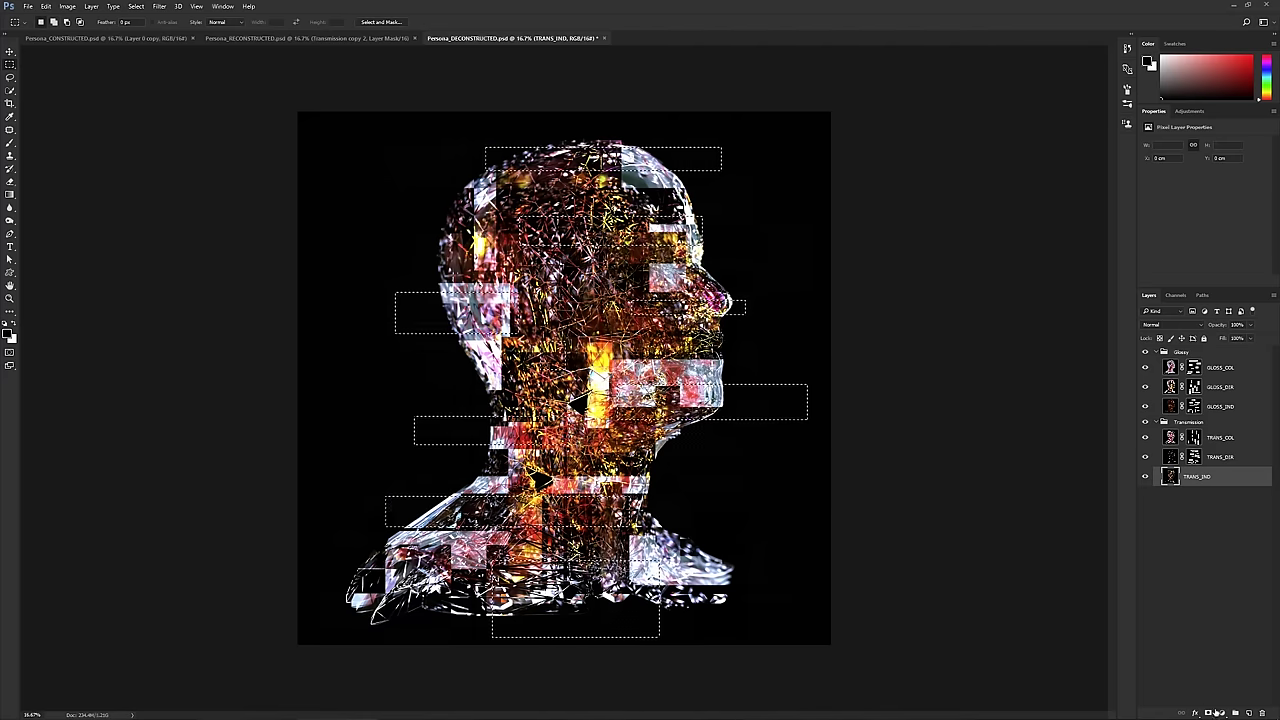
pyautogui.click(1222, 712)
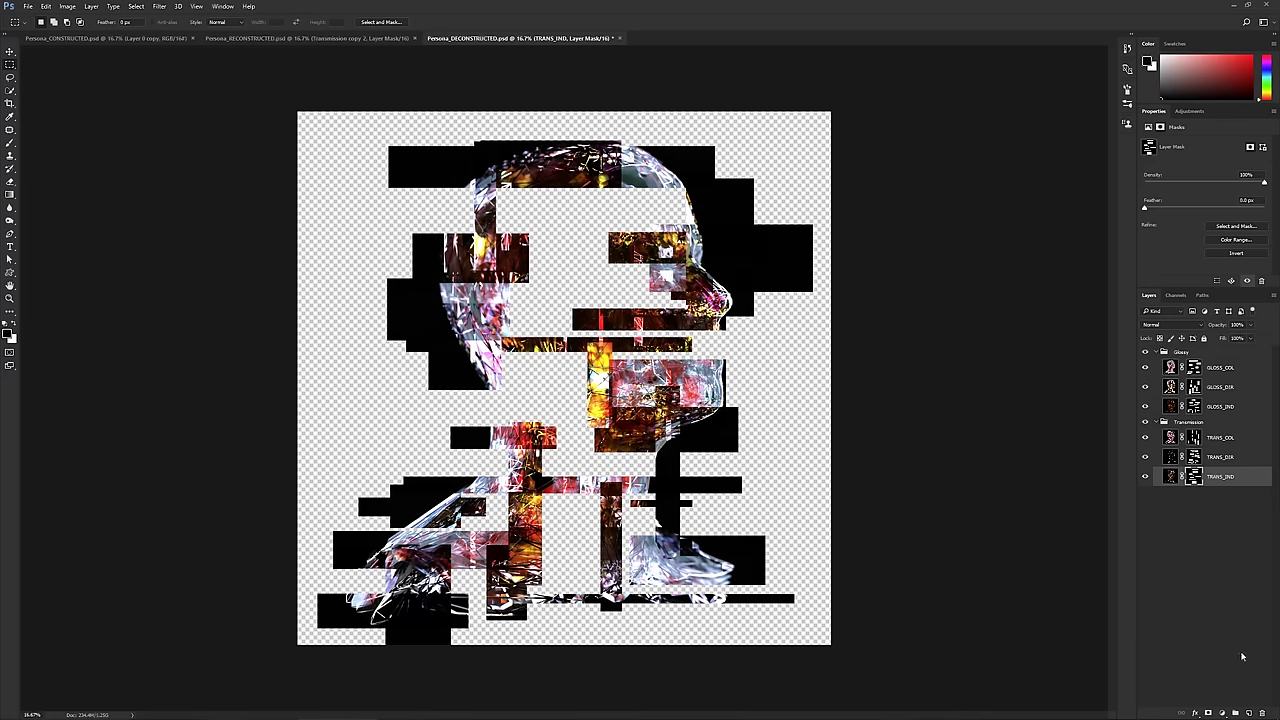
# - Add a solid black layer beneath the Glossy and Transmission groups as the background
pyautogui.click(1250, 713)
pyautogui.moveTo(1205, 496); pyautogui.dragTo(1191, 580)
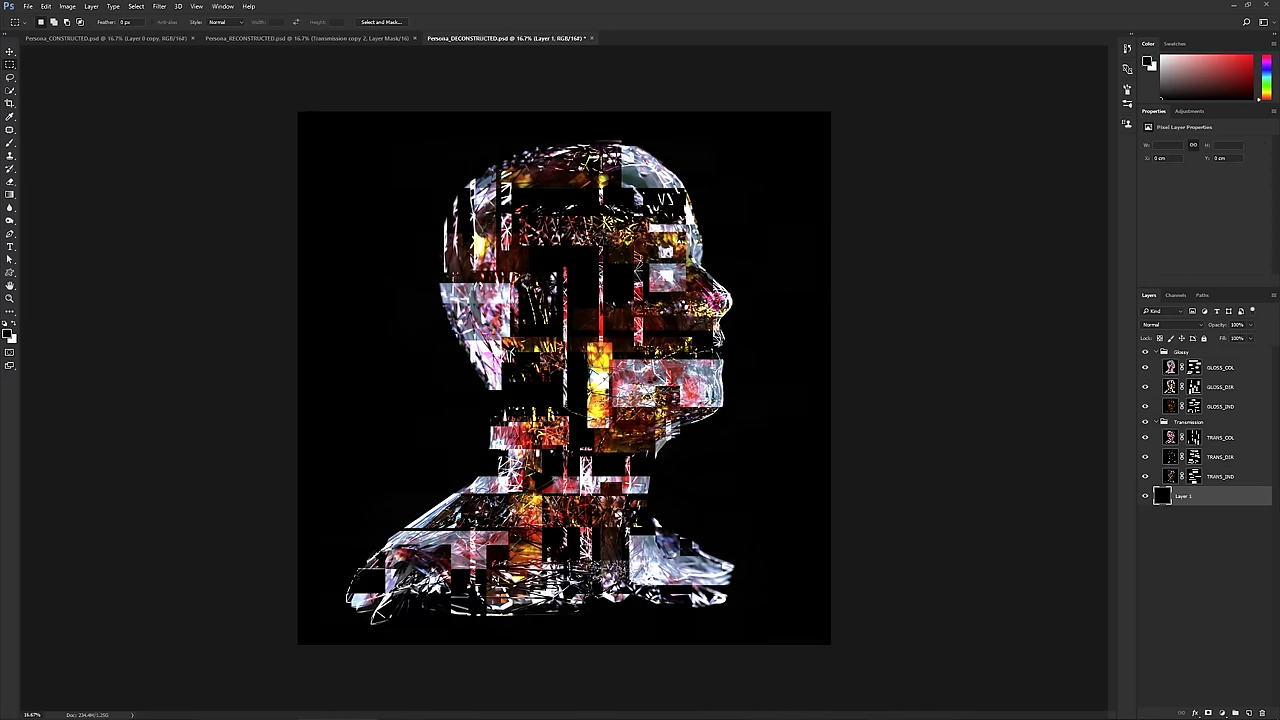
# - Duplicate the TRANS_COL layer and invert the mask on the copy
pyautogui.click(1220, 437)
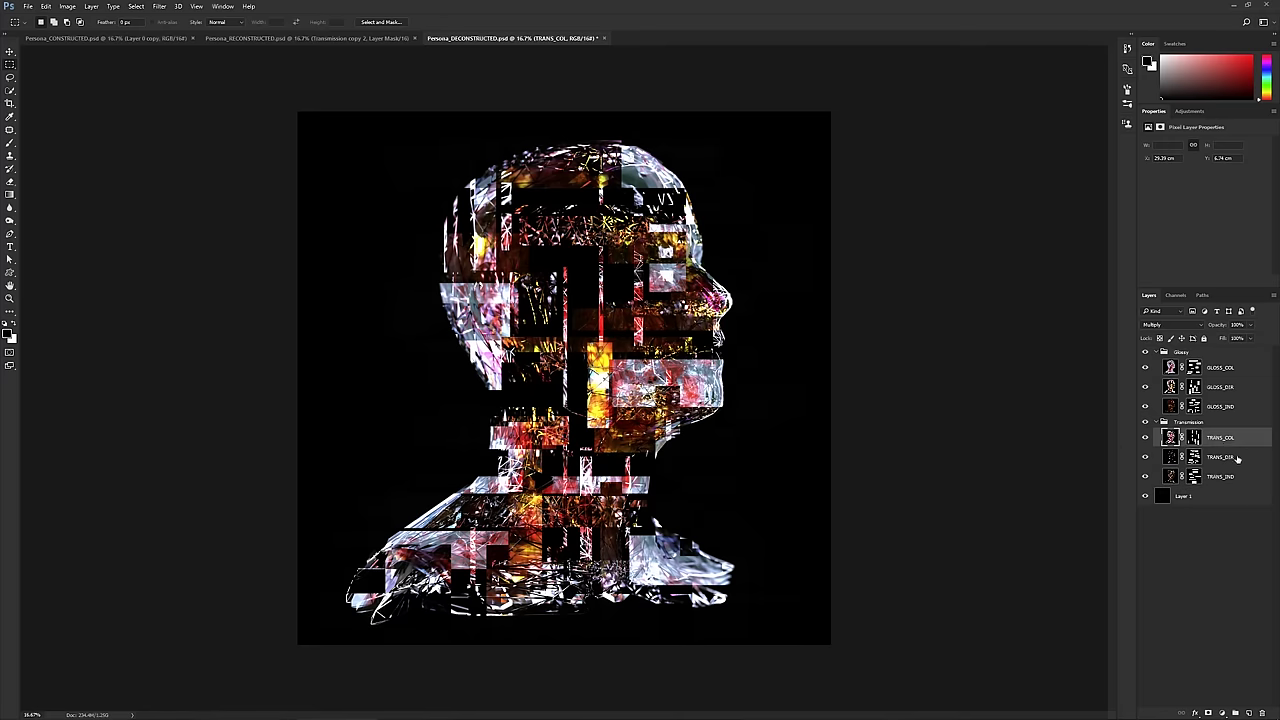
pyautogui.hotkey('ctrl', 'j')
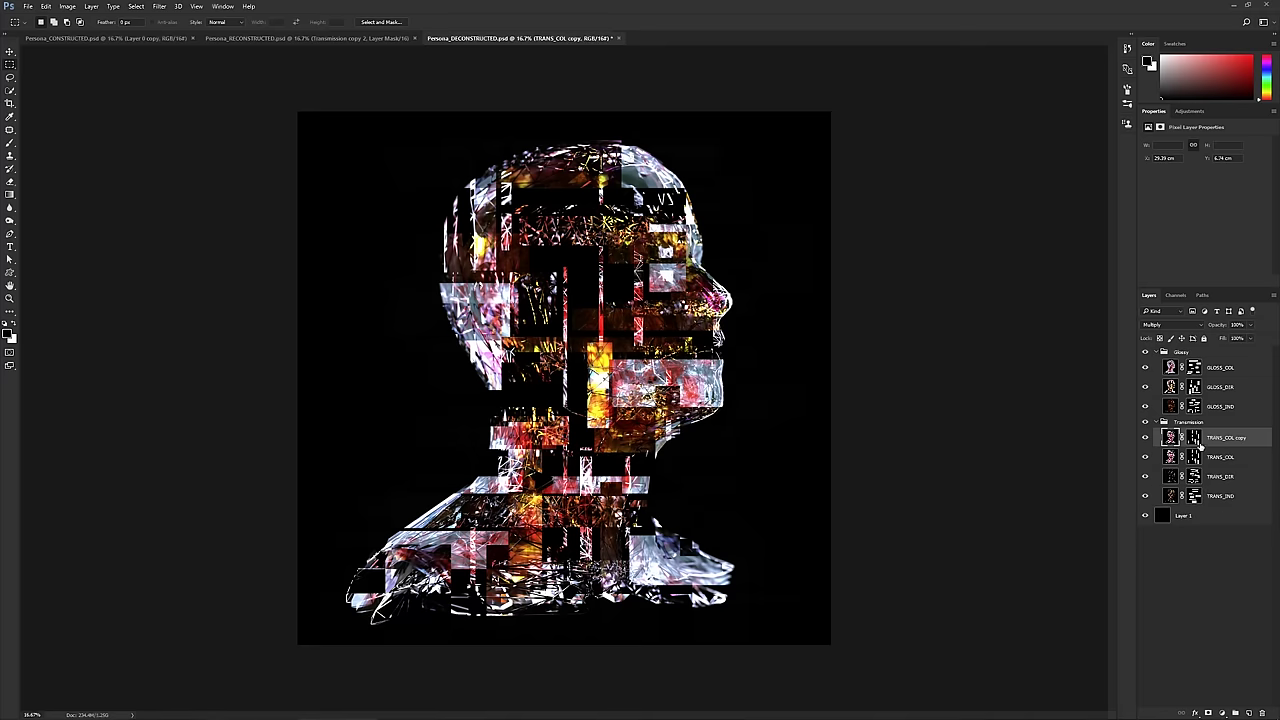
pyautogui.click(1195, 438)
pyautogui.hotkey('ctrl', 'i')
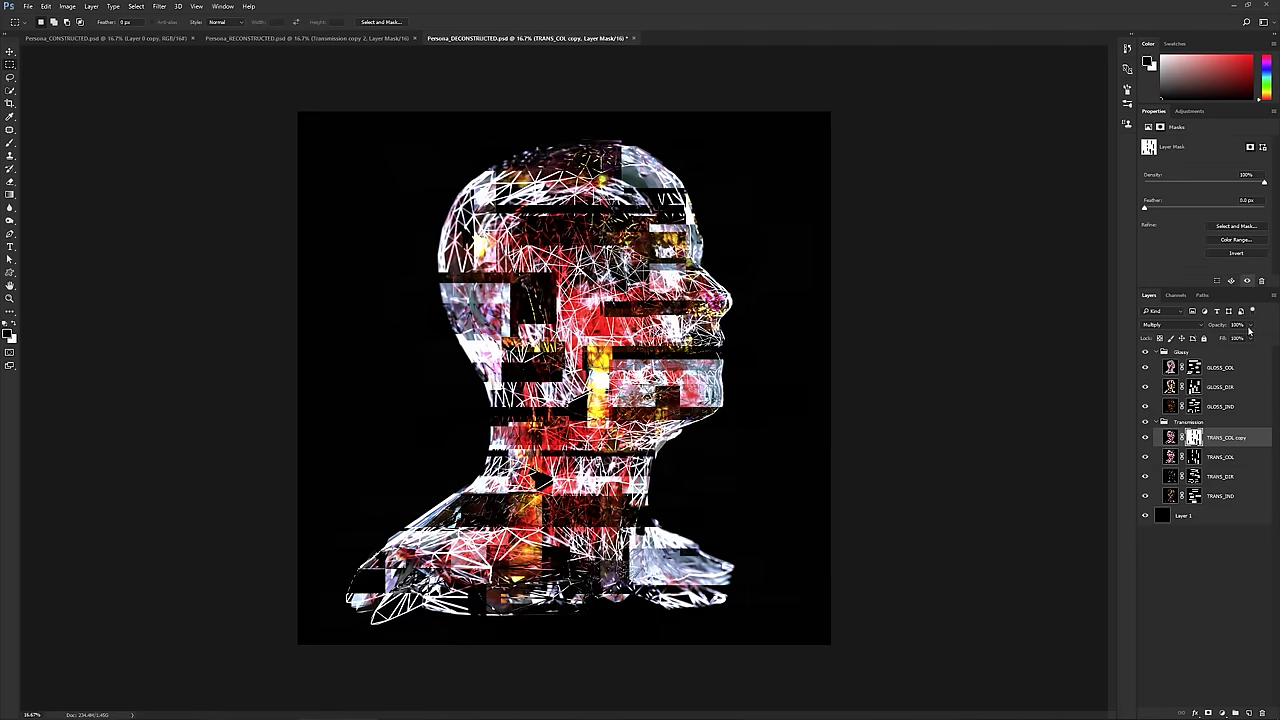
# - Lower the TRANS_COL copy layer's opacity to 5% and offset the layer slightly to the right
pyautogui.click(1171, 437)
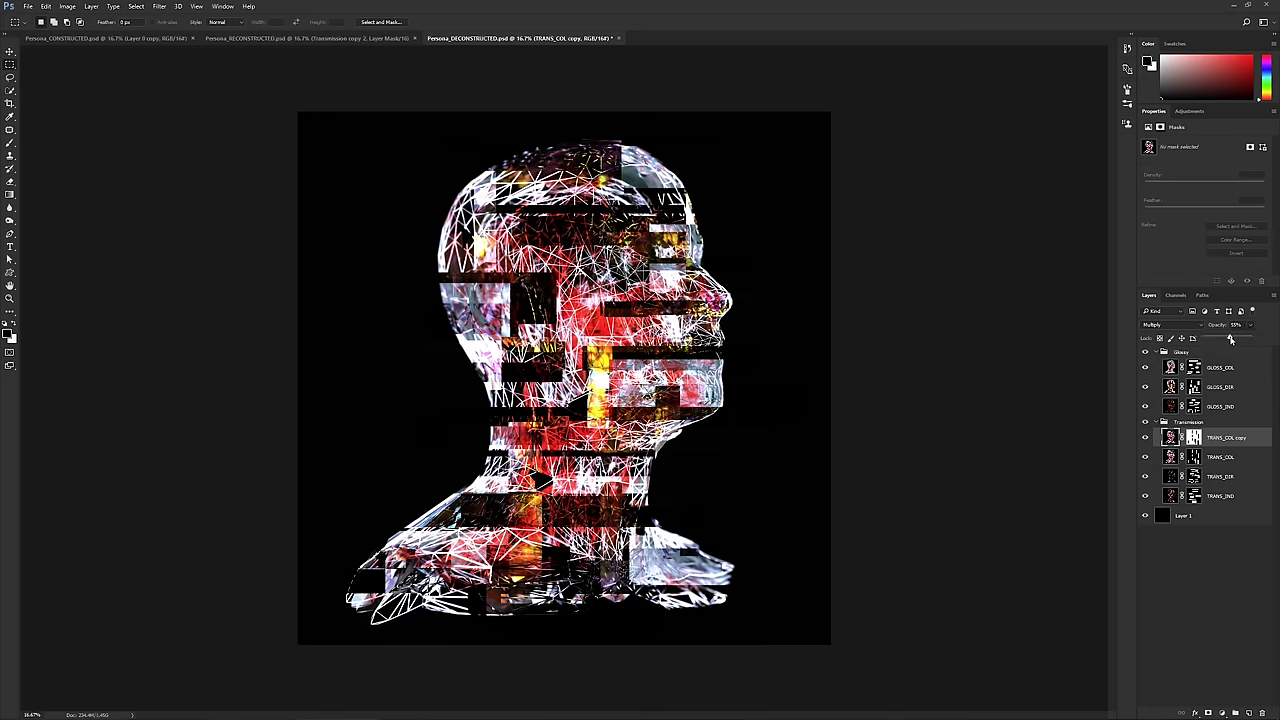
pyautogui.moveTo(1230, 340); pyautogui.dragTo(1207, 339)
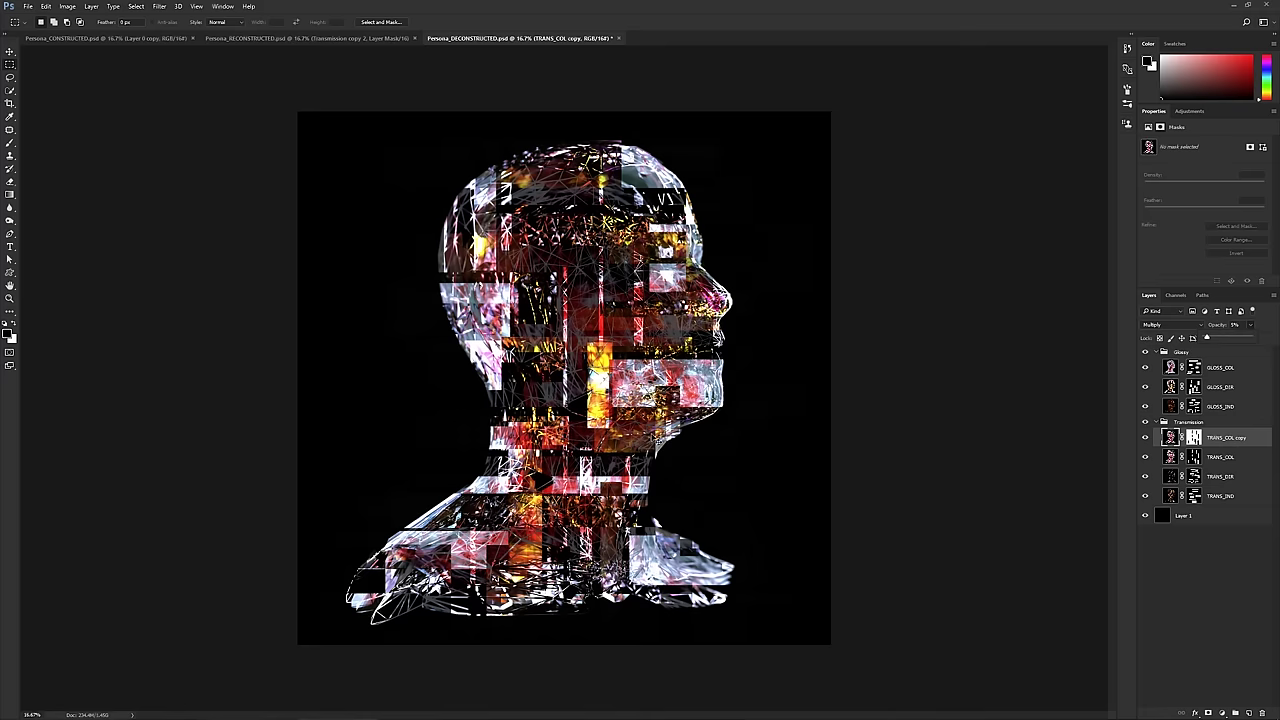
pyautogui.moveTo(1206, 339); pyautogui.dragTo(1206, 339)
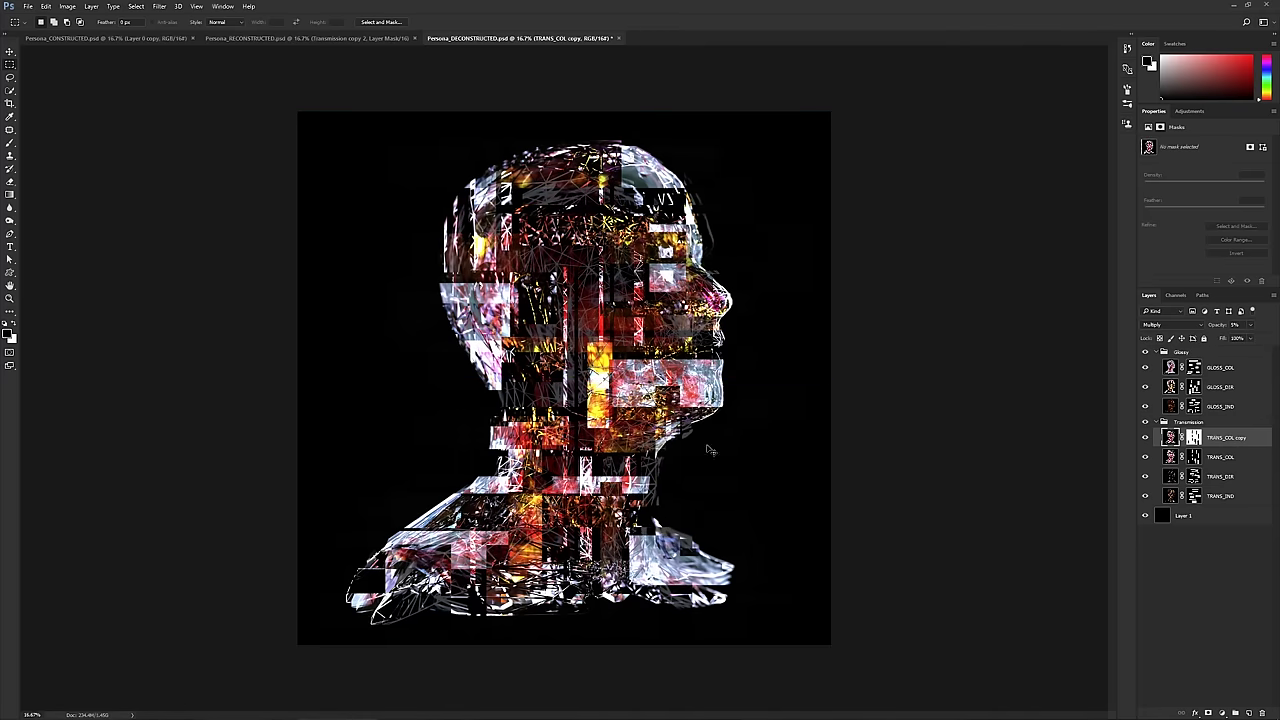
# - Offset the TRANS_COL, TRANS_DIR and TRANS_IND layers slightly up and to the left, each by a small separate move
pyautogui.click(1168, 462)
pyautogui.keyDown('ctrl'); pyautogui.moveTo(765, 443); pyautogui.dragTo(736, 430); pyautogui.keyUp('ctrl')
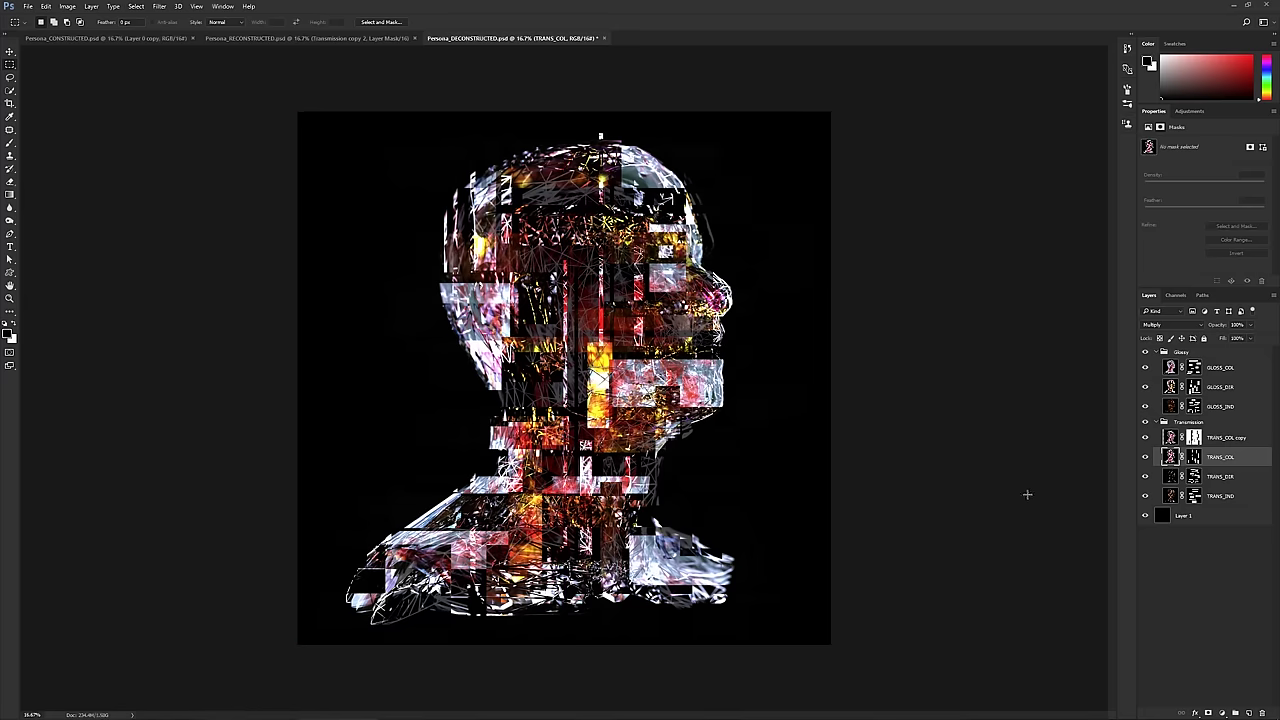
pyautogui.click(1176, 479)
pyautogui.moveTo(742, 492); pyautogui.dragTo(731, 488)
pyautogui.click(1164, 499)
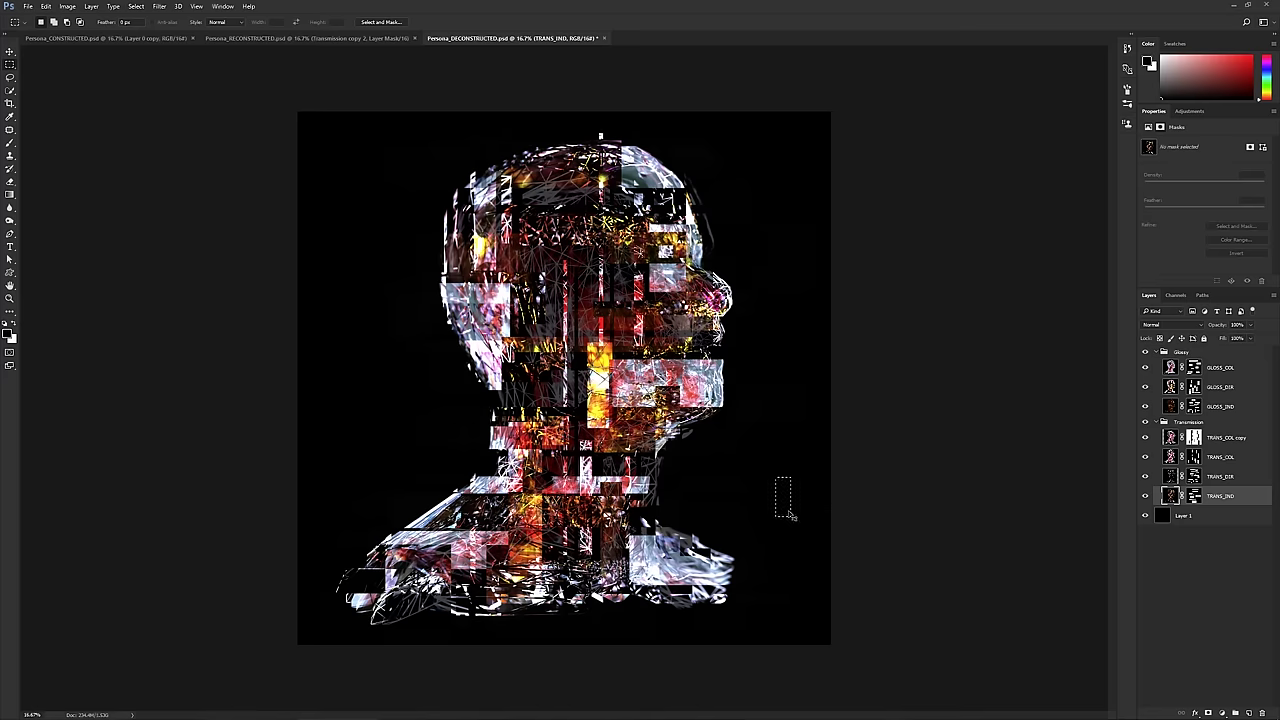
pyautogui.moveTo(742, 491); pyautogui.dragTo(735, 487)
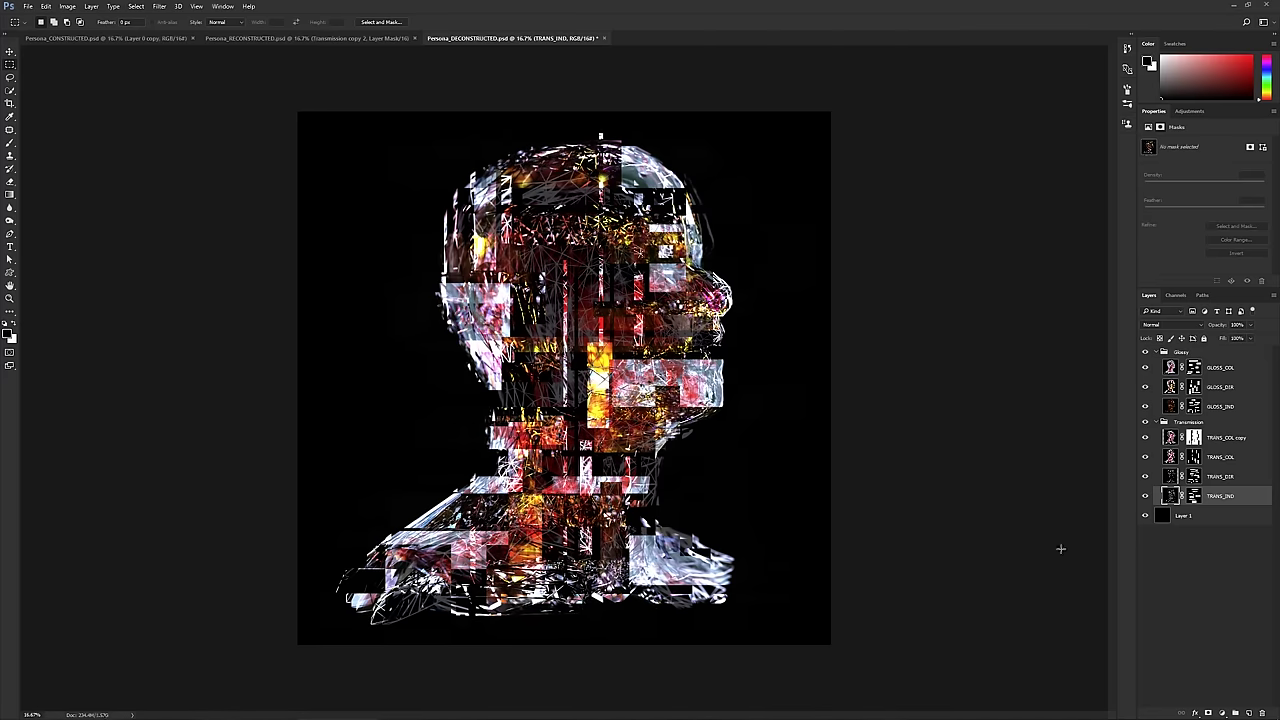
# - Offset the GLOSS_IND layer slightly upward and the GLOSS_COL layer slightly left and down to misalign the fragments
pyautogui.click(1176, 405)
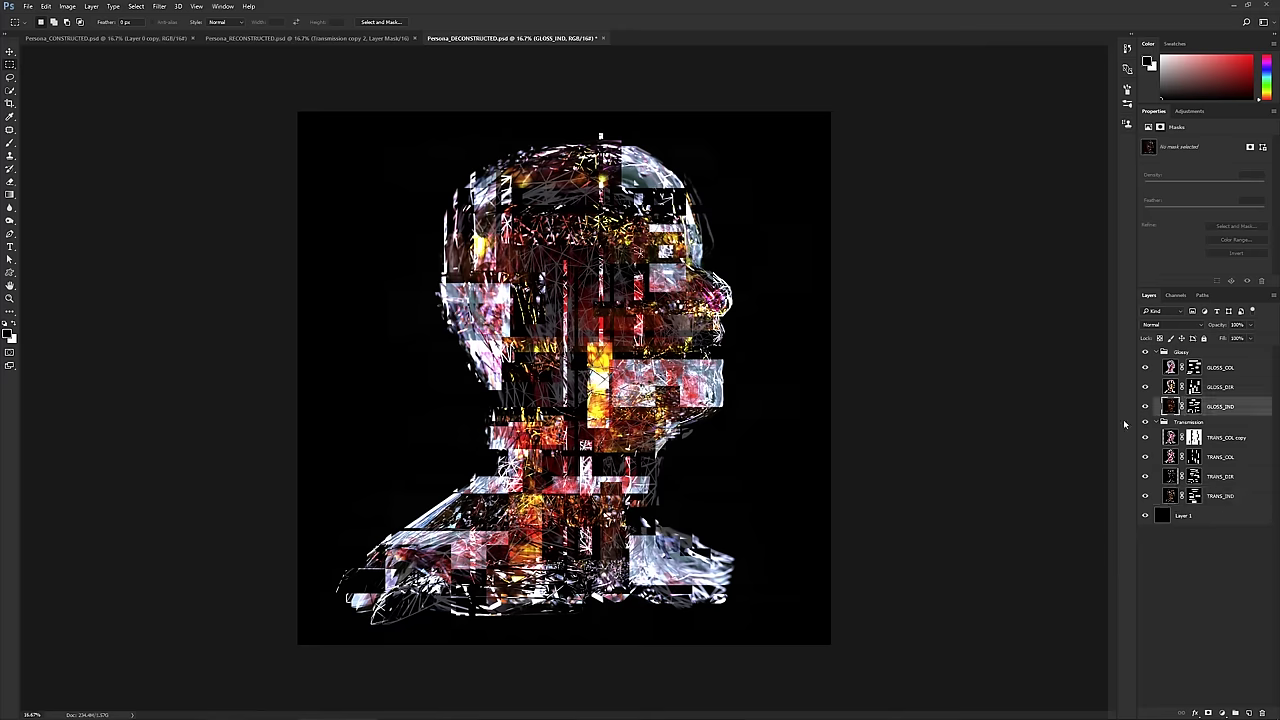
pyautogui.moveTo(651, 435); pyautogui.dragTo(659, 405)
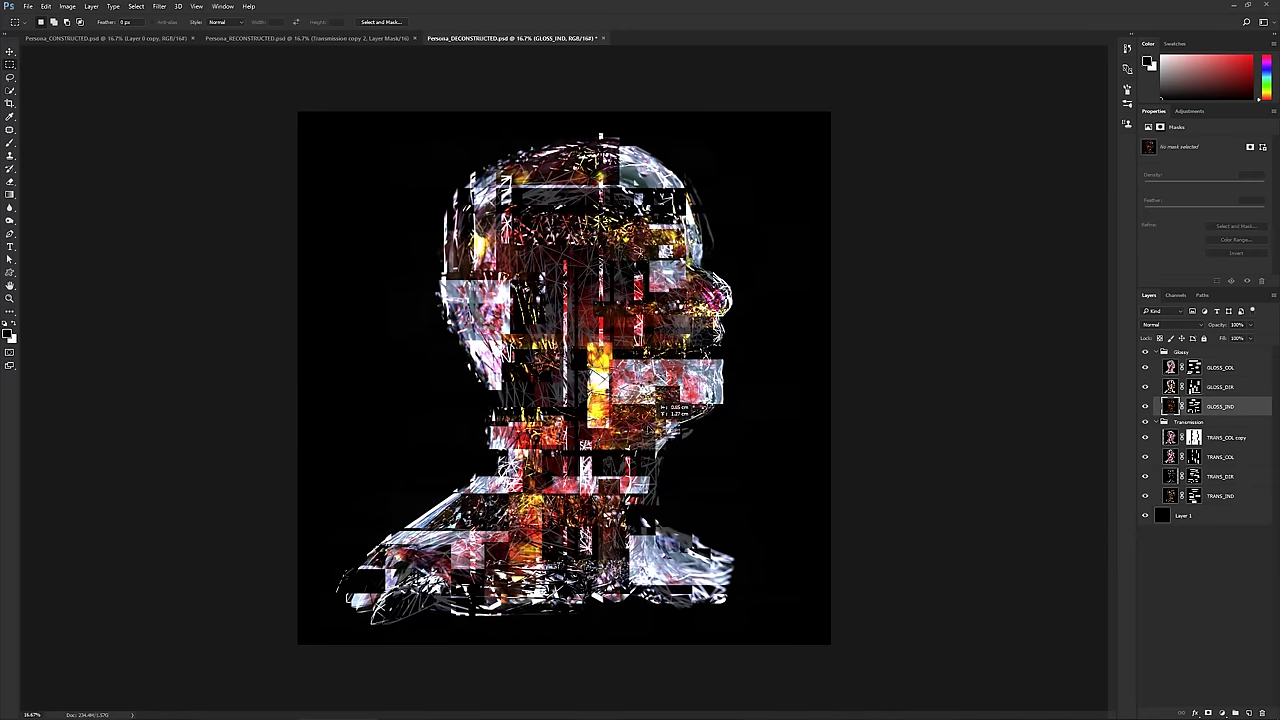
pyautogui.click(1172, 439)
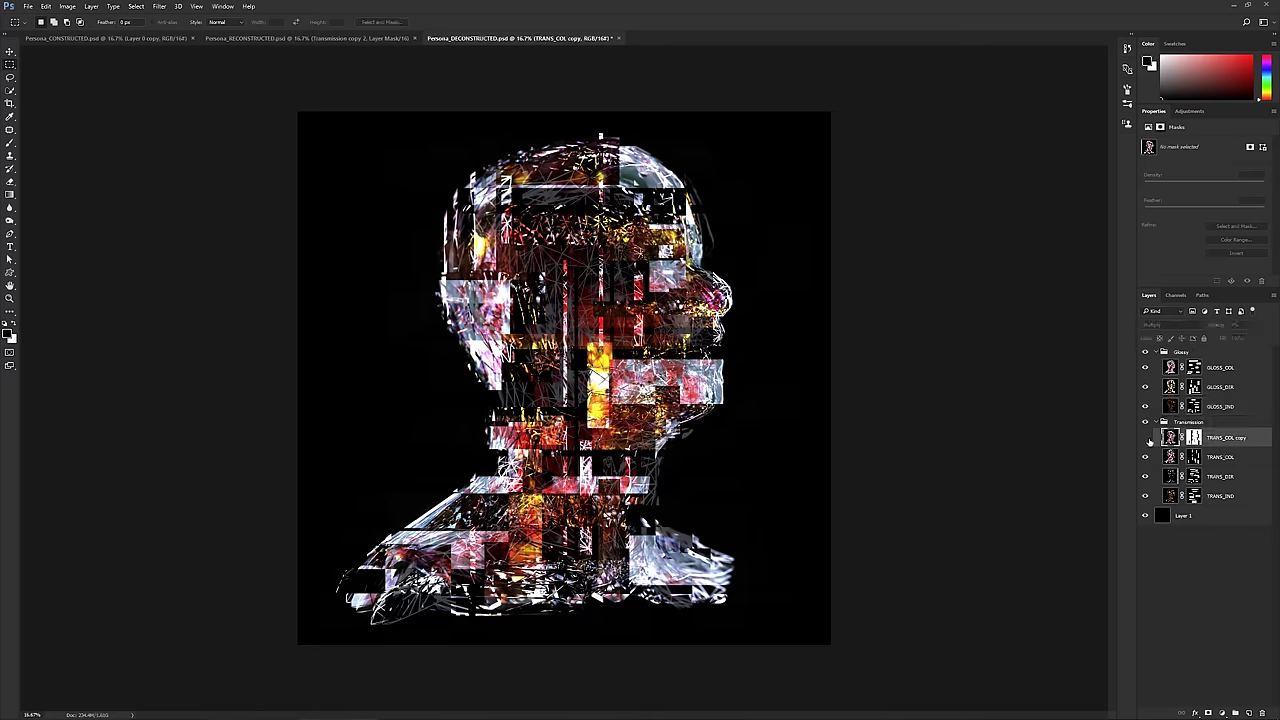
pyautogui.click(1173, 372)
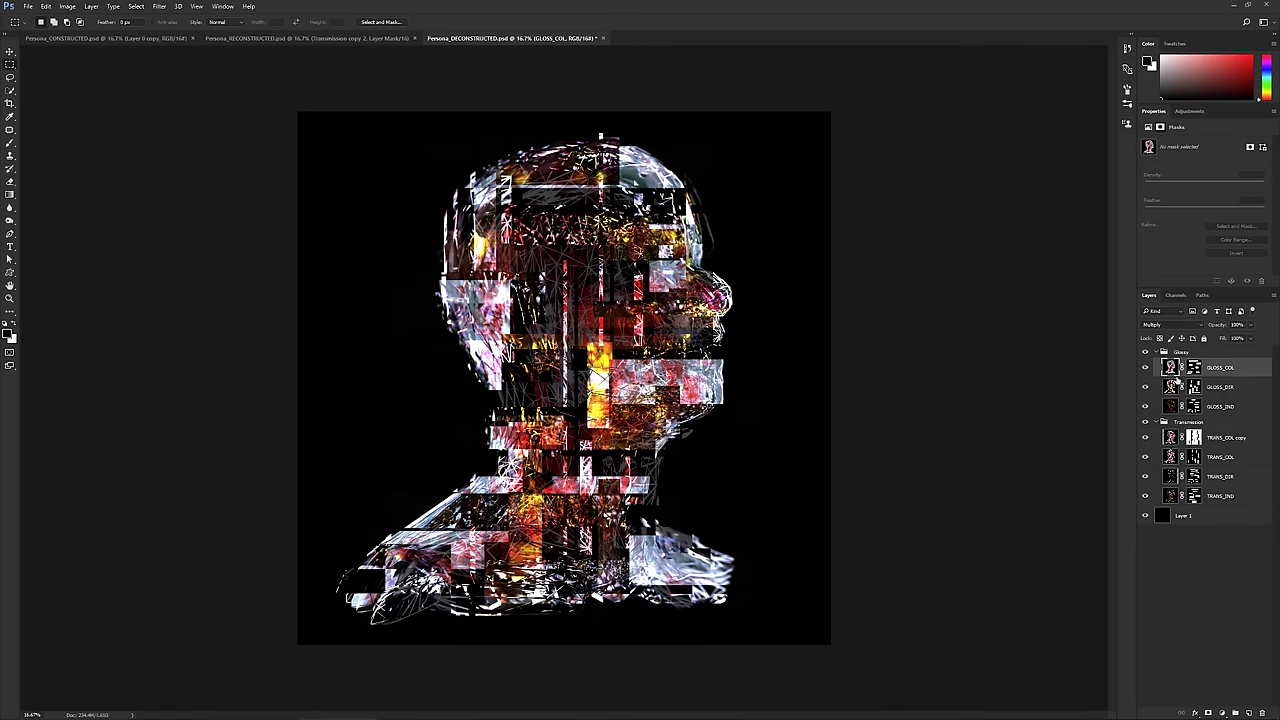
pyautogui.moveTo(735, 347)
pyautogui.mouseDown()
pyautogui.moveTo(729, 316)
pyautogui.moveTo(718, 345)
pyautogui.mouseUp()
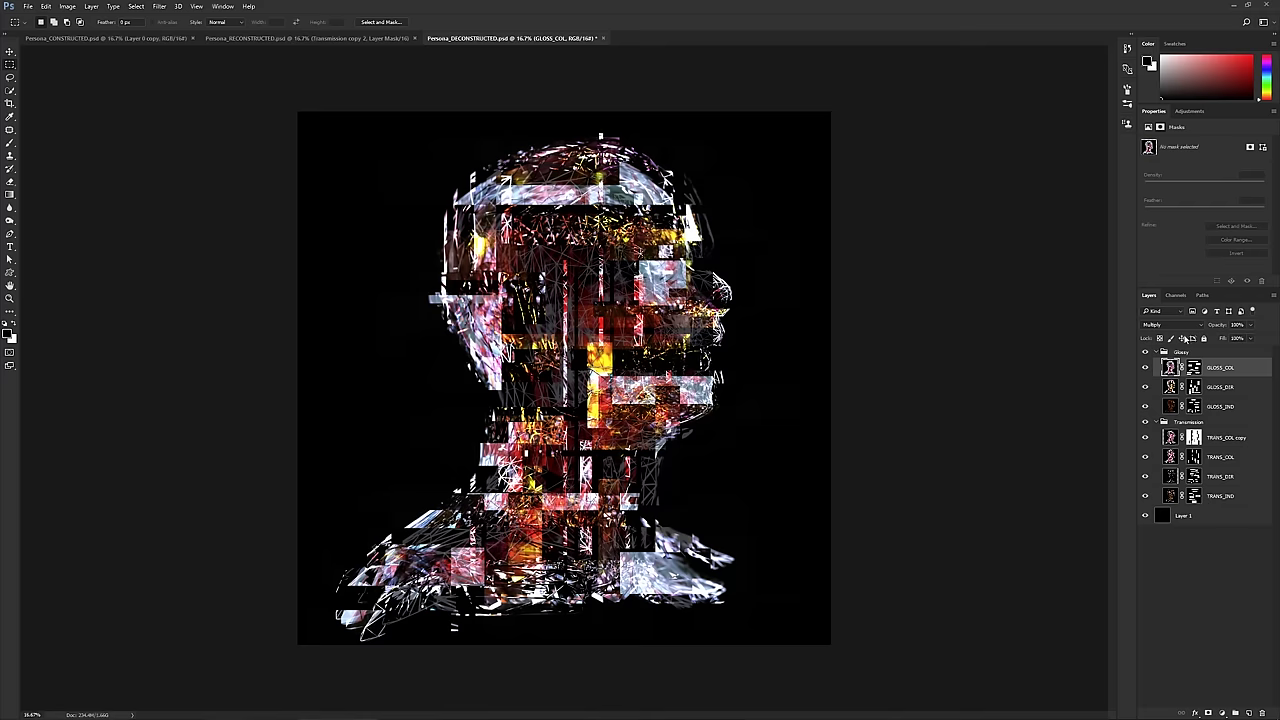
# - Move the Glossy and Transmission groups together slightly up and to the right, and deselect the layers
pyautogui.click(1183, 353)
pyautogui.keyDown('shift'); pyautogui.click(1190, 424); pyautogui.keyUp('shift')
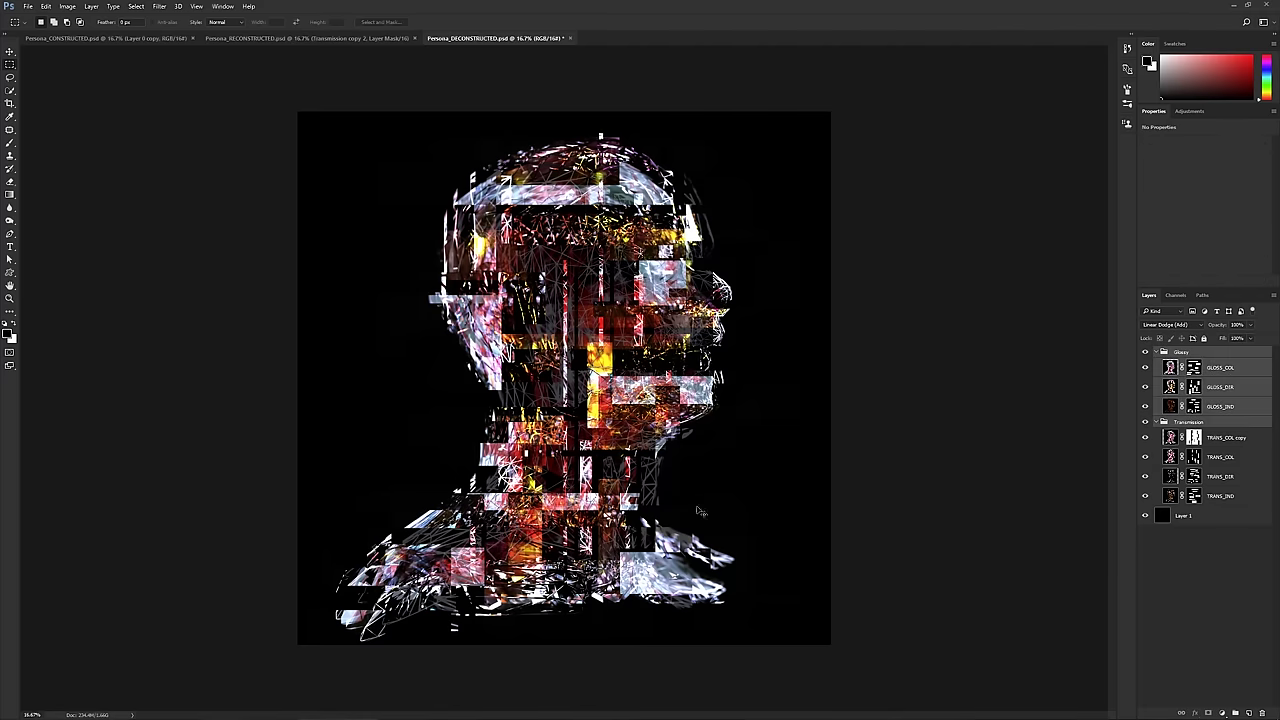
pyautogui.moveTo(700, 511)
pyautogui.mouseDown()
pyautogui.moveTo(700, 540)
pyautogui.moveTo(702, 495)
pyautogui.mouseUp()
pyautogui.click(1183, 562)
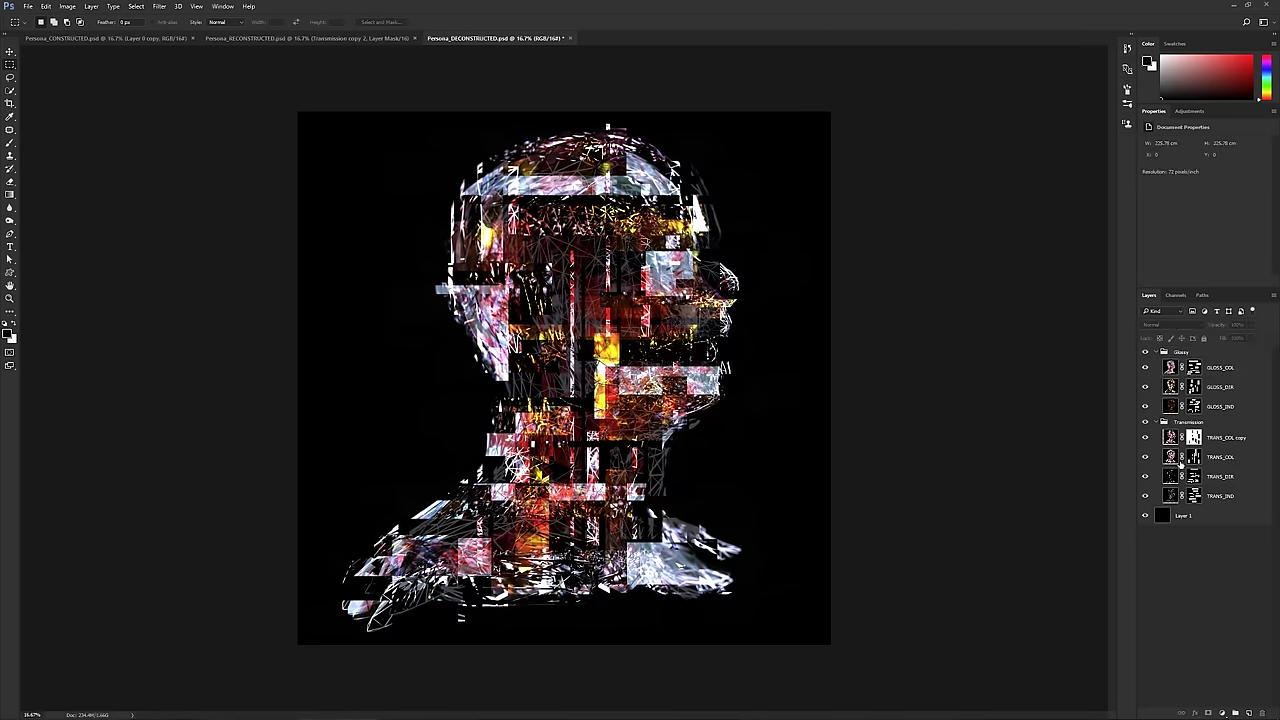
# - Examine the misaligned fragments on the head, face, neck and shoulders up close at 25% zoom
pyautogui.click(1171, 481)
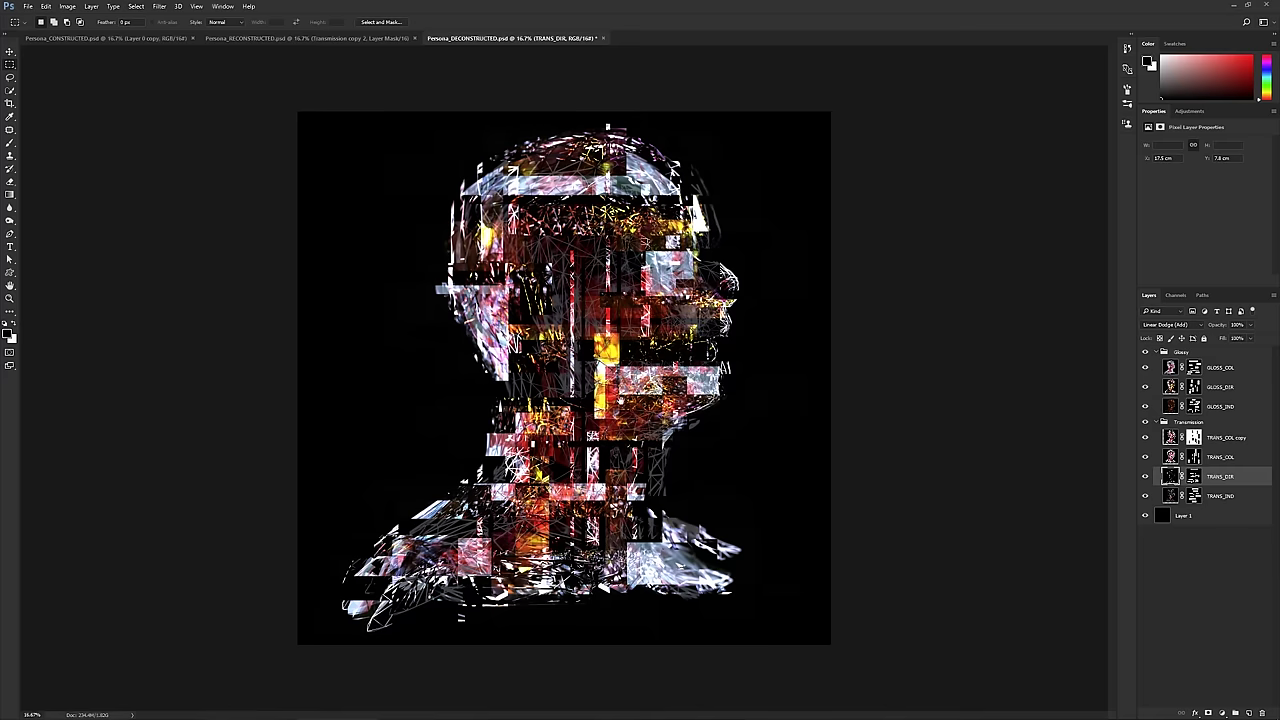
pyautogui.hotkey('ctrl', '+')
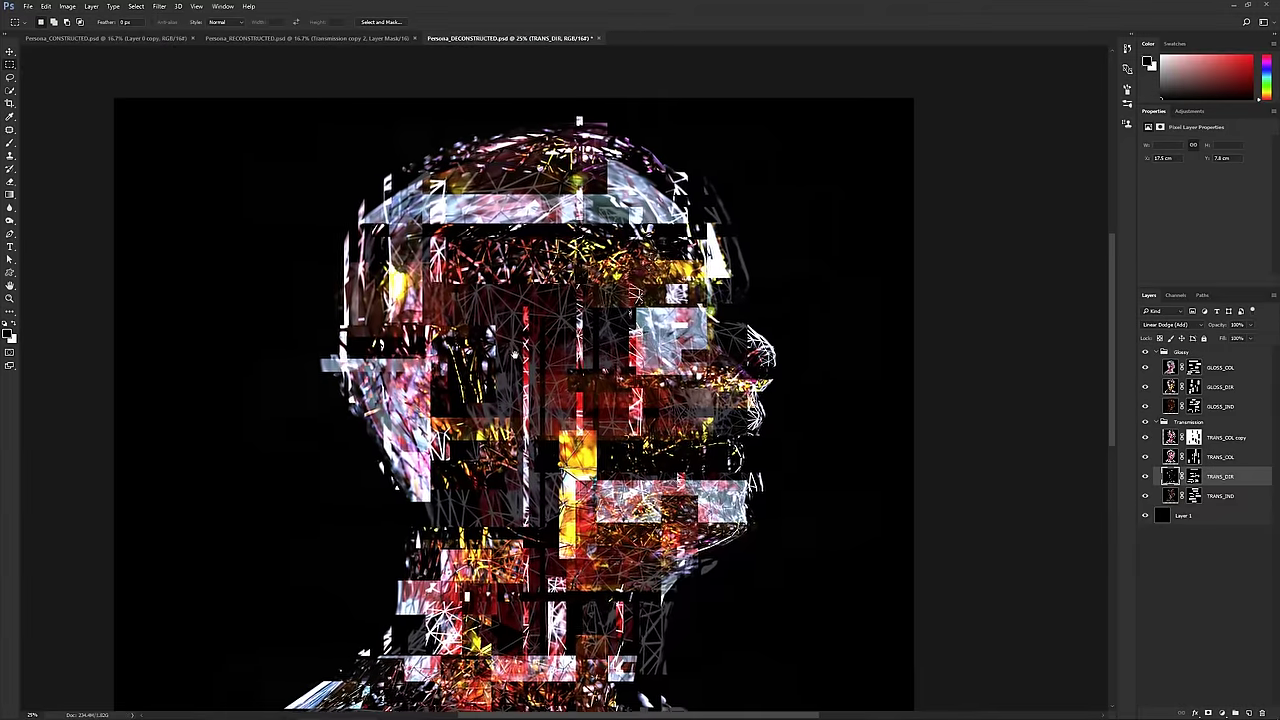
pyautogui.scroll(-2, 515, 358)
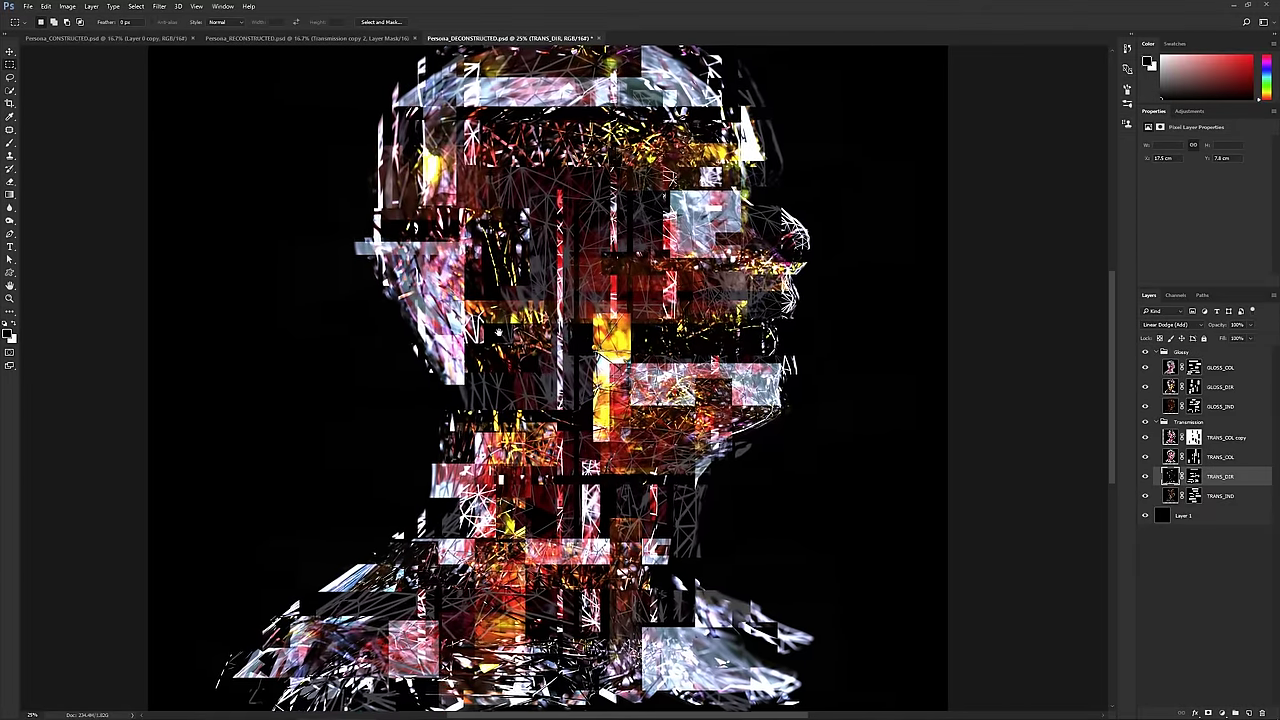
pyautogui.moveTo(620, 330); pyautogui.dragTo(640, 363)
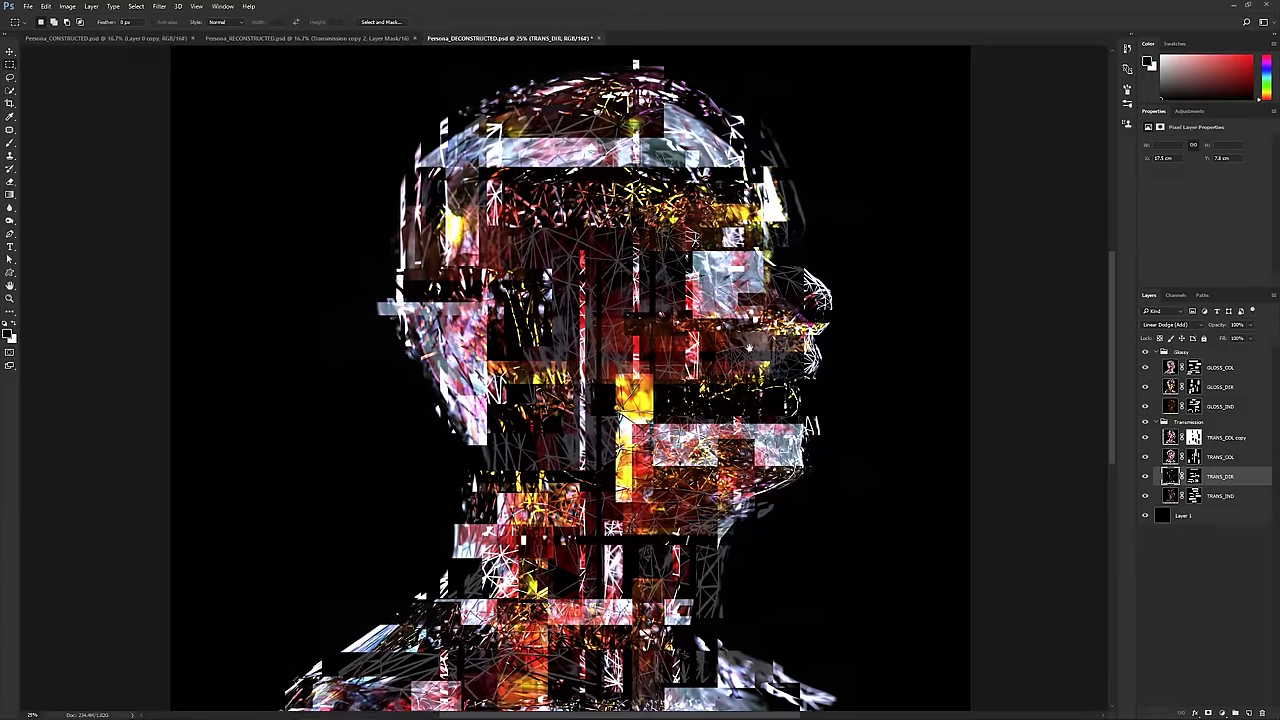
pyautogui.moveTo(750, 348); pyautogui.dragTo(853, 348)
pyautogui.moveTo(680, 327); pyautogui.dragTo(667, 328)
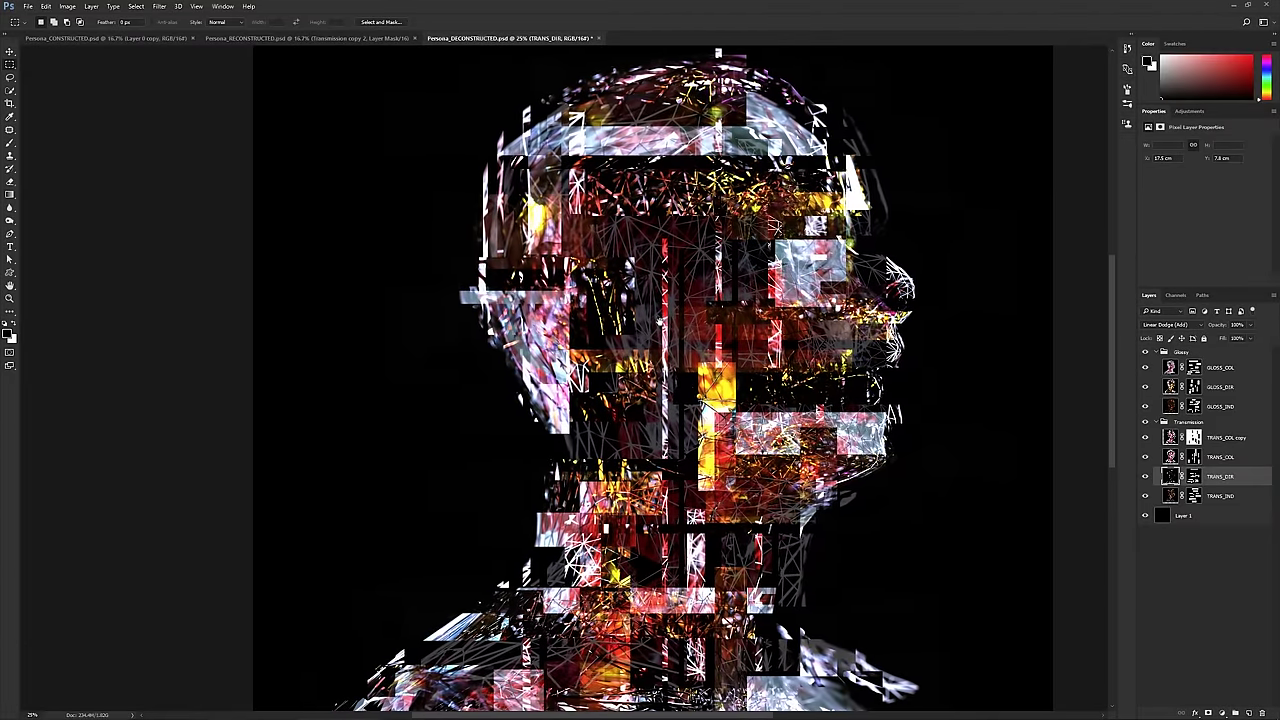
pyautogui.moveTo(762, 342); pyautogui.dragTo(683, 343)
# - Rotate the GLOSS_COL layer about 1.8° clockwise with Free Transform
pyautogui.click(1232, 370)
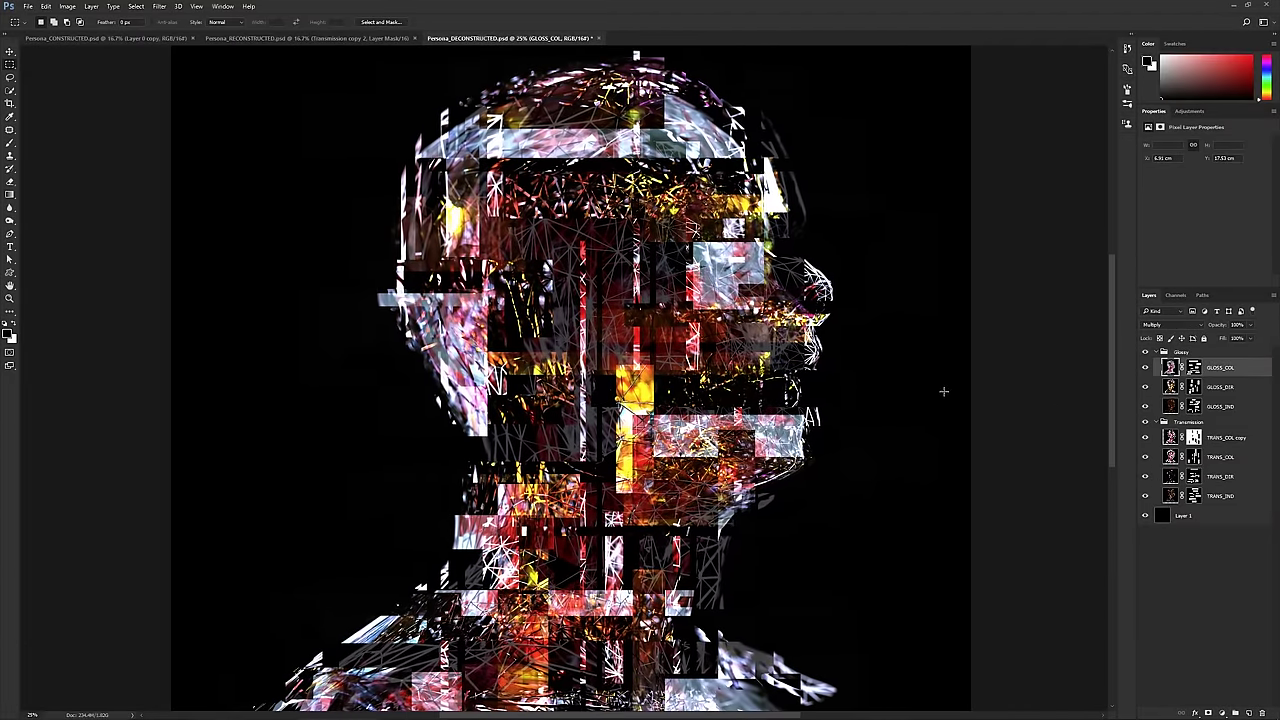
pyautogui.hotkey('ctrl', 't')
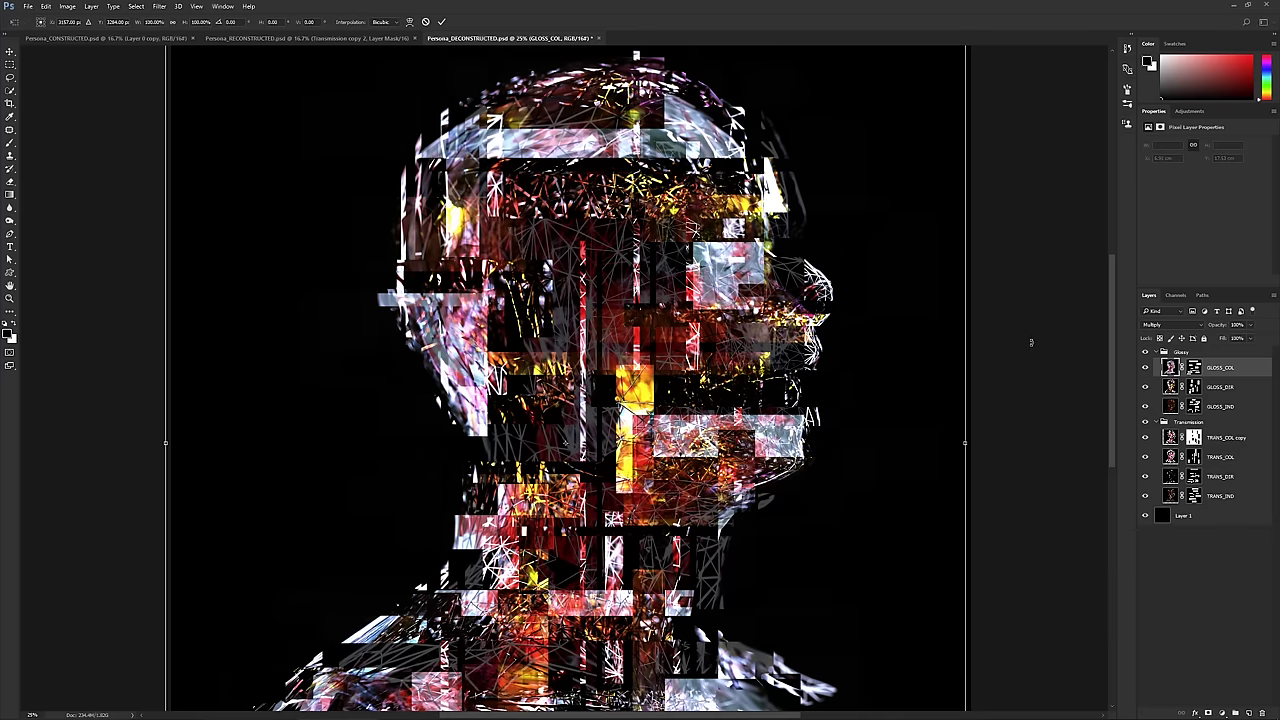
pyautogui.moveTo(1033, 343); pyautogui.dragTo(1040, 356)
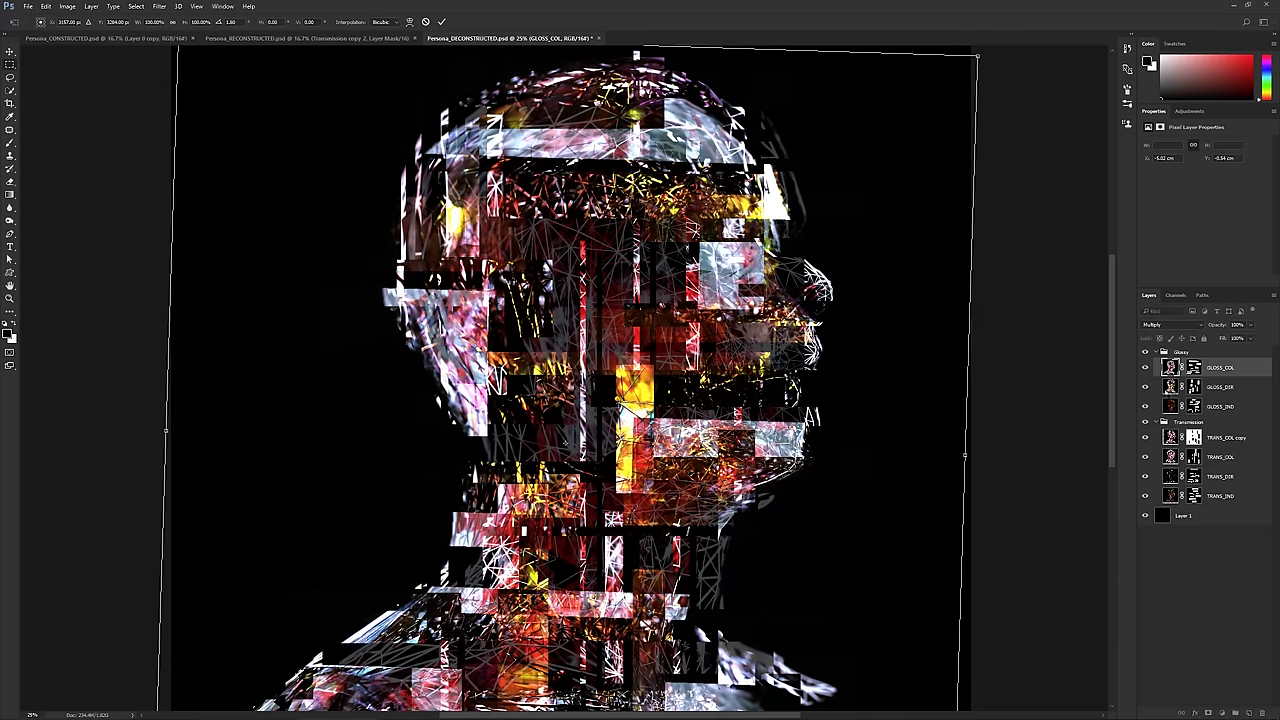
pyautogui.press('Return')
# - Rotate the GLOSS_DIR layer about 1.4° counterclockwise with Free Transform
pyautogui.click(1172, 390)
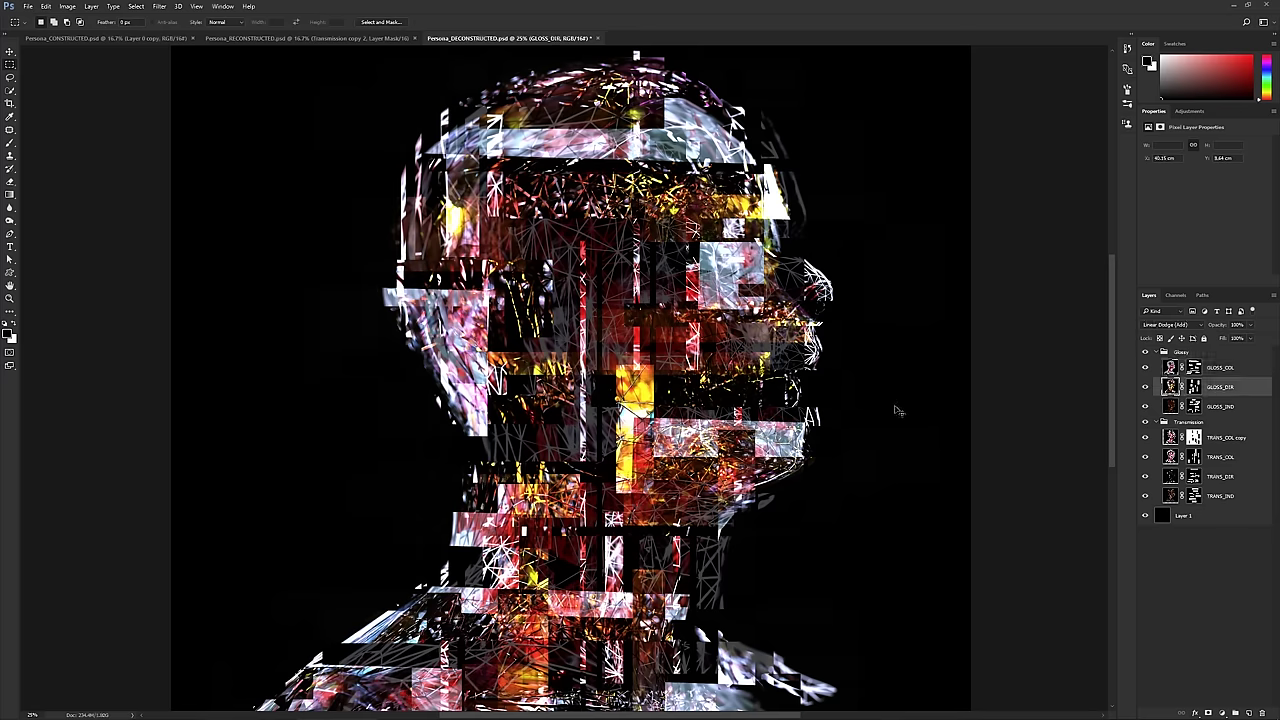
pyautogui.hotkey('ctrl', 't')
pyautogui.moveTo(1015, 422); pyautogui.dragTo(1017, 410)
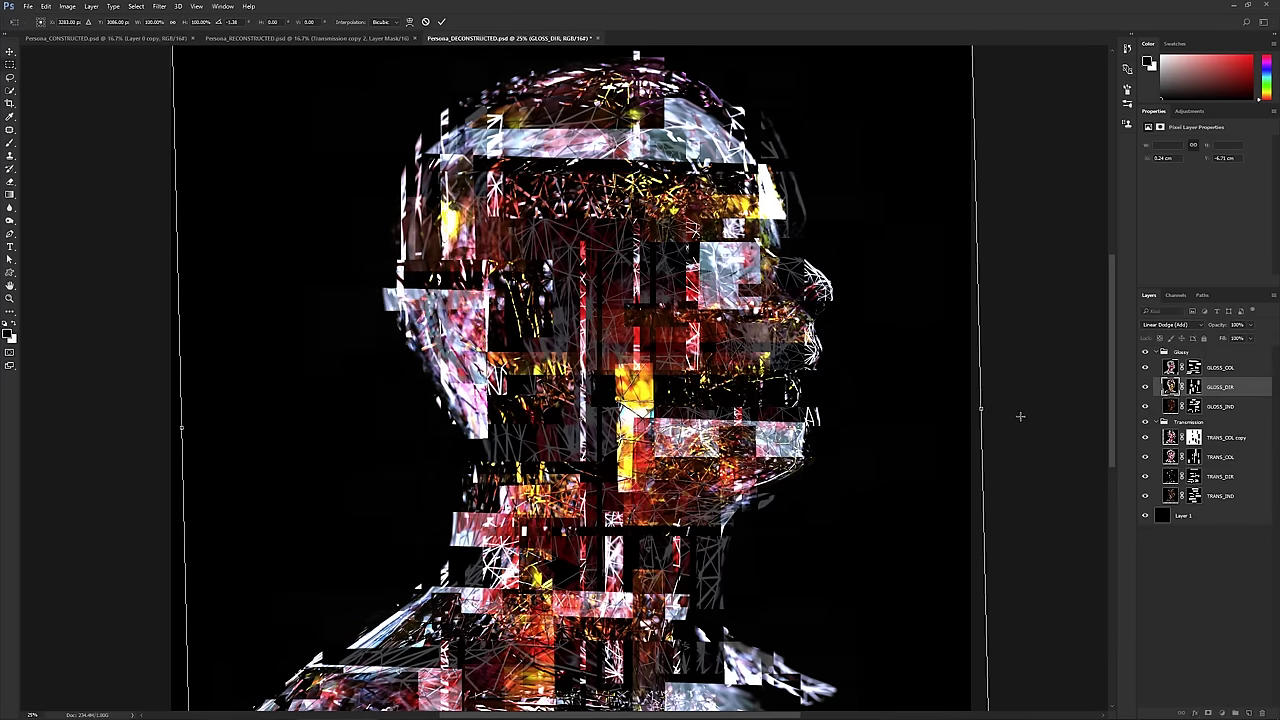
pyautogui.press('Return')
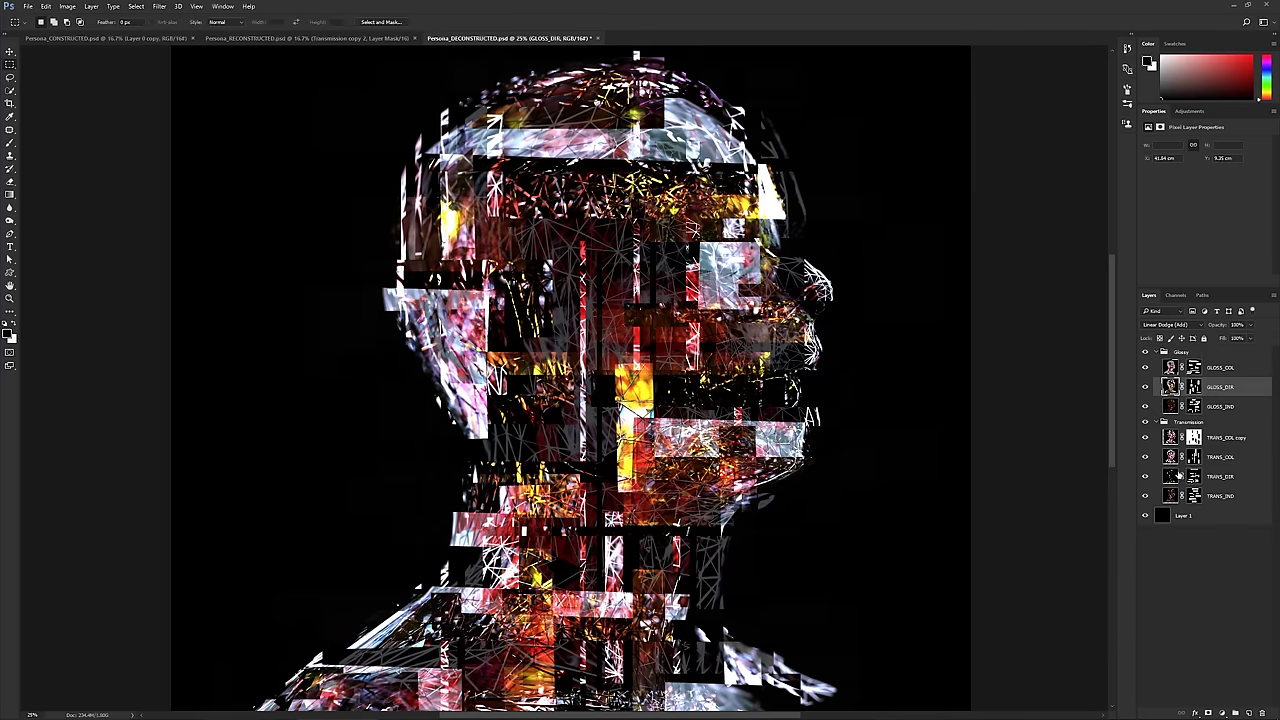
pyautogui.click(1167, 481)
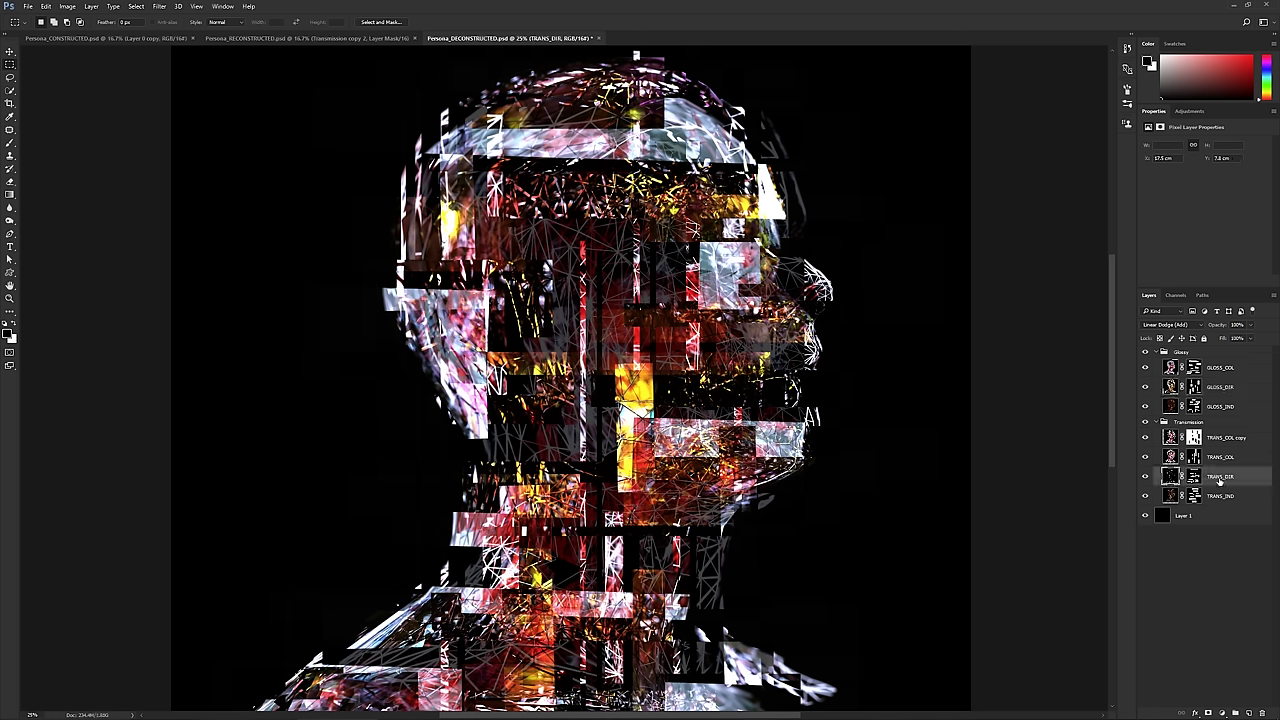
pyautogui.hotkey('ctrl', 'j')
pyautogui.moveTo(1222, 478); pyautogui.dragTo(1262, 712)
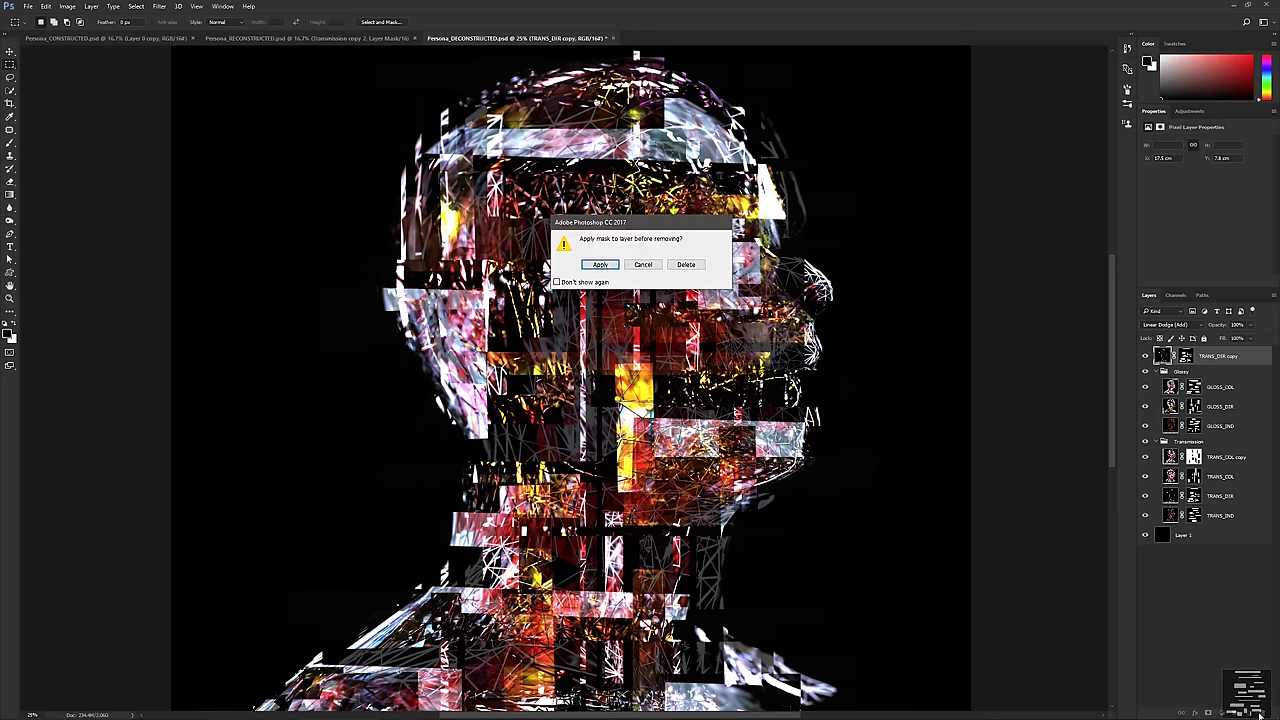
pyautogui.click(686, 264)
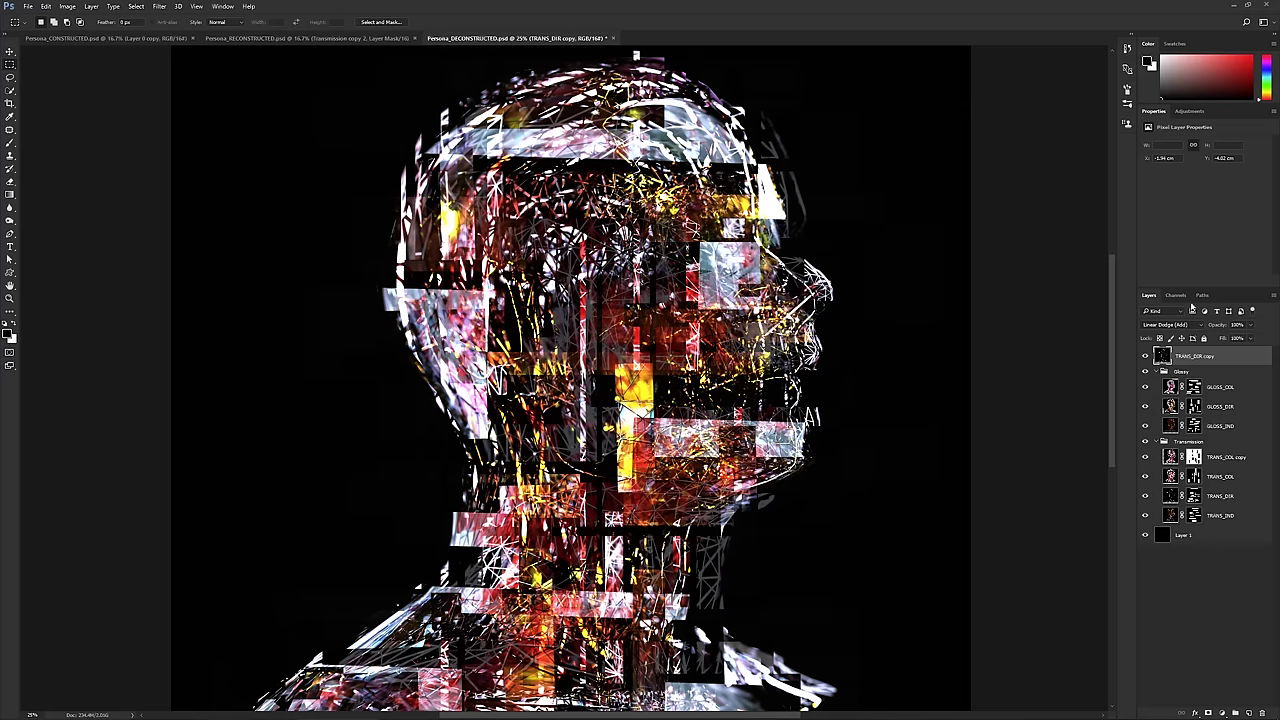
pyautogui.click(1189, 110)
pyautogui.click(1182, 148)
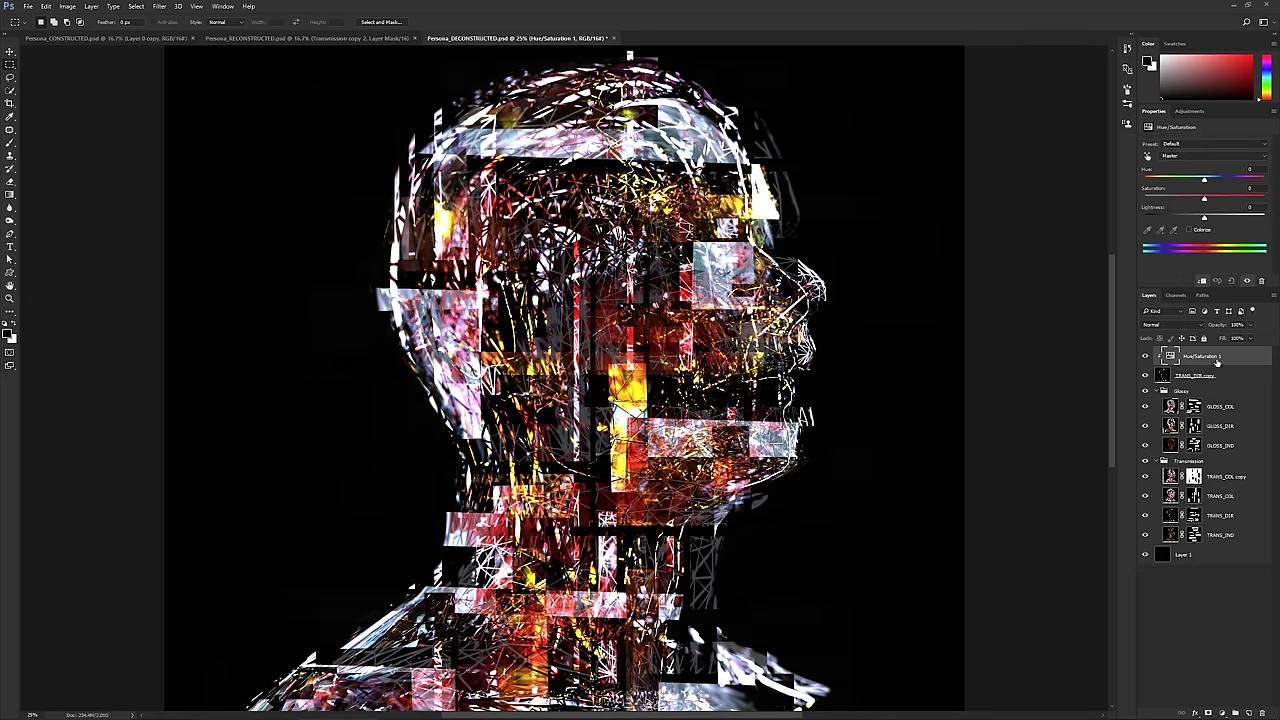
pyautogui.keyDown('shift'); pyautogui.click(1213, 375); pyautogui.keyUp('shift')
pyautogui.press('Delete')
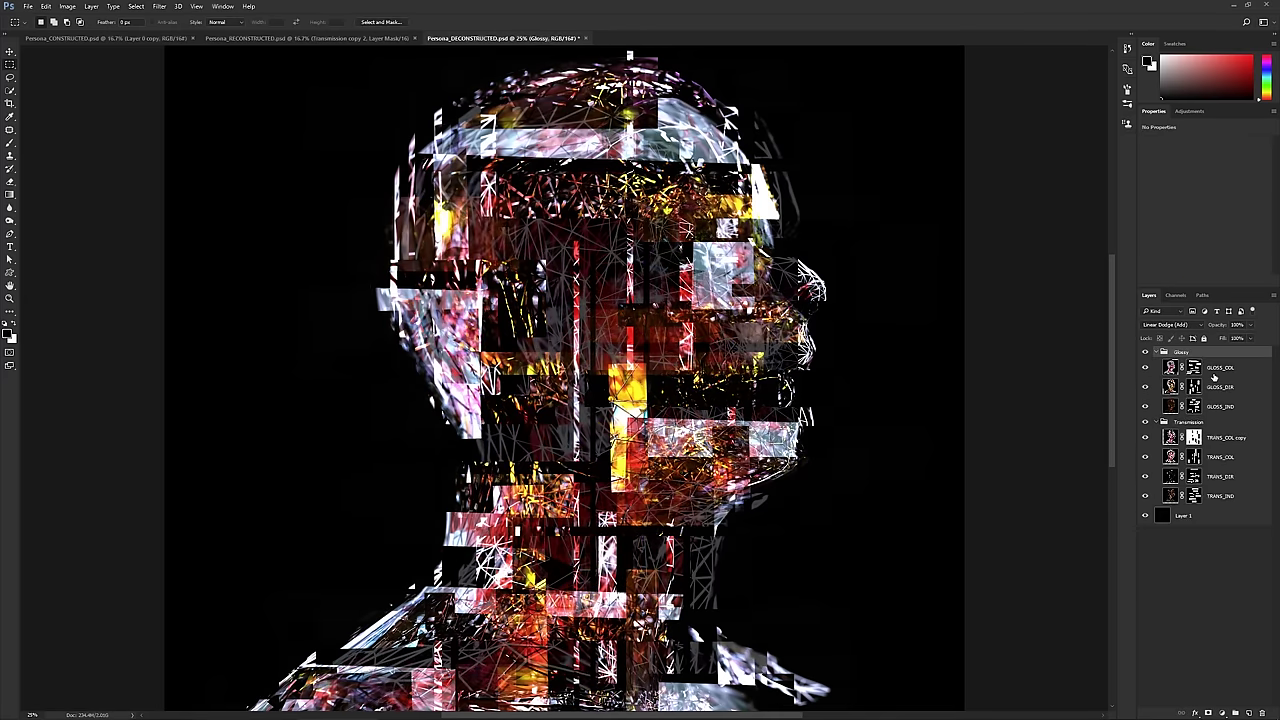
# - Duplicate the TRANS_COL copy layer above the Glossy group and delete the duplicate's mask without applying it
pyautogui.keyDown('alt'); pyautogui.click(1146, 438); pyautogui.keyUp('alt')
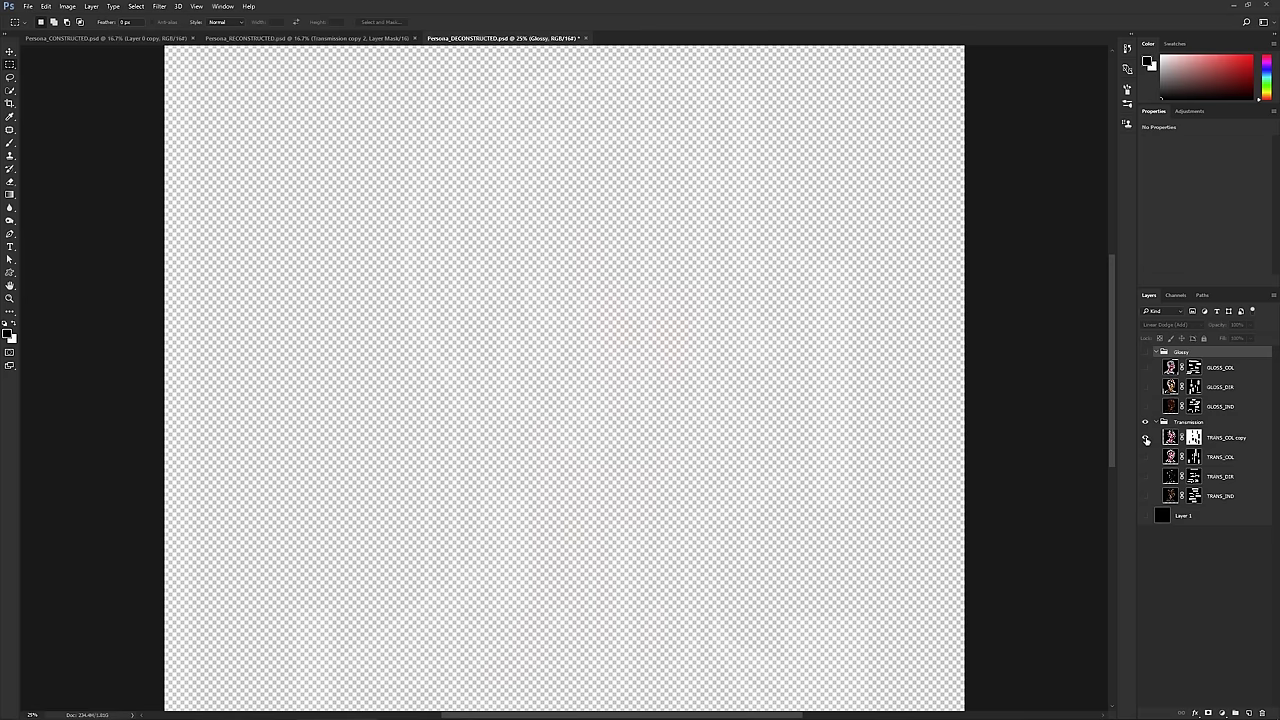
pyautogui.keyDown('alt'); pyautogui.click(1146, 440); pyautogui.keyUp('alt')
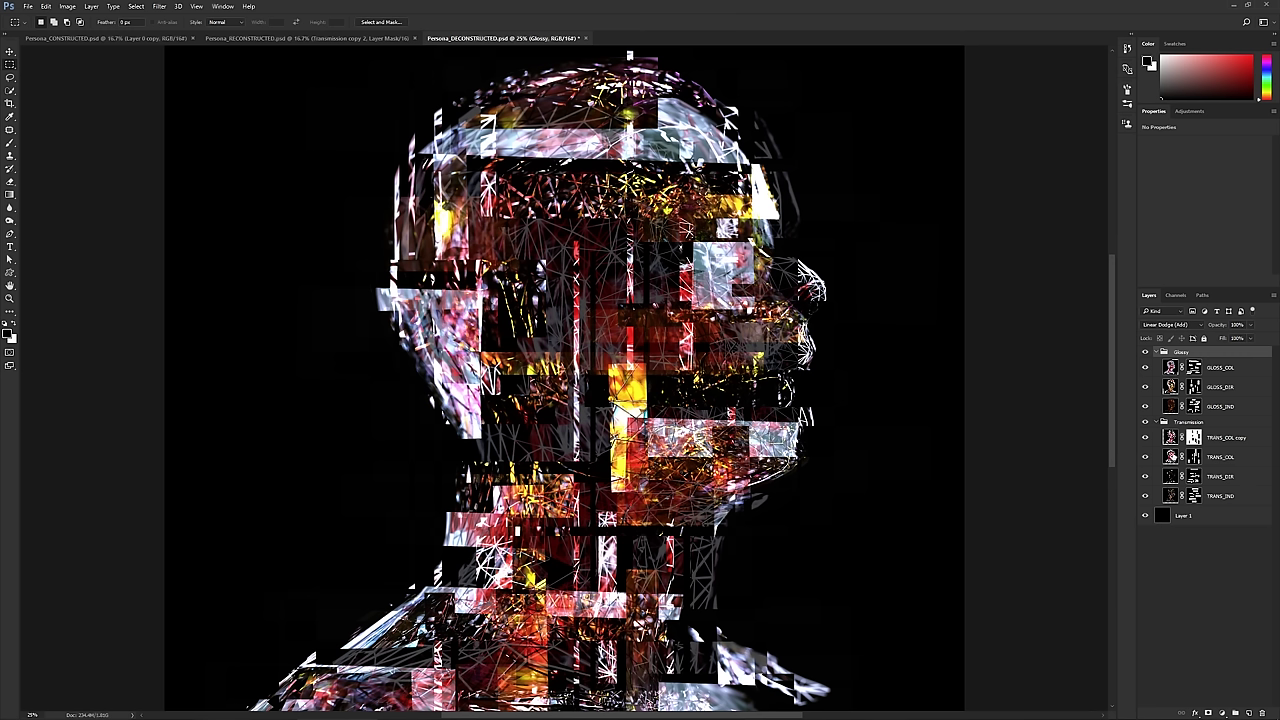
pyautogui.click(1173, 443)
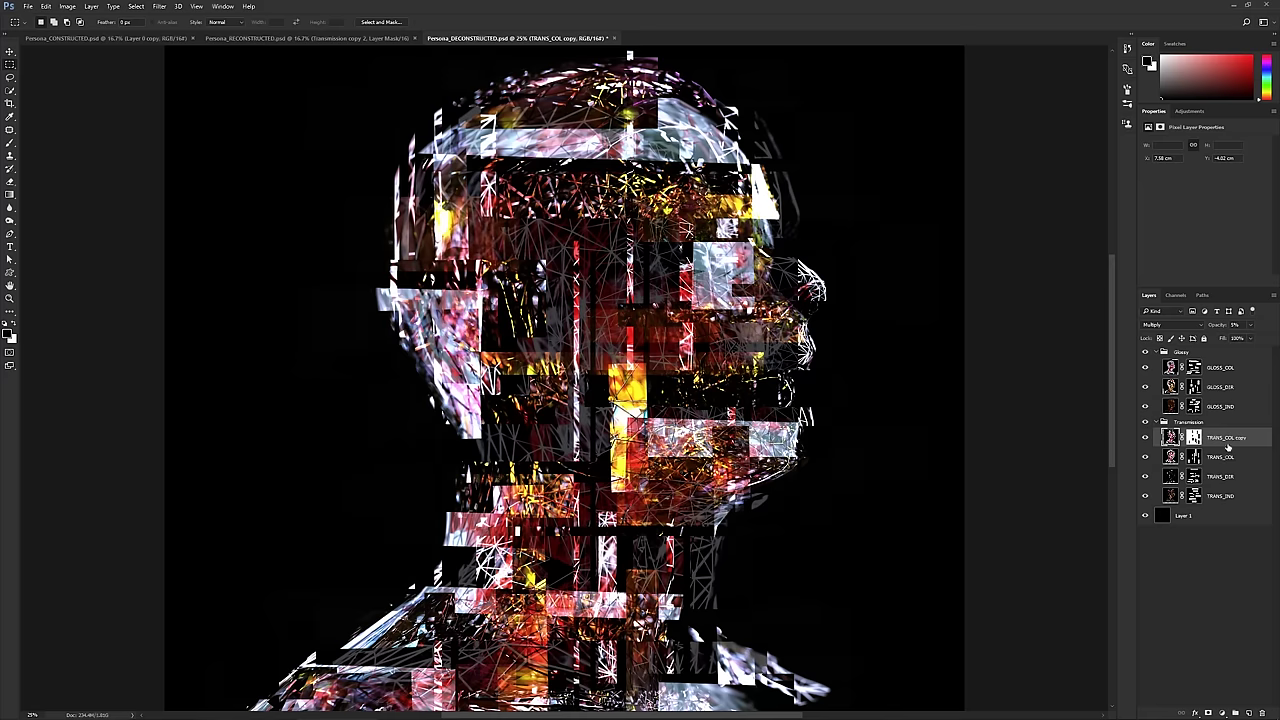
pyautogui.hotkey('ctrl', 'j')
pyautogui.moveTo(1226, 440); pyautogui.dragTo(1213, 356)
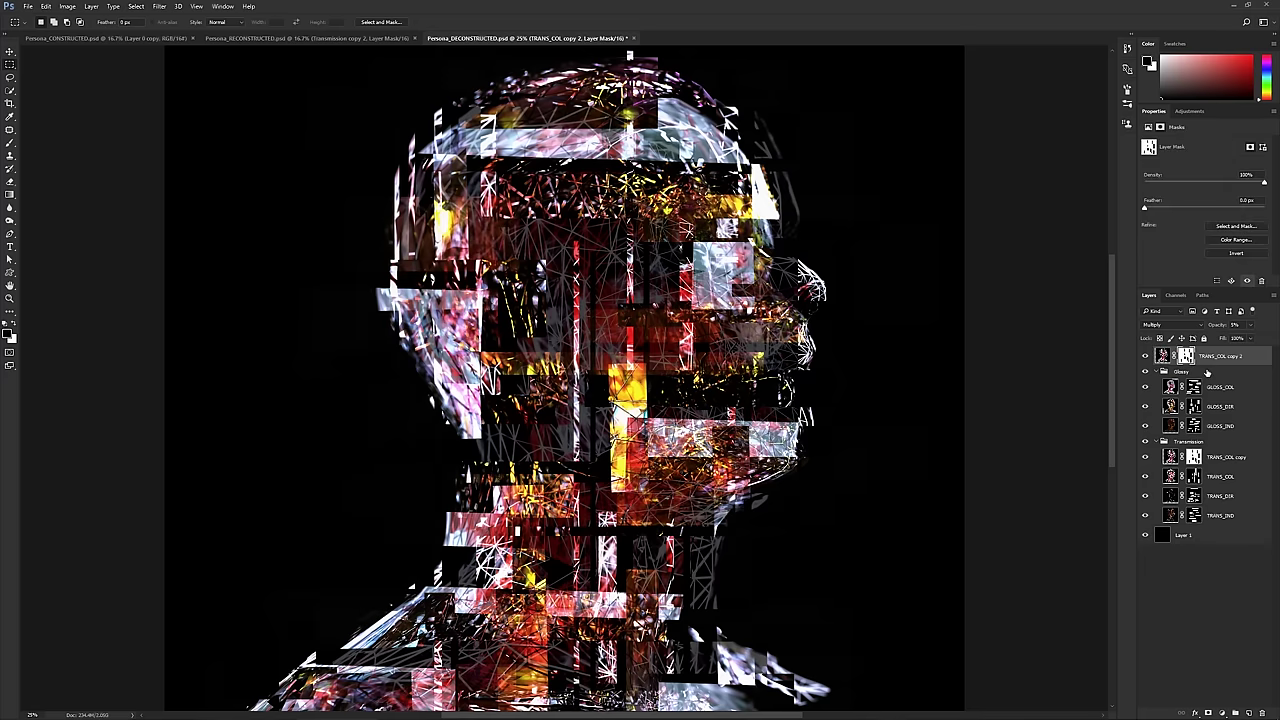
pyautogui.press('Delete')
pyautogui.hotkey('ctrl', 'z')
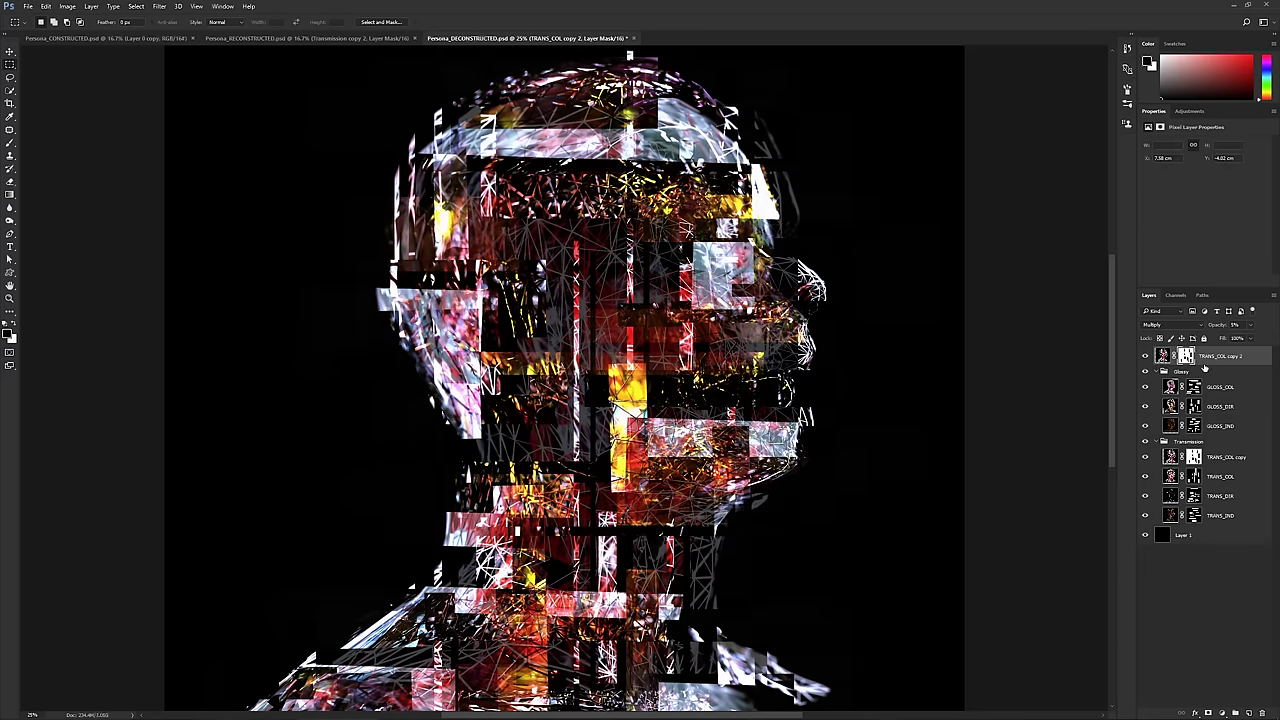
pyautogui.moveTo(1186, 357); pyautogui.dragTo(1262, 713)
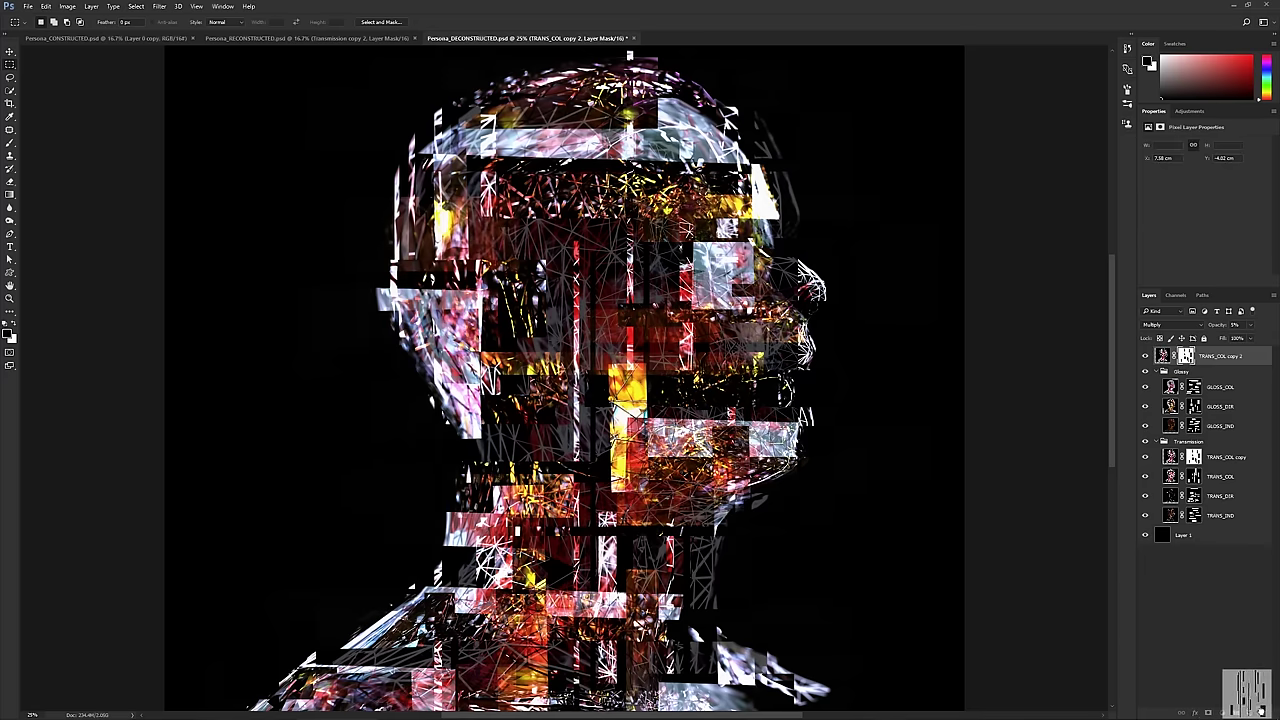
pyautogui.click(686, 265)
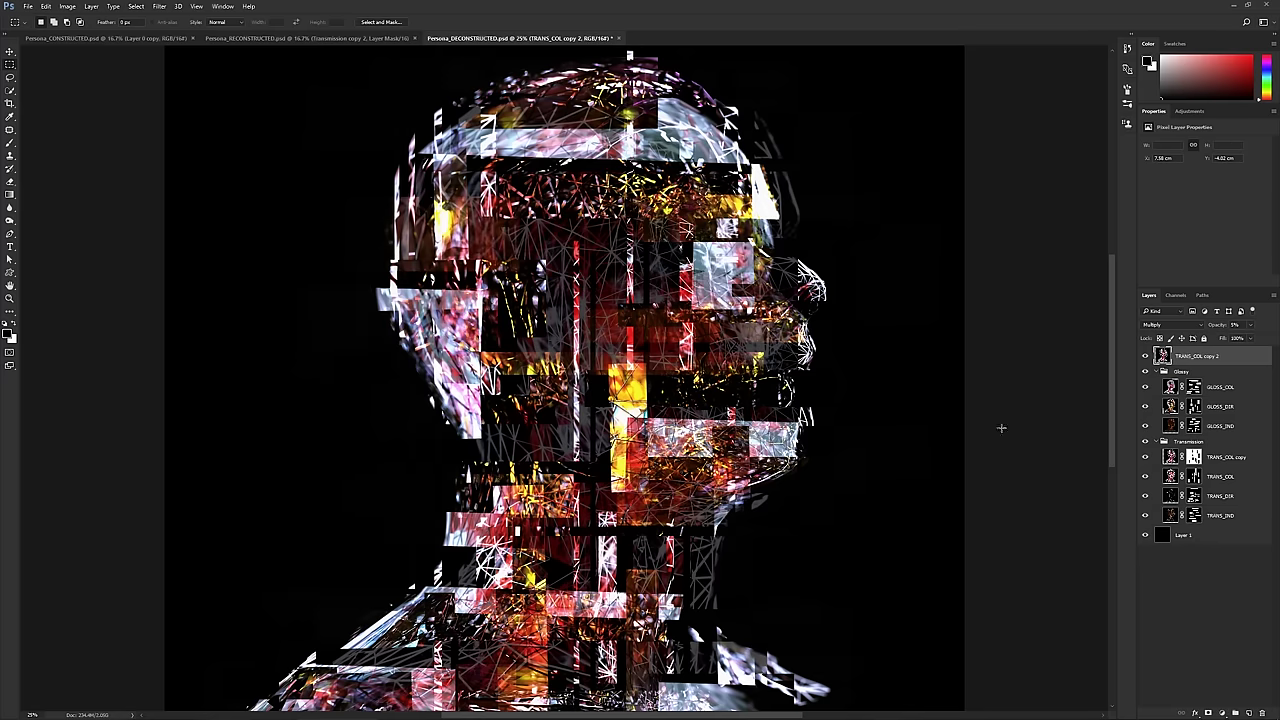
# - Set the unmasked TRANS_COL copy 2 layer to Linear Dodge (Add) blending at 100% opacity
pyautogui.click(1189, 330)
pyautogui.click(1165, 334)
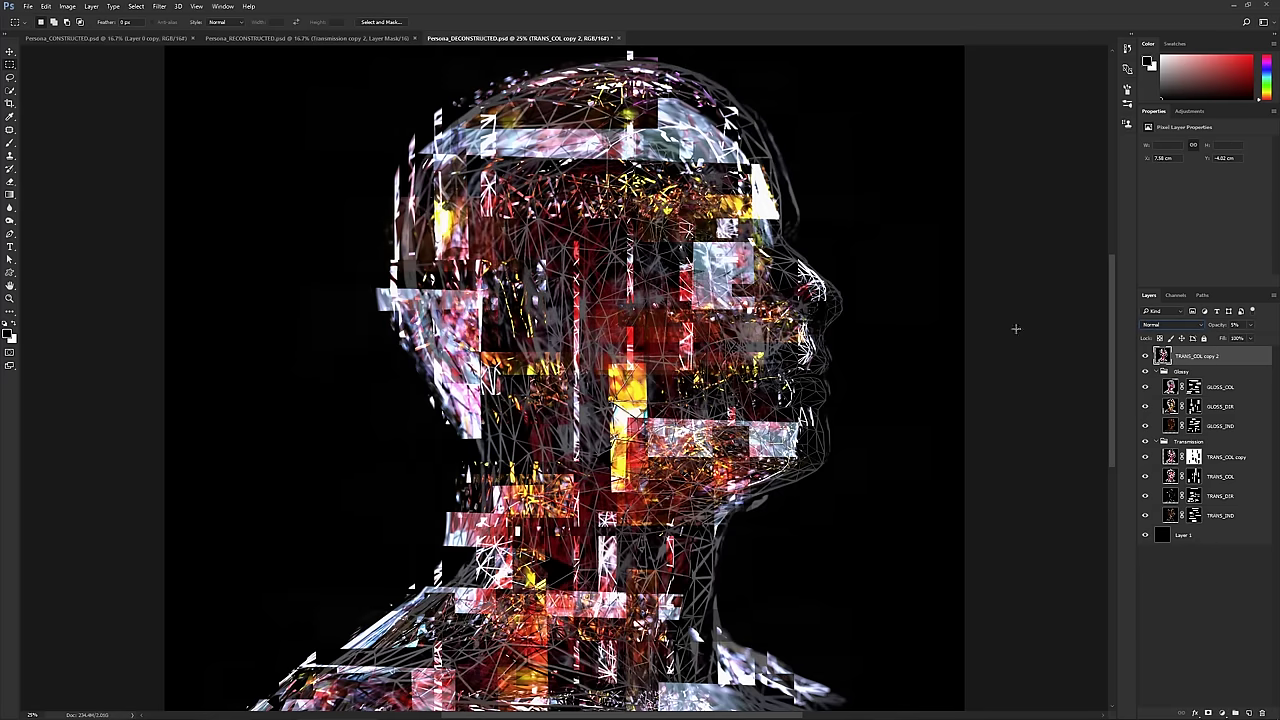
pyautogui.click(1250, 325)
pyautogui.moveTo(1233, 338); pyautogui.dragTo(1272, 338)
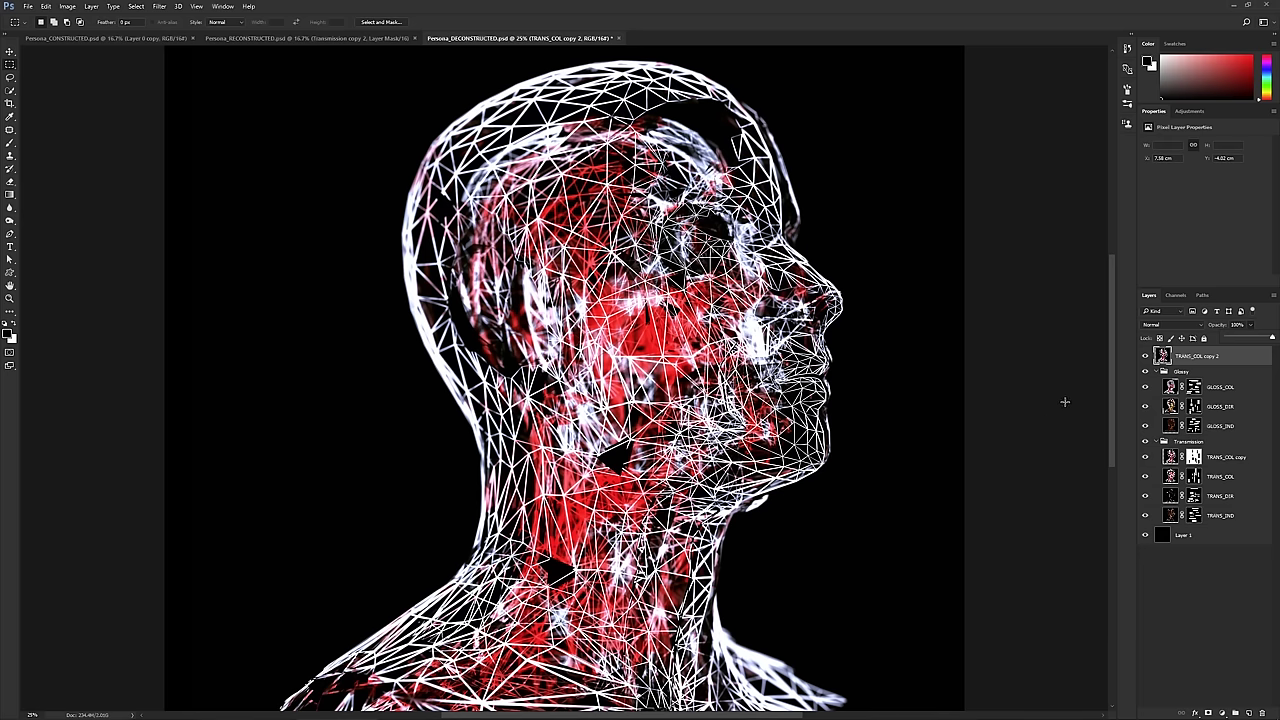
pyautogui.click(1193, 326)
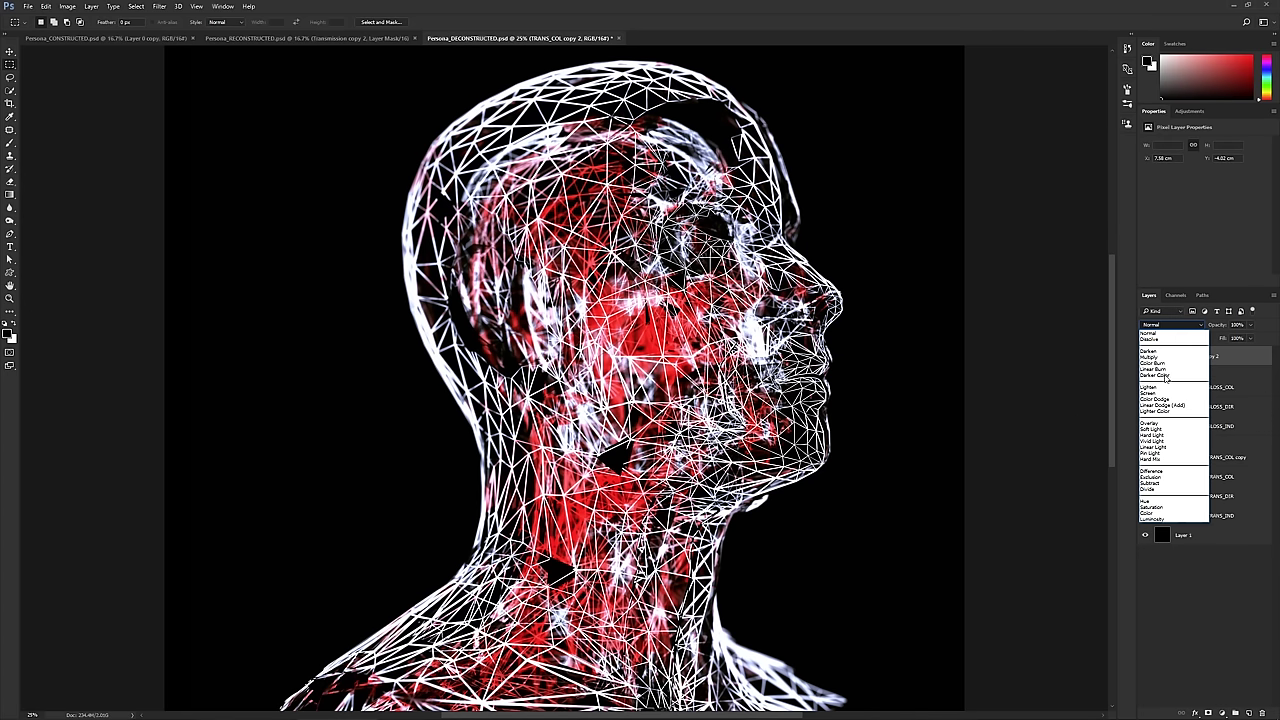
pyautogui.click(1160, 405)
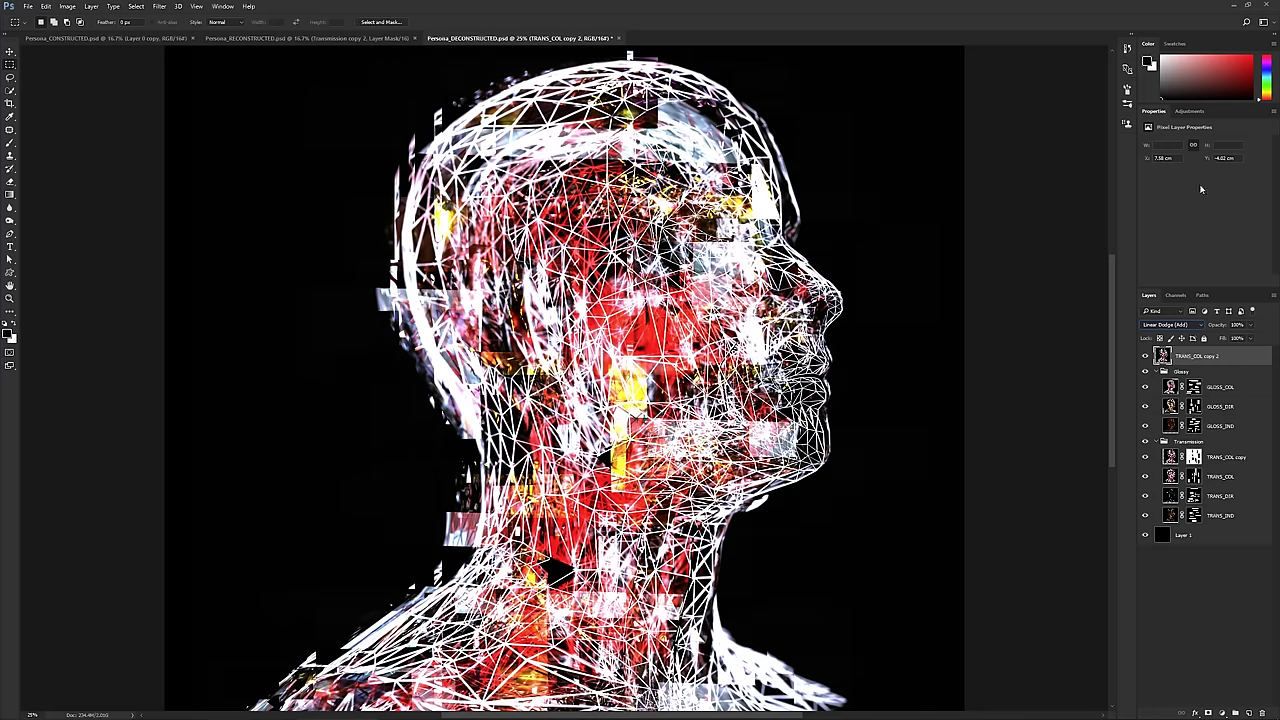
# - Add a clipped Hue/Saturation adjustment to TRANS_COL copy 2, with a strong negative hue shift and +100 saturation
pyautogui.click(1189, 111)
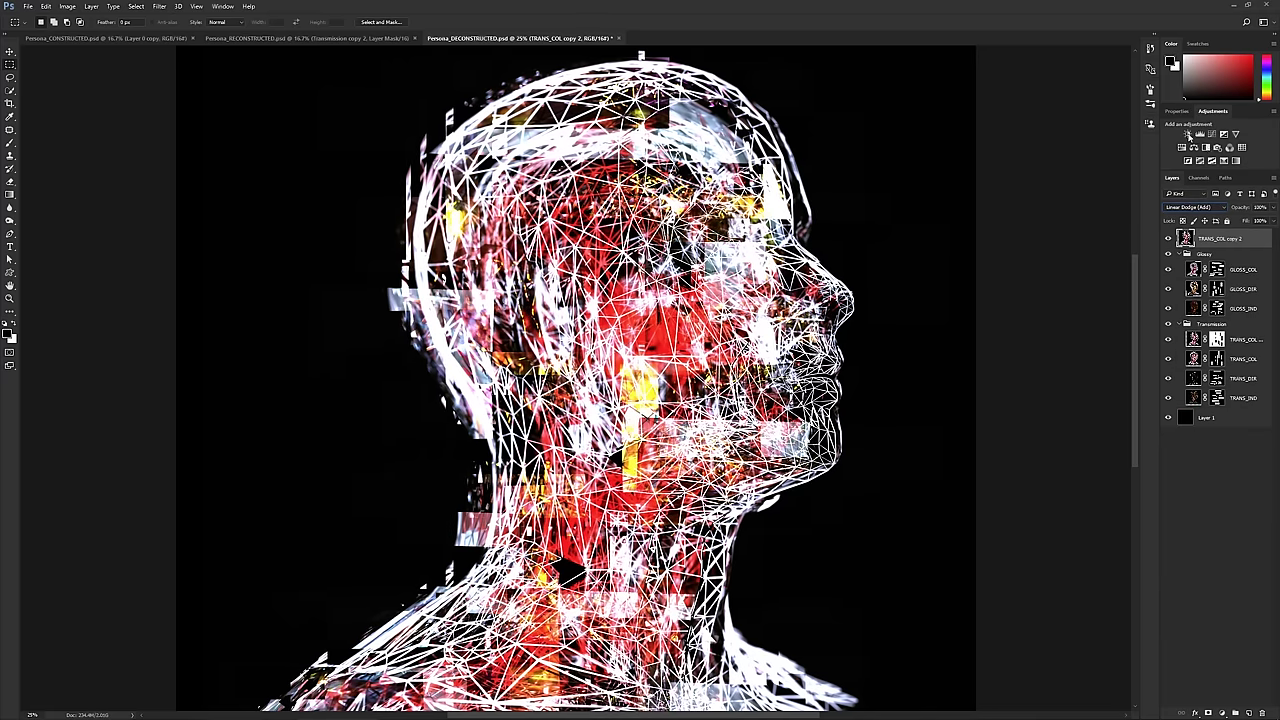
pyautogui.click(1192, 149)
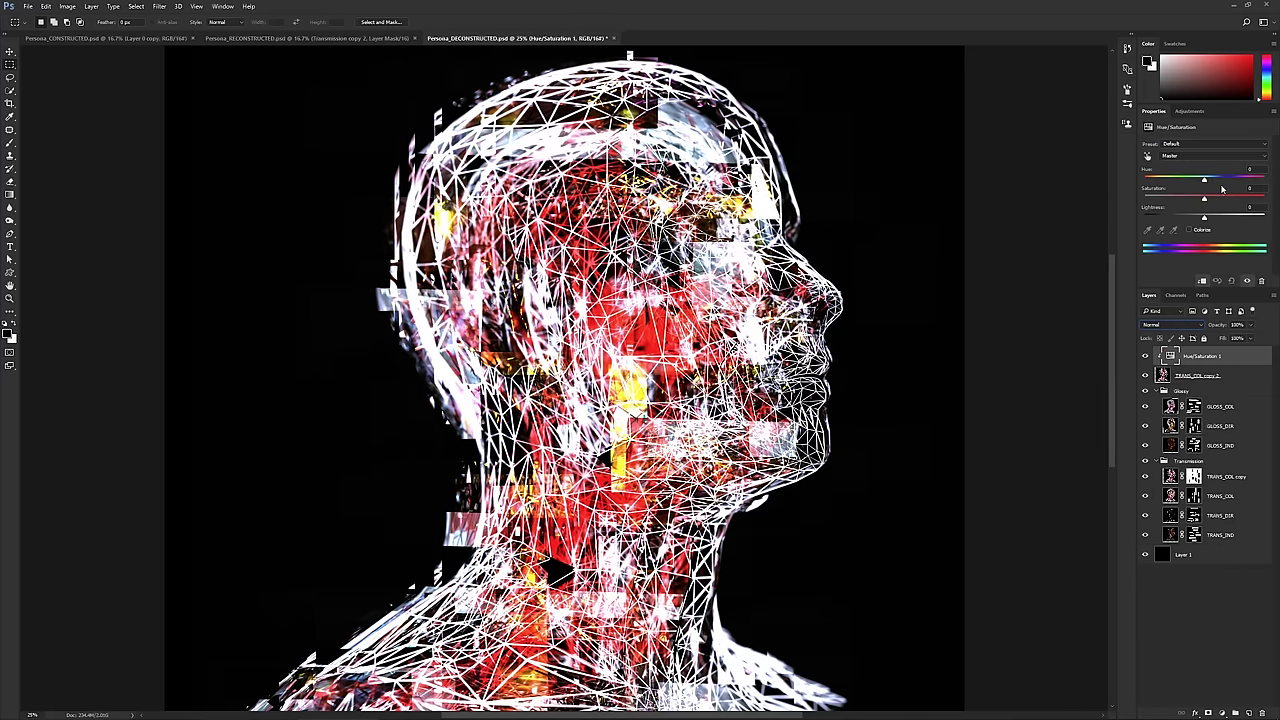
pyautogui.moveTo(1205, 180); pyautogui.dragTo(1264, 200)
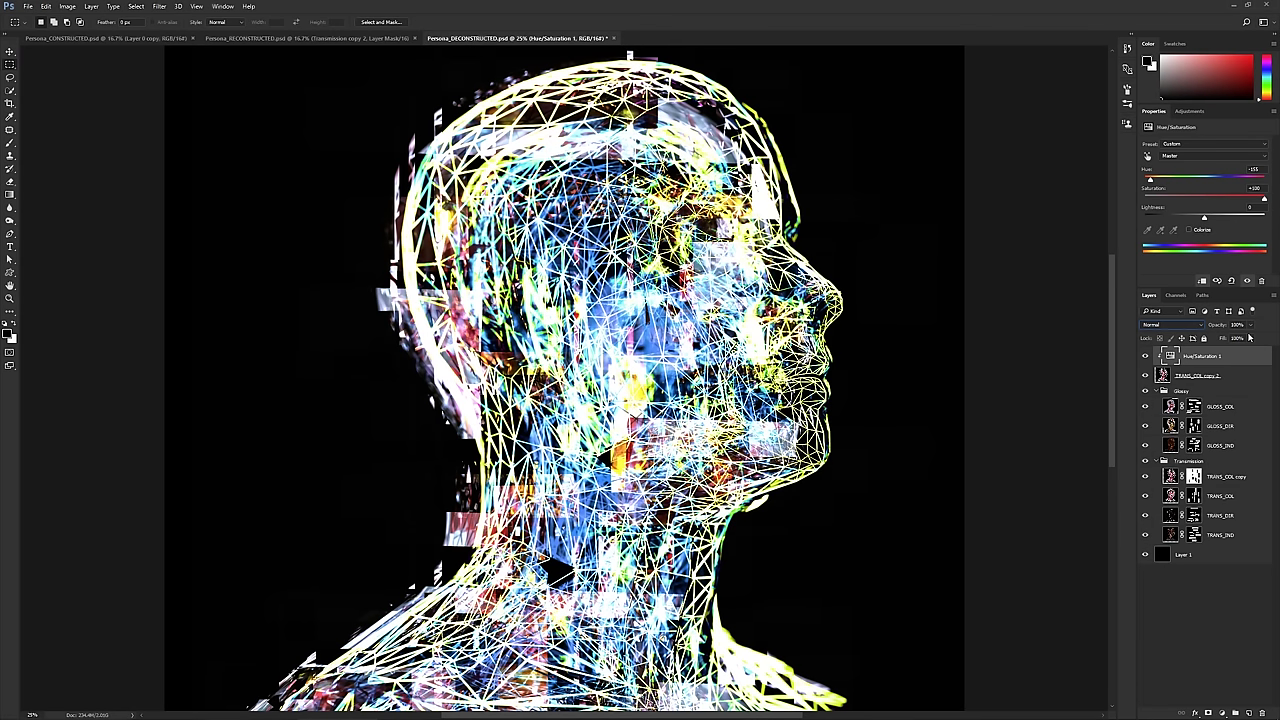
pyautogui.click(1249, 338)
pyautogui.moveTo(1251, 338)
pyautogui.mouseDown()
pyautogui.moveTo(1194, 340)
pyautogui.moveTo(1268, 342)
pyautogui.moveTo(1204, 342)
pyautogui.moveTo(1257, 345)
pyautogui.mouseUp()
# - Group TRANS_COL copy 2 with its Hue/Saturation adjustment and duplicate the group
pyautogui.keyDown('shift'); pyautogui.click(1197, 381); pyautogui.keyUp('shift')
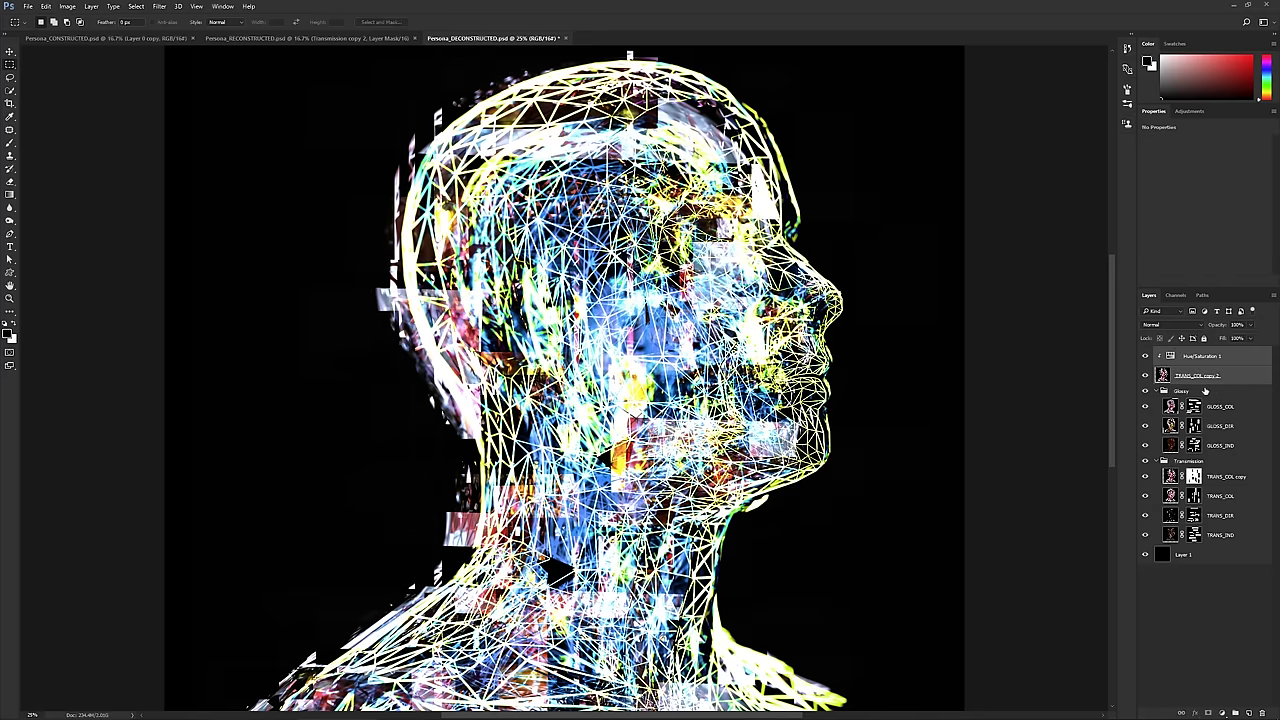
pyautogui.hotkey('ctrl', 'g')
pyautogui.hotkey('ctrl', 'j')
# - Rename the original group Var1 and its duplicate Var2
pyautogui.click(1183, 364)
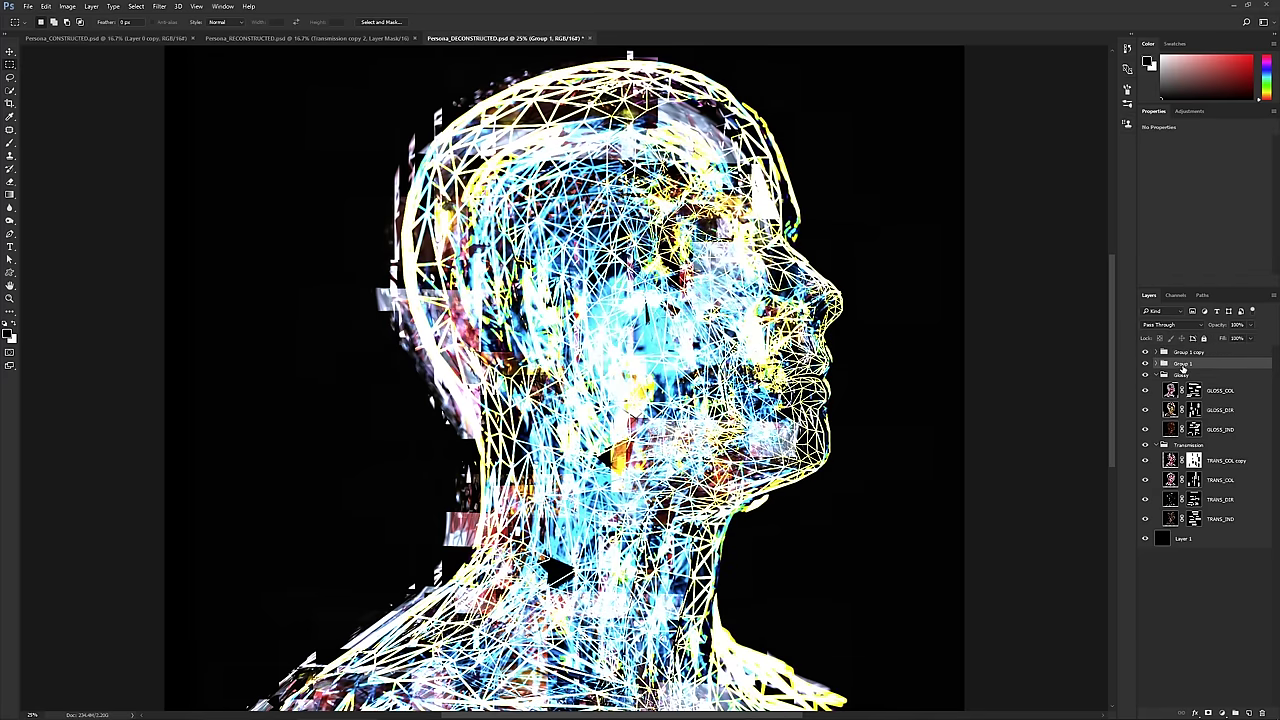
pyautogui.click(1157, 364)
pyautogui.doubleClick(1186, 364)
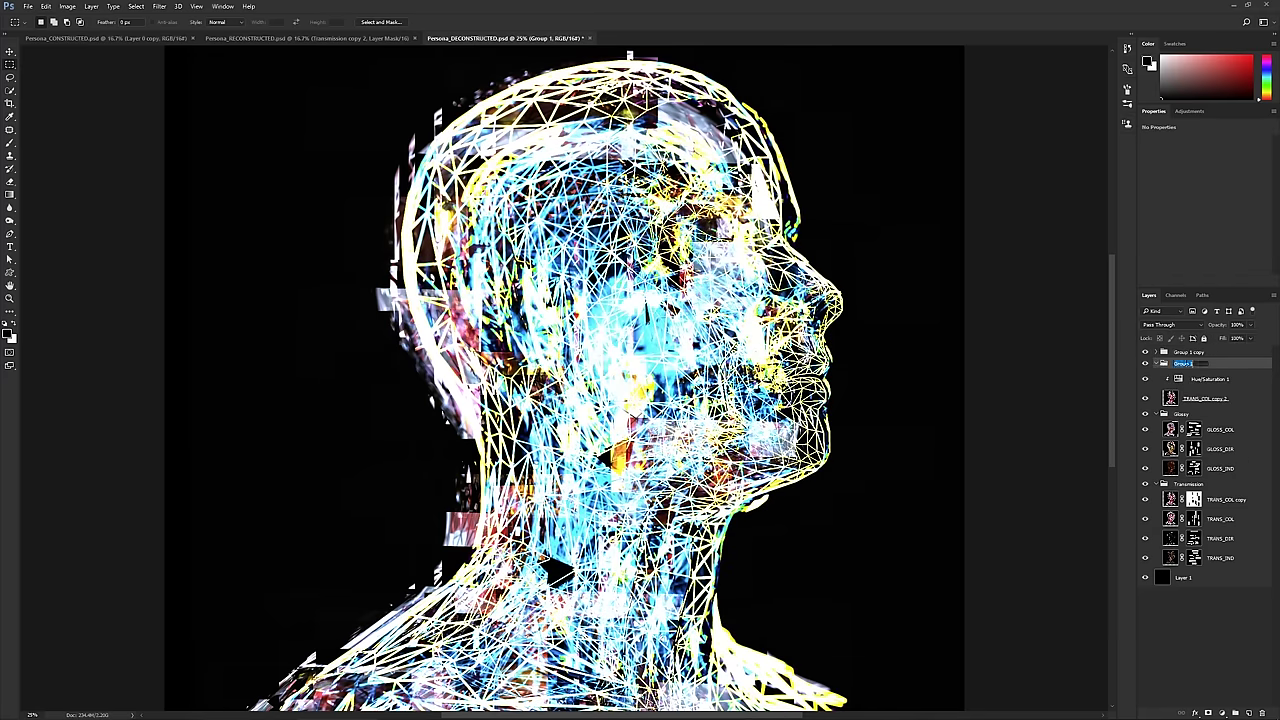
pyautogui.write('Var1')
pyautogui.doubleClick(1189, 352)
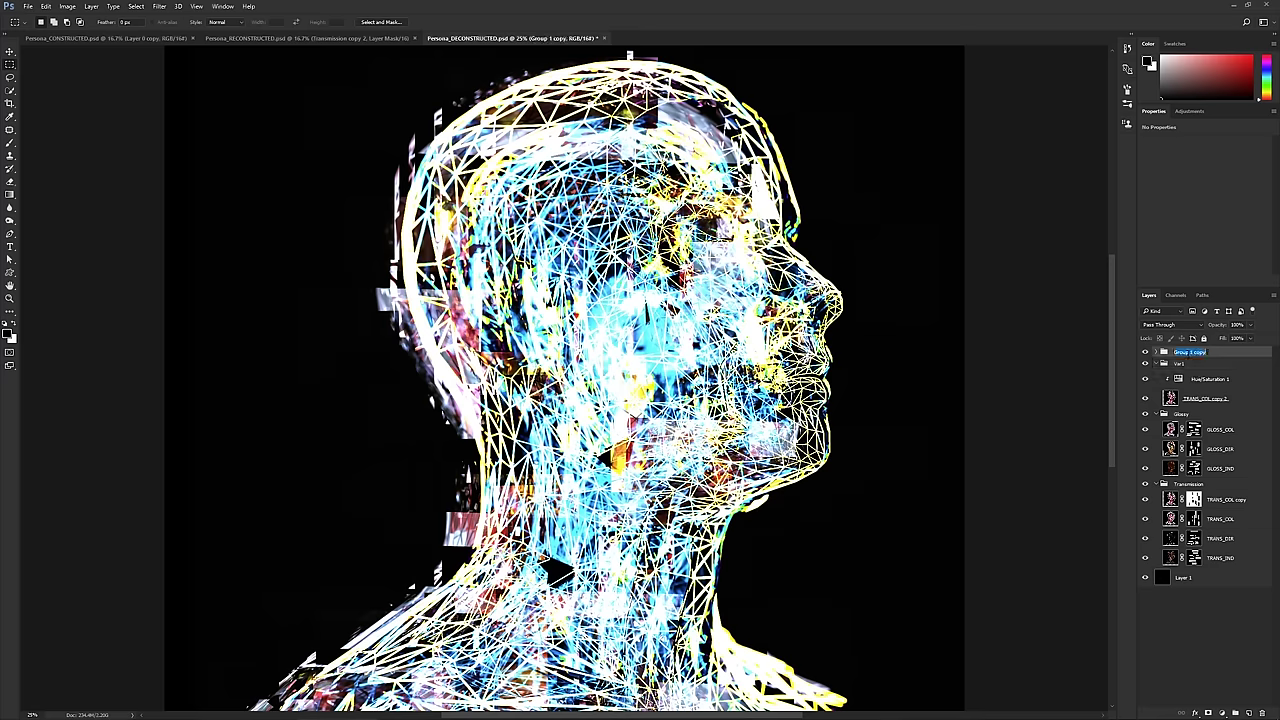
pyautogui.write('Var2')
pyautogui.press('Return')
# - Expand the Var2 group and lower its Hue/Saturation adjustment layer's opacity to about 48%
pyautogui.click(1203, 399)
pyautogui.click(1202, 379)
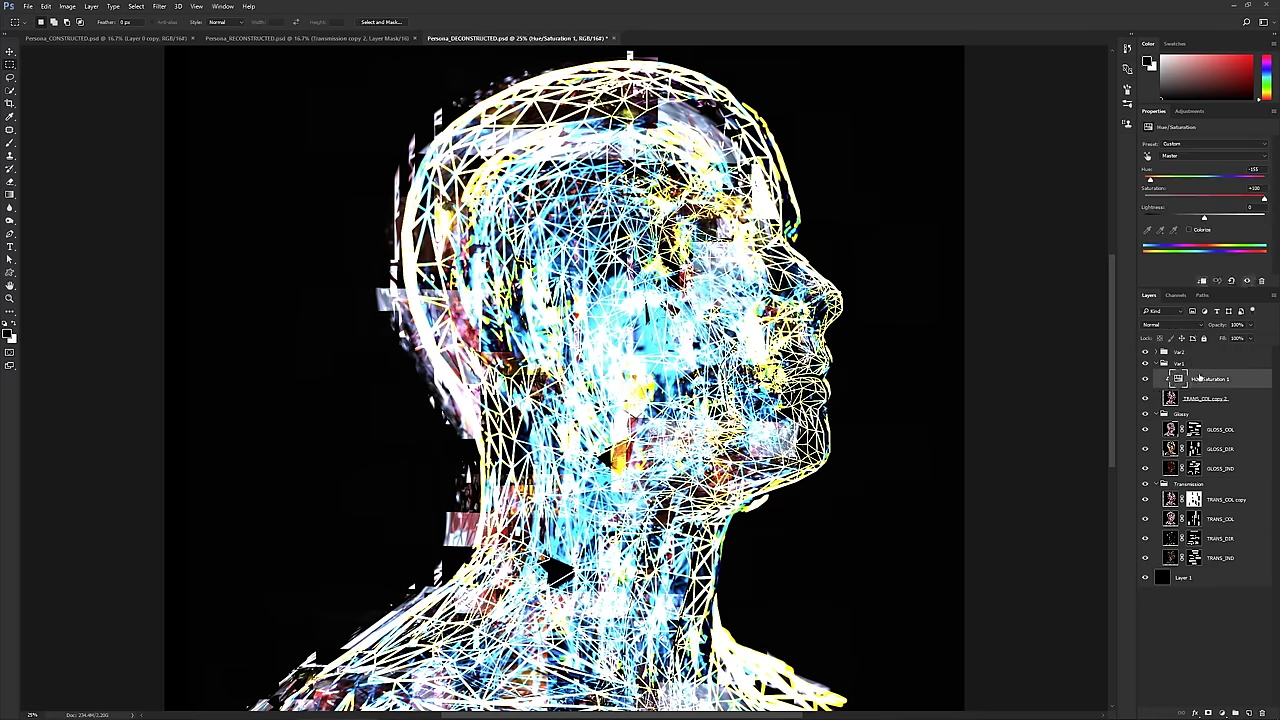
pyautogui.click(1158, 353)
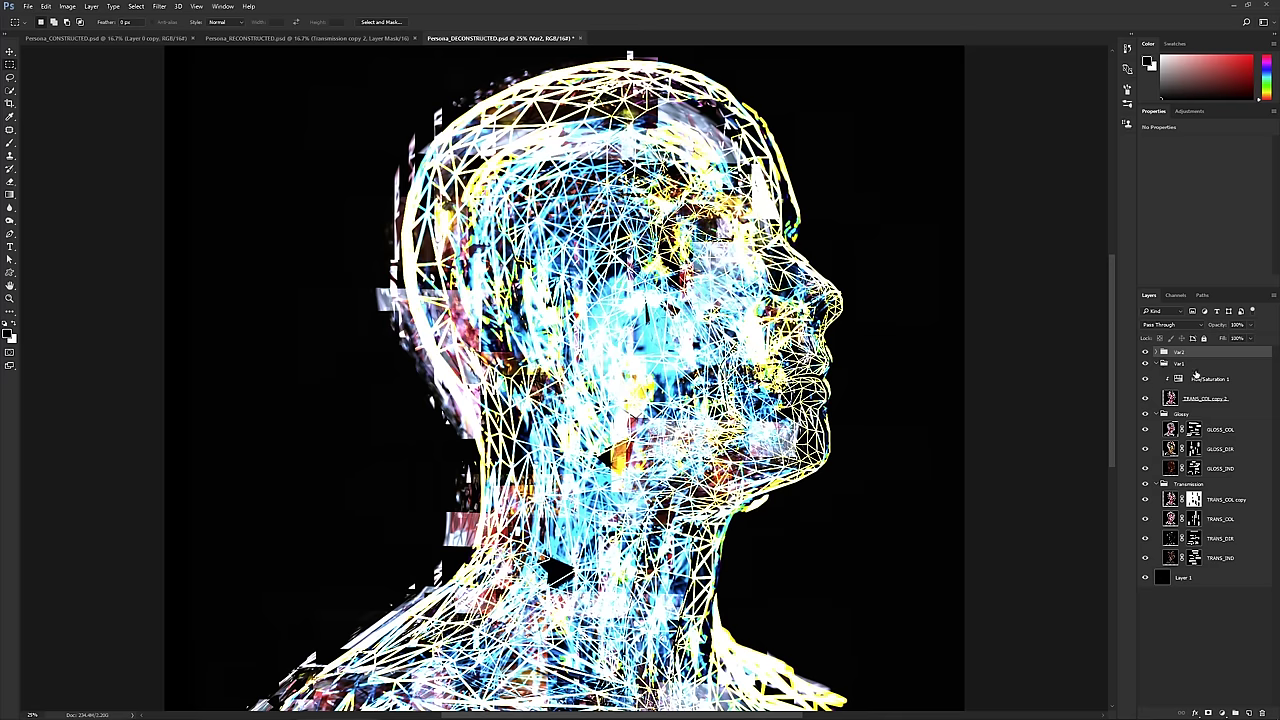
pyautogui.click(1157, 354)
pyautogui.click(1208, 368)
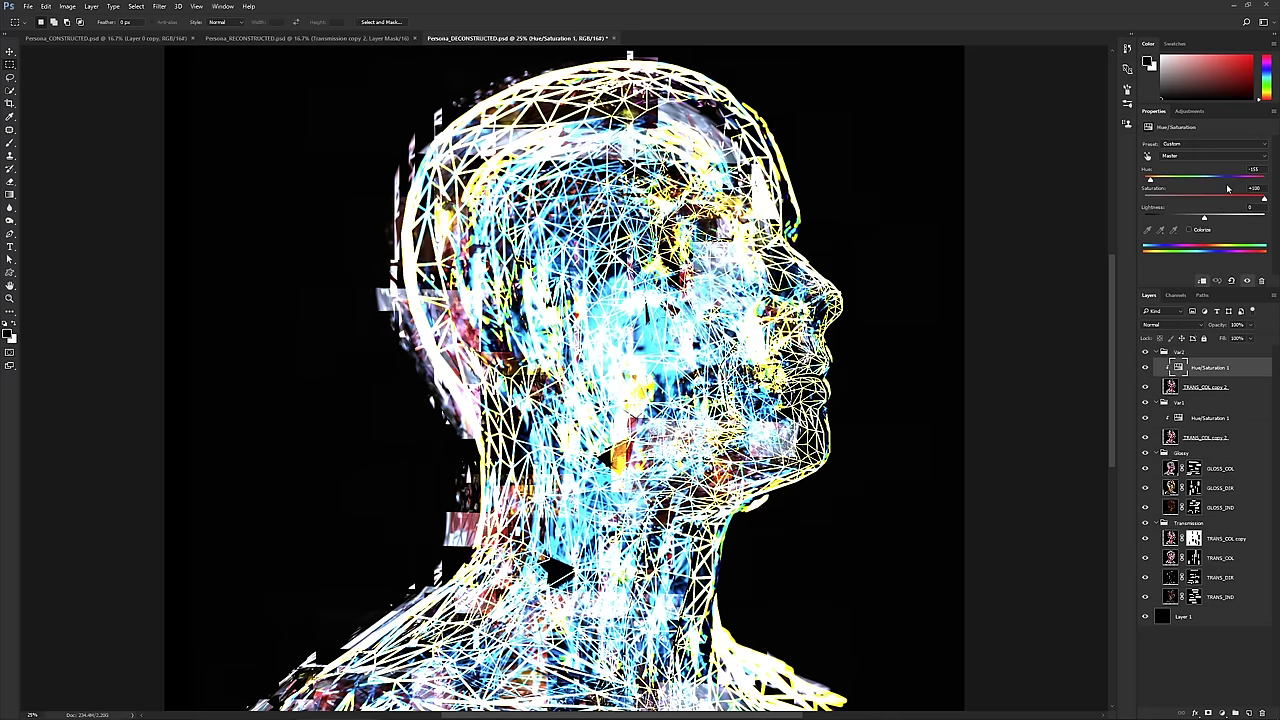
pyautogui.moveTo(1248, 324); pyautogui.dragTo(1228, 340)
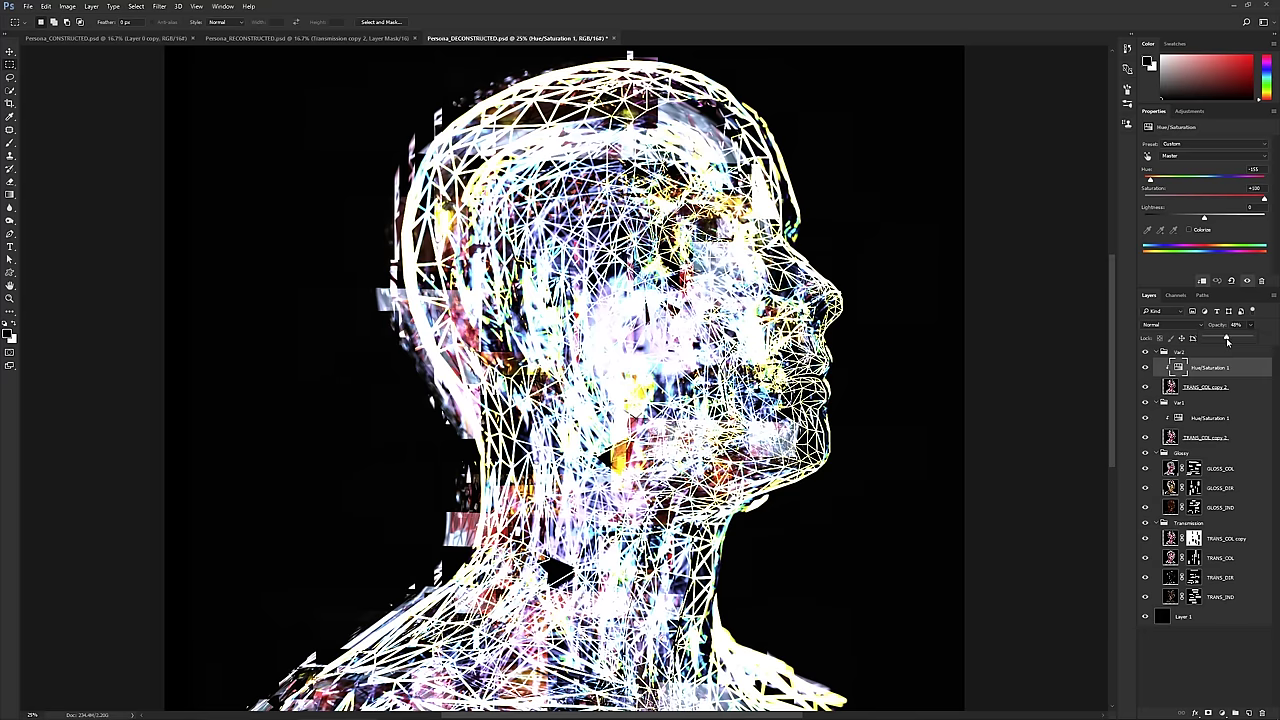
# - Lower the opacity of the TRANS_COL copy 2 layers to 18% in Var2 and 20% in Var1
pyautogui.click(1219, 401)
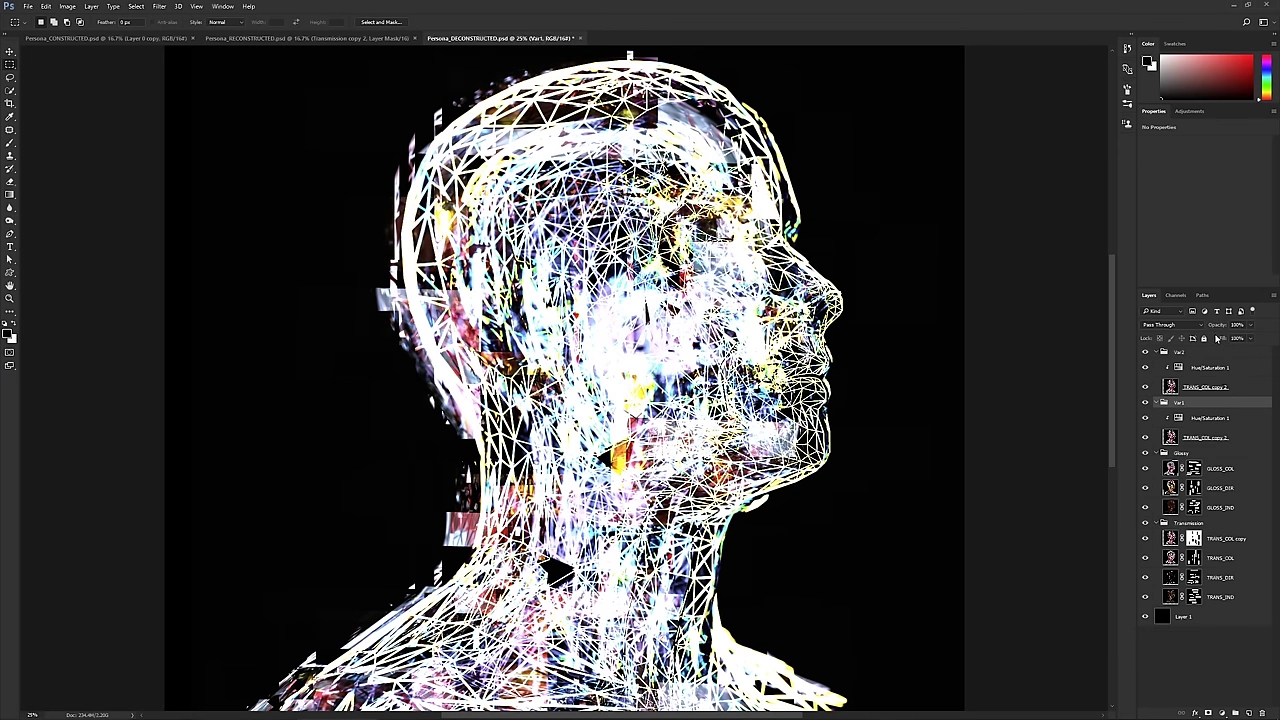
pyautogui.click(1200, 388)
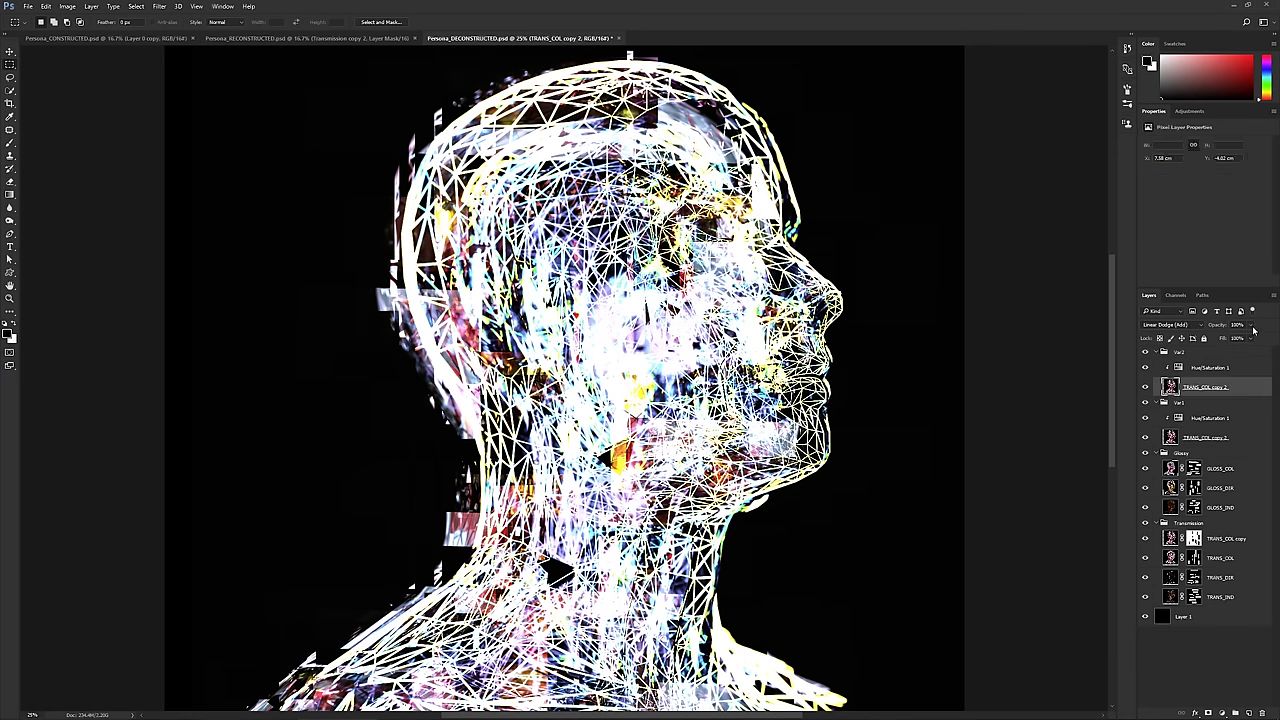
pyautogui.moveTo(1254, 330); pyautogui.dragTo(1204, 341)
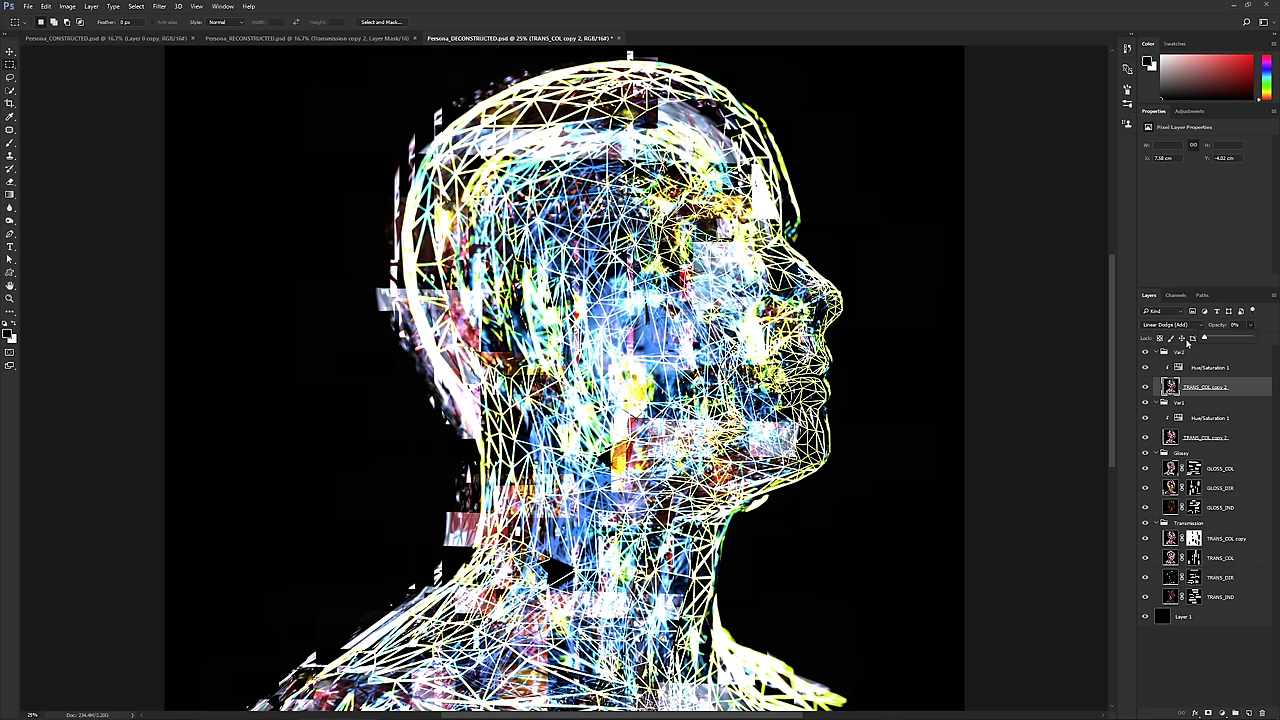
pyautogui.click(1198, 437)
pyautogui.moveTo(1250, 325); pyautogui.dragTo(1214, 341)
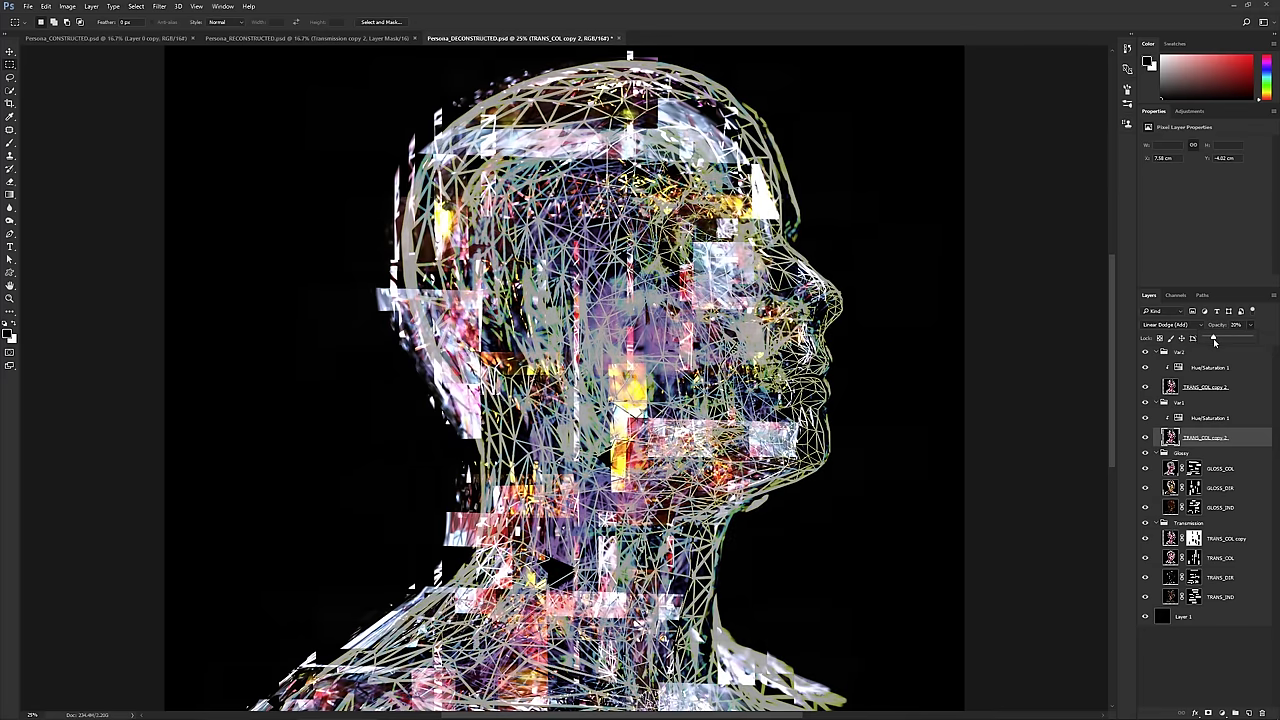
# - Offset the TRANS_COL copy 2 layer in Var1 slightly to the left and set its opacity to 100%
pyautogui.moveTo(788, 388); pyautogui.dragTo(794, 364)
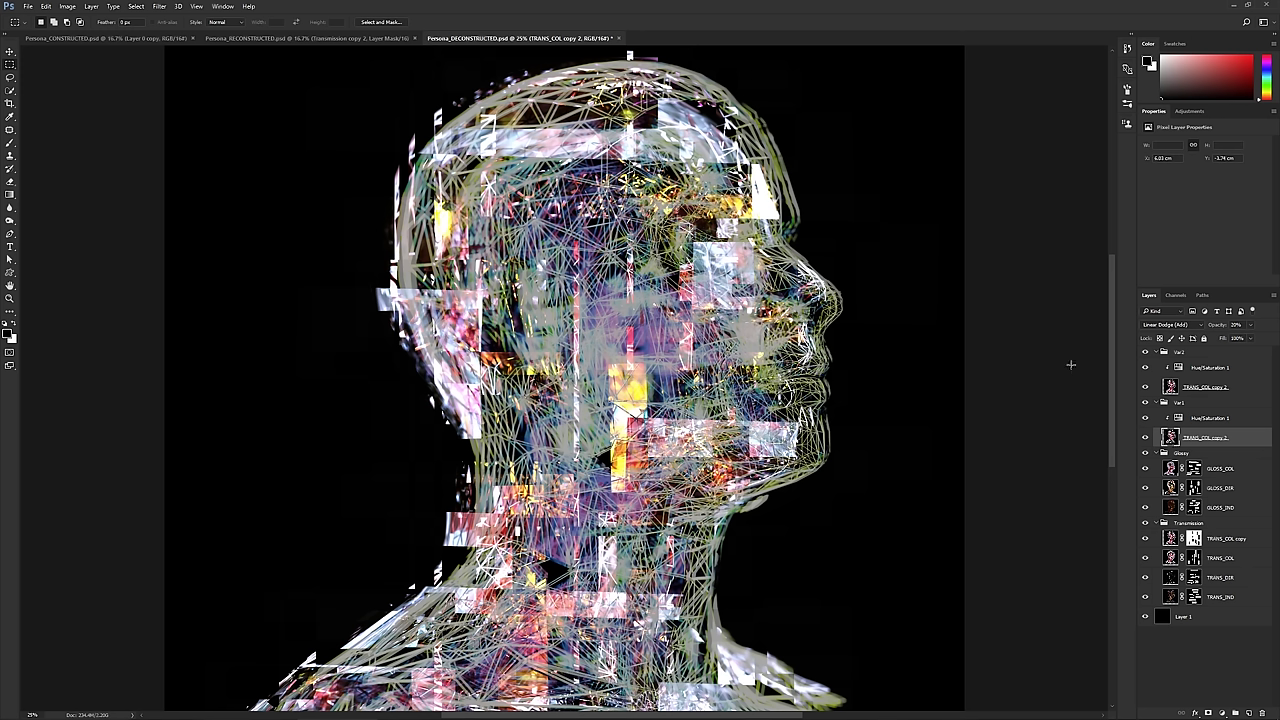
pyautogui.click(1250, 326)
pyautogui.moveTo(1240, 337); pyautogui.dragTo(1272, 337)
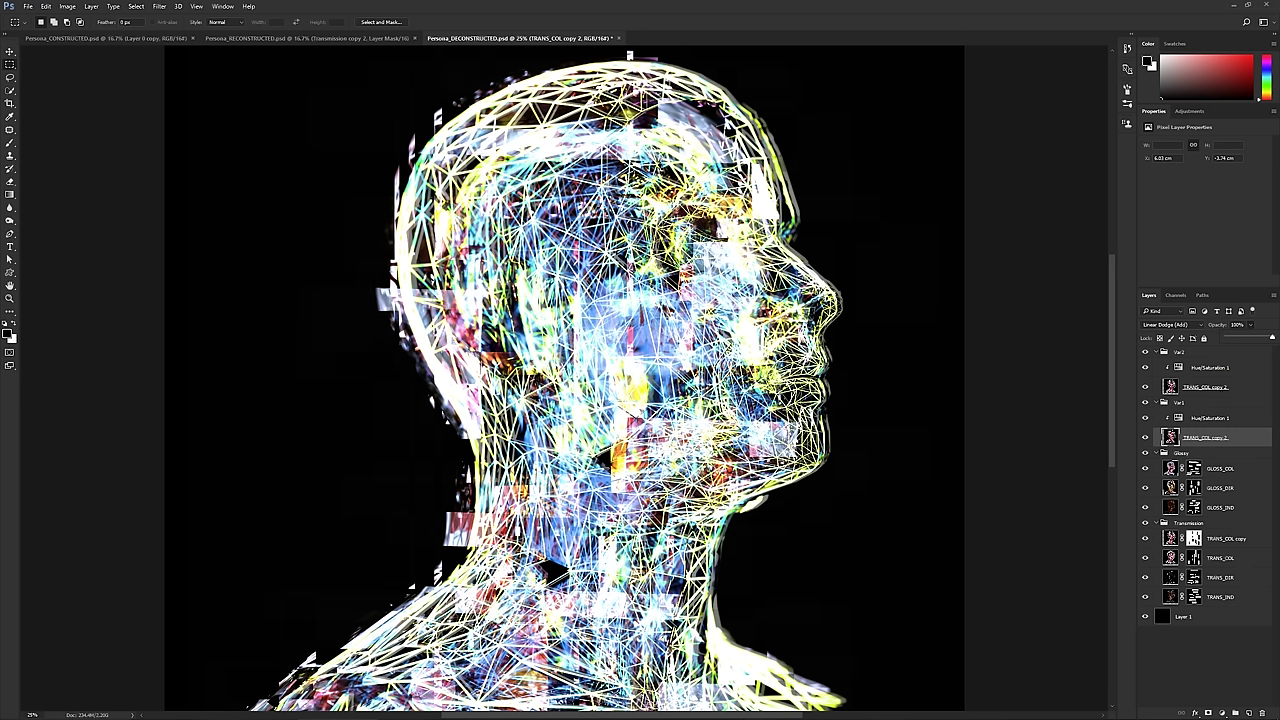
# - Set the opacity of the TRANS_COL copy 2 layer in Var2 to 10%
pyautogui.click(1205, 388)
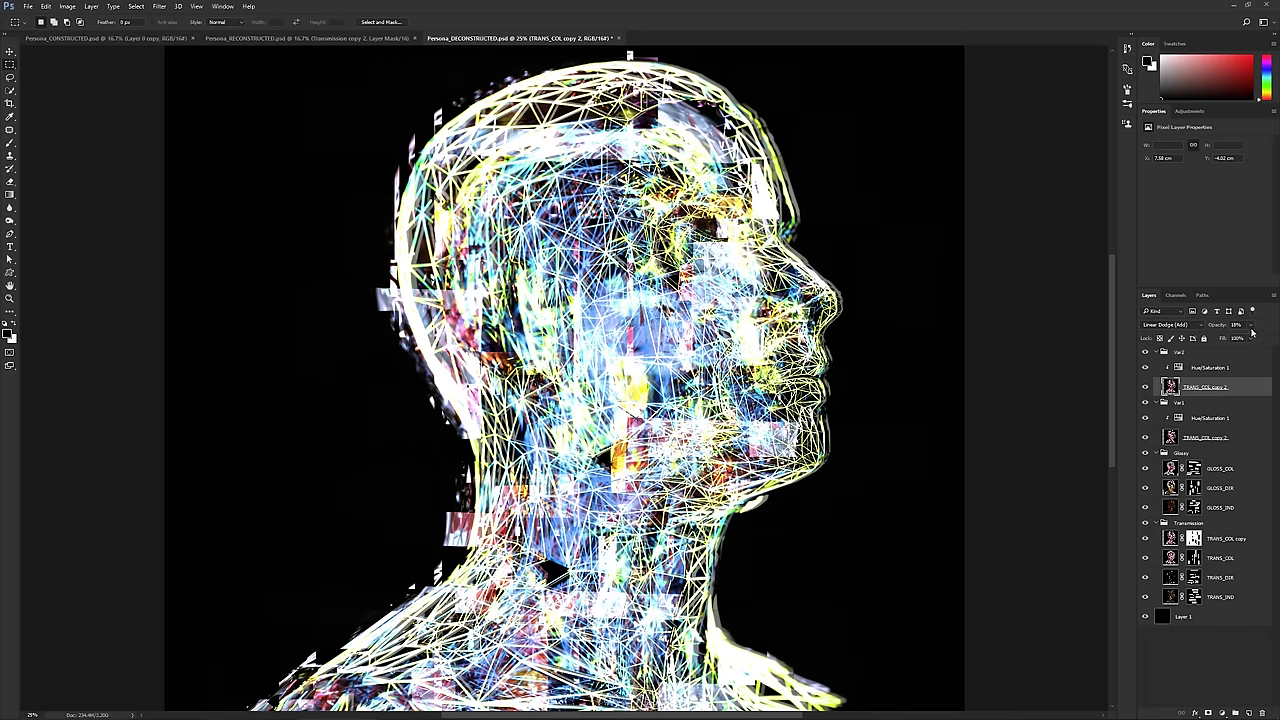
pyautogui.click(1251, 328)
pyautogui.moveTo(1236, 340)
pyautogui.mouseDown()
pyautogui.moveTo(1248, 340)
pyautogui.moveTo(1232, 340)
pyautogui.mouseUp()
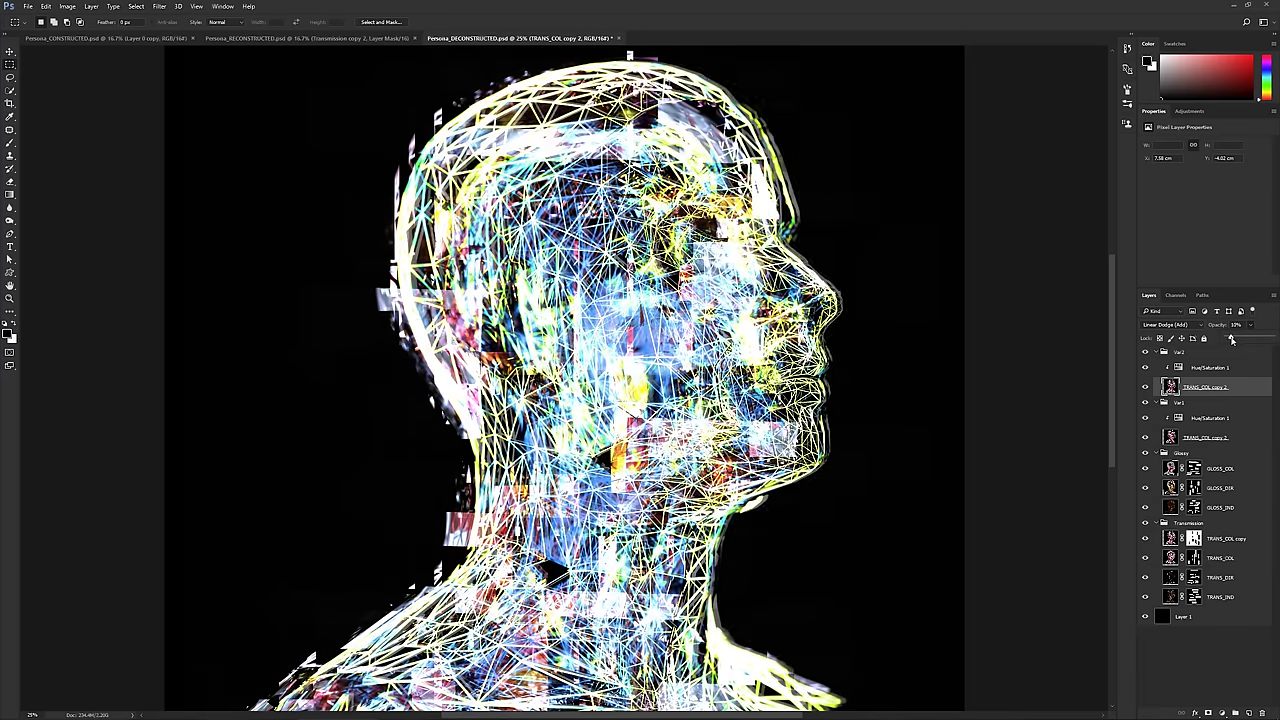
# - Try the Color Halftone filter with its default values on the TRANS_COL copy 2 layer in Var2
pyautogui.click(1201, 394)
pyautogui.click(178, 6)
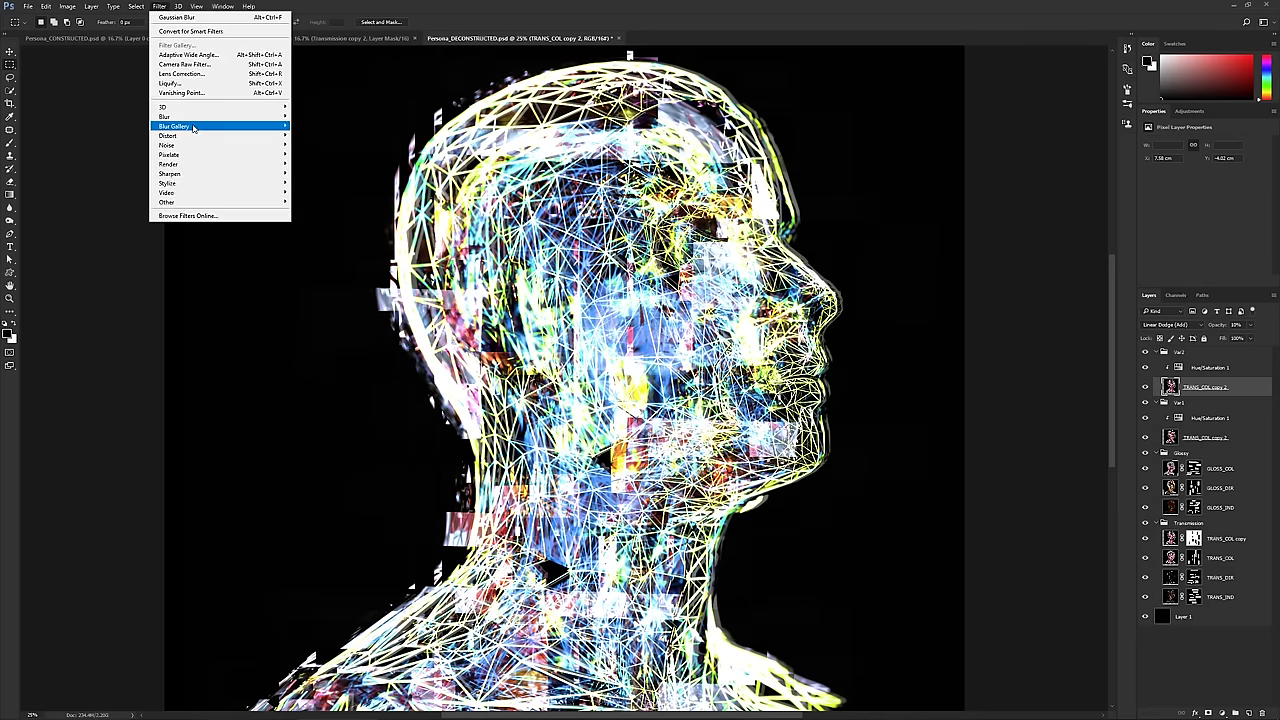
pyautogui.moveTo(203, 150)
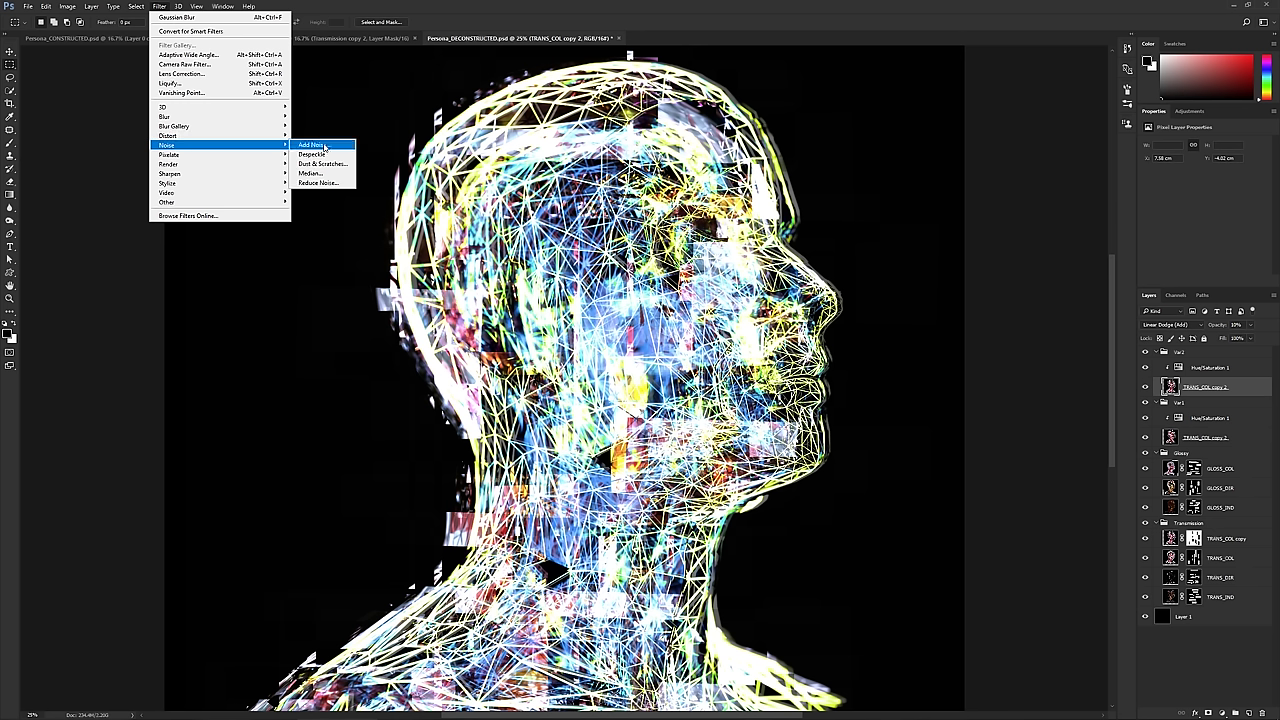
pyautogui.moveTo(245, 137)
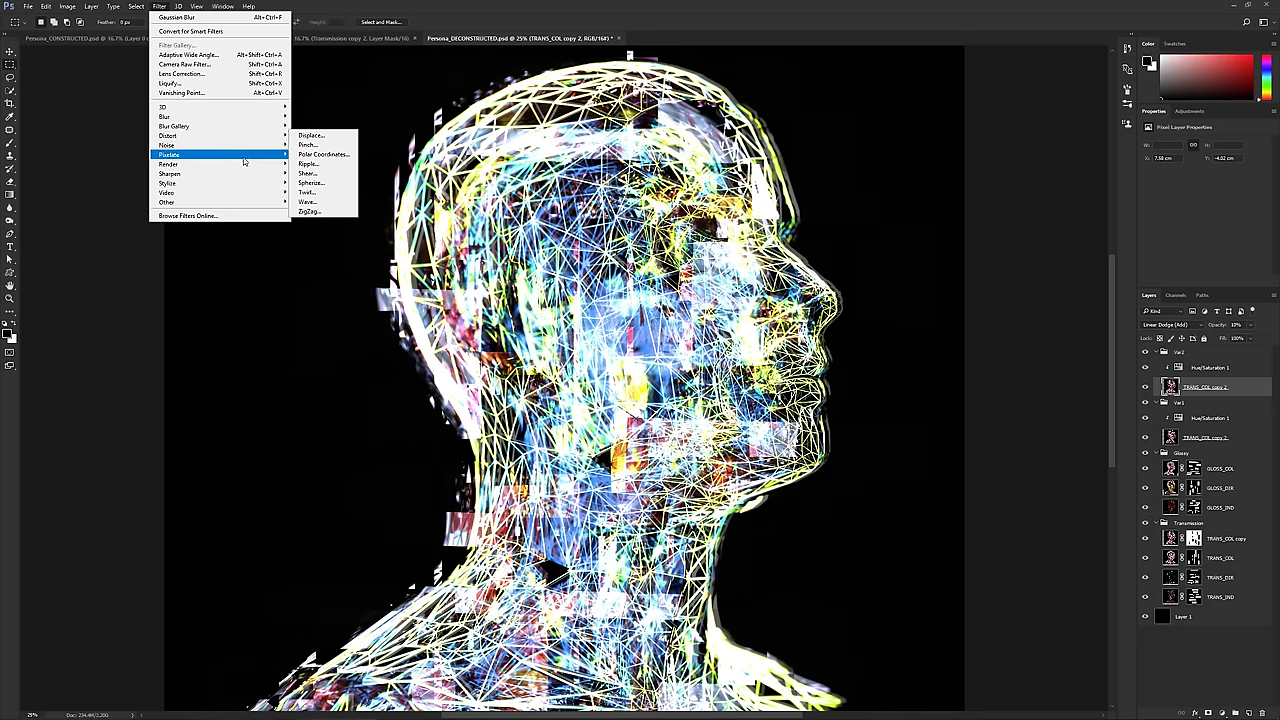
pyautogui.moveTo(265, 157)
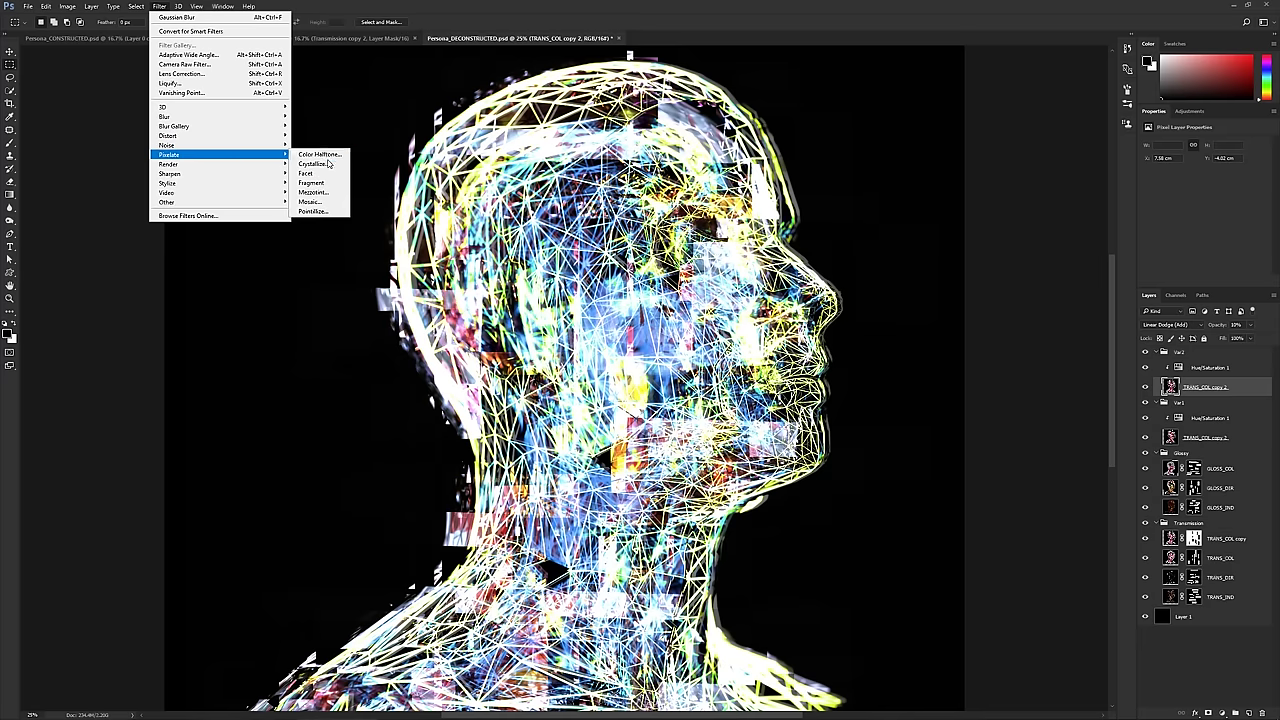
pyautogui.click(318, 154)
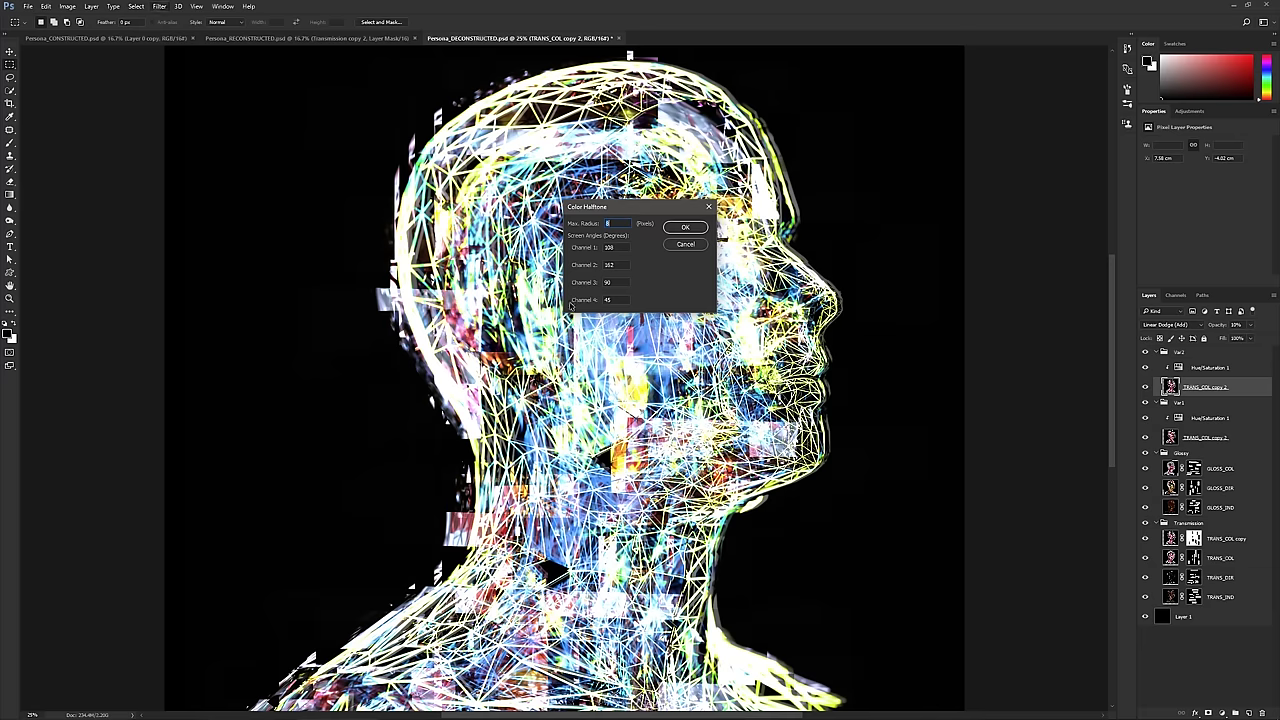
pyautogui.click(685, 228)
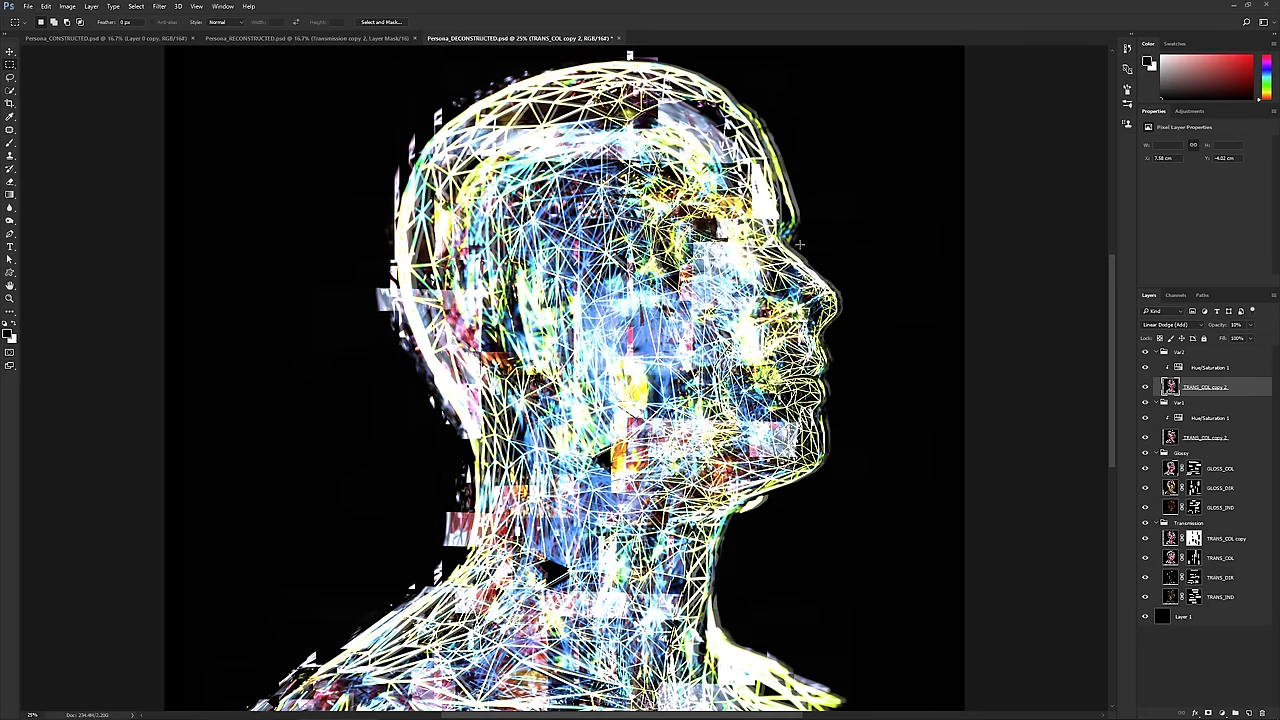
# - Apply the Color Halftone filter to Var2's TRANS_COL copy 2 layer with a larger maximum radius for a coarser dot pattern
pyautogui.hotkey('ctrl', '+')
pyautogui.hotkey('ctrl', '+')
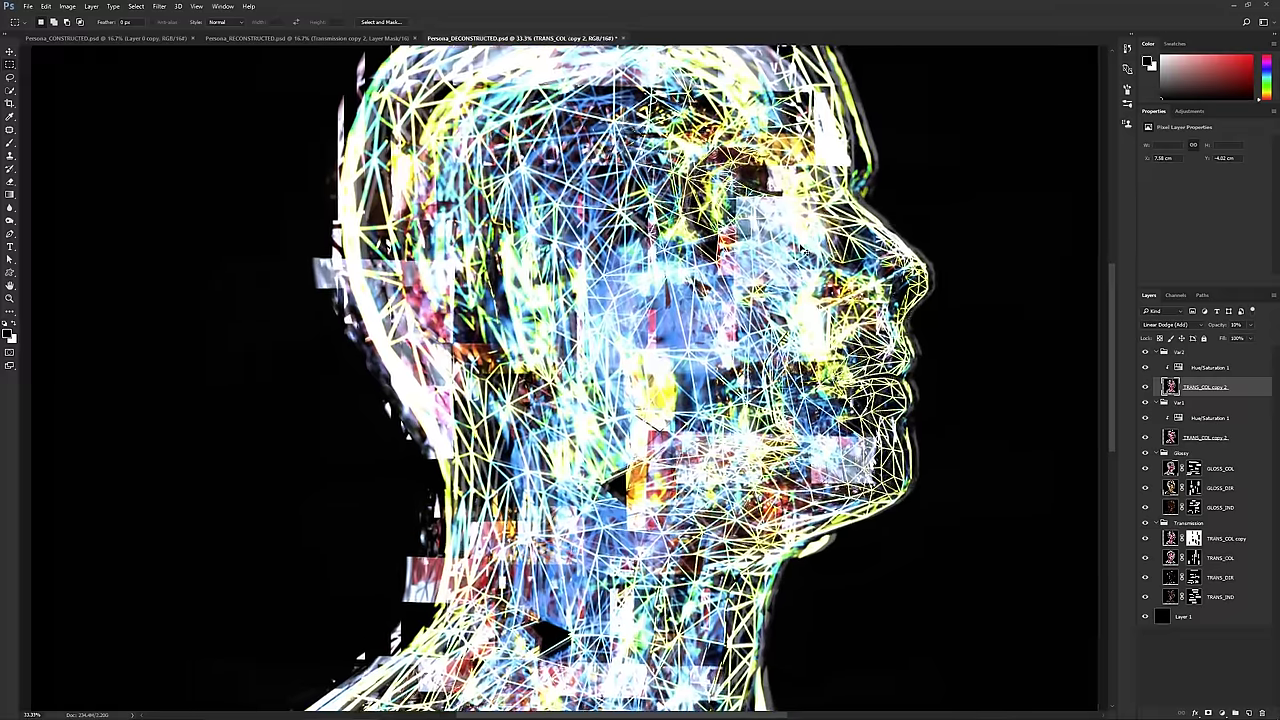
pyautogui.hotkey('ctrl', '+')
pyautogui.hotkey('ctrl', '-')
pyautogui.hscroll(5, 612, 267)
pyautogui.scroll(2, 612, 267)
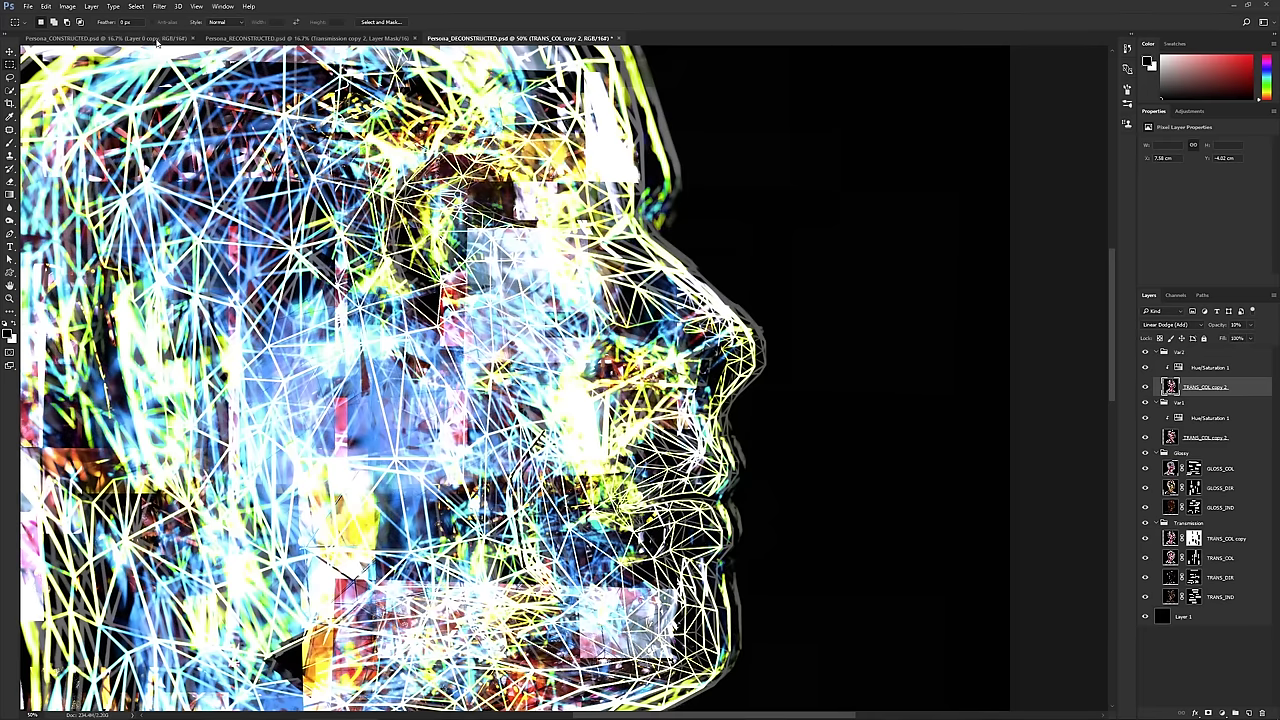
pyautogui.click(159, 6)
pyautogui.moveTo(187, 140)
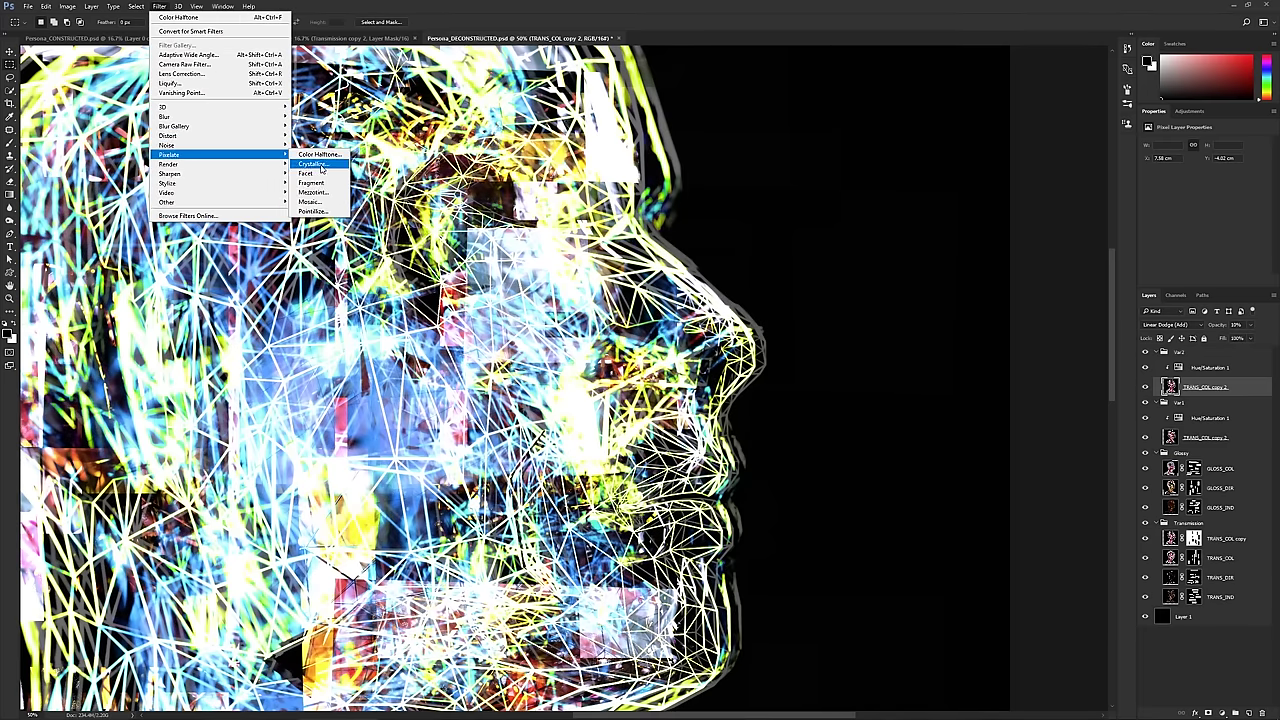
pyautogui.click(319, 154)
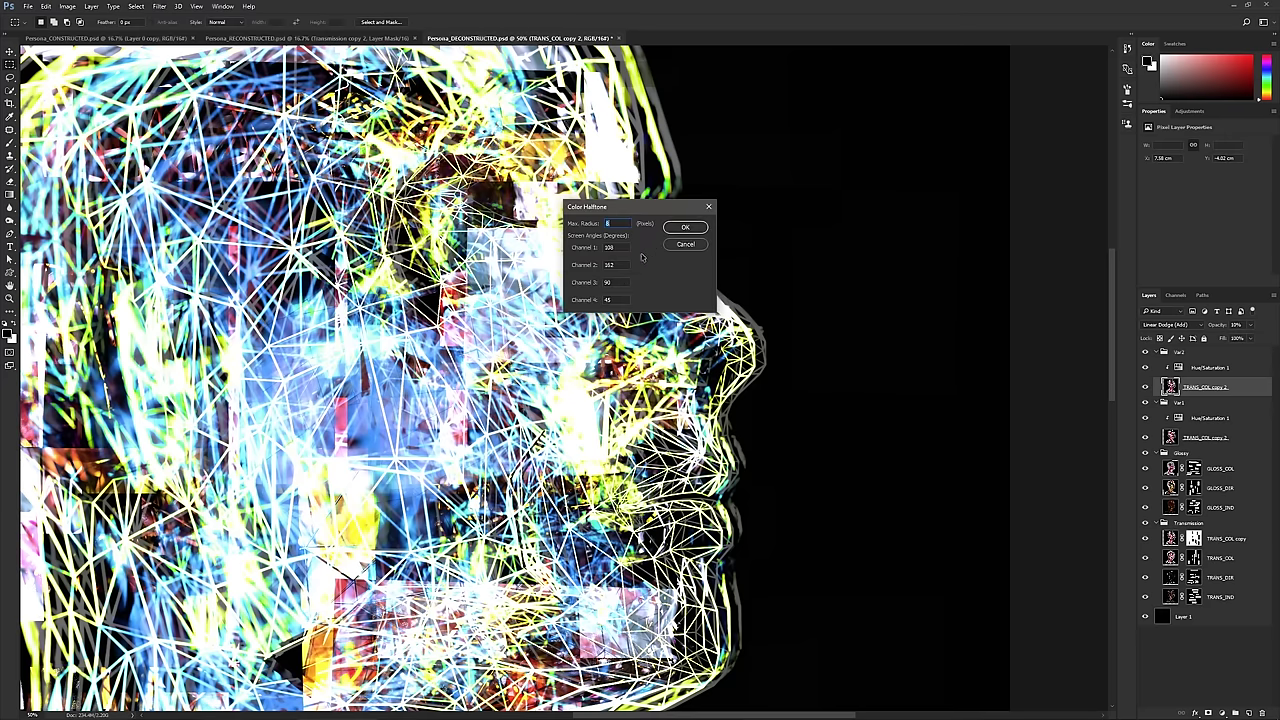
pyautogui.write('4')
pyautogui.press('Return')
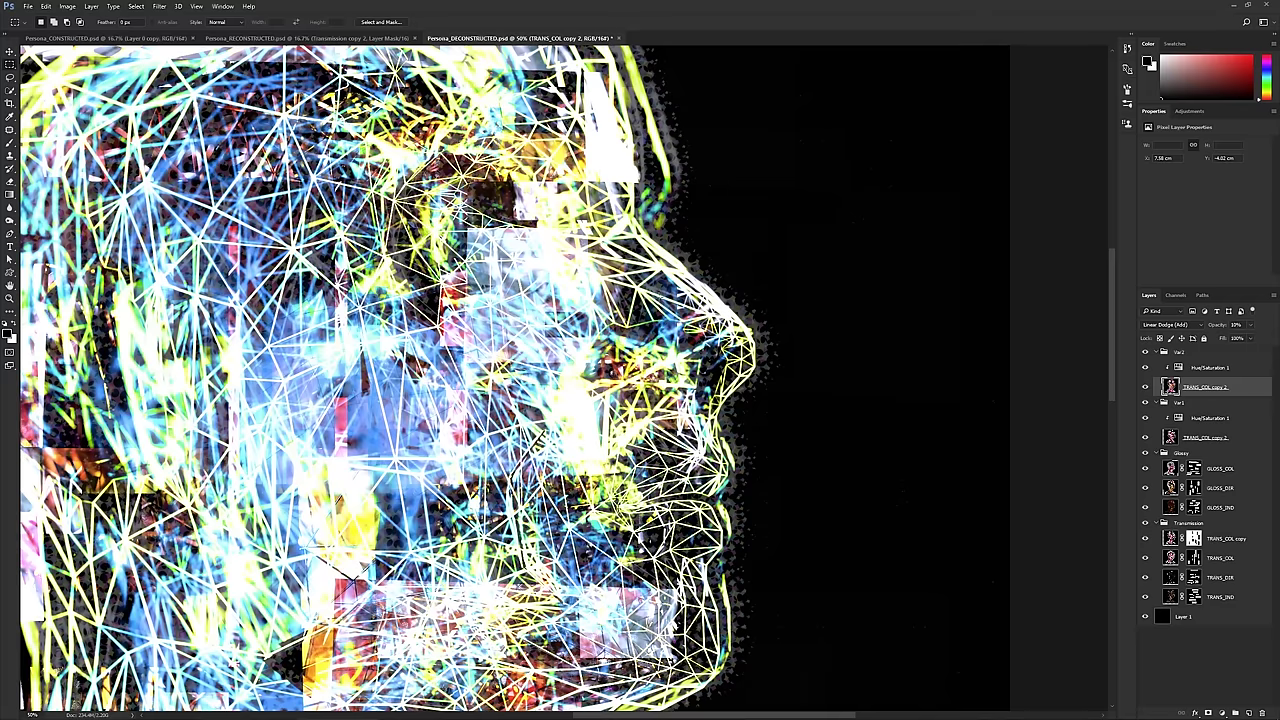
# - With the Var1 group active, select many scattered rectangular strips across the head, face, neck and shoulders, adding each to the selection
pyautogui.moveTo(497, 335); pyautogui.dragTo(633, 413)
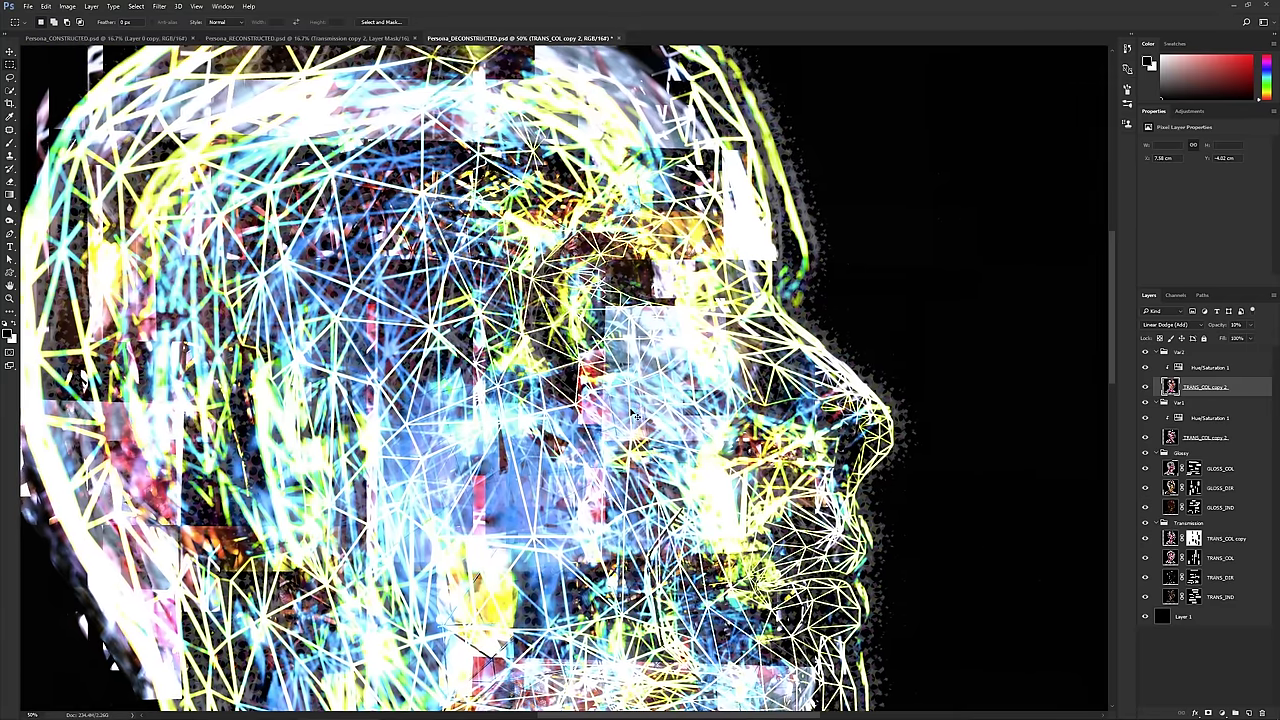
pyautogui.hotkey('ctrl', '-')
pyautogui.hotkey('ctrl', '-')
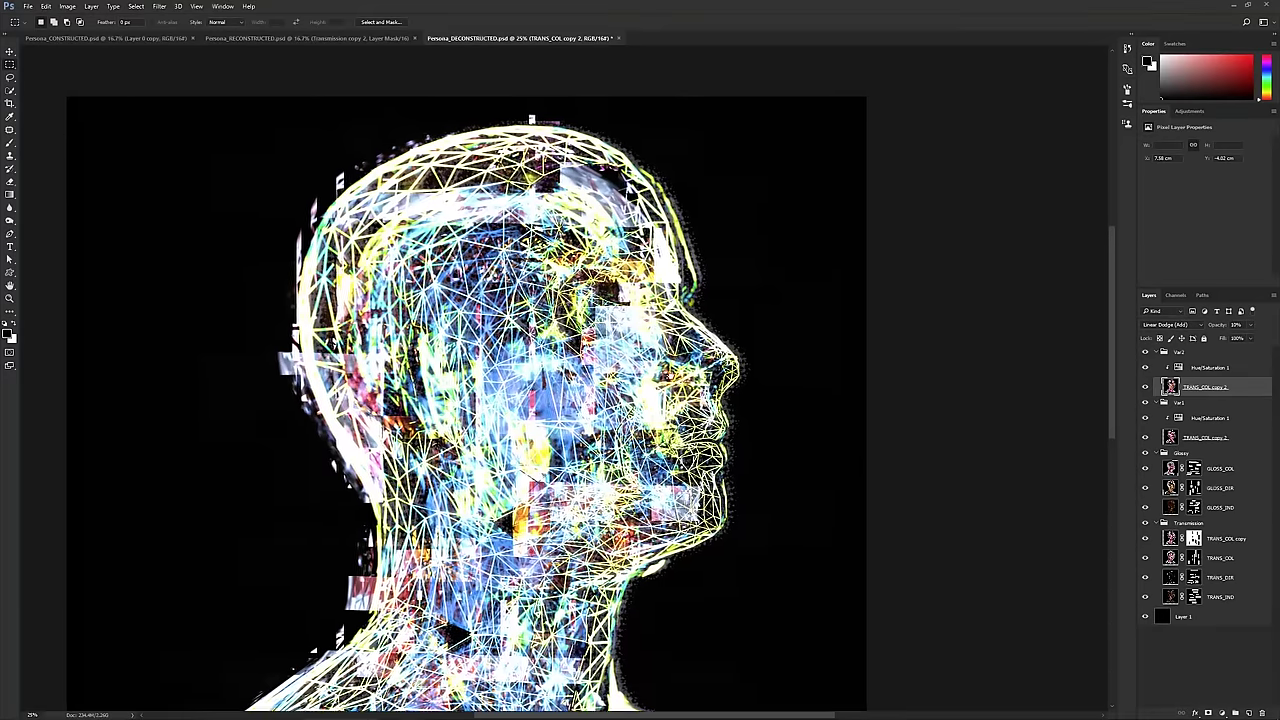
pyautogui.scroll(-3, 467, 400)
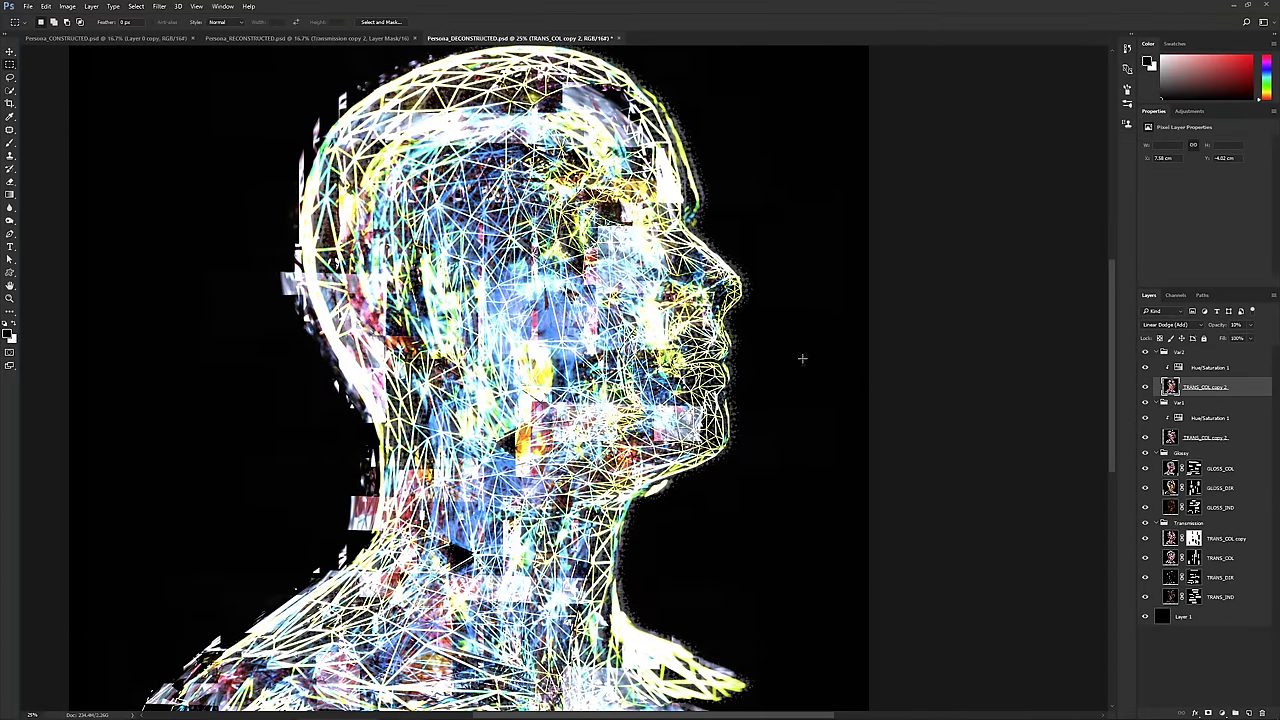
pyautogui.click(1185, 438)
pyautogui.click(1186, 402)
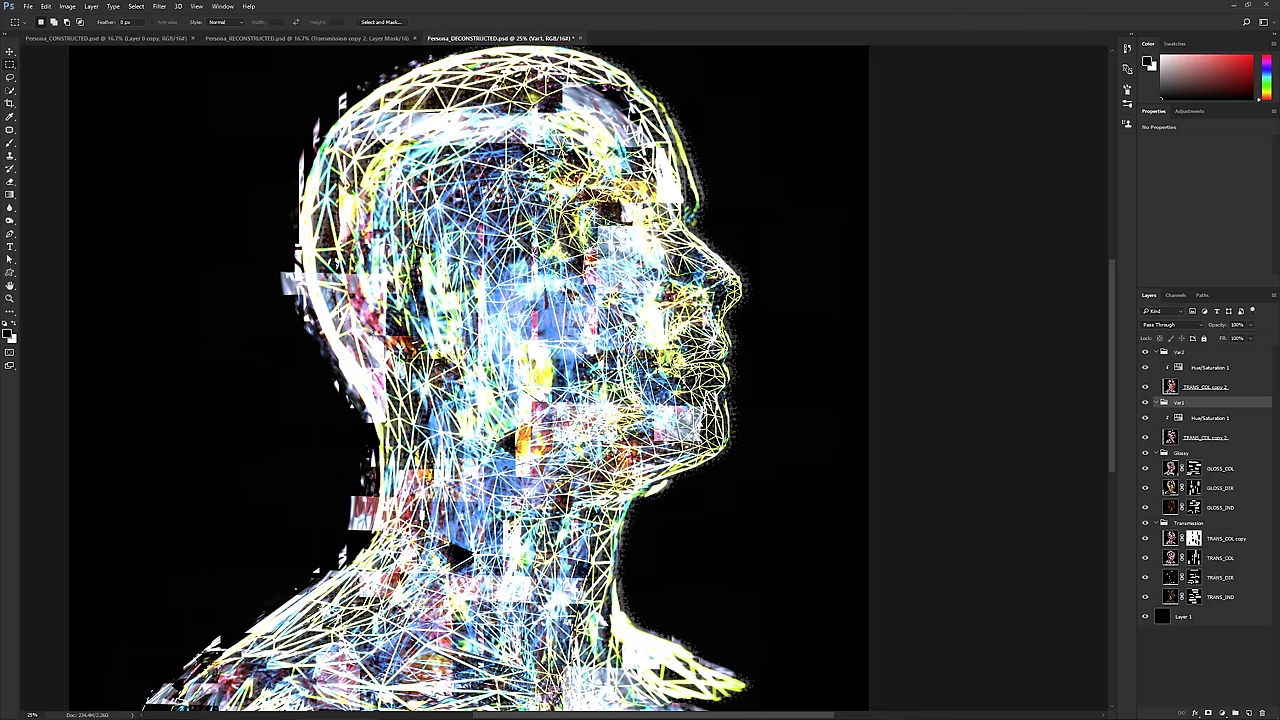
pyautogui.moveTo(247, 101); pyautogui.dragTo(545, 137)
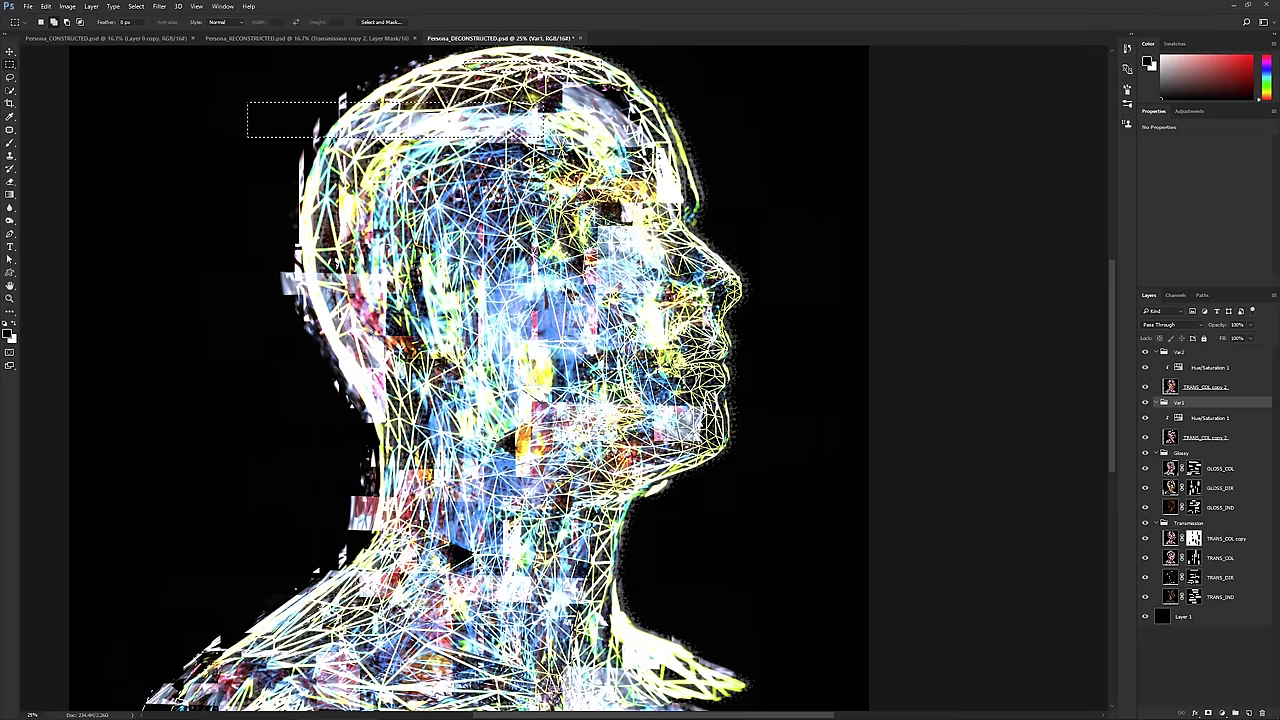
pyautogui.keyDown('shift'); pyautogui.moveTo(640, 121); pyautogui.dragTo(718, 152); pyautogui.keyUp('shift')
pyautogui.keyDown('shift'); pyautogui.moveTo(255, 291); pyautogui.dragTo(380, 329); pyautogui.keyUp('shift')
pyautogui.keyDown('shift'); pyautogui.moveTo(312, 381); pyautogui.dragTo(490, 411); pyautogui.keyUp('shift')
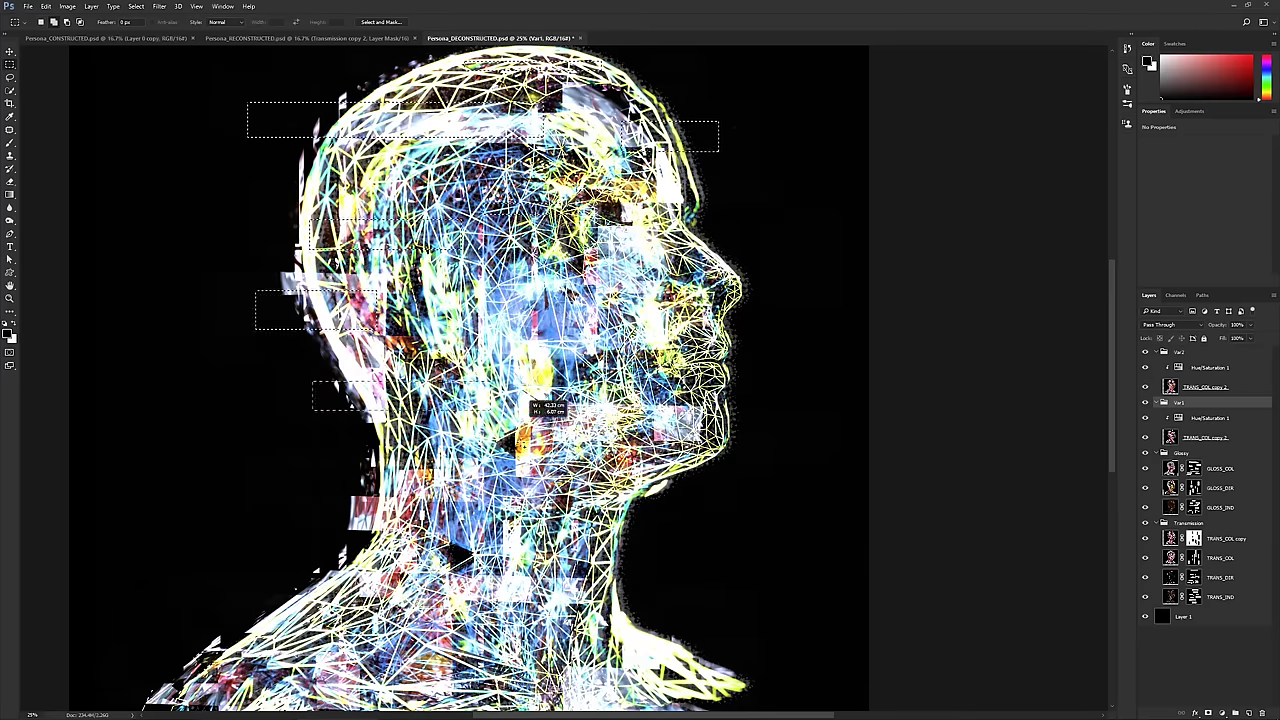
pyautogui.keyDown('shift'); pyautogui.moveTo(712, 249); pyautogui.dragTo(835, 272); pyautogui.keyUp('shift')
pyautogui.keyDown('shift'); pyautogui.moveTo(733, 453); pyautogui.dragTo(530, 622); pyautogui.keyUp('shift')
pyautogui.keyDown('shift'); pyautogui.moveTo(155, 637); pyautogui.dragTo(250, 647); pyautogui.keyUp('shift')
pyautogui.keyDown('shift'); pyautogui.moveTo(612, 656); pyautogui.dragTo(706, 664); pyautogui.keyUp('shift')
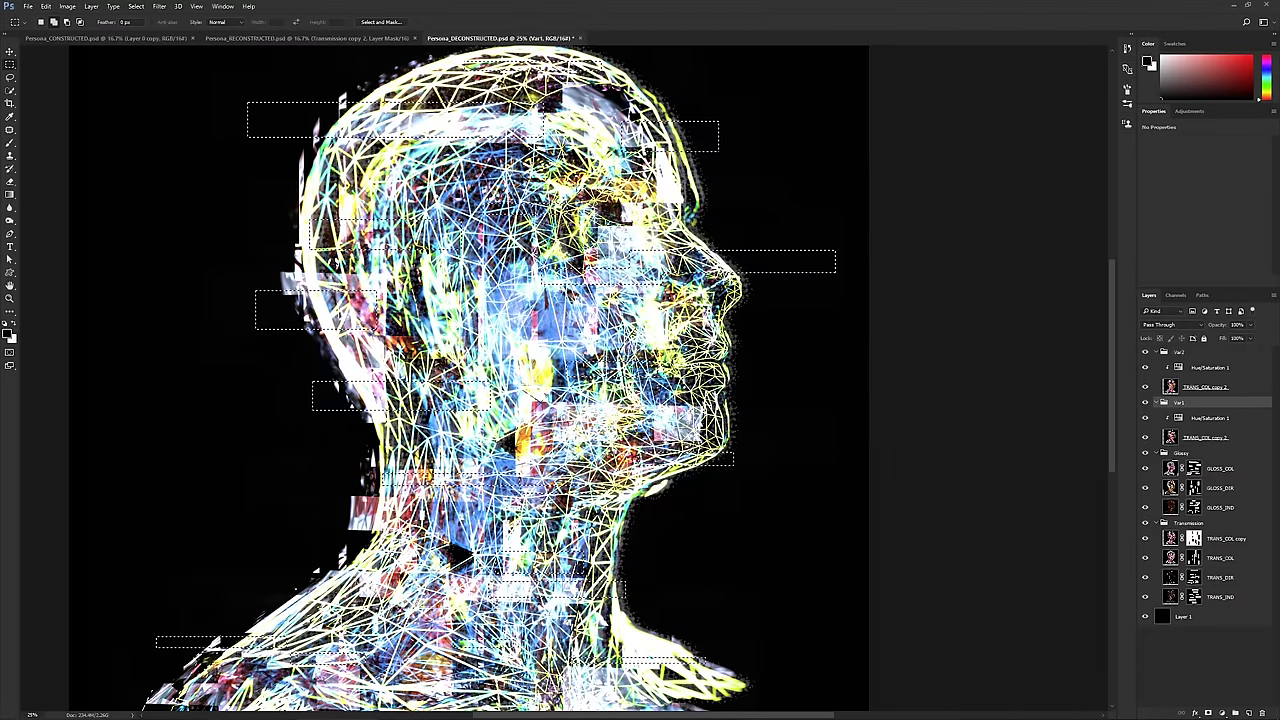
pyautogui.keyDown('shift'); pyautogui.moveTo(390, 365); pyautogui.dragTo(410, 372); pyautogui.keyUp('shift')
pyautogui.keyDown('shift'); pyautogui.moveTo(233, 162); pyautogui.dragTo(300, 176); pyautogui.keyUp('shift')
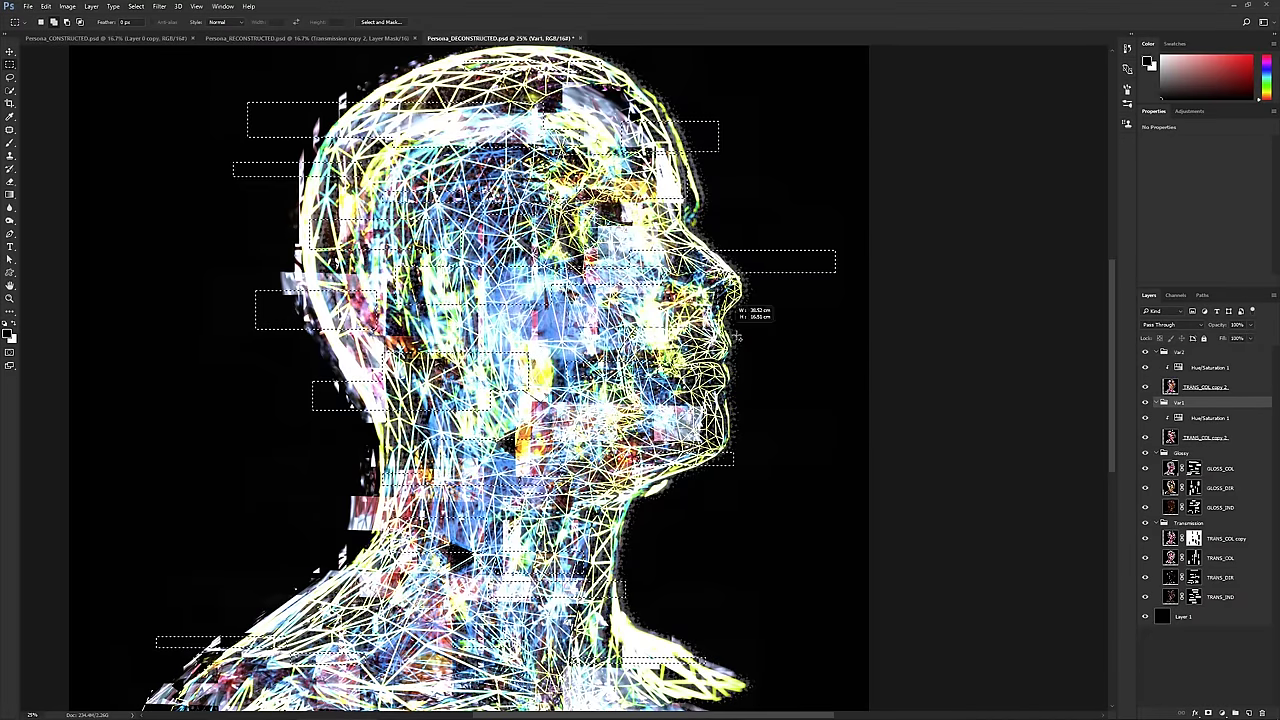
pyautogui.keyDown('shift'); pyautogui.moveTo(386, 350); pyautogui.dragTo(526, 470); pyautogui.keyUp('shift')
pyautogui.keyDown('shift'); pyautogui.moveTo(372, 546); pyautogui.dragTo(376, 549); pyautogui.keyUp('shift')
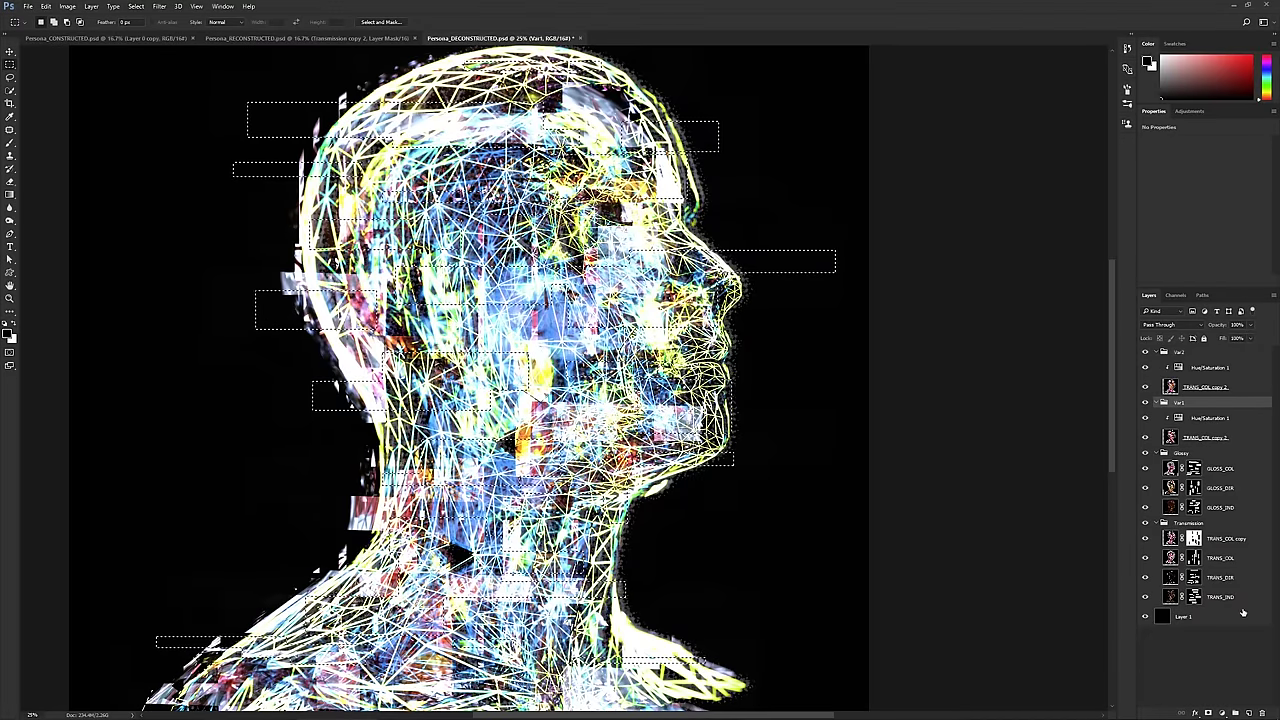
# - Mask the Var1 group with the strip selection and set the mask's density to 0%
pyautogui.click(1221, 712)
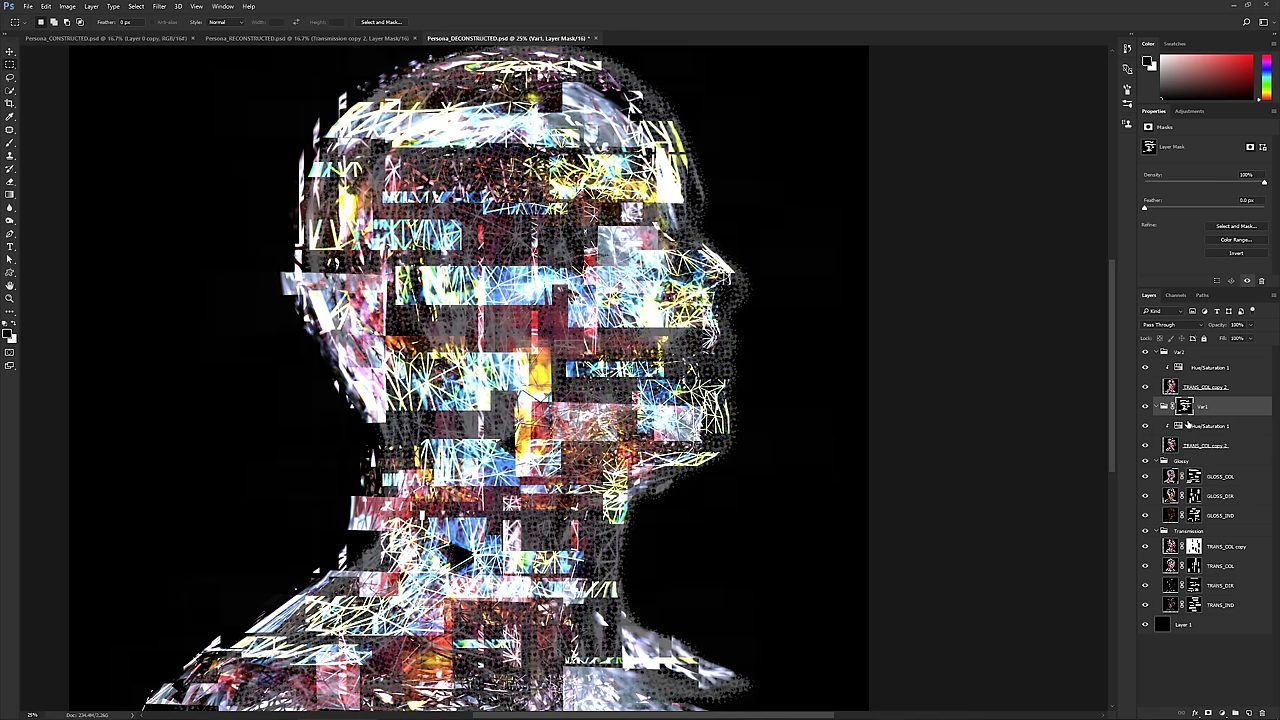
pyautogui.click(1256, 324)
pyautogui.click(1264, 327)
pyautogui.doubleClick(1188, 410)
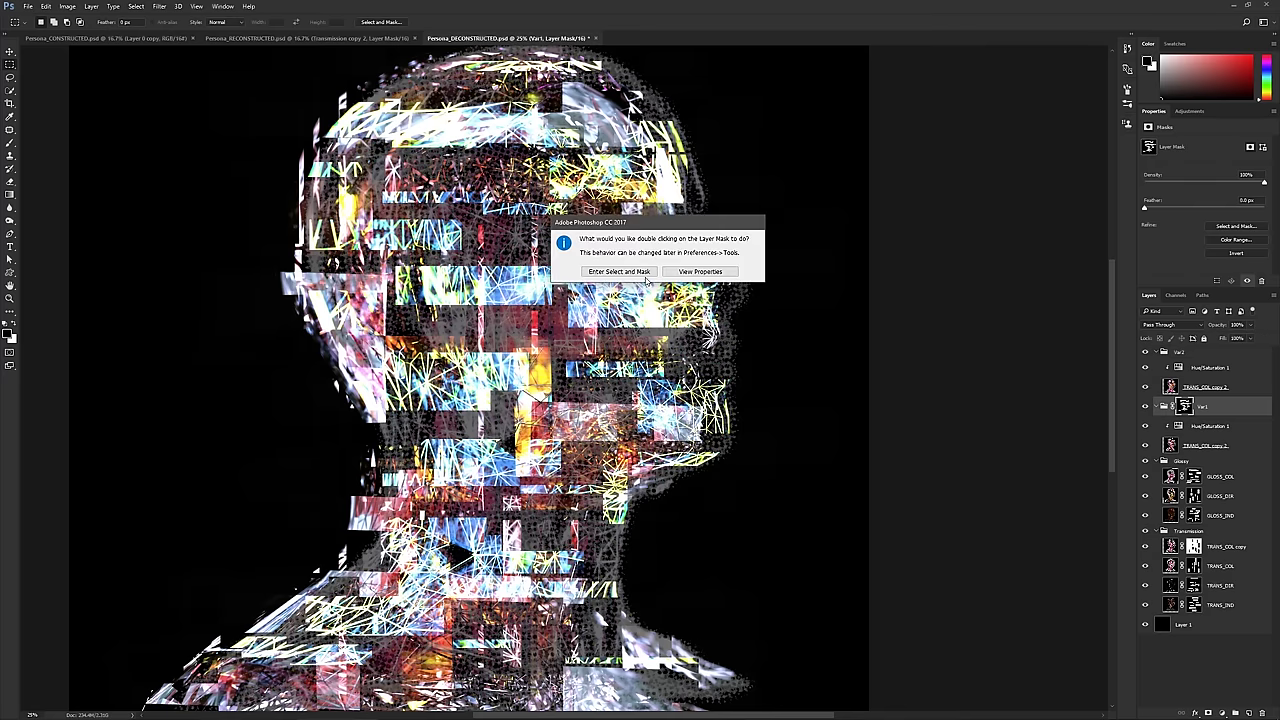
pyautogui.click(699, 272)
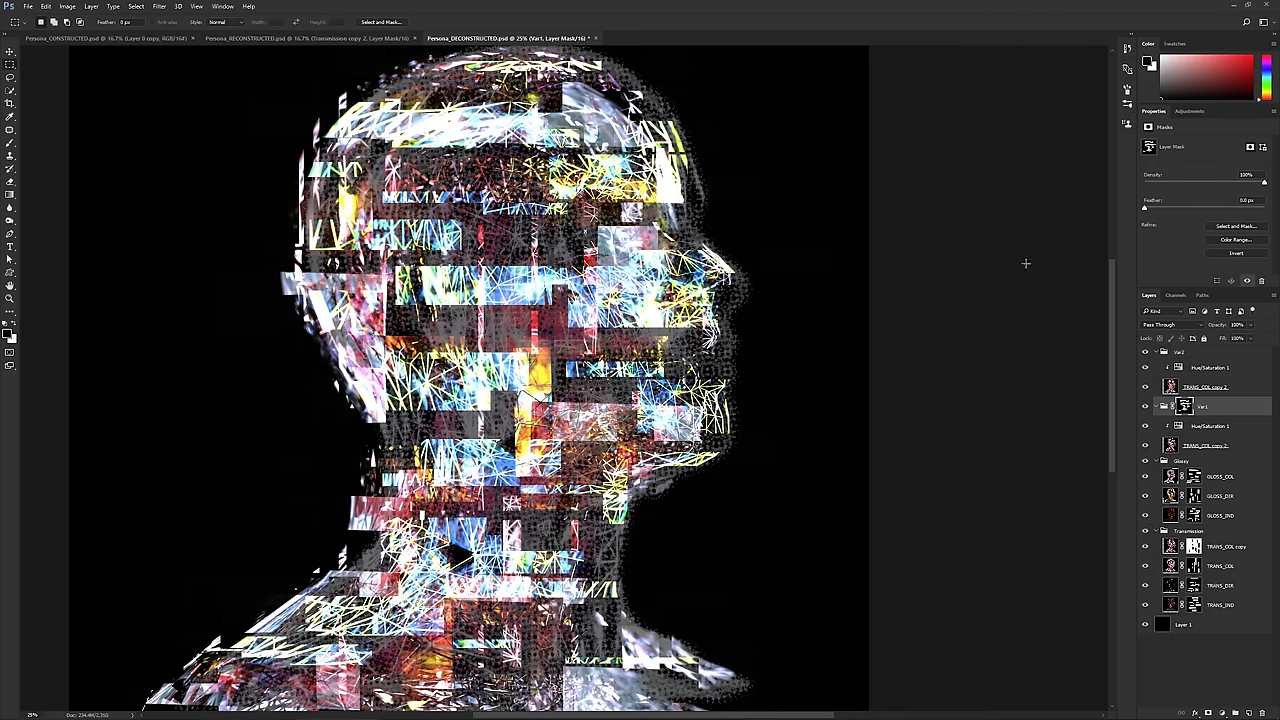
pyautogui.moveTo(1263, 186); pyautogui.dragTo(1137, 190)
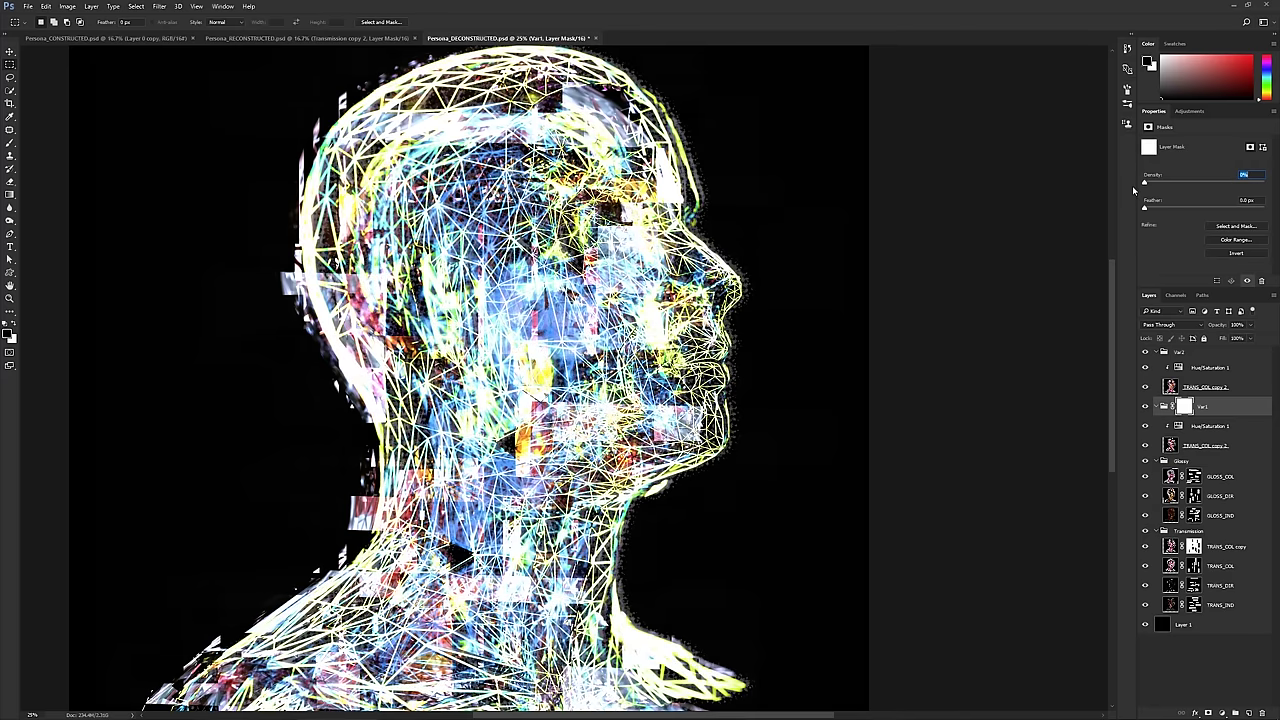
# - Add an Exposure adjustment layer with gamma correction 1.70 and place it above the Var2 group
pyautogui.click(1200, 353)
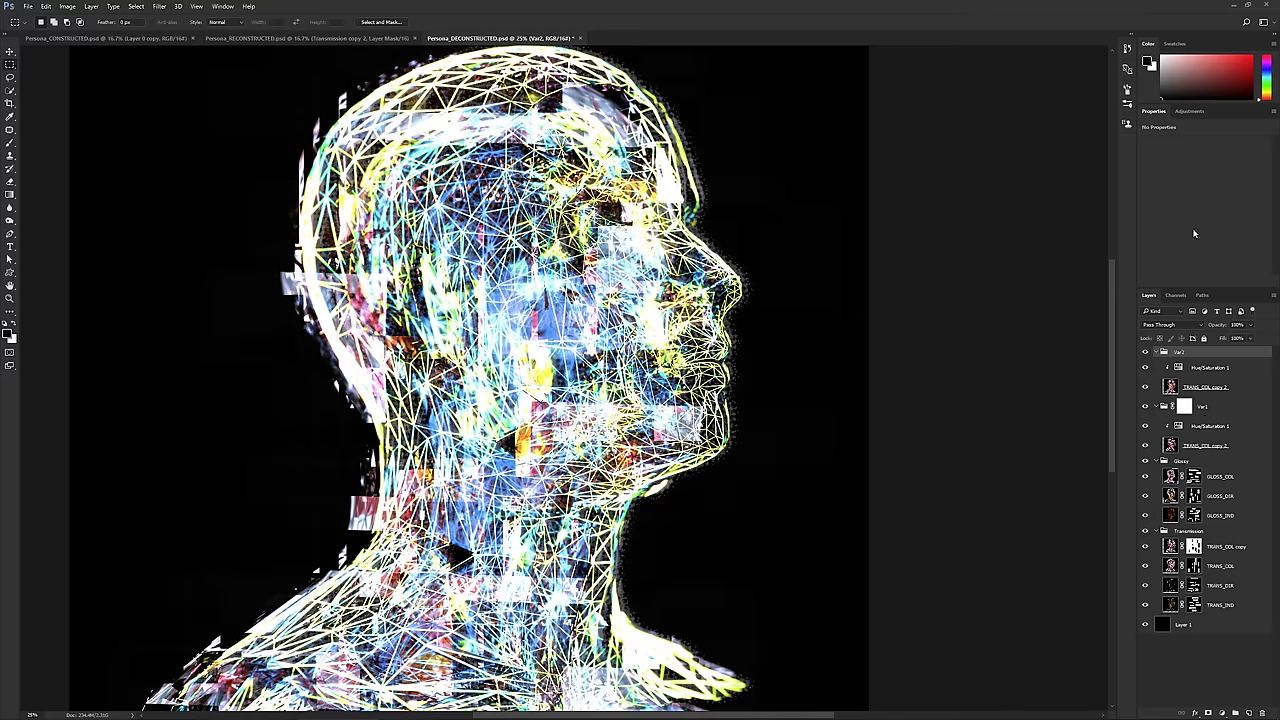
pyautogui.click(1189, 111)
pyautogui.click(1273, 112)
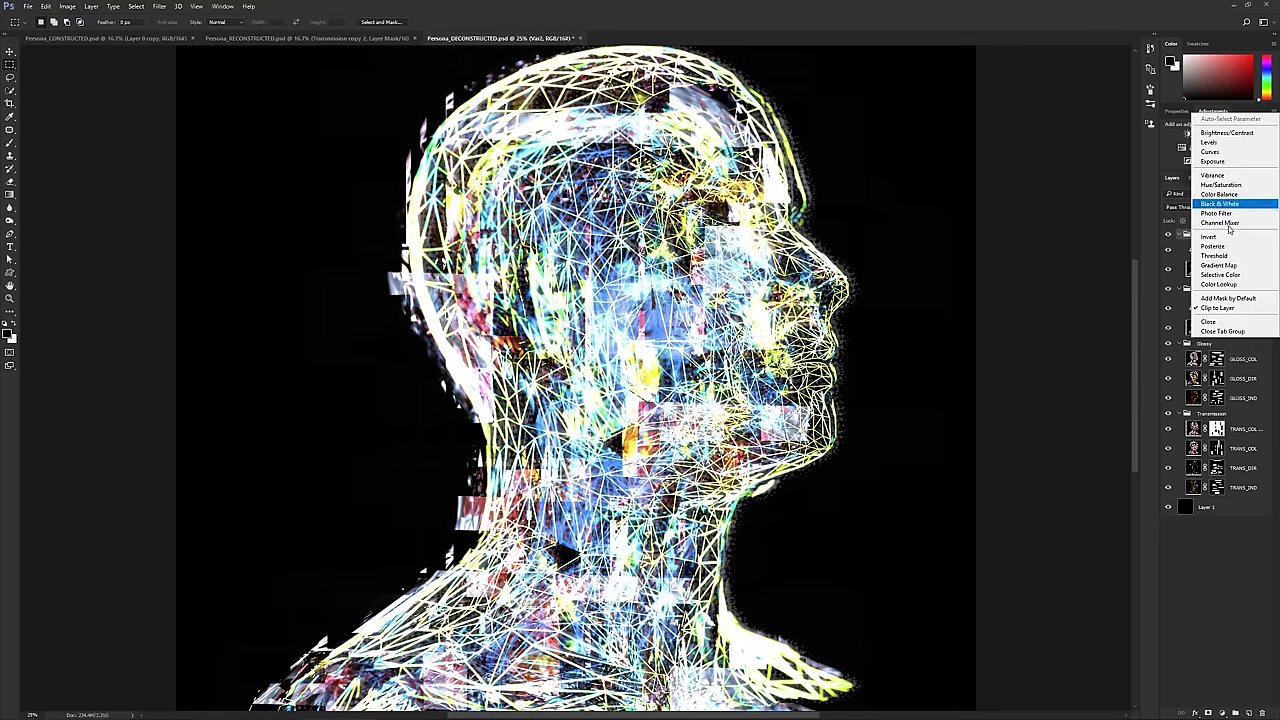
pyautogui.press('Escape')
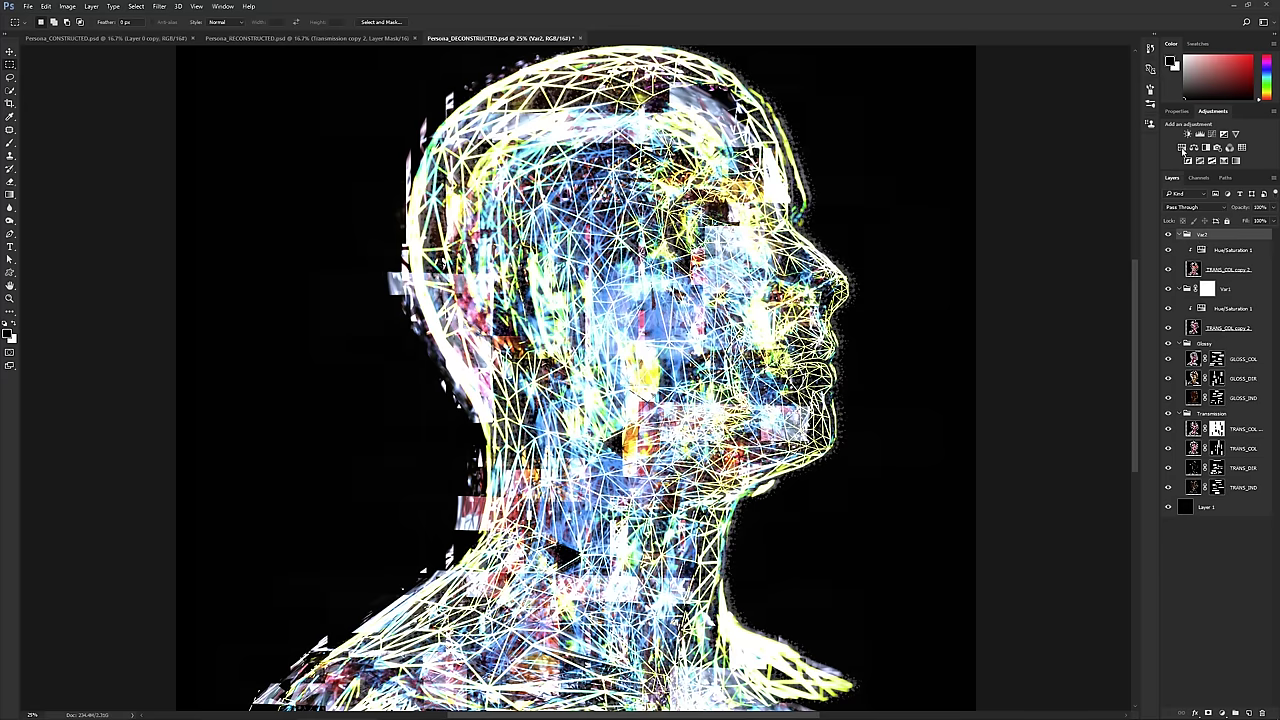
pyautogui.click(1223, 135)
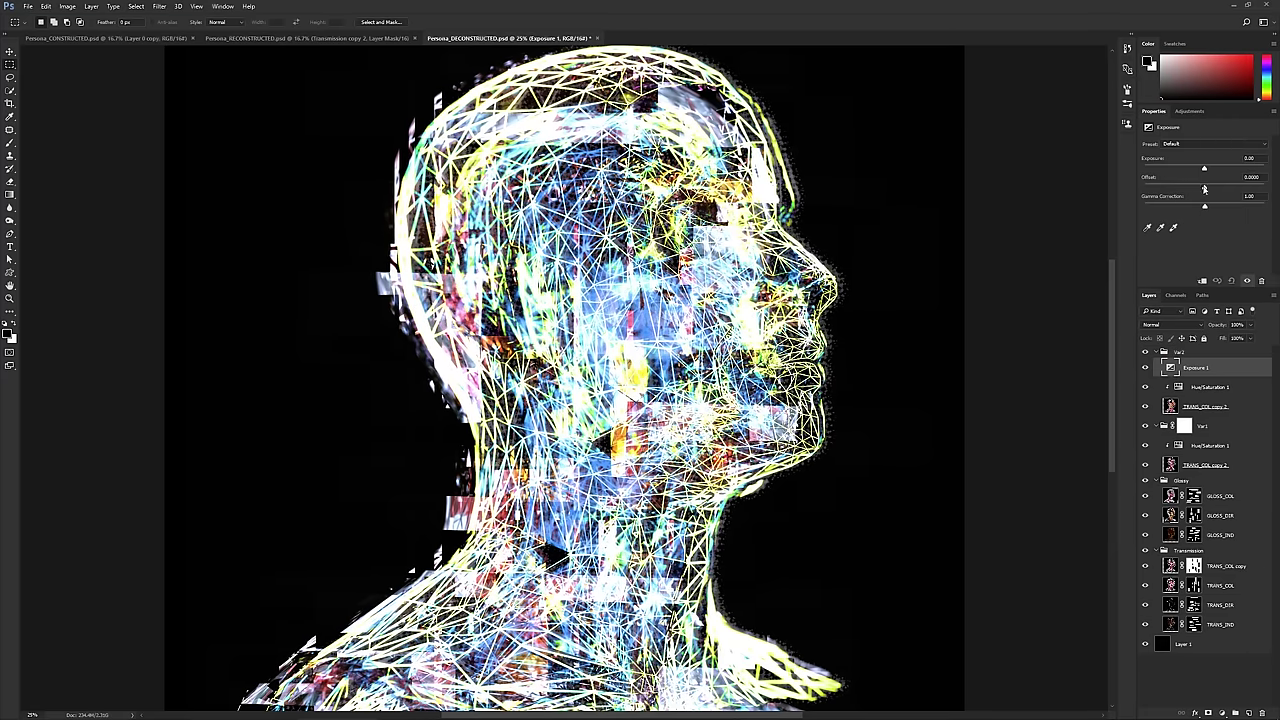
pyautogui.moveTo(1205, 208); pyautogui.dragTo(1182, 213)
pyautogui.moveTo(834, 277)
pyautogui.mouseDown()
pyautogui.moveTo(909, 137)
pyautogui.moveTo(849, 276)
pyautogui.mouseUp()
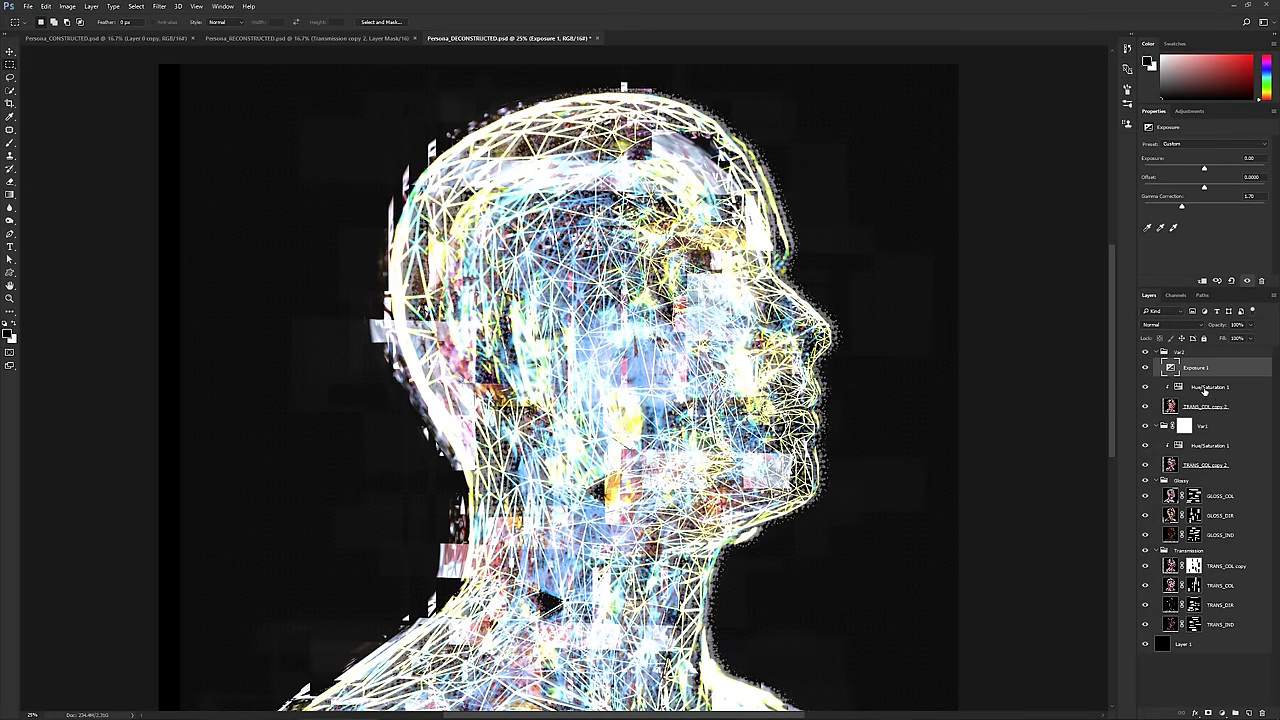
pyautogui.moveTo(1182, 360); pyautogui.dragTo(1190, 346)
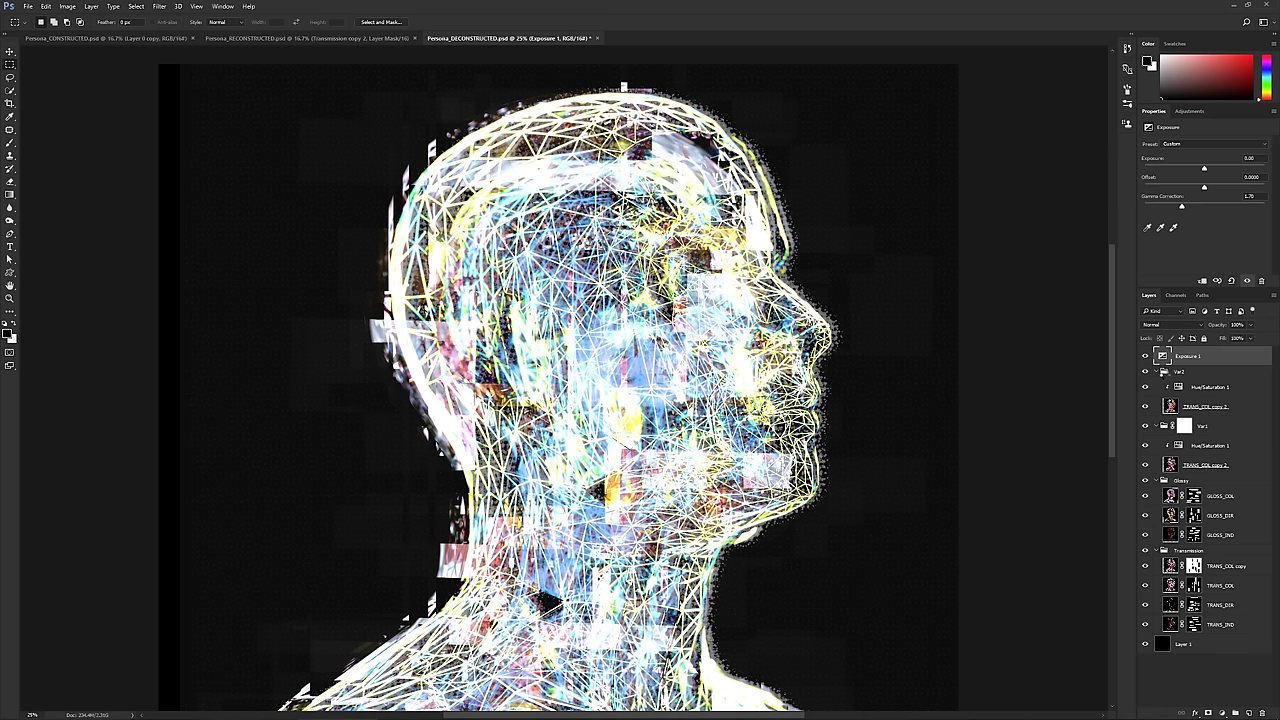
# - Set the Exposure 1 adjustment's gamma correction to 1.58 and its offset to about -0.008 to darken the background
pyautogui.click(1189, 374)
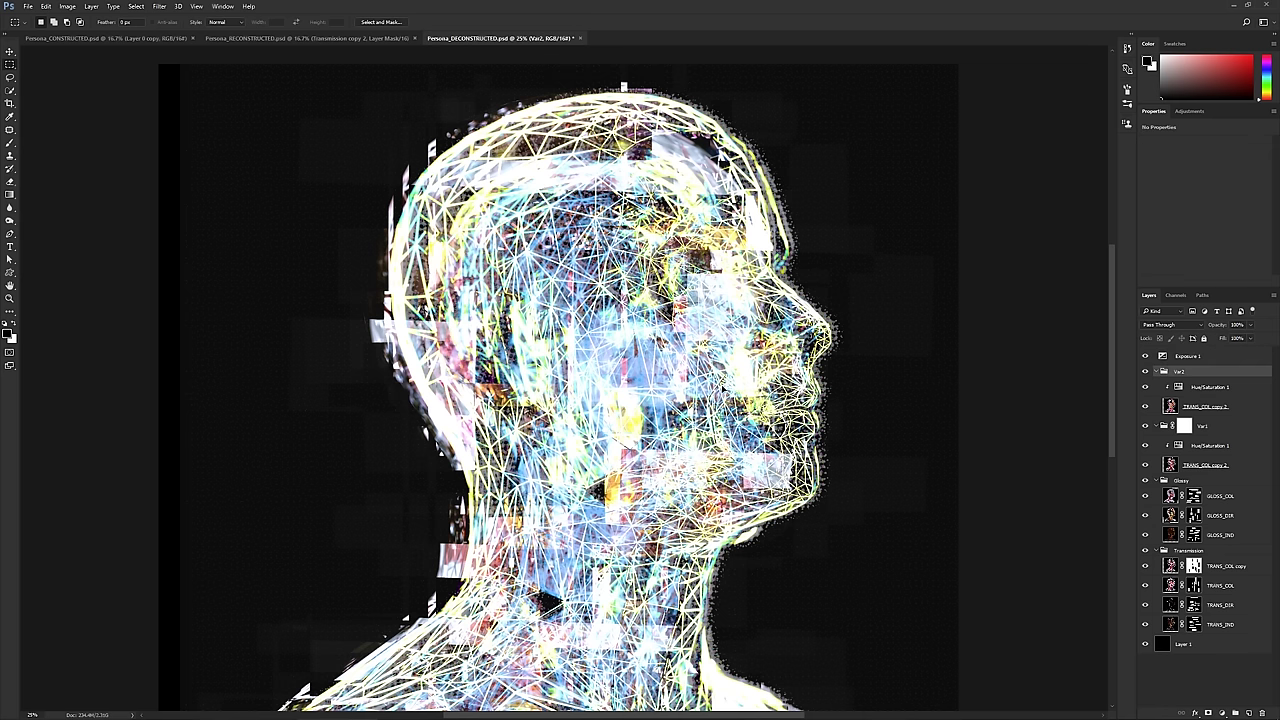
pyautogui.moveTo(716, 390)
pyautogui.keyDown('ctrl'); pyautogui.mouseDown()
pyautogui.moveTo(733, 360)
pyautogui.moveTo(705, 366)
pyautogui.moveTo(722, 368)
pyautogui.mouseUp(); pyautogui.keyUp('ctrl')
pyautogui.click(1169, 645)
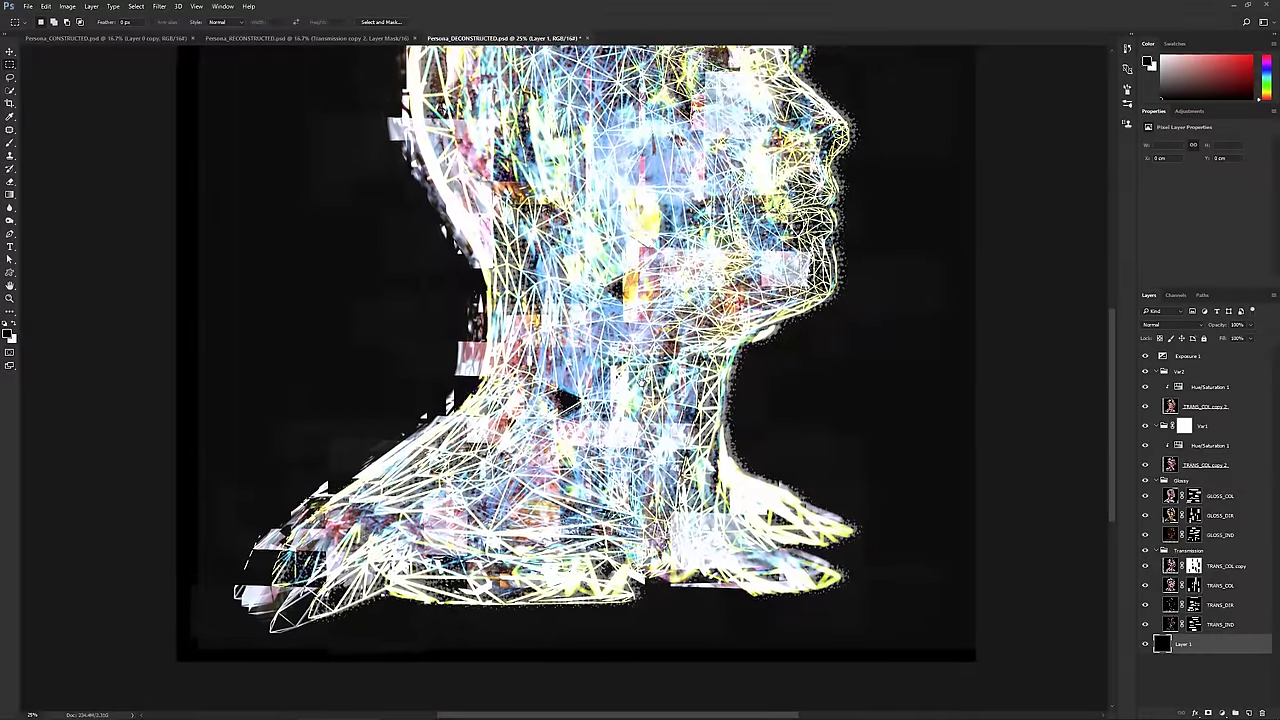
pyautogui.scroll(1, 560, 380)
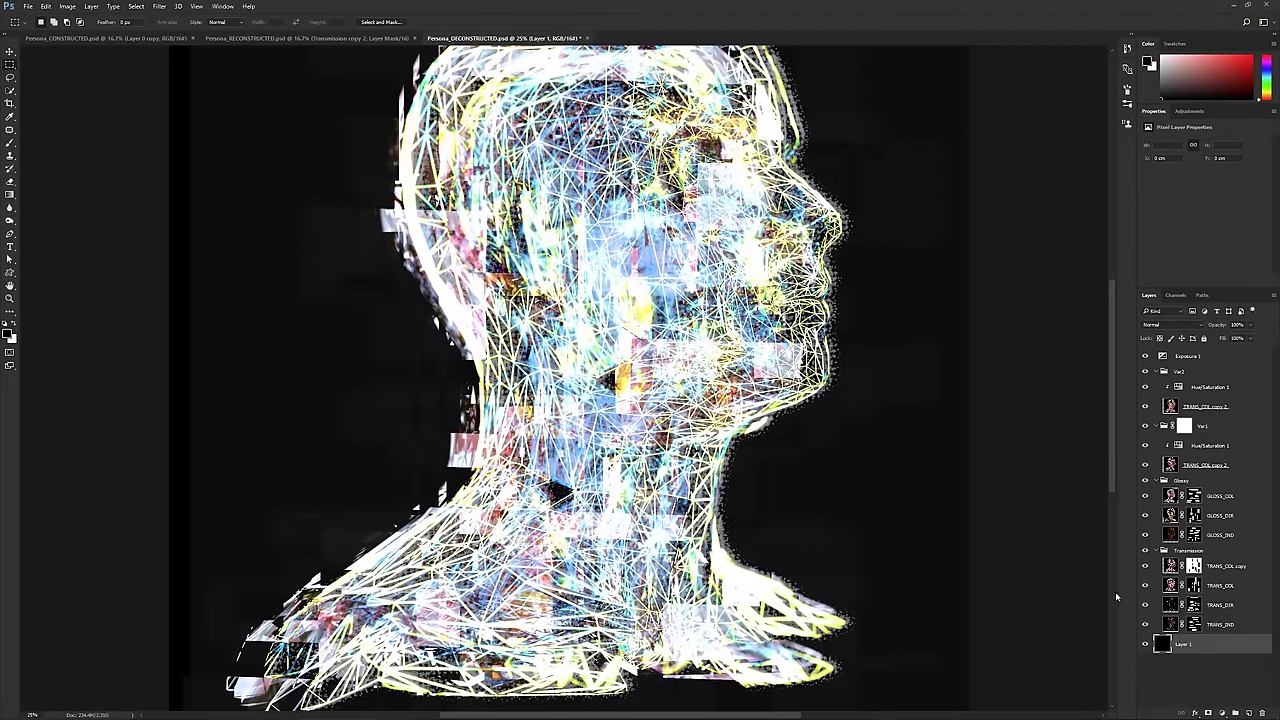
pyautogui.moveTo(838, 318); pyautogui.dragTo(843, 357)
pyautogui.click(1205, 358)
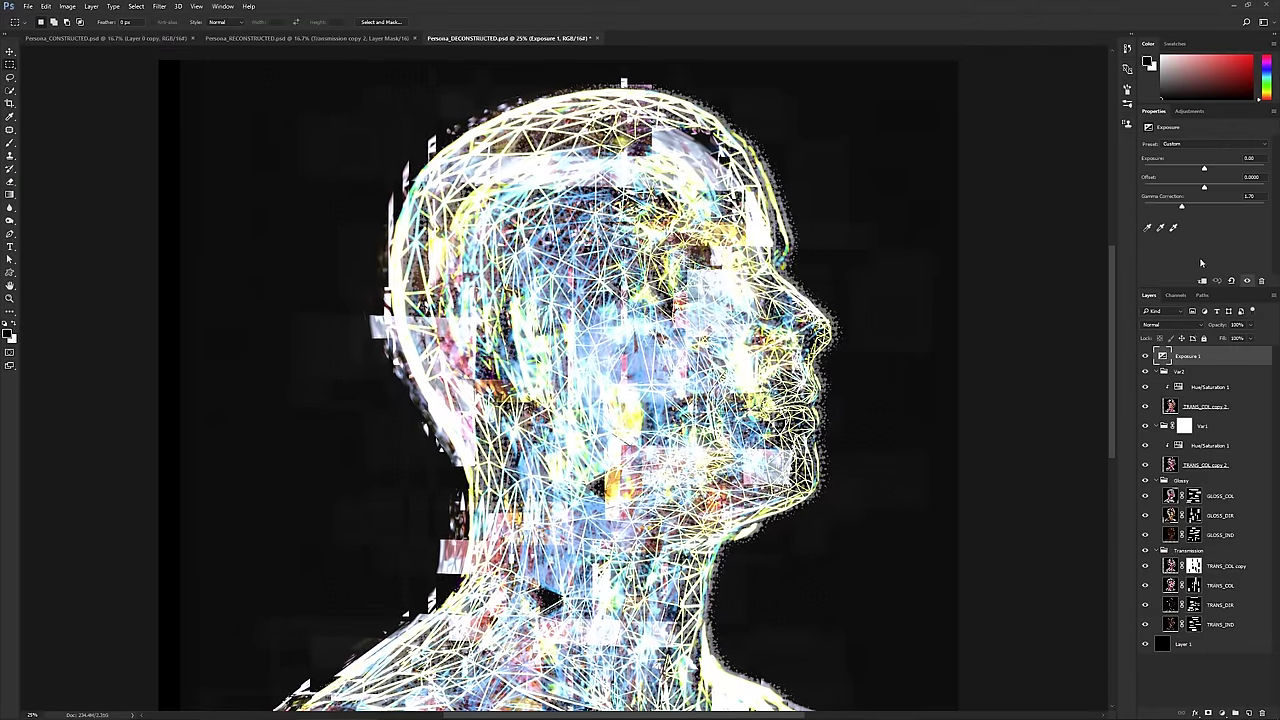
pyautogui.moveTo(1183, 207)
pyautogui.mouseDown()
pyautogui.moveTo(1250, 212)
pyautogui.moveTo(1205, 216)
pyautogui.moveTo(1224, 190)
pyautogui.moveTo(1196, 189)
pyautogui.moveTo(1200, 211)
pyautogui.moveTo(1186, 210)
pyautogui.moveTo(1204, 195)
pyautogui.mouseUp()
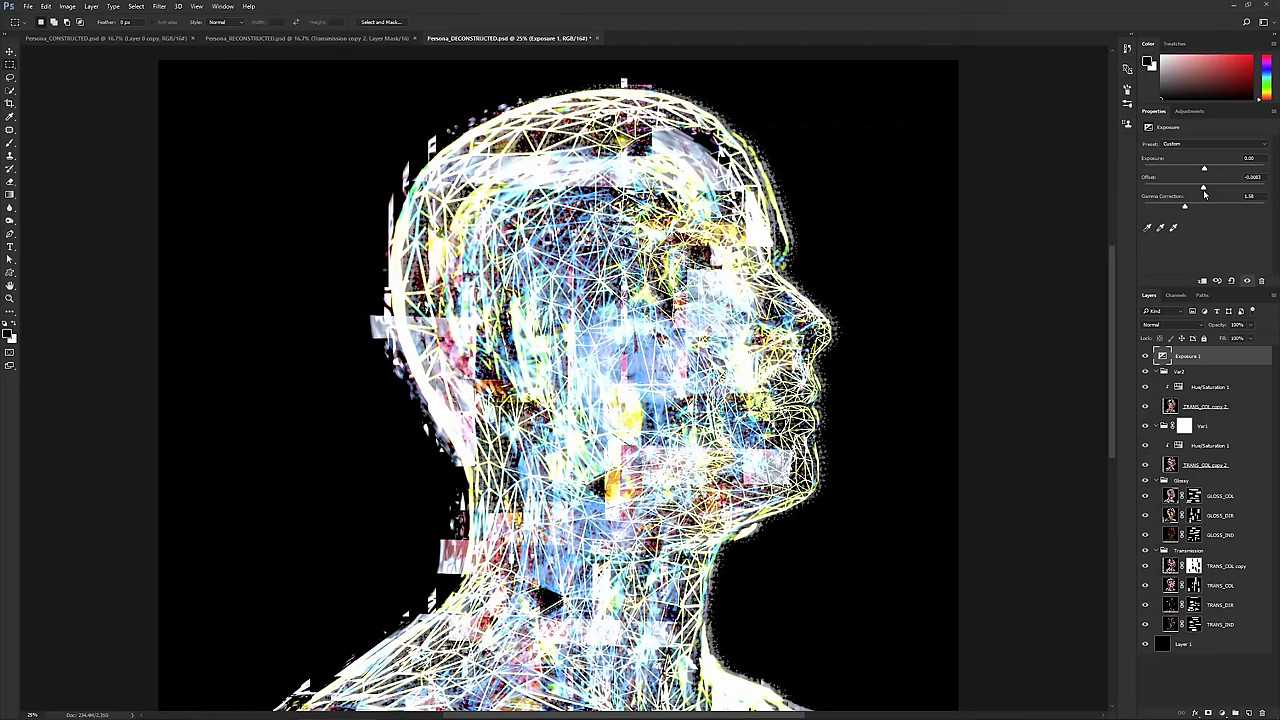
# - Set the Exposure 1 adjustment's offset to 0 and lower its gamma correction to 1.34
pyautogui.click(1193, 184)
pyautogui.write('0')
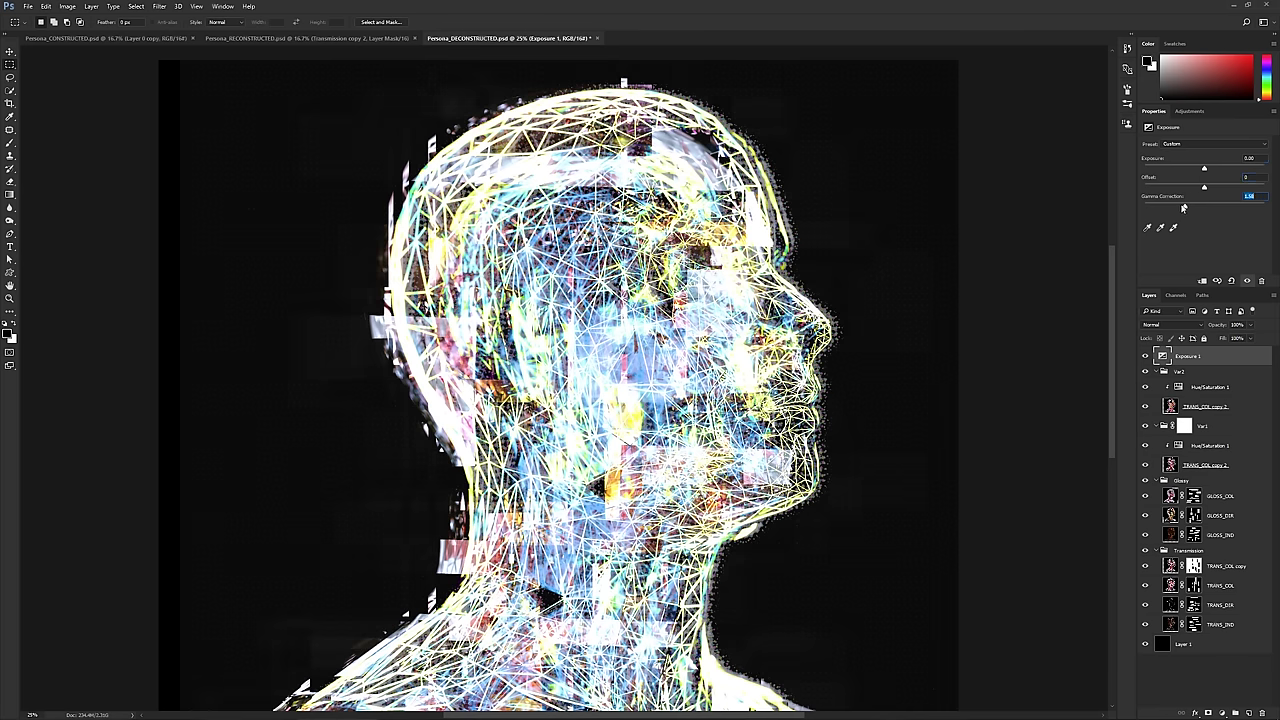
pyautogui.moveTo(1183, 207)
pyautogui.mouseDown()
pyautogui.moveTo(1203, 210)
pyautogui.moveTo(1191, 215)
pyautogui.mouseUp()
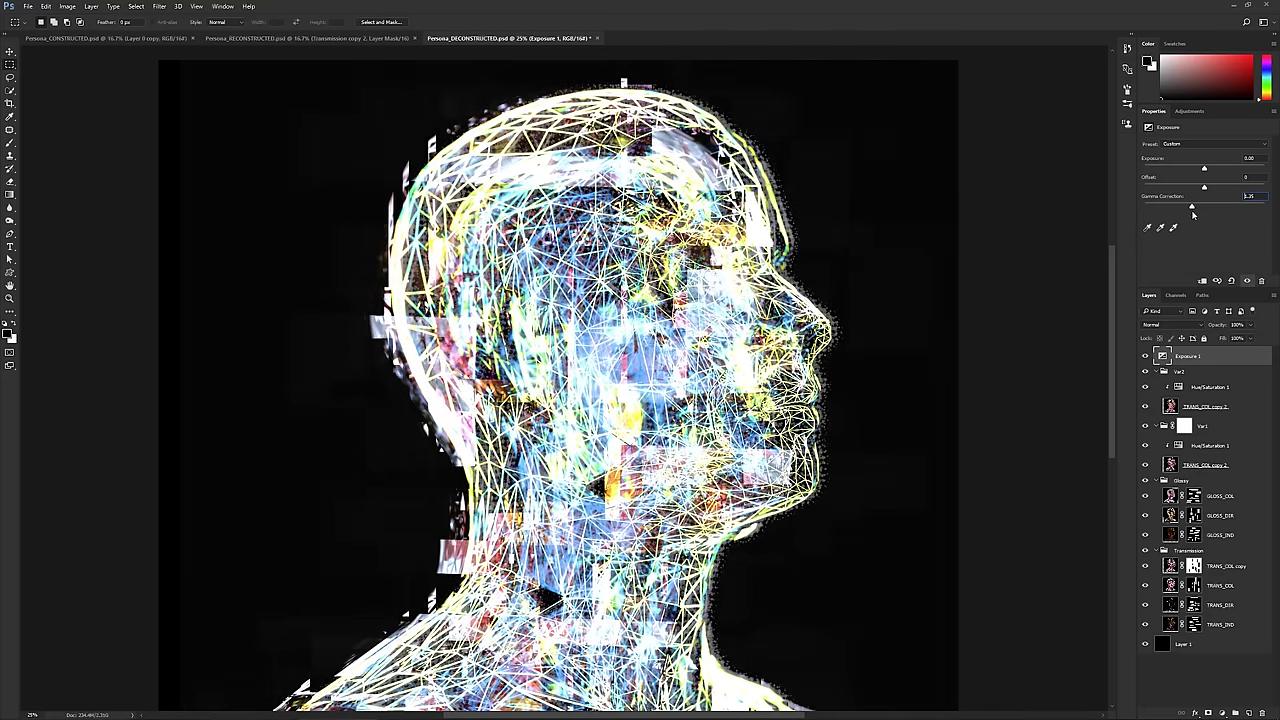
pyautogui.keyDown('alt'); pyautogui.scroll(5, 360, 295); pyautogui.keyUp('alt')
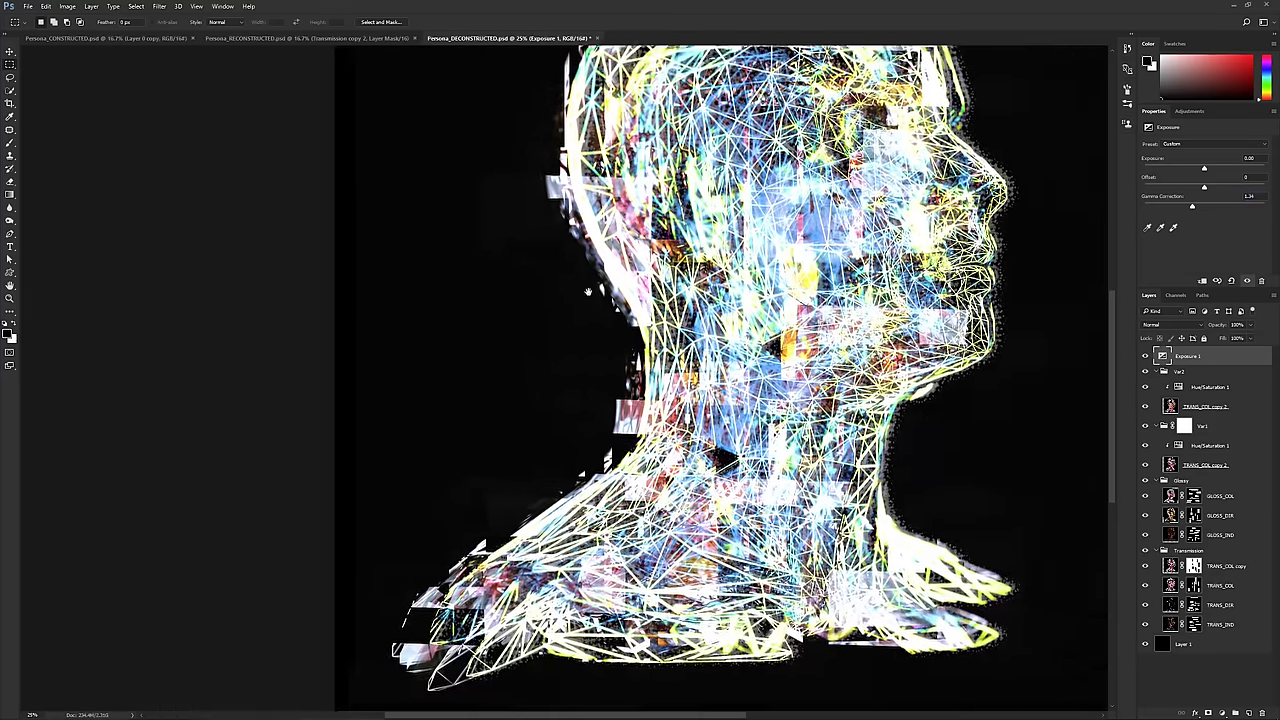
pyautogui.moveTo(588, 291); pyautogui.dragTo(366, 335)
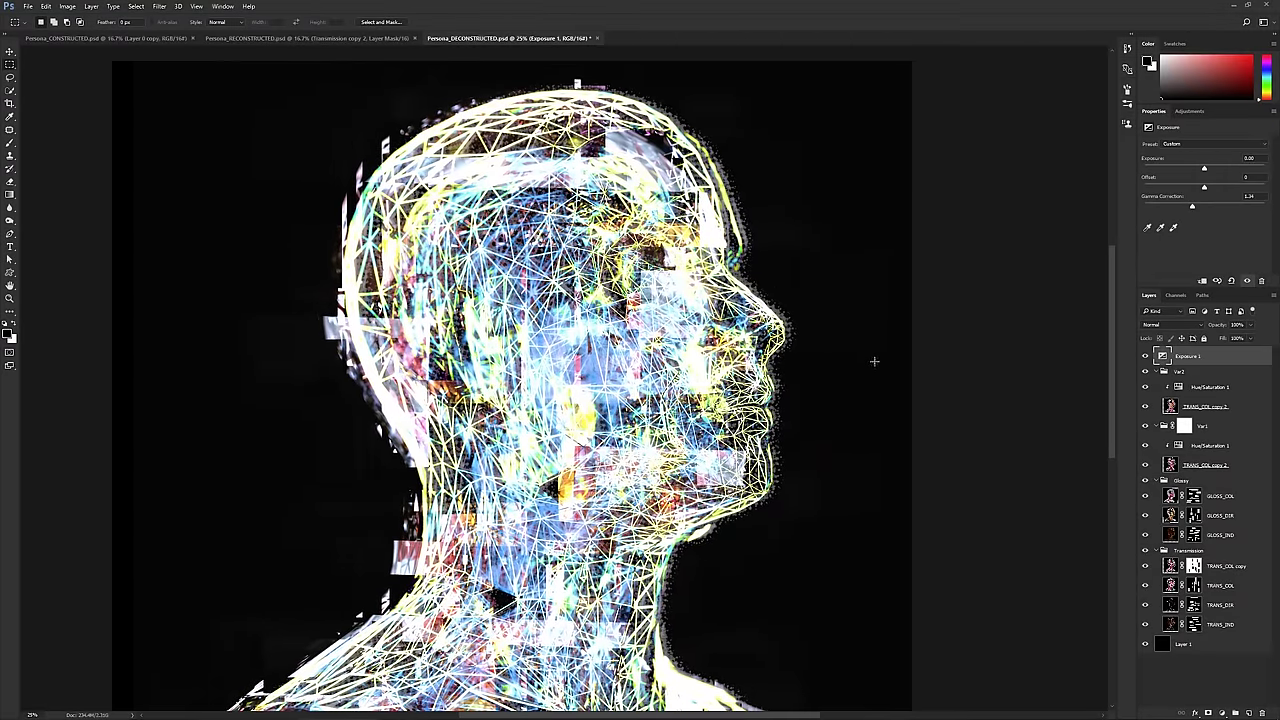
# - Fine-tune the Exposure 1 adjustment to an exposure of -0.11 and a gamma correction of 1.22
pyautogui.moveTo(1205, 169)
pyautogui.mouseDown()
pyautogui.moveTo(1182, 170)
pyautogui.moveTo(1204, 171)
pyautogui.mouseUp()
pyautogui.click(1201, 146)
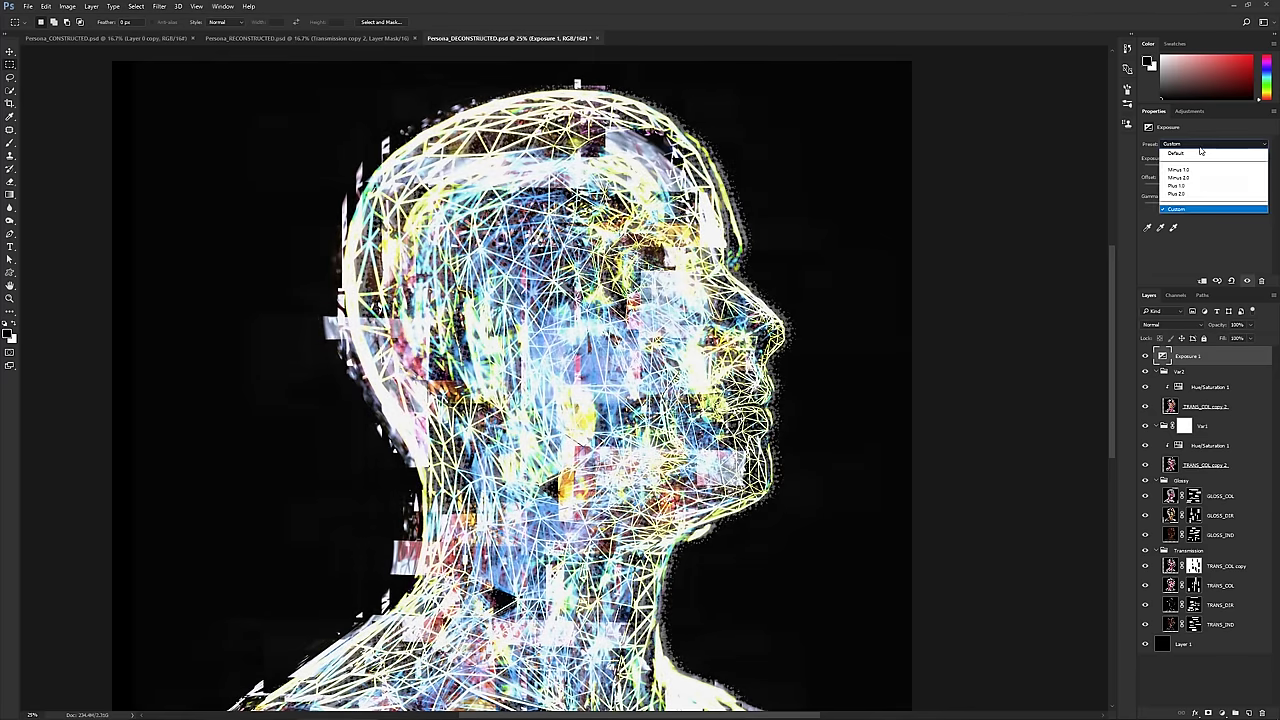
pyautogui.click(1199, 170)
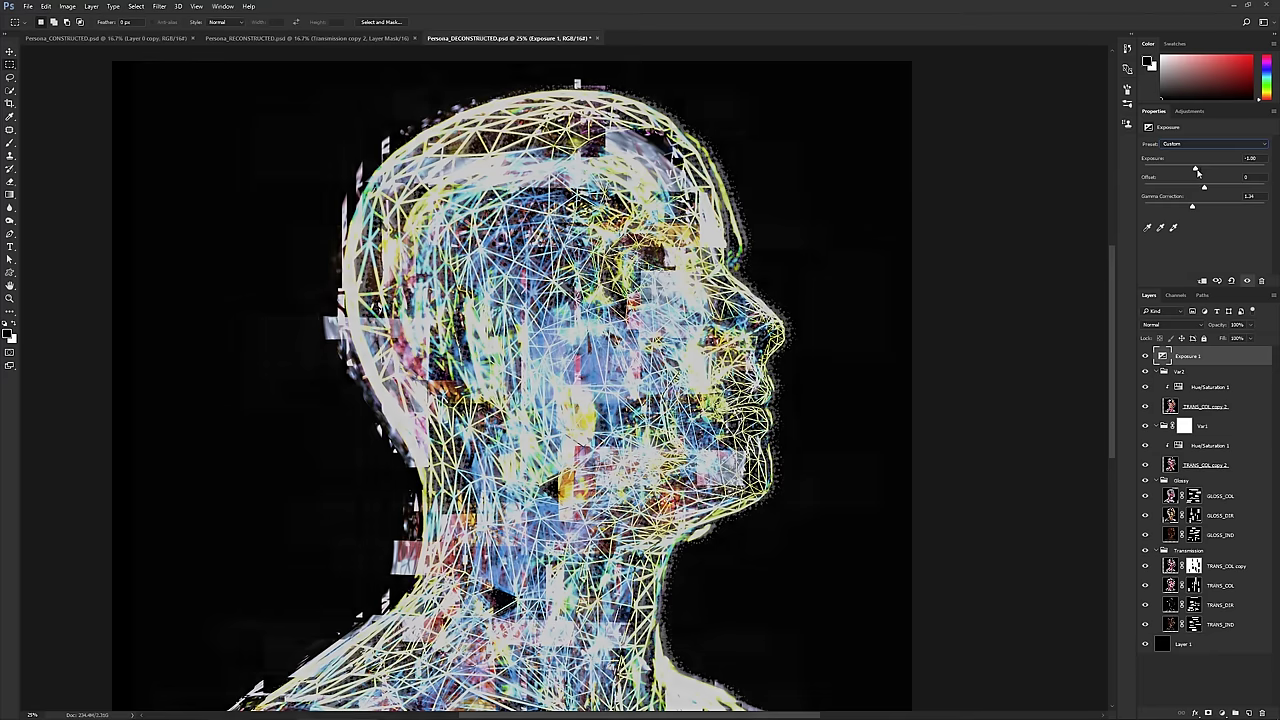
pyautogui.moveTo(1197, 172); pyautogui.dragTo(1205, 172)
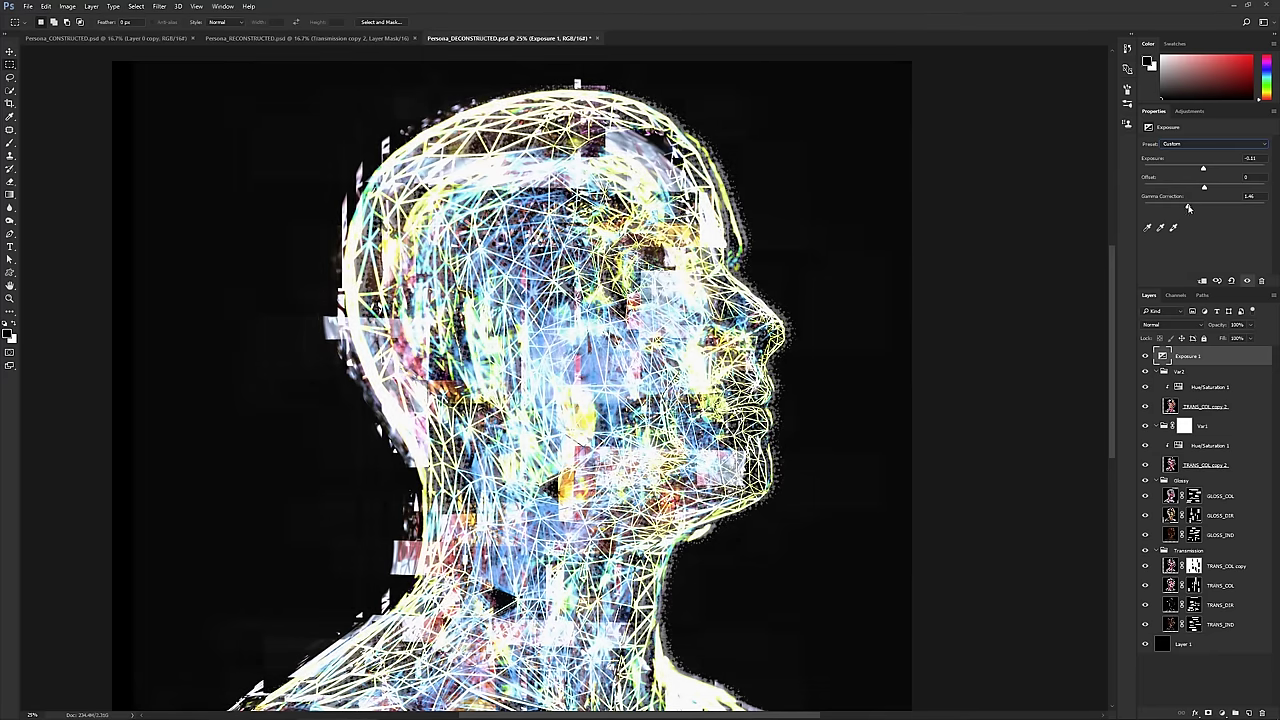
pyautogui.moveTo(1188, 208)
pyautogui.mouseDown()
pyautogui.moveTo(1208, 209)
pyautogui.moveTo(1197, 211)
pyautogui.mouseUp()
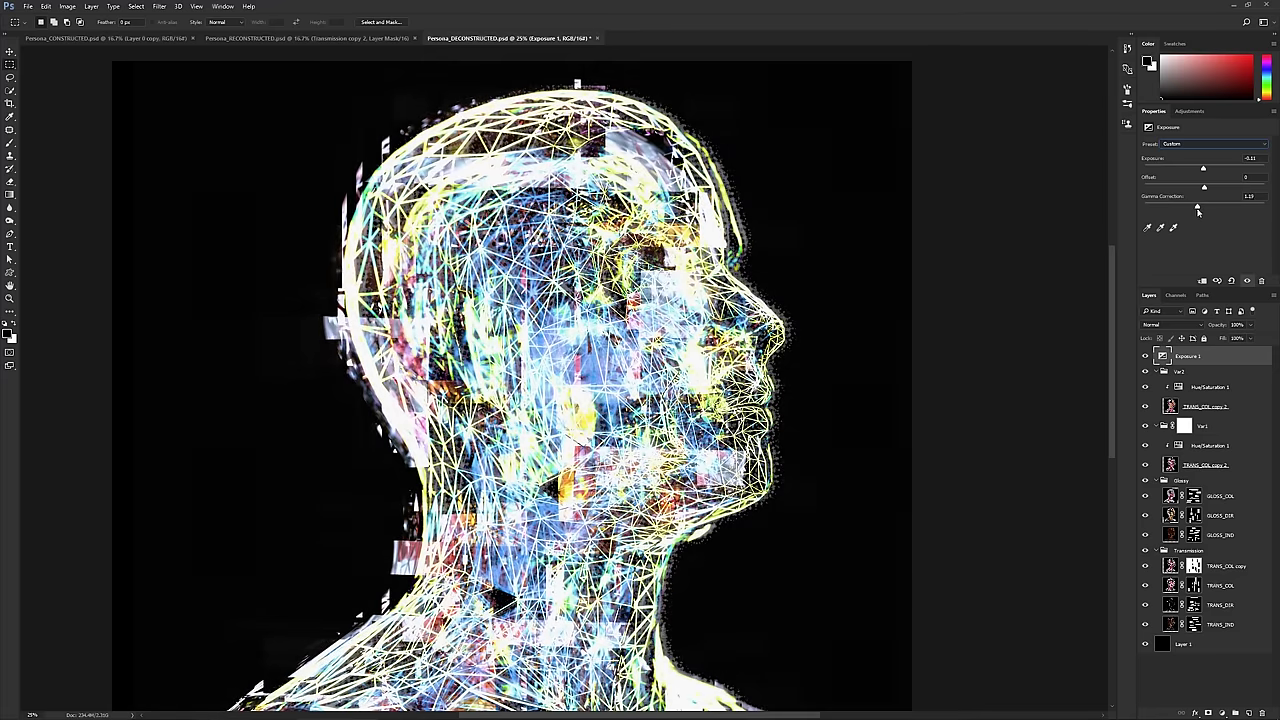
pyautogui.keyDown('alt'); pyautogui.scroll(-1, 686, 300); pyautogui.keyUp('alt')
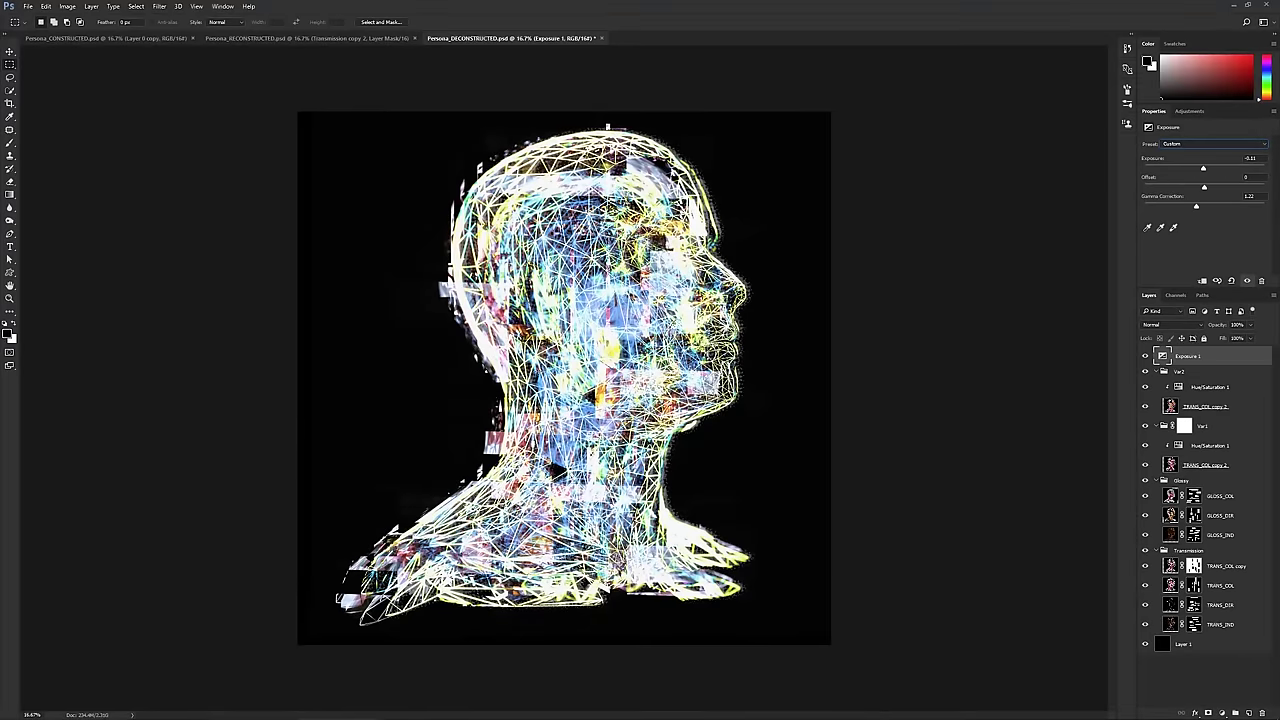
# - Scale the black background Layer 1 up proportionally from its centre to about 150%
pyautogui.click(1182, 646)
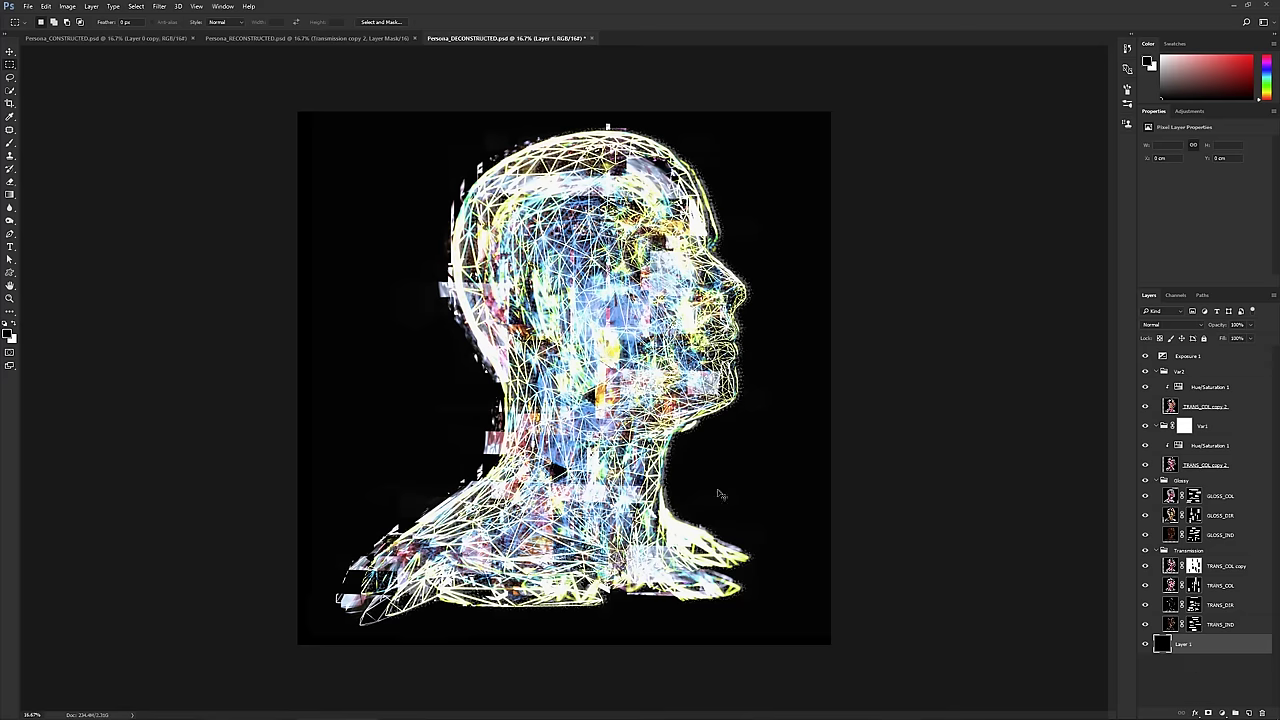
pyautogui.hotkey('ctrl', 't')
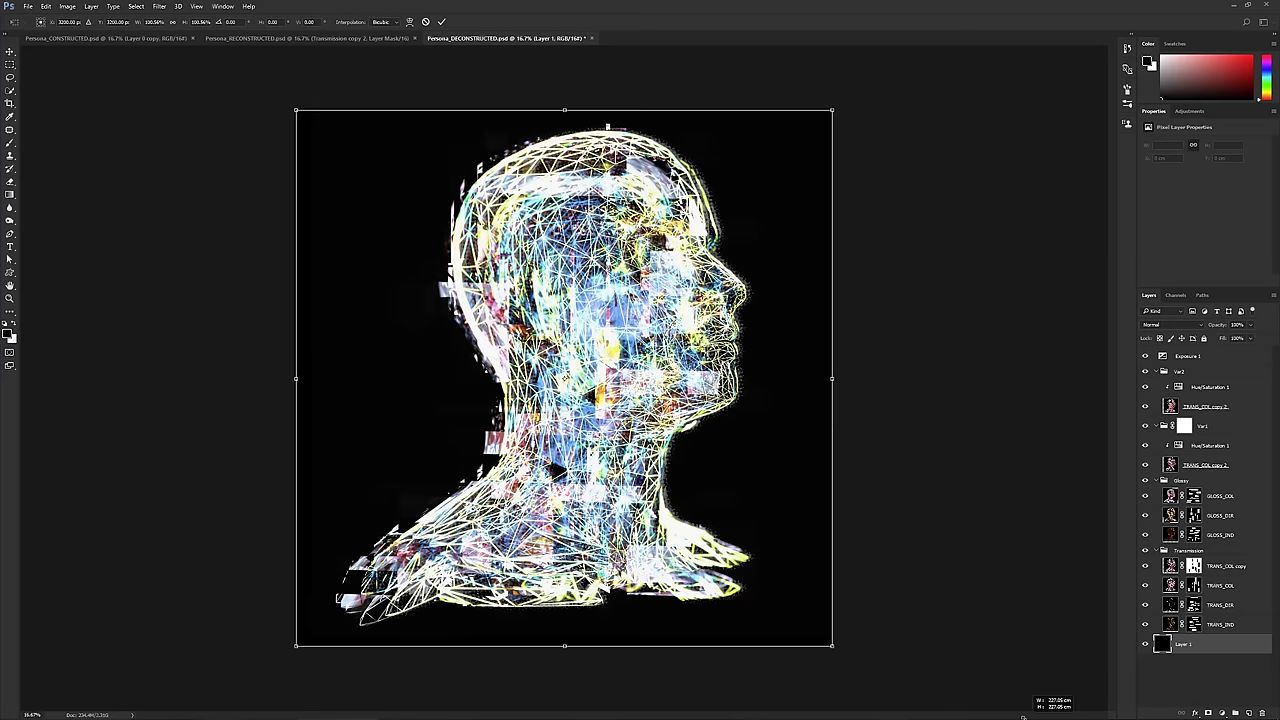
pyautogui.keyDown('alt'); pyautogui.keyDown('shift'); pyautogui.moveTo(831, 378); pyautogui.dragTo(965, 378); pyautogui.keyUp('shift'); pyautogui.keyUp('alt')
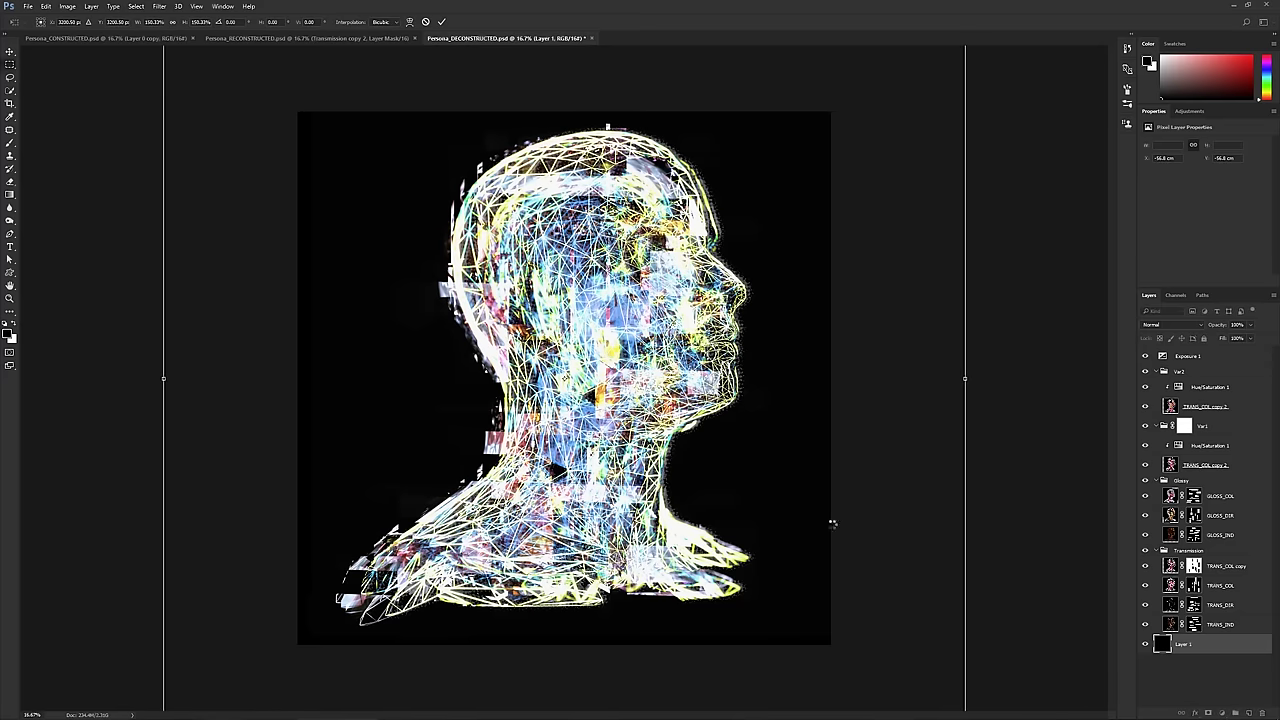
pyautogui.click(1208, 713)
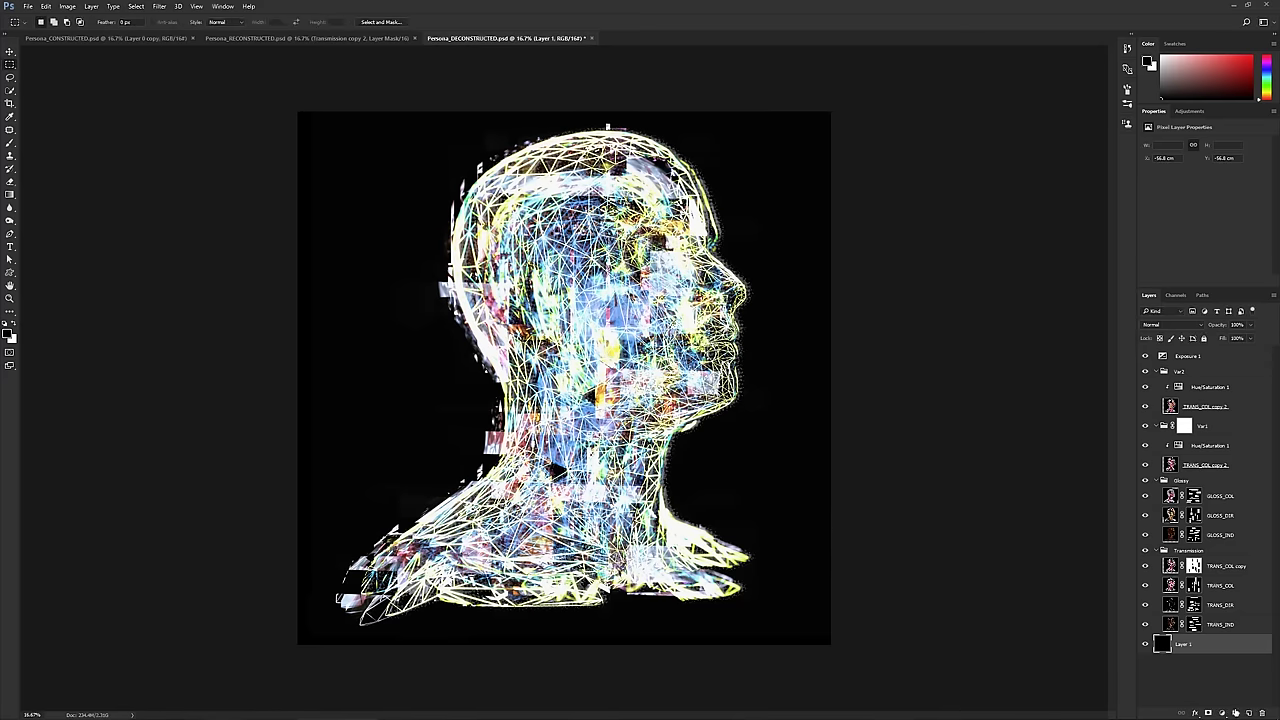
# - Add a radial Gradient Overlay to Layer 1 and set its scale to 88%
pyautogui.click(1195, 713)
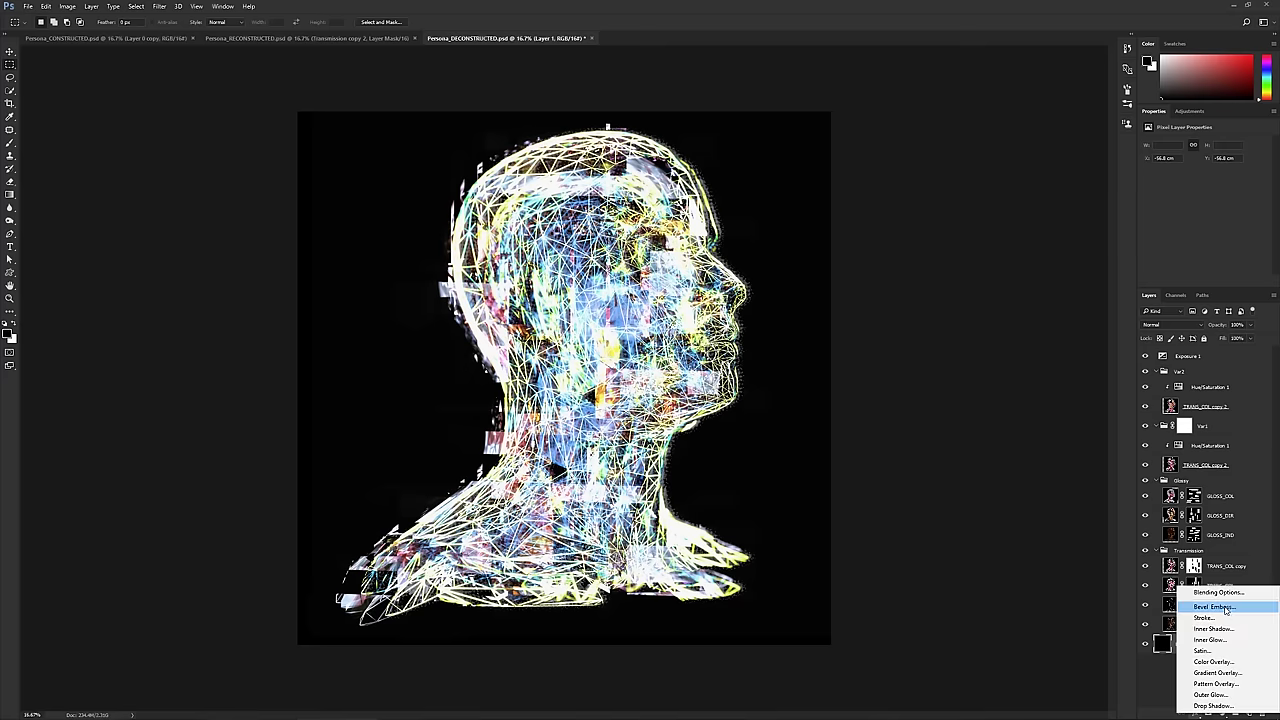
pyautogui.click(1216, 673)
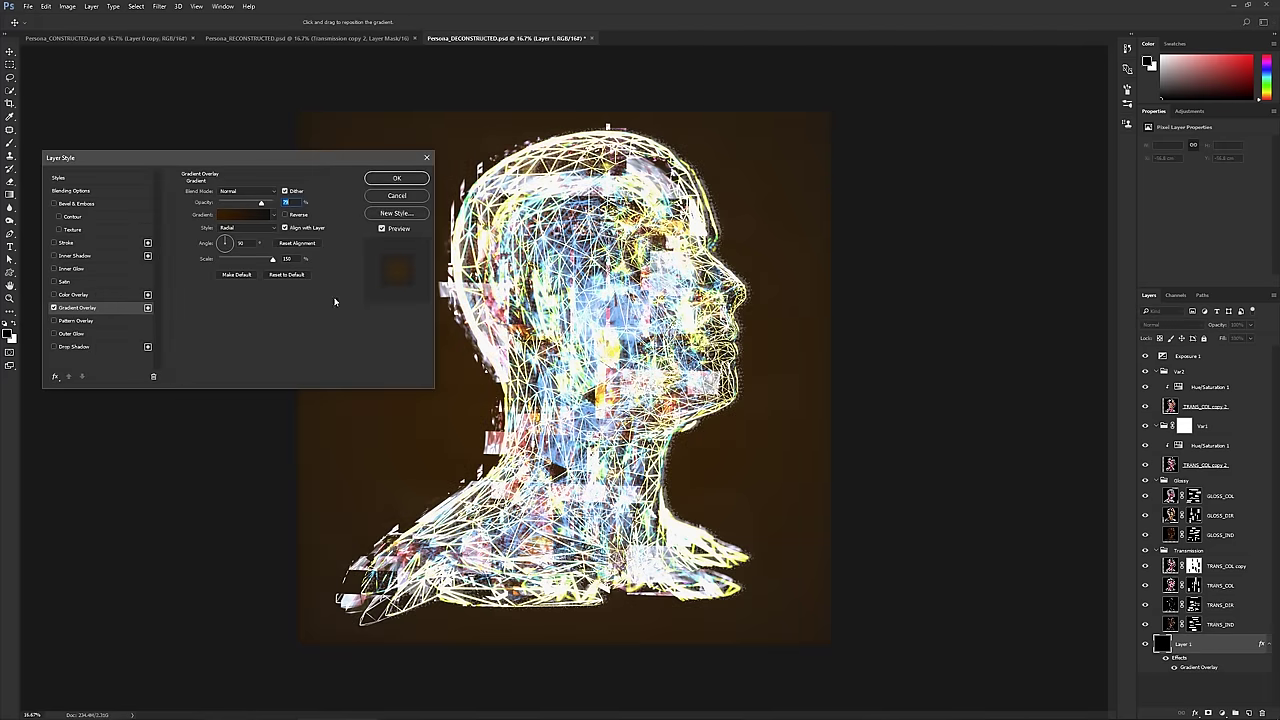
pyautogui.moveTo(269, 262); pyautogui.dragTo(247, 263)
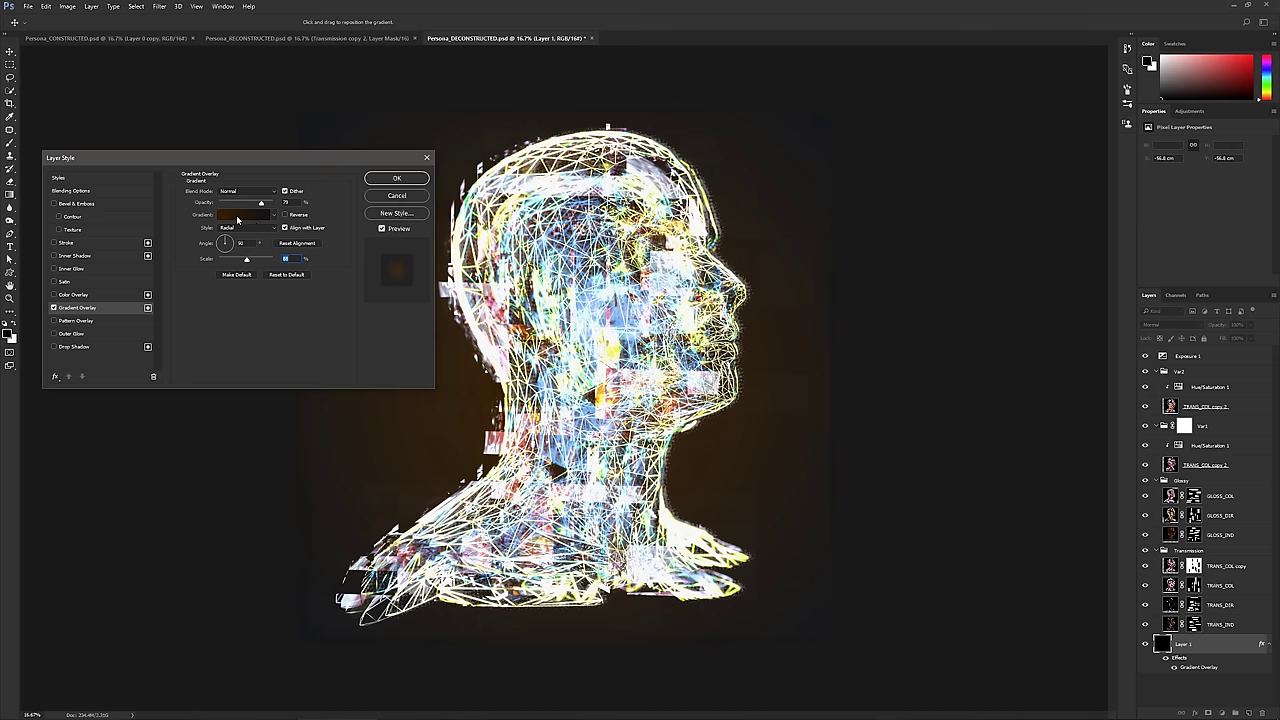
# - Recolour the gradient overlay's starting stop to dark green #012c20
pyautogui.click(236, 215)
pyautogui.doubleClick(543, 323)
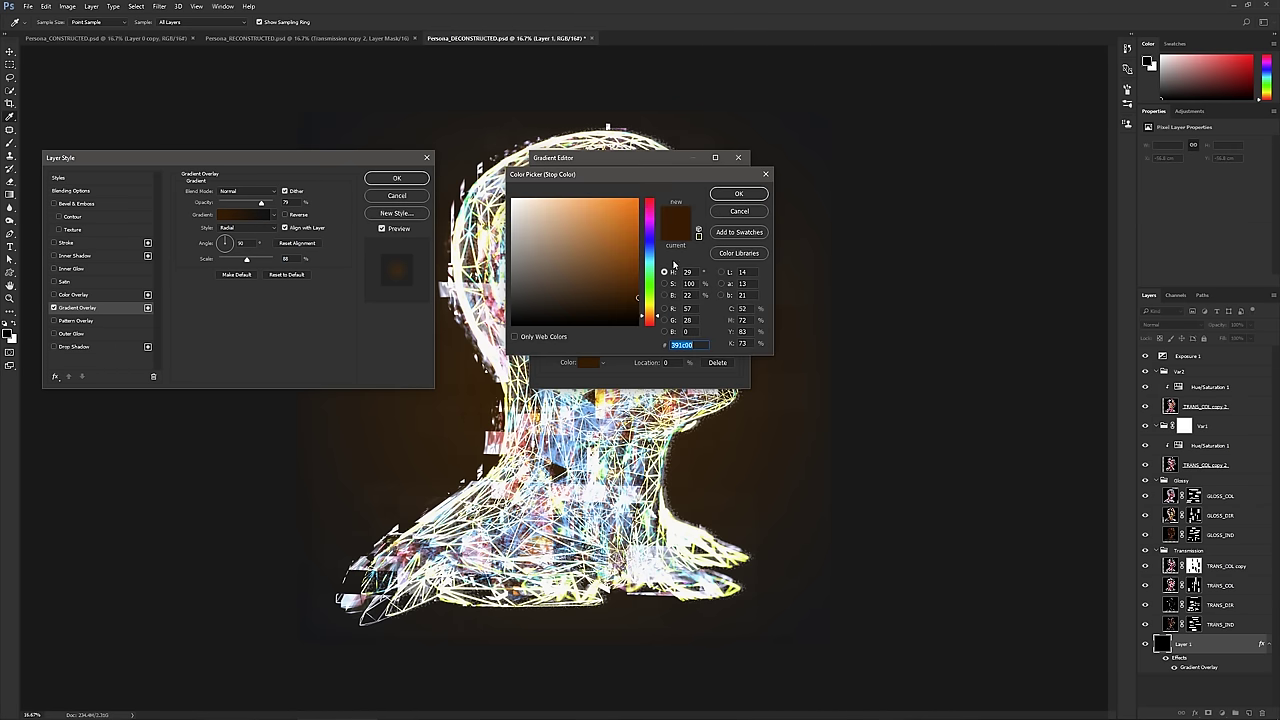
pyautogui.click(738, 193)
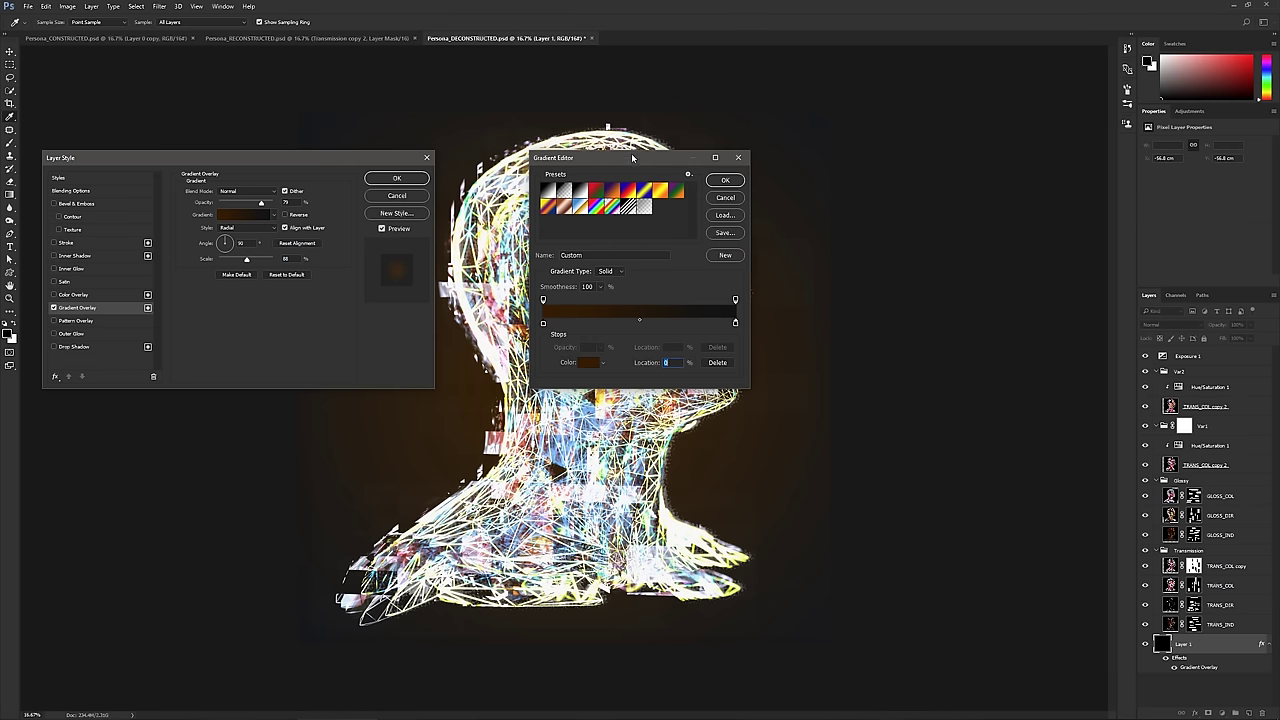
pyautogui.moveTo(600, 167); pyautogui.dragTo(924, 97)
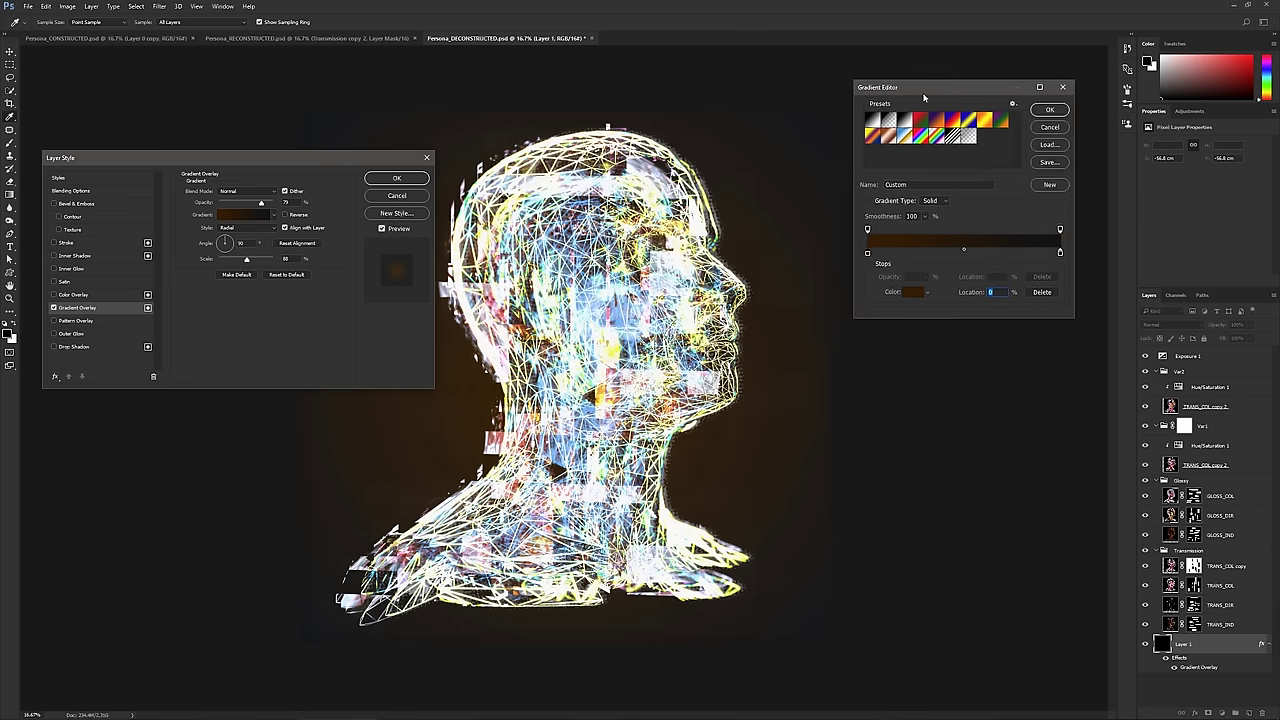
pyautogui.click(912, 291)
pyautogui.moveTo(678, 186); pyautogui.dragTo(1013, 366)
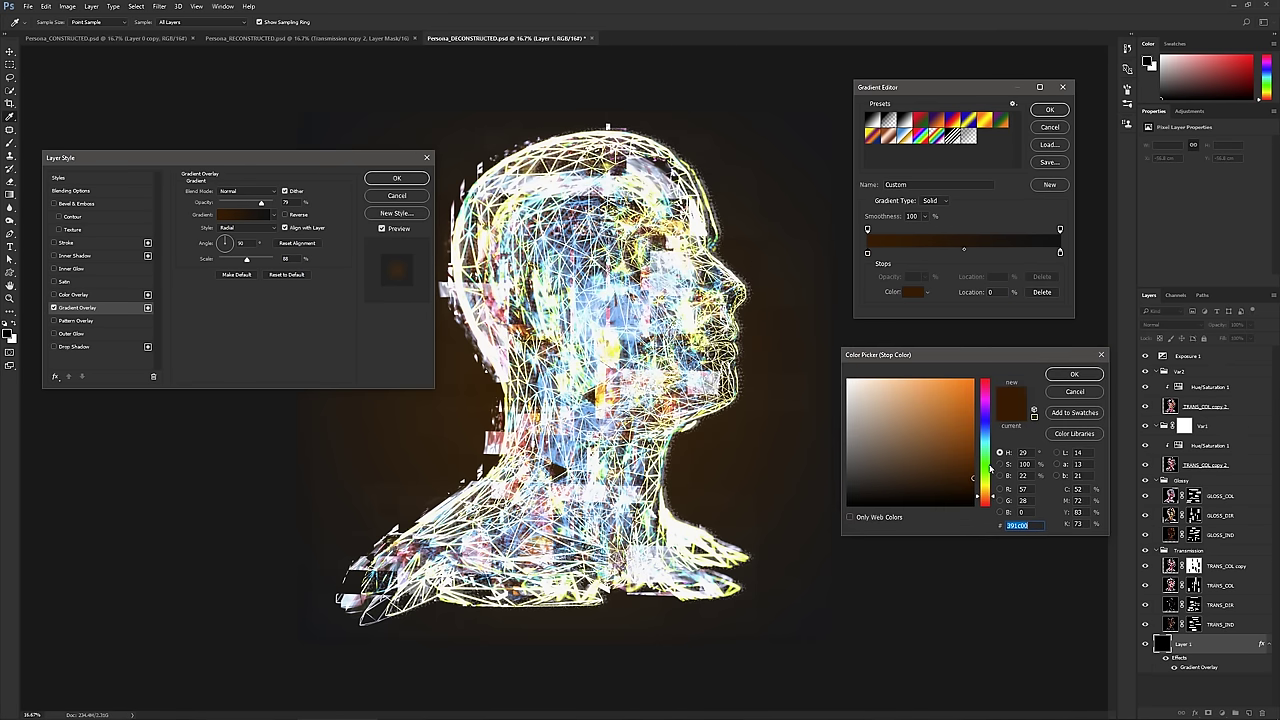
pyautogui.moveTo(982, 497); pyautogui.dragTo(988, 452)
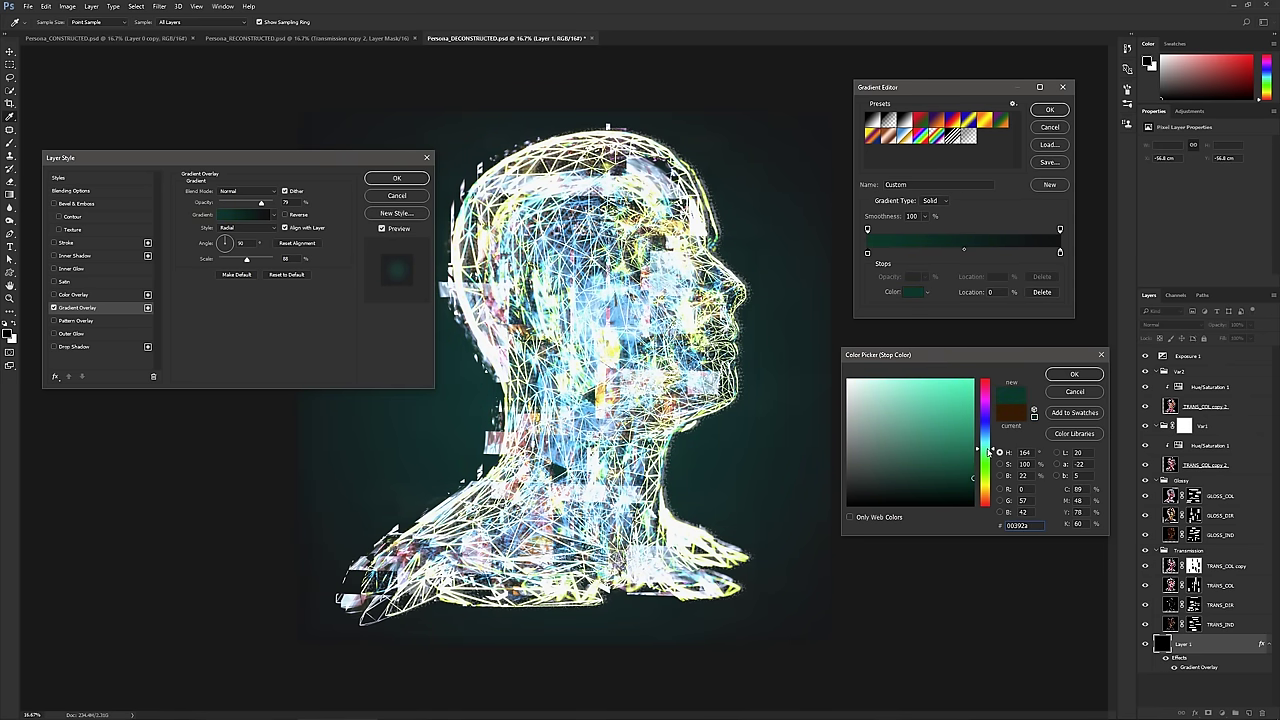
pyautogui.click(1074, 375)
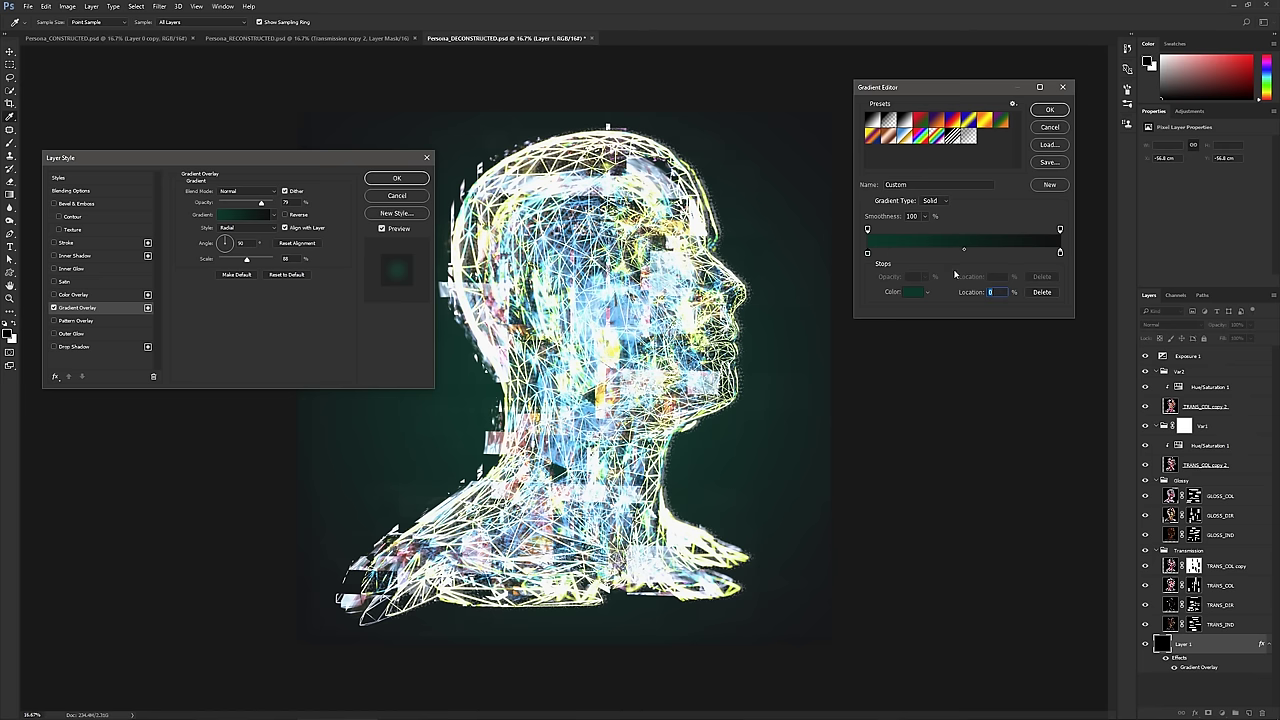
pyautogui.click(912, 292)
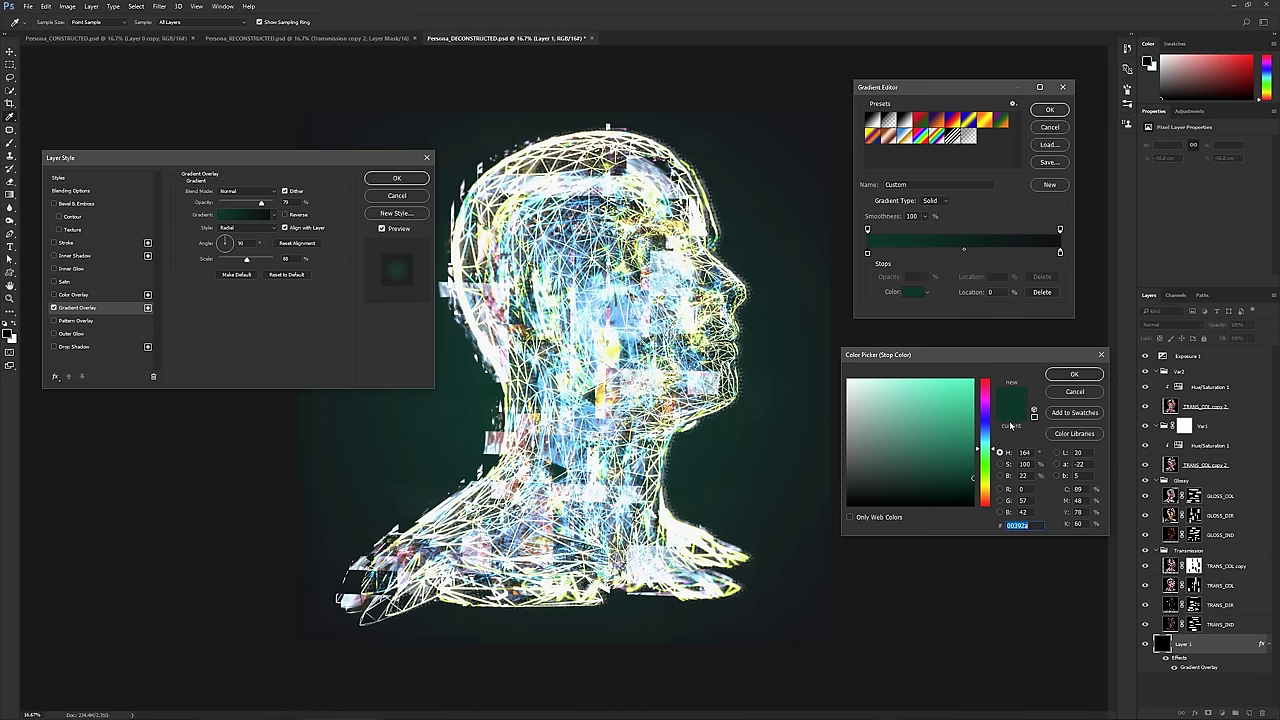
pyautogui.moveTo(968, 479); pyautogui.dragTo(970, 484)
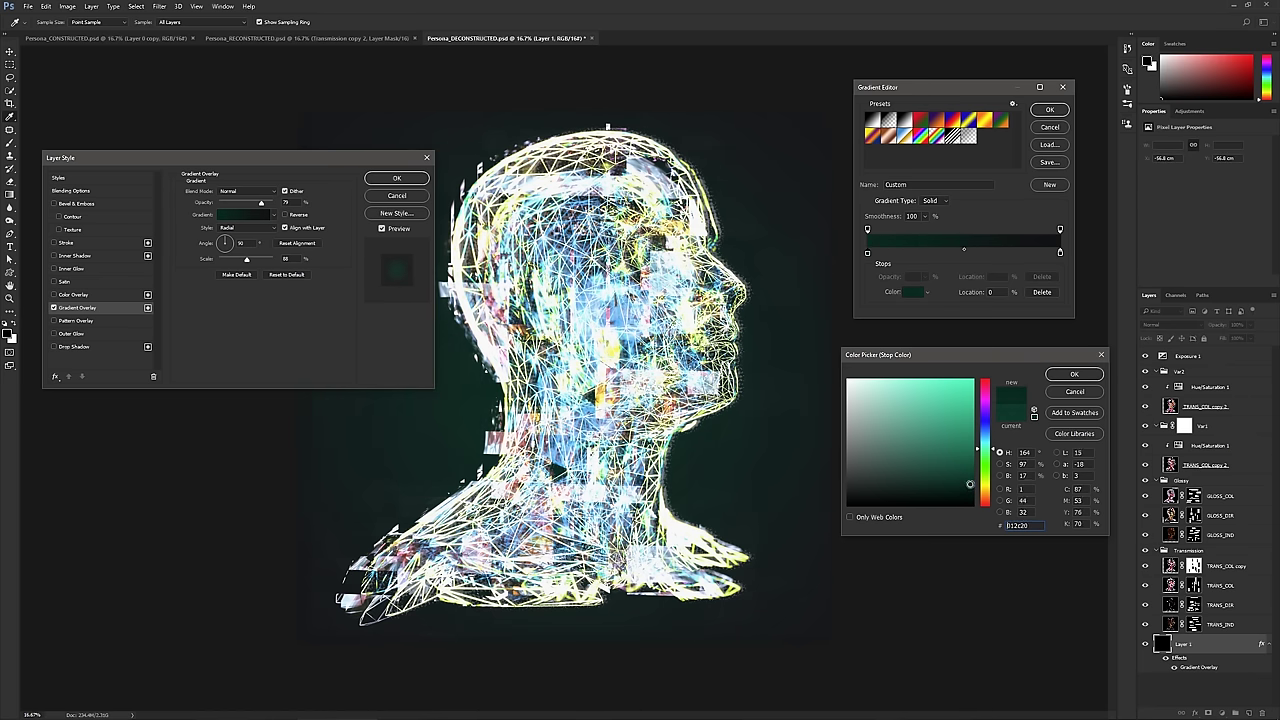
pyautogui.click(1076, 374)
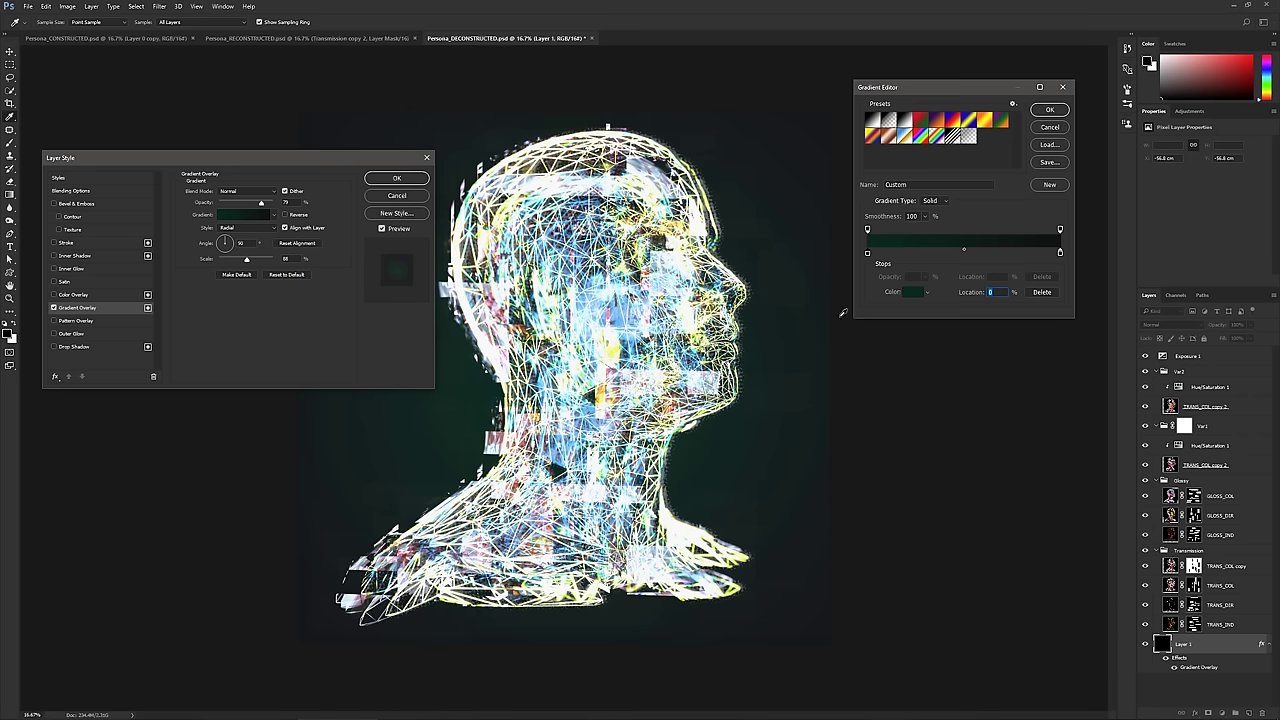
# - Recolour the gradient's end stop at 100% to a near-black tone with hue 329° and apply the overlay
pyautogui.click(1061, 253)
pyautogui.click(1040, 253)
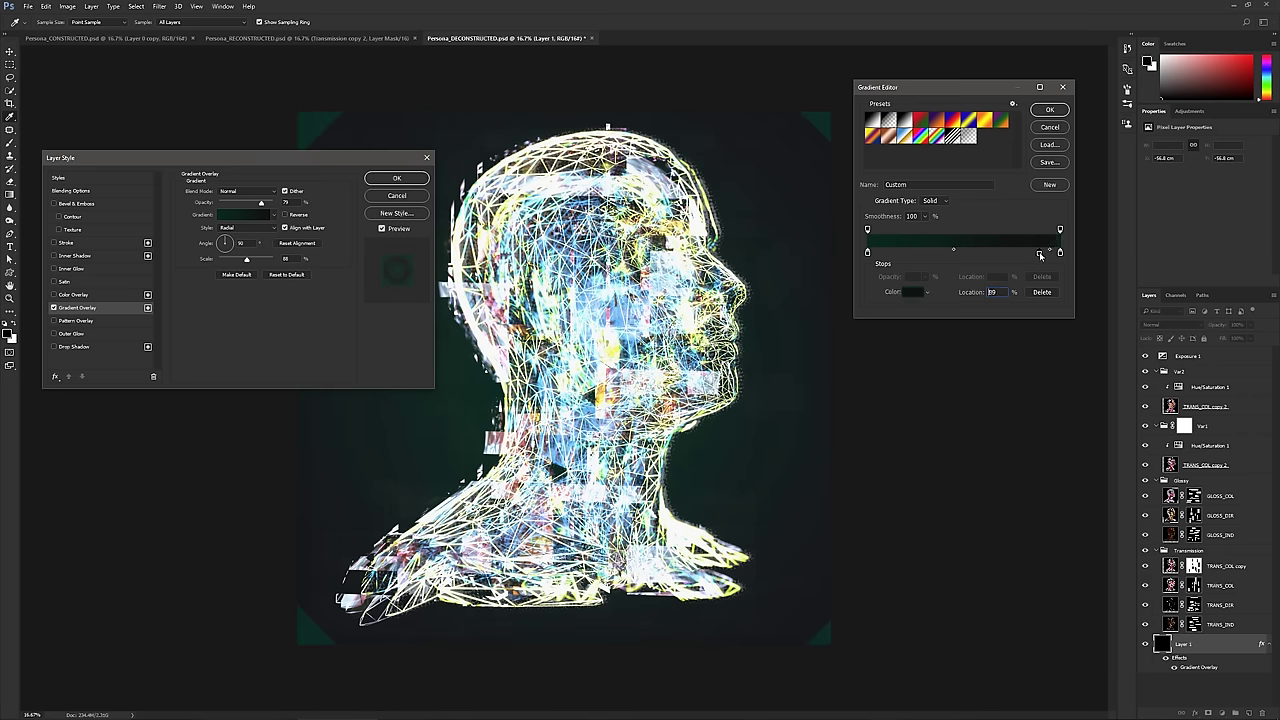
pyautogui.moveTo(1040, 253); pyautogui.dragTo(1085, 258)
pyautogui.click(913, 292)
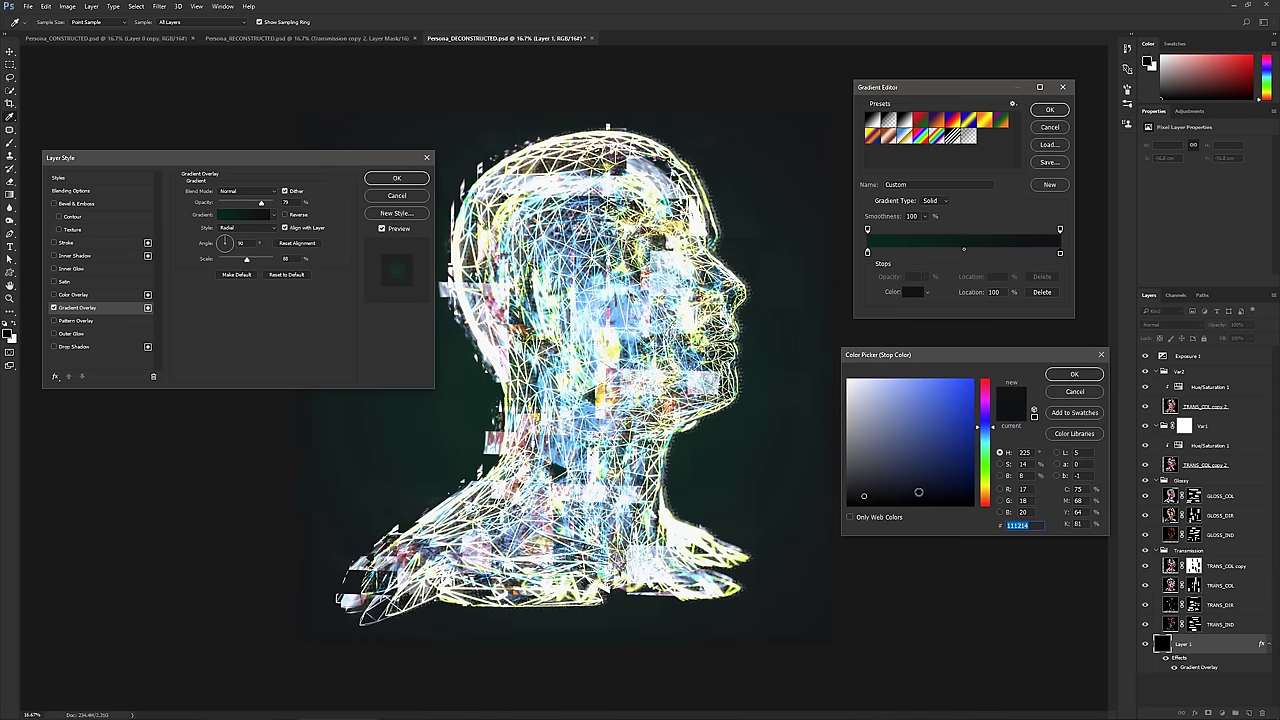
pyautogui.click(966, 493)
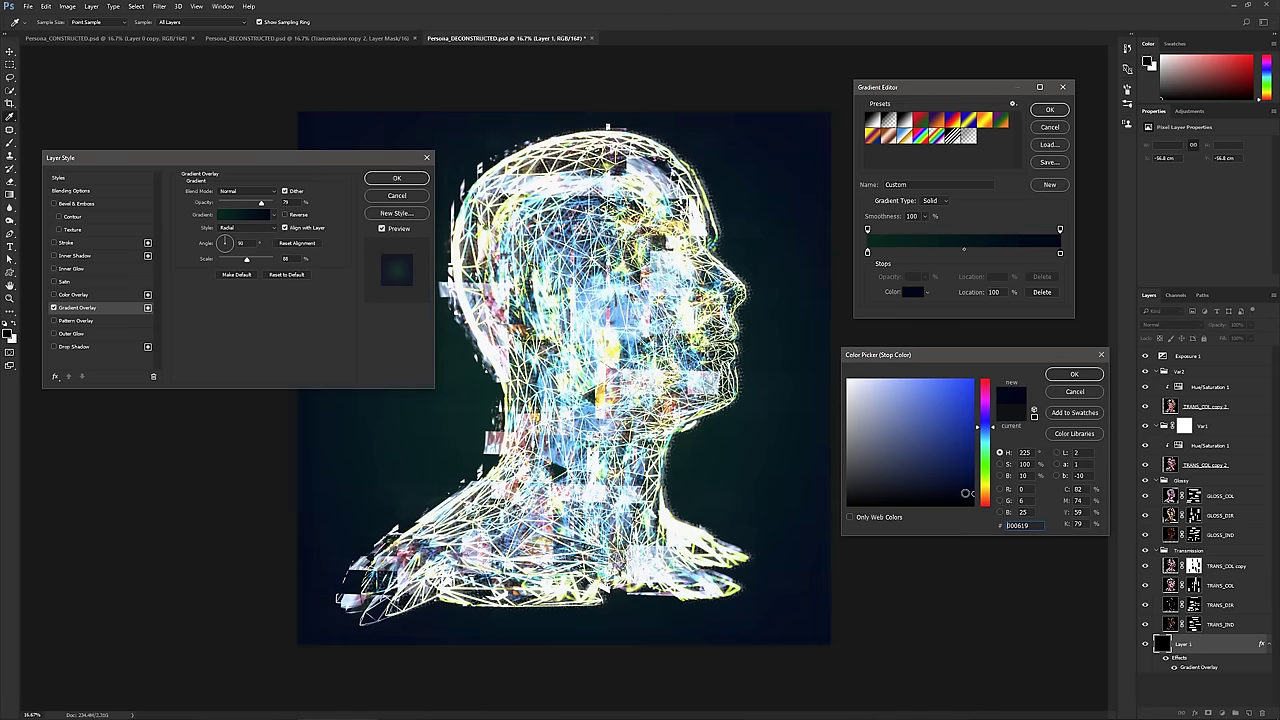
pyautogui.click(864, 489)
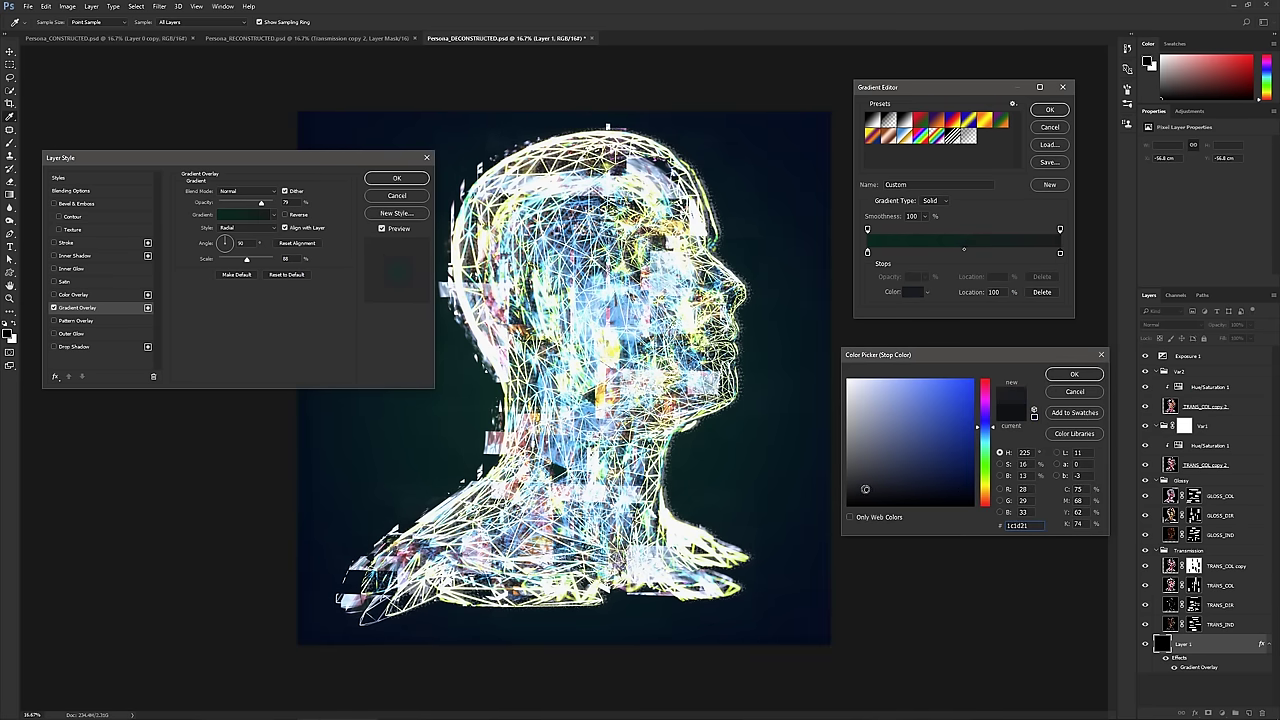
pyautogui.moveTo(988, 430); pyautogui.dragTo(990, 394)
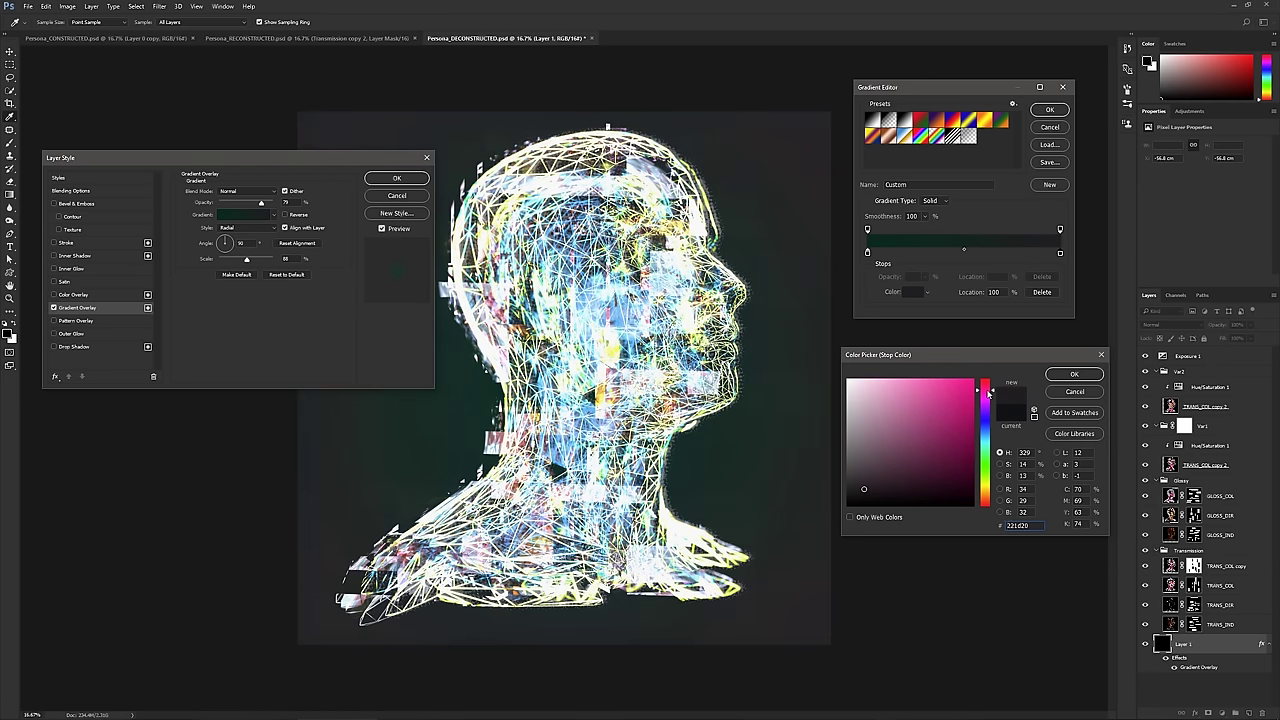
pyautogui.moveTo(863, 488); pyautogui.dragTo(882, 497)
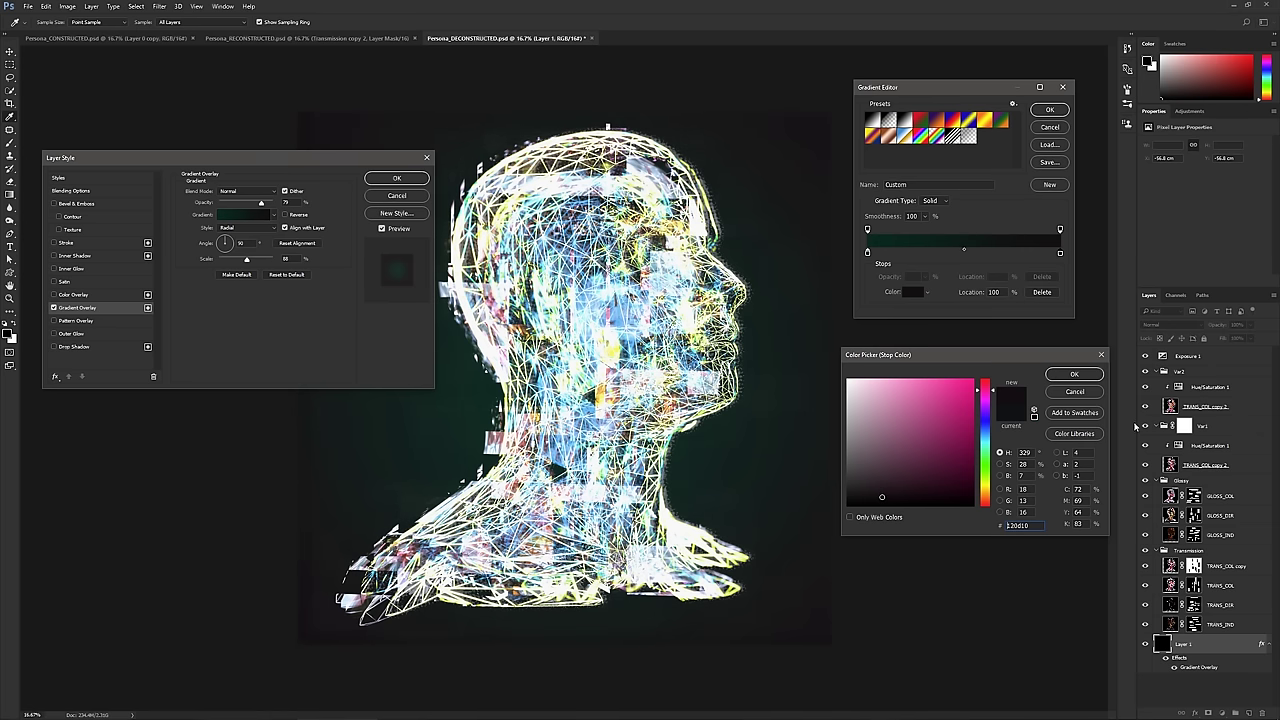
pyautogui.click(882, 493)
pyautogui.click(1066, 375)
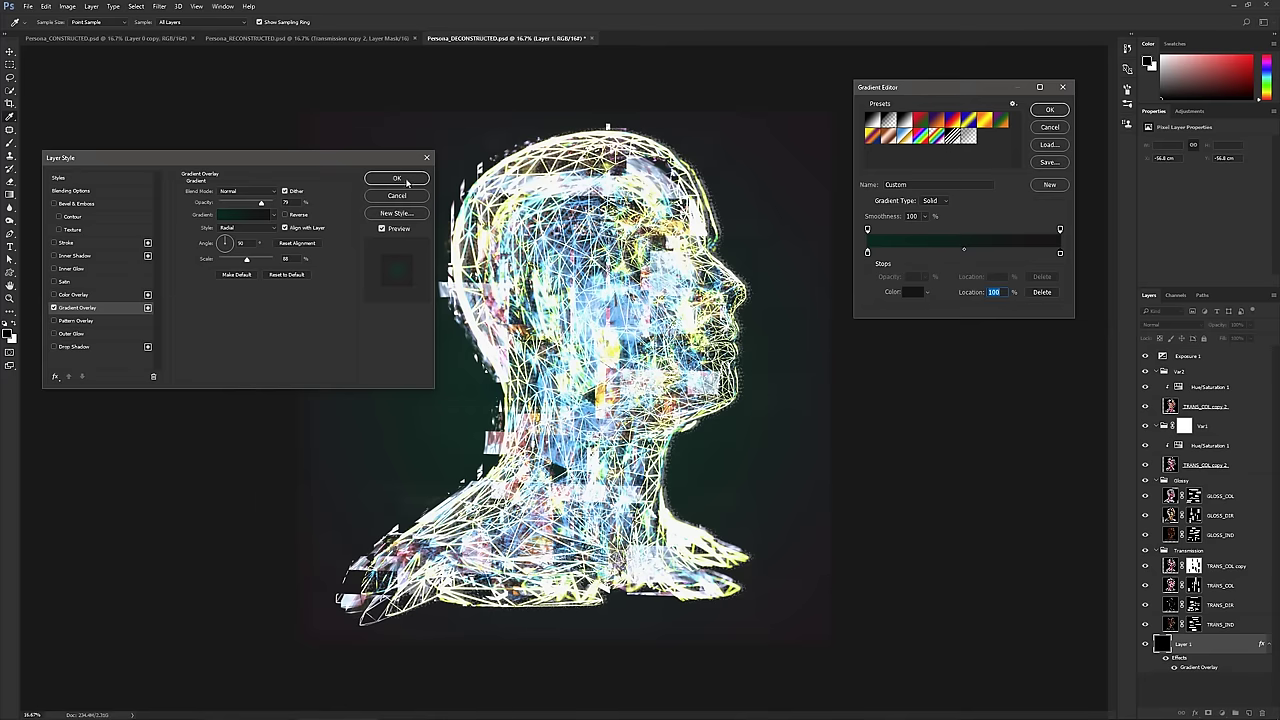
pyautogui.click(1049, 110)
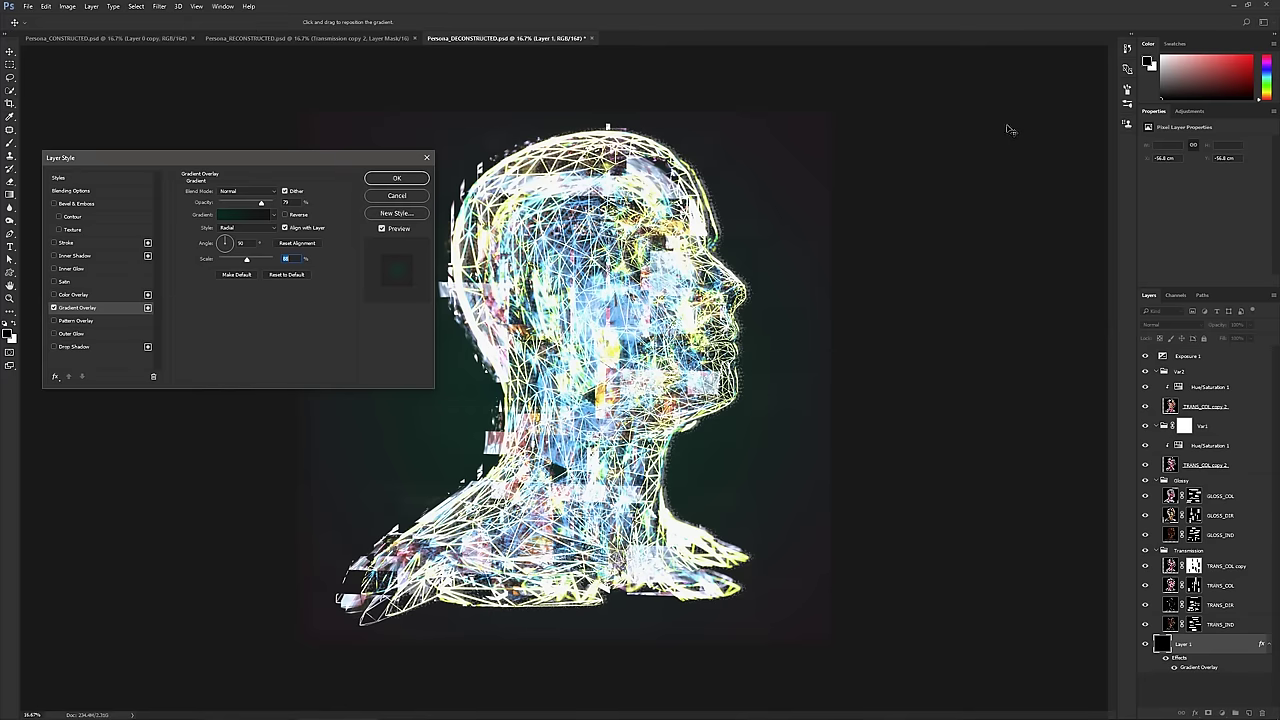
pyautogui.click(398, 181)
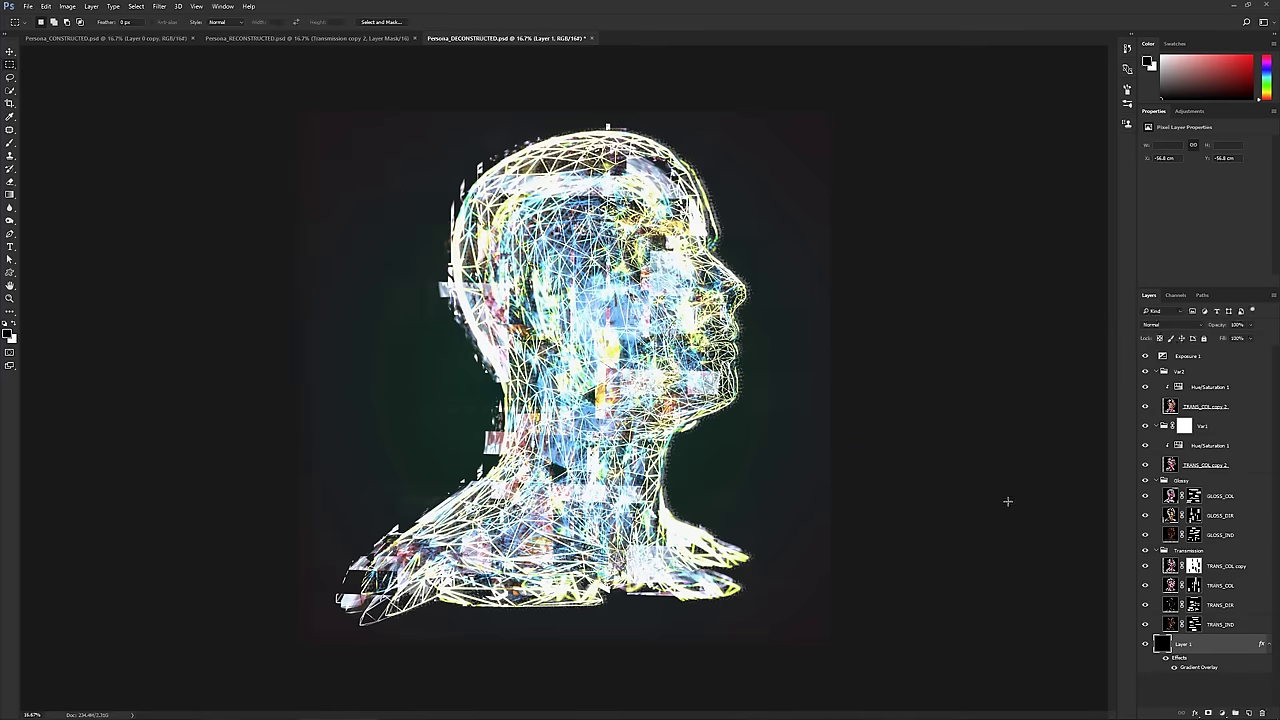
# - Compare the image with and without the Transmission, Glossy and Var1 groups by toggling their visibility
pyautogui.click(1145, 551)
pyautogui.click(1145, 551)
pyautogui.click(1145, 481)
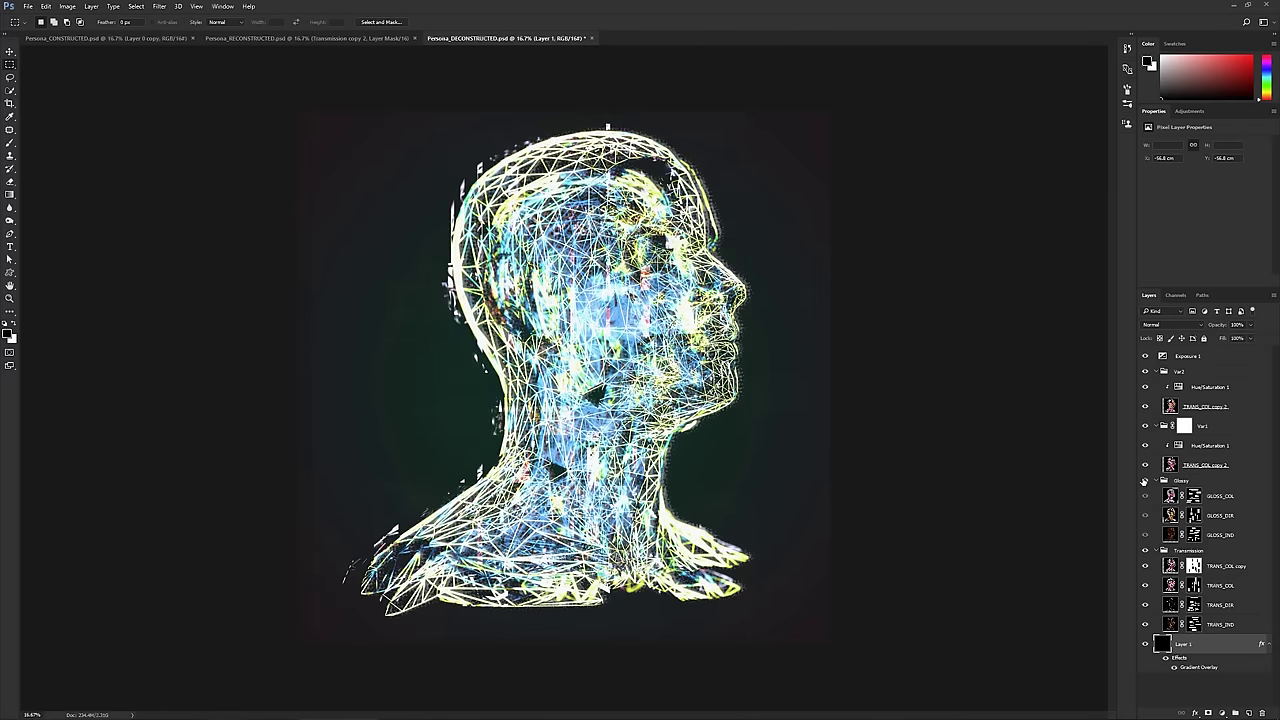
pyautogui.click(1145, 481)
pyautogui.click(1147, 428)
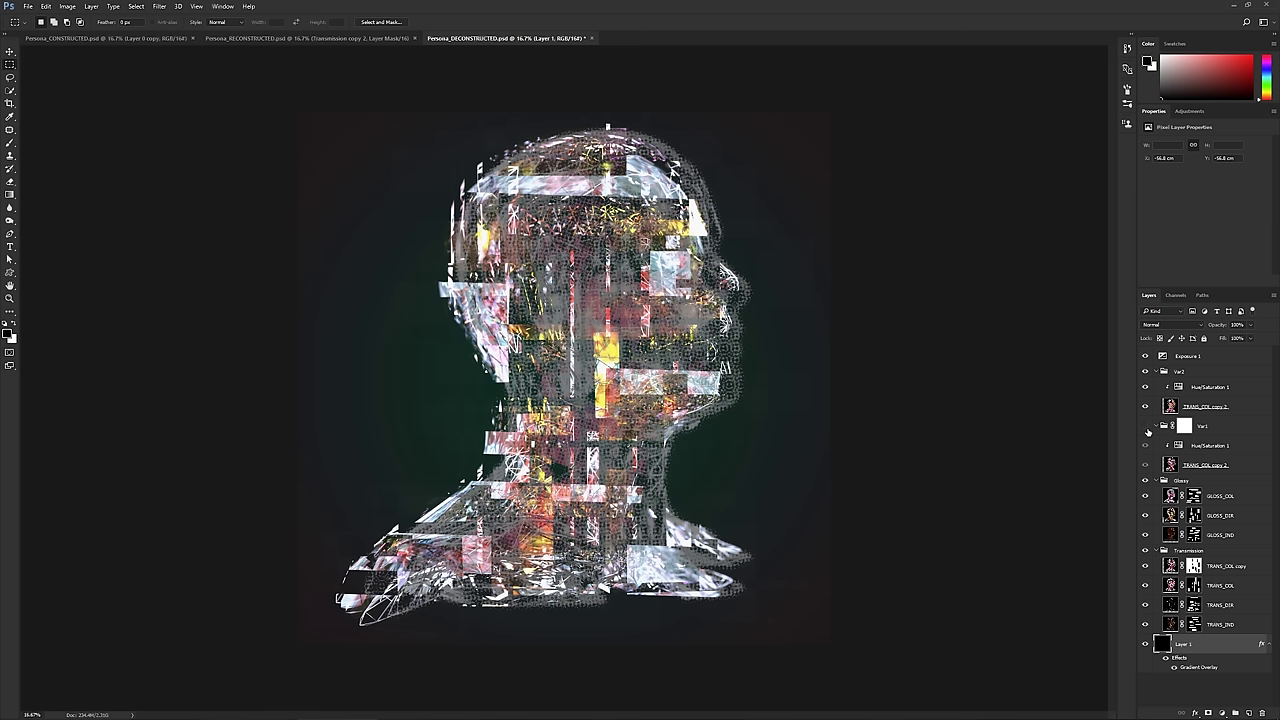
pyautogui.click(1147, 428)
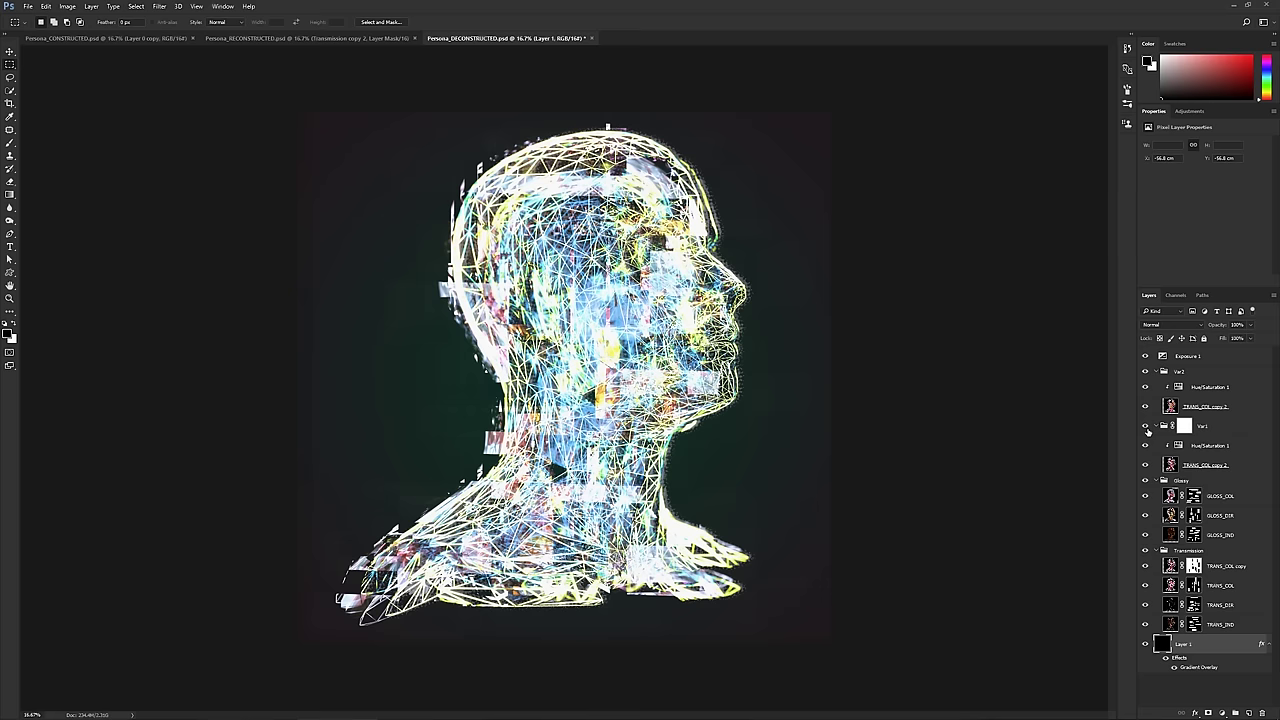
# - Delete the existing layer mask from the Var1 group
pyautogui.click(1240, 430)
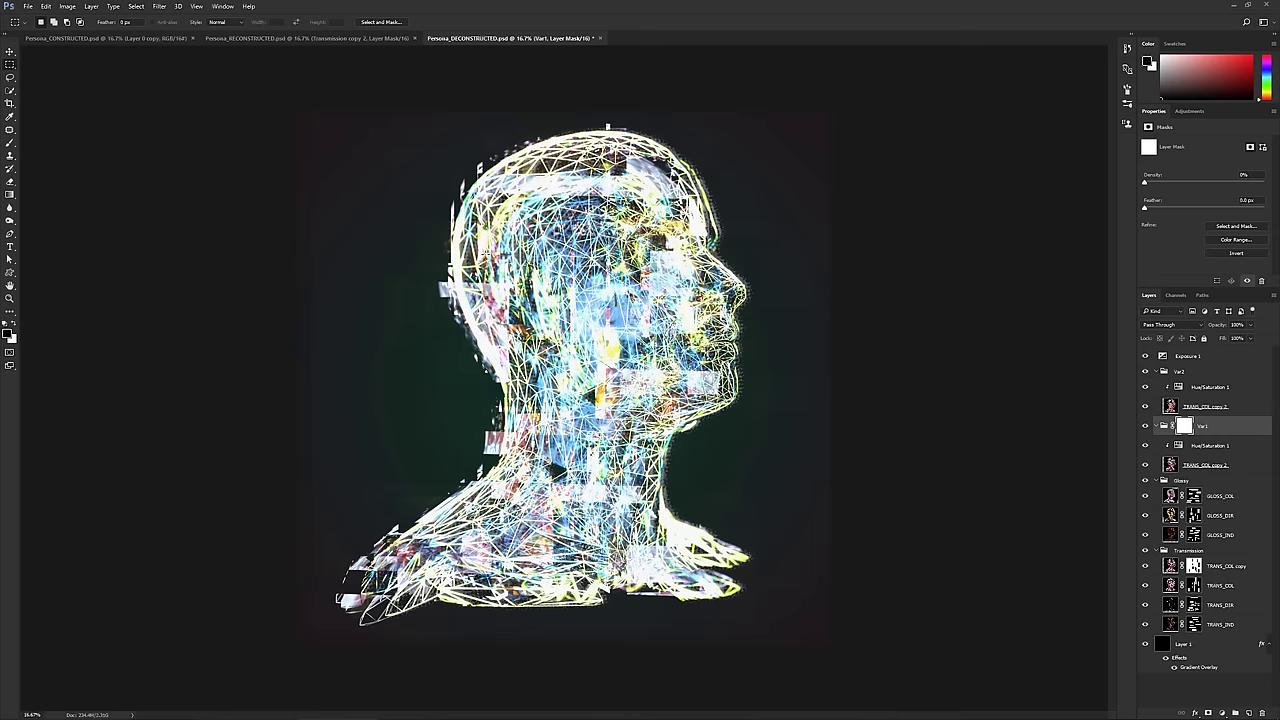
pyautogui.moveTo(1183, 429); pyautogui.dragTo(1263, 713)
pyautogui.click(601, 268)
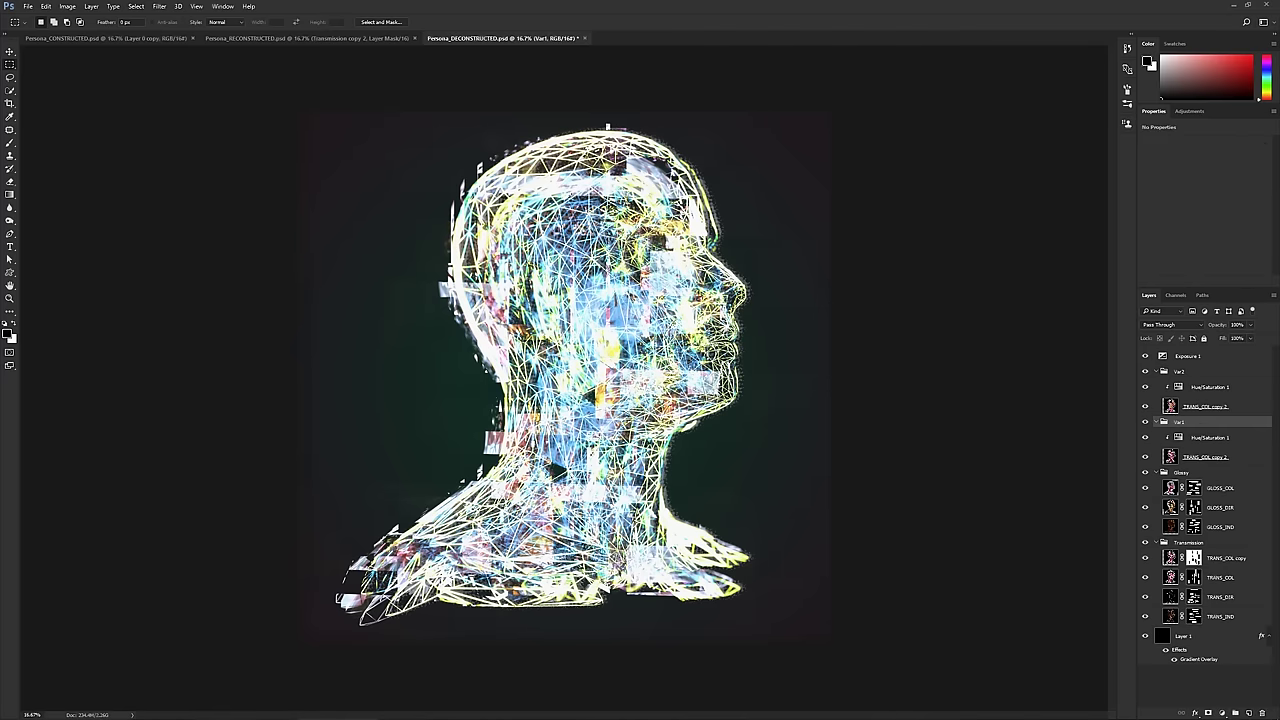
# - Switch to the Single Row Marquee tool, try one row selection across the crown of the head, and deselect it
pyautogui.click(135, 7)
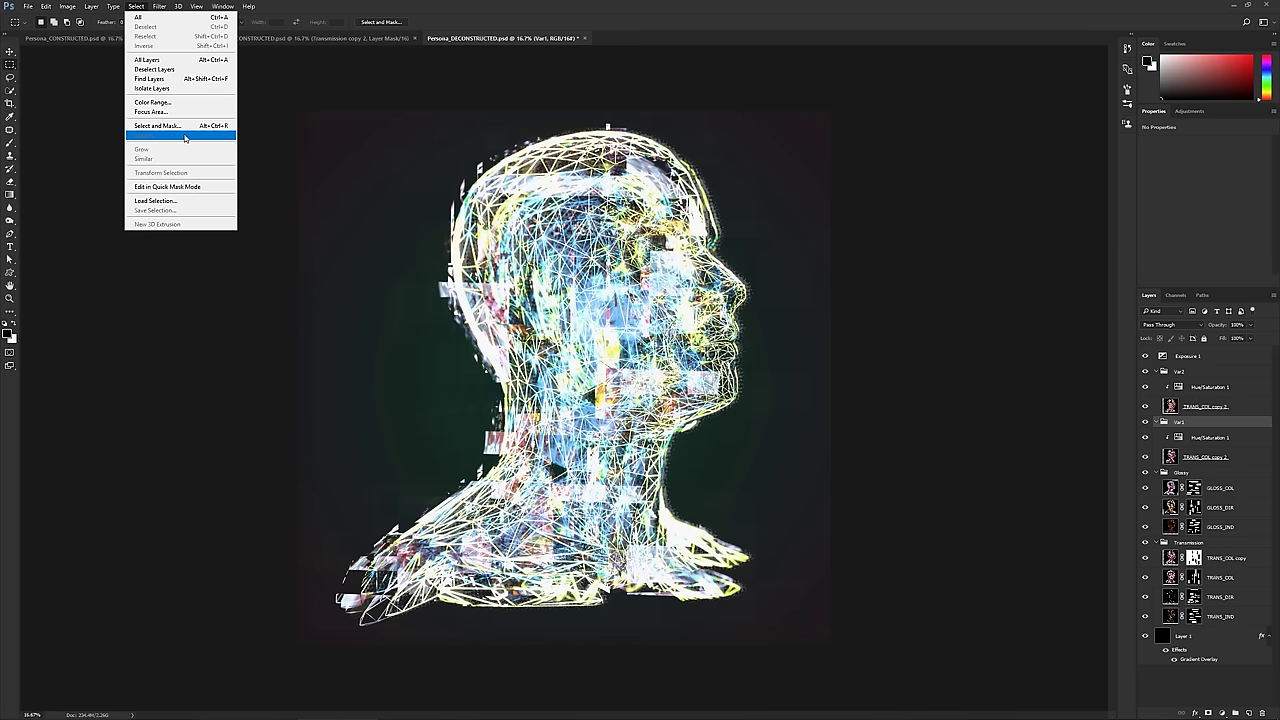
pyautogui.click(180, 37)
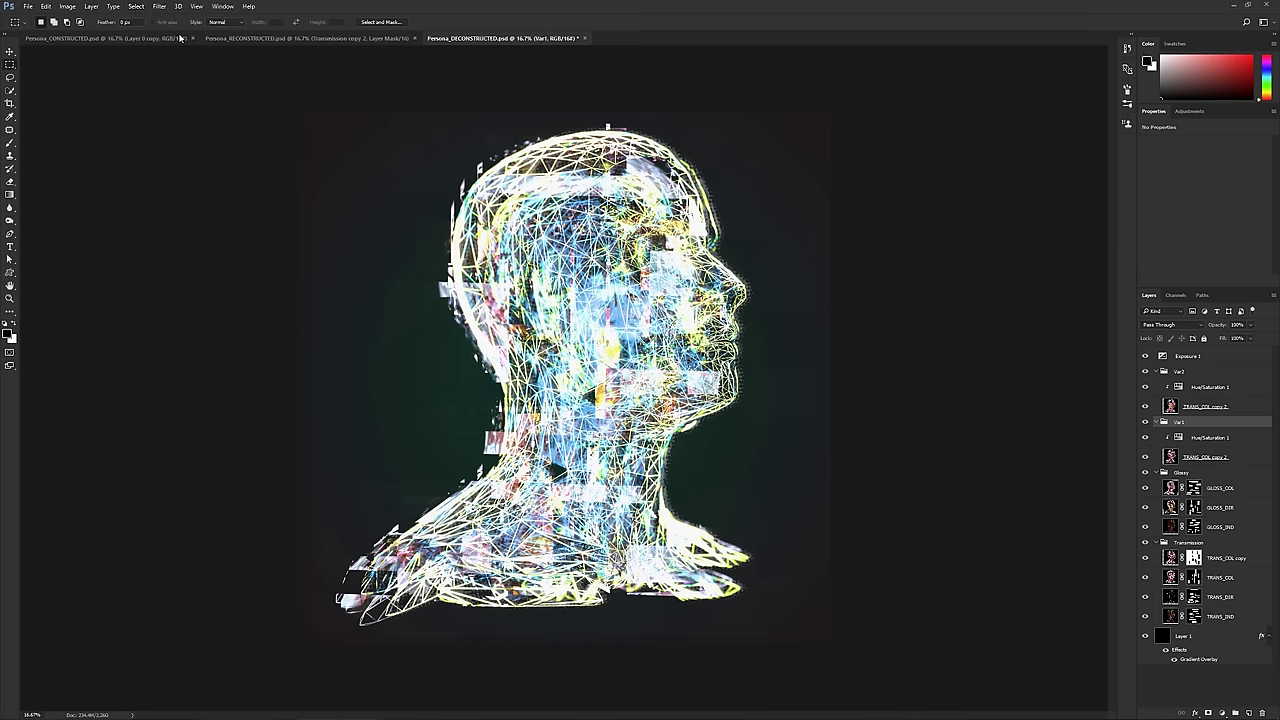
pyautogui.rightClick(13, 68)
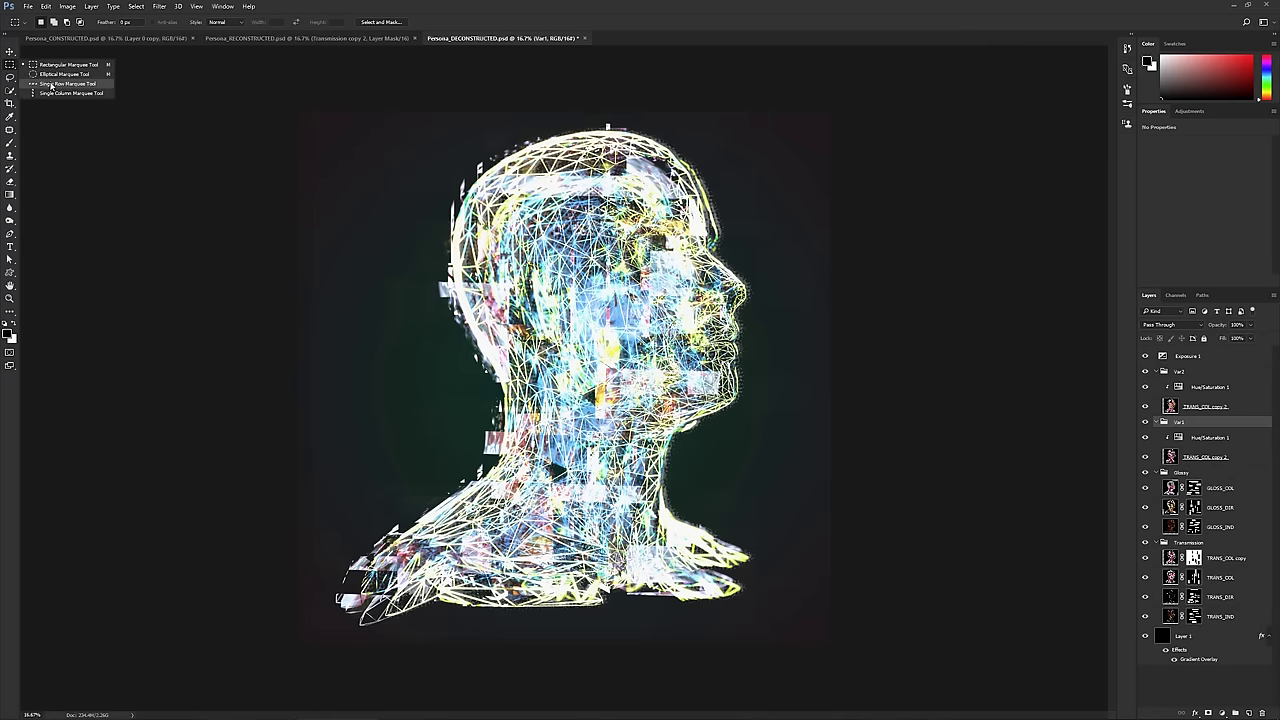
pyautogui.click(55, 84)
pyautogui.click(298, 130)
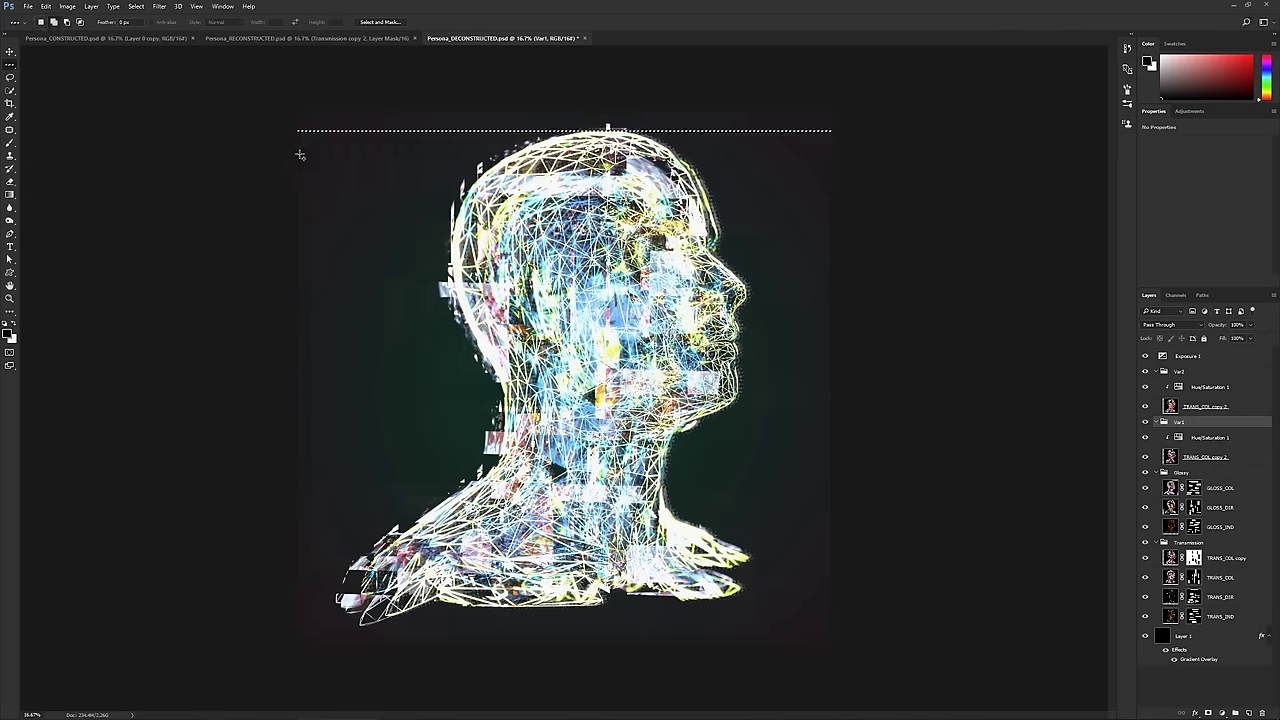
pyautogui.hotkey('ctrl', 'd')
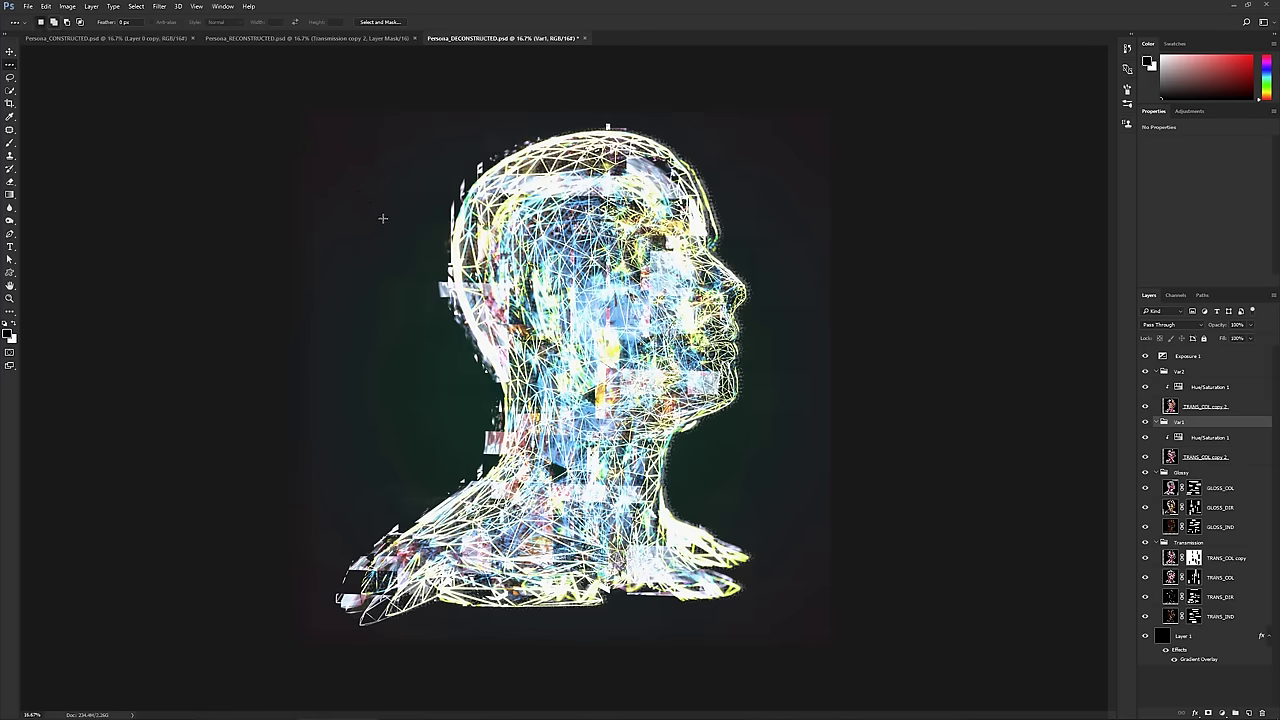
# - Build a selection of several irregularly spaced single-pixel rows across the head, from the crown down to the jaw
pyautogui.hotkey('ctrl', '+')
pyautogui.click(420, 78)
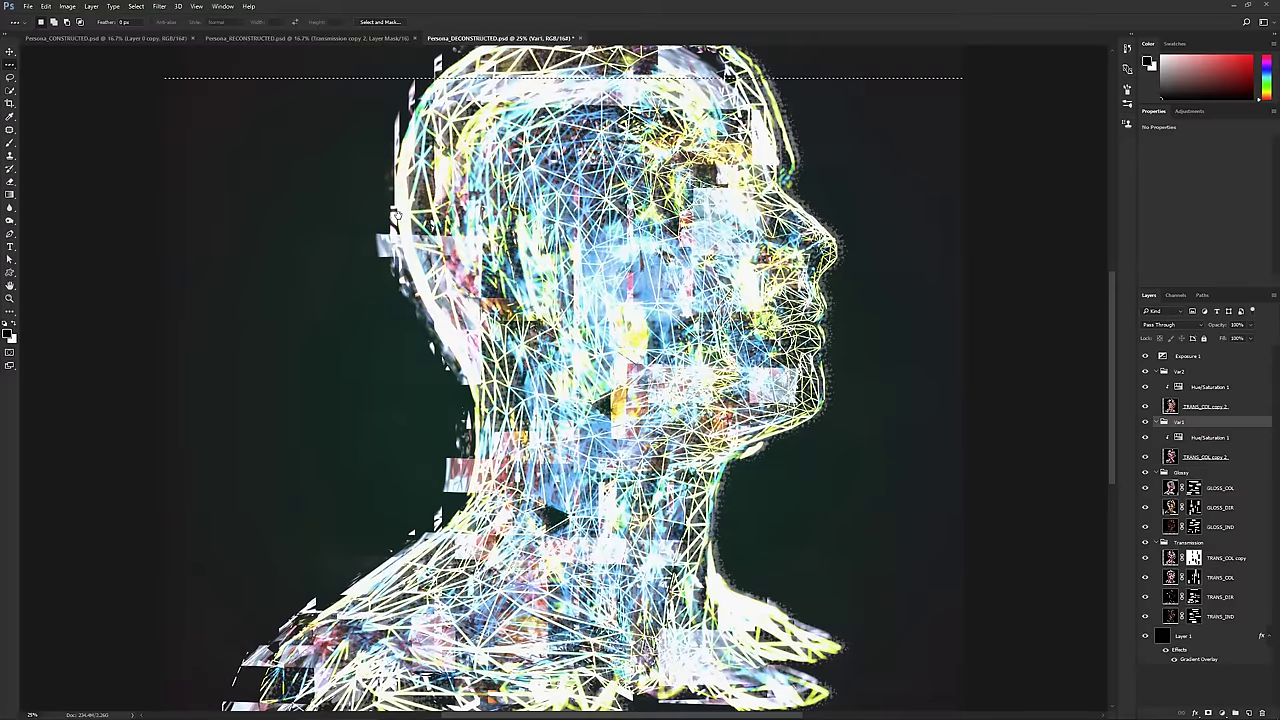
pyautogui.scroll(2, 440, 250)
pyautogui.hotkey('ctrl', '+')
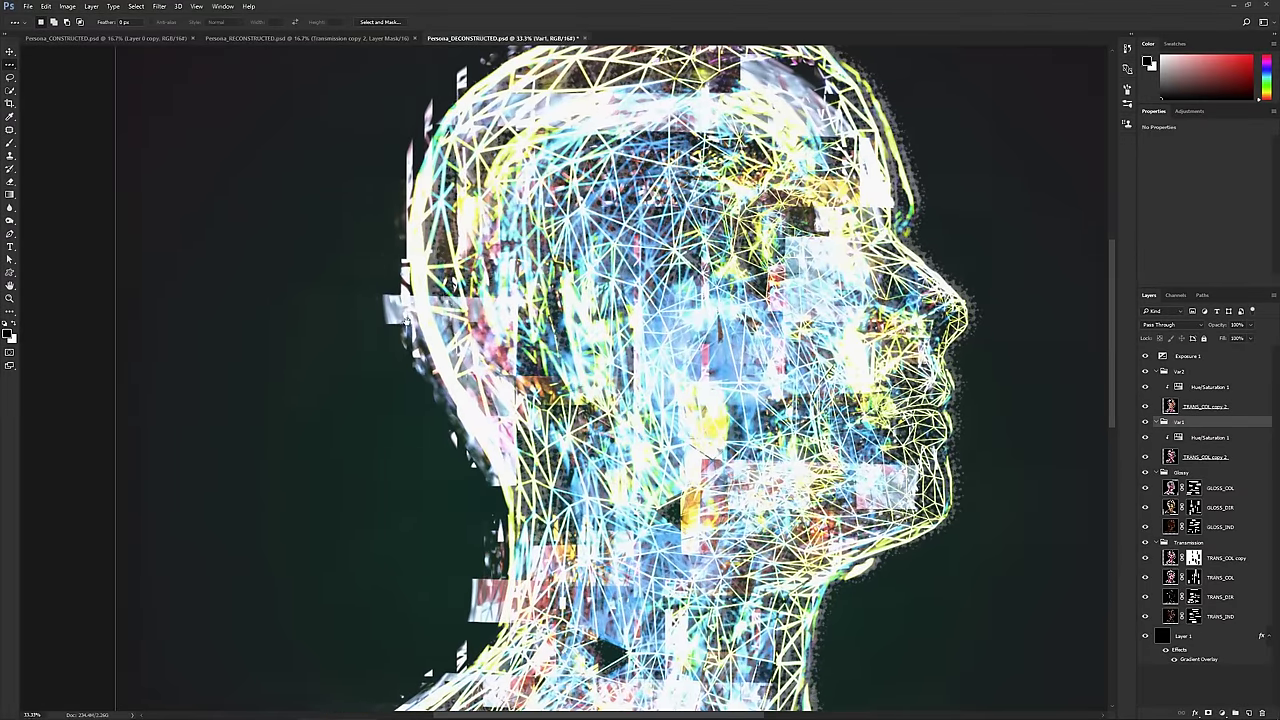
pyautogui.scroll(2, 430, 368)
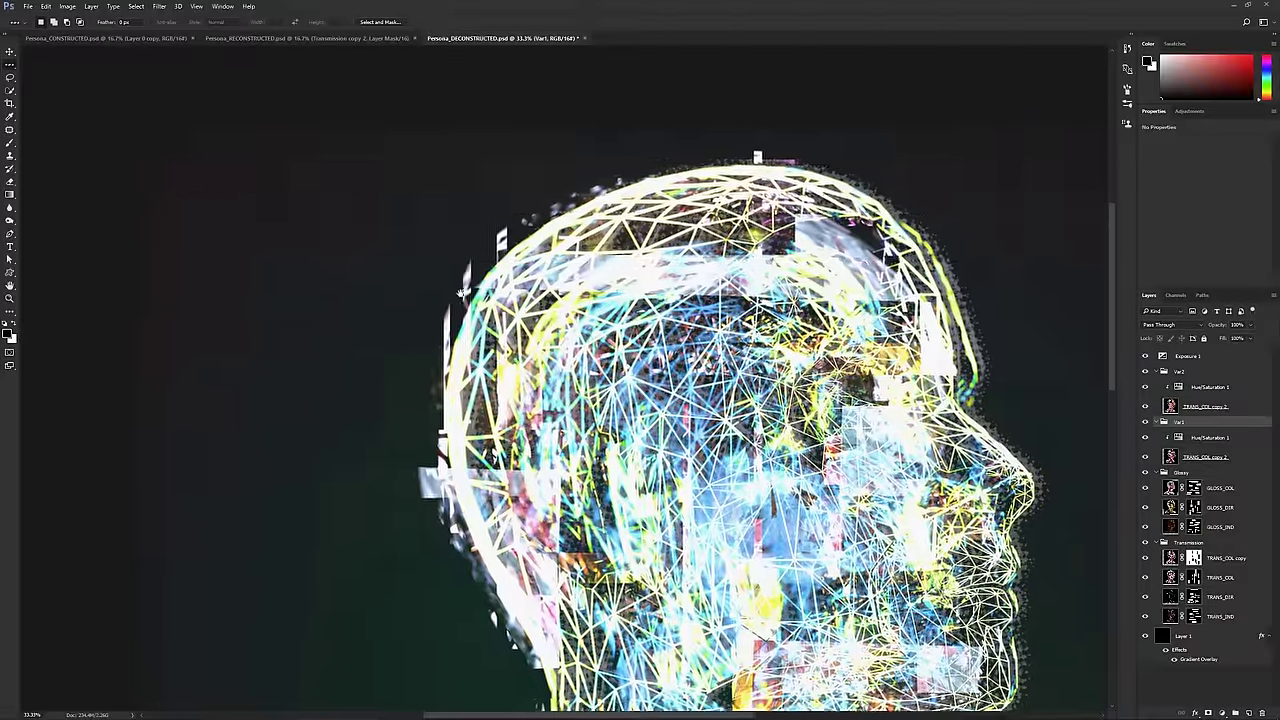
pyautogui.keyDown('shift'); pyautogui.click(317, 445); pyautogui.keyUp('shift')
pyautogui.keyDown('shift'); pyautogui.click(262, 552); pyautogui.keyUp('shift')
pyautogui.keyDown('shift'); pyautogui.click(300, 655); pyautogui.keyUp('shift')
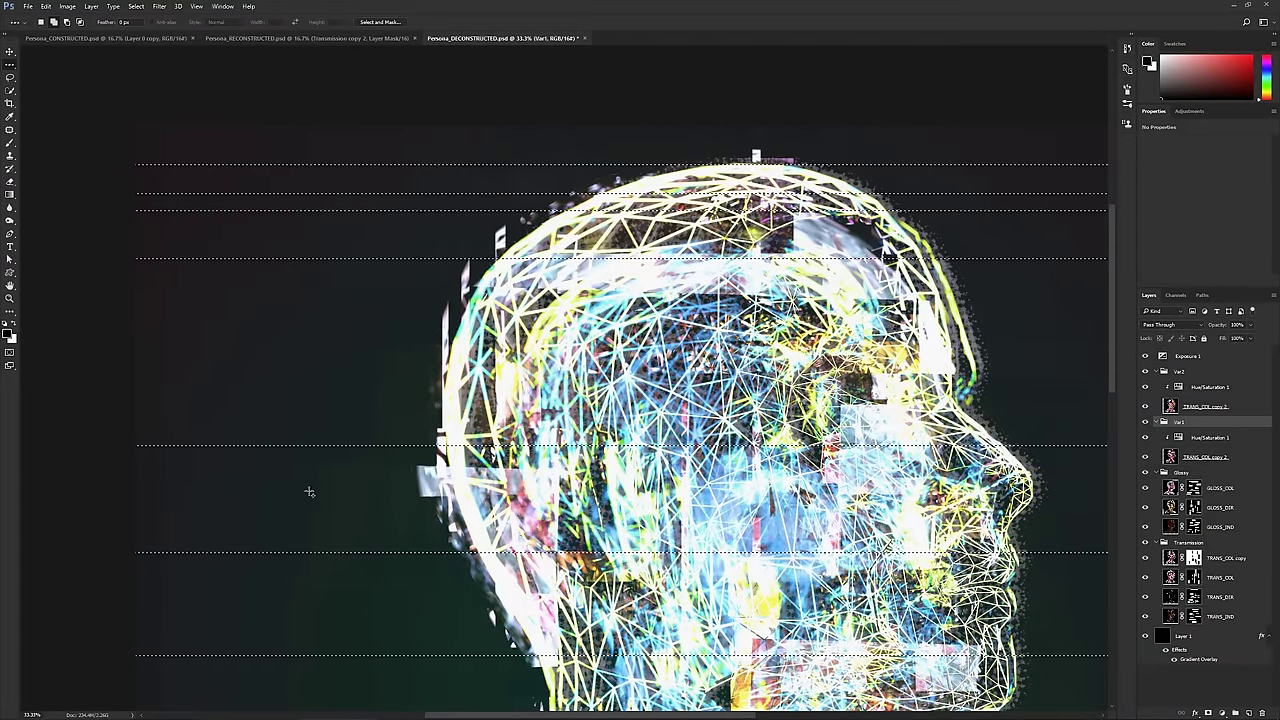
pyautogui.keyDown('shift'); pyautogui.click(309, 487); pyautogui.keyUp('shift')
# - Add many unevenly spaced single-pixel rows to the selection across the neck, shoulders and base of the bust
pyautogui.moveTo(371, 580); pyautogui.dragTo(390, 389)
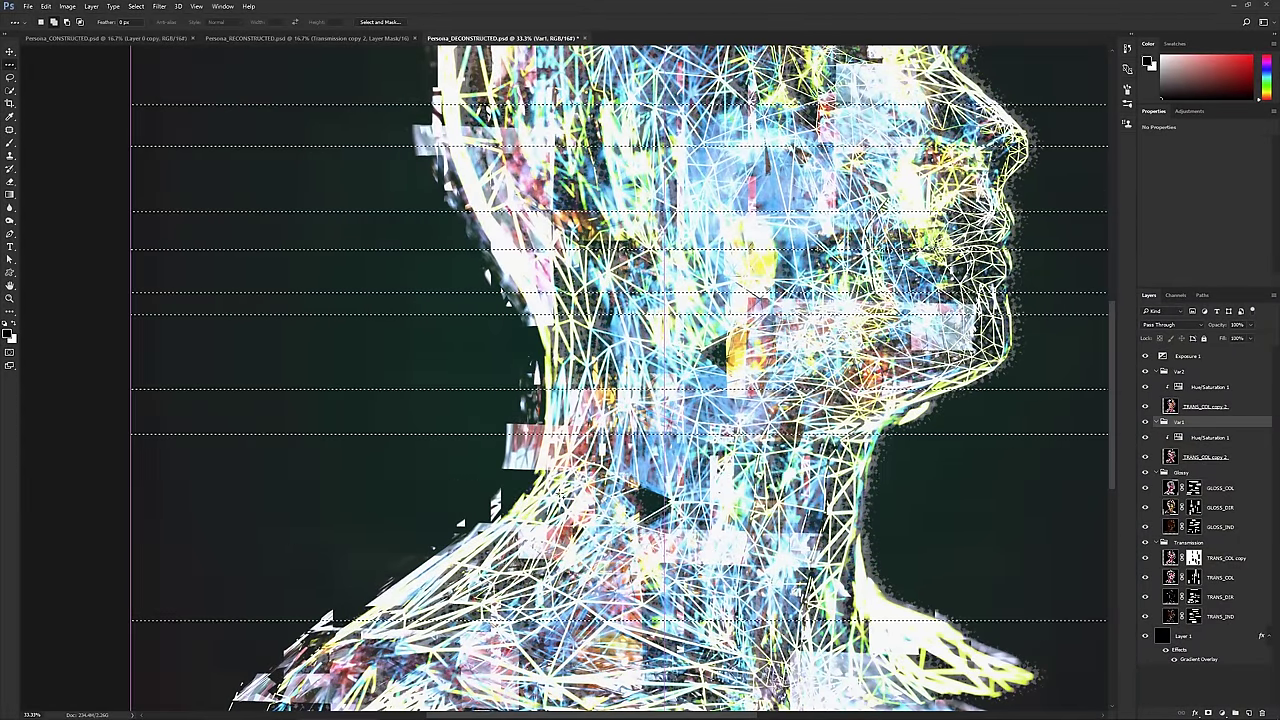
pyautogui.moveTo(943, 550); pyautogui.dragTo(681, 420)
pyautogui.keyDown('shift'); pyautogui.click(650, 480); pyautogui.keyUp('shift')
pyautogui.keyDown('shift'); pyautogui.click(650, 470); pyautogui.keyUp('shift')
pyautogui.keyDown('shift'); pyautogui.click(645, 460); pyautogui.keyUp('shift')
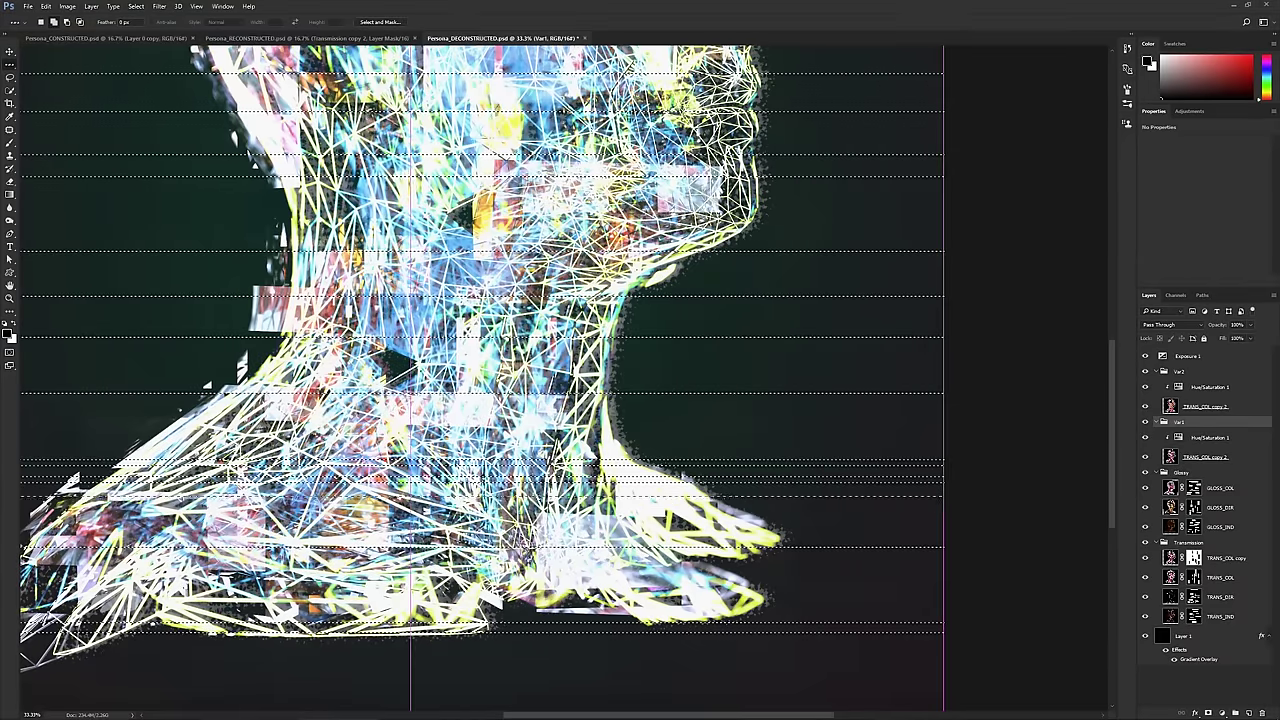
pyautogui.keyDown('shift'); pyautogui.click(634, 393); pyautogui.keyUp('shift')
pyautogui.keyDown('shift'); pyautogui.click(673, 364); pyautogui.keyUp('shift')
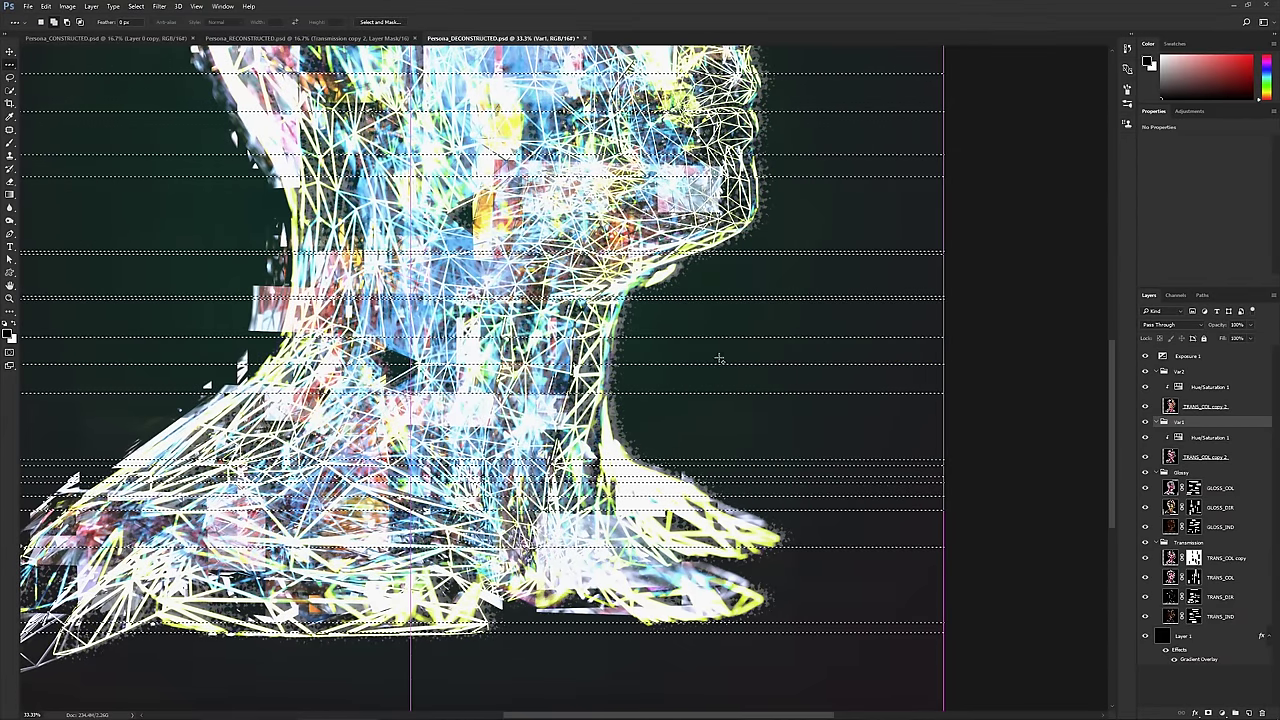
pyautogui.keyDown('shift'); pyautogui.click(720, 342); pyautogui.keyUp('shift')
pyautogui.keyDown('shift'); pyautogui.click(668, 299); pyautogui.keyUp('shift')
pyautogui.keyDown('shift'); pyautogui.click(785, 448); pyautogui.keyUp('shift')
pyautogui.keyDown('shift'); pyautogui.click(650, 580); pyautogui.keyUp('shift')
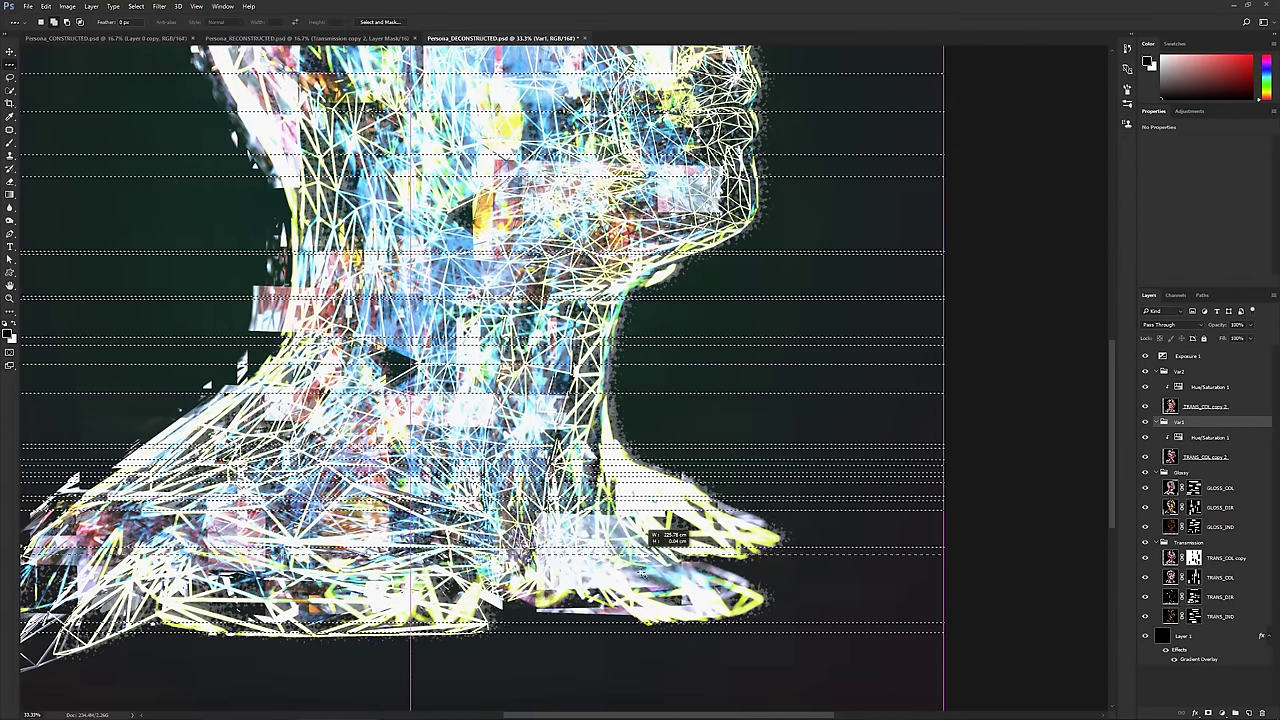
pyautogui.keyDown('shift'); pyautogui.click(593, 612); pyautogui.keyUp('shift')
pyautogui.keyDown('shift'); pyautogui.click(585, 475); pyautogui.keyUp('shift')
pyautogui.keyDown('shift'); pyautogui.click(645, 393); pyautogui.keyUp('shift')
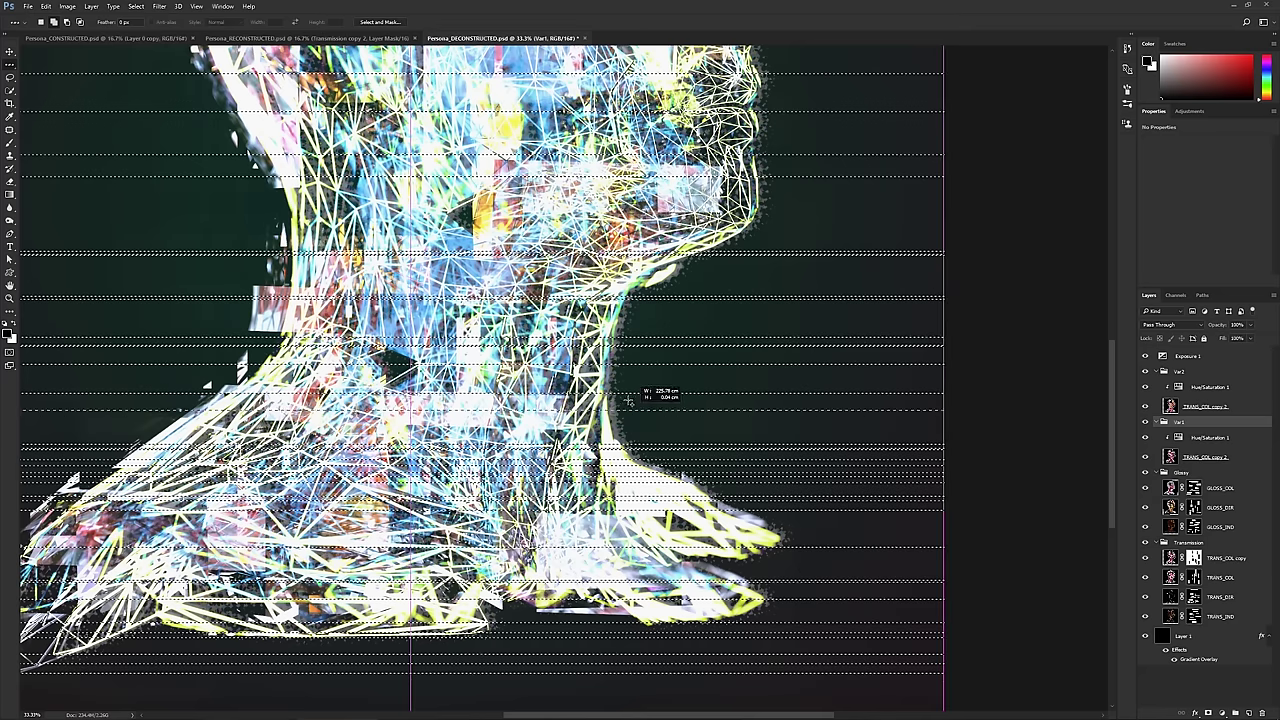
pyautogui.keyDown('shift'); pyautogui.click(668, 326); pyautogui.keyUp('shift')
pyautogui.keyDown('shift'); pyautogui.click(672, 403); pyautogui.keyUp('shift')
pyautogui.keyDown('shift'); pyautogui.click(684, 250); pyautogui.keyUp('shift')
pyautogui.keyDown('shift'); pyautogui.click(702, 194); pyautogui.keyUp('shift')
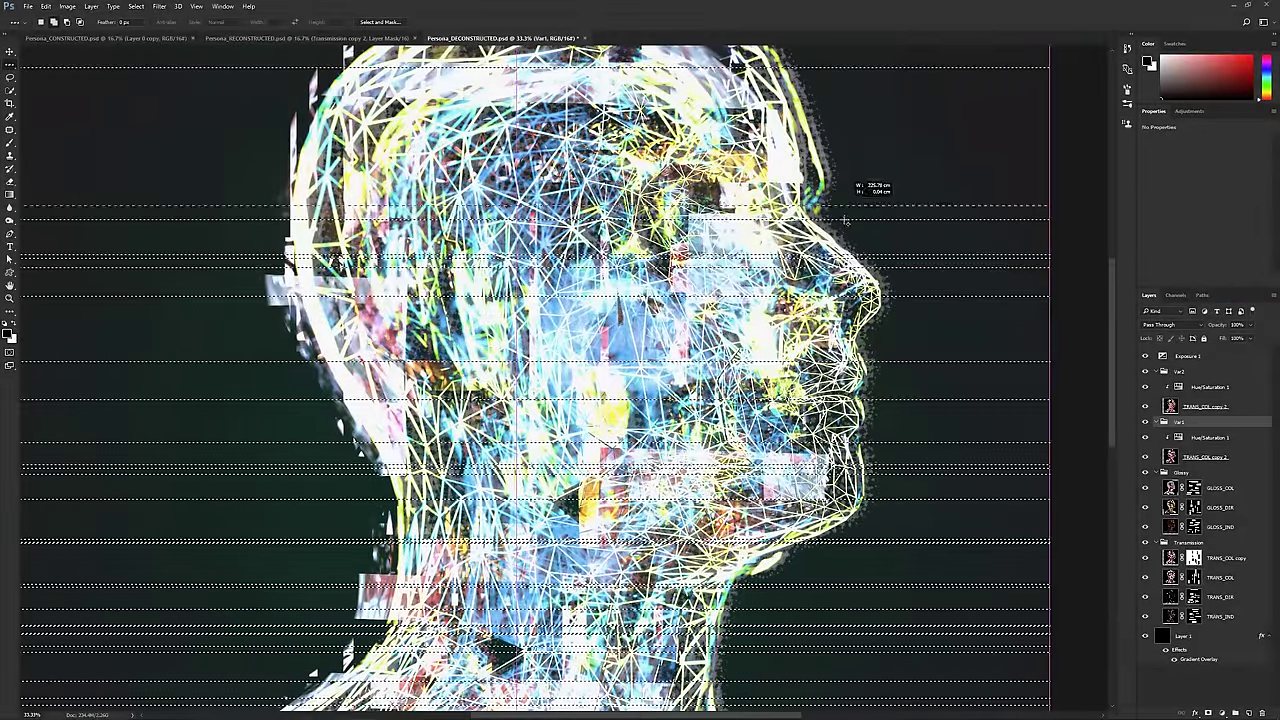
# - Add further single-pixel rows to the selection across the forehead, eye and nose area
pyautogui.keyDown('shift'); pyautogui.click(830, 186); pyautogui.keyUp('shift')
pyautogui.keyDown('shift'); pyautogui.click(830, 276); pyautogui.keyUp('shift')
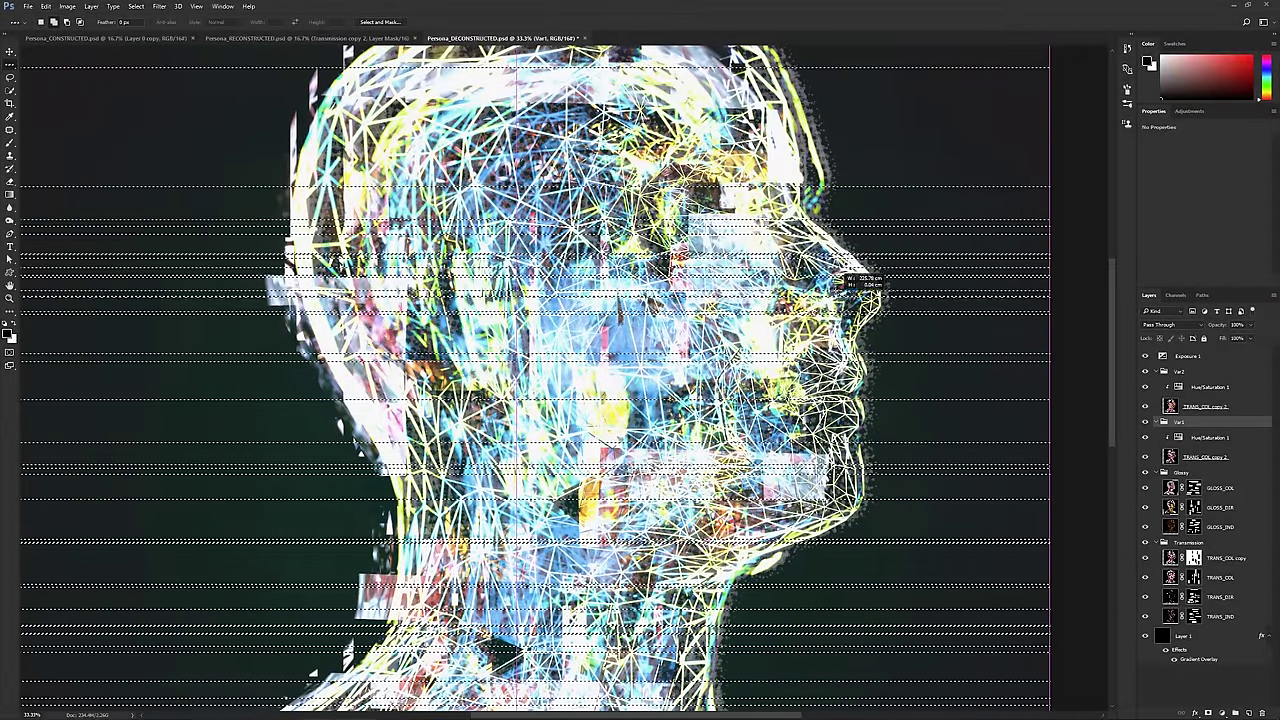
pyautogui.keyDown('shift'); pyautogui.click(830, 317); pyautogui.keyUp('shift')
pyautogui.keyDown('shift'); pyautogui.click(826, 202); pyautogui.keyUp('shift')
pyautogui.keyDown('shift'); pyautogui.click(826, 162); pyautogui.keyUp('shift')
pyautogui.keyDown('shift'); pyautogui.click(826, 134); pyautogui.keyUp('shift')
pyautogui.keyDown('shift'); pyautogui.click(826, 128); pyautogui.keyUp('shift')
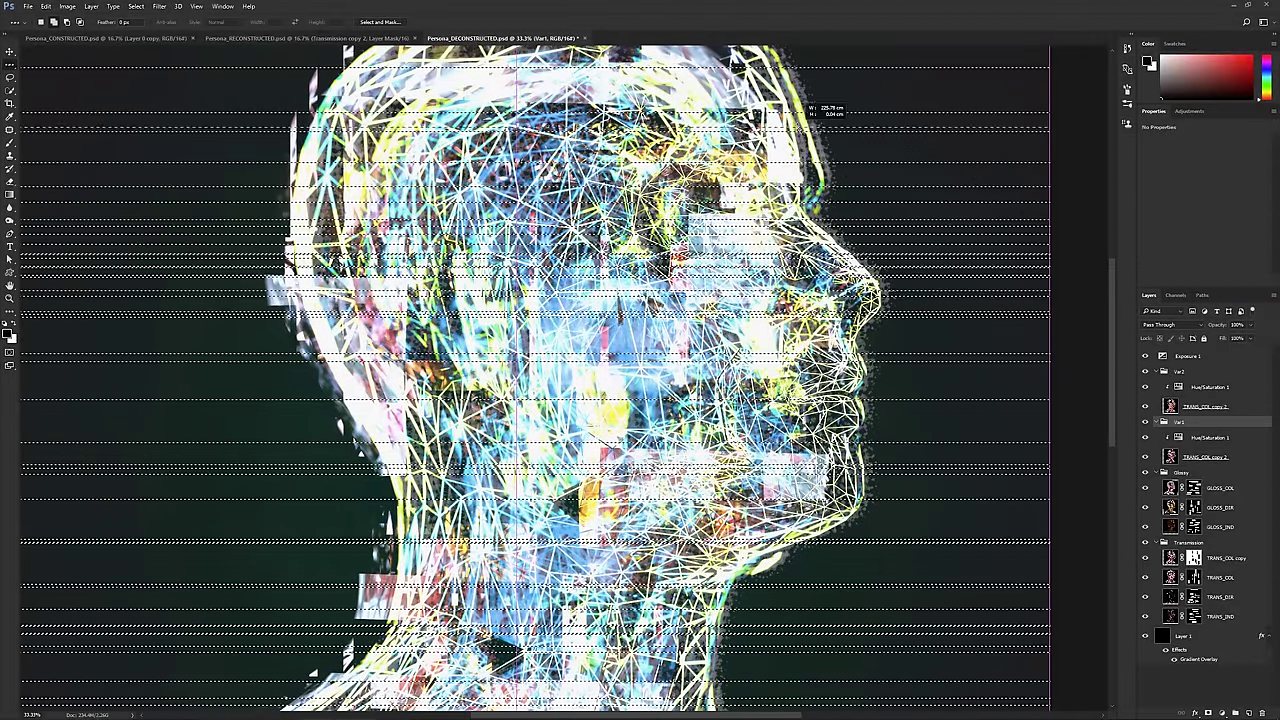
pyautogui.keyDown('shift'); pyautogui.click(826, 112); pyautogui.keyUp('shift')
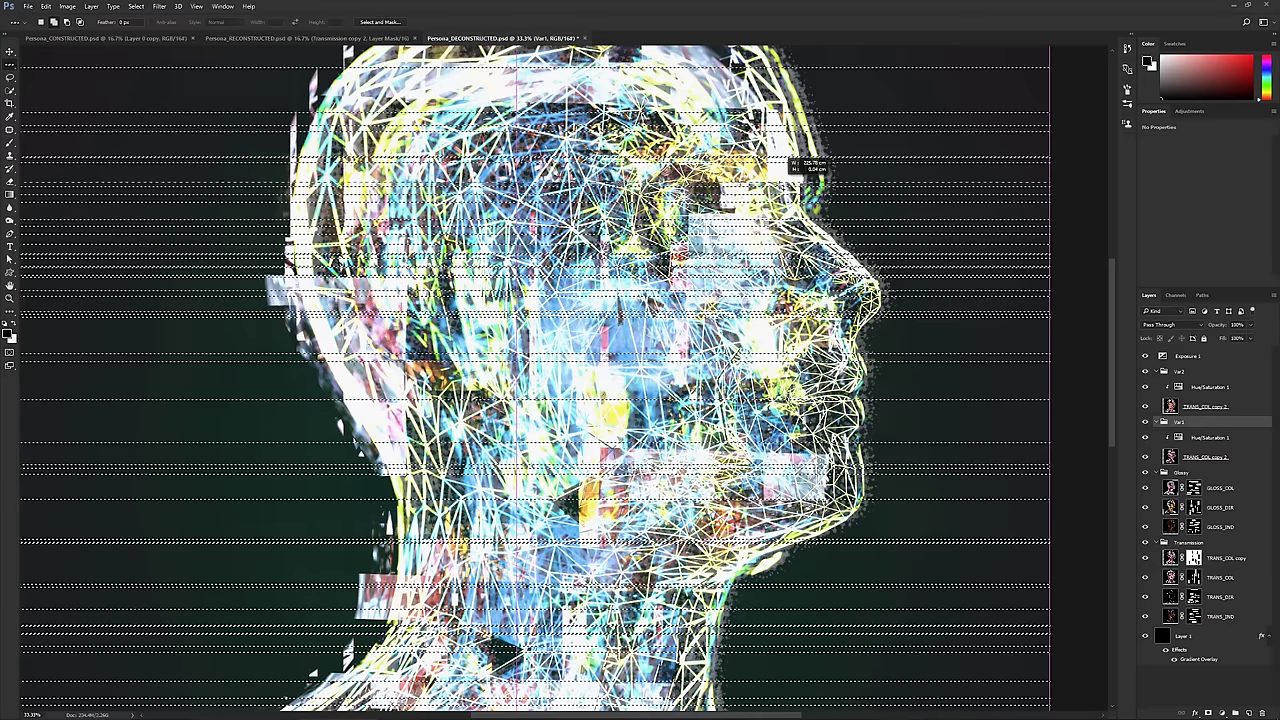
pyautogui.keyDown('shift'); pyautogui.click(786, 186); pyautogui.keyUp('shift')
# - Add more single-pixel rows to the selection over the top of the skull and the background just above it
pyautogui.scroll(3, 790, 170)
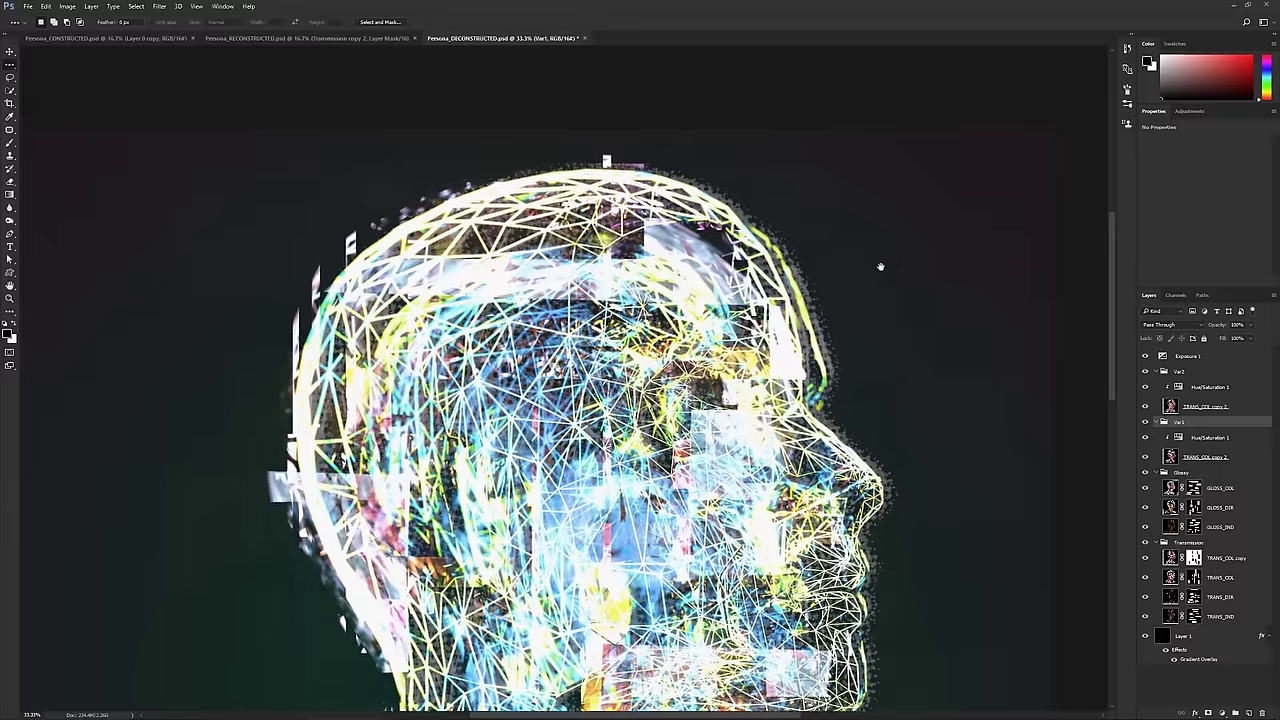
pyautogui.keyDown('shift'); pyautogui.click(790, 255); pyautogui.keyUp('shift')
pyautogui.keyDown('shift'); pyautogui.click(789, 250); pyautogui.keyUp('shift')
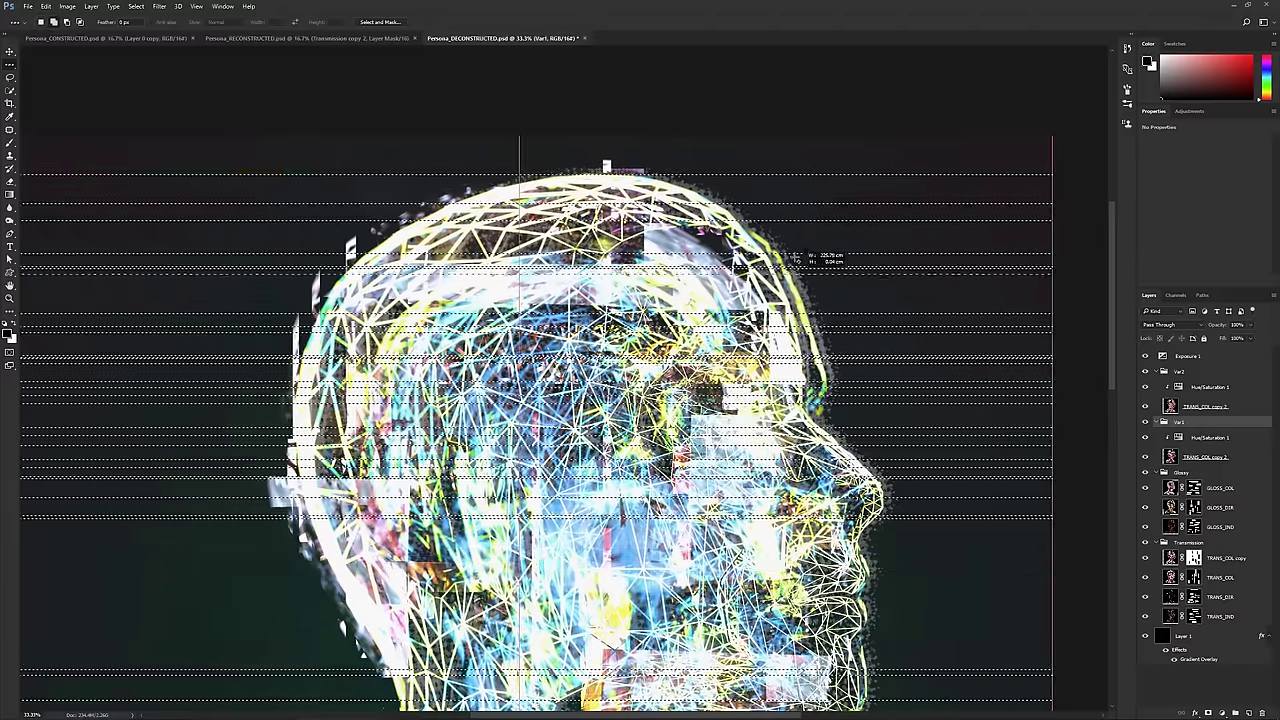
pyautogui.keyDown('shift'); pyautogui.click(800, 233); pyautogui.keyUp('shift')
pyautogui.keyDown('shift'); pyautogui.click(805, 270); pyautogui.keyUp('shift')
pyautogui.keyDown('shift'); pyautogui.click(805, 198); pyautogui.keyUp('shift')
pyautogui.keyDown('shift'); pyautogui.click(775, 160); pyautogui.keyUp('shift')
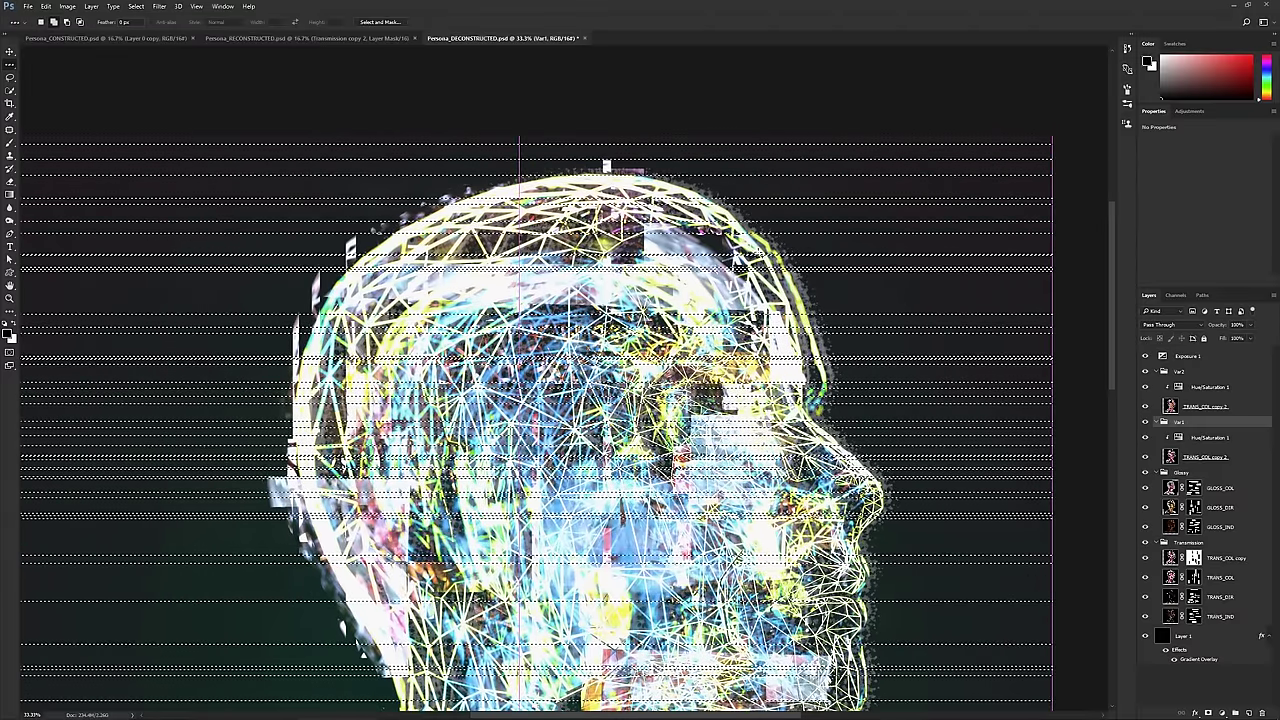
pyautogui.keyDown('shift'); pyautogui.click(650, 188); pyautogui.keyUp('shift')
pyautogui.keyDown('shift'); pyautogui.click(545, 228); pyautogui.keyUp('shift')
pyautogui.keyDown('shift'); pyautogui.click(350, 360); pyautogui.keyUp('shift')
pyautogui.keyDown('shift'); pyautogui.click(365, 487); pyautogui.keyUp('shift')
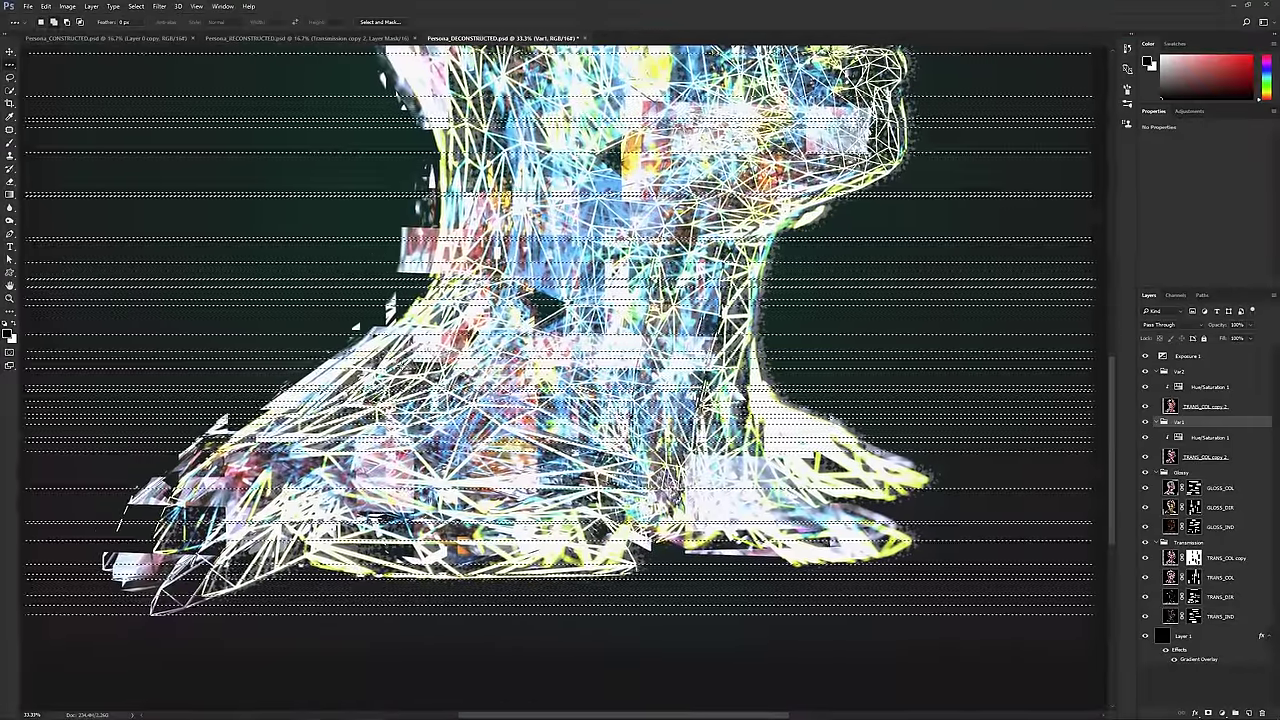
# - Fill the gaps between the selected rows over the neck, shoulders and lower edge with additional single-pixel rows
pyautogui.keyDown('shift'); pyautogui.click(355, 193); pyautogui.keyUp('shift')
pyautogui.keyDown('shift'); pyautogui.click(350, 211); pyautogui.keyUp('shift')
pyautogui.keyDown('shift'); pyautogui.click(340, 141); pyautogui.keyUp('shift')
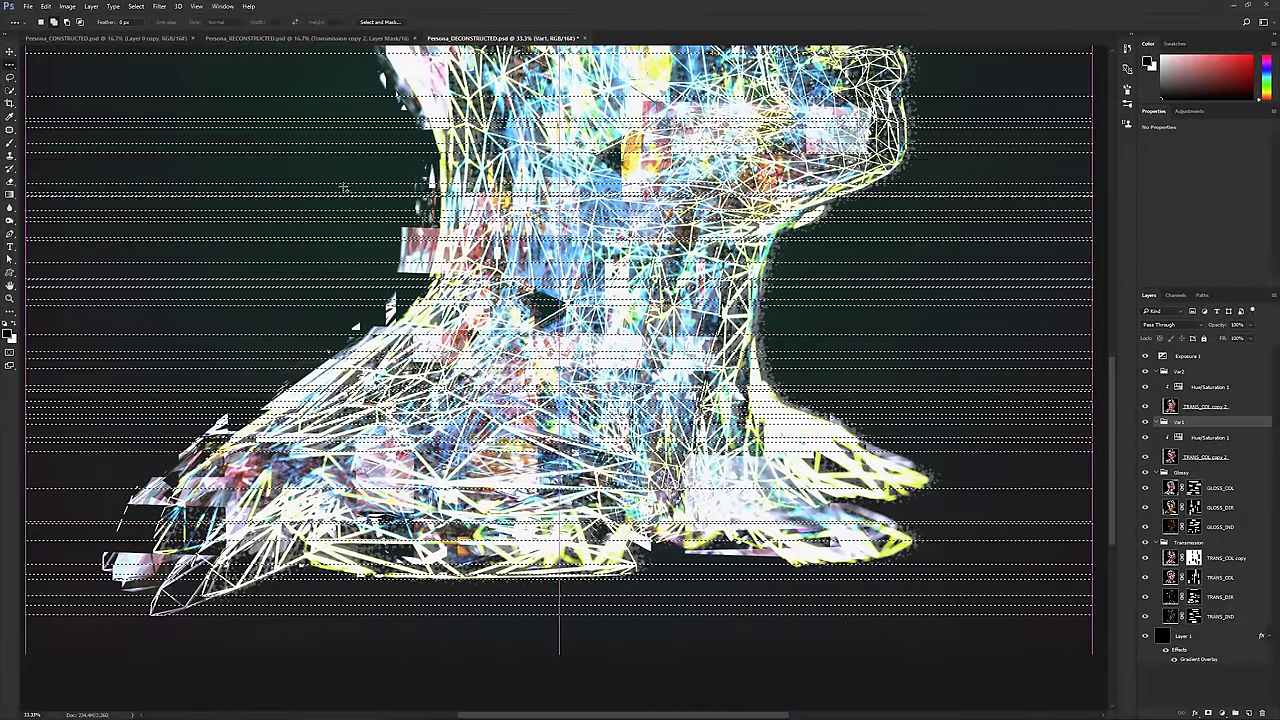
pyautogui.keyDown('shift'); pyautogui.click(328, 131); pyautogui.keyUp('shift')
pyautogui.keyDown('shift'); pyautogui.click(268, 350); pyautogui.keyUp('shift')
pyautogui.keyDown('shift'); pyautogui.click(266, 318); pyautogui.keyUp('shift')
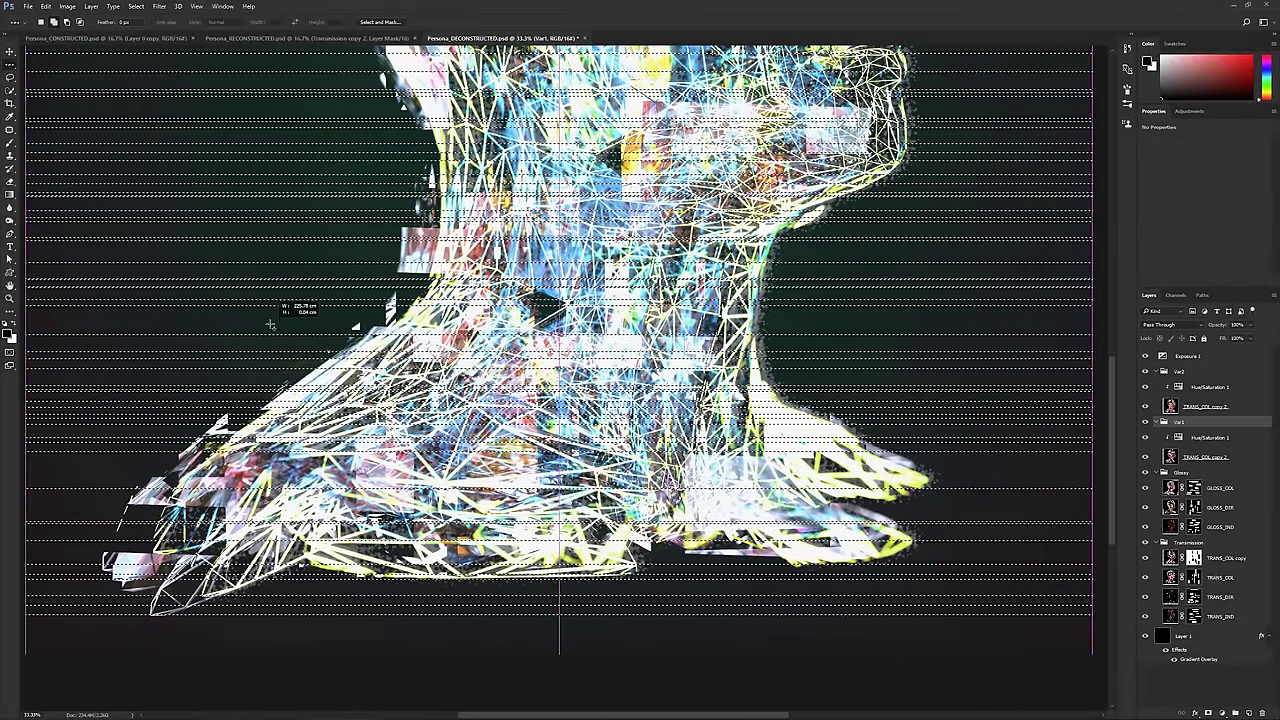
pyautogui.keyDown('shift'); pyautogui.click(262, 347); pyautogui.keyUp('shift')
pyautogui.keyDown('shift'); pyautogui.click(274, 295); pyautogui.keyUp('shift')
pyautogui.keyDown('shift'); pyautogui.click(231, 530); pyautogui.keyUp('shift')
pyautogui.keyDown('shift'); pyautogui.click(231, 469); pyautogui.keyUp('shift')
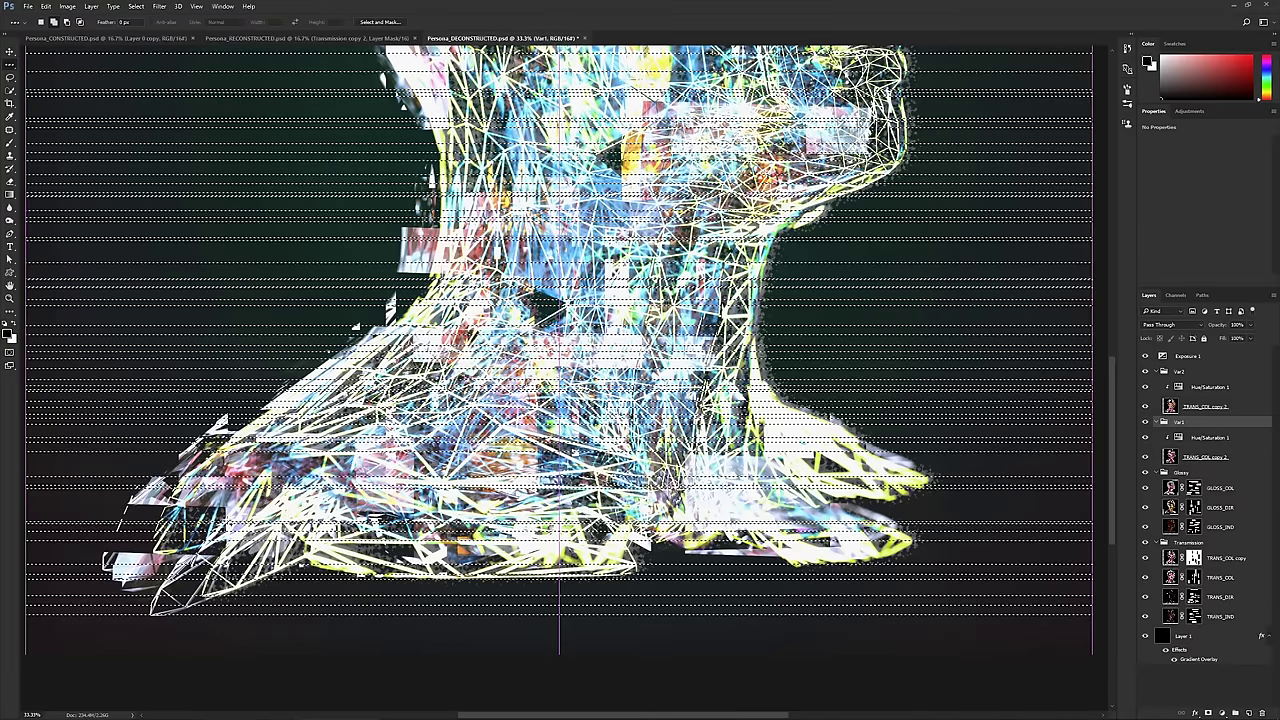
pyautogui.keyDown('shift'); pyautogui.click(235, 451); pyautogui.keyUp('shift')
pyautogui.keyDown('shift'); pyautogui.click(362, 605); pyautogui.keyUp('shift')
pyautogui.keyDown('shift'); pyautogui.click(398, 632); pyautogui.keyUp('shift')
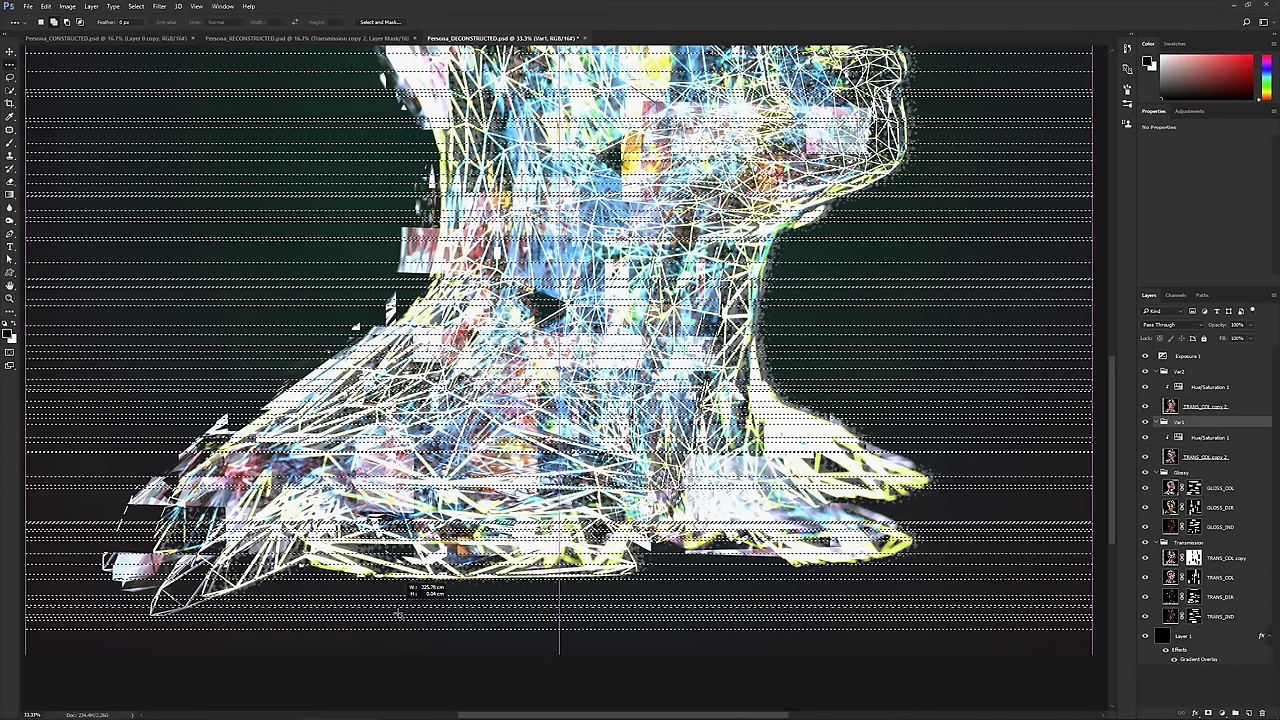
pyautogui.keyDown('shift'); pyautogui.click(425, 622); pyautogui.keyUp('shift')
pyautogui.keyDown('shift'); pyautogui.click(425, 600); pyautogui.keyUp('shift')
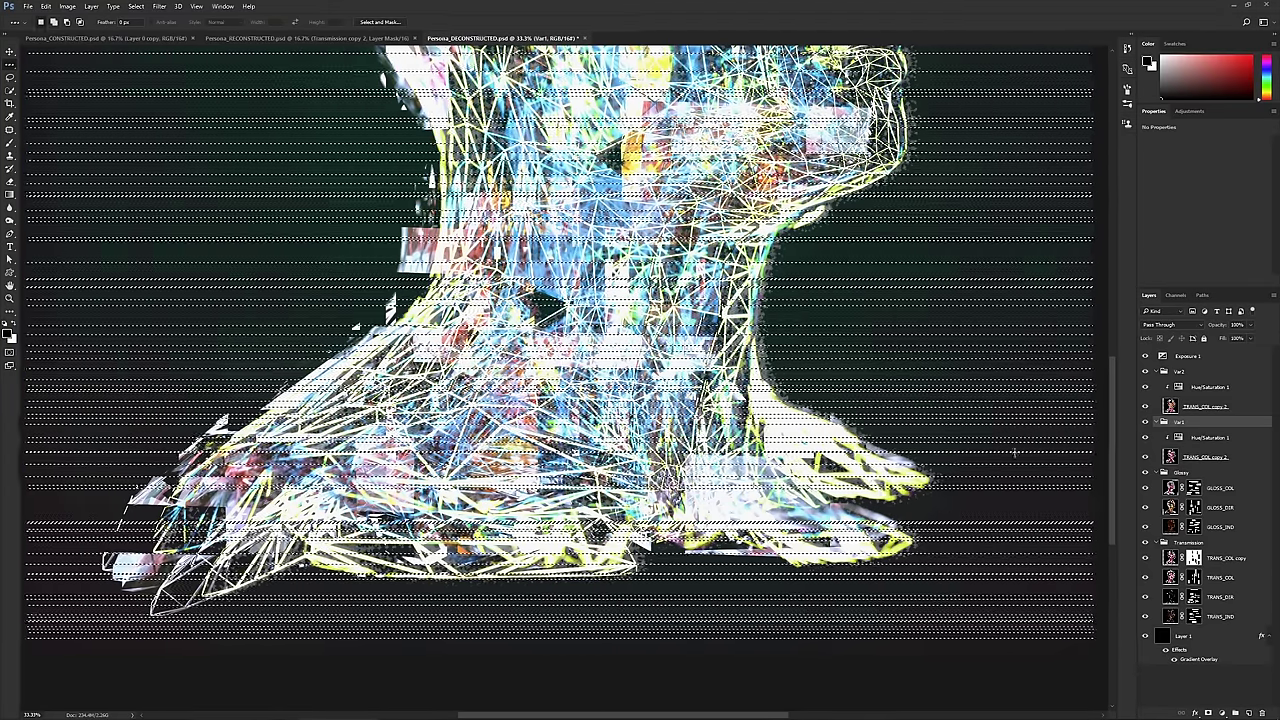
# - Add a layer mask to the Var1 group from the row selection and invert it so only the selected rows show
pyautogui.click(1208, 712)
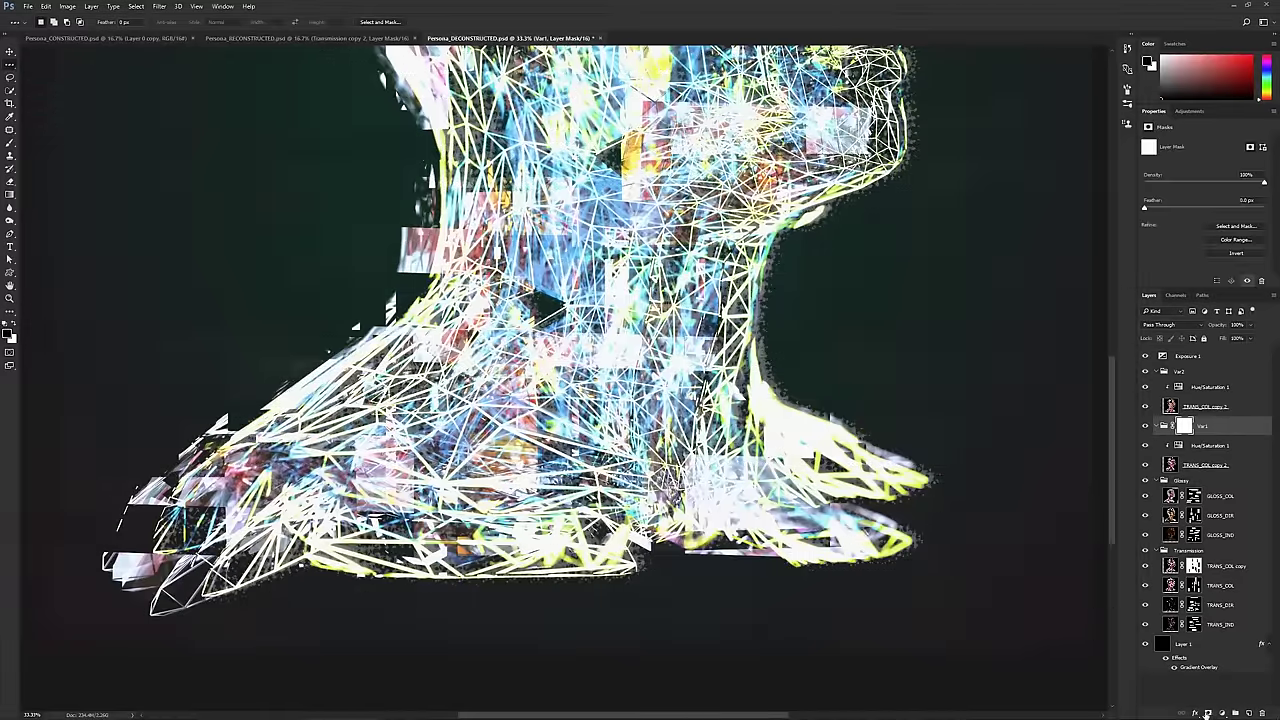
pyautogui.hotkey('ctrl', 'i')
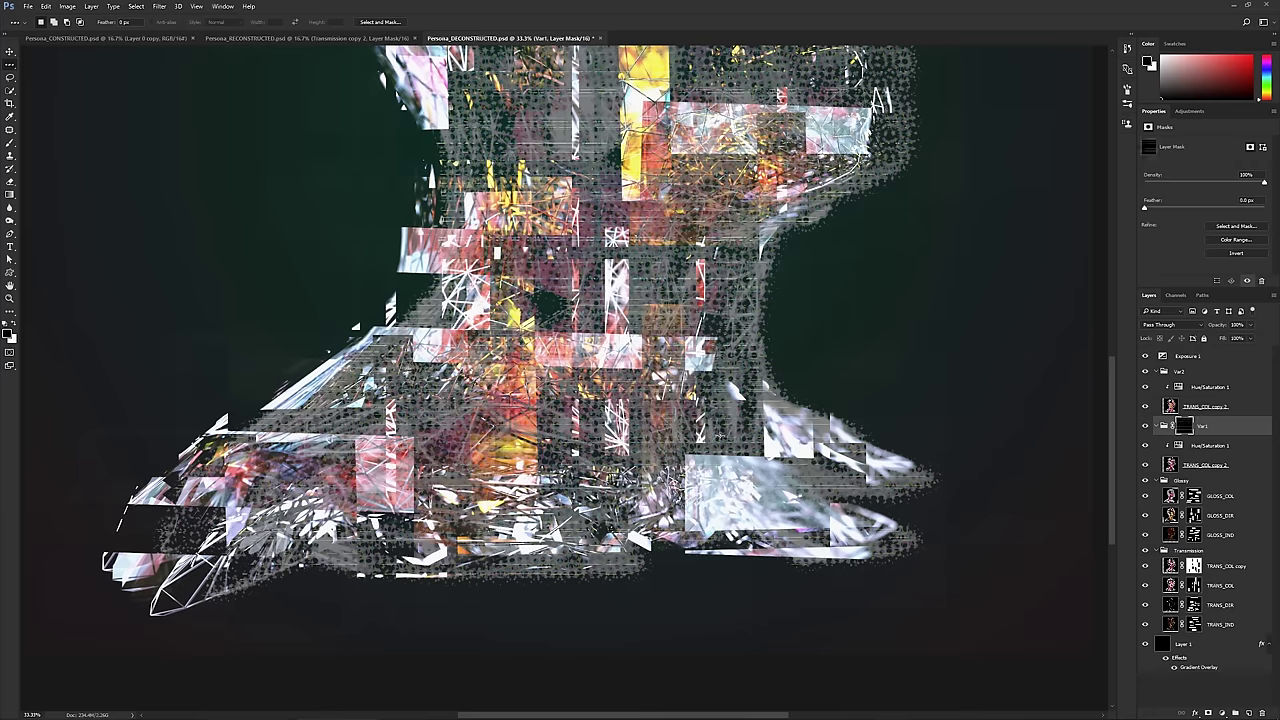
pyautogui.keyDown('alt'); pyautogui.scroll(-2, 722, 440); pyautogui.keyUp('alt')
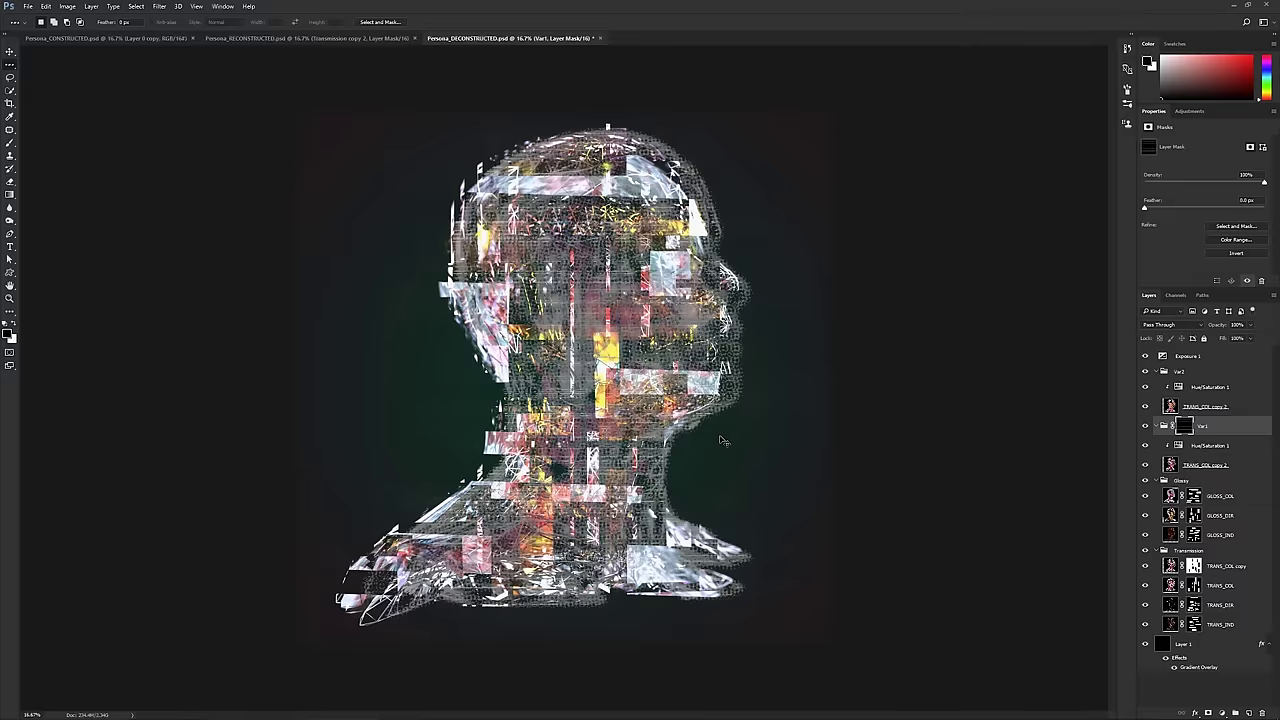
# - Undo the Var1 layer mask to bring back the row selection and expand that selection to thicken the rows
pyautogui.hotkey('ctrl', 'alt', 'z')
pyautogui.hotkey('ctrl', 'alt', 'z')
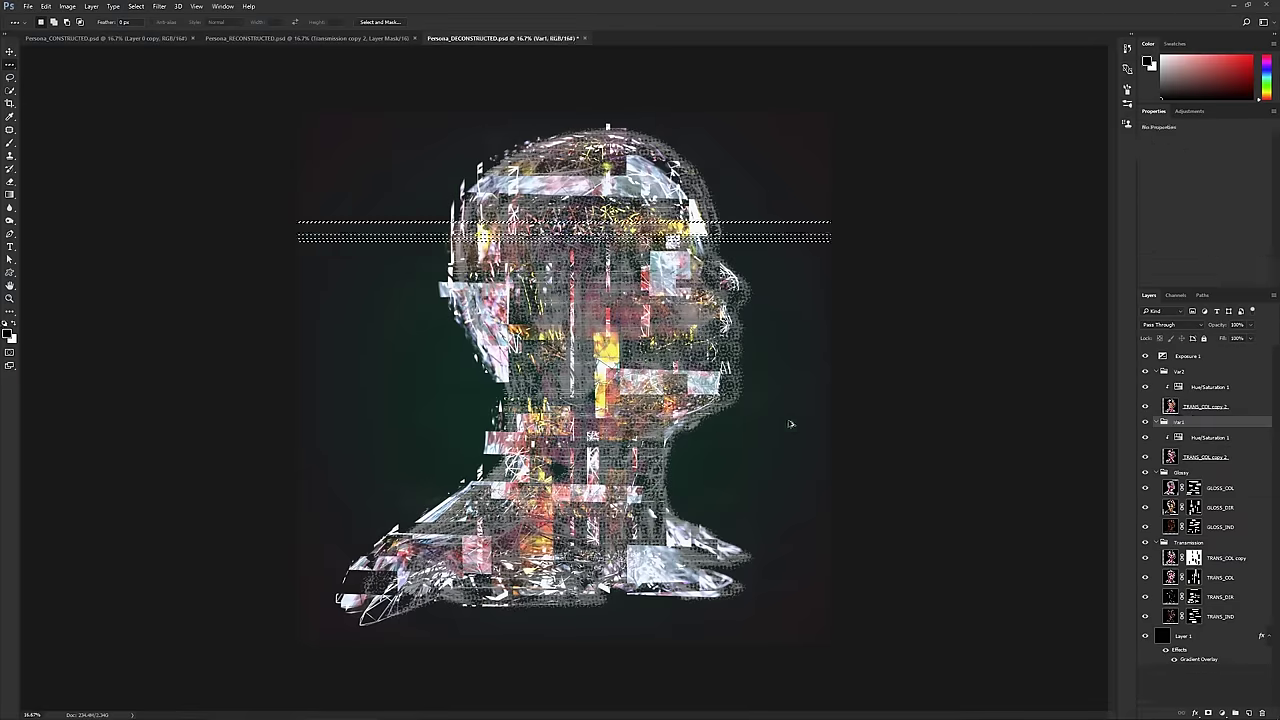
pyautogui.click(161, 7)
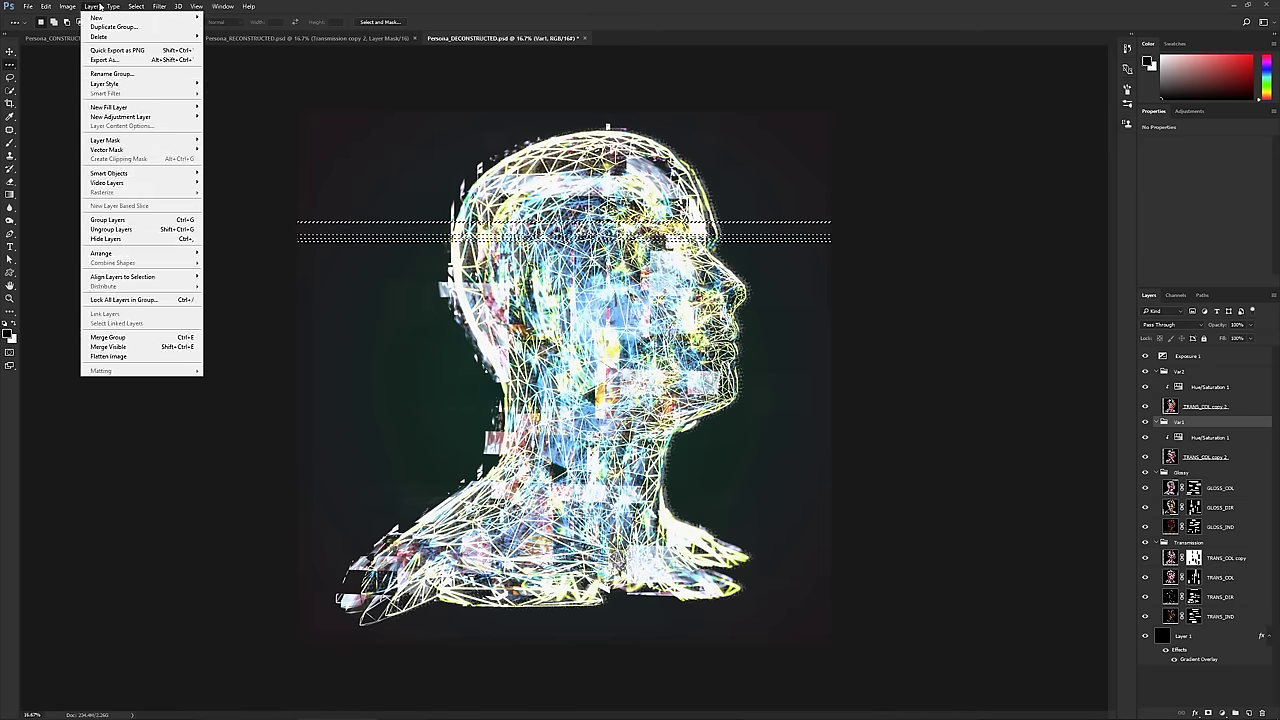
pyautogui.moveTo(67, 7)
pyautogui.moveTo(136, 7)
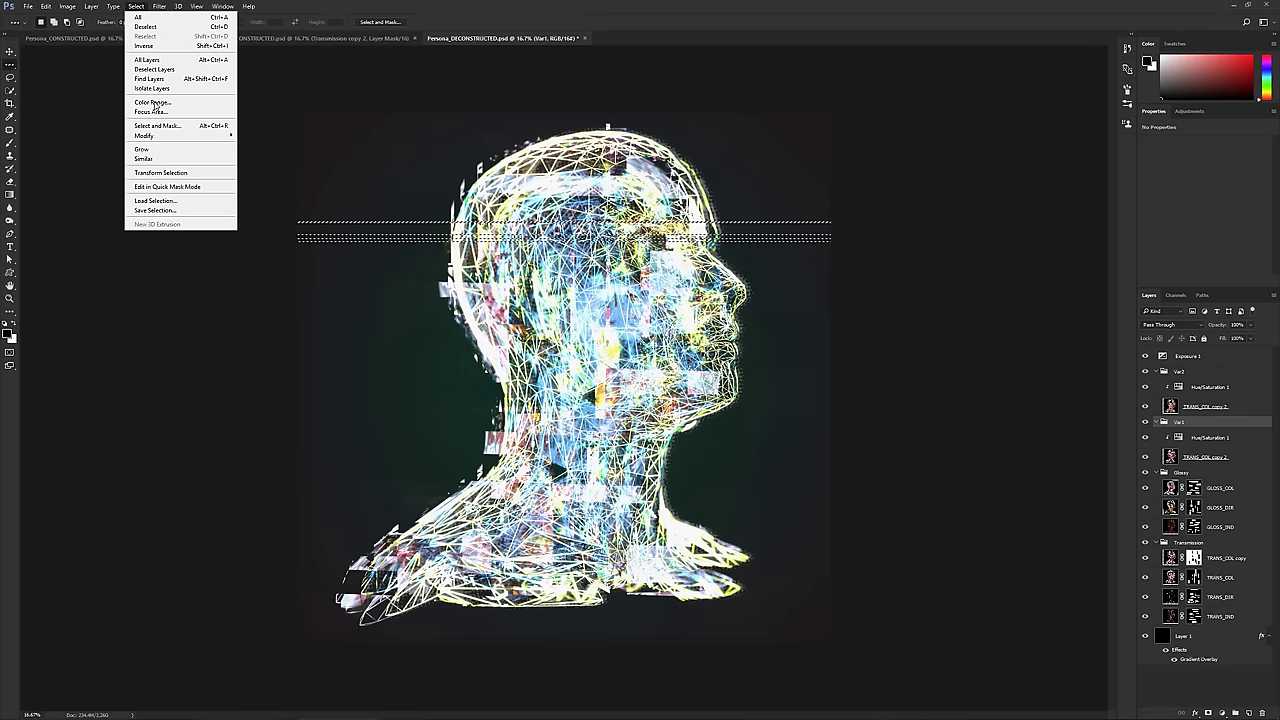
pyautogui.moveTo(150, 135)
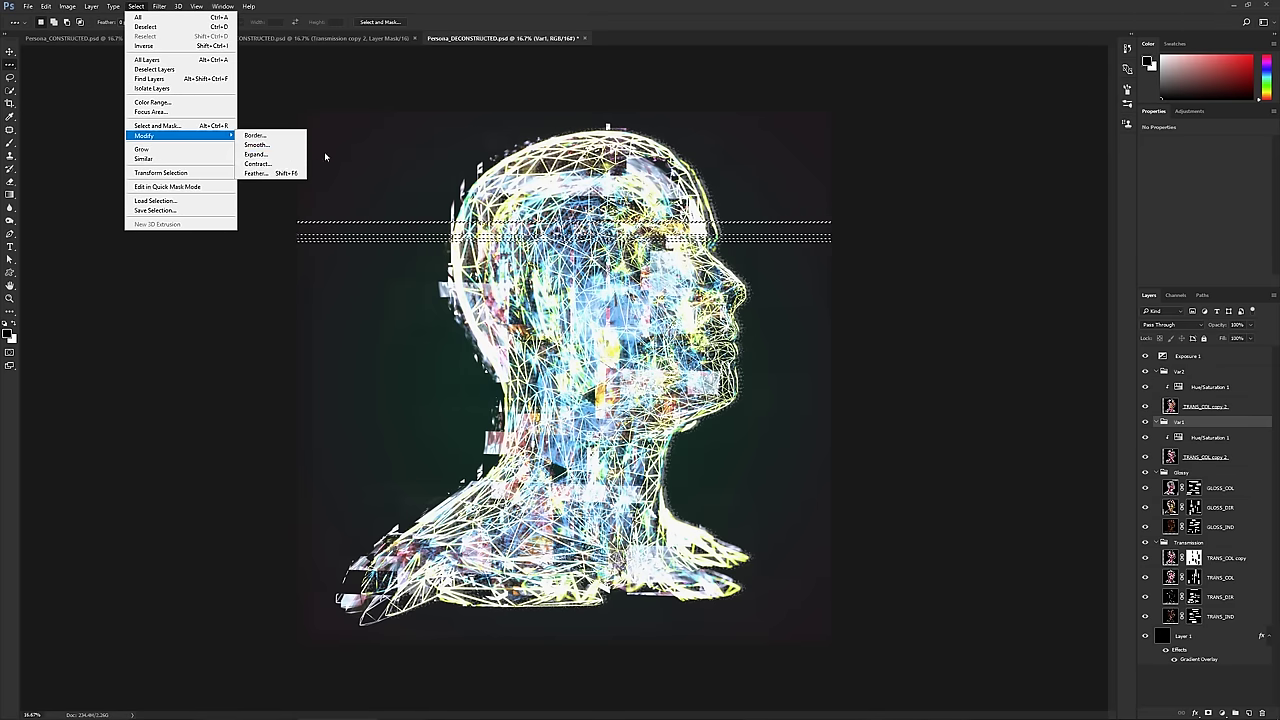
pyautogui.click(256, 154)
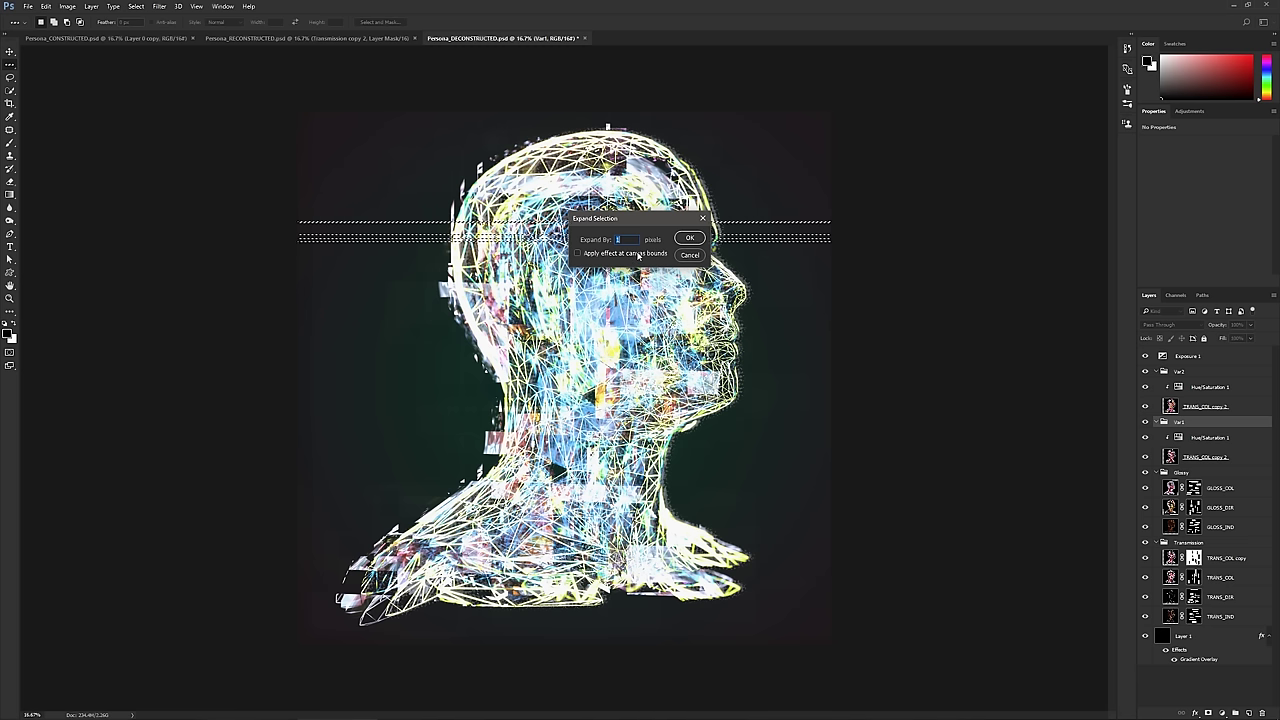
pyautogui.press('Return')
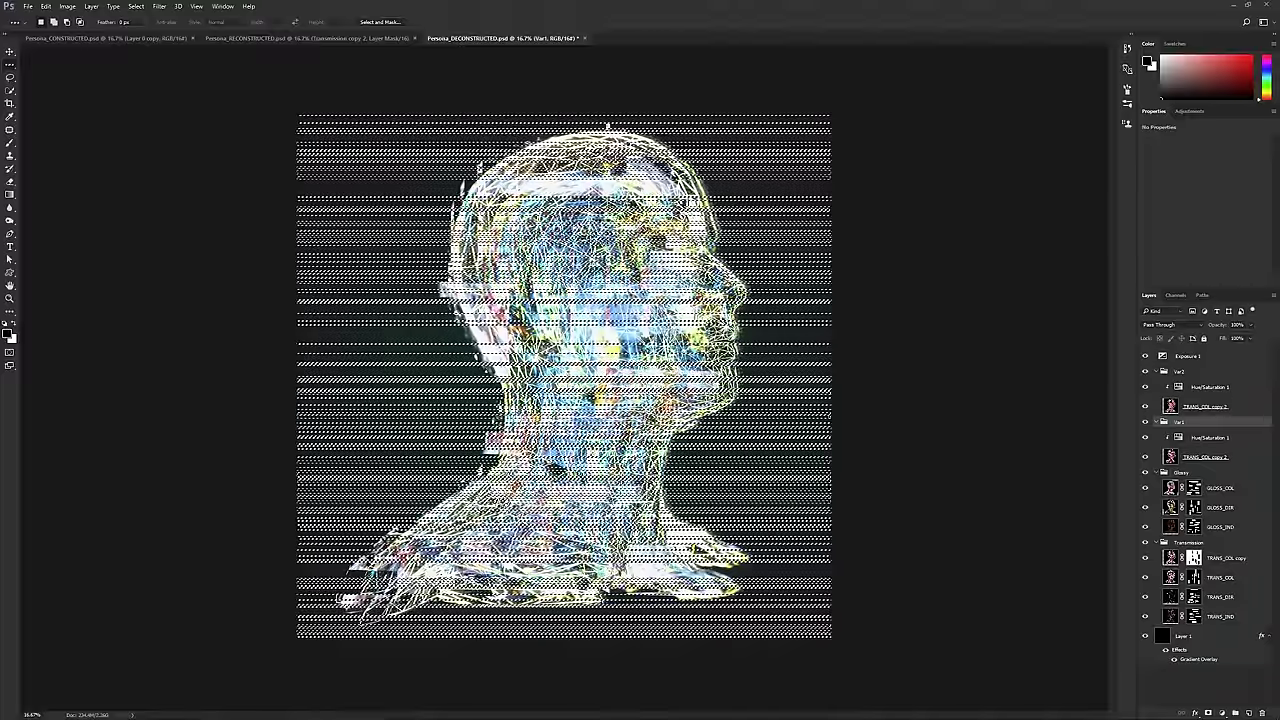
# - Add an inverted layer mask to the Var1 group from the expanded rows and stretch the group to about 102% width toward the back of the head
pyautogui.click(1208, 712)
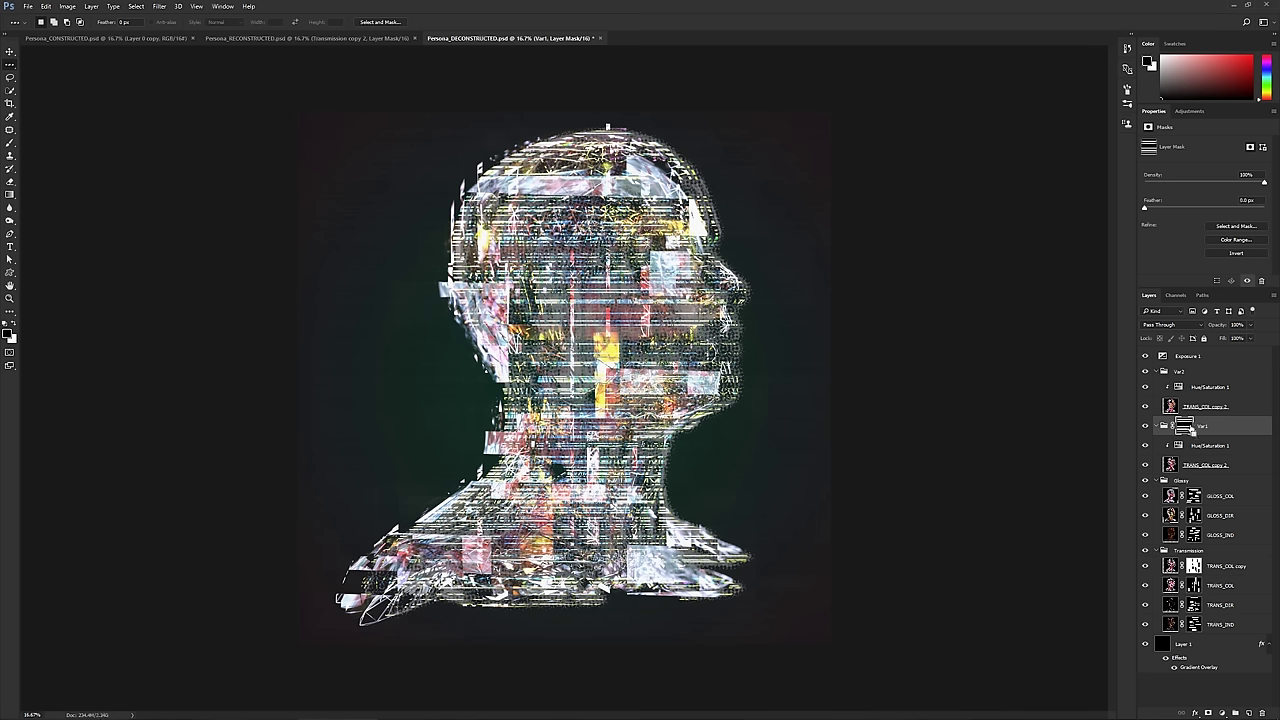
pyautogui.hotkey('ctrl', 'i')
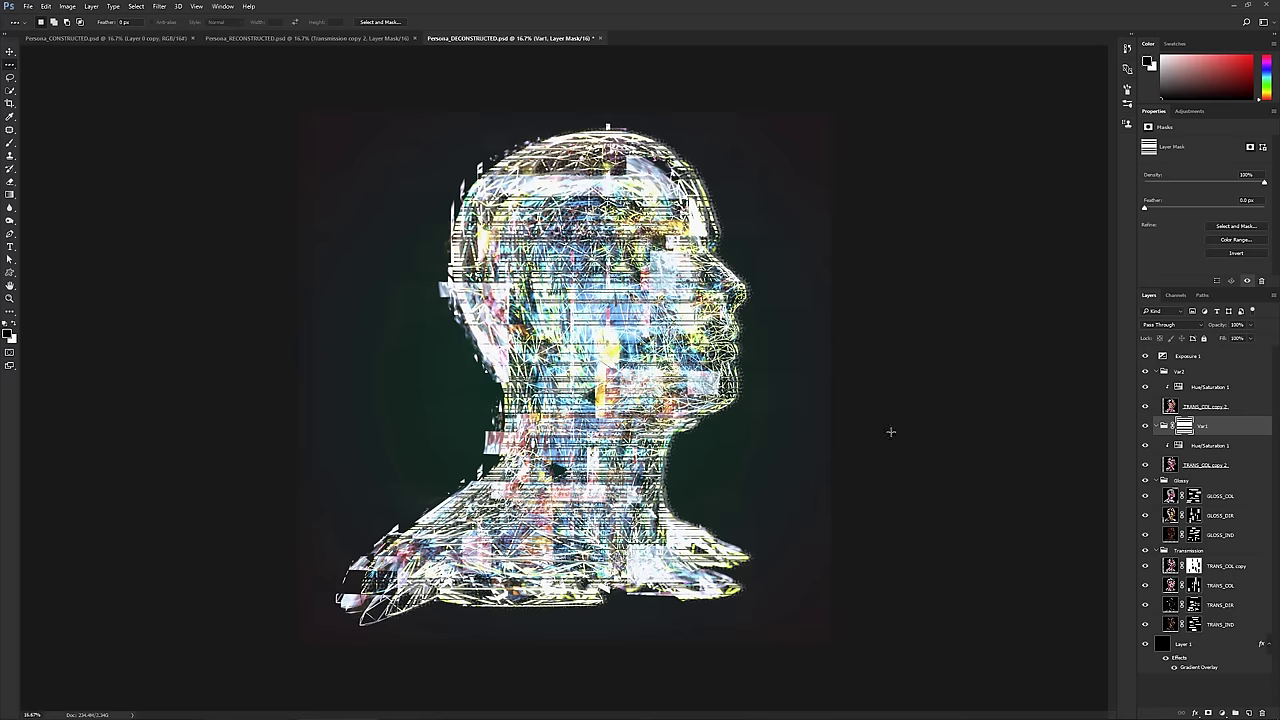
pyautogui.hotkey('ctrl', 't')
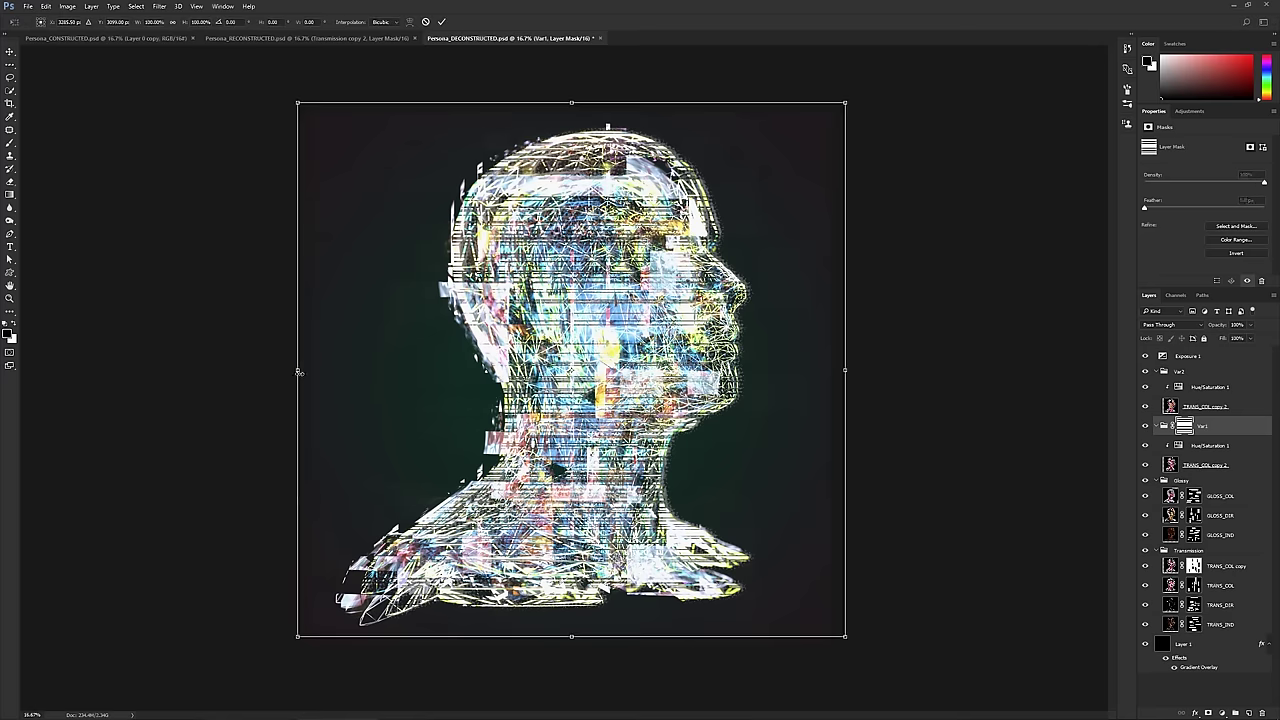
pyautogui.moveTo(296, 370); pyautogui.dragTo(280, 369)
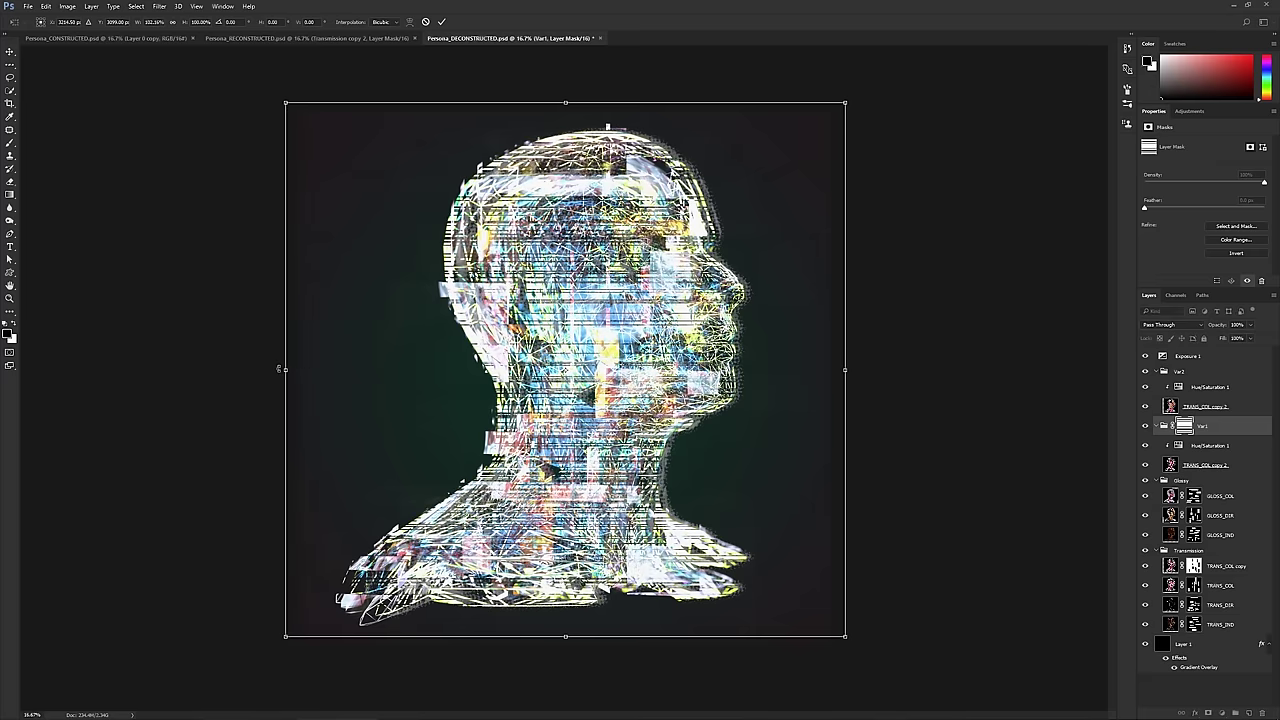
pyautogui.press('Return')
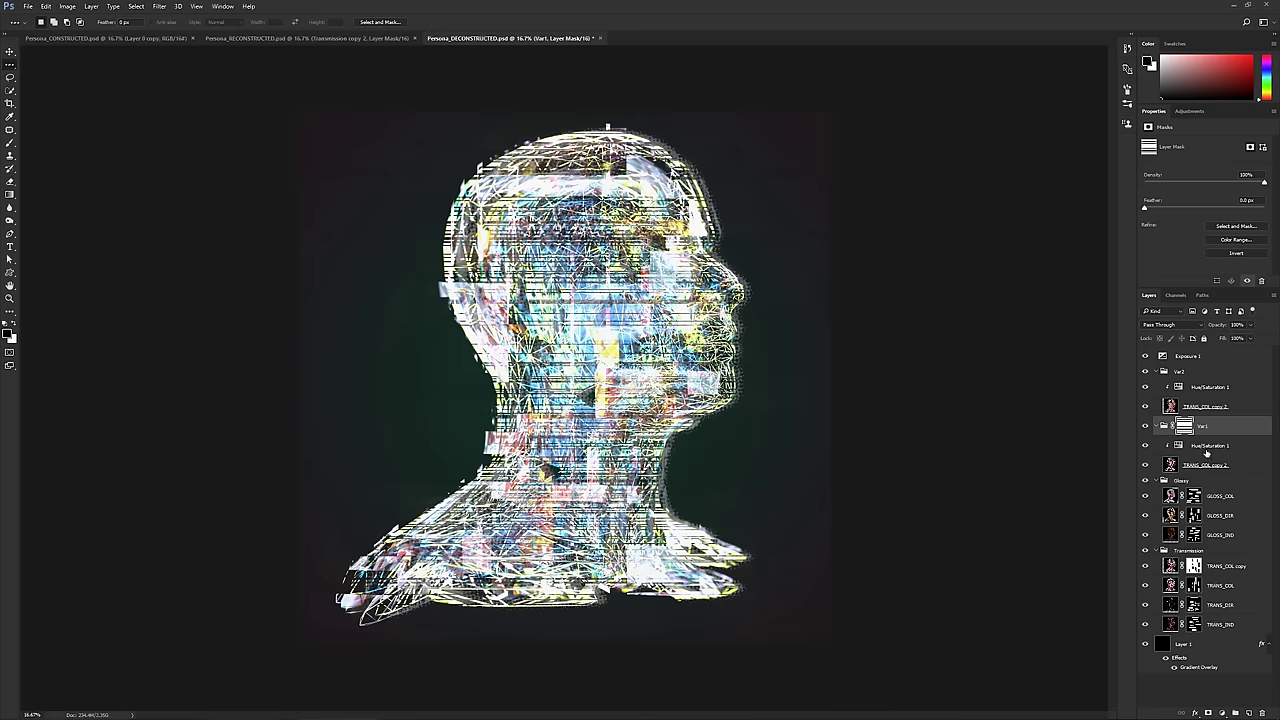
# - Shift the Var2 group slightly sideways toward the back of the head
pyautogui.click(1180, 372)
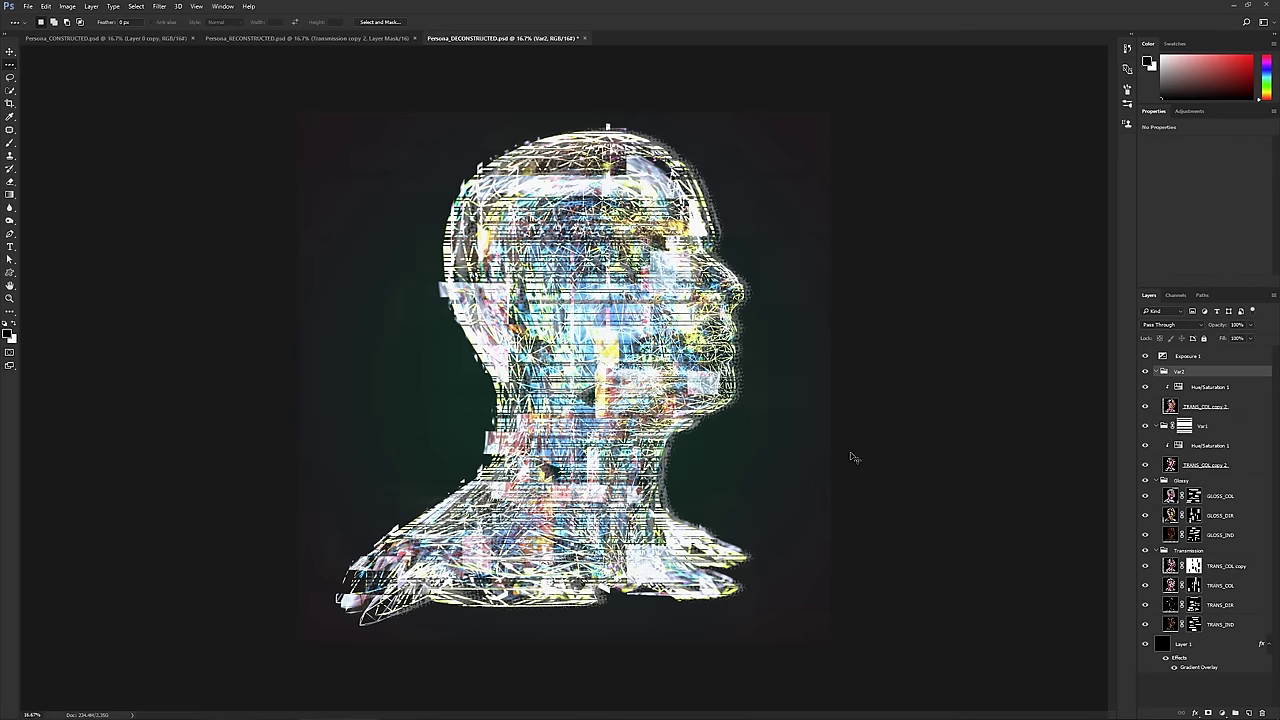
pyautogui.hotkey('ctrl', 't')
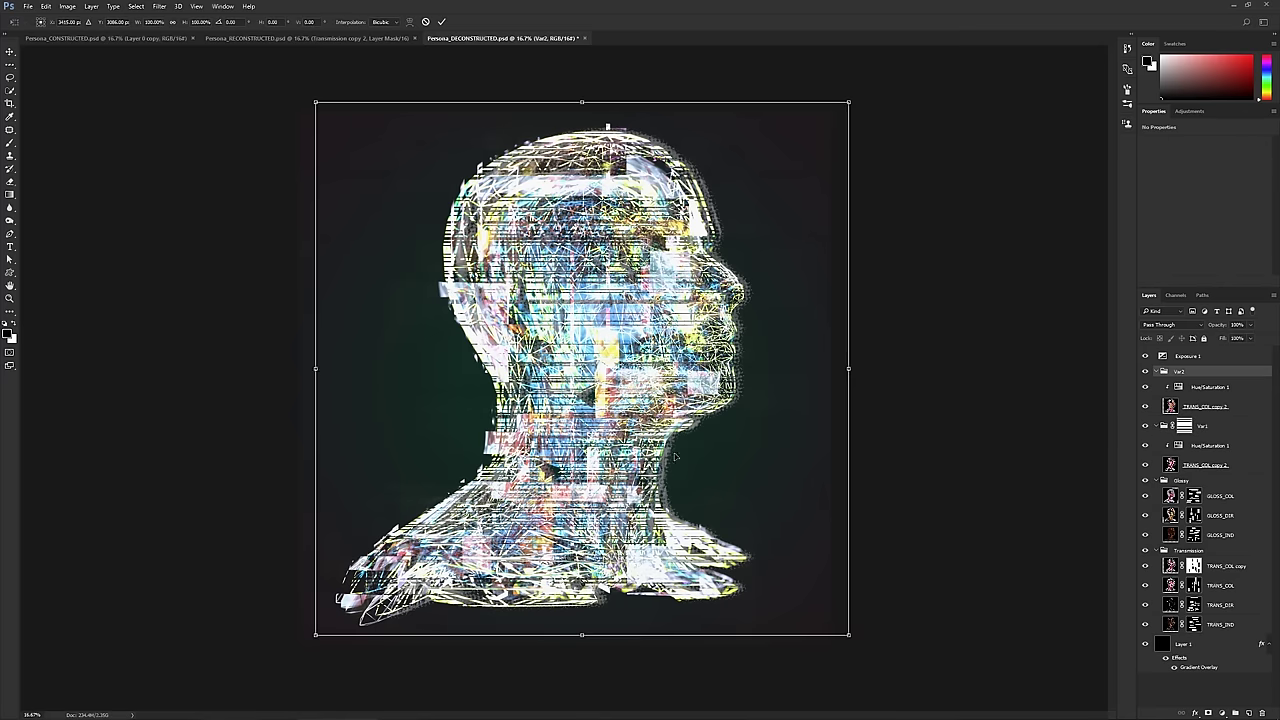
pyautogui.hotkey('shift', 'Left')
pyautogui.hotkey('shift', 'Left')
pyautogui.hotkey('shift', 'Left')
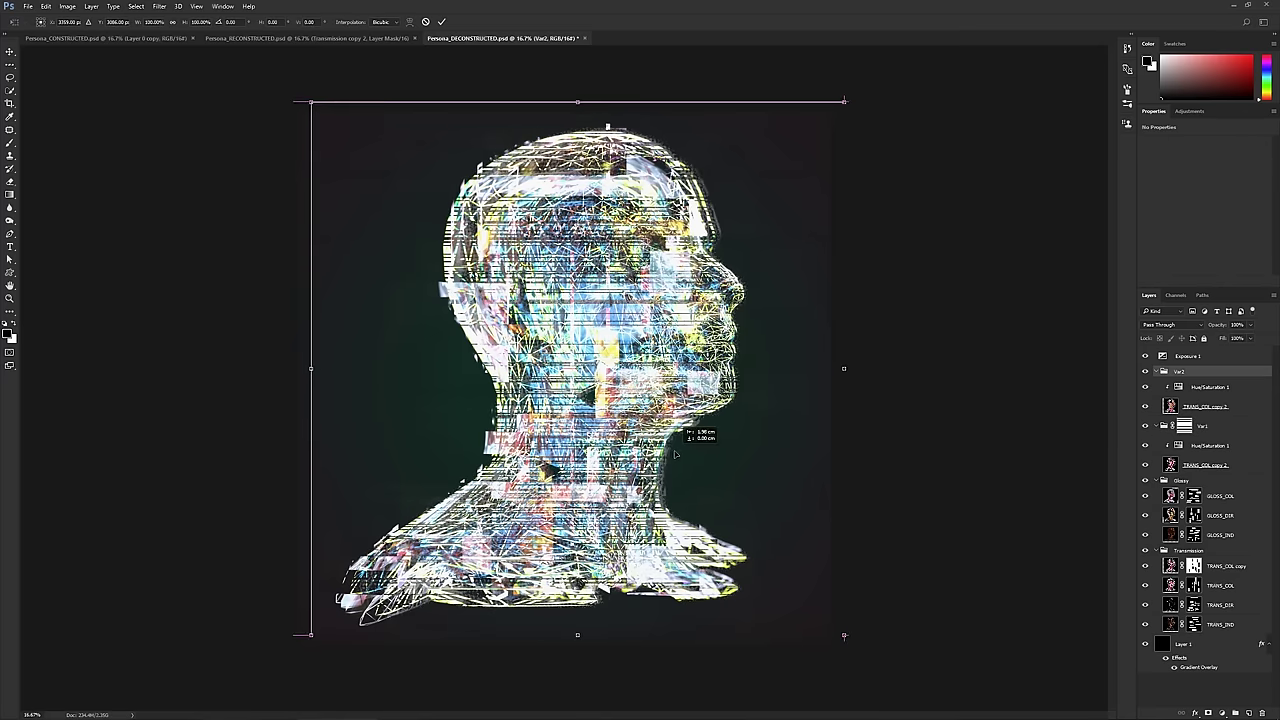
pyautogui.moveTo(675, 455); pyautogui.dragTo(667, 456)
pyautogui.press('Return')
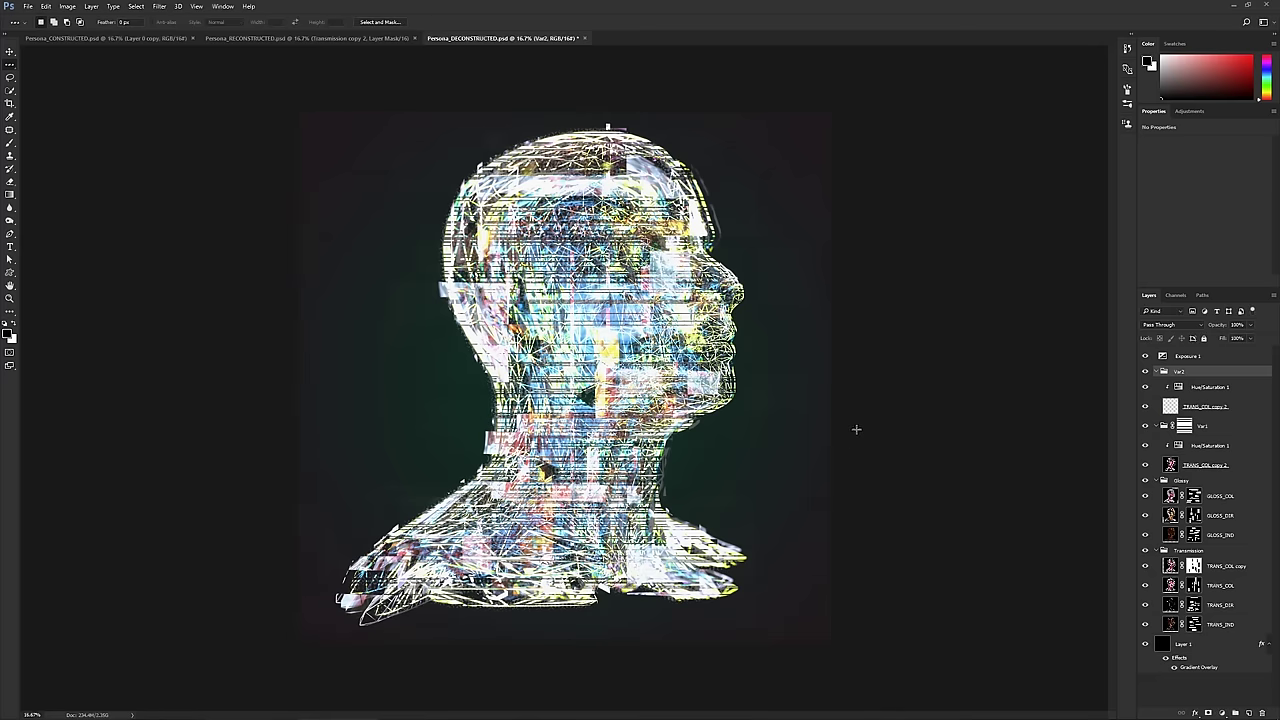
# - Examine what the Var1 group, its TRANS_COL copy 2 layer and the GLOSS_COL layer contribute by hiding and showing each
pyautogui.click(1146, 427)
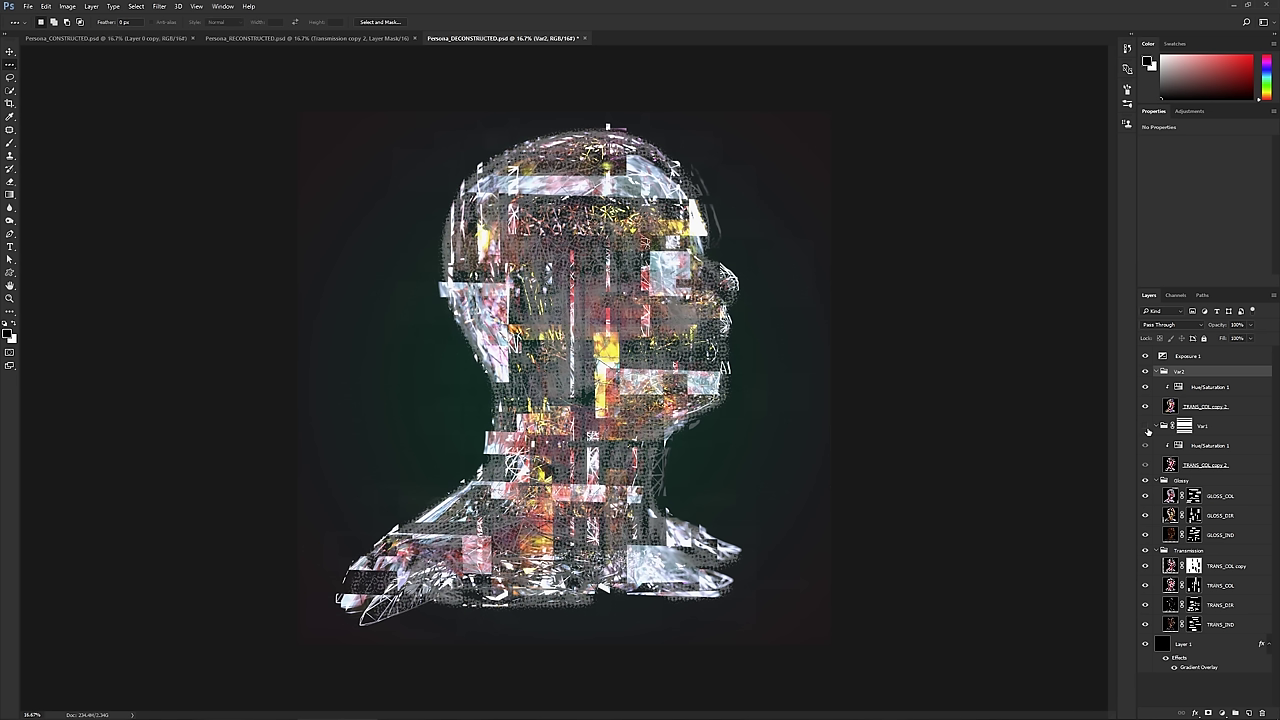
pyautogui.click(1146, 427)
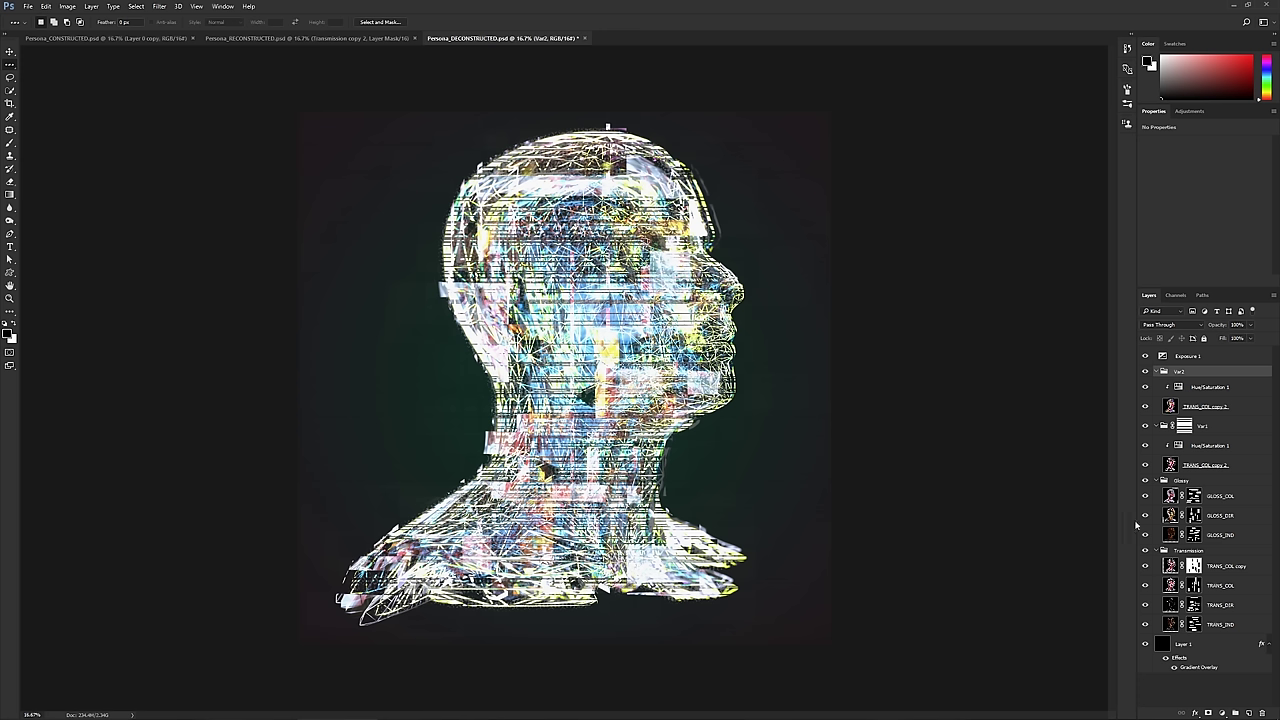
pyautogui.click(1176, 519)
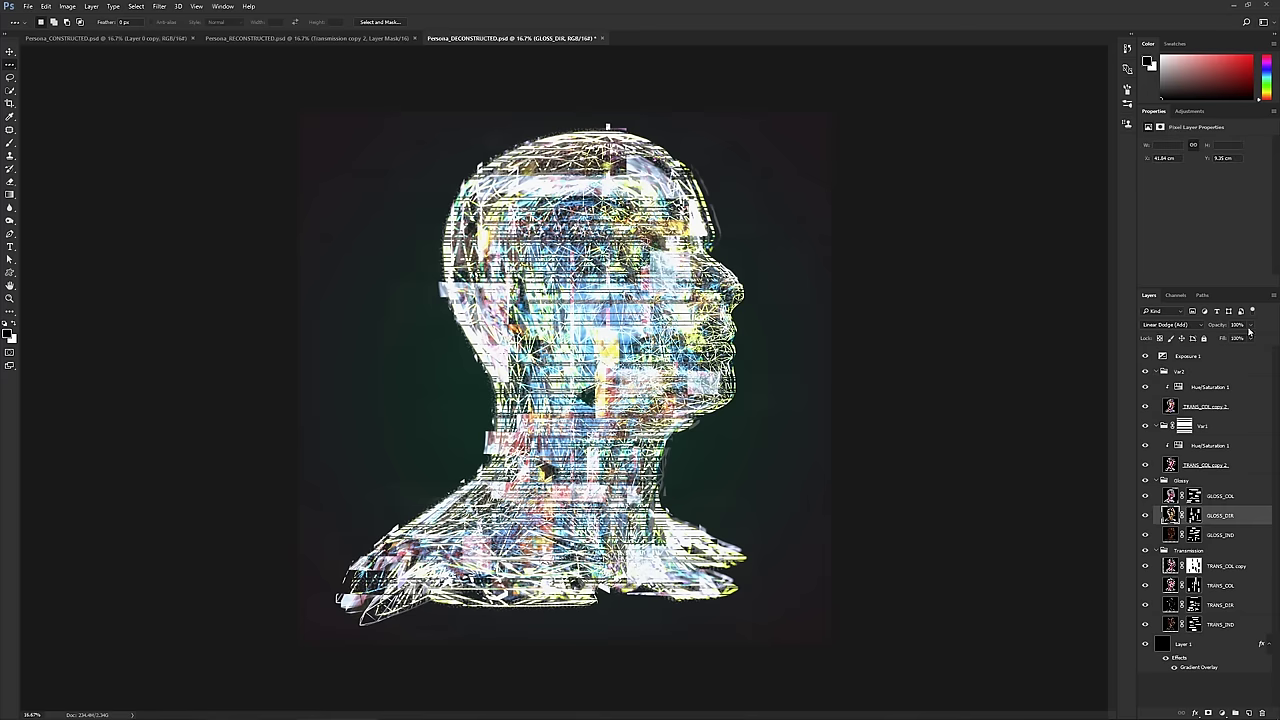
pyautogui.click(1250, 339)
pyautogui.moveTo(1250, 339)
pyautogui.mouseDown()
pyautogui.moveTo(1222, 341)
pyautogui.moveTo(1272, 344)
pyautogui.mouseUp()
pyautogui.click(1232, 498)
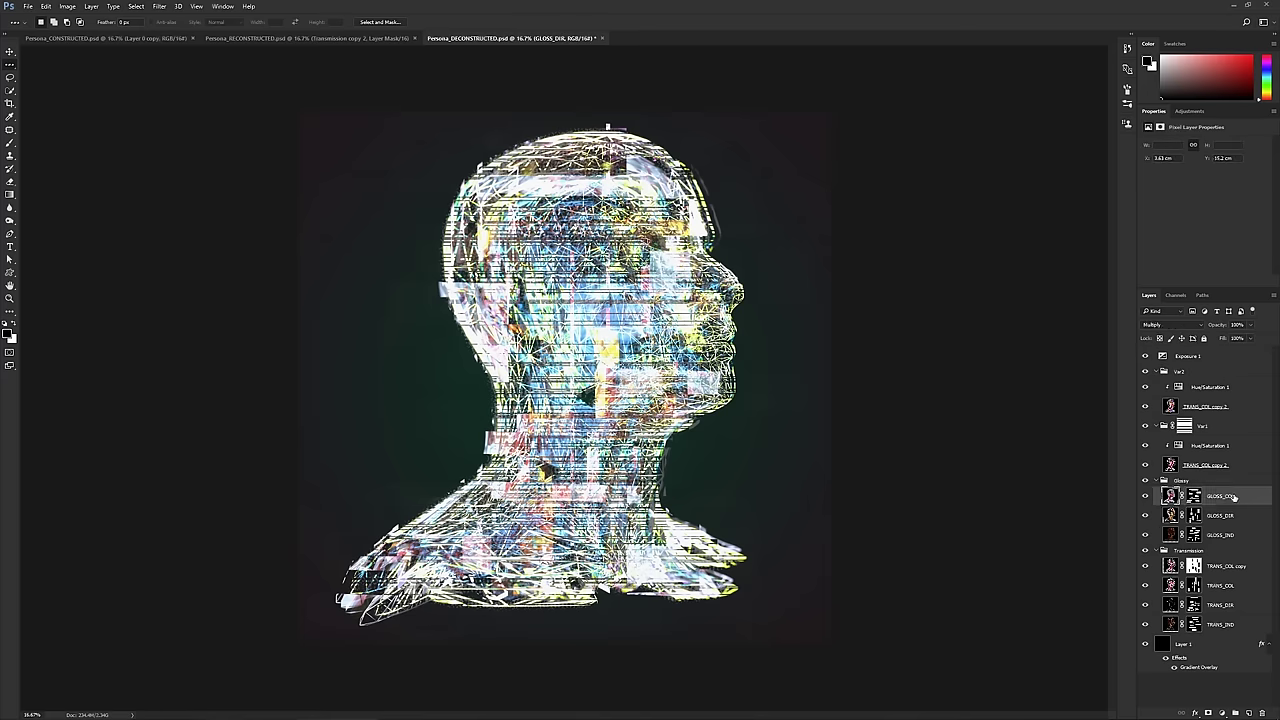
pyautogui.click(1146, 497)
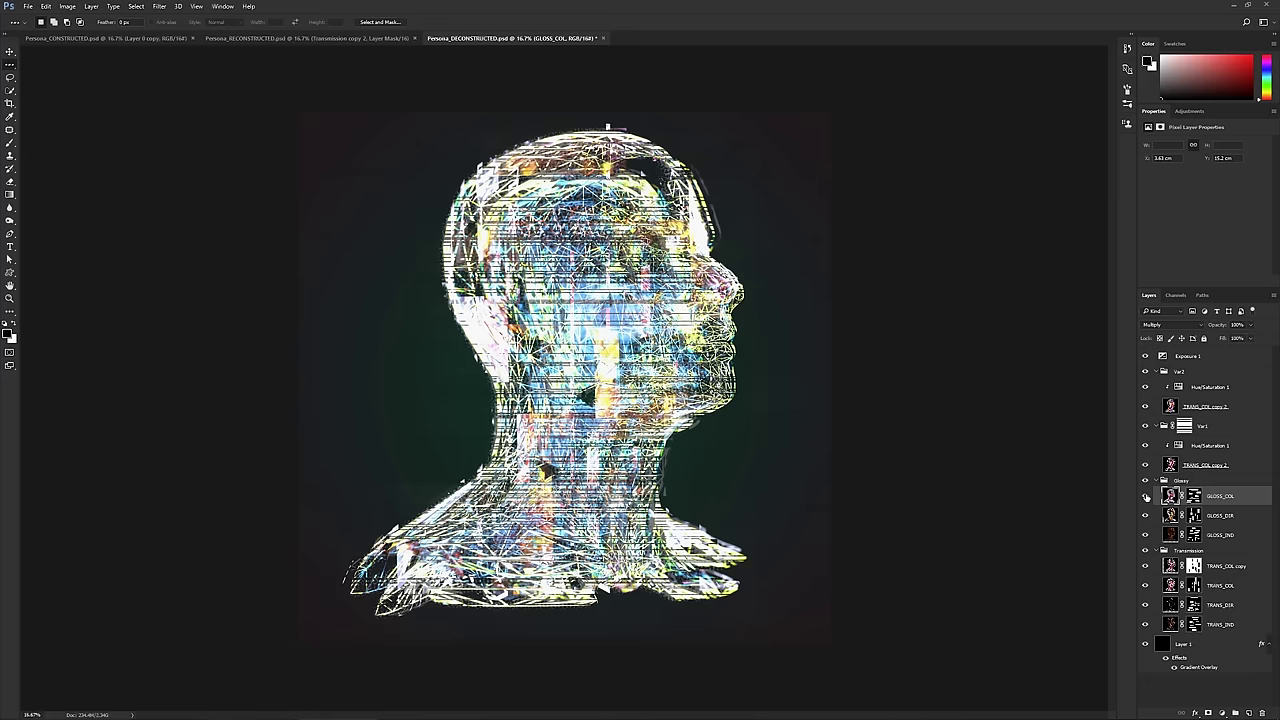
pyautogui.click(1146, 497)
pyautogui.click(1146, 467)
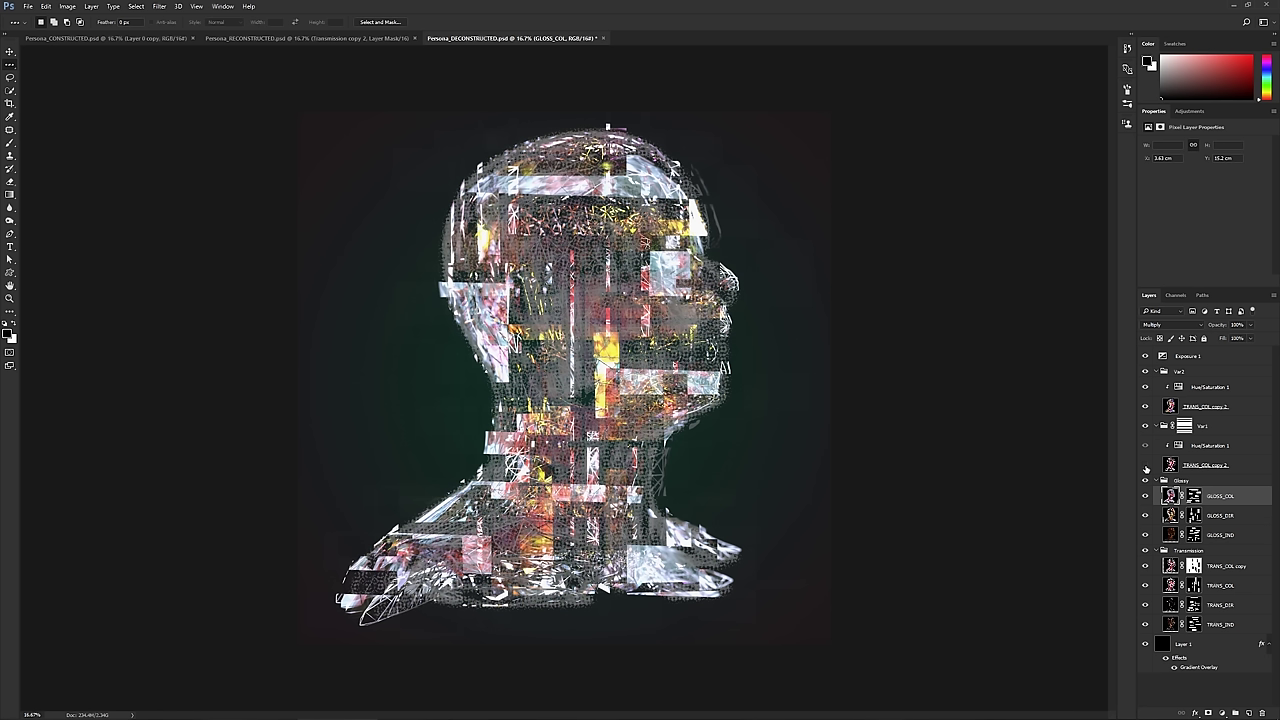
pyautogui.click(1146, 467)
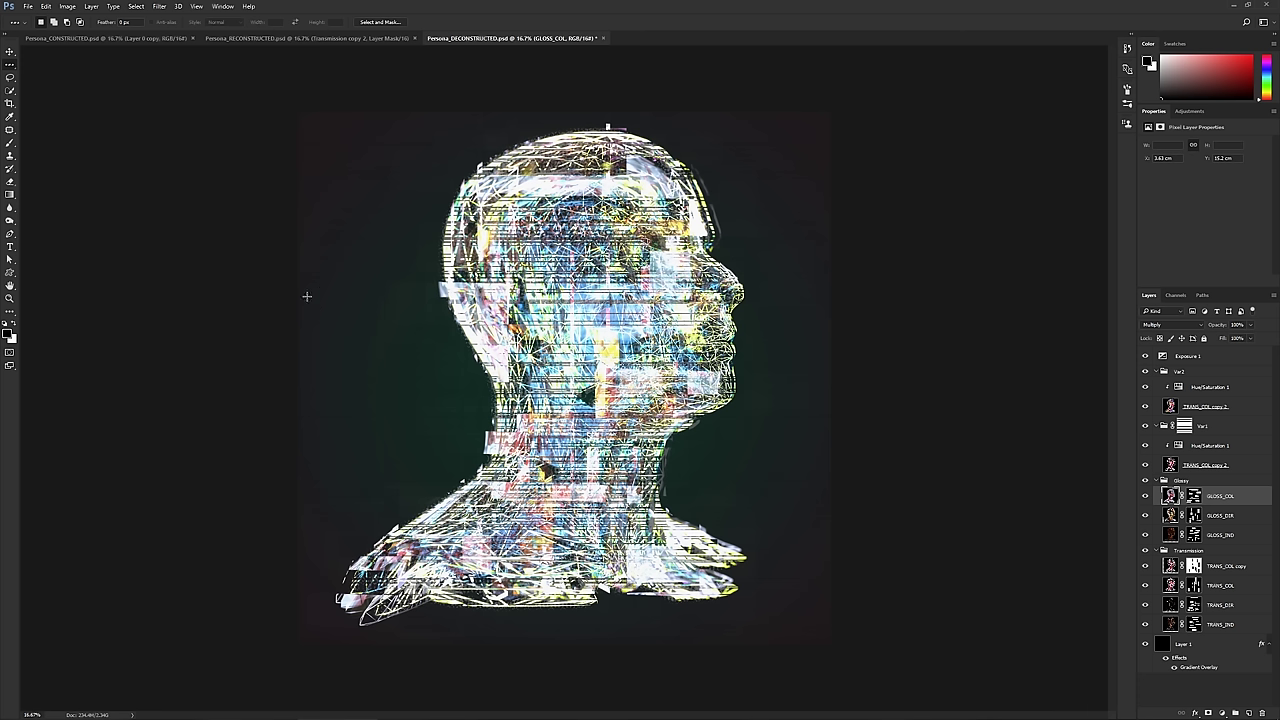
# - Build a selection of scattered single-pixel columns across the head and background with the Single Column Marquee tool
pyautogui.rightClick(10, 65)
pyautogui.click(68, 83)
pyautogui.click(490, 378)
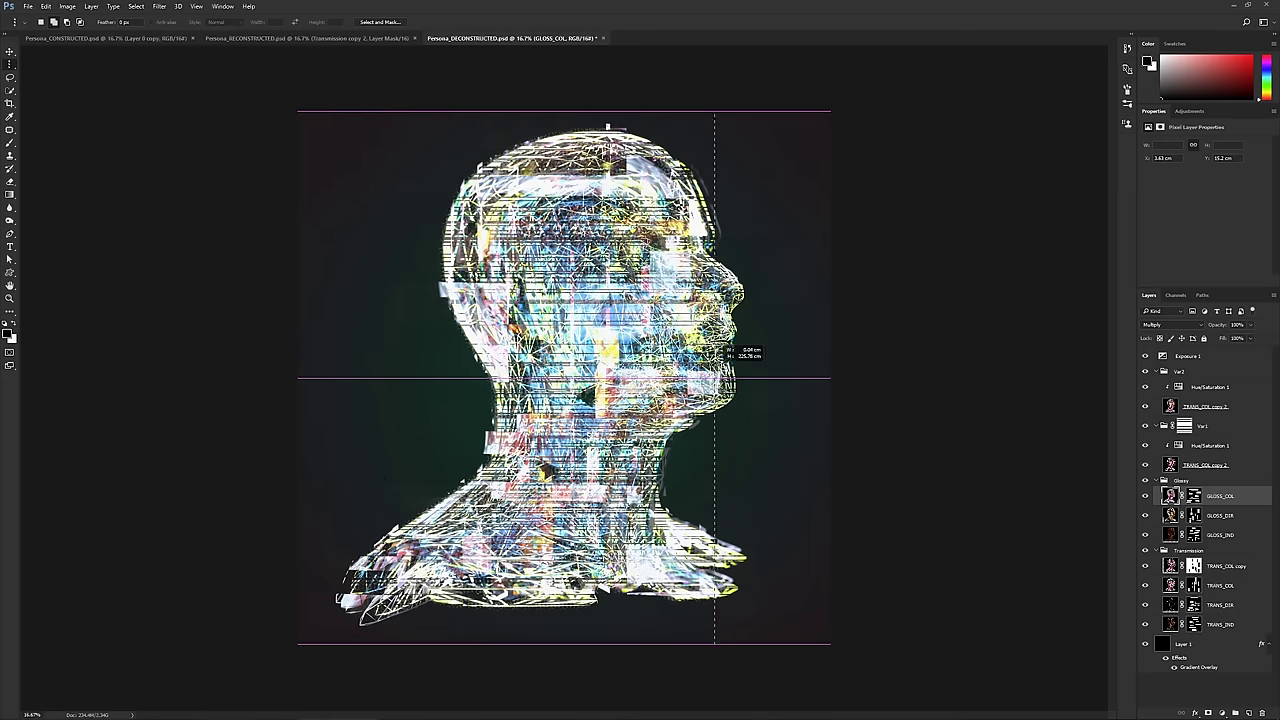
pyautogui.keyDown('shift'); pyautogui.click(762, 204); pyautogui.keyUp('shift')
pyautogui.moveTo(762, 204); pyautogui.dragTo(640, 425)
pyautogui.hotkey('ctrl', 'd')
# - Try masking the TRANS_COL copy 2 layer in Var1 with the column selection, compare the mask inverted both ways, and remove it
pyautogui.click(1203, 464)
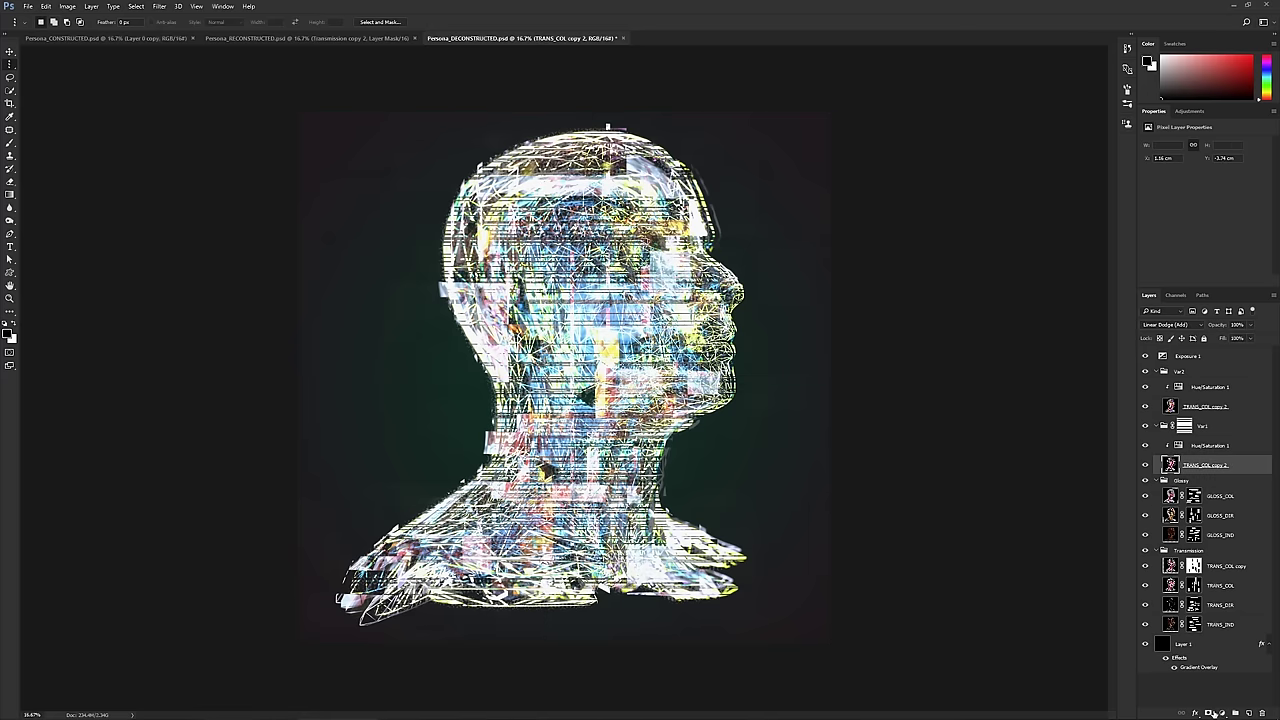
pyautogui.keyDown('alt'); pyautogui.click(1209, 712); pyautogui.keyUp('alt')
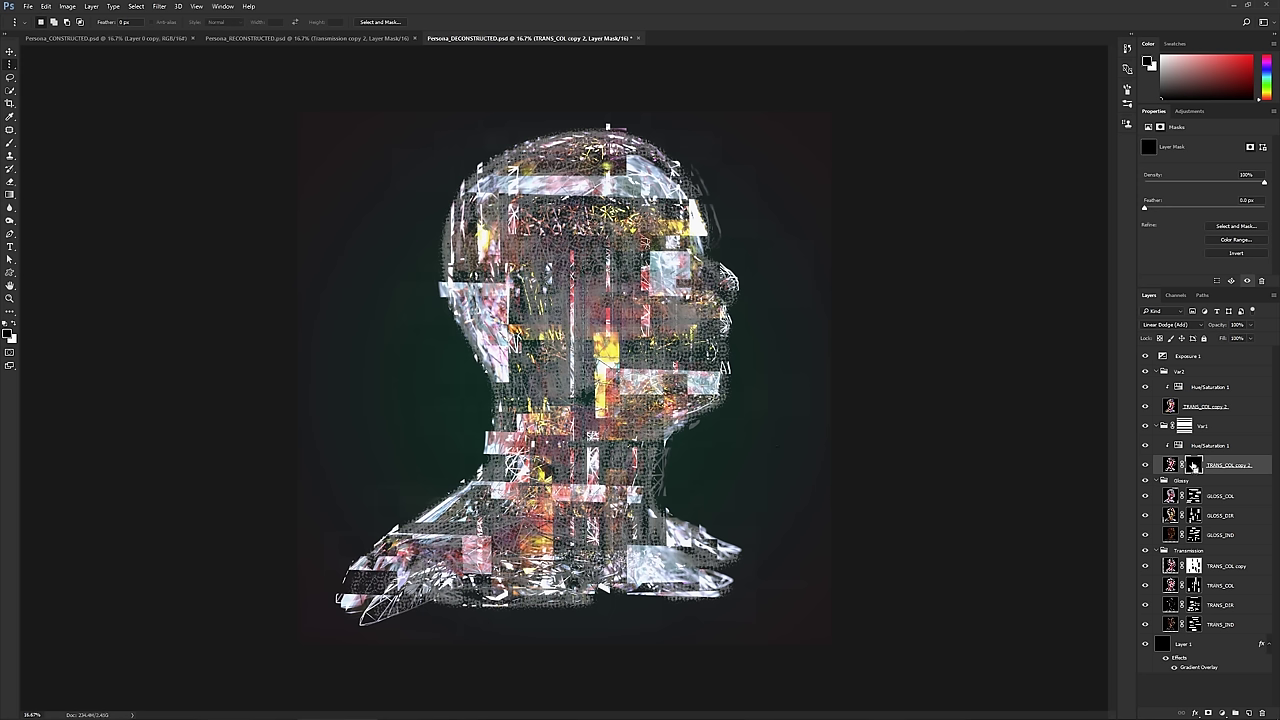
pyautogui.hotkey('ctrl', 'i')
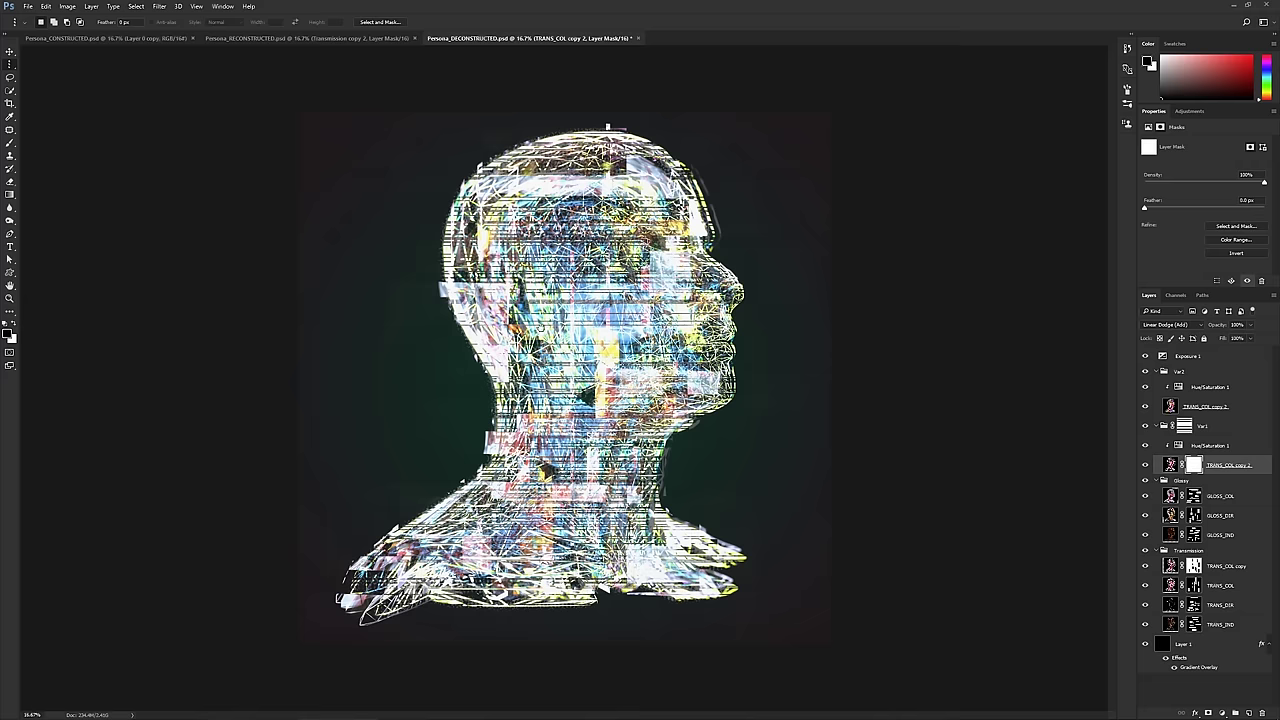
pyautogui.keyDown('alt'); pyautogui.scroll(1, 544, 335); pyautogui.keyUp('alt')
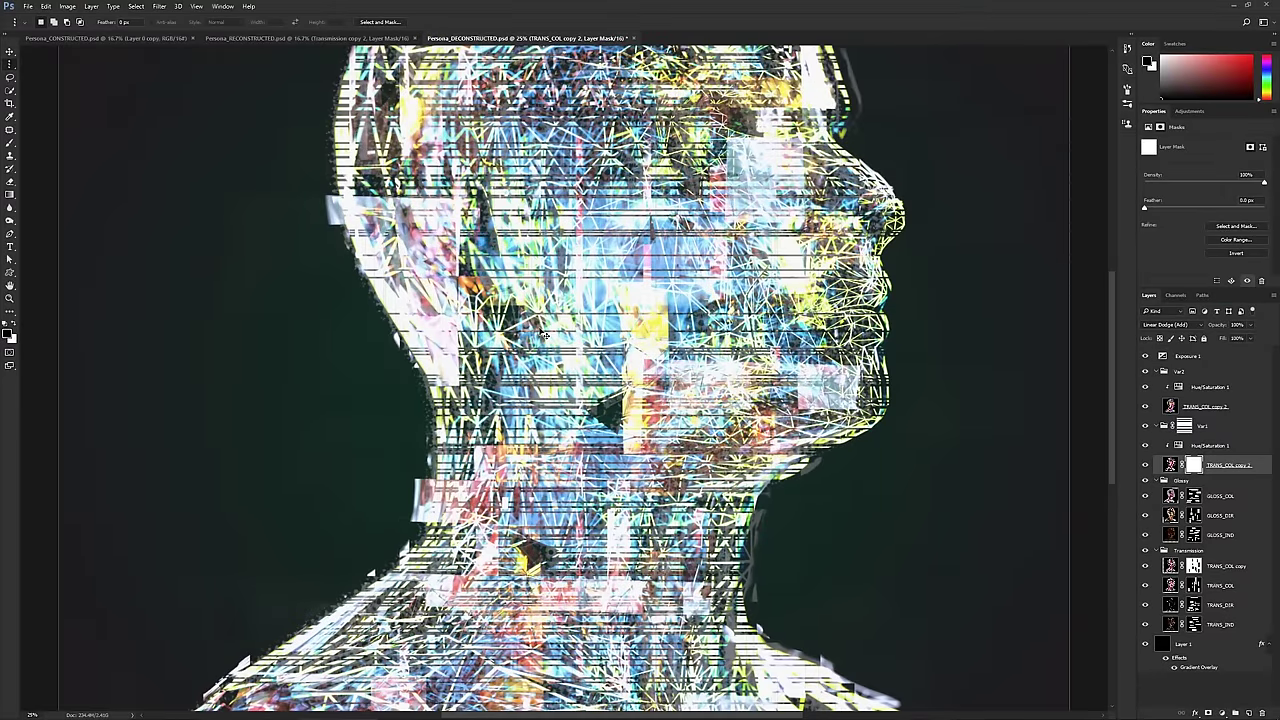
pyautogui.keyDown('alt'); pyautogui.scroll(2, 544, 335); pyautogui.keyUp('alt')
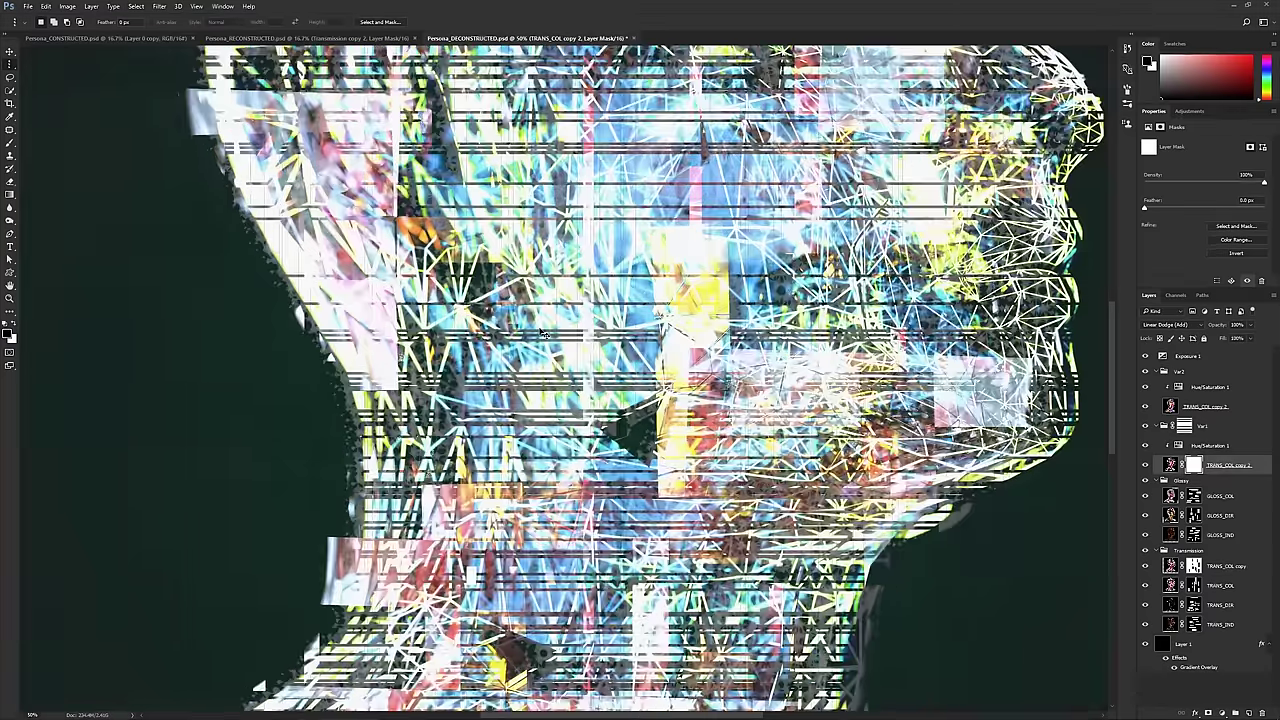
pyautogui.keyDown('alt'); pyautogui.scroll(1, 544, 335); pyautogui.keyUp('alt')
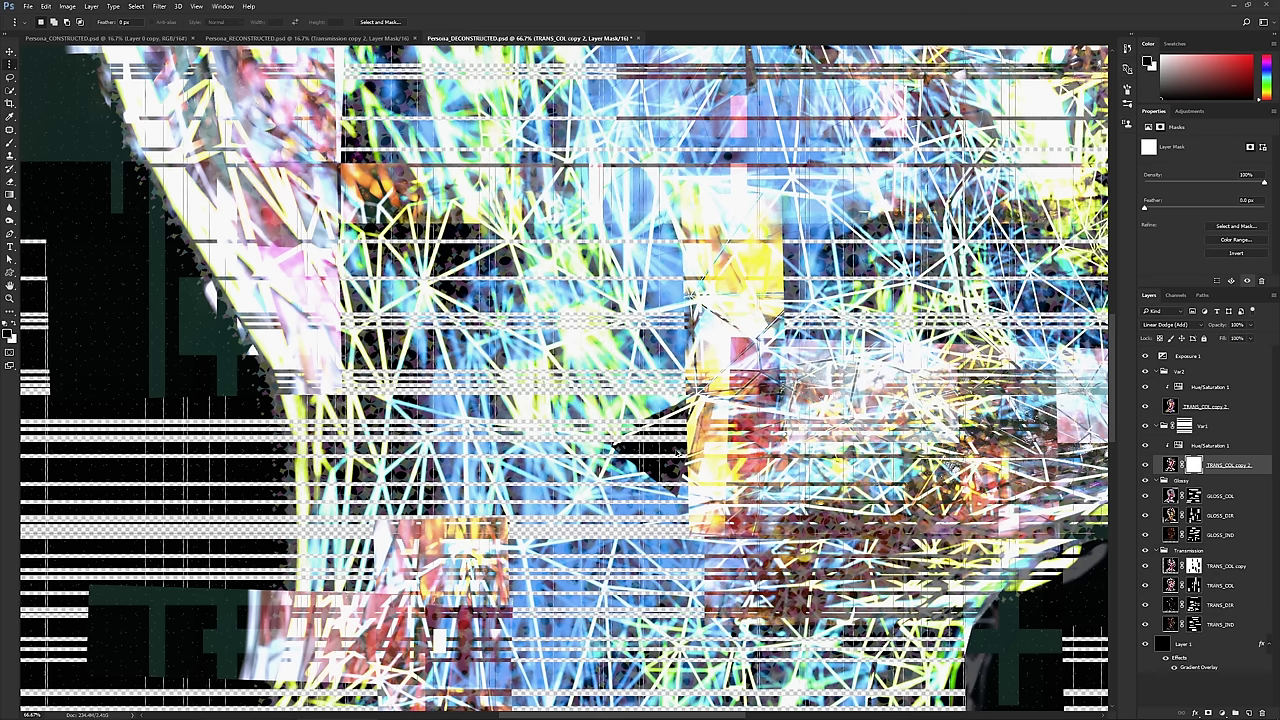
pyautogui.hotkey('ctrl', 'i')
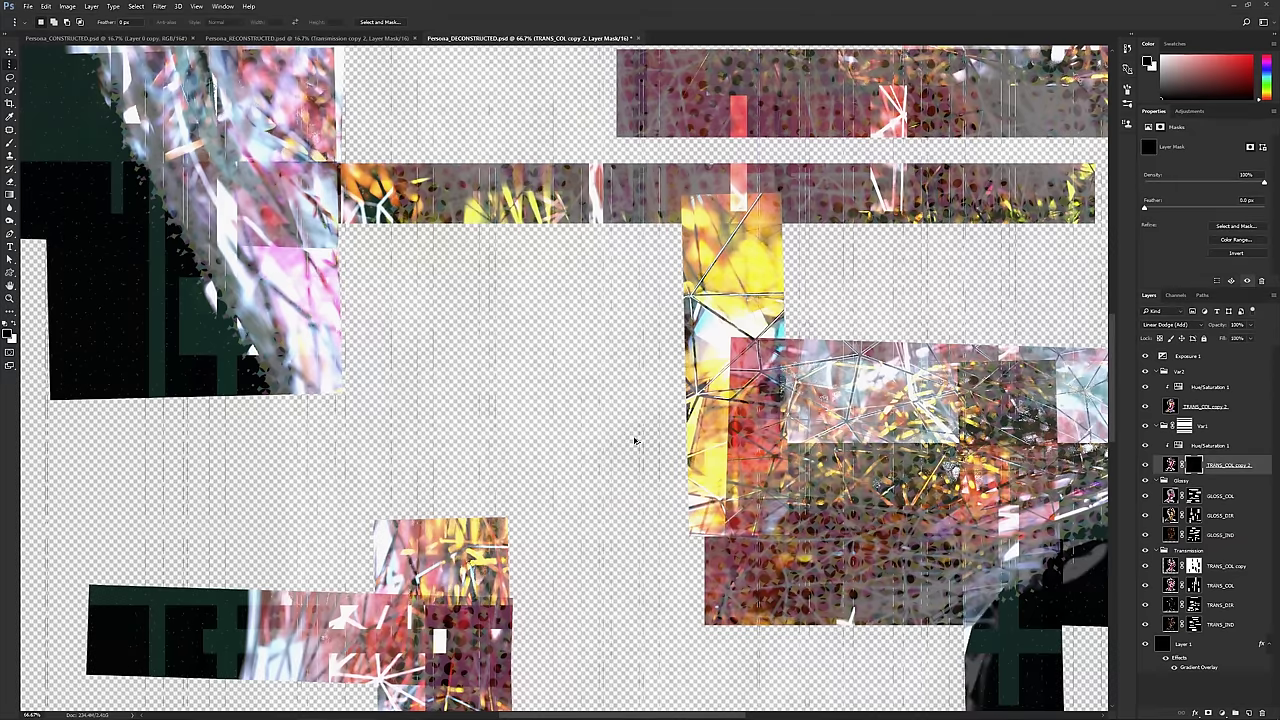
pyautogui.keyDown('alt'); pyautogui.scroll(-3, 634, 443); pyautogui.keyUp('alt')
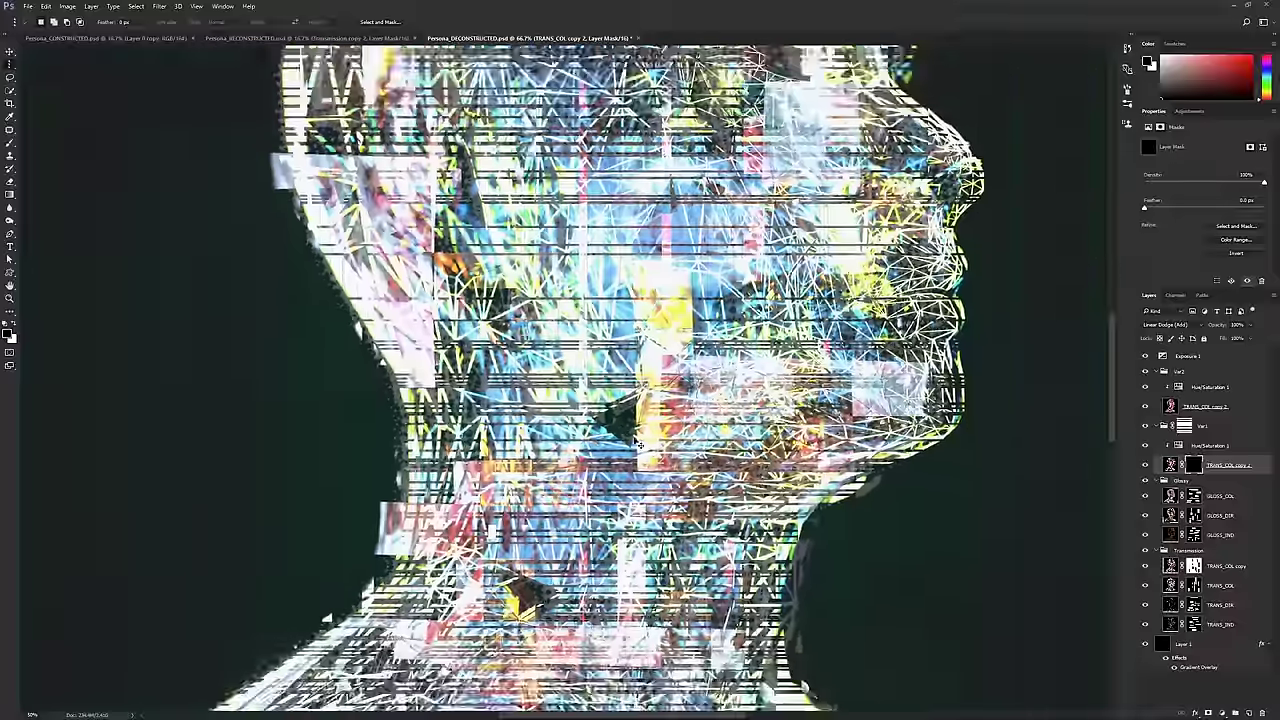
pyautogui.keyDown('alt'); pyautogui.scroll(-1, 634, 443); pyautogui.keyUp('alt')
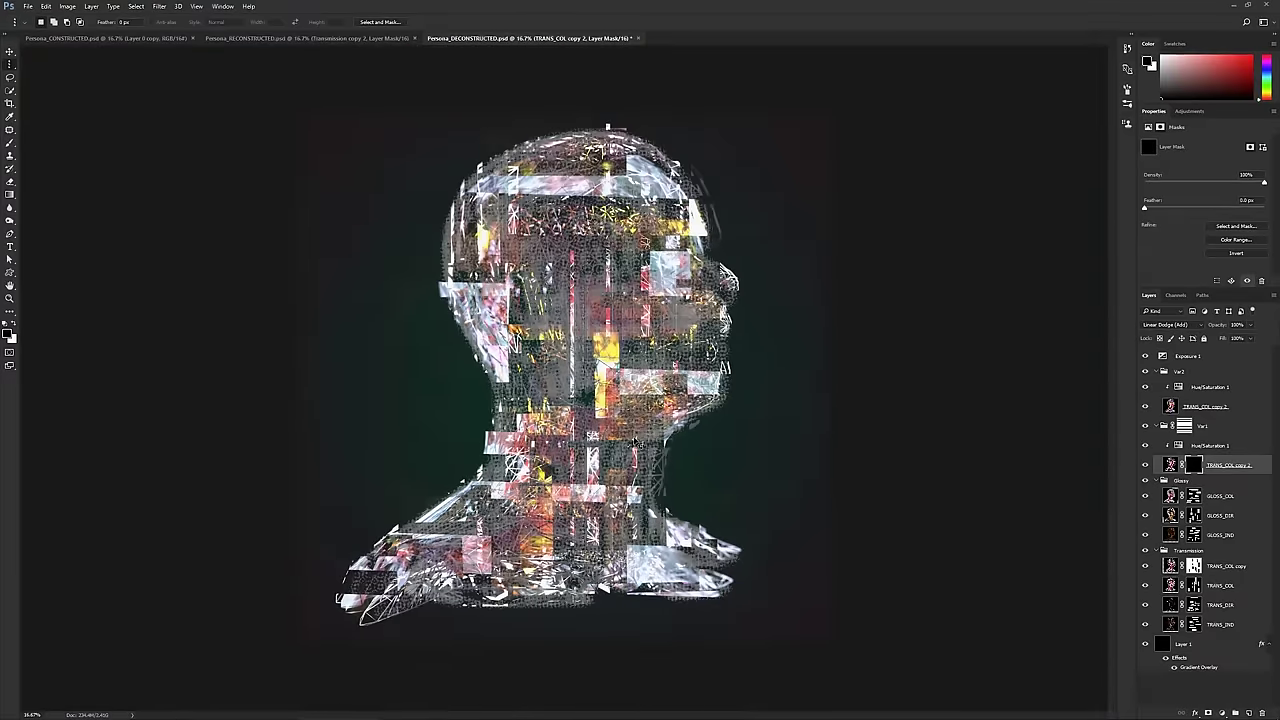
pyautogui.press('Delete')
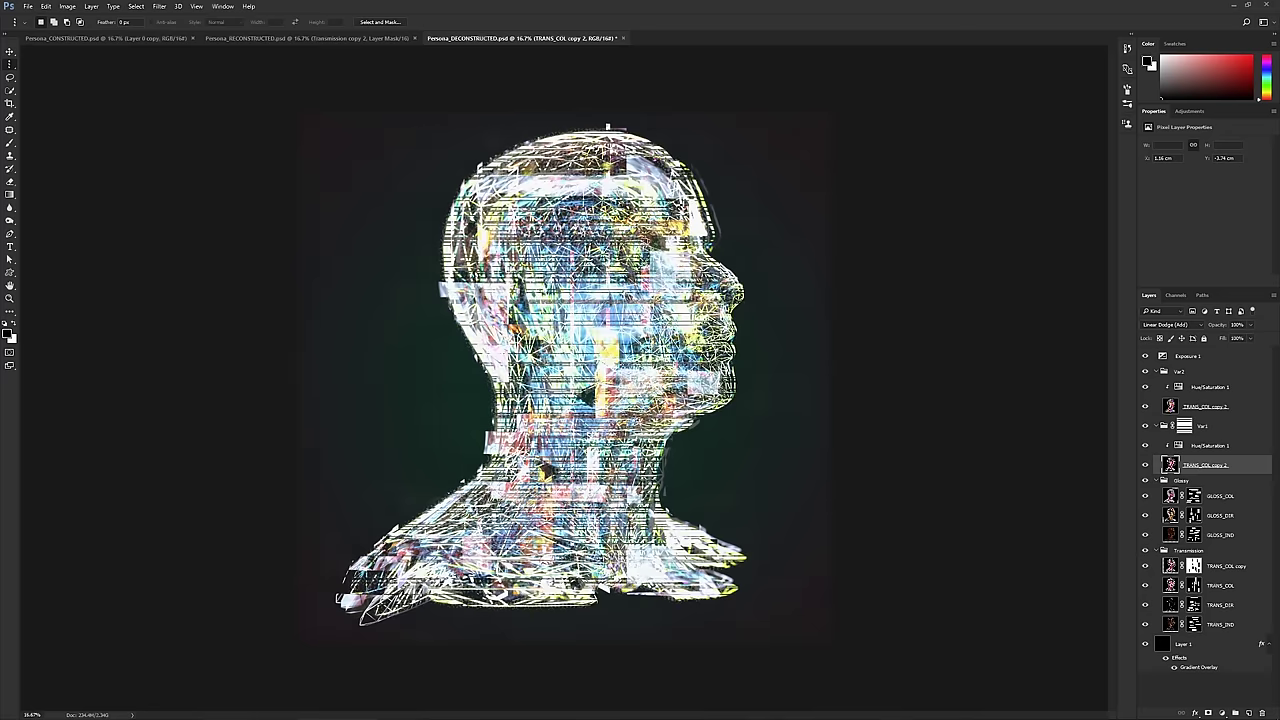
# - Check the single-pixel column selection up close over the neck and jaw
pyautogui.keyDown('alt'); pyautogui.scroll(1, 636, 422); pyautogui.keyUp('alt')
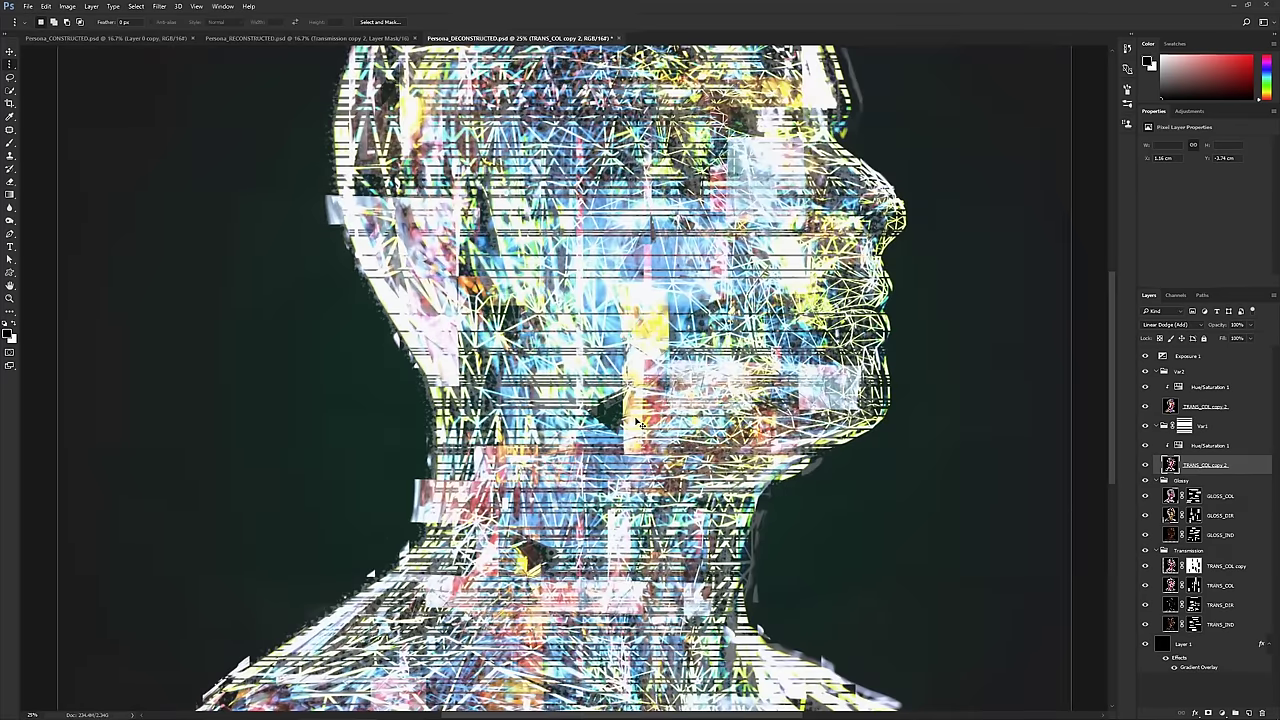
pyautogui.keyDown('alt'); pyautogui.scroll(2, 637, 423); pyautogui.keyUp('alt')
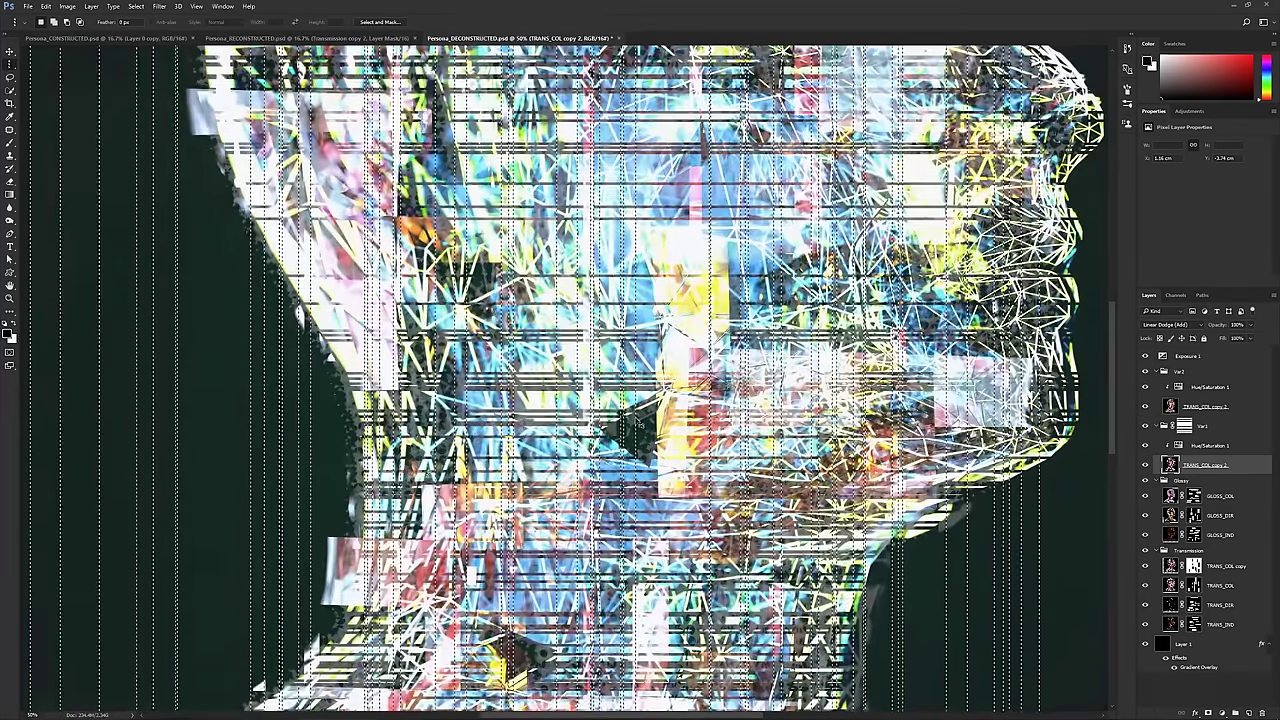
# - Add one more single-column selection to the vertical line selections over the dark area behind the neck
pyautogui.click(159, 6)
pyautogui.press('Escape')
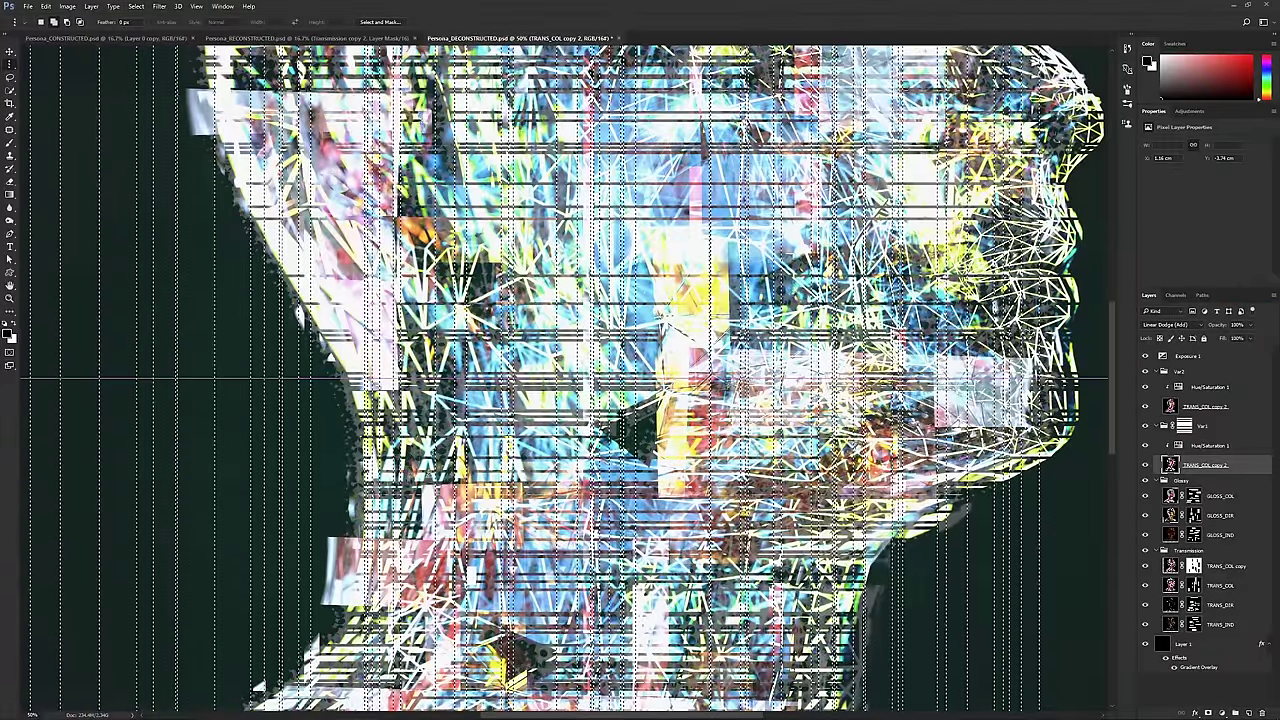
pyautogui.moveTo(189, 568); pyautogui.dragTo(177, 568)
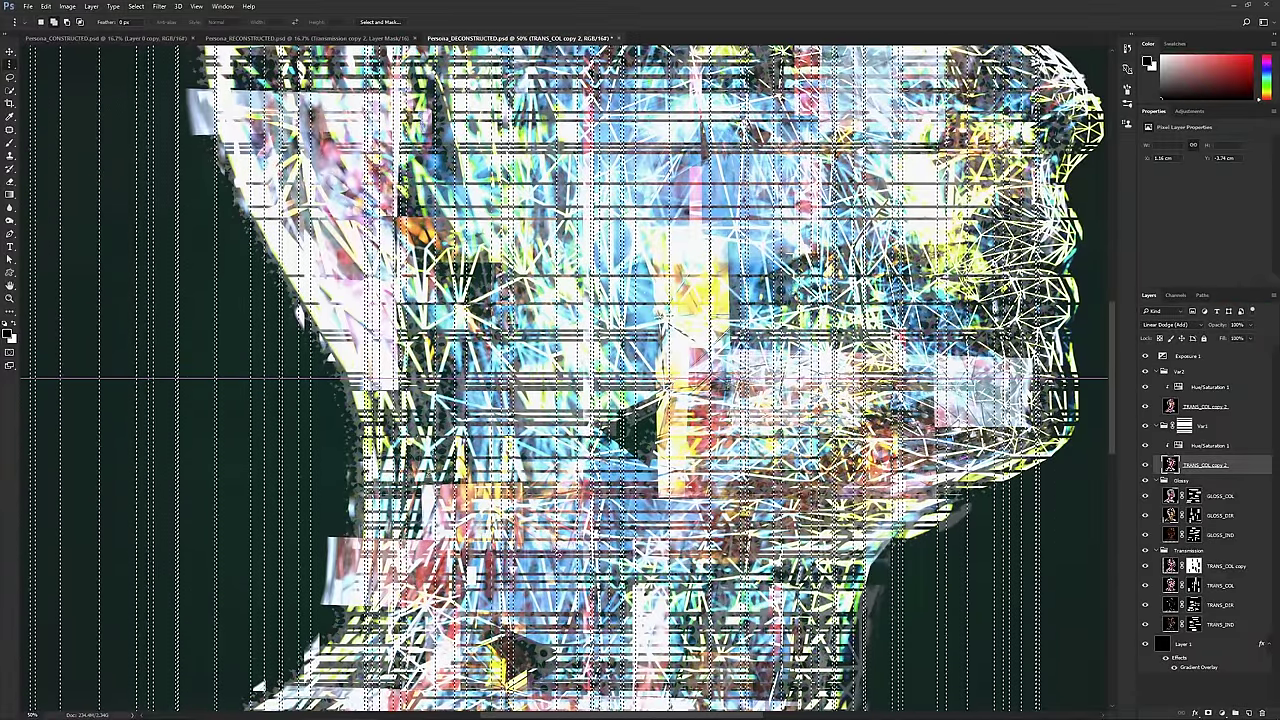
pyautogui.hotkey('ctrl', '-')
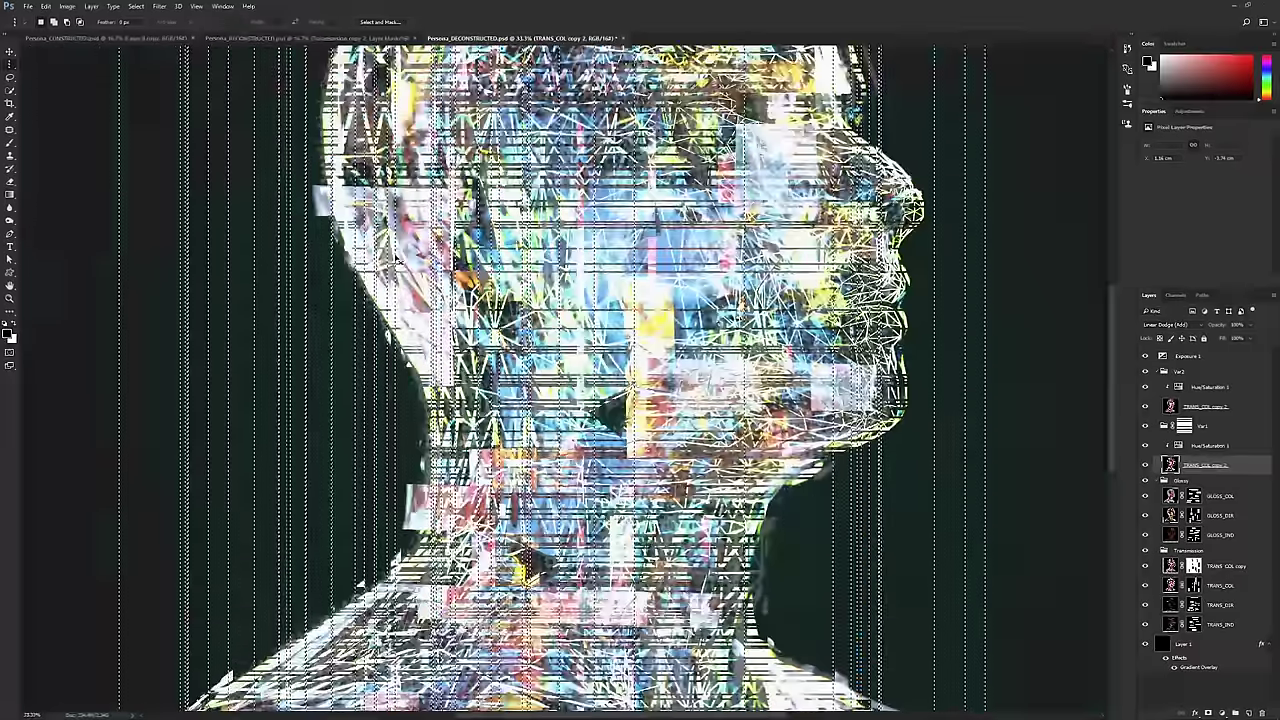
pyautogui.scroll(-5, 663, 363)
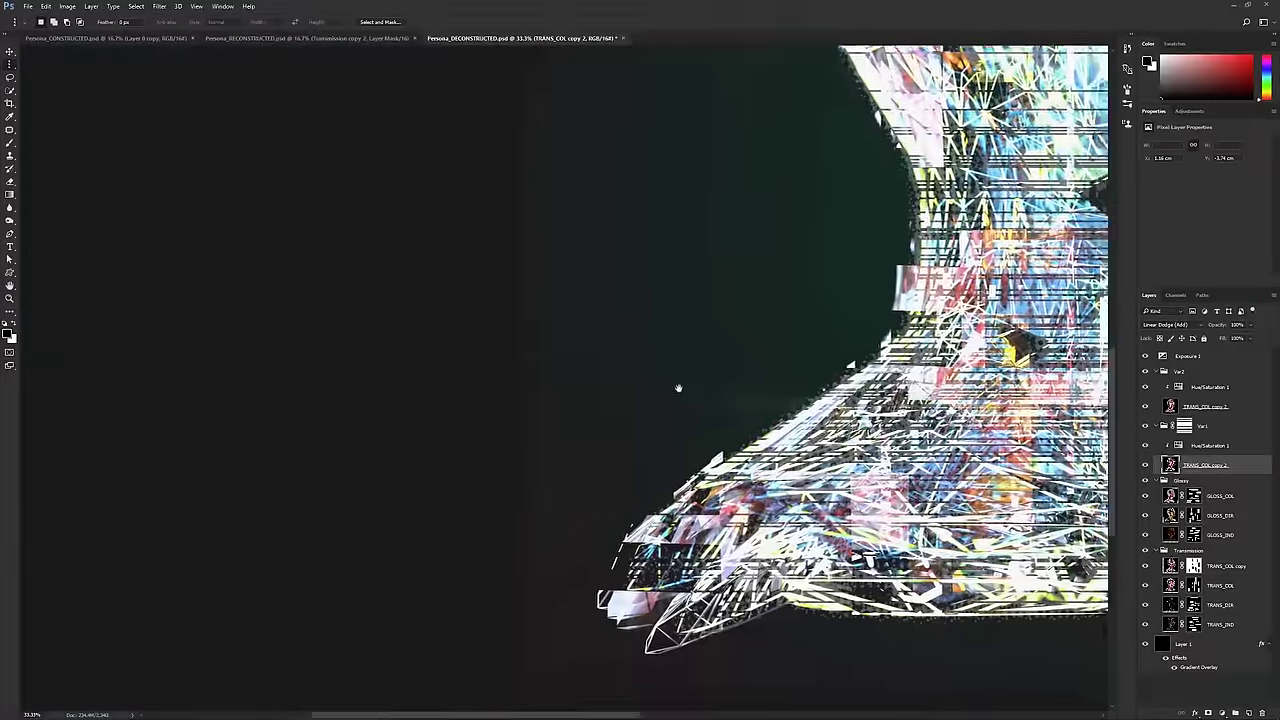
pyautogui.scroll(5, 781, 432)
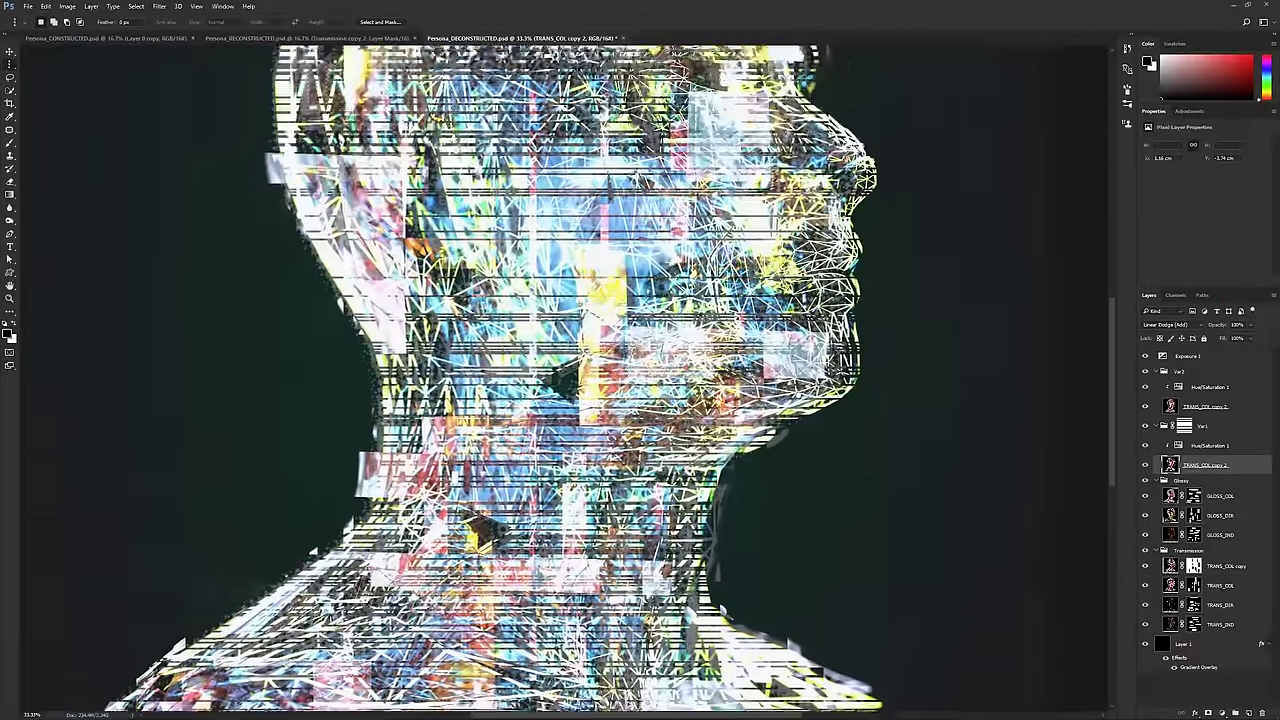
pyautogui.scroll(-3, 560, 380)
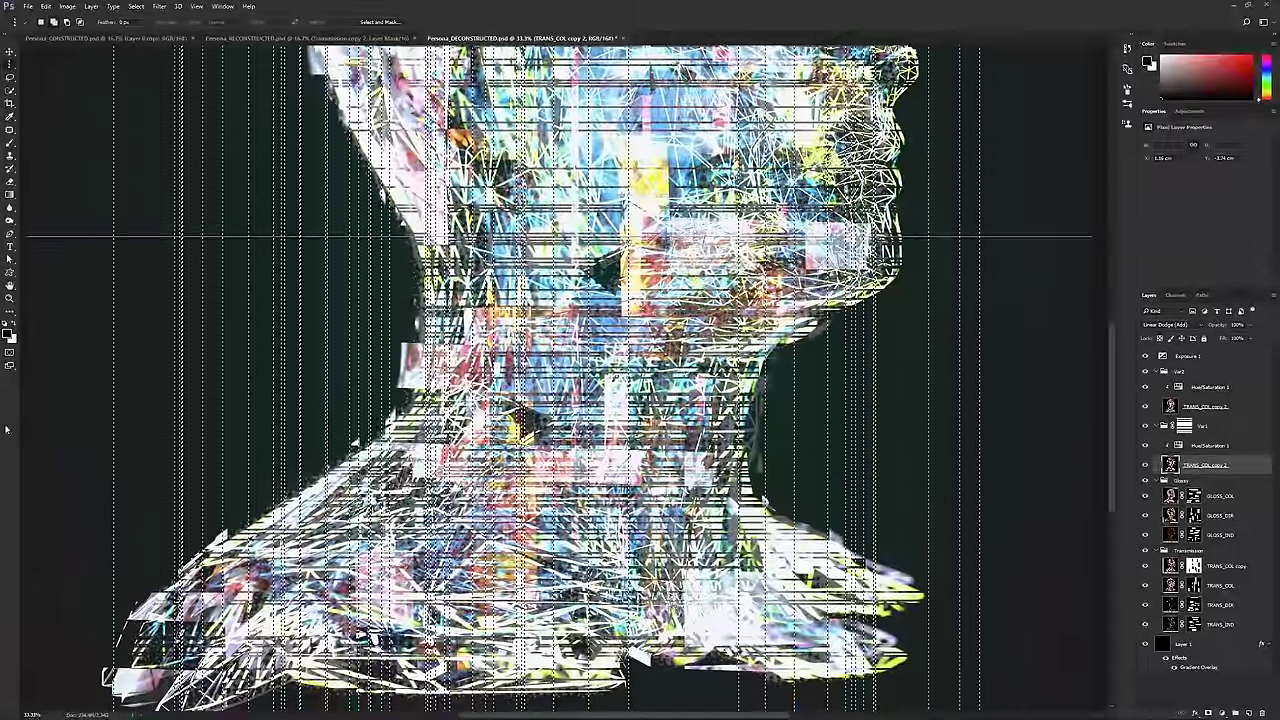
# - Expand the column selection by 5 pixels and mask those lines out of TRANS_COL copy 2 in the Var1 group
pyautogui.click(159, 6)
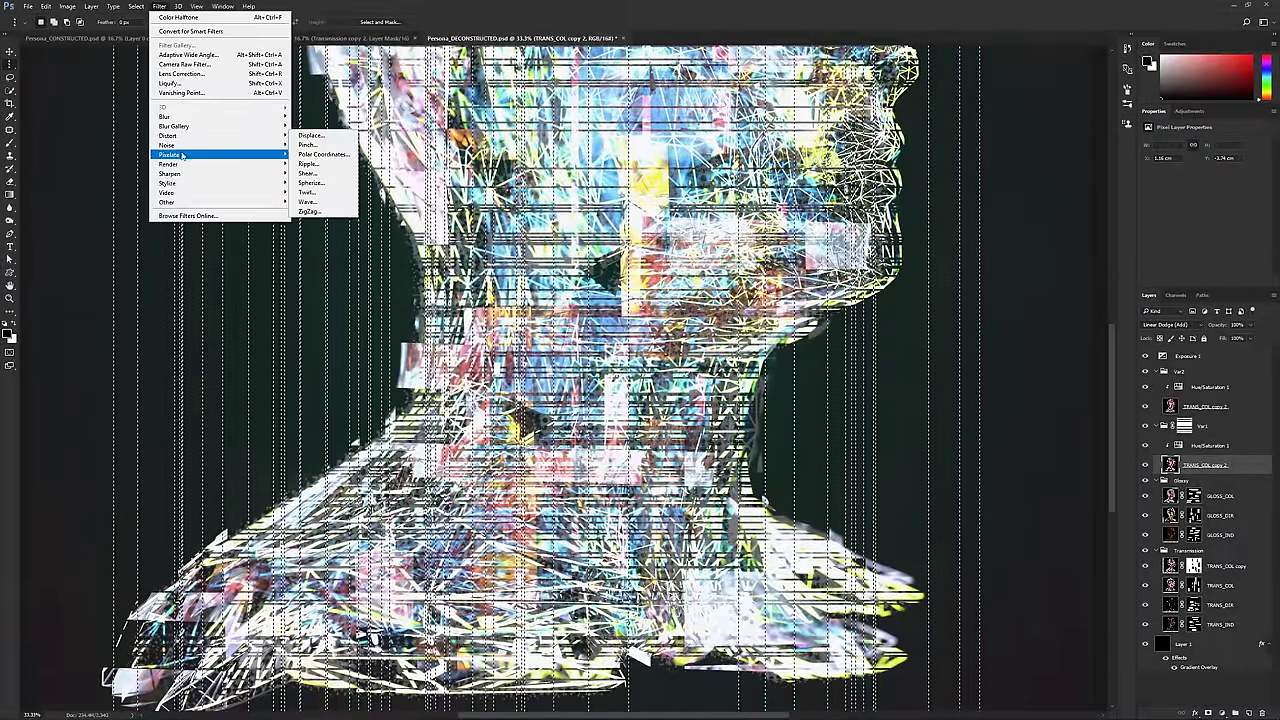
pyautogui.moveTo(136, 6)
pyautogui.moveTo(180, 135)
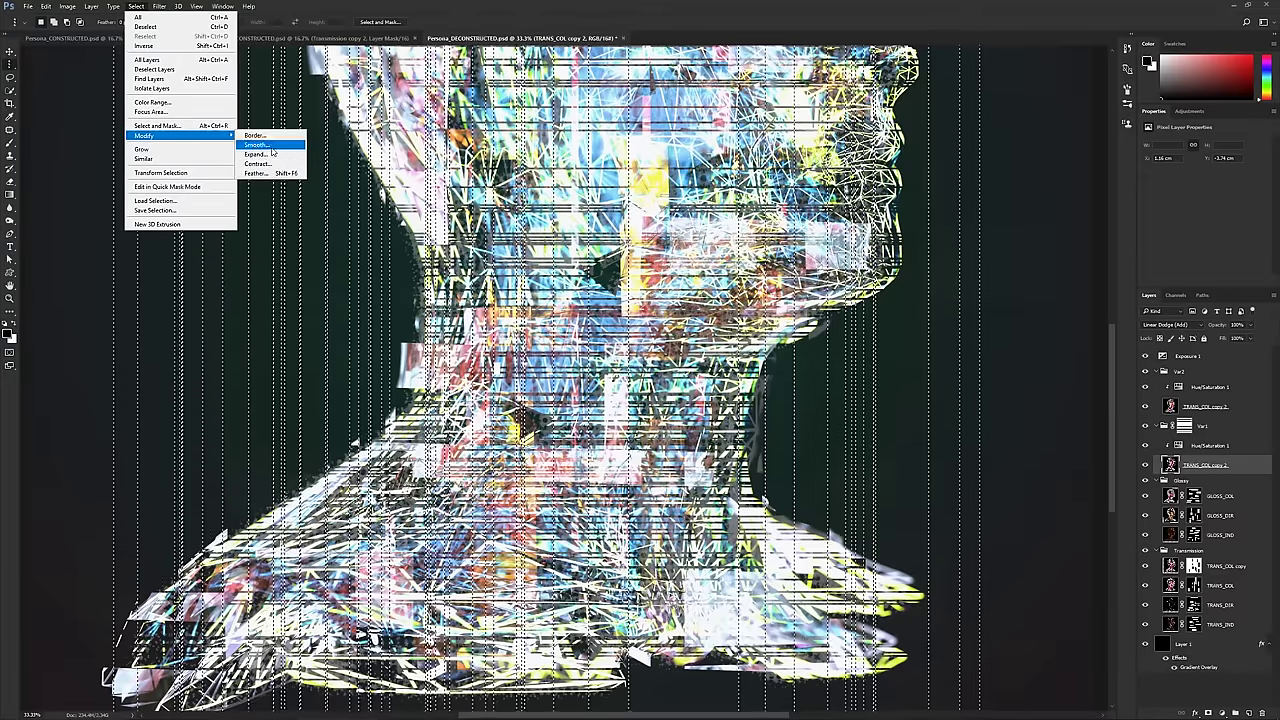
pyautogui.click(258, 154)
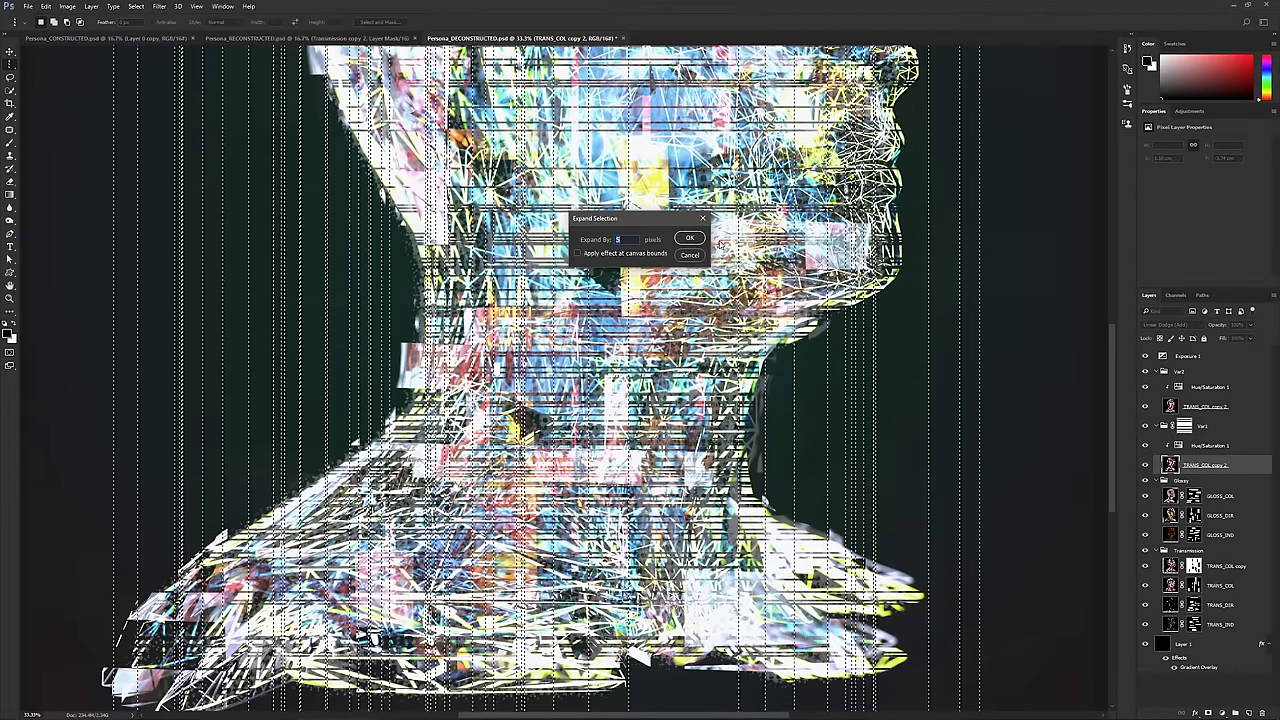
pyautogui.press('Return')
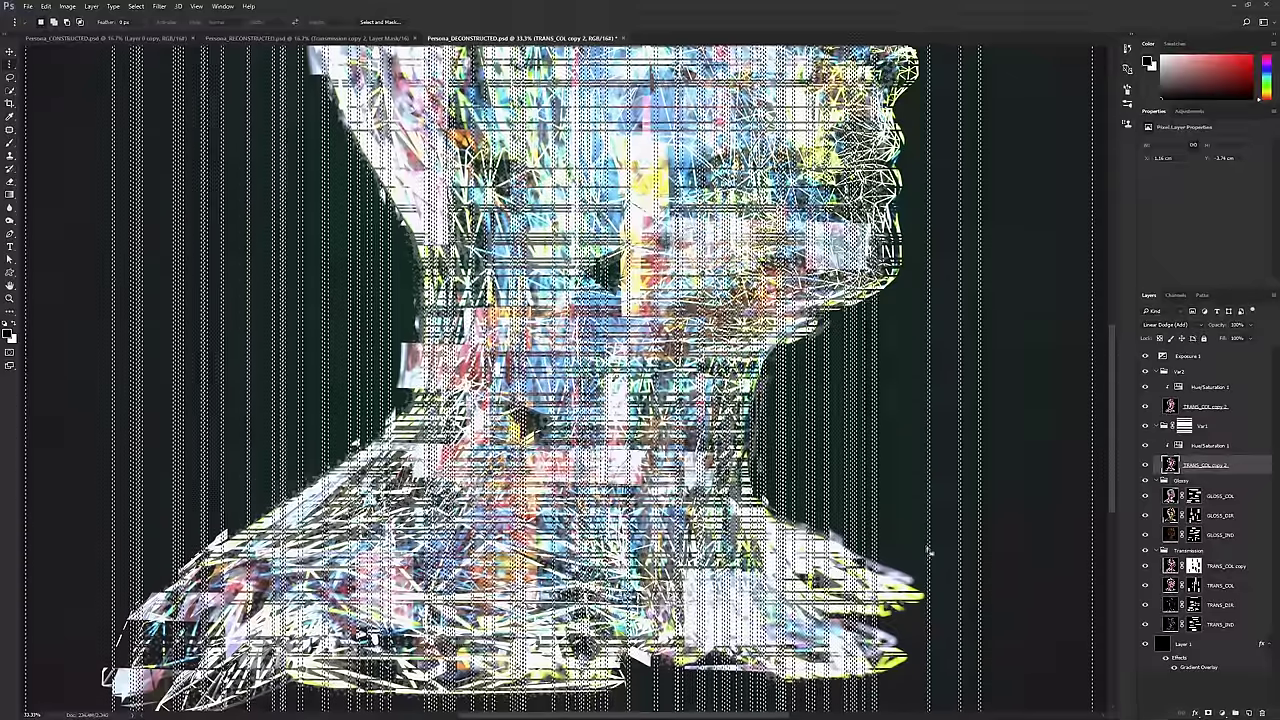
pyautogui.hotkey('ctrl', 'shift', 'm')
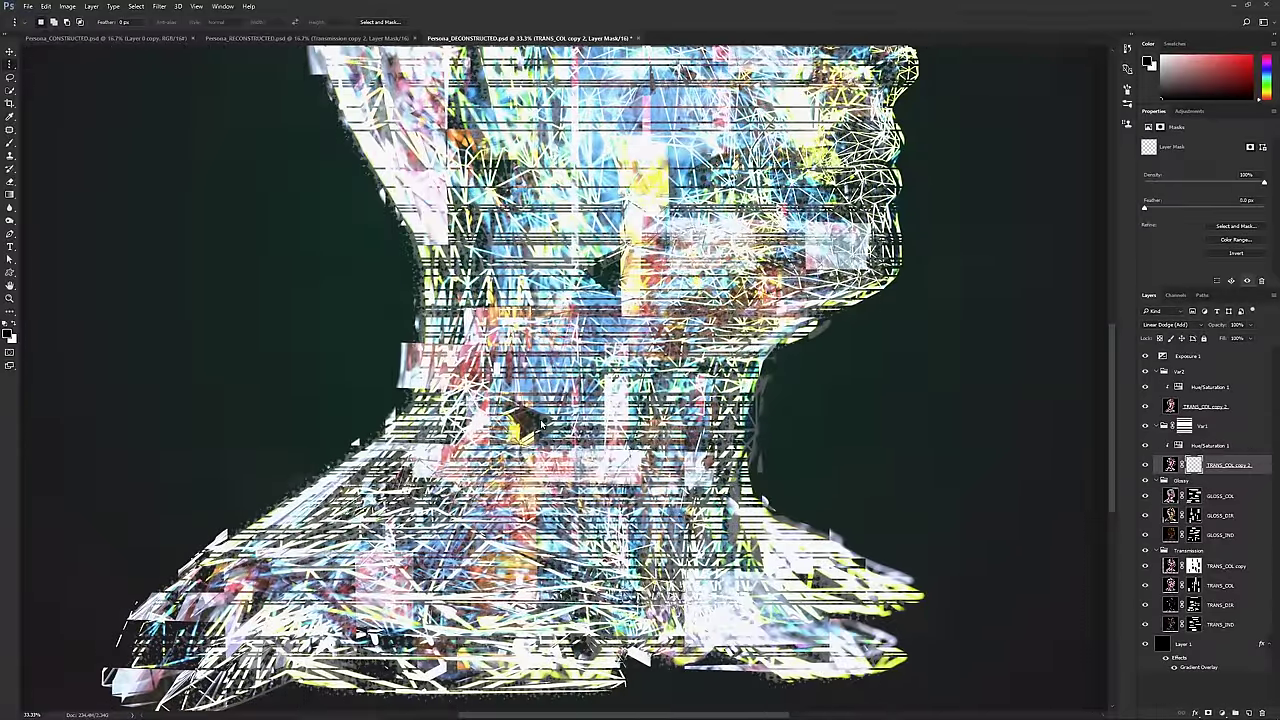
pyautogui.keyDown('alt'); pyautogui.scroll(-3, 541, 425); pyautogui.keyUp('alt')
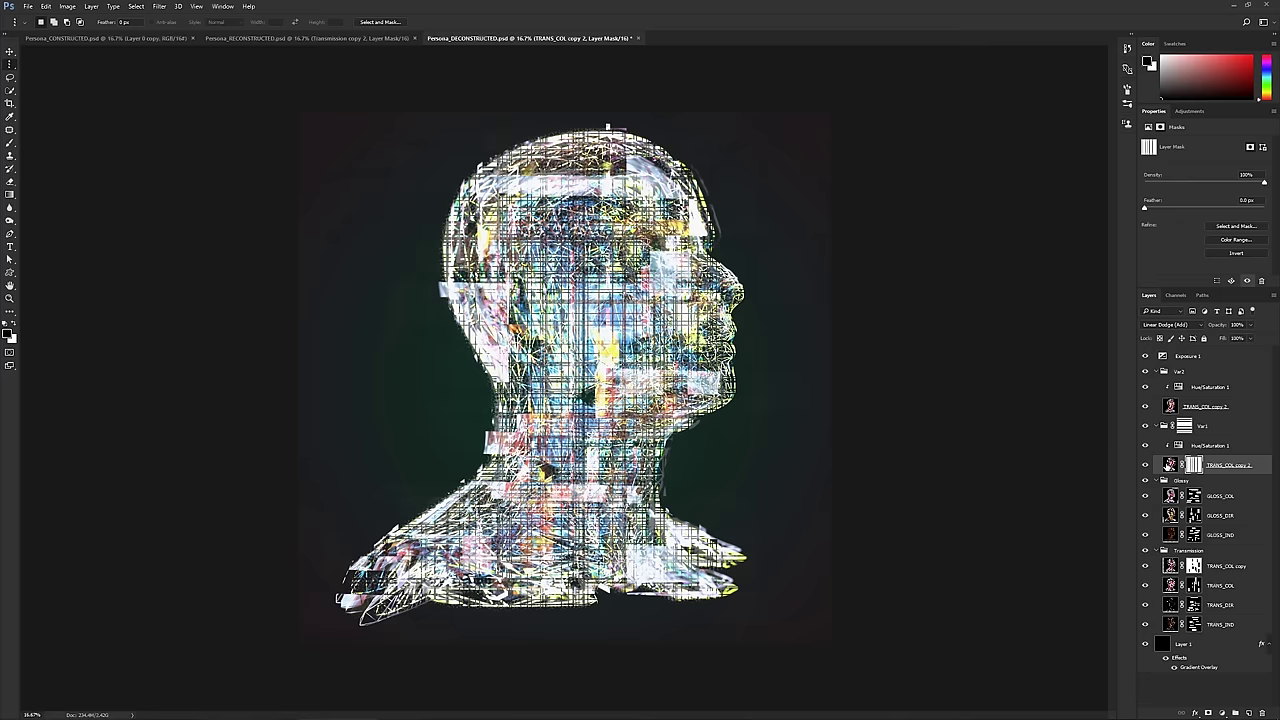
# - Convert Var1's TRANS_COL copy 2 to a smart object, parking its layer mask on Hue/Saturation 1 and moving it back
pyautogui.click(1168, 466)
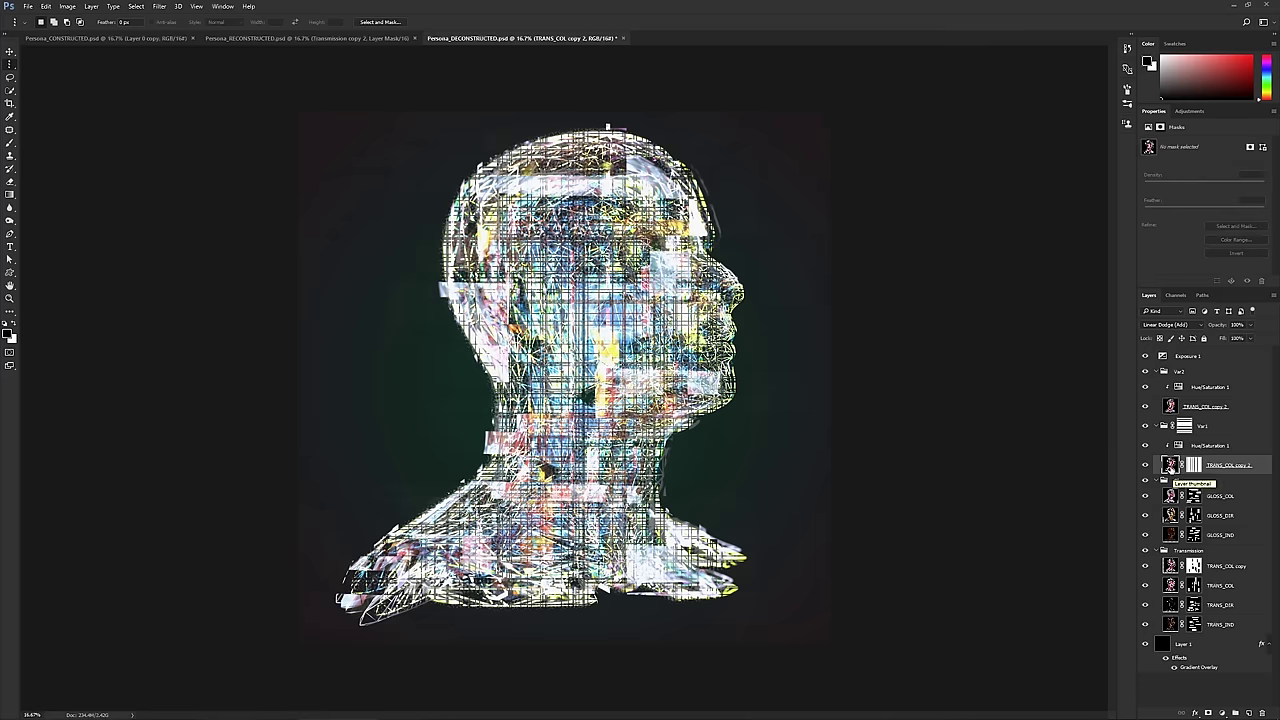
pyautogui.rightClick(1170, 467)
pyautogui.rightClick(1195, 464)
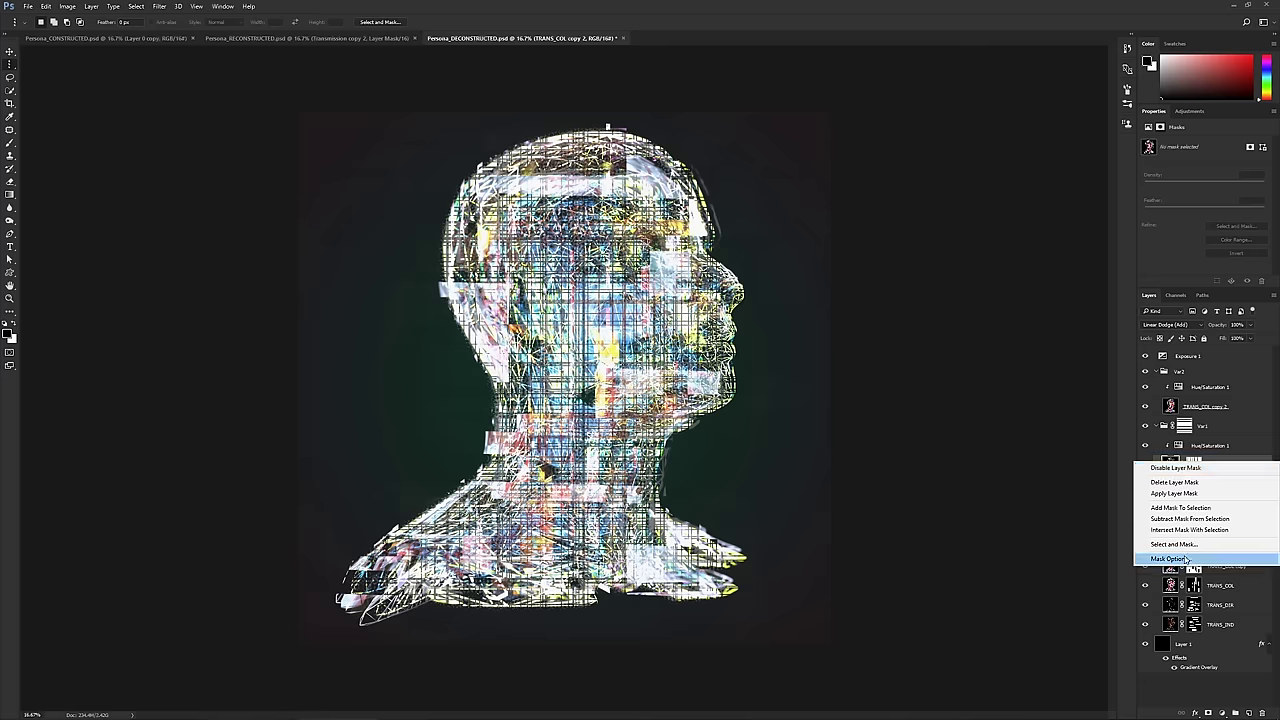
pyautogui.click(1210, 467)
pyautogui.moveTo(1194, 464); pyautogui.dragTo(1240, 444)
pyautogui.rightClick(1200, 446)
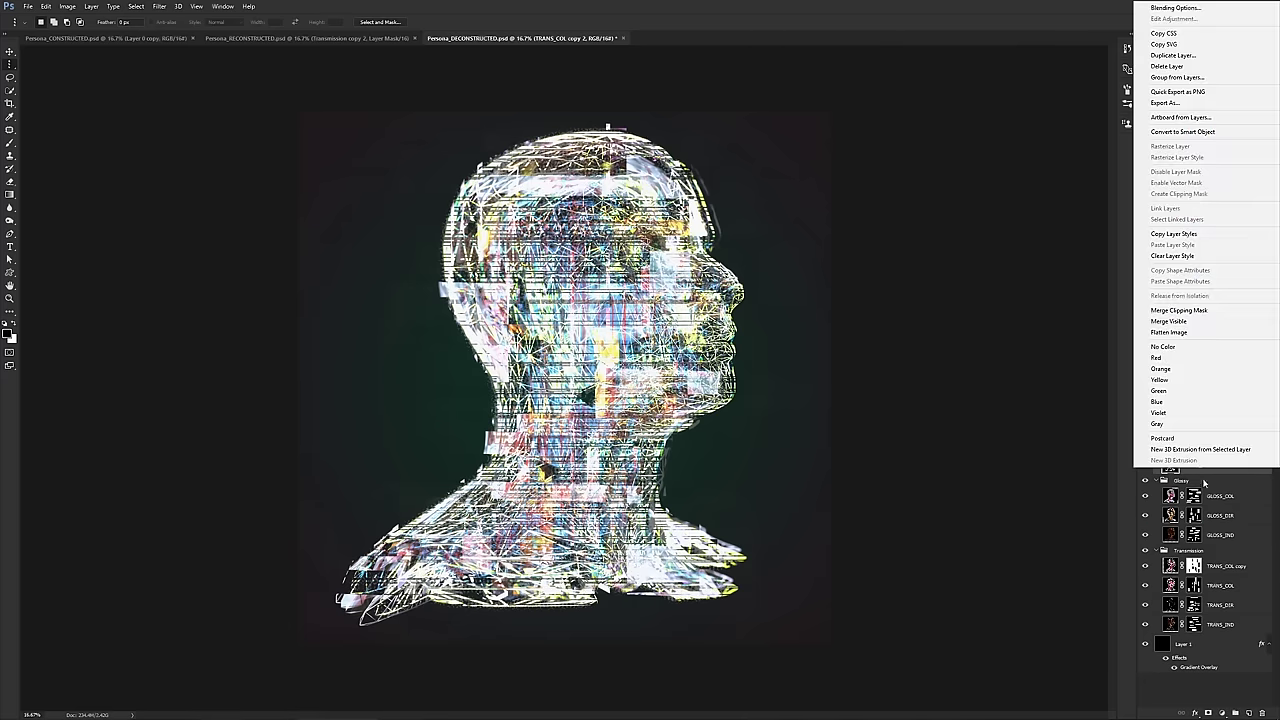
pyautogui.click(1225, 470)
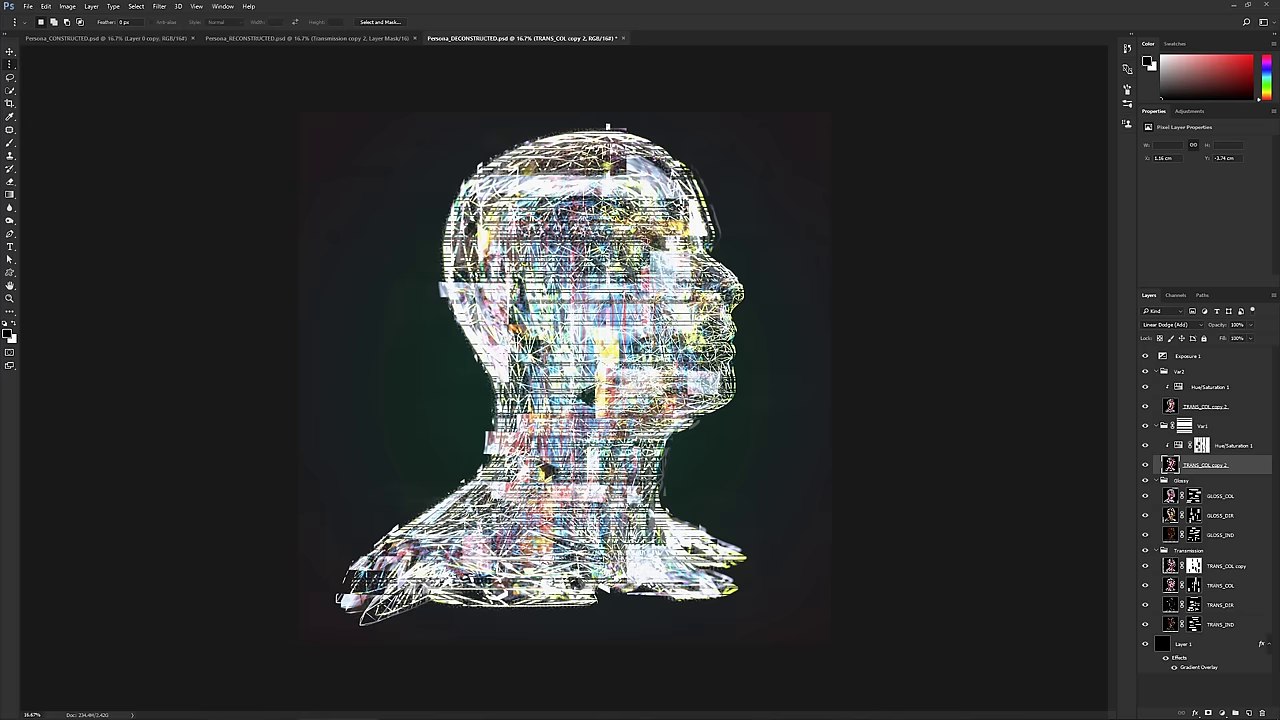
pyautogui.moveTo(1201, 446); pyautogui.dragTo(1194, 466)
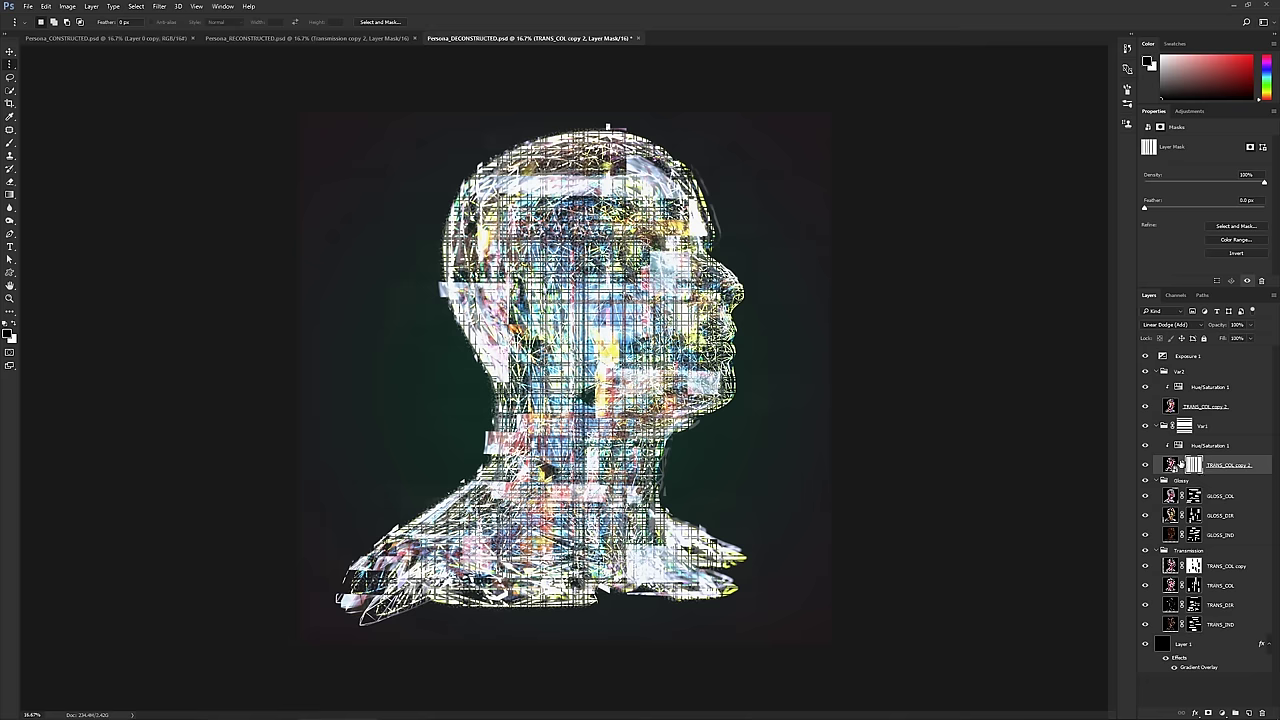
# - Apply a Mosaic smart filter with a cell size of 77 to the TRANS_COL copy 2 smart object in Var1
pyautogui.click(1171, 465)
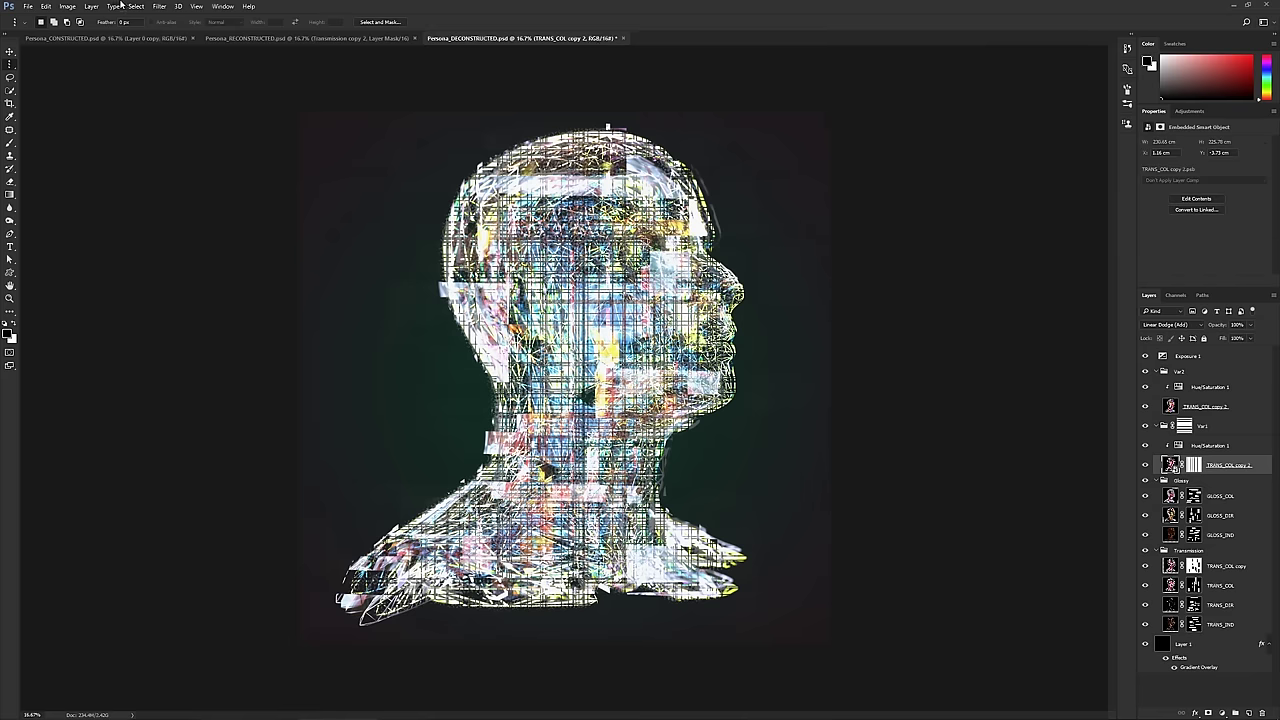
pyautogui.click(159, 6)
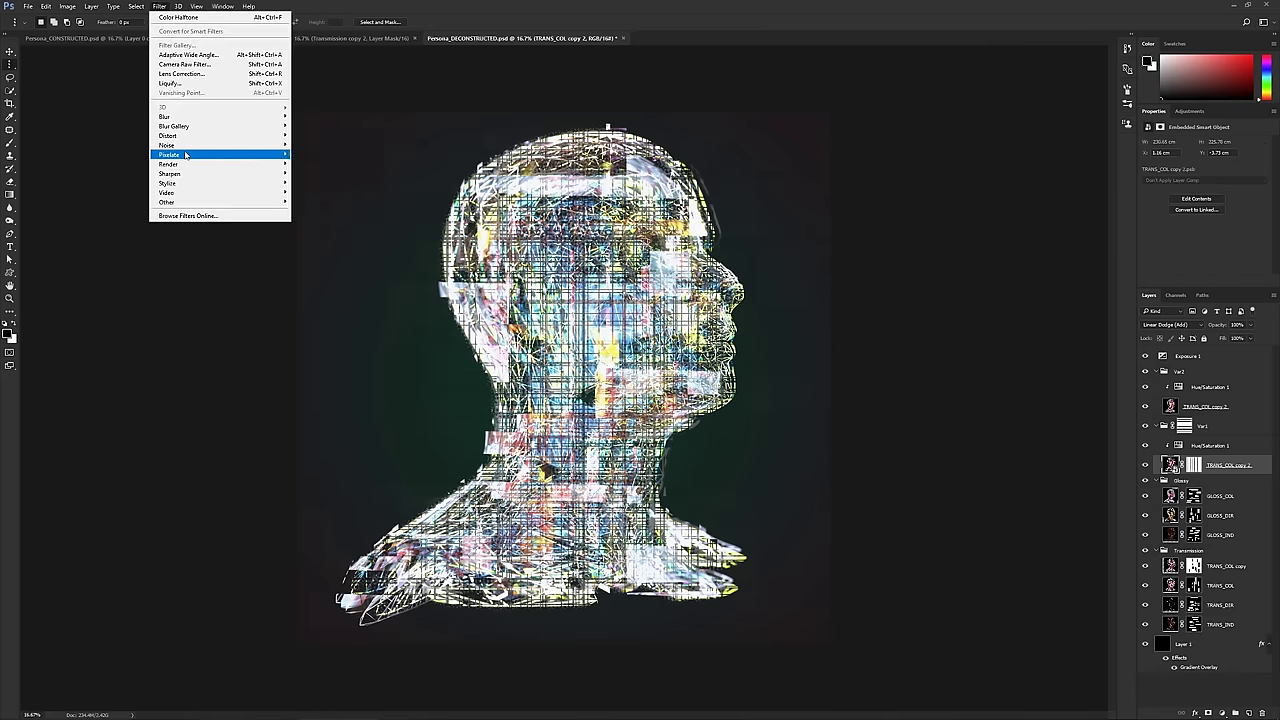
pyautogui.moveTo(187, 155)
pyautogui.click(310, 201)
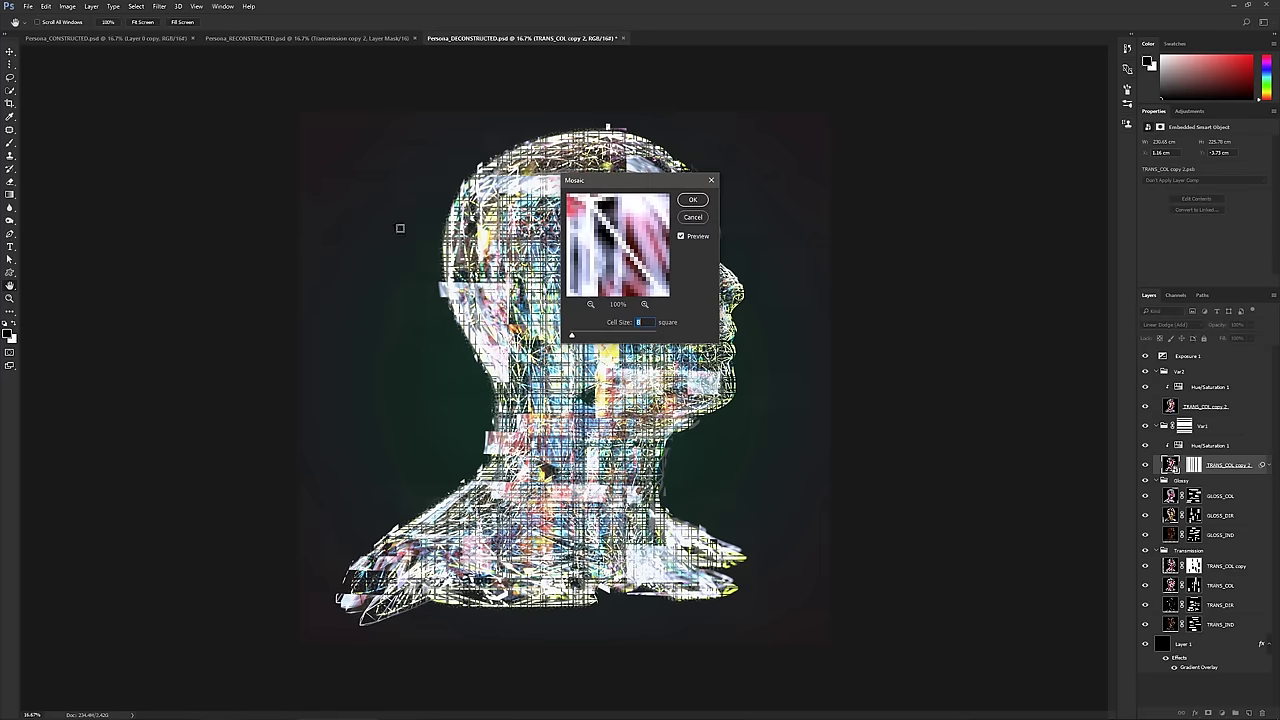
pyautogui.moveTo(573, 338); pyautogui.dragTo(602, 337)
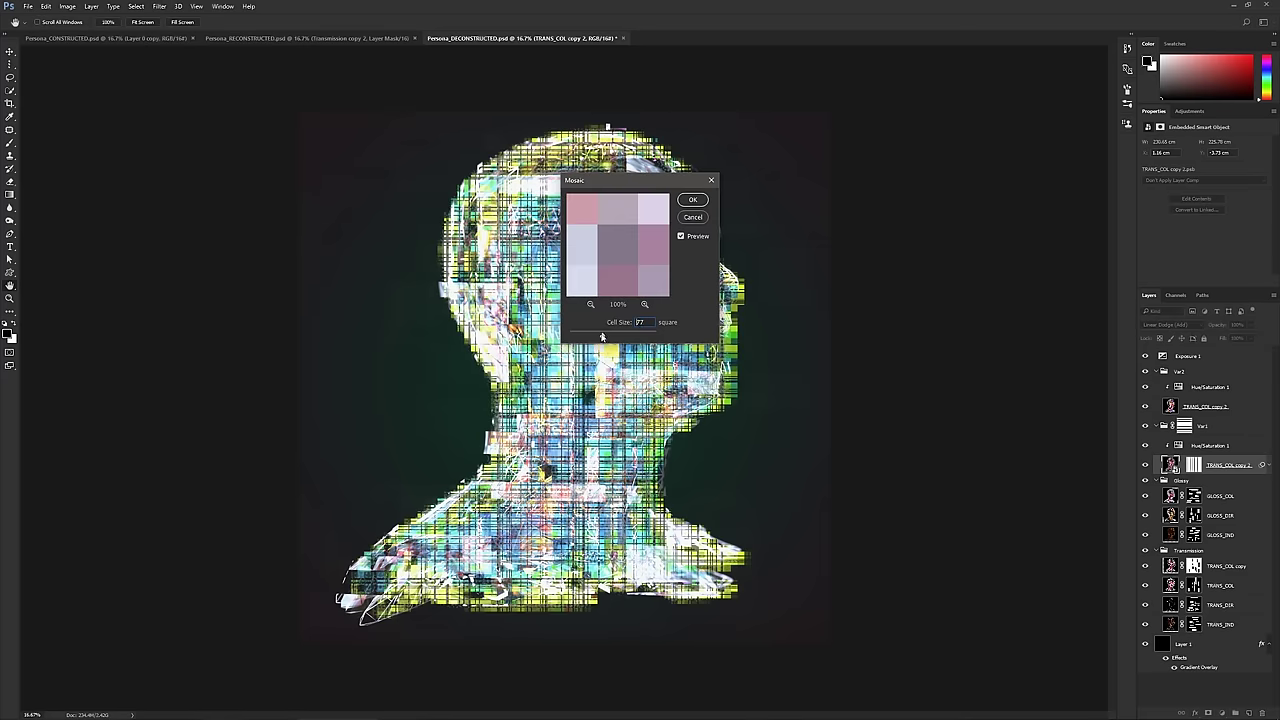
pyautogui.click(691, 201)
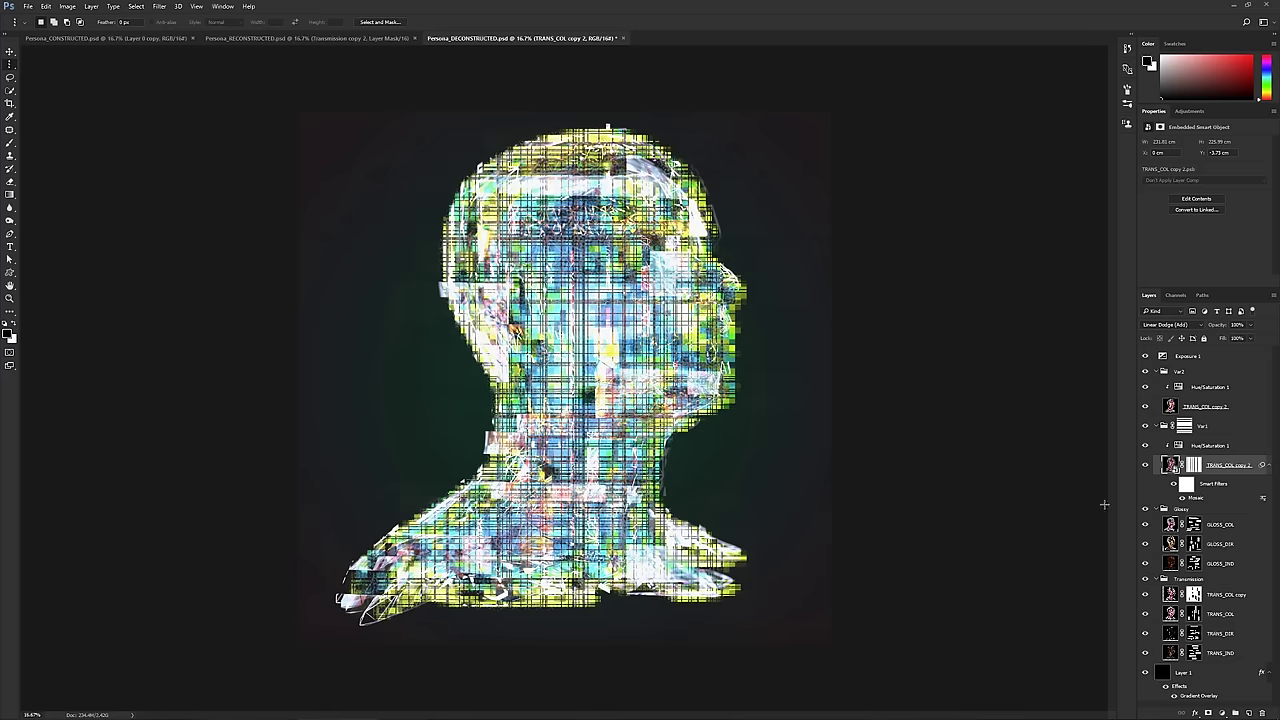
# - Invert the Mosaic smart filter's mask to black and switch to the Pencil tool
pyautogui.click(1187, 484)
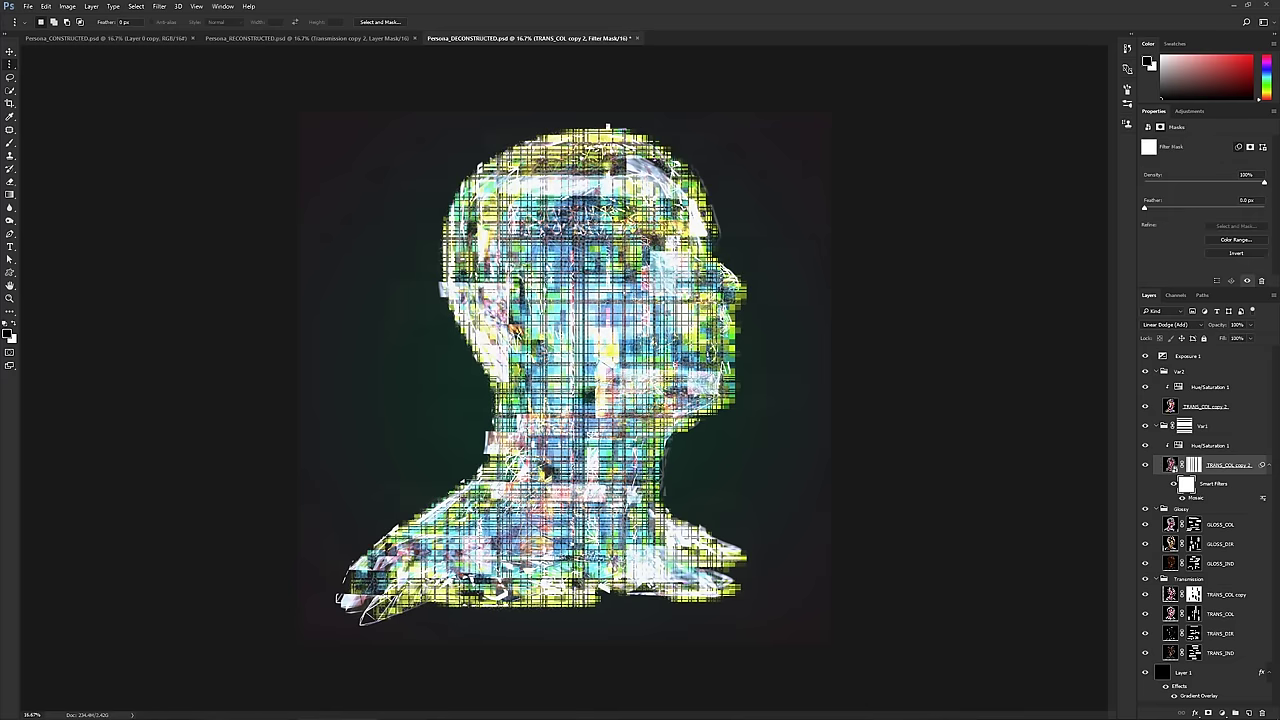
pyautogui.hotkey('ctrl', 'i')
pyautogui.press('b')
pyautogui.rightClick(488, 462)
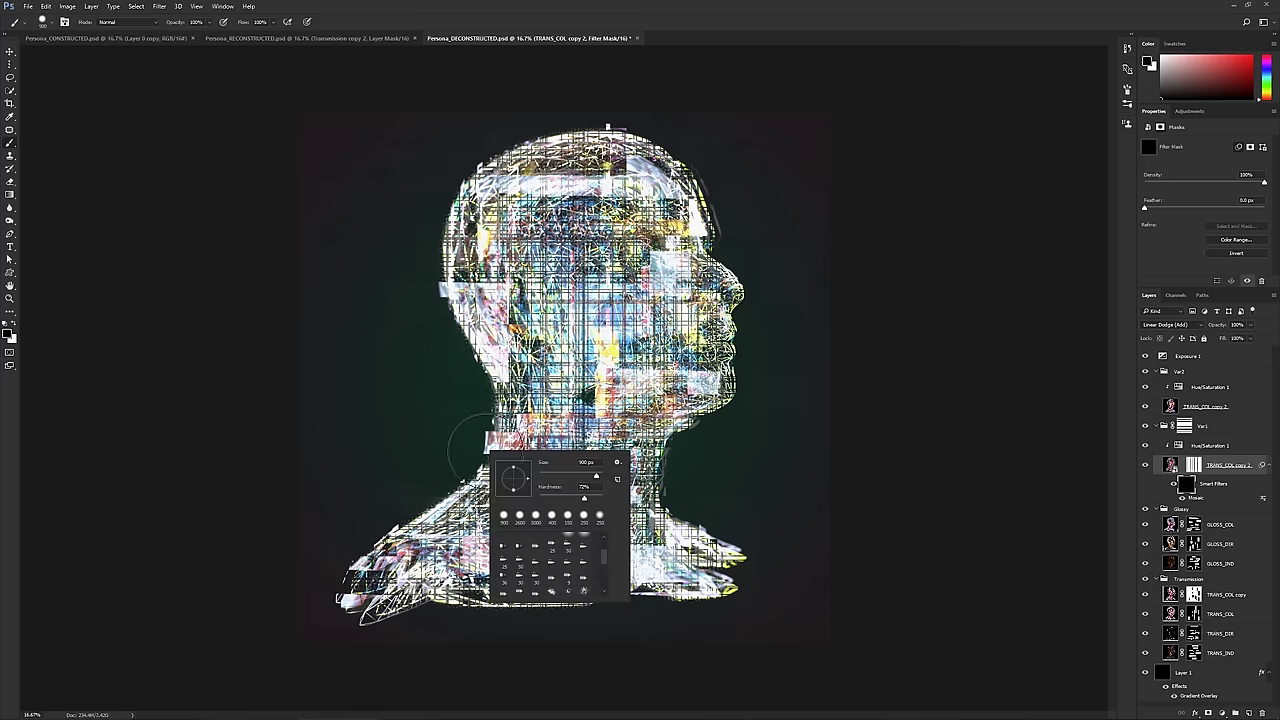
pyautogui.rightClick(12, 145)
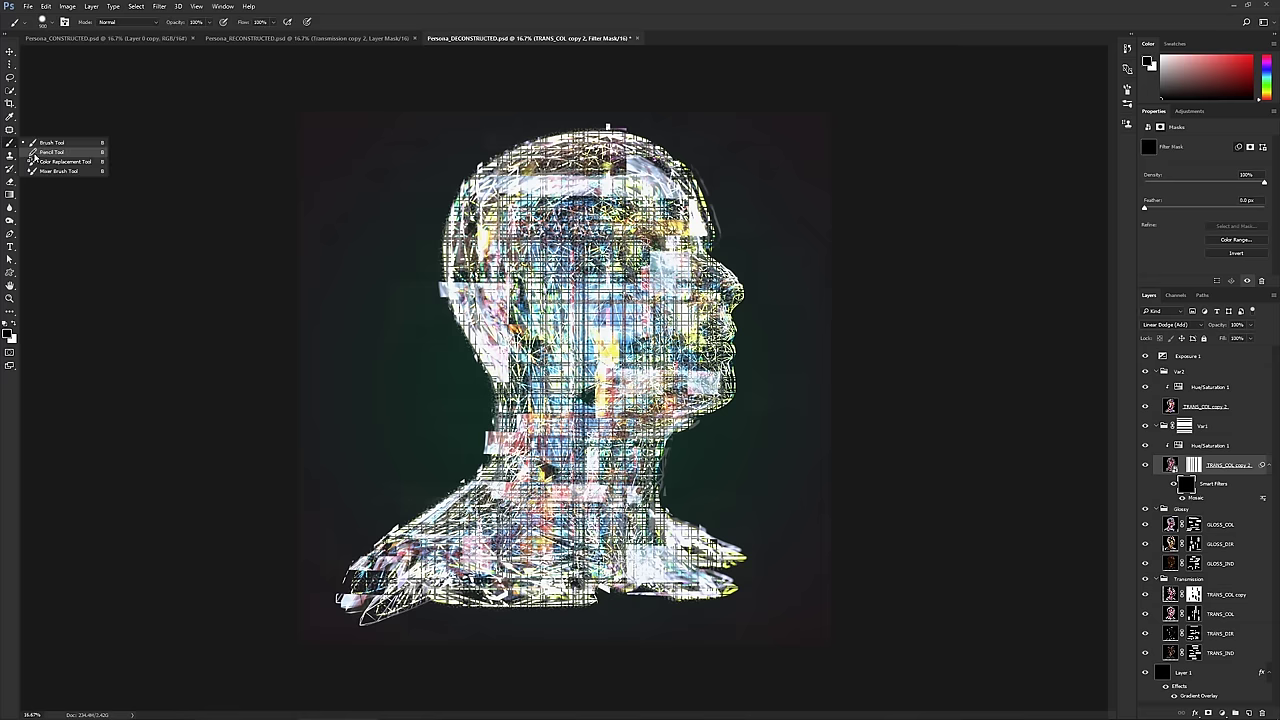
pyautogui.click(69, 153)
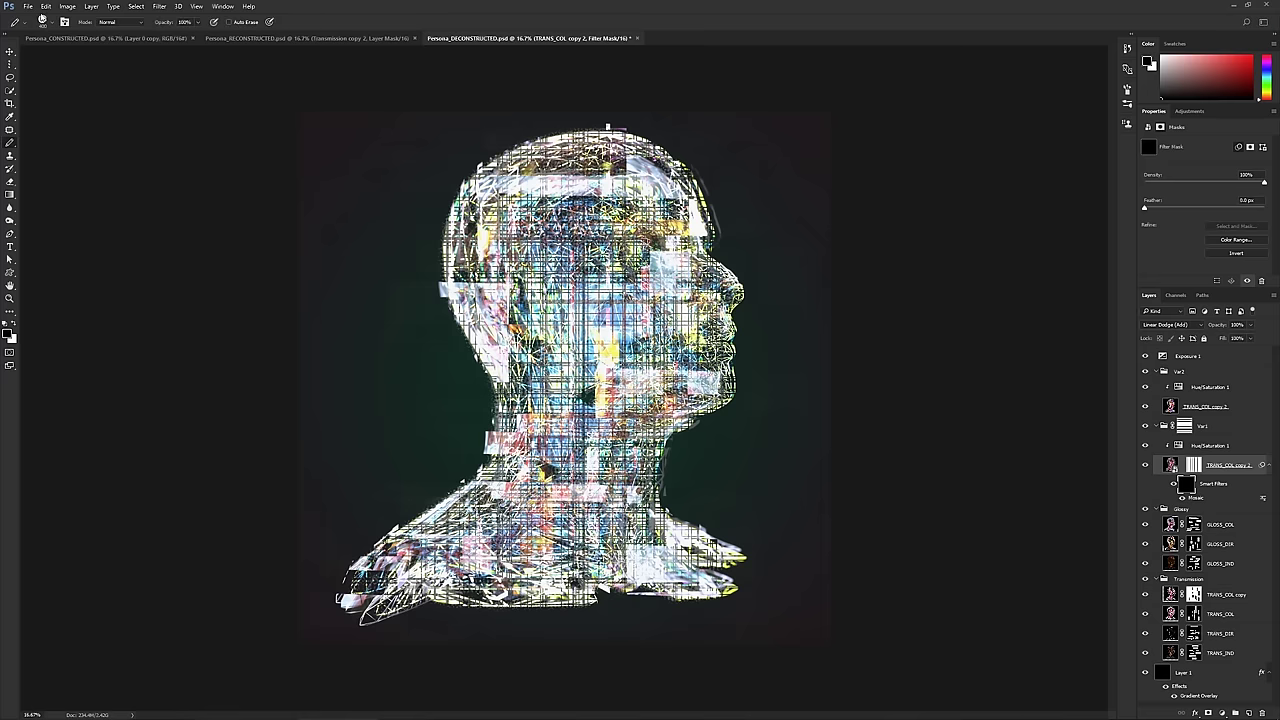
pyautogui.click(64, 21)
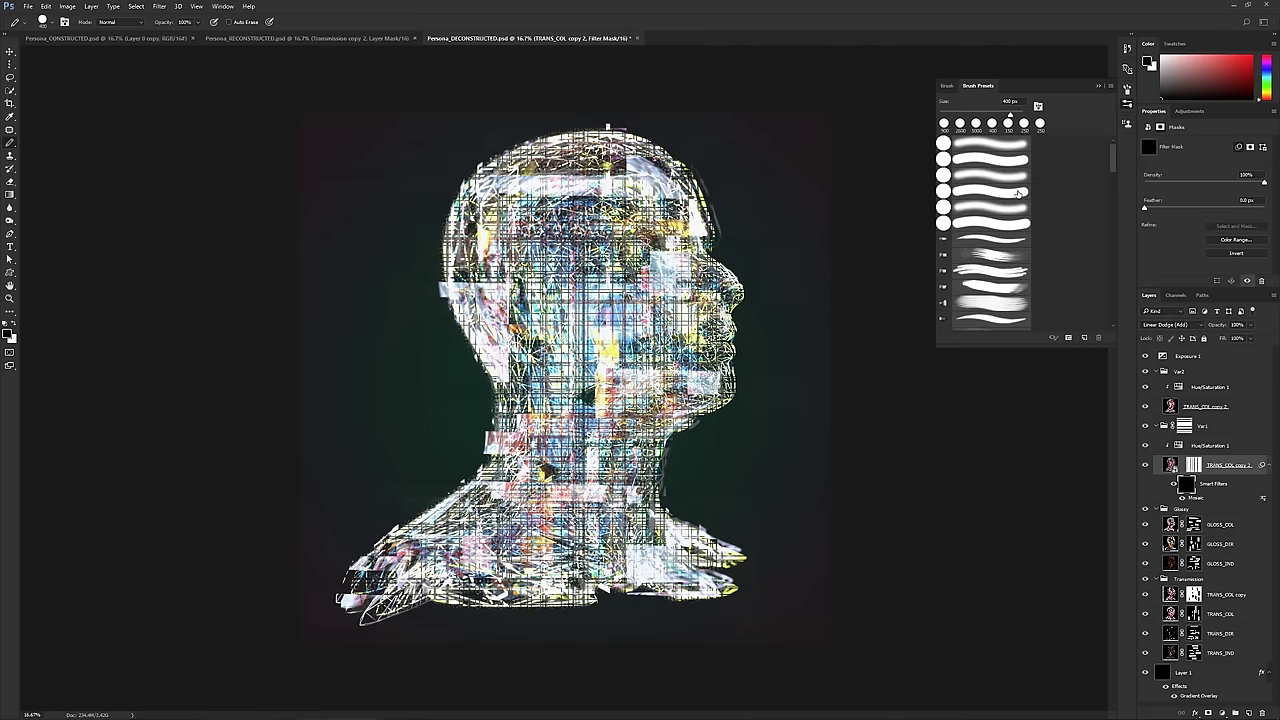
pyautogui.scroll(-5, 1100, 210)
pyautogui.scroll(5, 1113, 177)
pyautogui.click(10, 147)
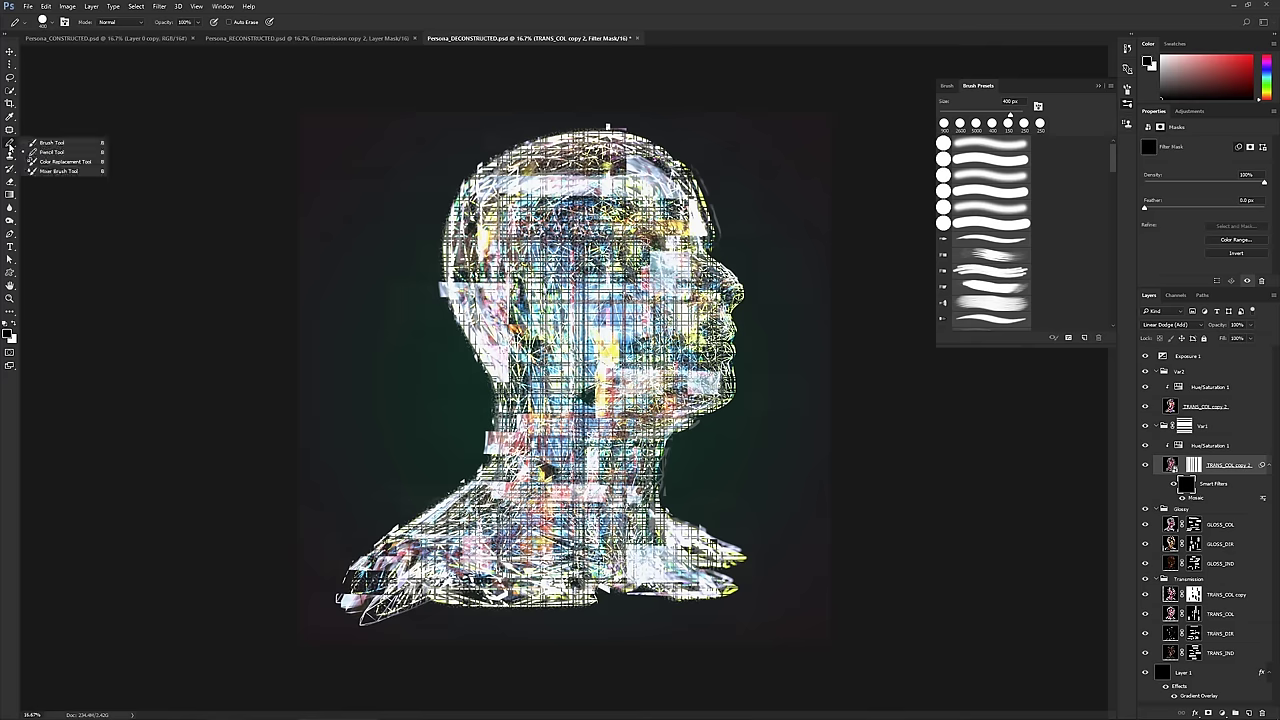
pyautogui.click(50, 152)
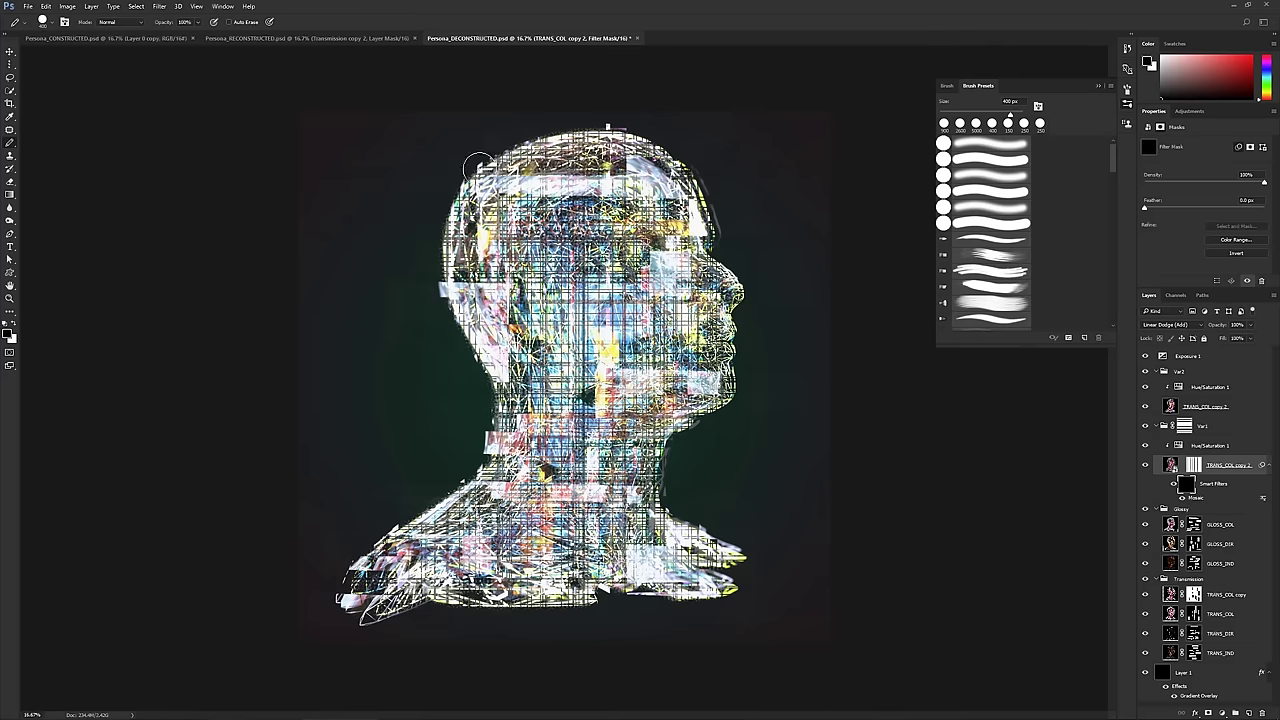
pyautogui.click(65, 22)
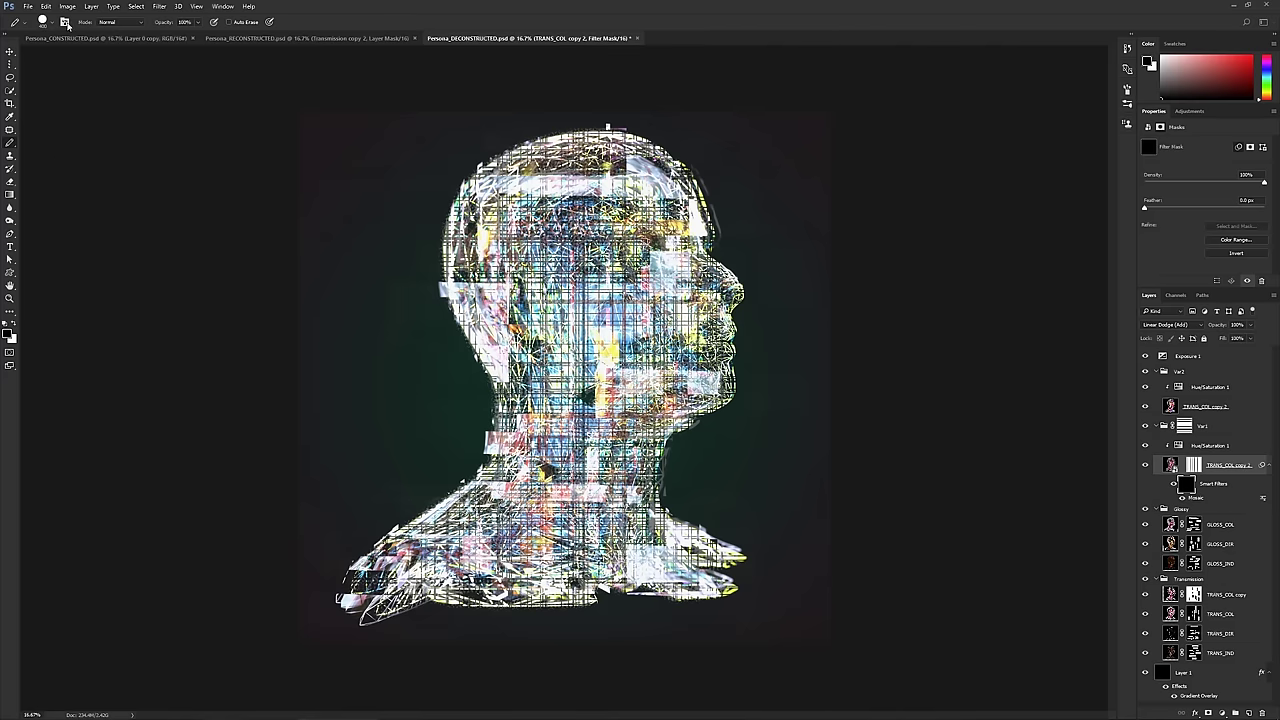
# - Flatten the pencil's brush tip by setting its roundness to 0%
pyautogui.click(65, 22)
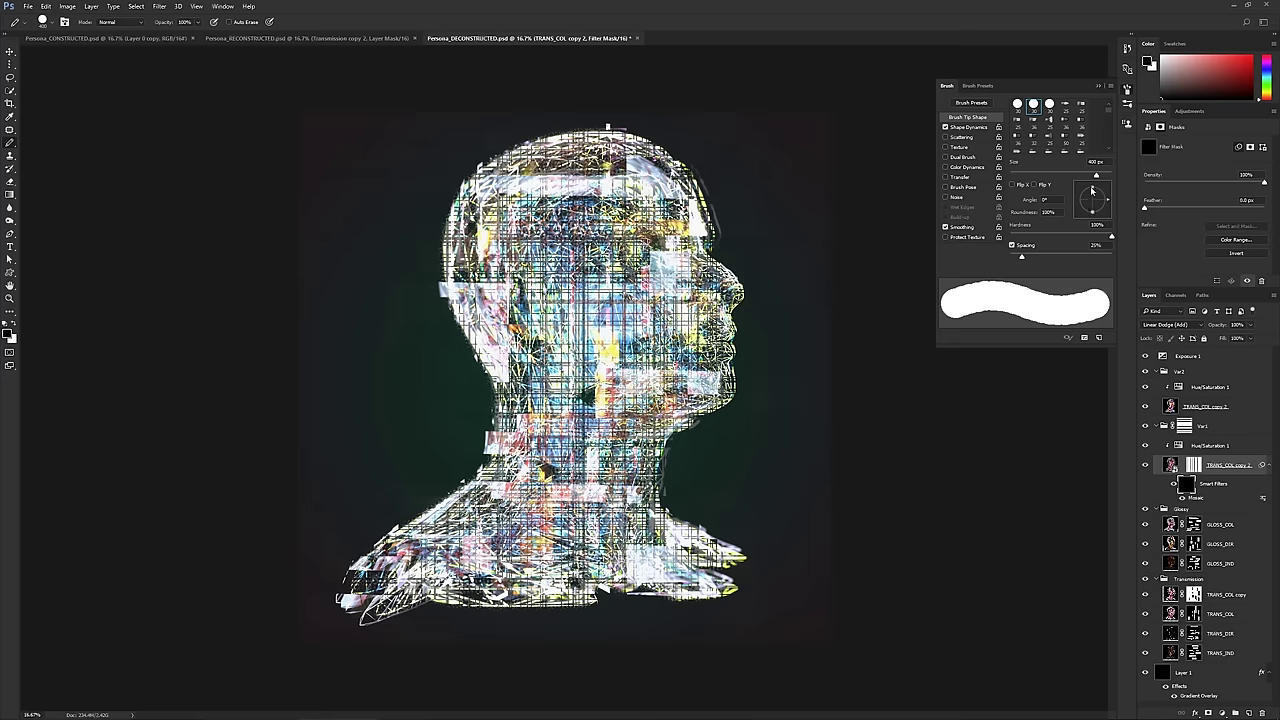
pyautogui.moveTo(1093, 186)
pyautogui.mouseDown()
pyautogui.moveTo(1093, 197)
pyautogui.moveTo(1099, 187)
pyautogui.mouseUp()
pyautogui.click(1045, 212)
pyautogui.write('0')
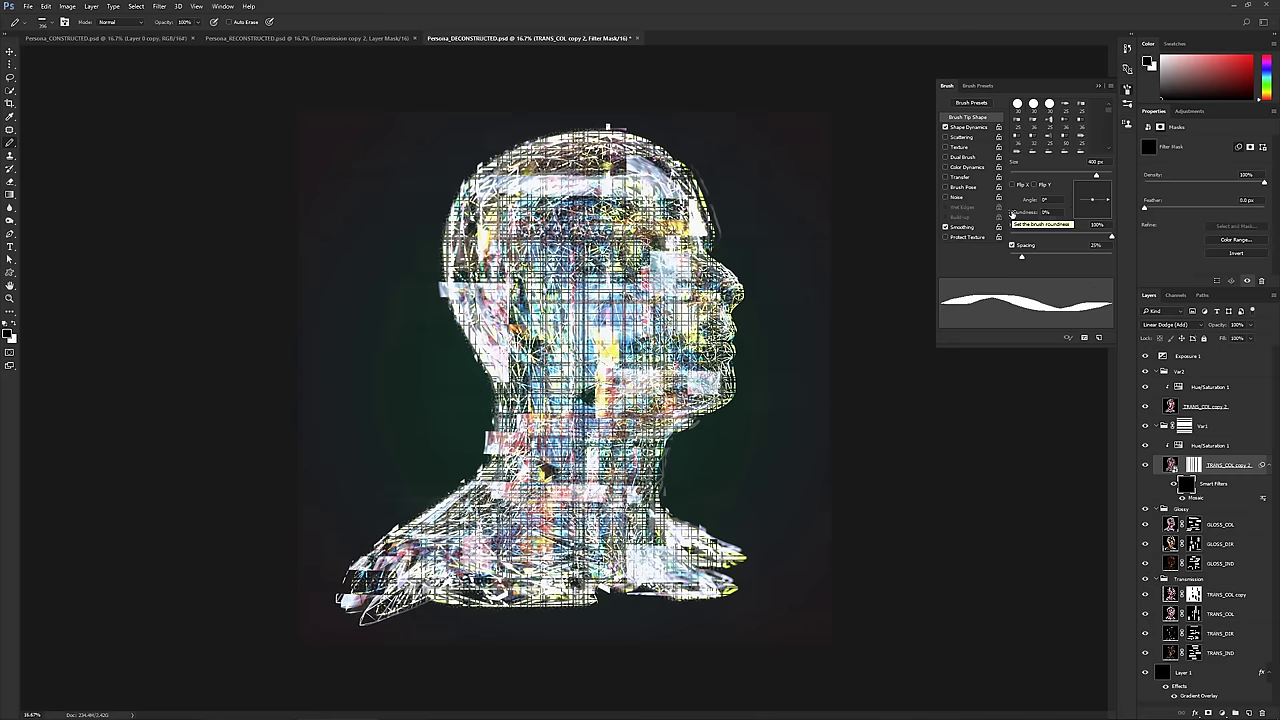
pyautogui.press('Return')
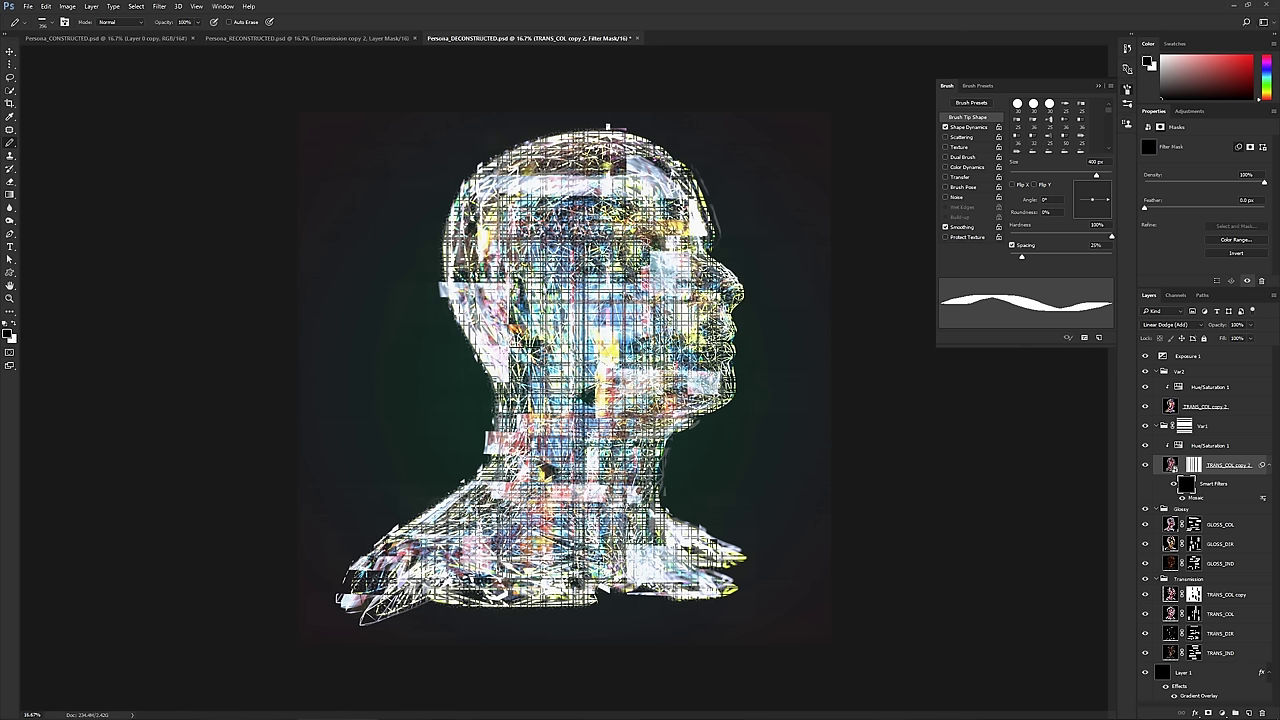
# - Paint white on the Mosaic filter mask over the back of the head, the mouth area and the shoulder
pyautogui.press('x')
pyautogui.moveTo(447, 192)
pyautogui.mouseDown()
pyautogui.moveTo(455, 300)
pyautogui.moveTo(437, 213)
pyautogui.mouseUp()
pyautogui.moveTo(704, 330)
pyautogui.mouseDown()
pyautogui.moveTo(700, 425)
pyautogui.moveTo(727, 320)
pyautogui.mouseUp()
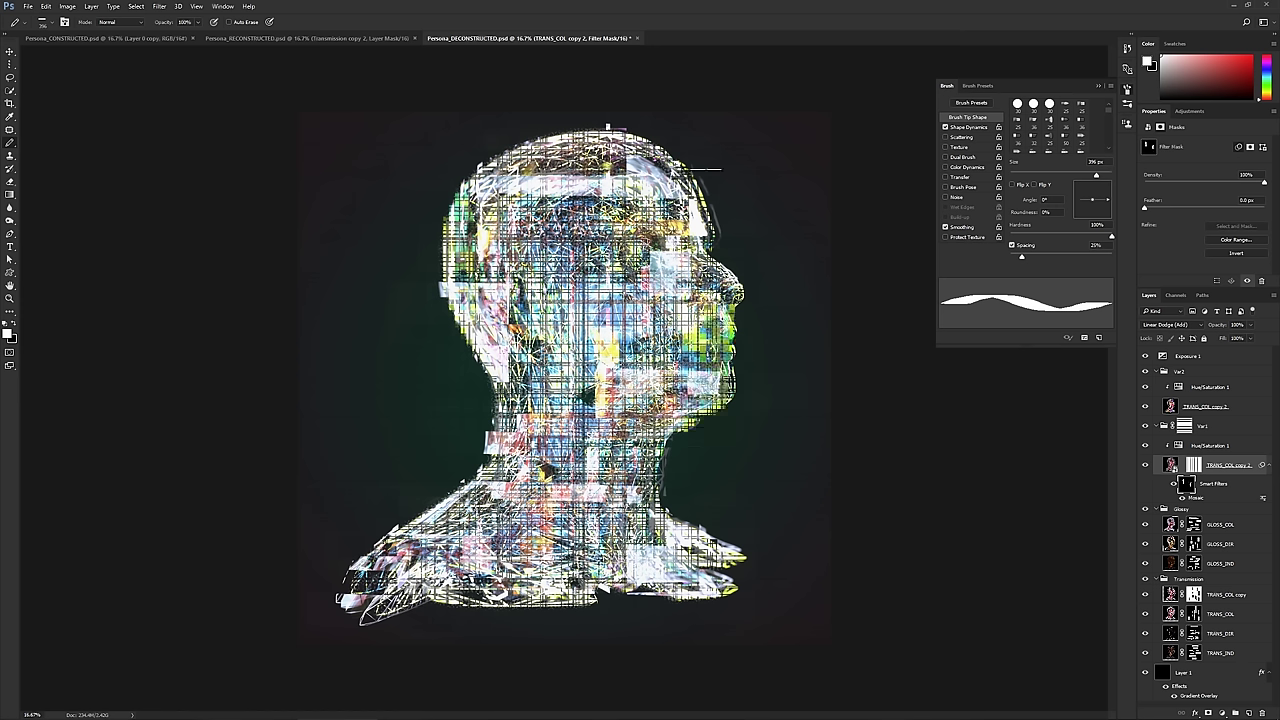
pyautogui.moveTo(446, 500)
pyautogui.mouseDown()
pyautogui.moveTo(449, 624)
pyautogui.moveTo(380, 594)
pyautogui.moveTo(359, 478)
pyautogui.mouseUp()
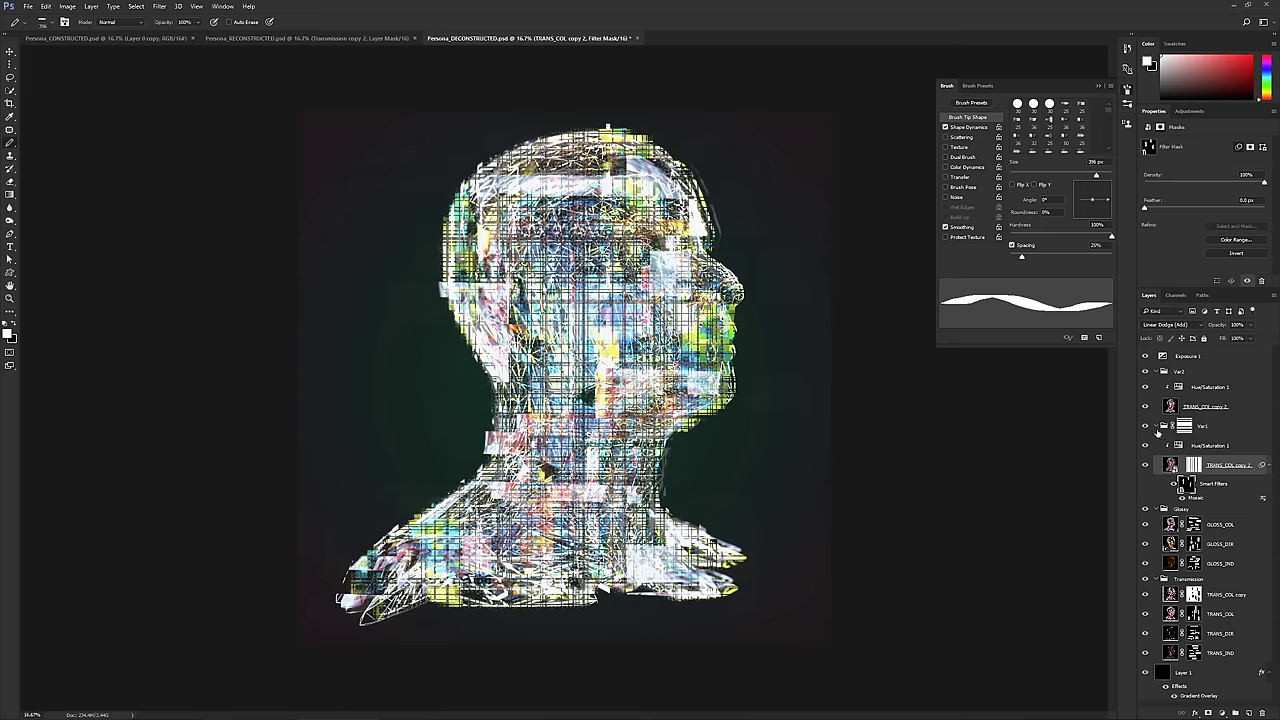
# - Compare the image with the Var1 group hidden and shown, and set the group's blend mode to Linear Dodge (Add)
pyautogui.rightClick(1217, 428)
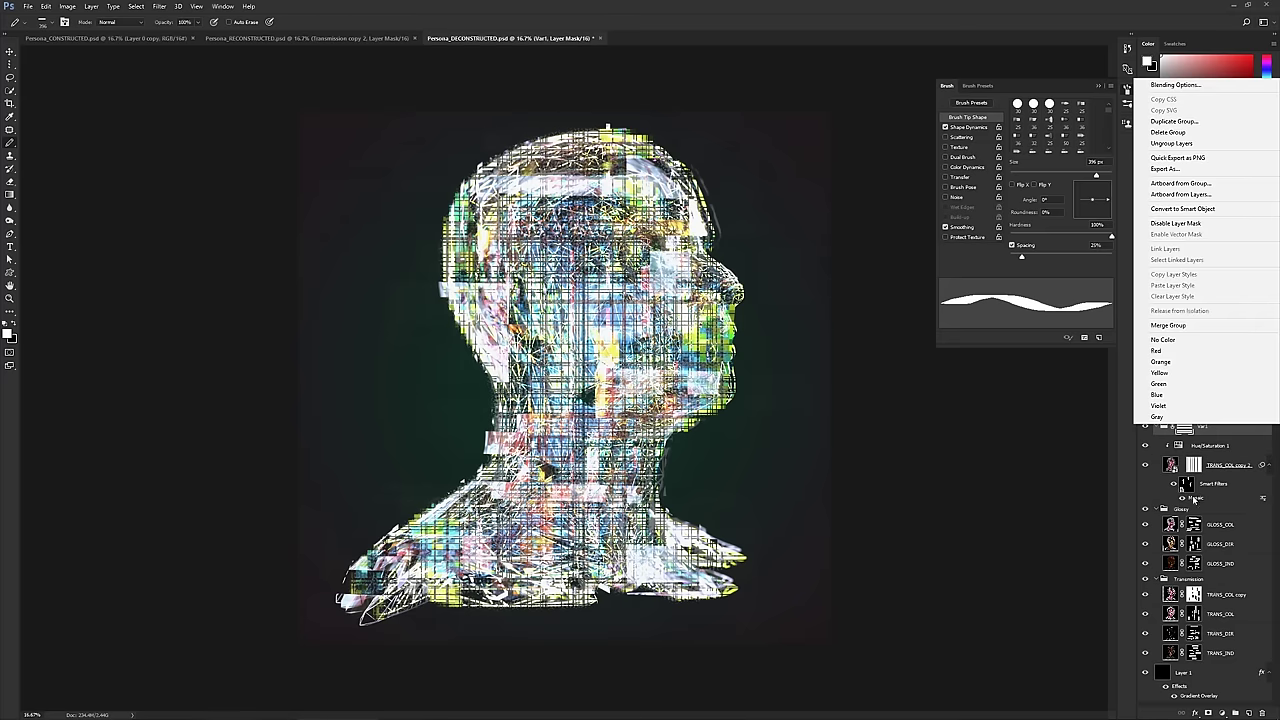
pyautogui.click(1230, 492)
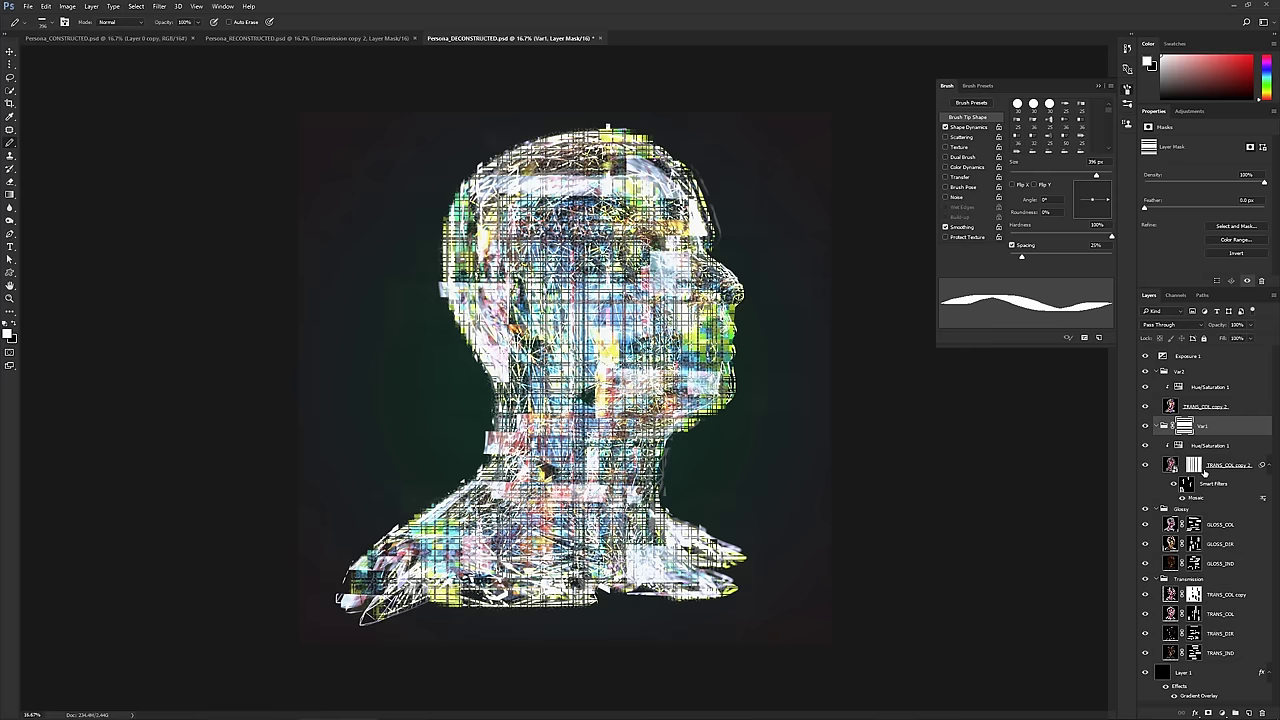
pyautogui.click(1145, 427)
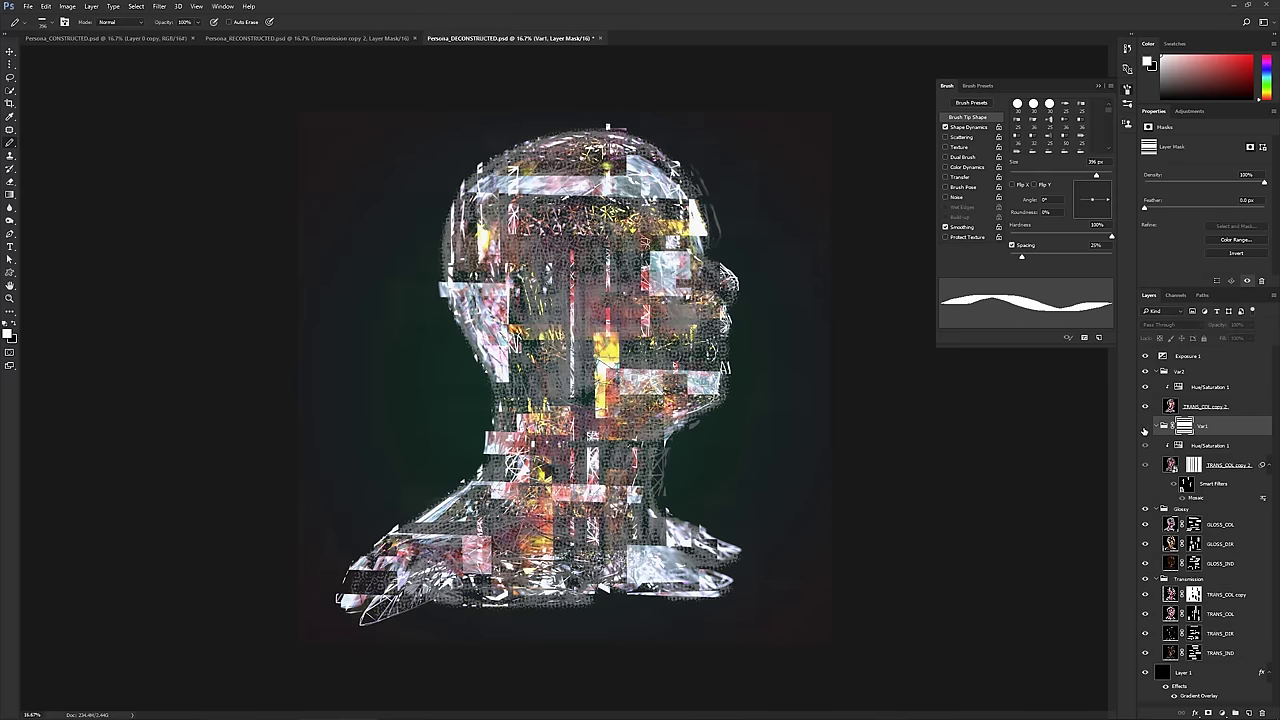
pyautogui.click(1145, 427)
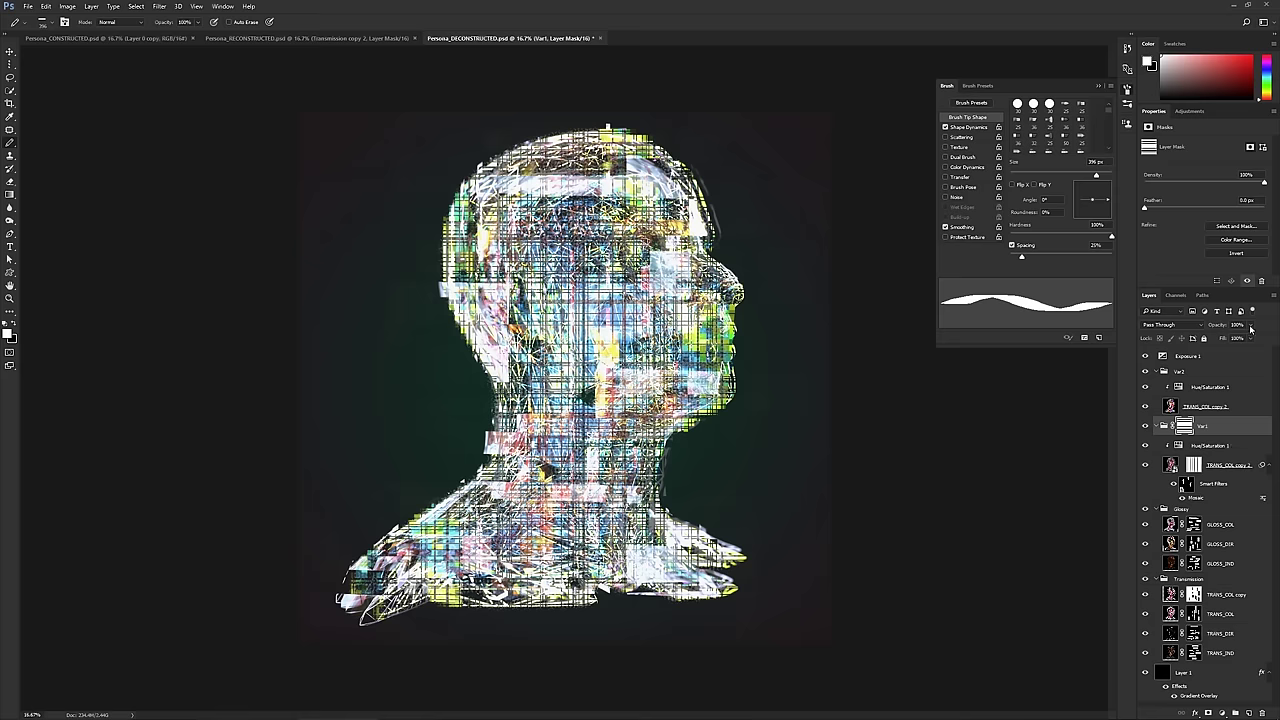
pyautogui.click(1197, 327)
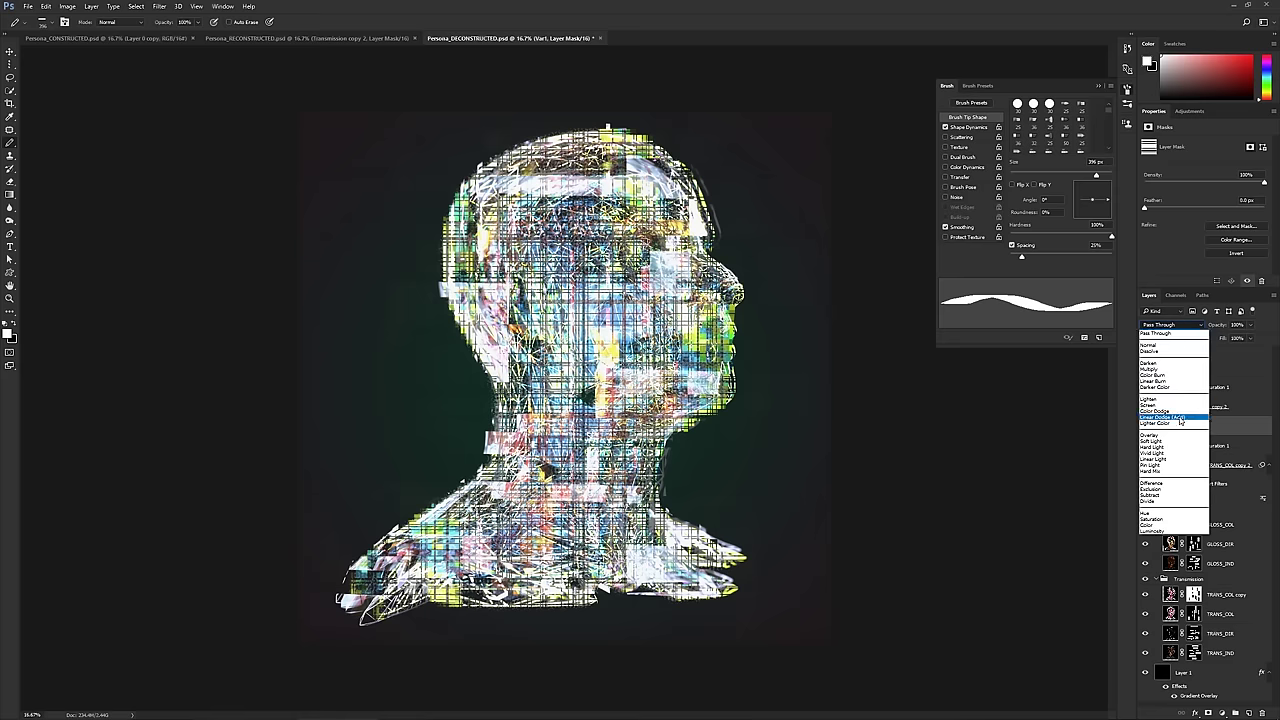
pyautogui.click(1180, 417)
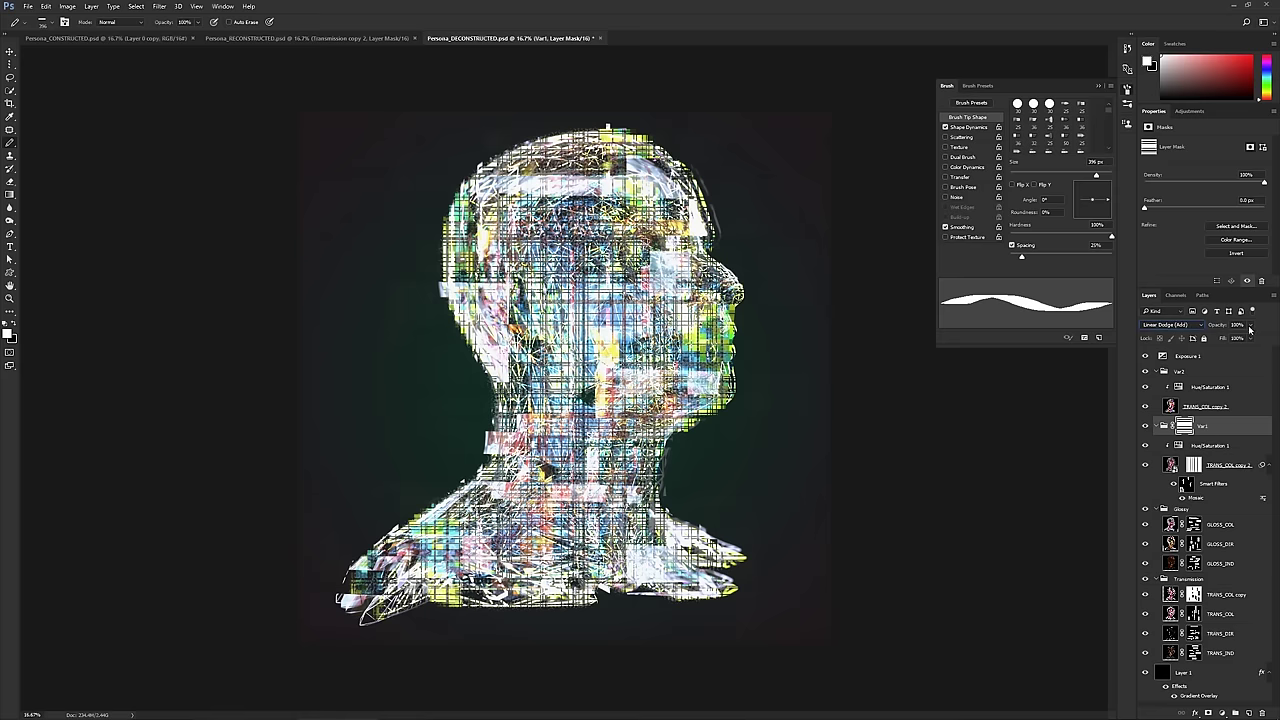
pyautogui.moveTo(1250, 325); pyautogui.dragTo(1276, 341)
# - Compare the image with Exposure 1 and individual Glossy and Transmission layers hidden and shown
pyautogui.click(1147, 357)
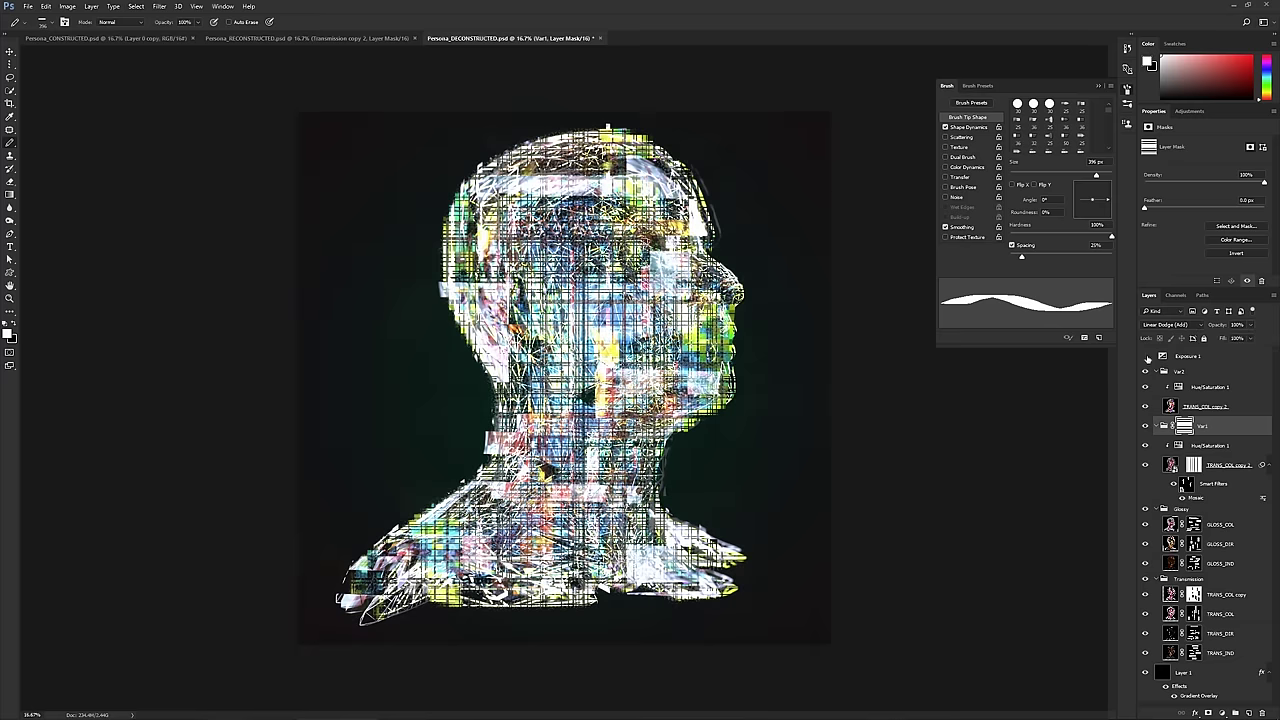
pyautogui.click(1147, 357)
pyautogui.click(1147, 357)
pyautogui.click(1147, 357)
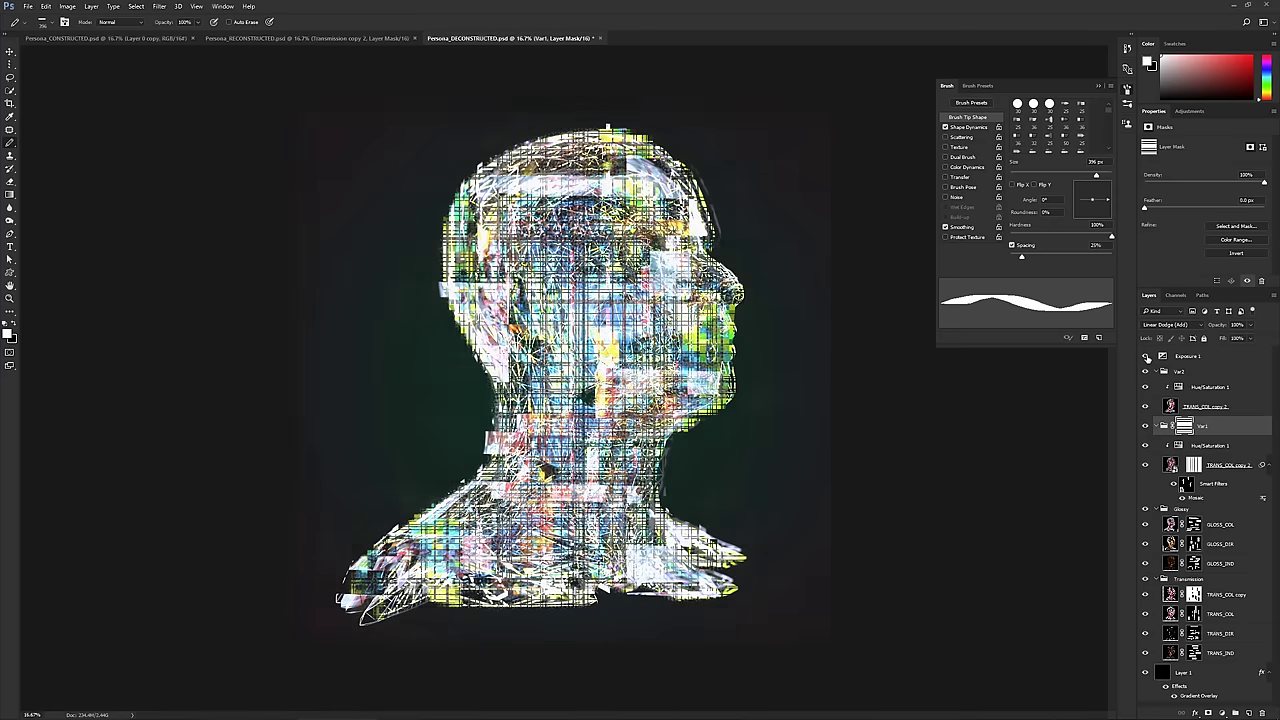
pyautogui.click(1147, 525)
pyautogui.click(1146, 533)
pyautogui.click(1146, 544)
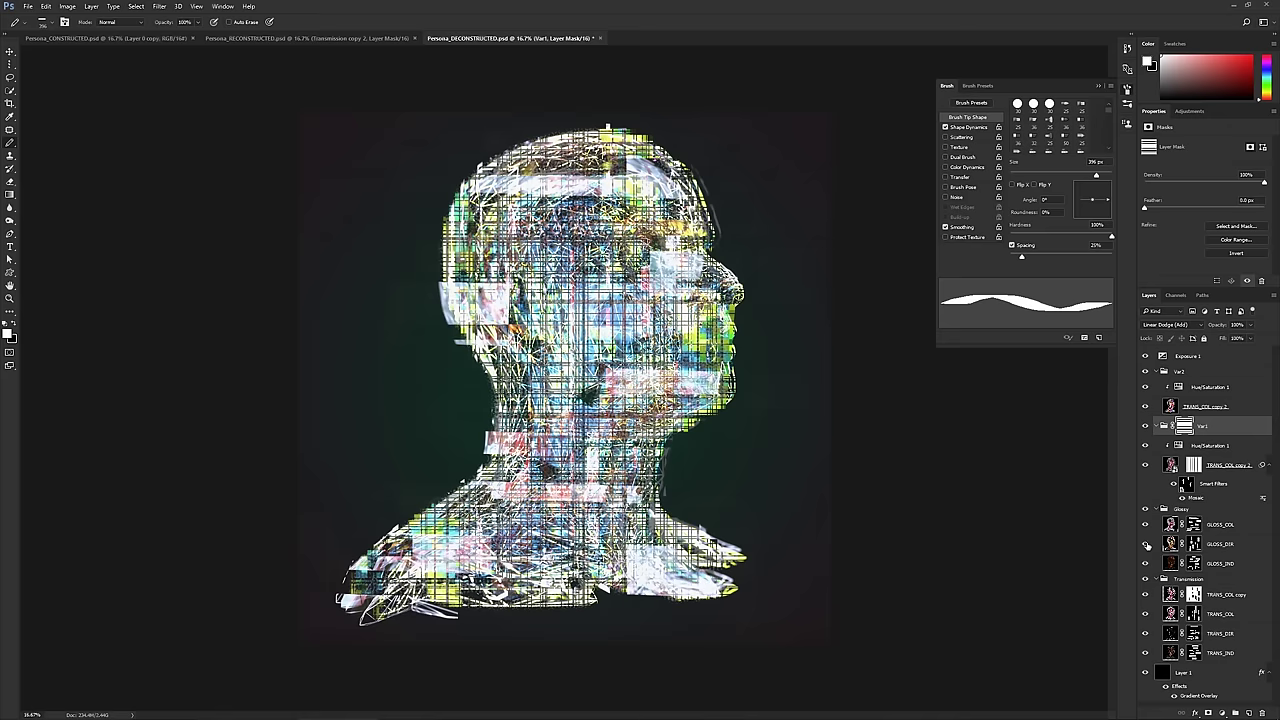
pyautogui.click(1147, 544)
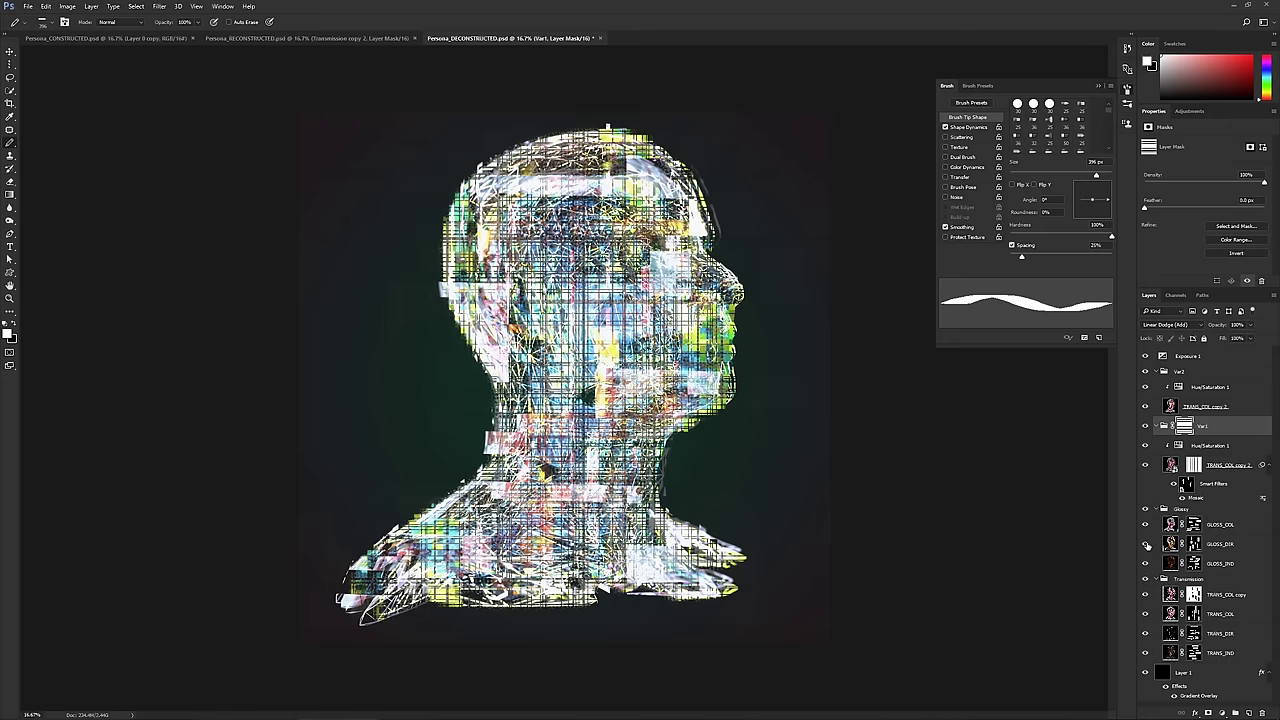
pyautogui.click(1146, 595)
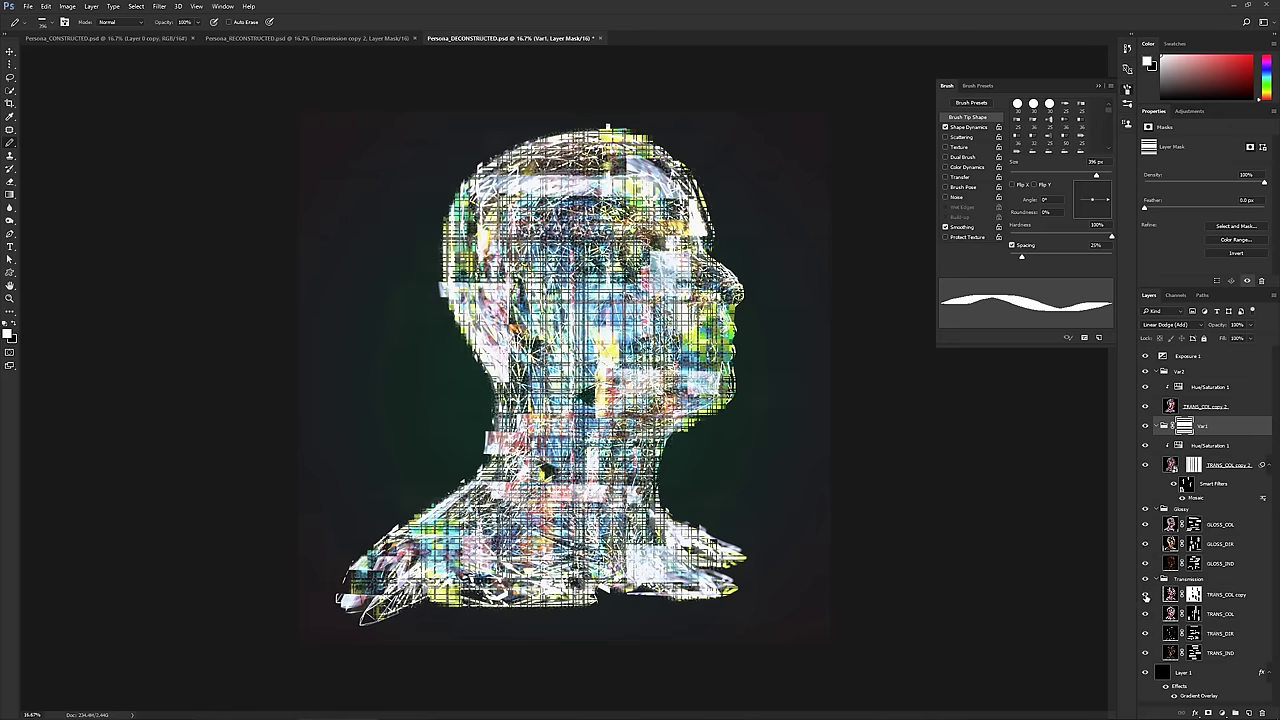
pyautogui.click(1146, 595)
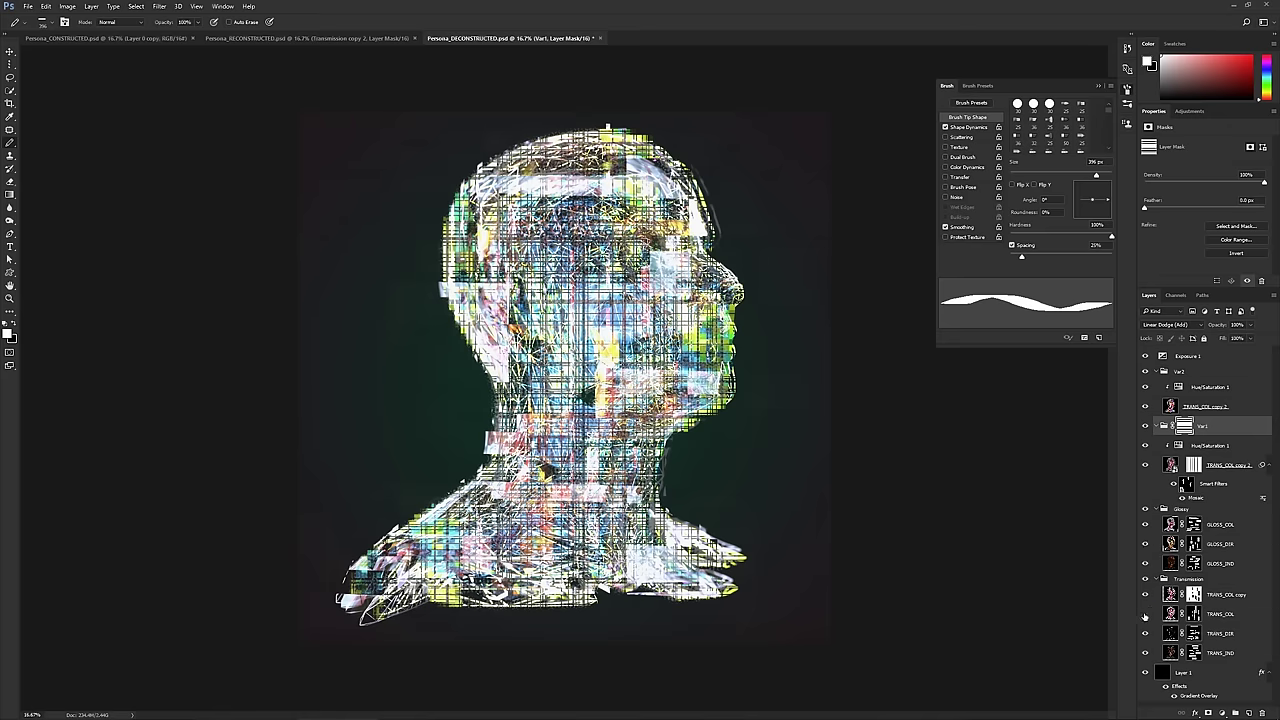
pyautogui.click(1146, 614)
pyautogui.click(1146, 614)
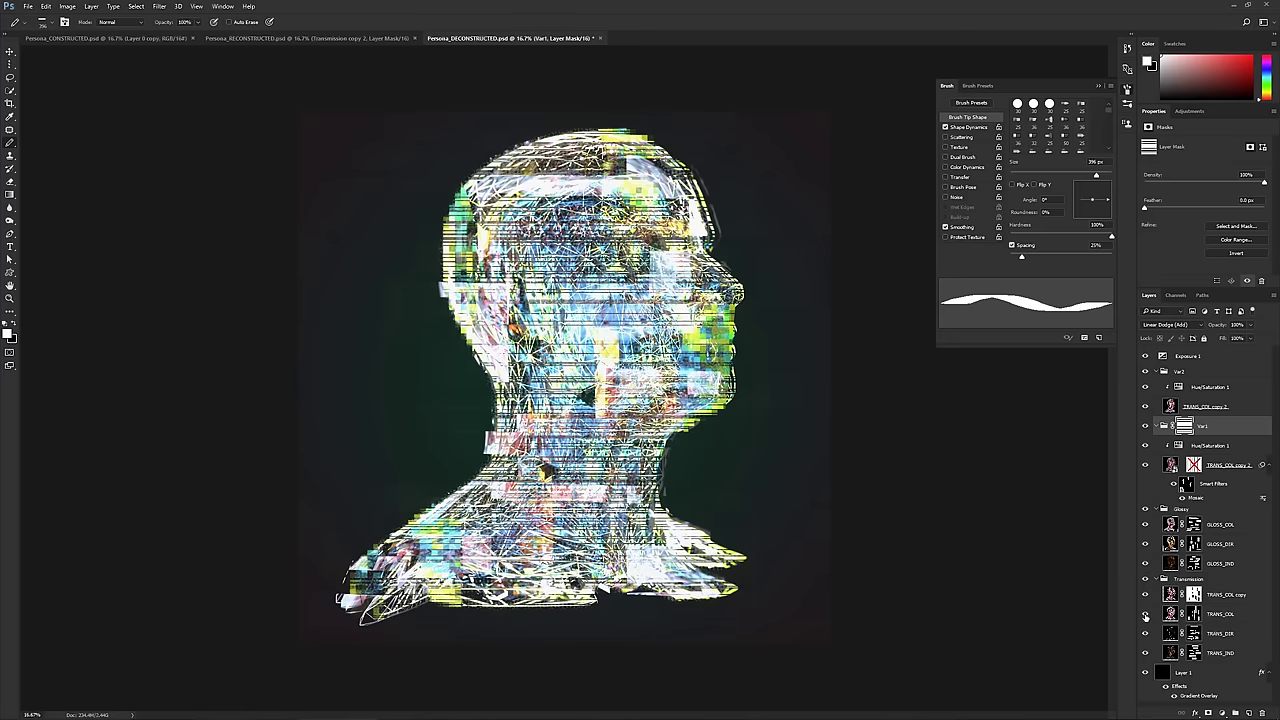
# - Compare the image with the Transmission, Glossy, Var2 and Var1 groups each hidden and shown
pyautogui.click(1145, 580)
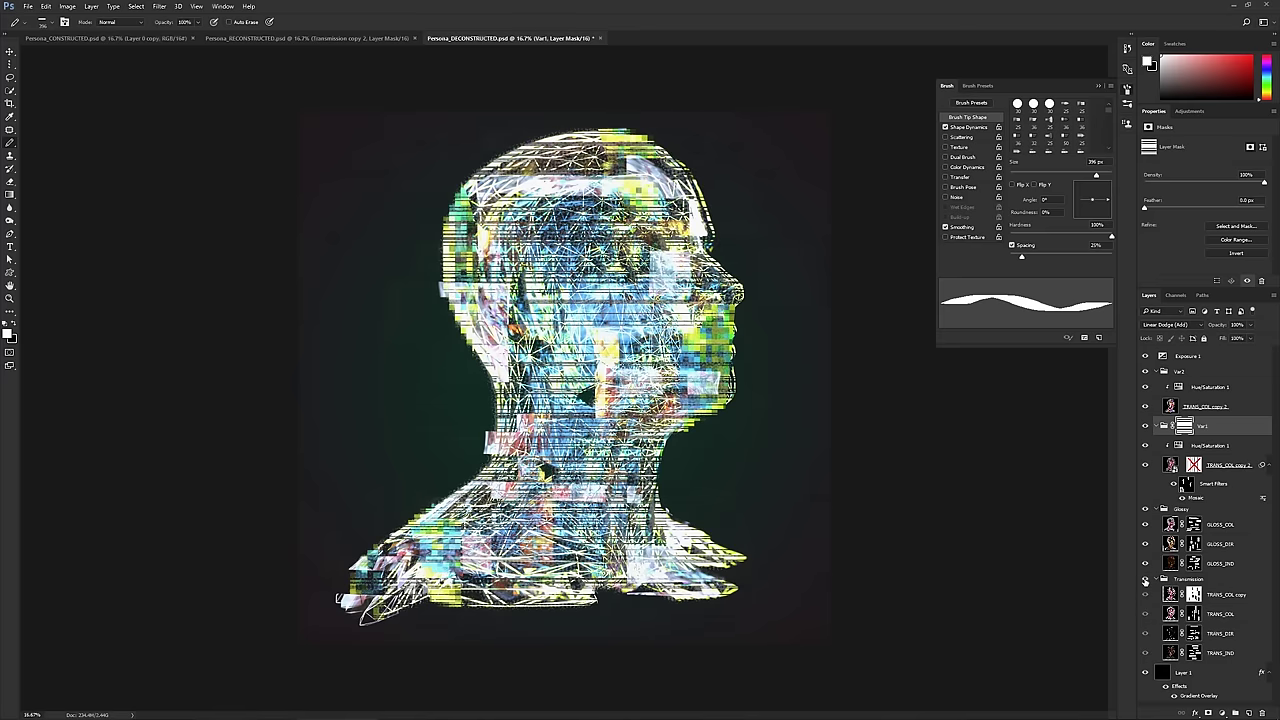
pyautogui.click(1145, 580)
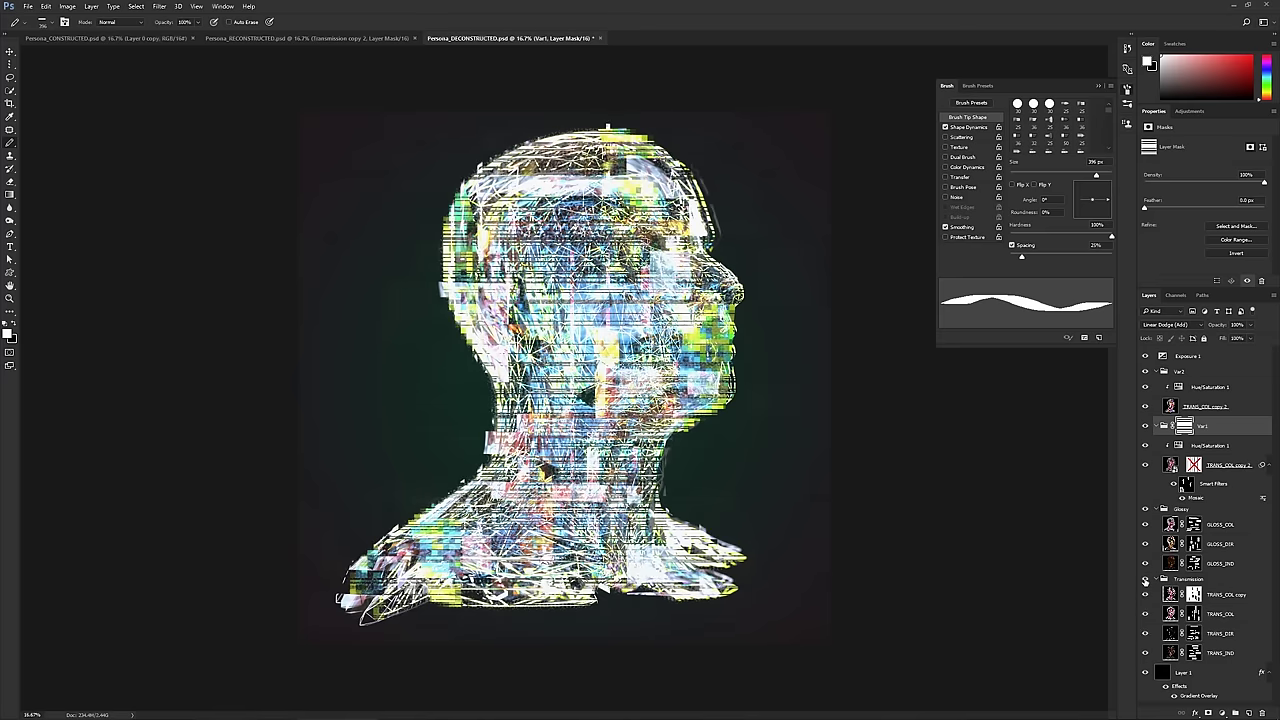
pyautogui.click(1146, 509)
pyautogui.click(1146, 509)
pyautogui.click(1146, 373)
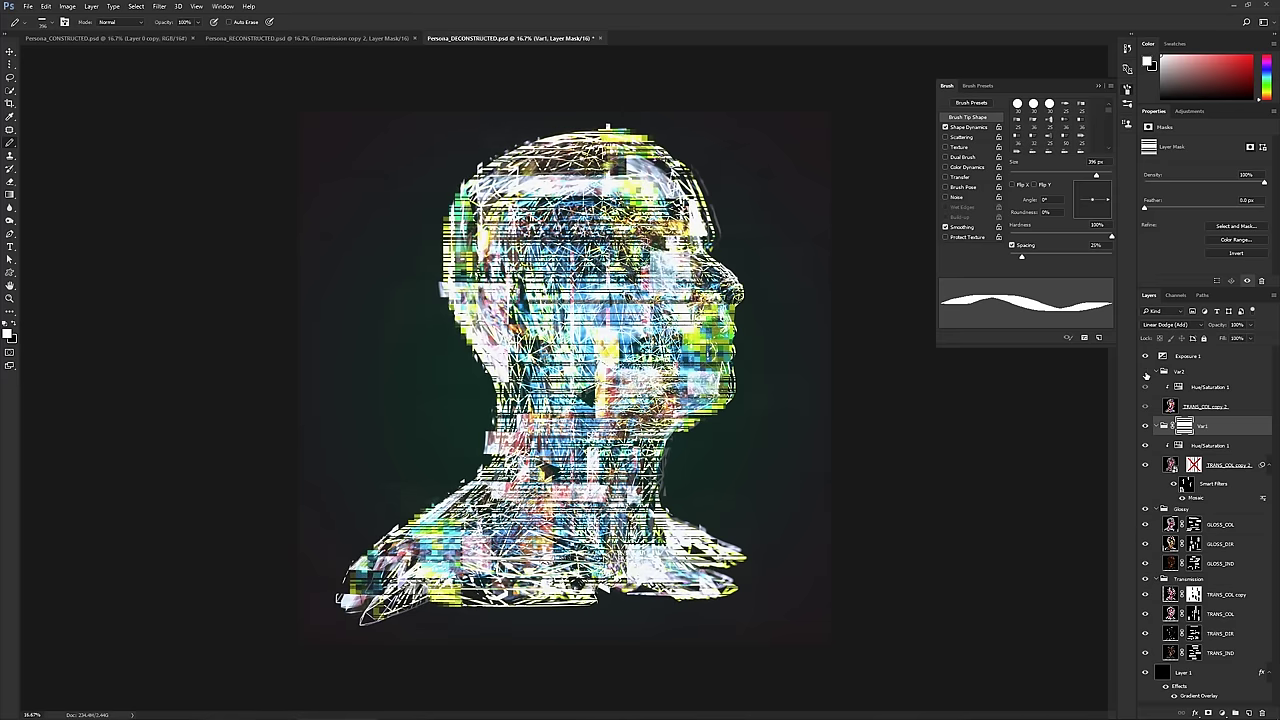
pyautogui.click(1145, 427)
pyautogui.click(1145, 428)
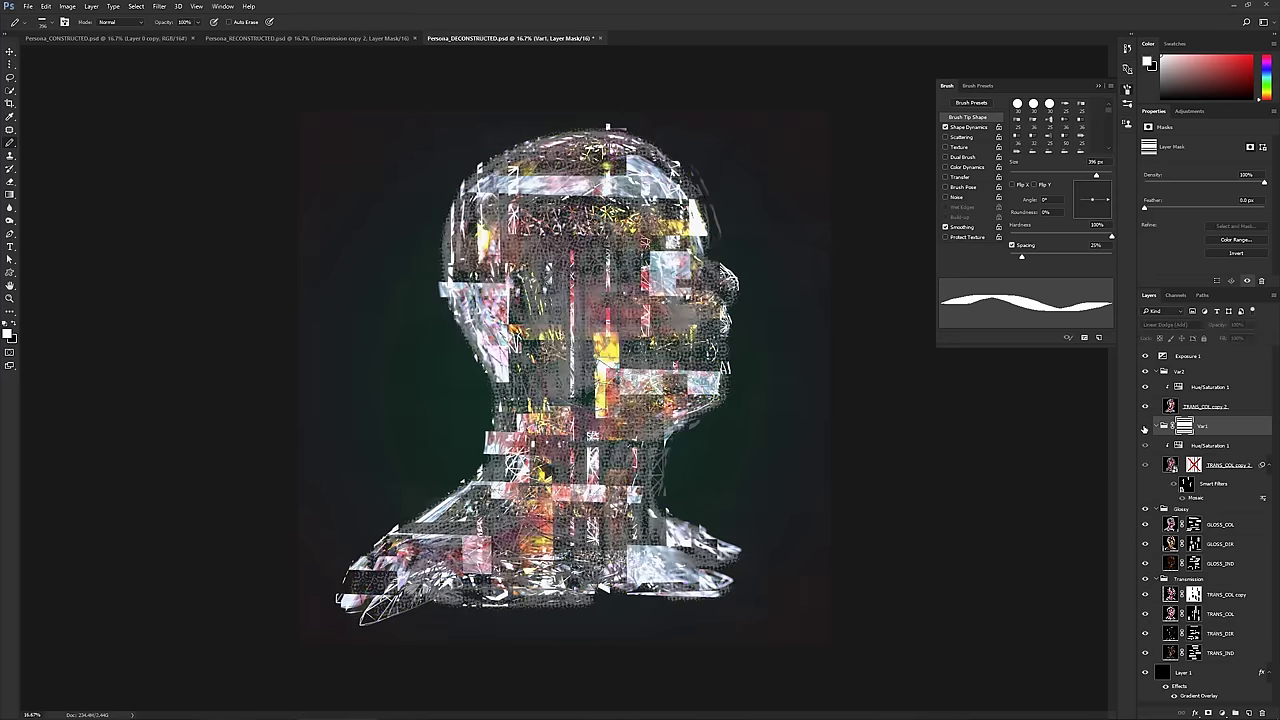
pyautogui.click(1145, 428)
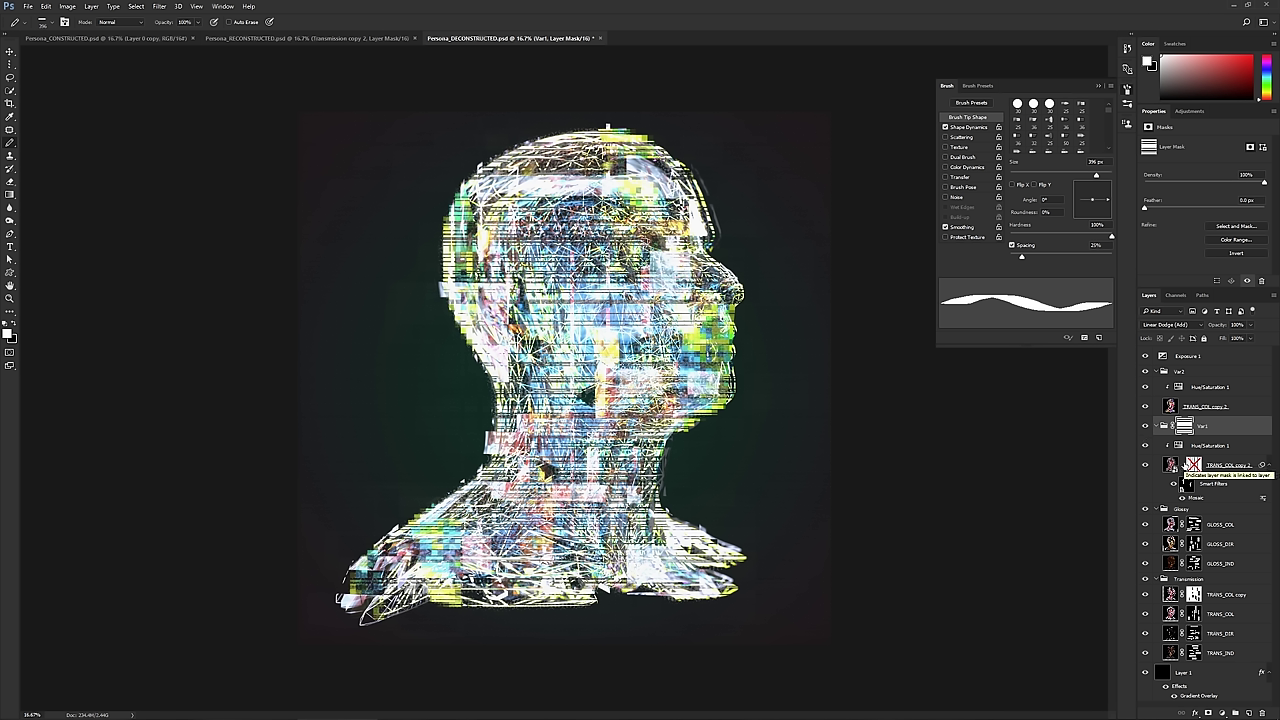
# - Delete the vertical-line layer mask from TRANS_COL copy 2 in Var1 and switch to the Rectangular Marquee tool
pyautogui.keyDown('shift'); pyautogui.click(1193, 465); pyautogui.keyUp('shift')
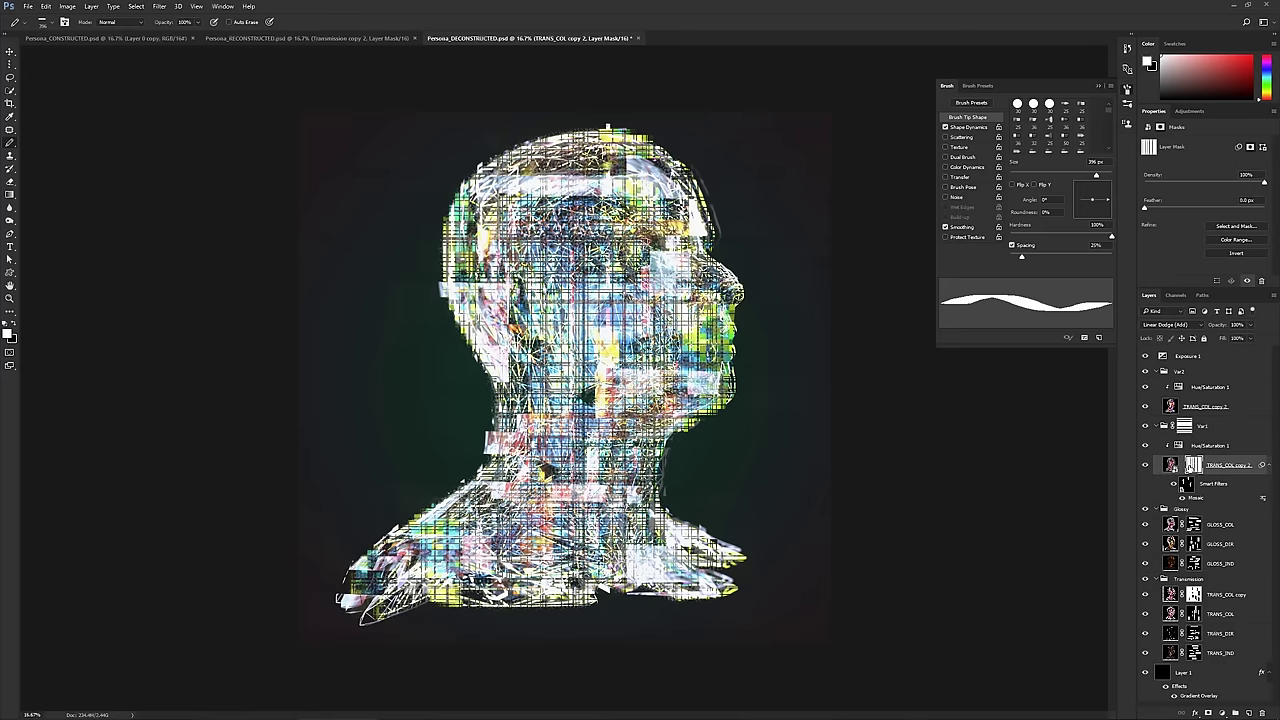
pyautogui.moveTo(1193, 465); pyautogui.dragTo(1263, 712)
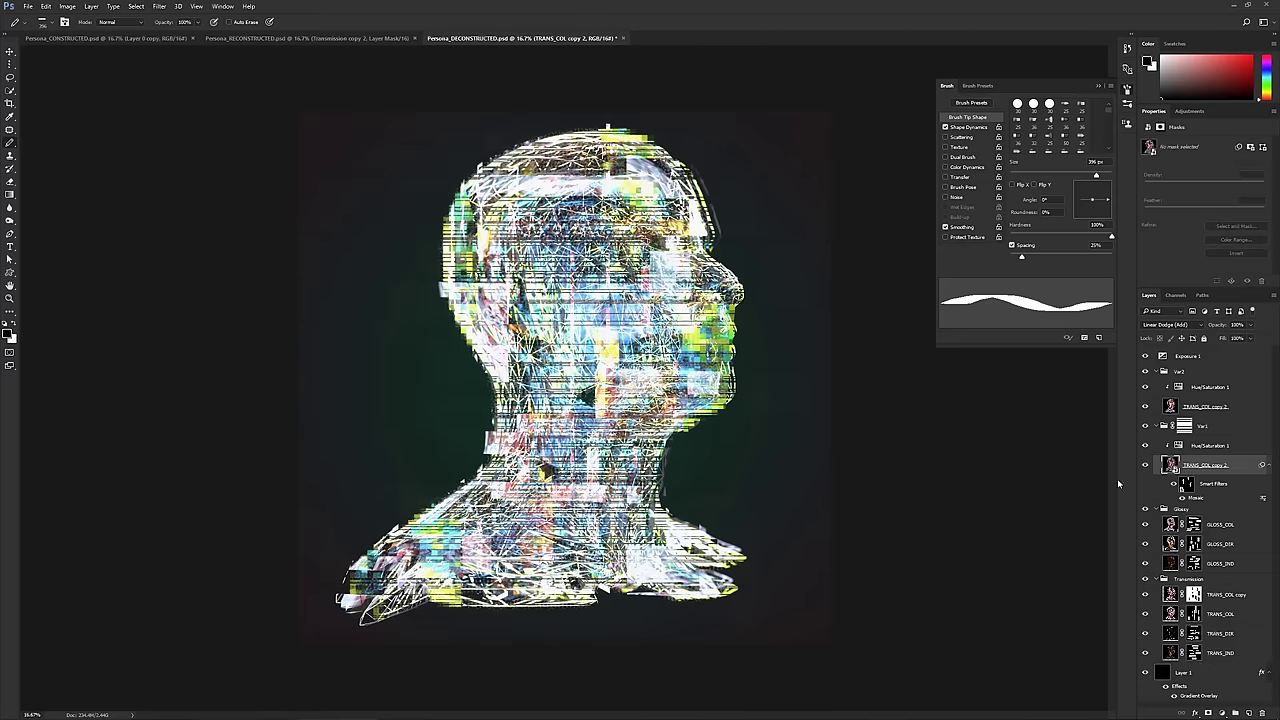
pyautogui.press('m')
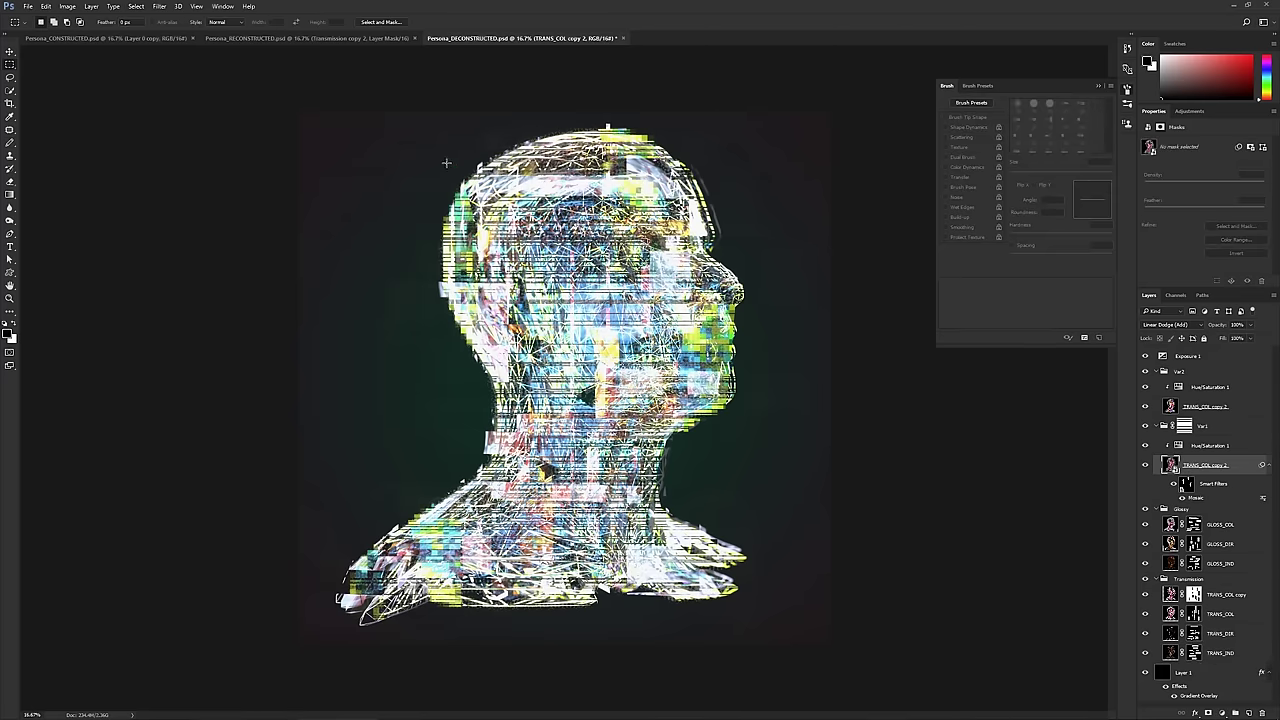
# - Select several separate narrow vertical strips behind the head and across the back shoulder and neck
pyautogui.moveTo(423, 153); pyautogui.dragTo(443, 416)
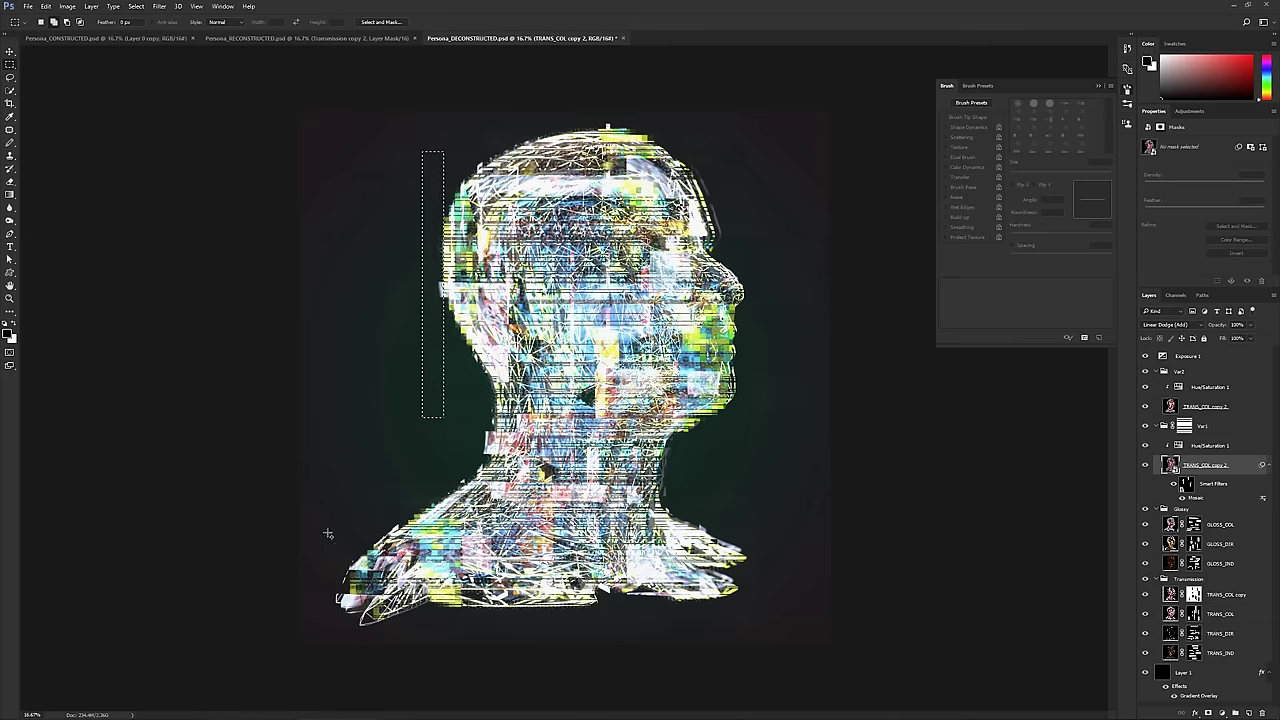
pyautogui.keyDown('shift'); pyautogui.moveTo(317, 532); pyautogui.dragTo(351, 620); pyautogui.keyUp('shift')
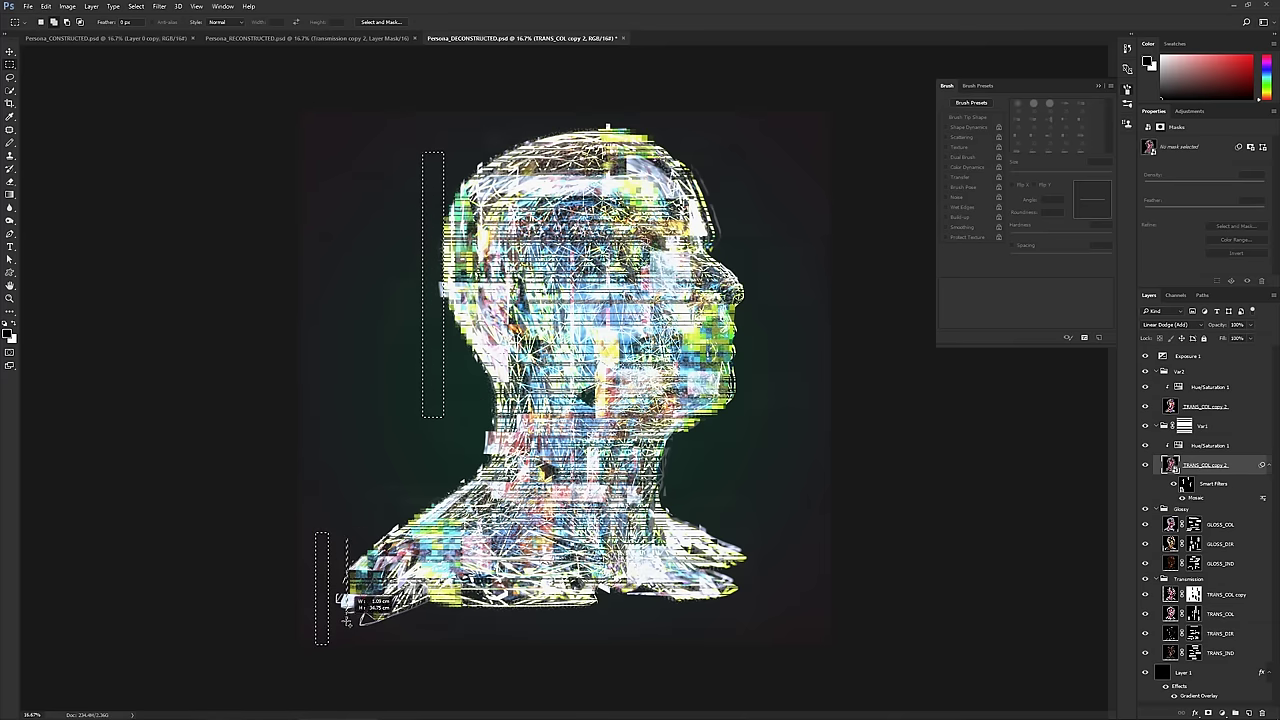
pyautogui.keyDown('shift'); pyautogui.moveTo(371, 517); pyautogui.dragTo(386, 645); pyautogui.keyUp('shift')
pyautogui.keyDown('shift'); pyautogui.moveTo(402, 502); pyautogui.dragTo(431, 622); pyautogui.keyUp('shift')
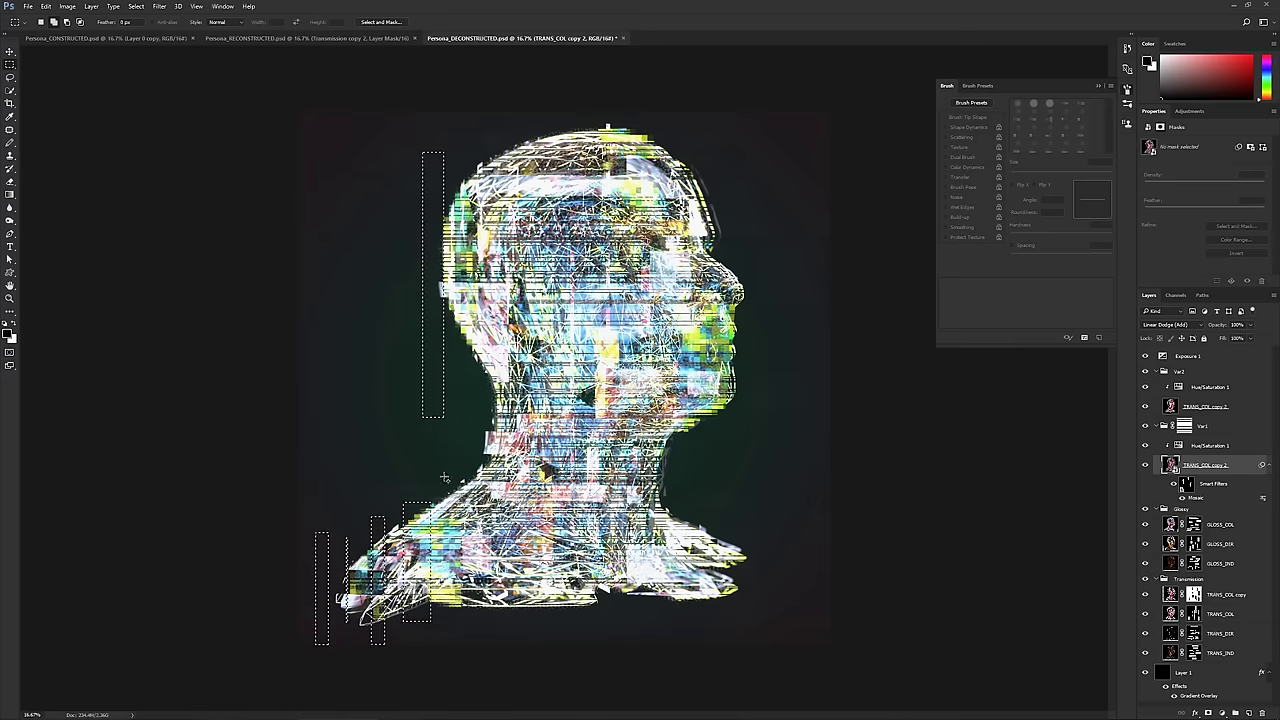
pyautogui.keyDown('shift'); pyautogui.moveTo(455, 455); pyautogui.dragTo(456, 645); pyautogui.keyUp('shift')
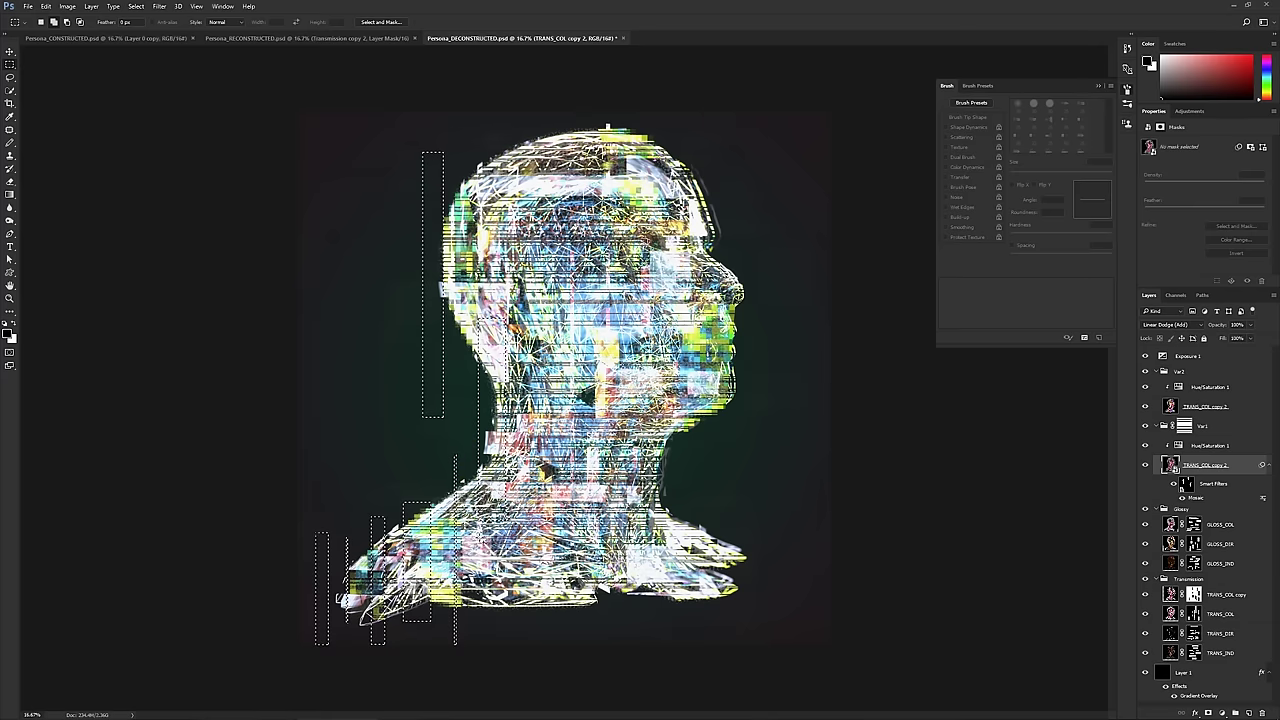
pyautogui.keyDown('shift'); pyautogui.moveTo(479, 358); pyautogui.dragTo(492, 614); pyautogui.keyUp('shift')
pyautogui.keyDown('shift'); pyautogui.moveTo(481, 144); pyautogui.dragTo(498, 524); pyautogui.keyUp('shift')
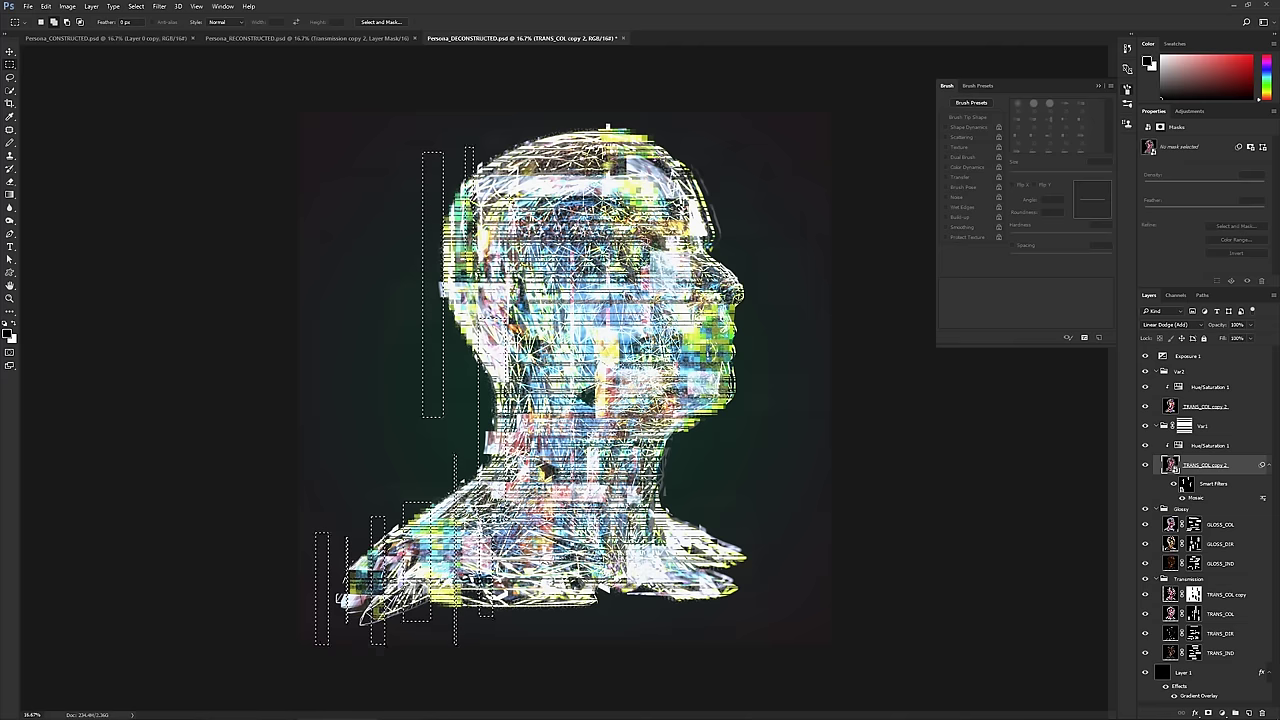
# - Add vertical rectangles of varying widths over the skull, neck, face, chin and chest to the selection
pyautogui.keyDown('shift'); pyautogui.moveTo(502, 122); pyautogui.dragTo(505, 260); pyautogui.keyUp('shift')
pyautogui.keyDown('shift'); pyautogui.moveTo(526, 124); pyautogui.dragTo(528, 505); pyautogui.keyUp('shift')
pyautogui.keyDown('shift'); pyautogui.moveTo(560, 444); pyautogui.dragTo(598, 623); pyautogui.keyUp('shift')
pyautogui.keyDown('shift'); pyautogui.moveTo(560, 124); pyautogui.dragTo(582, 200); pyautogui.keyUp('shift')
pyautogui.keyDown('shift'); pyautogui.moveTo(648, 127); pyautogui.dragTo(670, 280); pyautogui.keyUp('shift')
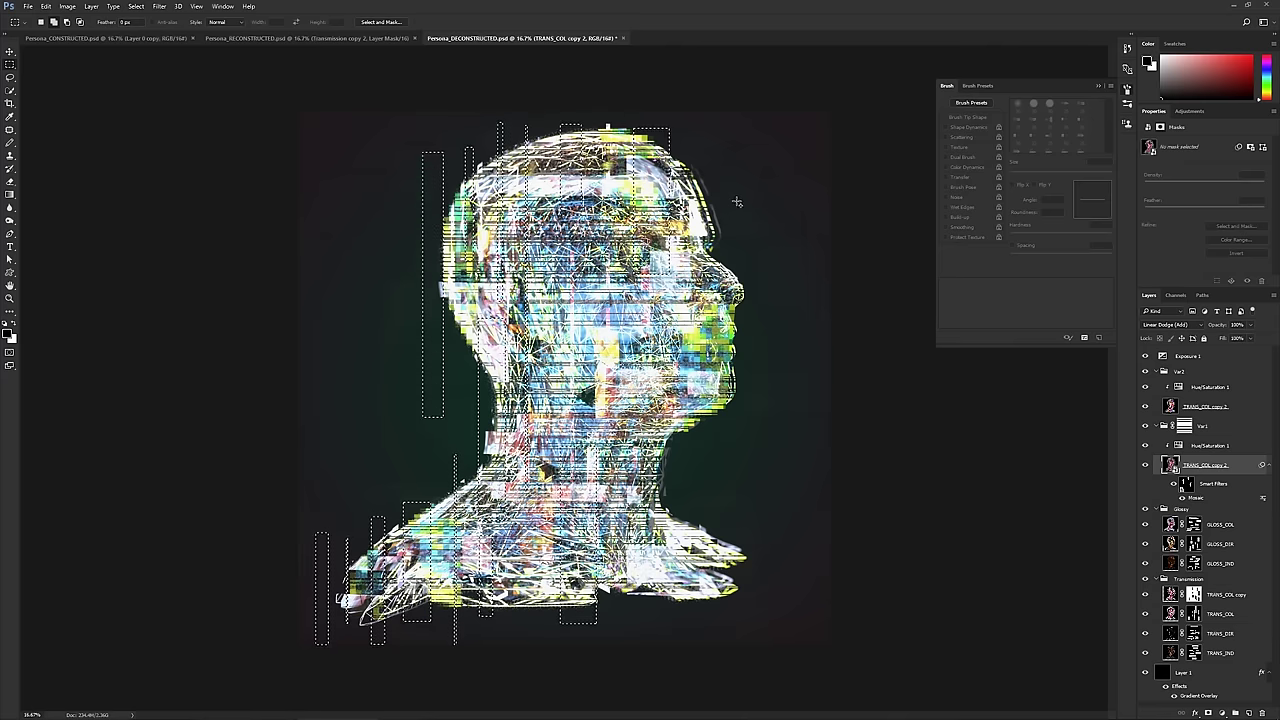
pyautogui.keyDown('shift'); pyautogui.moveTo(722, 208); pyautogui.dragTo(724, 318); pyautogui.keyUp('shift')
pyautogui.keyDown('shift'); pyautogui.moveTo(603, 292); pyautogui.dragTo(730, 478); pyautogui.keyUp('shift')
pyautogui.keyDown('shift'); pyautogui.moveTo(742, 322); pyautogui.dragTo(757, 420); pyautogui.keyUp('shift')
pyautogui.keyDown('shift'); pyautogui.moveTo(703, 570); pyautogui.dragTo(748, 615); pyautogui.keyUp('shift')
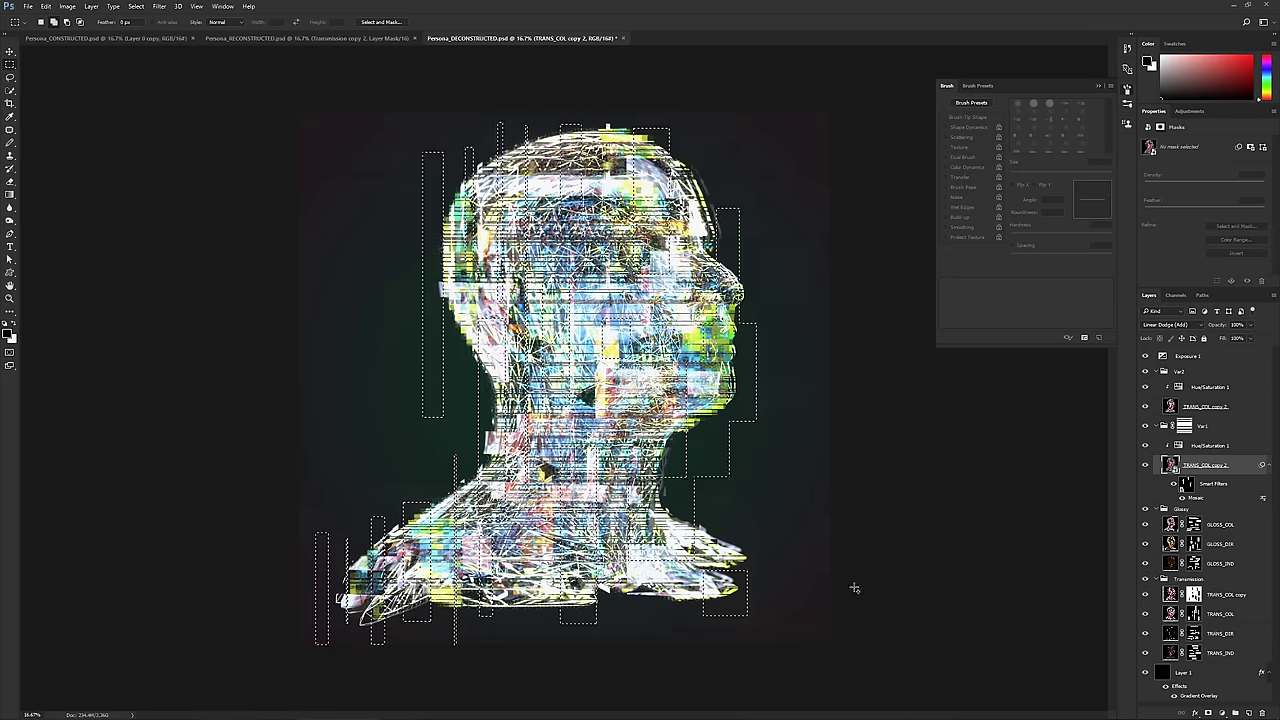
# - Mask TRANS_COL copy 2 in Var1 with the strip selection, try inverting the mask, and disable it
pyautogui.click(1209, 712)
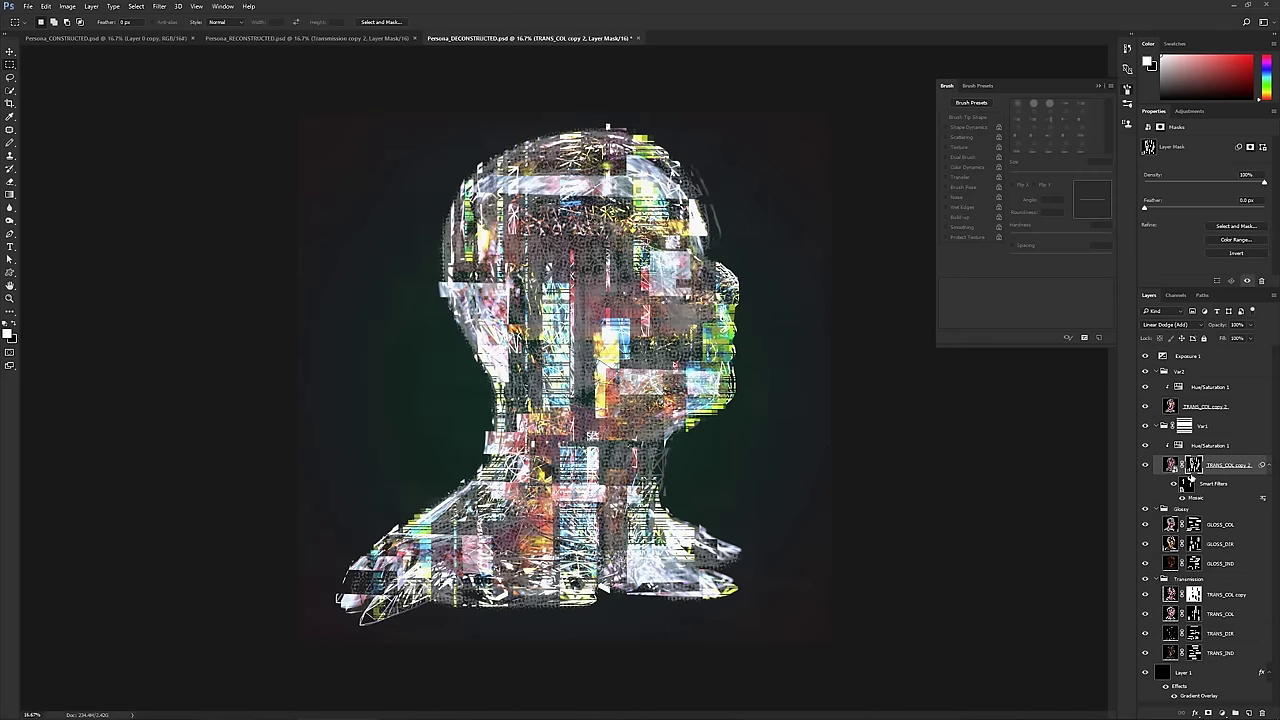
pyautogui.hotkey('ctrl', 'i')
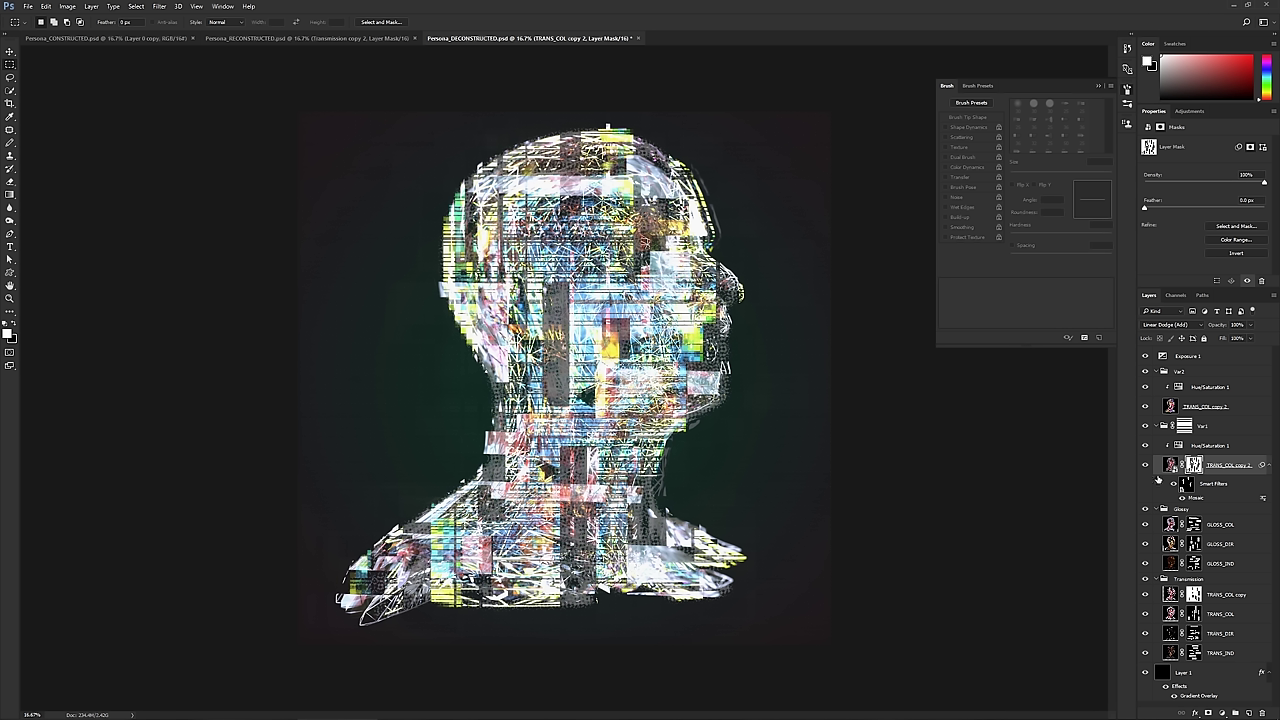
pyautogui.hotkey('ctrl', 'i')
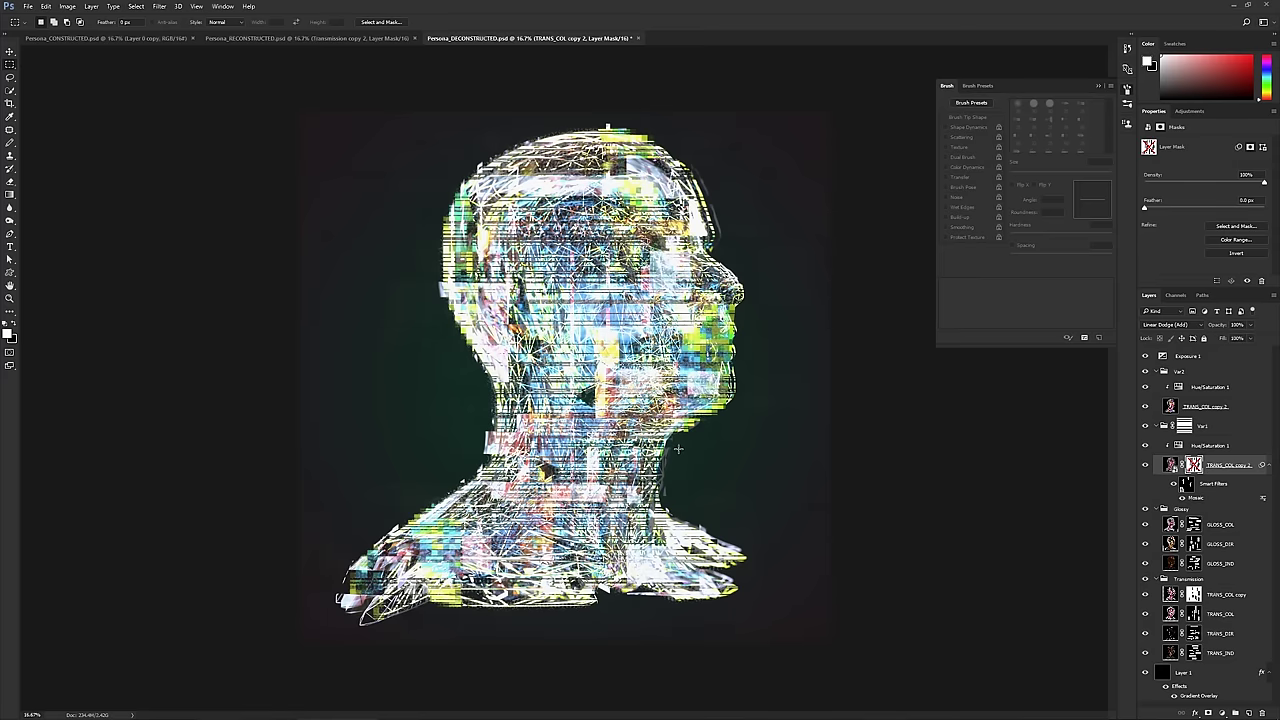
# - Select the Var1 group to change its blend mode instead of that of TRANS_COL copy 2
pyautogui.click(1198, 328)
pyautogui.click(1198, 333)
pyautogui.scroll(-1, 1198, 328)
pyautogui.scroll(2, 1198, 328)
pyautogui.click(1222, 427)
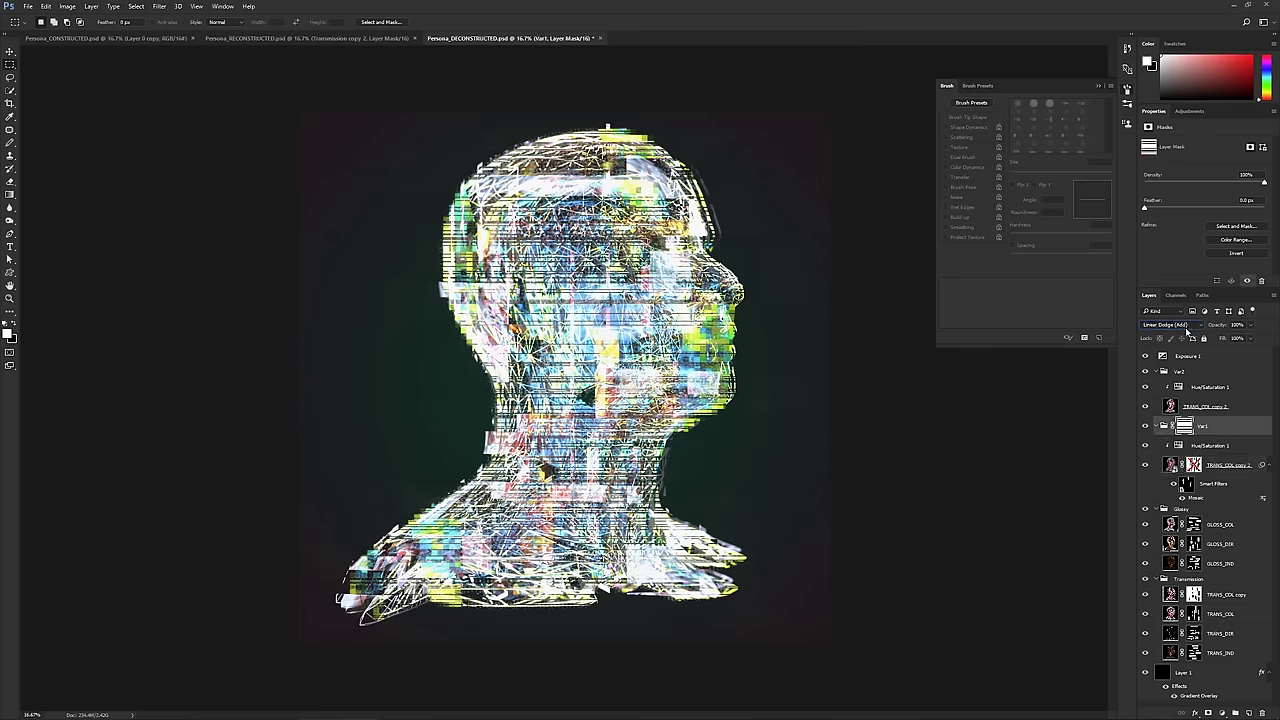
# - Try blend modes on the Var1 group from Overlay, Hard Light and Linear Light through Difference, Subtract and Hue to Luminosity
pyautogui.scroll(-2, 1180, 330)
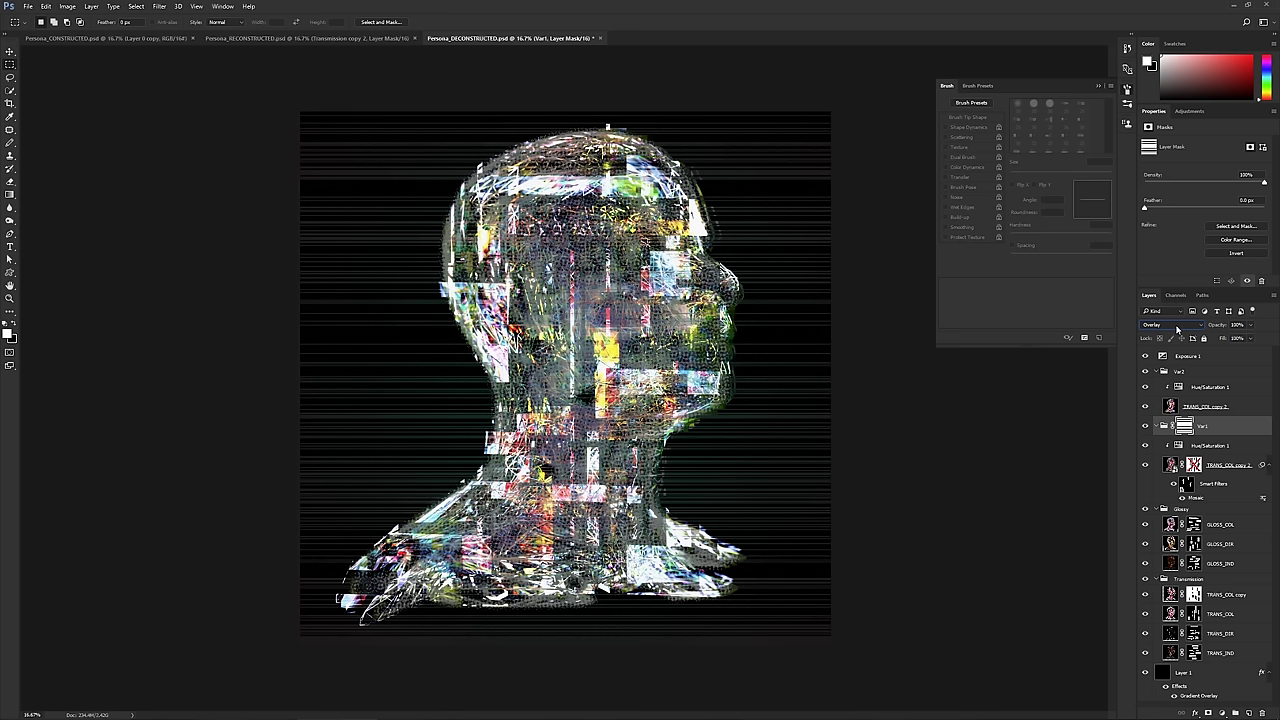
pyautogui.scroll(-1, 1177, 328)
pyautogui.scroll(-1, 1177, 328)
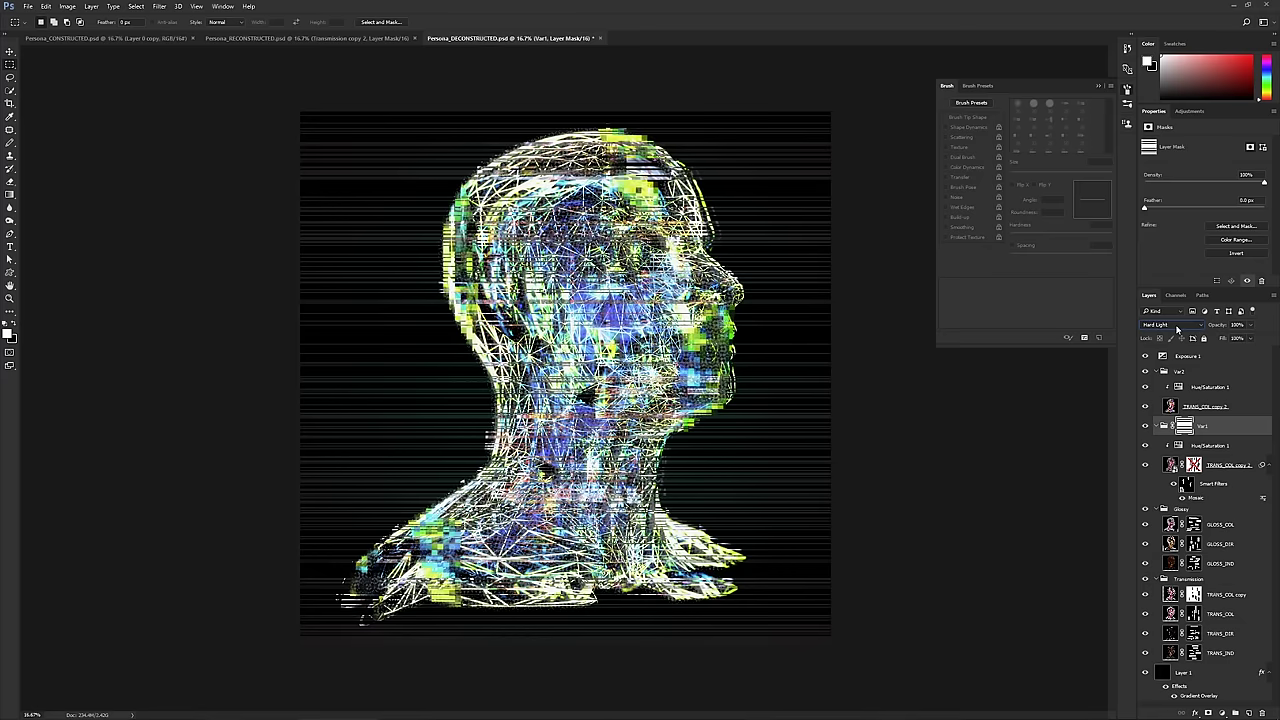
pyautogui.scroll(-1, 1177, 328)
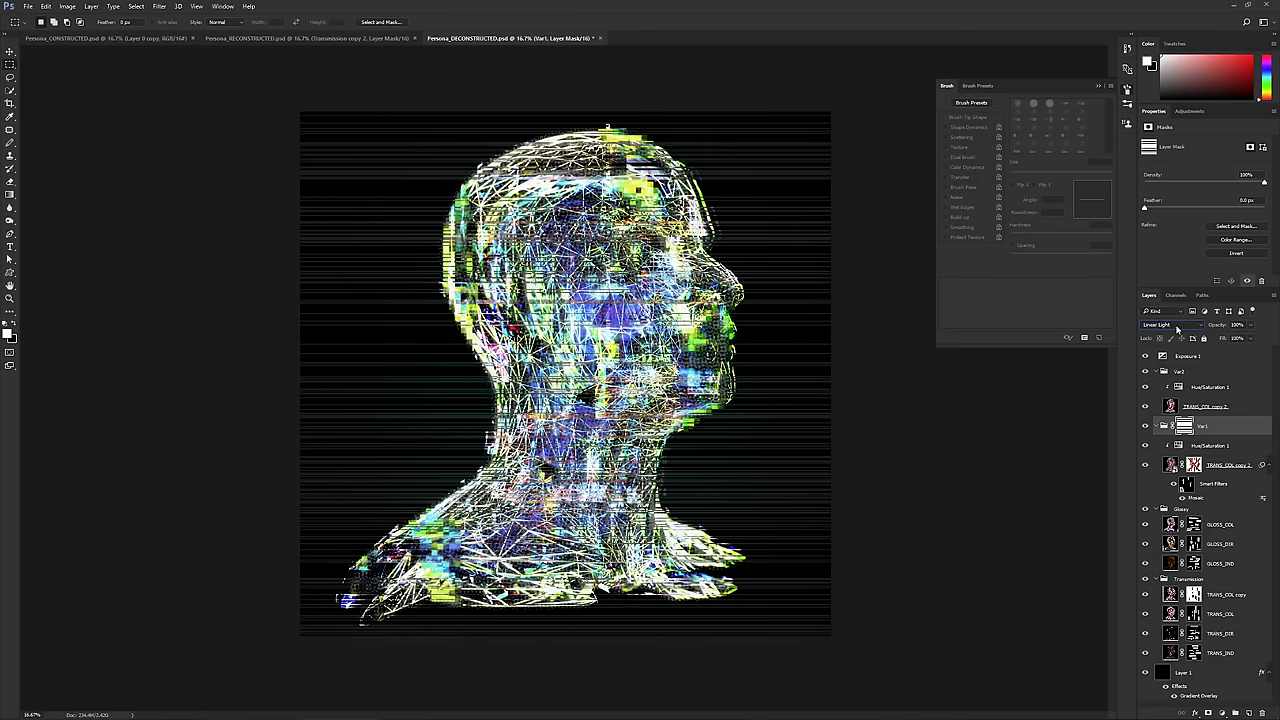
pyautogui.scroll(-1, 1177, 328)
pyautogui.scroll(-1, 1177, 328)
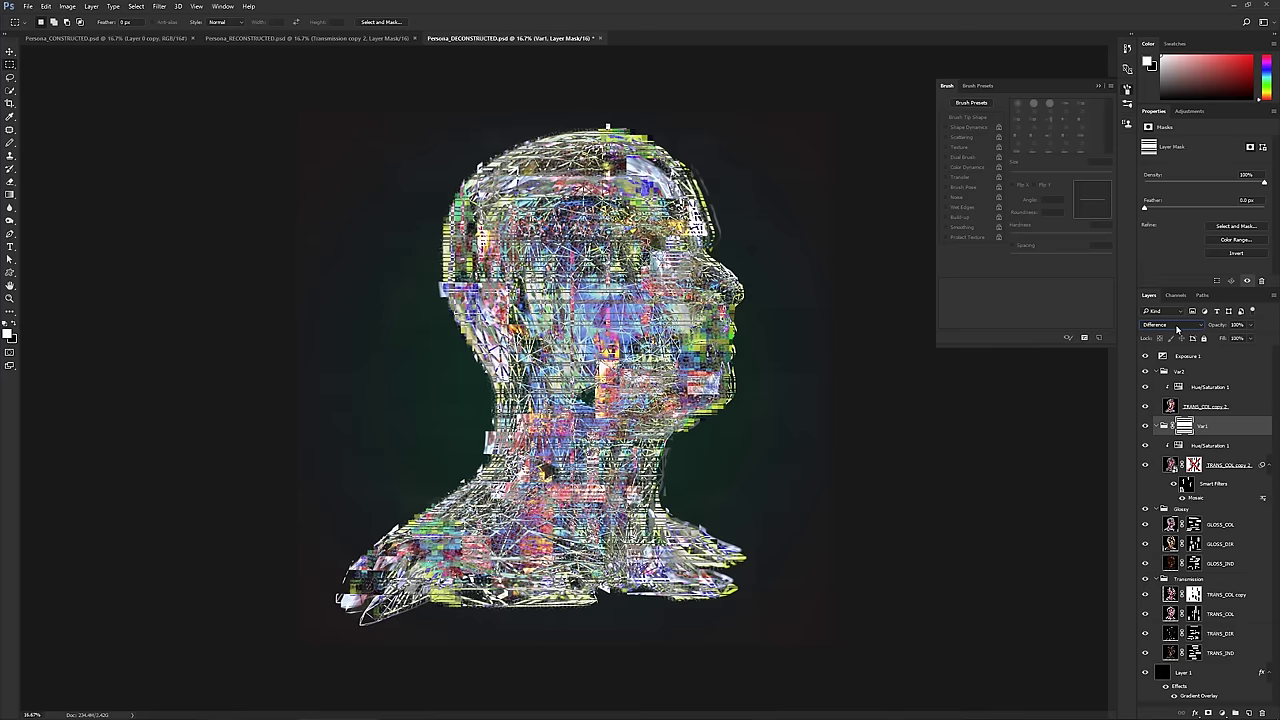
pyautogui.scroll(-1, 1177, 328)
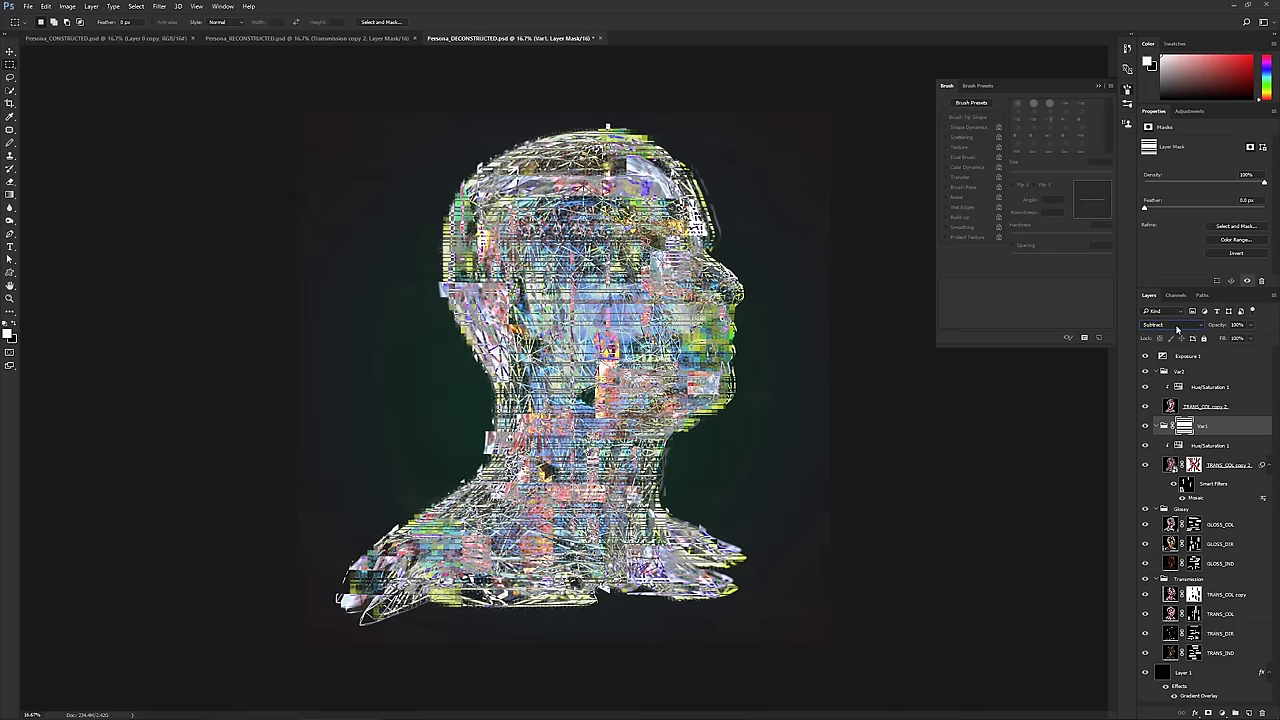
pyautogui.scroll(-1, 1177, 328)
pyautogui.scroll(-1, 1177, 328)
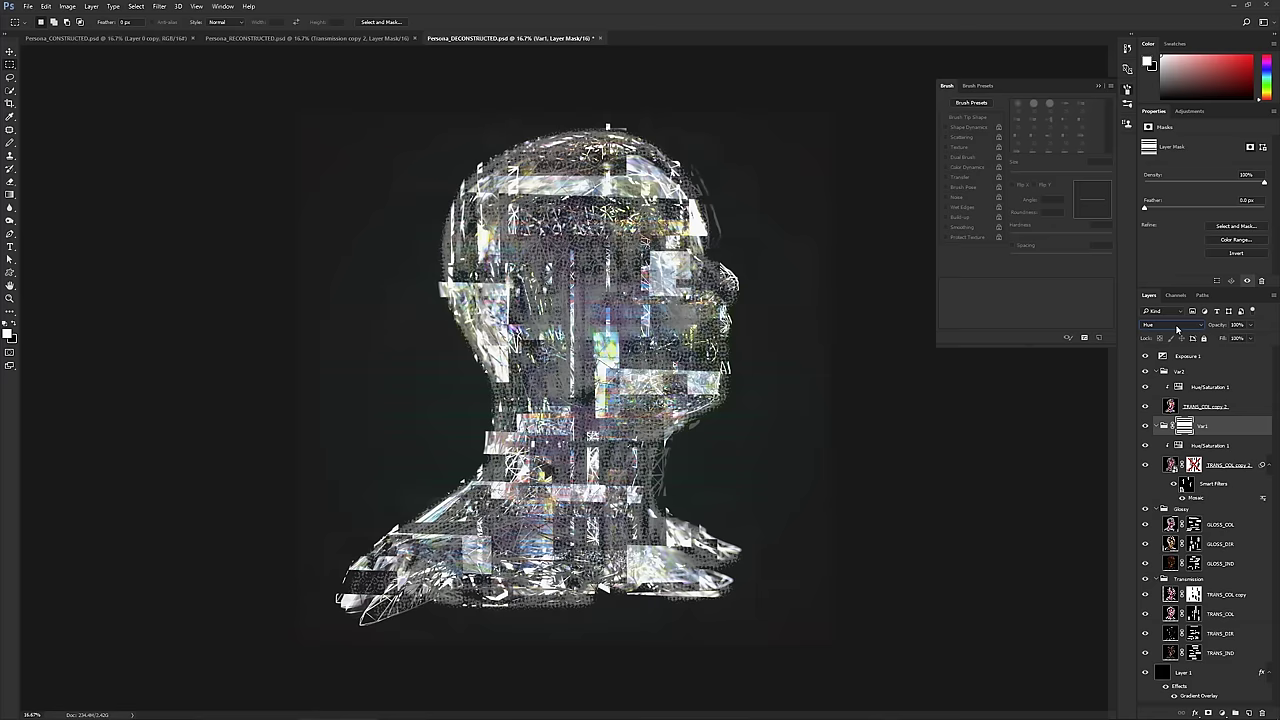
pyautogui.scroll(-1, 1177, 328)
pyautogui.scroll(-1, 1177, 328)
pyautogui.scroll(-1, 1177, 328)
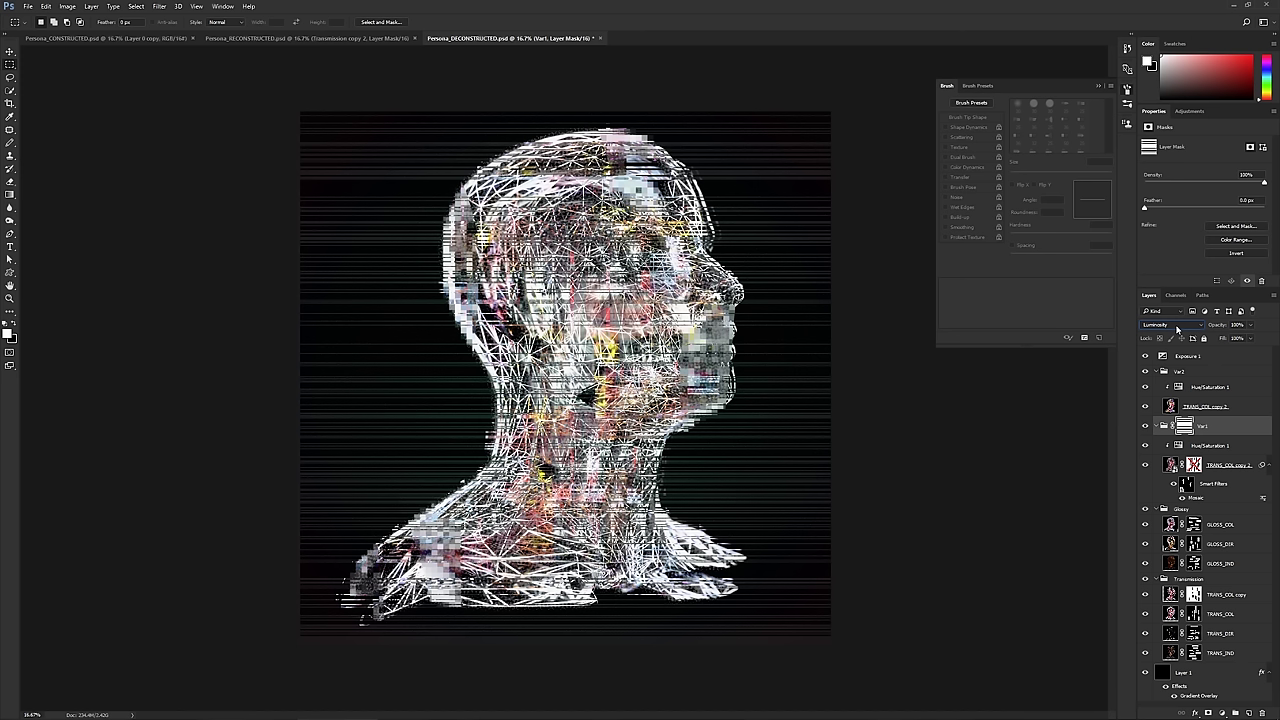
# - Try the Saturation, Divide and Exclusion blend modes on the Var1 group
pyautogui.scroll(3, 1177, 328)
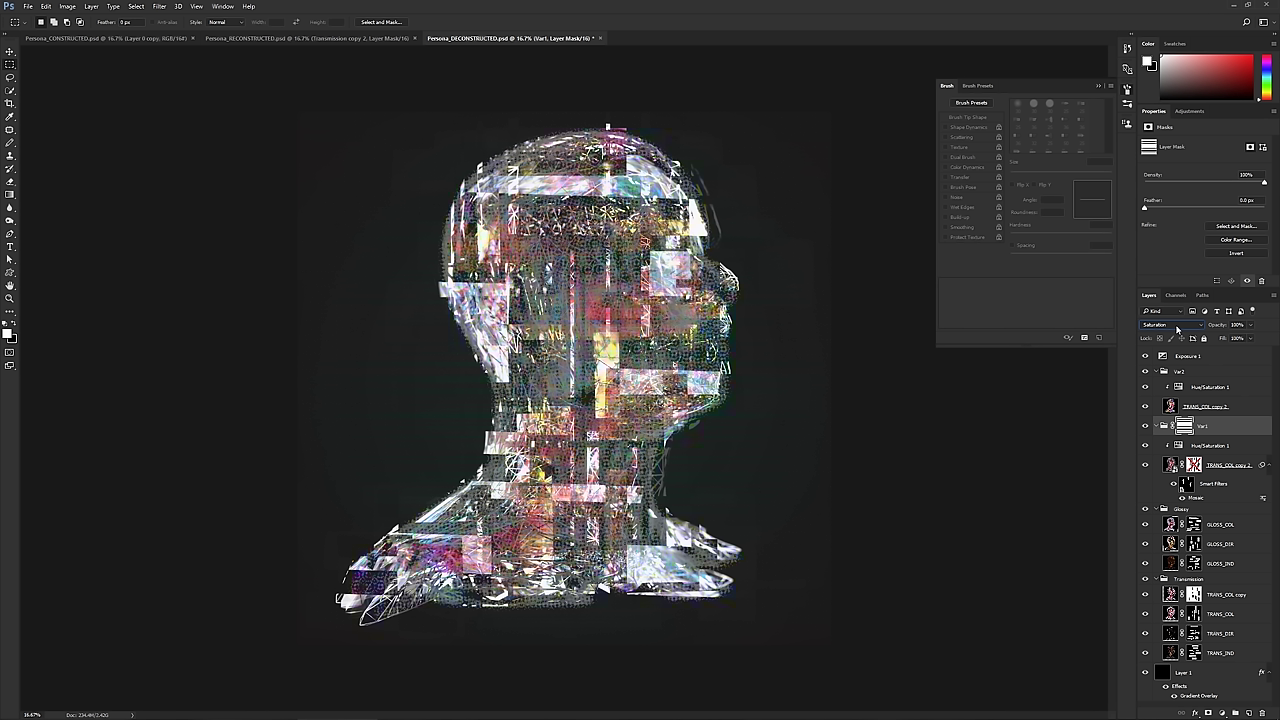
pyautogui.scroll(-1, 1177, 328)
pyautogui.scroll(1, 1177, 328)
pyautogui.scroll(1, 1177, 328)
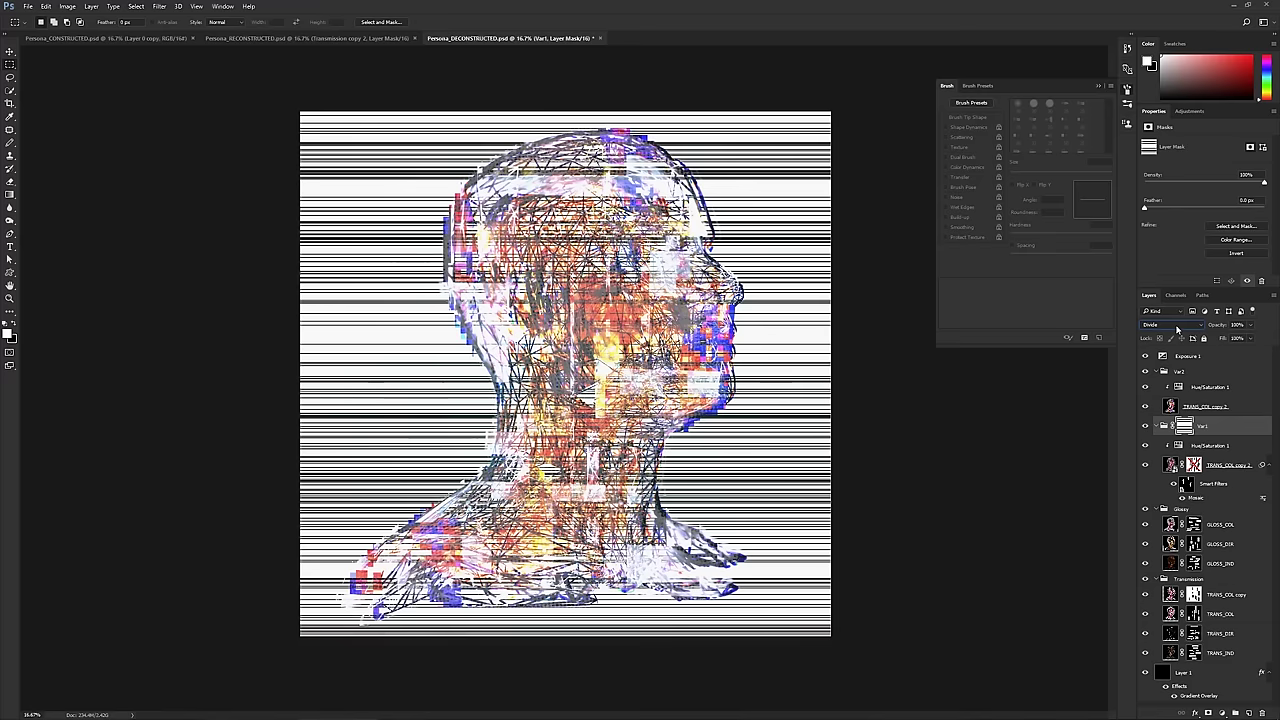
pyautogui.scroll(1, 1177, 328)
pyautogui.scroll(-2, 1177, 328)
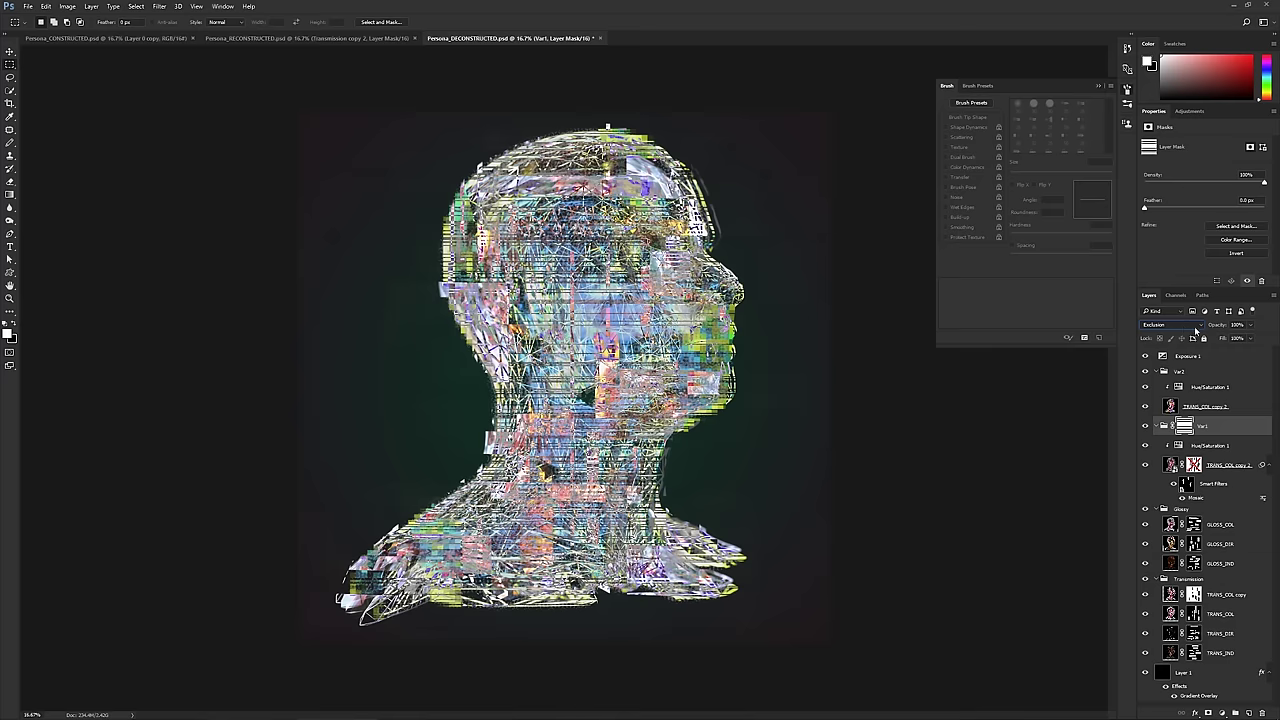
# - Preview the Var1 group with Difference, Hard Mix, Linear Light, Overlay, Linear Dodge (Add) and Color Dodge blending
pyautogui.scroll(1, 1194, 331)
pyautogui.scroll(-1, 1194, 331)
pyautogui.scroll(1, 1194, 331)
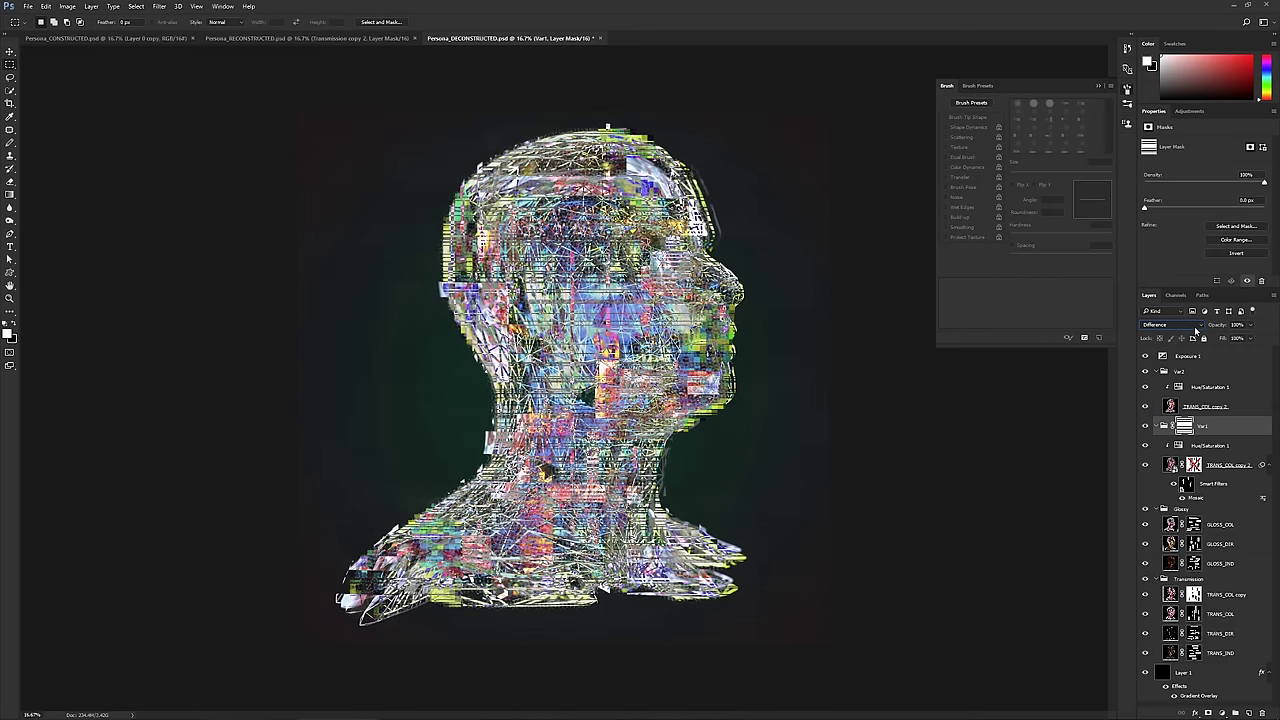
pyautogui.scroll(1, 1194, 331)
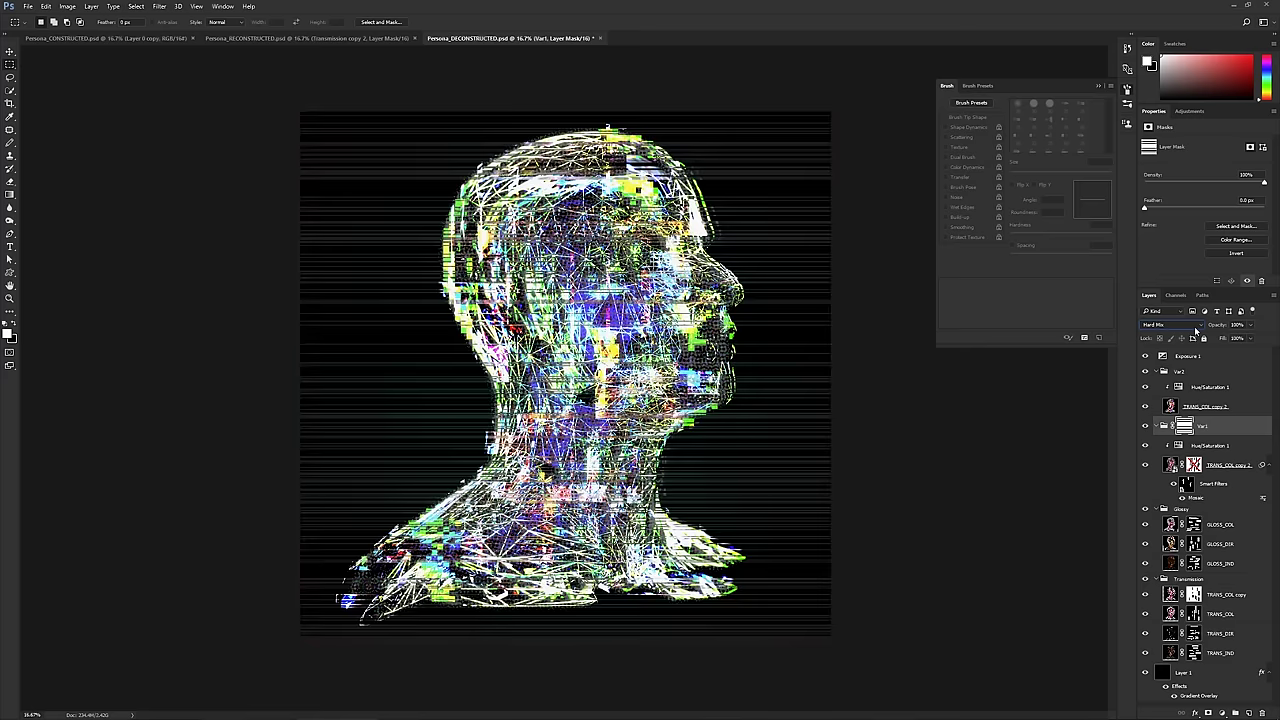
pyautogui.scroll(3, 1199, 332)
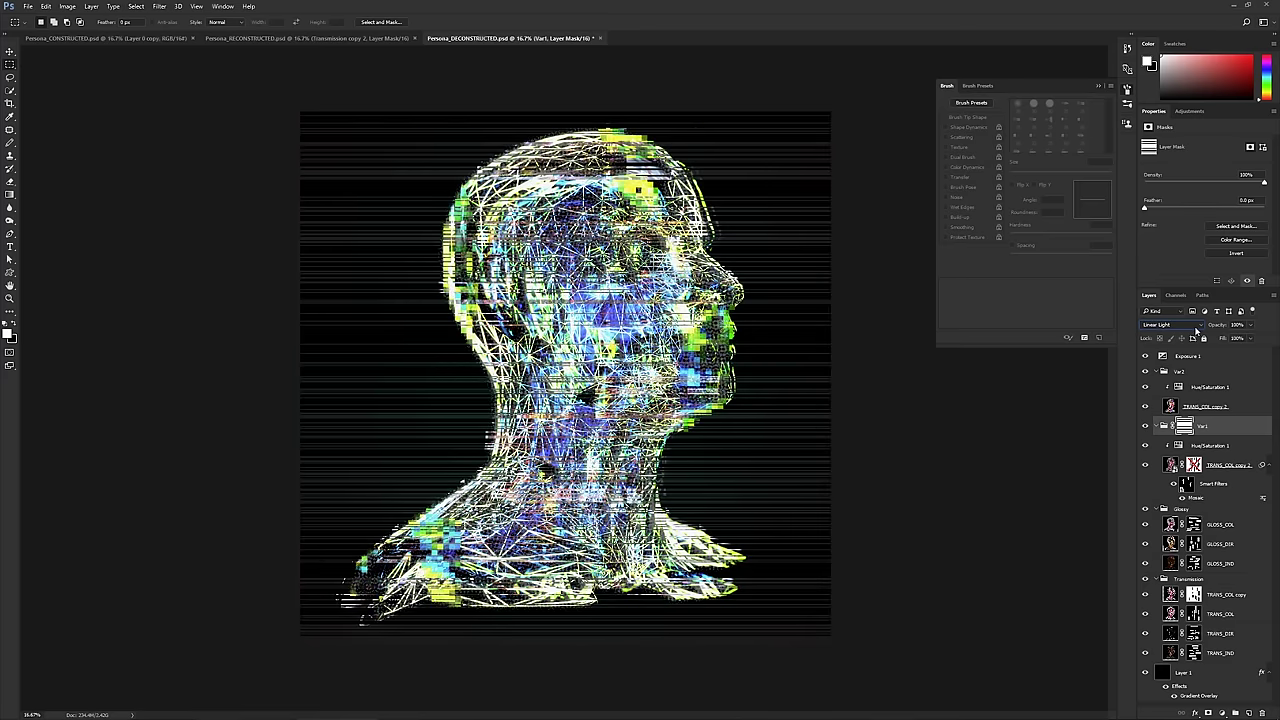
pyautogui.scroll(3, 1196, 331)
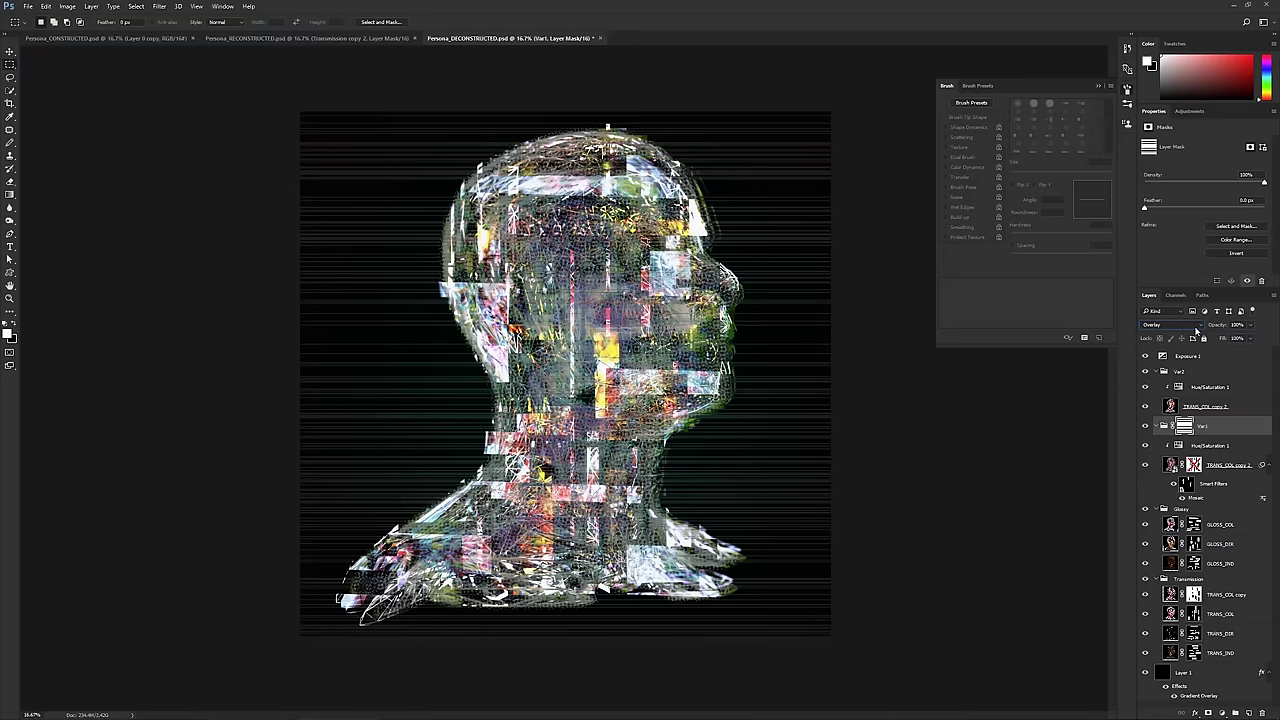
pyautogui.scroll(2, 1196, 331)
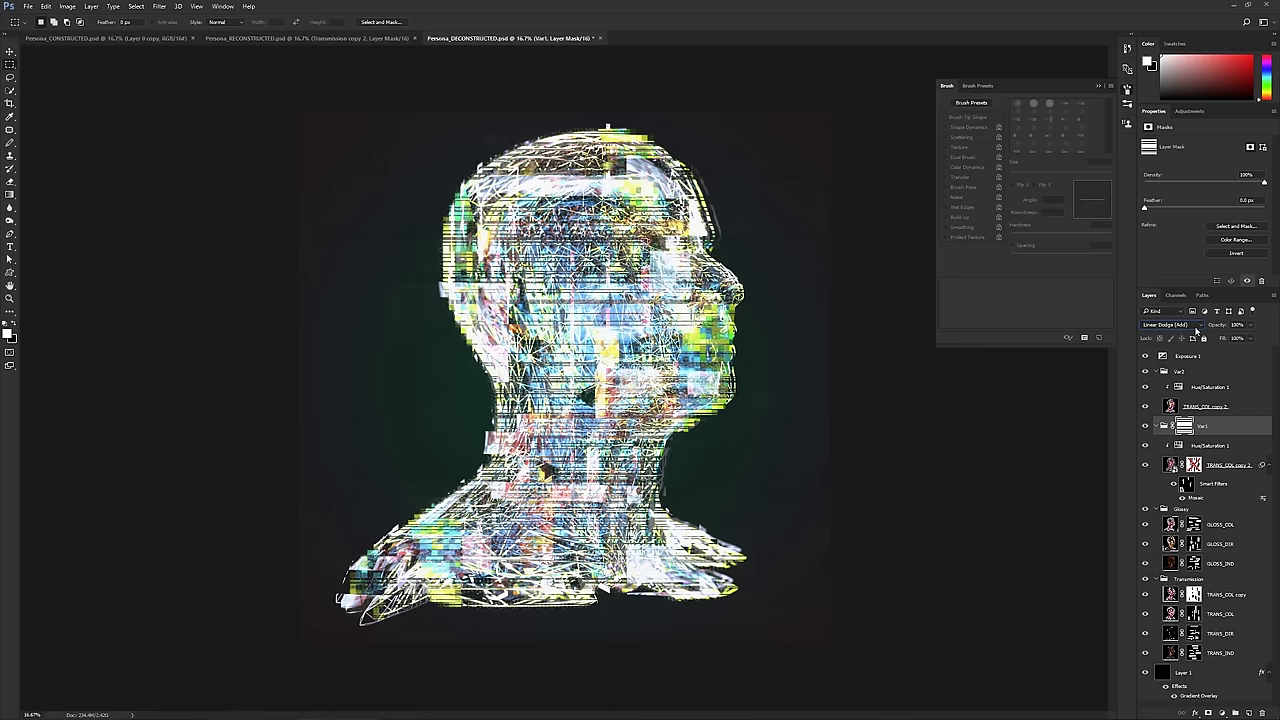
pyautogui.scroll(1, 1196, 331)
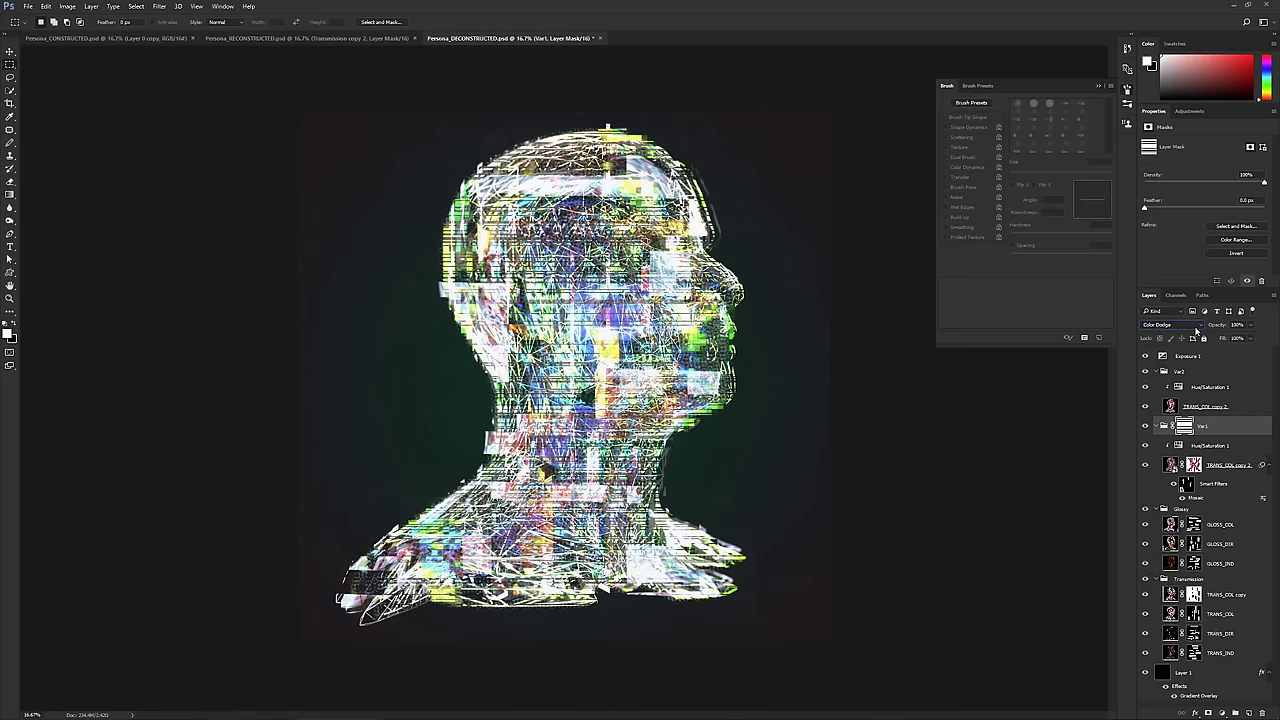
# - Compare Color Burn, Dissolve and Pass Through on the Var1 group and set its blend mode to Lighten
pyautogui.scroll(1, 1203, 331)
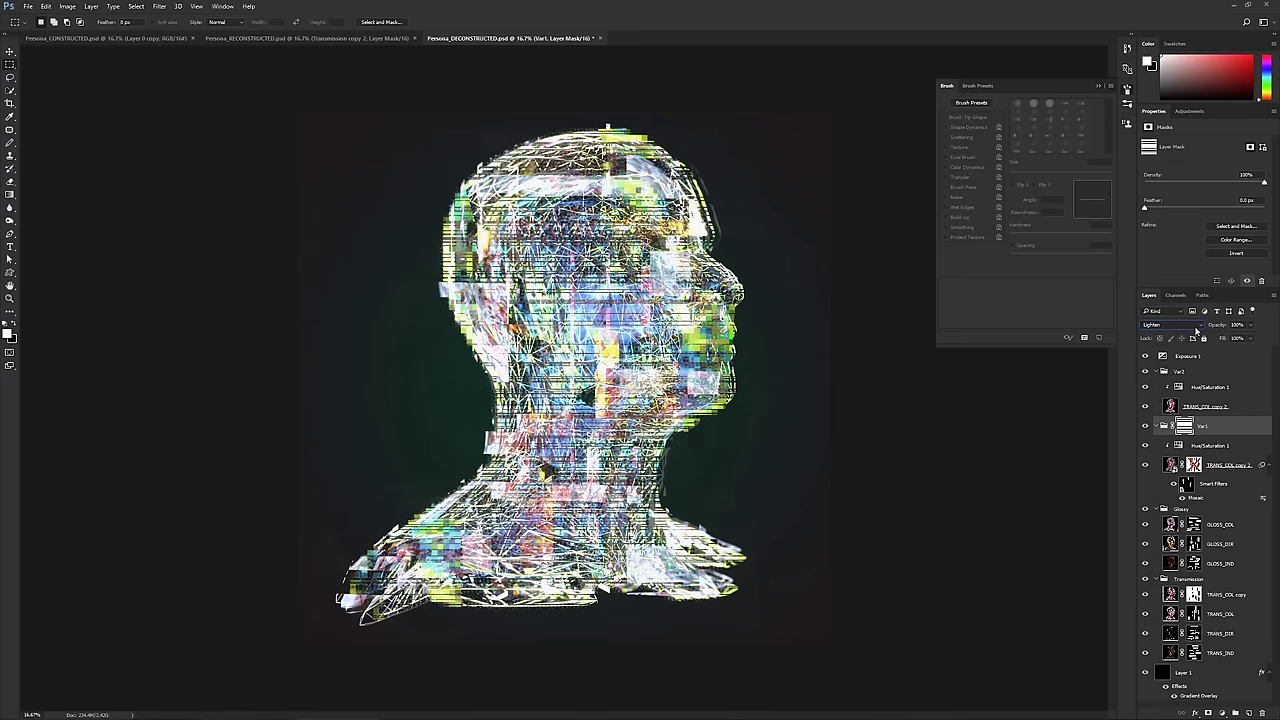
pyautogui.scroll(1, 1196, 331)
pyautogui.scroll(3, 1196, 331)
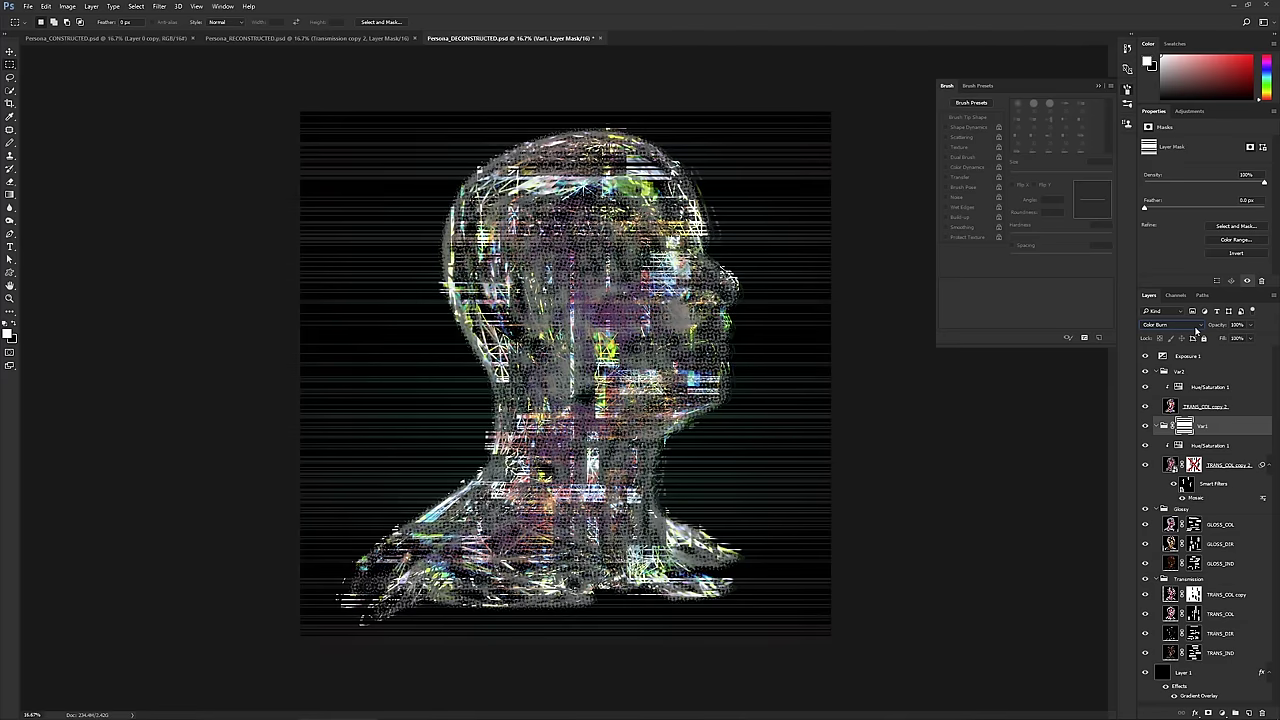
pyautogui.scroll(1, 1196, 331)
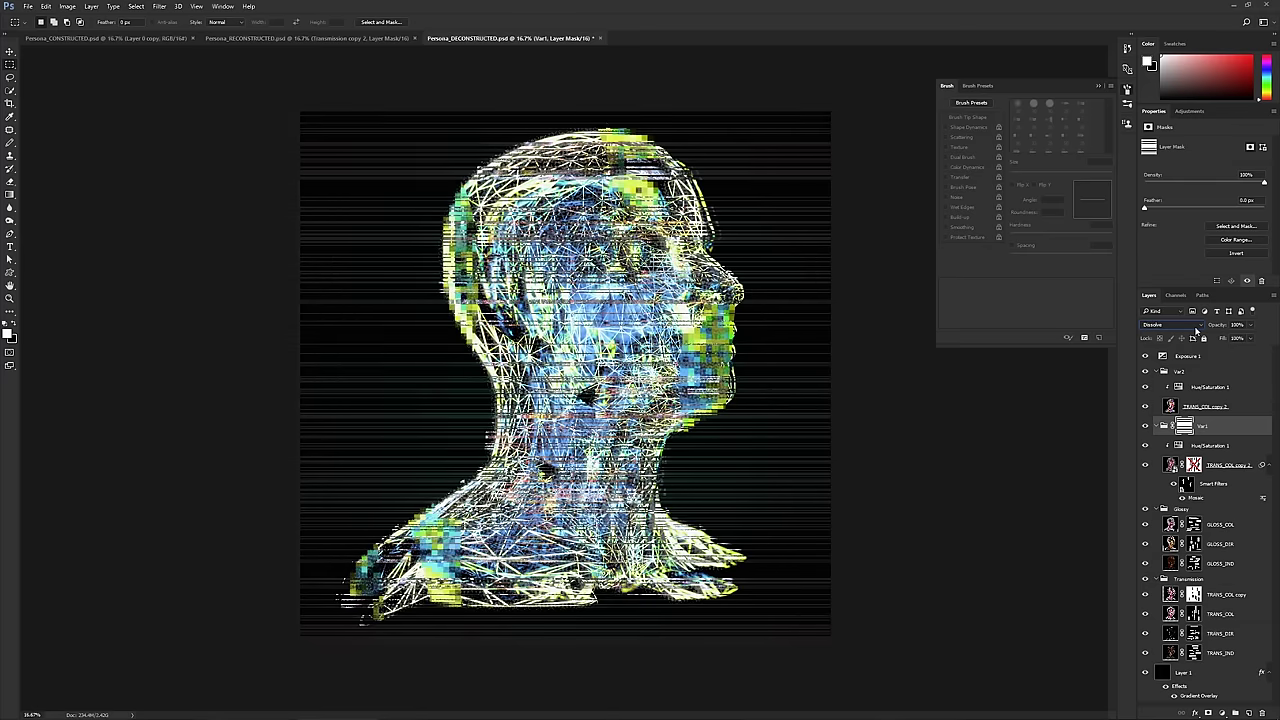
pyautogui.scroll(1, 1196, 331)
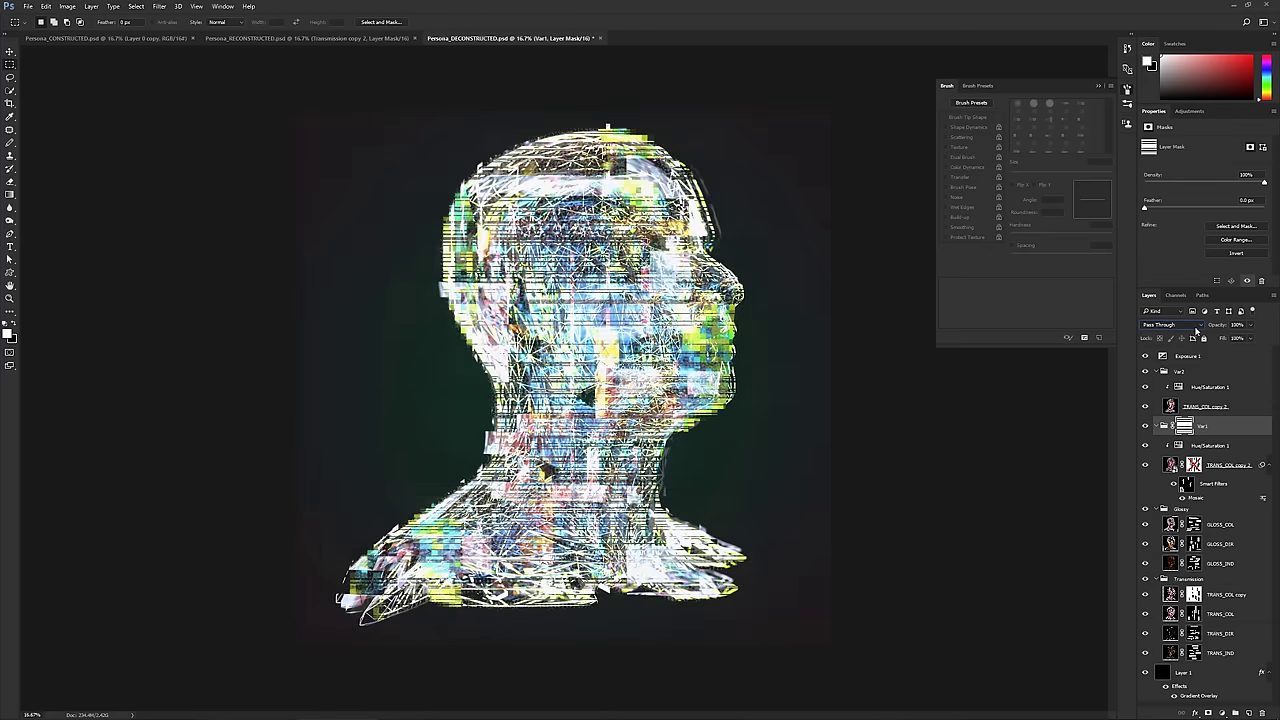
pyautogui.scroll(-8, 1196, 331)
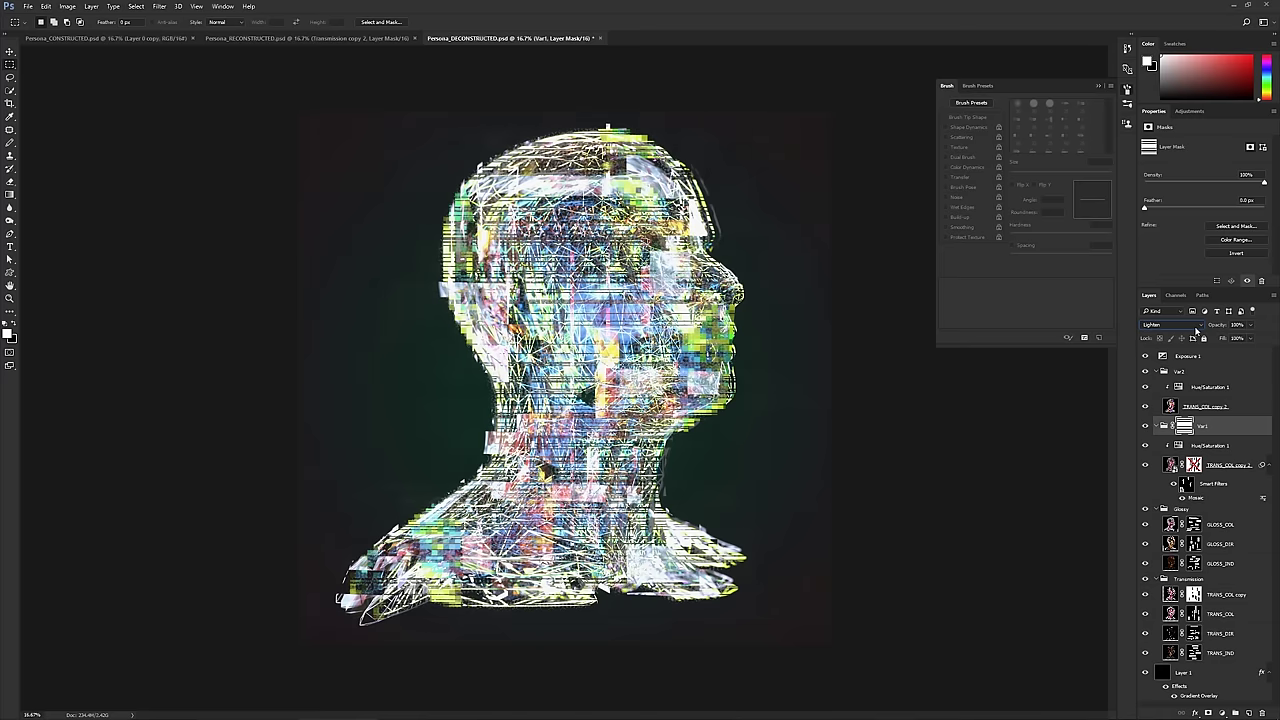
pyautogui.scroll(1, 1196, 331)
# - Duplicate the GLOSS_IND layer above Exposure 1 and delete the copy's layer mask without applying it
pyautogui.click(1170, 566)
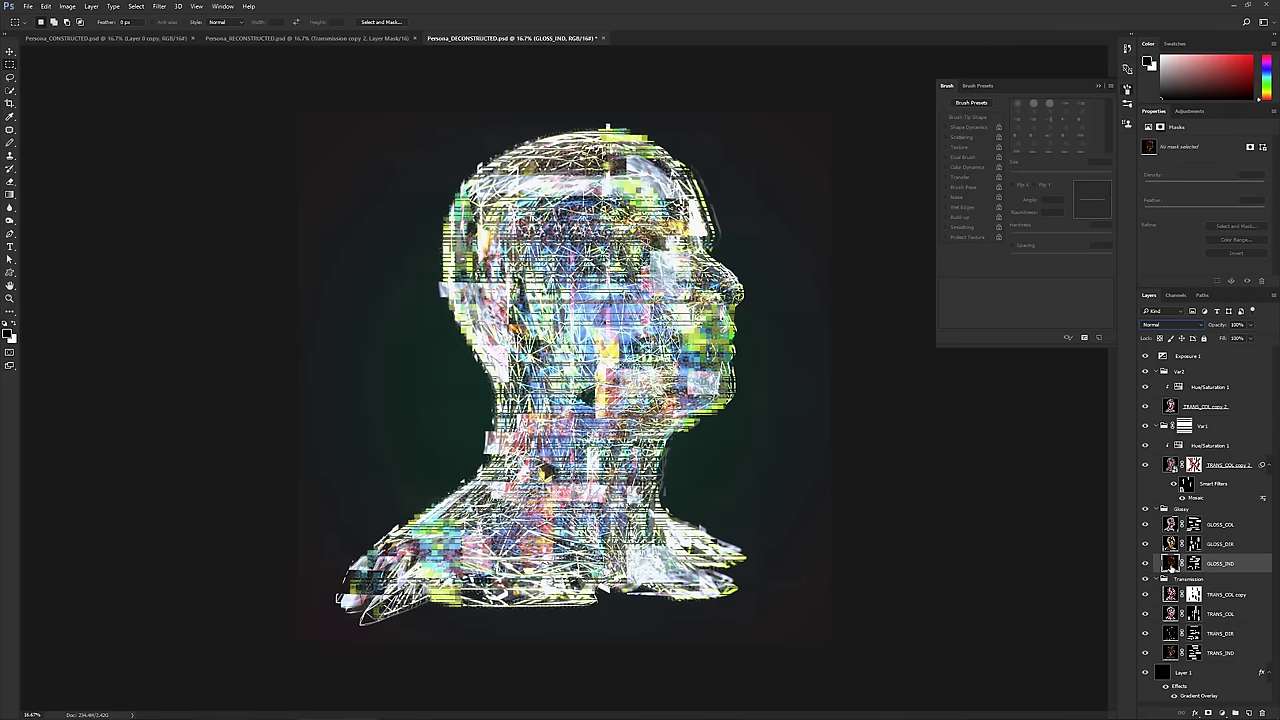
pyautogui.keyDown('alt'); pyautogui.moveTo(1170, 566); pyautogui.dragTo(1210, 352); pyautogui.keyUp('alt')
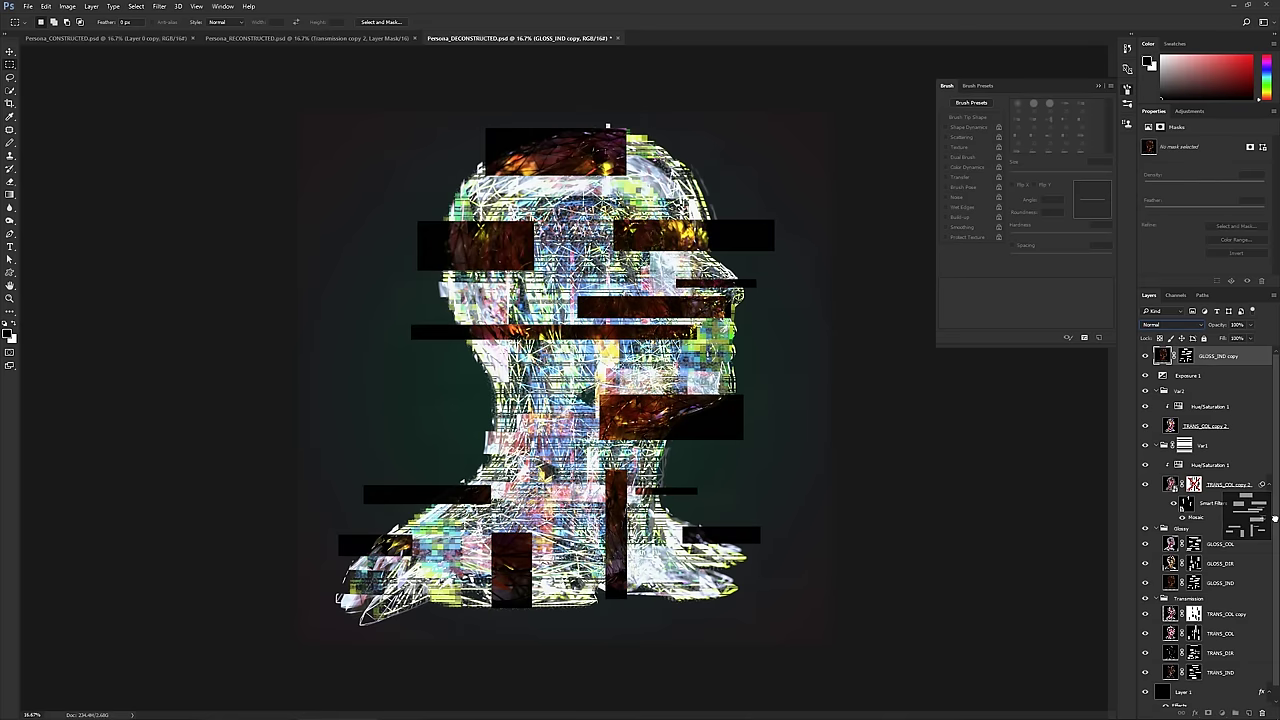
pyautogui.scroll(-1, 1258, 705)
pyautogui.click(1260, 711)
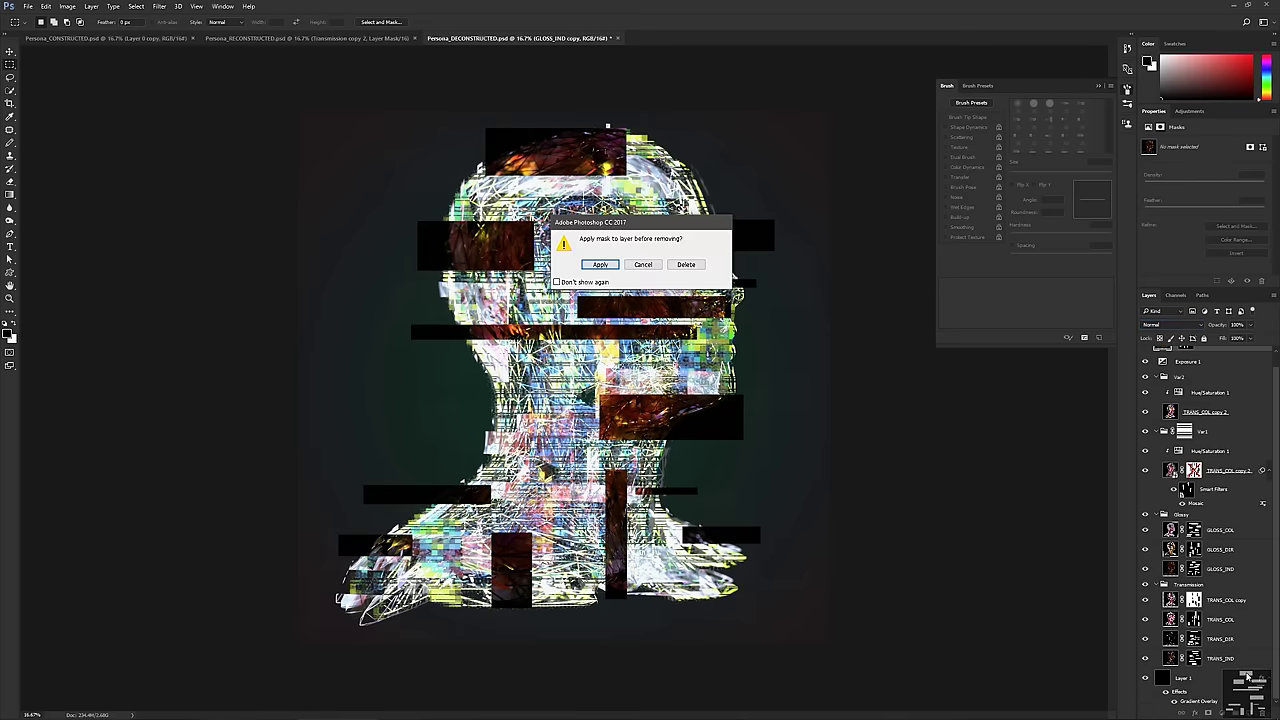
pyautogui.click(686, 264)
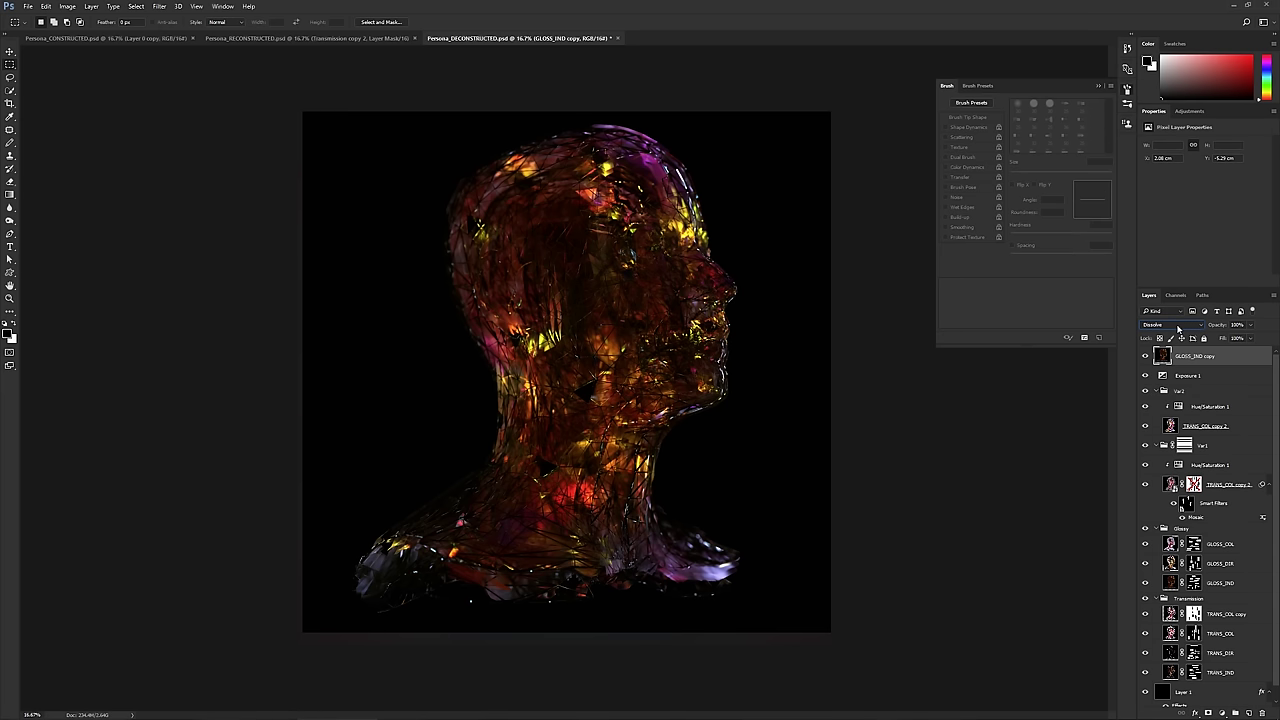
# - Try Color Burn, Lighten, Darker Color, Screen, Soft Light and Hard Light blending on the GLOSS_IND copy layer
pyautogui.scroll(-3, 1178, 328)
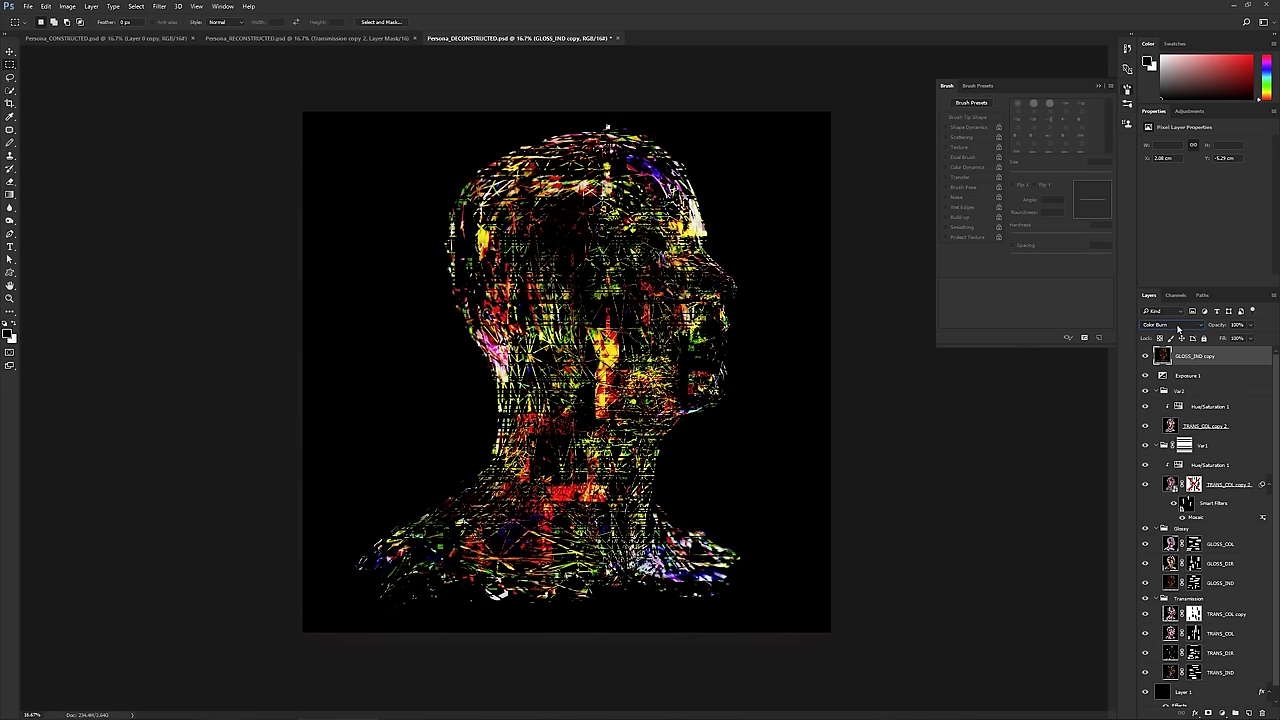
pyautogui.scroll(-2, 1178, 328)
pyautogui.scroll(-1, 1178, 328)
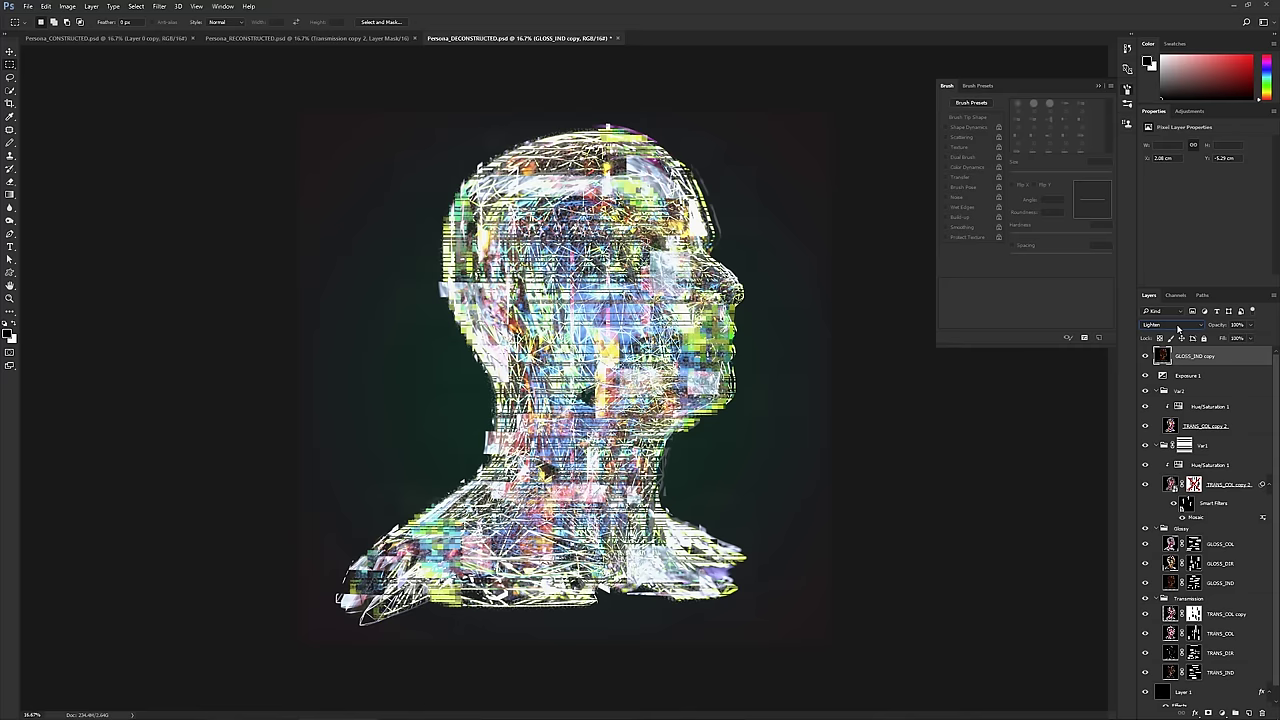
pyautogui.scroll(1, 1178, 328)
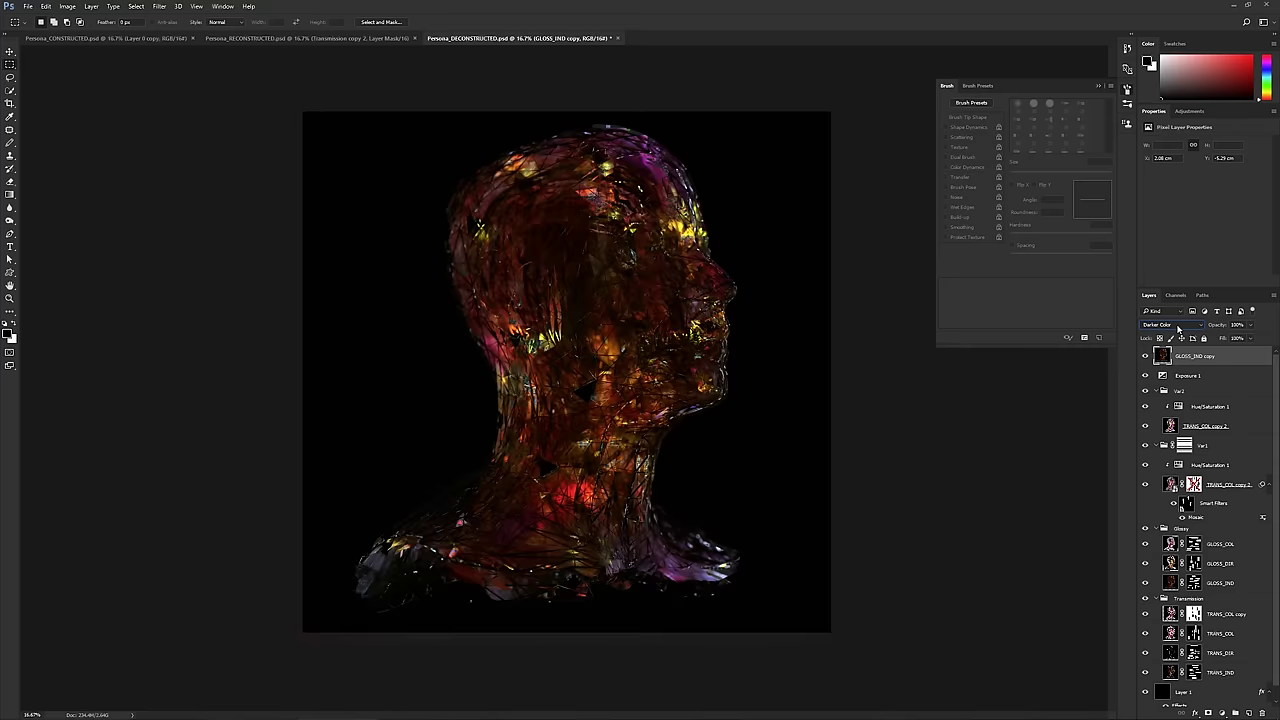
pyautogui.scroll(-4, 1178, 328)
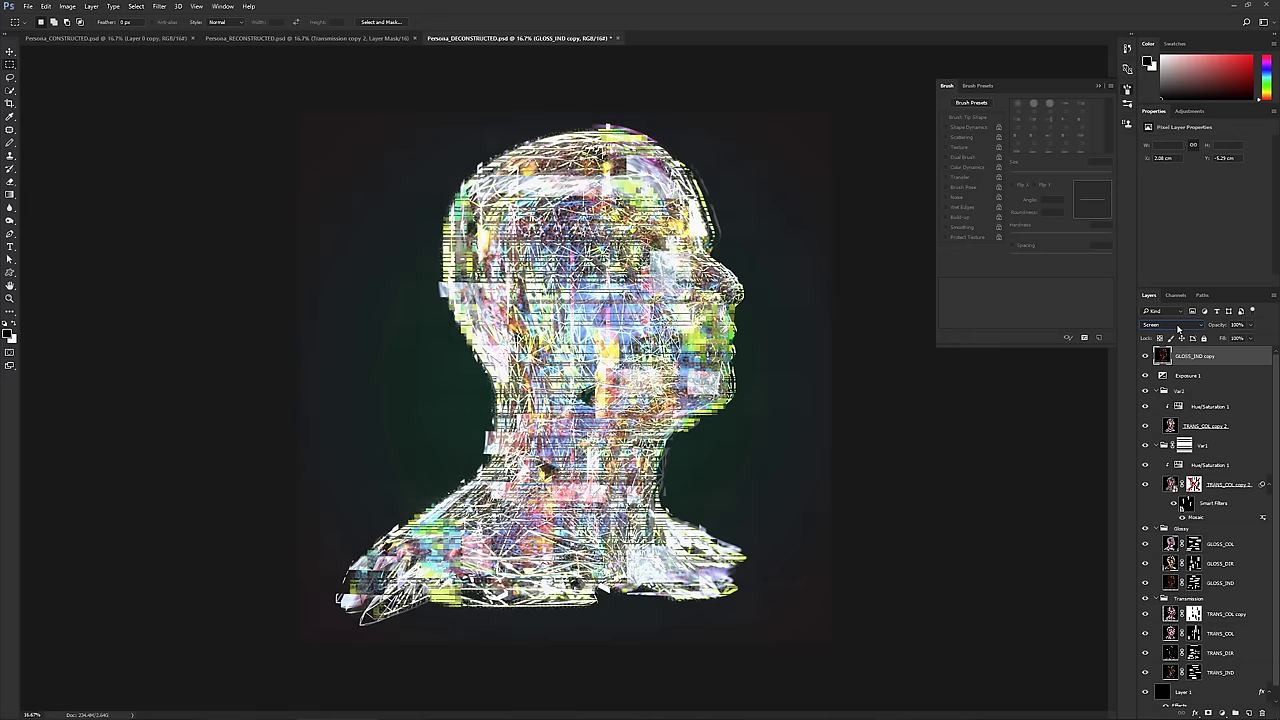
pyautogui.scroll(-5, 1180, 327)
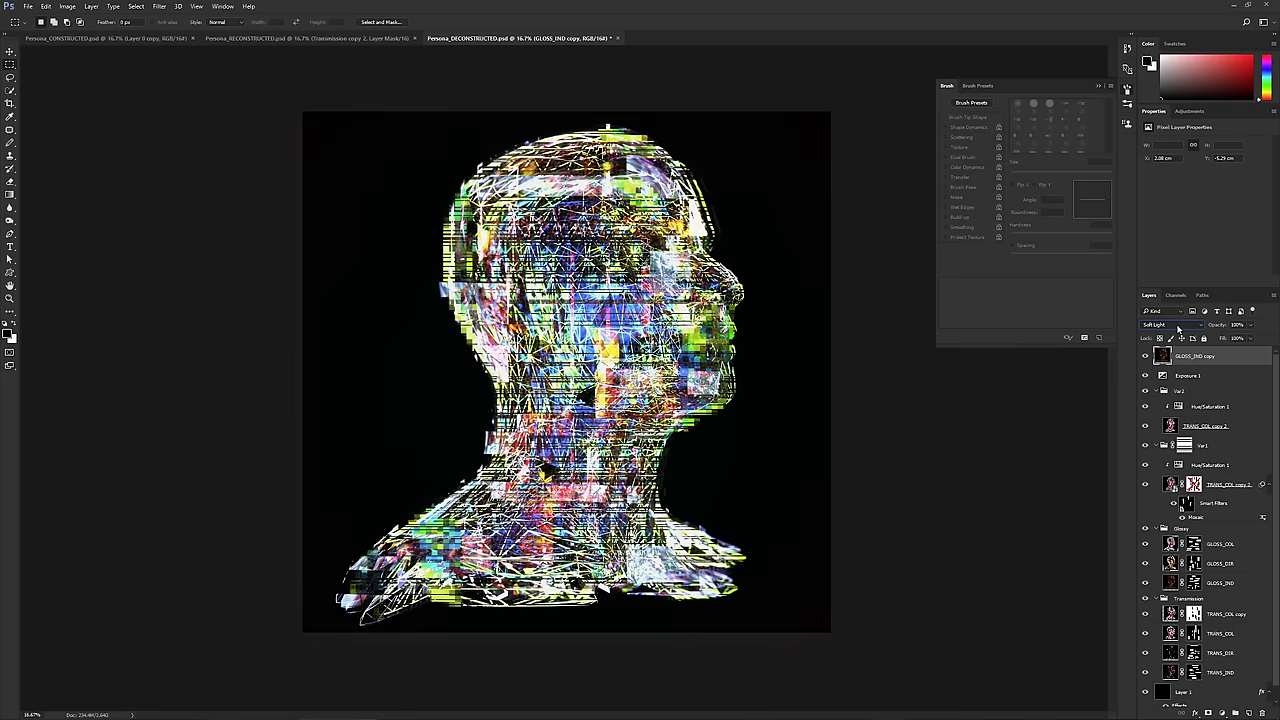
pyautogui.scroll(1, 1178, 328)
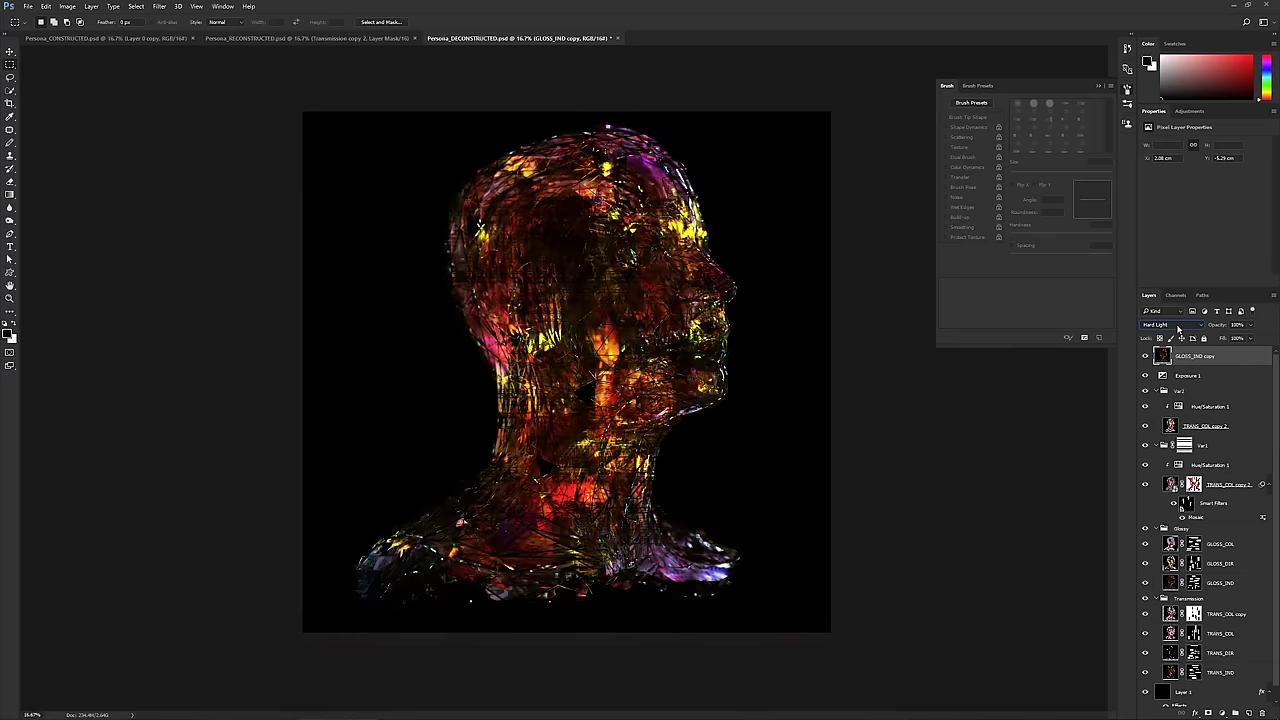
# - Preview Difference, Divide, Hue and Luminosity blending on the GLOSS_IND copy layer
pyautogui.scroll(-5, 1178, 328)
pyautogui.scroll(2, 1178, 328)
pyautogui.scroll(-2, 1178, 328)
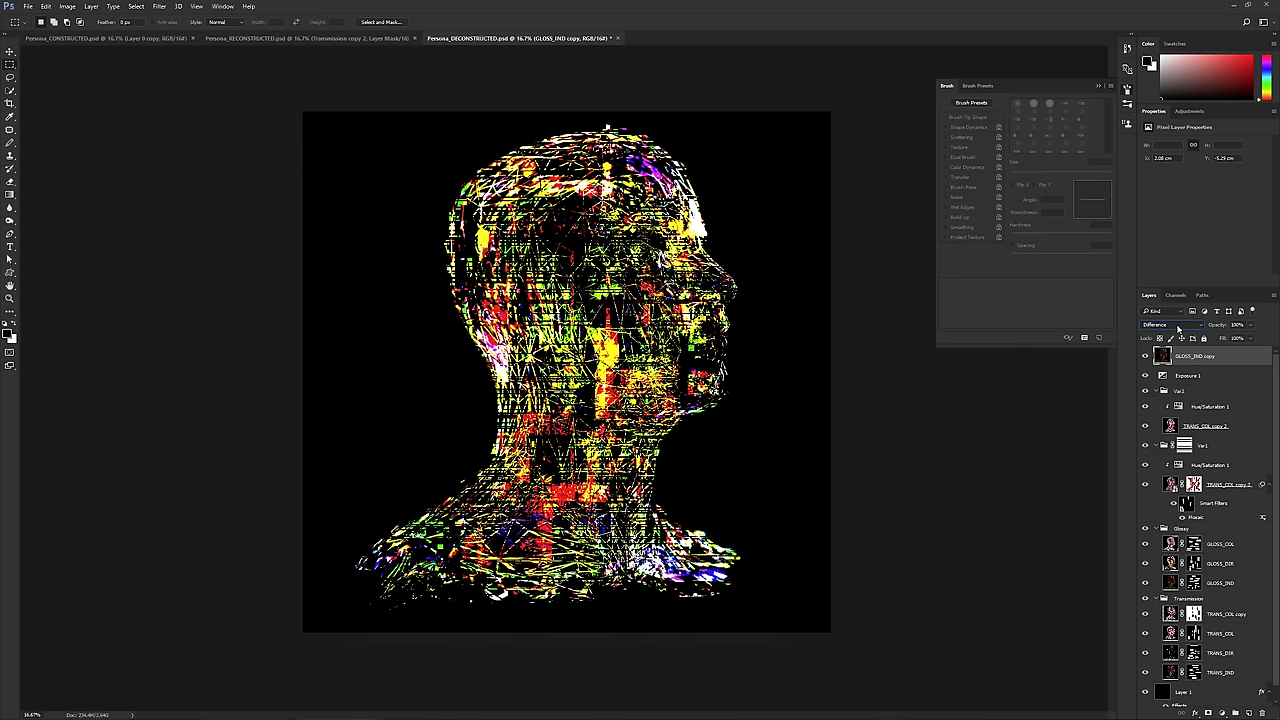
pyautogui.scroll(-3, 1178, 328)
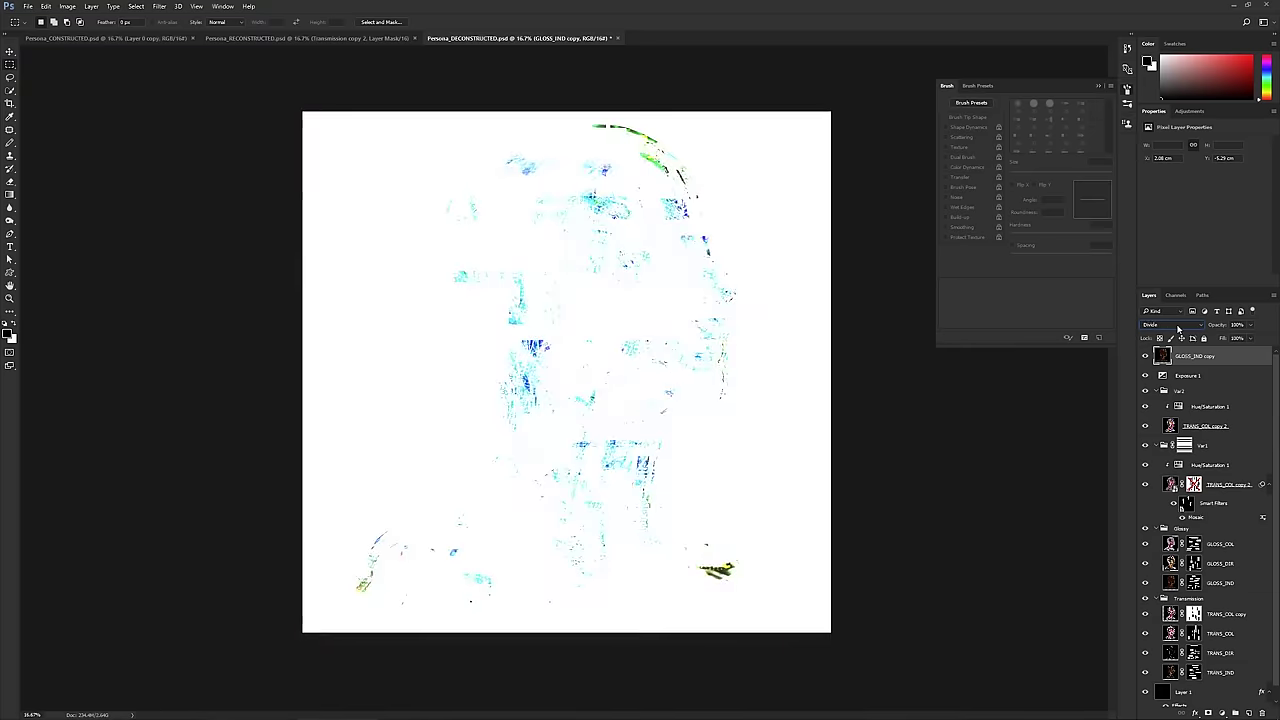
pyautogui.scroll(-2, 1178, 328)
pyautogui.scroll(1, 1178, 328)
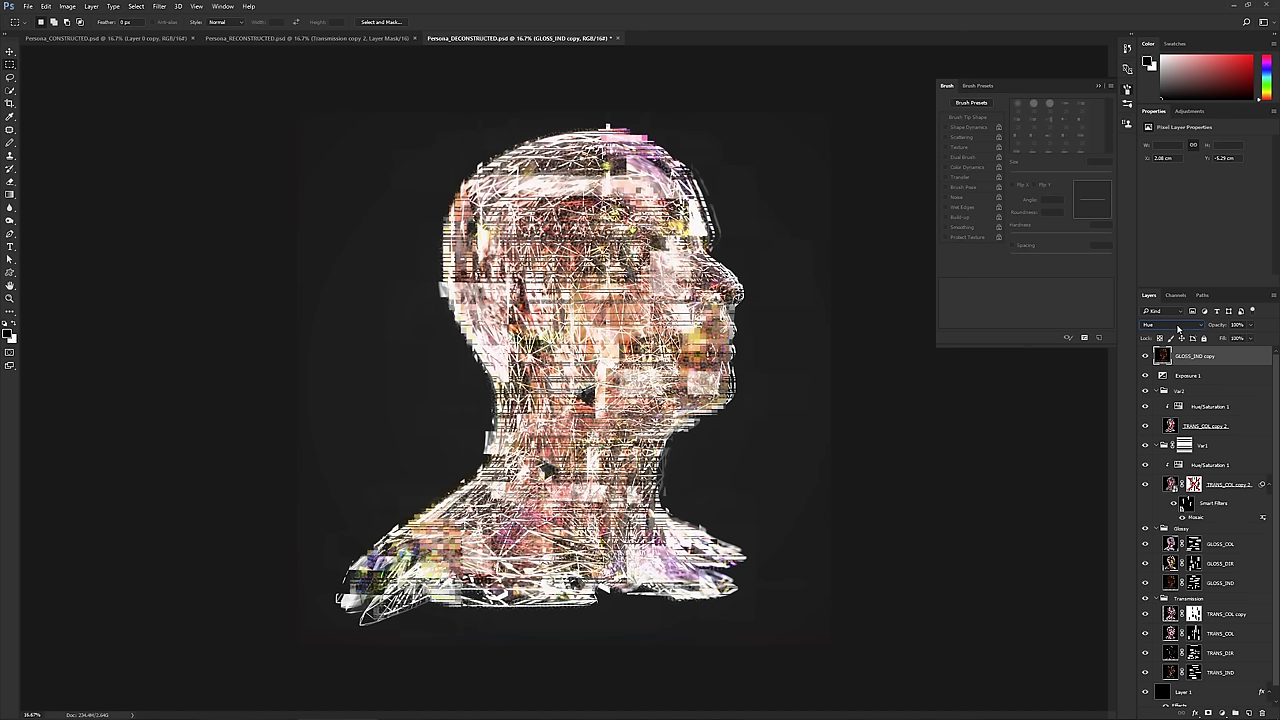
pyautogui.scroll(-3, 1178, 328)
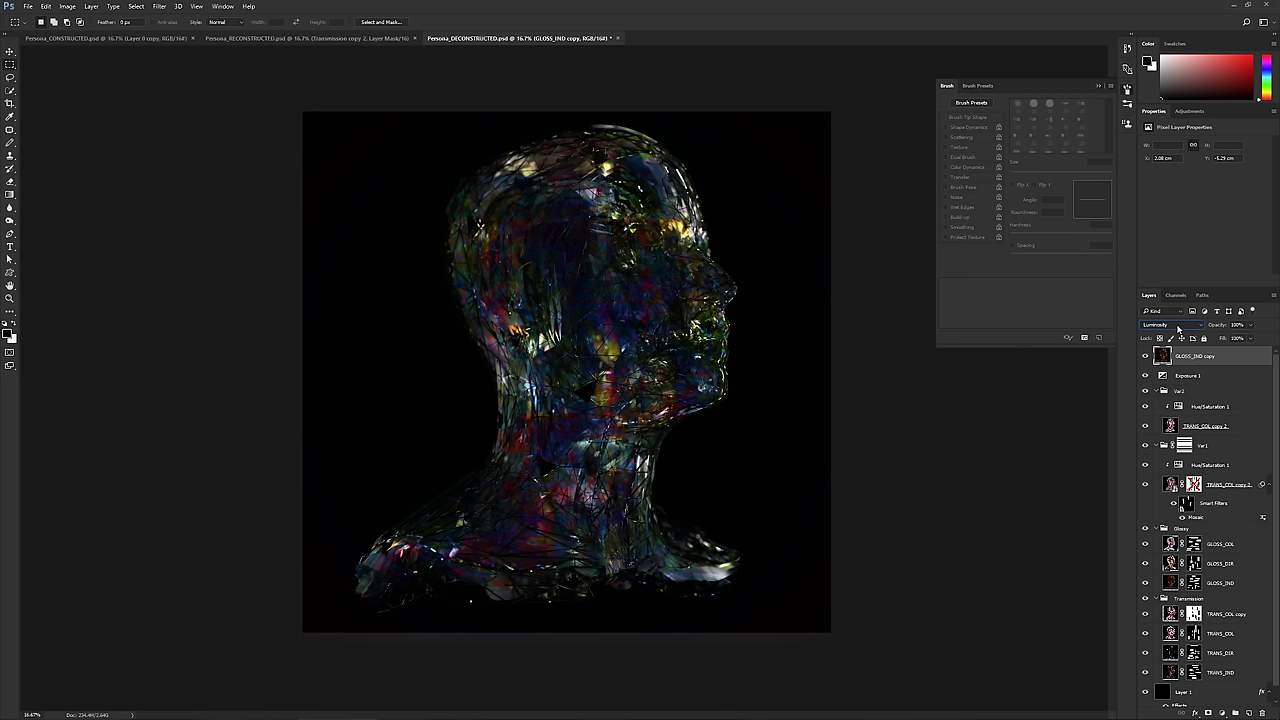
# - Try Saturation, Hard Mix, Soft Light, Lighter Color, Linear Burn and Darker Color blending on the GLOSS_IND copy layer
pyautogui.scroll(5, 1178, 328)
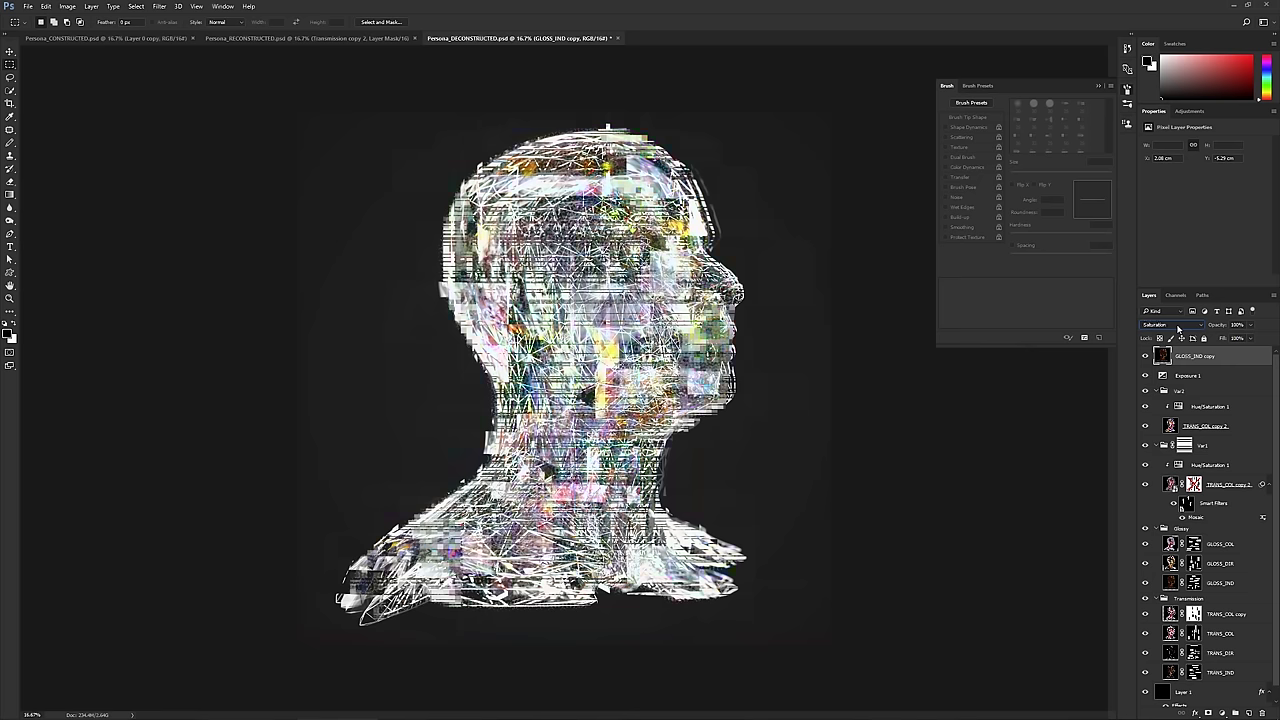
pyautogui.scroll(5, 1178, 328)
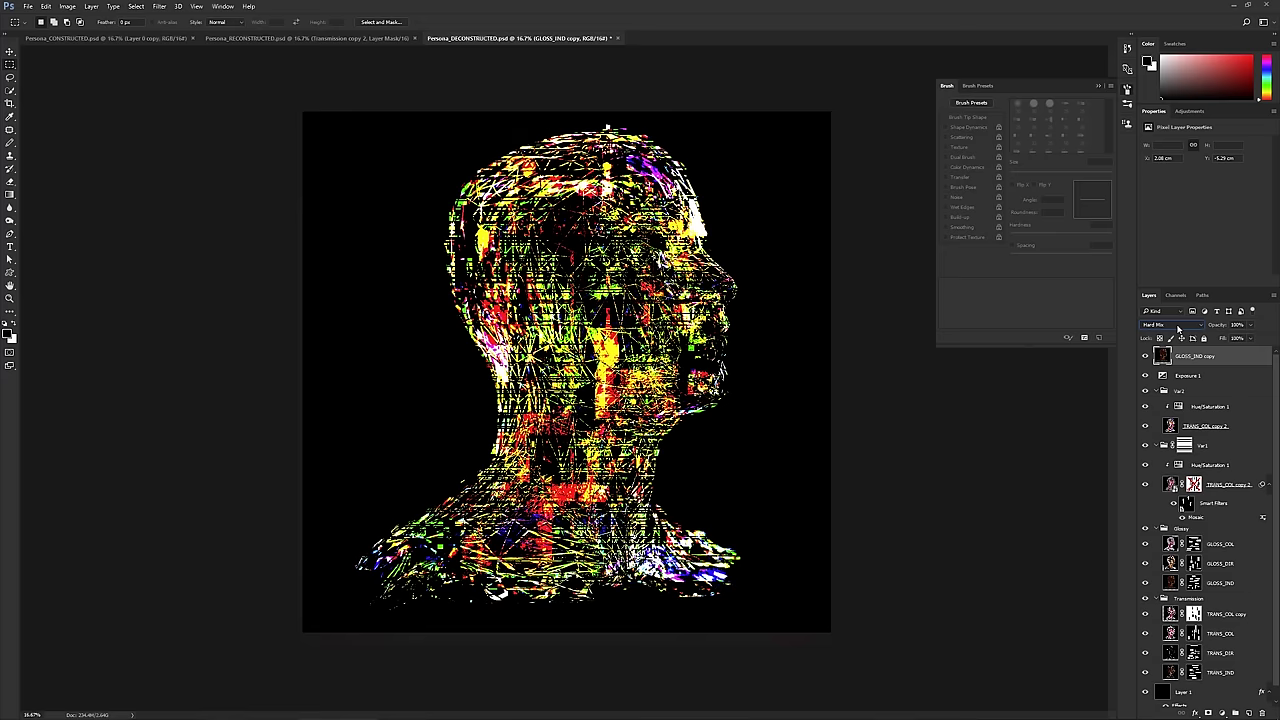
pyautogui.scroll(5, 1178, 328)
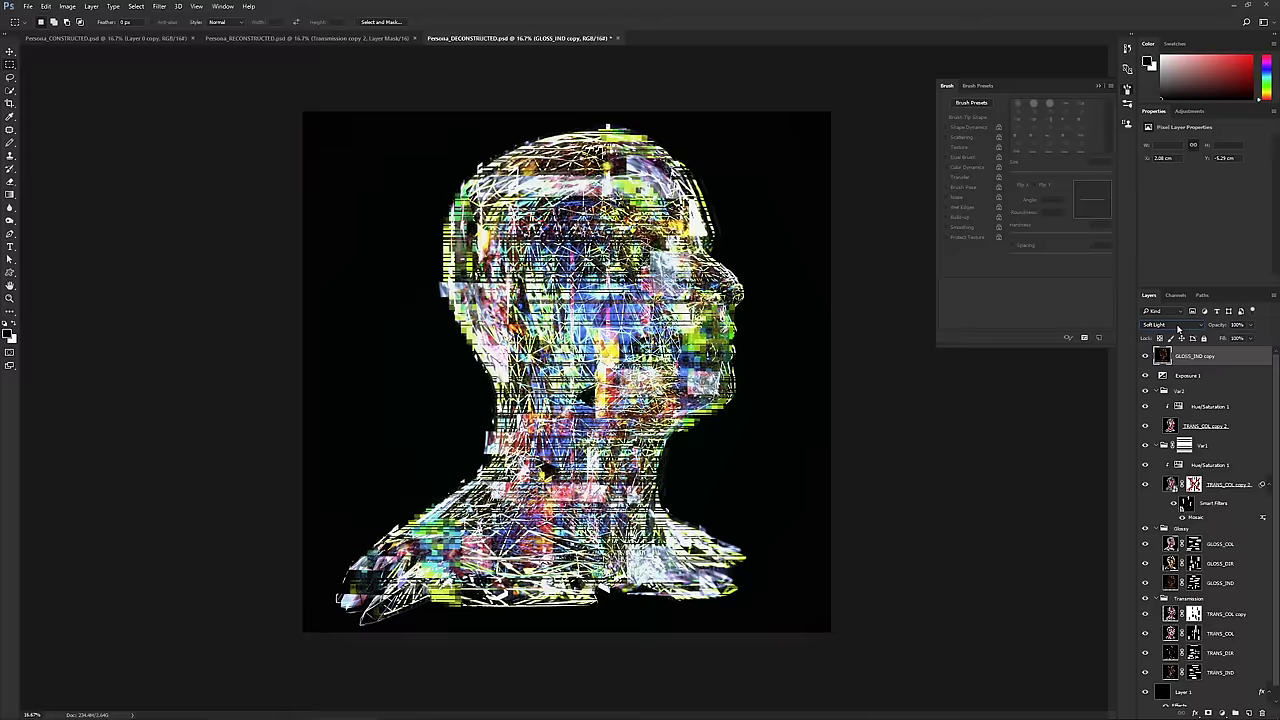
pyautogui.scroll(3, 1178, 328)
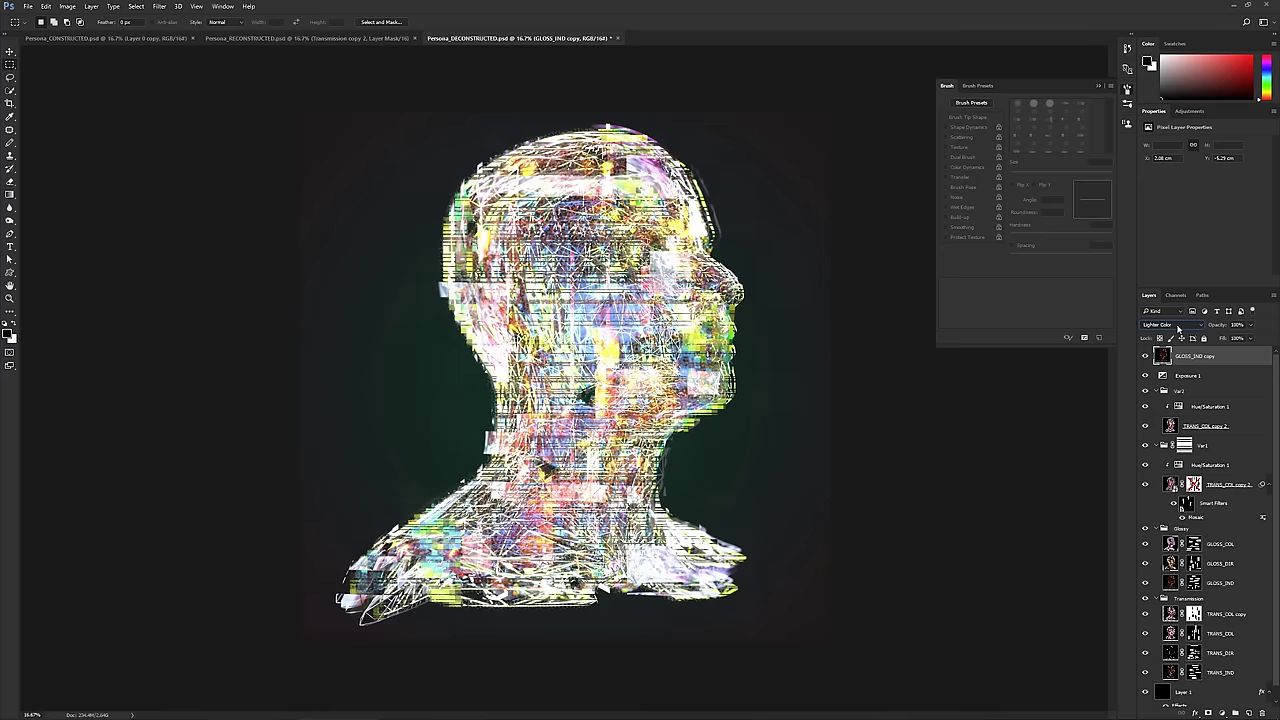
pyautogui.scroll(2, 1178, 328)
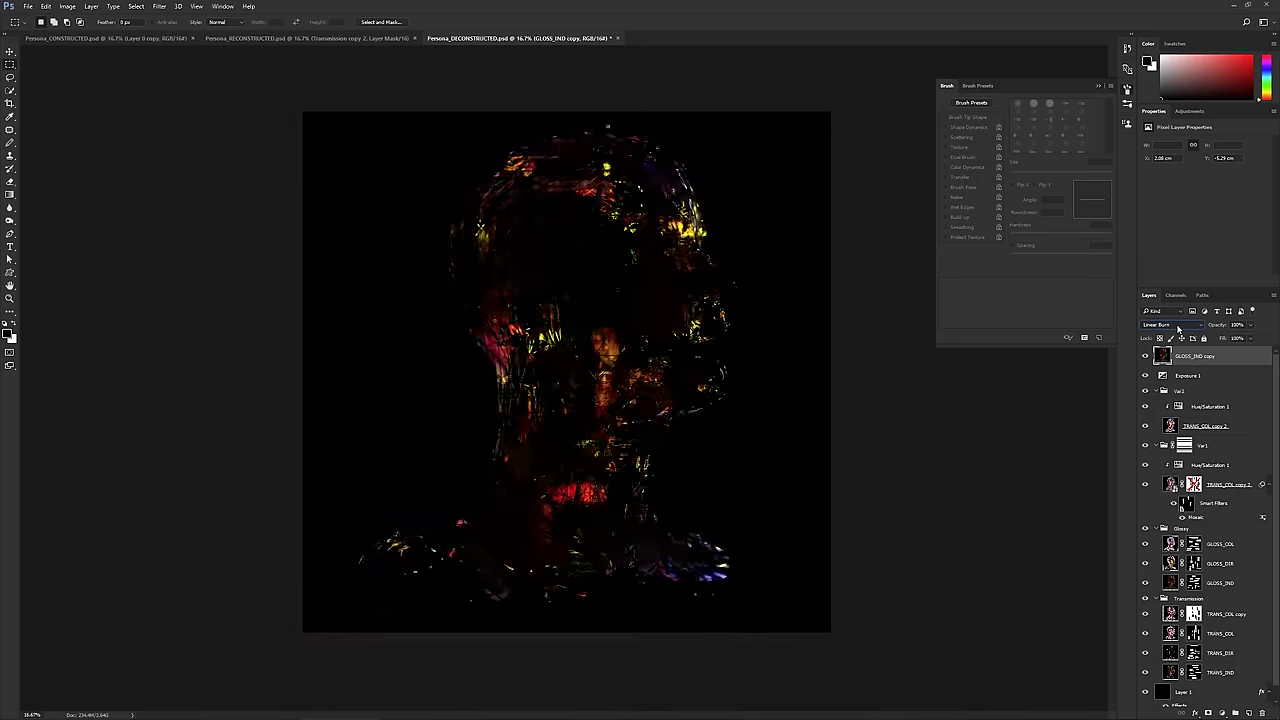
# - Lower the GLOSS_IND copy layer's opacity to 77% and set its blend mode to Color Burn
pyautogui.click(1250, 325)
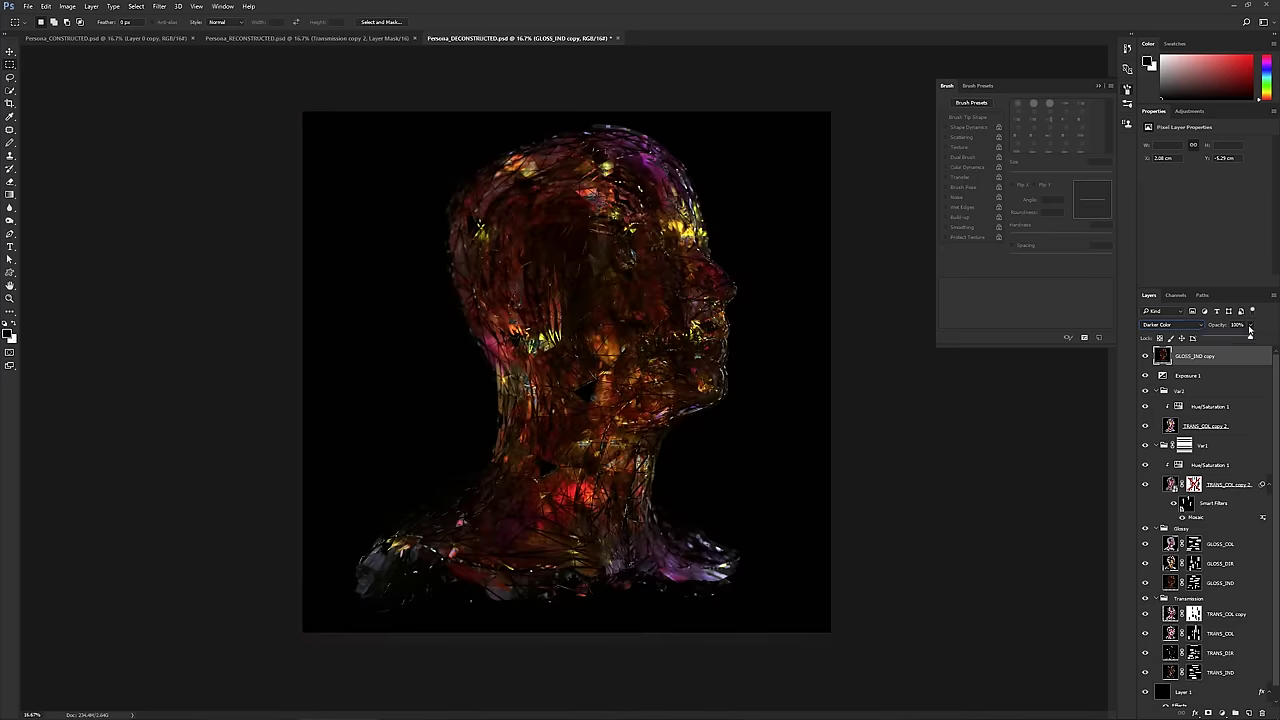
pyautogui.moveTo(1252, 340); pyautogui.dragTo(1240, 339)
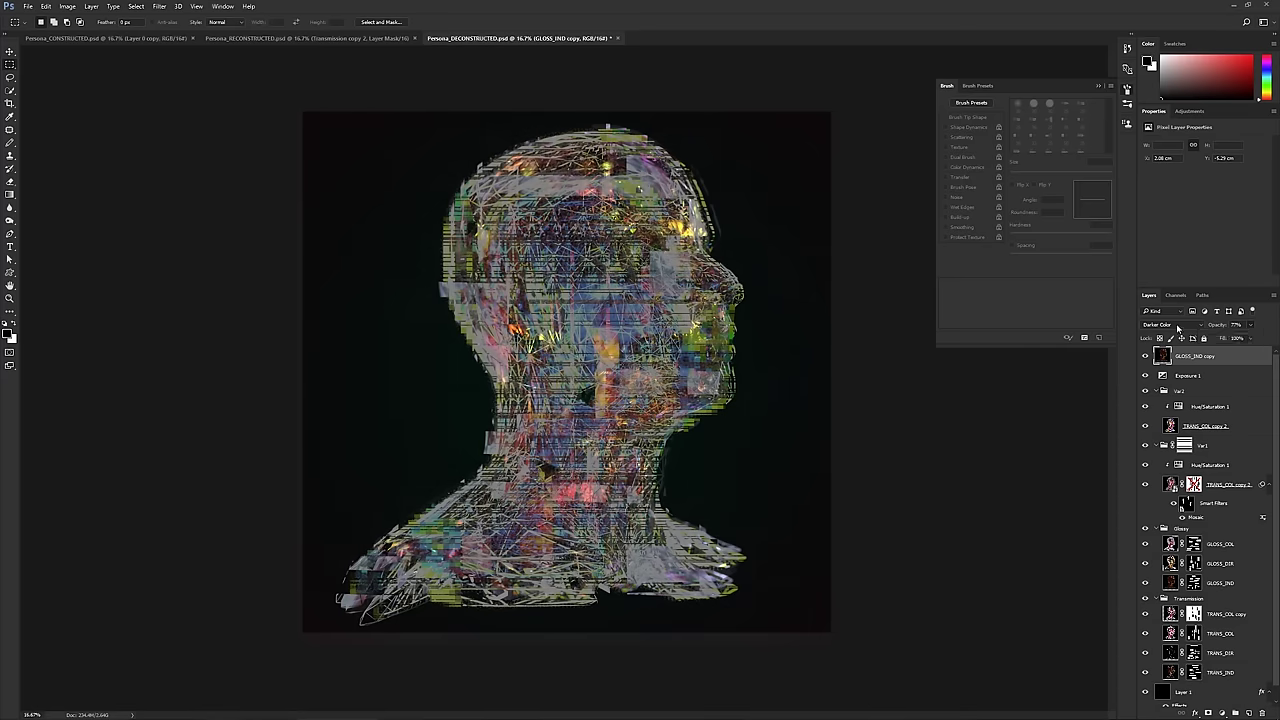
pyautogui.click(1190, 325)
pyautogui.click(1198, 327)
pyautogui.scroll(2, 1195, 327)
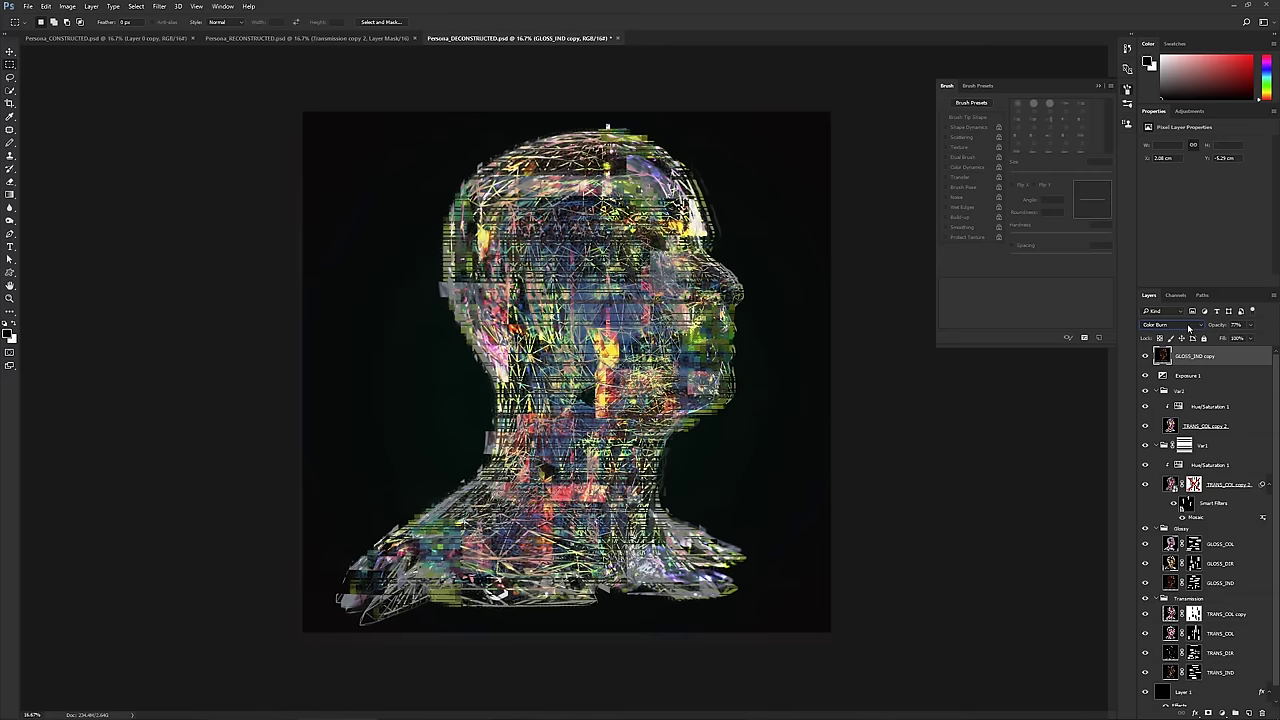
# - Reduce the opacity of the Color Burn GLOSS_IND copy layer to 54%
pyautogui.scroll(-1, 1188, 327)
pyautogui.scroll(1, 1188, 327)
pyautogui.click(1248, 327)
pyautogui.moveTo(1252, 340); pyautogui.dragTo(1238, 343)
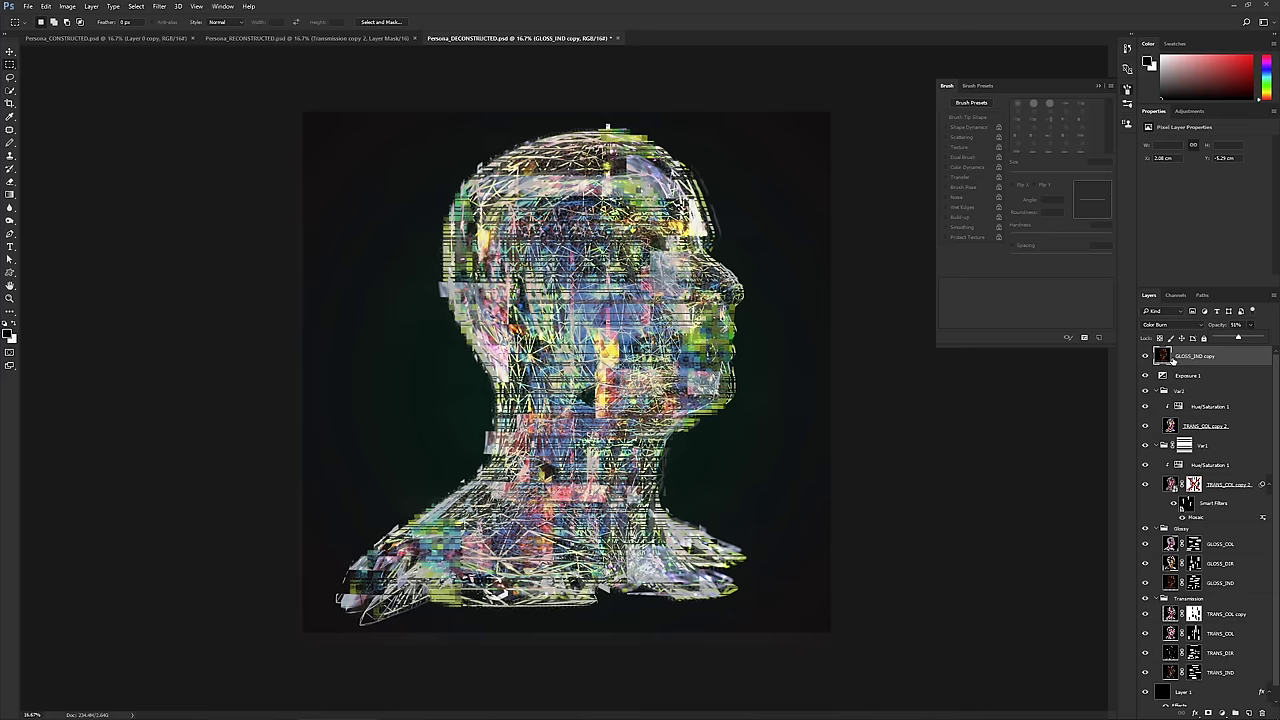
pyautogui.moveTo(1234, 340)
pyautogui.mouseDown()
pyautogui.moveTo(1206, 340)
pyautogui.moveTo(1260, 339)
pyautogui.moveTo(1240, 342)
pyautogui.mouseUp()
# - Compare Multiply and Normal with Color Burn on the GLOSS_IND copy layer and keep Color Burn
pyautogui.click(1170, 325)
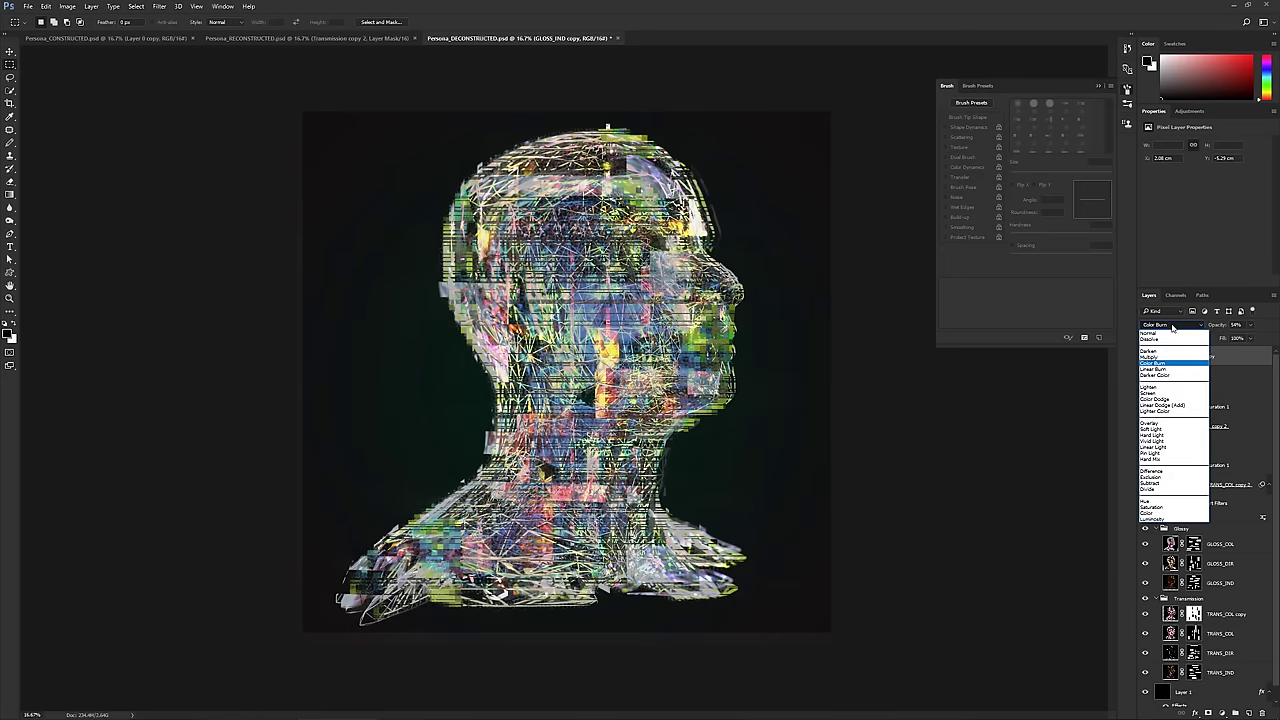
pyautogui.click(1165, 368)
pyautogui.scroll(2, 1172, 327)
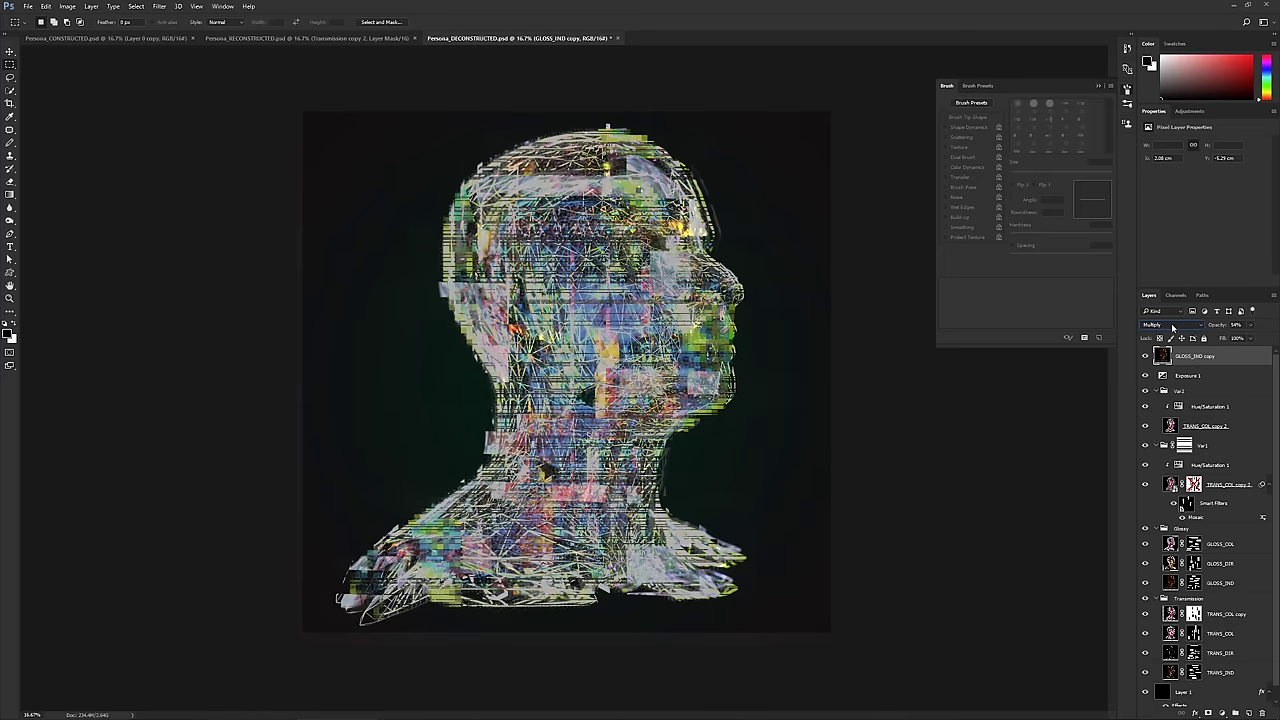
pyautogui.scroll(2, 1173, 327)
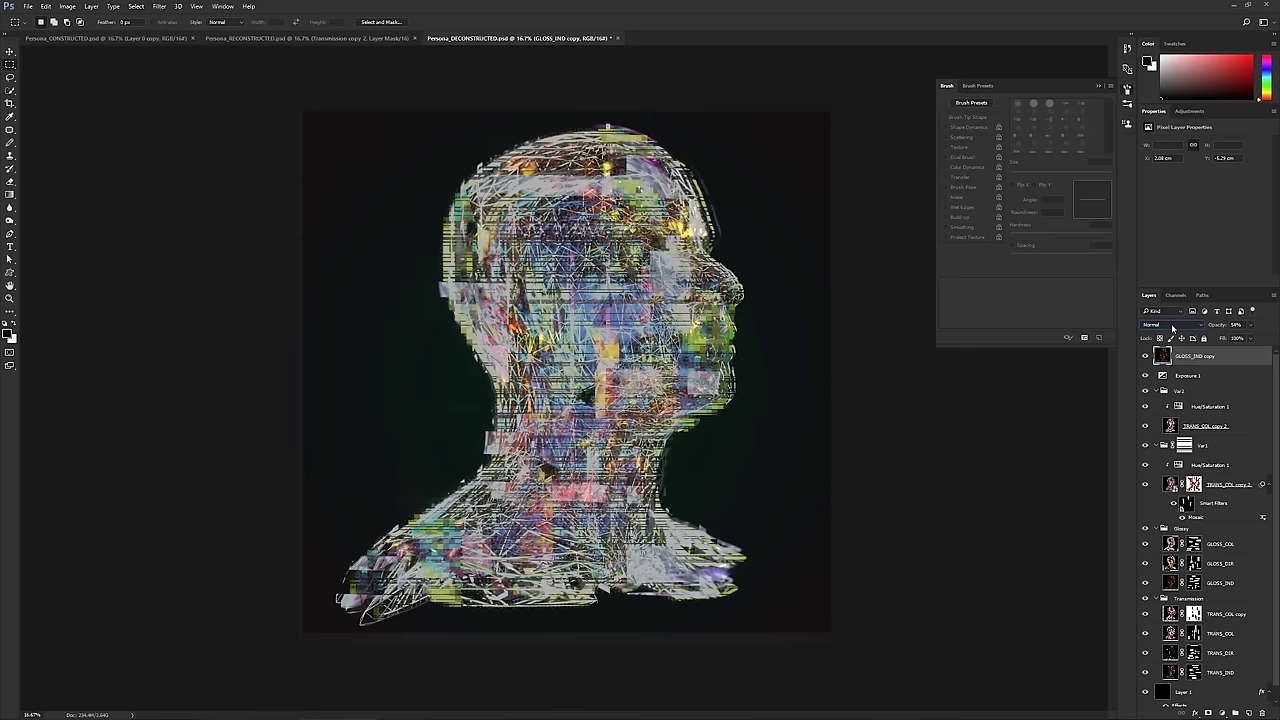
pyautogui.scroll(-3, 1173, 327)
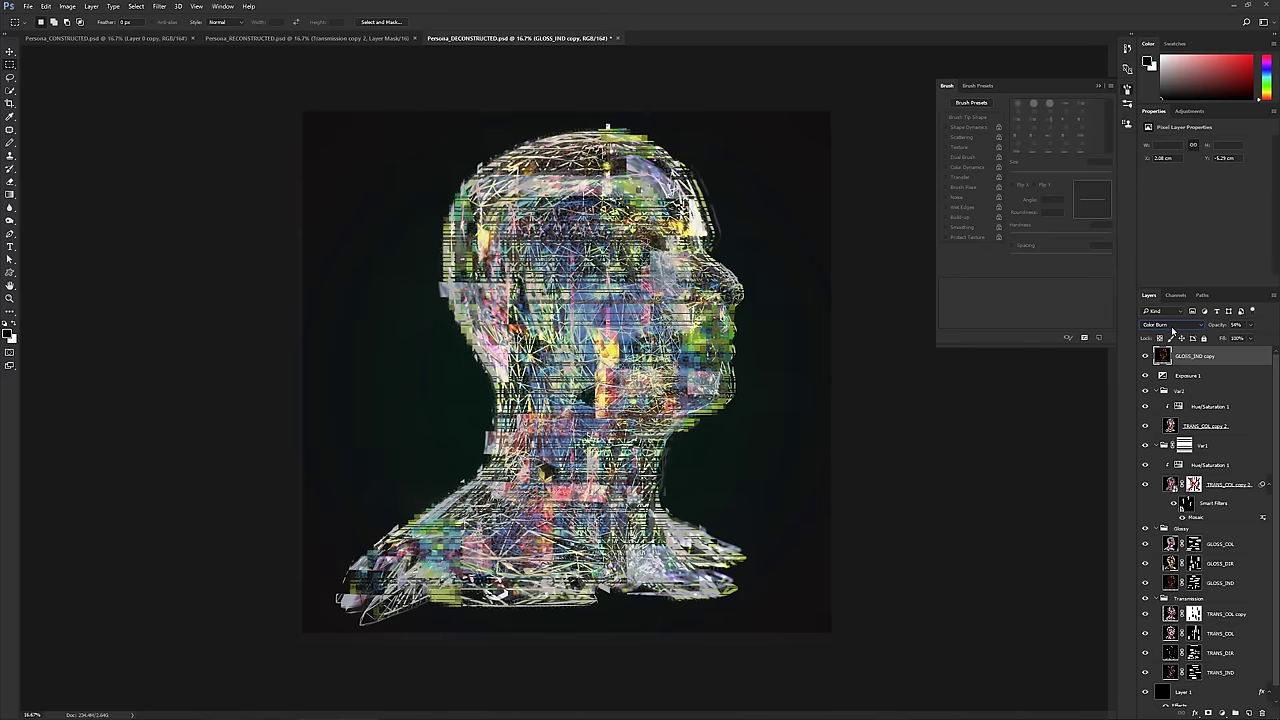
pyautogui.scroll(-3, 1173, 329)
pyautogui.scroll(3, 1173, 329)
# - Try the Exposure 1 adjustment layer above GLOSS_IND copy and restore the original layer order
pyautogui.doubleClick(1190, 355)
pyautogui.click(1191, 375)
pyautogui.hotkey('ctrl', ']')
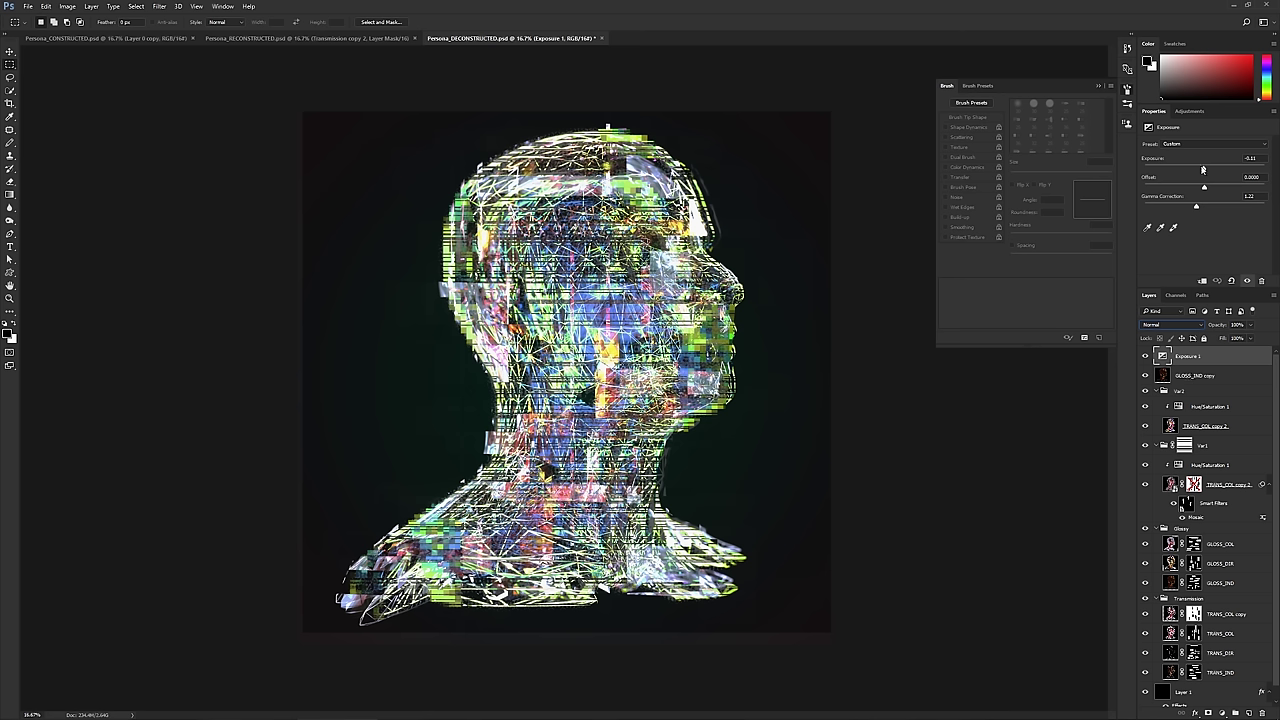
pyautogui.moveTo(1200, 358); pyautogui.dragTo(1196, 386)
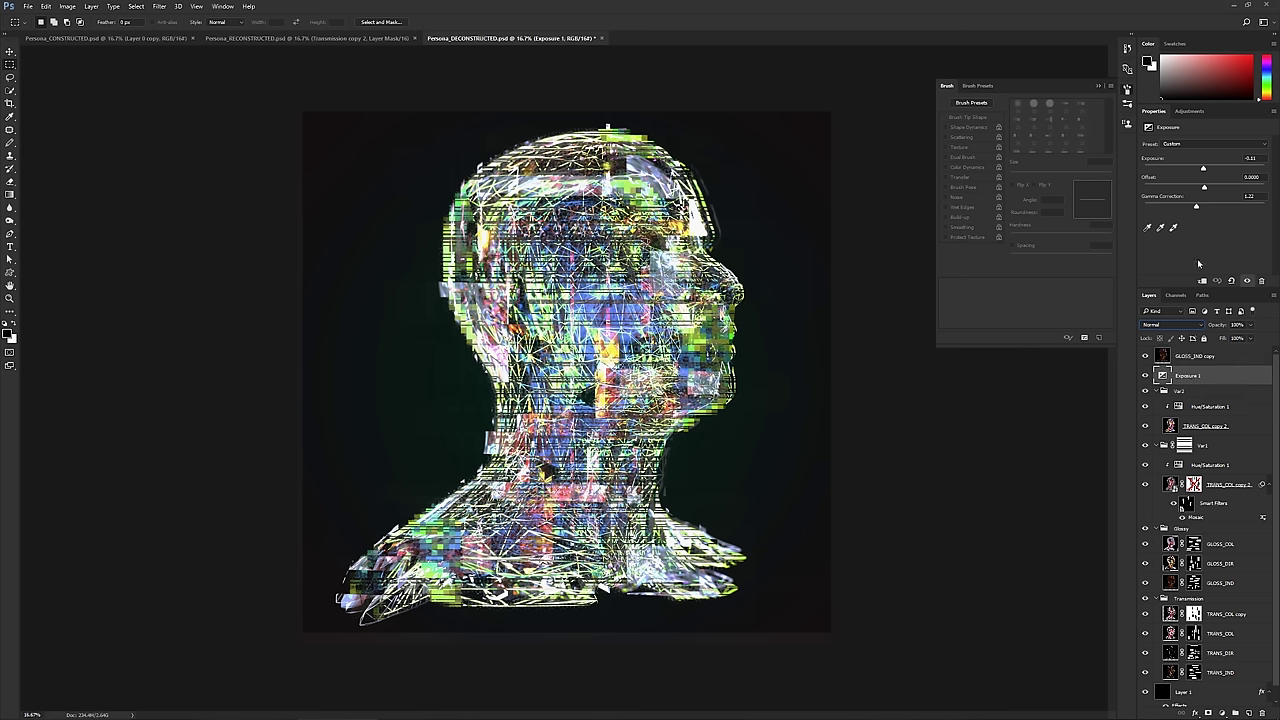
# - Add a Curves adjustment layer above GLOSS_IND copy and shape a gentle S-curve for more contrast
pyautogui.click(1194, 358)
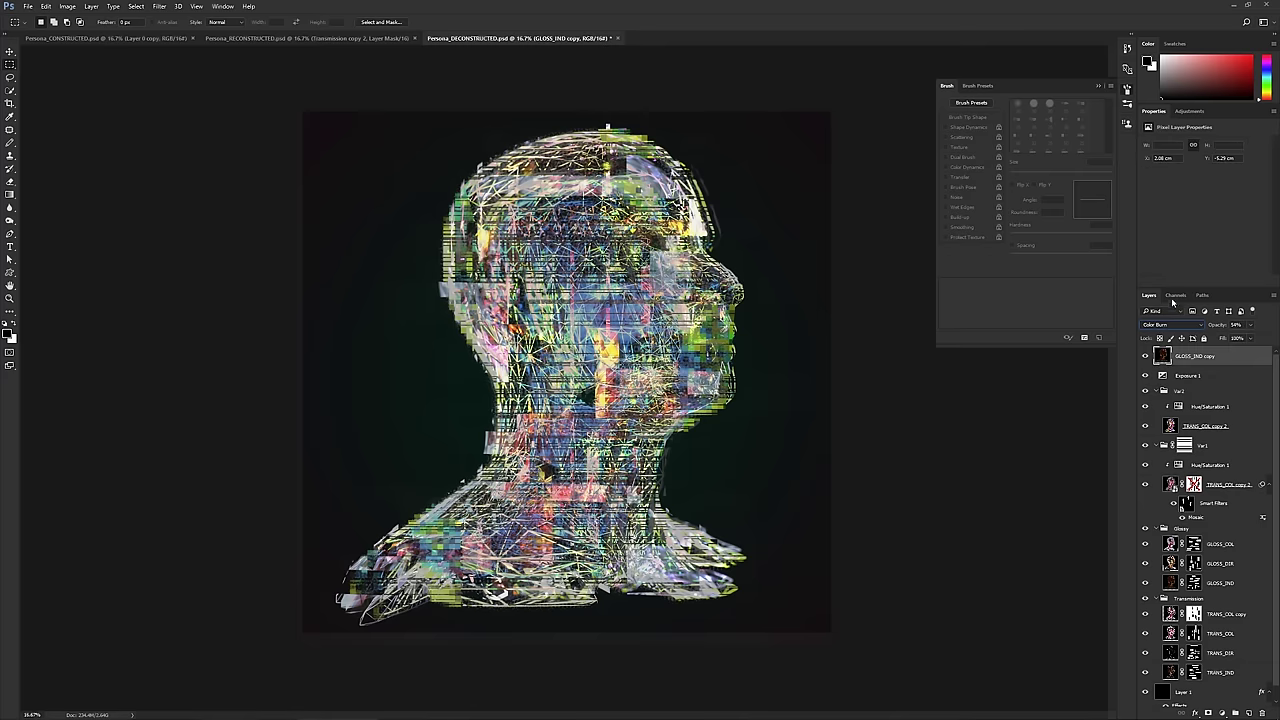
pyautogui.click(1189, 111)
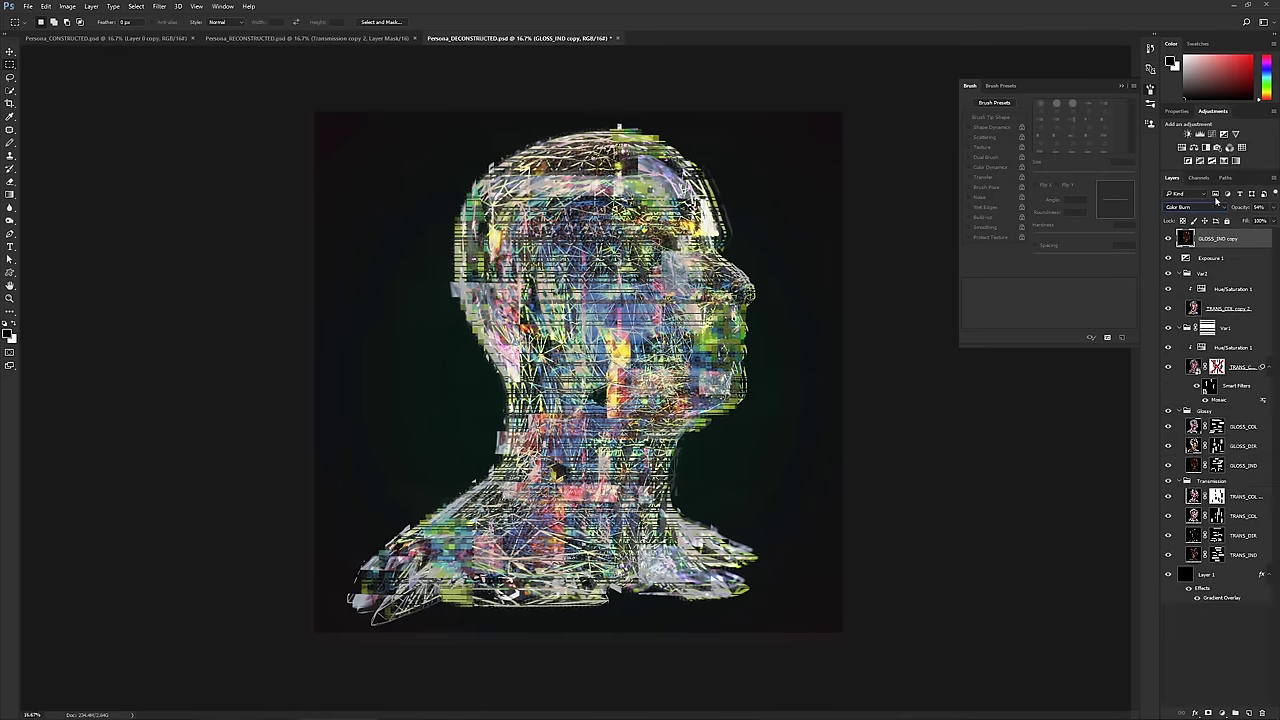
pyautogui.click(1215, 137)
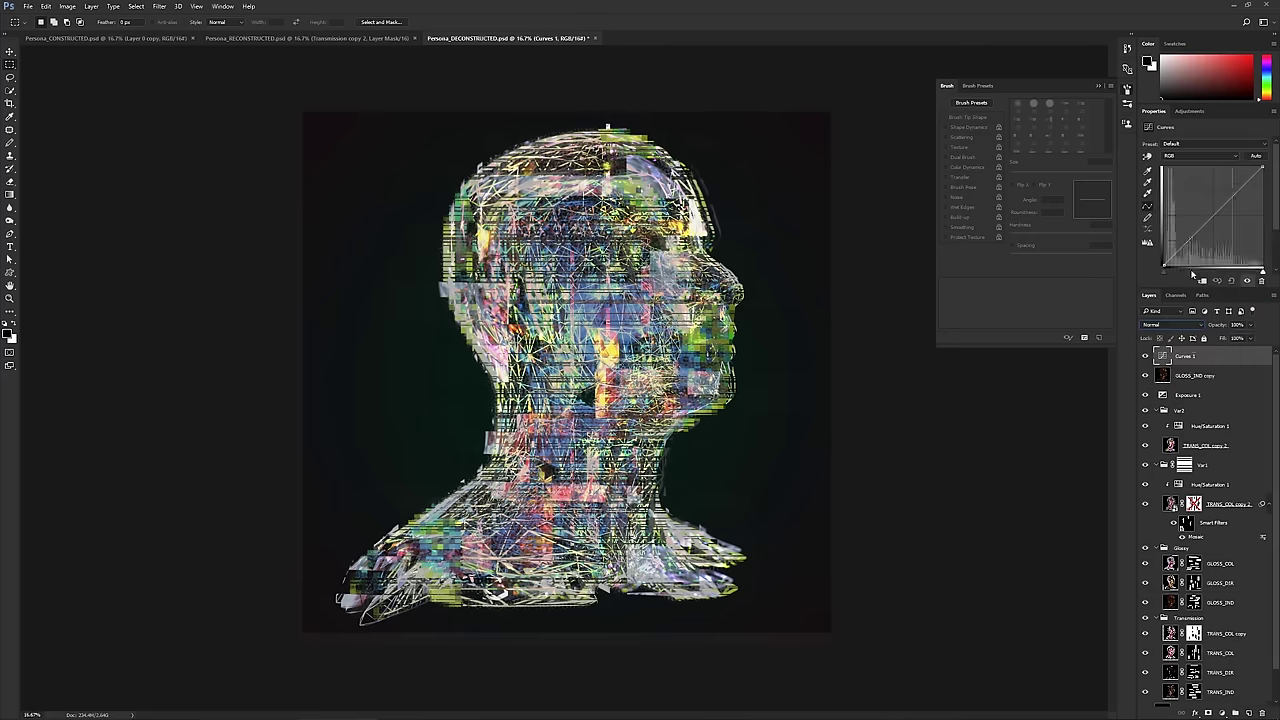
pyautogui.moveTo(1186, 243); pyautogui.dragTo(1190, 248)
pyautogui.moveTo(1250, 190); pyautogui.dragTo(1241, 185)
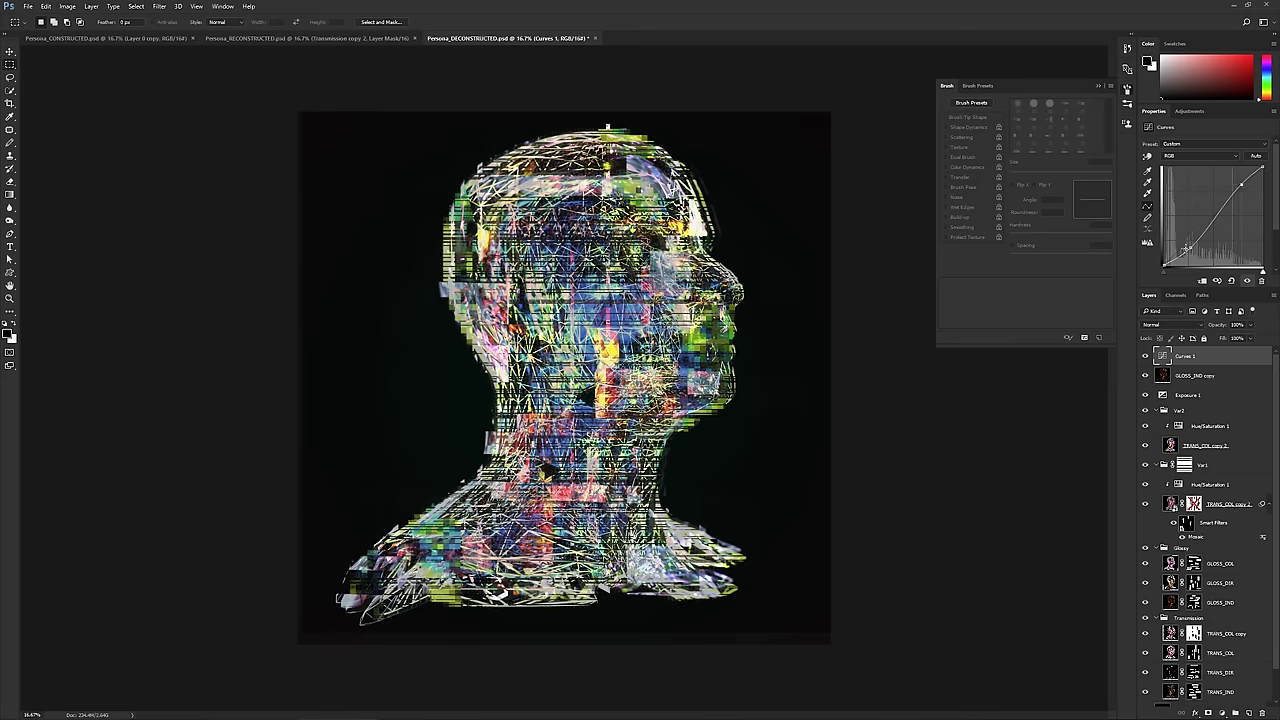
pyautogui.moveTo(1188, 248); pyautogui.dragTo(1190, 244)
# - Open the gradient of Layer 1's Gradient Overlay effect for editing
pyautogui.scroll(-1, 1199, 548)
pyautogui.scroll(-1, 1199, 549)
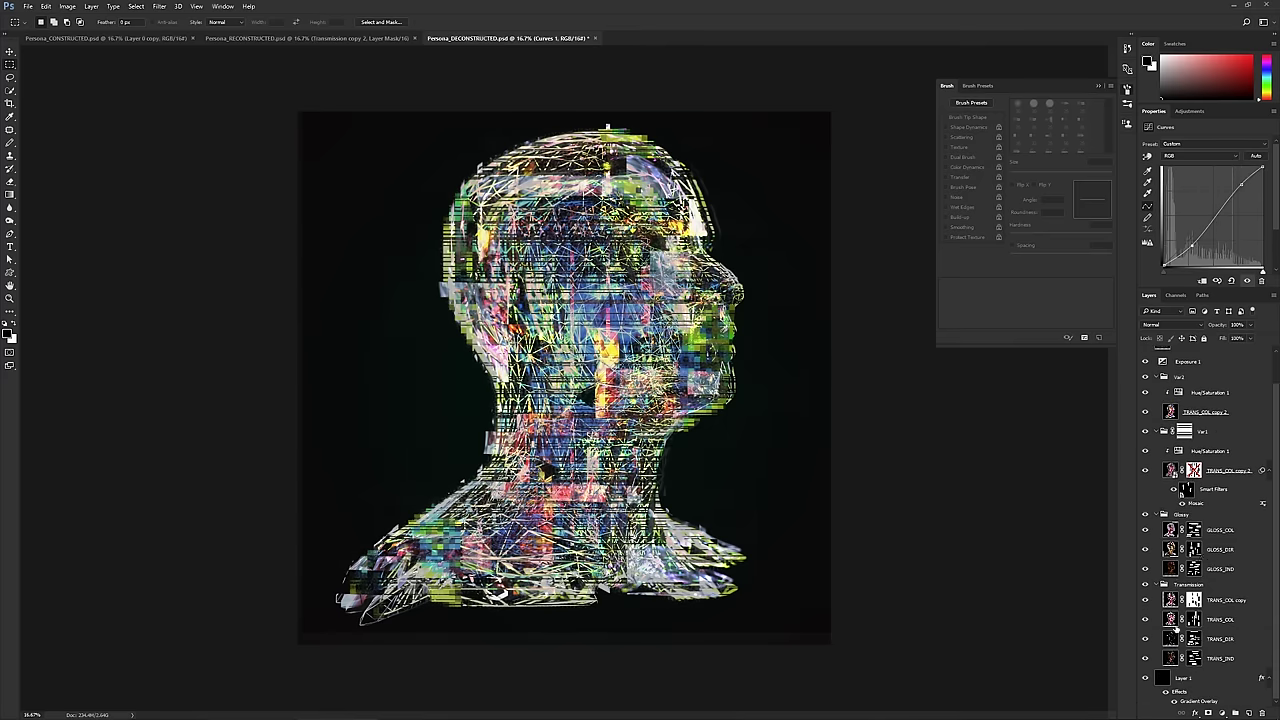
pyautogui.click(1190, 679)
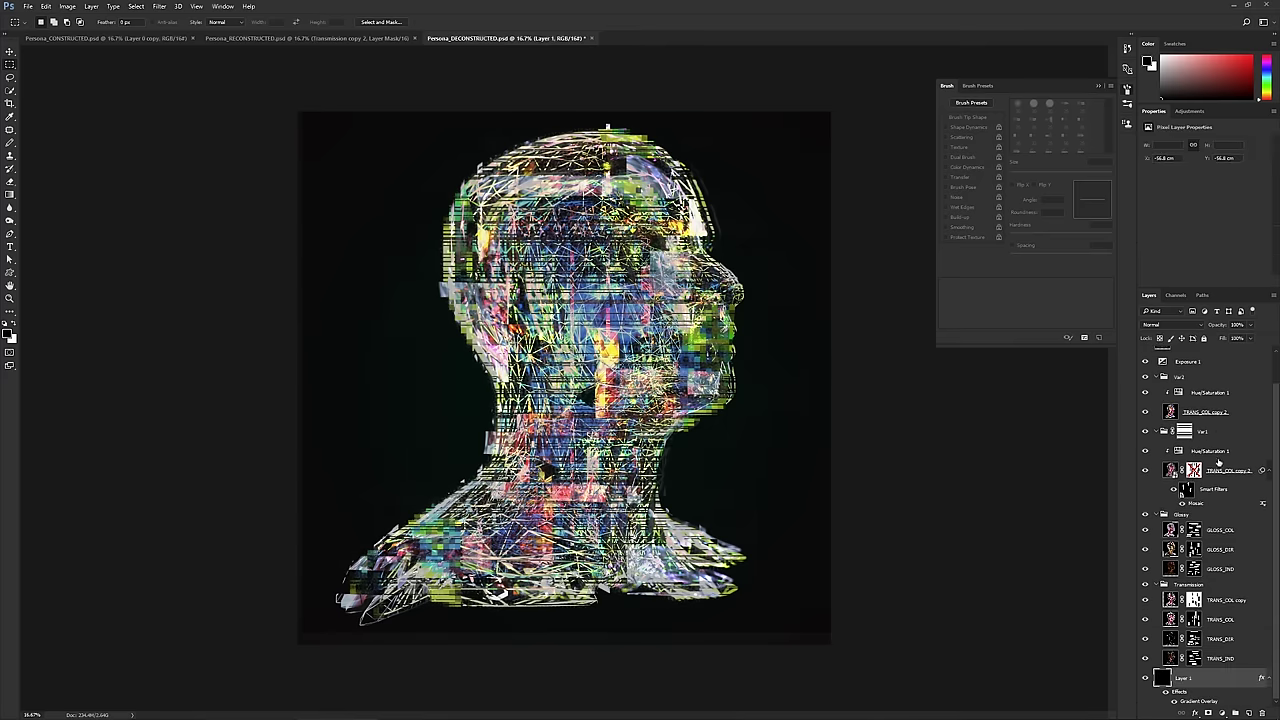
pyautogui.doubleClick(1163, 679)
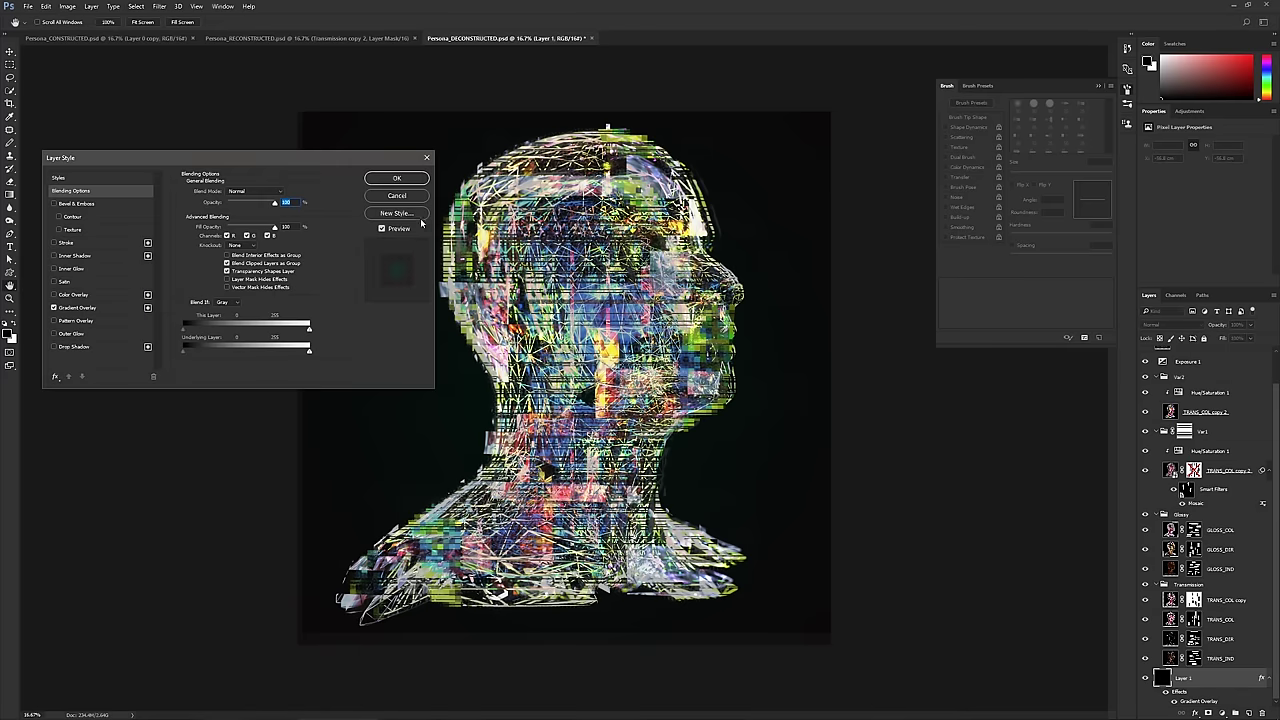
pyautogui.press('Return')
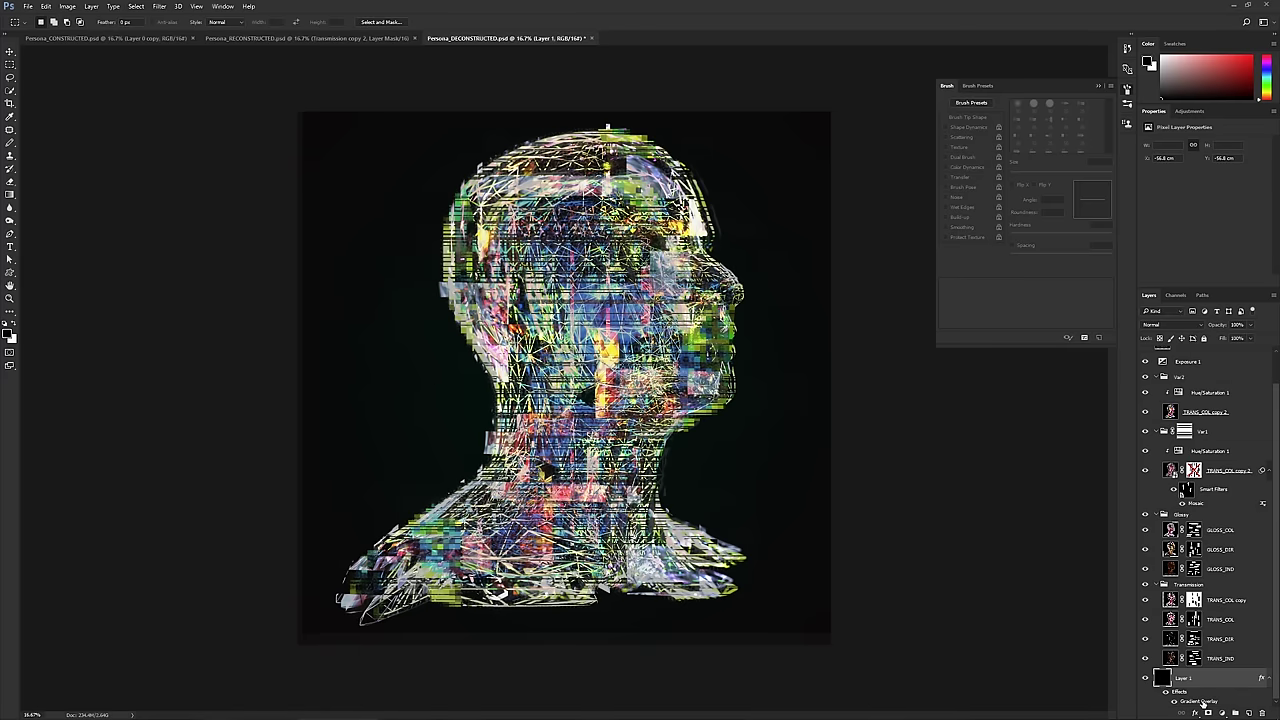
pyautogui.doubleClick(1200, 701)
pyautogui.click(243, 216)
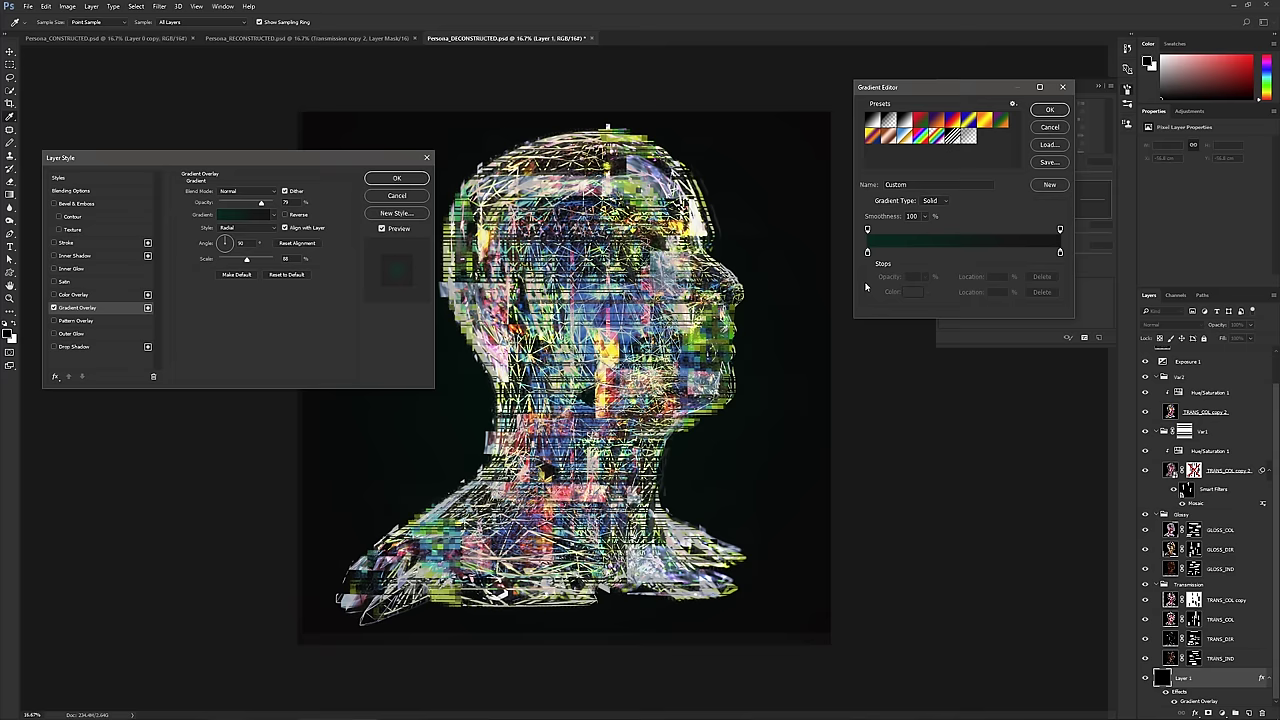
# - Set the starting color stop of Layer 1's overlay gradient to blue 0778a7 and apply the layer style
pyautogui.click(868, 252)
pyautogui.click(911, 295)
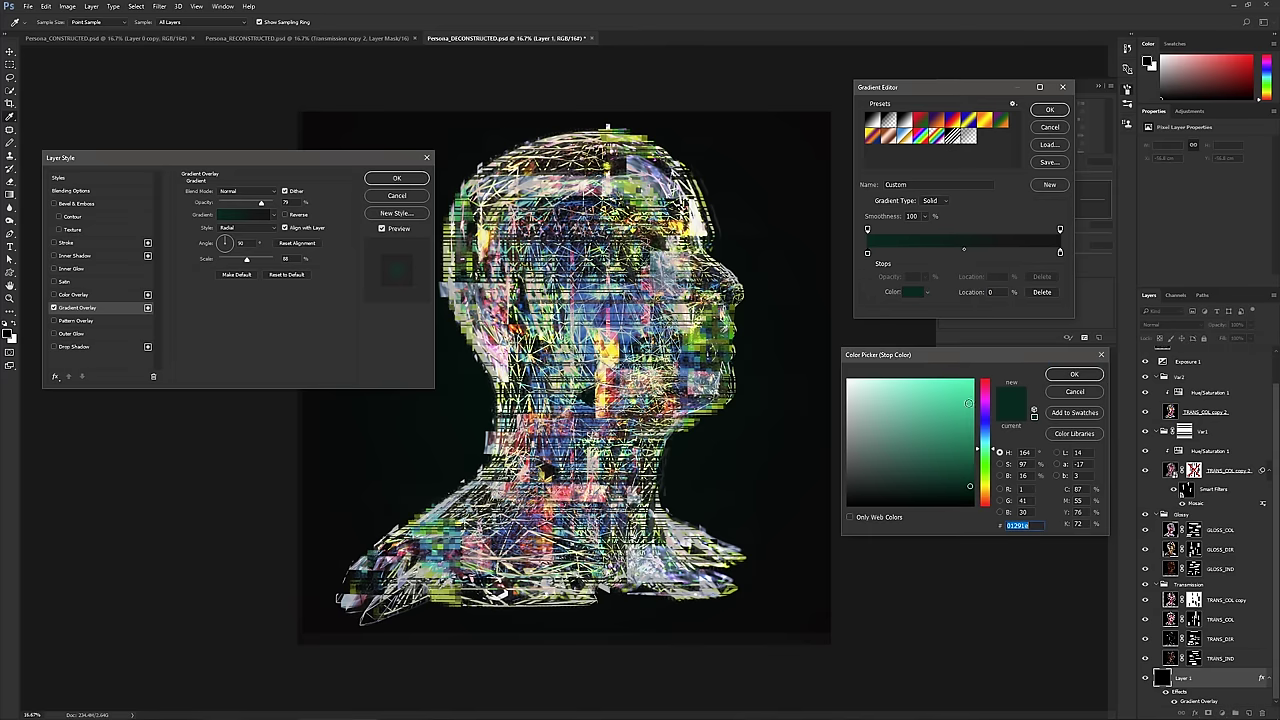
pyautogui.moveTo(969, 486); pyautogui.dragTo(967, 450)
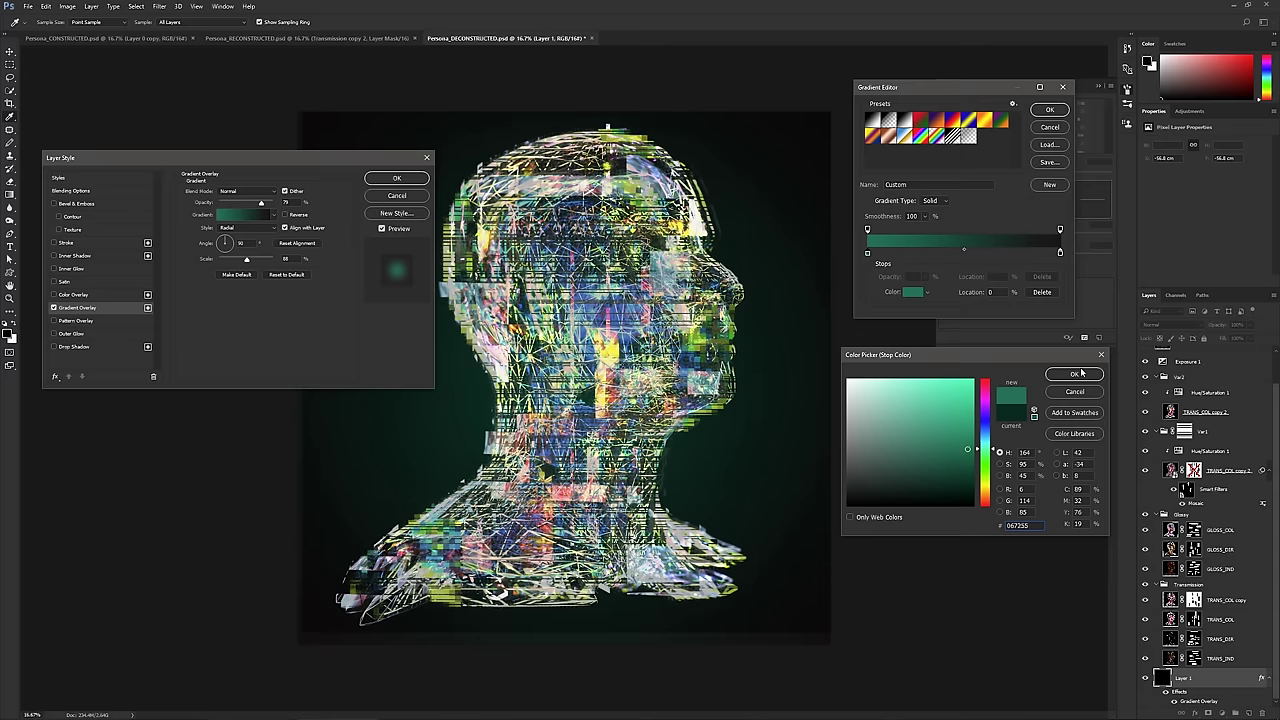
pyautogui.click(990, 439)
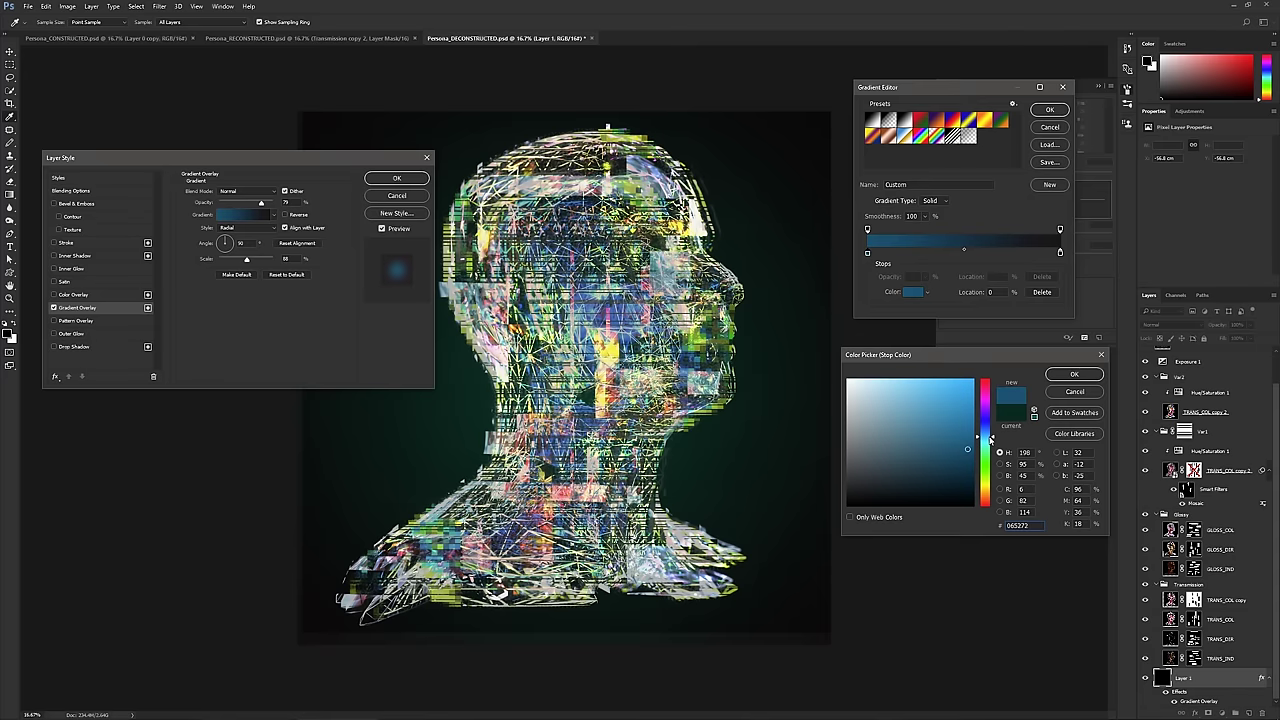
pyautogui.moveTo(965, 447); pyautogui.dragTo(968, 423)
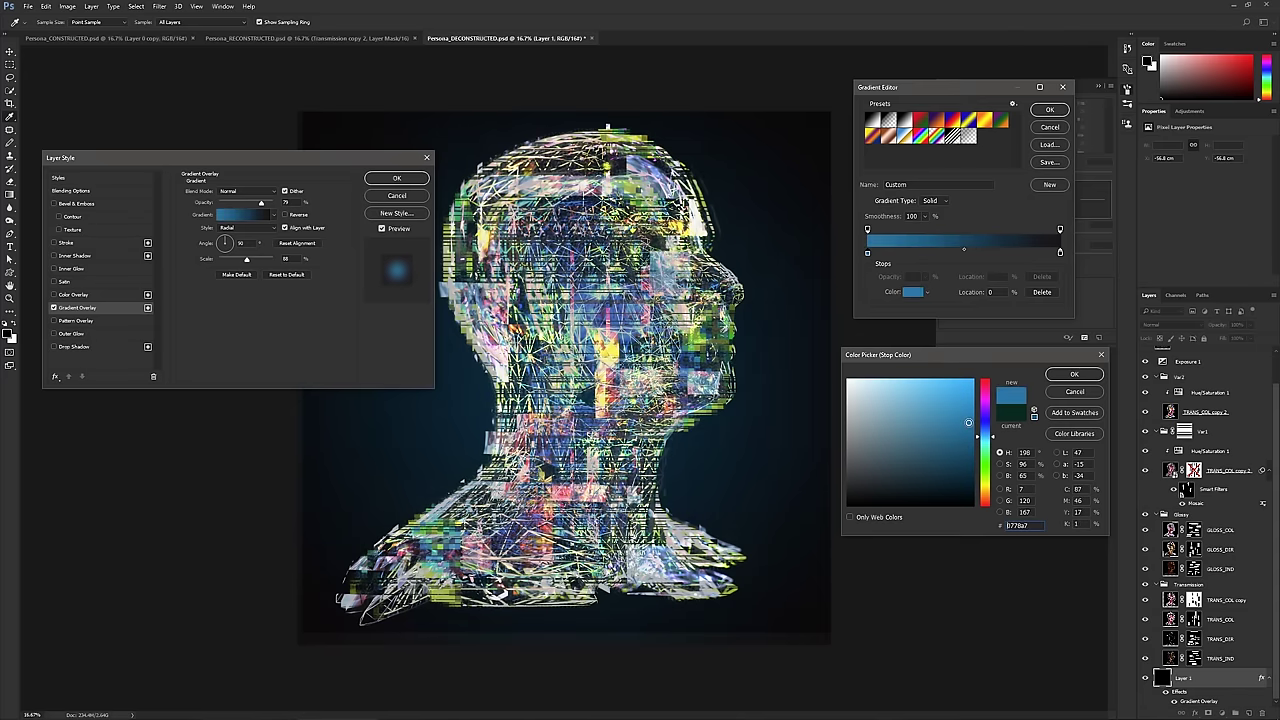
pyautogui.click(1079, 377)
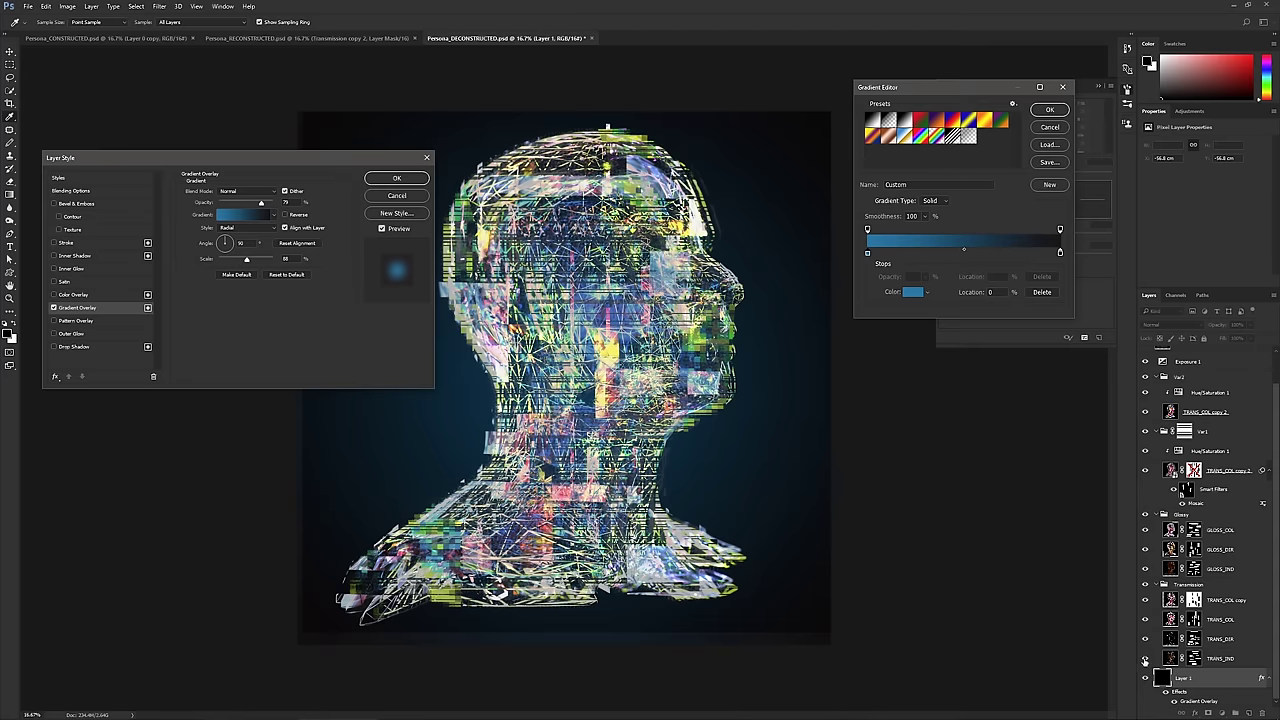
pyautogui.click(1050, 110)
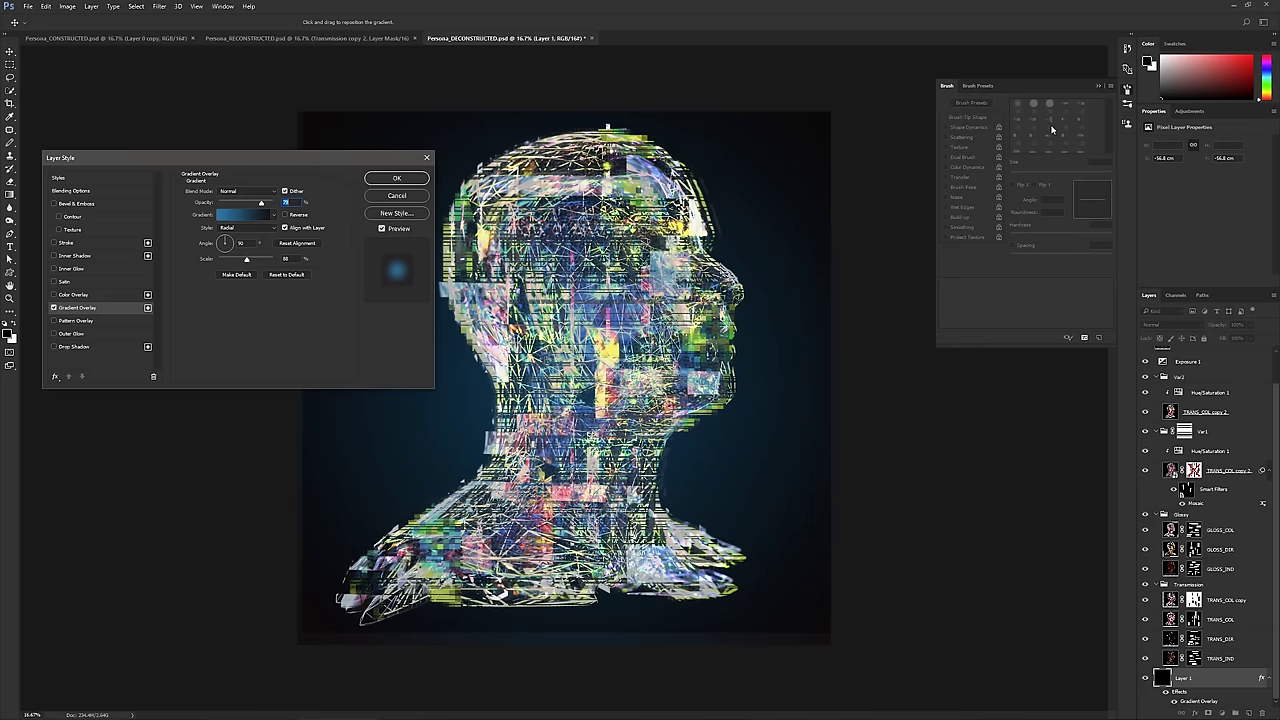
pyautogui.click(420, 179)
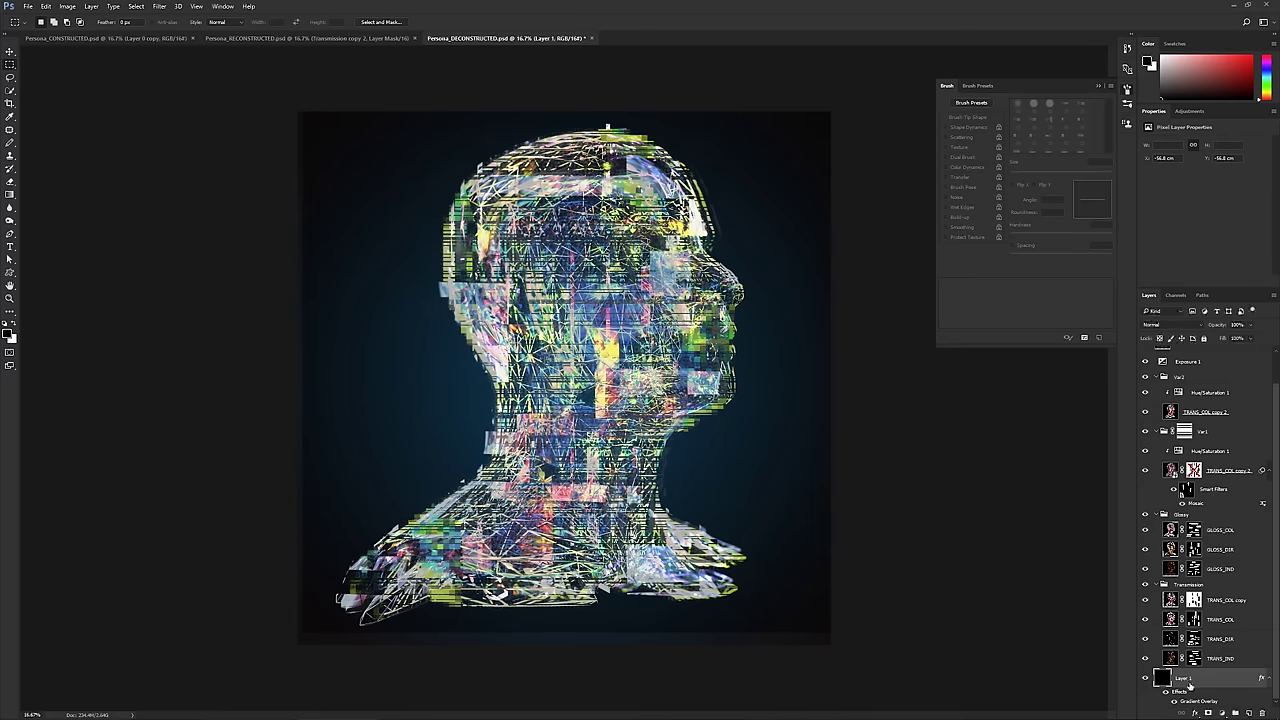
# - Set Layer 1's Gradient Overlay scale to 112% and its starting color stop to darker blue 055170, and apply the layer style
pyautogui.doubleClick(1185, 703)
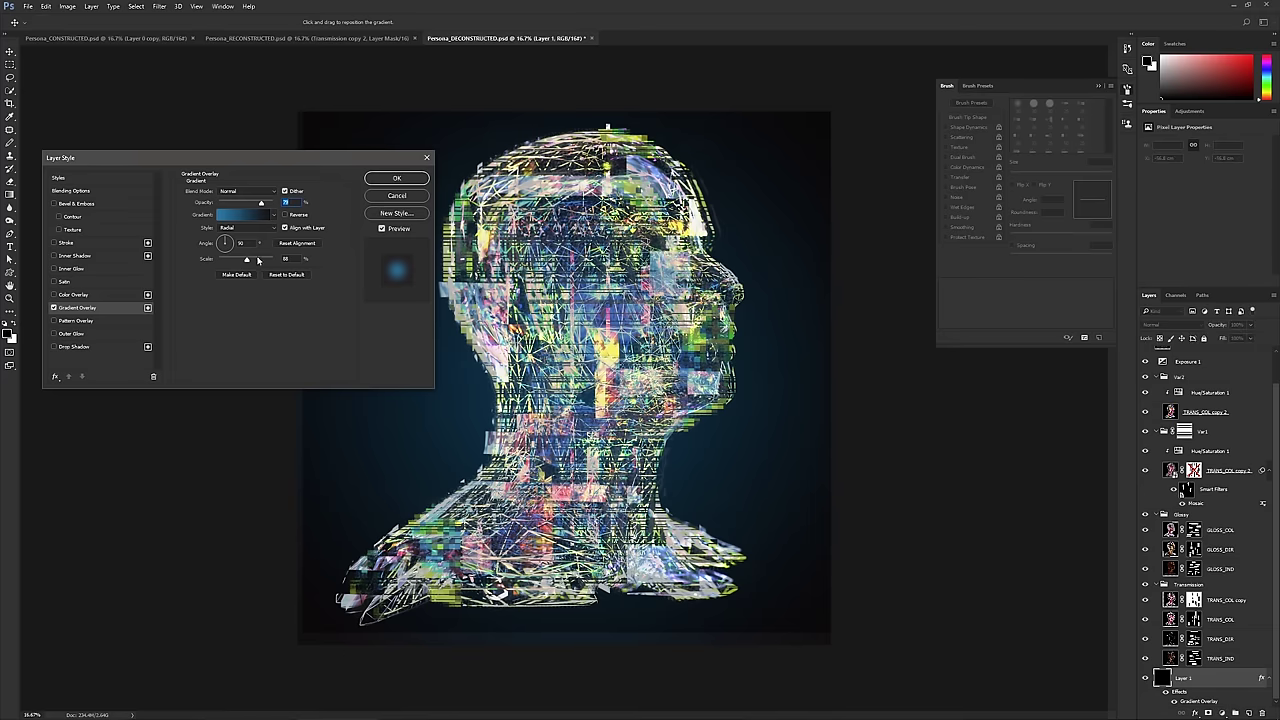
pyautogui.moveTo(259, 261); pyautogui.dragTo(257, 261)
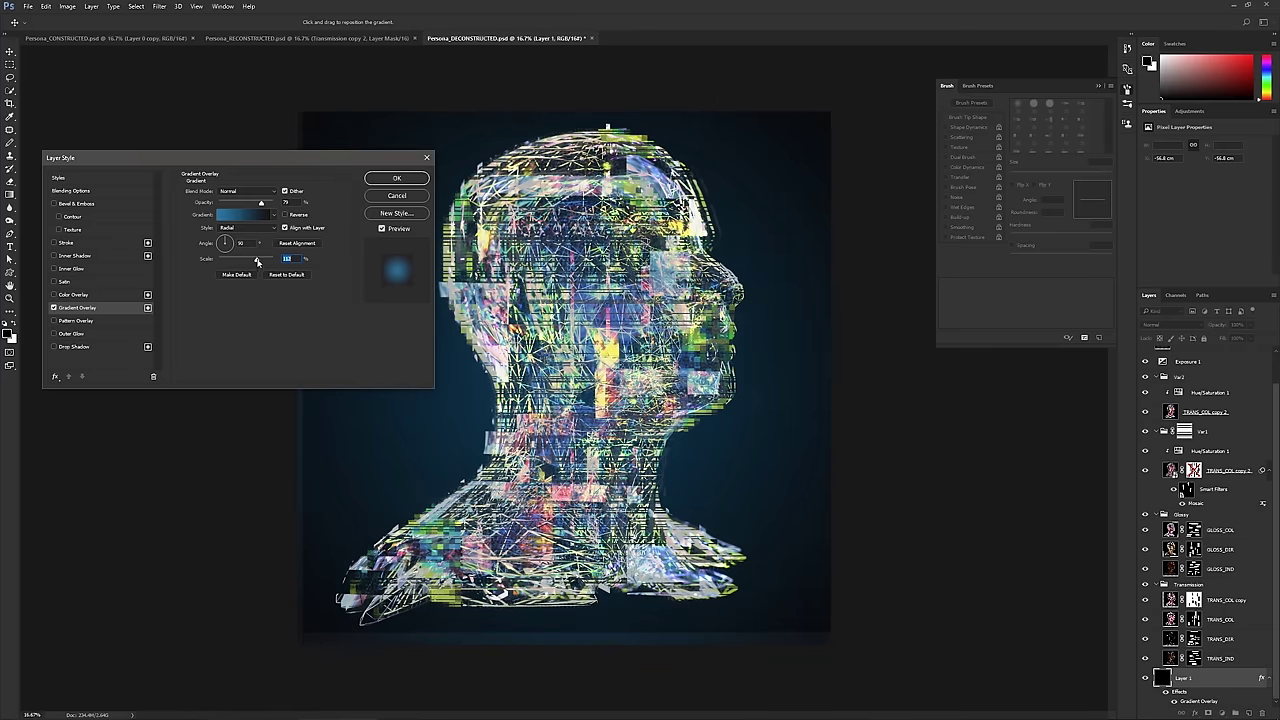
pyautogui.click(234, 215)
pyautogui.doubleClick(867, 253)
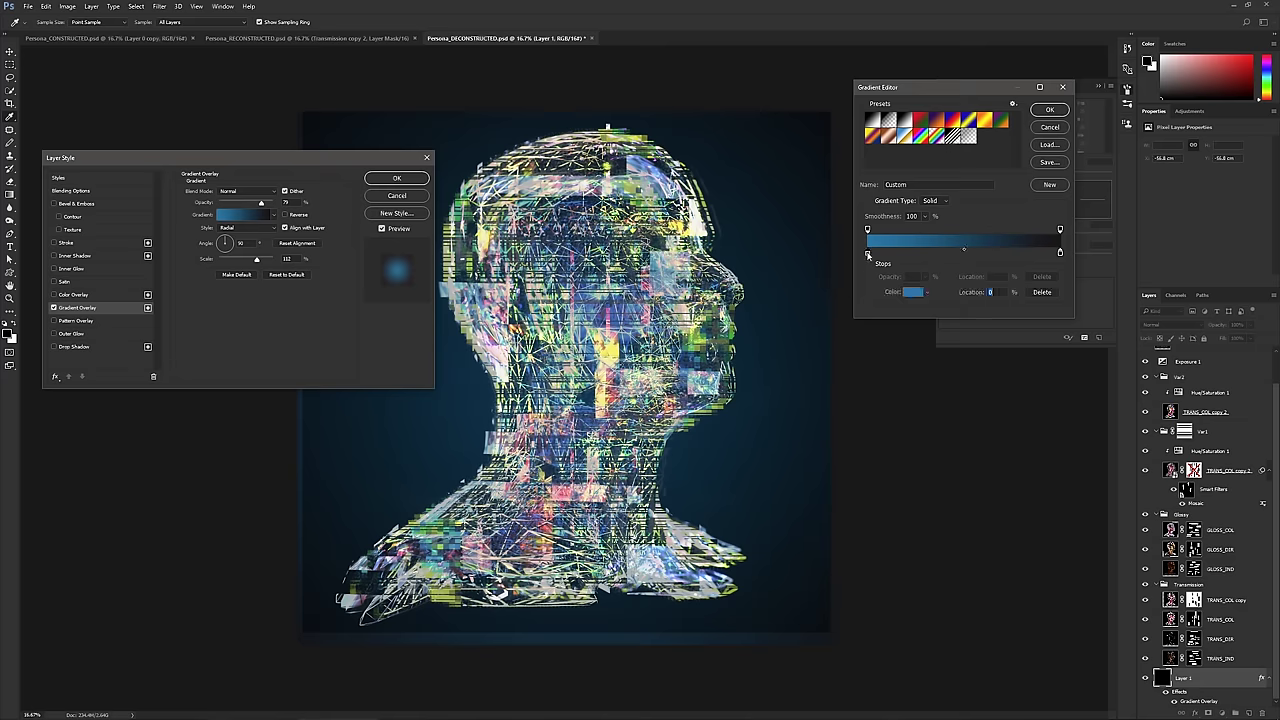
pyautogui.moveTo(967, 426); pyautogui.dragTo(967, 450)
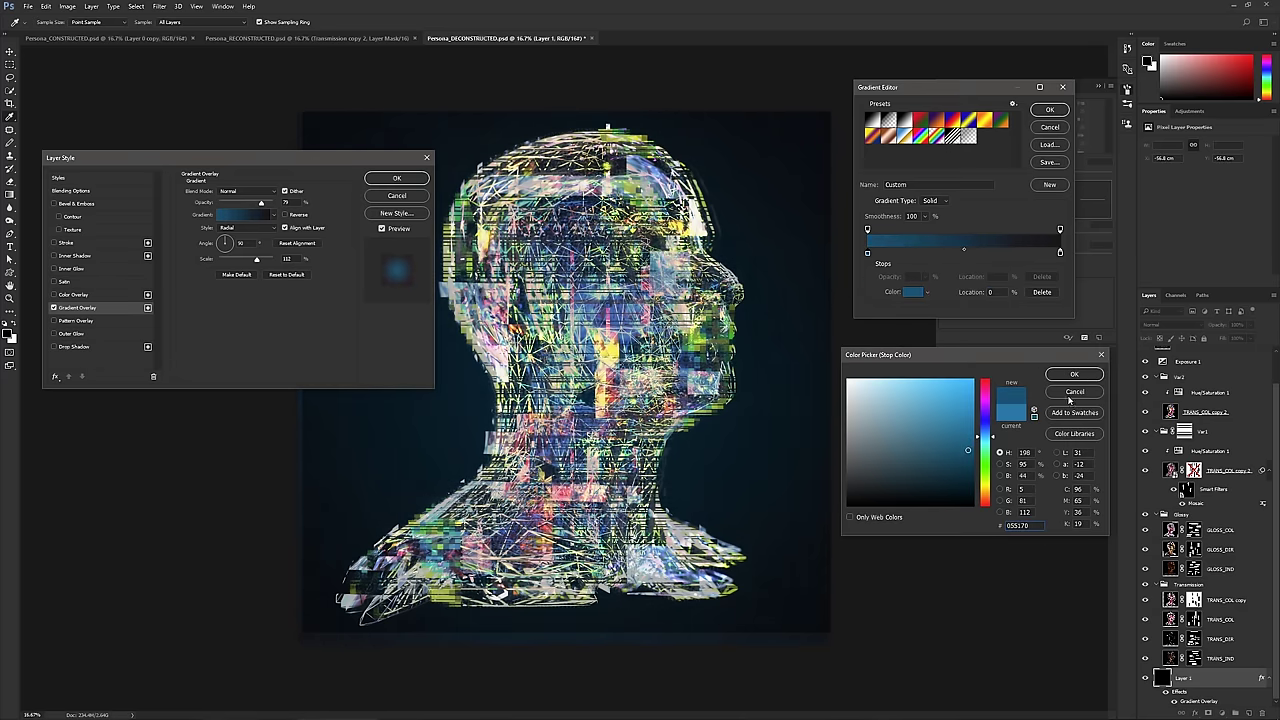
pyautogui.click(1082, 375)
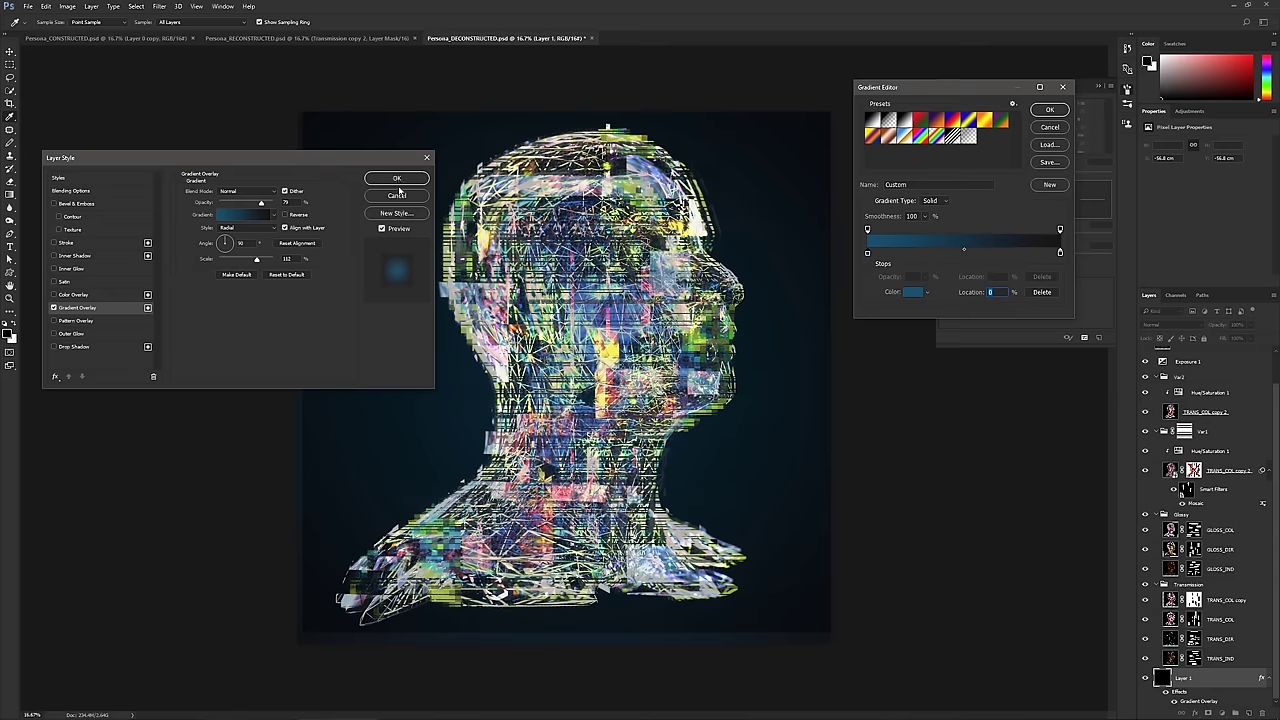
pyautogui.click(1048, 110)
pyautogui.click(394, 181)
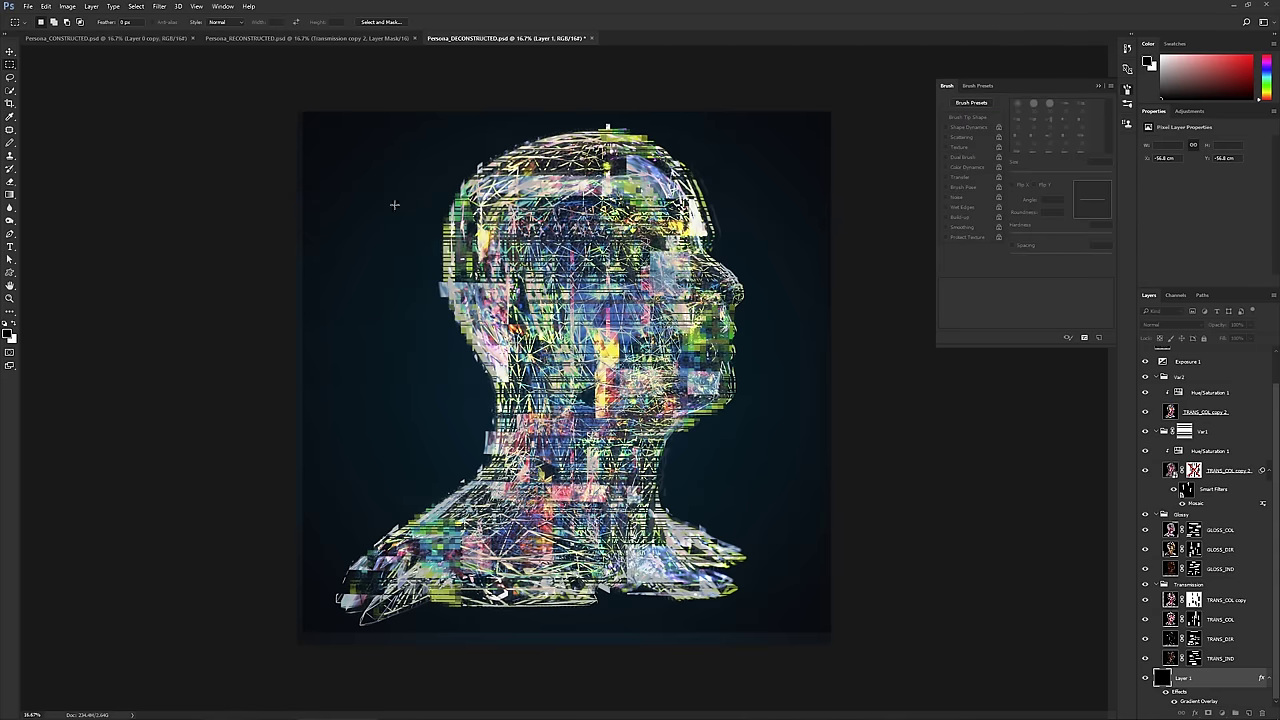
# - Check the image with GLOSS_IND copy hidden and shown, and try filling a thin strip along the canvas's bottom edge with black on Layer 1
pyautogui.scroll(1, 1186, 452)
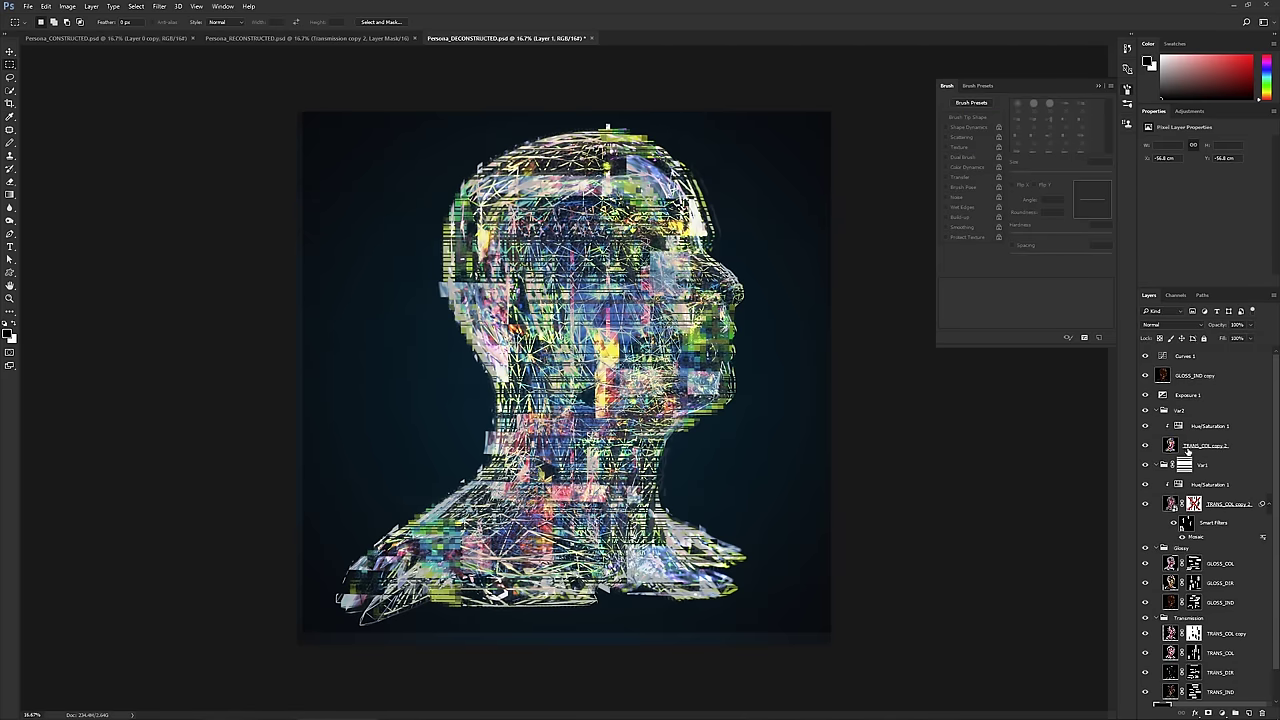
pyautogui.click(1145, 376)
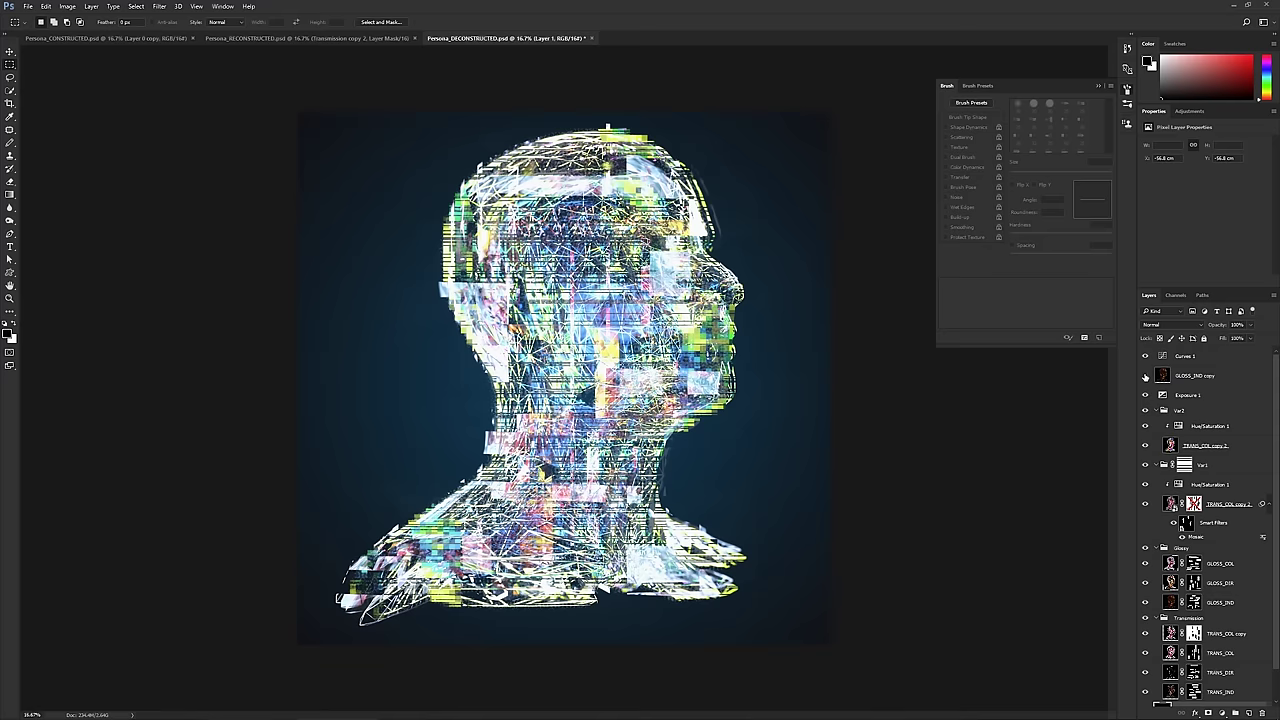
pyautogui.click(1145, 376)
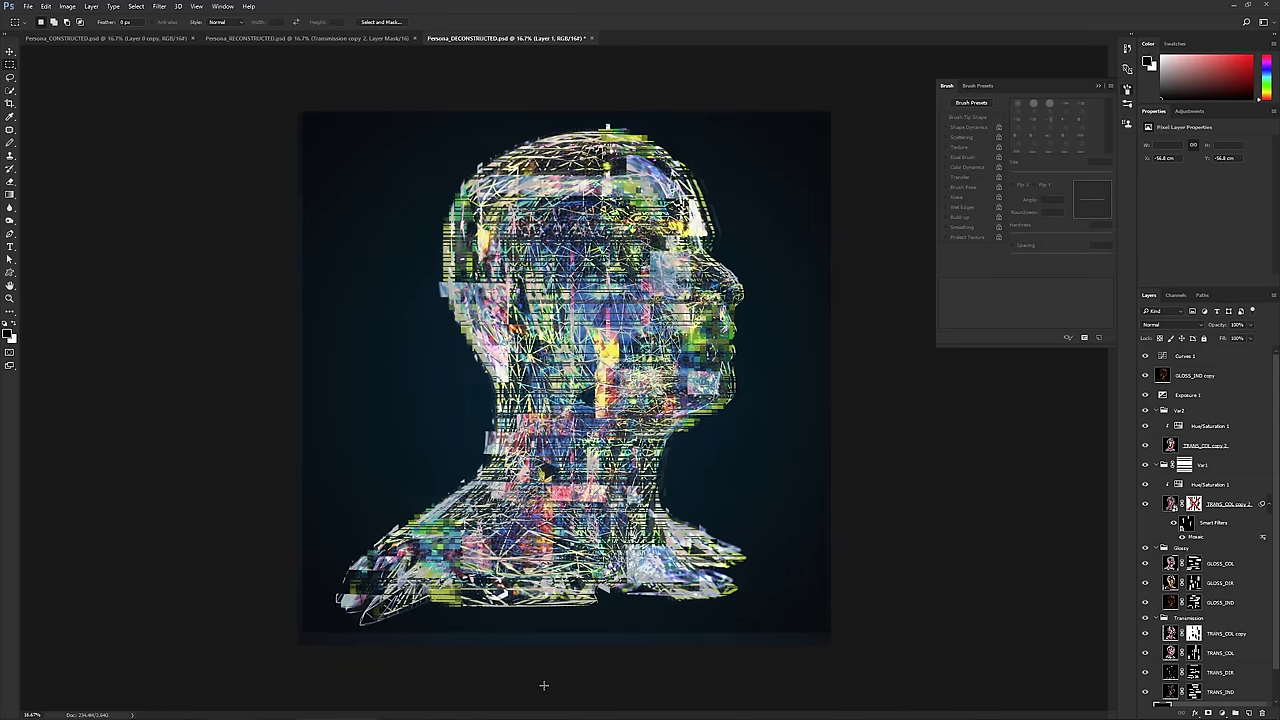
pyautogui.moveTo(830, 645); pyautogui.dragTo(268, 632)
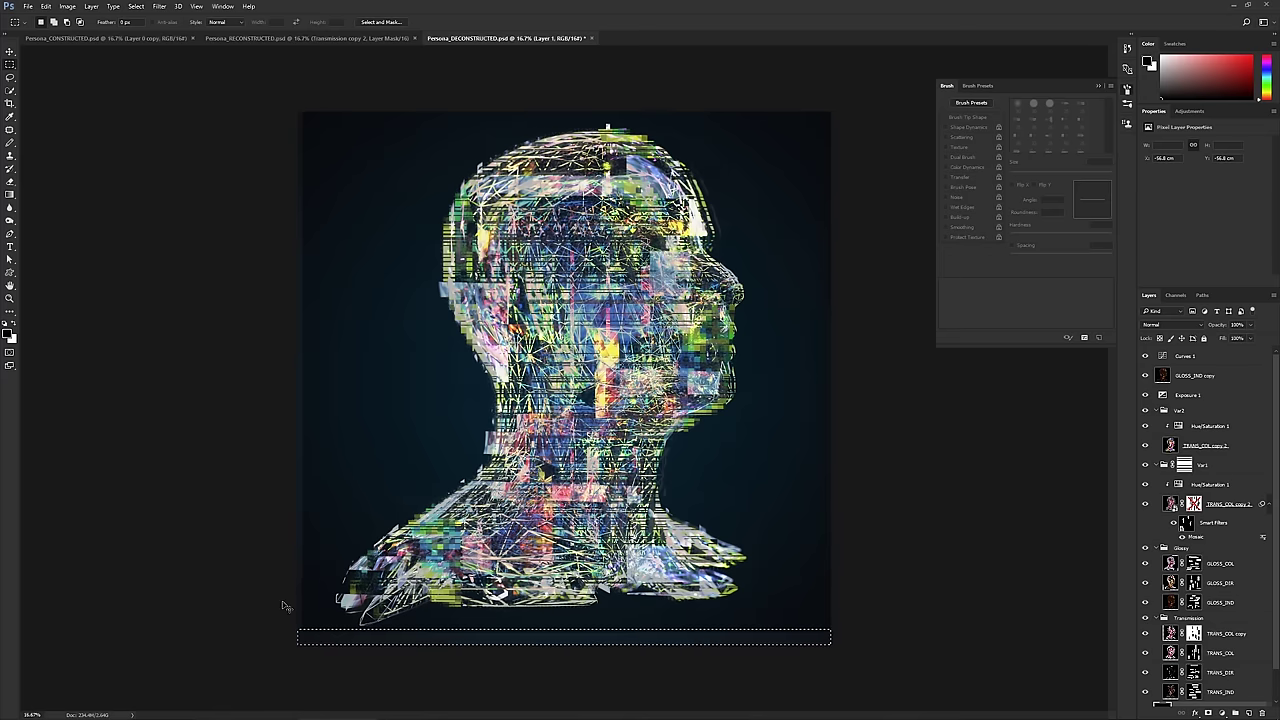
pyautogui.hotkey('alt', 'BackSpace')
pyautogui.hotkey('ctrl', 'd')
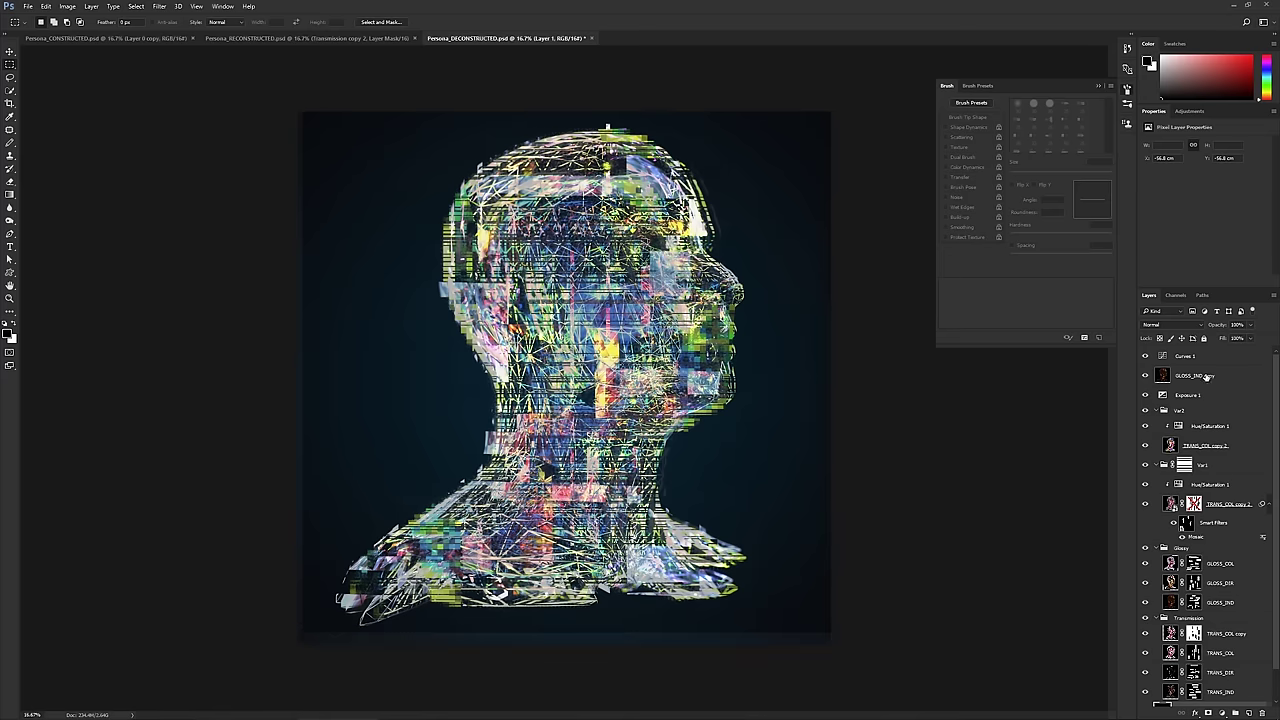
# - On the GLOSS_IND copy layer, fill thin strips along the canvas's bottom and left edges with black
pyautogui.scroll(-1, 1197, 417)
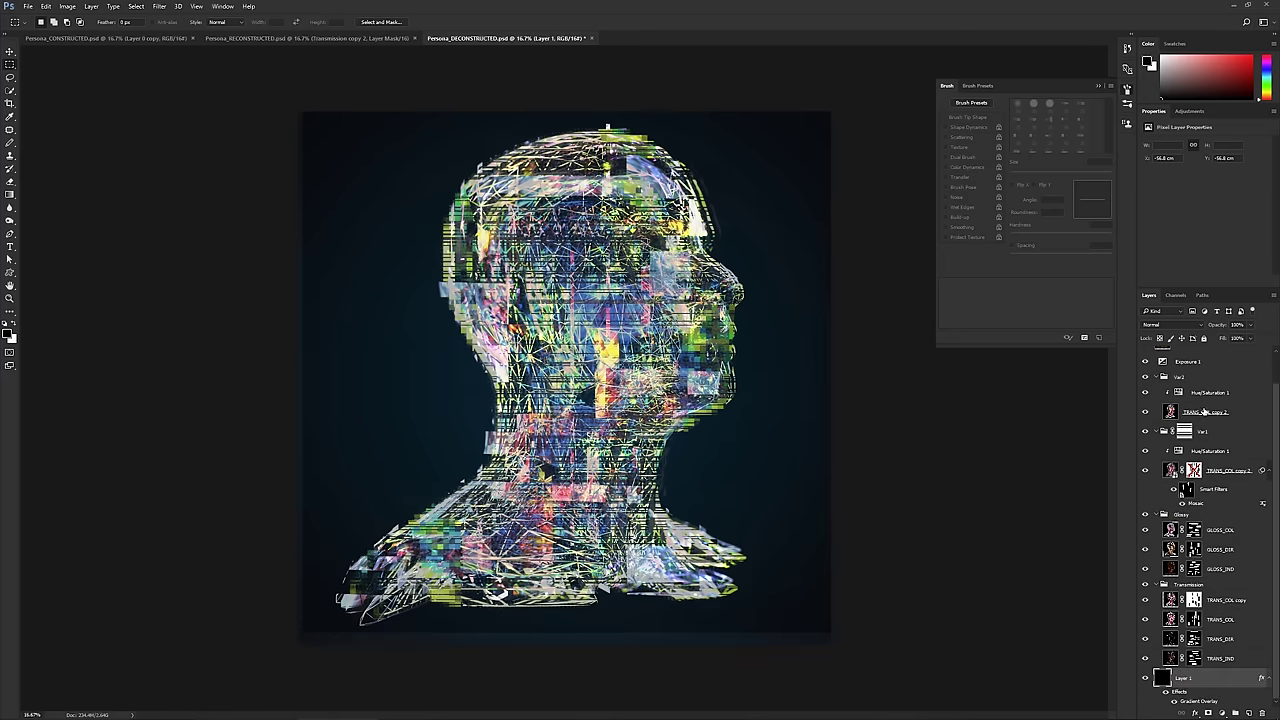
pyautogui.scroll(1, 1208, 405)
pyautogui.click(1209, 380)
pyautogui.moveTo(225, 687); pyautogui.dragTo(857, 628)
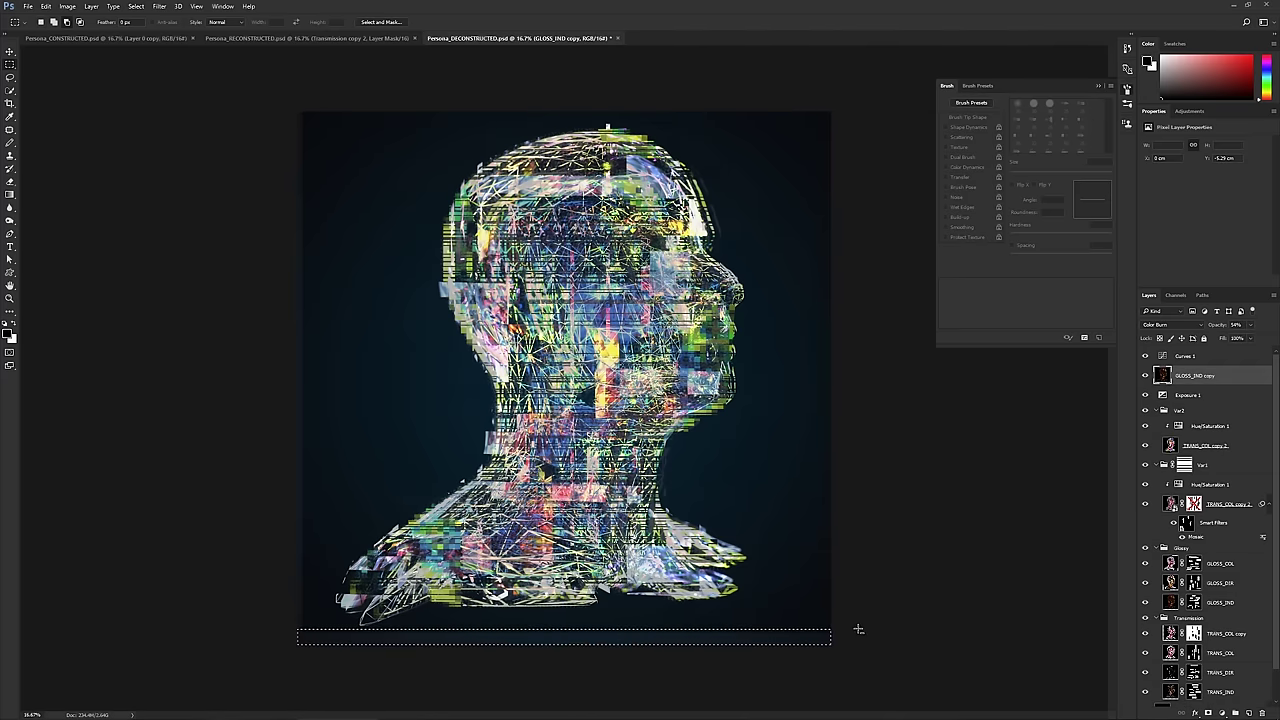
pyautogui.hotkey('alt', 'Delete')
pyautogui.hotkey('ctrl', 'd')
pyautogui.moveTo(297, 105); pyautogui.dragTo(308, 669)
pyautogui.hotkey('alt', 'Delete')
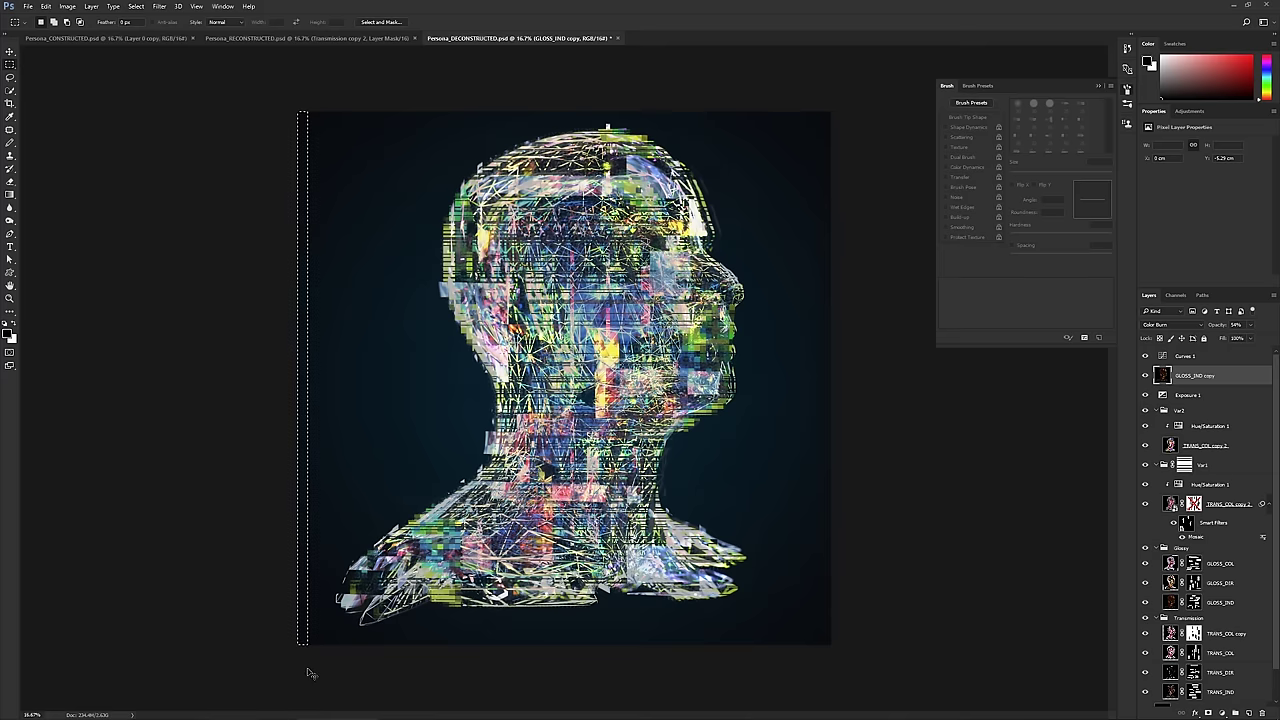
pyautogui.hotkey('ctrl', 'd')
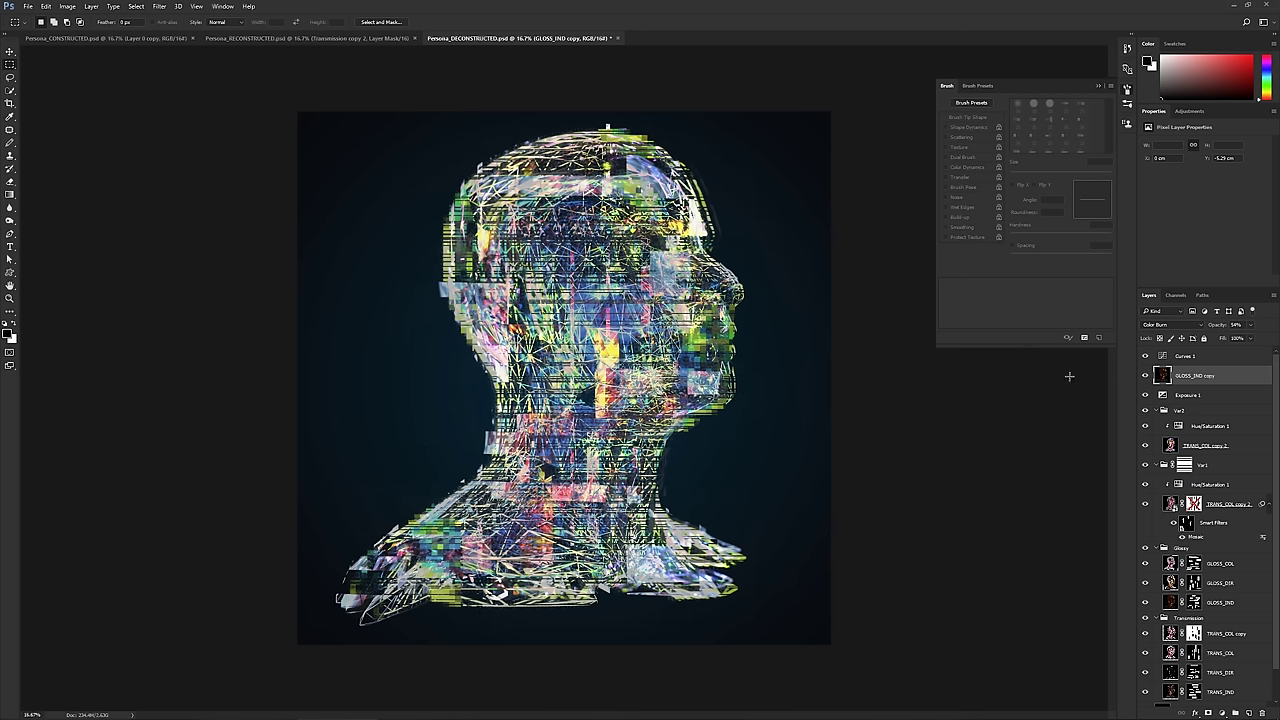
# - Compare the image without the GLOSS_IND copy layer and set that layer's opacity to 48%
pyautogui.click(1145, 375)
pyautogui.click(1145, 375)
pyautogui.moveTo(1250, 325); pyautogui.dragTo(1247, 340)
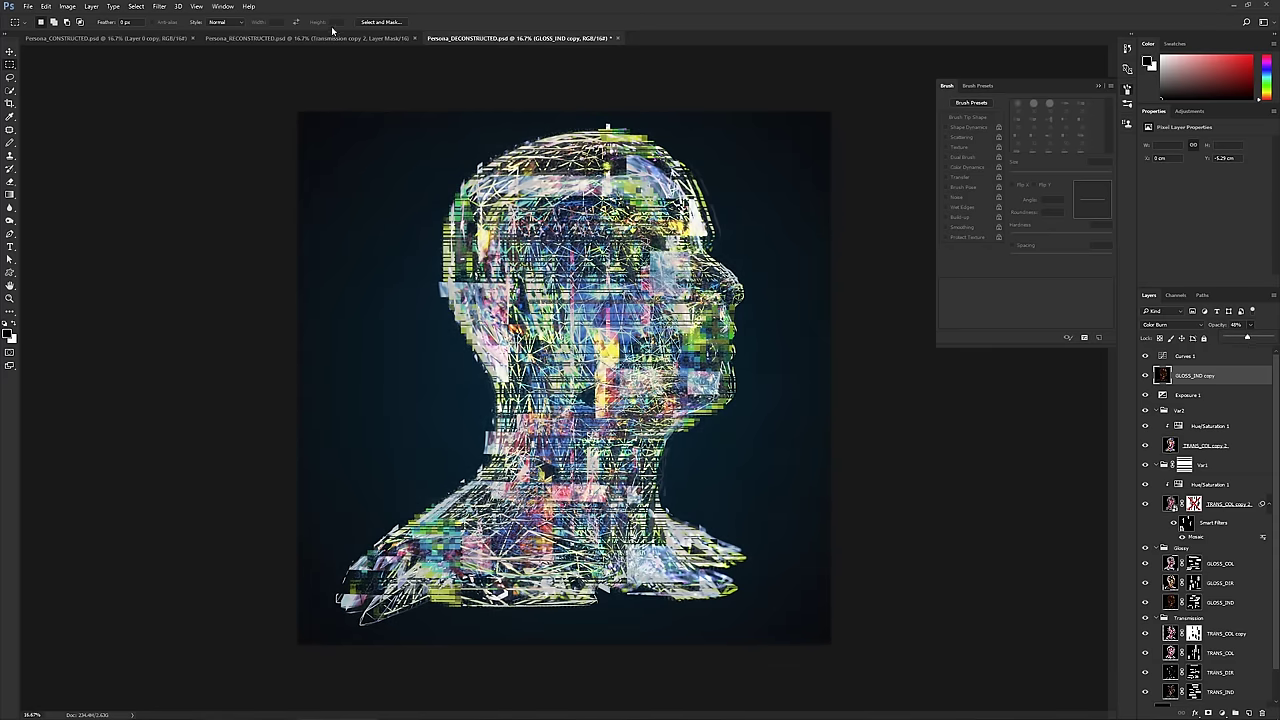
# - Compare the background colors and overall look of the Persona_CONSTRUCTED, Persona_RECONSTRUCTED and Persona_DECONSTRUCTED images
pyautogui.click(313, 39)
pyautogui.click(110, 38)
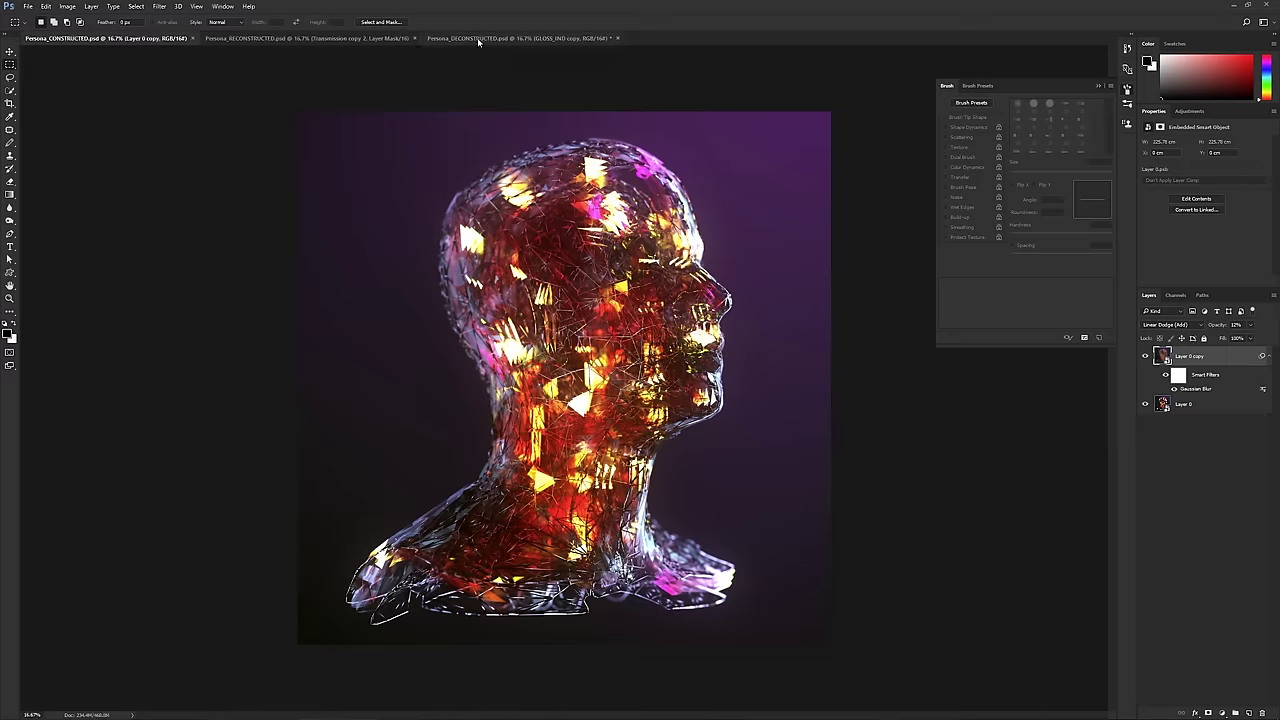
pyautogui.click(478, 38)
pyautogui.click(300, 38)
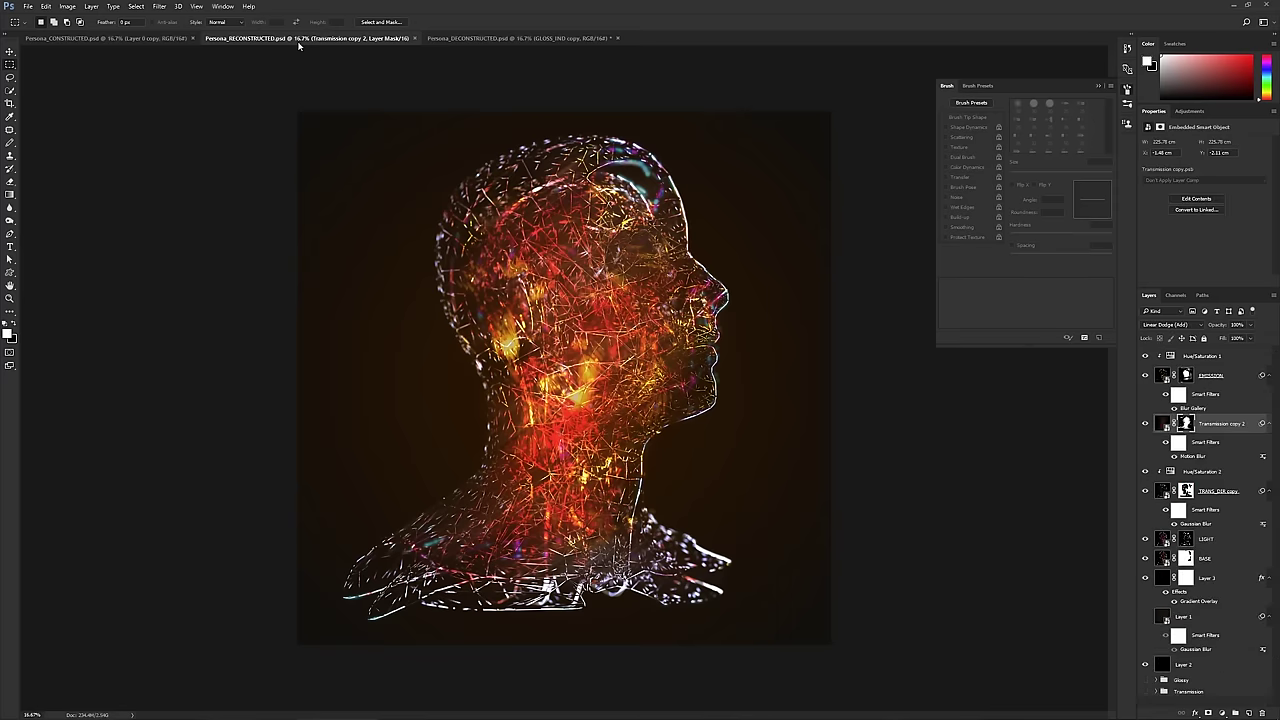
pyautogui.click(108, 38)
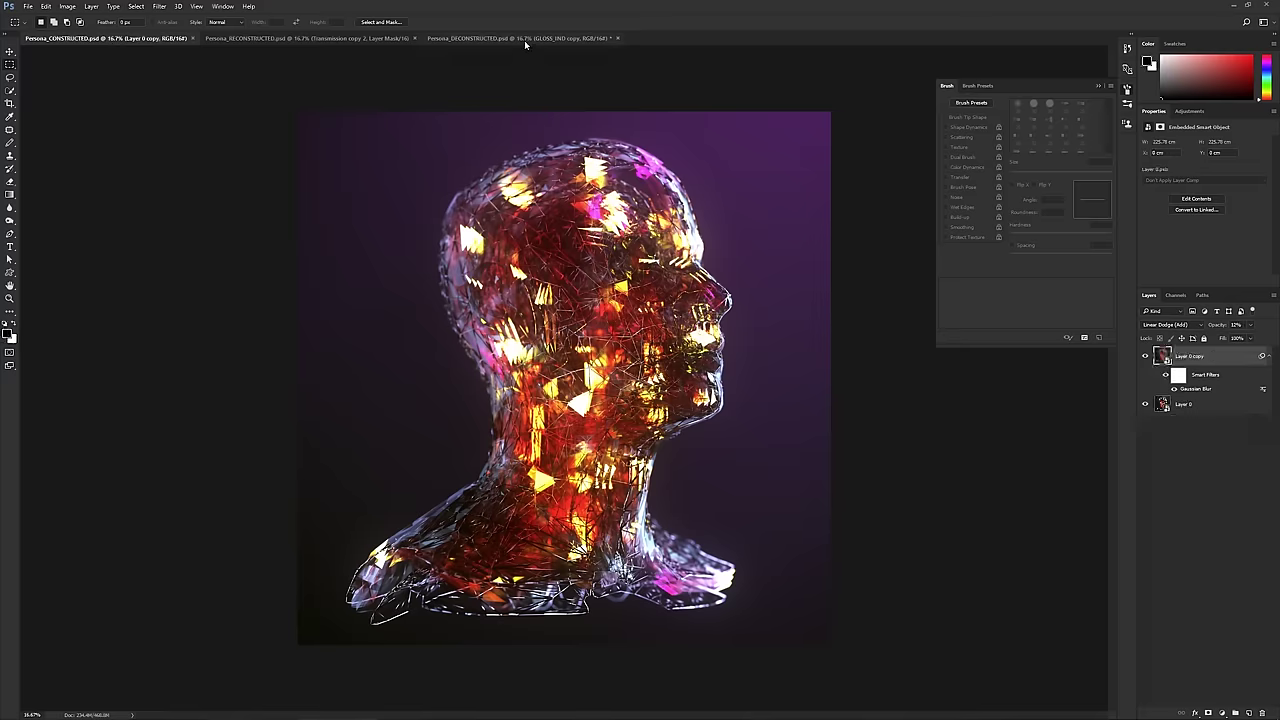
pyautogui.click(520, 39)
pyautogui.click(360, 39)
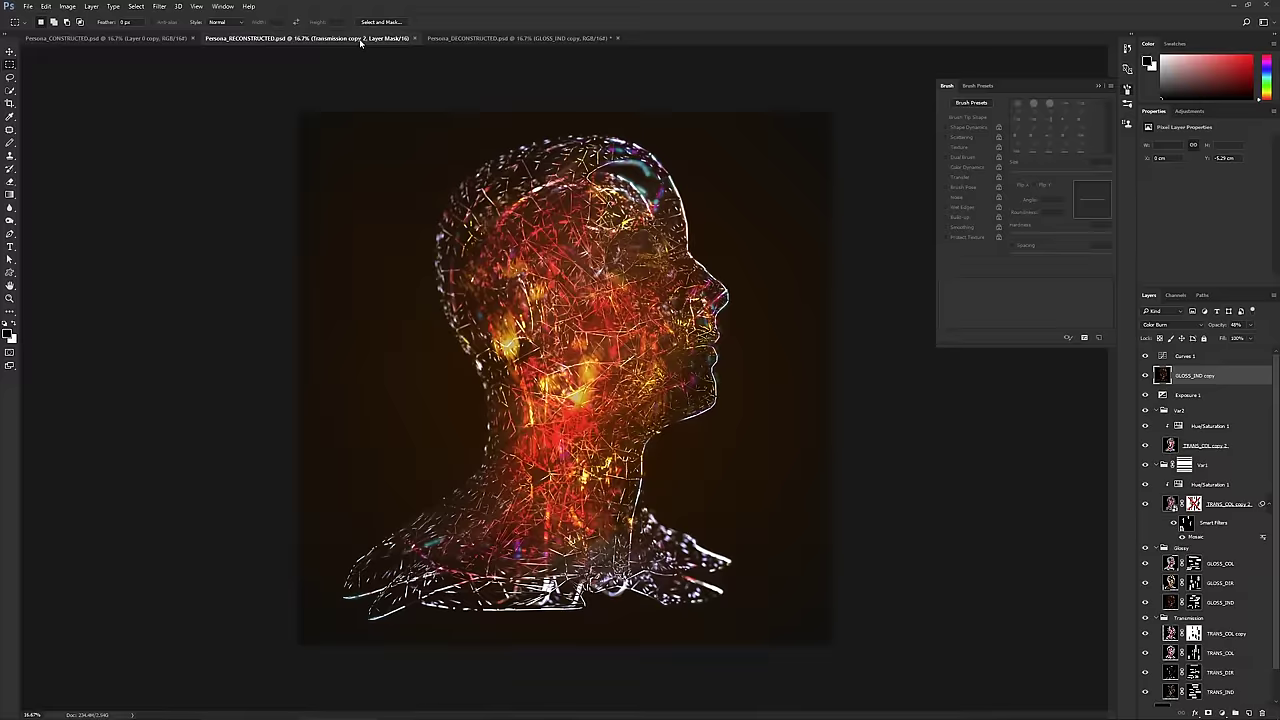
pyautogui.click(520, 39)
pyautogui.click(345, 39)
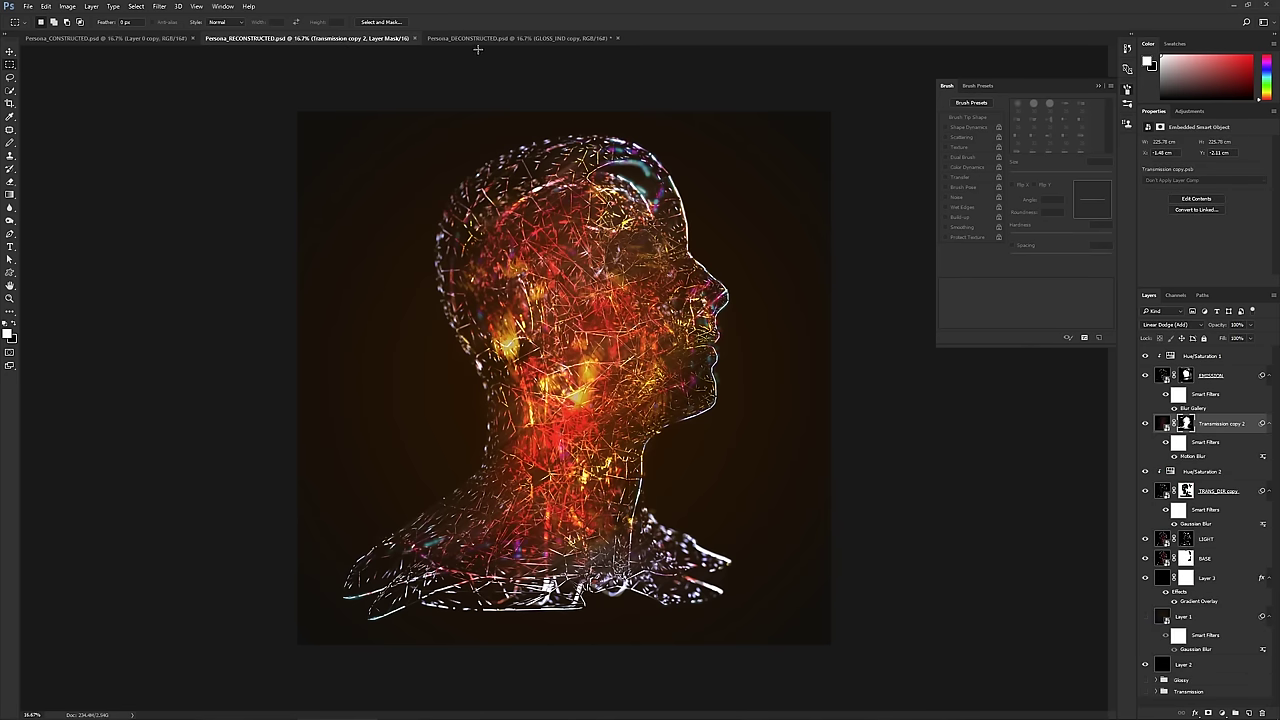
pyautogui.click(514, 39)
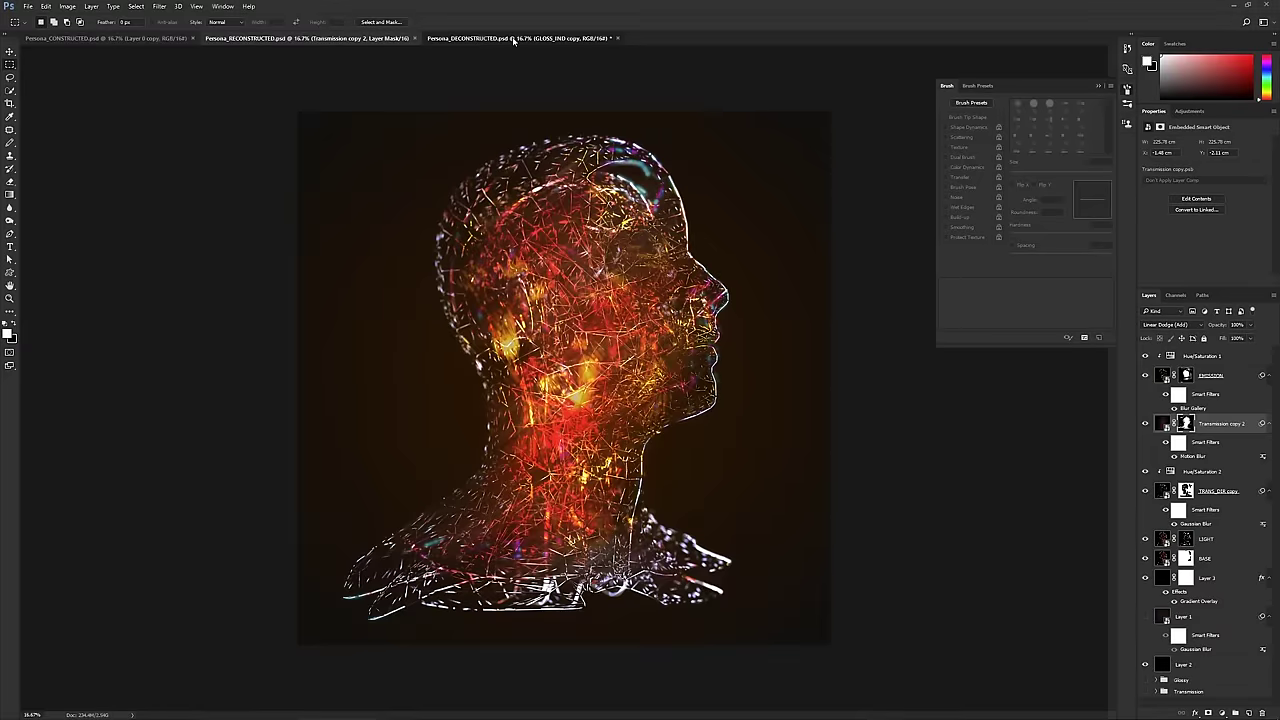
pyautogui.click(382, 39)
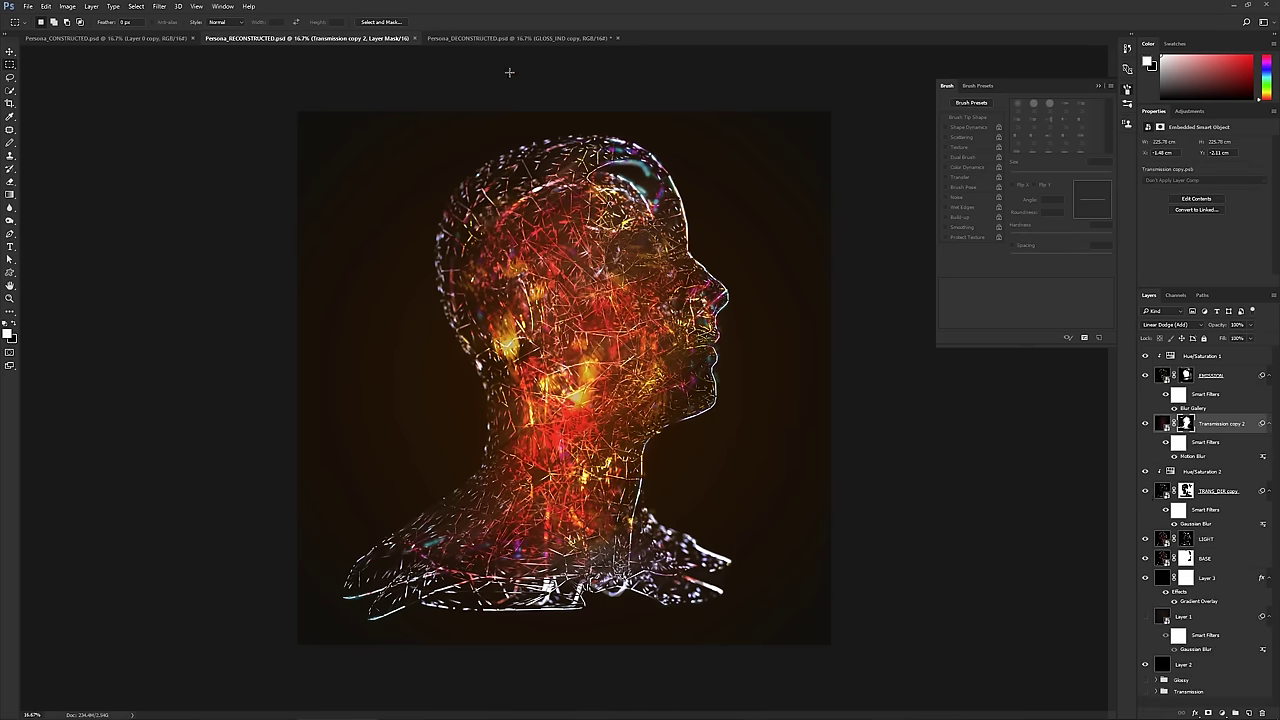
pyautogui.click(482, 41)
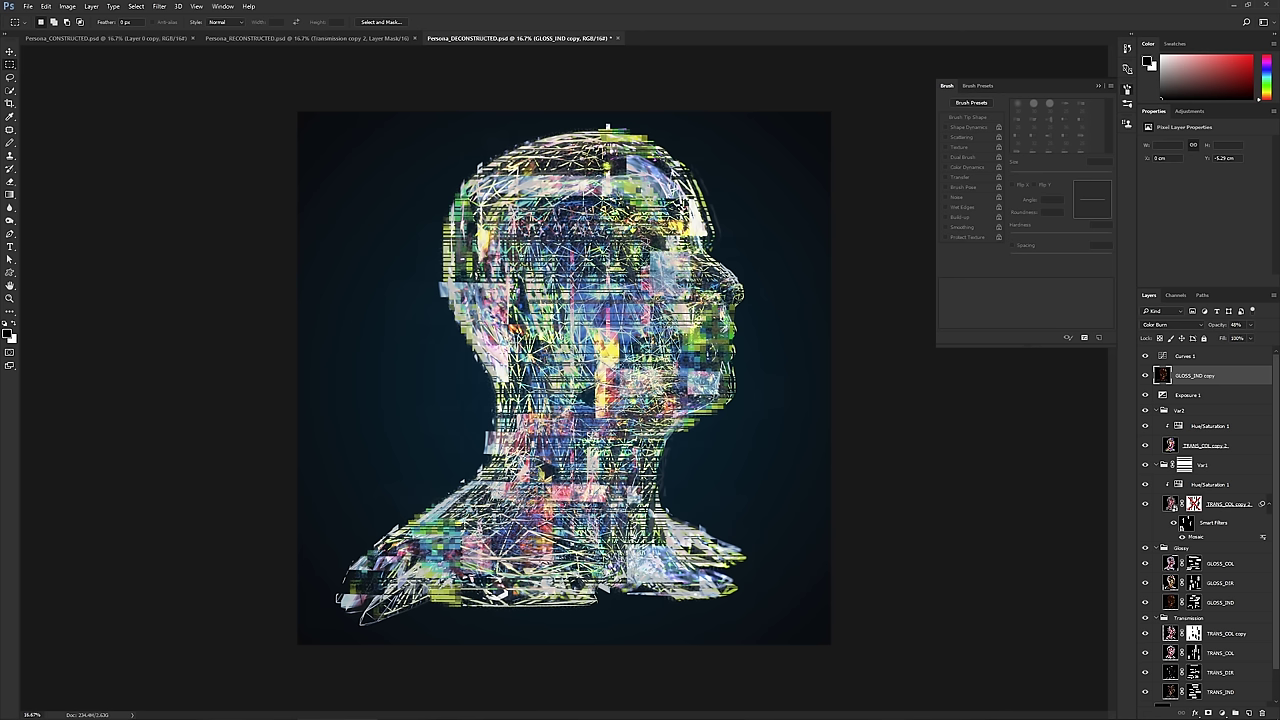
pyautogui.click(326, 39)
pyautogui.click(127, 42)
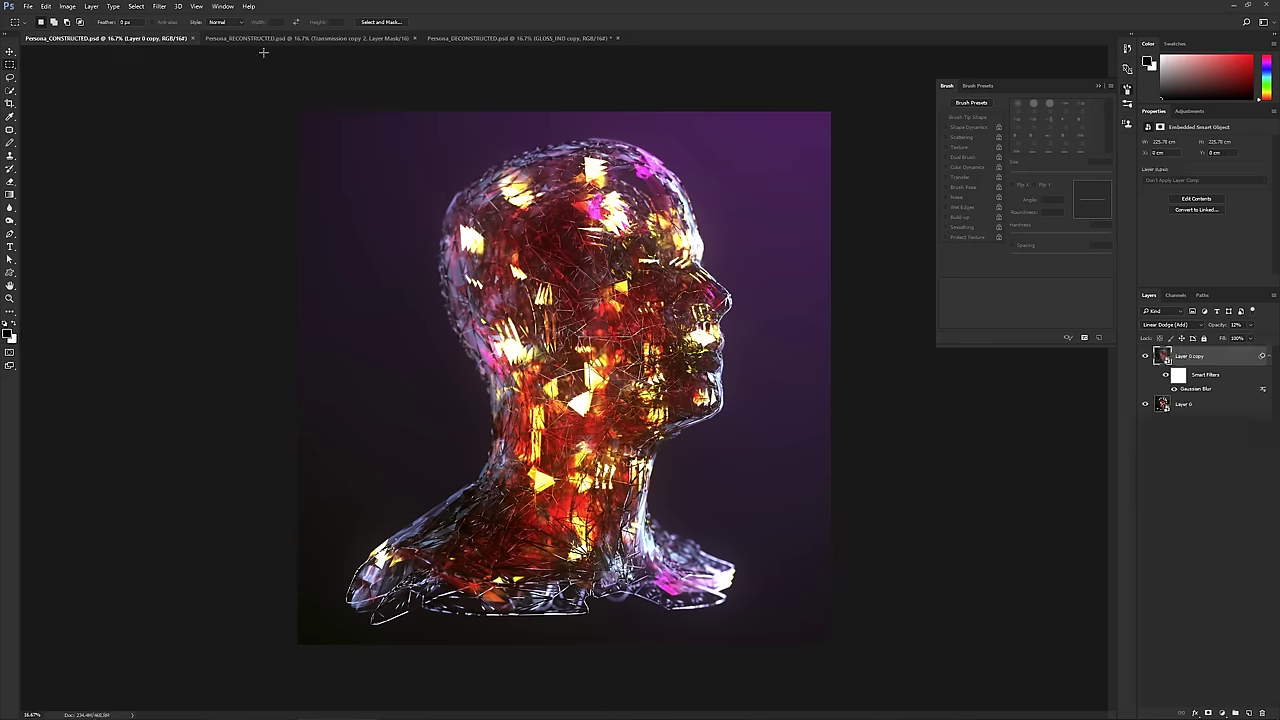
pyautogui.click(292, 41)
pyautogui.click(493, 42)
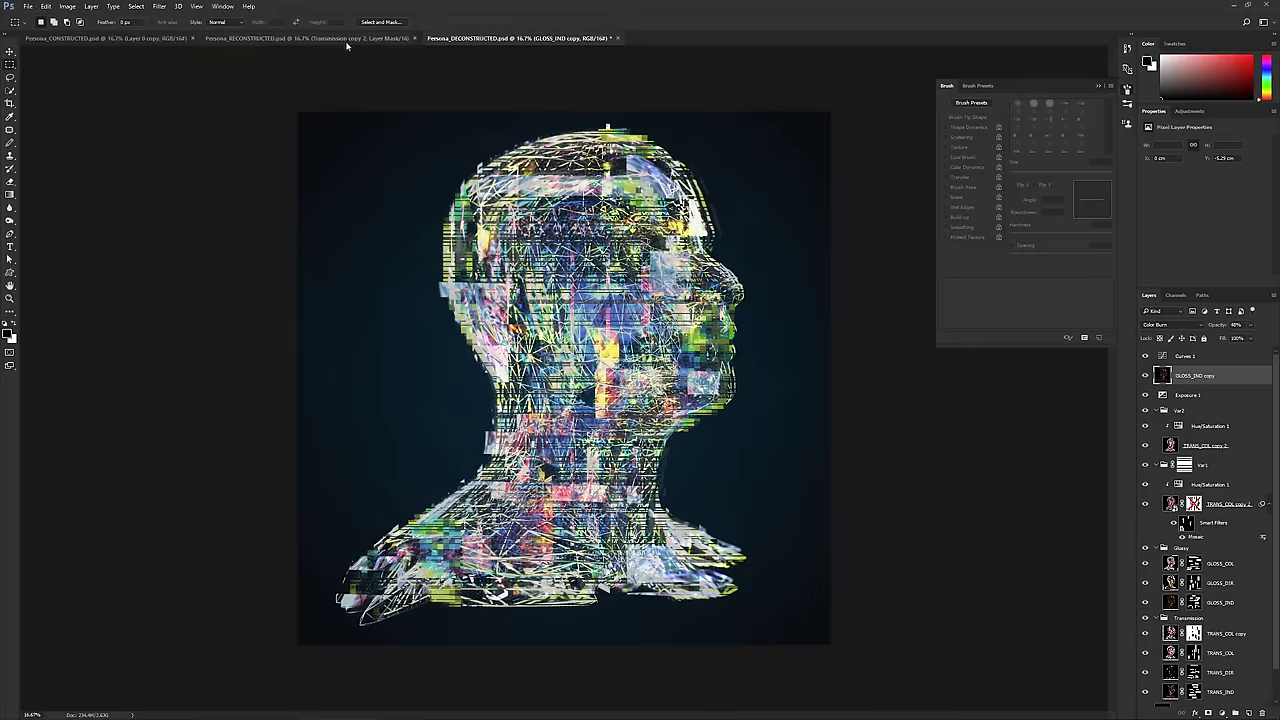
pyautogui.click(230, 40)
pyautogui.click(126, 40)
pyautogui.click(346, 42)
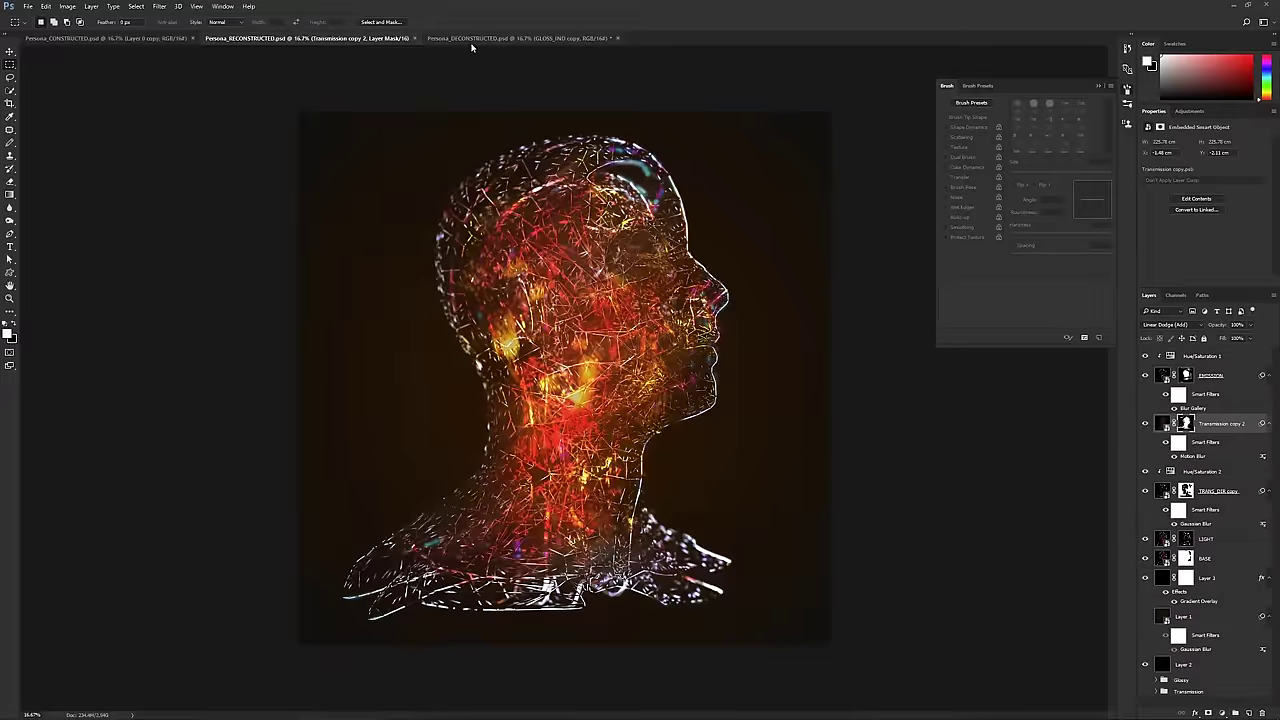
pyautogui.click(505, 43)
pyautogui.click(300, 40)
pyautogui.click(140, 40)
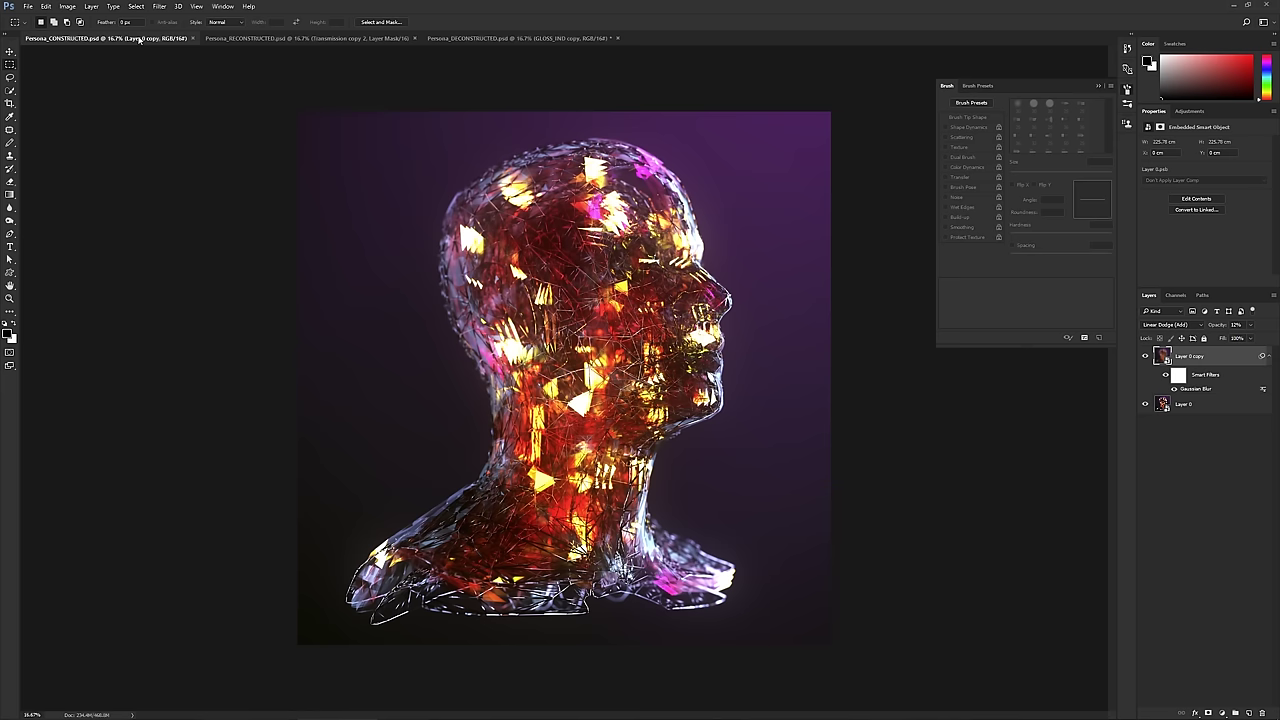
# - Add a new layer above Layer 0 copy in Persona_CONSTRUCTED.psd and fill it with black
pyautogui.click(1210, 404)
pyautogui.click(1206, 358)
pyautogui.hotkey('ctrl', 'shift', 'alt', 'n')
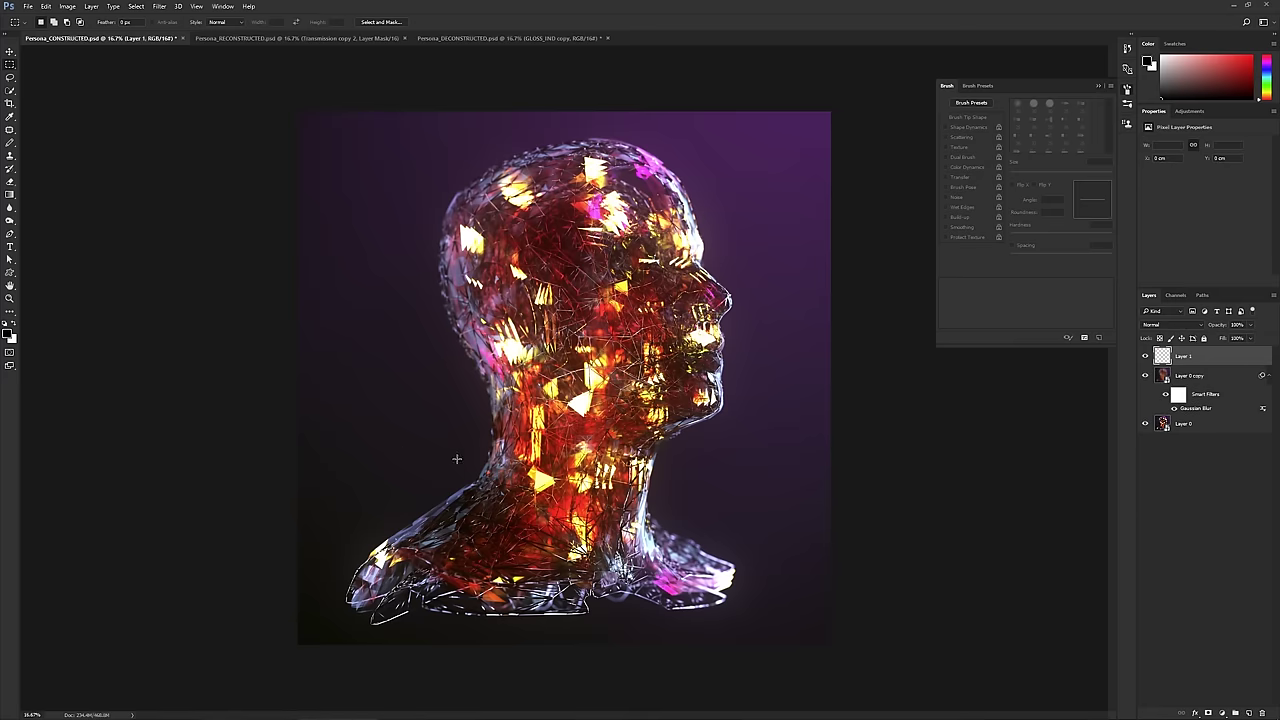
pyautogui.hotkey('alt', 'BackSpace')
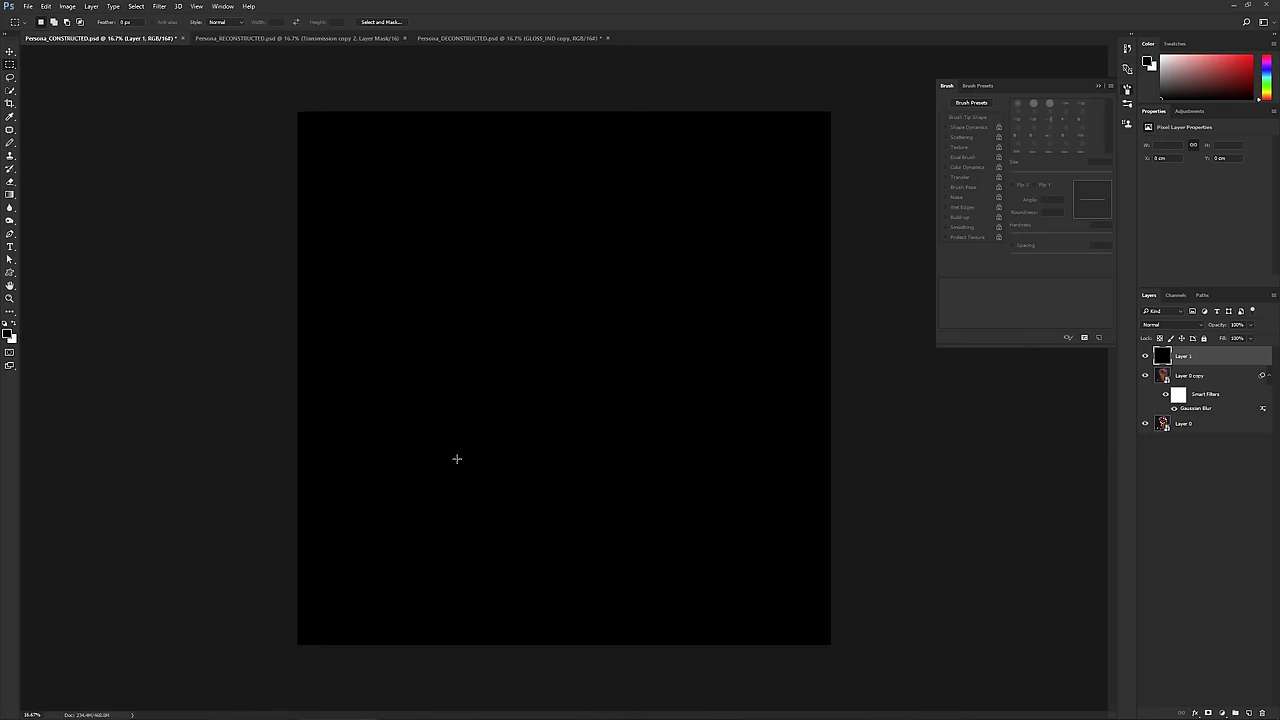
# - Add a radial Gradient Overlay to the black layer, centered toward the canvas's lower-left corner, with a scale of 150%
pyautogui.click(1204, 713)
pyautogui.click(1220, 676)
pyautogui.moveTo(442, 501); pyautogui.dragTo(404, 579)
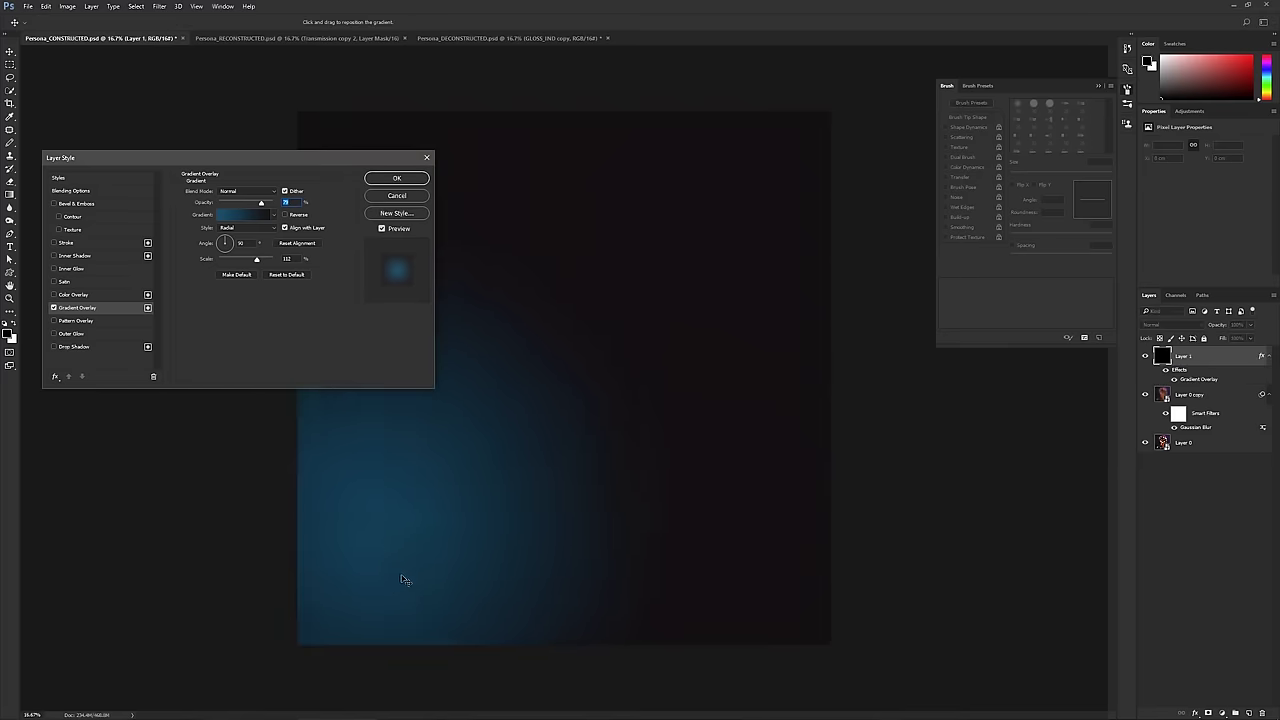
pyautogui.moveTo(257, 262); pyautogui.dragTo(274, 260)
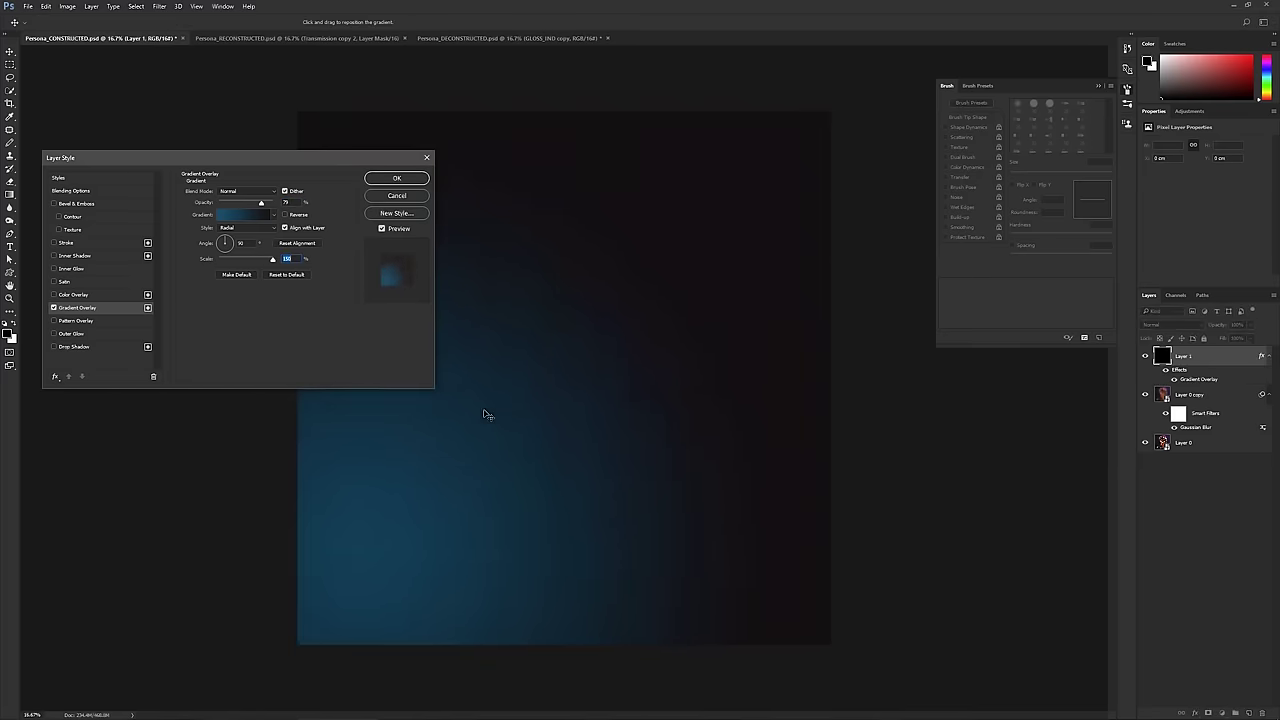
# - Set the starting color stop of the black layer's overlay gradient to a dark orange-brown
pyautogui.click(244, 217)
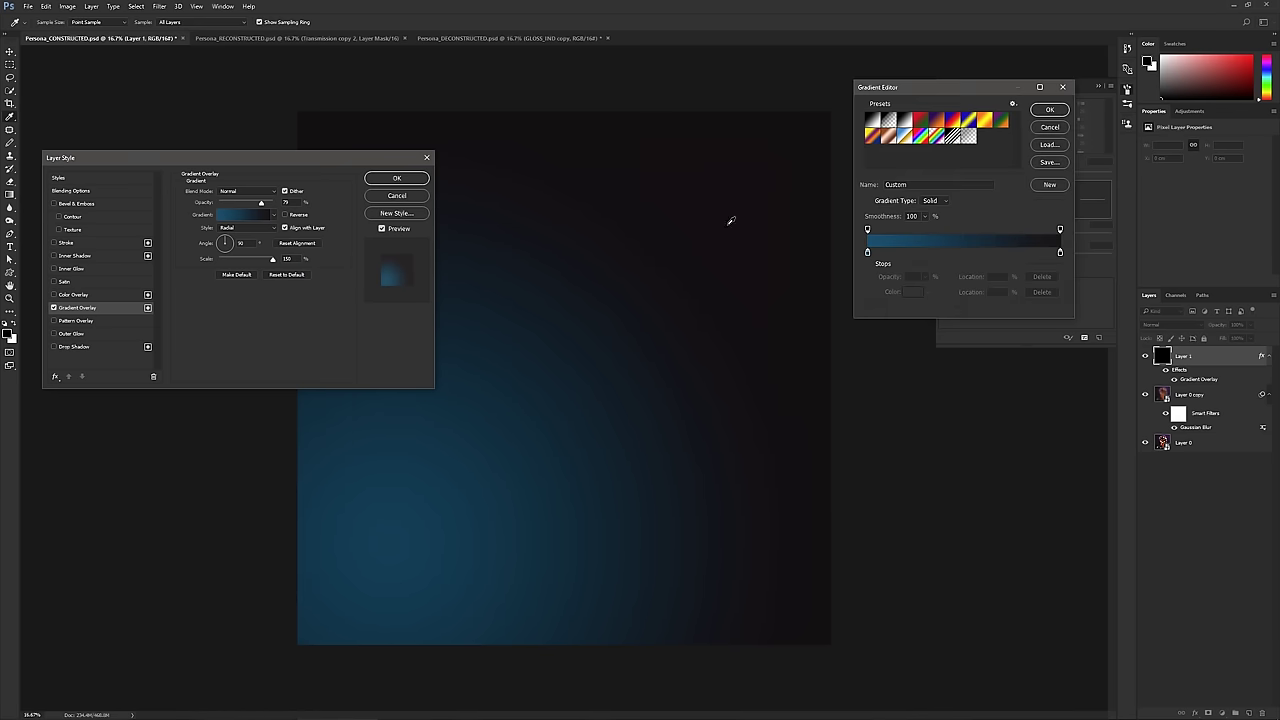
pyautogui.click(867, 254)
pyautogui.doubleClick(867, 254)
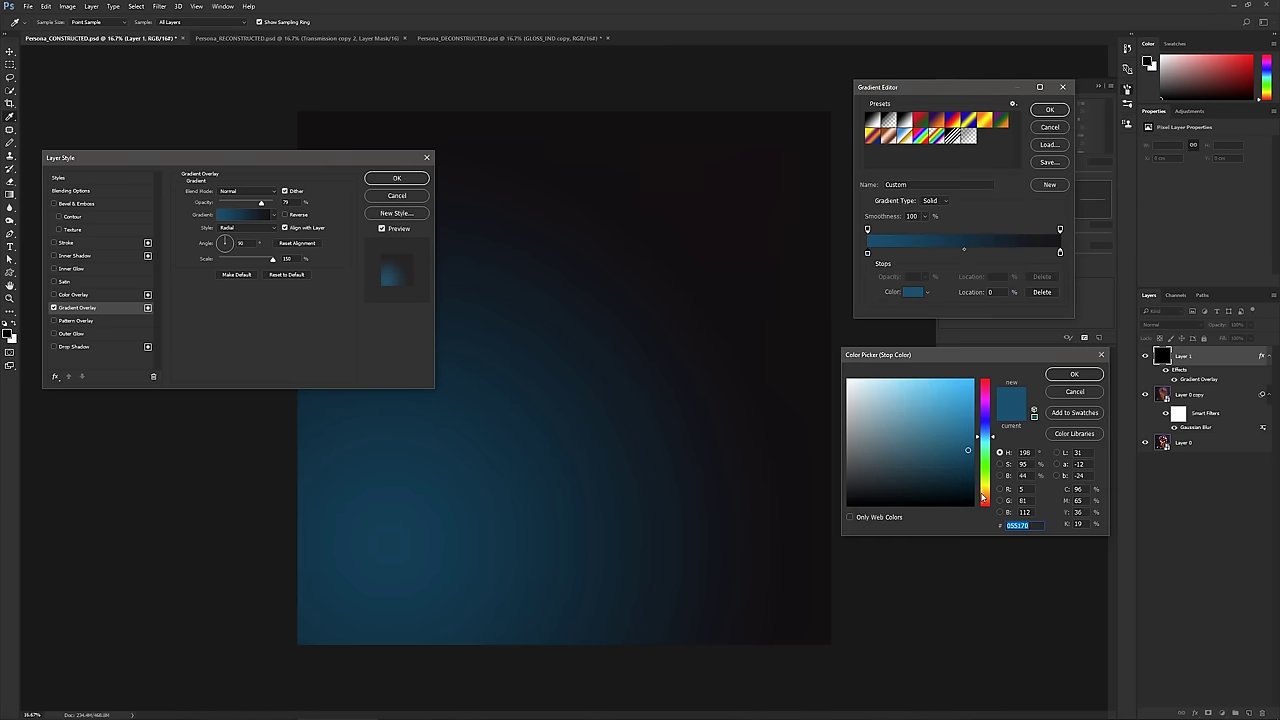
pyautogui.moveTo(986, 500); pyautogui.dragTo(988, 500)
pyautogui.click(1062, 377)
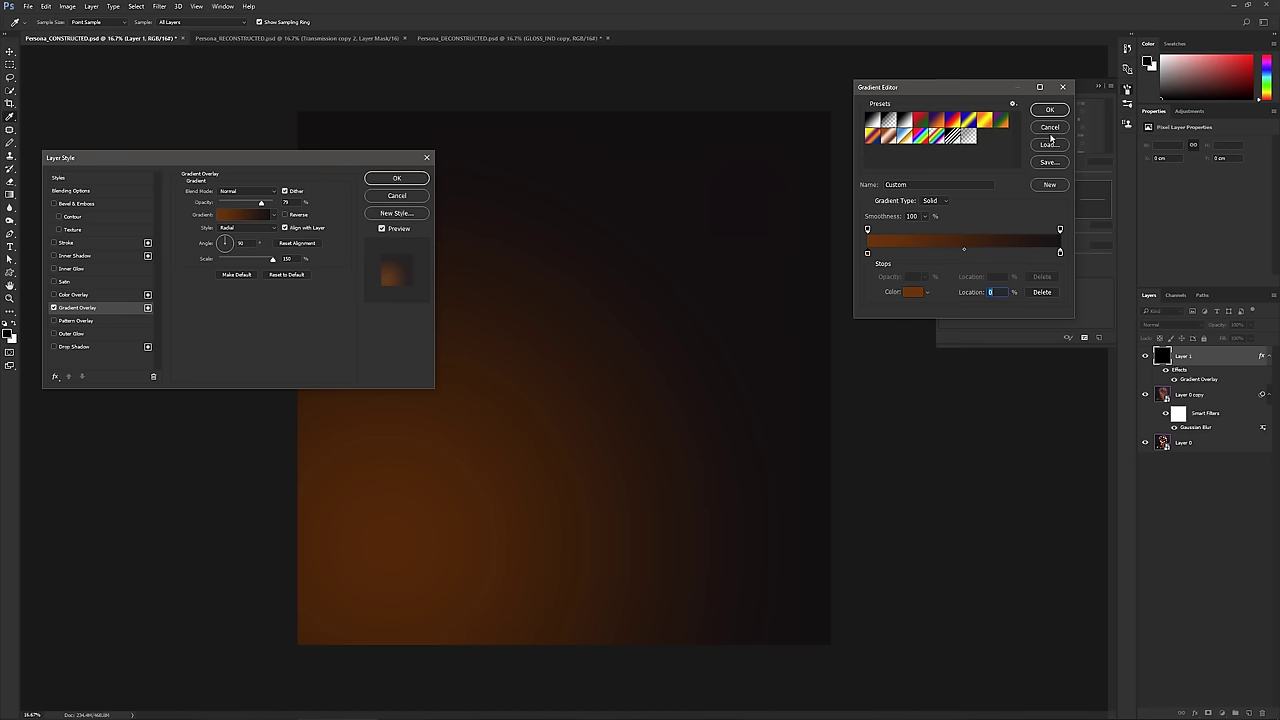
# - Apply the gradient overlay changes and set the black layer's blend mode to Linear Dodge (Add)
pyautogui.click(1058, 111)
pyautogui.click(396, 178)
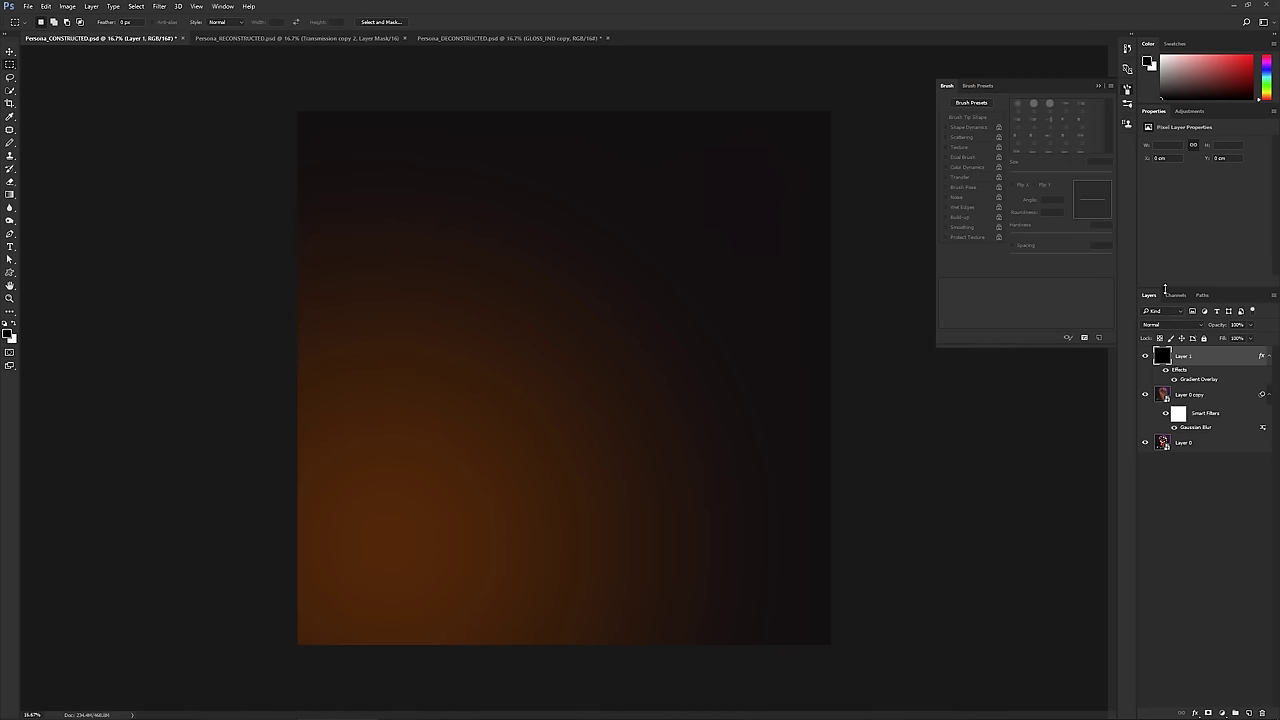
pyautogui.click(1170, 325)
pyautogui.click(1162, 405)
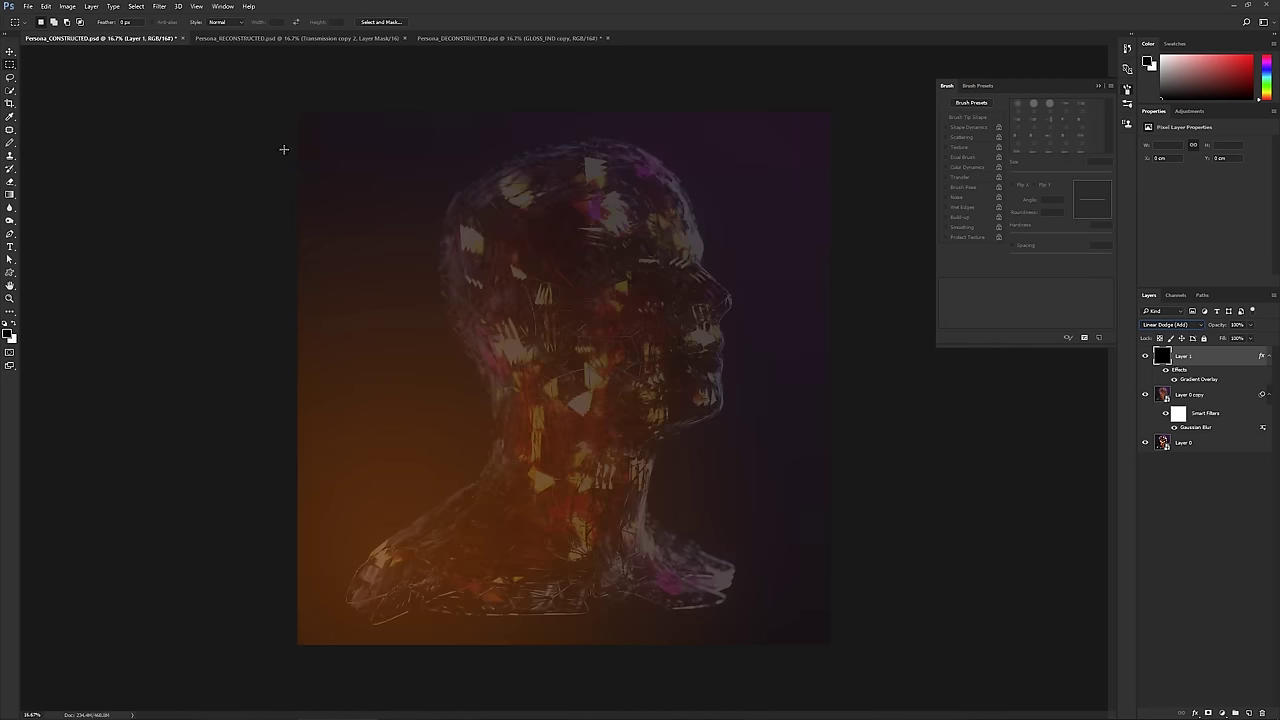
# - Set the ending color stop of the black layer's overlay gradient to pure black, 000000
pyautogui.doubleClick(1188, 381)
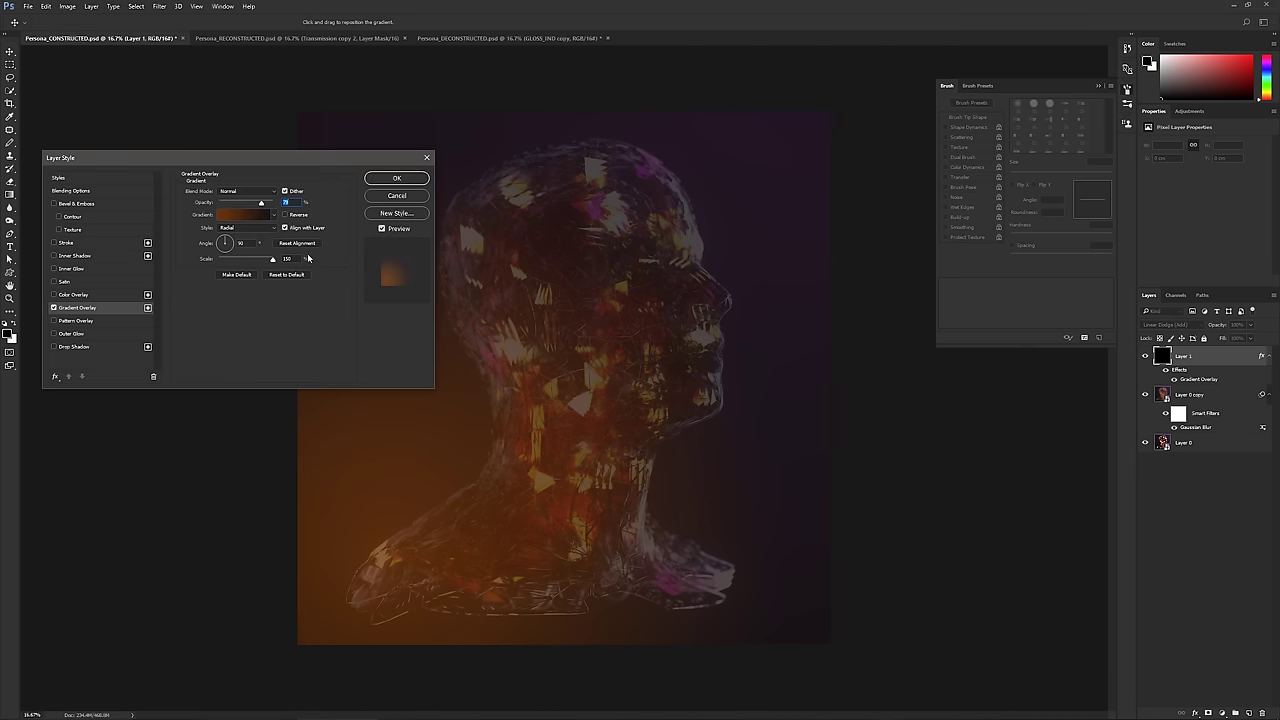
pyautogui.click(258, 215)
pyautogui.click(1060, 255)
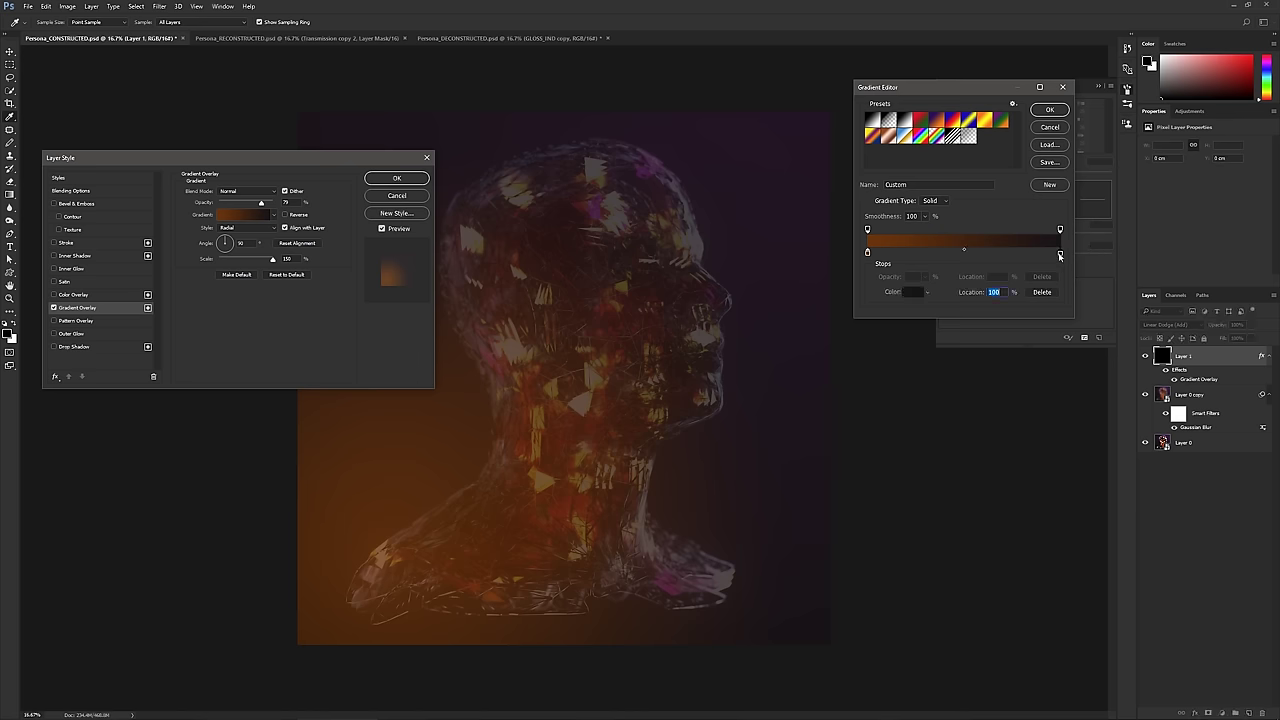
pyautogui.click(912, 291)
pyautogui.moveTo(917, 449); pyautogui.dragTo(808, 531)
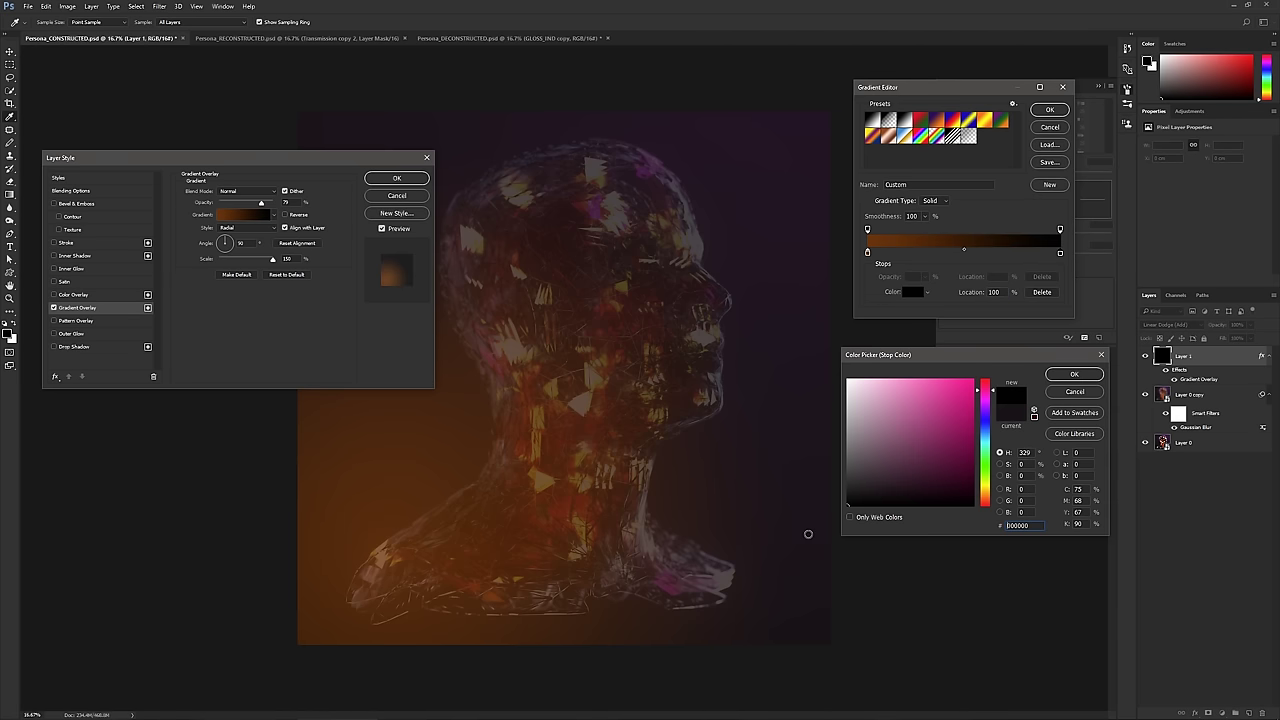
pyautogui.click(1074, 375)
# - Set the overlay gradient's ending opacity stop to 0% and apply the layer style
pyautogui.click(1060, 229)
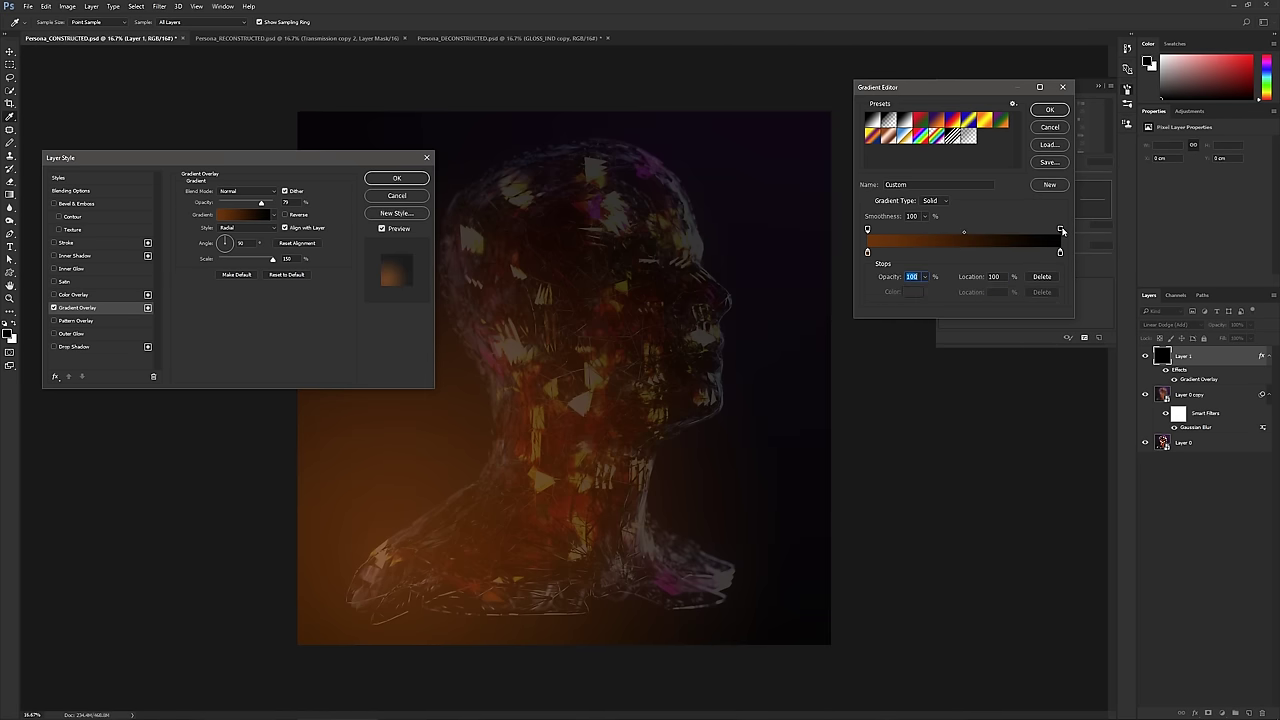
pyautogui.click(927, 277)
pyautogui.moveTo(928, 290); pyautogui.dragTo(840, 291)
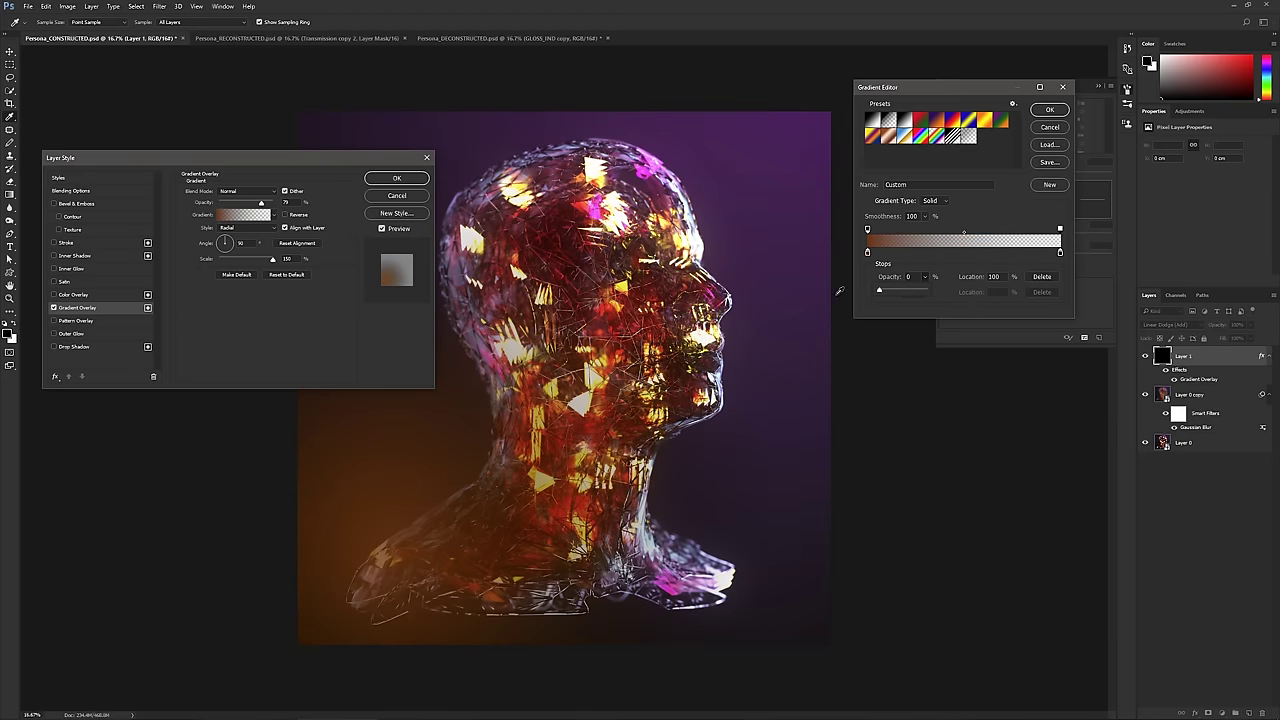
pyautogui.click(1049, 110)
pyautogui.click(405, 182)
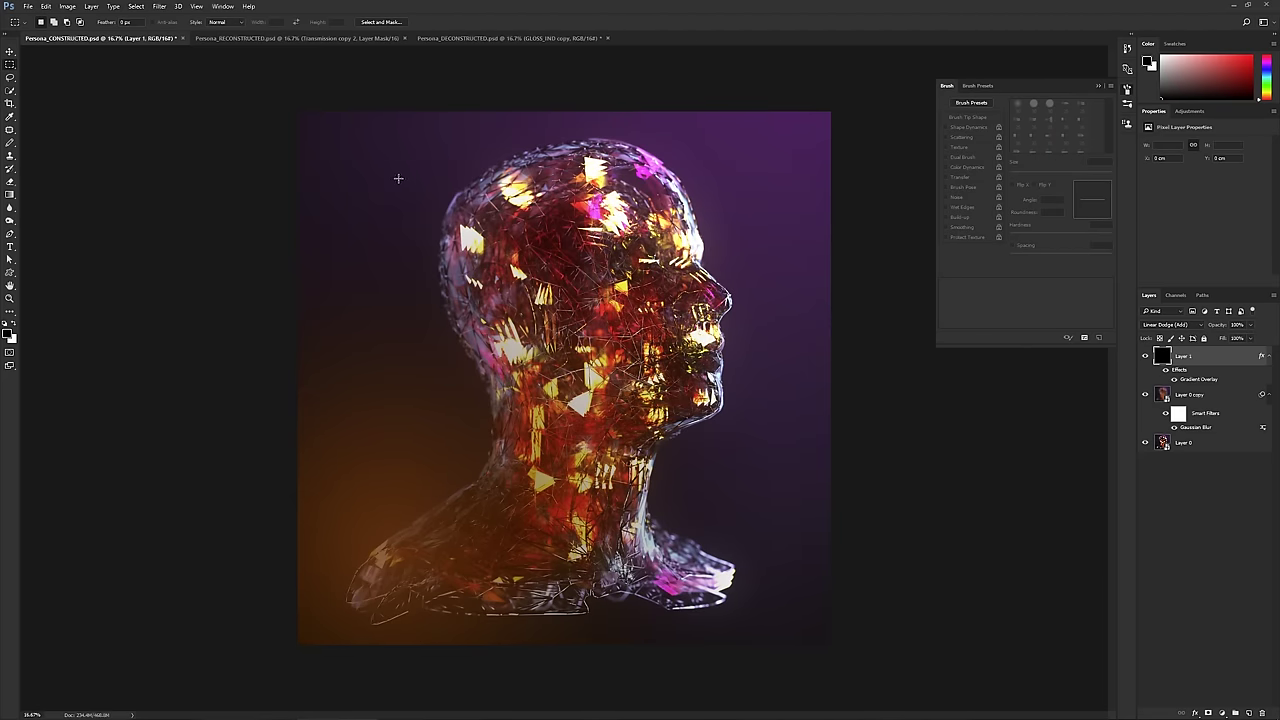
# - Check the RGB and text color blending gamma options in the Color Settings
pyautogui.click(46, 6)
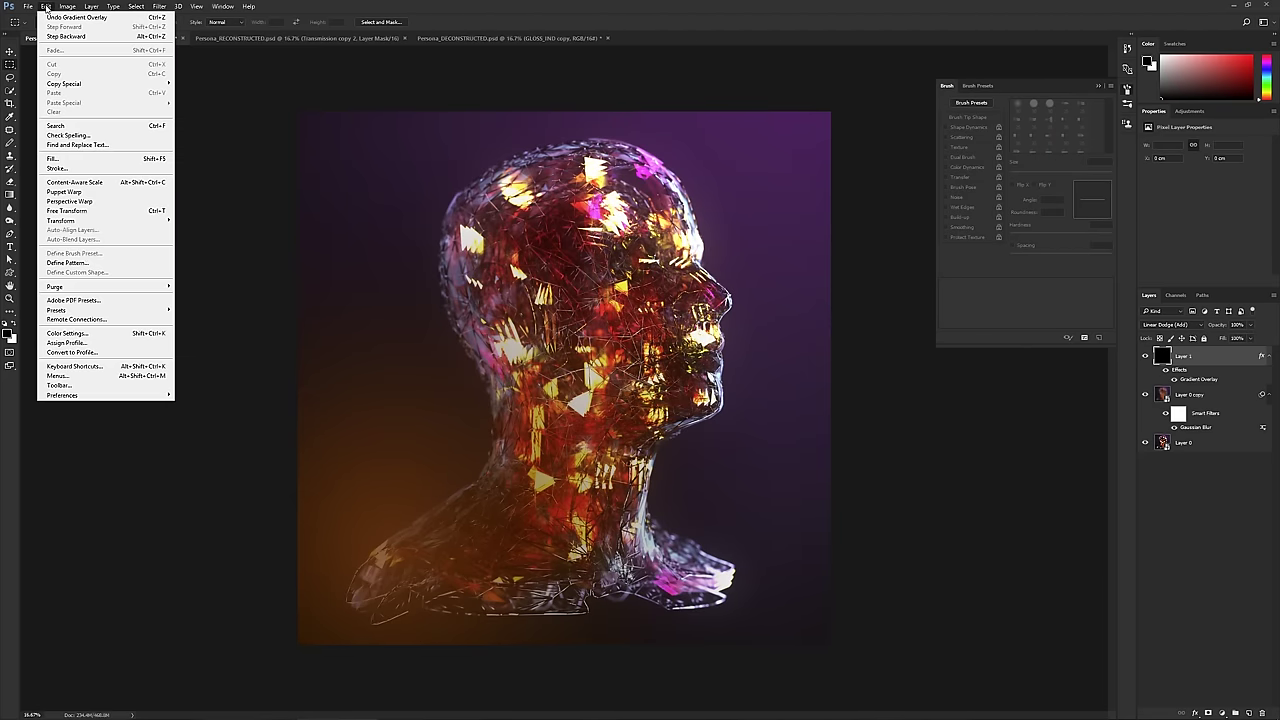
pyautogui.click(80, 334)
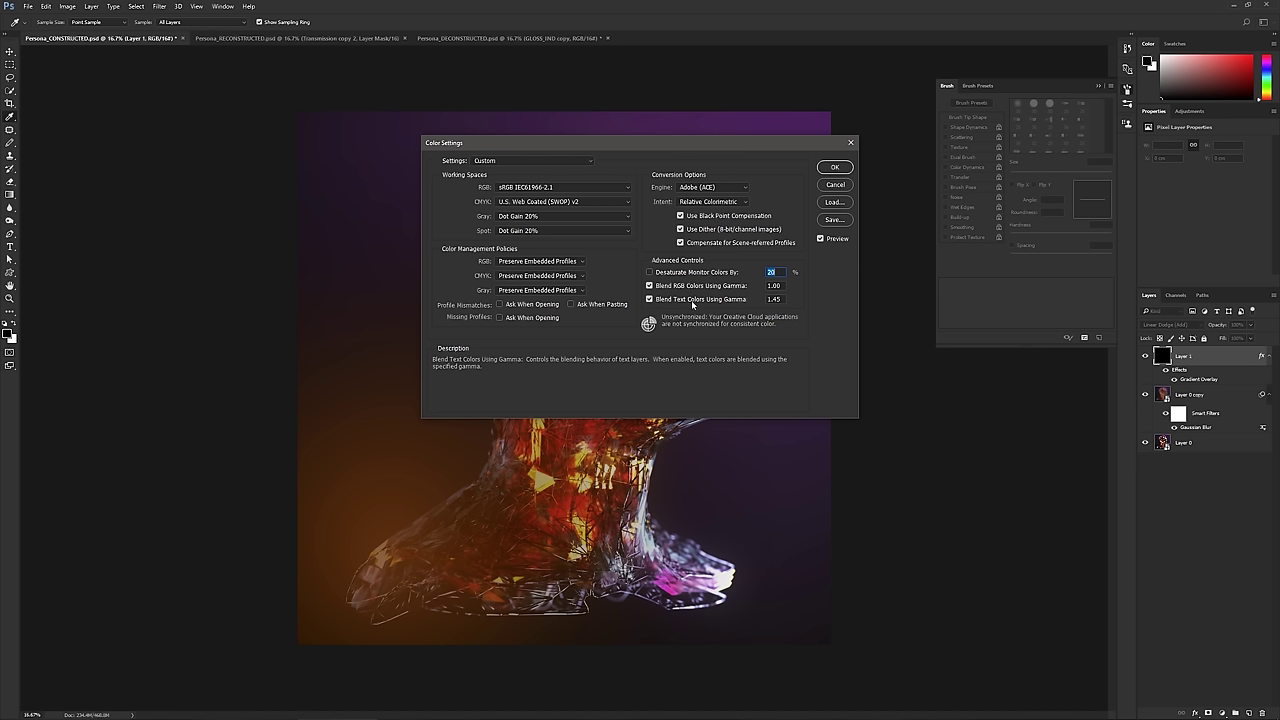
pyautogui.click(835, 168)
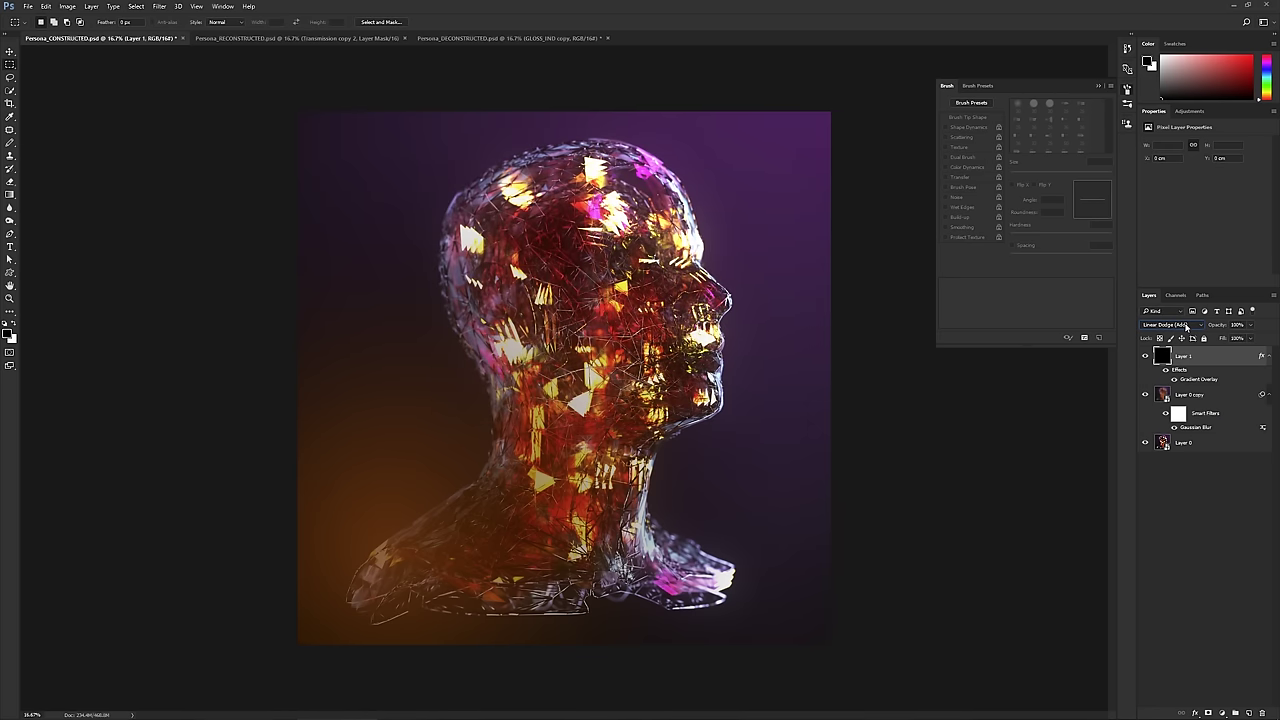
# - Set the gradient layer's blend mode to Screen and lower its opacity to 23%
pyautogui.scroll(-5, 1186, 326)
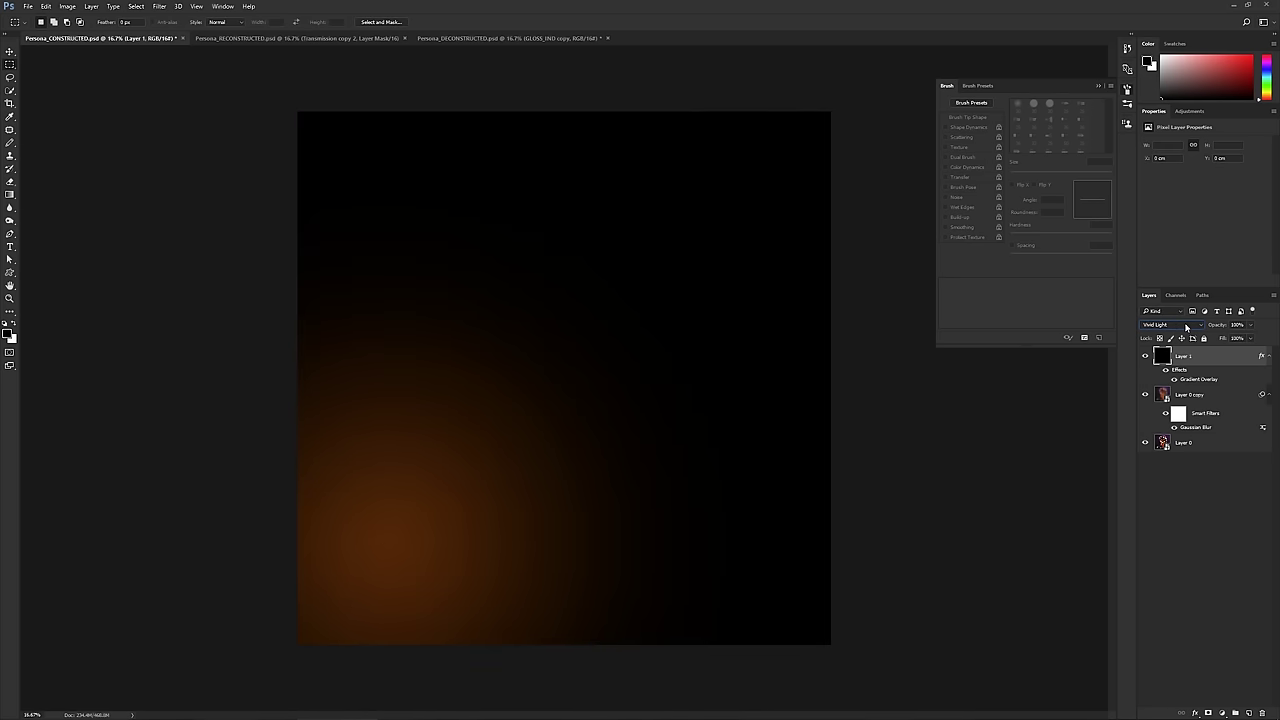
pyautogui.scroll(6, 1186, 326)
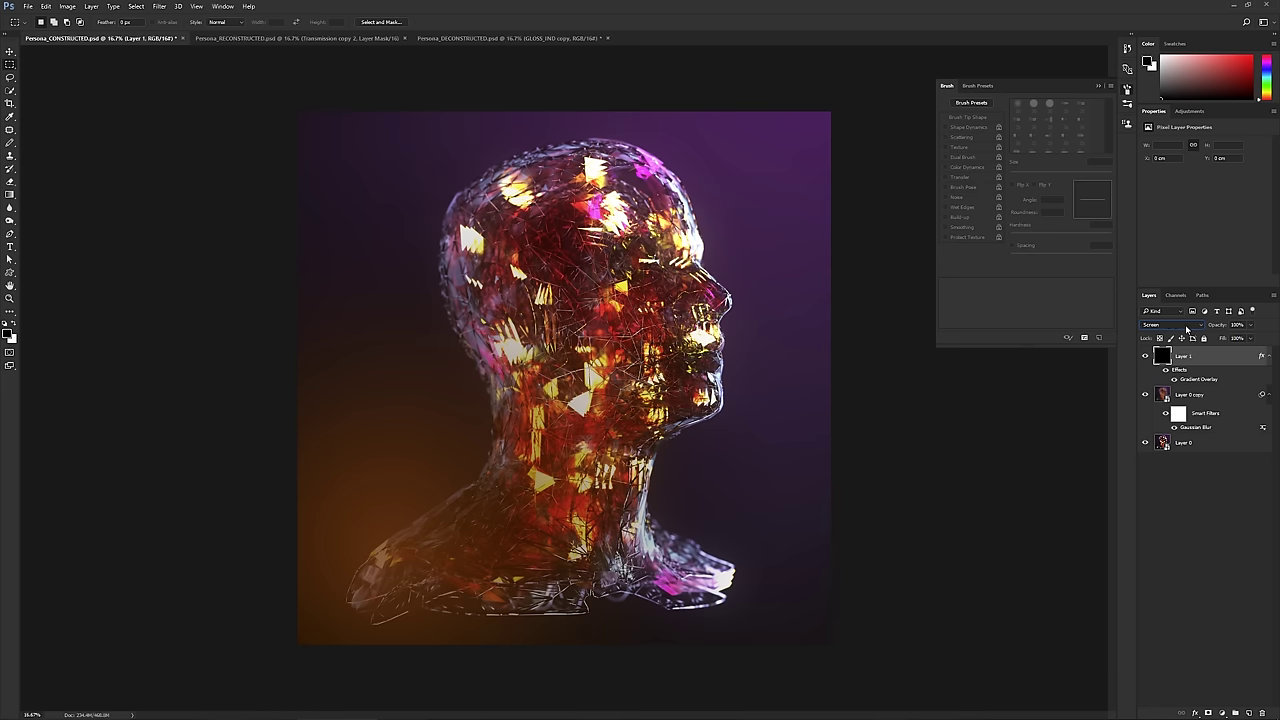
pyautogui.scroll(-1, 1190, 333)
pyautogui.click(1250, 325)
pyautogui.moveTo(1256, 339); pyautogui.dragTo(1206, 342)
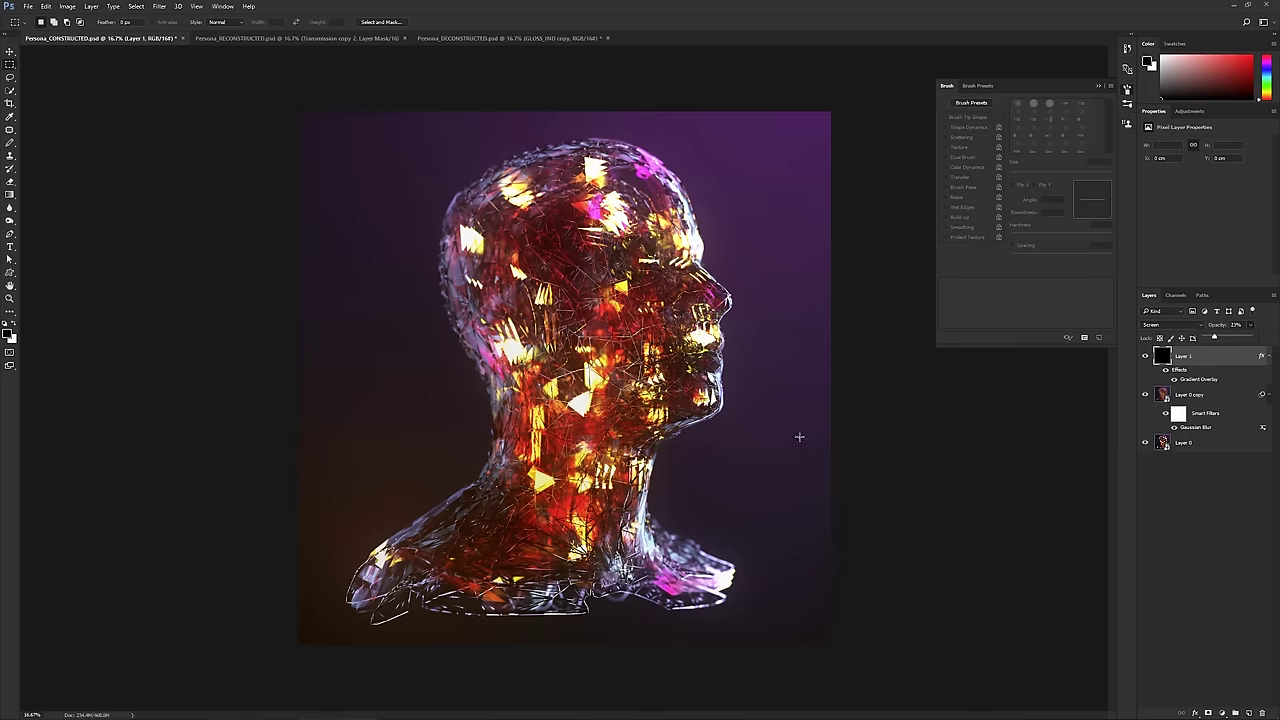
# - Scale the gradient layer up to about 130% around its center, shift it slightly and fine-tune its opacity
pyautogui.hotkey('ctrl', 't')
pyautogui.keyDown('alt'); pyautogui.keyDown('shift'); pyautogui.moveTo(830, 111); pyautogui.dragTo(911, 33); pyautogui.keyUp('shift'); pyautogui.keyUp('alt')
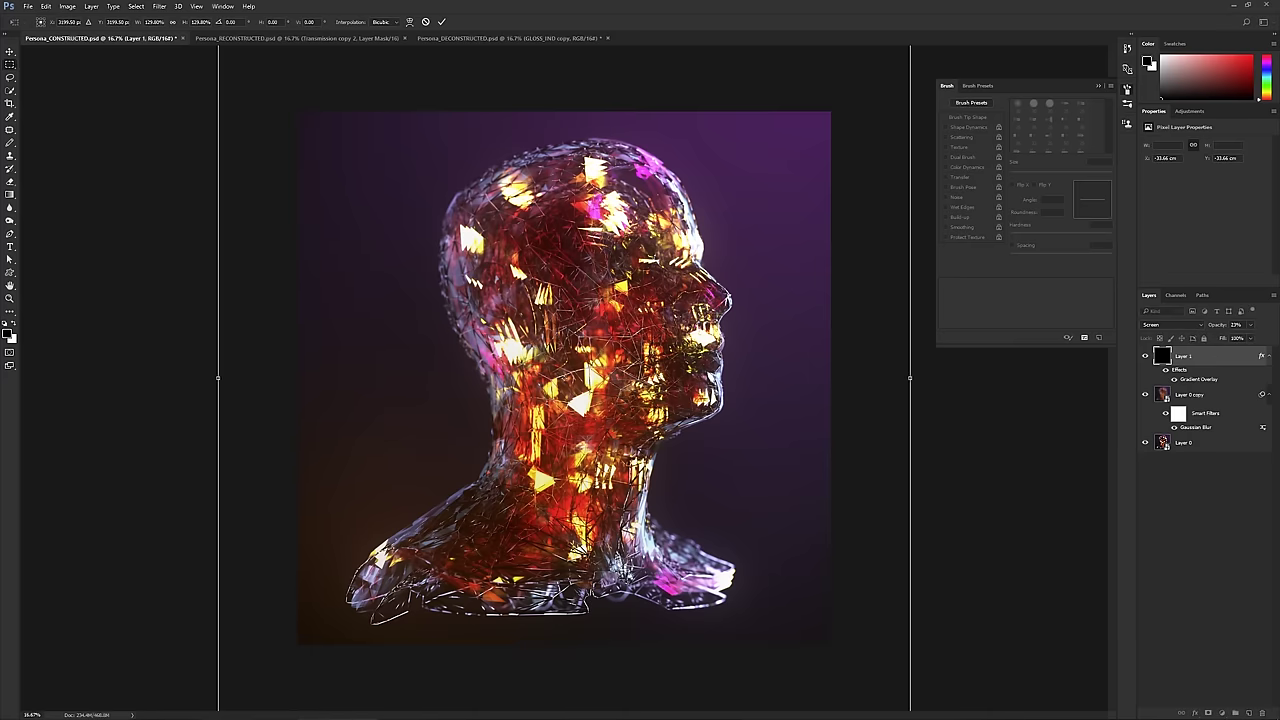
pyautogui.press('Return')
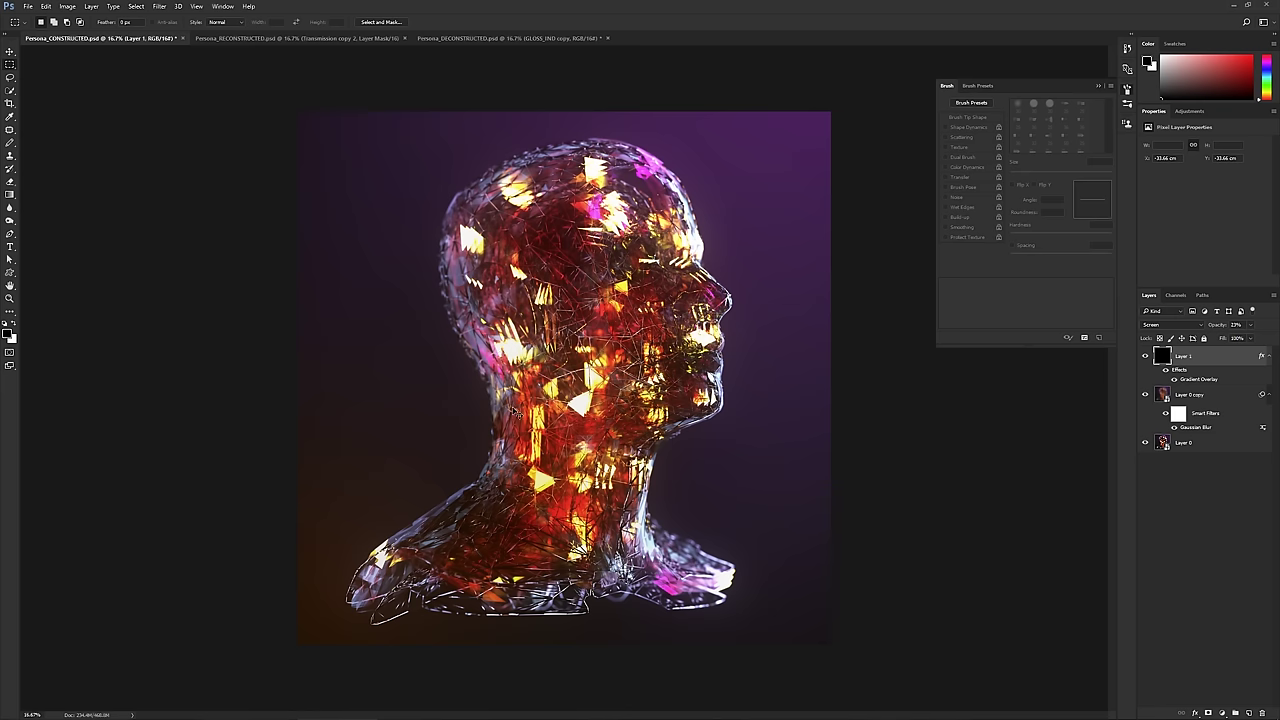
pyautogui.moveTo(517, 413); pyautogui.dragTo(549, 398)
pyautogui.click(1250, 325)
# - Compare the adjusted Persona_CONSTRUCTED background with the Persona_RECONSTRUCTED and Persona_DECONSTRUCTED images
pyautogui.click(268, 40)
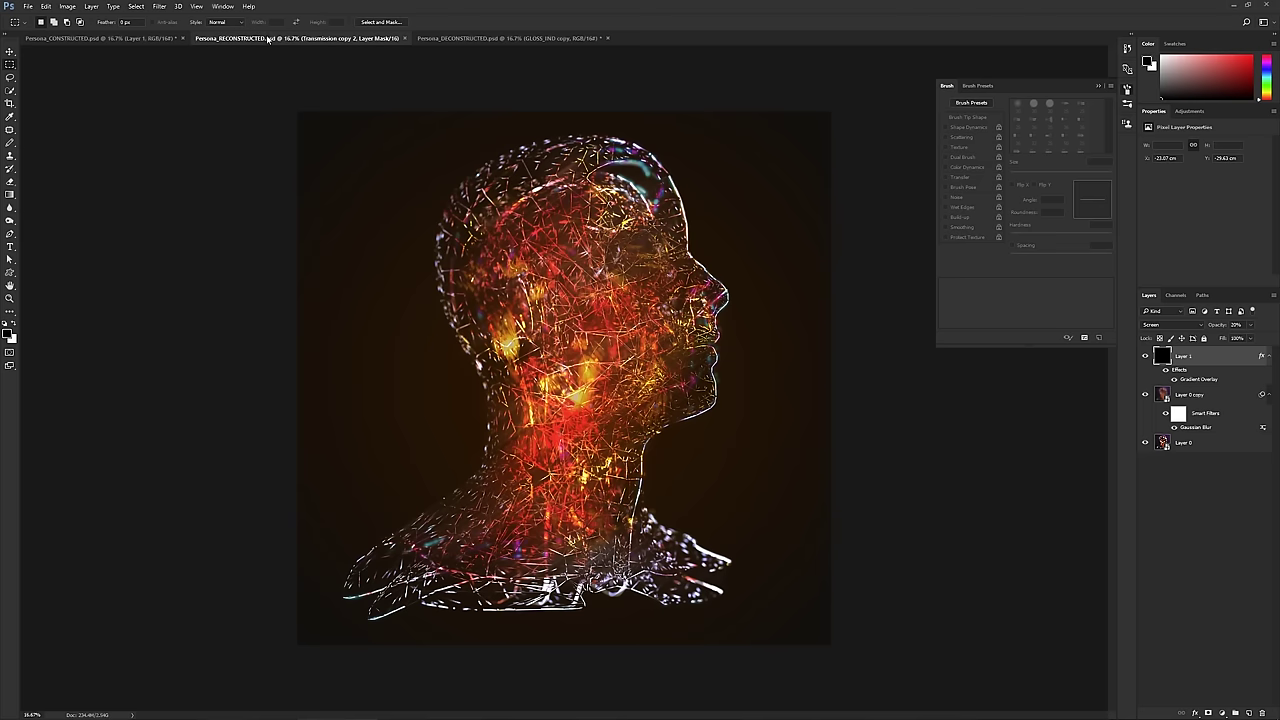
pyautogui.click(505, 40)
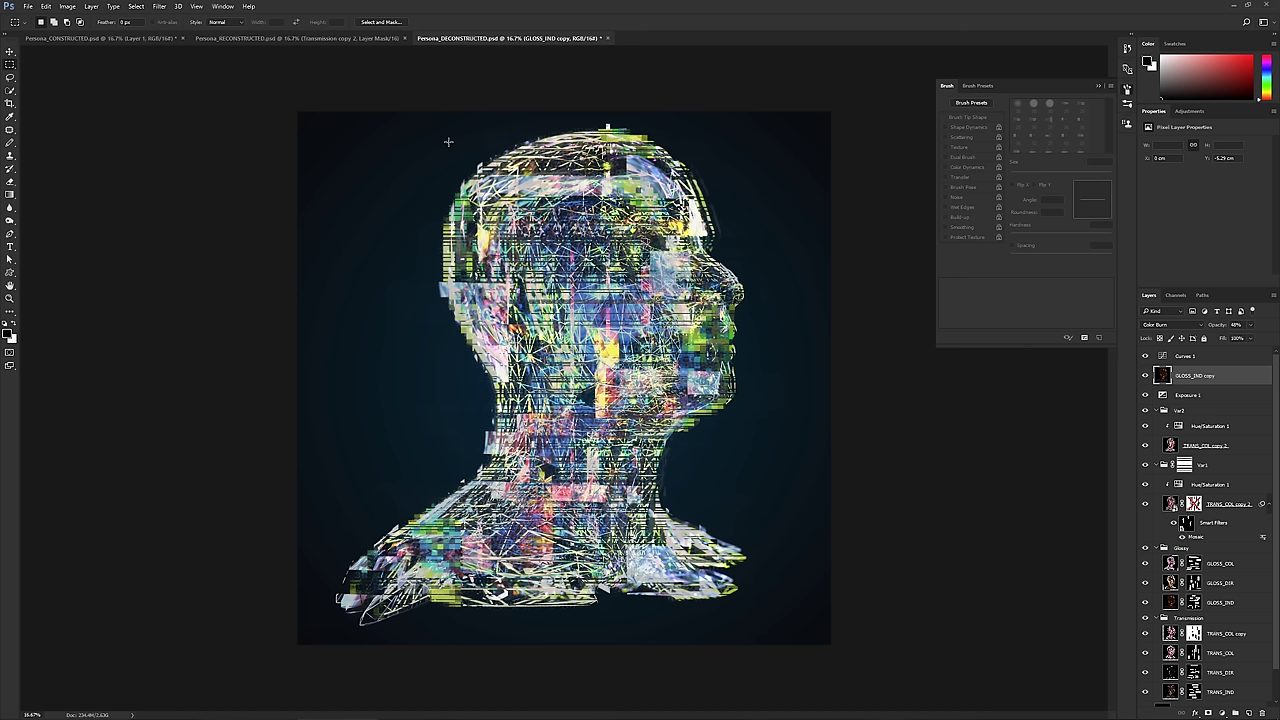
pyautogui.click(305, 40)
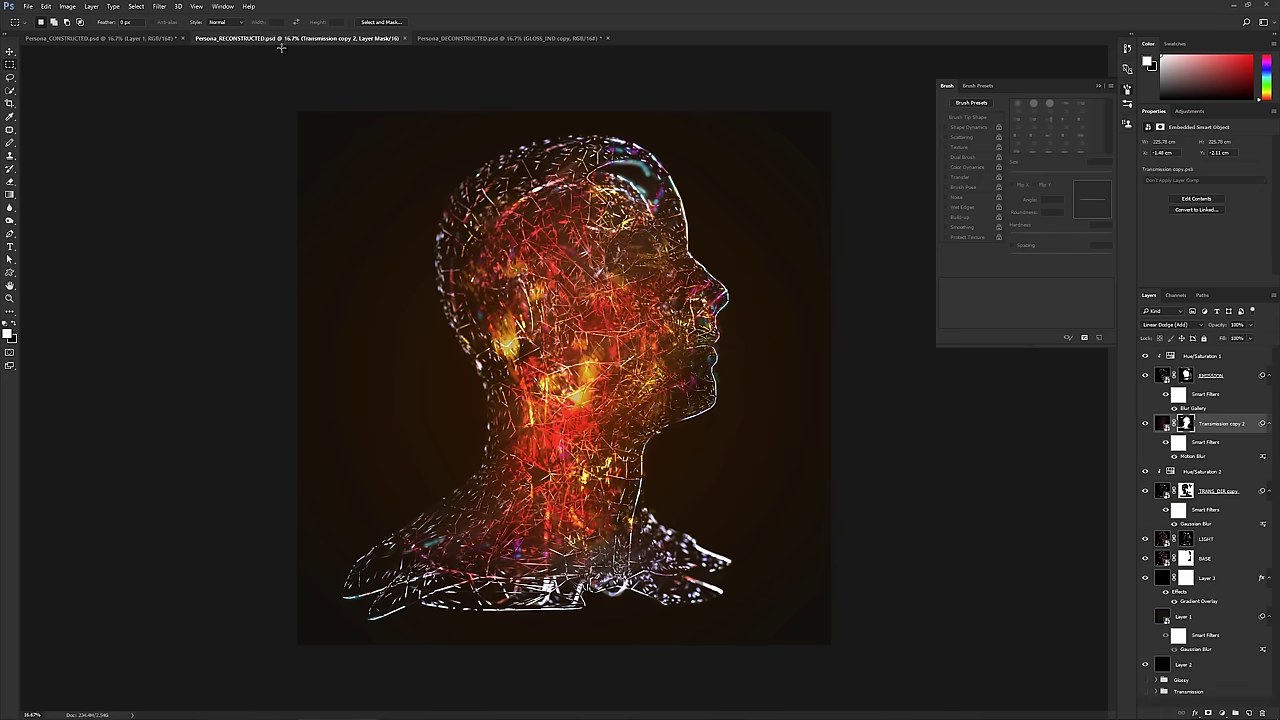
pyautogui.click(86, 38)
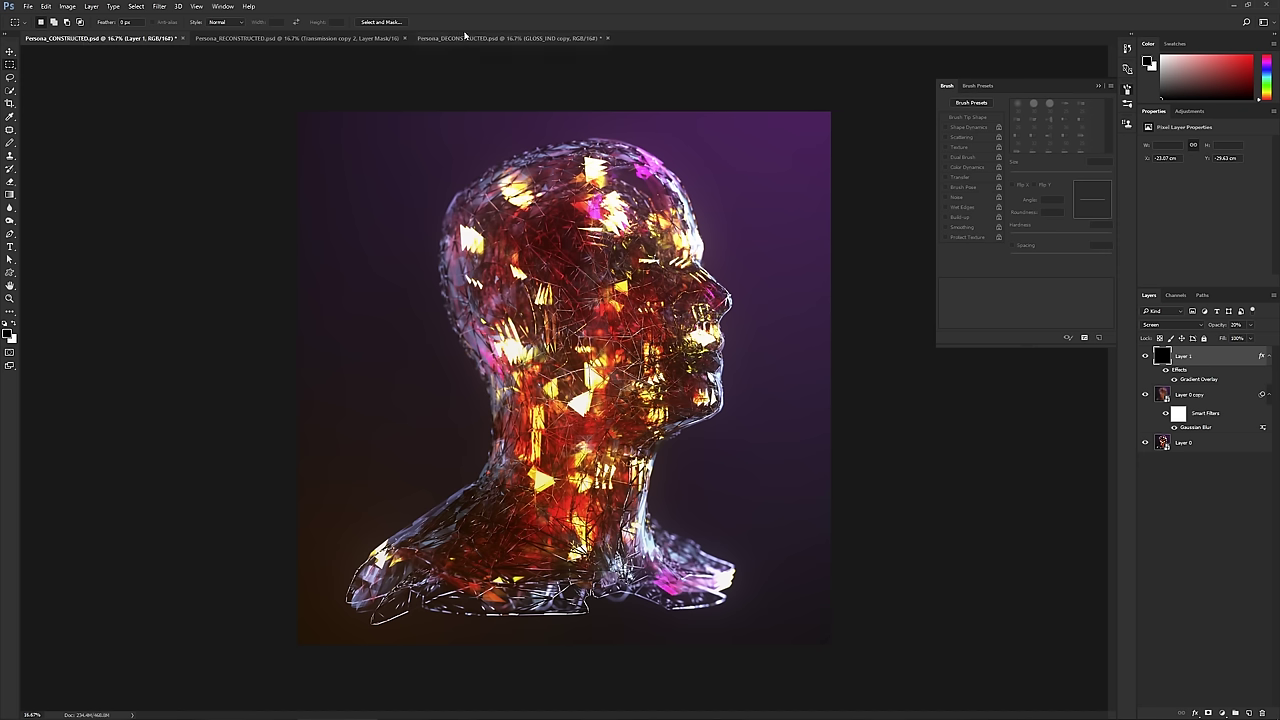
pyautogui.click(482, 39)
pyautogui.click(321, 39)
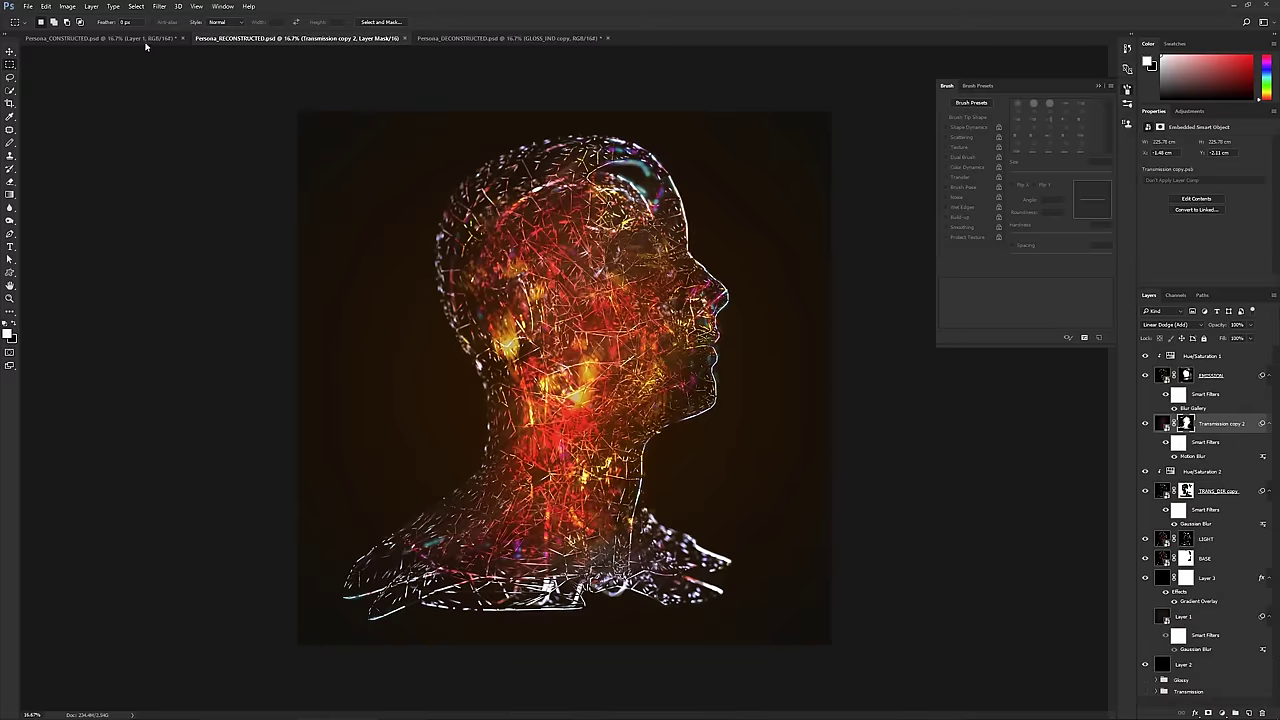
pyautogui.click(152, 39)
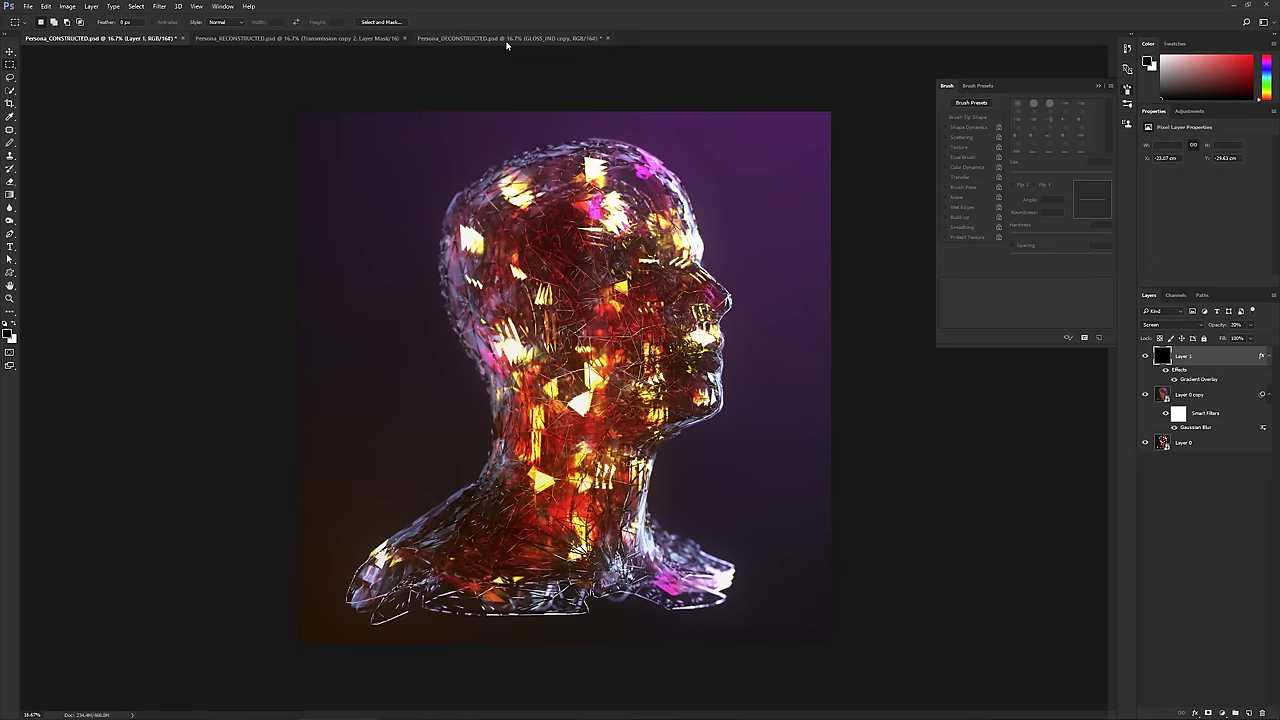
pyautogui.click(463, 38)
pyautogui.click(323, 39)
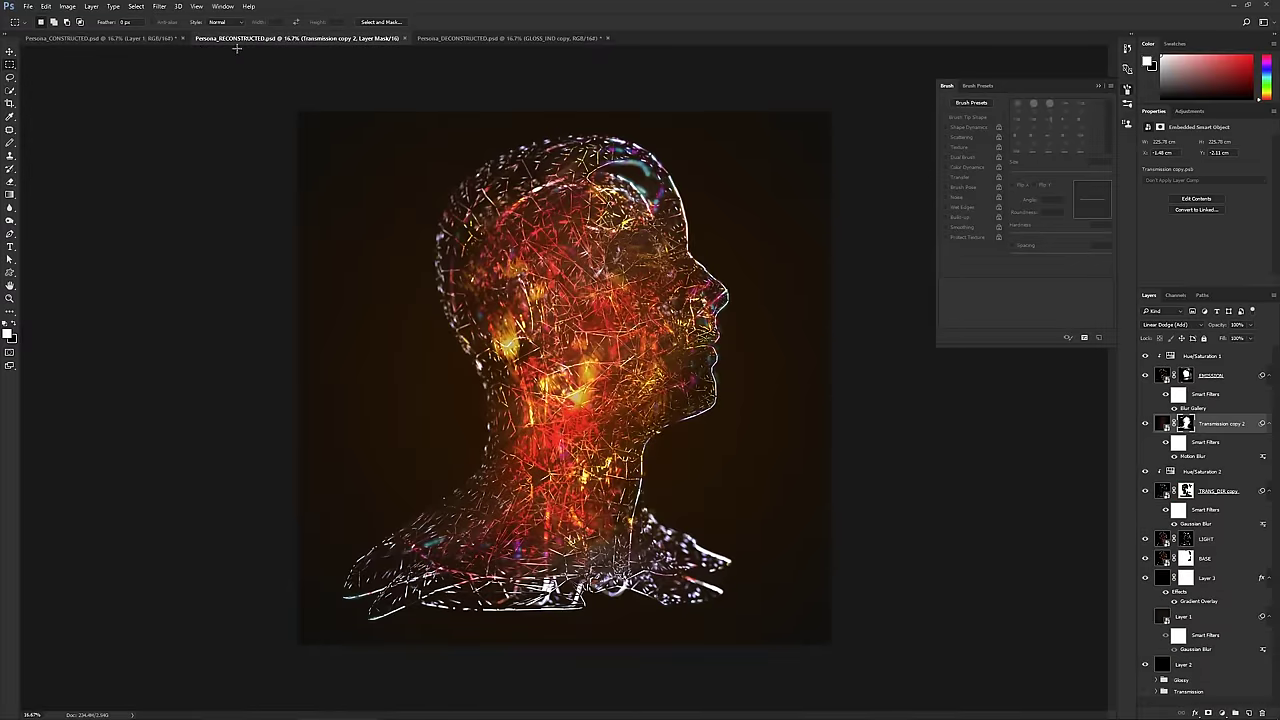
pyautogui.click(140, 39)
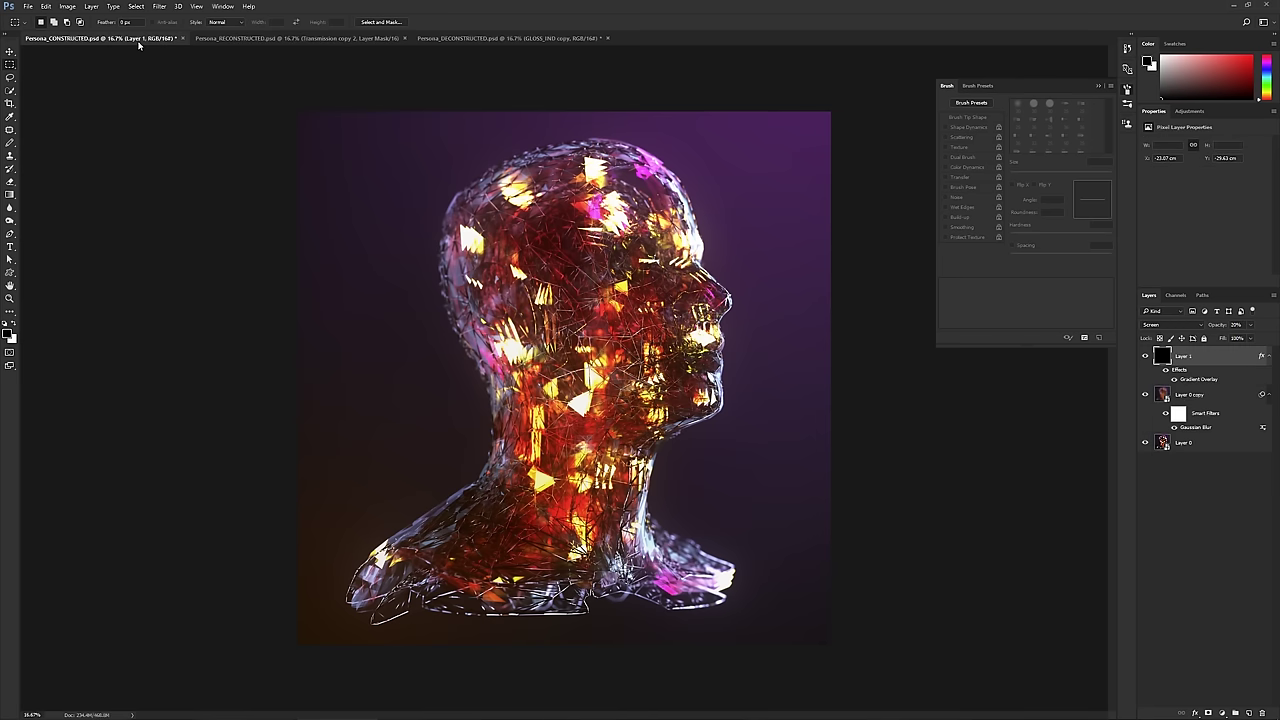
# - Inspect the Persona_CONSTRUCTED image in full screen with the interface hidden, both enlarged and fully visible
pyautogui.press('Tab')
pyautogui.press('Tab')
pyautogui.press('Tab')
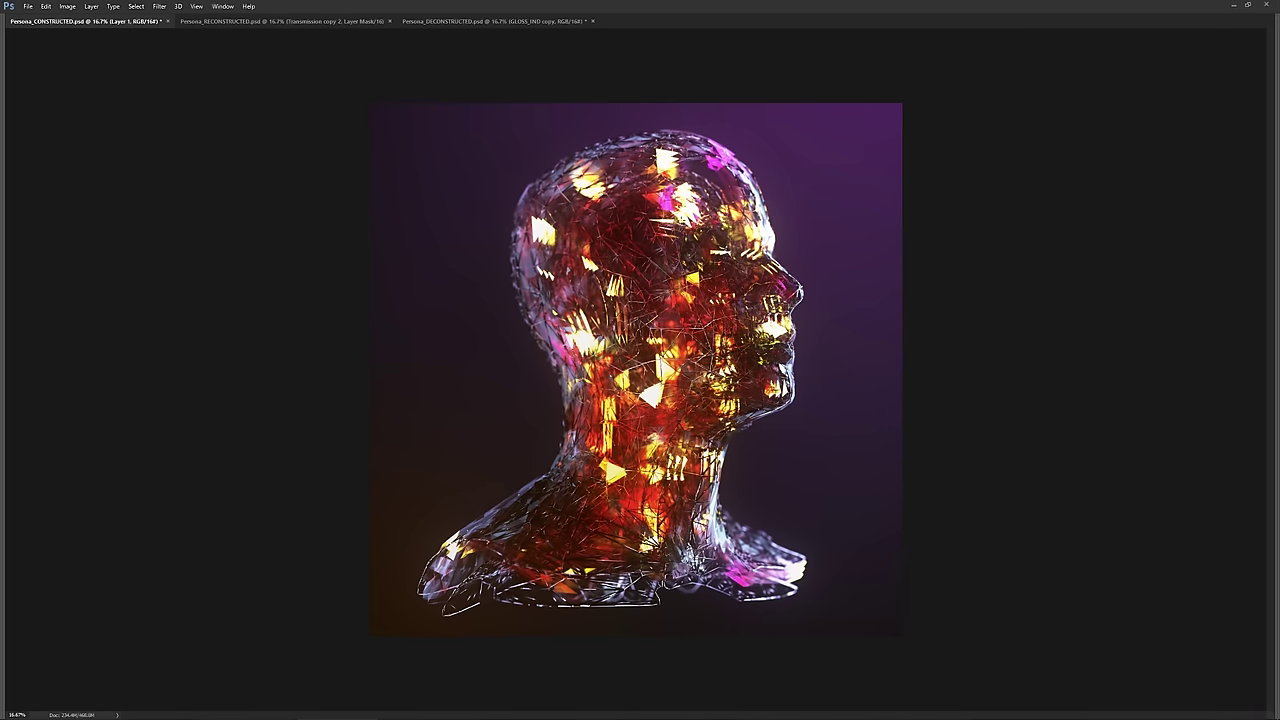
pyautogui.press('f')
pyautogui.press('f')
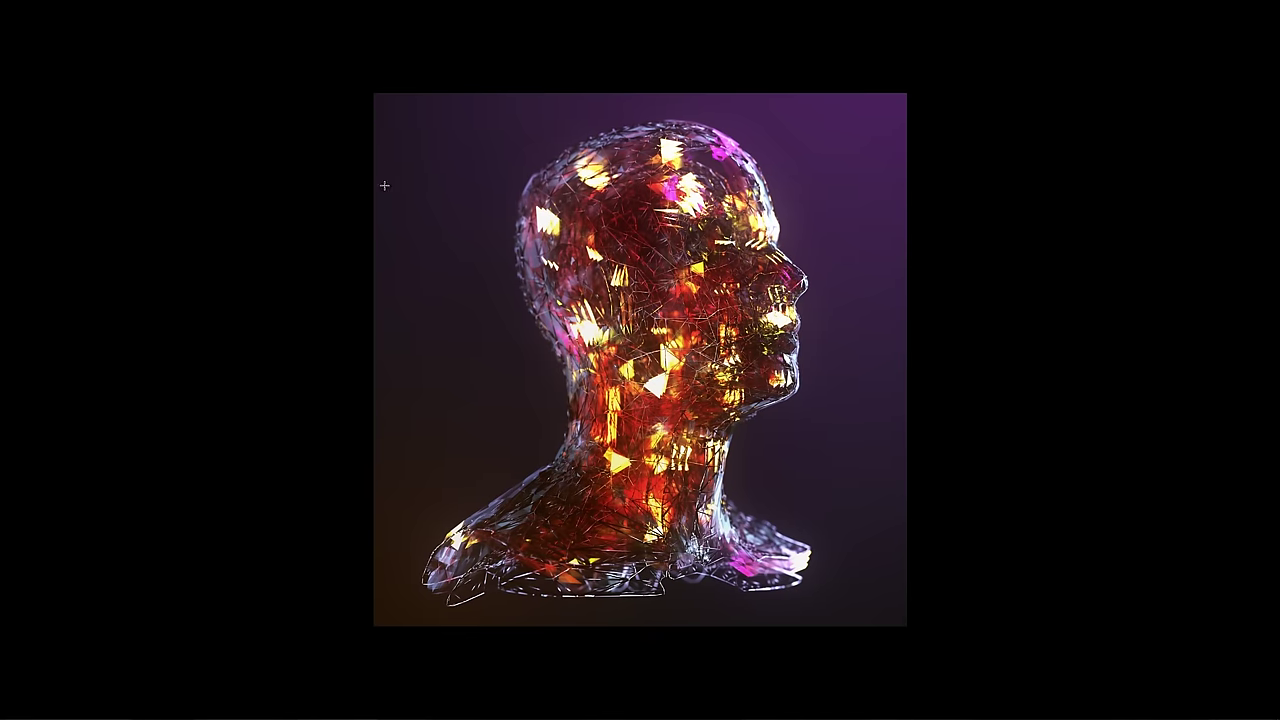
pyautogui.hotkey('ctrl', '+')
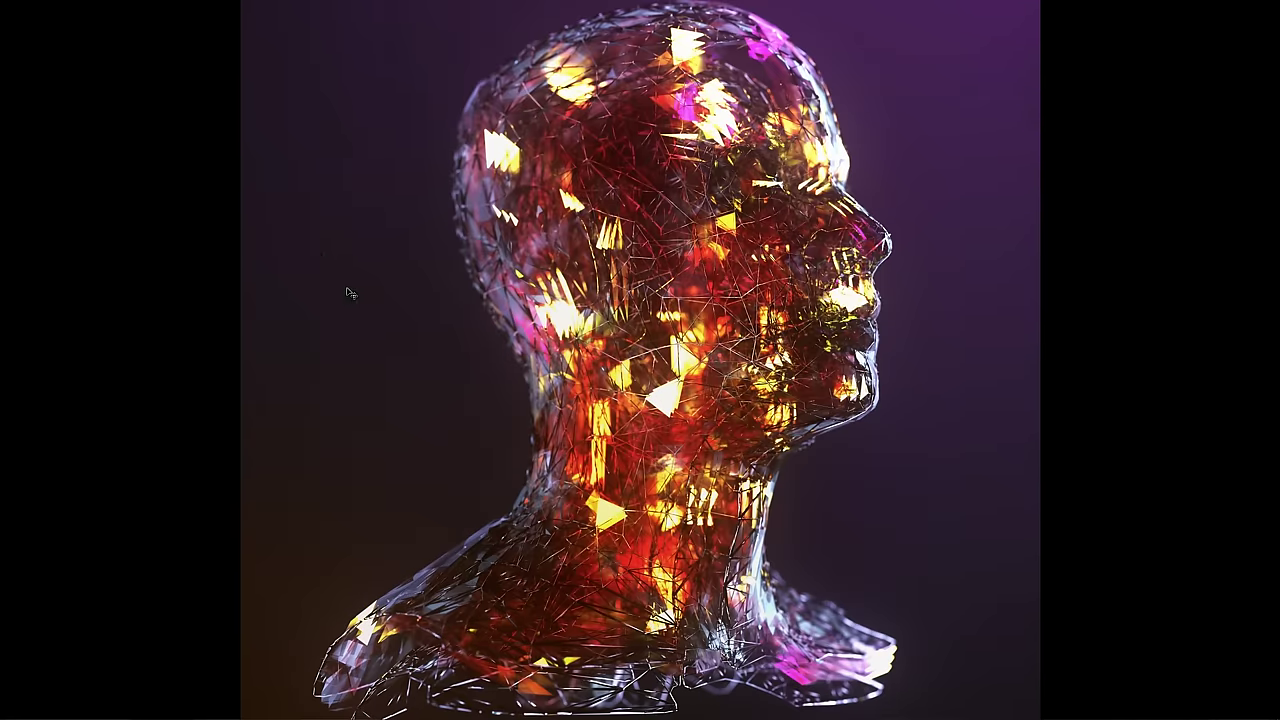
pyautogui.hotkey('ctrl', '+')
pyautogui.hotkey('ctrl', '-')
pyautogui.hotkey('ctrl', '-')
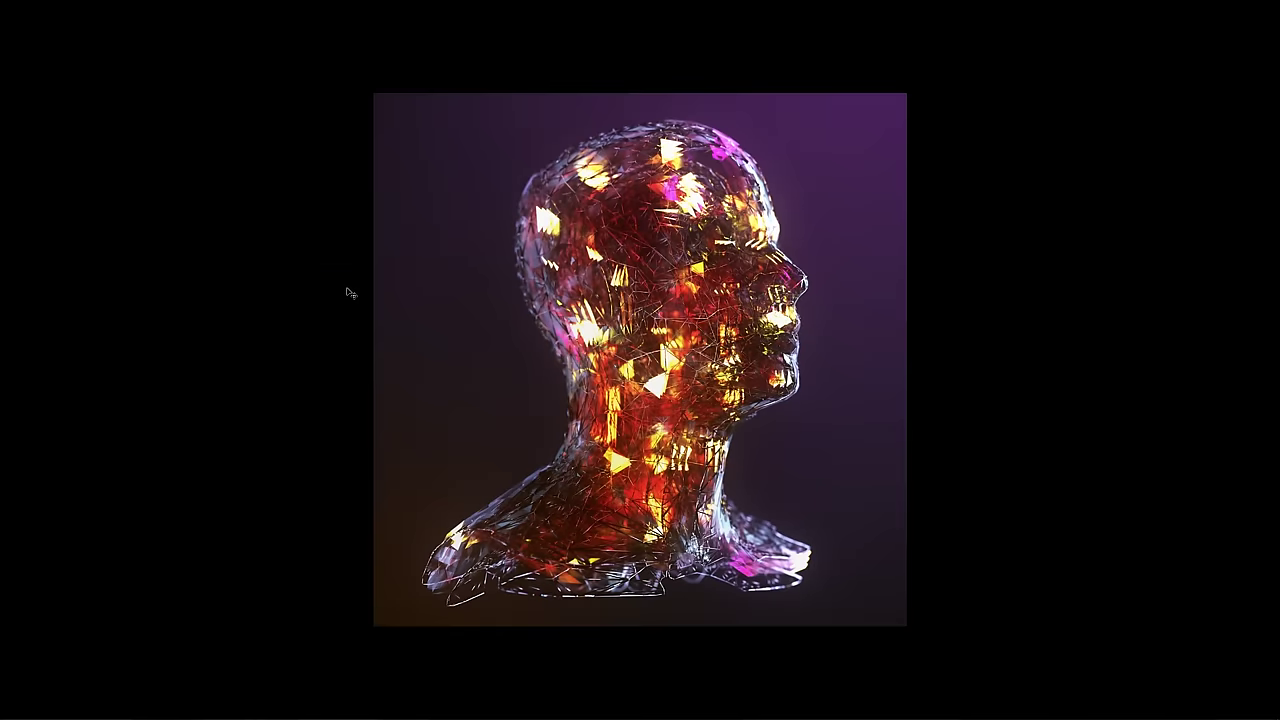
# - Set the Persona_CONSTRUCTED view to 20% zoom and inspect the whole image in full screen
pyautogui.press('f')
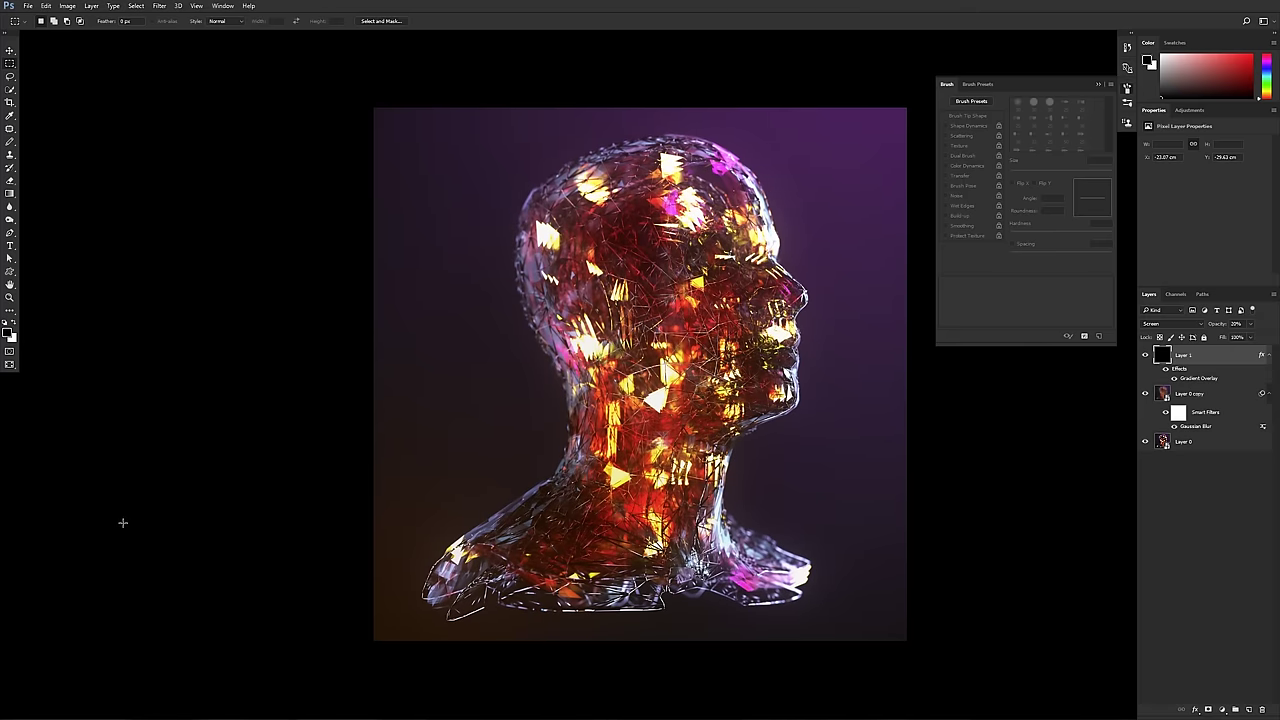
pyautogui.press('f')
pyautogui.press('f')
pyautogui.press('f')
pyautogui.press('Tab')
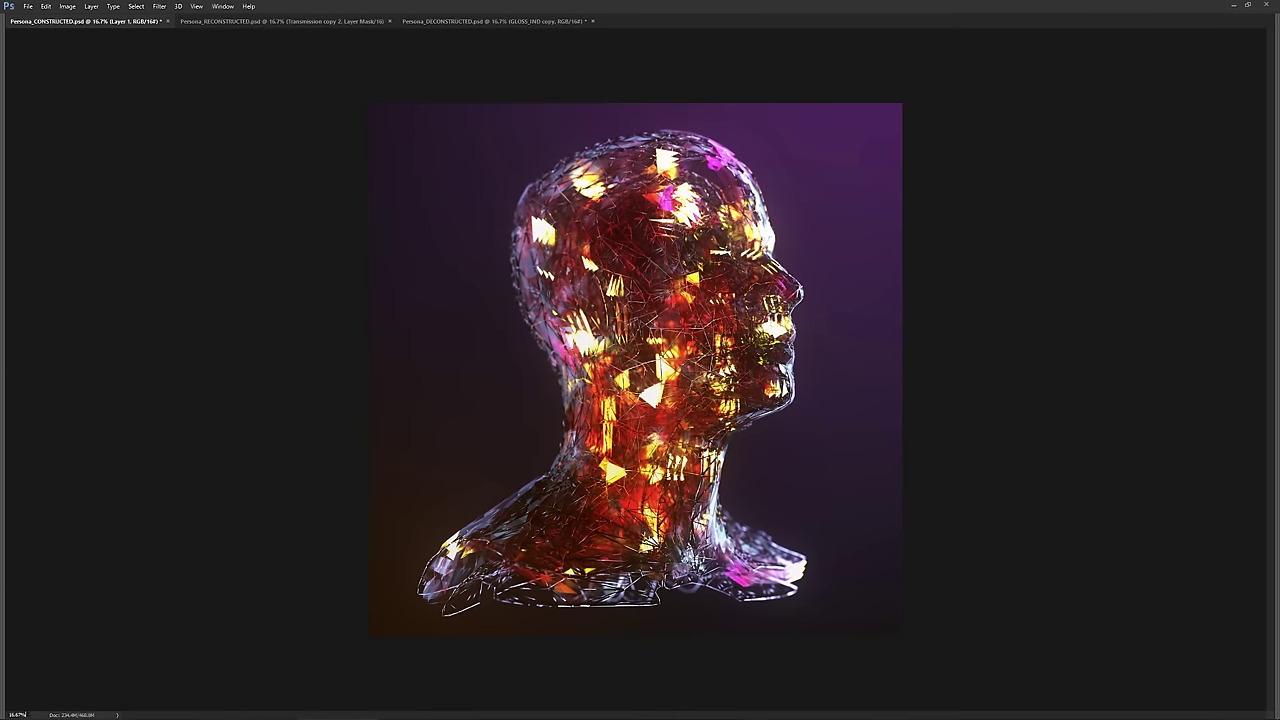
pyautogui.write('20')
pyautogui.press('Return')
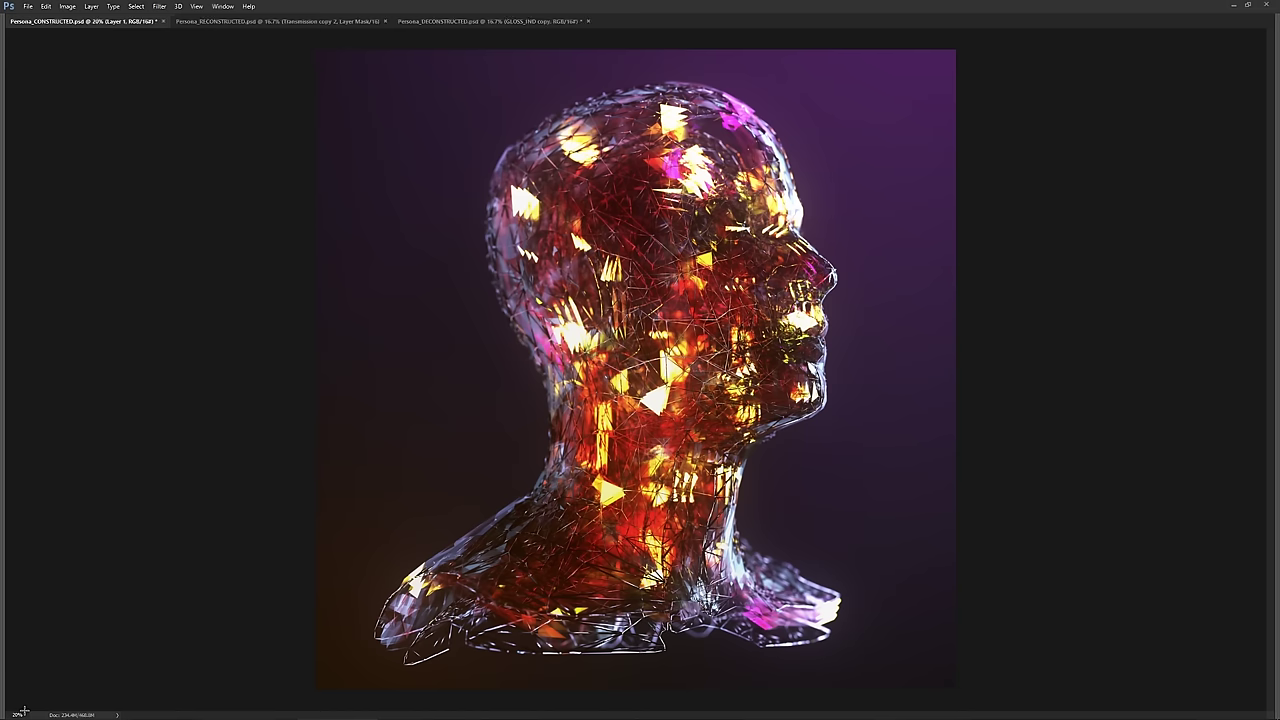
pyautogui.press('Tab')
pyautogui.press('Tab')
pyautogui.press('f')
pyautogui.press('f')
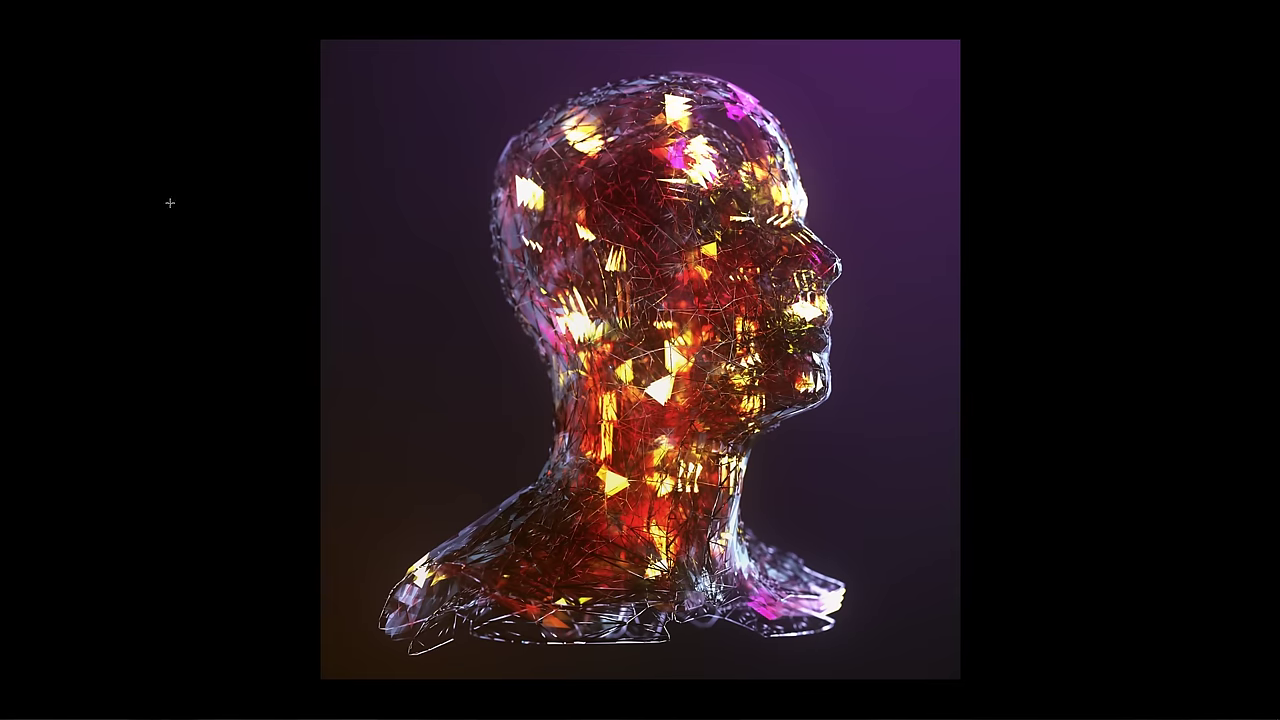
pyautogui.press('f')
# - Inspect the Persona_RECONSTRUCTED image in full screen with the interface hidden
pyautogui.click(233, 22)
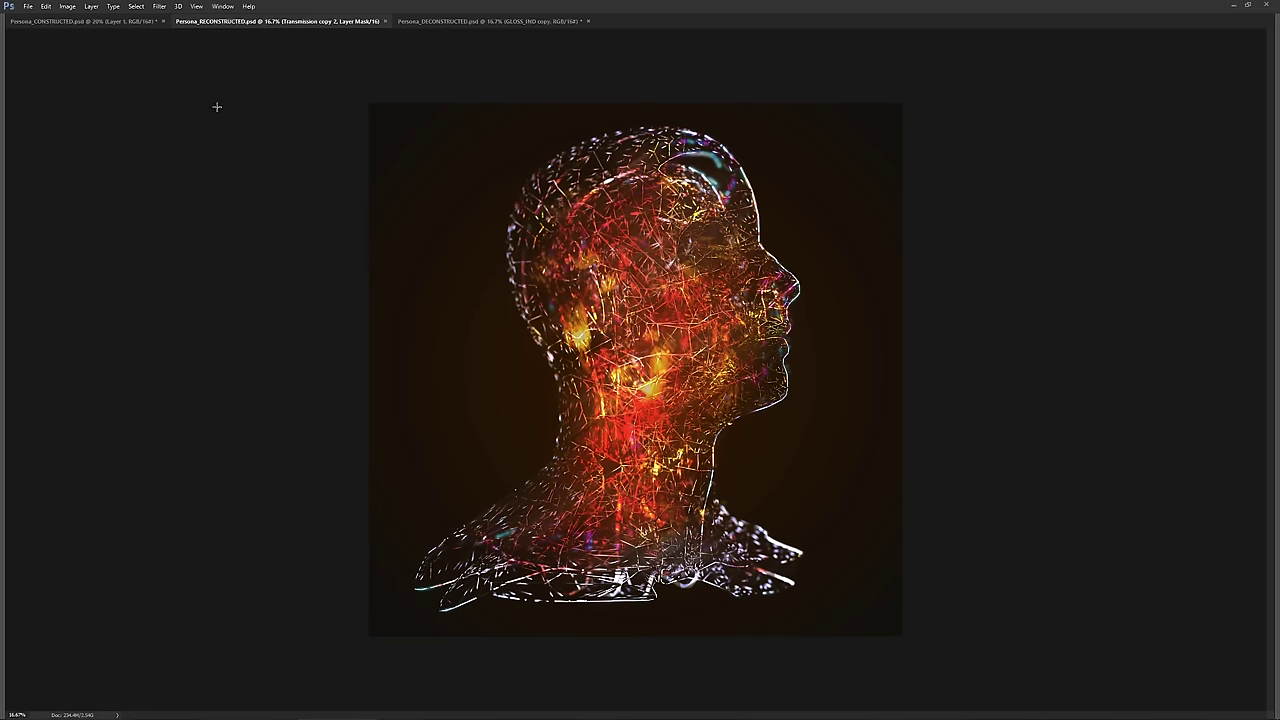
pyautogui.click(222, 7)
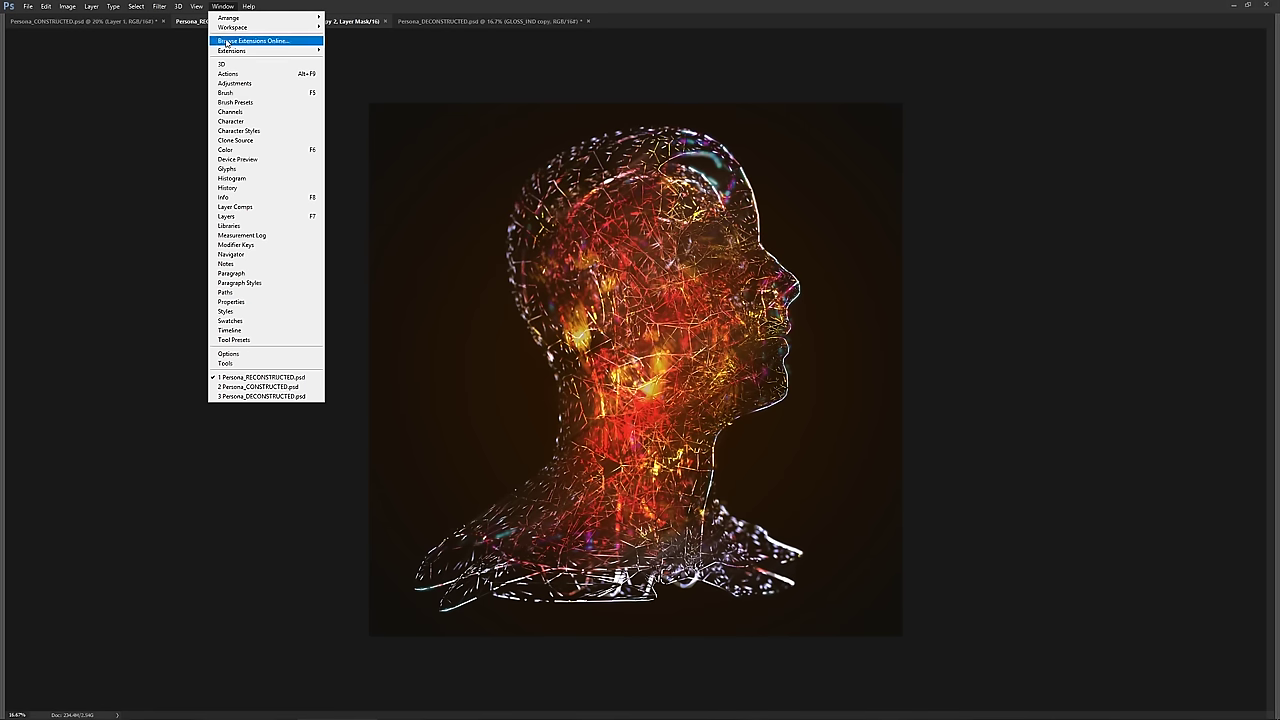
pyautogui.moveTo(229, 30)
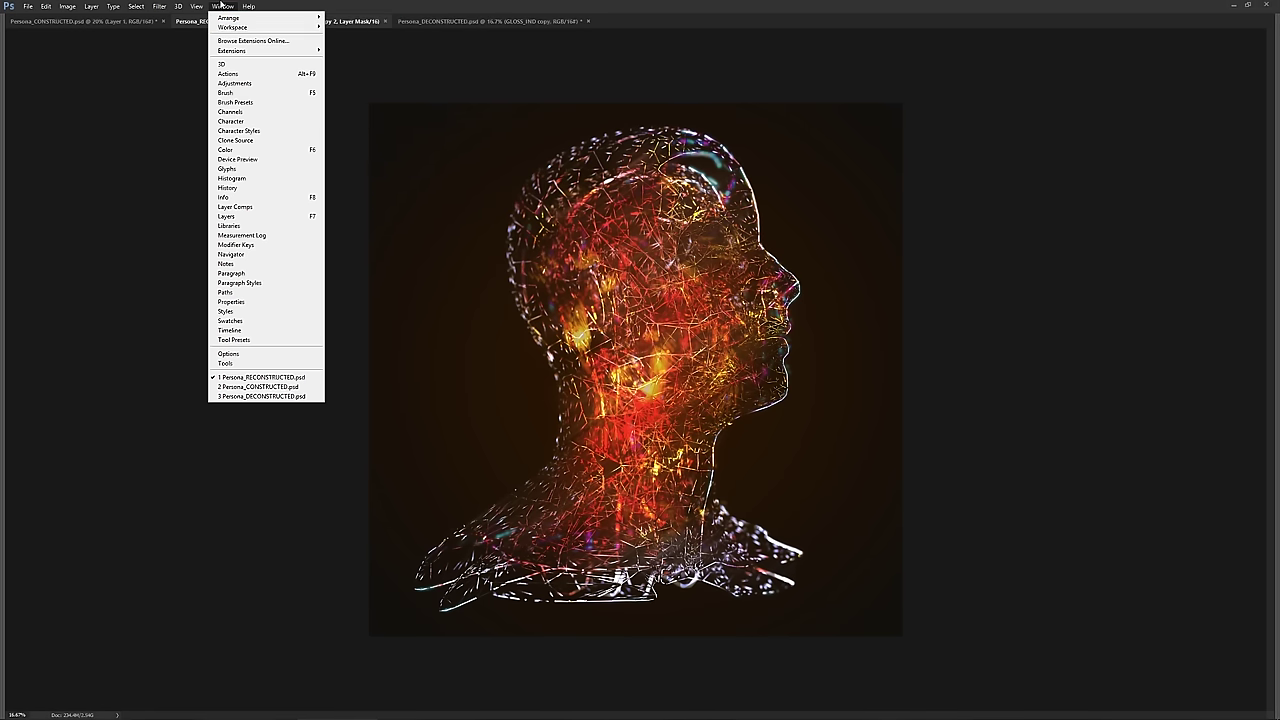
pyautogui.click(221, 6)
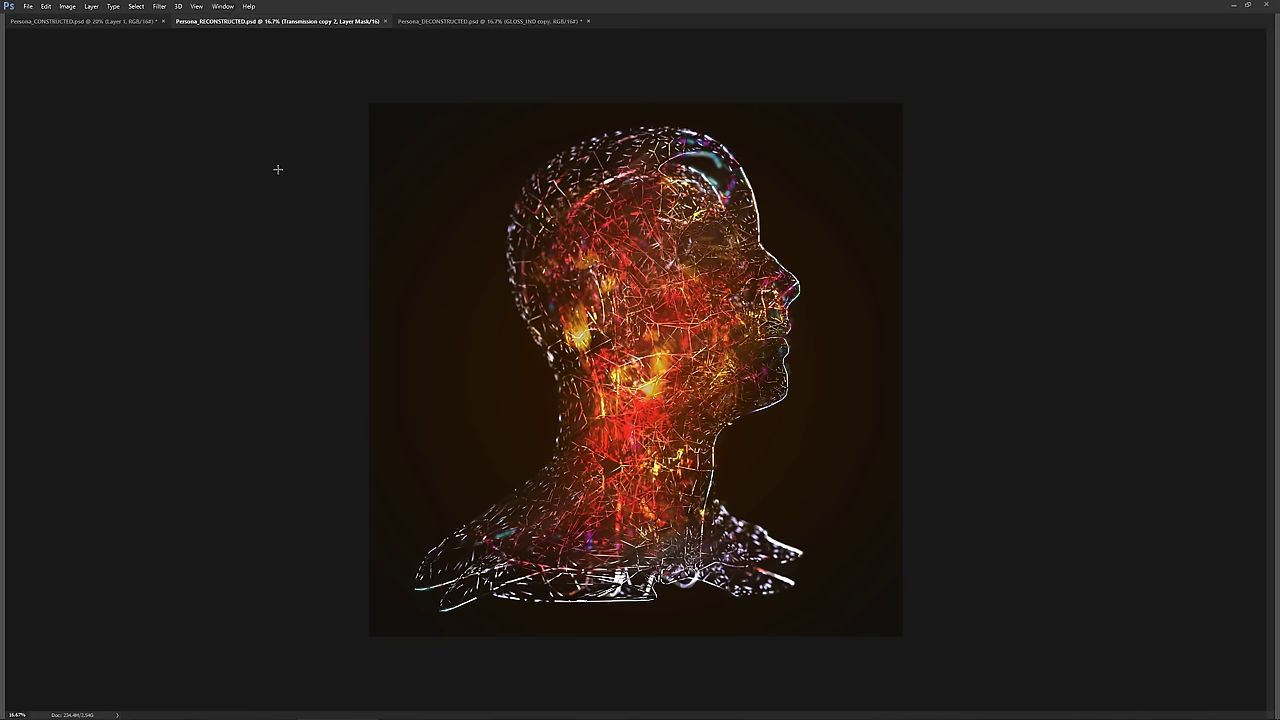
pyautogui.press('f')
pyautogui.press('f')
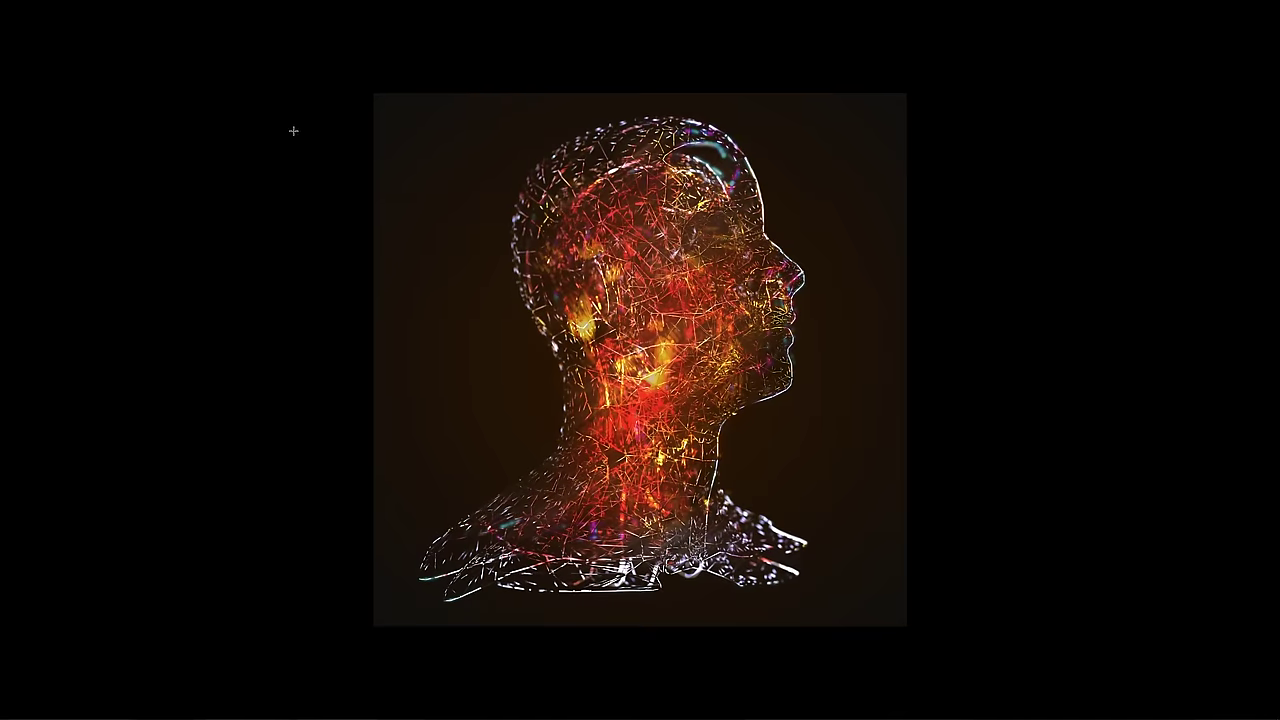
pyautogui.press('f')
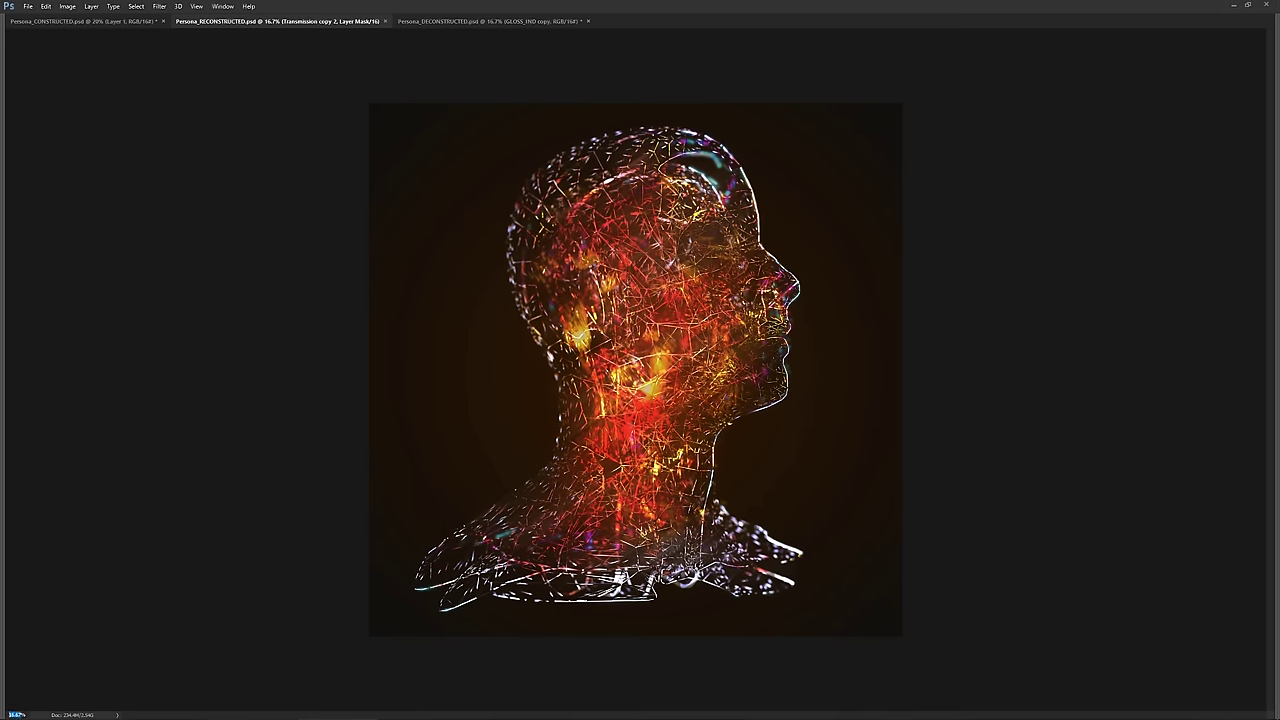
# - Set the Persona_RECONSTRUCTED view to 20% zoom and inspect the whole image in full screen
pyautogui.write('20')
pyautogui.press('Return')
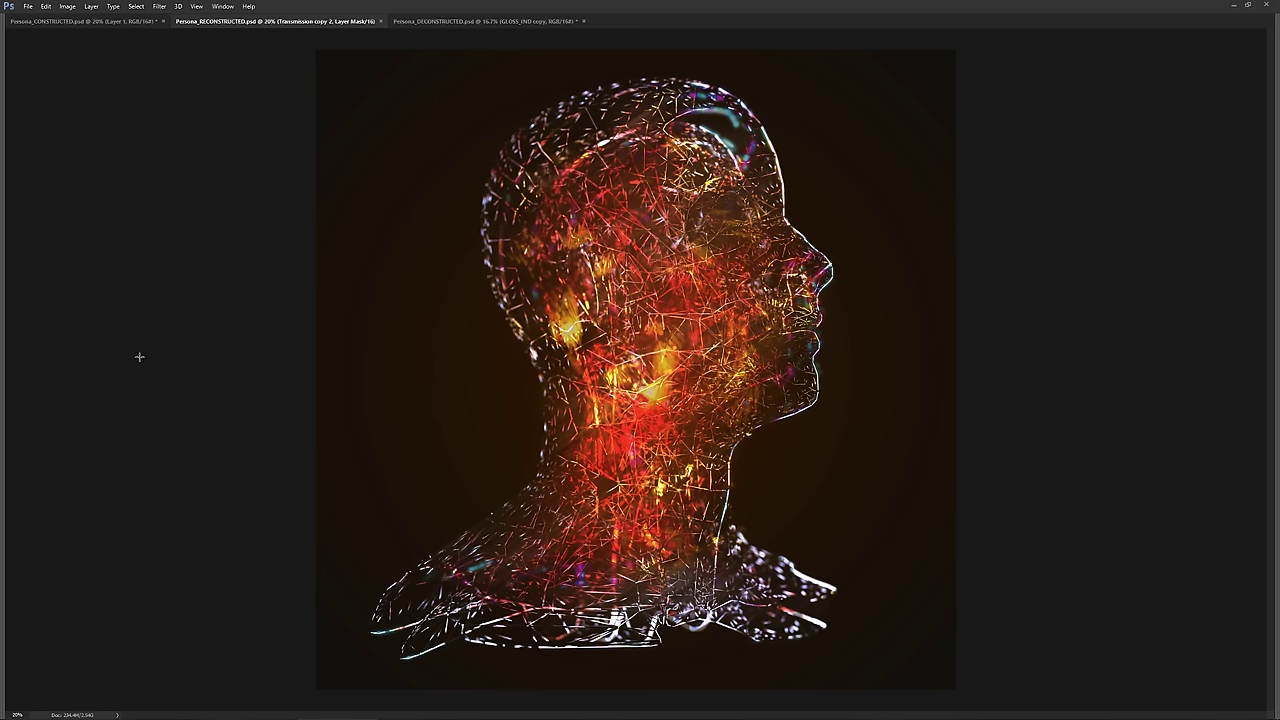
pyautogui.press('f')
pyautogui.press('f')
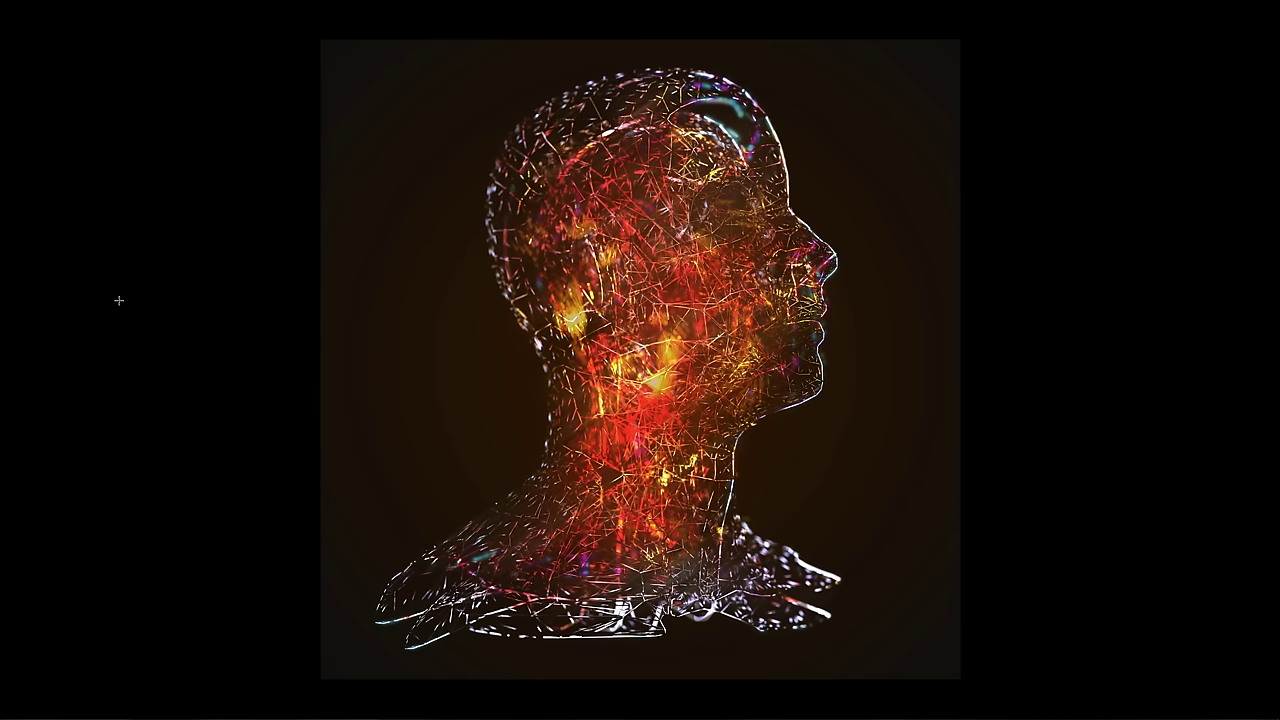
pyautogui.press('f')
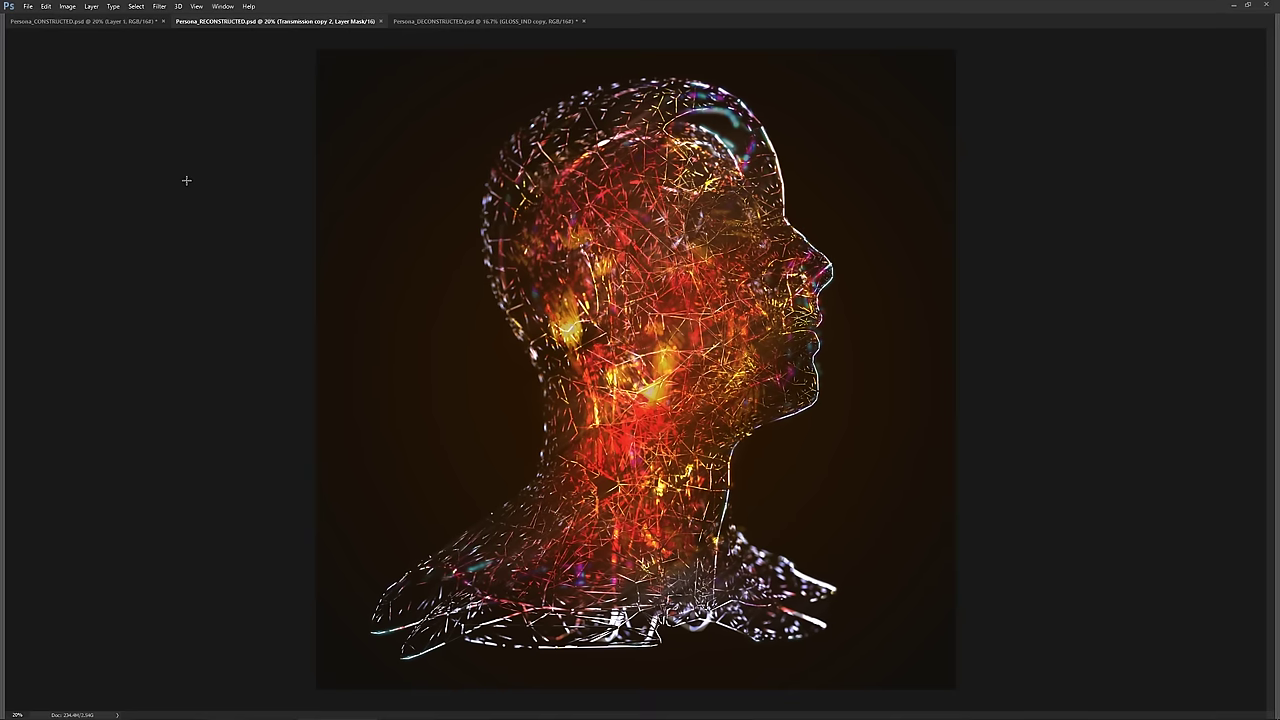
# - Bring up Persona_DECONSTRUCTED and set its view to 20% zoom
pyautogui.click(461, 22)
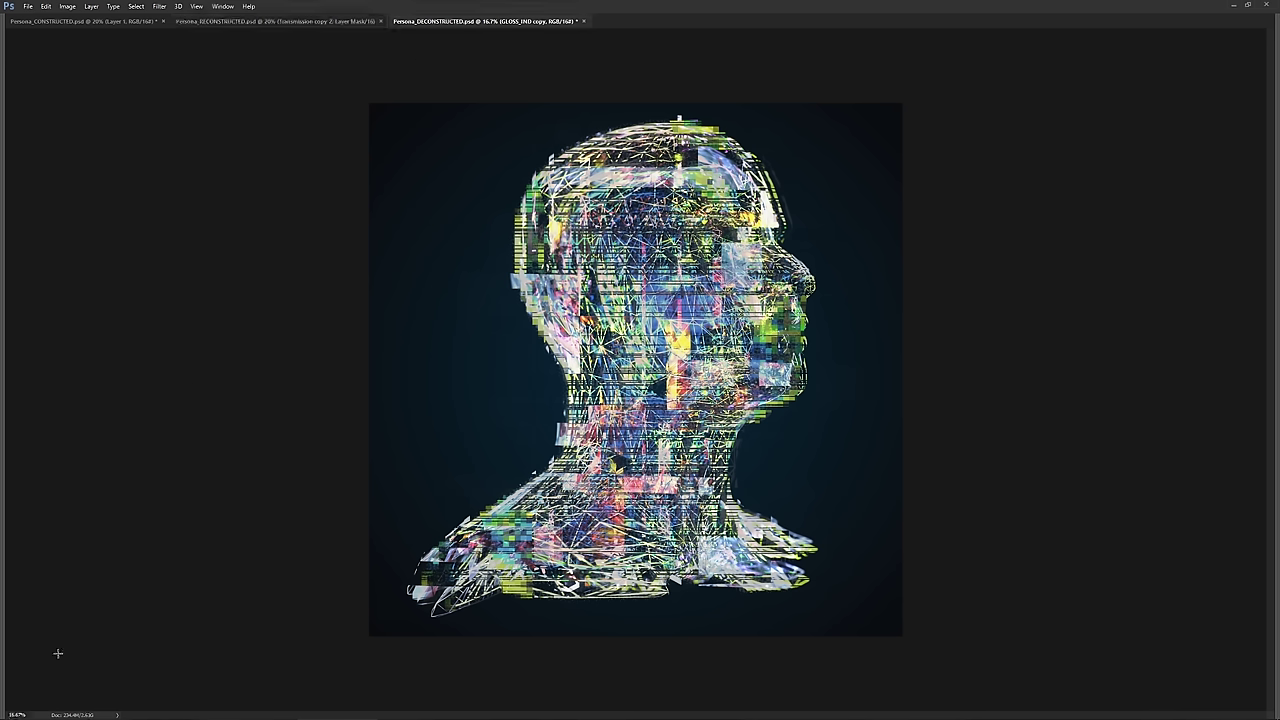
pyautogui.click(16, 714)
pyautogui.write('20')
pyautogui.press('Return')
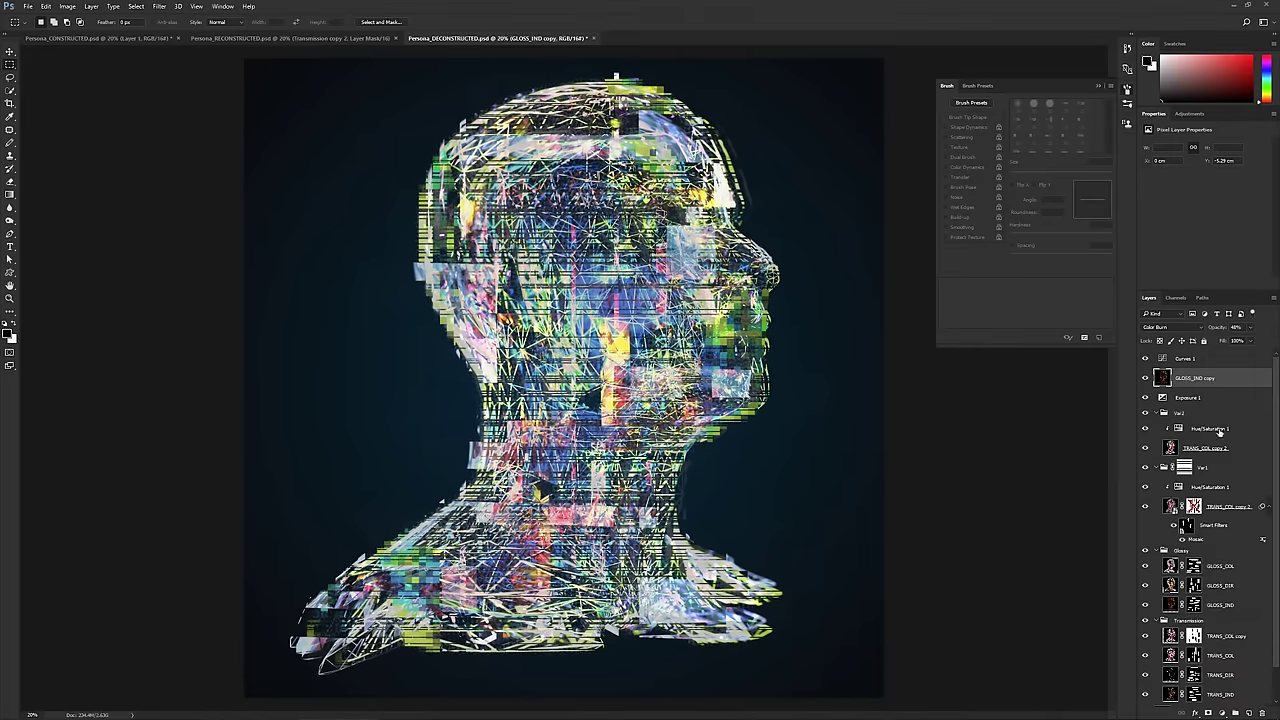
# - Open the embedded contents of the TRANS_COL copy 2 smart object in the Var1 group for editing
pyautogui.click(1166, 510)
pyautogui.doubleClick(1170, 508)
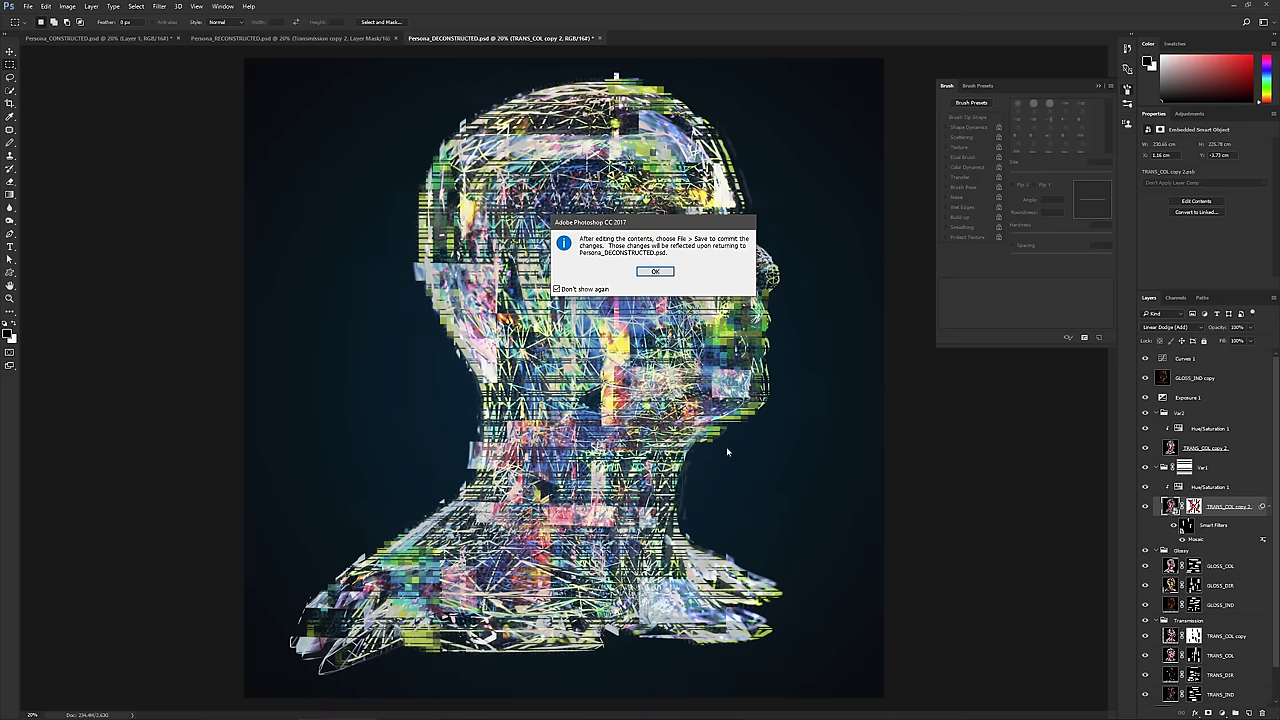
pyautogui.click(655, 272)
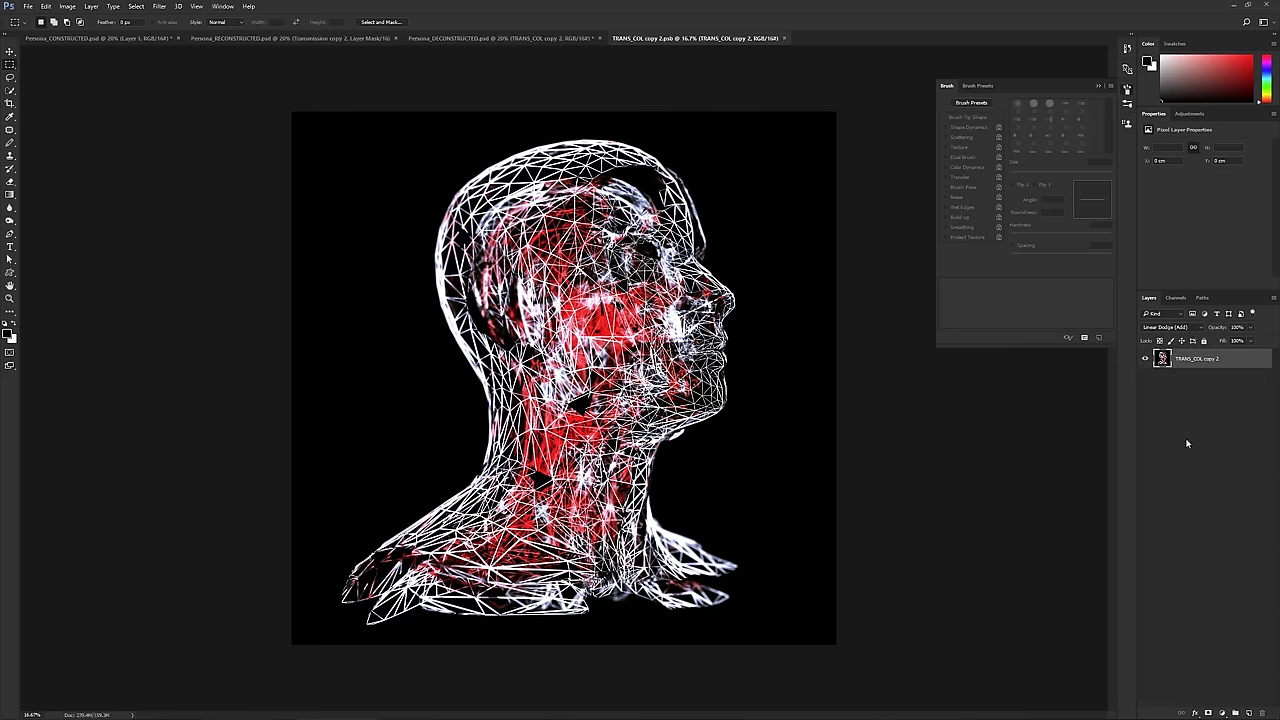
# - Duplicate the wireframe layer in the smart object, hide the original and set the duplicate's blend mode to Normal
pyautogui.hotkey('ctrl', 'j')
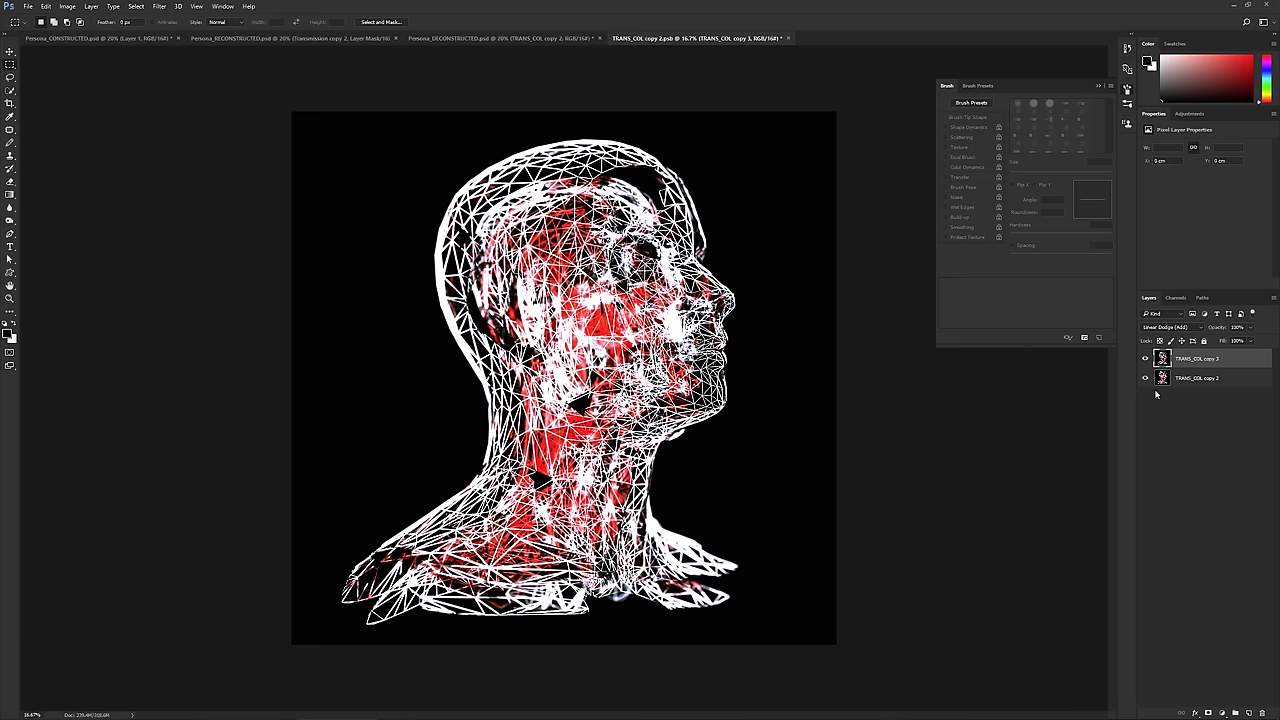
pyautogui.click(1145, 378)
pyautogui.click(1170, 328)
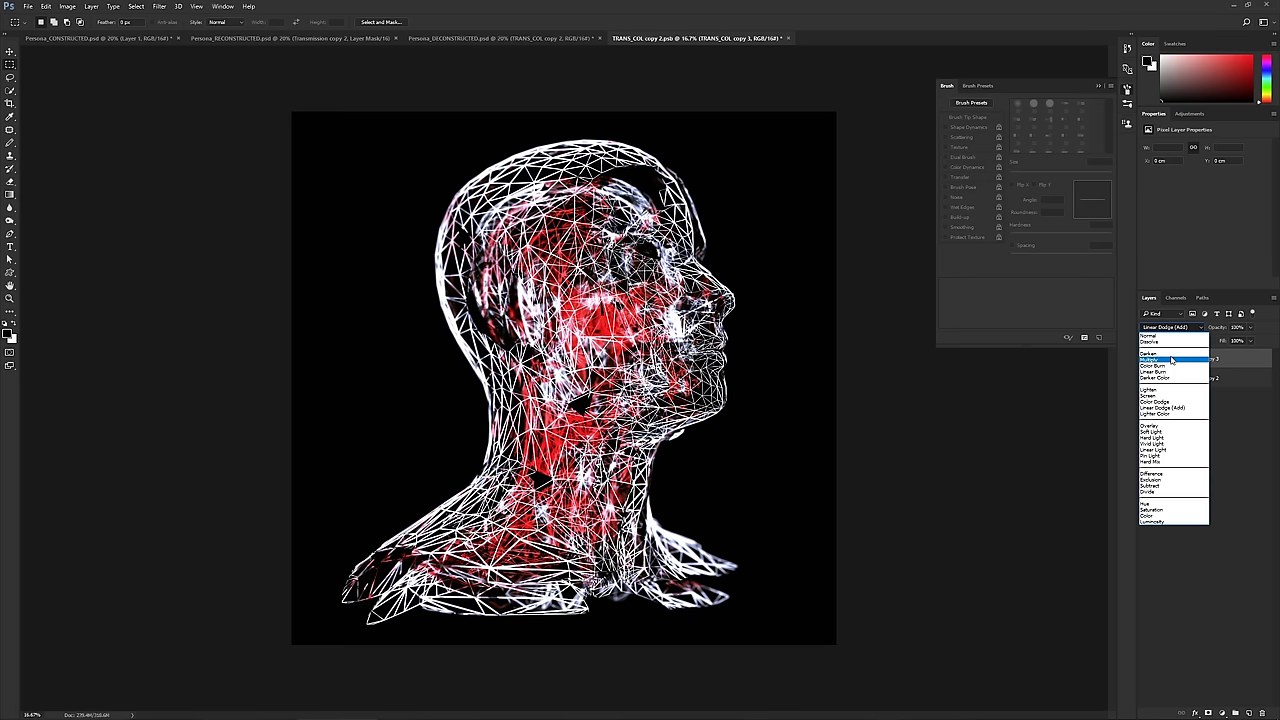
pyautogui.click(1150, 334)
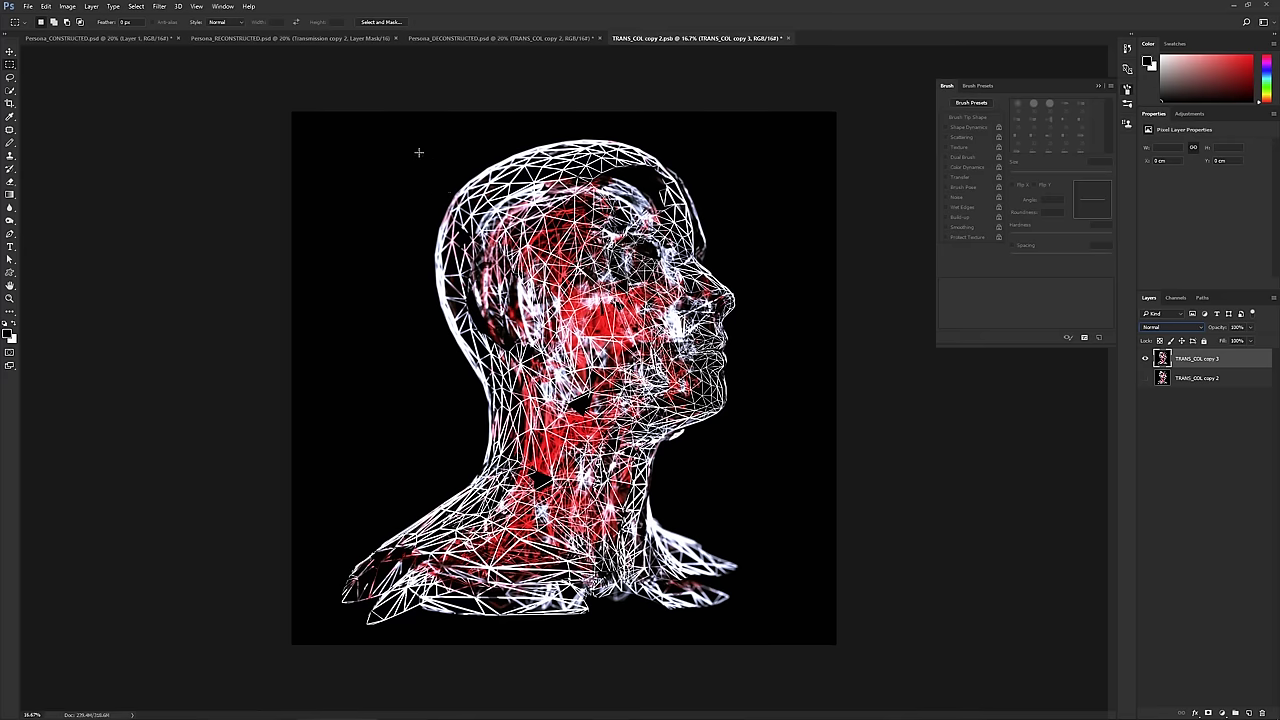
# - Select several rectangular blocks around the head, face, neck and shoulders and shift their pixels slightly upward as a glitch displacement
pyautogui.moveTo(417, 150); pyautogui.dragTo(472, 412)
pyautogui.keyDown('ctrl'); pyautogui.moveTo(500, 137); pyautogui.dragTo(553, 278); pyautogui.keyUp('ctrl')
pyautogui.hotkey('ctrl', 'z')
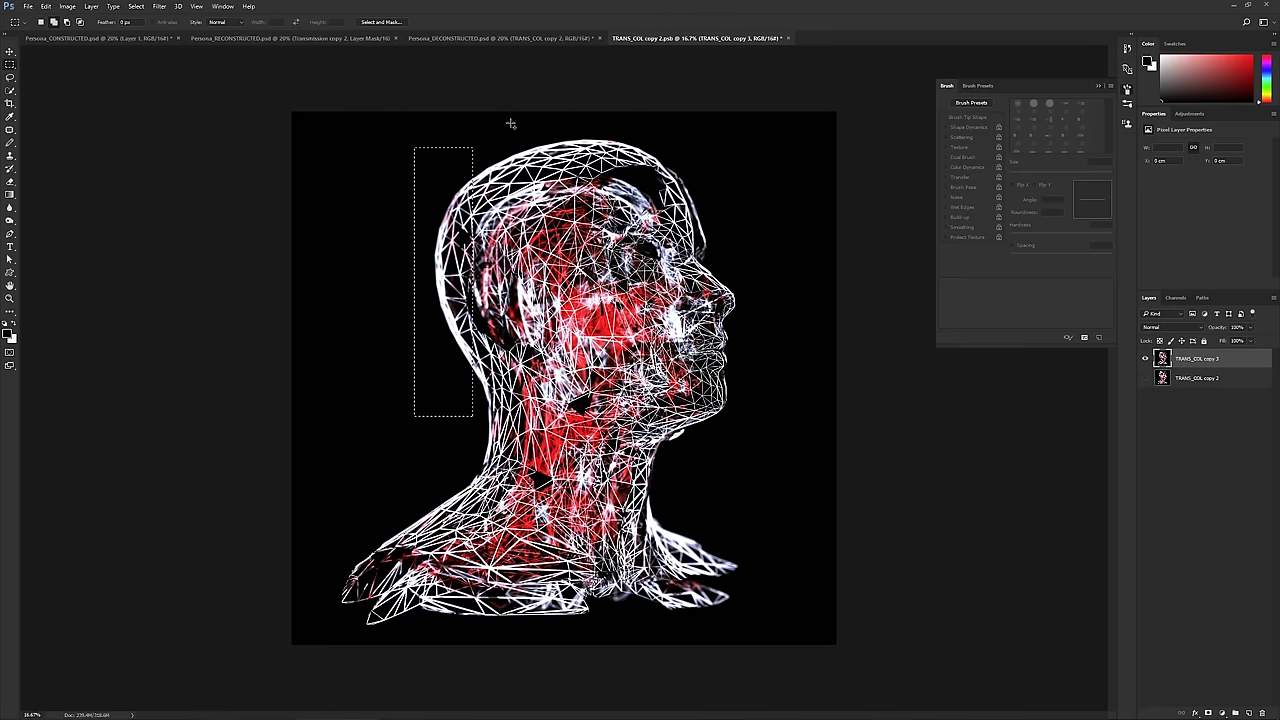
pyautogui.keyDown('shift'); pyautogui.moveTo(515, 130); pyautogui.dragTo(552, 420); pyautogui.keyUp('shift')
pyautogui.keyDown('shift'); pyautogui.moveTo(648, 171); pyautogui.dragTo(732, 425); pyautogui.keyUp('shift')
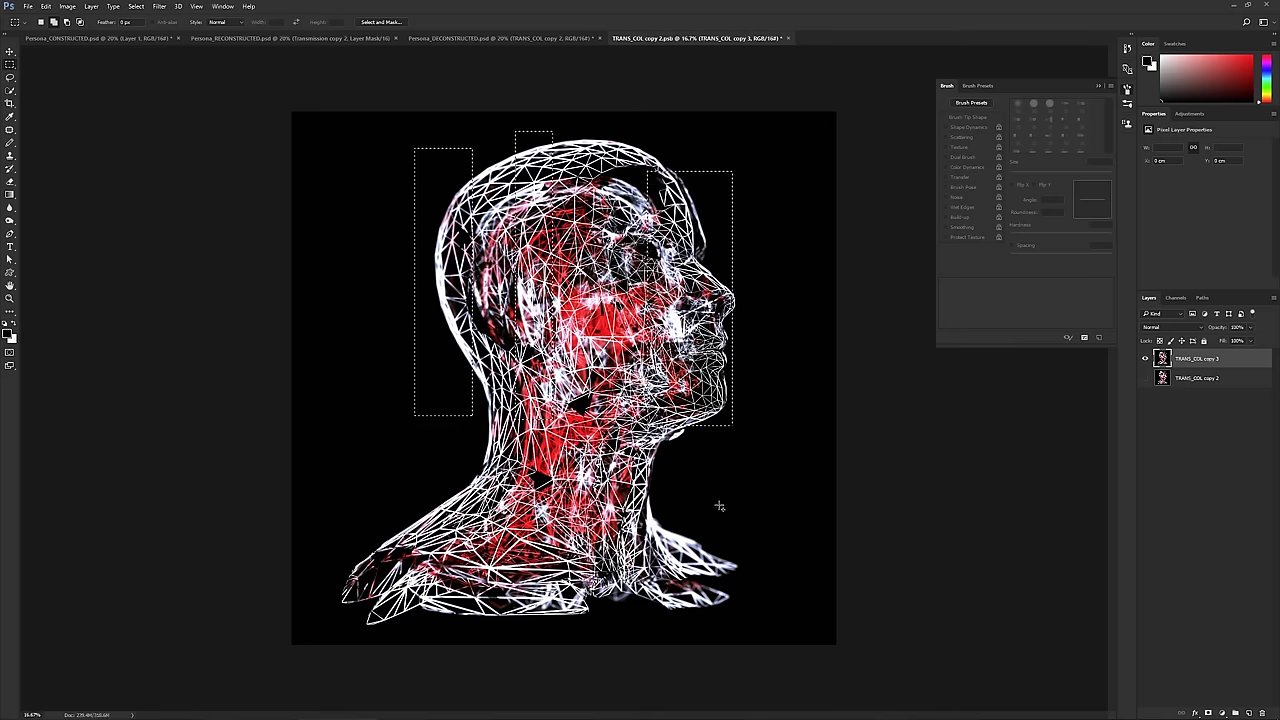
pyautogui.keyDown('shift'); pyautogui.moveTo(707, 480); pyautogui.dragTo(670, 585); pyautogui.keyUp('shift')
pyautogui.keyDown('shift'); pyautogui.moveTo(392, 510); pyautogui.dragTo(442, 645); pyautogui.keyUp('shift')
pyautogui.keyDown('shift'); pyautogui.moveTo(519, 600); pyautogui.dragTo(606, 645); pyautogui.keyUp('shift')
pyautogui.keyDown('shift'); pyautogui.moveTo(321, 514); pyautogui.dragTo(368, 630); pyautogui.keyUp('shift')
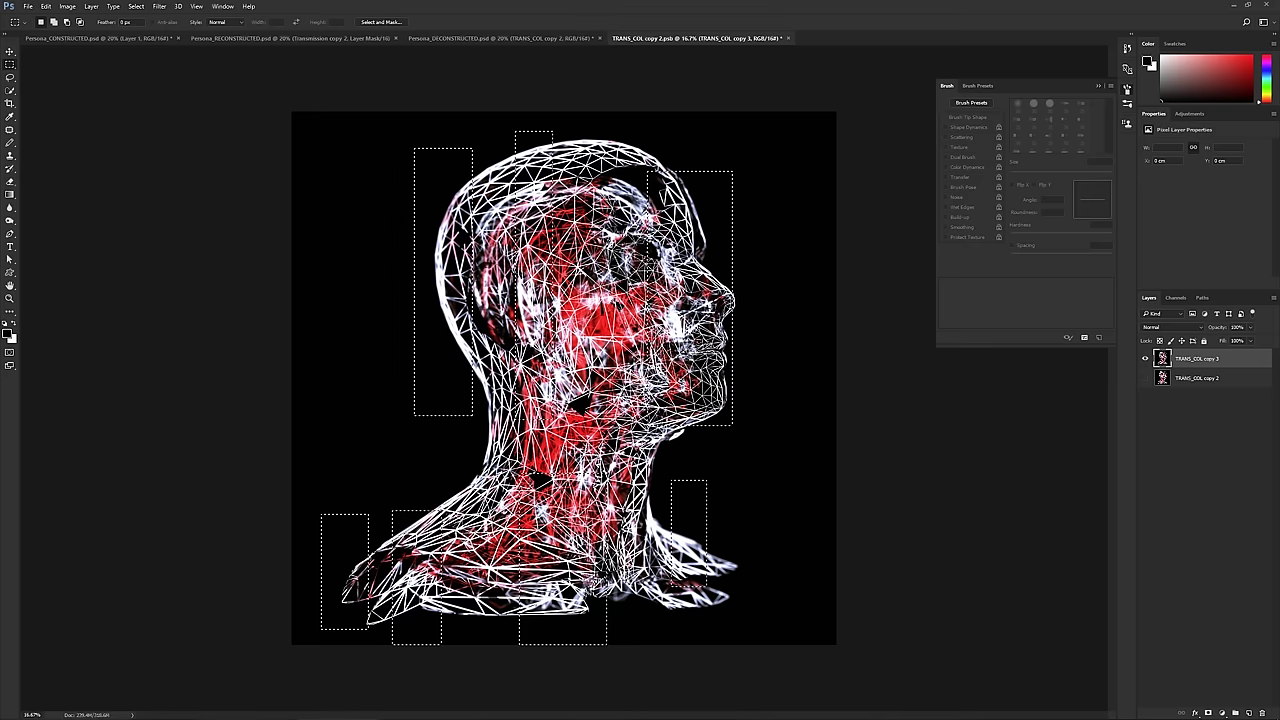
pyautogui.keyDown('ctrl'); pyautogui.moveTo(707, 340); pyautogui.dragTo(718, 306); pyautogui.keyUp('ctrl')
pyautogui.hotkey('ctrl', 'd')
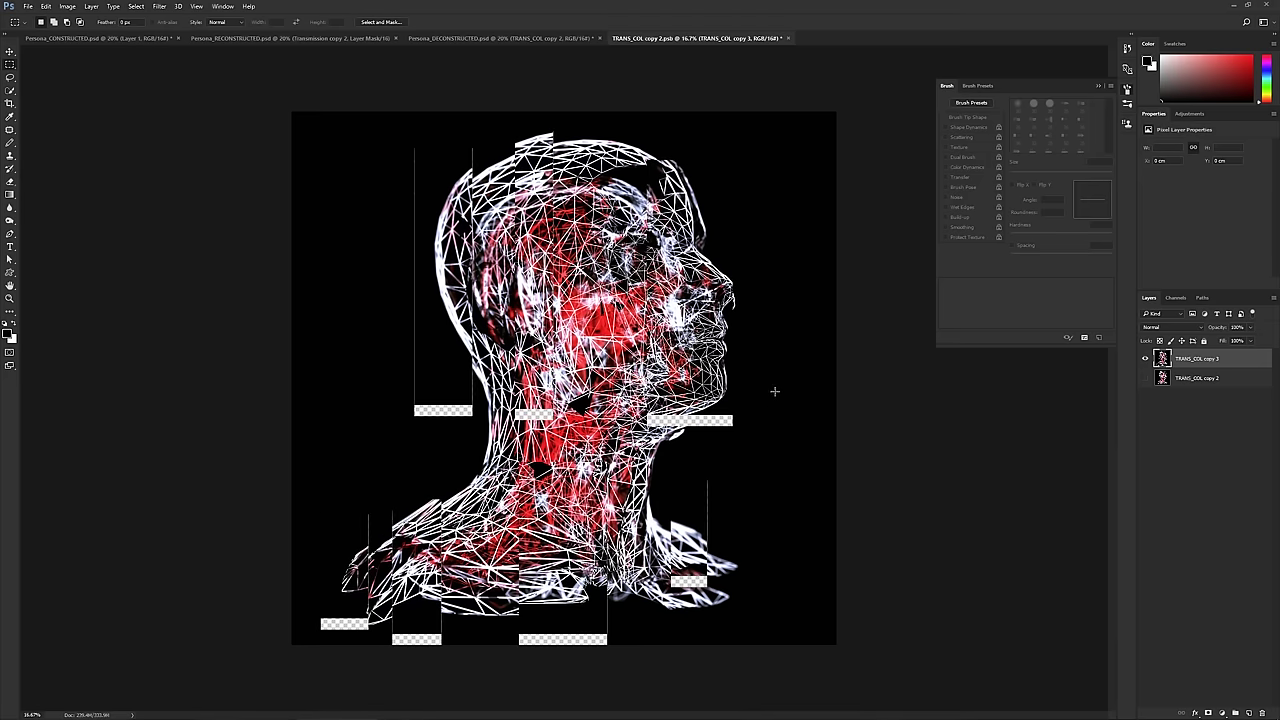
# - Select smaller rectangular blocks at the crown, back of the head, face and shoulders and shift their pixels slightly downward
pyautogui.moveTo(597, 124); pyautogui.dragTo(605, 400)
pyautogui.keyDown('ctrl'); pyautogui.moveTo(660, 460); pyautogui.dragTo(682, 512); pyautogui.keyUp('ctrl')
pyautogui.hotkey('ctrl', 'z')
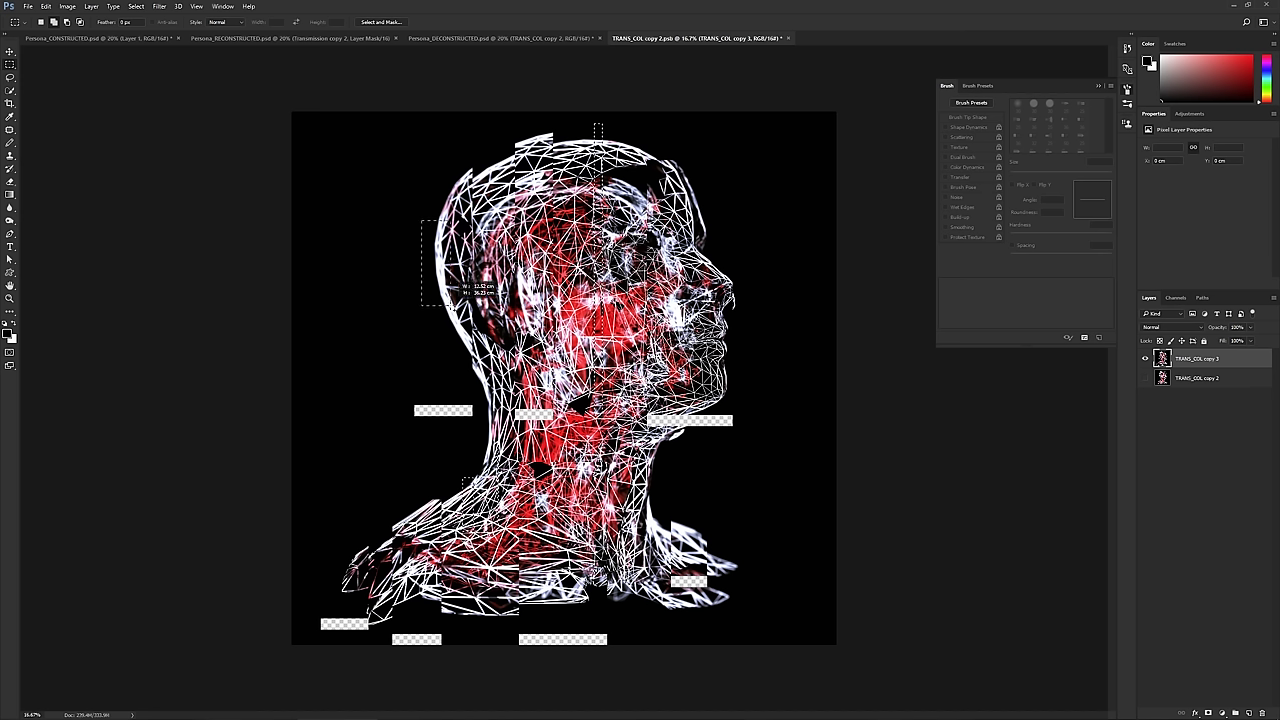
pyautogui.keyDown('shift'); pyautogui.moveTo(446, 358); pyautogui.dragTo(421, 220); pyautogui.keyUp('shift')
pyautogui.keyDown('shift'); pyautogui.moveTo(757, 265); pyautogui.dragTo(702, 372); pyautogui.keyUp('shift')
pyautogui.keyDown('shift'); pyautogui.moveTo(720, 600); pyautogui.dragTo(746, 560); pyautogui.keyUp('shift')
pyautogui.keyDown('alt'); pyautogui.moveTo(752, 250); pyautogui.dragTo(788, 358); pyautogui.keyUp('alt')
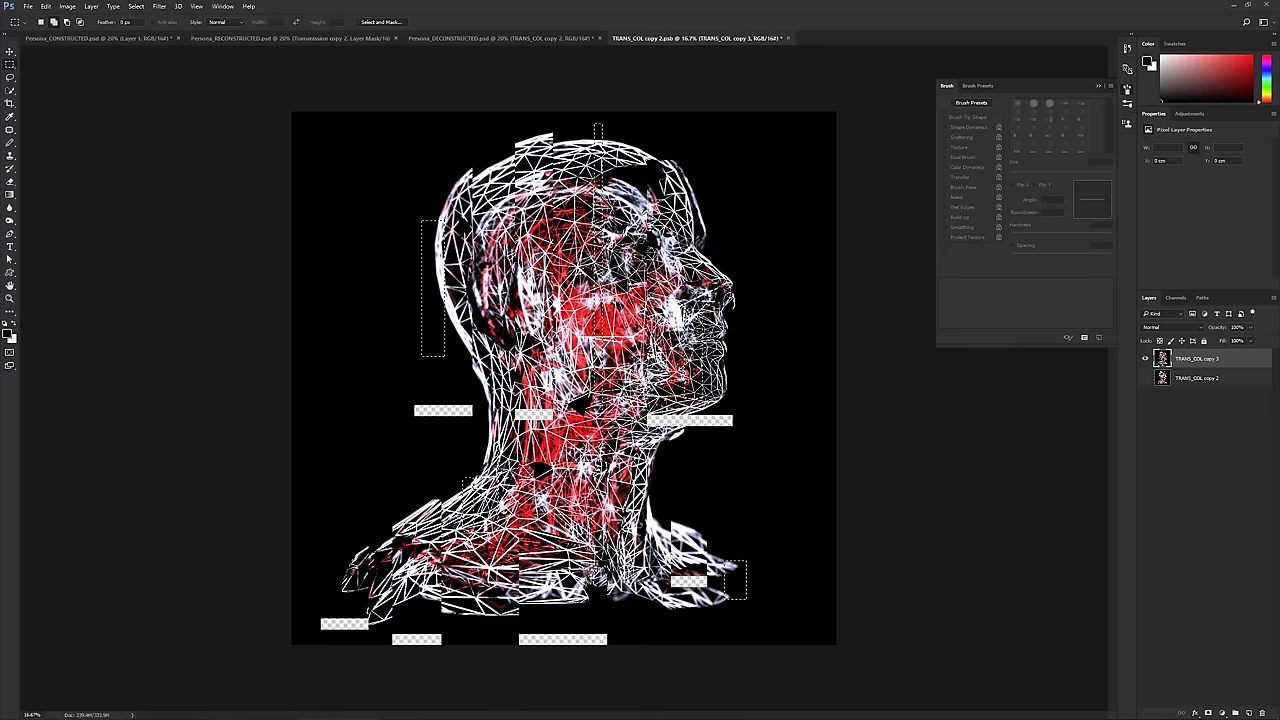
pyautogui.keyDown('ctrl'); pyautogui.moveTo(606, 284); pyautogui.dragTo(606, 302); pyautogui.keyUp('ctrl')
pyautogui.hotkey('ctrl', 'd')
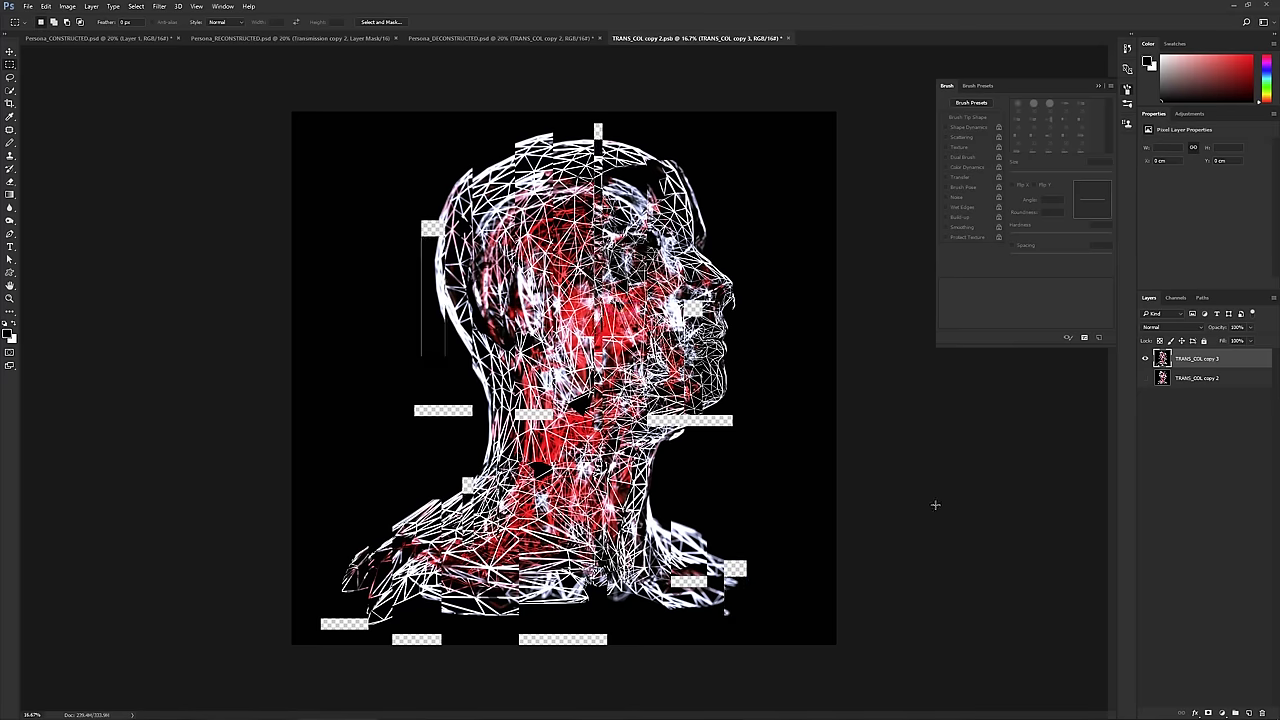
# - Add a black-filled layer beneath the displaced wireframe copy, then save the smart object's contents and return to Persona_DECONSTRUCTED
pyautogui.keyDown('ctrl'); pyautogui.click(1249, 711); pyautogui.keyUp('ctrl')
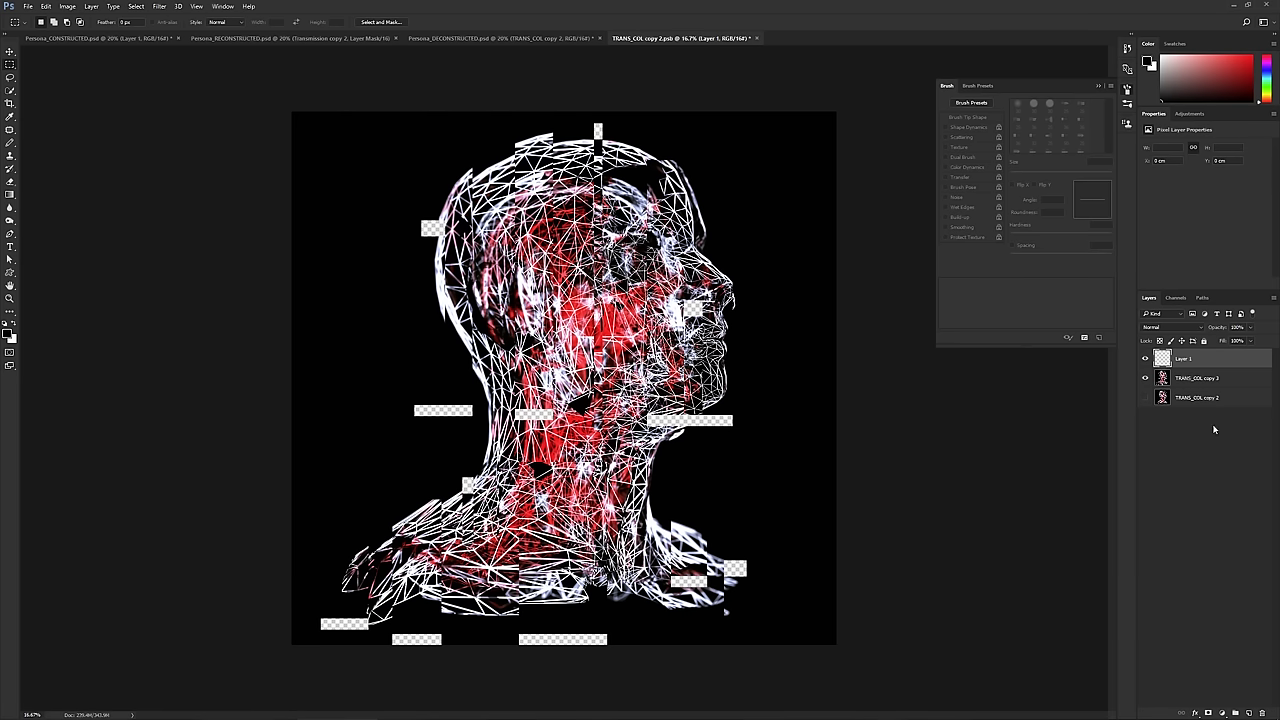
pyautogui.hotkey('alt', 'BackSpace')
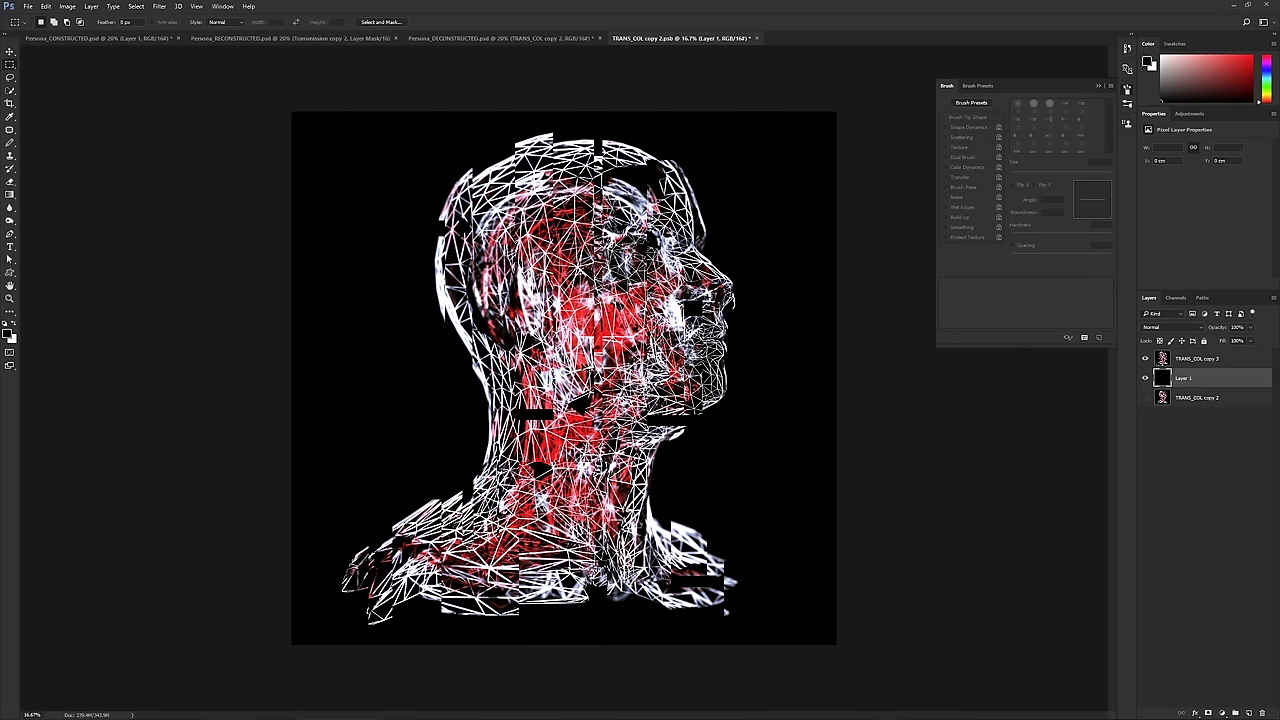
pyautogui.hotkey('ctrl', 's')
pyautogui.click(542, 40)
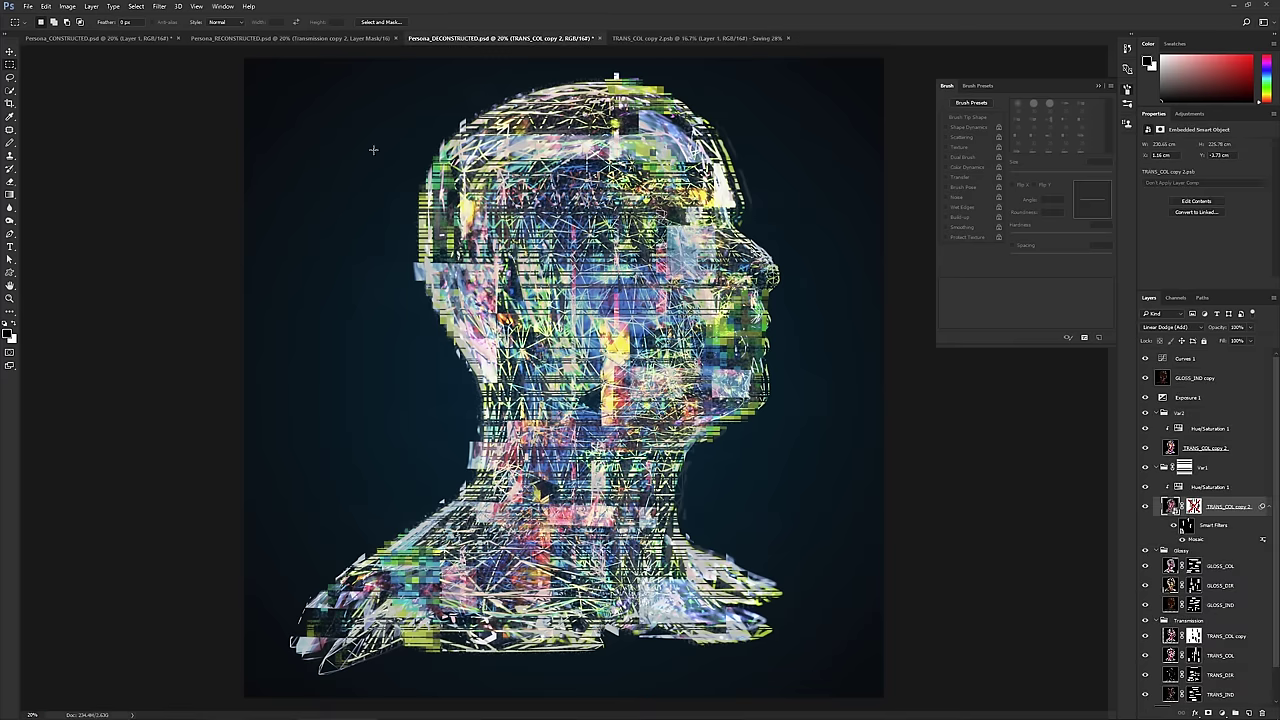
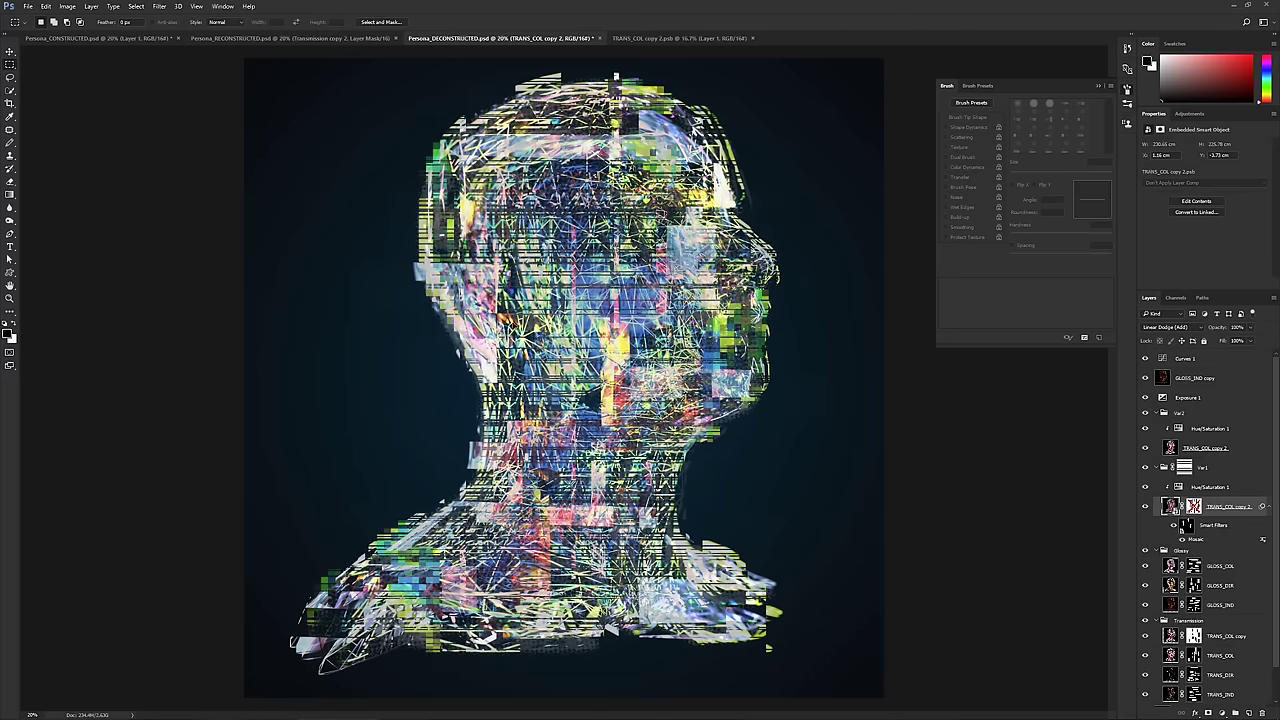
# - Move the updated TRANS_COL copy 2 smart object layer slightly downward in small increments
pyautogui.keyDown('ctrl'); pyautogui.moveTo(517, 322); pyautogui.dragTo(517, 328); pyautogui.keyUp('ctrl')
pyautogui.hotkey('shift', 'Down')
pyautogui.hotkey('shift', 'Down')
pyautogui.hotkey('shift', 'Down')
pyautogui.hotkey('shift', 'Down')
pyautogui.hotkey('shift', 'Down')
pyautogui.hotkey('shift', 'Down')
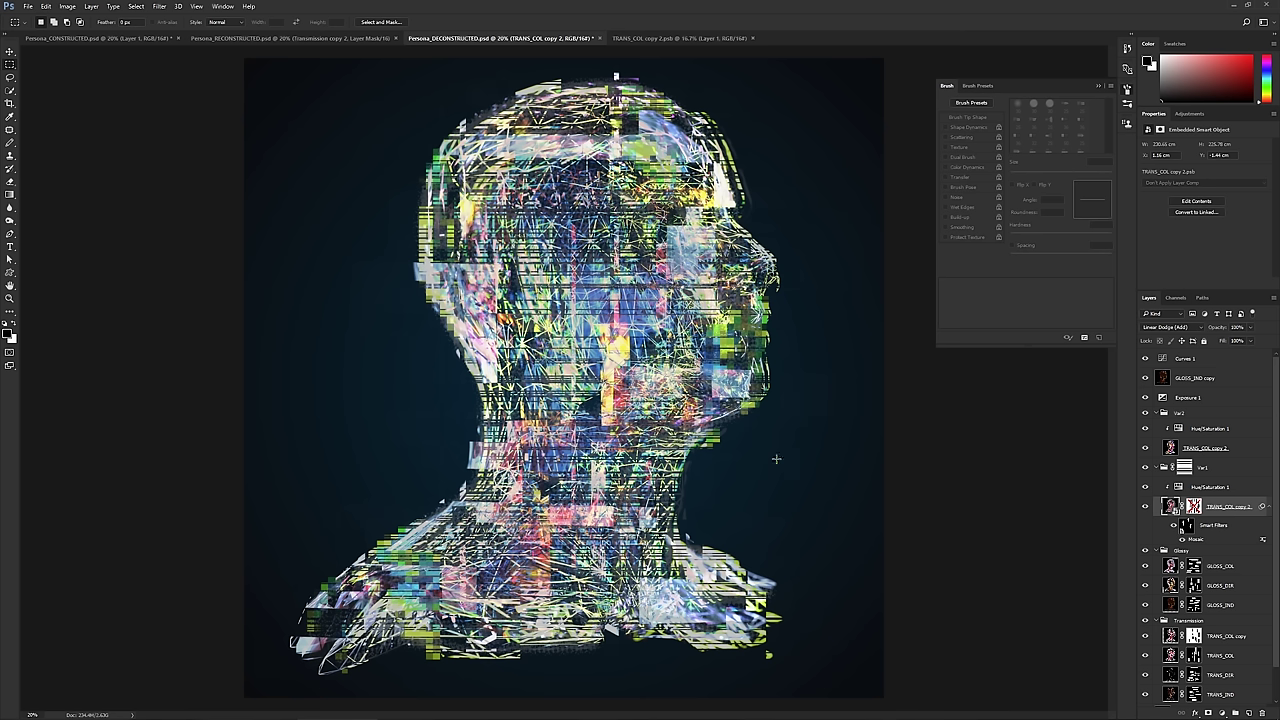
# - Save Persona_DECONSTRUCTED and close the TRANS_COL copy 2 contents document
pyautogui.hotkey('ctrl', 's')
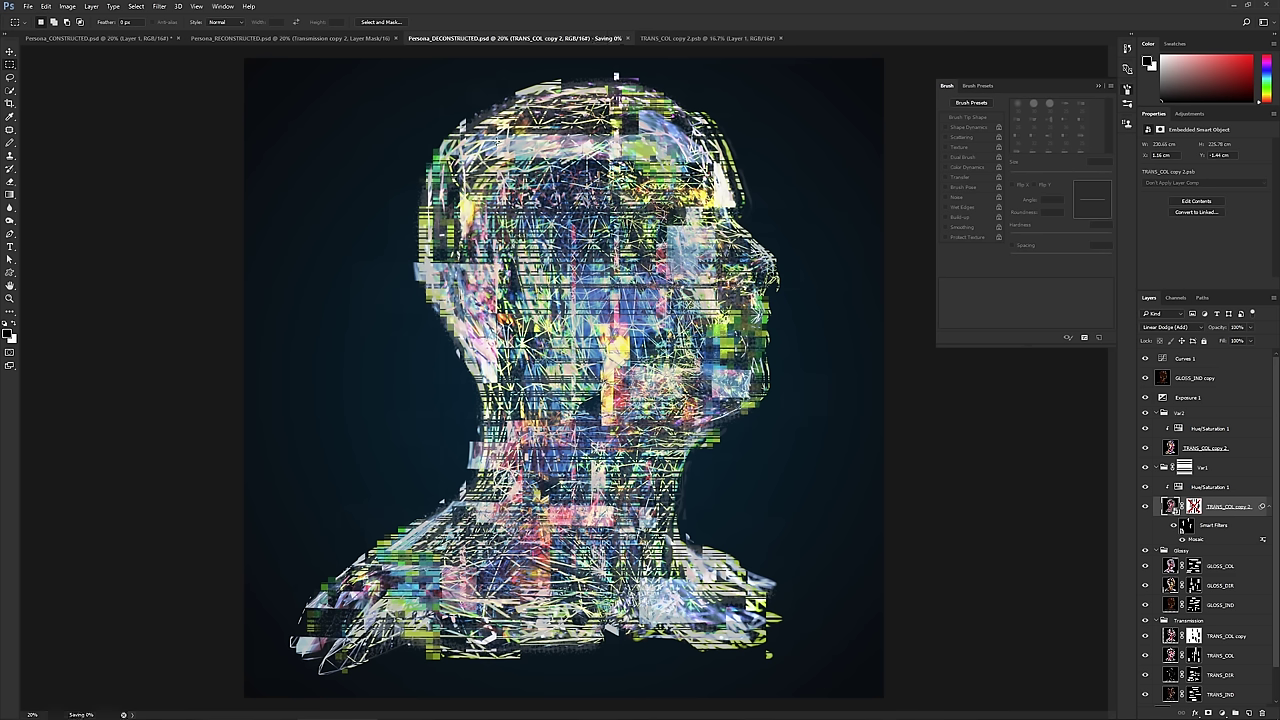
pyautogui.click(782, 38)
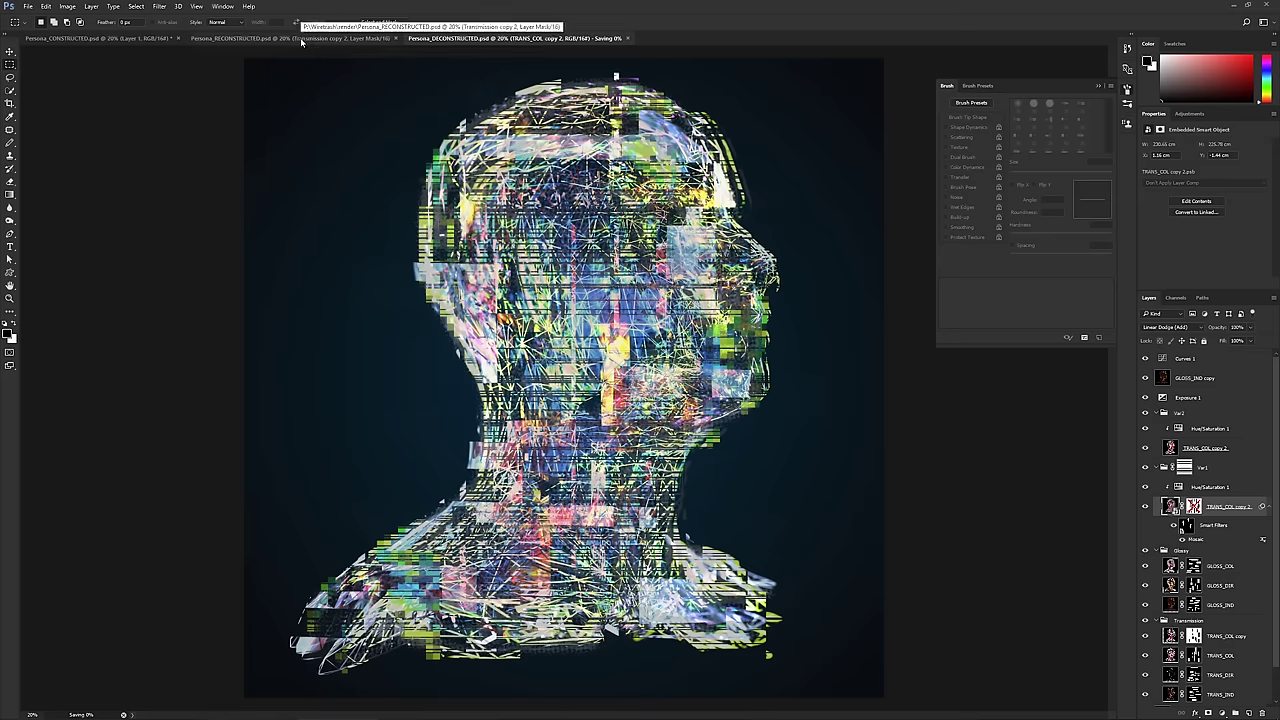
# - Duplicate the GLOSS_IND copy layer above Curves 1 and set the duplicate to 100% opacity with Normal blending
pyautogui.click(1162, 380)
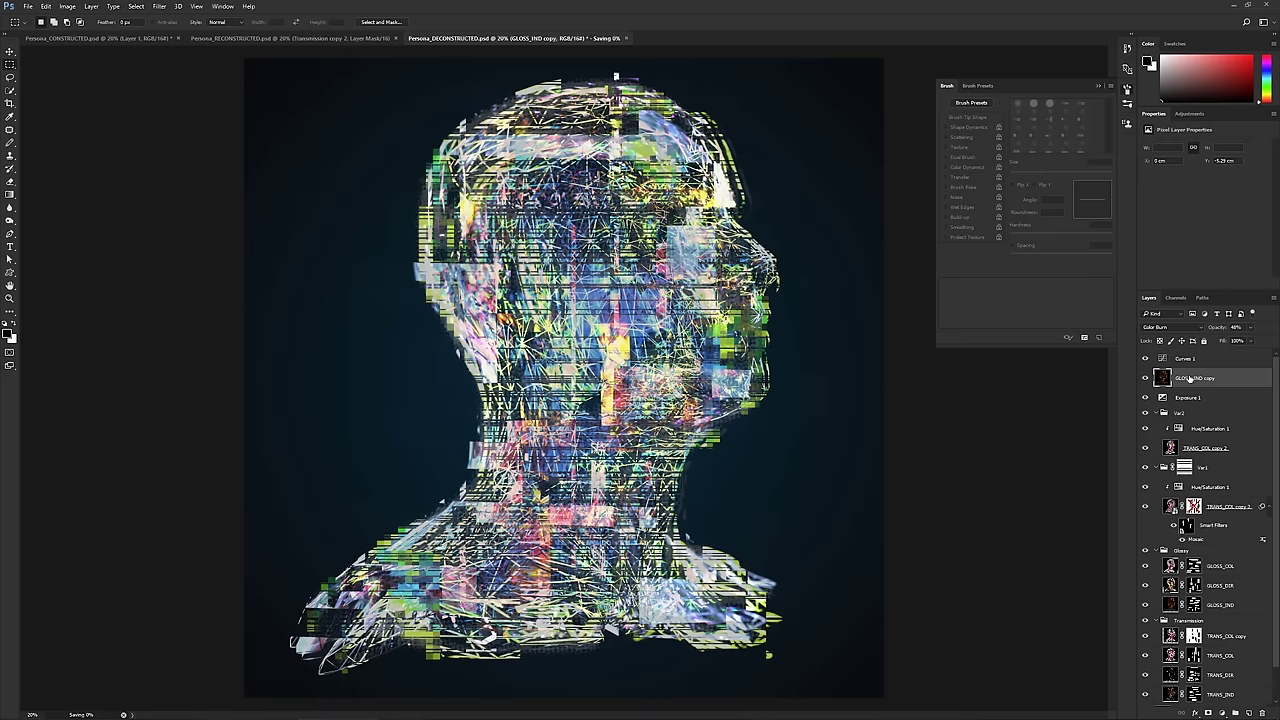
pyautogui.hotkey('ctrl', 'j')
pyautogui.hotkey('ctrl', ']')
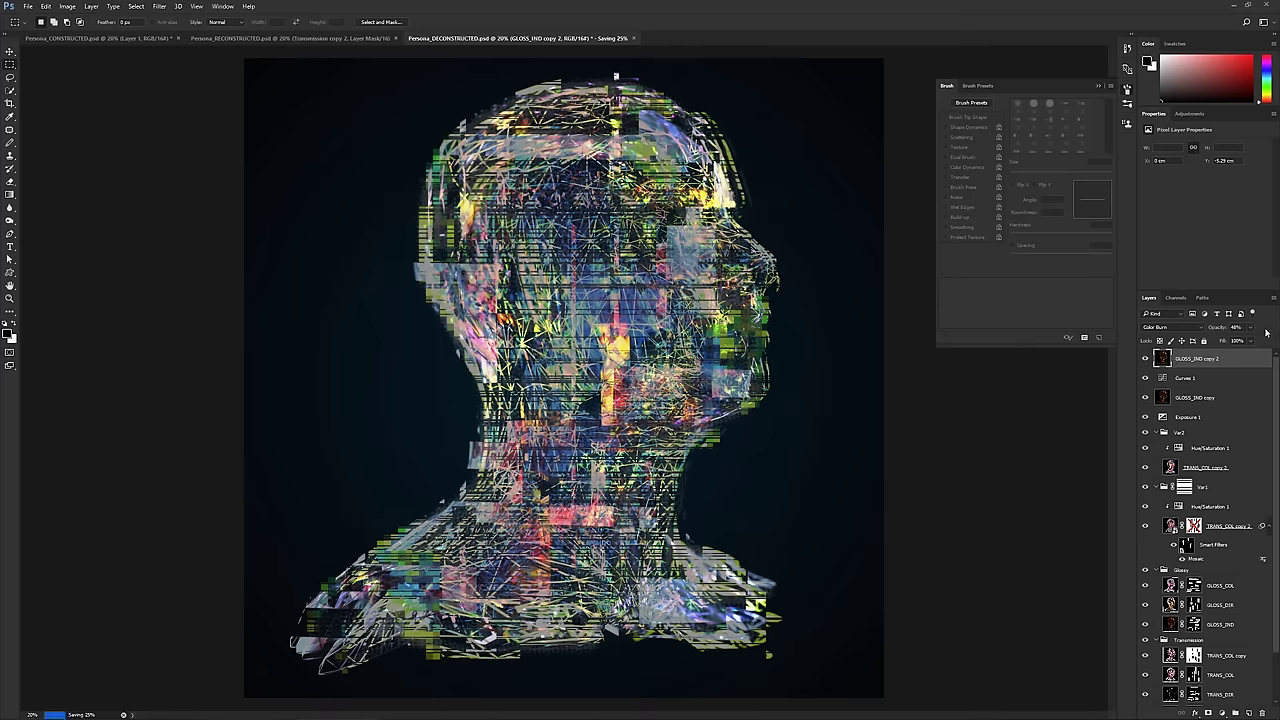
pyautogui.moveTo(1251, 328); pyautogui.dragTo(1272, 340)
pyautogui.click(1178, 328)
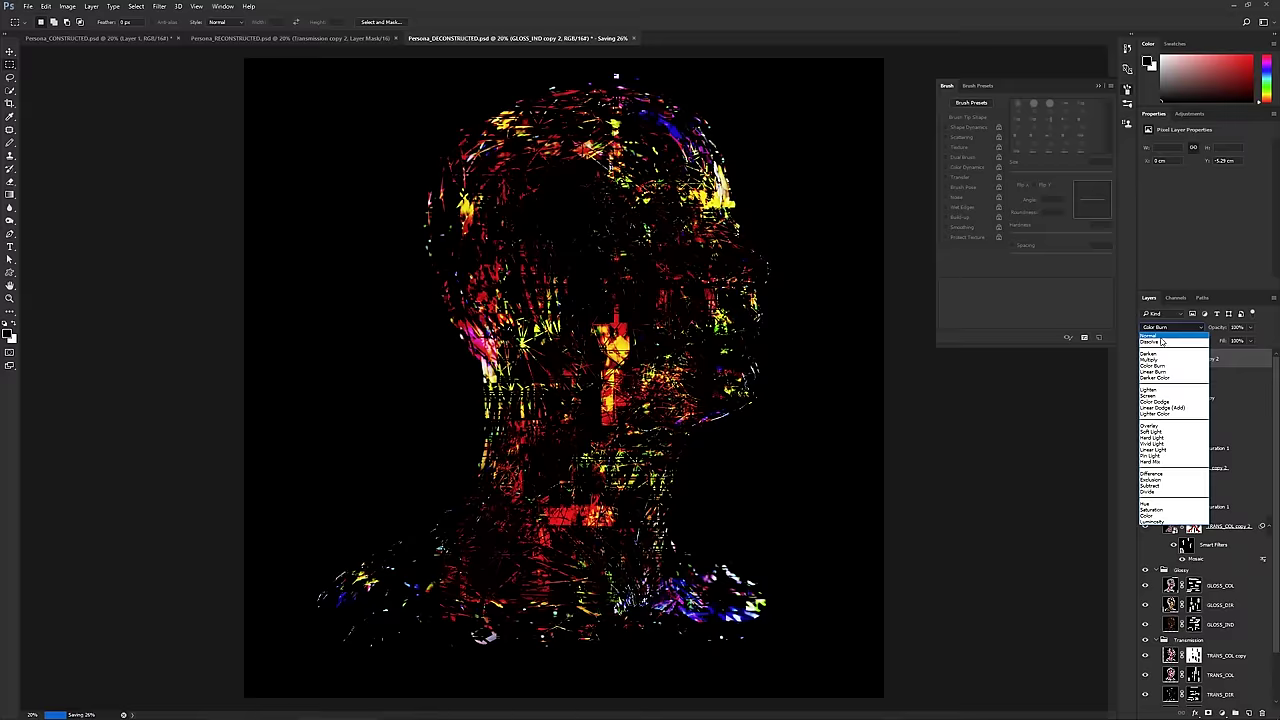
pyautogui.click(1160, 338)
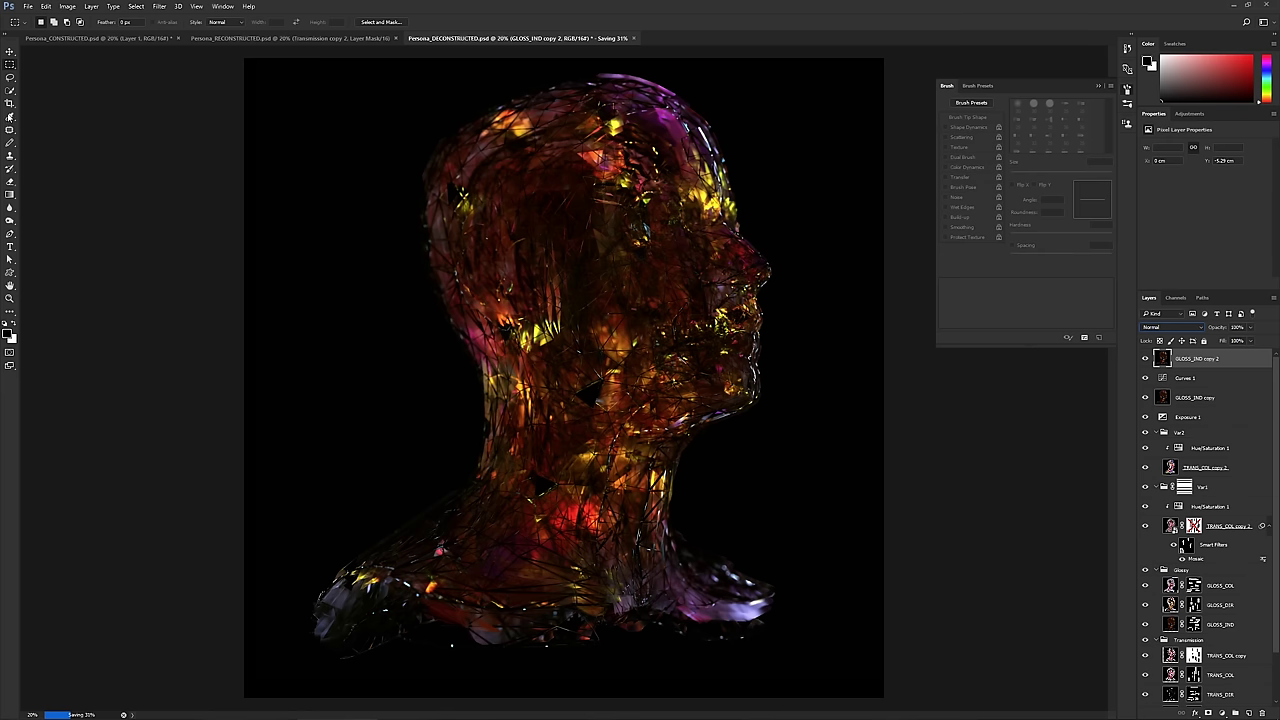
# - Try to select the black background behind the head on GLOSS_IND copy 2 with the Quick Selection tool
pyautogui.click(11, 89)
pyautogui.rightClick(10, 90)
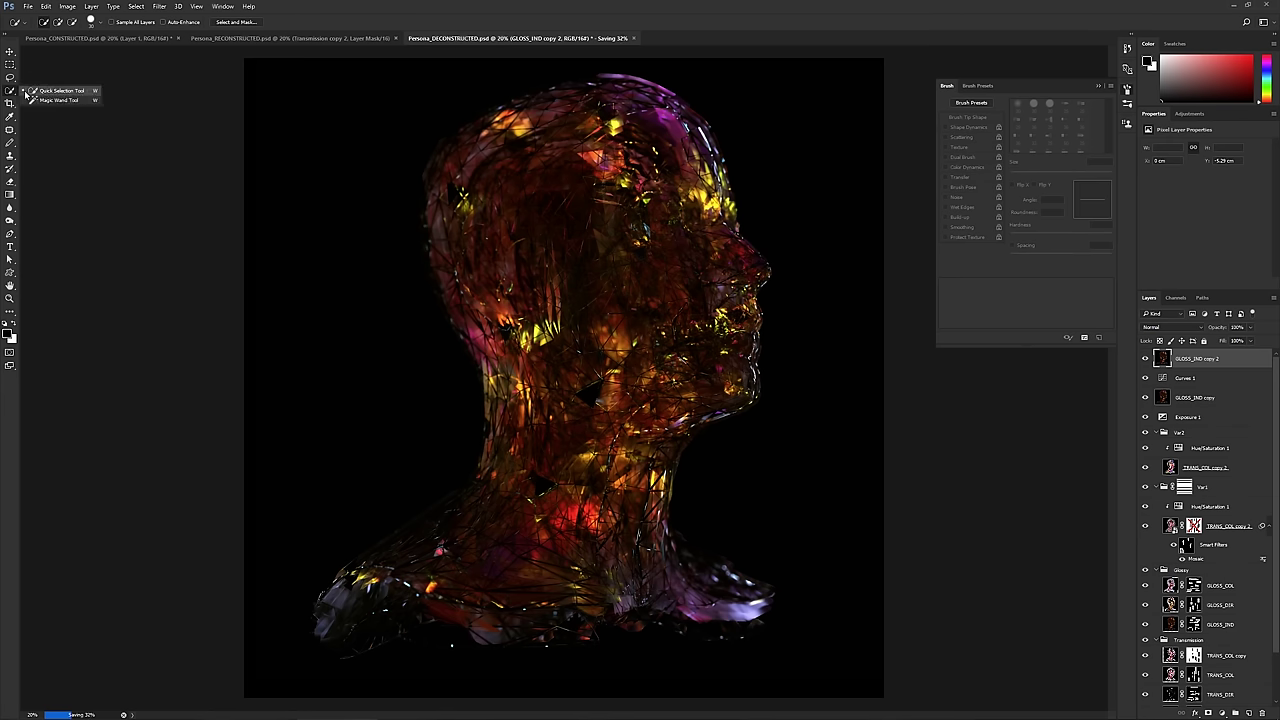
pyautogui.click(321, 197)
pyautogui.moveTo(318, 165); pyautogui.dragTo(318, 284)
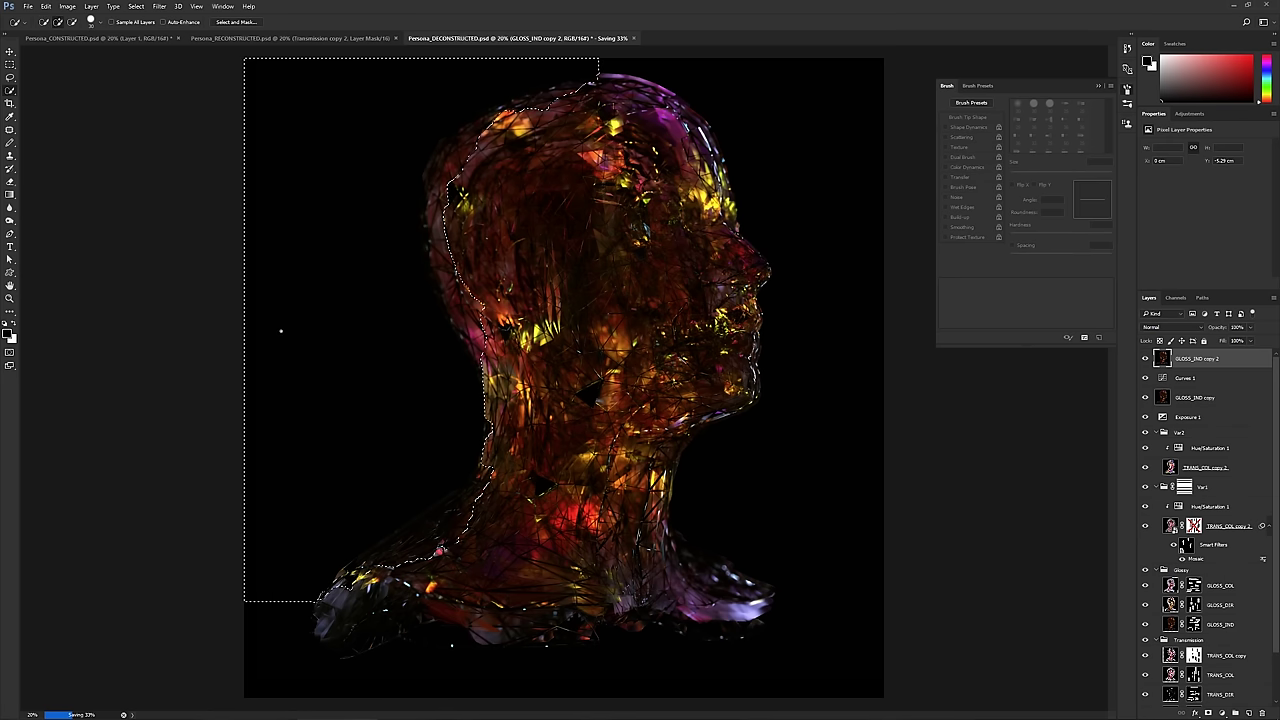
pyautogui.hotkey('ctrl', 'd')
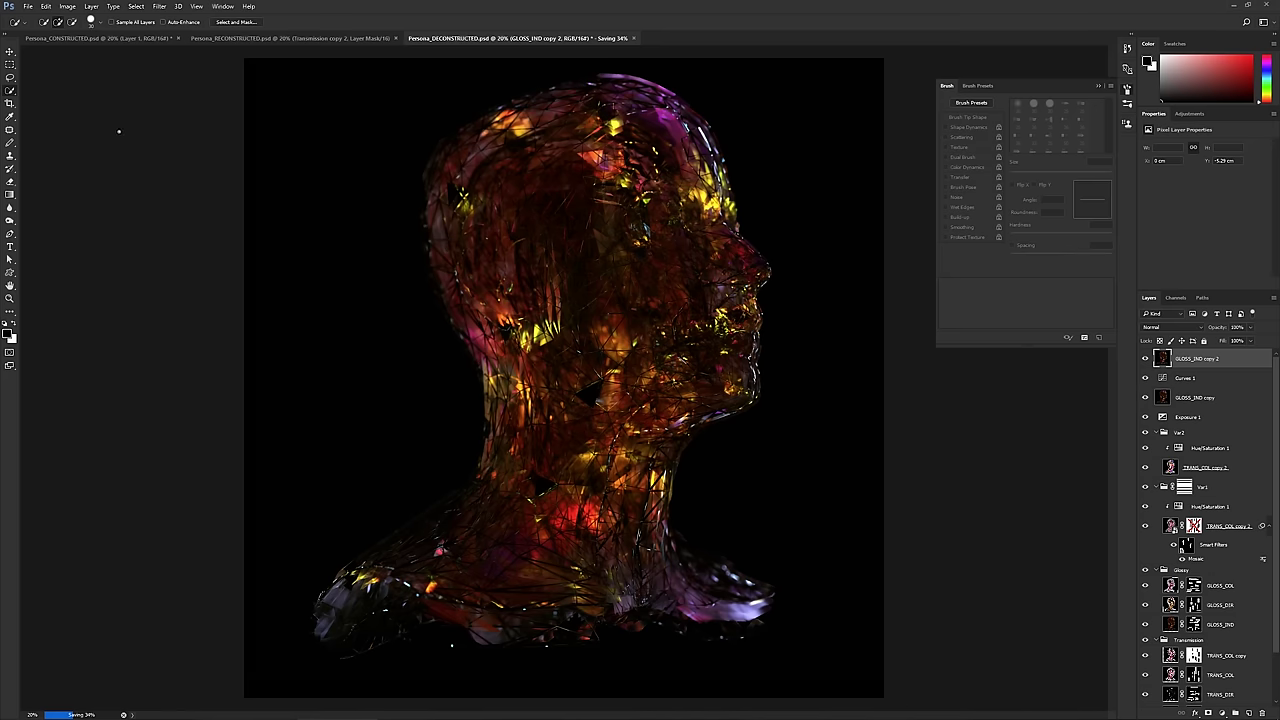
# - Switch to the Magic Wand, set its tolerance to 0, and try selecting the black background around the head
pyautogui.hotkey('shift', 'w')
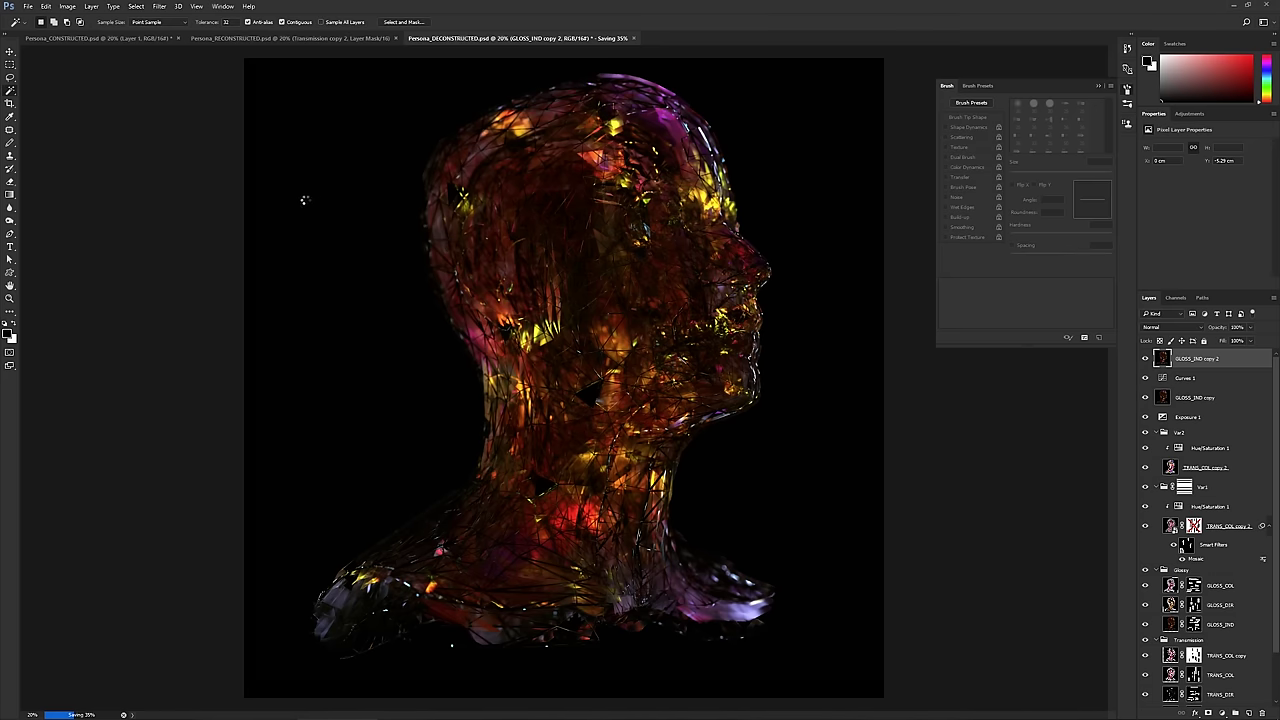
pyautogui.click(304, 200)
pyautogui.hotkey('ctrl', 'd')
pyautogui.click(424, 293)
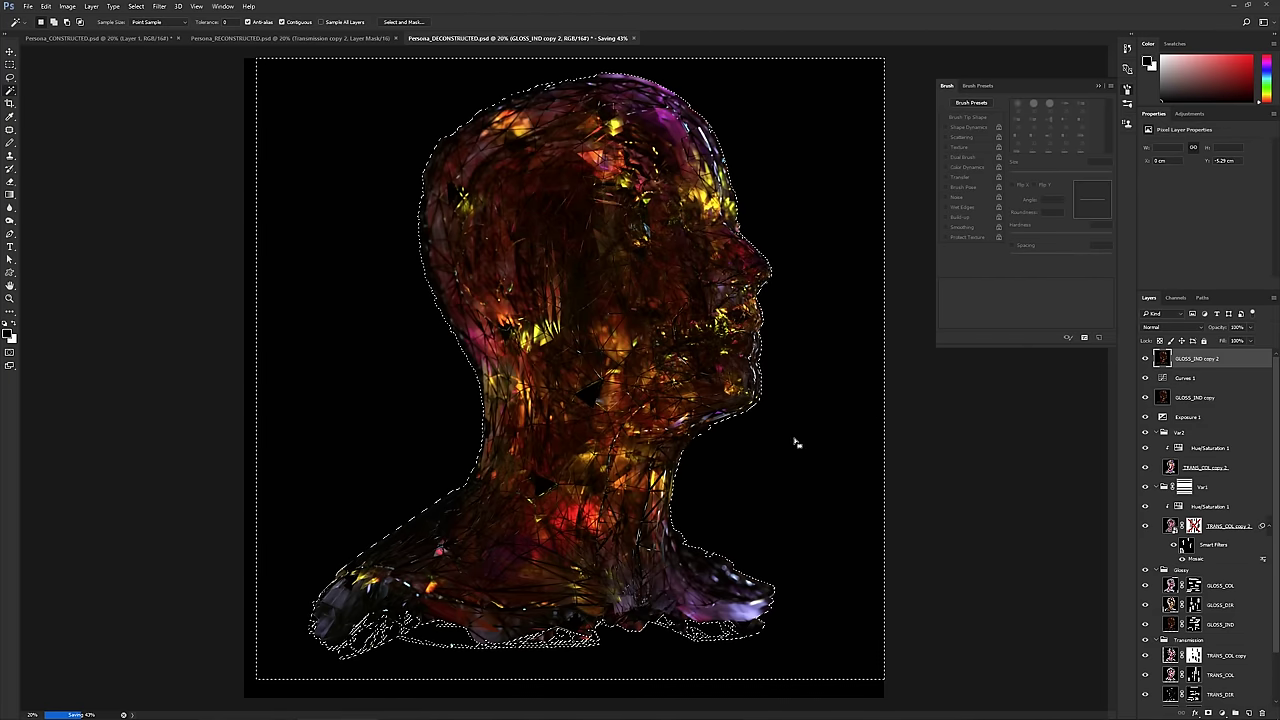
pyautogui.hotkey('ctrl', 'd')
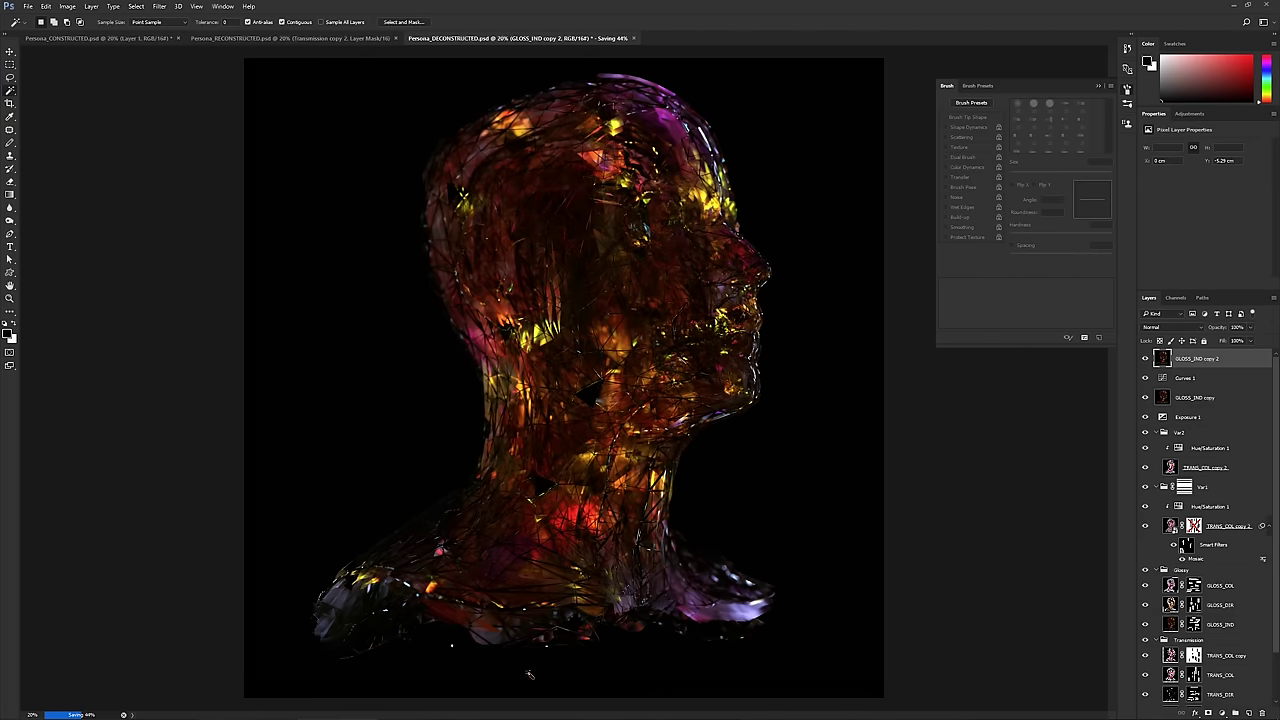
# - Try to fill a thin strip along the canvas's bottom edge on GLOSS_IND copy 2 with black
pyautogui.press('m')
pyautogui.moveTo(905, 698); pyautogui.dragTo(174, 671)
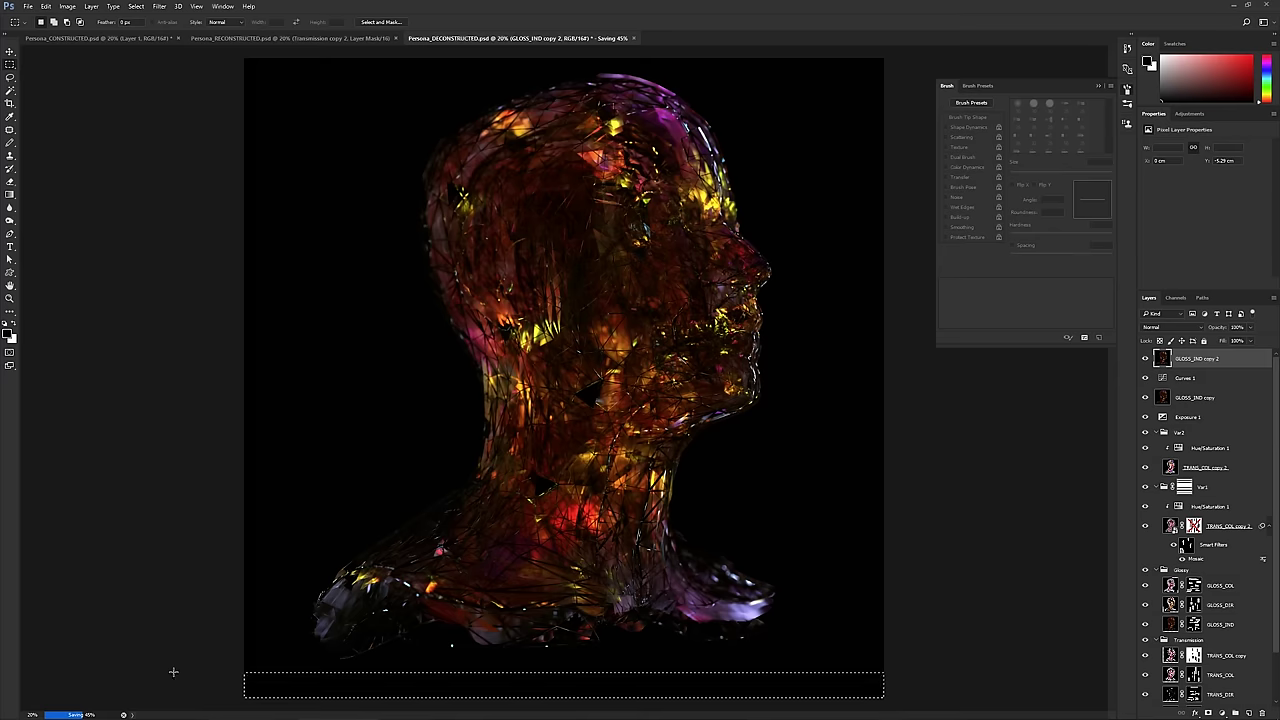
pyautogui.hotkey('ctrl', 'd')
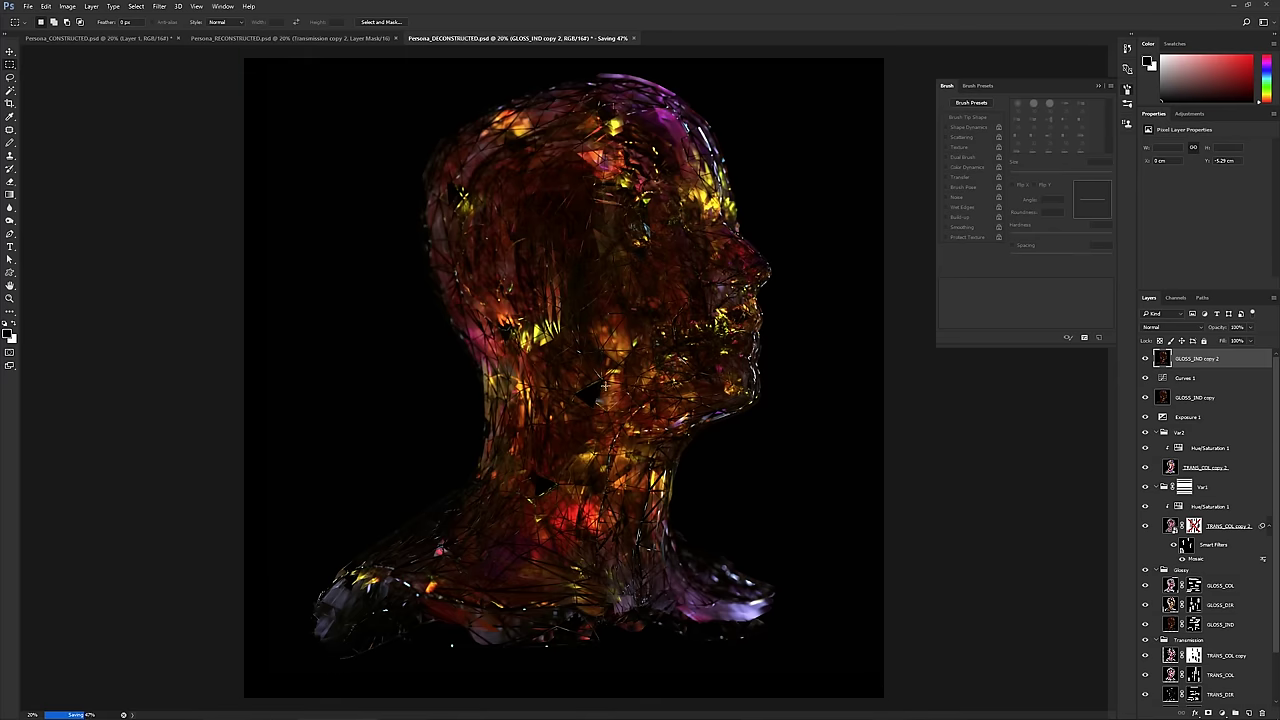
# - Try a Magic Wand selection of the black background and compare it with the artwork beneath GLOSS_IND copy 2
pyautogui.press('w')
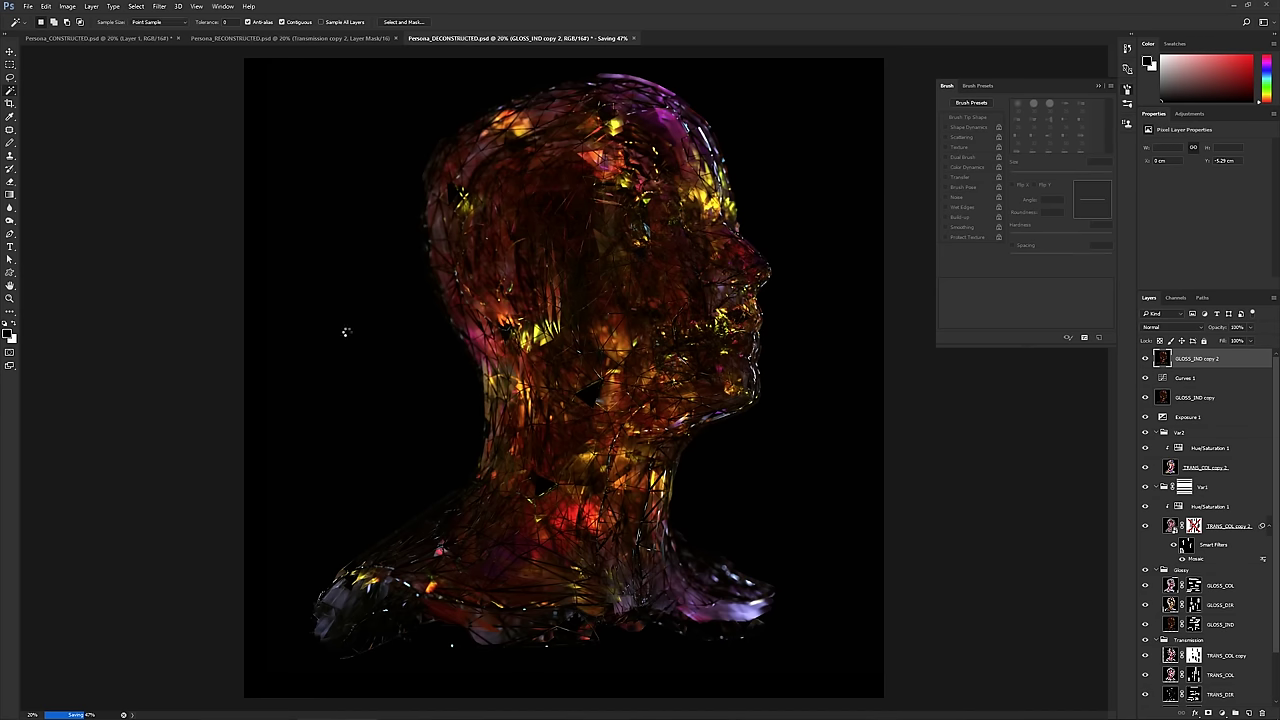
pyautogui.click(345, 335)
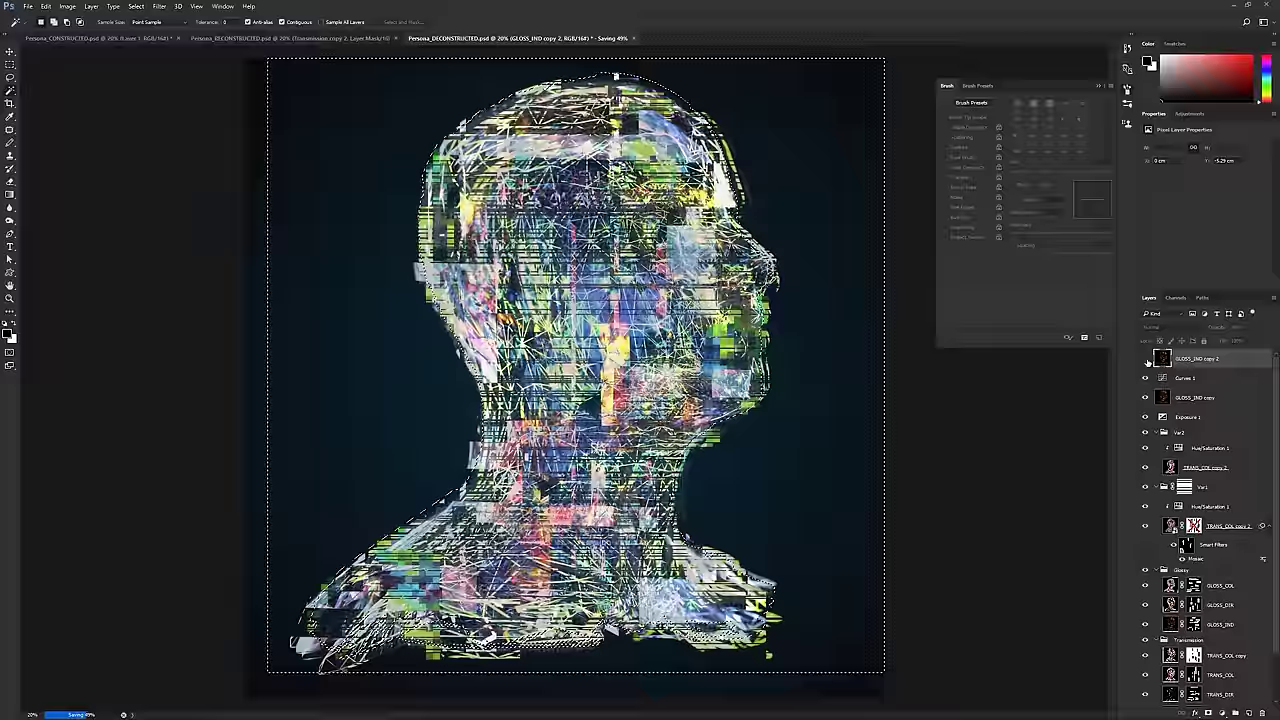
pyautogui.click(1146, 358)
pyautogui.click(1146, 359)
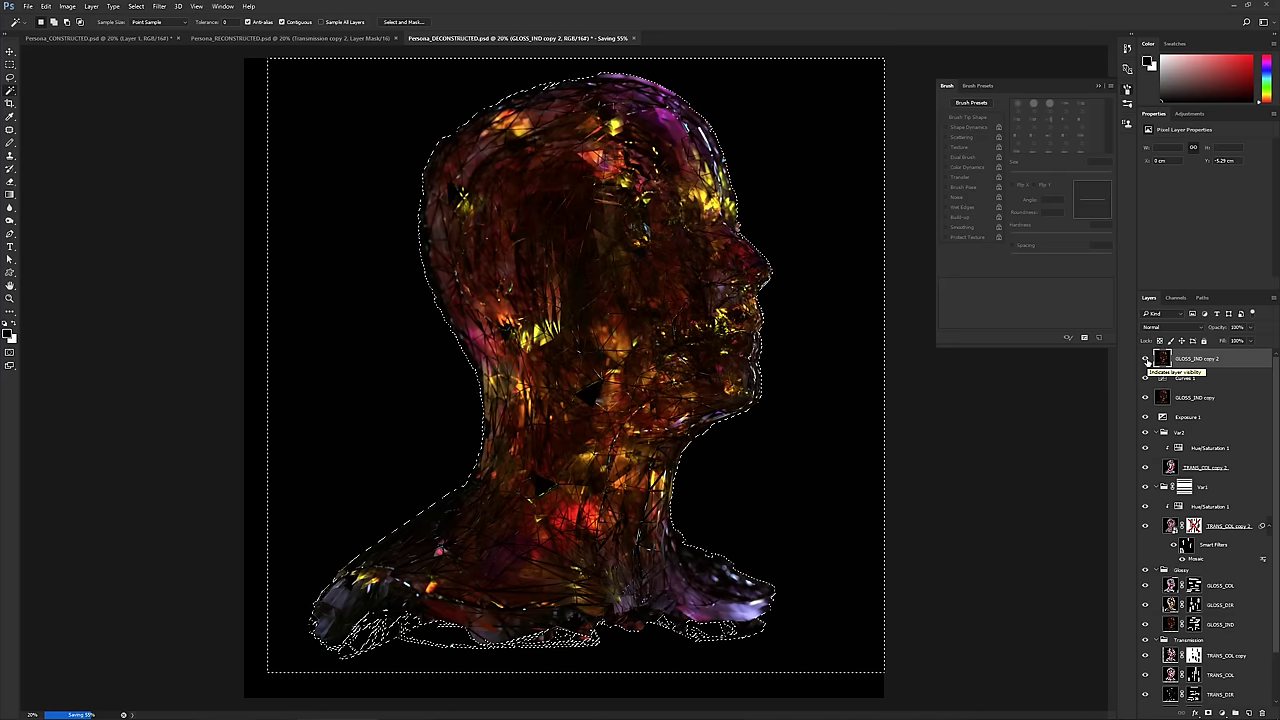
pyautogui.hotkey('ctrl', 'd')
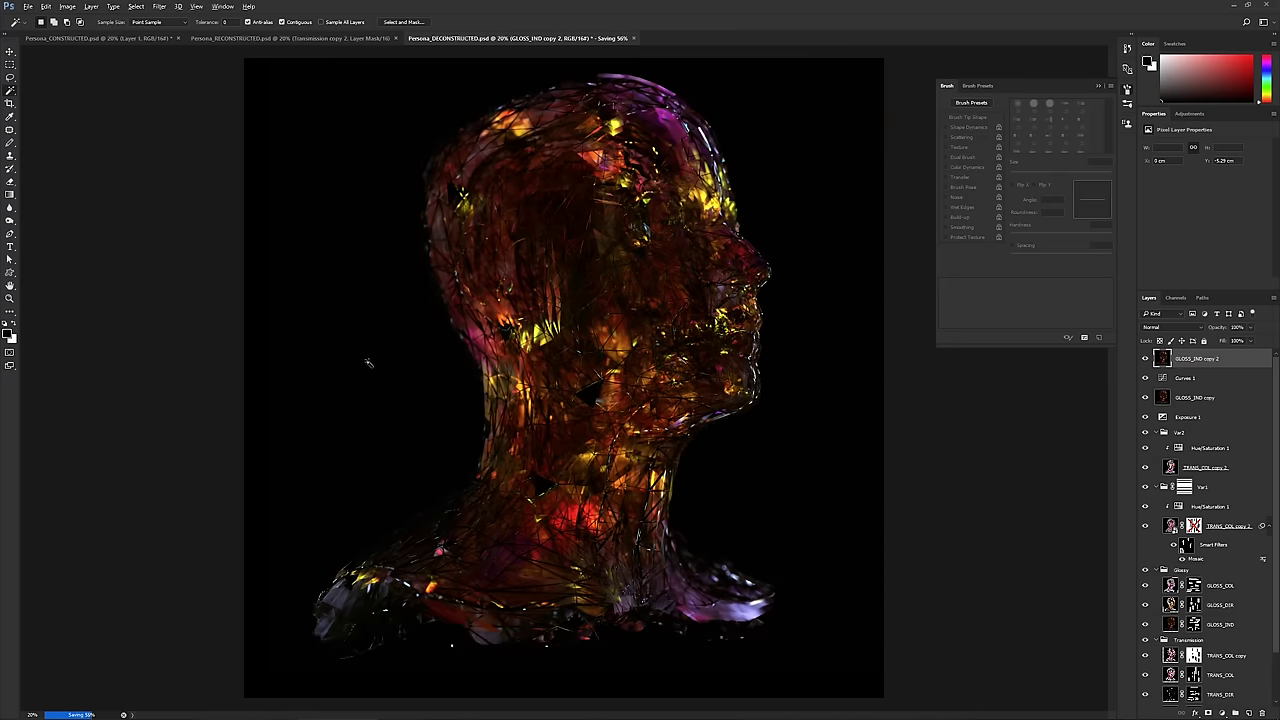
# - Sample the render's background colour and fill an L-shaped strip along the canvas's left and bottom edges with it
pyautogui.press('b')
pyautogui.click(375, 363)
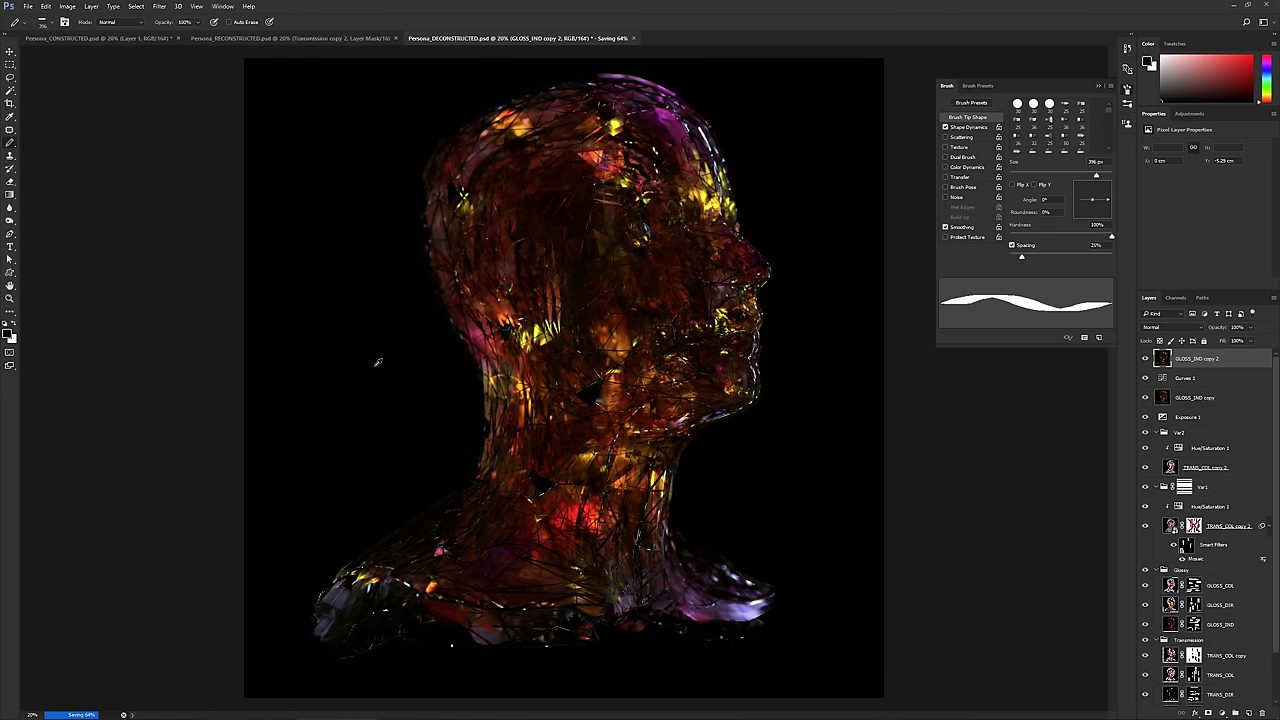
pyautogui.press('m')
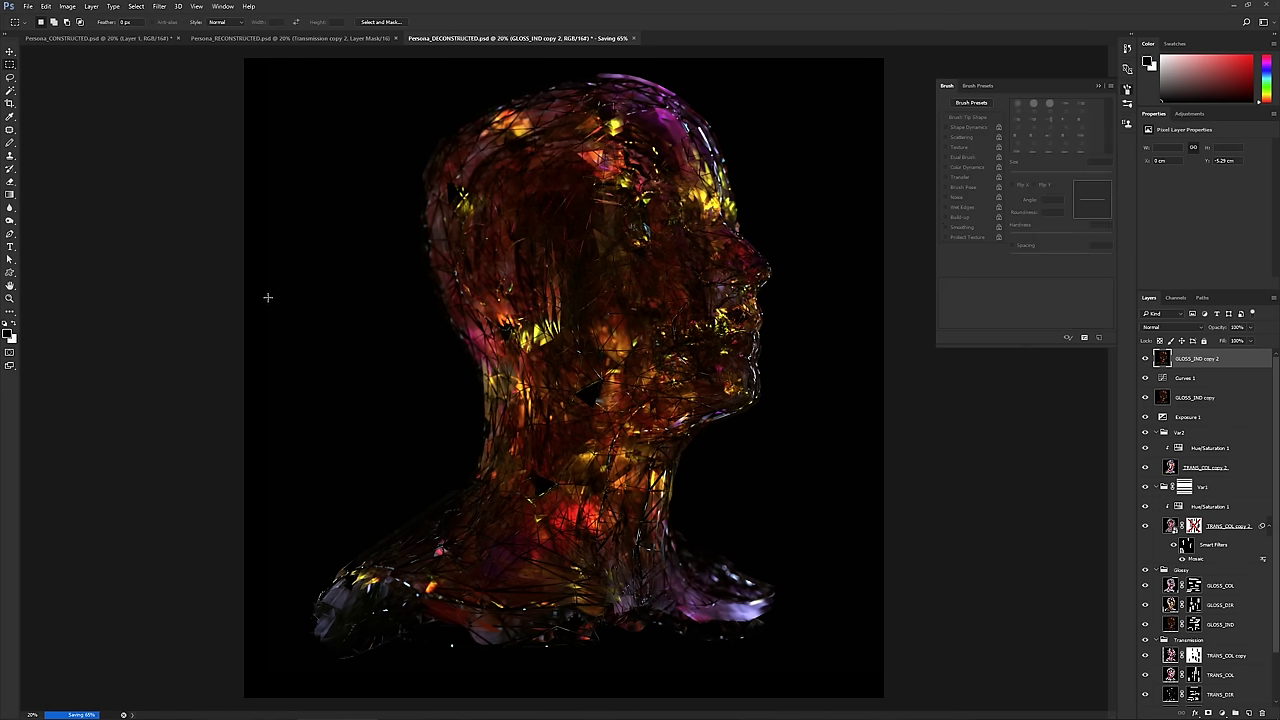
pyautogui.moveTo(244, 58)
pyautogui.mouseDown()
pyautogui.moveTo(270, 540)
pyautogui.moveTo(296, 697)
pyautogui.mouseUp()
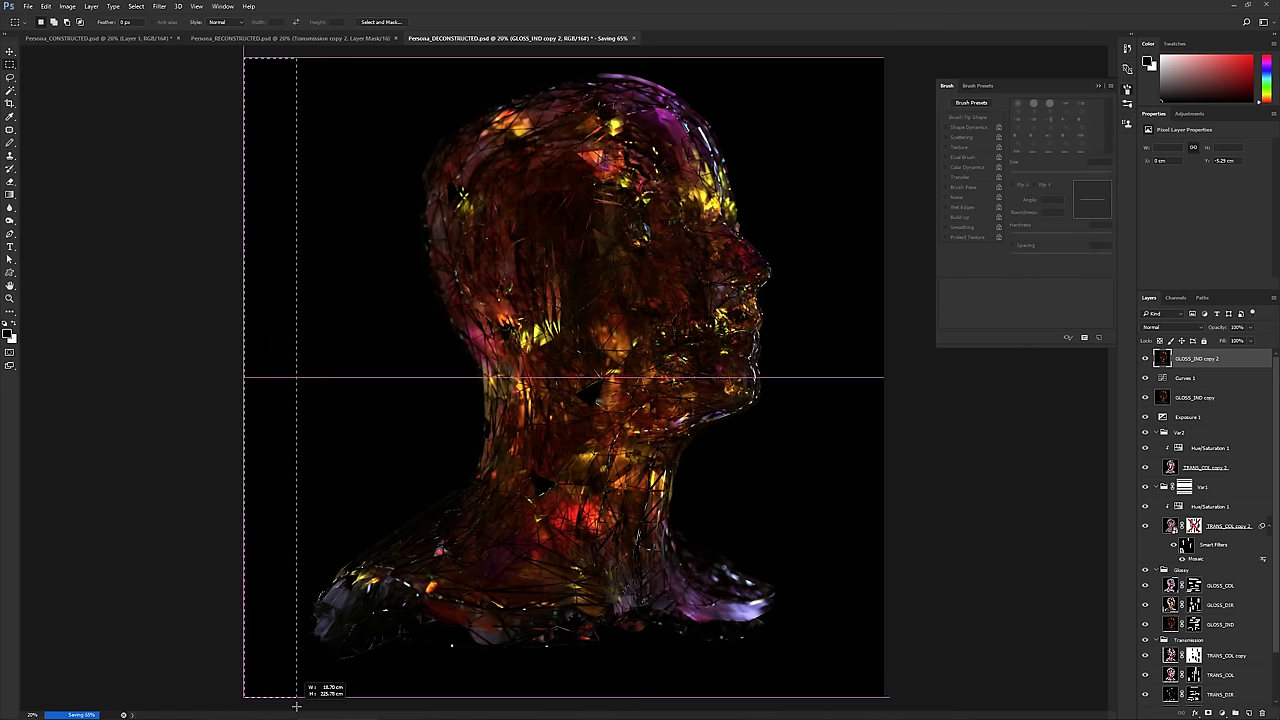
pyautogui.keyDown('shift'); pyautogui.moveTo(884, 697); pyautogui.dragTo(217, 665); pyautogui.keyUp('shift')
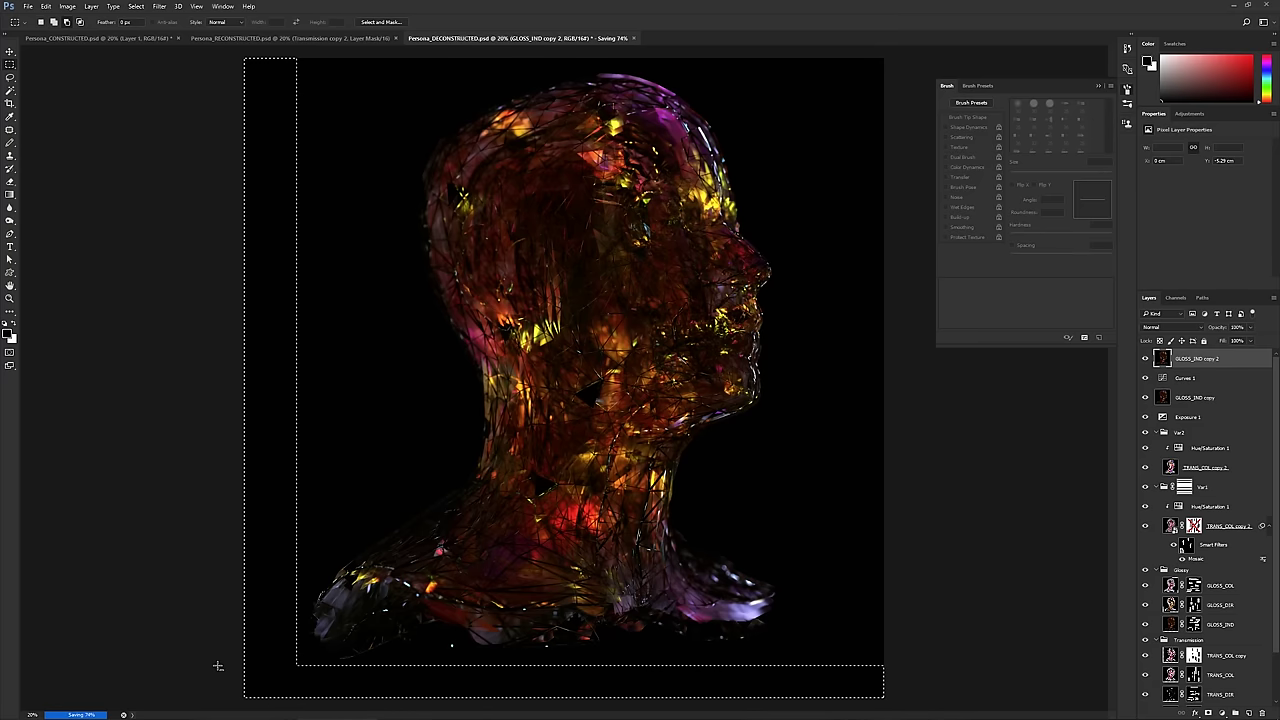
pyautogui.hotkey('ctrl', 'd')
# - Select the entire black background around the head with the Magic Wand and hide GLOSS_IND copy 2
pyautogui.press('w')
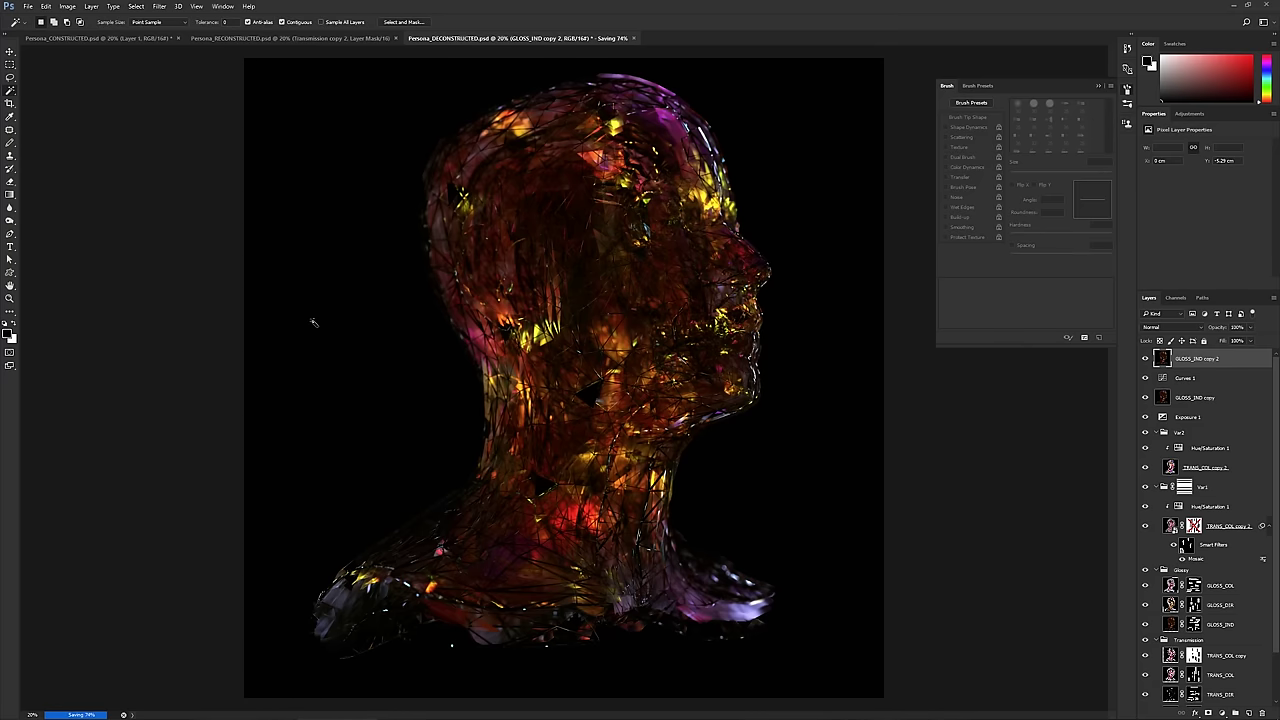
pyautogui.click(316, 320)
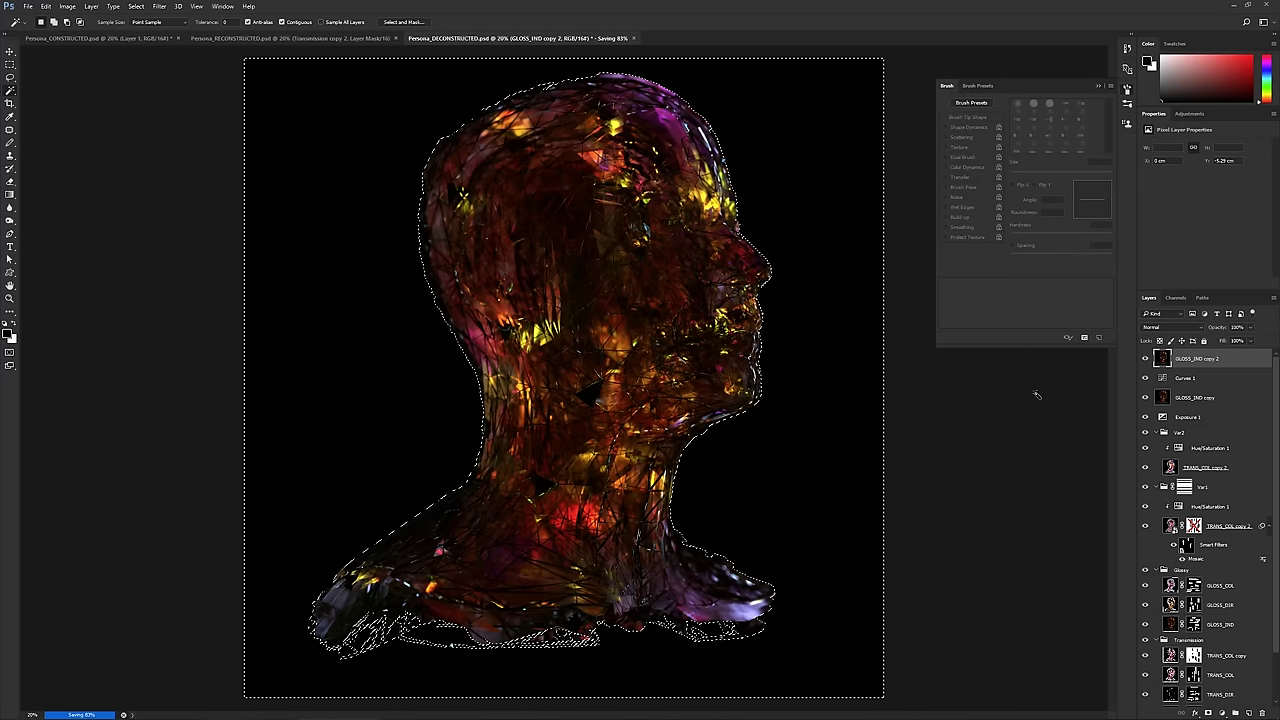
pyautogui.click(1145, 358)
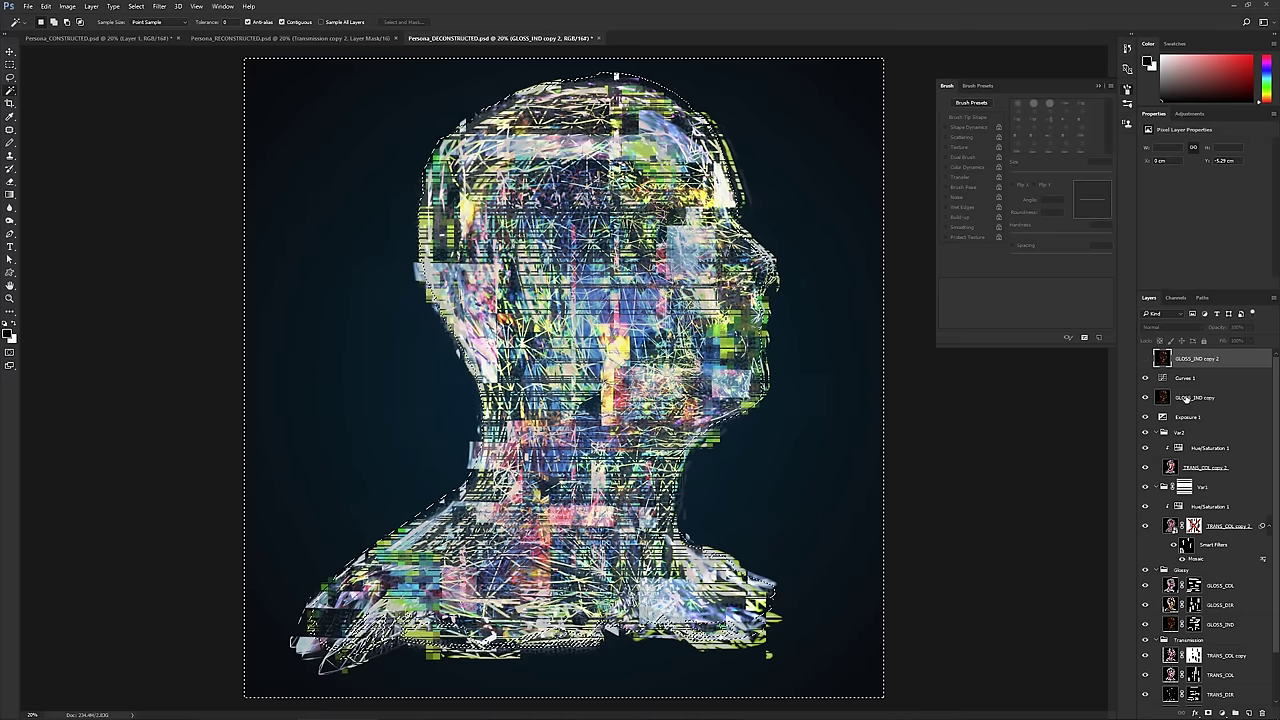
# - Group all layers from Curves 1 down to TRANS_IND, leaving the Layer 1 background outside the group
pyautogui.click(1203, 398)
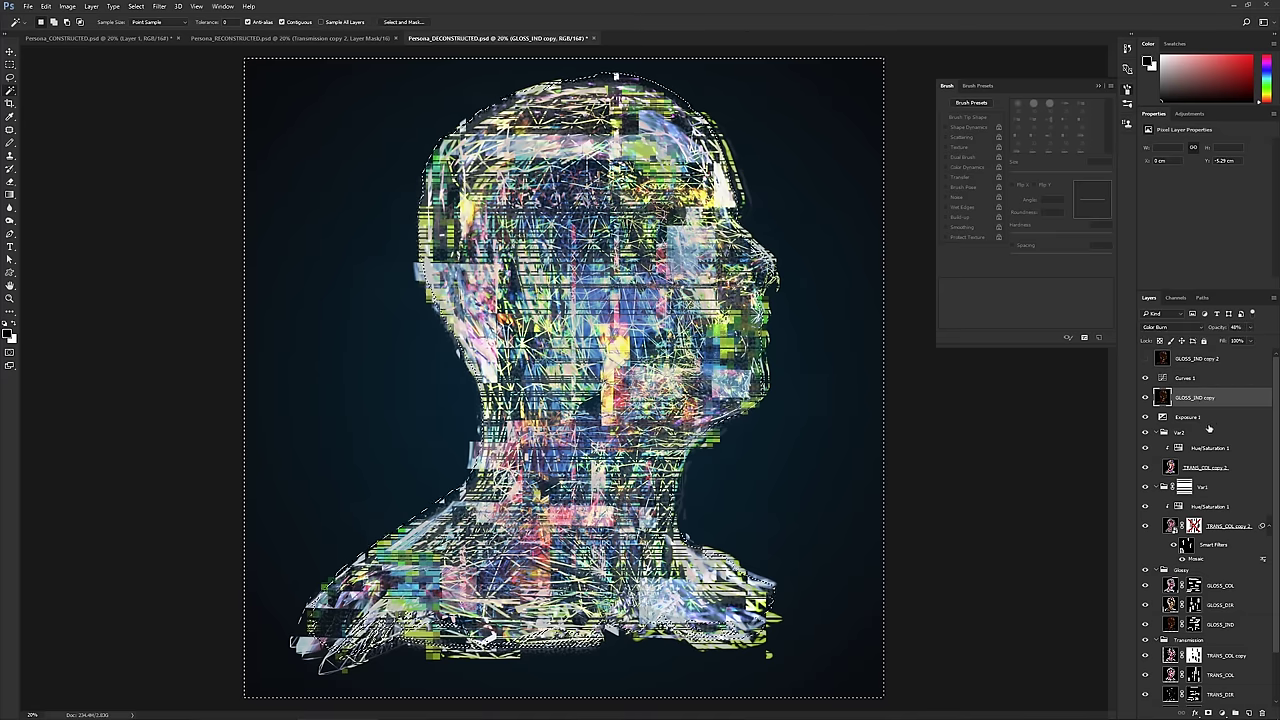
pyautogui.click(1186, 380)
pyautogui.scroll(-2, 1212, 625)
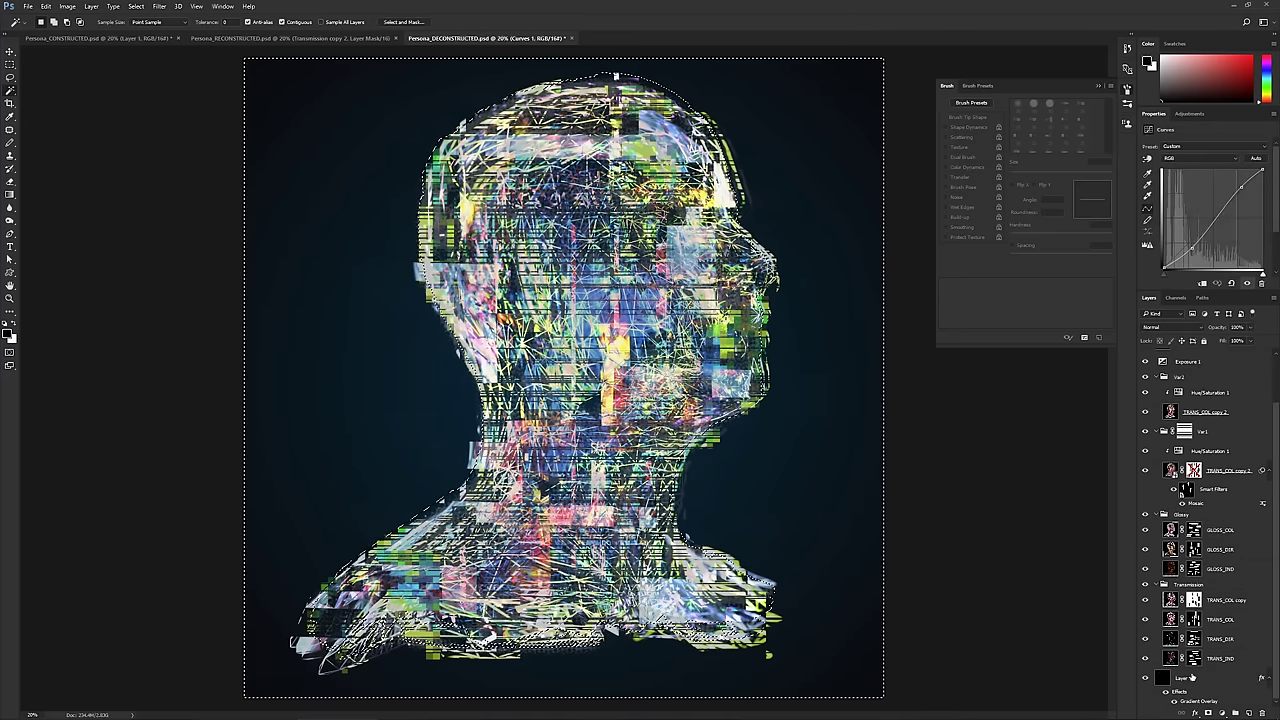
pyautogui.keyDown('shift'); pyautogui.click(1193, 679); pyautogui.keyUp('shift')
pyautogui.scroll(2, 1210, 602)
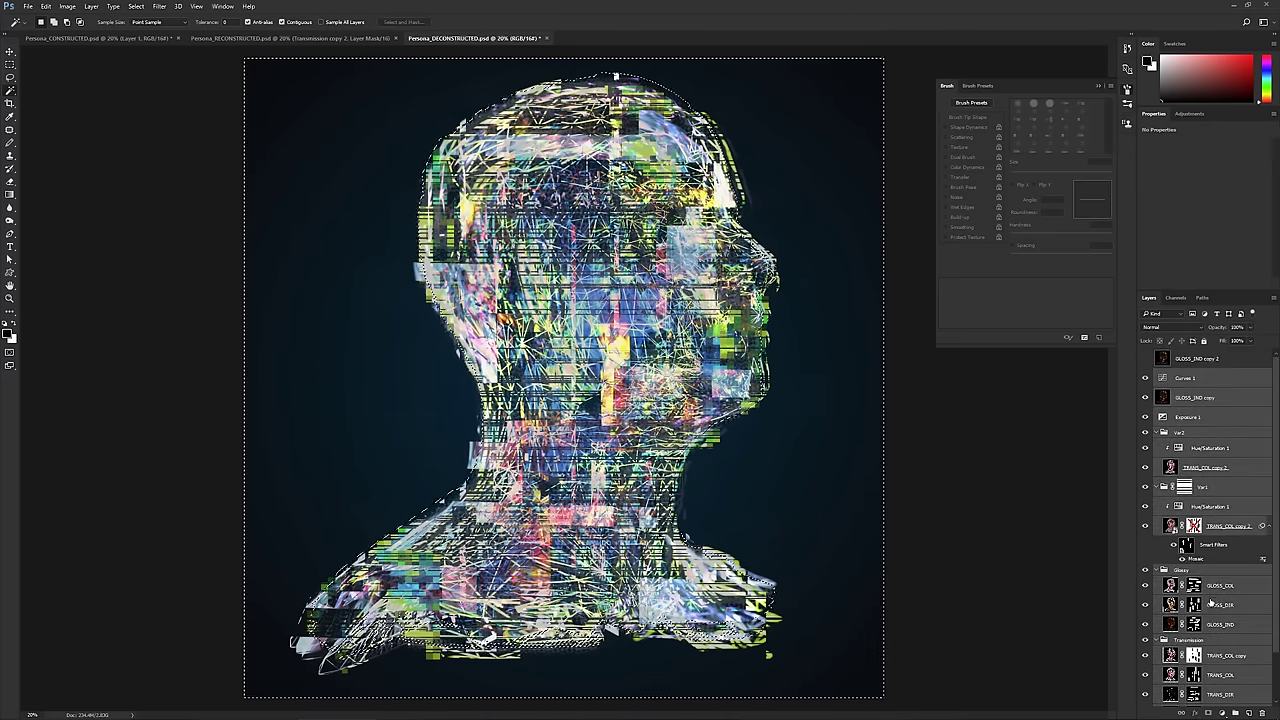
pyautogui.click(1203, 381)
pyautogui.scroll(-2, 1230, 625)
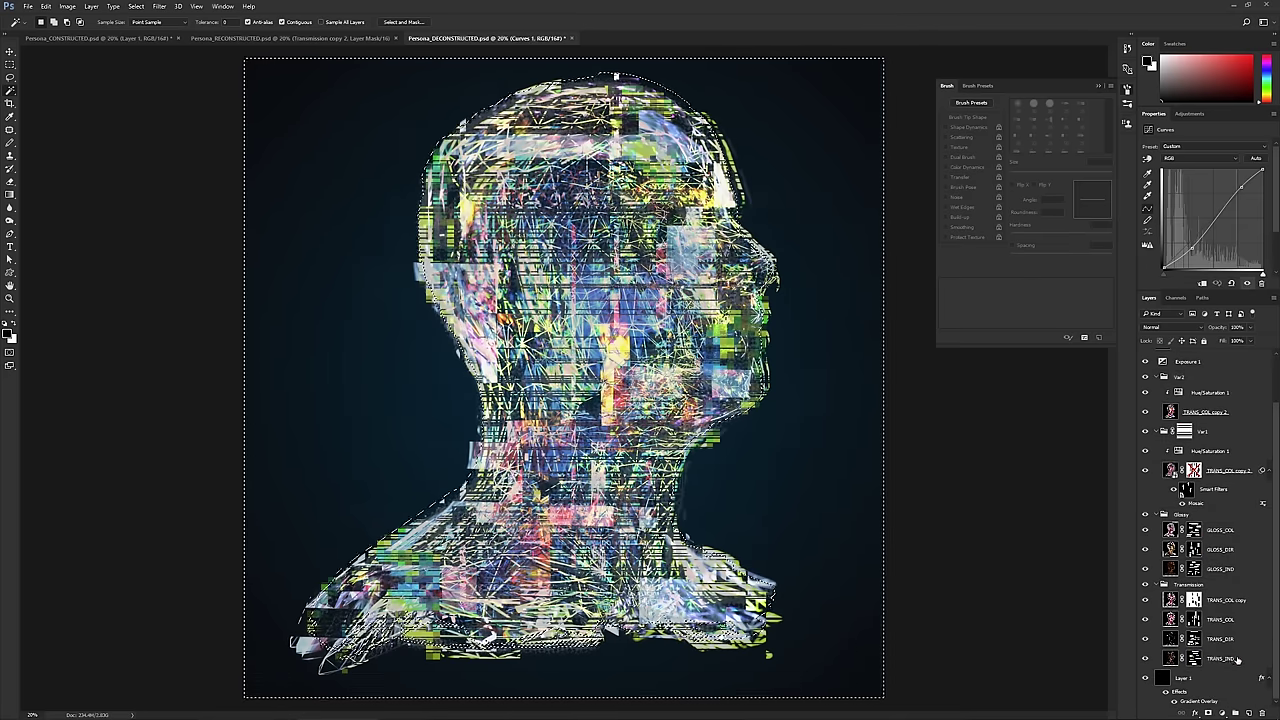
pyautogui.keyDown('shift'); pyautogui.click(1226, 660); pyautogui.keyUp('shift')
pyautogui.scroll(2, 1221, 556)
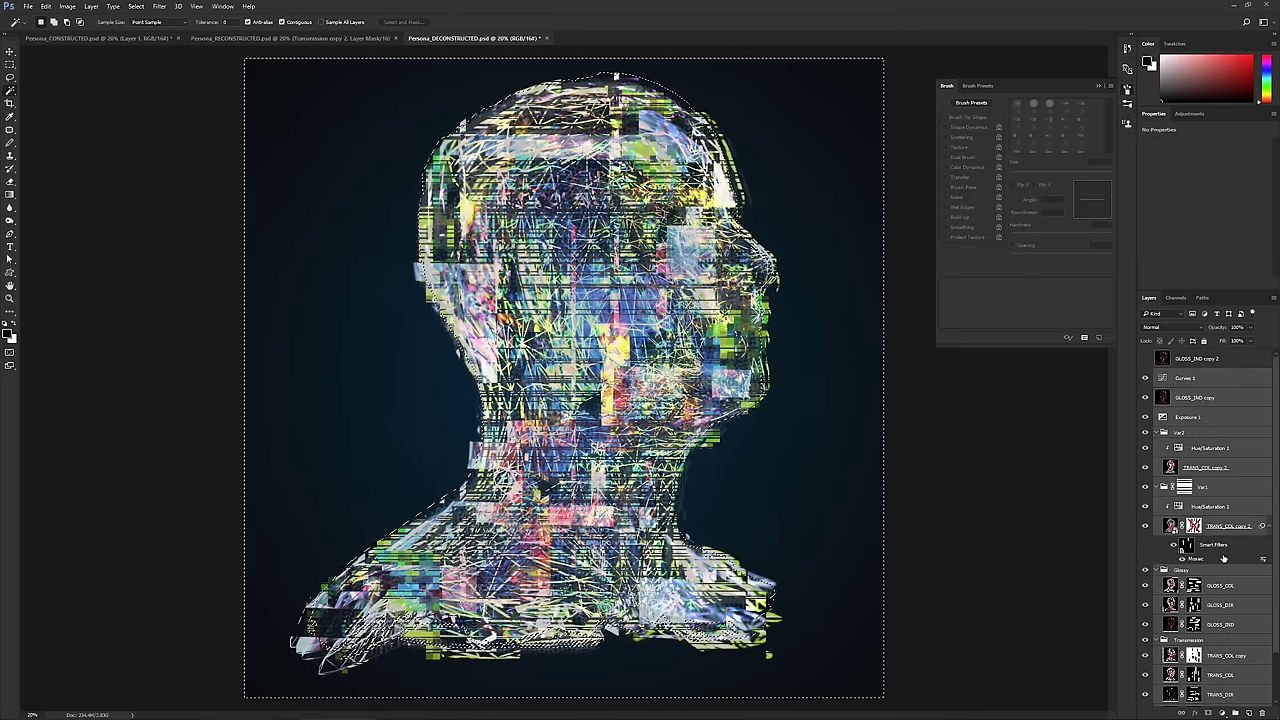
pyautogui.hotkey('ctrl', 'g')
# - Rename the new layer group as Re-Mask
pyautogui.doubleClick(1185, 374)
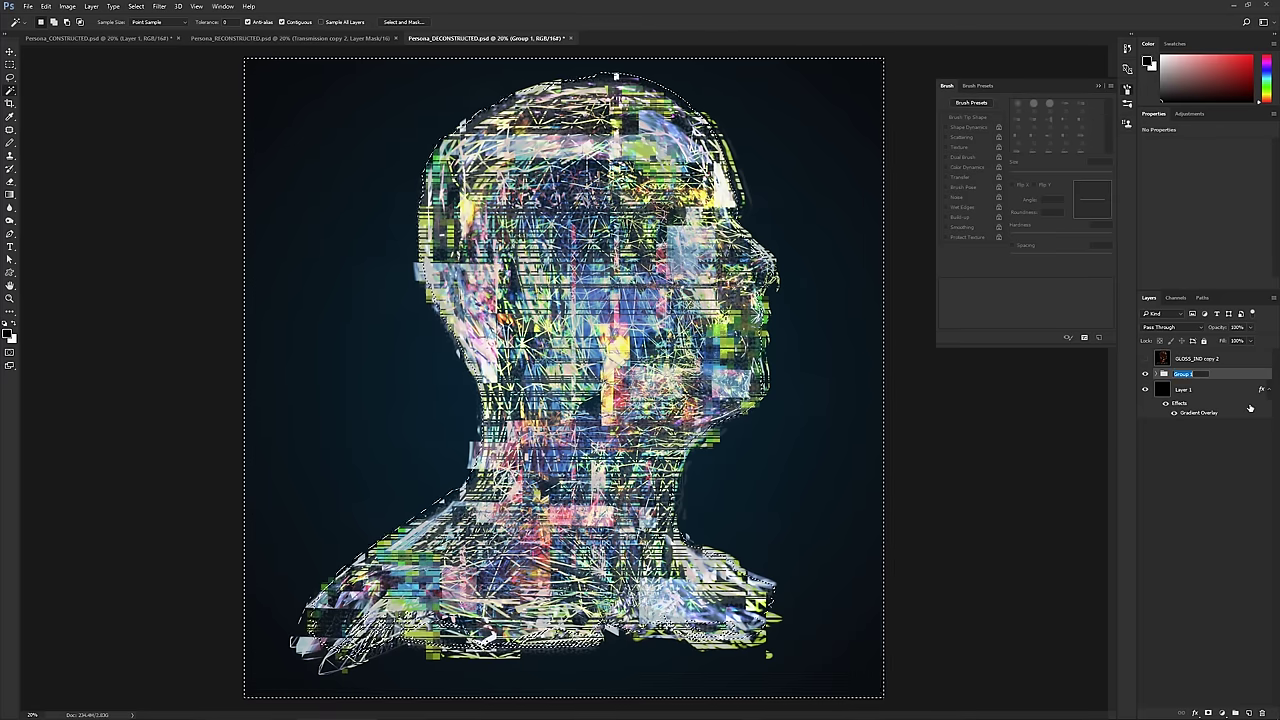
pyautogui.write('Ra')
pyautogui.write('-Mask')
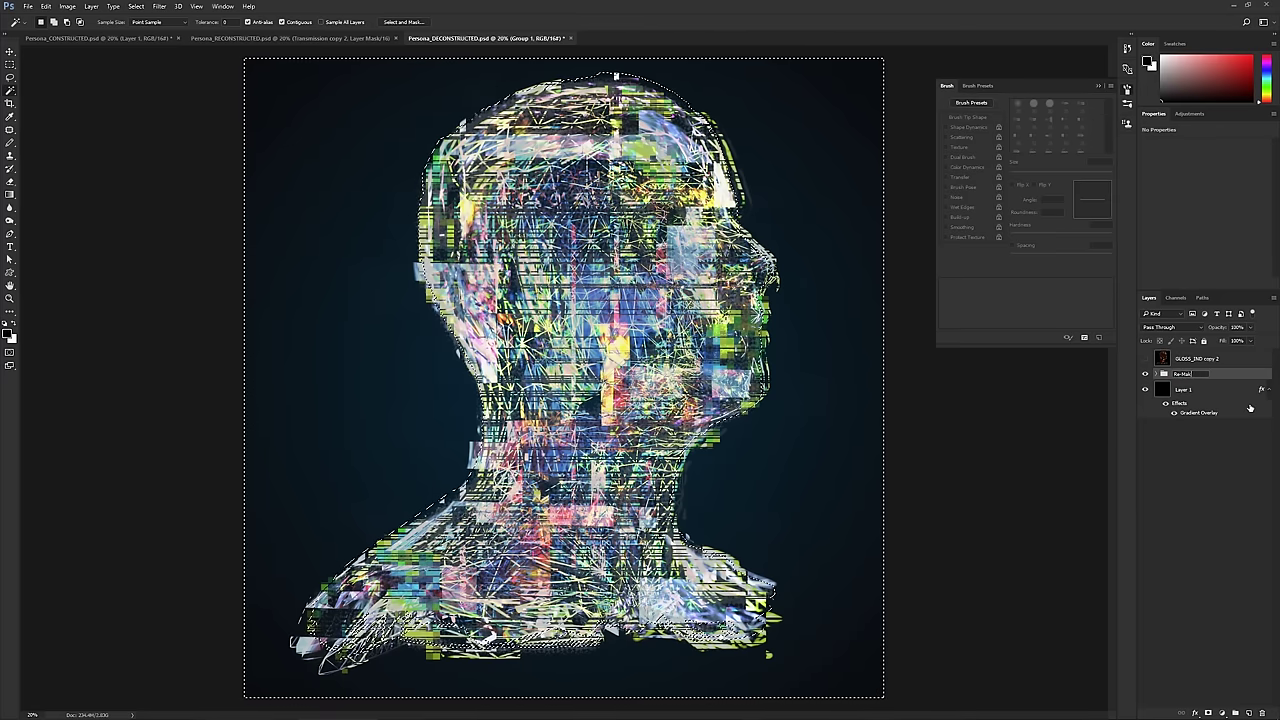
pyautogui.press('Return')
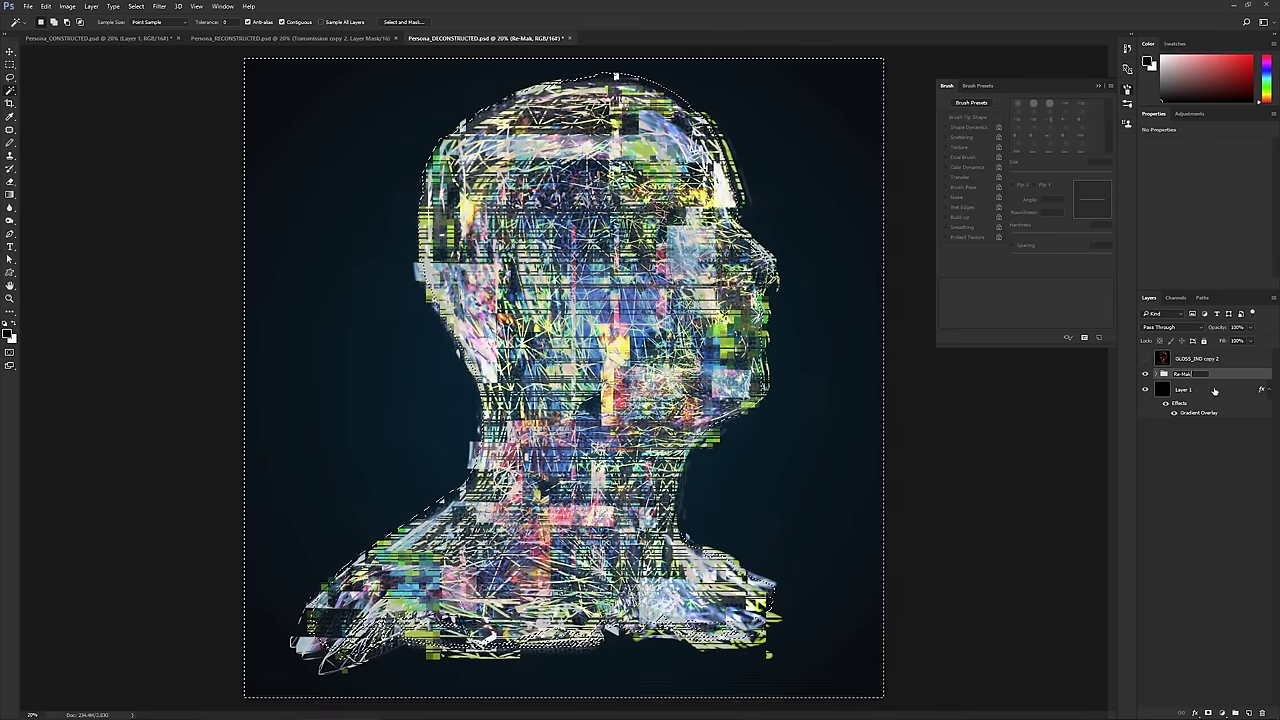
# - Add a layer mask to the Re-Mask group from the background selection and invert it to reveal the head
pyautogui.click(1157, 374)
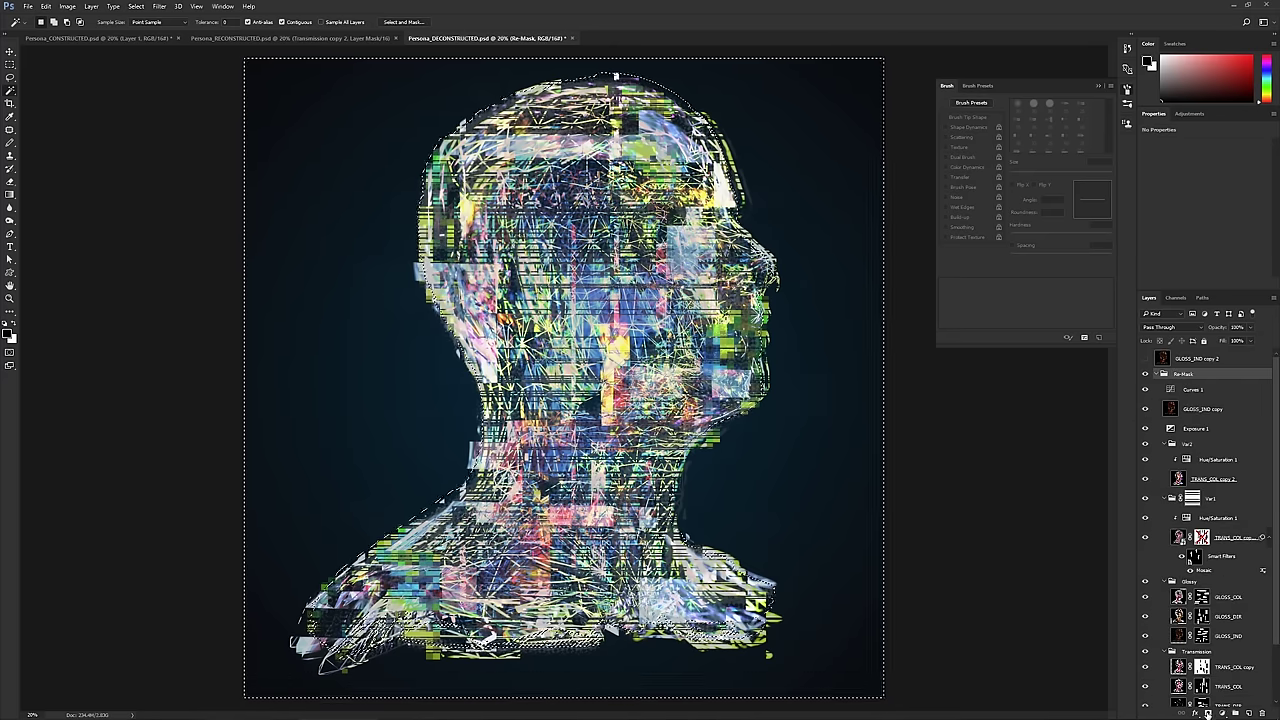
pyautogui.click(1208, 712)
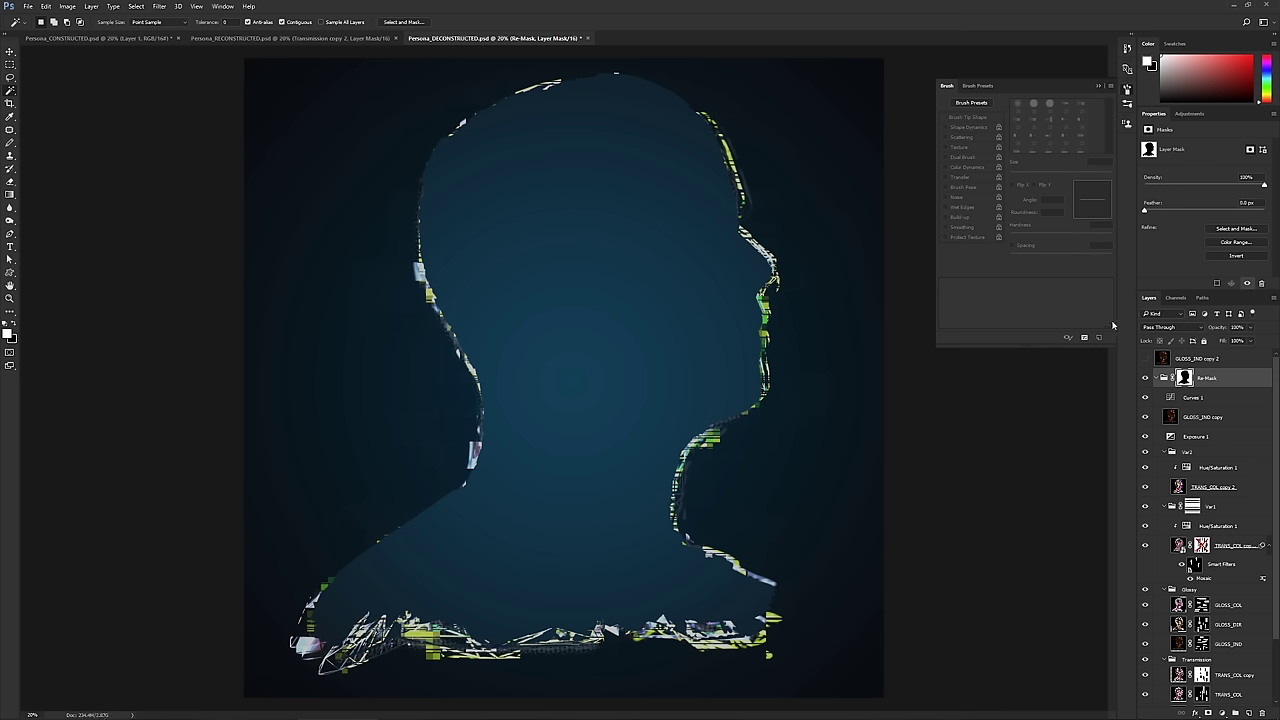
pyautogui.keyDown('shift'); pyautogui.click(1185, 379); pyautogui.keyUp('shift')
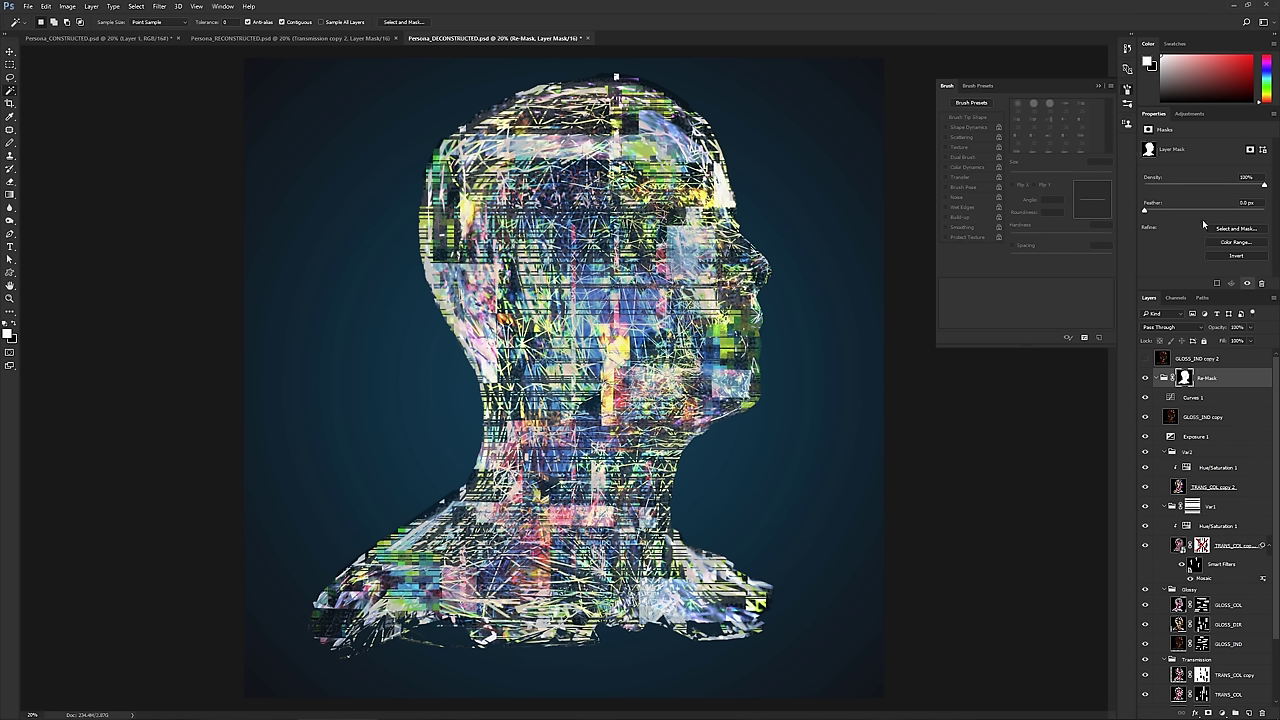
# - Try a mask density of 91% and a feather of about 25.6 px on the Re-Mask group
pyautogui.moveTo(1263, 187); pyautogui.dragTo(1252, 187)
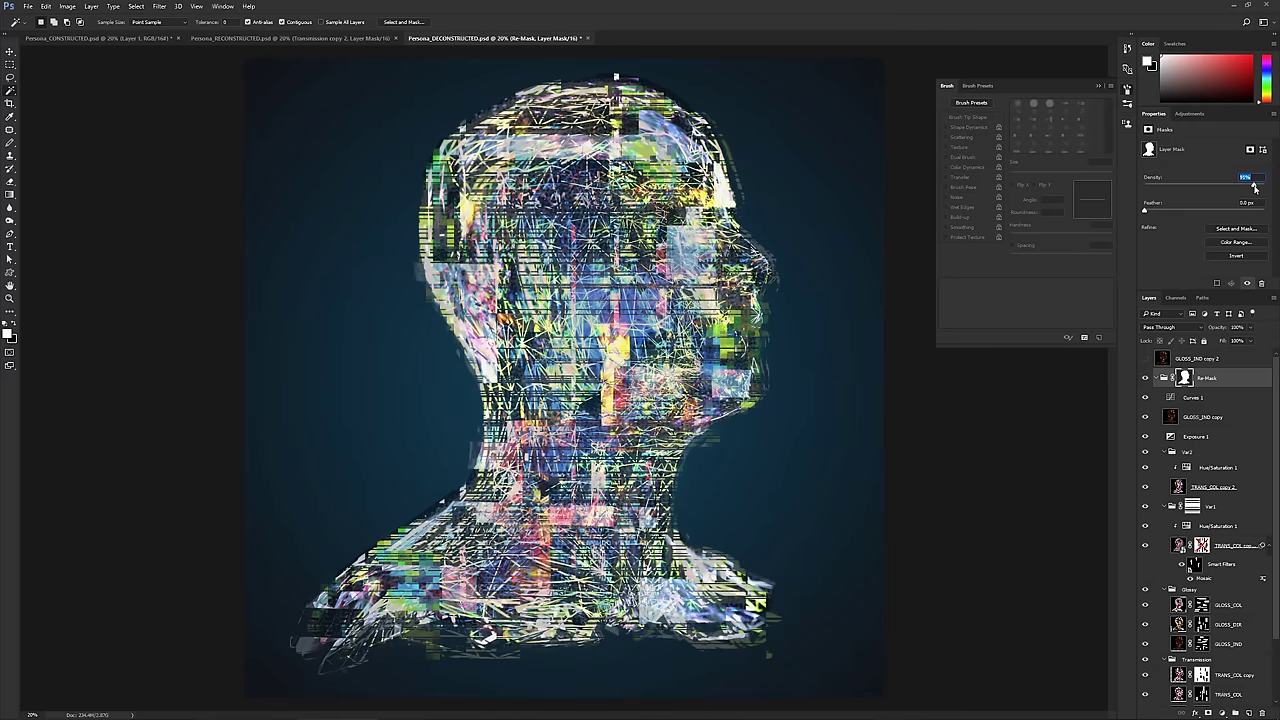
pyautogui.moveTo(1144, 210); pyautogui.dragTo(1200, 213)
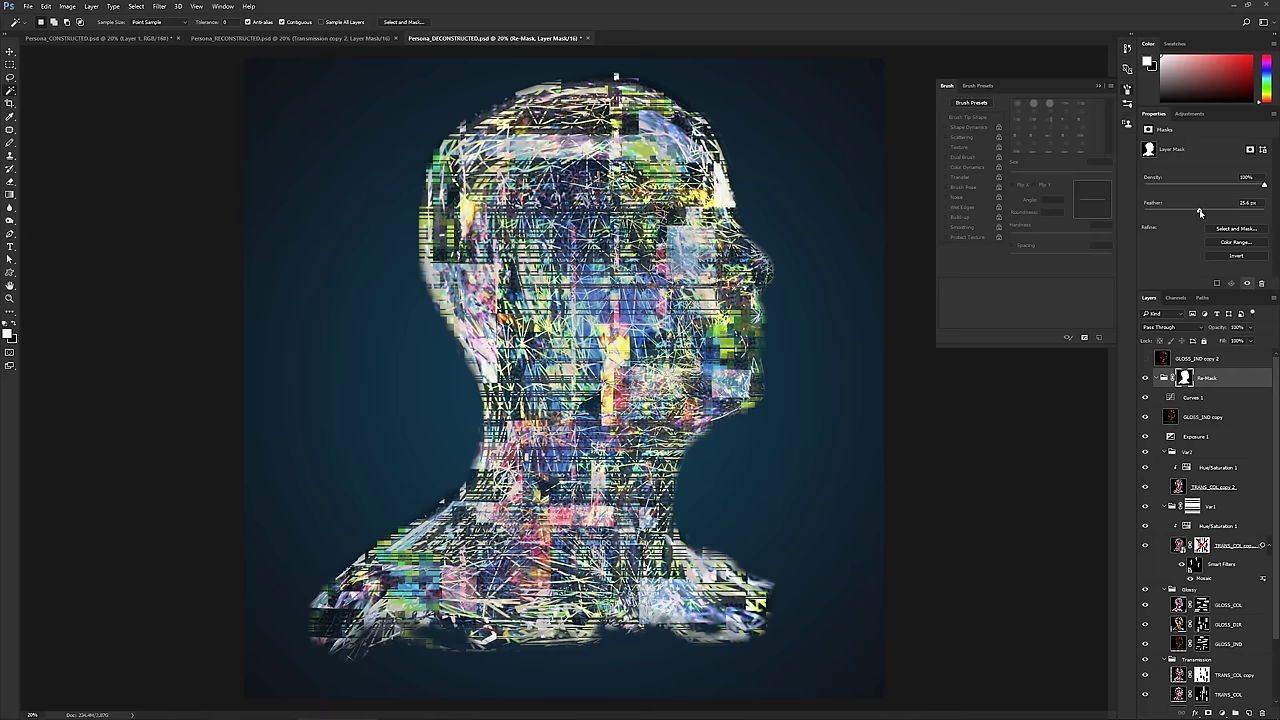
pyautogui.moveTo(1200, 213); pyautogui.dragTo(1203, 213)
pyautogui.moveTo(1202, 212); pyautogui.dragTo(1142, 214)
# - Set the Re-Mask group's mask density to about 94%
pyautogui.click(1239, 186)
pyautogui.moveTo(1239, 186); pyautogui.dragTo(1253, 187)
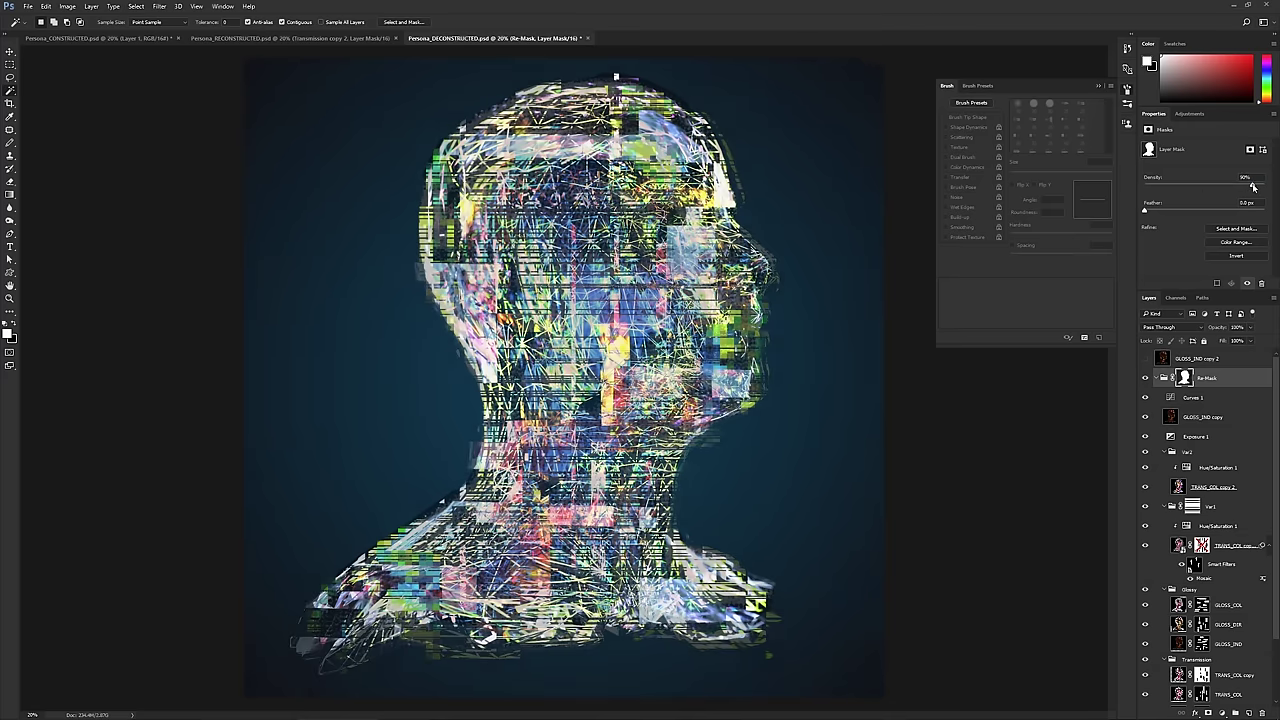
pyautogui.moveTo(1253, 187); pyautogui.dragTo(1257, 187)
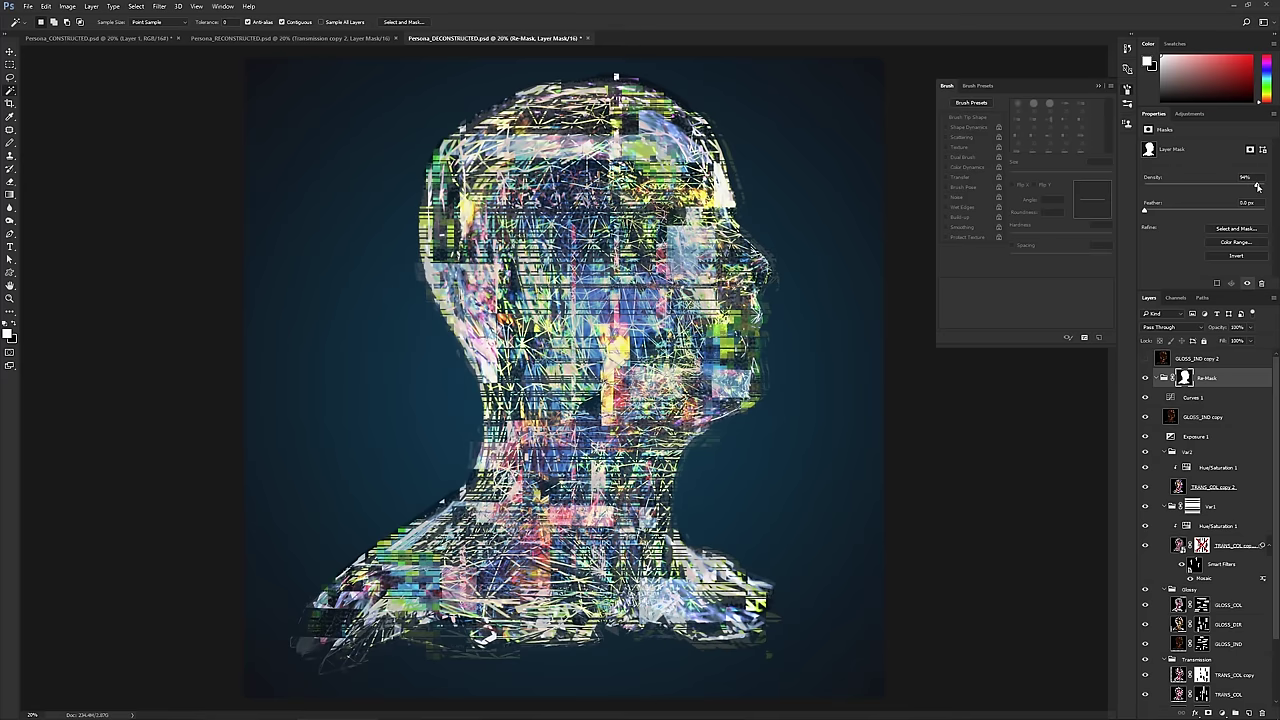
pyautogui.moveTo(1257, 187); pyautogui.dragTo(1256, 187)
# - Show the GLOSS_IND copy 2 layer and try the Multiply, Darker Color, Lighten and Screen blend modes on it
pyautogui.click(1208, 359)
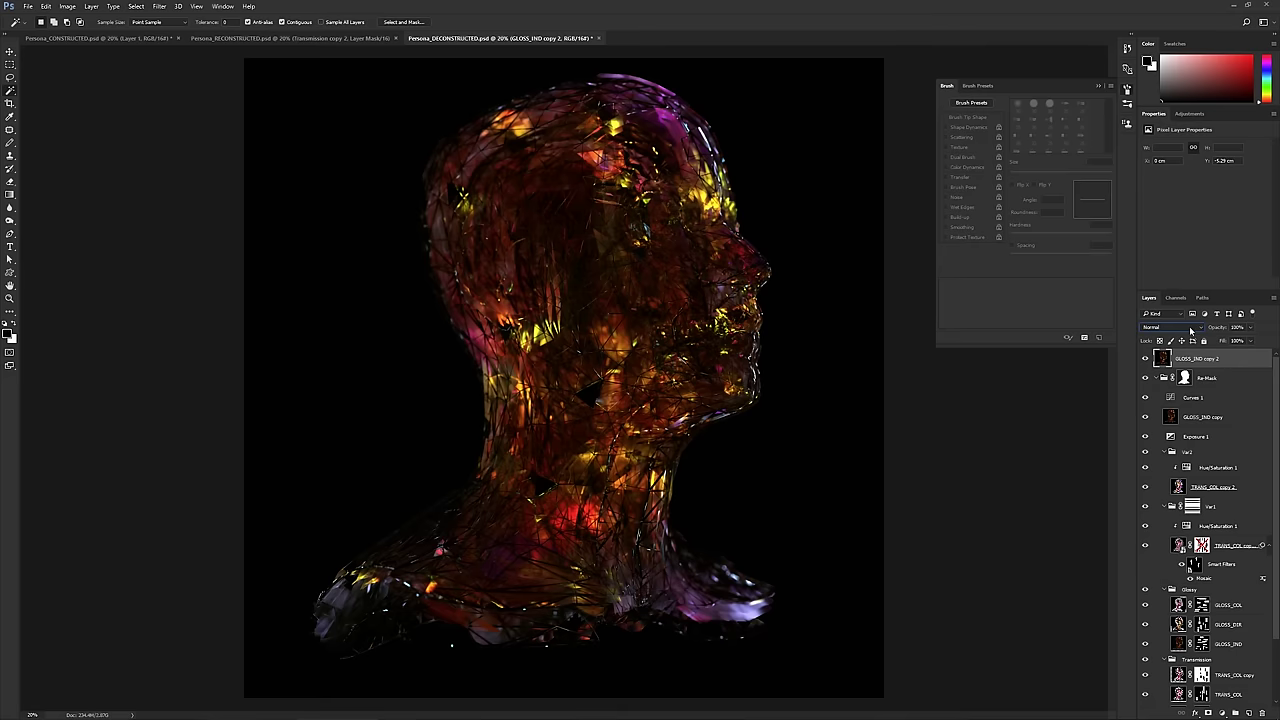
pyautogui.scroll(-3, 1191, 330)
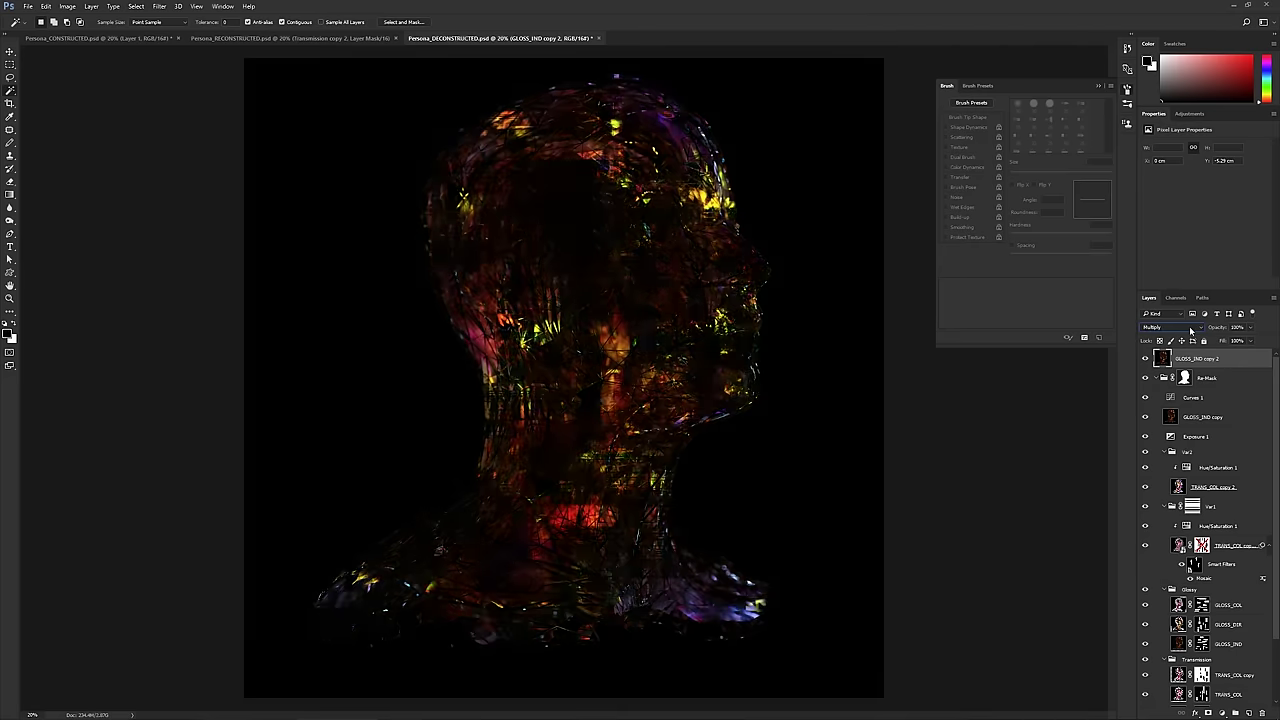
pyautogui.scroll(-1, 1191, 330)
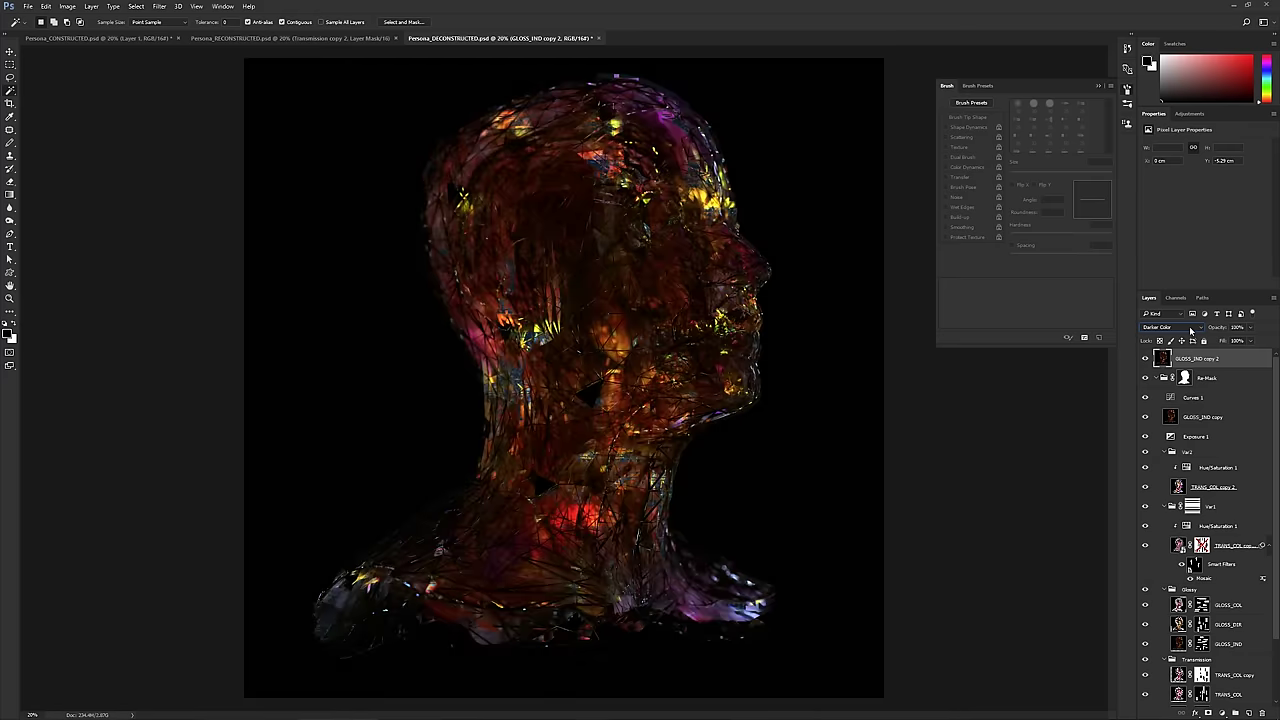
pyautogui.scroll(-1, 1191, 330)
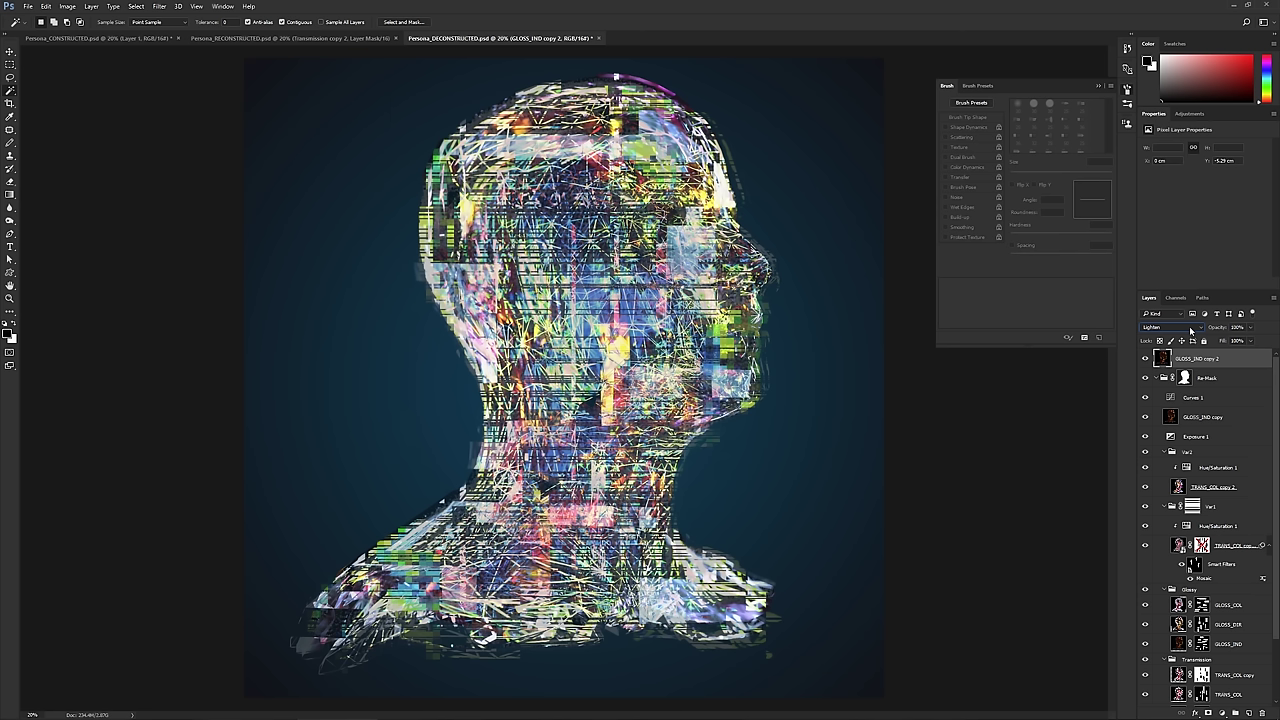
pyautogui.click(1144, 360)
pyautogui.click(1144, 360)
pyautogui.click(1165, 327)
pyautogui.press('Down')
pyautogui.press('Down')
pyautogui.press('Return')
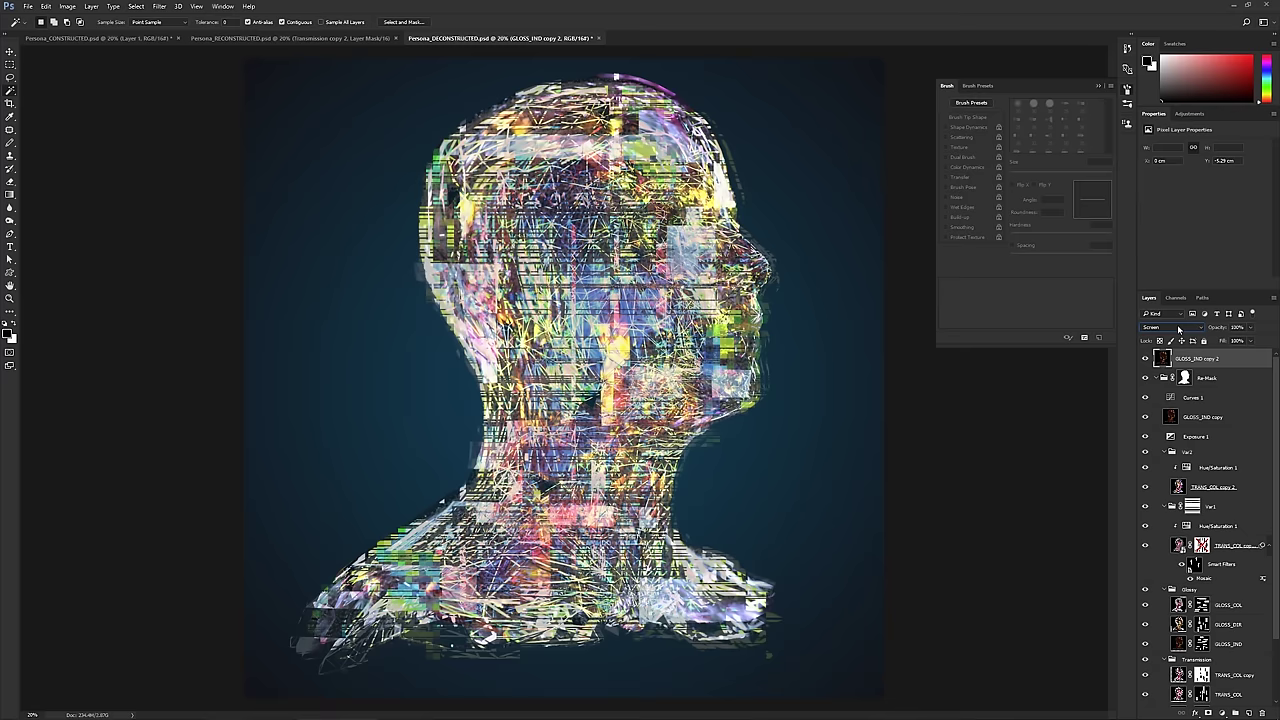
# - Set GLOSS_IND copy 2 to the Linear Dodge (Add) blend mode at 40% opacity
pyautogui.press('Up')
pyautogui.press('Down')
pyautogui.press('Down')
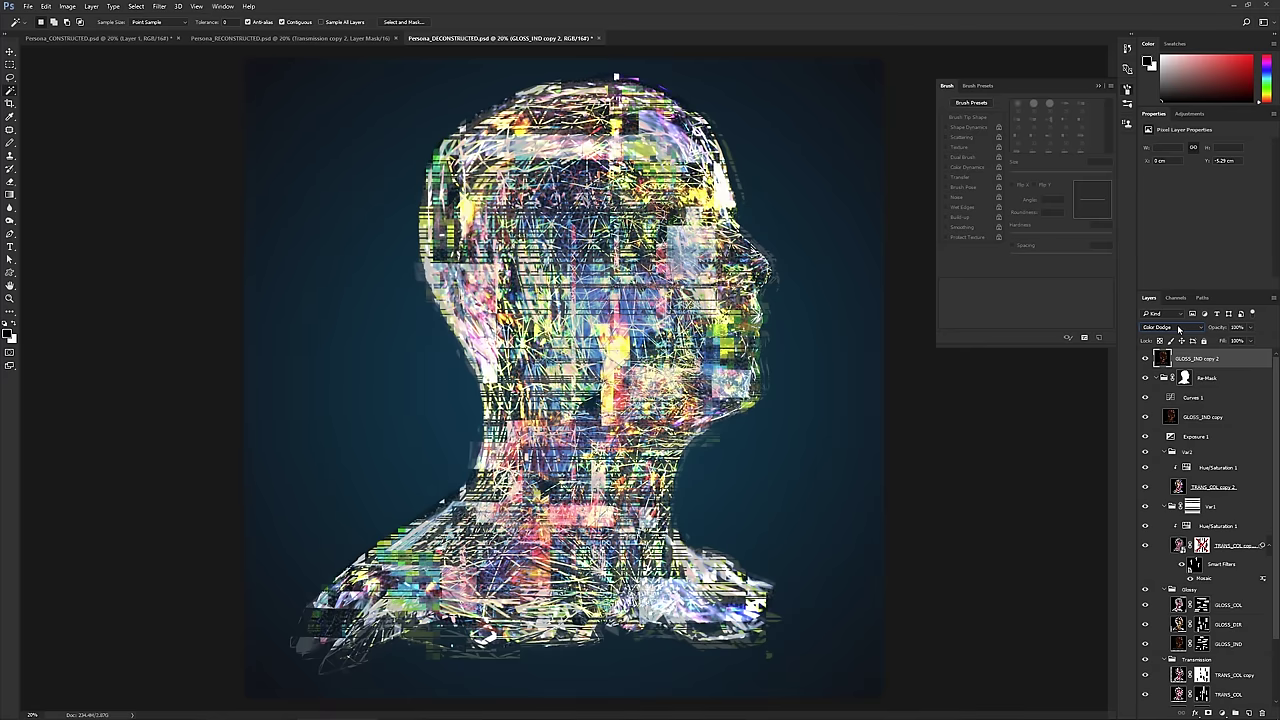
pyautogui.press('Down')
pyautogui.press('Up')
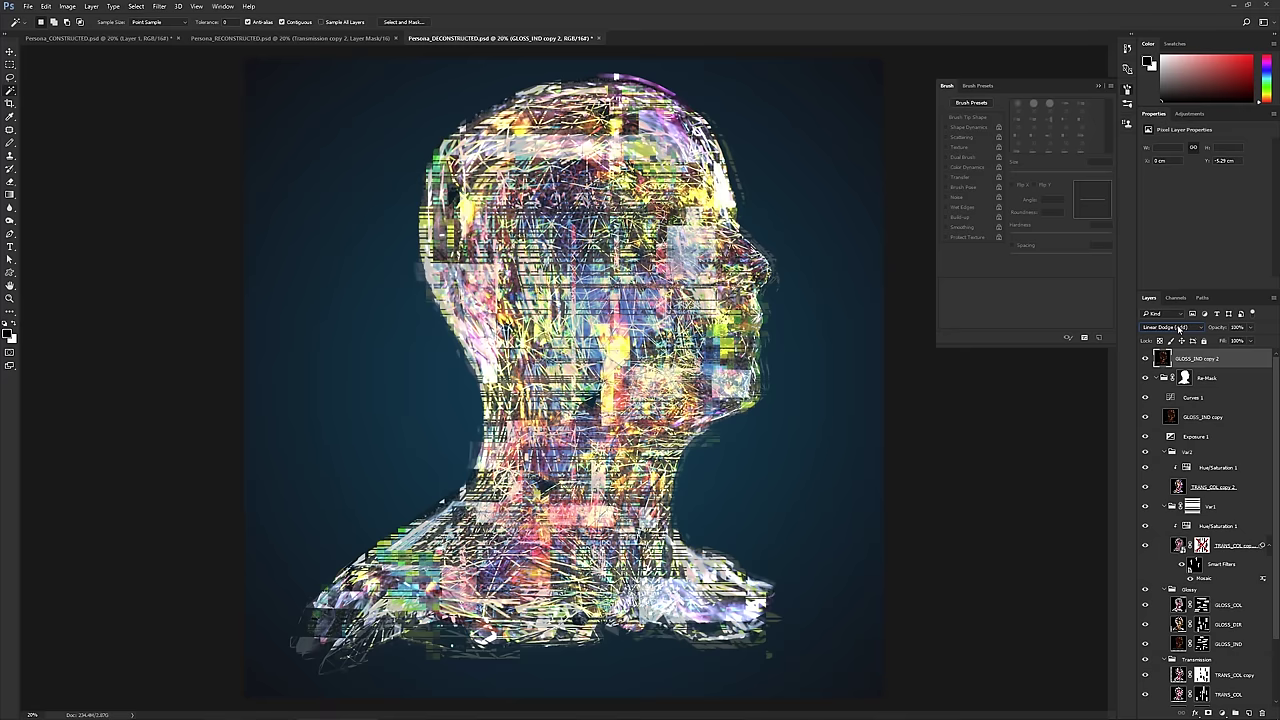
pyautogui.moveTo(1248, 334); pyautogui.dragTo(1232, 345)
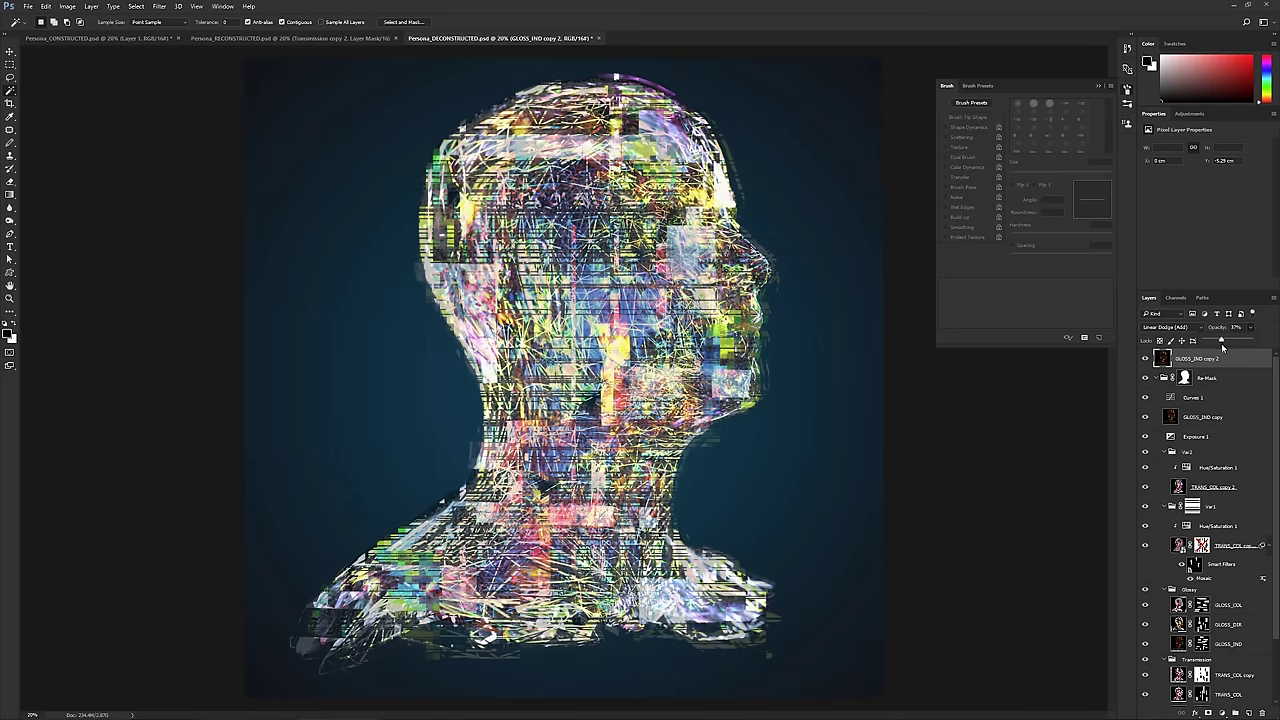
pyautogui.moveTo(1221, 343); pyautogui.dragTo(1221, 527)
# - Darken the blue starting stop of the background Layer 1's gradient overlay to #043b51
pyautogui.scroll(-2, 1235, 579)
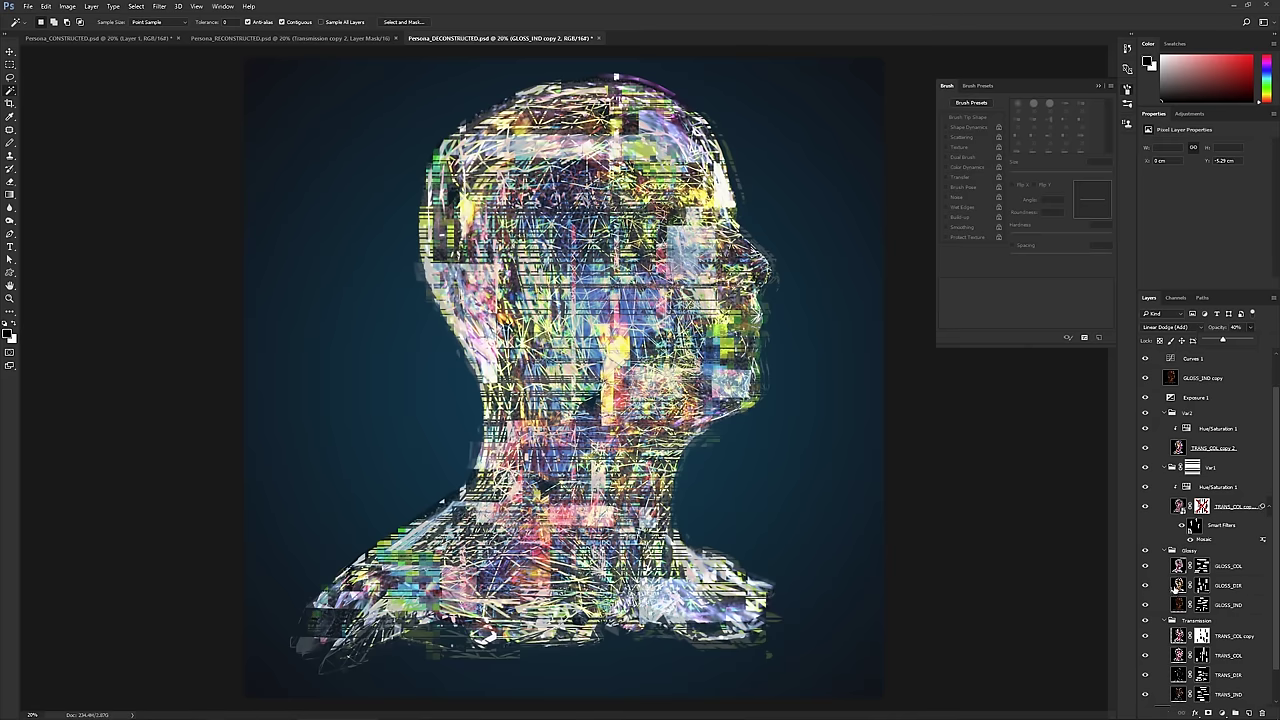
pyautogui.click(1178, 586)
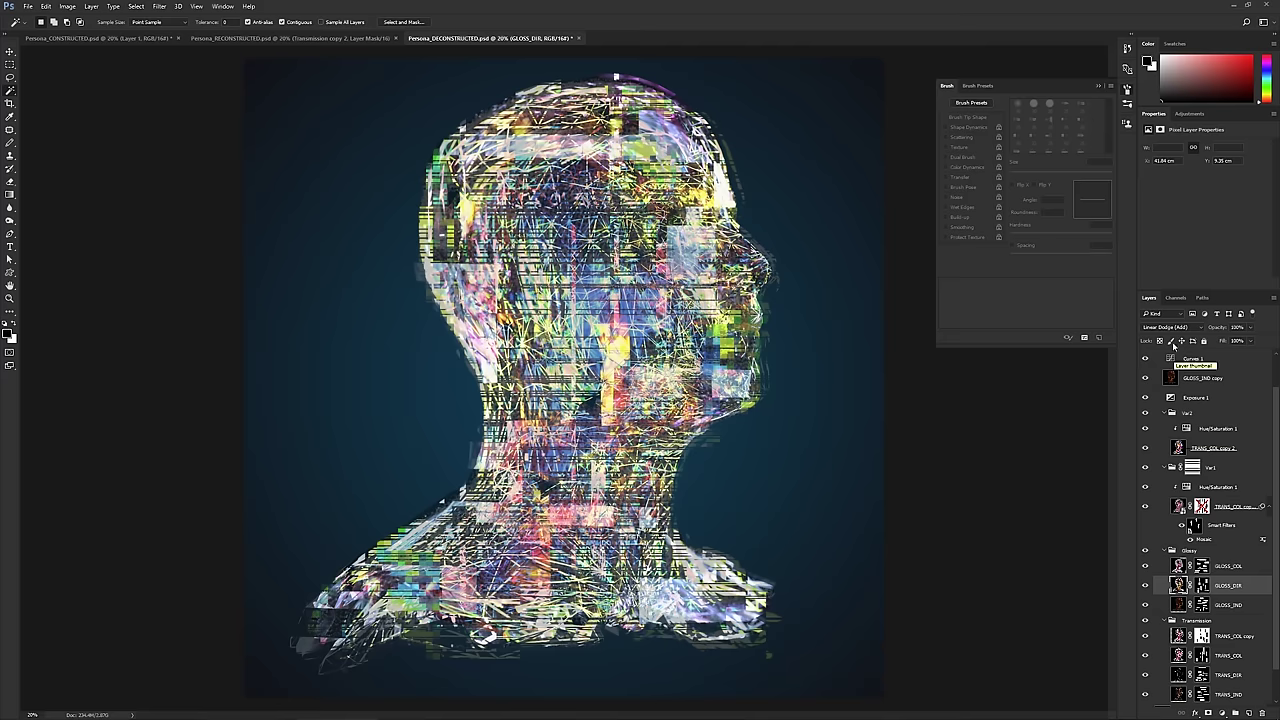
pyautogui.scroll(2, 1152, 370)
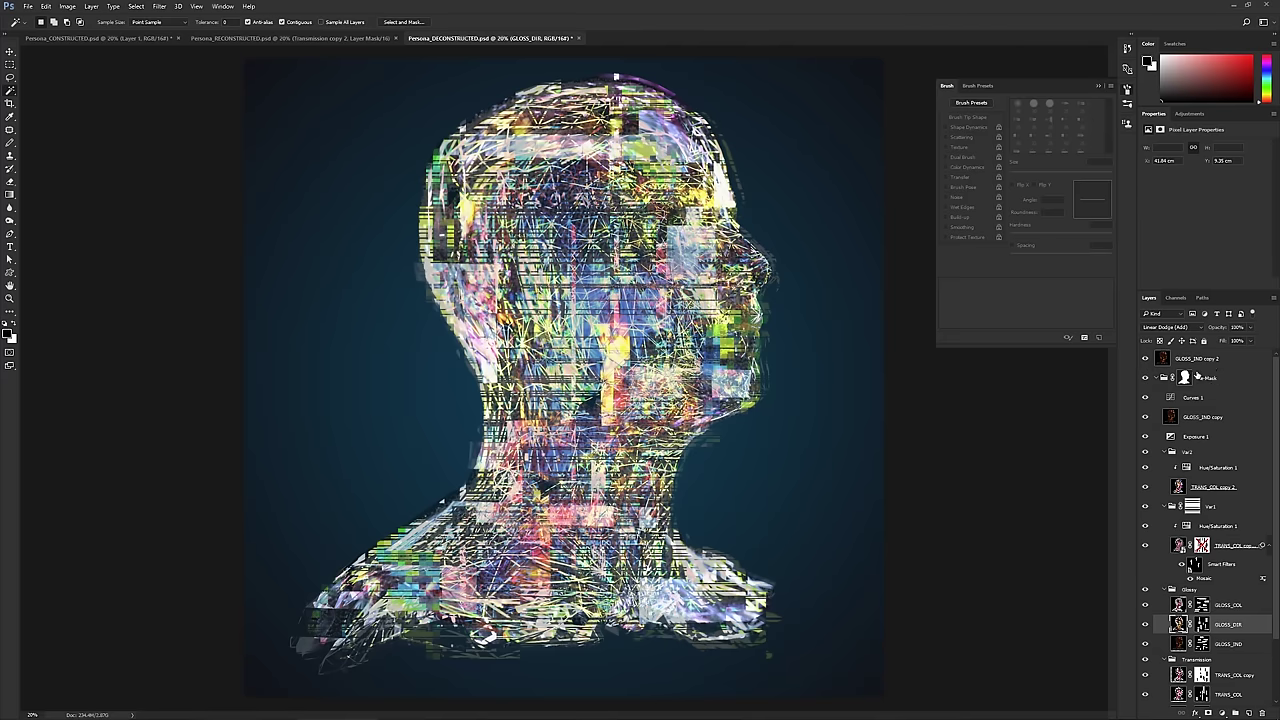
pyautogui.scroll(-4, 1196, 566)
pyautogui.click(1190, 680)
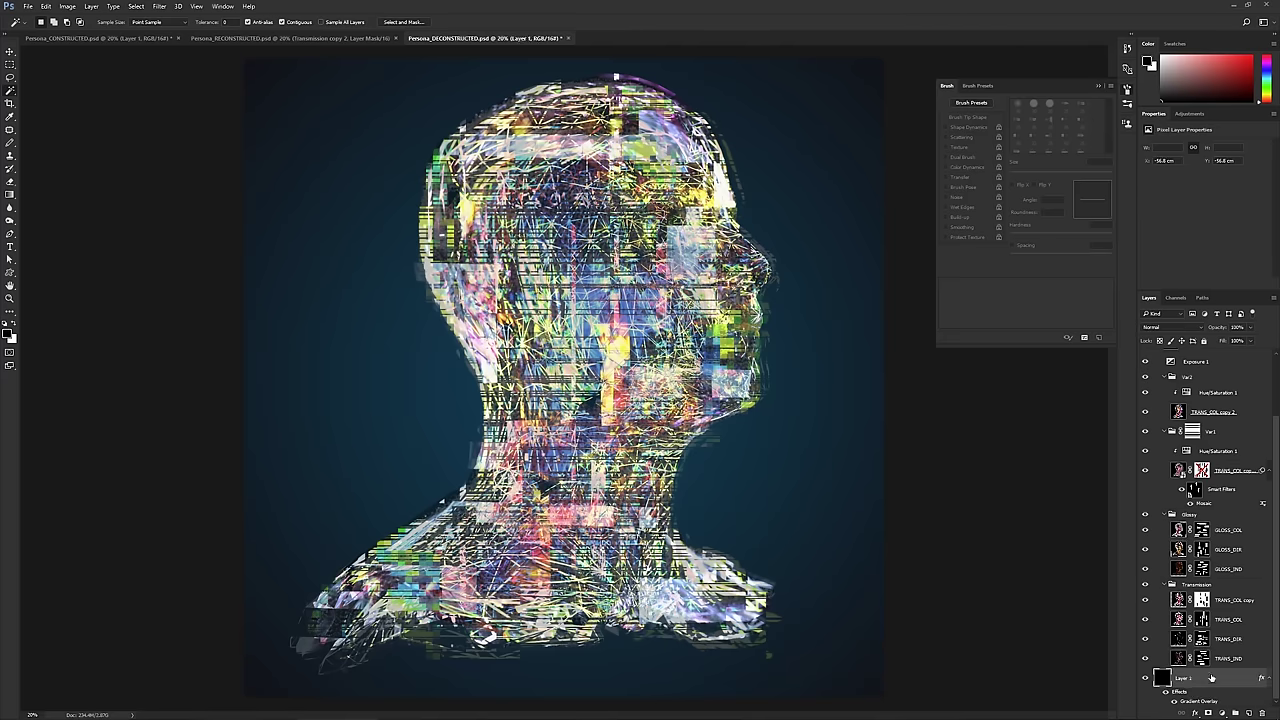
pyautogui.doubleClick(1196, 701)
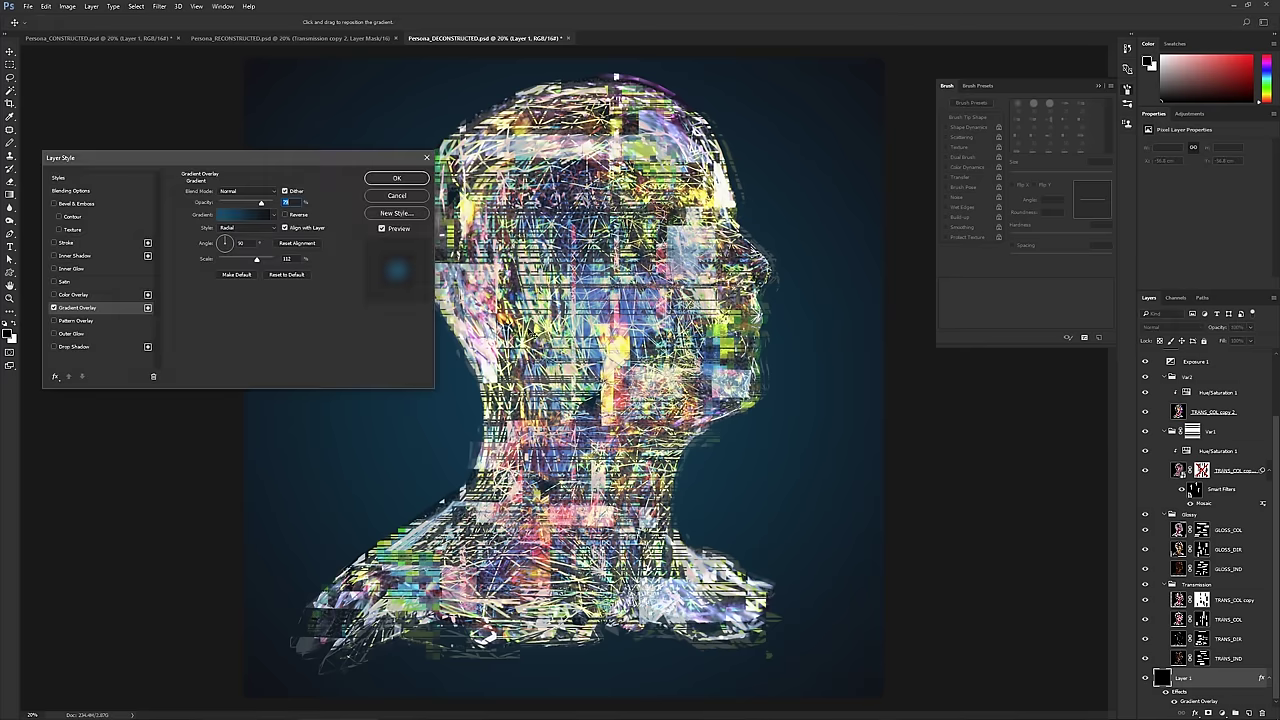
pyautogui.click(245, 214)
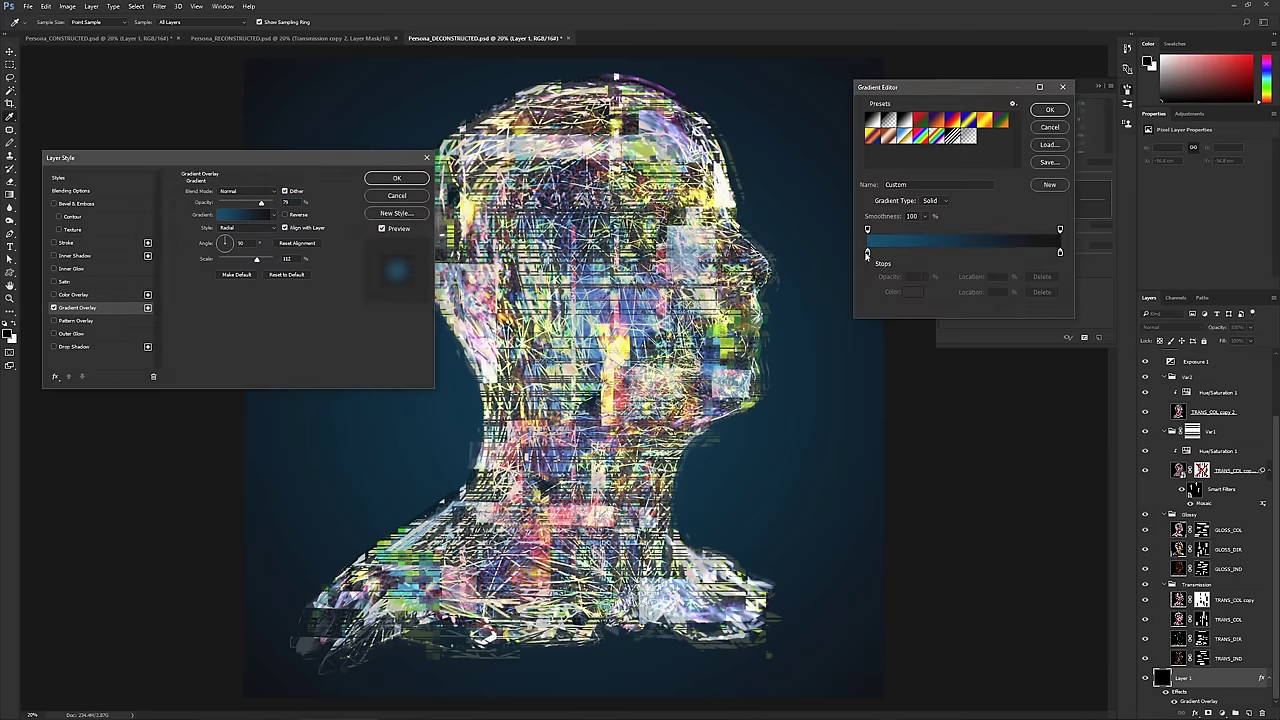
pyautogui.doubleClick(867, 253)
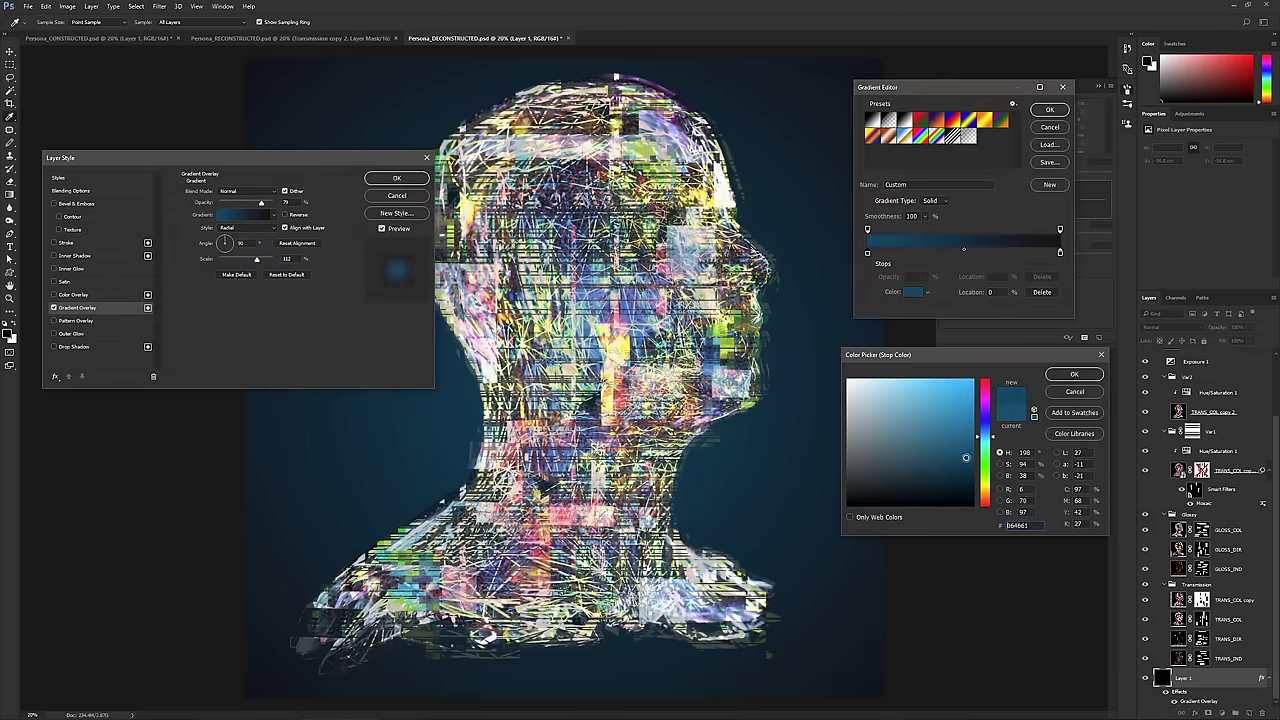
pyautogui.moveTo(966, 457); pyautogui.dragTo(967, 463)
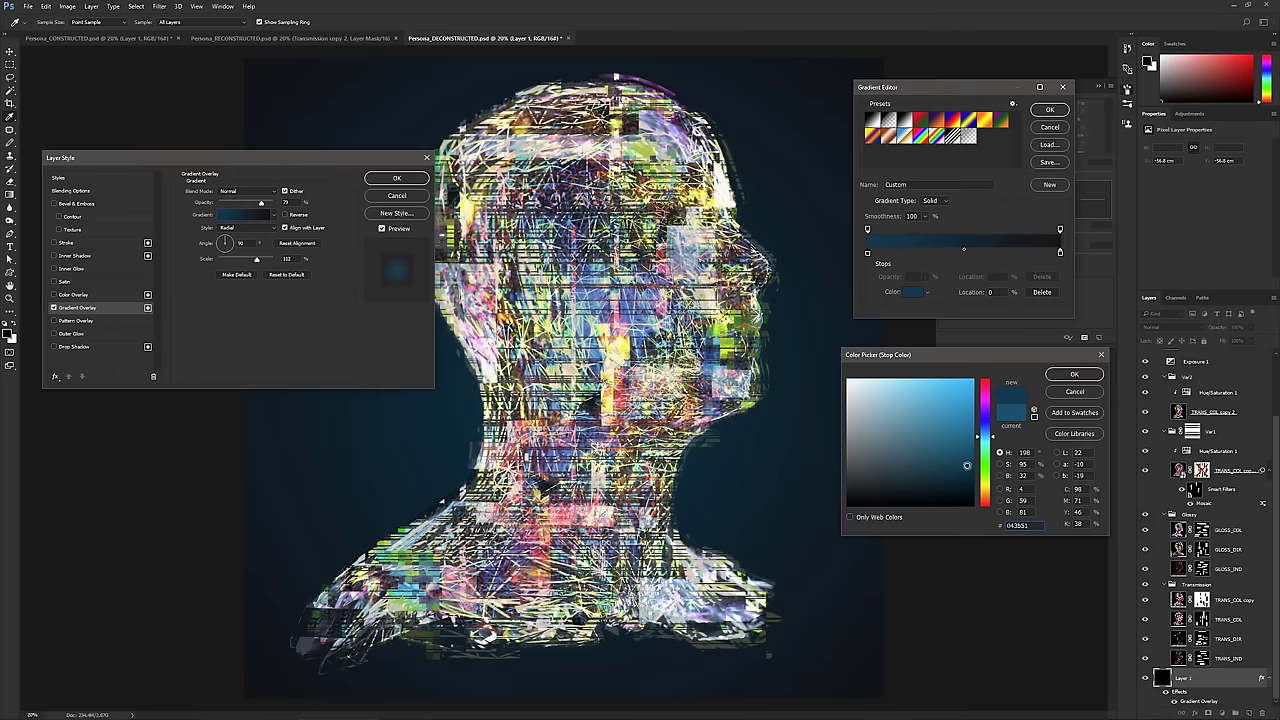
pyautogui.click(1078, 377)
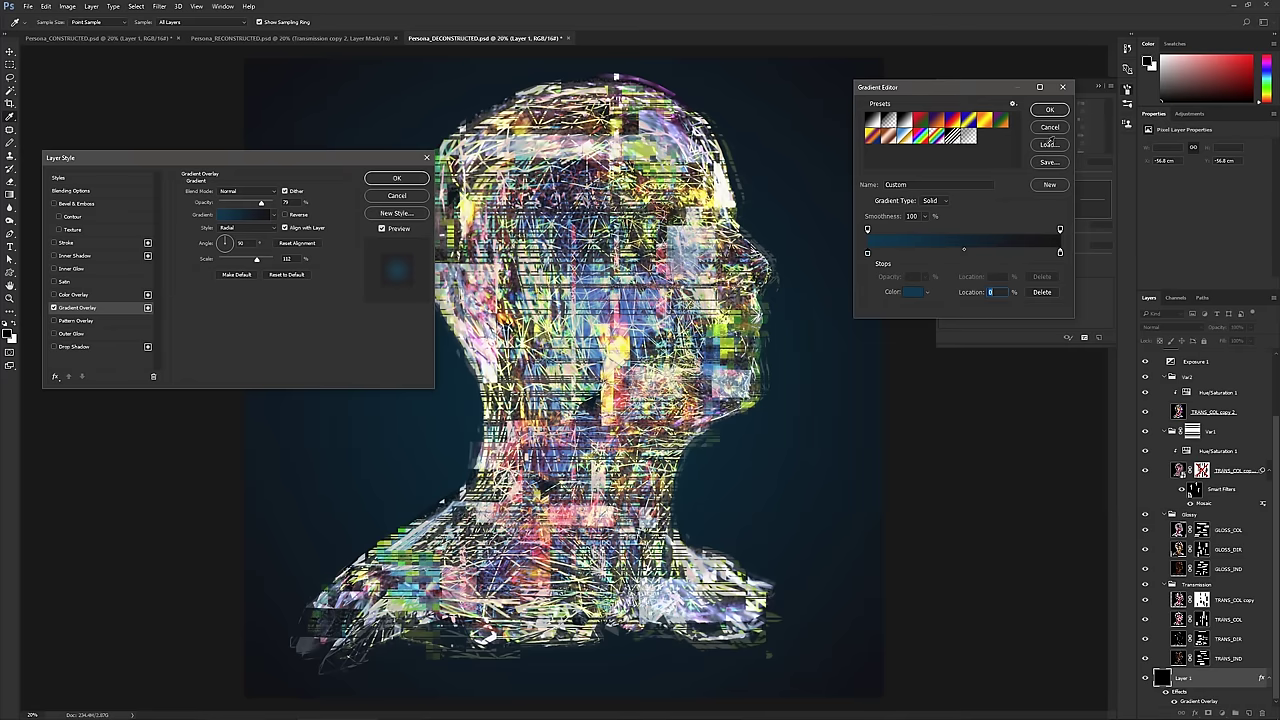
pyautogui.click(1050, 110)
pyautogui.click(396, 178)
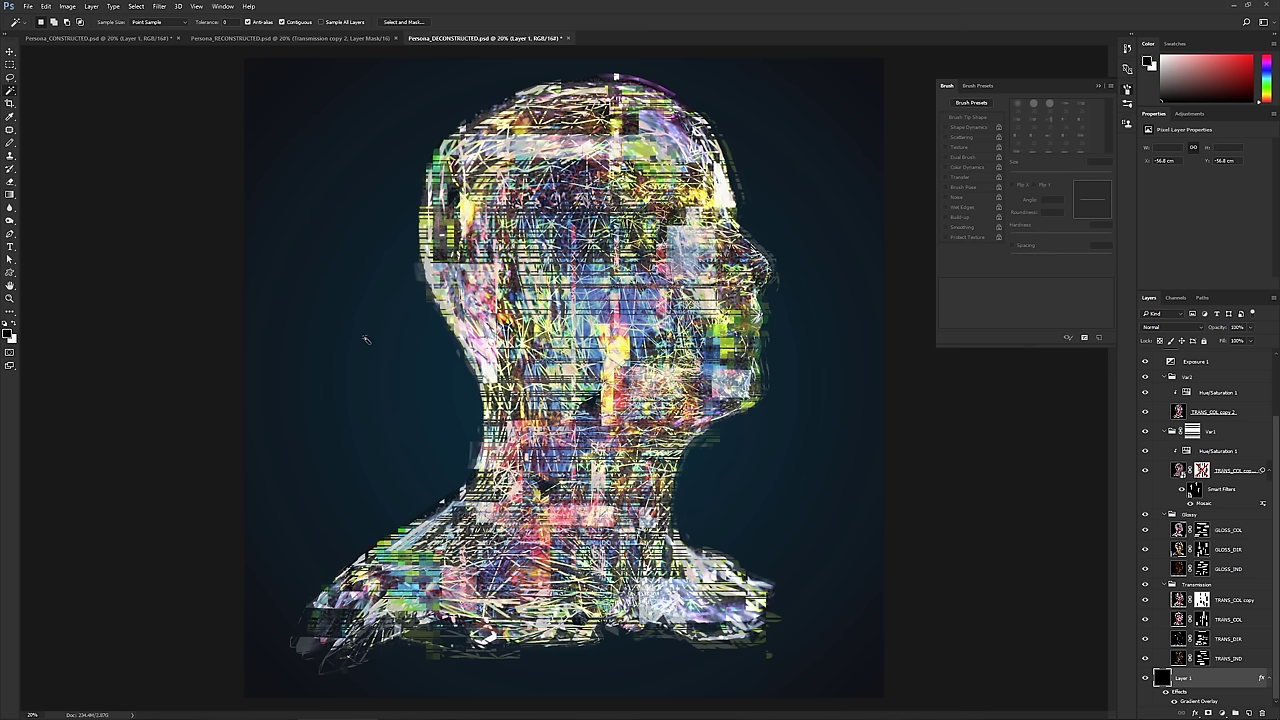
# - Compare the overall look of the Persona_RECONSTRUCTED, Persona_CONSTRUCTED and Persona_DECONSTRUCTED portraits against each other
pyautogui.click(270, 38)
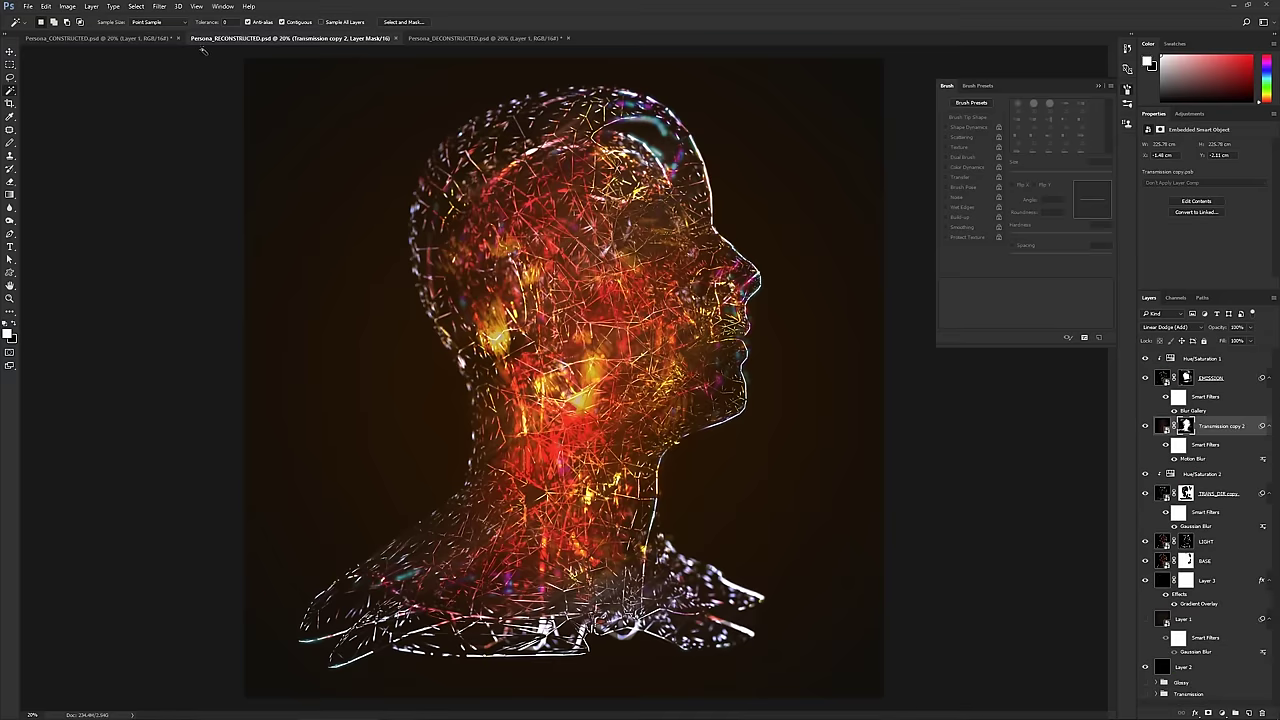
pyautogui.click(110, 38)
pyautogui.click(497, 38)
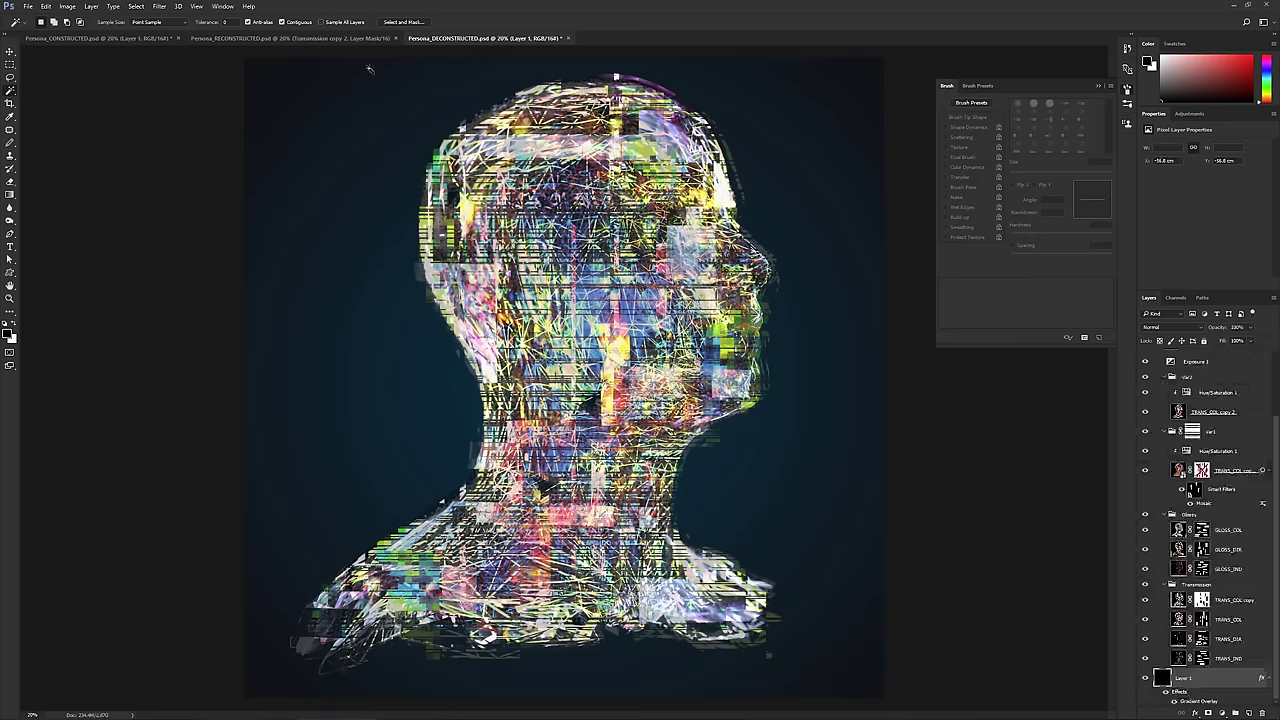
pyautogui.click(252, 38)
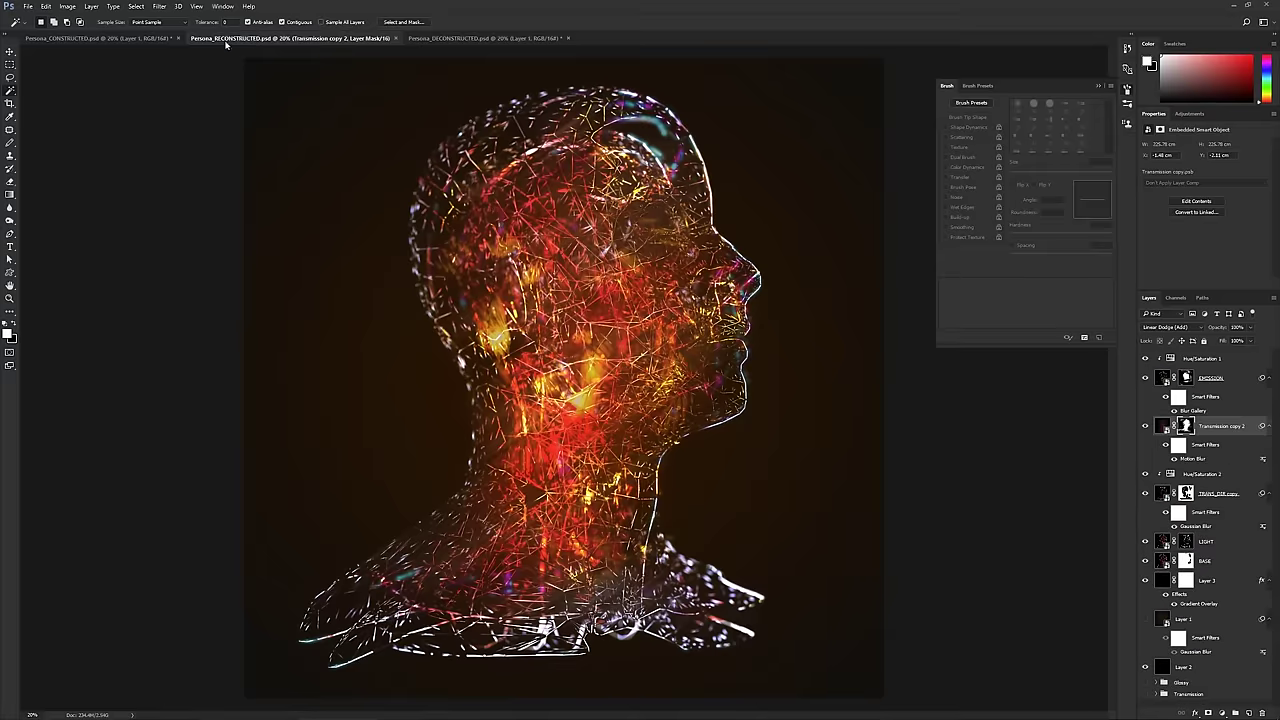
pyautogui.click(110, 38)
pyautogui.click(486, 38)
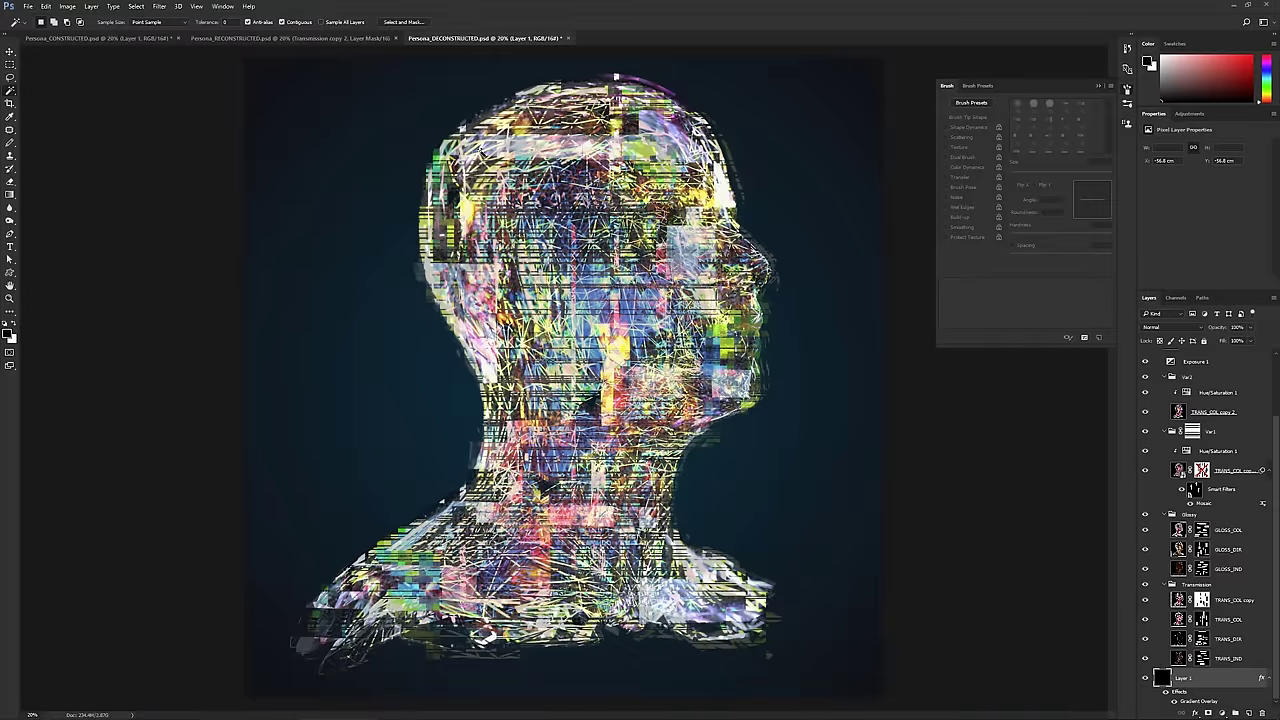
pyautogui.click(214, 38)
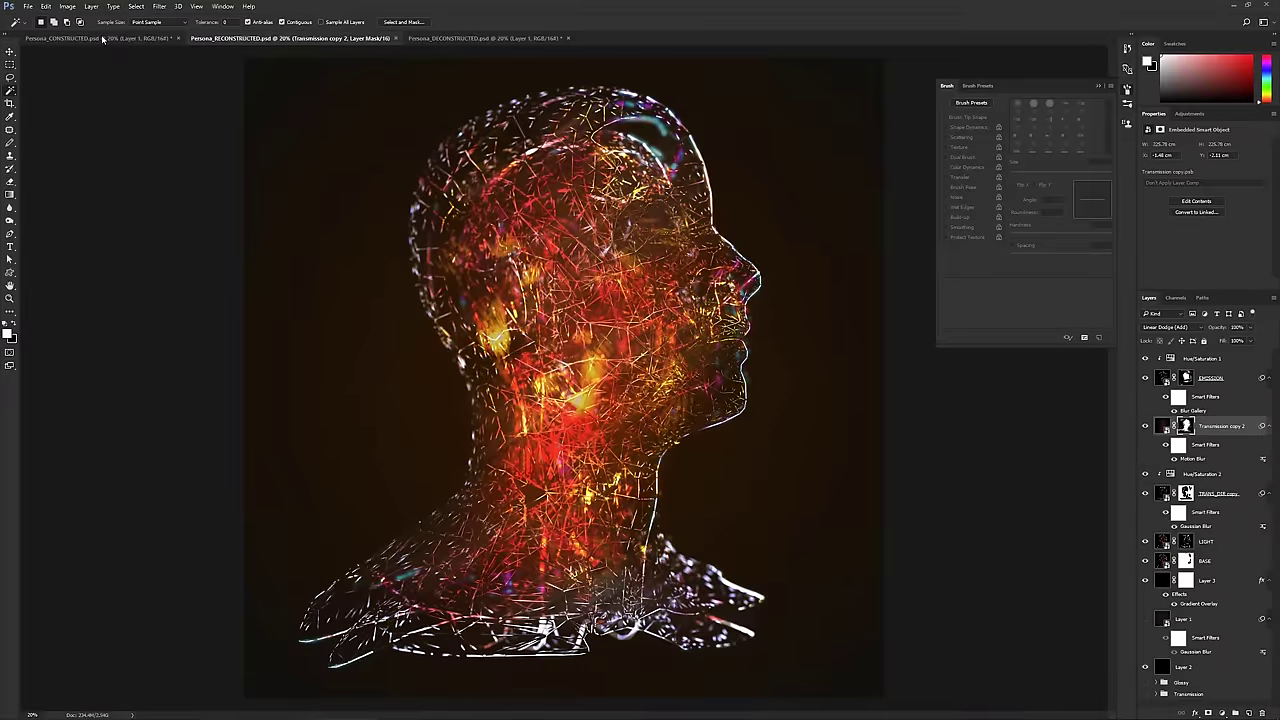
pyautogui.click(105, 38)
pyautogui.click(268, 39)
# - Shift all layers of Persona_CONSTRUCTED together up and to the left, with Layer 0 at about X -4.05 cm, Y -2.46 cm
pyautogui.click(140, 41)
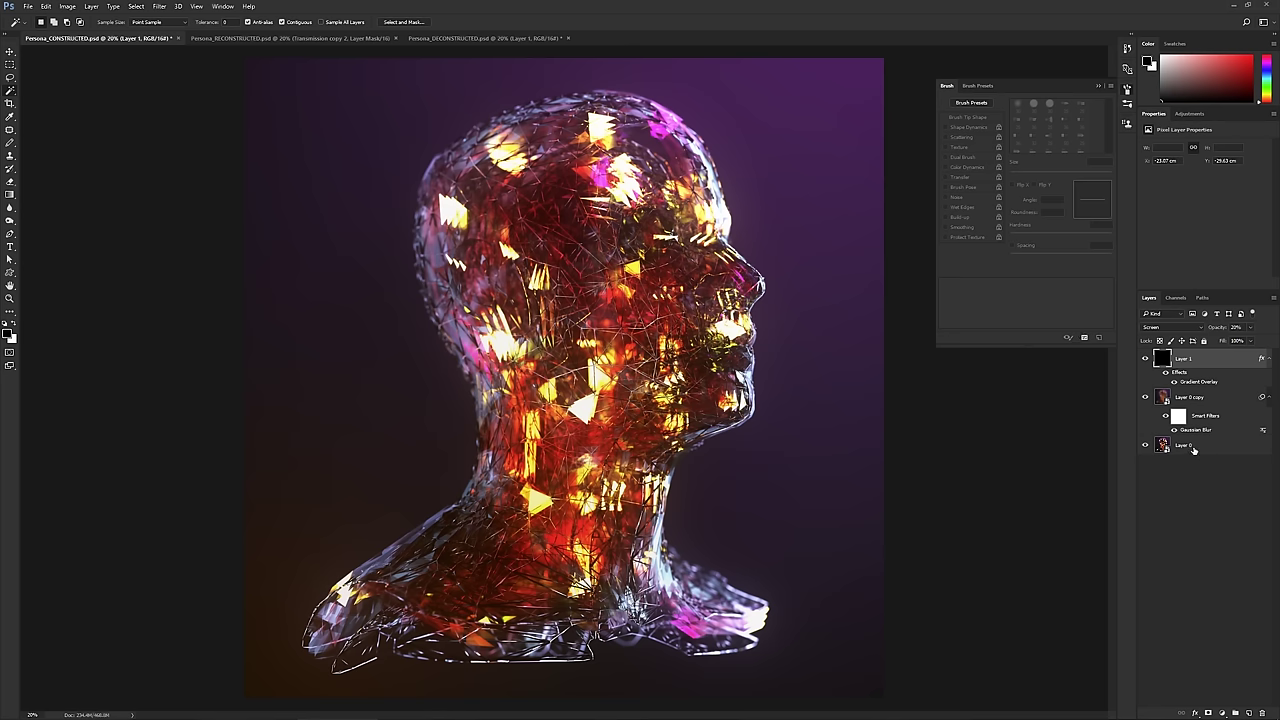
pyautogui.keyDown('shift'); pyautogui.click(1198, 446); pyautogui.keyUp('shift')
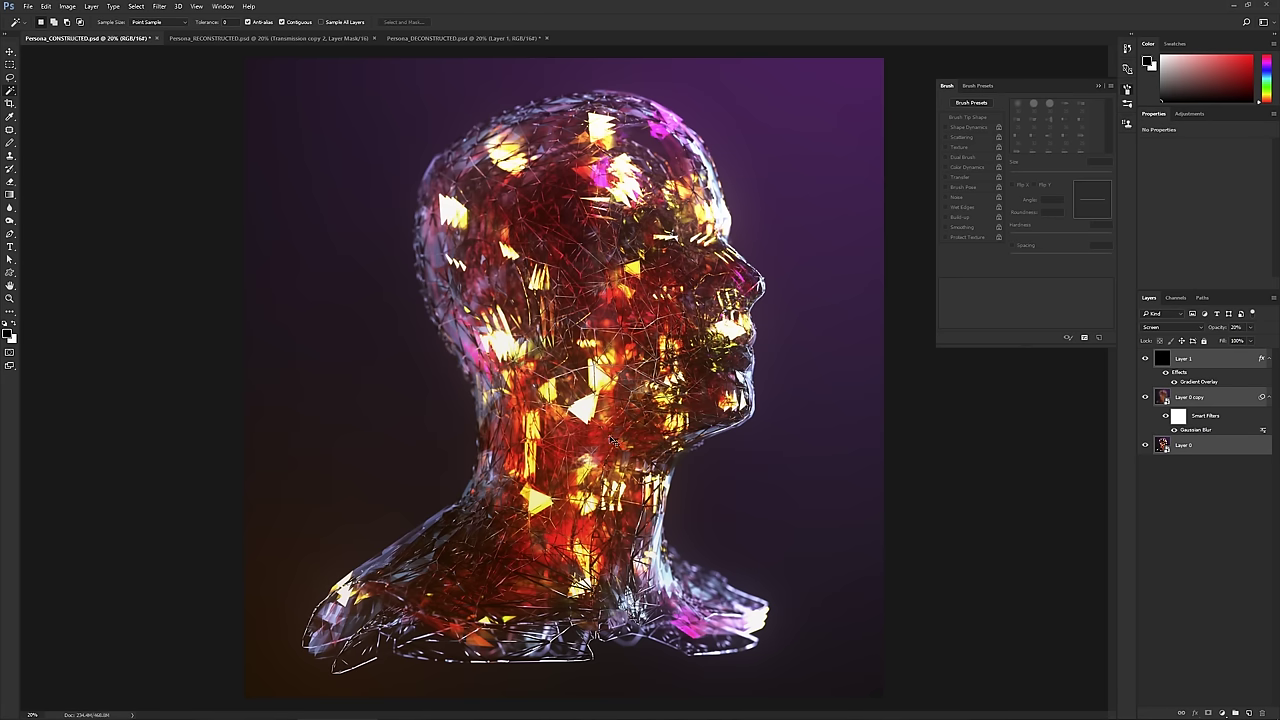
pyautogui.keyDown('ctrl'); pyautogui.moveTo(606, 438); pyautogui.dragTo(594, 431); pyautogui.keyUp('ctrl')
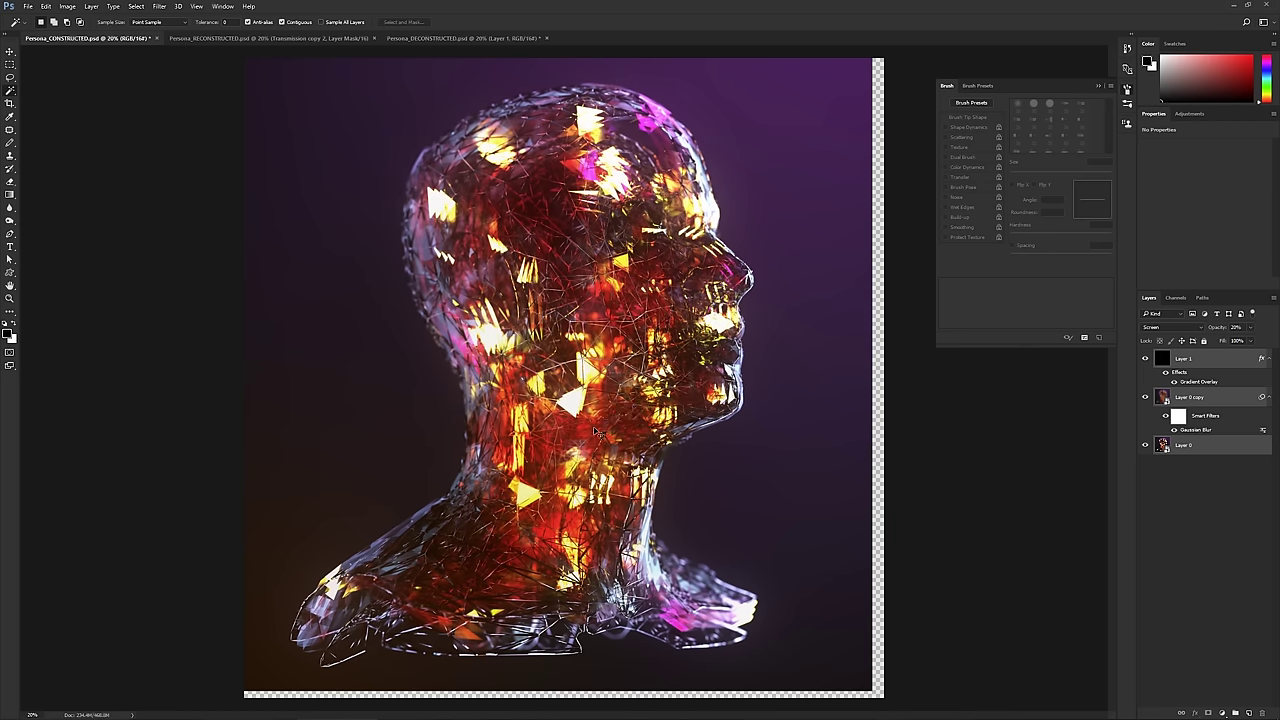
# - Duplicate both Layer 0 and the Gaussian-blurred Layer 0 copy
pyautogui.click(1183, 481)
pyautogui.keyDown('ctrl'); pyautogui.click(1162, 445); pyautogui.keyUp('ctrl')
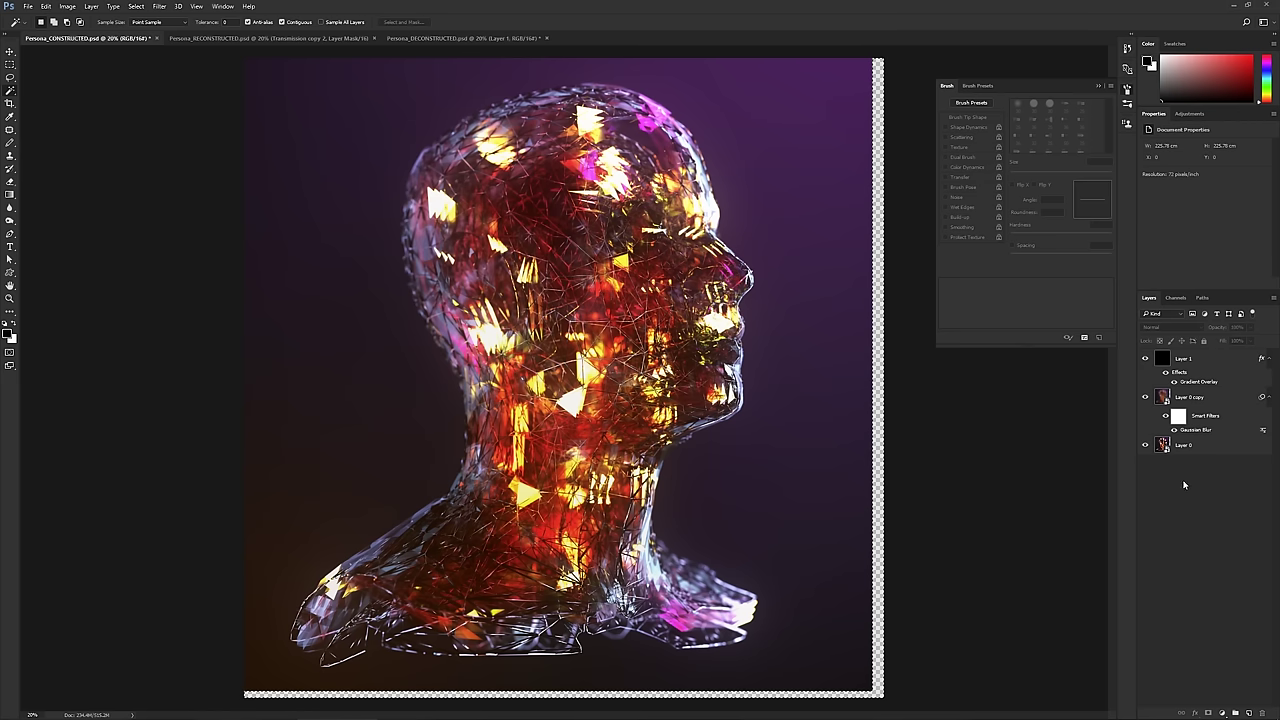
pyautogui.click(1185, 446)
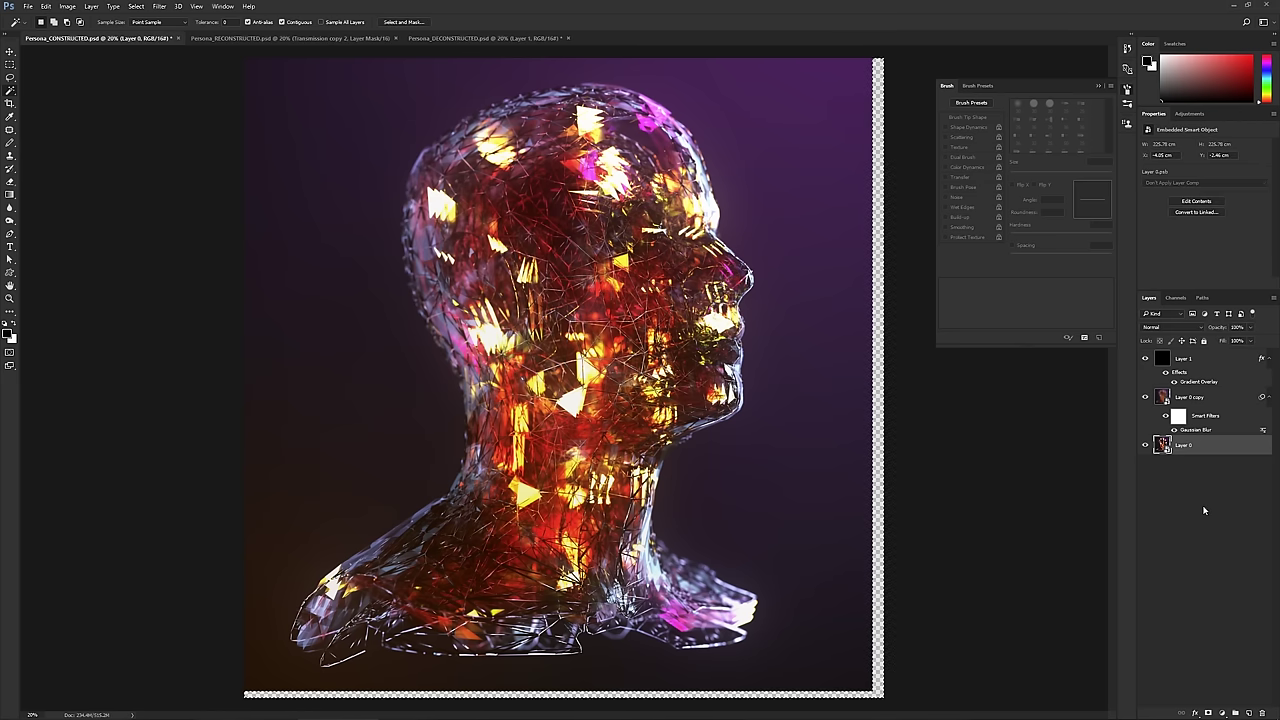
pyautogui.hotkey('ctrl', 'j')
pyautogui.press('Return')
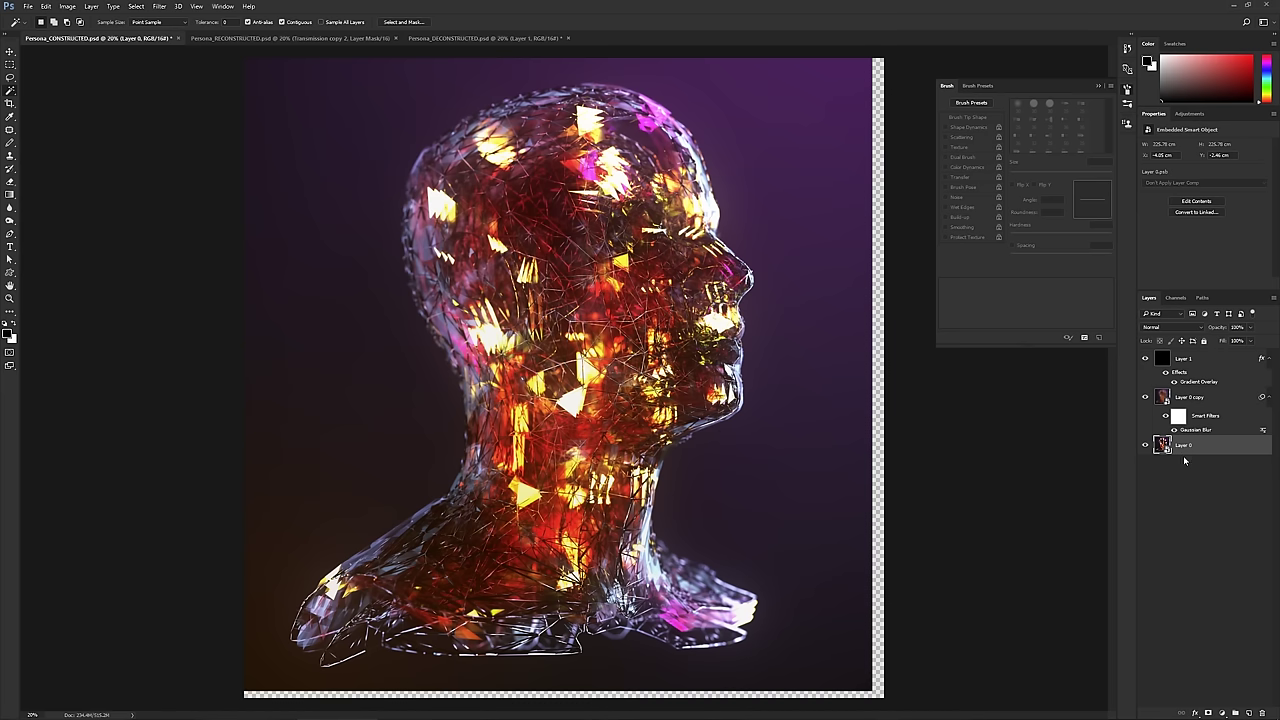
pyautogui.hotkey('ctrl', 'j')
pyautogui.click(1187, 397)
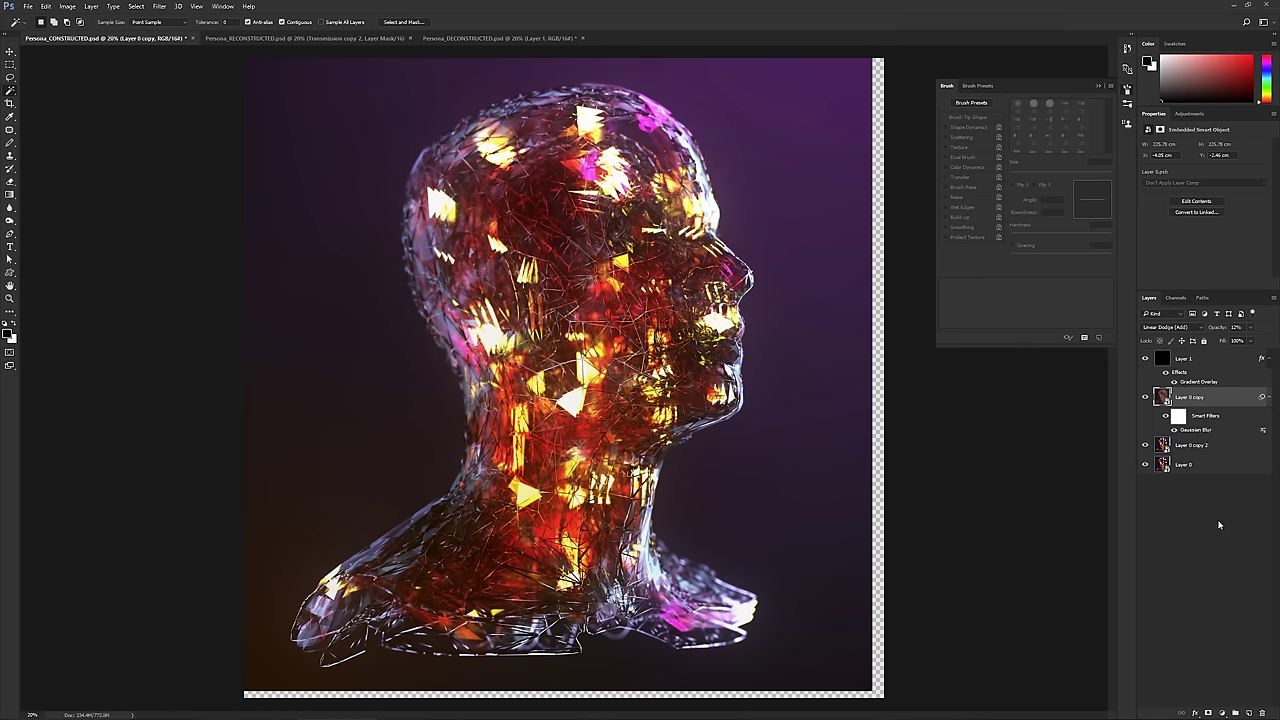
pyautogui.hotkey('ctrl', 'j')
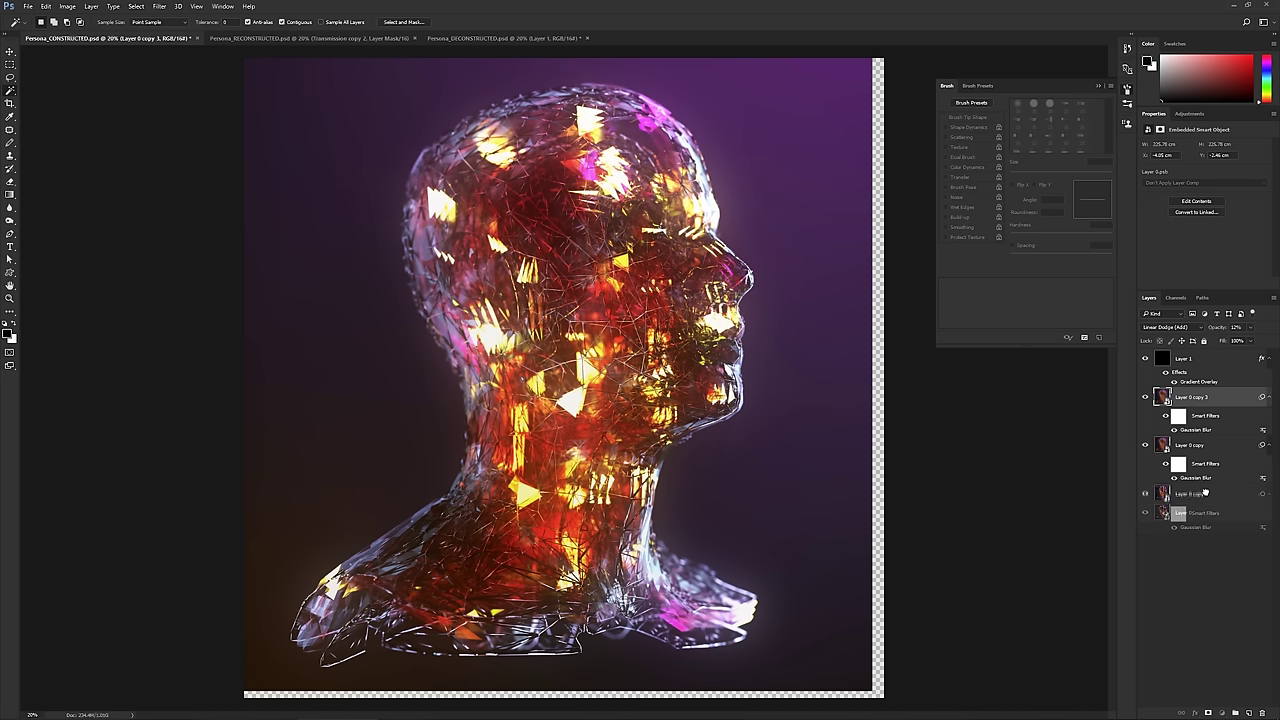
# - Move Layer 0 copy below Layer 0 copy 2 and hide it together with Layer 0 as backups
pyautogui.click(1205, 447)
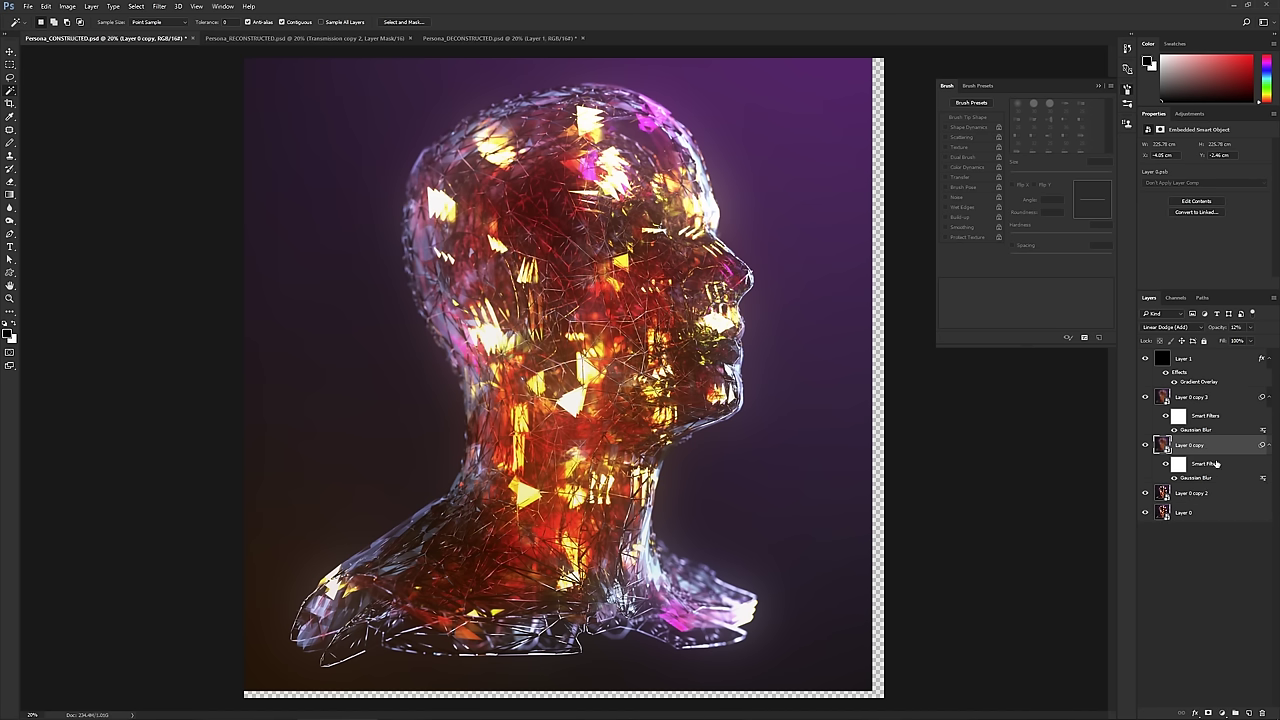
pyautogui.click(1205, 400)
pyautogui.moveTo(1205, 459); pyautogui.dragTo(1145, 464)
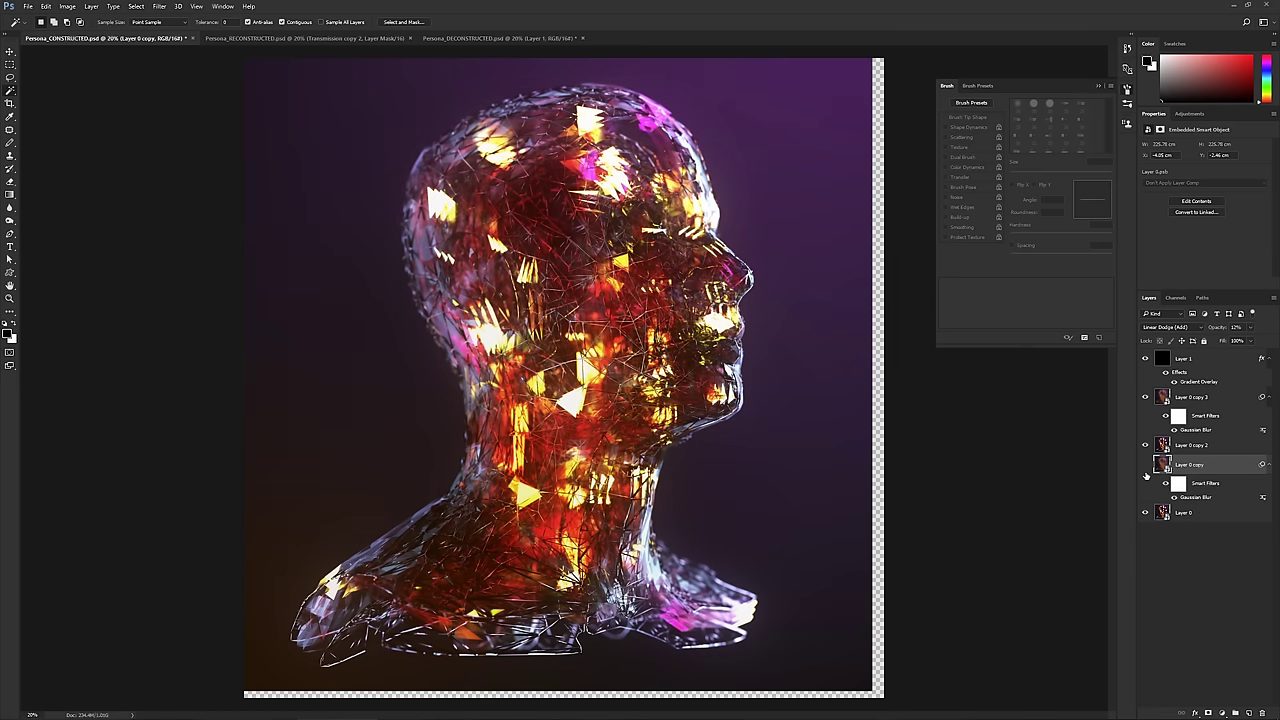
# - Rasterize the Layer 0 copy 2 smart object
pyautogui.click(1190, 449)
pyautogui.rightClick(1217, 456)
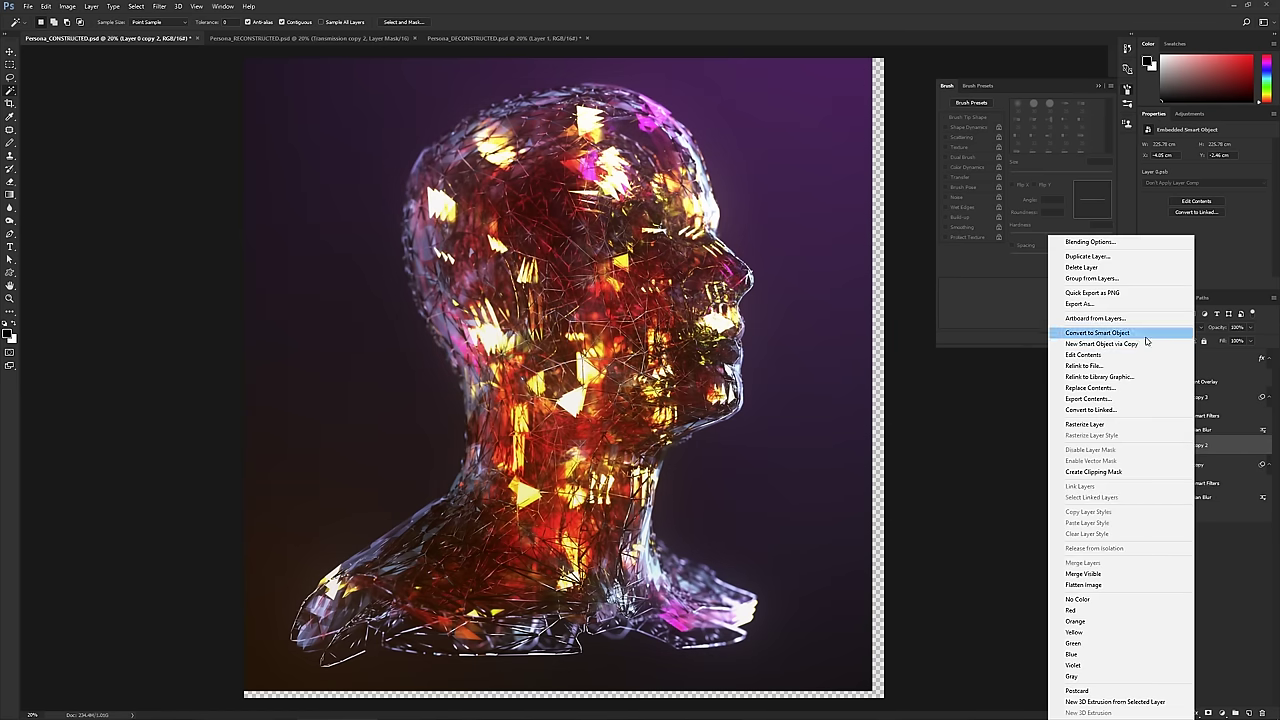
pyautogui.click(1100, 425)
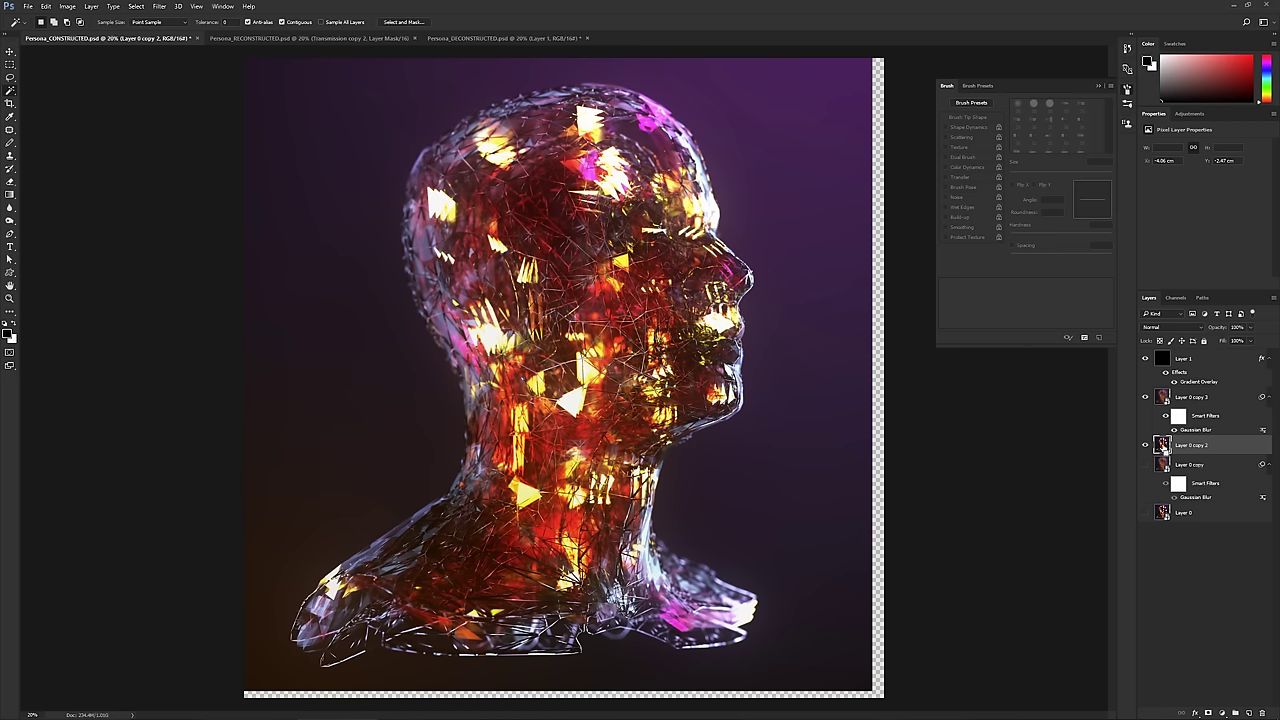
# - Try to fill the transparent edge strips of Layer 0 copy 2 with Content-Aware at 100% opacity
pyautogui.keyDown('ctrl'); pyautogui.click(1162, 448); pyautogui.keyUp('ctrl')
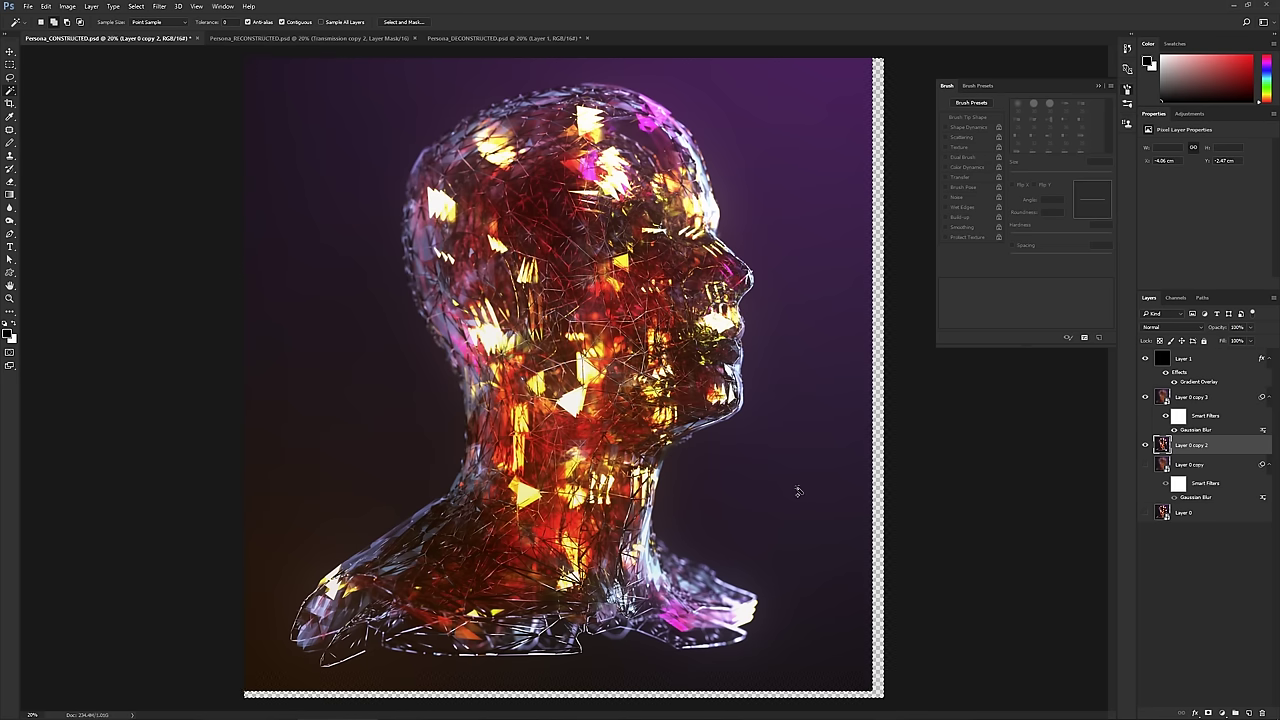
pyautogui.hotkey('shift', 'BackSpace')
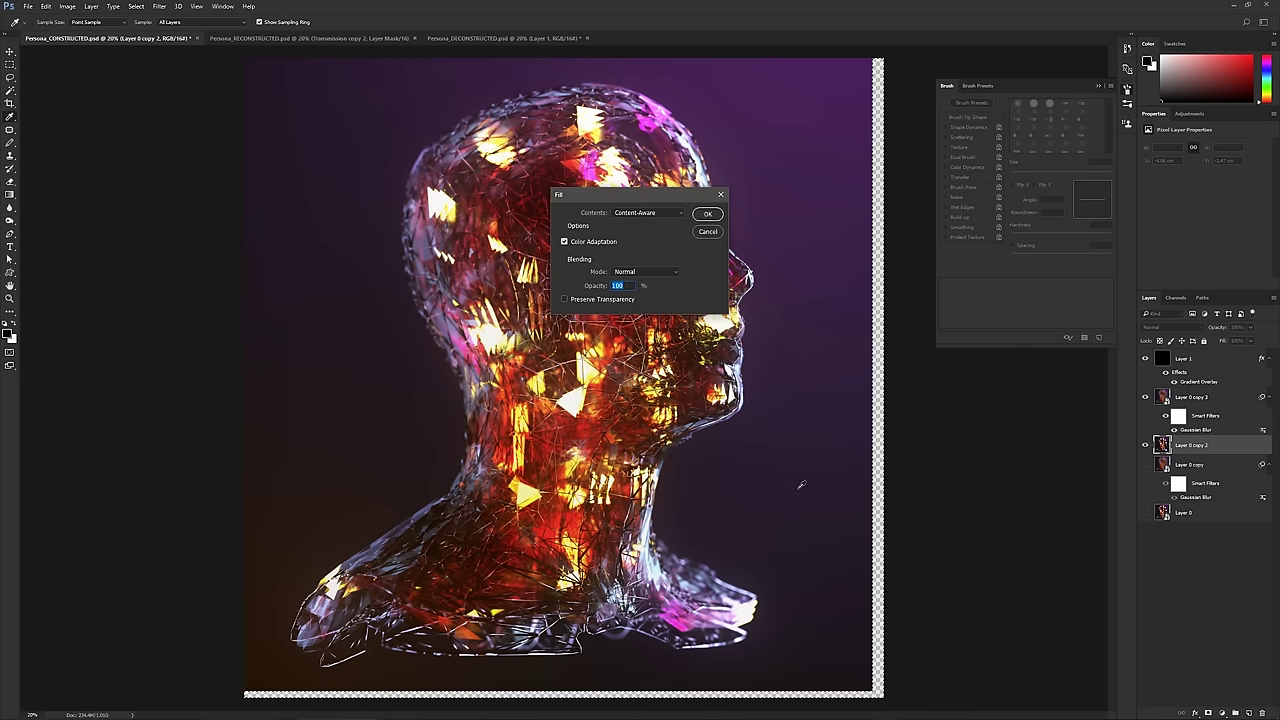
pyautogui.press('Return')
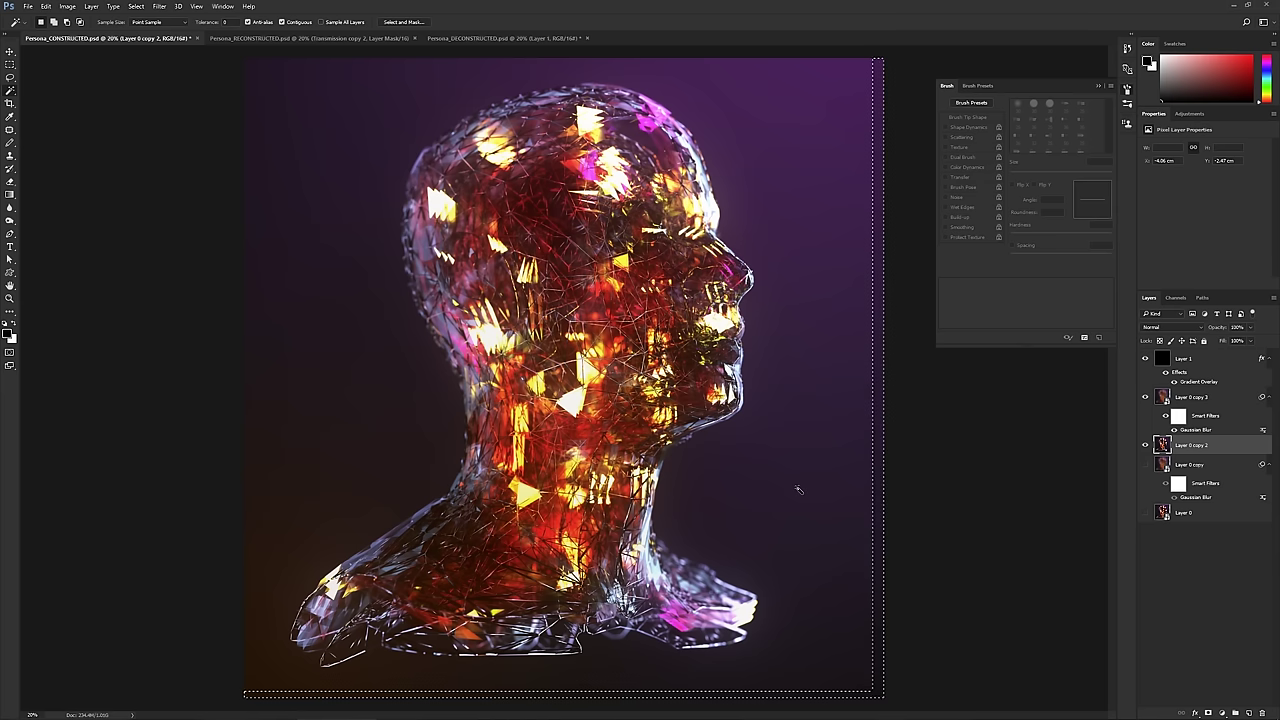
pyautogui.hotkey('ctrl', 'd')
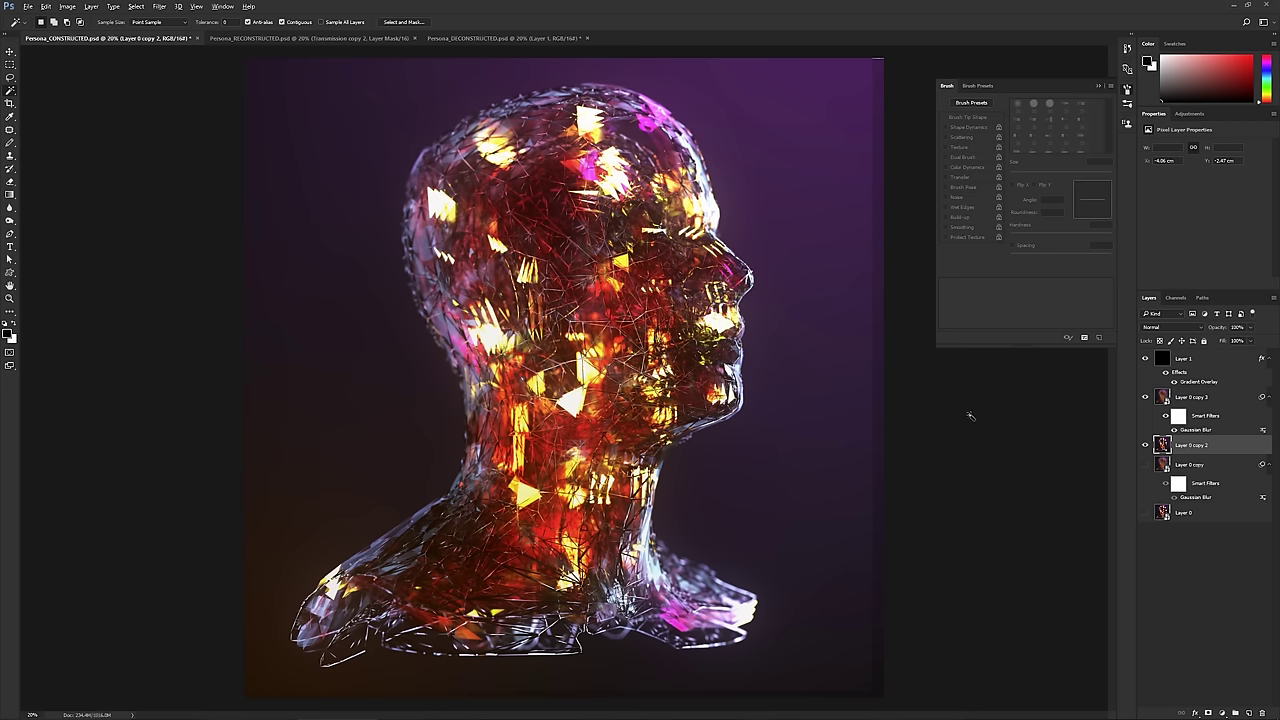
pyautogui.hotkey('ctrl', 'a')
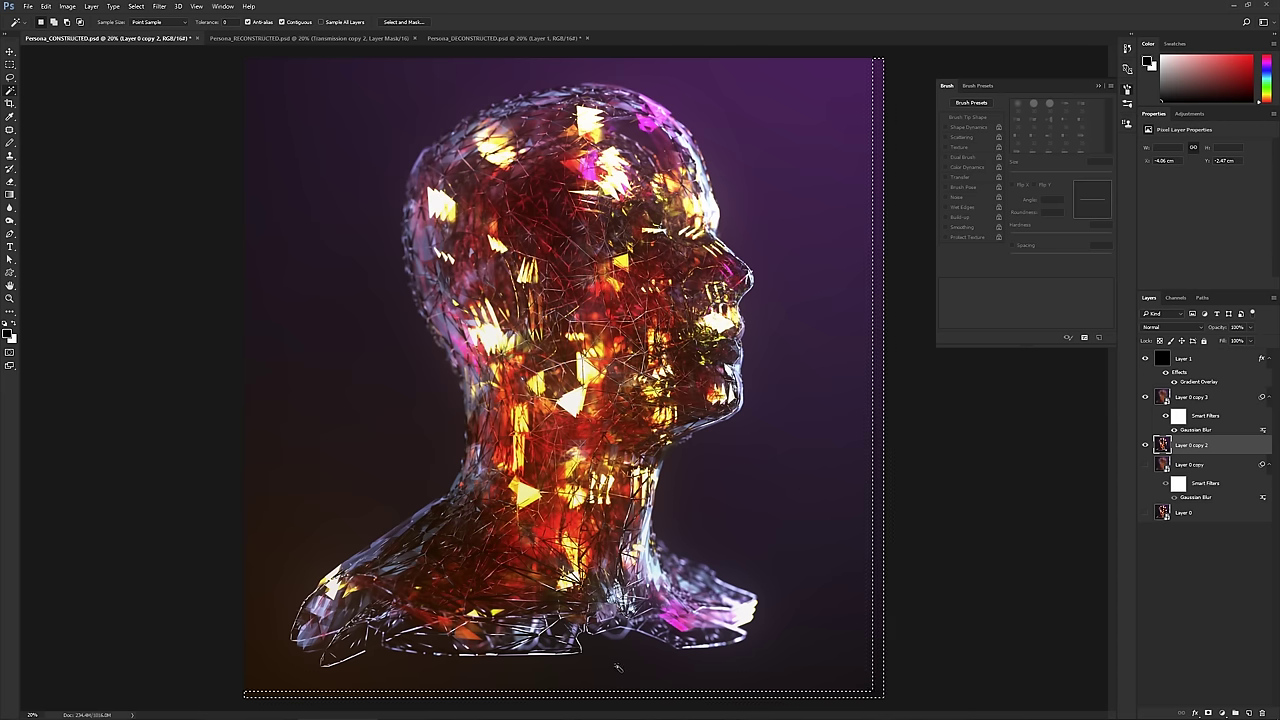
pyautogui.press('Delete')
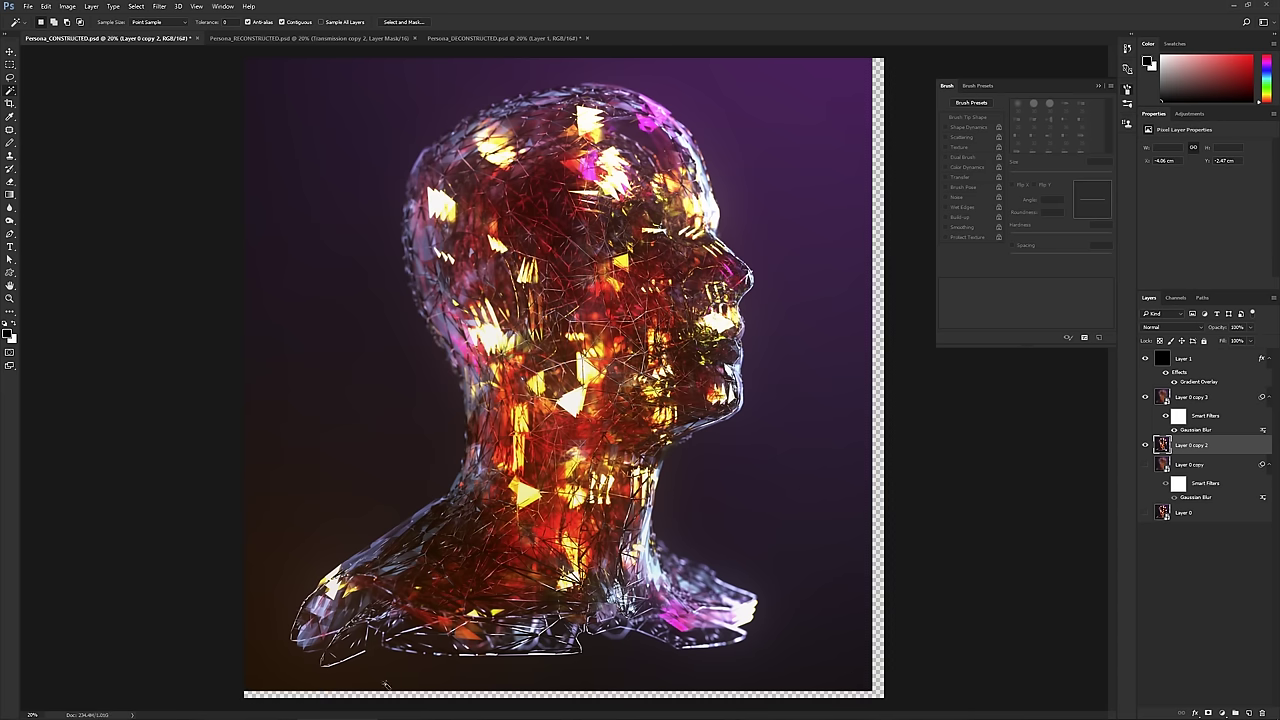
# - Select the transparent bottom and right-hand strips with a slight image overlap and fill them on Layer 0 copy 2 with Content-Aware
pyautogui.press('m')
pyautogui.moveTo(236, 687); pyautogui.dragTo(884, 696)
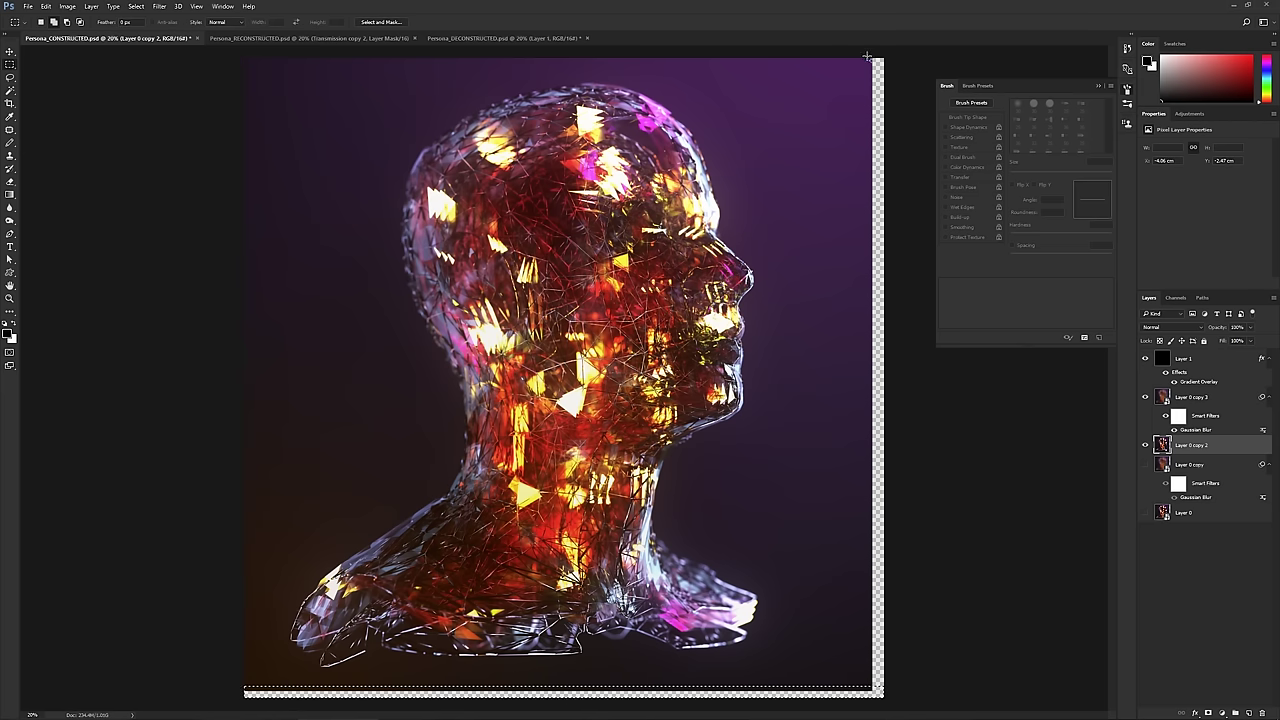
pyautogui.keyDown('shift'); pyautogui.moveTo(868, 57); pyautogui.dragTo(955, 700); pyautogui.keyUp('shift')
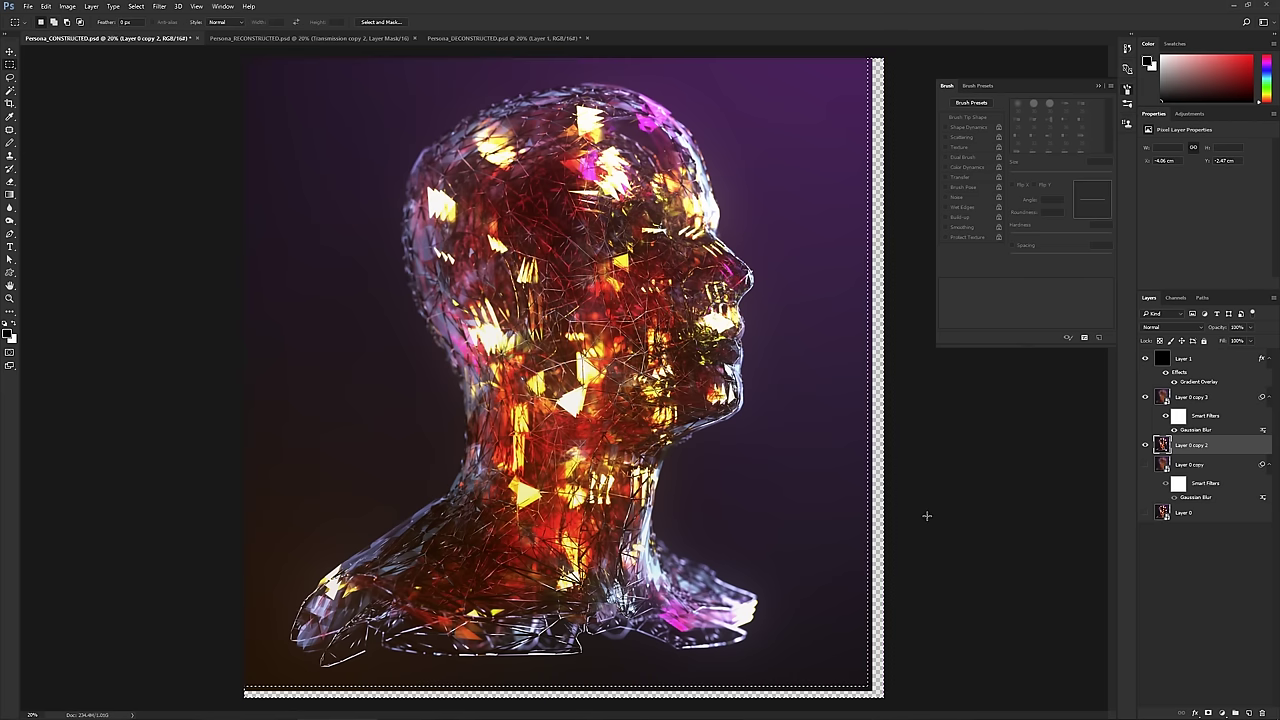
pyautogui.hotkey('shift', 'BackSpace')
pyautogui.press('Return')
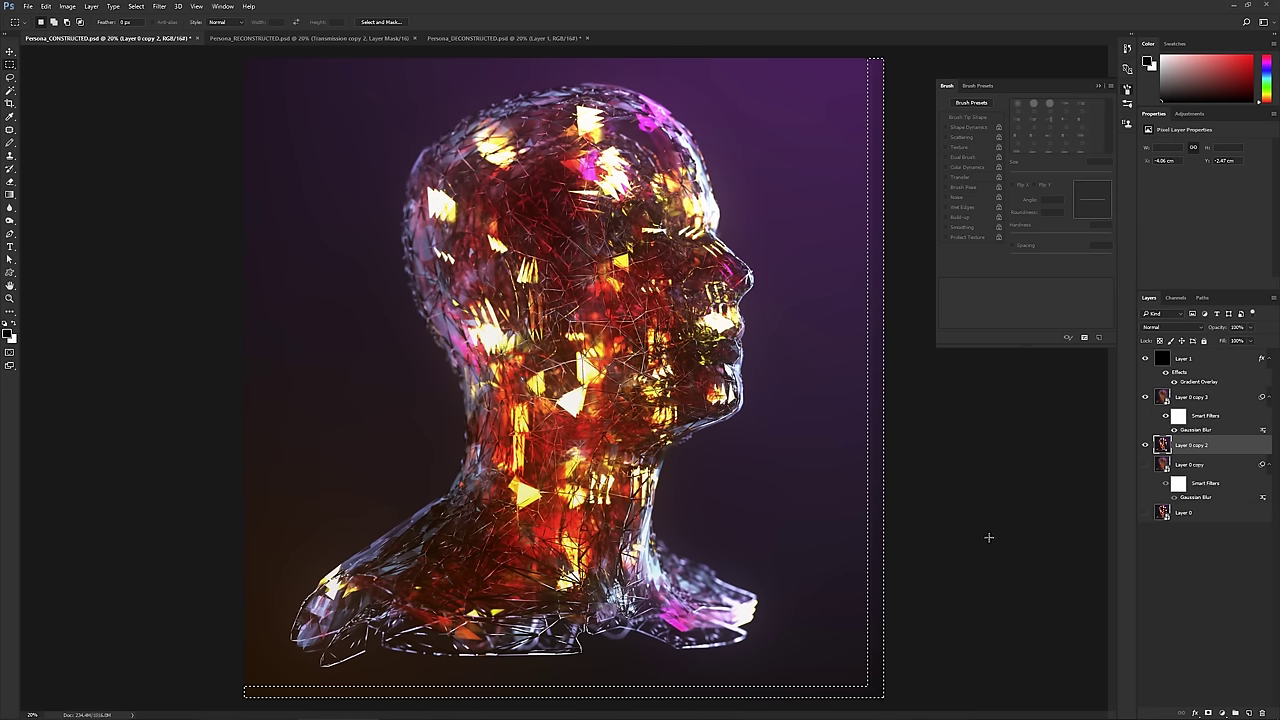
# - Rasterize the Layer 0 copy 3 smart object and check the canvas edges without the selection
pyautogui.click(1191, 397)
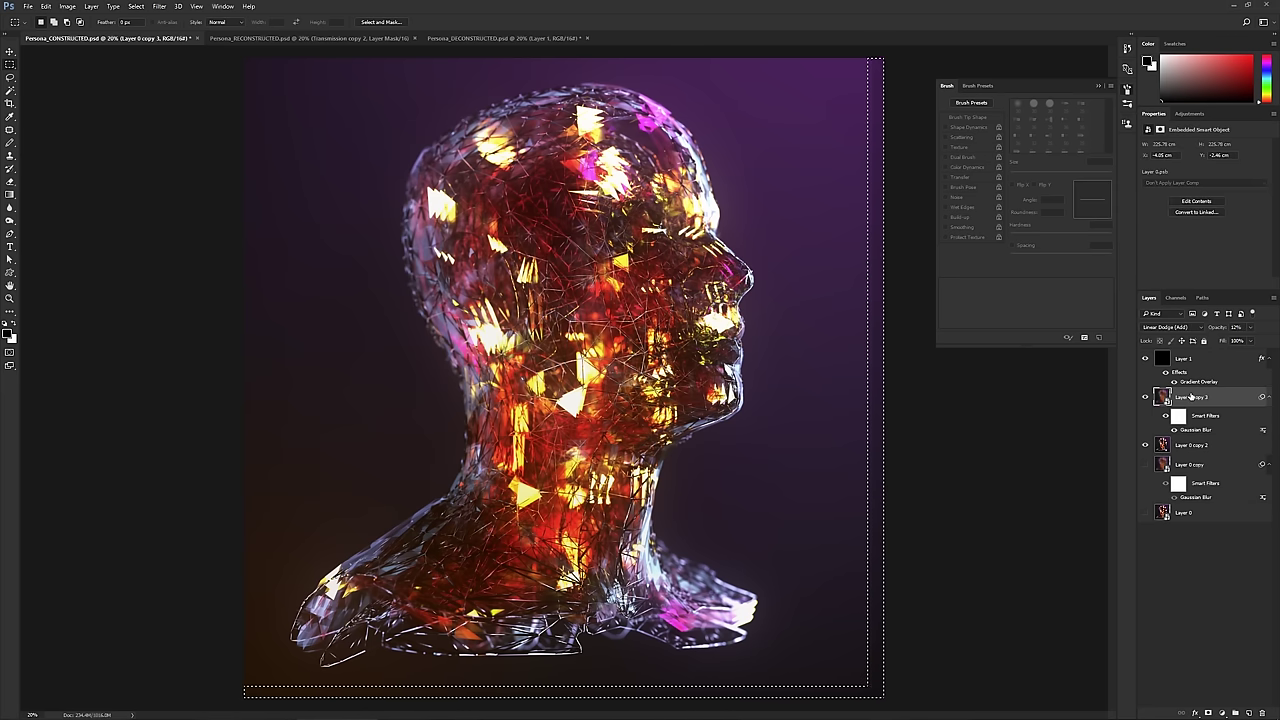
pyautogui.rightClick(1191, 396)
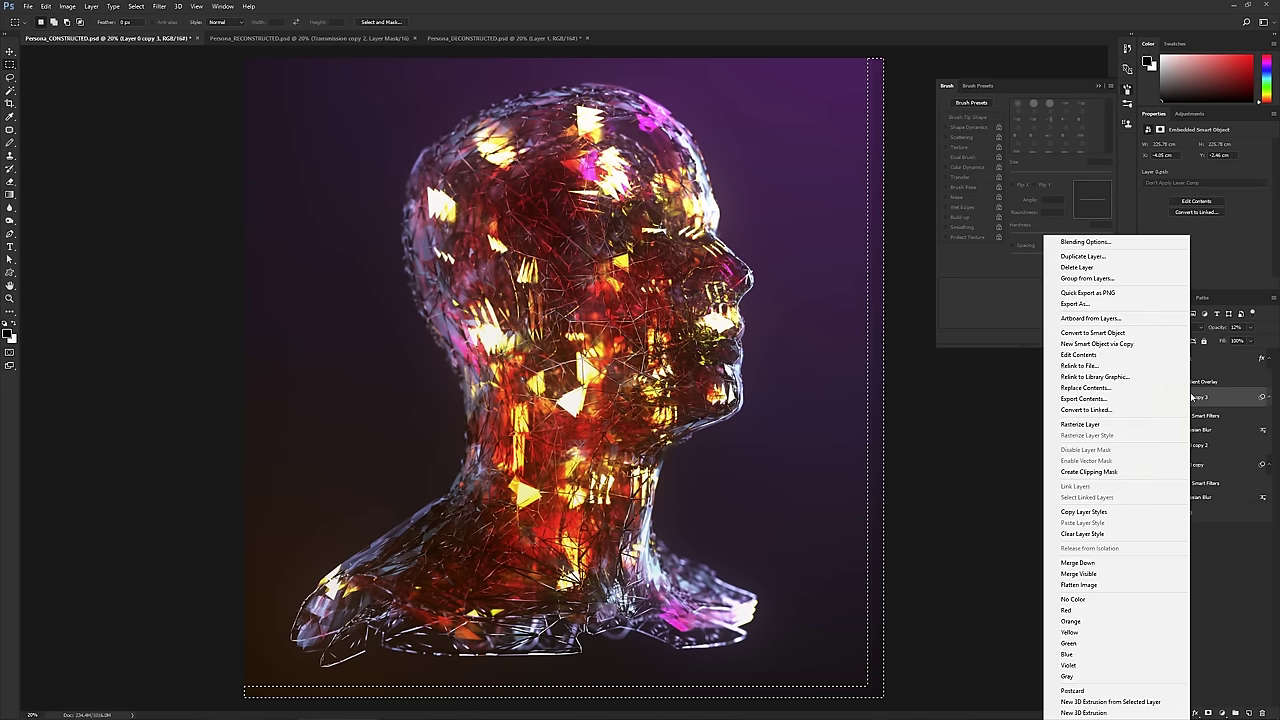
pyautogui.click(1093, 430)
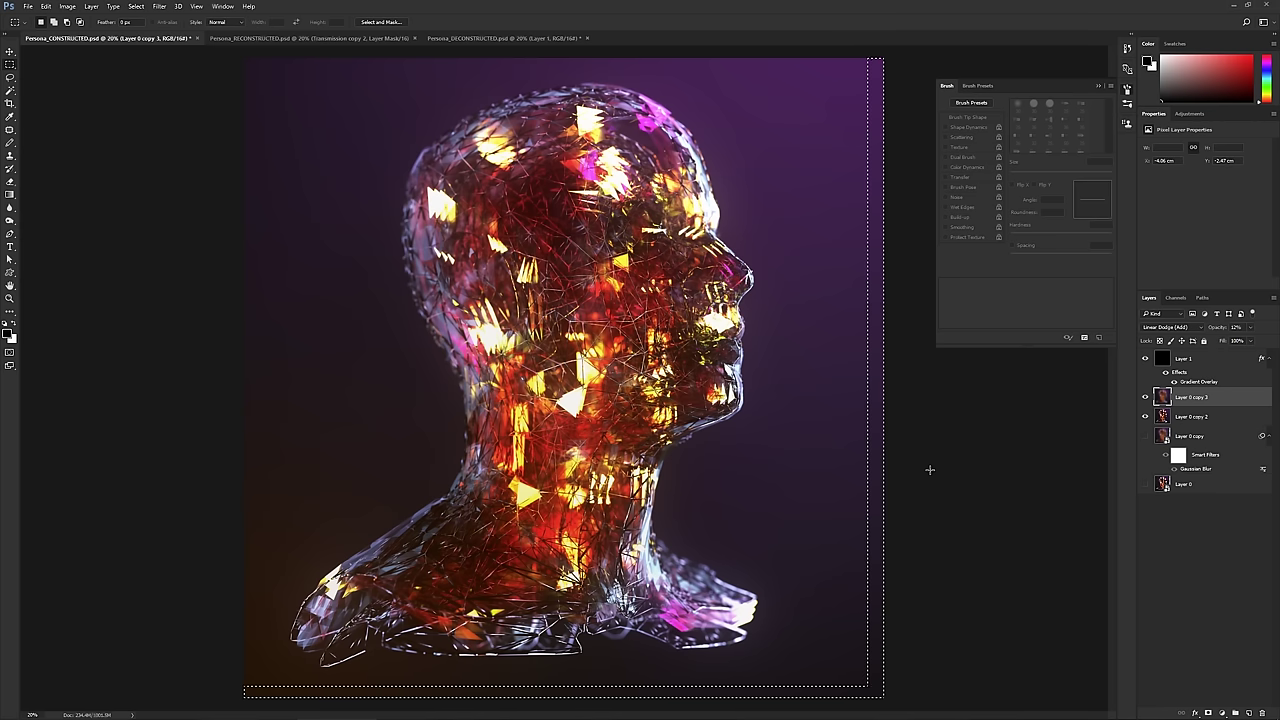
pyautogui.hotkey('ctrl', 'd')
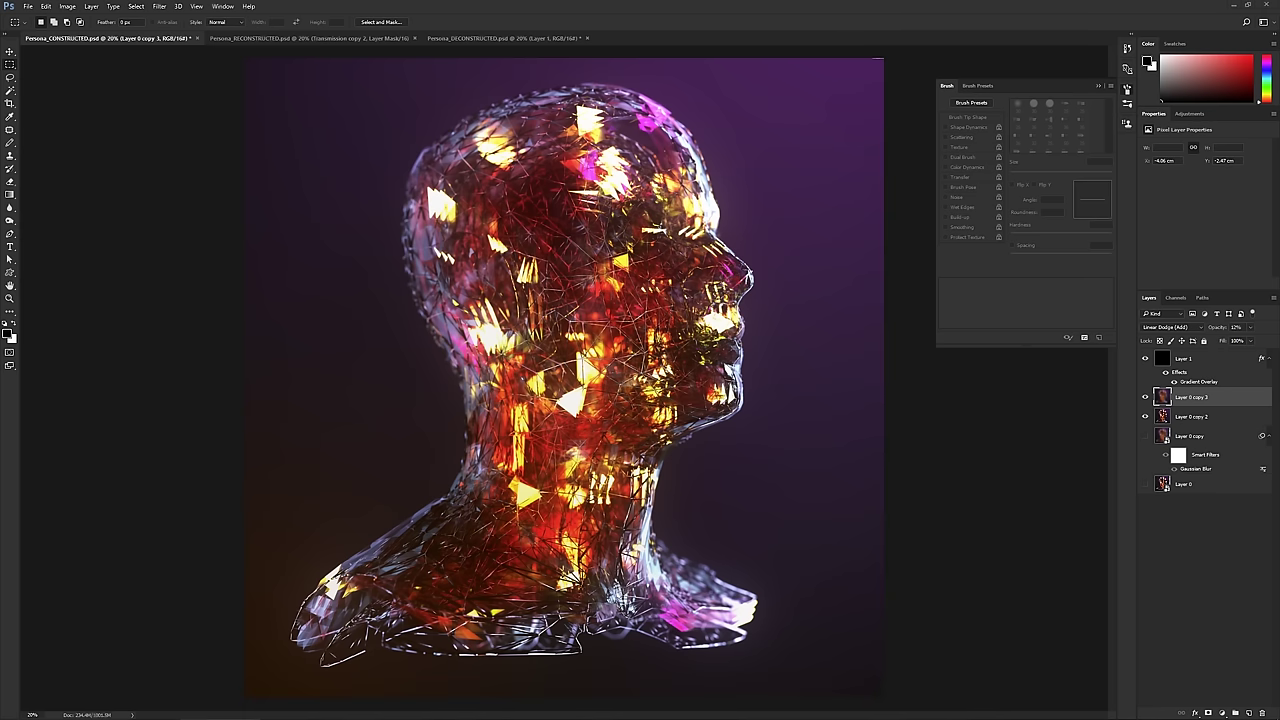
pyautogui.hotkey('ctrl', 'a')
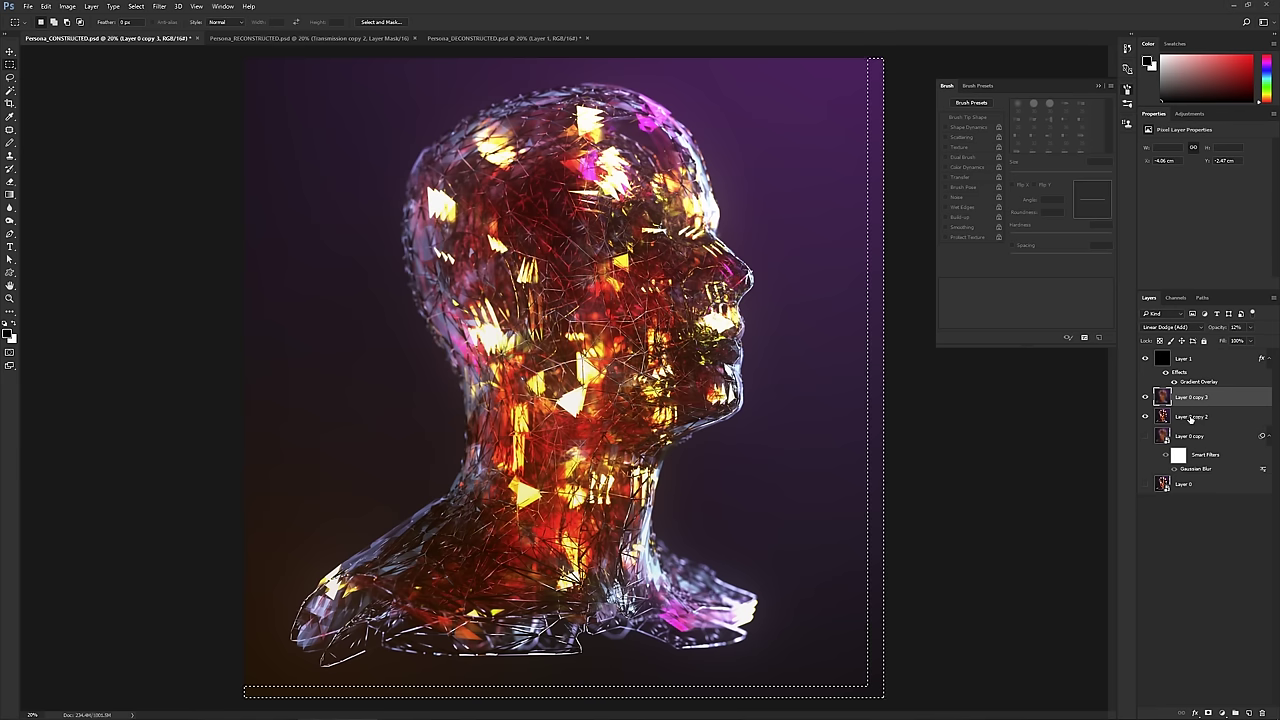
# - Move Layer 0 copy 2 and Layer 0 copy 3 together down and right to about X -1.59 cm, Y -1.23 cm
pyautogui.keyDown('ctrl'); pyautogui.click(1186, 419); pyautogui.keyUp('ctrl')
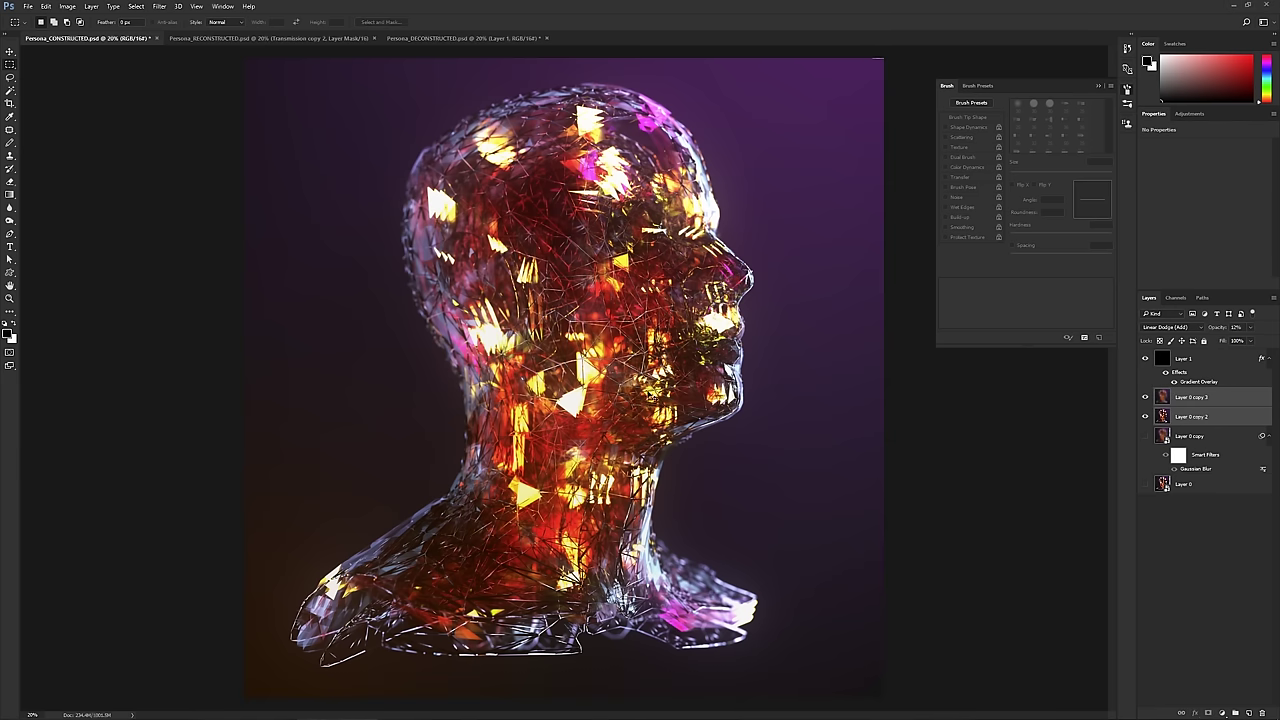
pyautogui.moveTo(652, 387); pyautogui.dragTo(664, 379)
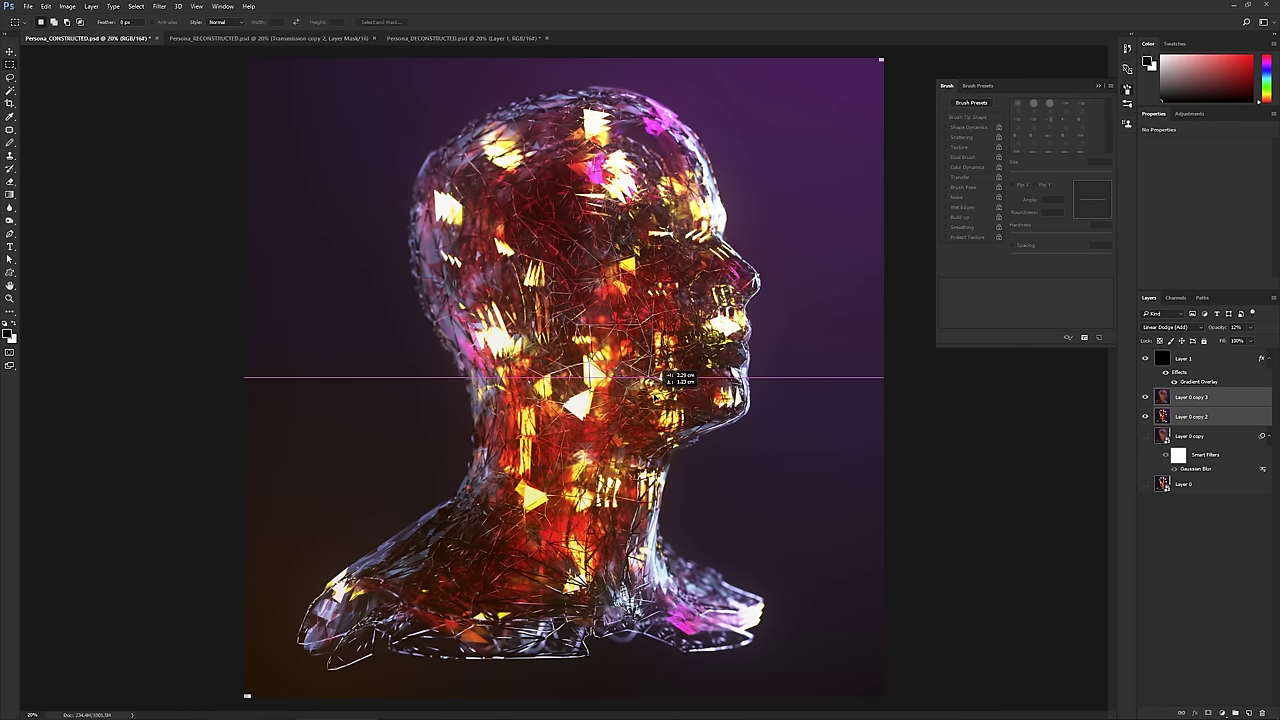
pyautogui.moveTo(662, 379); pyautogui.dragTo(662, 379)
# - Select the light specks in the bottom-left and top-right image corners and fill them on Layer 0 copy 2 with Content-Aware
pyautogui.click(1238, 418)
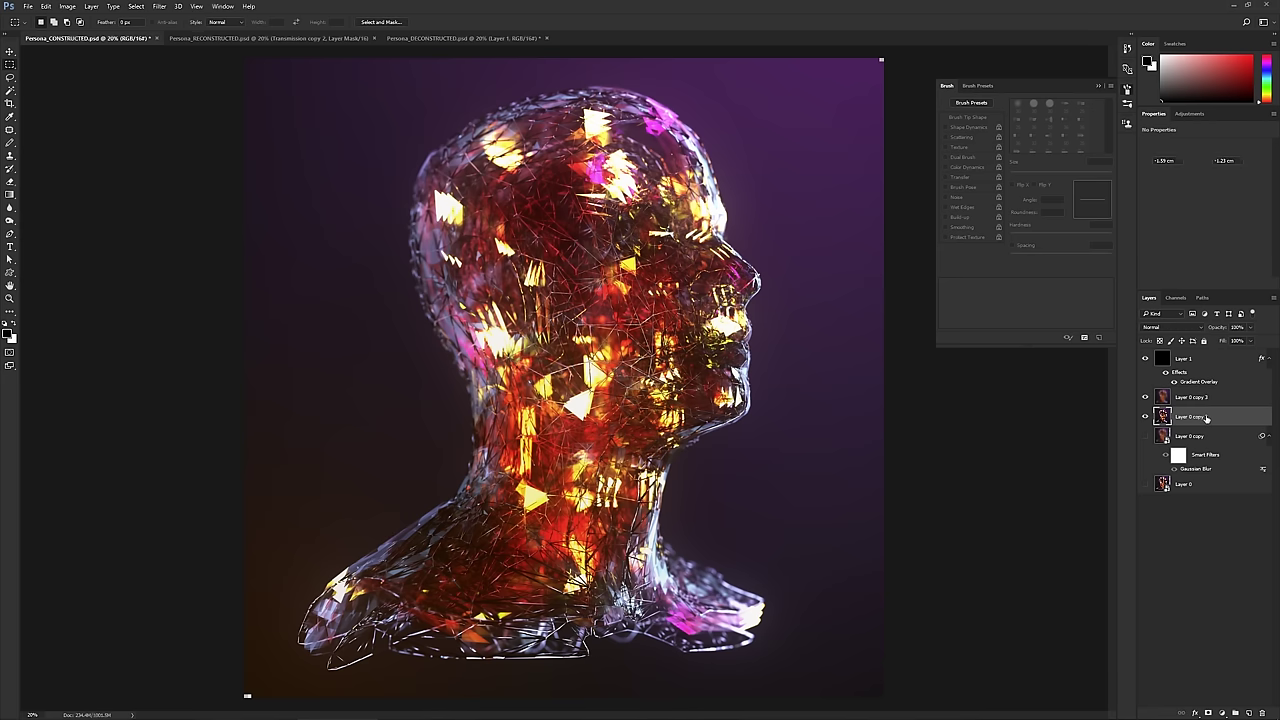
pyautogui.moveTo(224, 692); pyautogui.dragTo(251, 692)
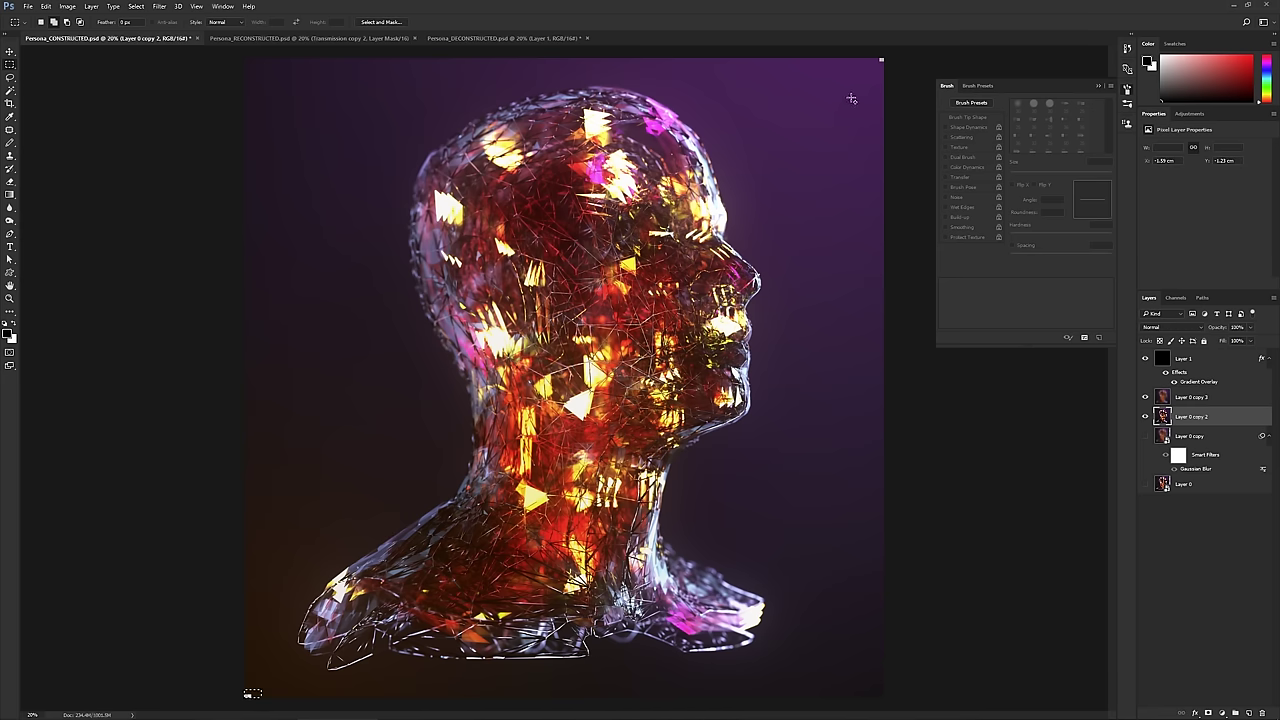
pyautogui.keyDown('shift'); pyautogui.moveTo(866, 72); pyautogui.dragTo(918, 38); pyautogui.keyUp('shift')
pyautogui.hotkey('shift', 'F5')
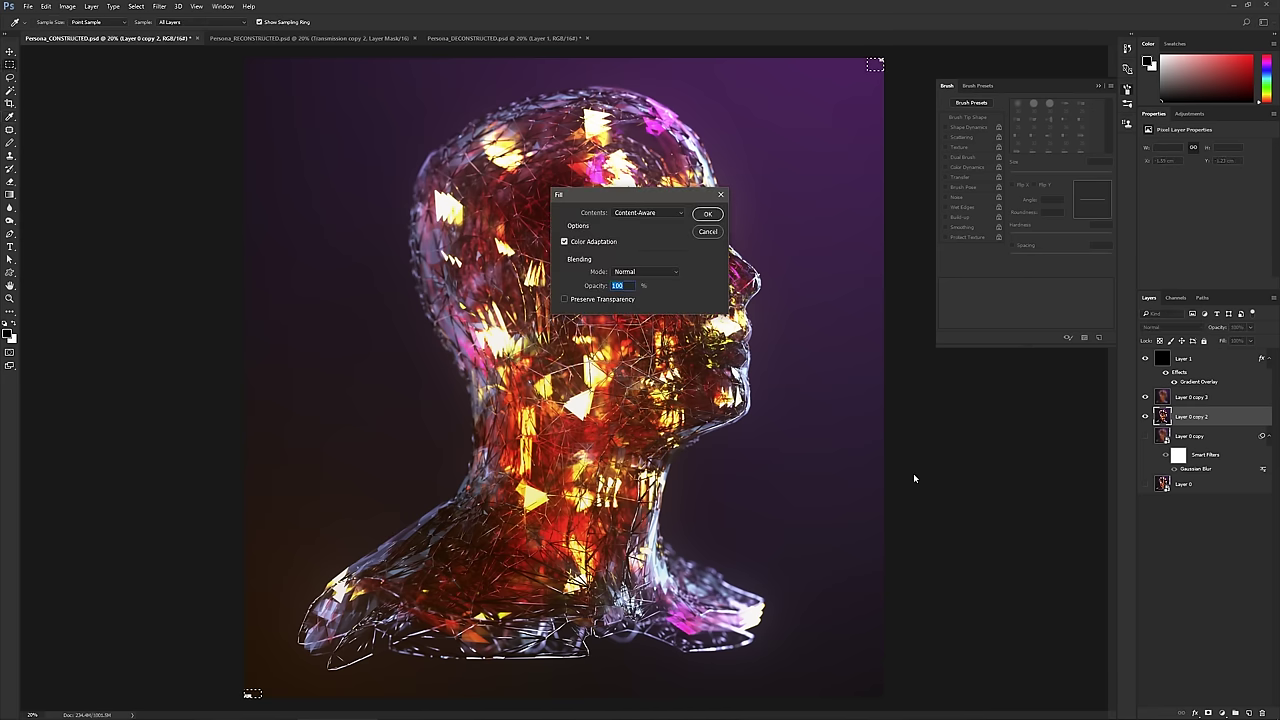
pyautogui.press('Return')
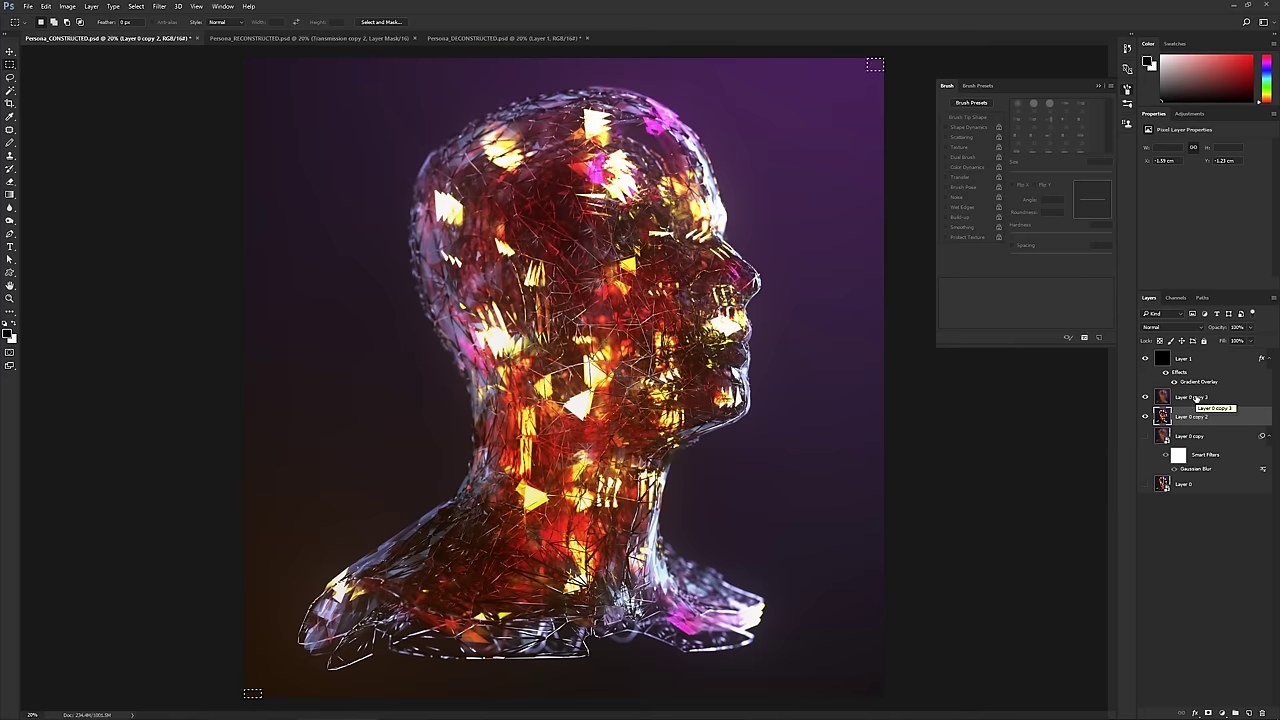
# - Fill the same two corner areas on Layer 0 copy 3 and deselect them
pyautogui.click(1196, 397)
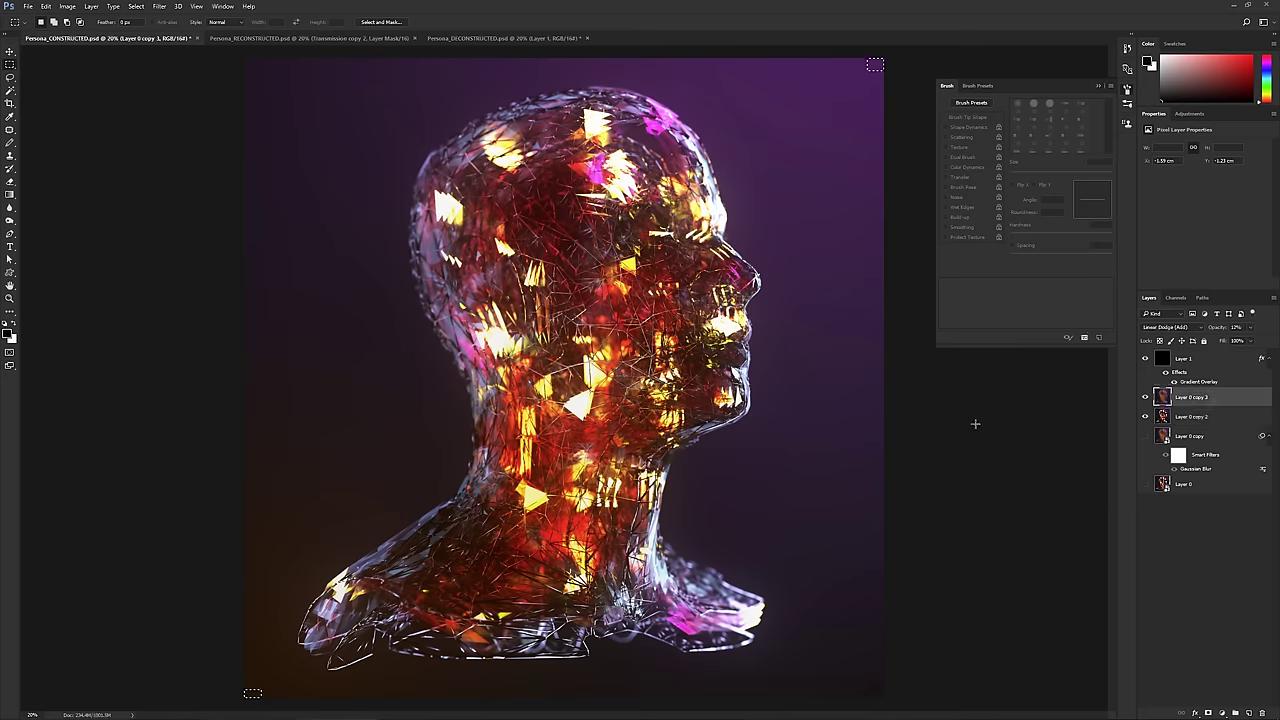
pyautogui.hotkey('shift', 'F5')
pyautogui.press('Return')
pyautogui.hotkey('ctrl', 'd')
# - Examine the bottom-left image corner and the shoulder's wireframe detail at up to 100% zoom
pyautogui.hotkey('ctrl', '+')
pyautogui.hotkey('ctrl', '+')
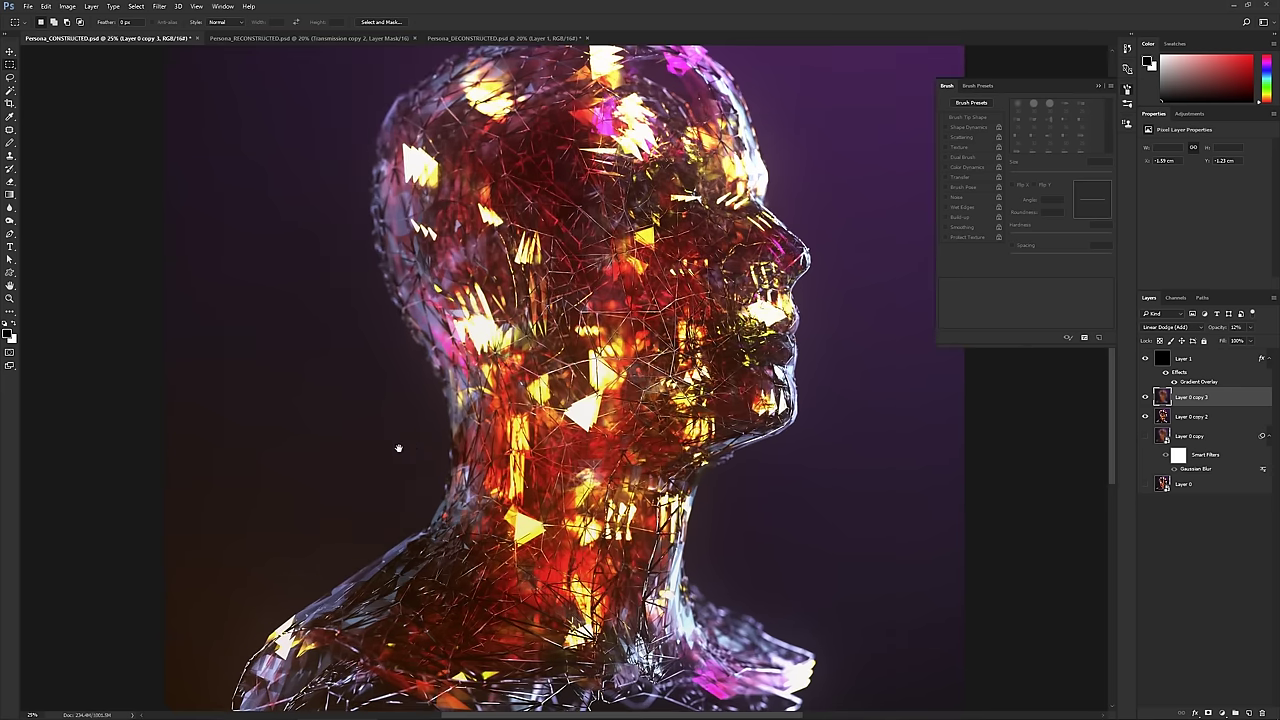
pyautogui.moveTo(402, 448); pyautogui.dragTo(485, 332)
pyautogui.hotkey('ctrl', '+')
pyautogui.hotkey('ctrl', '+')
pyautogui.hotkey('ctrl', '+')
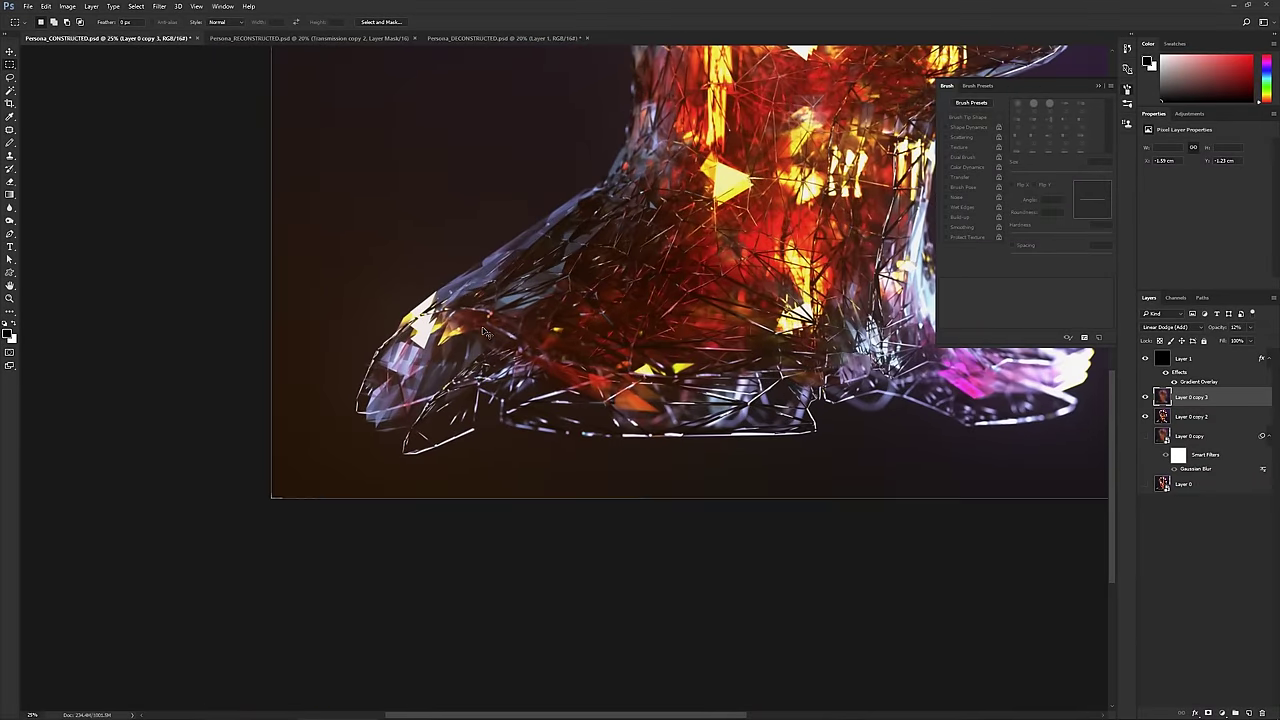
pyautogui.moveTo(258, 404); pyautogui.dragTo(491, 342)
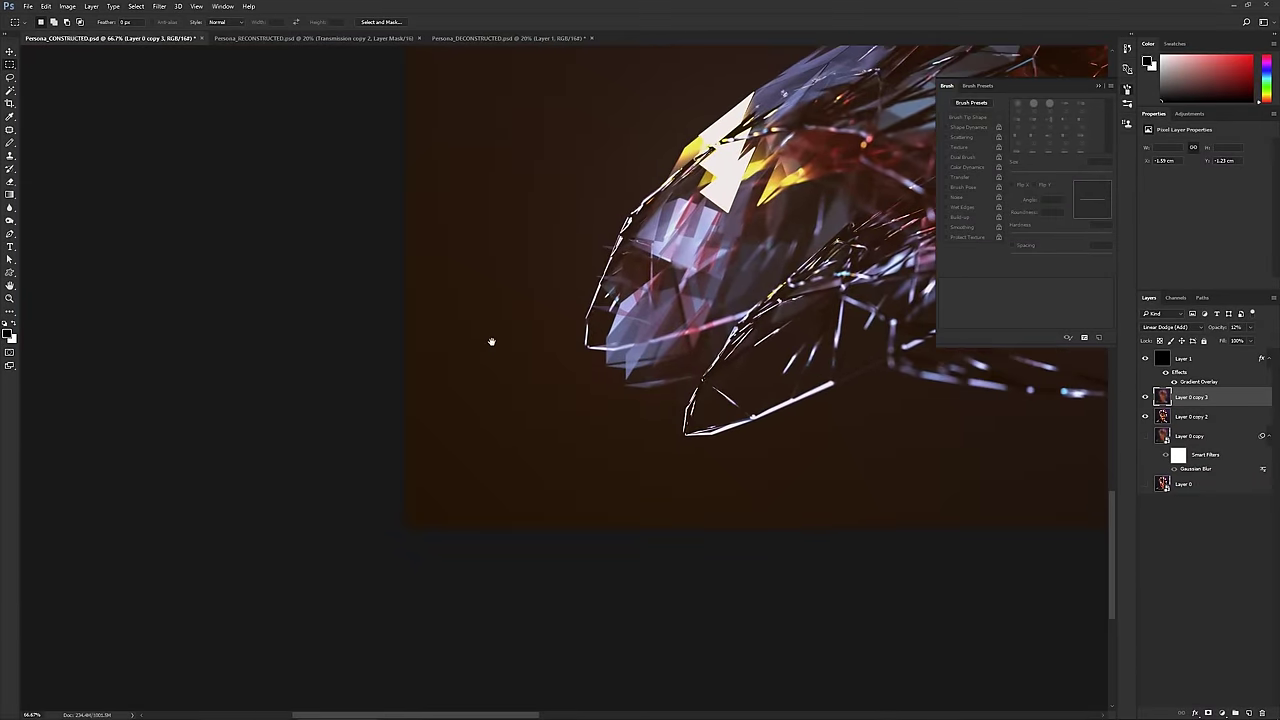
pyautogui.hotkey('ctrl', '+')
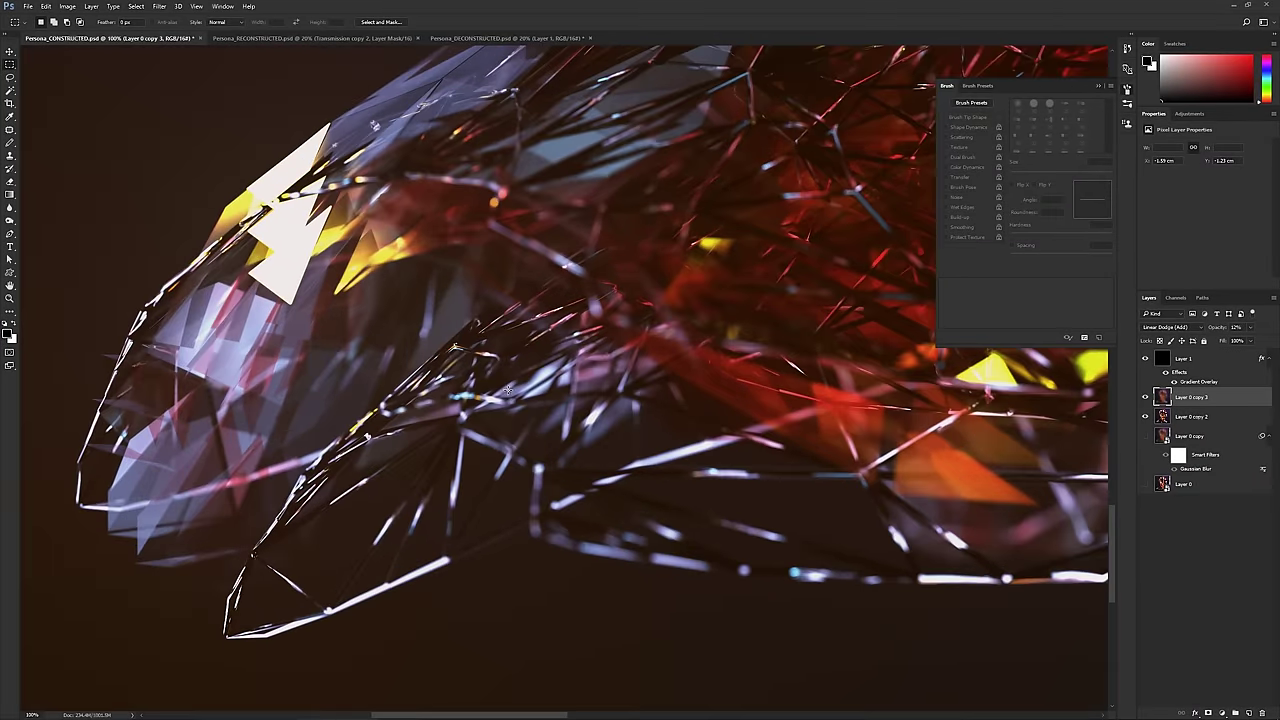
pyautogui.moveTo(508, 390); pyautogui.dragTo(362, 515)
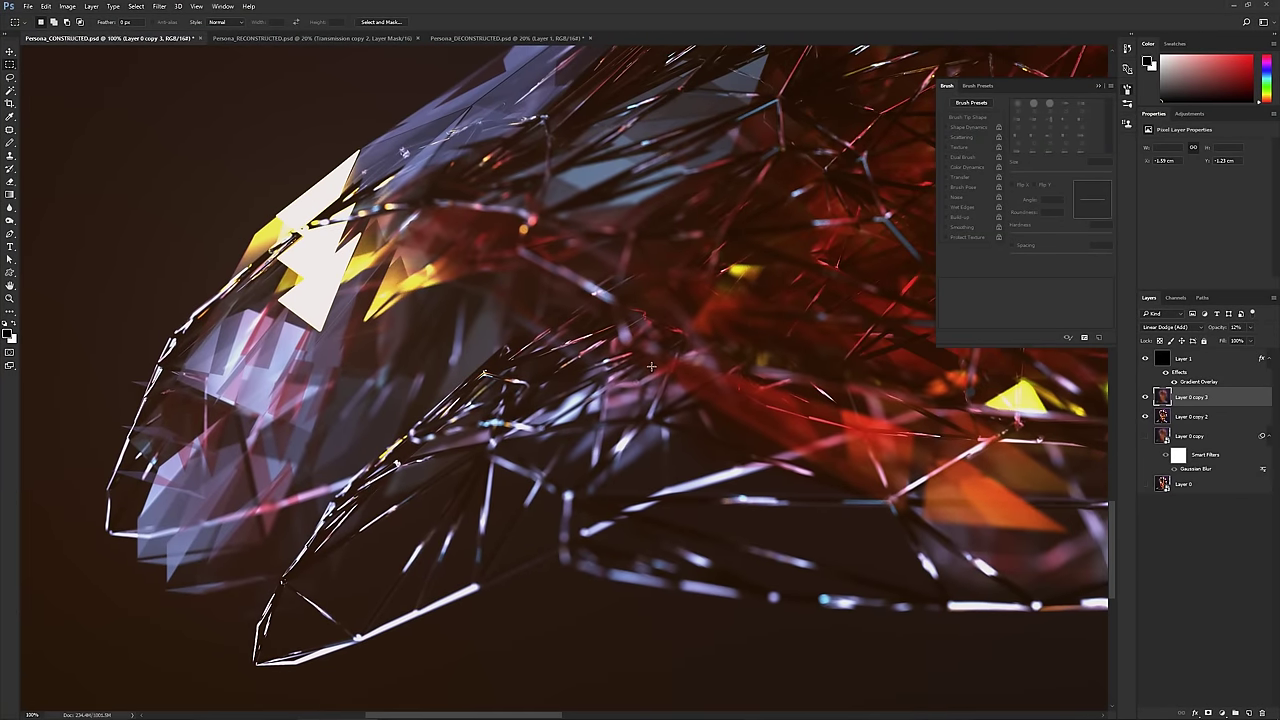
# - Review the shoulder detail and the whole portrait's framing in full screen without panels, and bring the panels back
pyautogui.press('F5')
pyautogui.press('Tab')
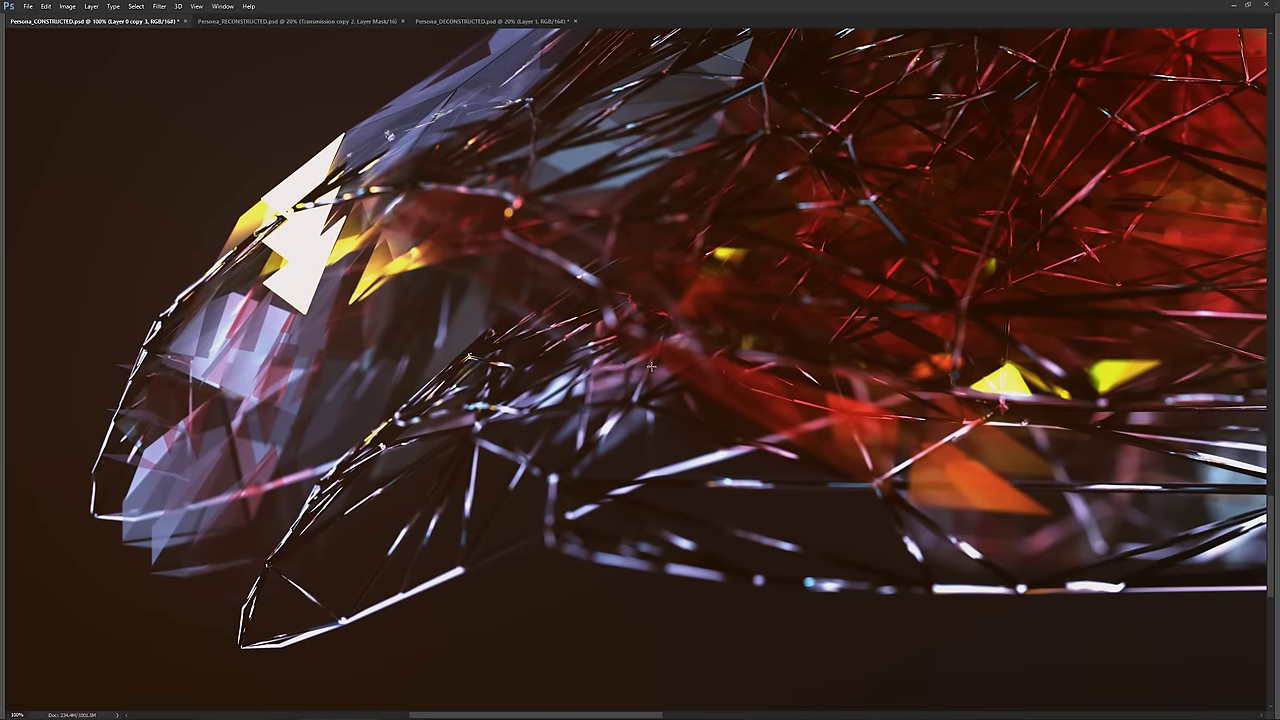
pyautogui.press('f')
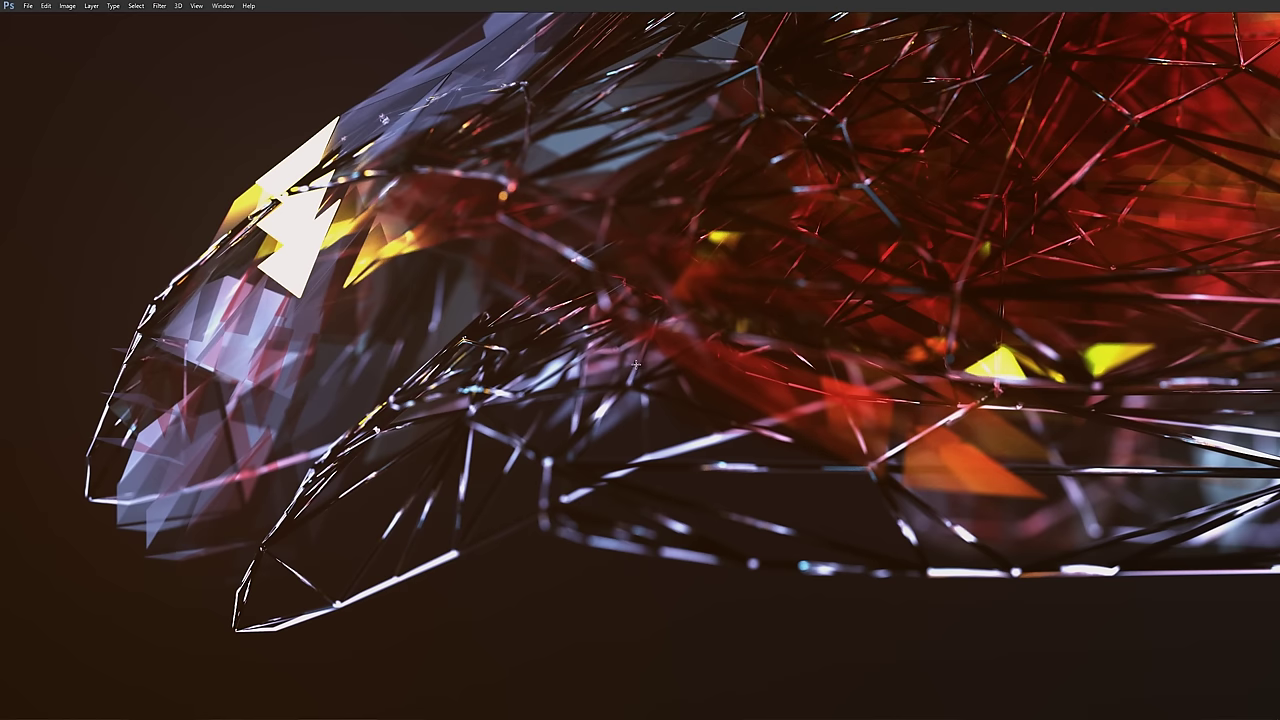
pyautogui.press('f')
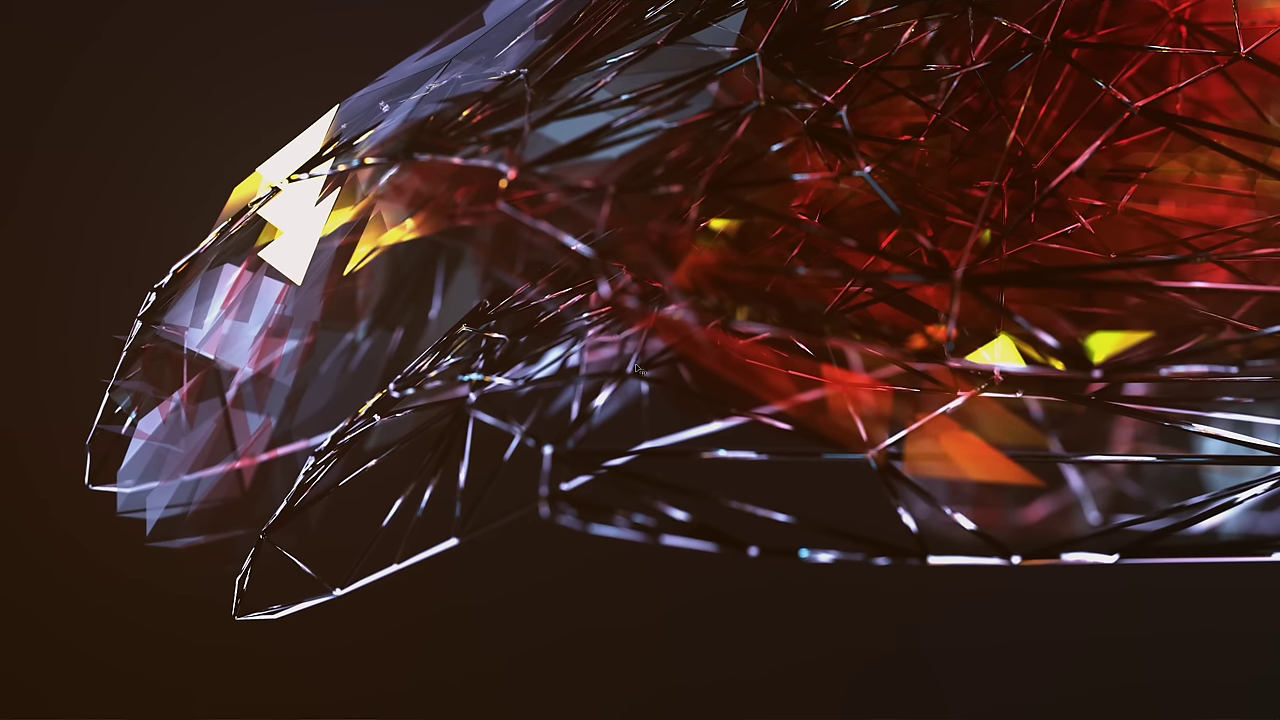
pyautogui.keyDown('alt'); pyautogui.scroll(-8, 637, 370); pyautogui.keyUp('alt')
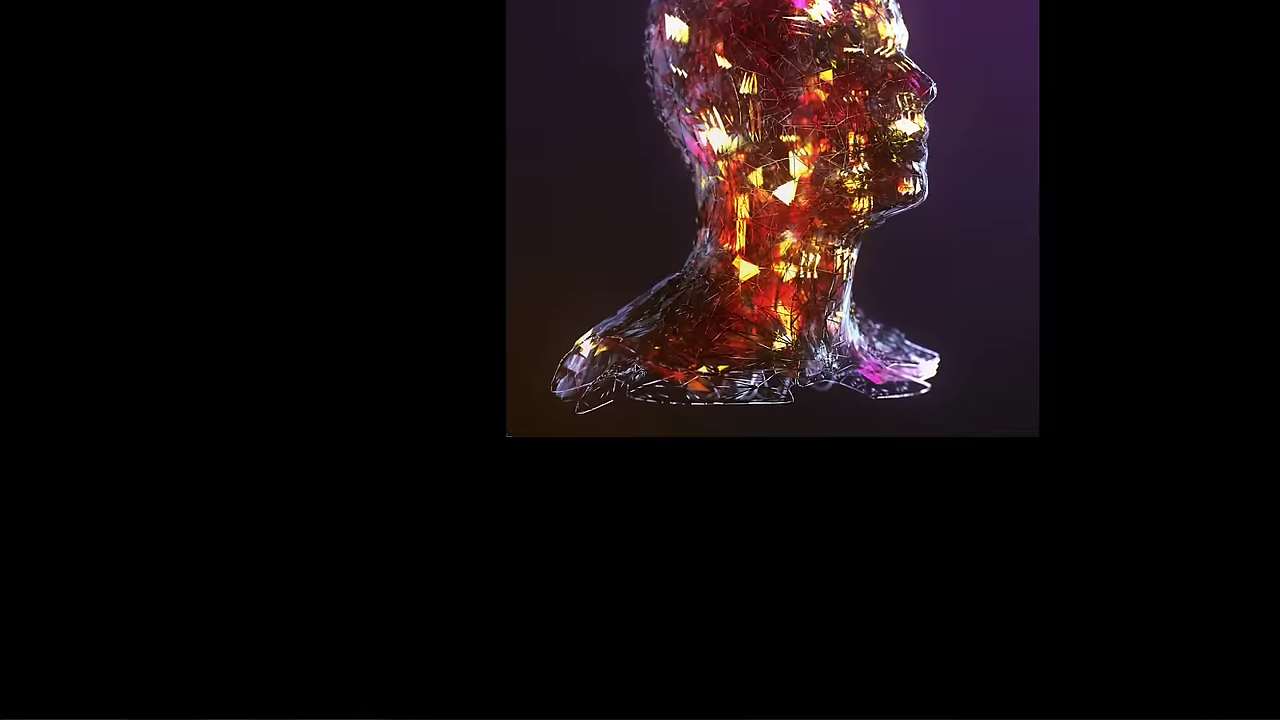
pyautogui.keyDown('alt'); pyautogui.scroll(-1, 637, 366); pyautogui.keyUp('alt')
pyautogui.moveTo(666, 358); pyautogui.dragTo(420, 550)
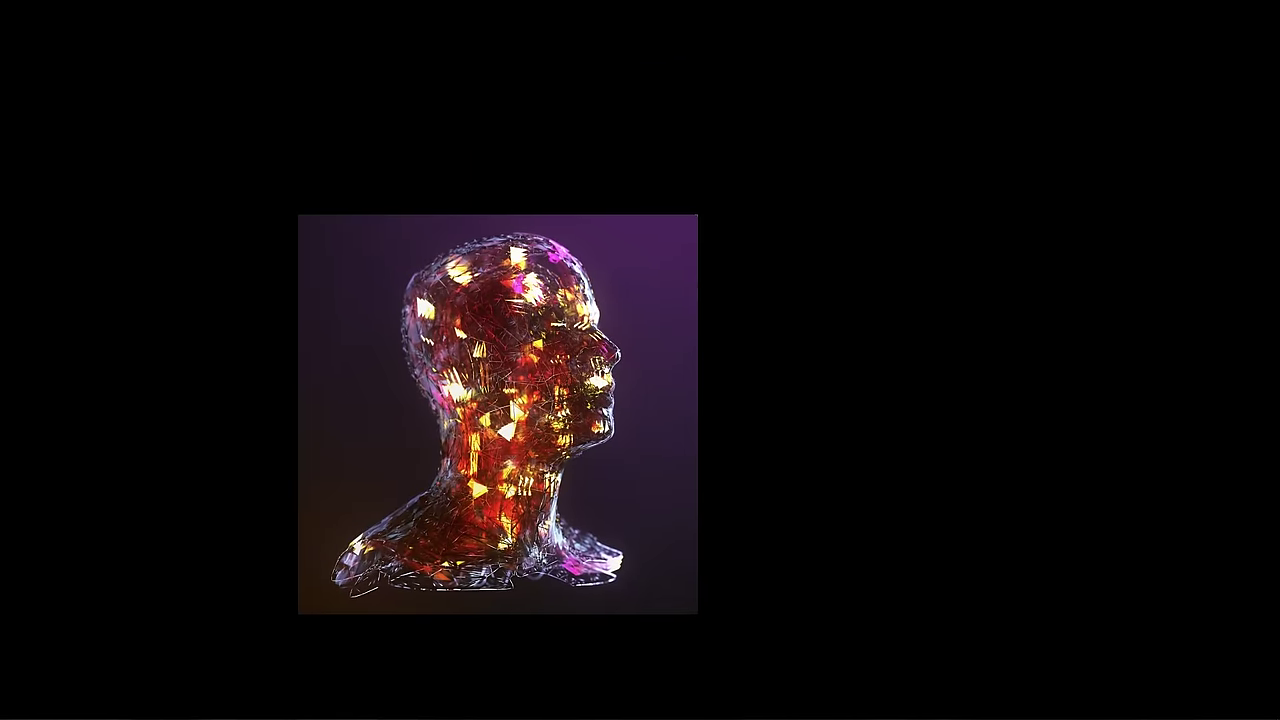
pyautogui.keyDown('alt'); pyautogui.scroll(3, 606, 370); pyautogui.keyUp('alt')
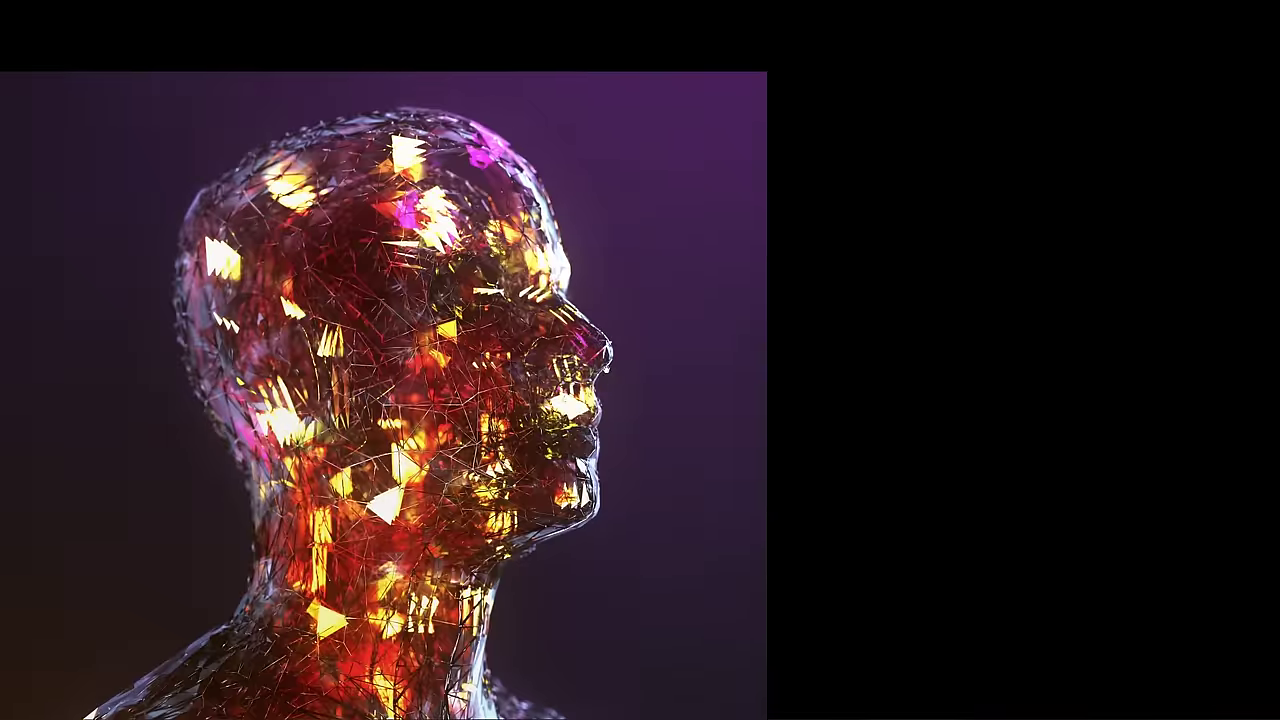
pyautogui.moveTo(627, 327); pyautogui.dragTo(831, 231)
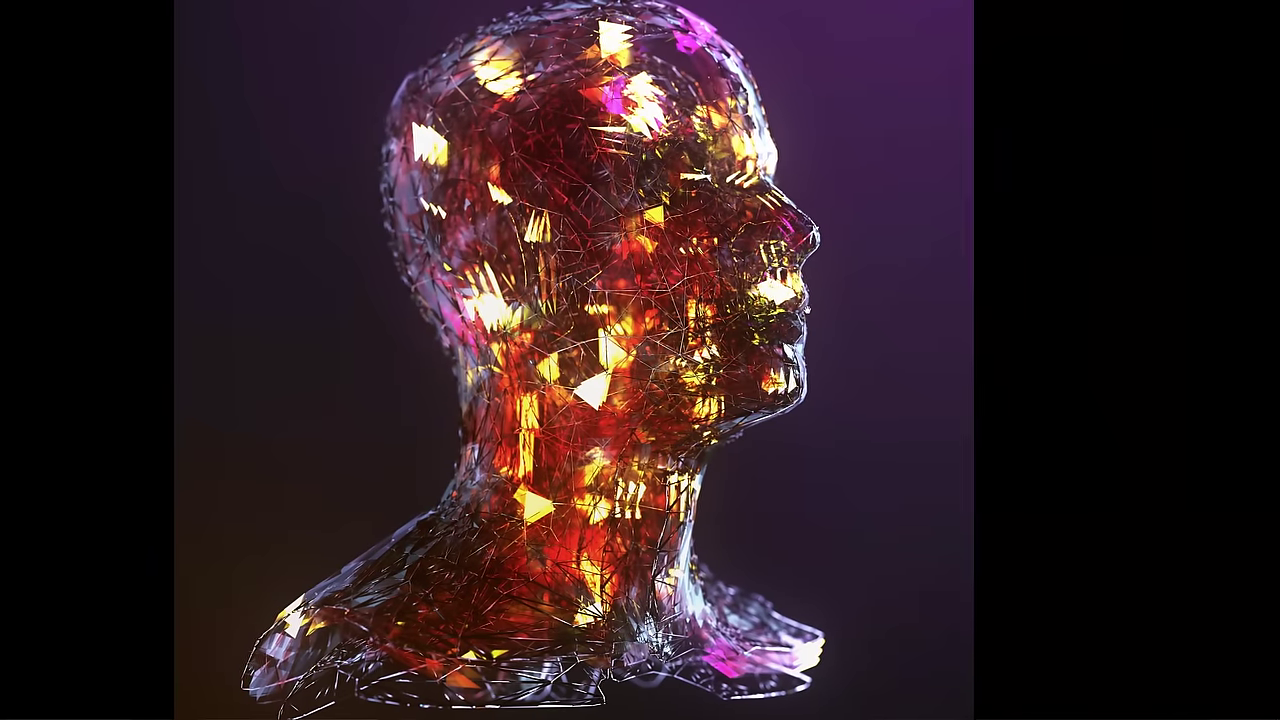
pyautogui.hotkey('ctrl', '-')
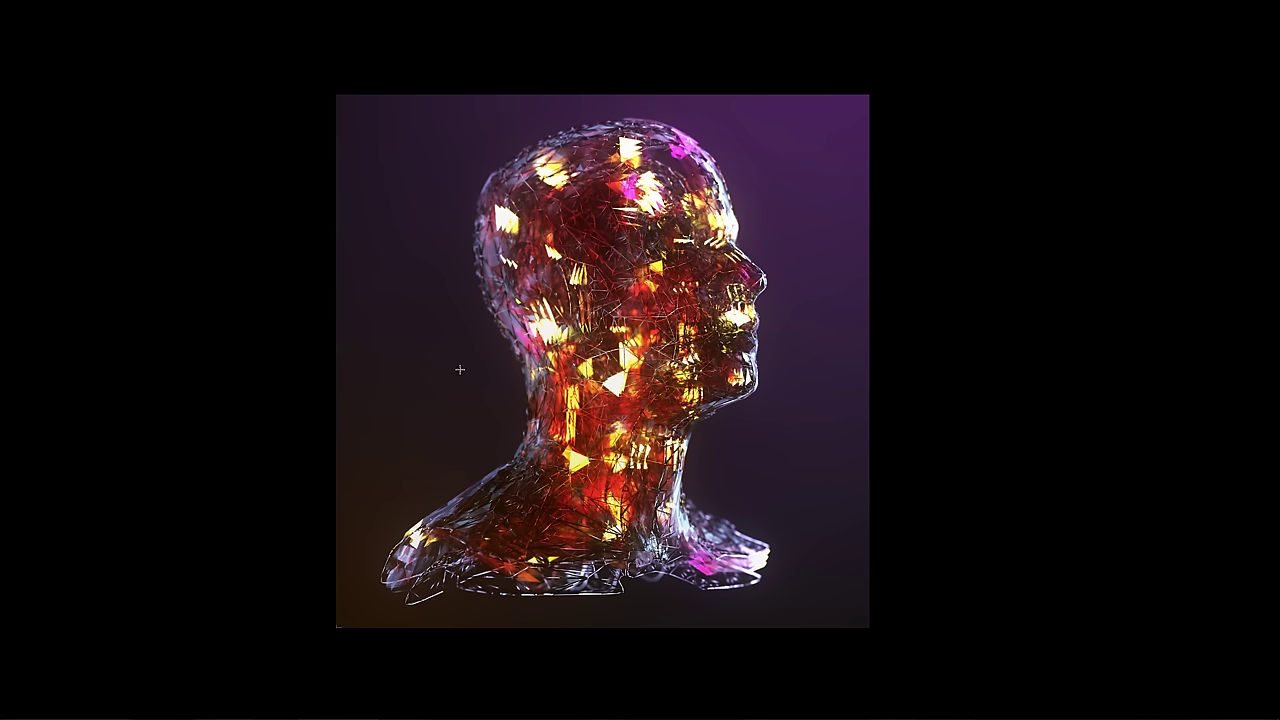
pyautogui.press('f')
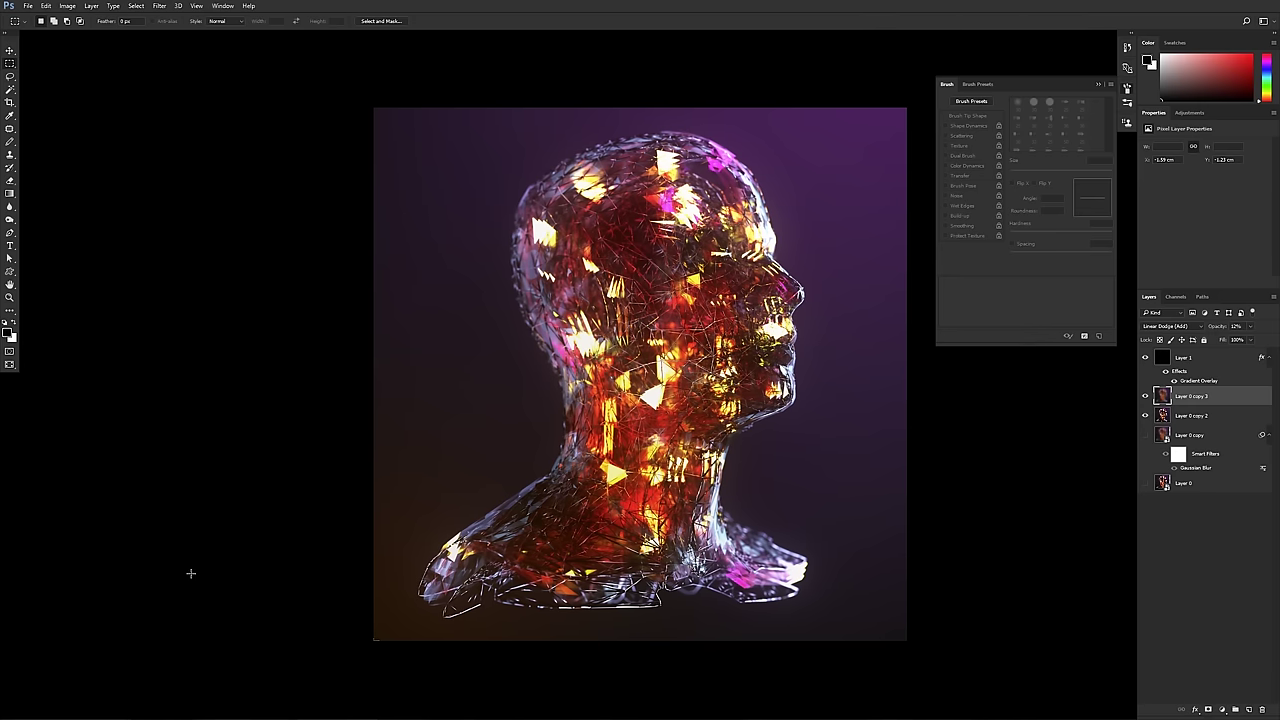
# - Exit full screen, set Persona_CONSTRUCTED to 20% zoom and compare head placement and framing across the three Persona portraits
pyautogui.press('f')
pyautogui.click(32, 715)
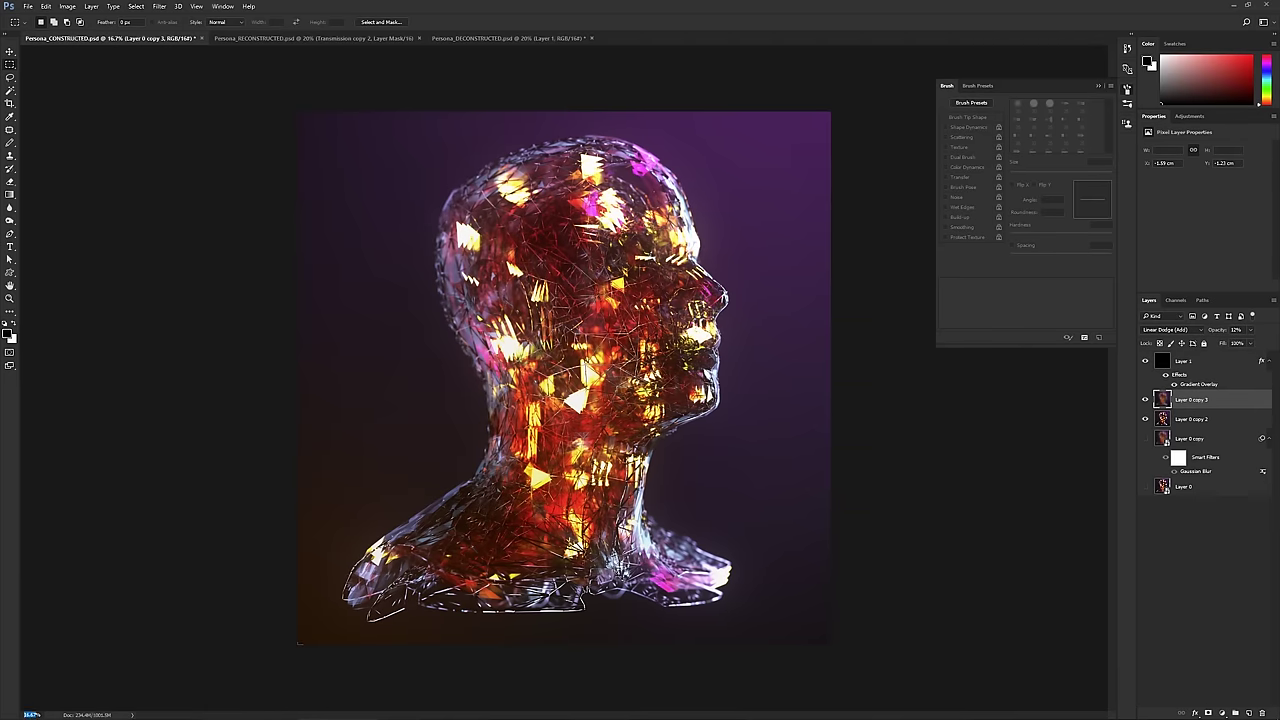
pyautogui.write('20')
pyautogui.press('Return')
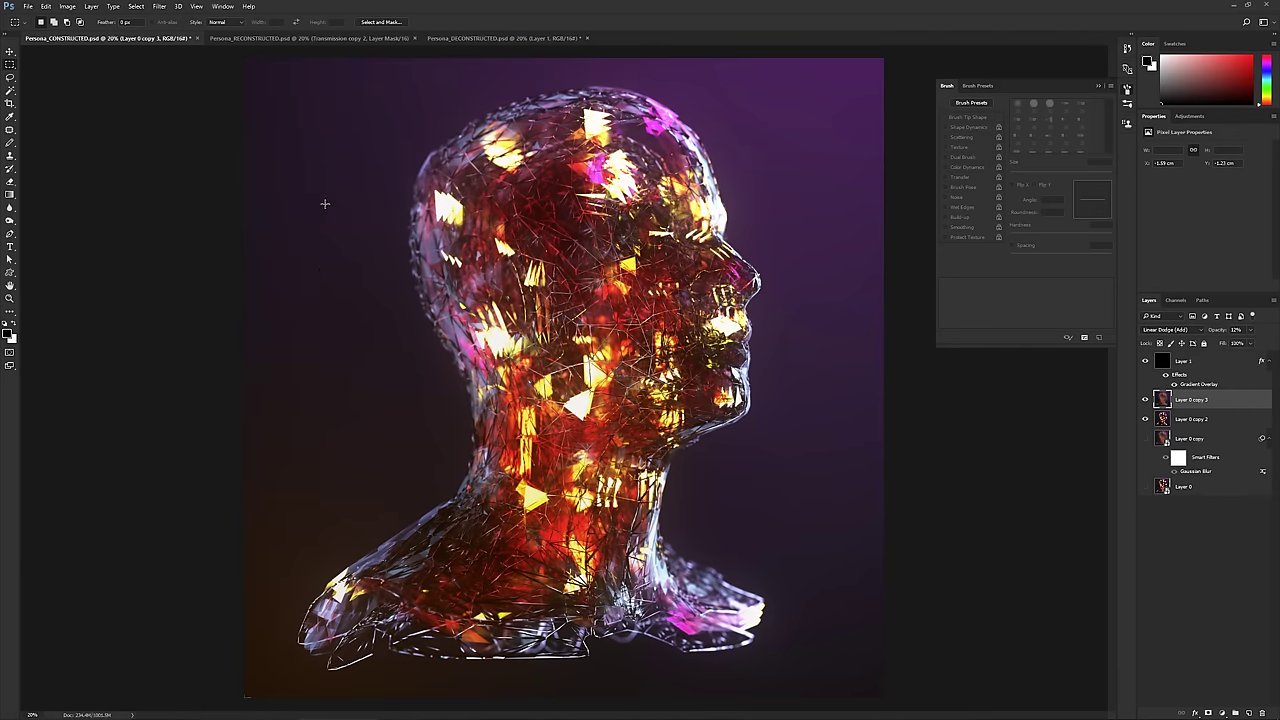
pyautogui.click(379, 40)
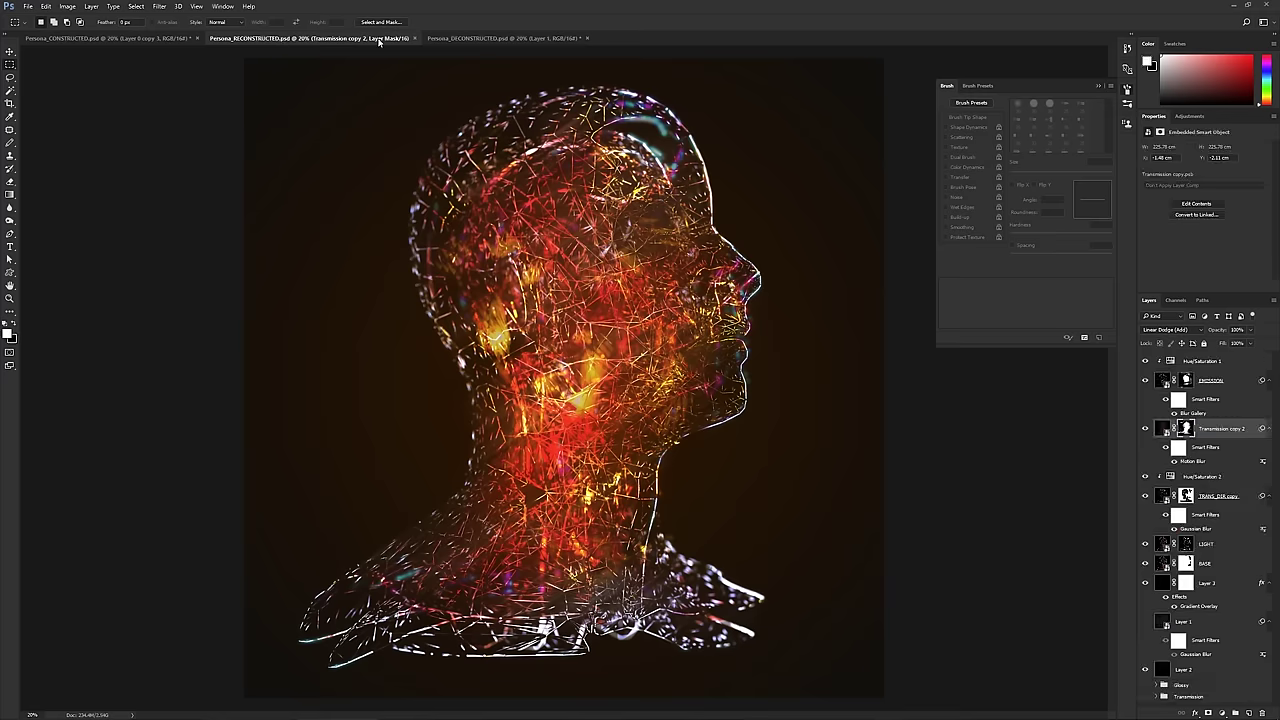
pyautogui.click(178, 40)
pyautogui.click(337, 40)
pyautogui.click(490, 40)
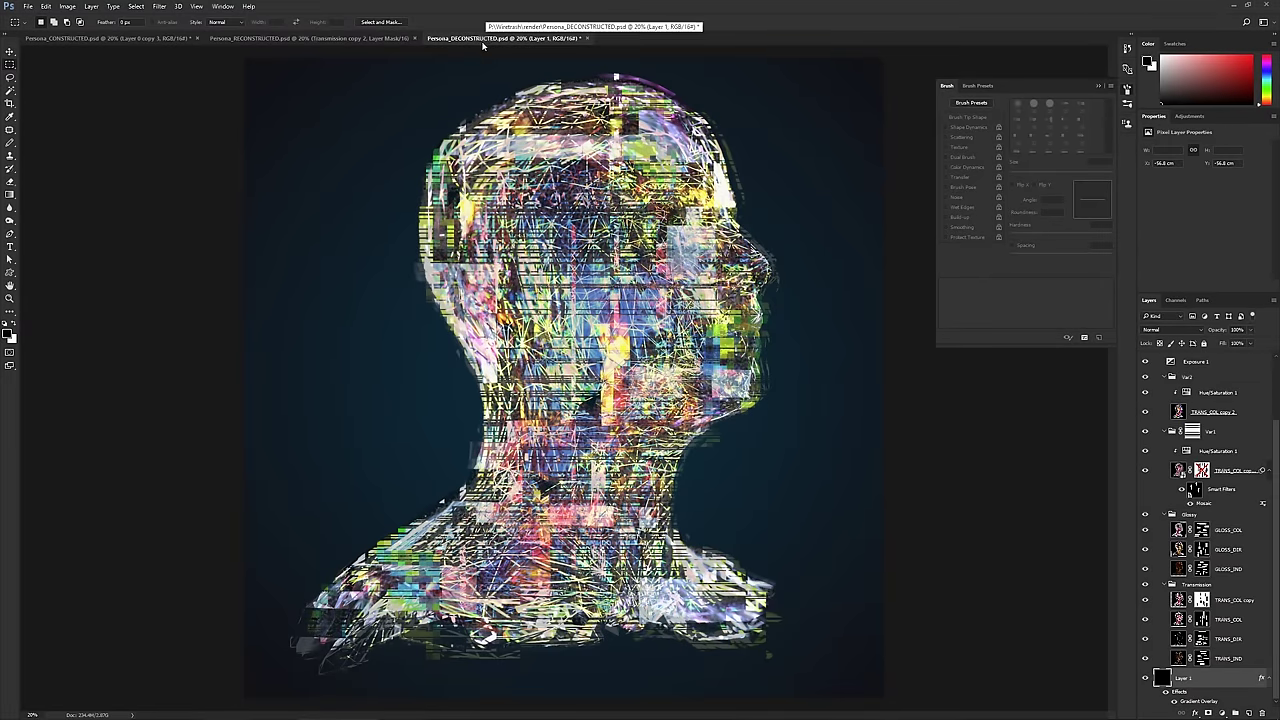
pyautogui.click(340, 40)
pyautogui.click(180, 40)
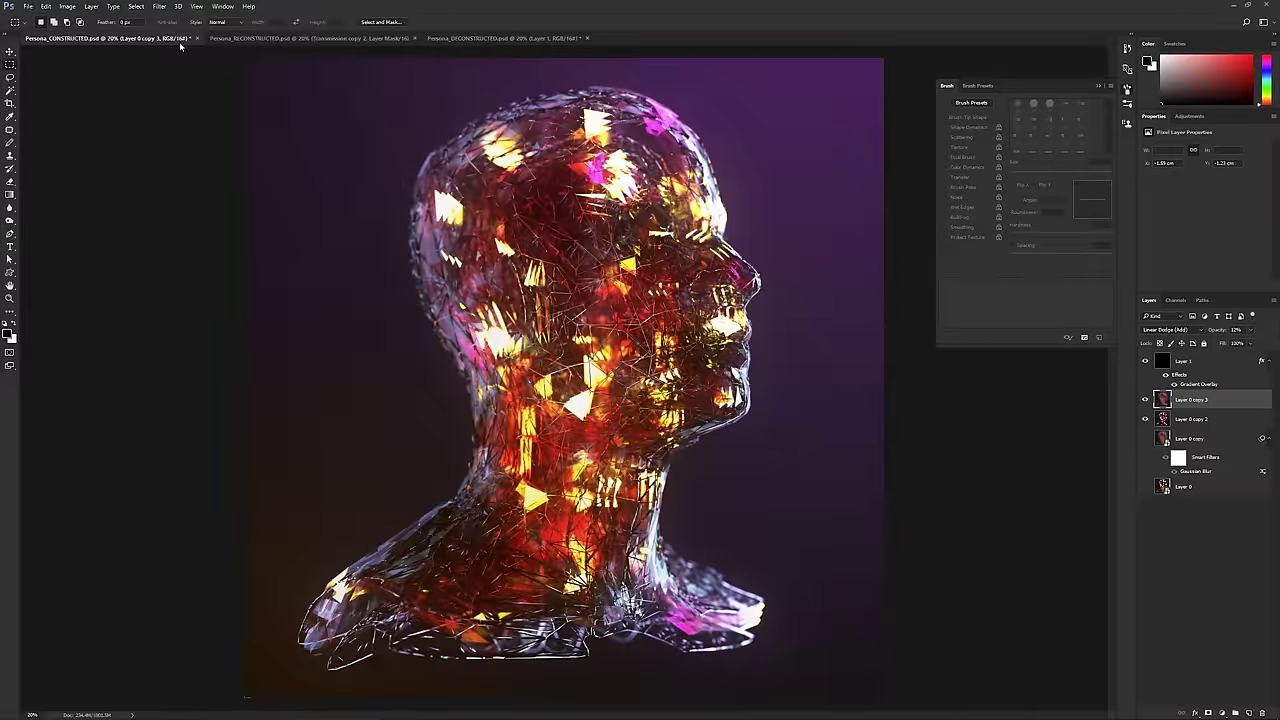
pyautogui.click(314, 40)
pyautogui.click(506, 40)
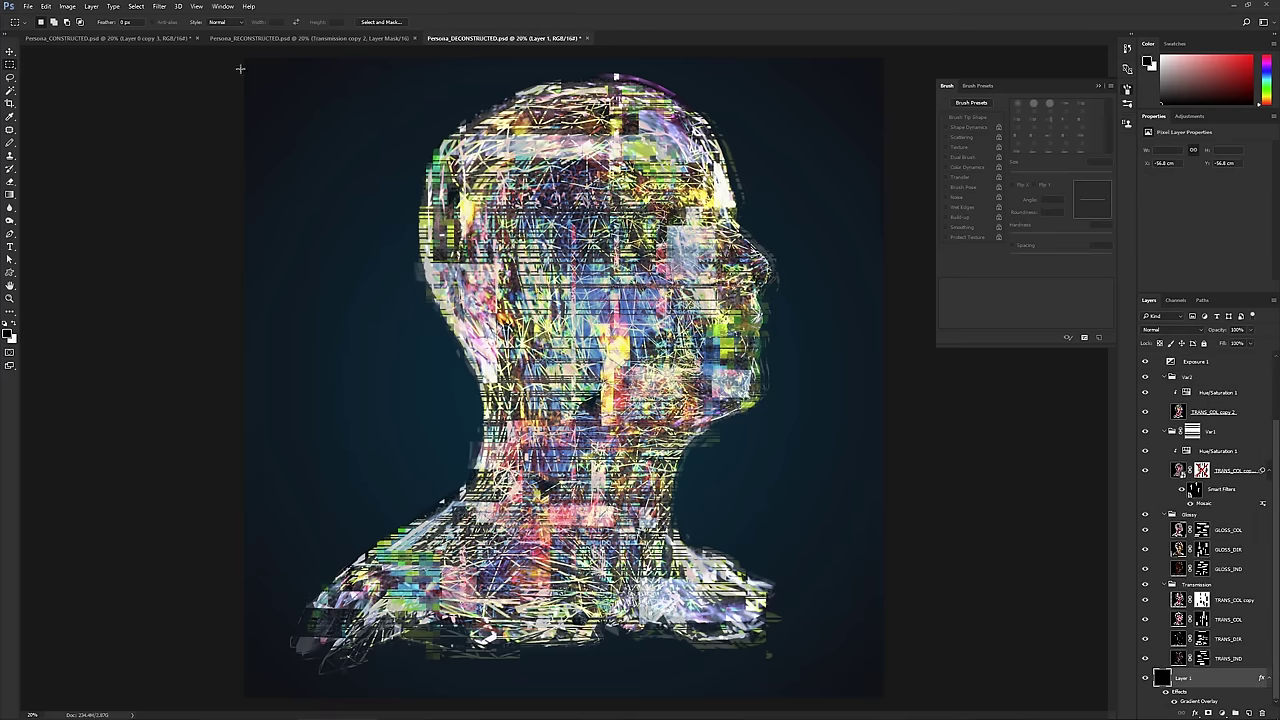
pyautogui.click(158, 40)
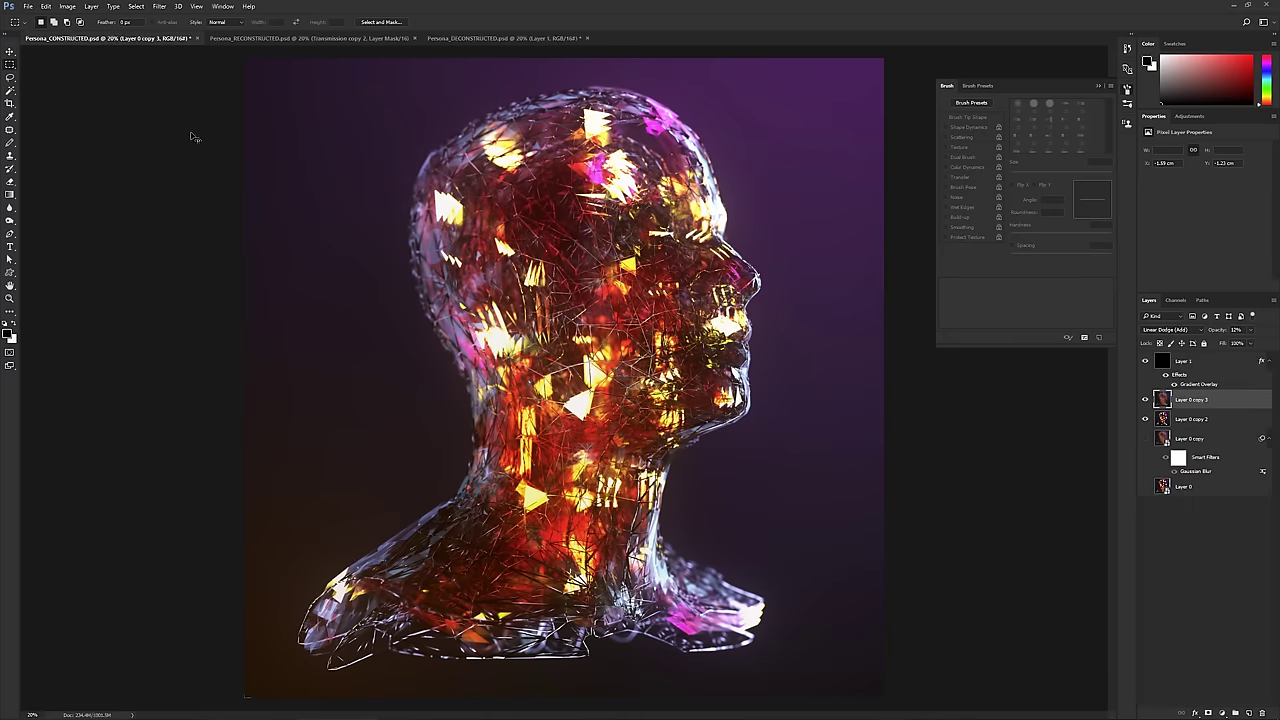
# - Save Persona_CONSTRUCTED.psd and Persona_DECONSTRUCTED.psd
pyautogui.hotkey('ctrl', 's')
pyautogui.click(504, 40)
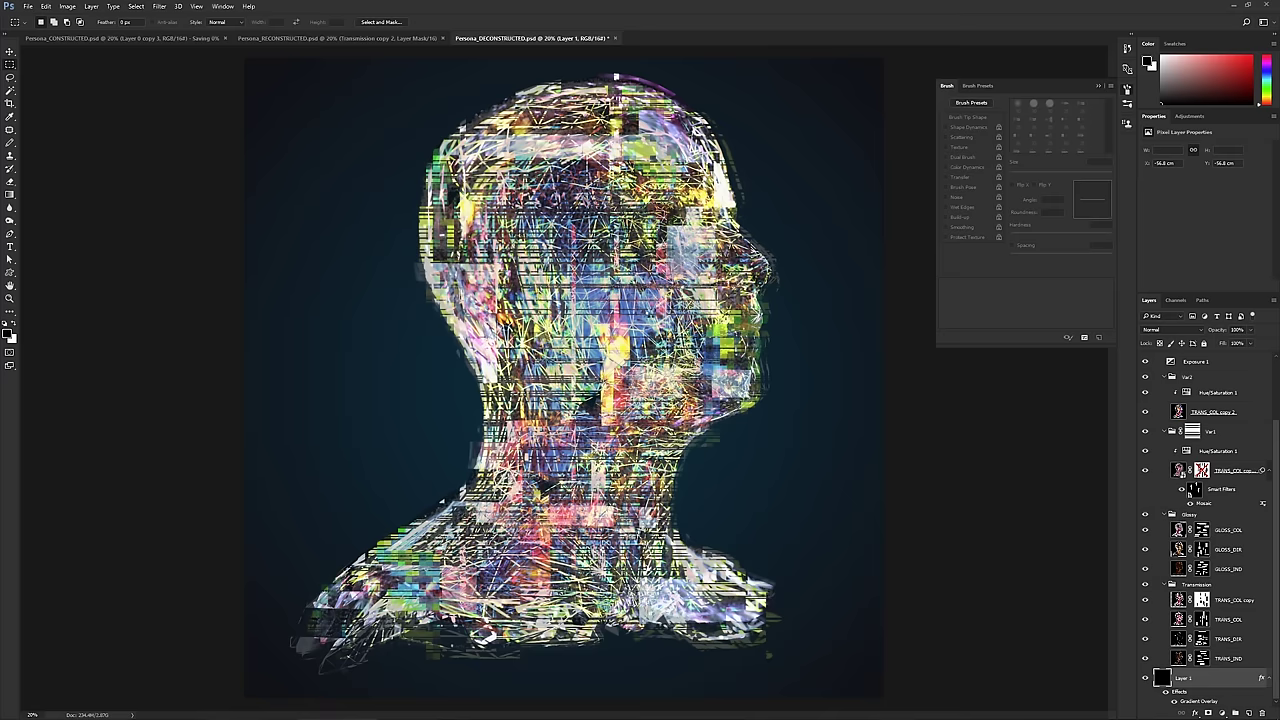
pyautogui.hotkey('ctrl', 's')
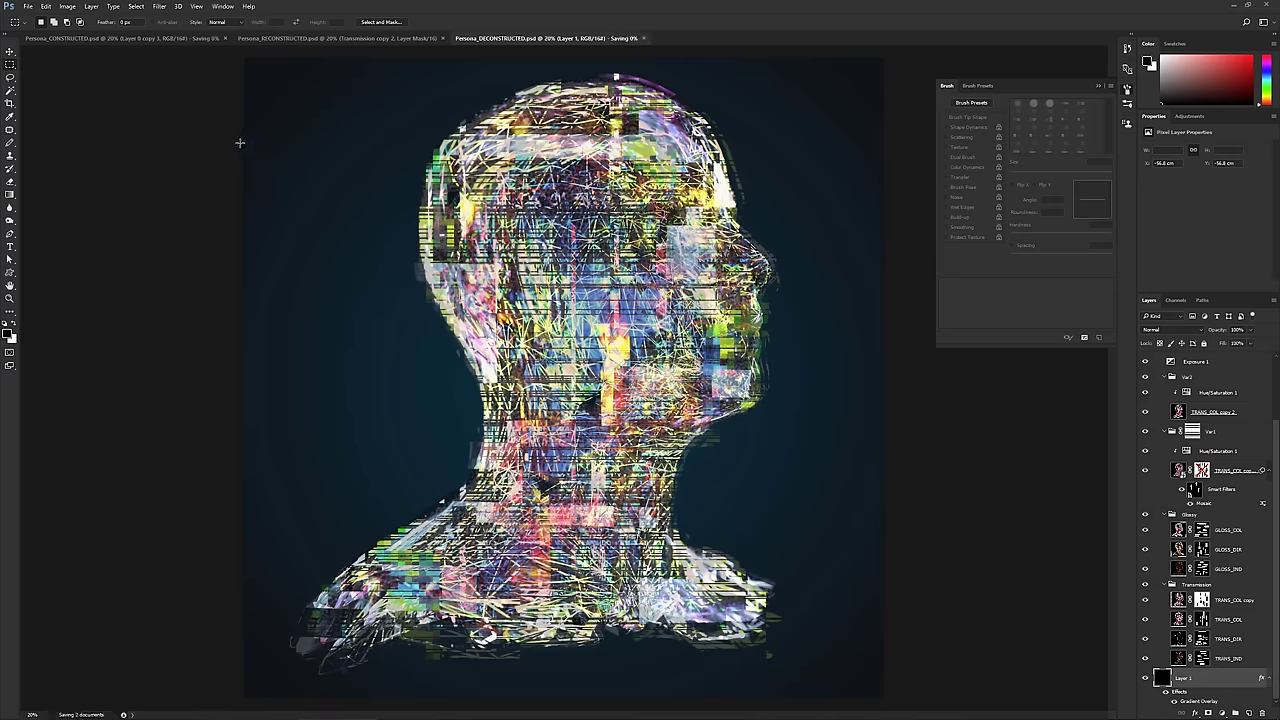
# - Create a black document 19200 pixels wide and 6400 pixels high, using Calculator to work out 6400*3 for the width
pyautogui.click(28, 8)
pyautogui.click(47, 18)
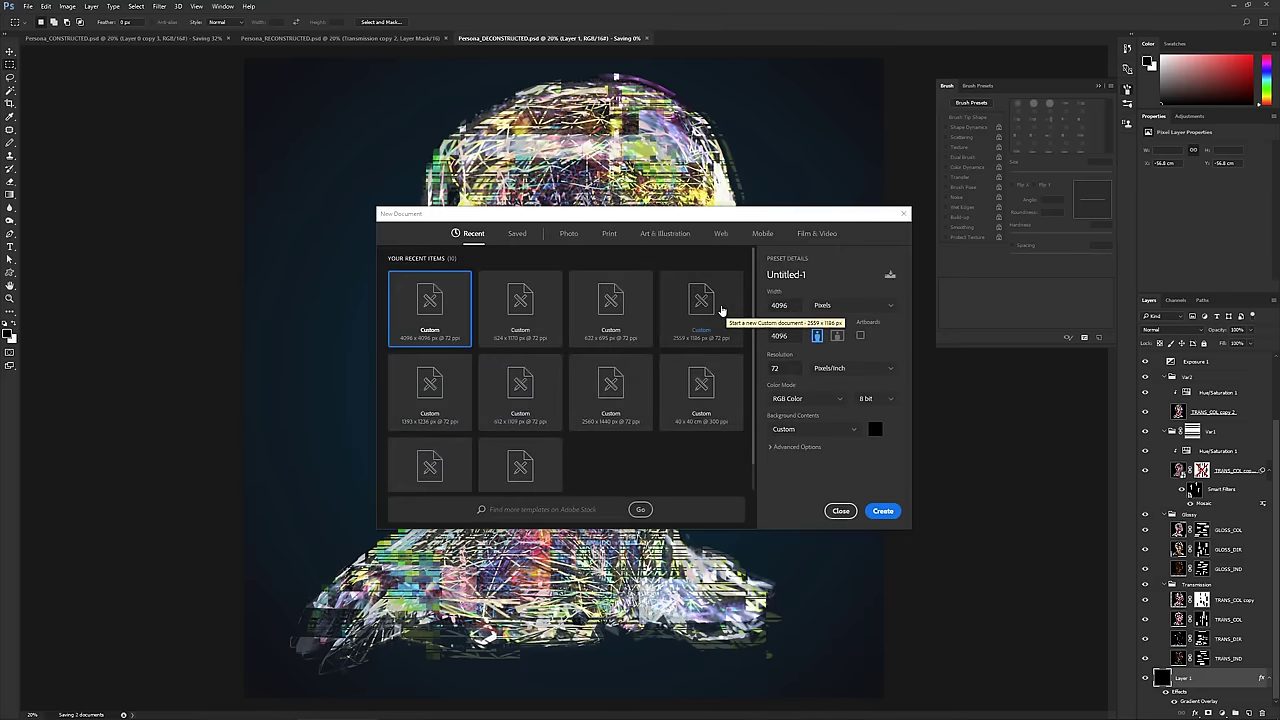
pyautogui.click(845, 213)
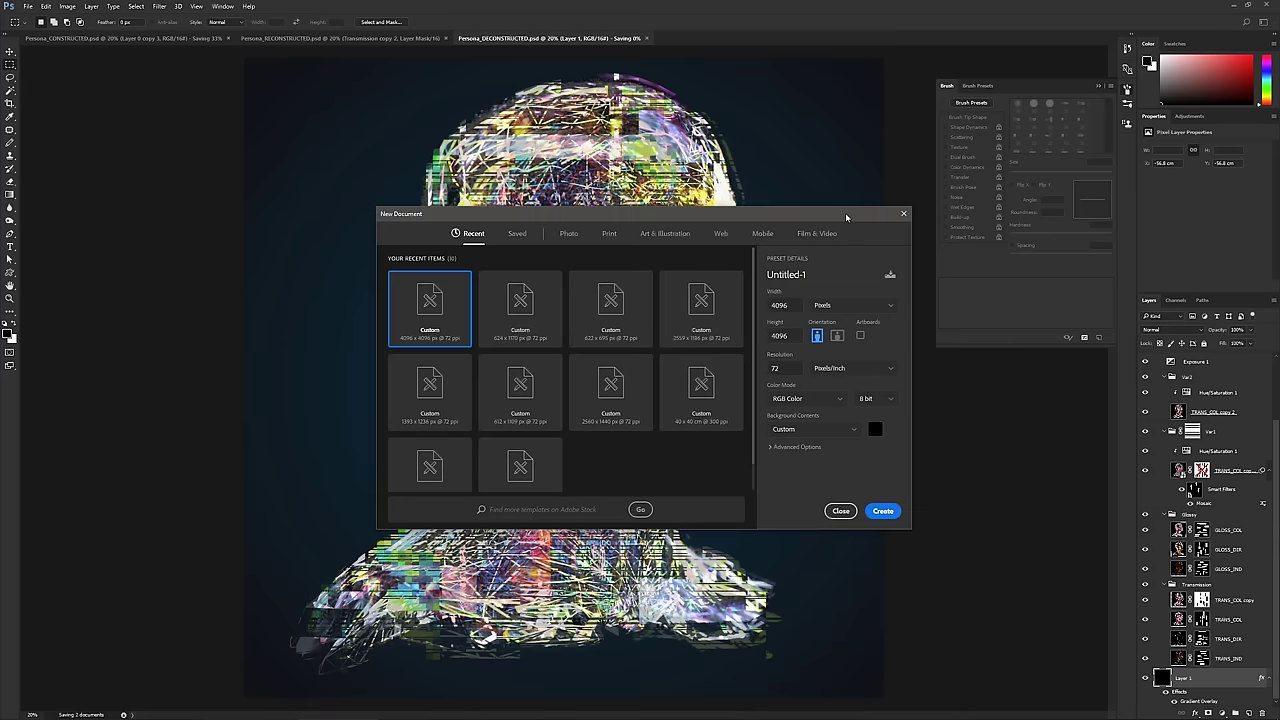
pyautogui.press('XF86Calculator')
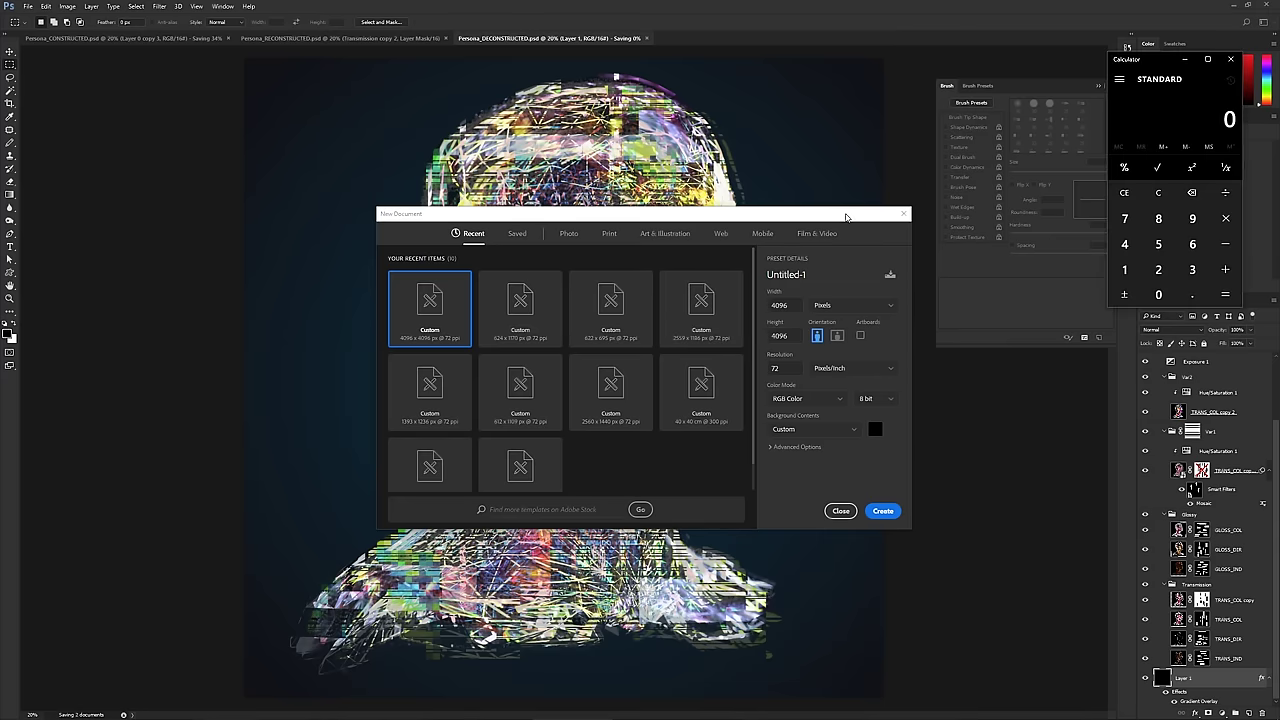
pyautogui.write('6400*3')
pyautogui.press('Return')
pyautogui.click(1231, 59)
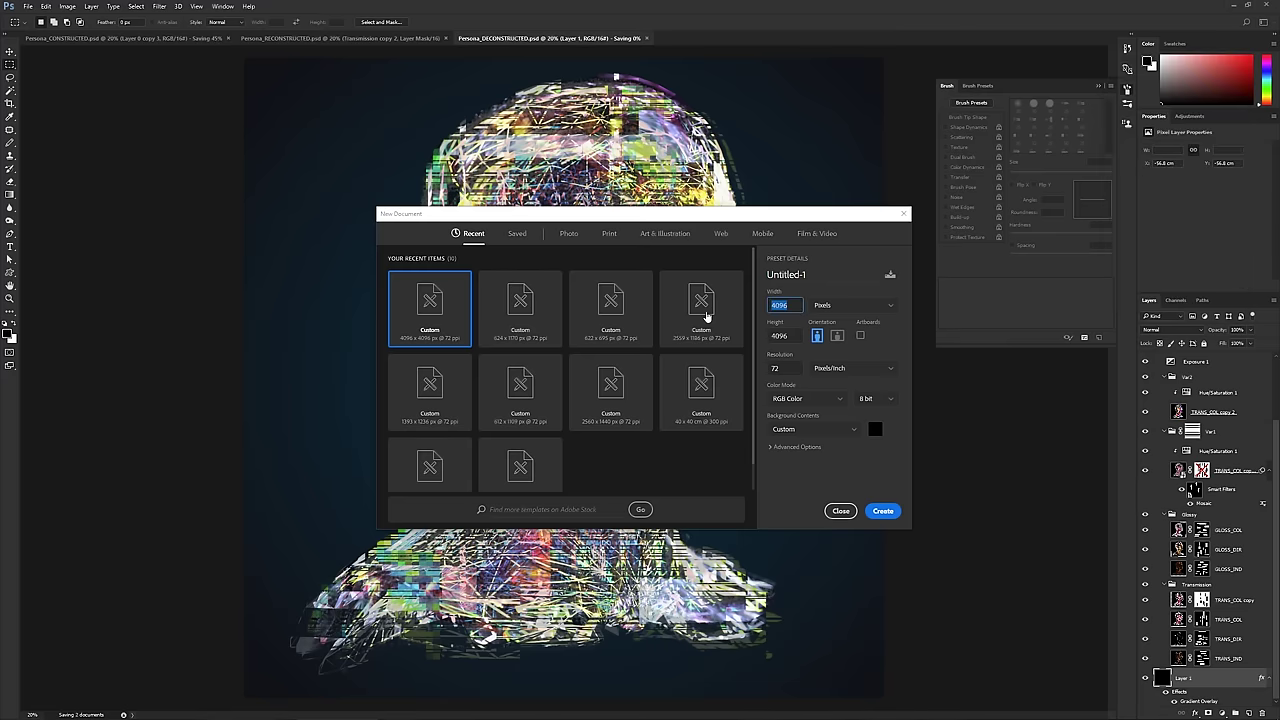
pyautogui.write('19200')
pyautogui.press('Tab')
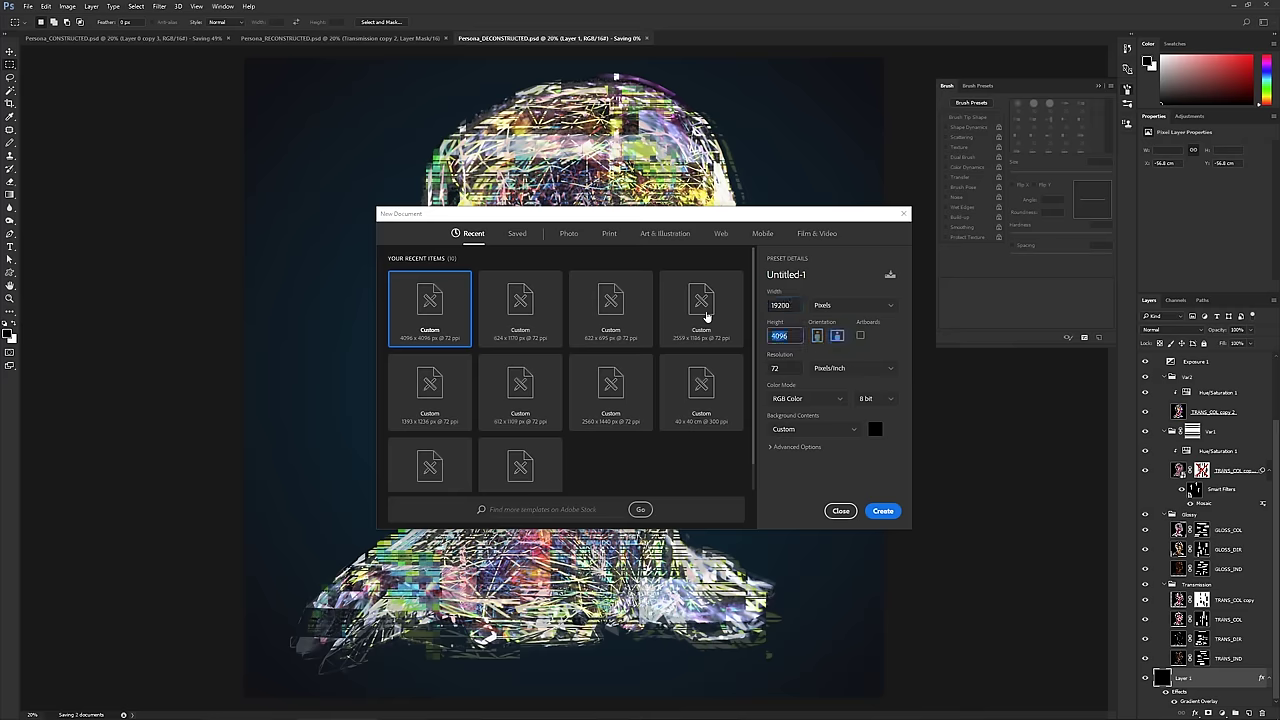
pyautogui.write('6400')
pyautogui.press('Return')
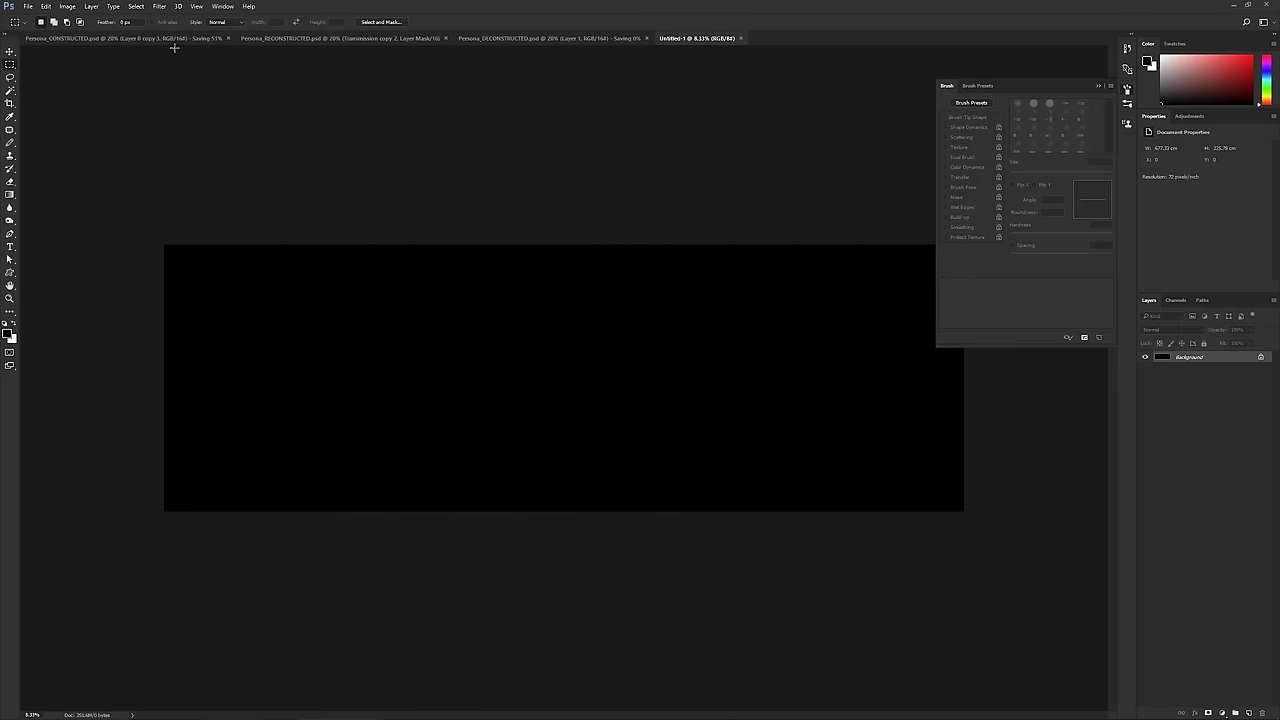
pyautogui.click(28, 6)
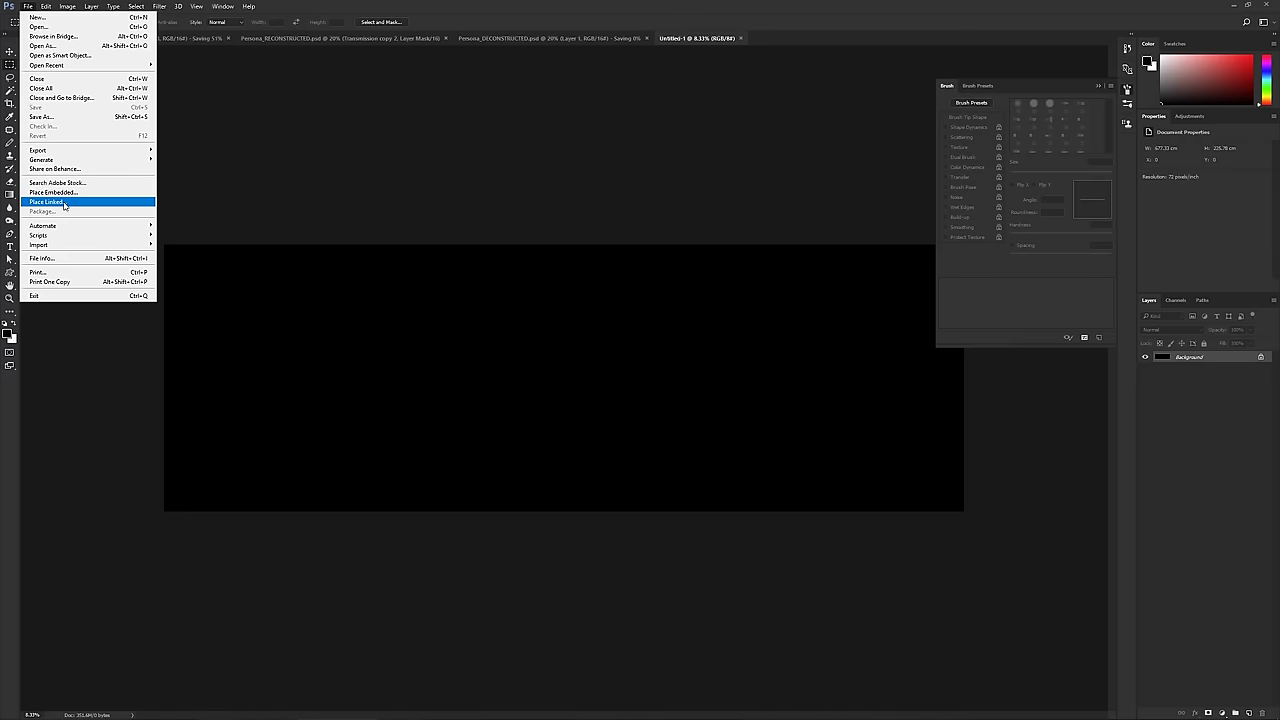
pyautogui.click(101, 38)
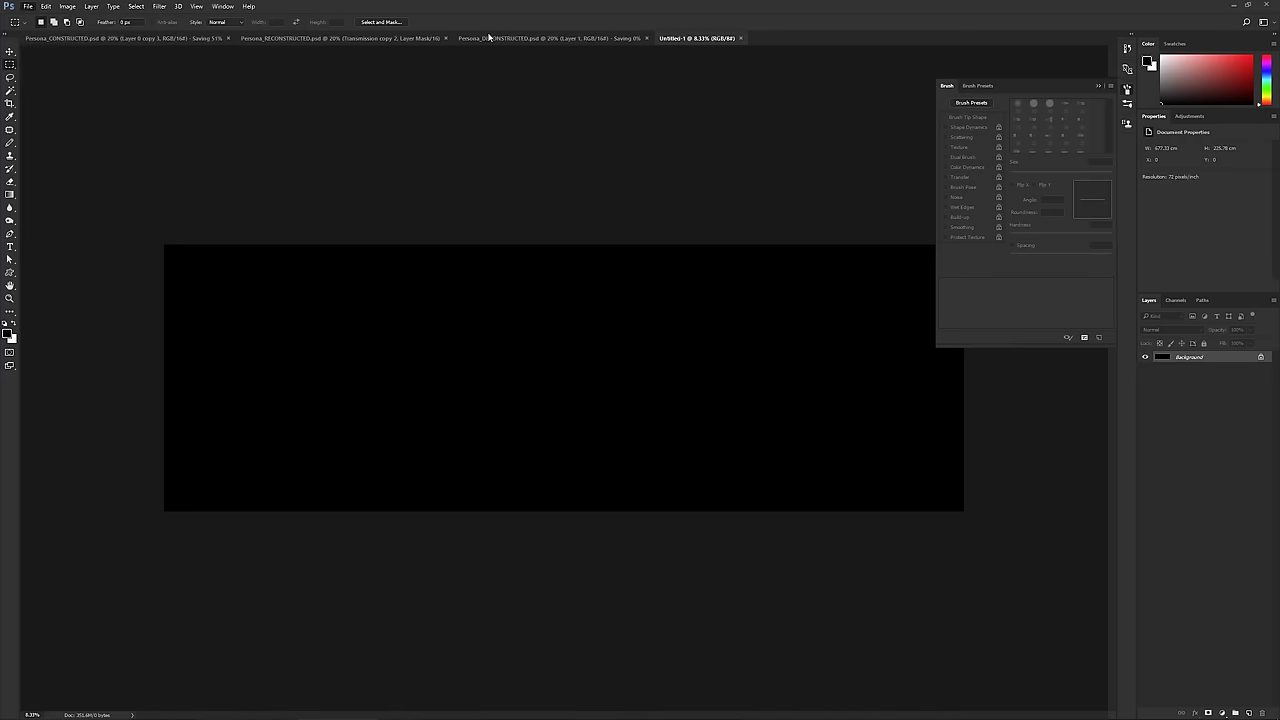
pyautogui.click(101, 38)
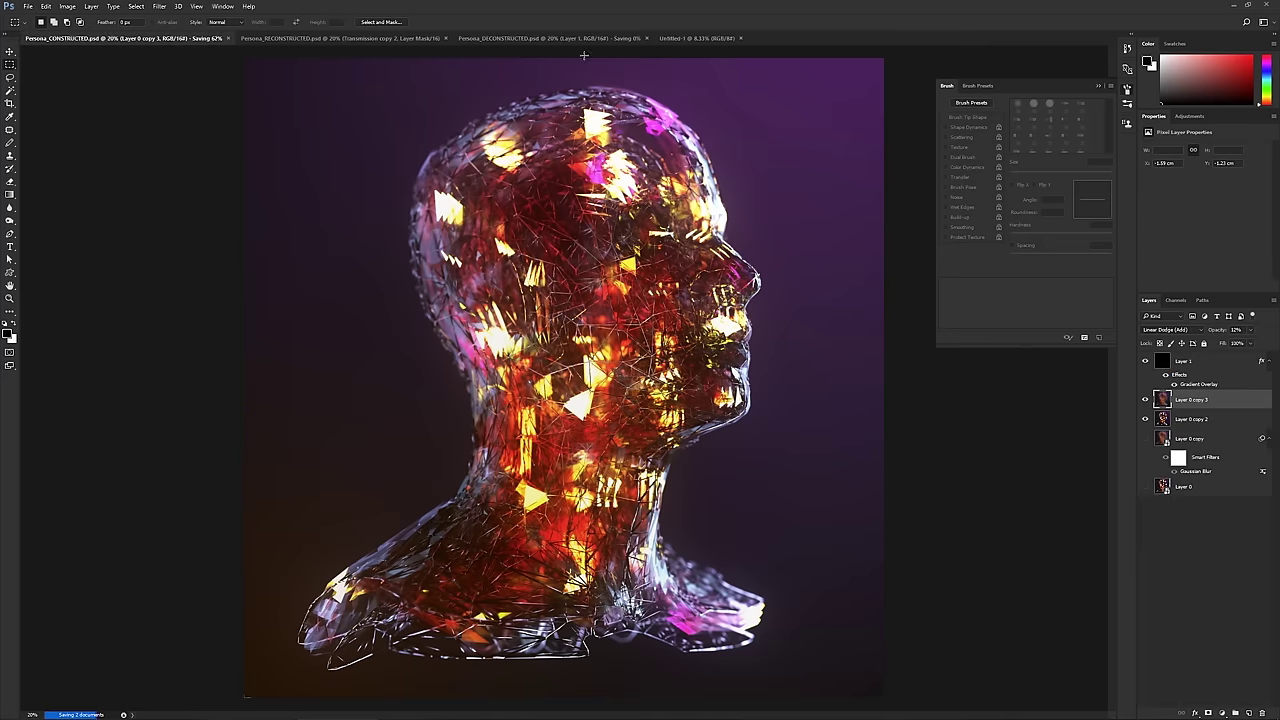
pyautogui.hotkey('ctrl', 'shift', 'Tab')
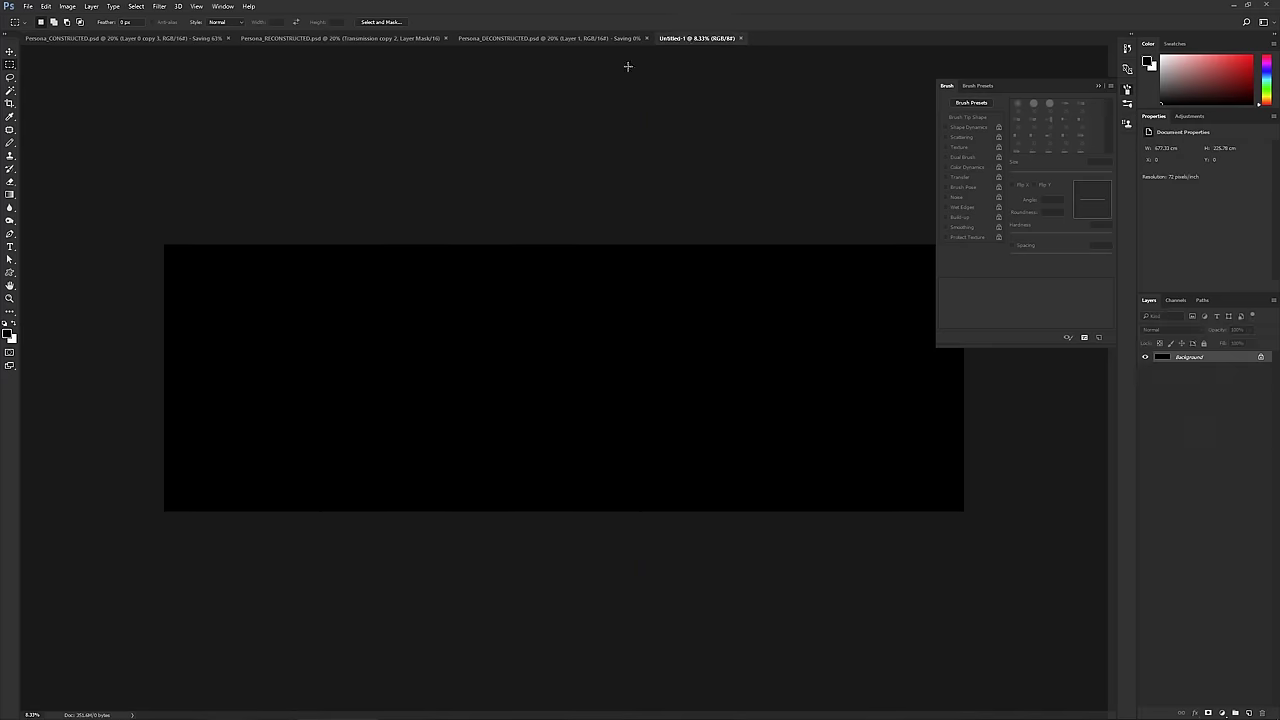
# - Place Persona_RECONSTRUCTED.psd as a linked object in the new document, close the floating Brush panel and move the portrait to the canvas's right third
pyautogui.click(28, 6)
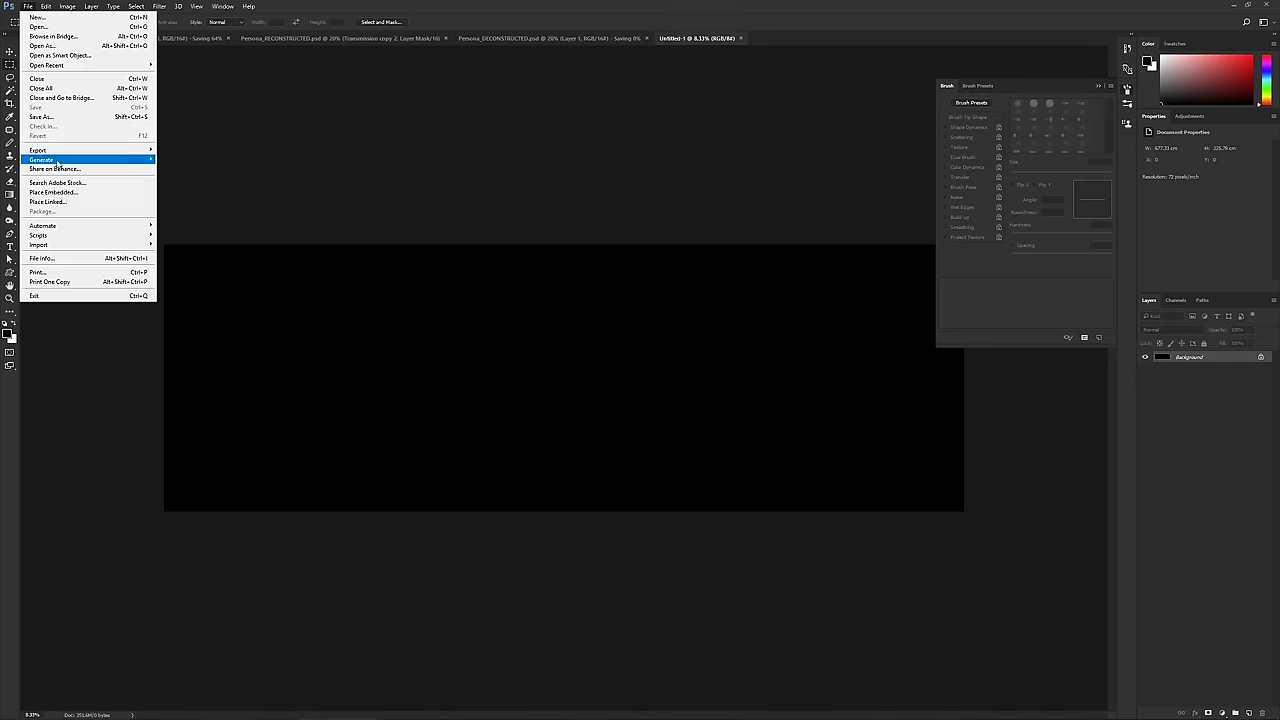
pyautogui.click(77, 207)
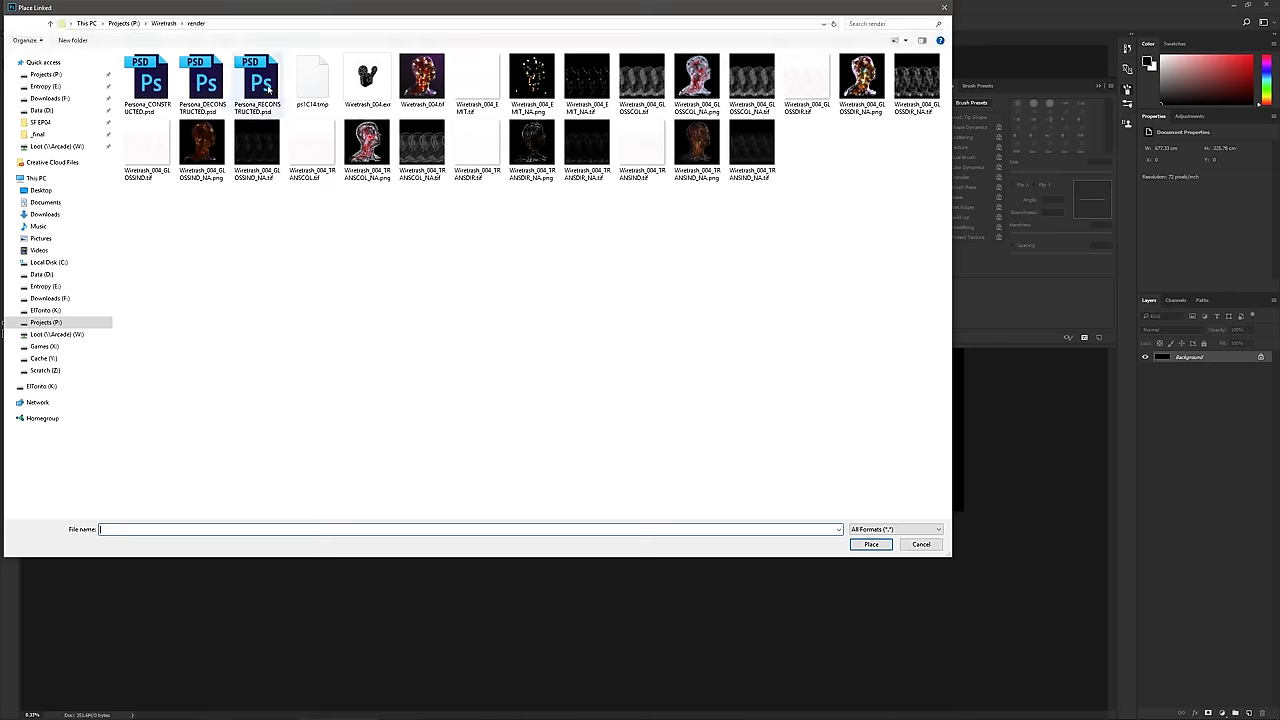
pyautogui.doubleClick(258, 89)
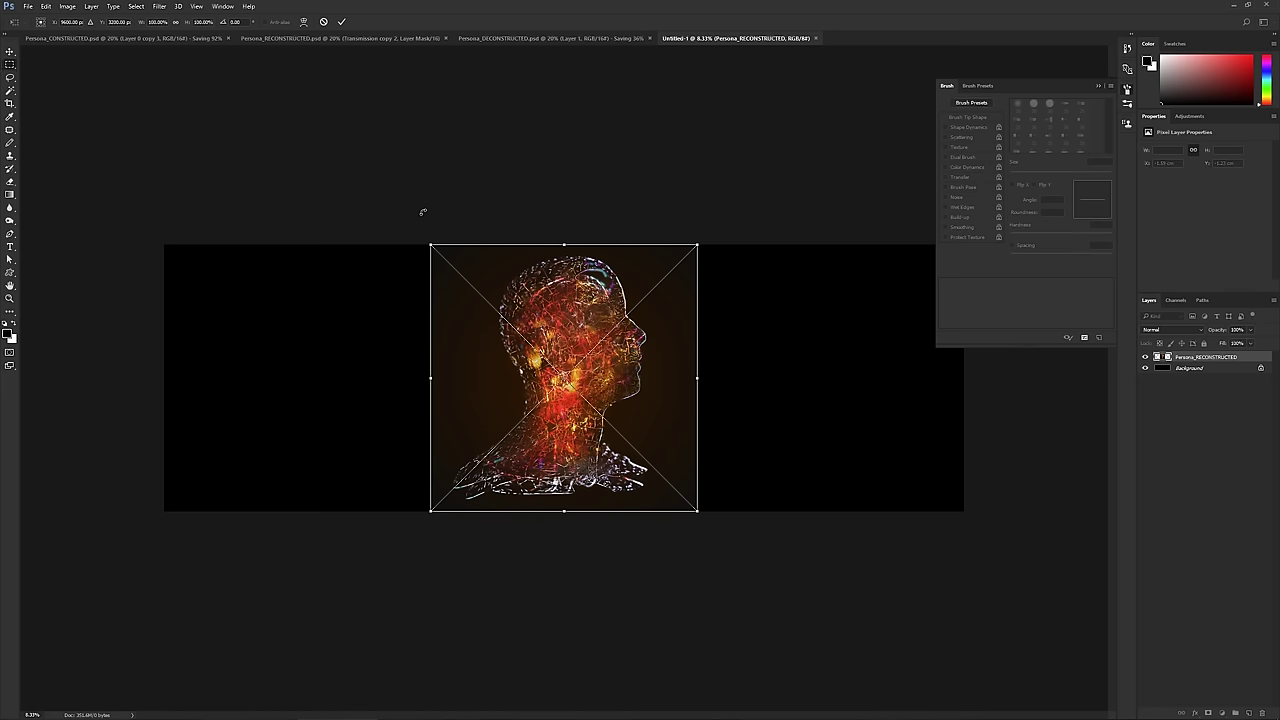
pyautogui.press('Return')
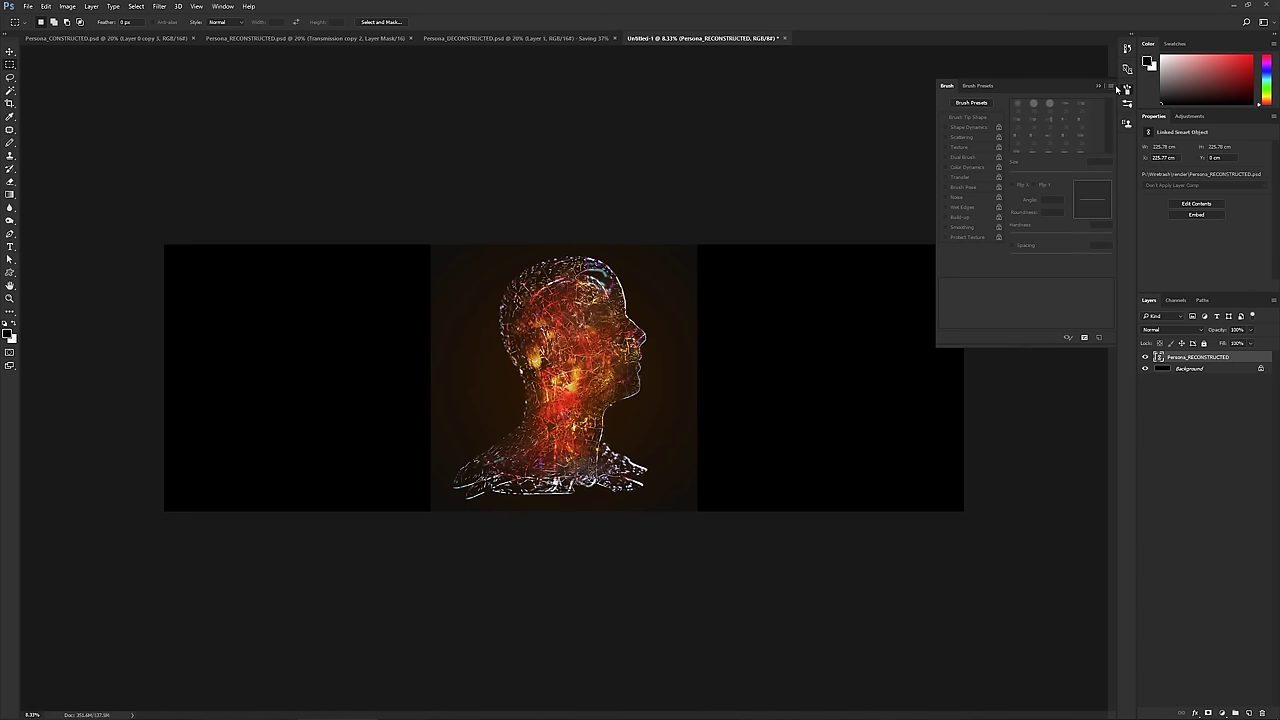
pyautogui.click(1112, 85)
pyautogui.keyDown('ctrl'); pyautogui.moveTo(578, 382); pyautogui.dragTo(847, 378); pyautogui.keyUp('ctrl')
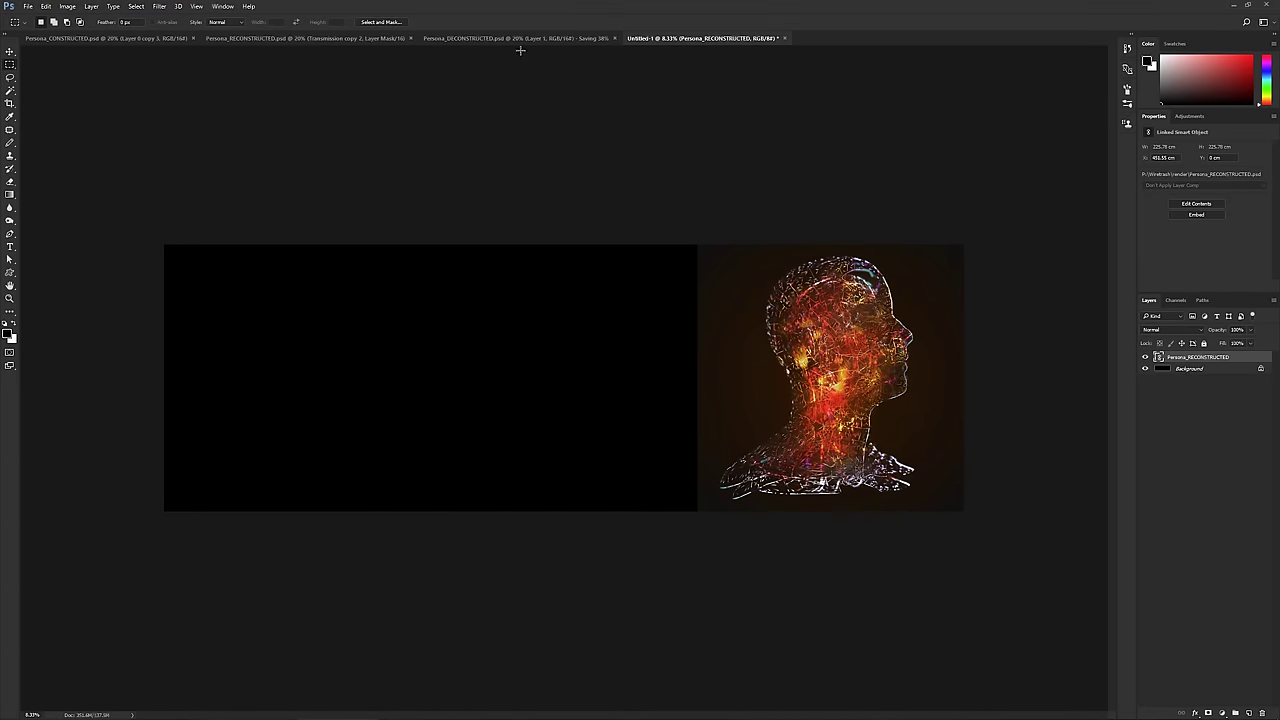
# - Place Persona_CONSTRUCTED.psd as a linked object and move it to the left third of the canvas
pyautogui.click(30, 6)
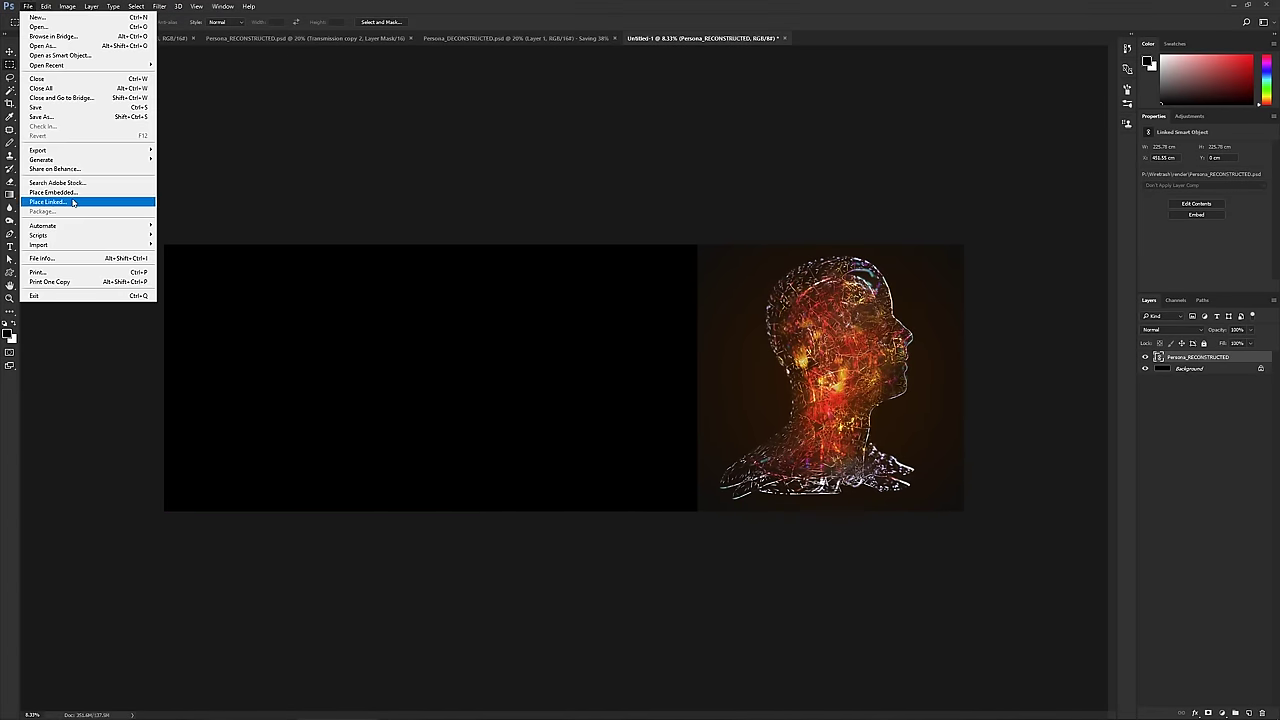
pyautogui.click(72, 201)
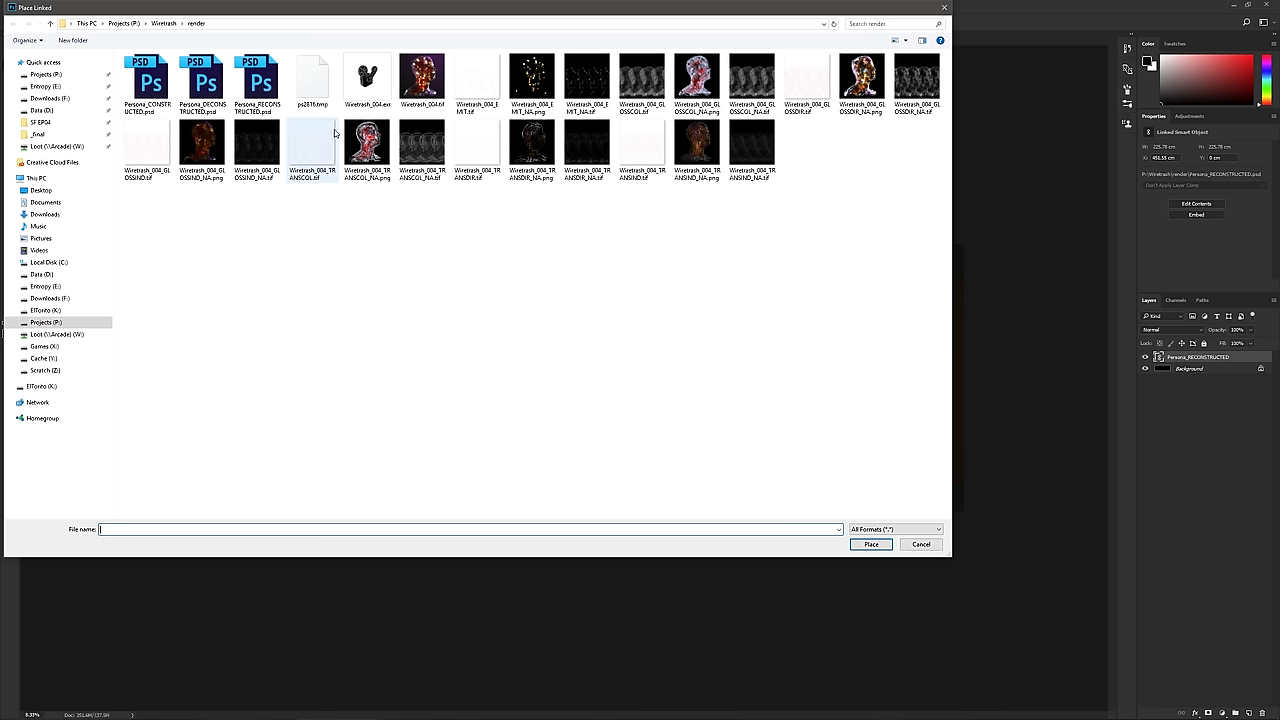
pyautogui.click(204, 85)
pyautogui.click(150, 85)
pyautogui.click(204, 91)
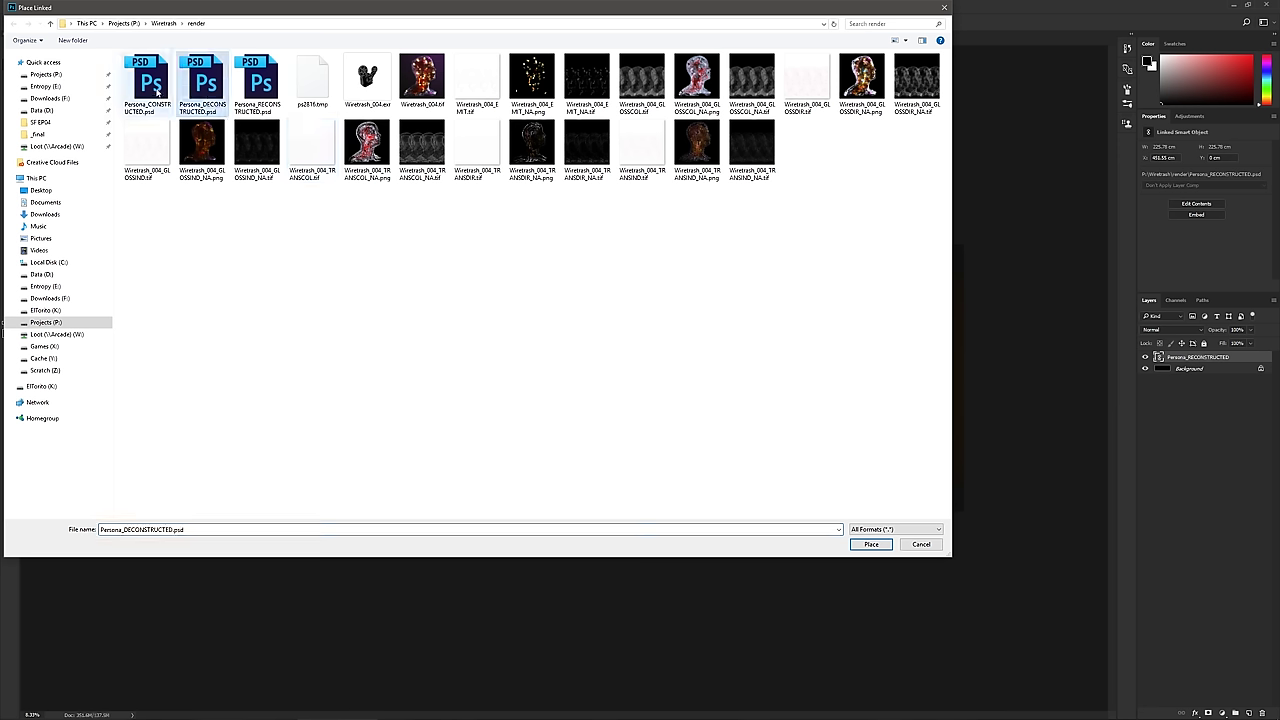
pyautogui.doubleClick(204, 91)
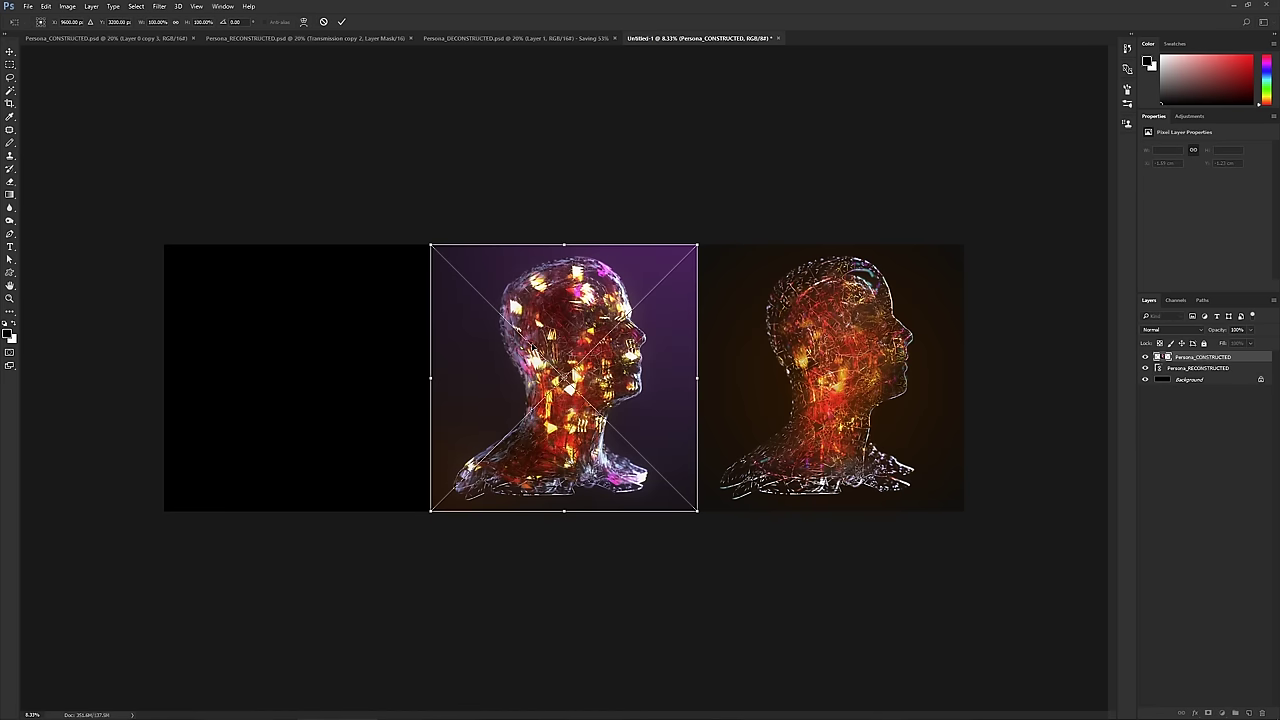
pyautogui.moveTo(498, 404); pyautogui.dragTo(234, 402)
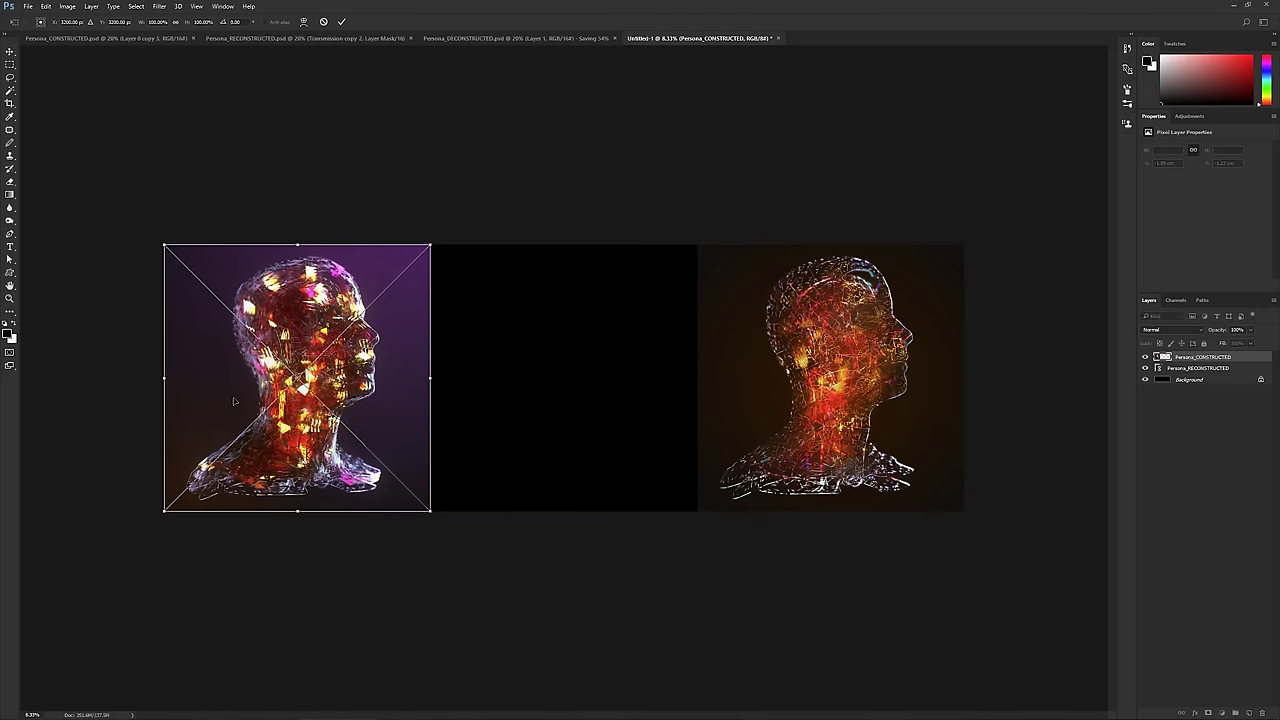
pyautogui.press('Return')
# - Place Persona_DECONSTRUCTED.psd as a linked object in the middle third of the canvas
pyautogui.click(28, 6)
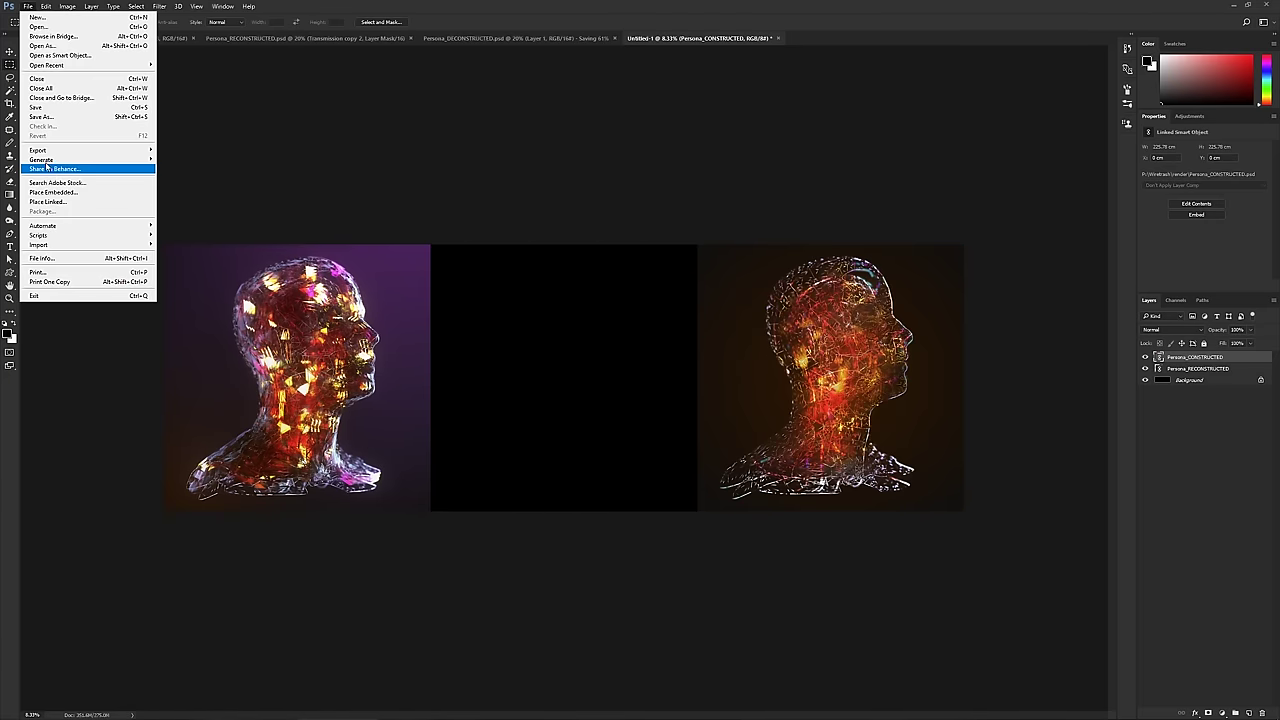
pyautogui.click(56, 202)
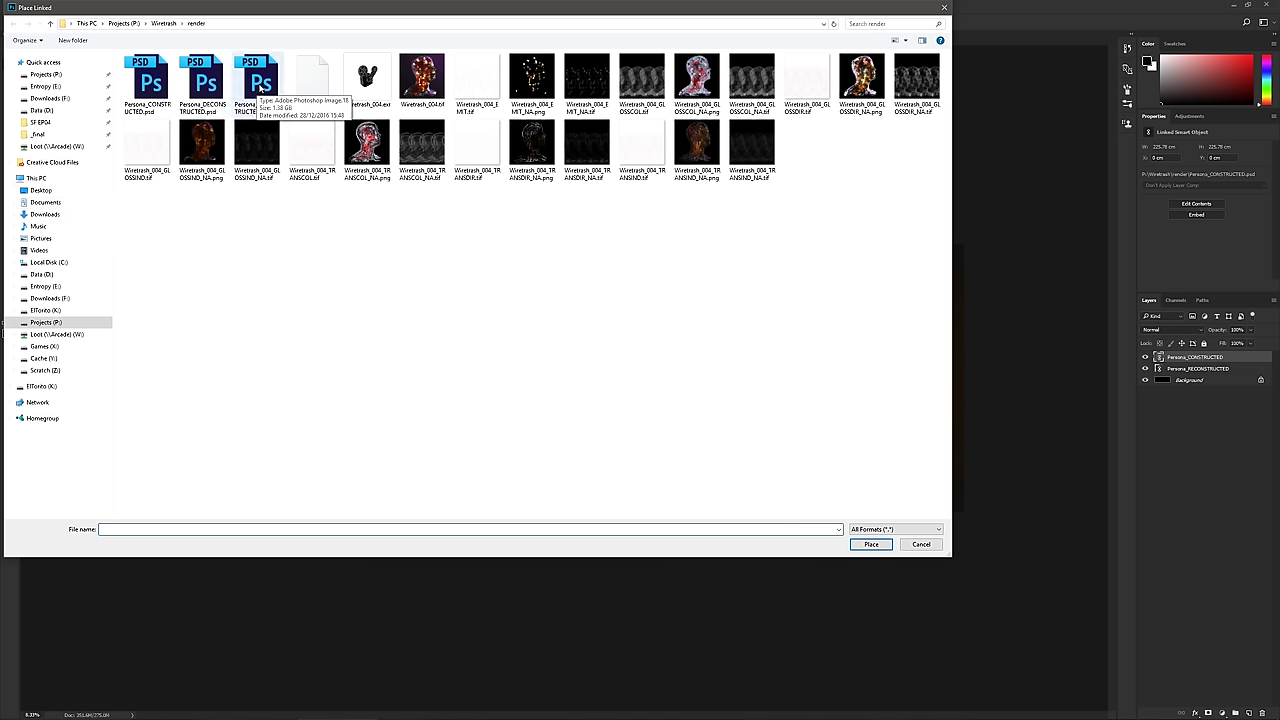
pyautogui.click(253, 90)
pyautogui.doubleClick(202, 90)
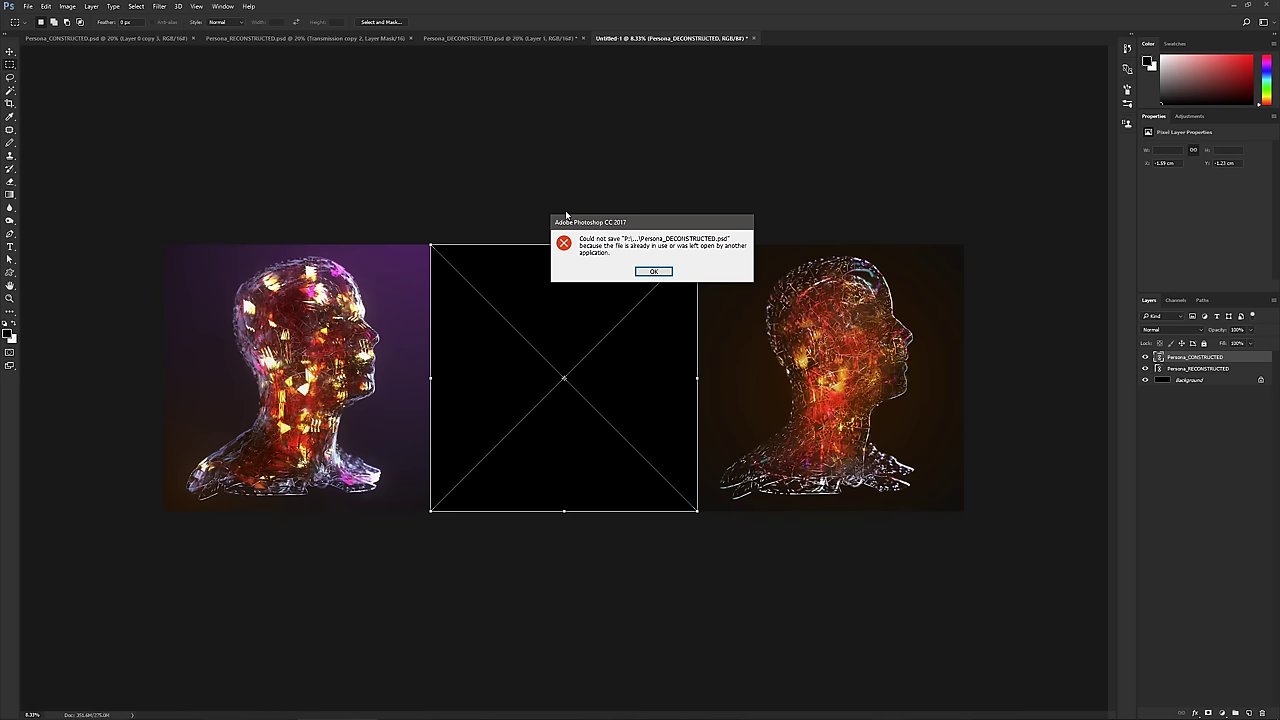
pyautogui.press('Return')
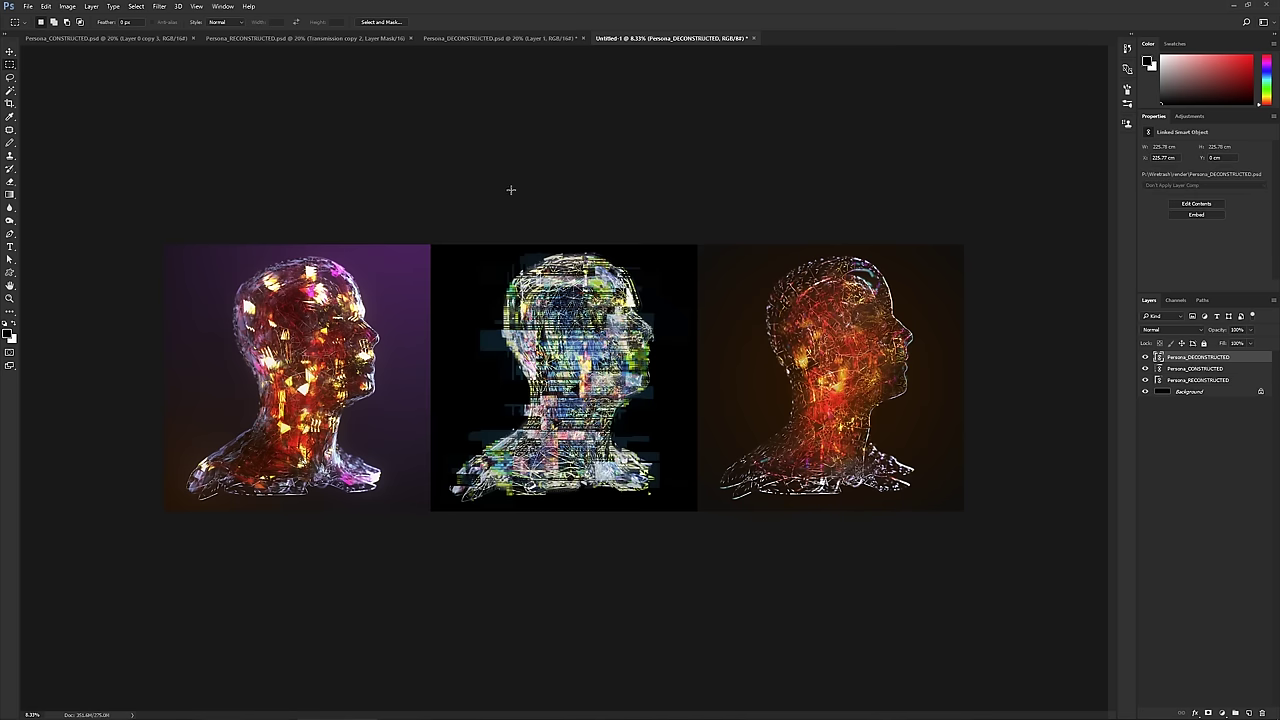
# - Save Persona_DECONSTRUCTED.psd again and return to the wide document with the three linked portraits
pyautogui.click(467, 38)
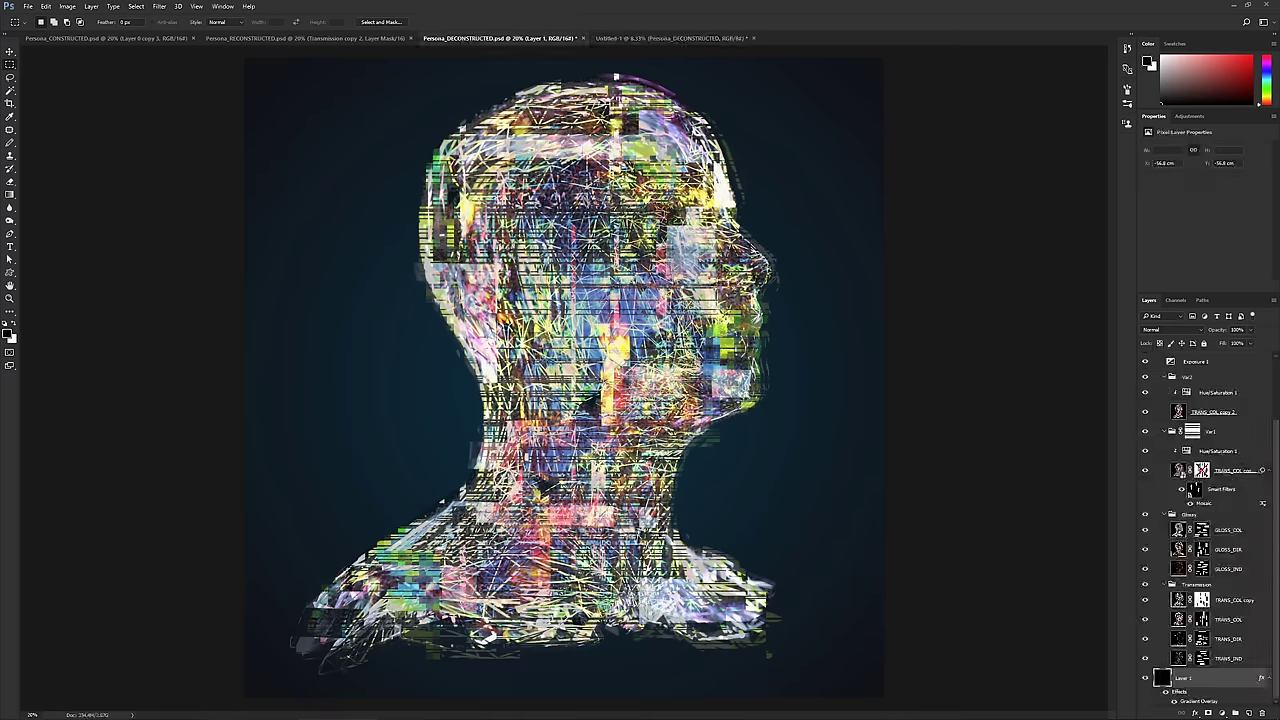
pyautogui.hotkey('ctrl', 's')
pyautogui.click(653, 39)
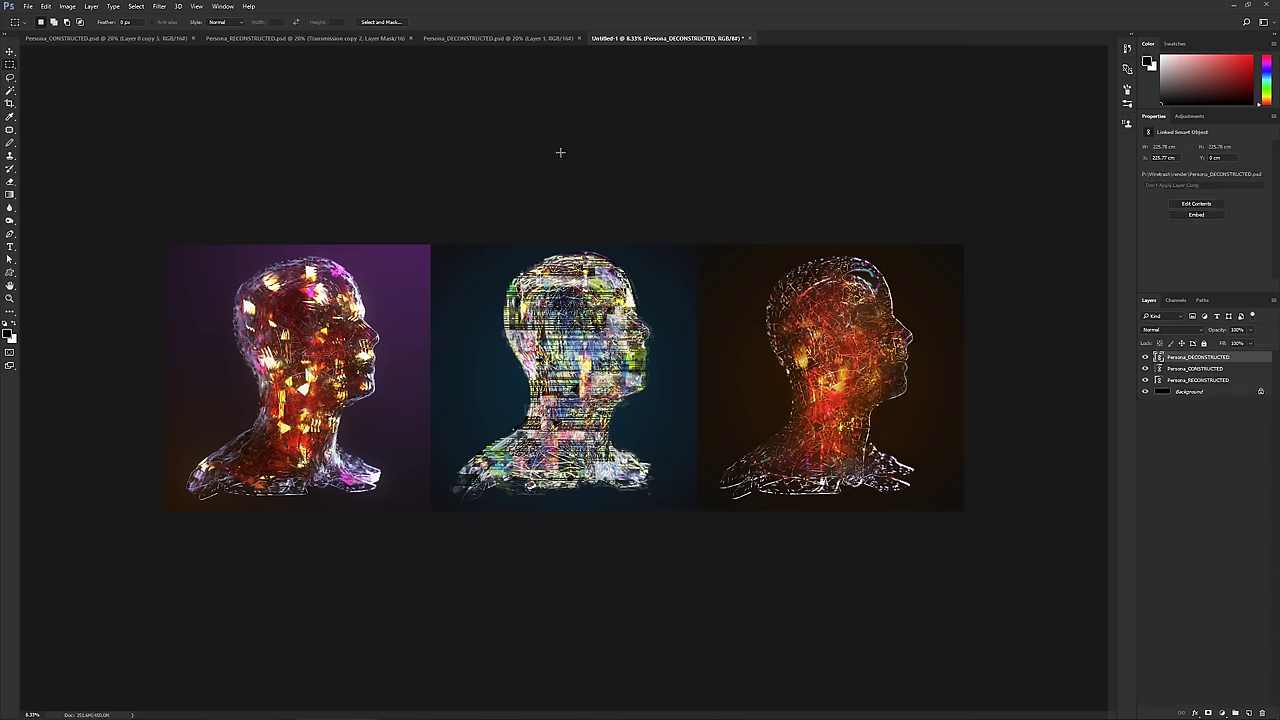
# - Reorder the linked portraits so Persona_DECONSTRUCTED fills the left third and Persona_CONSTRUCTED the middle, keeping Persona_RECONSTRUCTED in the right third
pyautogui.keyDown('ctrl'); pyautogui.moveTo(566, 388); pyautogui.dragTo(316, 368); pyautogui.keyUp('ctrl')
pyautogui.click(1188, 379)
pyautogui.keyDown('ctrl'); pyautogui.moveTo(393, 380); pyautogui.dragTo(540, 374); pyautogui.keyUp('ctrl')
pyautogui.keyDown('ctrl'); pyautogui.moveTo(713, 403); pyautogui.dragTo(690, 406); pyautogui.keyUp('ctrl')
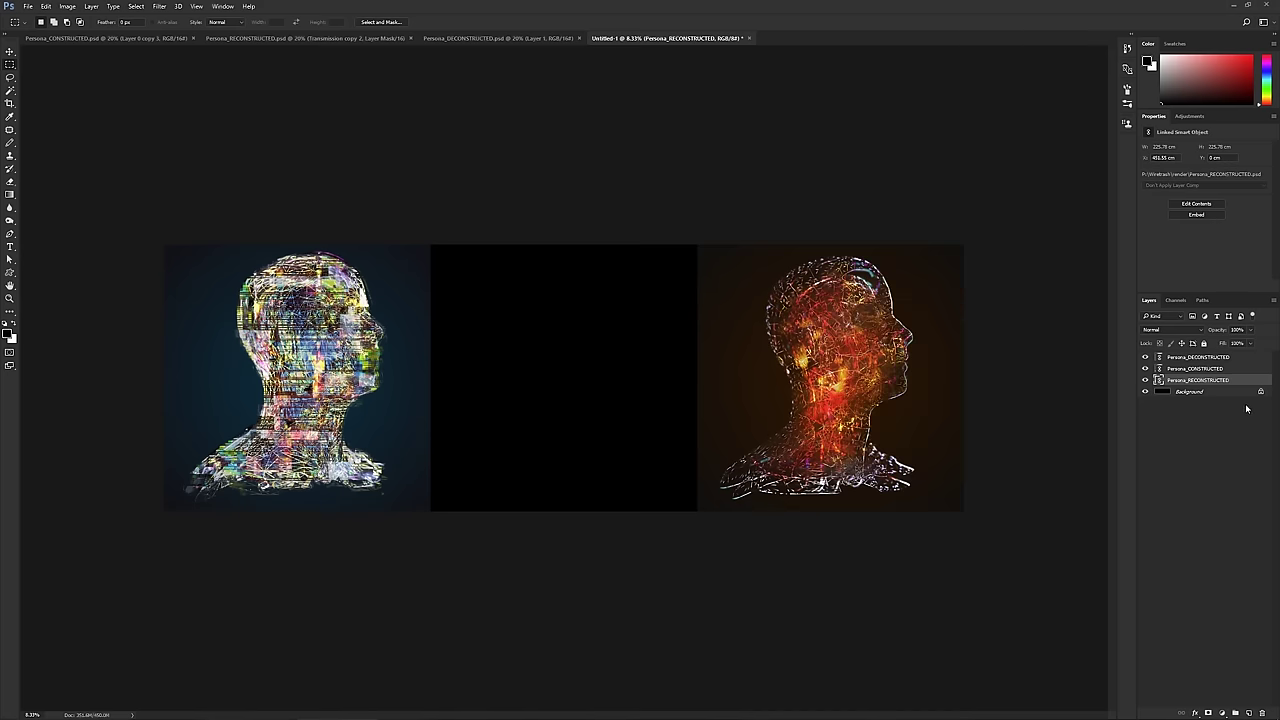
pyautogui.click(1188, 369)
pyautogui.keyDown('ctrl'); pyautogui.moveTo(566, 380); pyautogui.dragTo(833, 382); pyautogui.keyUp('ctrl')
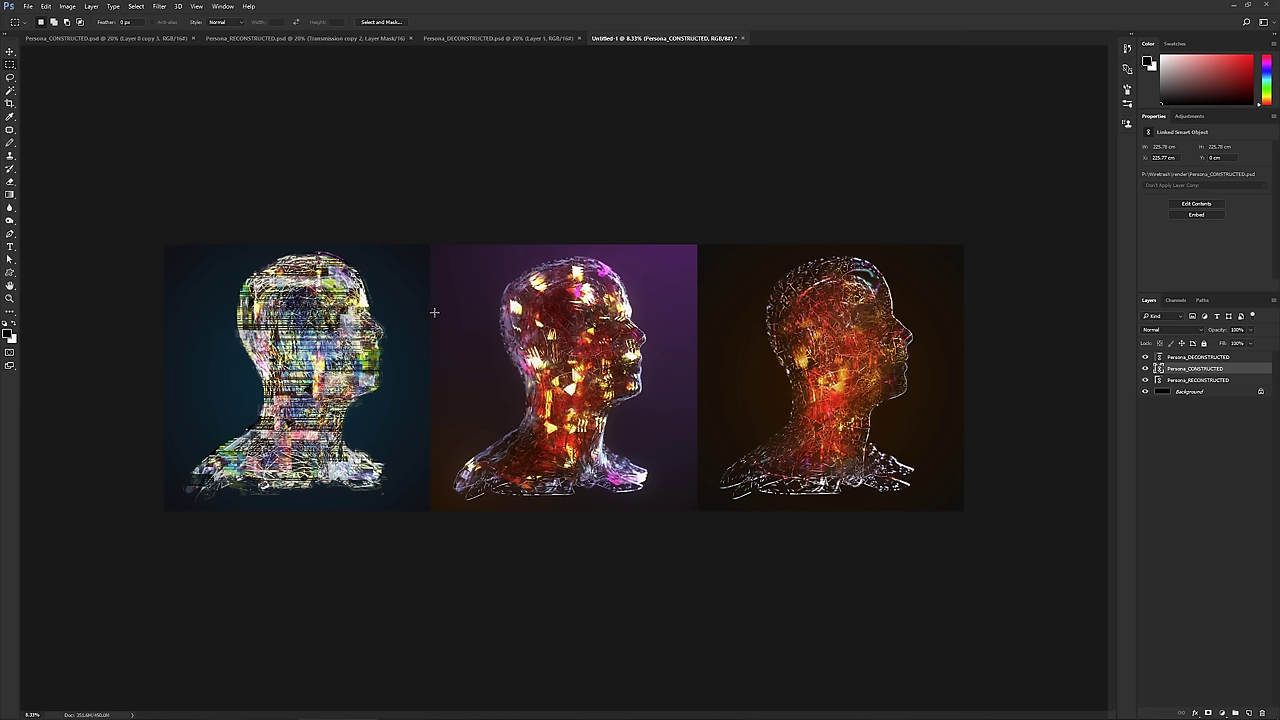
# - Examine the three-portrait composition at 10% and 15% magnification
pyautogui.click(31, 714)
pyautogui.write('10')
pyautogui.press('Return')
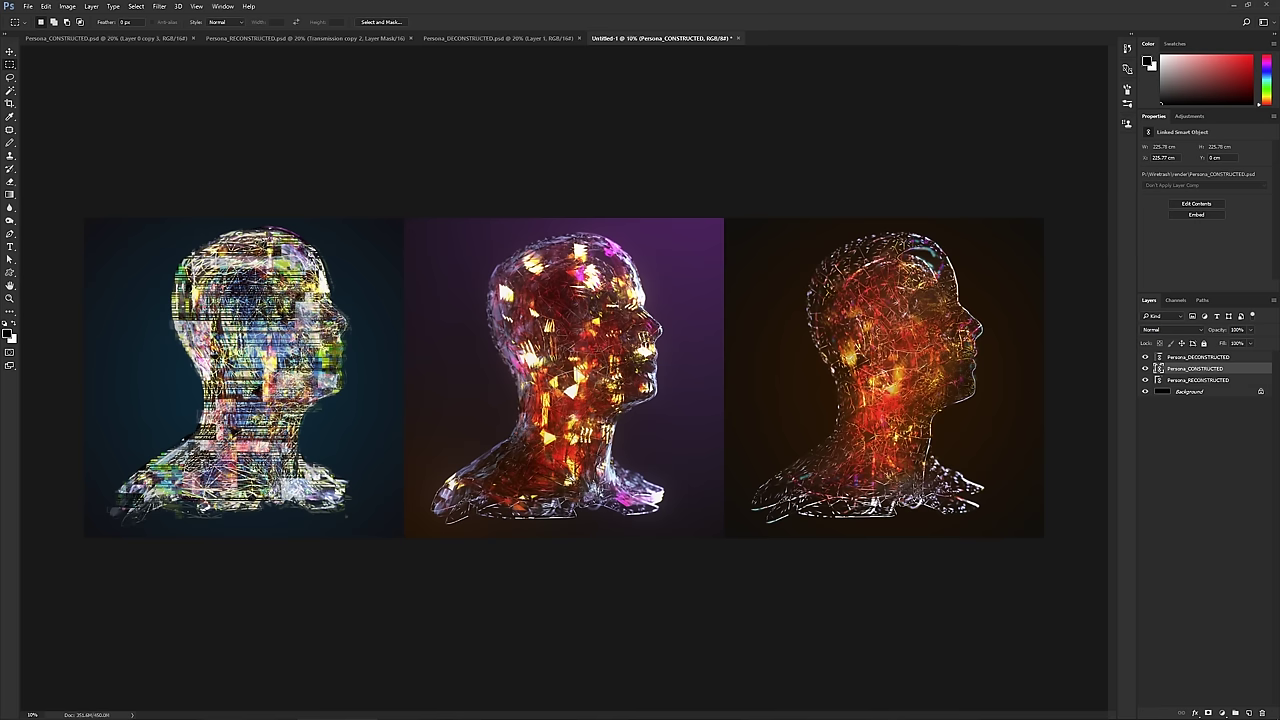
pyautogui.moveTo(31, 718)
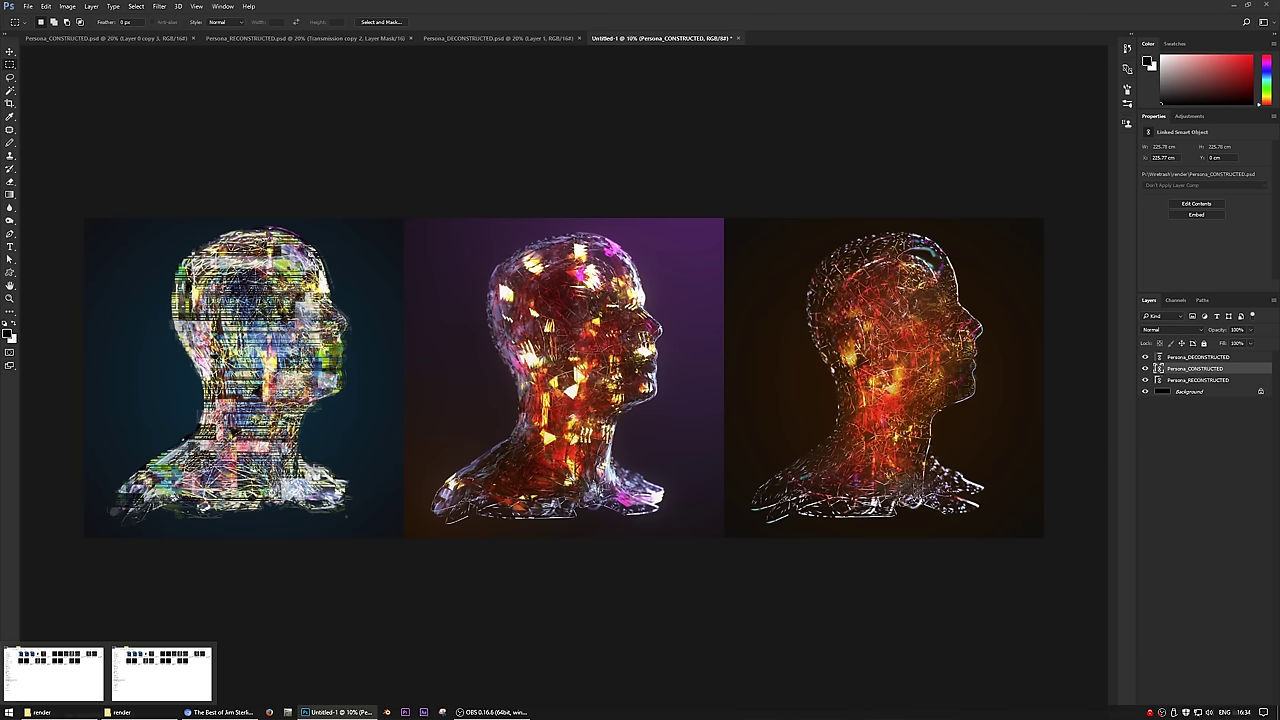
pyautogui.write('15')
pyautogui.press('Return')
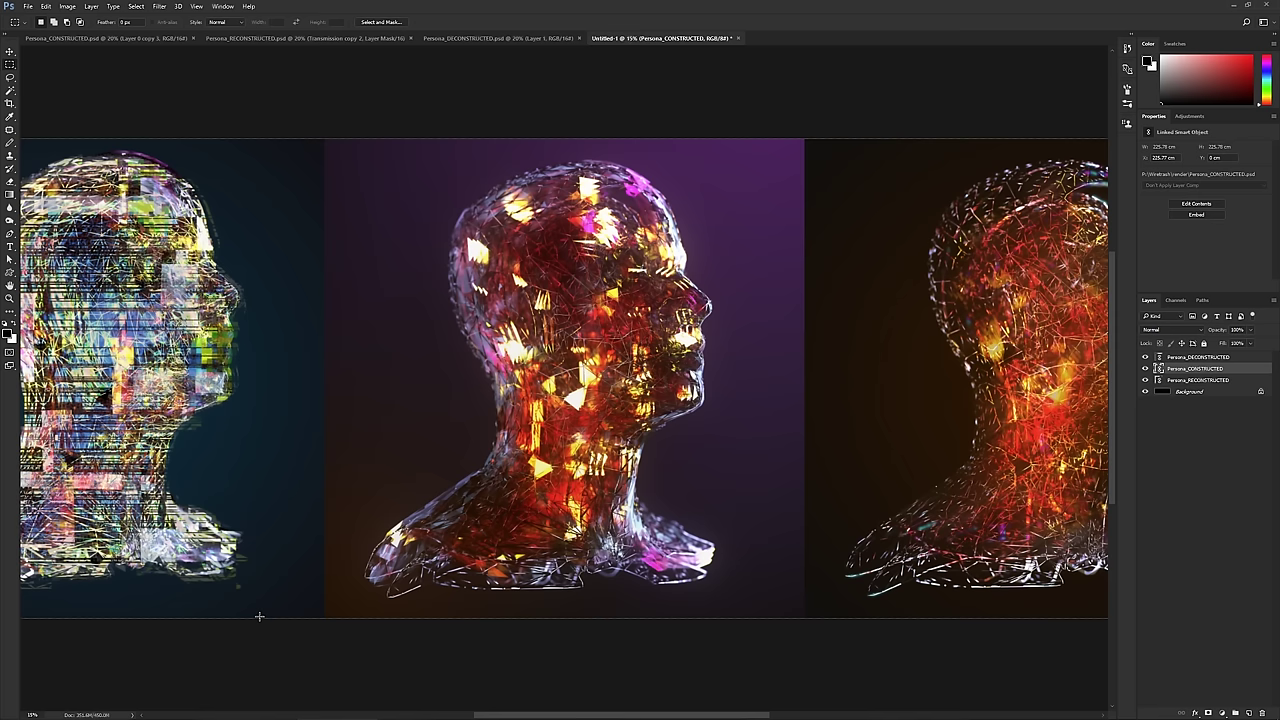
# - Hide the interface panels, fit the whole composition on screen and view it in full screen mode on black
pyautogui.press('Tab')
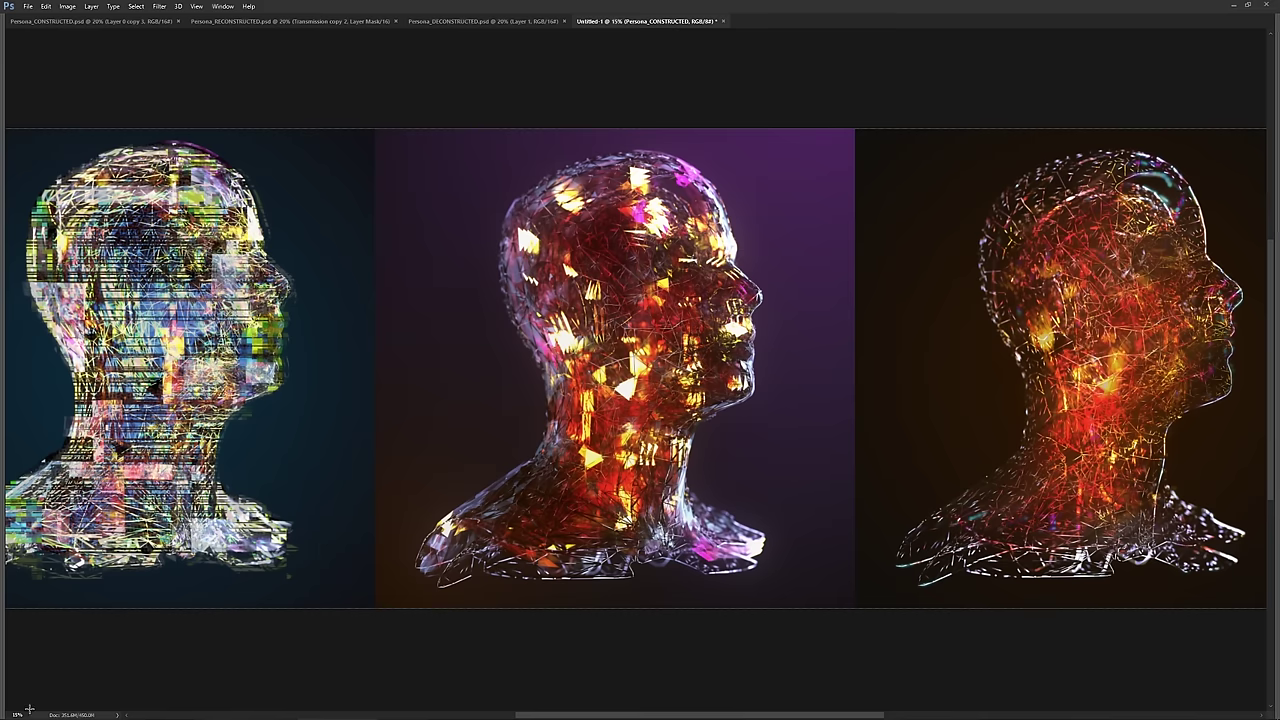
pyautogui.click(197, 7)
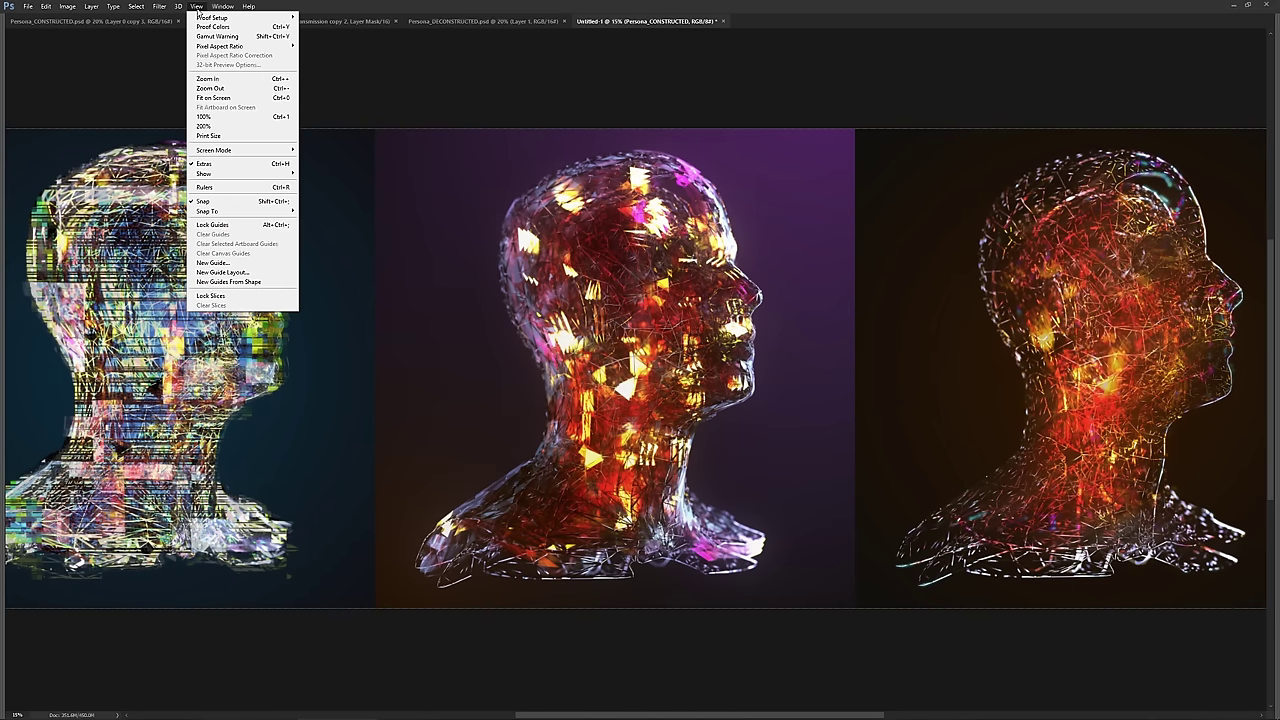
pyautogui.click(213, 97)
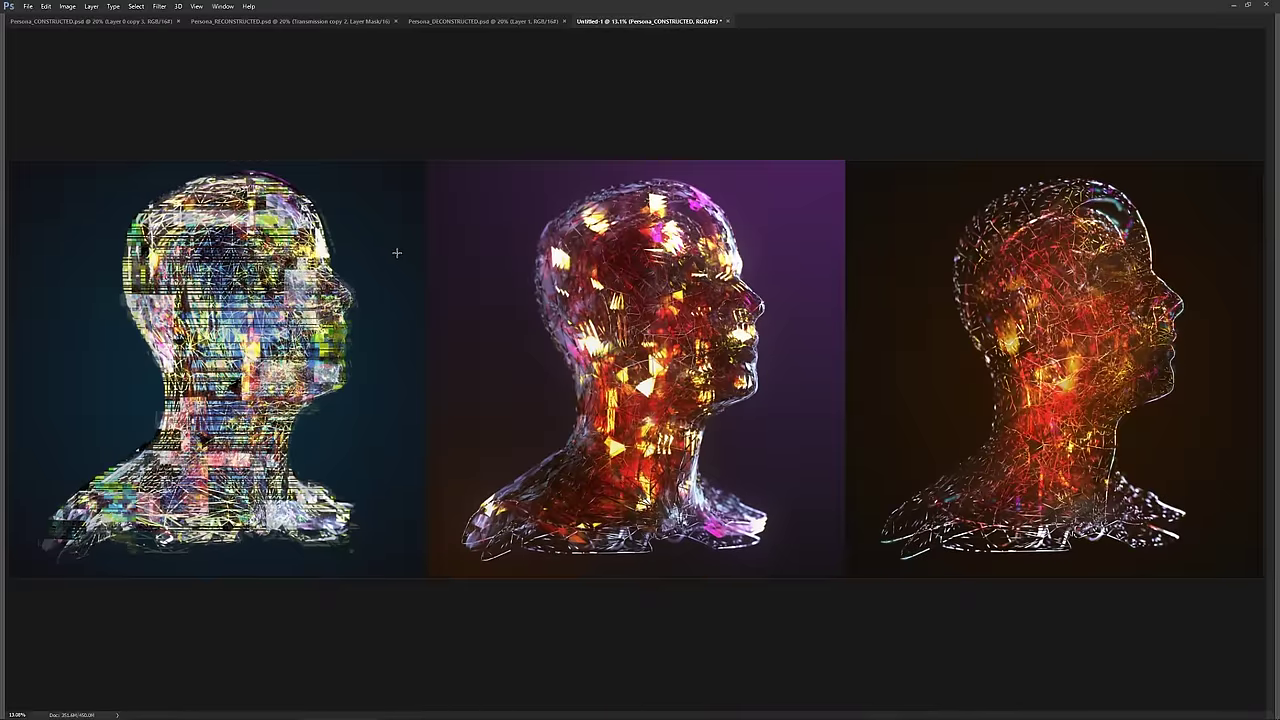
pyautogui.press('Tab')
pyautogui.press('Tab')
pyautogui.press('f')
pyautogui.press('f')
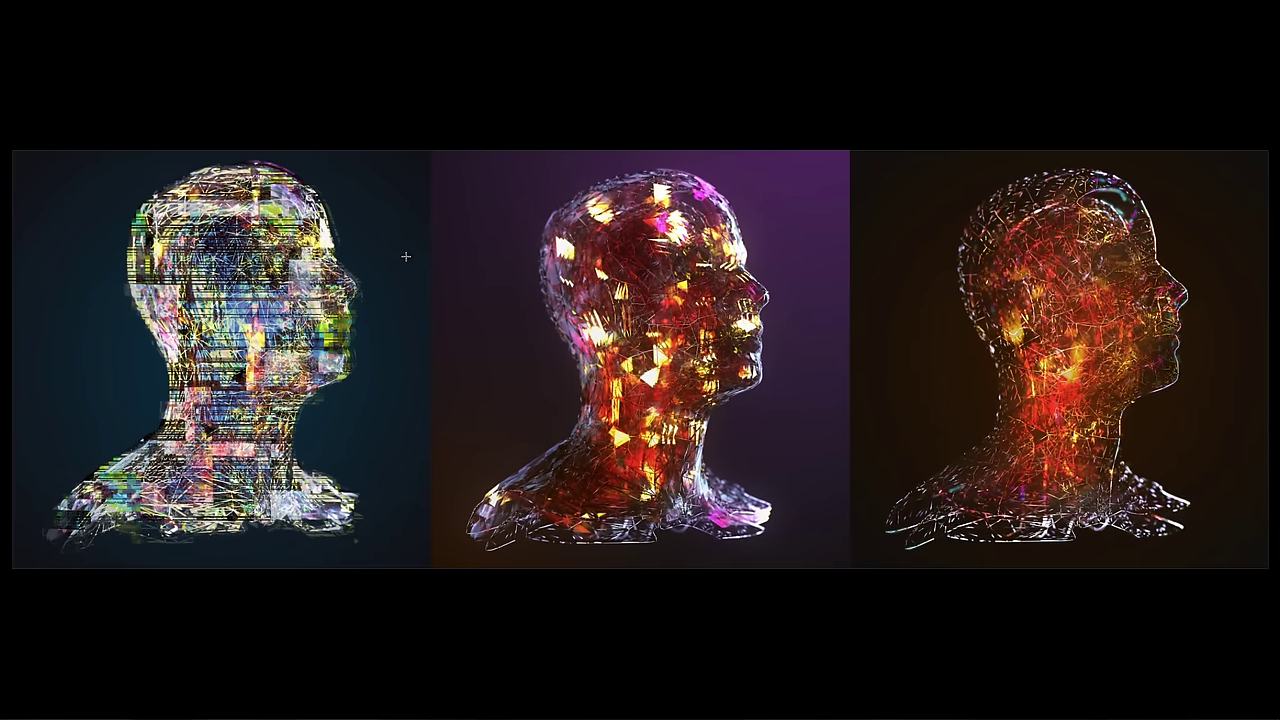